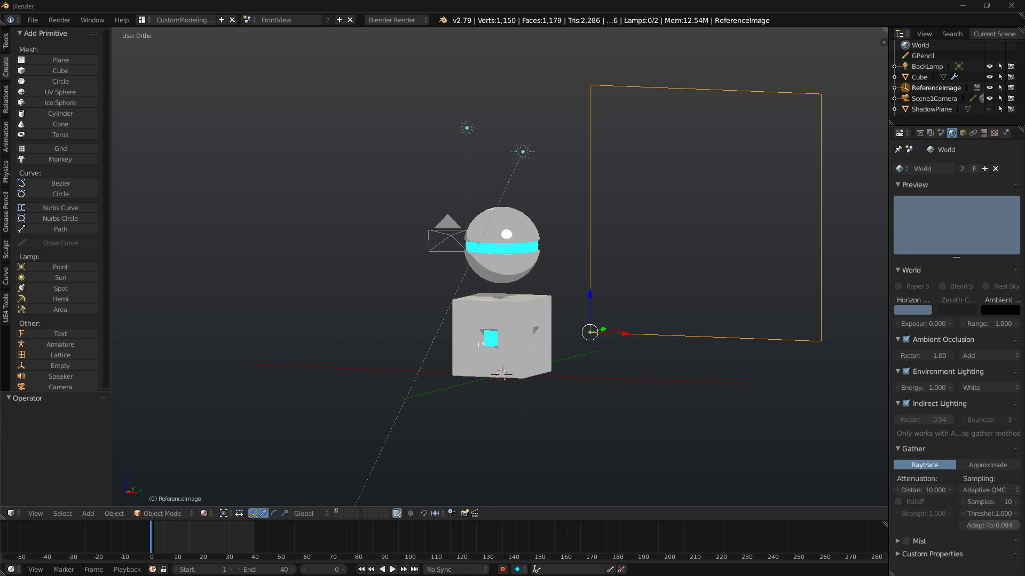
Examine the sphere-and-cube model from different angles and select it.
middle_drag(282, 317, 516, 393)
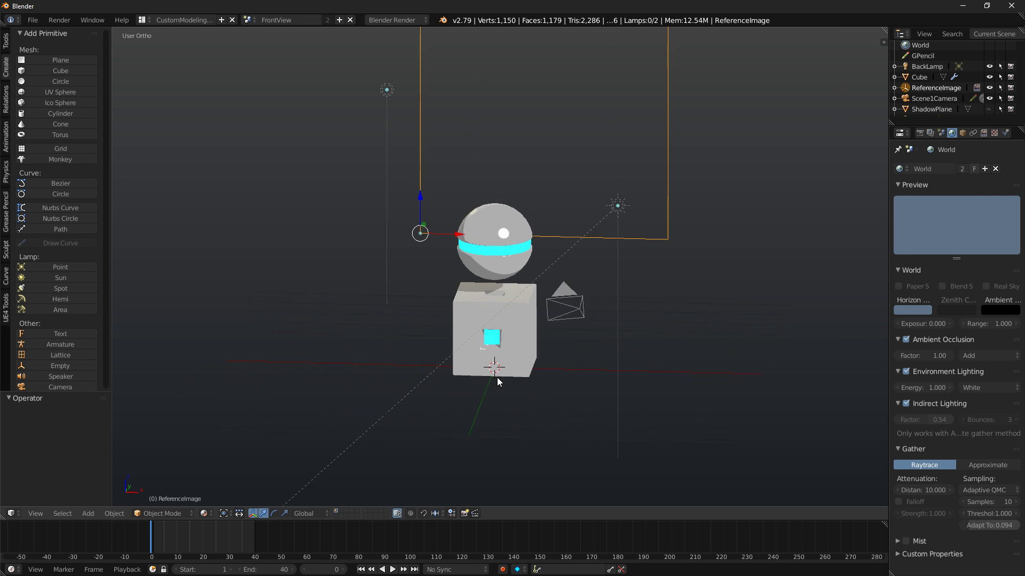
right_click(528, 336)
middle_drag(638, 343, 614, 335)
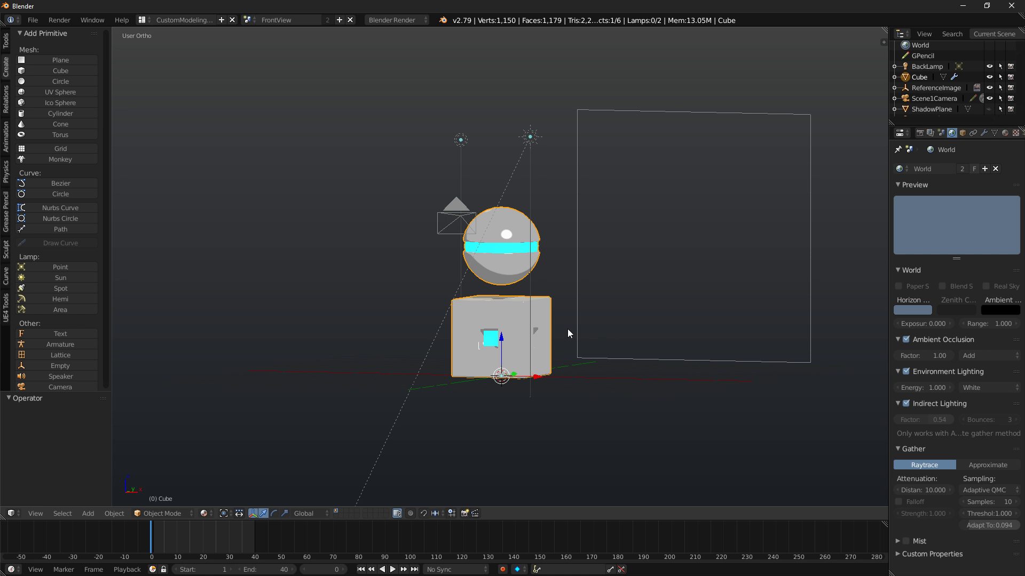
Open the recent file upsetvectorexporttesting.blend.
click(33, 20)
mouse_move(68, 57)
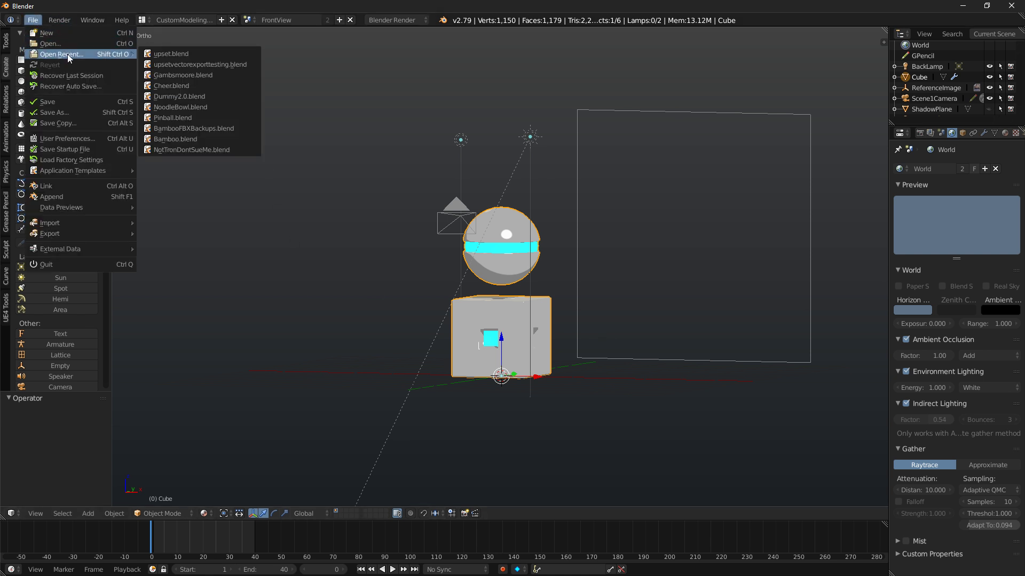
click(197, 65)
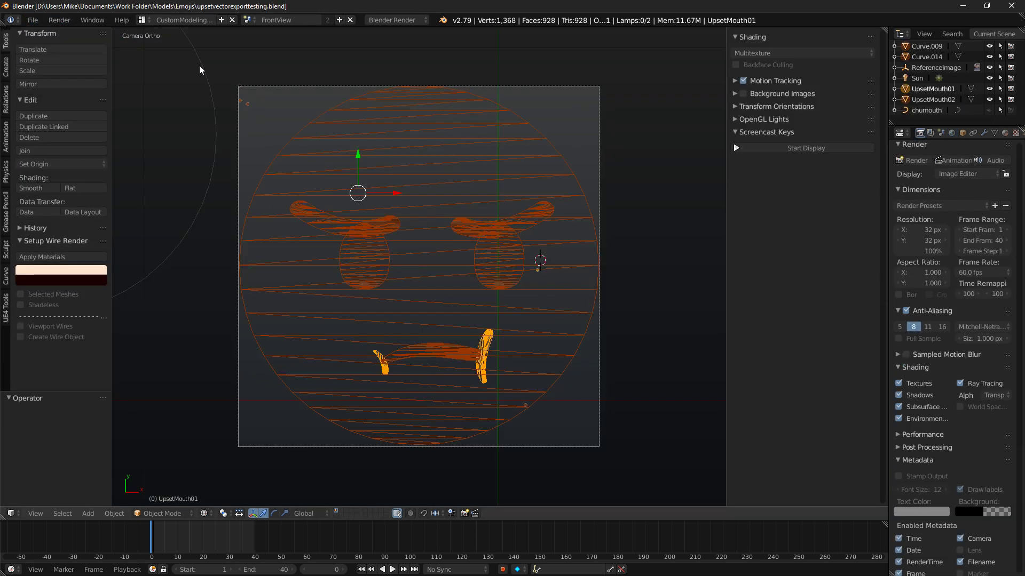
Open the recent file upset.blend.
click(33, 19)
mouse_move(78, 56)
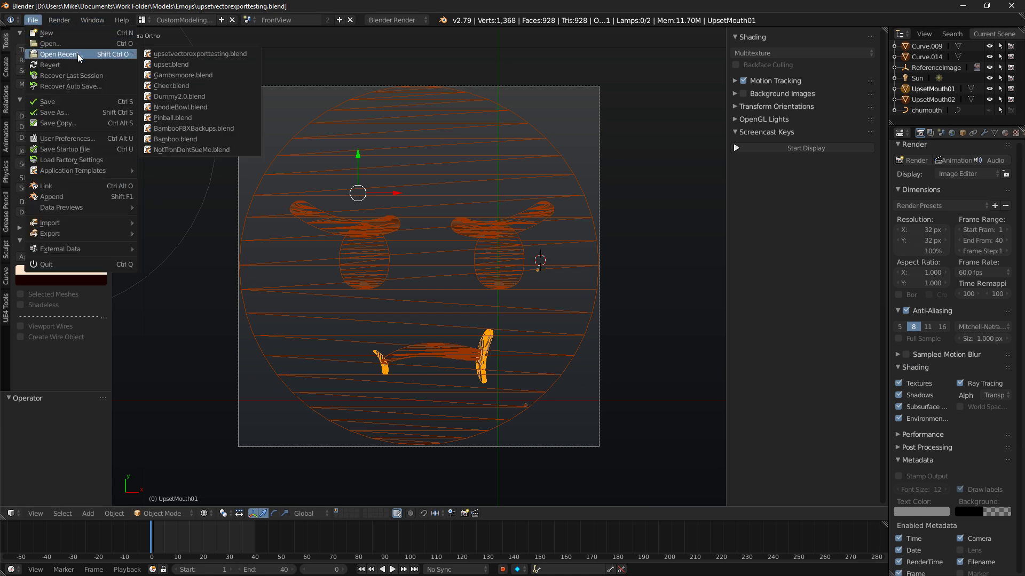
click(171, 64)
Try moving control points of the upset emoji's left eye in curve editing, and undo the last move.
right_click(357, 160)
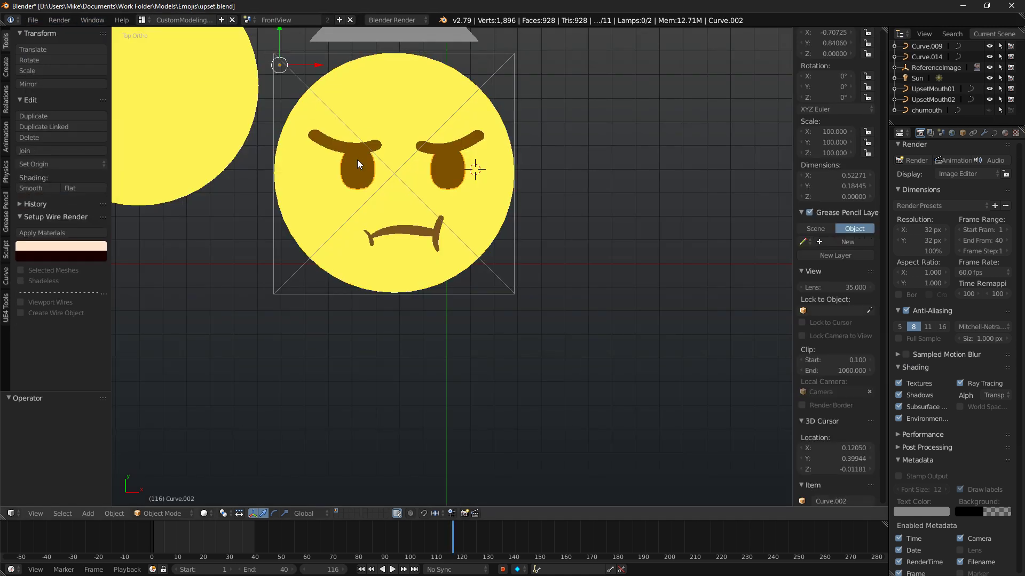
key(Tab)
scroll(357, 159, up, 3)
mouse_move(368, 159)
mouse_down()
mouse_move(380, 220)
mouse_move(369, 161)
mouse_up()
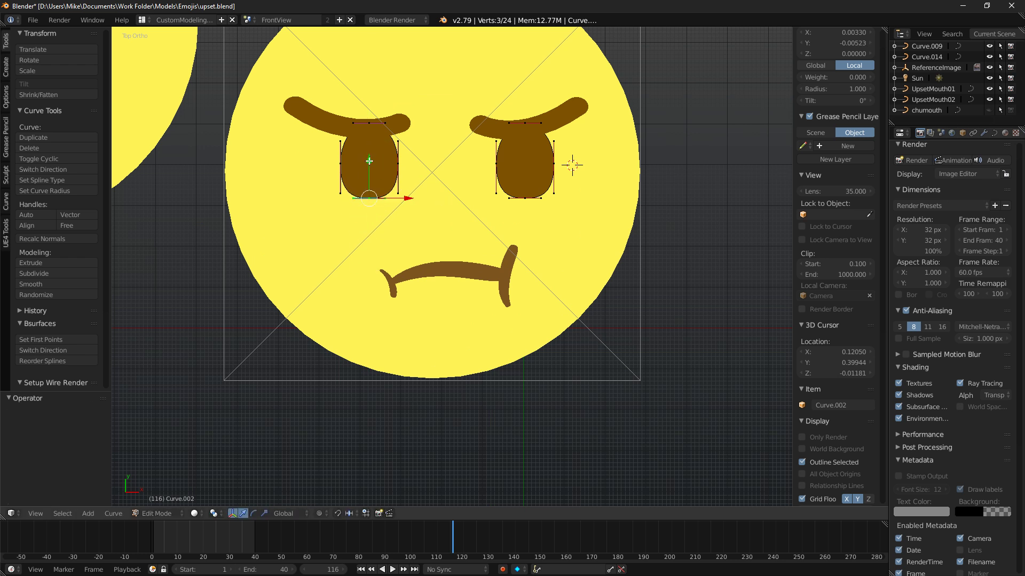
right_click(398, 164)
drag(431, 164, 452, 171)
key(ctrl+z)
Open vectorizedeyes.blend from the Gambsmoore Character folder inside the Models folder.
click(30, 21)
mouse_move(60, 55)
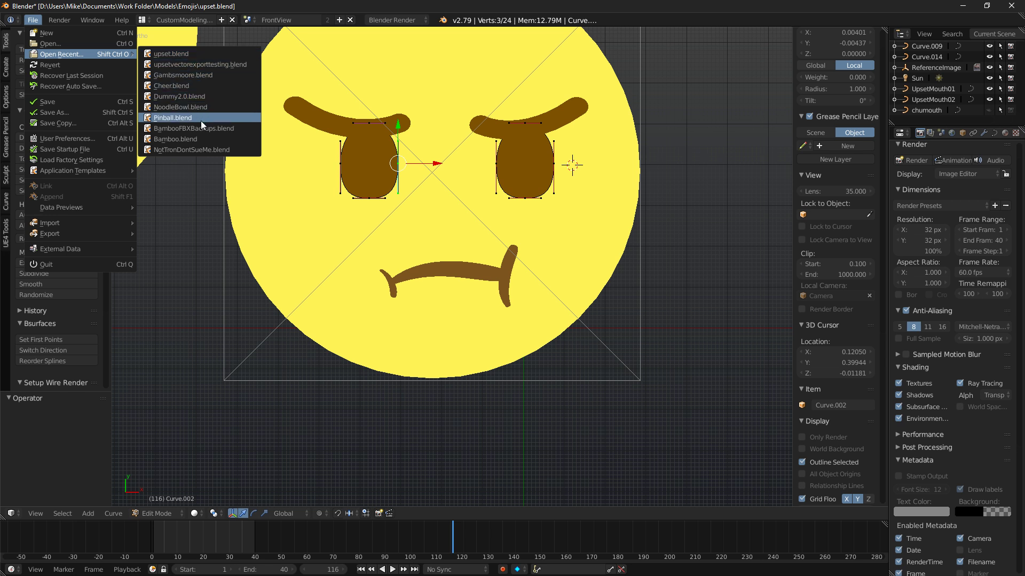
click(69, 41)
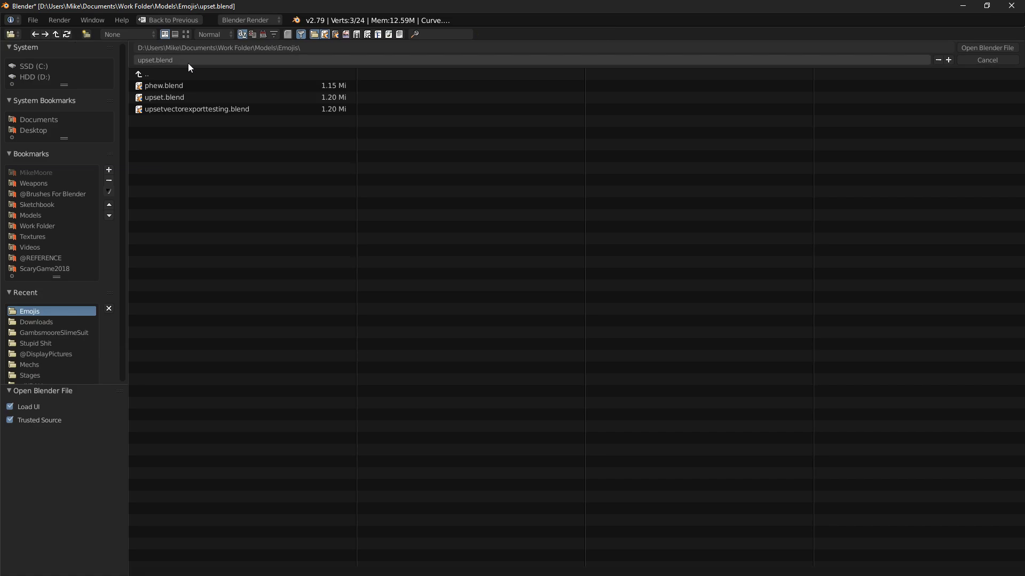
click(163, 73)
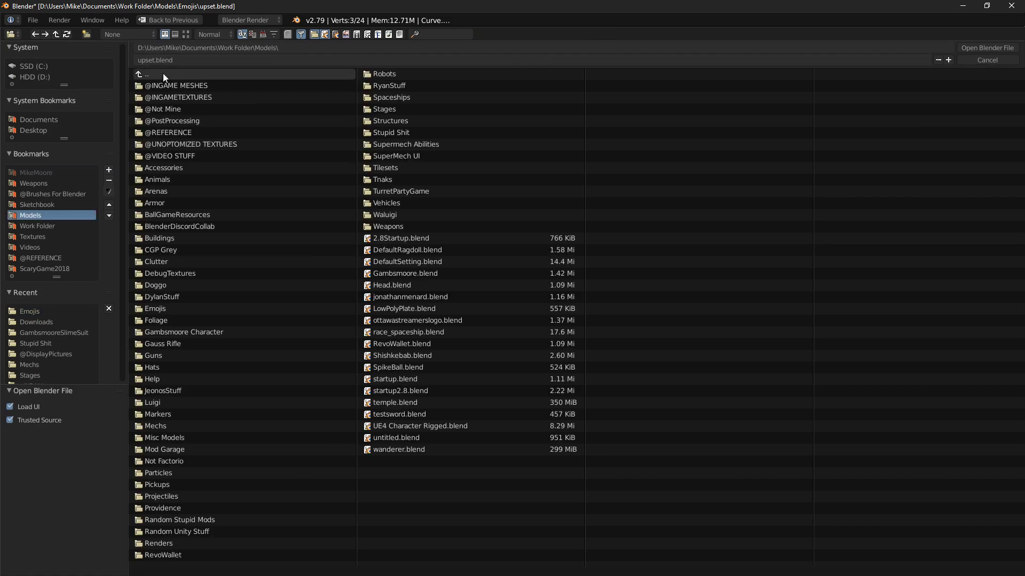
click(197, 332)
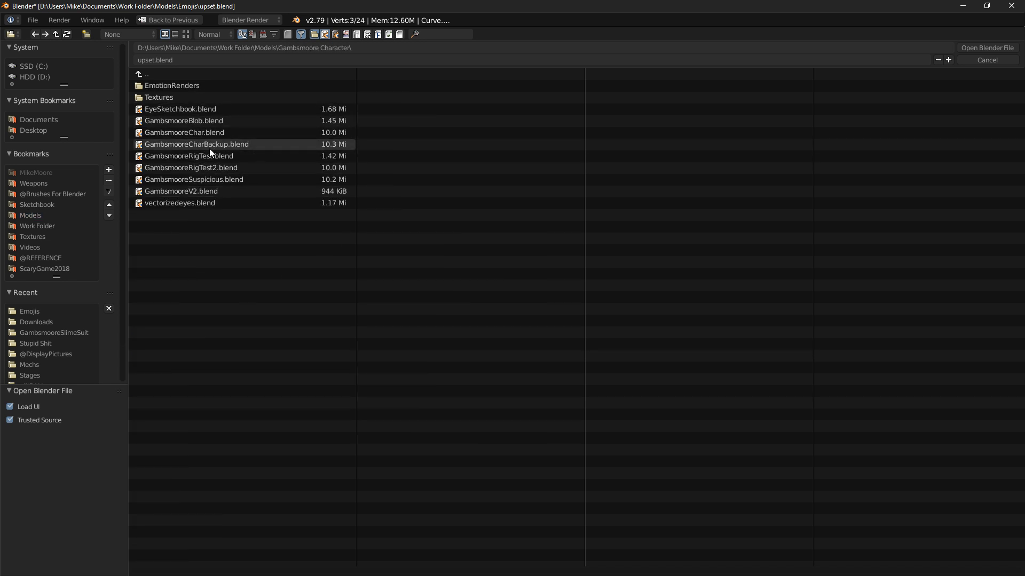
double_click(210, 203)
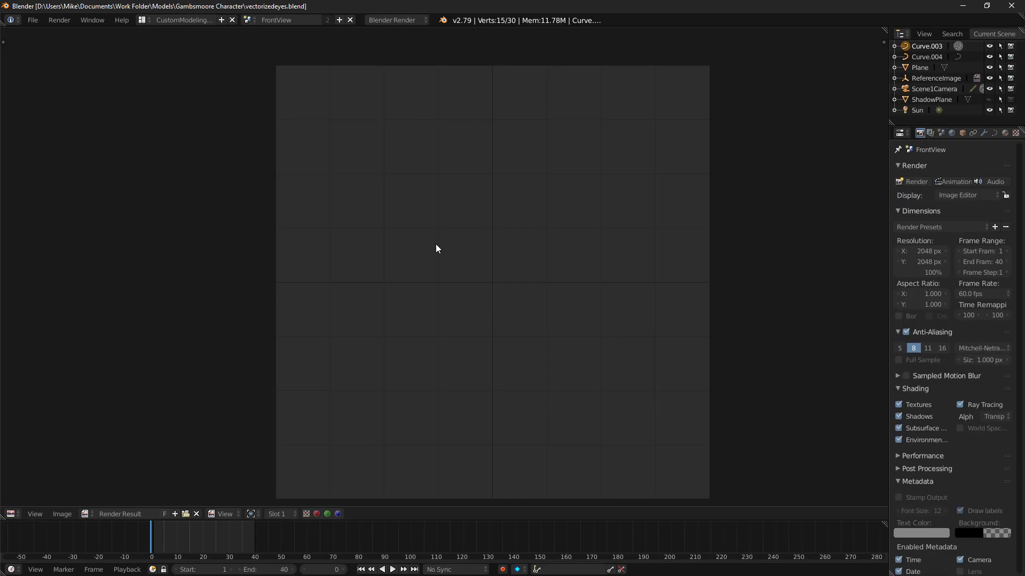
Close the empty render result and show the eye drawing through the scene camera.
key(Escape)
scroll(437, 264, down, 2)
scroll(449, 278, up, 2)
scroll(465, 296, down, 4)
key(KP_0)
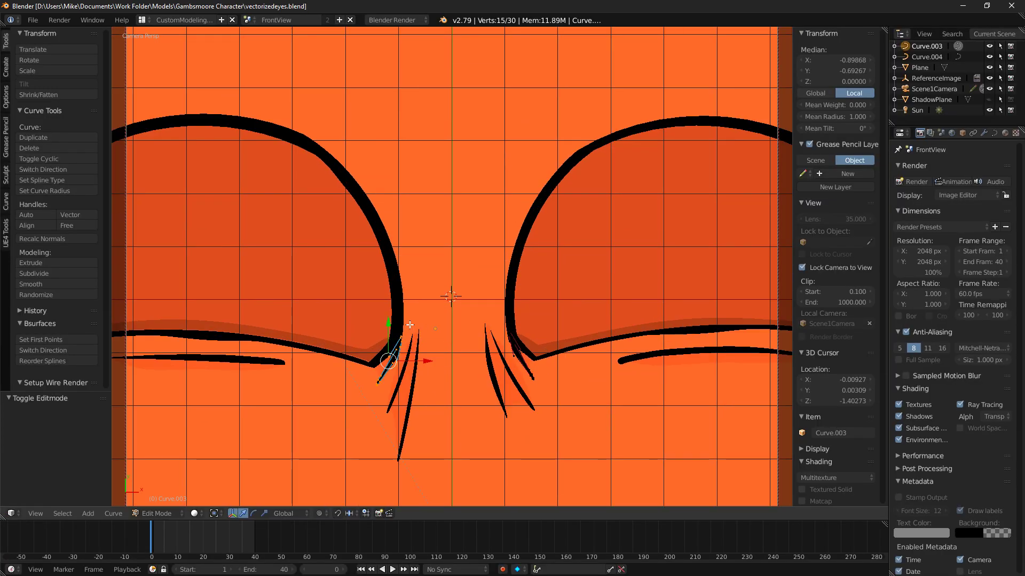
Switch curve editing to the black eye outline and select a single point on the left eye's inner edge.
key(Tab)
right_click(393, 300)
key(Tab)
key(a)
right_click(395, 305)
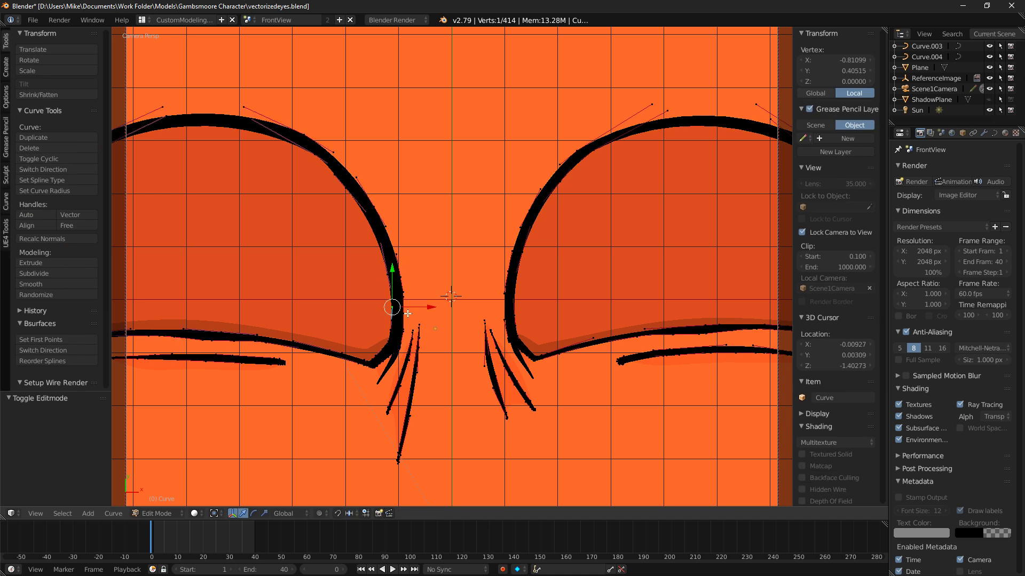
right_click(404, 313)
key(g)
right_click(432, 325)
right_click(396, 316)
key(a)
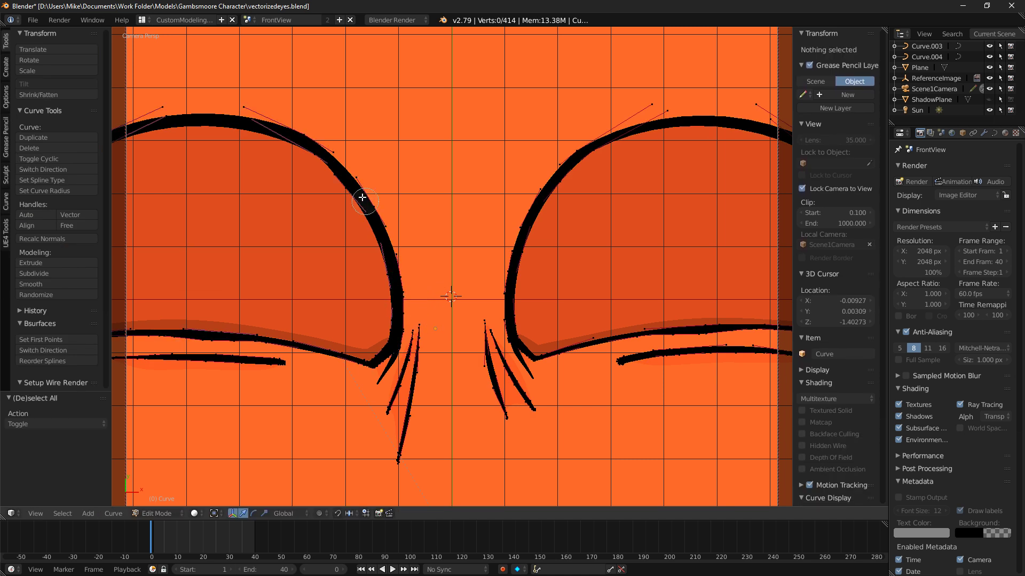
Move the left eye outline's inner points with proportional editing at size 5.05, about 0.65 in X and -0.16 in Y.
right_click(354, 195)
key(o)
key(g)
scroll(455, 254, down, 13)
scroll(459, 269, down, 4)
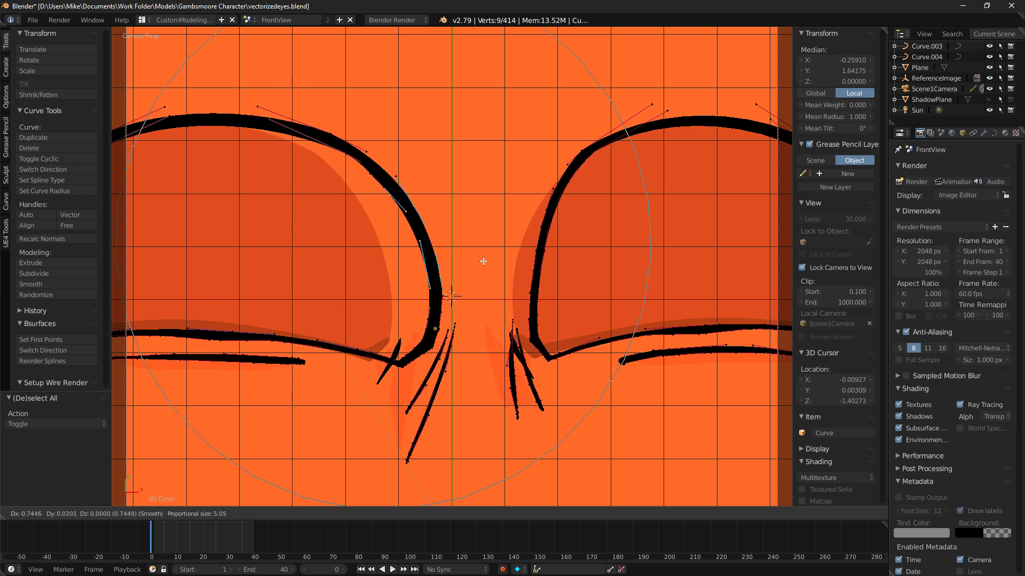
key(Escape)
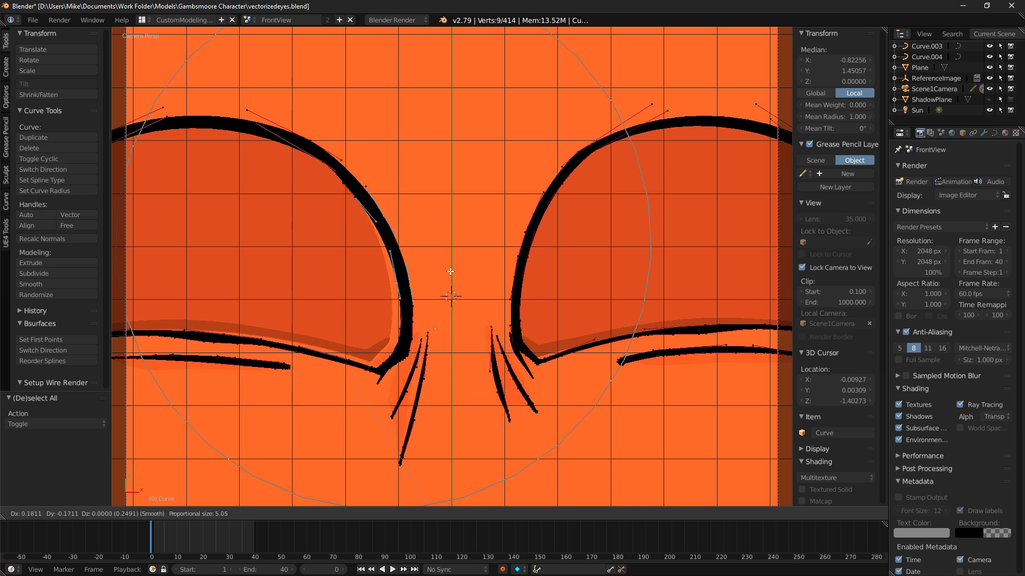
key(g)
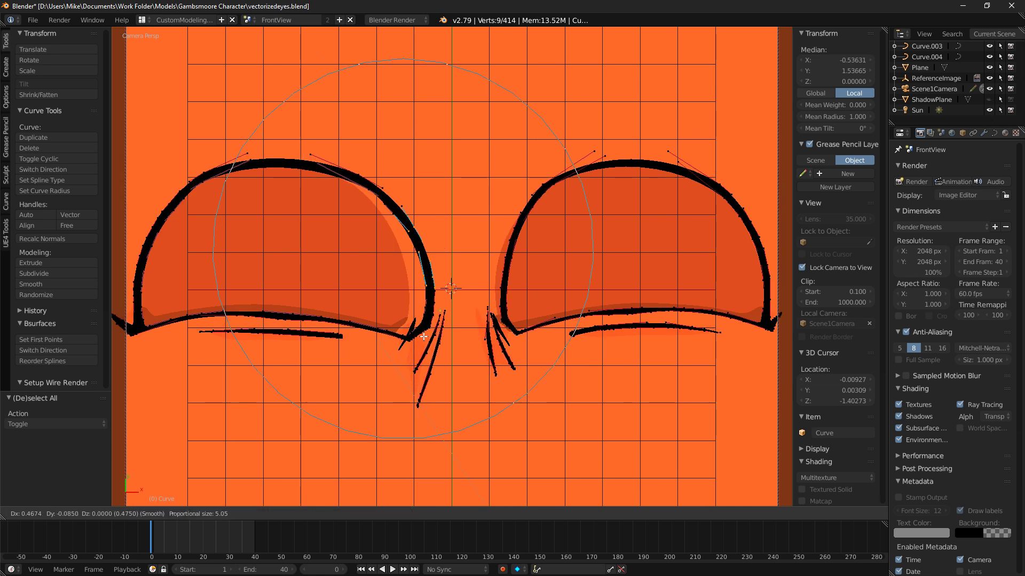
click(432, 344)
Preview the deformed eye outline in rendered shading, and undo the move before leaving curve editing.
key(shift+z)
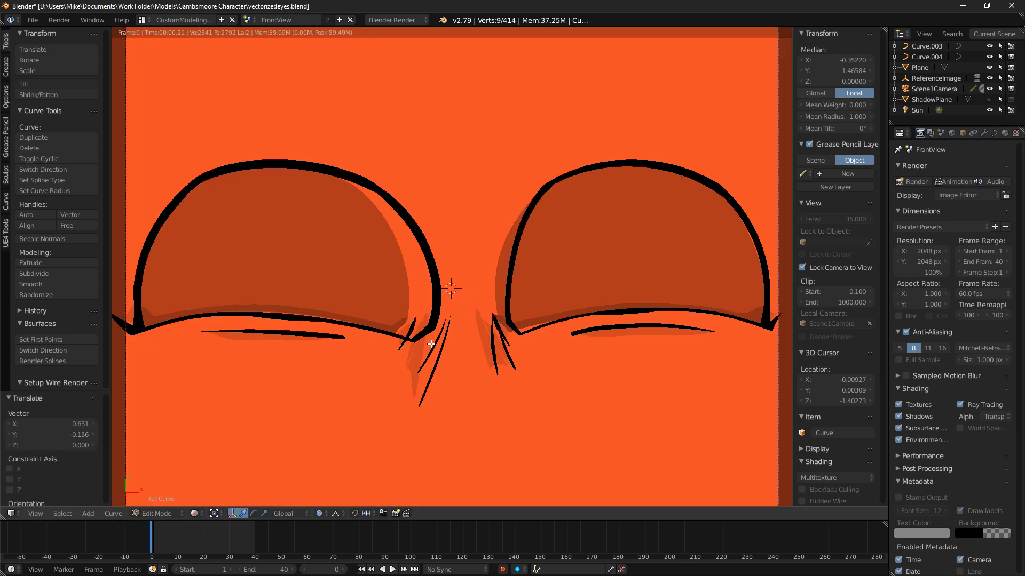
key(shift+z)
key(ctrl+z)
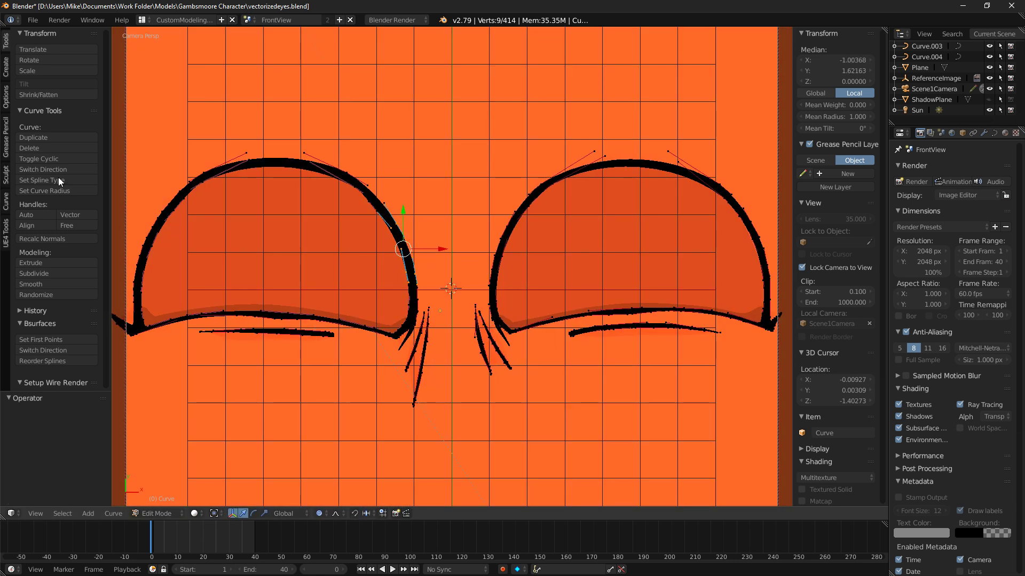
key(Tab)
scroll(383, 171, down, 2)
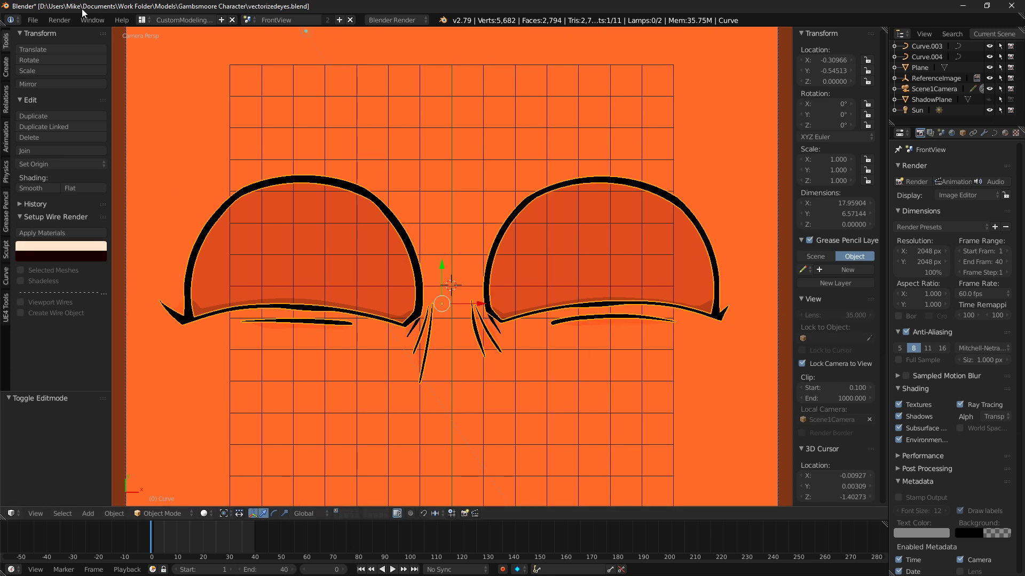
Open the recent file Gambsmoore.blend.
click(60, 20)
mouse_move(33, 19)
mouse_move(68, 53)
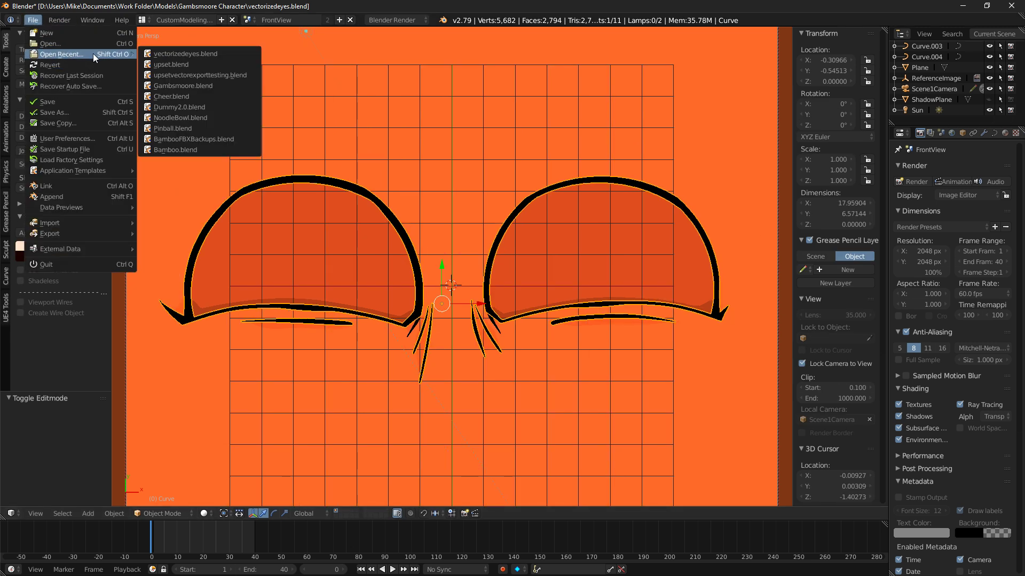
click(198, 86)
Check the posed space-suit character in rendered shading and through the scene camera.
key(shift+z)
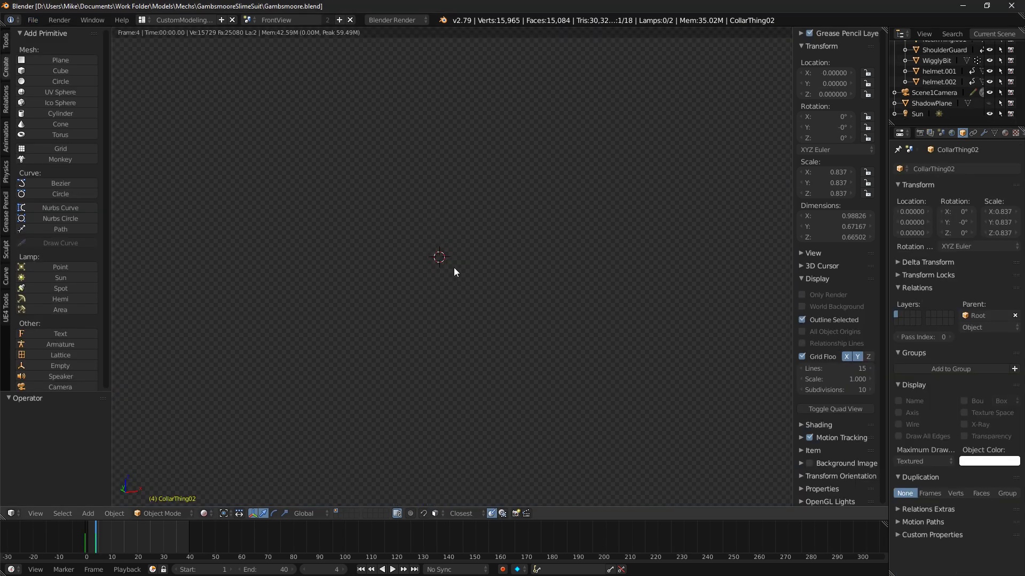
key(shift+z)
mouse_move(487, 266)
middle_down()
mouse_move(559, 258)
mouse_move(578, 222)
middle_up()
key(KP_0)
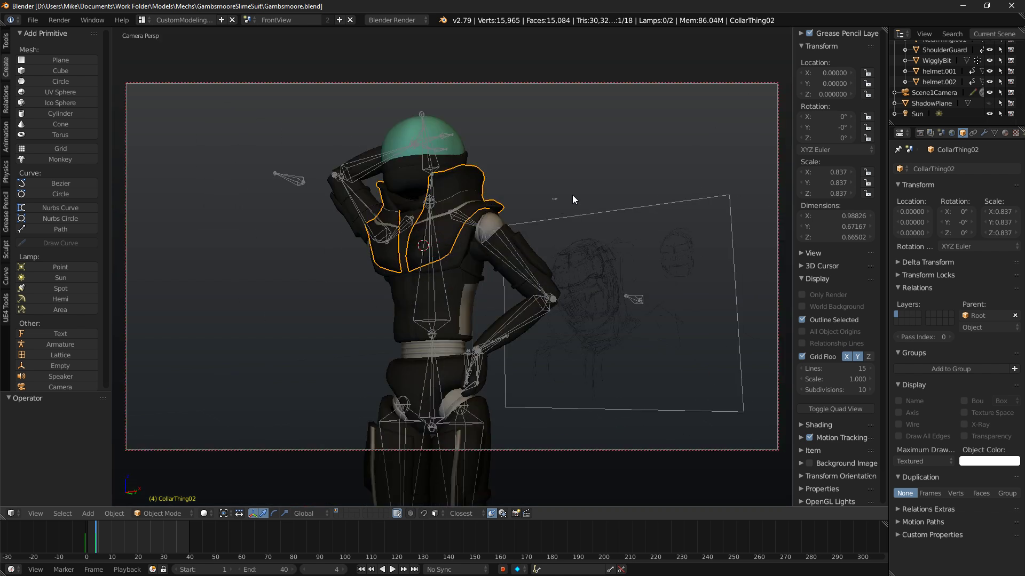
key(KP_0)
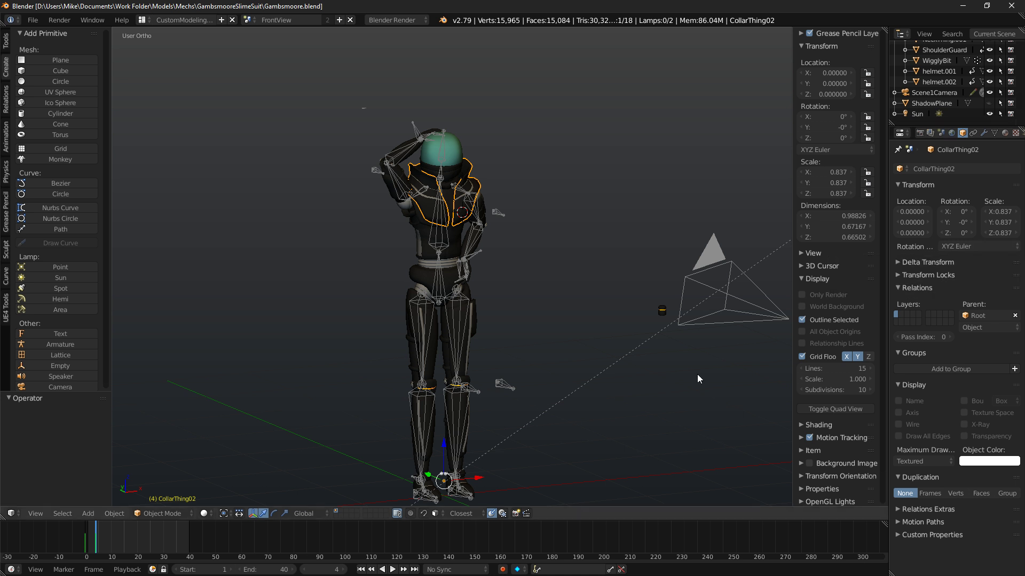
Set the viewport shading to Material for the space-suit character.
click(205, 514)
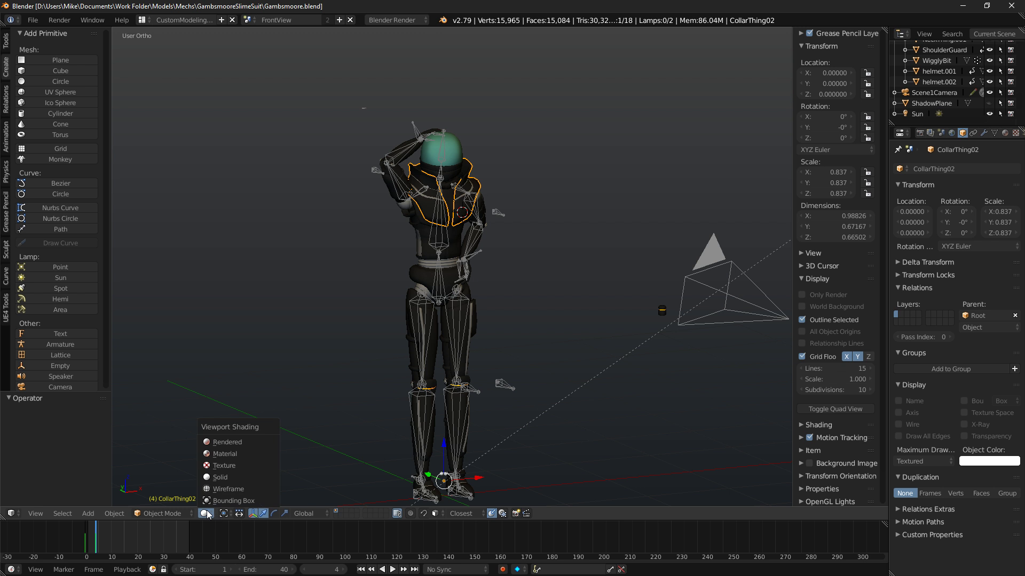
click(225, 455)
mouse_move(544, 322)
middle_down()
mouse_move(489, 349)
mouse_move(430, 298)
middle_up()
mouse_move(431, 298)
shift+middle_down()
mouse_move(471, 340)
mouse_move(511, 340)
mouse_move(546, 359)
shift+middle_up()
scroll(546, 359, up, 3)
Inspect the character's rig from the front, selecting the Shoulder_R bone and the LowerArm_L bone.
right_click(498, 263)
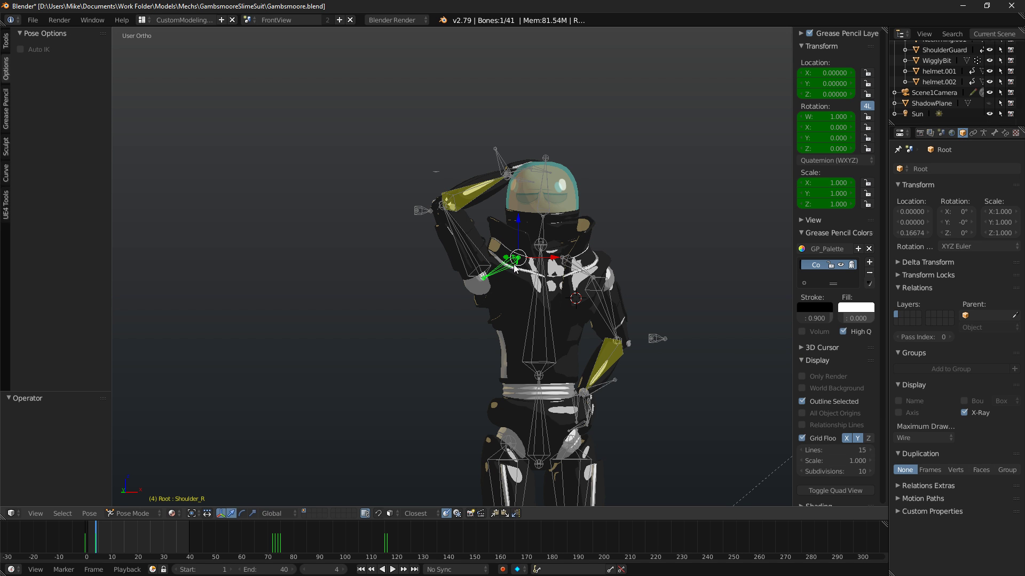
scroll(693, 266, down, 1)
middle_drag(690, 267, 635, 279)
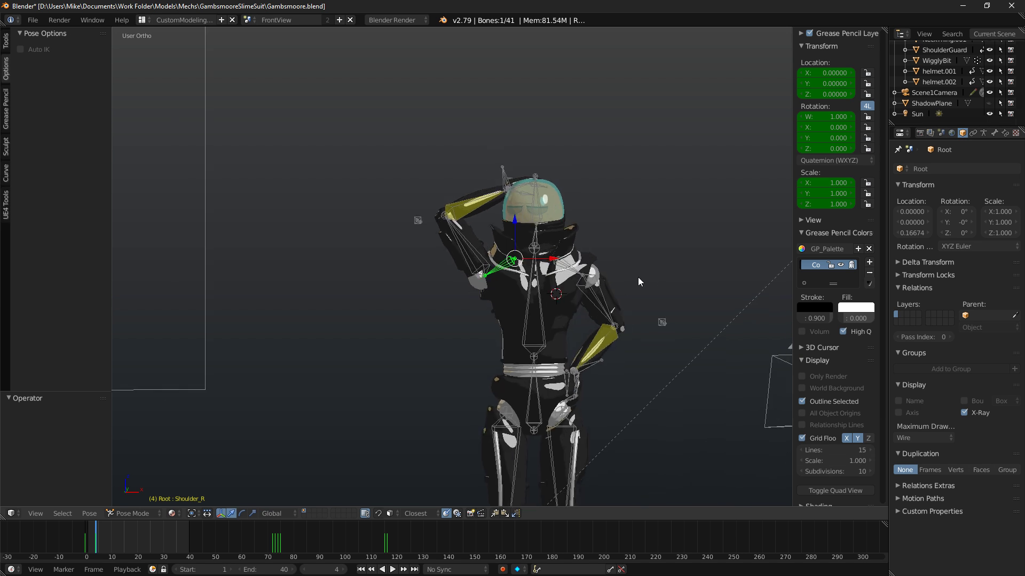
key(KP_1)
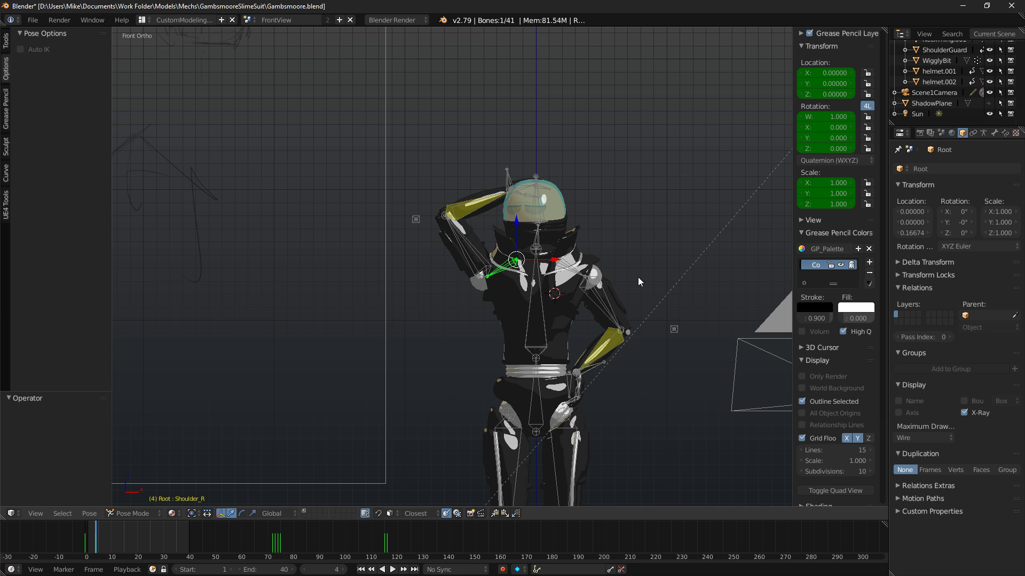
right_click(576, 345)
right_click(551, 340)
right_click(613, 348)
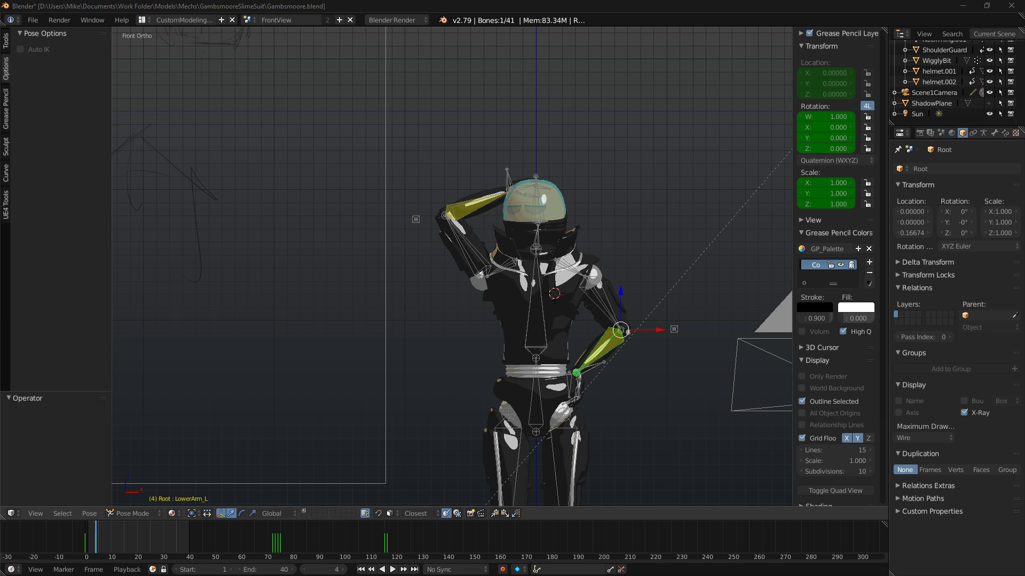
Examine the character's helmet and eyes up close, selecting the helmet and clearing the selection.
middle_drag(510, 149, 553, 213)
scroll(602, 222, up, 5)
scroll(556, 222, up, 3)
right_click(553, 214)
right_click(610, 217)
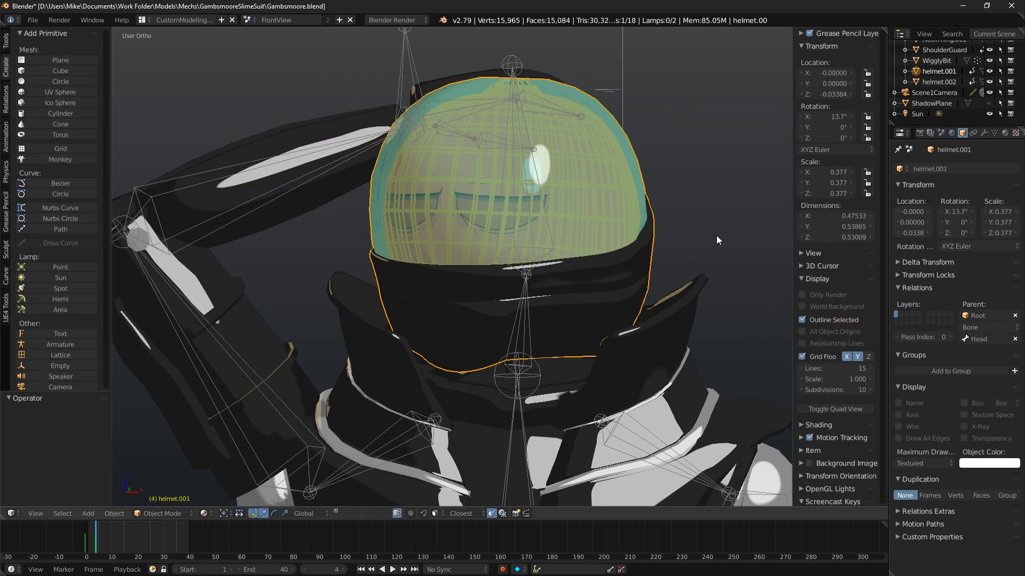
key(a)
scroll(722, 239, down, 2)
Hide the Root armature in the viewport so the character shows without bones.
scroll(942, 80, up, 4)
scroll(935, 104, up, 5)
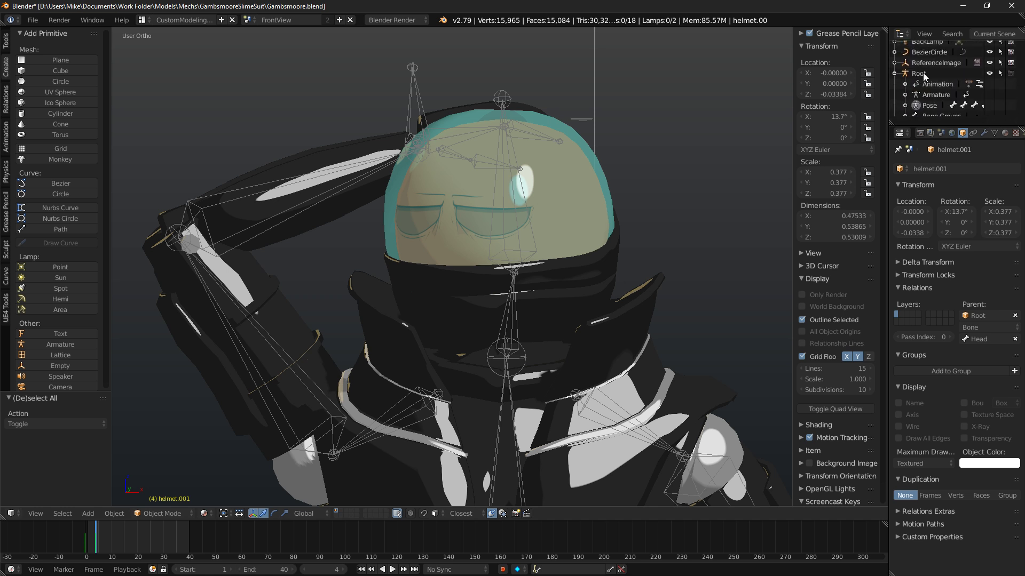
click(989, 75)
scroll(615, 214, down, 5)
scroll(576, 144, up, 2)
middle_drag(575, 144, 603, 153)
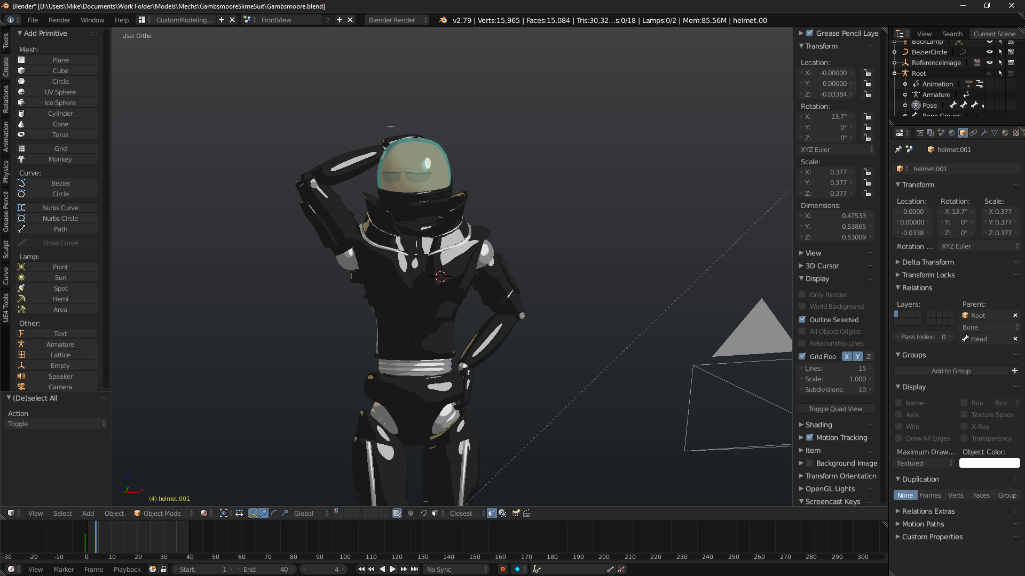
Switch to File Explorer and open the image Dummy06.png from the Mechs folder.
drag(1024, 128, 420, 88)
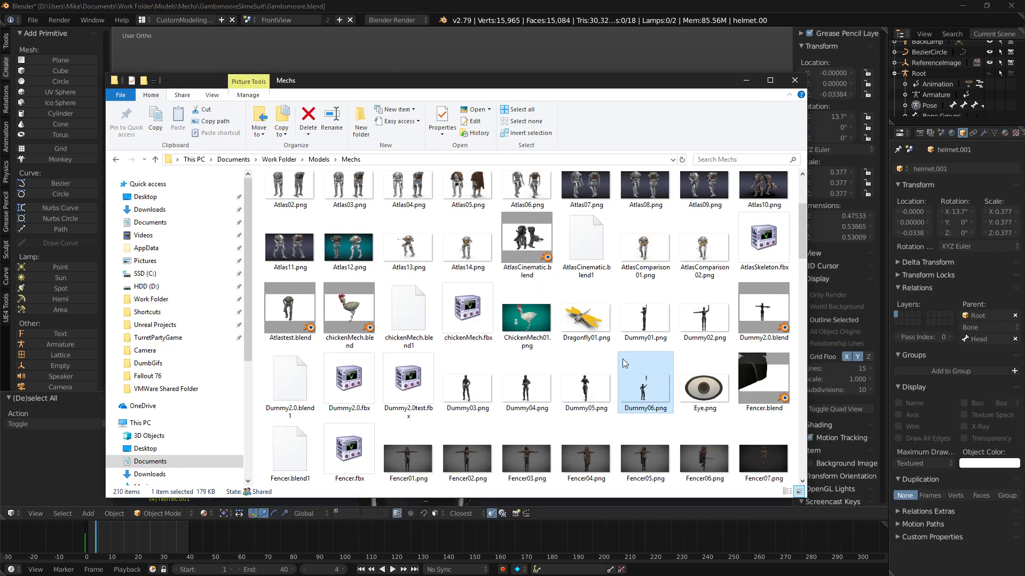
double_click(635, 376)
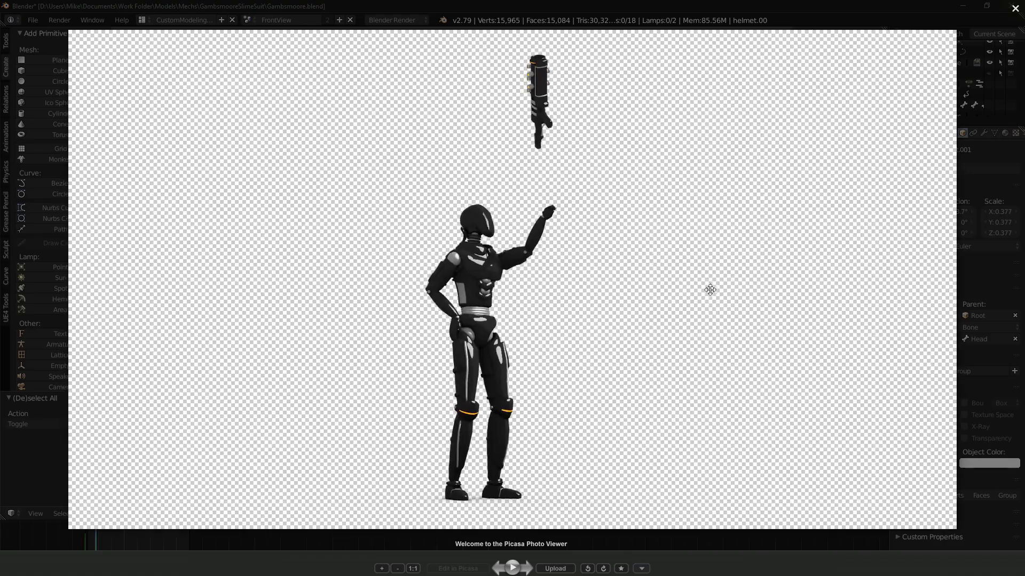
View two more renders of the black robot character from the Mechs folder, and switch back to Blender.
key(Escape)
double_click(566, 388)
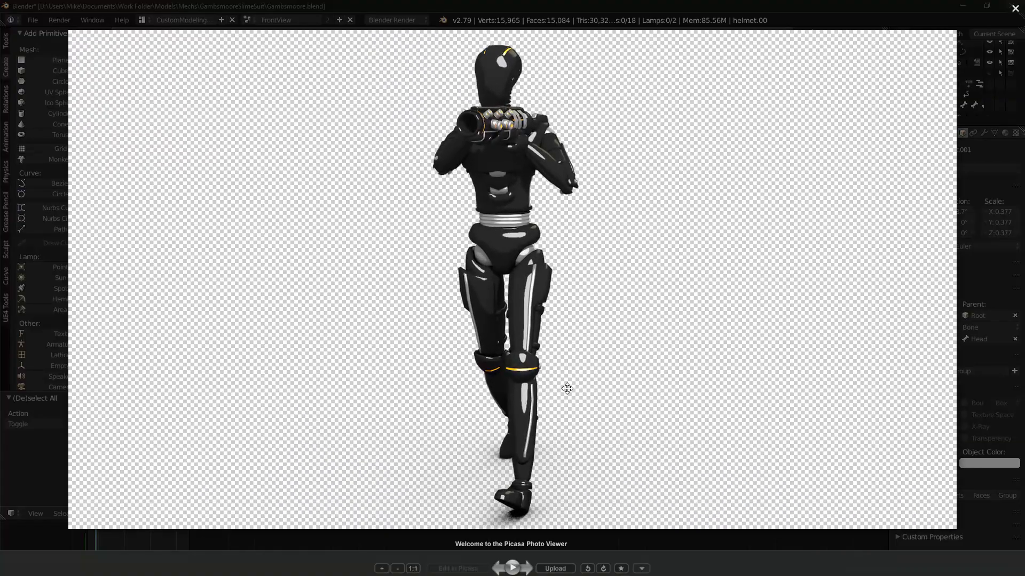
key(Escape)
double_click(534, 382)
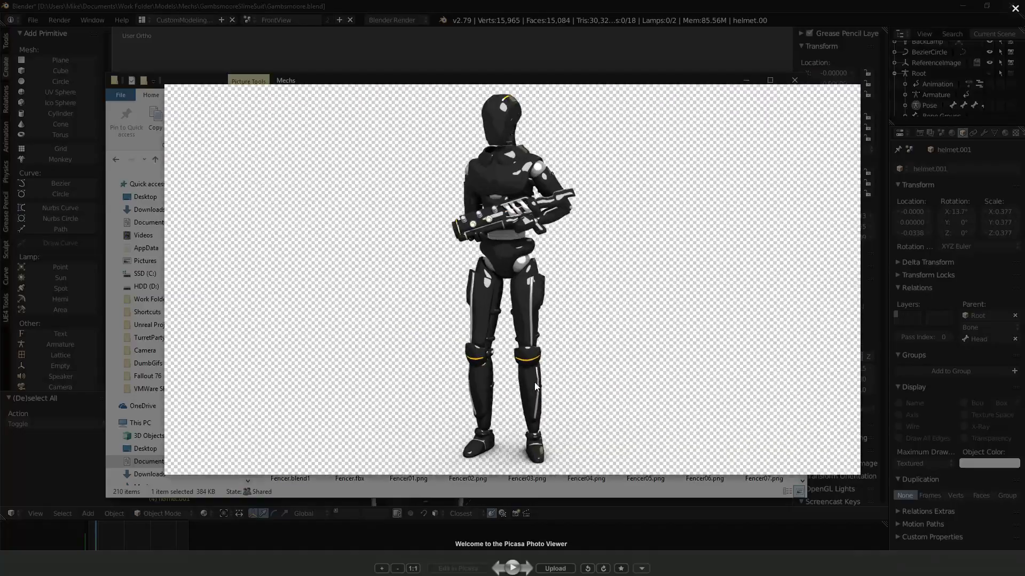
key(Escape)
click(490, 7)
Select the CollarThing02 collar piece and inspect the character's upper body from different angles.
right_click(463, 215)
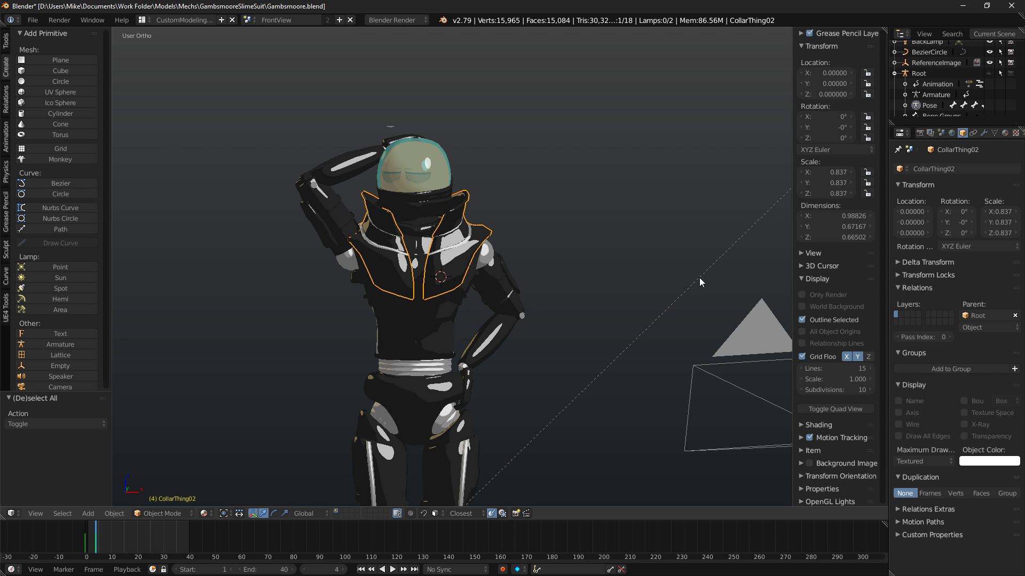
middle_drag(589, 209, 547, 216)
right_click(443, 59)
middle_drag(352, 180, 440, 217)
Select the helmet and inspect its mesh up close in Edit Mode, returning to Object Mode.
right_click(407, 177)
scroll(483, 270, up, 6)
middle_drag(502, 274, 429, 262)
key(Tab)
scroll(430, 261, down, 4)
key(Tab)
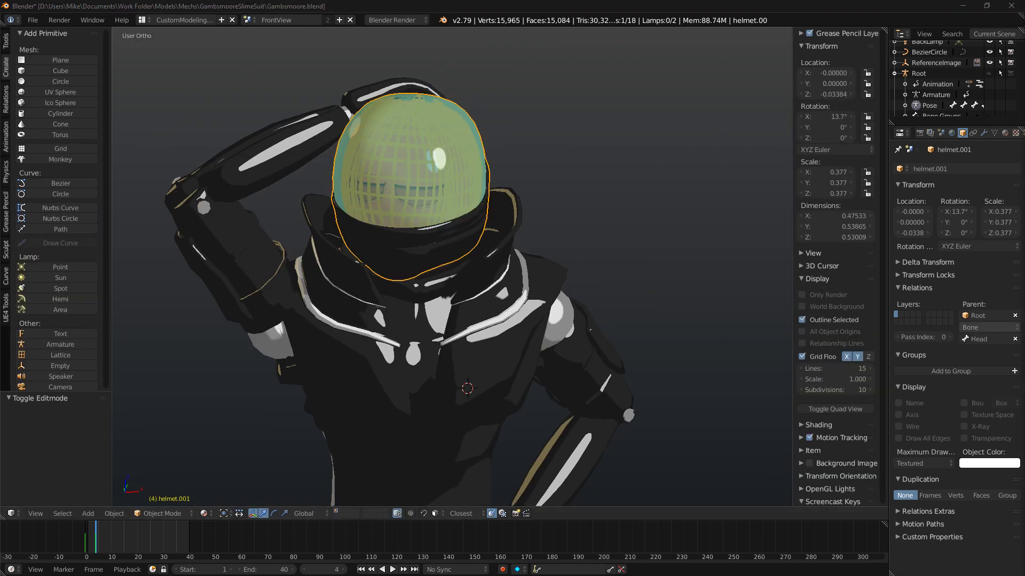
Examine the whole space-suit character from the side and the front, and clear the selection.
scroll(583, 379, down, 3)
middle_drag(528, 296, 571, 286)
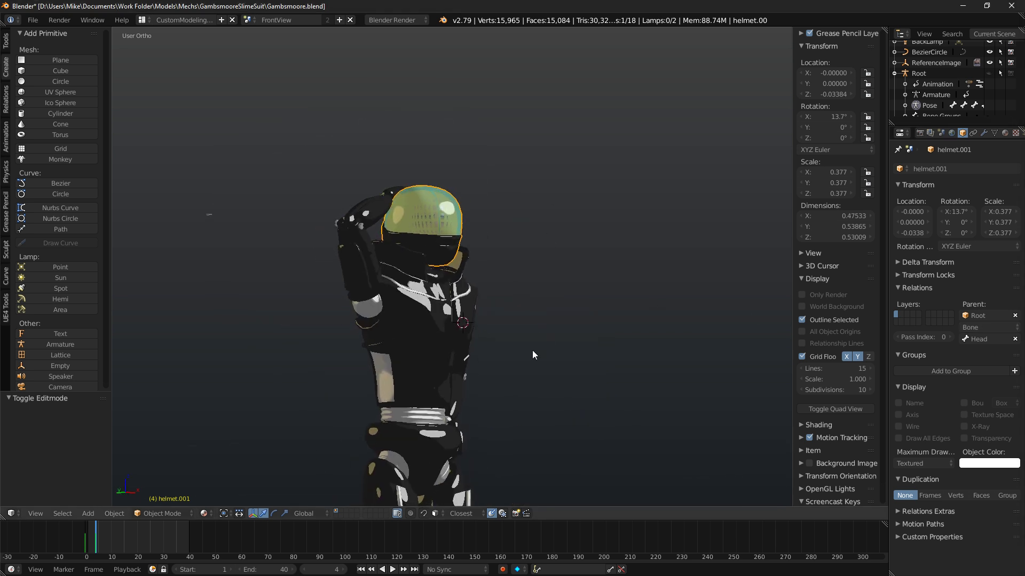
shift+middle_drag(533, 368, 525, 132)
shift+middle_drag(476, 234, 464, 287)
key(KP_1)
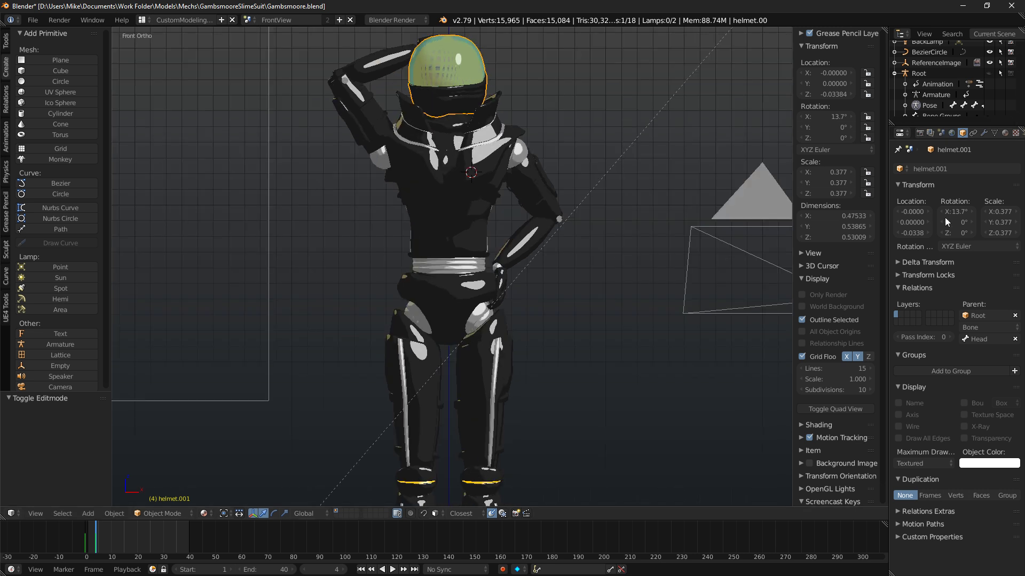
middle_drag(448, 204, 444, 225)
key(KP_1)
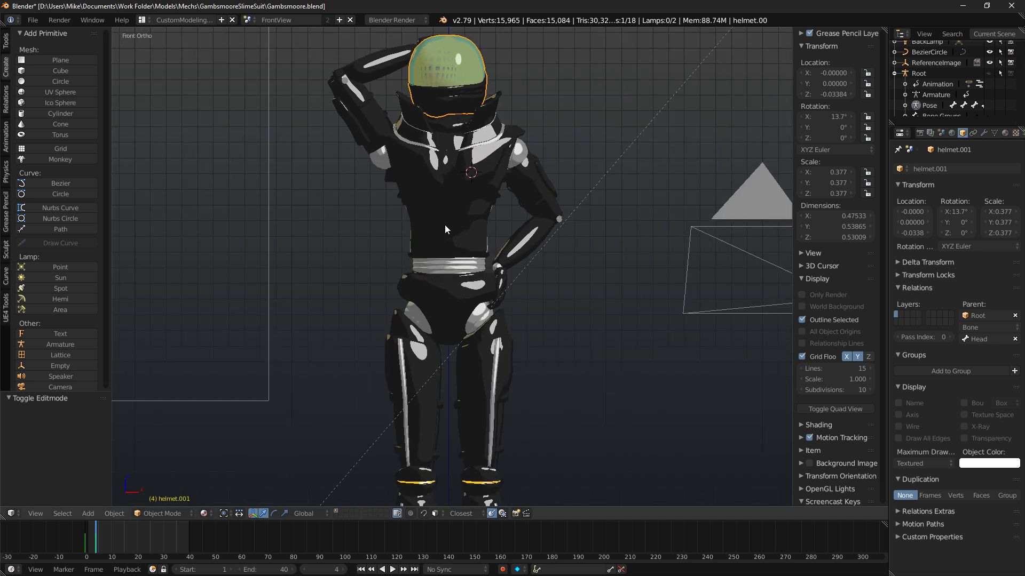
key(a)
shift+middle_drag(559, 117, 602, 176)
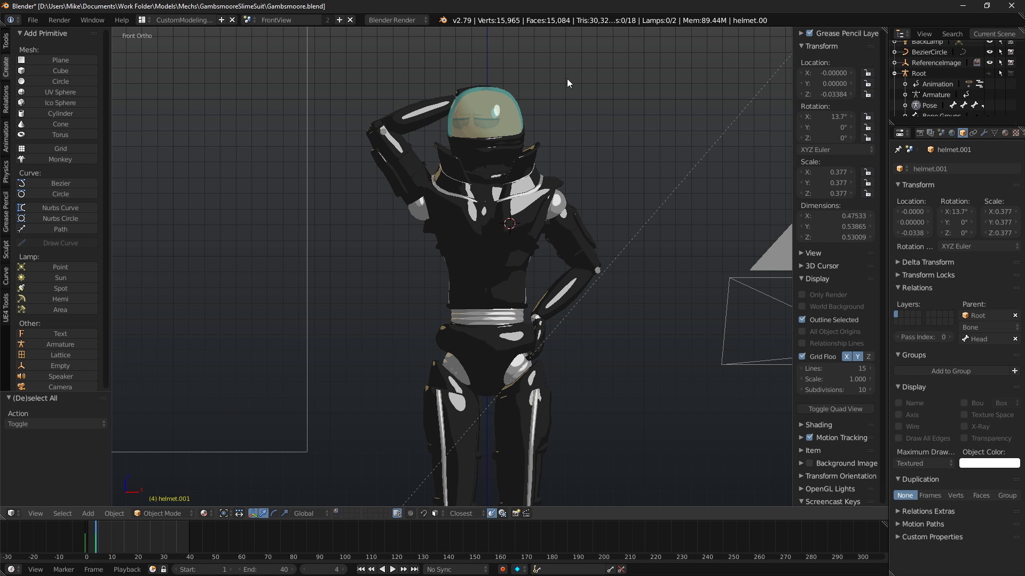
Open chickenMech.blend from the Mechs folder.
click(32, 20)
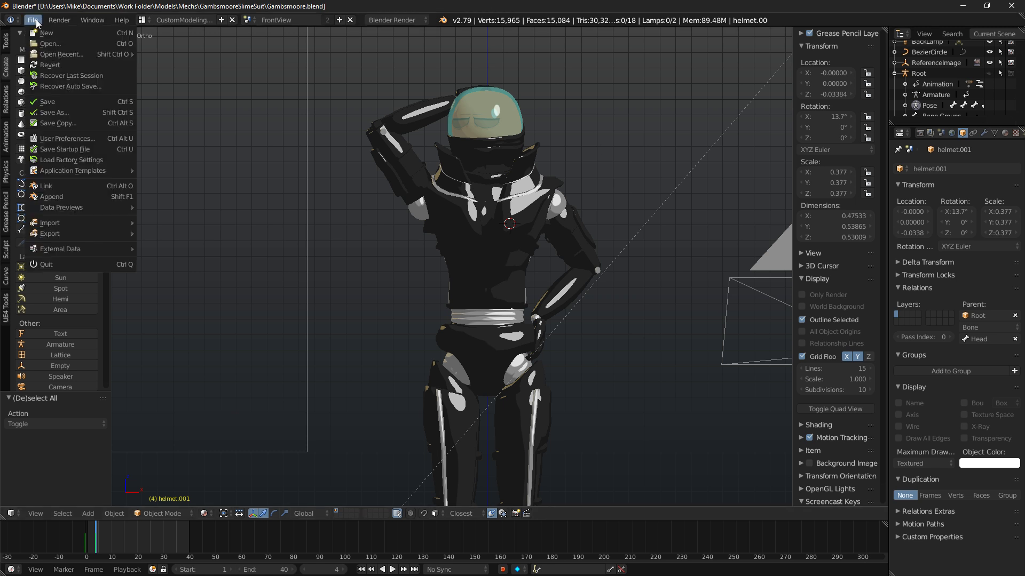
click(53, 45)
click(172, 74)
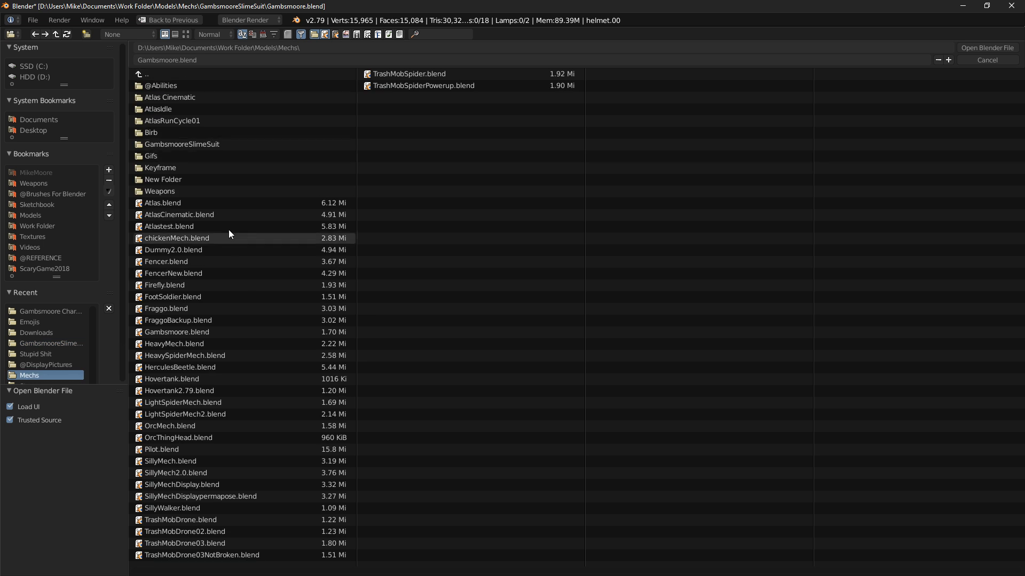
double_click(214, 238)
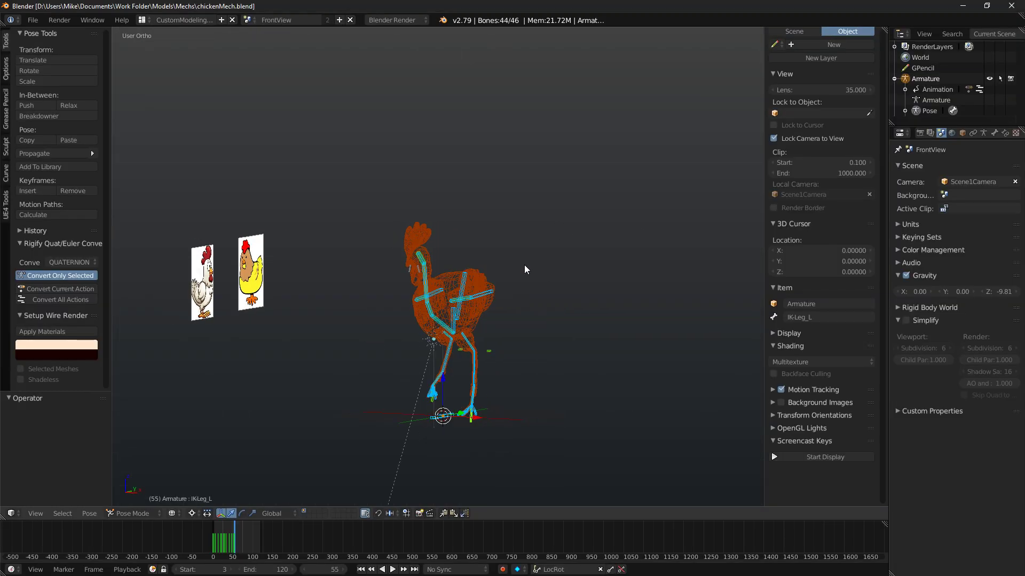
Set the viewport shading to Material for the rigged chicken.
key(shift+z)
key(shift+z)
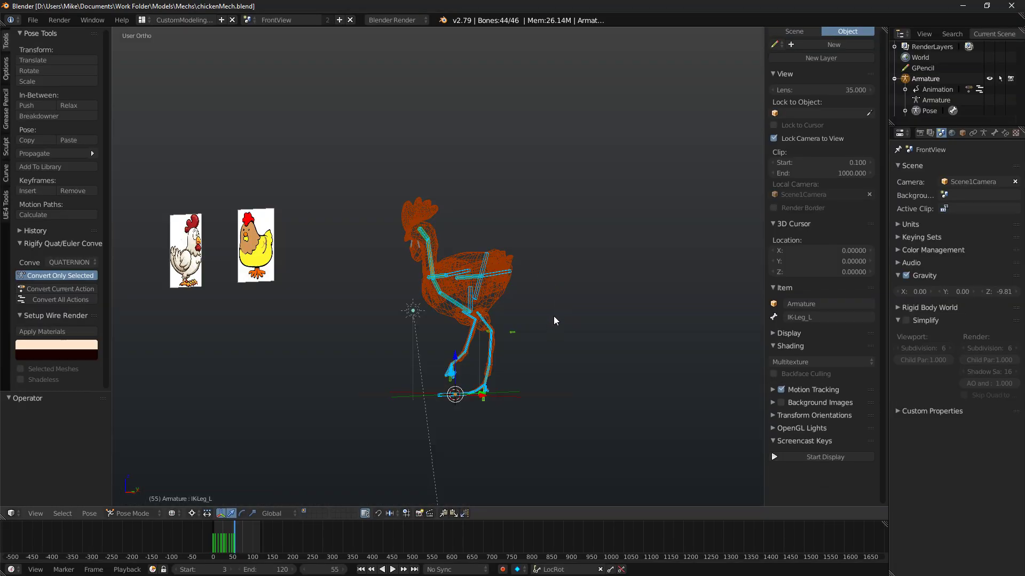
click(172, 513)
click(203, 454)
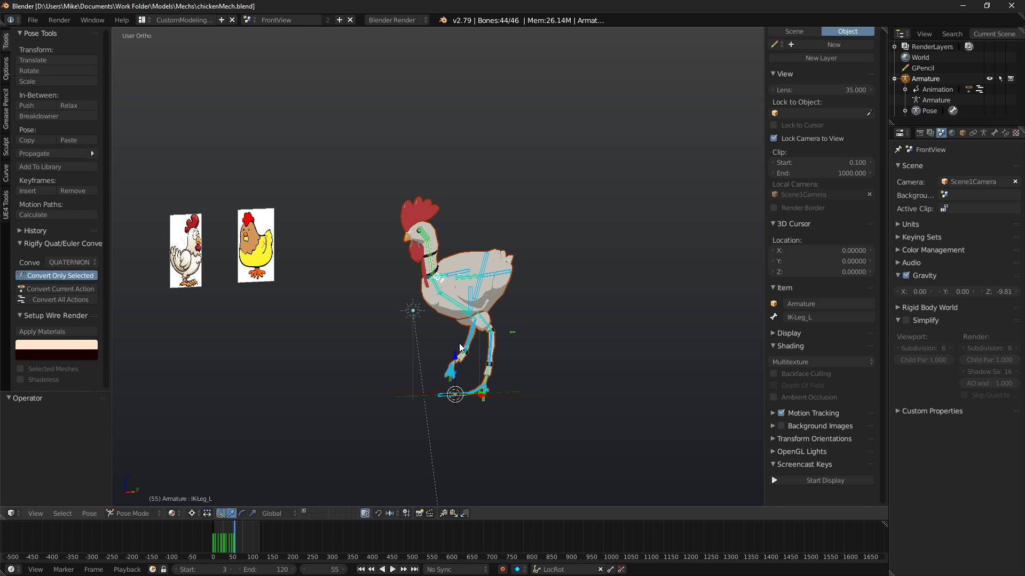
Play the chicken's walk animation with the end frame set to 50, and view it from several angles.
key(alt+a)
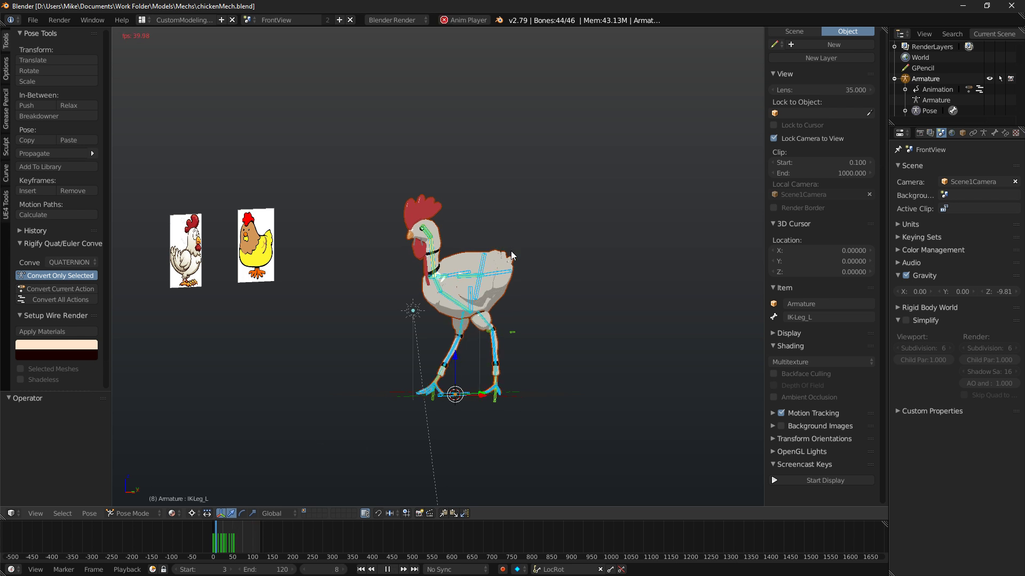
scroll(320, 434, up, 2)
click(276, 570)
text(50)
key(Return)
middle_drag(348, 322, 806, 309)
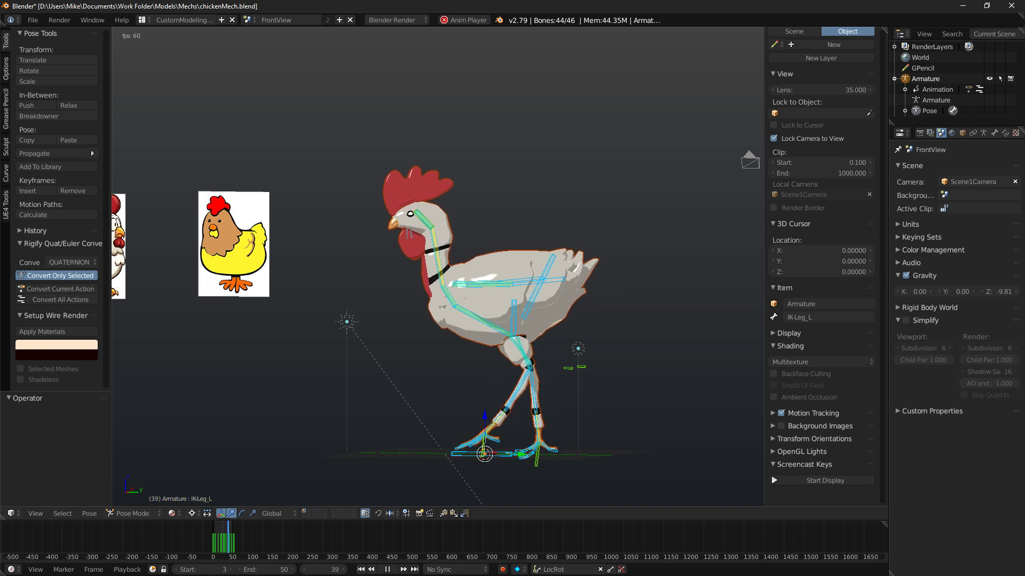
middle_drag(348, 459, 318, 383)
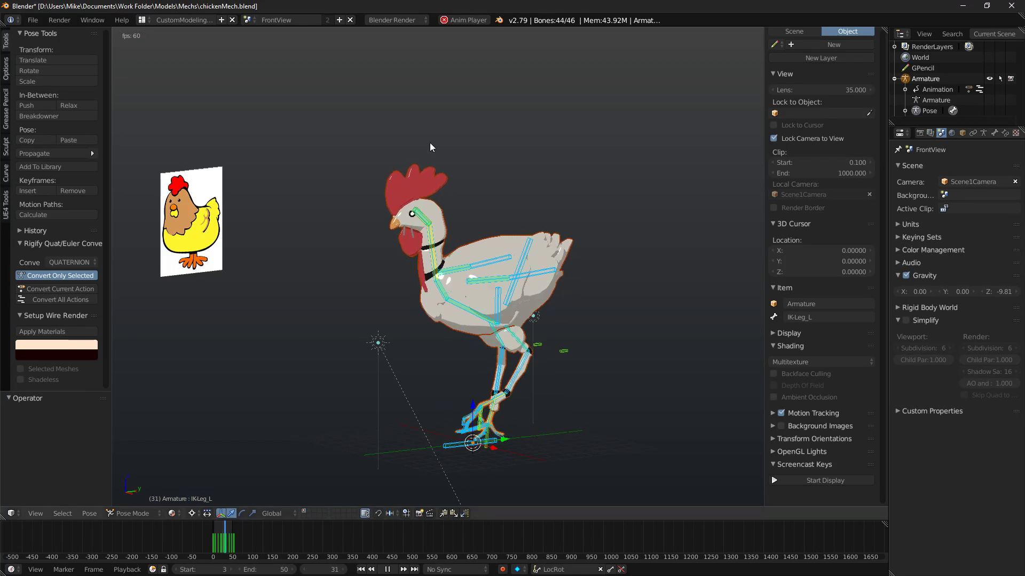
middle_drag(430, 144, 456, 142)
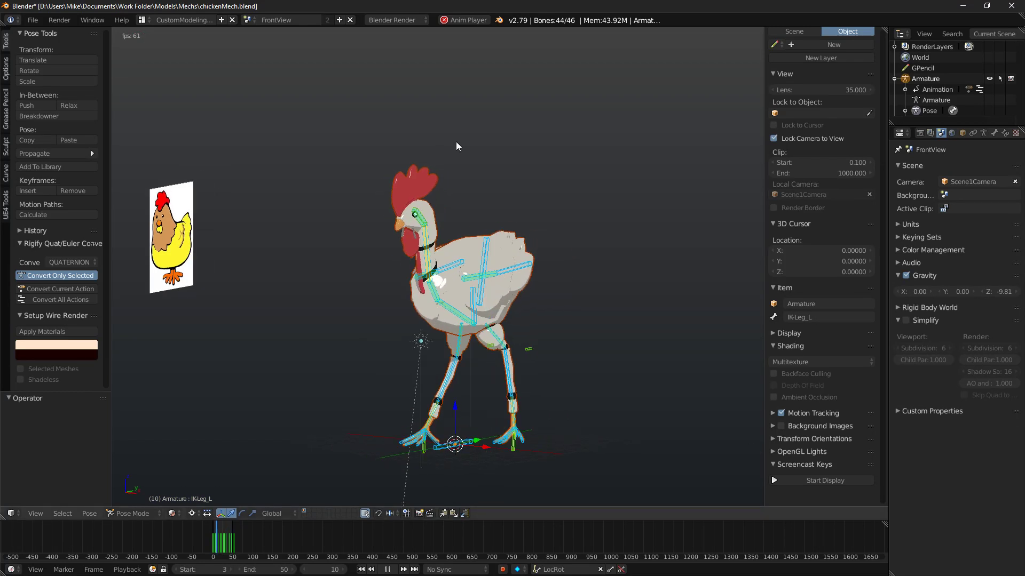
Open DededeHomer.blend from the Stupid Shit folder inside Models.
click(33, 19)
click(65, 43)
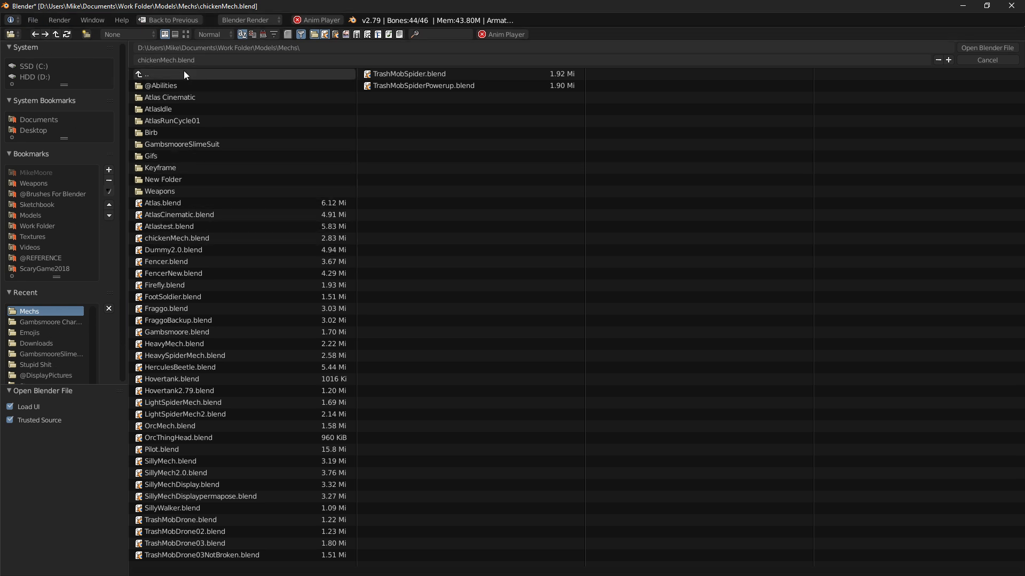
click(154, 75)
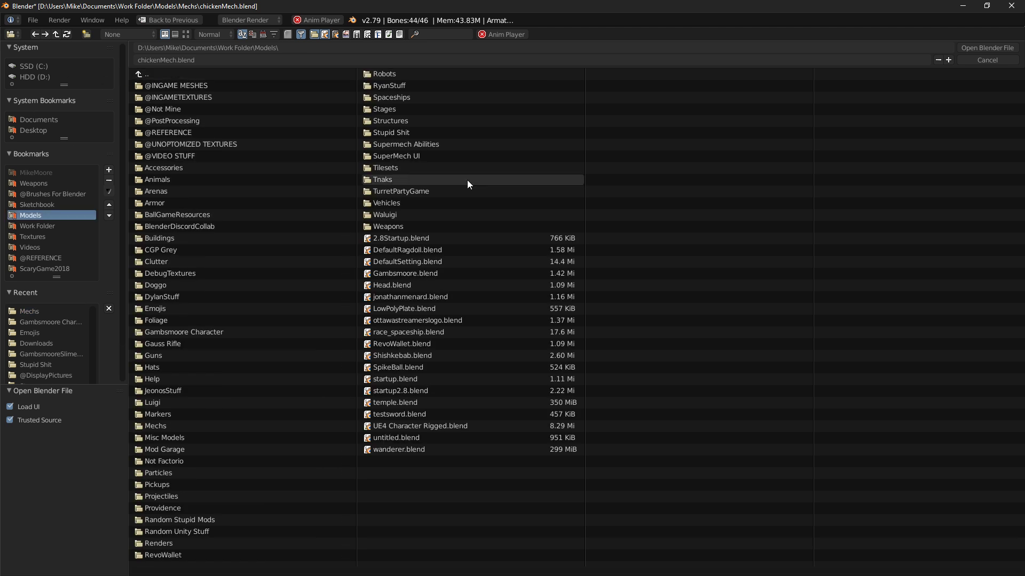
click(409, 134)
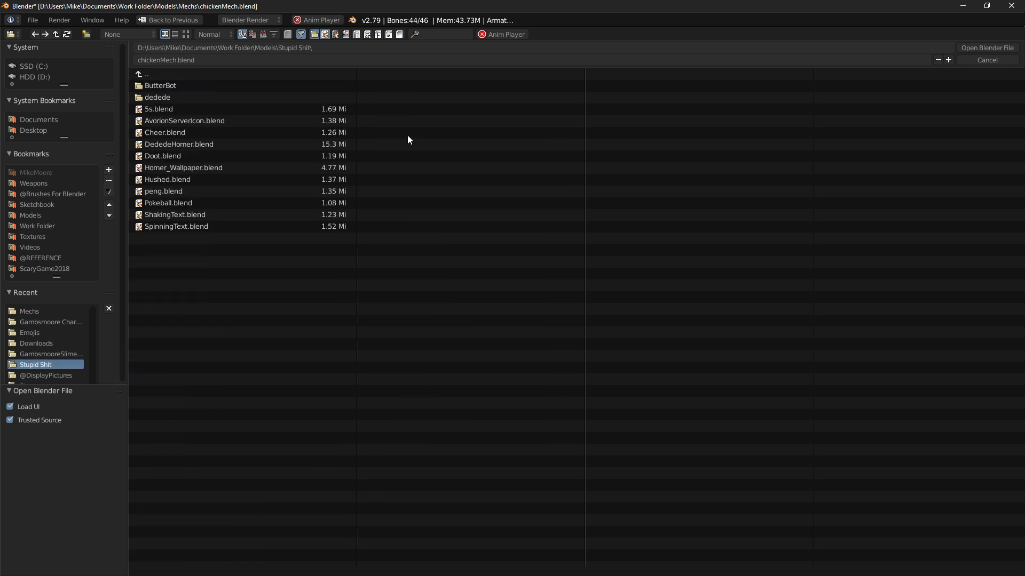
double_click(188, 144)
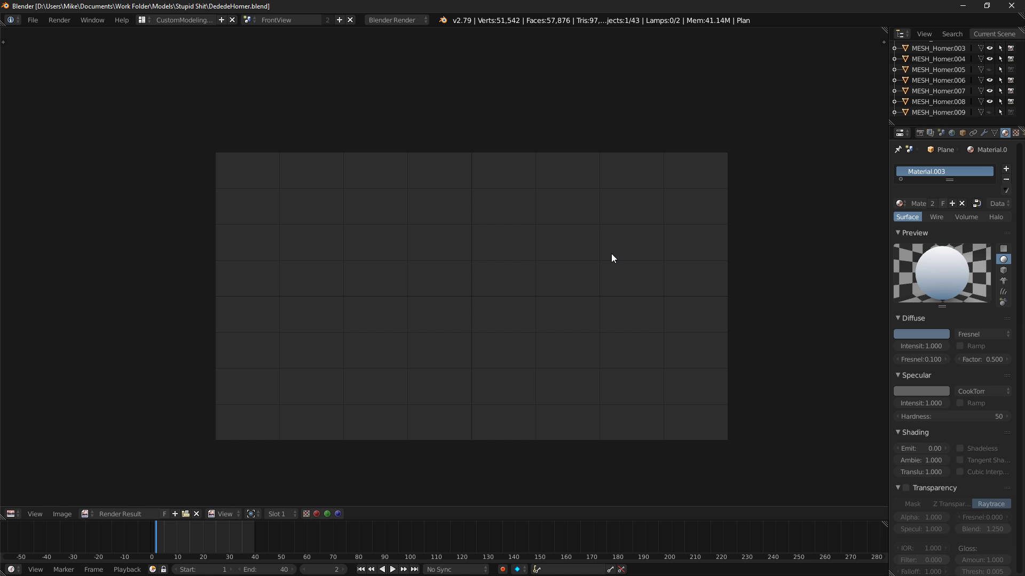
Close the render result, select the head of the wide Homer figure, and preview the scene in Rendered shading from the front.
key(Escape)
shift+middle_drag(339, 269, 524, 341)
key(KP_1)
right_click(581, 310)
right_click(583, 310)
key(shift+z)
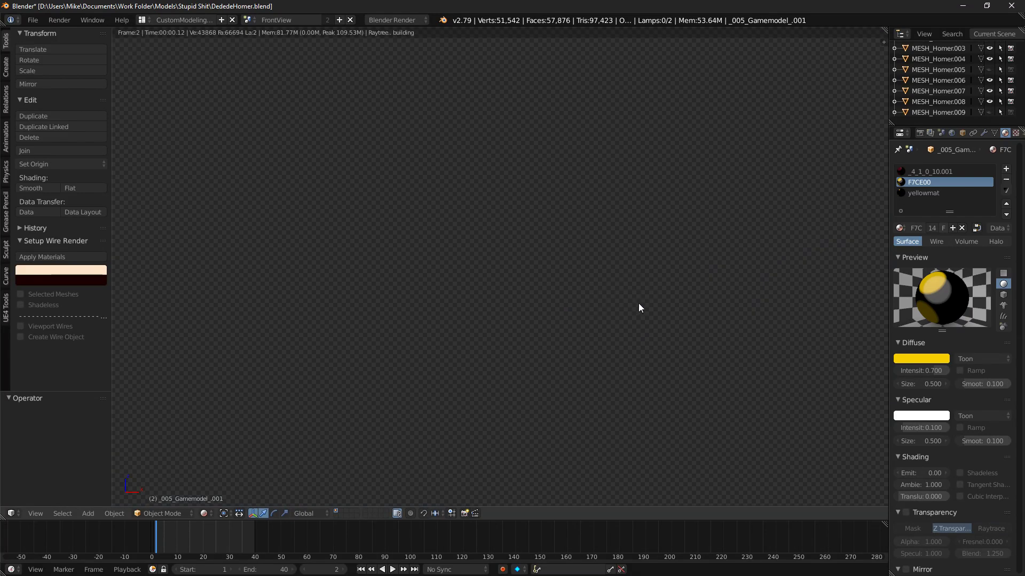
Examine the row of Homer and Dedede figures in the rendered preview.
shift+middle_drag(531, 302, 674, 296)
scroll(563, 307, down, 2)
shift+middle_drag(619, 335, 673, 342)
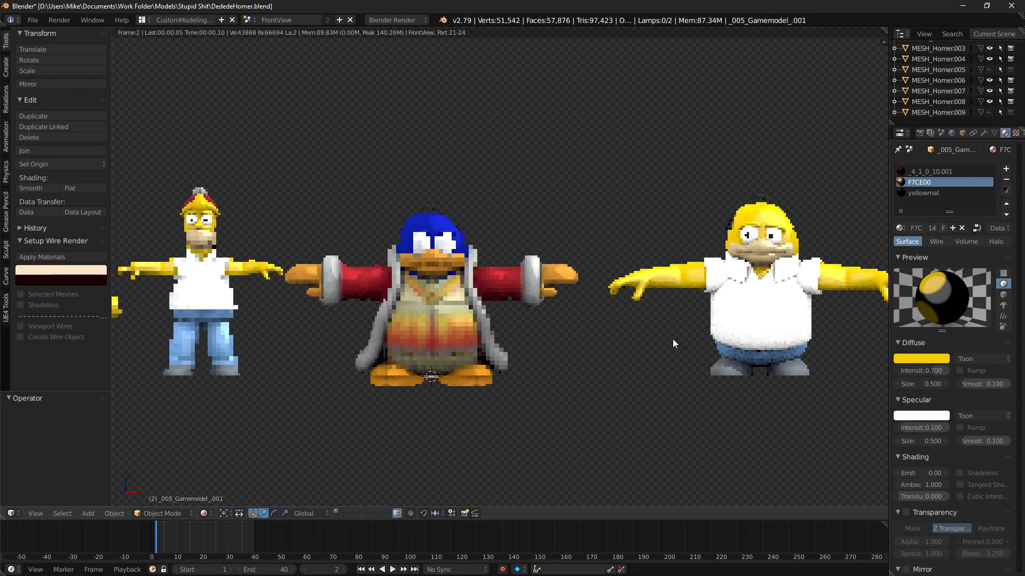
scroll(623, 350, down, 3)
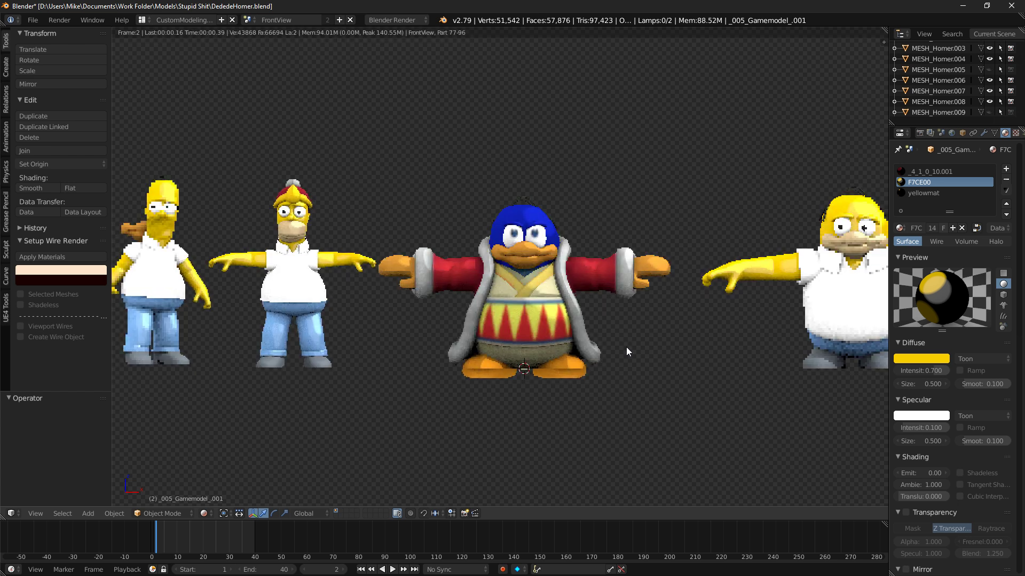
shift+middle_drag(684, 353, 633, 357)
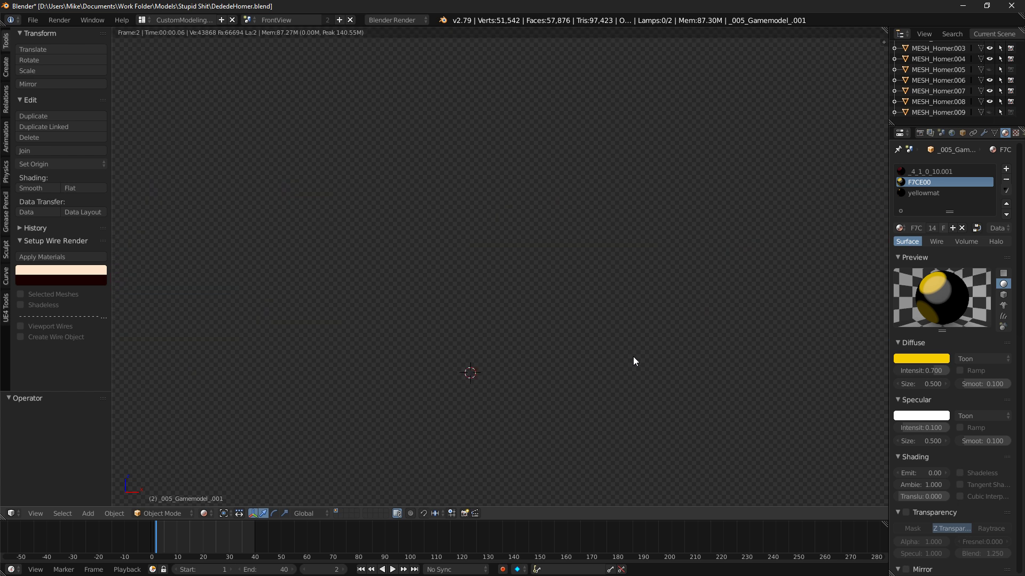
Leave the rendered preview and show the figures in Material shading from an angled view.
key(z)
middle_drag(583, 446, 546, 439)
key(z)
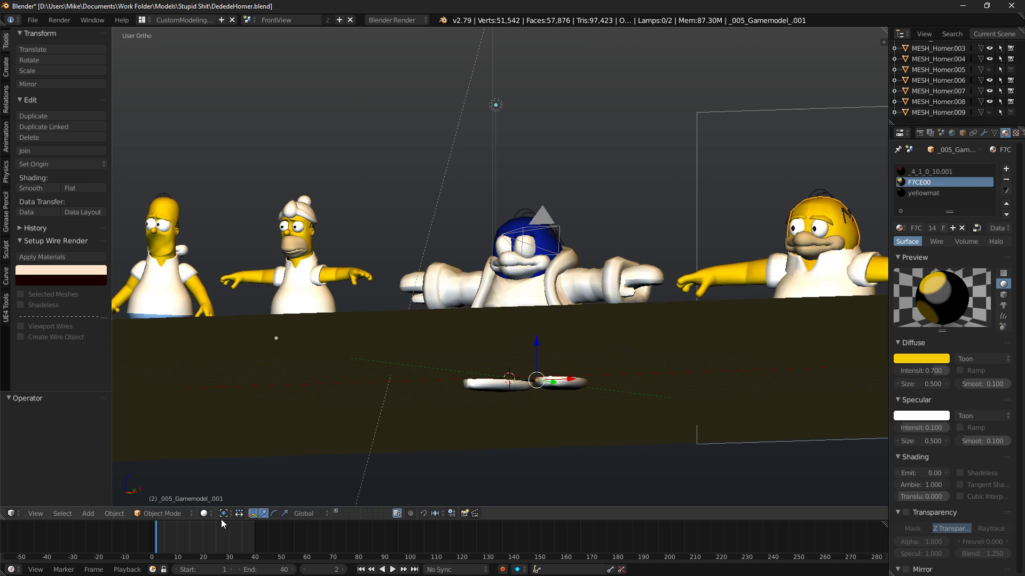
click(204, 513)
click(235, 451)
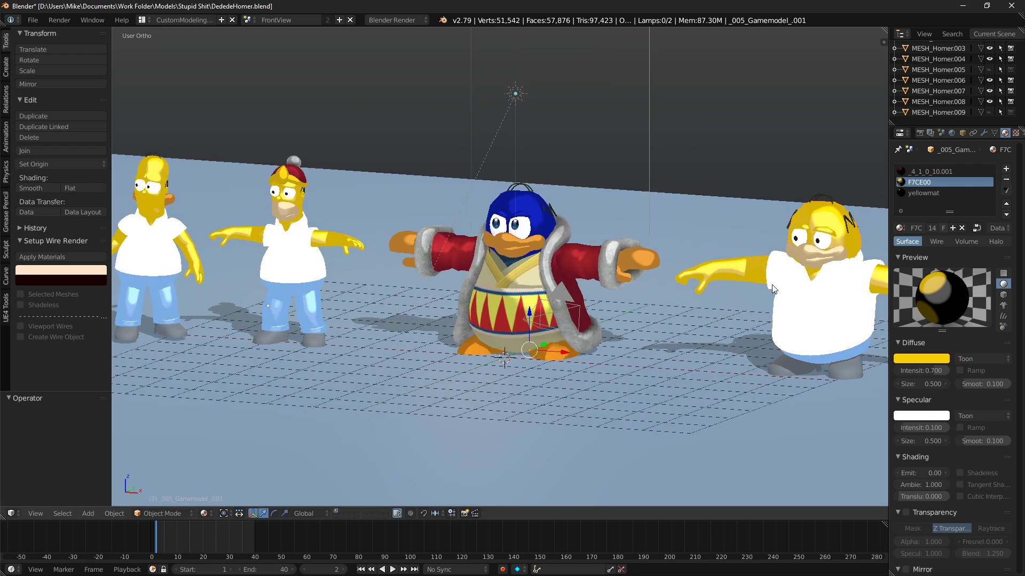
Select the wide Homer figure's white shirt and view the row of figures from the front.
right_click(815, 245)
shift+middle_drag(786, 304, 771, 301)
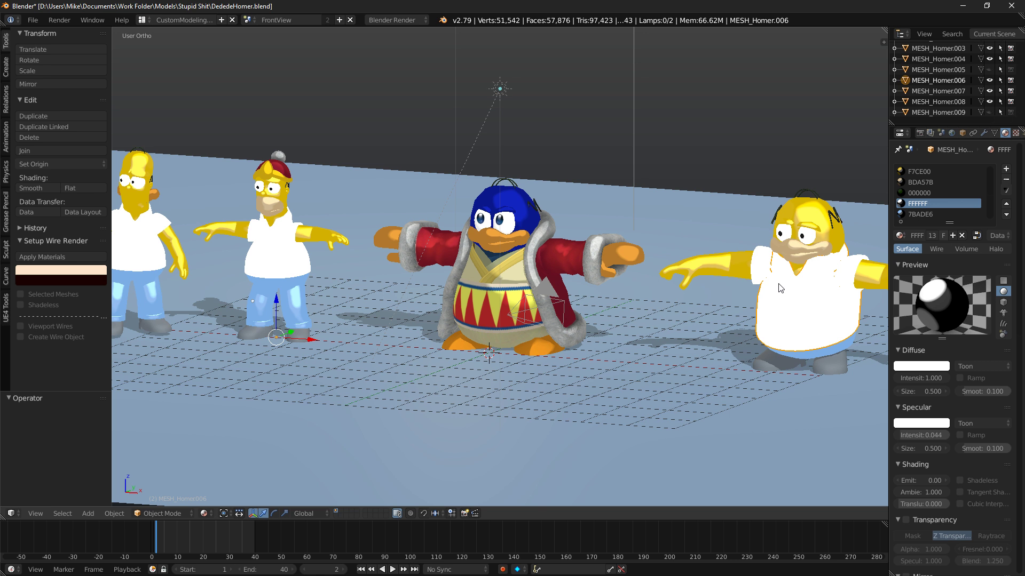
middle_drag(671, 197, 659, 268)
key(KP_1)
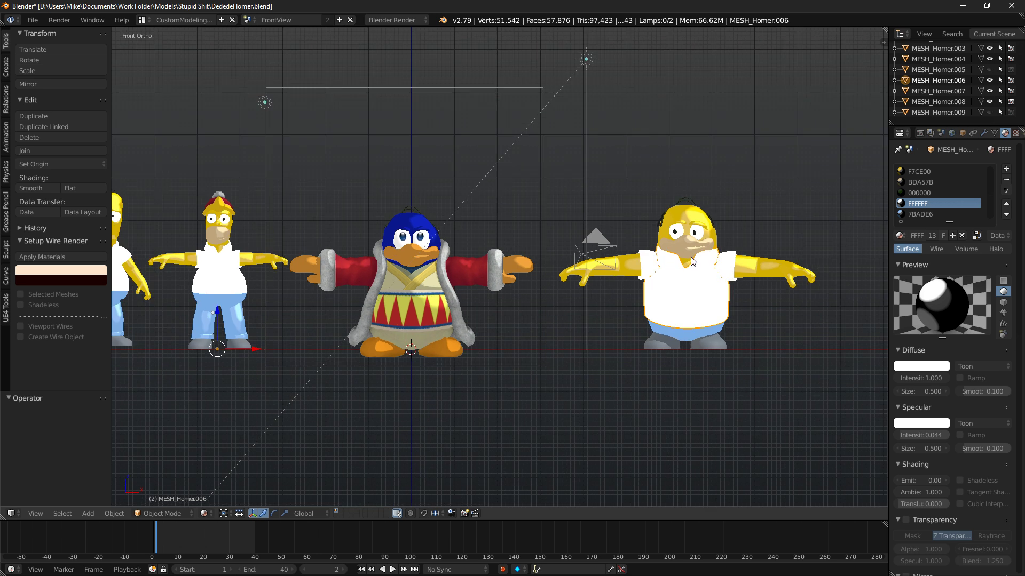
Select the wide Homer figure's arms and inspect their mesh as wireframe in Edit Mode.
mouse_move(784, 274)
shift+middle_down()
mouse_move(623, 293)
mouse_move(597, 322)
mouse_move(613, 314)
mouse_move(568, 319)
mouse_move(643, 317)
shift+middle_up()
right_click(623, 295)
key(z)
key(z)
key(Tab)
key(z)
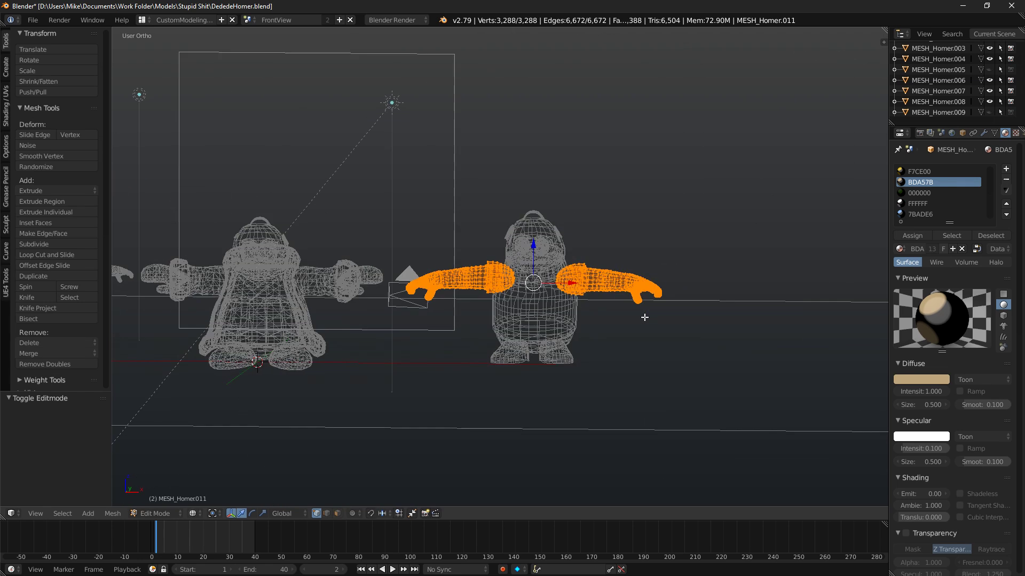
Preview the wide Homer figure up close in Rendered shading, and return to Solid shading.
key(z)
key(shift+z)
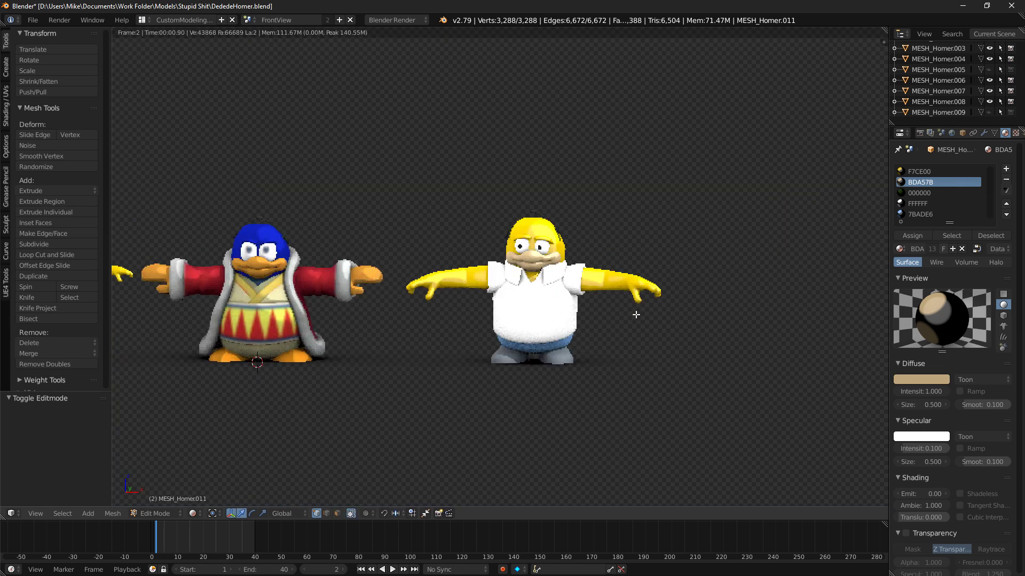
scroll(635, 315, up, 2)
key(shift+z)
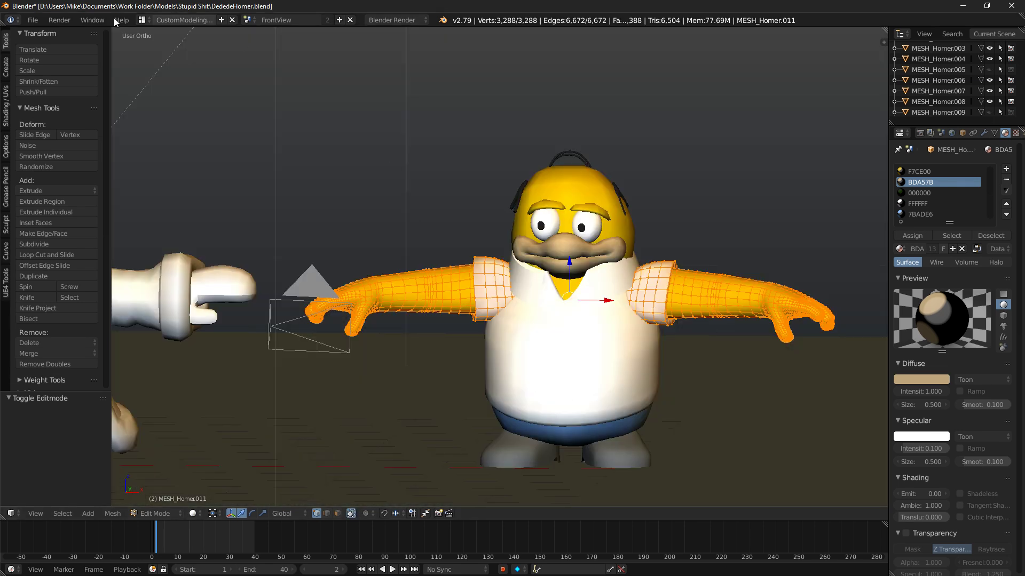
Reopen Gambsmoore.blend from the recent files and show the character from the front.
click(33, 20)
click(65, 59)
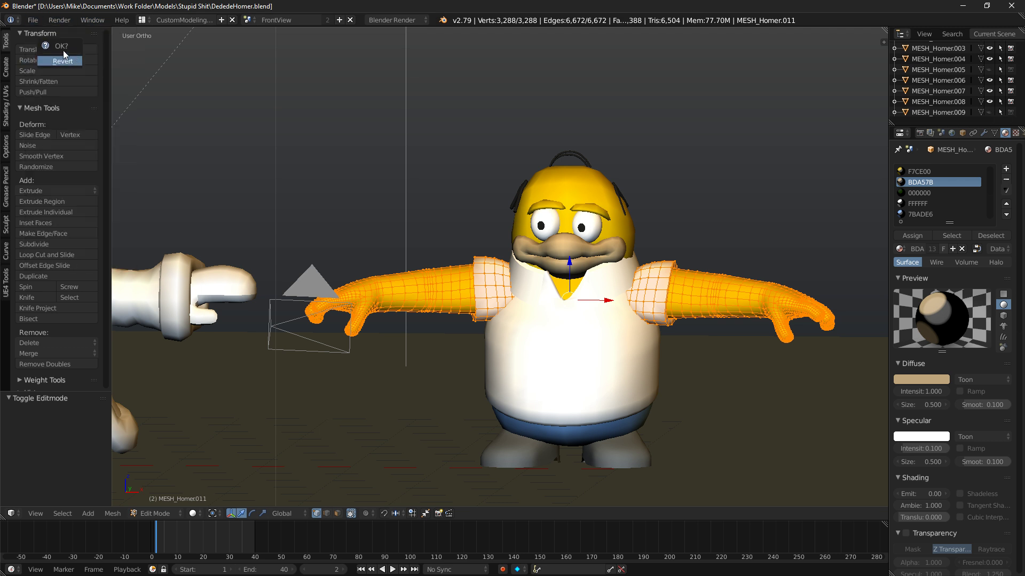
click(33, 20)
mouse_move(64, 54)
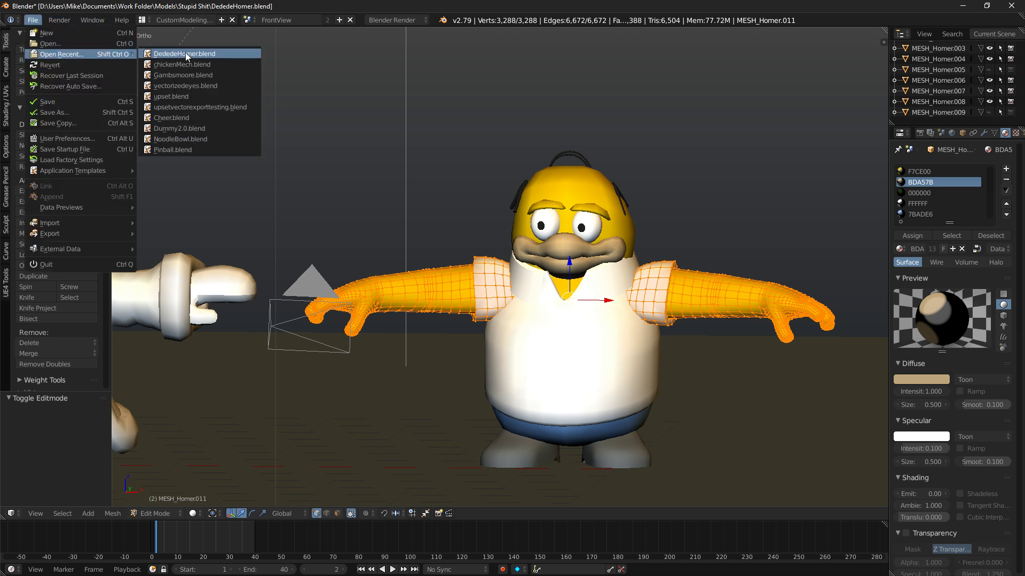
click(190, 74)
key(KP_1)
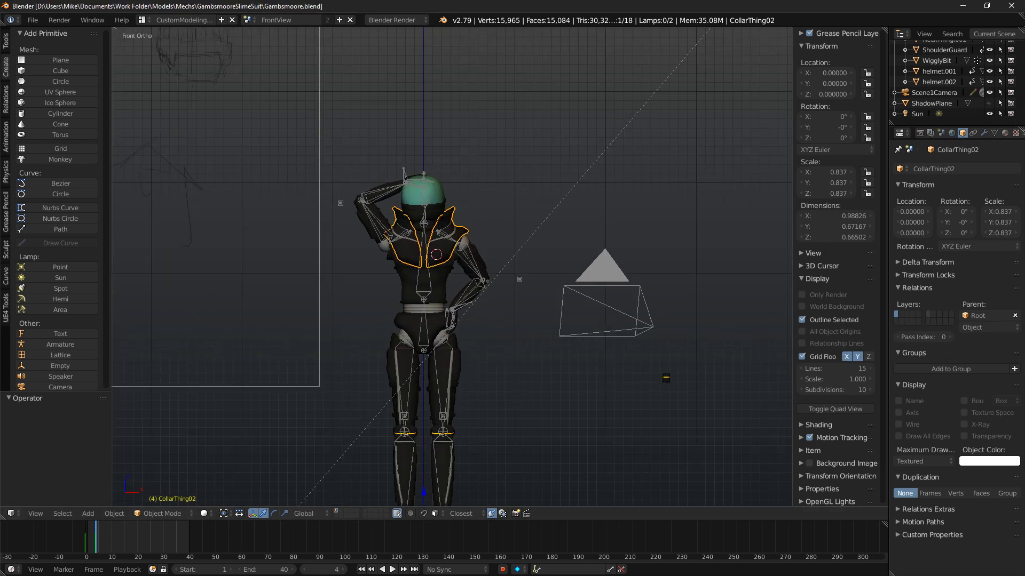
Select the character's helmet and view the posed figure up close from the front.
middle_drag(577, 197, 562, 200)
key(KP_1)
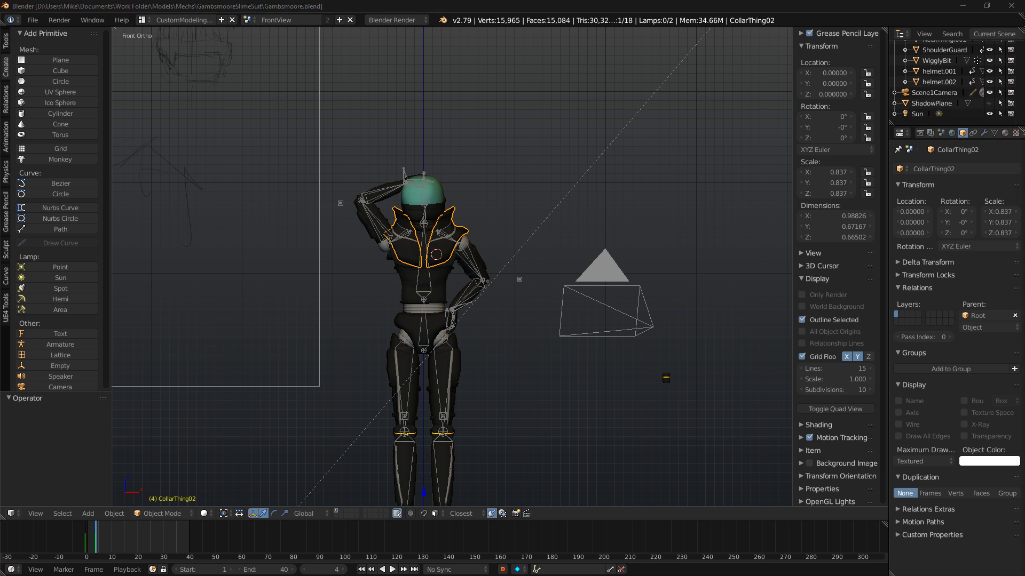
middle_drag(494, 265, 447, 203)
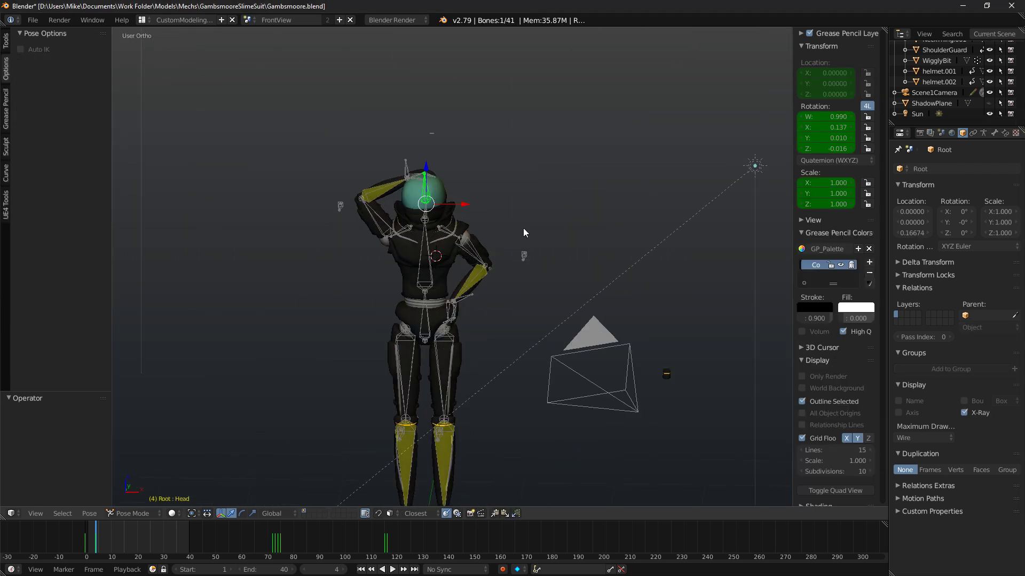
key(KP_1)
right_click(434, 193)
key(Tab)
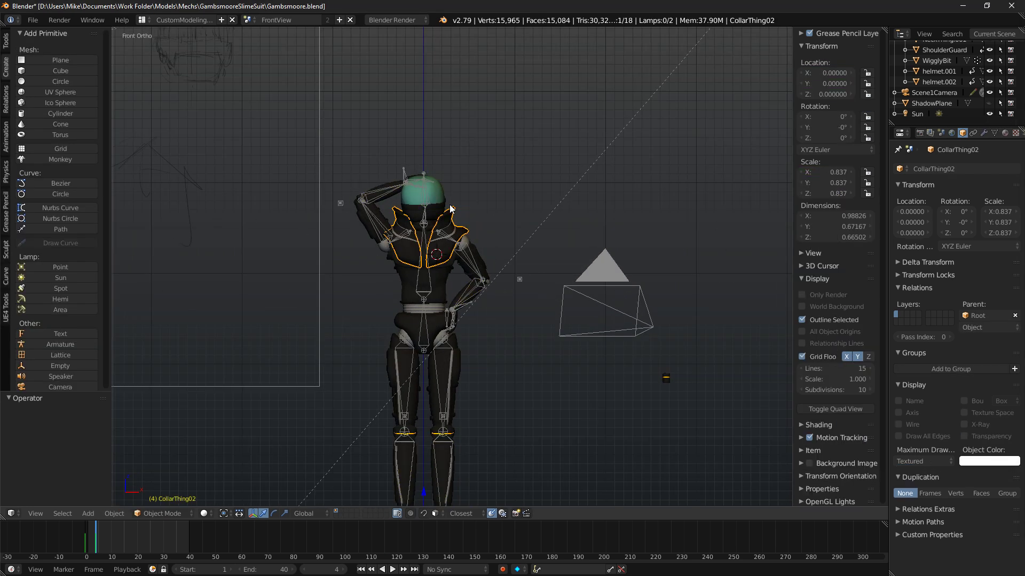
key(Tab)
middle_drag(518, 230, 463, 246)
scroll(464, 247, up, 4)
key(KP_0)
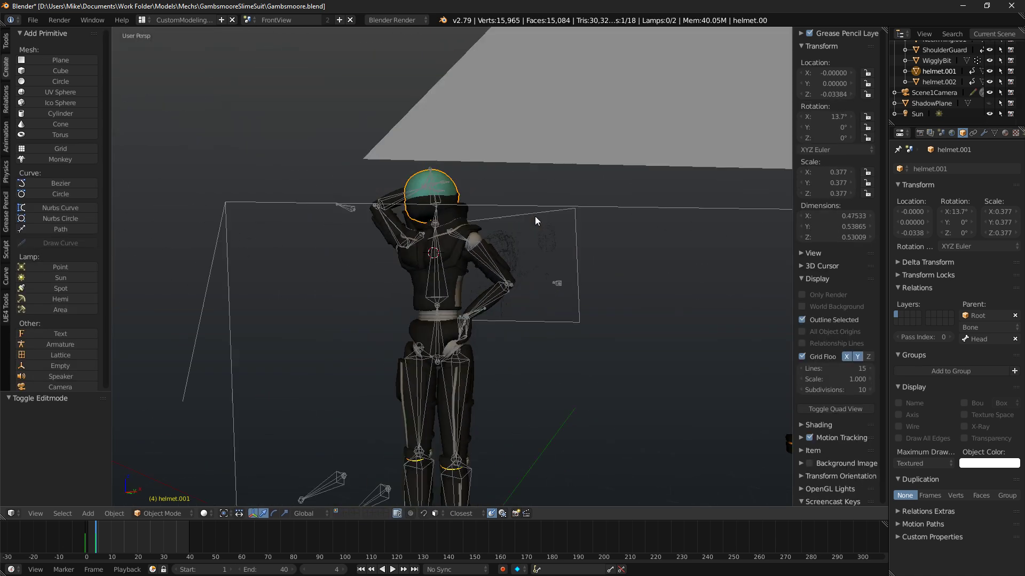
key(KP_1)
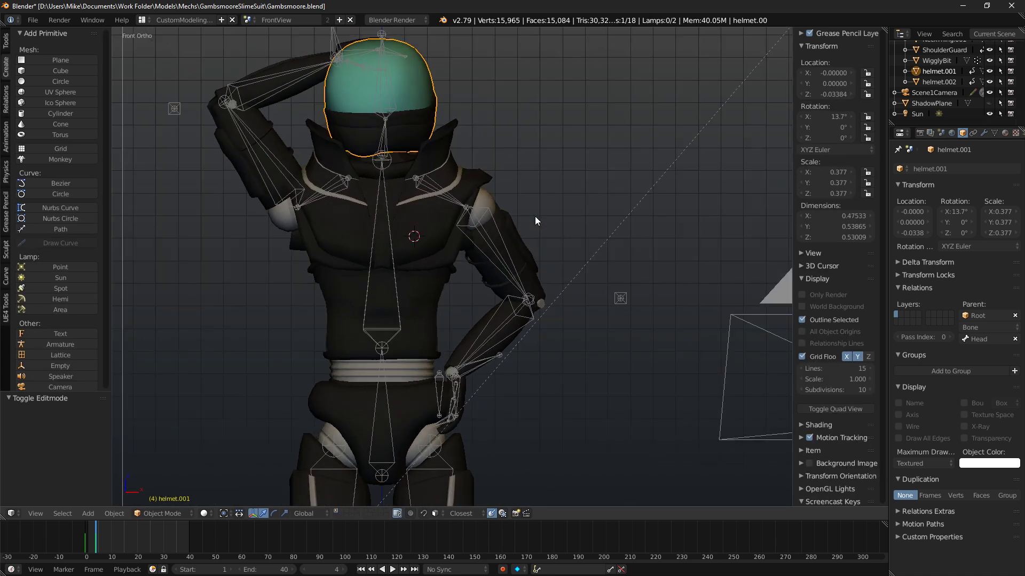
Preview the character's upper body in Rendered shading, and return to Solid shading.
mouse_move(536, 211)
middle_down()
mouse_move(438, 219)
mouse_move(569, 189)
mouse_move(566, 178)
mouse_move(545, 213)
mouse_move(542, 295)
mouse_move(543, 287)
middle_up()
key(shift+z)
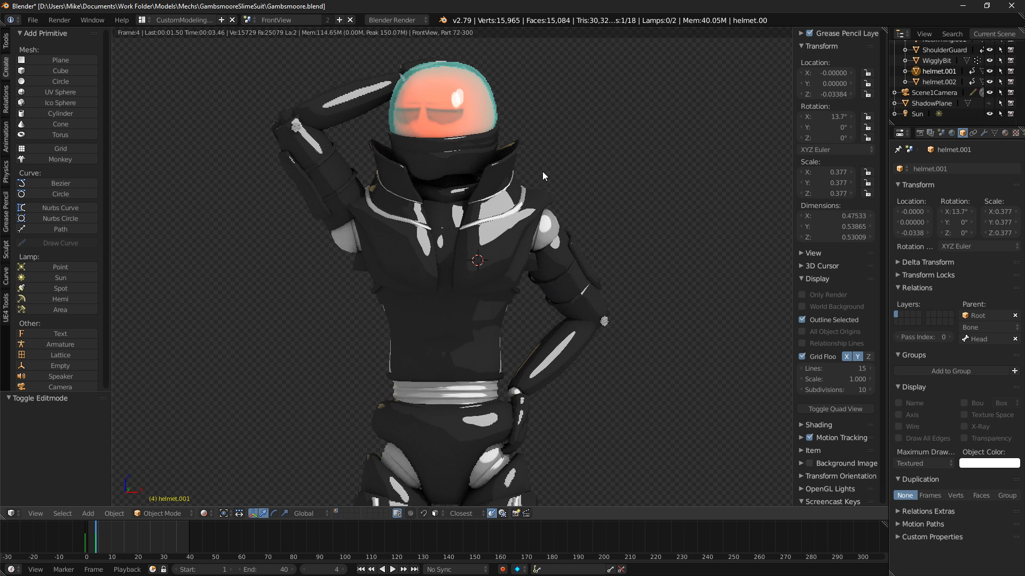
key(shift+z)
Select the lower torso bone and check the armature's rest pose in Edit Mode.
shift+middle_drag(481, 452, 497, 351)
middle_drag(414, 305, 464, 315)
right_click(462, 315)
key(Tab)
key(Tab)
key(Tab)
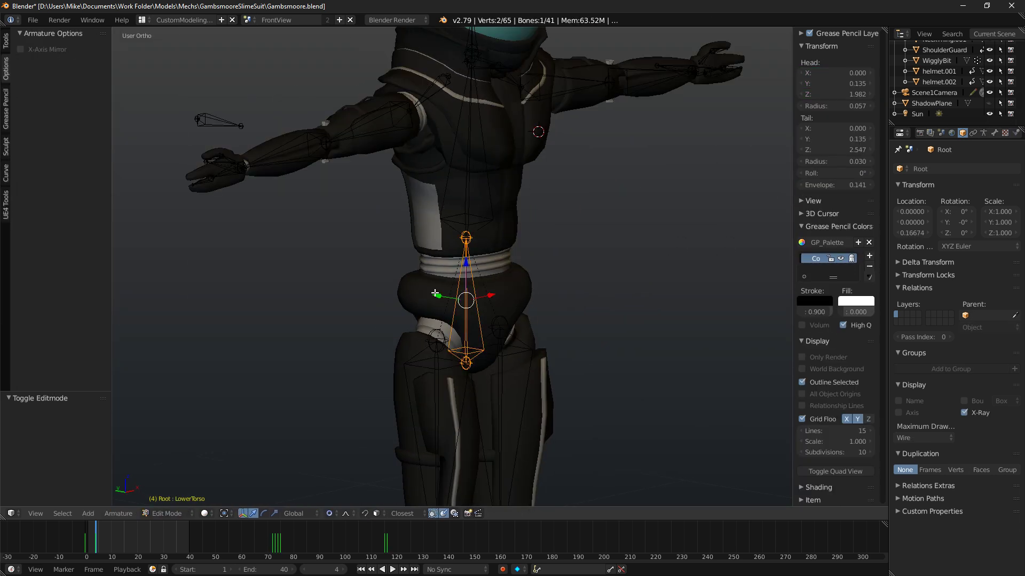
key(Tab)
Select the groin piece and open its mesh in Edit Mode from an orthographic front view.
right_click(414, 292)
key(Tab)
key(KP_1)
key(KP_5)
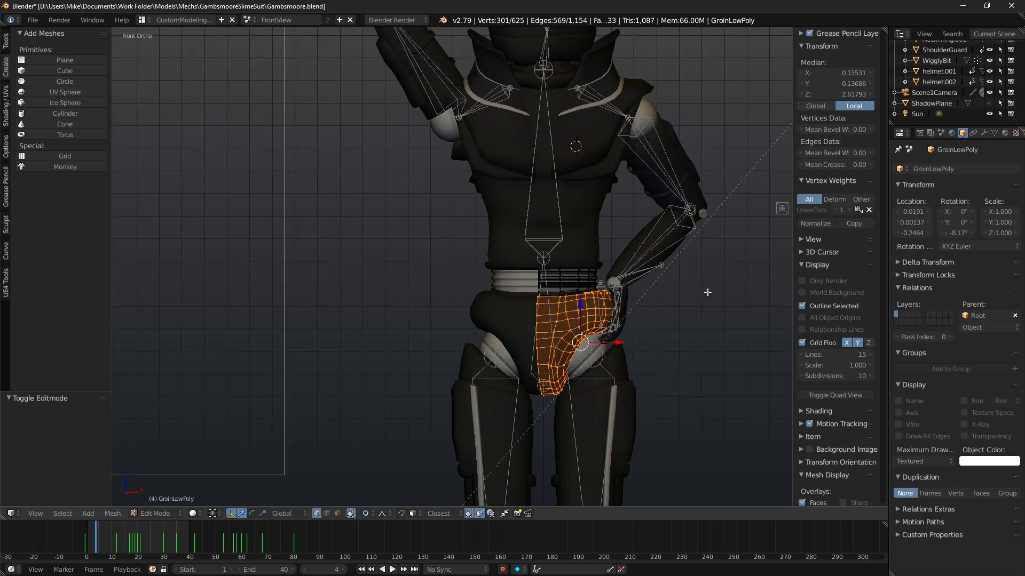
scroll(708, 293, up, 3)
middle_drag(707, 293, 555, 339)
scroll(555, 338, up, 2)
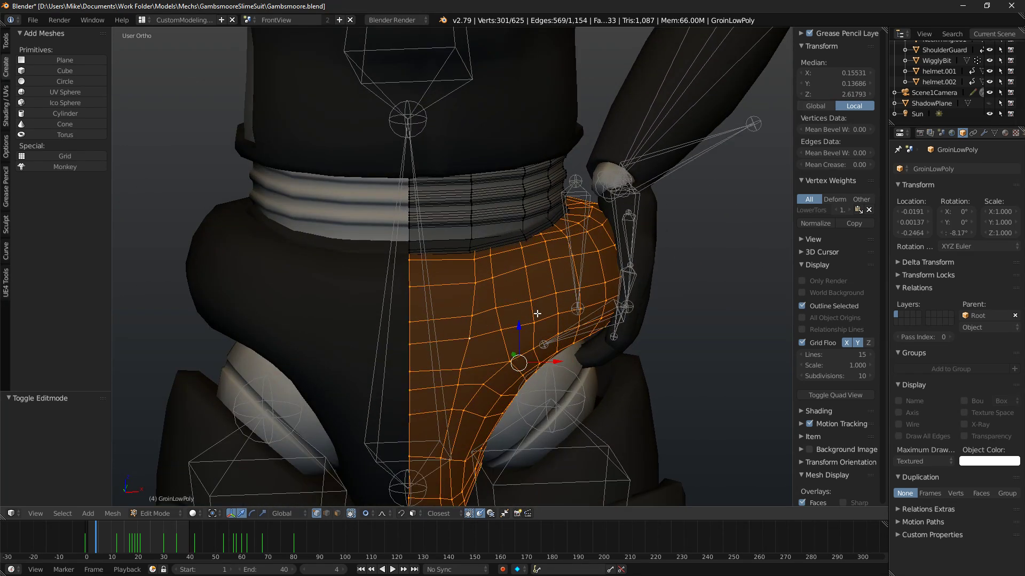
Try deleting the selected vertices of the groin piece, and undo the deletion.
key(x)
click(566, 315)
middle_drag(469, 286, 541, 260)
key(KP_1)
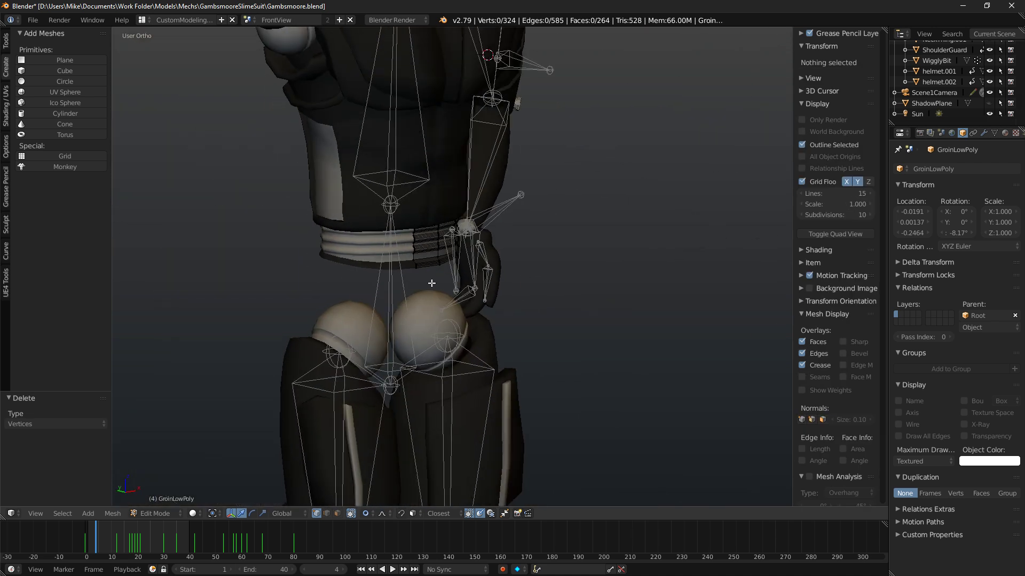
key(ctrl+z)
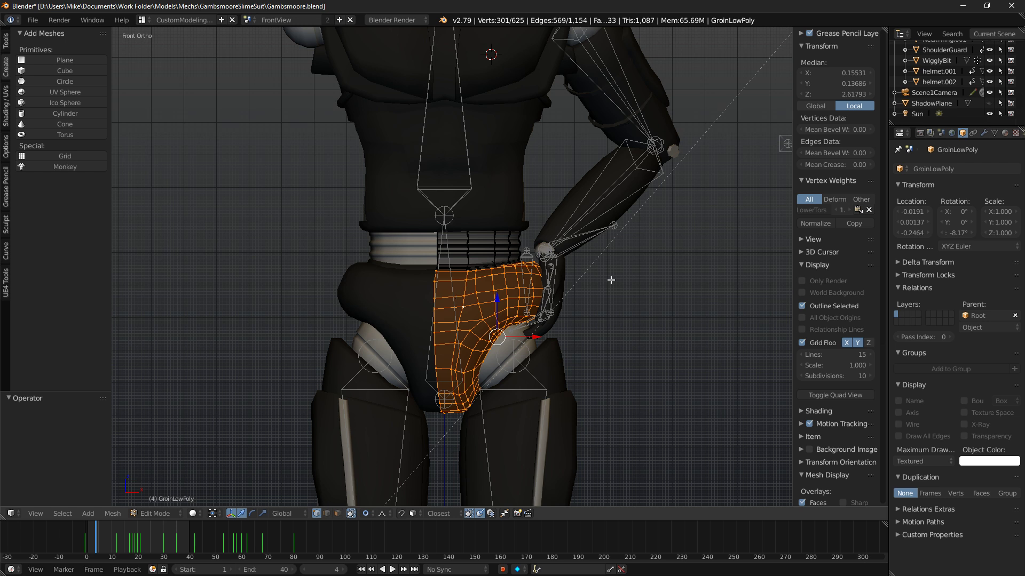
Select only the edge loop running along the groin piece's upper edge, just below the ribbed waistband.
scroll(442, 251, down, 6)
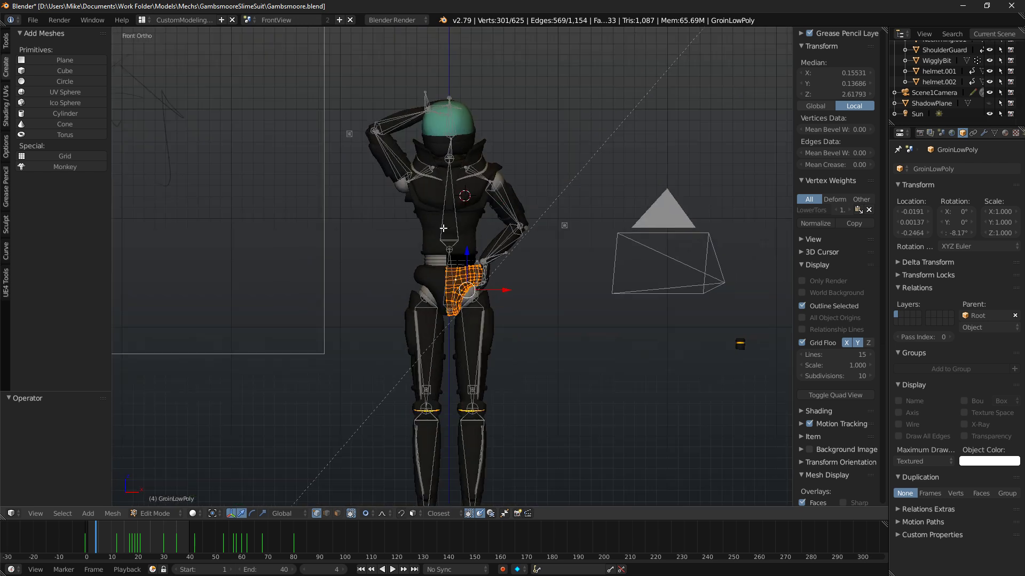
scroll(453, 274, up, 2)
shift+middle_drag(453, 274, 480, 275)
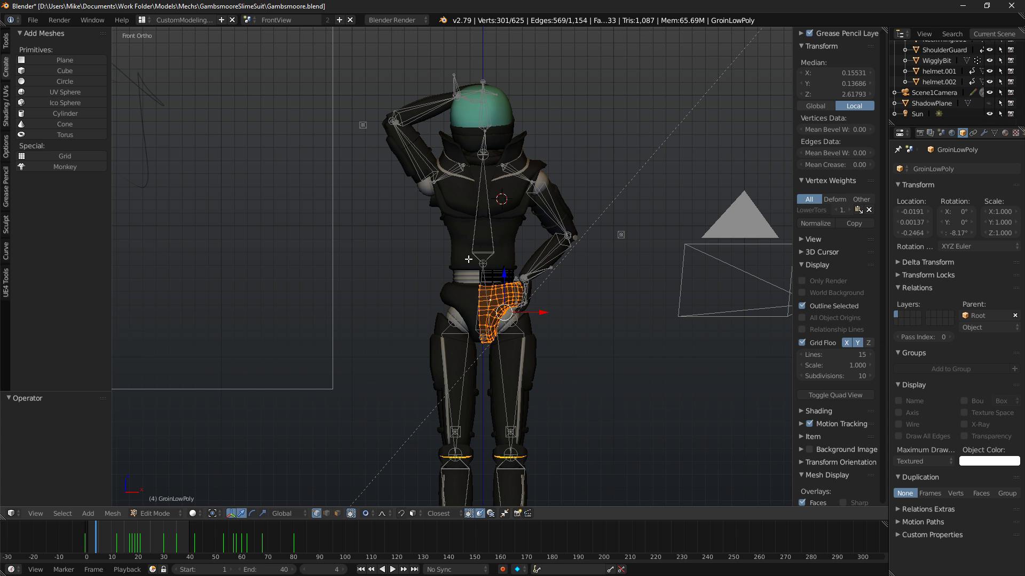
scroll(507, 274, up, 3)
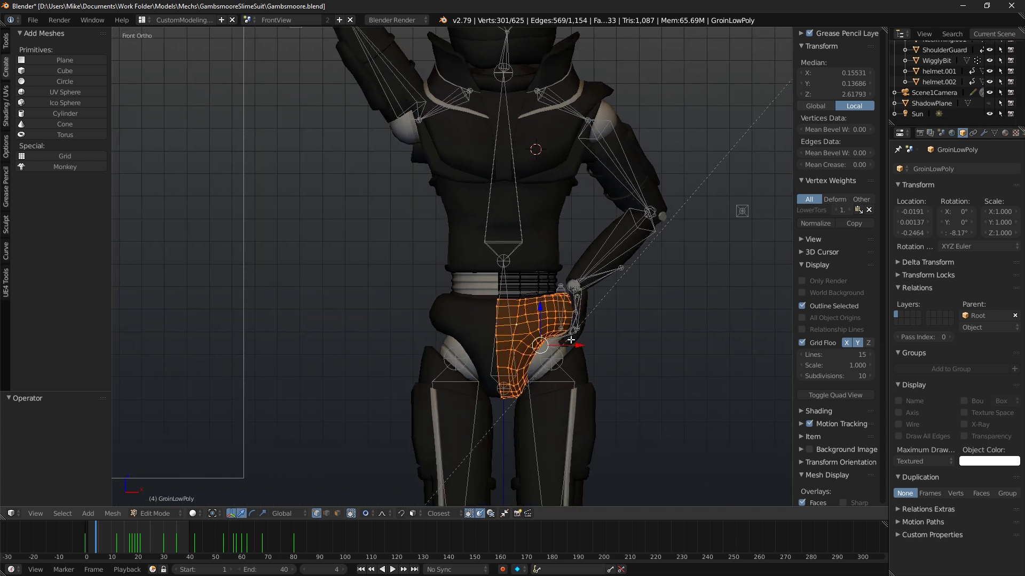
scroll(519, 311, up, 5)
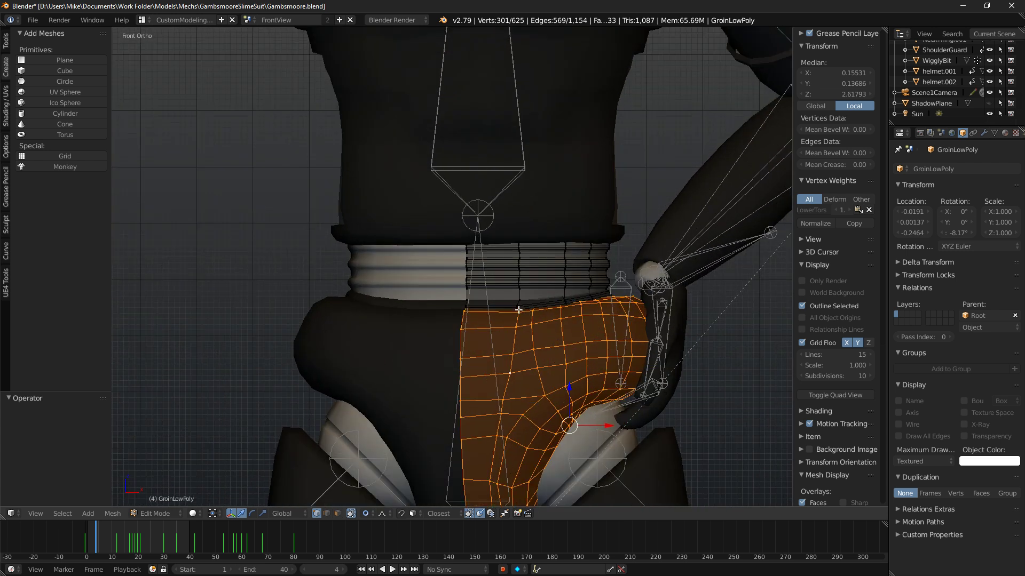
shift+middle_drag(519, 311, 463, 262)
middle_drag(463, 262, 456, 298)
right_click(469, 275)
key(a)
alt+right_click(482, 272)
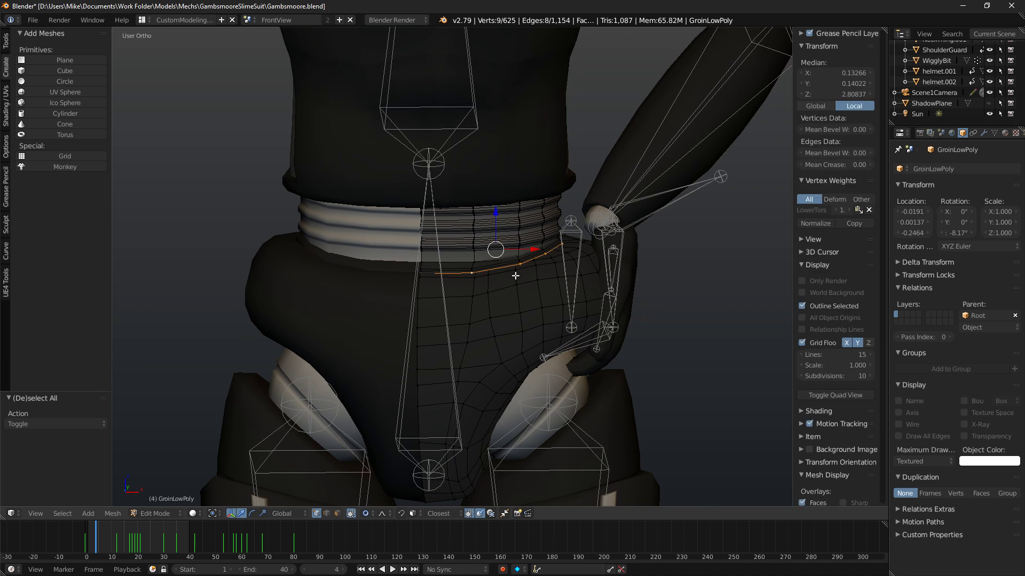
key(z)
scroll(462, 280, up, 4)
key(a)
alt+right_click(505, 284)
middle_drag(568, 322, 552, 307)
key(z)
scroll(548, 322, down, 2)
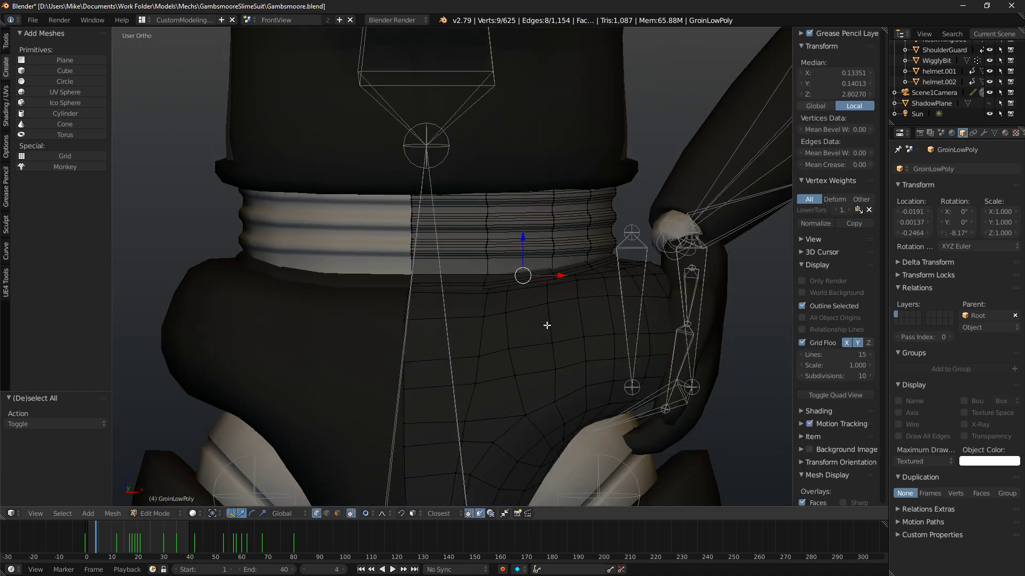
Duplicate the selected edge loop in place and extrude the copy 0.03 upward along Z.
key(KP_1)
key(shift+d)
right_click(557, 324)
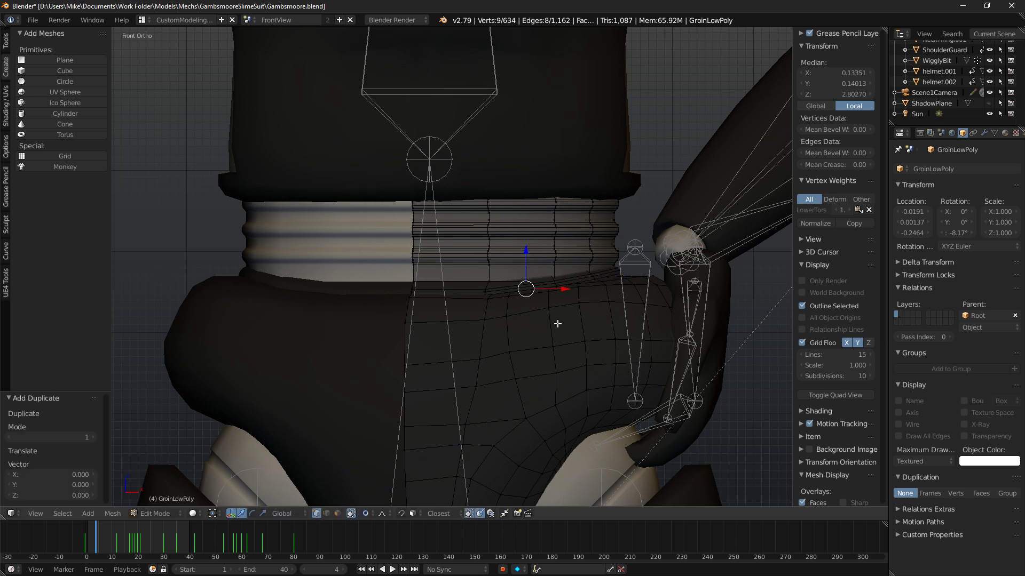
key(e)
key(z)
click(570, 300)
Scale the extruded edge loop outward by 1.207 with proportional editing off.
key(s)
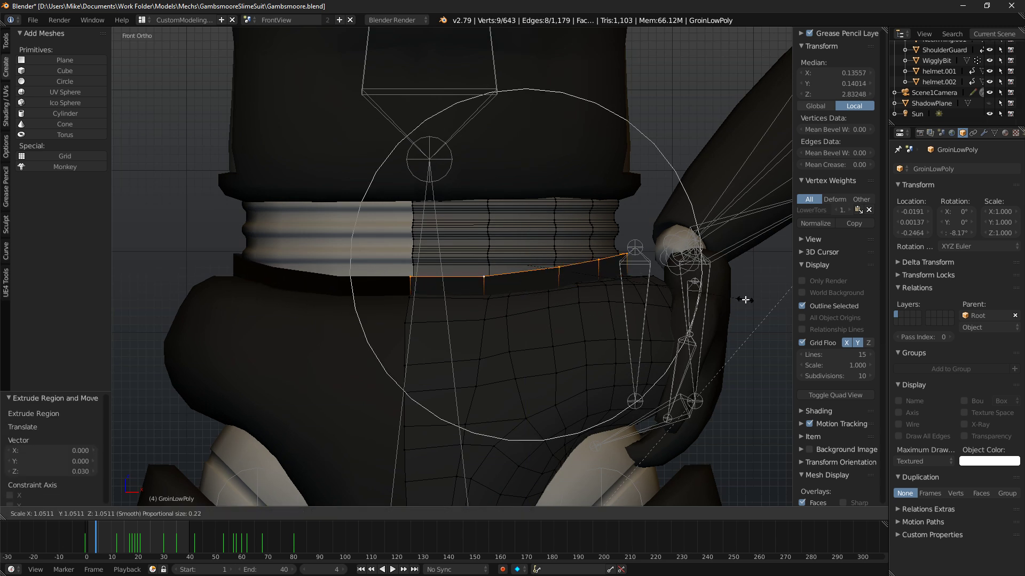
click(724, 296)
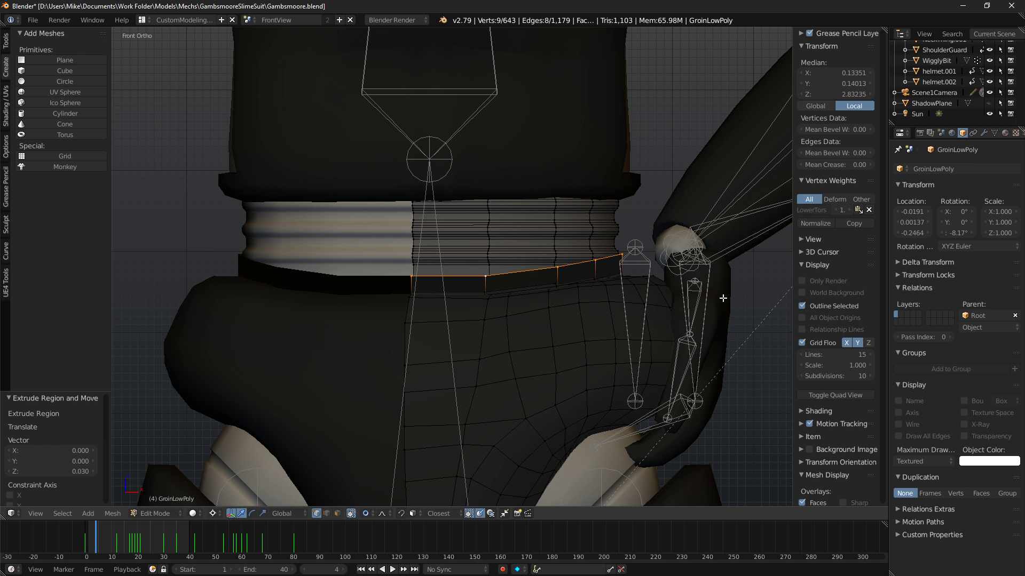
key(s)
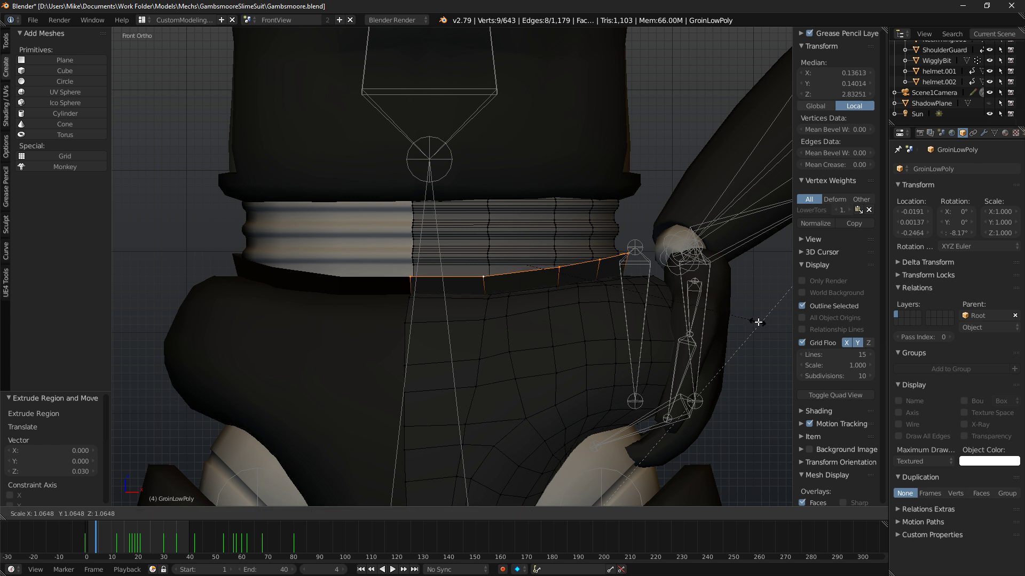
click(786, 335)
Select the whole connected original groin mesh and hide it, leaving the new belt strip visible.
right_click(510, 352)
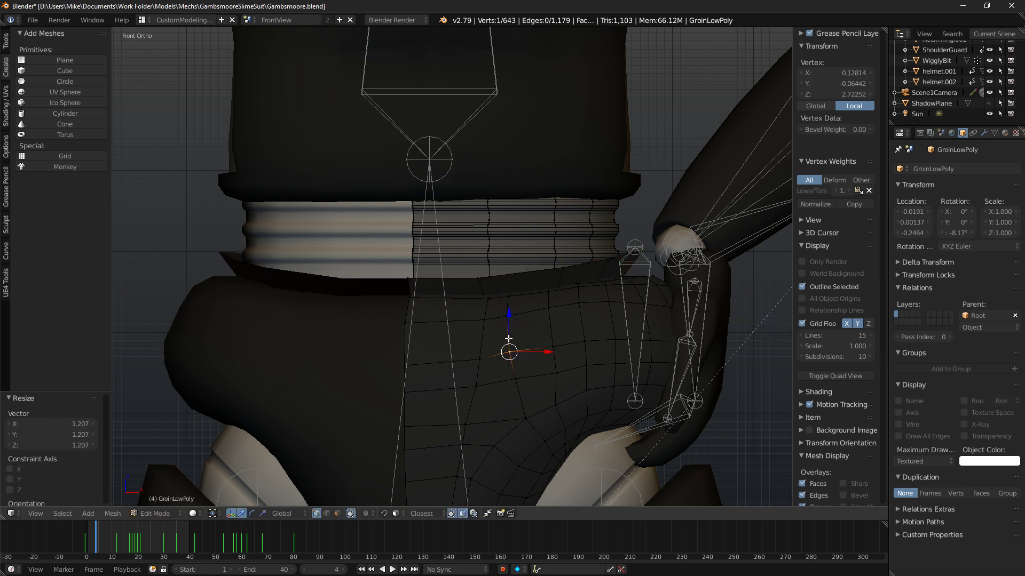
key(ctrl+l)
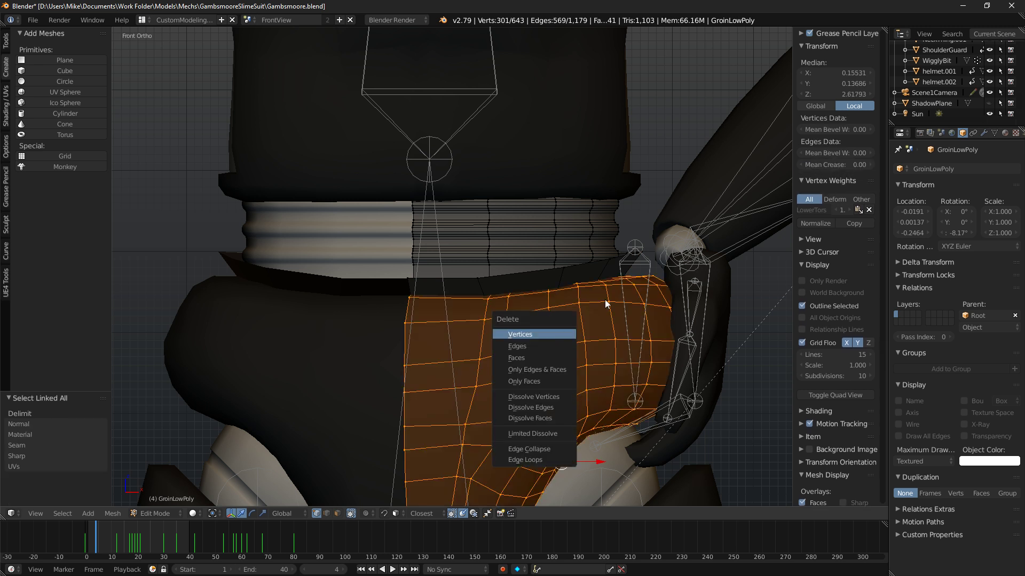
key(h)
Select the belt strip's upper edge loop and flatten it by scaling along Z.
key(a)
alt+right_click(523, 276)
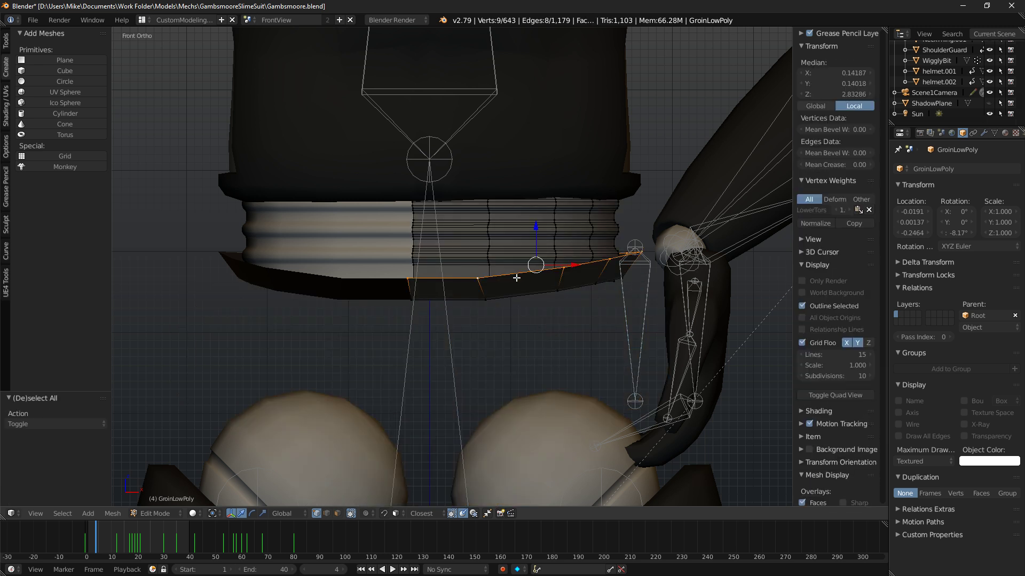
scroll(514, 285, down, 1)
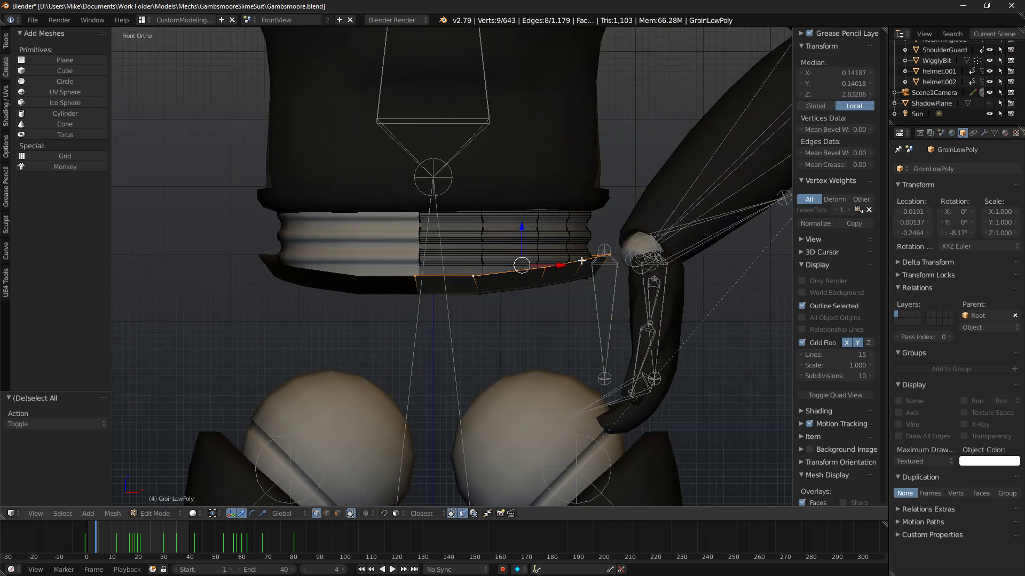
key(s)
key(z)
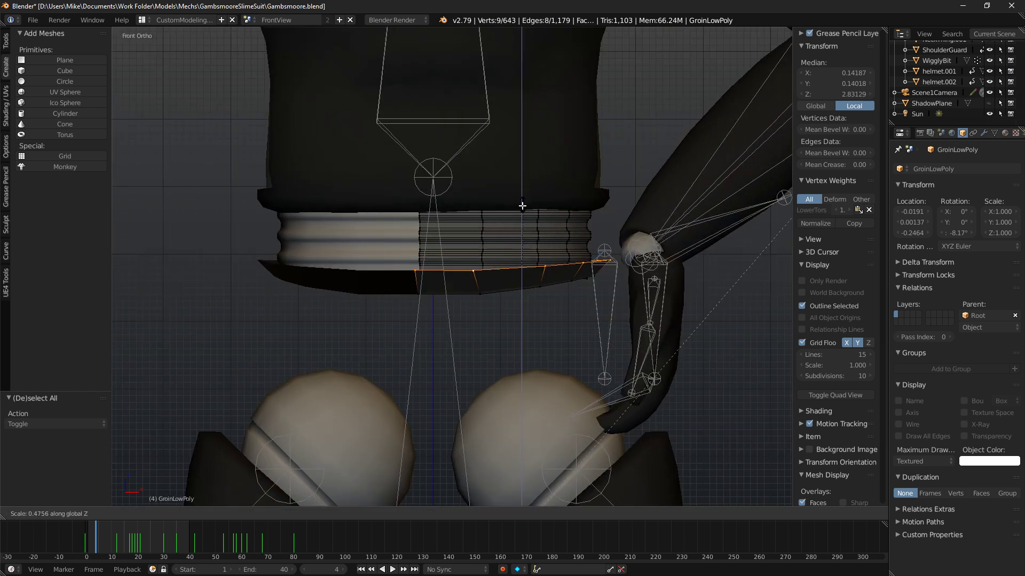
click(516, 226)
Reselect the belt strip's upper edge loop and move it 0.013 down along Z.
key(a)
key(a)
key(a)
alt+right_click(490, 272)
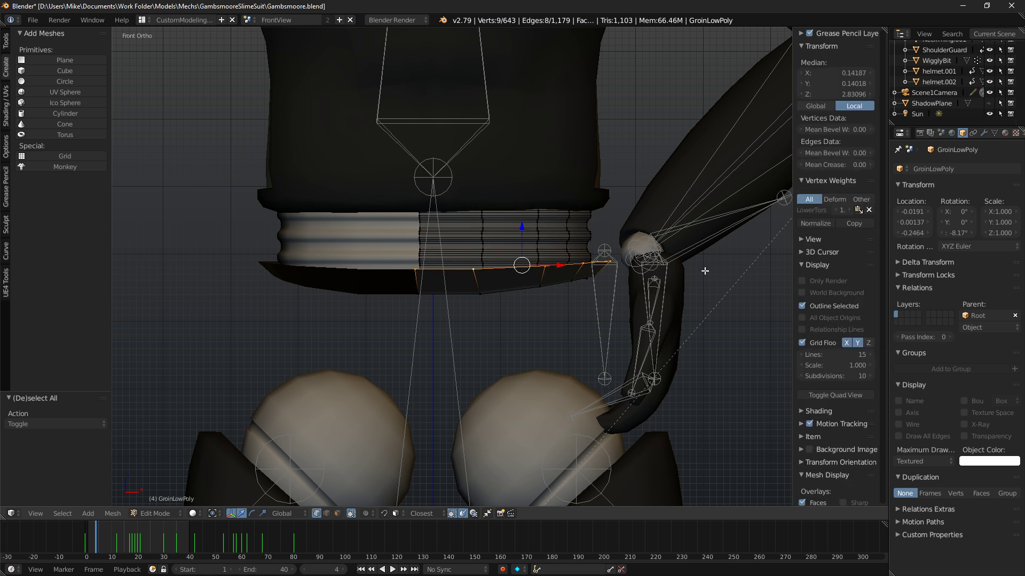
drag(522, 229, 521, 238)
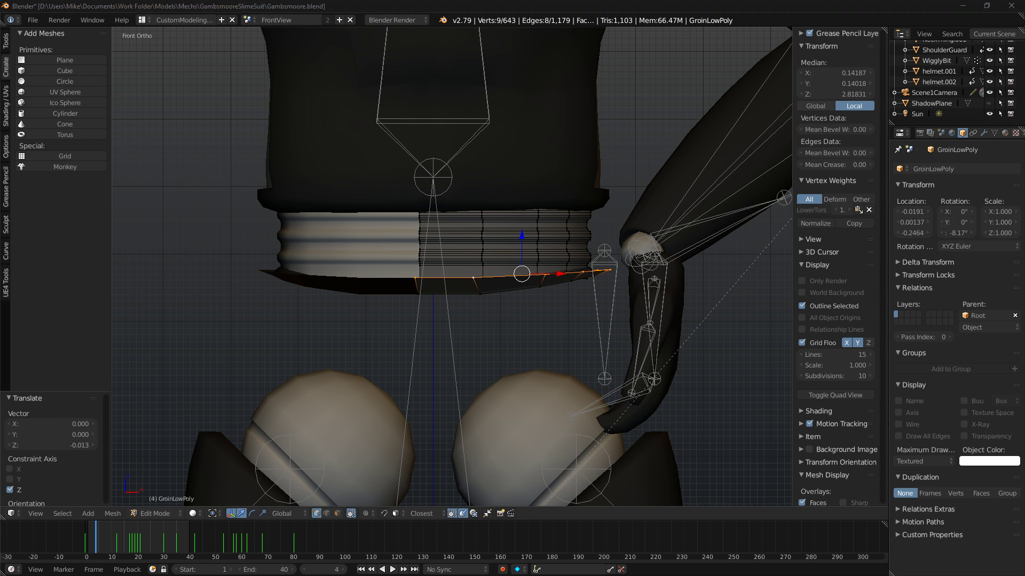
Select the front vertex beside the centre on the strip's upper edge and shift it along X.
middle_drag(538, 323, 486, 231)
key(KP_1)
key(a)
right_click(473, 277)
scroll(480, 279, up, 2)
key(z)
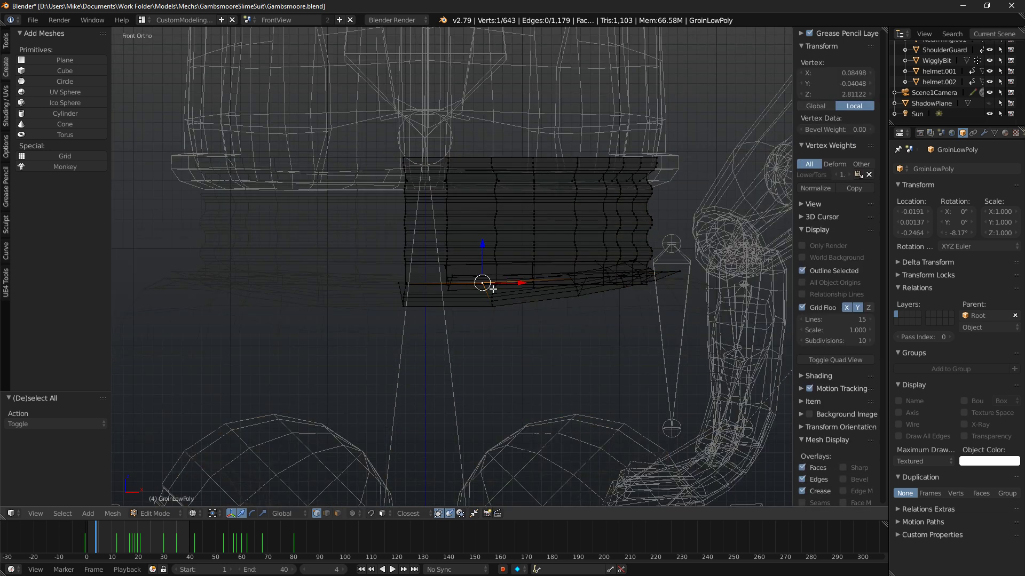
scroll(513, 288, up, 3)
key(g)
key(x)
click(580, 299)
scroll(598, 298, down, 5)
key(z)
middle_drag(672, 300, 425, 307)
middle_drag(326, 334, 562, 313)
Extrude the belt strip's upper edge loop and scale the new edges outward by 1.196.
key(a)
alt+right_click(534, 283)
key(KP_1)
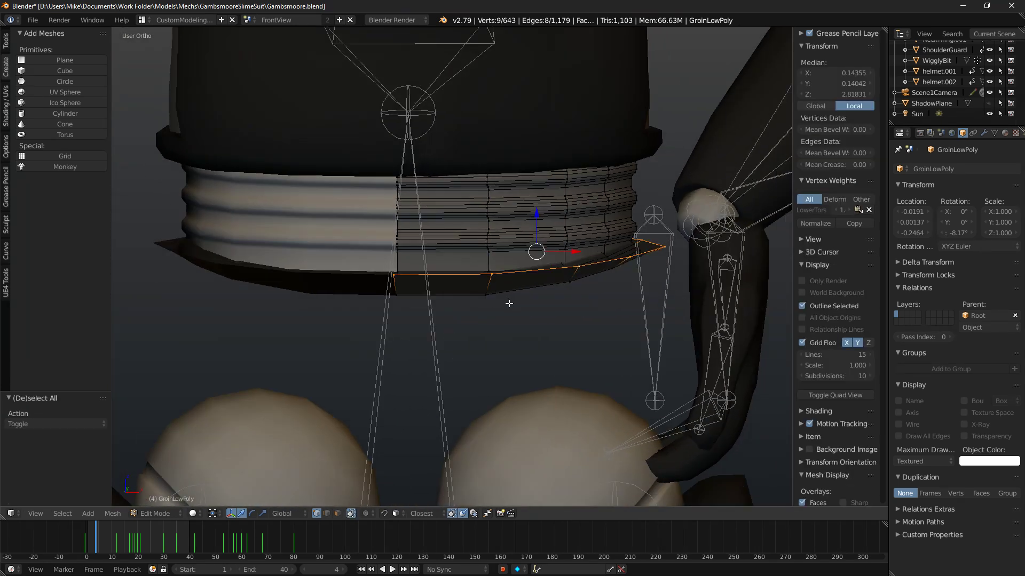
key(e)
key(s)
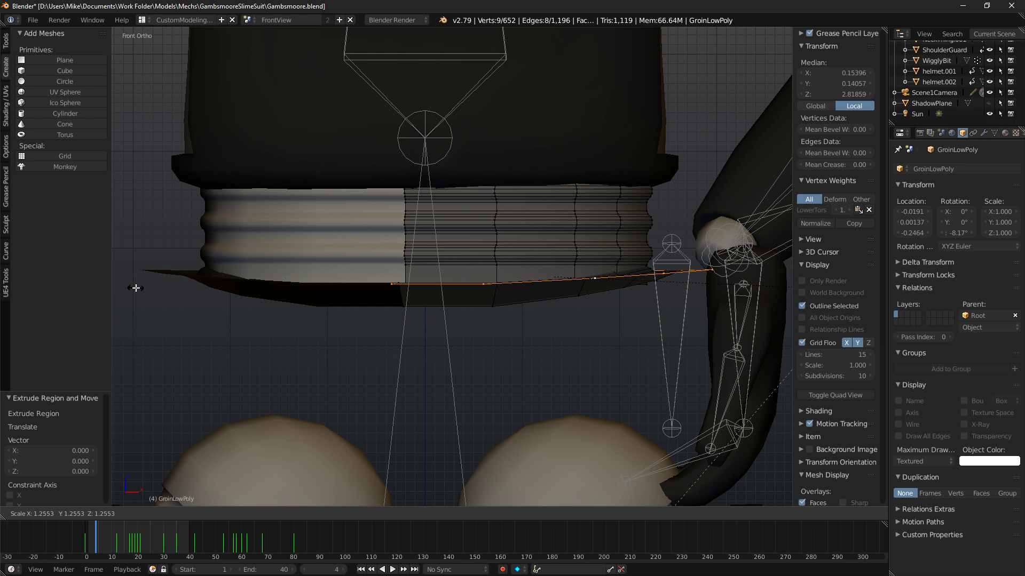
key(Escape)
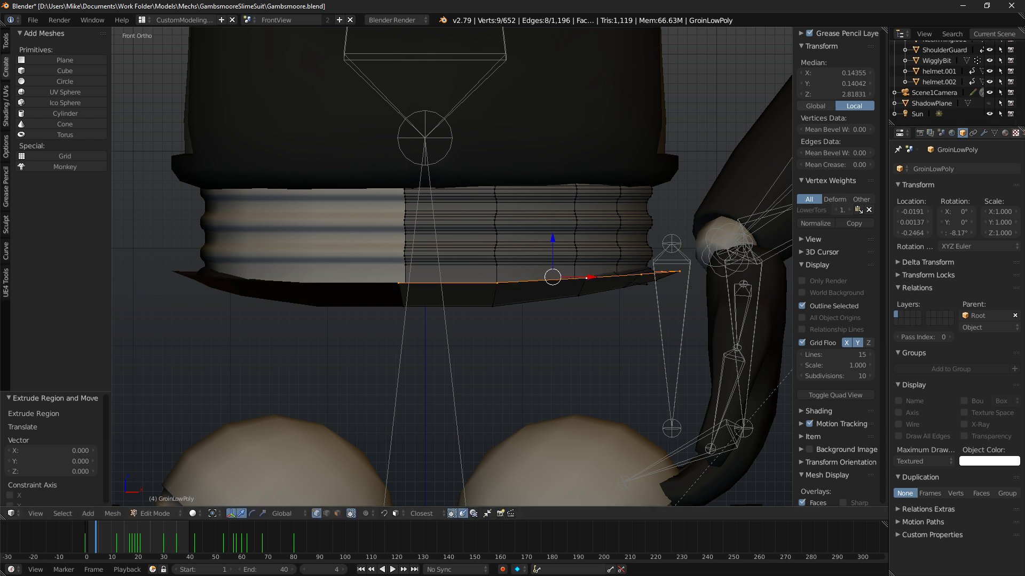
click(984, 133)
scroll(578, 259, down, 6)
middle_drag(578, 259, 604, 267)
scroll(571, 267, up, 6)
key(s)
click(666, 274)
Move the strip's extruded outer edge loop 0.007 along X.
middle_drag(665, 274, 561, 259)
key(KP_1)
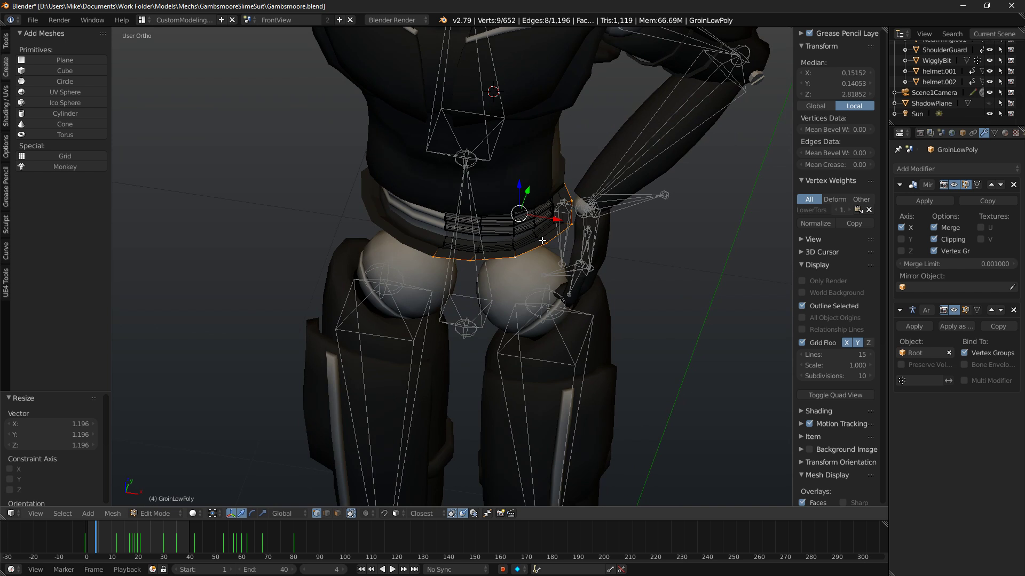
key(g)
key(x)
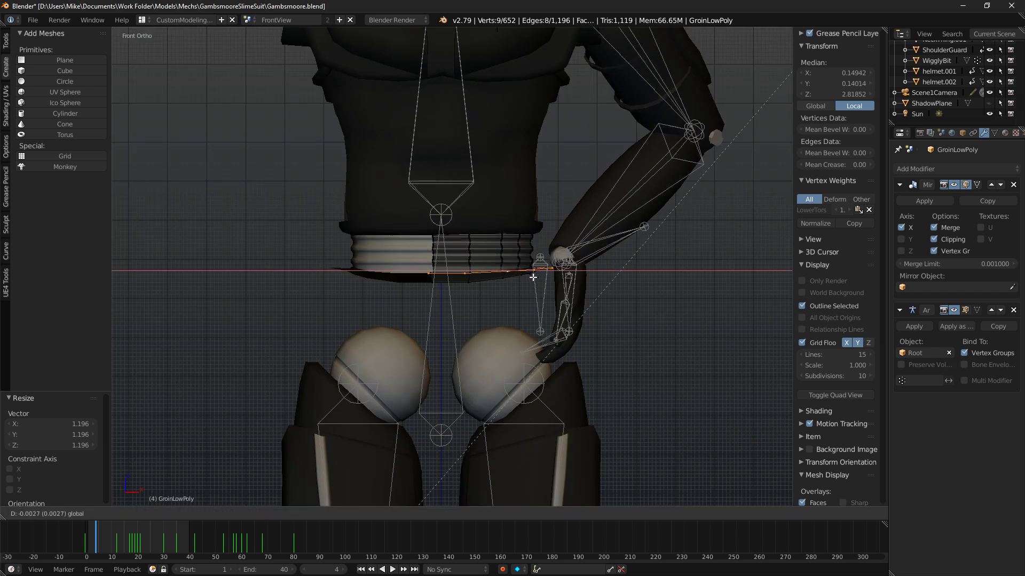
click(537, 277)
scroll(528, 280, up, 4)
middle_drag(533, 272, 595, 241)
key(KP_1)
mouse_move(483, 287)
middle_down()
mouse_move(419, 276)
mouse_move(491, 269)
middle_up()
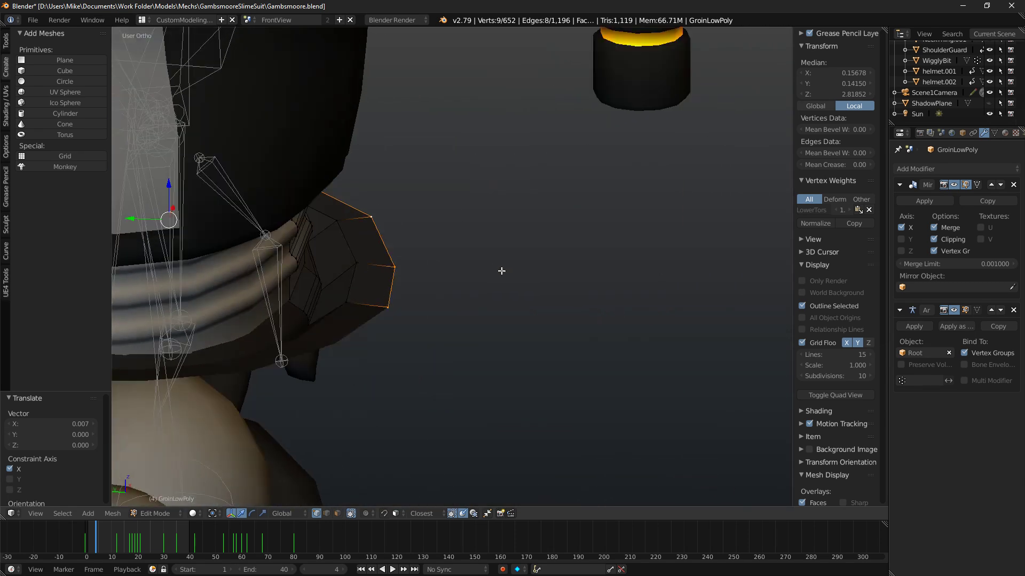
Try moving the front centre vertex of the belt strip's outer edge loop 0.542 along X.
key(KP_1)
scroll(469, 298, up, 3)
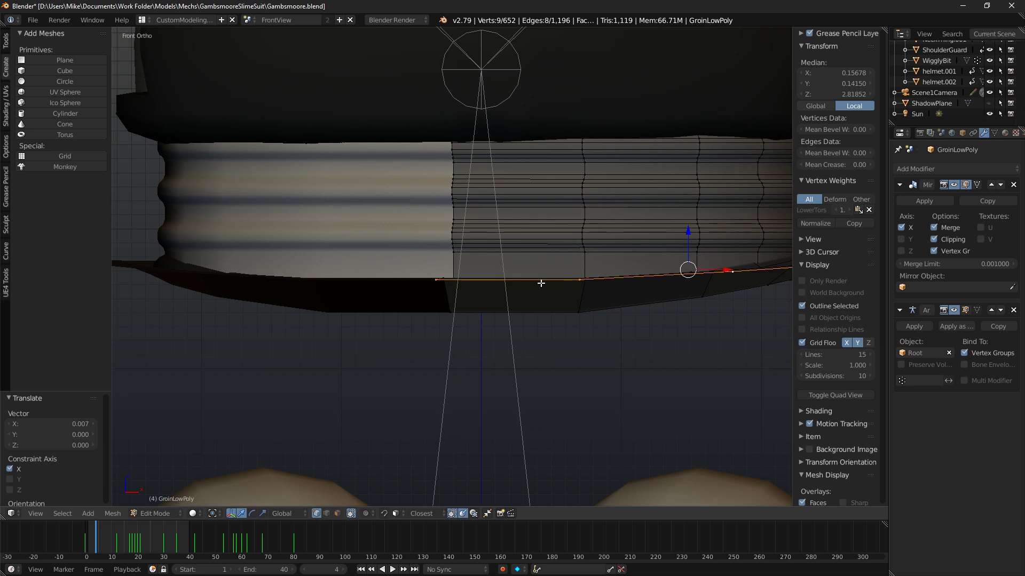
right_click(436, 280)
key(g)
key(x)
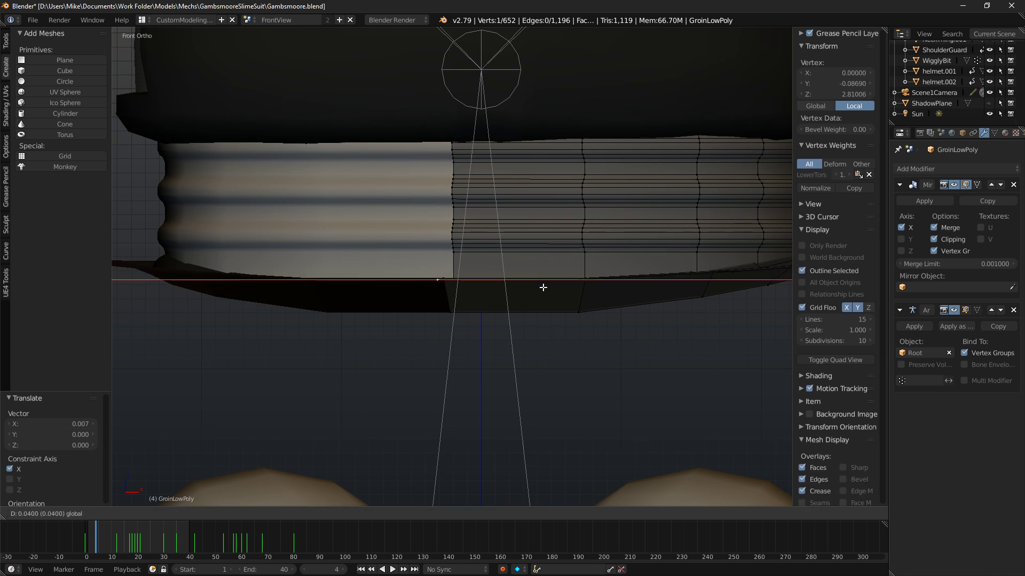
click(563, 280)
In wireframe display, try moving the front centre vertex freely by about 0.771 in X and 0.002 in Z.
key(z)
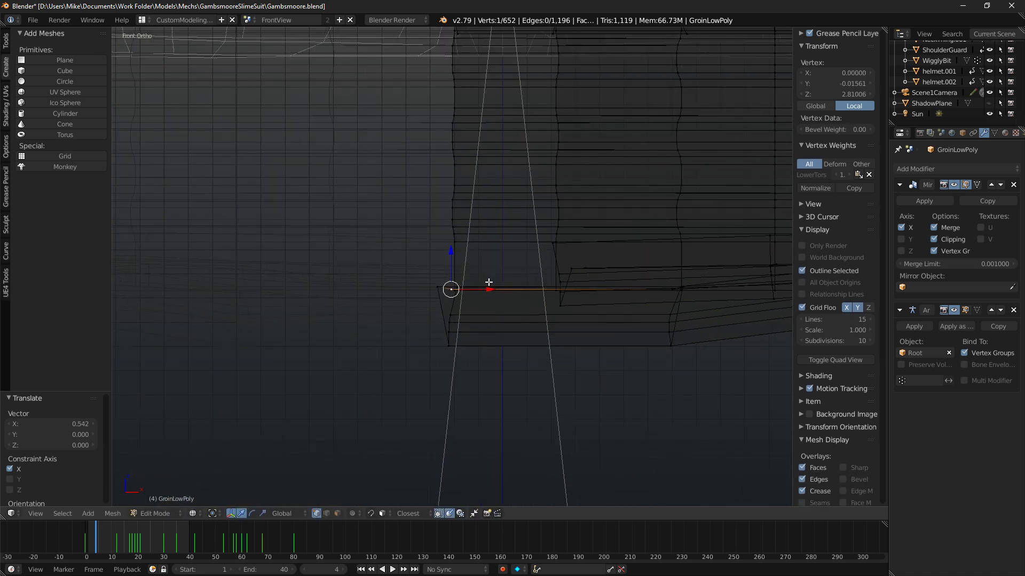
scroll(562, 281, up, 2)
key(g)
click(630, 288)
key(g)
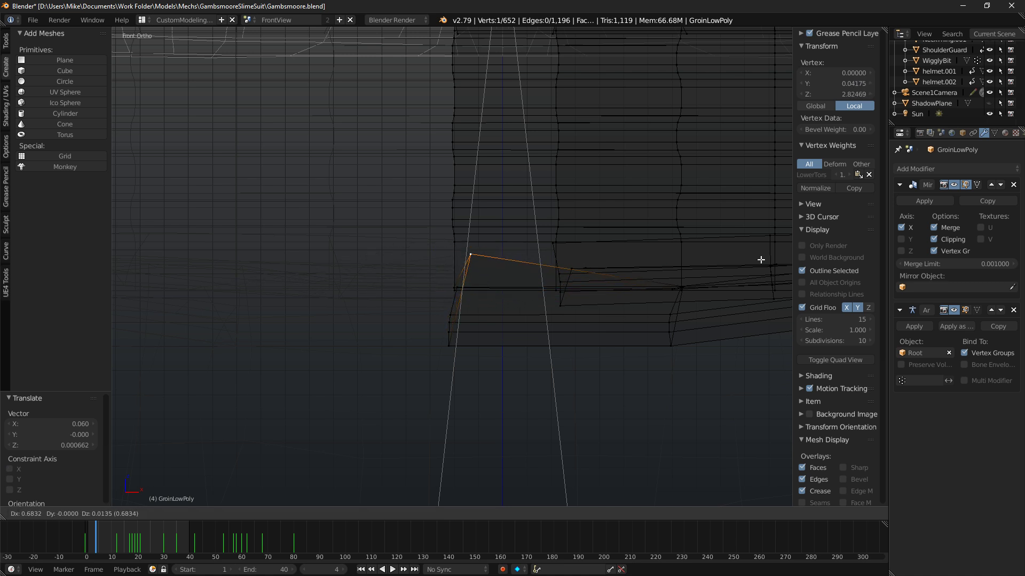
click(716, 288)
key(z)
middle_drag(490, 270, 487, 291)
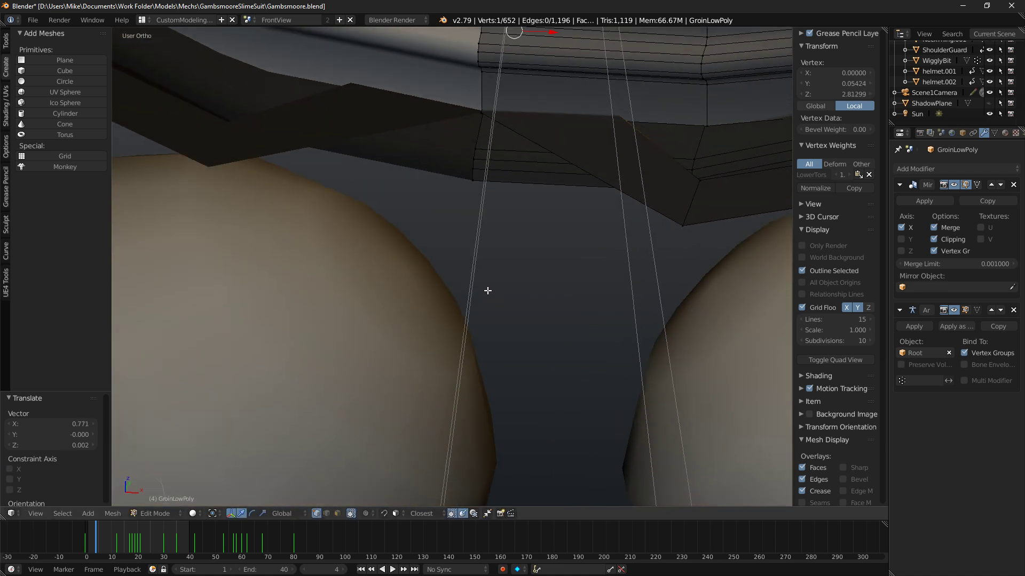
Try shifting the neighbouring front centre vertex on the belt strip along X, first by -0.014 and once more.
scroll(487, 291, down, 6)
right_click(470, 230)
middle_drag(470, 229, 458, 224)
key(g)
key(x)
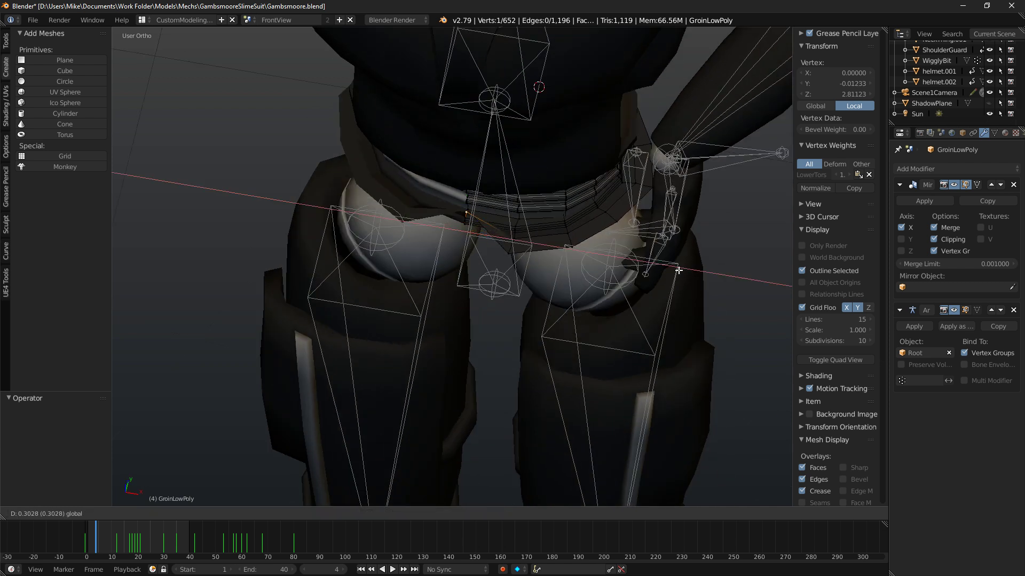
click(472, 231)
scroll(474, 222, up, 3)
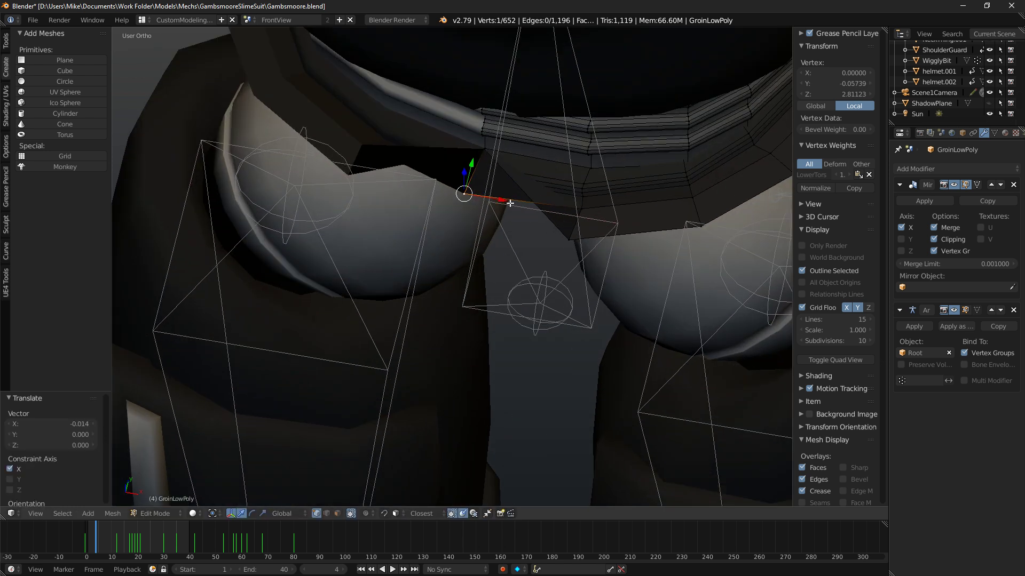
key(g)
key(x)
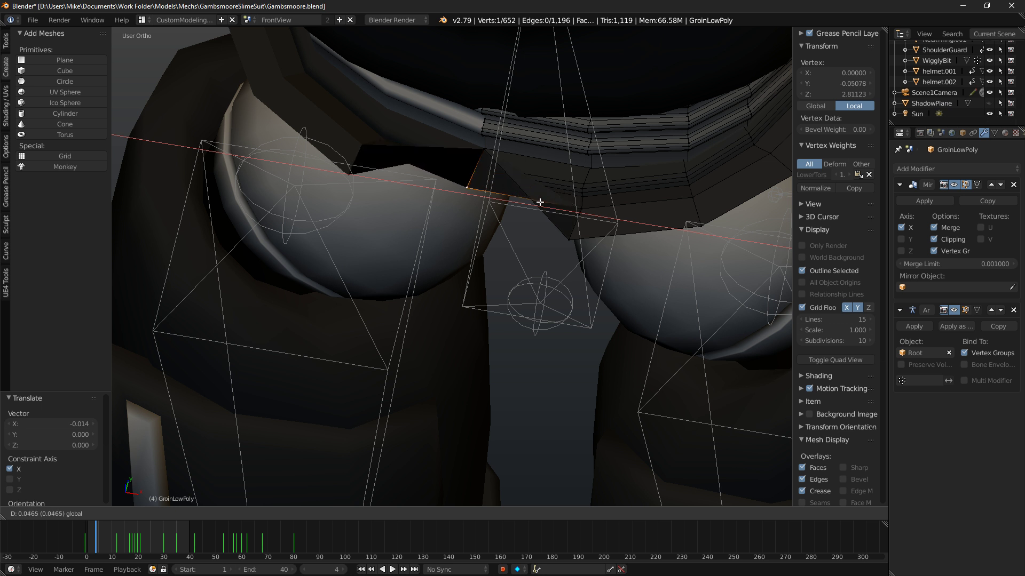
click(501, 211)
Undo the recent moves of the belt strip's front centre vertices.
key(ctrl+z)
key(ctrl+z)
key(ctrl+z)
key(ctrl+z)
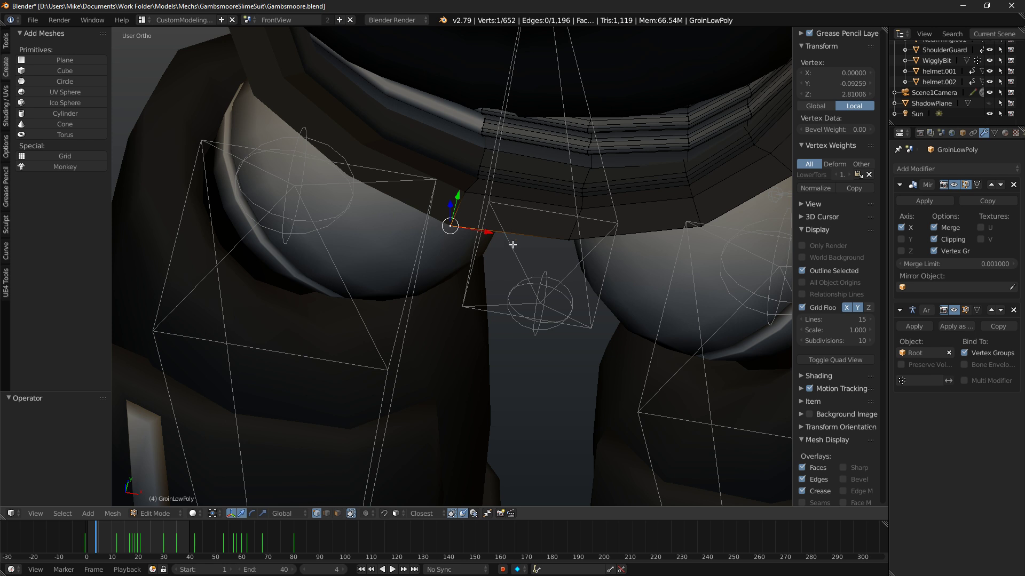
Leave Edit Mode on the groin mesh and select the armature's LowerTorso bone.
key(KP_7)
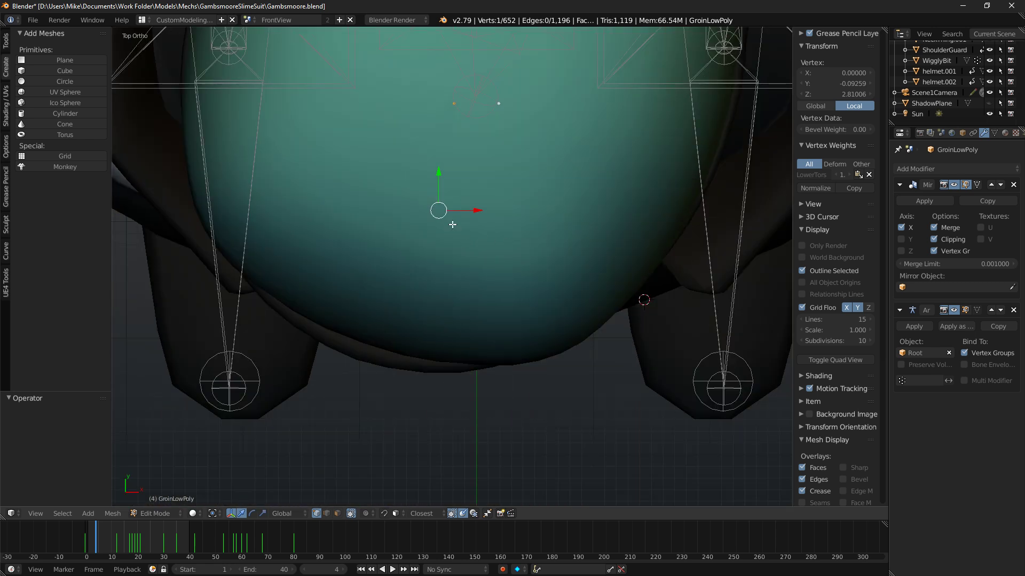
scroll(428, 274, down, 6)
middle_drag(427, 272, 425, 197)
scroll(494, 252, up, 7)
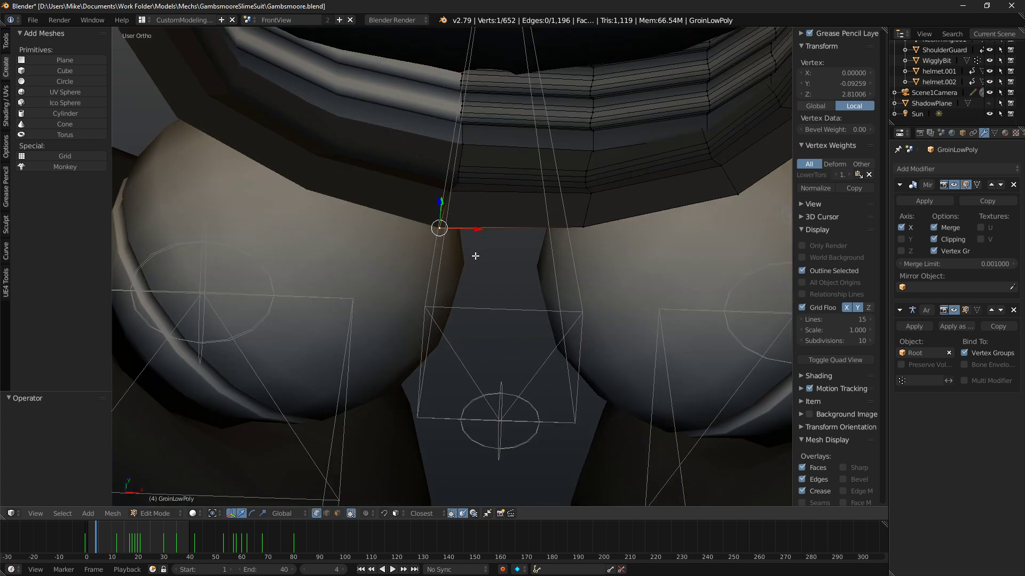
middle_drag(475, 256, 480, 235)
scroll(478, 239, down, 8)
key(Tab)
right_click(464, 271)
scroll(480, 275, down, 5)
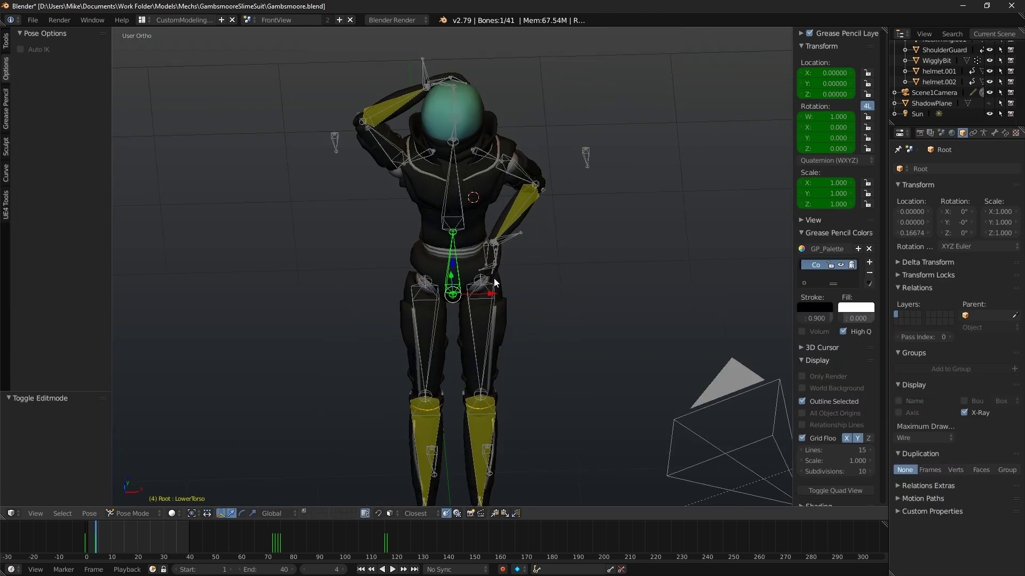
Switch the screen layout to Animation.
click(143, 20)
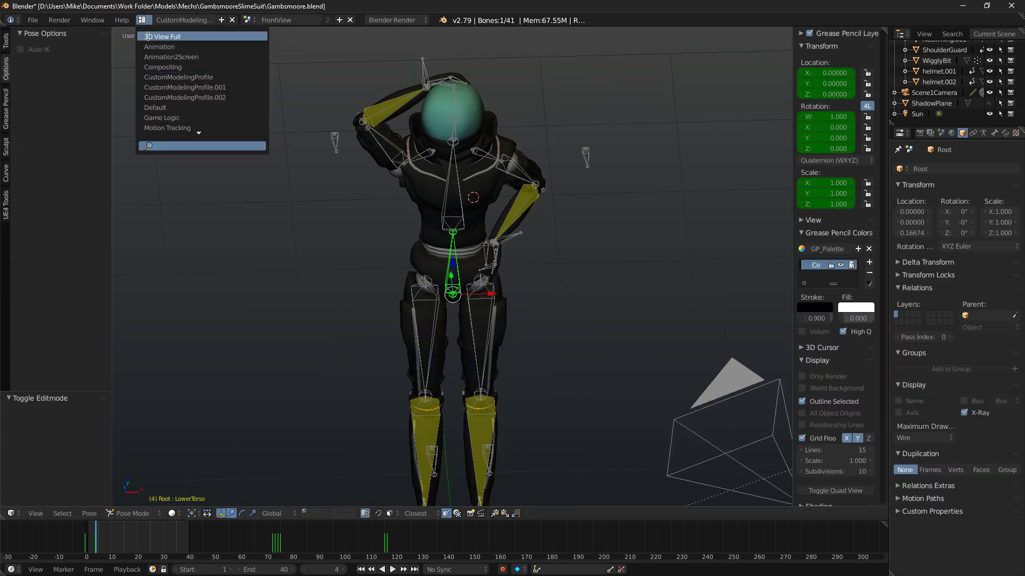
click(155, 107)
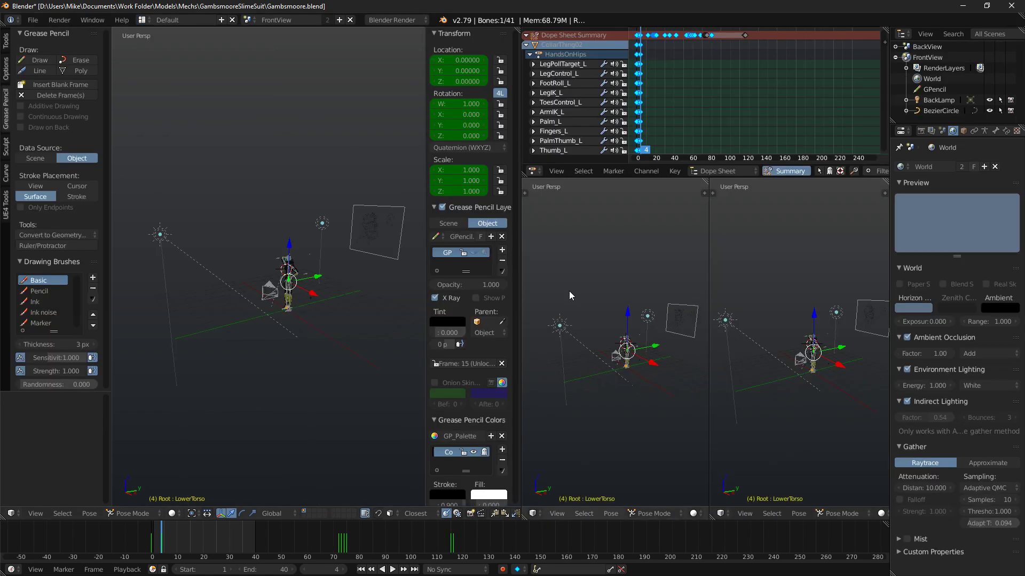
scroll(306, 350, up, 3)
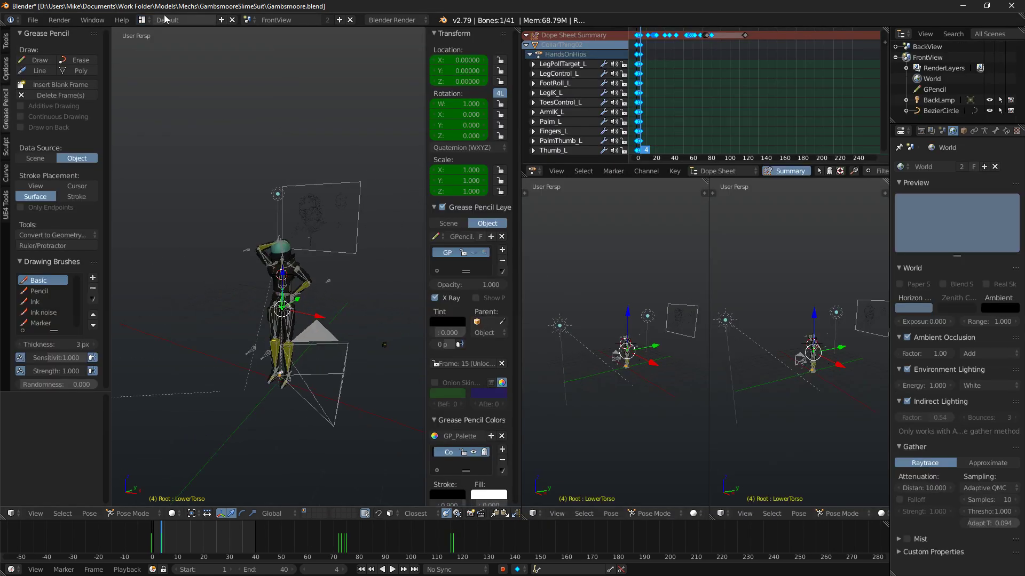
click(143, 19)
click(184, 47)
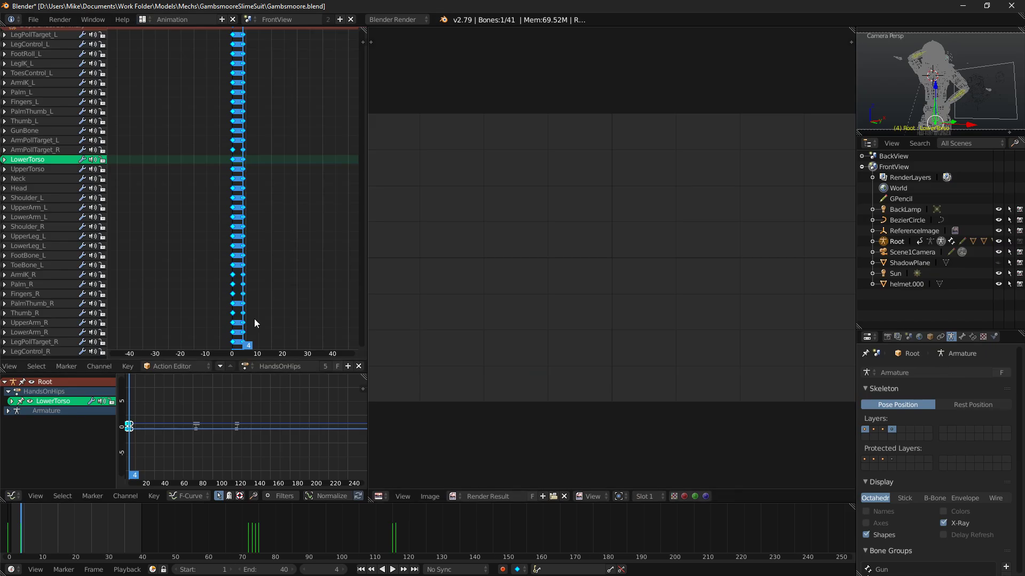
Assign the Default action to the Root armature and set the current frame to 0.
click(246, 366)
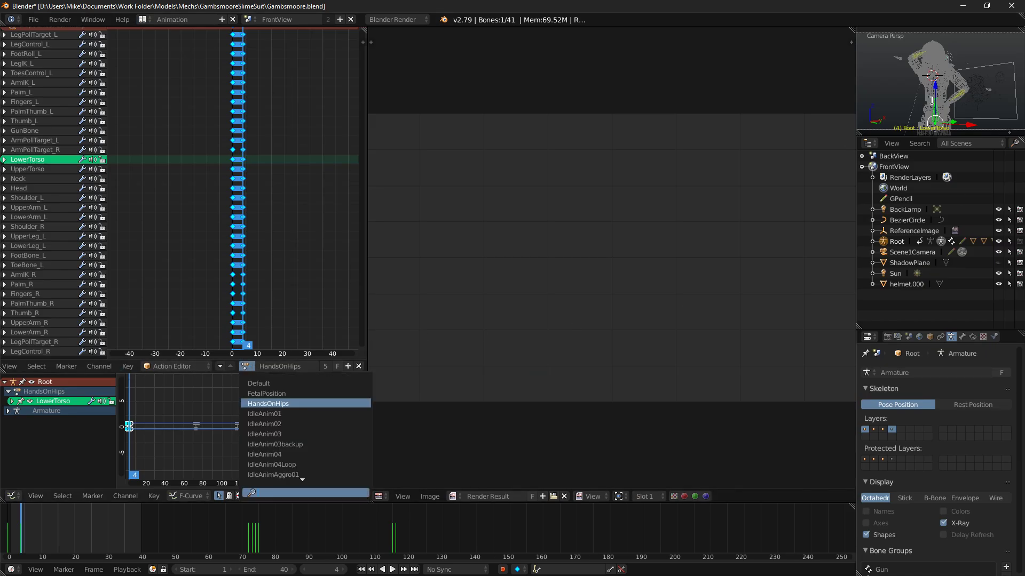
click(957, 91)
click(246, 367)
scroll(283, 468, up, 13)
click(266, 384)
click(190, 242)
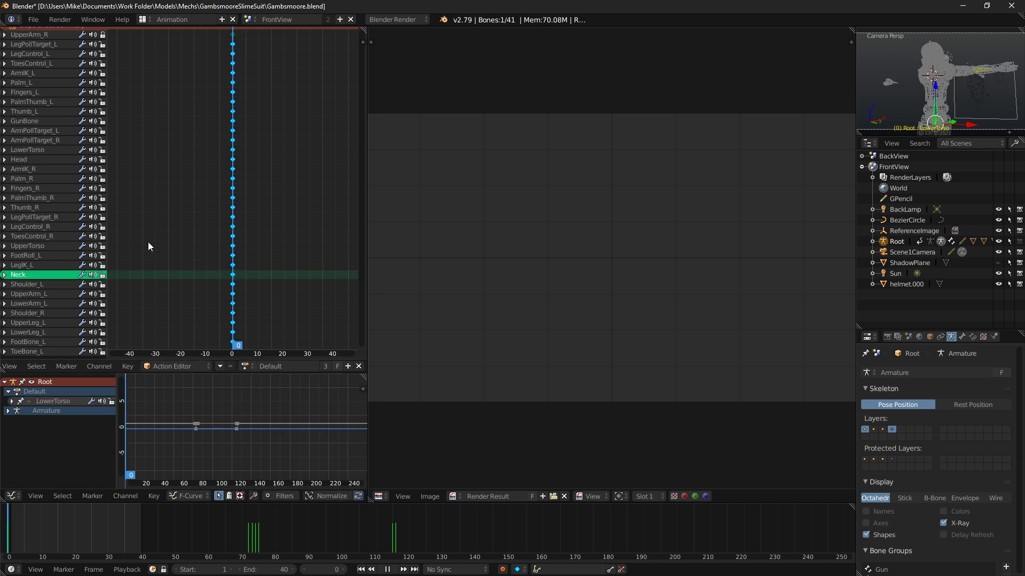
middle_drag(907, 81, 875, 86)
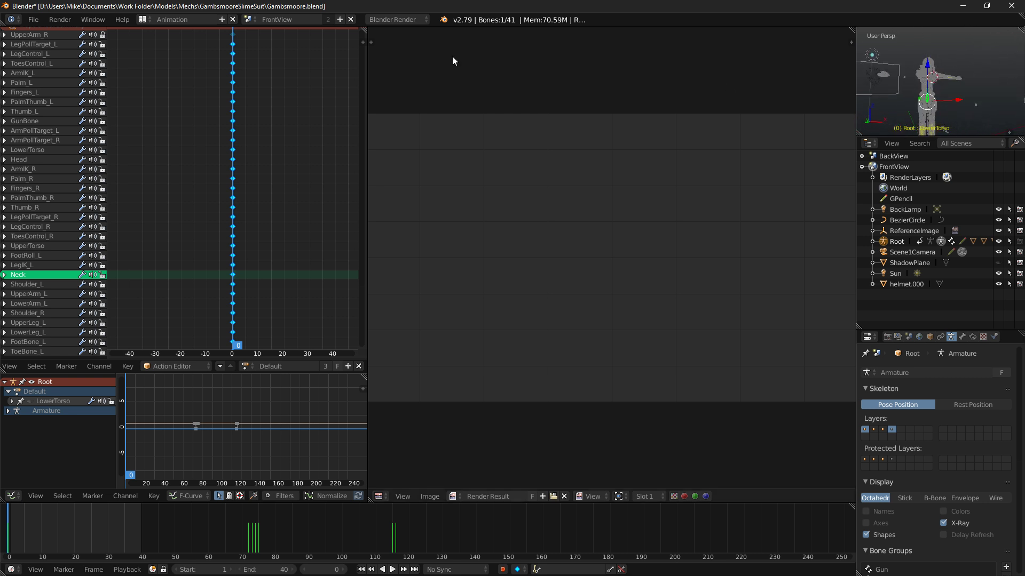
Return to the CustomModelingProfile screen layout and show the character in front view.
click(145, 20)
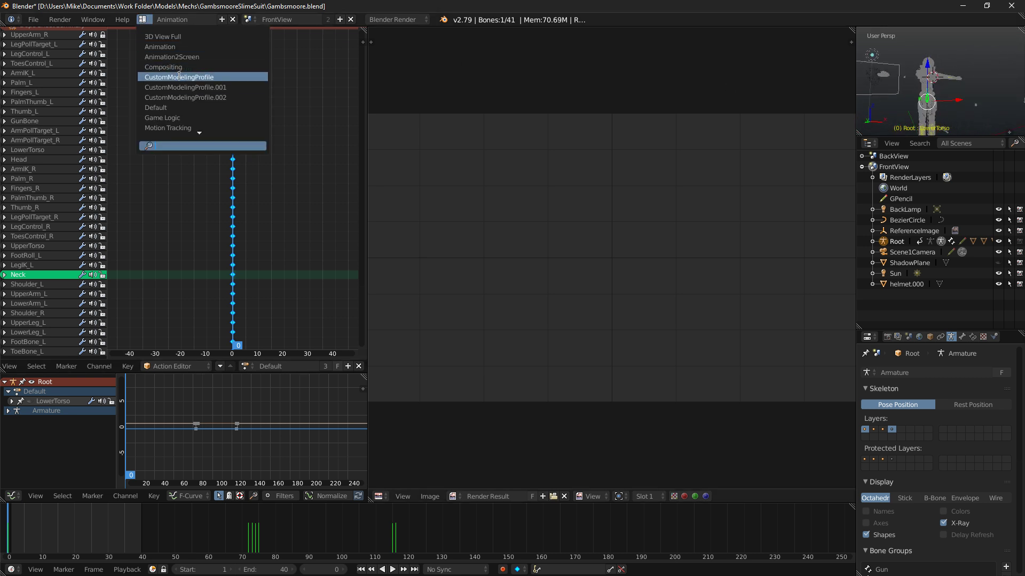
click(179, 77)
middle_drag(478, 161, 454, 120)
scroll(417, 151, down, 5)
key(KP_1)
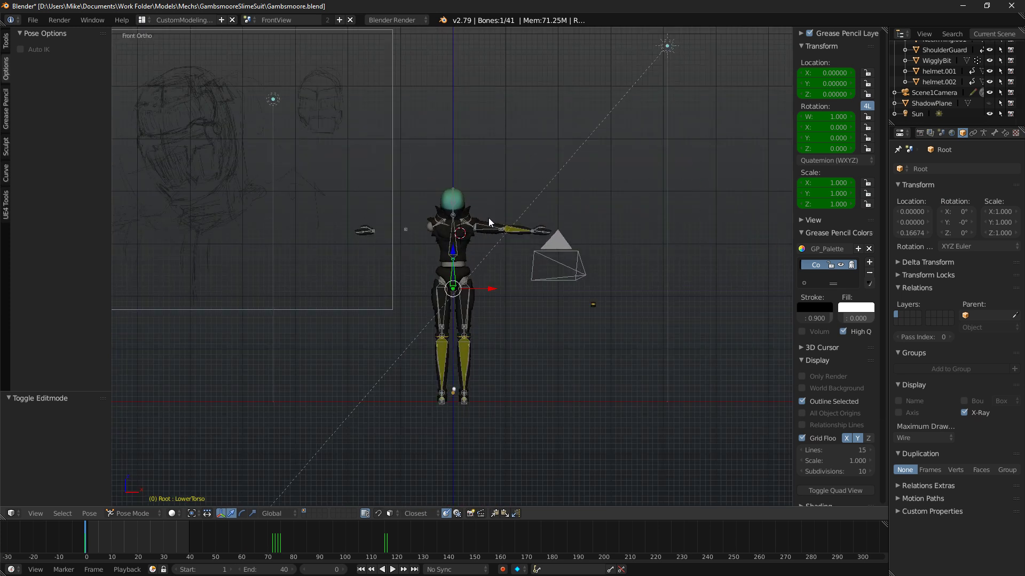
Select the GroinLowPoly mesh around the waist and enter Edit Mode on it.
scroll(489, 218, up, 7)
right_click(523, 124)
key(Tab)
key(ctrl+Tab)
key(ctrl+Tab)
right_click(480, 278)
right_click(451, 297)
key(Tab)
key(Tab)
right_click(506, 289)
key(Tab)
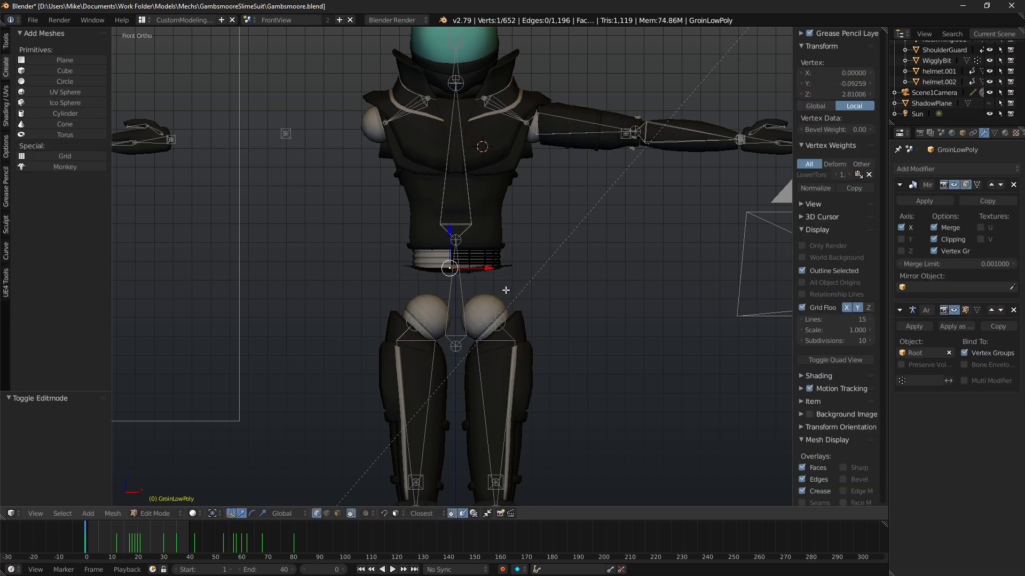
Move the front centre vertex of the belt strip's outer edge loop -0.006 along X.
scroll(506, 290, up, 5)
middle_drag(515, 270, 515, 370)
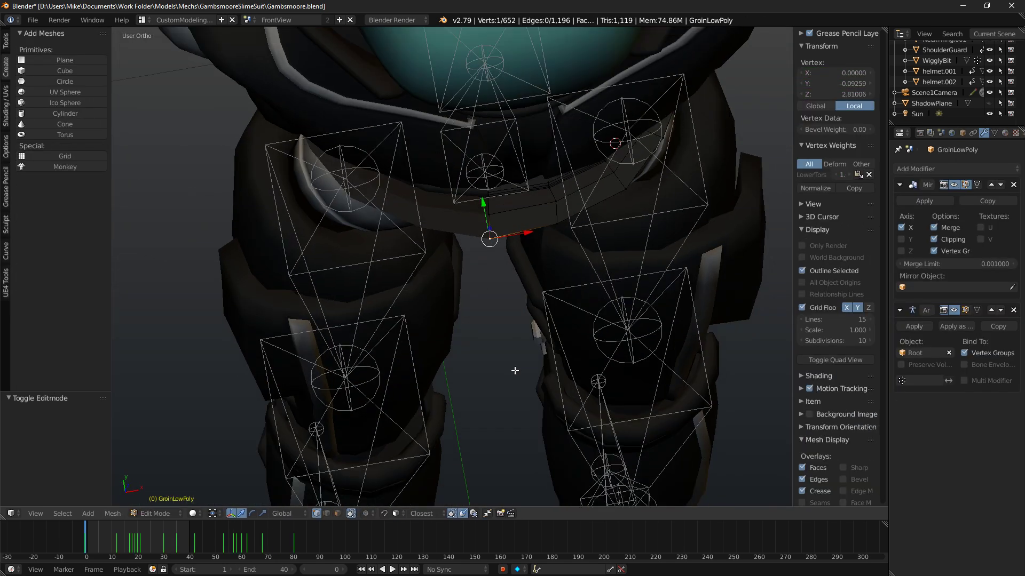
scroll(515, 370, up, 3)
drag(540, 214, 530, 241)
scroll(529, 241, down, 4)
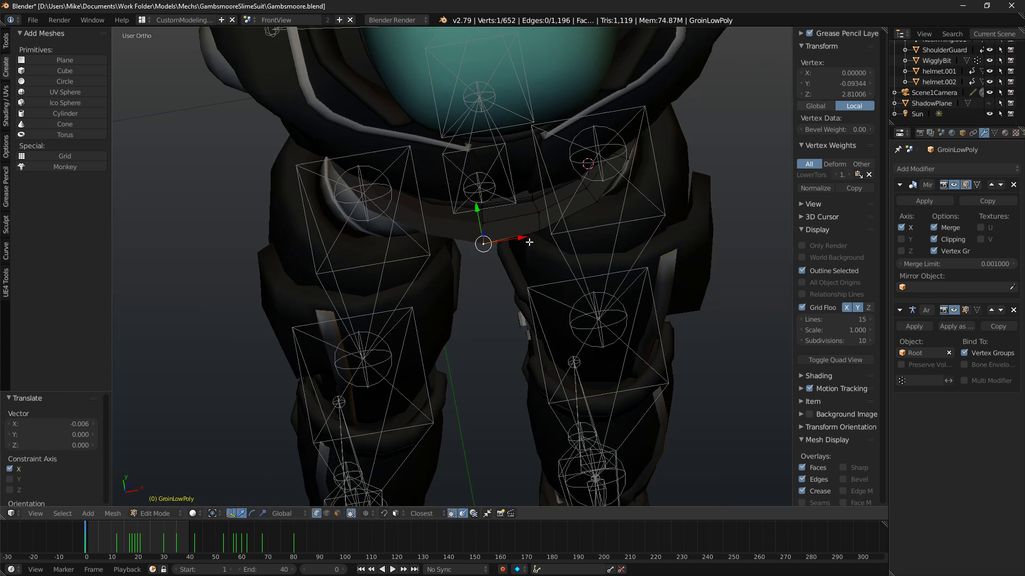
Try repositioning the belt strip's front centre vertex along X and freely, switching between solid and wireframe display.
key(KP_1)
scroll(523, 235, up, 4)
key(g)
key(x)
click(576, 197)
key(z)
middle_drag(576, 197, 519, 219)
key(ctrl+z)
key(z)
key(g)
click(492, 187)
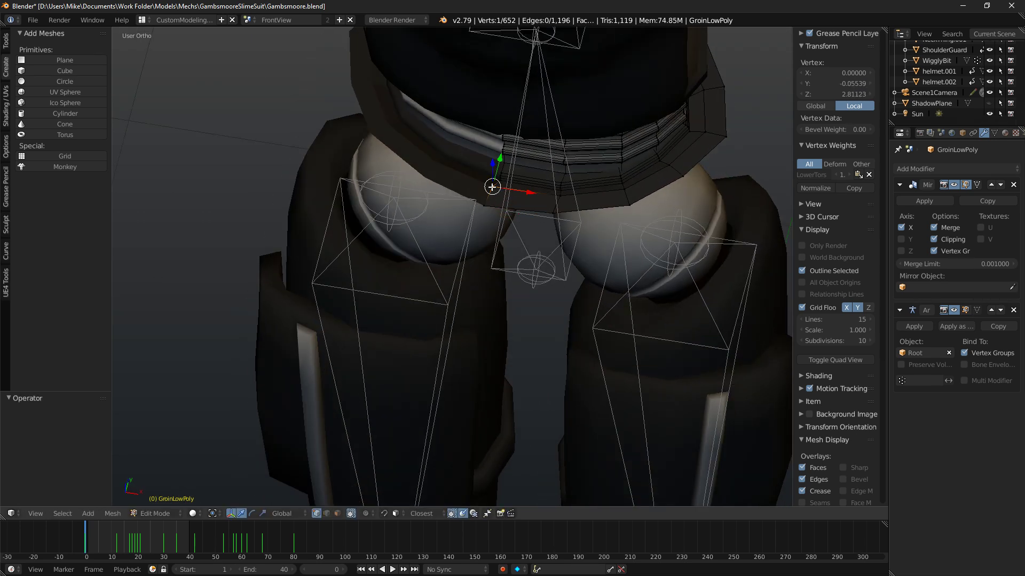
key(KP_1)
key(a)
alt+right_click(691, 131)
middle_drag(584, 123, 544, 195)
scroll(609, 117, down, 7)
key(a)
key(a)
key(KP_1)
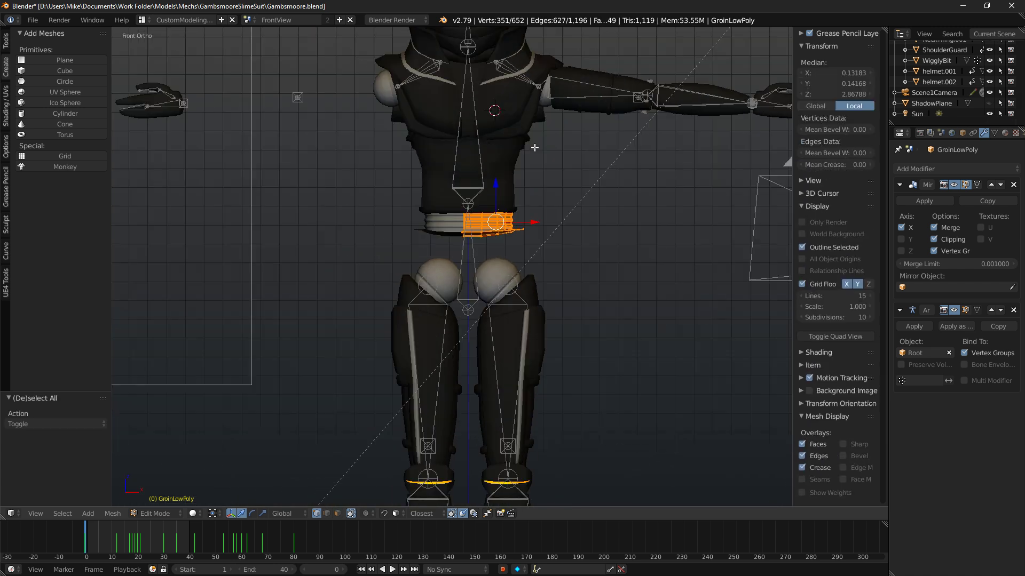
Extrude the belt strip's outer edge loop 0.117 down along Z.
scroll(538, 160, up, 4)
shift+middle_drag(536, 198, 438, 282)
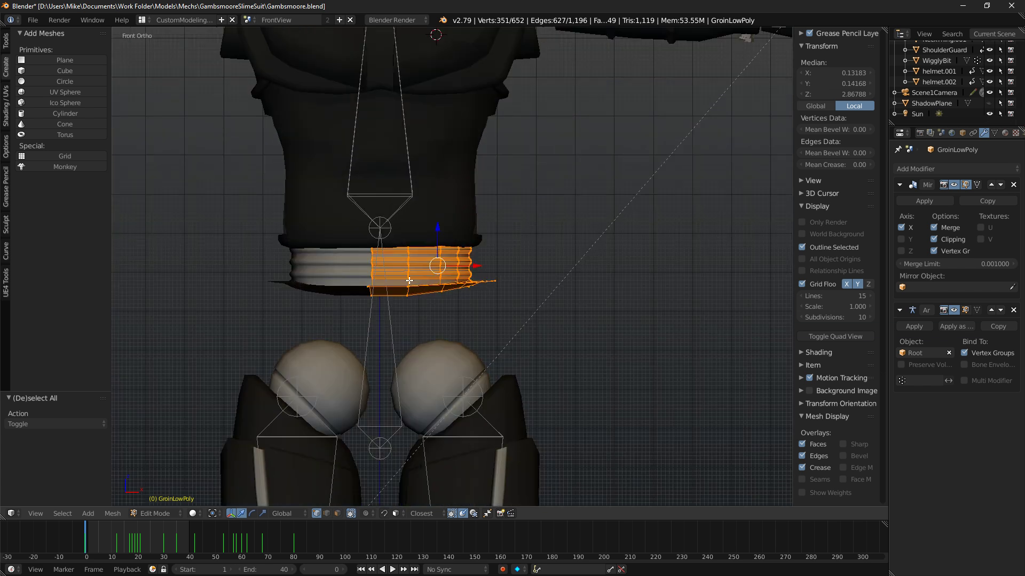
scroll(416, 283, up, 1)
alt+right_click(310, 308)
scroll(309, 379, up, 2)
key(g)
key(z)
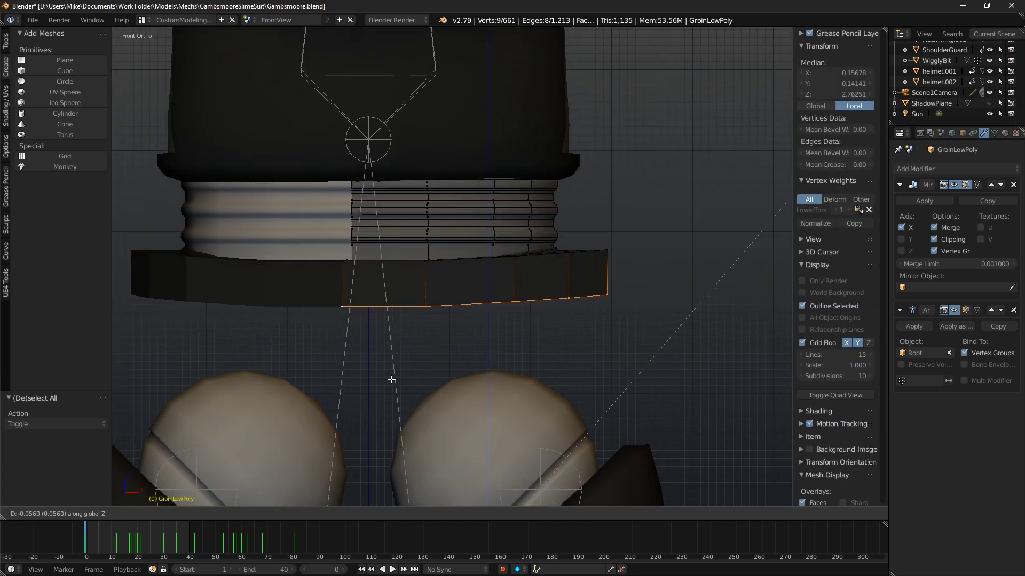
click(431, 415)
shift+middle_drag(432, 422, 575, 213)
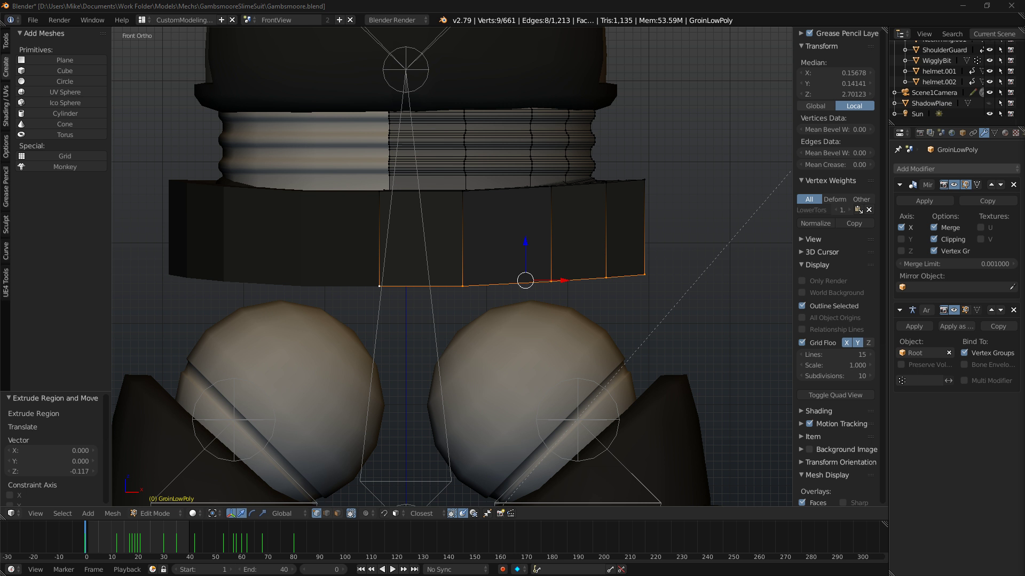
Select the lower edge loop of the extruded belt band and delete its vertices.
scroll(443, 285, down, 4)
scroll(443, 285, up, 2)
right_click(457, 276)
scroll(457, 276, up, 1)
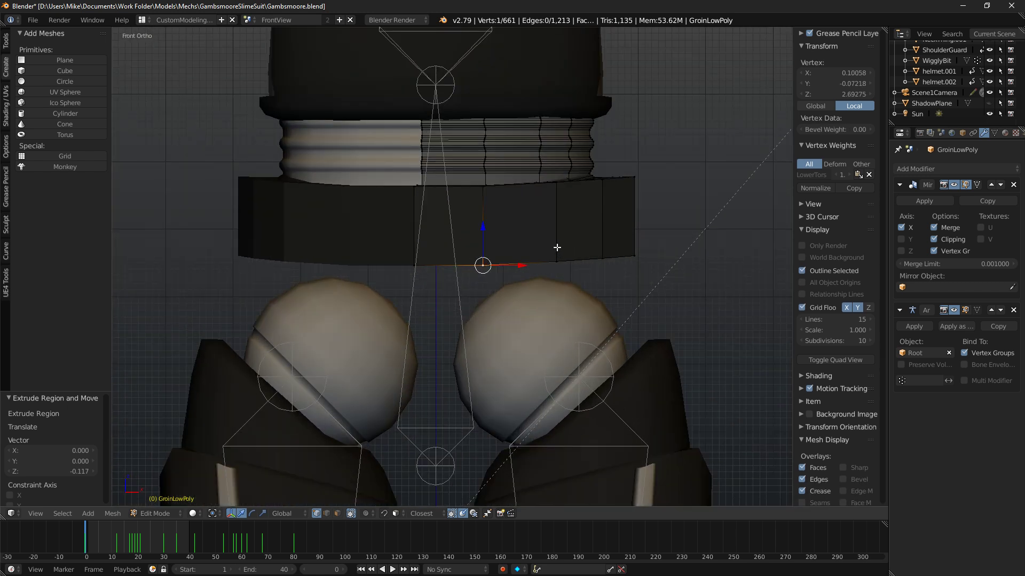
key(ctrl+l)
key(a)
alt+right_click(457, 267)
key(x)
click(454, 260)
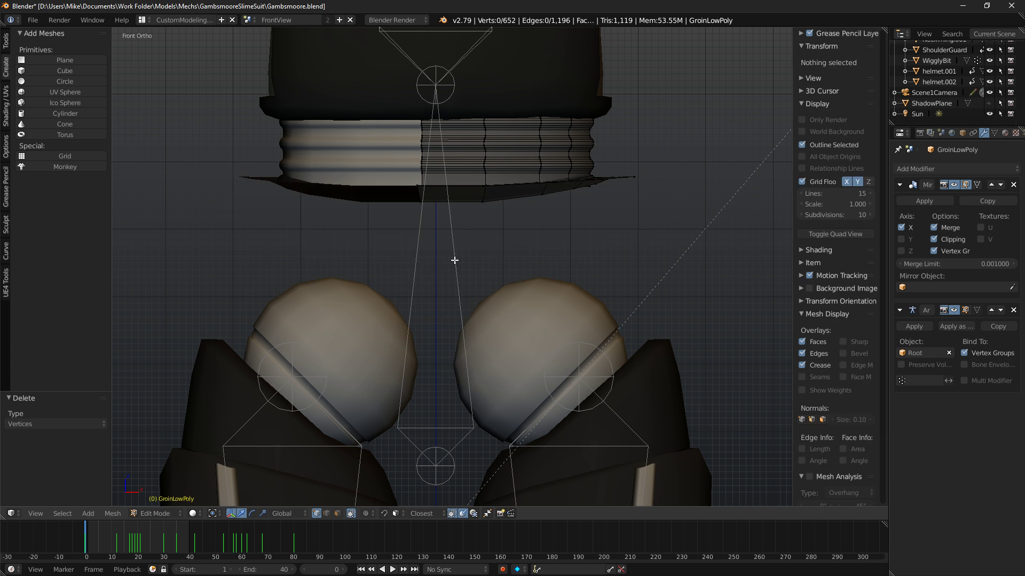
Snap the 3D cursor to the scene centre in front view.
shift+middle_drag(465, 373, 471, 343)
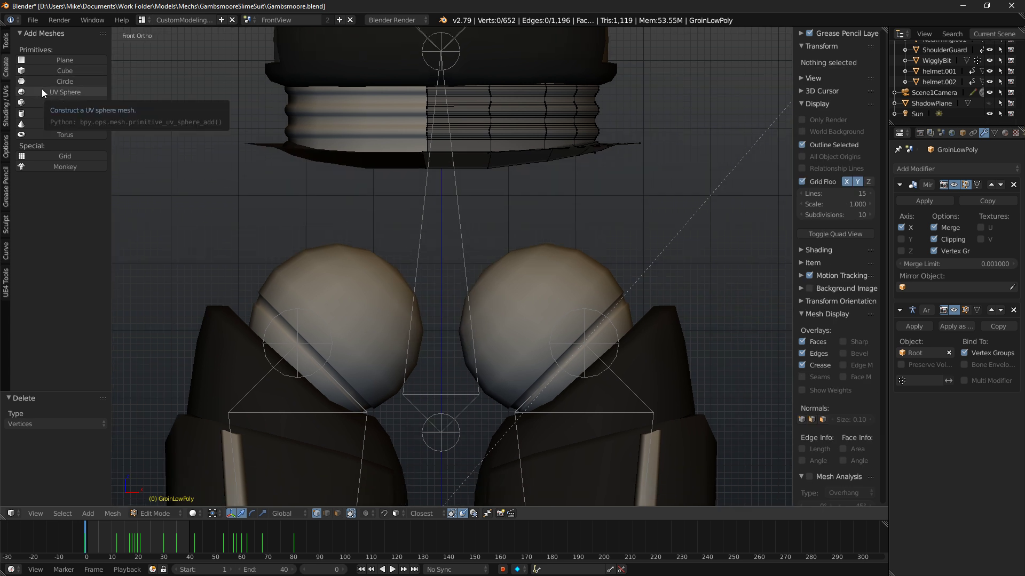
middle_drag(440, 150, 443, 145)
scroll(443, 145, down, 13)
key(KP_1)
shift+middle_drag(448, 278, 456, 226)
key(shift+s)
click(372, 285)
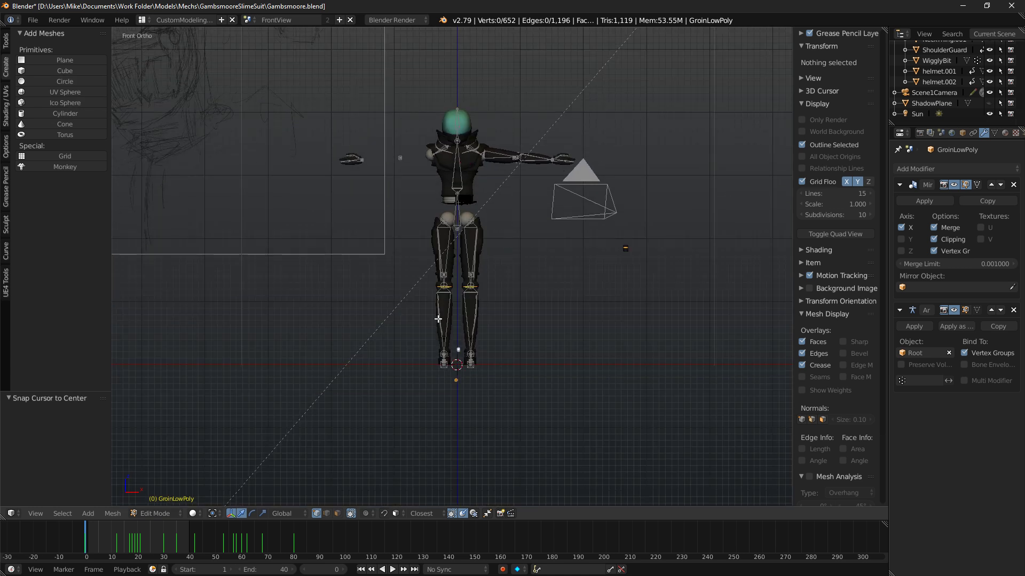
Add a mesh circle with 32 vertices and radius 1.000 at the 3D cursor.
click(46, 81)
key(r)
right_click(657, 250)
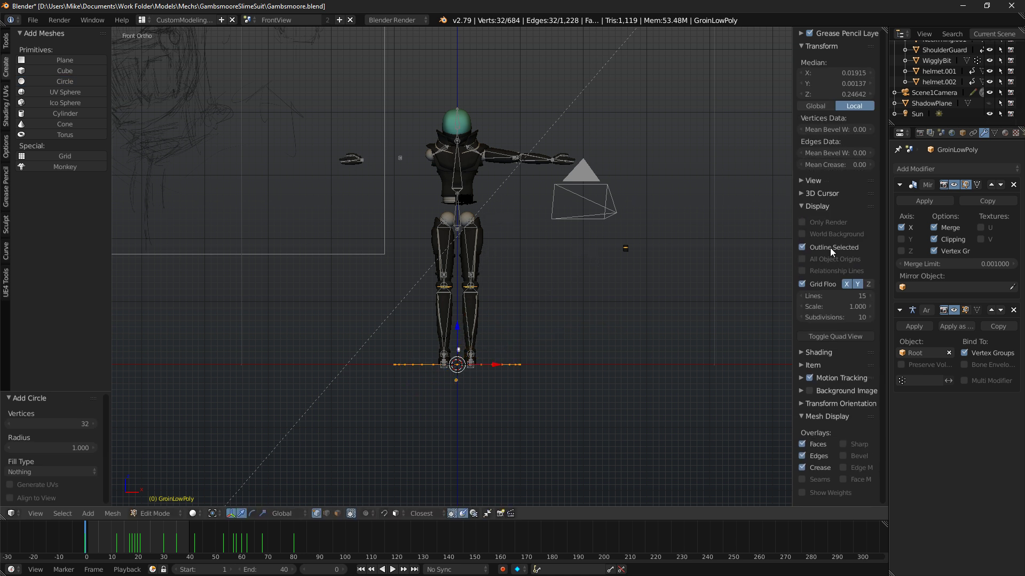
Turn off the Mirror modifier's clipping on the groin mesh and rotate the new circle 90° in front view.
click(941, 240)
key(r)
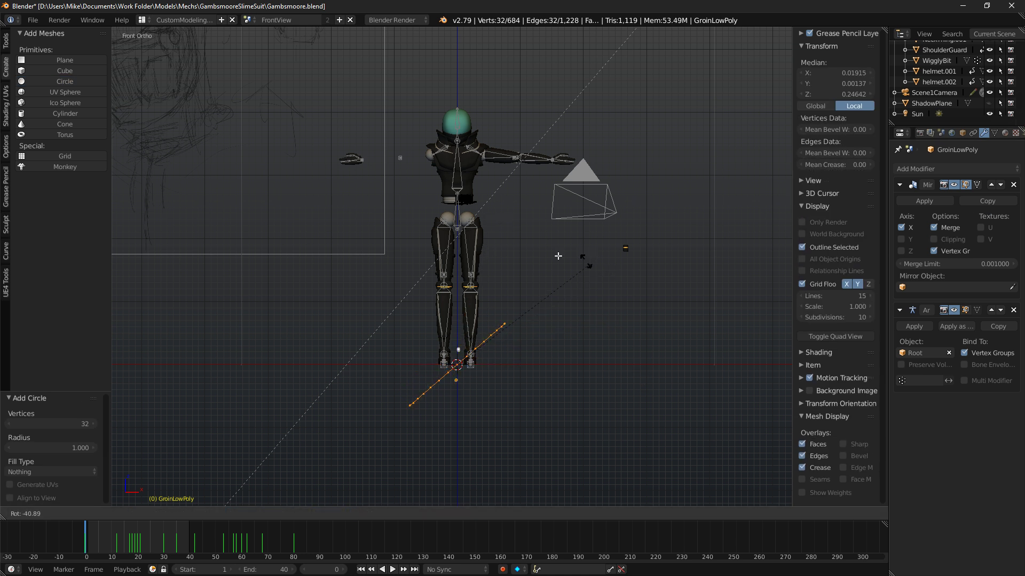
text(90)
key(Return)
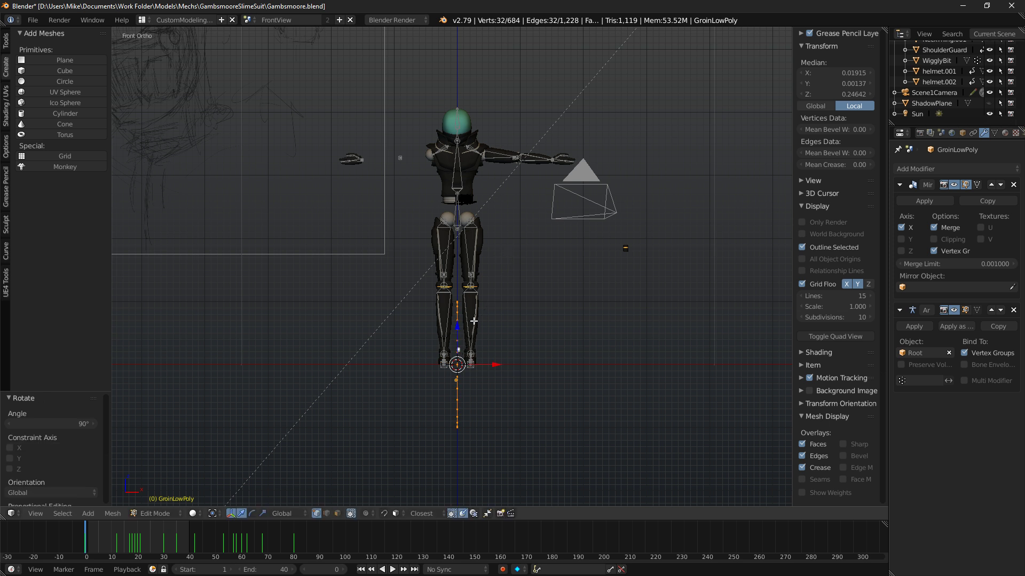
Move the circle 1.278 up along Z and separate it from the groin mesh as its own object.
key(g)
key(z)
click(498, 289)
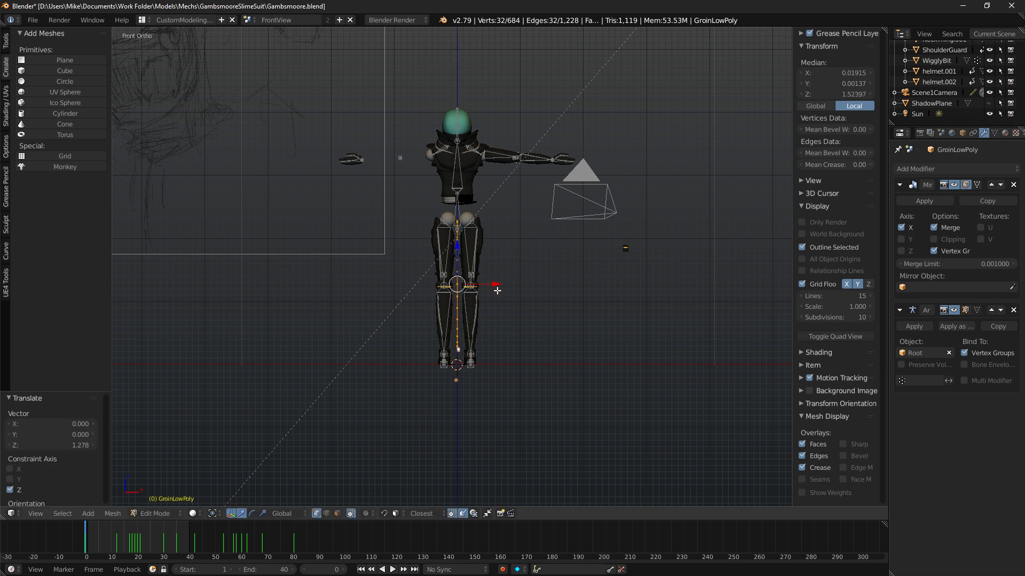
key(p)
click(496, 291)
Return to Object Mode and delete the separated circle object around the legs.
scroll(495, 297, up, 3)
middle_drag(466, 332, 539, 371)
key(Tab)
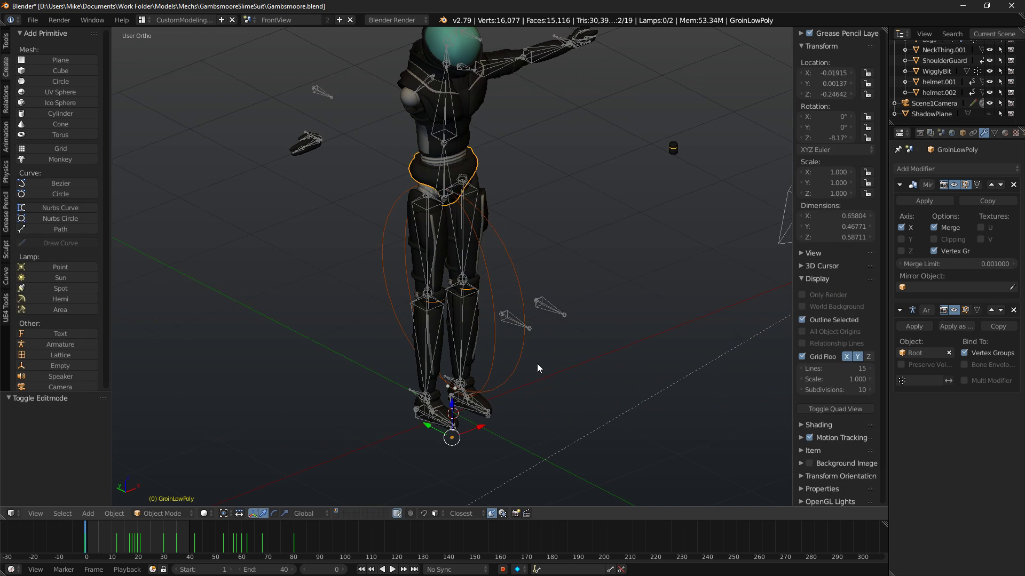
right_click(515, 271)
key(x)
click(519, 269)
Clear the scale of all bones in the Root armature and insert a LocRotScale keyframe for them.
middle_drag(559, 278, 475, 133)
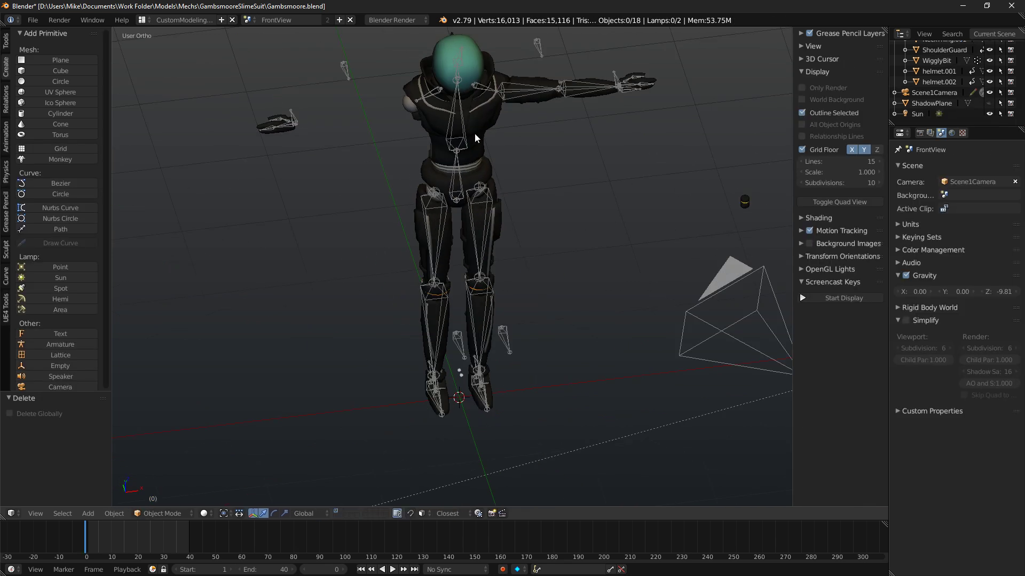
right_click(473, 134)
right_click(466, 72)
right_click(471, 104)
middle_drag(540, 334, 529, 379)
key(KP_7)
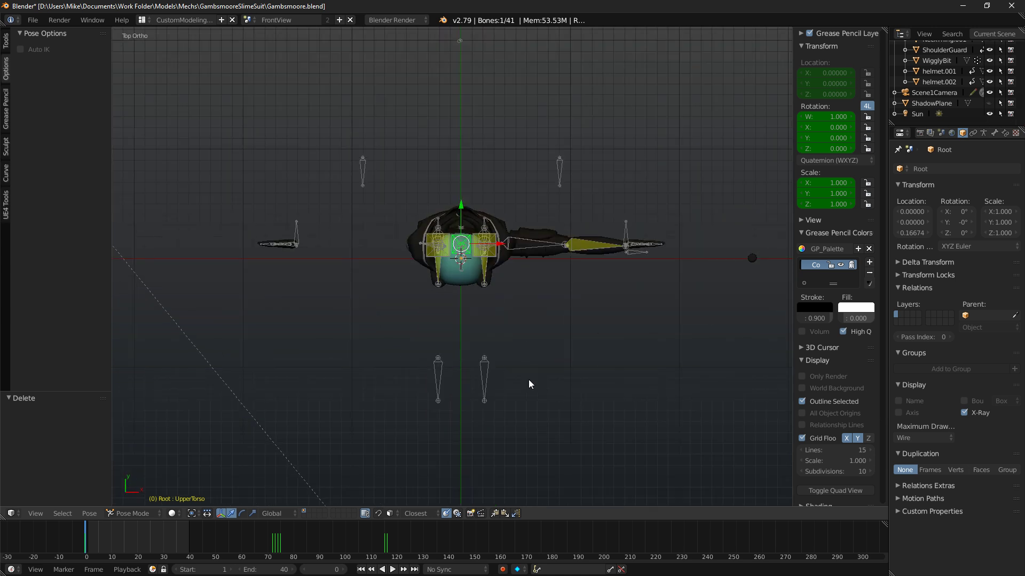
key(KP_1)
key(a)
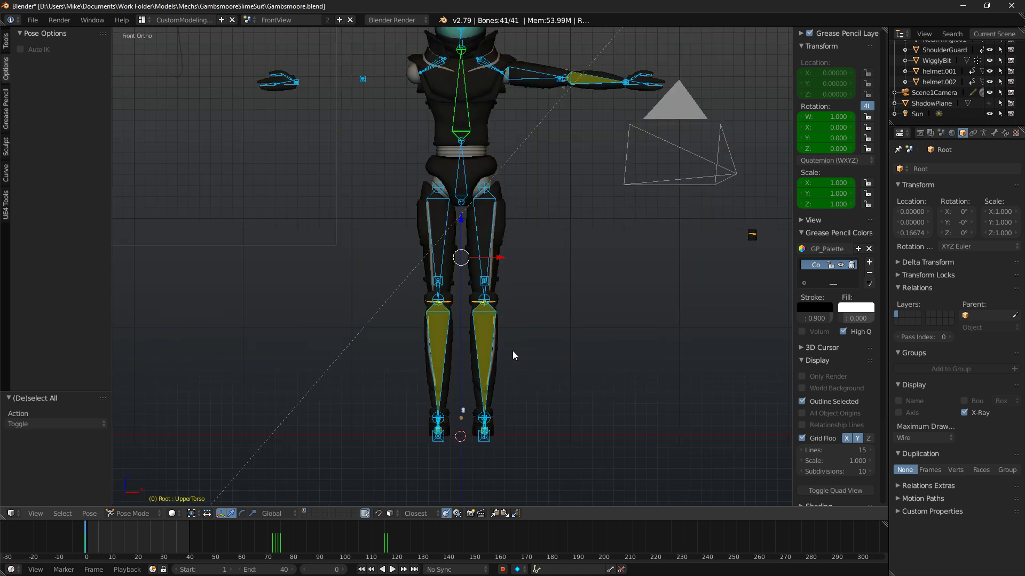
key(alt+s)
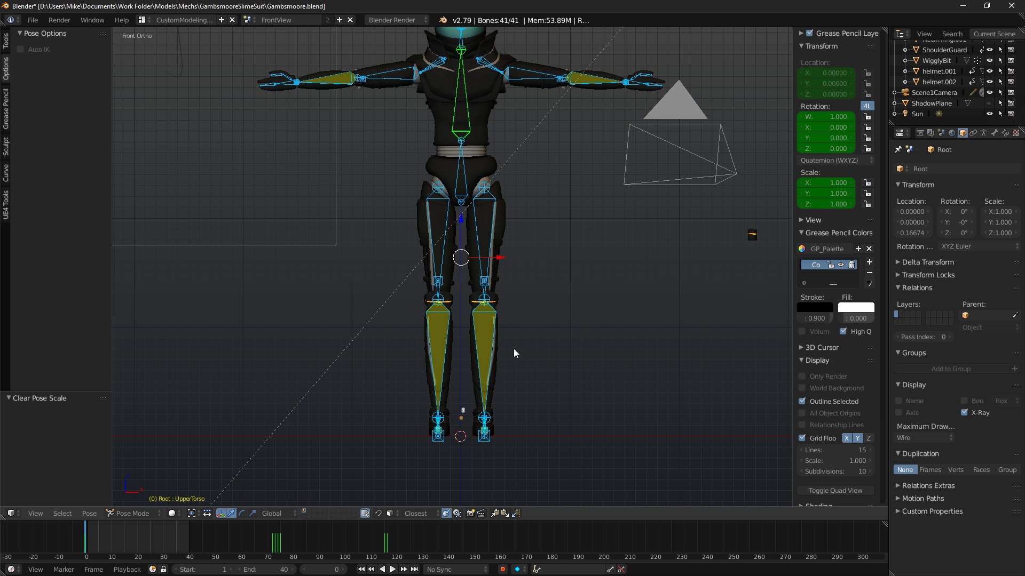
key(i)
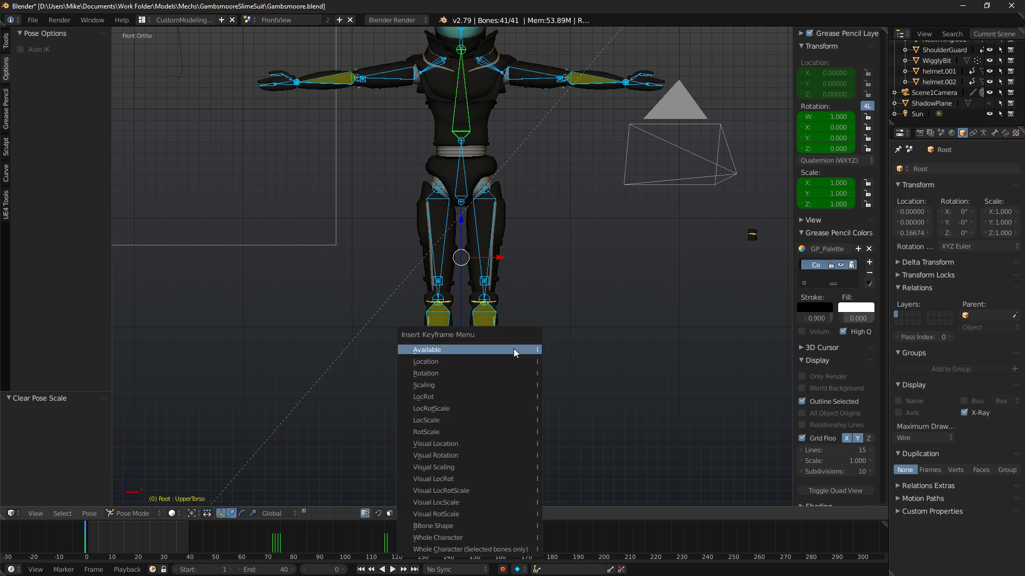
click(462, 409)
Select the groin mesh and examine it together with the legs in front-view wireframe.
scroll(476, 213, down, 1)
right_click(475, 210)
middle_drag(475, 209, 614, 249)
click(954, 311)
click(954, 311)
key(KP_1)
key(KP_Decimal)
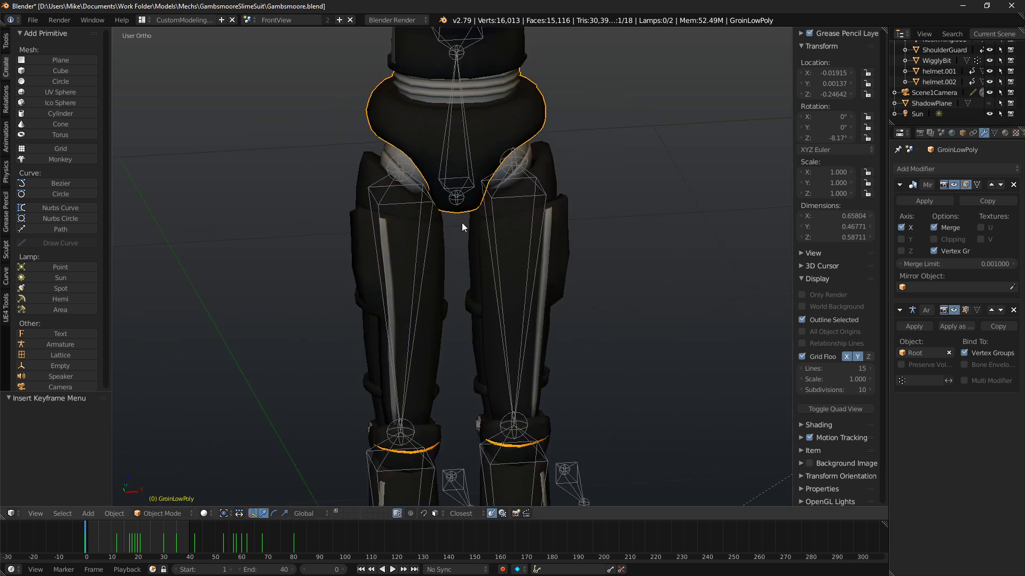
key(z)
scroll(486, 222, down, 2)
scroll(486, 222, up, 4)
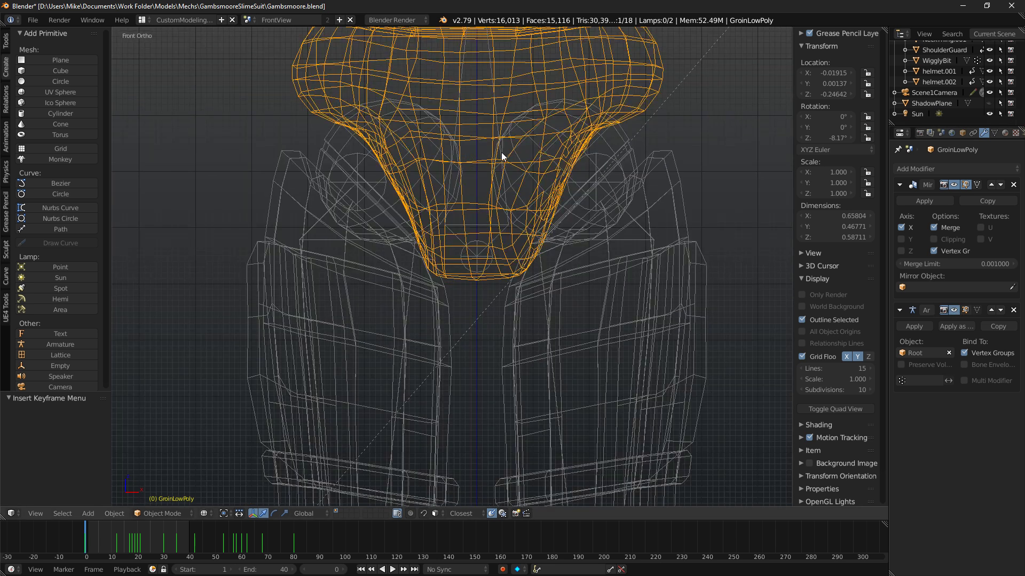
scroll(498, 242, down, 4)
scroll(499, 229, up, 4)
scroll(512, 227, down, 7)
shift+middle_drag(541, 399, 543, 253)
Try adding a circle rotated 90° inside the groin mesh in Edit Mode, and undo both operations.
key(Tab)
scroll(543, 256, down, 3)
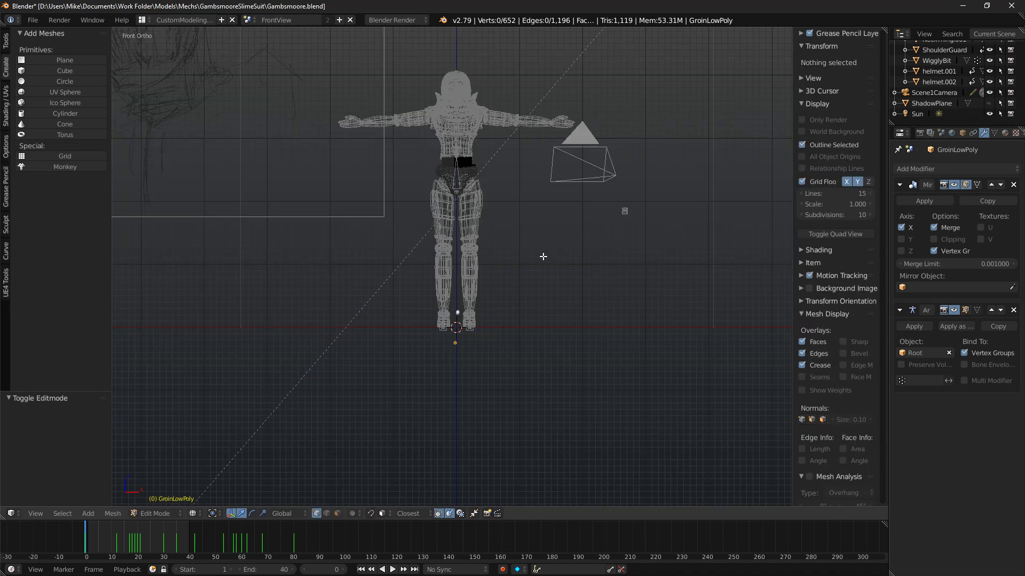
click(37, 82)
scroll(592, 274, up, 4)
text(r)
text(90)
key(Return)
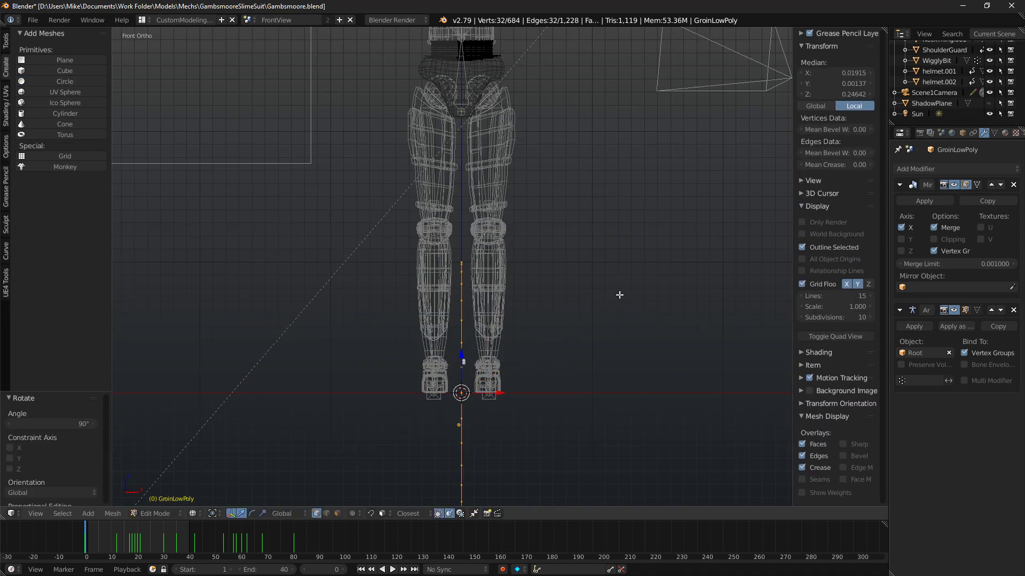
key(ctrl+z)
key(ctrl+z)
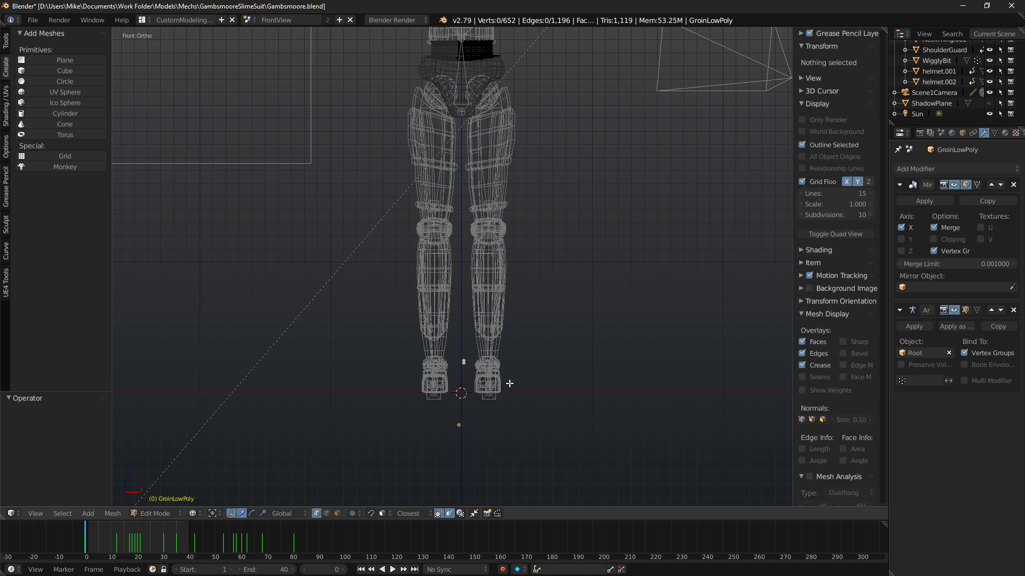
Snap the 3D cursor to the scene centre, add a mesh circle as a separate object, and rotate it 90°.
key(Tab)
key(shift+s)
click(287, 221)
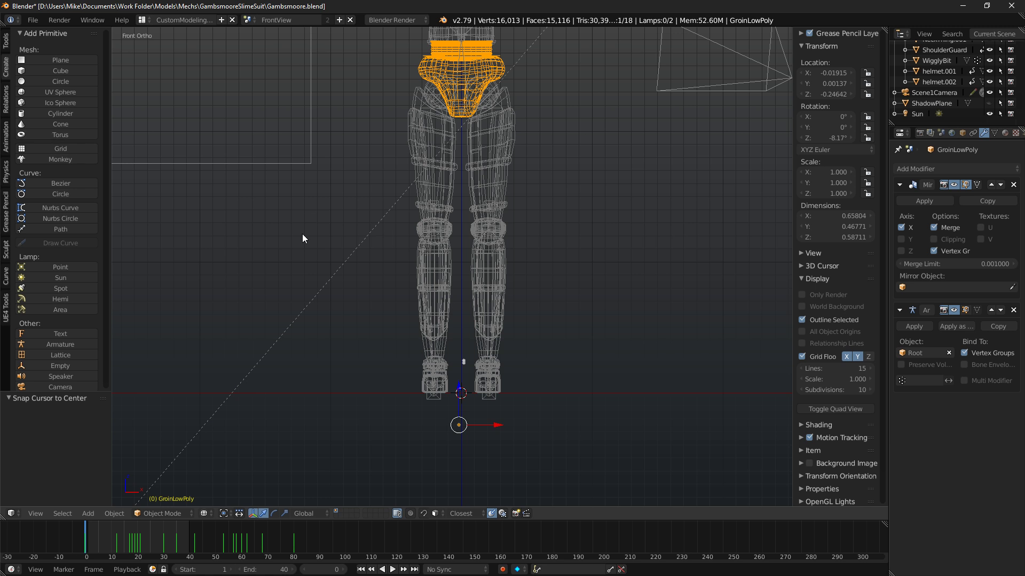
click(64, 83)
text(r90)
key(Return)
Move the circle's vertices about 2.26 up along Z to the hips and scale them by 0.133.
key(Tab)
key(g)
right_click(507, 223)
drag(460, 361, 485, 67)
key(z)
mouse_move(496, 100)
shift+middle_down()
mouse_move(502, 233)
mouse_move(556, 305)
shift+middle_up()
key(s)
click(477, 205)
scroll(612, 304, up, 6)
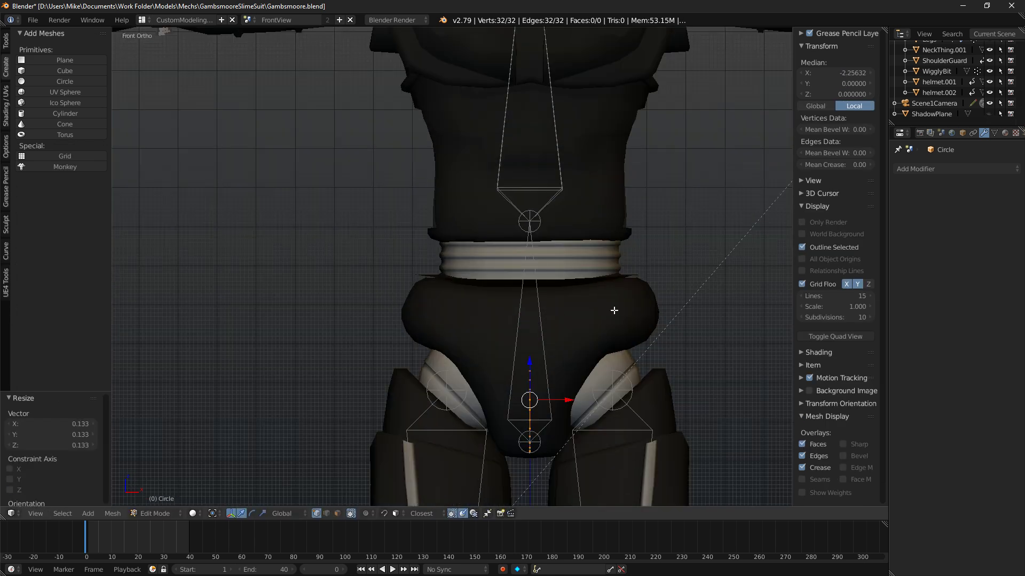
Return to Object Mode and hide the groin mesh.
key(Tab)
right_click(619, 324)
key(h)
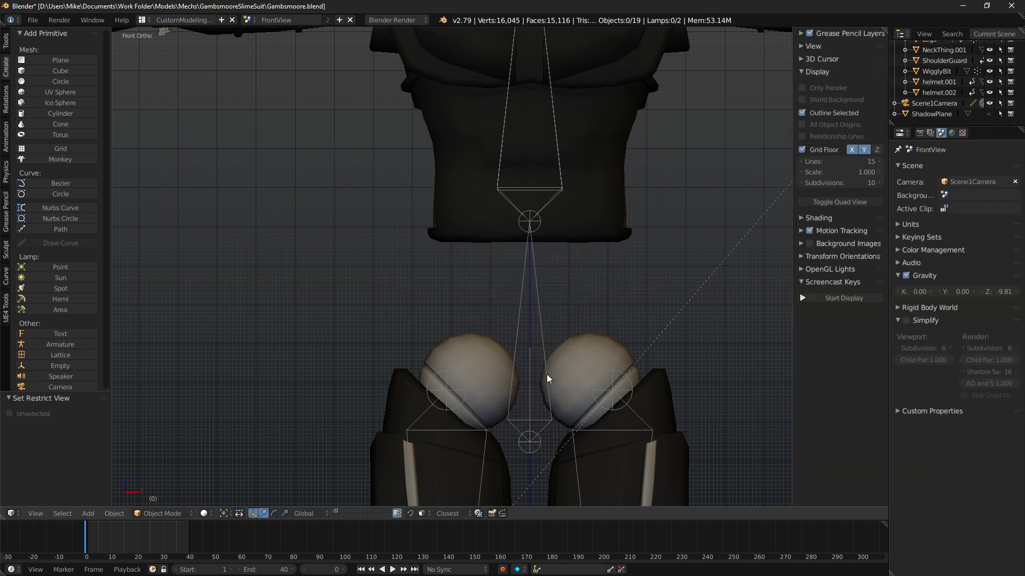
Move the circle's vertices 0.075 up along Z in Edit Mode.
right_click(529, 394)
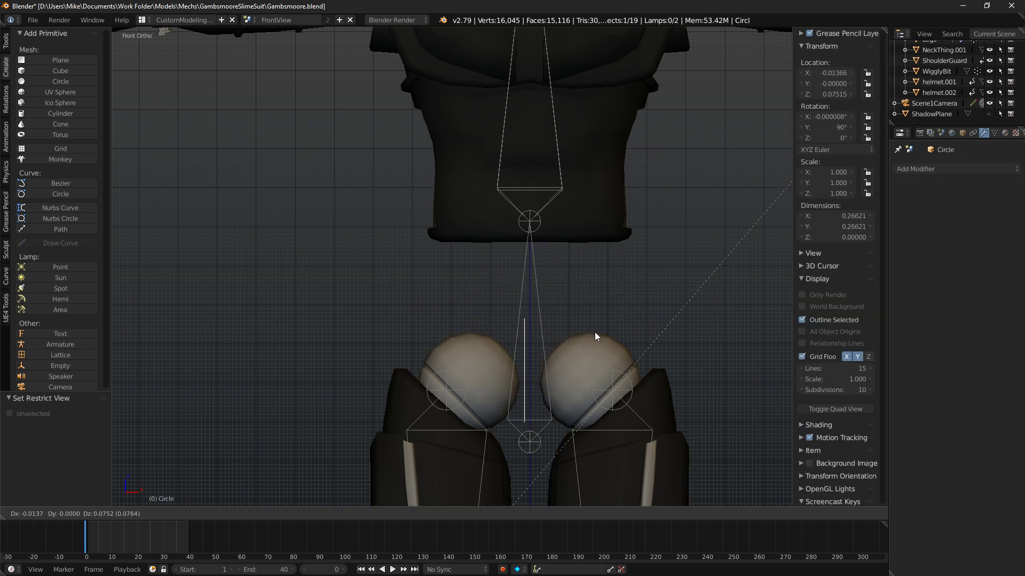
key(Tab)
key(g)
key(x)
key(z)
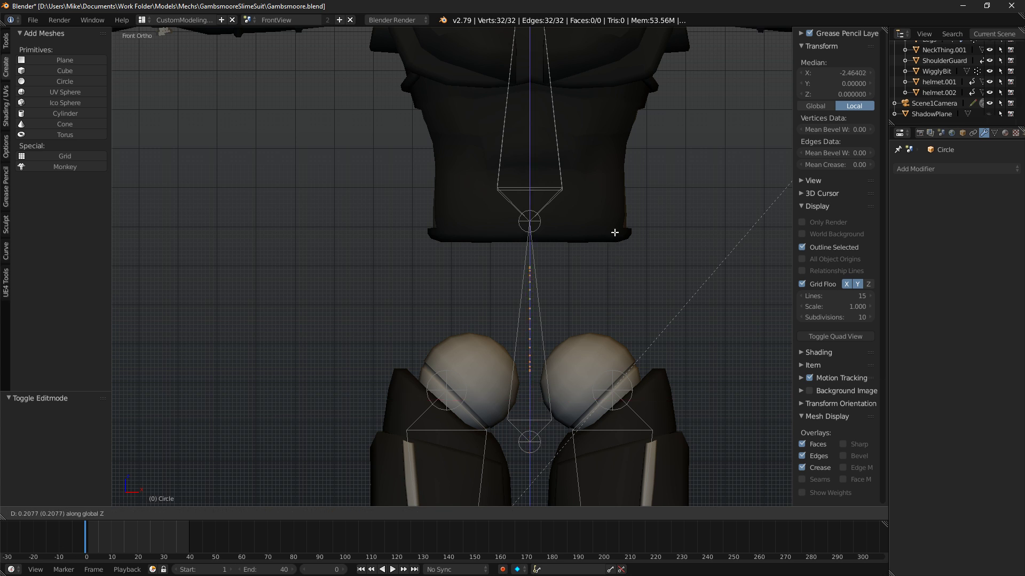
click(629, 289)
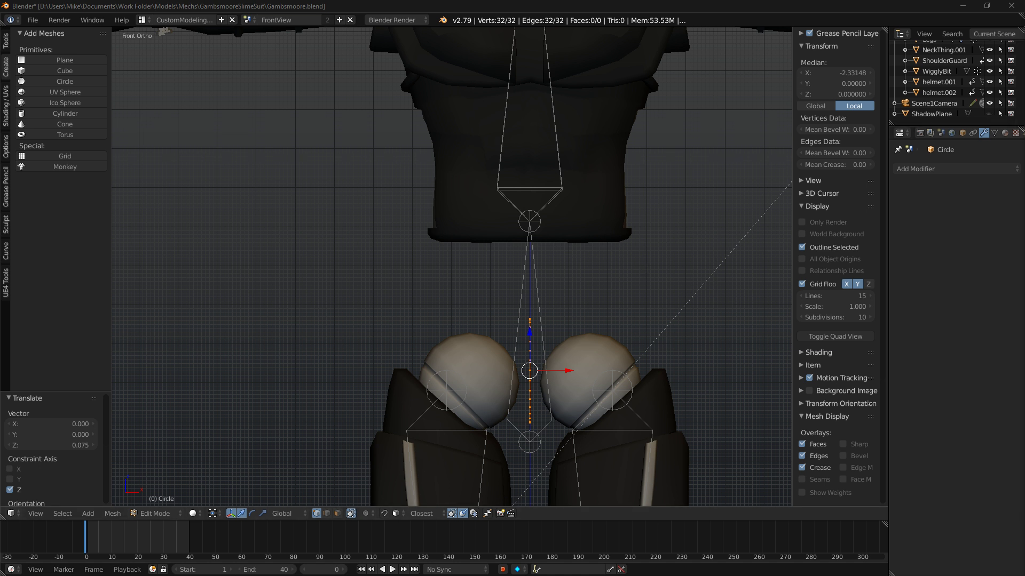
Move the circle's vertices 0.133 along Y in side view towards the hip joint.
middle_drag(618, 324, 688, 306)
key(KP_1)
key(KP_3)
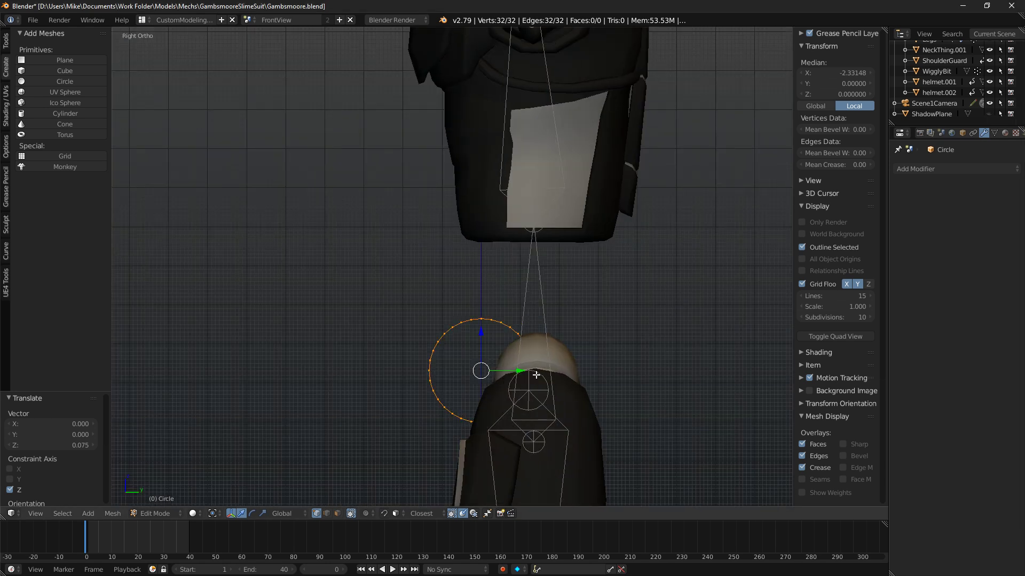
key(g)
key(y)
click(576, 359)
key(KP_1)
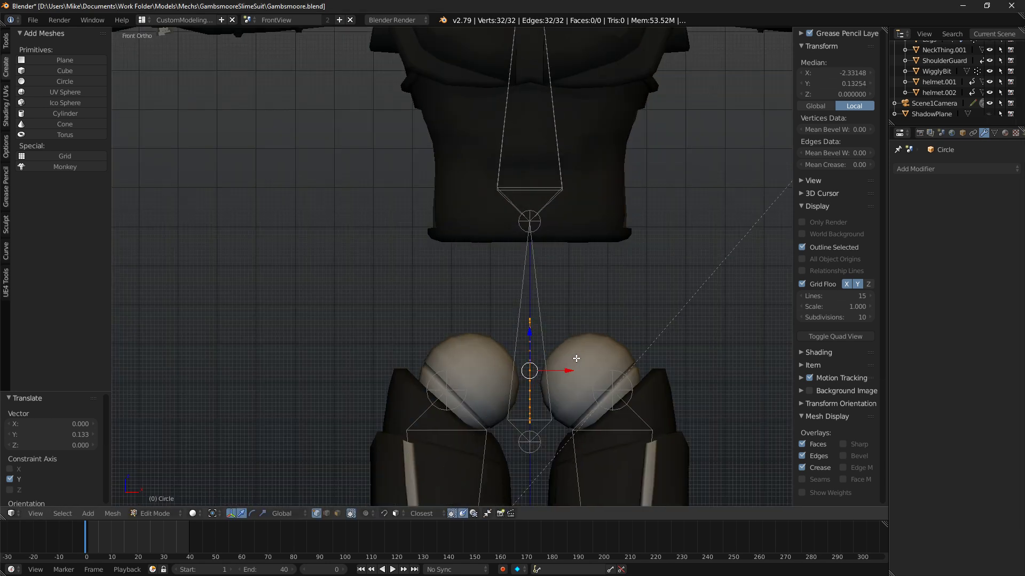
Try extruding the circle -0.070 along X, and undo the extrusion.
shift+middle_drag(602, 360, 603, 293)
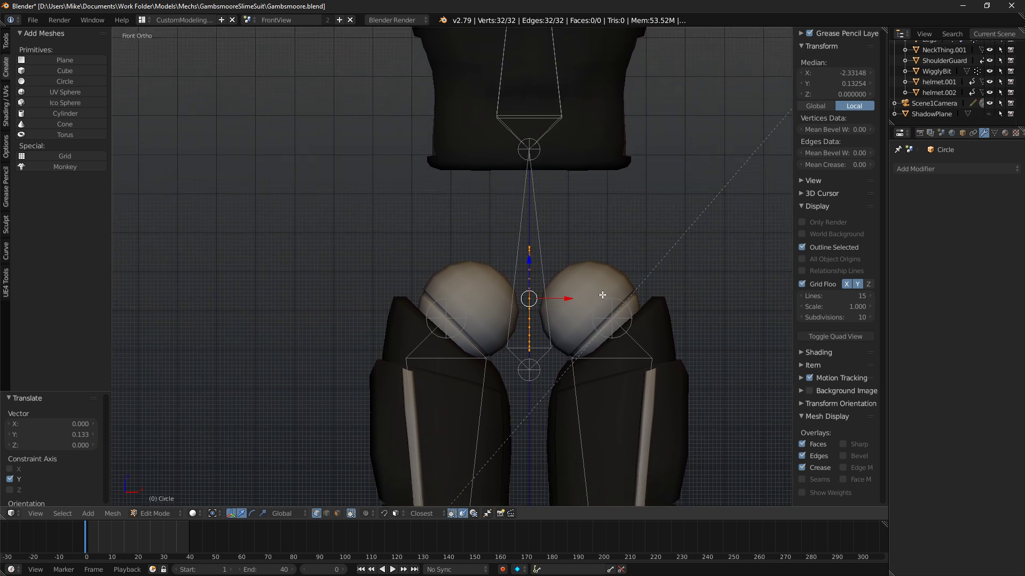
scroll(603, 293, up, 4)
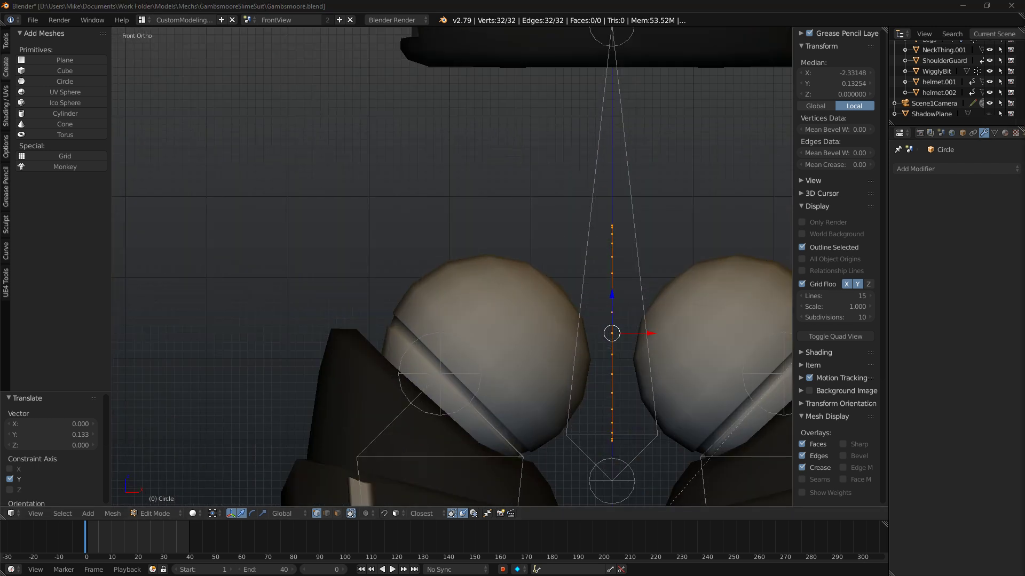
middle_drag(689, 317, 555, 336)
key(KP_1)
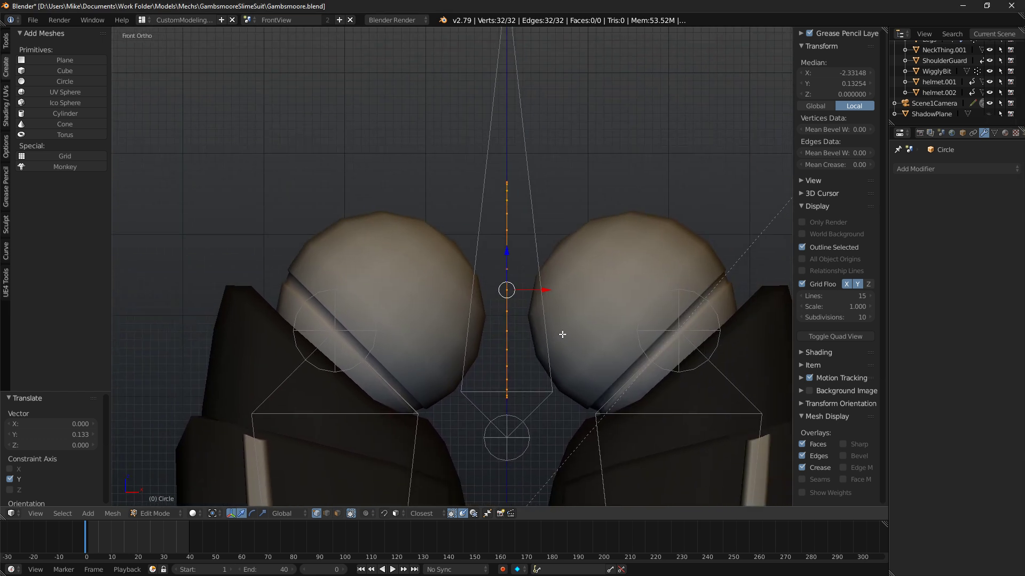
key(e)
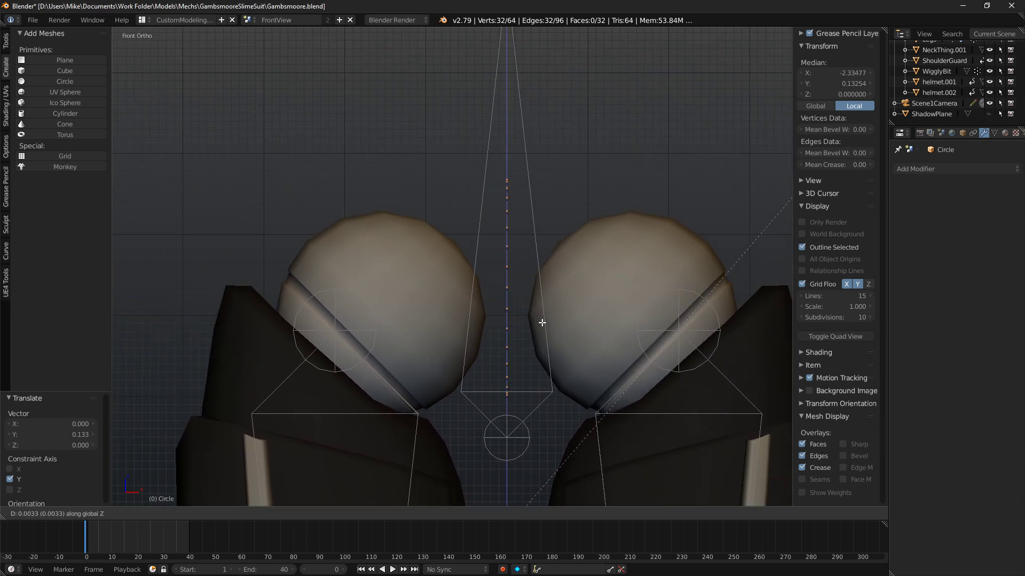
key(x)
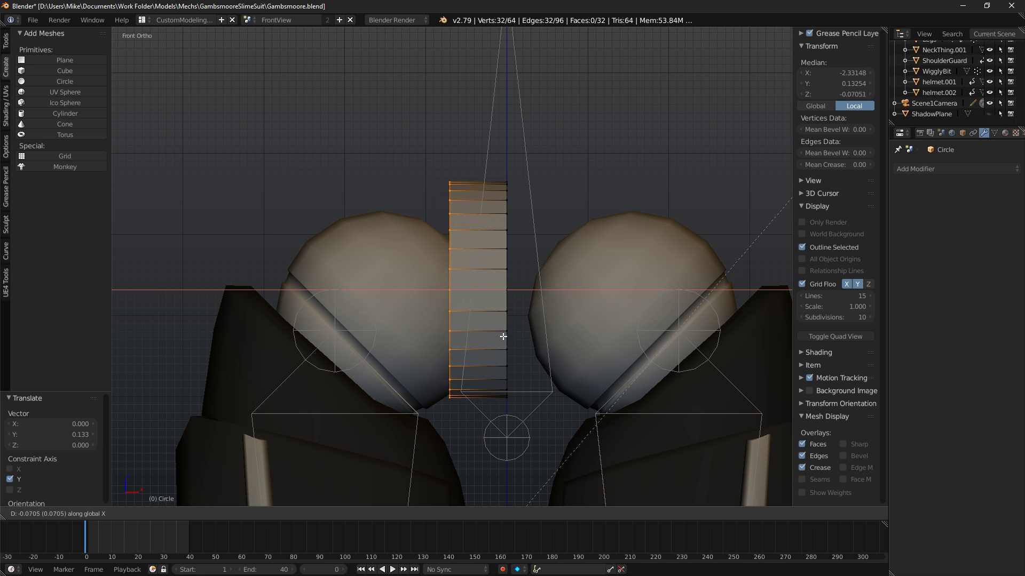
click(506, 338)
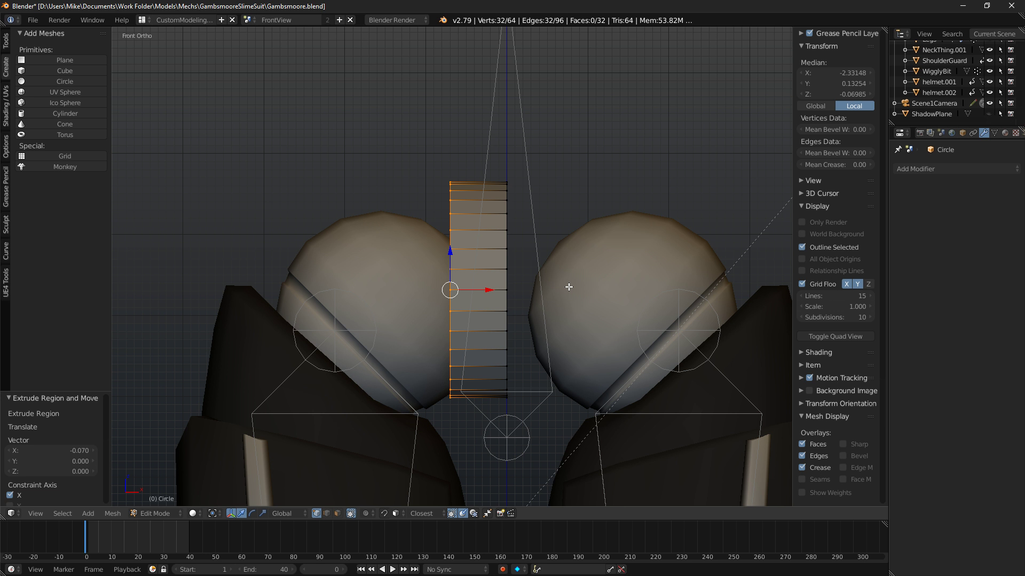
key(ctrl+z)
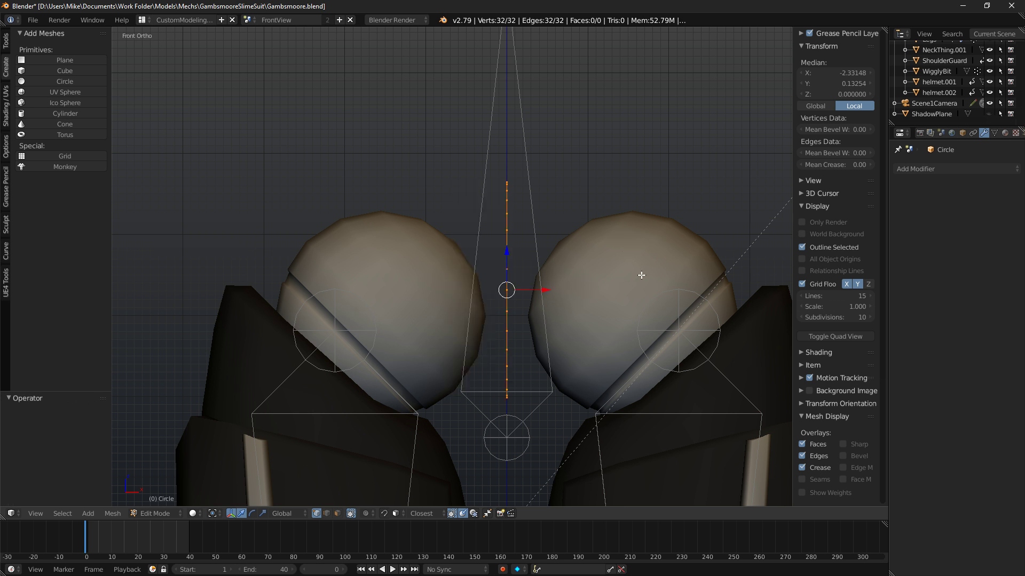
Extrude the circle 0.115 along X and shear the new edge loop so its upper part leans outward.
key(e)
key(x)
click(653, 286)
key(space)
text(shear)
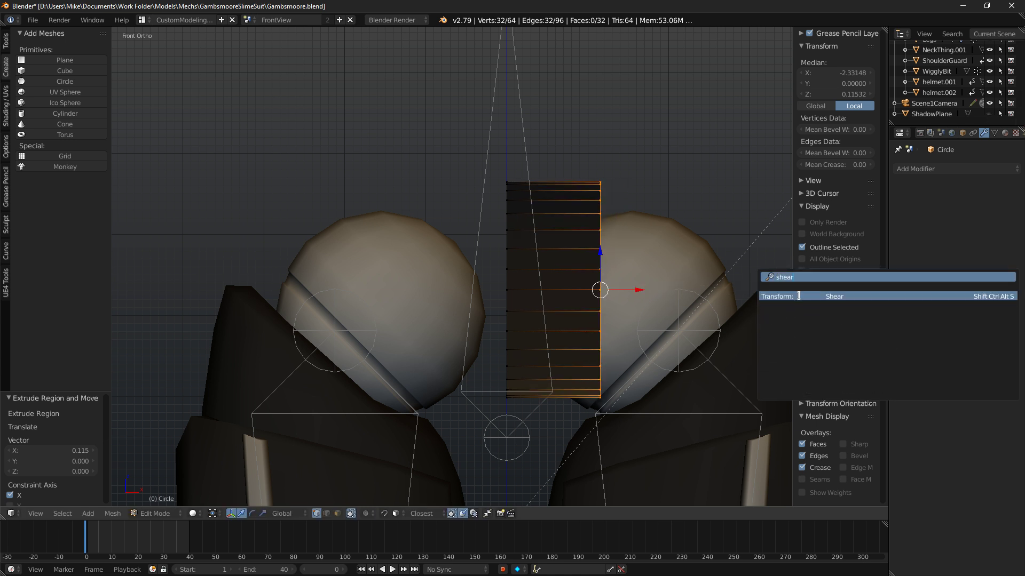
click(798, 295)
click(212, 250)
Add a Mirror modifier to the sheared ring and return to Object Mode with solid shading.
click(964, 168)
click(840, 266)
click(933, 239)
key(z)
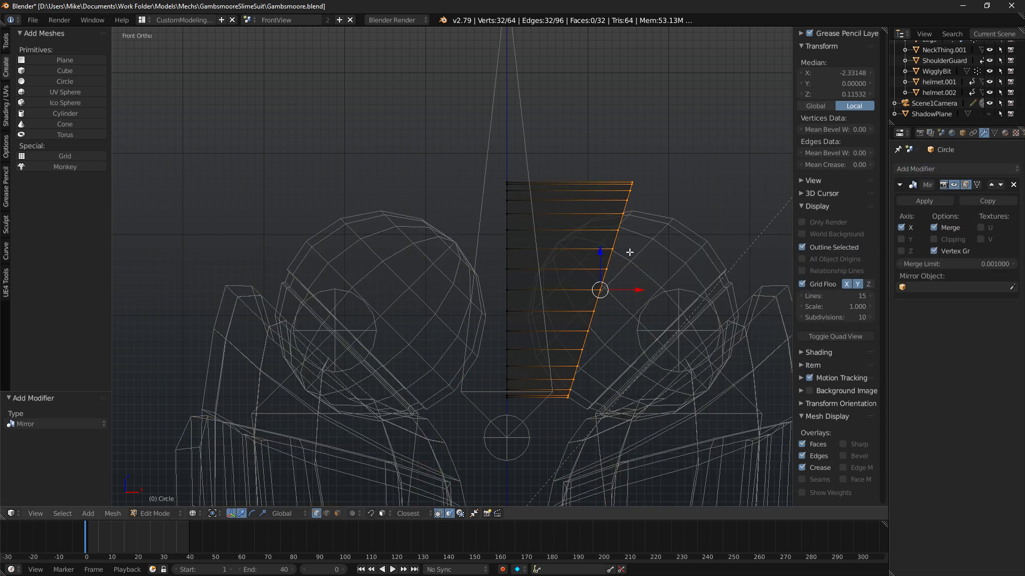
key(Tab)
key(z)
scroll(629, 252, down, 5)
Snap the 3D cursor to the scene centre and set the ring object's origin to the 3D cursor.
key(shift+ctrl+alt+c)
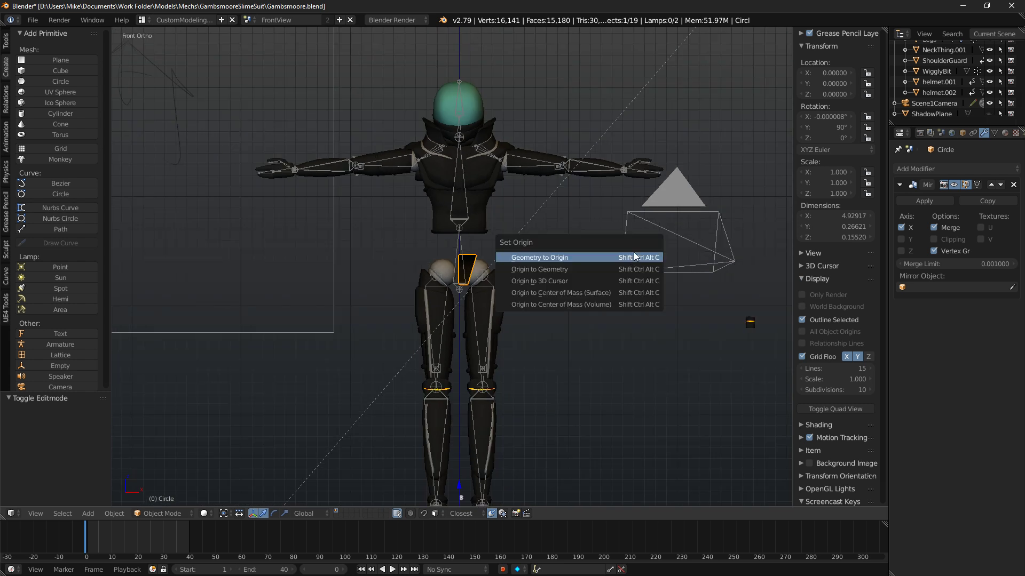
key(shift+s)
click(601, 207)
key(shift+ctrl+alt+c)
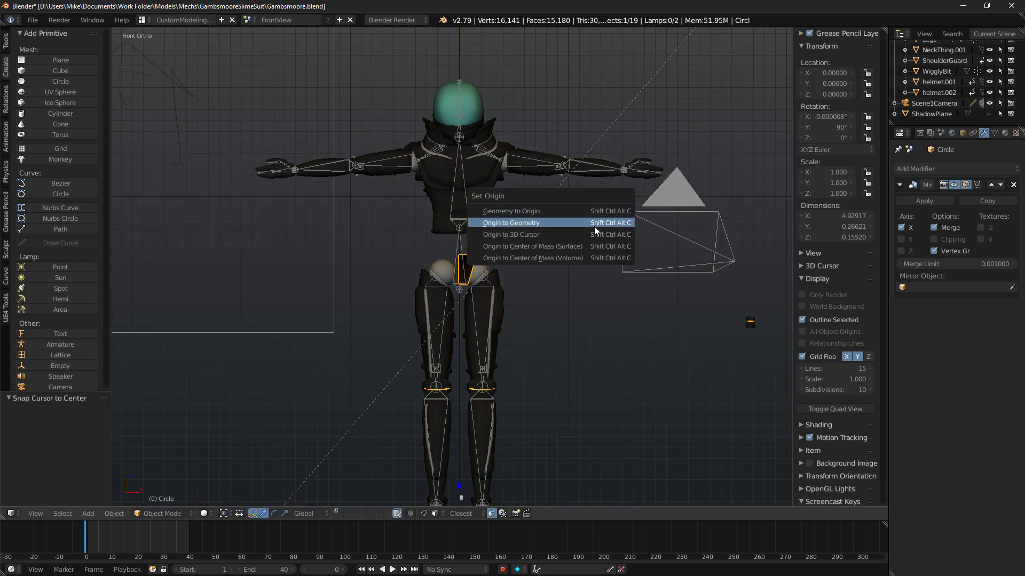
click(585, 234)
Change the ring's Mirror modifier axis from X to Z.
scroll(504, 251, up, 5)
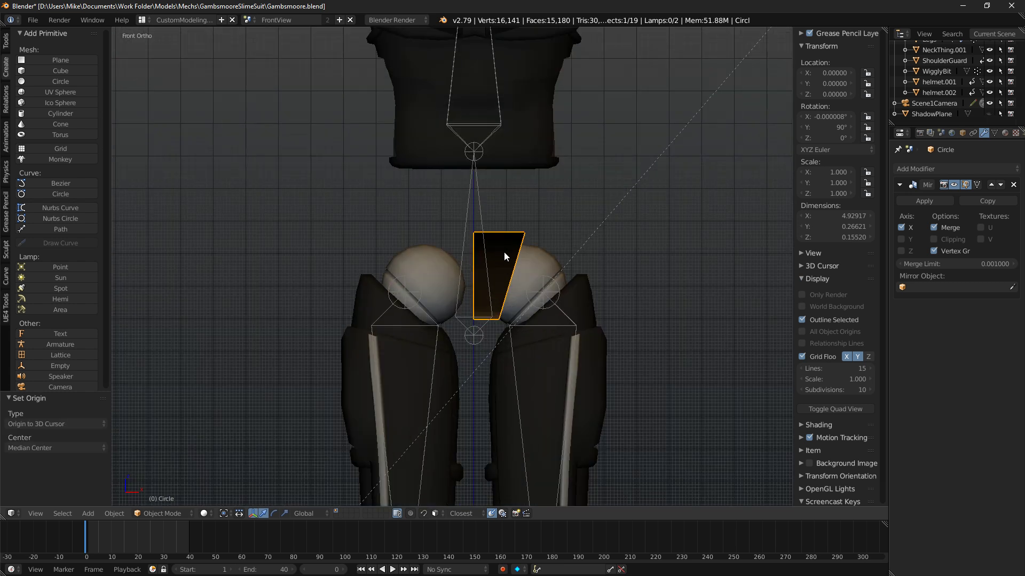
click(902, 228)
click(902, 251)
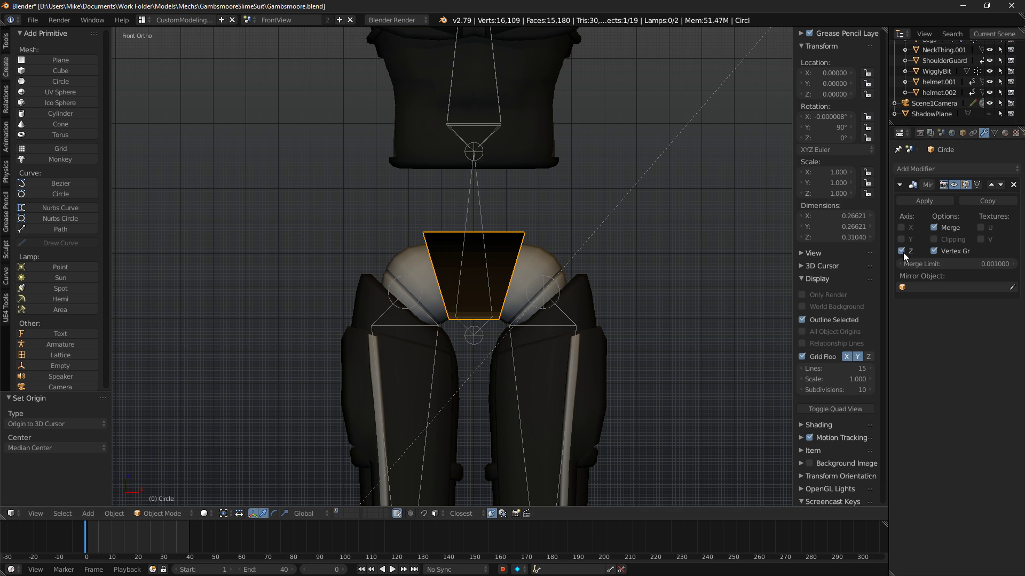
Reset the ring object's rotation to 0° on the Y and Z axes.
click(829, 117)
text(0)
key(Tab)
text(0)
key(Return)
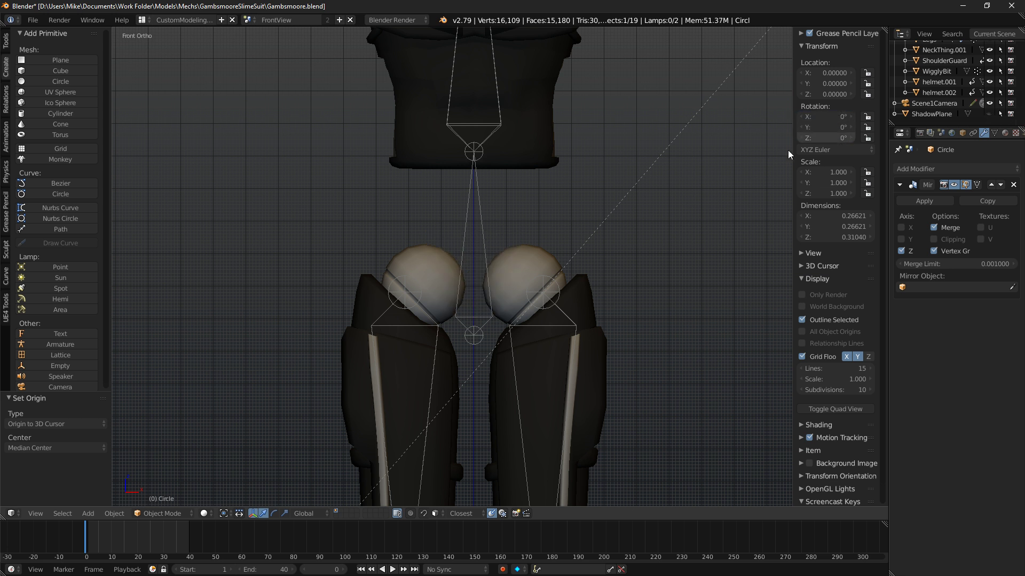
scroll(513, 356, down, 7)
shift+middle_drag(518, 358, 536, 282)
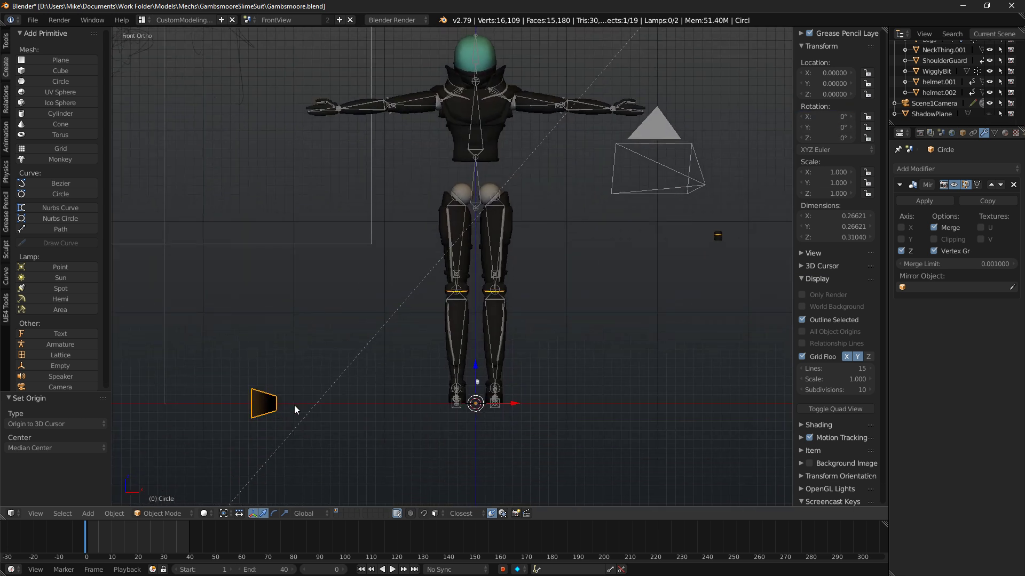
Turn off Z mirroring and rotate the ring's whole mesh 90° about the 3D cursor so it sits between the hips.
key(Tab)
key(a)
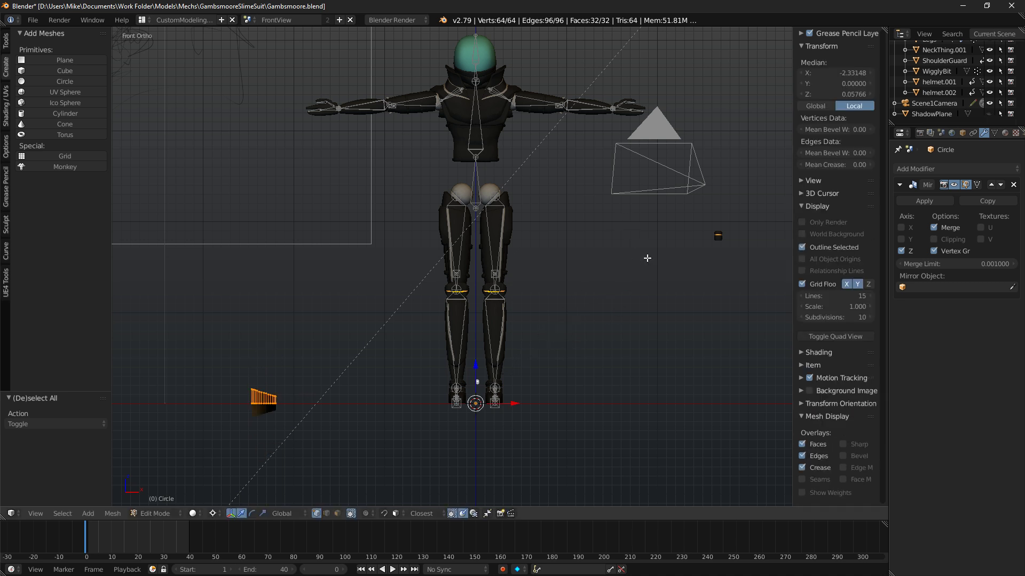
click(901, 251)
text(r)
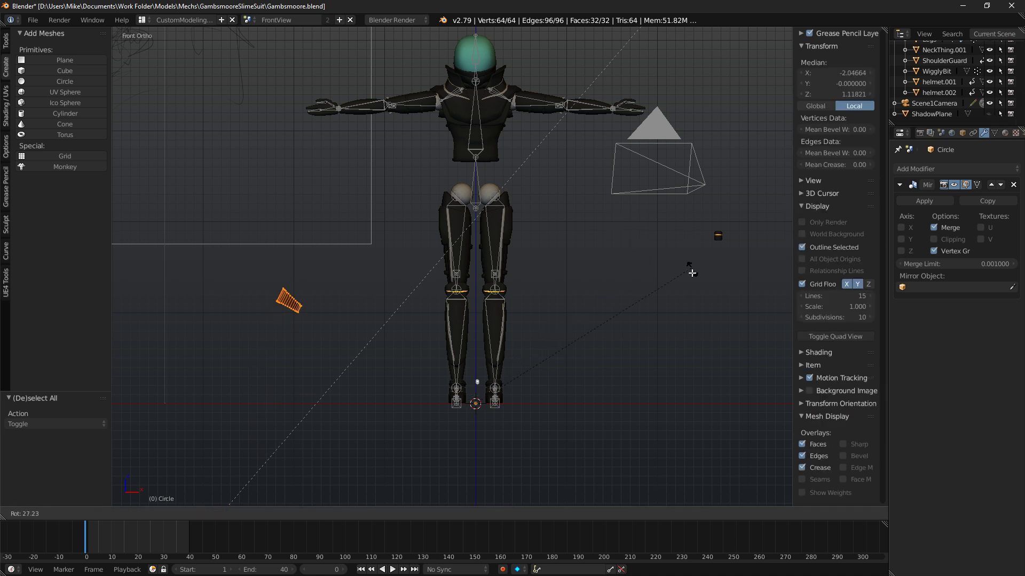
text(90)
key(Return)
scroll(617, 194, up, 6)
shift+middle_drag(667, 183, 617, 410)
scroll(608, 264, up, 4)
Recalculate the ring's normals to face outward and set its Mirror modifier to the X axis.
key(Tab)
key(Tab)
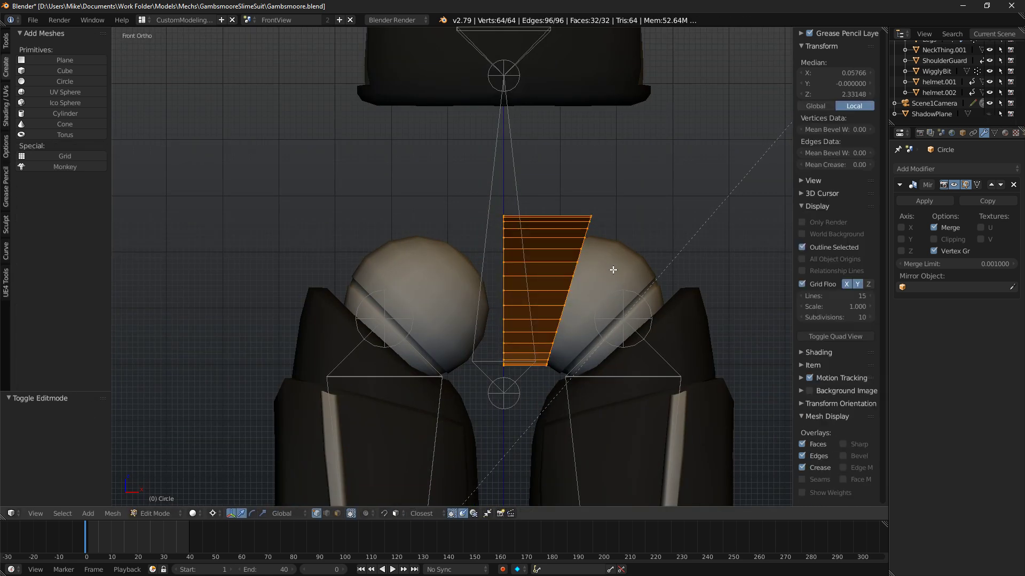
key(ctrl+n)
scroll(613, 270, up, 3)
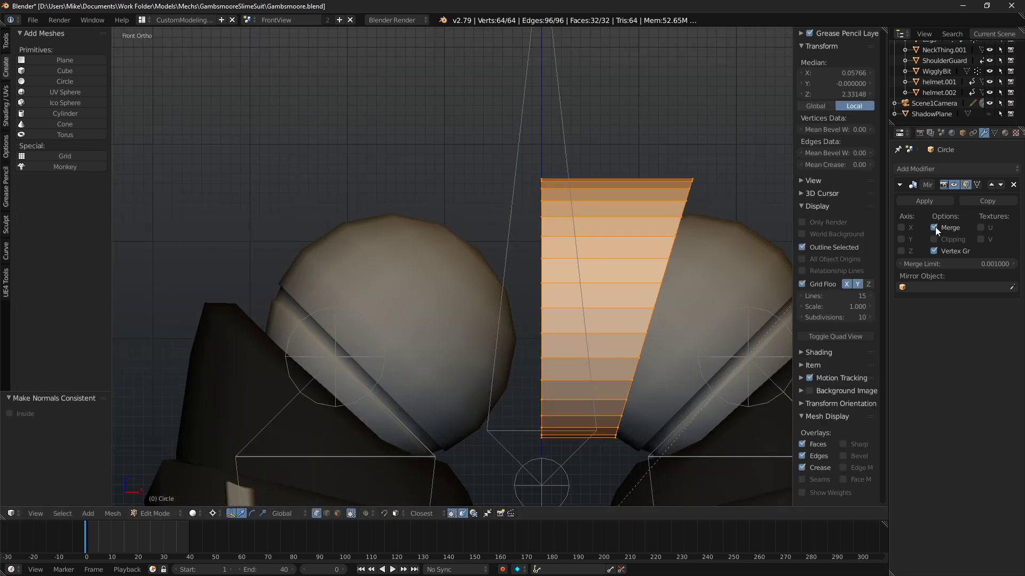
click(901, 228)
scroll(617, 240, down, 4)
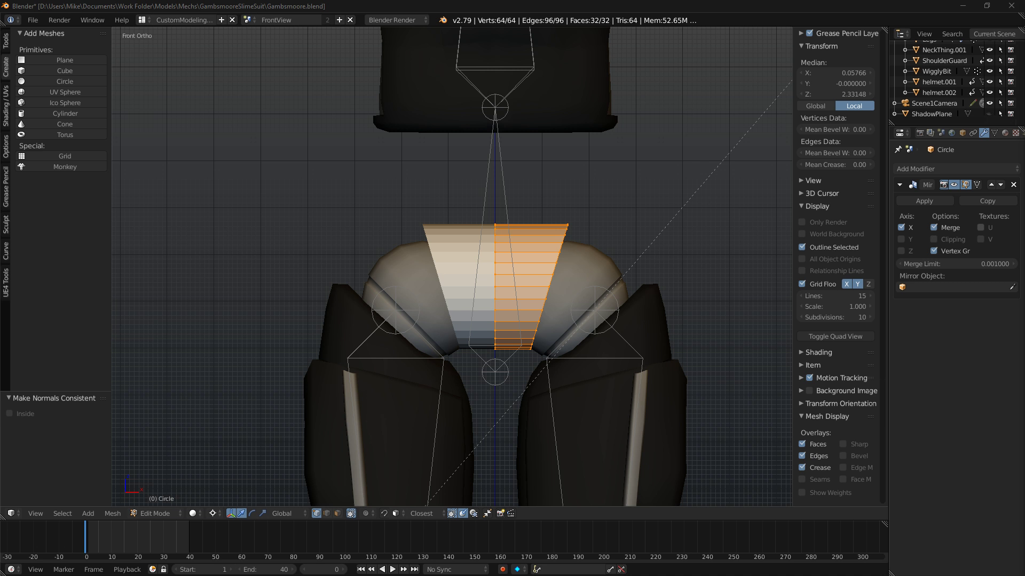
Move the whole ring 0.122 along Y to line it up with the hip joints.
middle_drag(601, 235, 586, 237)
key(KP_1)
scroll(595, 277, up, 2)
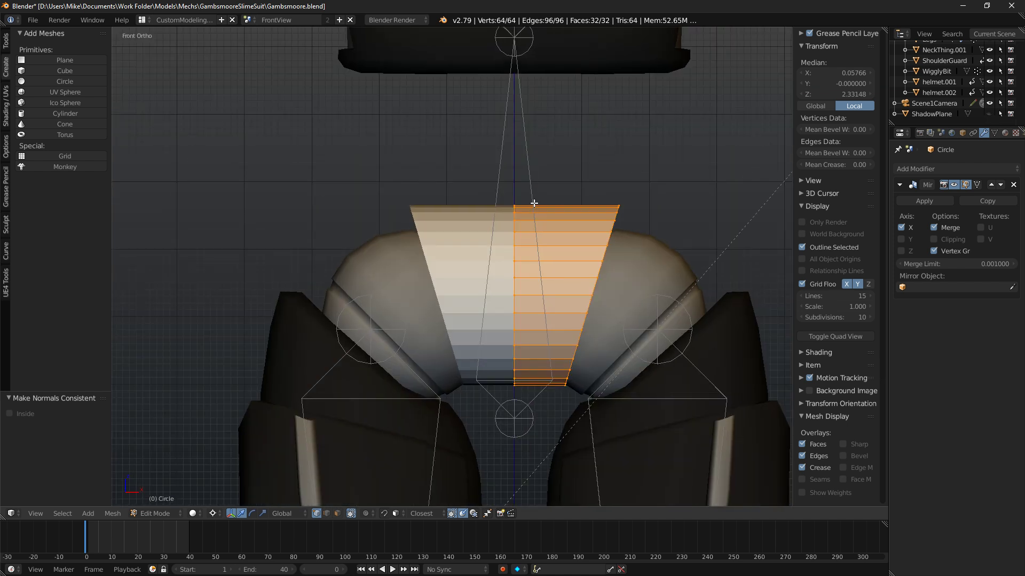
key(KP_3)
scroll(572, 253, down, 2)
scroll(473, 322, down, 6)
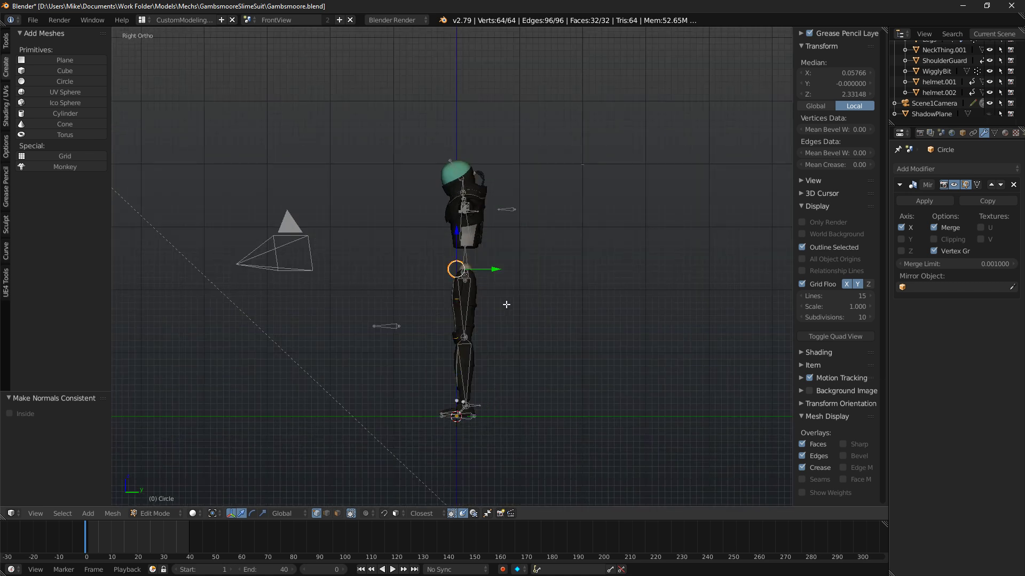
scroll(503, 310, up, 8)
key(g)
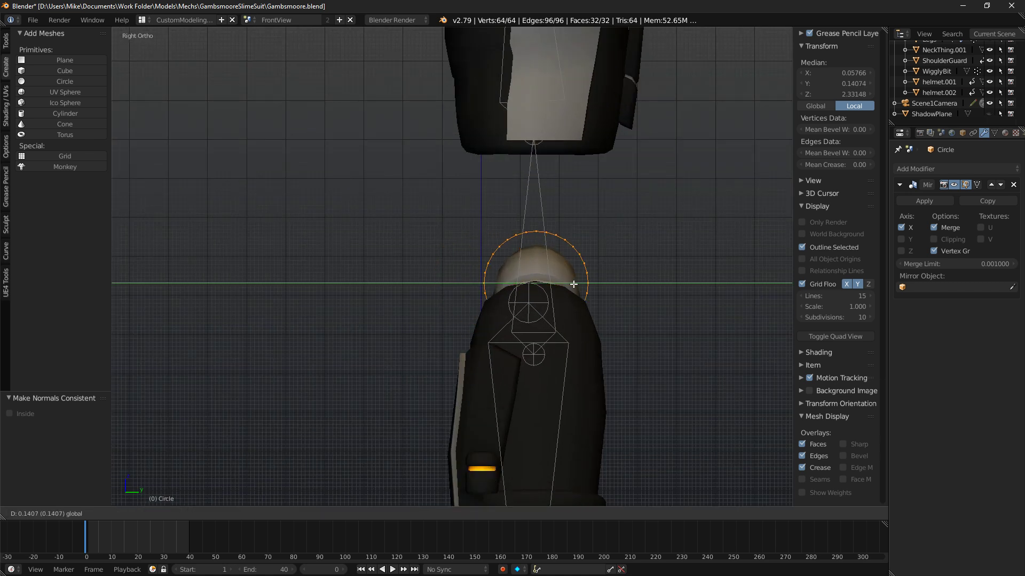
click(568, 285)
Select the lower vertices along the ring's mirror seam and lower them along Z.
key(KP_1)
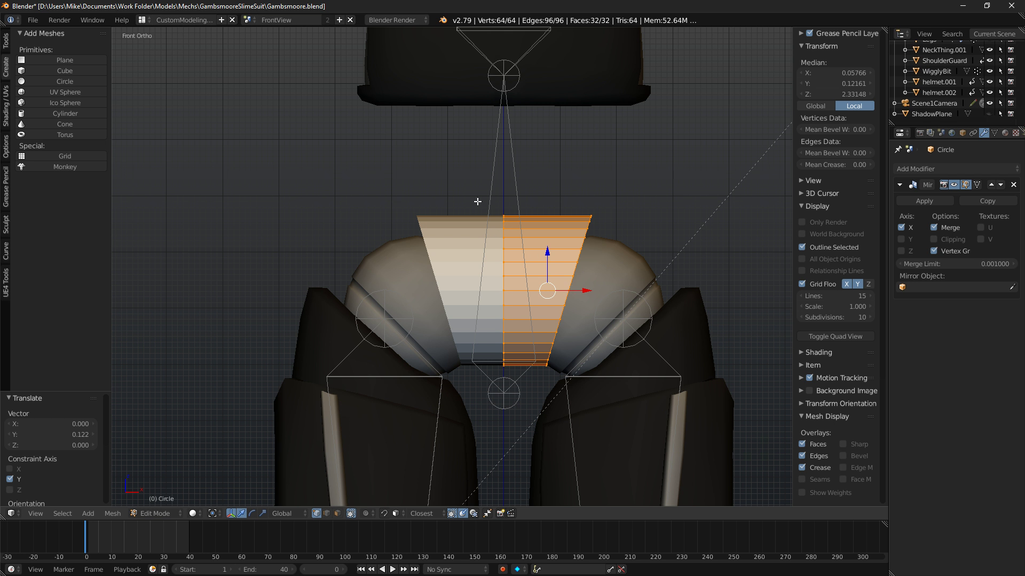
scroll(478, 202, up, 4)
key(a)
key(z)
key(a)
key(a)
key(c)
drag(507, 296, 499, 391)
key(Escape)
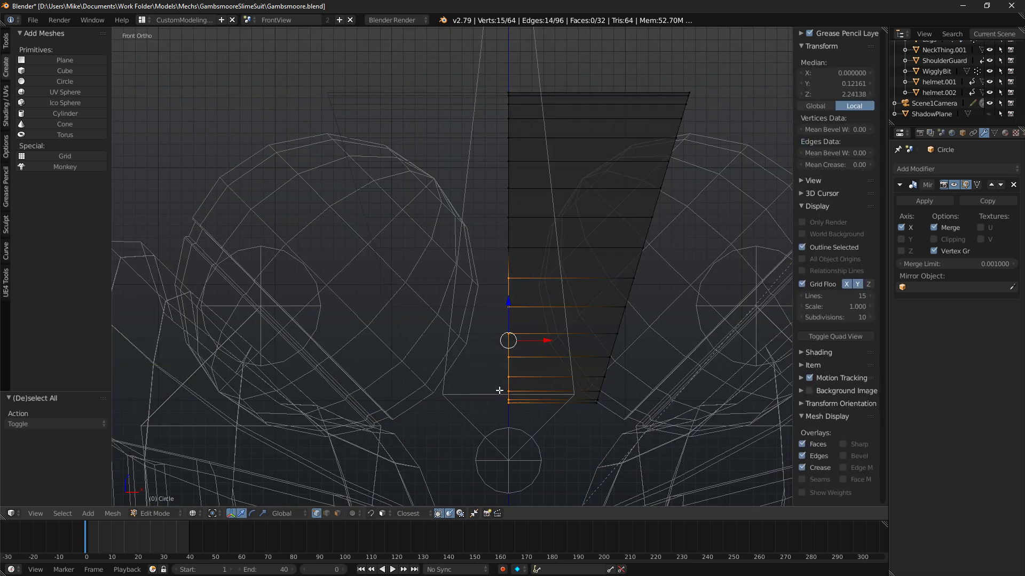
key(z)
key(g)
key(z)
key(Return)
Add an edge loop around the half ring, slid toward the mirror seam.
key(a)
key(ctrl+r)
click(555, 270)
click(532, 277)
Select the lower vertices of the new edge loop and move them down along Z to round the underside.
key(z)
key(c)
key(Escape)
key(a)
key(c)
mouse_move(559, 346)
mouse_down()
mouse_move(568, 403)
mouse_move(555, 407)
mouse_up()
key(Escape)
key(a)
key(c)
scroll(554, 320, up, 4)
drag(554, 316, 539, 430)
key(Escape)
key(g)
key(z)
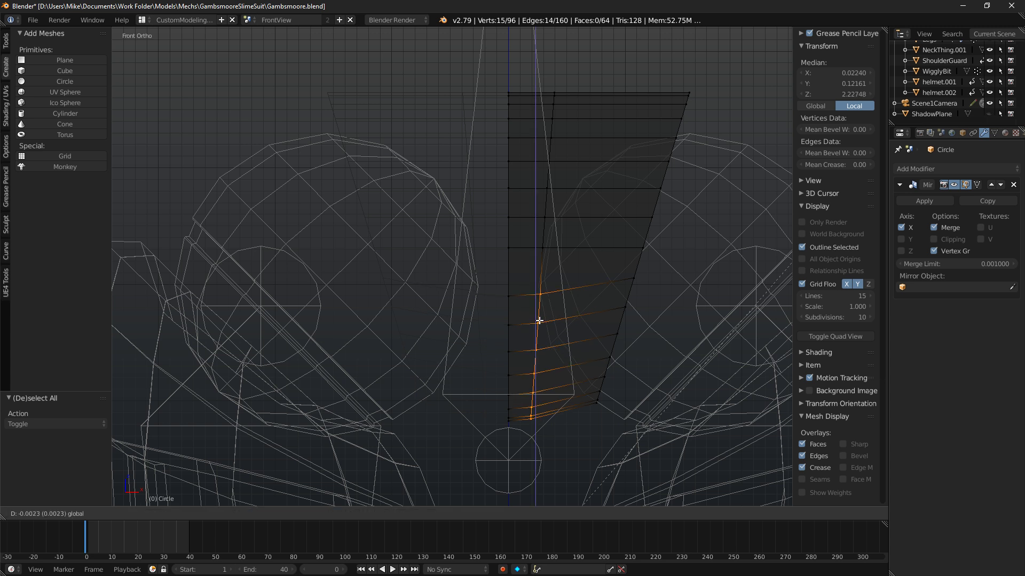
click(540, 320)
Scale the ring's outer edge loop to 0.935.
key(z)
key(a)
key(a)
alt+right_click(630, 315)
key(s)
click(664, 359)
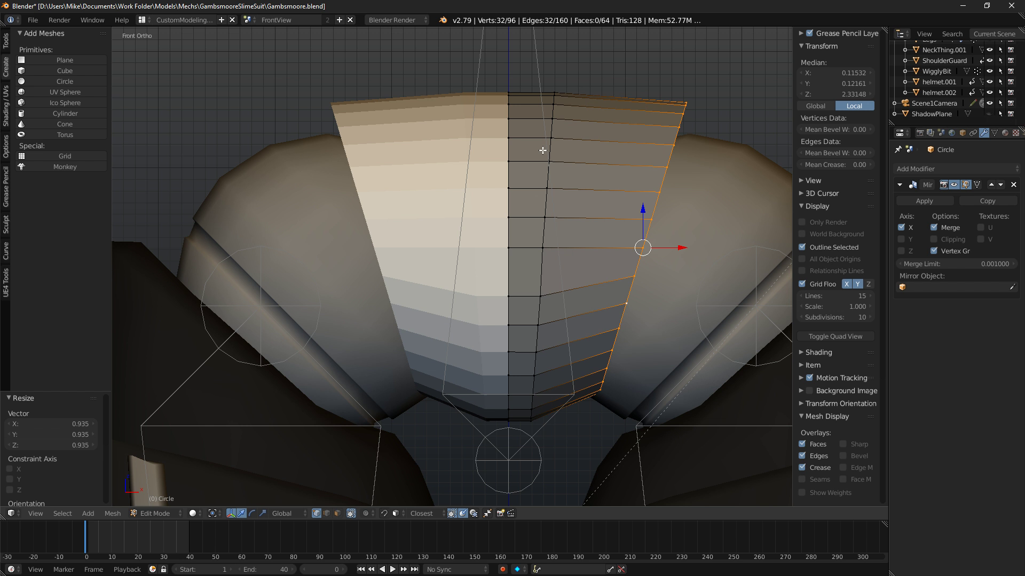
Box-select the upper half of the ring and delete its vertices.
key(z)
key(c)
right_click(314, 119)
key(a)
scroll(312, 119, down, 5)
key(v)
drag(346, 171, 592, 240)
key(x)
click(505, 237)
key(z)
Extrude the open upper edges about 0.16 upward along Z and add three horizontal edge loops across the front extension.
alt+right_click(505, 244)
middle_drag(505, 242, 546, 174)
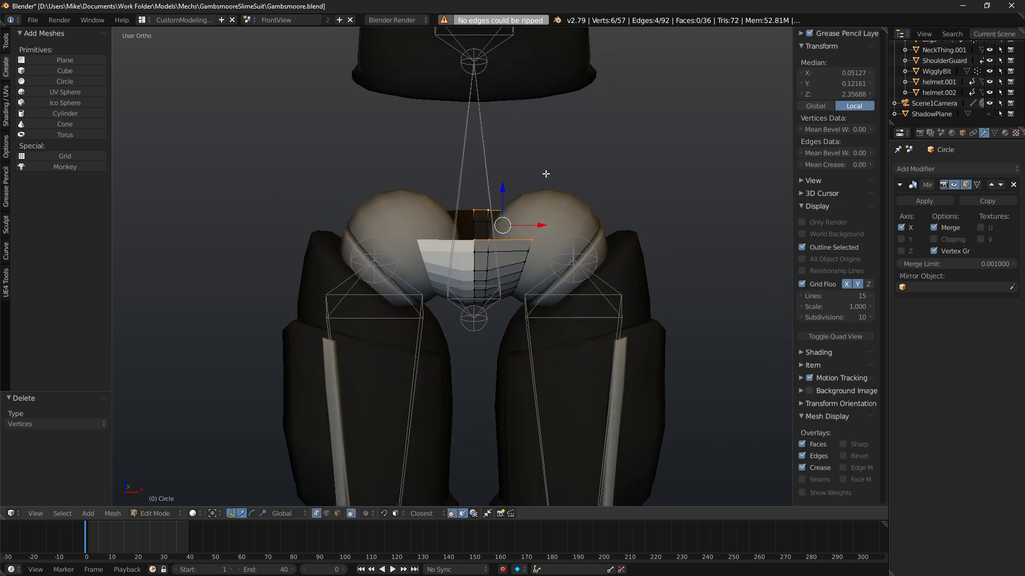
key(KP_1)
key(e)
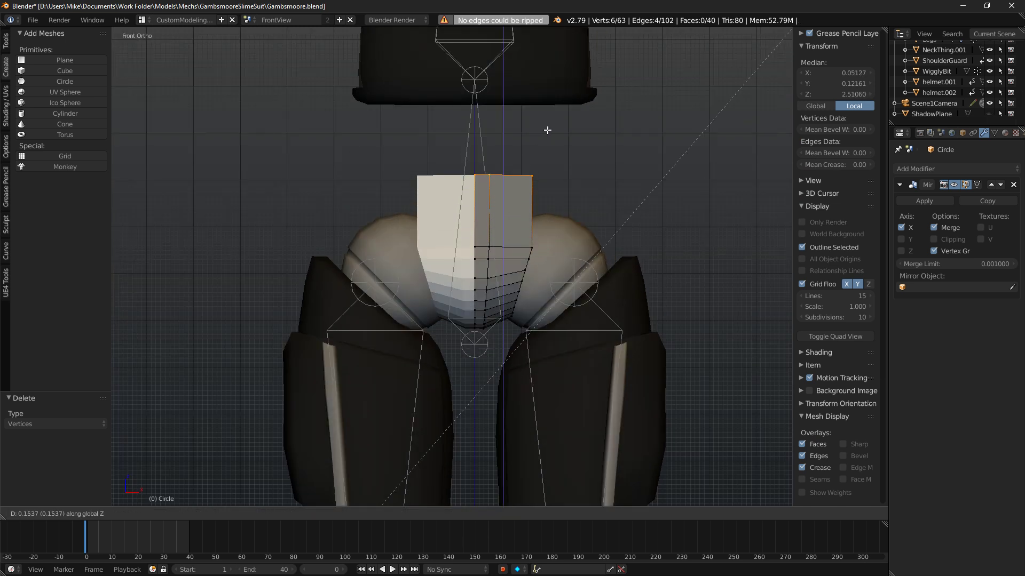
click(547, 171)
key(ctrl+r)
scroll(504, 213, up, 2)
click(504, 213)
right_click(527, 218)
Enable clipping on the Mirror modifier and widen the top vertices 0.104 along X with proportional editing.
key(z)
key(c)
right_click(460, 159)
key(a)
key(c)
drag(462, 159, 561, 166)
right_click(560, 166)
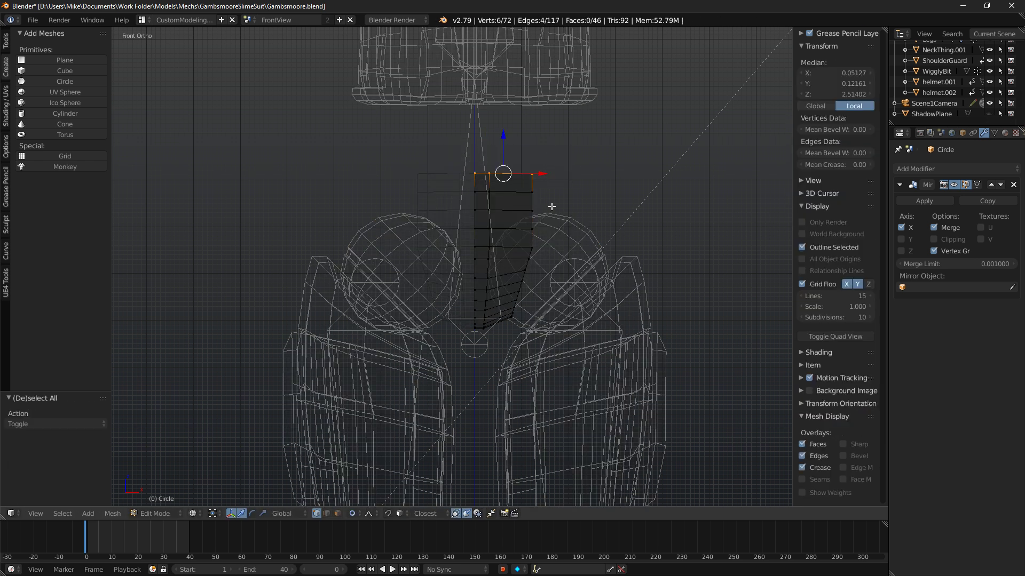
mouse_move(541, 174)
mouse_down()
mouse_move(558, 174)
mouse_move(599, 229)
mouse_move(603, 239)
mouse_move(589, 247)
mouse_up()
scroll(556, 176, down, 9)
scroll(554, 177, up, 7)
key(ctrl+z)
click(933, 239)
scroll(573, 198, up, 6)
scroll(595, 224, up, 2)
scroll(599, 230, down, 4)
Preview the flared groin piece in rendered shading from the side and front.
key(shift+z)
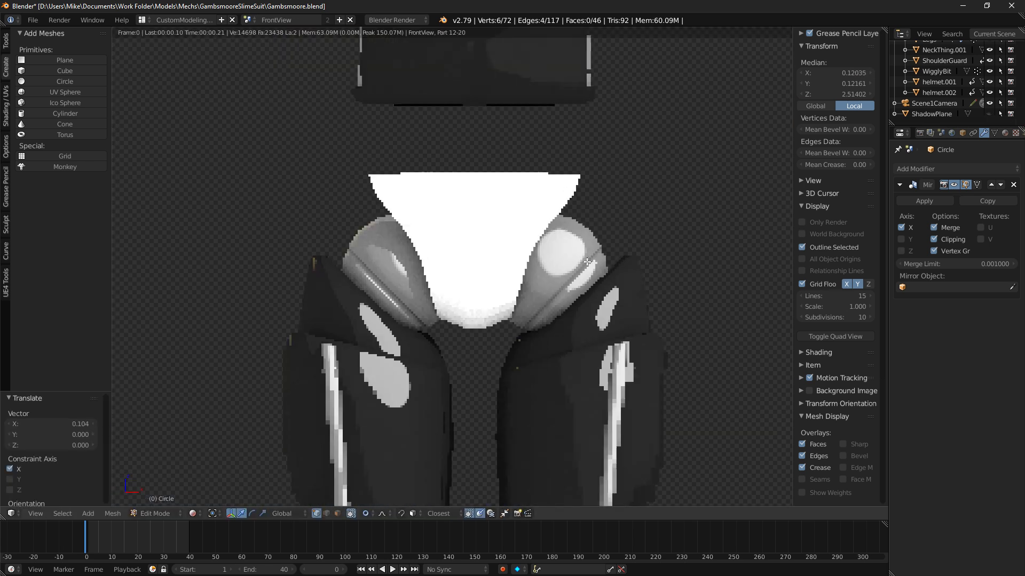
key(KP_3)
key(KP_1)
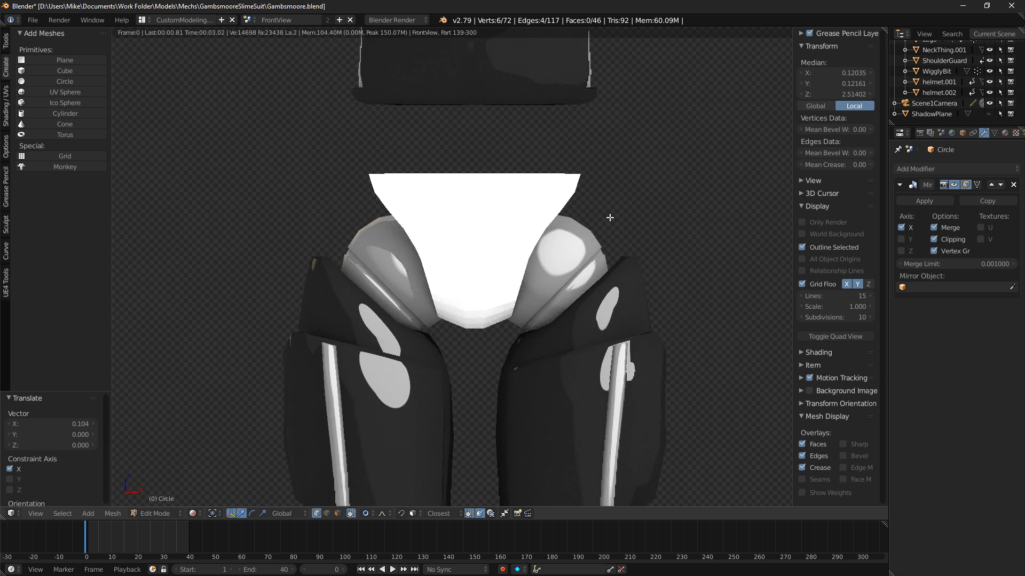
key(z)
Select the upper vertices along the front centre seam and pull them forward along Y with smooth proportional editing.
scroll(650, 268, up, 5)
mouse_move(618, 240)
shift+middle_down()
mouse_move(608, 288)
mouse_move(419, 258)
mouse_move(542, 240)
mouse_move(489, 206)
mouse_move(529, 238)
mouse_move(563, 233)
mouse_move(522, 155)
shift+middle_up()
key(z)
right_click(517, 156)
ctrl+right_click(511, 284)
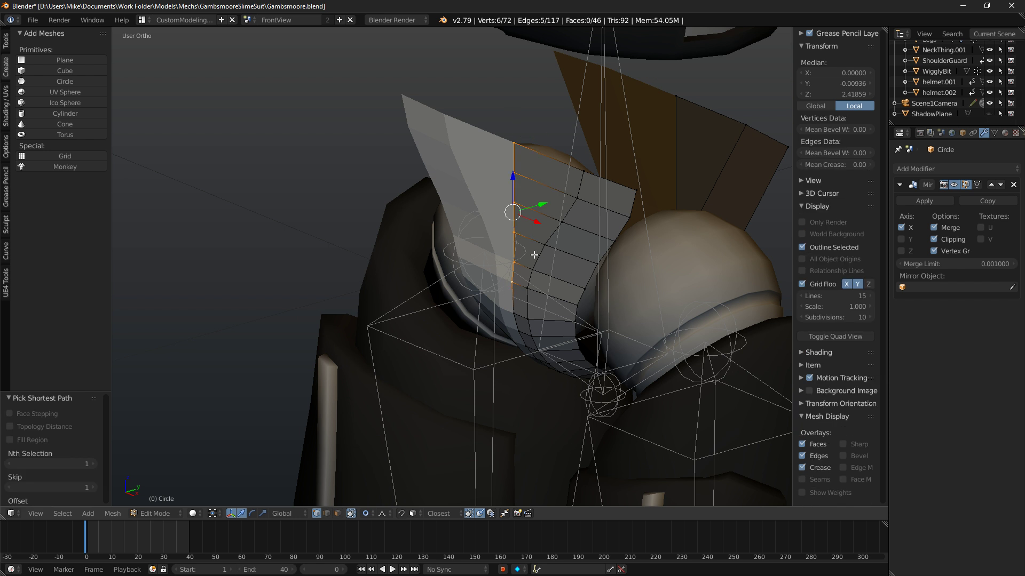
key(KP_3)
drag(550, 211, 542, 206)
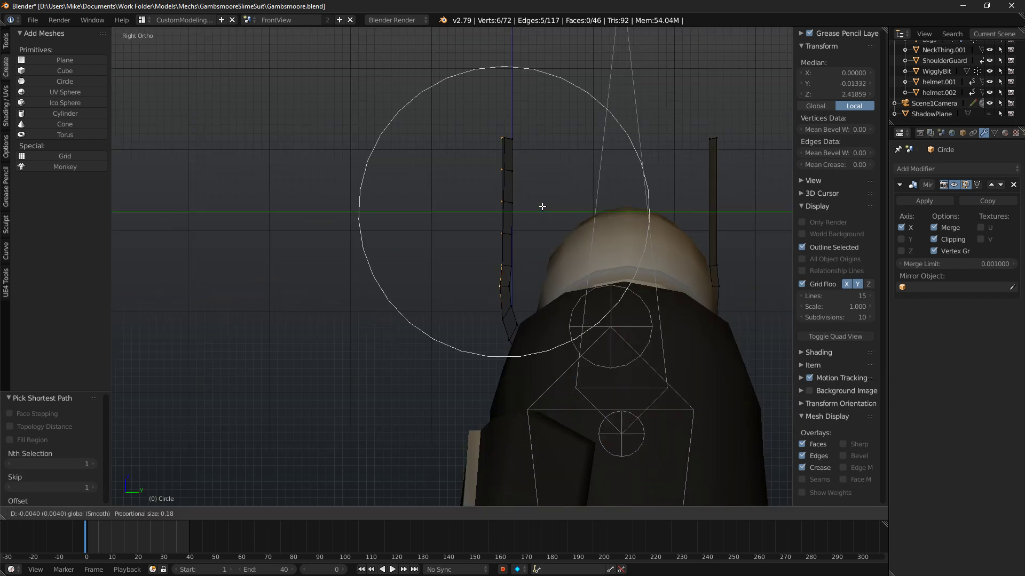
scroll(535, 209, up, 6)
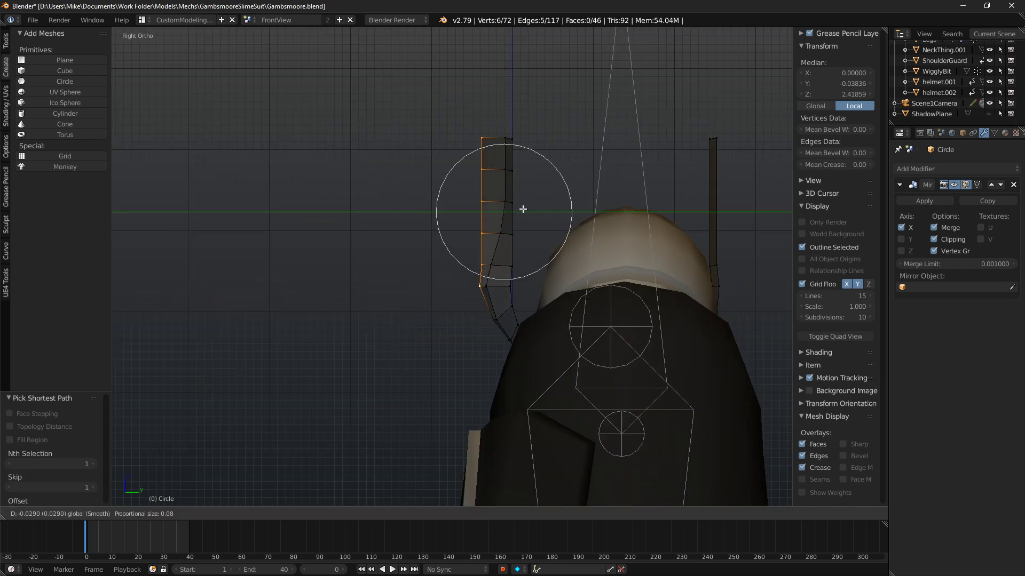
click(534, 210)
Rotate the front seam vertices -3.5° and move them -0.005 along Y.
key(r)
click(664, 129)
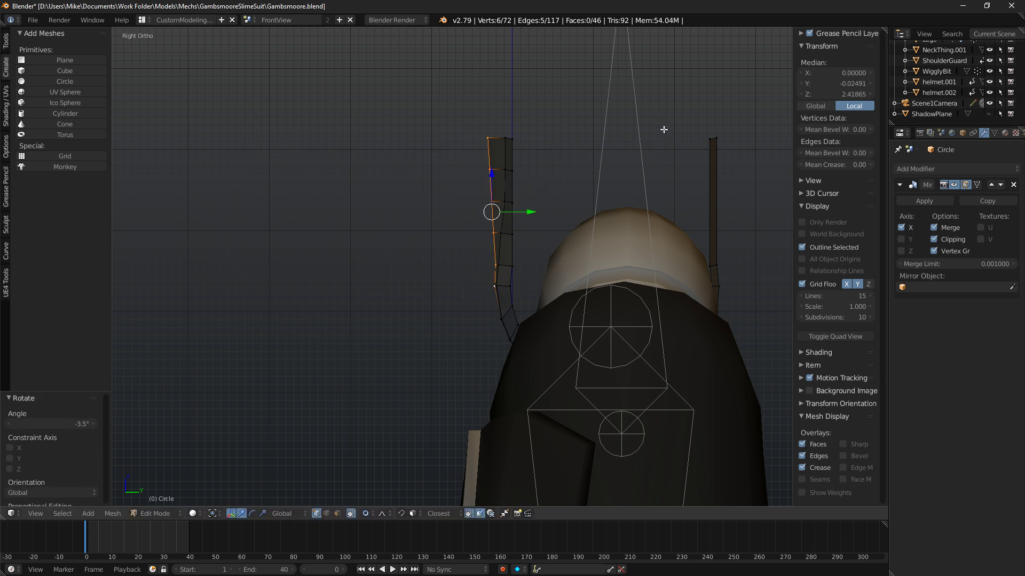
drag(531, 208, 527, 209)
Inspect the reshaped front of the groin piece in rendered shading from the side and front.
middle_drag(526, 208, 743, 206)
right_click(536, 200)
key(shift+z)
scroll(740, 208, down, 2)
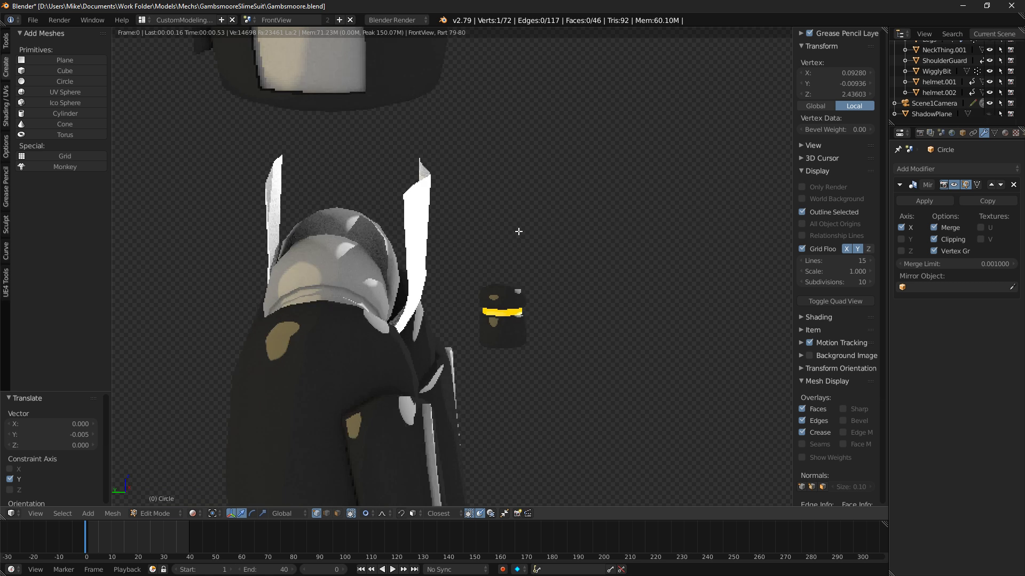
middle_drag(523, 236, 568, 226)
key(KP_1)
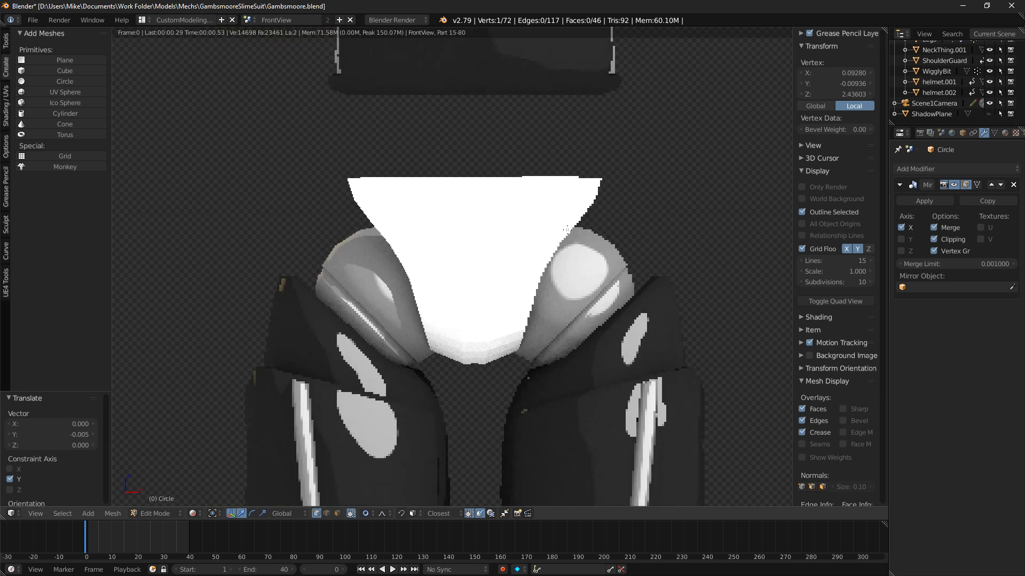
key(shift+z)
Add two vertical edge loops to the half piece, one in each column of faces.
shift+middle_drag(487, 152, 489, 270)
middle_drag(595, 298, 594, 311)
key(a)
key(ctrl+r)
click(527, 300)
right_click(528, 300)
key(ctrl+r)
click(585, 302)
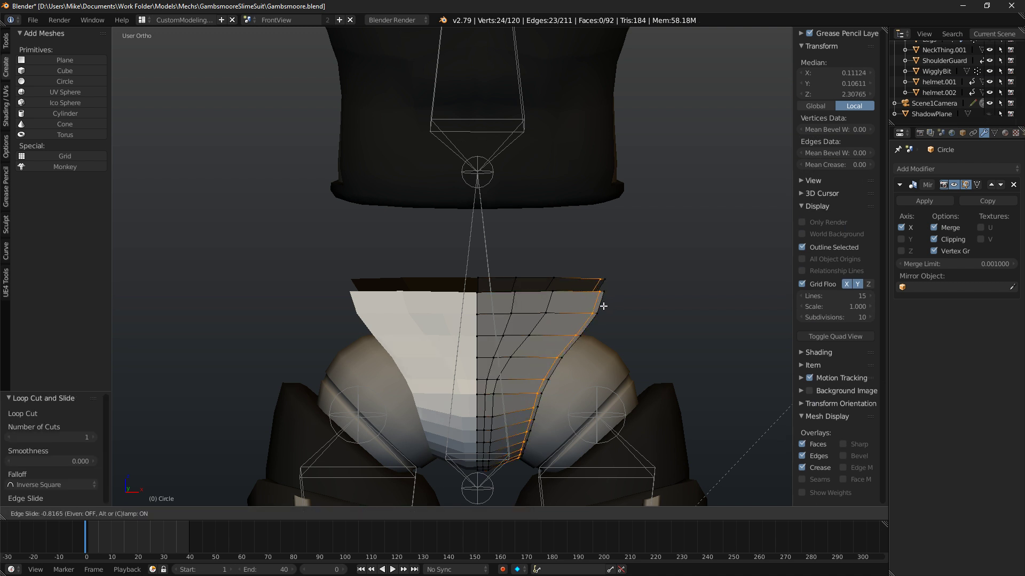
right_click(586, 306)
mouse_move(616, 401)
middle_down()
mouse_move(613, 359)
mouse_move(628, 391)
middle_up()
middle_drag(628, 353, 613, 368)
key(KP_1)
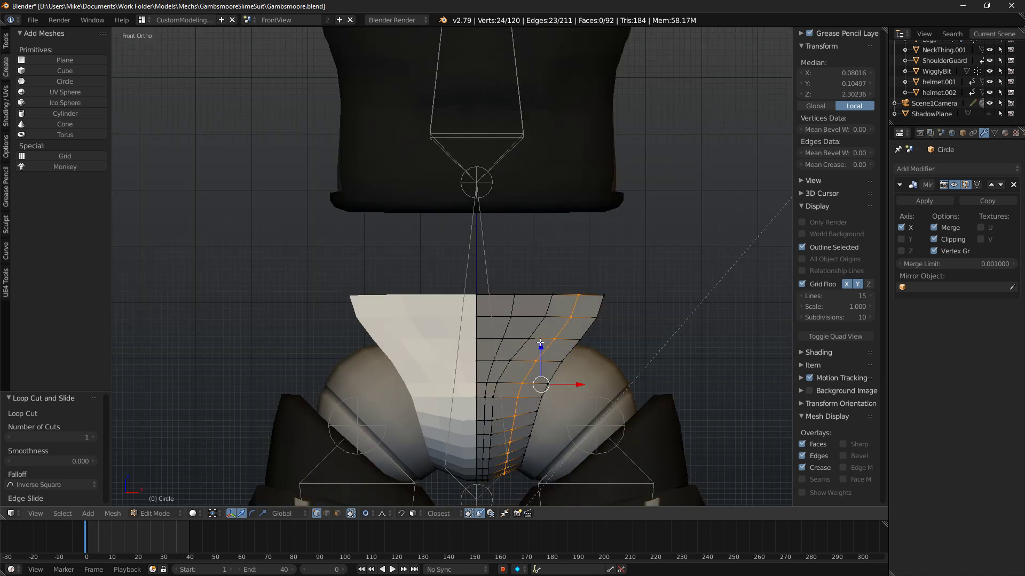
middle_drag(546, 275, 514, 359)
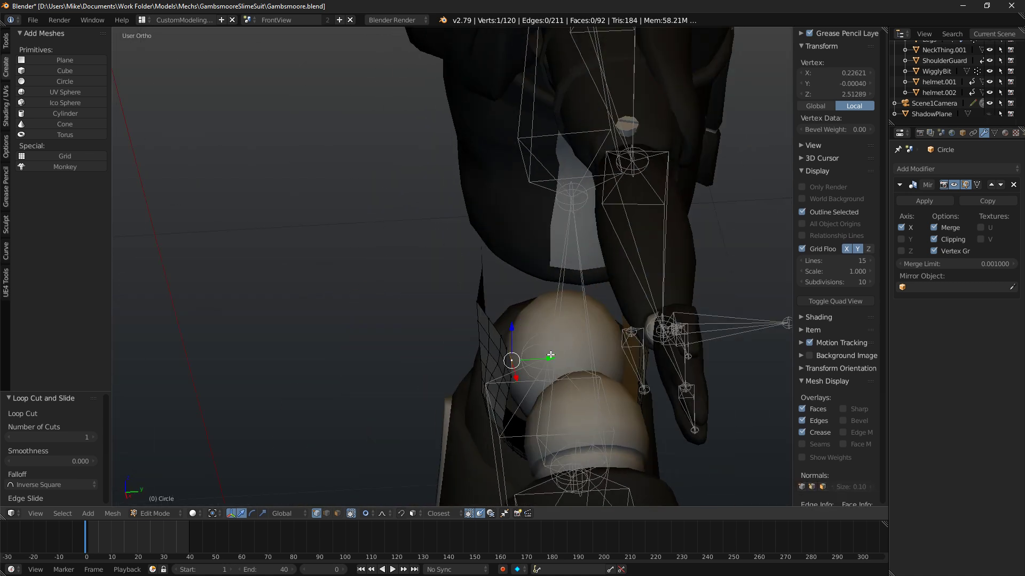
right_click(515, 359)
key(g)
scroll(552, 362, down, 4)
scroll(554, 361, up, 11)
scroll(568, 365, down, 3)
scroll(575, 367, down, 3)
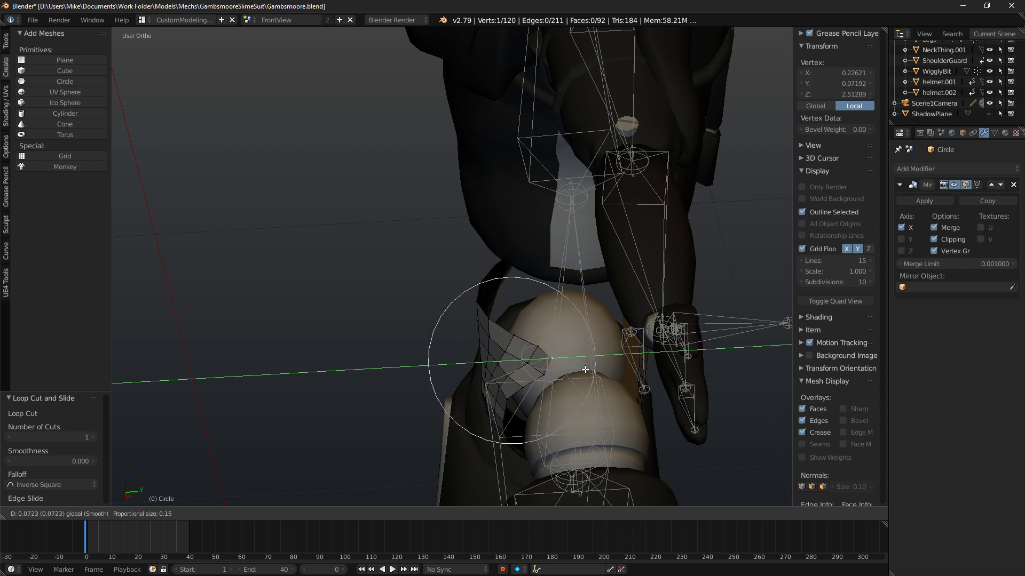
key(Escape)
Add three evenly spaced horizontal edge loops across the upper back of the groin piece.
middle_drag(571, 377, 488, 364)
key(a)
key(ctrl+r)
scroll(487, 364, up, 1)
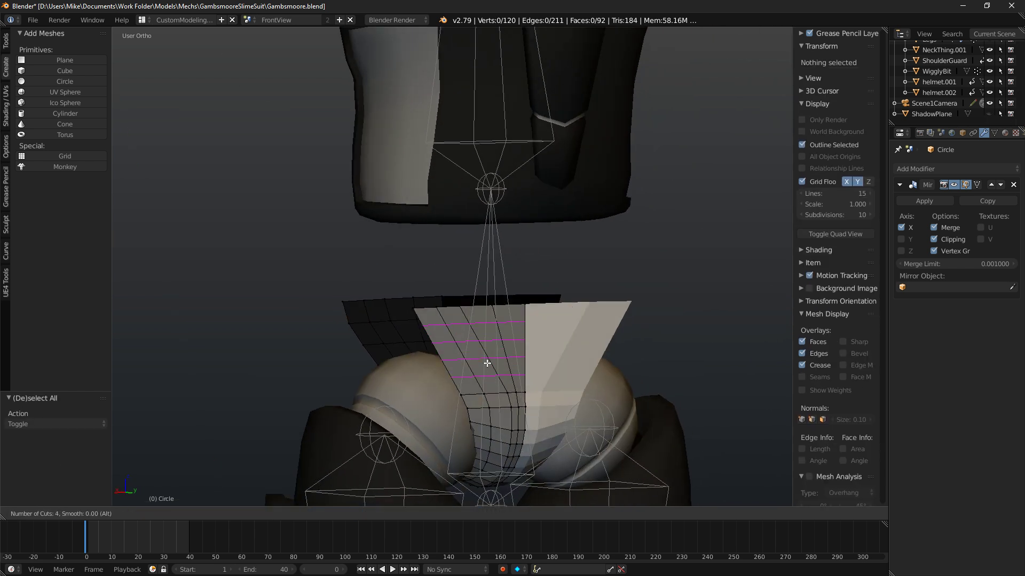
click(487, 364)
right_click(488, 364)
Examine the groin piece on the full character in rendered shading.
middle_drag(444, 366, 749, 339)
right_click(527, 309)
scroll(568, 281, down, 10)
middle_drag(568, 281, 614, 265)
scroll(458, 292, up, 9)
key(shift+z)
scroll(461, 347, down, 10)
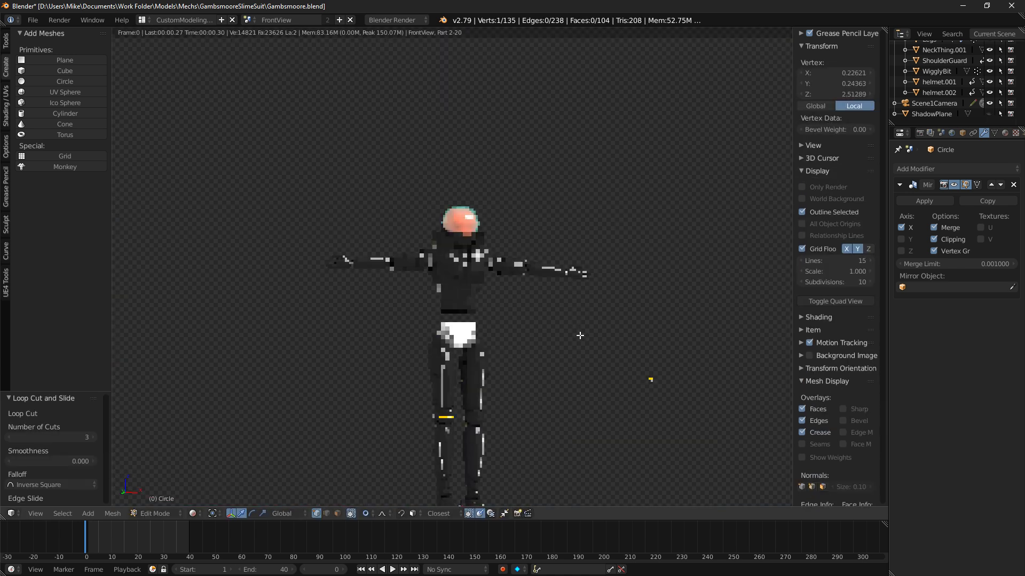
shift+middle_drag(579, 344, 572, 297)
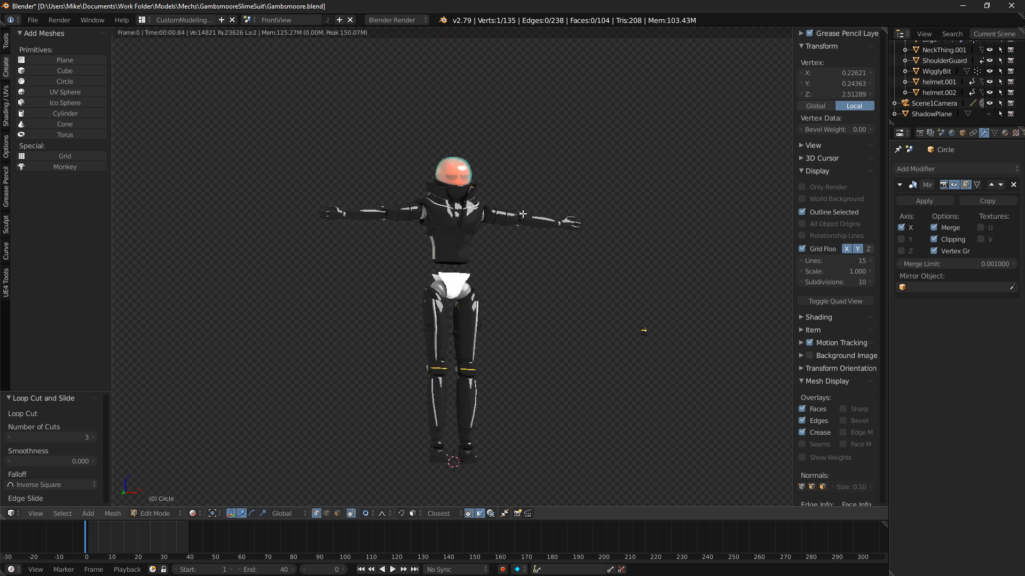
Fill a face between the uppermost side edges of the groin piece's front and back panels.
key(shift+z)
key(KP_1)
scroll(551, 254, up, 6)
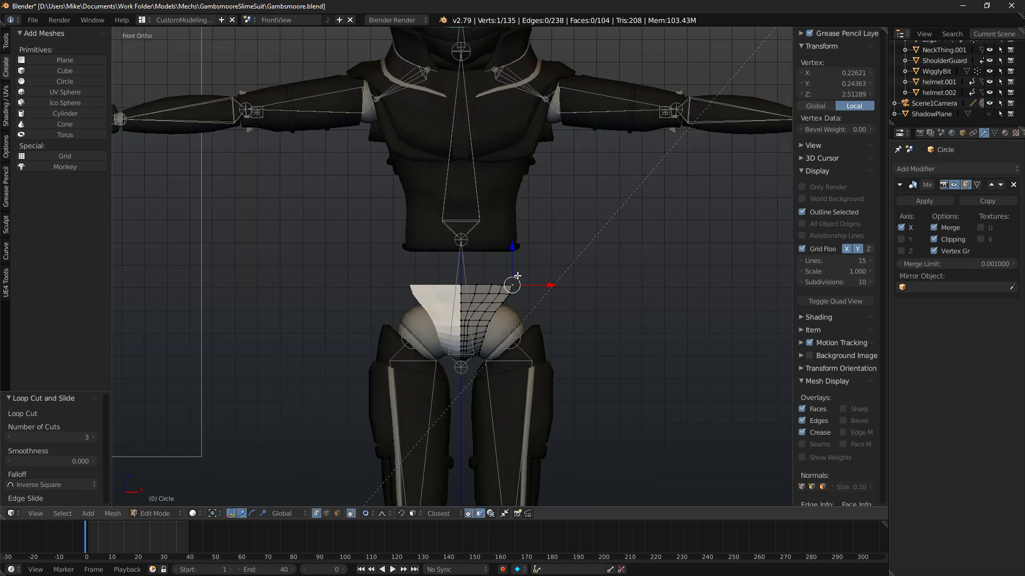
scroll(517, 276, up, 4)
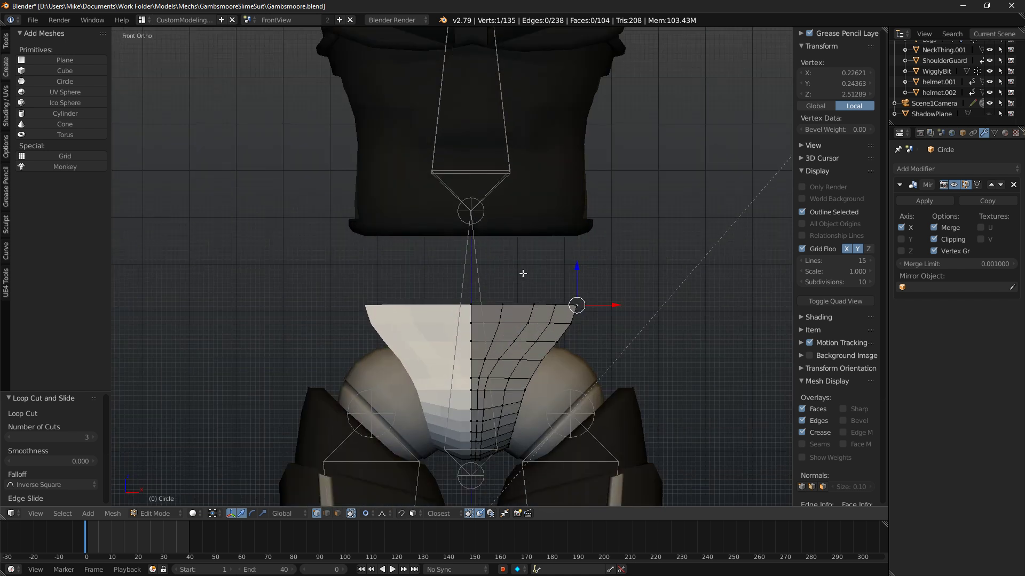
middle_drag(523, 273, 498, 310)
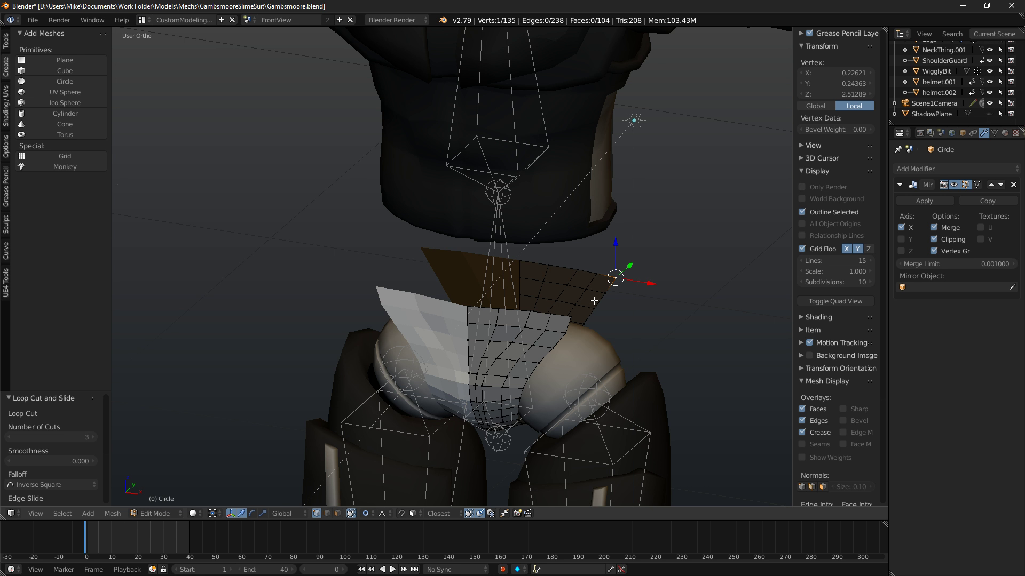
middle_drag(579, 285, 489, 193)
scroll(589, 251, up, 4)
right_click(490, 323)
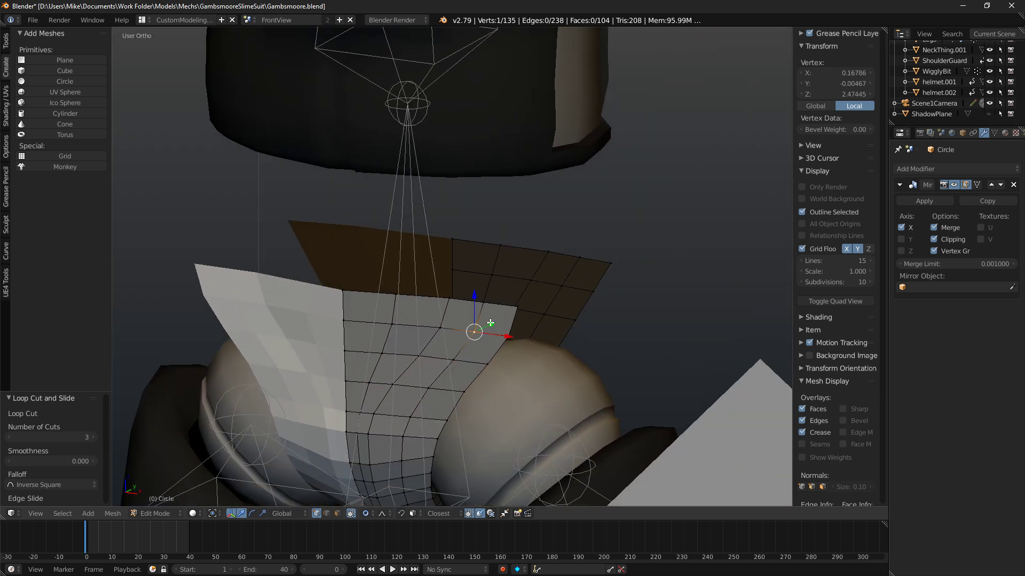
middle_drag(517, 300, 448, 338)
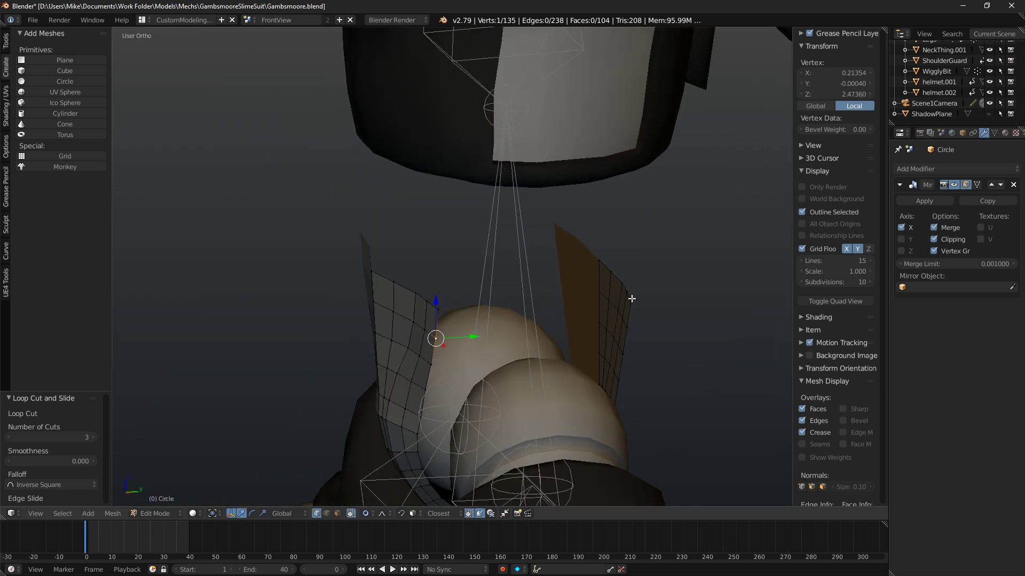
shift+right_click(438, 336)
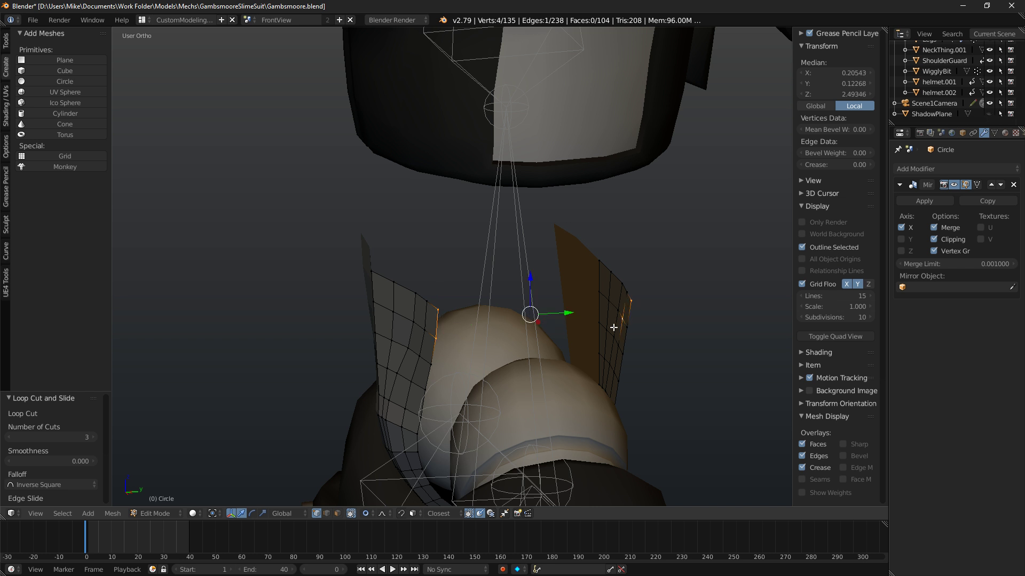
key(ctrl+z)
shift+right_click(631, 327)
middle_drag(607, 330, 650, 322)
key(f)
Fill two more faces directly below the first one to extend the hip side of the groin piece.
right_click(632, 321)
shift+right_click(623, 348)
right_click(625, 348)
ctrl+right_click(452, 366)
key(f)
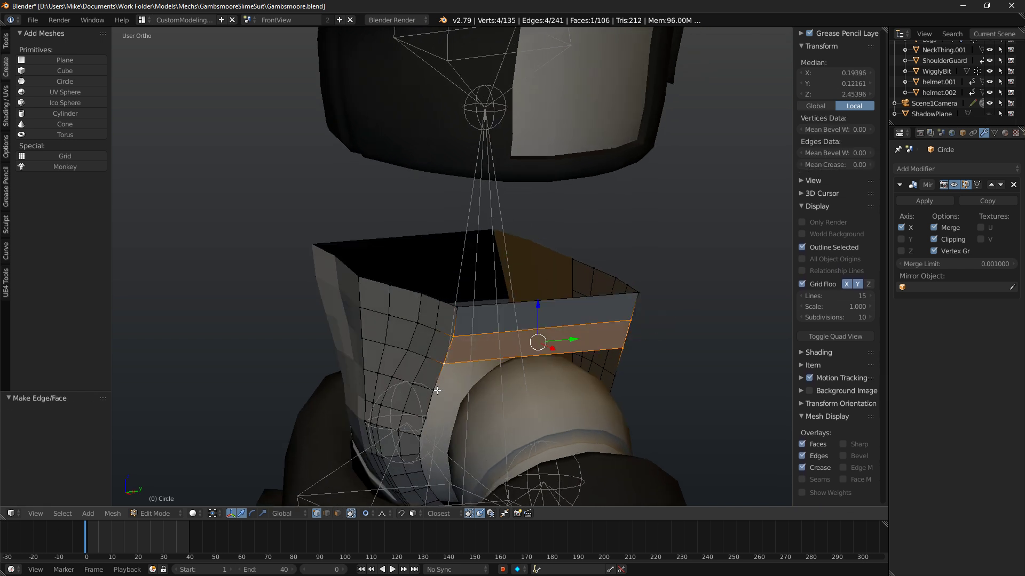
right_click(436, 389)
ctrl+right_click(617, 369)
middle_drag(616, 370, 589, 348)
key(f)
right_click(456, 417)
middle_drag(456, 417, 612, 408)
key(z)
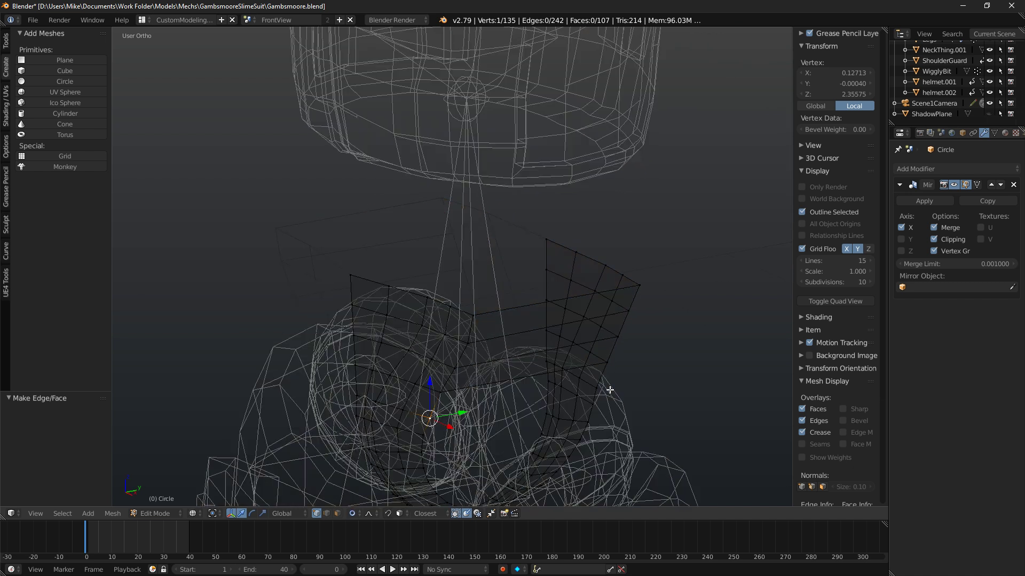
ctrl+right_click(597, 388)
shift+middle_drag(585, 451, 503, 344)
ctrl+right_click(470, 370)
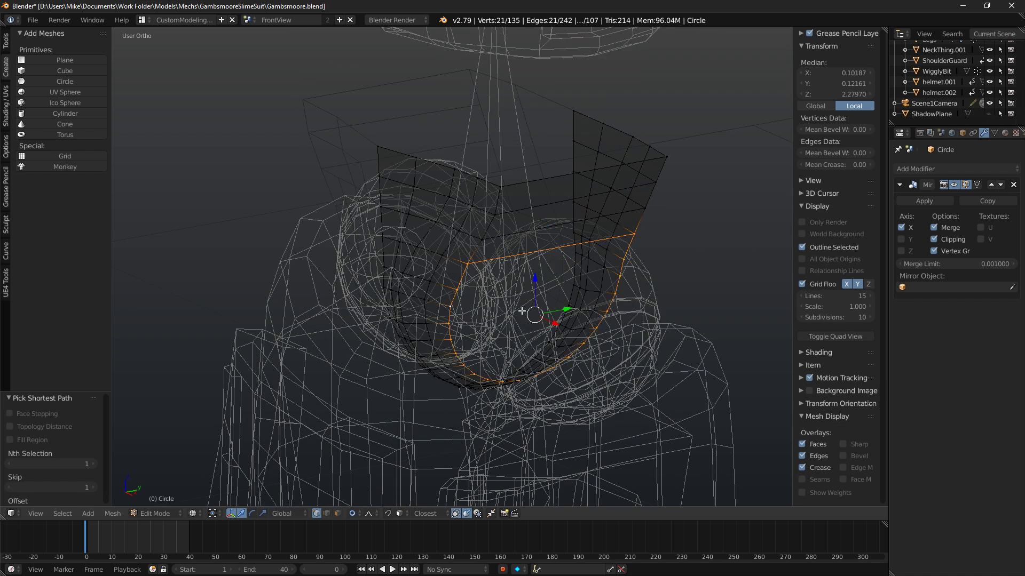
key(a)
Add four evenly spaced vertical edge loops across the new side faces, leaving them unslid.
key(ctrl+r)
scroll(562, 191, up, 4)
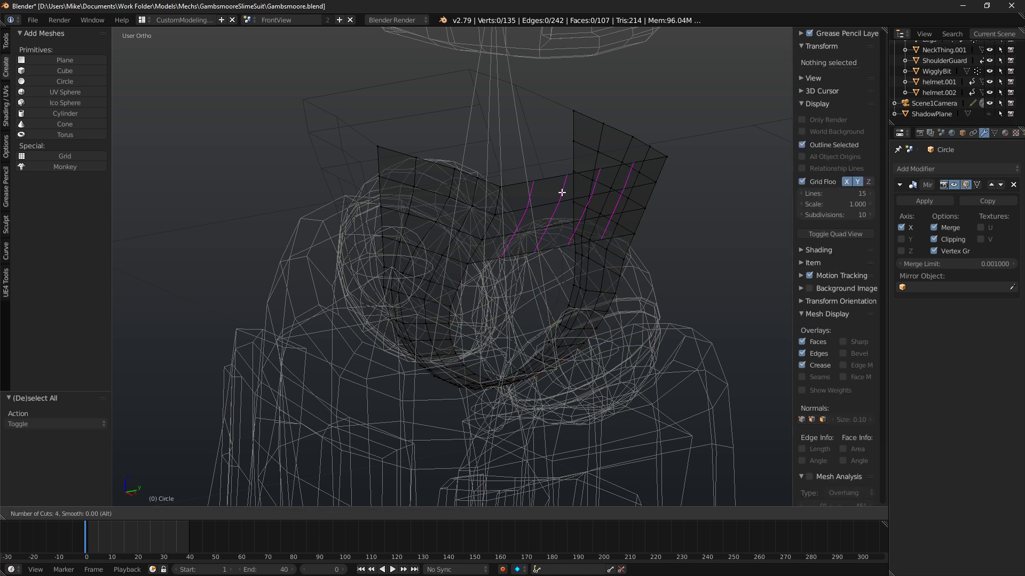
click(561, 192)
right_click(561, 192)
key(a)
alt+right_click(493, 259)
middle_drag(494, 259, 658, 283)
key(z)
key(i)
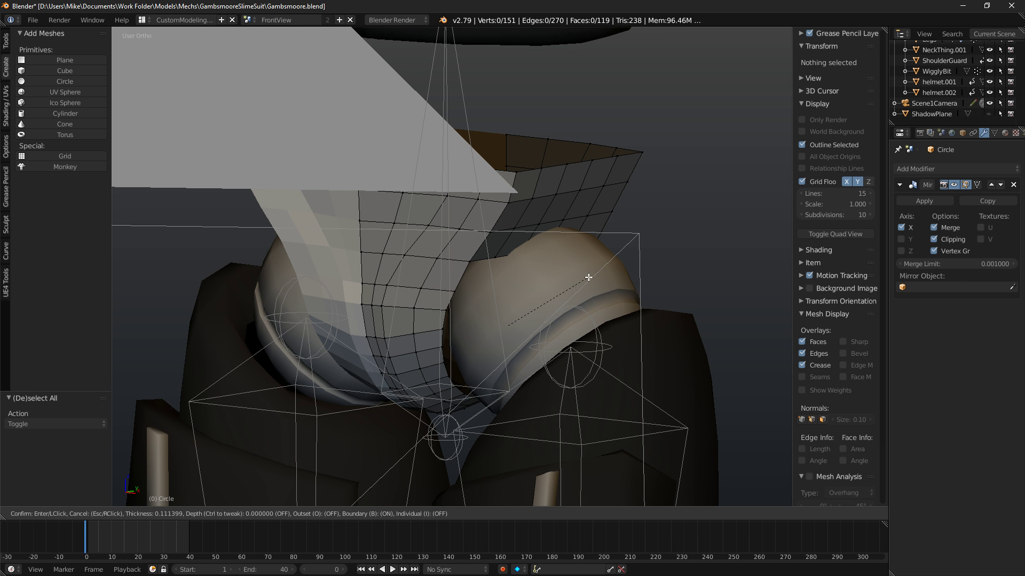
right_click(595, 279)
key(ctrl+z)
Extrude the leg opening's border loop in place, scale it to 0.774 and move it slightly inward.
alt+right_click(478, 259)
key(e)
right_click(693, 288)
key(s)
right_click(717, 297)
key(s)
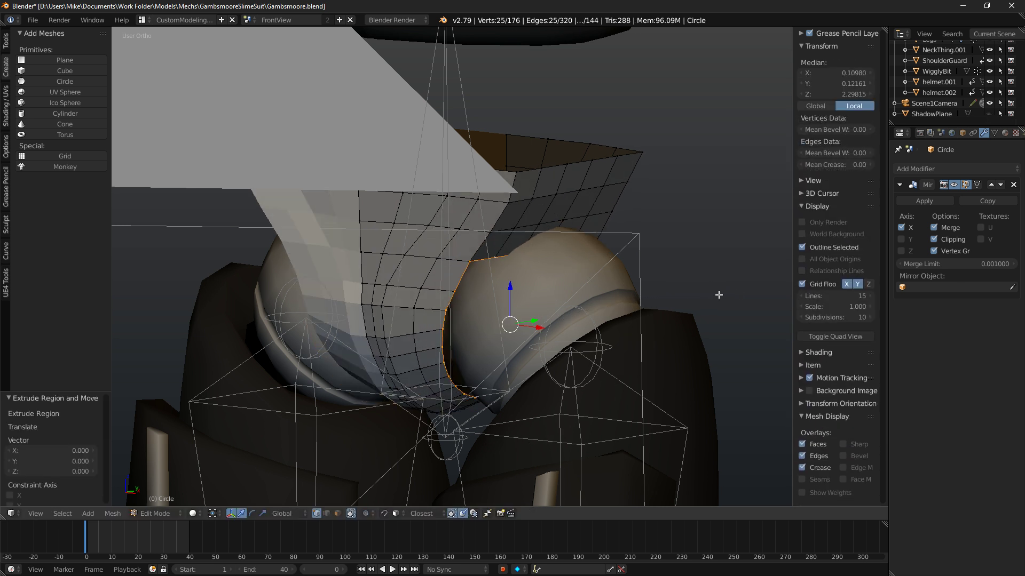
click(666, 288)
middle_drag(609, 301, 624, 316)
key(g)
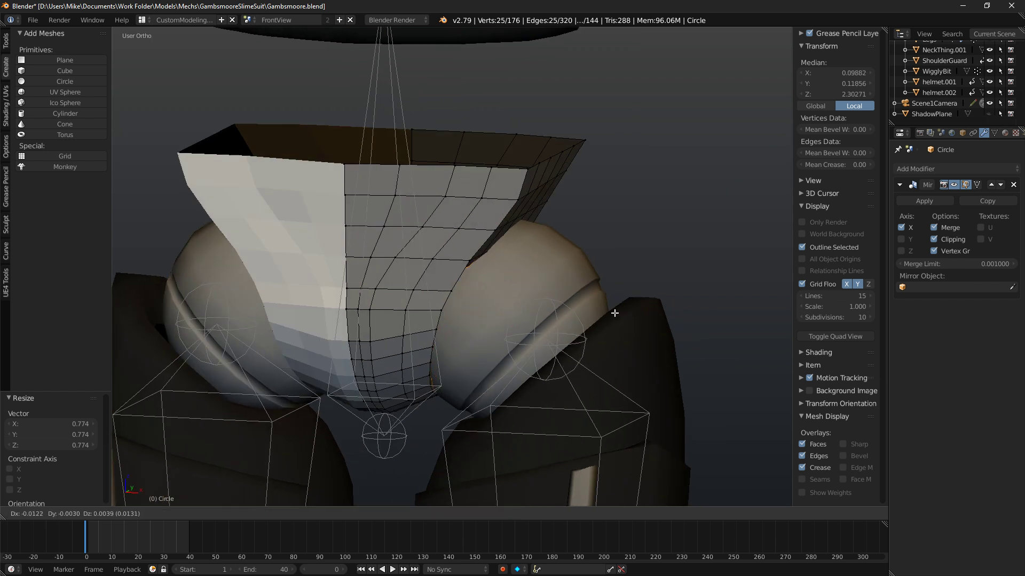
click(615, 312)
Select all linked geometry of the groin piece's half and return to Object Mode.
right_click(509, 200)
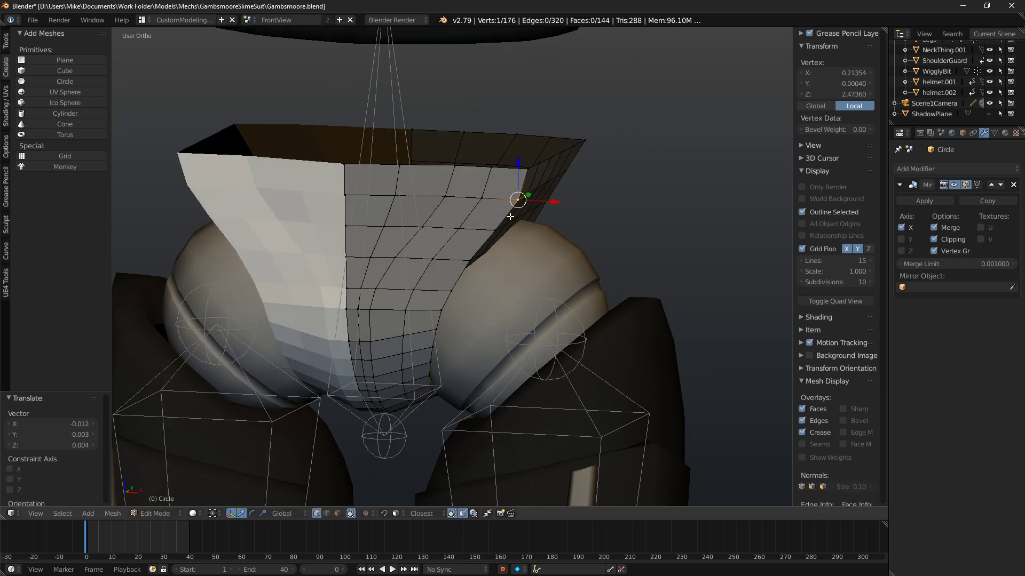
key(ctrl+l)
key(KP_1)
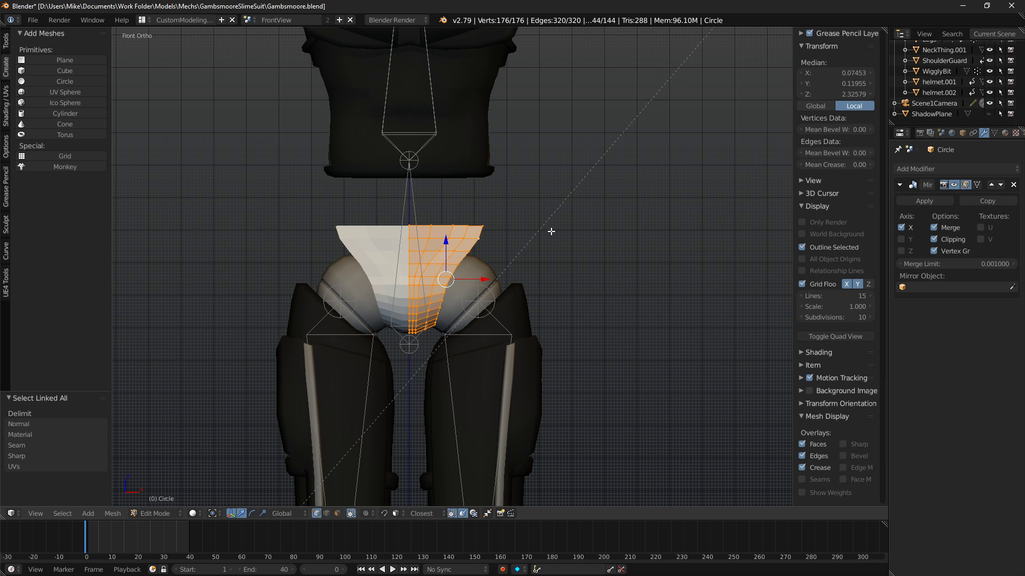
scroll(552, 231, down, 8)
scroll(572, 210, up, 4)
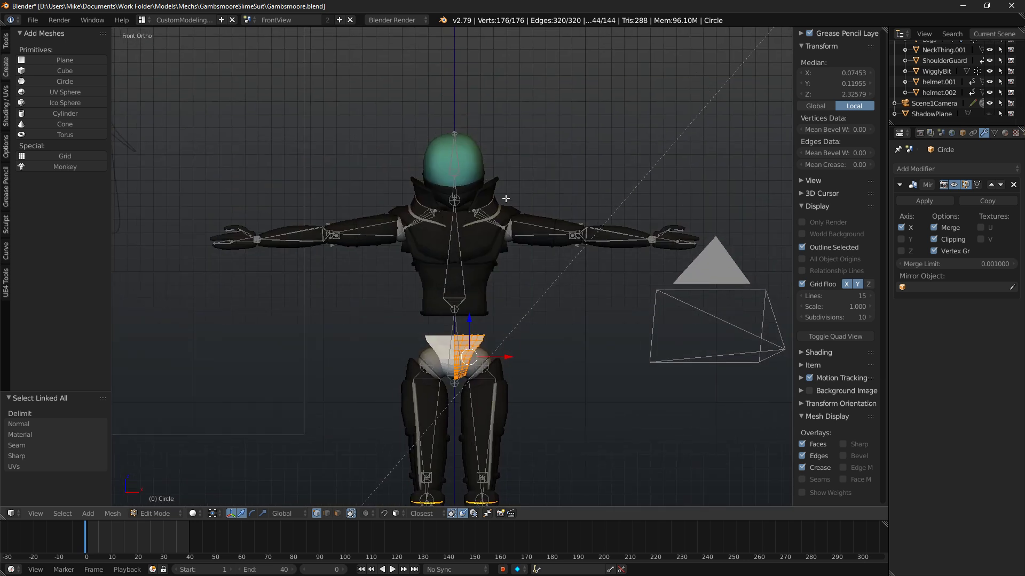
key(Tab)
Select the helmet and examine it with the collar in rendered and solid shading, from the front and side.
right_click(475, 160)
scroll(542, 264, up, 6)
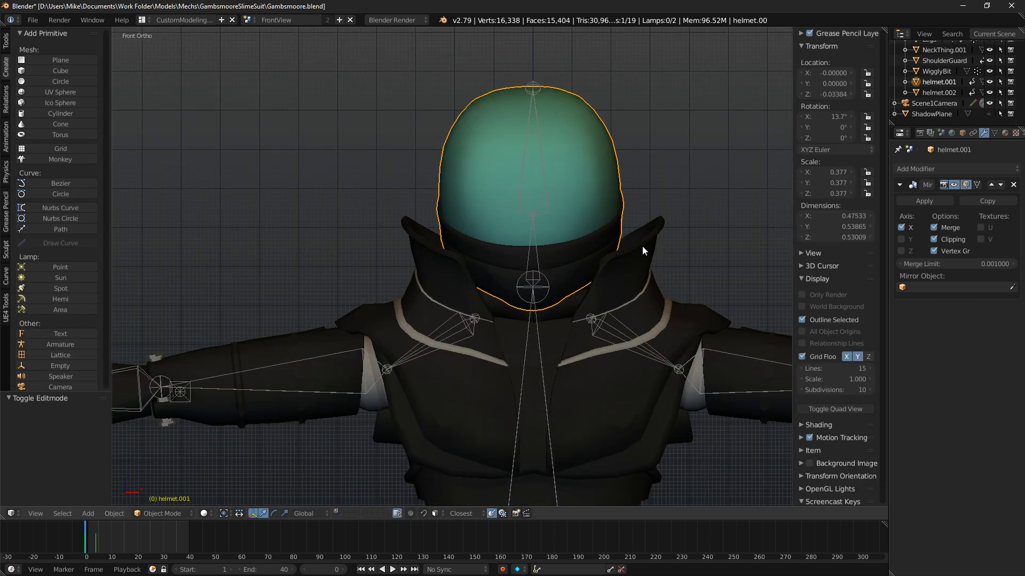
key(shift+z)
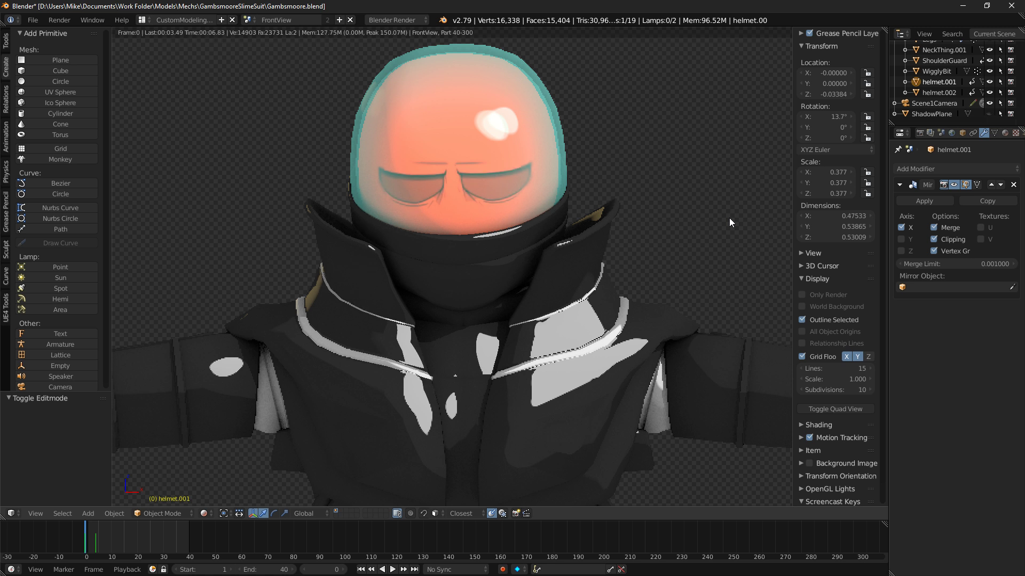
key(shift+z)
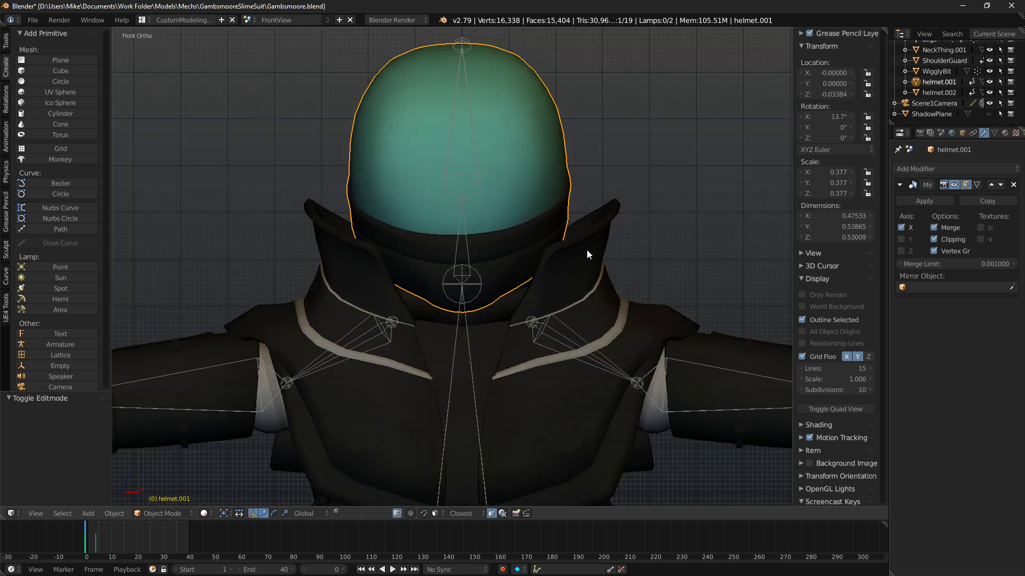
scroll(569, 208, down, 6)
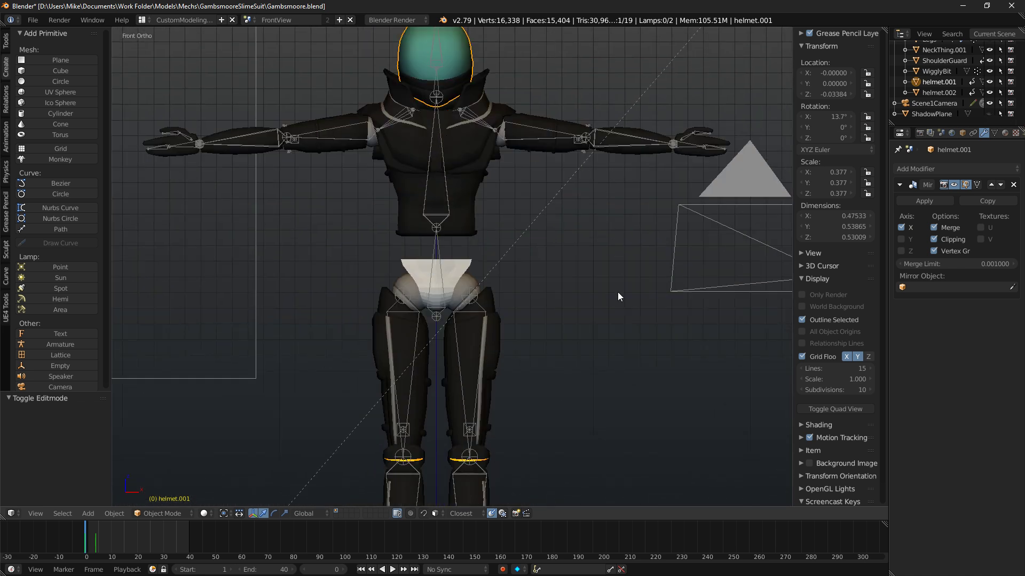
shift+middle_drag(597, 318, 584, 287)
shift+middle_drag(545, 136, 540, 332)
scroll(493, 177, up, 5)
middle_drag(589, 169, 492, 157)
key(KP_1)
key(KP_3)
Save the current Gambsmoore.blend file.
click(34, 22)
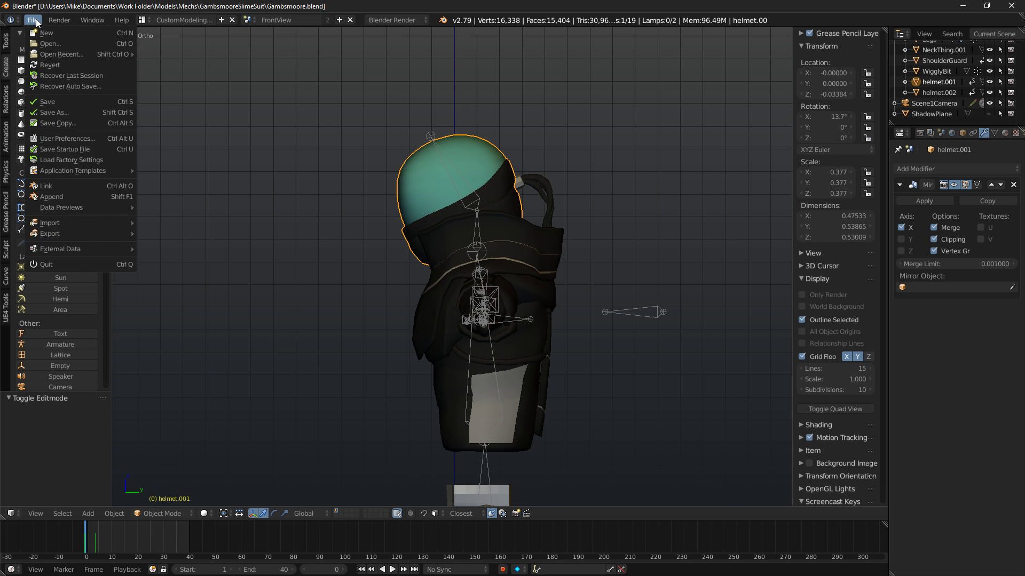
click(70, 102)
click(35, 20)
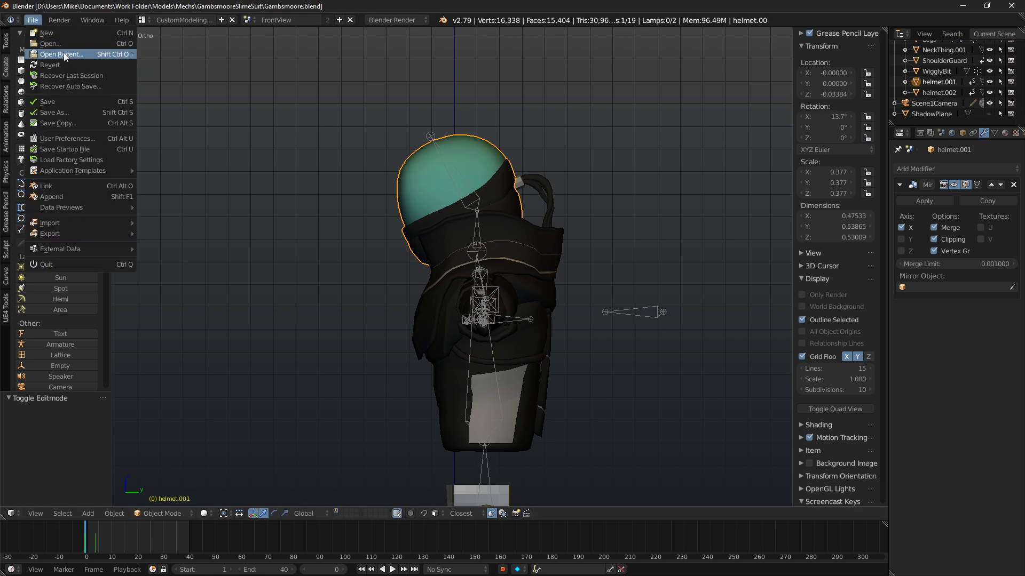
mouse_move(69, 225)
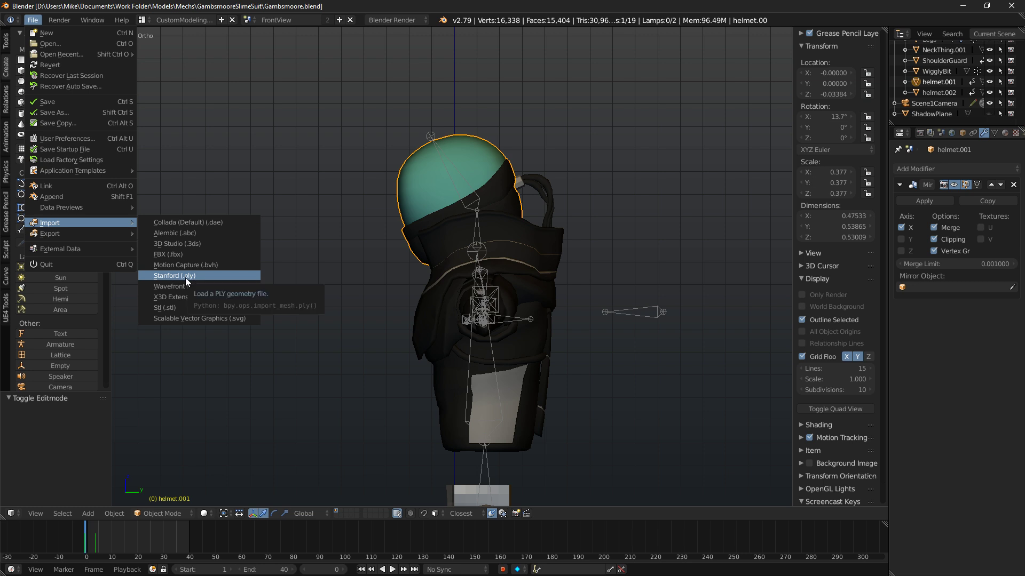
click(174, 254)
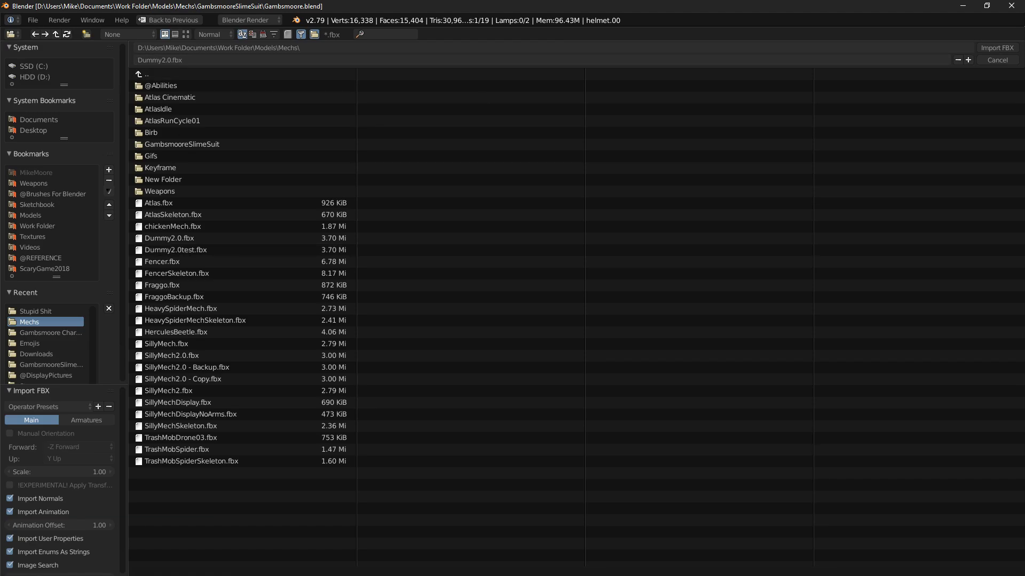
click(998, 60)
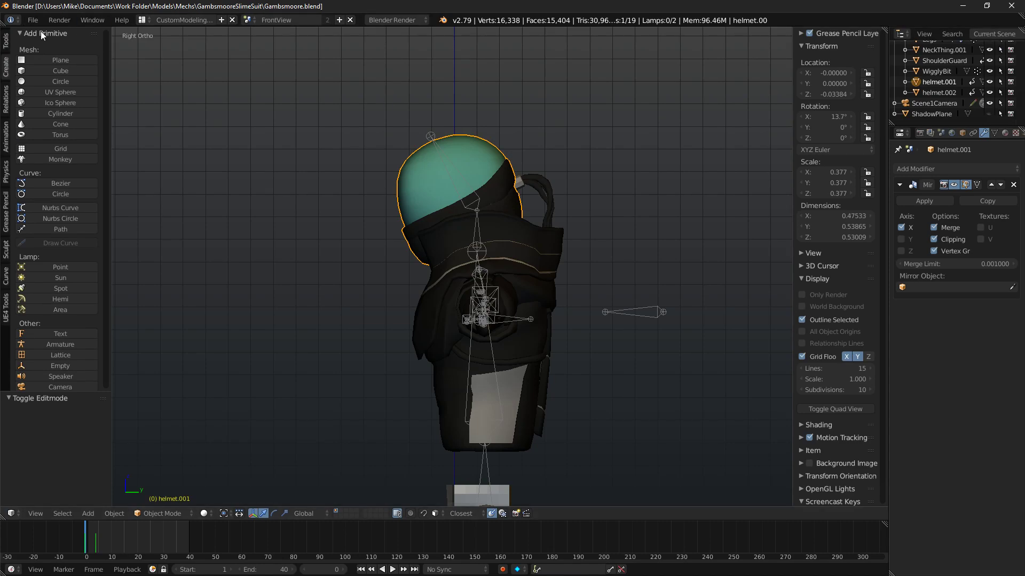
Minimize the Blender and Voicemeeter windows and launch another Blender instance from the Fake Blender desktop shortcut.
click(962, 5)
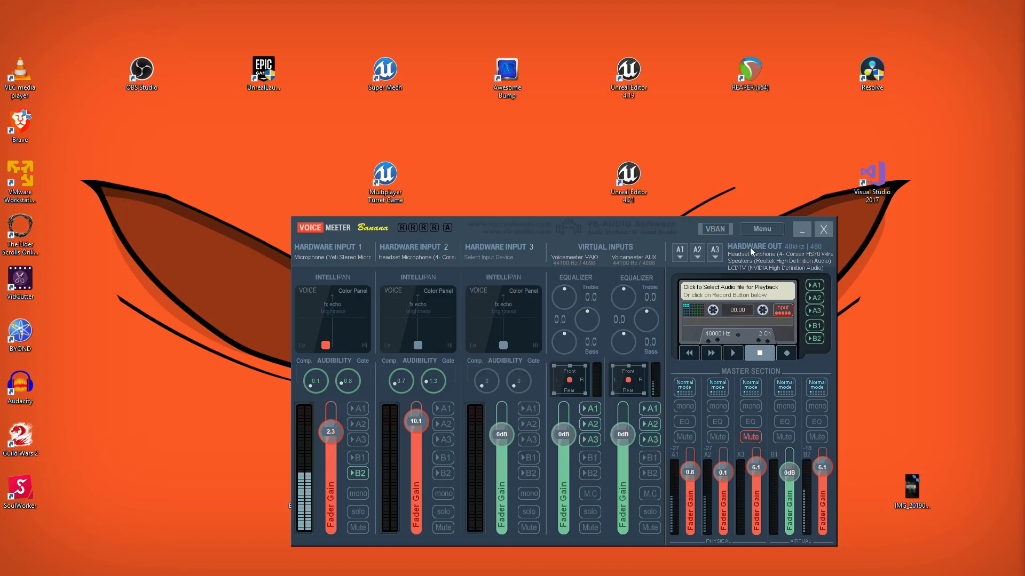
click(802, 229)
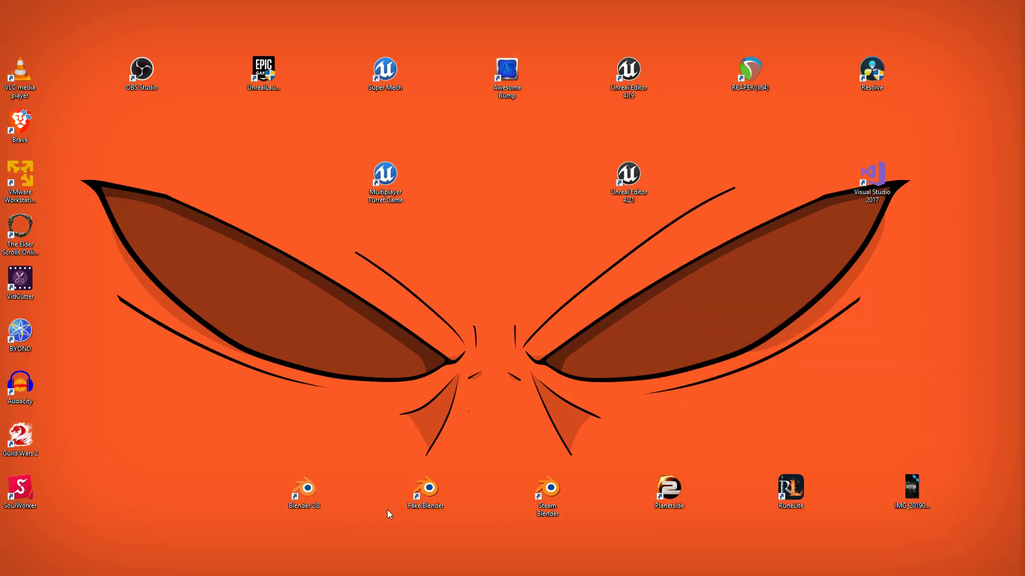
double_click(422, 490)
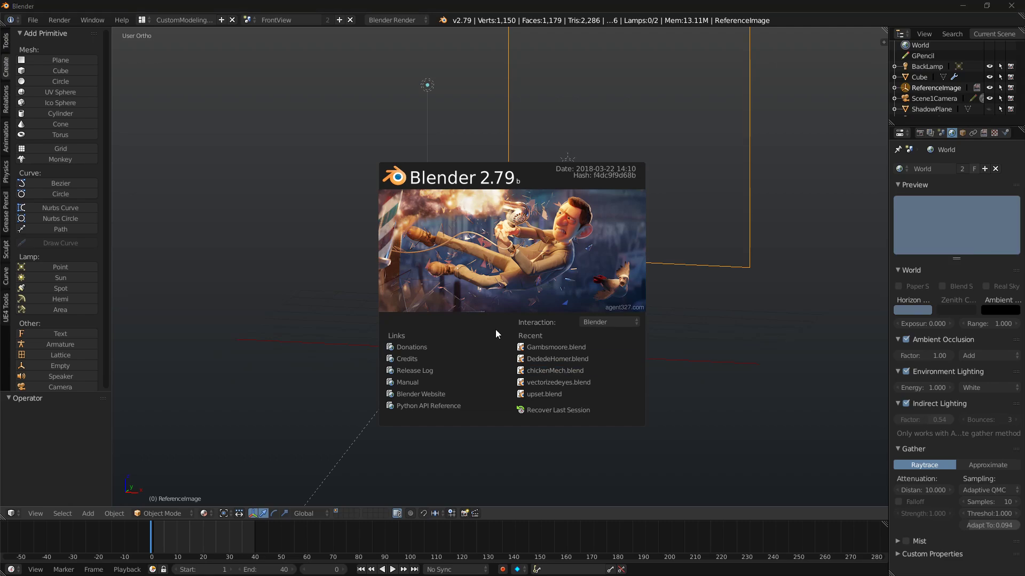
Browse the Models and BallGameResources folders, including Hats and SphereStuff, for the hair model to open.
click(36, 24)
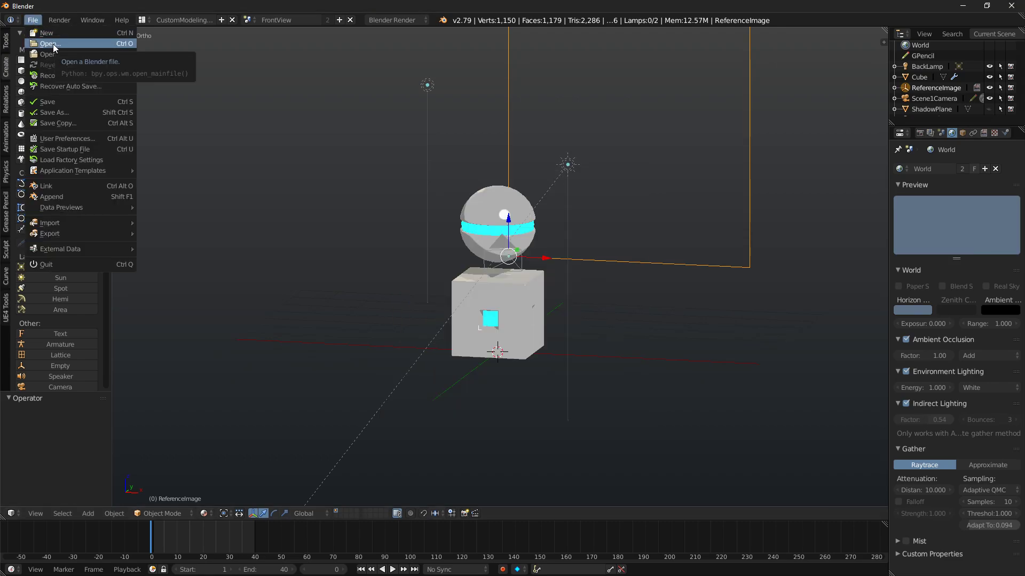
click(45, 41)
click(159, 73)
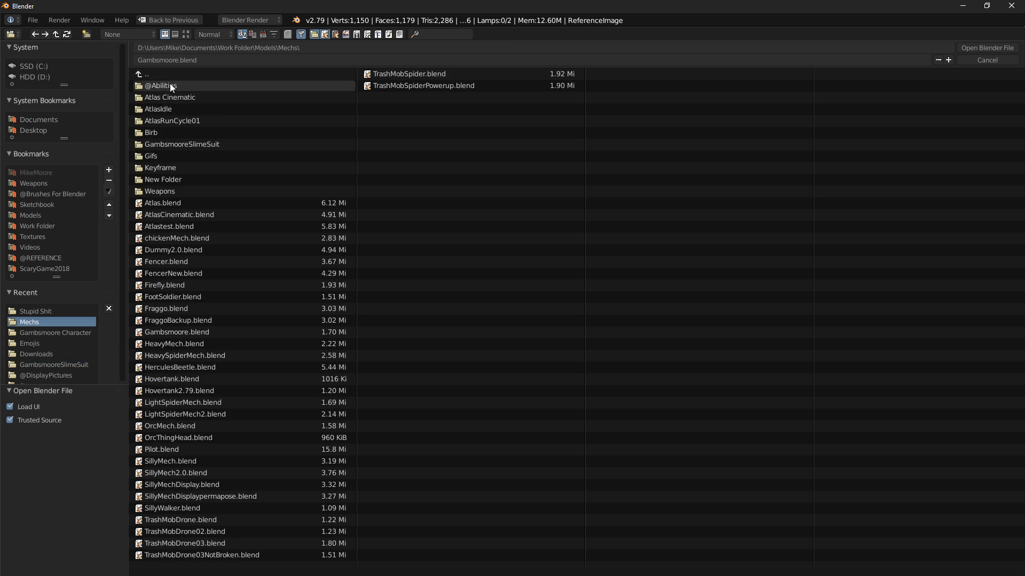
click(169, 73)
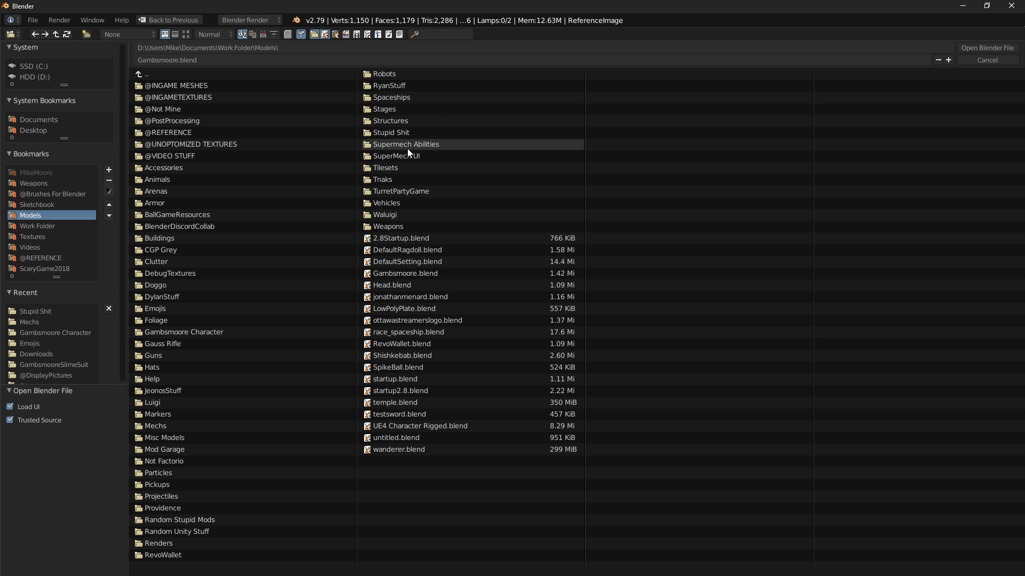
click(216, 215)
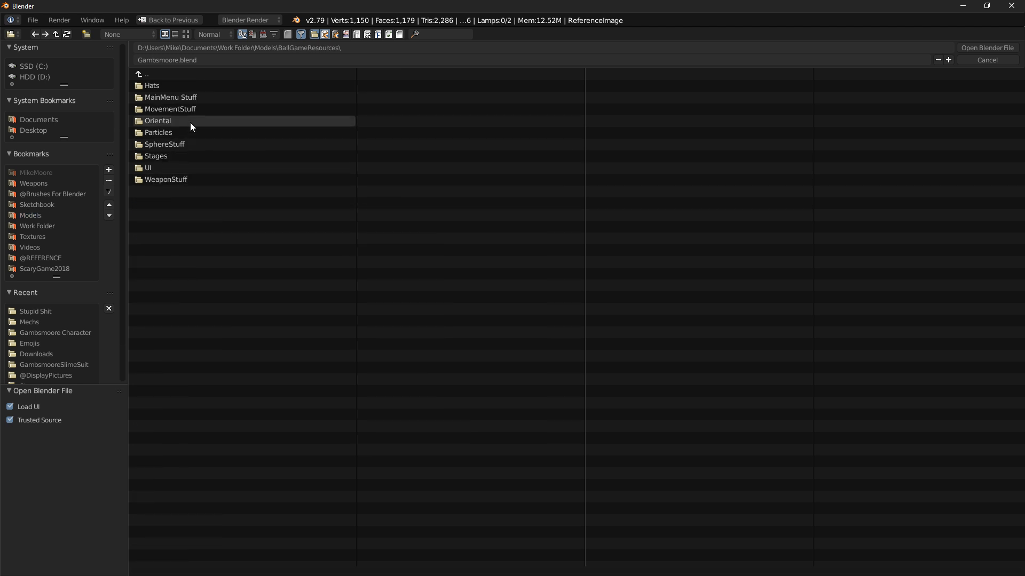
click(164, 82)
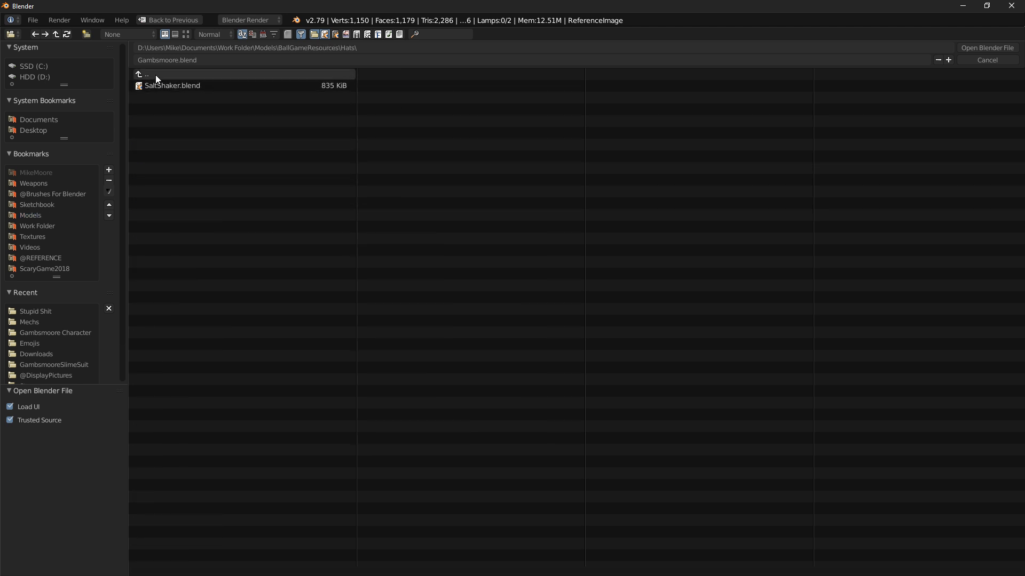
click(156, 75)
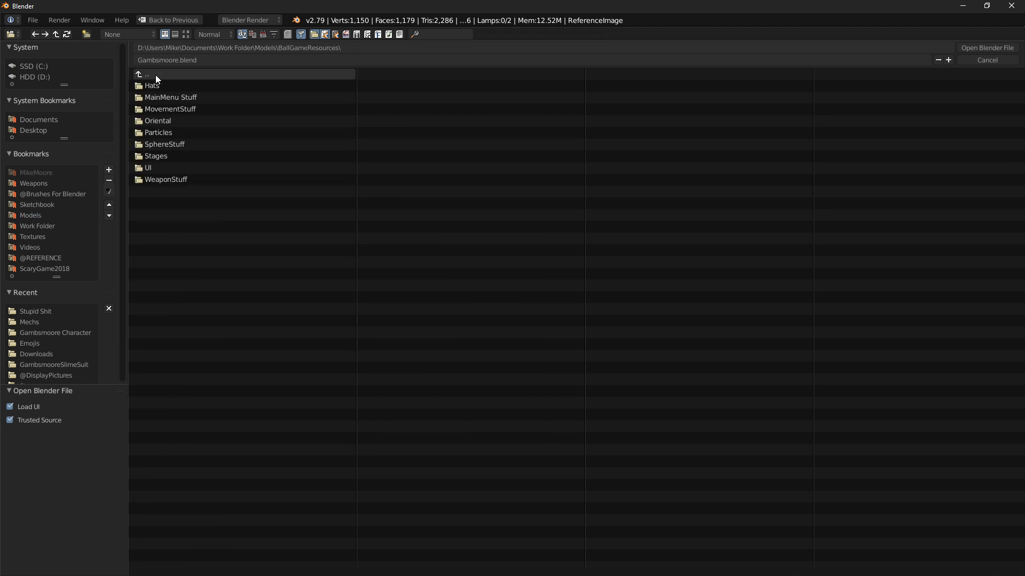
click(170, 143)
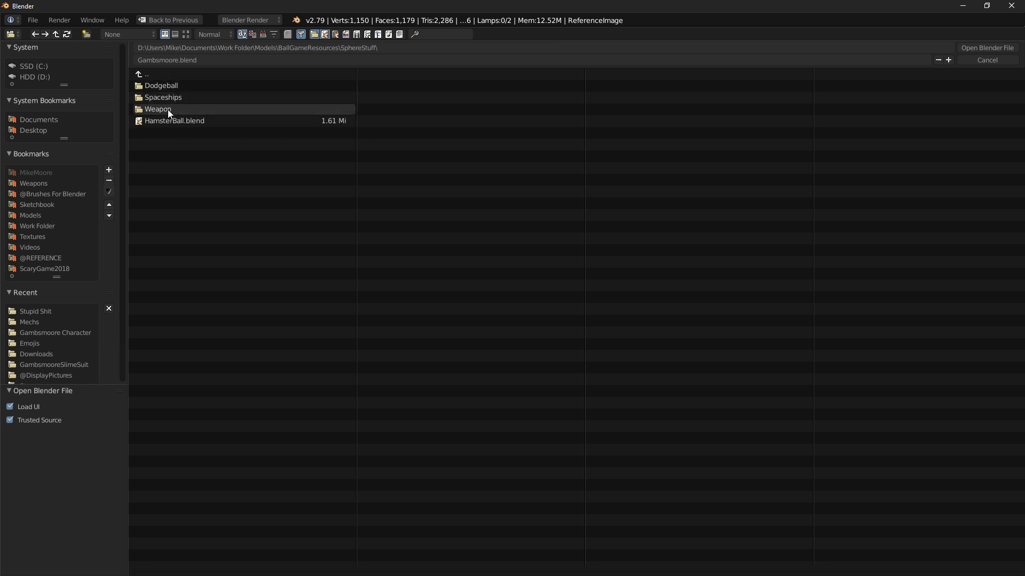
click(158, 74)
click(157, 75)
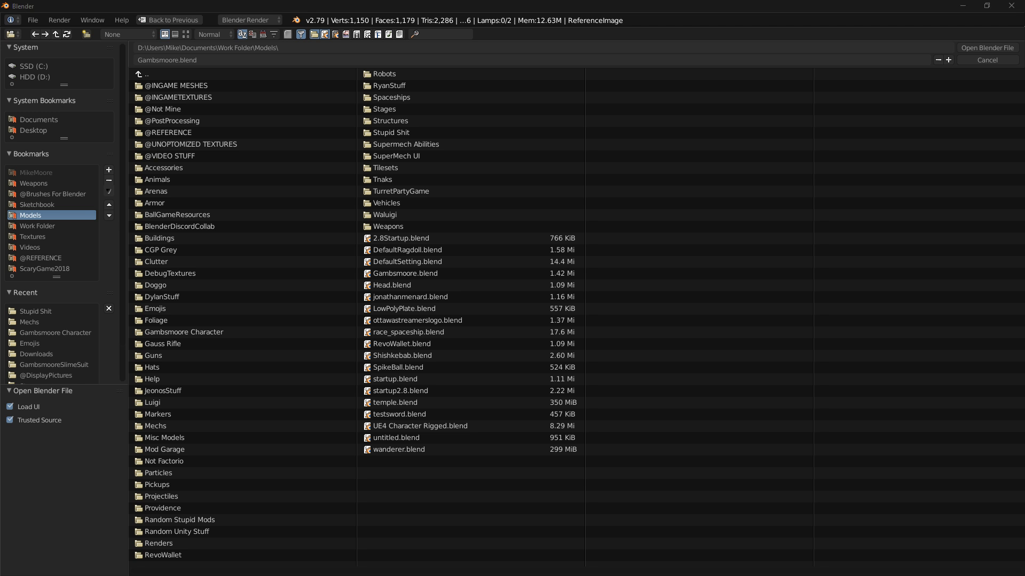
click(480, 356)
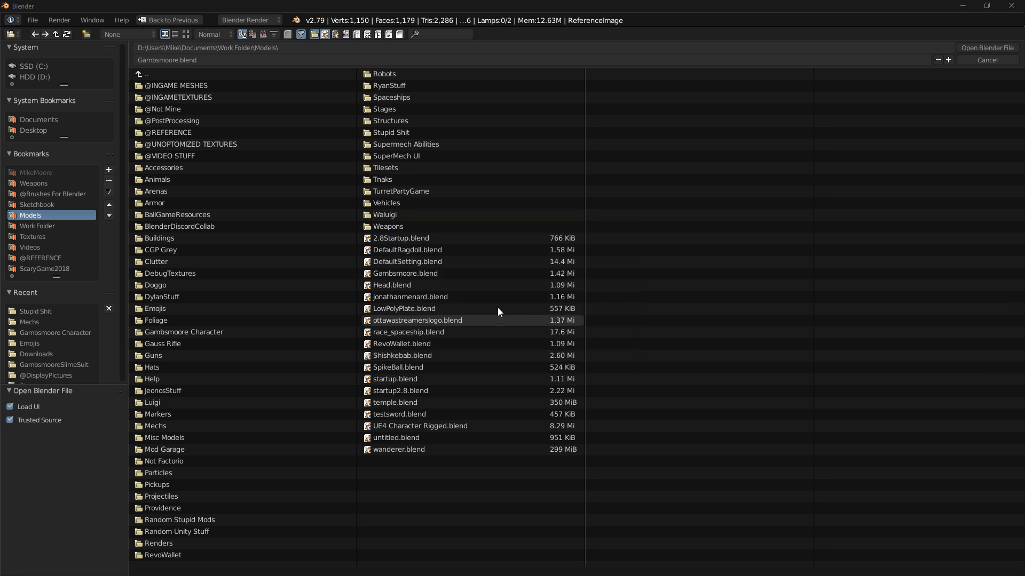
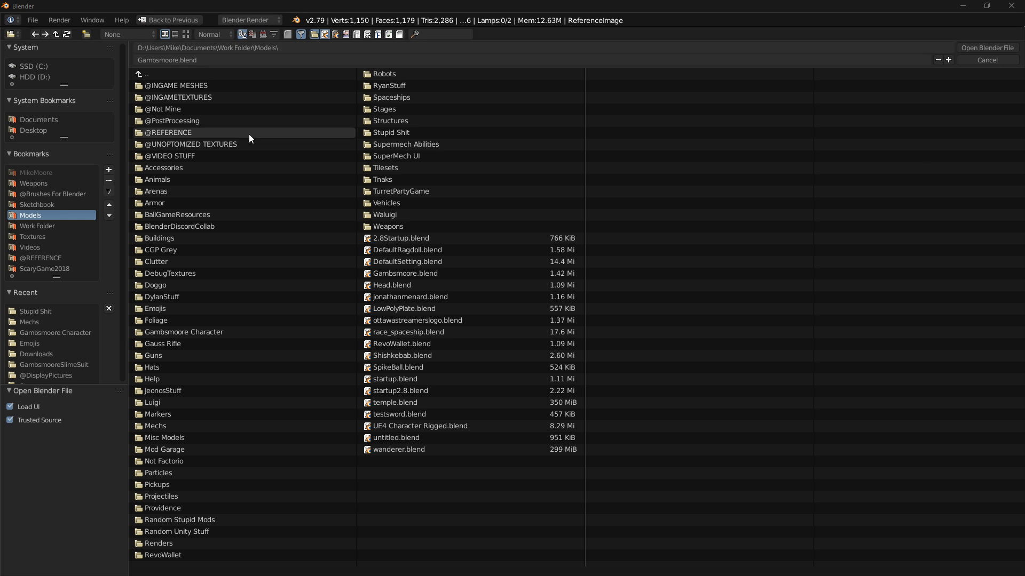
Open Pompadour04.blend from the Google Drive BallGameFolder's Hats folder, inside the user profile on the C: drive.
click(38, 68)
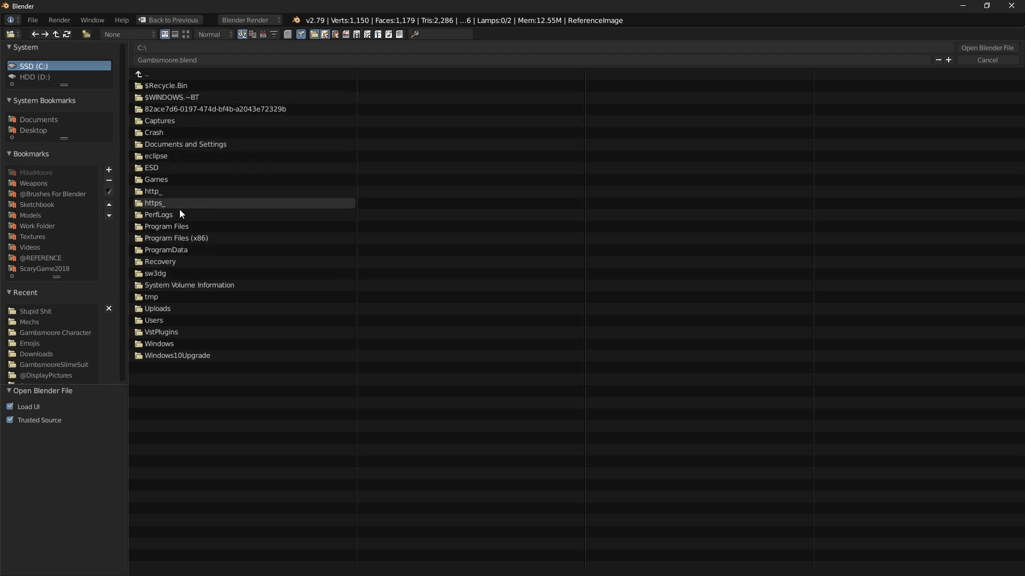
click(172, 320)
click(164, 121)
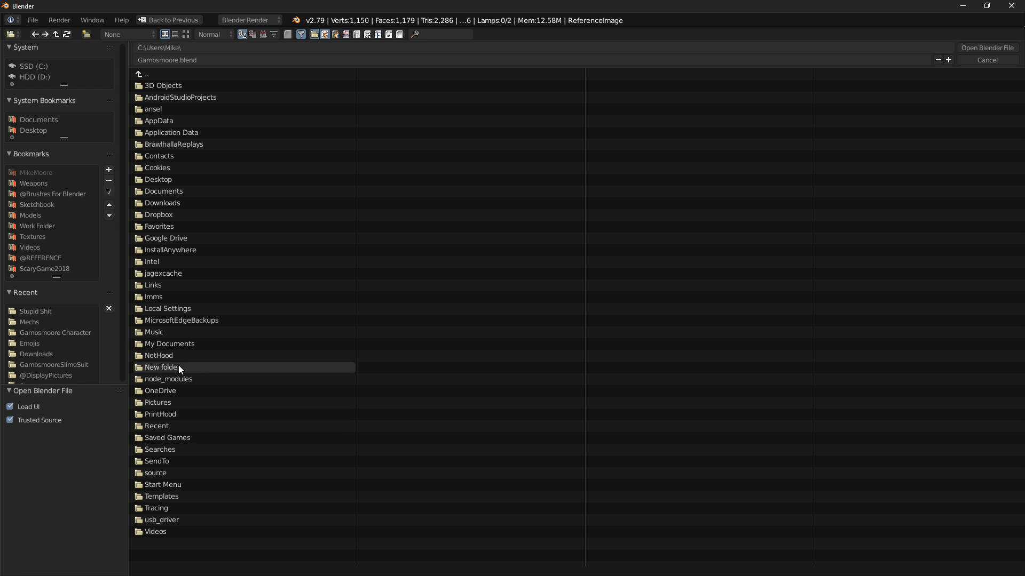
click(161, 237)
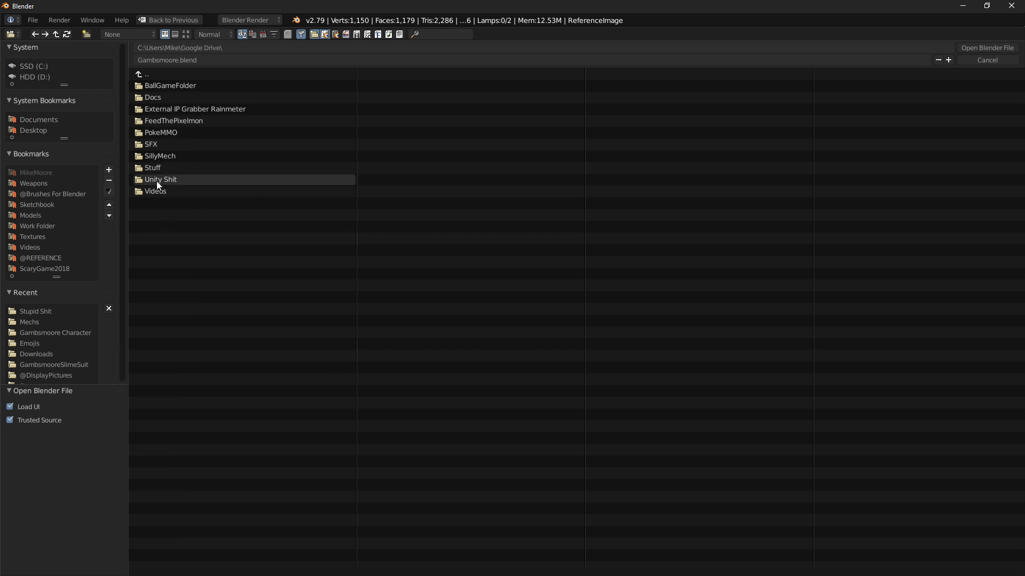
click(169, 85)
click(168, 90)
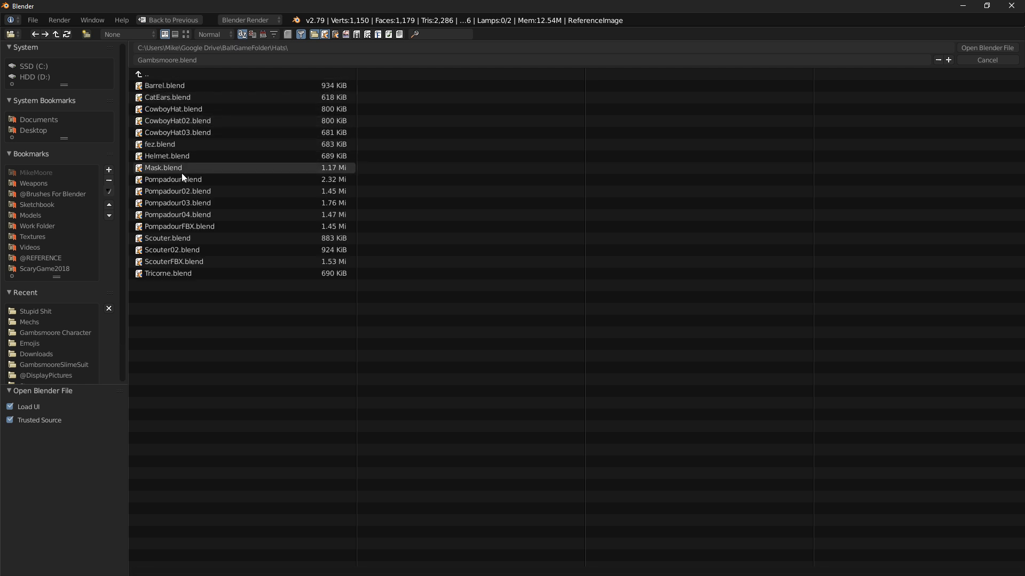
double_click(203, 213)
Copy the pompadour hair object and paste it into the Gambsmoore.blend scene in the other Blender instance.
middle_drag(362, 248, 444, 244)
key(Tab)
key(ctrl+c)
click(458, 263)
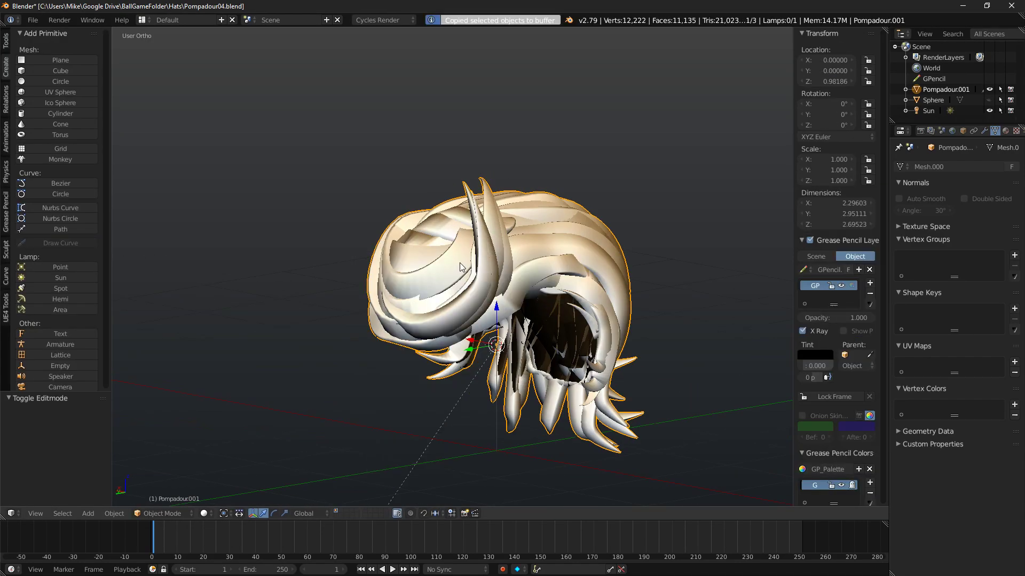
key(alt+Tab)
click(782, 191)
key(KP_1)
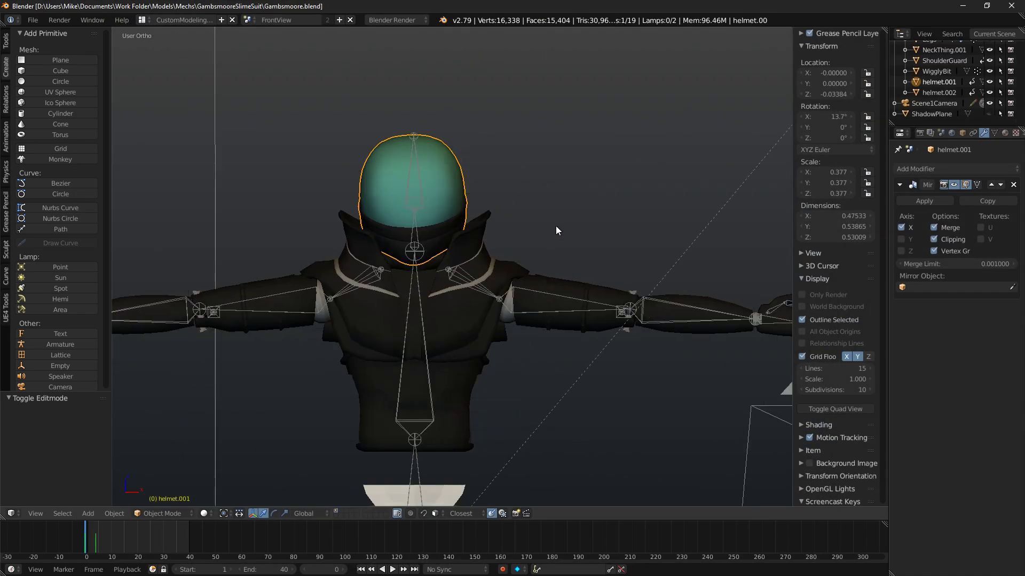
key(KP_3)
key(ctrl+v)
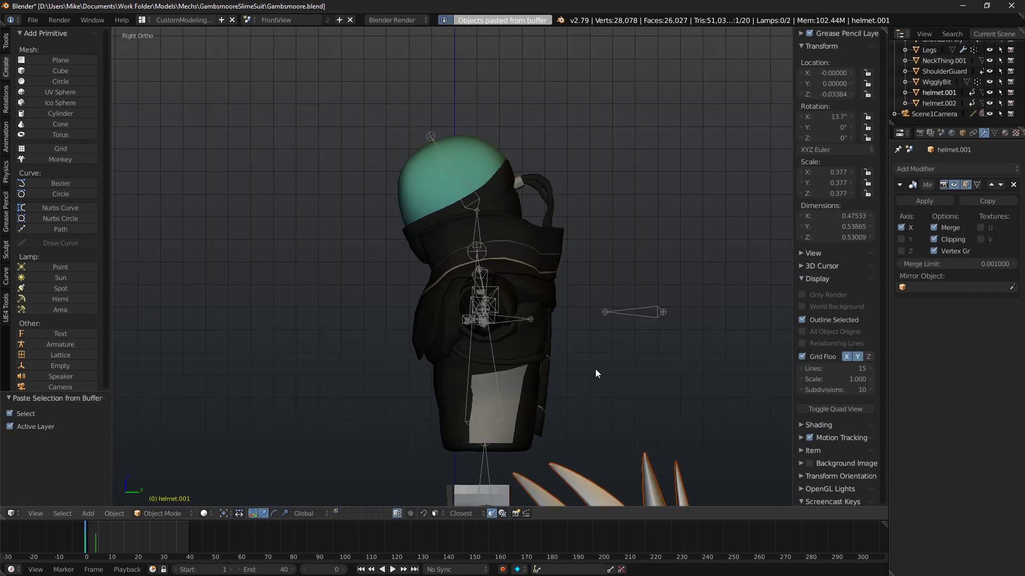
Rotate the pasted pompadour 180° about the Z axis and scale it down to about 0.609.
scroll(491, 406, down, 3)
right_click(534, 434)
scroll(533, 434, down, 3)
key(r)
key(z)
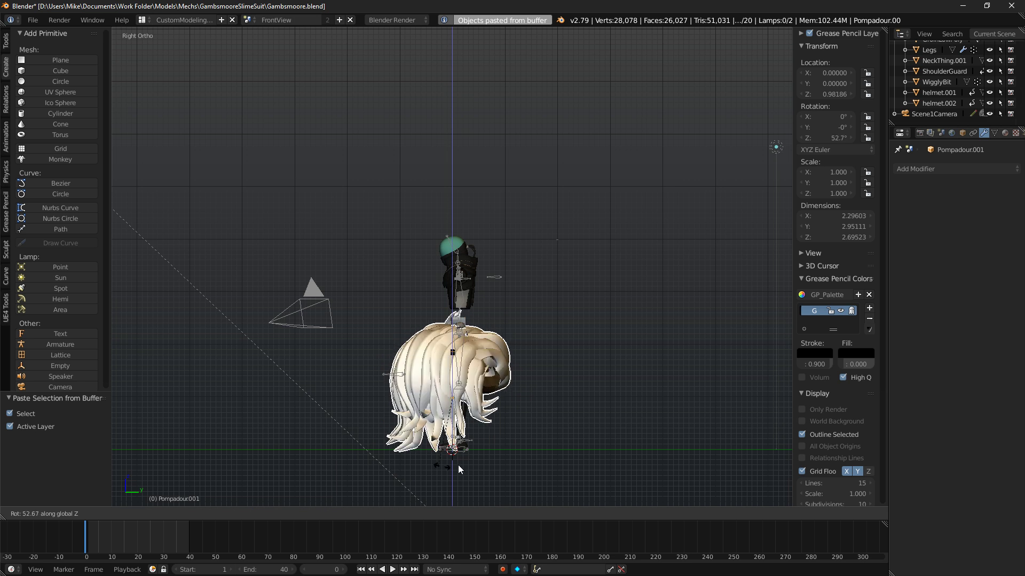
text(180)
key(Return)
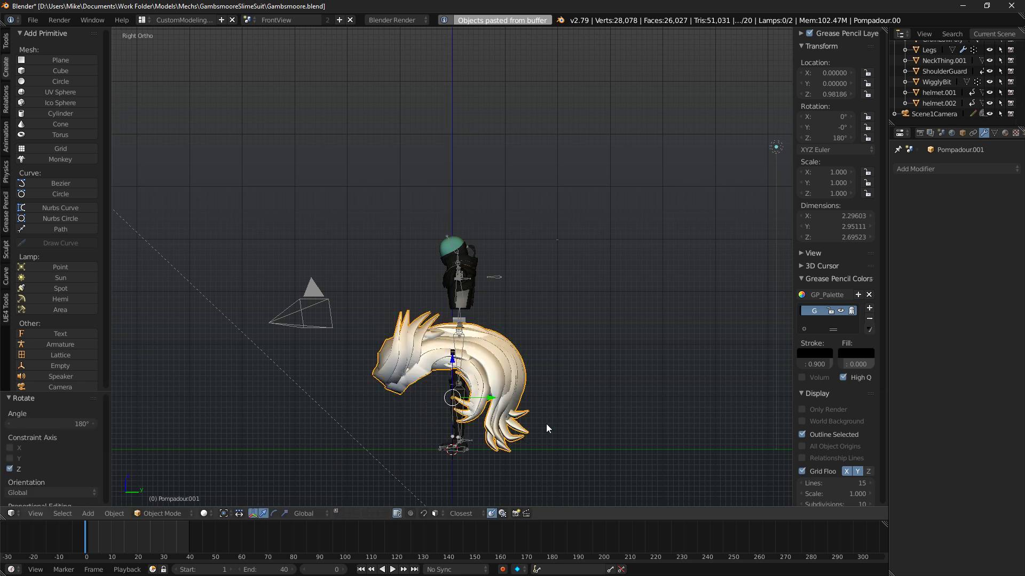
key(s)
click(565, 337)
Replace the pompadour's material with the existing black Material.
click(1004, 133)
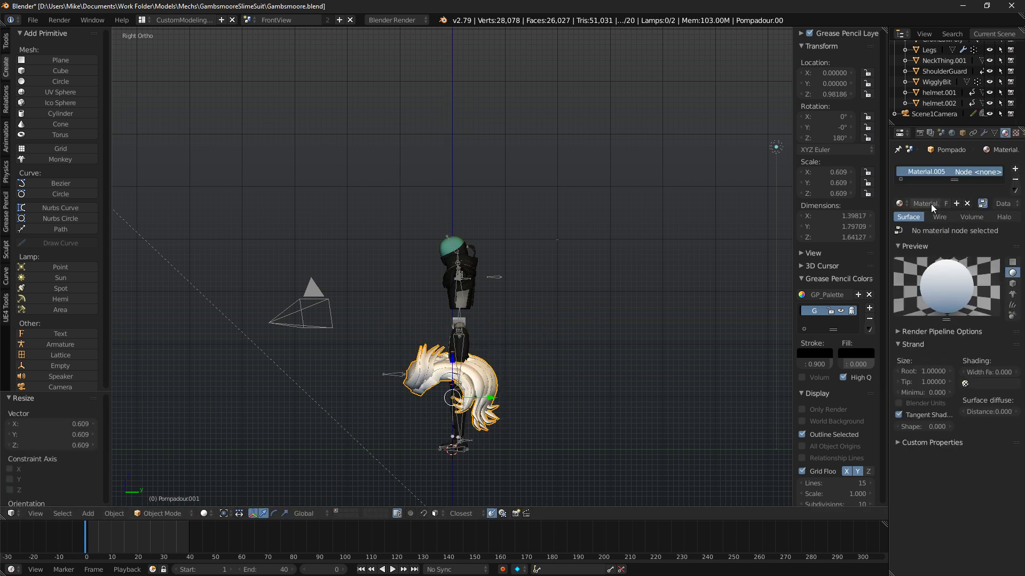
click(906, 203)
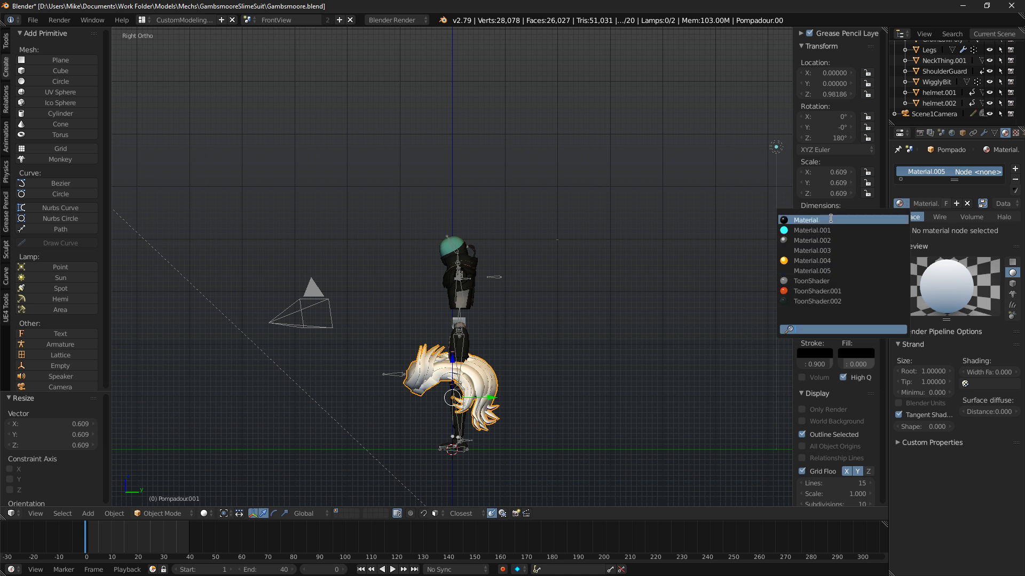
click(811, 219)
Fit the pompadour onto the helmet in side view, tilting it to about -24.6° on X and scaling it to about 0.242.
key(r)
click(649, 351)
key(g)
click(672, 162)
key(s)
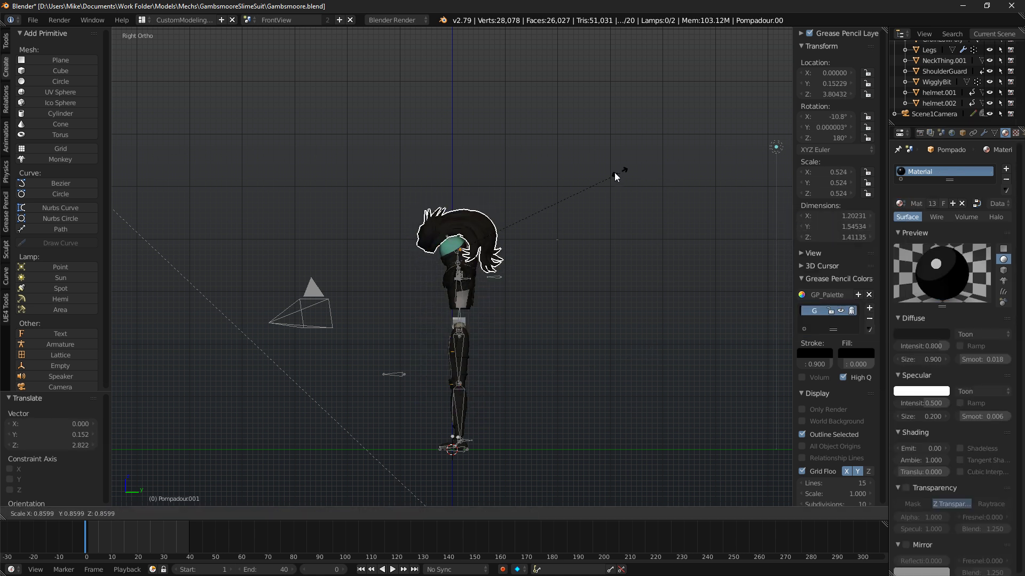
click(517, 185)
key(g)
click(516, 186)
key(r)
click(508, 155)
key(g)
click(498, 152)
key(g)
click(497, 155)
Check the hair in rendered shading, raise it by about 0.037, and enlarge it by about 1.022.
key(KP_1)
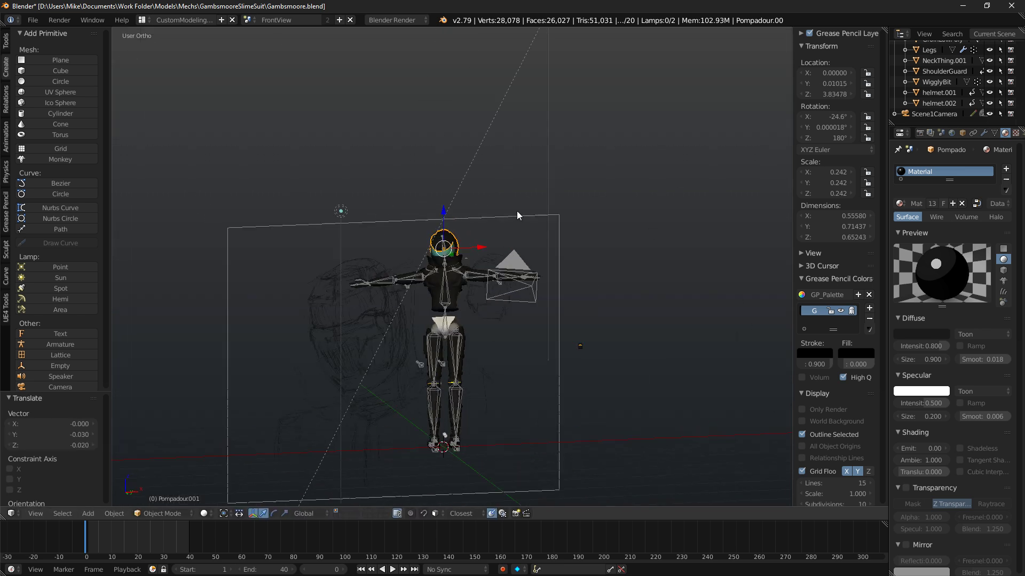
scroll(517, 210, up, 6)
key(shift+z)
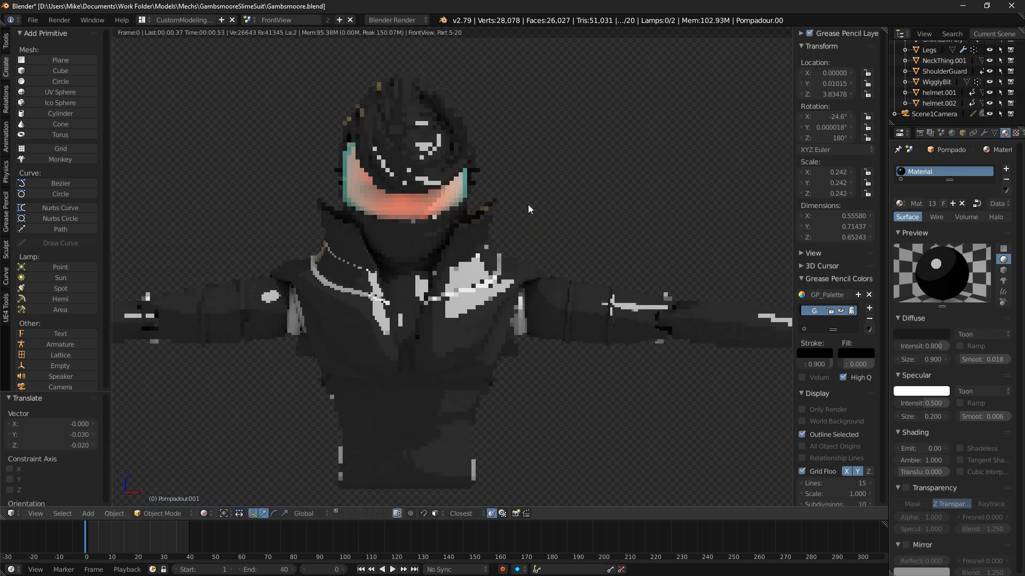
middle_drag(531, 214, 428, 212)
key(shift+z)
key(KP_3)
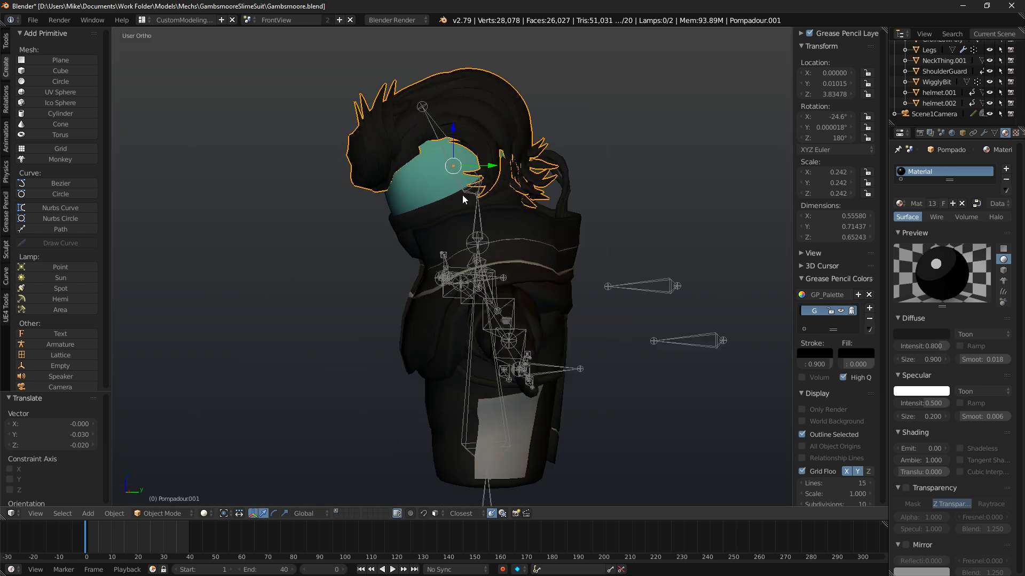
key(s)
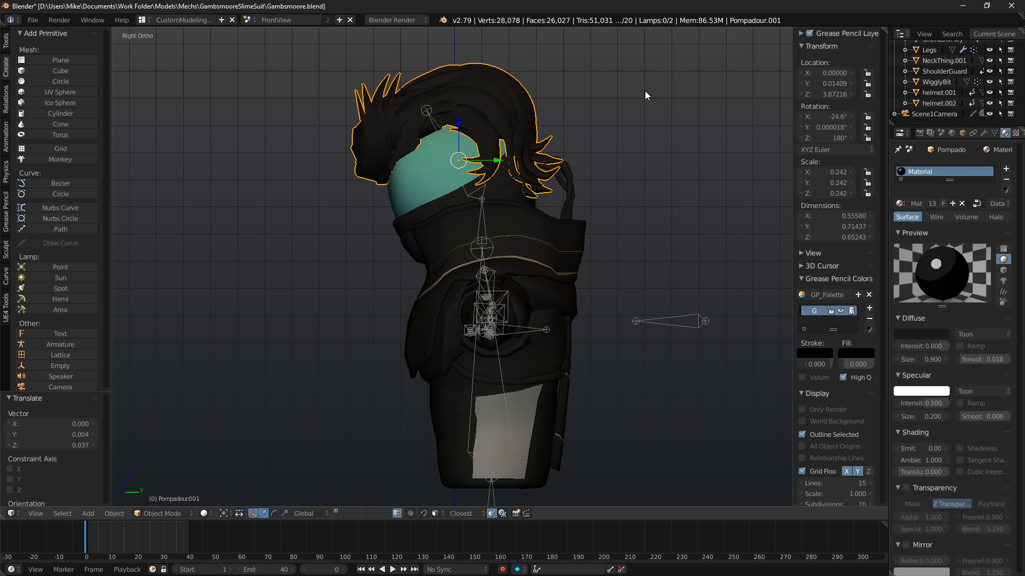
click(751, 69)
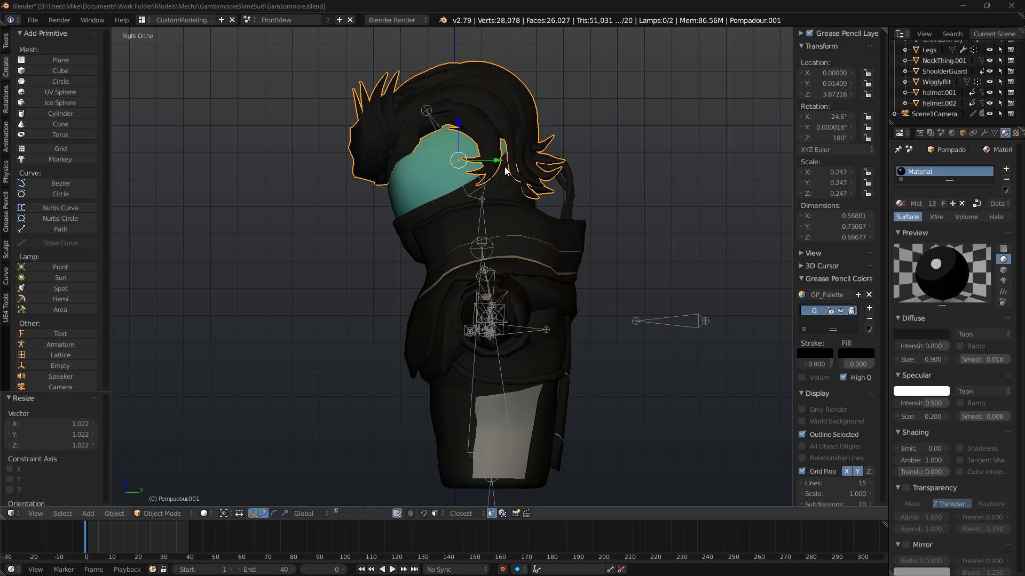
Reposition the hair over the helmet in side view and enlarge it to a scale of about 0.289.
mouse_move(602, 174)
middle_down()
mouse_move(500, 180)
mouse_move(634, 178)
mouse_move(491, 197)
middle_up()
key(shift+z)
key(shift+z)
key(KP_3)
key(g)
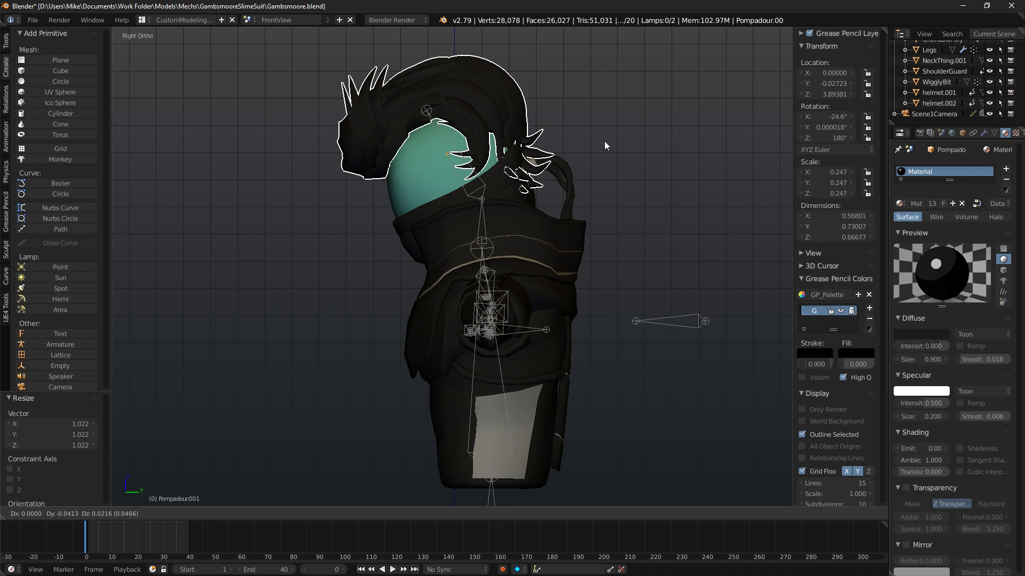
click(605, 143)
key(s)
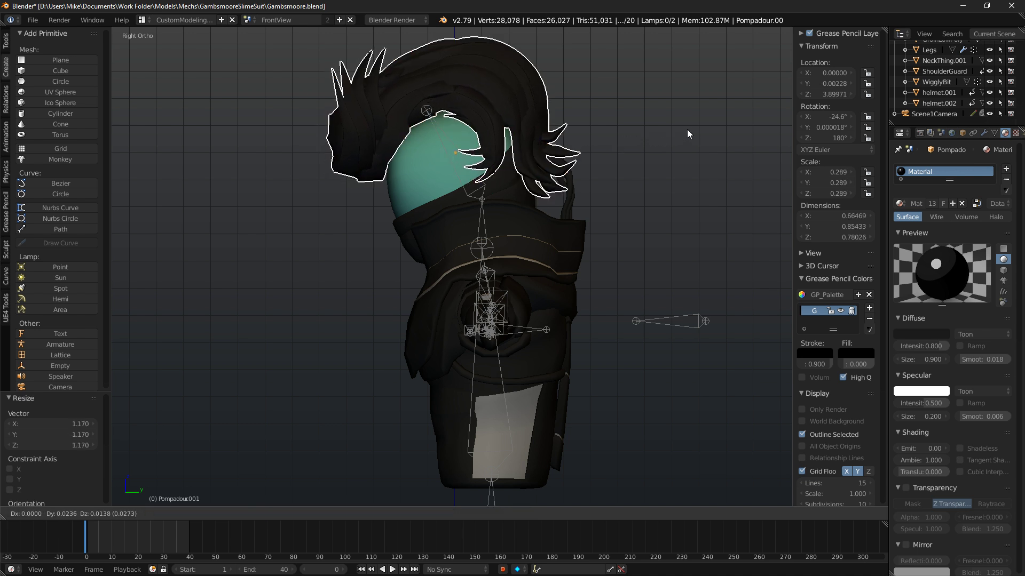
click(691, 132)
Shrink the hair to about 0.269 overall and narrow it by about 0.921 along X, checking the rendered result.
key(shift+z)
key(KP_1)
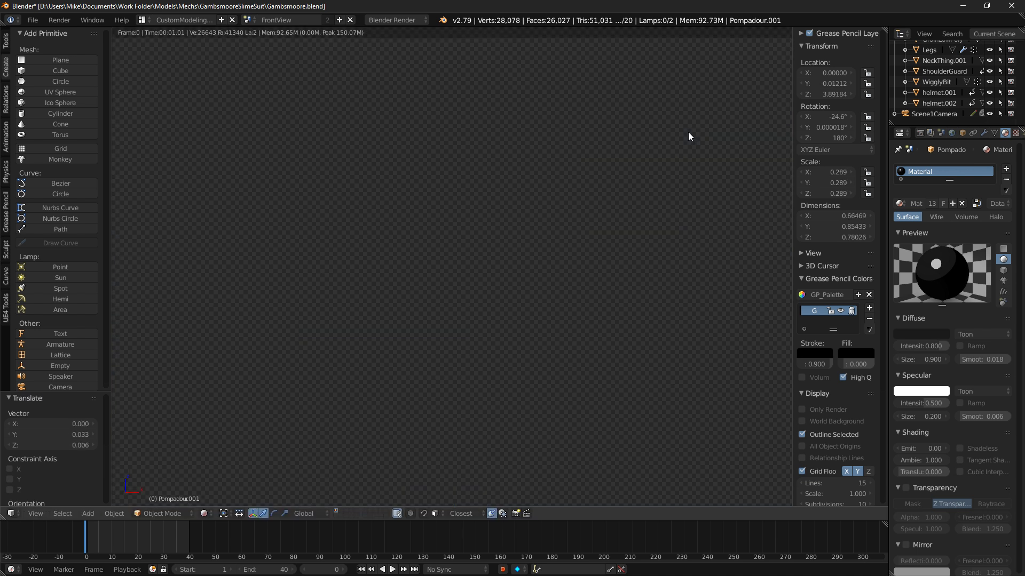
key(shift+z)
key(s)
click(588, 131)
key(s)
key(x)
click(575, 129)
key(shift+z)
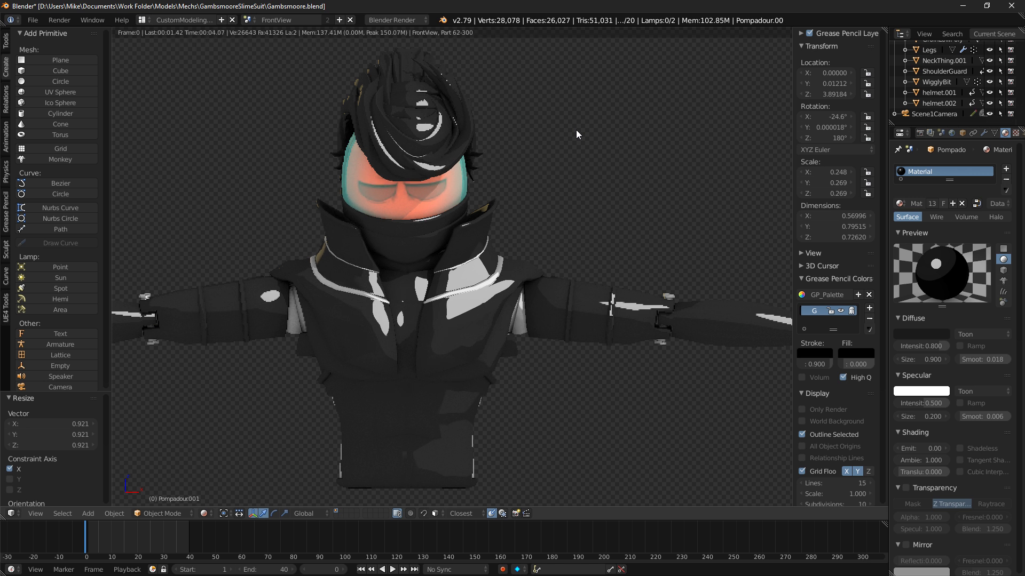
middle_drag(489, 69, 361, 113)
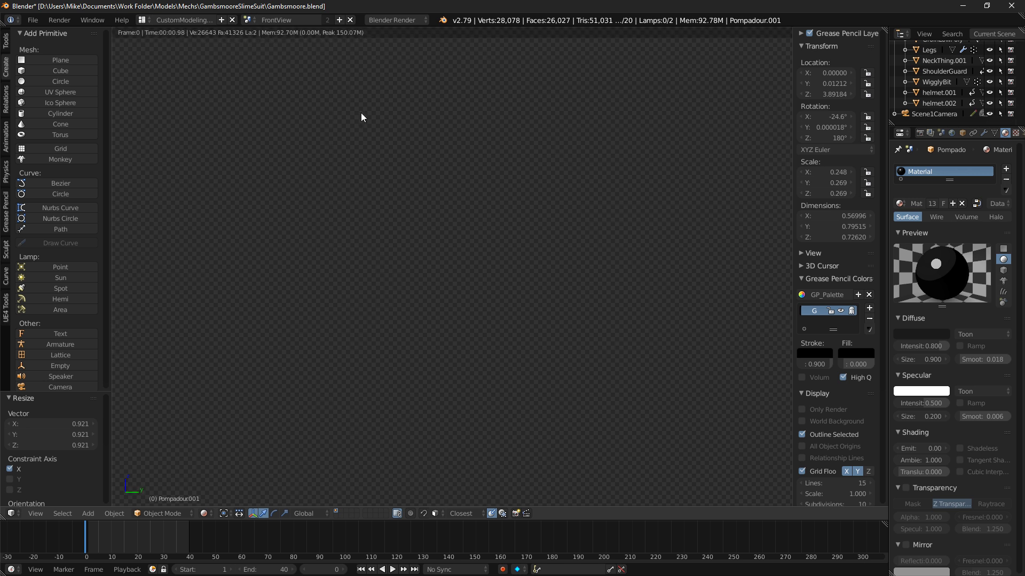
key(KP_1)
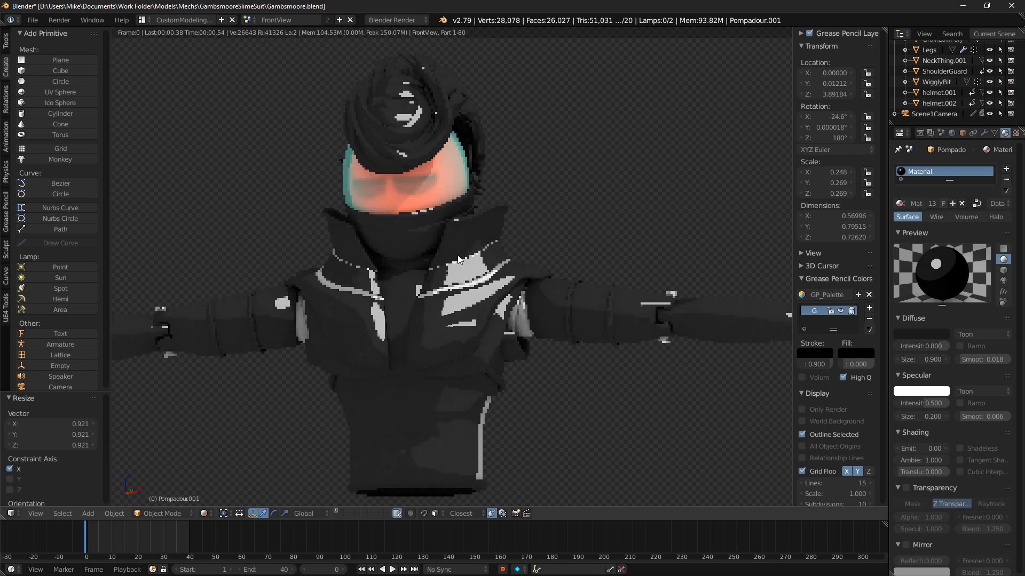
key(shift+z)
Select the helmet, show it in wireframe in Edit Mode, make its ToonShader.001 material slot active, and return to Object Mode.
middle_drag(502, 194, 442, 227)
right_click(430, 192)
key(Tab)
key(z)
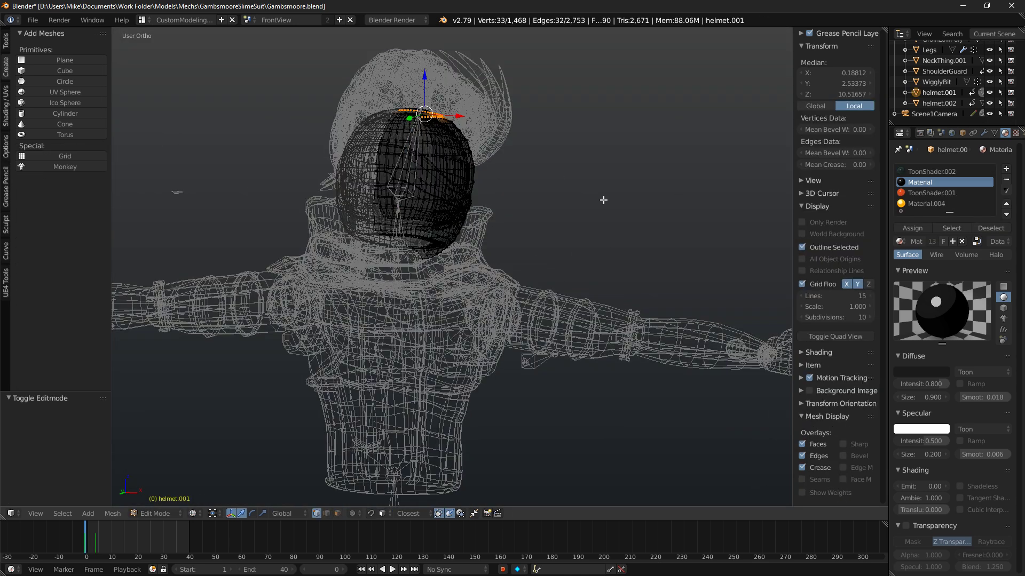
middle_drag(603, 201, 626, 208)
click(951, 193)
key(Tab)
middle_drag(461, 191, 548, 196)
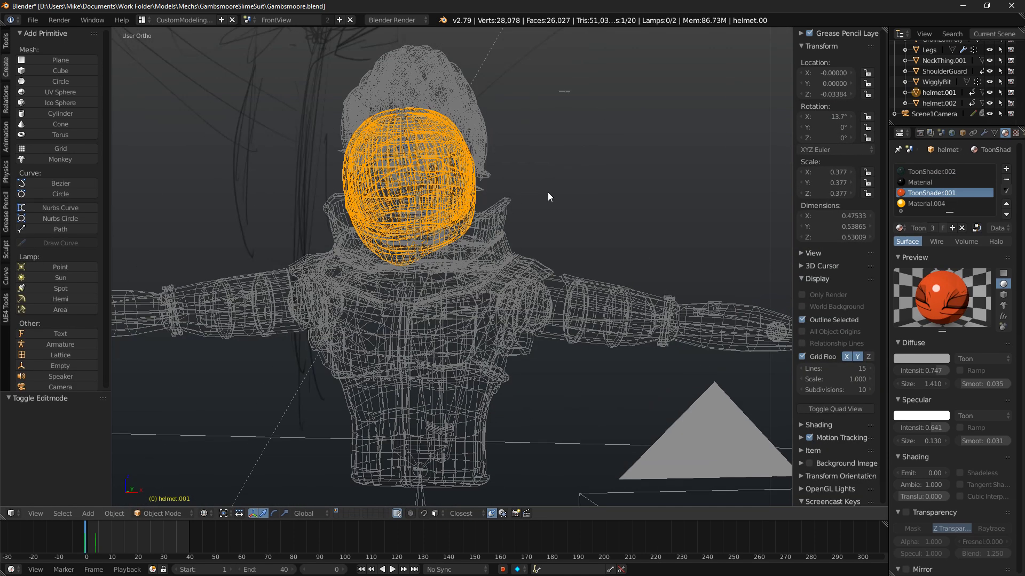
Swap the image texture of the helmet's ToonShader.001 material to MurderousDefault.png and check the face in rendered shading.
key(z)
click(1016, 134)
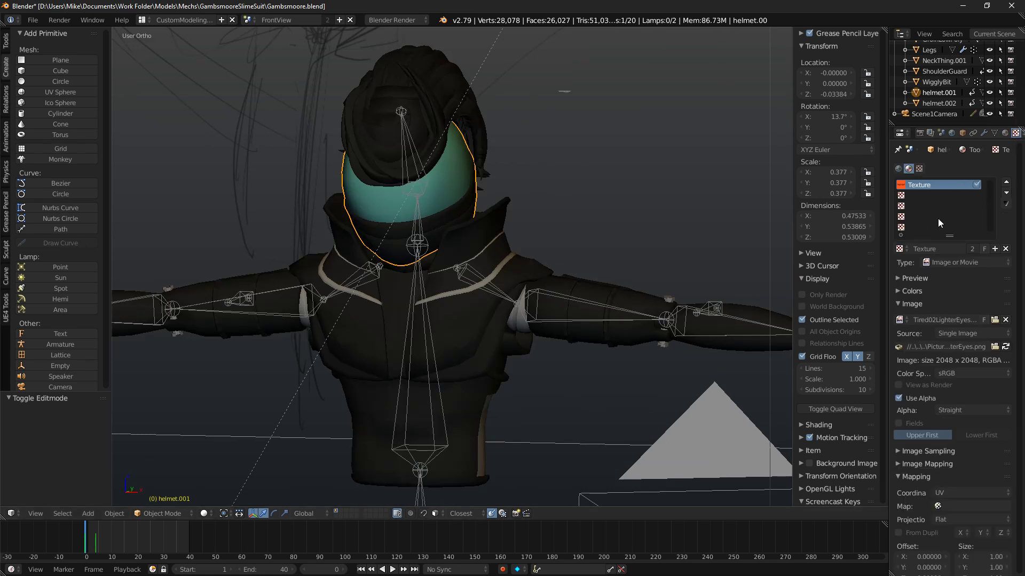
click(899, 319)
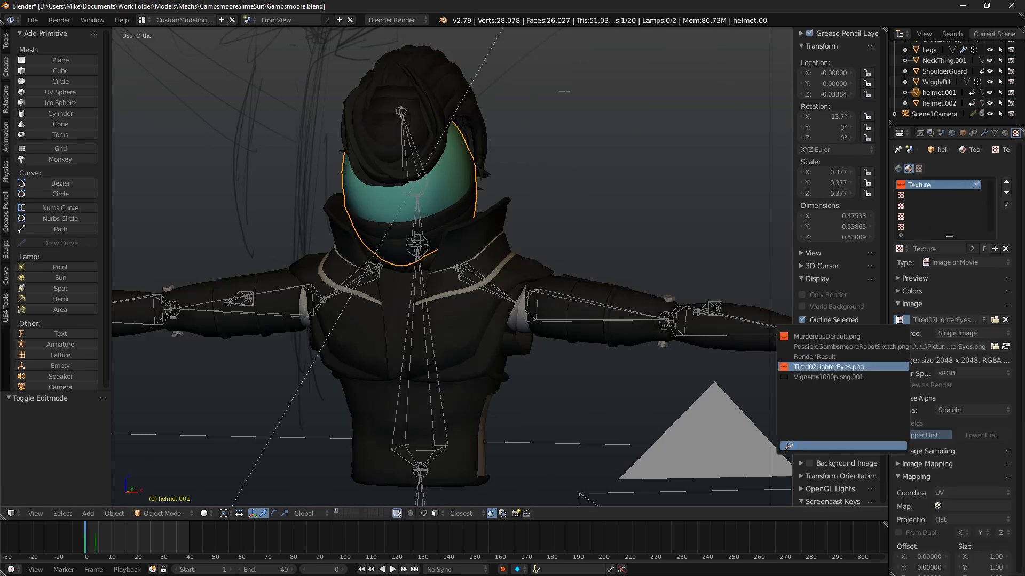
click(857, 337)
key(shift+z)
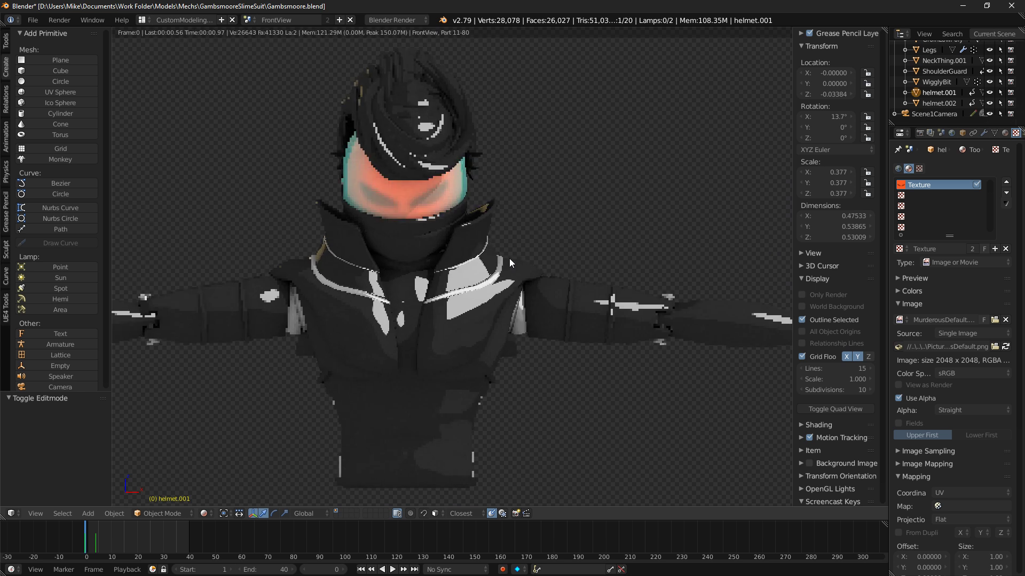
key(shift+z)
Parent the pompadour hair to the Head bone of the Root armature using the Bone option.
right_click(528, 127)
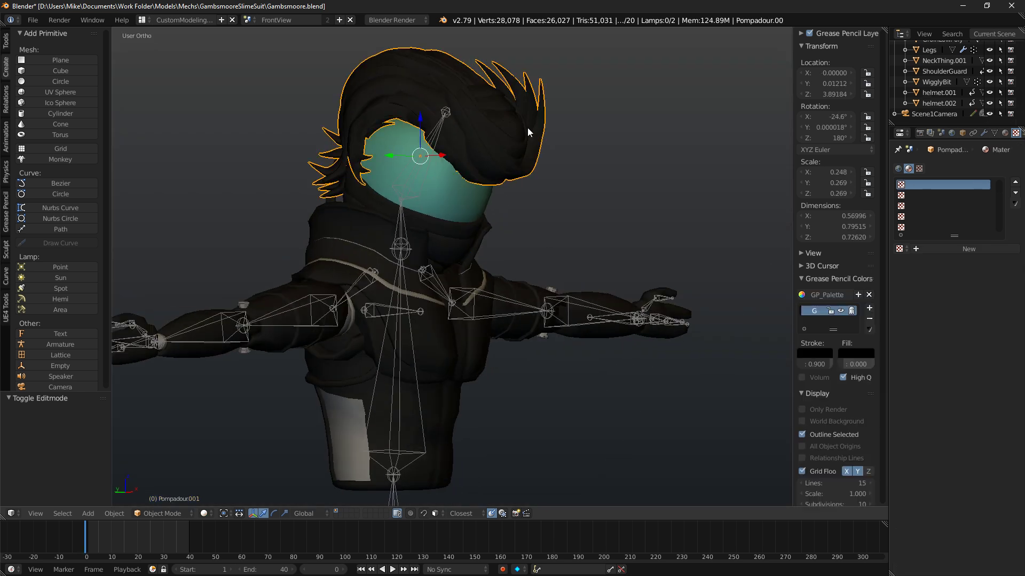
right_click(430, 147)
key(ctrl+Tab)
key(ctrl+p)
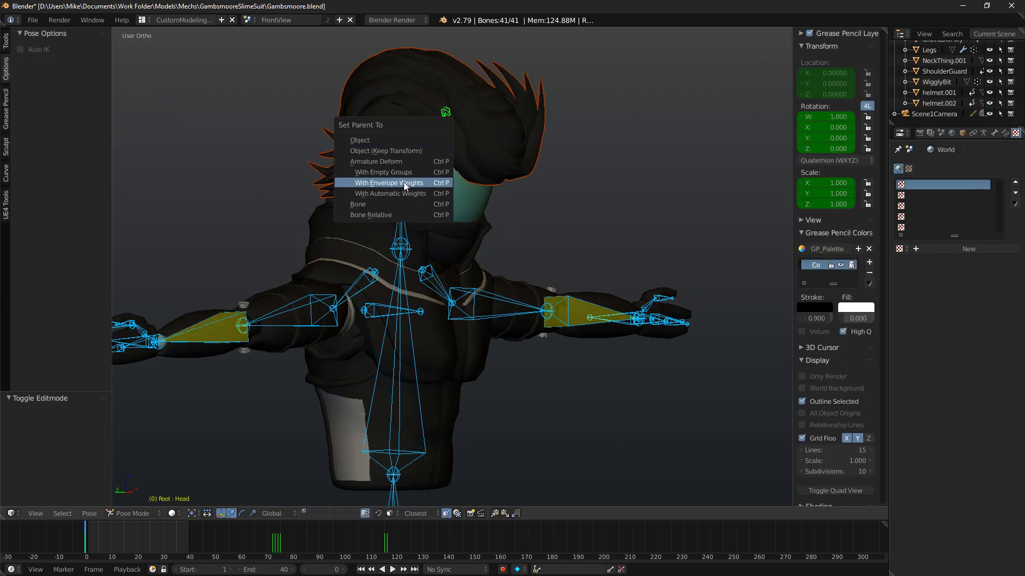
click(422, 206)
right_click(404, 217)
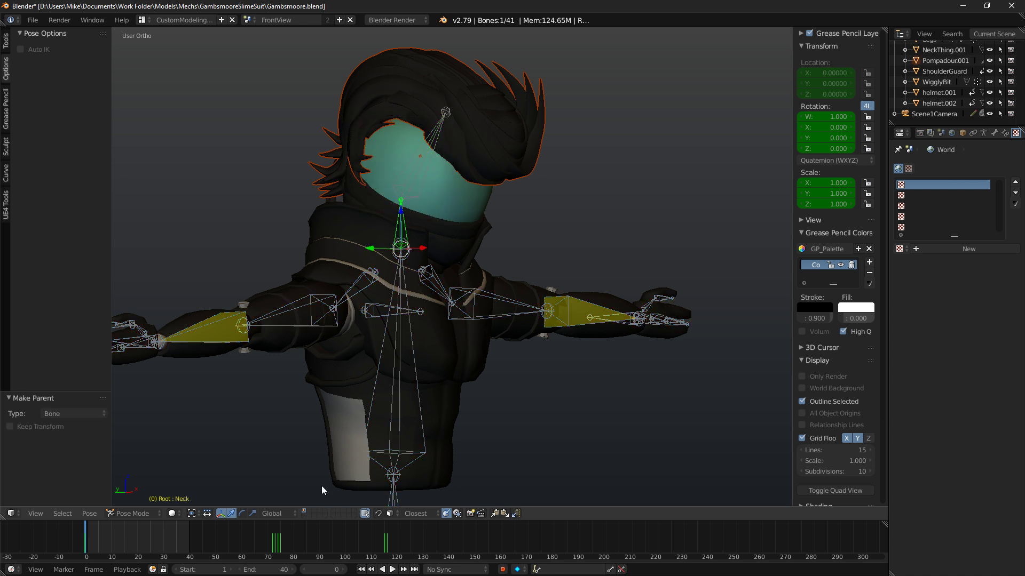
Open a duplicate Blender window and move it away from the main view.
key(alt+Tab)
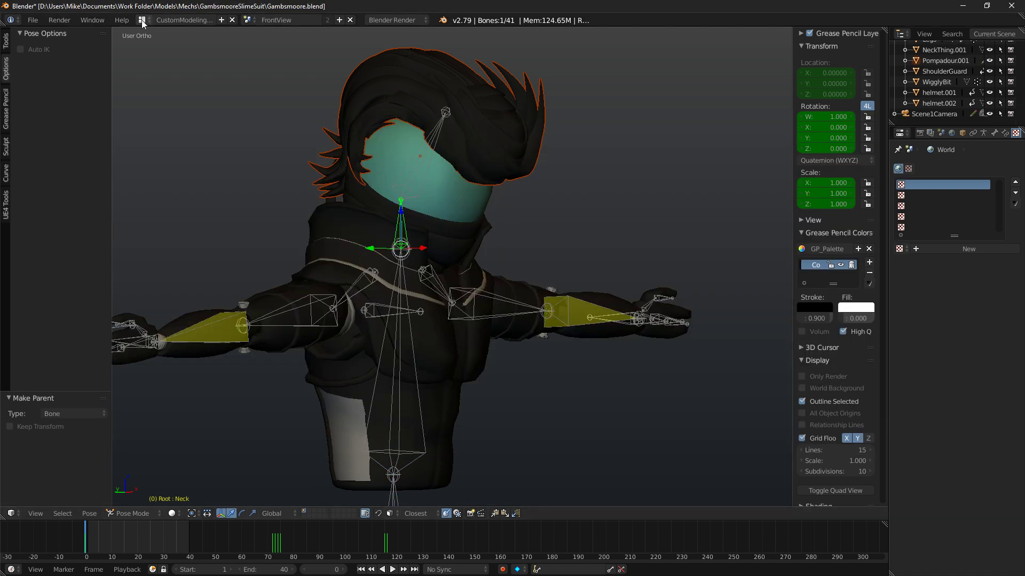
click(92, 20)
click(101, 32)
drag(166, 6, 0, 7)
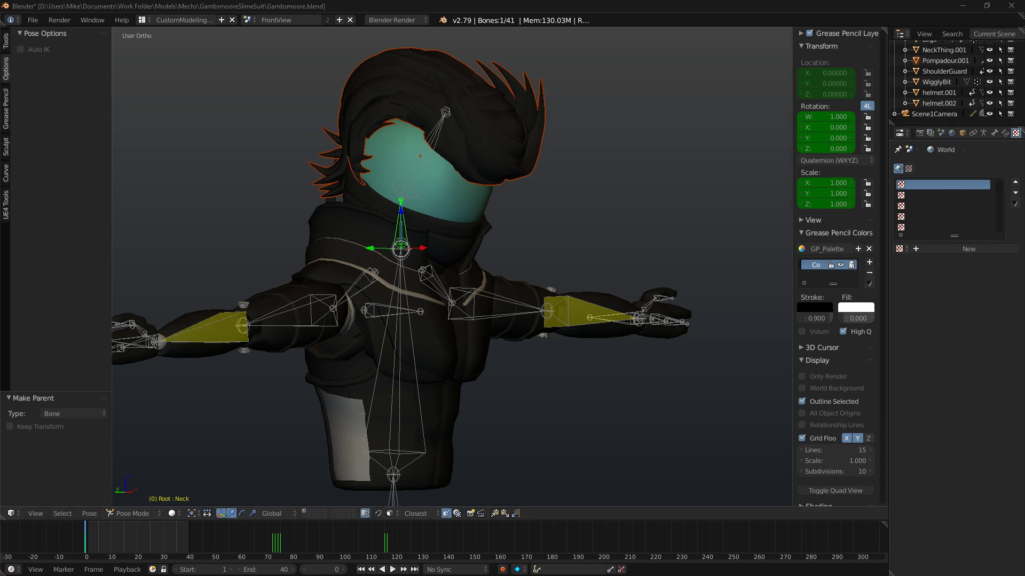
Rotate the Head bone by 21.3° in the hands-on-hips pose and check the character in rendered shading.
middle_drag(468, 210, 415, 209)
scroll(534, 225, down, 2)
key(shift+z)
mouse_move(543, 227)
middle_down()
mouse_move(672, 225)
mouse_move(538, 200)
mouse_move(577, 210)
mouse_move(446, 218)
mouse_move(441, 208)
middle_up()
key(shift+z)
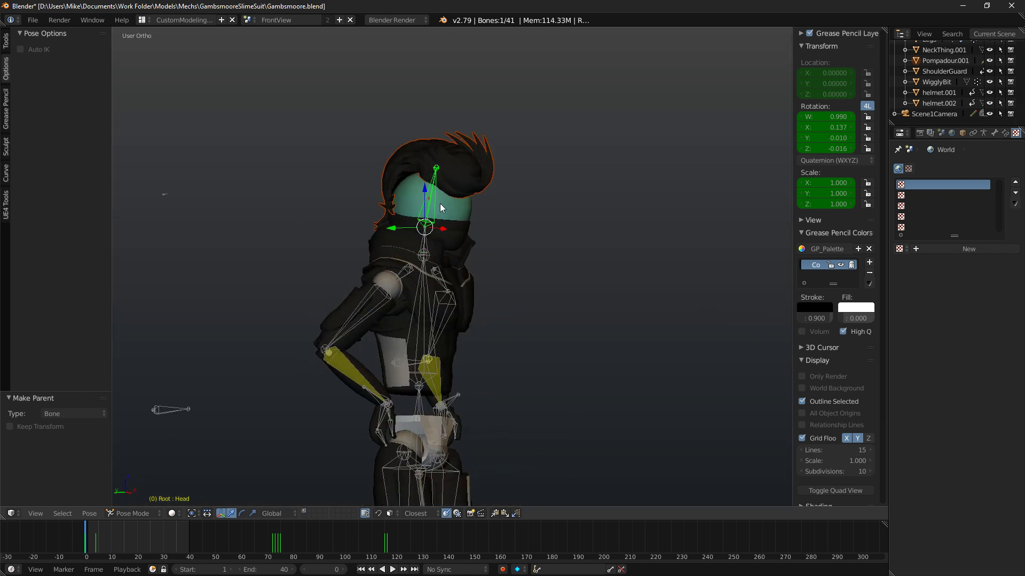
key(r)
click(520, 234)
key(KP_1)
key(shift+z)
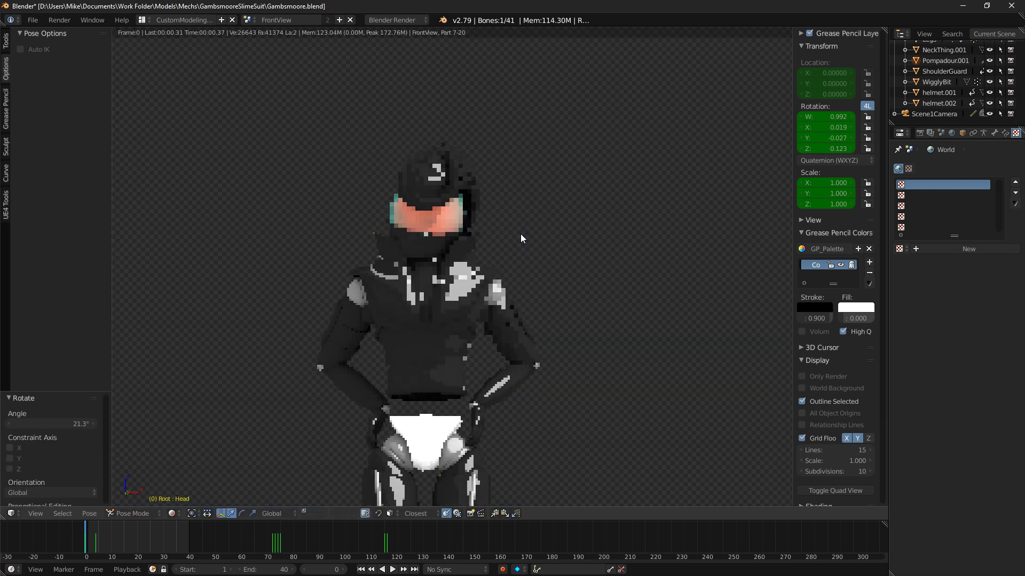
middle_drag(546, 241, 579, 250)
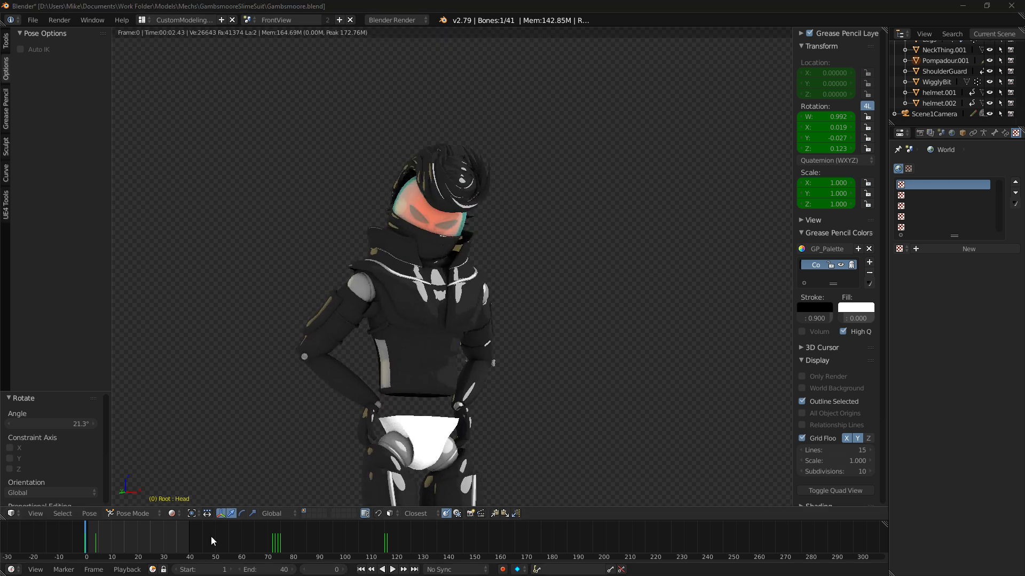
Switch the viewport from rendered to real-time textured shading of the posed character.
click(129, 513)
click(172, 513)
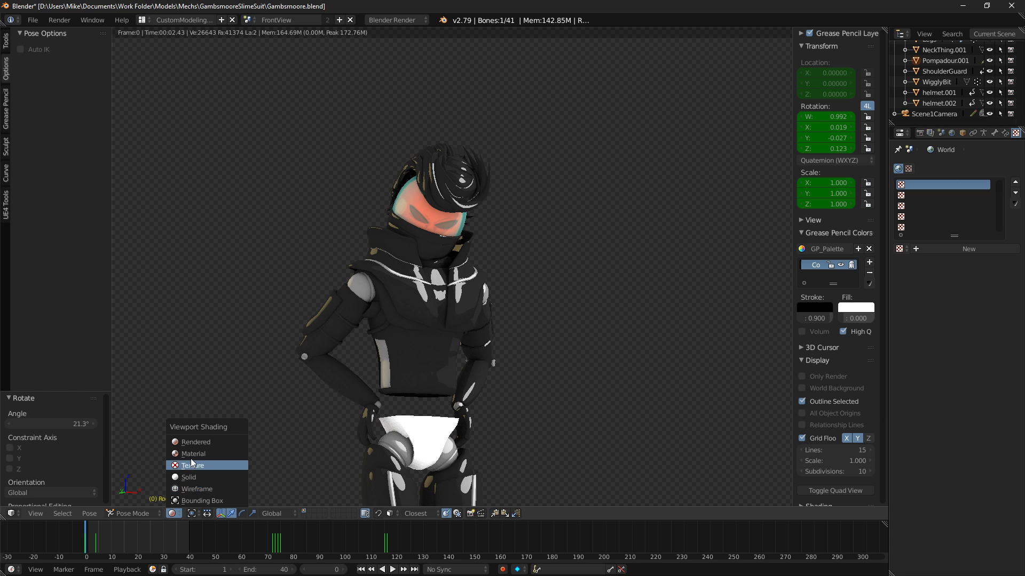
click(195, 468)
middle_drag(468, 295, 446, 289)
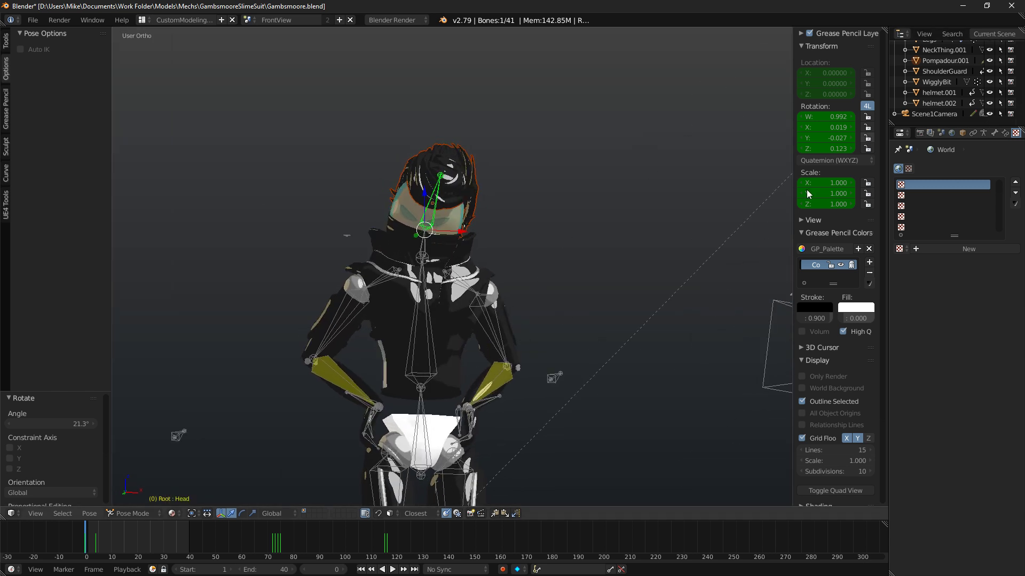
Try the 3D View Full and Compositing screen layouts, and return to the custom modeling layout.
click(144, 20)
click(171, 32)
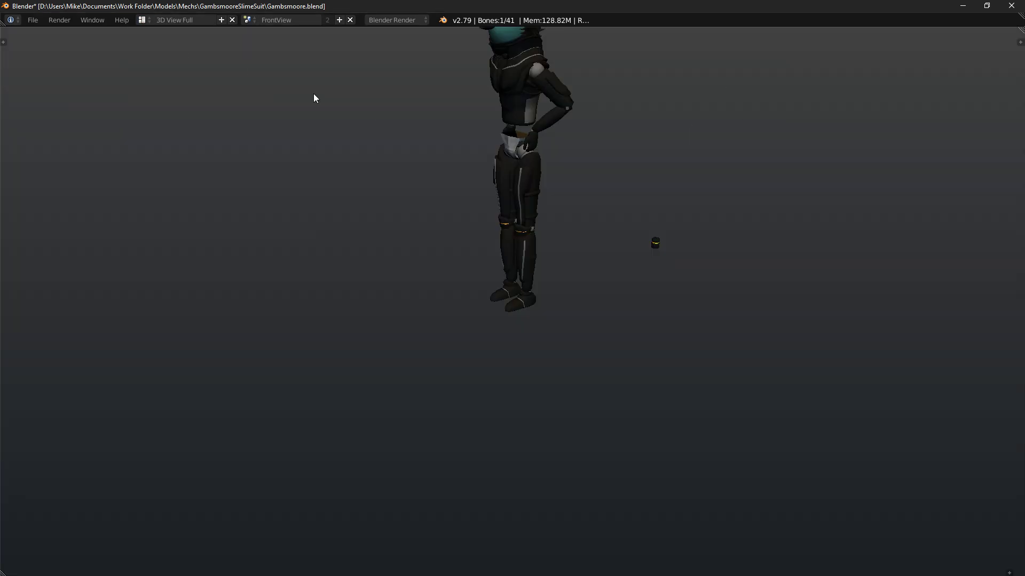
shift+middle_drag(536, 243, 449, 240)
scroll(449, 239, up, 5)
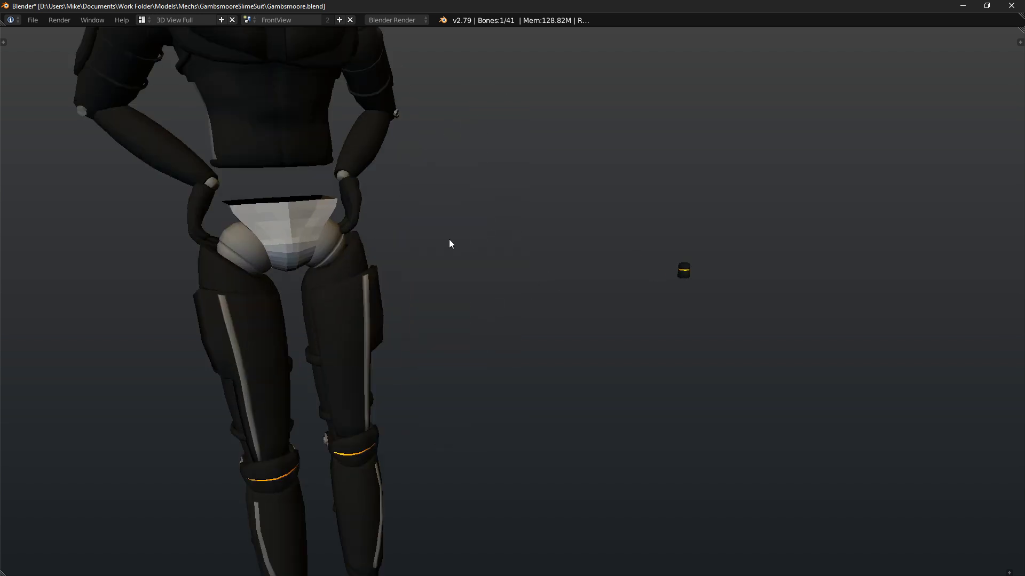
click(143, 19)
click(176, 65)
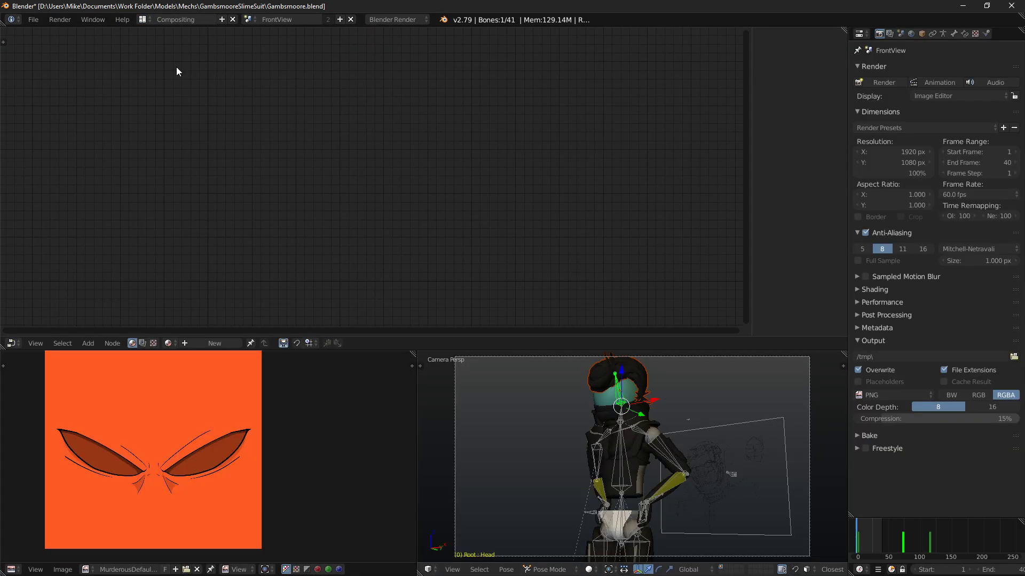
click(143, 20)
click(175, 75)
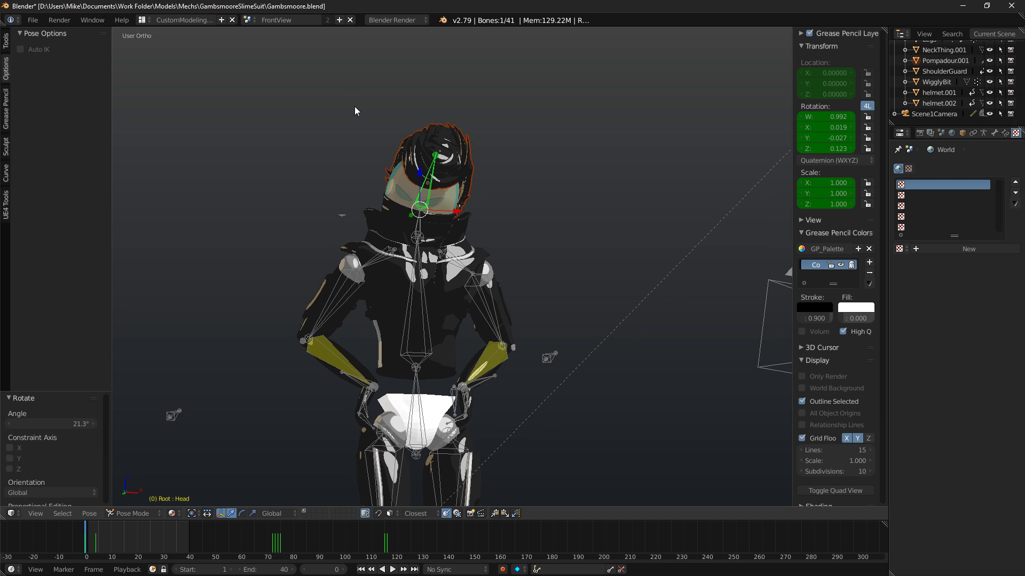
Limit the viewport display to renderable objects with Only Render and deselect all bones.
click(822, 377)
middle_drag(598, 326, 688, 244)
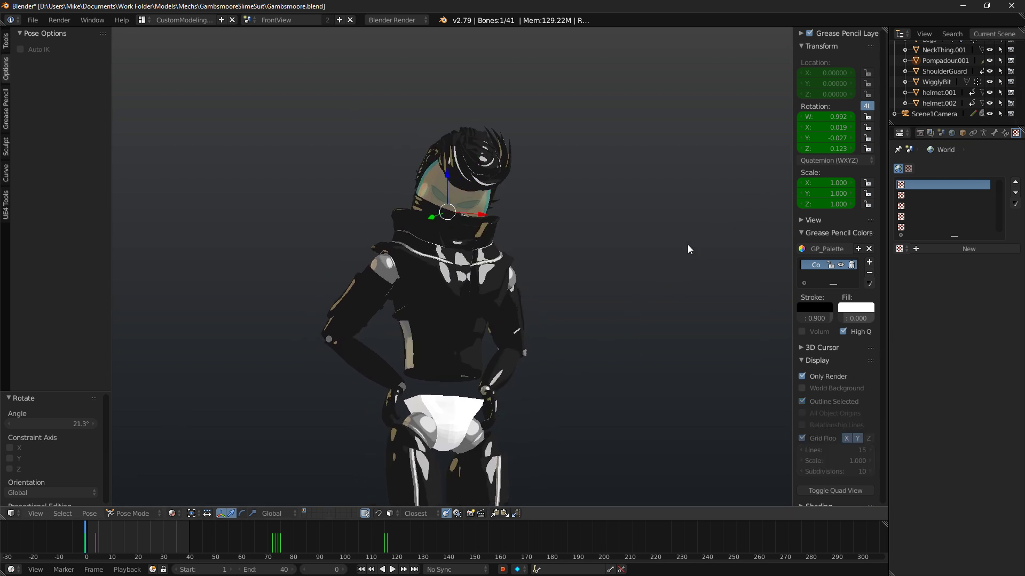
key(a)
scroll(621, 276, up, 3)
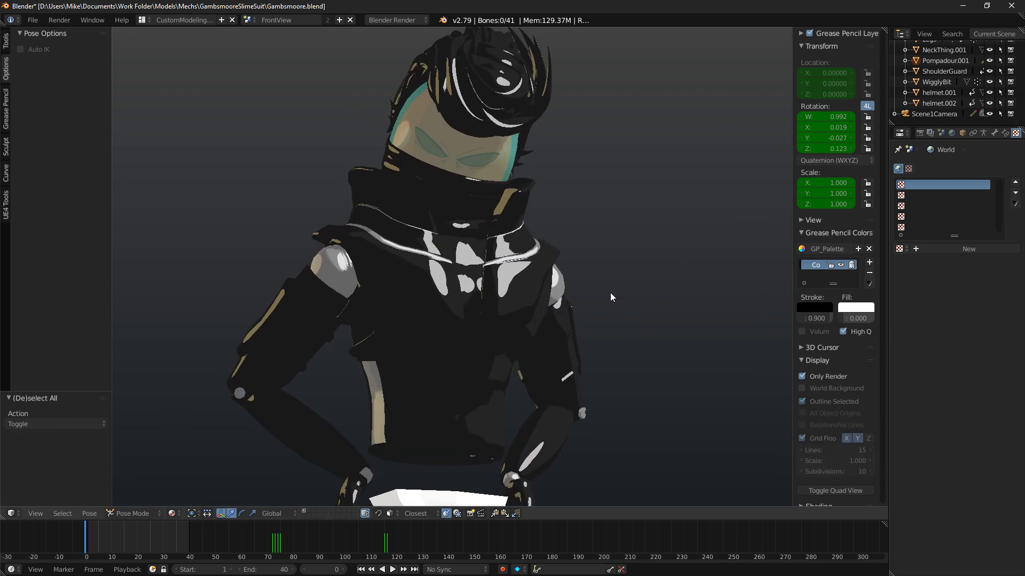
scroll(599, 282, down, 4)
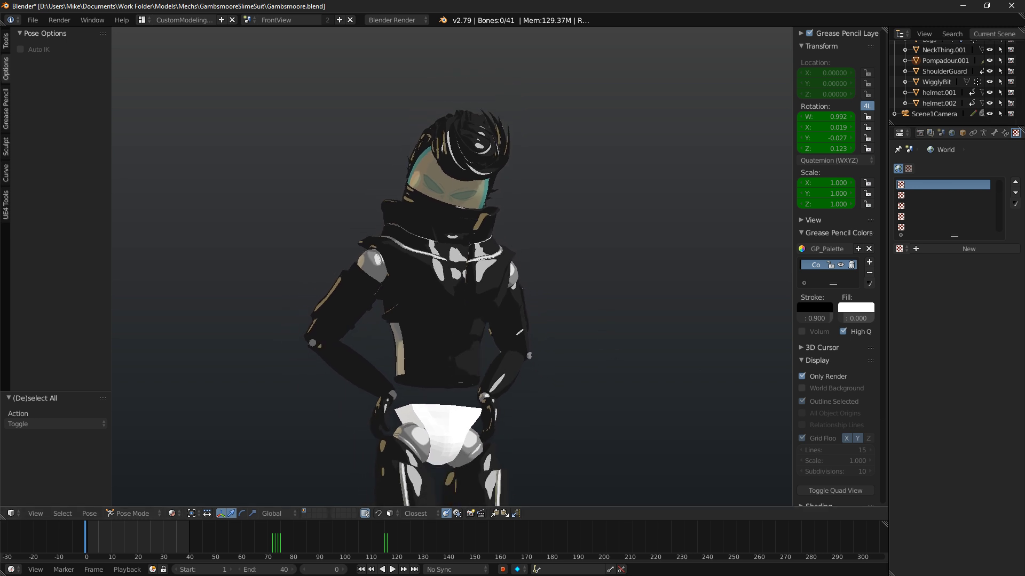
Play the character's animation to examine how the hair follows the head, and return to Object Mode.
key(alt+a)
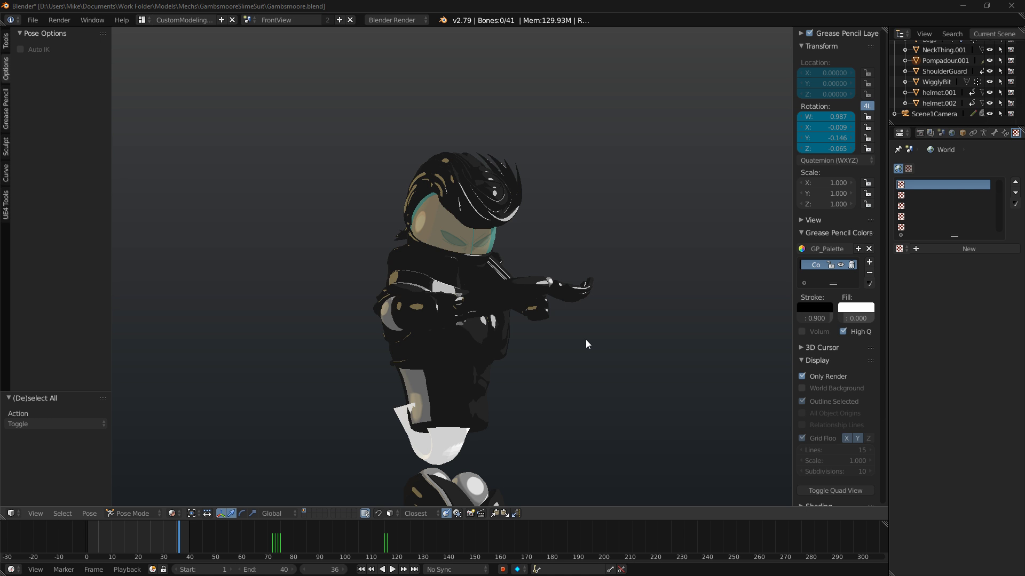
key(alt+a)
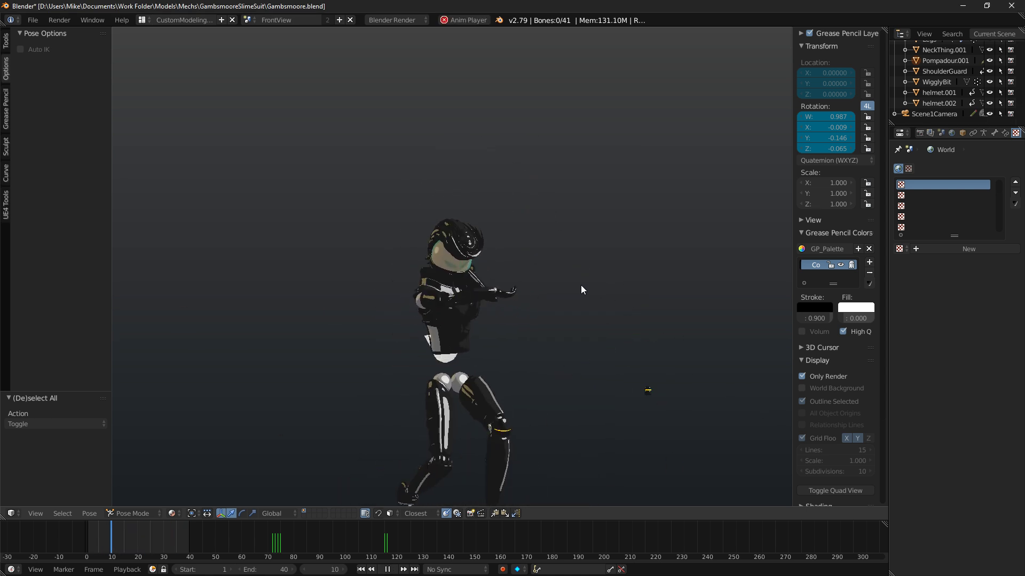
key(alt+a)
key(ctrl+Tab)
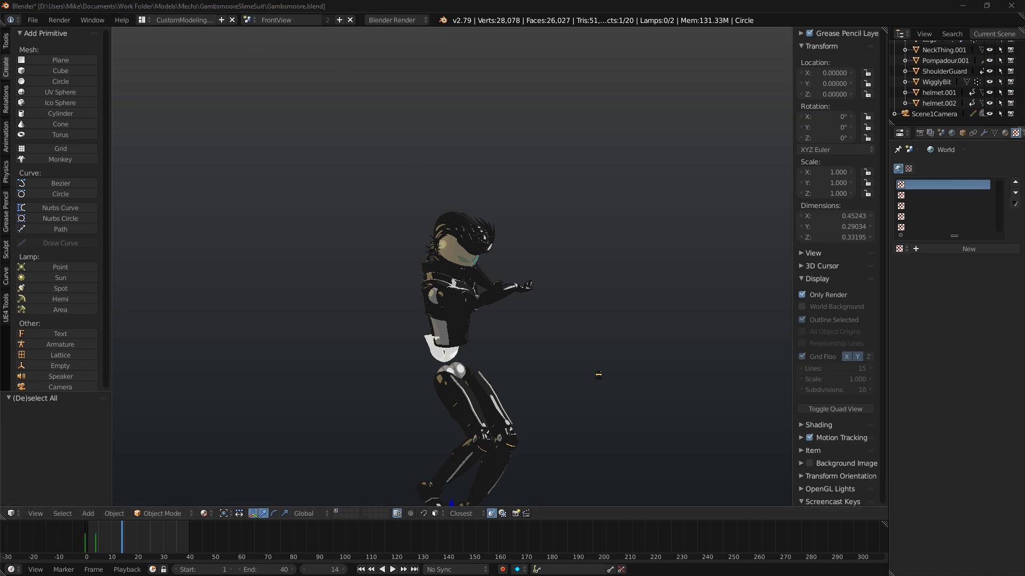
key(alt+a)
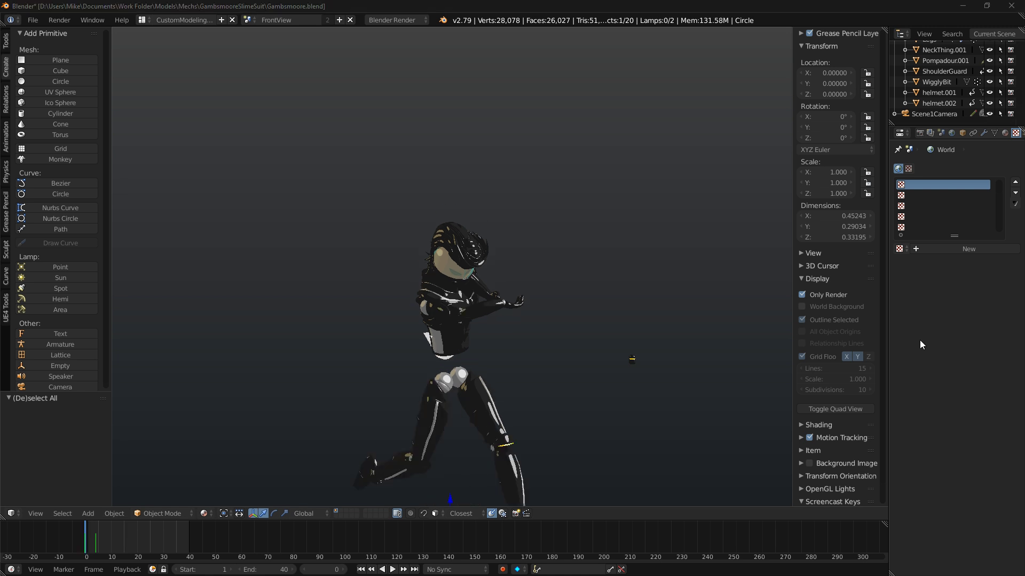
Select the Root armature and inspect the hands-on-hips pose up close in rendered shading.
right_click(430, 293)
scroll(950, 84, up, 5)
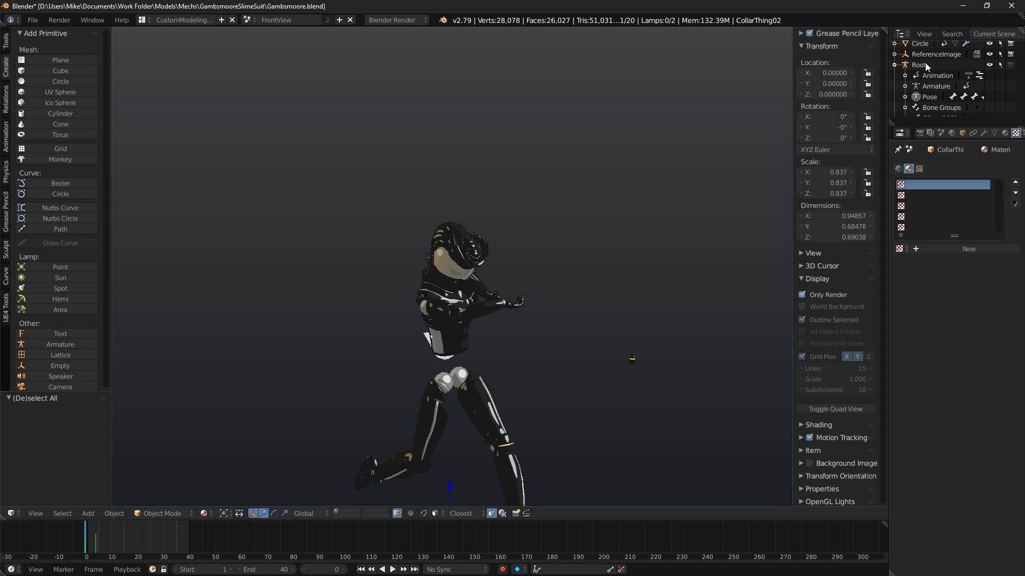
click(925, 64)
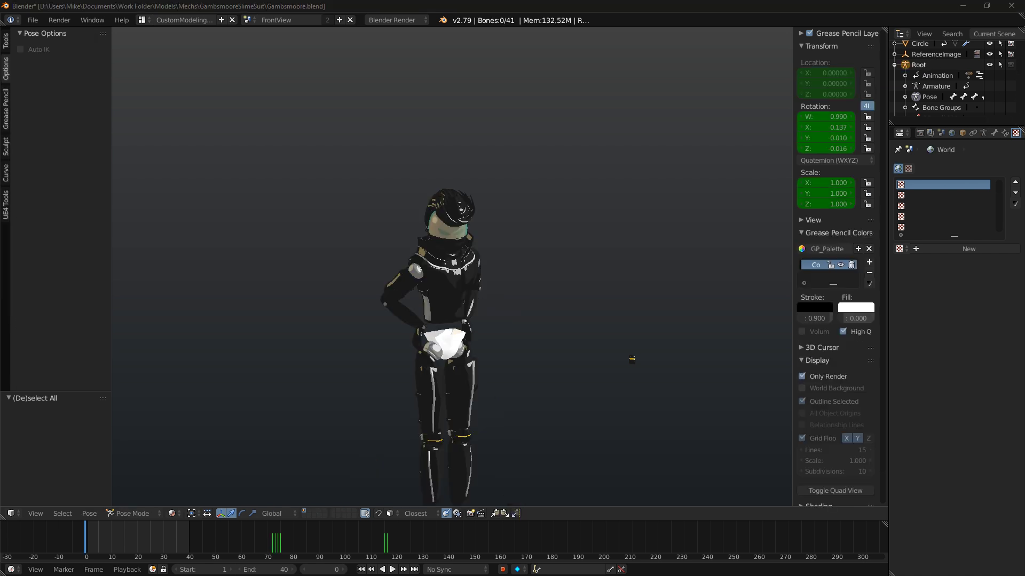
mouse_move(511, 182)
middle_down()
mouse_move(541, 164)
mouse_move(588, 185)
mouse_move(526, 177)
mouse_move(608, 202)
mouse_move(533, 178)
middle_up()
scroll(588, 185, up, 3)
key(shift+z)
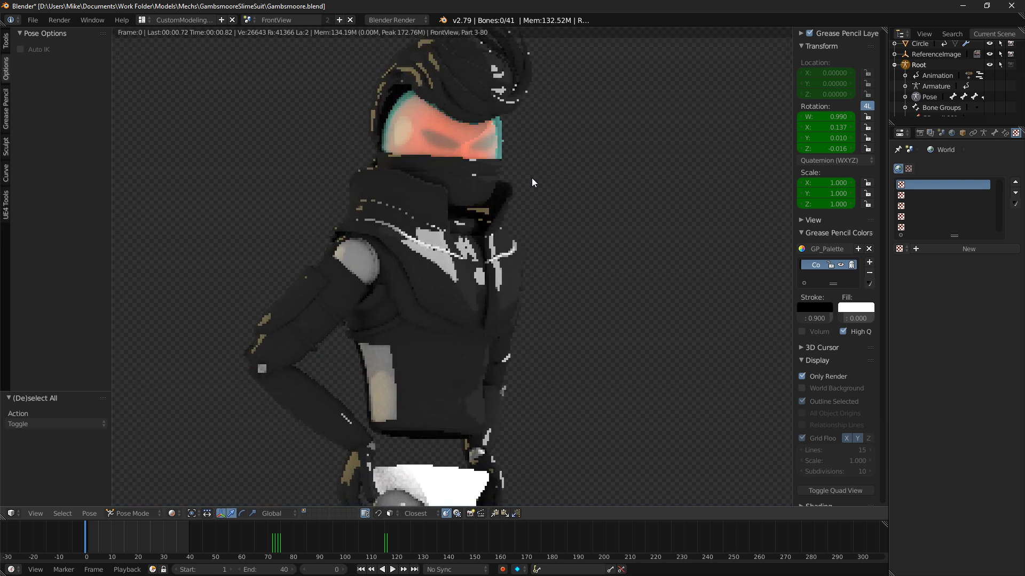
key(alt+Tab)
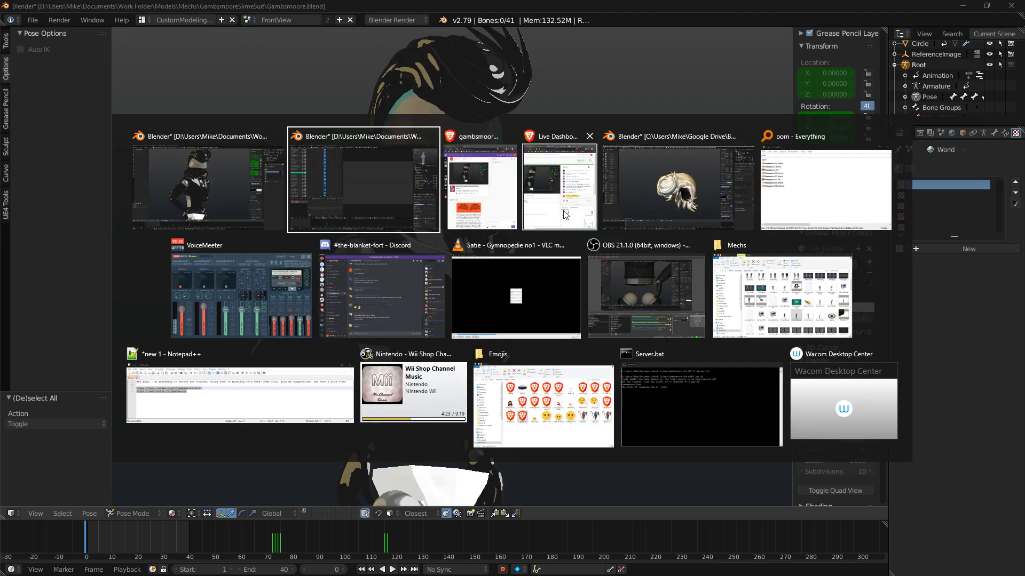
key(Tab)
key(Tab)
key(alt+Tab)
key(Tab)
key(Tab)
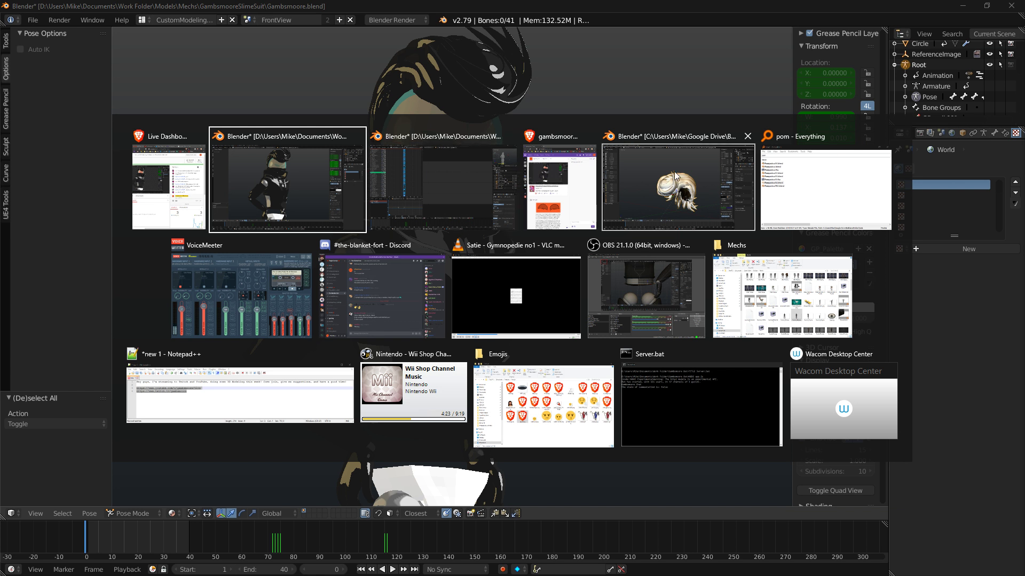
key(Escape)
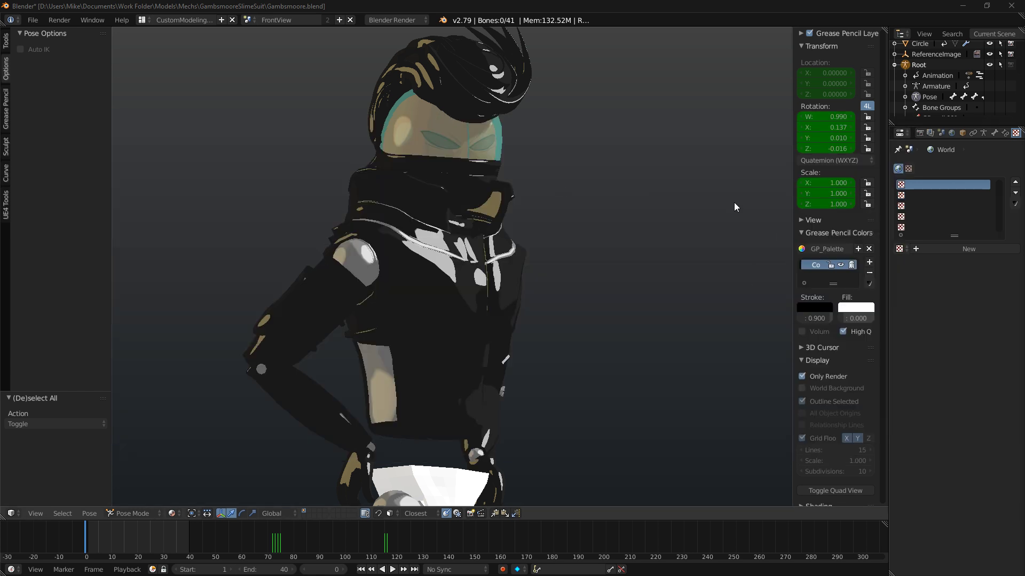
Select the pompadour hair in Object Mode and inspect it from the back and side in solid shading.
key(KP_1)
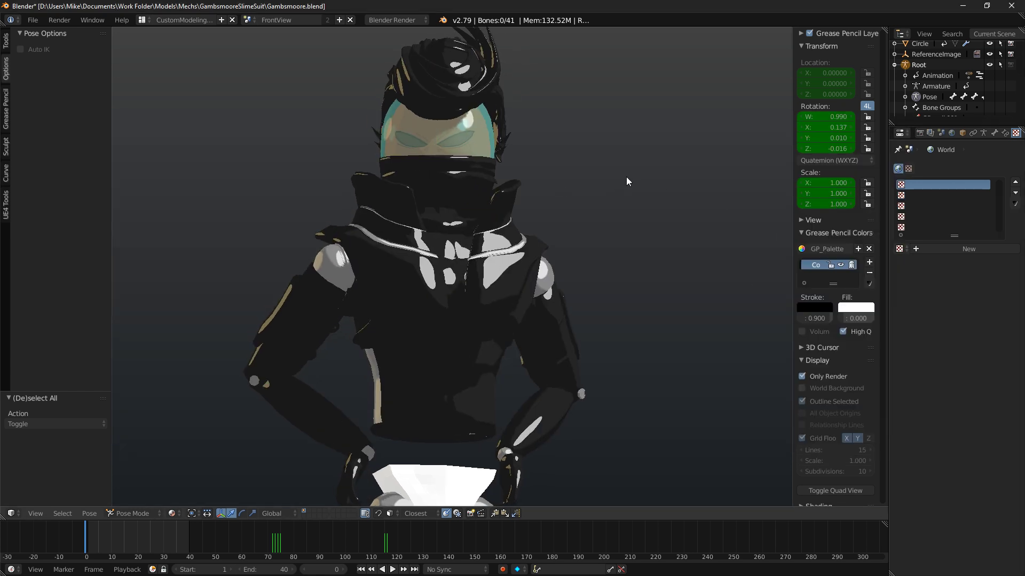
scroll(626, 178, down, 3)
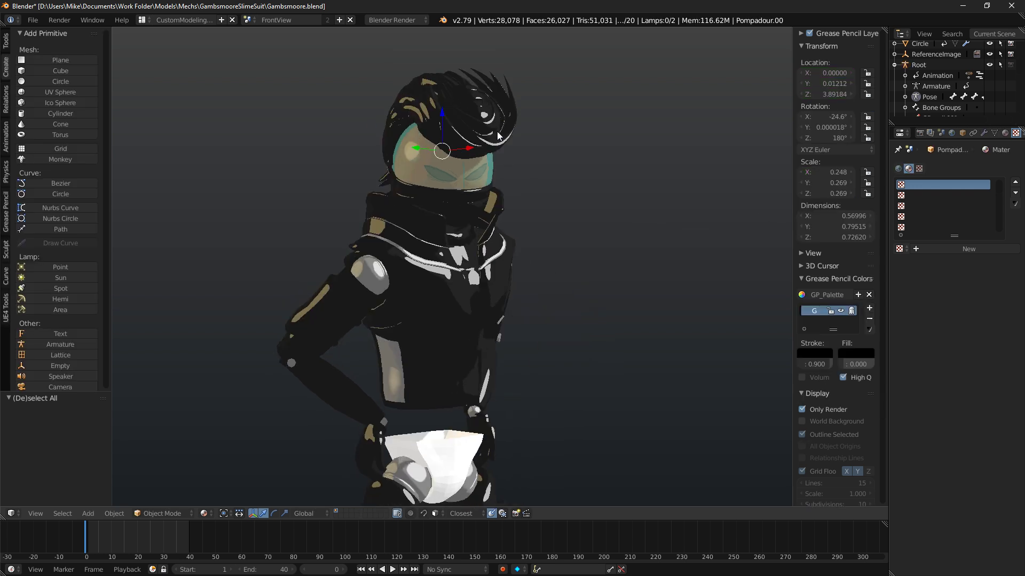
mouse_move(497, 135)
middle_down()
mouse_move(497, 118)
mouse_move(591, 113)
mouse_move(461, 130)
mouse_move(332, 129)
mouse_move(515, 138)
mouse_move(413, 137)
mouse_move(428, 123)
mouse_move(596, 120)
mouse_move(209, 97)
middle_up()
key(z)
key(z)
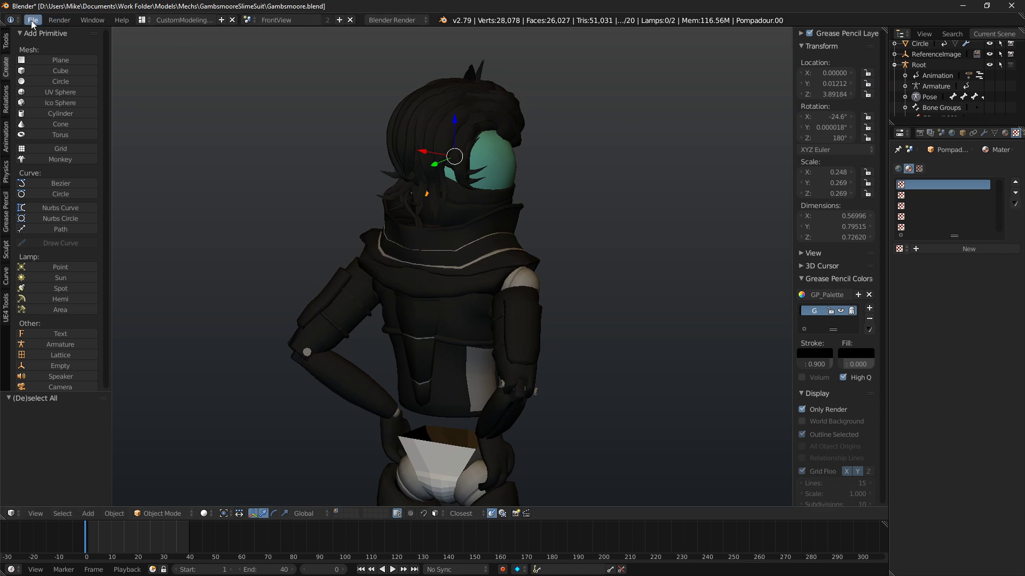
Switch to the other Blender window, open CatEars.blend from the Hats folder, and copy the cat ears object.
key(alt+Tab)
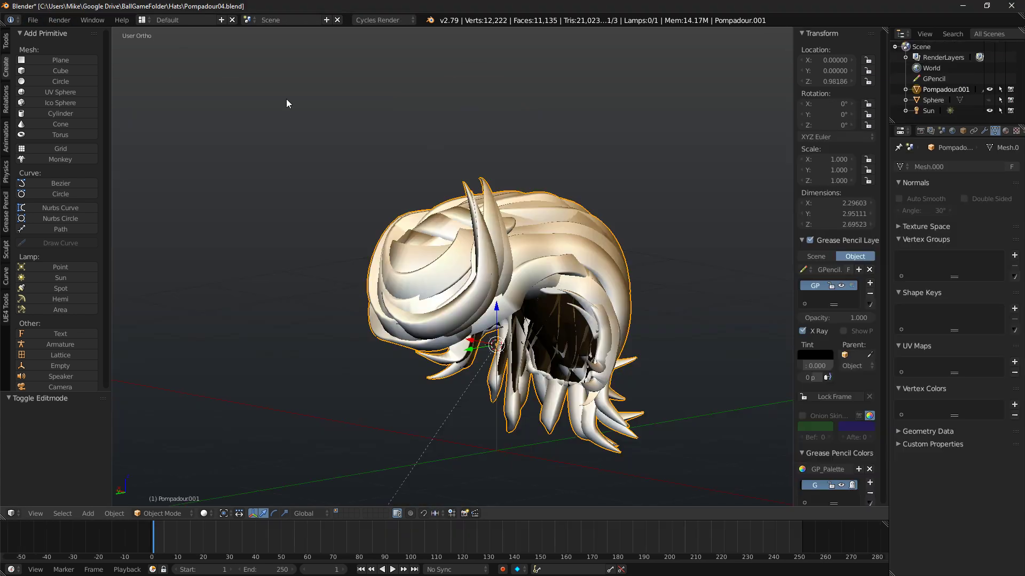
click(33, 20)
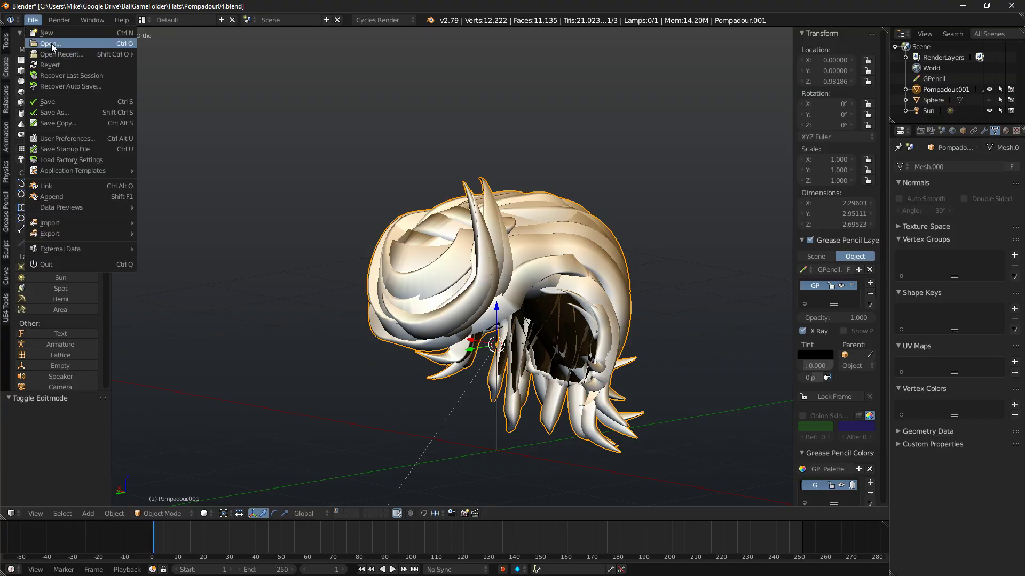
click(51, 44)
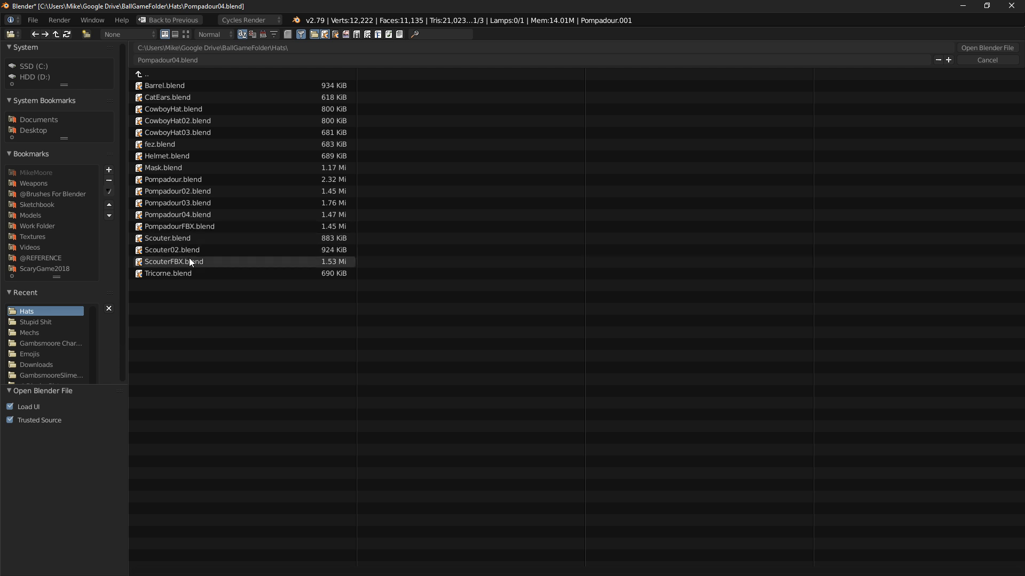
double_click(181, 99)
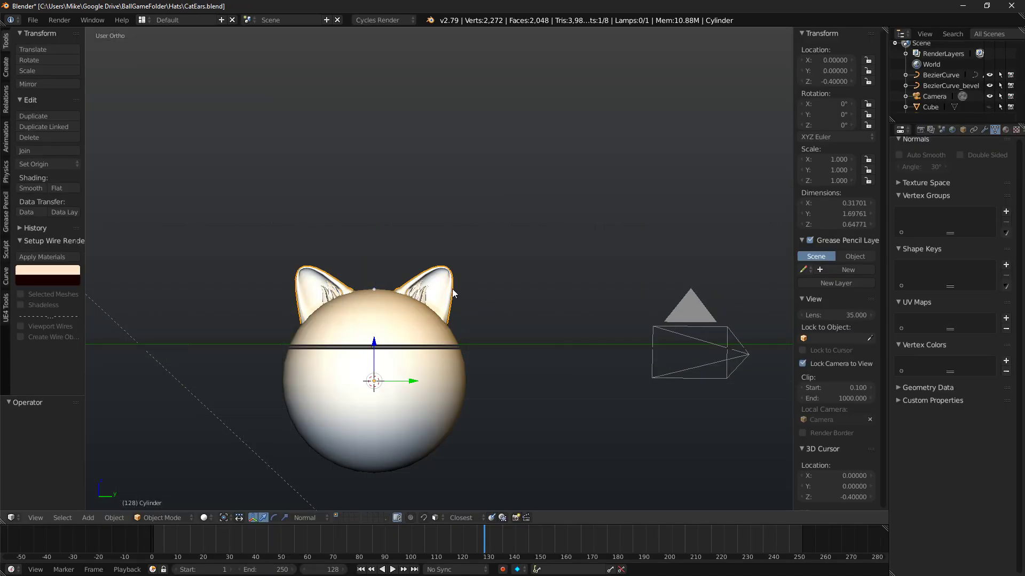
middle_drag(431, 273, 438, 284)
key(ctrl+c)
click(447, 285)
Return to the Gambsmoore.blend window, hide the pompadour hair, and paste the copied cat ears into the scene.
key(alt+Tab)
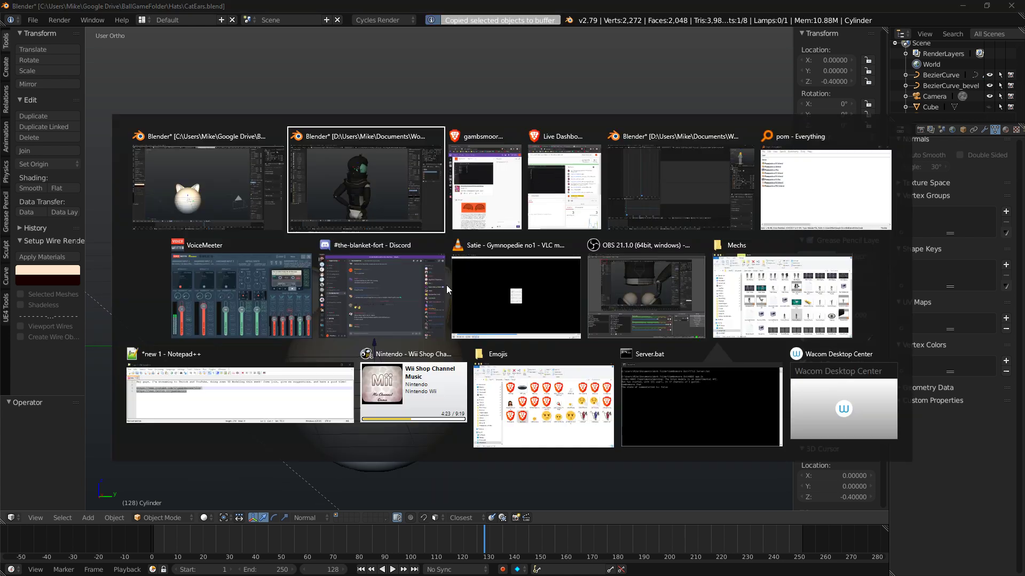
mouse_move(443, 116)
middle_down()
mouse_move(587, 179)
mouse_move(457, 101)
middle_up()
key(h)
key(ctrl+v)
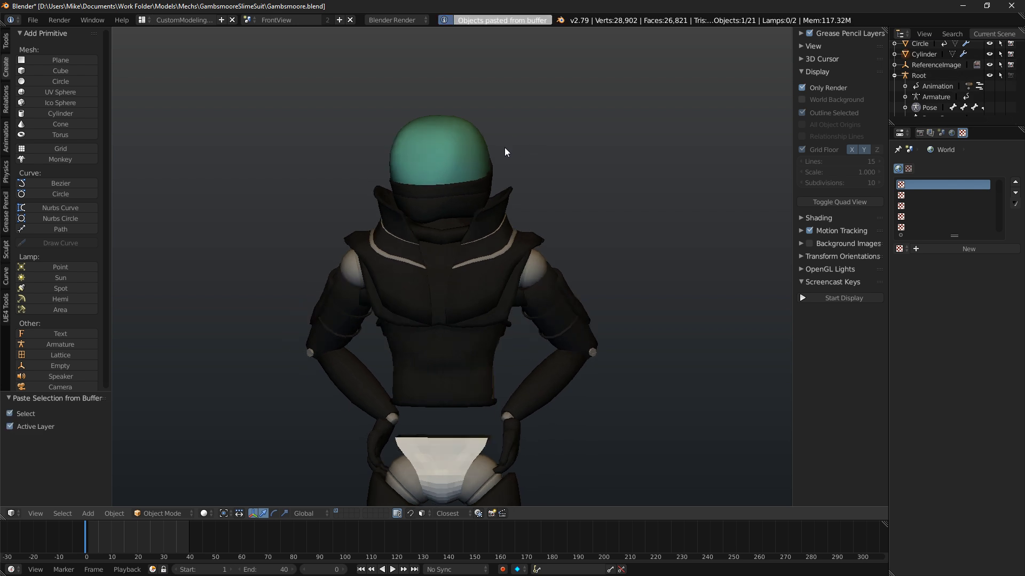
Move the pasted cat ears up along Z by about 3.679 to the character's head height.
key(z)
scroll(503, 331, down, 5)
key(g)
key(z)
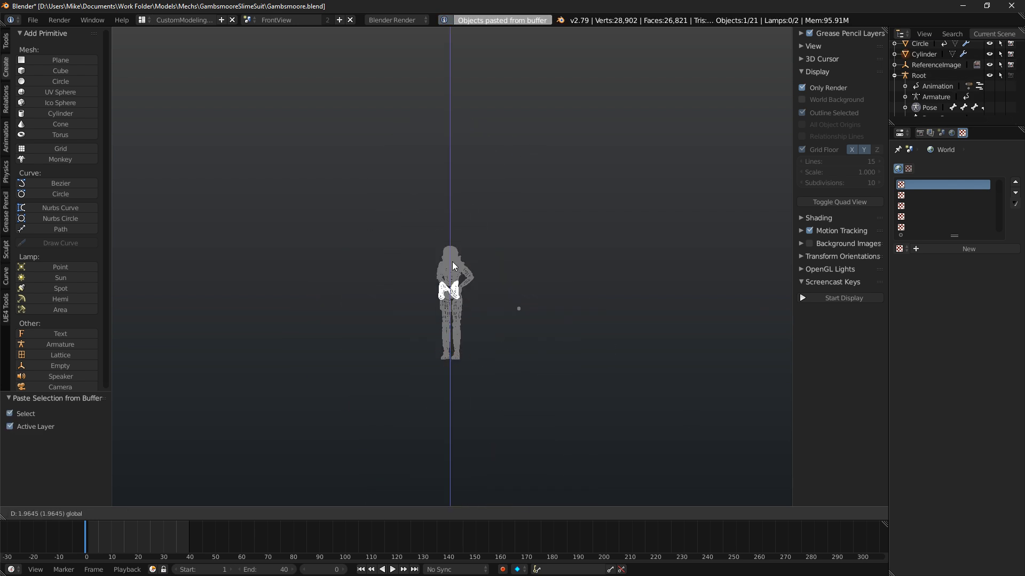
click(466, 229)
scroll(470, 232, up, 6)
key(z)
key(KP_1)
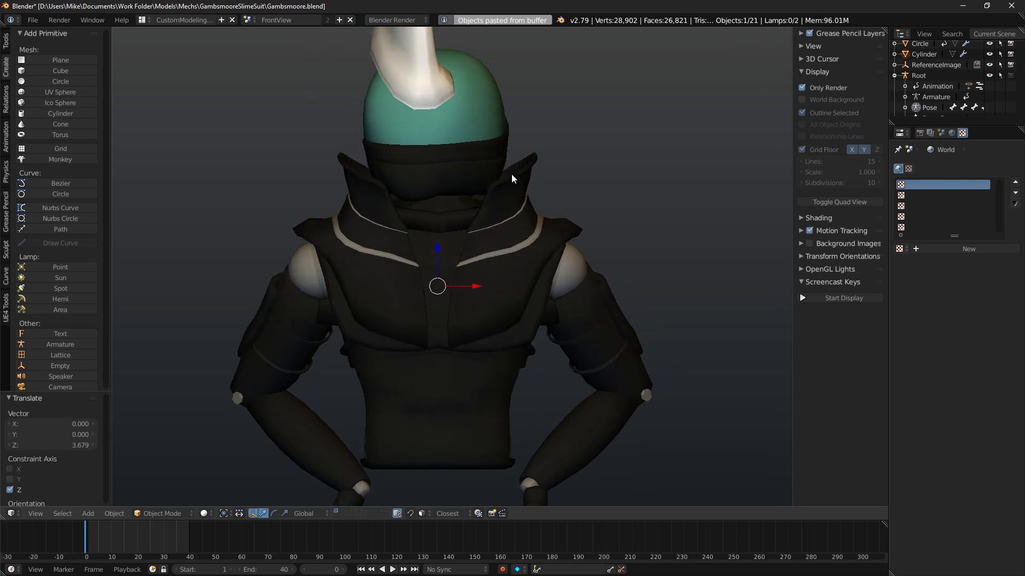
Rotate the cat ears -90° about the global Z axis so they face forward.
scroll(507, 172, down, 5)
key(r)
key(z)
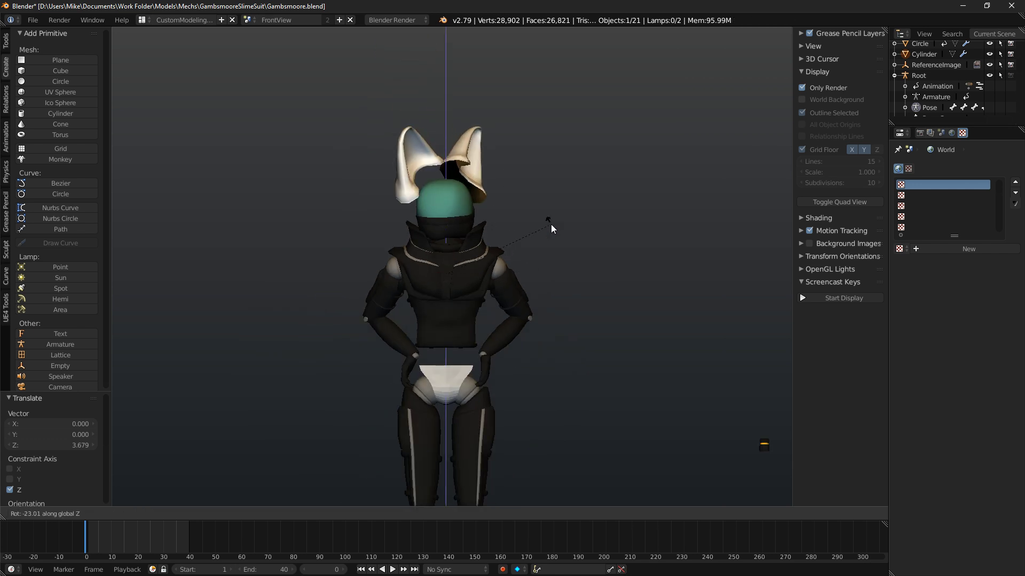
text(180)
key(BackSpace)
key(BackSpace)
key(BackSpace)
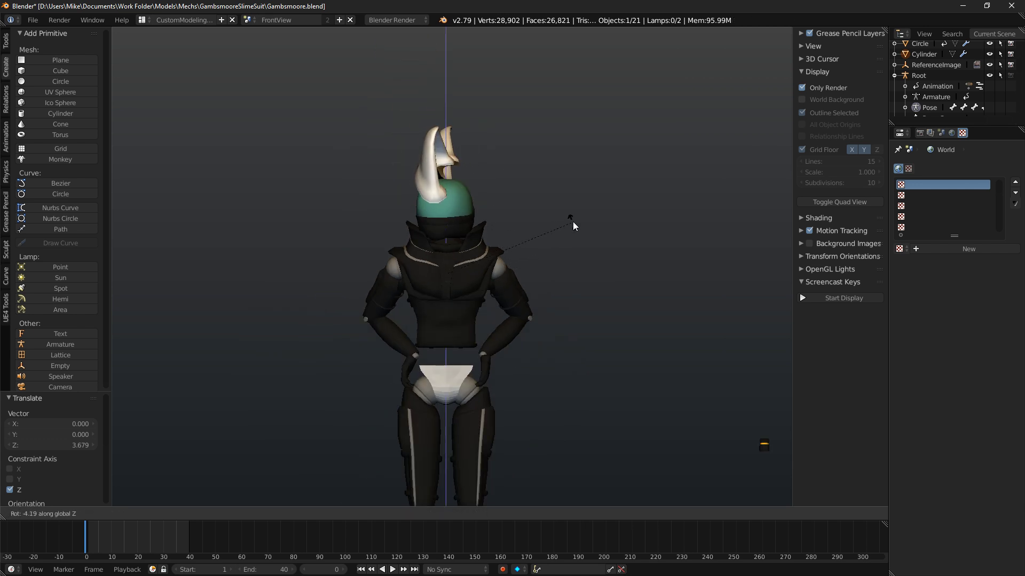
text(90-)
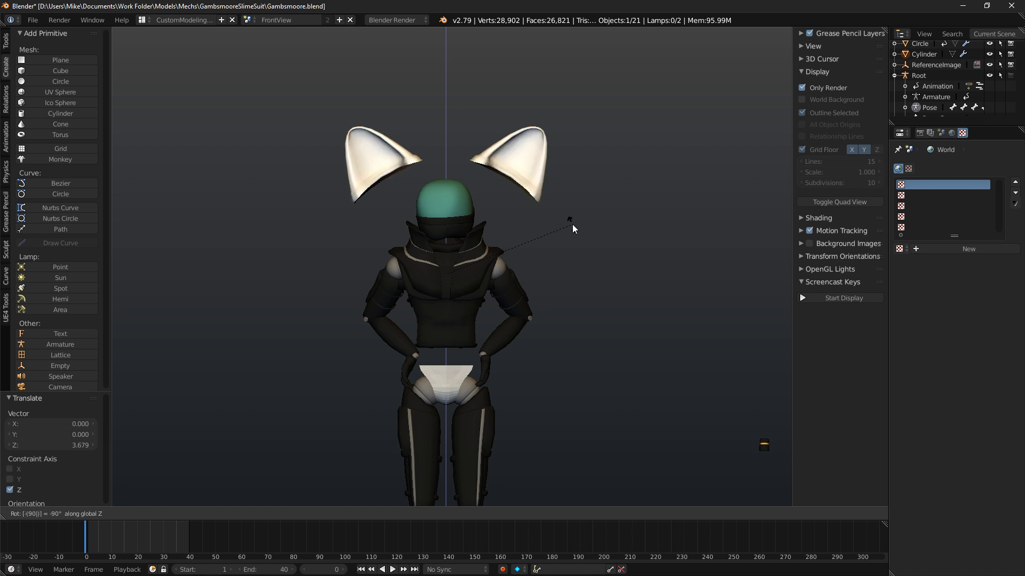
key(Return)
Scale the cat ears uniformly by about 0.404 and raise them about 0.470 along Z to sit above the helmet.
key(s)
click(480, 238)
key(g)
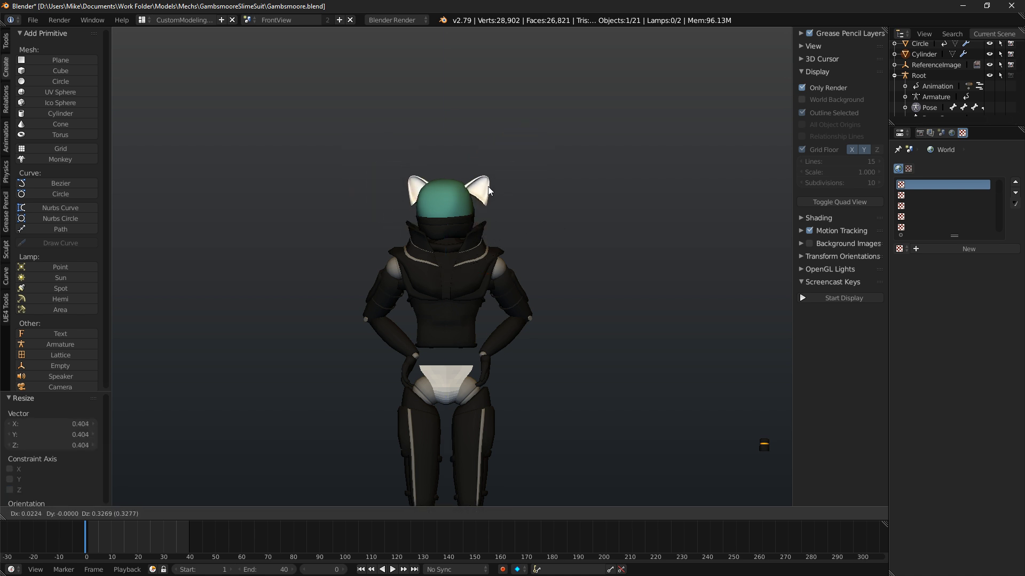
right_click(485, 199)
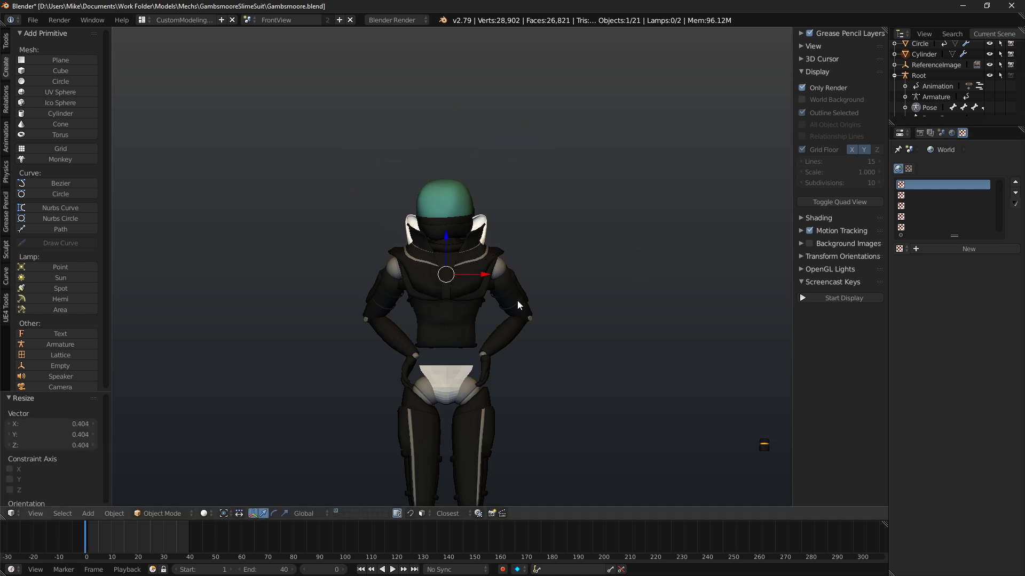
key(g)
key(z)
click(447, 178)
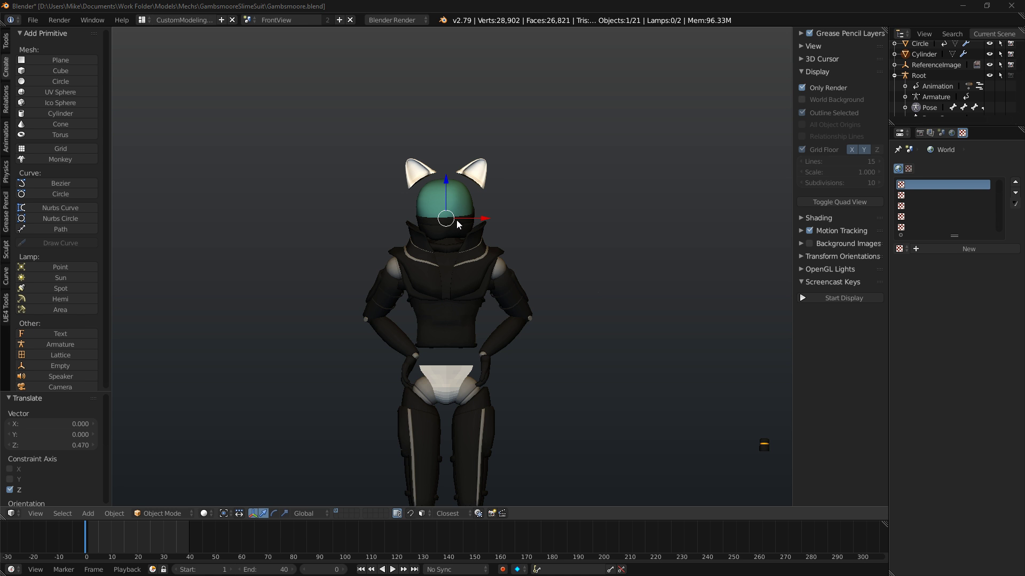
Turn off Only Render to show the rig and select the armature's Neck bone in Pose Mode.
scroll(456, 220, up, 4)
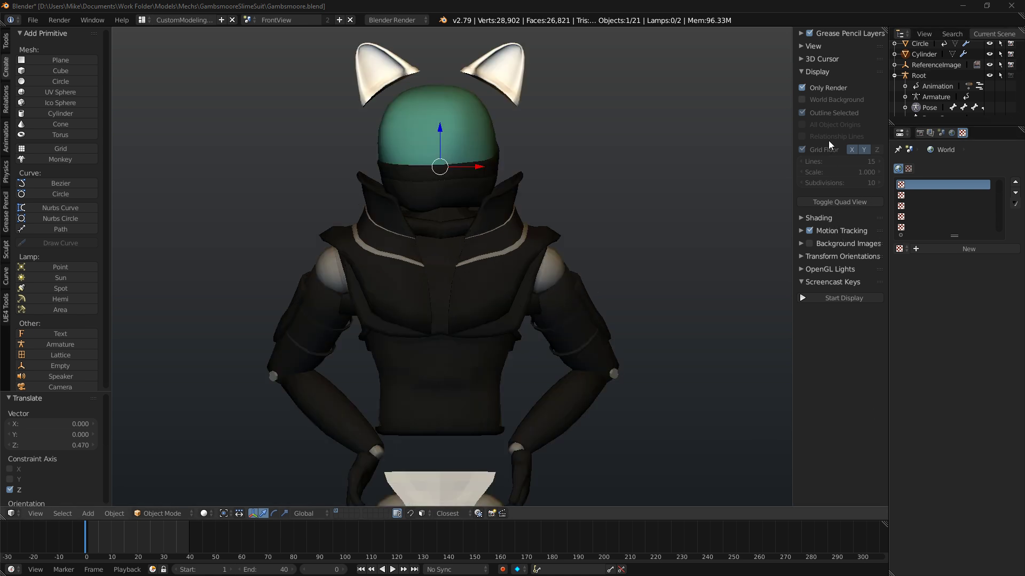
click(823, 87)
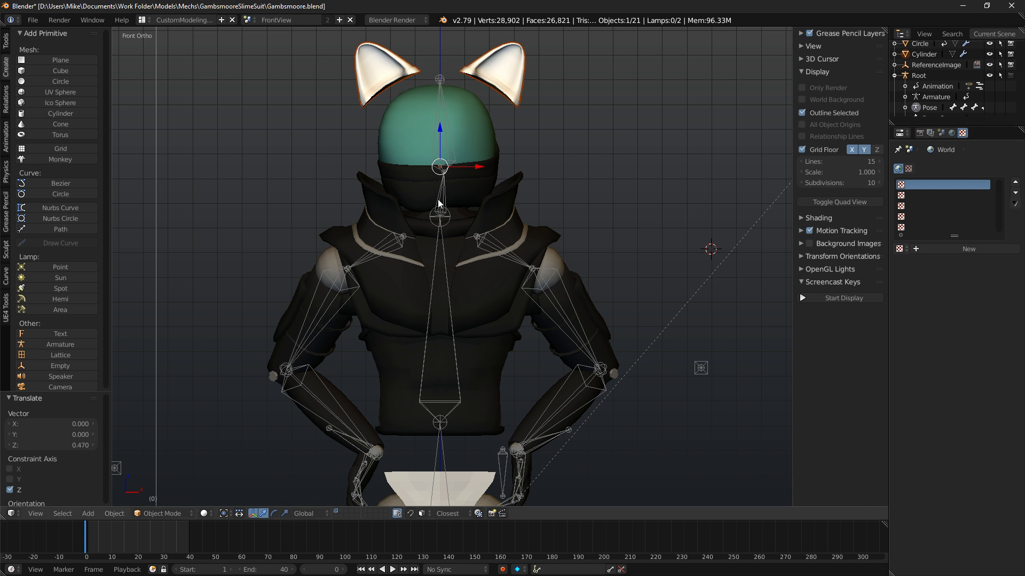
key(ctrl+Tab)
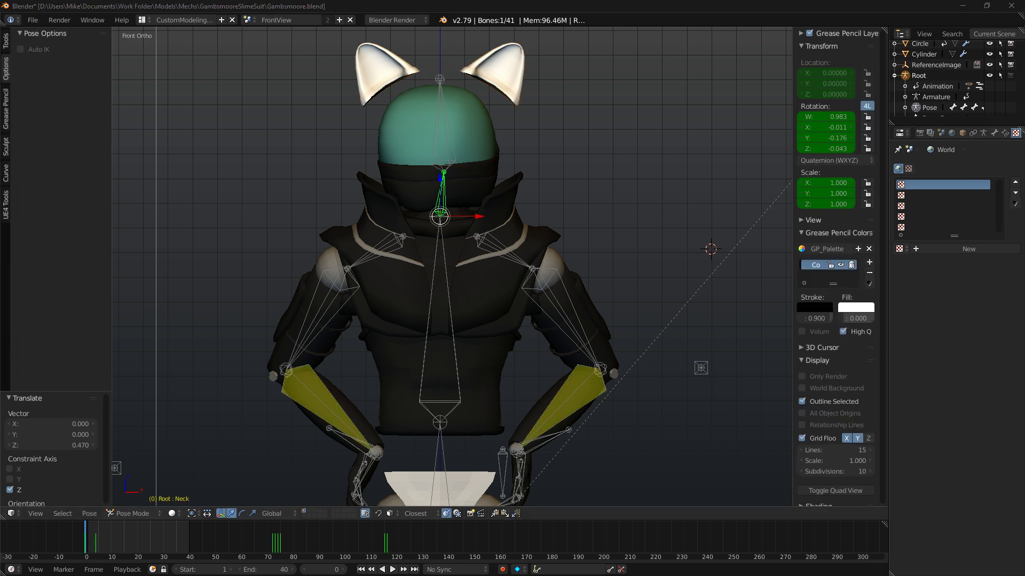
Select the cat ears in Object Mode and scale them by about 0.735 so they meet the helmet.
right_click(501, 69)
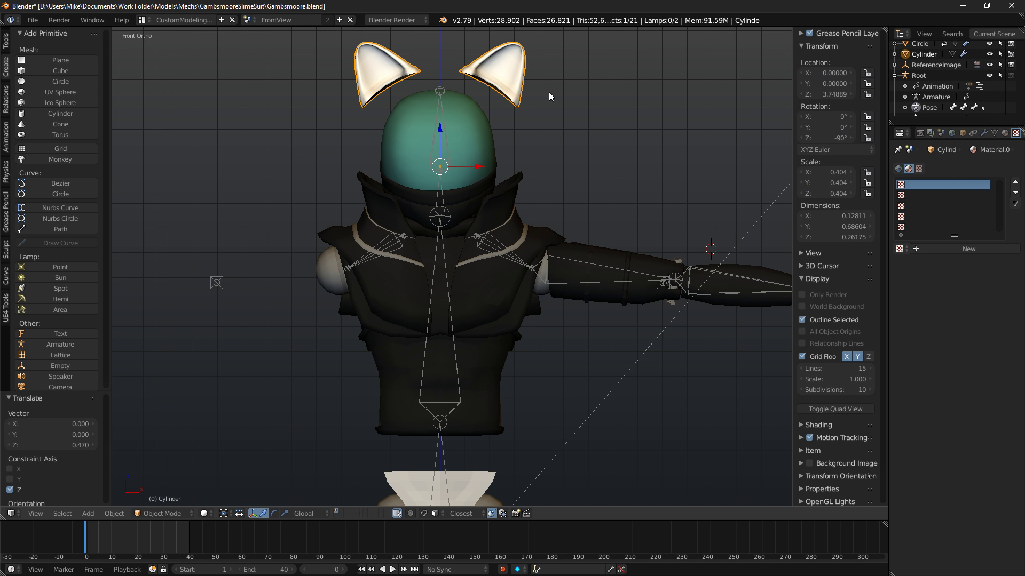
key(s)
click(563, 109)
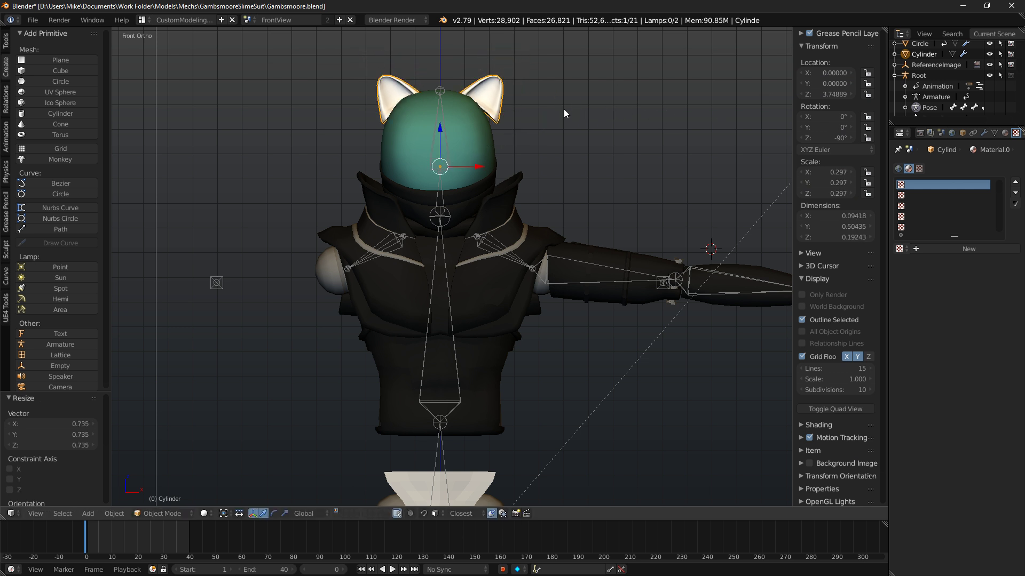
Clear the rotation and scale of all the armature's bones and insert a LocRotScale keyframe for the rest pose.
right_click(500, 261)
key(a)
key(alt+r)
key(alt+s)
scroll(502, 248, down, 3)
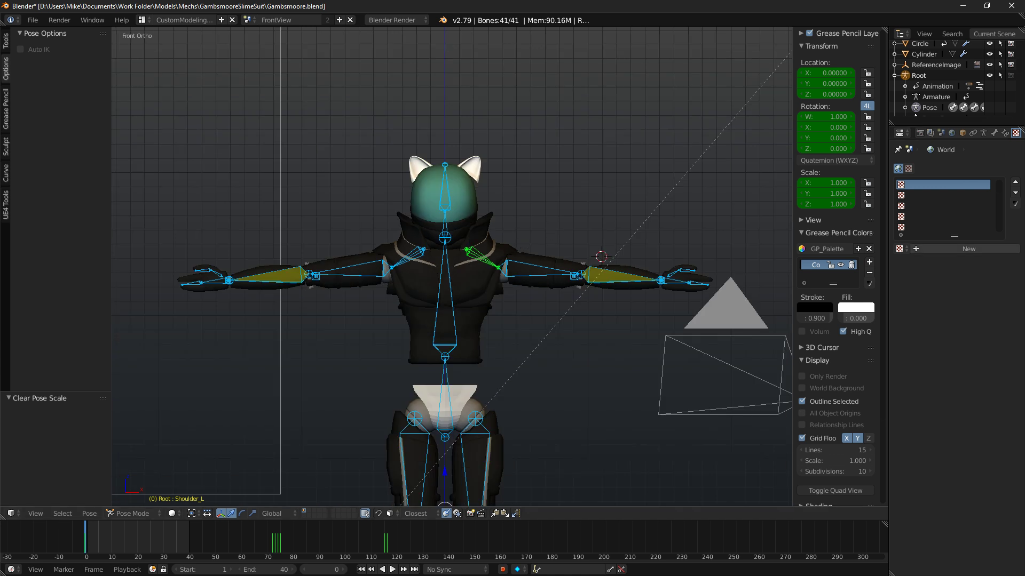
key(i)
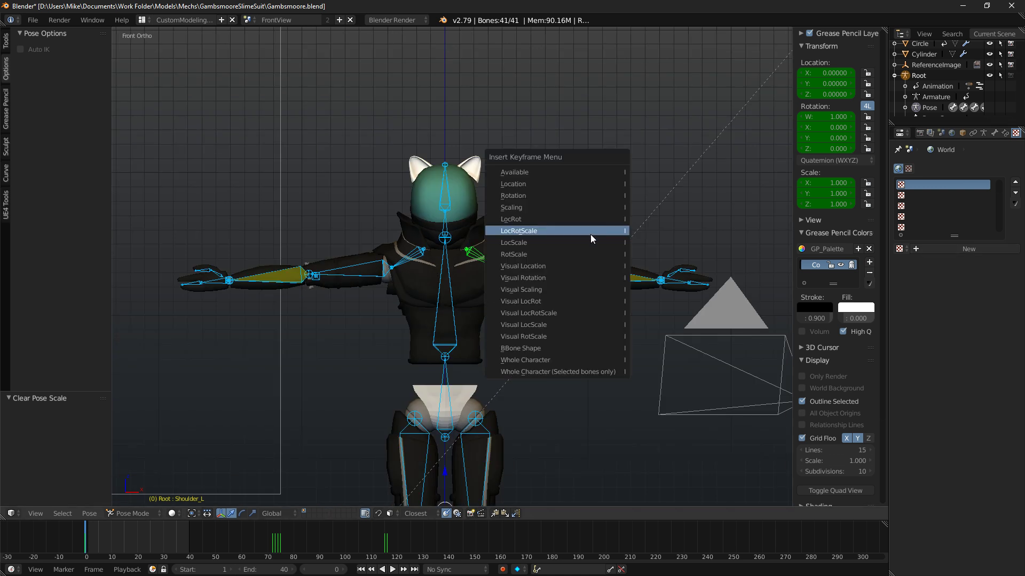
click(590, 235)
Select the cat ears and fit them onto the helmet's top, scaled to about 0.267 and raised to about Z 3.790.
scroll(473, 141, up, 3)
right_click(488, 104)
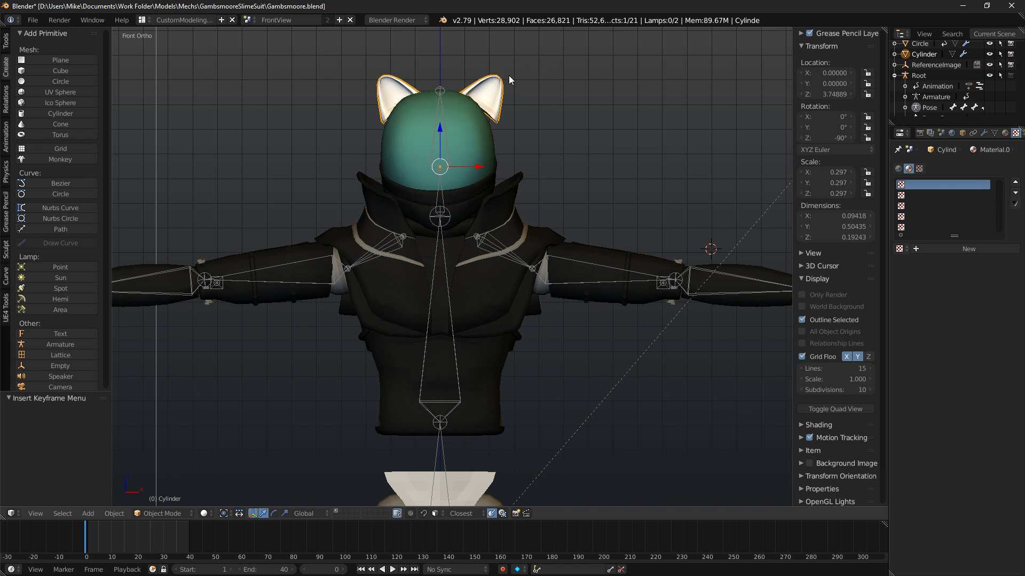
shift+middle_drag(513, 80, 528, 151)
key(g)
click(538, 123)
key(s)
click(561, 134)
key(g)
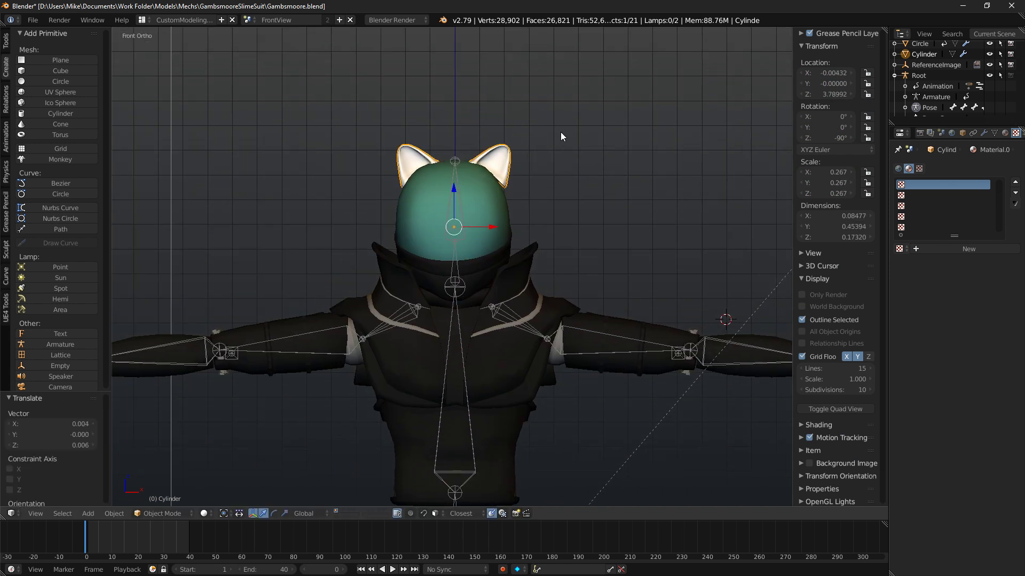
click(561, 132)
Assign Material.002 to the cat ears and preview them on the helmet in rendered shading.
mouse_move(560, 132)
middle_down()
mouse_move(459, 149)
mouse_move(524, 133)
mouse_move(612, 141)
middle_up()
key(shift+z)
key(shift+z)
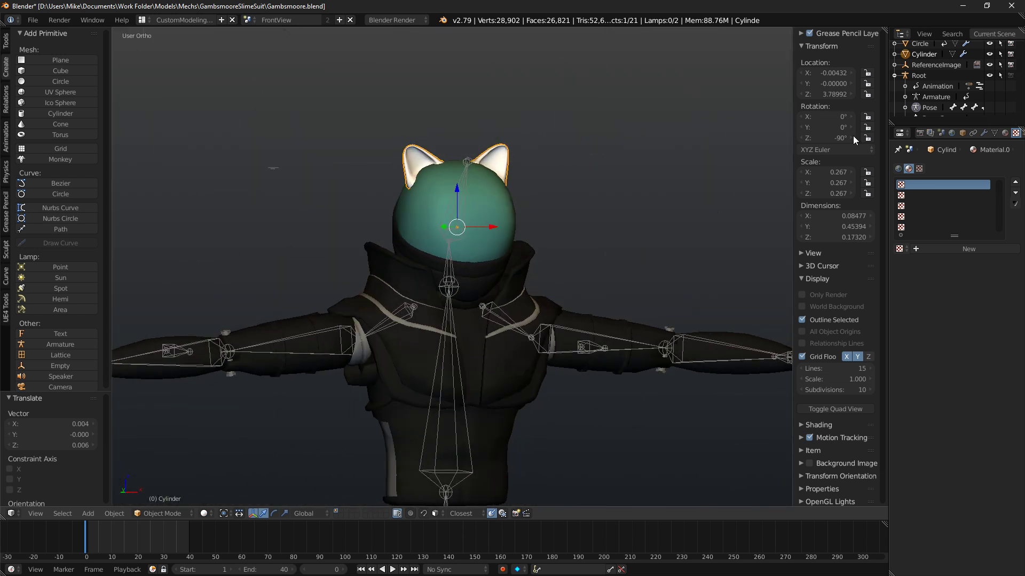
click(1004, 133)
click(901, 203)
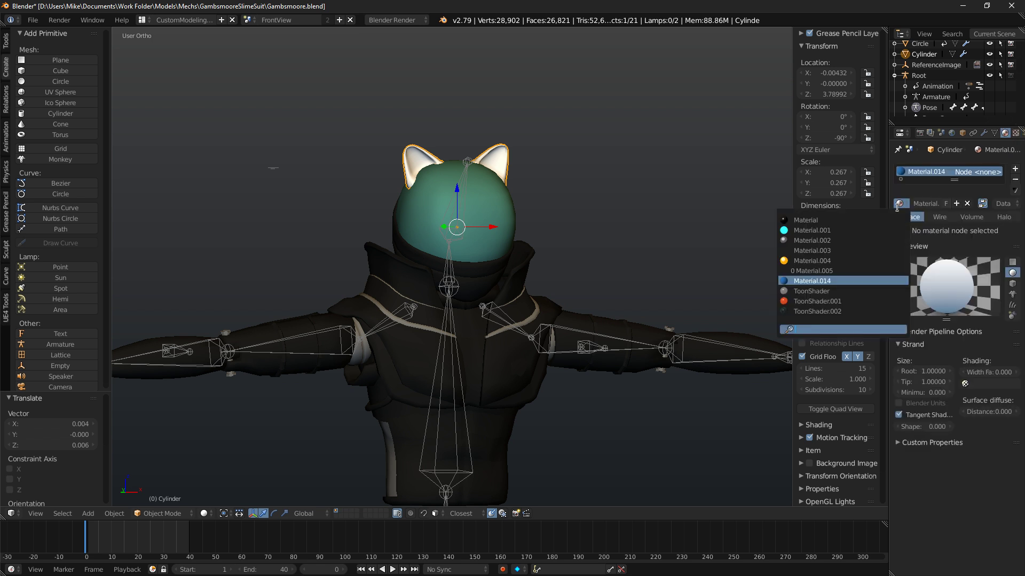
click(828, 239)
key(shift+z)
key(shift+z)
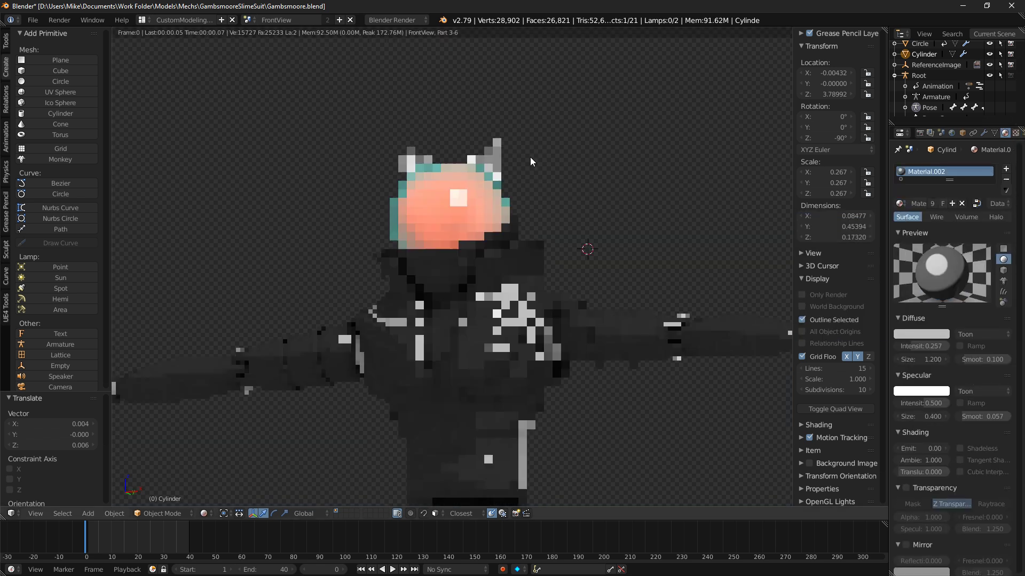
key(shift+z)
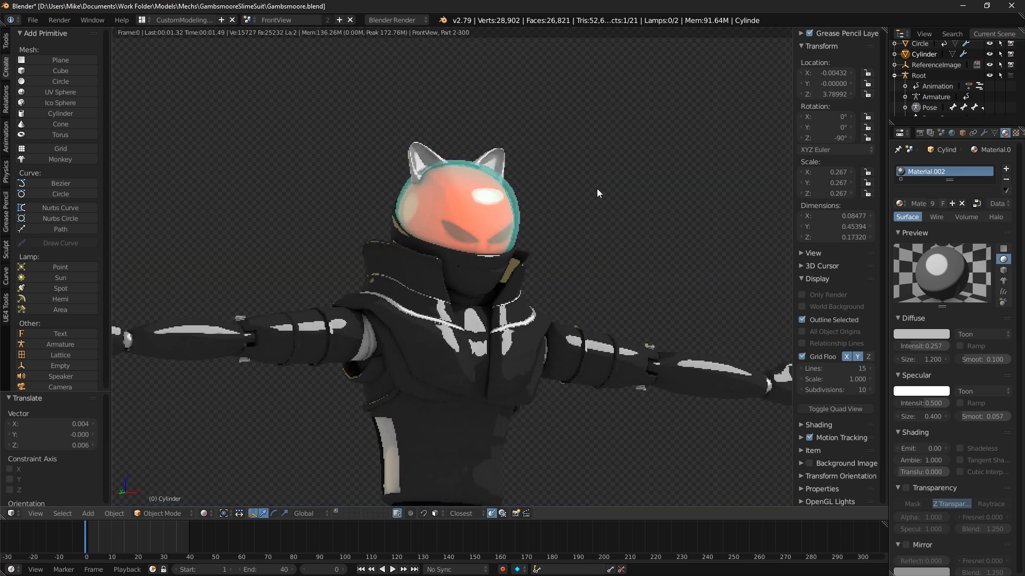
key(shift+z)
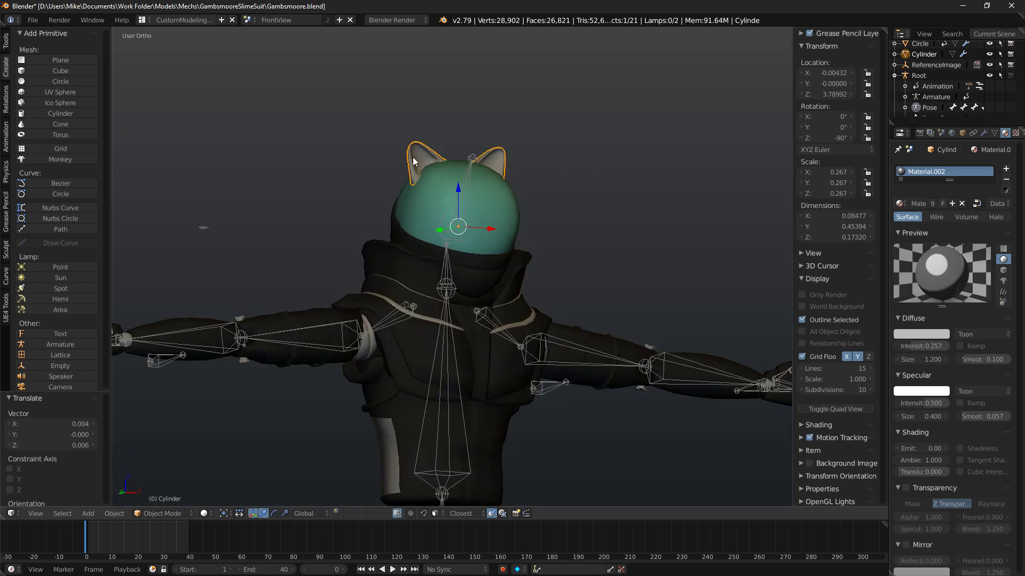
Hide the cat ears and open Mask.blend in the other Blender window to inspect the mask.
key(h)
key(alt+Tab)
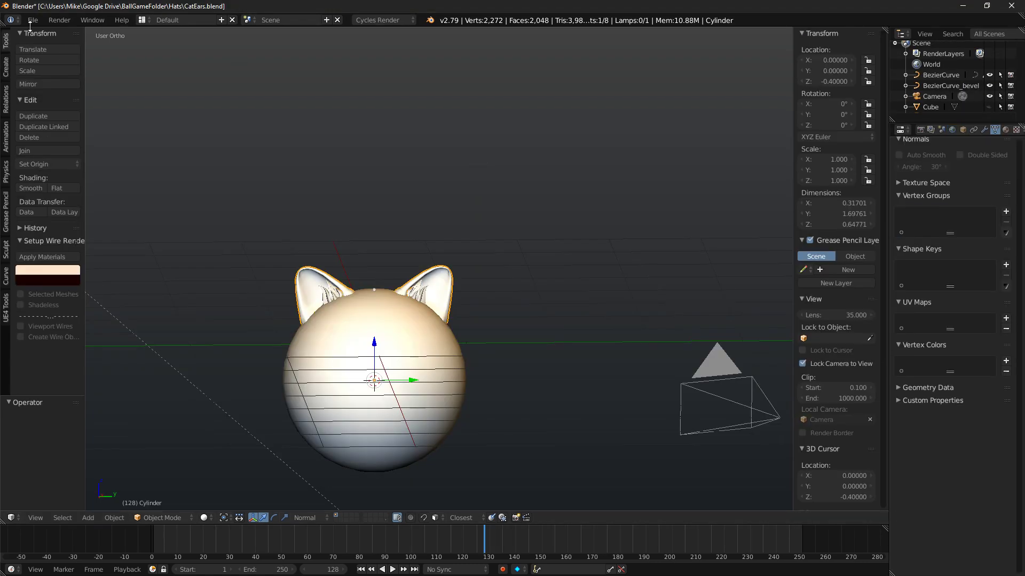
click(32, 21)
click(42, 41)
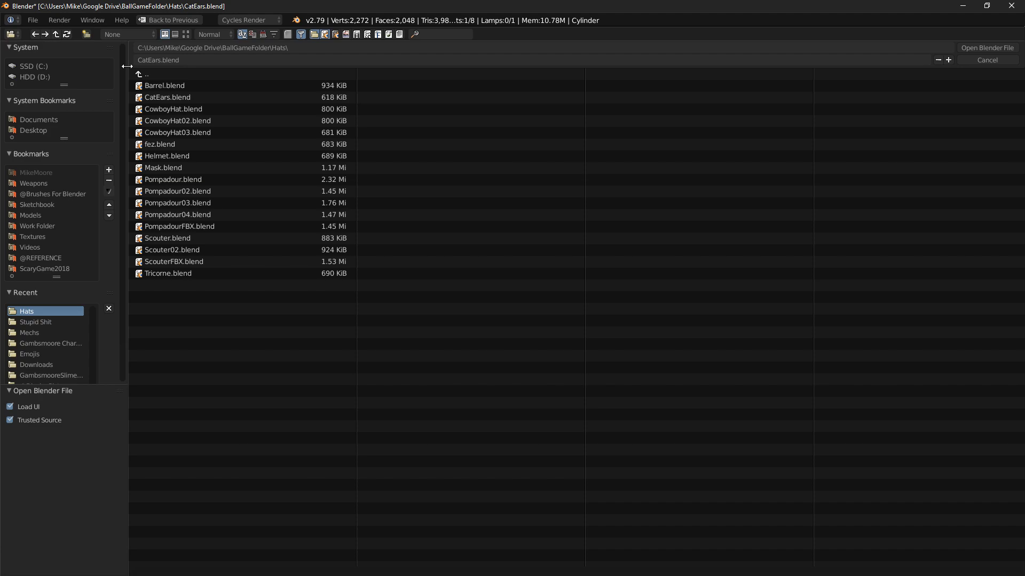
double_click(160, 169)
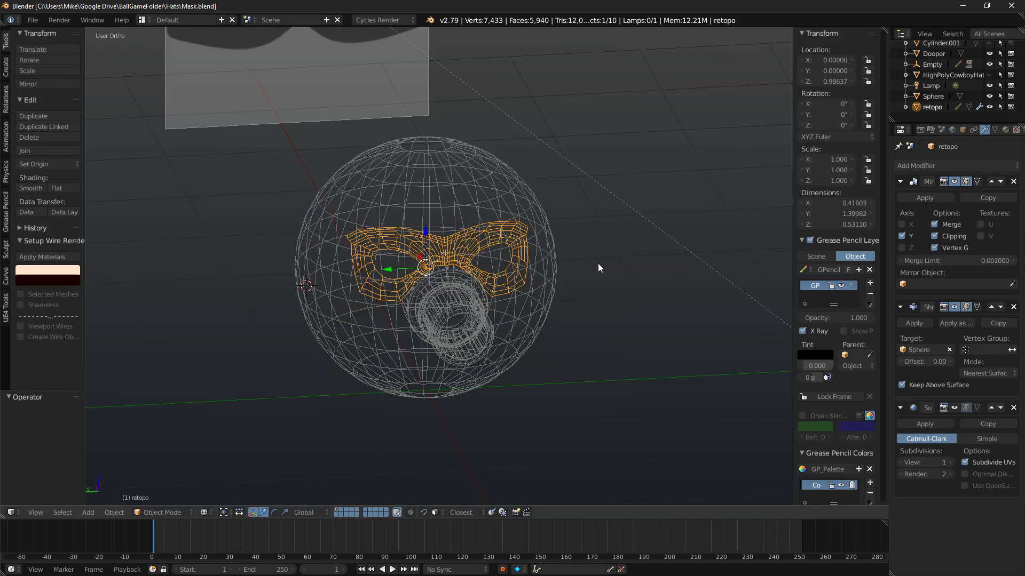
key(KP_9)
Open ScouterFBX.blend from the Hats folder, copy the scouter object, and switch back to the character file.
click(33, 20)
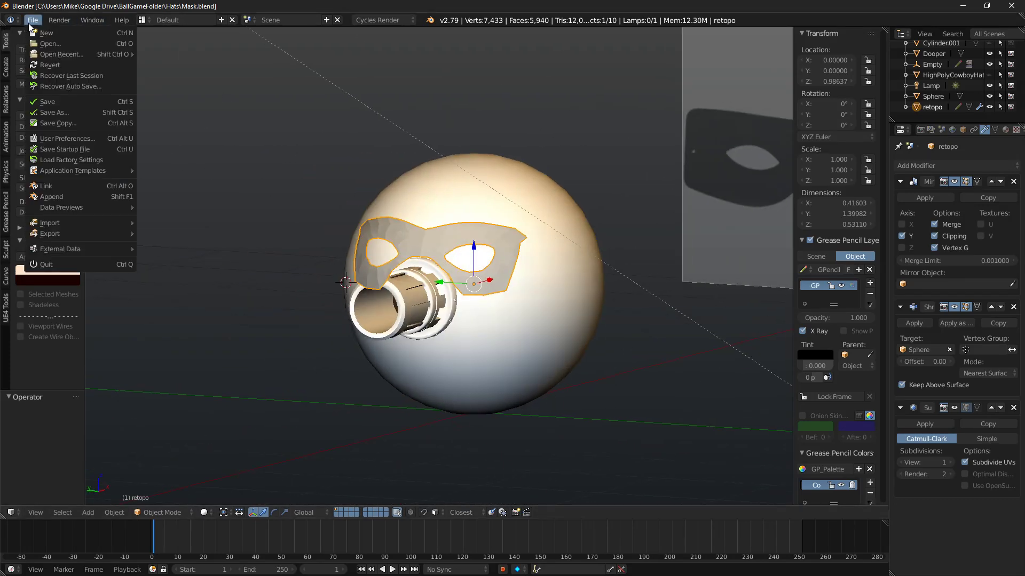
click(48, 44)
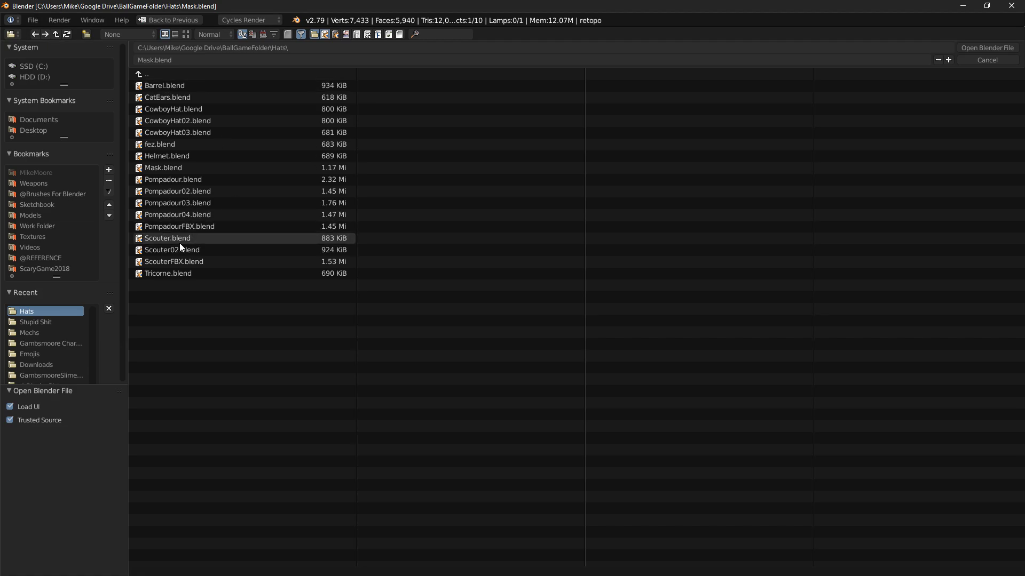
double_click(180, 262)
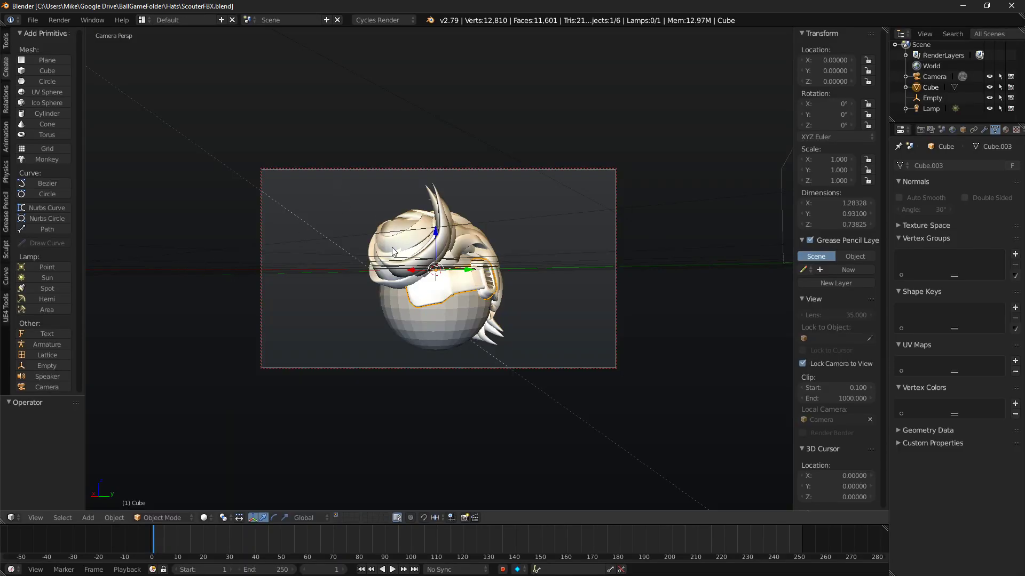
key(ctrl+c)
click(479, 279)
key(alt+Tab)
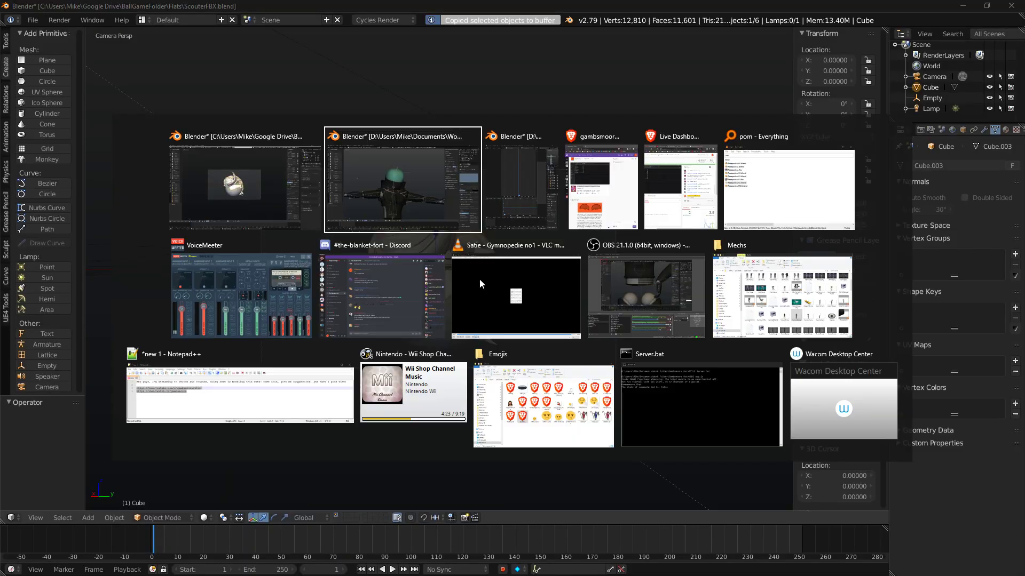
In the Gambsmoore character file, snap the 3D cursor to the rig's Head bone.
scroll(489, 236, down, 5)
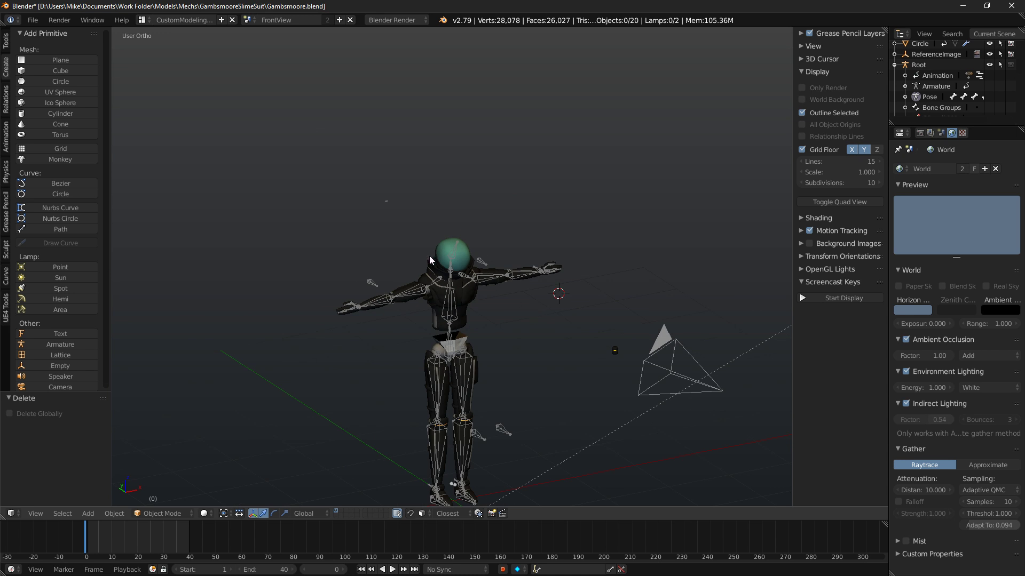
key(ctrl+Tab)
key(shift+s)
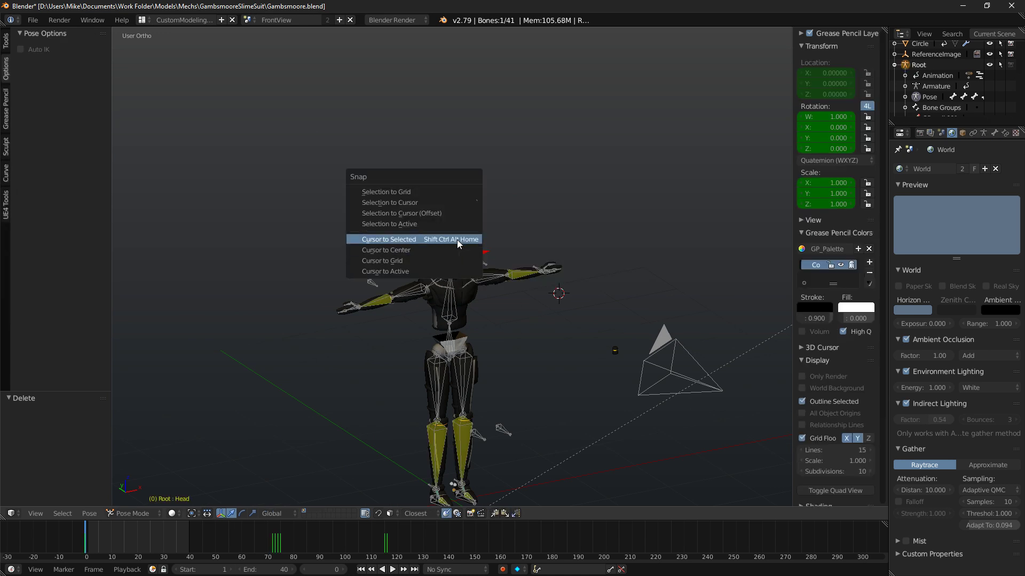
click(457, 251)
Copy the scouter from ScouterFBX.blend to the buffer again and paste it into the Gambsmoore character file.
key(ctrl+c)
key(alt+Tab)
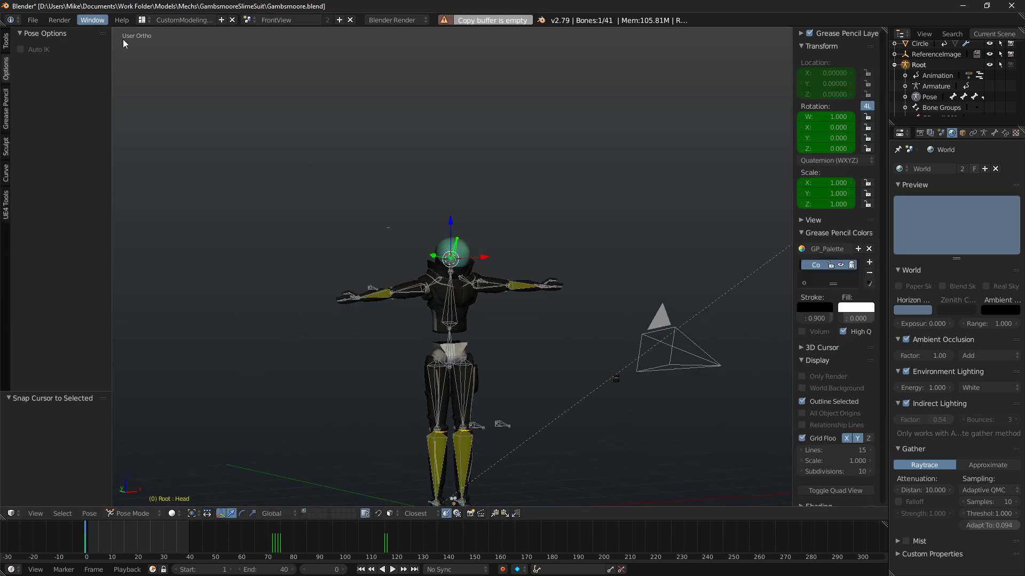
key(ctrl+c)
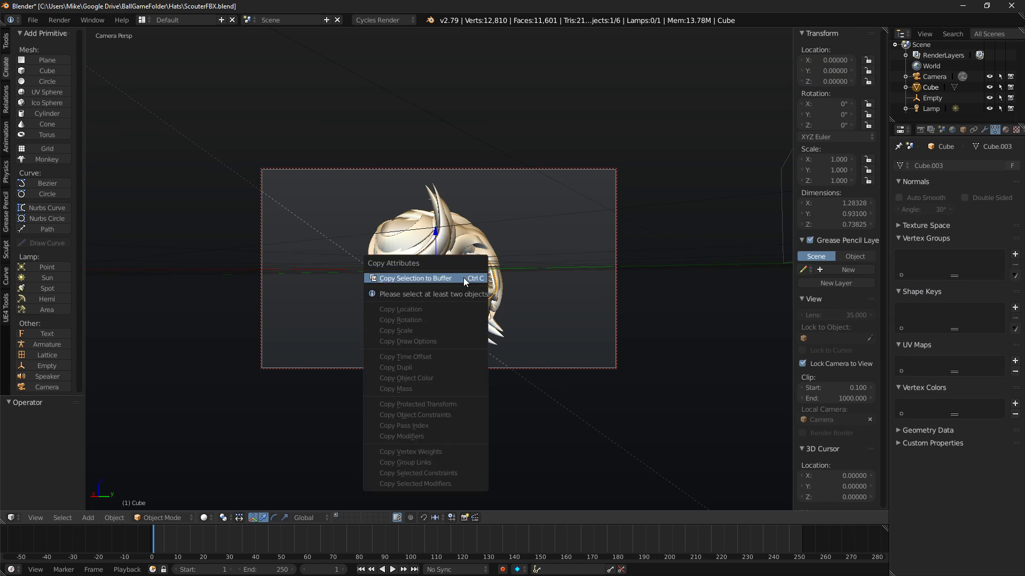
click(463, 276)
key(alt+Tab)
key(ctrl+v)
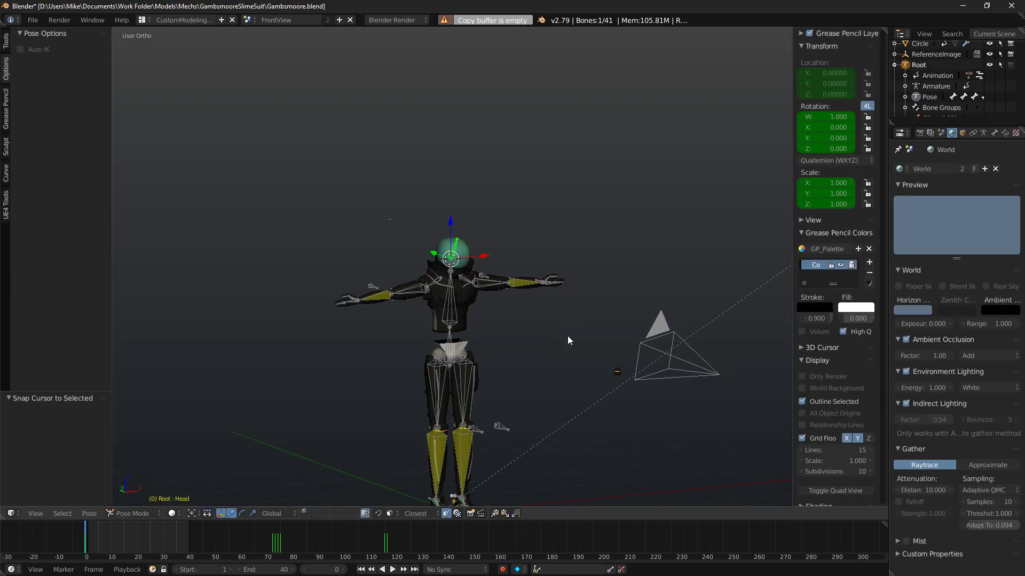
key(Tab)
key(ctrl+v)
Try to snap the pasted scouter to the 3D cursor at the head.
middle_drag(539, 358, 538, 328)
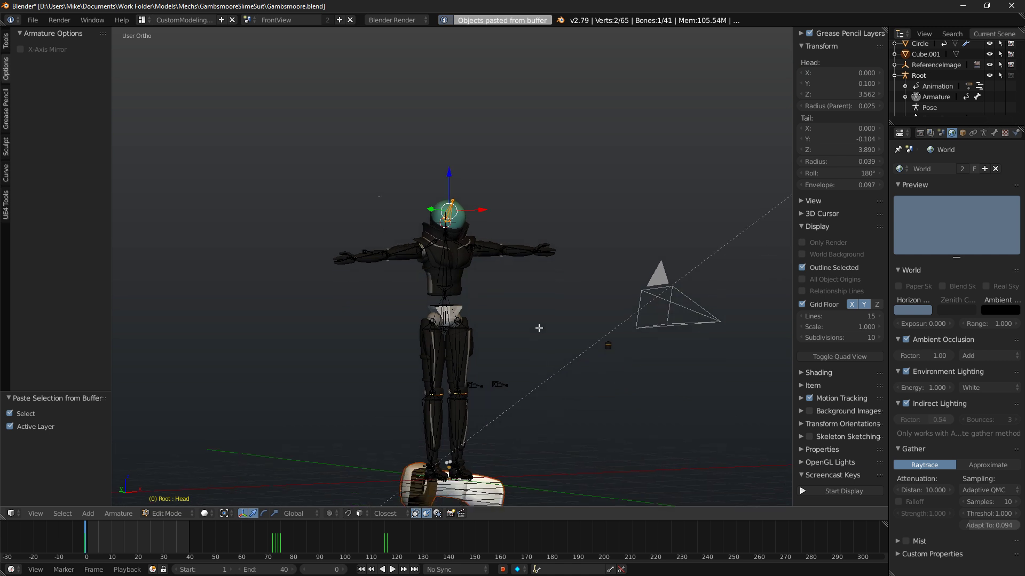
key(shift+s)
click(509, 293)
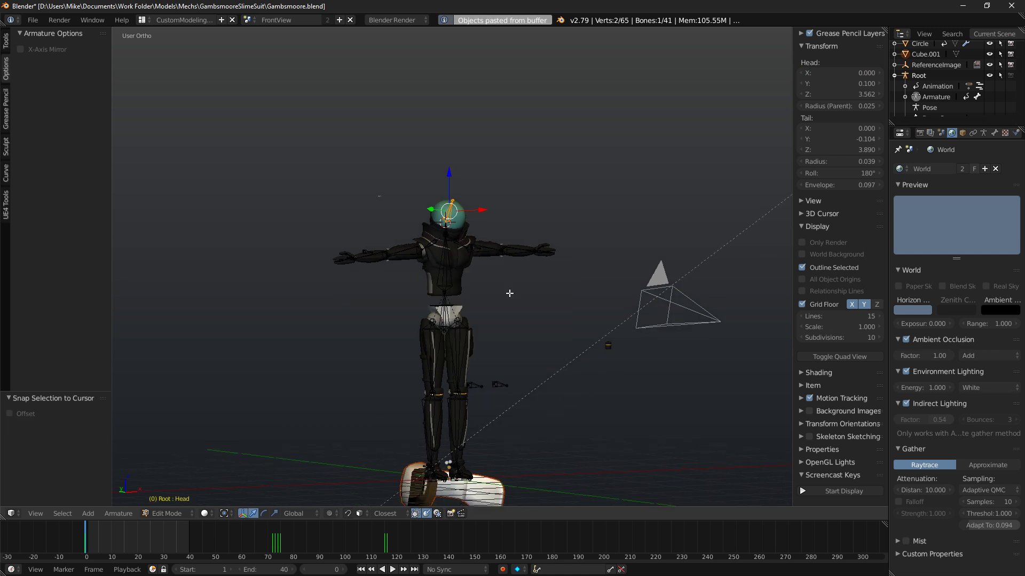
Return to Object Mode, select the pasted scouter at the character's feet and clear its location to the origin.
key(Tab)
right_click(495, 491)
key(g)
click(476, 229)
key(alt+g)
Rotate the scouter 90° in the top view so it faces the character's front.
middle_drag(494, 262, 515, 366)
key(KP_7)
key(r)
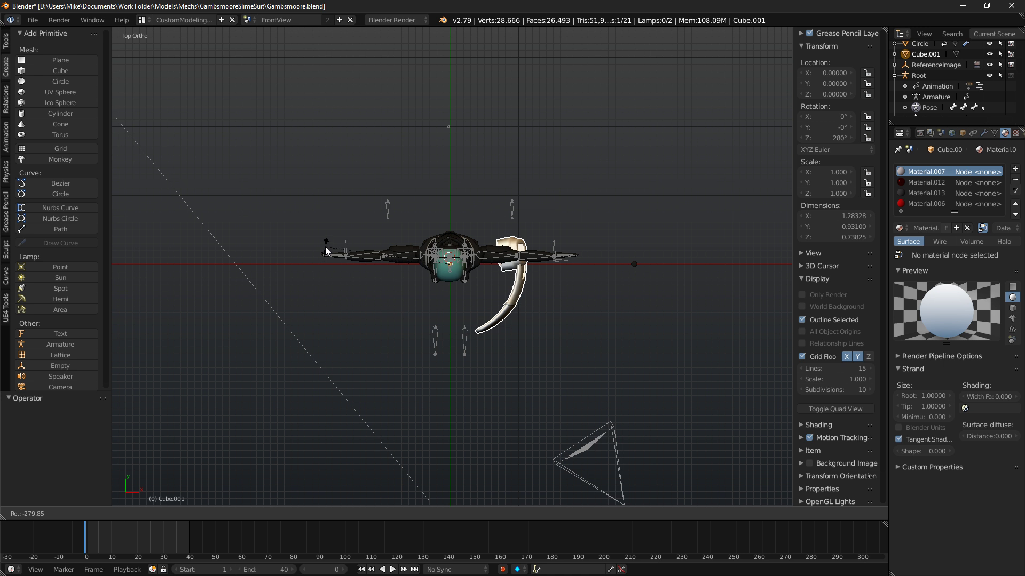
text(90)
key(Return)
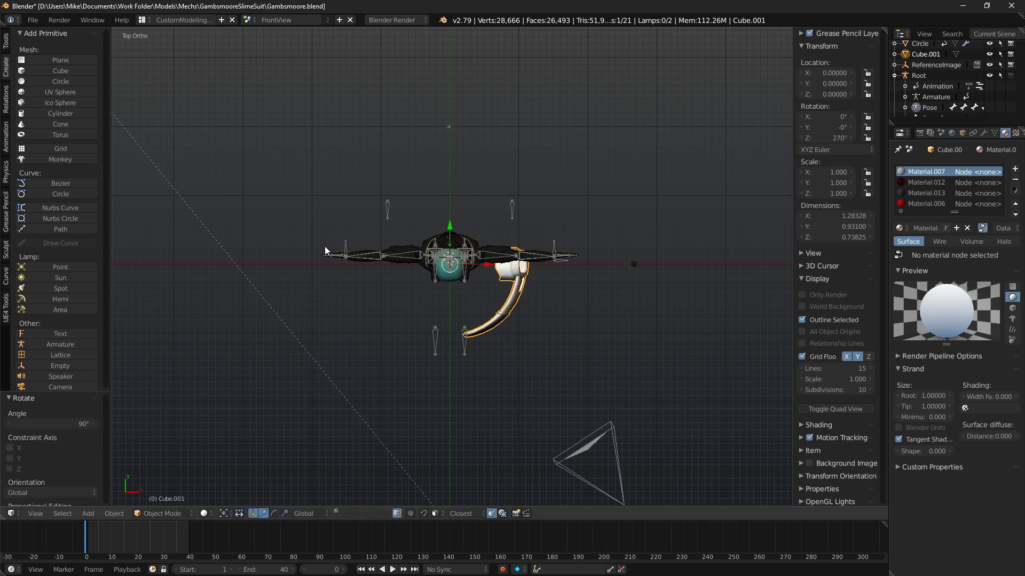
Raise the scouter onto the helmet, to about Z 3.939, and scale it down to about 0.376.
key(KP_1)
key(g)
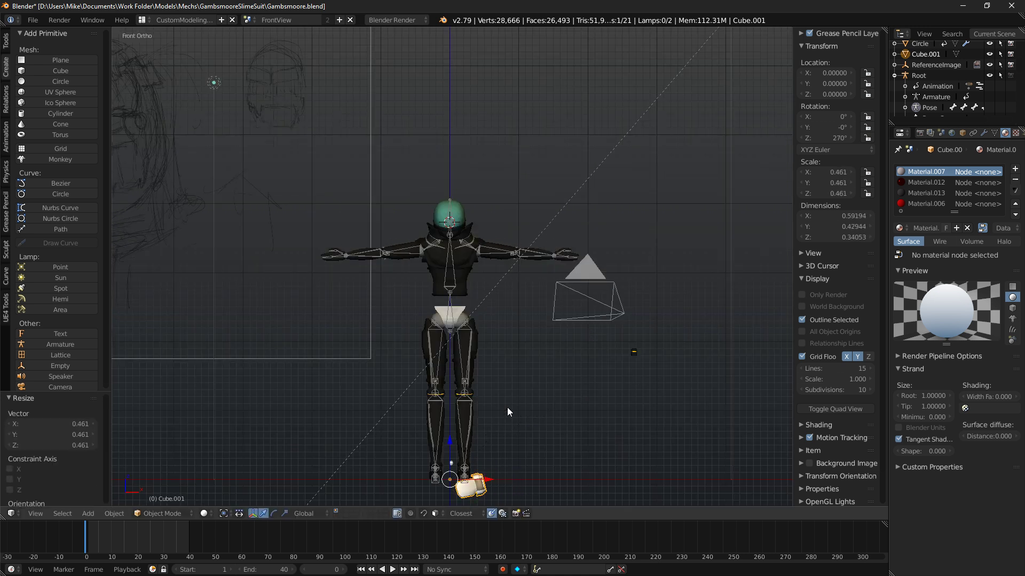
click(506, 145)
key(s)
click(522, 169)
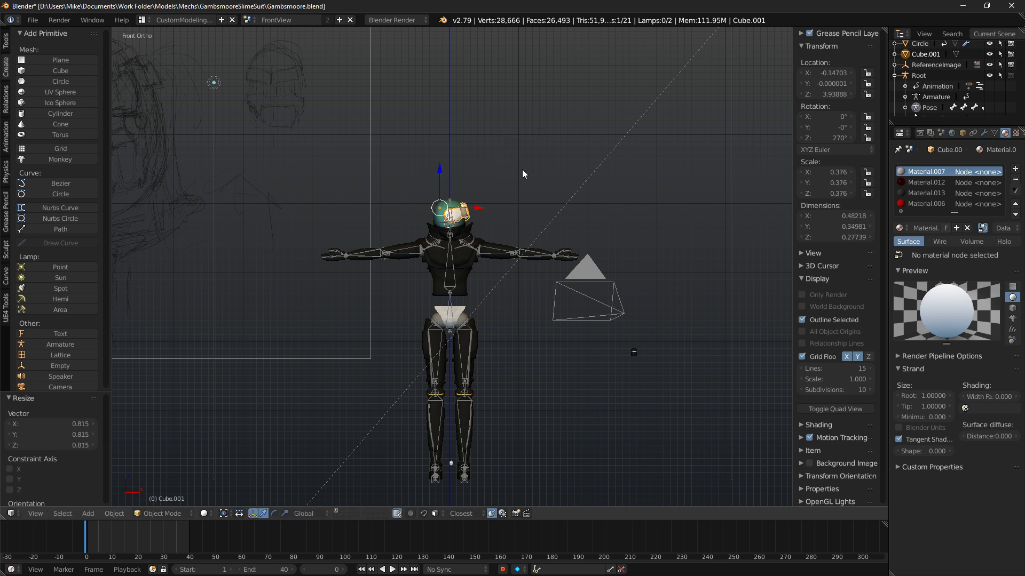
Fit the scouter against the helmet's side in the front view, scaled to about 0.294 and tilted to about X -7.86°.
scroll(523, 168, up, 7)
shift+middle_drag(525, 168, 536, 329)
key(r)
click(632, 178)
key(s)
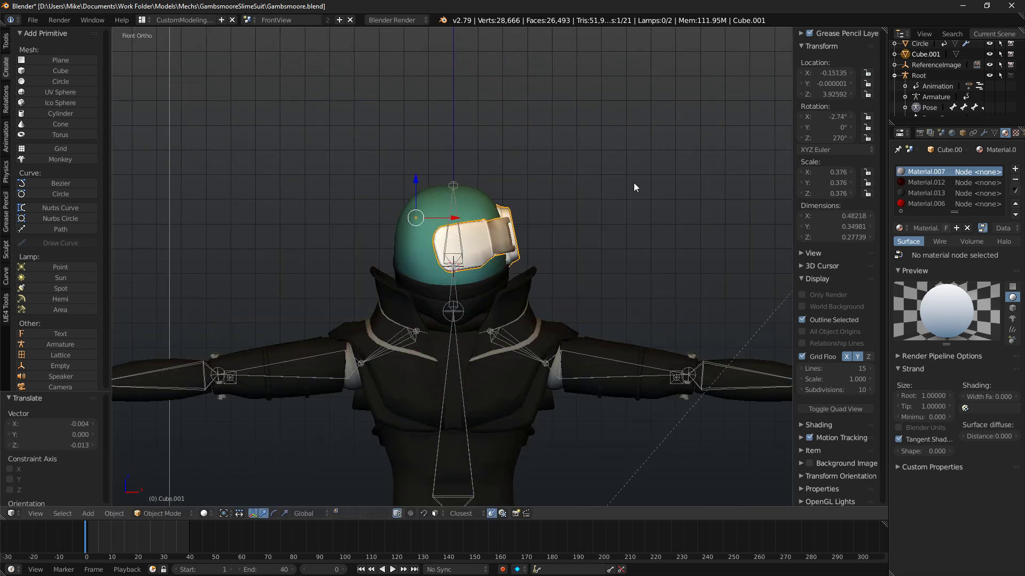
click(606, 190)
key(g)
click(661, 190)
key(s)
click(644, 193)
key(r)
click(660, 211)
key(g)
click(660, 207)
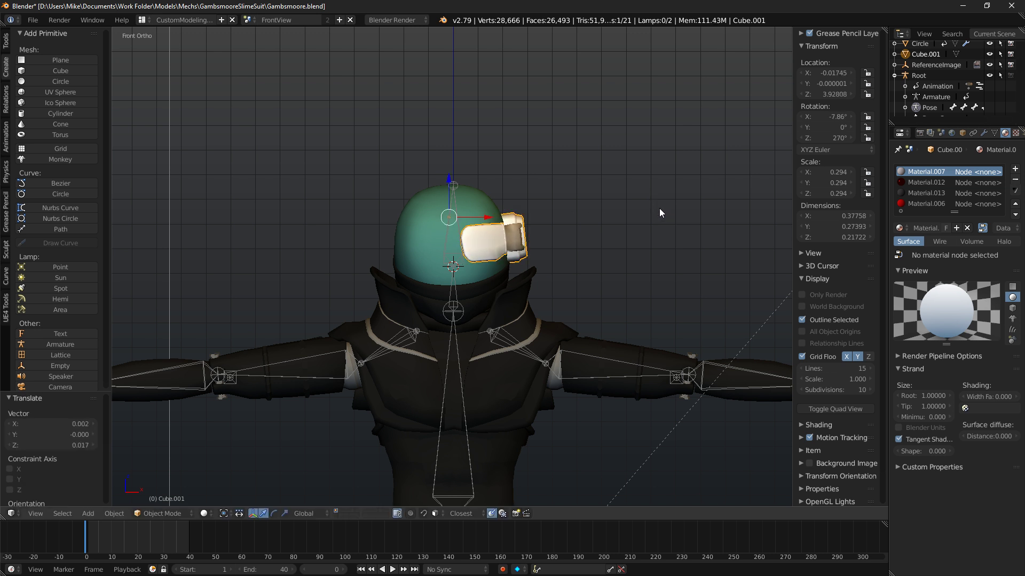
Nudge the scouter closer to the visor and tilt it to about X -9.16°, checking it in rendered shading.
scroll(648, 222, up, 2)
shift+middle_drag(642, 223, 631, 230)
scroll(638, 228, up, 4)
key(g)
click(656, 213)
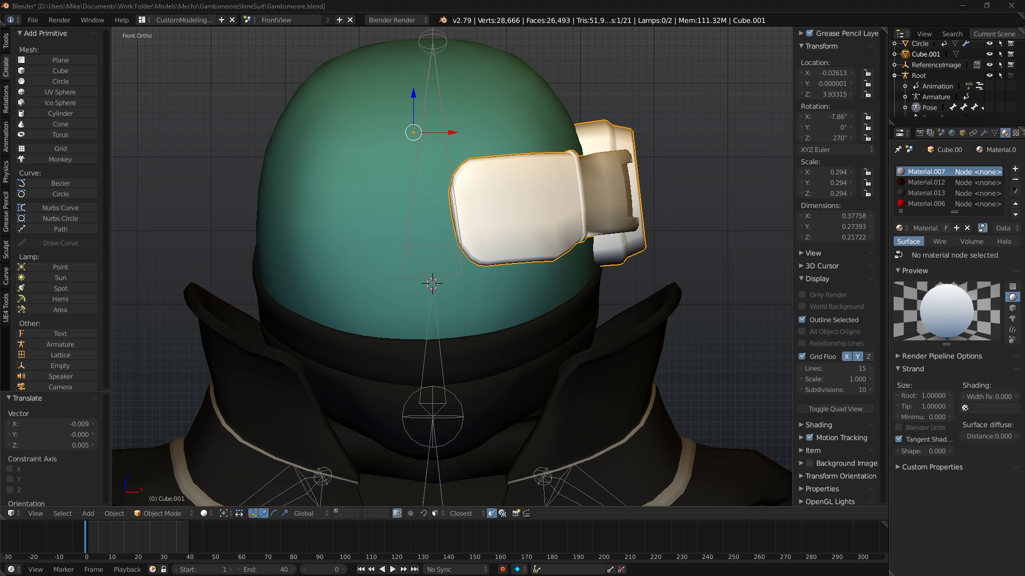
right_click(634, 182)
key(r)
click(631, 173)
key(g)
key(r)
click(638, 191)
key(shift+z)
key(shift+z)
Lower the scouter on the visor to about Z 3.855 and tilt it to about X -4.66°.
key(g)
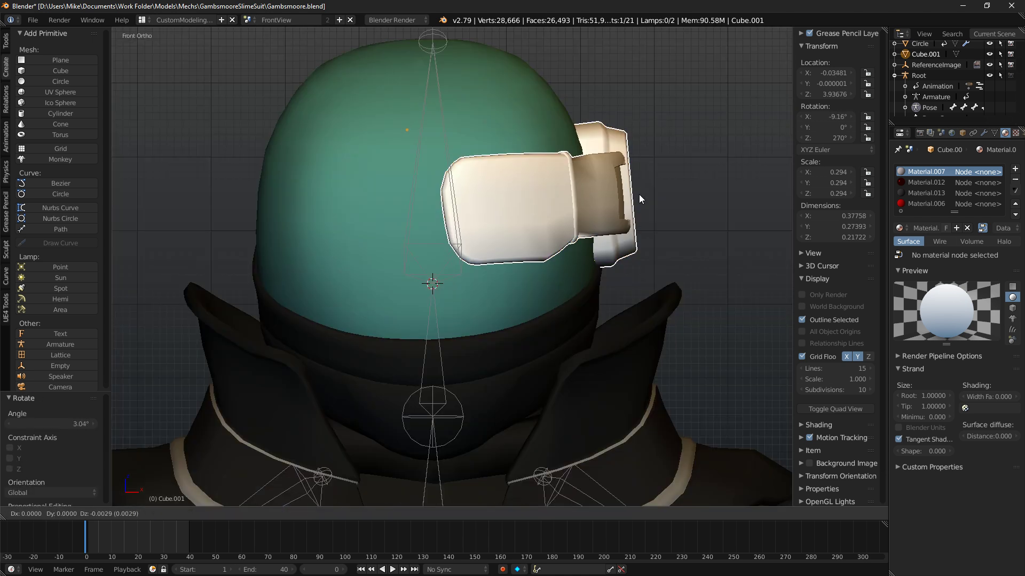
click(643, 233)
key(r)
click(680, 185)
key(g)
click(681, 193)
key(shift+z)
key(shift+z)
key(g)
click(683, 212)
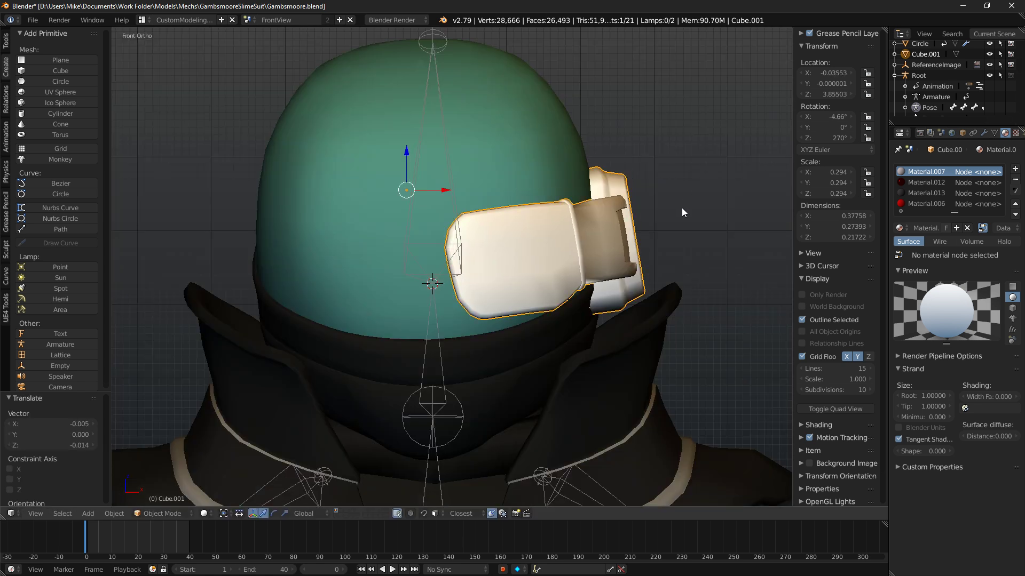
Rotate the scouter about 11.6° in the top view around the helmet and preview it rendered from the front.
middle_drag(600, 192, 526, 251)
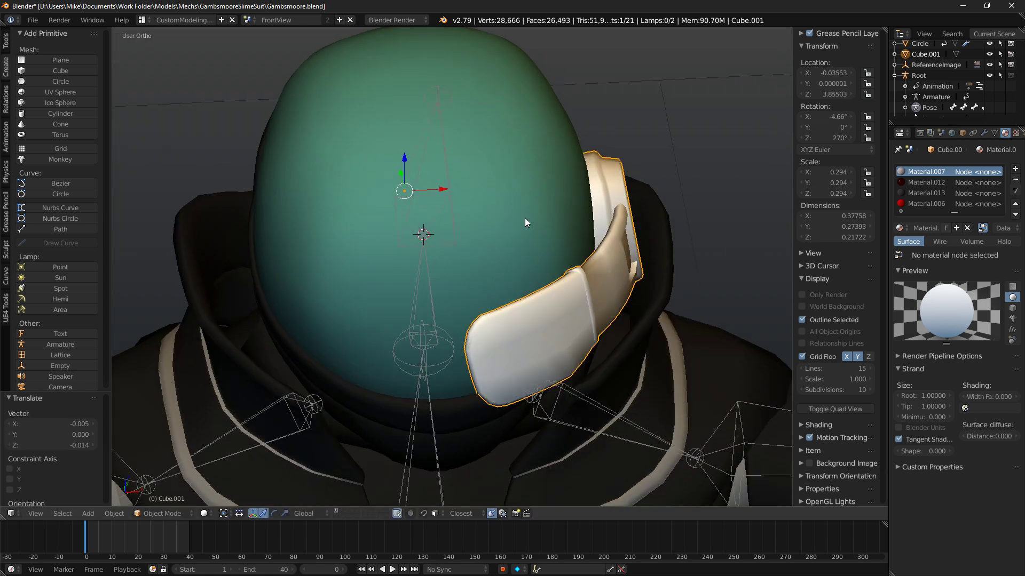
scroll(448, 211, down, 8)
alt+middle_drag(465, 197, 472, 148)
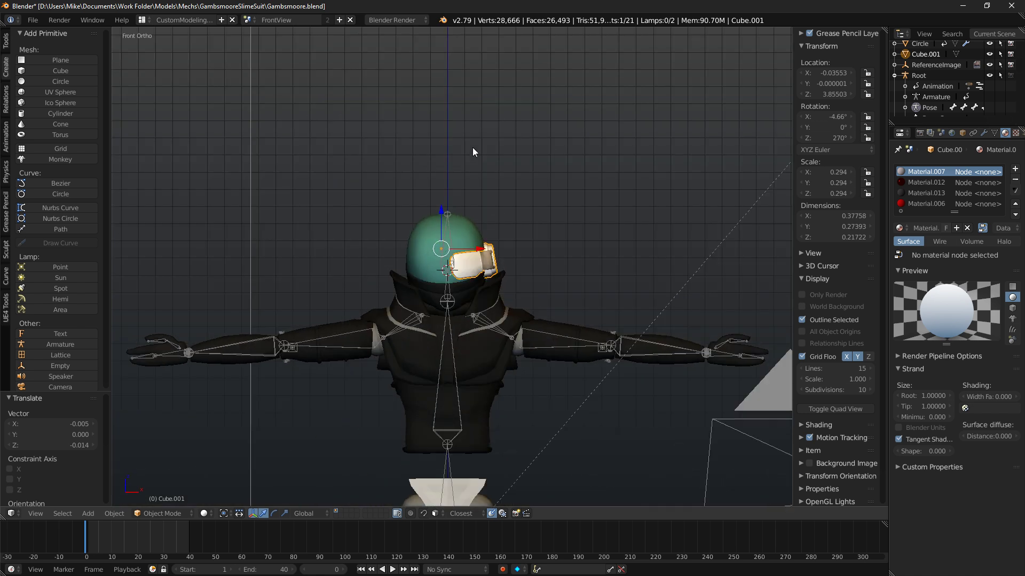
scroll(475, 150, up, 4)
key(shift+z)
key(shift+z)
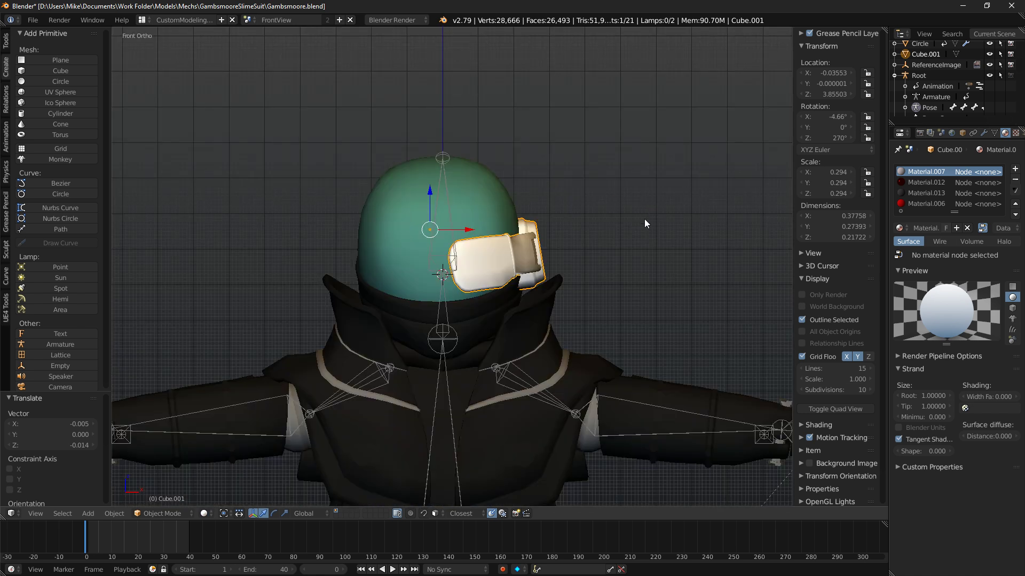
key(KP_7)
key(r)
click(648, 296)
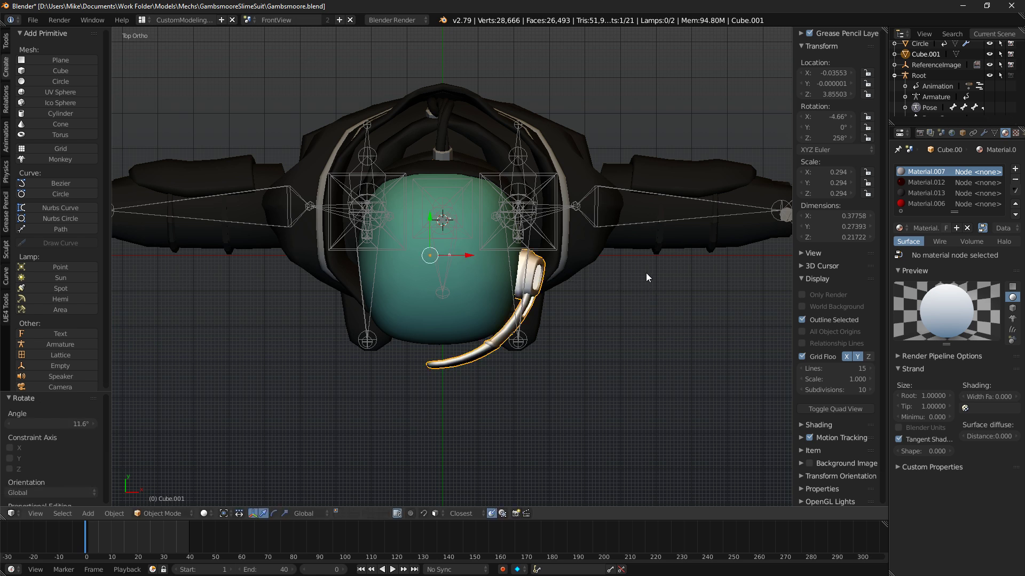
key(KP_1)
key(shift+z)
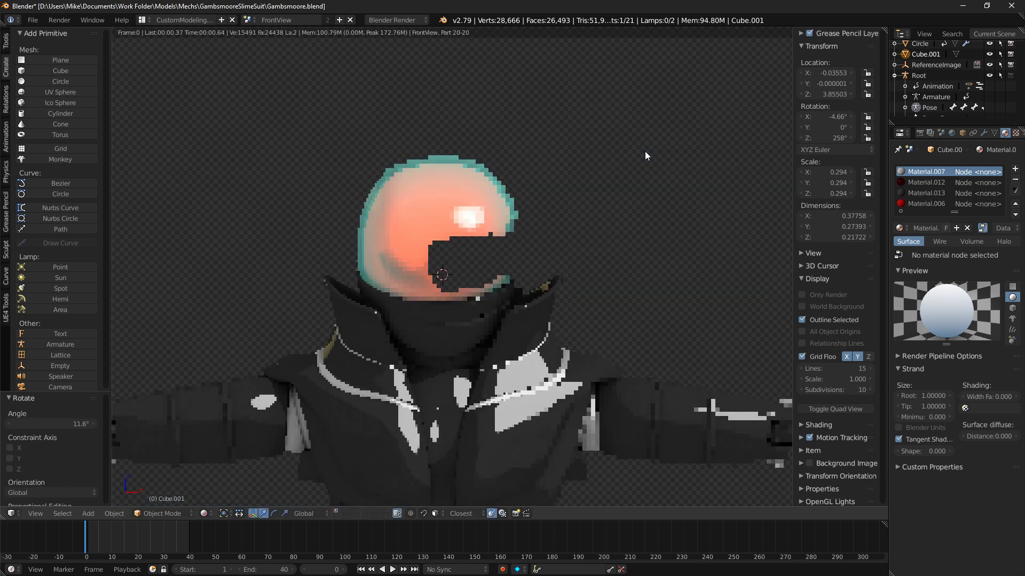
key(shift+z)
Set the viewport shading to Material to inspect the scouter on the helmet.
mouse_move(645, 152)
middle_down()
mouse_move(697, 169)
mouse_move(726, 158)
middle_up()
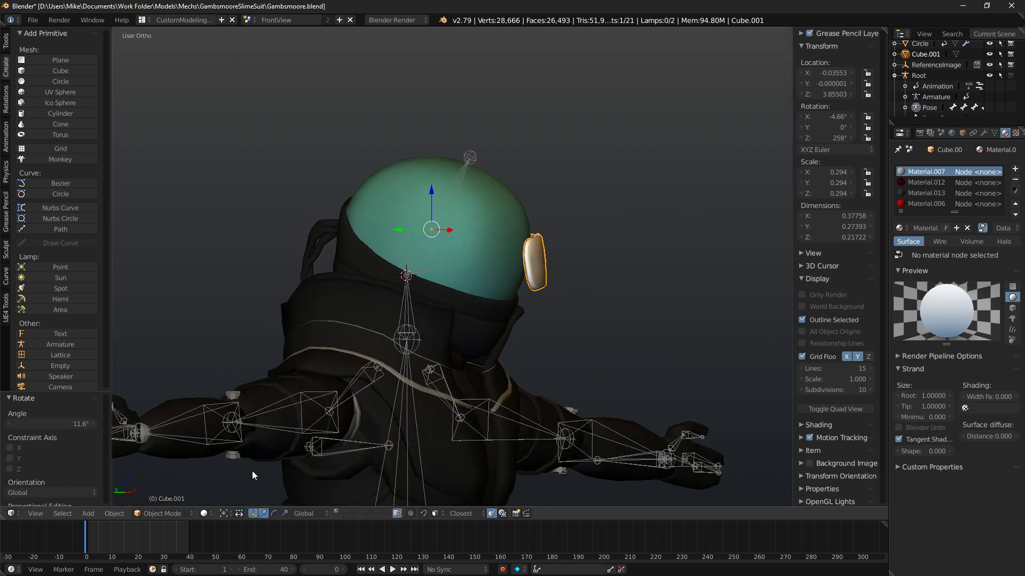
click(150, 514)
click(204, 513)
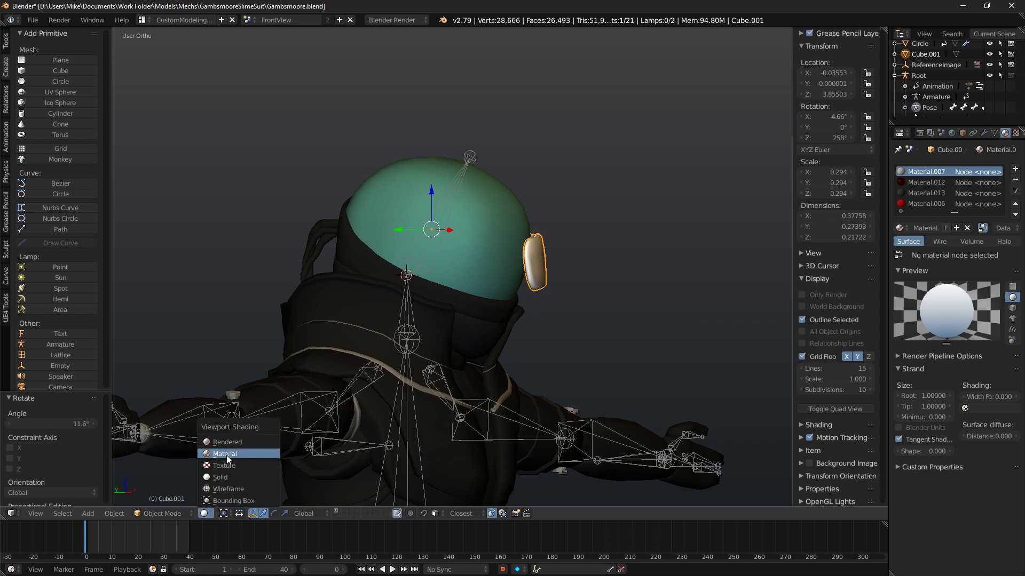
click(227, 456)
mouse_move(499, 345)
middle_down()
mouse_move(399, 311)
mouse_move(326, 315)
middle_up()
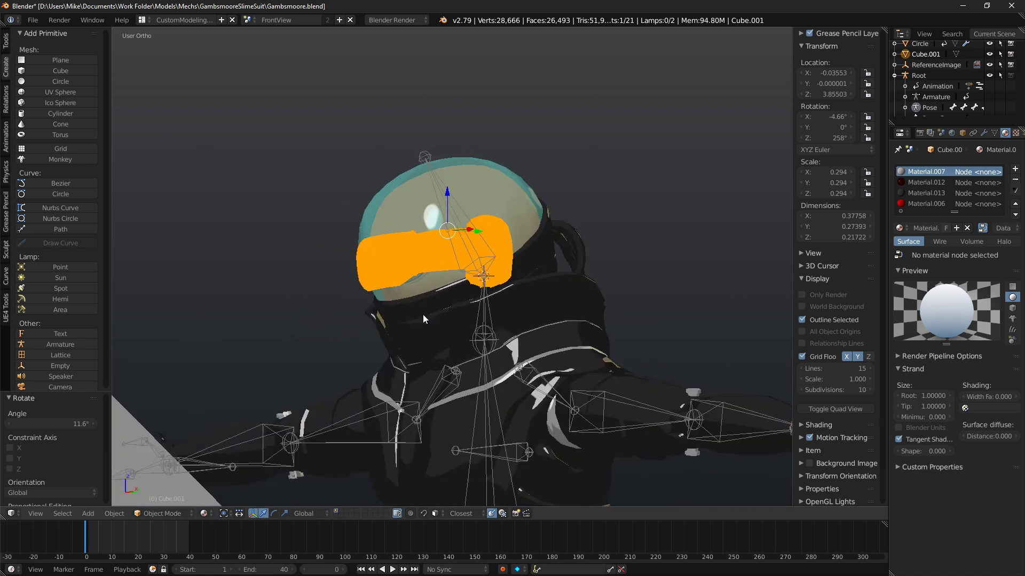
Tilt the scouter in the side view to follow the visor and raise it to about Z 3.912.
key(KP_3)
key(r)
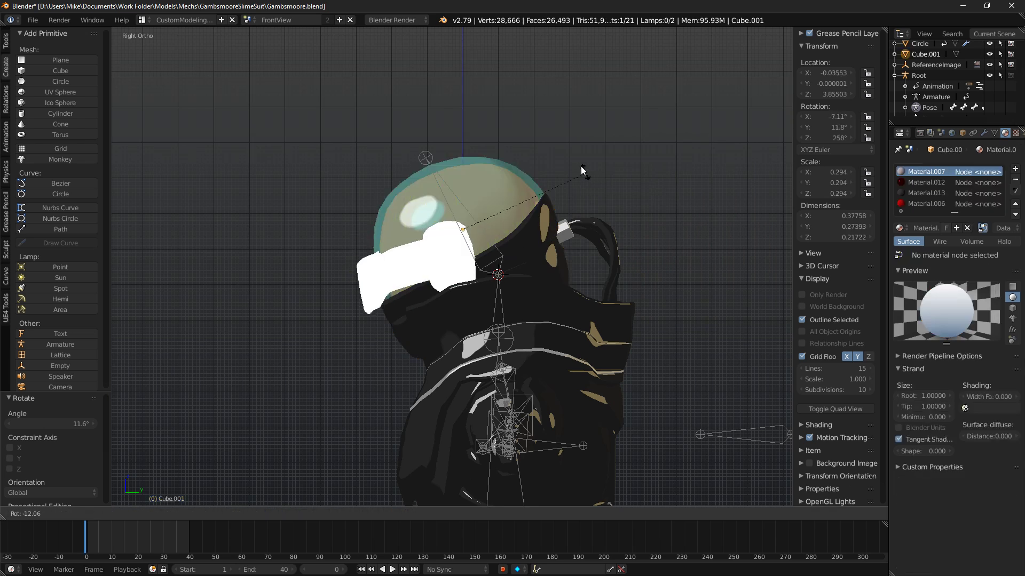
click(566, 160)
key(g)
click(560, 138)
Rotate the scouter about -5.45° in the top view so it hugs the helmet's curve.
middle_drag(517, 187, 633, 187)
key(KP_1)
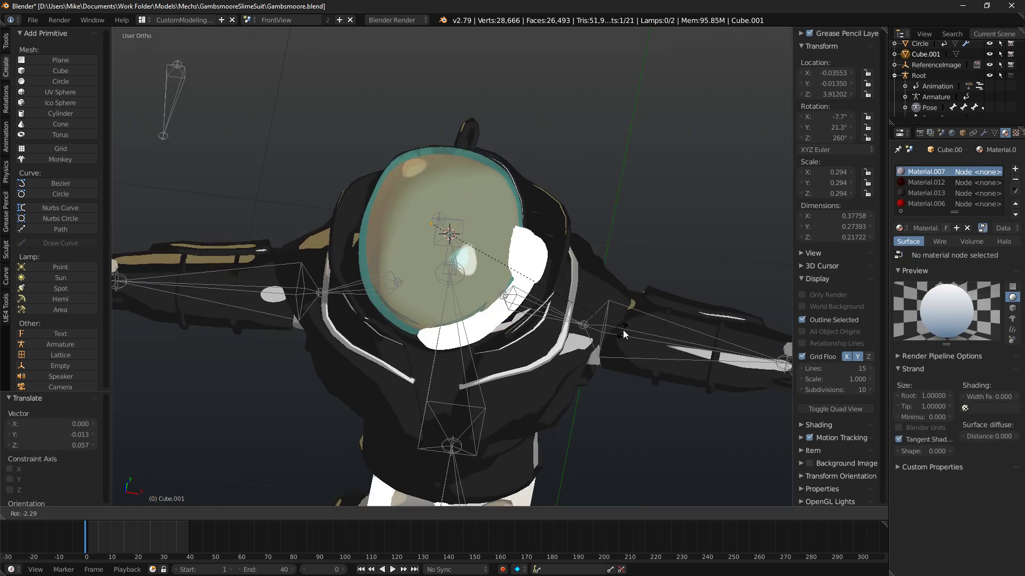
key(KP_7)
key(r)
click(626, 334)
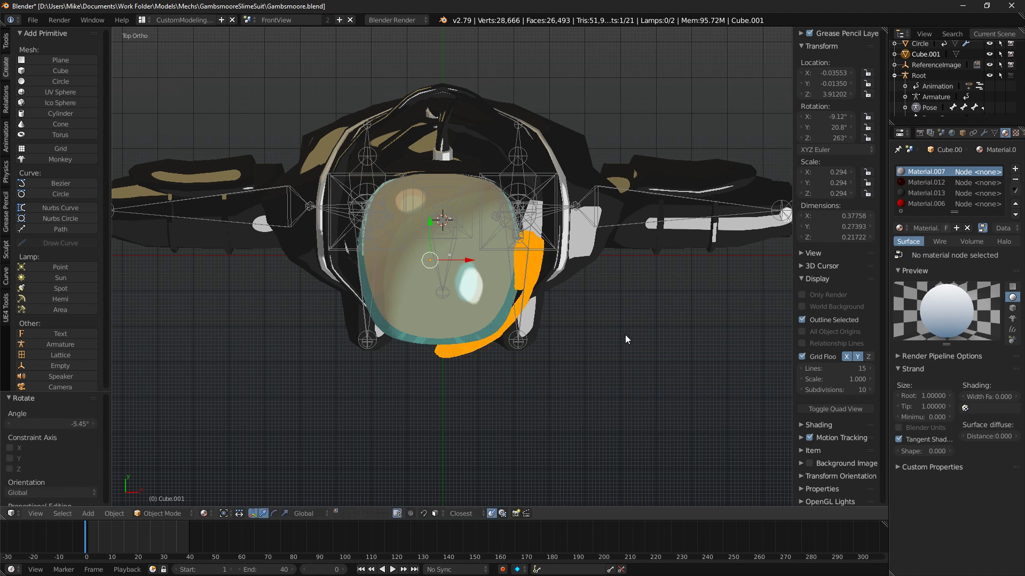
Preview the scouter rendered from the front and fine-tune its tilt by about 3.56°.
key(KP_1)
key(shift+z)
key(shift+z)
mouse_move(594, 249)
middle_down()
mouse_move(693, 254)
mouse_move(613, 236)
mouse_move(491, 239)
mouse_move(671, 213)
middle_up()
key(r)
click(495, 237)
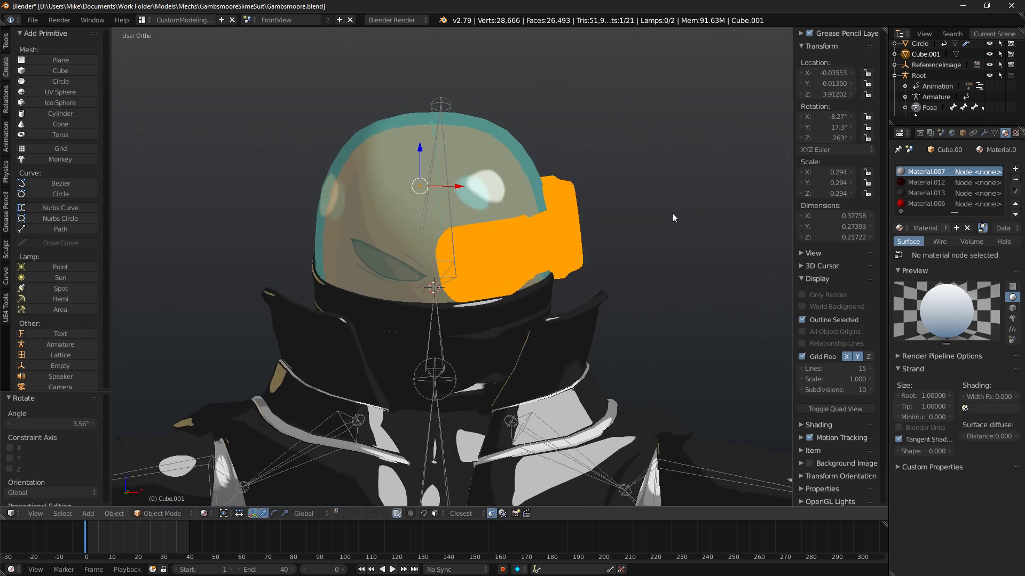
Replace the scouter's Material.007 with Material and its Material.012 with ToonShader.002.
click(900, 229)
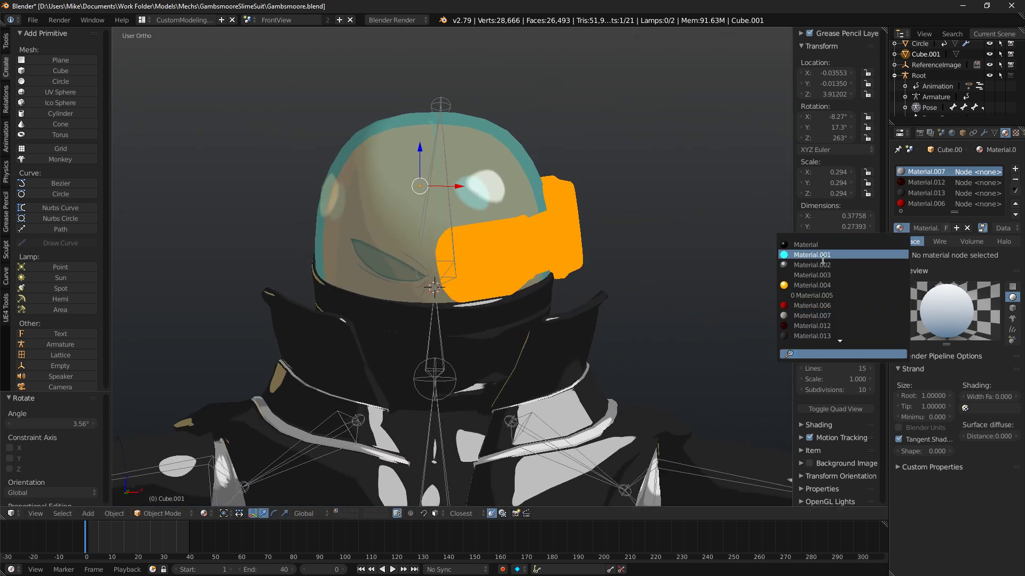
click(848, 247)
click(915, 182)
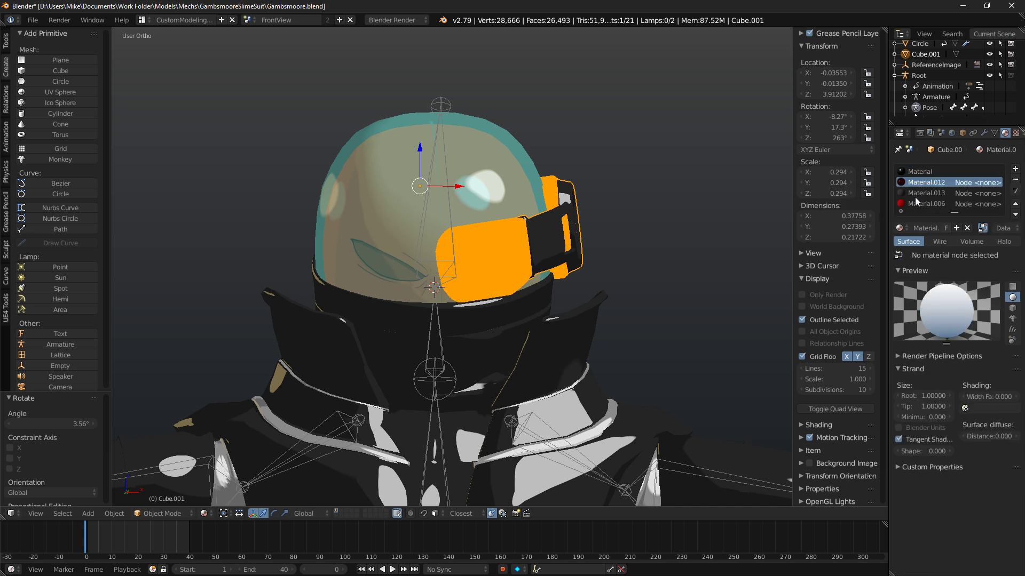
click(900, 228)
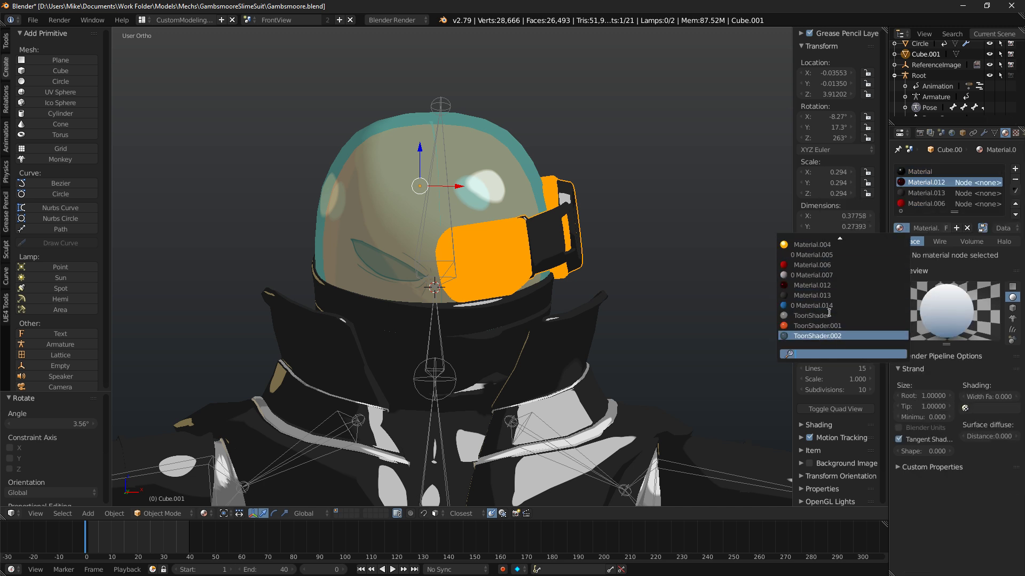
click(822, 336)
middle_drag(649, 241, 595, 267)
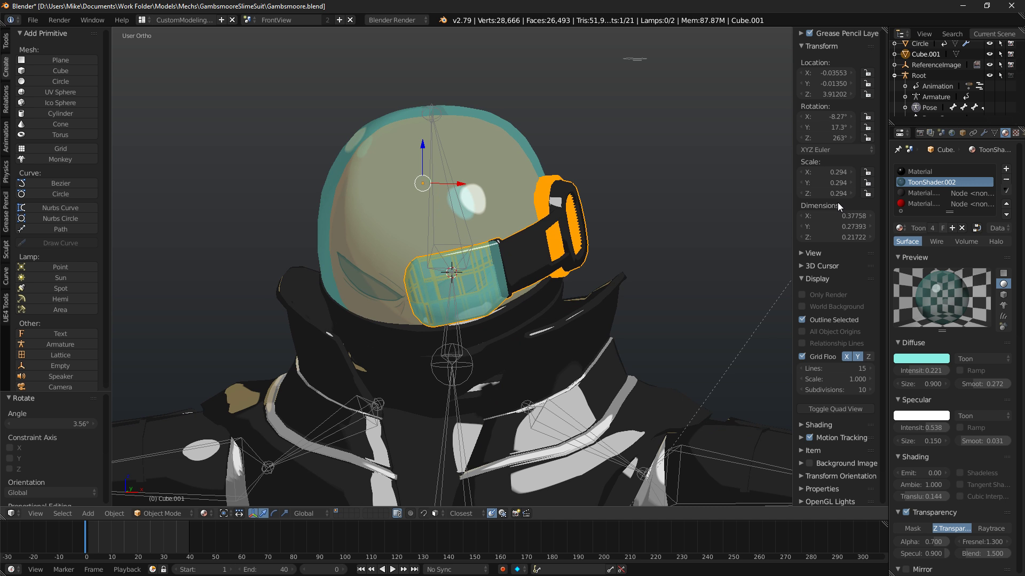
Replace the scouter's Material.013 with Material.002 and its Material.006 with Material.004, then preview it in rendered shading.
click(917, 192)
click(900, 228)
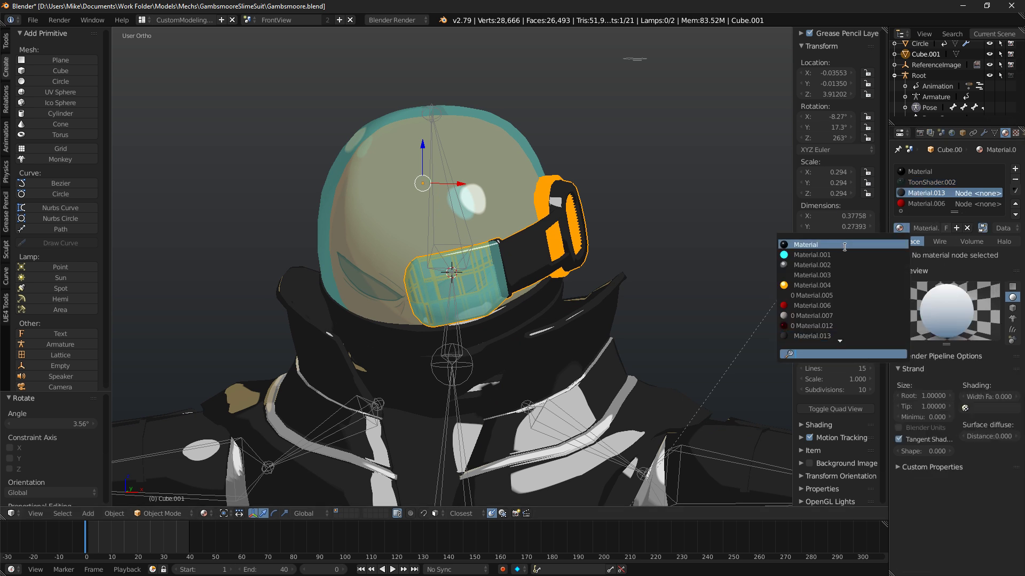
click(847, 257)
click(918, 205)
click(898, 228)
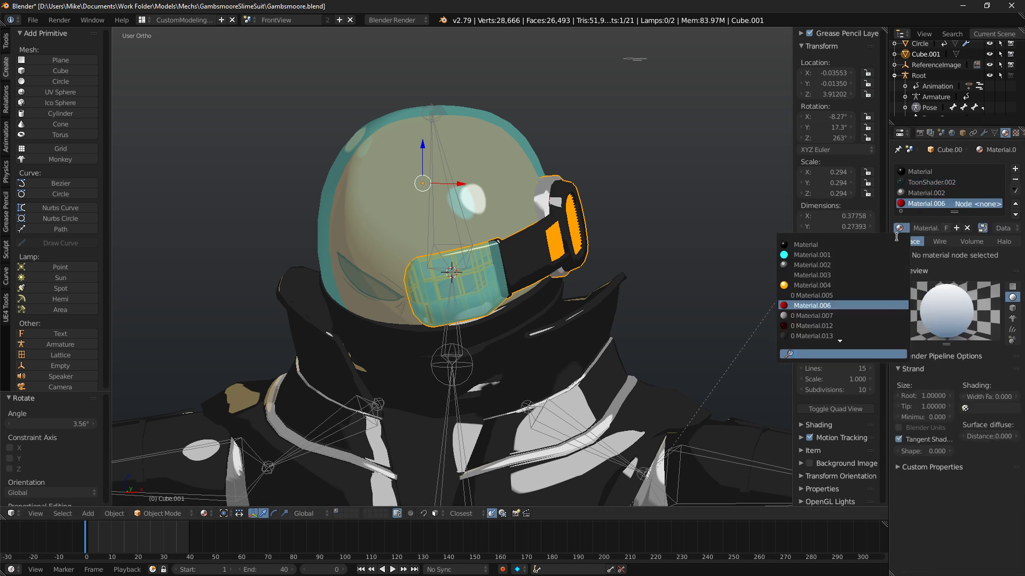
click(828, 285)
key(shift+z)
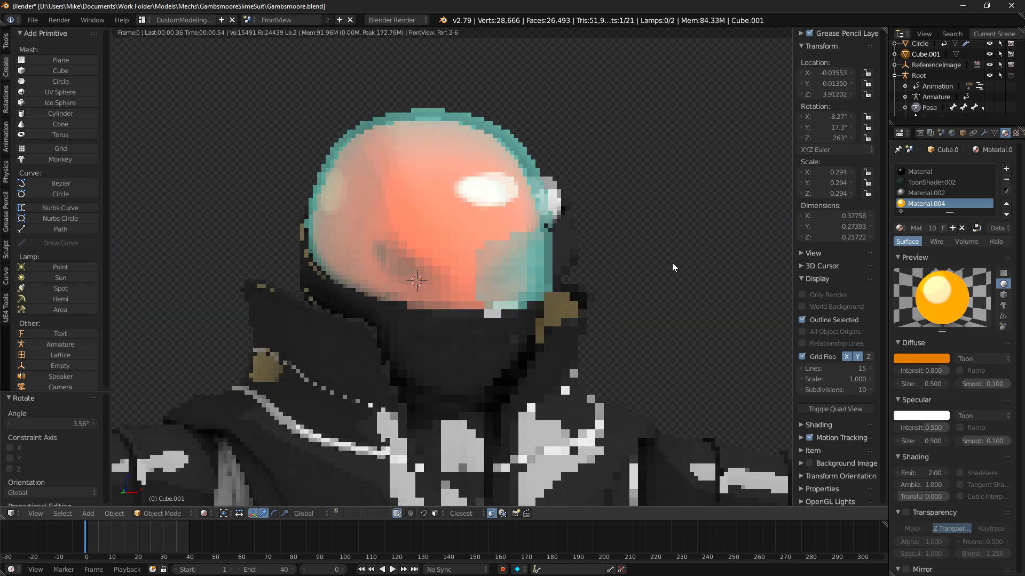
Inspect the rendered scouter on the helmet from the front, up close and with the whole upper body in view.
click(447, 267)
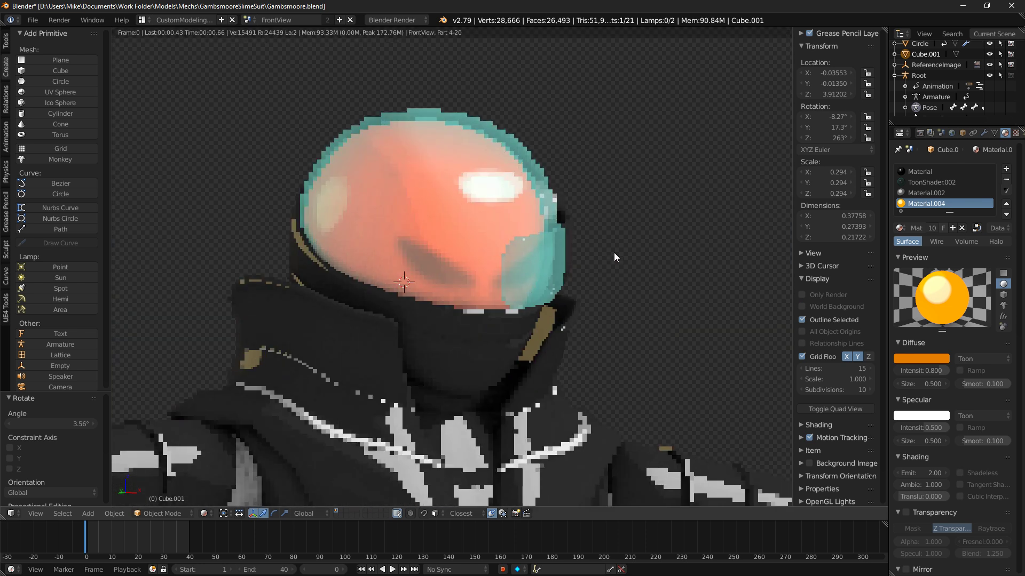
scroll(601, 248, down, 5)
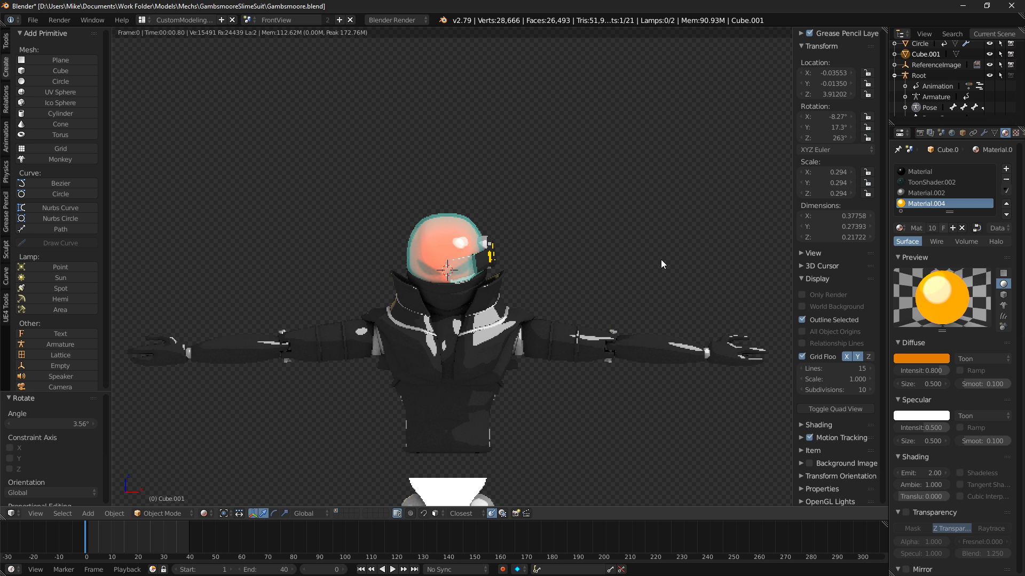
scroll(624, 268, up, 3)
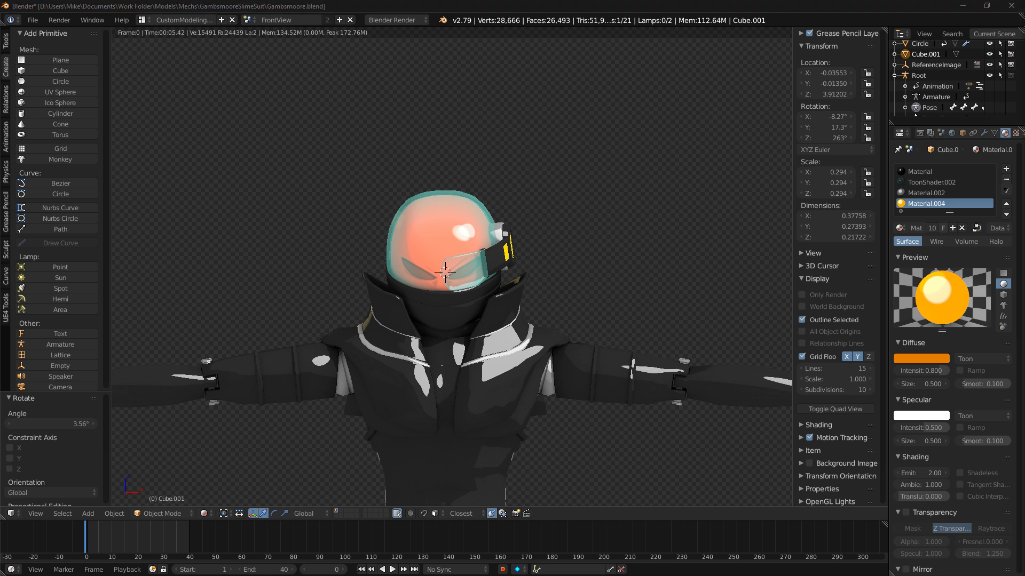
Bring the browser's GIPHY chicken GIF over the workspace to view it, and return to Blender.
drag(1024, 226, 359, 38)
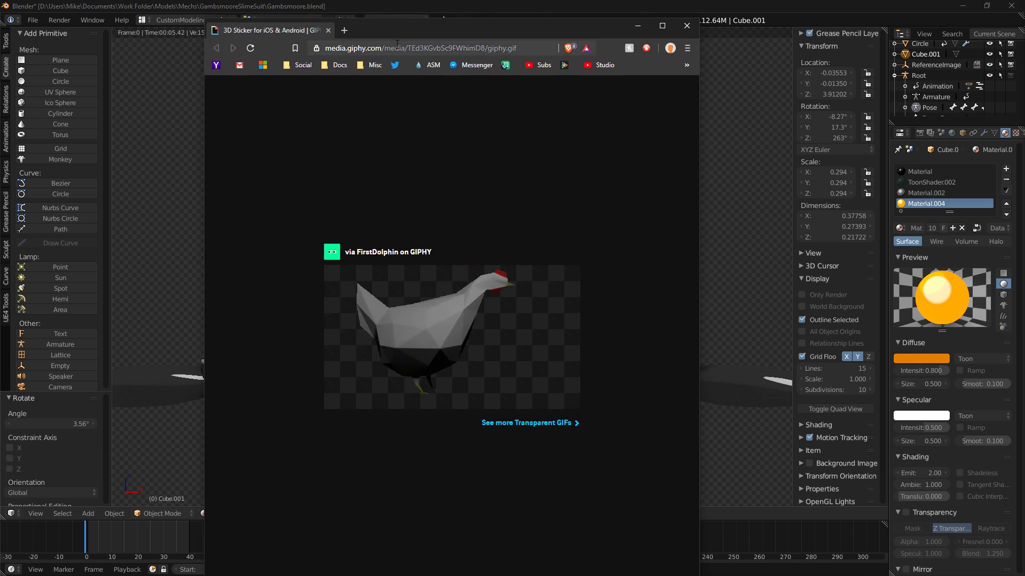
drag(393, 22, 431, 88)
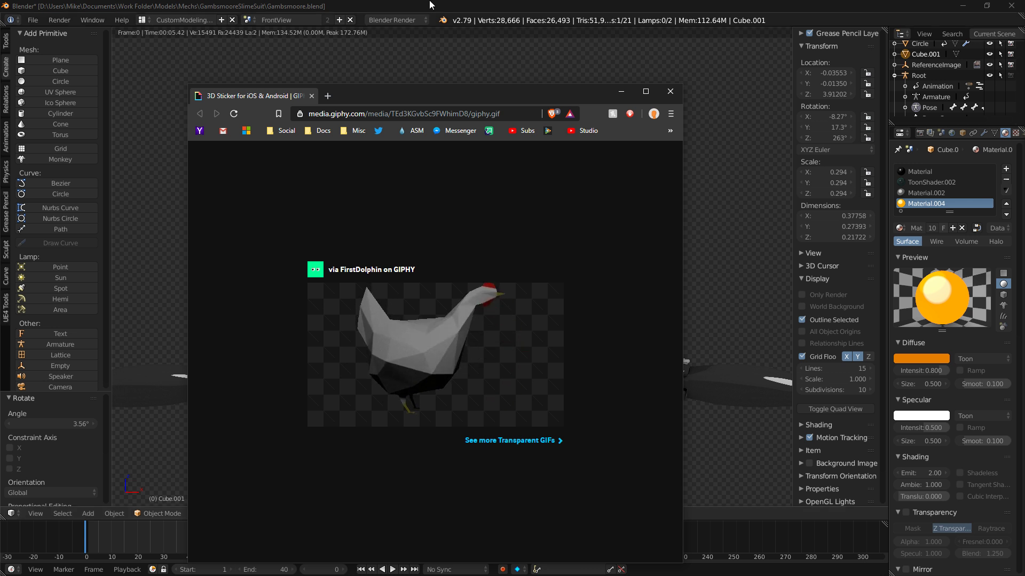
key(alt+Tab)
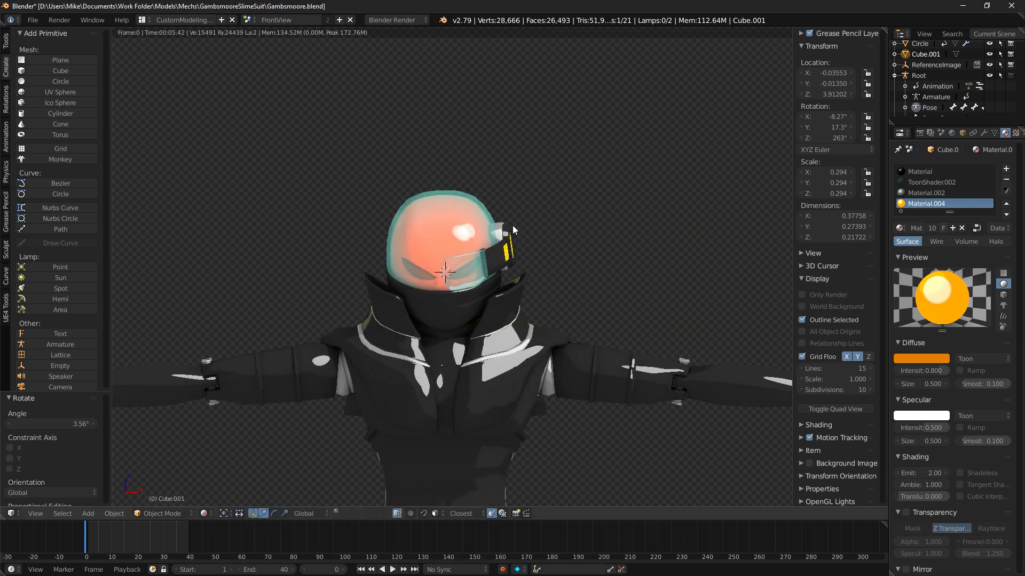
Leave rendered shading in the front view and delete the scouter from the helmet.
middle_drag(511, 225, 574, 232)
key(KP_1)
key(shift+z)
scroll(587, 230, up, 5)
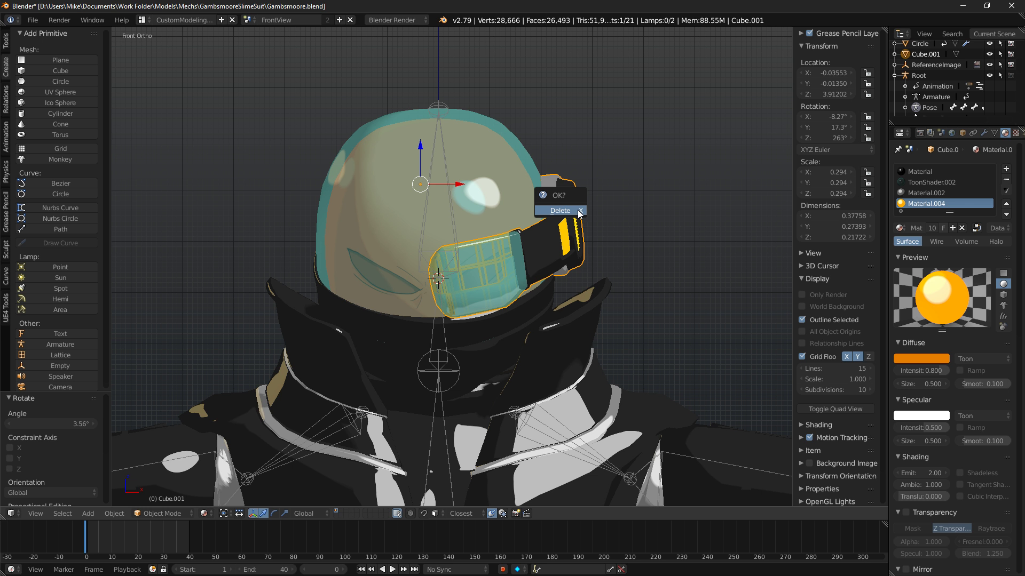
key(Delete)
Delete the hidden Pompadour.001 object from the scene.
scroll(924, 92, down, 6)
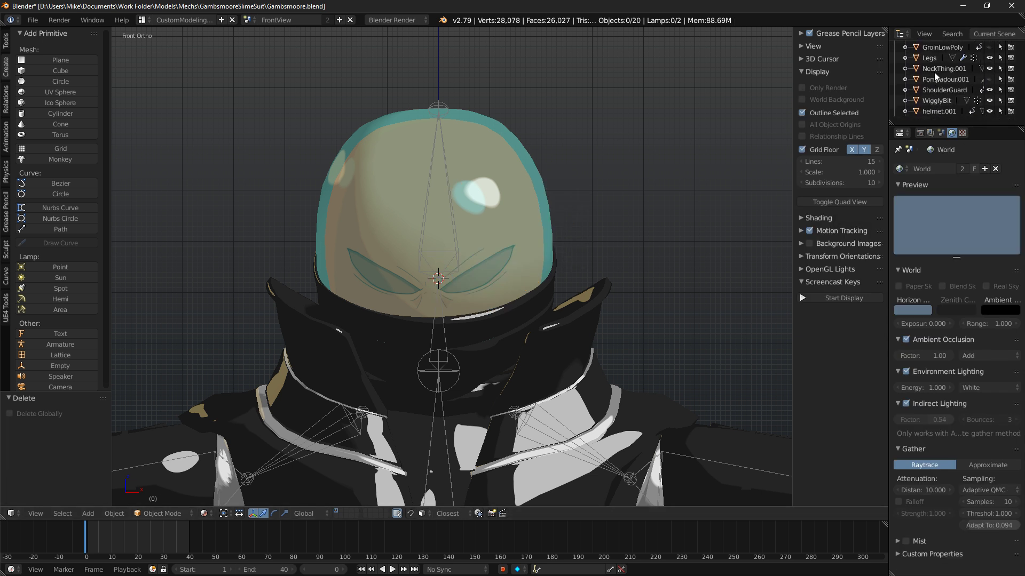
click(942, 79)
click(989, 79)
key(x)
click(534, 115)
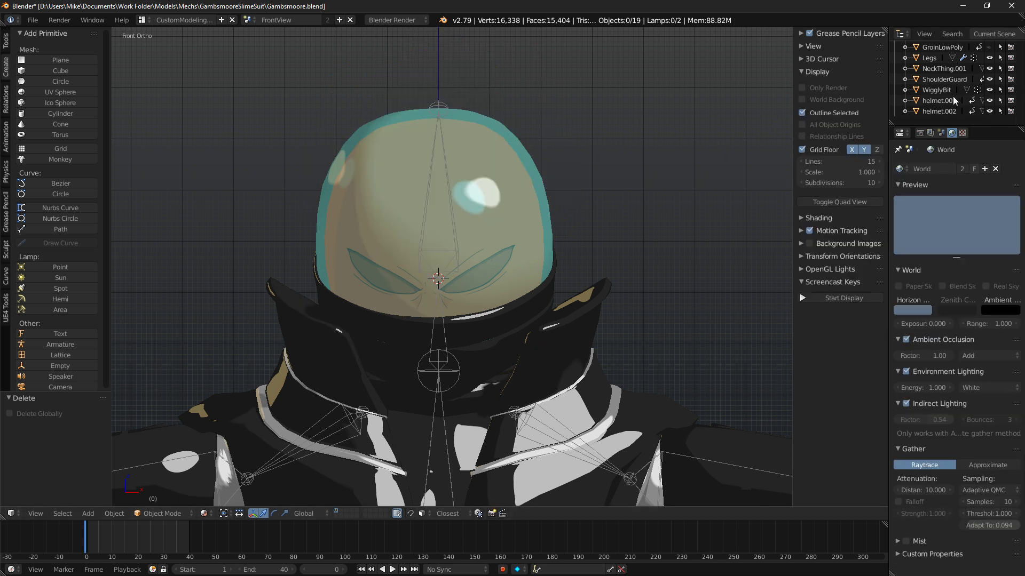
Select the white Circle groin mesh between the torso and legs and open it in Edit Mode.
click(942, 47)
middle_drag(694, 160, 600, 168)
scroll(601, 165, down, 5)
key(KP_1)
shift+middle_drag(600, 265, 594, 113)
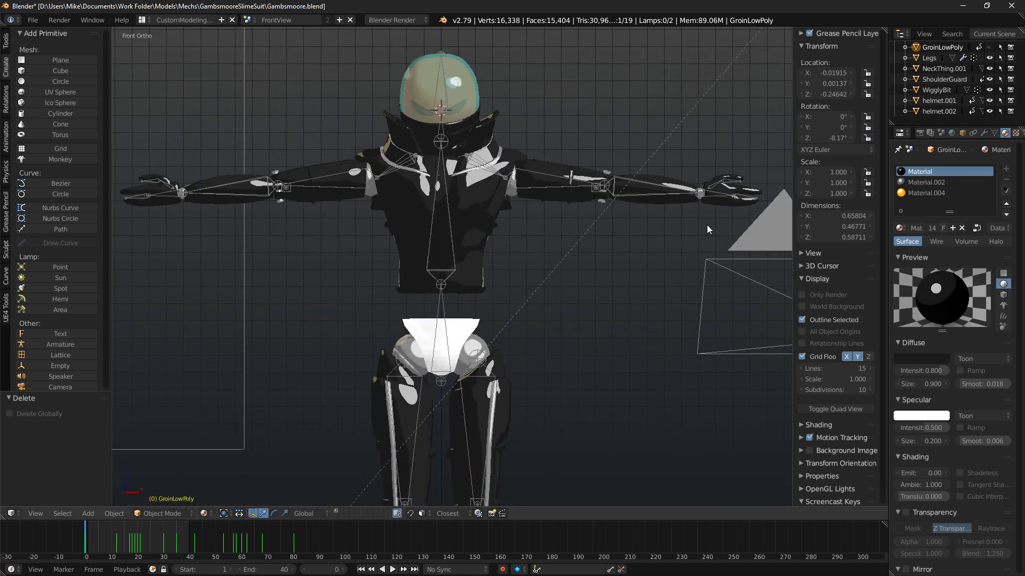
right_click(467, 333)
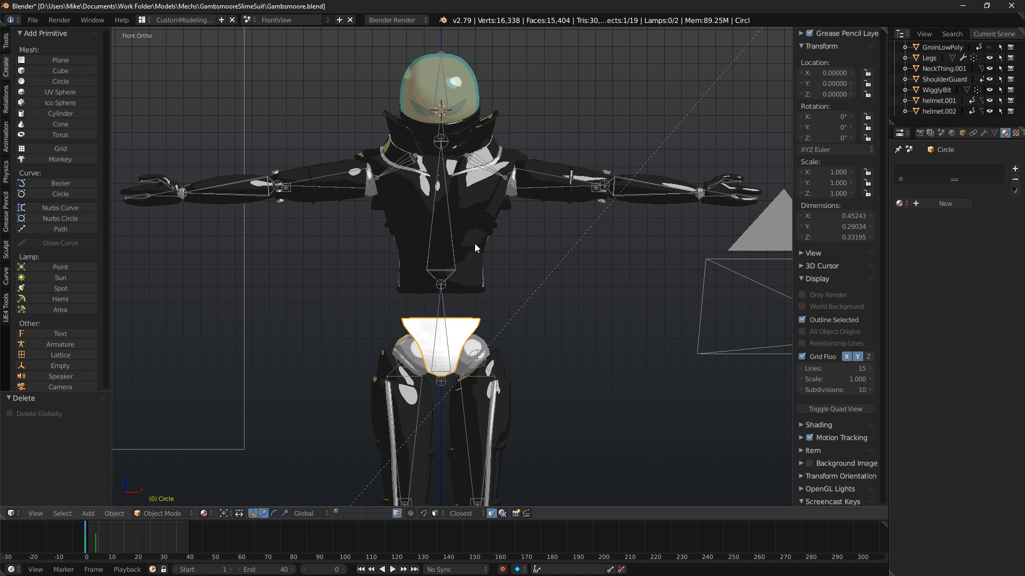
scroll(473, 246, up, 4)
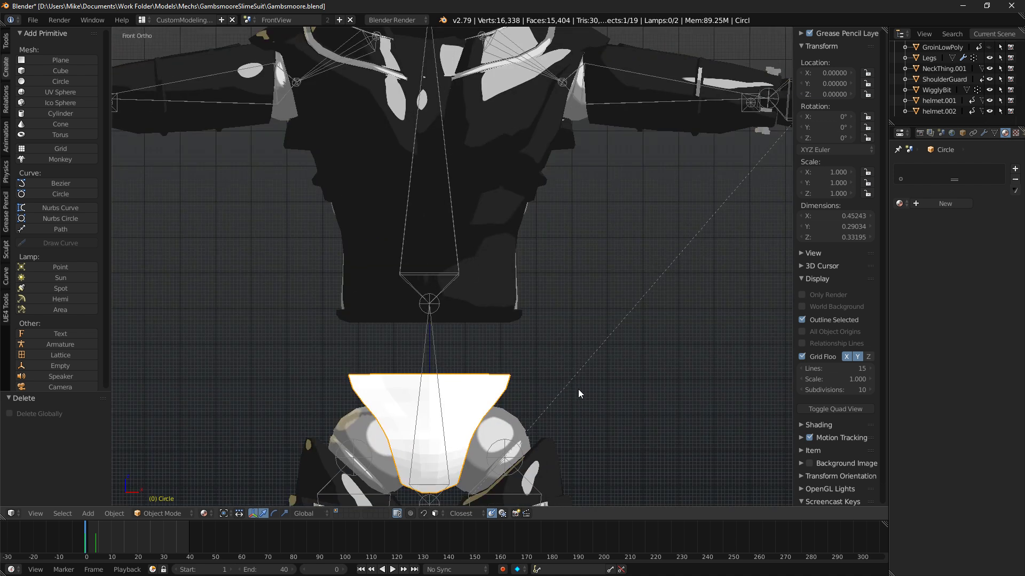
shift+middle_drag(577, 382, 640, 270)
key(Tab)
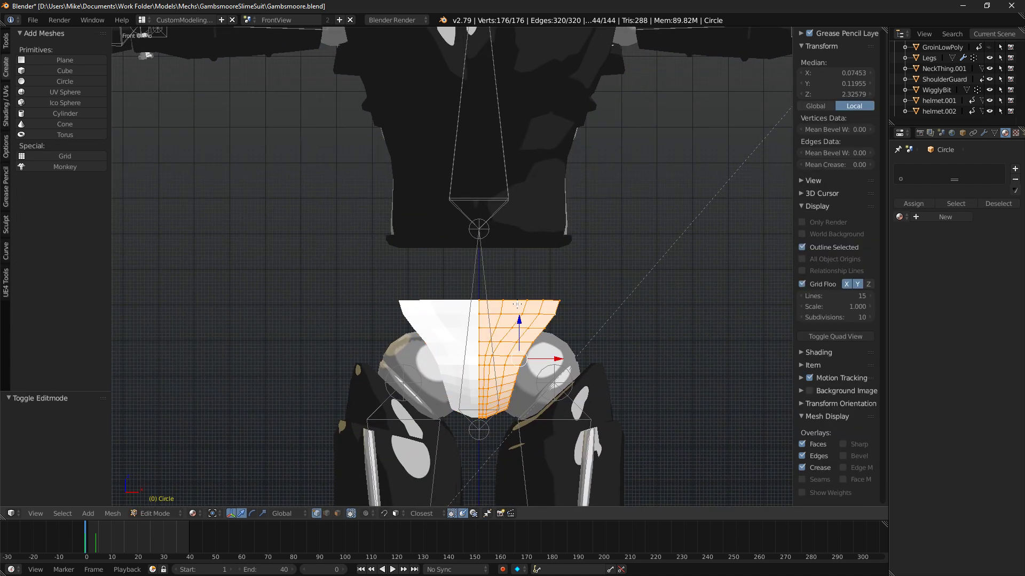
Select only the open upper rim edge loop of the white groin mesh.
scroll(520, 221, down, 5)
middle_drag(545, 202, 526, 167)
key(KP_1)
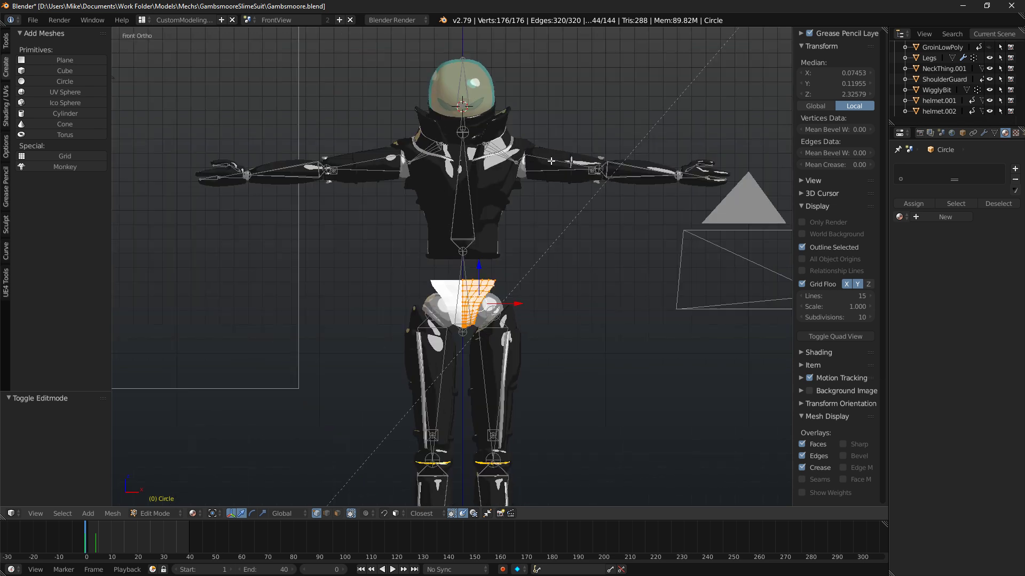
scroll(548, 191, up, 5)
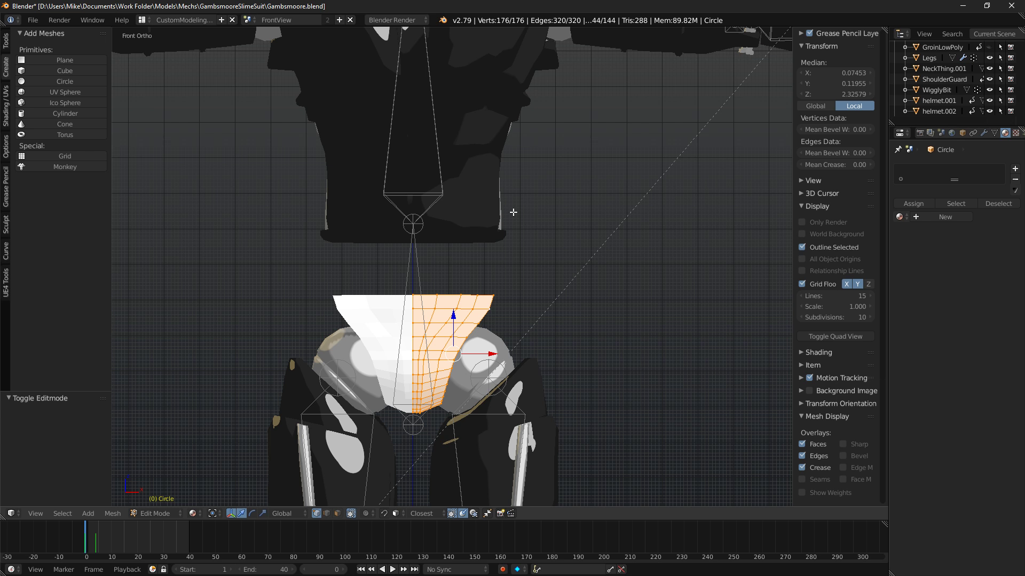
middle_drag(527, 215, 547, 300)
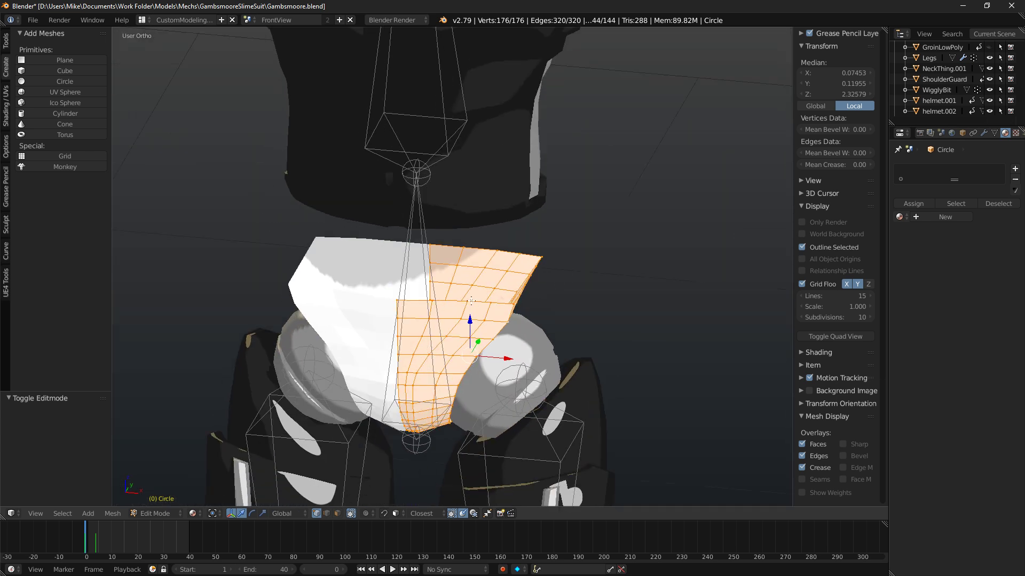
middle_drag(472, 301, 533, 299)
key(a)
alt+right_click(582, 283)
key(space)
text(Shea)
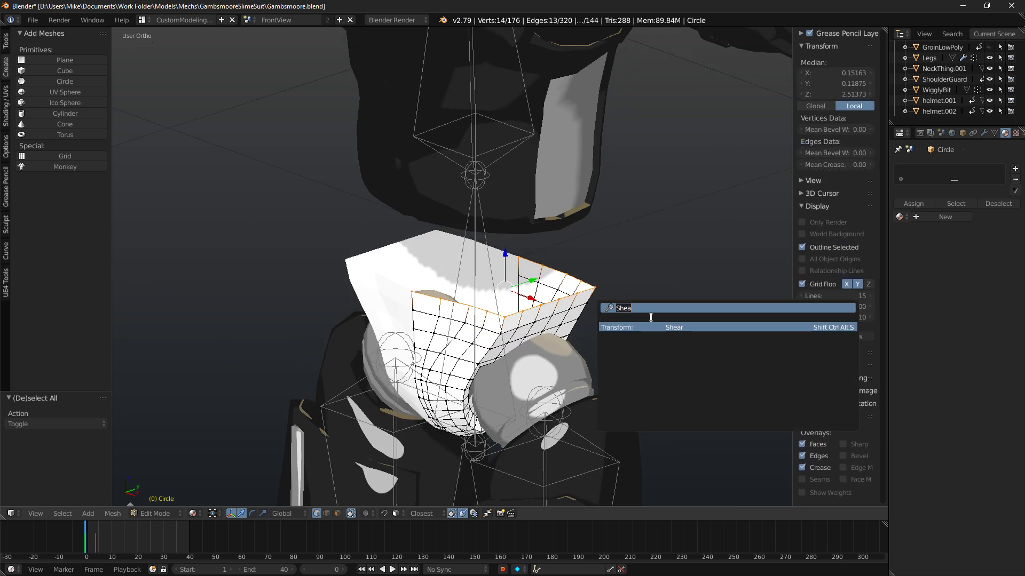
key(Return)
Turn on connected proportional editing and try To Sphere on the groin mesh's upper rim.
key(o)
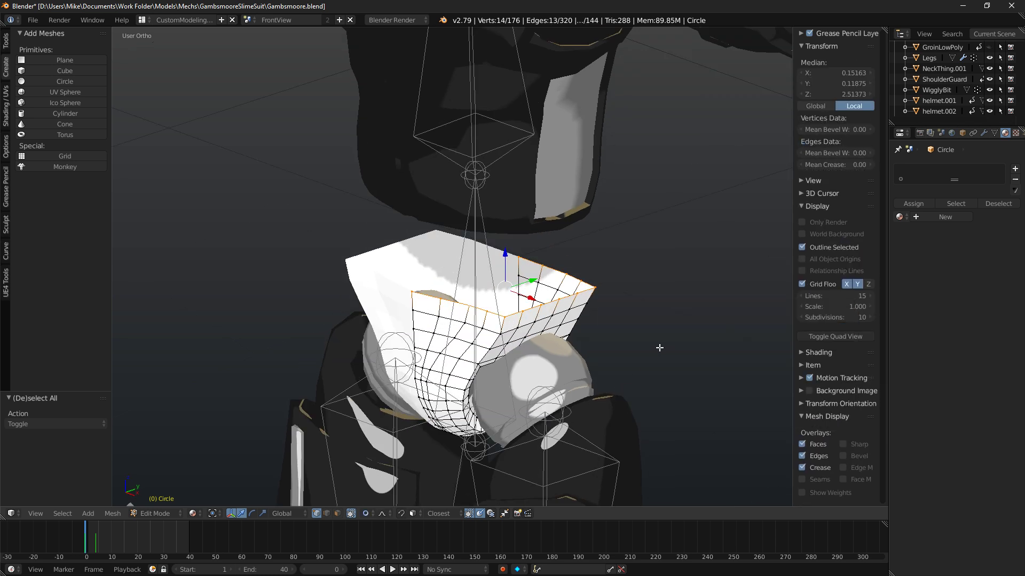
key(space)
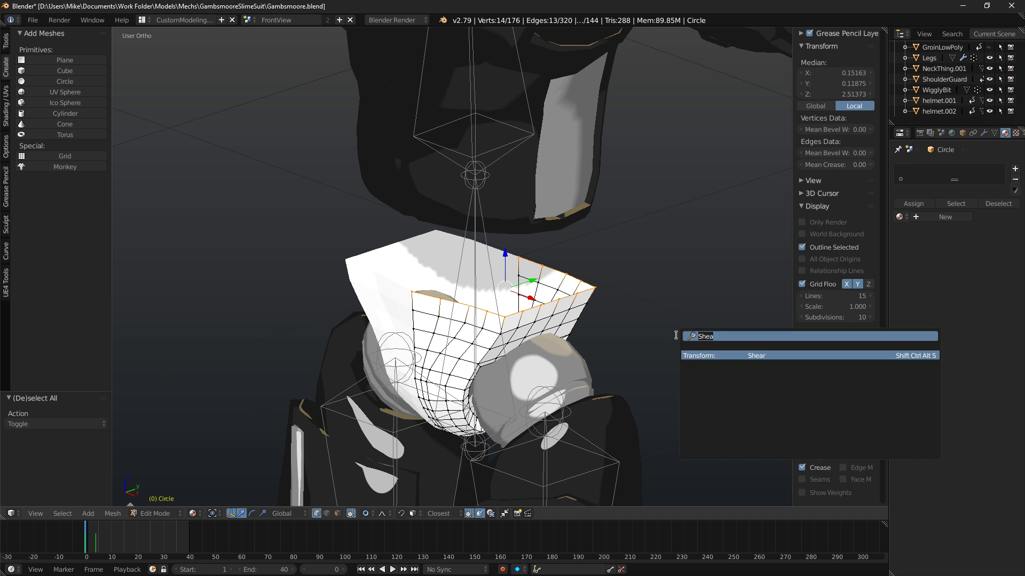
text(Sphere)
key(Return)
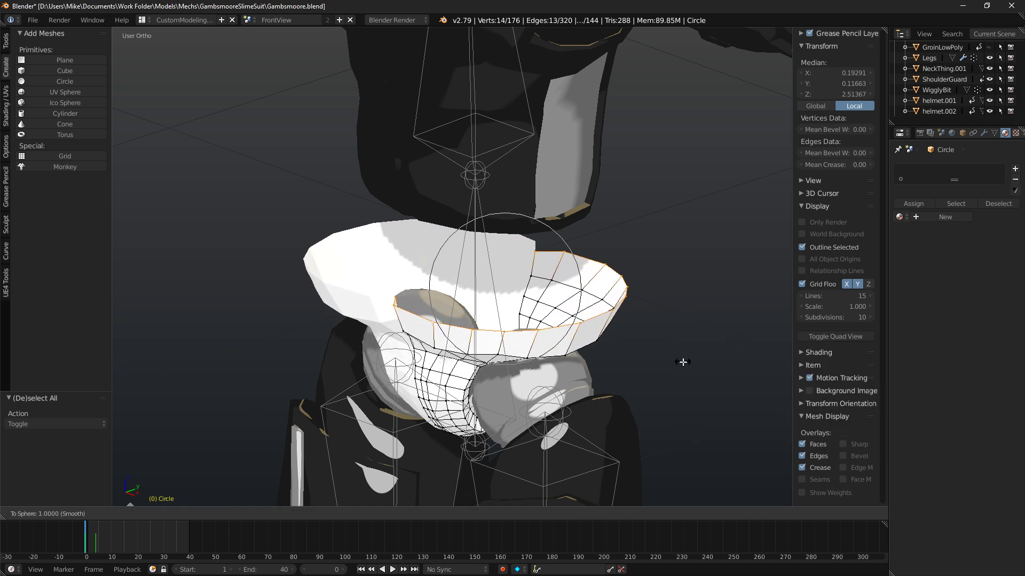
right_click(300, 299)
Round the groin mesh's upper rim with To Sphere at factor 1.000, using smooth falloff and a proportional size of 0.149.
middle_drag(294, 336, 546, 332)
key(space)
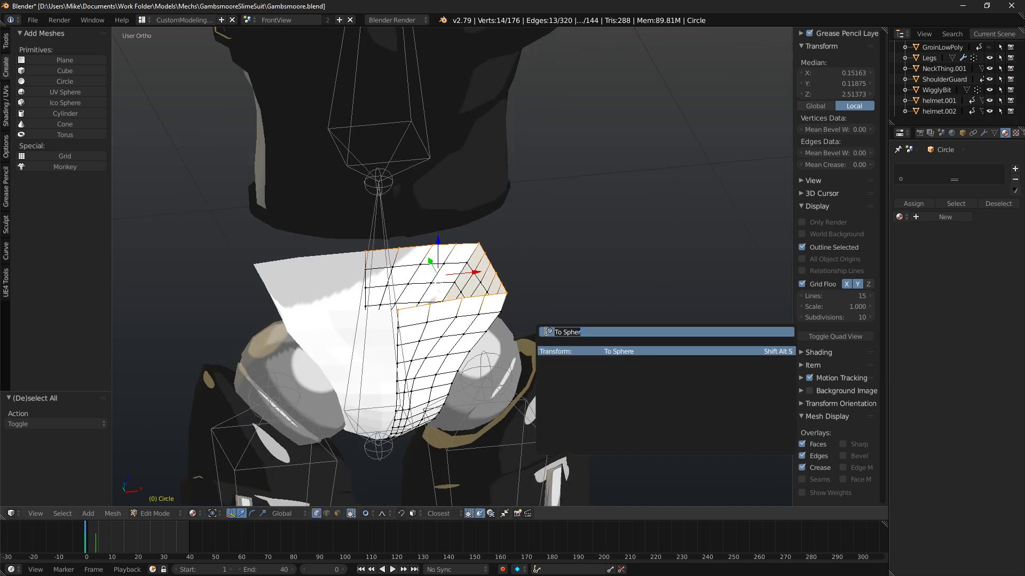
click(629, 350)
click(419, 341)
Preview the rounded groin mesh in rendered shading and examine its rim and leg openings from several angles.
mouse_move(341, 342)
middle_down()
mouse_move(369, 315)
mouse_move(489, 296)
mouse_move(485, 249)
mouse_move(457, 219)
mouse_move(538, 232)
middle_up()
key(shift+z)
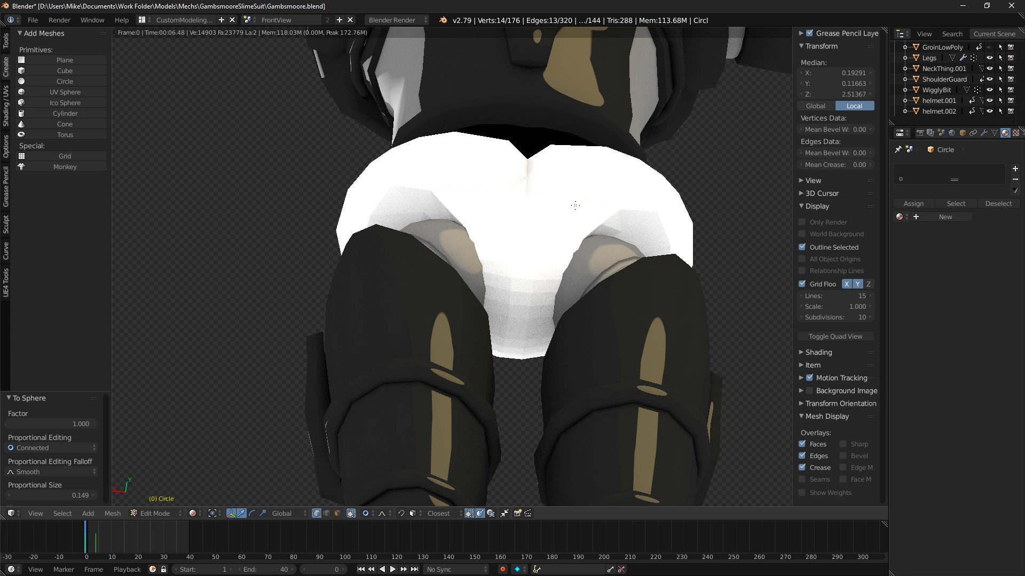
middle_drag(574, 202, 575, 217)
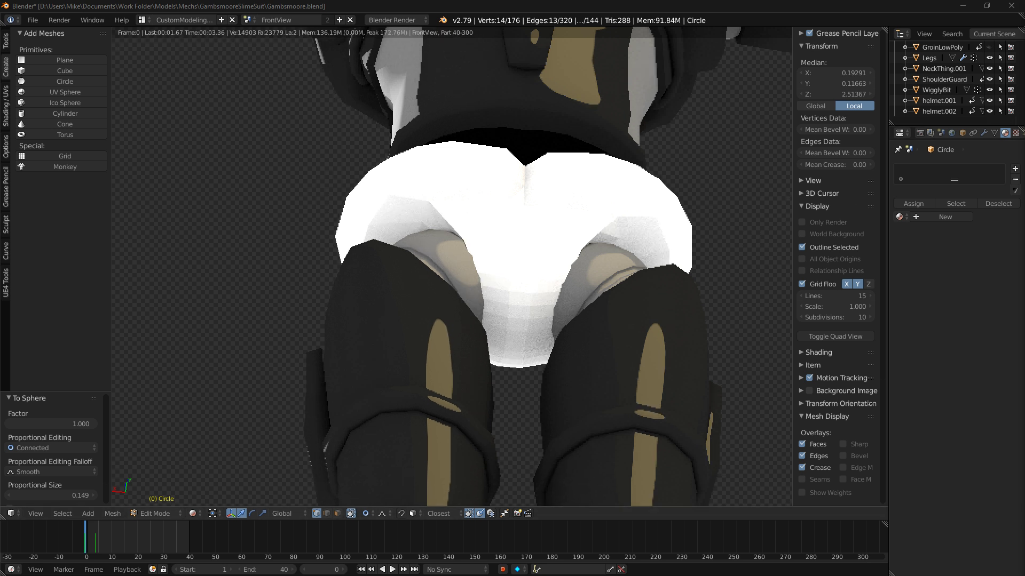
middle_drag(628, 276, 579, 298)
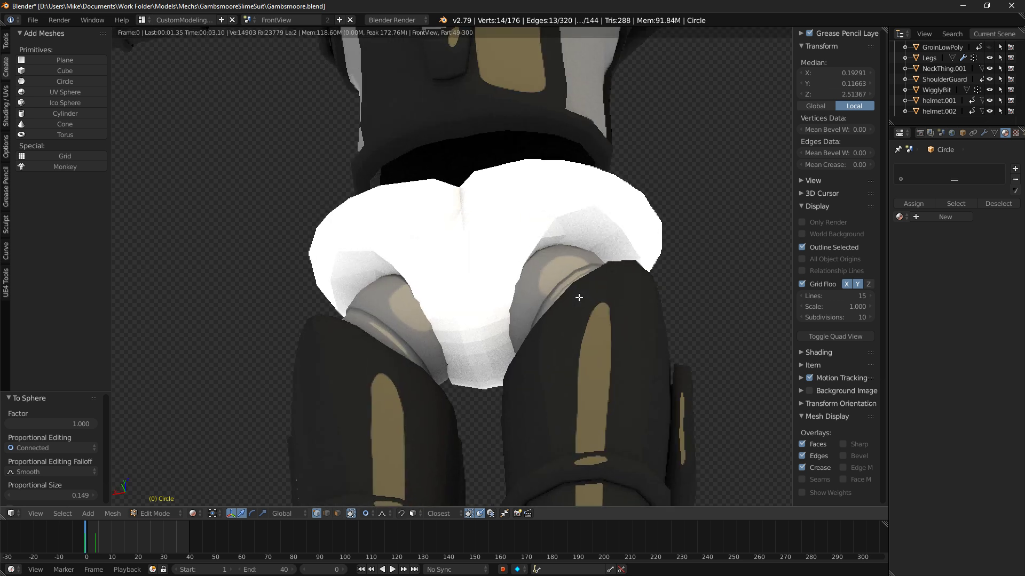
key(KP_1)
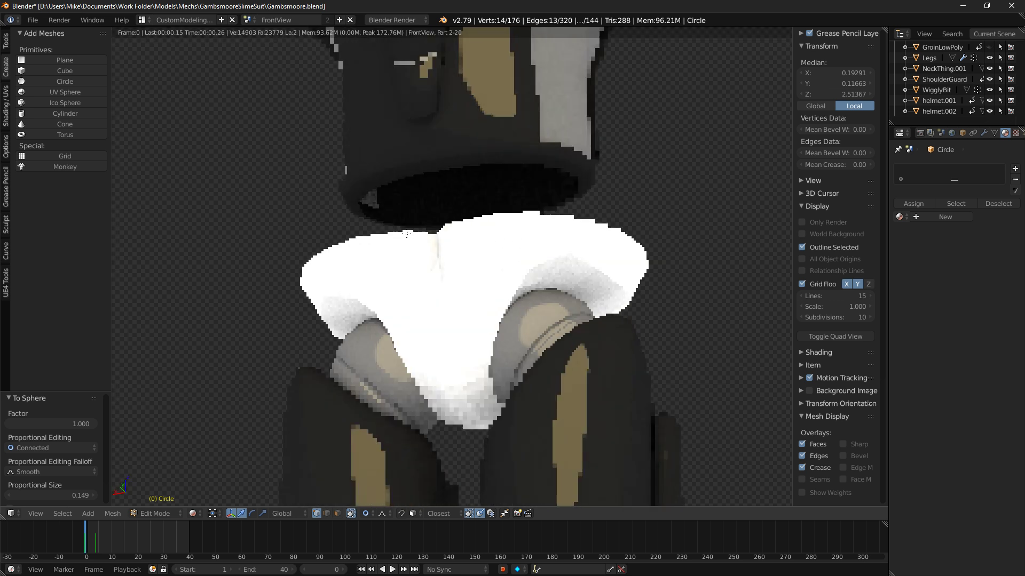
Return to solid shading and undo the To Sphere rounding and preceding reshaping of the pelvis mesh's upper rim.
key(shift+z)
shift+middle_drag(525, 289, 544, 278)
key(a)
key(ctrl+z)
key(ctrl+z)
key(ctrl+z)
key(ctrl+z)
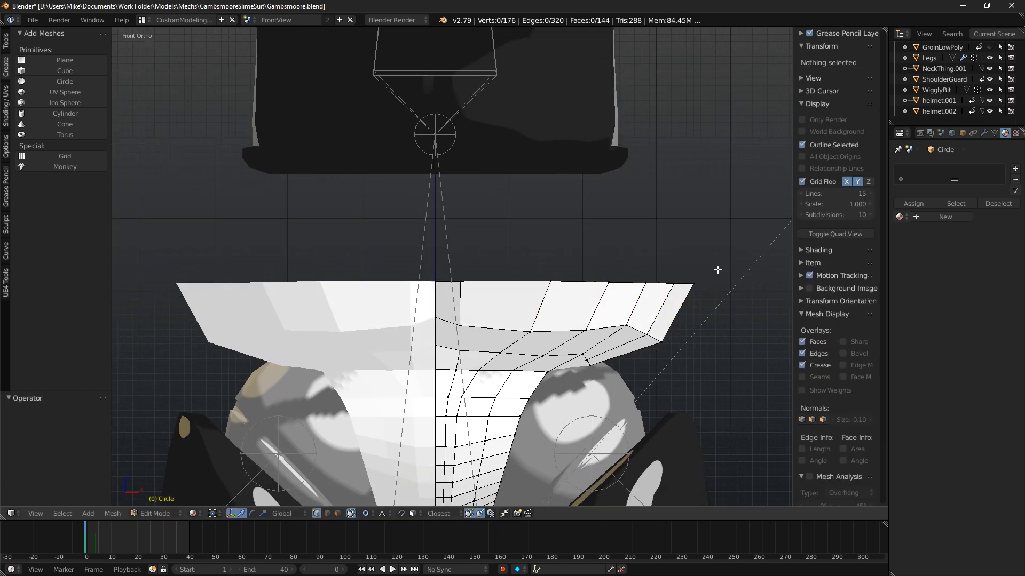
middle_drag(717, 270, 633, 338)
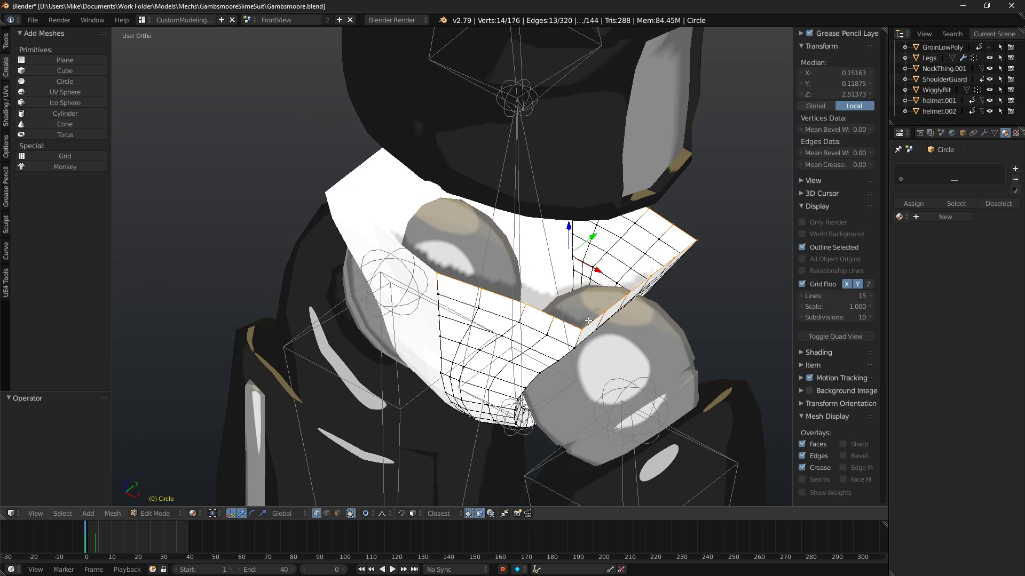
Try shifting selected vertices of the pelvis mesh's upper rim by -0.009 along X.
middle_drag(667, 285, 611, 234)
right_click(600, 288)
shift+right_click(564, 288)
middle_drag(539, 302, 420, 297)
key(KP_1)
middle_drag(622, 326, 622, 358)
mouse_move(648, 245)
mouse_down()
mouse_move(675, 248)
mouse_move(650, 245)
mouse_up()
right_click(623, 209)
shift+right_click(611, 277)
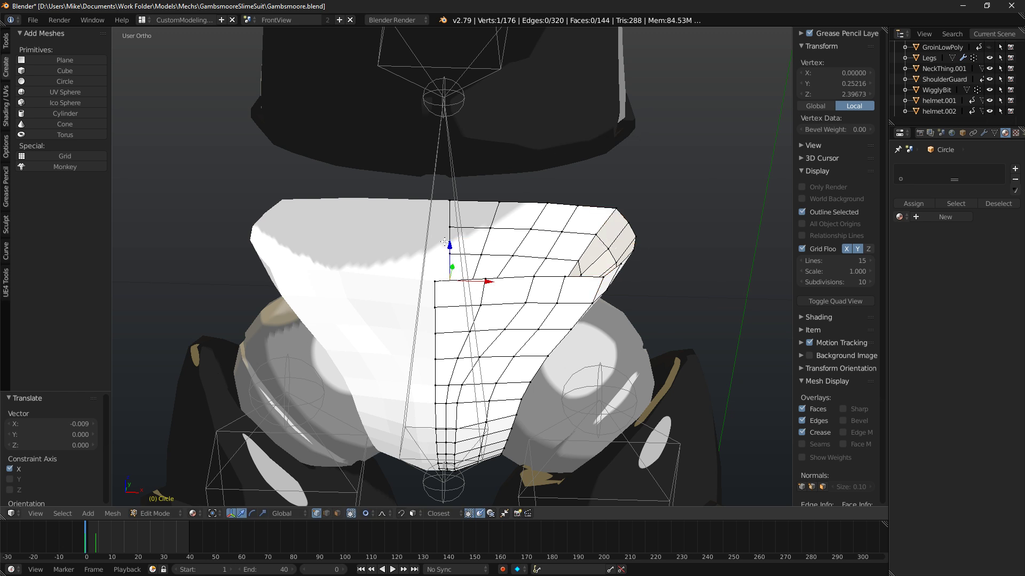
ctrl+right_click(450, 214)
middle_drag(450, 215, 594, 251)
key(s)
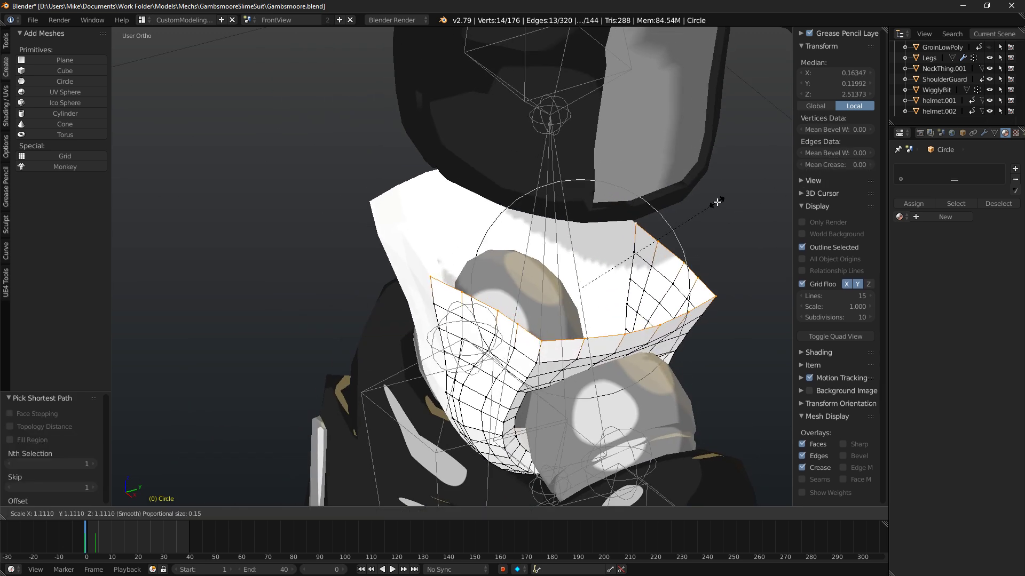
right_click(540, 256)
Try scaling the front and back centre vertices of the upper rim by 1.172 with proportional editing.
right_click(439, 275)
ctrl+right_click(626, 226)
right_click(626, 227)
shift+right_click(430, 276)
key(s)
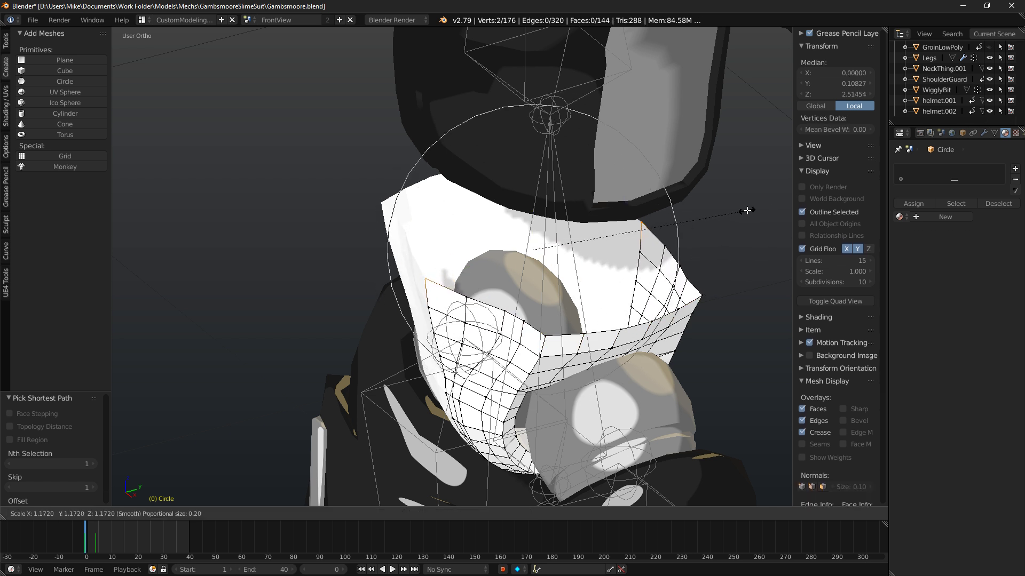
click(746, 210)
Try scaling the front and back rim vertices next to the outer corners by 1.065 with proportional editing.
right_click(681, 266)
right_click(687, 279)
shift+right_click(517, 323)
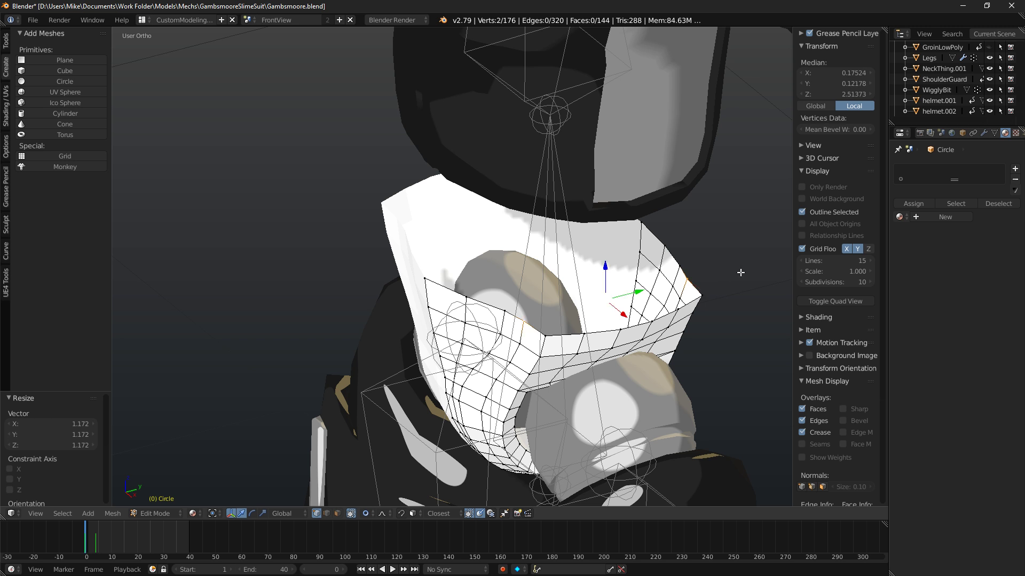
key(s)
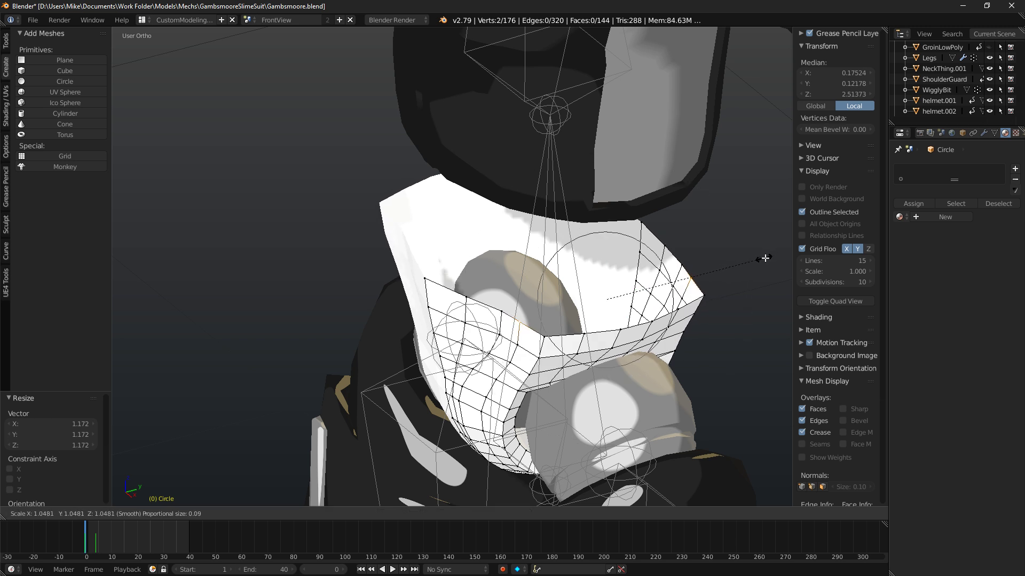
click(763, 261)
Try scaling the rim's outer corner vertices by 0.871 and check the shape in rendered shading from the front.
key(s)
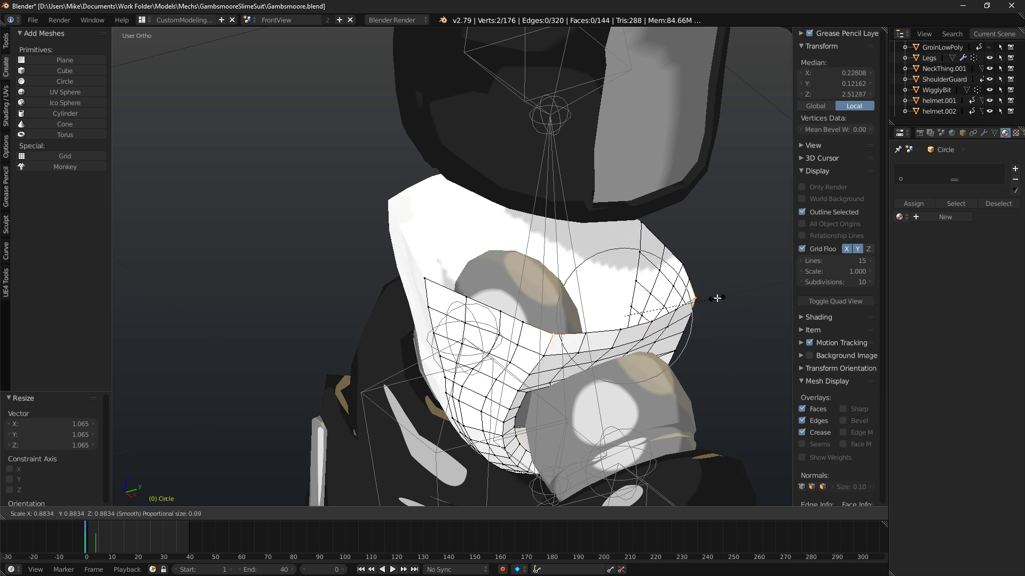
mouse_move(687, 309)
middle_down()
mouse_move(630, 263)
mouse_move(486, 284)
mouse_move(560, 293)
middle_up()
key(shift+z)
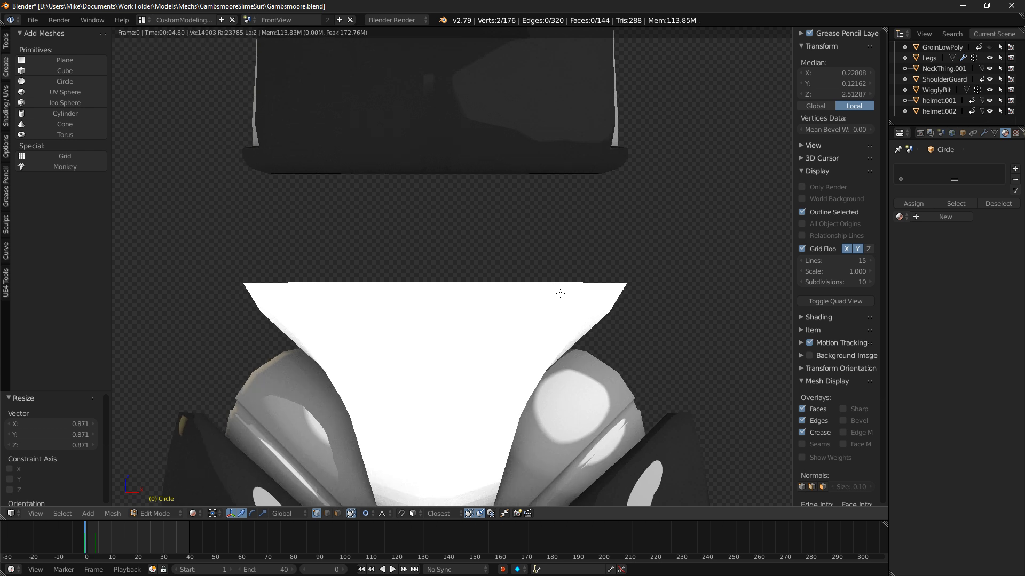
key(shift+z)
Undo the rim vertex scaling and the preceding X shift.
middle_drag(522, 305, 653, 300)
right_click(653, 301)
key(ctrl+z)
key(ctrl+z)
key(ctrl+z)
key(ctrl+z)
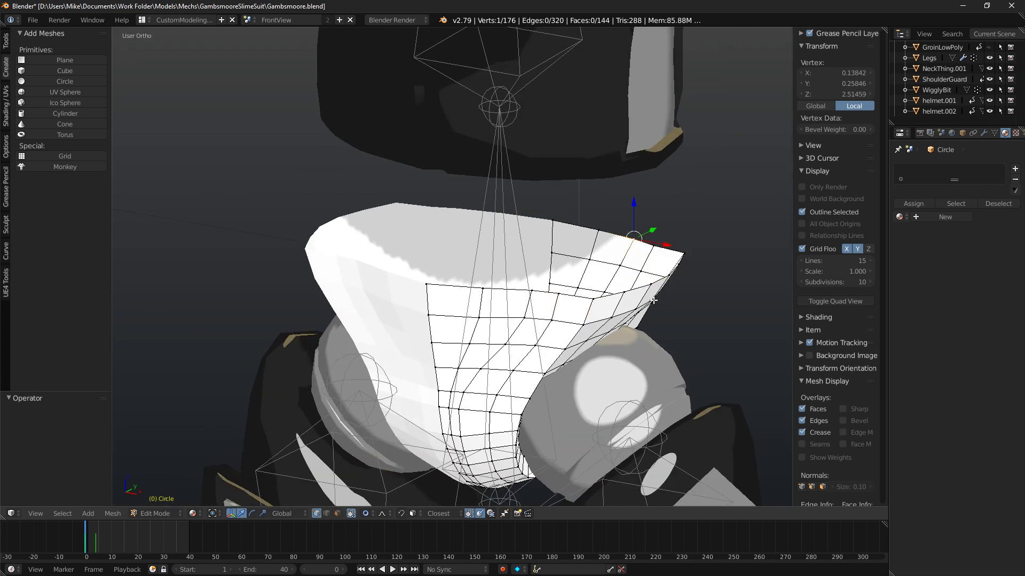
key(ctrl+z)
key(ctrl+z)
key(ctrl+z)
key(ctrl+z)
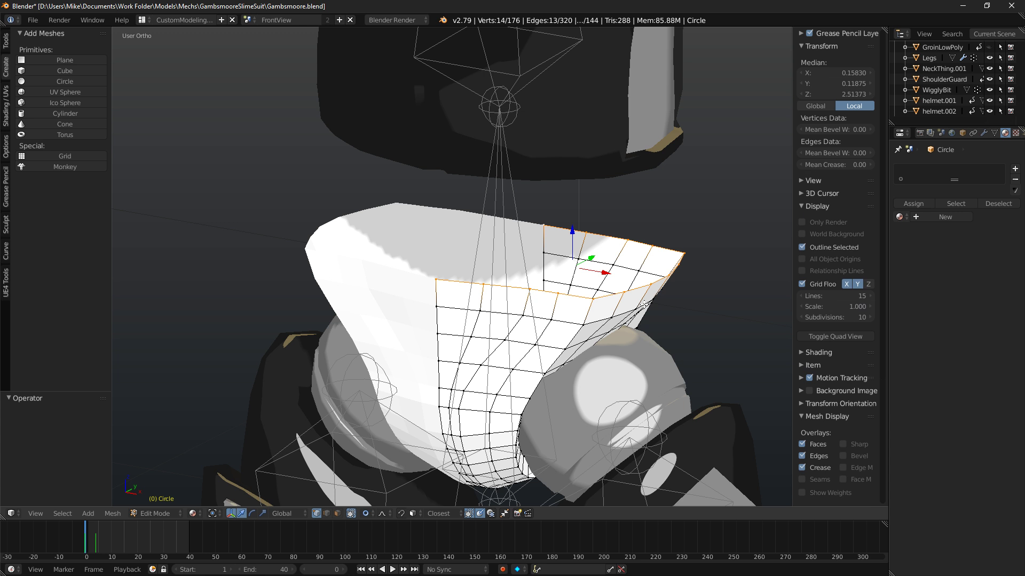
Select the open edge loop along the pelvis mesh's upper rim and inspect it from the front.
shift+right_click(640, 303)
mouse_move(640, 304)
middle_down()
mouse_move(571, 331)
mouse_move(638, 304)
middle_up()
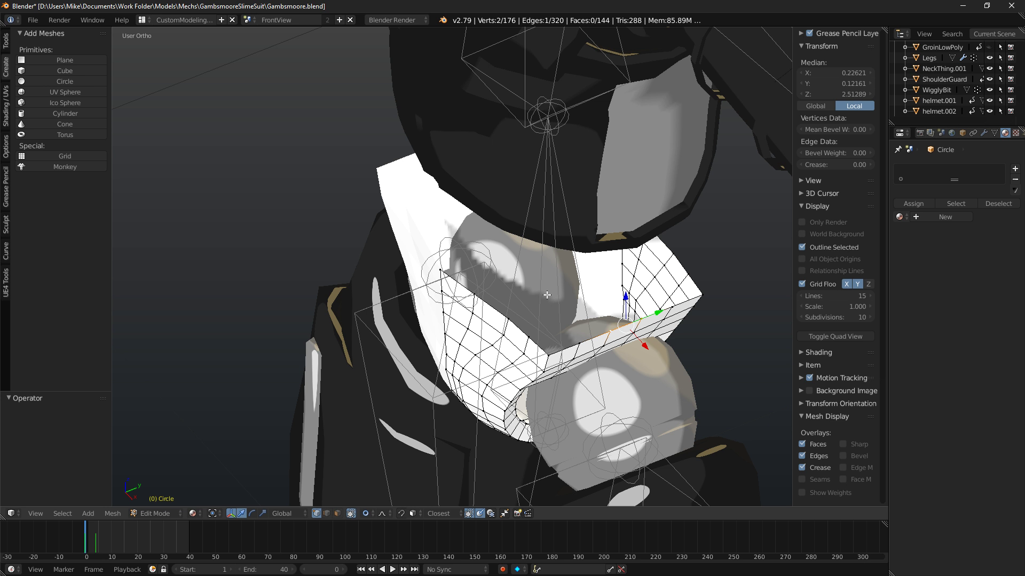
middle_drag(566, 333, 591, 305)
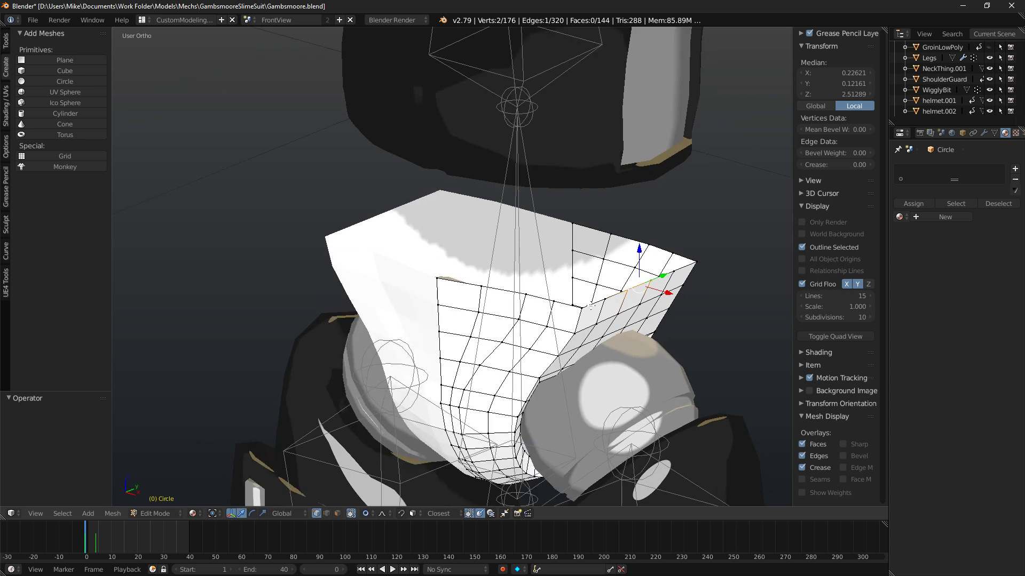
right_click(587, 309)
key(a)
alt+right_click(587, 310)
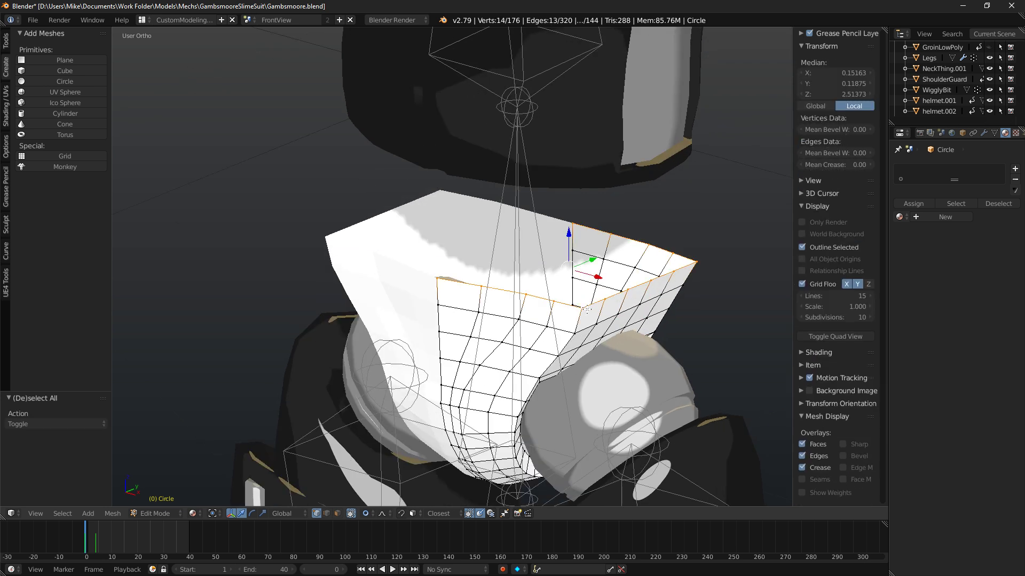
key(KP_1)
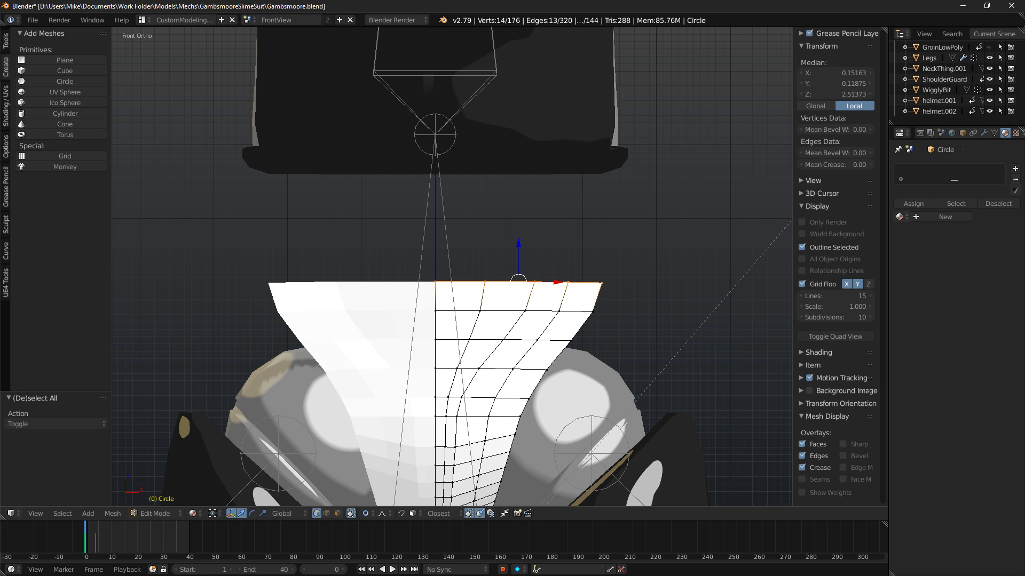
Apply the Mirror modifier to the pelvis mesh in Object Mode.
middle_drag(635, 256, 595, 282)
click(985, 133)
middle_drag(547, 247, 622, 219)
key(Tab)
click(929, 202)
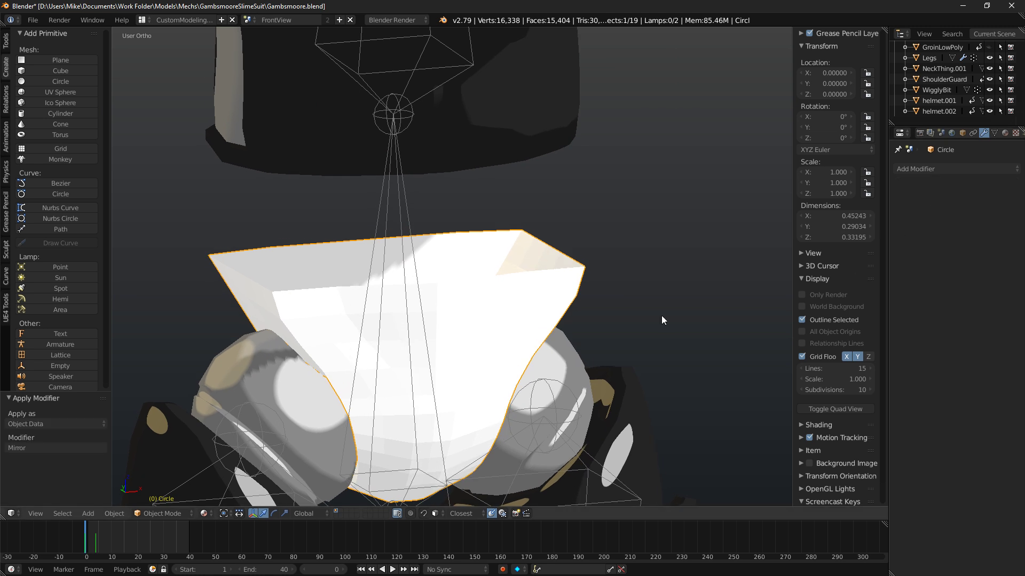
Round the full upper rim edge loop with To Sphere at a factor of 0.728 in Edit Mode, using connected proportional editing.
middle_drag(712, 291, 704, 291)
key(Tab)
key(a)
alt+right_click(512, 275)
key(space)
text(sphere)
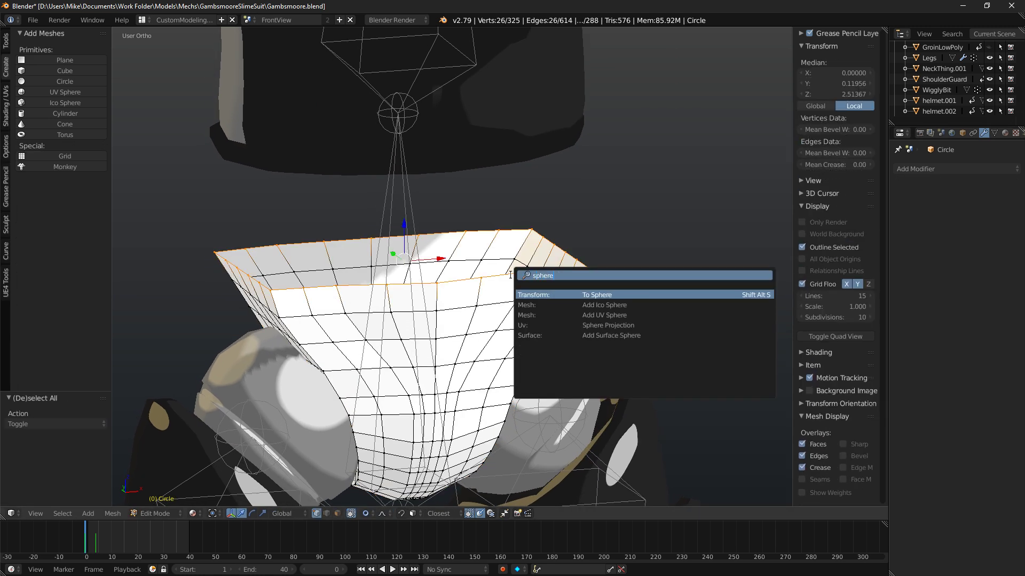
key(Return)
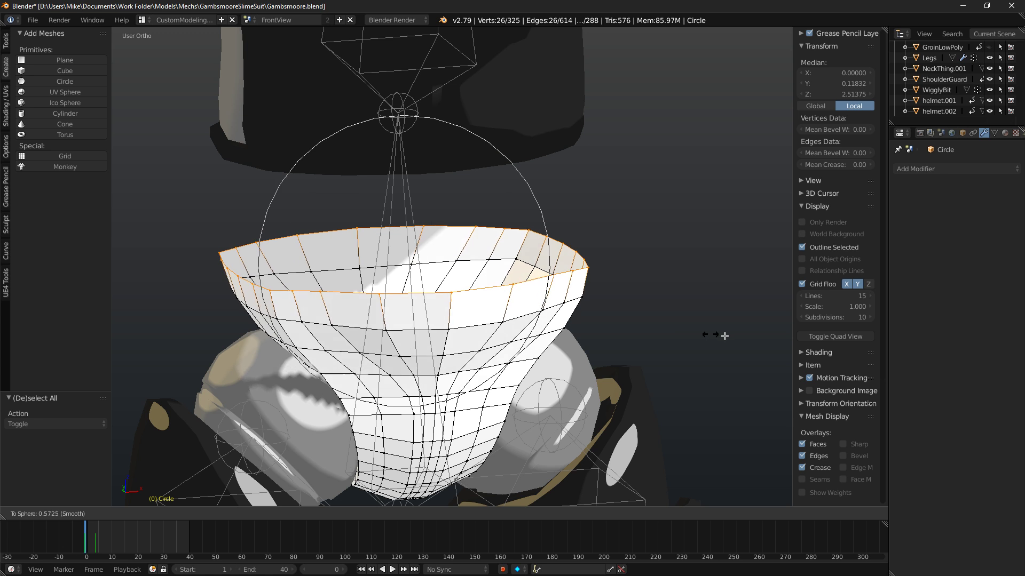
click(757, 345)
Scale the front and back centre vertices of the upper rim by 0.906 with proportional editing.
middle_drag(635, 342, 553, 373)
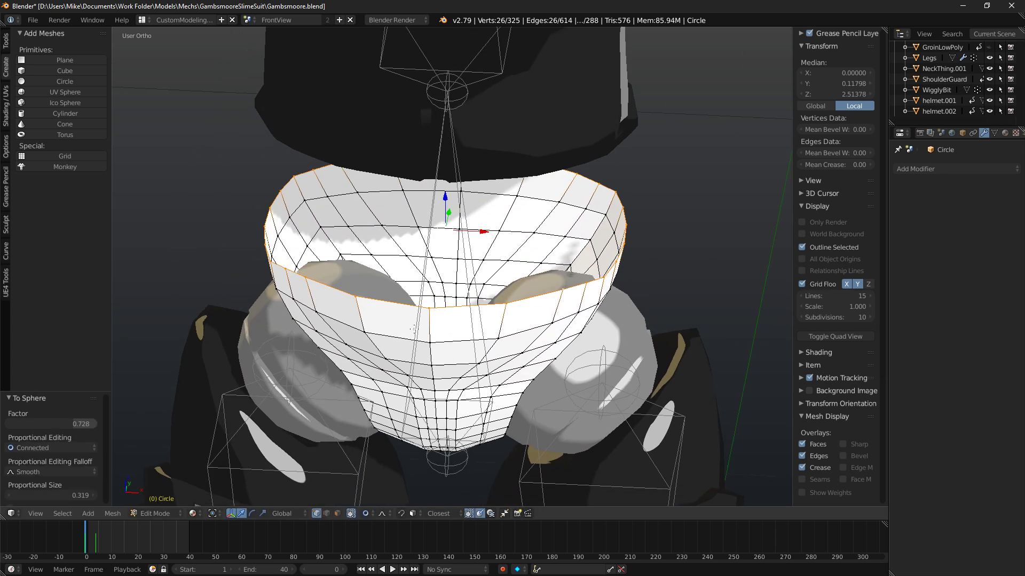
right_click(432, 309)
middle_drag(689, 272, 558, 261)
shift+right_click(598, 238)
key(s)
scroll(692, 232, up, 7)
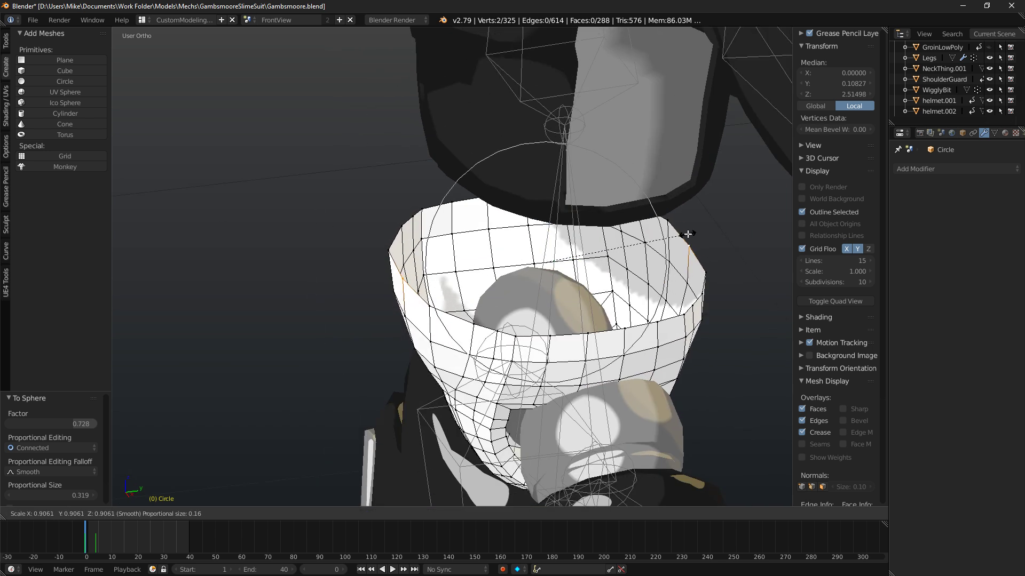
click(688, 234)
Examine the pelvis shape in rendered shading from the front, the side and an angled view.
key(KP_1)
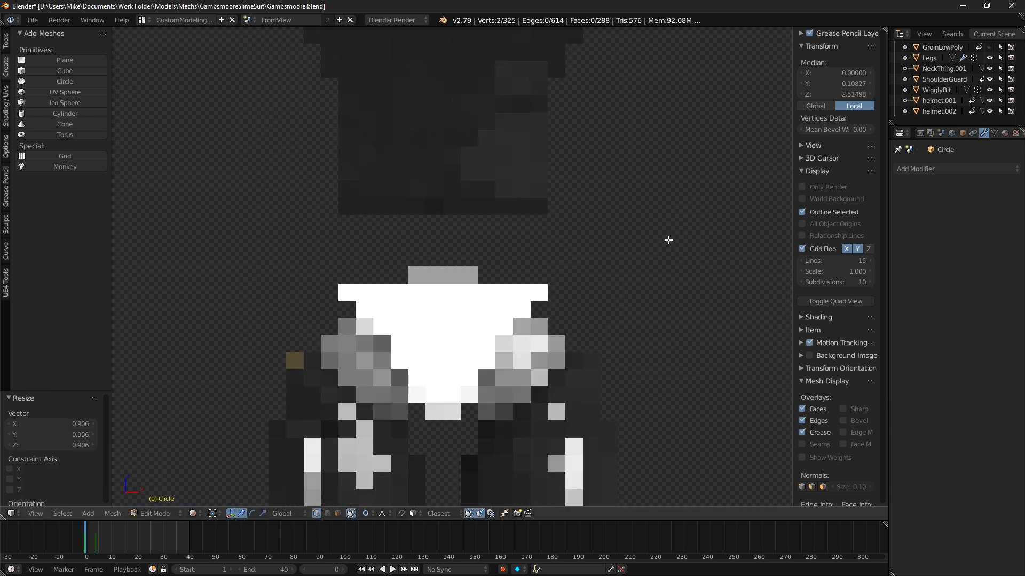
middle_drag(669, 291, 612, 293)
key(KP_3)
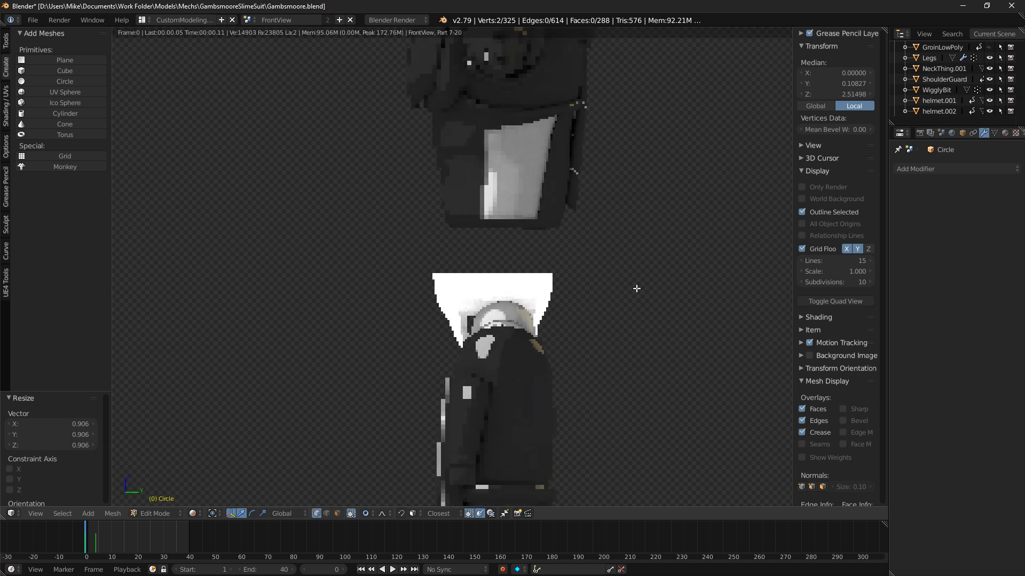
key(KP_1)
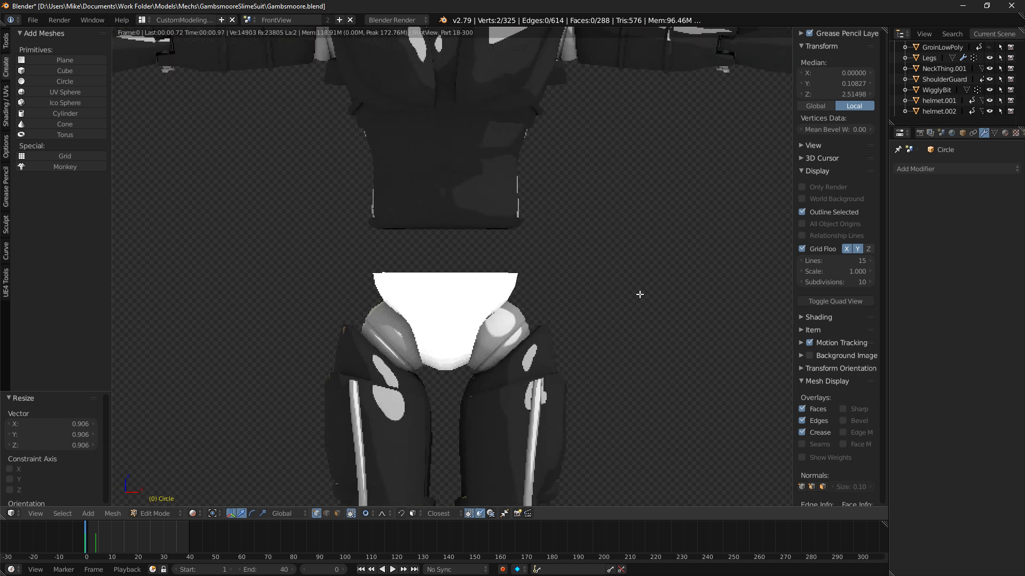
middle_drag(639, 294, 629, 338)
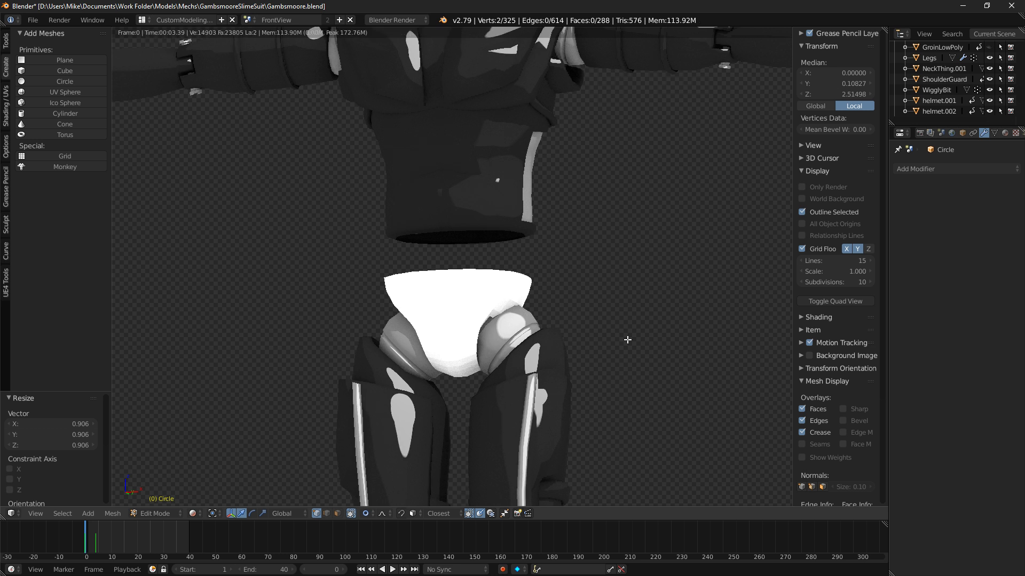
key(KP_1)
key(shift+z)
Select the entire linked pelvis mesh and raise it 0.030 along Z.
scroll(508, 310, up, 6)
right_click(506, 313)
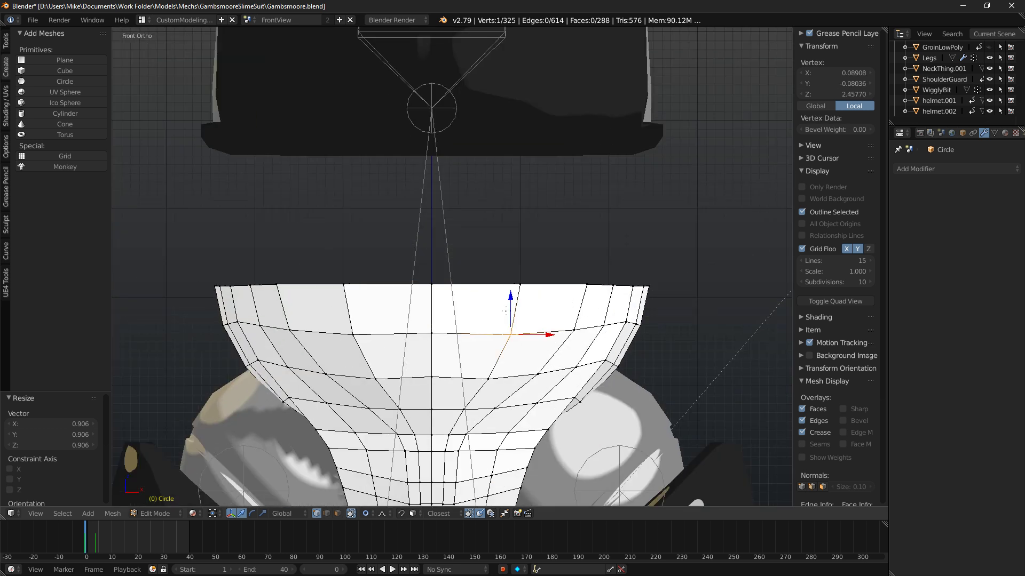
key(ctrl+l)
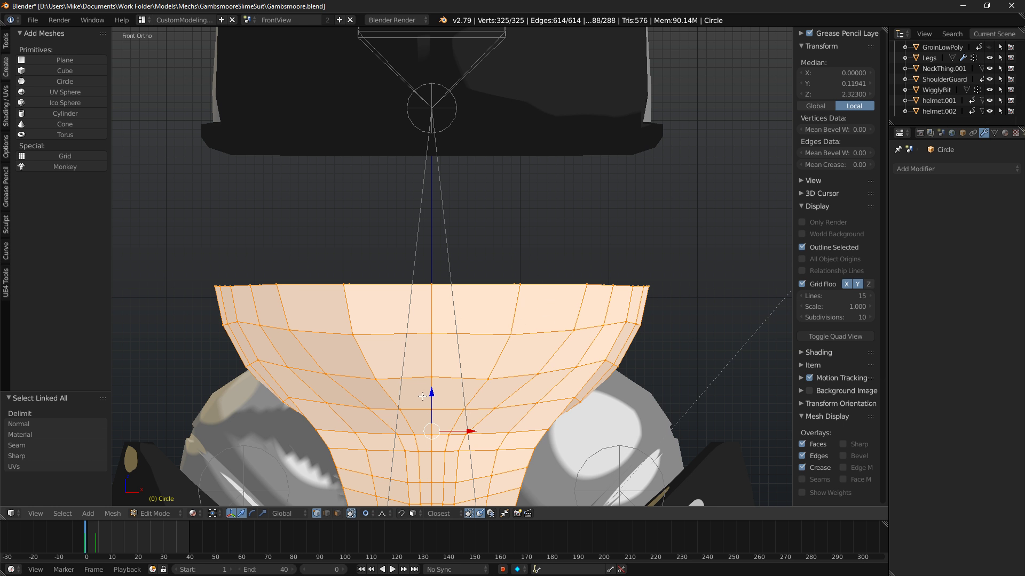
key(g)
key(z)
click(404, 296)
scroll(404, 295, down, 1)
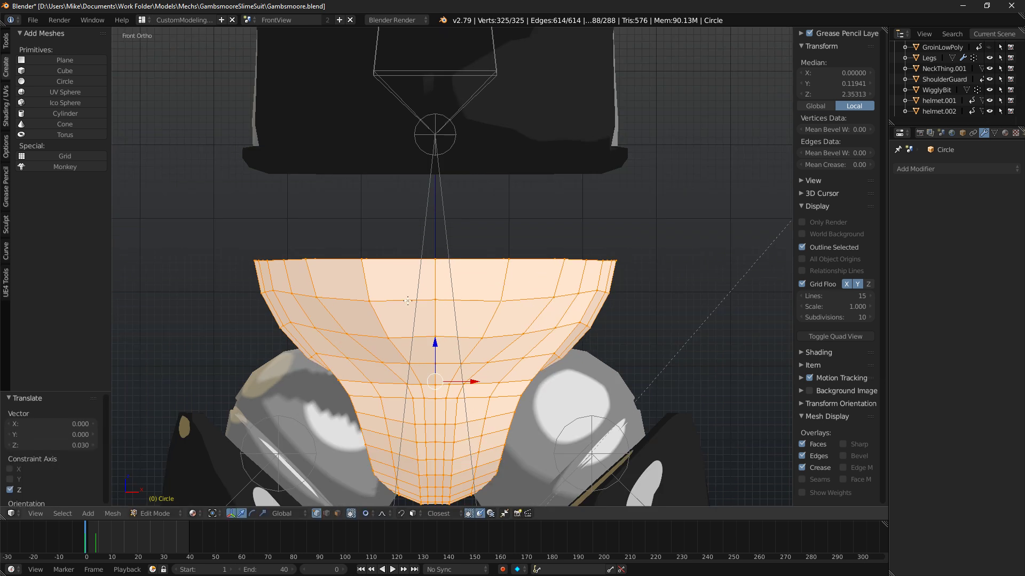
Flatten the two horizontal edge loops below the rim by scaling them along Z with a small proportional radius.
key(a)
alt+right_click(404, 295)
key(s)
key(z)
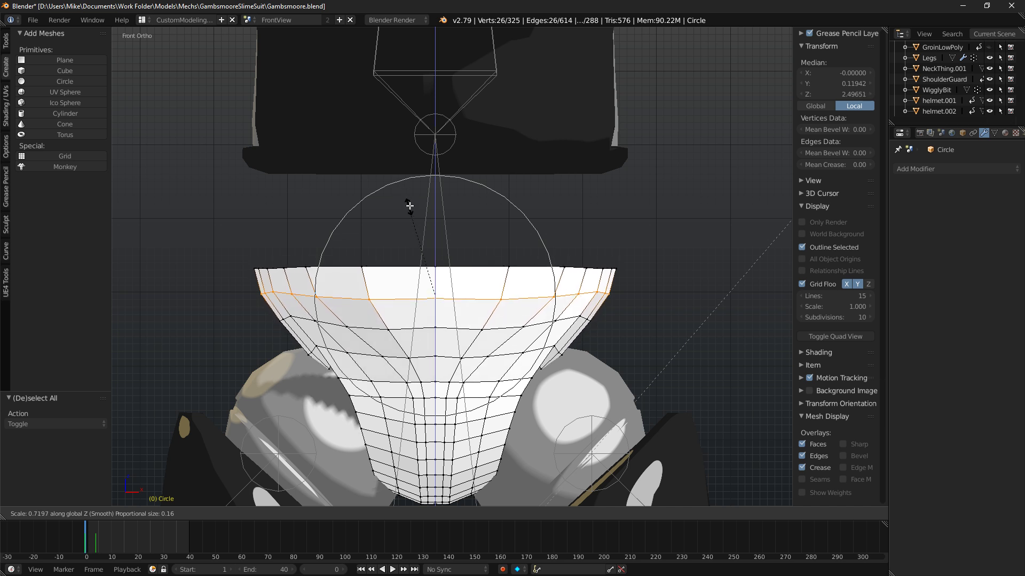
key(o)
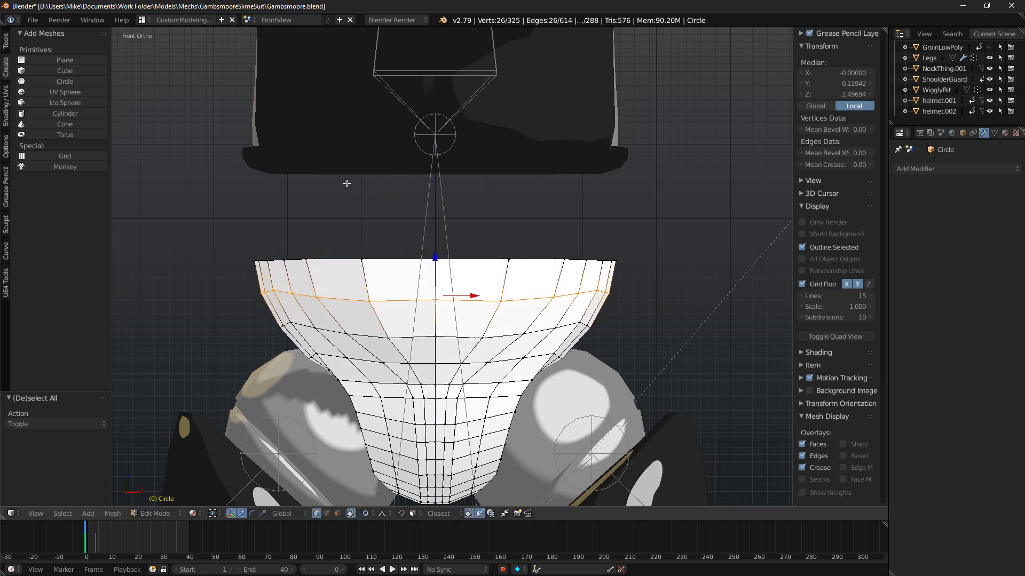
key(o)
scroll(358, 224, up, 10)
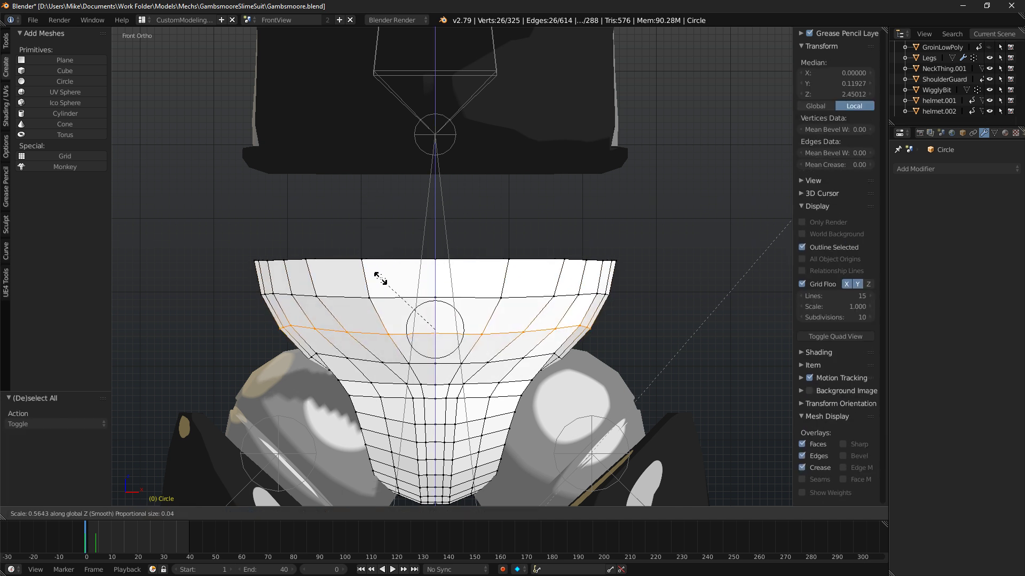
click(379, 276)
Widen the upper rim edge loop by about 1.09 with Z locked, using proportional editing.
key(a)
alt+right_click(383, 260)
key(s)
scroll(698, 258, down, 17)
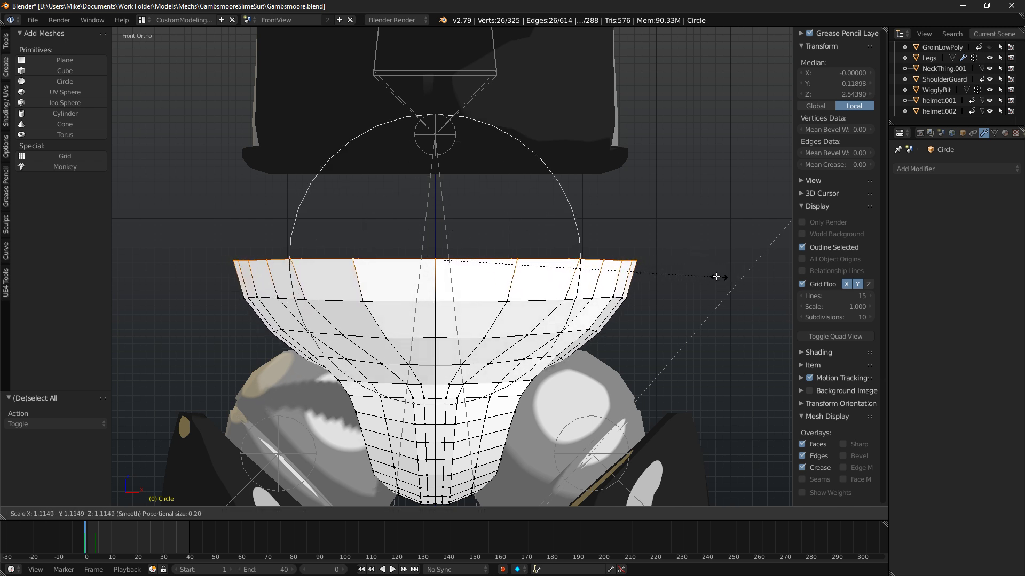
scroll(699, 277, up, 1)
key(shift+z)
right_click(680, 289)
middle_drag(680, 289, 649, 312)
key(s)
key(shift+z)
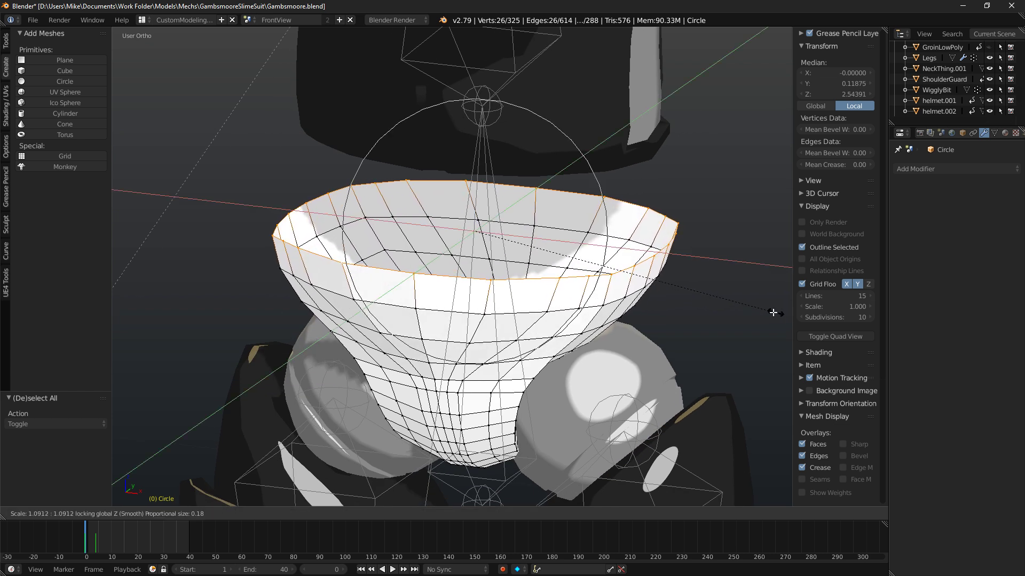
click(777, 314)
Lower the upper rim loop by 0.011 along Z and scale it down slightly.
drag(475, 197, 482, 207)
key(KP_1)
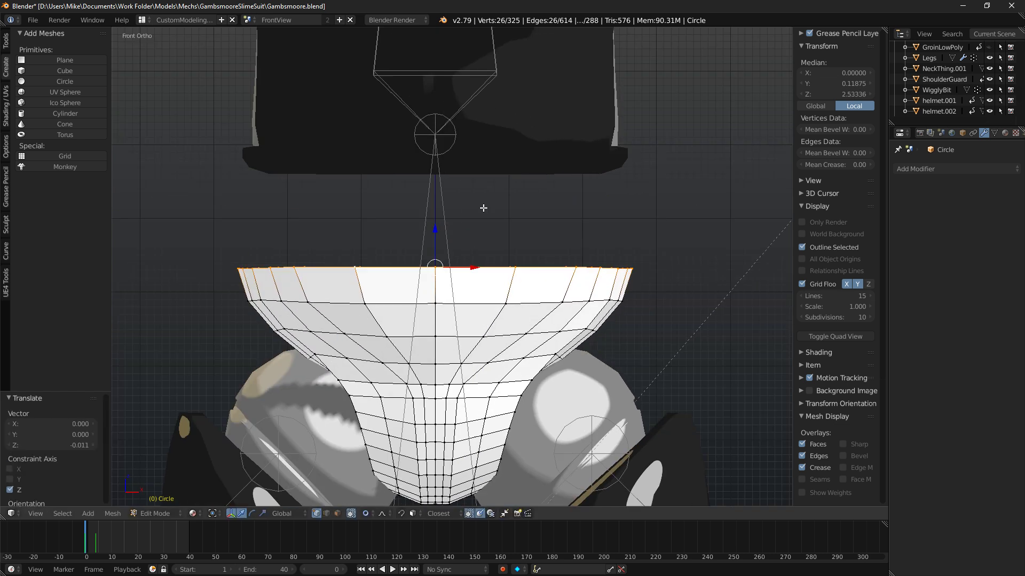
key(s)
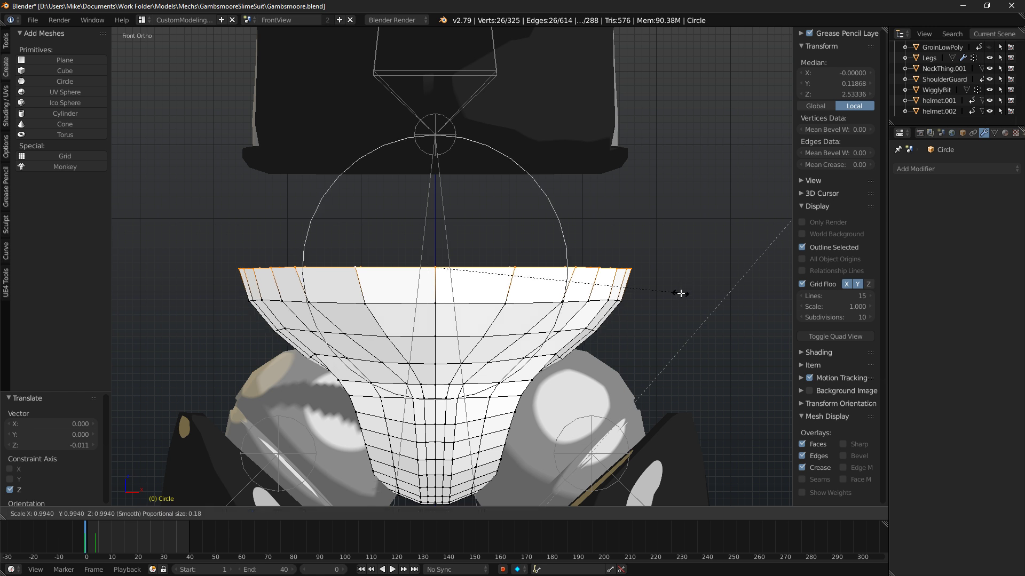
click(668, 295)
Examine the pelvis rim and the edge loops around the leg opening in shaded and wireframe views from several angles.
middle_drag(475, 321, 555, 312)
right_click(346, 345)
key(a)
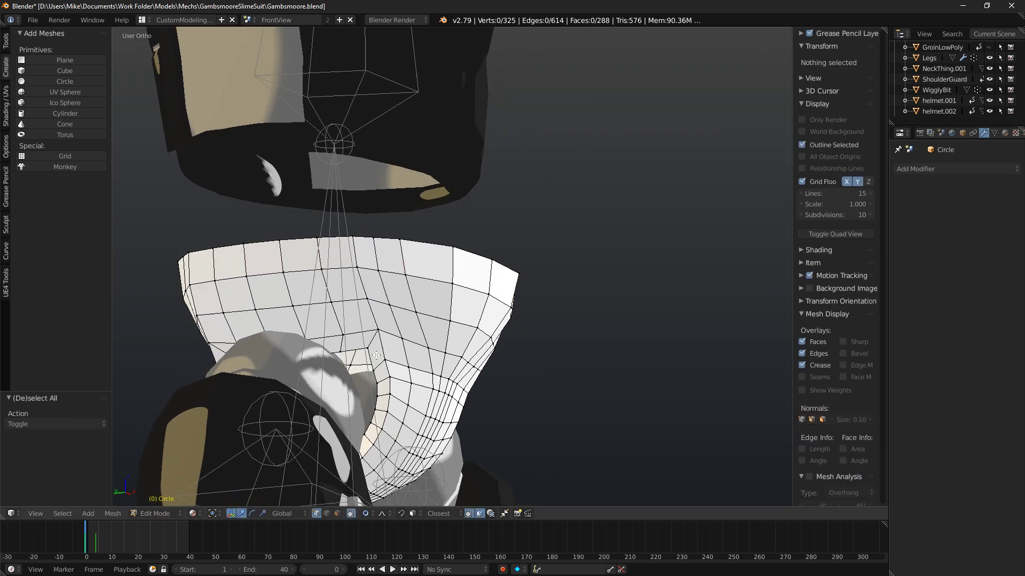
key(z)
right_click(344, 381)
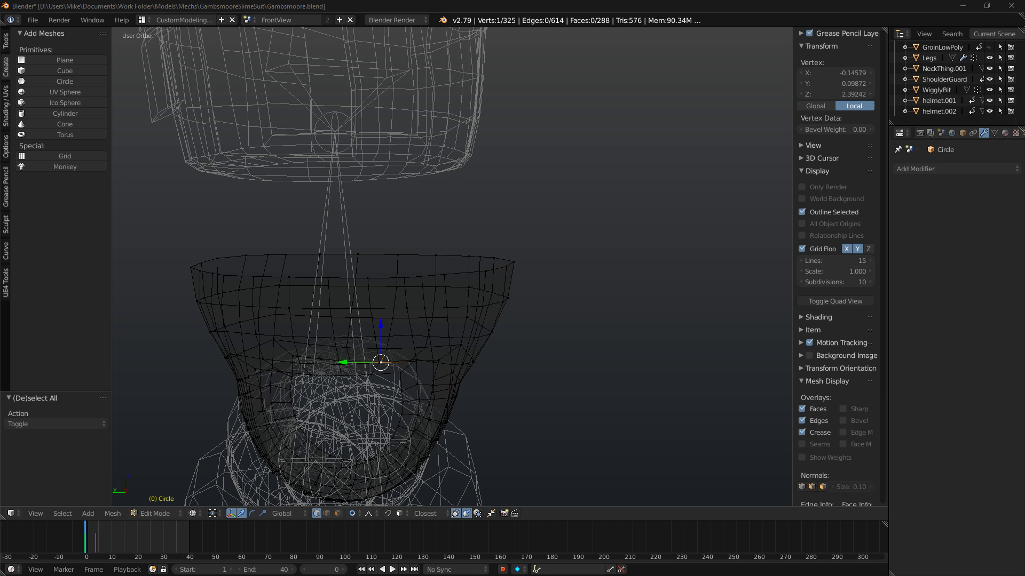
middle_drag(468, 263, 397, 290)
key(a)
alt+right_click(460, 306)
middle_drag(468, 309, 330, 297)
key(KP_1)
key(z)
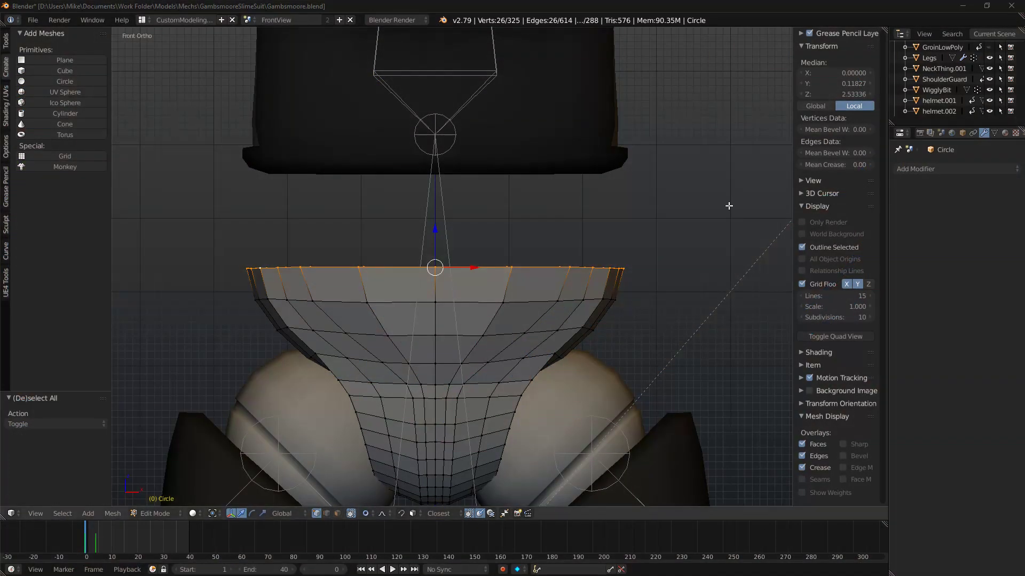
middle_drag(679, 300, 746, 316)
middle_drag(664, 227, 622, 267)
key(a)
alt+right_click(439, 304)
mouse_move(714, 254)
middle_down()
mouse_move(664, 237)
mouse_move(622, 256)
mouse_move(601, 227)
middle_up()
key(z)
Select the four vertices along the upper edge of one leg opening on the pelvis.
right_click(549, 346)
shift+right_click(544, 352)
middle_drag(544, 352, 611, 337)
shift+right_click(570, 330)
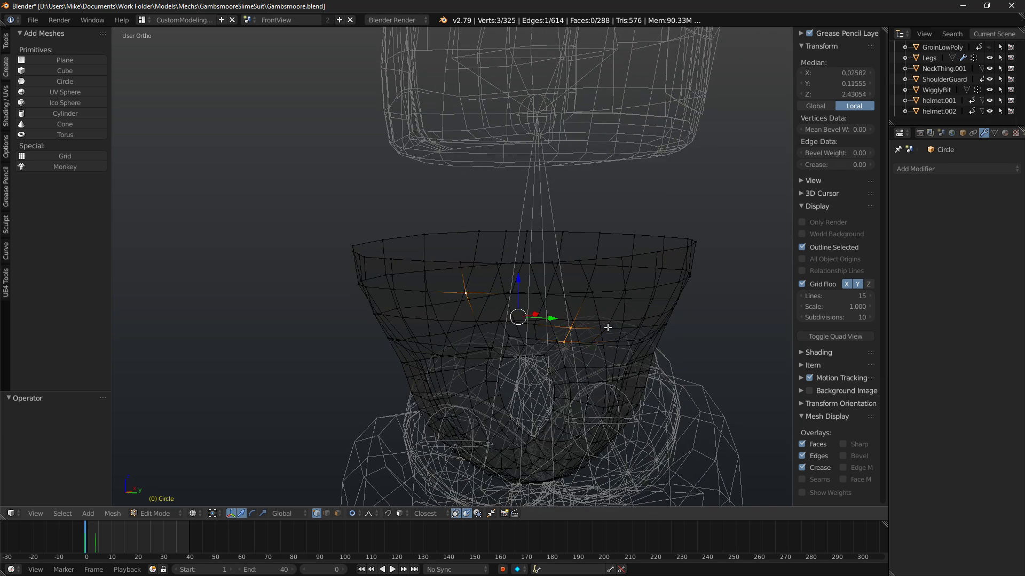
shift+right_click(466, 293)
shift+right_click(588, 346)
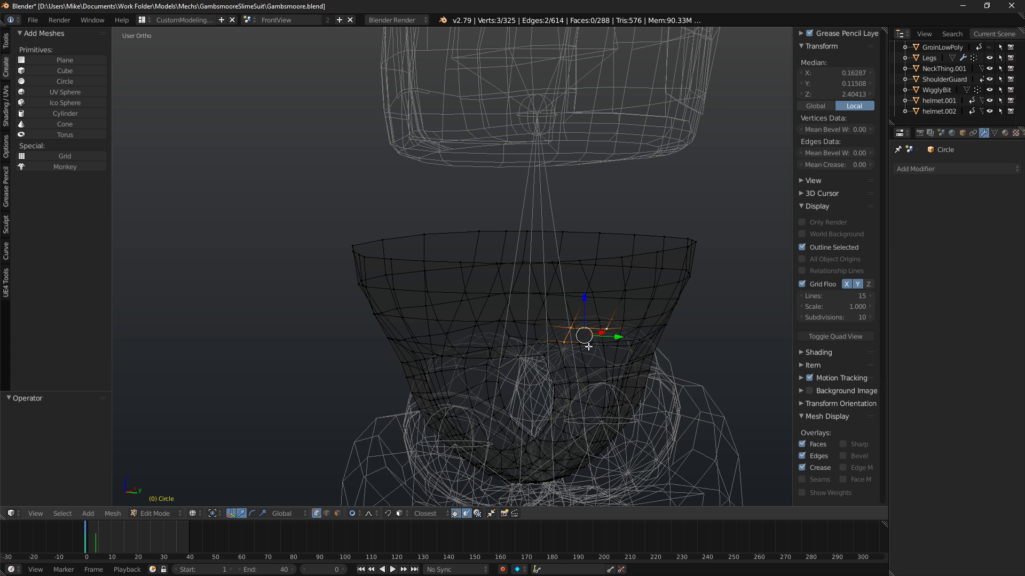
key(z)
key(KP_1)
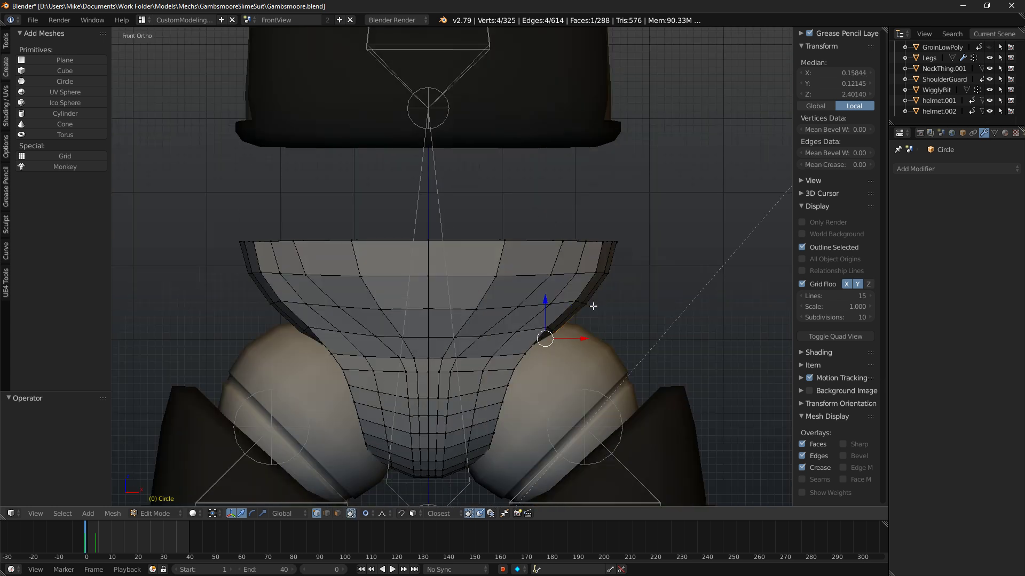
Try to raise the four selected leg-opening vertices with proportional editing and undo the move.
key(g)
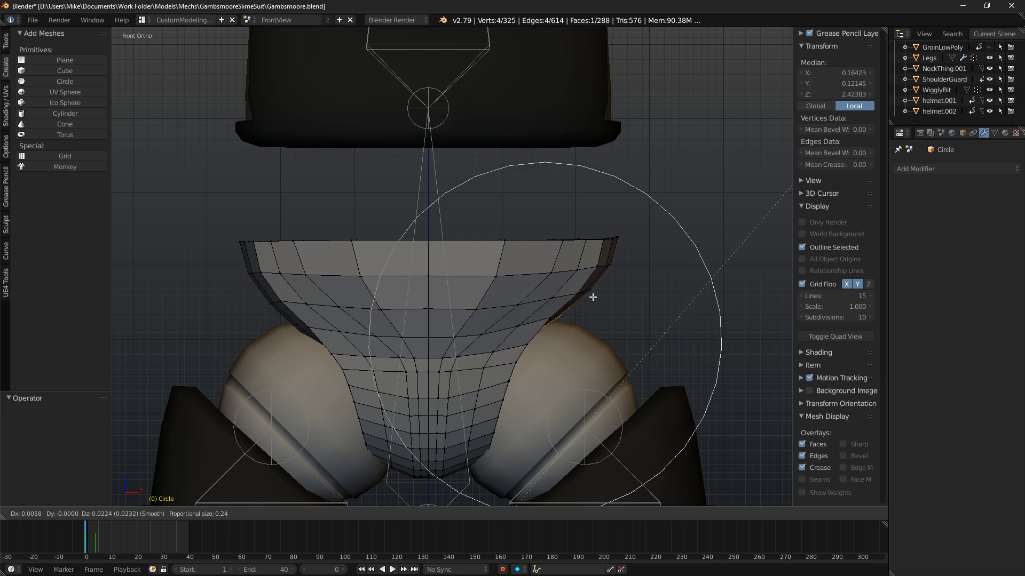
click(593, 295)
key(ctrl+z)
Move the four leg-opening vertices 0.008 along X and 0.020 along Z with proportional editing.
key(z)
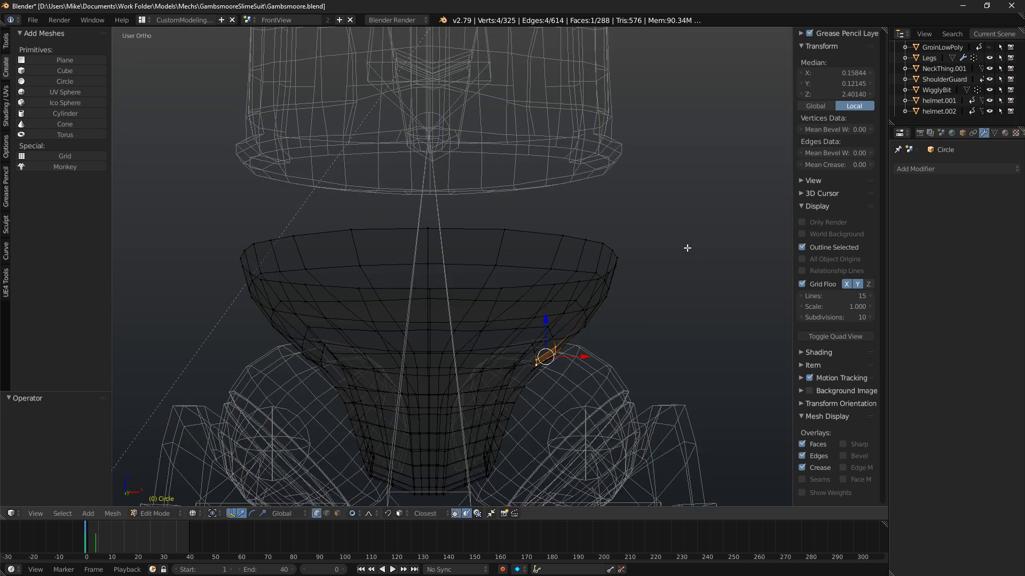
key(g)
click(668, 256)
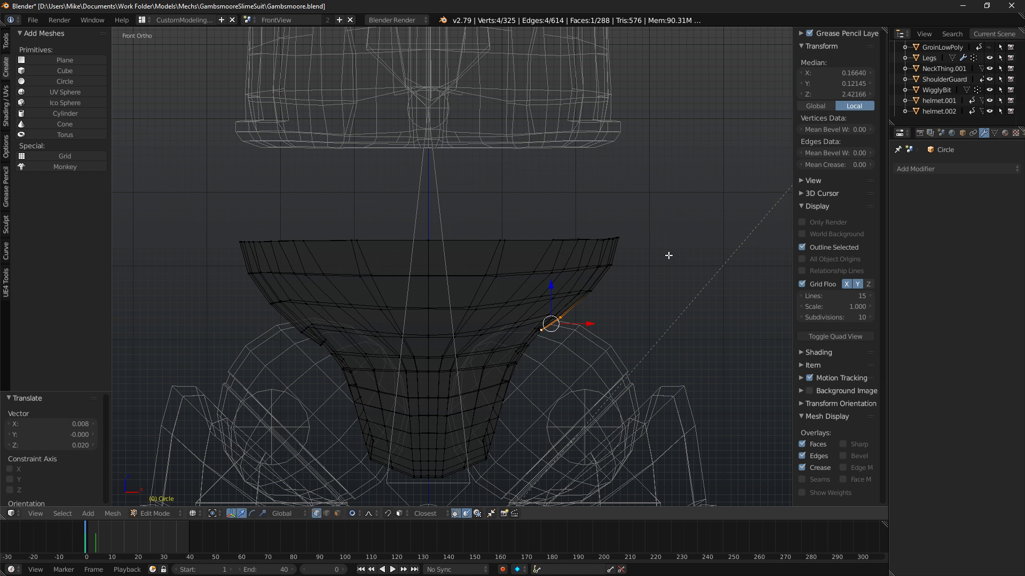
mouse_move(421, 123)
middle_down()
mouse_move(507, 155)
mouse_move(643, 325)
middle_up()
key(z)
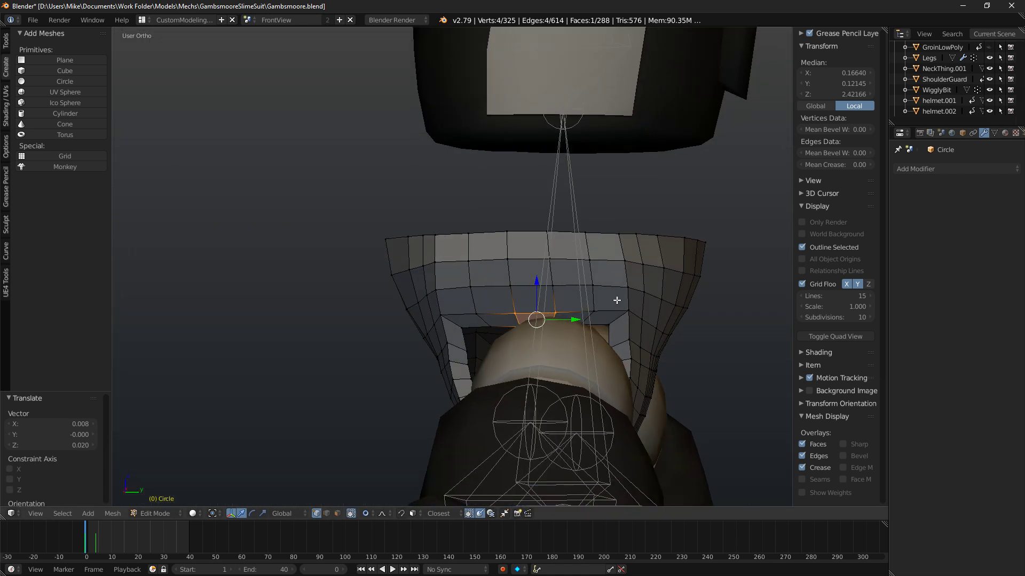
Box-select the left half of the pelvis mesh in wireframe front view and delete its vertices.
key(KP_1)
key(z)
key(a)
key(b)
drag(246, 206, 433, 437)
key(x)
key(Escape)
key(x)
click(419, 421)
Add a Mirror modifier across X to the remaining half of the pelvis.
click(955, 169)
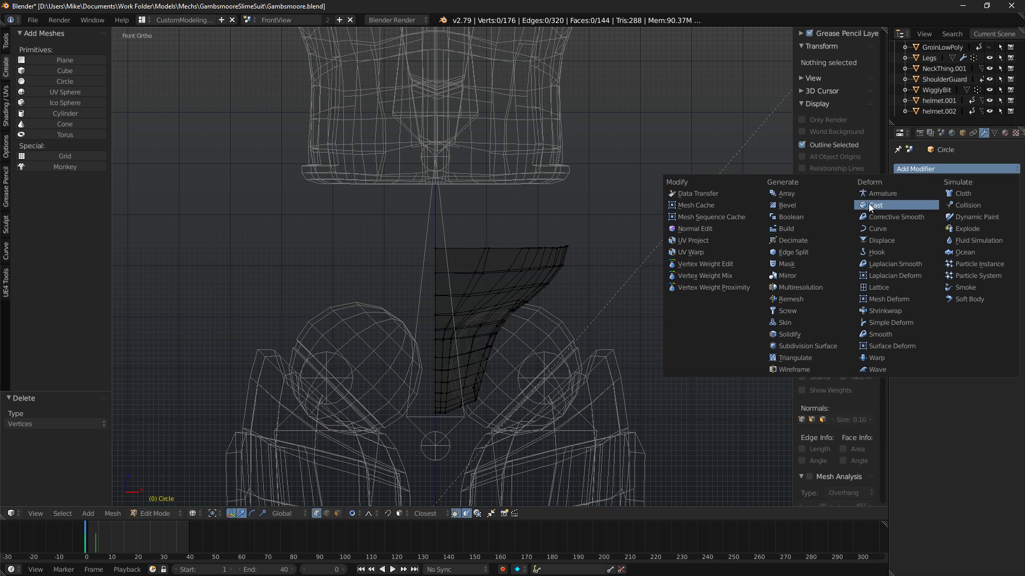
click(865, 274)
key(z)
middle_drag(438, 271, 255, 211)
Select all of the pelvis half's faces and shade them smooth.
key(a)
key(a)
click(6, 107)
key(a)
key(a)
key(a)
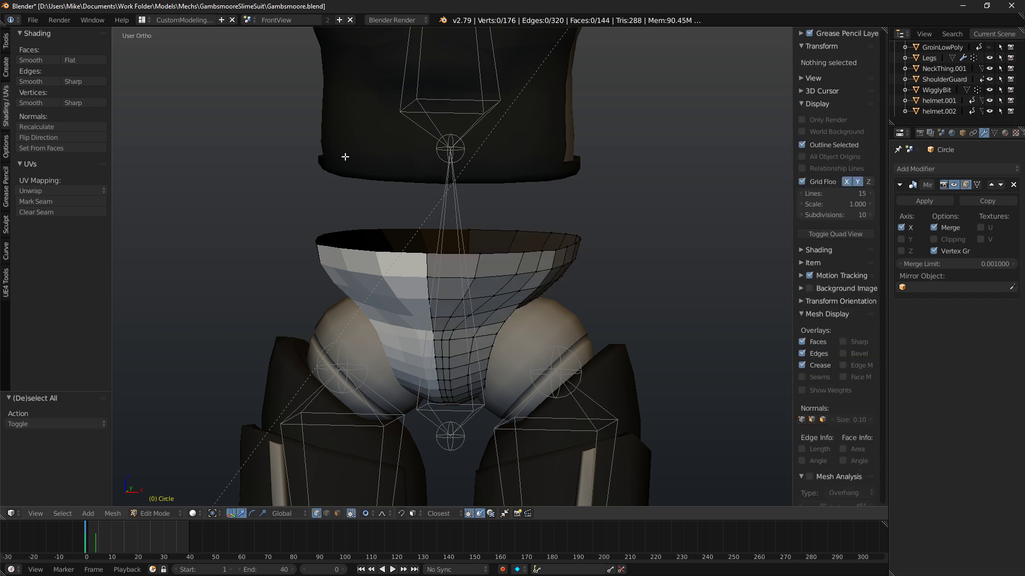
click(32, 60)
Raise the two vertices at the top of the leg opening along Z with proportional editing, and select the opening's edge loop.
middle_drag(278, 161, 417, 172)
key(KP_3)
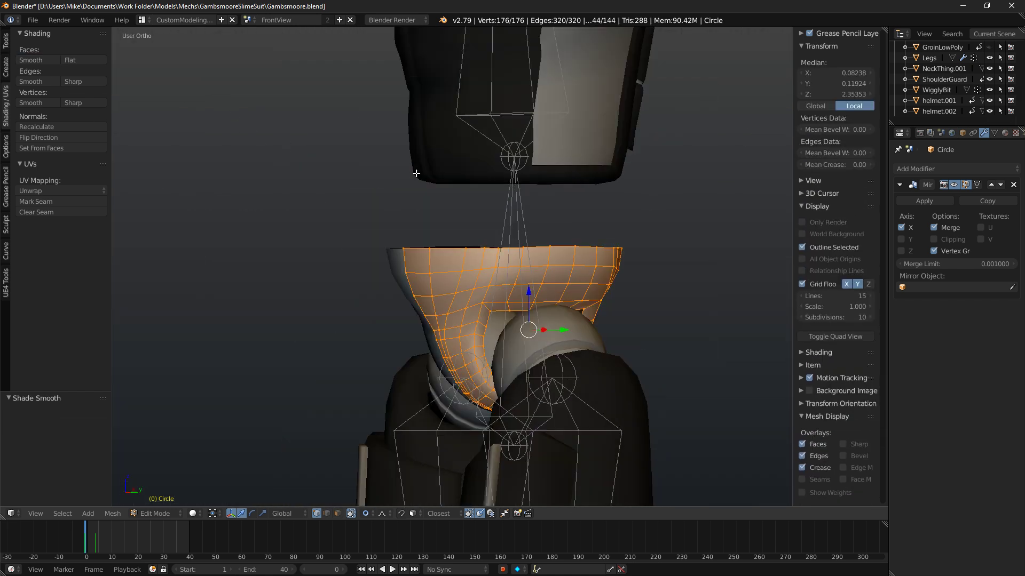
key(a)
right_click(532, 314)
key(z)
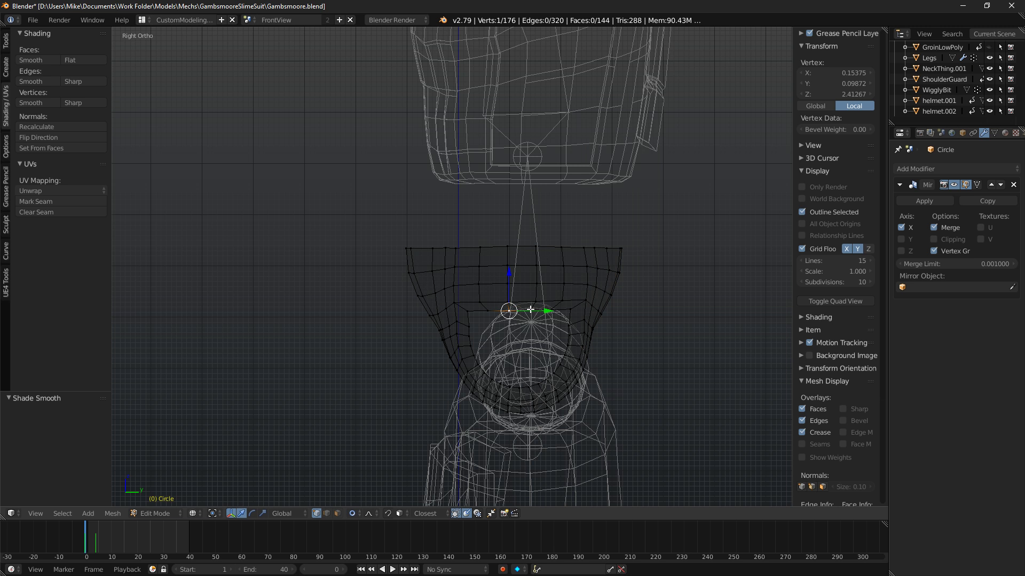
shift+right_click(534, 310)
key(z)
key(g)
key(z)
scroll(521, 267, up, 4)
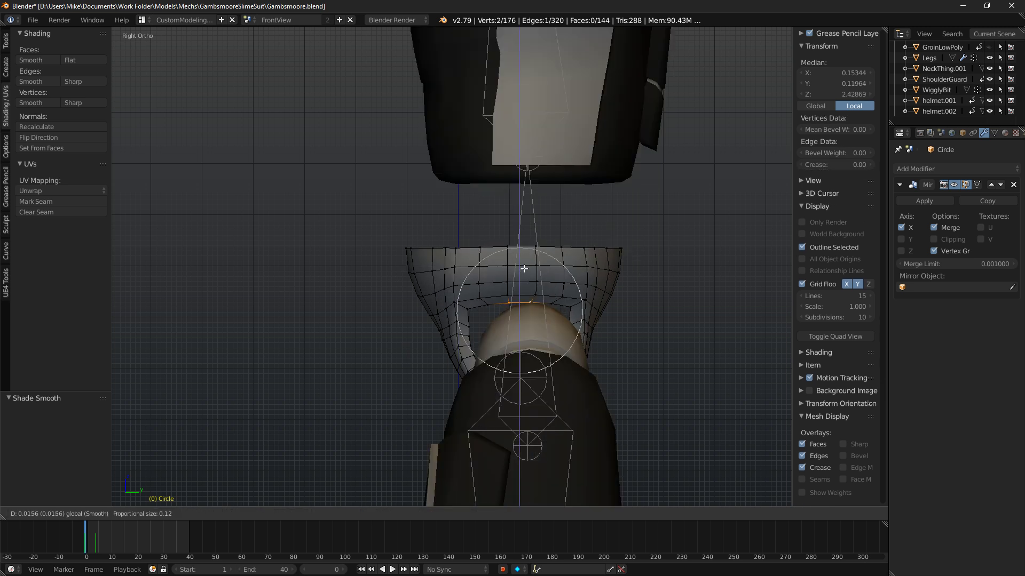
click(523, 264)
key(a)
alt+right_click(470, 310)
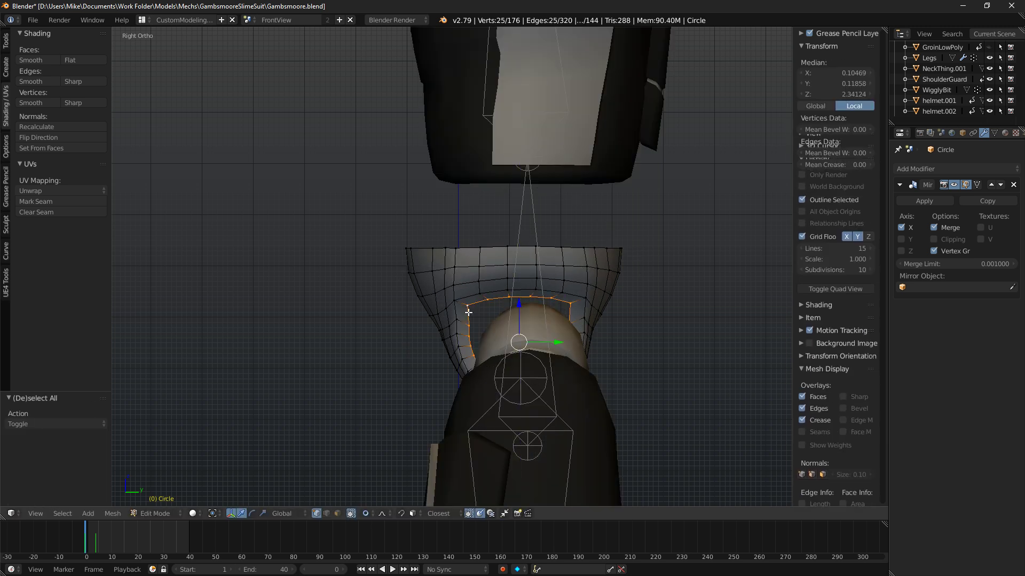
Try rounding the leg-opening loop with To Sphere at a factor of 0.387 and scaling it to 0.734.
middle_drag(613, 342, 645, 350)
key(space)
text(sphere)
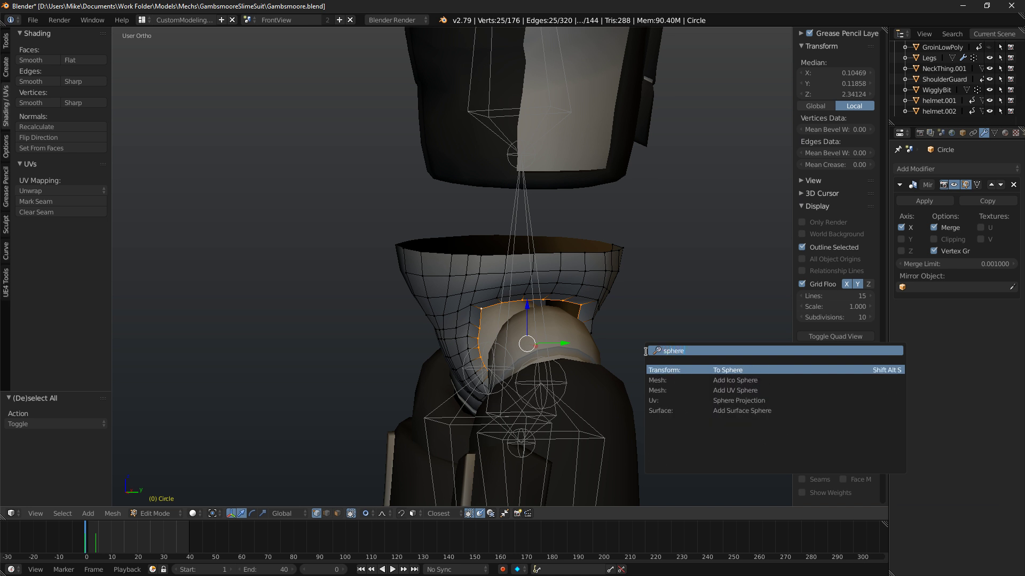
click(697, 370)
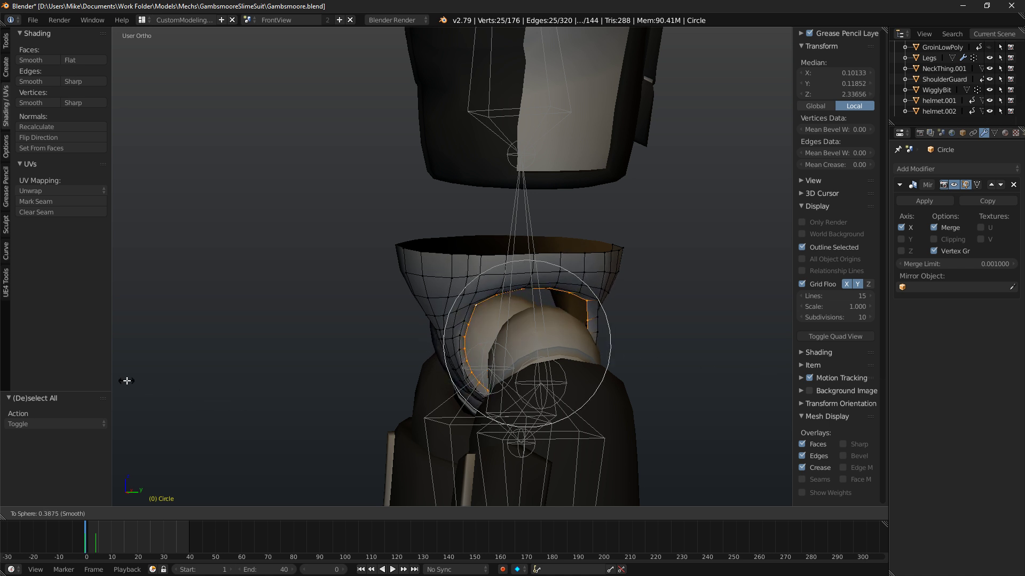
click(127, 380)
key(s)
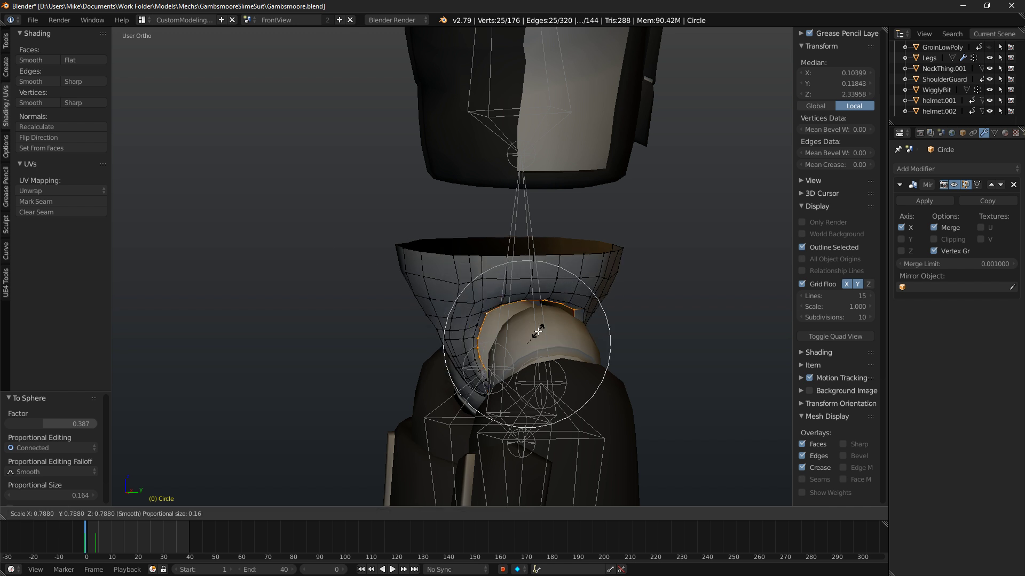
click(538, 334)
Undo the leg opening's rounding and scaling, and enable Clipping on the Mirror modifier.
key(KP_1)
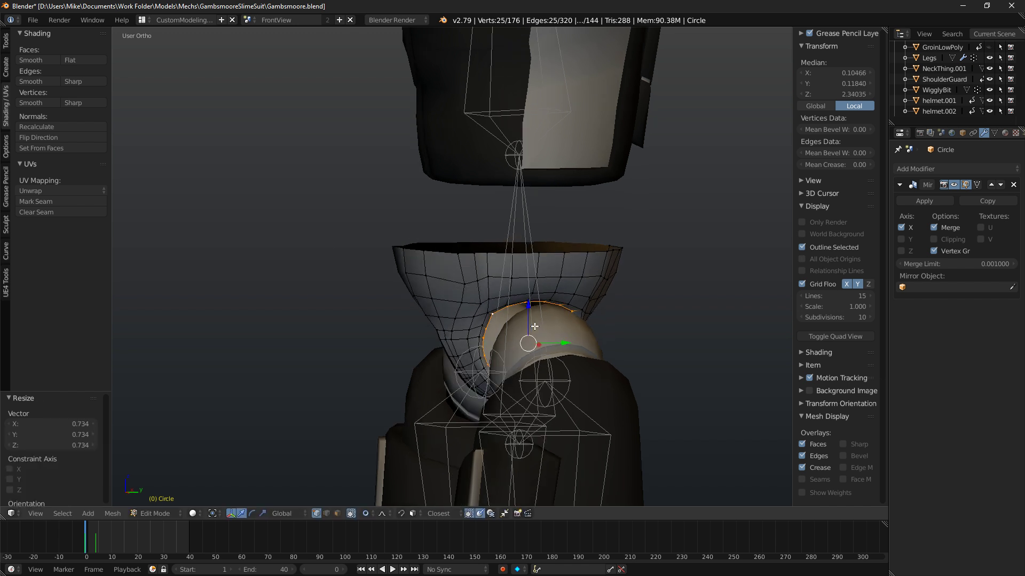
key(shift+z)
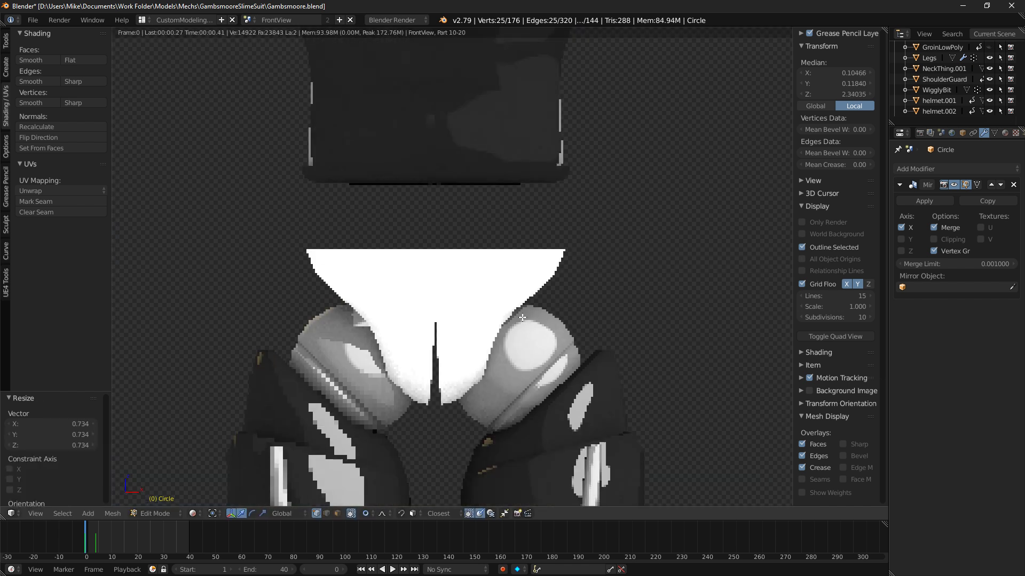
key(shift+z)
mouse_move(466, 313)
middle_down()
mouse_move(504, 324)
mouse_move(651, 240)
mouse_move(641, 240)
middle_up()
key(KP_1)
click(934, 239)
key(KP_3)
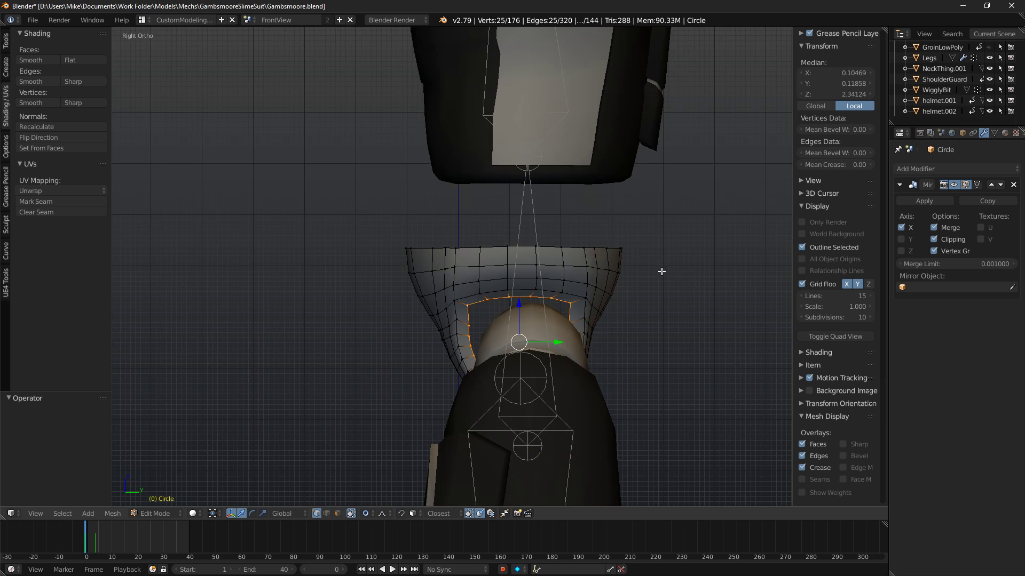
Round the leg-opening loop with To Sphere at a factor of 1 and scale it to 0.632.
key(space)
click(745, 330)
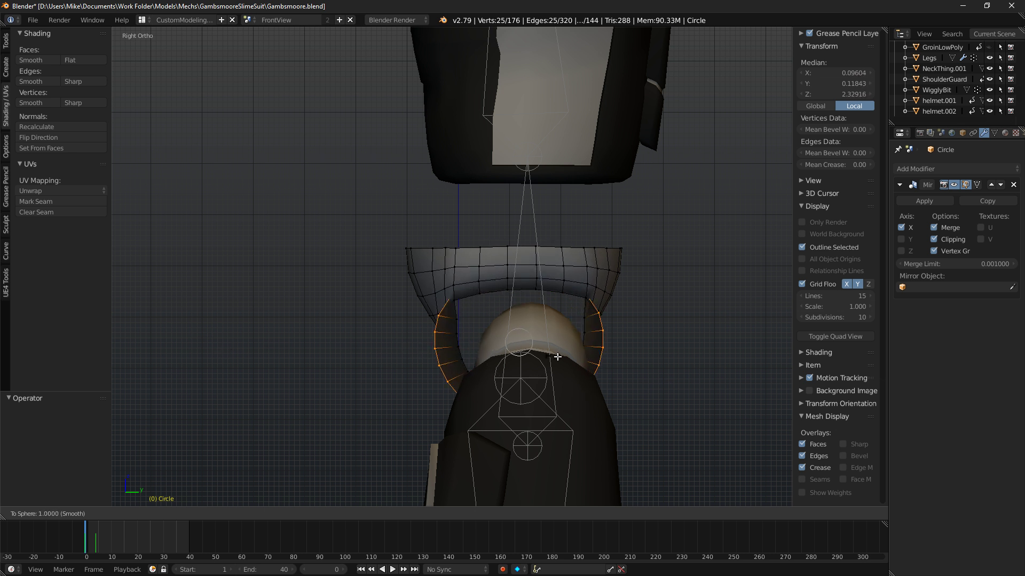
click(737, 328)
key(s)
click(638, 324)
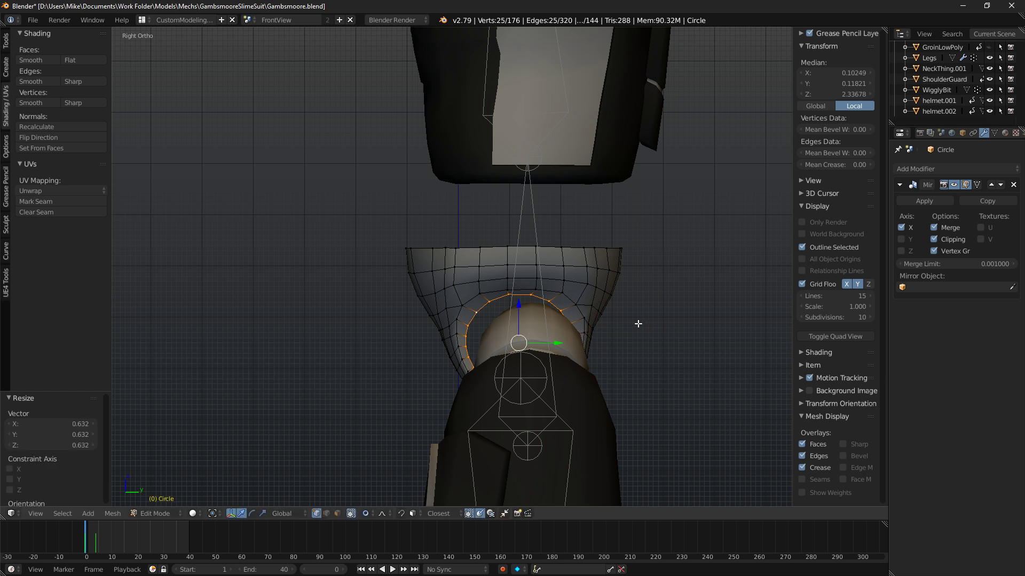
Scale the leg-opening loop to 0.889 with a reduced proportional radius.
key(s)
scroll(625, 321, down, 5)
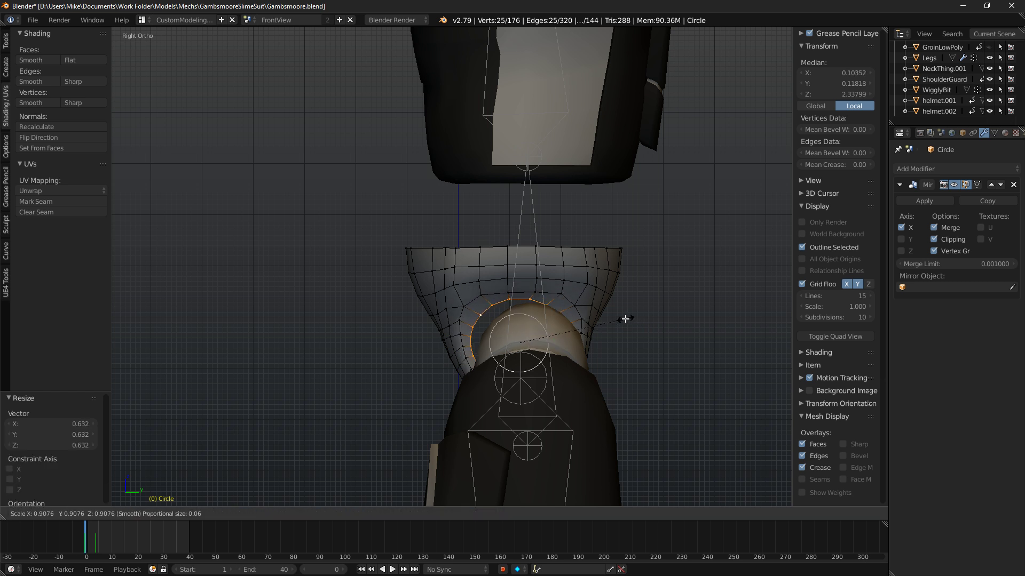
click(623, 318)
Rotate the leg-opening loop by 6.7° in wireframe front view with proportional editing.
key(KP_1)
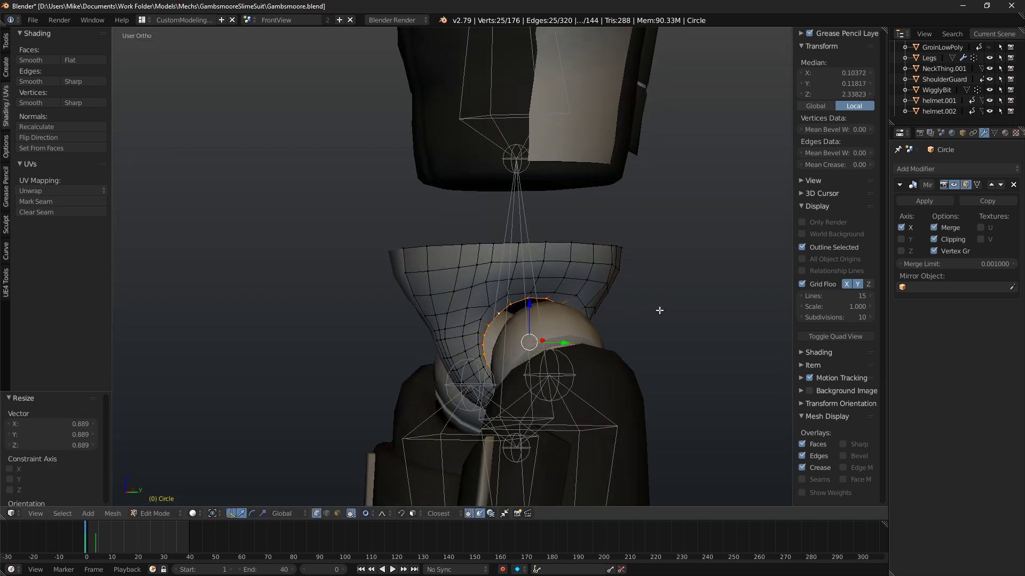
key(z)
key(z)
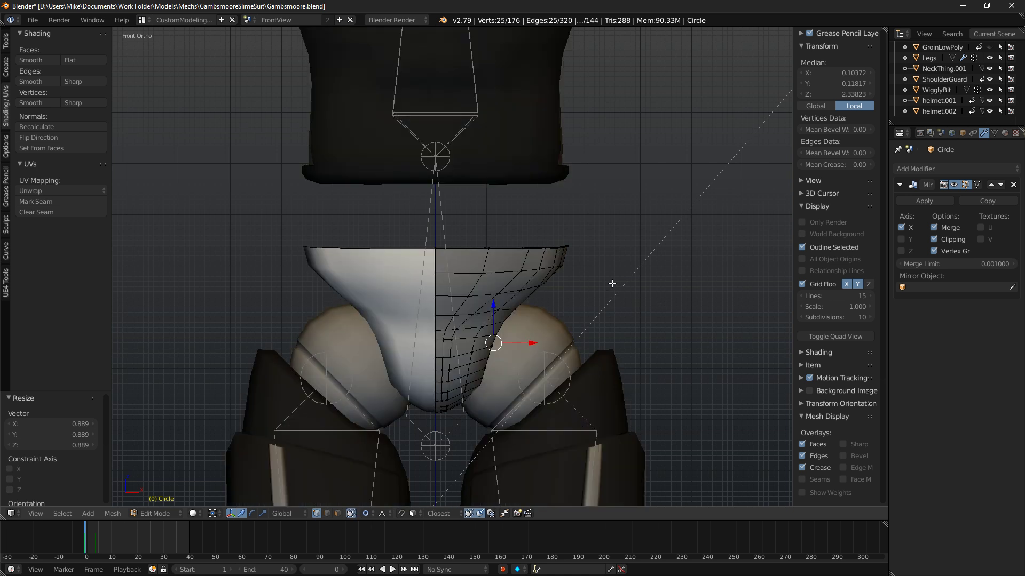
key(z)
scroll(660, 303, down, 10)
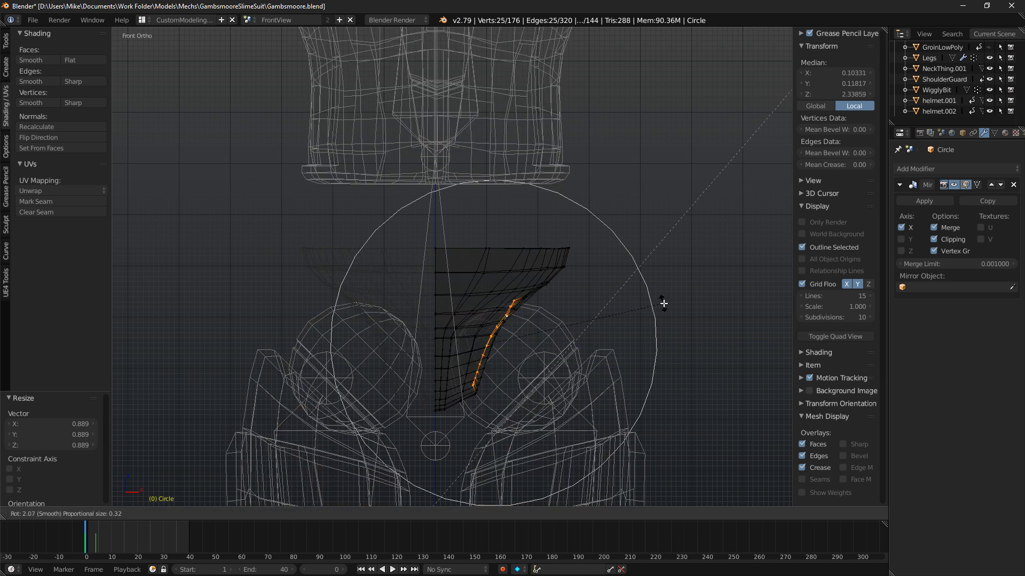
scroll(677, 301, up, 10)
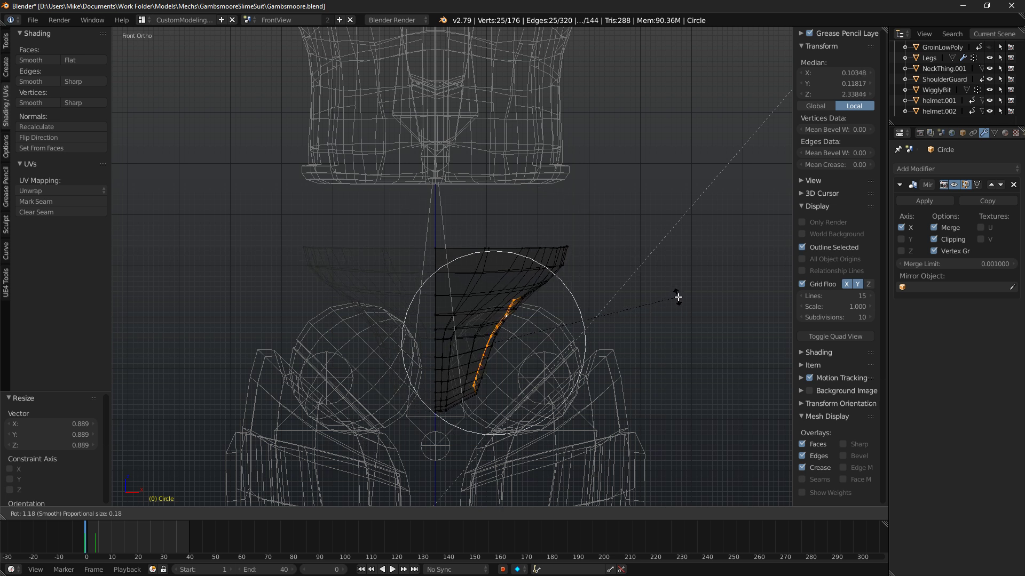
click(704, 311)
Enlarge the leg-opening loop slightly with a small proportional radius and reposition it in front view.
key(s)
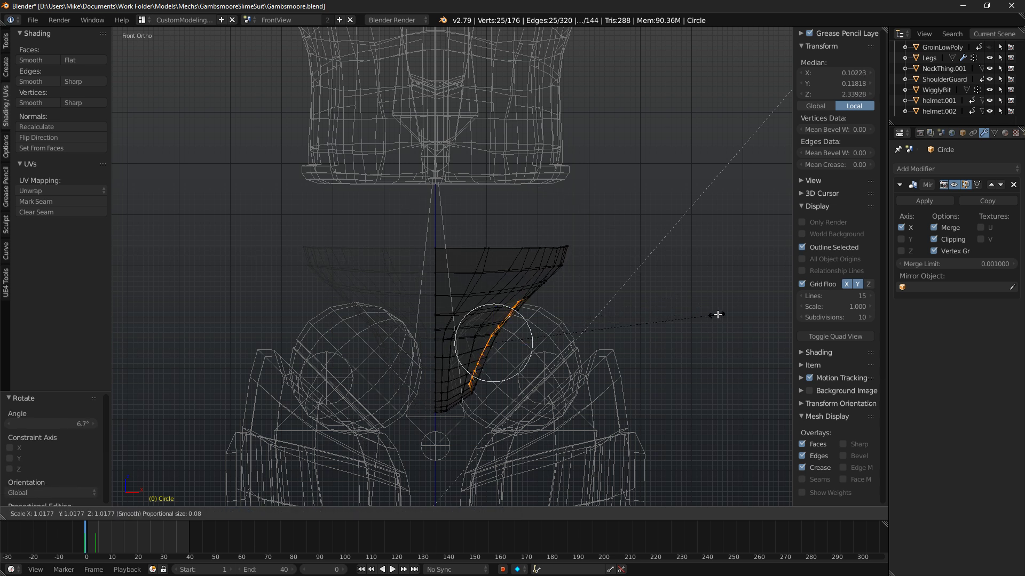
click(748, 318)
key(g)
click(744, 323)
key(z)
key(z)
Circle-select the nine vertices at the outer side of the pelvis rim and try to move them slightly down and outward.
scroll(590, 273, up, 5)
key(a)
key(c)
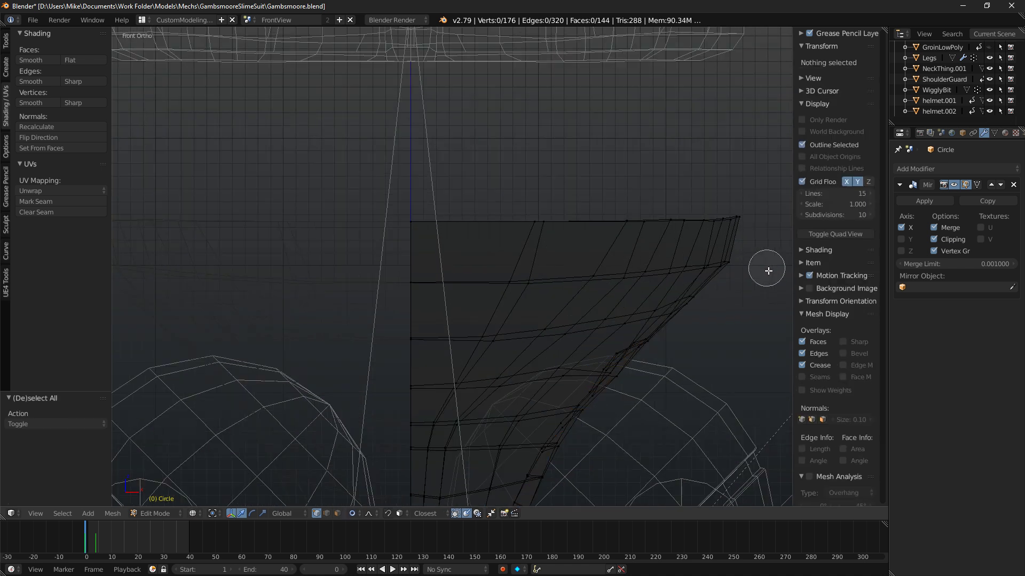
mouse_move(700, 308)
mouse_down()
mouse_move(739, 266)
mouse_move(745, 217)
mouse_up()
right_click(746, 208)
key(z)
key(g)
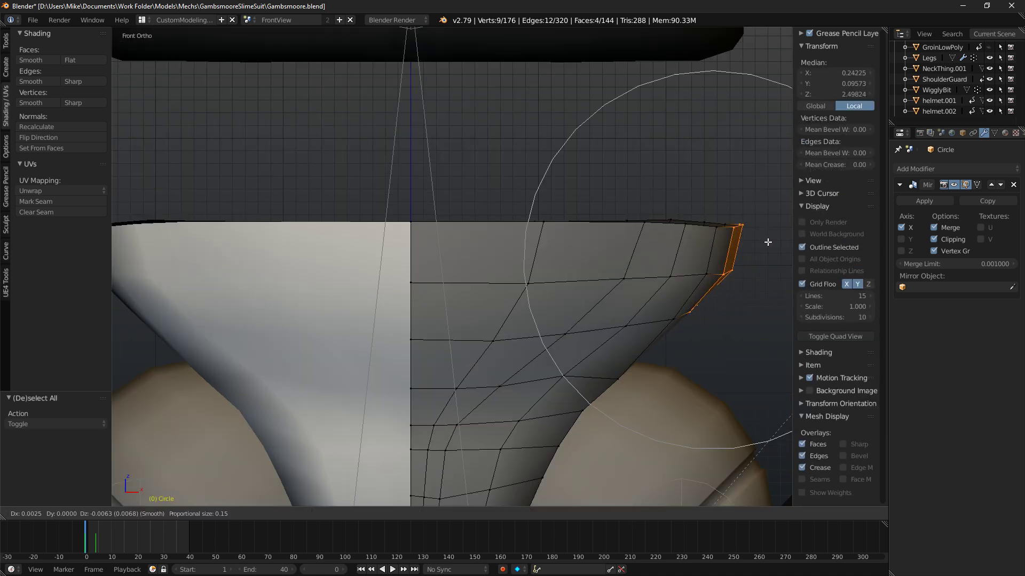
right_click(763, 248)
Deselect the topmost rim vertices, keeping the six outer side vertices below them selected.
key(z)
key(c)
middle_click(744, 211)
right_click(745, 218)
key(z)
Move the six outer side vertices with an adjusted proportional radius and rotate them by 3.88°.
shift+middle_drag(758, 356, 659, 290)
key(z)
key(g)
scroll(670, 307, down, 5)
scroll(671, 318, up, 10)
scroll(675, 317, down, 3)
click(694, 298)
key(r)
click(713, 335)
Check the pelvis shape between torso and legs in rendered and solid views from several angles.
key(shift+z)
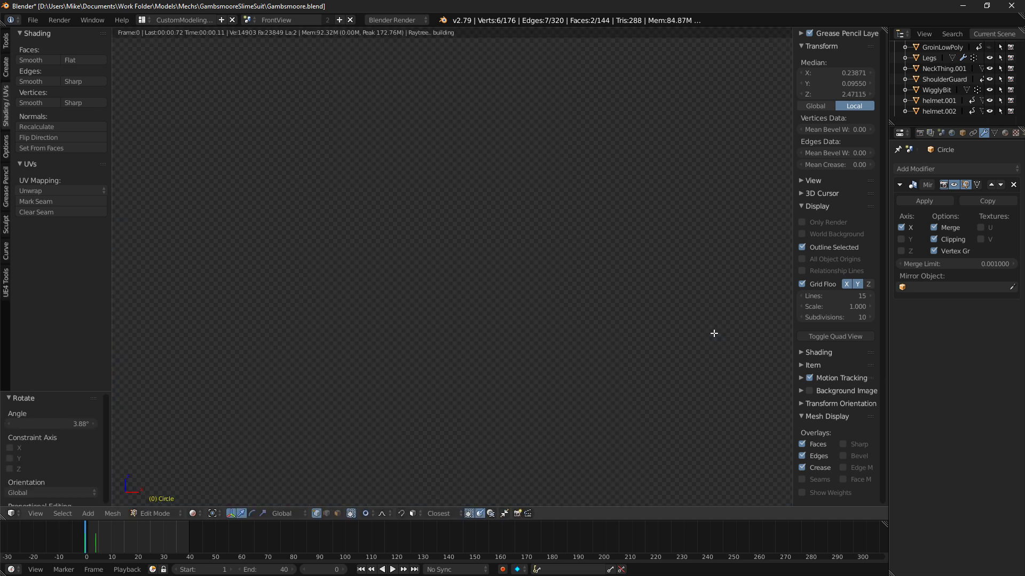
key(z)
middle_drag(584, 296, 455, 297)
key(z)
key(KP_1)
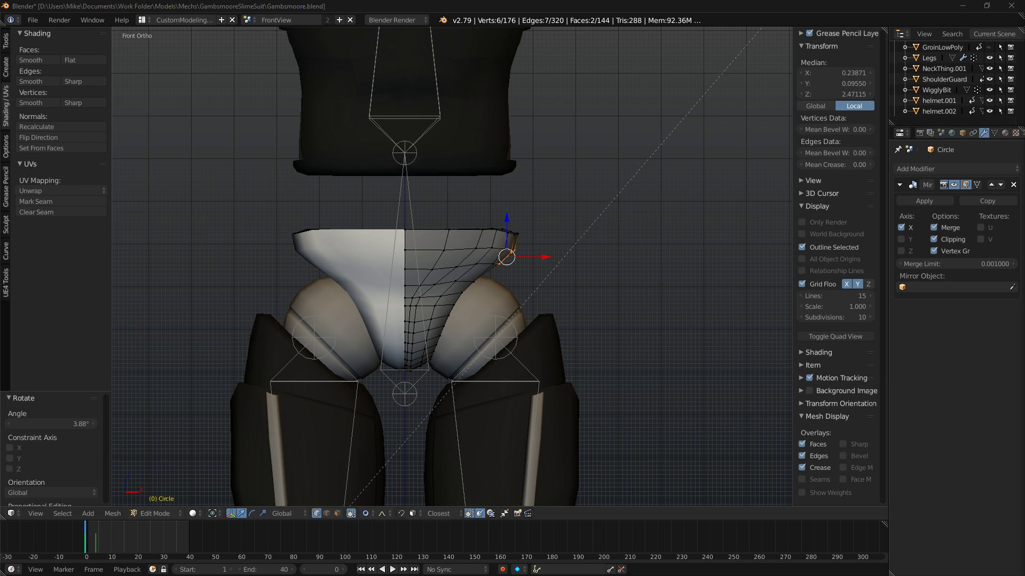
middle_drag(315, 279, 458, 254)
key(KP_1)
key(KP_1)
Select the pelvis's upper rim edge loop and move it inward and up with proportional editing, by -0.052 in X and 0.011 in Z.
key(a)
alt+right_click(516, 230)
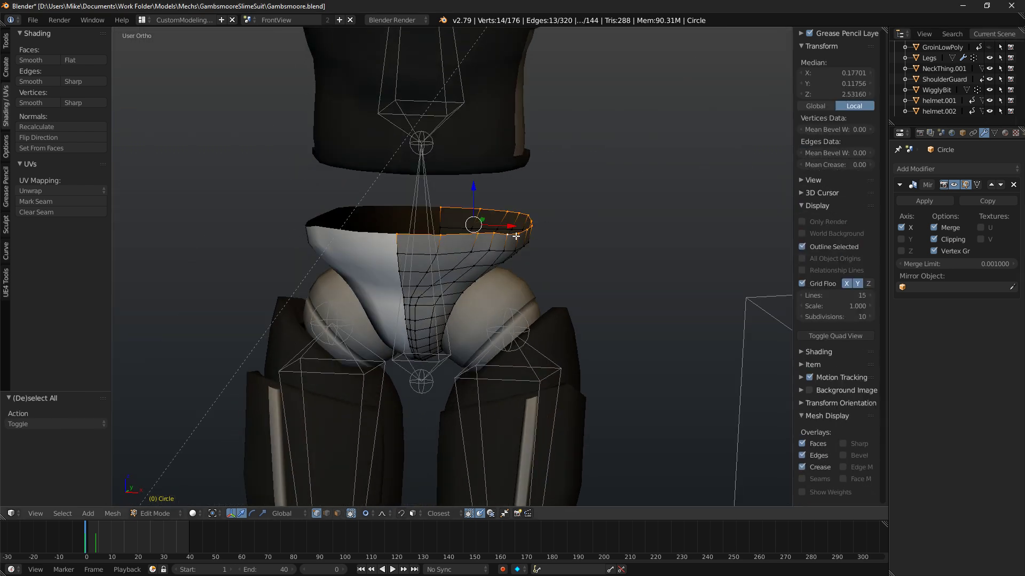
scroll(562, 201, up, 2)
scroll(575, 212, up, 3)
middle_drag(591, 214, 598, 225)
key(KP_1)
scroll(590, 154, down, 5)
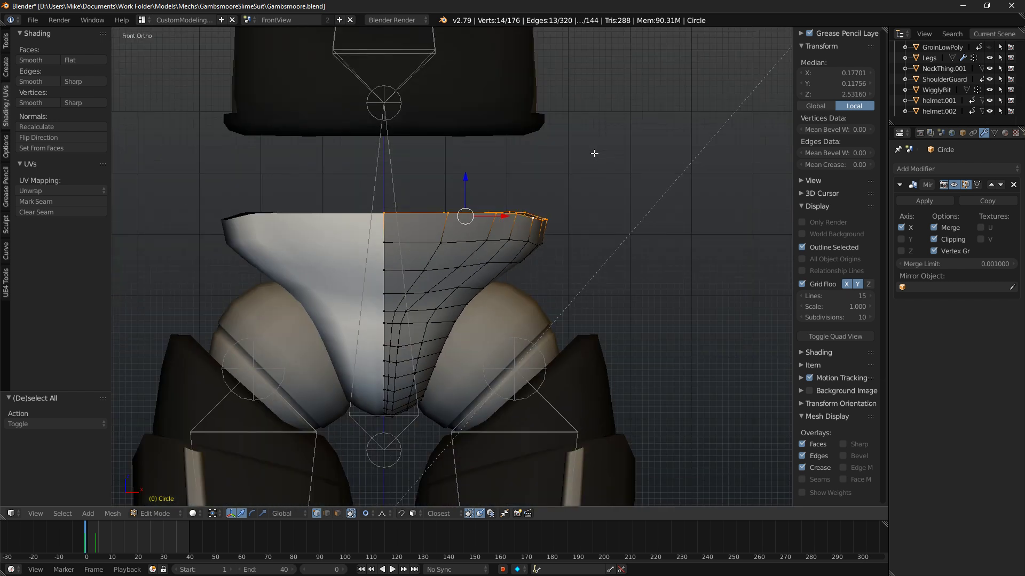
key(g)
scroll(561, 173, down, 2)
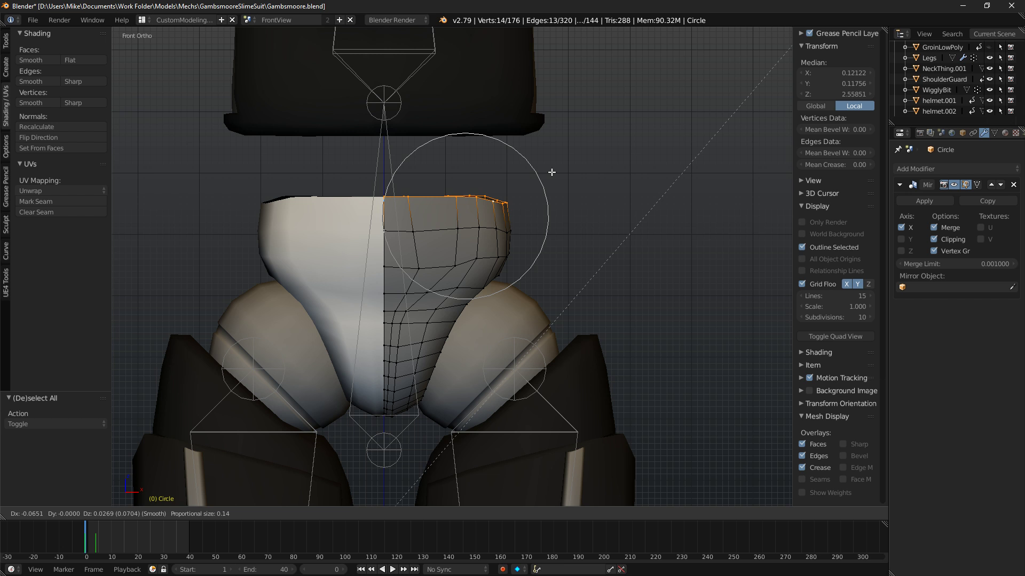
click(557, 178)
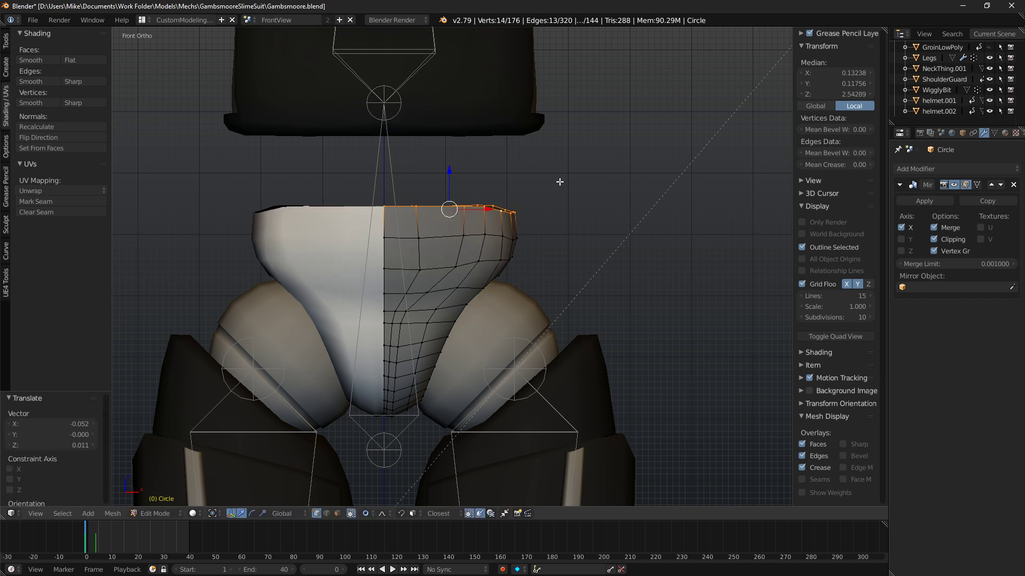
Flatten the pelvis's upper rim loop by scaling it along Z to 0.040 with a small proportional radius.
middle_drag(558, 179, 590, 191)
key(KP_1)
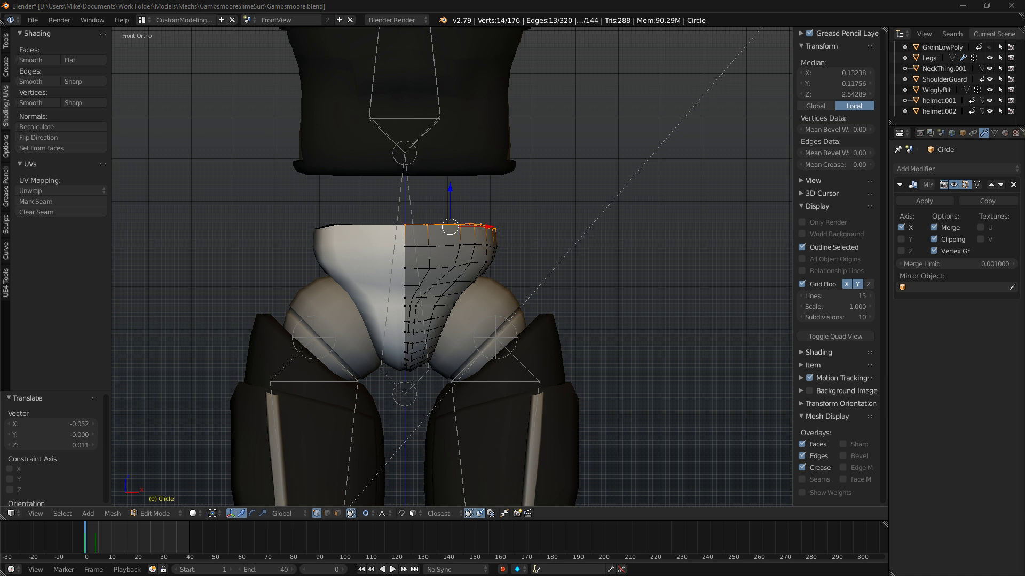
scroll(440, 126, up, 2)
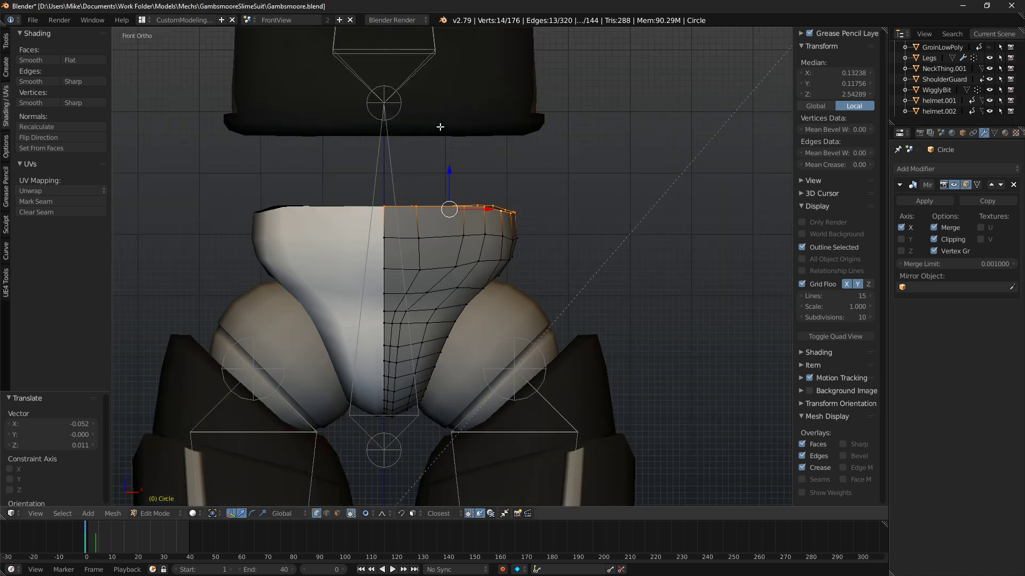
key(s)
key(z)
scroll(446, 176, up, 3)
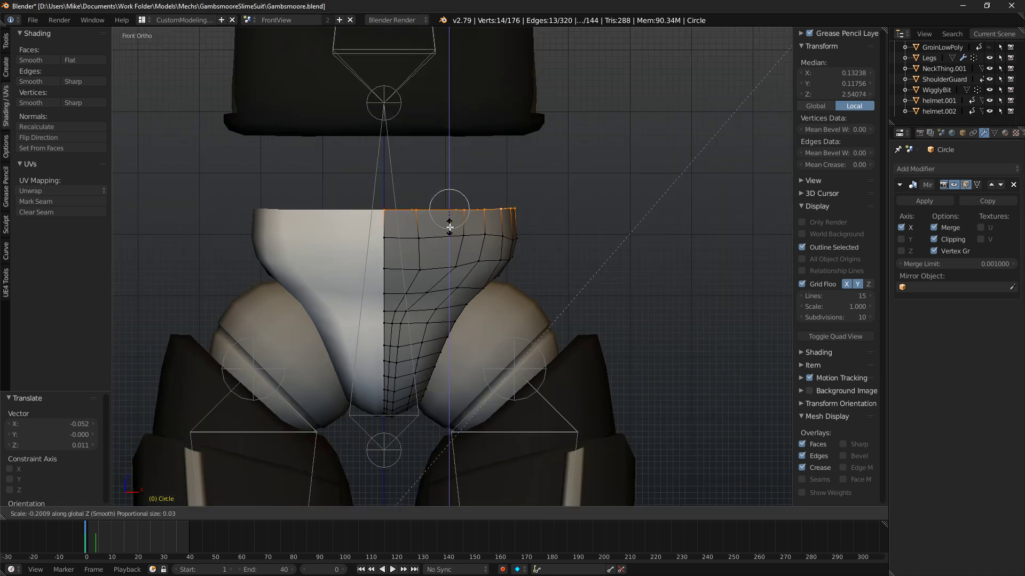
click(448, 208)
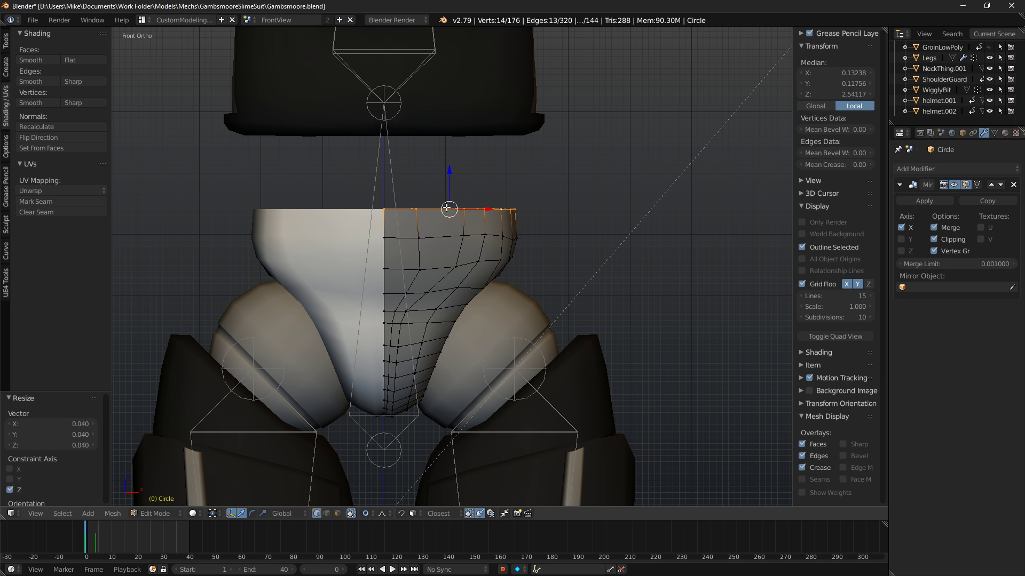
Move the front-side rim vertex by -0.026 along Y, using a reduced proportional radius.
middle_drag(470, 195, 393, 190)
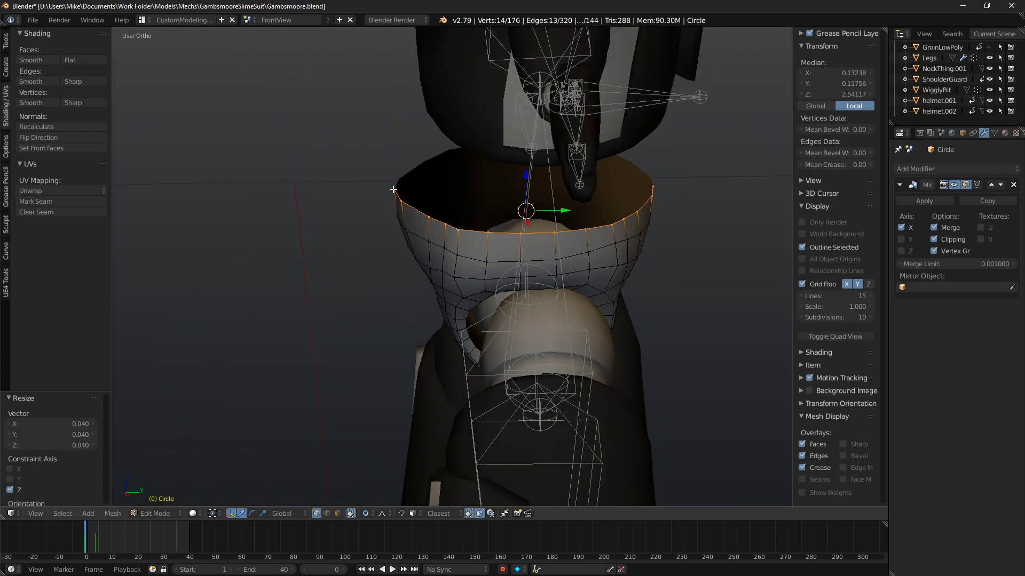
right_click(447, 223)
key(g)
key(y)
scroll(446, 221, down, 4)
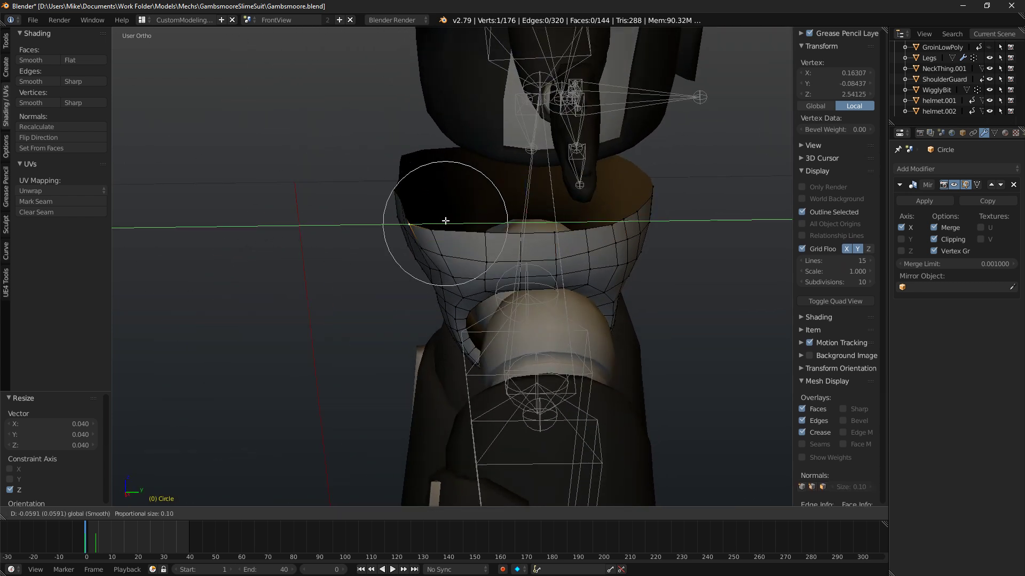
scroll(456, 223, up, 3)
scroll(470, 224, up, 4)
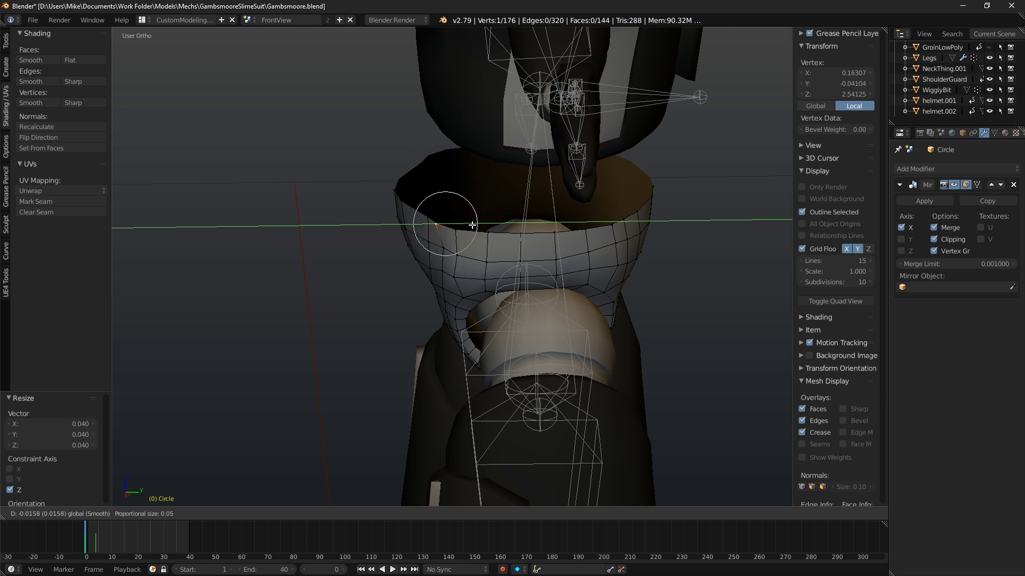
click(465, 227)
Select the rim vertex near the back of the pelvis and move it 0.012 along Y.
right_click(647, 220)
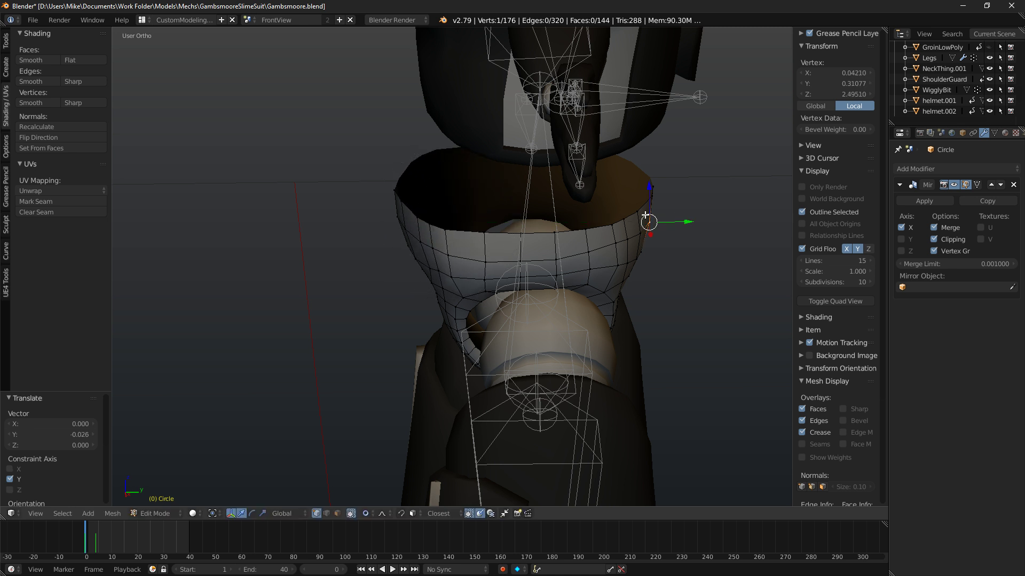
right_click(644, 213)
key(g)
key(y)
click(627, 211)
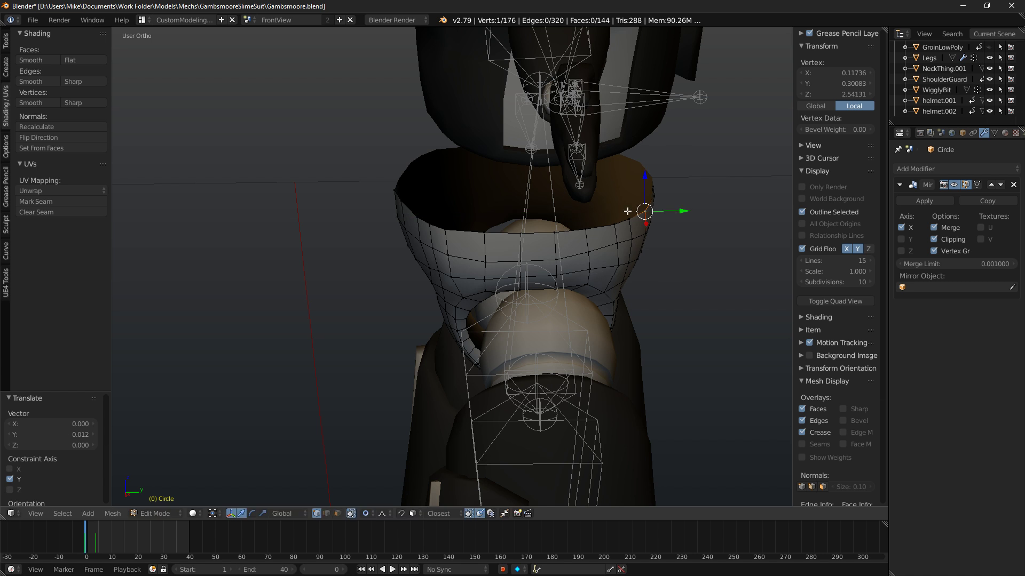
Select the whole upper rim loop again and scale it along Y to 0.839 with a larger proportional radius.
key(KP_1)
key(a)
middle_drag(489, 226, 469, 219)
alt+right_click(404, 217)
key(s)
key(x)
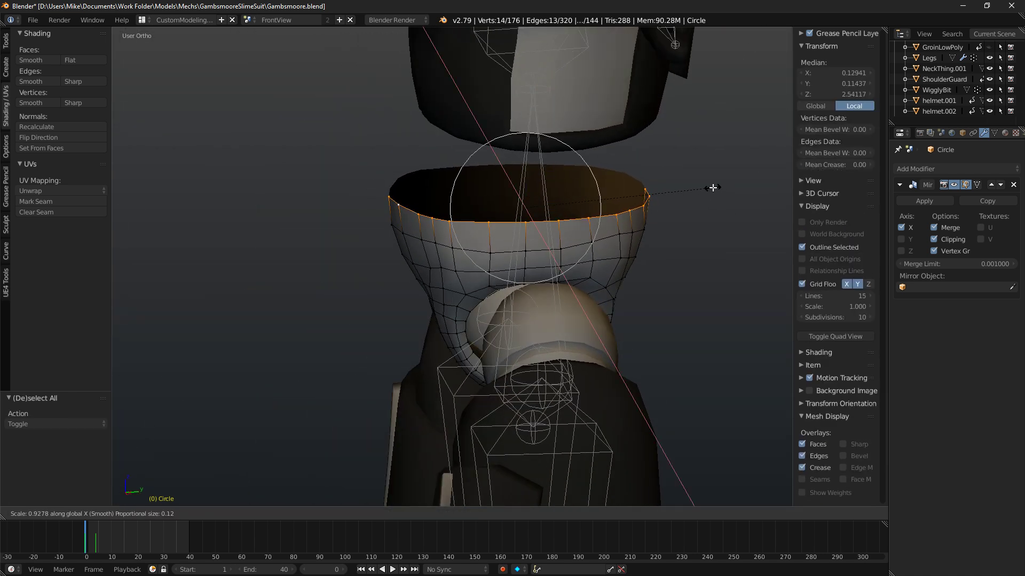
key(y)
scroll(707, 187, down, 4)
click(694, 188)
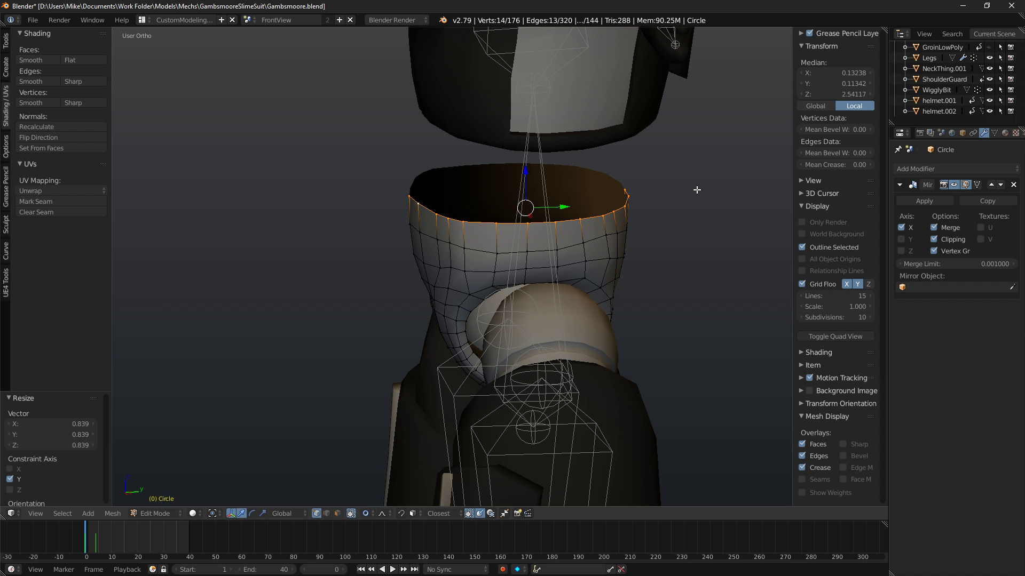
Select the edge loop around the leg opening and extrude it in place.
key(KP_1)
middle_drag(605, 235, 539, 220)
key(a)
alt+right_click(492, 302)
middle_drag(495, 302, 534, 288)
key(e)
key(Escape)
key(KP_1)
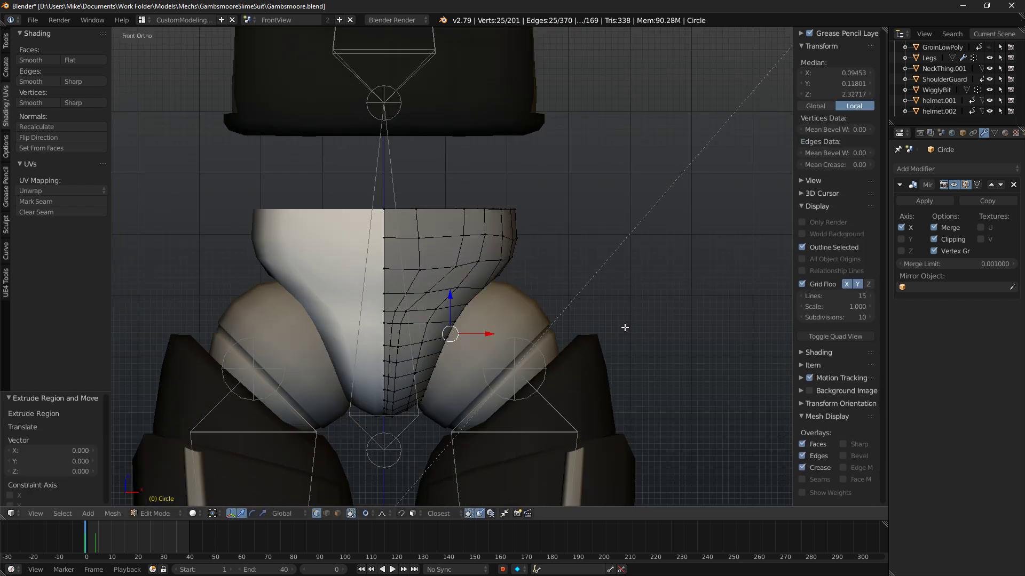
Turn off proportional editing and scale the extruded leg-opening loop down in wireframe display.
key(o)
scroll(624, 328, up, 2)
key(z)
key(s)
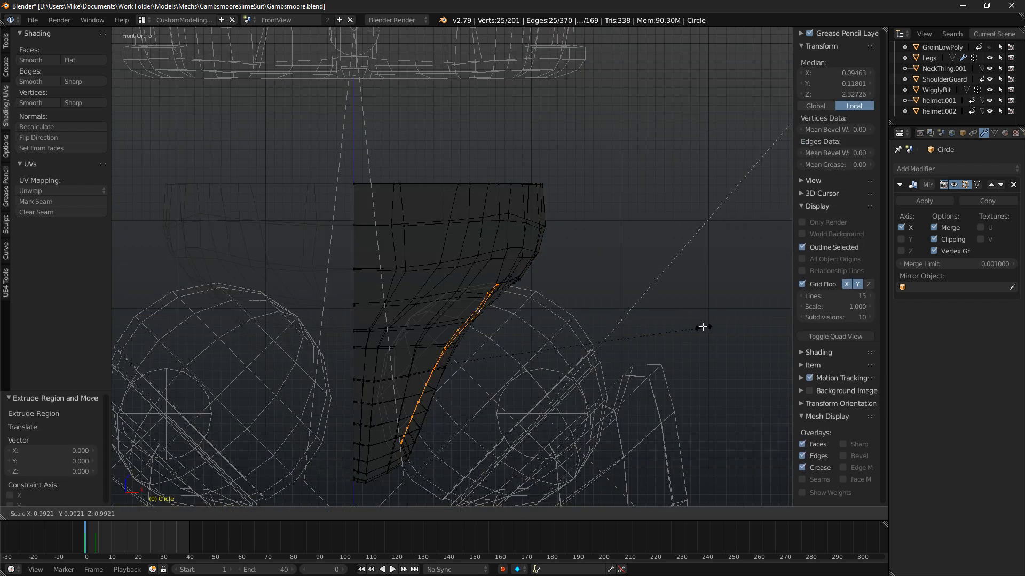
click(649, 325)
Move the scaled loop inward toward the pelvis centre, fill it with a face, and check the shape in rendered shading.
key(g)
click(638, 318)
key(g)
click(607, 316)
key(f)
mouse_move(639, 314)
middle_down()
mouse_move(595, 316)
mouse_move(627, 341)
mouse_move(619, 337)
middle_up()
key(z)
scroll(597, 316, up, 6)
middle_drag(510, 329, 577, 332)
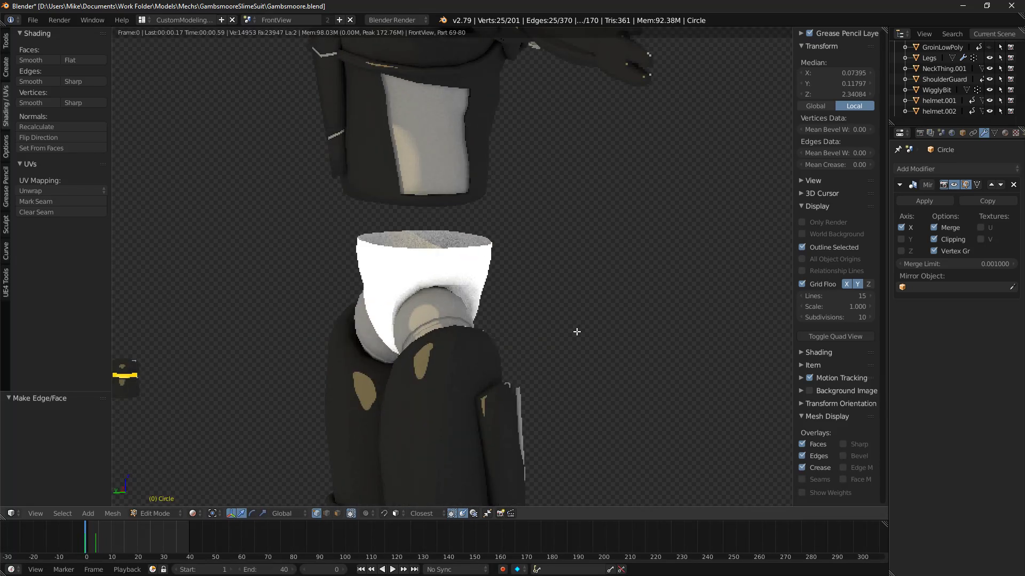
Select the entire linked pelvis mesh in side view and move it 0.015 along Y to align with the legs.
key(KP_1)
key(KP_3)
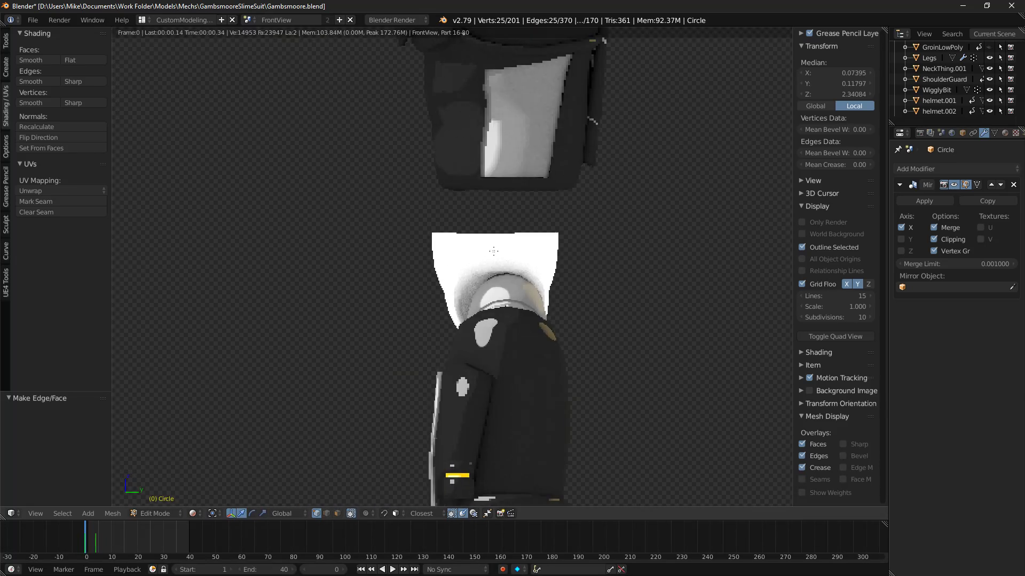
key(z)
right_click(506, 251)
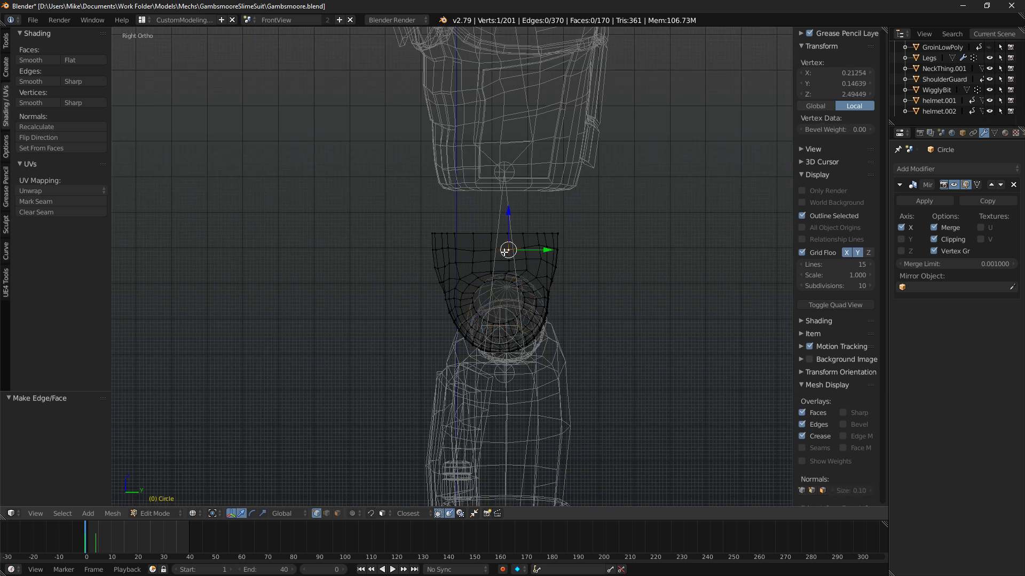
key(ctrl+l)
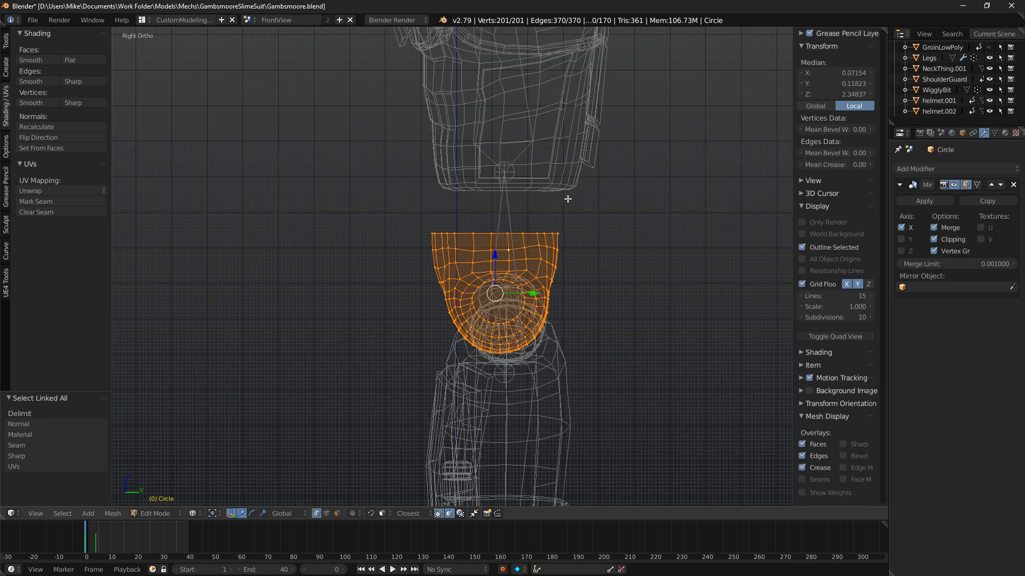
drag(534, 293, 540, 293)
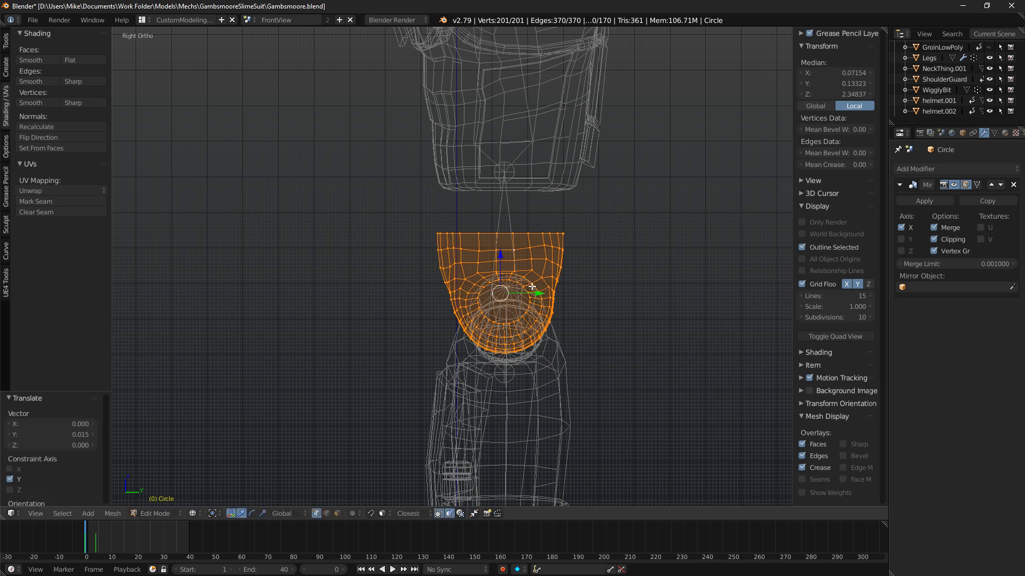
key(KP_1)
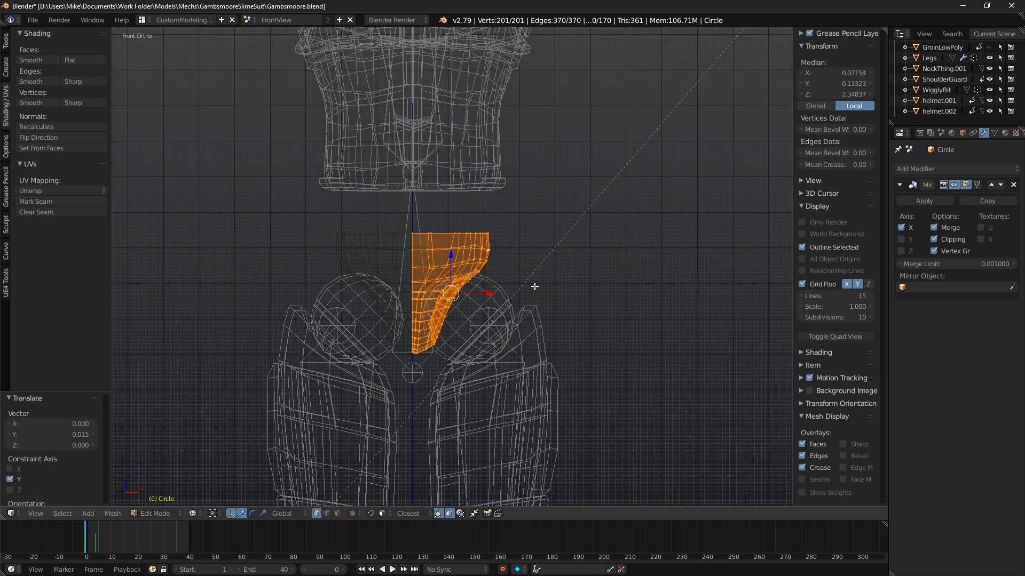
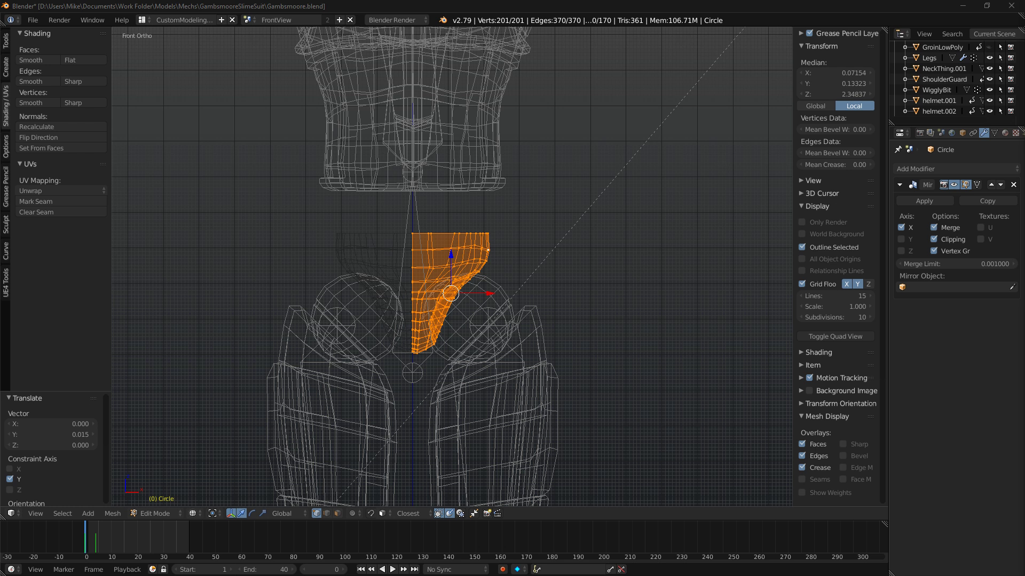
Switch to the browser window with the "iron giant" image results, widen it and turn SafeSearch on.
drag(481, 575, 342, 90)
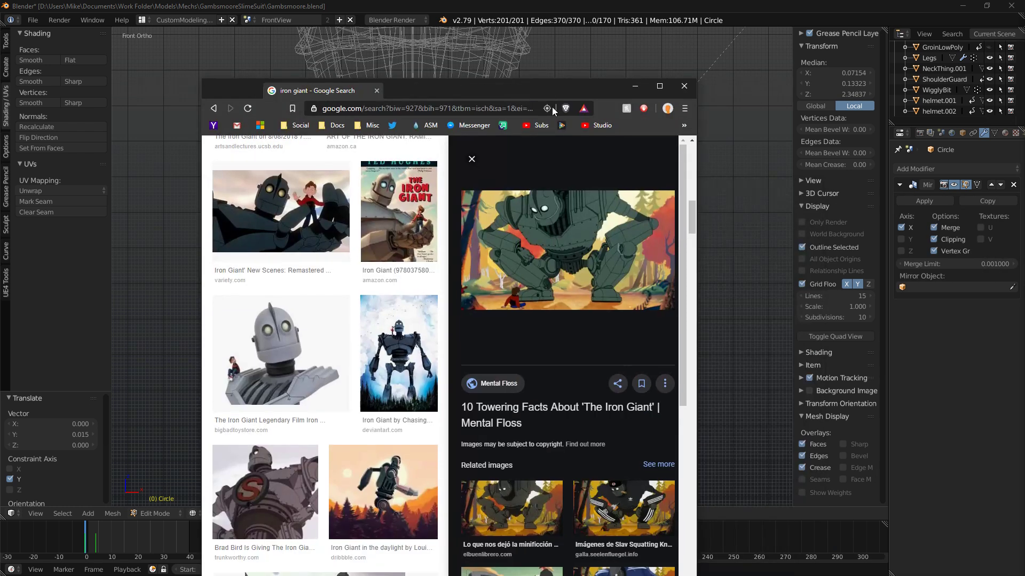
scroll(396, 298, up, 14)
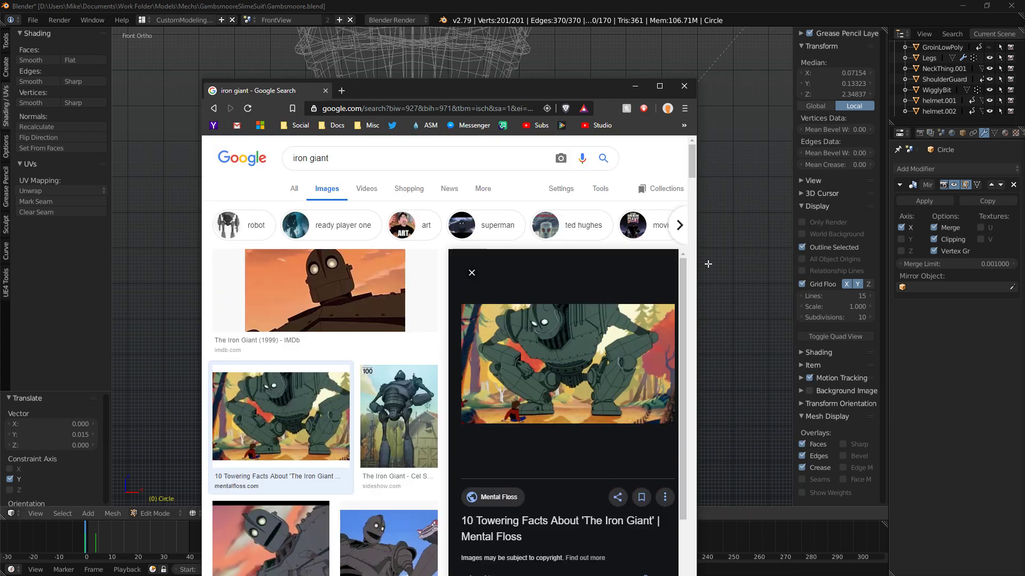
drag(697, 328, 890, 308)
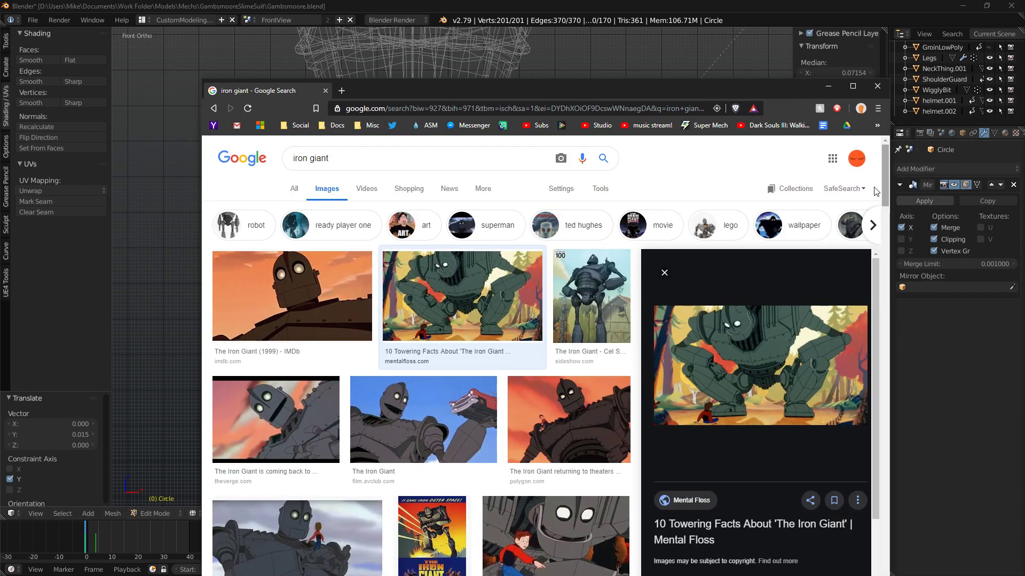
click(862, 190)
click(833, 218)
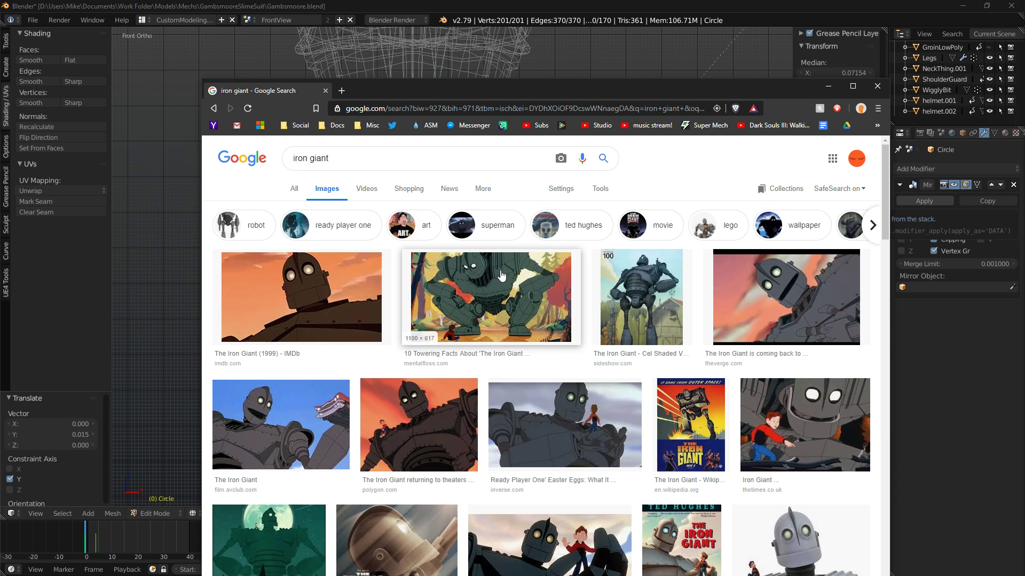
Look through the "iron giant" image results for reference pictures of the robot's body, repositioning the browser window over the viewport.
scroll(508, 271, down, 2)
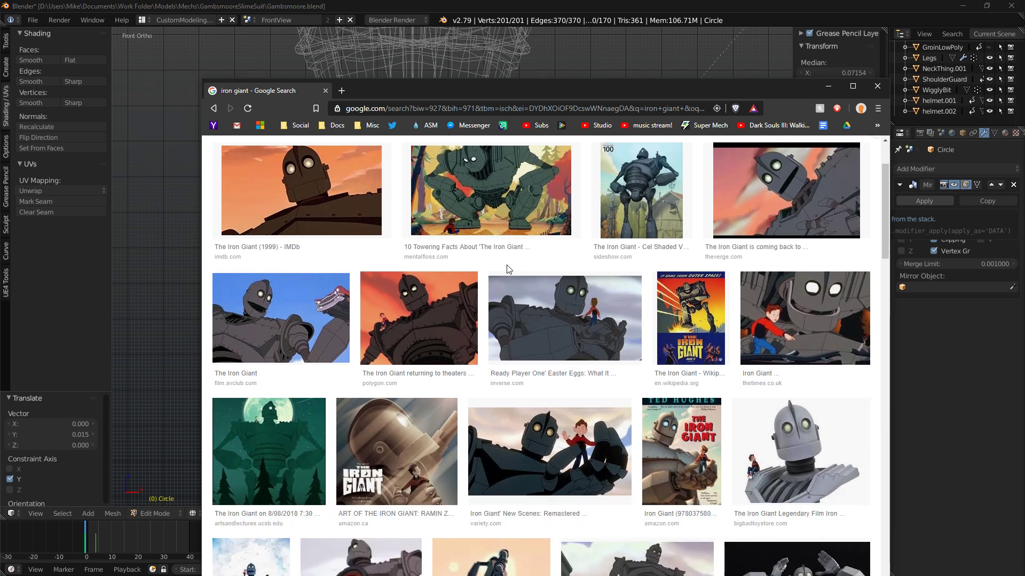
scroll(507, 272, down, 2)
drag(477, 95, 840, 163)
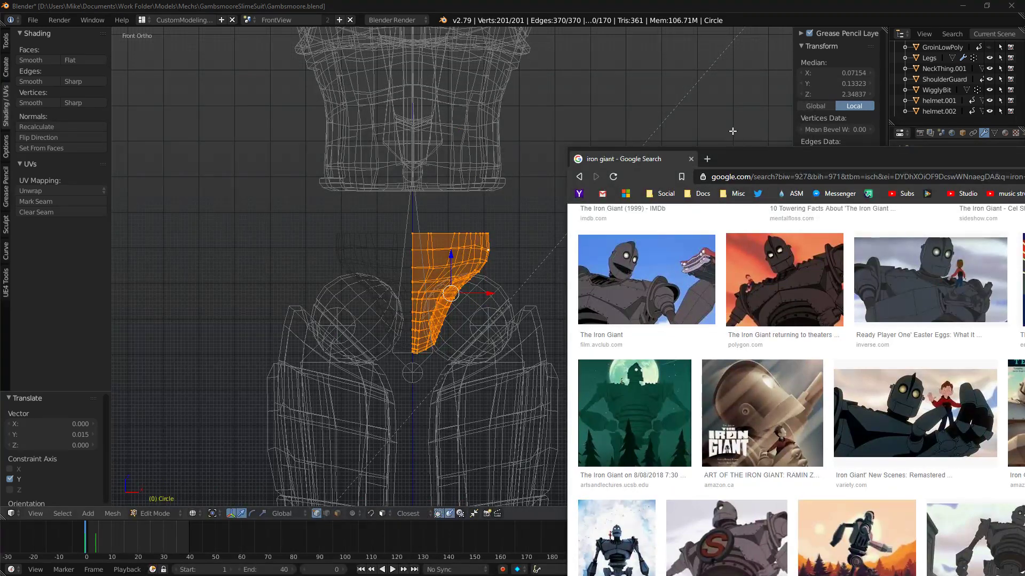
drag(744, 159, 510, 64)
scroll(580, 287, down, 2)
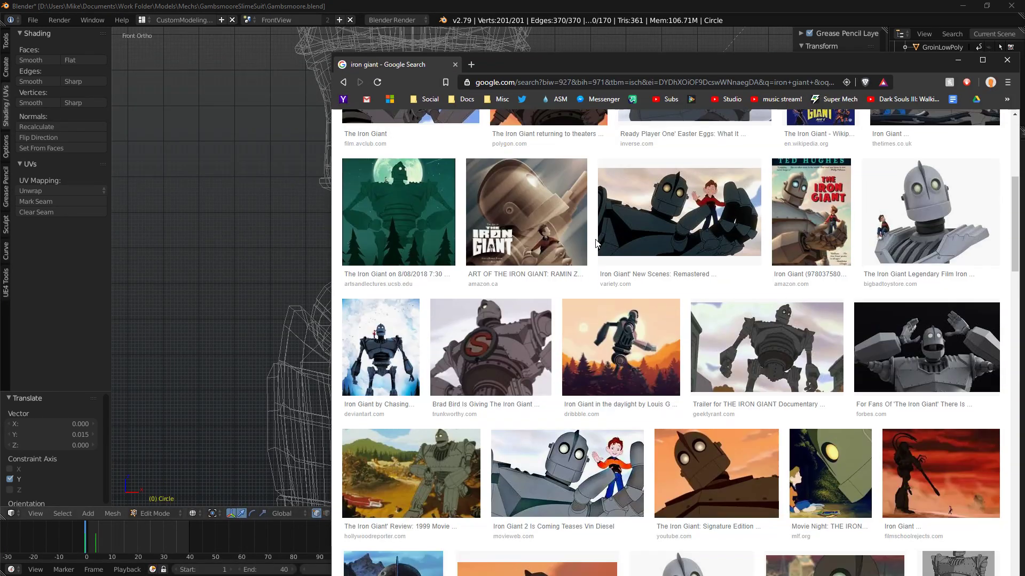
scroll(579, 283, down, 2)
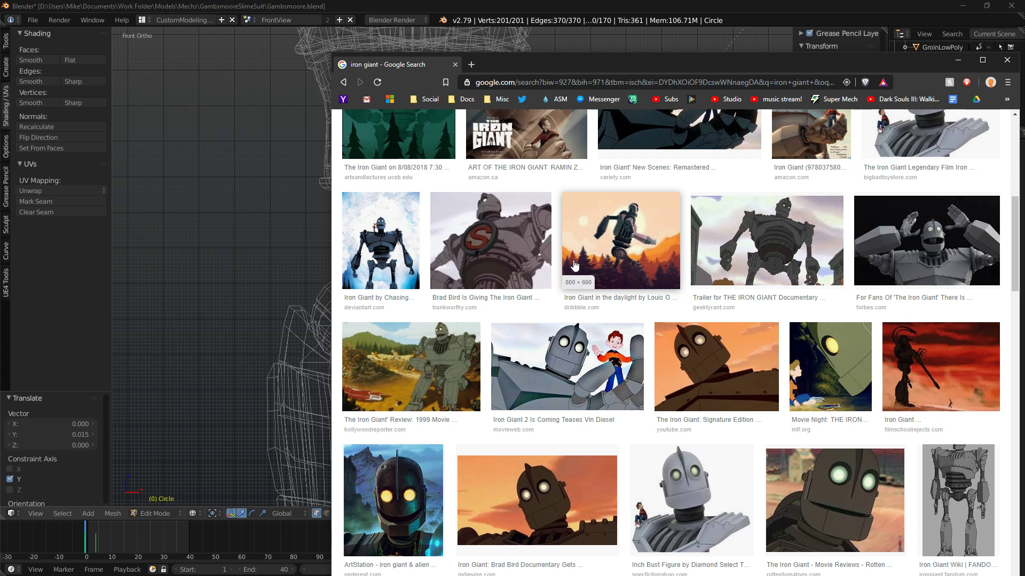
scroll(573, 263, down, 2)
scroll(573, 262, down, 1)
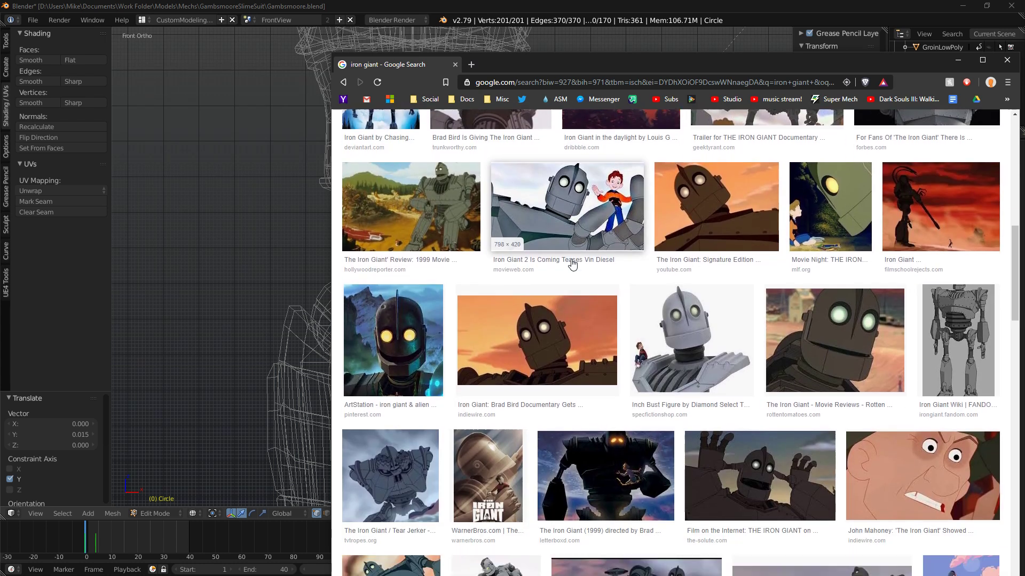
scroll(571, 262, down, 2)
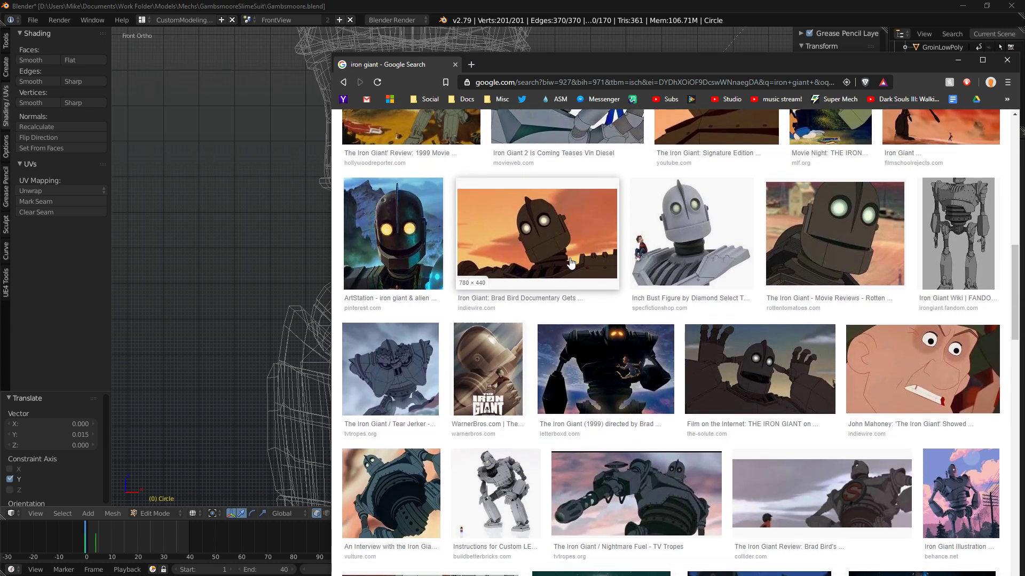
scroll(571, 263, down, 3)
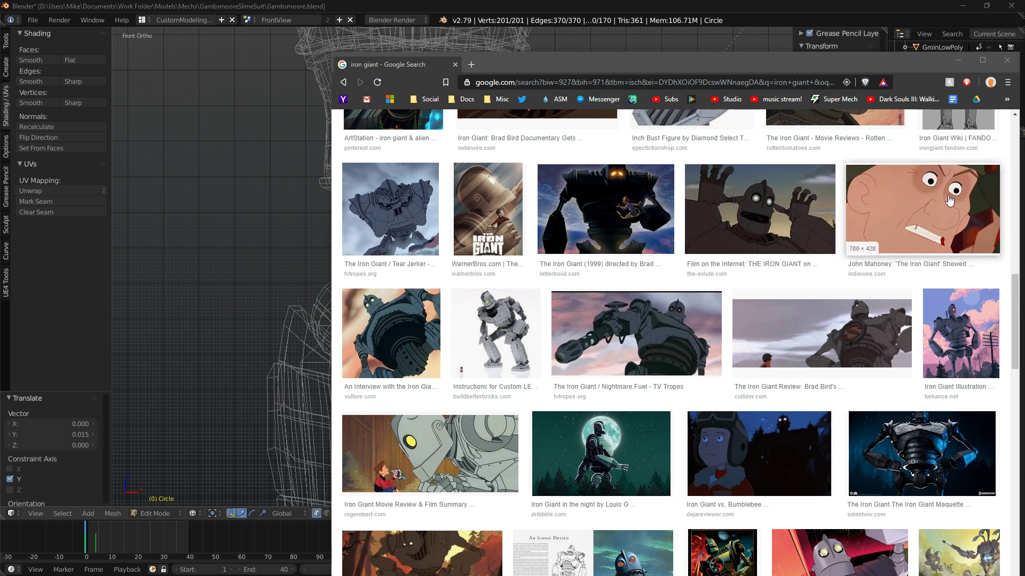
Look further through the "iron giant" image results for a clear full-body picture of the robot.
scroll(949, 201, down, 7)
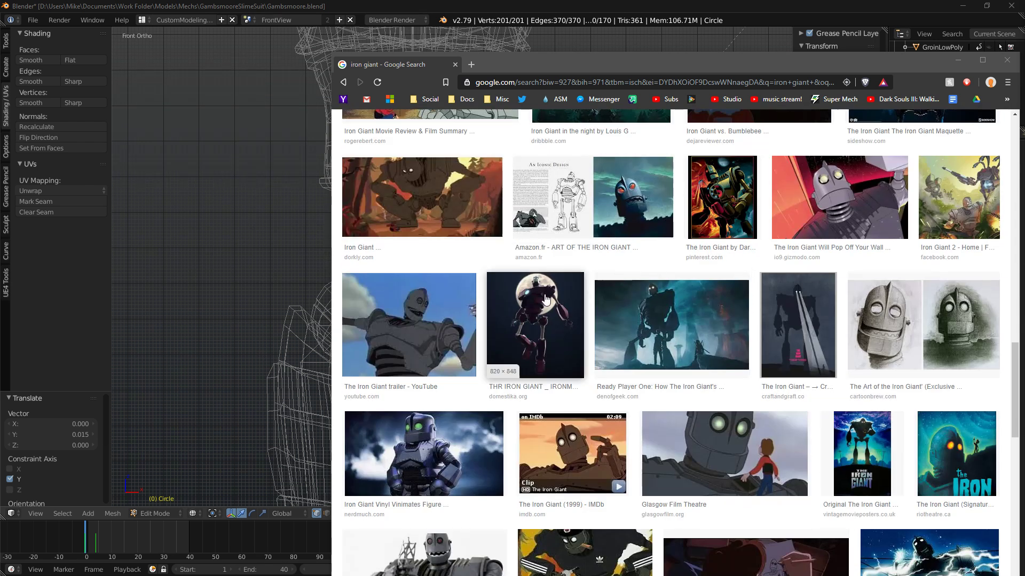
click(535, 325)
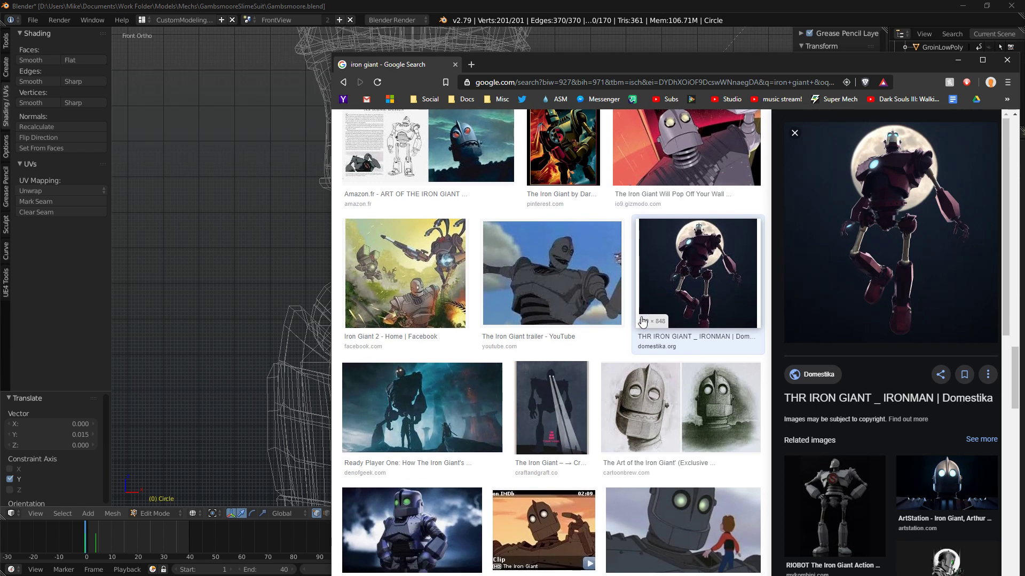
scroll(642, 323, down, 2)
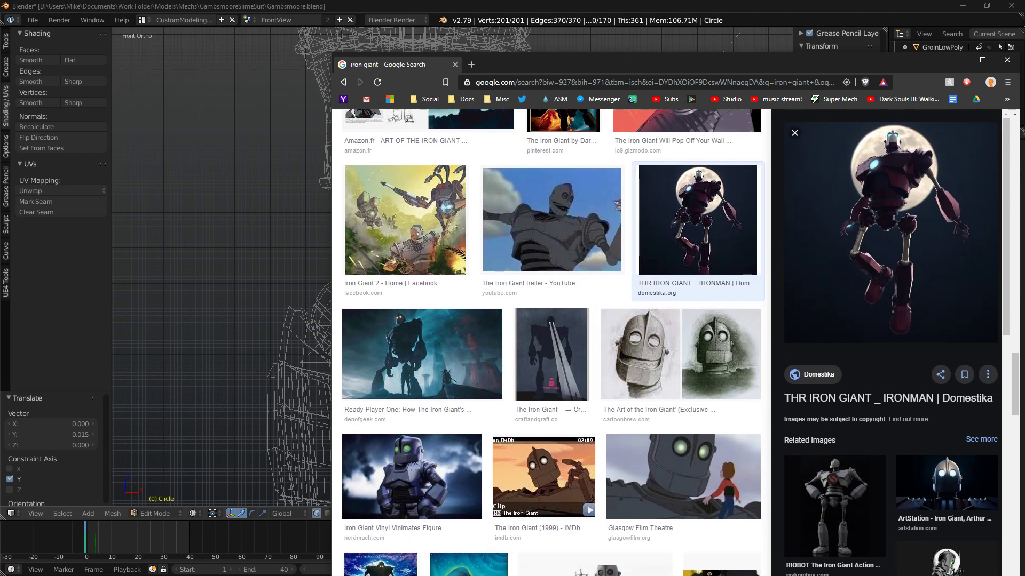
scroll(667, 314, down, 5)
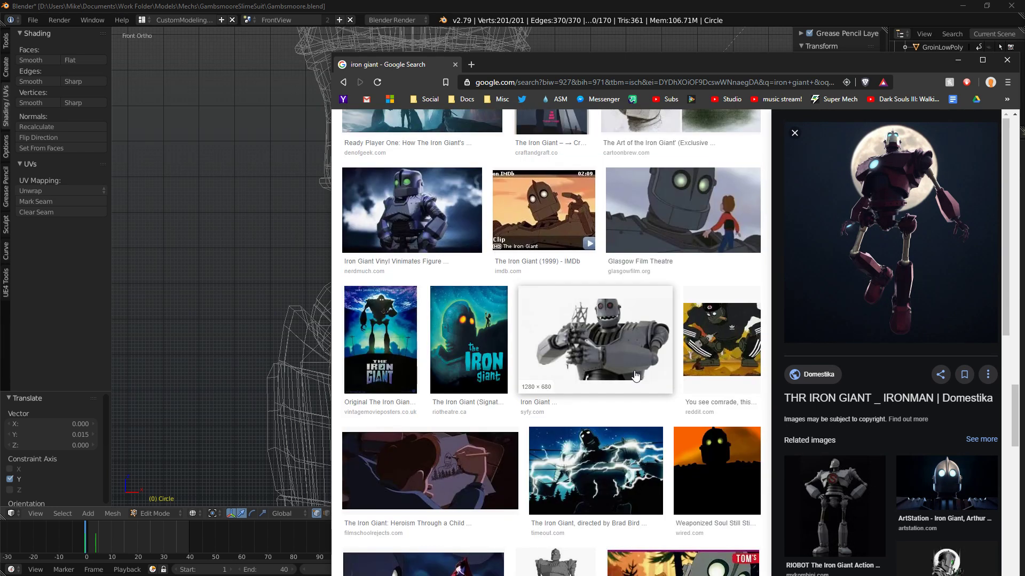
scroll(529, 382, down, 2)
scroll(582, 372, down, 2)
scroll(583, 372, down, 4)
click(487, 355)
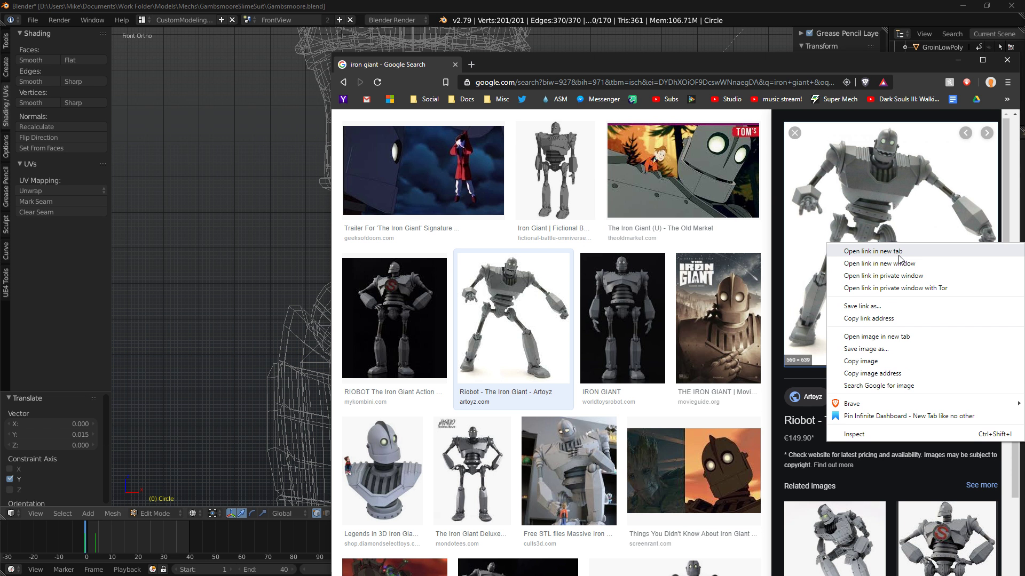
click(887, 350)
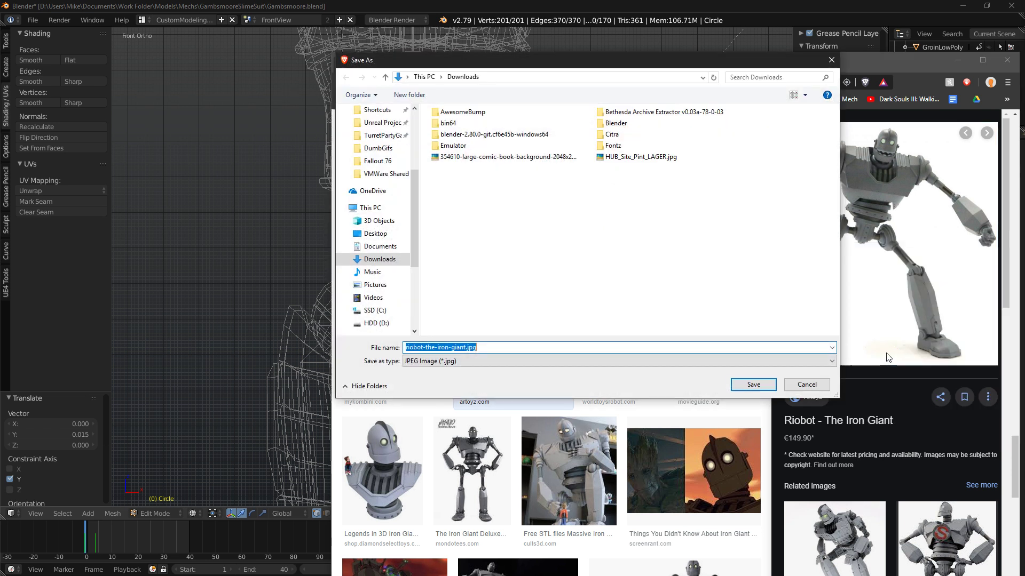
scroll(382, 240, up, 4)
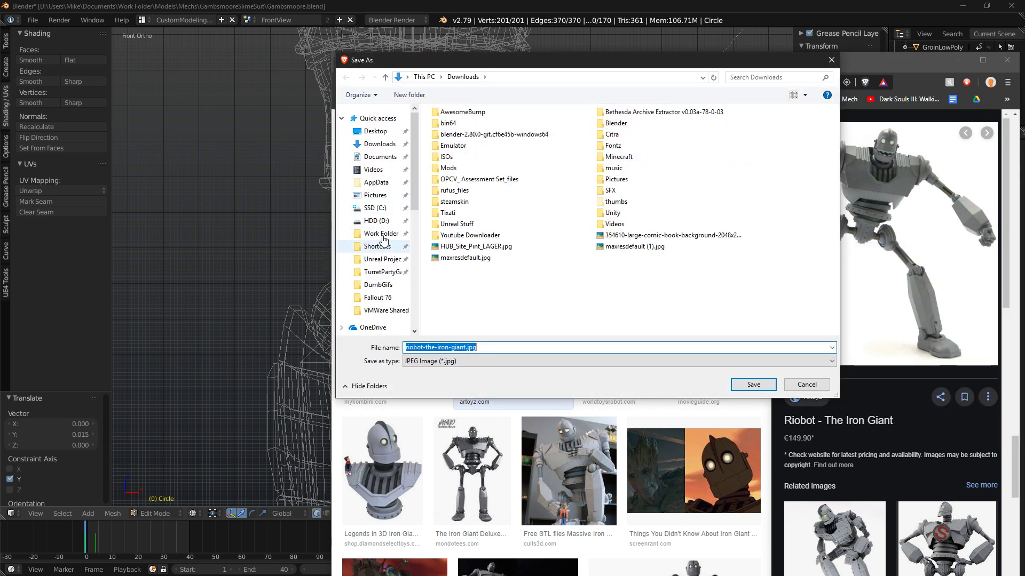
click(381, 233)
scroll(468, 270, down, 1)
scroll(468, 271, up, 1)
click(460, 284)
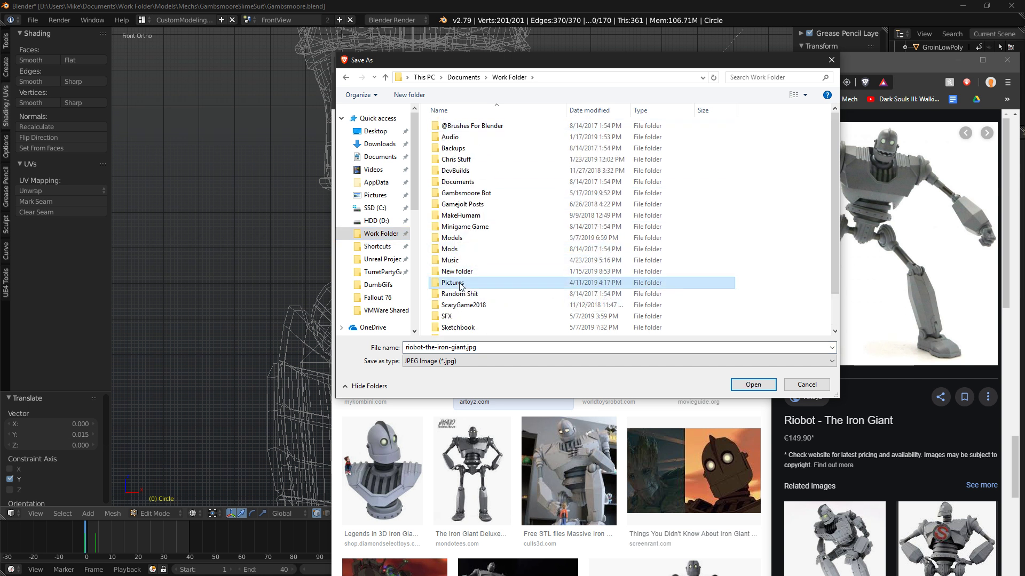
double_click(461, 284)
double_click(459, 171)
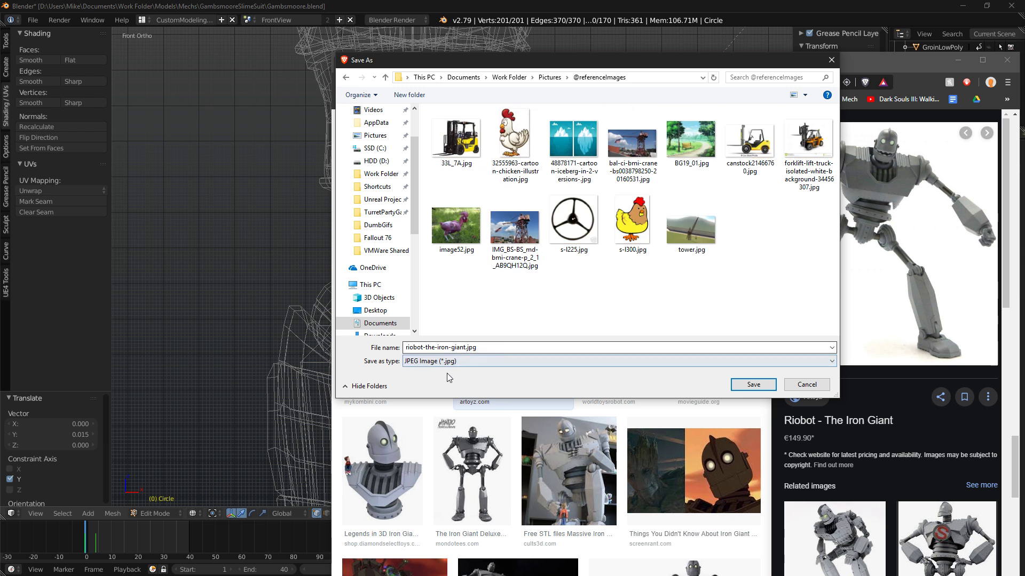
text(irongia)
key(Return)
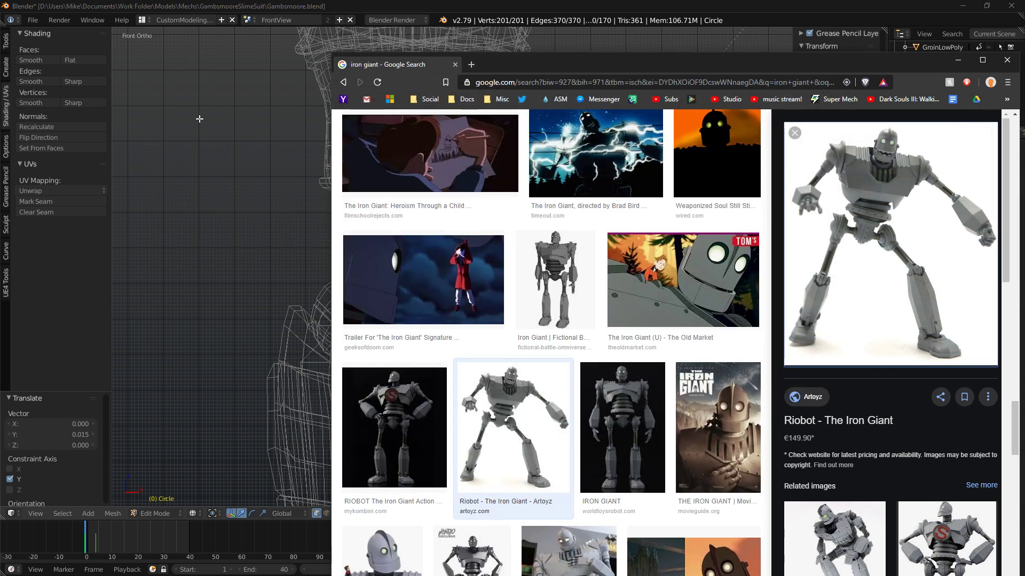
Switch back to Blender, leave Edit Mode, select the ReferenceImage empty behind the mech and show its image settings.
click(232, 199)
scroll(565, 244, down, 9)
key(z)
middle_drag(564, 243, 573, 197)
scroll(574, 196, down, 5)
key(Tab)
right_click(610, 189)
click(983, 133)
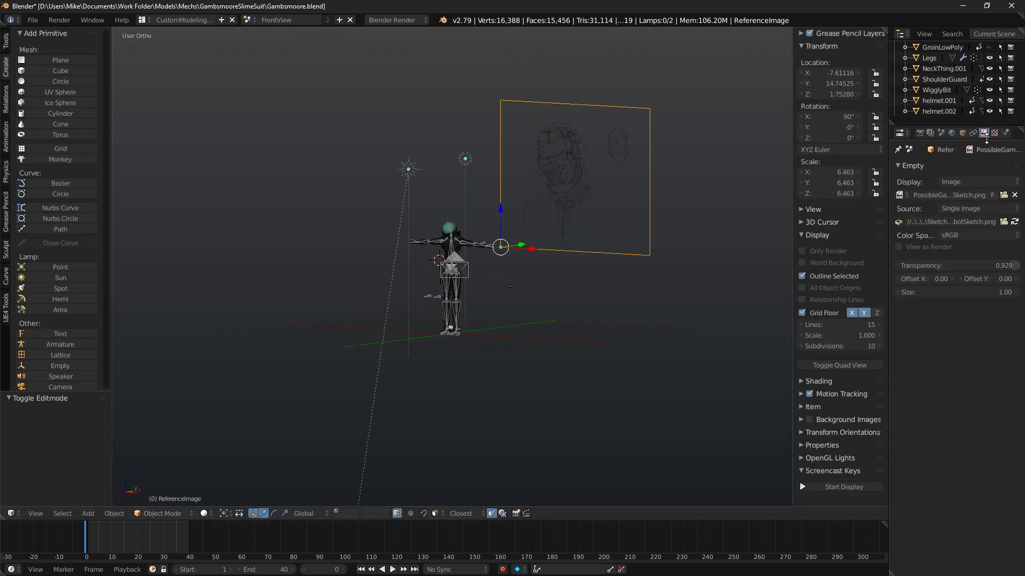
click(1004, 195)
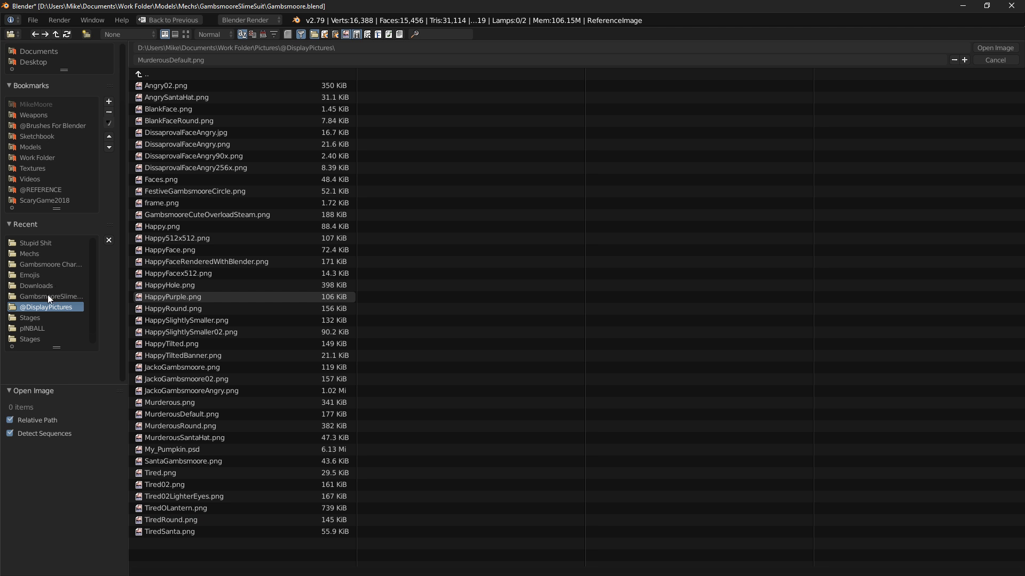
click(52, 191)
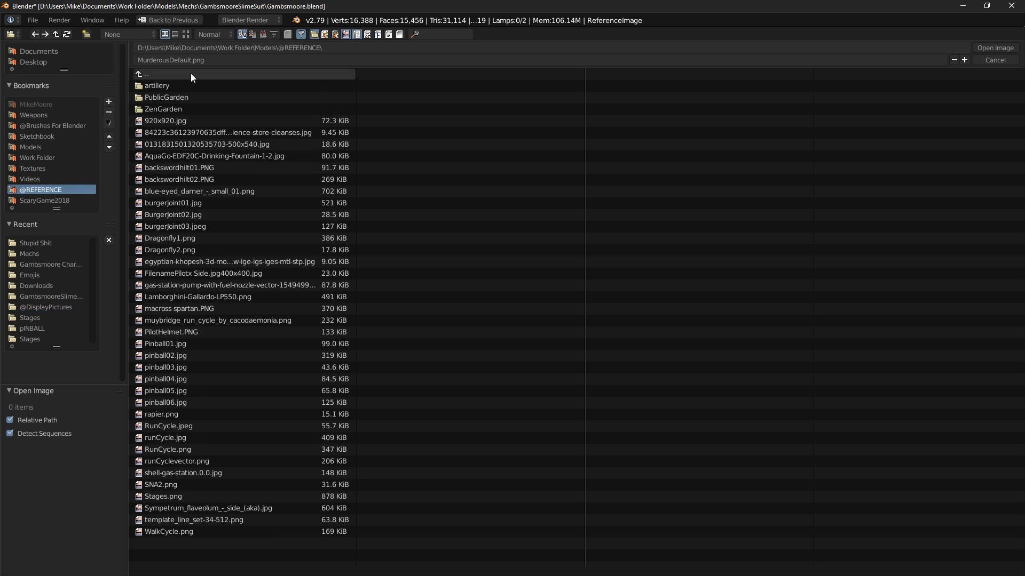
click(186, 34)
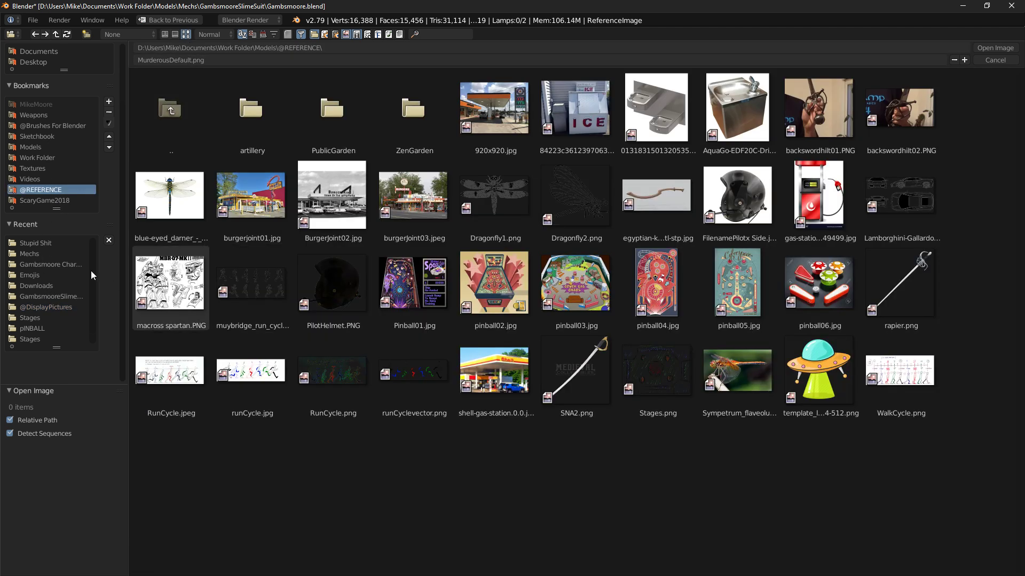
click(37, 157)
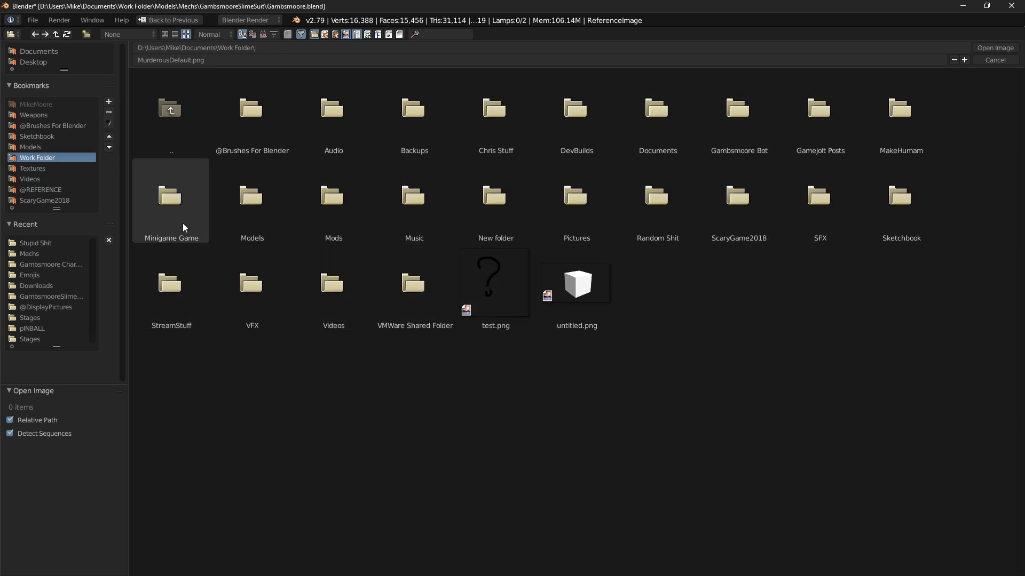
click(566, 220)
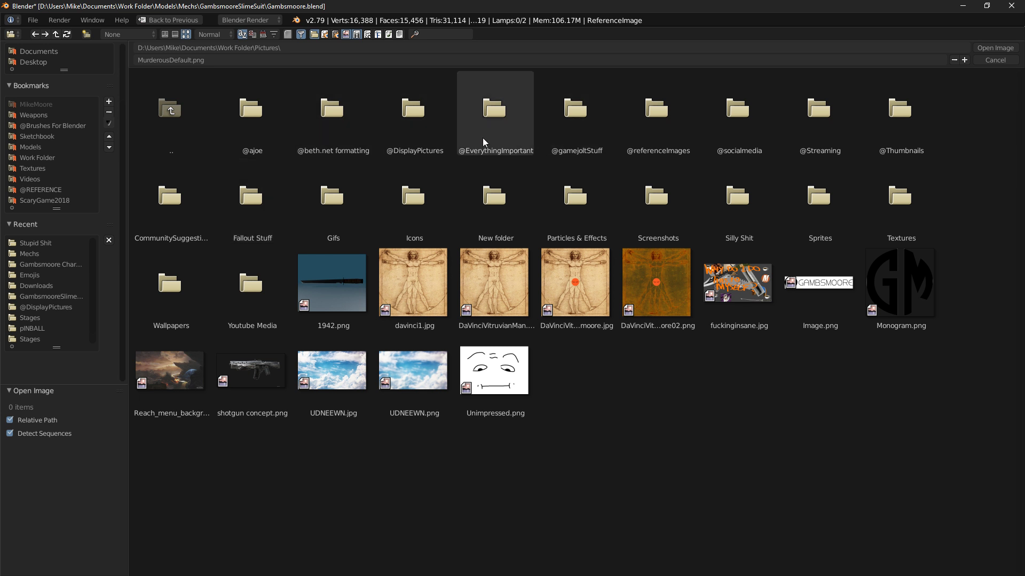
click(667, 126)
double_click(738, 192)
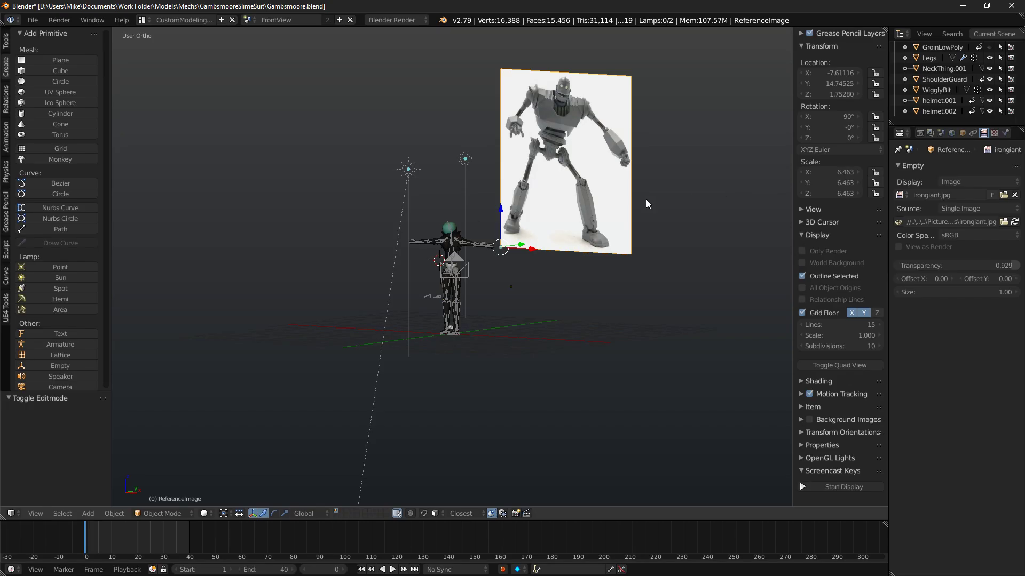
In front view, move the reference image beside the mech by -0.027 along X and -1.471 along Z.
middle_drag(600, 221, 633, 225)
key(KP_1)
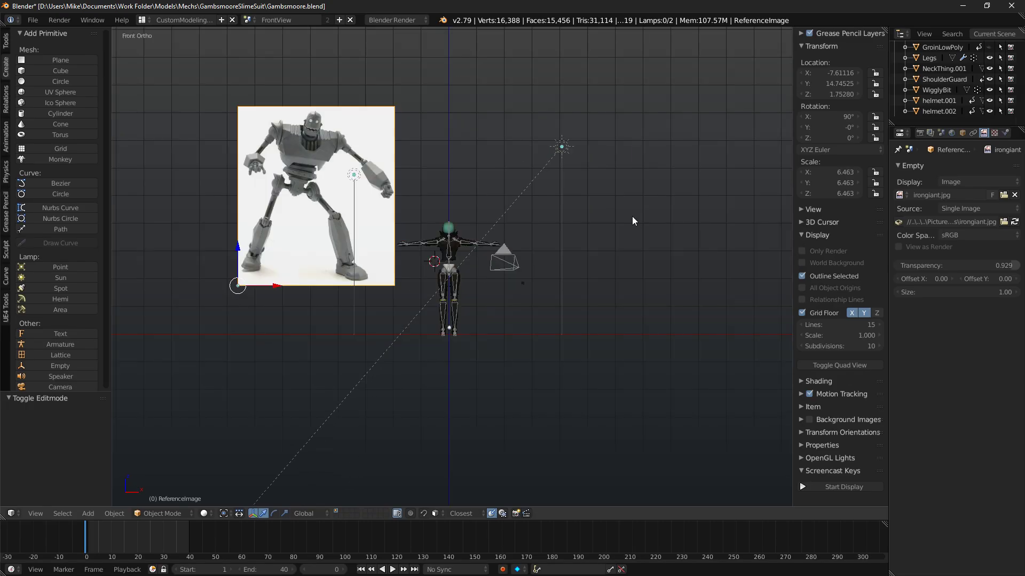
scroll(444, 245, up, 4)
scroll(443, 247, down, 2)
key(g)
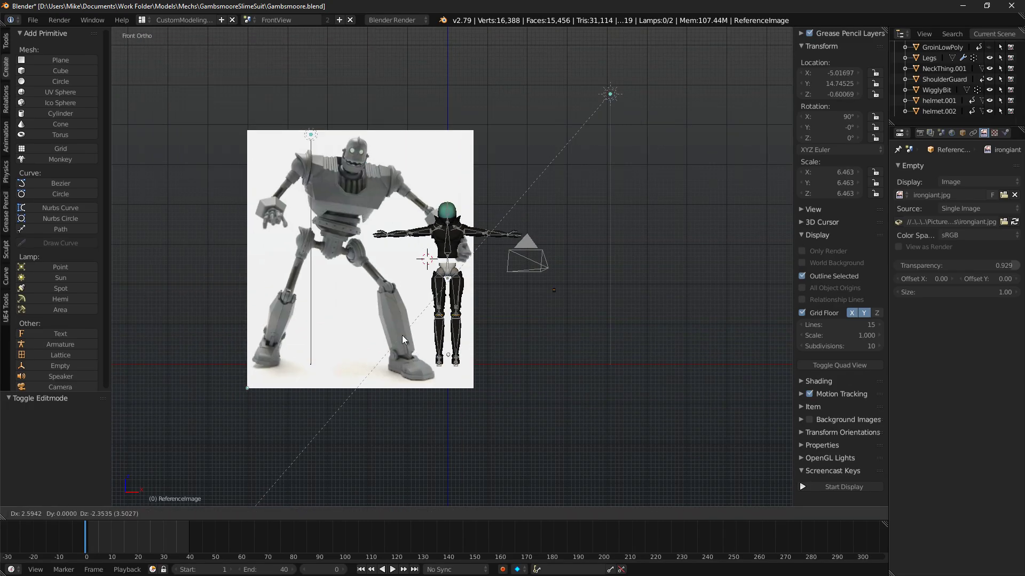
click(283, 296)
Sketch angry eyebrows, jagged teeth and spiky hair over the reference robot's head with the Grease Pencil.
shift+middle_drag(243, 278, 413, 297)
scroll(409, 272, up, 5)
shift+middle_drag(374, 48, 505, 290)
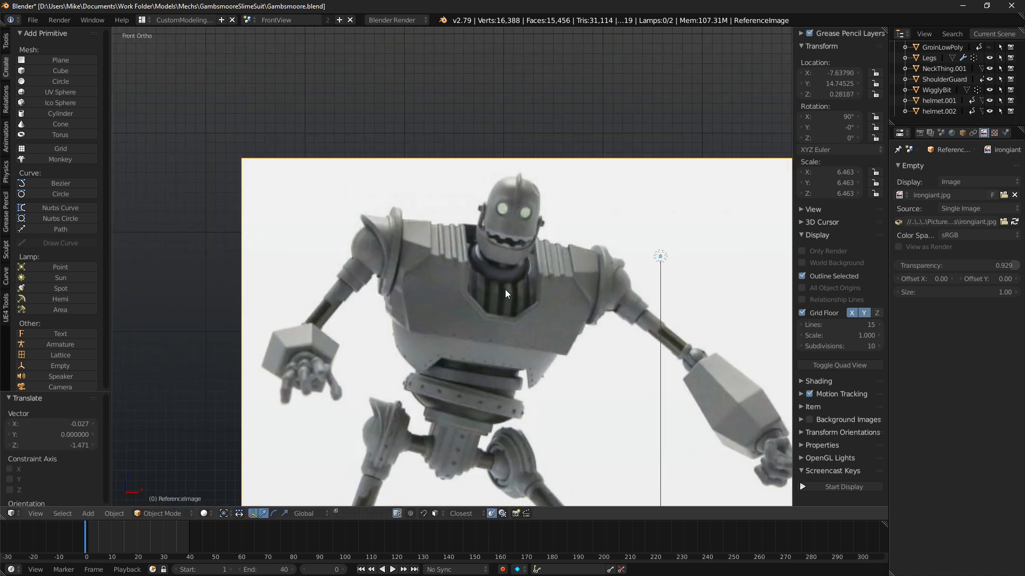
scroll(504, 287, up, 4)
shift+middle_drag(590, 231, 512, 278)
scroll(512, 258, up, 1)
scroll(508, 259, down, 1)
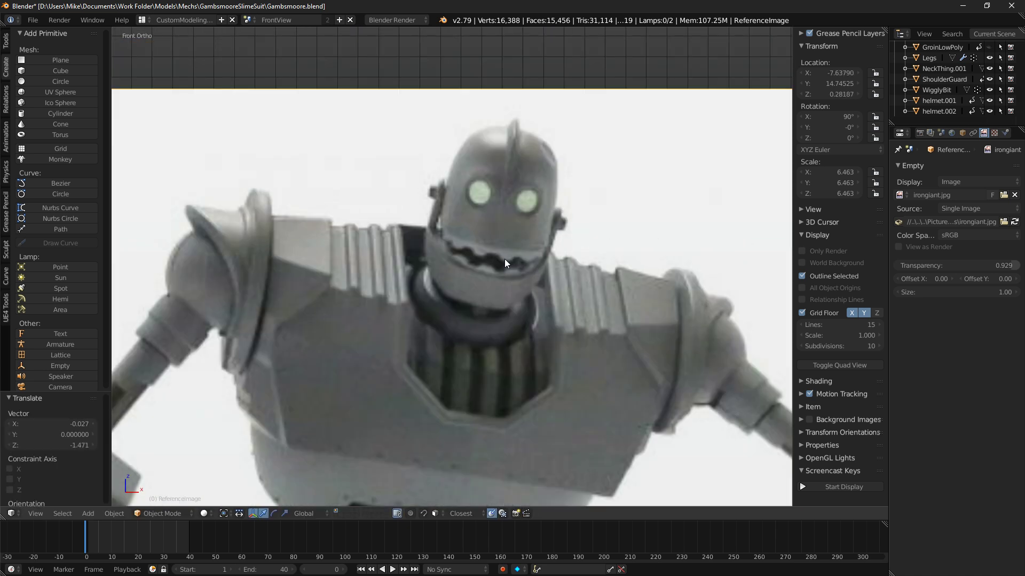
mouse_move(455, 228)
mouse_down()
mouse_move(464, 253)
mouse_move(475, 237)
mouse_move(456, 231)
mouse_up()
key(ctrl+z)
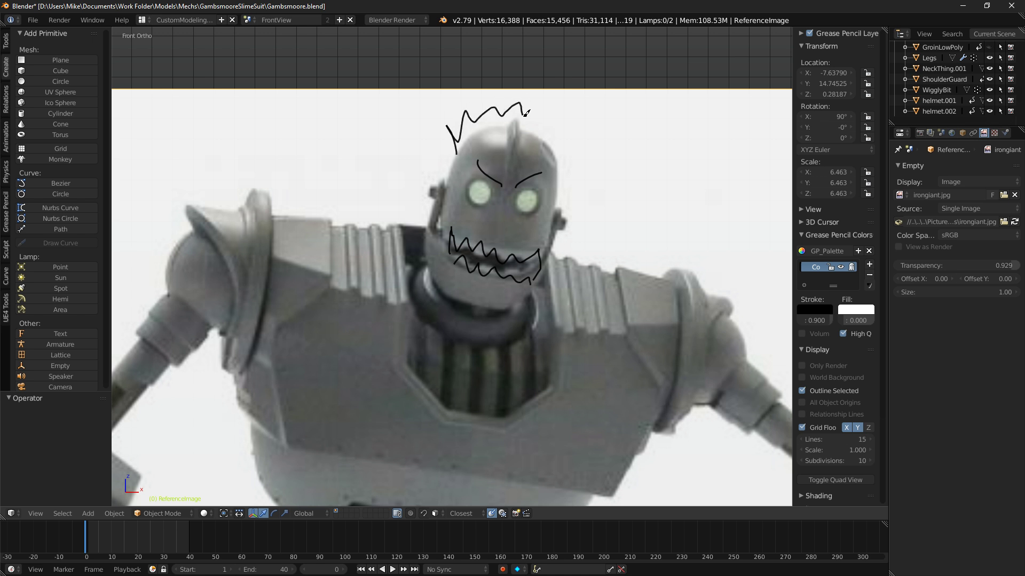
drag(581, 148, 568, 193)
Select the mech's pelvis mesh and enter Edit Mode on it in front view.
shift+middle_drag(531, 334, 387, 247)
scroll(449, 326, down, 3)
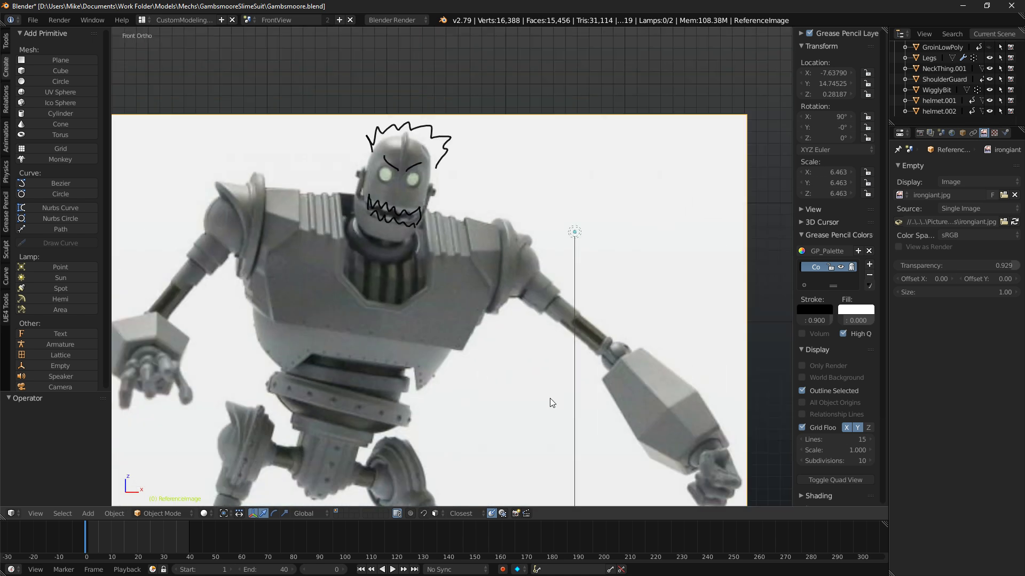
shift+middle_drag(566, 410, 456, 259)
scroll(523, 408, down, 3)
scroll(452, 328, up, 8)
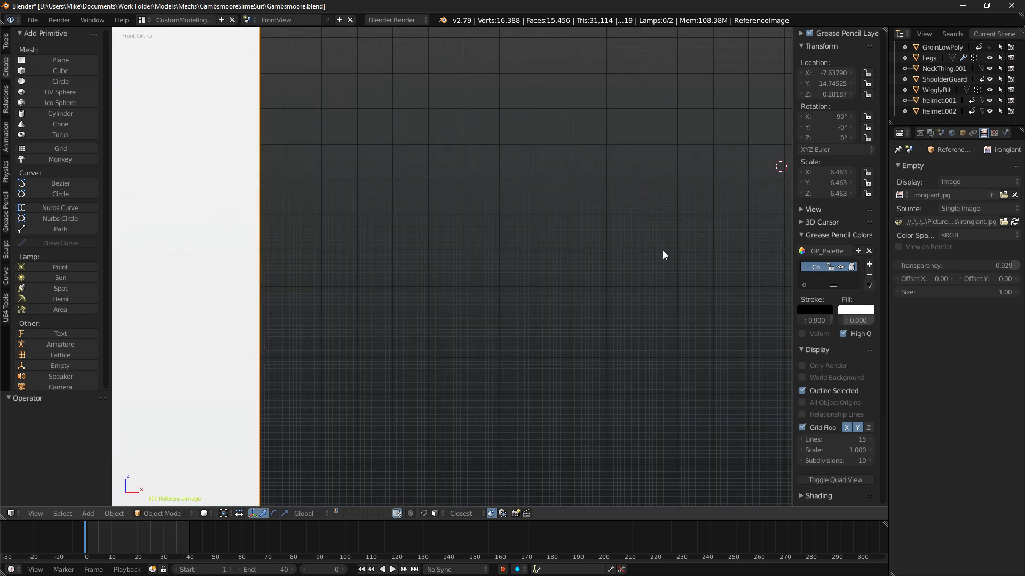
right_click(573, 218)
key(Tab)
scroll(534, 374, up, 5)
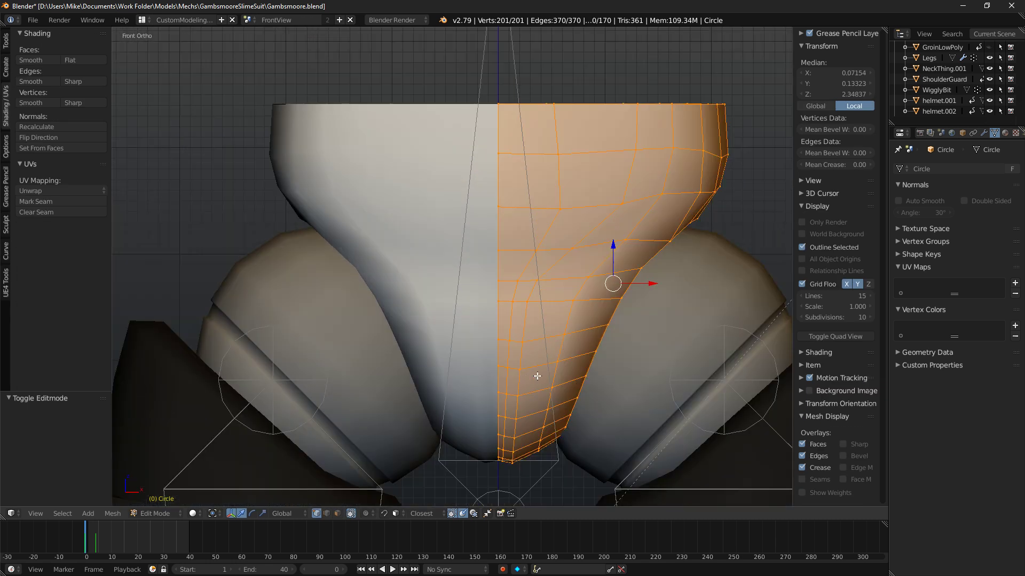
Select the second vertical vertex column from the centreline on the lower pelvis, through the mesh in wireframe.
key(a)
alt+right_click(520, 372)
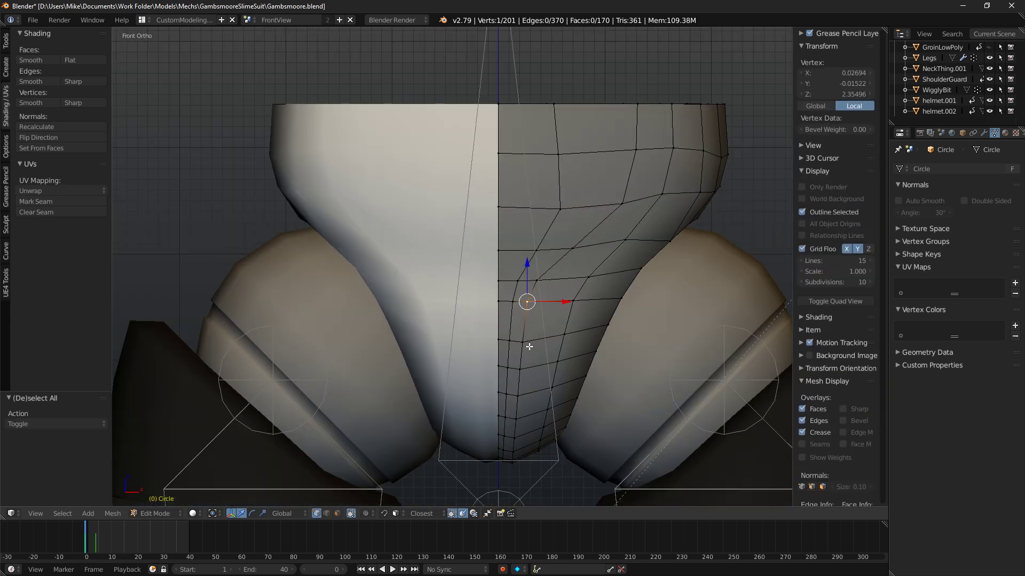
key(z)
key(c)
mouse_move(532, 265)
middle_down()
mouse_move(639, 142)
mouse_move(634, 208)
mouse_move(539, 295)
middle_up()
click(536, 298)
right_click(542, 309)
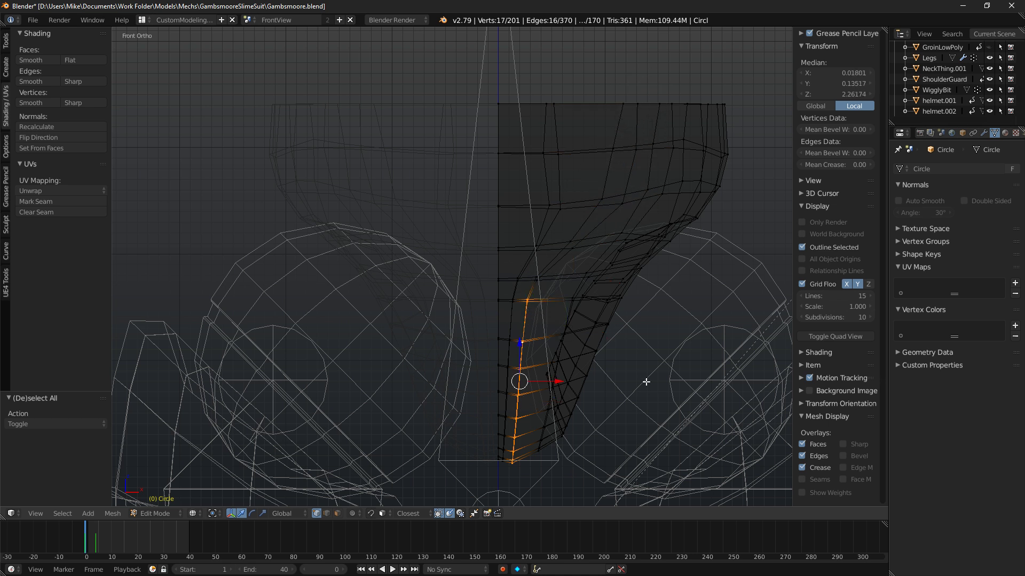
Examine the selected column's course on the lower pelvis from an angle and in front view, in solid and wireframe shading.
scroll(566, 376, down, 2)
middle_drag(538, 369, 543, 359)
key(z)
key(KP_1)
key(z)
scroll(585, 384, up, 2)
shift+middle_drag(683, 365, 605, 337)
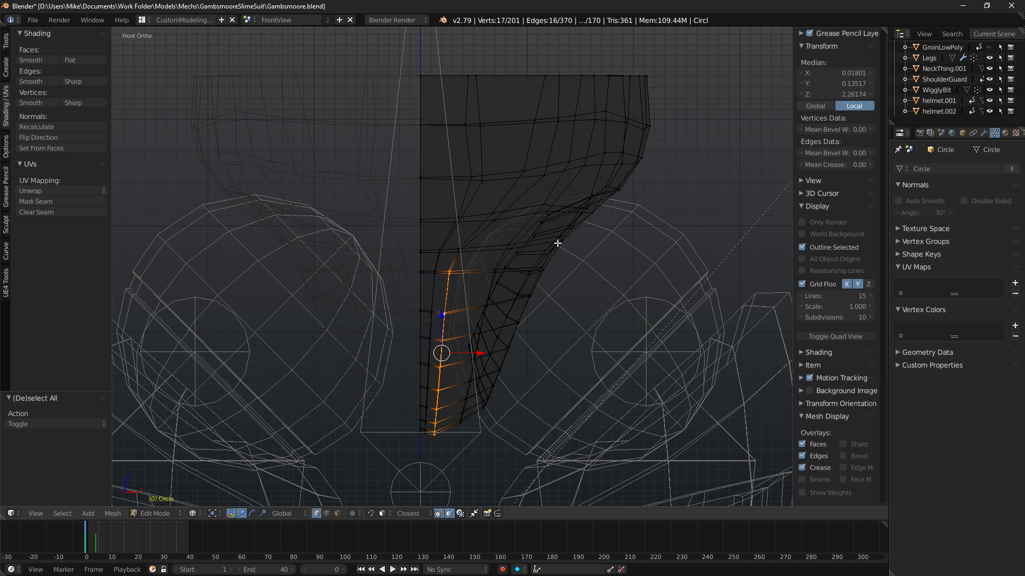
scroll(558, 266, up, 1)
key(s)
key(x)
right_click(615, 284)
key(r)
right_click(620, 278)
key(s)
right_click(642, 288)
Straighten the selected vertex column by scaling it to 0 along X, shift it slightly outward and deselect it.
key(s)
key(x)
key(0)
key(Return)
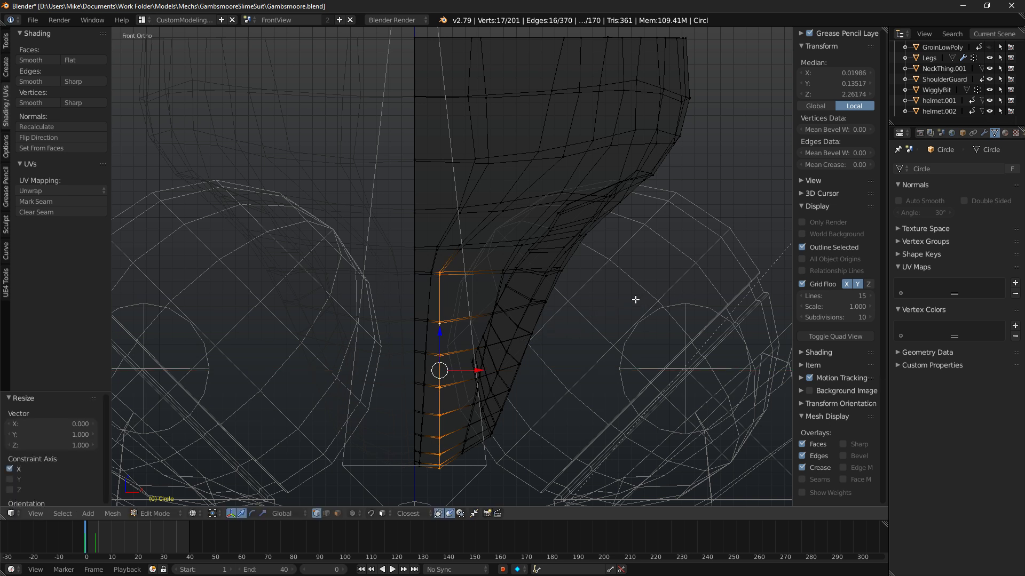
key(a)
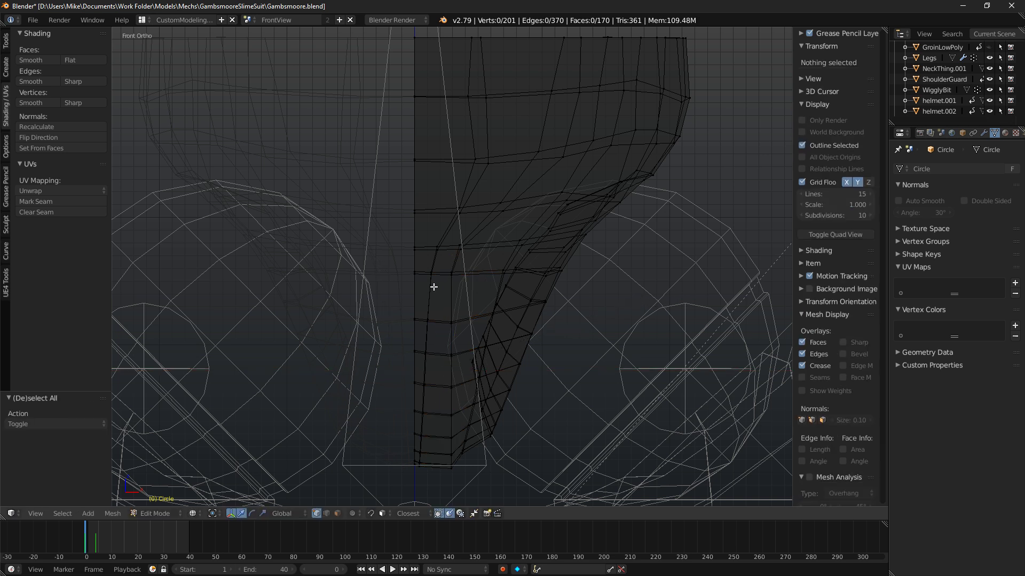
Select the vertex column nearest the centreline, straighten it by scaling to 0 along X, and move it 0.010 along X.
drag(431, 276, 424, 466)
key(s)
text(x0)
key(Return)
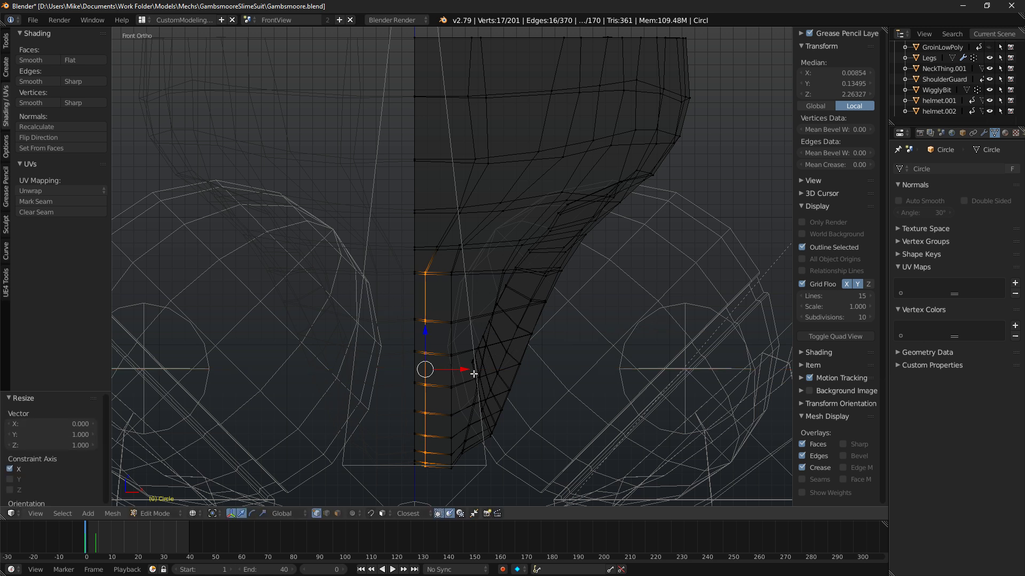
key(g)
key(x)
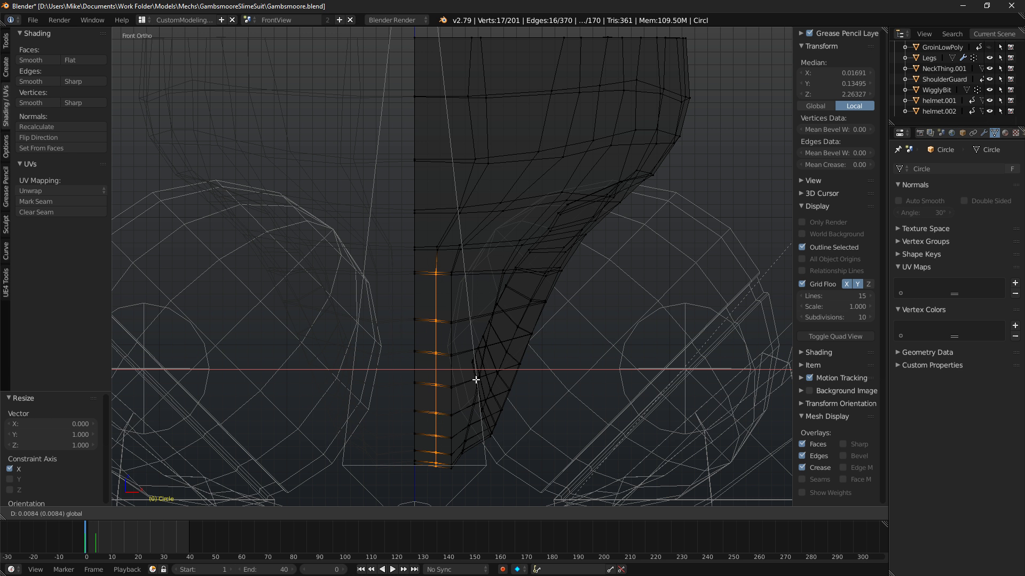
click(477, 380)
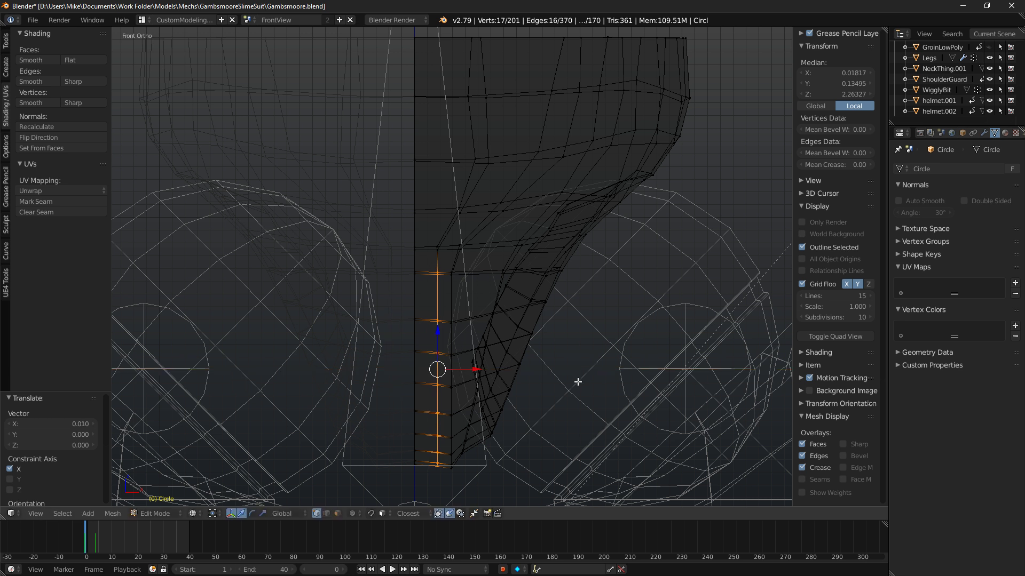
Place the 3D cursor at the selected column's top vertex and scale the column by 1.037 along Z about it.
click(438, 271)
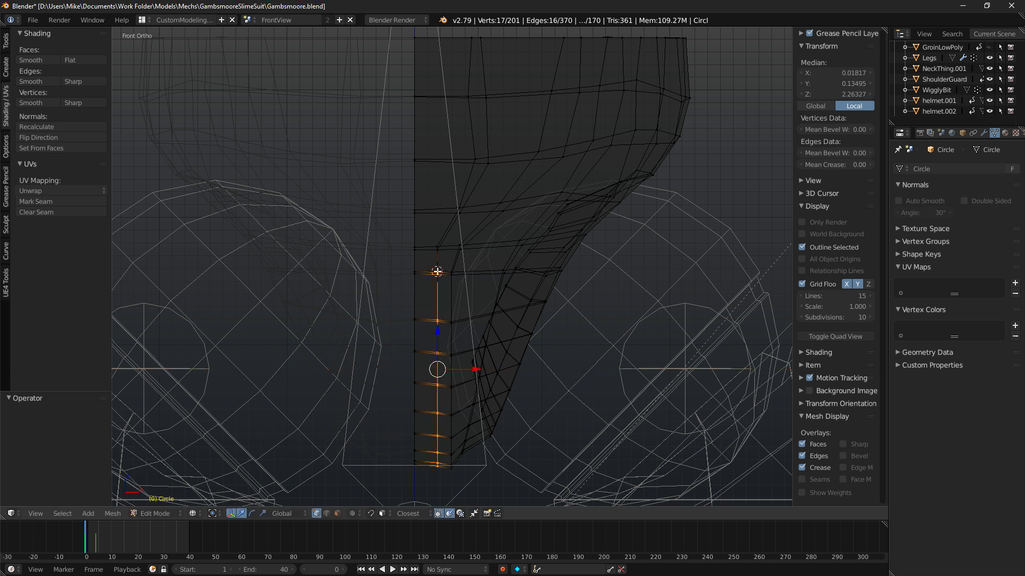
key(s)
key(z)
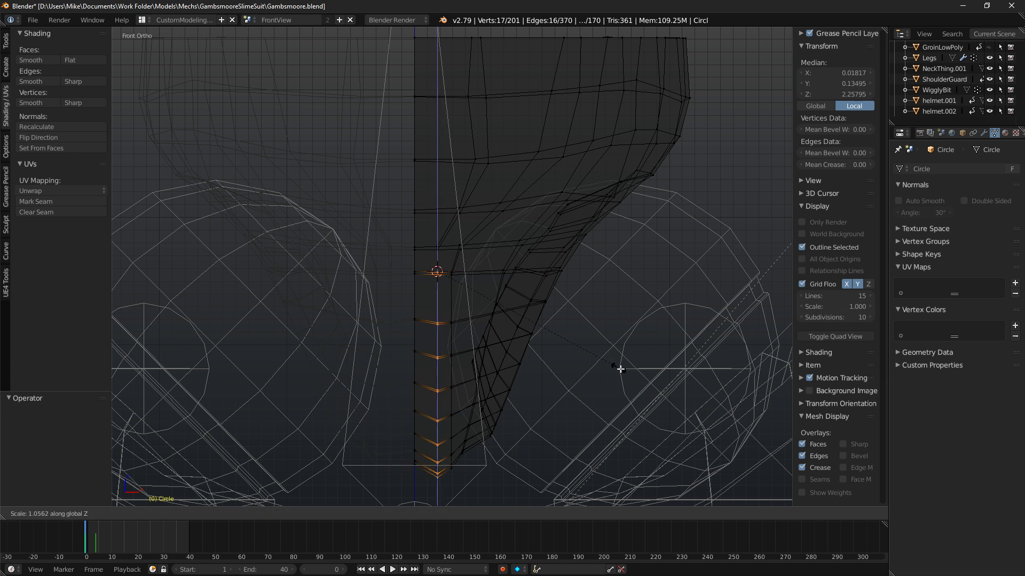
click(613, 363)
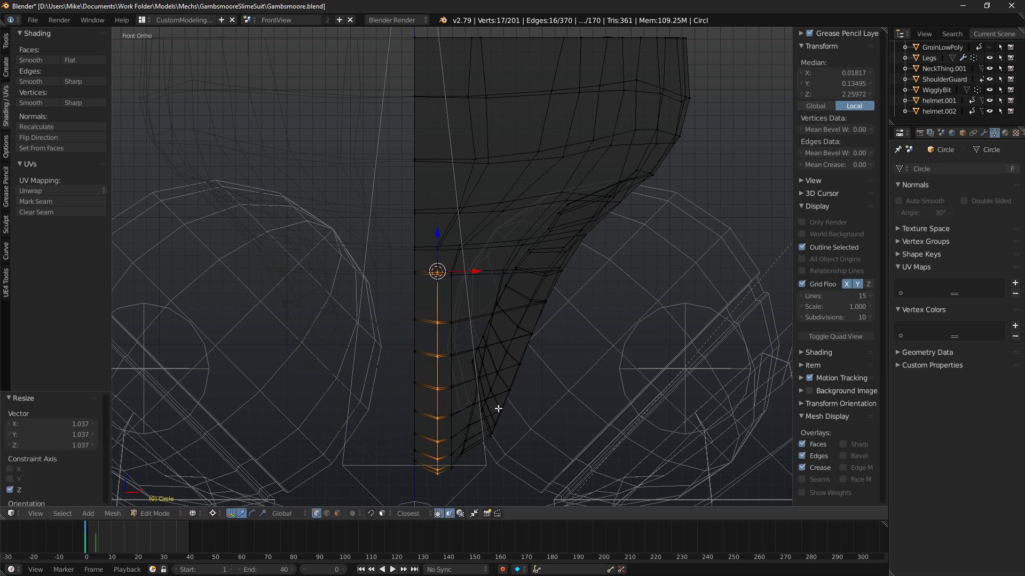
Select the second vertex column from the centreline on the lower pelvis and scale it to 0 along X.
shift+scroll(466, 291, down, 3)
key(a)
key(c)
click(454, 205)
click(455, 252)
drag(455, 252, 453, 393)
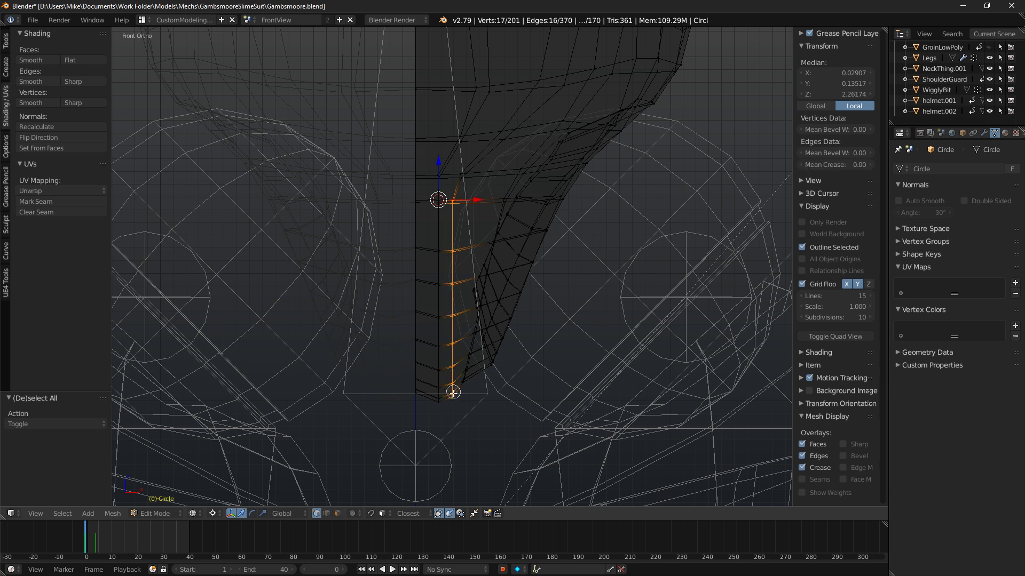
key(s)
key(x)
key(0)
key(Return)
Bevel the vertical edge loop nearest the centreline into a narrow double edge and check it in solid shading.
key(a)
key(a)
alt+right_click(440, 223)
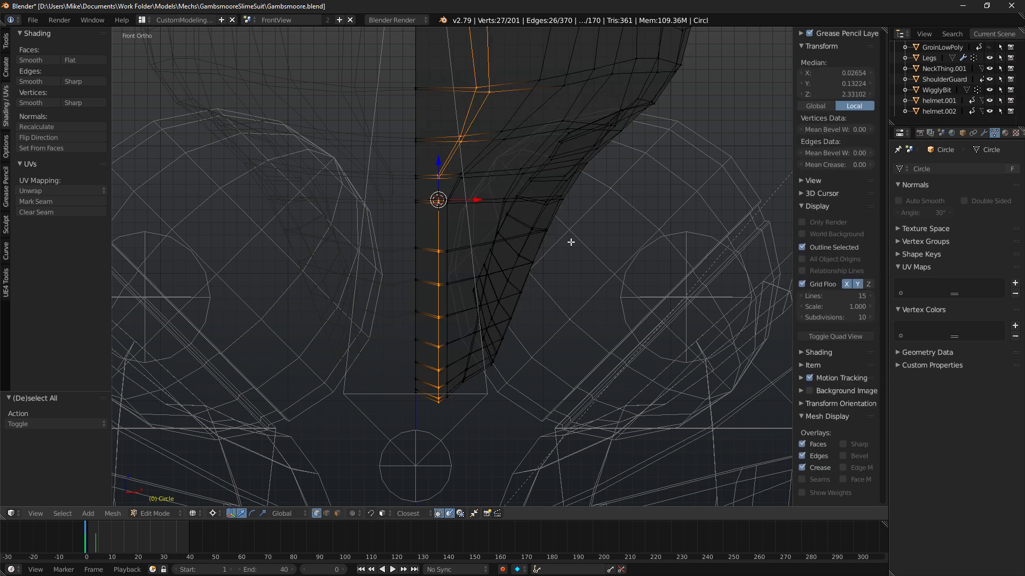
key(ctrl+b)
click(628, 256)
key(z)
mouse_move(526, 235)
middle_down()
mouse_move(521, 222)
mouse_move(451, 227)
mouse_move(486, 243)
middle_up()
key(a)
scroll(485, 243, up, 3)
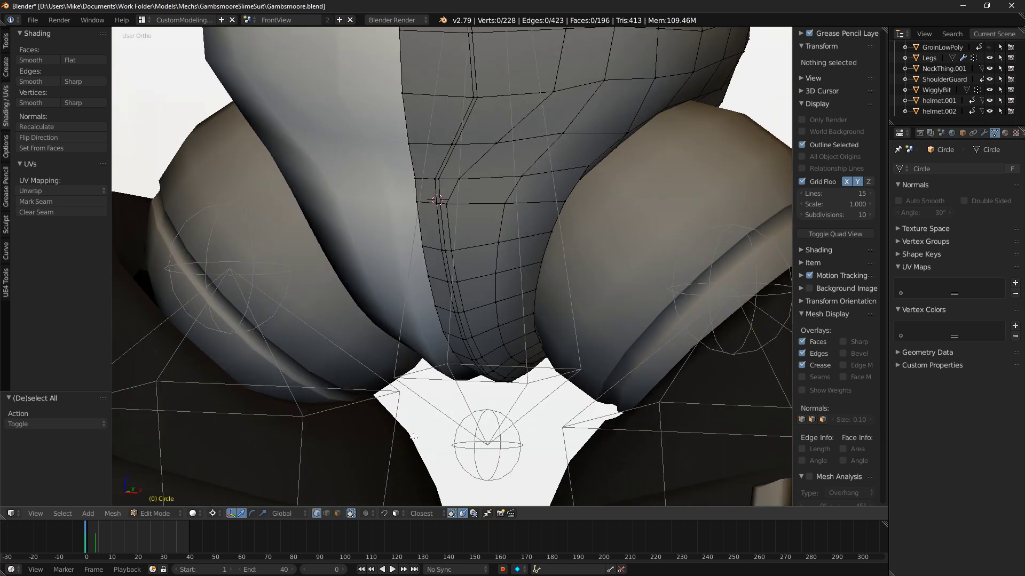
Select the full centreline edge loop on the pelvis and align the view to the front.
alt+right_click(439, 299)
middle_drag(440, 281, 491, 324)
alt+right_click(411, 285)
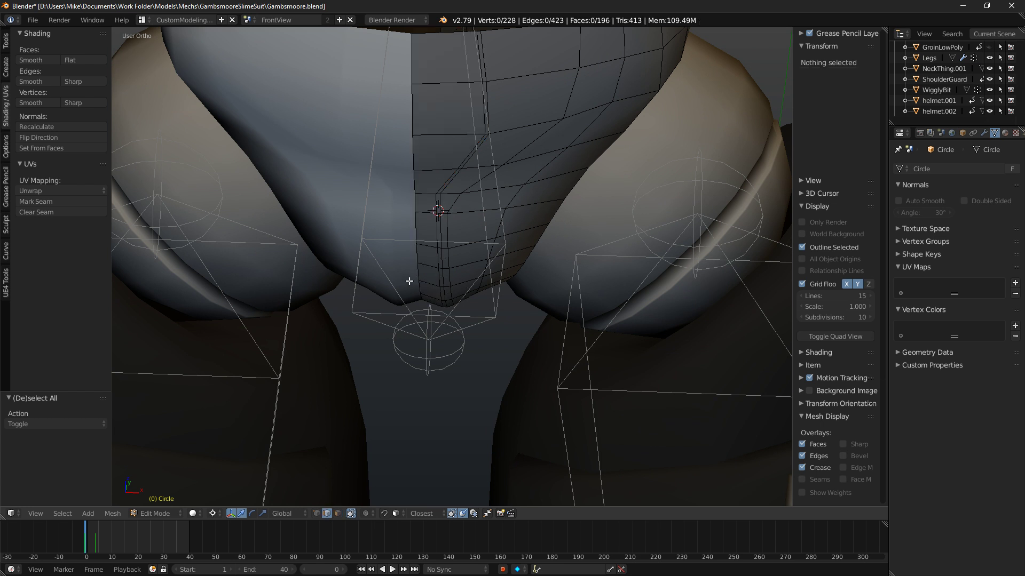
middle_drag(410, 284, 501, 374)
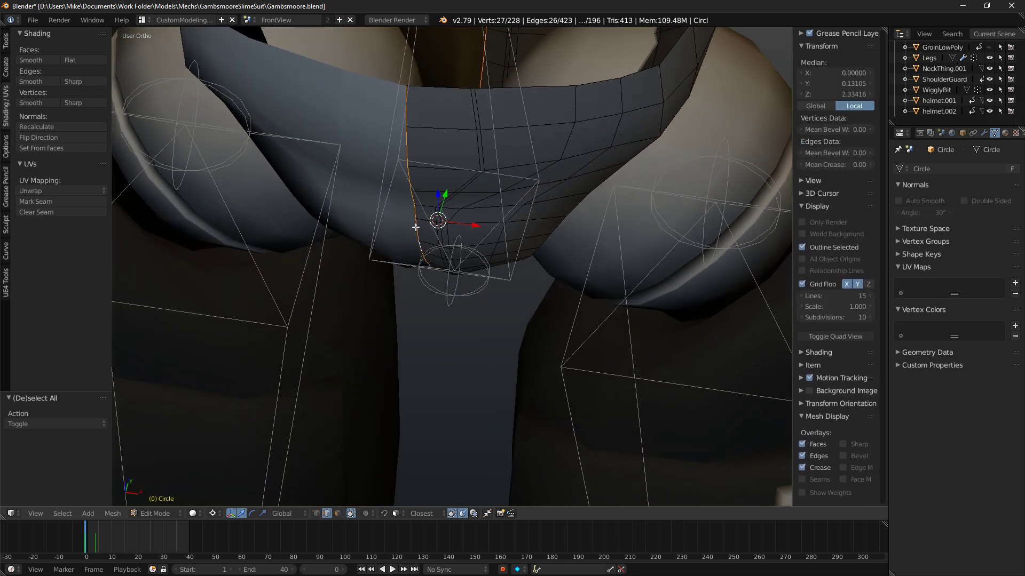
middle_drag(414, 218, 424, 257)
right_click(417, 262)
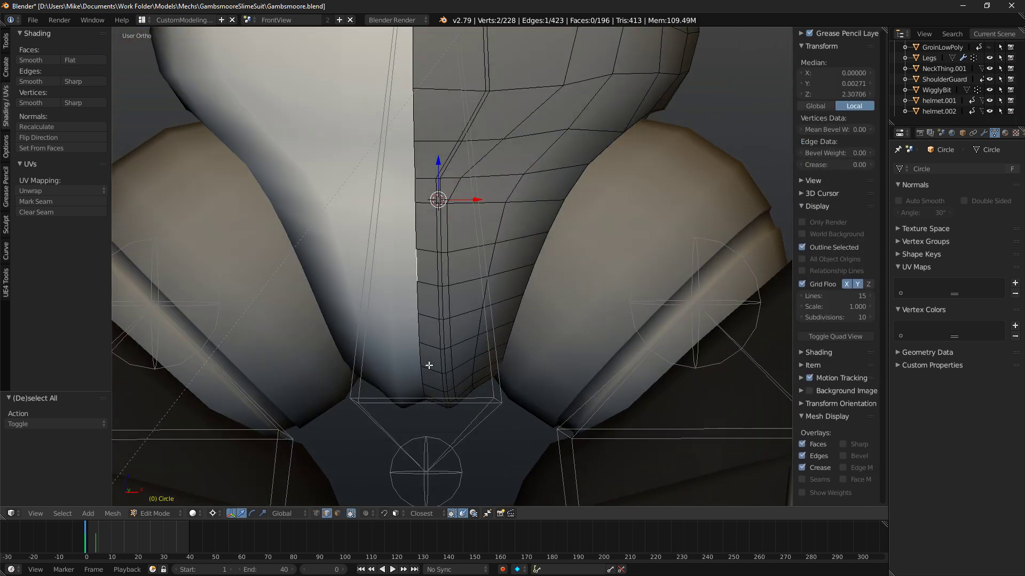
key(KP_1)
alt+right_click(417, 268)
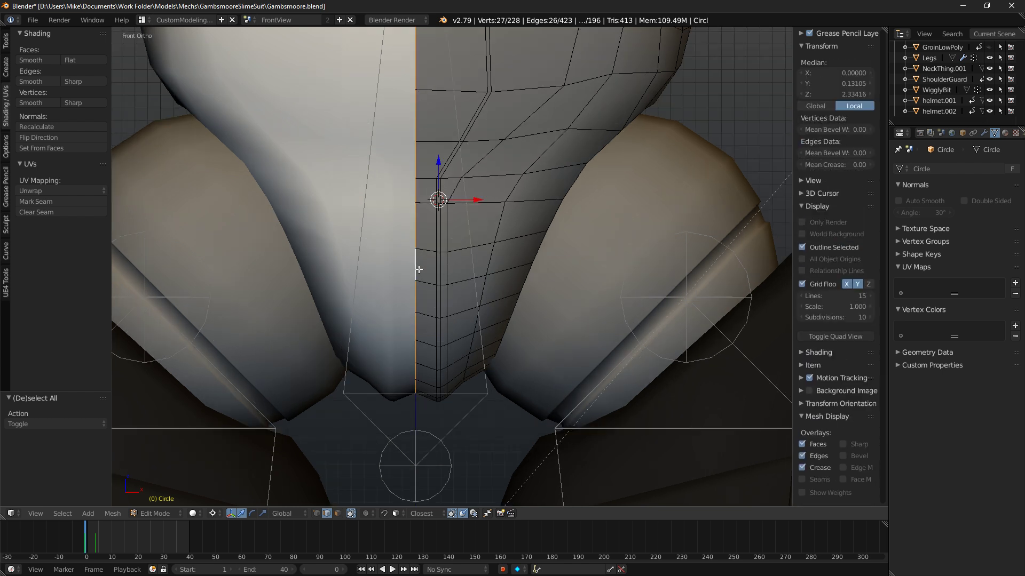
Reduce the centreline selection to its lower part by deselecting the upper vertices through the wireframe.
key(z)
key(c)
right_click(403, 97)
right_click(402, 97)
scroll(416, 120, down, 6)
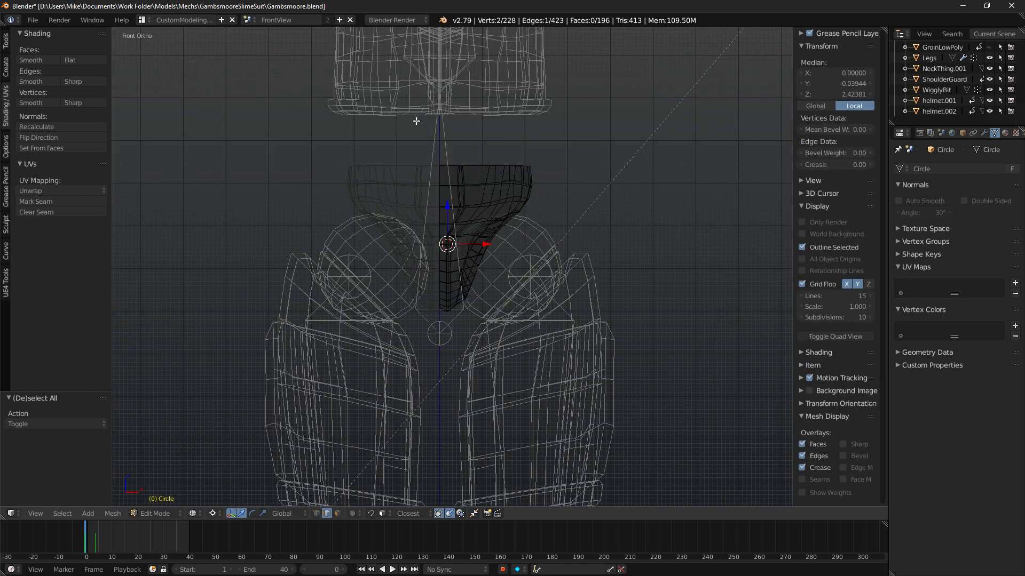
alt+right_click(438, 277)
scroll(447, 269, up, 2)
key(c)
middle_drag(441, 116, 430, 228)
right_click(430, 228)
key(z)
middle_drag(507, 269, 482, 304)
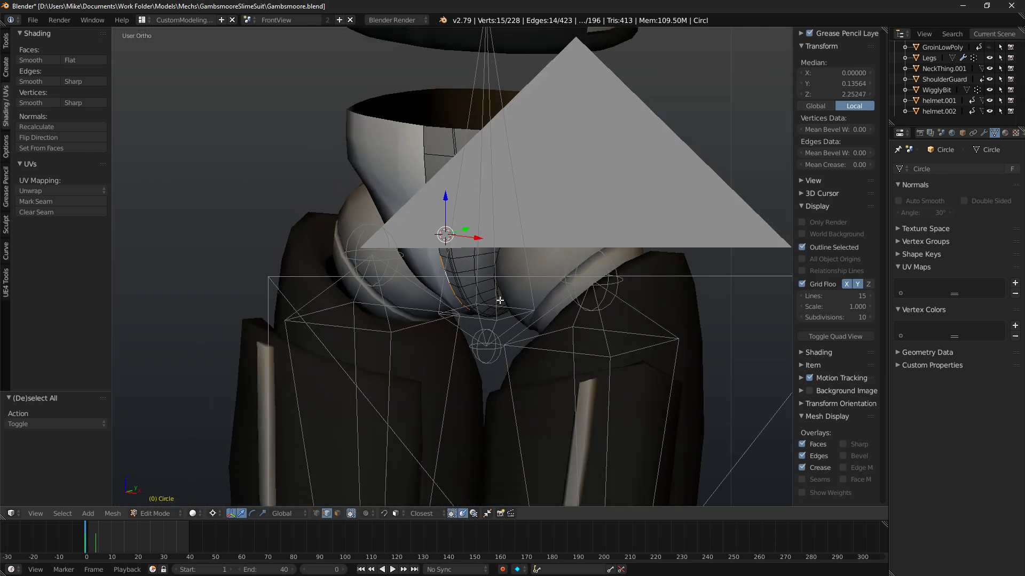
Try to scale the lower centreline edges about the 3D cursor.
scroll(483, 304, up, 4)
key(s)
click(632, 412)
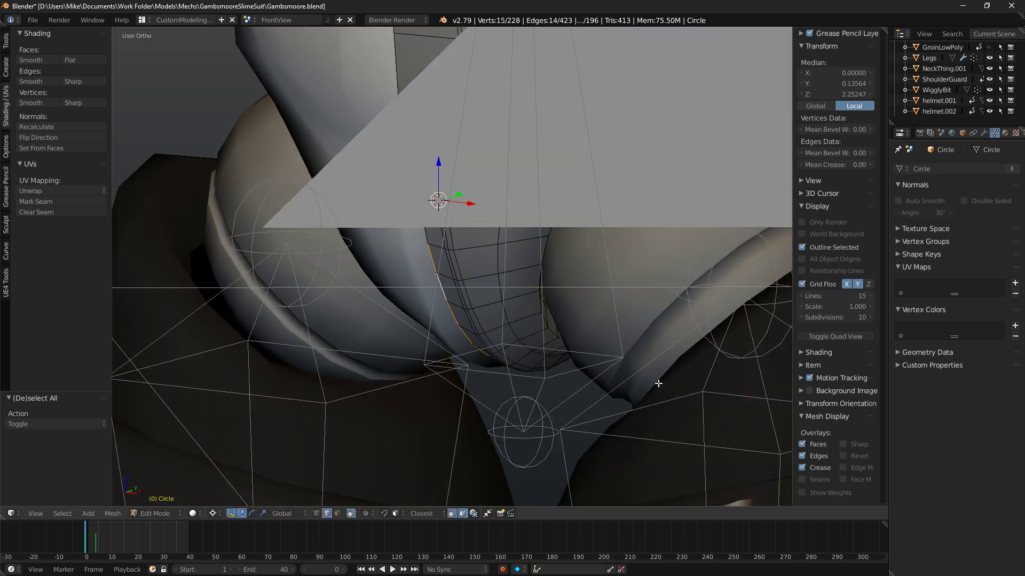
middle_drag(686, 286, 640, 273)
key(s)
click(672, 277)
scroll(667, 275, up, 1)
Undo the column bevel and the preceding stretching and straightening of the lower pelvis columns.
key(ctrl+z)
key(ctrl+z)
key(ctrl+z)
key(ctrl+z)
key(ctrl+z)
key(ctrl+z)
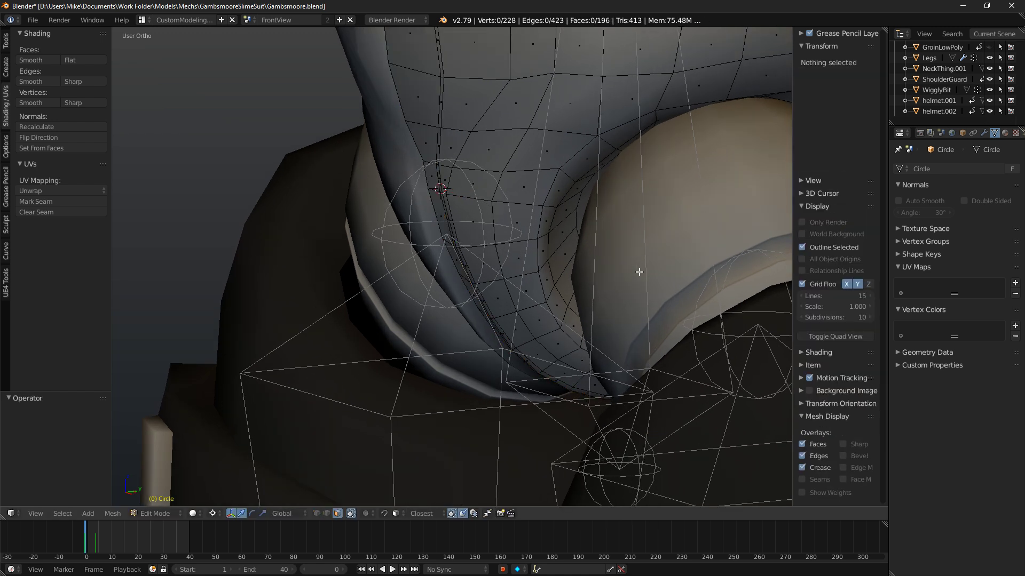
key(ctrl+z)
key(ctrl+z)
key(ctrl+z)
key(ctrl+z)
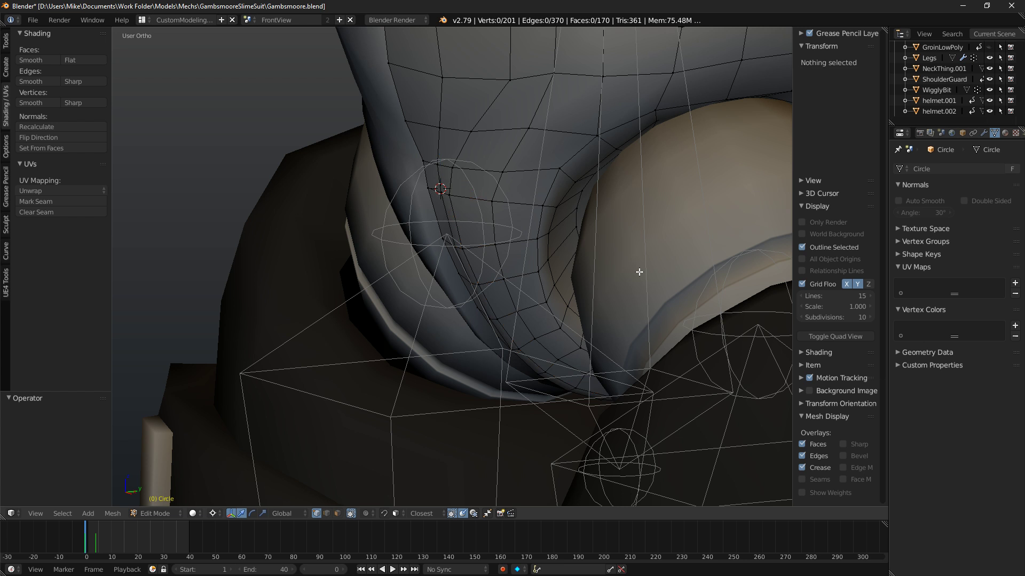
key(ctrl+z)
key(ctrl+z)
key(ctrl+z)
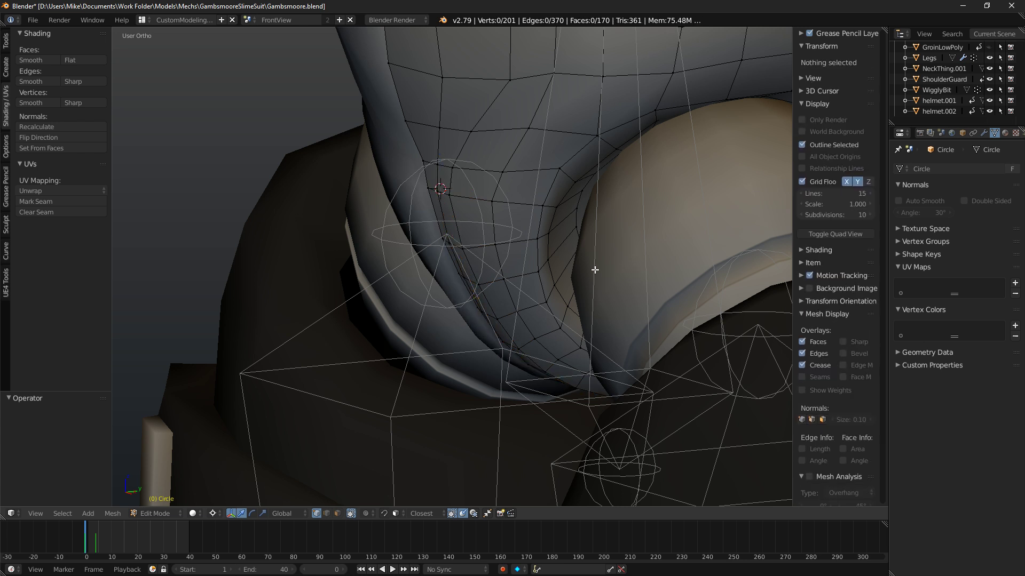
key(ctrl+z)
Select the pelvis's centreline edge loop and deselect its upper vertices in front wireframe view.
middle_drag(587, 277, 450, 326)
key(KP_1)
key(a)
alt+right_click(395, 261)
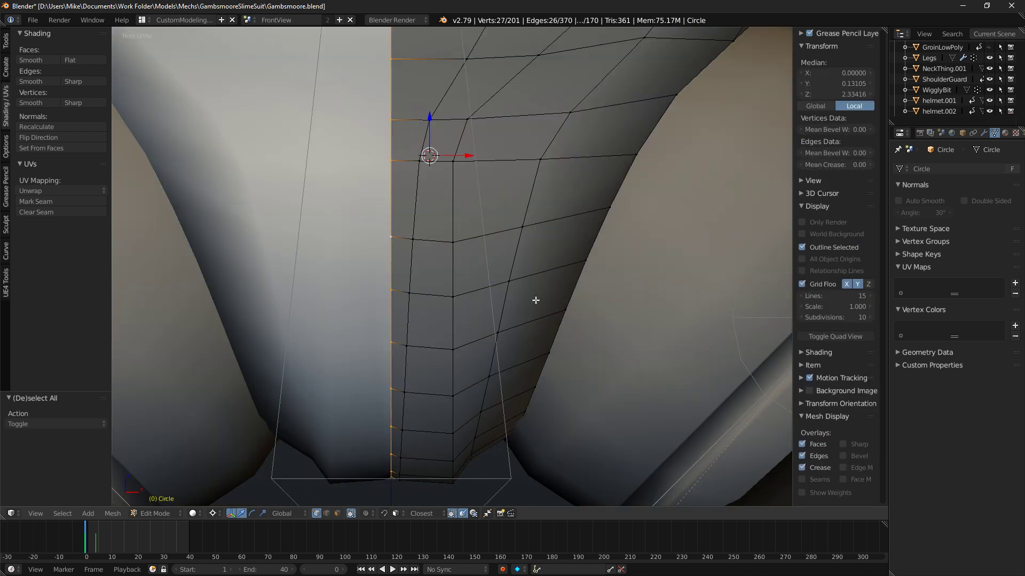
scroll(536, 300, down, 6)
key(z)
key(c)
middle_drag(436, 99, 432, 216)
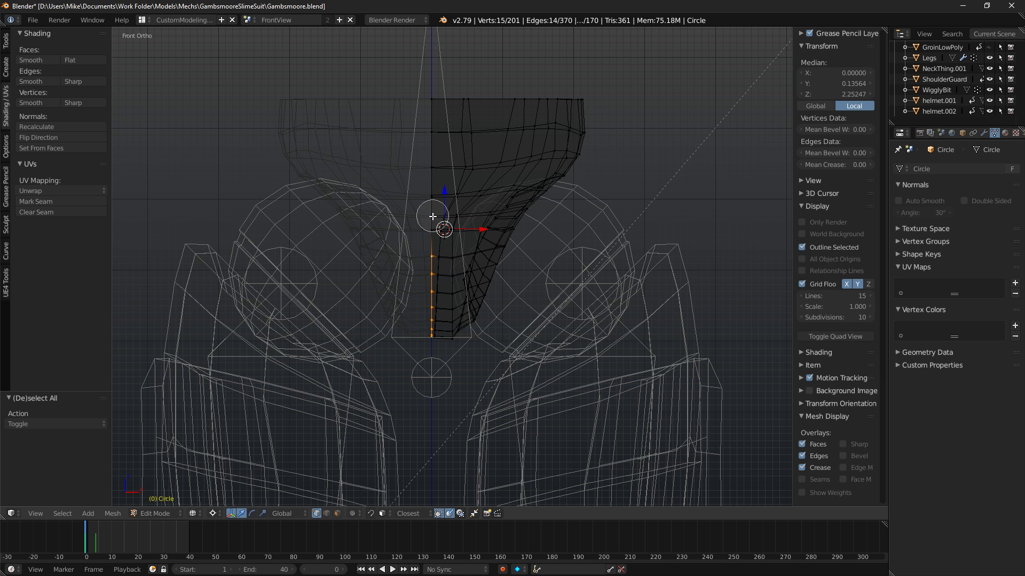
key(Escape)
Shrink/Fatten the selected lower centreline vertices with an offset of -0.002.
key(z)
scroll(533, 274, up, 5)
key(alt+s)
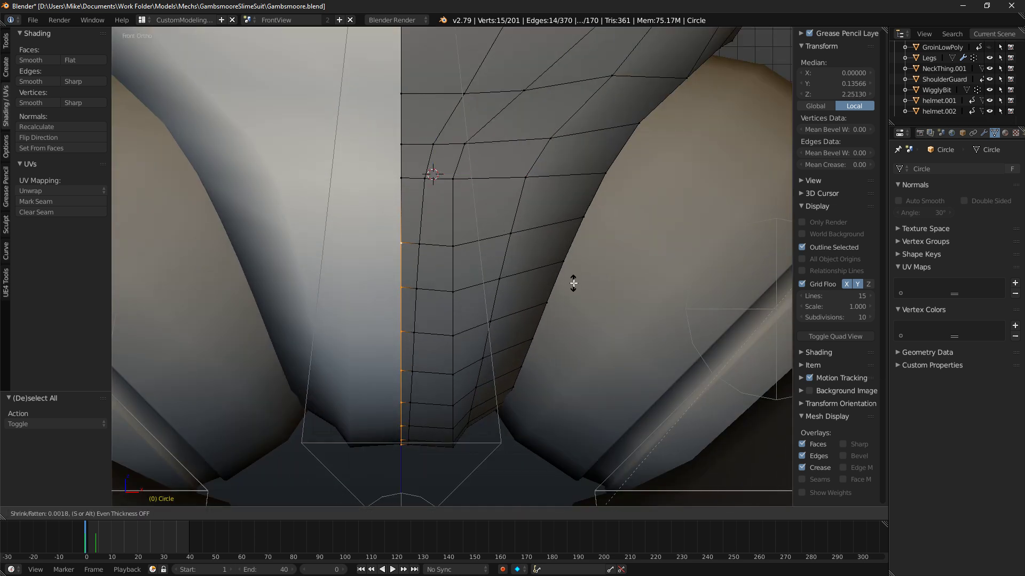
click(458, 261)
Add the neighbouring column's lower vertices to the selection and push both columns outward with Shrink/Fatten.
alt+shift+right_click(418, 266)
scroll(430, 229, down, 5)
key(c)
middle_drag(442, 218, 441, 77)
key(Escape)
key(z)
key(c)
mouse_move(443, 189)
middle_down()
mouse_move(481, 126)
mouse_move(491, 137)
middle_up()
key(Escape)
key(z)
scroll(617, 257, up, 5)
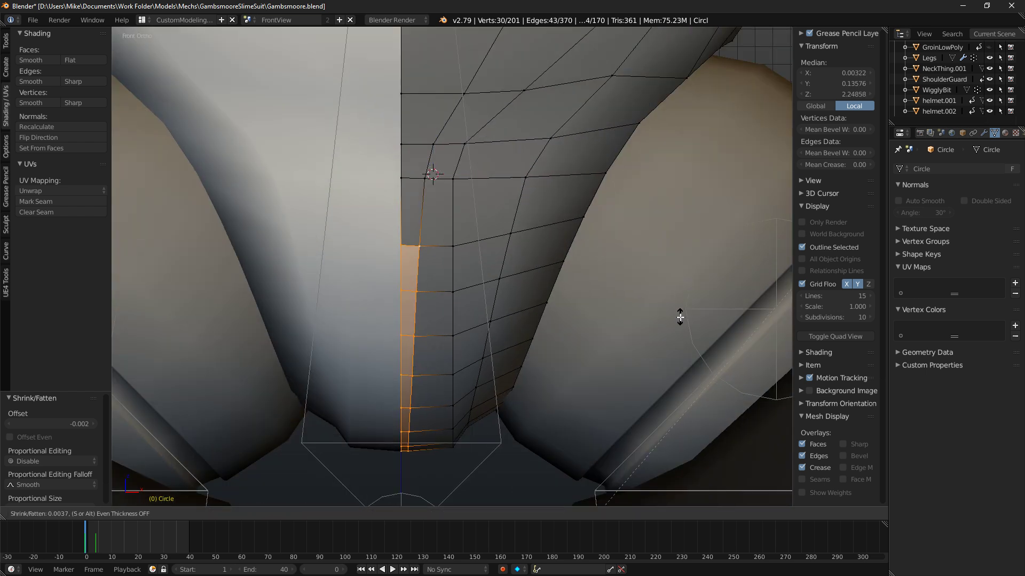
Select only the lower part of the vertical edge loop nearest the centreline, excluding its upper vertices.
key(a)
alt+right_click(413, 336)
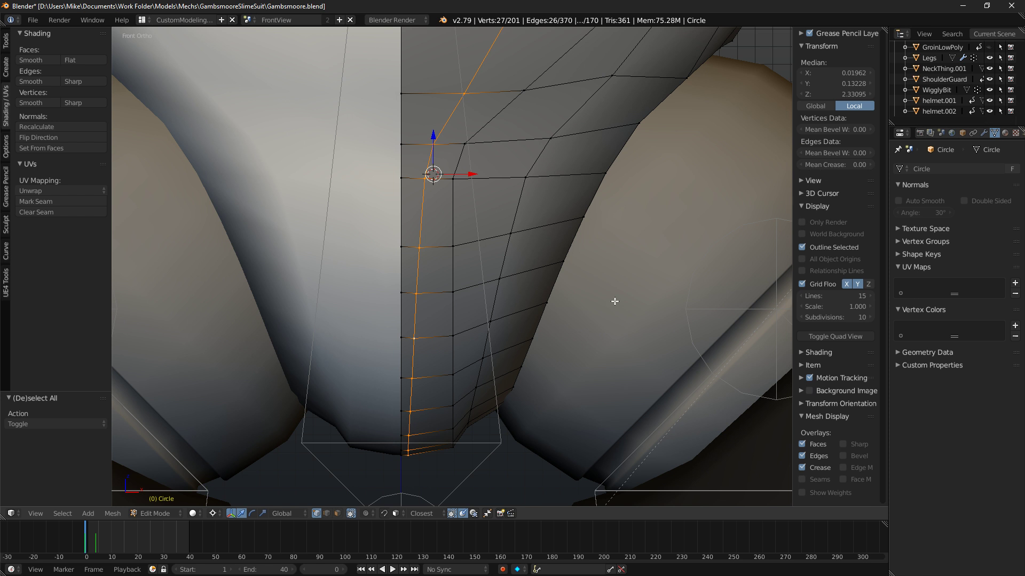
key(z)
scroll(430, 161, down, 9)
key(Escape)
scroll(433, 158, down, 4)
key(c)
mouse_move(442, 210)
middle_down()
mouse_move(473, 58)
mouse_move(474, 137)
middle_up()
key(Escape)
key(z)
scroll(592, 213, up, 4)
Straighten the selected column in line with the 3D cursor by scaling it to 0 along X.
key(s)
key(x)
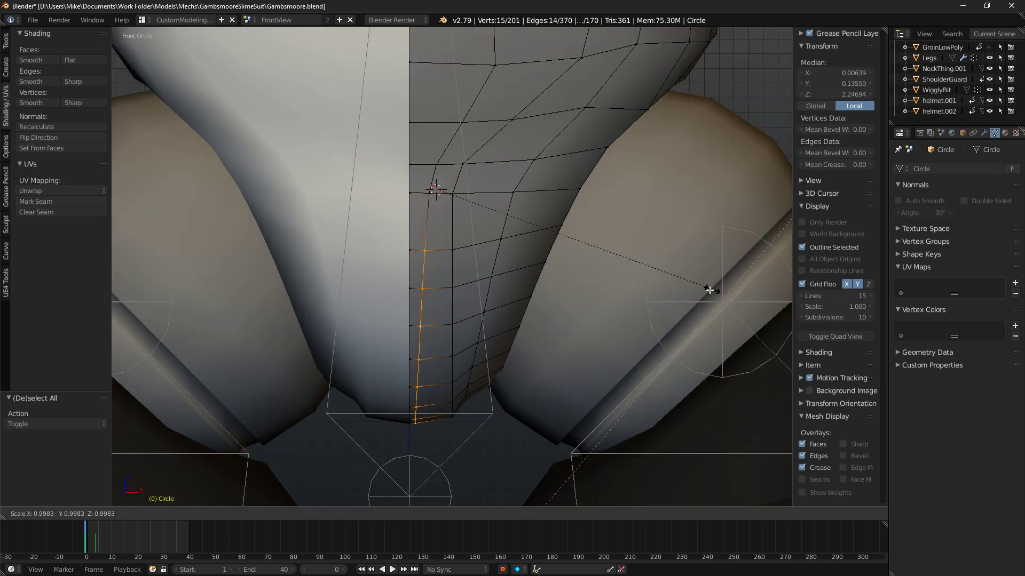
key(0)
key(Return)
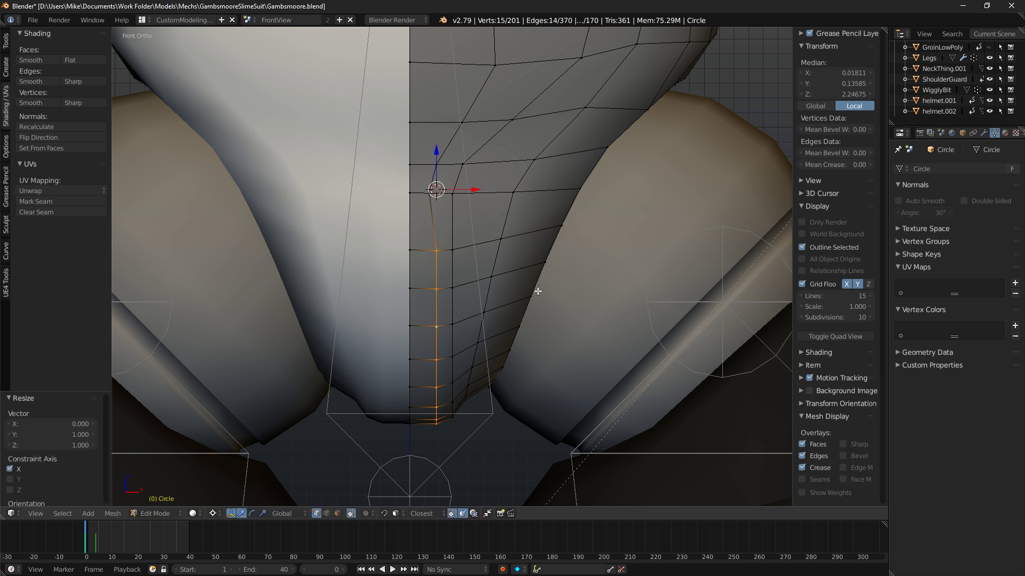
Move the front vertex just above the straightened column 0.005 along X into line with it.
right_click(436, 189)
key(g)
key(x)
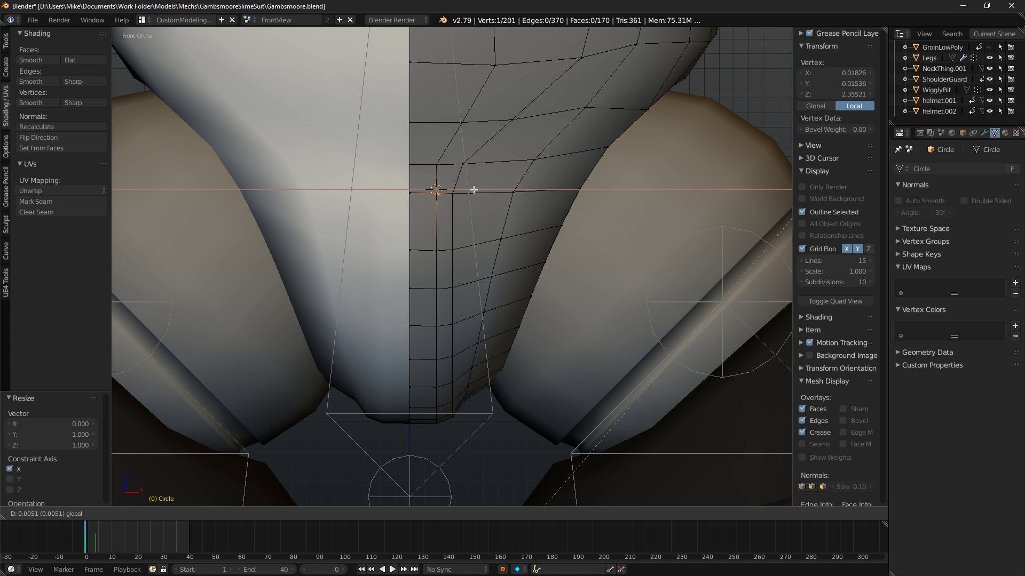
click(473, 190)
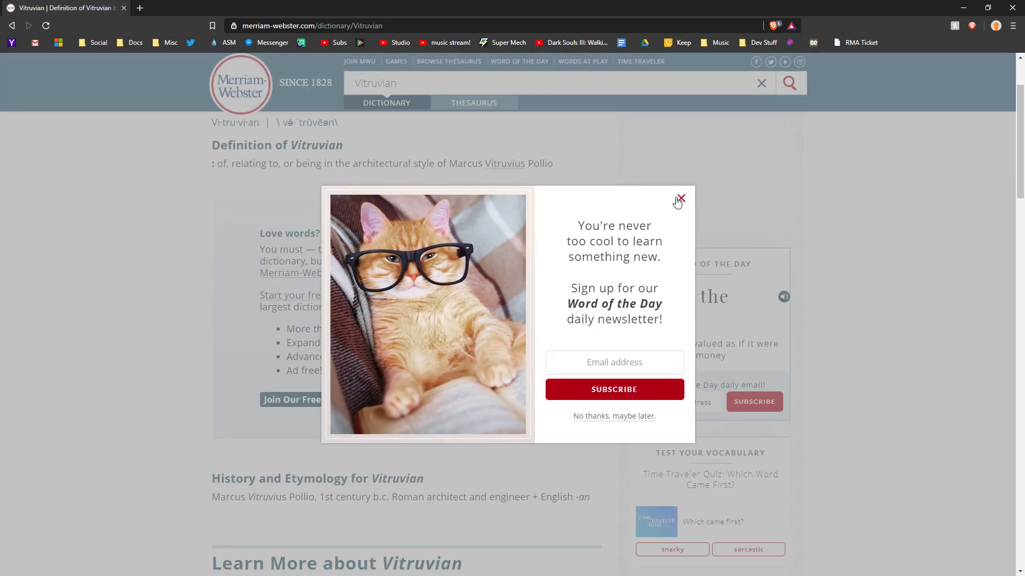
Dismiss the newsletter pop-up over the Vitruvian dictionary entry, and switch back to Blender from the Iron Giant image results.
click(680, 200)
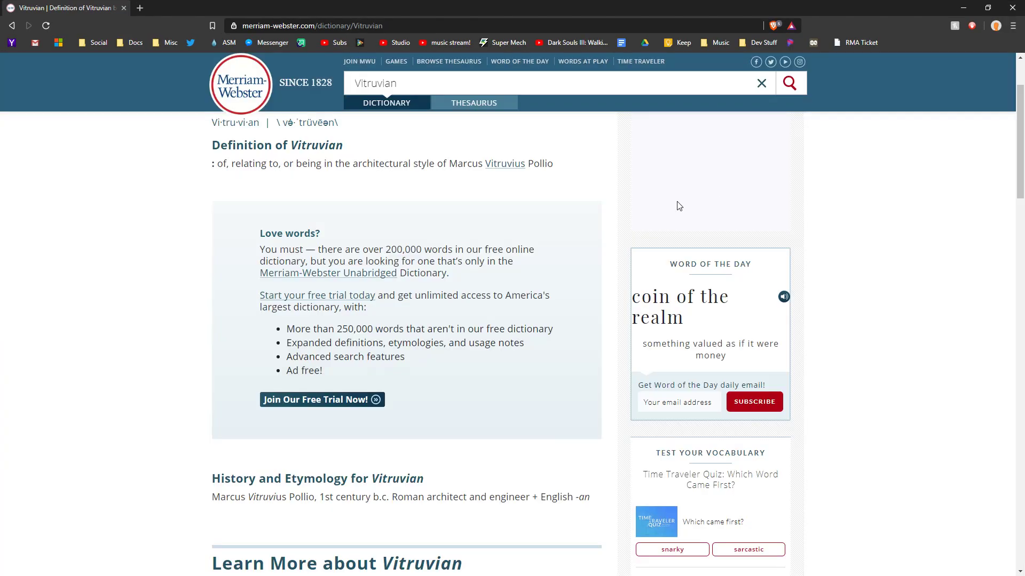
drag(227, 217, 341, 216)
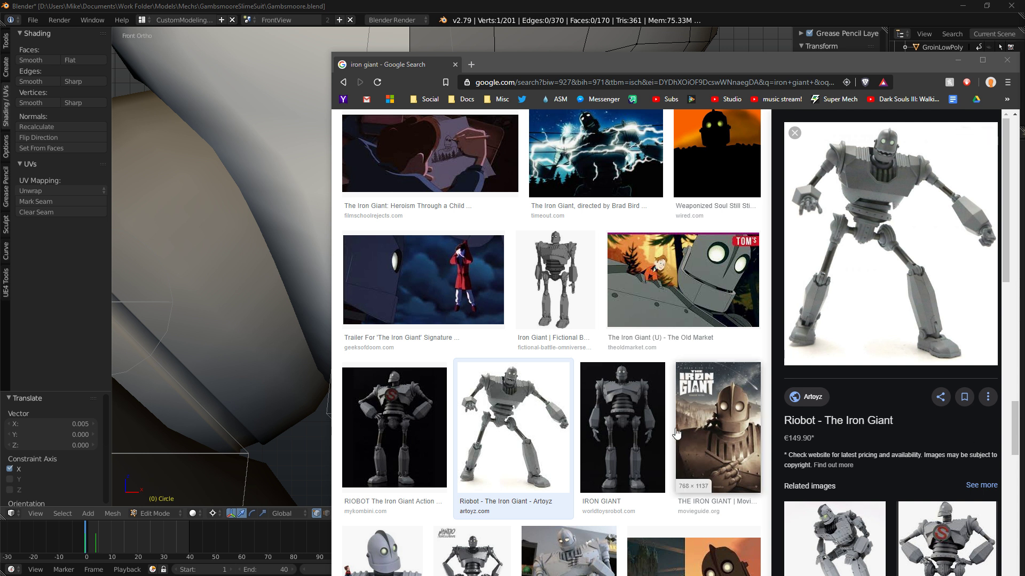
key(alt+Tab)
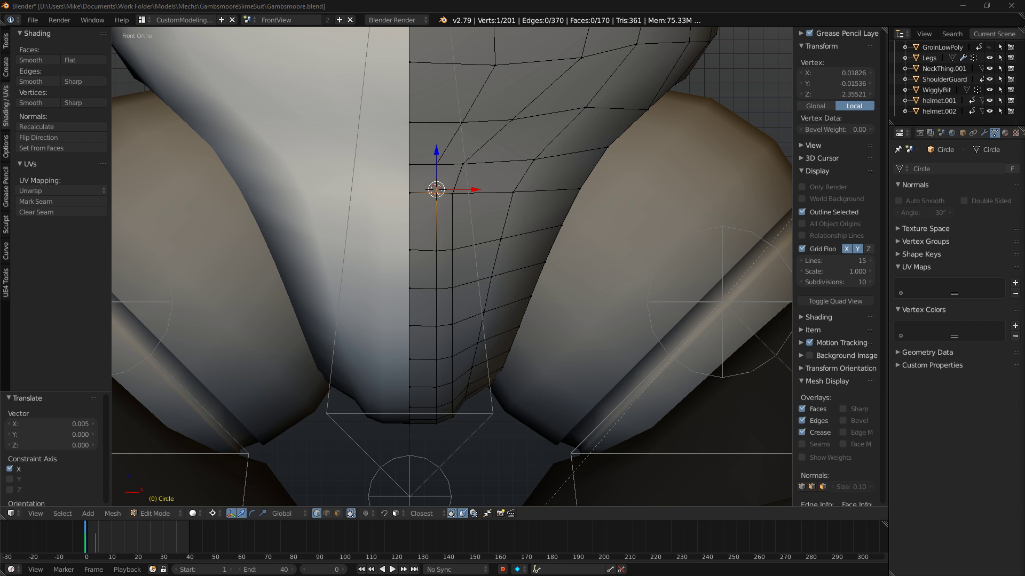
Examine the lower pelvis's edge columns and the horizontal row above them from below and in front view.
scroll(480, 256, down, 4)
middle_drag(475, 253, 469, 248)
scroll(475, 267, up, 5)
scroll(487, 340, down, 2)
middle_drag(501, 360, 482, 320)
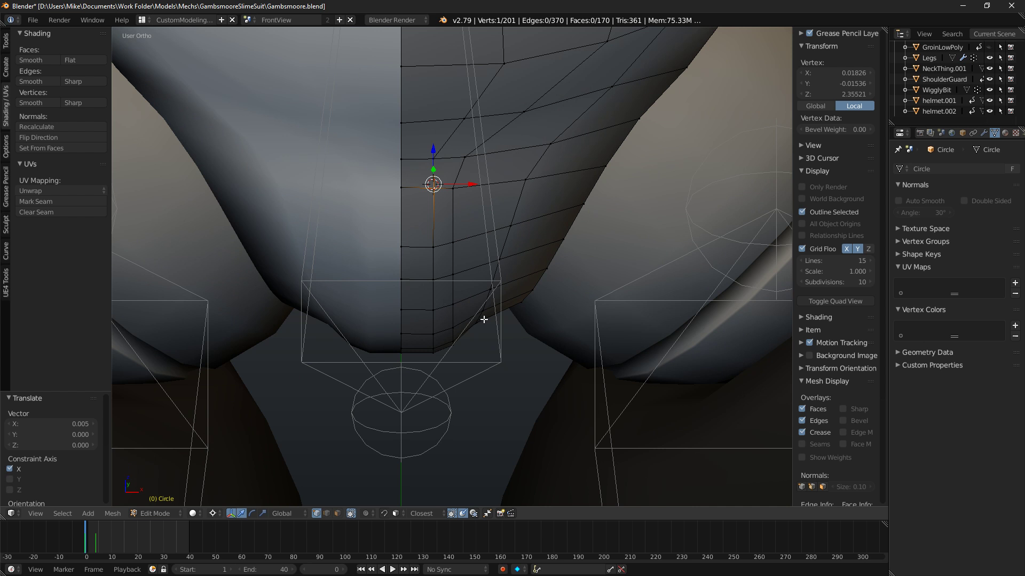
key(a)
alt+right_click(430, 159)
key(a)
alt+right_click(430, 158)
scroll(433, 167, down, 4)
key(KP_1)
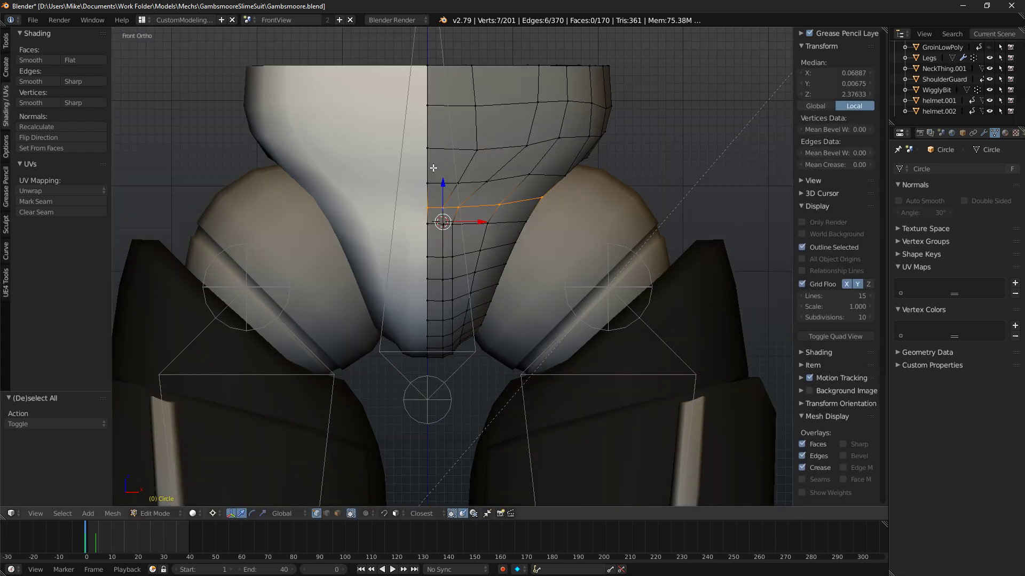
Select the vertical loop nearest the centreline and deselect its upper vertices through the wireframe.
scroll(433, 167, up, 4)
key(a)
alt+right_click(429, 218)
scroll(435, 170, down, 5)
key(z)
key(c)
middle_drag(454, 177, 465, 99)
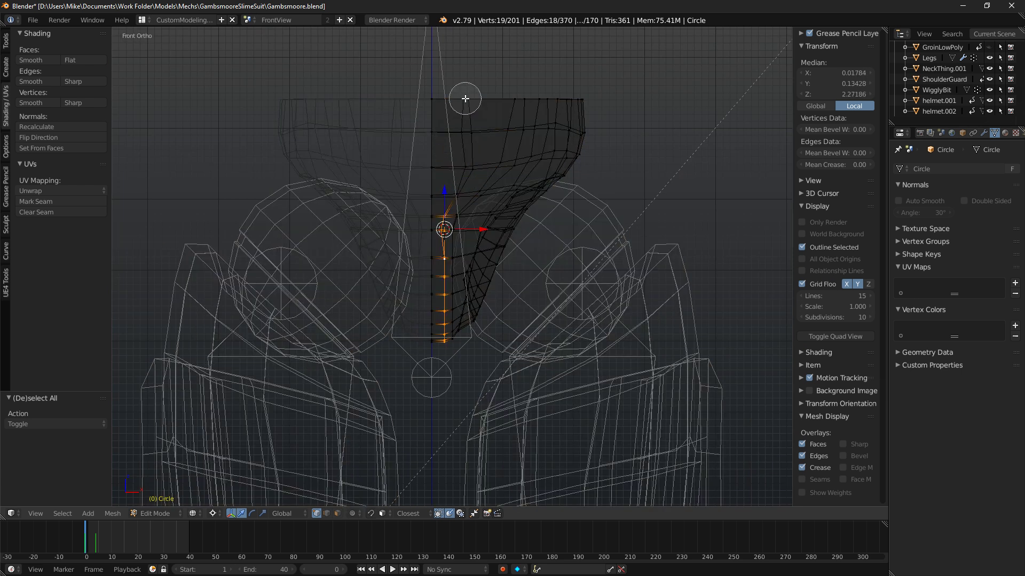
right_click(465, 99)
Move the stray rear vertex at the column's upper end along X into line with the column and deselect it.
key(z)
scroll(492, 181, up, 5)
key(z)
right_click(434, 173)
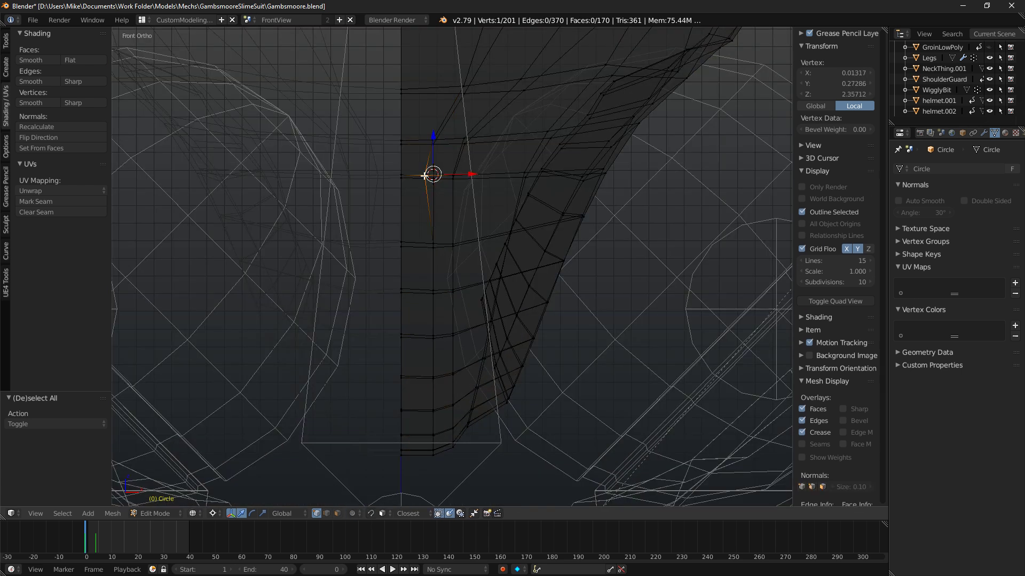
key(g)
key(x)
click(459, 174)
key(a)
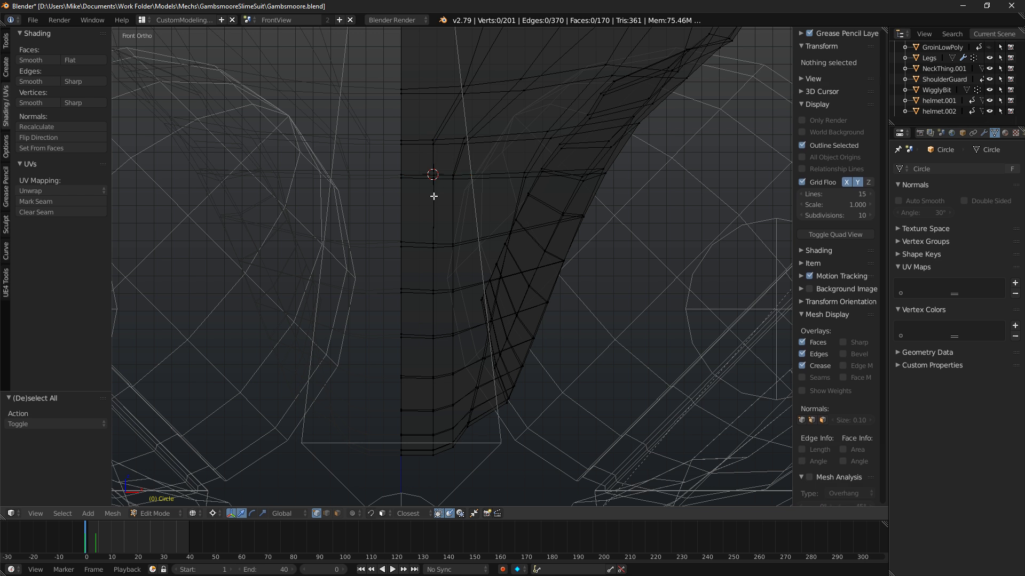
Select the lower part of the vertical loop nearest the centreline and move it about 0.009 outward along X.
alt+right_click(433, 195)
scroll(453, 160, down, 2)
key(c)
mouse_move(471, 137)
middle_down()
mouse_move(477, 106)
mouse_move(463, 167)
middle_up()
right_click(477, 106)
scroll(476, 106, down, 5)
key(c)
right_click(462, 198)
scroll(490, 220, up, 4)
key(z)
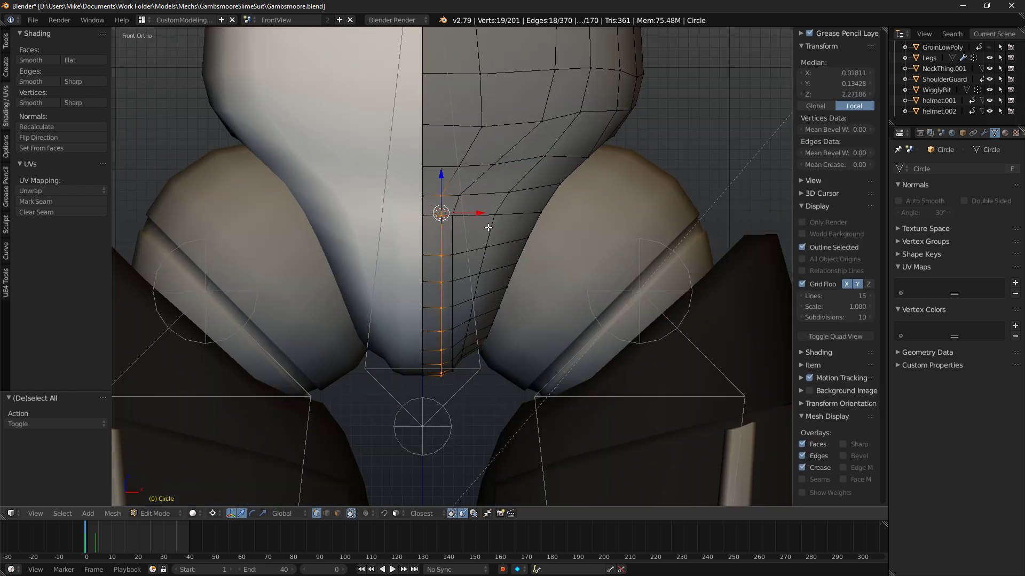
key(g)
key(x)
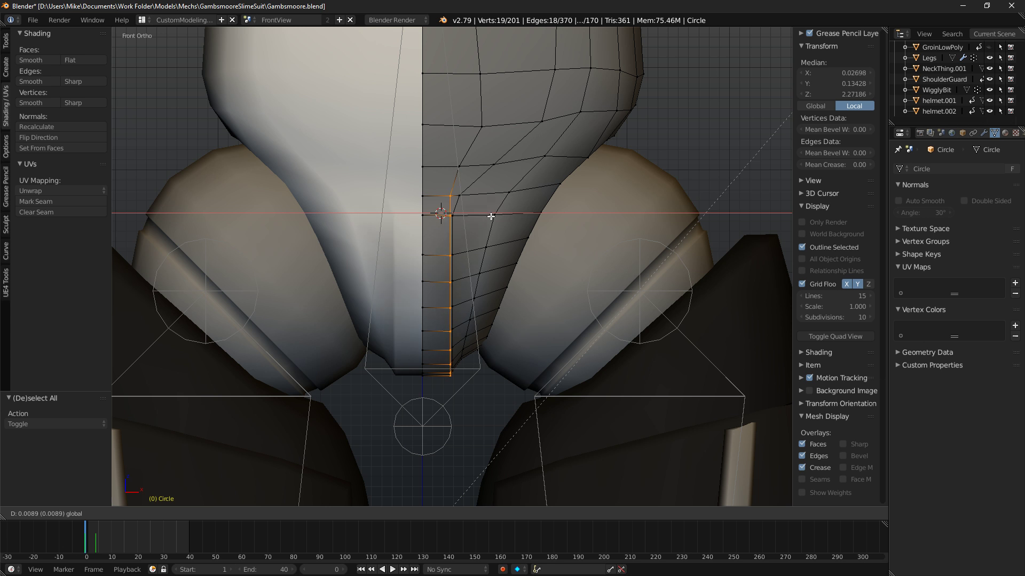
click(488, 220)
Bevel the full vertical edge loop beside the centreline with one segment and an offset of about 0.0008.
scroll(646, 258, up, 3)
key(a)
alt+right_click(442, 223)
key(ctrl+b)
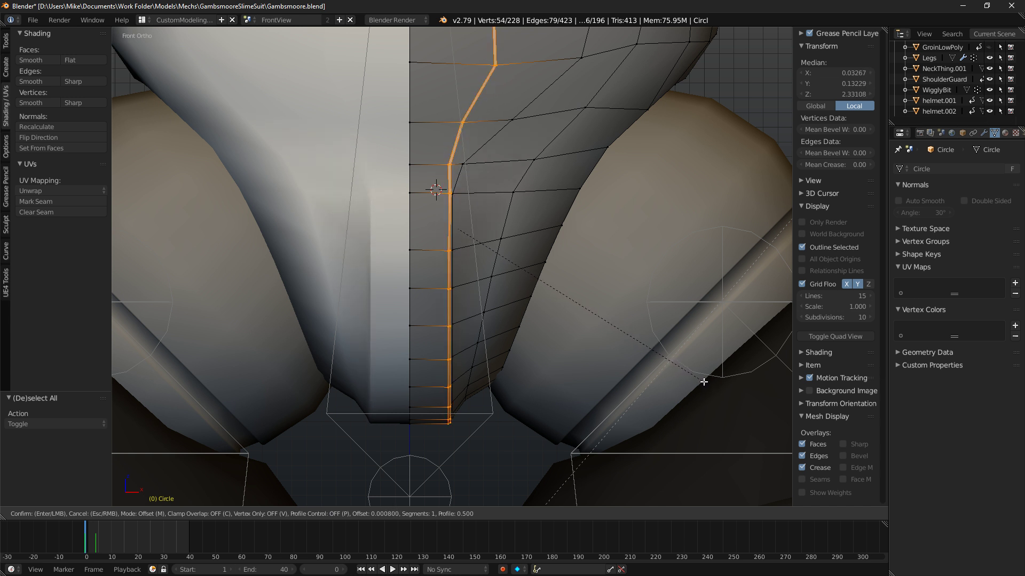
click(704, 382)
key(ctrl+z)
key(ctrl+z)
key(ctrl+z)
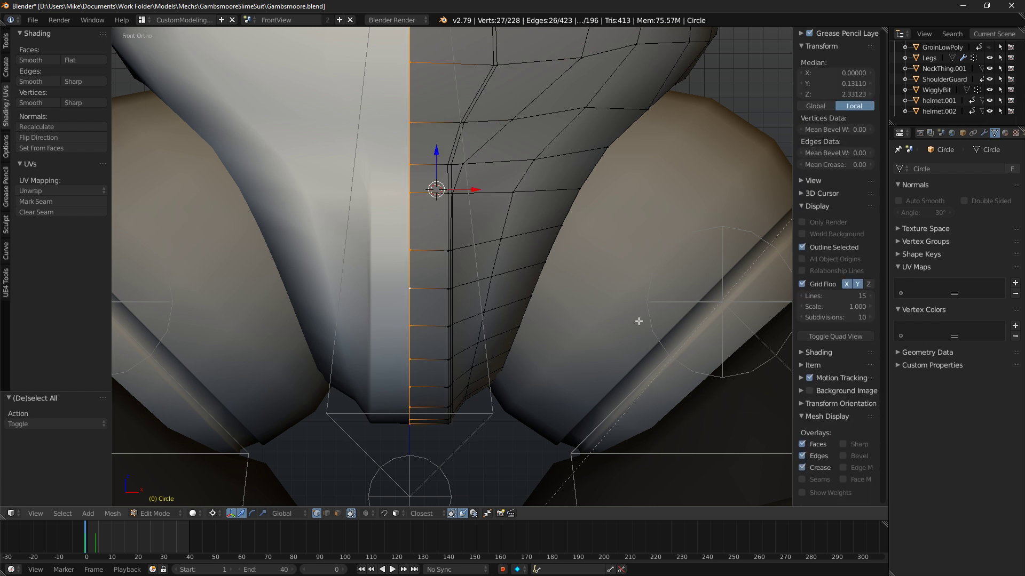
Push the pelvis's centre edge loop outward along its normals with Shrink/Fatten and deselect it.
key(alt+s)
click(640, 337)
middle_drag(554, 297, 456, 193)
key(a)
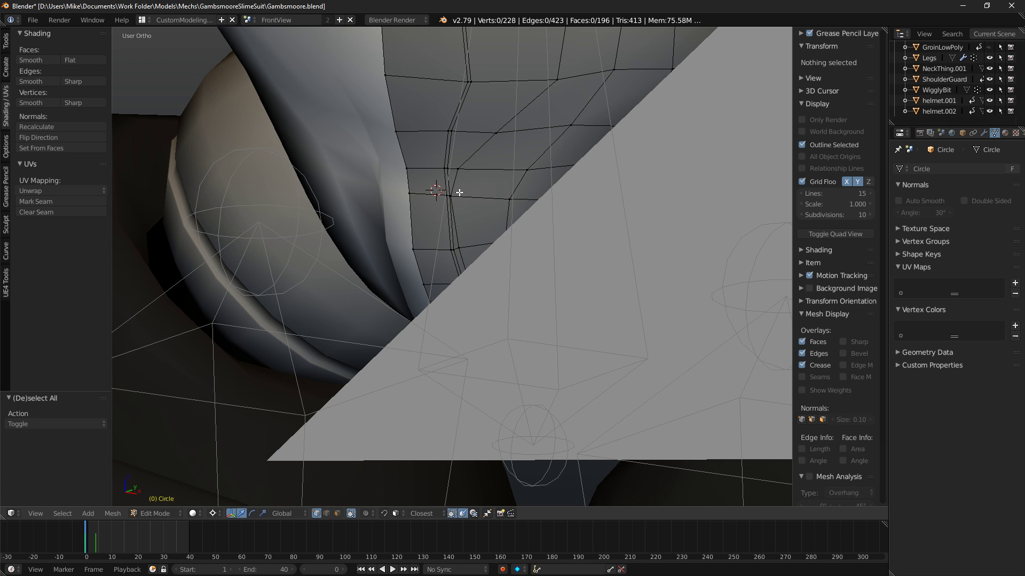
Bevel the next vertical edge loop out from the doubled centre column with one segment and an amount of 0.00034.
right_click(459, 196)
key(KP_1)
scroll(475, 178, up, 4)
drag(457, 109, 460, 111)
key(a)
alt+right_click(460, 141)
scroll(550, 194, down, 3)
middle_drag(555, 198, 640, 264)
key(ctrl+b)
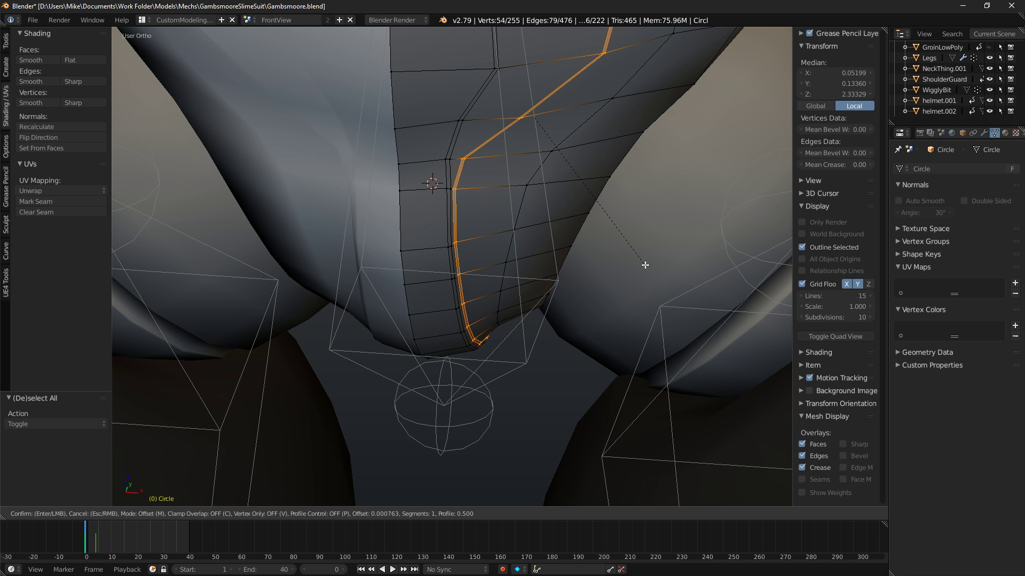
click(645, 264)
Shrink/Fatten the newly bevelled edge loop by about 0.003 along its normals.
scroll(535, 206, up, 6)
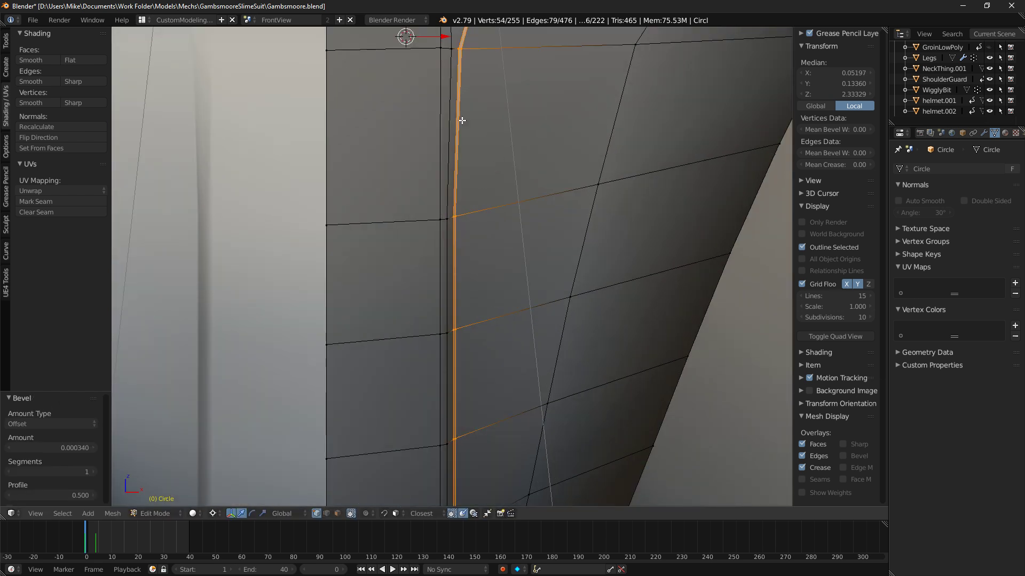
scroll(542, 142, down, 1)
middle_drag(542, 142, 626, 369)
key(alt+s)
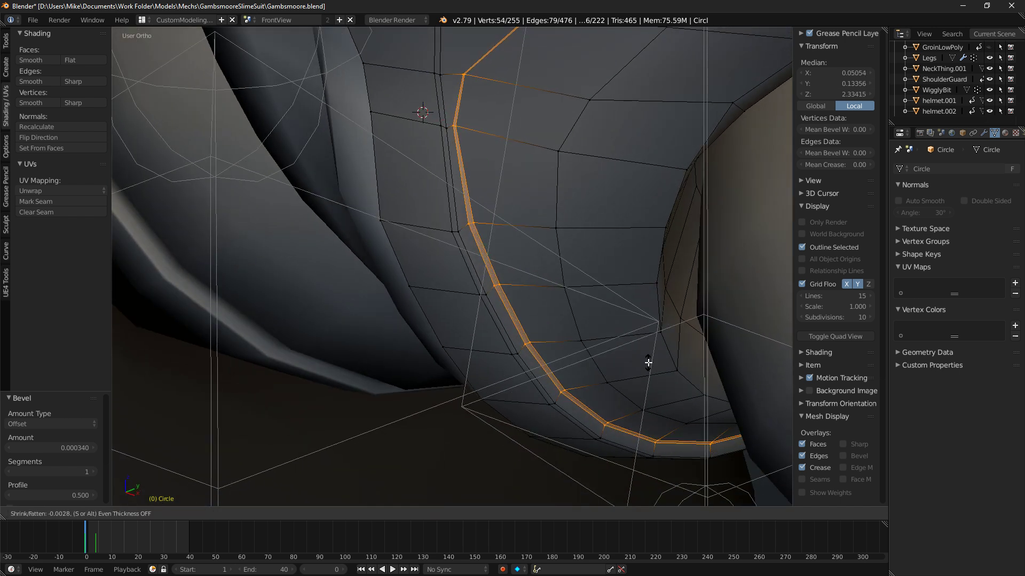
click(648, 363)
Edge-slide the path of four upper front vertices on the bevelled loop by a factor of 0.019.
key(KP_1)
scroll(625, 251, down, 4)
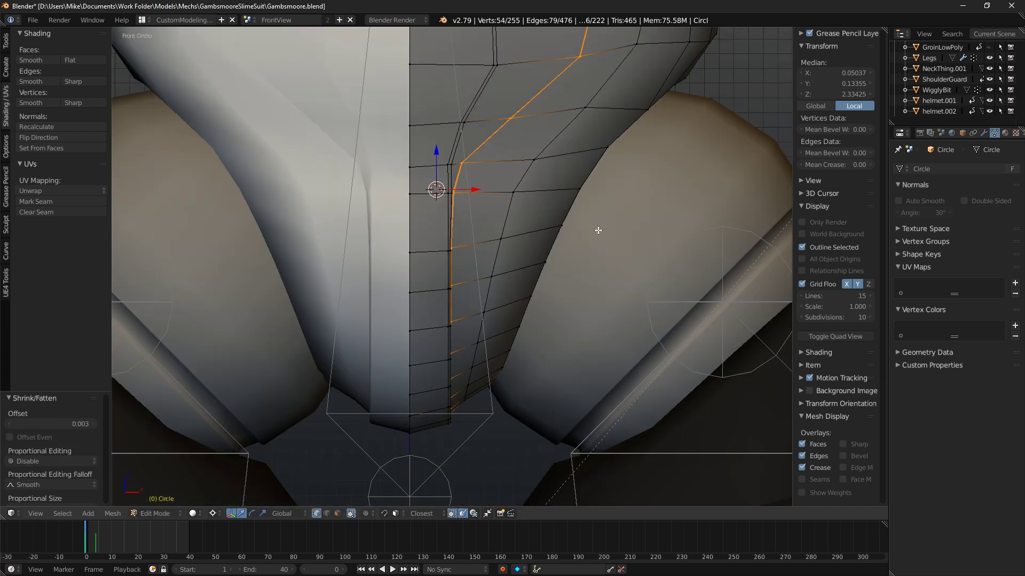
shift+middle_drag(597, 229, 544, 366)
right_click(444, 240)
scroll(446, 244, up, 3)
shift+middle_drag(522, 217, 526, 225)
ctrl+right_click(528, 142)
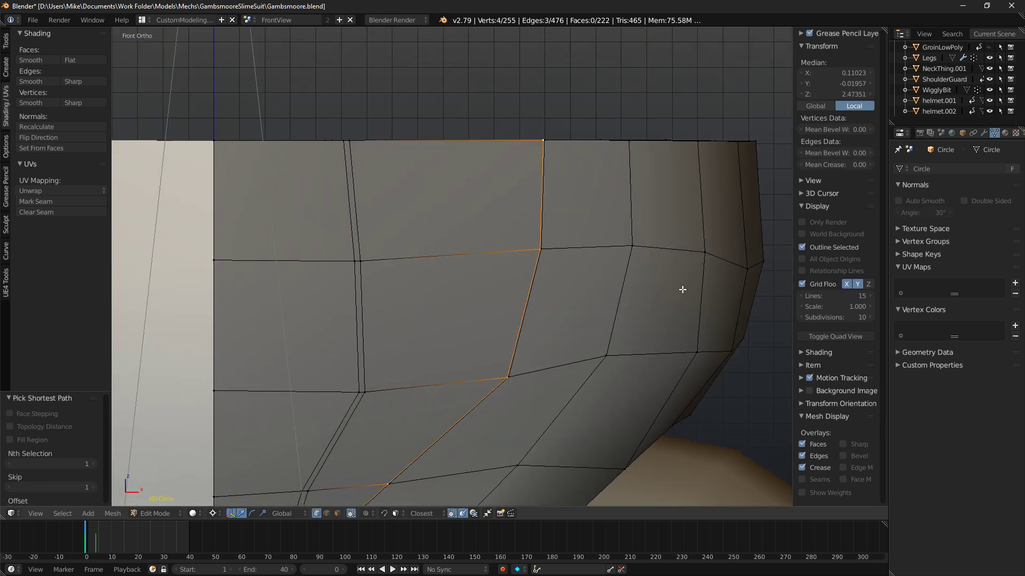
key(space)
text(edg es)
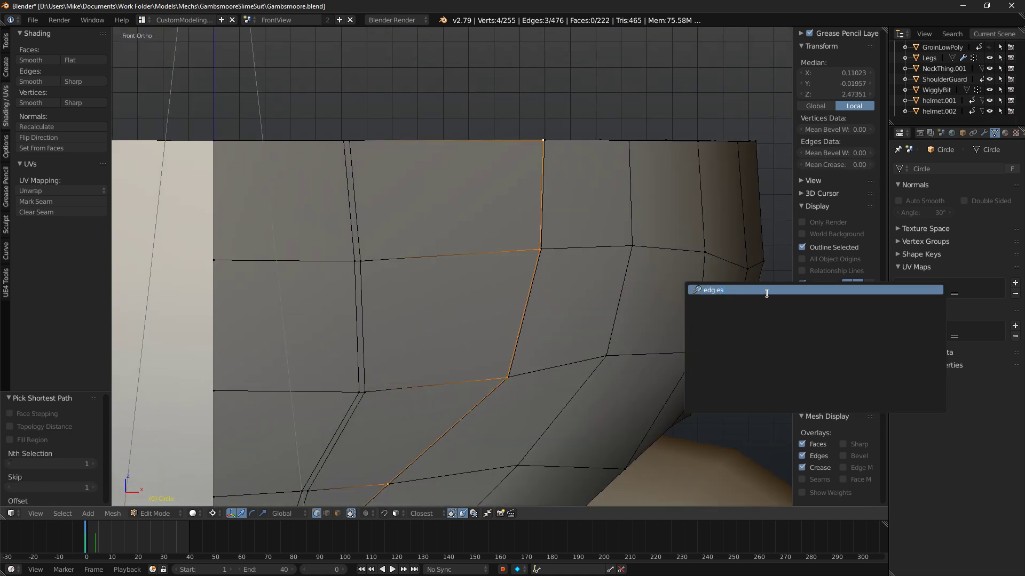
click(747, 306)
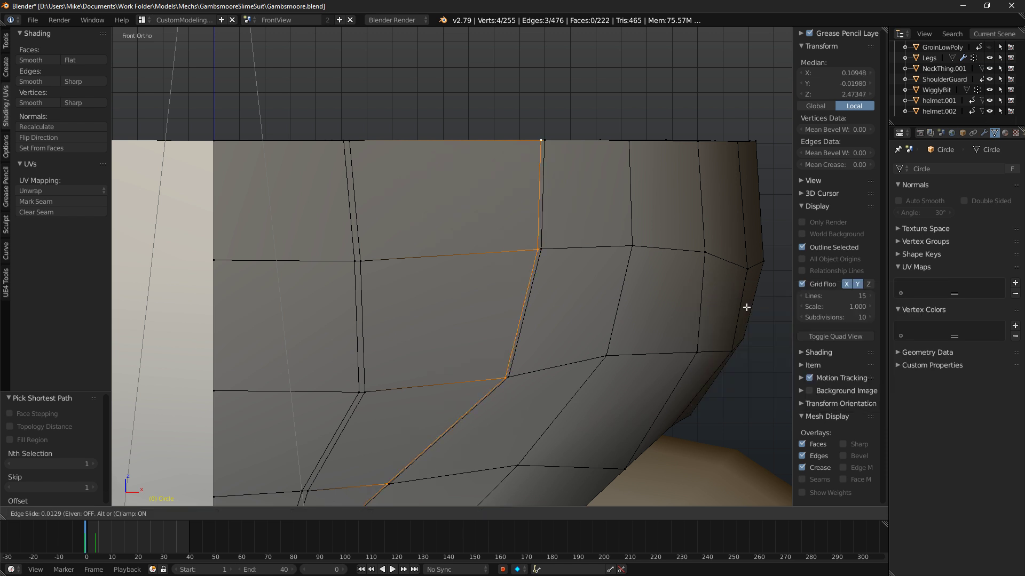
click(746, 307)
Select the path of upper vertices on the bevelled loop at the rear of the pelvis.
scroll(624, 228, down, 5)
mouse_move(624, 228)
middle_down()
mouse_move(391, 242)
mouse_move(463, 277)
middle_up()
shift+middle_drag(631, 302, 473, 258)
scroll(474, 259, up, 4)
shift+middle_drag(316, 58, 342, 159)
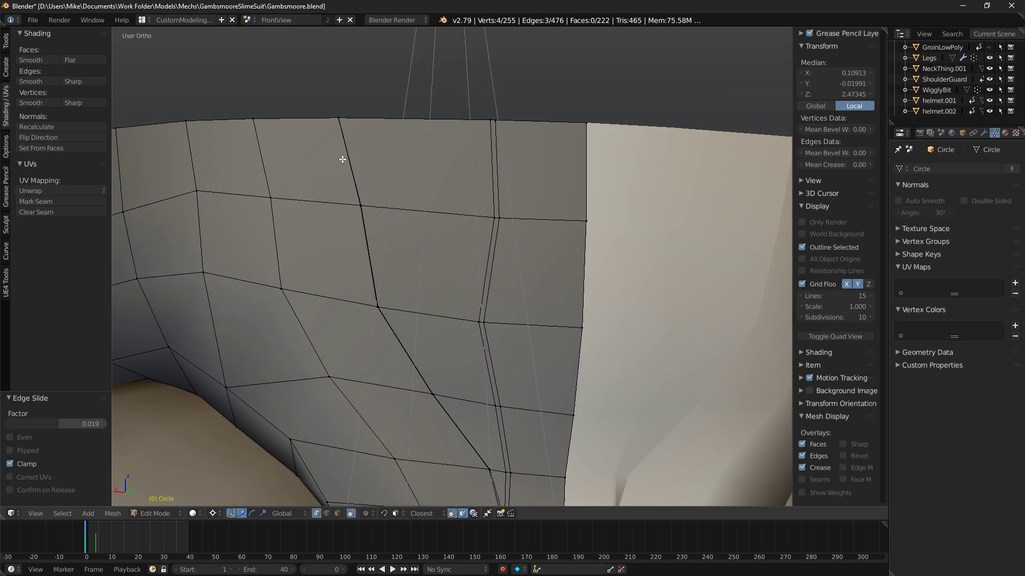
right_click(353, 124)
ctrl+right_click(497, 460)
key(space)
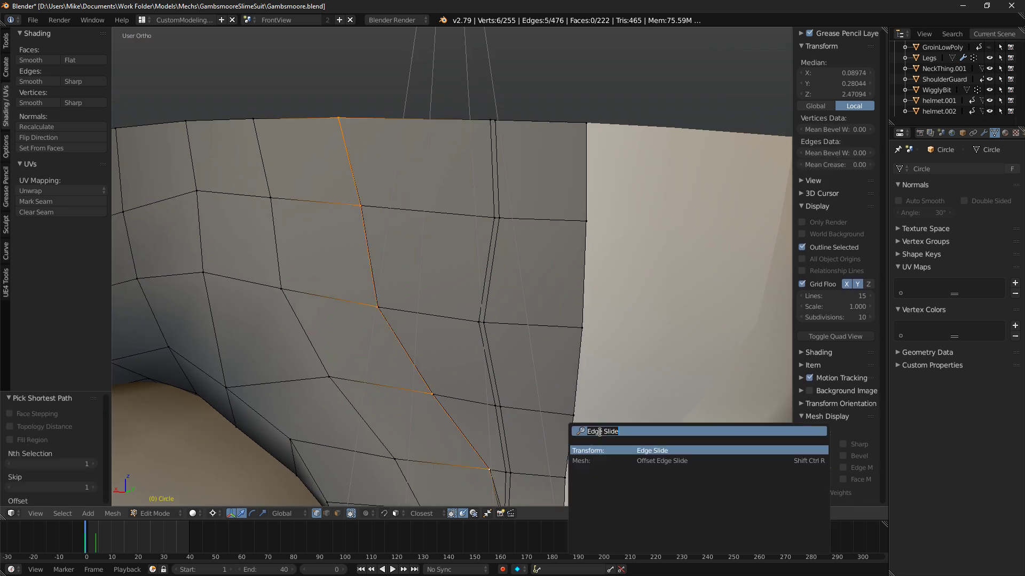
key(Escape)
Adjust the rear path selection through the wireframe and edge-slide it by a factor of -0.121.
scroll(474, 389, up, 3)
shift+scroll(487, 350, down, 4)
key(a)
key(ctrl+z)
scroll(515, 395, down, 5)
key(z)
key(c)
mouse_move(467, 474)
middle_down()
mouse_move(340, 350)
mouse_move(257, 201)
middle_up()
right_click(323, 176)
key(z)
scroll(410, 168, up, 5)
key(space)
click(587, 215)
click(593, 214)
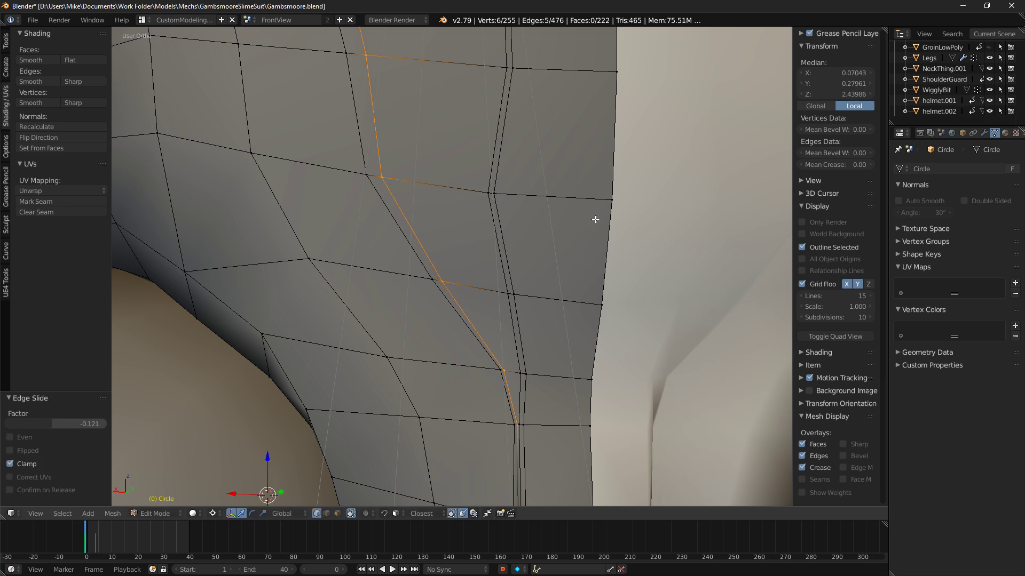
Inspect the pelvis's smoothed shape in rendered shading from the front and at an angle.
scroll(507, 205, down, 5)
key(shift+z)
scroll(609, 222, up, 4)
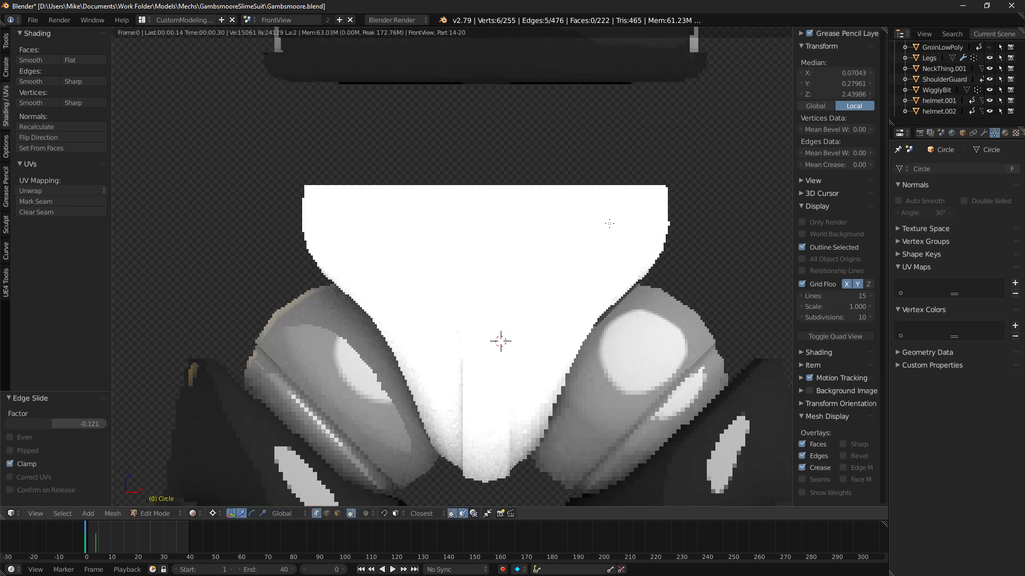
middle_drag(604, 227, 515, 263)
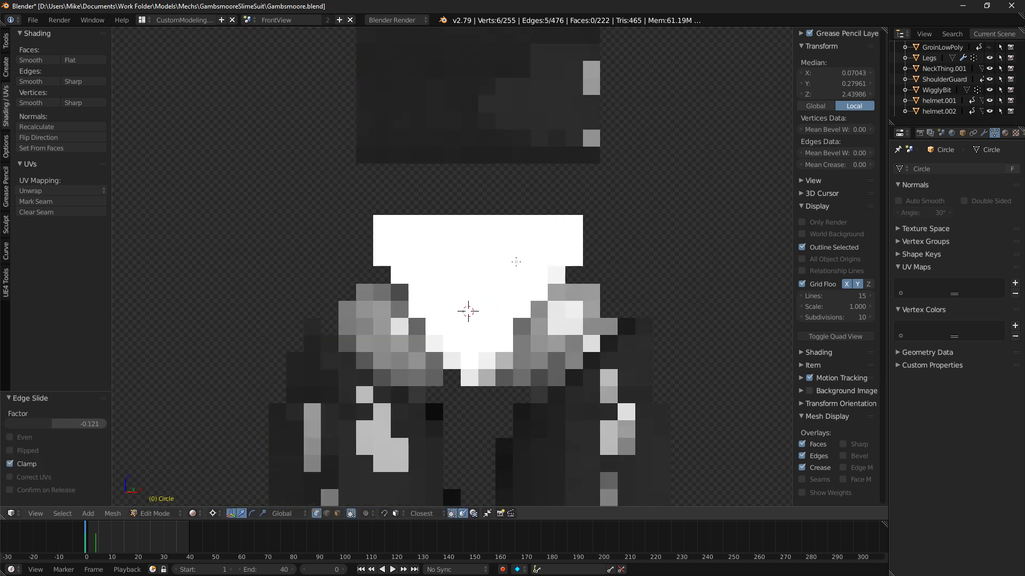
key(KP_1)
scroll(539, 304, up, 4)
key(shift+z)
shift+middle_drag(552, 331, 548, 255)
scroll(651, 270, up, 2)
shift+middle_drag(652, 270, 409, 288)
key(z)
key(c)
mouse_move(502, 247)
mouse_down()
mouse_move(583, 161)
mouse_move(527, 184)
mouse_up()
right_click(547, 171)
key(a)
key(c)
mouse_move(505, 187)
middle_down()
mouse_move(524, 231)
mouse_move(505, 208)
mouse_move(432, 203)
middle_up()
right_click(525, 232)
key(z)
Select the eight-vertex edge path arching over the leg opening and view it from the front.
right_click(432, 203)
ctrl+right_click(757, 176)
middle_drag(722, 161, 688, 137)
ctrl+right_click(774, 189)
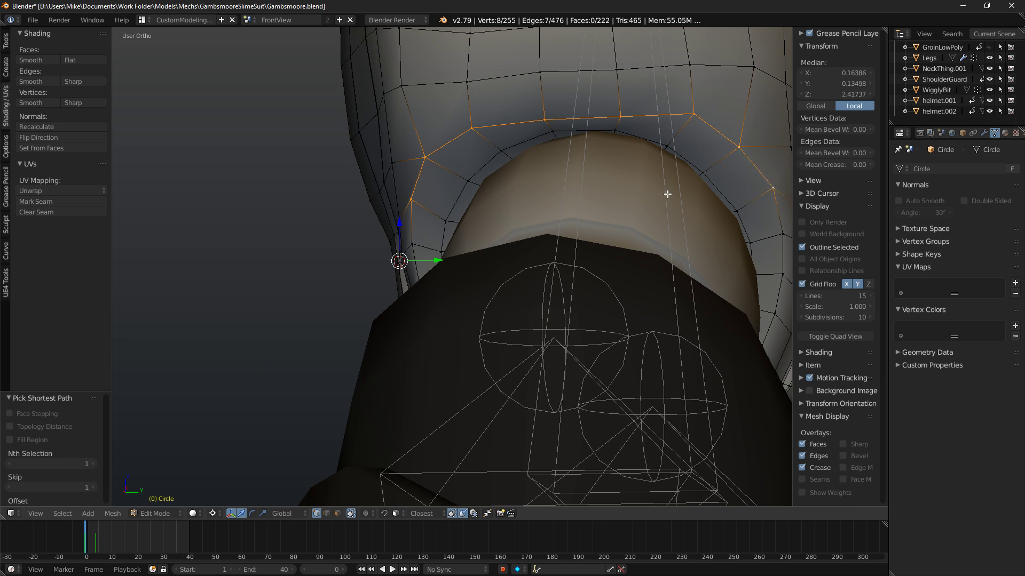
middle_drag(667, 195, 693, 201)
key(KP_1)
key(space)
text(slo)
key(Escape)
key(space)
key(BackSpace)
key(Escape)
key(space)
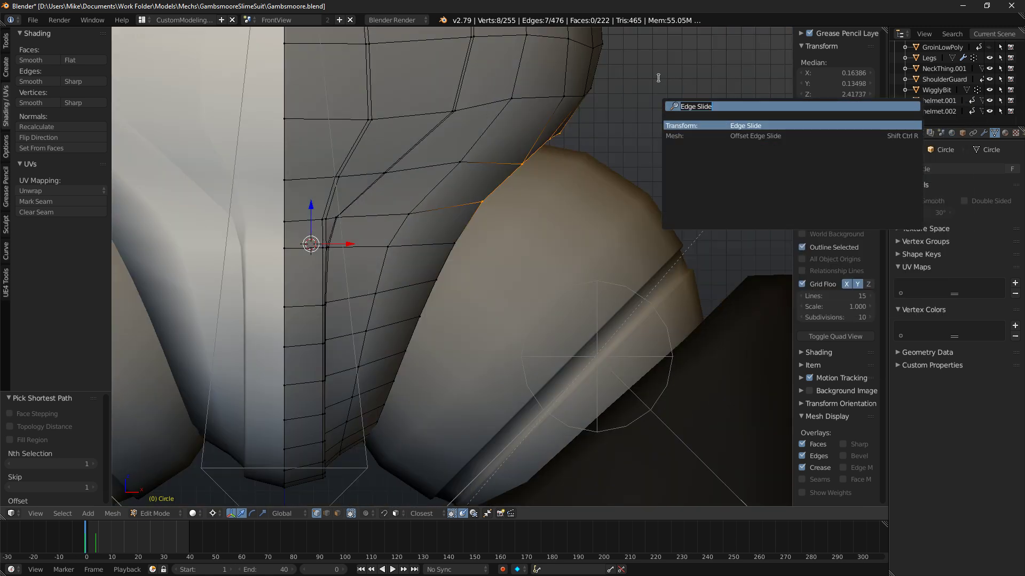
key(Escape)
Flatten the selected arch to 0 along normal Z, using Normal orientation and the bounding box centre as pivot.
key(alt+space)
click(661, 106)
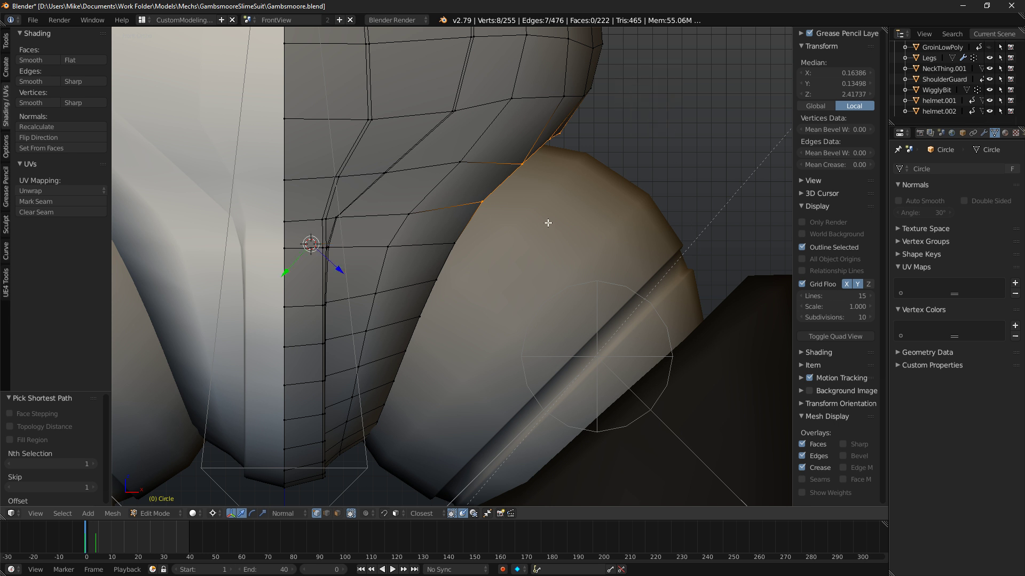
key(comma)
key(s)
key(z)
key(z)
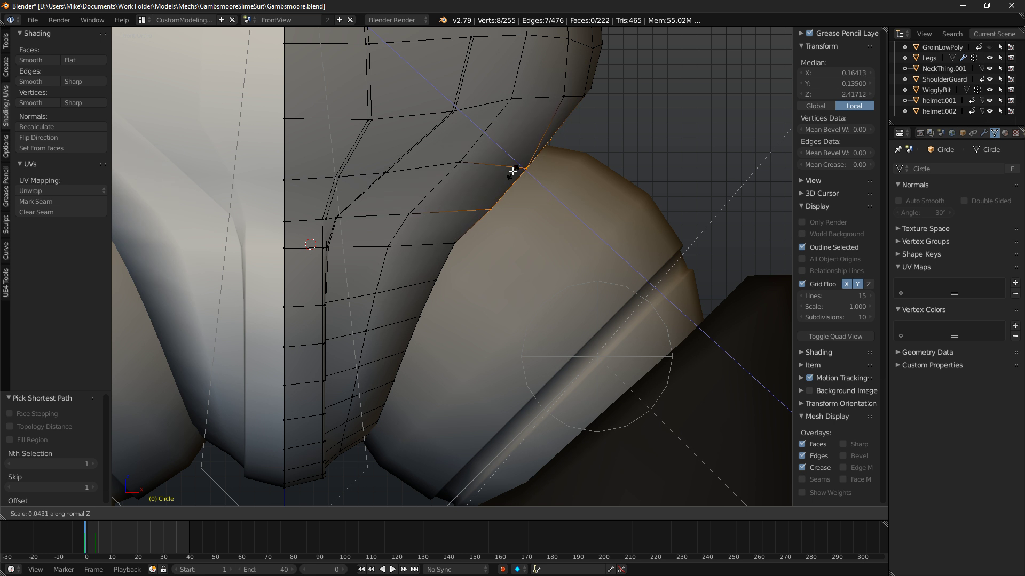
text(-0)
key(Return)
Rotate the flattened arch 11.1° in front view and scale it to 0.985.
key(r)
click(701, 171)
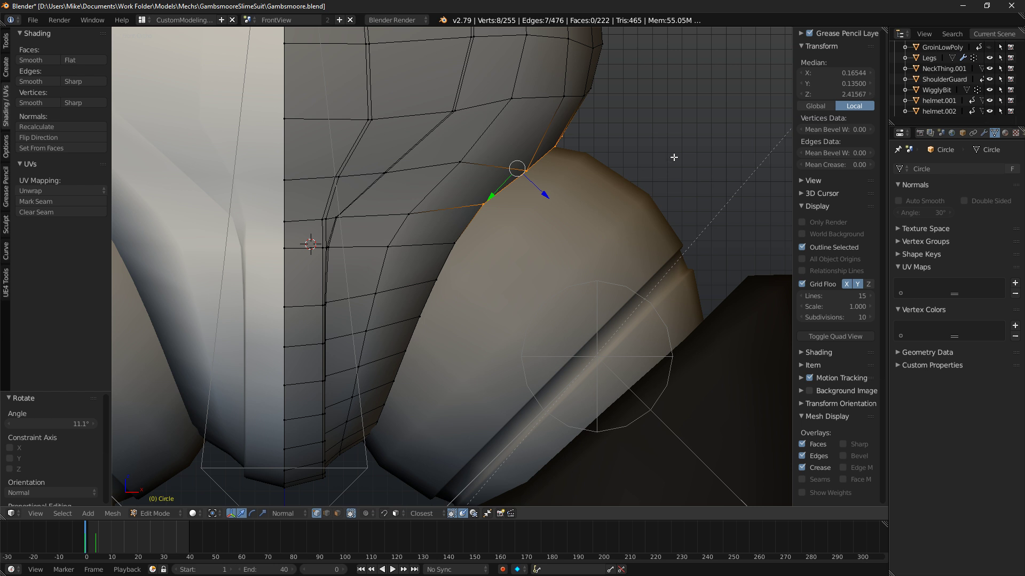
middle_drag(625, 170, 490, 172)
key(KP_3)
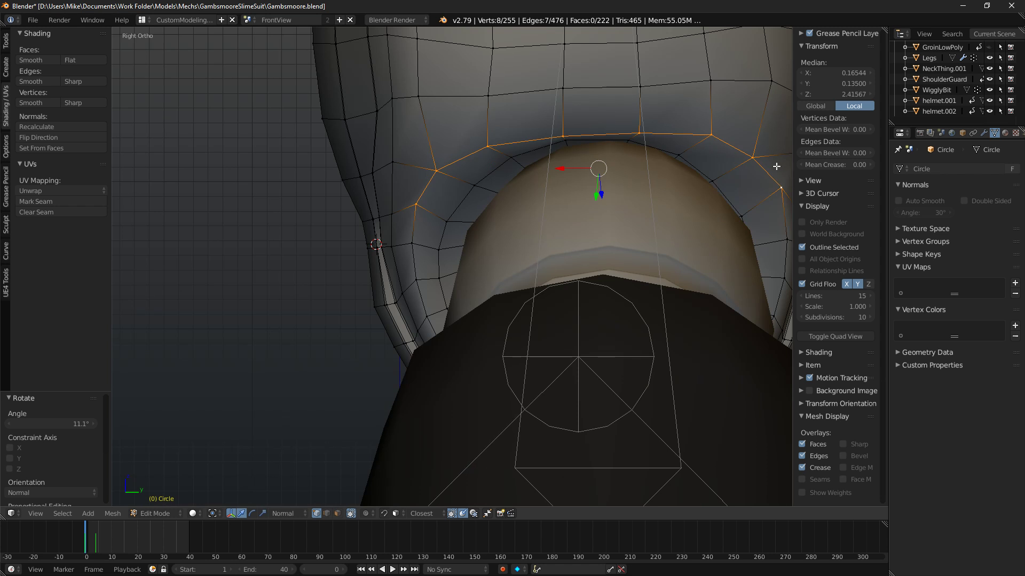
key(s)
click(757, 168)
Select the inner edge path bordering the top of the leg opening and flatten it to 0 along normal Z.
right_click(446, 222)
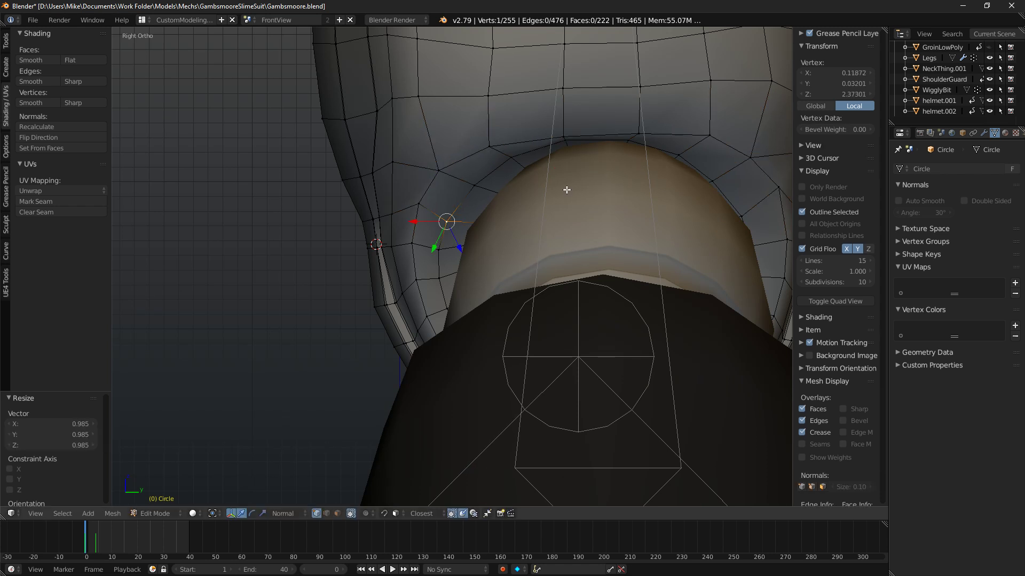
ctrl+right_click(750, 219)
middle_drag(750, 219, 685, 166)
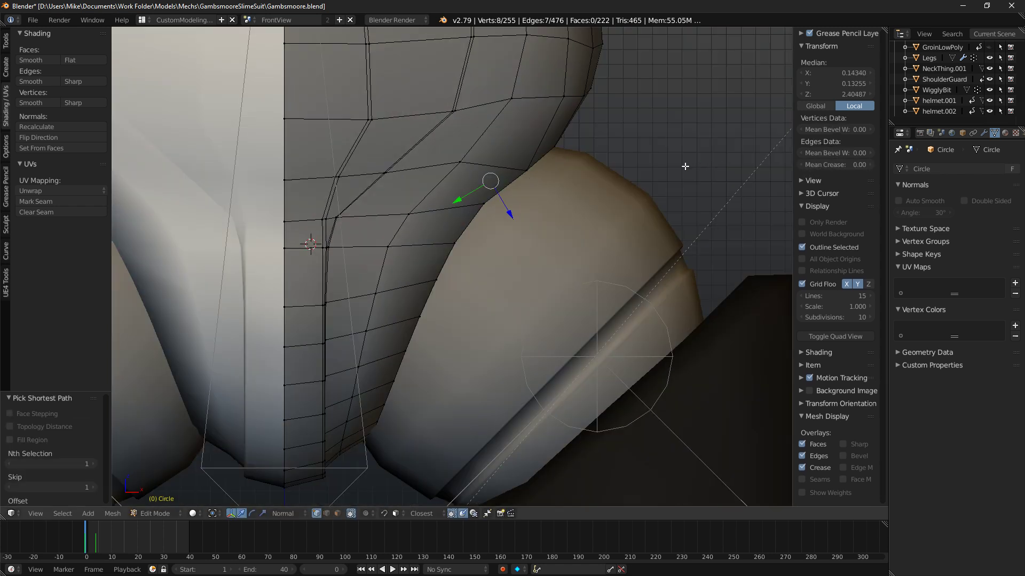
key(space)
key(Escape)
key(z)
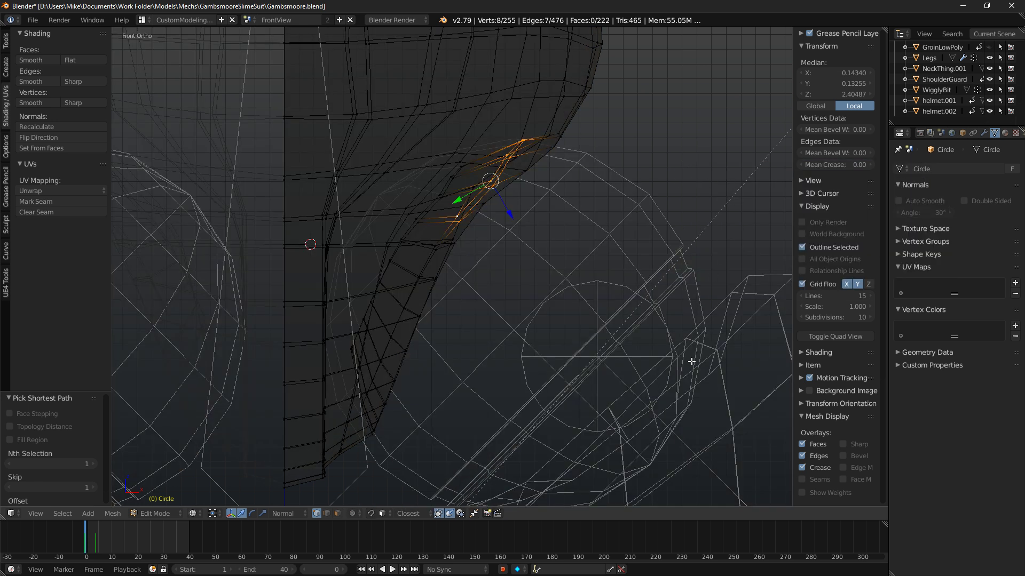
key(s)
key(x)
key(x)
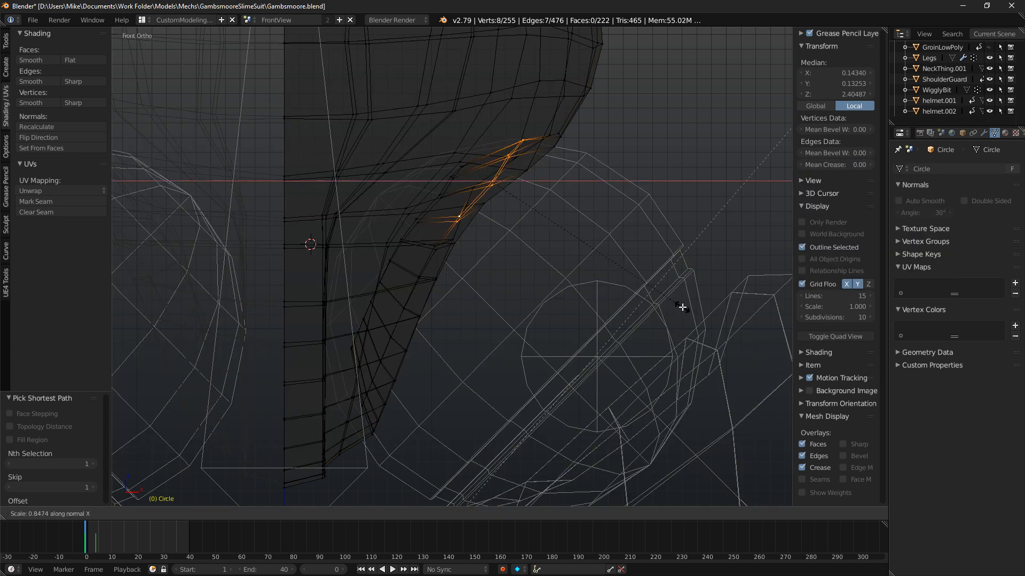
key(z)
key(z)
text(0)
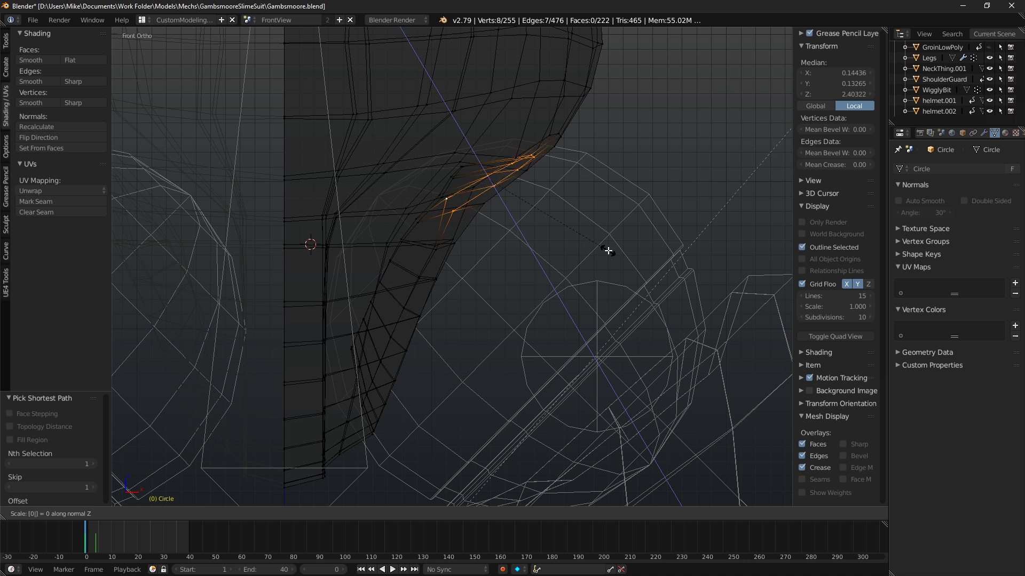
click(610, 251)
Rotate and reposition the flattened inner path along the thigh's curve and scale it up.
key(r)
click(670, 154)
key(g)
click(676, 156)
key(z)
middle_drag(612, 183, 570, 205)
key(g)
click(594, 176)
key(s)
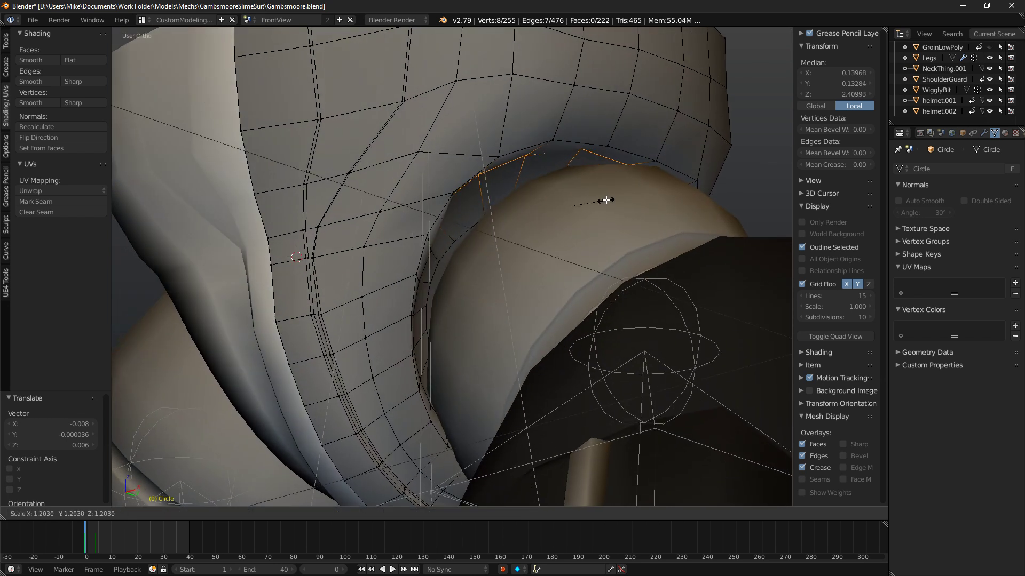
click(600, 197)
Select the edge loops around the leg opening's rim and bevel them with 2 segments and an amount of 0.003.
key(a)
alt+right_click(467, 183)
middle_drag(539, 192, 561, 202)
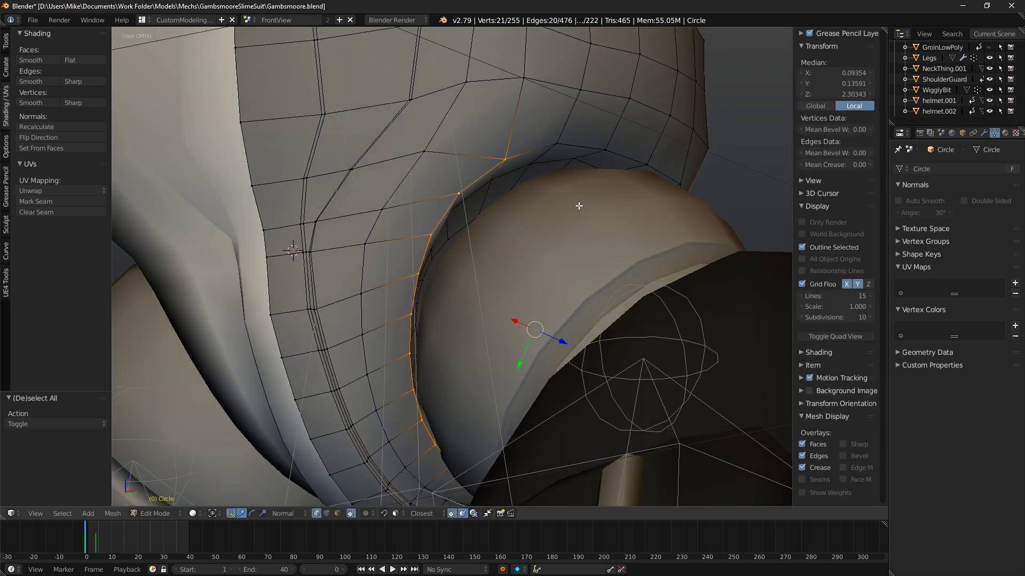
alt+shift+right_click(578, 151)
mouse_move(688, 199)
middle_down()
mouse_move(555, 196)
mouse_move(568, 219)
mouse_move(536, 240)
middle_up()
key(z)
key(z)
key(ctrl+b)
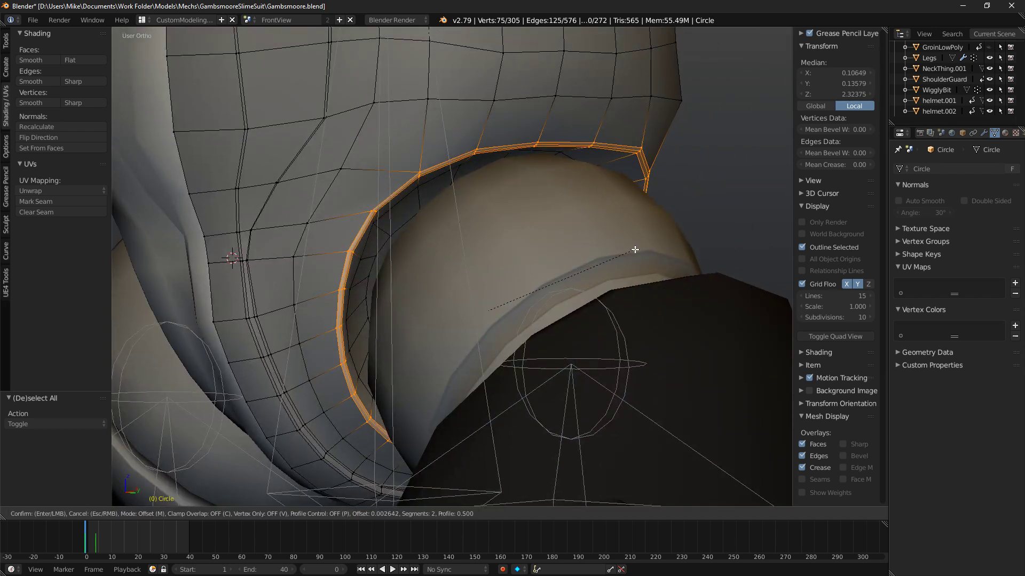
click(635, 249)
Check the bevelled leg openings in rendered shading, return to solid shading and clear the selection.
scroll(574, 245, down, 4)
key(KP_1)
key(shift+z)
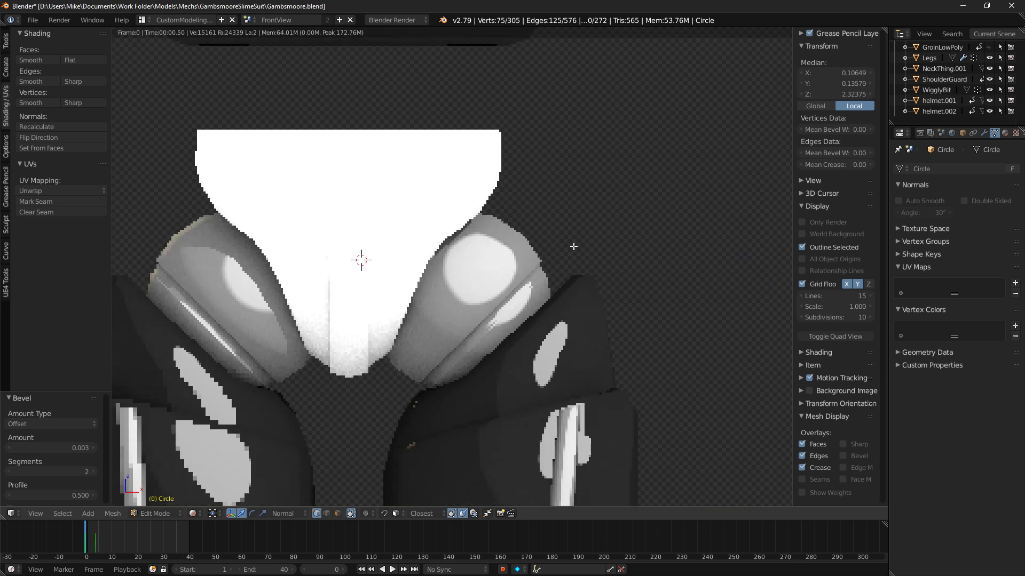
mouse_move(574, 246)
middle_down()
mouse_move(546, 254)
mouse_move(561, 277)
mouse_move(505, 287)
mouse_move(298, 275)
mouse_move(407, 263)
middle_up()
key(shift+z)
key(a)
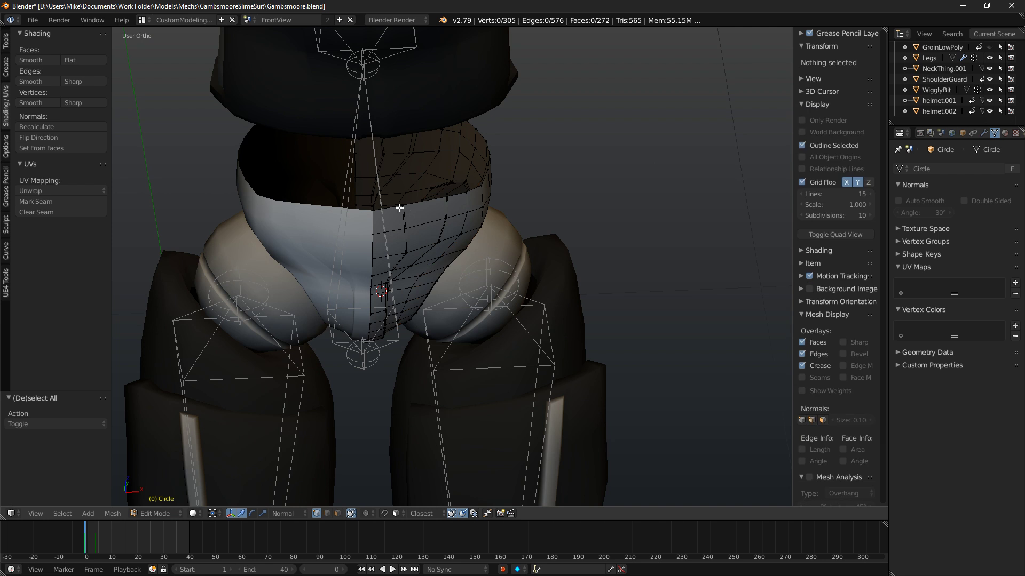
Select the diagonal edge beside the bevelled centre column on the pelvis front and edge slide it by a factor of -0.027.
right_click(400, 209)
middle_drag(399, 208, 454, 202)
alt+right_click(458, 198)
ctrl+right_click(457, 198)
scroll(457, 189, up, 8)
middle_drag(440, 182, 480, 402)
scroll(339, 459, down, 5)
scroll(334, 302, up, 4)
right_click(313, 298)
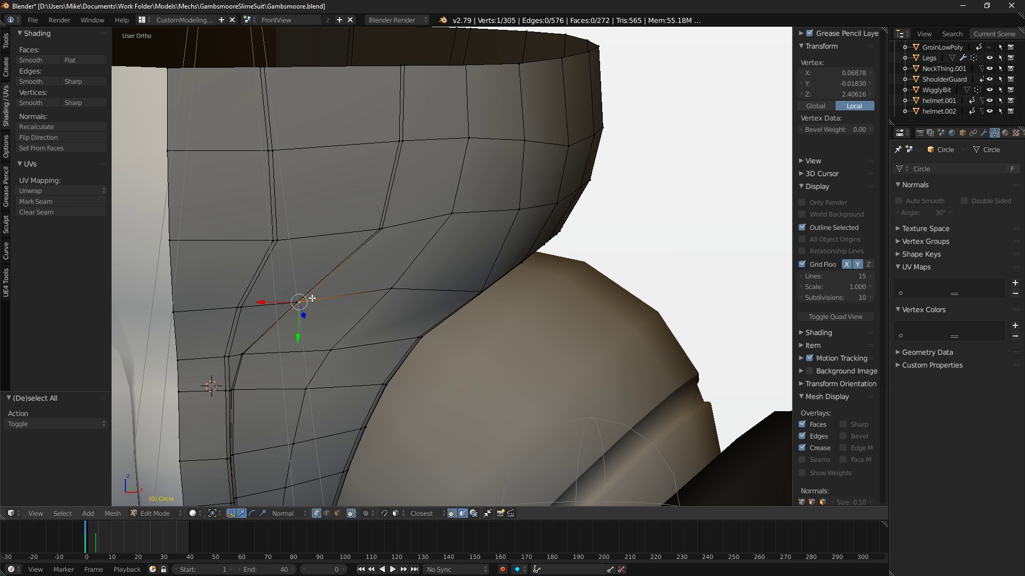
key(space)
text(e)
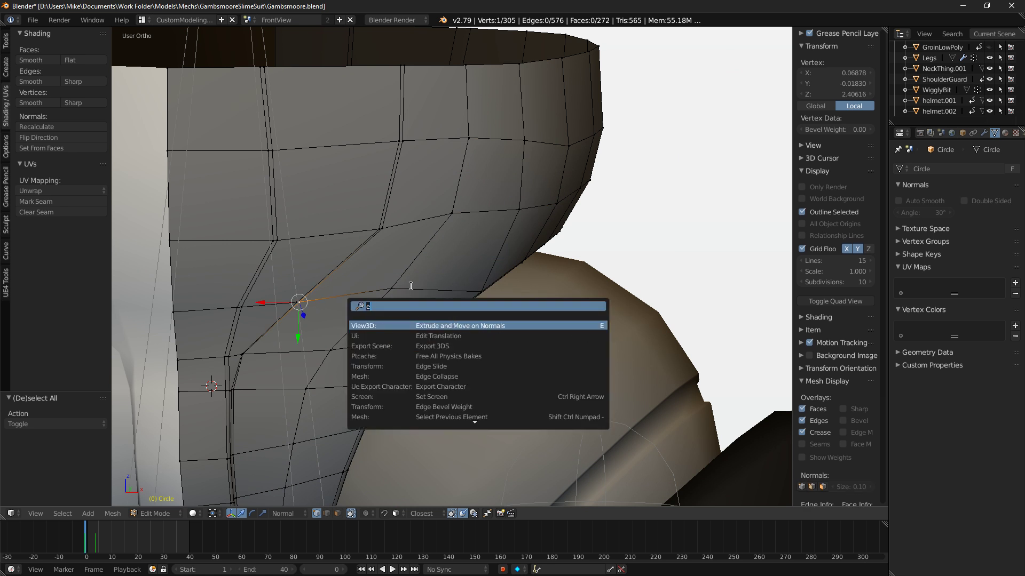
key(Escape)
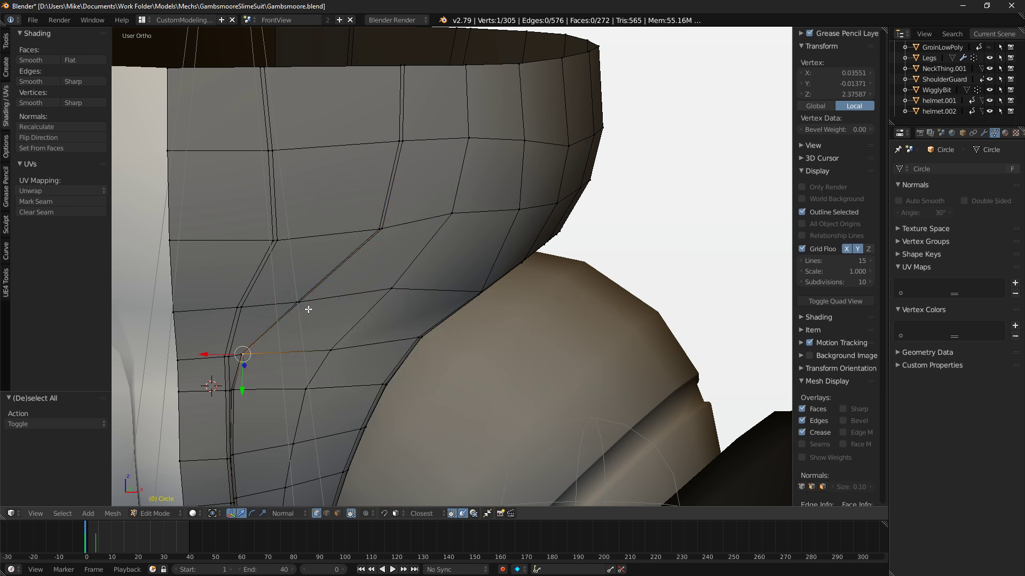
shift+right_click(308, 311)
key(space)
text(edge slide)
key(Return)
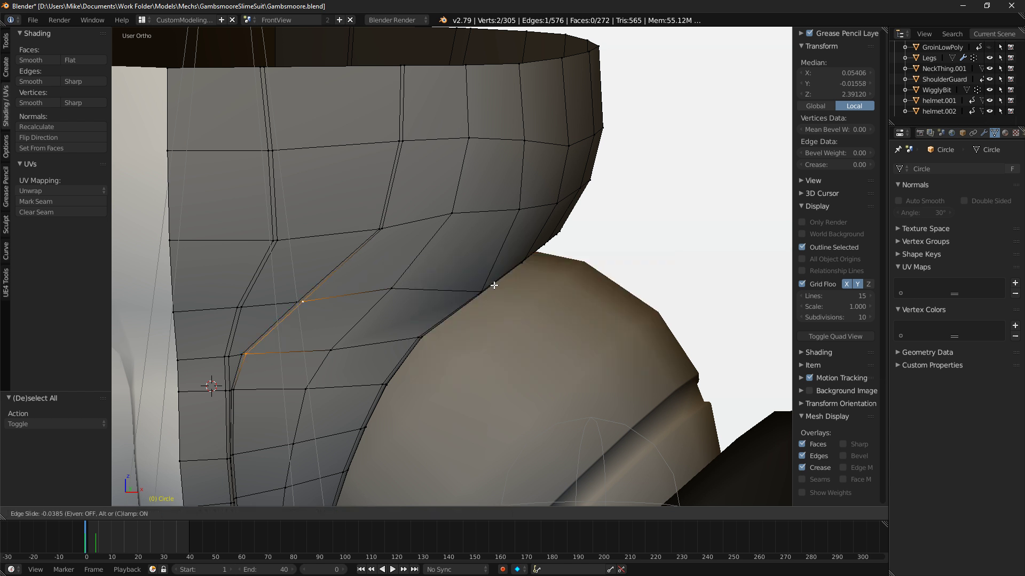
click(495, 286)
Check the pelvis front in rendered shading, then return to solid shading and examine the mesh around the centre column.
key(shift+z)
scroll(495, 240, down, 4)
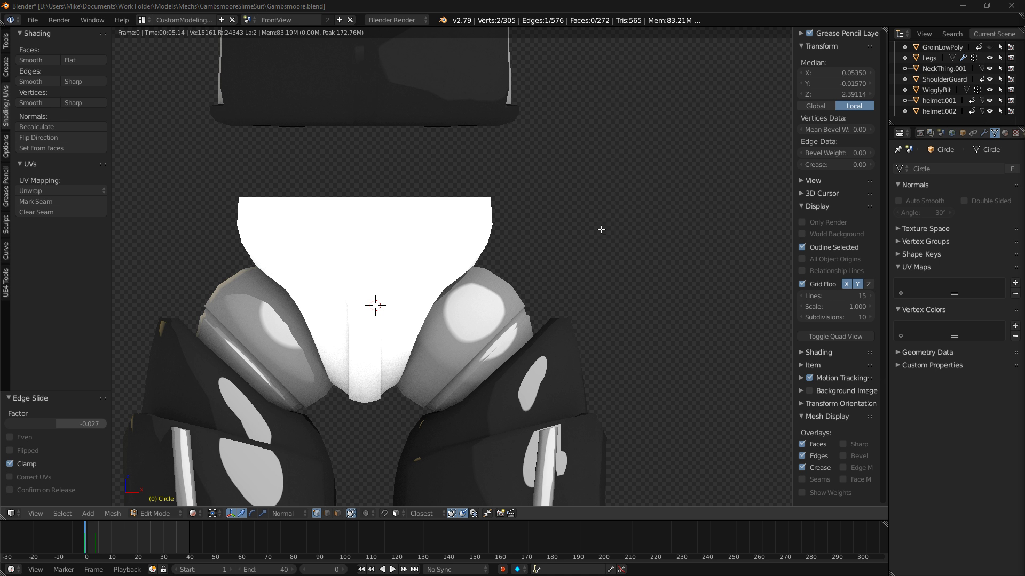
key(shift+z)
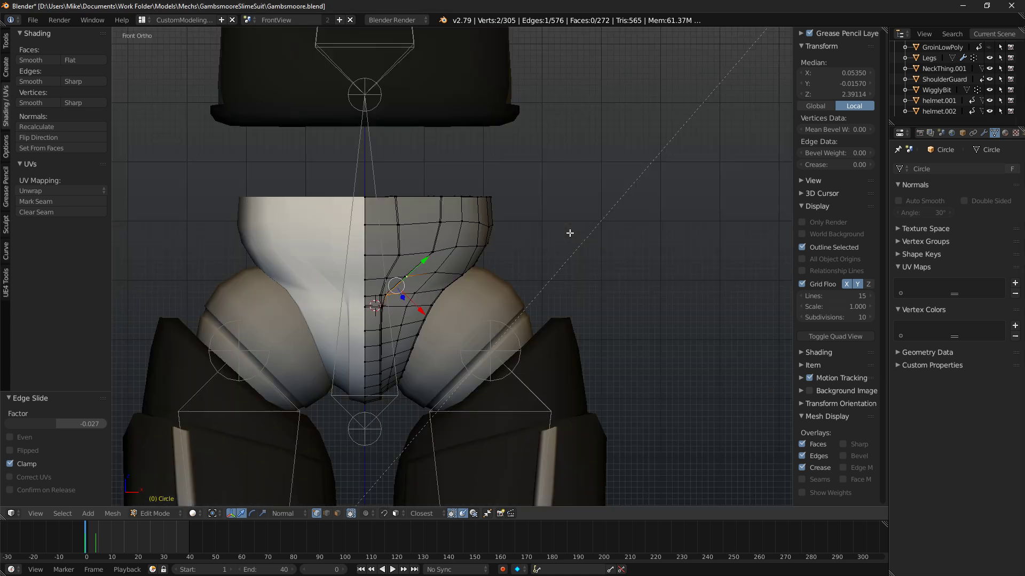
shift+middle_drag(509, 236, 560, 247)
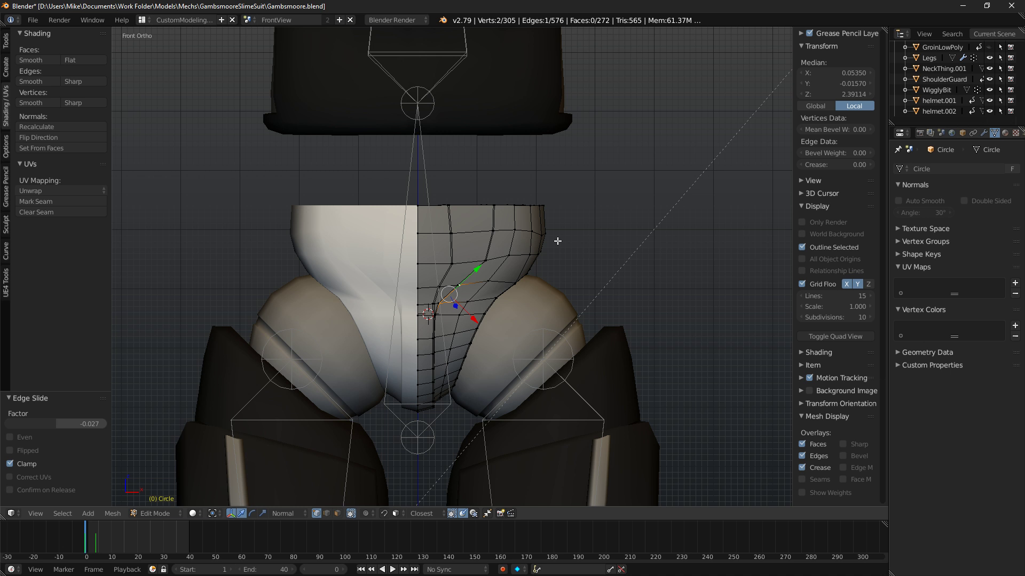
scroll(557, 242, up, 1)
scroll(557, 241, up, 1)
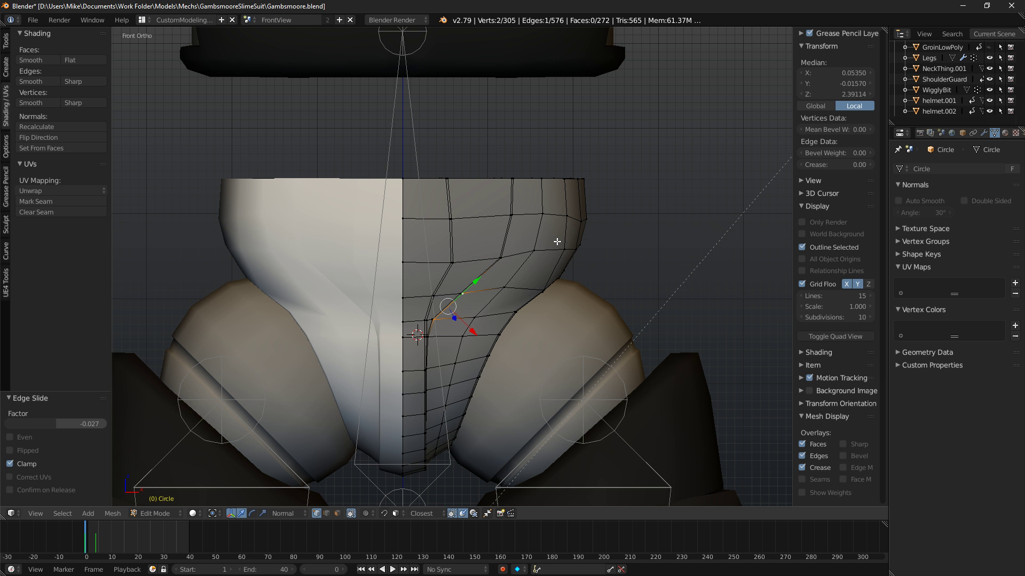
scroll(531, 194, down, 1)
scroll(523, 238, up, 1)
scroll(523, 237, up, 3)
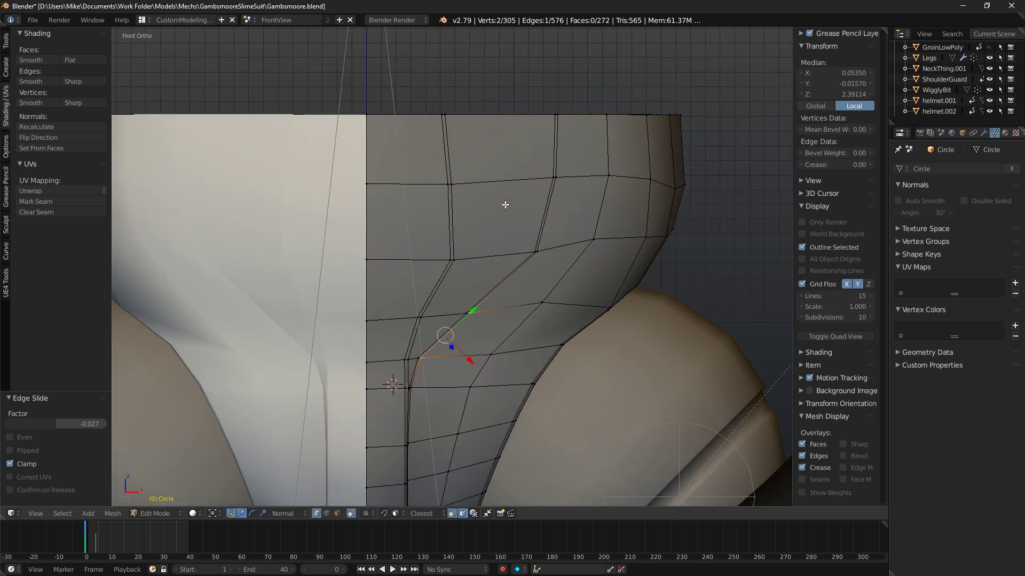
Move the two rim vertices atop the column's bevelled edge 0.011 along normal Y with proportional editing.
shift+middle_drag(494, 136, 558, 295)
scroll(560, 297, up, 4)
right_click(570, 288)
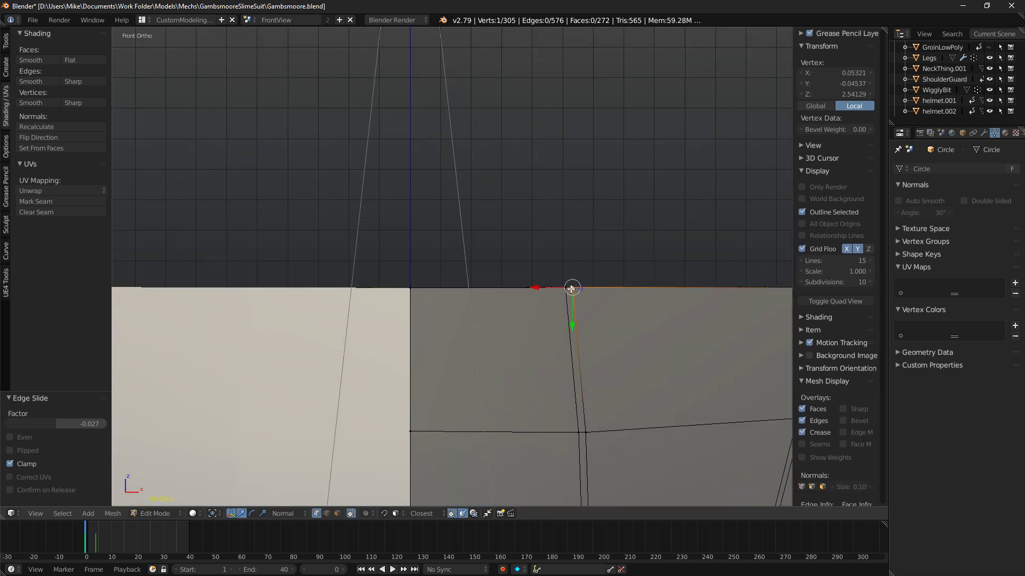
shift+right_click(560, 291)
scroll(599, 354, down, 4)
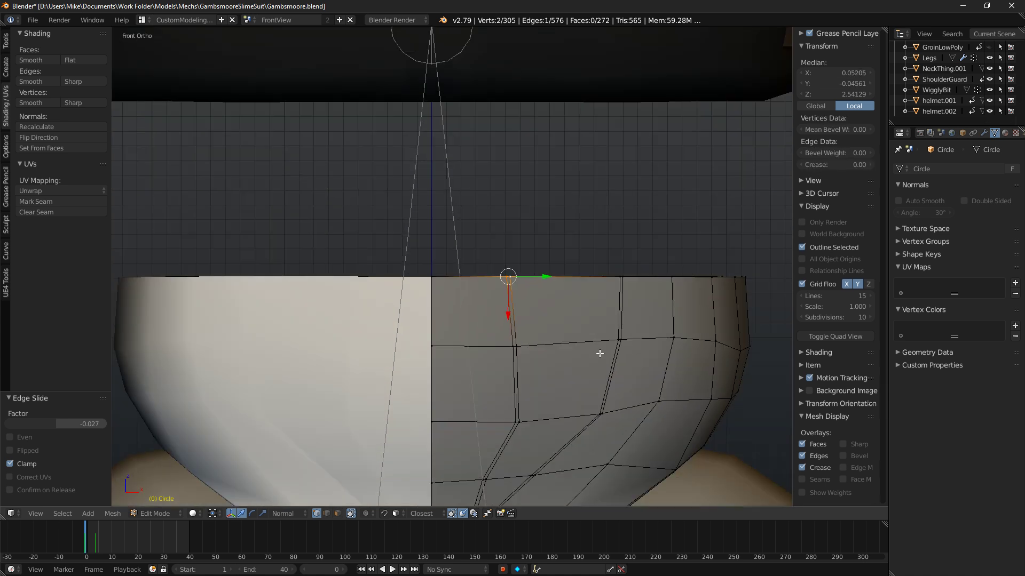
scroll(531, 333, down, 3)
key(g)
key(y)
key(y)
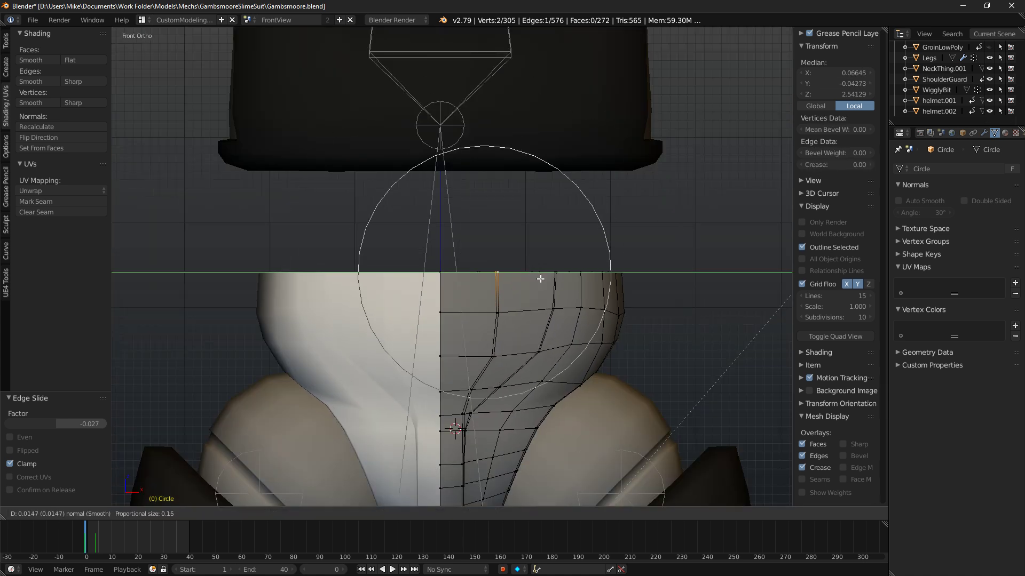
scroll(546, 284, up, 3)
drag(546, 284, 563, 297)
scroll(557, 289, down, 3)
scroll(562, 297, up, 1)
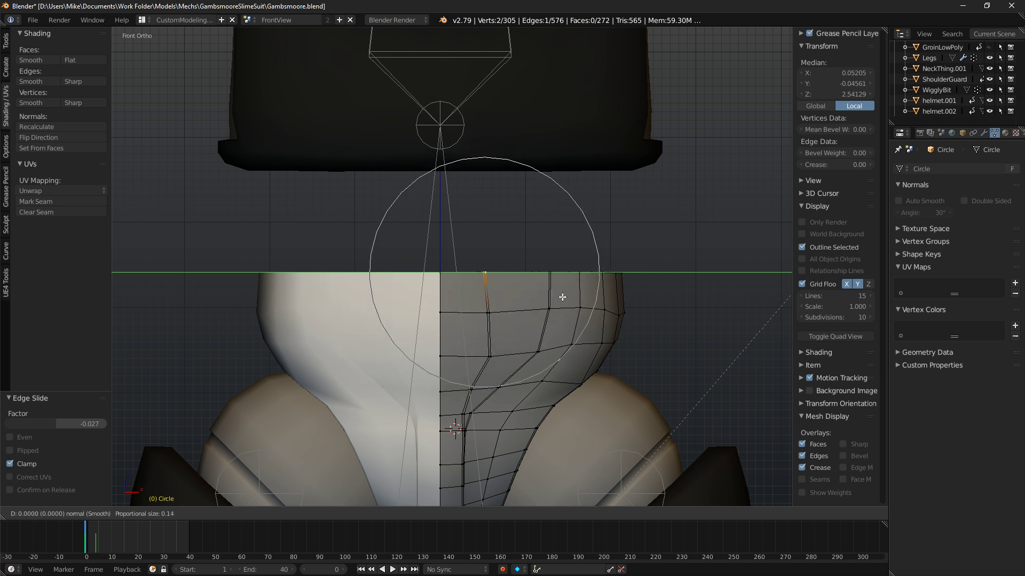
right_click(547, 291)
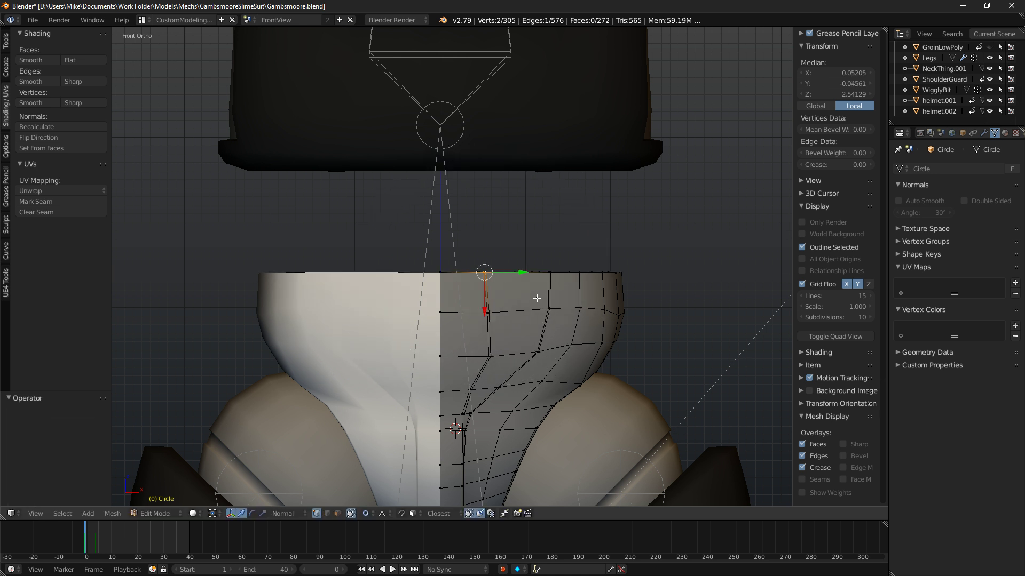
drag(525, 274, 532, 274)
Move the column-edge vertices at the bend below the rim -0.008 along normal Y.
right_click(492, 358)
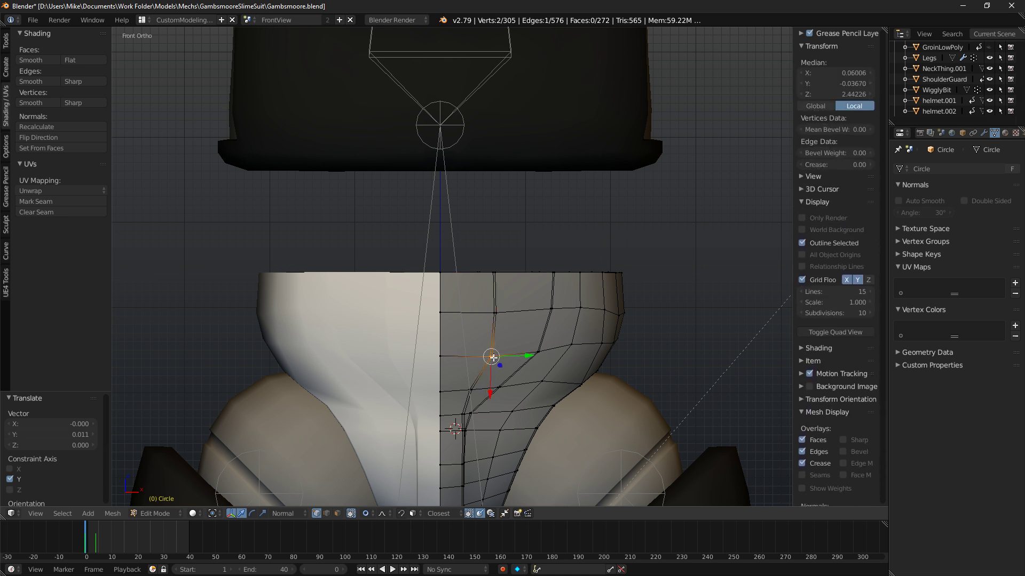
drag(525, 356, 518, 358)
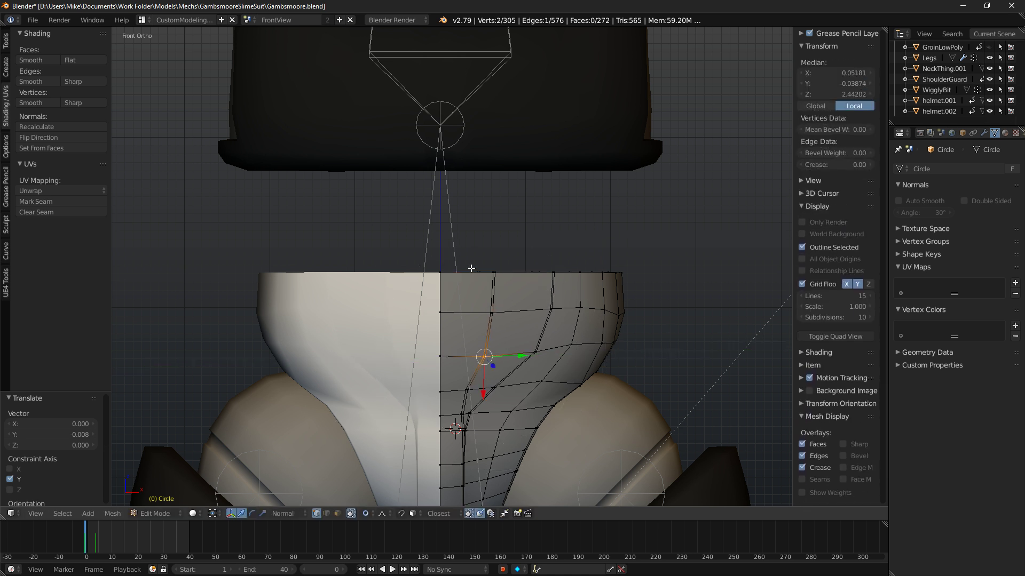
scroll(472, 268, down, 4)
Select an edge path across the pelvis front, set the transform orientation to Global and shift the path along Y.
key(Tab)
right_click(541, 150)
middle_drag(535, 332, 388, 377)
scroll(416, 317, up, 2)
right_click(416, 317)
key(Tab)
right_click(410, 357)
ctrl+right_click(449, 357)
ctrl+right_click(465, 332)
middle_drag(464, 333, 410, 359)
key(alt+space)
click(407, 306)
drag(464, 343, 460, 343)
Select the front edge path along the pelvis's top rim and move it -0.005 along global Y.
right_click(394, 274)
ctrl+right_click(445, 298)
drag(455, 281, 451, 281)
middle_drag(433, 206, 464, 194)
key(KP_1)
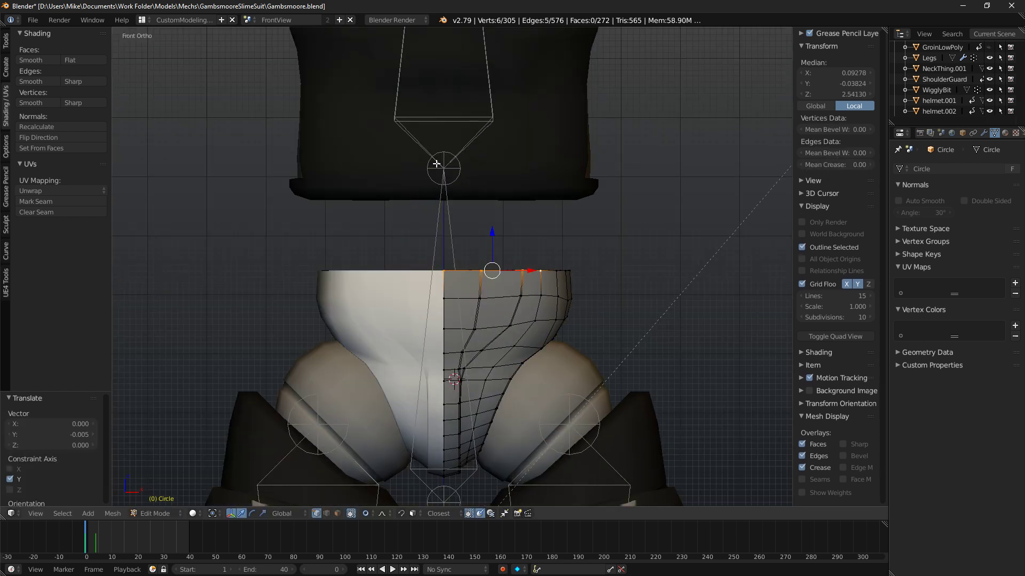
Switch to editing the ShoulderGuard torso mesh and examine its lower part in rendered shading.
key(Tab)
right_click(565, 115)
key(Tab)
mouse_move(581, 111)
shift+middle_down()
mouse_move(576, 250)
mouse_move(538, 243)
shift+middle_up()
key(shift+z)
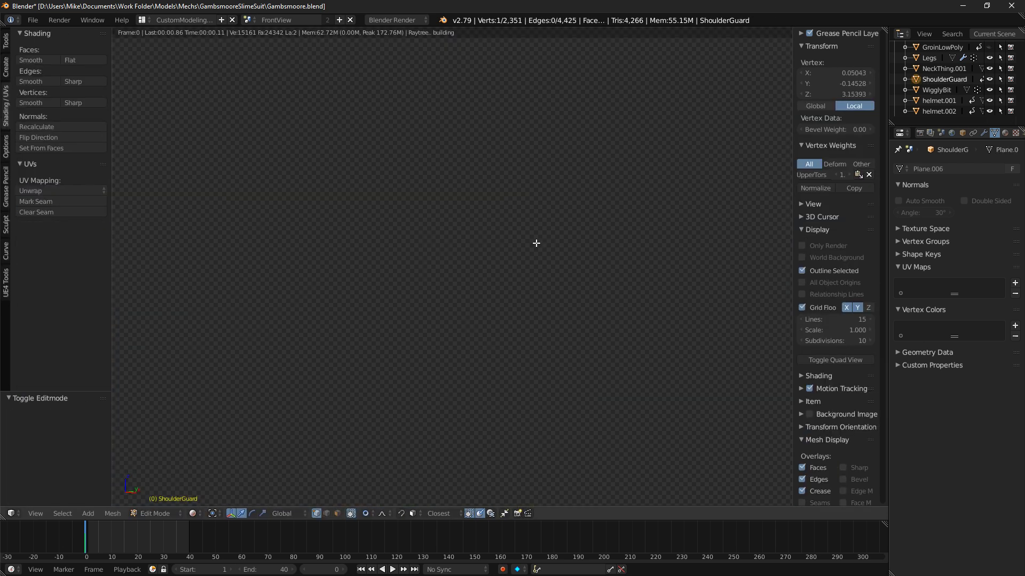
scroll(526, 232, up, 3)
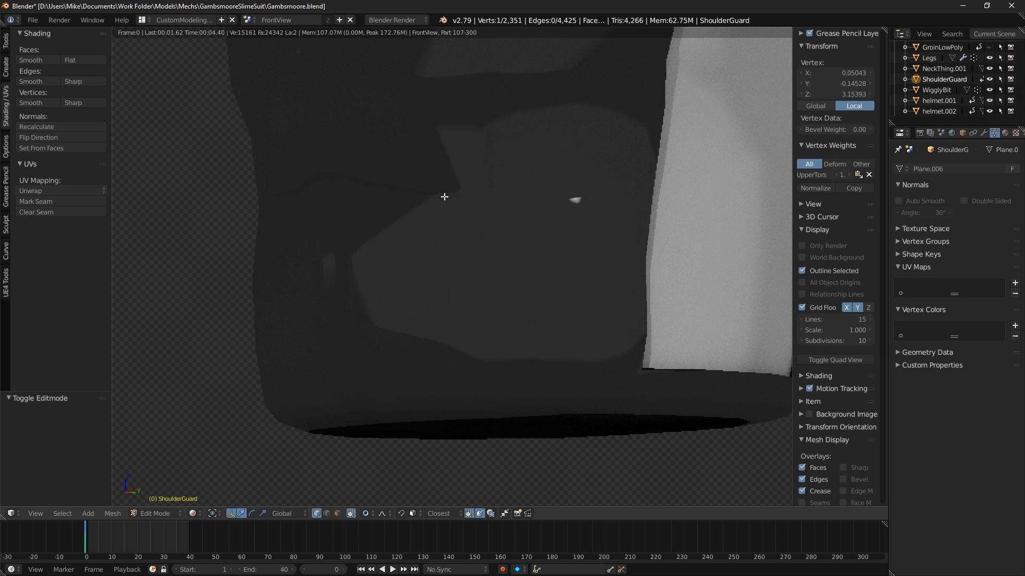
middle_drag(437, 167, 551, 210)
Return to solid front view and slightly lower the vertices flanking the centre of the torso's upper front crease along Z.
key(shift+z)
key(KP_1)
scroll(495, 181, up, 2)
shift+middle_drag(464, 107, 468, 235)
key(c)
right_click(372, 102)
drag(368, 99, 368, 101)
drag(568, 96, 567, 99)
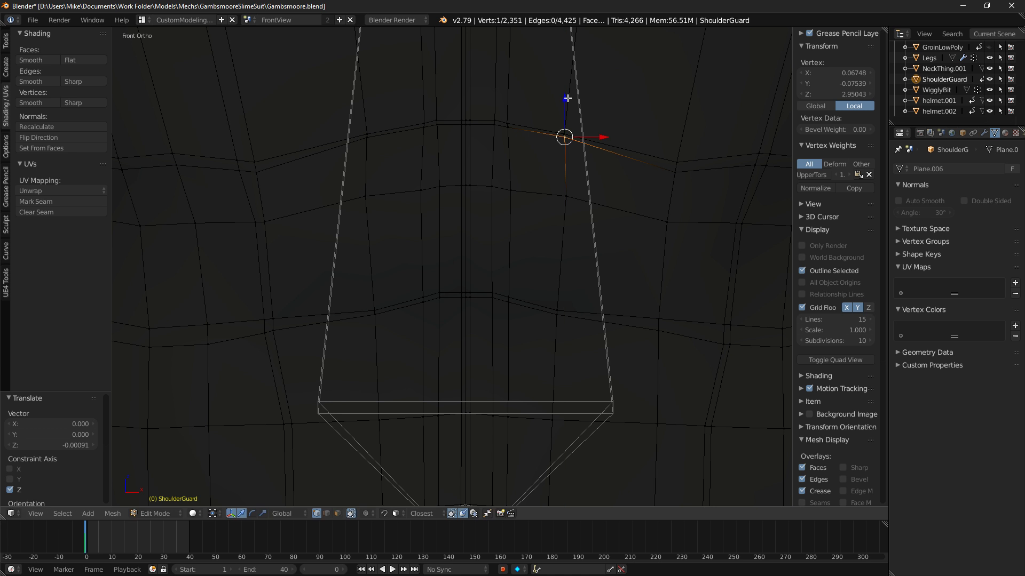
Lower the centre vertices of the torso's upper and lower front creases along Z with proportional editing.
alt+right_click(569, 136)
key(a)
key(c)
click(469, 123)
right_click(468, 122)
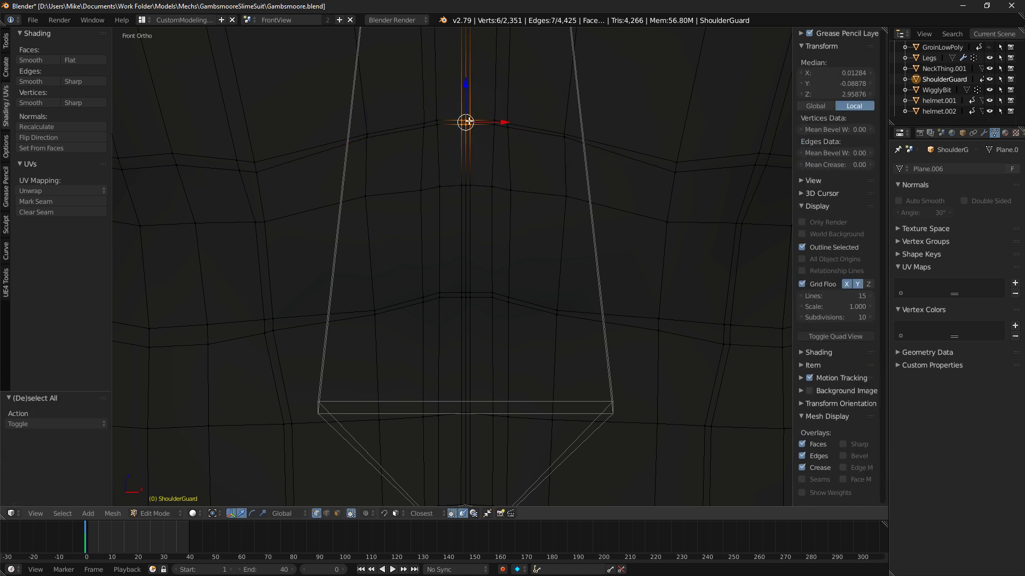
drag(467, 85, 463, 128)
key(shift+r)
key(shift+r)
key(shift+r)
drag(467, 260, 466, 308)
Select the edge path across the centre of the torso's lower front crease and edge slide it by a factor of 0.416.
right_click(383, 351)
ctrl+right_click(557, 336)
key(space)
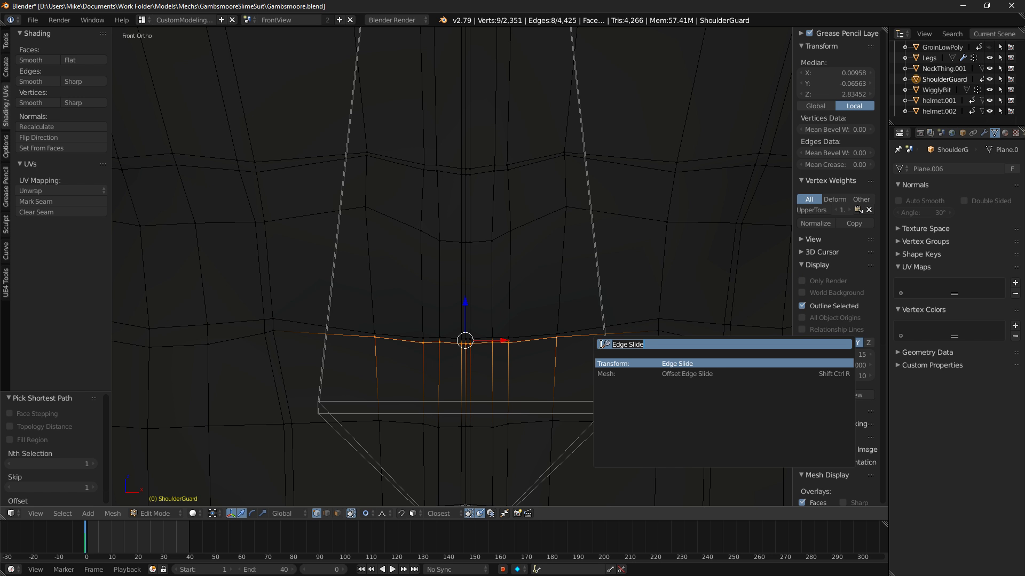
click(635, 363)
click(628, 344)
Check the reshaped front creases of the torso in rendered shading and return to solid shading.
mouse_move(523, 346)
middle_down()
mouse_move(430, 358)
mouse_move(434, 344)
mouse_move(597, 295)
mouse_move(650, 298)
mouse_move(664, 272)
mouse_move(473, 296)
middle_up()
key(shift+z)
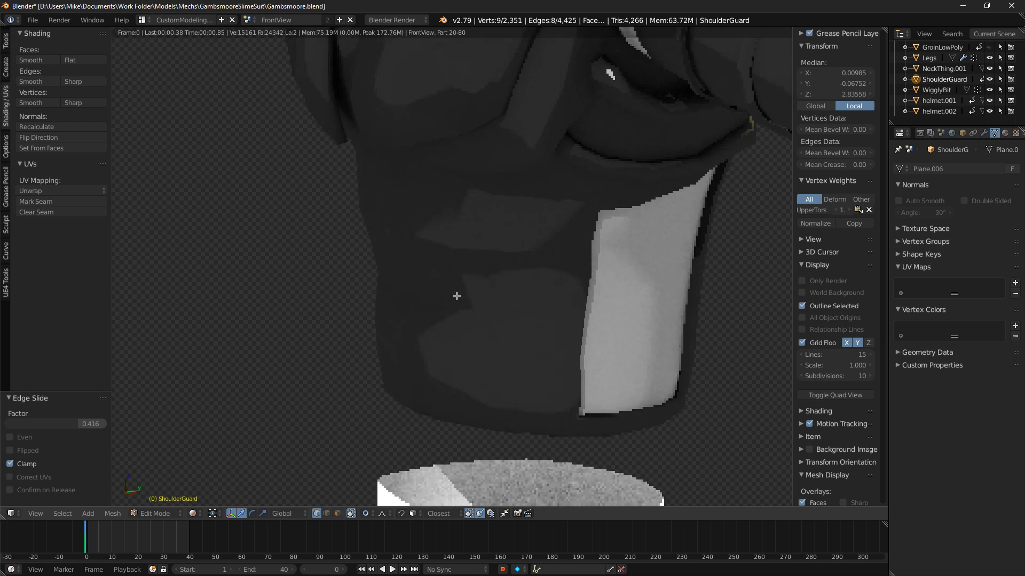
key(KP_1)
key(shift+z)
Select the edge path across the centre of the torso's upper front crease and edge slide it slightly.
middle_drag(482, 258, 476, 216)
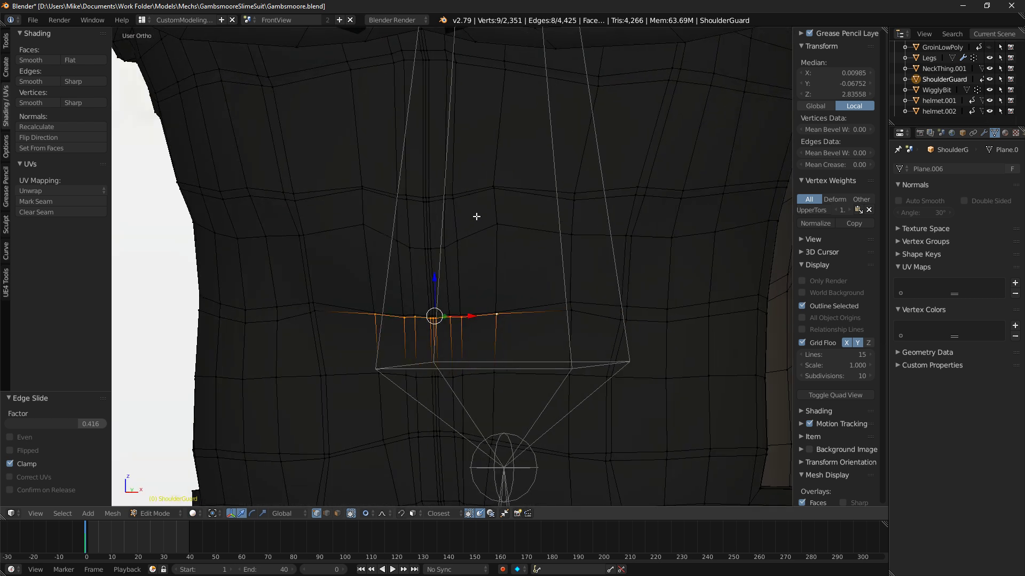
right_click(365, 198)
ctrl+right_click(456, 199)
scroll(461, 201, up, 3)
key(space)
click(530, 188)
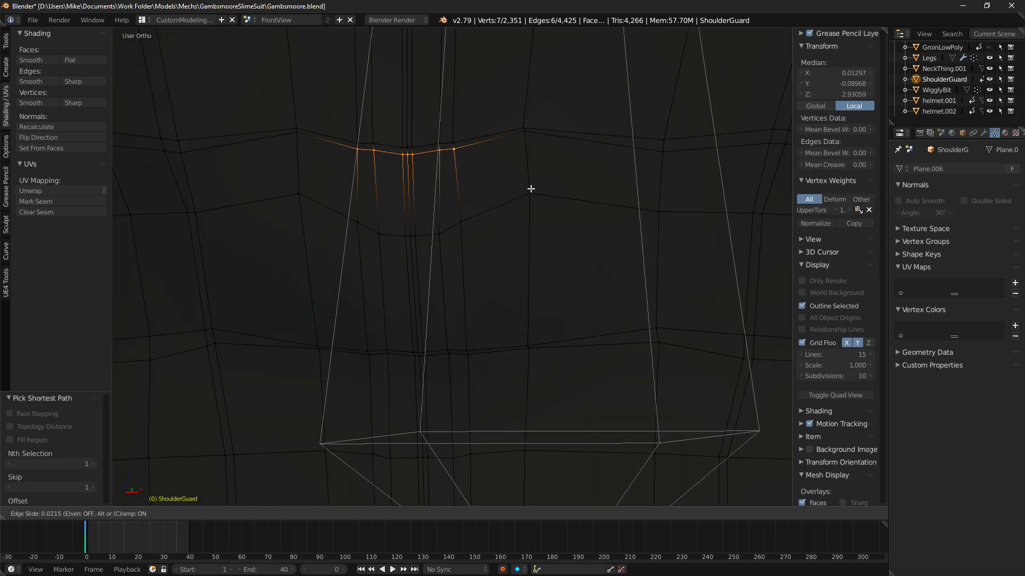
click(514, 166)
Nudge the selected upper crease path 0.000294 along global Y.
middle_drag(488, 174, 368, 192)
drag(306, 161, 309, 164)
key(ctrl+z)
Check the adjusted upper crease from the side and front in rendered shading, then return to solid shading.
key(shift+z)
key(Up)
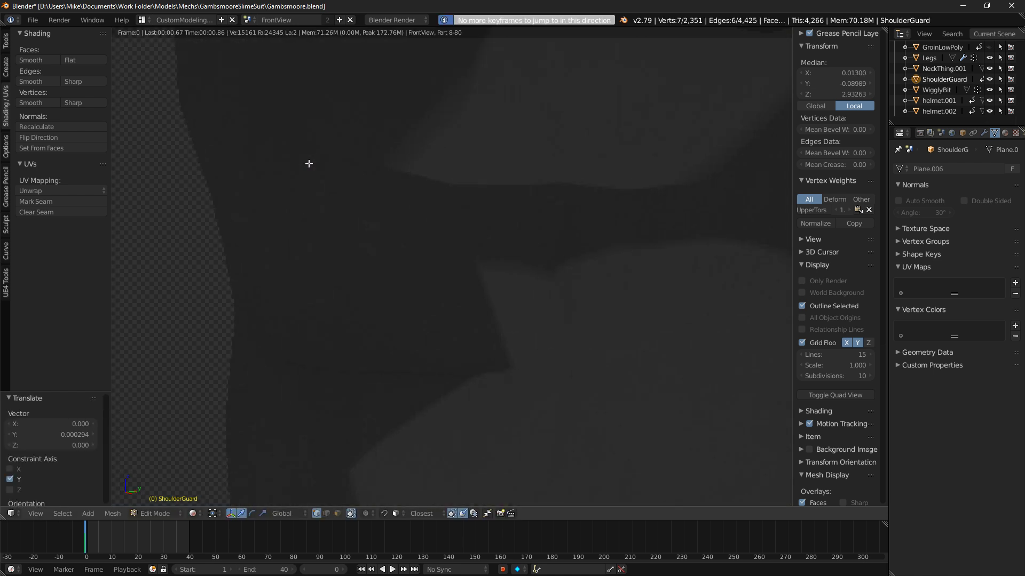
middle_drag(572, 167, 533, 185)
key(KP_1)
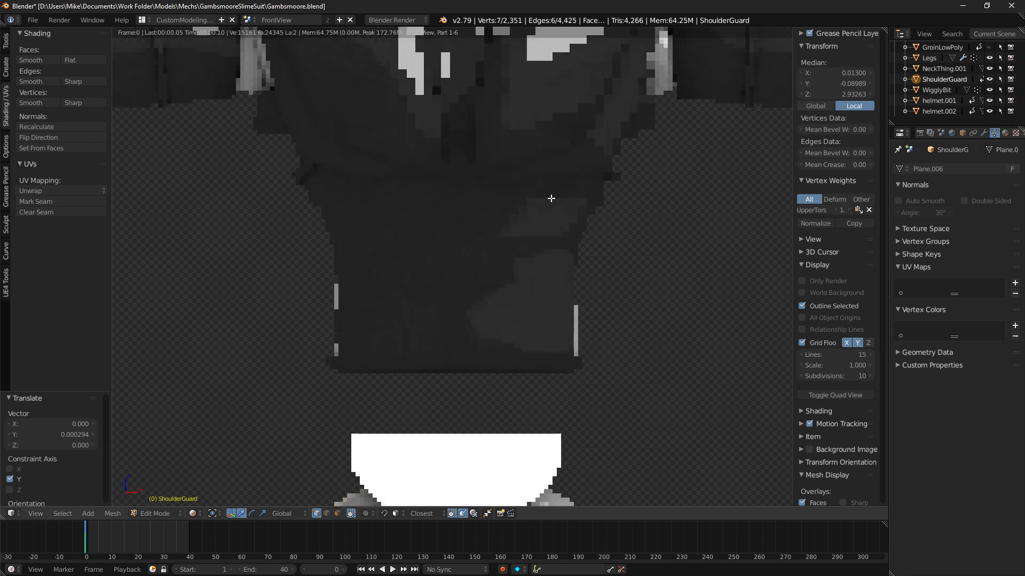
key(shift+z)
Lower the centre vertices of the torso's lowest front crease along Z with proportional editing.
scroll(507, 261, up, 5)
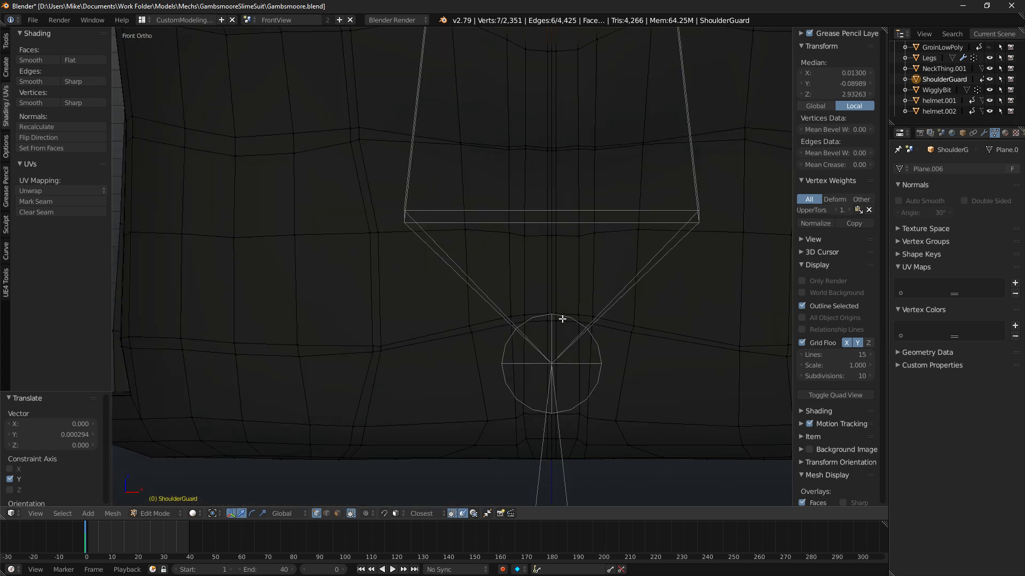
right_click(555, 322)
drag(552, 291, 422, 334)
key(ctrl+z)
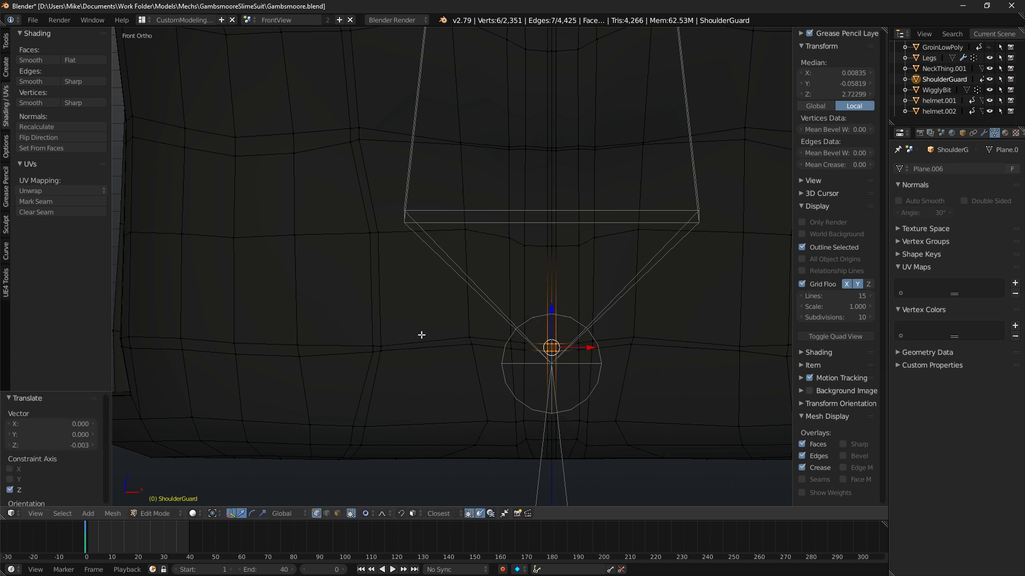
Try to edge slide the pair of edge loops forming the torso's lowest crease.
key(a)
alt+right_click(409, 342)
alt+shift+right_click(422, 351)
key(space)
text(edg)
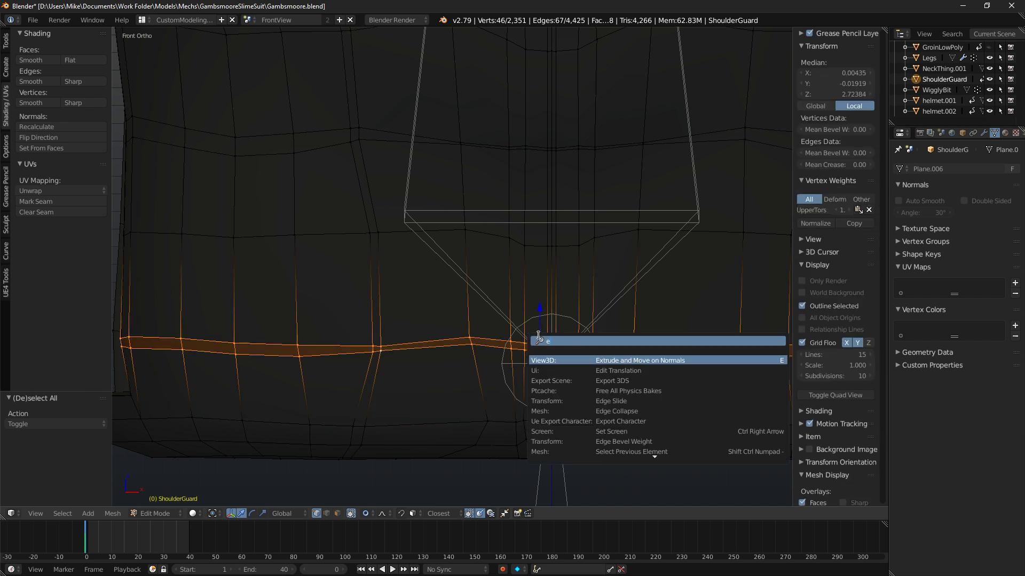
click(594, 360)
middle_drag(590, 343, 469, 289)
scroll(401, 331, down, 4)
middle_drag(408, 295, 591, 316)
scroll(421, 297, up, 6)
scroll(624, 323, down, 6)
key(space)
click(673, 340)
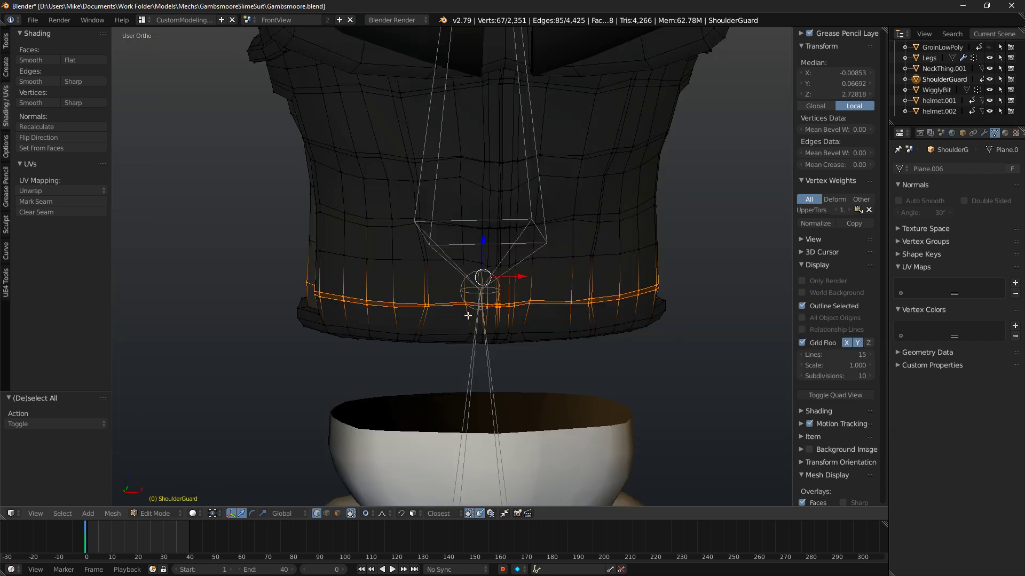
middle_drag(530, 309, 503, 298)
key(space)
text(vertex slide)
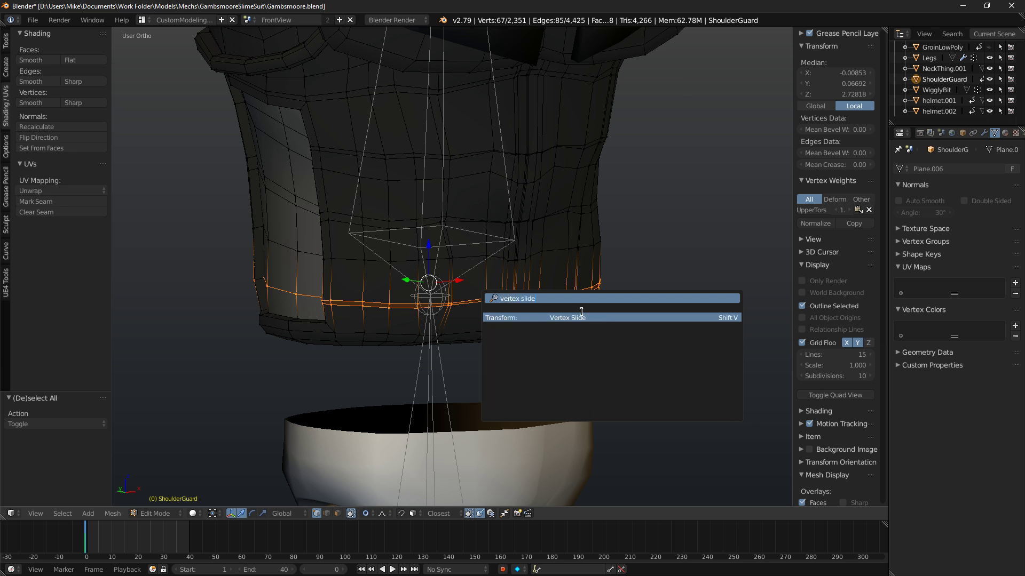
click(578, 320)
right_click(570, 315)
Select the upper edge loop of the torso's lowest crease and vertex slide it upward by about 0.46.
key(a)
alt+right_click(383, 301)
key(space)
click(586, 315)
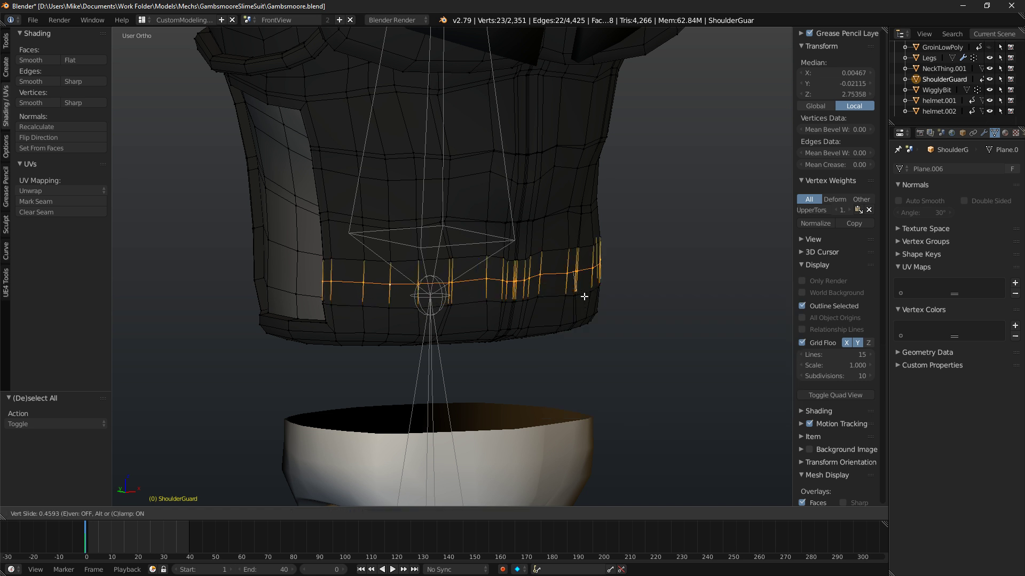
click(584, 296)
Select the lower edge loop of the torso's lowest crease and vertex slide it upward by about 0.87.
key(a)
alt+right_click(520, 301)
key(space)
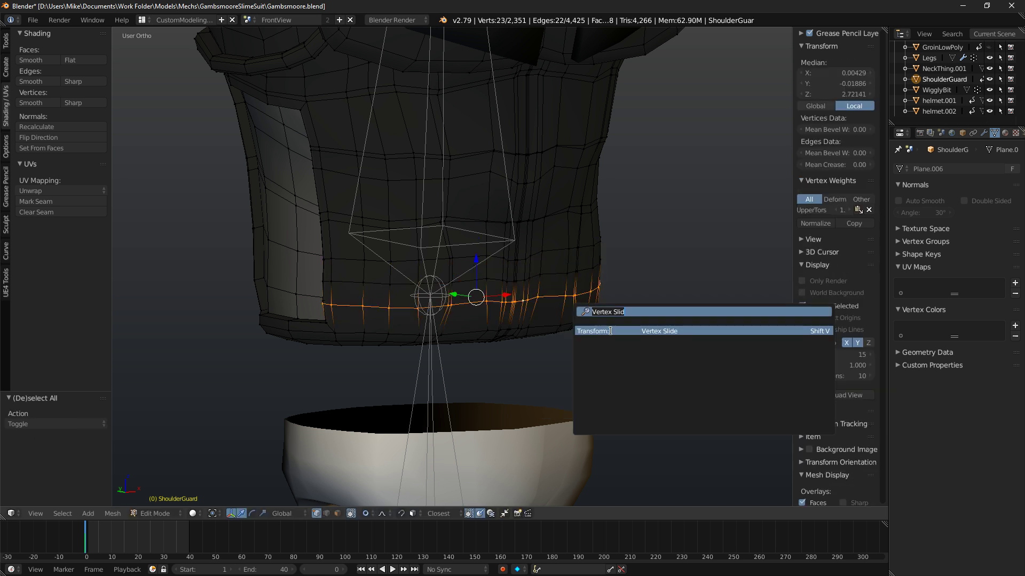
click(611, 331)
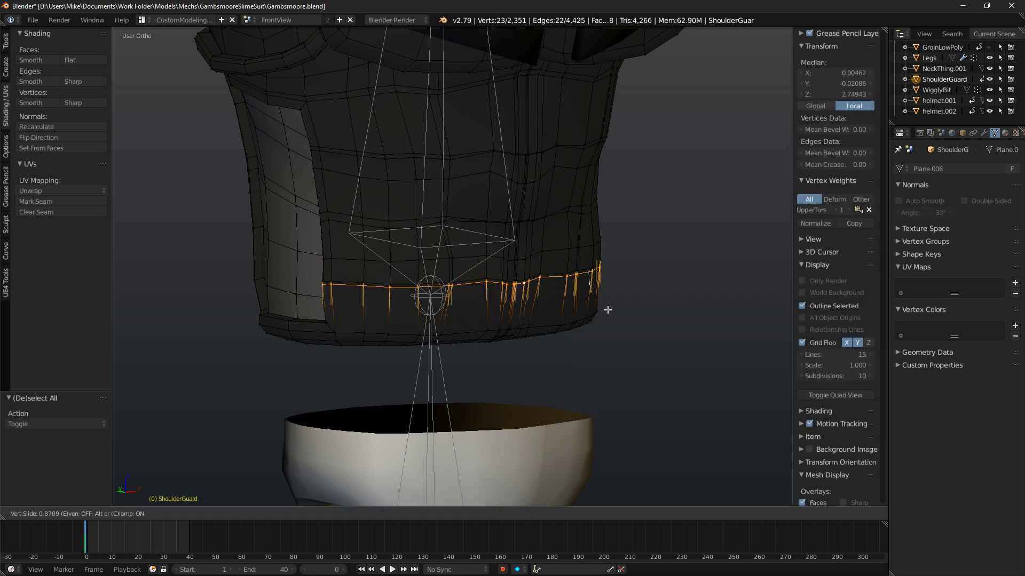
click(607, 310)
Try to vertex slide the front run of vertices on the lowest crease's lower loop upward by about 0.76.
scroll(443, 289, up, 6)
key(KP_1)
right_click(366, 308)
shift+middle_drag(524, 309, 382, 301)
ctrl+right_click(555, 313)
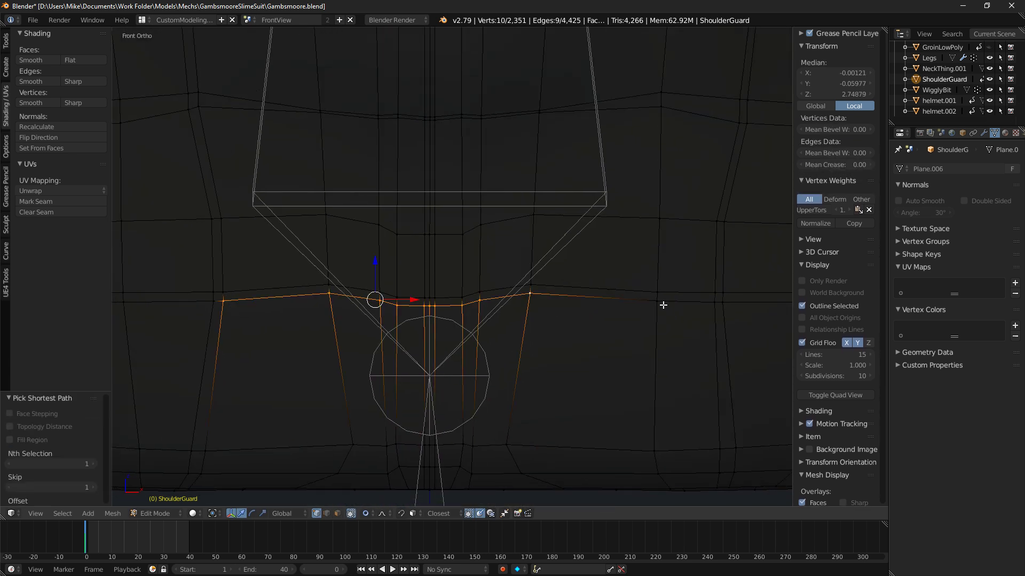
ctrl+right_click(661, 304)
key(space)
click(700, 335)
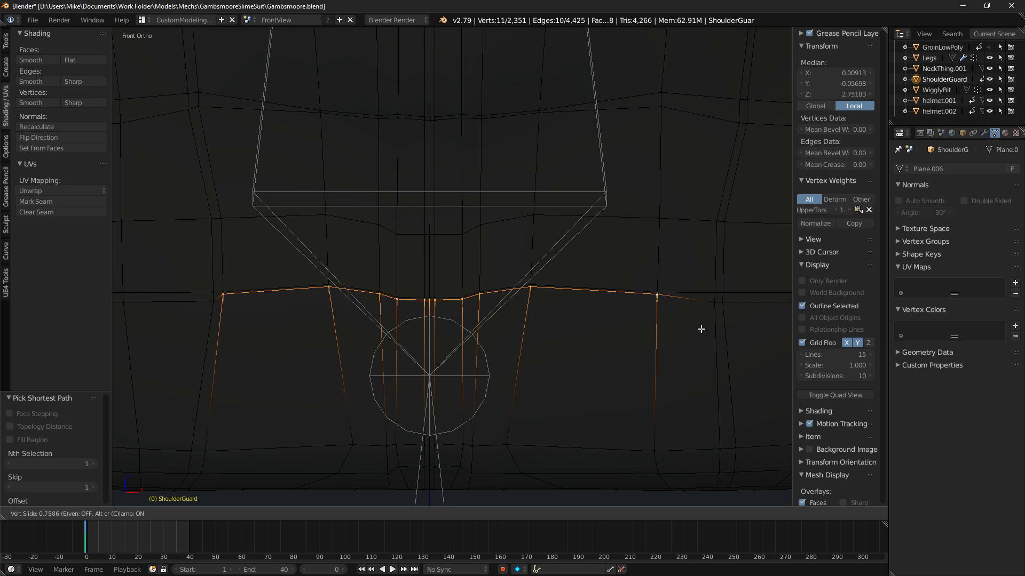
click(677, 317)
Undo the last vertex slide on the crease's front vertices.
right_click(661, 304)
ctrl+right_click(238, 306)
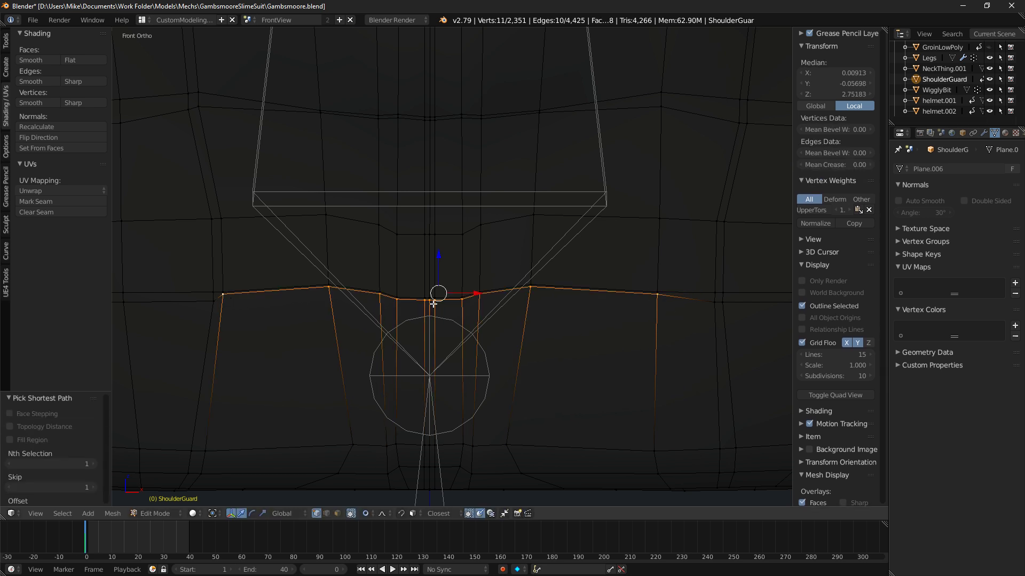
key(ctrl+z)
key(ctrl+z)
key(ctrl+z)
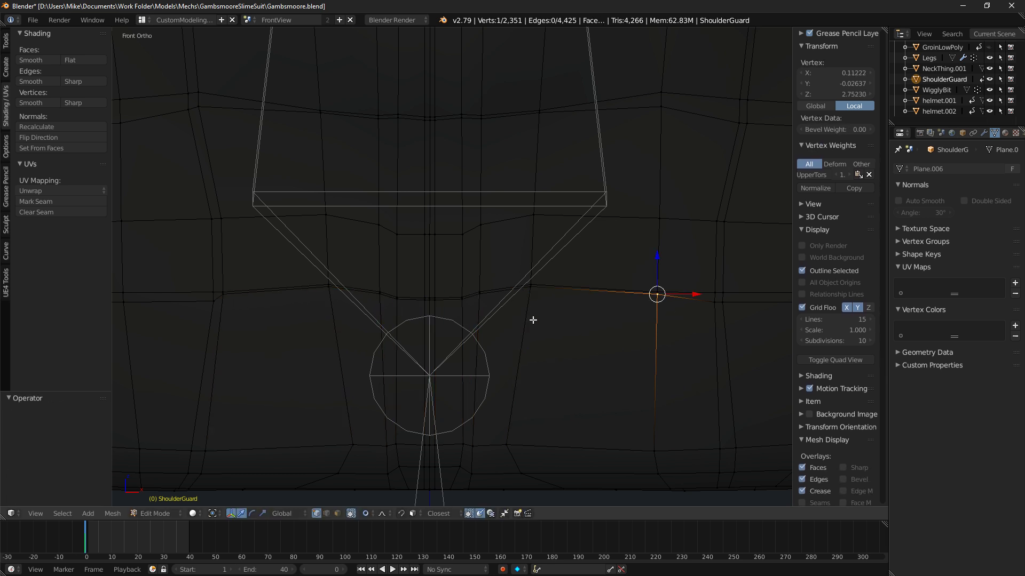
scroll(534, 305, down, 1)
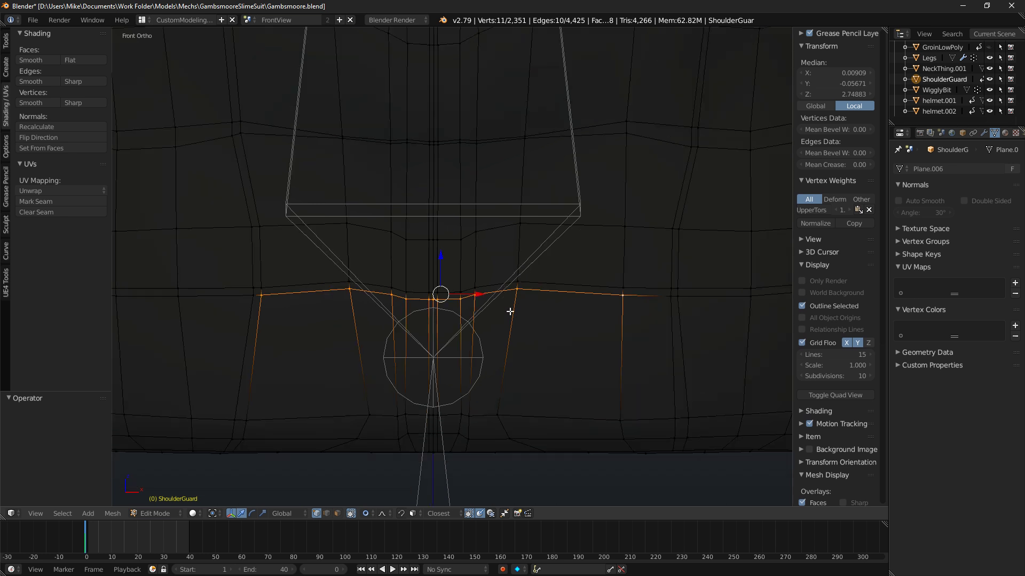
key(a)
key(c)
mouse_move(405, 295)
mouse_down()
mouse_move(525, 286)
mouse_move(544, 297)
mouse_up()
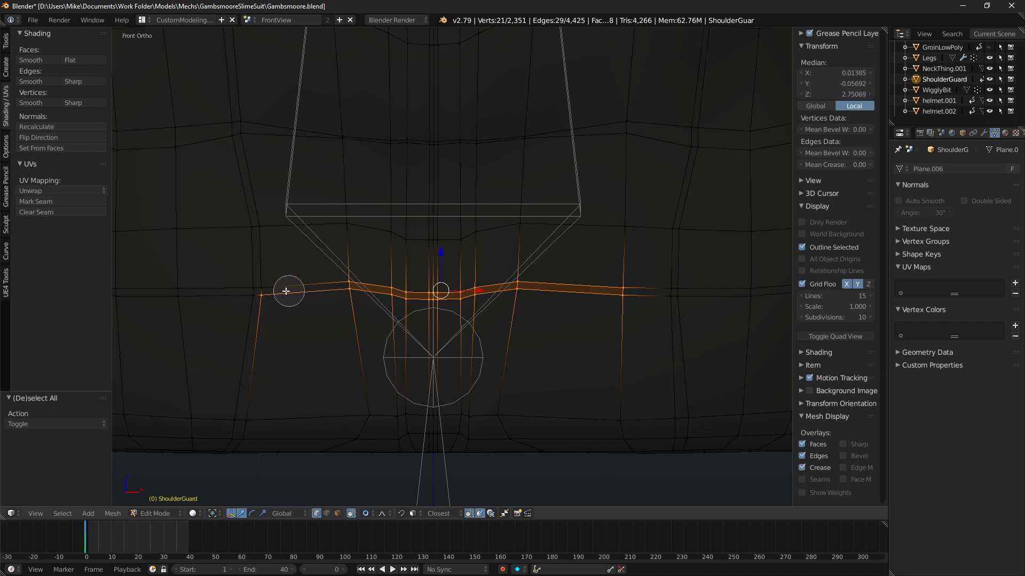
right_click(360, 277)
scroll(361, 276, down, 7)
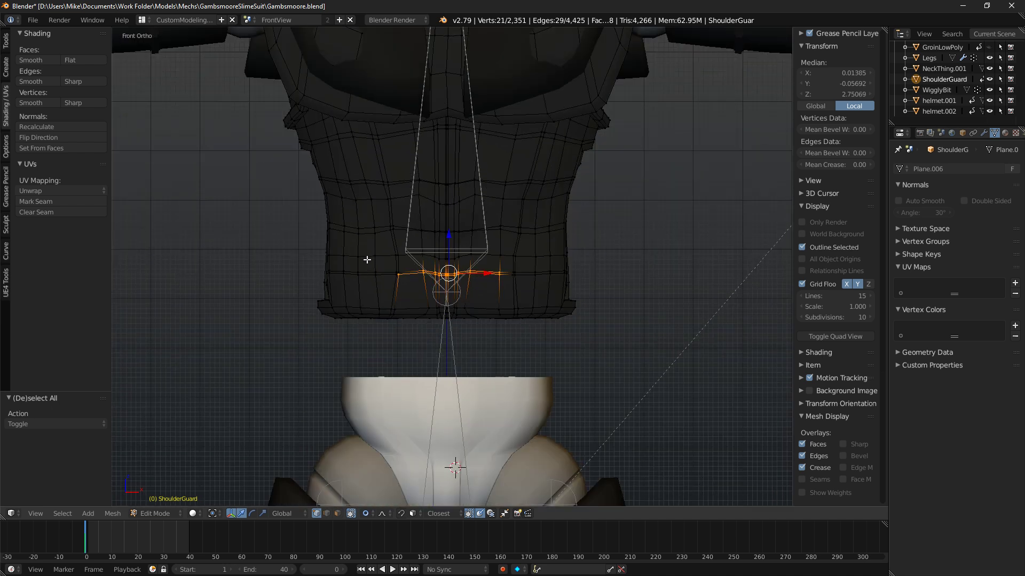
scroll(367, 259, up, 7)
key(a)
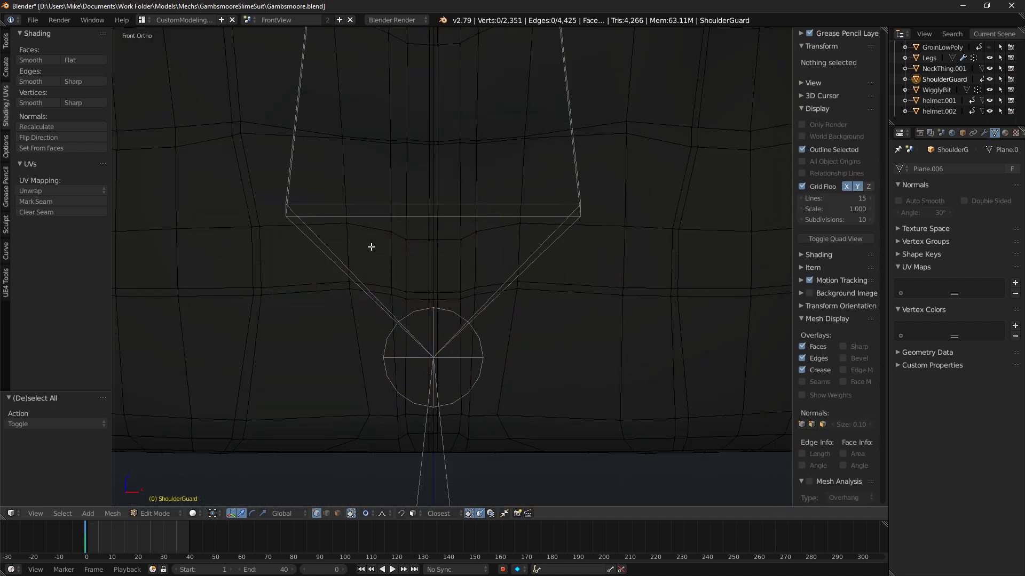
key(a)
key(a)
Select the seven centre vertices on the lowest crease's lower loop and vertex slide them upward by a factor of 0.538.
key(c)
click(434, 298)
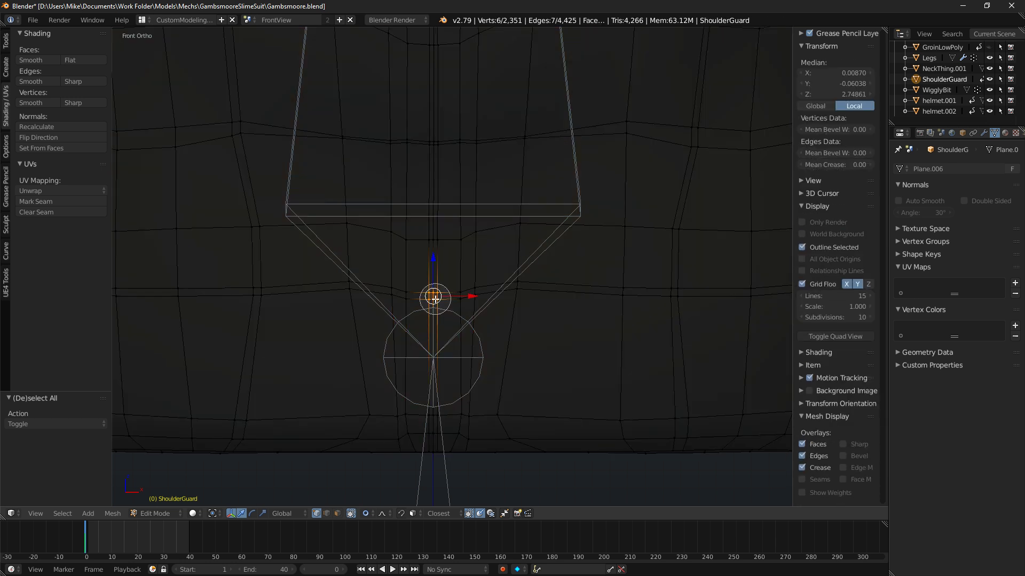
ctrl+right_click(391, 292)
key(shift+v)
click(532, 306)
key(shift+z)
scroll(532, 306, down, 3)
key(shift+z)
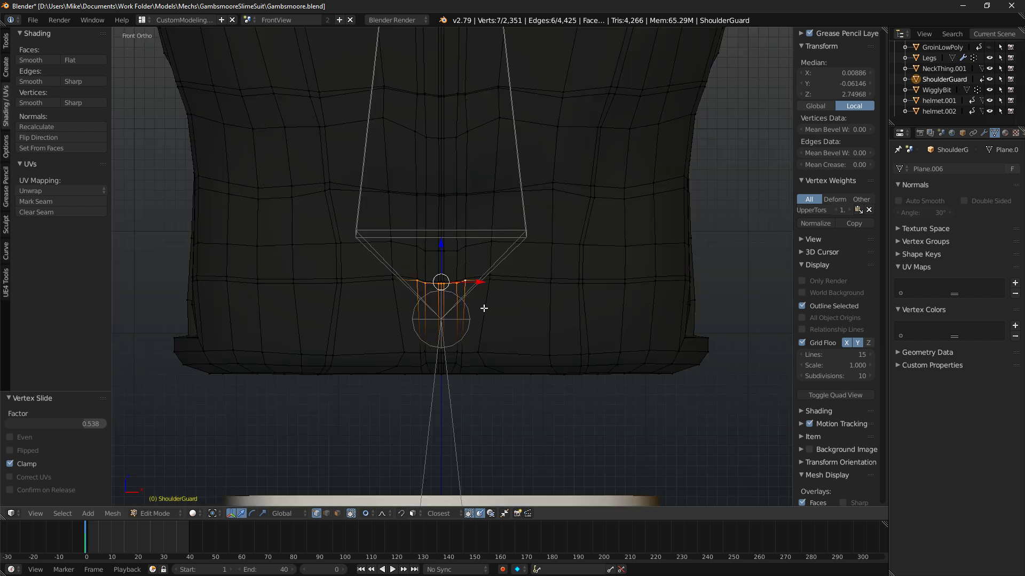
With proportional editing off, move the crease's centre vertices 0.001 along Y and check the torso in rendered shading.
middle_drag(476, 285, 381, 288)
drag(413, 279, 417, 284)
key(ctrl+z)
key(o)
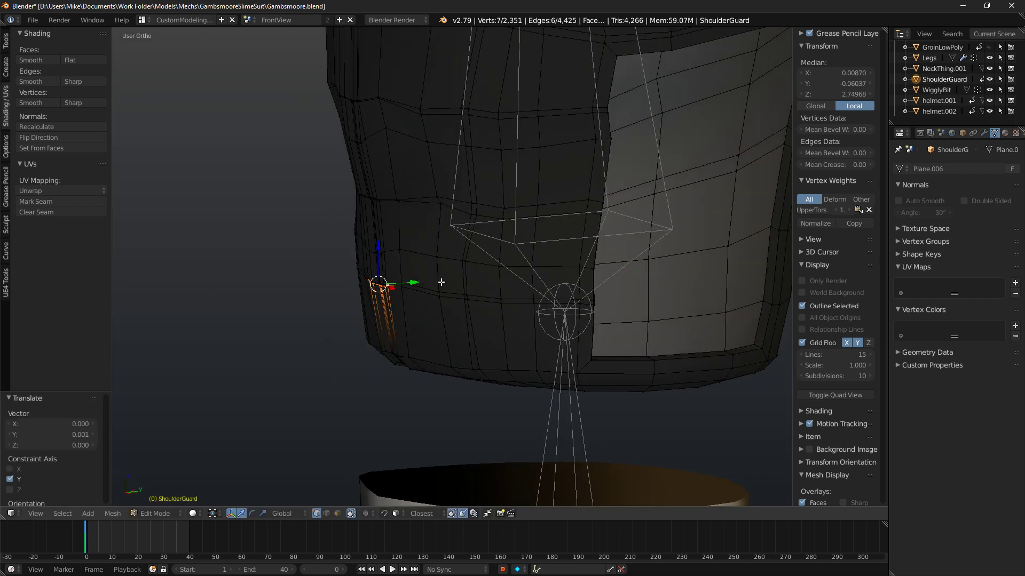
key(KP_1)
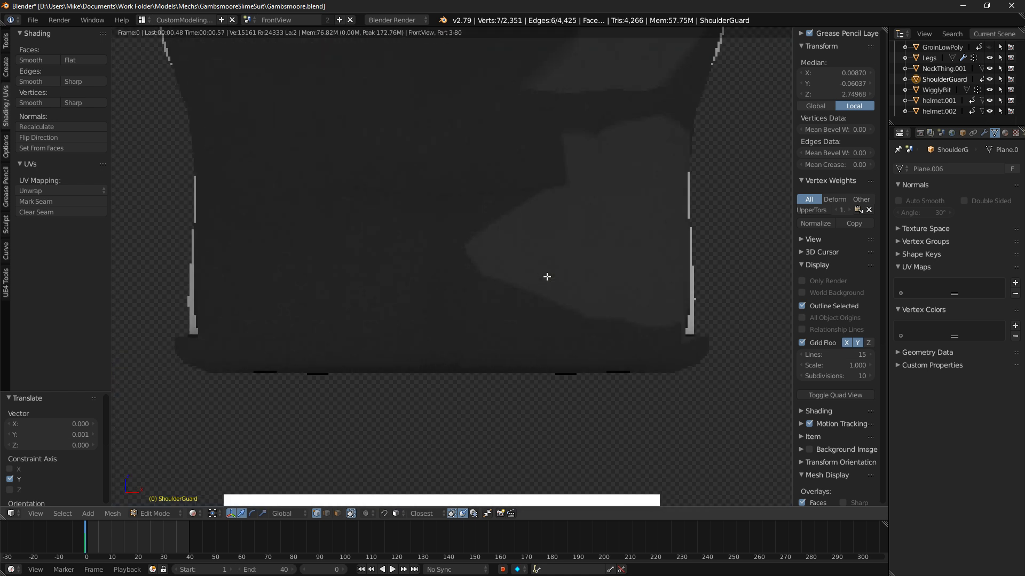
key(KP_7)
middle_drag(621, 272, 504, 276)
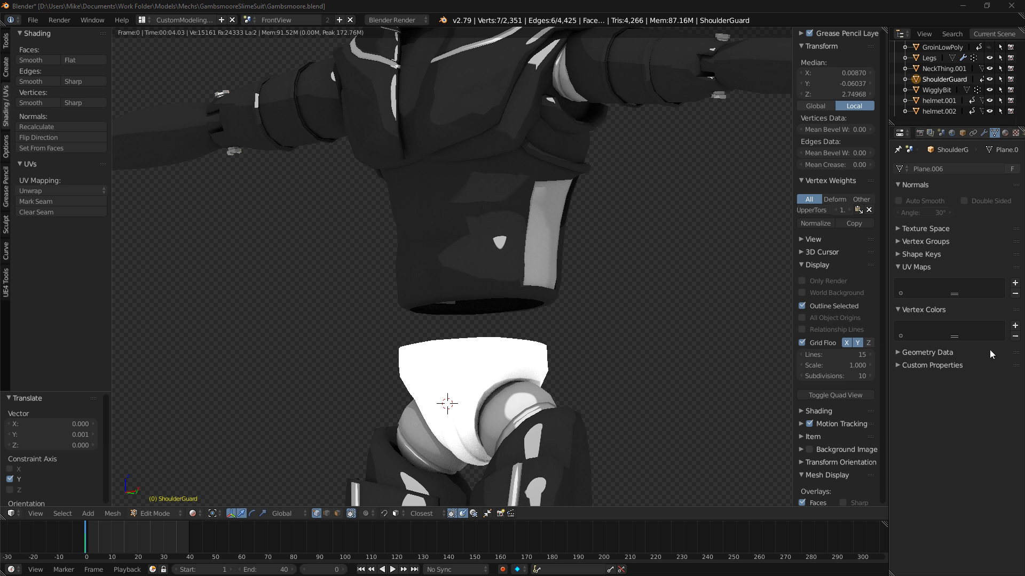
key(KP_1)
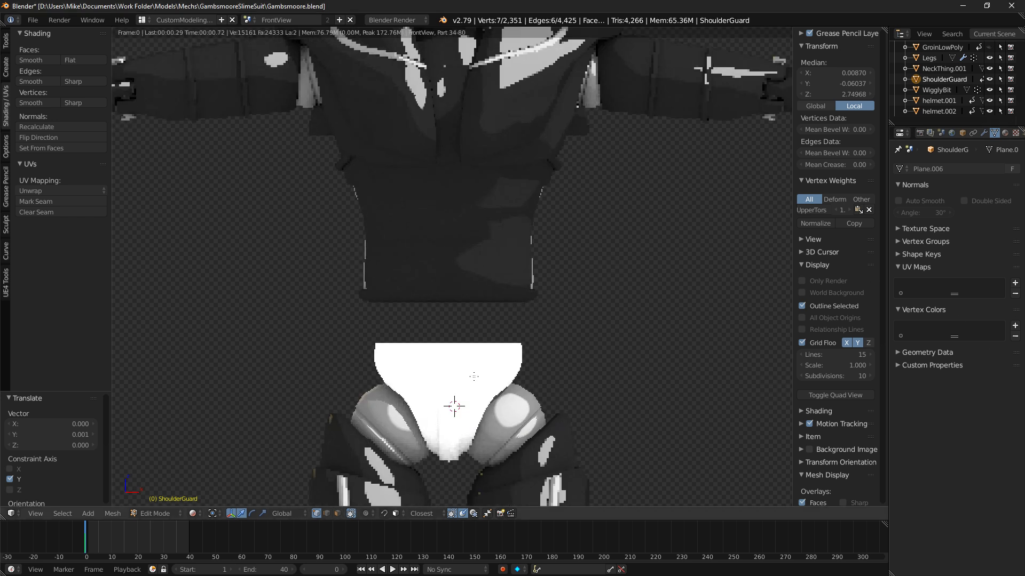
Return to editing the pelvis mesh, assign it the existing dark toon material, and check it in rendered shading.
key(shift+z)
key(ctrl+z)
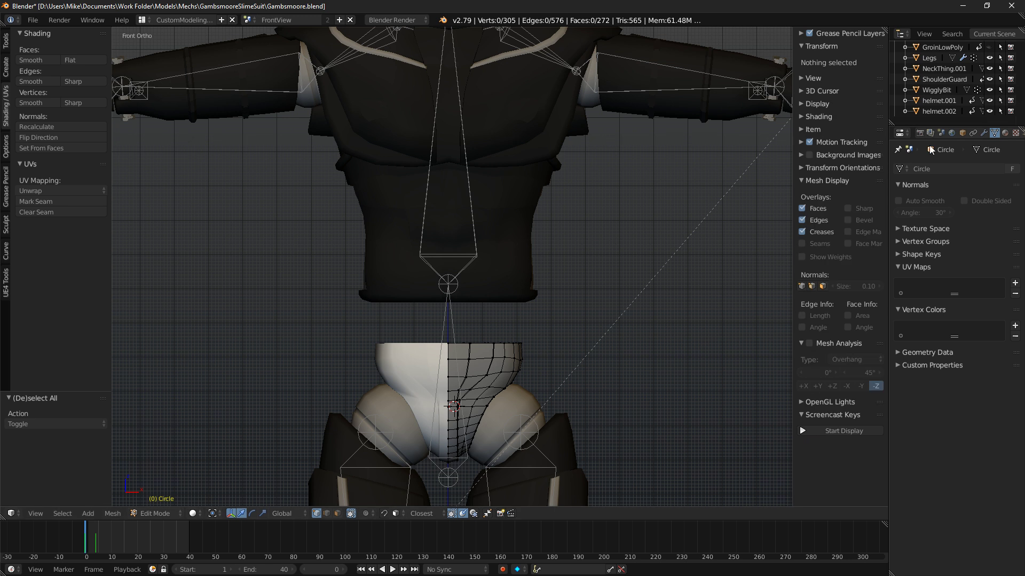
click(1005, 133)
click(900, 216)
click(842, 259)
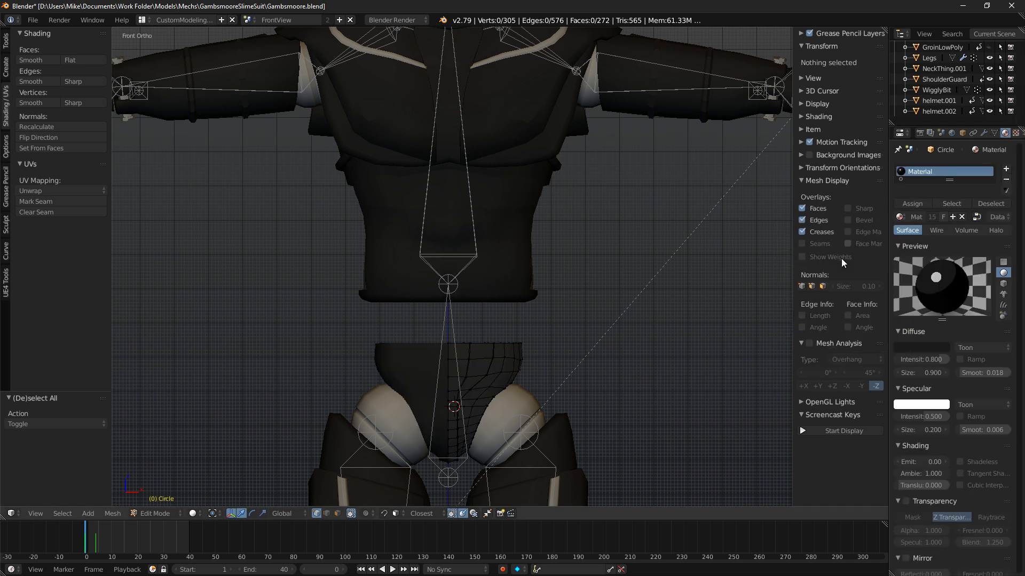
key(shift+z)
scroll(612, 377, down, 6)
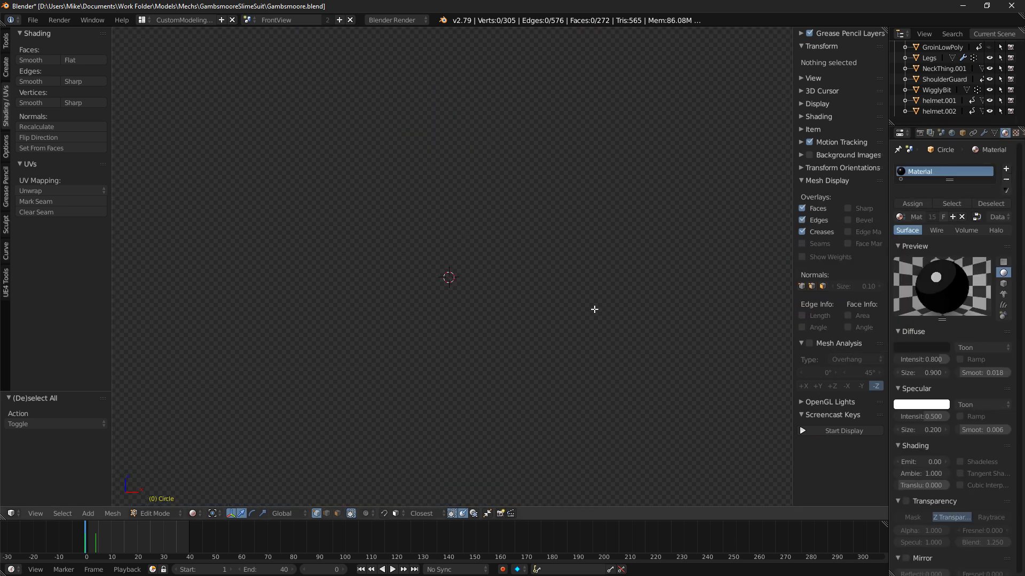
scroll(476, 261, up, 6)
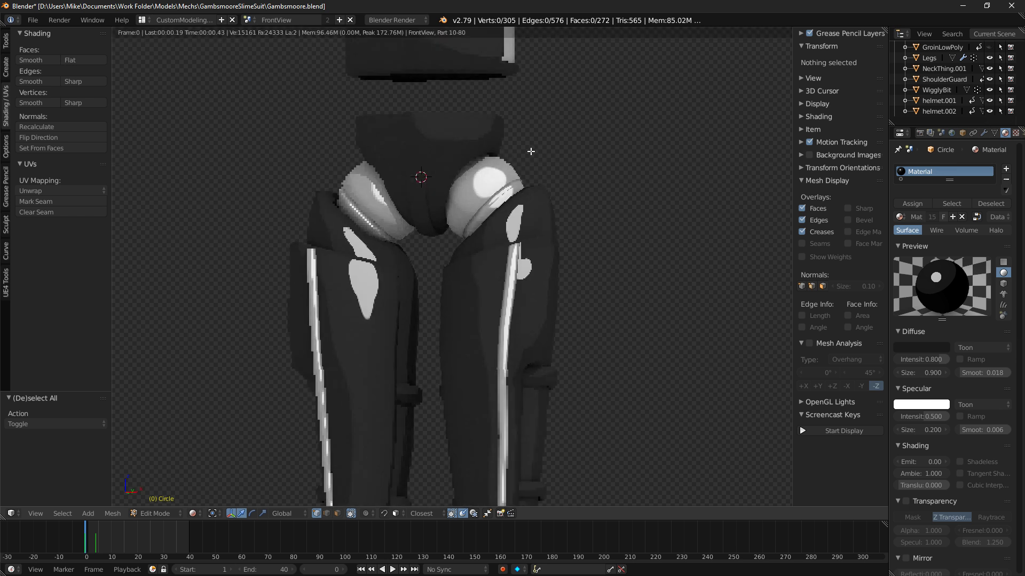
Select the lower portion of the vertical edge loop bordering the pelvis's central column.
key(shift+z)
middle_drag(544, 146, 546, 224)
scroll(547, 225, up, 6)
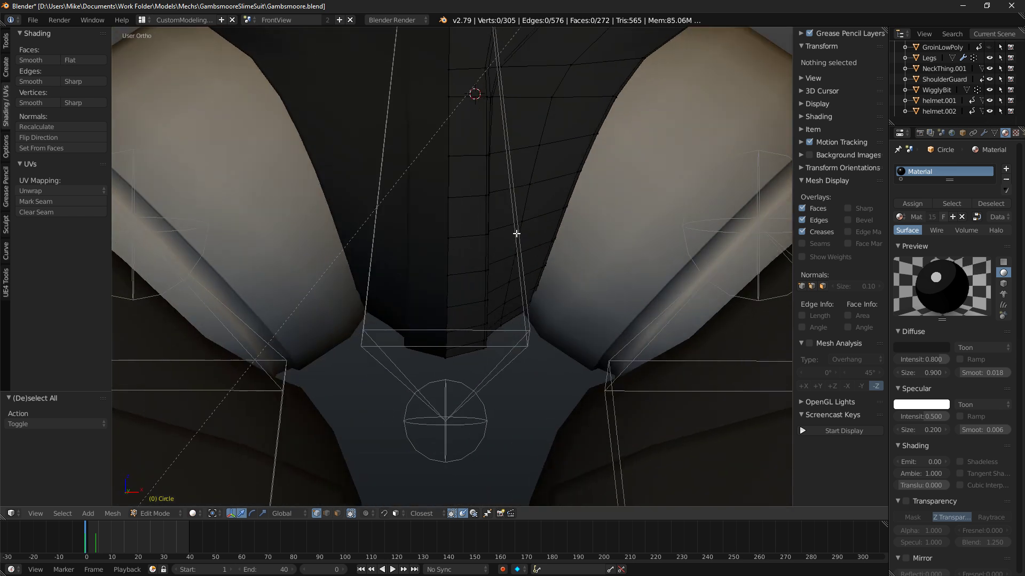
key(a)
key(a)
right_click(442, 128)
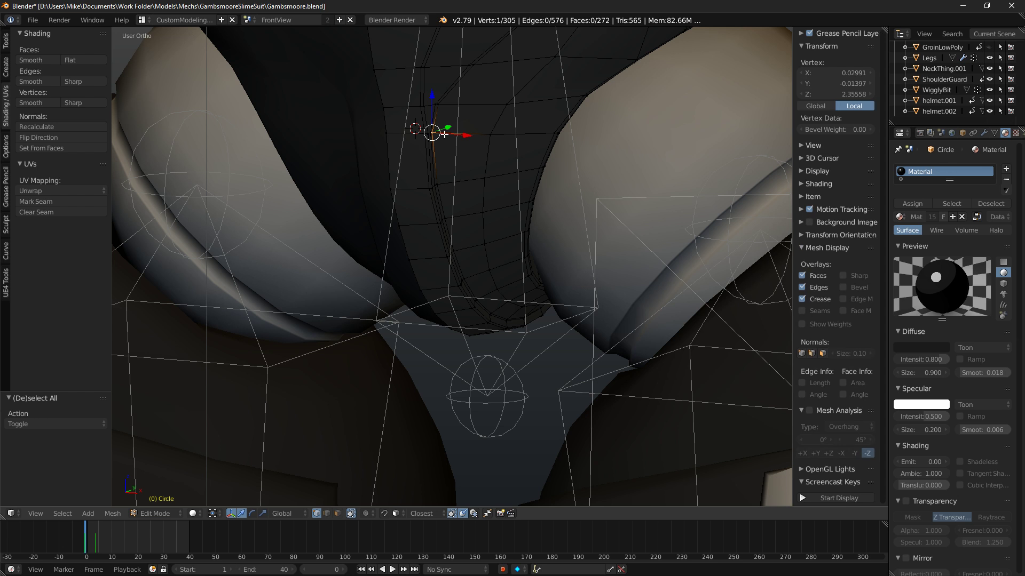
alt+right_click(449, 133)
key(KP_1)
scroll(482, 159, down, 6)
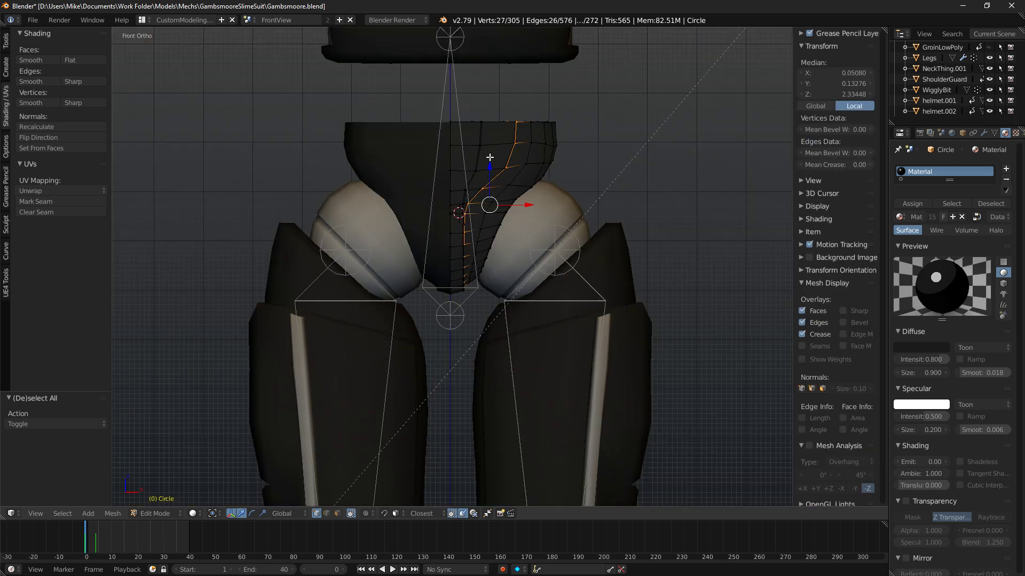
key(z)
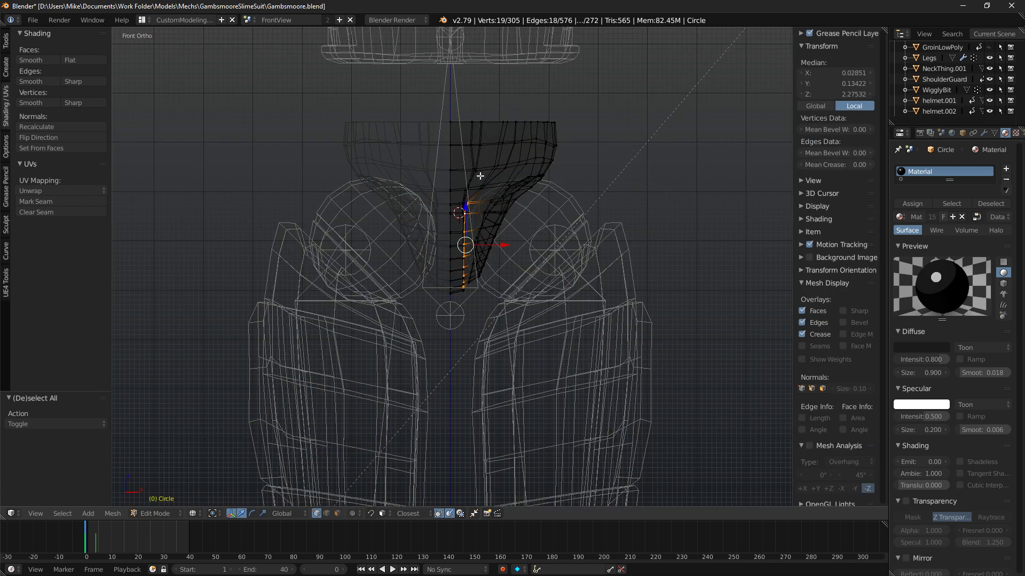
Examine the pelvis and hip joints on the robot reference image, then return to the front of the mech's pelvis.
scroll(504, 172, down, 8)
shift+middle_drag(369, 197, 677, 304)
middle_drag(422, 257, 397, 255)
shift+middle_drag(397, 255, 635, 300)
scroll(192, 244, up, 5)
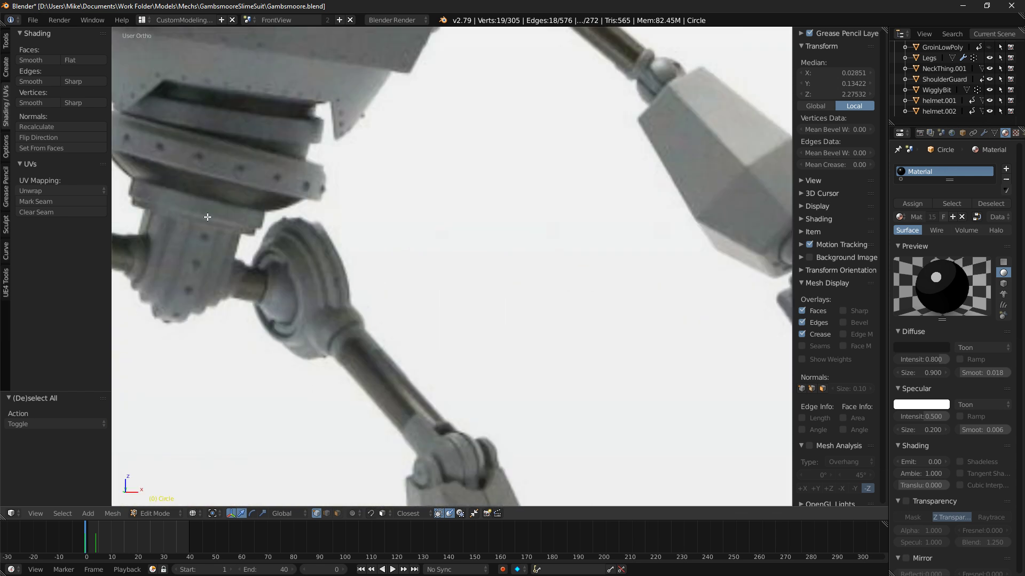
scroll(206, 228, down, 7)
middle_drag(452, 305, 476, 315)
key(KP_1)
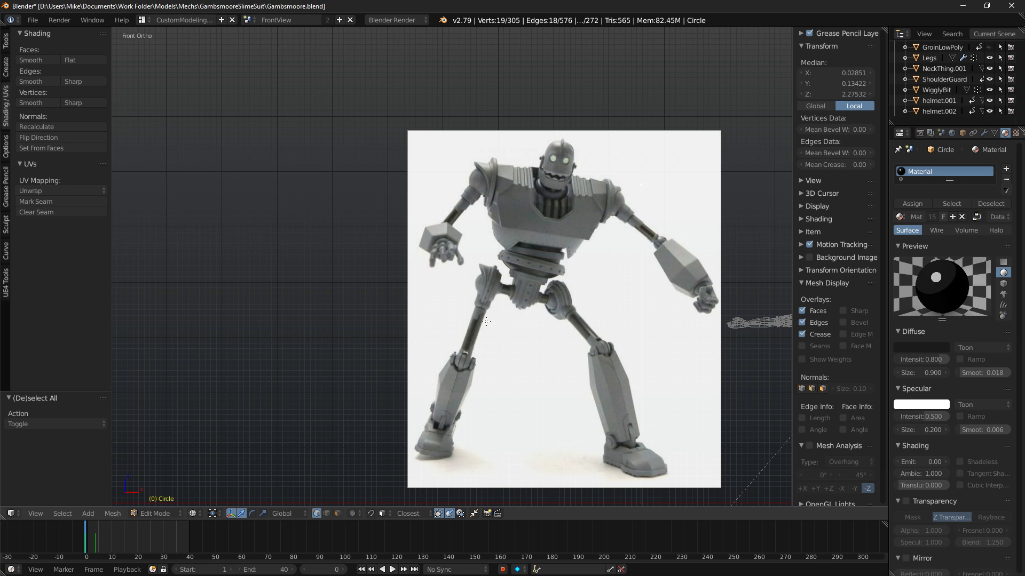
shift+middle_drag(642, 349, 446, 269)
key(KP_Decimal)
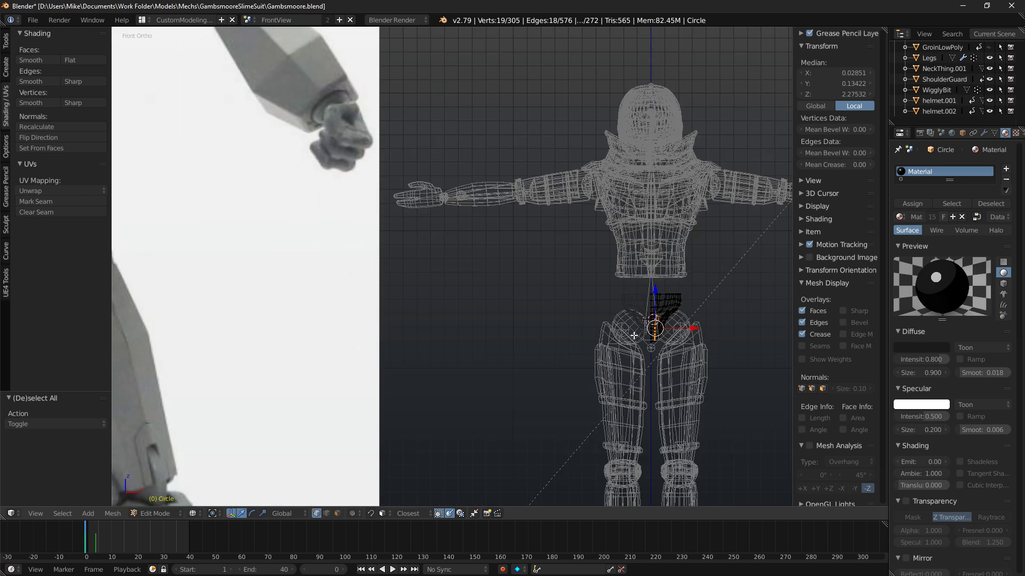
scroll(628, 328, up, 4)
key(z)
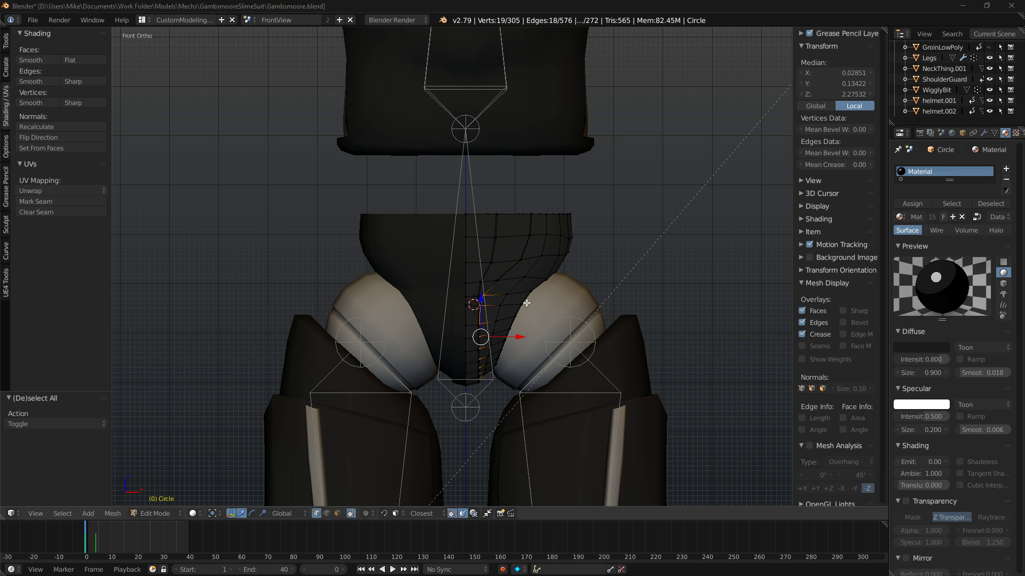
Move the selected column edge 0.003 outward along X and check the column in rendered shading.
scroll(528, 299, up, 6)
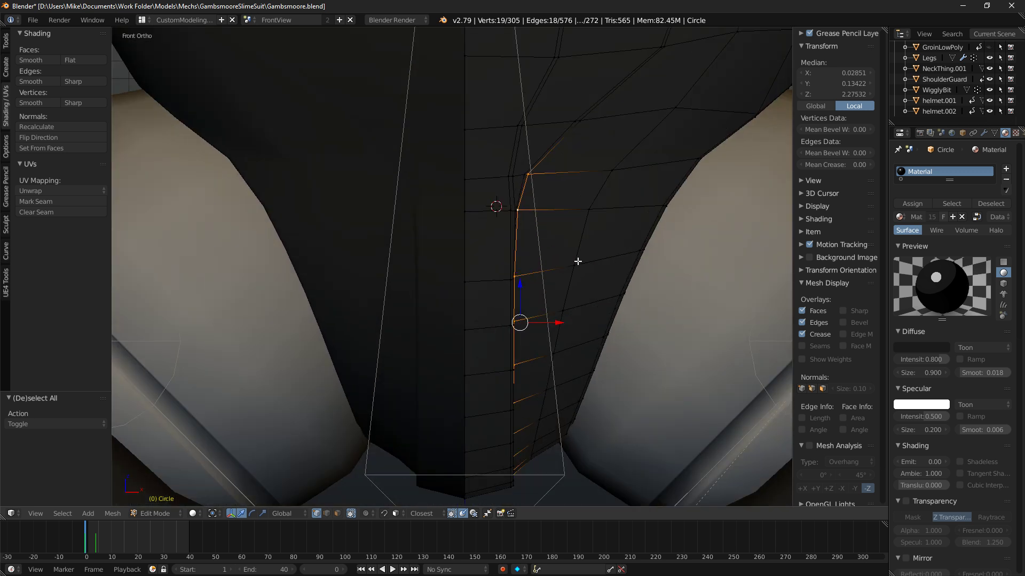
drag(560, 323, 562, 326)
key(shift+z)
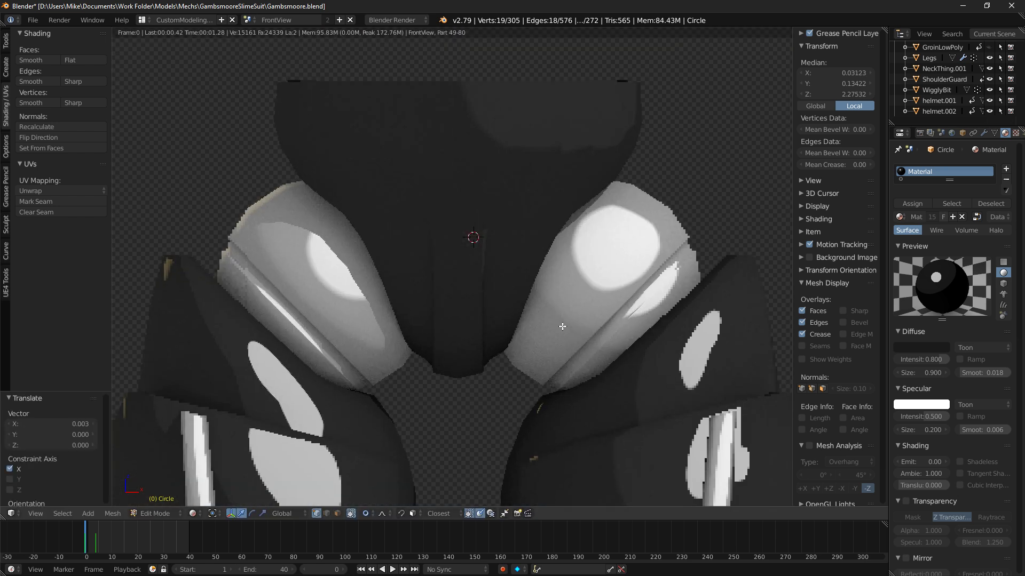
mouse_move(562, 326)
middle_down()
mouse_move(551, 322)
mouse_move(542, 238)
middle_up()
key(shift+z)
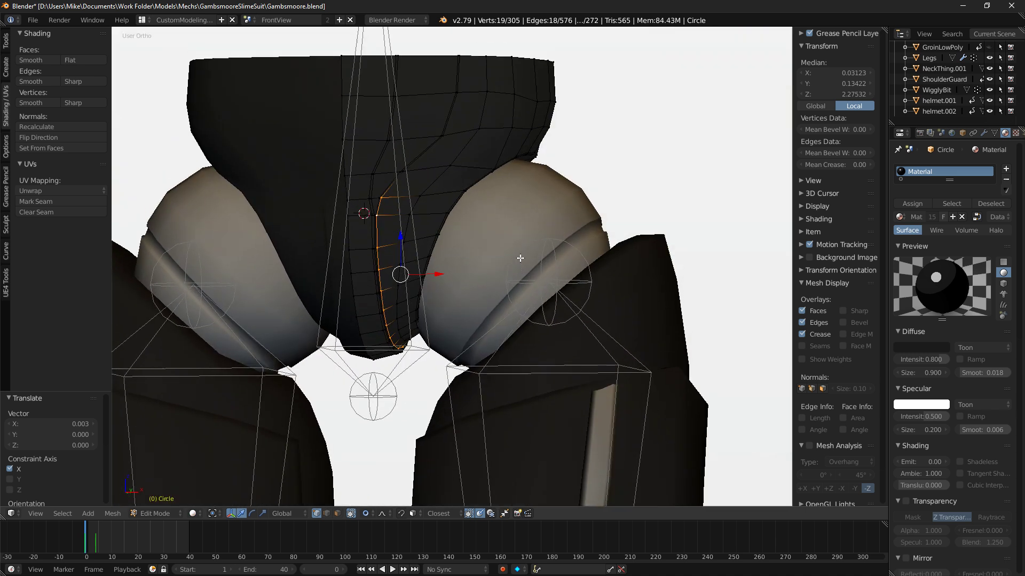
Select the narrow face loop along the rim of the pelvis's leg opening and extrude it by about 0.004.
scroll(407, 267, up, 6)
key(a)
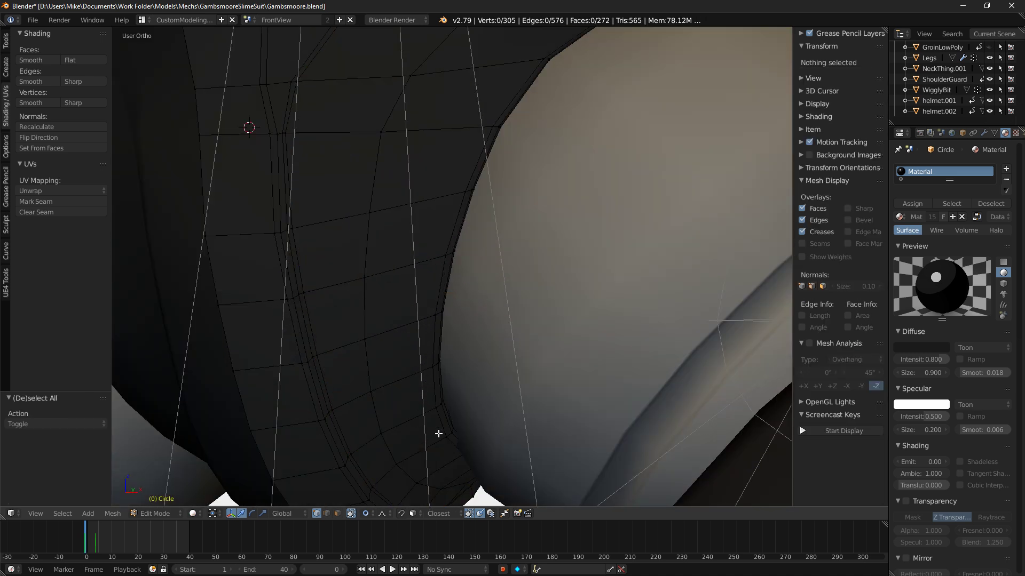
click(337, 514)
key(a)
key(a)
alt+right_click(449, 267)
scroll(449, 277, down, 6)
key(KP_1)
scroll(706, 270, up, 5)
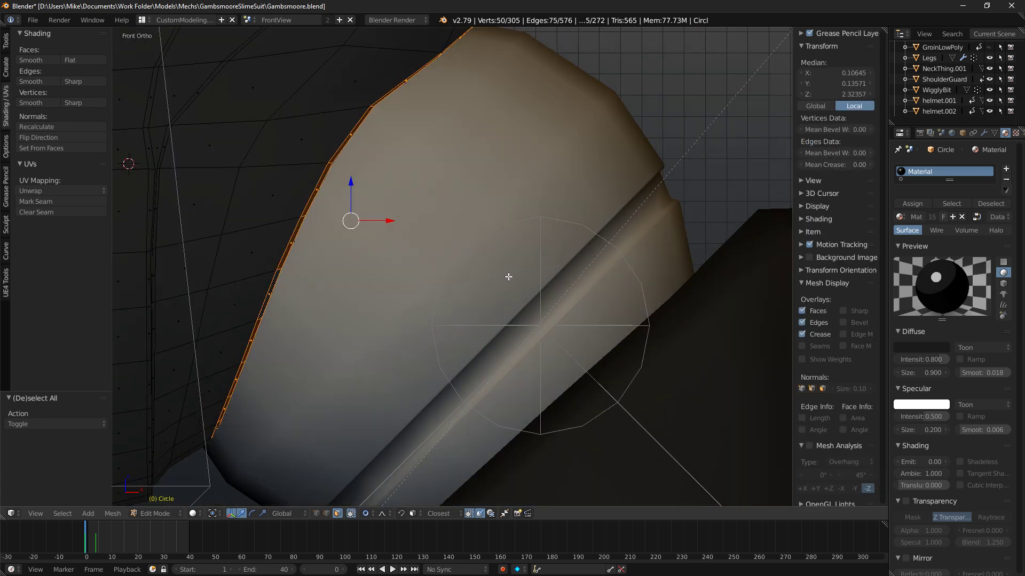
key(e)
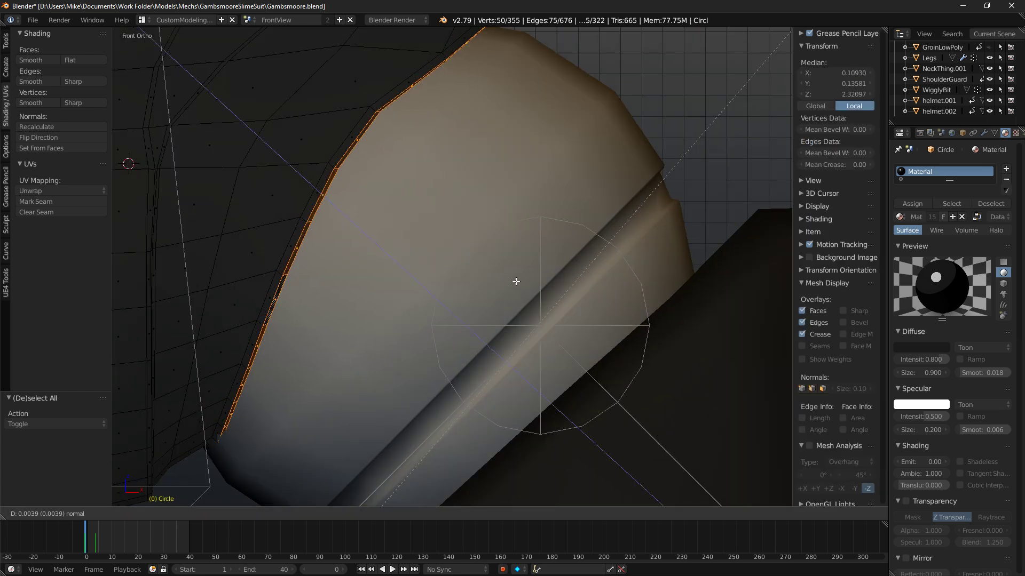
click(517, 282)
key(z)
scroll(430, 244, down, 6)
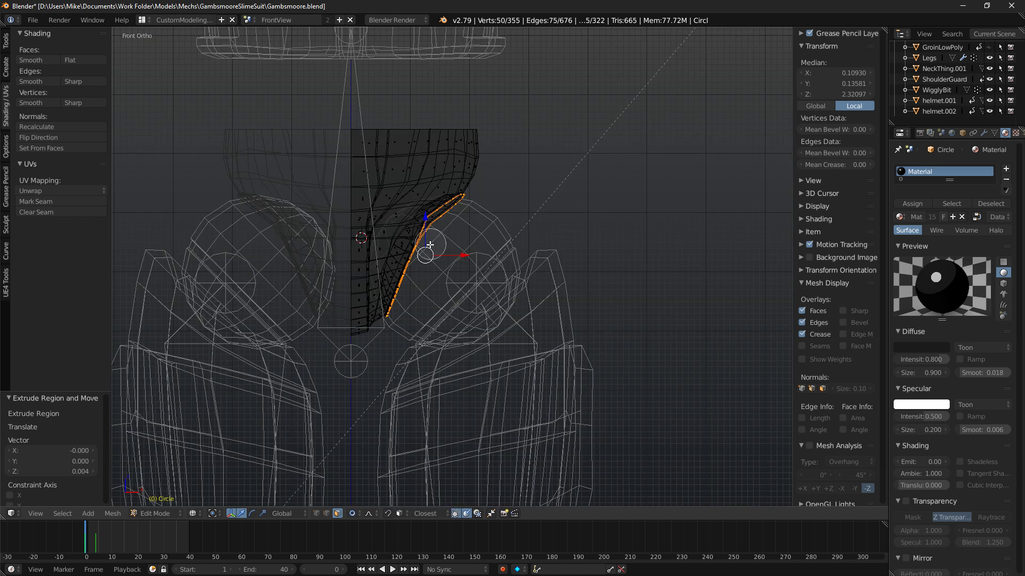
key(z)
scroll(454, 267, up, 5)
key(g)
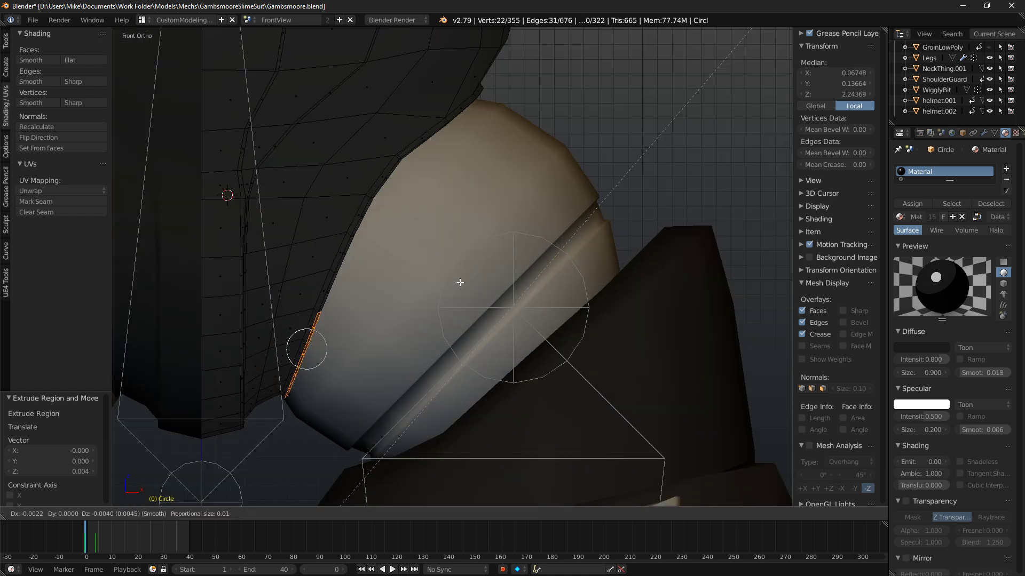
scroll(462, 308, up, 4)
right_click(417, 313)
Add a centred edge loop running around the pelvis's leg opening beside its rim, and switch to face selection.
key(a)
key(ctrl+r)
click(307, 331)
right_click(307, 331)
key(a)
middle_drag(307, 331, 343, 323)
click(336, 514)
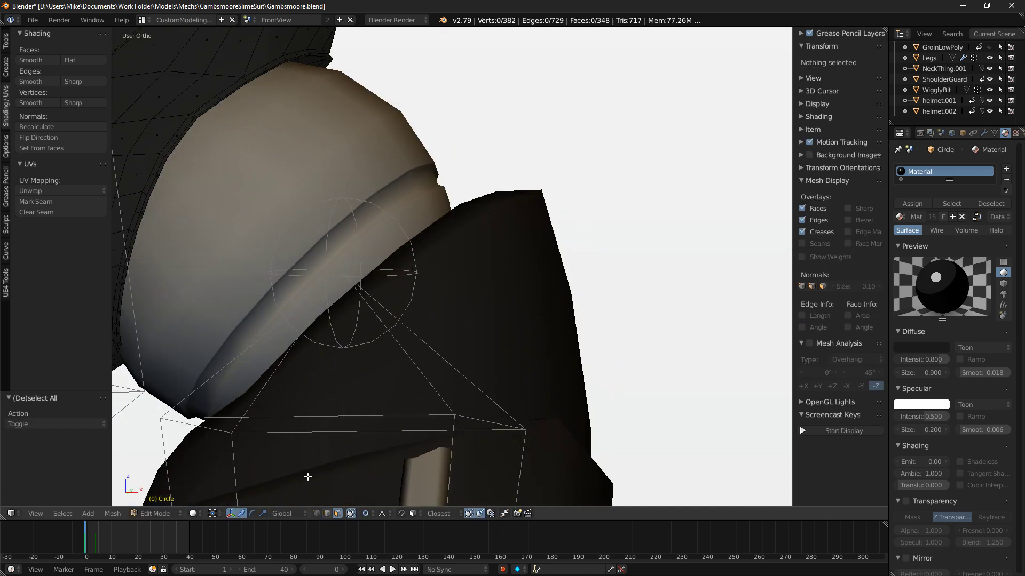
Select the narrow face loop along the rim of the pelvis's leg opening.
shift+middle_drag(166, 253, 249, 229)
scroll(249, 230, up, 3)
key(a)
key(a)
alt+right_click(202, 194)
scroll(224, 210, down, 6)
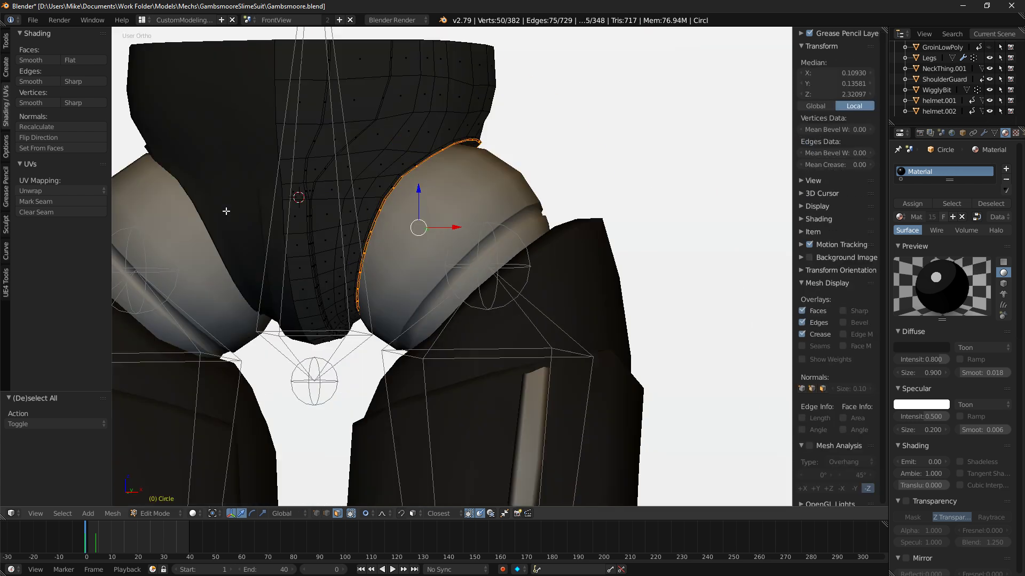
Go to the keyframe at frame 4 and limit the rim selection to the lower portion of the leg opening.
key(Up)
key(KP_1)
key(z)
key(c)
middle_drag(497, 245, 542, 180)
right_click(543, 182)
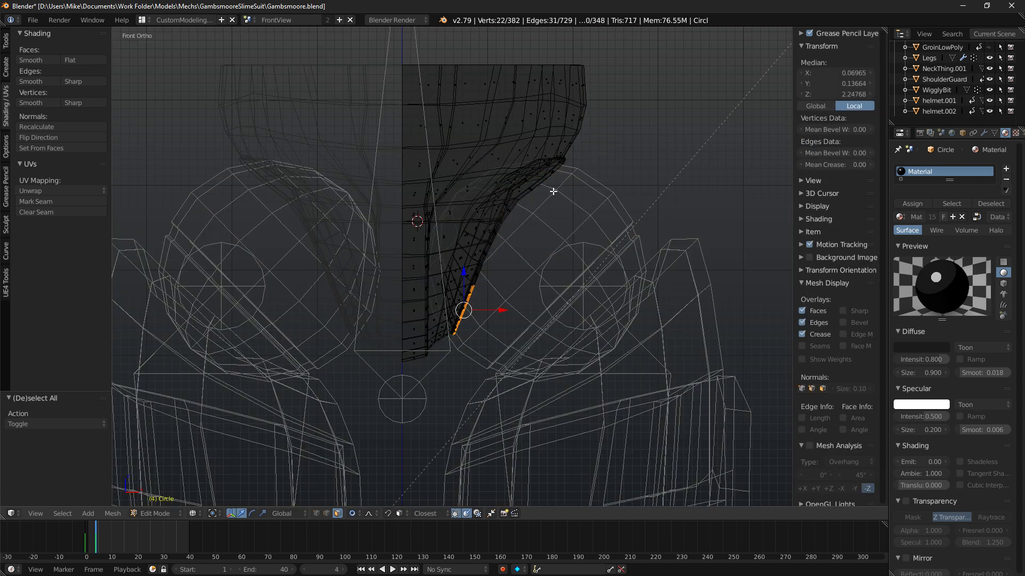
Move the lower rim faces -0.003 in X and -0.020 in Z, rotate them -3.31°, and check the rendered shading.
key(z)
key(g)
scroll(544, 331, up, 3)
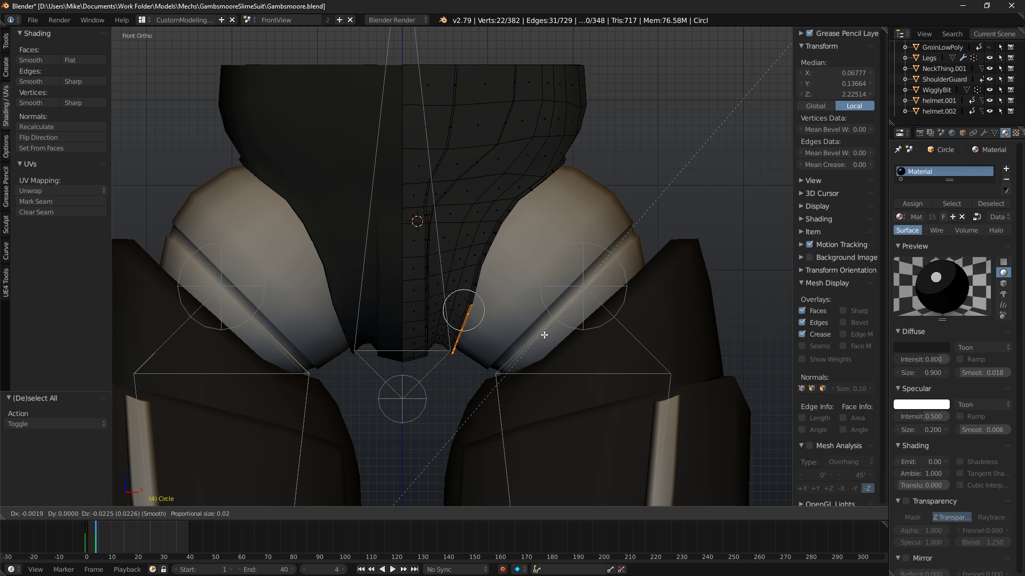
click(543, 332)
key(r)
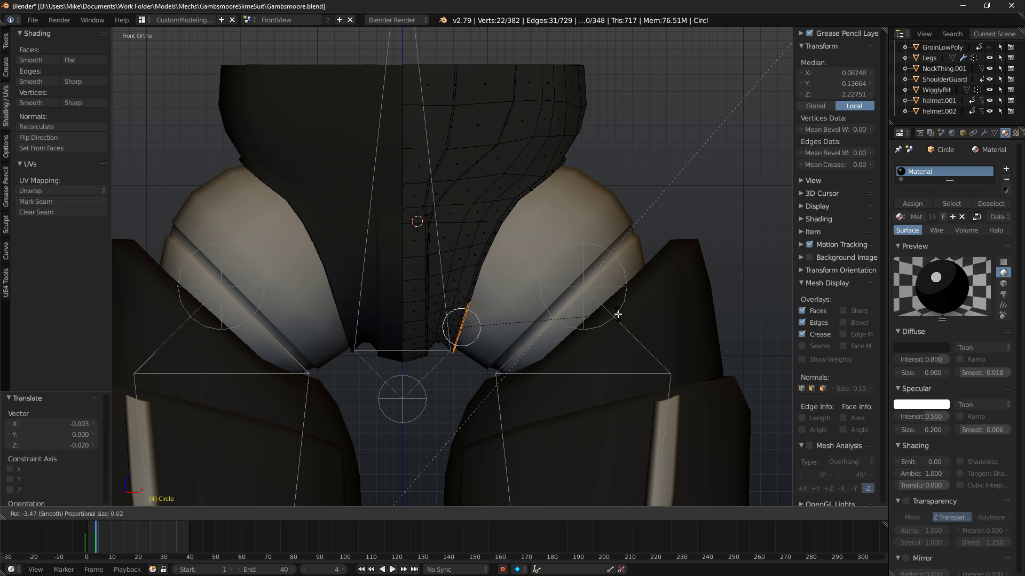
click(617, 315)
key(shift+z)
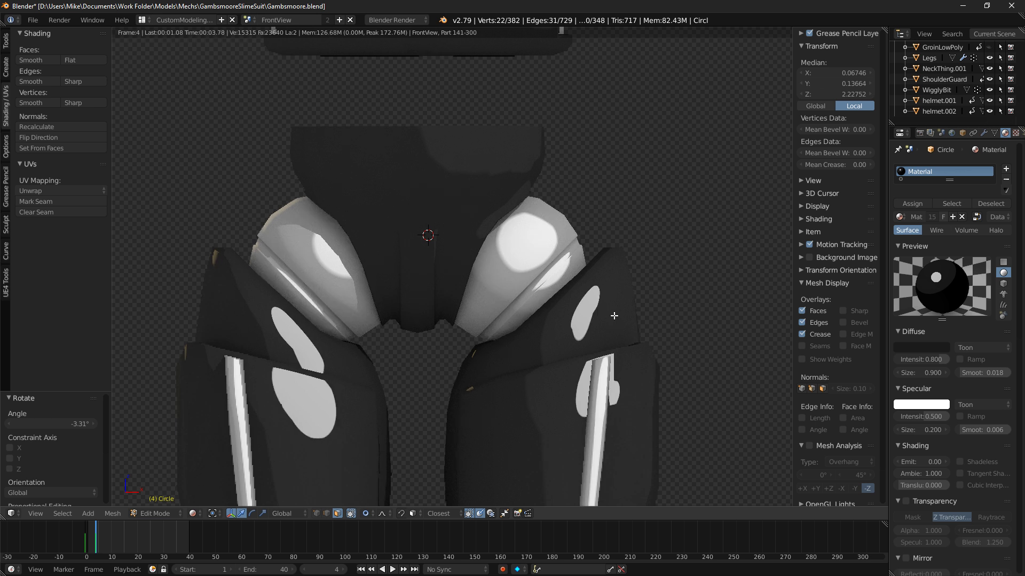
scroll(586, 188, up, 5)
key(shift+z)
Select the narrow face loop along the leg opening's rim again.
shift+middle_drag(638, 180, 623, 187)
middle_drag(646, 146, 497, 158)
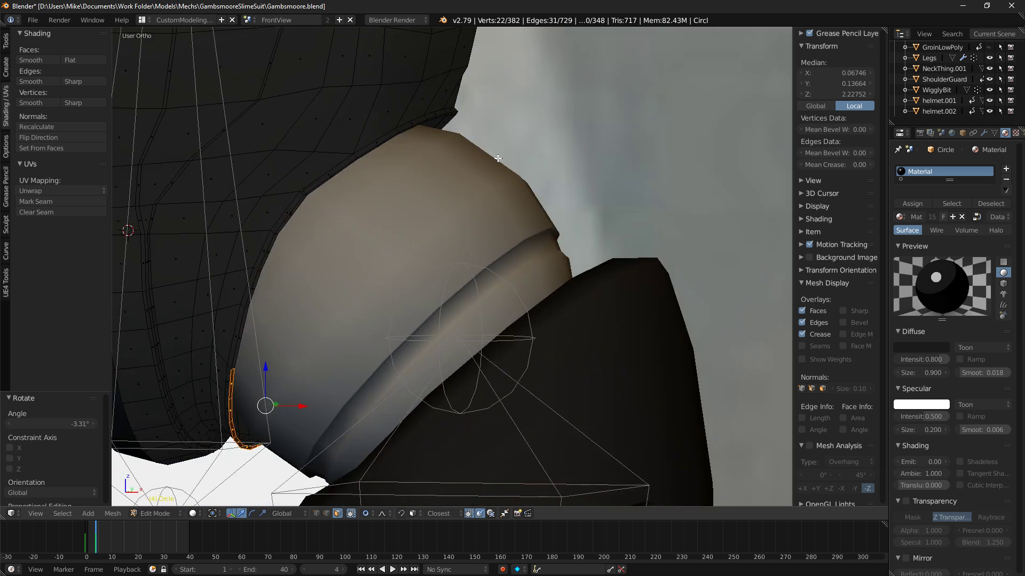
alt+click(334, 176)
key(a)
alt+click(355, 160)
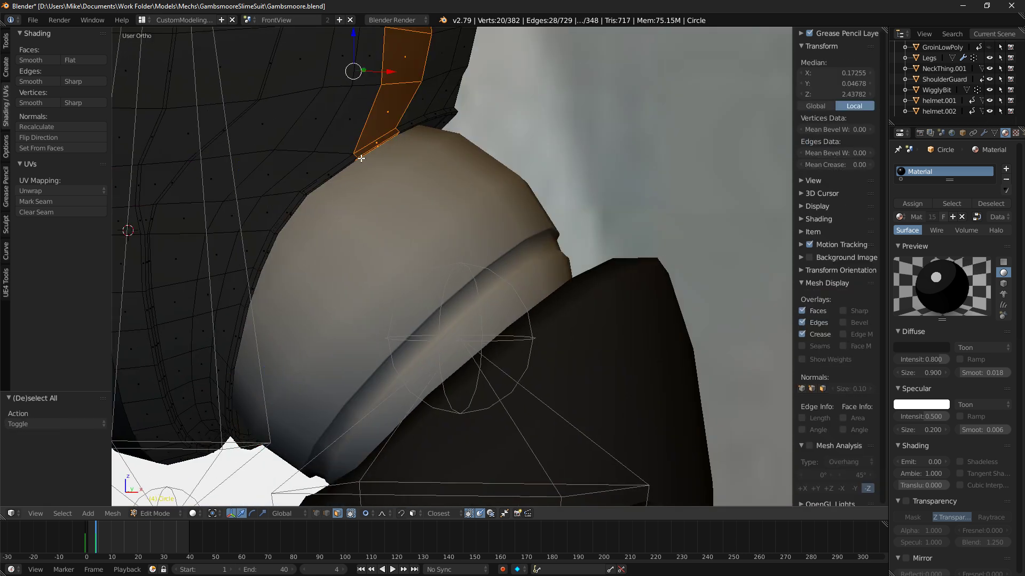
key(a)
alt+right_click(357, 159)
shift+middle_drag(439, 195, 553, 284)
scroll(545, 262, up, 5)
key(a)
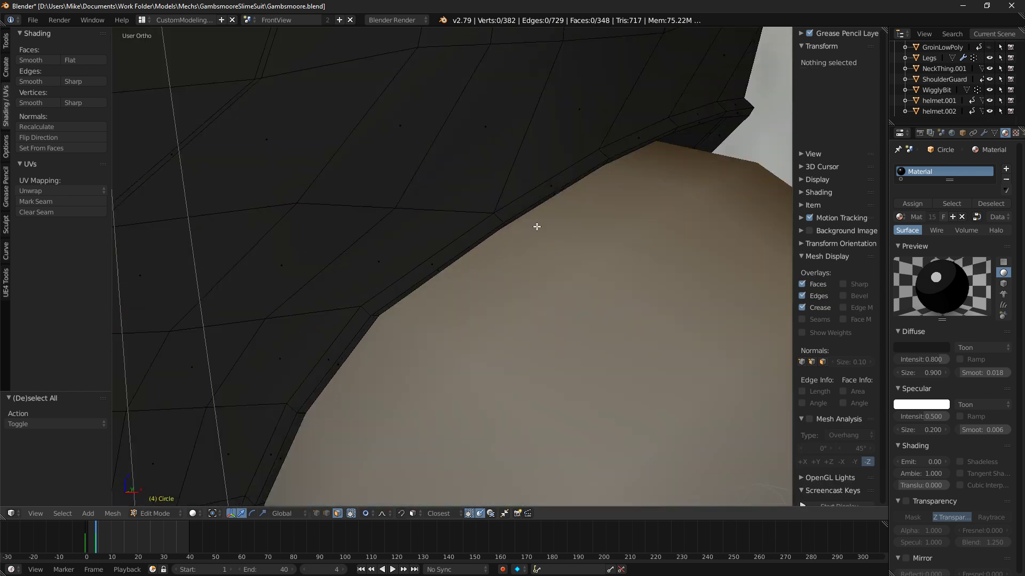
alt+right_click(500, 227)
Limit the rim selection to the upper outer portion of the leg opening in front view.
scroll(504, 225, down, 4)
key(KP_1)
scroll(507, 224, down, 3)
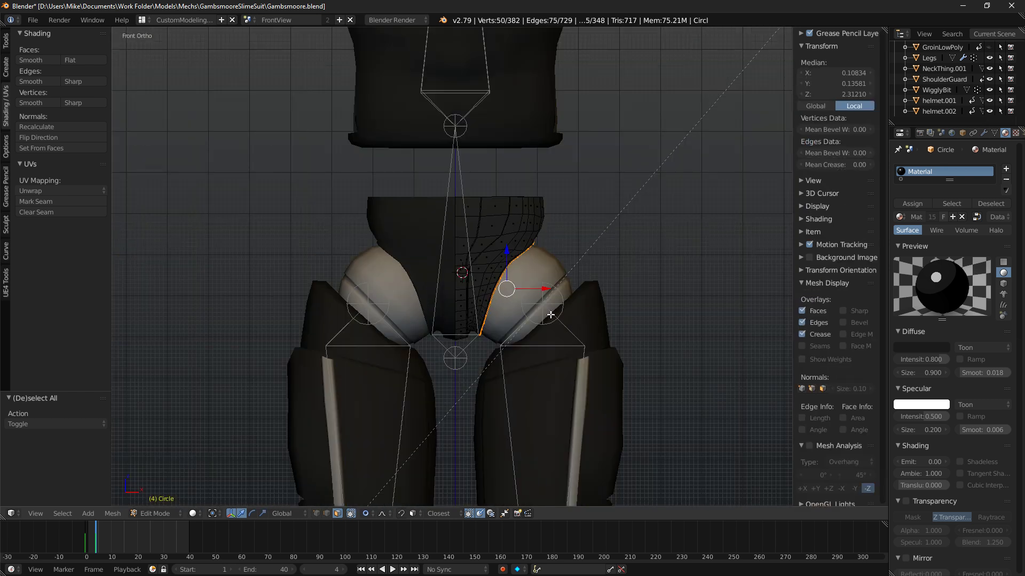
key(z)
middle_drag(480, 338, 487, 308)
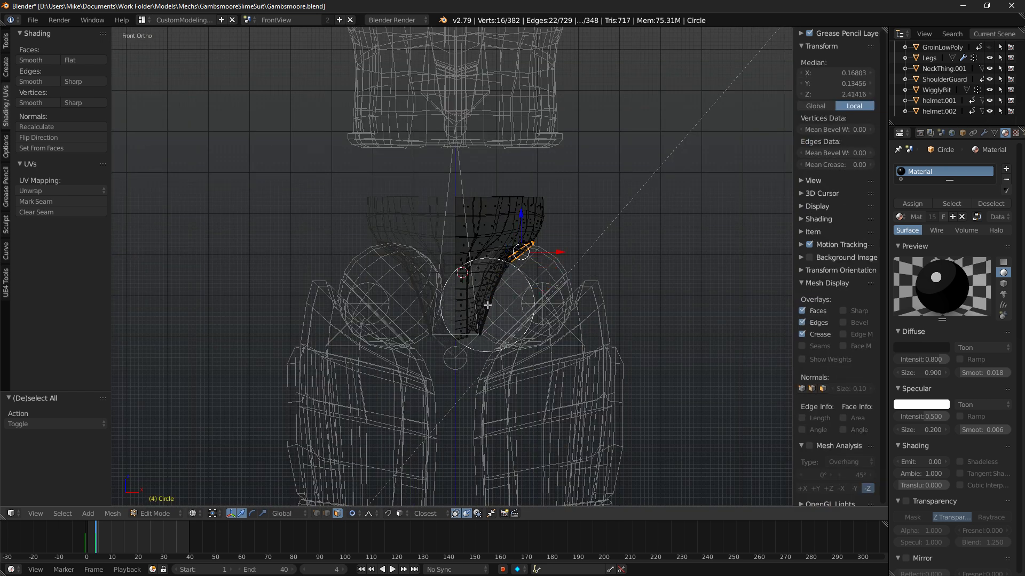
key(Escape)
scroll(539, 288, up, 5)
key(z)
scroll(534, 203, up, 2)
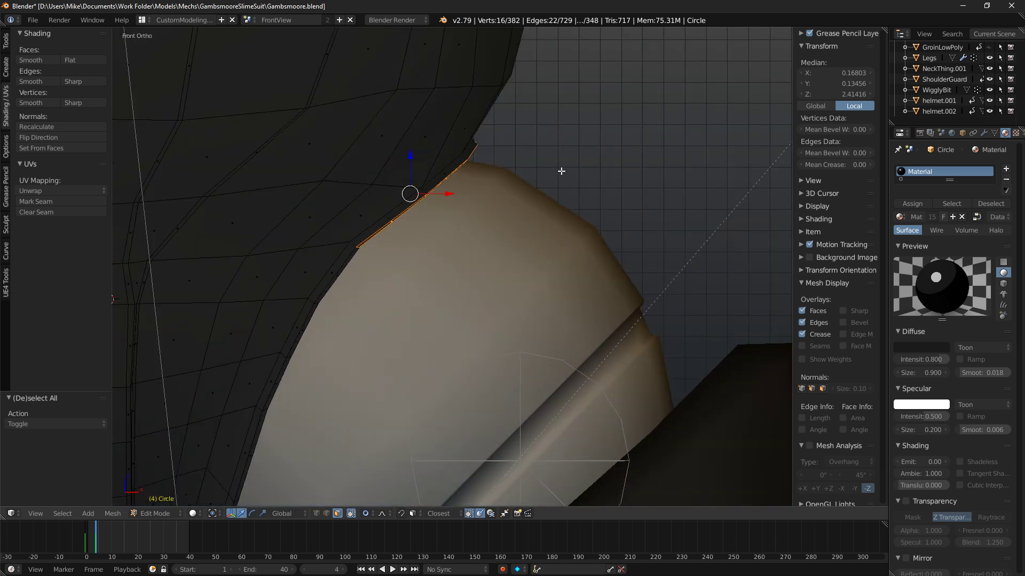
Add a centred horizontal edge loop across the pelvis just above the leg opening.
key(ctrl+r)
click(471, 123)
right_click(471, 123)
middle_drag(534, 160, 309, 103)
scroll(332, 217, up, 3)
scroll(459, 476, up, 2)
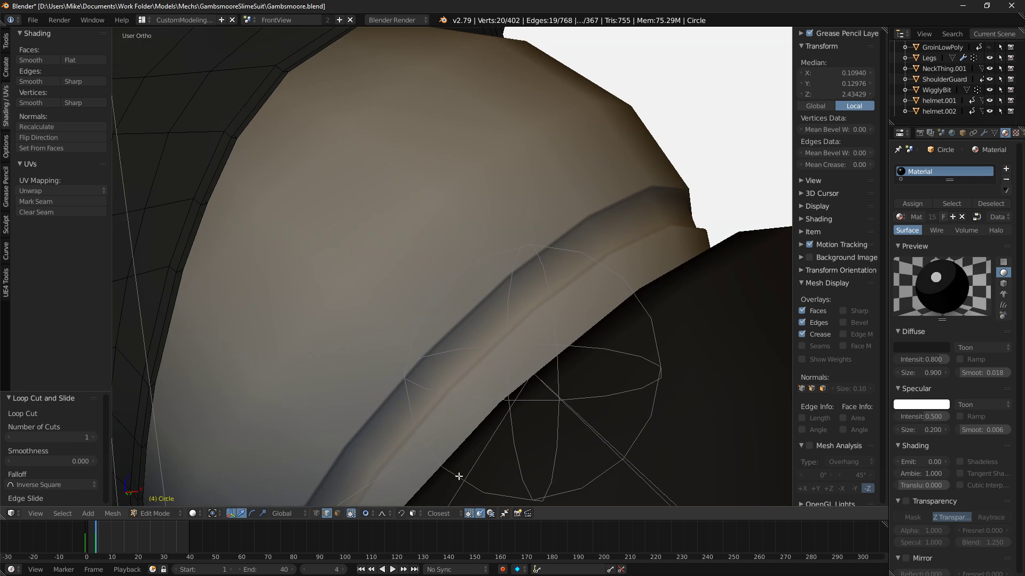
Switch to face selection and select the narrow face loop along the leg opening's rim.
click(337, 514)
scroll(405, 132, up, 3)
right_click(420, 137)
key(a)
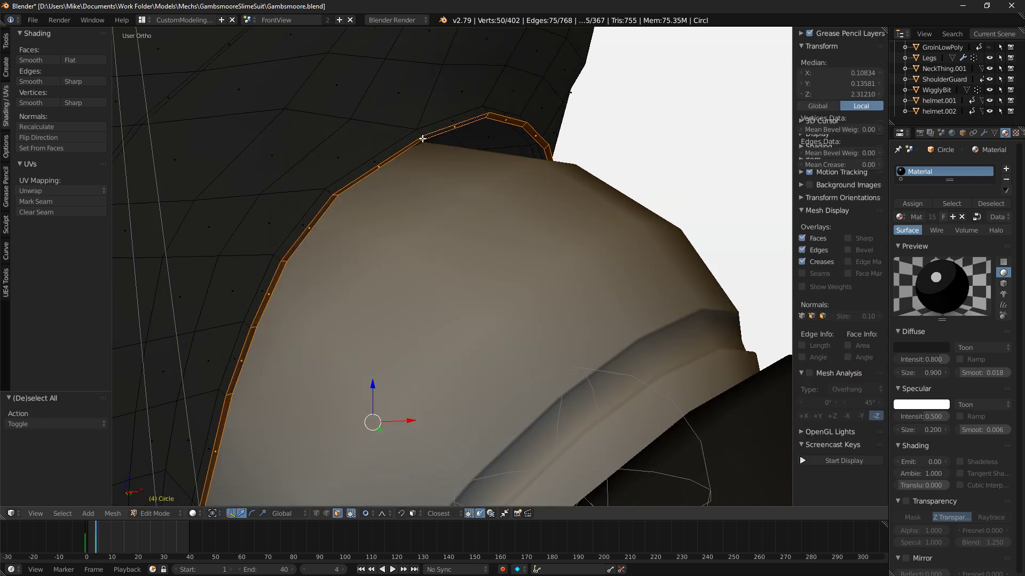
alt+right_click(422, 139)
Deselect the lower rim faces in front wireframe view, keeping only the rim's upper outer portion selected.
scroll(427, 140, down, 5)
key(KP_1)
shift+middle_drag(549, 388, 561, 252)
key(z)
key(c)
mouse_move(451, 397)
middle_down()
mouse_move(453, 340)
mouse_move(481, 258)
middle_up()
key(Escape)
key(z)
scroll(600, 258, up, 1)
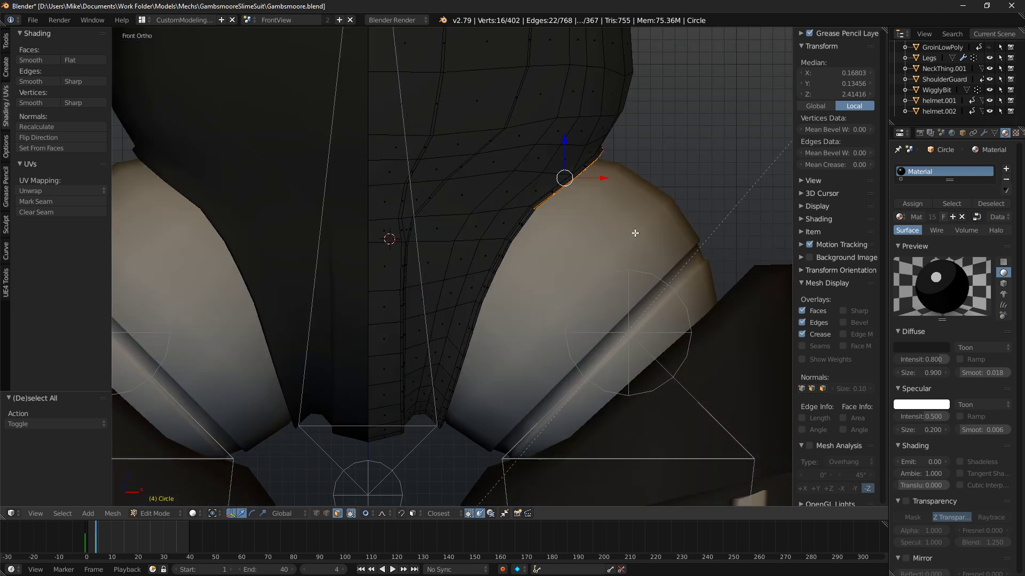
Rotate the upper rim faces by 10° and 4.17°, and shift them outward and slightly down over the hip joint.
scroll(614, 242, up, 1)
key(r)
key(g)
click(733, 173)
key(r)
click(739, 199)
key(g)
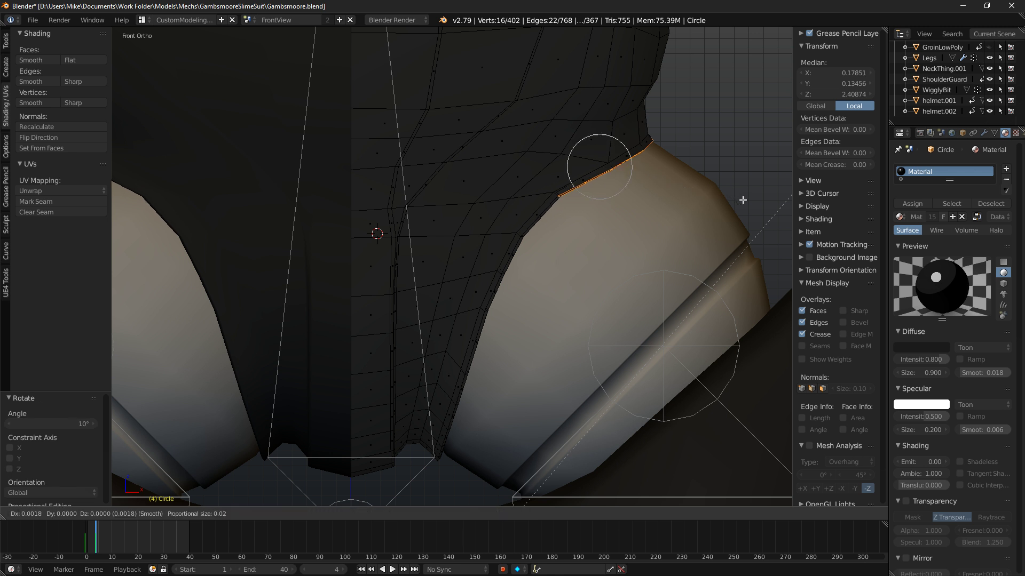
click(743, 207)
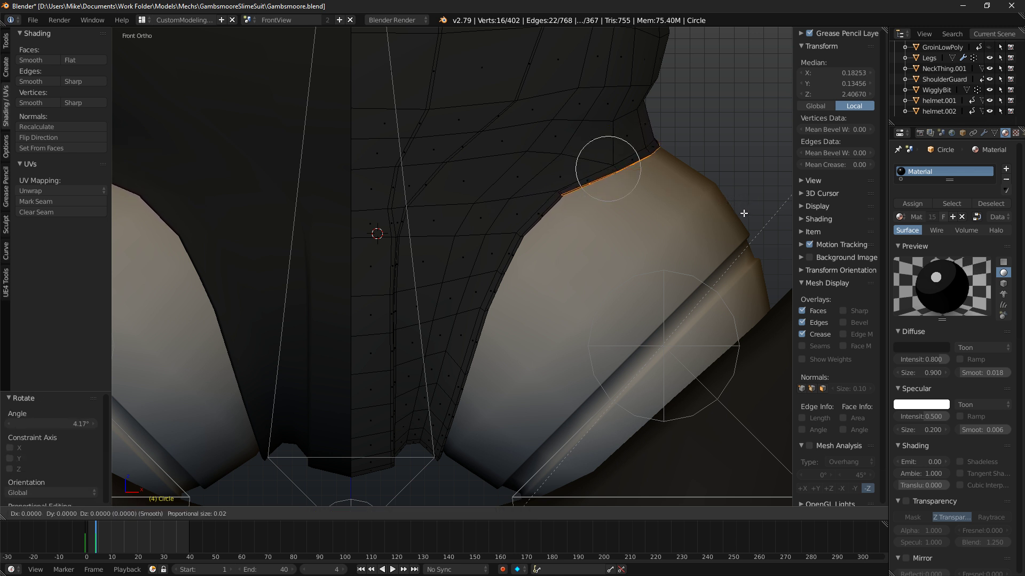
Switch to edge selection and select the horizontal edge loop just above the pelvis's leg opening.
key(a)
key(ctrl+r)
right_click(629, 129)
alt+right_click(625, 117)
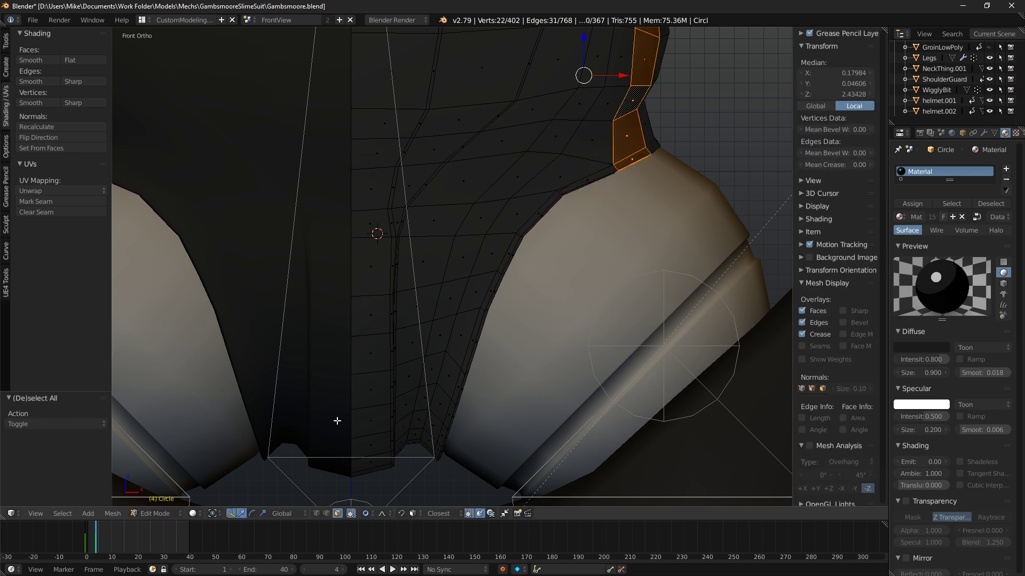
click(324, 515)
key(a)
alt+right_click(549, 124)
key(a)
alt+right_click(567, 118)
key(e)
key(Escape)
key(ctrl+z)
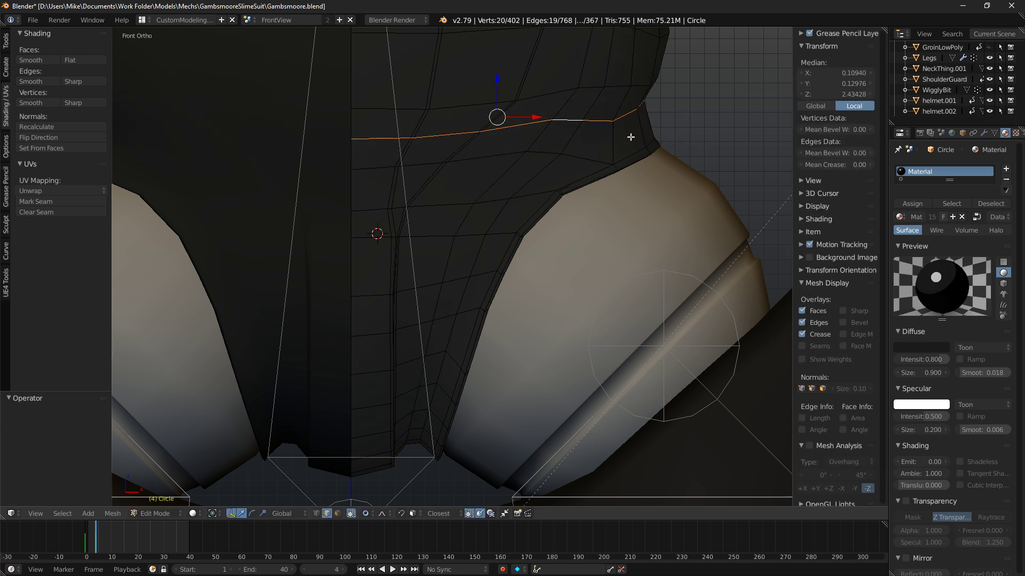
Edge-slide the selected loop down toward the leg opening, and reselect the loop.
key(space)
text(edg)
click(694, 155)
click(629, 142)
key(a)
alt+right_click(591, 137)
key(z)
key(c)
middle_drag(297, 145, 512, 131)
right_click(512, 131)
key(z)
key(ctrl+z)
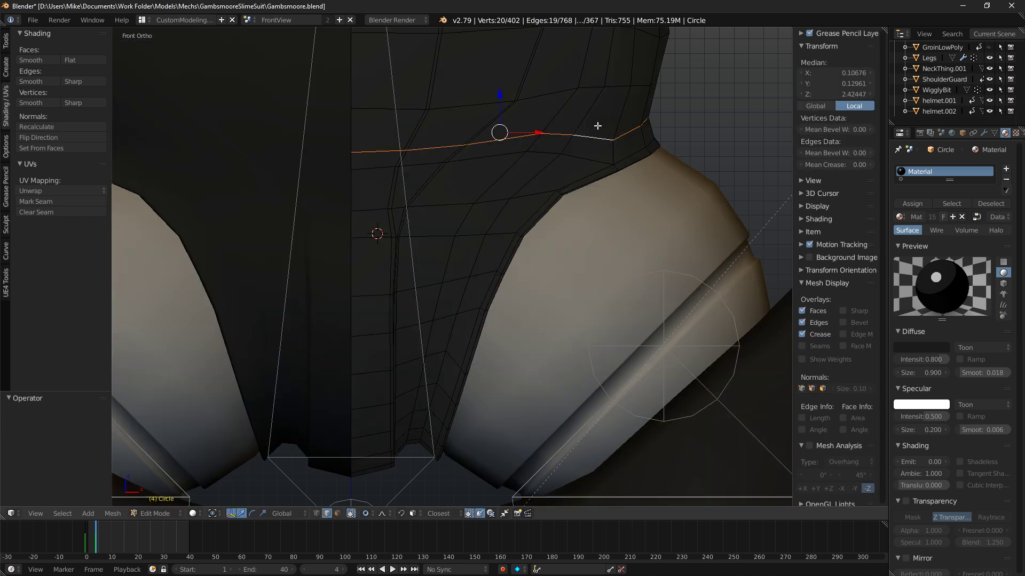
Keep only the loop's outer segment selected, move it -0.006 in X and 0.001 in Z, and check the rendered shading.
key(z)
key(c)
middle_drag(320, 150, 534, 141)
right_click(534, 141)
key(z)
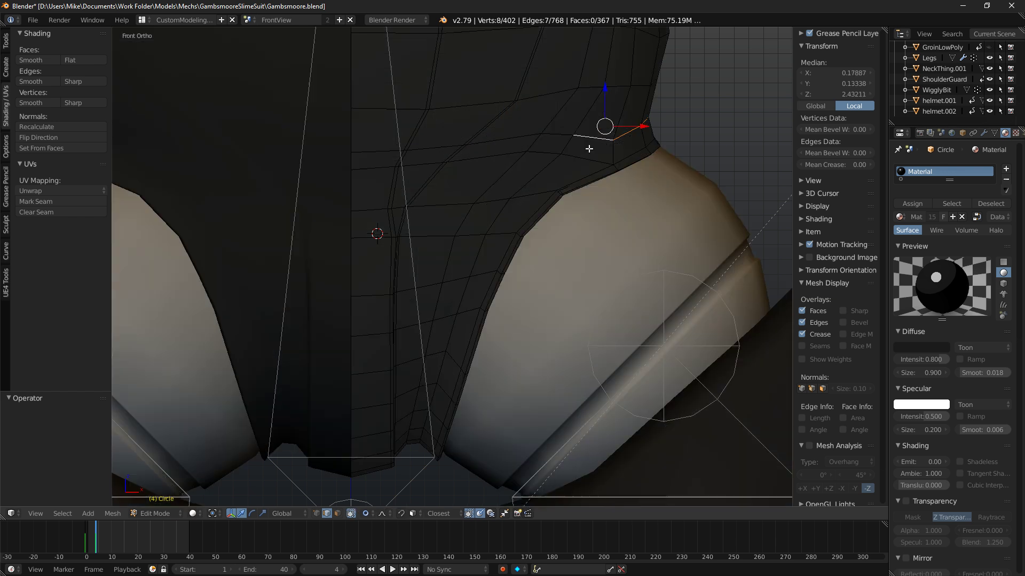
key(g)
click(653, 156)
key(shift+z)
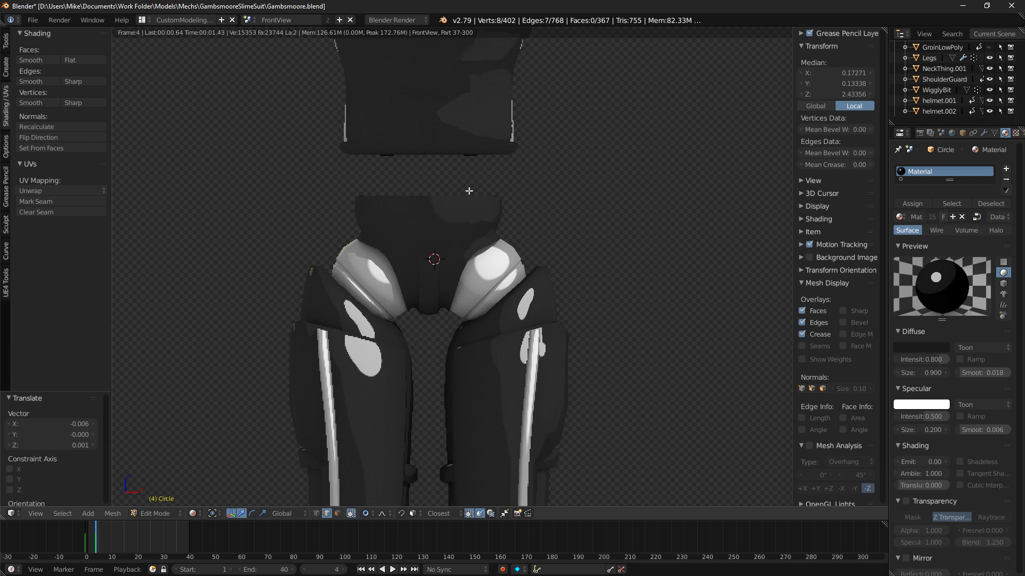
key(shift+z)
Move the same outer loop segment 0.004 in X and 0.003 in Z, and check the pelvis in rendered shading.
shift+middle_drag(452, 202, 469, 192)
scroll(473, 193, up, 8)
key(g)
click(724, 153)
key(shift+z)
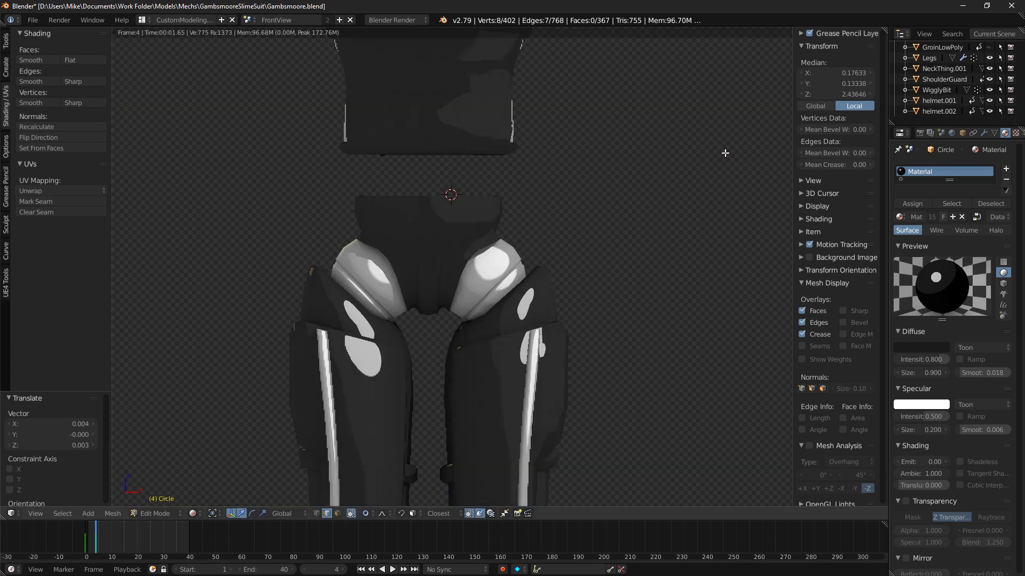
scroll(725, 153, up, 8)
scroll(724, 153, down, 4)
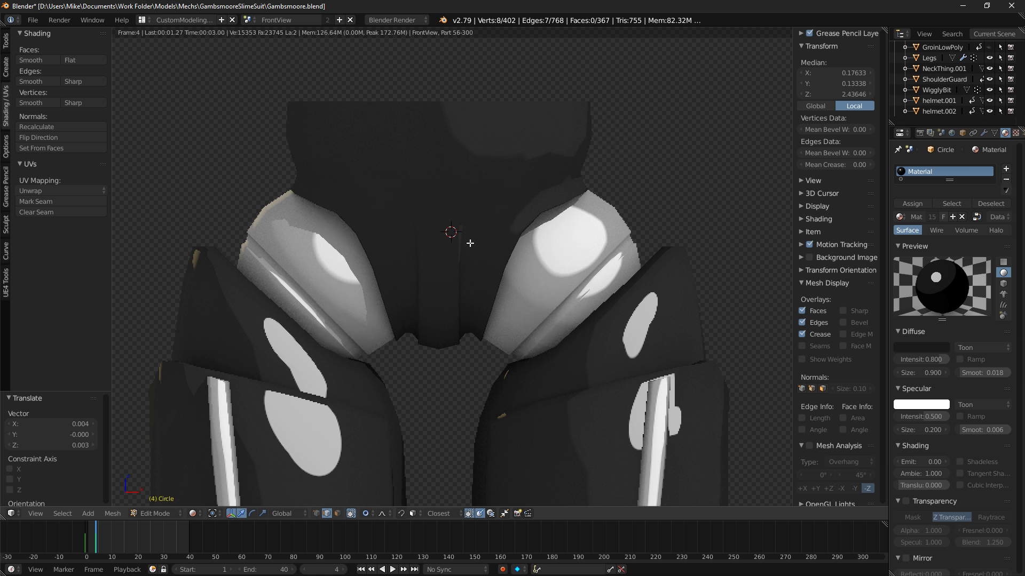
key(shift+z)
Select the rim vertices at the bend midway up the leg opening and move them slightly outward and down.
scroll(651, 187, up, 8)
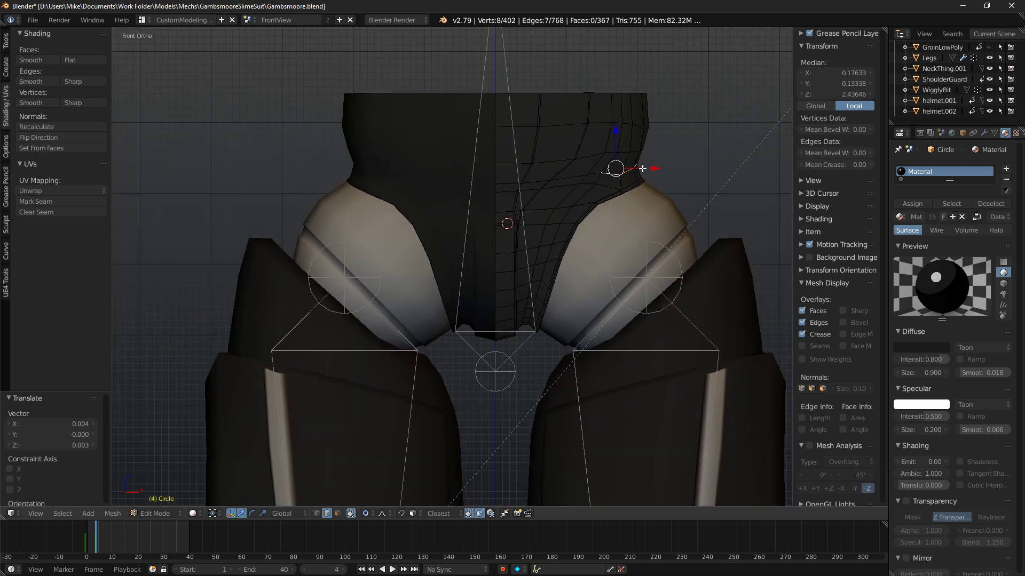
key(z)
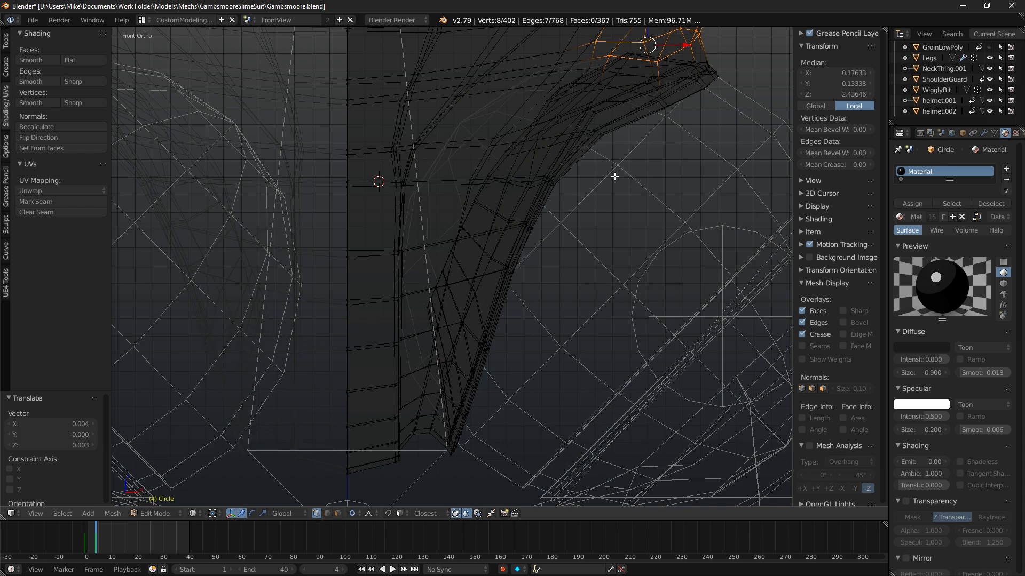
key(a)
key(c)
click(557, 183)
right_click(557, 183)
key(z)
key(g)
click(587, 191)
Move the next rim vertices up the leg opening 0.002 in X and -0.002 in Z, and check the rendered shading.
key(z)
key(a)
key(c)
click(601, 132)
right_click(605, 132)
key(z)
key(g)
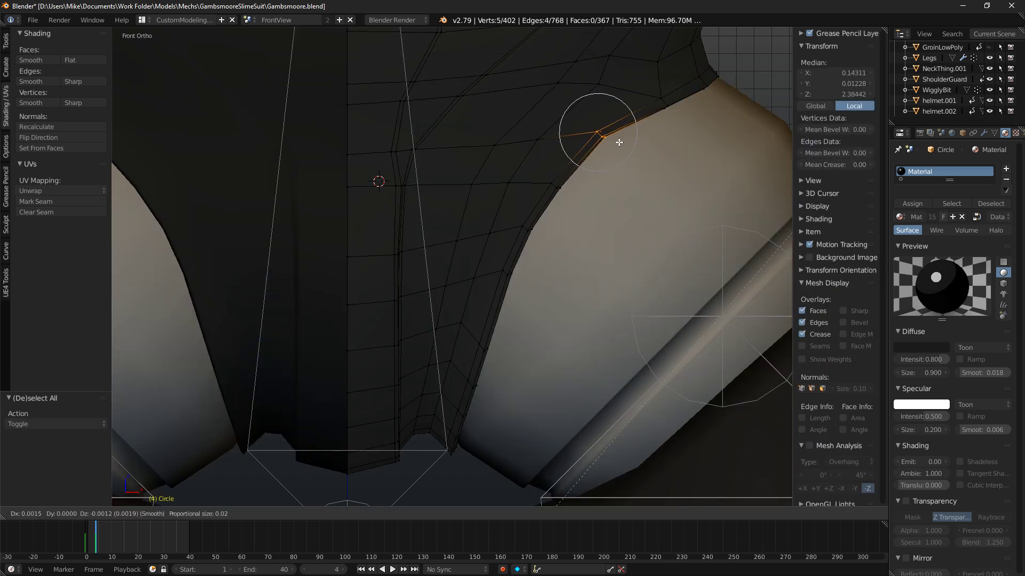
click(618, 142)
key(shift+z)
key(shift+z)
Move the rim vertices near the leg opening's upper outer corner -0.002 in X and 0.001 in Z, and check the rendered pelvis.
key(z)
key(c)
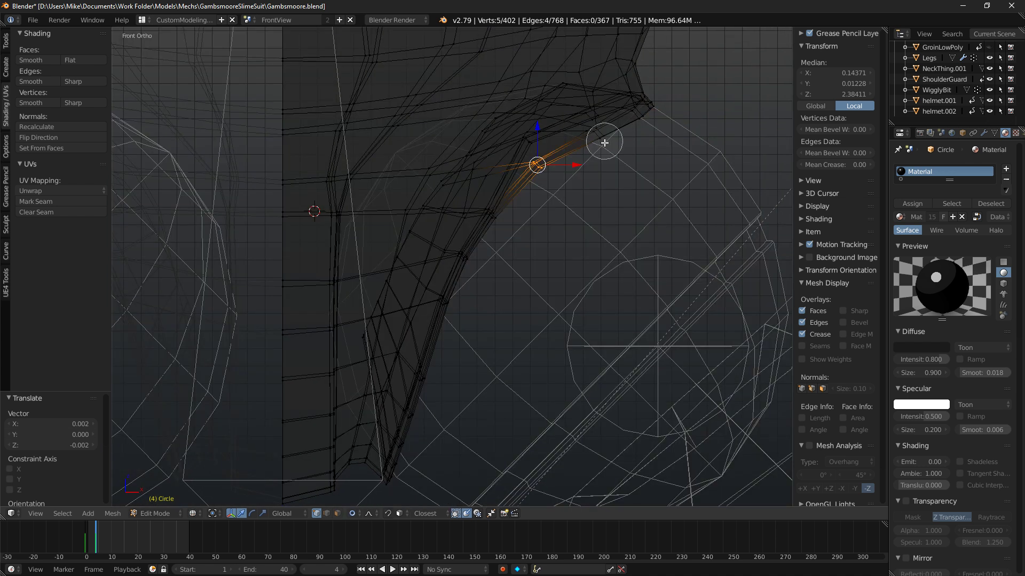
right_click(601, 142)
key(a)
key(c)
click(601, 142)
right_click(605, 140)
key(g)
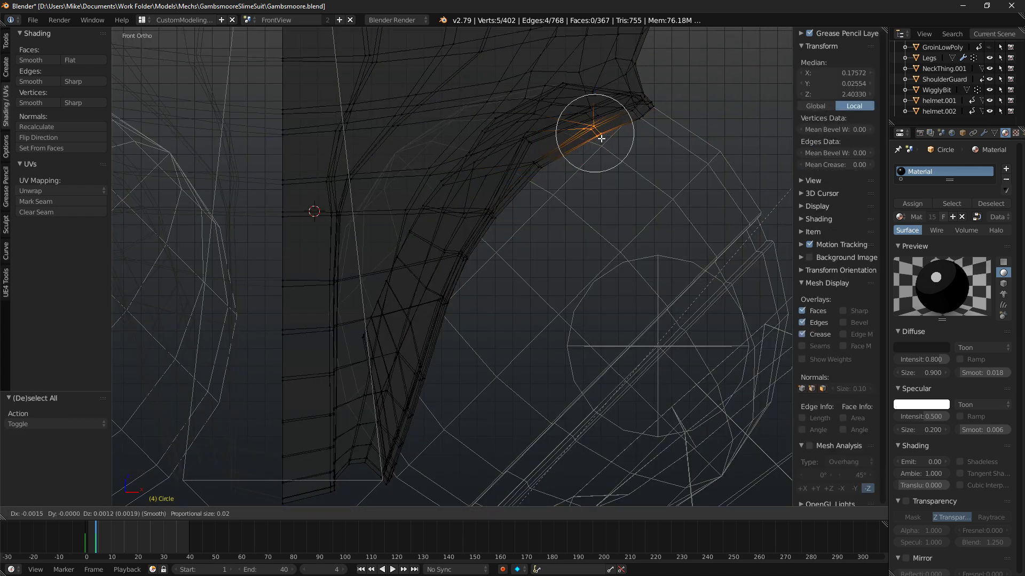
click(602, 139)
key(z)
key(shift+z)
scroll(629, 150, down, 5)
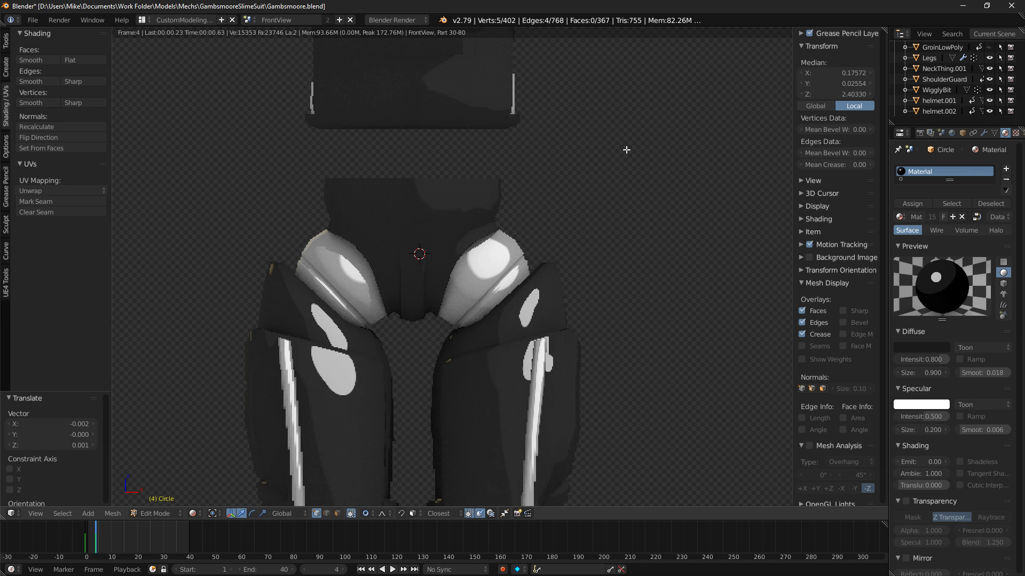
key(shift+z)
middle_drag(442, 178, 432, 211)
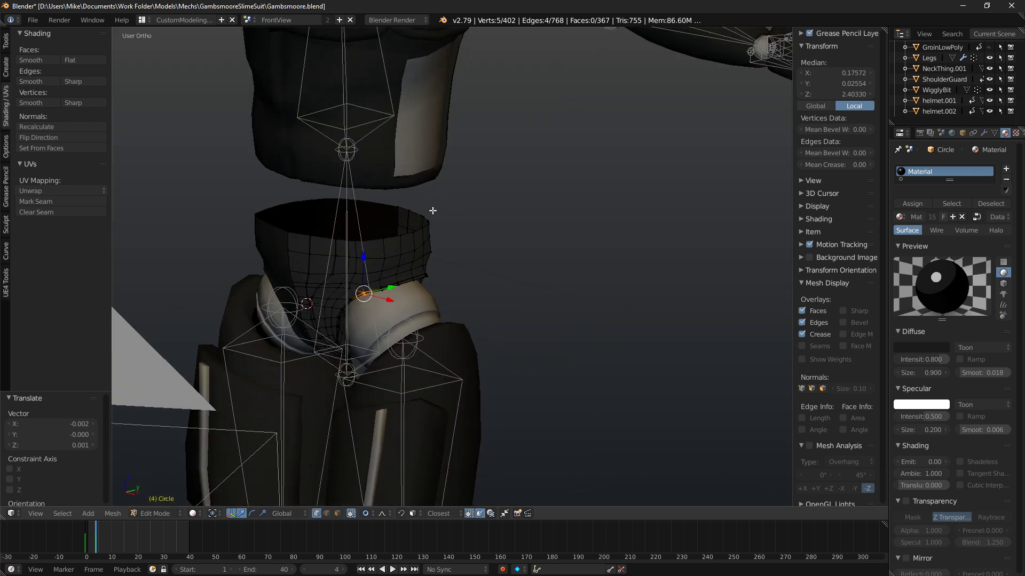
Scale the pelvis's open top edge loop slightly outward and move it -0.023 in Z.
scroll(401, 221, up, 3)
shift+middle_drag(380, 232, 445, 217)
key(a)
alt+right_click(445, 216)
key(KP_1)
shift+middle_drag(695, 164, 627, 211)
key(s)
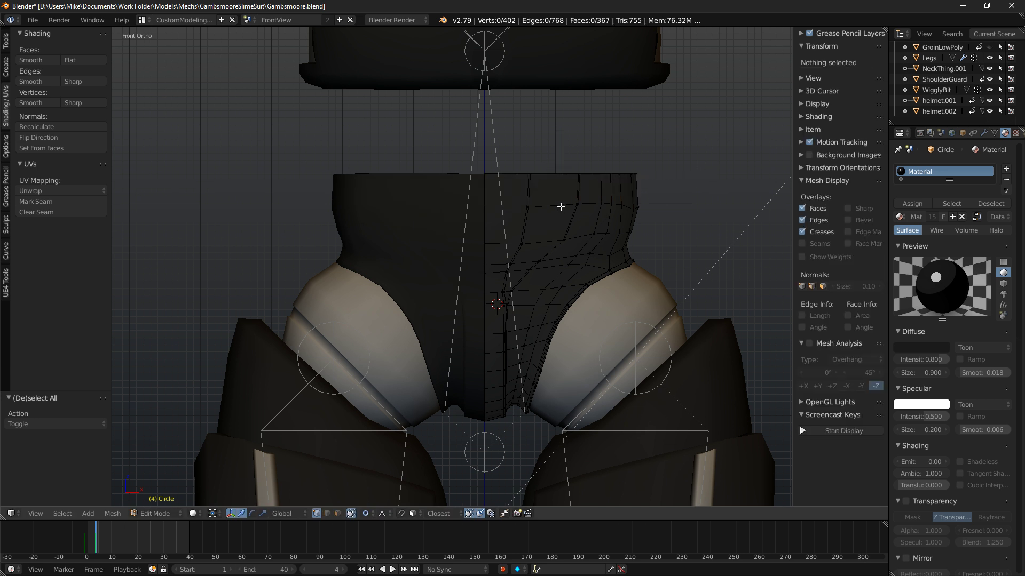
key(z)
click(558, 160)
key(s)
click(681, 178)
drag(561, 138, 572, 155)
Flare the top loop outward with an upward extrusion and scaling, and extrude it again 0.019 in Z to form a waist rim.
key(e)
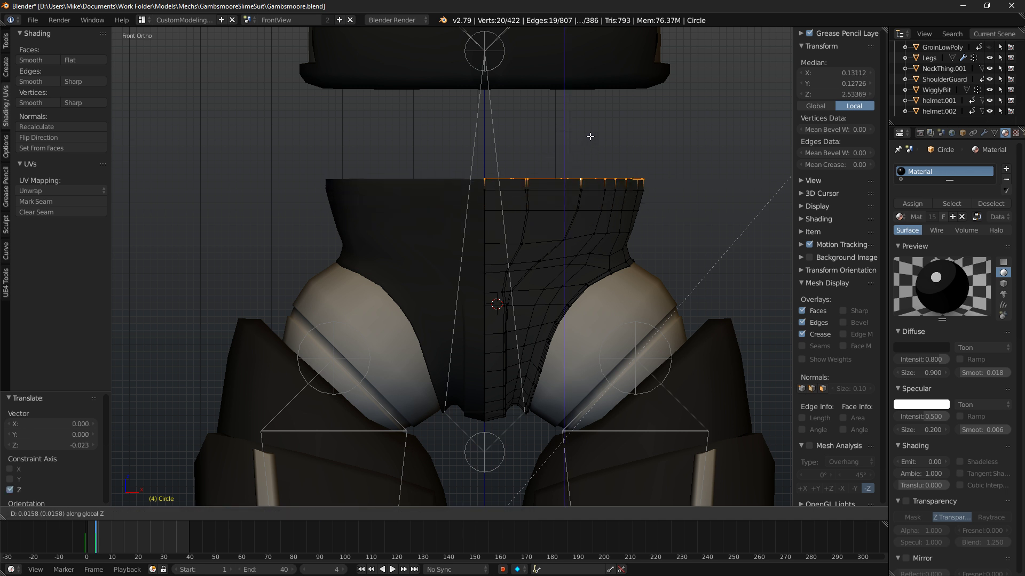
click(600, 140)
middle_drag(622, 161, 645, 188)
key(s)
click(724, 207)
drag(642, 217, 650, 217)
key(KP_1)
drag(577, 143, 578, 149)
drag(609, 184, 611, 185)
key(e)
click(650, 164)
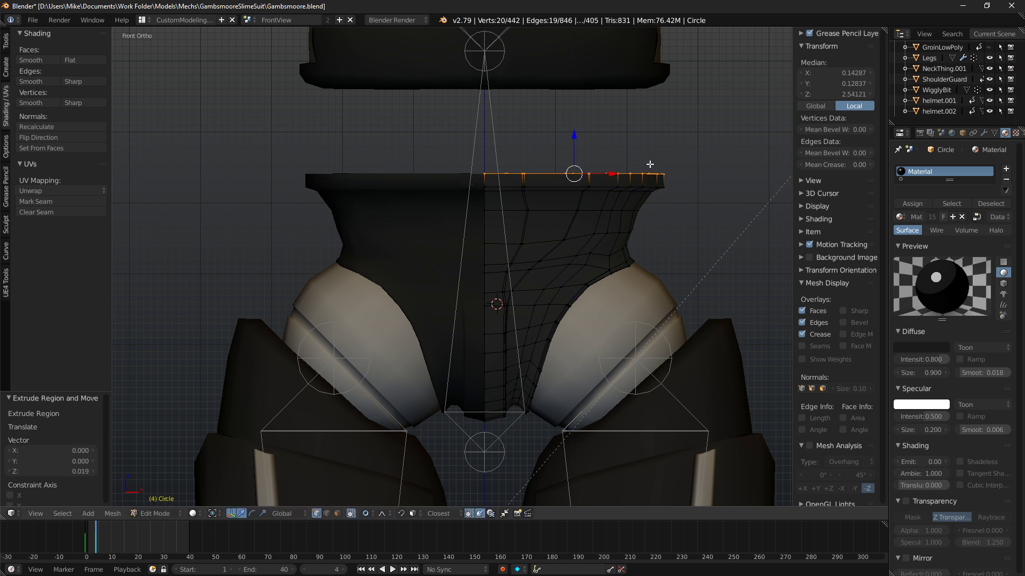
mouse_move(668, 171)
middle_down()
mouse_move(667, 194)
mouse_move(636, 178)
mouse_move(661, 168)
mouse_move(688, 189)
mouse_move(671, 166)
mouse_move(643, 197)
middle_up()
key(f)
key(ctrl+z)
Check the extruded waist rim from the front in rendered shading.
key(KP_1)
key(shift+z)
scroll(674, 169, down, 2)
scroll(674, 169, up, 3)
scroll(668, 169, down, 6)
key(shift+z)
Make the normals consistent on the edge loop just under the waist rim and bevel that loop by 0.001.
scroll(603, 216, up, 10)
shift+middle_drag(591, 219, 549, 190)
key(a)
alt+right_click(625, 68)
key(ctrl+n)
key(ctrl+b)
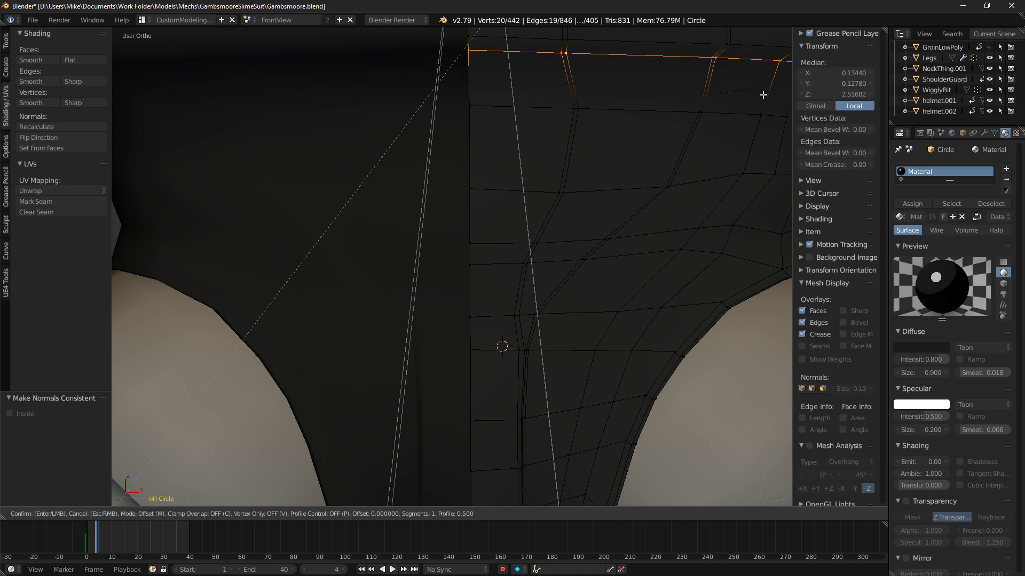
click(648, 121)
Select the edge loop along the waist rim's lower outer edge and bevel it narrowly with one segment.
scroll(630, 160, down, 5)
key(KP_1)
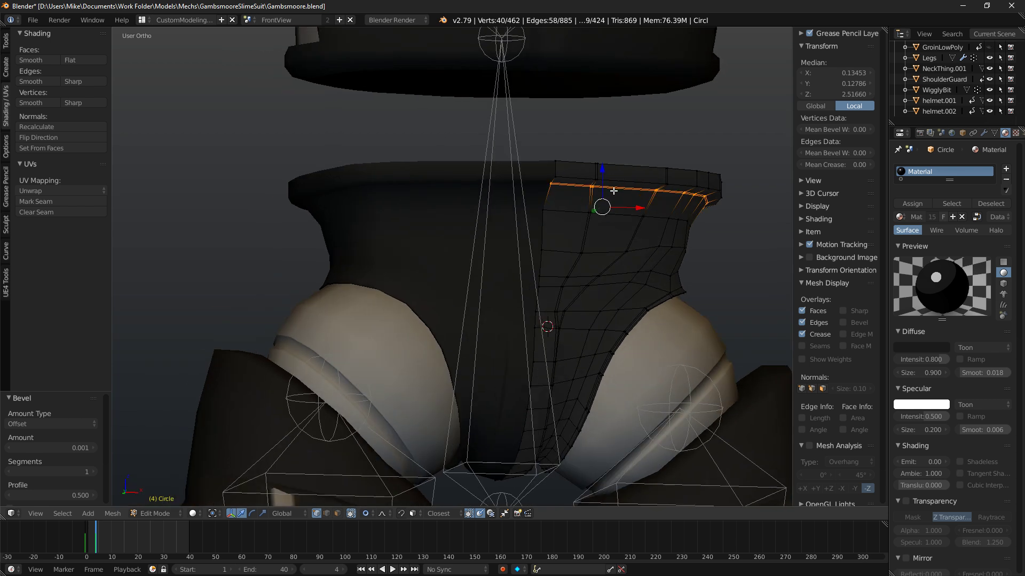
scroll(614, 181, up, 4)
click(618, 164)
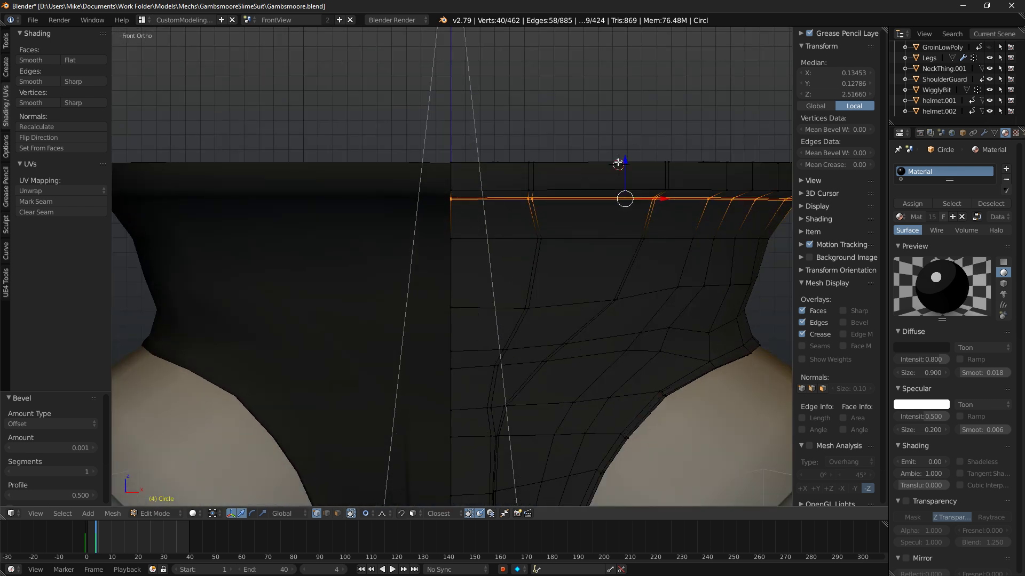
key(a)
alt+click(587, 196)
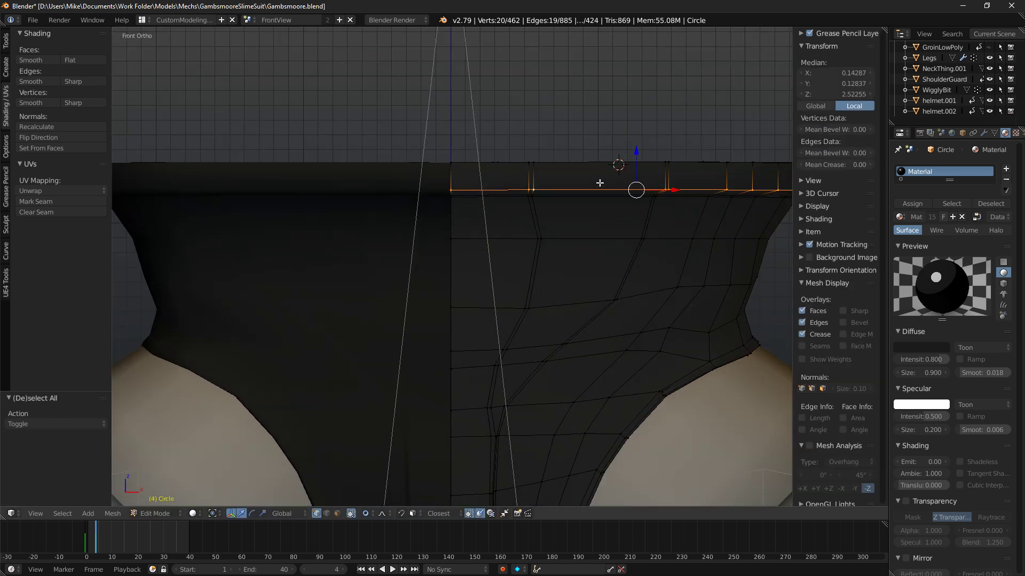
key(ctrl+b)
click(751, 148)
Select the waist rim's top edge loop and raise it 0.005 in Z.
key(a)
alt+right_click(587, 165)
drag(637, 125, 639, 118)
middle_drag(639, 119, 639, 118)
key(KP_1)
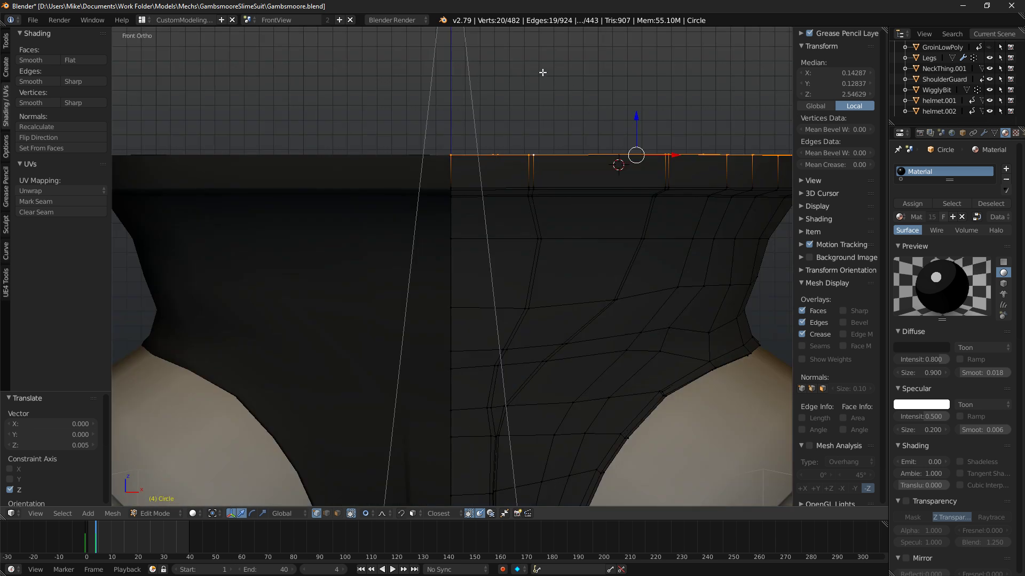
Move the kinked vertex on the front vertical crease below the waist rim slightly toward the centre in X.
shift+middle_drag(639, 95, 662, 131)
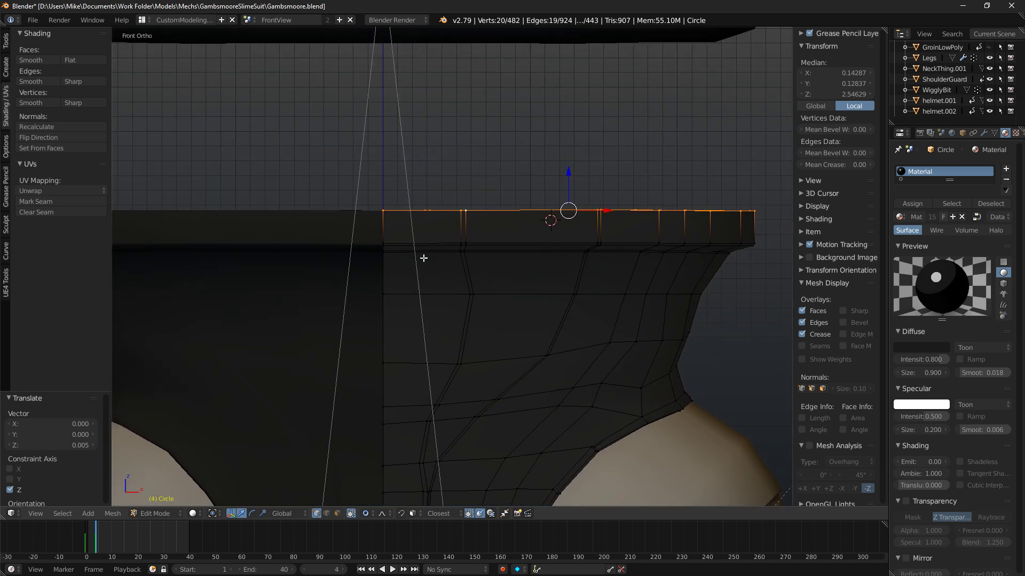
key(a)
right_click(472, 280)
drag(514, 293, 505, 293)
Raise the waist rim's top edge loop by a further 0.006 in Z.
key(a)
alt+right_click(511, 209)
key(KP_8)
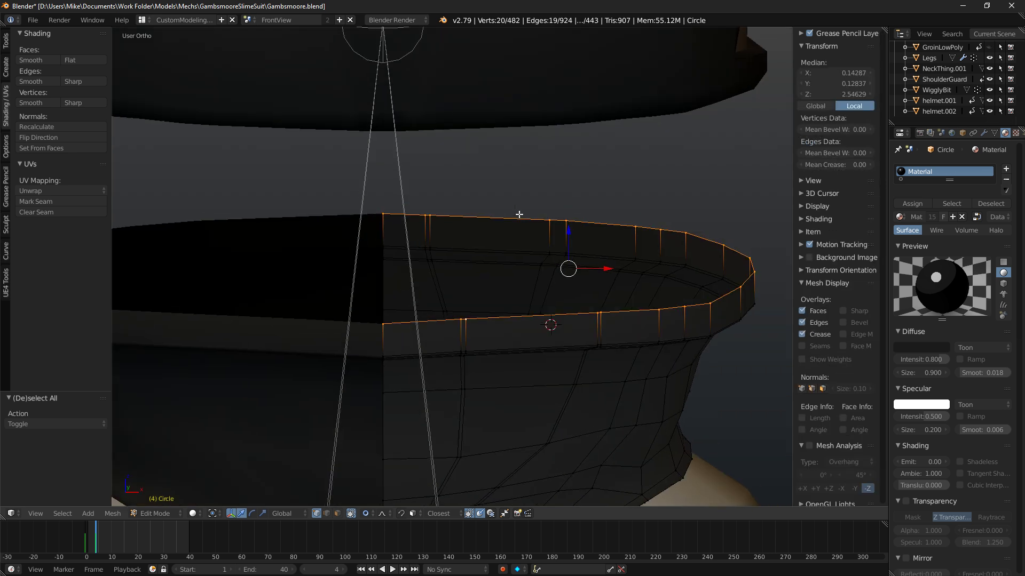
key(KP_1)
drag(569, 171, 573, 161)
middle_drag(589, 179, 589, 199)
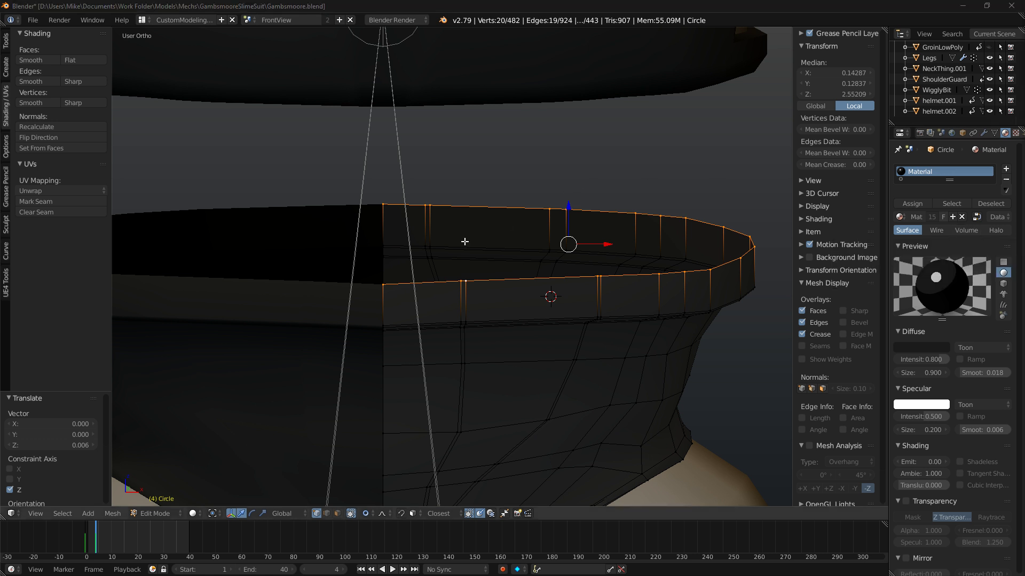
key(KP_1)
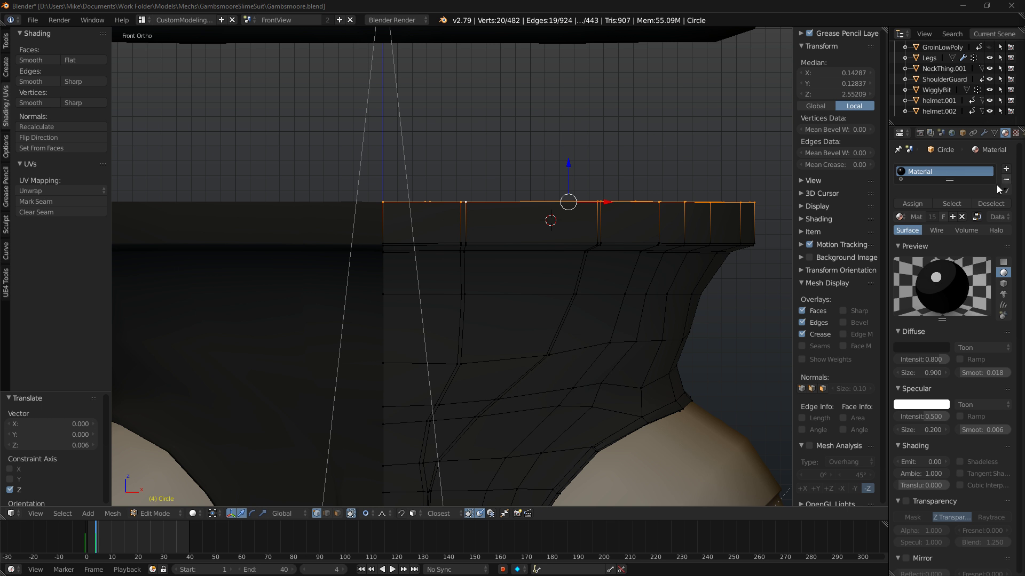
Select the front and back vertices beneath the waist rim's outer end and move them -0.005 in X with proportional editing.
scroll(551, 284, down, 2)
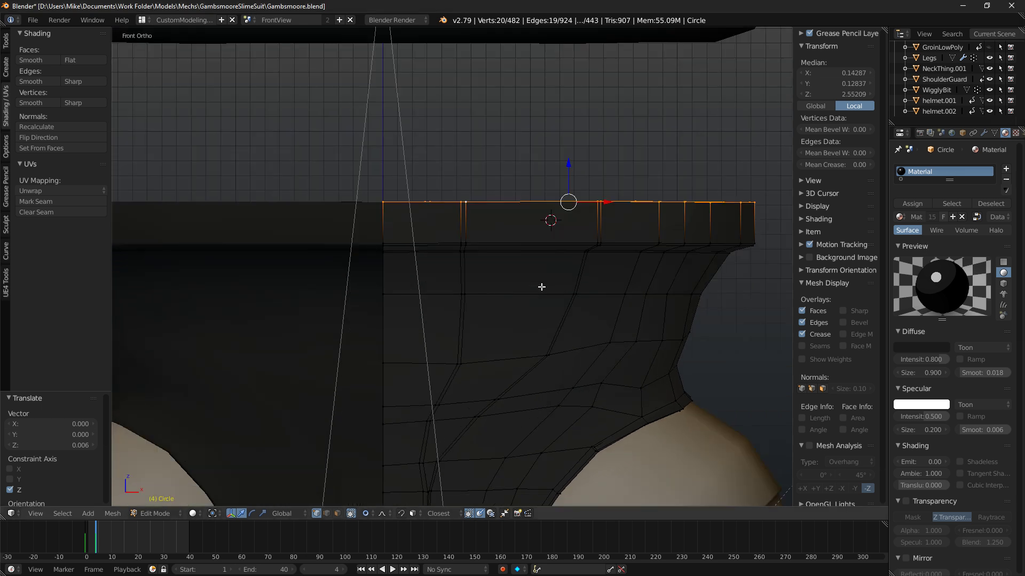
scroll(559, 283, down, 1)
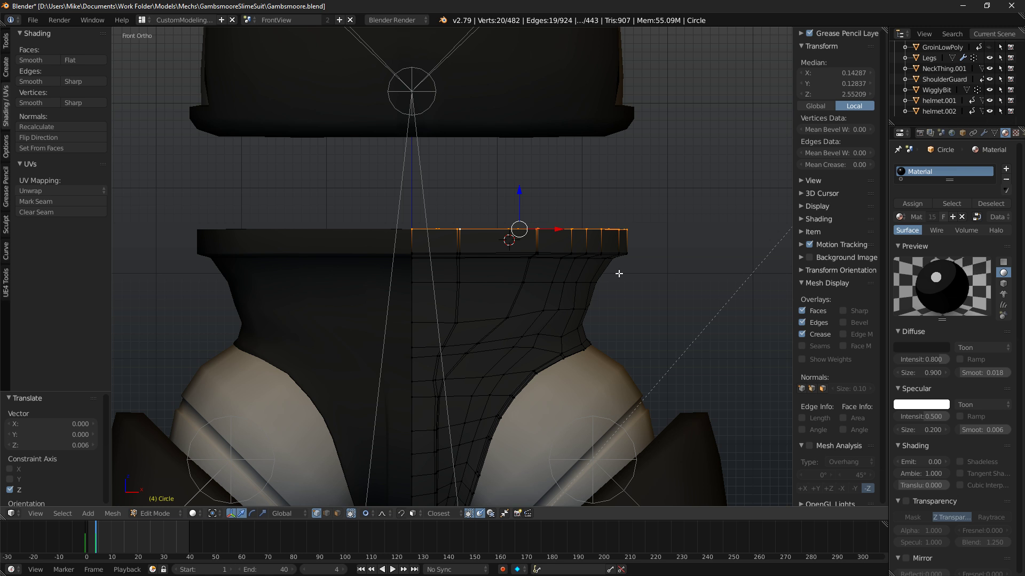
scroll(612, 290, up, 3)
key(z)
key(a)
key(c)
drag(665, 297, 657, 292)
key(Escape)
key(z)
key(g)
key(x)
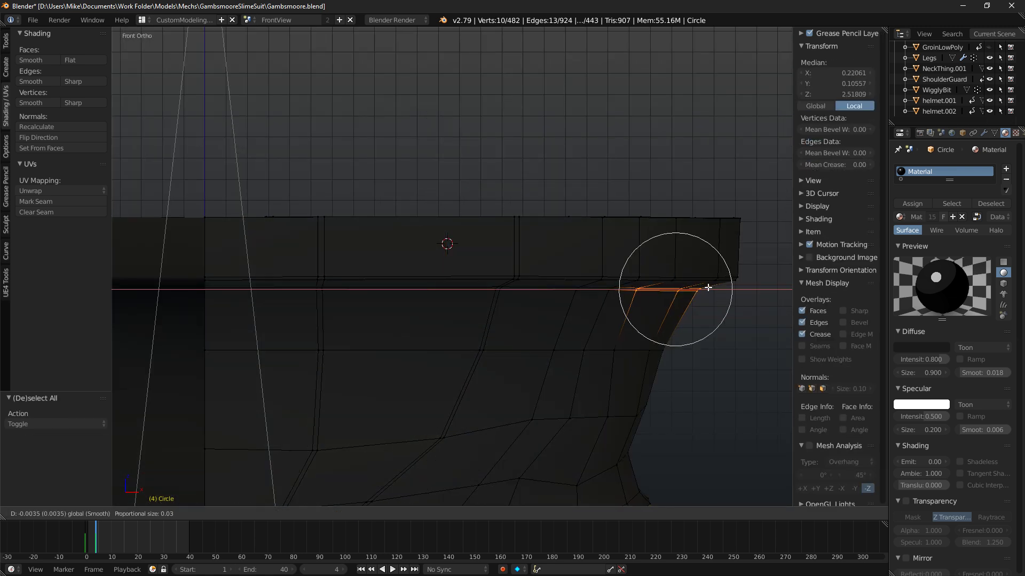
click(705, 291)
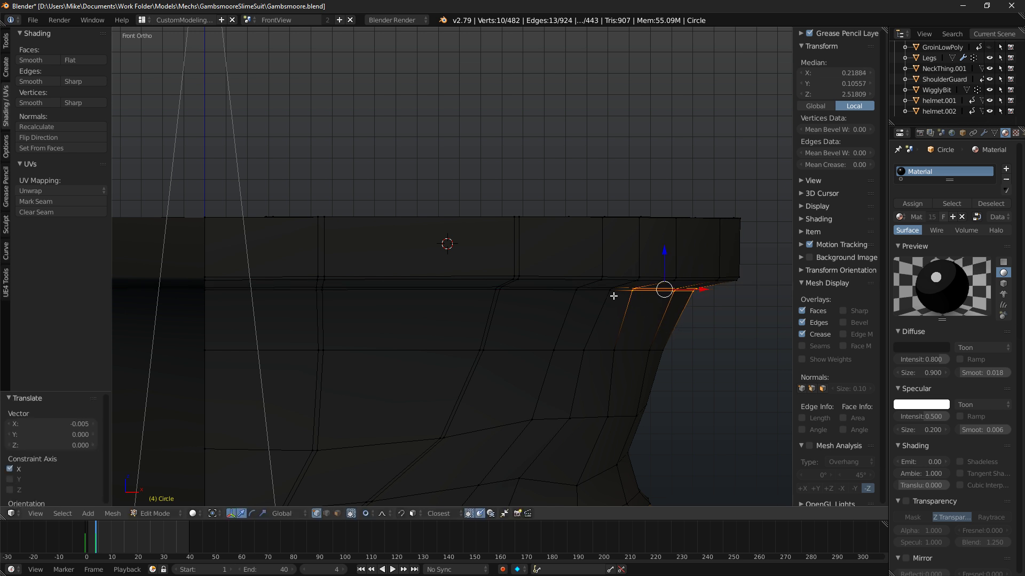
Select the next group of vertices inward beneath the waist rim and shift them slightly in X.
key(z)
key(a)
key(c)
drag(611, 297, 608, 291)
key(Escape)
key(z)
key(g)
key(x)
click(646, 289)
key(a)
Select the next four vertices inward beneath the waist rim and move them -0.002 in X.
key(z)
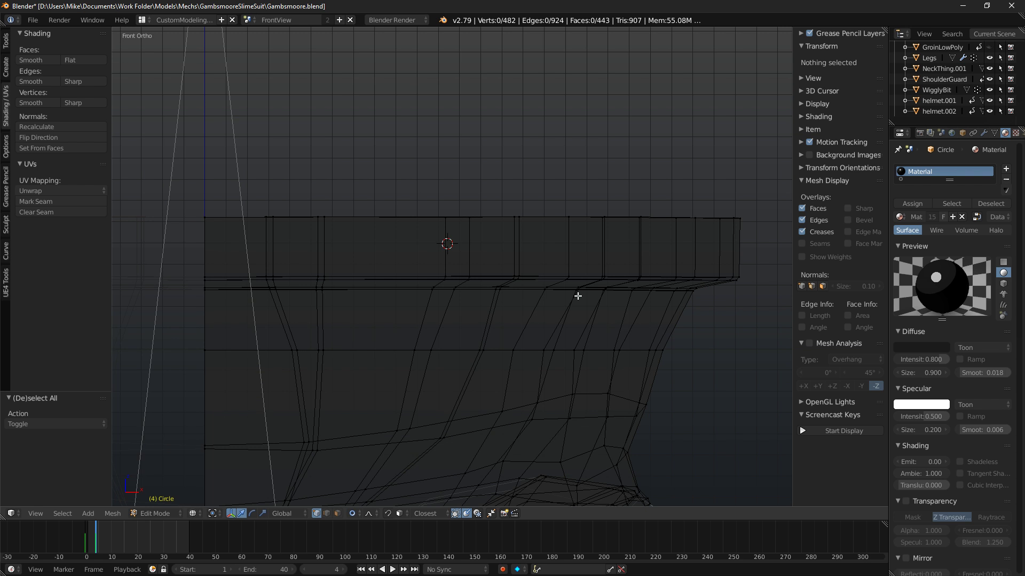
key(c)
click(577, 293)
key(Escape)
key(z)
key(g)
key(x)
click(599, 293)
key(z)
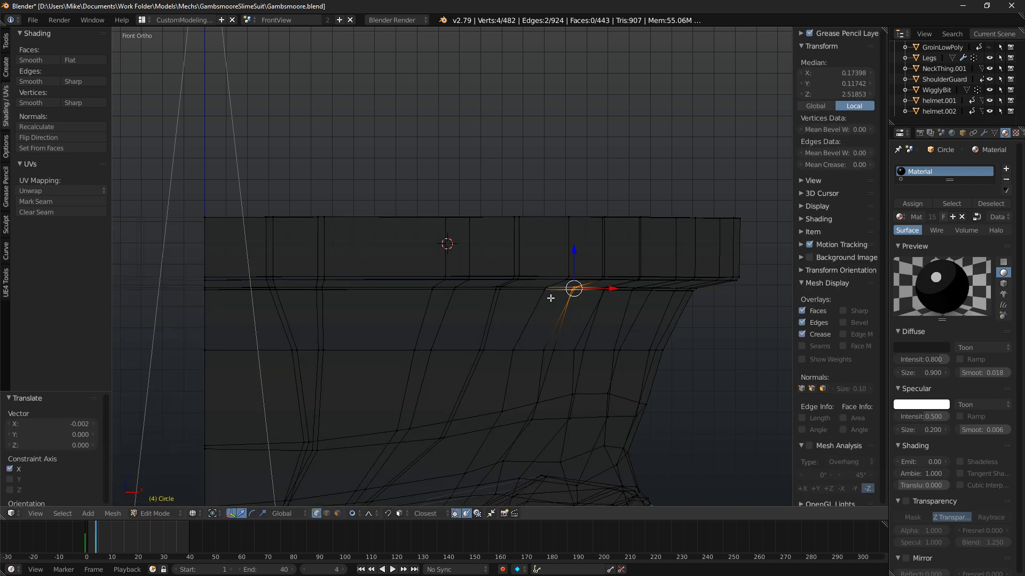
Examine the reshaped waist rim in rendered shading from an angled view.
key(a)
key(shift+z)
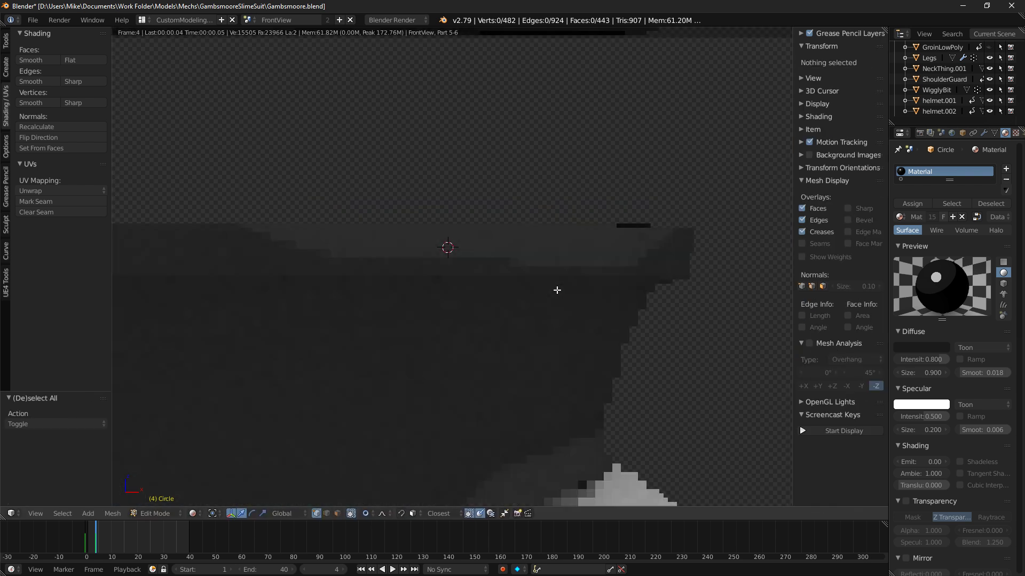
scroll(589, 278, down, 4)
middle_drag(521, 304, 560, 288)
shift+middle_drag(560, 288, 562, 227)
scroll(581, 208, up, 3)
middle_drag(716, 205, 677, 220)
key(KP_1)
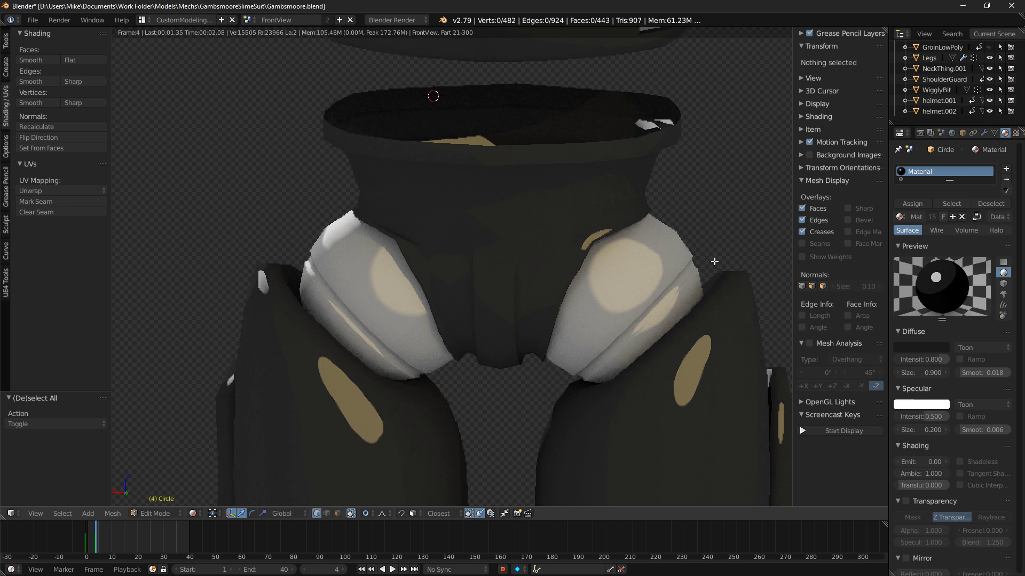
Compare the pelvis with the torso and hips from several views in solid and rendered shading.
key(KP_5)
key(z)
mouse_move(382, 252)
middle_down()
mouse_move(554, 266)
mouse_move(514, 277)
mouse_move(591, 284)
middle_up()
key(alt+z)
key(alt+z)
mouse_move(654, 286)
shift+middle_down()
mouse_move(471, 295)
mouse_move(583, 289)
mouse_move(601, 245)
mouse_move(450, 295)
mouse_move(363, 274)
mouse_move(476, 368)
shift+middle_up()
scroll(471, 295, up, 4)
scroll(601, 245, down, 10)
scroll(475, 368, up, 6)
key(shift+z)
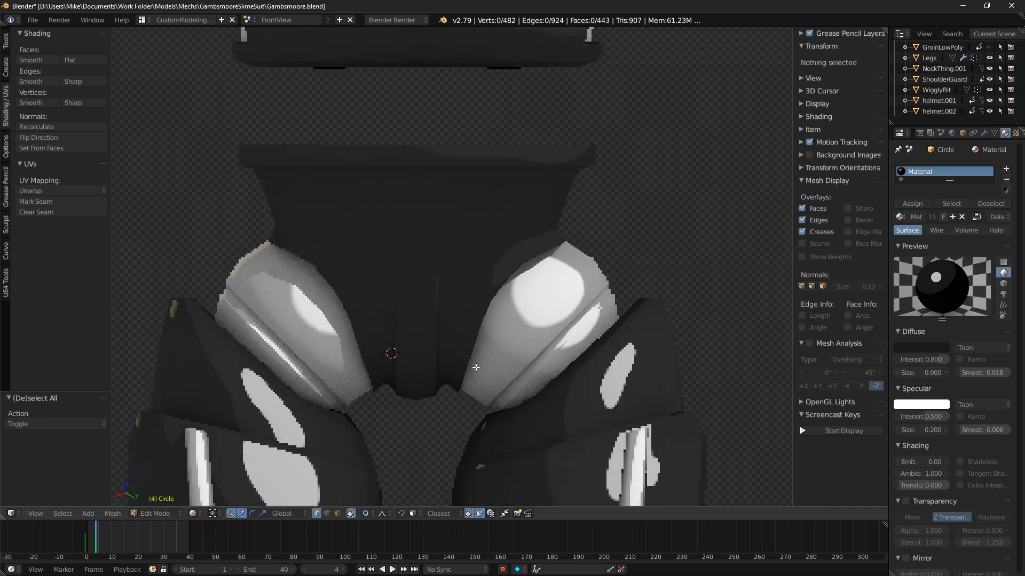
scroll(476, 368, down, 5)
mouse_move(494, 231)
shift+middle_down()
mouse_move(496, 361)
mouse_move(647, 325)
mouse_move(569, 235)
shift+middle_up()
key(shift+z)
key(KP_1)
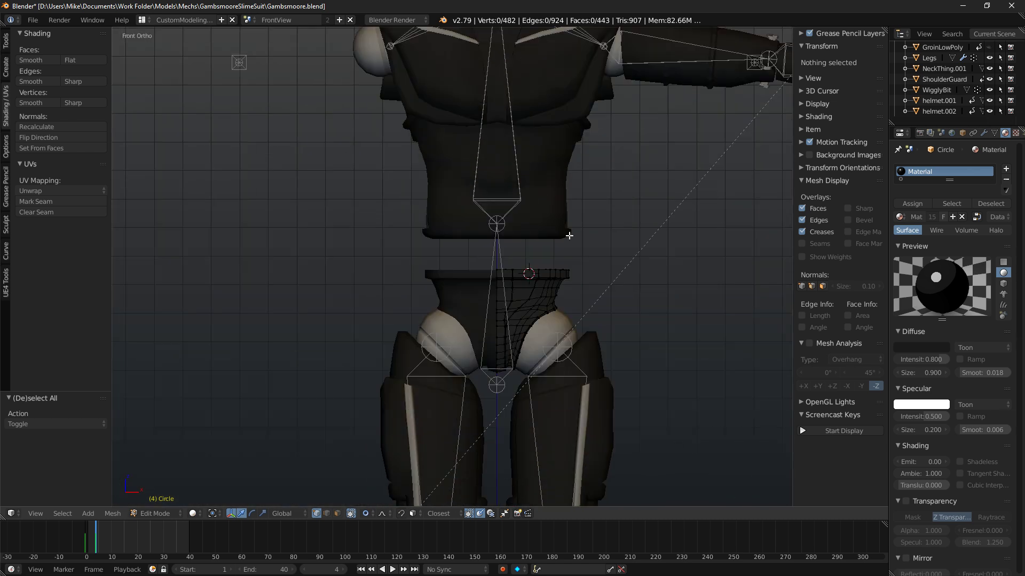
Turn off proportional editing and move the two vertices on the front crease 0.000583 in X.
scroll(569, 235, up, 10)
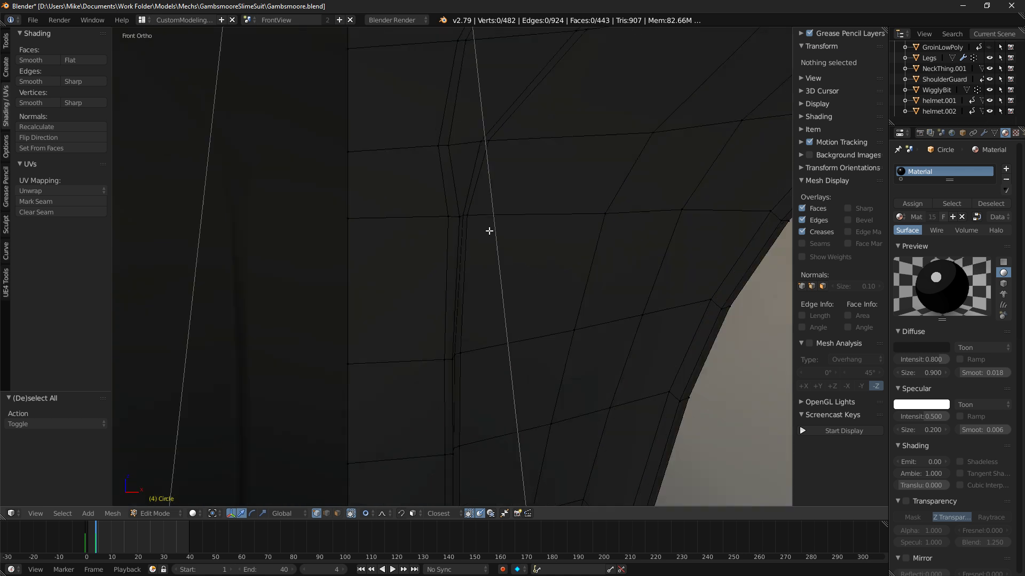
right_click(465, 213)
drag(501, 217, 504, 214)
key(ctrl+z)
key(o)
click(494, 219)
Clear the rotation and scale of all armature bones in Pose Mode and insert a keyframe for the pose.
scroll(506, 214, down, 8)
scroll(590, 167, down, 5)
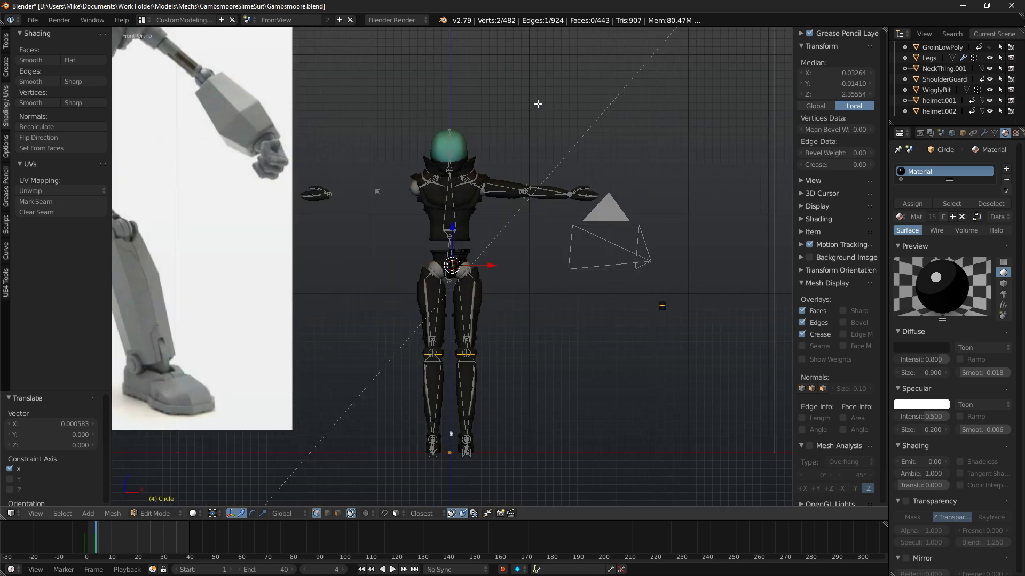
scroll(528, 244, up, 3)
key(Tab)
key(a)
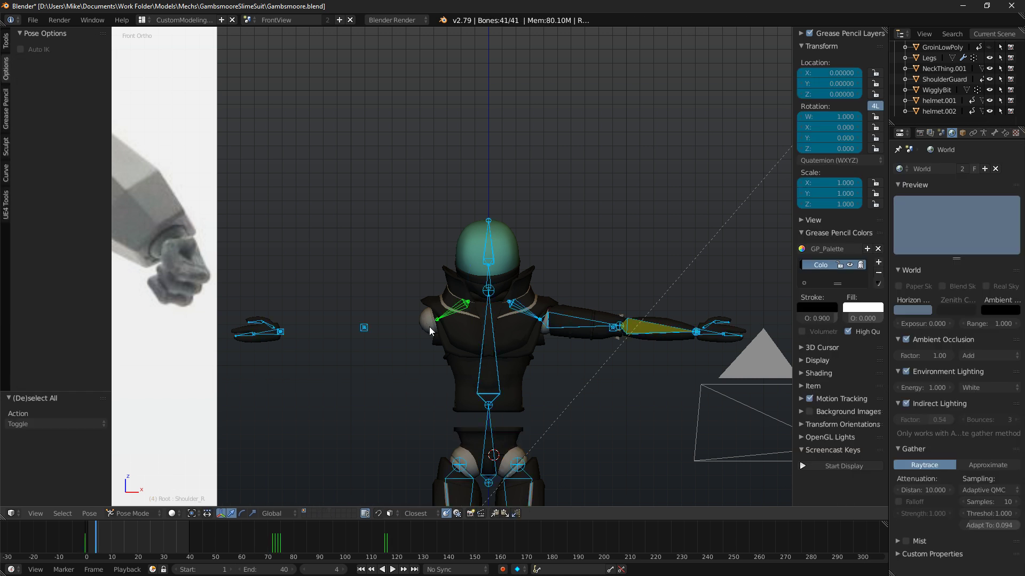
key(alt+r)
key(alt+s)
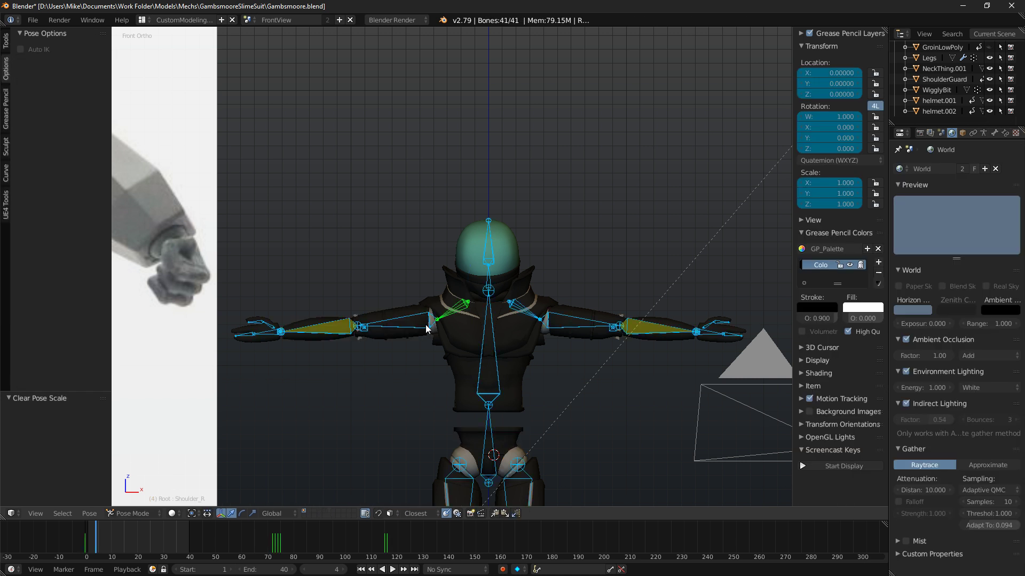
key(i)
click(420, 325)
Test the arm rig by rotating the right arm and moving the arm IK bones.
right_click(419, 328)
key(r)
right_click(459, 287)
middle_drag(336, 363, 377, 378)
right_click(308, 362)
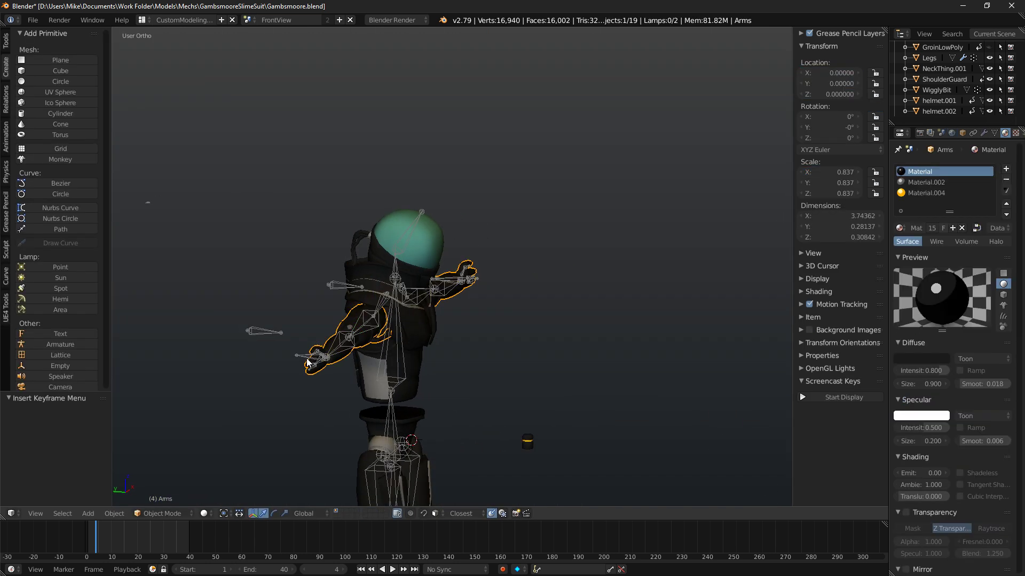
right_click(308, 361)
key(g)
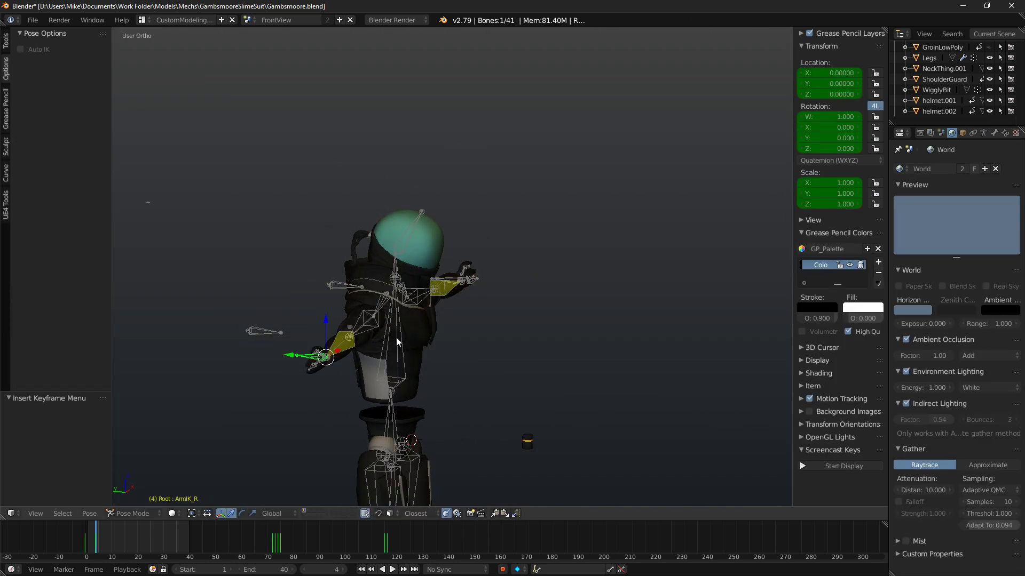
right_click(353, 356)
middle_drag(353, 355, 512, 350)
key(g)
right_click(656, 346)
right_click(220, 378)
right_click(220, 381)
key(KP_1)
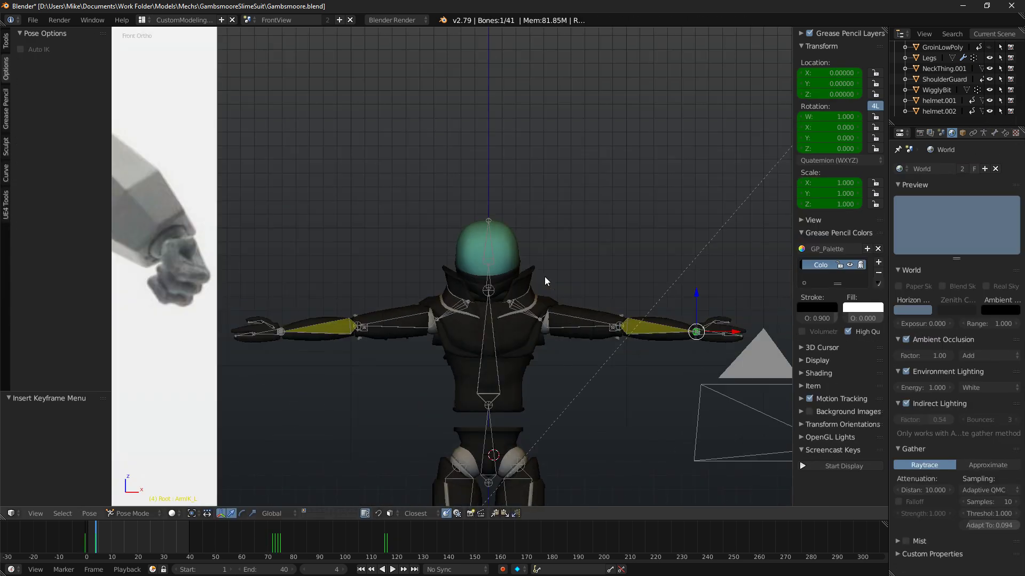
Select the pelvis object again and open its mesh for editing.
shift+scroll(544, 276, down, 6)
scroll(583, 192, up, 4)
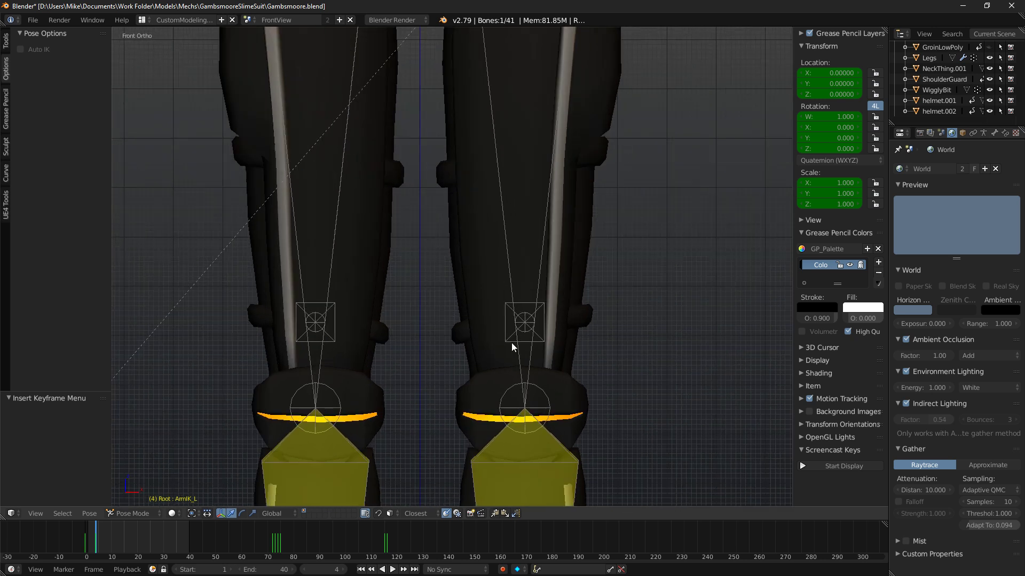
scroll(530, 181, down, 8)
scroll(496, 352, up, 4)
right_click(495, 348)
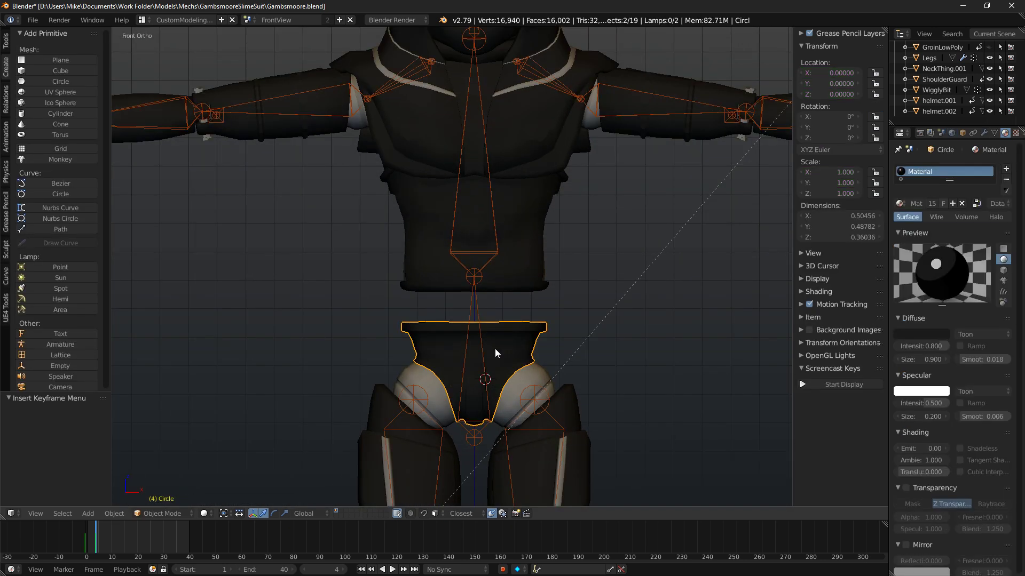
scroll(495, 348, up, 3)
key(Tab)
Select the edge loops around the pelvis's waist rim and scale them up by 1.166.
scroll(559, 443, up, 3)
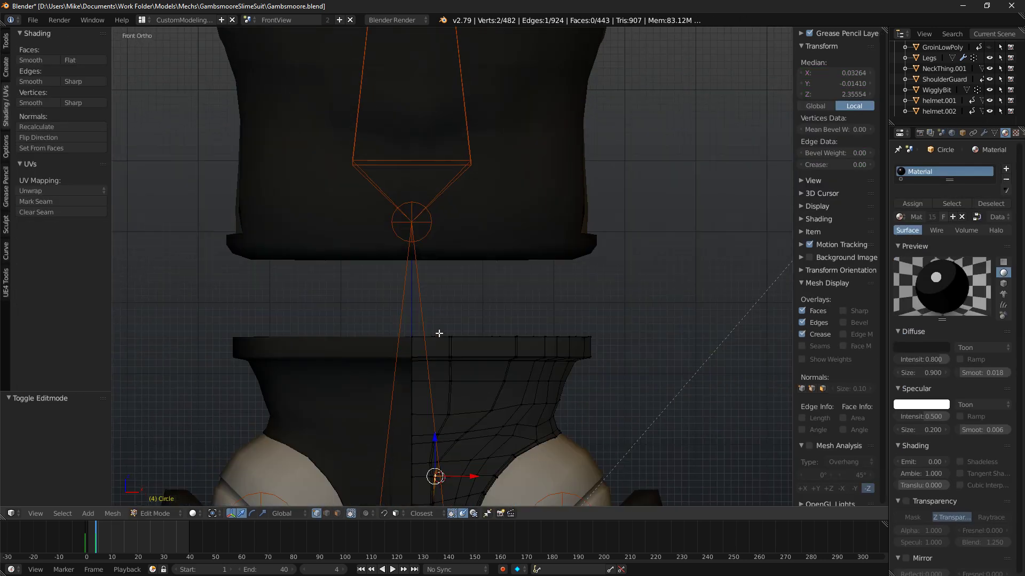
scroll(462, 417, up, 4)
key(a)
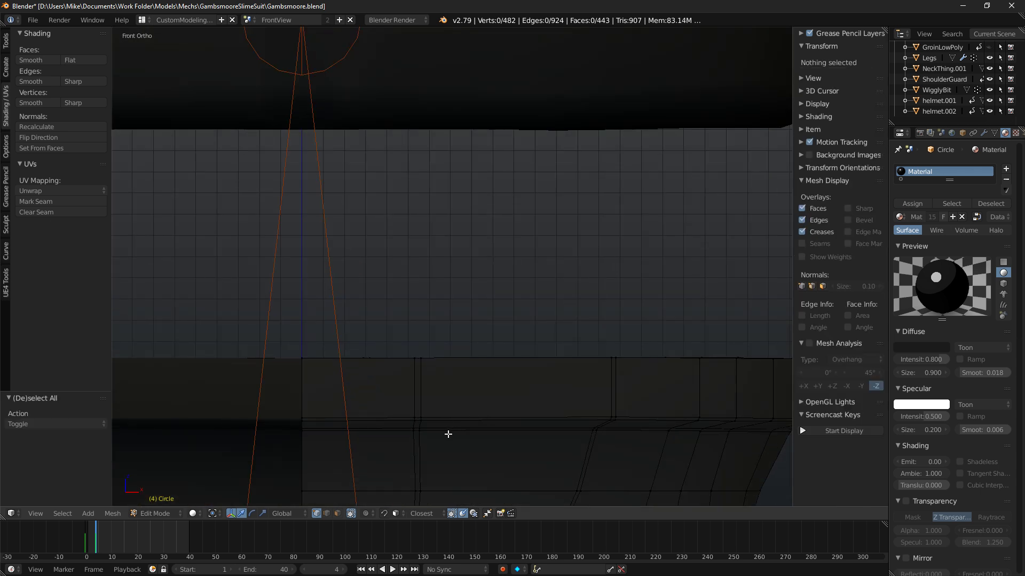
alt+right_click(448, 432)
alt+shift+right_click(469, 414)
alt+shift+right_click(491, 358)
scroll(595, 348, down, 2)
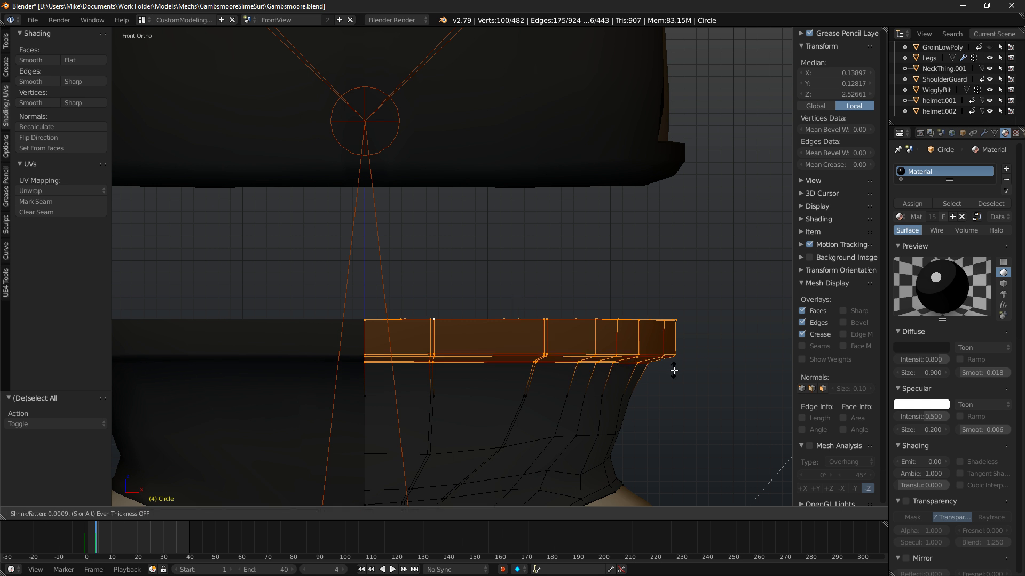
key(s)
right_click(697, 373)
key(alt+s)
right_click(712, 376)
key(s)
click(743, 376)
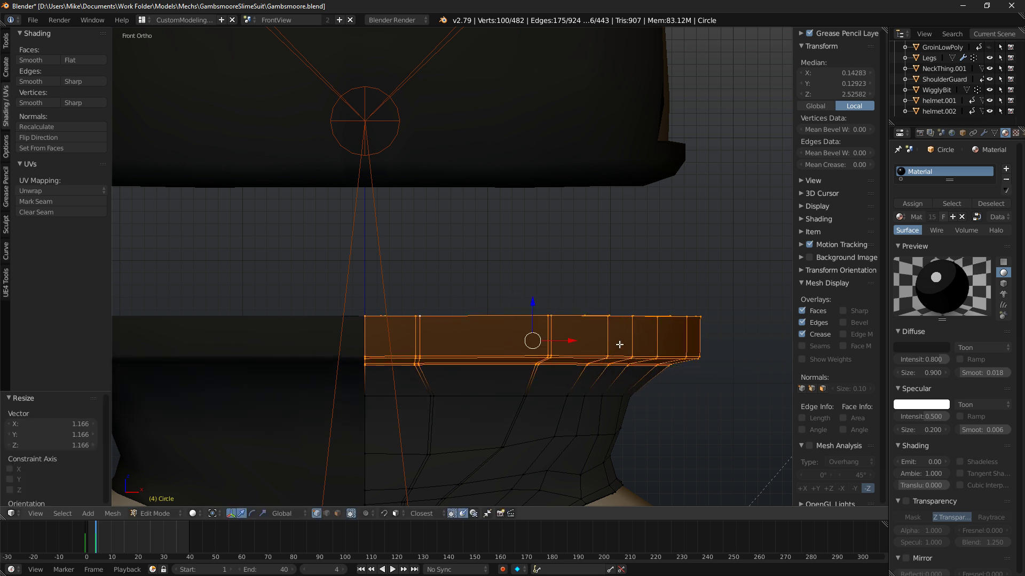
Try moving the waist rim 0.013 in X, check it in rendered shading, and undo the move.
mouse_move(573, 343)
mouse_down()
mouse_move(599, 343)
mouse_move(590, 345)
mouse_up()
scroll(589, 350, down, 6)
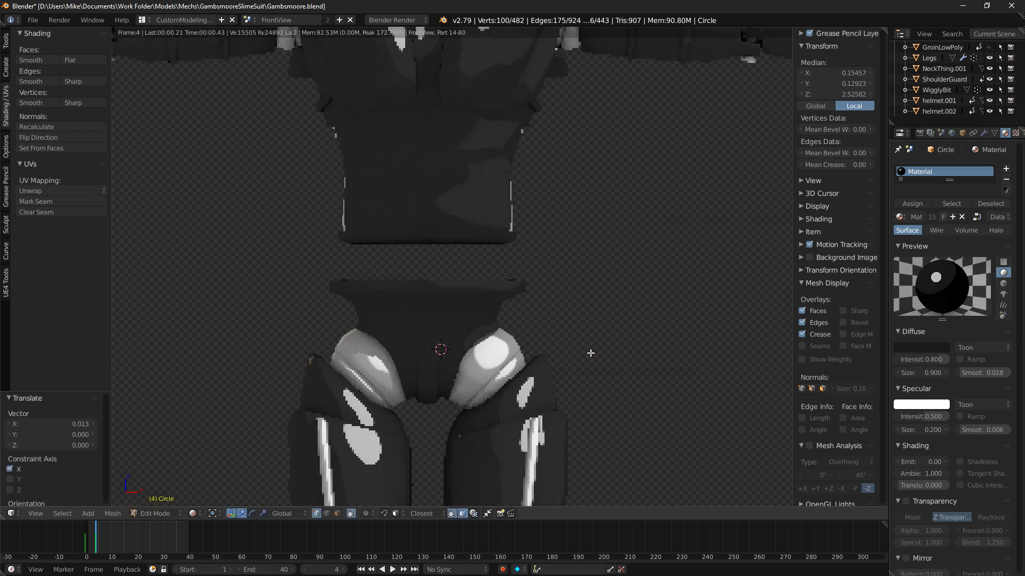
key(ctrl+z)
scroll(635, 347, up, 5)
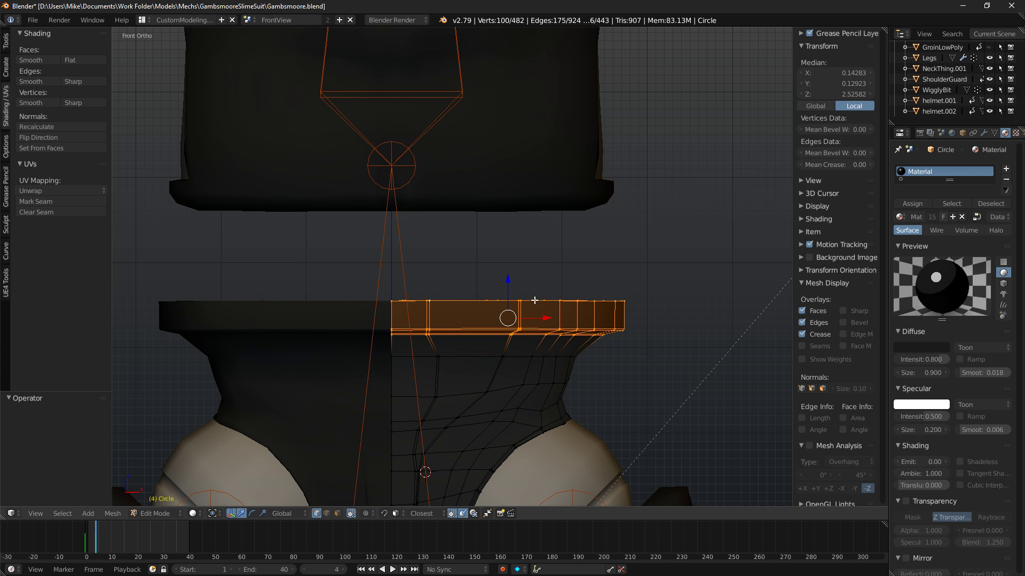
Select only the rim's top edge loop and raise it 0.008 in Z.
key(a)
alt+right_click(492, 302)
drag(508, 265, 507, 259)
scroll(623, 310, down, 1)
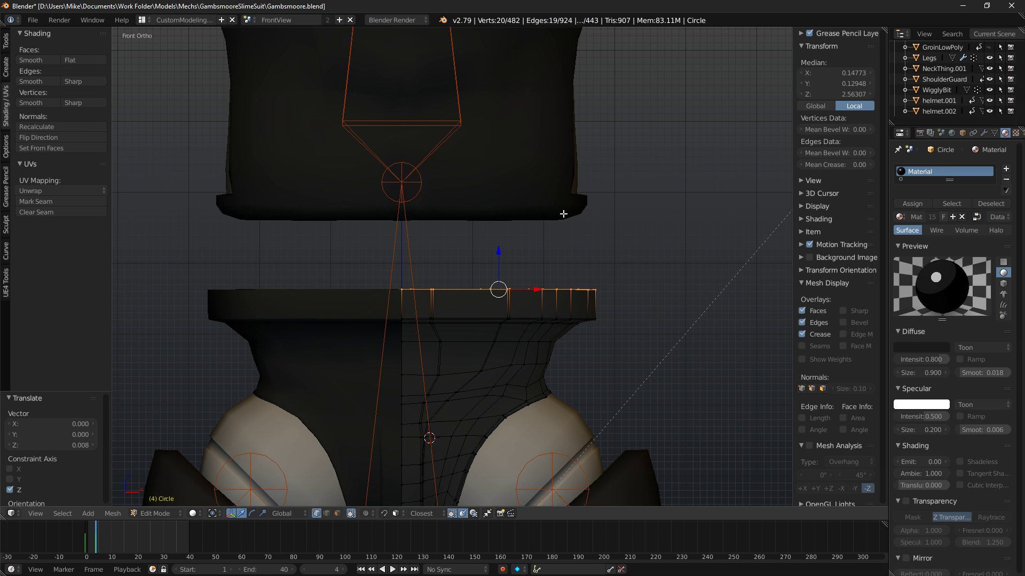
Examine the helmet, collar and torso from the front and at an angle, and compare them with the waist rim.
scroll(563, 214, down, 5)
scroll(521, 286, up, 3)
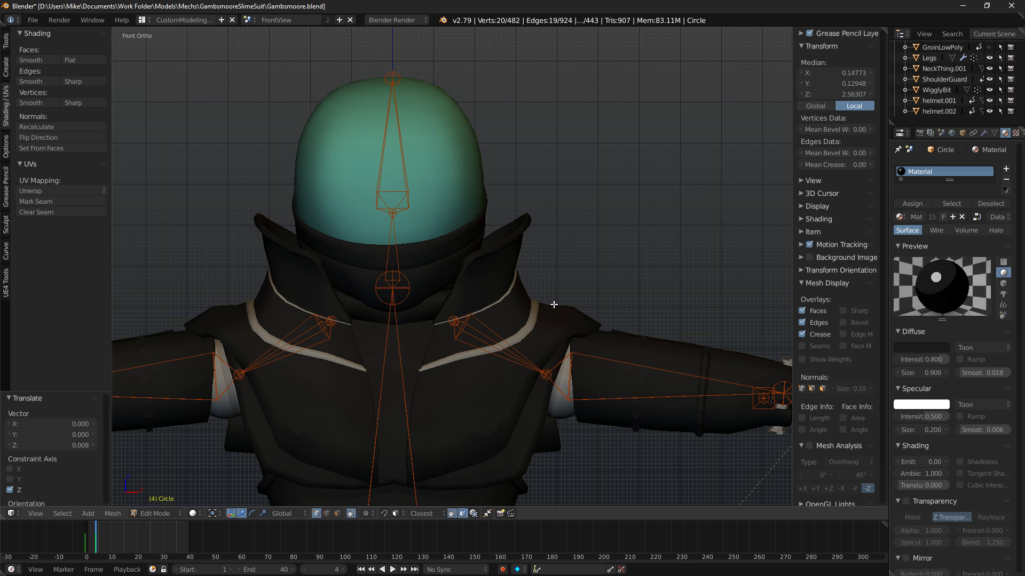
scroll(553, 296, up, 2)
shift+middle_drag(624, 314, 535, 315)
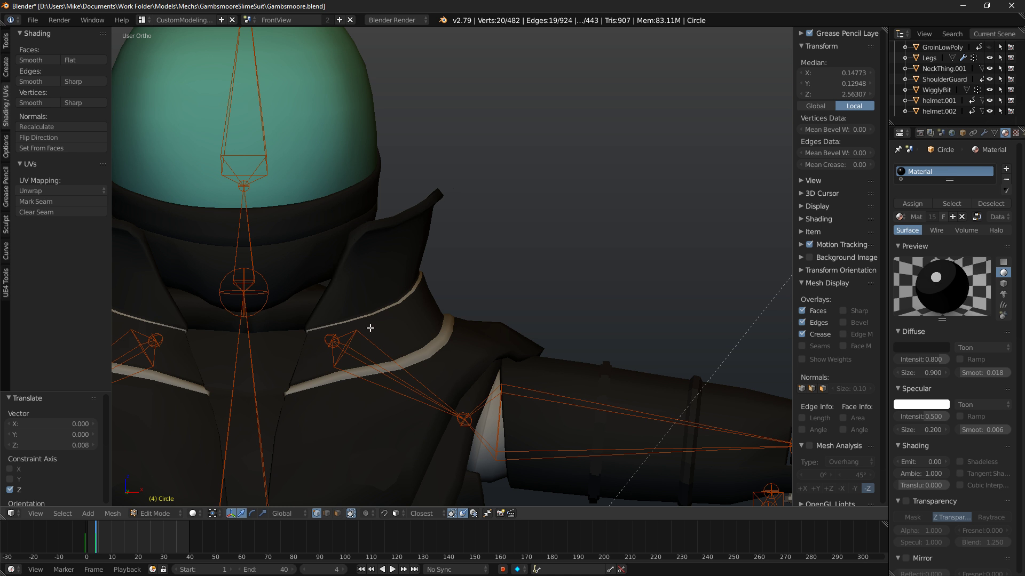
scroll(393, 321, down, 1)
shift+middle_drag(412, 338, 432, 143)
middle_drag(431, 143, 458, 251)
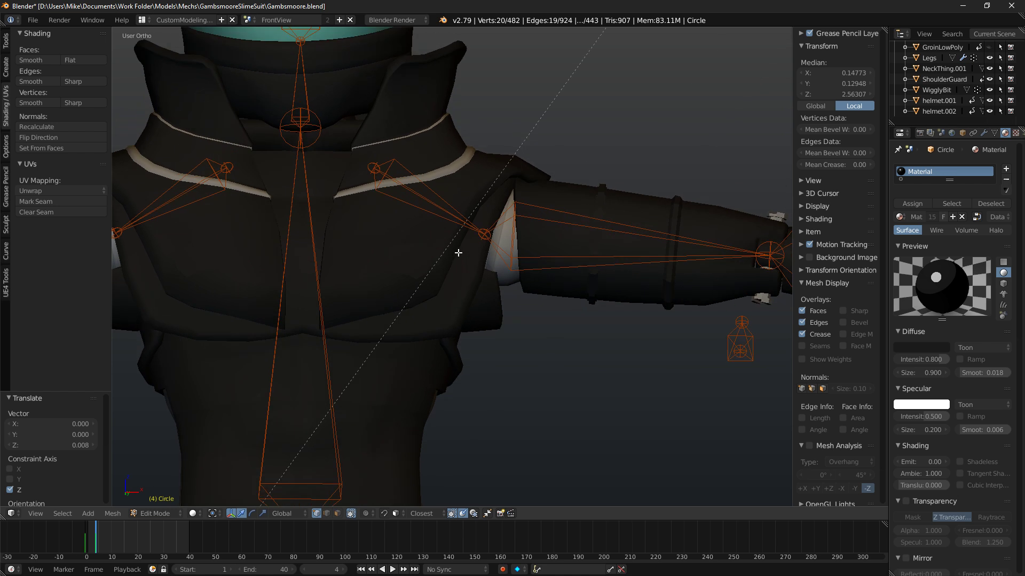
key(KP_1)
scroll(462, 283, up, 2)
shift+middle_drag(499, 379, 579, 122)
scroll(489, 403, up, 2)
shift+middle_drag(489, 403, 530, 263)
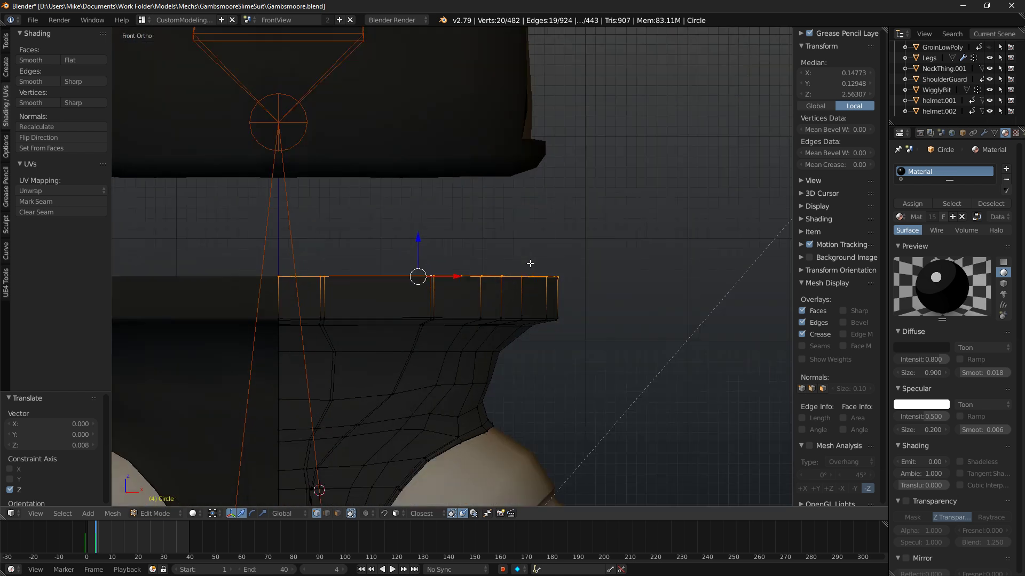
scroll(446, 275, up, 1)
alt+shift+right_click(458, 328)
alt+shift+right_click(451, 333)
alt+shift+right_click(437, 342)
alt+shift+right_click(447, 334)
key(KP_3)
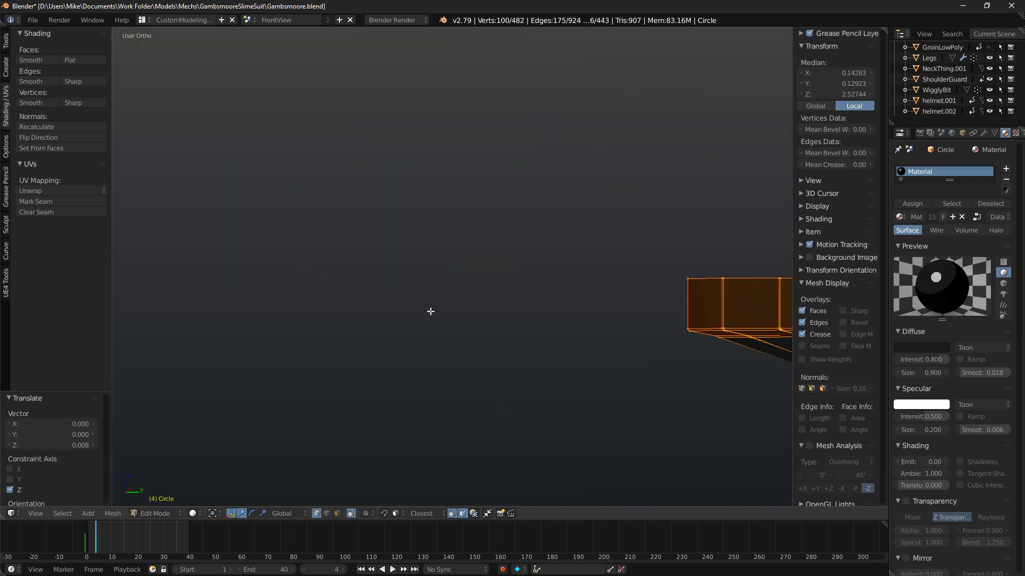
key(KP_1)
scroll(437, 334, up, 1)
shift+middle_drag(452, 331, 508, 307)
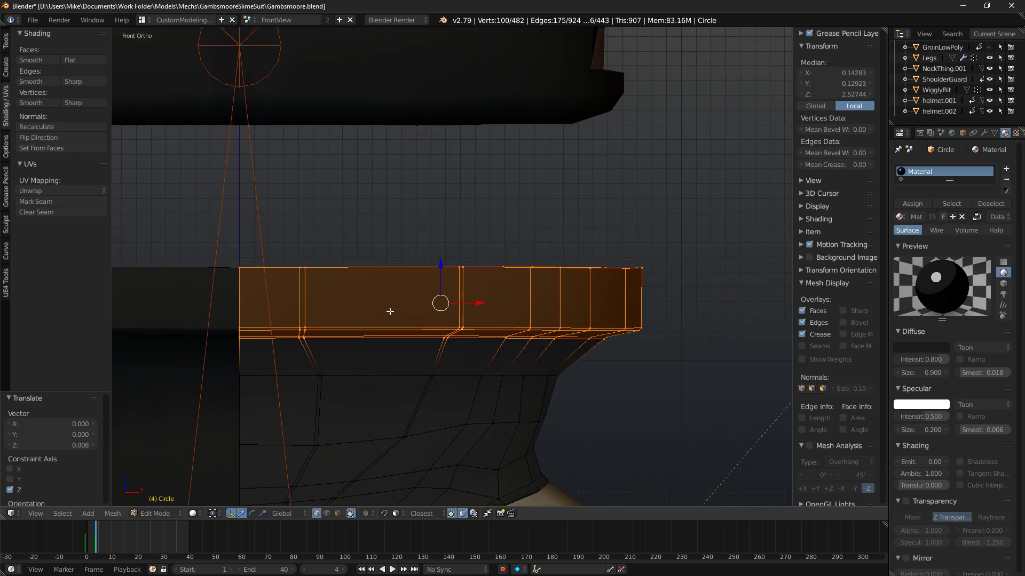
In wireframe, select the vertical edge pair at the rim's front near the centre and move it outward along X.
key(z)
key(a)
alt+right_click(302, 320)
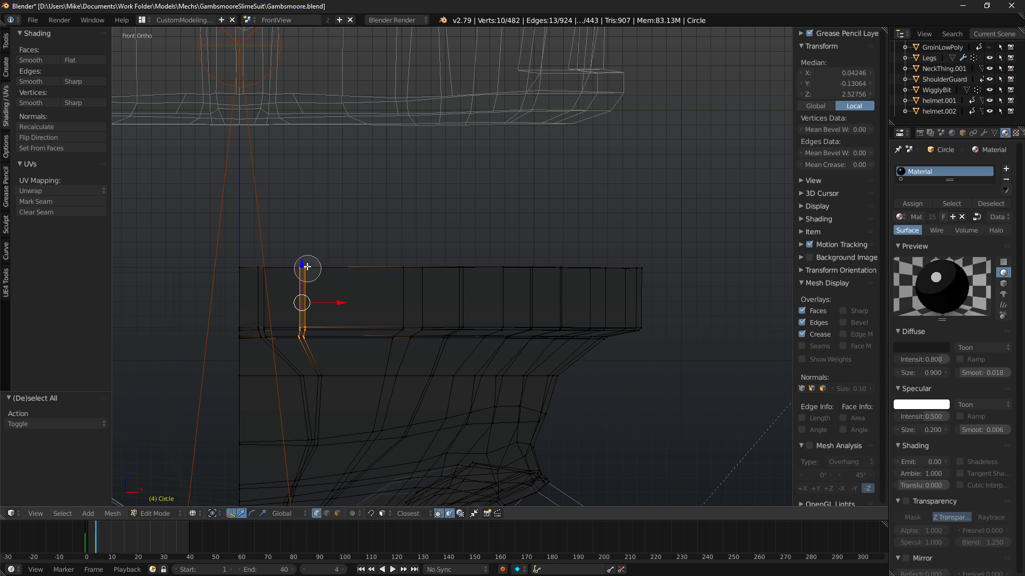
key(g)
key(x)
click(361, 304)
Select the matching vertical edge pair at the rim's back and move it outward about 0.03 in X.
key(a)
key(c)
drag(268, 340, 263, 270)
key(Escape)
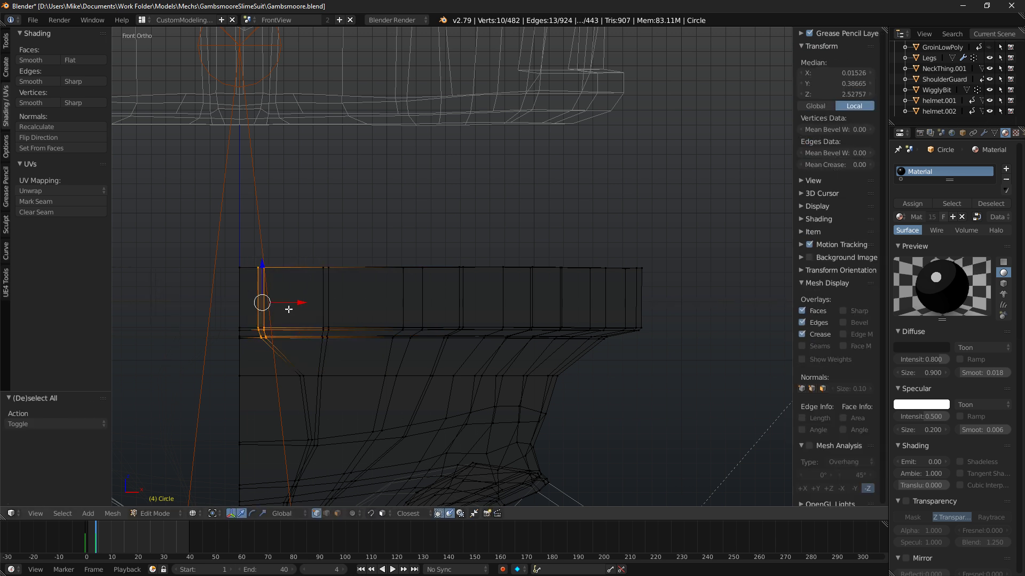
key(g)
key(x)
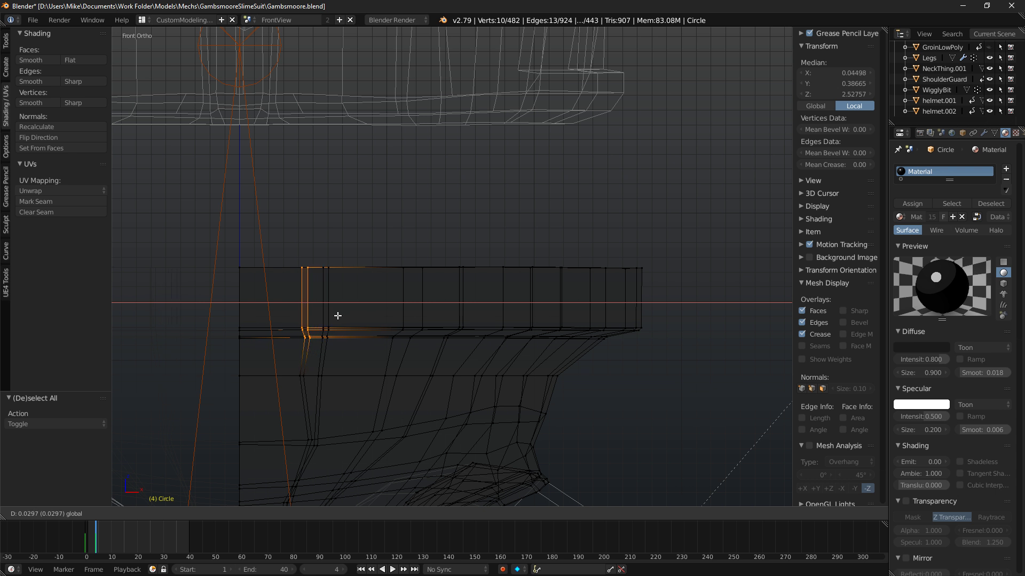
click(336, 317)
Select the upper six vertices of the back edge pair and move them 0.002 in X.
key(a)
key(c)
drag(297, 321, 298, 267)
key(Escape)
key(g)
key(x)
click(341, 300)
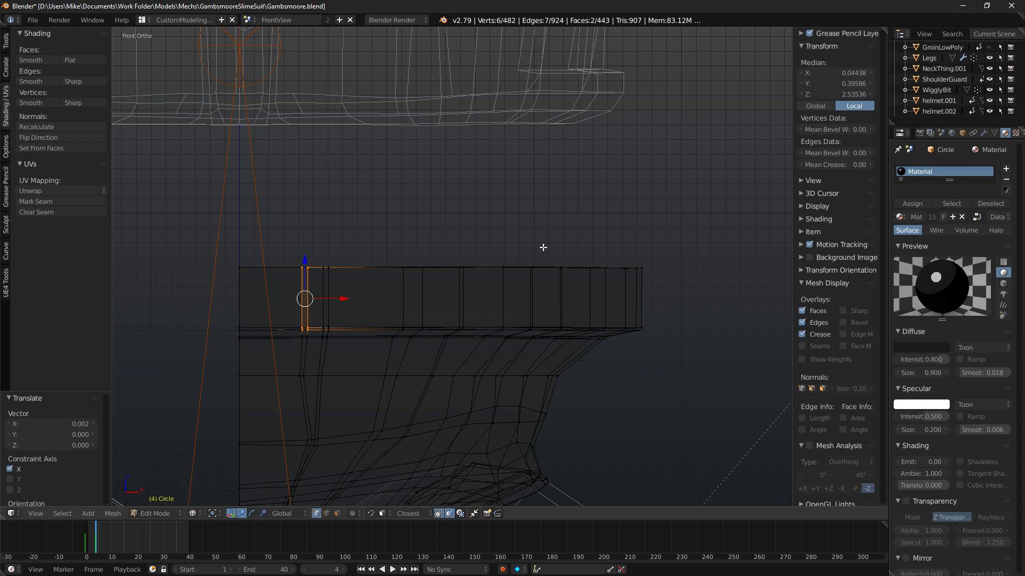
Select the full back edge pair from the rim down into the waist and move it 0.006 in X.
middle_drag(544, 248, 509, 250)
key(z)
key(KP_1)
key(z)
key(a)
key(c)
drag(293, 376, 306, 261)
right_click(306, 261)
drag(338, 320, 347, 320)
key(z)
middle_drag(389, 342, 398, 354)
scroll(413, 340, down, 2)
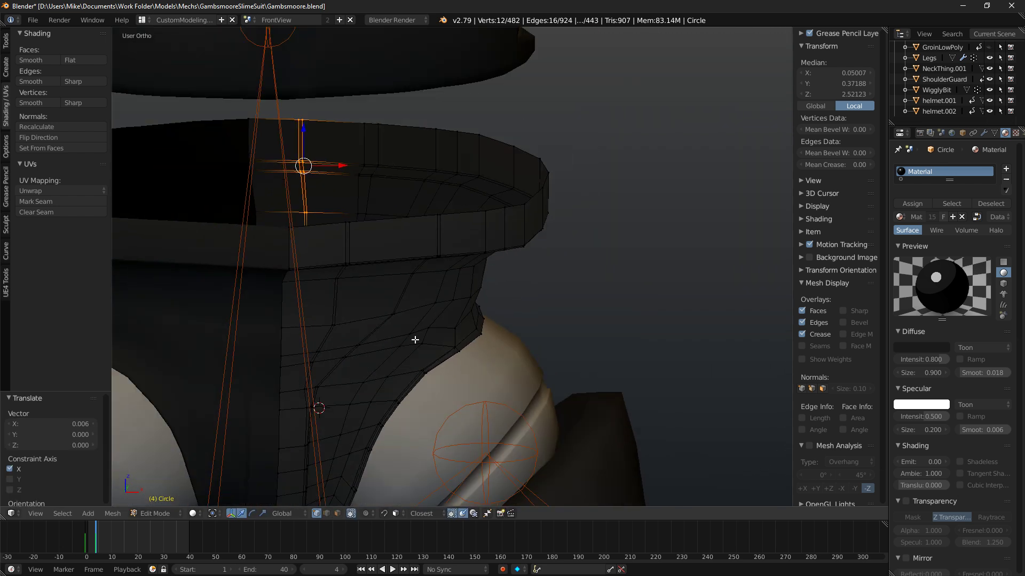
Switch to face selection and select the band of faces around the waist rim.
key(KP_1)
shift+middle_drag(522, 239, 522, 208)
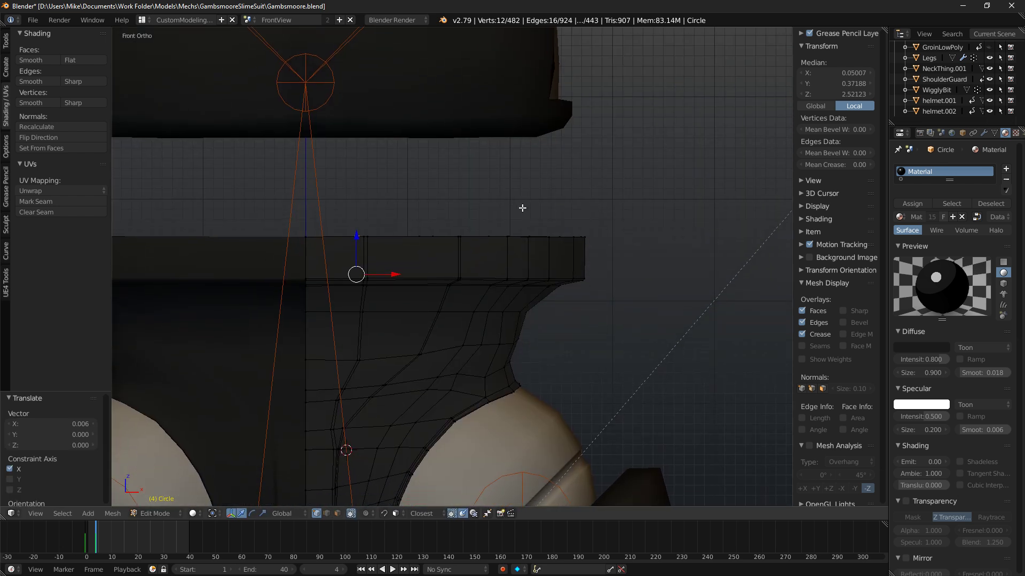
key(KP_3)
shift+middle_drag(483, 230, 517, 254)
key(a)
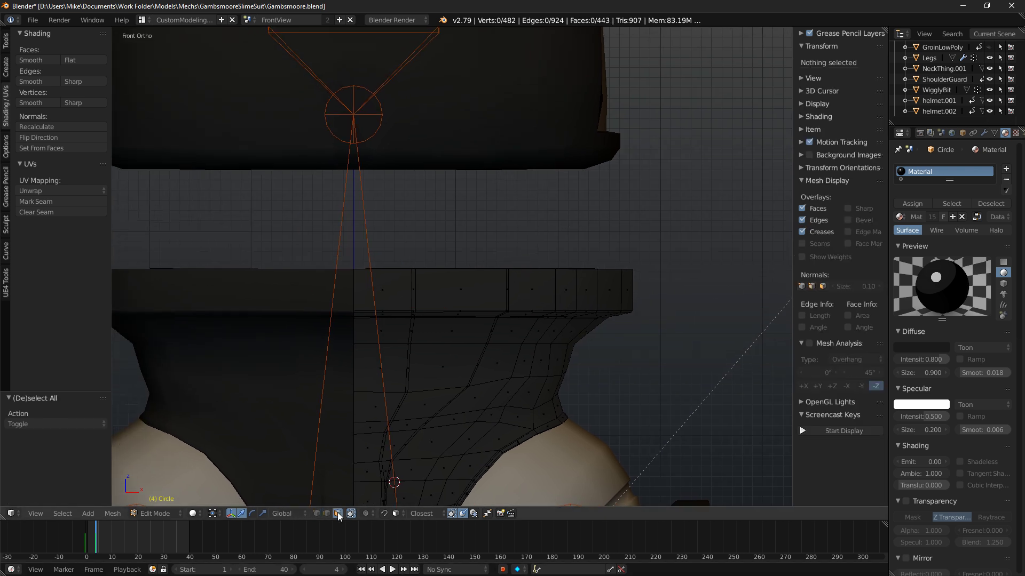
key(l)
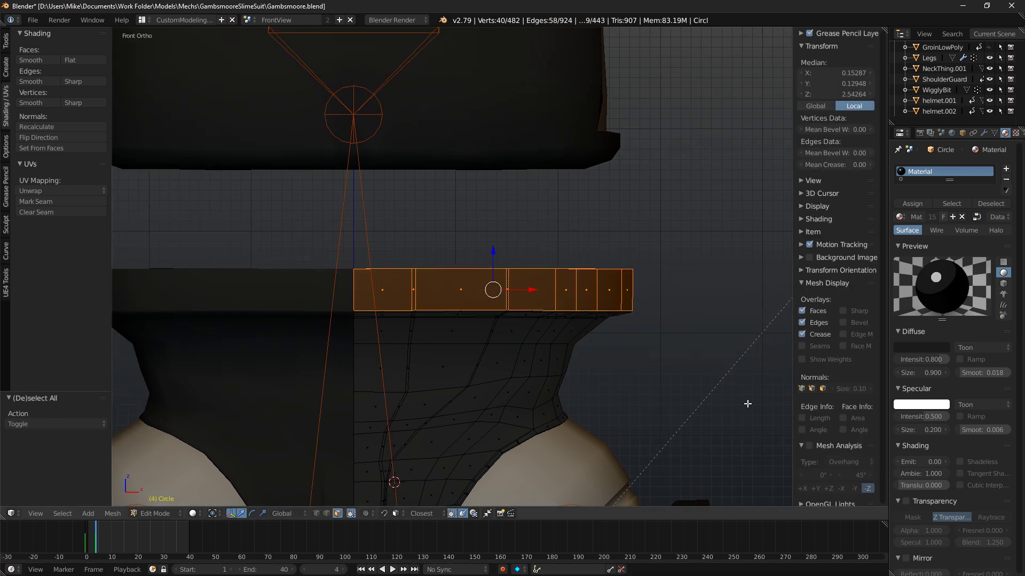
middle_drag(624, 318, 411, 426)
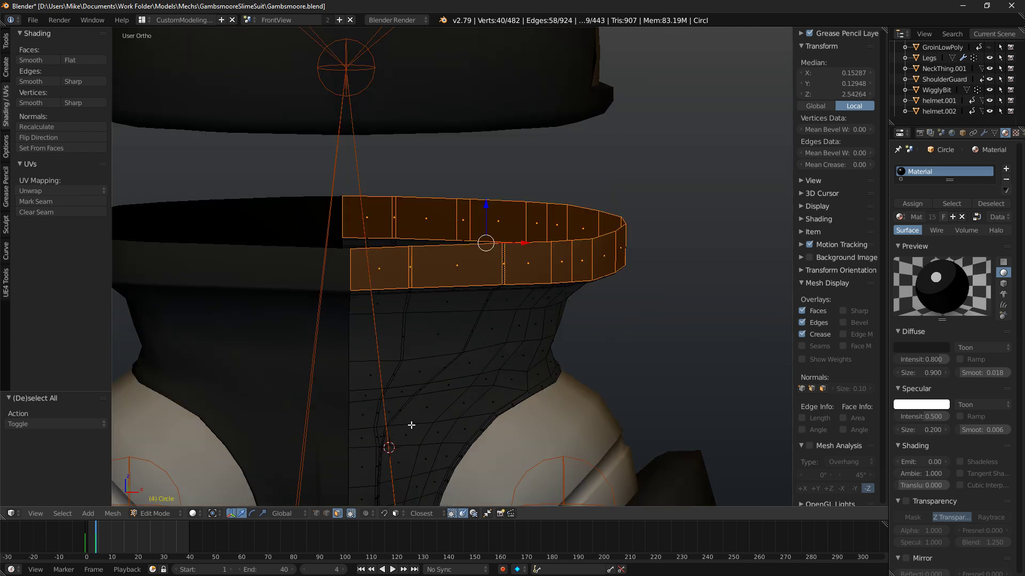
Select the four centre-line vertices at the rim's front and back and snap the 3D cursor to them.
right_click(351, 248)
shift+right_click(342, 197)
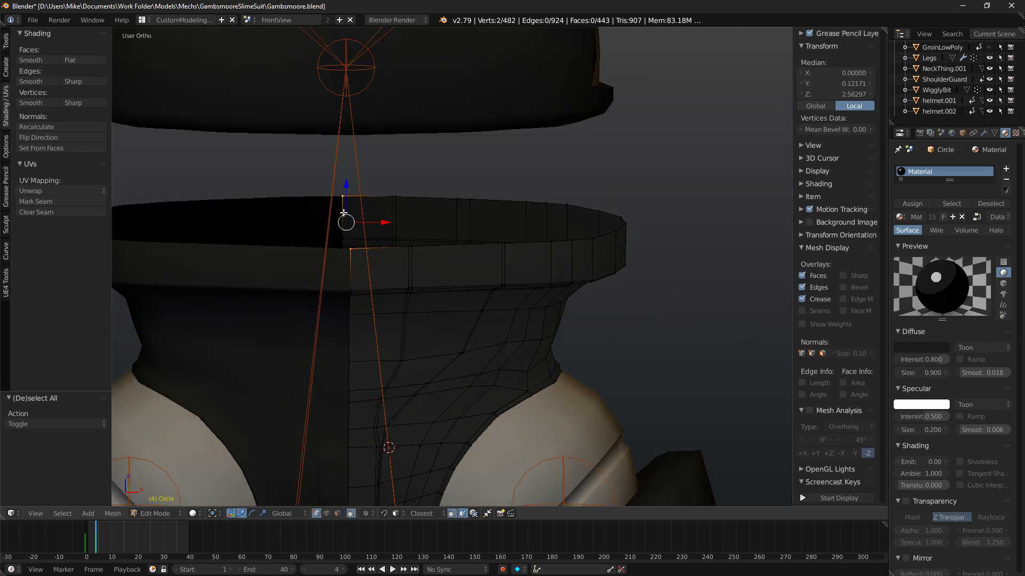
shift+right_click(342, 238)
middle_drag(347, 230, 678, 330)
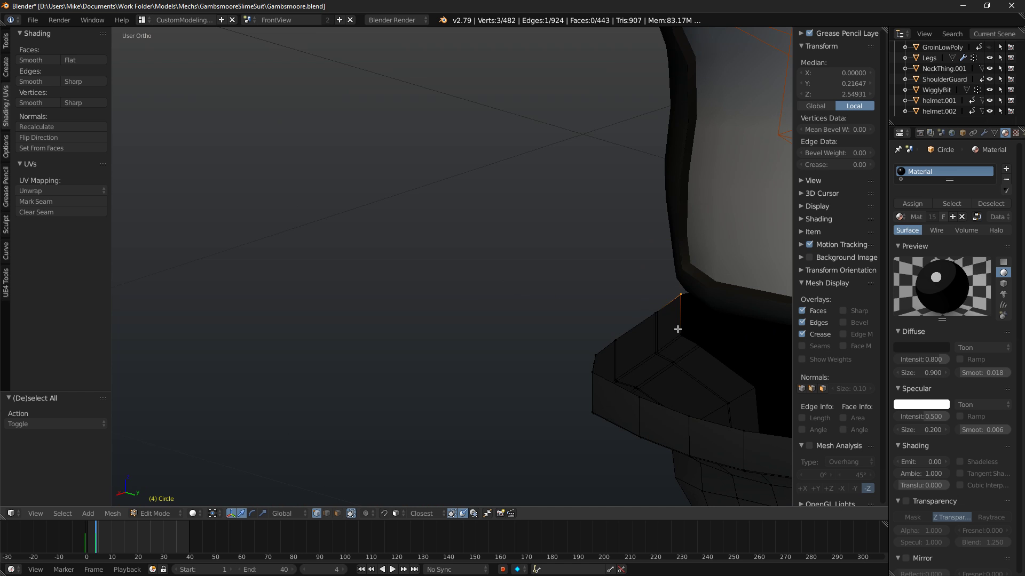
key(KP_1)
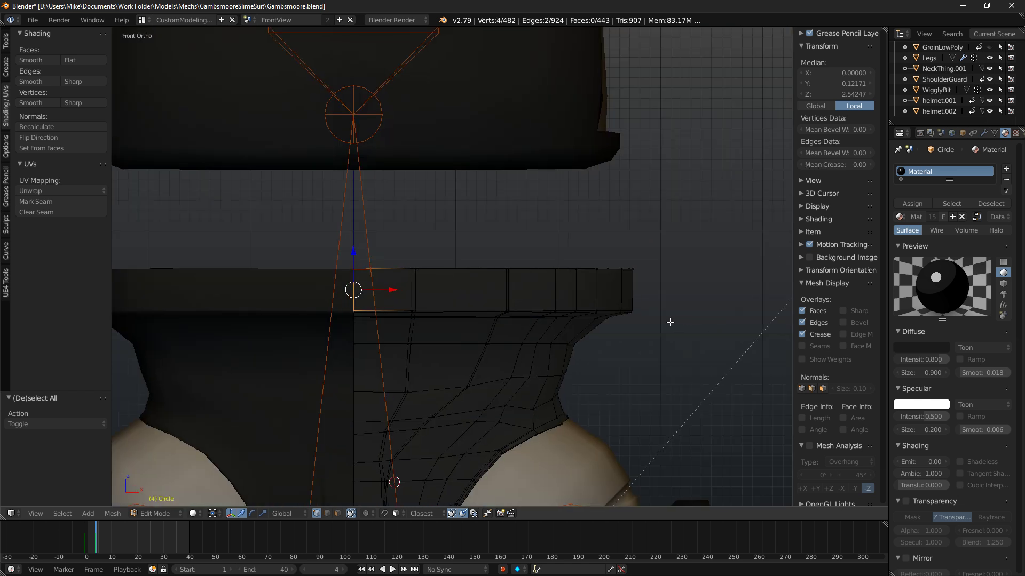
key(shift+s)
click(620, 357)
Reselect the band around the waist rim and scale it about the 3D cursor by 0.966 and again by 1.008.
key(a)
key(a)
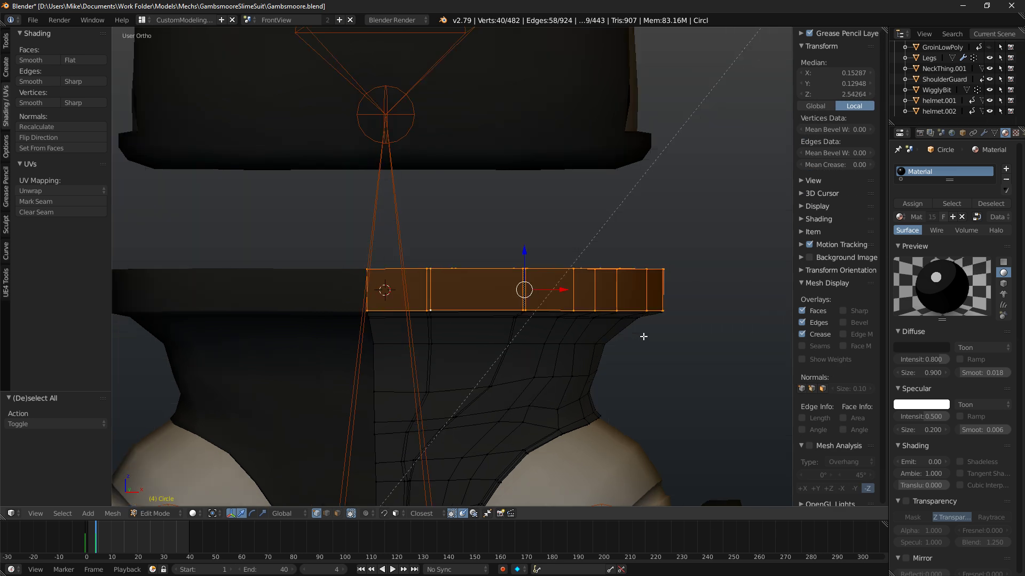
key(s)
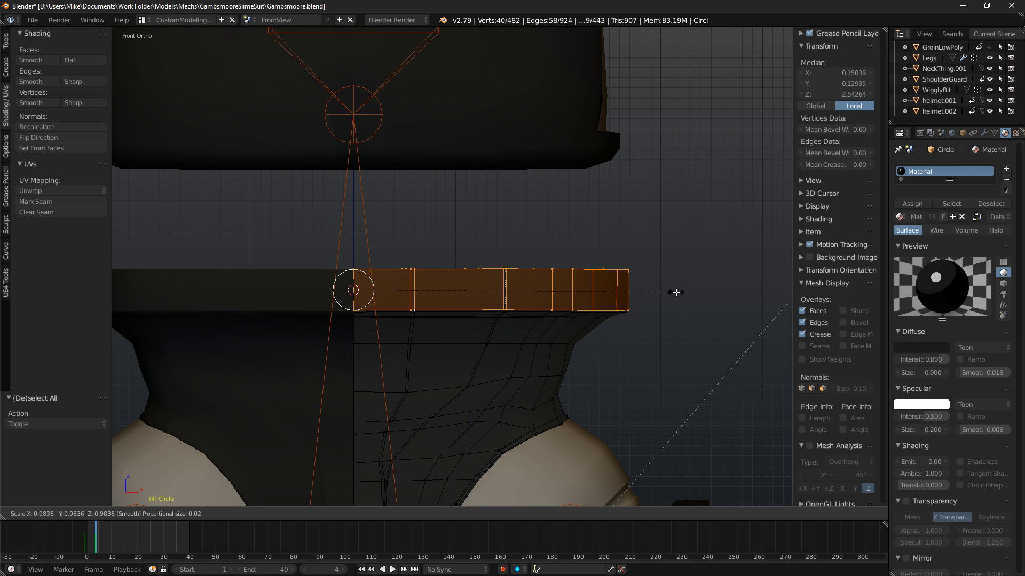
click(670, 286)
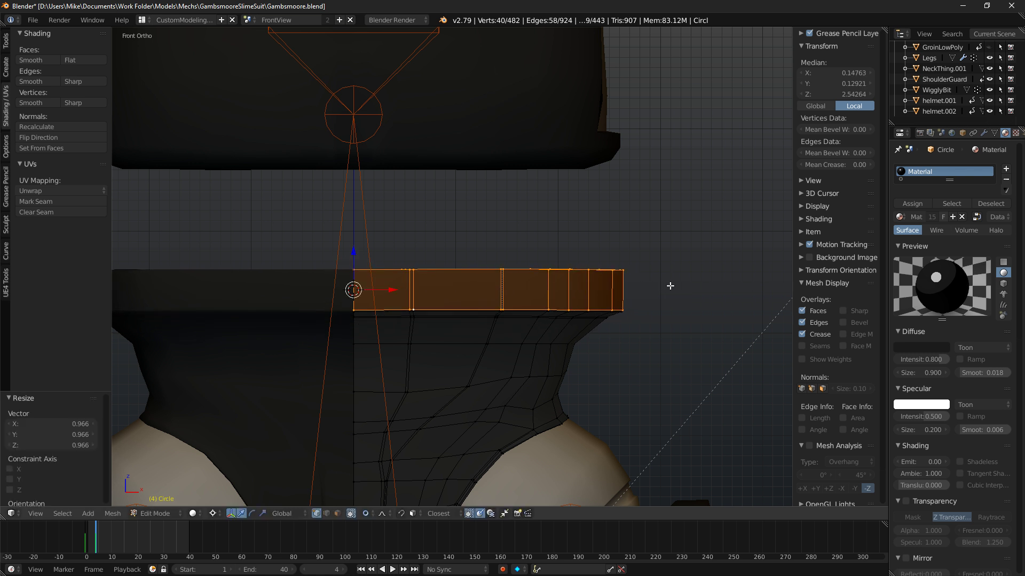
scroll(678, 278, down, 1)
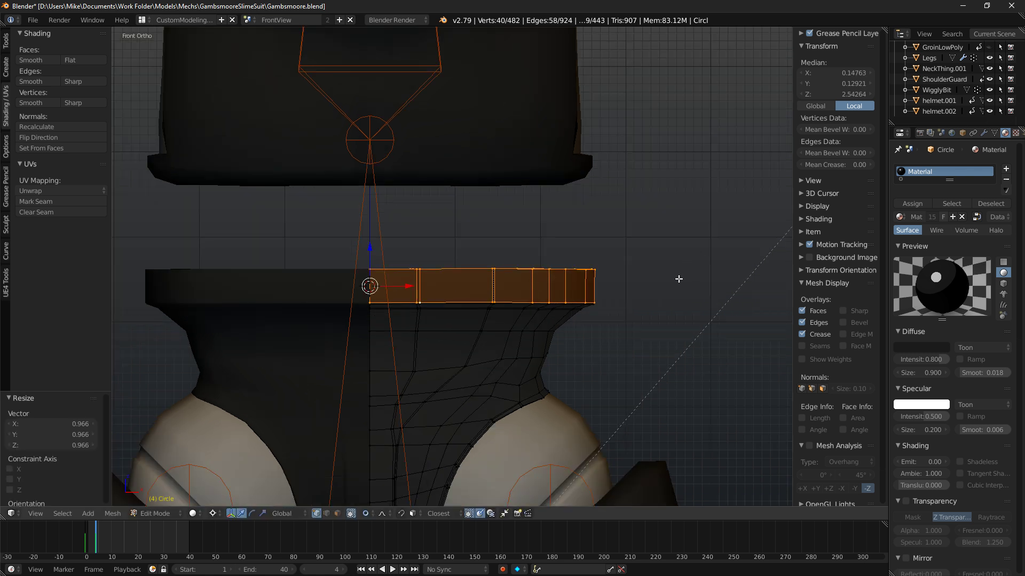
key(s)
click(654, 285)
Check the mech's upper body in rendered shading and from the side, and compare the overall proportions from the front.
scroll(654, 283, down, 5)
mouse_move(592, 48)
shift+middle_down()
mouse_move(565, 316)
mouse_move(545, 259)
mouse_move(554, 263)
shift+middle_up()
key(shift+z)
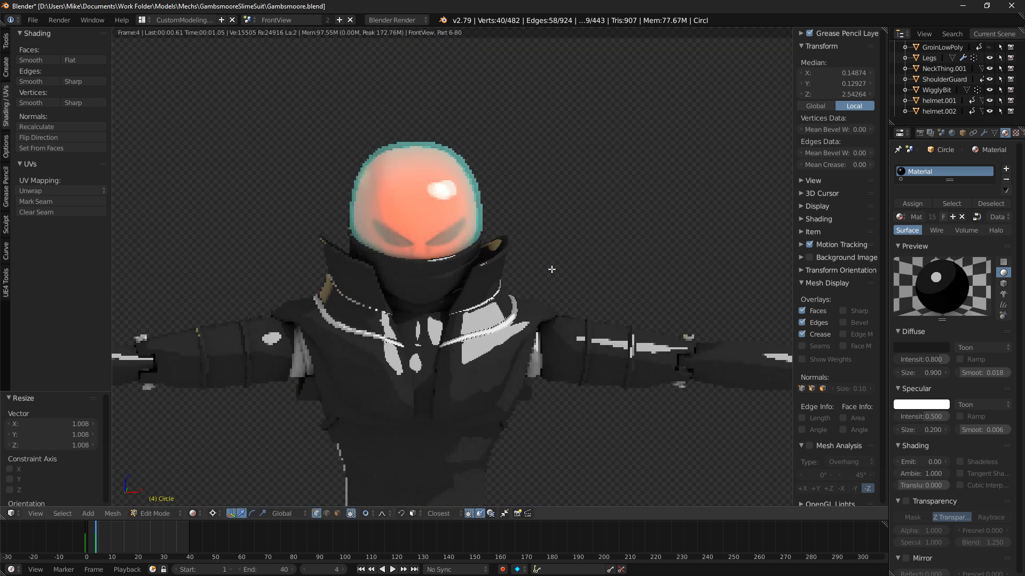
key(shift+z)
mouse_move(553, 270)
middle_down()
mouse_move(446, 281)
mouse_move(442, 260)
middle_up()
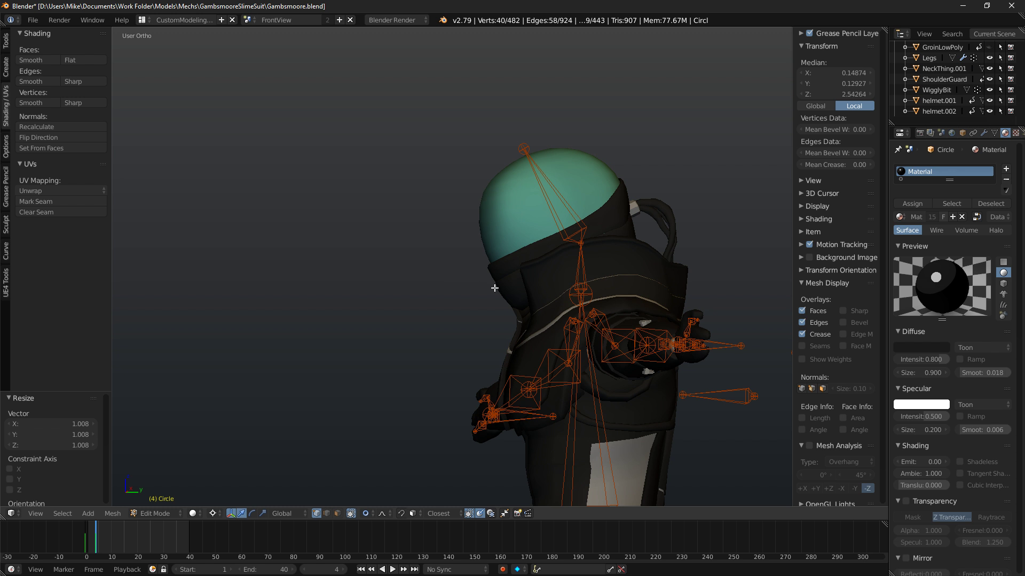
middle_drag(494, 288, 522, 293)
key(KP_1)
scroll(601, 407, down, 1)
shift+middle_drag(602, 407, 594, 298)
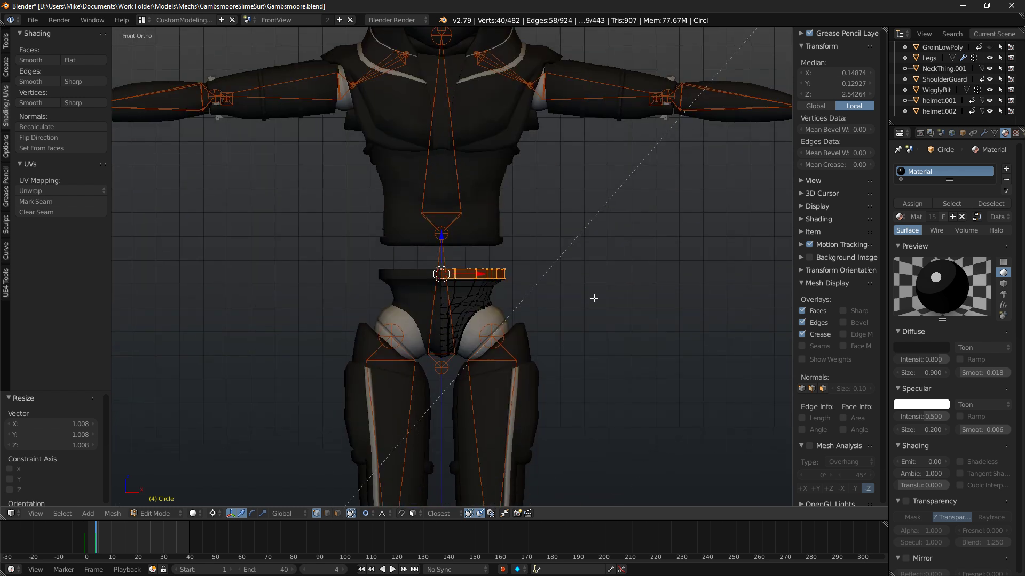
Leave the pelvis mesh and open the ShoulderGuard torso mesh for editing.
scroll(544, 254, up, 7)
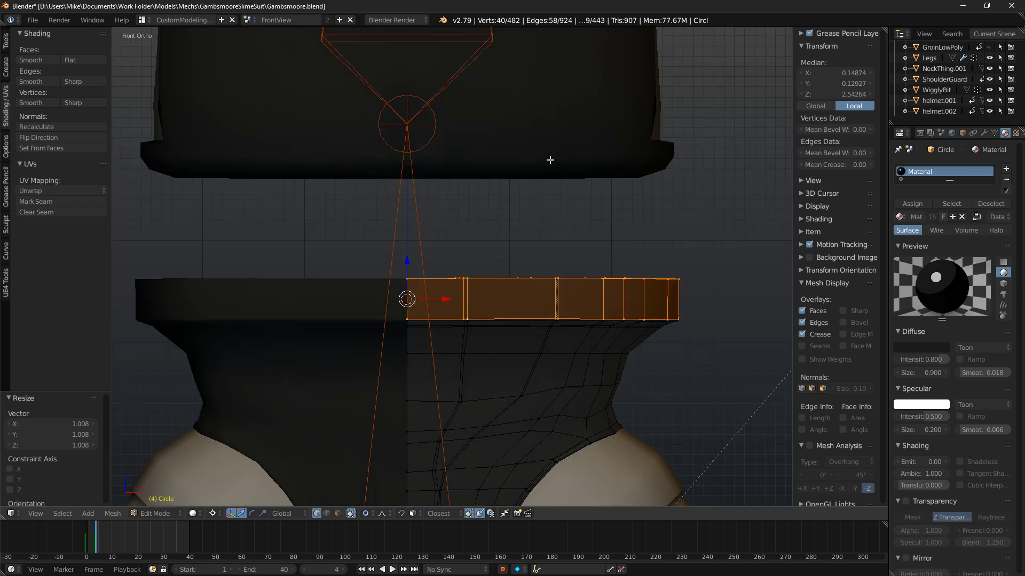
key(Tab)
right_click(550, 160)
key(Tab)
Select the edge loop around the torso's bottom rim and flatten it by scaling Z to 0 with proportional editing off.
key(a)
alt+right_click(603, 165)
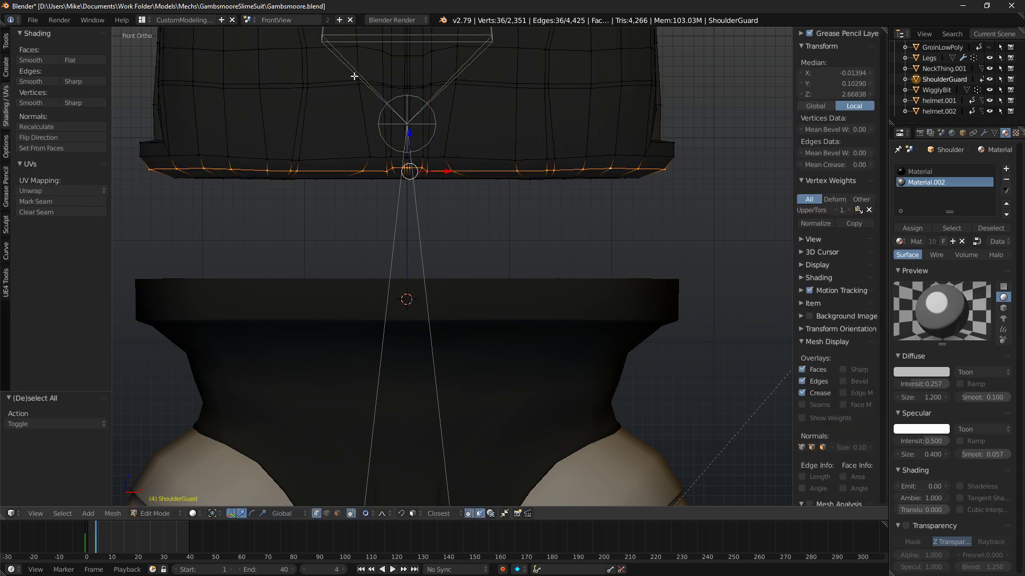
key(s)
key(z)
key(Escape)
key(o)
key(s)
key(z)
key(0)
key(Return)
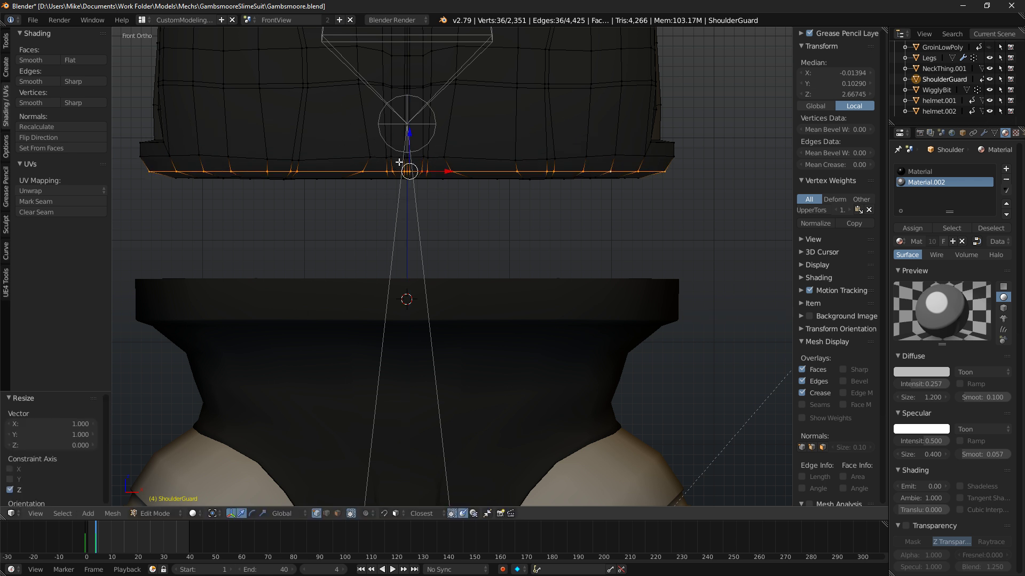
Compare the torso's bottom rim with the pelvis's flared waist rim from an angle and from the side.
key(a)
middle_drag(280, 174, 322, 310)
key(a)
key(a)
alt+right_click(421, 348)
key(KP_3)
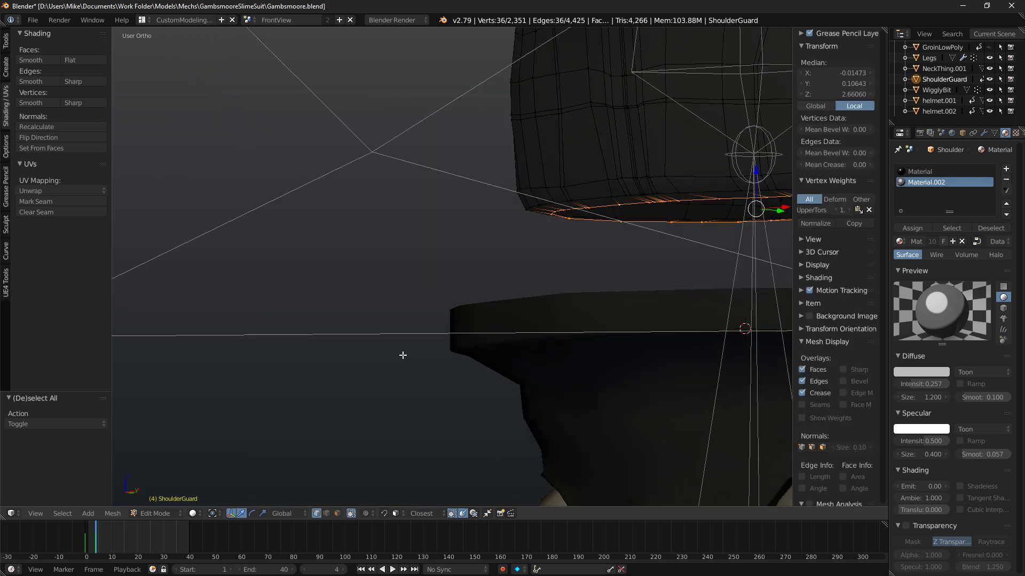
key(KP_1)
key(KP_2)
key(KP_3)
scroll(459, 341, down, 6)
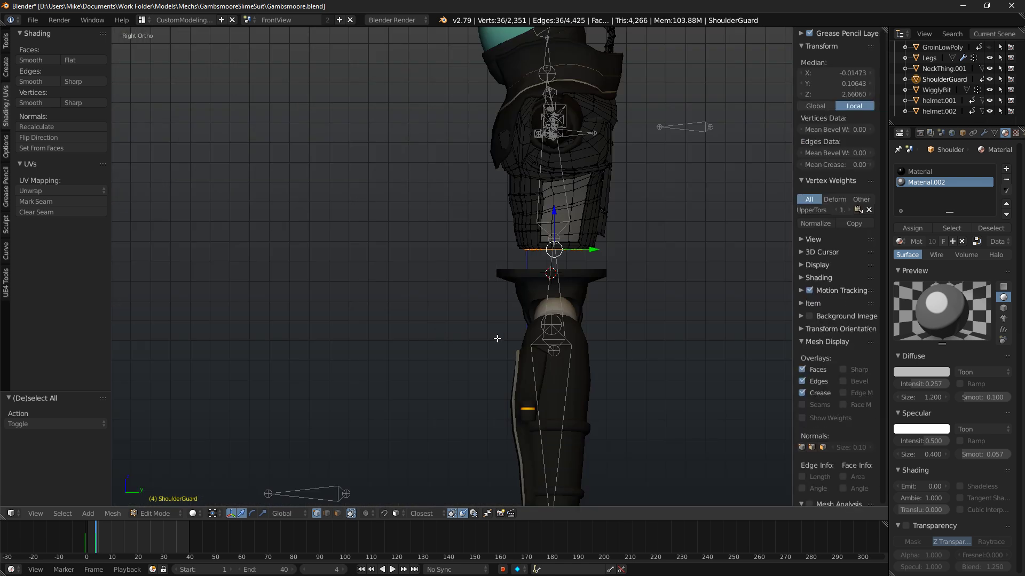
scroll(632, 293, up, 3)
middle_drag(631, 292, 622, 325)
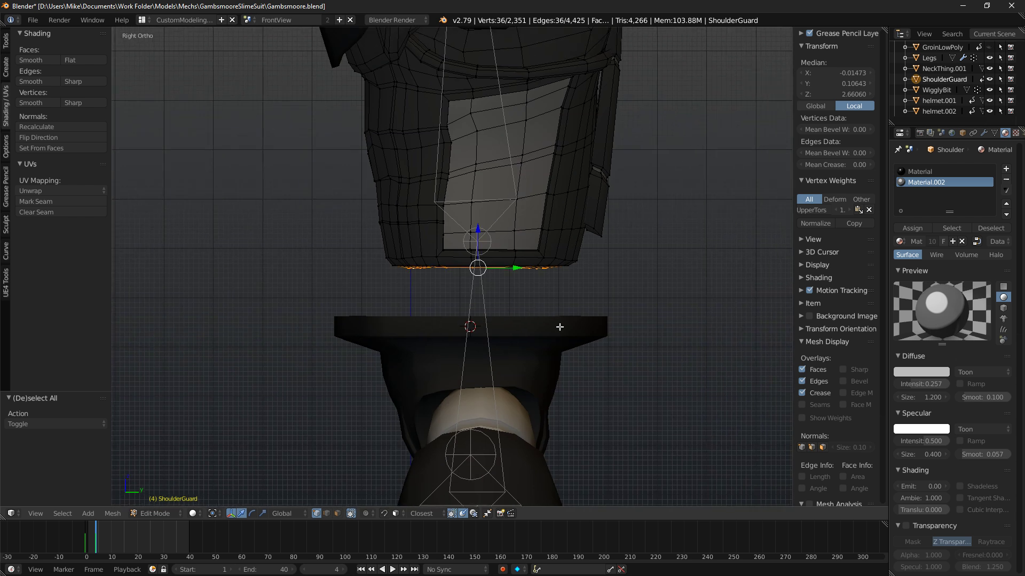
Leave the ShoulderGuard torso mesh and open the pelvis mesh for editing.
key(Tab)
right_click(556, 327)
key(Tab)
middle_drag(559, 324, 553, 342)
middle_drag(410, 374, 373, 368)
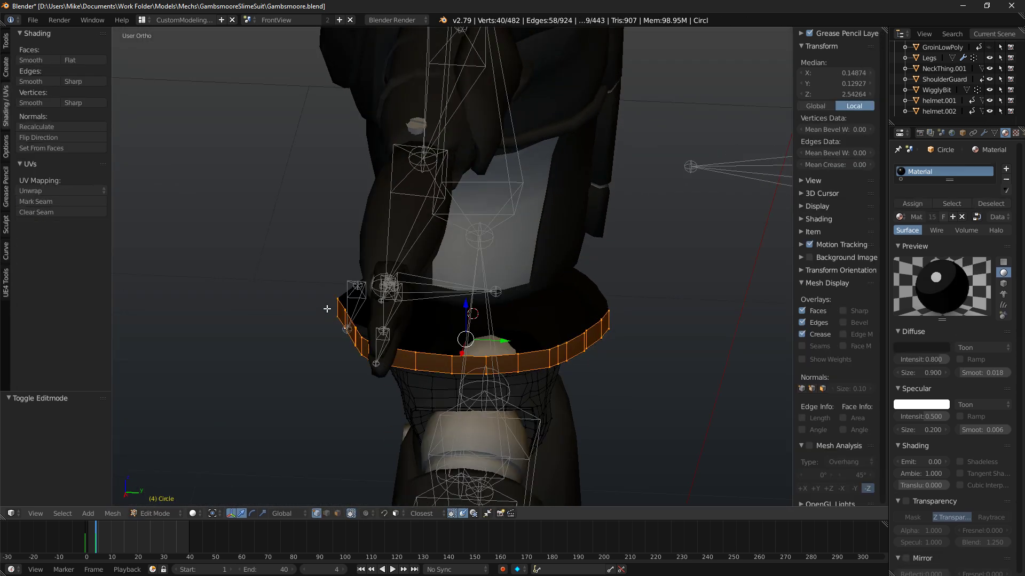
Select the vertical edge at the front centre of the waist rim and move it back along Y with proportional editing.
middle_drag(347, 329, 450, 311)
right_click(342, 322)
shift+middle_drag(332, 336, 353, 291)
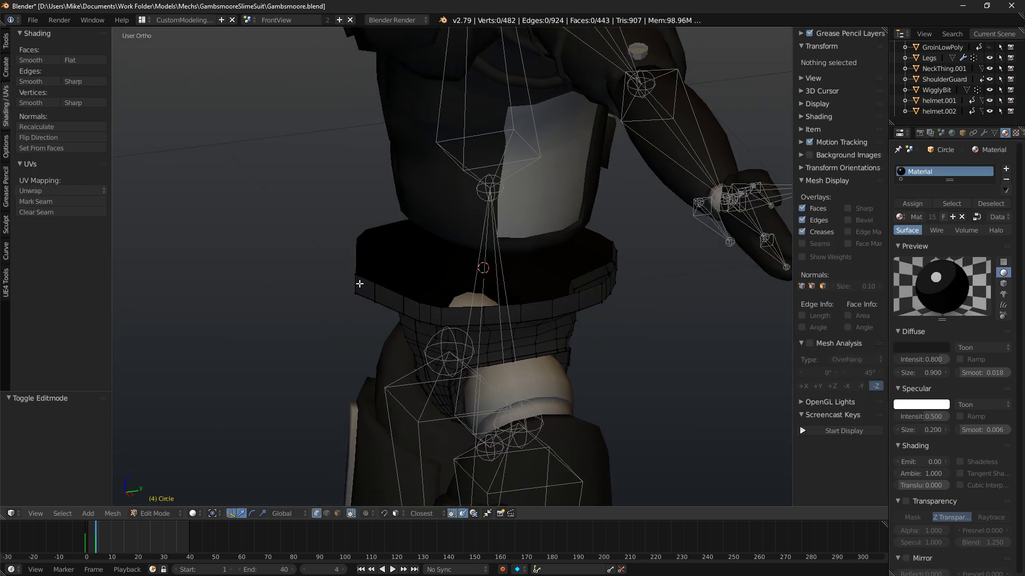
shift+right_click(353, 293)
key(KP_3)
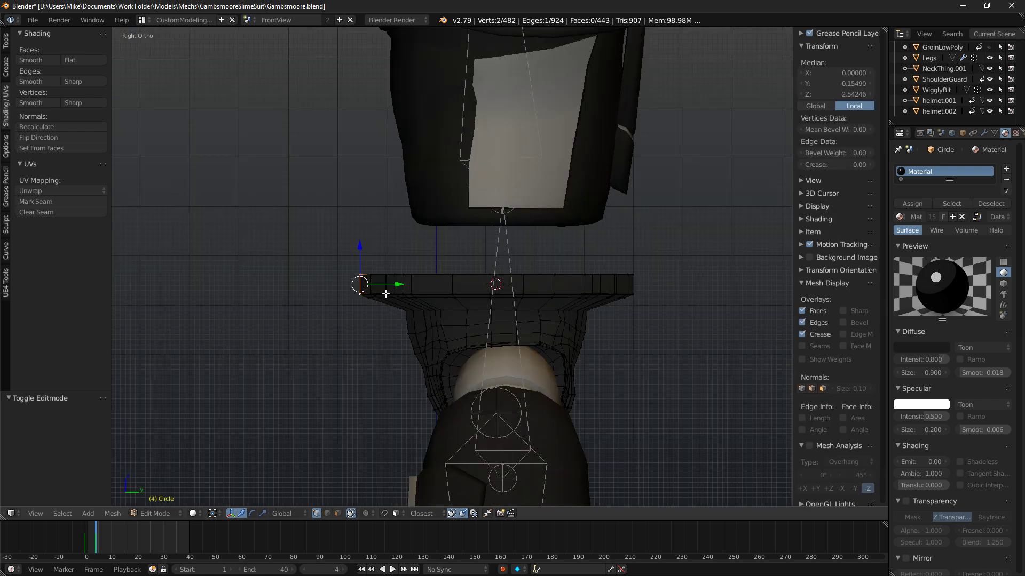
drag(399, 284, 411, 286)
scroll(409, 283, down, 15)
Switch to face selection, pick faces at the front of the waist rim and move them along Y with proportional editing.
middle_drag(382, 288, 343, 365)
alt+right_click(378, 289)
scroll(439, 328, up, 3)
click(337, 513)
right_click(348, 326)
ctrl+right_click(396, 328)
right_click(305, 280)
middle_drag(307, 284, 421, 315)
scroll(293, 344, up, 2)
key(g)
key(y)
scroll(291, 342, down, 3)
Select the three adjoining faces on the rim's front curve and move them back about 0.02 along Y with proportional editing.
right_click(291, 342)
ctrl+right_click(364, 374)
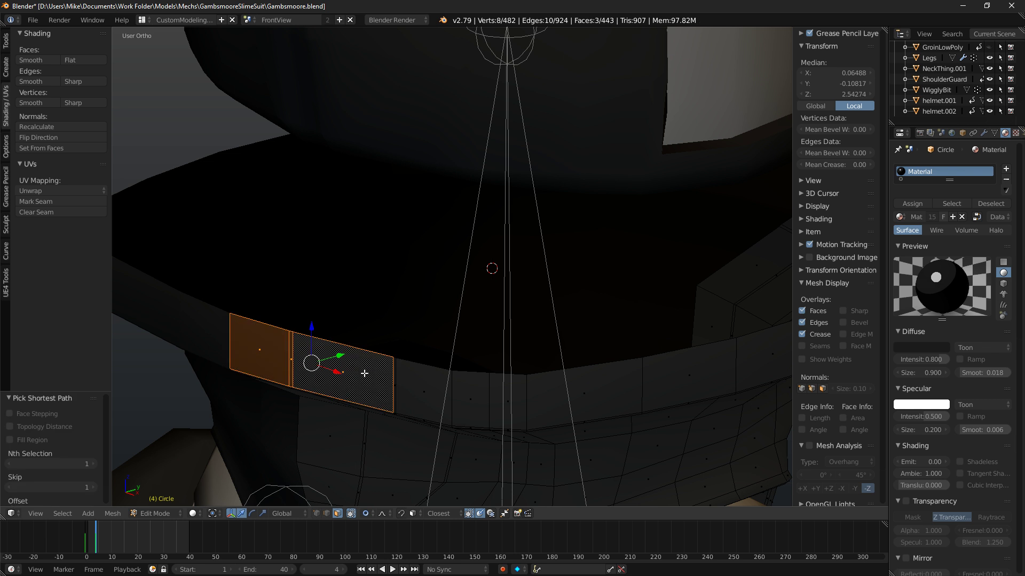
key(g)
key(y)
scroll(366, 347, up, 3)
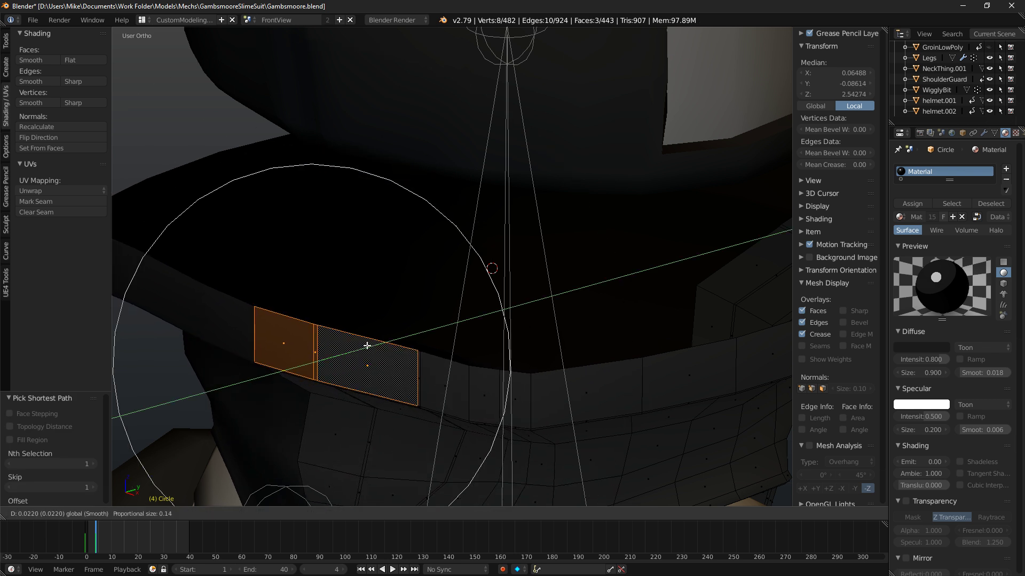
click(367, 350)
From the side view, circle-select the front end of the waist rim and move it 0.011 along Y.
scroll(466, 402, down, 5)
middle_drag(466, 402, 394, 323)
key(KP_1)
key(KP_3)
mouse_move(419, 287)
mouse_down()
mouse_move(385, 287)
mouse_move(426, 290)
mouse_up()
scroll(423, 290, up, 4)
key(ctrl+z)
key(z)
key(c)
right_click(386, 287)
key(z)
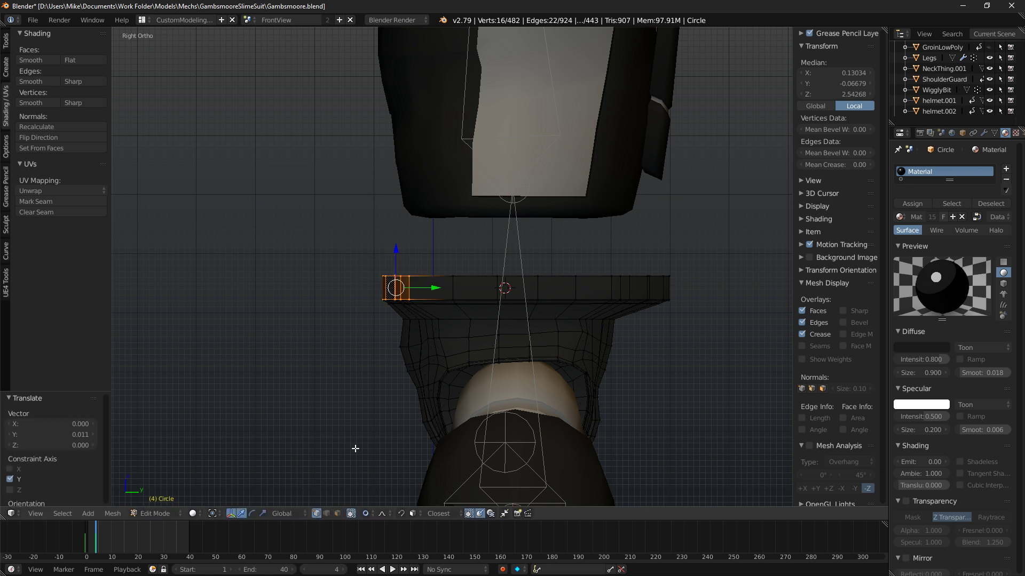
Select the pelvis's front centre vertex below the waist rim and move it 0.007 along Y.
right_click(402, 346)
drag(427, 348, 433, 347)
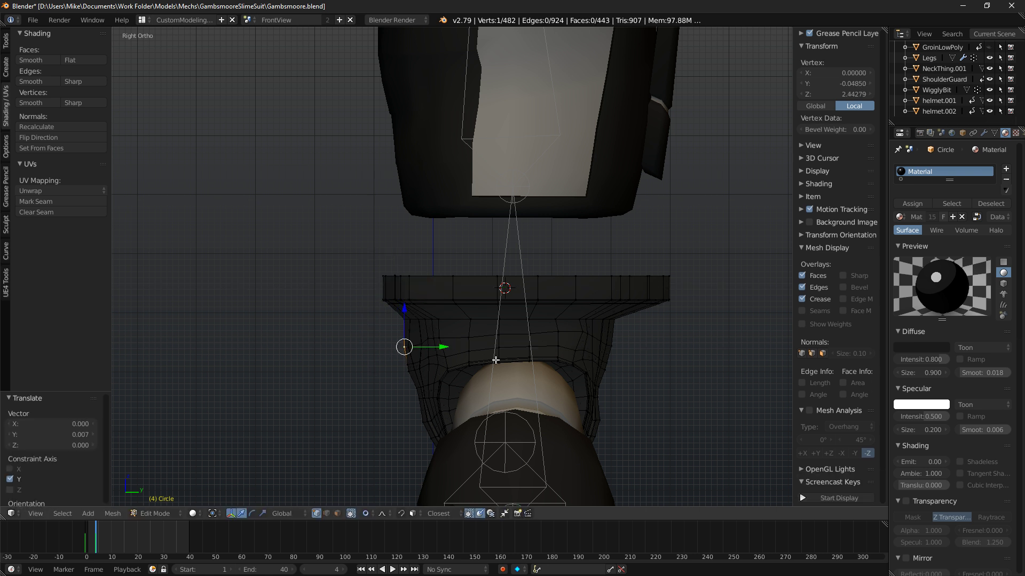
ctrl+scroll(579, 359, down, 6)
Circle-select the vertices down the pelvis's rear edge, shift them along Y, rotate them -3.15° and move them 0.008 further along Y.
key(z)
key(a)
mouse_move(516, 366)
mouse_down()
mouse_move(503, 359)
mouse_move(508, 334)
mouse_move(539, 345)
mouse_up()
drag(502, 386, 497, 380)
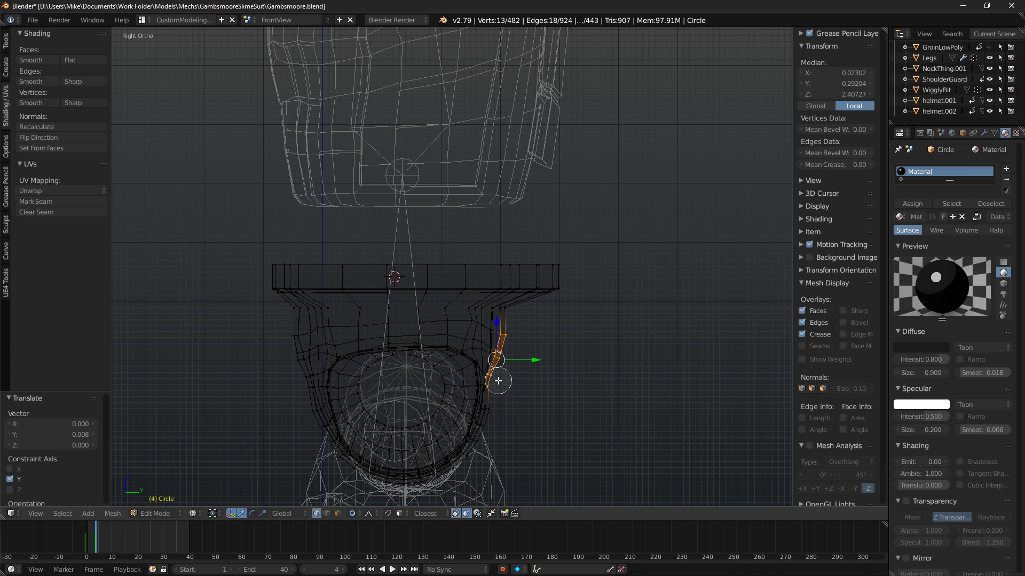
drag(538, 361, 544, 362)
key(r)
click(623, 353)
key(g)
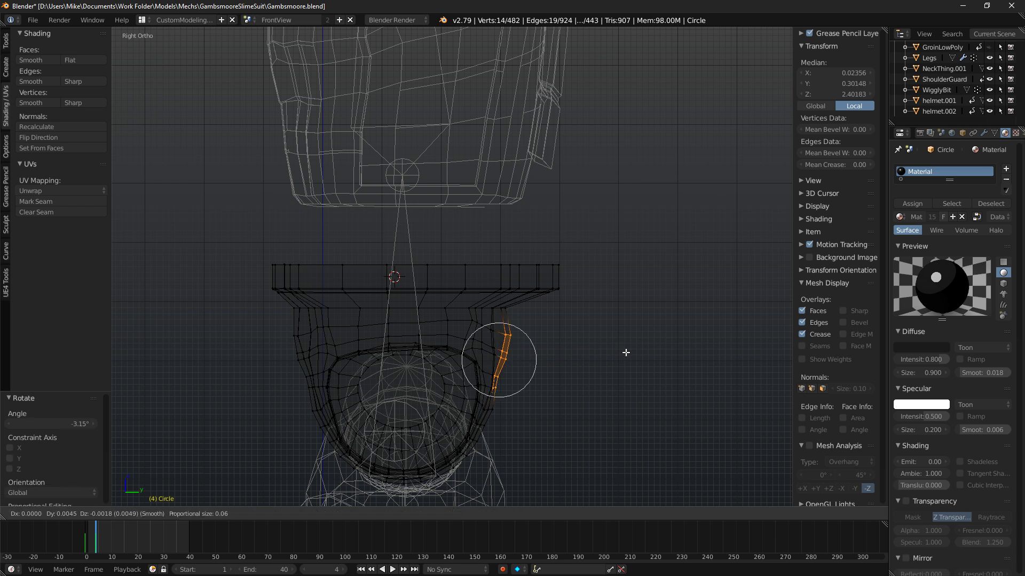
click(630, 353)
Check the pelvis's side profile in rendered shading and return to the solid view.
key(shift+z)
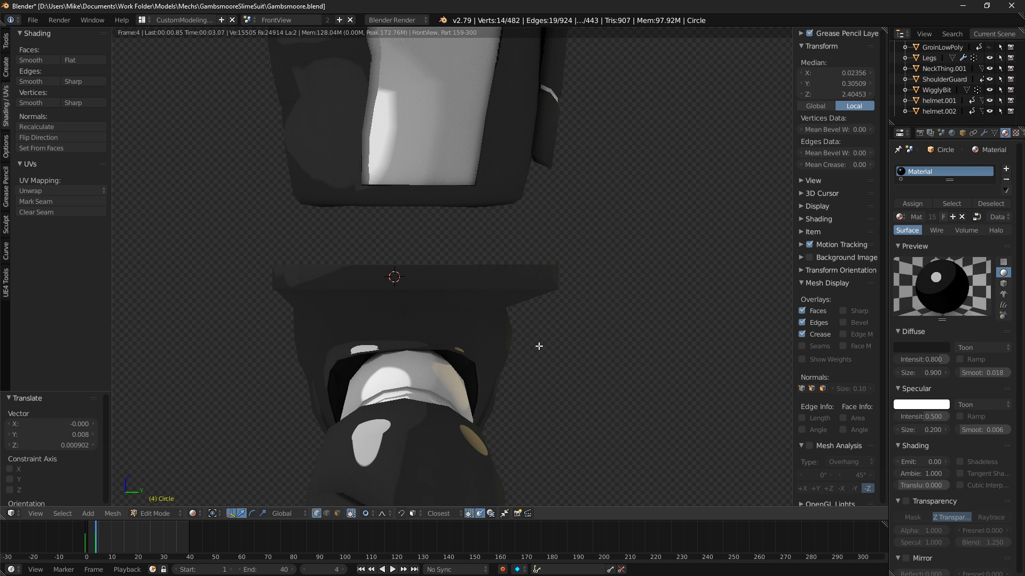
key(shift+z)
mouse_move(594, 339)
middle_down()
mouse_move(563, 265)
mouse_move(452, 268)
middle_up()
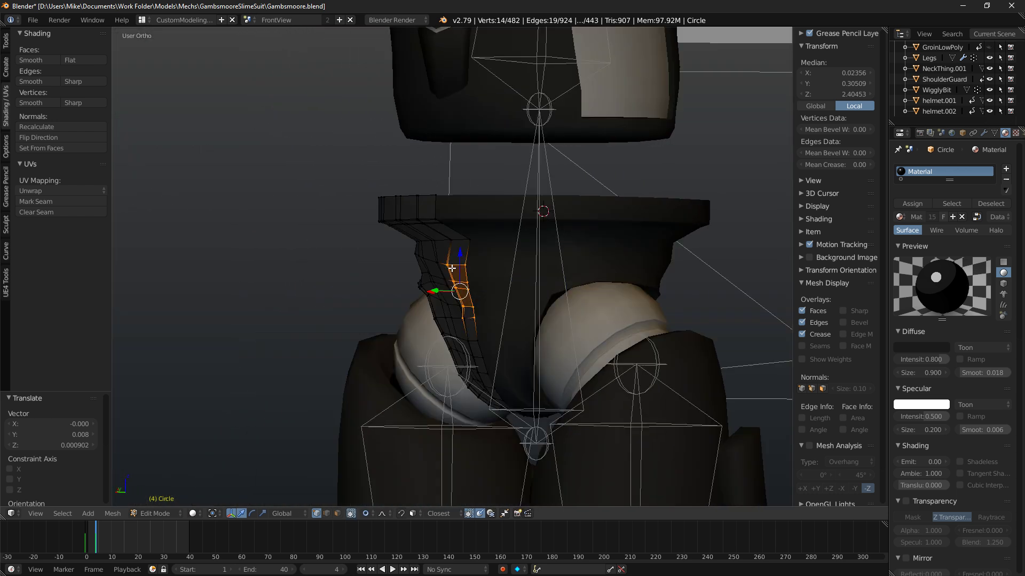
Circle-select the six vertices beside the pelvis's rear centre strip and move them slightly outward along Y.
key(KP_3)
middle_drag(532, 284, 465, 299)
scroll(465, 299, up, 5)
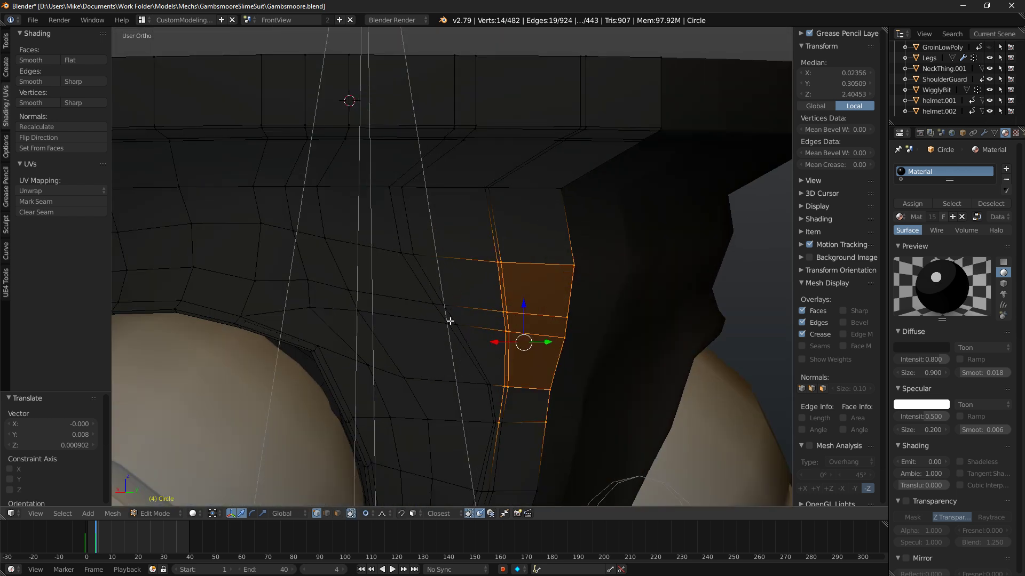
key(a)
key(c)
drag(437, 318, 479, 380)
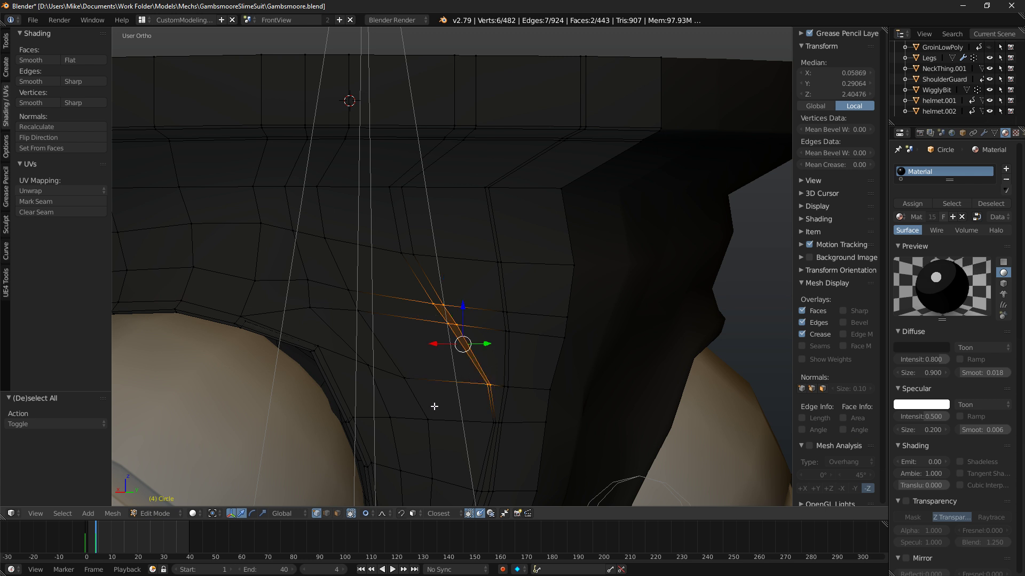
middle_drag(434, 407, 517, 354)
key(z)
drag(490, 342, 497, 346)
Circle-select the vertices on the pelvis's rear edge just below the waist rim and pull them slightly forward along Y.
scroll(496, 344, up, 5)
middle_drag(498, 347, 502, 331)
key(z)
key(z)
key(a)
key(c)
click(495, 260)
drag(518, 264, 515, 261)
Circle-select the rear strip of vertices below the waist rim and inspect the area from below and from the side.
key(a)
key(c)
drag(480, 305, 484, 265)
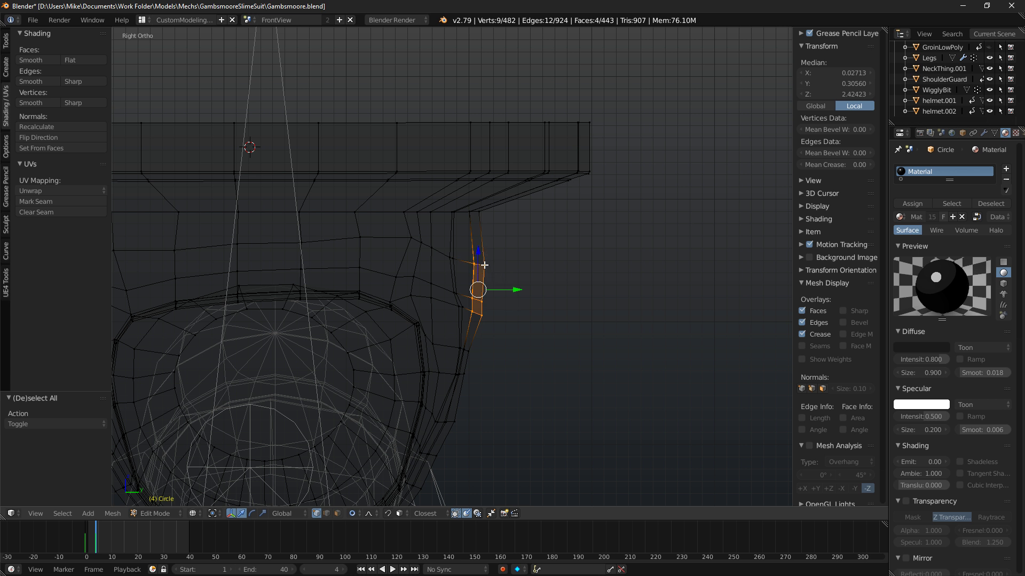
key(z)
scroll(484, 264, down, 1)
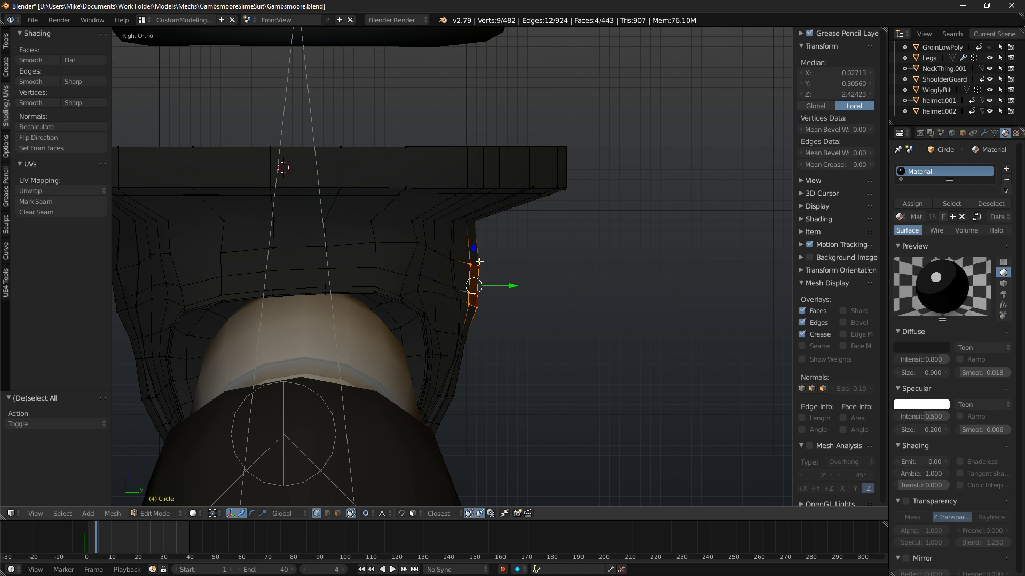
middle_drag(567, 177, 569, 166)
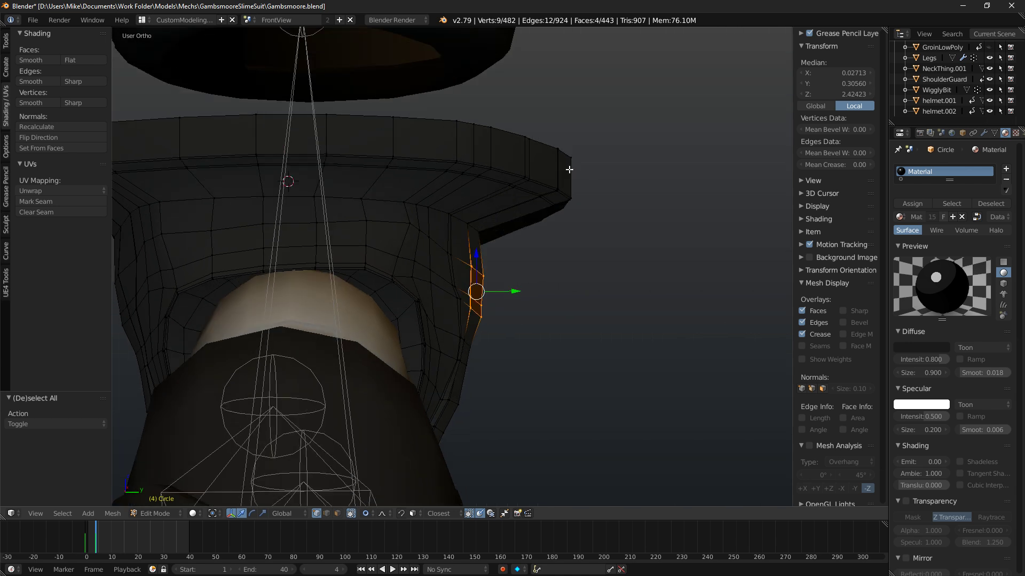
key(KP_1)
key(KP_3)
Select the edge loop at the rear end of the waist rim and move it forward along Y with proportional editing.
key(z)
alt+right_click(566, 164)
key(z)
key(g)
key(y)
click(569, 170)
Try to move the rear end of the rim again along Y with a different proportional falloff size.
key(g)
key(y)
scroll(578, 170, down, 8)
click(572, 171)
key(ctrl+z)
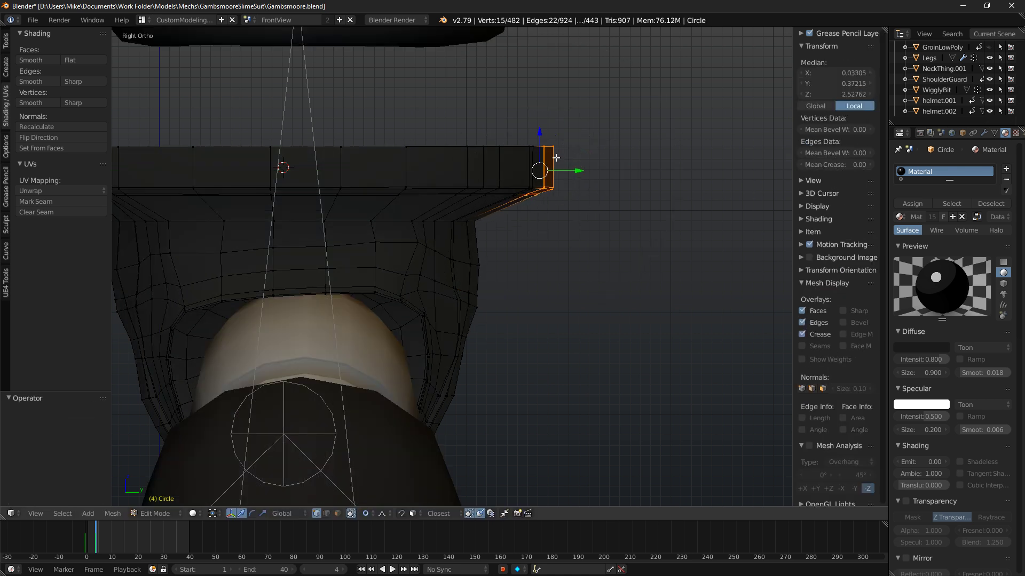
Add the neighbouring vertices of the rim's rear end by circle selection and move them all -0.020 along Y.
key(z)
key(c)
drag(534, 163, 531, 198)
key(z)
key(g)
key(y)
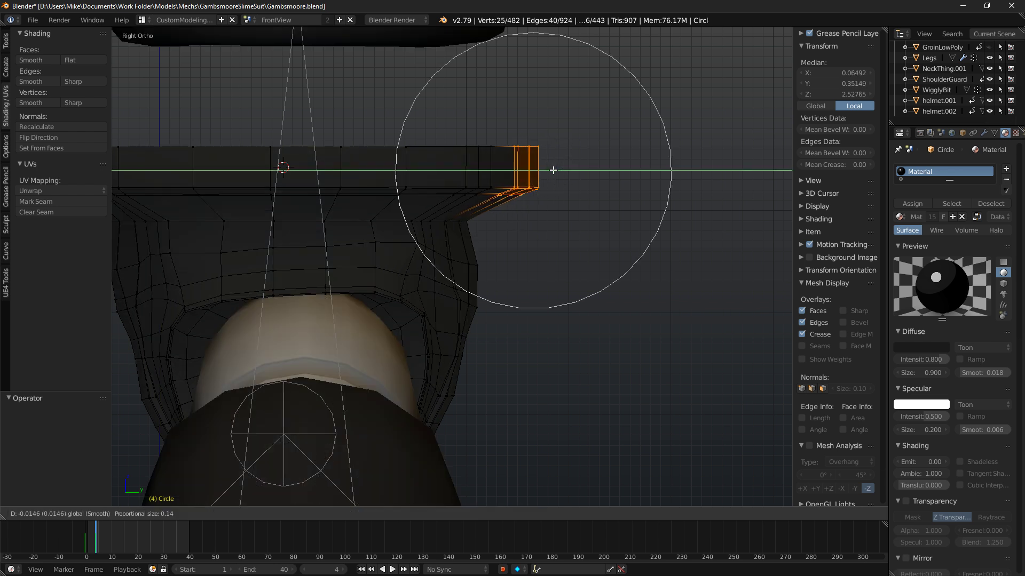
click(550, 173)
Select the three rear centre vertices of the waist rim and move them -0.007 along Y.
middle_drag(562, 174, 563, 199)
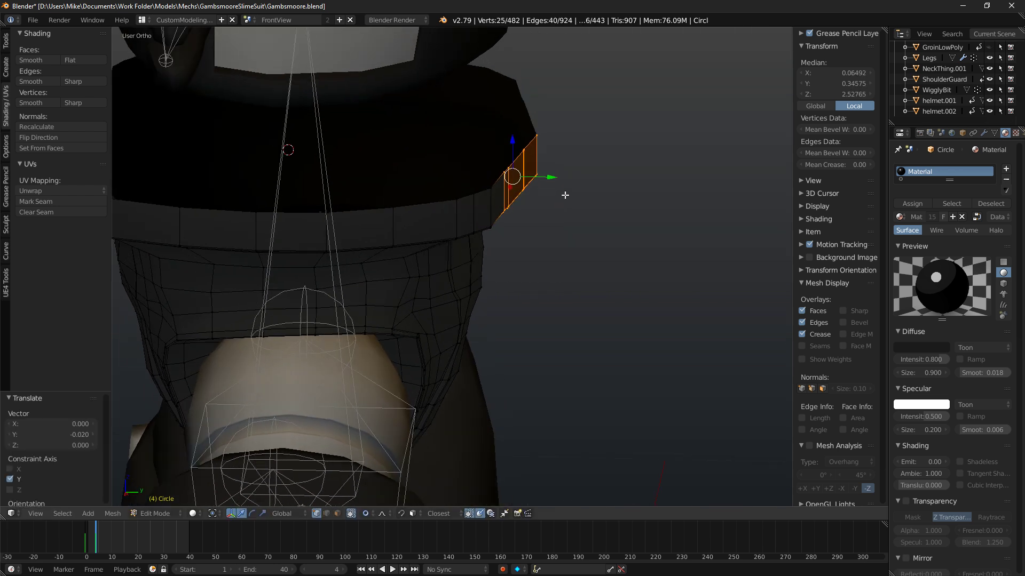
right_click(538, 135)
shift+right_click(537, 176)
middle_drag(568, 158, 575, 178)
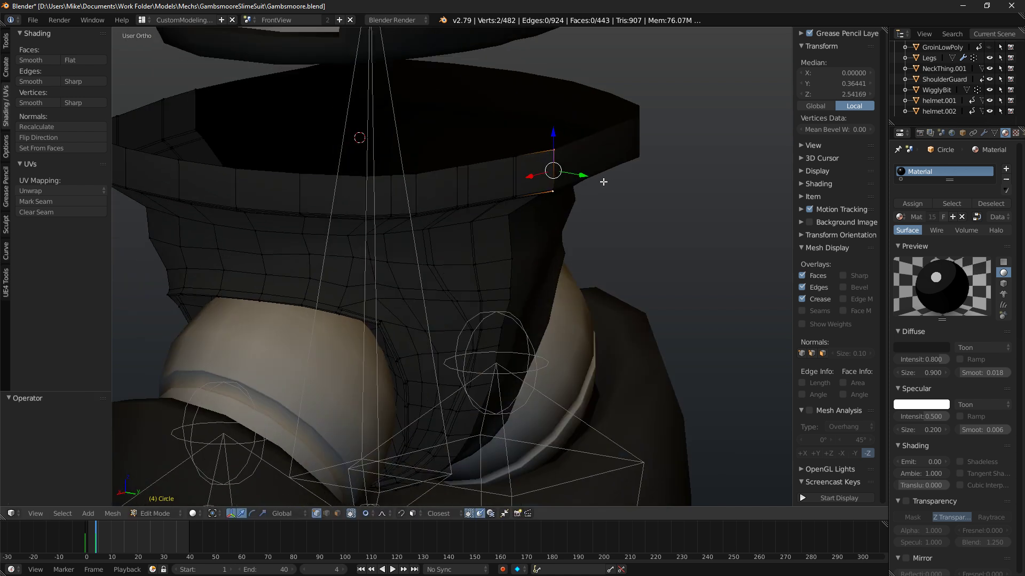
shift+right_click(576, 178)
key(g)
key(y)
click(569, 175)
Inspect the reshaped waist rim from the side and the front in rendered shading.
key(KP_1)
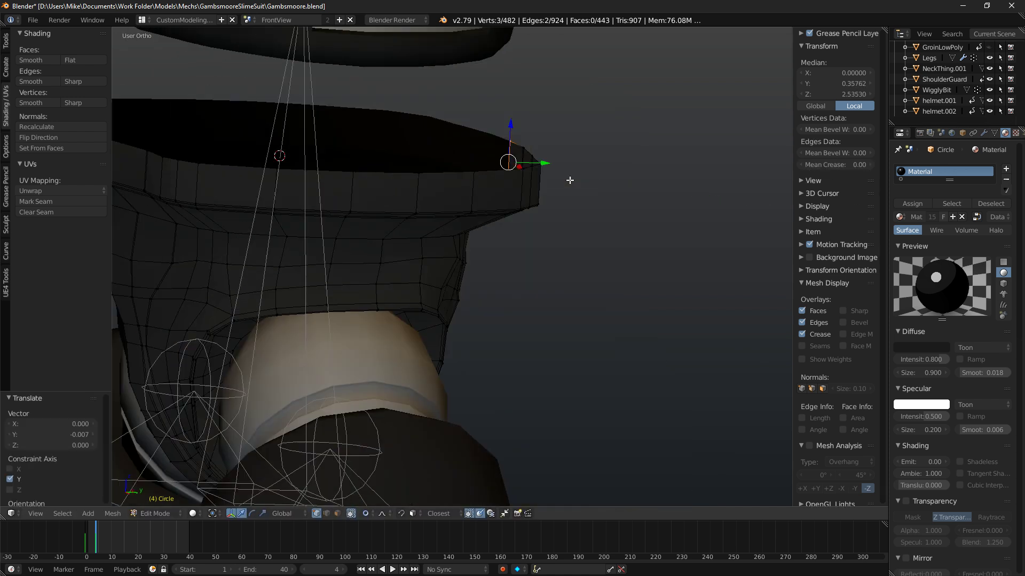
key(KP_3)
mouse_move(565, 169)
middle_down()
mouse_move(524, 297)
mouse_move(523, 317)
mouse_move(546, 315)
mouse_move(498, 293)
mouse_move(519, 347)
mouse_move(533, 332)
mouse_move(469, 354)
middle_up()
key(shift+z)
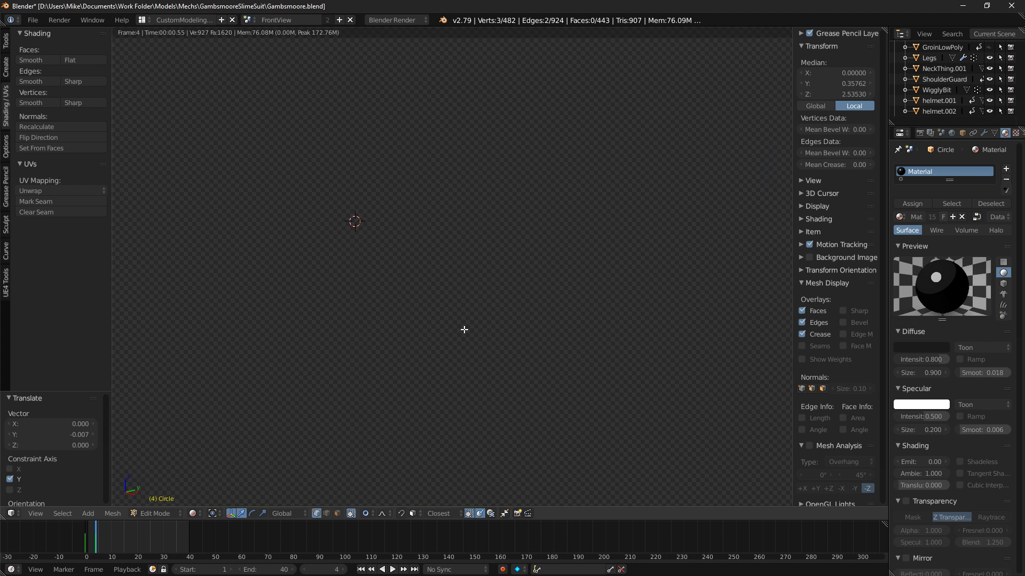
key(KP_1)
mouse_move(549, 261)
middle_down()
mouse_move(468, 240)
mouse_move(430, 277)
mouse_move(528, 301)
middle_up()
key(shift+z)
Switch to face selection, select the face at the waist rim's front corner and nudge it inward in two small moves.
right_click(509, 319)
shift+right_click(492, 320)
right_click(497, 333)
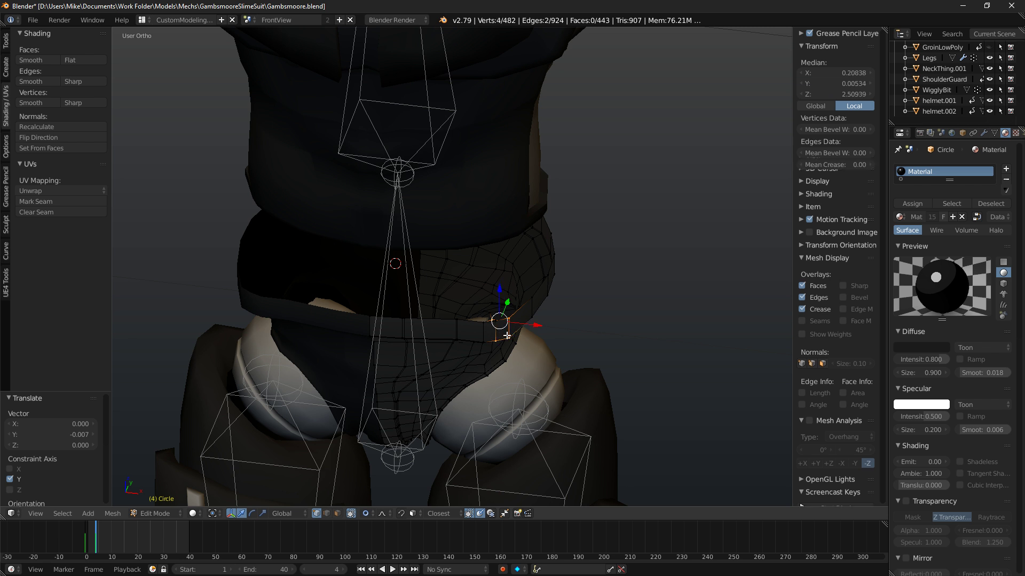
click(337, 514)
right_click(506, 332)
middle_drag(506, 331, 680, 290)
drag(629, 261, 625, 258)
middle_drag(678, 302, 650, 339)
drag(661, 290, 651, 293)
Rotate the selected front corner face of the rim 12.4° about the Z axis.
scroll(654, 291, down, 3)
key(r)
key(z)
click(692, 346)
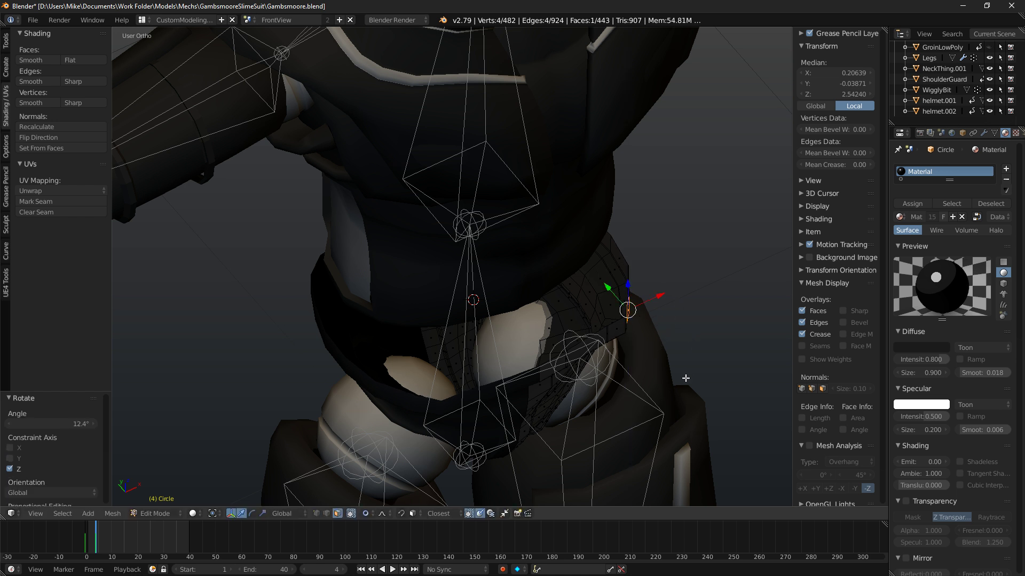
Check the pelvis and waist rim from the front in rendered shading and return to the solid view.
key(KP_1)
key(shift+z)
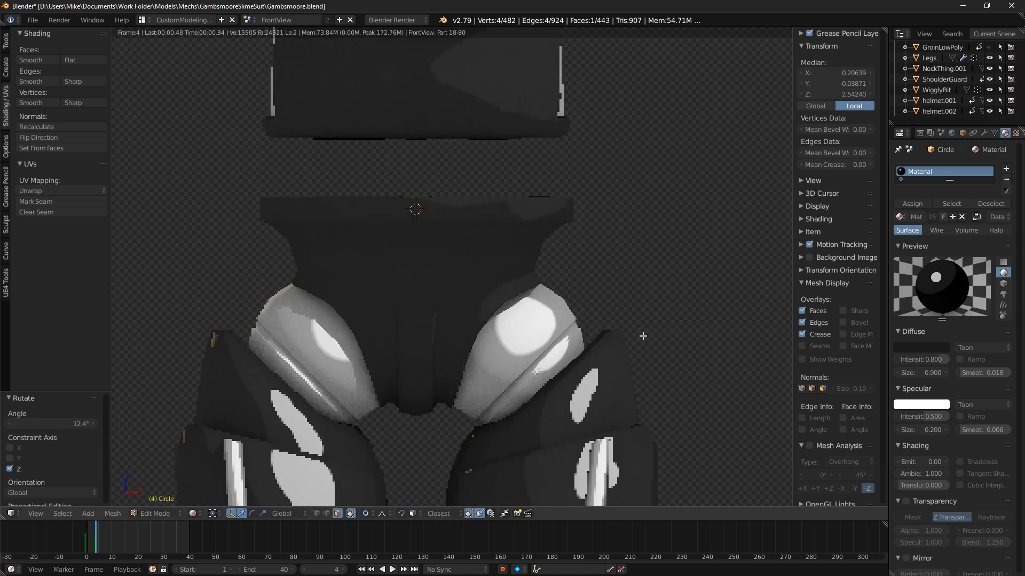
scroll(618, 235, up, 4)
key(shift+z)
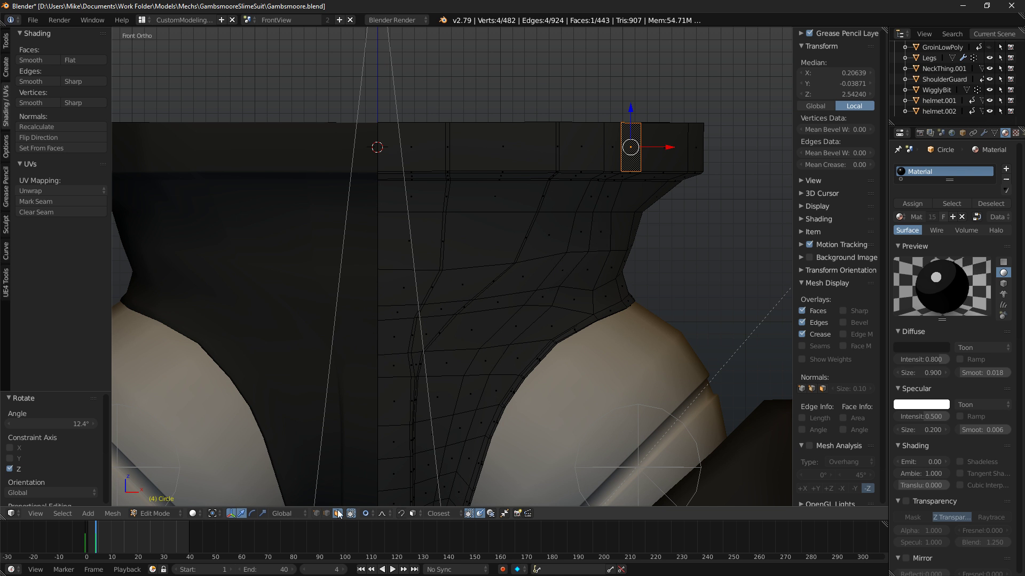
Delete the thin face loop that runs just beneath the pelvis piece's thick upper rim.
scroll(455, 239, up, 2)
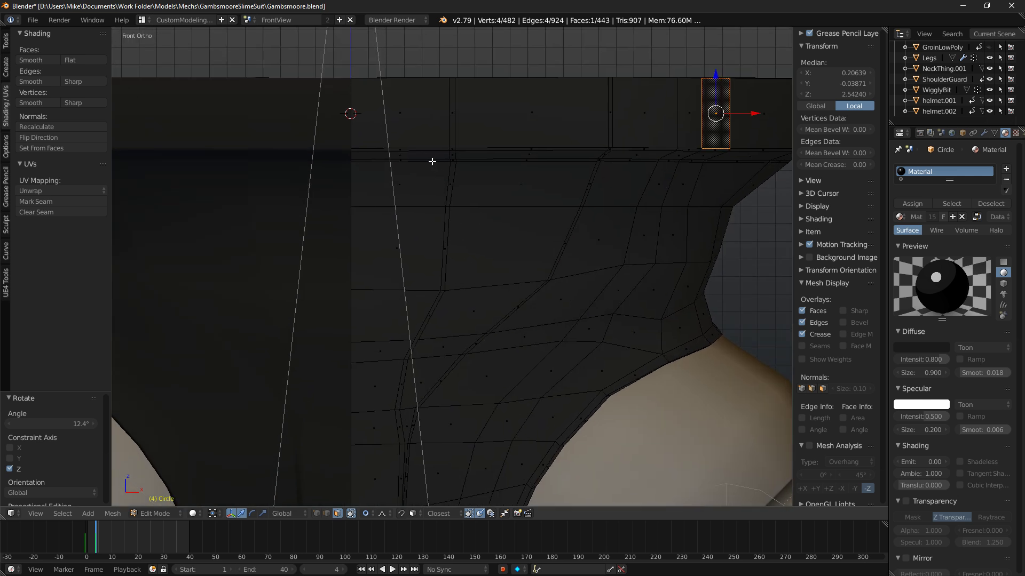
key(a)
alt+right_click(457, 161)
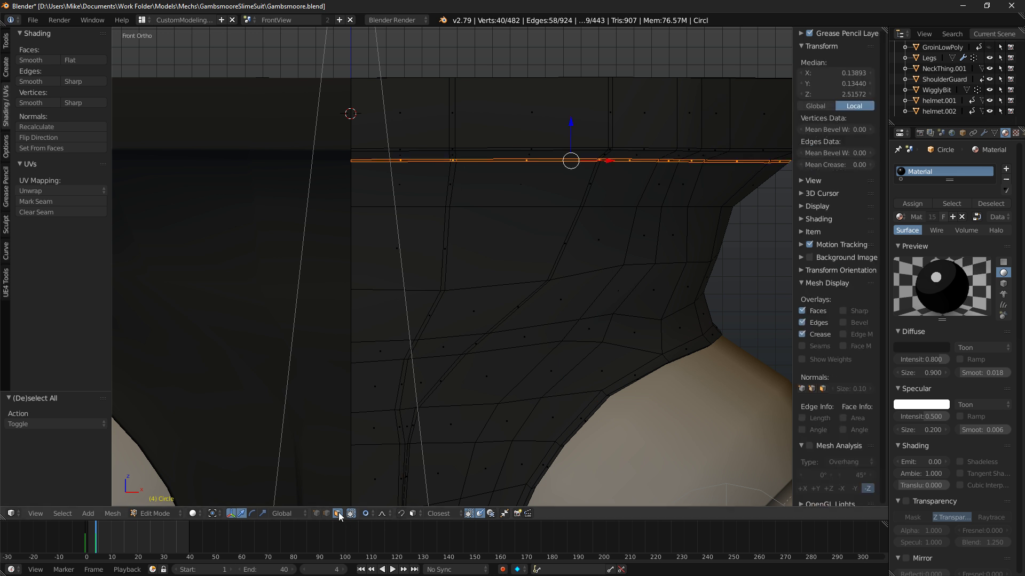
key(x)
click(508, 262)
shift+middle_drag(479, 187, 471, 212)
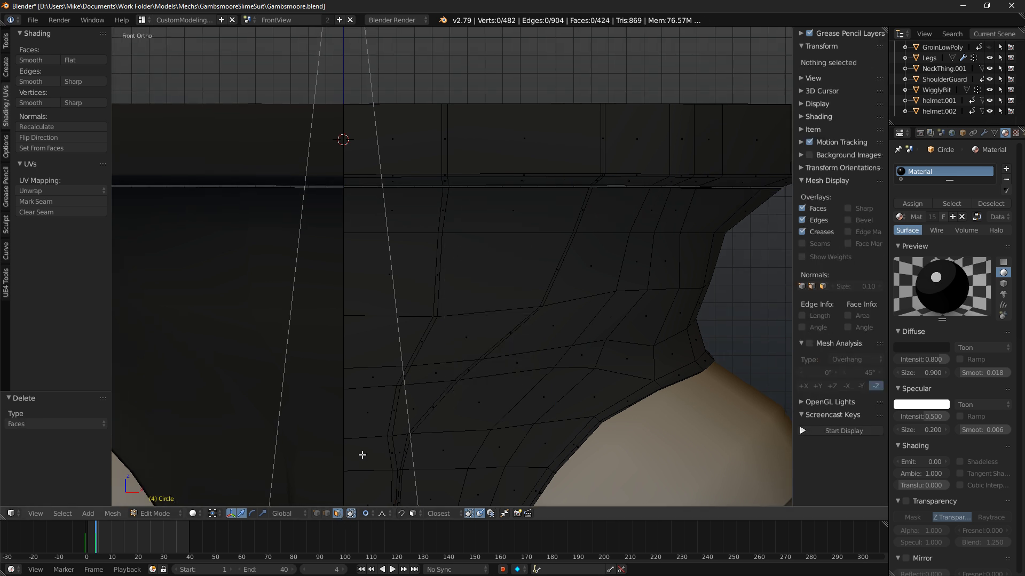
Select the two narrow face loops on the rim's underside and move them -0.015 along Z.
alt+right_click(451, 179)
alt+shift+right_click(450, 177)
key(a)
alt+right_click(449, 177)
key(a)
alt+right_click(448, 175)
alt+shift+right_click(454, 182)
drag(578, 153, 580, 174)
scroll(578, 160, up, 3)
middle_drag(580, 174, 337, 397)
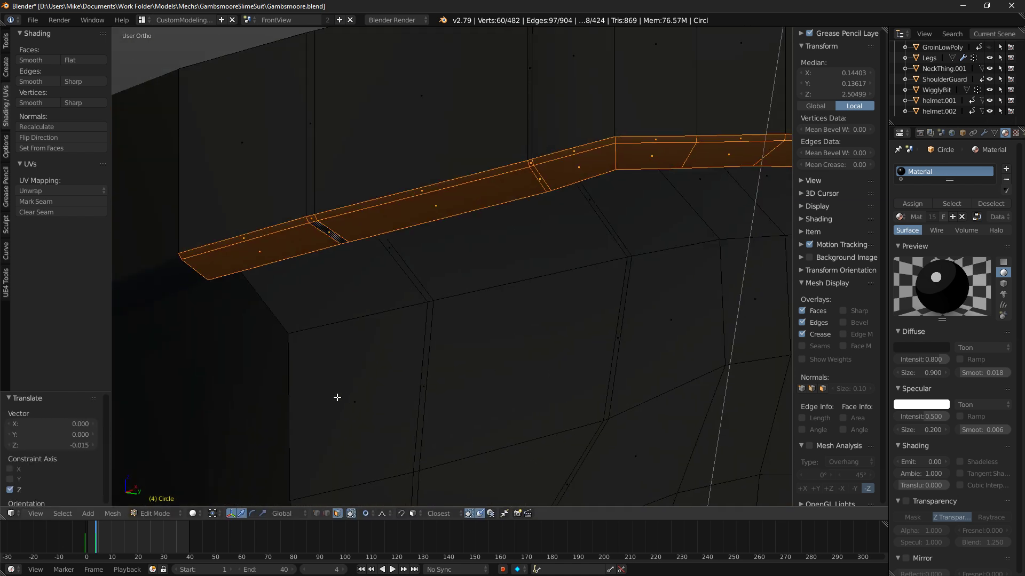
Extrude the lower open edge loop of the rim's underside in place and scale it inward.
key(a)
alt+right_click(335, 275)
key(e)
right_click(427, 290)
key(alt+s)
key(s)
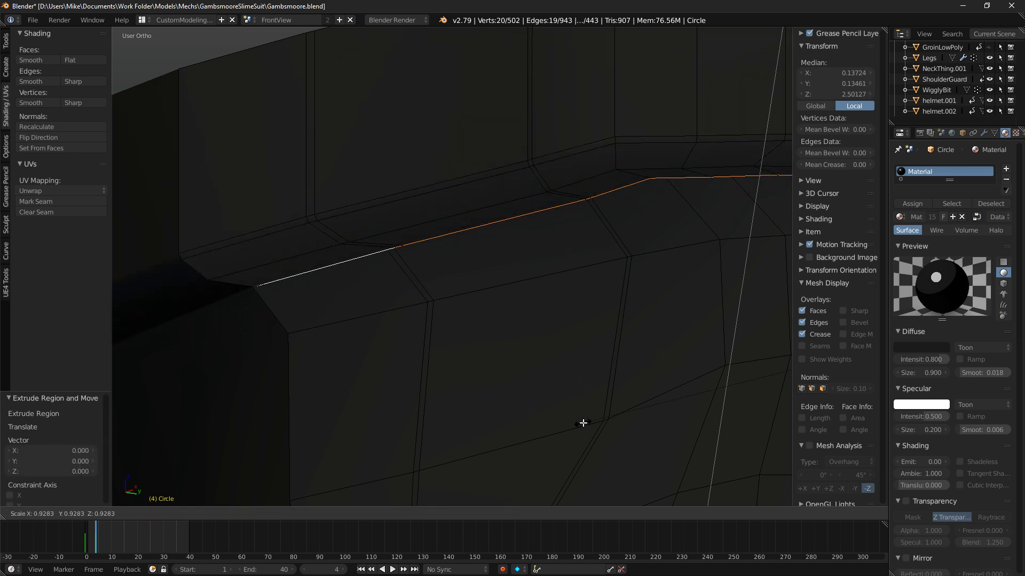
click(533, 359)
Raise the extruded edge loop 0.002 along Z and adjust its scale, ending with a resize of 0.941.
scroll(542, 307, down, 3)
middle_drag(543, 308, 520, 323)
drag(551, 229, 553, 225)
key(s)
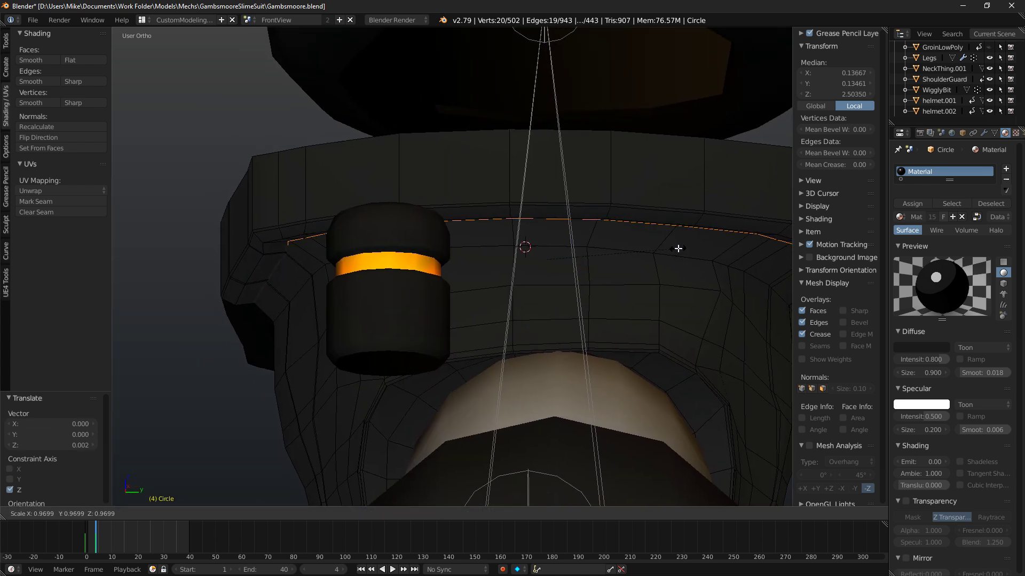
click(645, 270)
key(s)
click(625, 294)
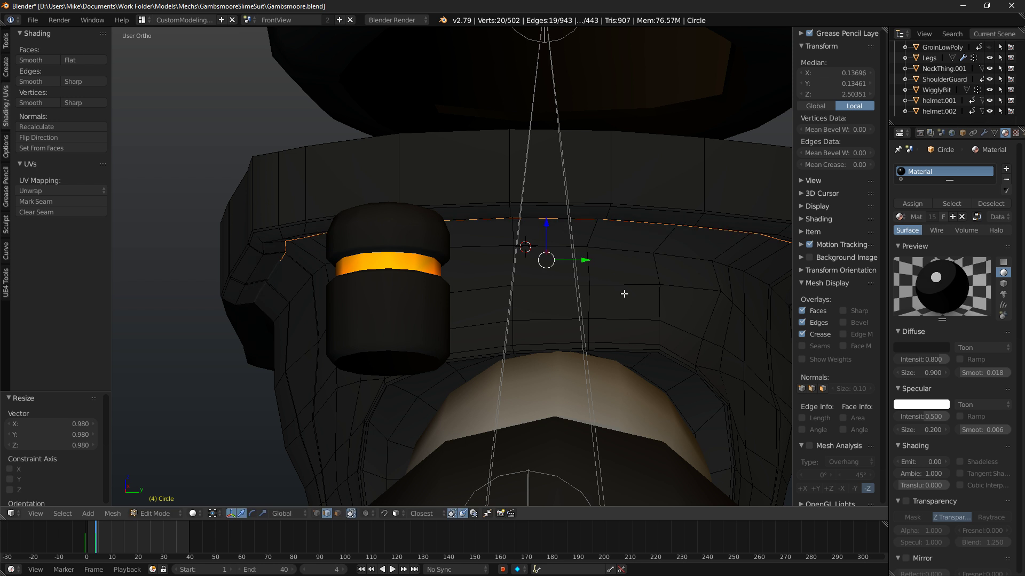
key(s)
click(668, 272)
middle_drag(649, 280, 666, 281)
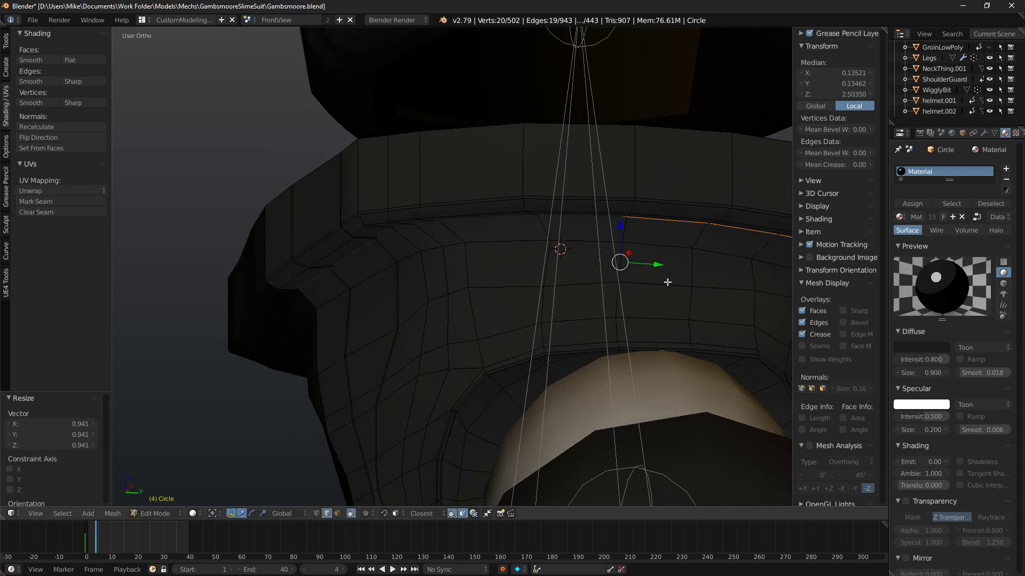
Select the top edge loop of the waist below the rim and scale it by 1.056 with proportional editing enabled.
key(KP_1)
scroll(668, 282, down, 3)
key(shift+z)
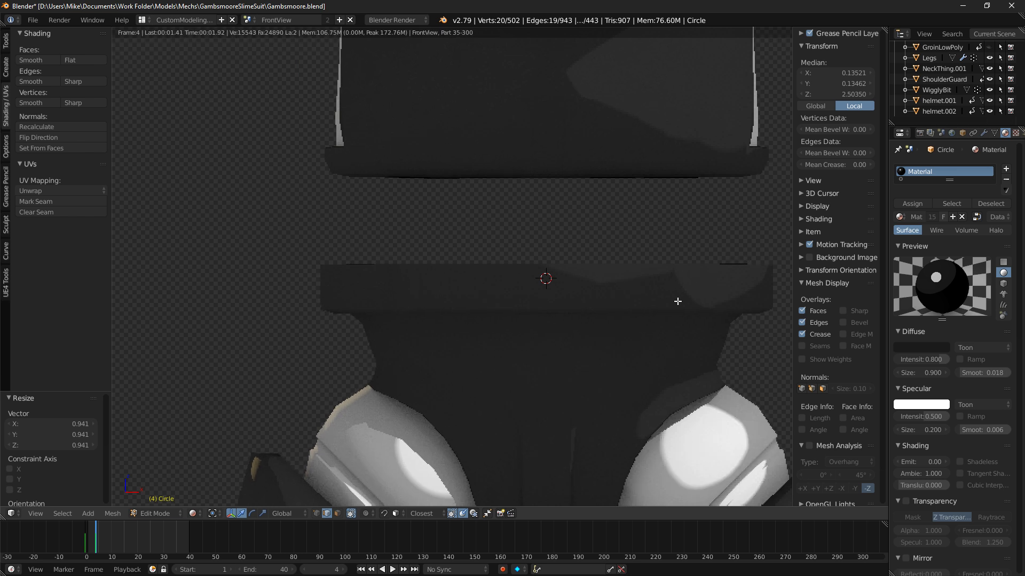
key(shift+z)
mouse_move(719, 321)
shift+middle_down()
mouse_move(648, 259)
mouse_move(542, 213)
shift+middle_up()
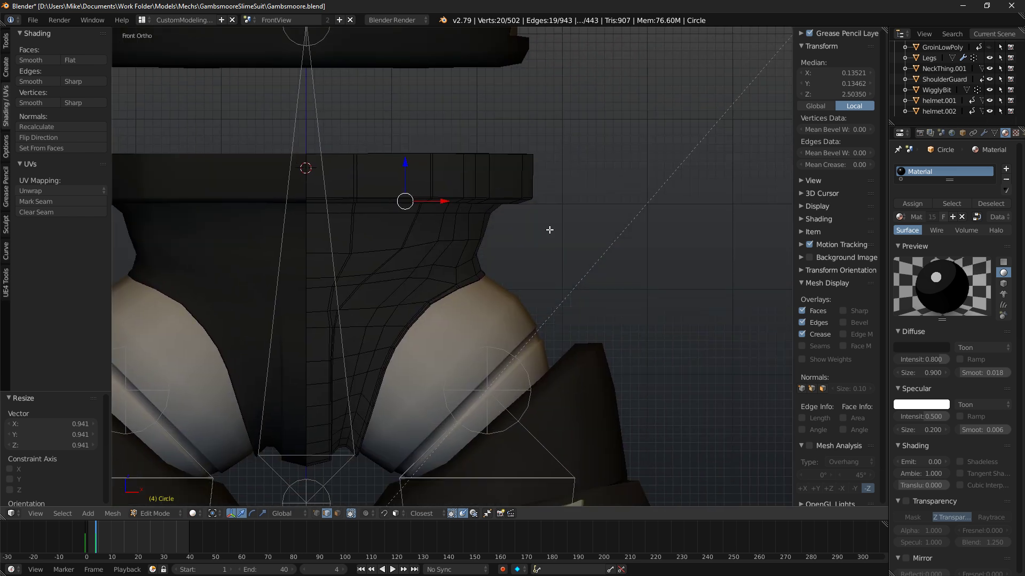
scroll(484, 201, up, 5)
key(a)
alt+right_click(395, 153)
shift+middle_drag(400, 183, 418, 212)
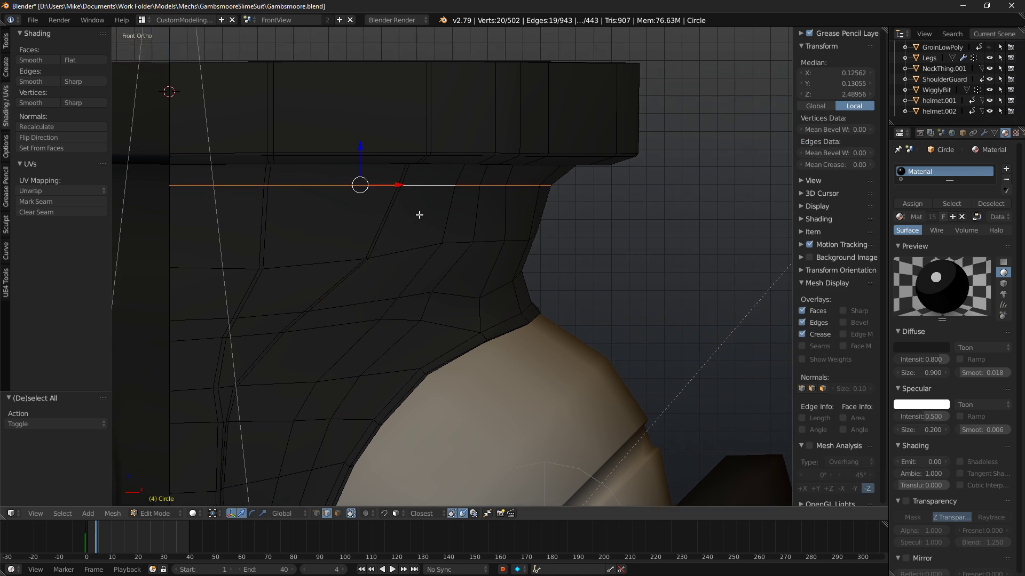
key(s)
key(o)
scroll(637, 231, down, 5)
scroll(638, 232, up, 5)
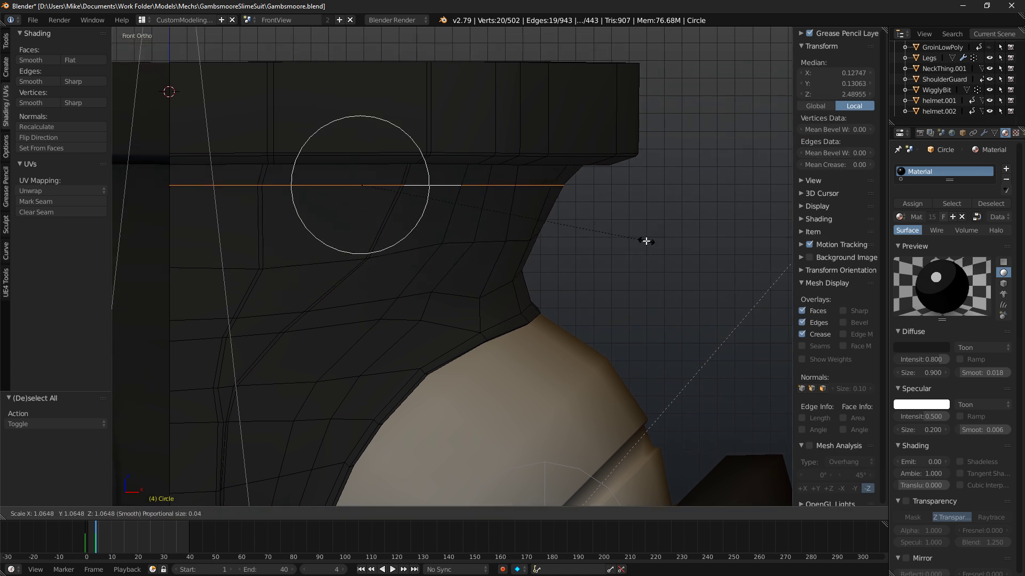
click(646, 241)
Examine the rim and waist silhouette in rendered shading from the front, side and an angled view.
key(shift+z)
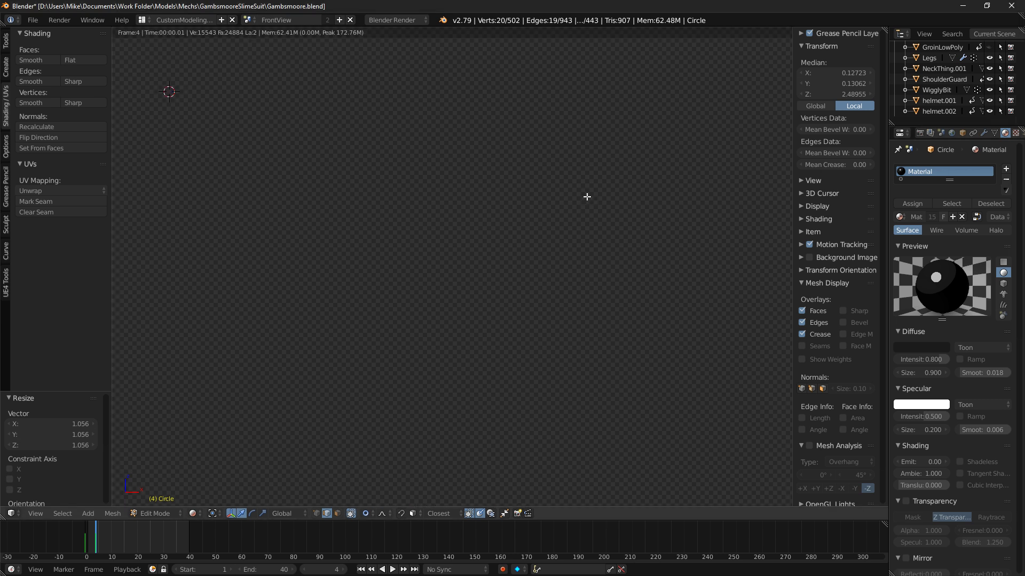
scroll(596, 176, down, 6)
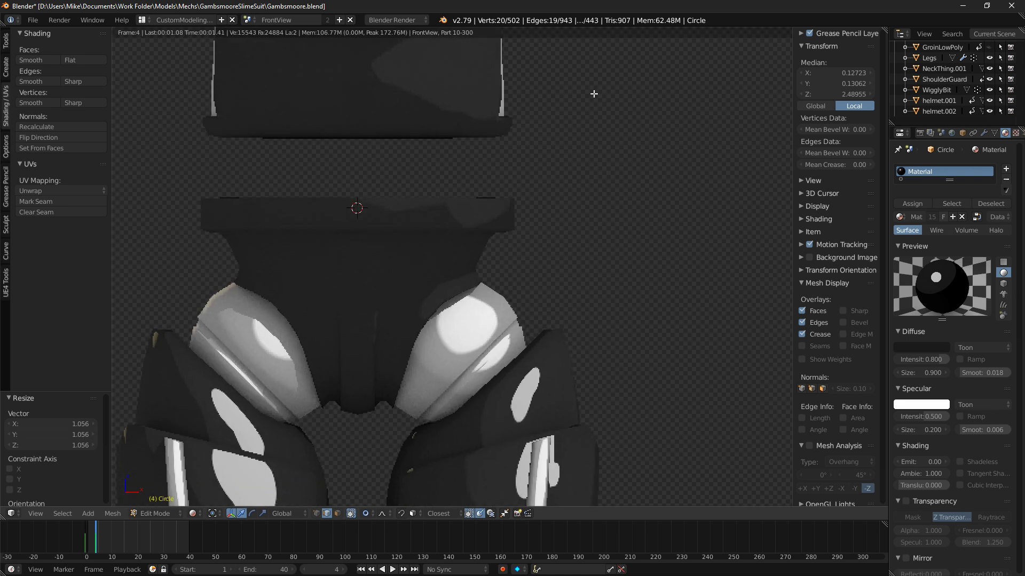
scroll(747, 217, up, 3)
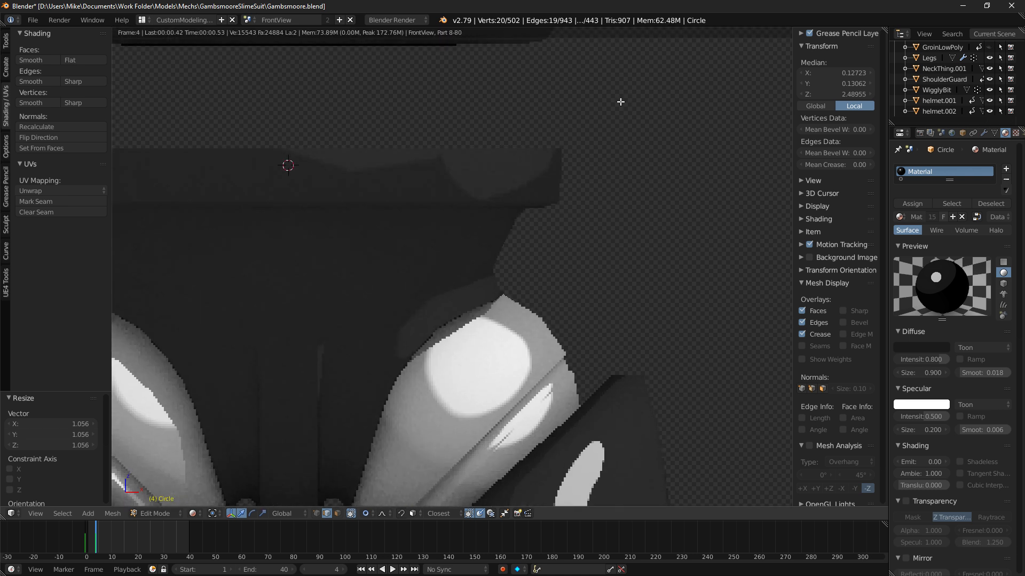
key(KP_3)
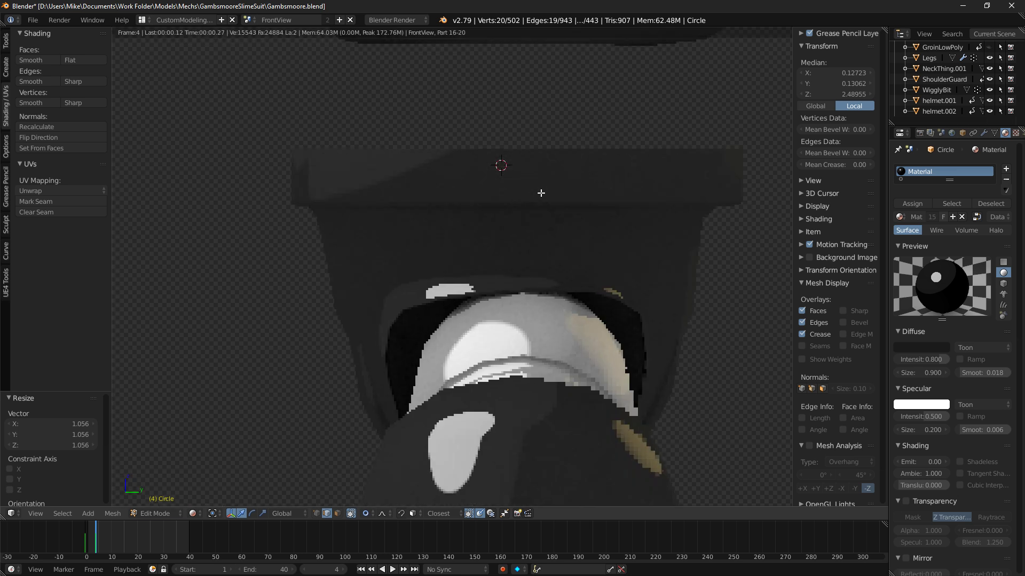
middle_drag(485, 225, 506, 222)
key(KP_1)
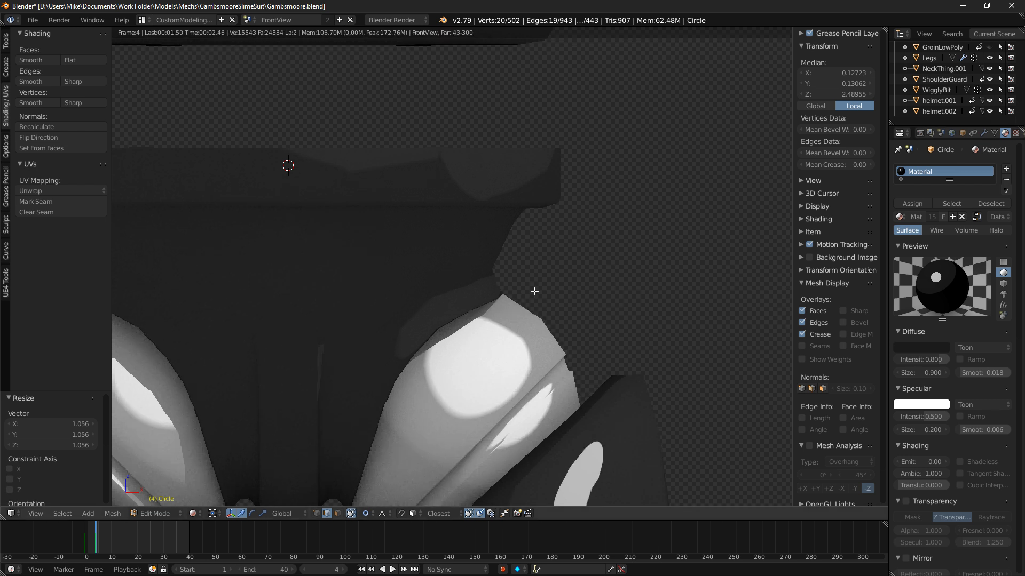
scroll(534, 288, up, 1)
key(shift+z)
shift+middle_drag(471, 242, 585, 251)
middle_drag(585, 211, 529, 193)
key(shift+z)
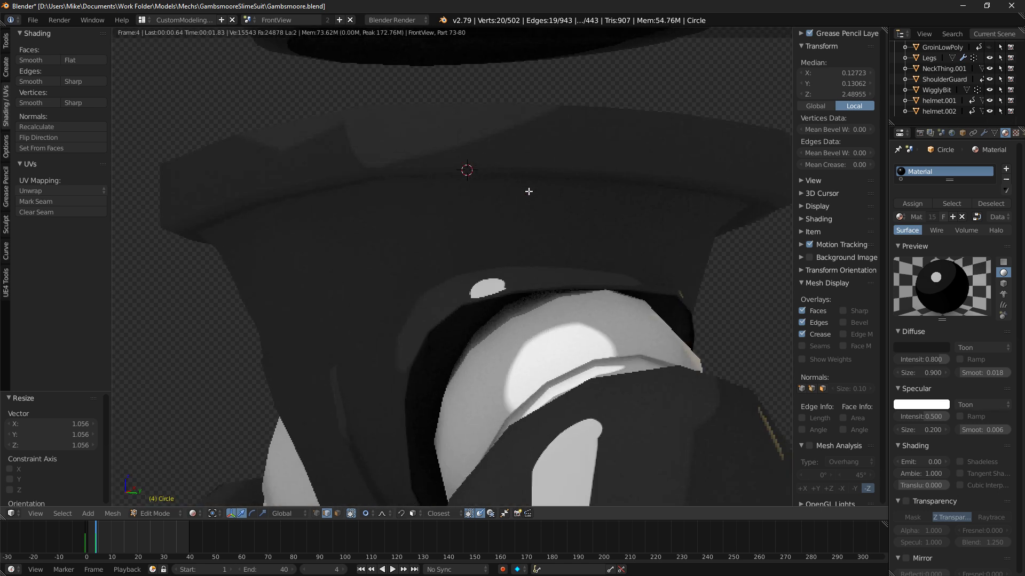
scroll(553, 186, down, 3)
key(KP_1)
key(KP_3)
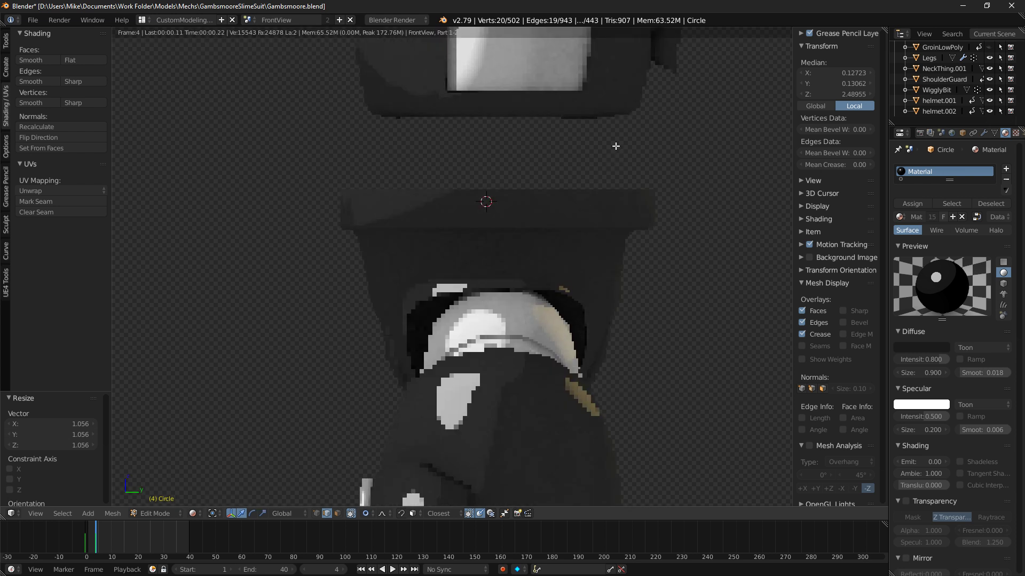
In the wireframe side view, select vertices at the waist's upper rear edge in vertex mode and nudge them into place.
key(shift+z)
shift+middle_drag(674, 227, 483, 261)
scroll(483, 261, up, 3)
click(317, 514)
key(z)
key(a)
key(c)
click(390, 337)
right_click(391, 337)
drag(414, 336, 400, 328)
Reposition a single vertex on the waist's rear side, finishing with a nudge of -0.002 along Y.
key(a)
key(c)
click(352, 327)
right_click(353, 326)
right_click(337, 316)
key(g)
click(385, 326)
key(g)
click(385, 334)
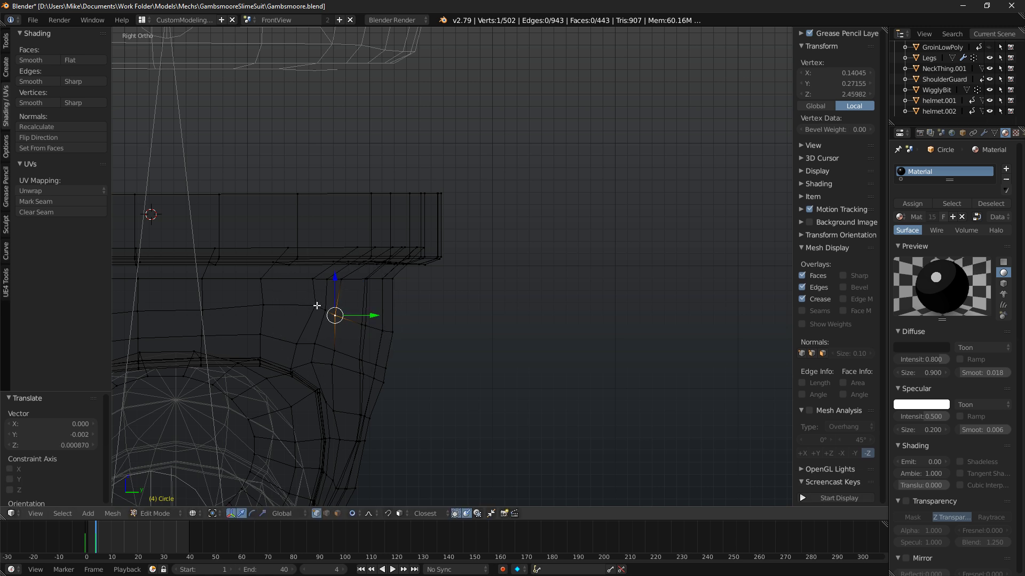
Move a neighbouring vertex on the waist's rear side by -0.008 along Y and -0.001 along Z.
key(g)
scroll(305, 302, up, 3)
click(304, 303)
scroll(422, 414, down, 5)
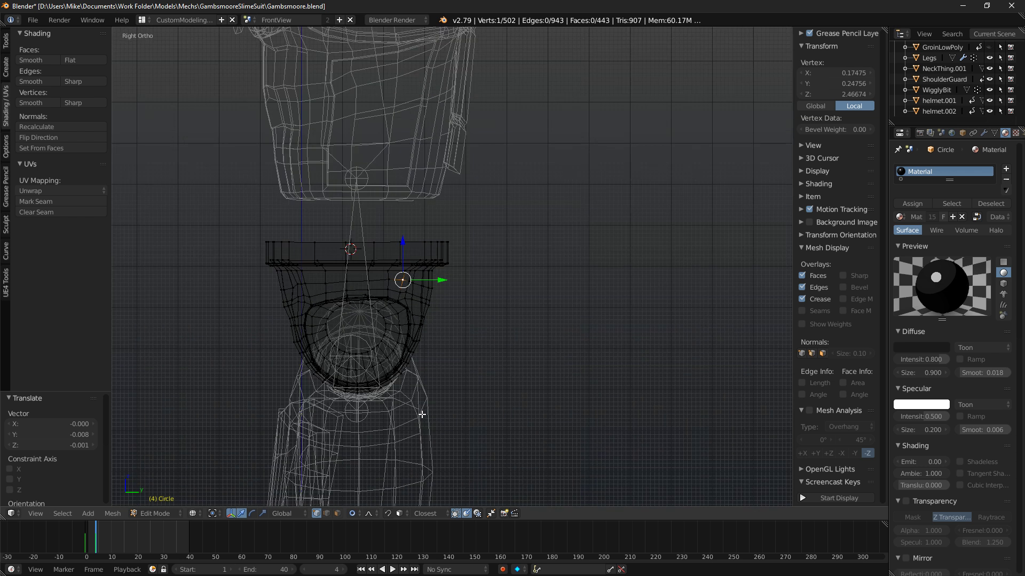
Preview the side profile in rendered shading, then move the three rear vertices of the waist's top loop outward.
key(shift+z)
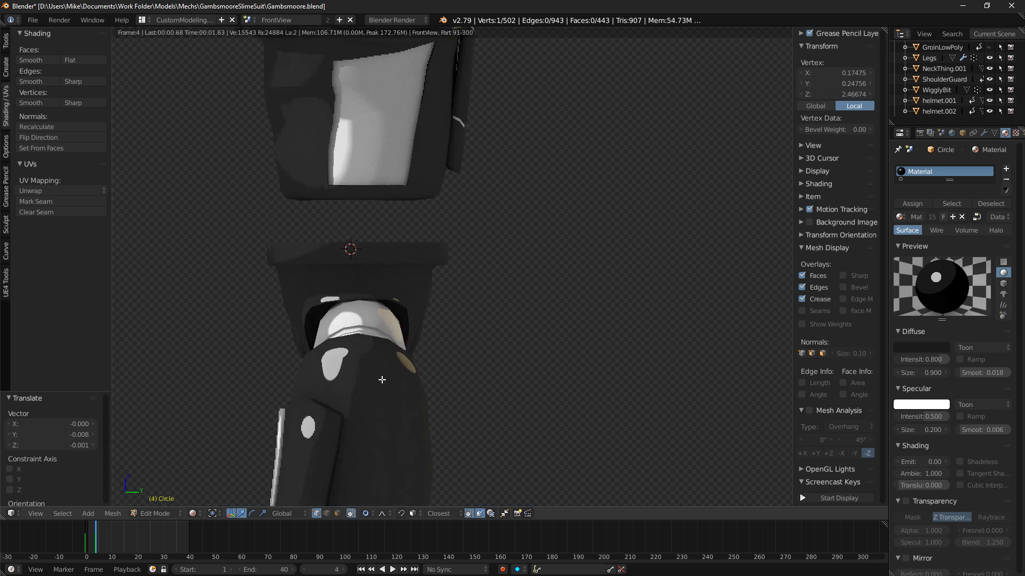
scroll(451, 320, up, 5)
key(shift+z)
scroll(431, 289, up, 4)
key(a)
key(b)
drag(358, 300, 326, 279)
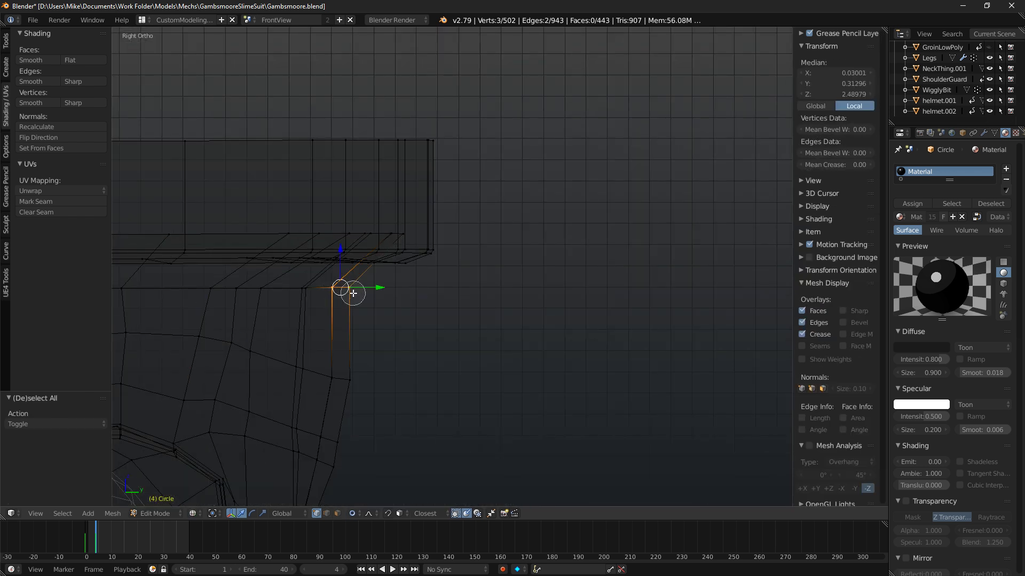
key(g)
click(421, 303)
Move the rear vertices of the two rows below the waist's top loop outward, the lower ones by 0.005 along Y.
shift+middle_drag(367, 421, 377, 384)
key(a)
key(c)
drag(365, 338, 348, 342)
key(g)
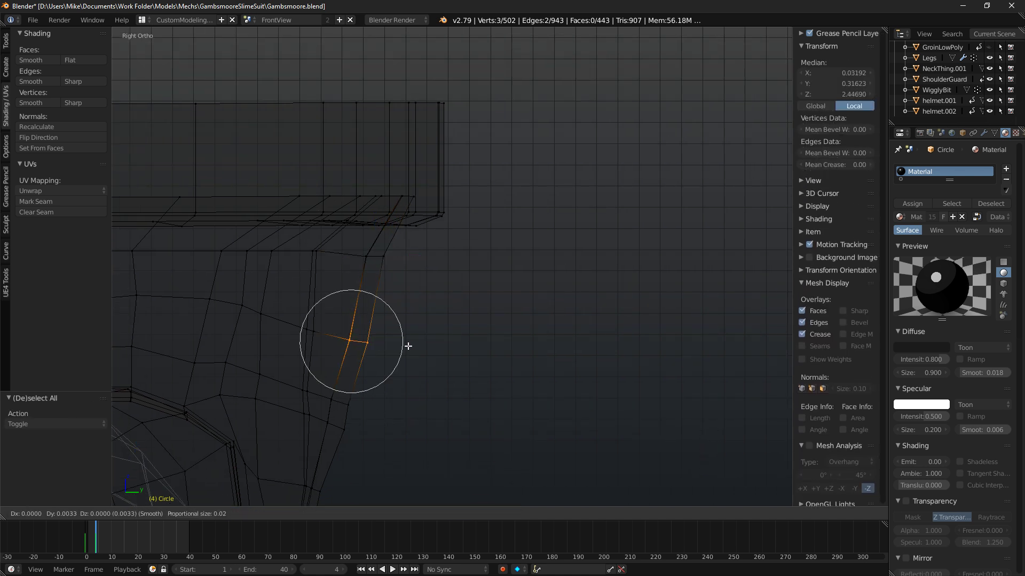
click(359, 403)
key(g)
click(374, 407)
Check the reshaped waist in rendered shading from both sides and in the wireframe side view.
key(shift+z)
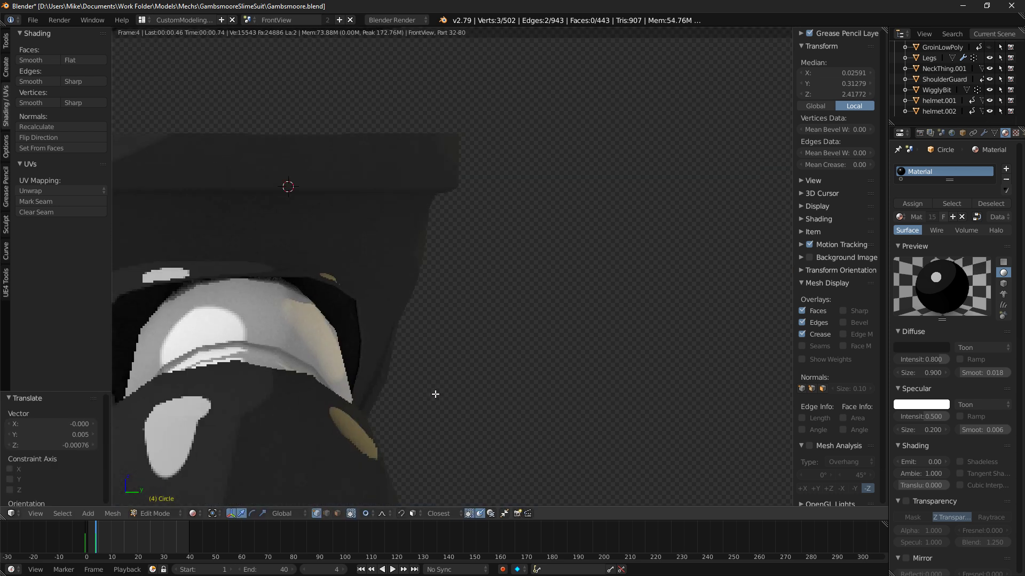
scroll(422, 392, down, 7)
middle_drag(142, 384, 291, 378)
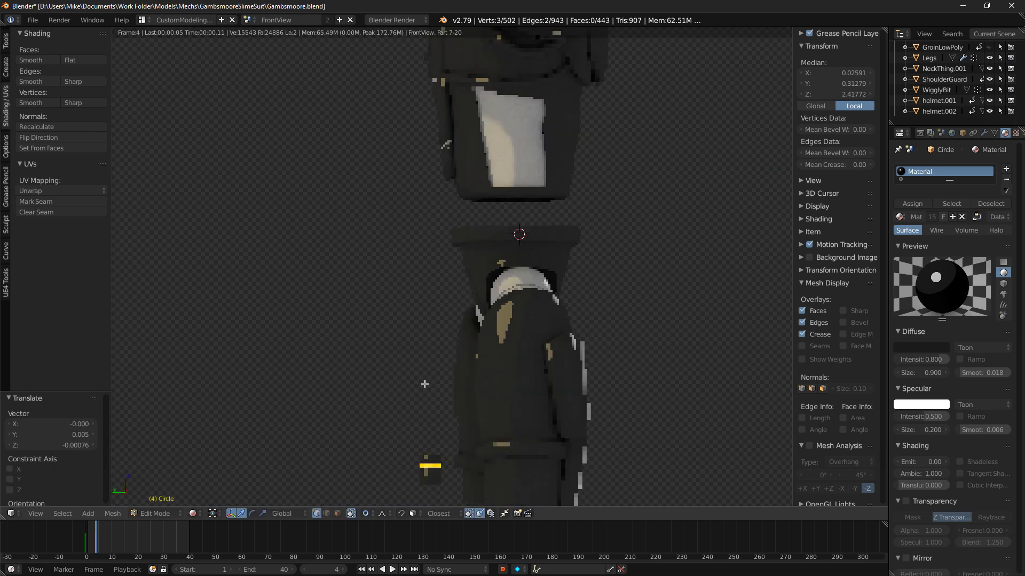
key(z)
key(KP_1)
key(KP_3)
scroll(428, 323, up, 4)
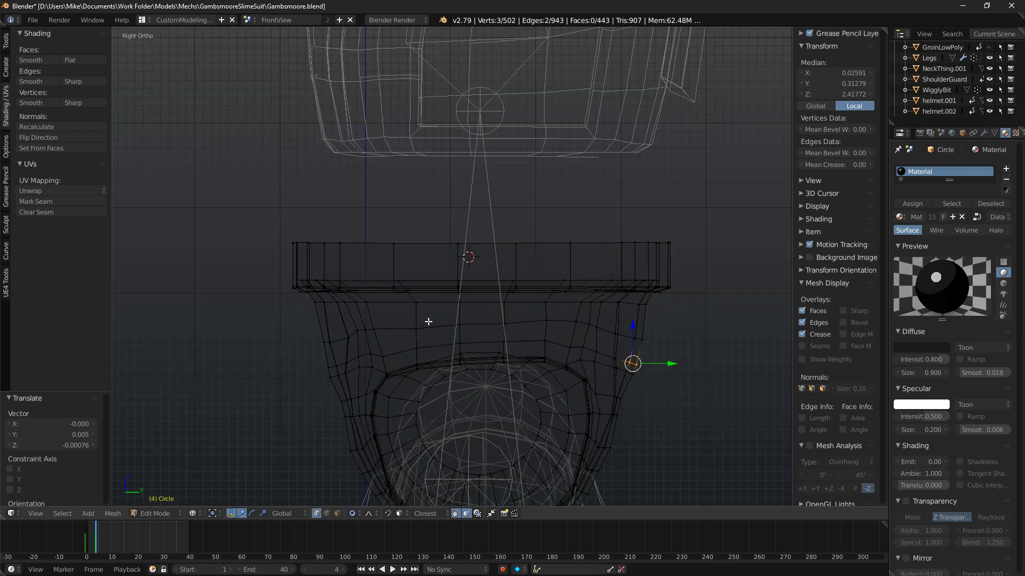
Select the rim's outer face loop and scale it by 0.976.
click(337, 514)
key(a)
key(a)
key(l)
key(s)
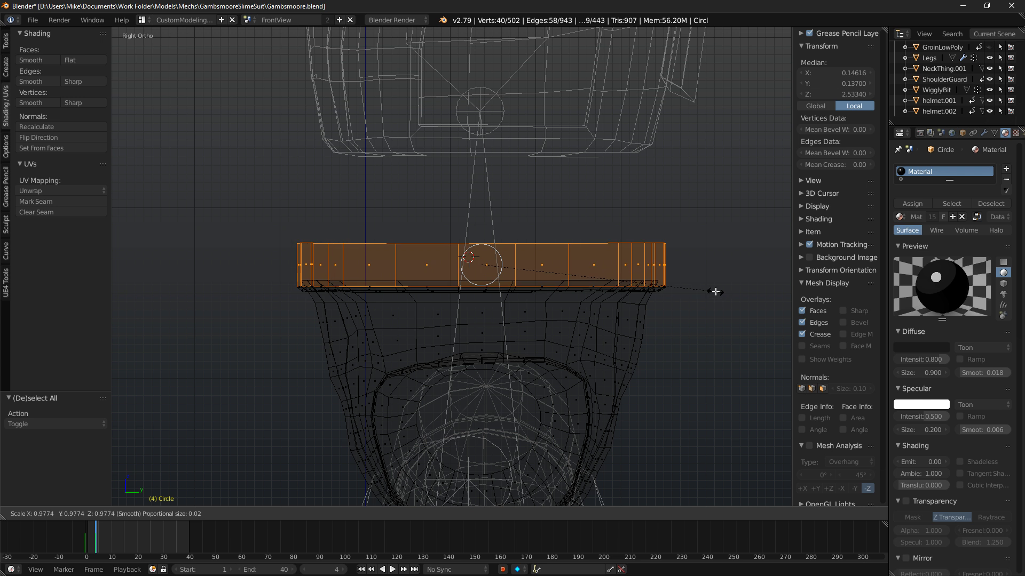
click(715, 289)
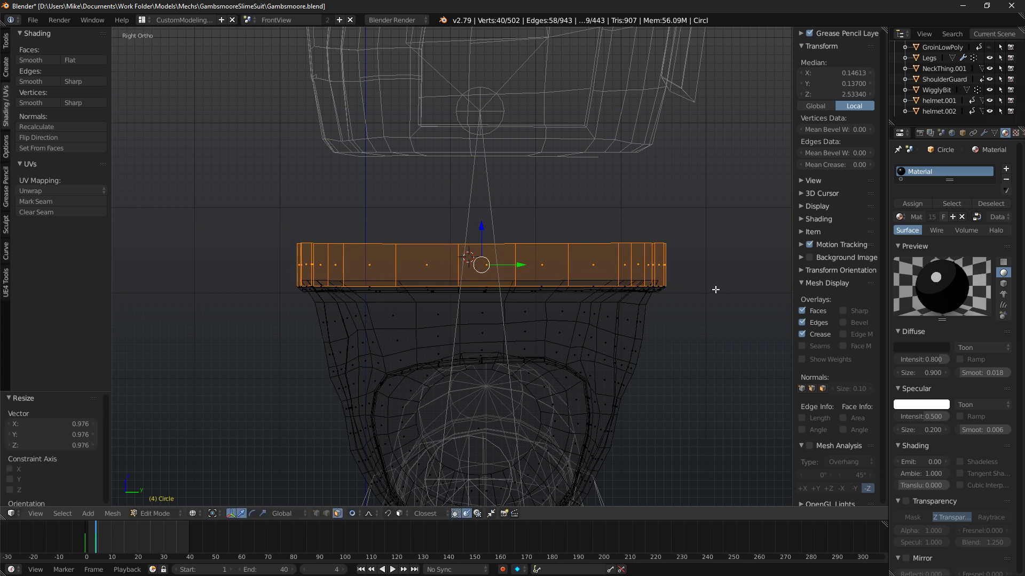
middle_drag(716, 289, 424, 286)
key(a)
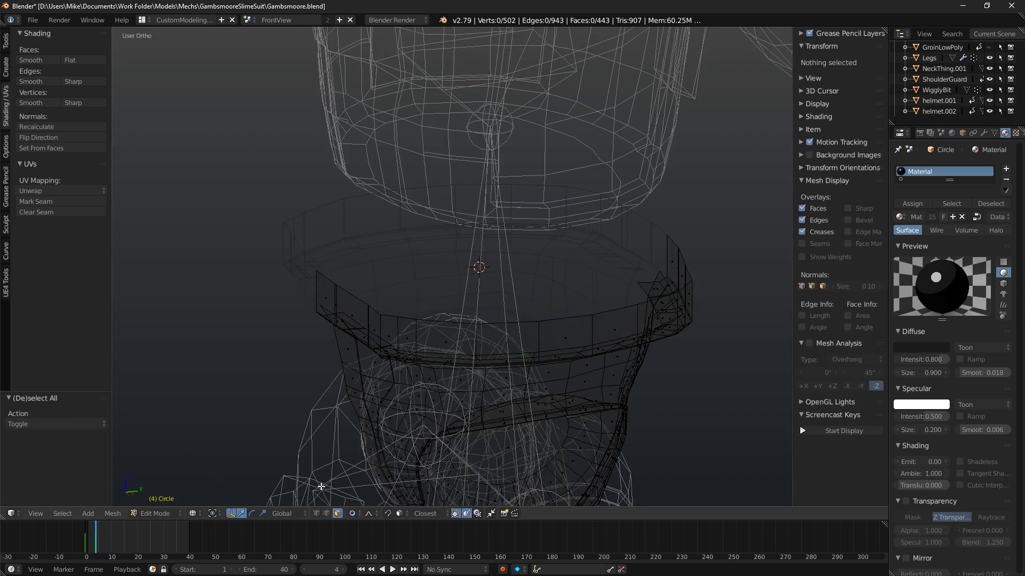
In solid shading, shift the vertical edge at the rim's front corner along X and then 0.002 along Y.
key(z)
scroll(416, 382, up, 4)
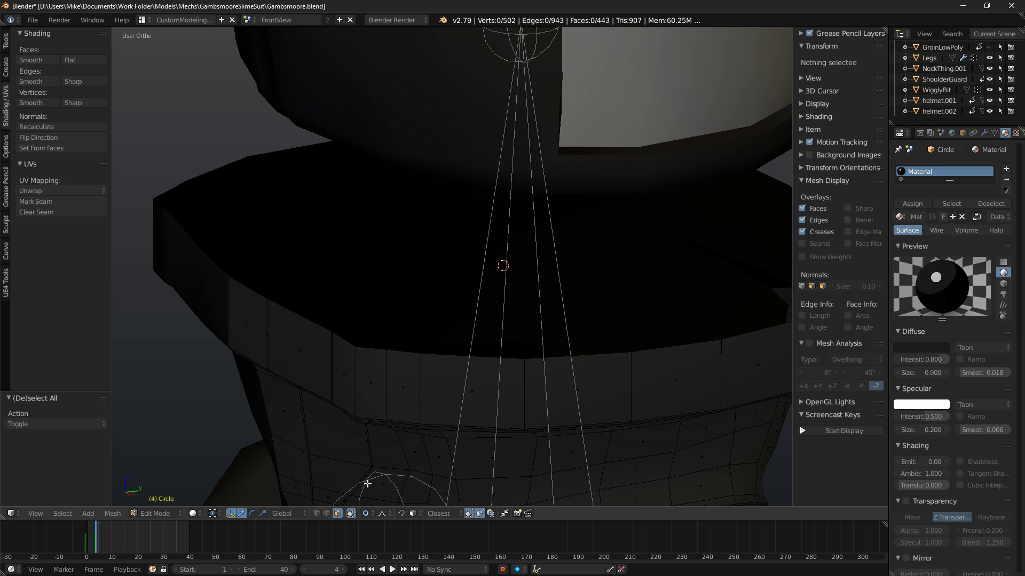
key(c)
click(368, 373)
right_click(368, 374)
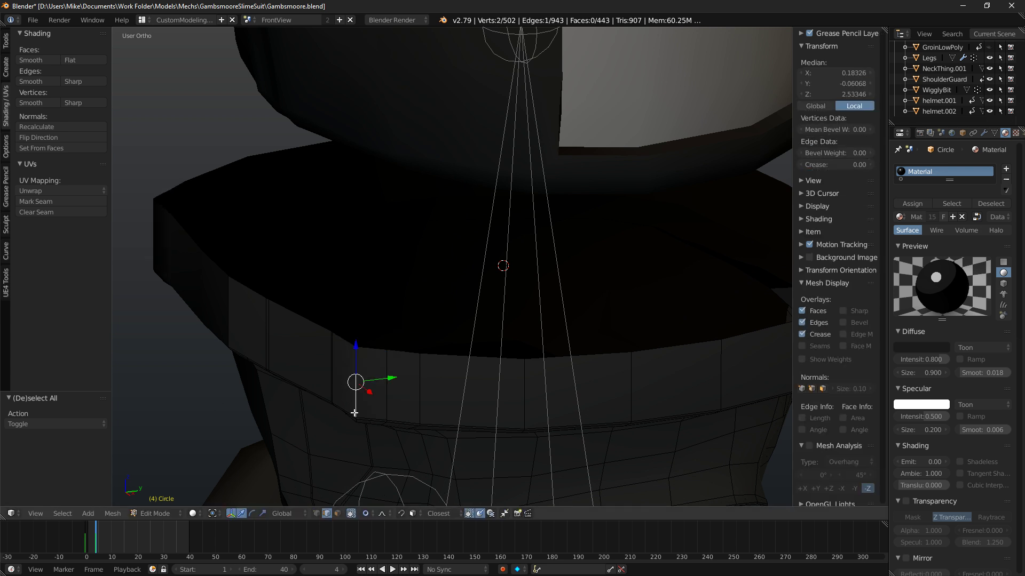
middle_drag(355, 411, 335, 430)
key(g)
key(x)
click(302, 397)
key(g)
key(x)
key(y)
click(324, 377)
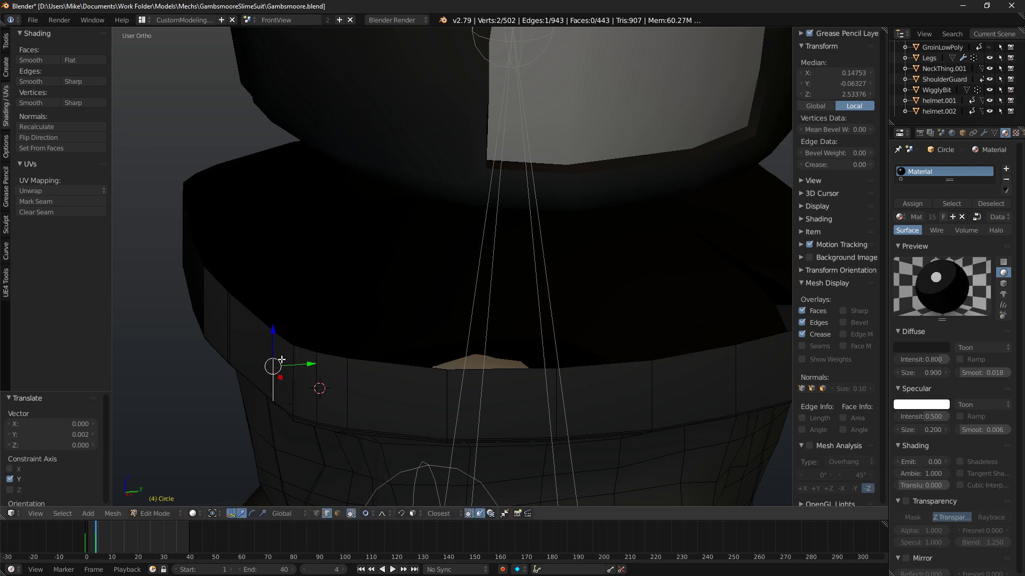
Select the vertical edge loop at the rim's front corner and dissolve its edges.
middle_drag(325, 377, 357, 364)
shift+middle_drag(509, 254, 439, 269)
scroll(439, 275, up, 4)
key(a)
alt+right_click(384, 259)
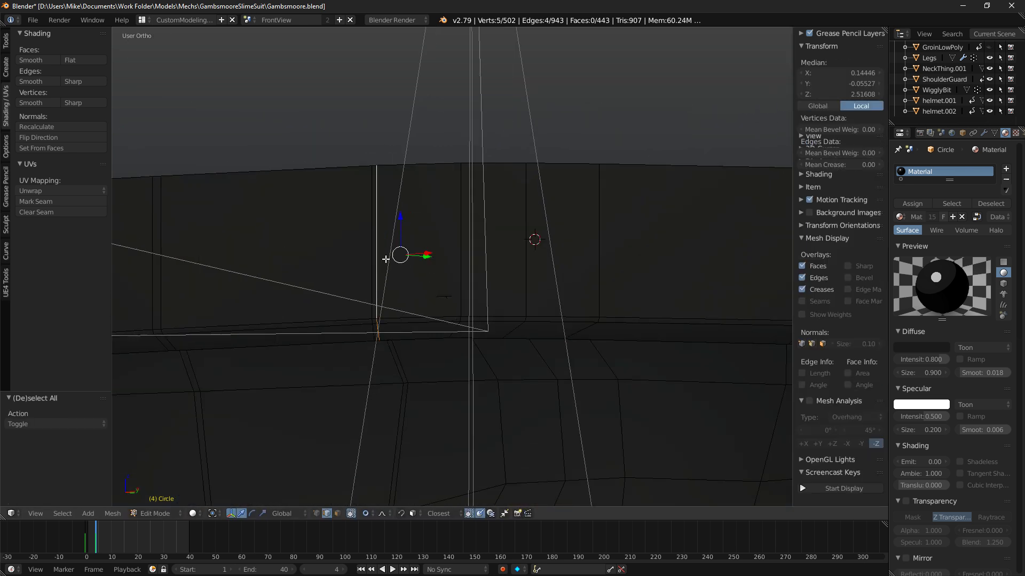
key(space)
text(diss)
text(olvee)
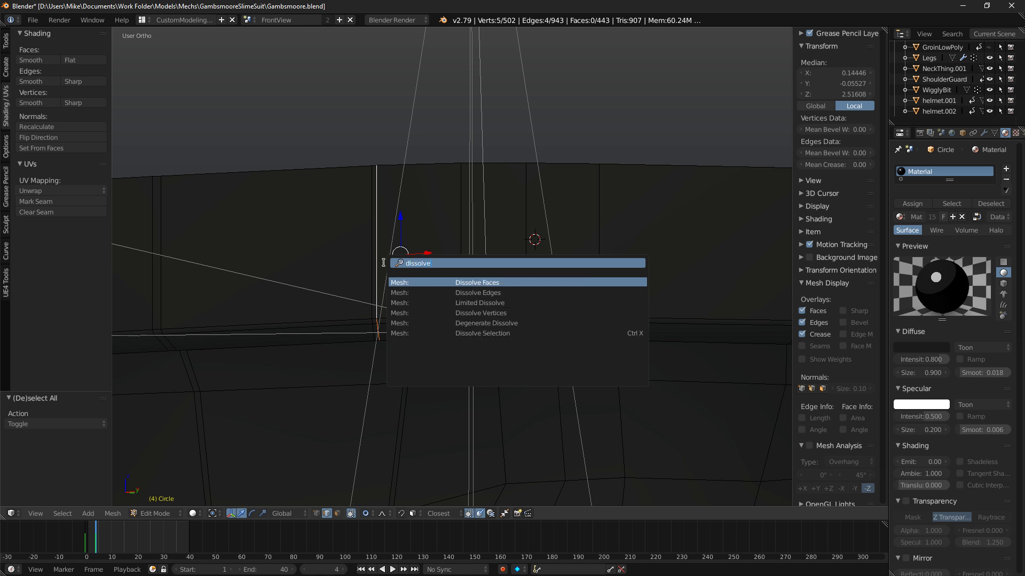
key(BackSpace)
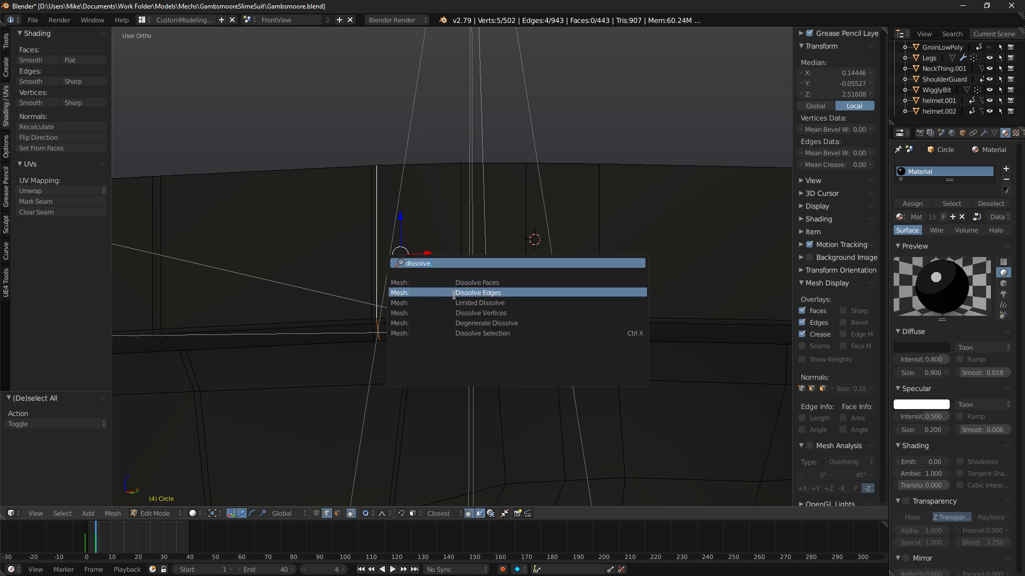
click(453, 295)
Dissolve two more of the vertical edge loops along the front of the rim.
scroll(411, 270, down, 6)
scroll(359, 258, up, 5)
key(a)
alt+right_click(359, 258)
key(space)
click(480, 294)
scroll(530, 313, down, 8)
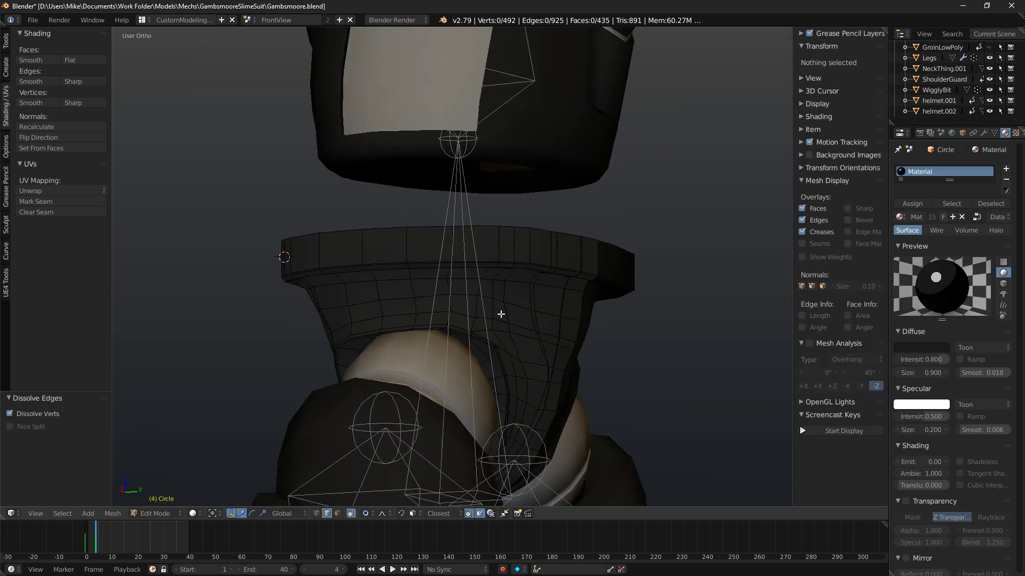
scroll(427, 267, up, 4)
alt+right_click(419, 278)
key(space)
click(487, 304)
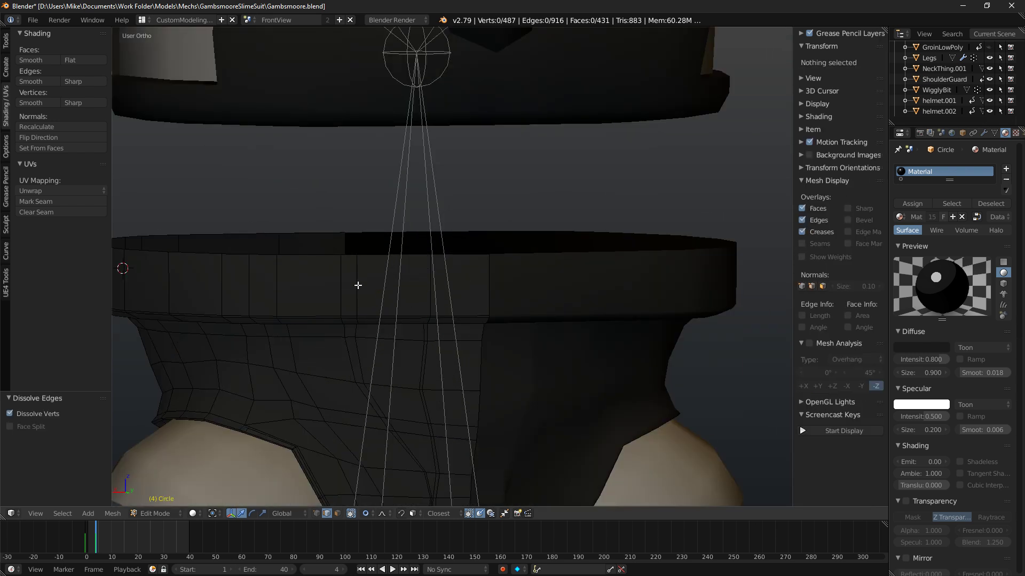
Move the lower vertex of the rim's front-corner edge 0.004 along Y and -0.005 along X with proportional editing.
middle_drag(295, 303, 516, 268)
right_click(392, 218)
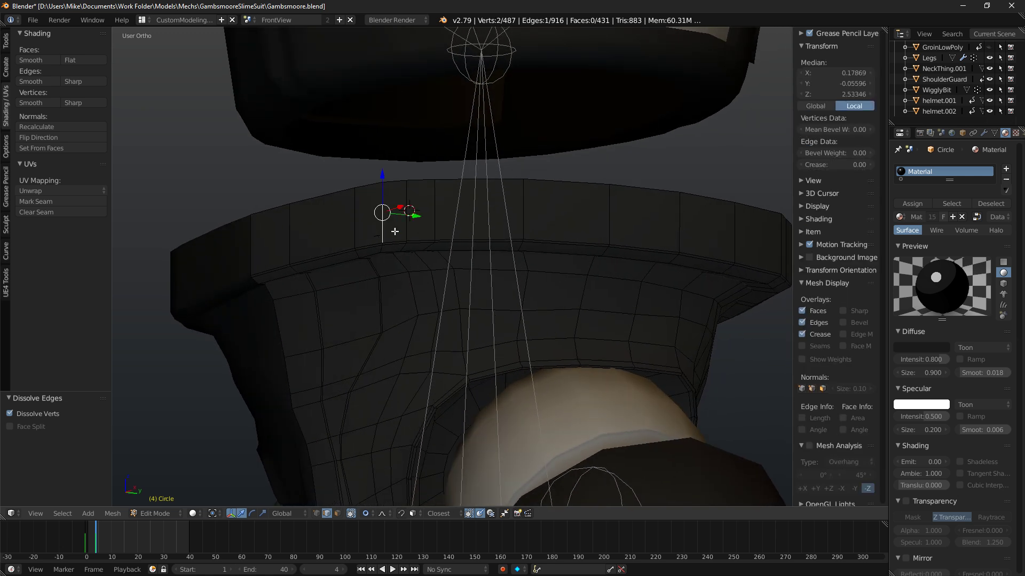
middle_drag(393, 217, 394, 295)
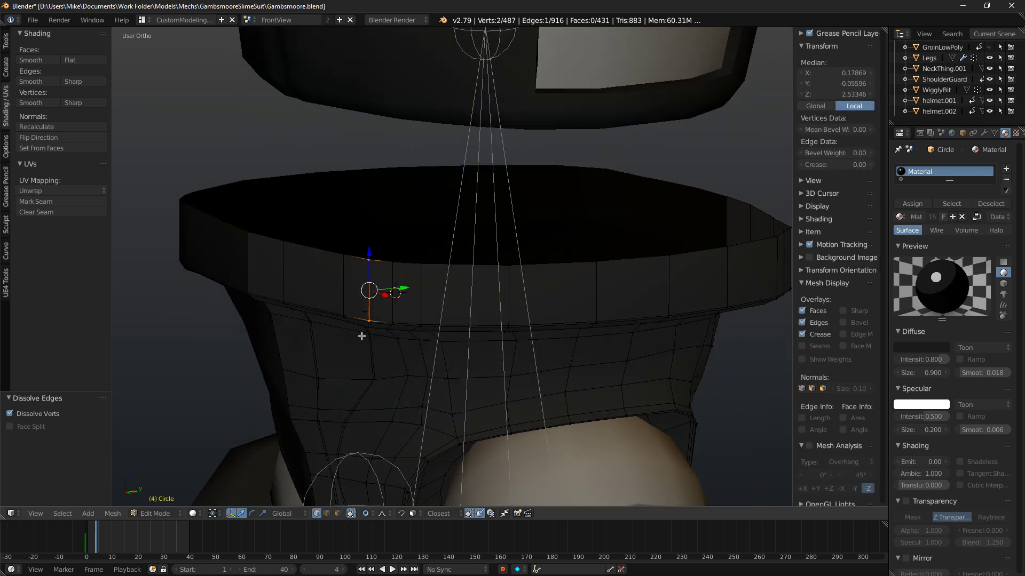
right_click(368, 319)
middle_drag(368, 319, 357, 342)
key(g)
key(y)
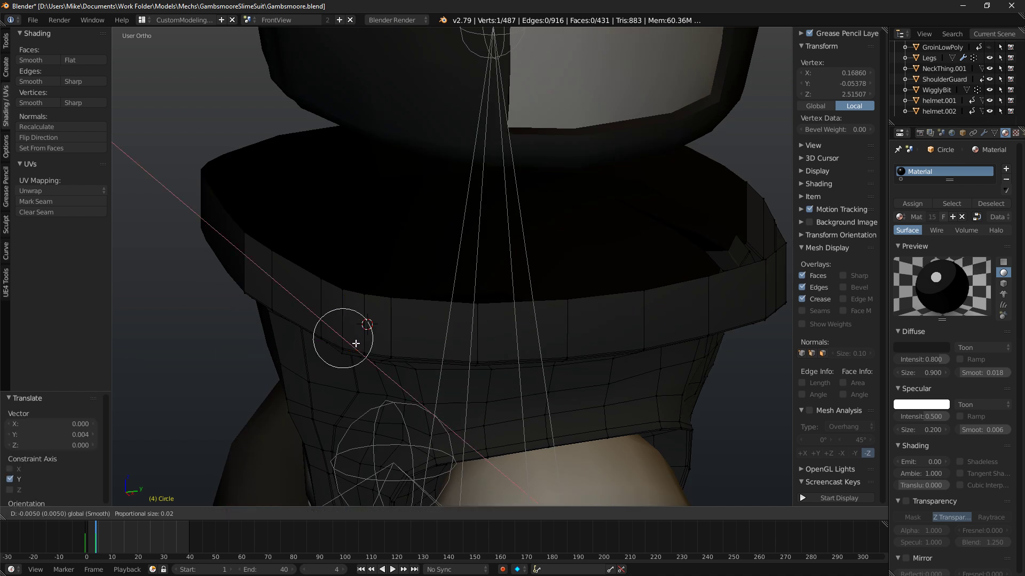
click(375, 351)
Check the rim and waist in rendered shading from the front, the side and an angled view.
key(shift+z)
key(KP_1)
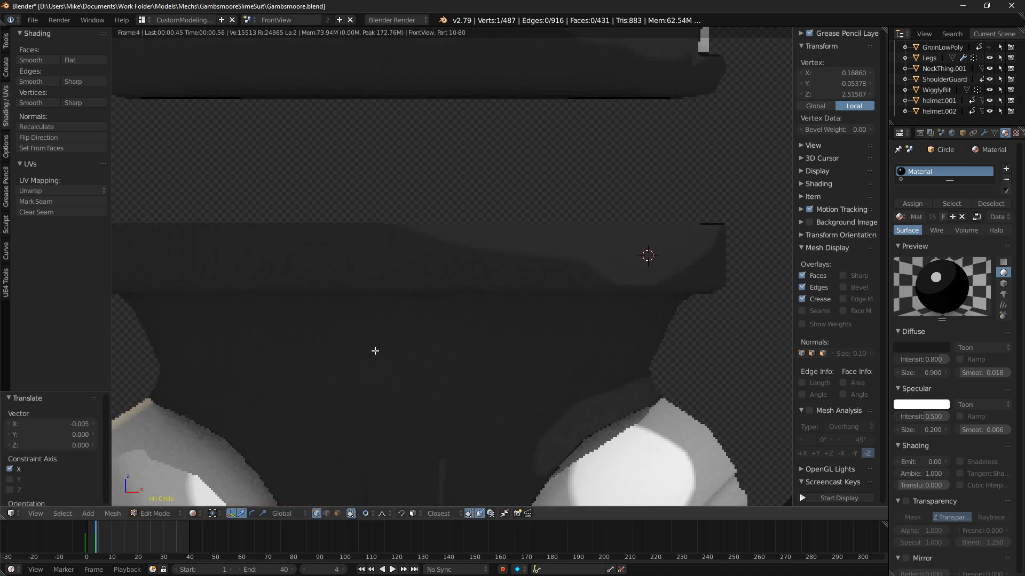
key(KP_3)
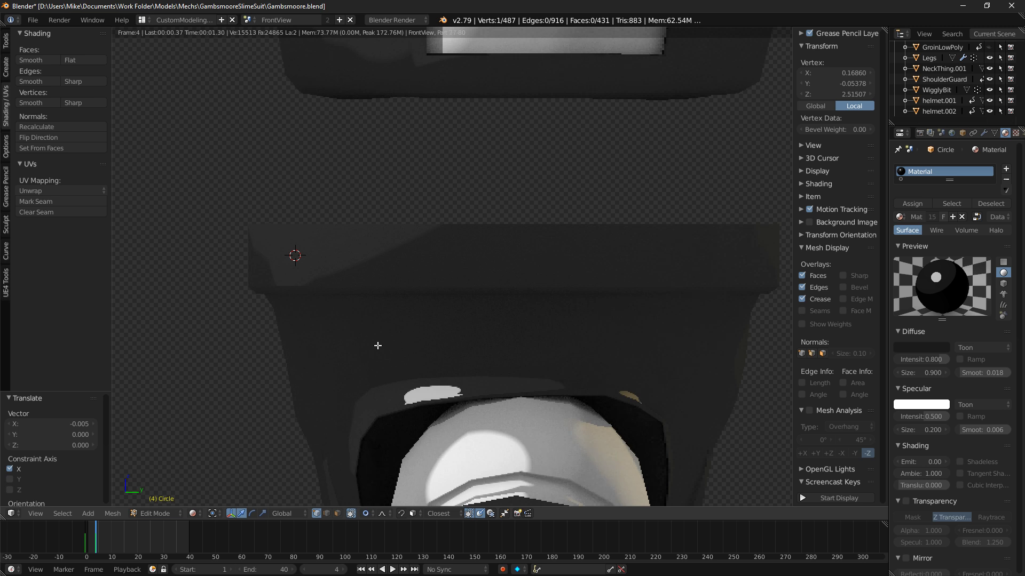
scroll(377, 344, down, 2)
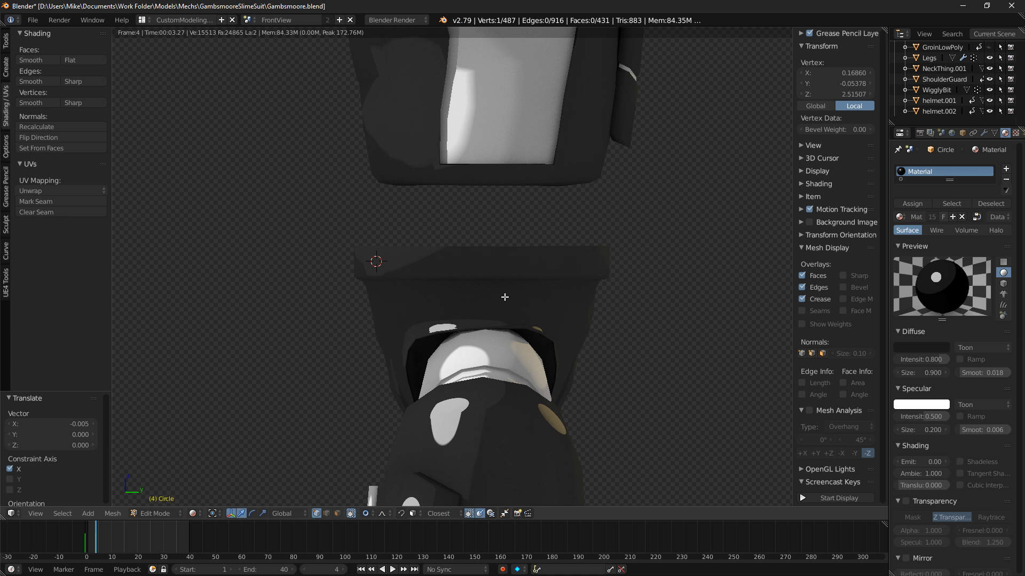
mouse_move(408, 216)
middle_down()
mouse_move(416, 279)
mouse_move(488, 327)
middle_up()
key(KP_1)
key(KP_3)
key(shift+z)
Try to move the rim's front-center vertical edge loop along Y with proportional editing at a size of 0.06.
scroll(400, 281, up, 2)
middle_drag(422, 280, 459, 240)
key(a)
alt+right_click(392, 253)
middle_drag(442, 277, 335, 305)
key(KP_3)
scroll(363, 280, up, 2)
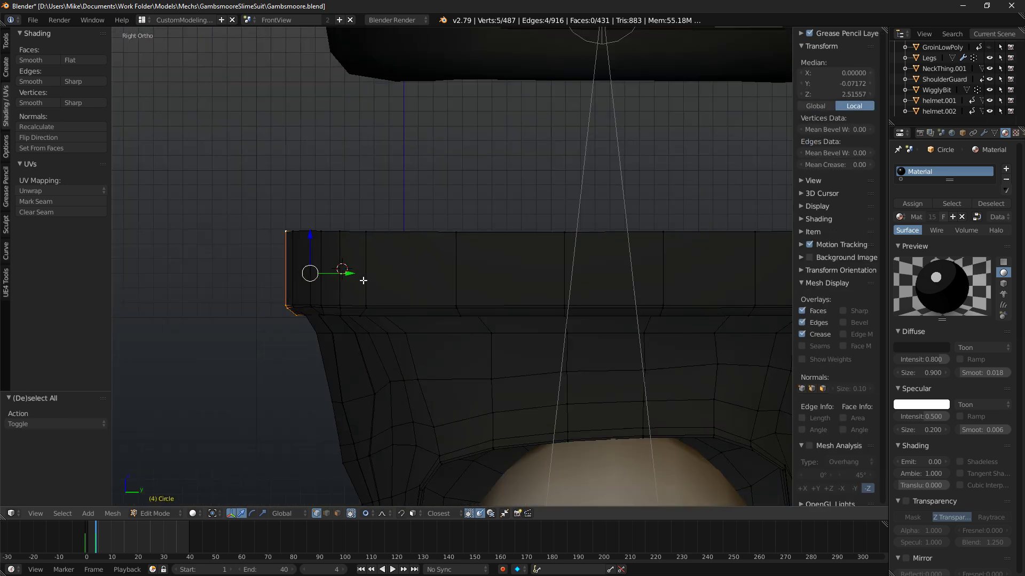
key(o)
key(p)
key(p)
key(o)
key(g)
key(y)
scroll(342, 282, down, 8)
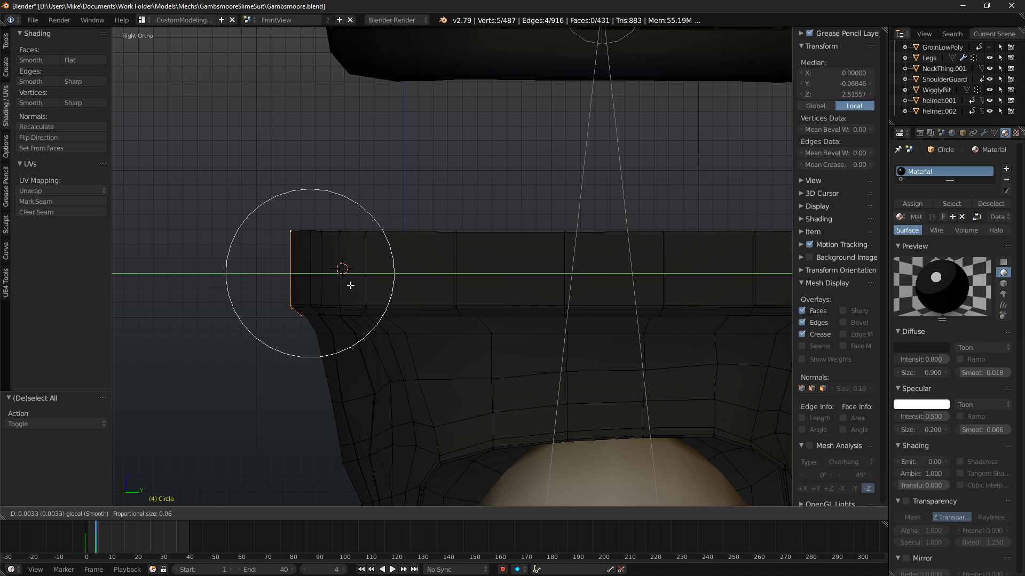
click(345, 288)
middle_drag(345, 288, 444, 271)
key(ctrl+z)
Select the rim's front-center edge loop plus the waist vertex below it and shift them slightly along Y, finishing with -0.001.
alt+right_click(394, 277)
right_click(386, 277)
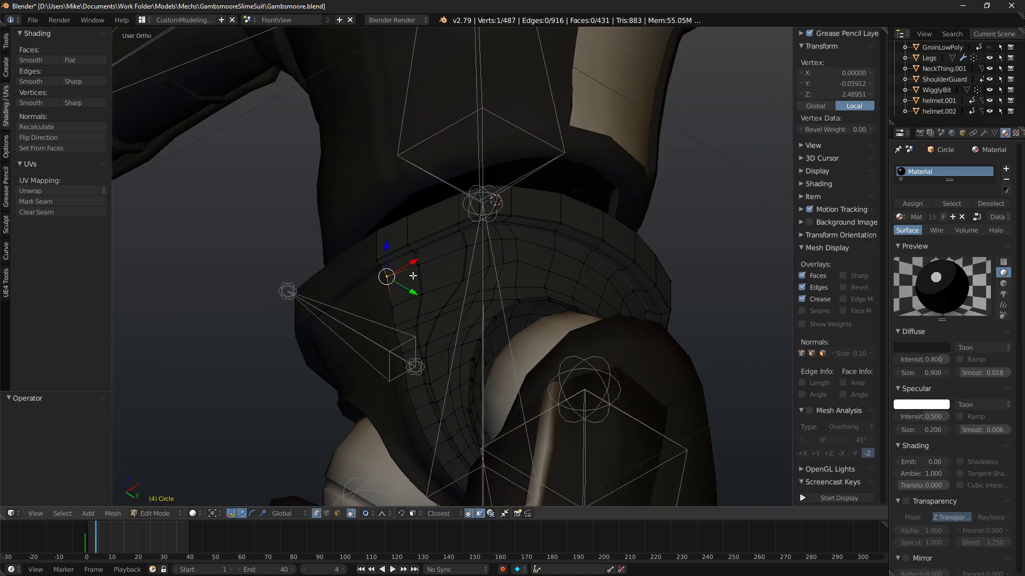
alt+shift+right_click(376, 250)
middle_drag(377, 249, 413, 286)
drag(409, 280, 412, 282)
key(KP_3)
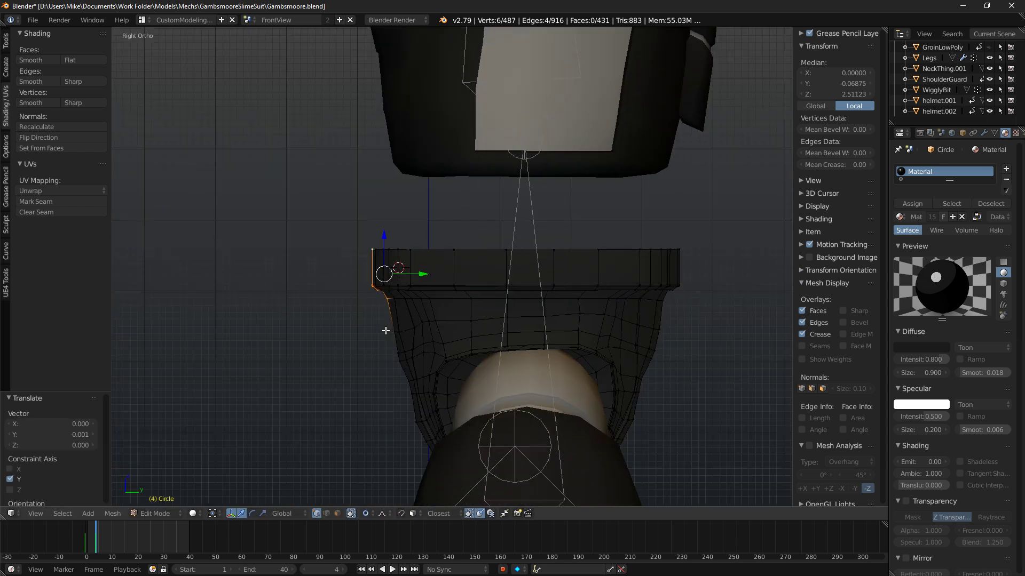
Select the rim's front-corner vertical edge and the vertices leading down into the waist, and move them 0.004 along Y.
key(a)
middle_drag(385, 272, 424, 240)
right_click(428, 232)
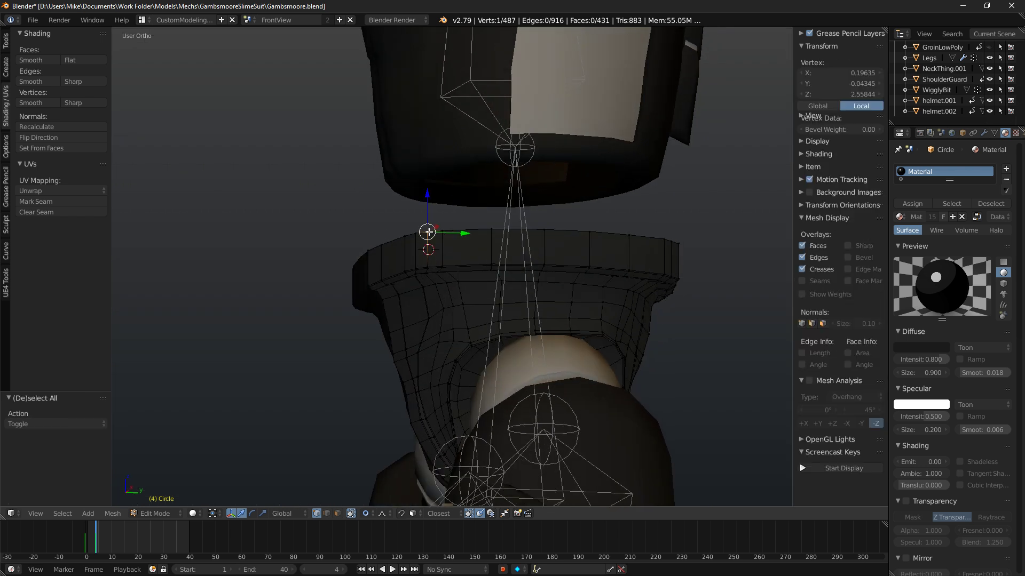
scroll(451, 265, up, 5)
ctrl+right_click(504, 200)
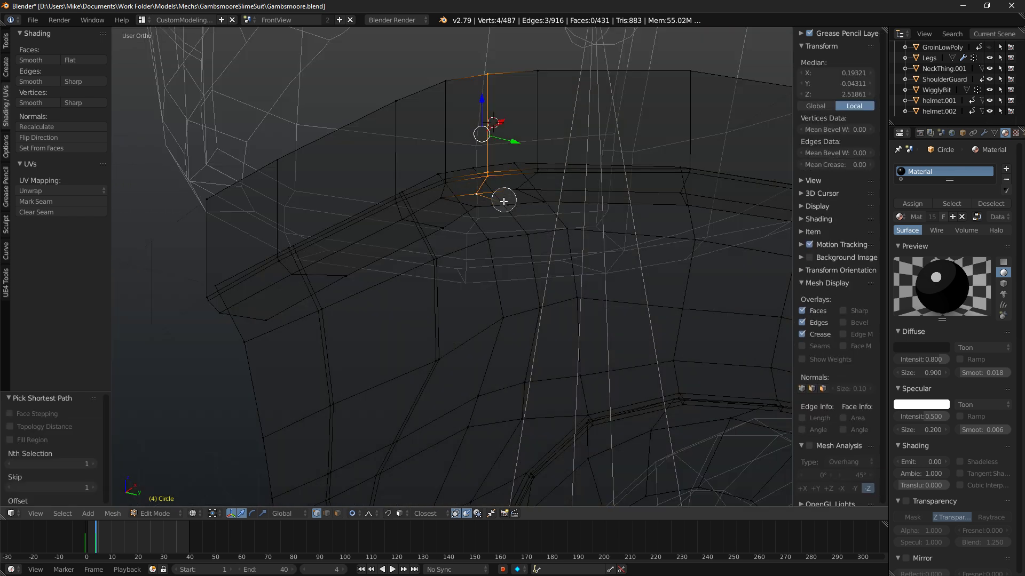
shift+right_click(507, 205)
shift+right_click(475, 170)
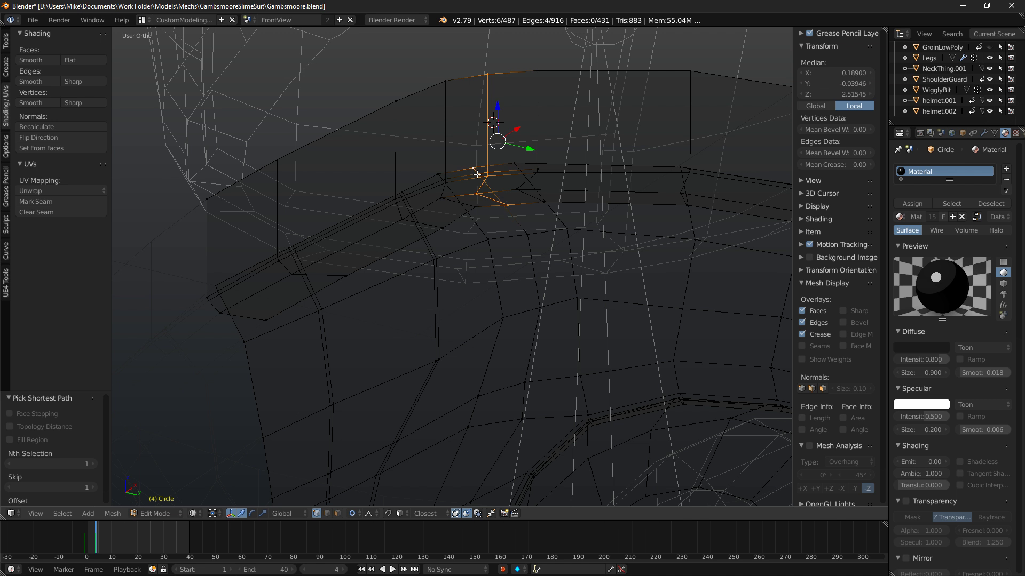
shift+right_click(526, 233)
key(KP_3)
key(KP_1)
mouse_move(451, 281)
middle_down()
mouse_move(533, 258)
mouse_move(468, 259)
middle_up()
key(z)
middle_drag(457, 275, 451, 286)
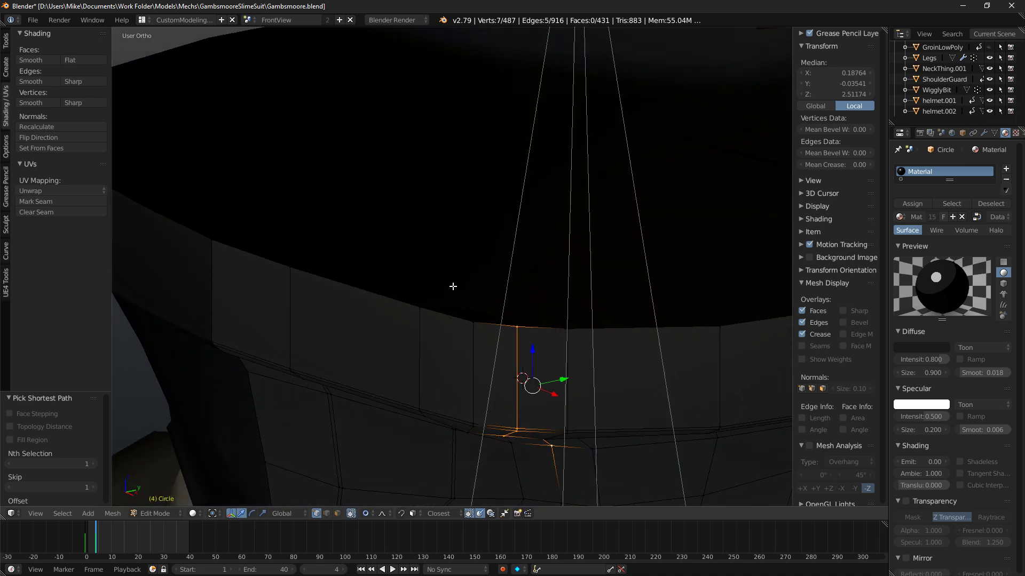
drag(565, 377, 563, 394)
Nudge the selected front-corner vertices another 0.001 along Y and -0.002 along X.
middle_drag(559, 420, 520, 352)
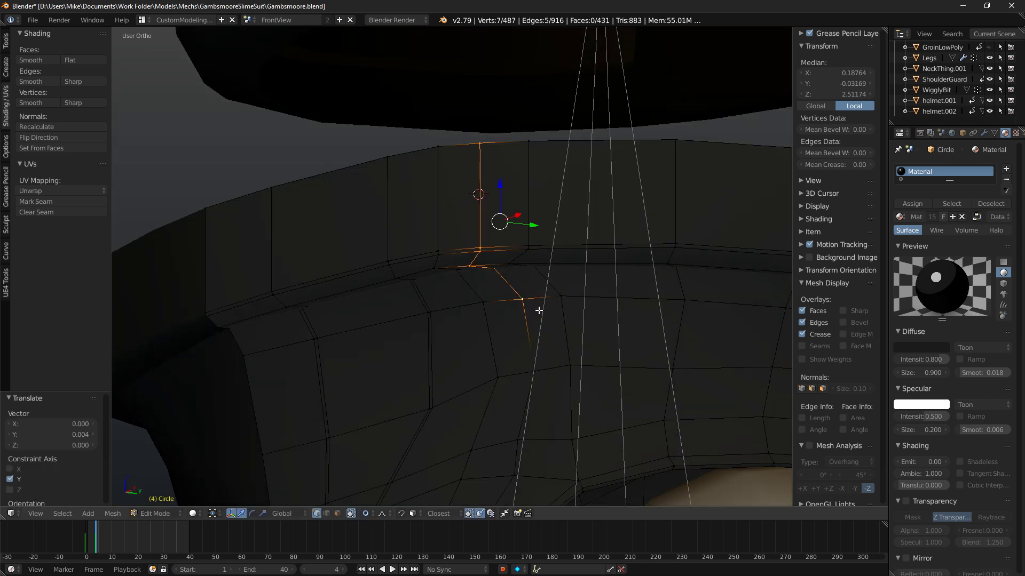
middle_drag(539, 310, 516, 266)
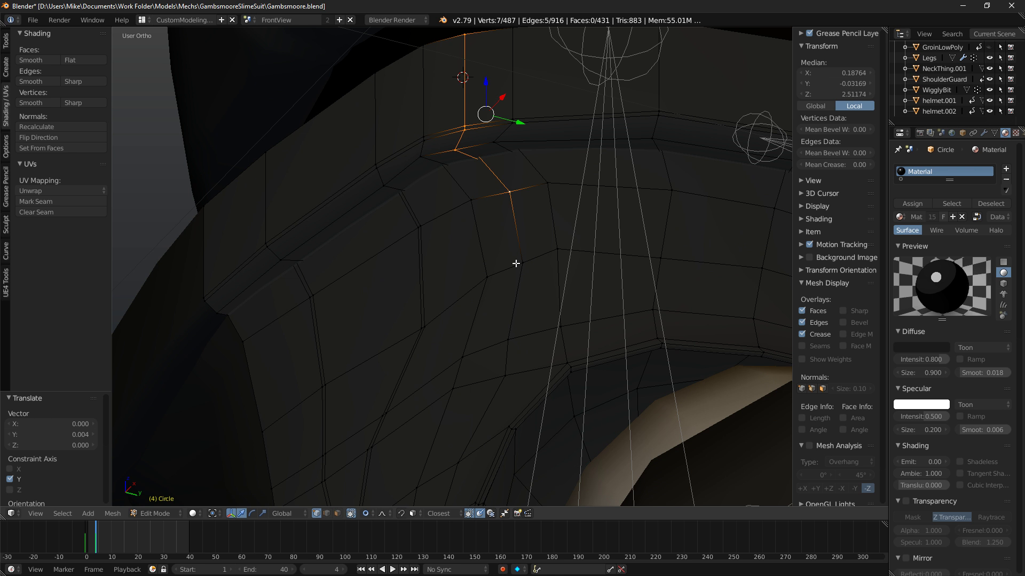
middle_drag(505, 173, 550, 314)
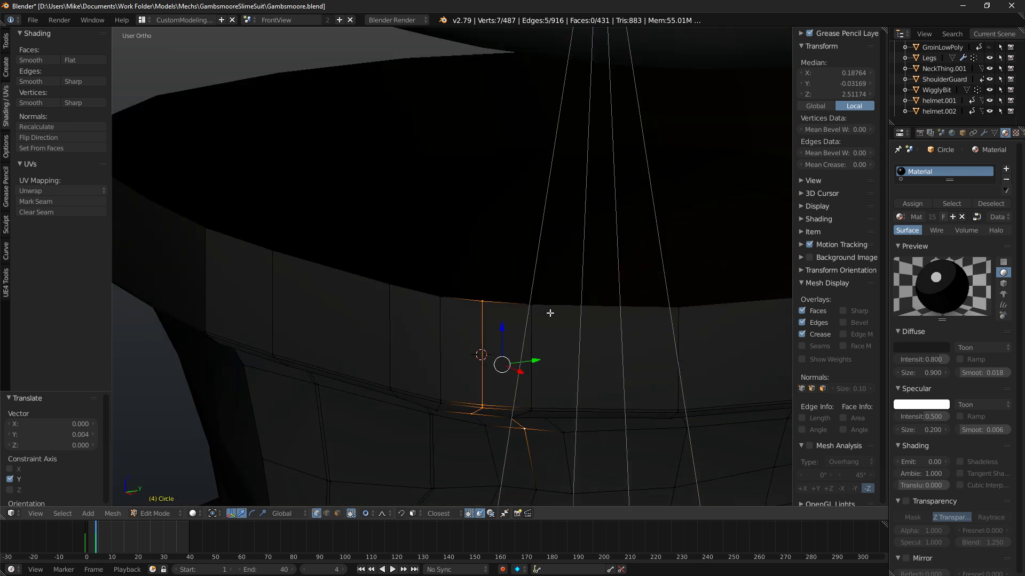
key(g)
key(x)
click(535, 359)
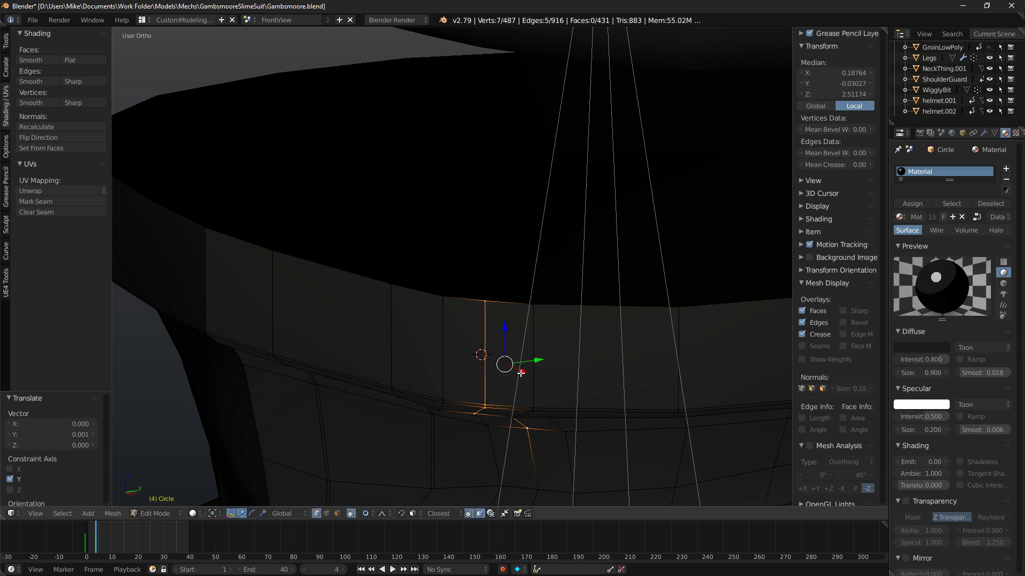
Examine the adjusted front corner in rendered shading from the front and side views.
key(shift+z)
scroll(555, 337, down, 6)
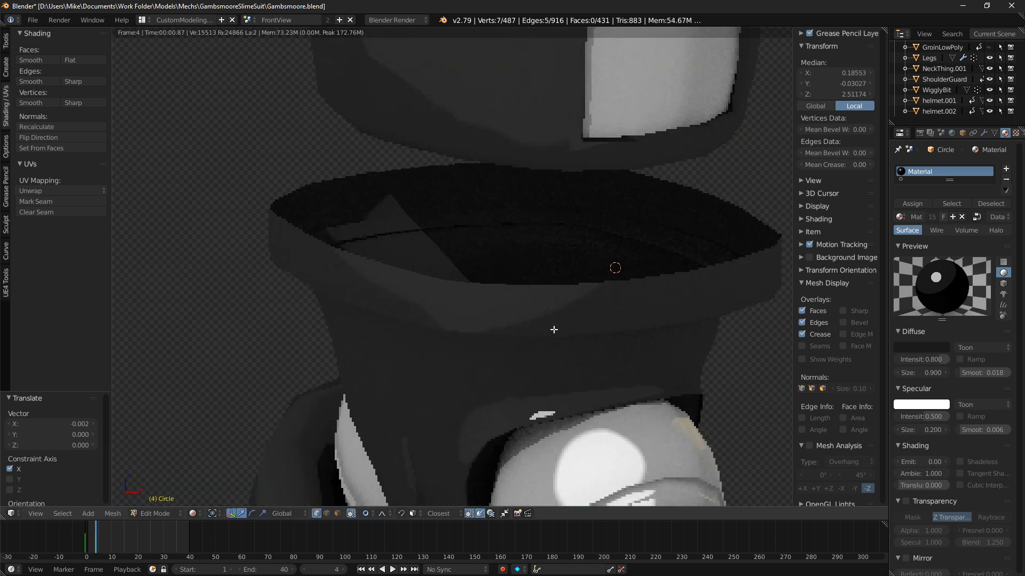
key(KP_1)
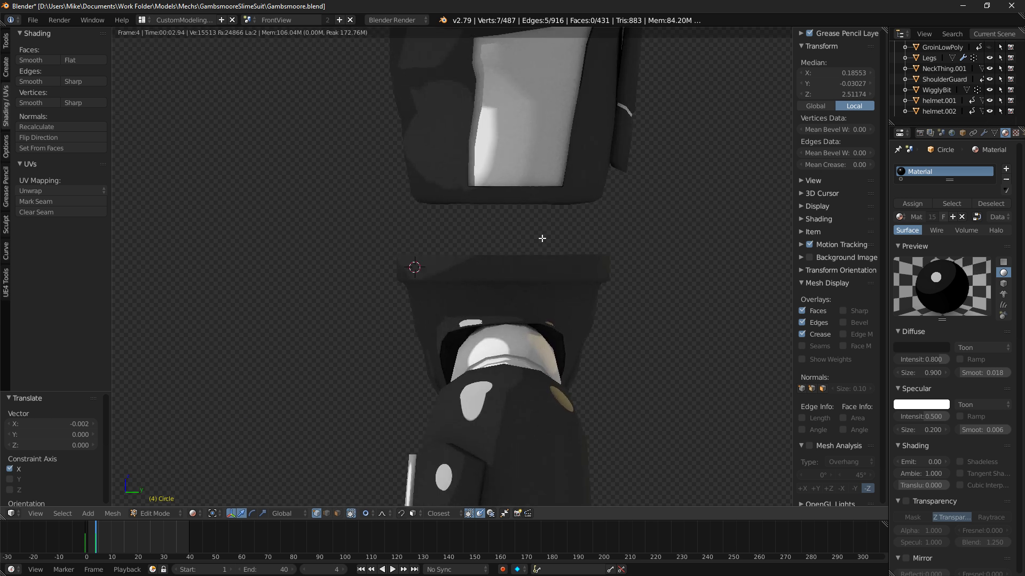
key(shift+z)
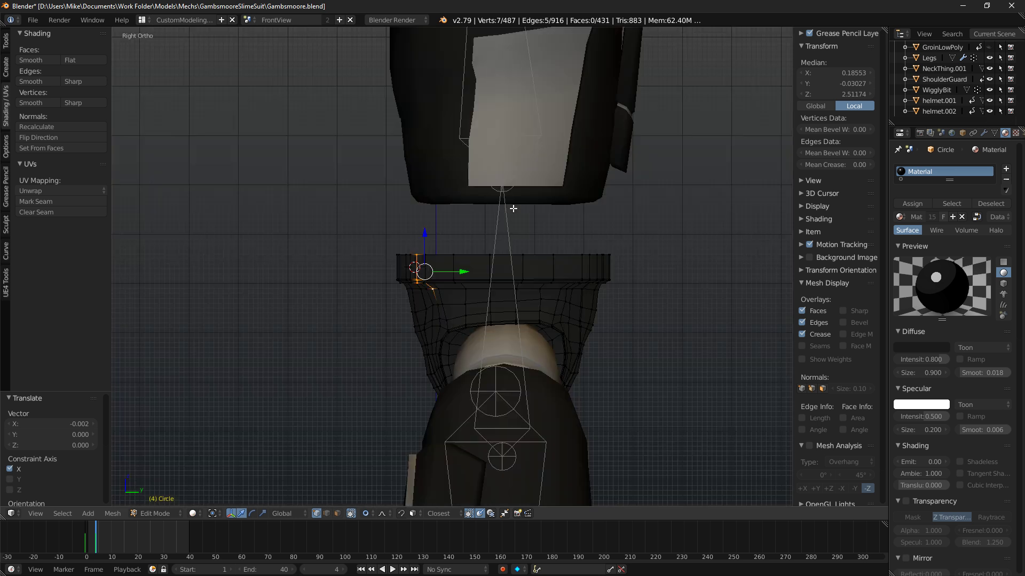
Select the inner edge loop of the leg opening and scale it by 0.824 along Y with proportional editing.
scroll(521, 309, up, 3)
key(a)
right_click(451, 411)
key(a)
alt+right_click(446, 412)
key(a)
alt+right_click(446, 430)
scroll(446, 430, up, 3)
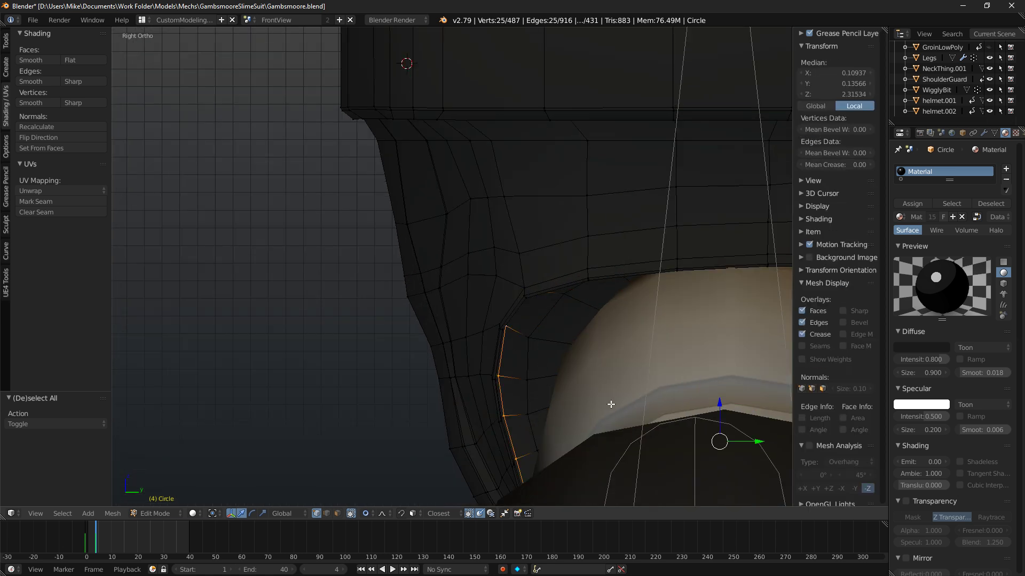
ctrl+scroll(614, 390, down, 4)
scroll(608, 373, down, 2)
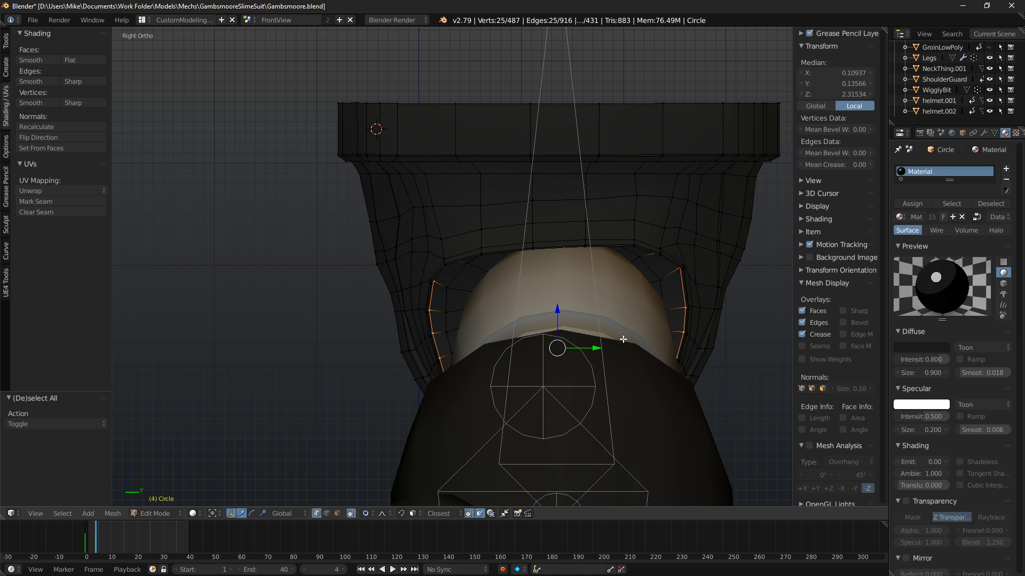
key(o)
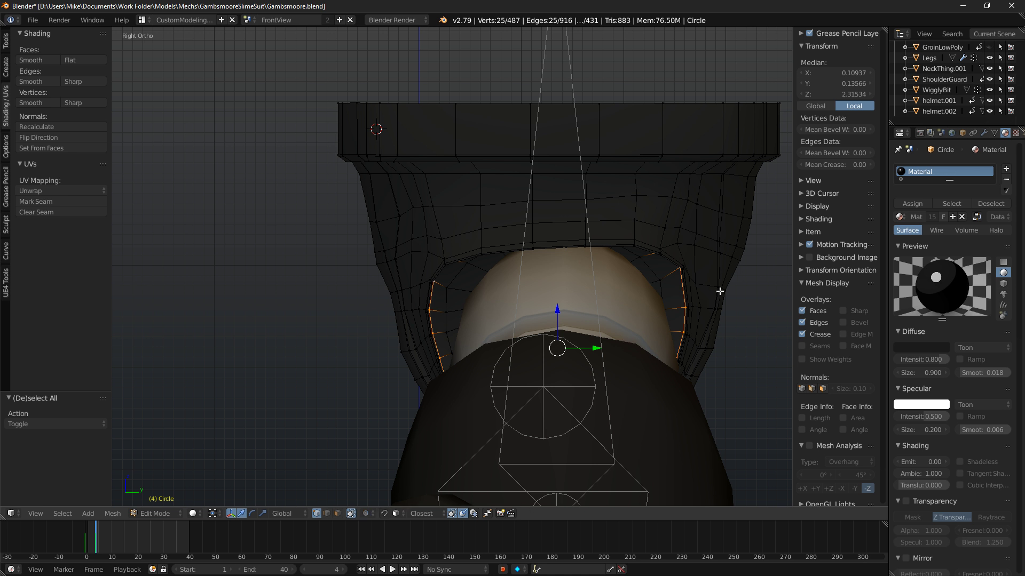
key(s)
key(x)
key(y)
scroll(691, 314, up, 2)
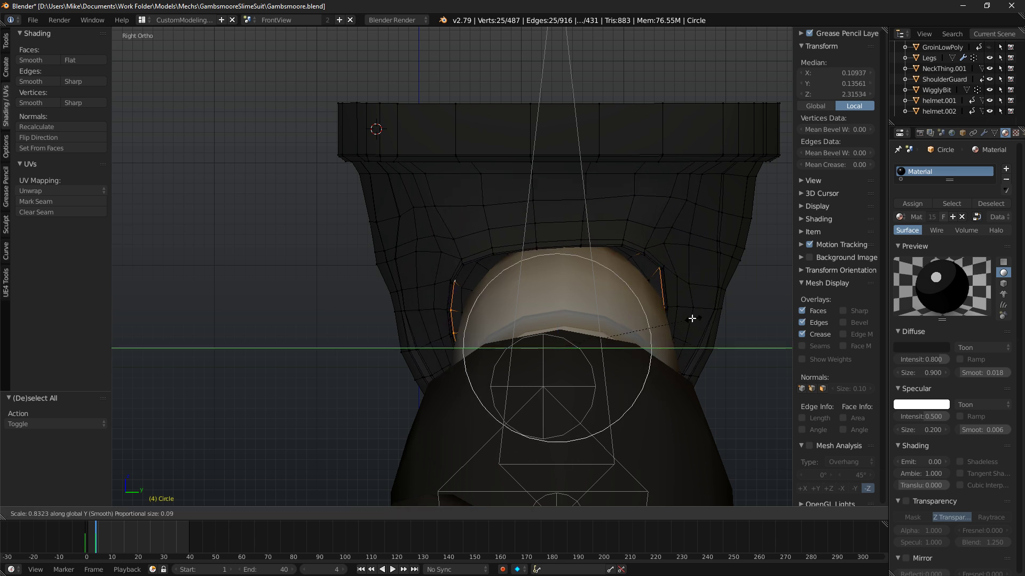
click(693, 316)
Check the narrowed leg opening in rendered shading from the front view.
mouse_move(693, 315)
middle_down()
mouse_move(634, 306)
mouse_move(718, 308)
middle_up()
key(shift+z)
key(KP_1)
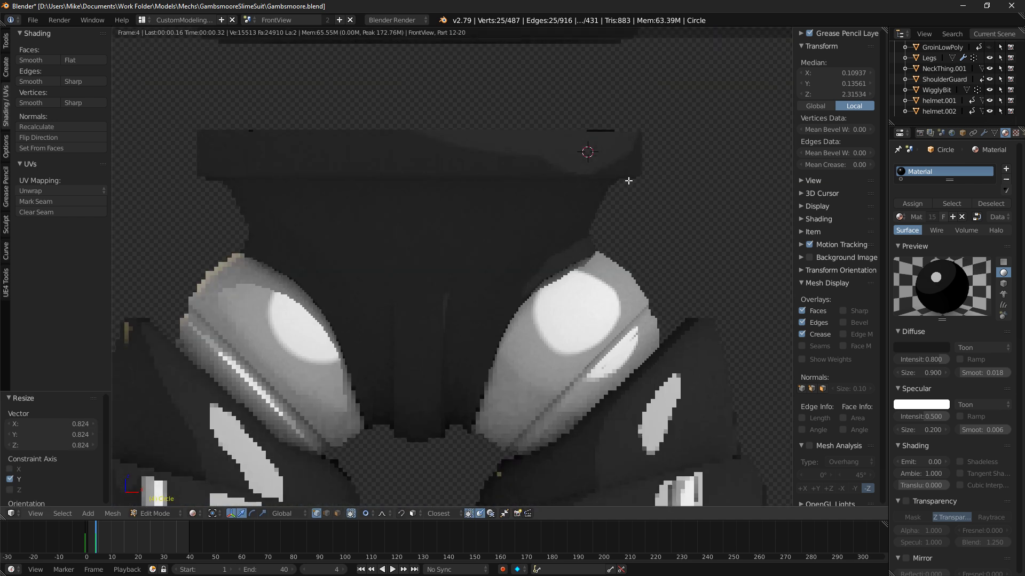
key(shift+z)
In the front view, move two waist vertices above the leg opening outward and slightly down, using a proportional size of 0.02.
scroll(604, 248, up, 5)
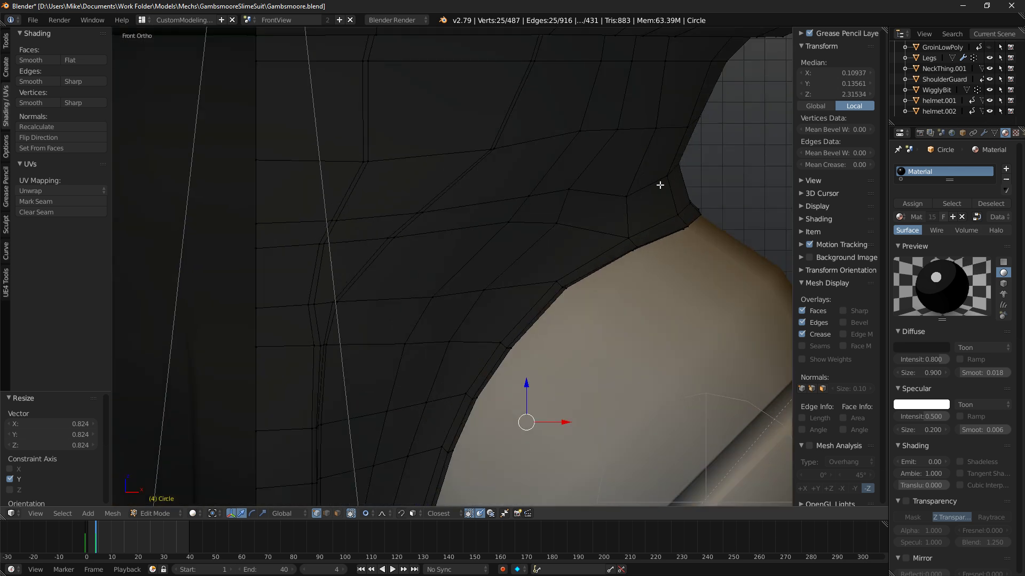
right_click(567, 184)
key(g)
scroll(609, 199, up, 10)
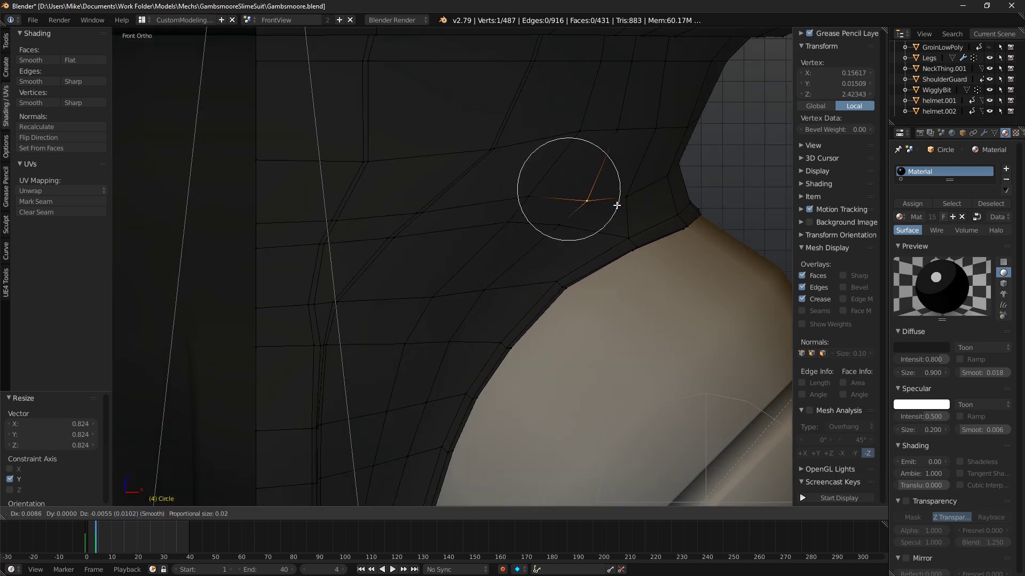
click(616, 205)
key(z)
right_click(554, 169)
key(g)
click(579, 181)
scroll(581, 183, down, 2)
key(z)
Select only the edge loop running around the leg opening and bevel it with one segment at an offset of about 0.0025.
key(a)
alt+right_click(570, 214)
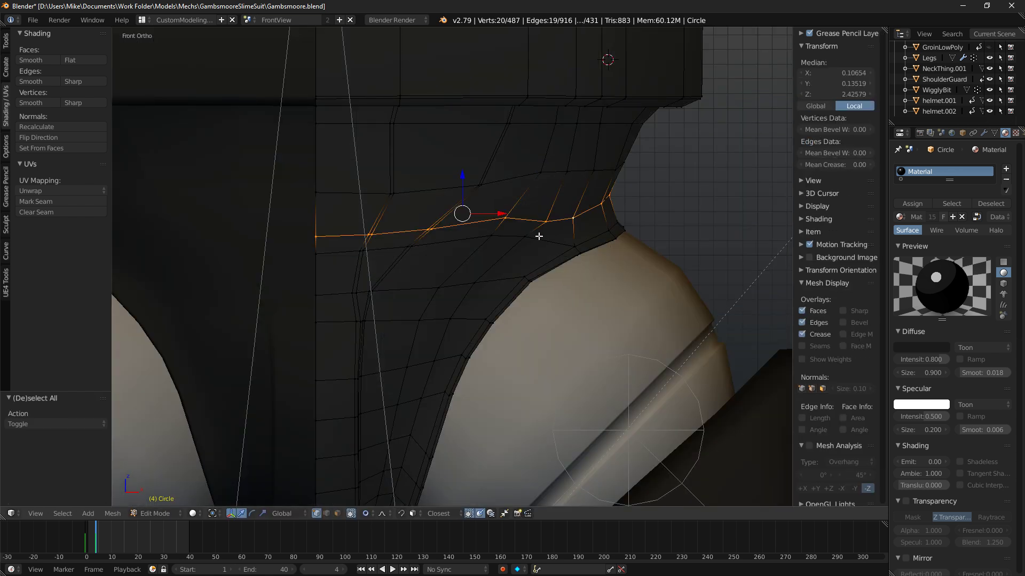
key(z)
key(g)
middle_drag(483, 210, 318, 238)
right_click(337, 231)
key(z)
alt+shift+right_click(560, 183)
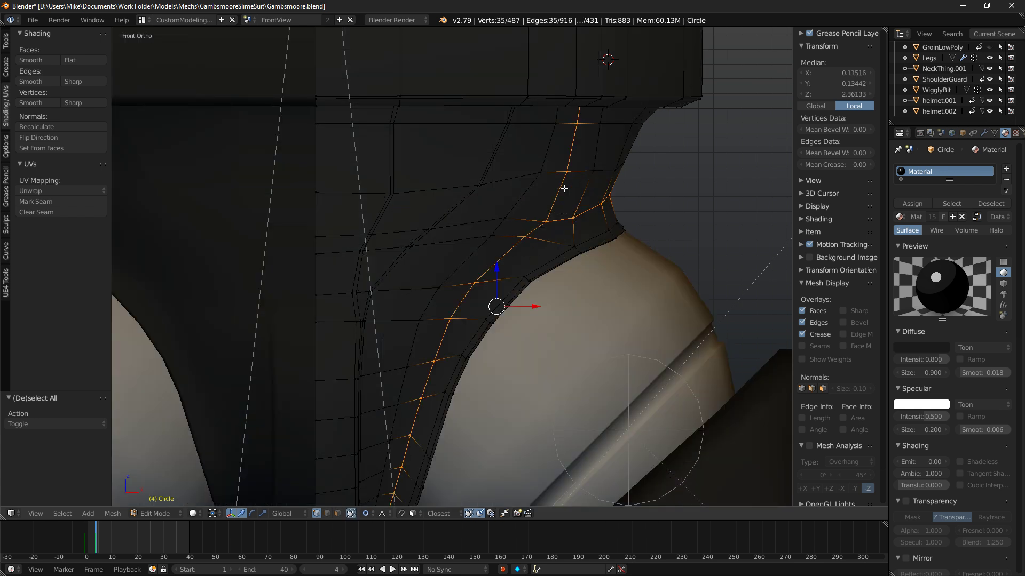
key(z)
key(c)
middle_drag(538, 166, 585, 97)
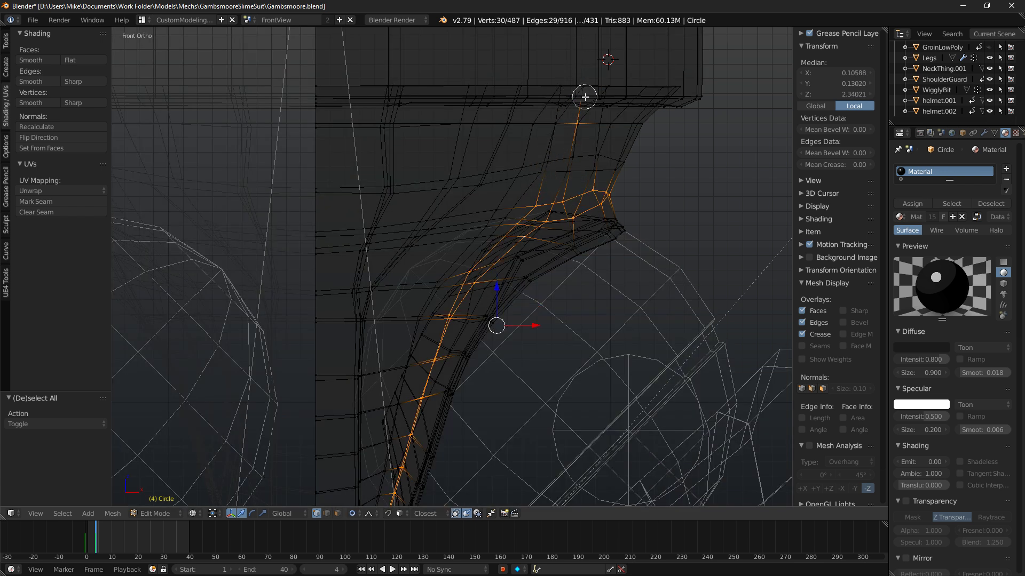
key(z)
scroll(604, 128, down, 8)
middle_drag(606, 142, 586, 128)
scroll(624, 142, up, 8)
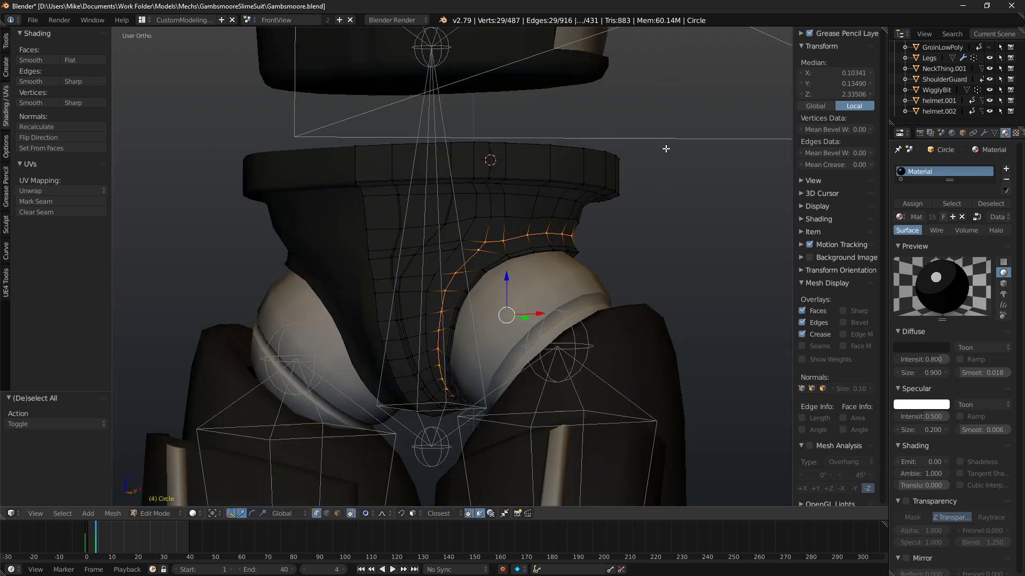
key(ctrl+b)
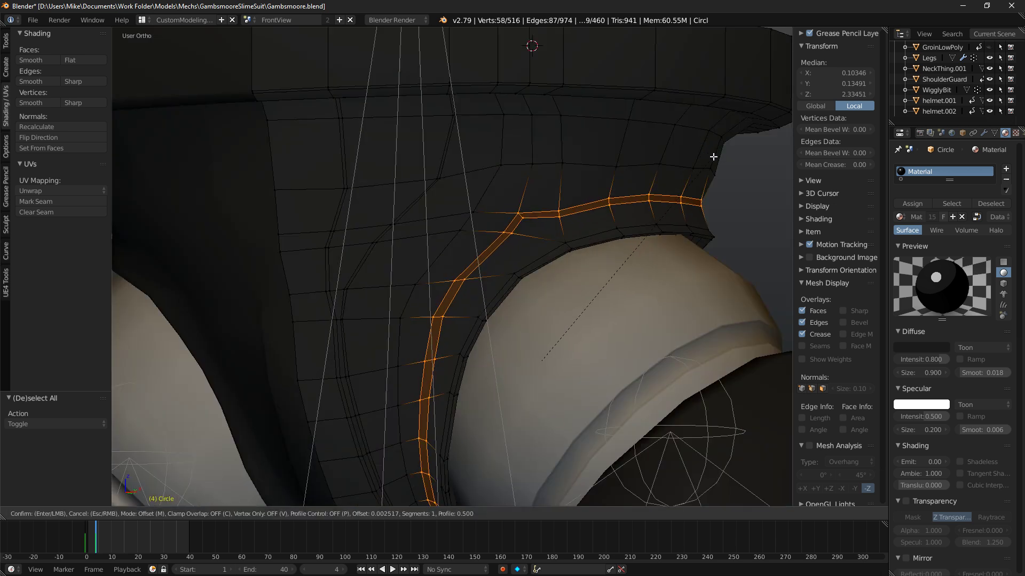
click(524, 222)
Move the two vertices at the upper corner of the bevelled loop by X 0.006, Y 0.004, Z -0.001.
key(a)
alt+right_click(517, 214)
right_click(519, 213)
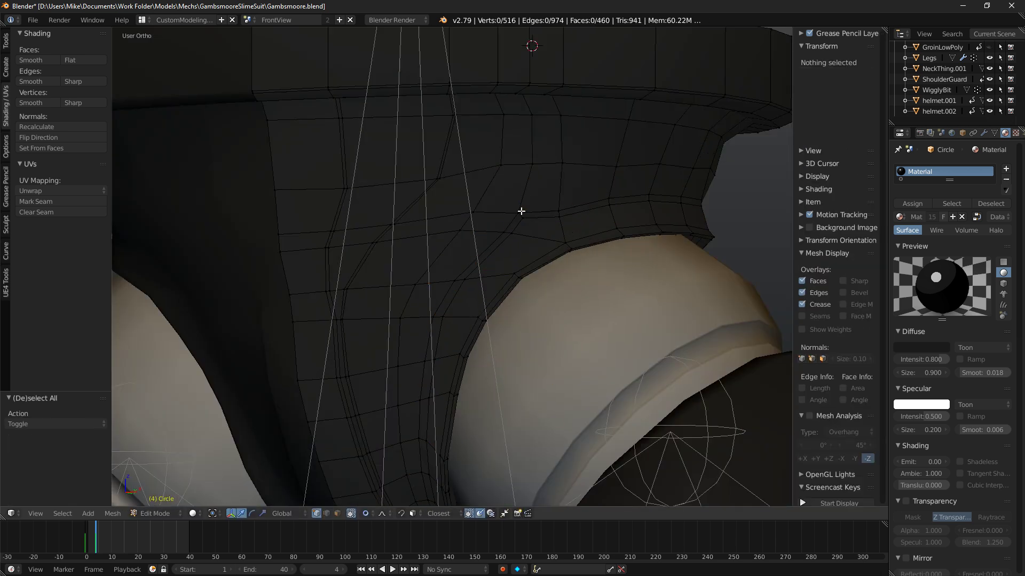
shift+right_click(526, 219)
key(g)
click(566, 218)
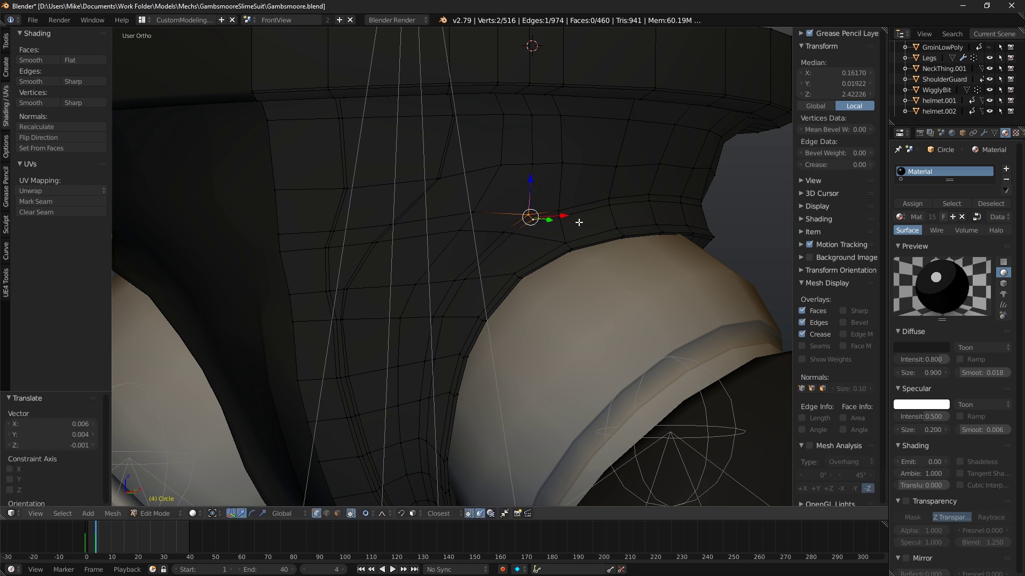
key(shift+z)
scroll(590, 229, down, 1)
scroll(590, 229, down, 6)
mouse_move(592, 229)
middle_down()
mouse_move(636, 252)
mouse_move(594, 247)
middle_up()
key(shift+z)
scroll(592, 249, up, 6)
Select the bevelled edge loop farther from the leg opening and smooth its vertices.
key(a)
alt+right_click(509, 251)
mouse_move(508, 251)
middle_down()
mouse_move(467, 255)
mouse_move(396, 235)
middle_up()
scroll(447, 258, up, 4)
alt+right_click(436, 201)
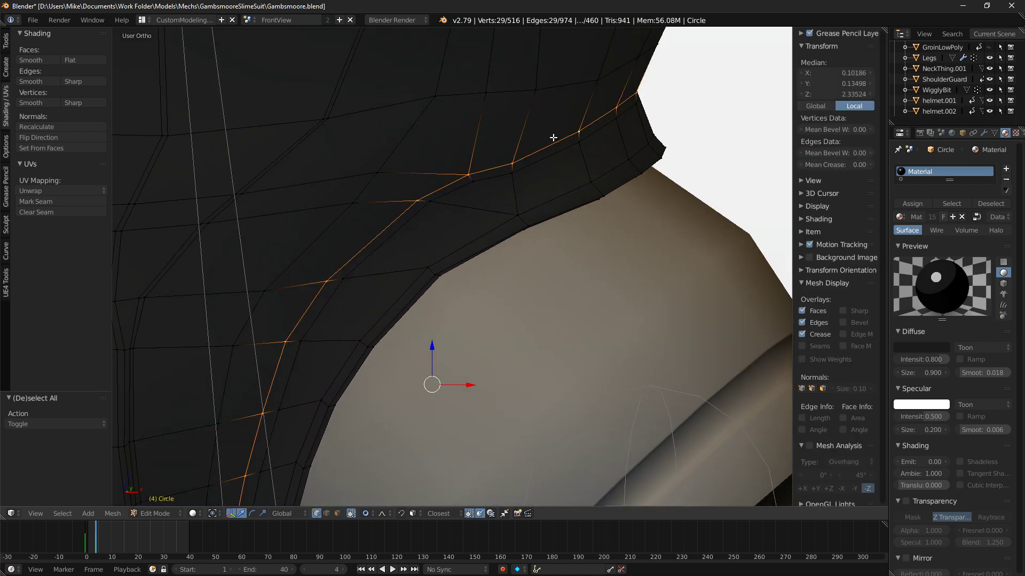
alt+shift+right_click(553, 140)
scroll(613, 137, down, 4)
middle_drag(622, 138, 431, 138)
middle_drag(585, 212, 590, 207)
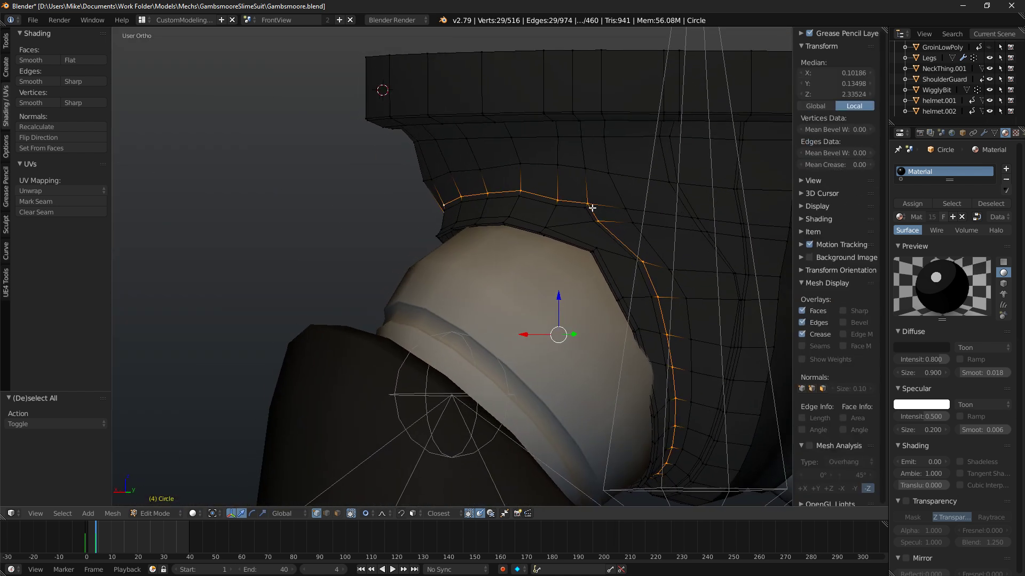
click(11, 51)
click(48, 155)
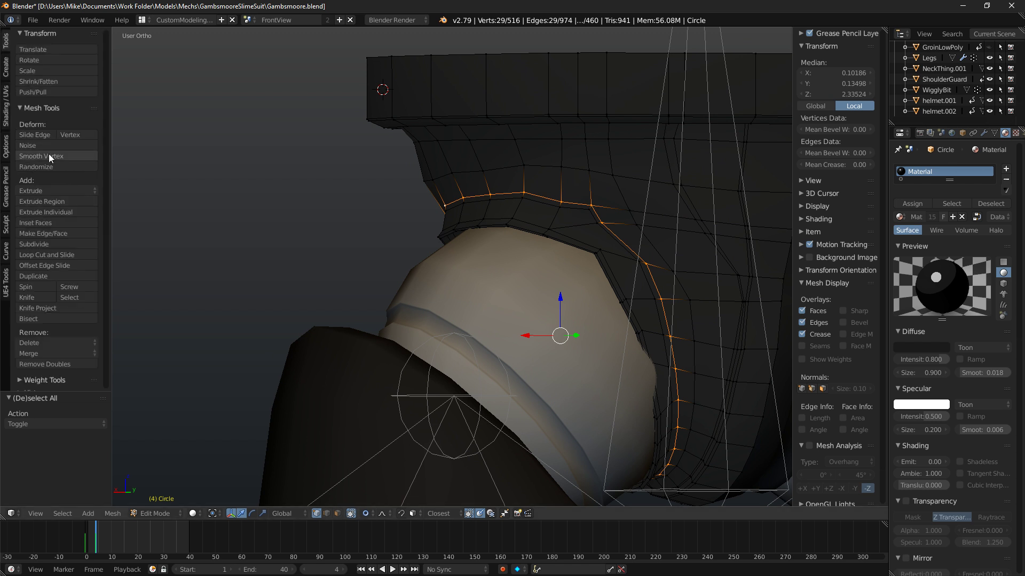
click(48, 154)
Select the bevelled edge loop nearer the leg opening and smooth its vertices with a smoothing of 0.500.
middle_drag(536, 195, 622, 187)
key(a)
alt+right_click(543, 205)
alt+shift+right_click(470, 259)
middle_drag(470, 259, 114, 166)
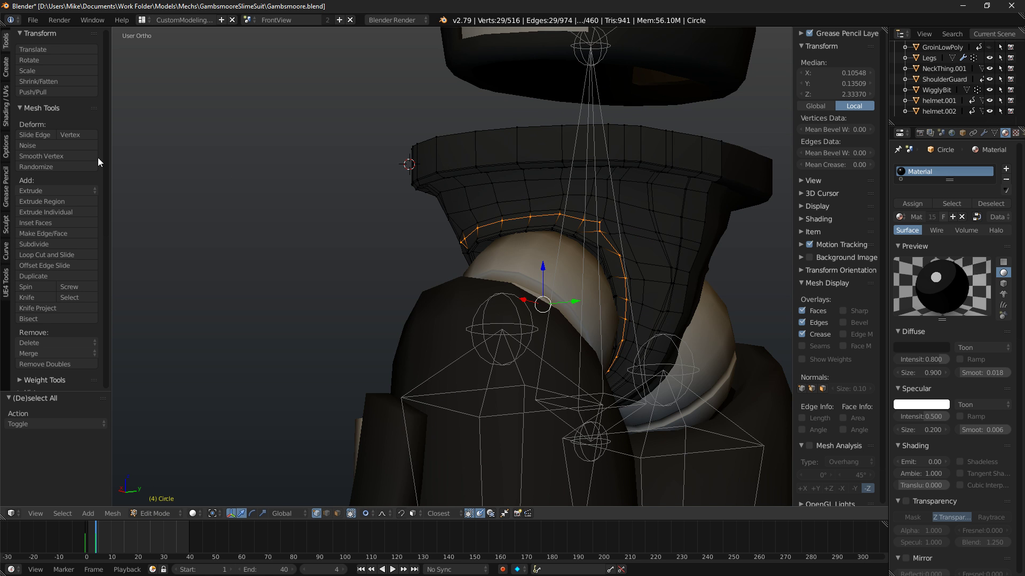
click(69, 155)
middle_drag(592, 214, 624, 210)
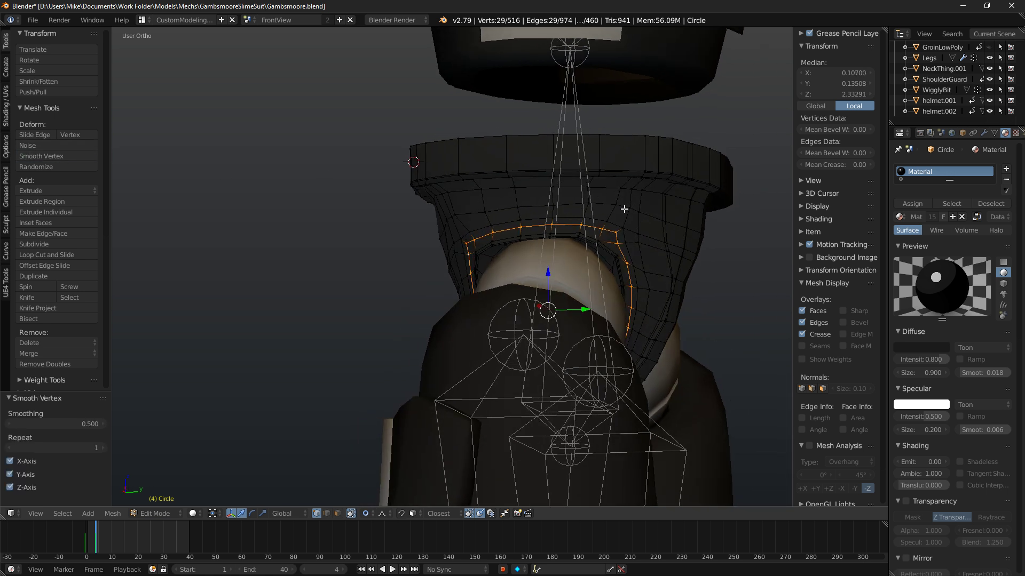
Edge slide the selected loop around the leg opening by a factor of -0.393.
key(space)
text(edgh e)
key(BackSpace)
text(e)
key(Return)
click(760, 246)
In the front view, move the selected loop by X -0.004 and Z 0.002 with a proportional size of 0.01.
key(KP_1)
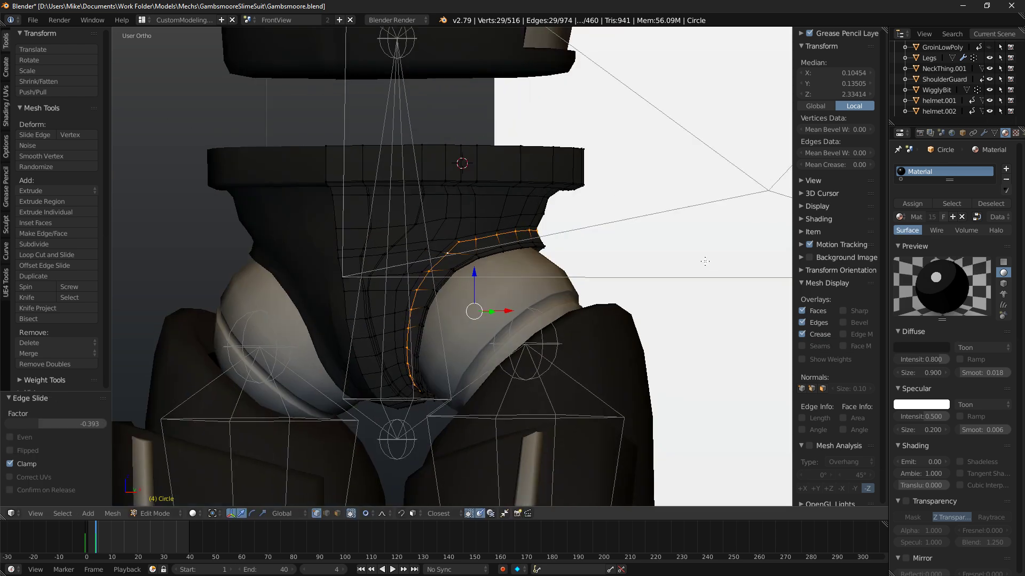
scroll(662, 250, up, 8)
middle_drag(659, 249, 548, 292)
scroll(547, 292, down, 7)
key(KP_1)
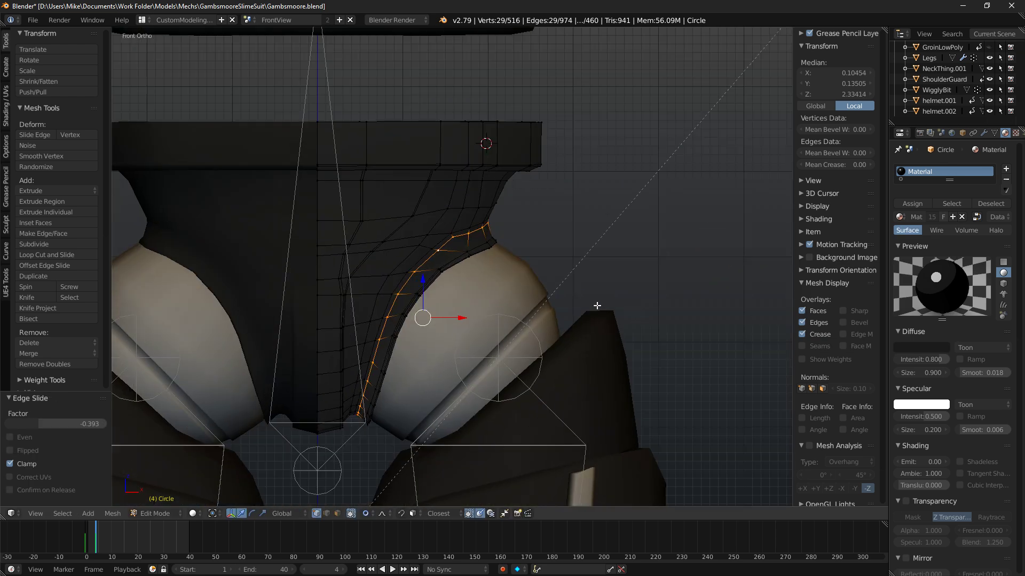
scroll(600, 304, up, 3)
key(g)
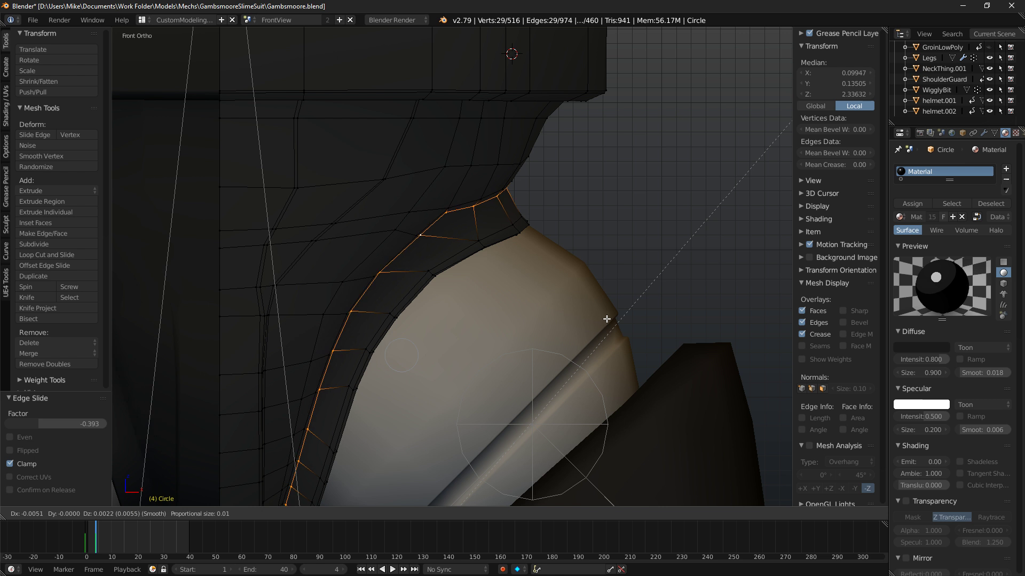
click(608, 321)
Check the adjusted leg opening in rendered shading from the front, and examine its edge loops from below.
key(shift+z)
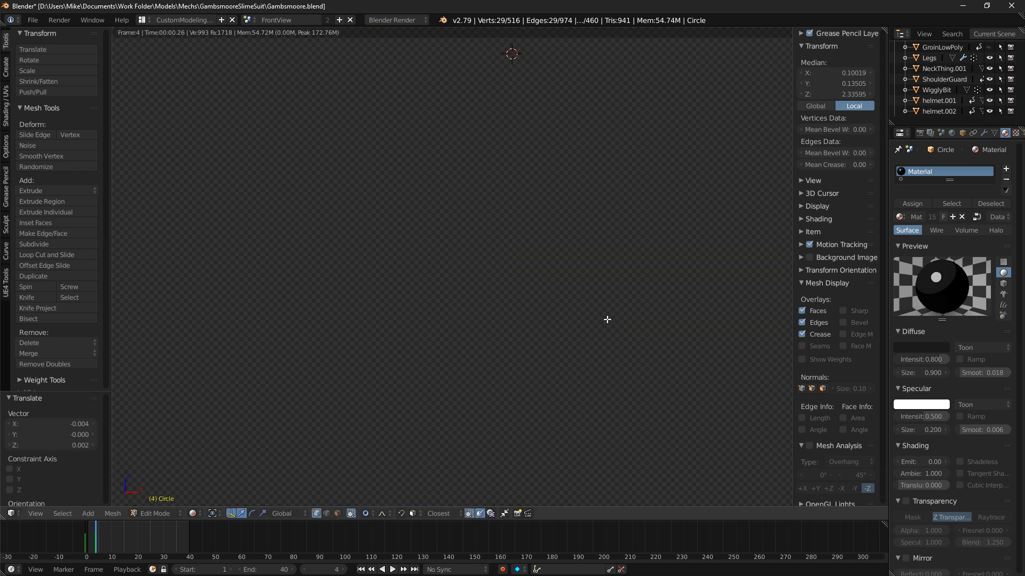
scroll(602, 324, down, 5)
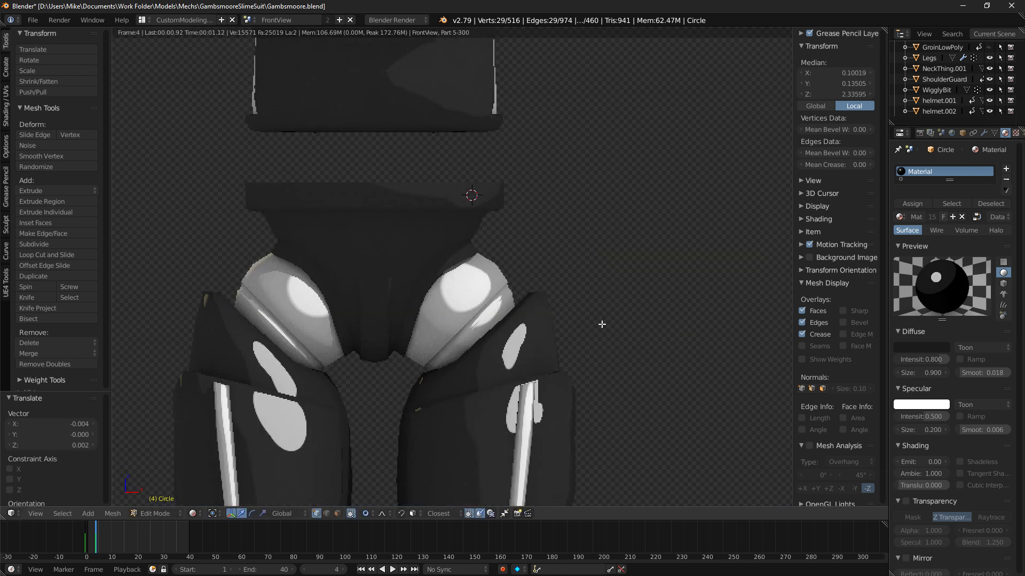
key(shift+z)
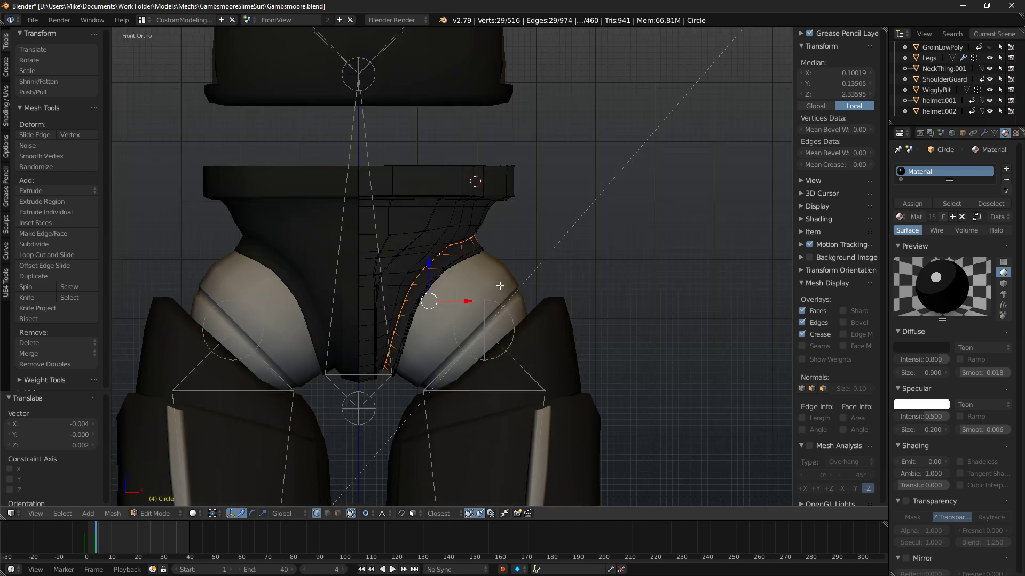
scroll(459, 240, up, 3)
scroll(448, 214, down, 2)
key(z)
key(z)
mouse_move(441, 196)
middle_down()
mouse_move(427, 206)
mouse_move(401, 165)
mouse_move(400, 187)
mouse_move(426, 151)
middle_up()
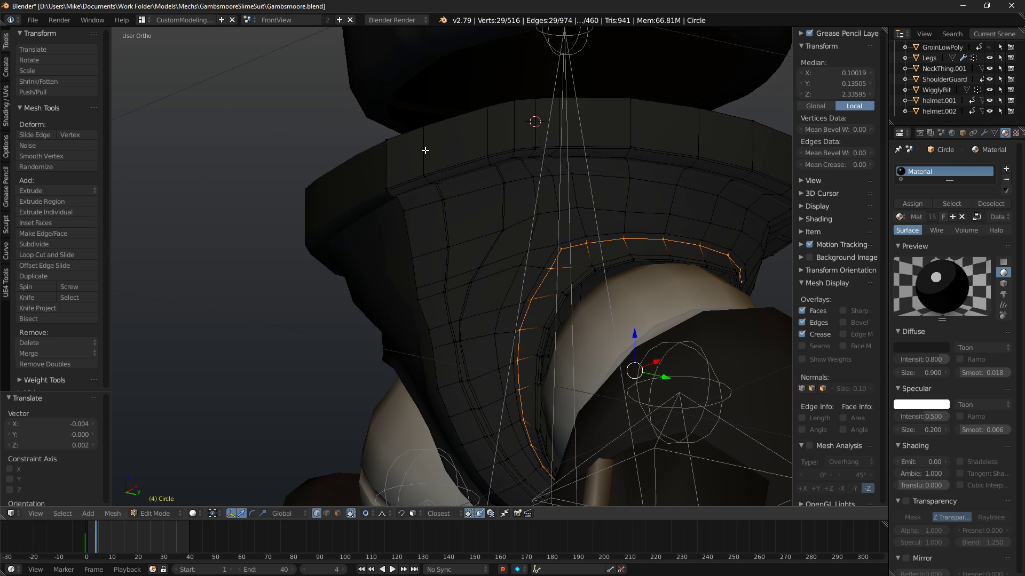
Switch to face selection and select one front and one back face on the underside of the rim.
click(337, 514)
right_click(466, 171)
middle_drag(641, 198, 569, 126)
key(ctrl+z)
key(KP_1)
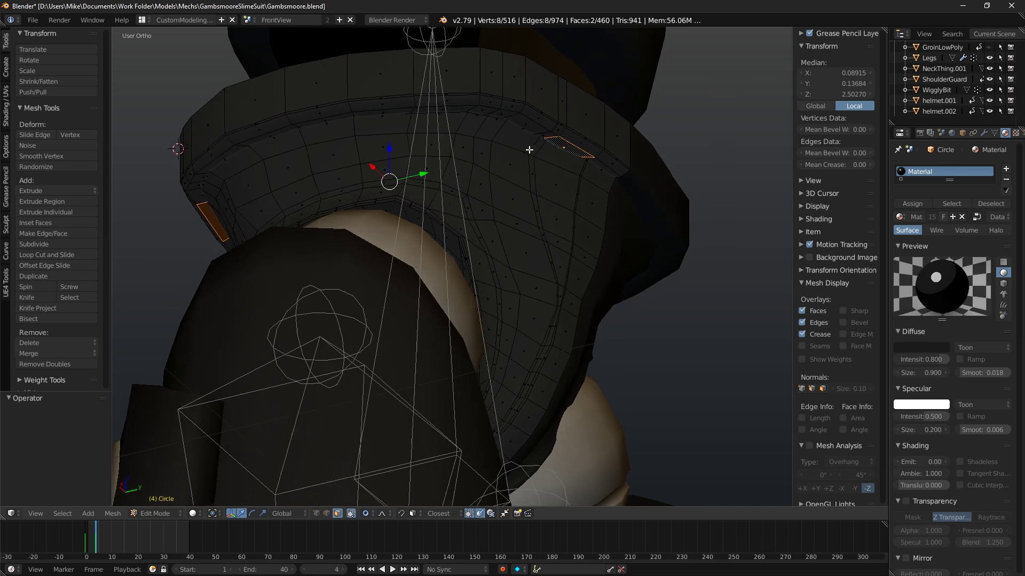
key(KP_3)
Try to extrude the two selected rim faces downward in the side view.
key(e)
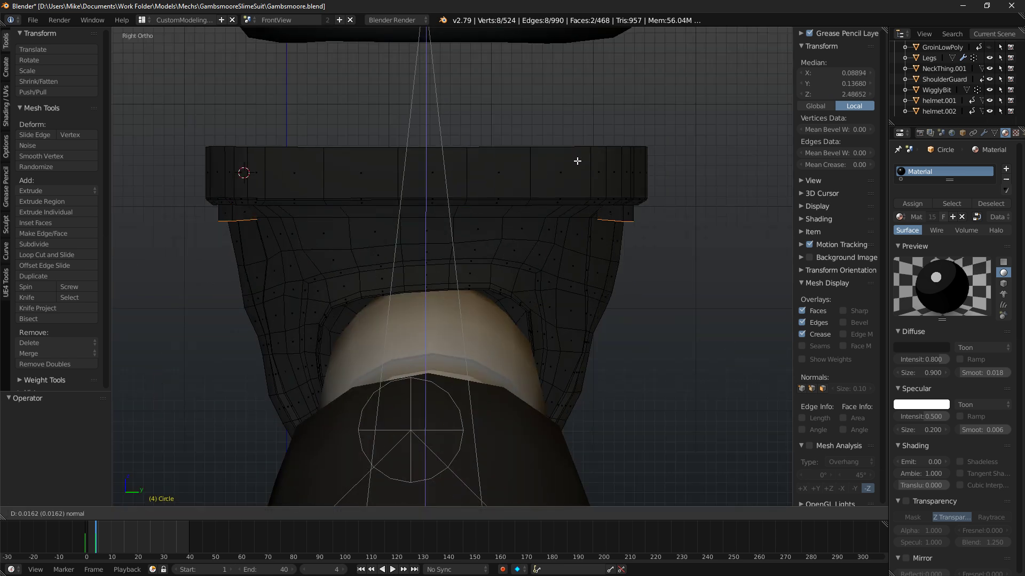
key(Escape)
key(ctrl+z)
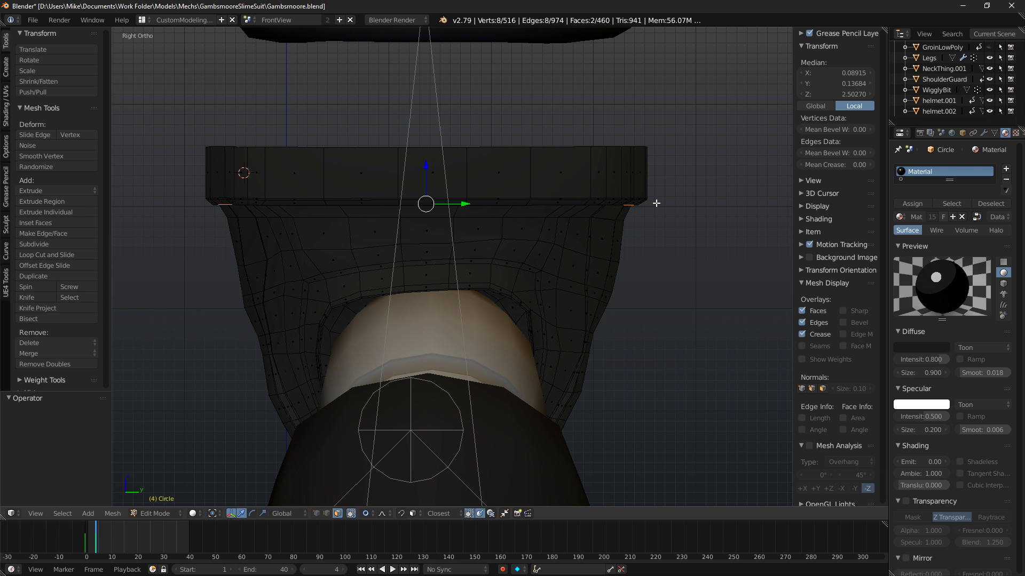
Try extruding an in-place duplicate of the two rim faces, and delete the duplicated faces.
middle_drag(677, 208, 645, 155)
key(KP_3)
key(shift+d)
key(Escape)
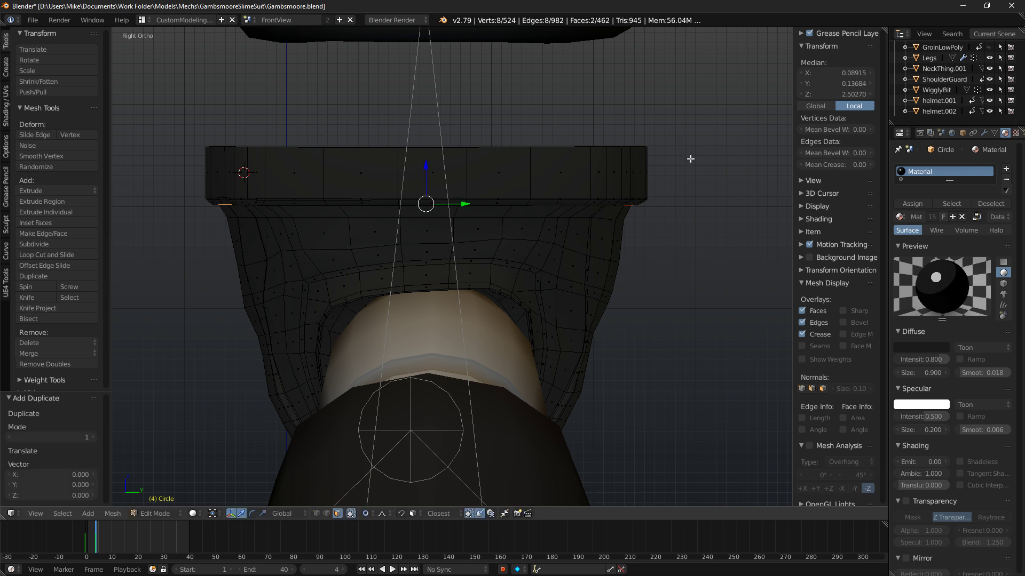
key(e)
key(Escape)
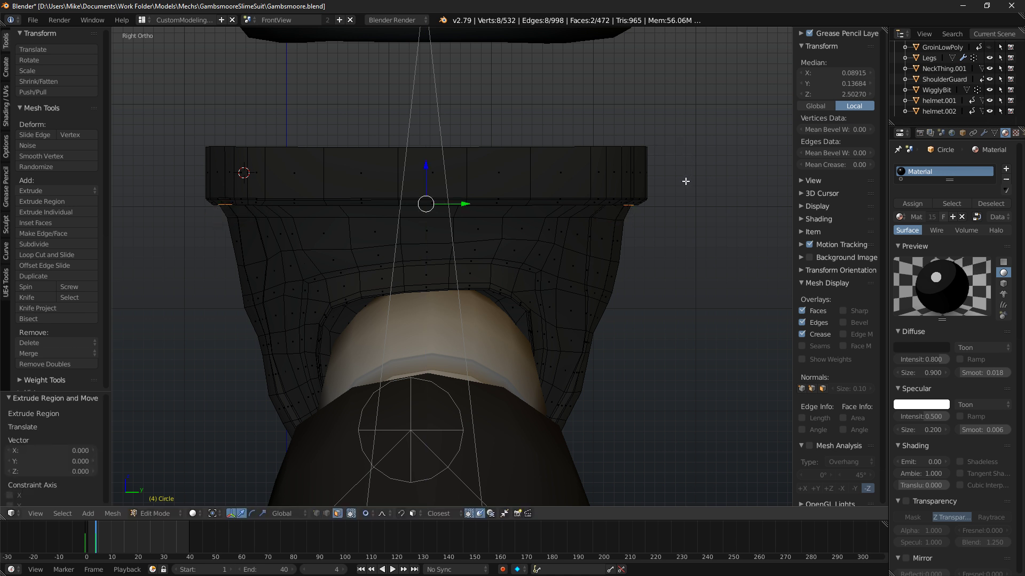
key(ctrl+z)
middle_drag(683, 181, 665, 158)
key(g)
right_click(668, 181)
key(x)
click(668, 182)
Select the front and back faces under the rim again, extrude them -0.047 along Z, and scale their ends to 0.872.
right_click(604, 186)
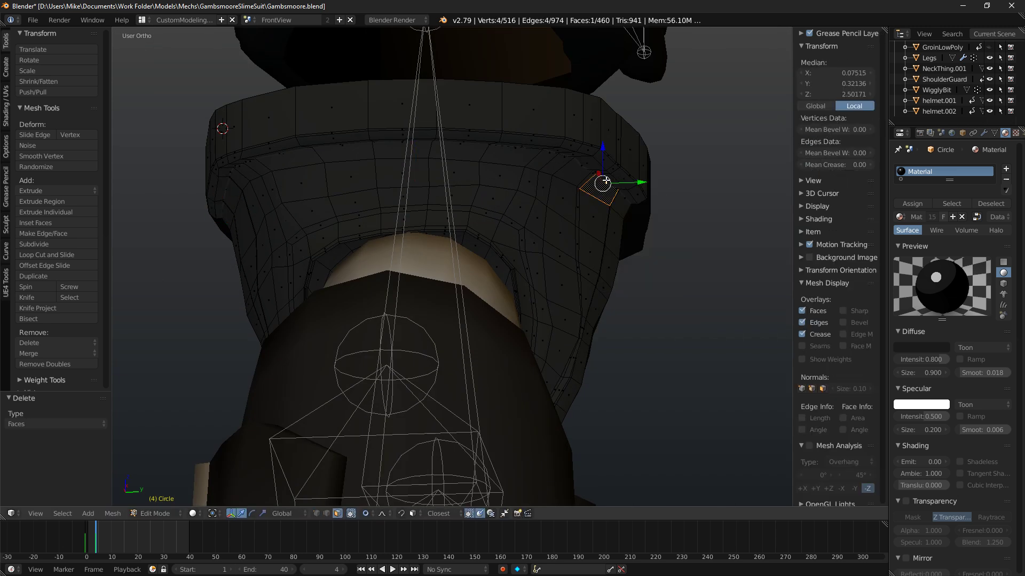
middle_drag(513, 184, 427, 150)
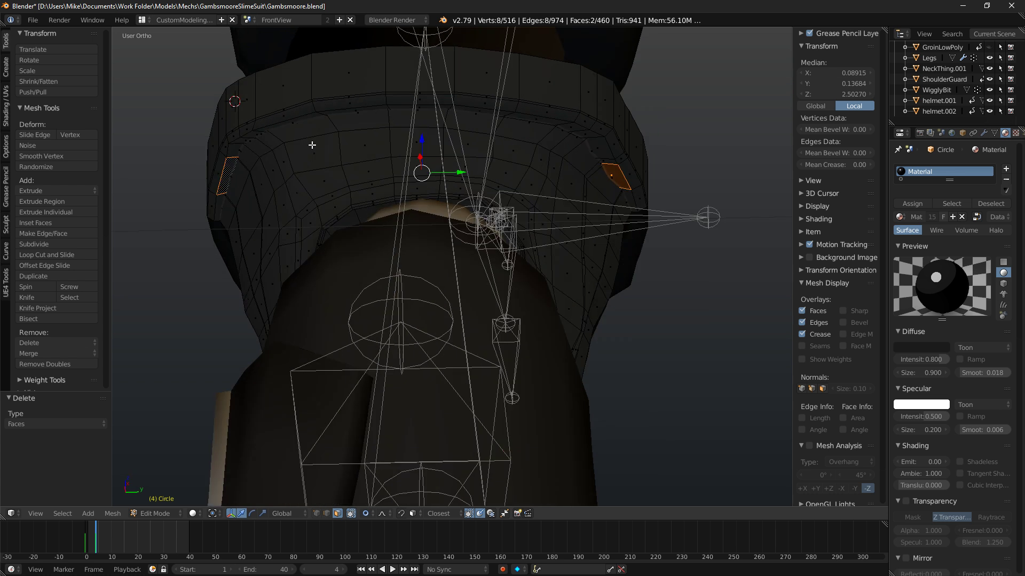
key(KP_3)
scroll(597, 138, down, 2)
key(e)
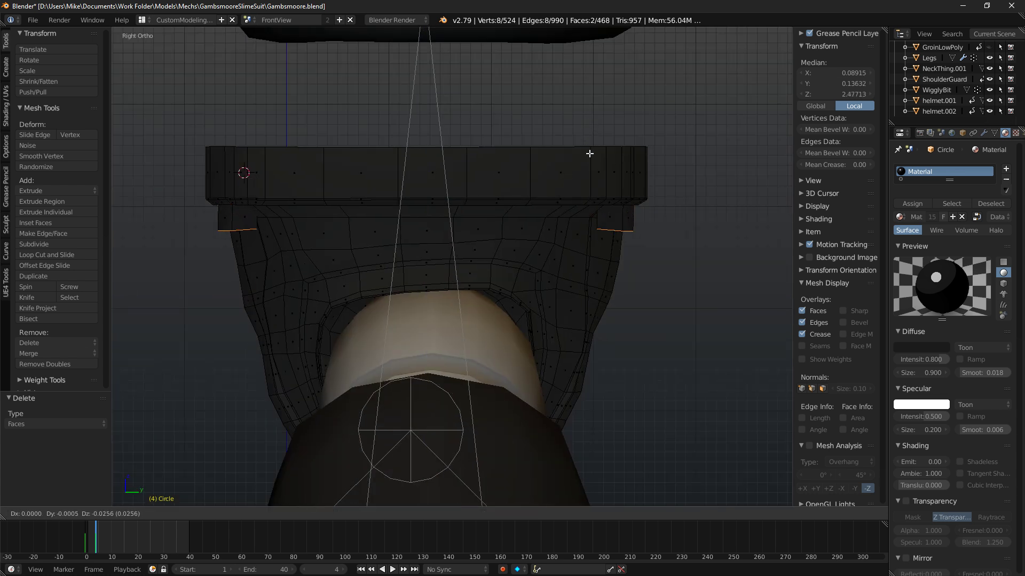
click(598, 172)
key(s)
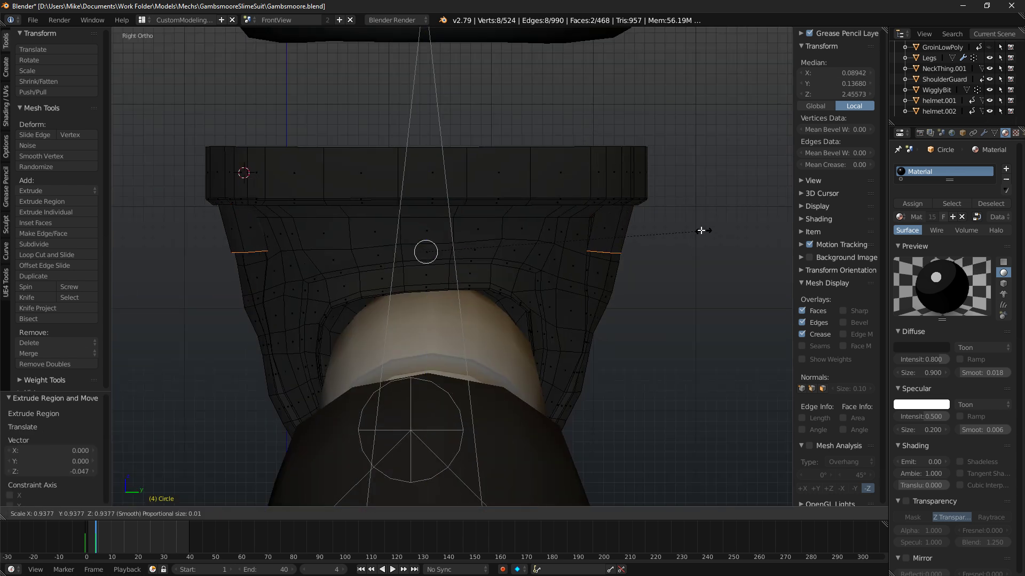
click(684, 228)
Check the extruded supports in rendered shading and move their end faces -0.009 along X in the front view.
key(shift+z)
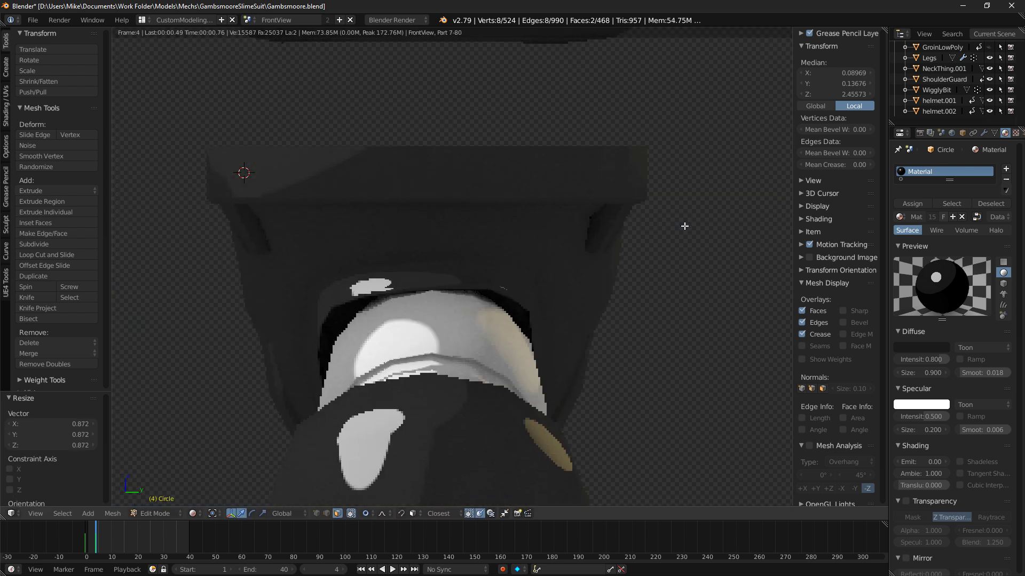
scroll(455, 208, down, 2)
middle_drag(456, 209, 568, 216)
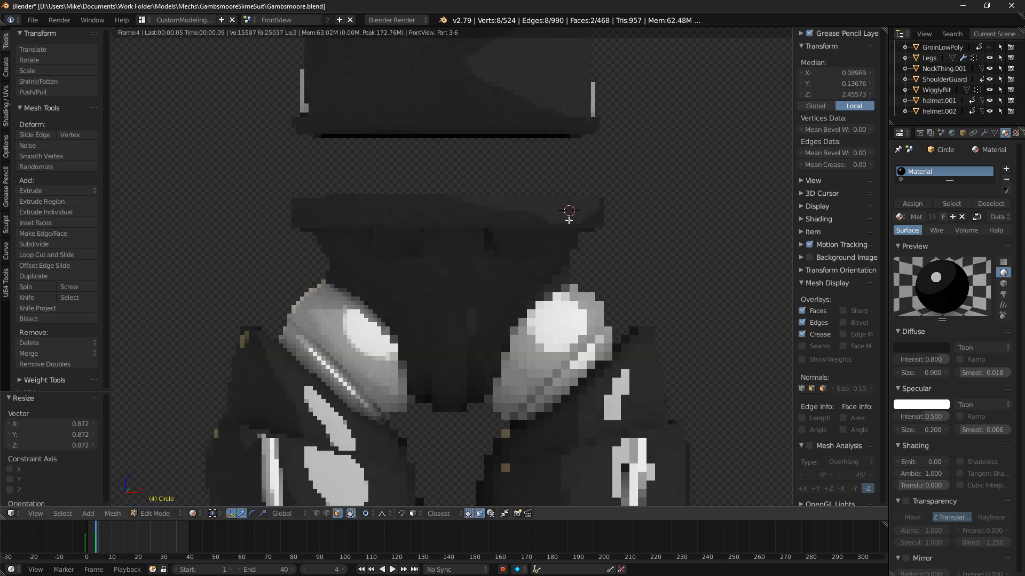
key(KP_1)
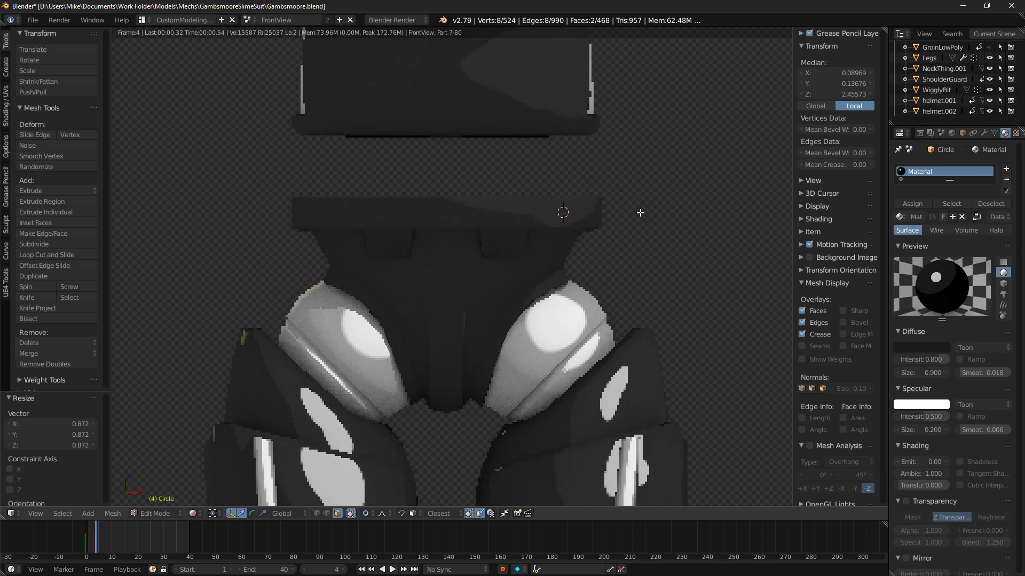
key(shift+z)
scroll(664, 262, up, 2)
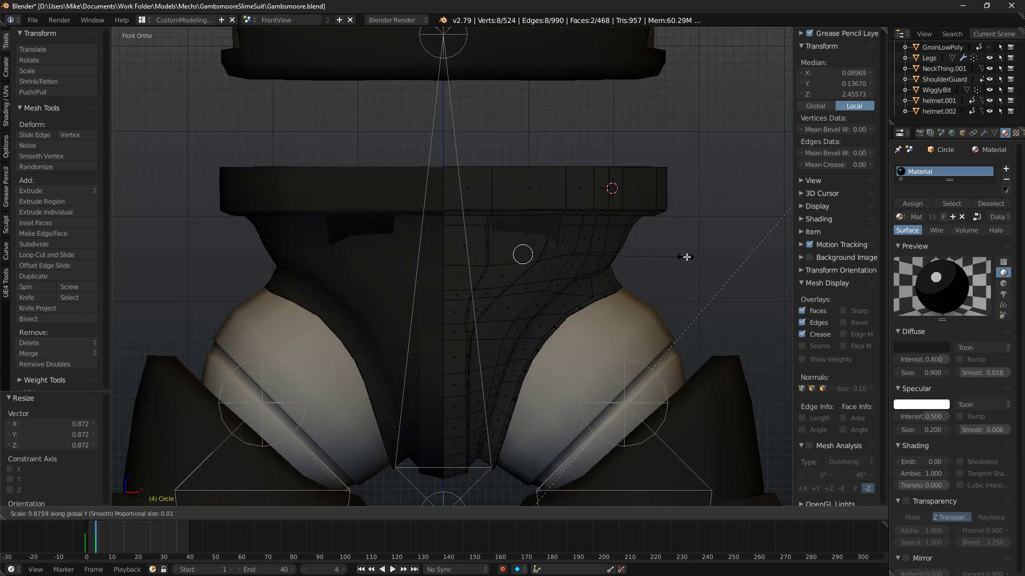
drag(561, 257, 553, 259)
key(shift+z)
key(shift+z)
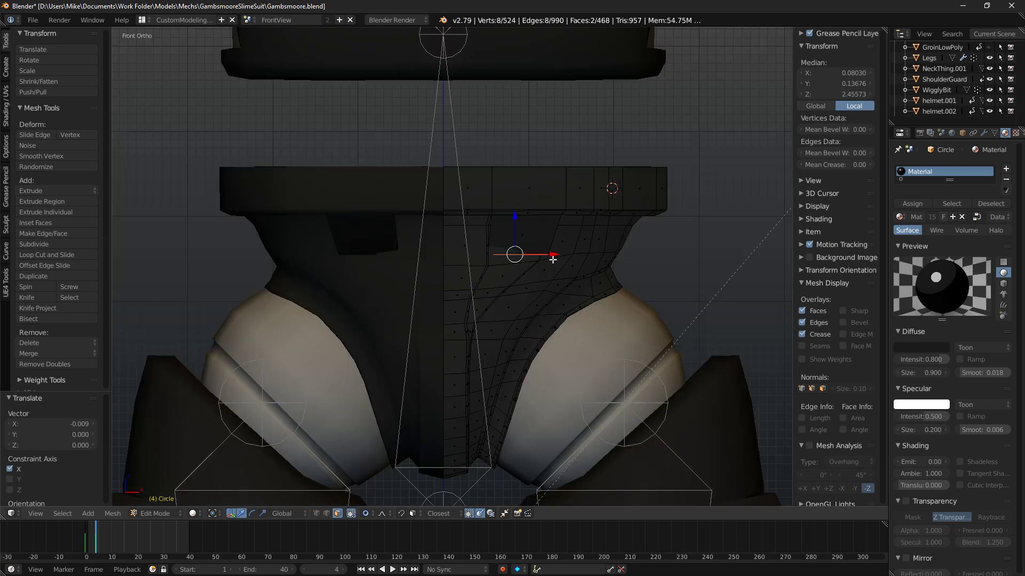
Try tilting the end faces of the two supports about the Y axis.
middle_drag(553, 260, 553, 283)
key(r)
key(x)
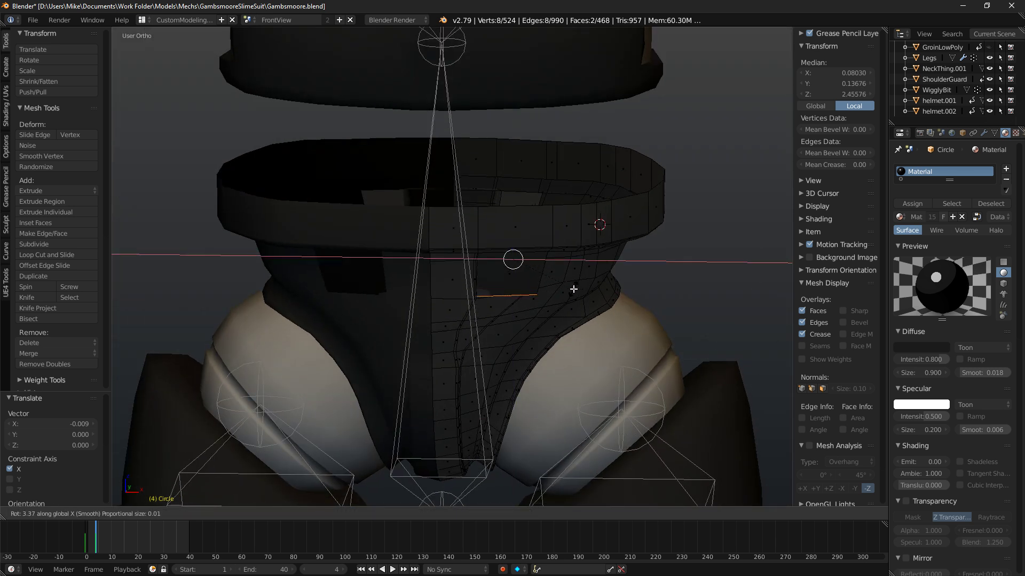
key(Escape)
key(r)
key(x)
key(y)
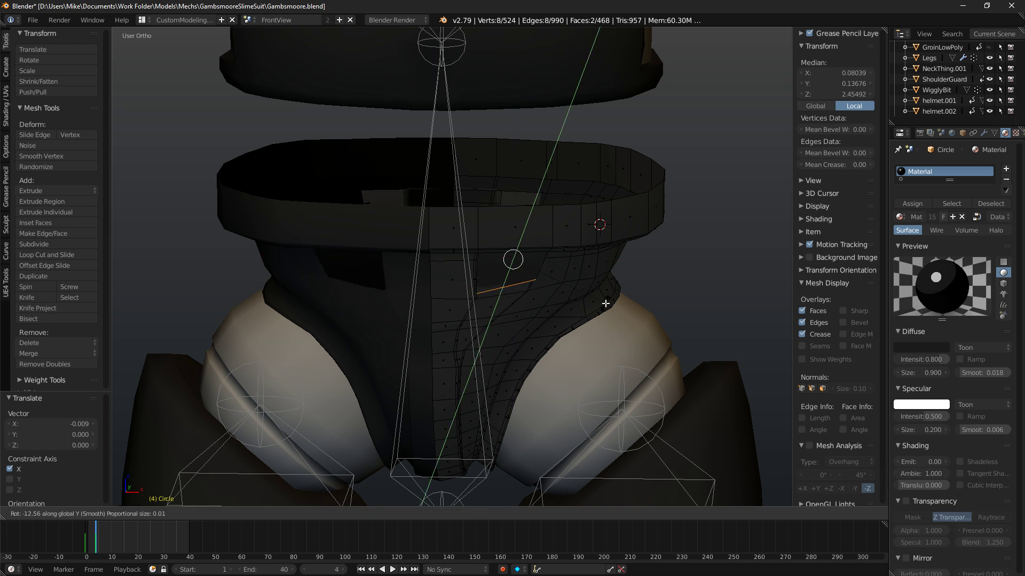
click(608, 311)
Try scaling the support end faces to 0.982 in the side view, and undo the recent tilt and scale edits.
key(KP_3)
key(s)
click(644, 261)
key(r)
key(z)
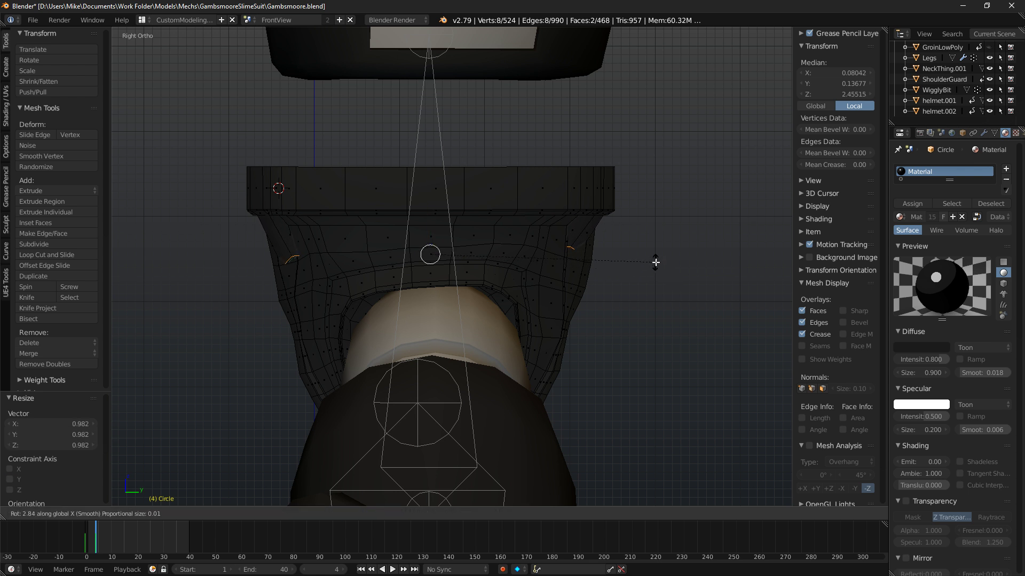
right_click(649, 275)
mouse_move(648, 275)
middle_down()
mouse_move(498, 256)
mouse_move(512, 240)
mouse_move(504, 206)
mouse_move(497, 253)
mouse_move(529, 283)
mouse_move(496, 263)
mouse_move(464, 285)
mouse_move(461, 329)
middle_up()
key(ctrl+z)
Select only the front support's end face and rotate it about the Z axis.
key(a)
key(z)
right_click(503, 206)
key(z)
key(r)
key(z)
click(532, 277)
Move the front support's end face -0.005 along X and rotate it -3.38° about Z.
key(g)
key(x)
click(490, 265)
key(r)
key(z)
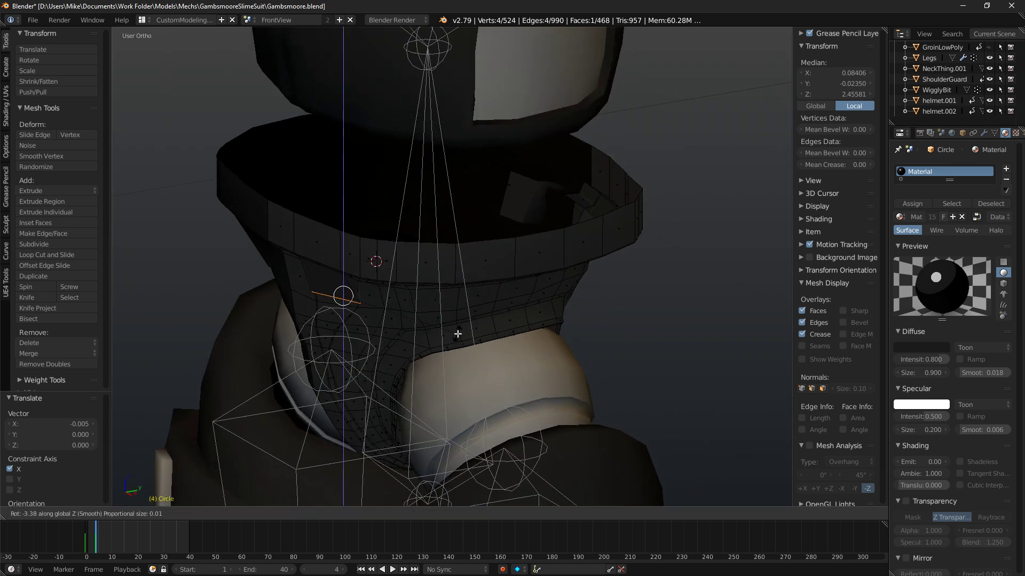
click(457, 334)
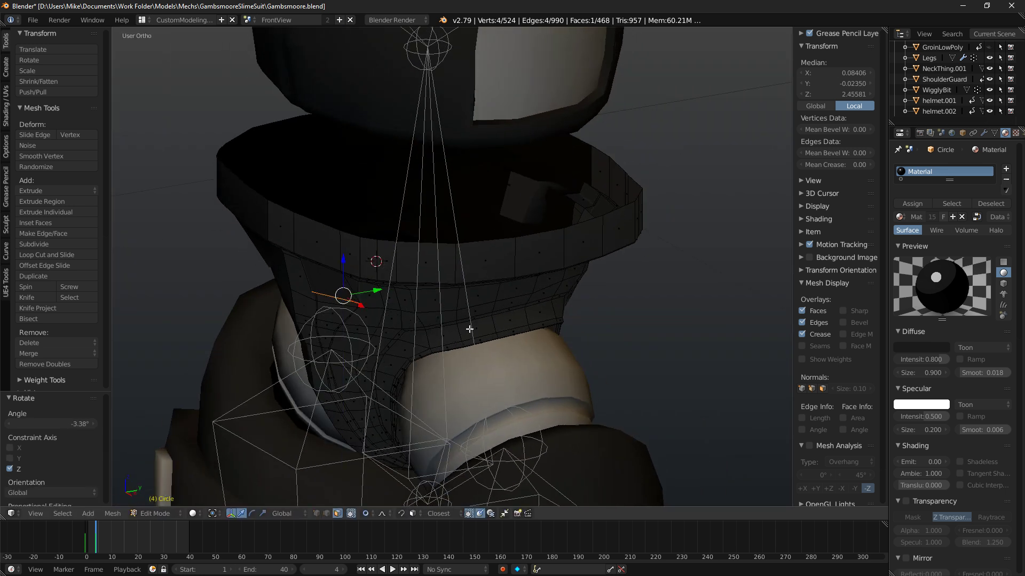
Move the front support's end face 0.005 along Y and rotate it -4.14° about Z.
scroll(421, 299, up, 5)
shift+middle_drag(381, 287, 597, 251)
middle_drag(416, 277, 387, 200)
drag(385, 194, 389, 196)
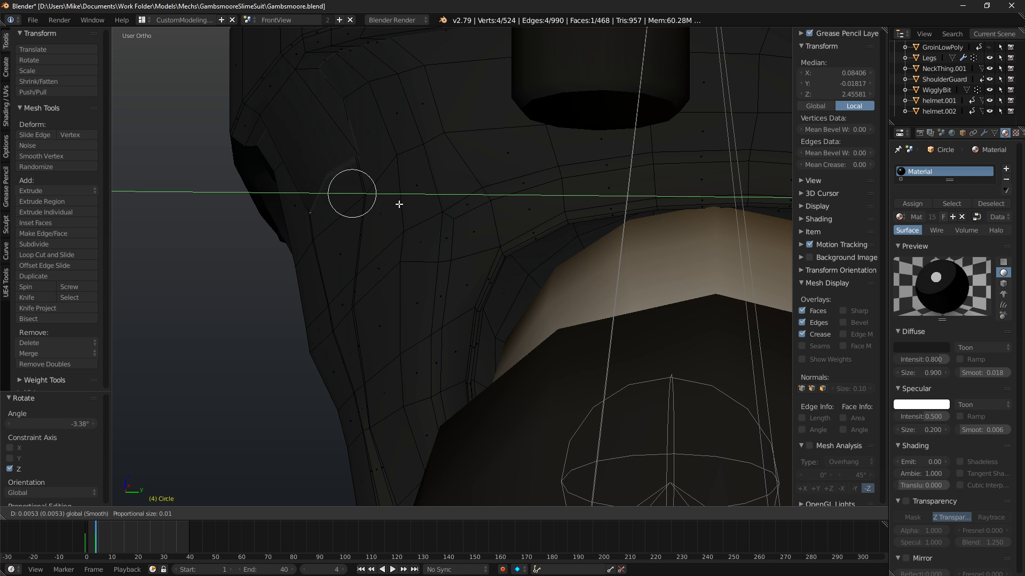
drag(399, 205, 400, 205)
middle_drag(400, 205, 447, 230)
key(r)
key(z)
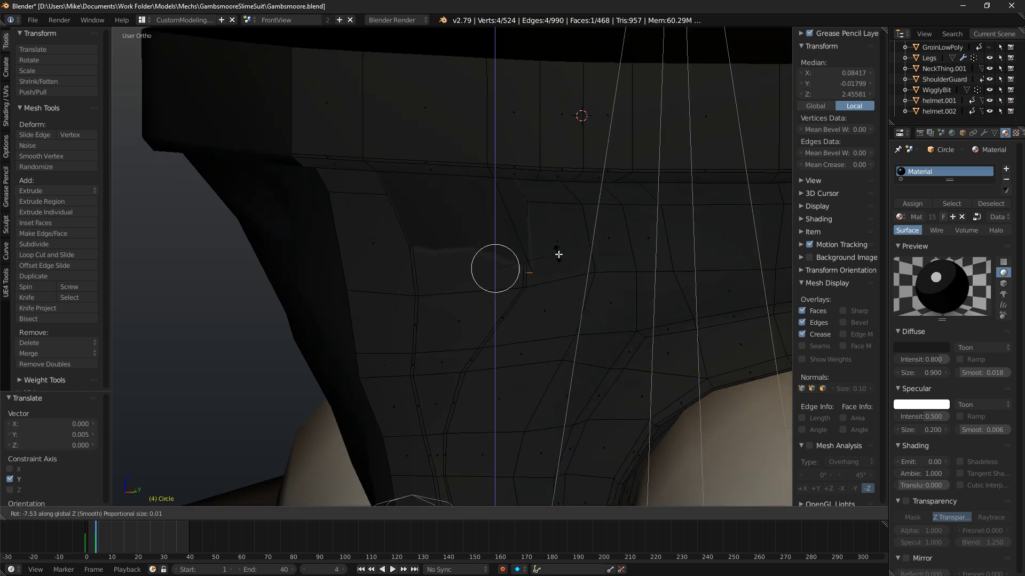
click(559, 250)
Select the back support's end face and rotate it -19.6° about Z.
scroll(592, 248, down, 9)
mouse_move(593, 248)
middle_down()
mouse_move(510, 262)
mouse_move(616, 293)
mouse_move(533, 238)
middle_up()
scroll(510, 262, up, 5)
scroll(533, 238, up, 6)
key(z)
shift+middle_drag(498, 89, 460, 313)
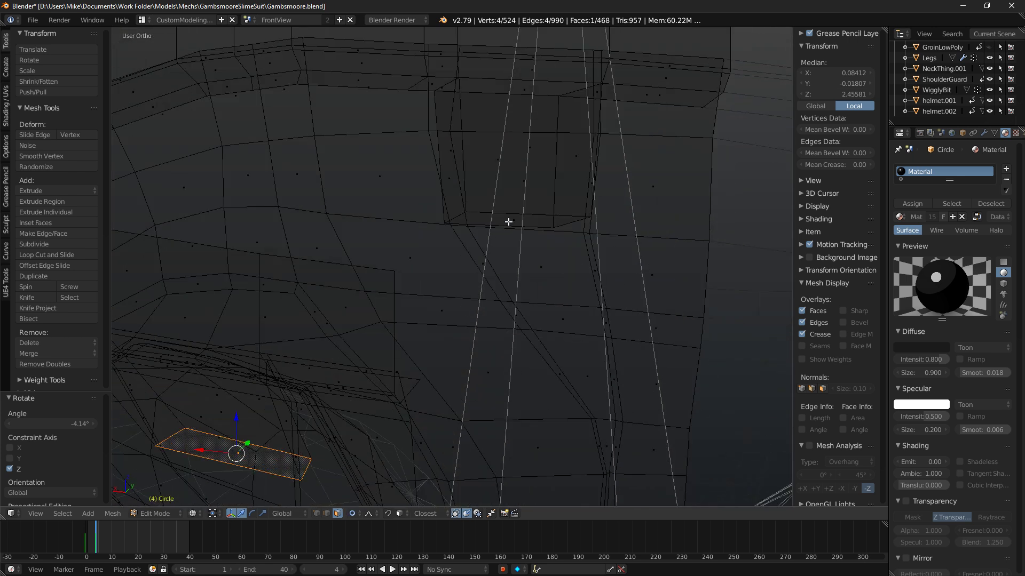
right_click(508, 222)
key(z)
middle_drag(472, 222, 618, 291)
key(r)
key(z)
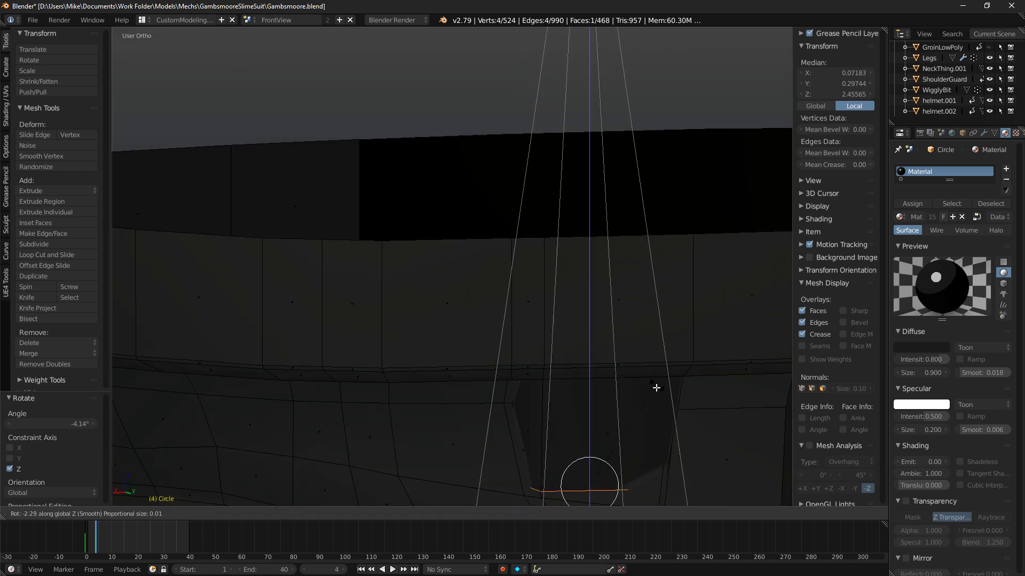
click(723, 390)
Move the back support's end face -0.003 along Y and rotate it 2.97° about Z.
shift+middle_drag(561, 396, 478, 294)
key(g)
key(y)
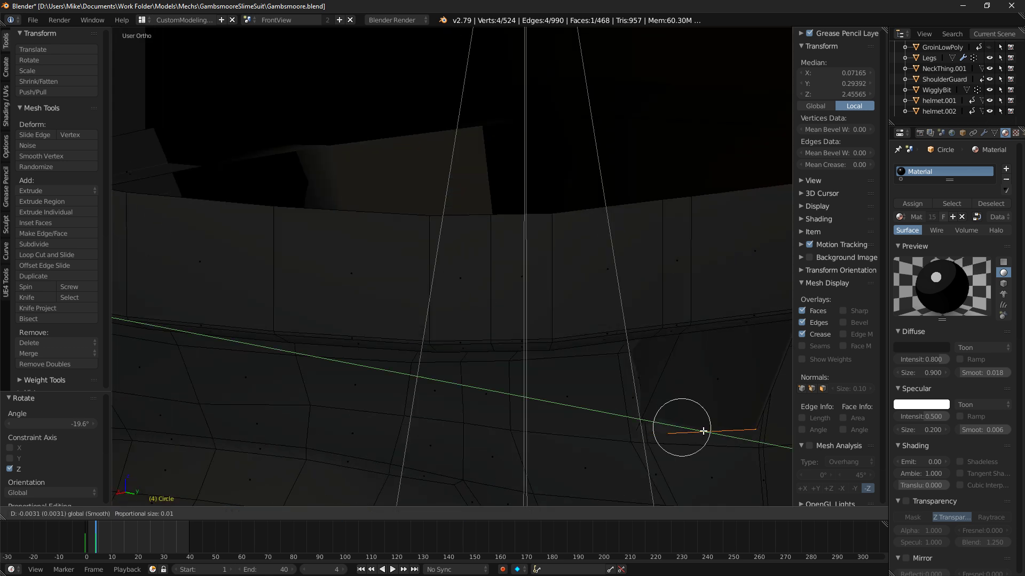
click(706, 431)
key(r)
key(z)
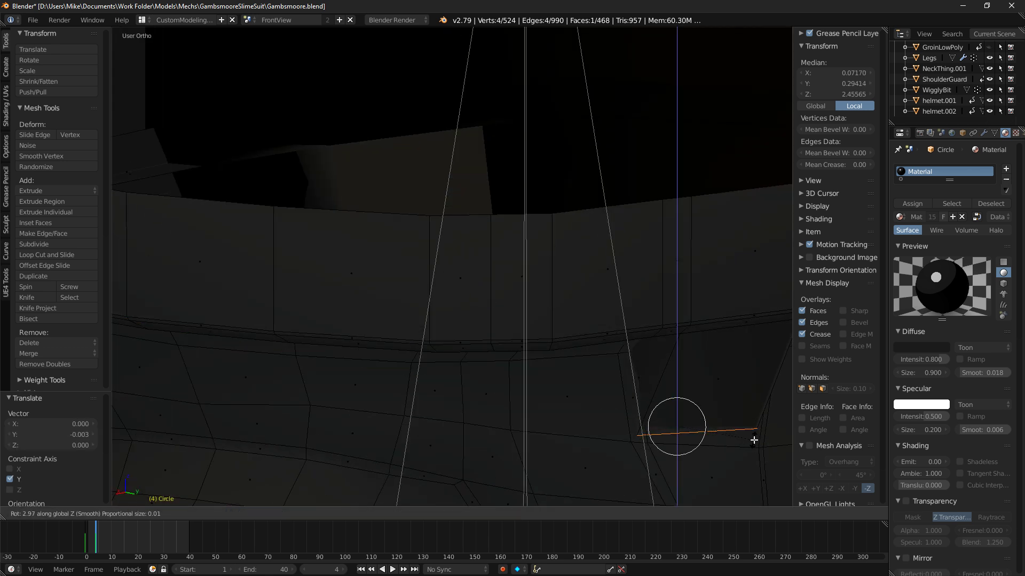
click(753, 440)
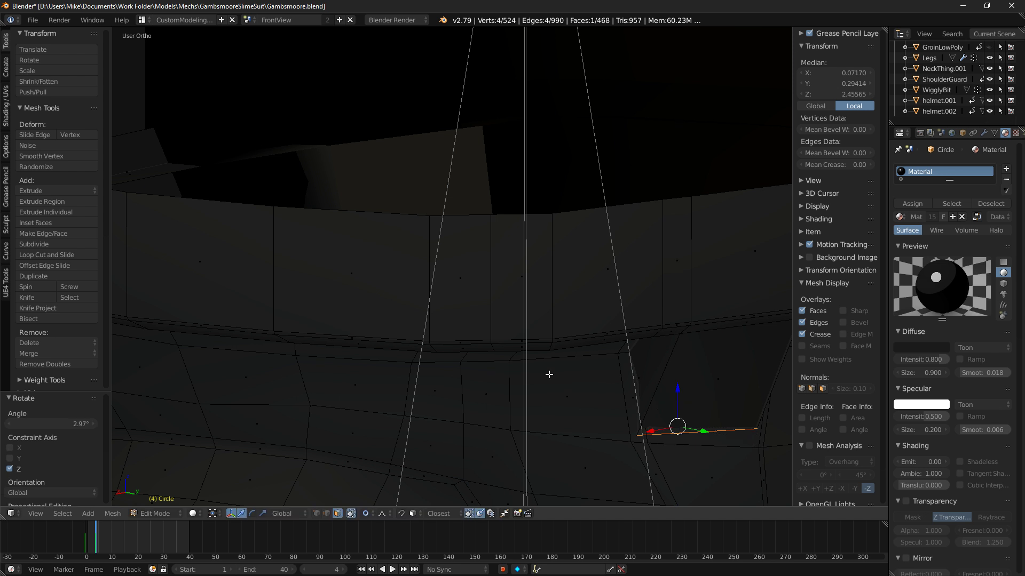
key(KP_1)
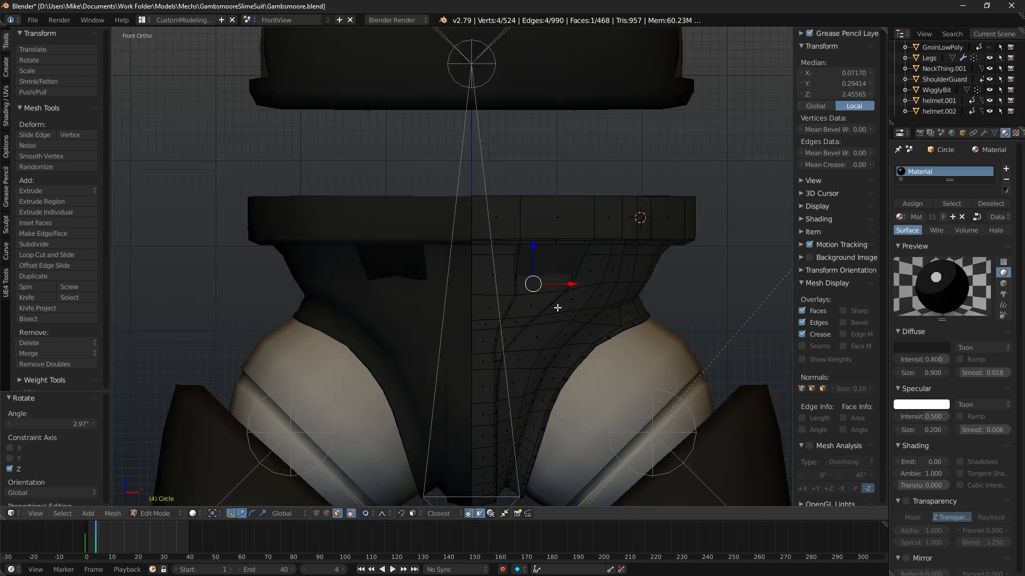
key(shift+z)
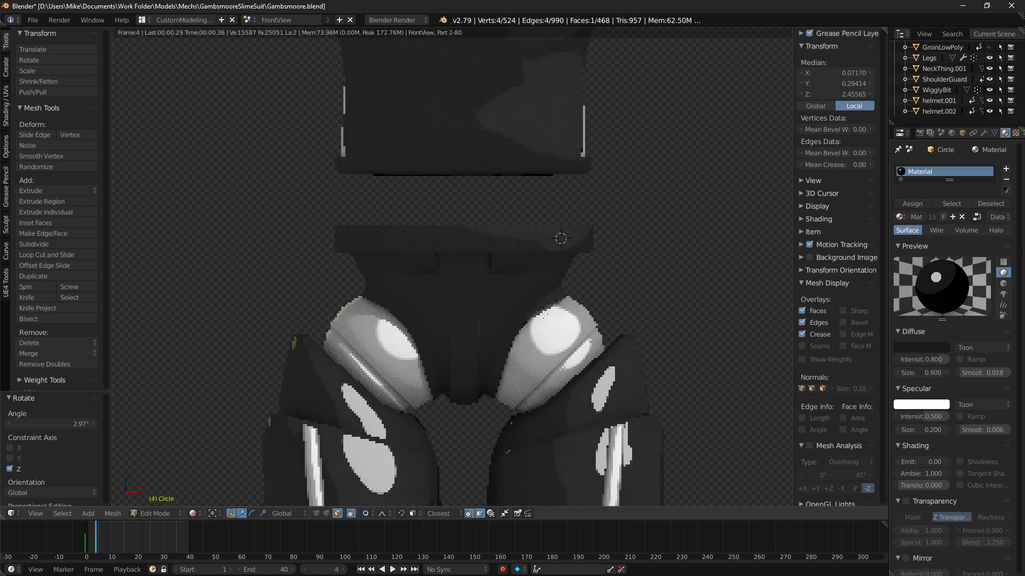
scroll(471, 278, up, 4)
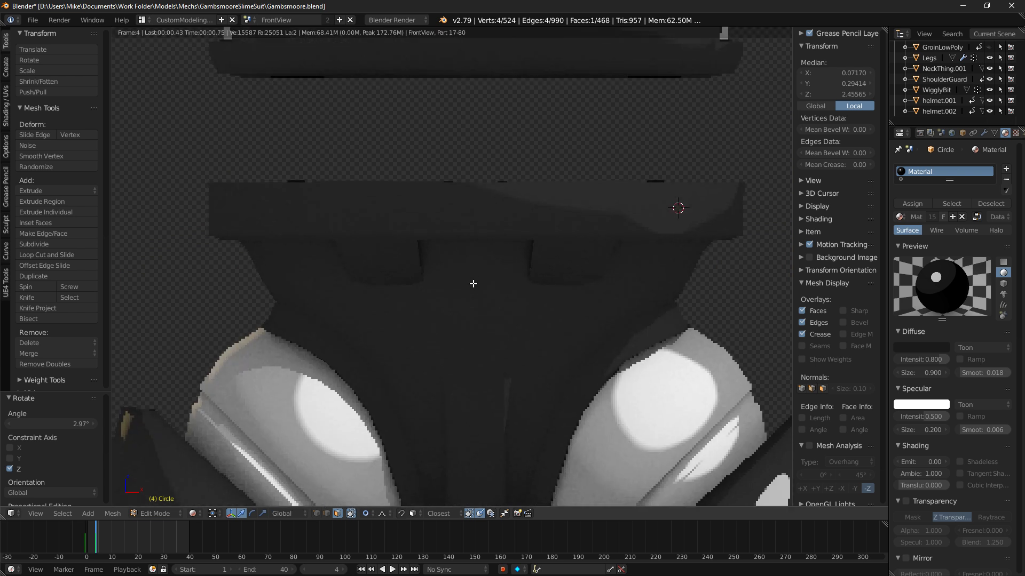
mouse_move(466, 286)
middle_down()
mouse_move(410, 282)
mouse_move(294, 330)
mouse_move(295, 278)
middle_up()
Delete the hidden inner faces of the front and back supports and check the result in rendered shading.
key(shift+z)
middle_drag(312, 423, 647, 235)
key(x)
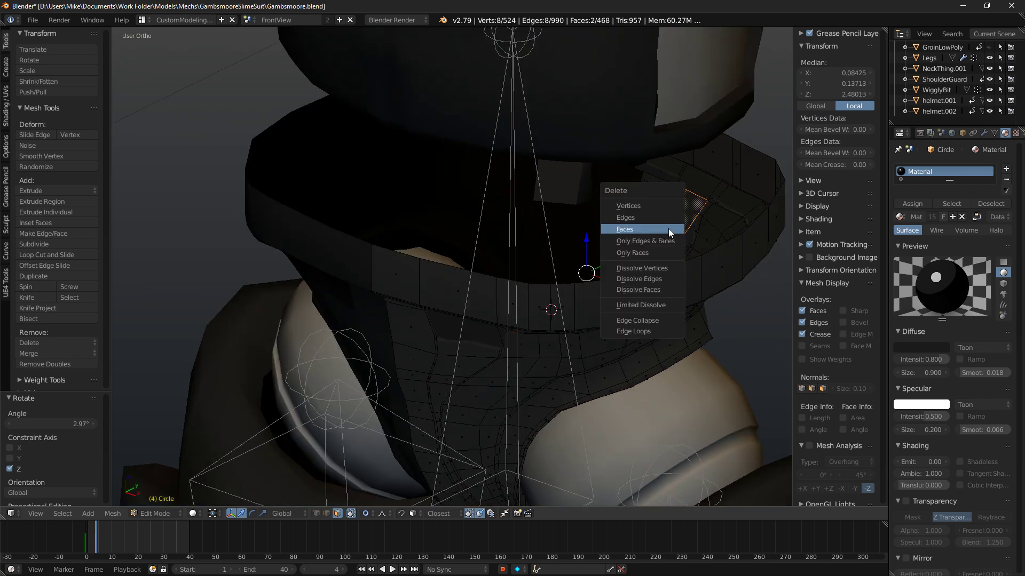
click(668, 228)
right_click(683, 240)
mouse_move(675, 236)
middle_down()
mouse_move(366, 302)
mouse_move(473, 226)
middle_up()
shift+right_click(331, 305)
key(x)
click(332, 304)
key(shift+z)
key(KP_1)
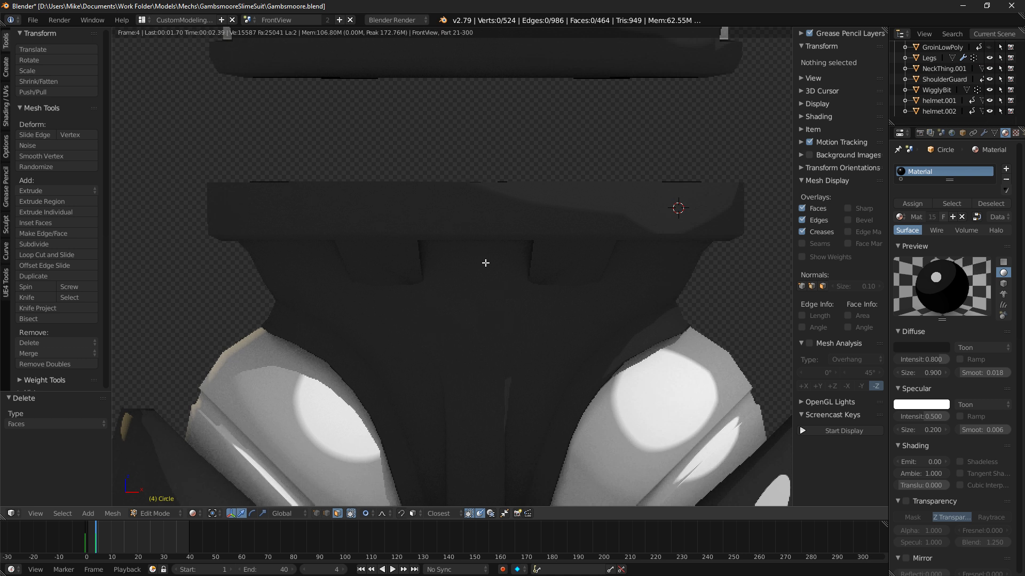
middle_drag(530, 304, 428, 309)
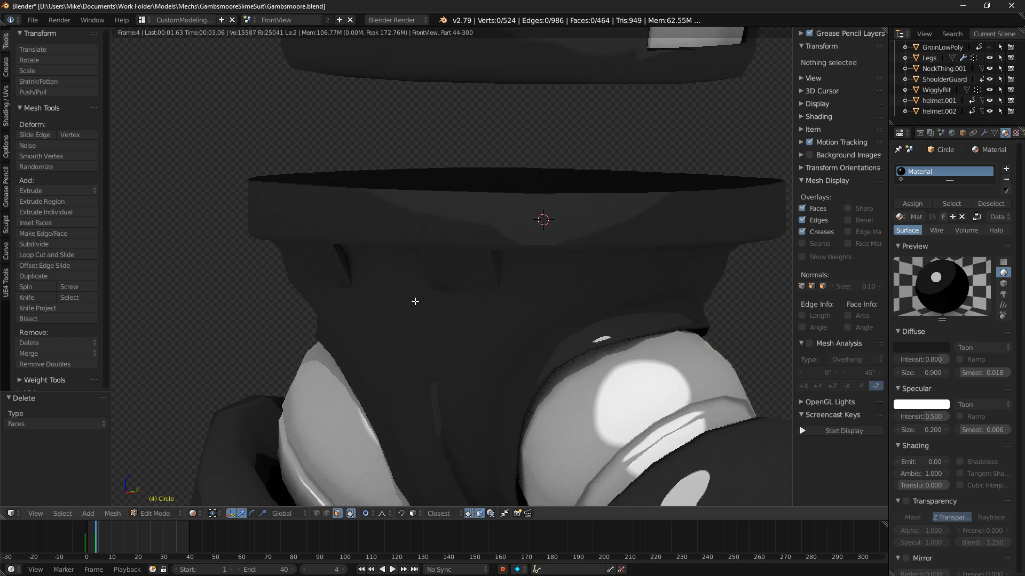
Add one loop cut across the front support and one across the back support, sliding both up close beneath the rim.
key(shift+z)
scroll(450, 266, up, 6)
key(a)
key(ctrl+r)
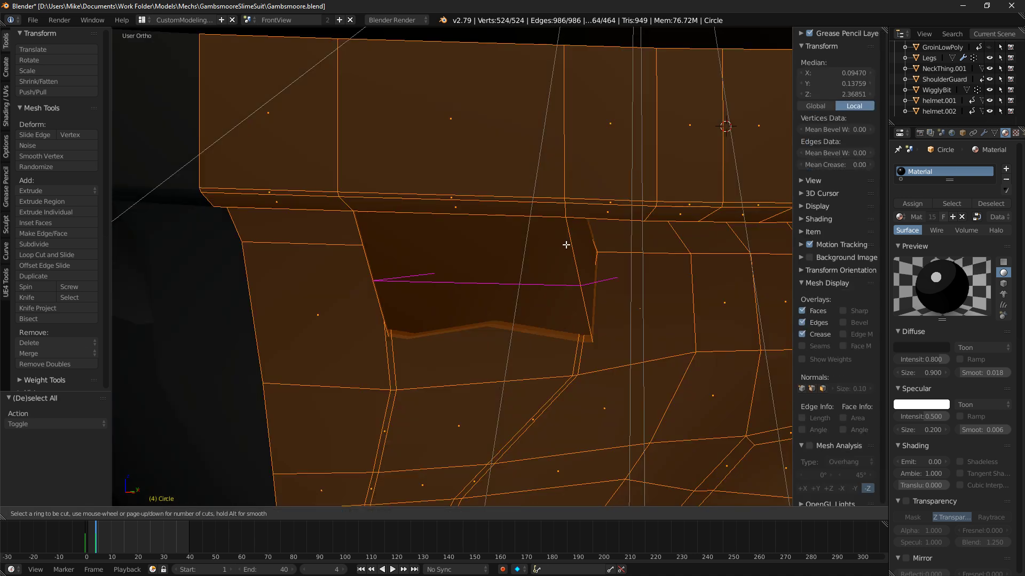
click(565, 245)
click(535, 186)
scroll(608, 229, down, 6)
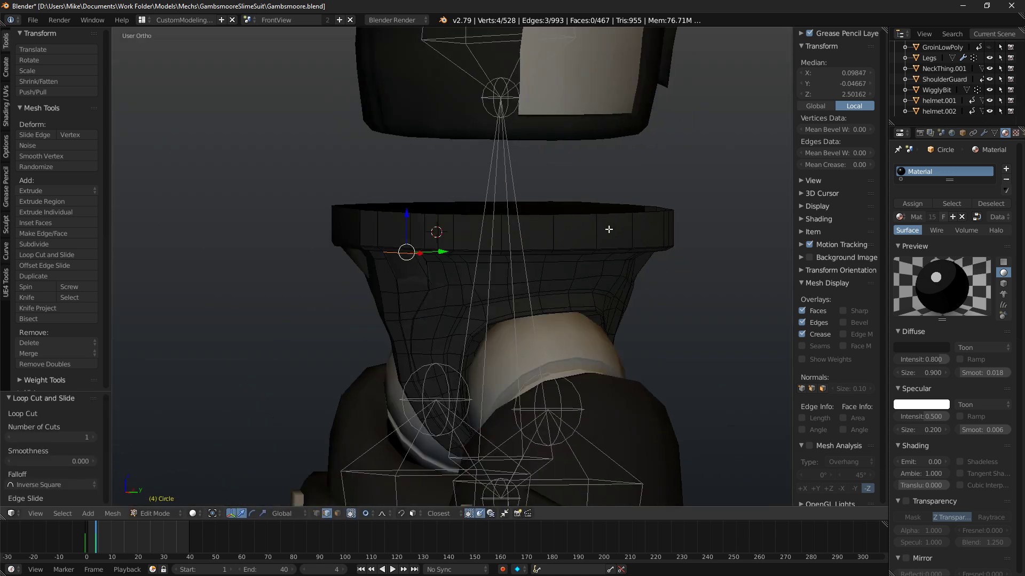
key(ctrl+r)
click(555, 233)
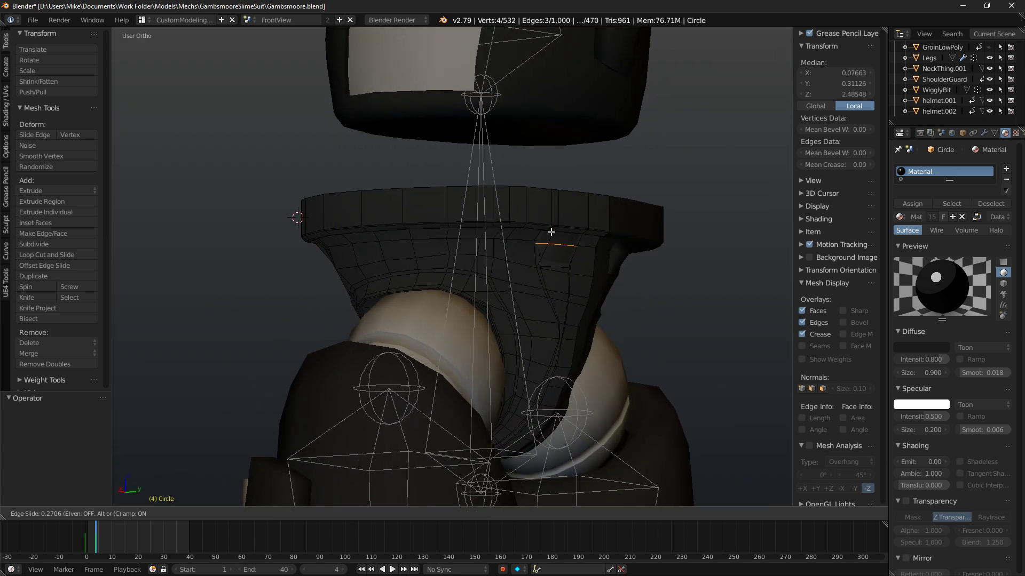
click(557, 224)
Select the new edge loops on both supports in the side view and try scaling them together.
key(KP_1)
key(KP_3)
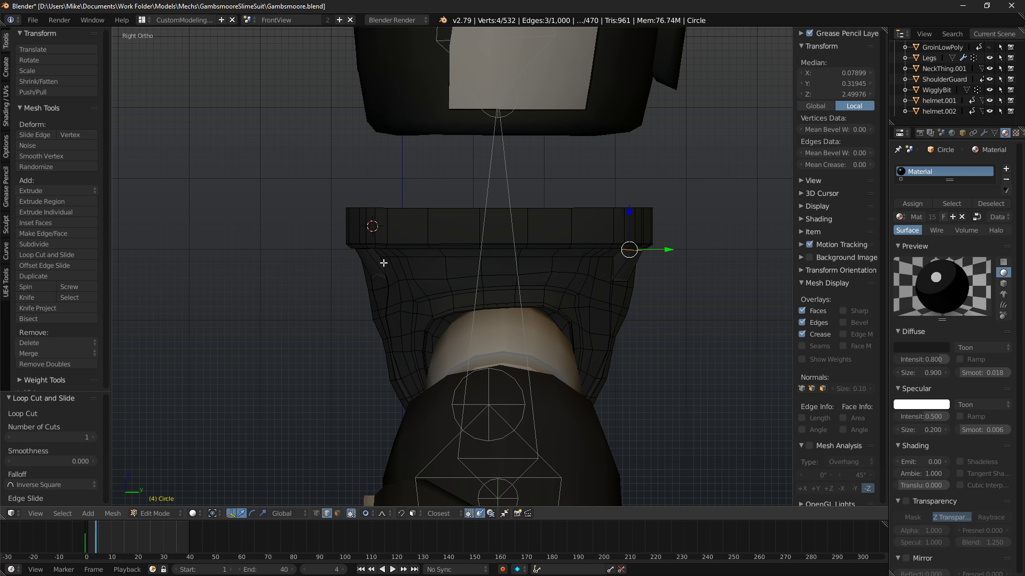
scroll(365, 258, up, 6)
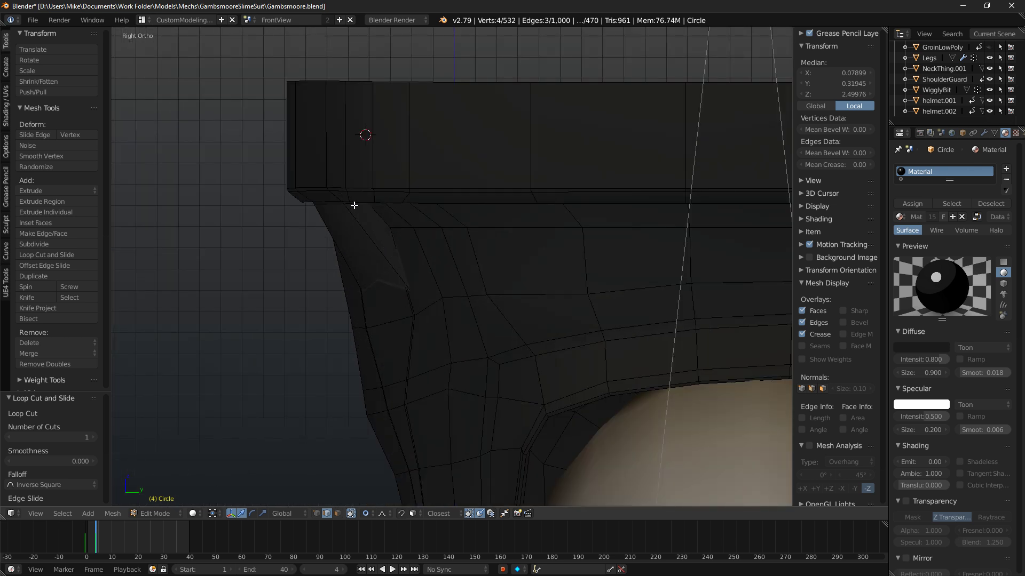
alt+shift+click(354, 205)
scroll(439, 225, down, 5)
shift+middle_drag(705, 253, 616, 242)
key(s)
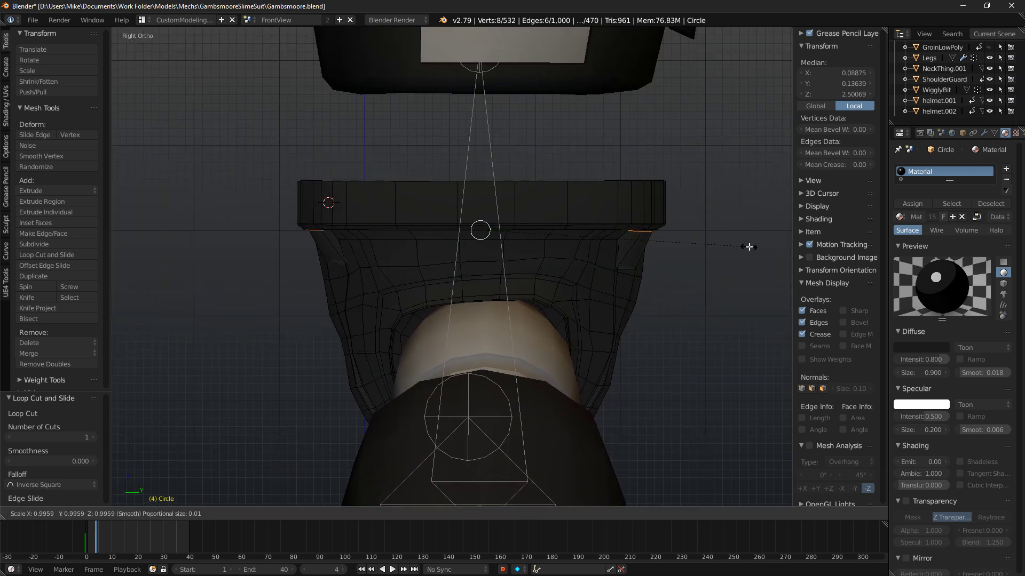
key(x)
right_click(746, 250)
Turn off proportional editing and scale the two support loops slightly inward along Y.
key(s)
key(y)
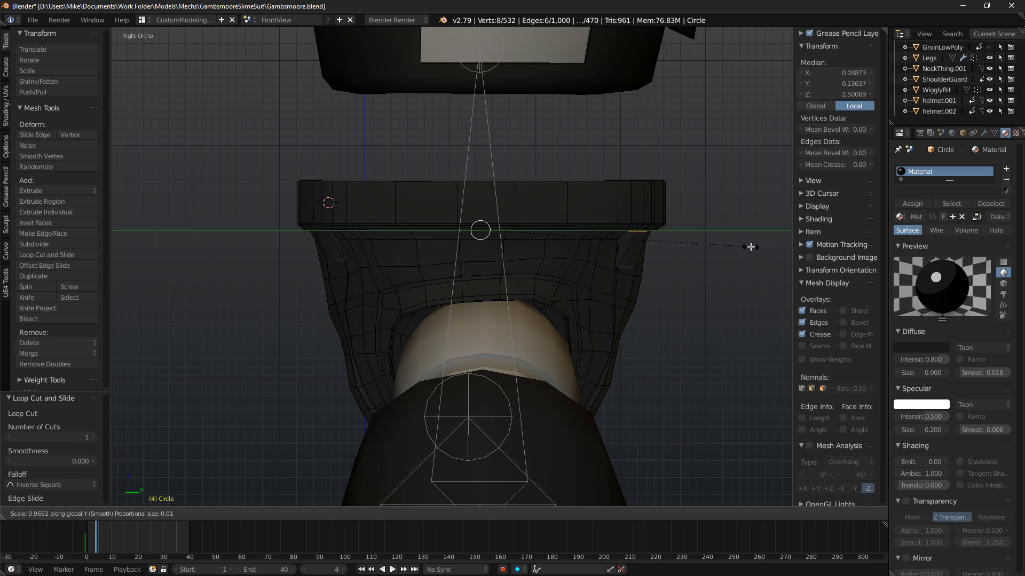
key(o)
key(x)
key(y)
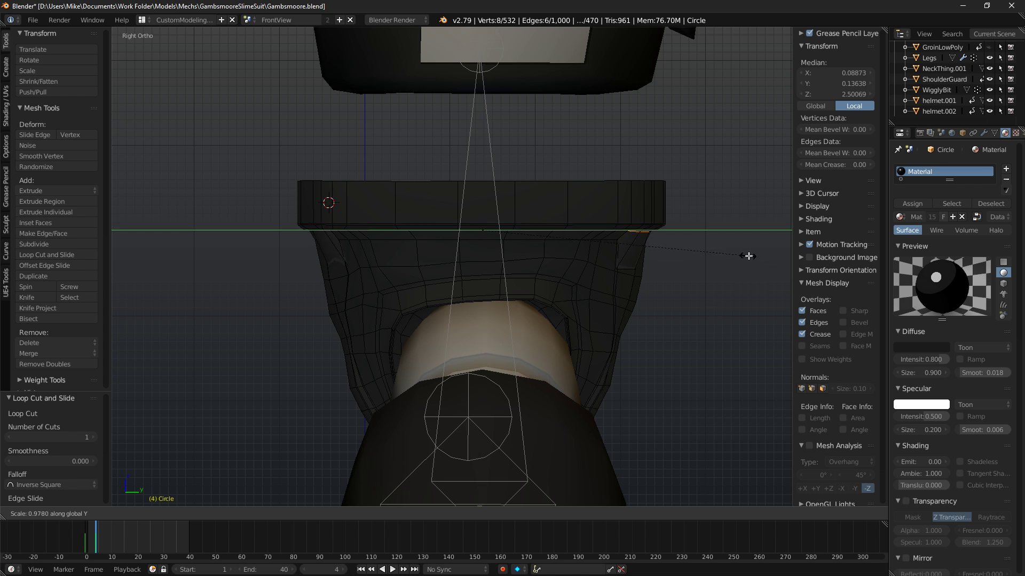
click(743, 272)
Examine the supports under the rim in rendered shading from several angles.
key(shift+z)
middle_drag(743, 272, 520, 294)
scroll(588, 293, down, 5)
mouse_move(633, 275)
middle_down()
mouse_move(510, 305)
mouse_move(607, 309)
middle_up()
scroll(579, 291, up, 4)
key(shift+z)
key(KP_1)
Clear the selection and select the edge loop around the top of the waist rim.
scroll(505, 267, up, 5)
middle_drag(542, 262, 565, 285)
key(a)
alt+right_click(589, 289)
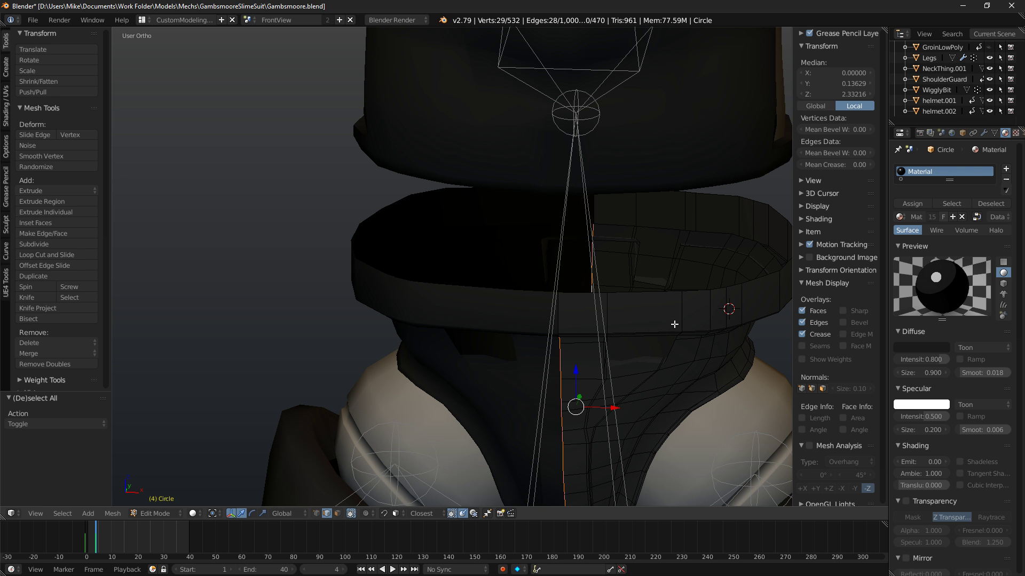
key(a)
alt+right_click(635, 294)
scroll(646, 281, down, 4)
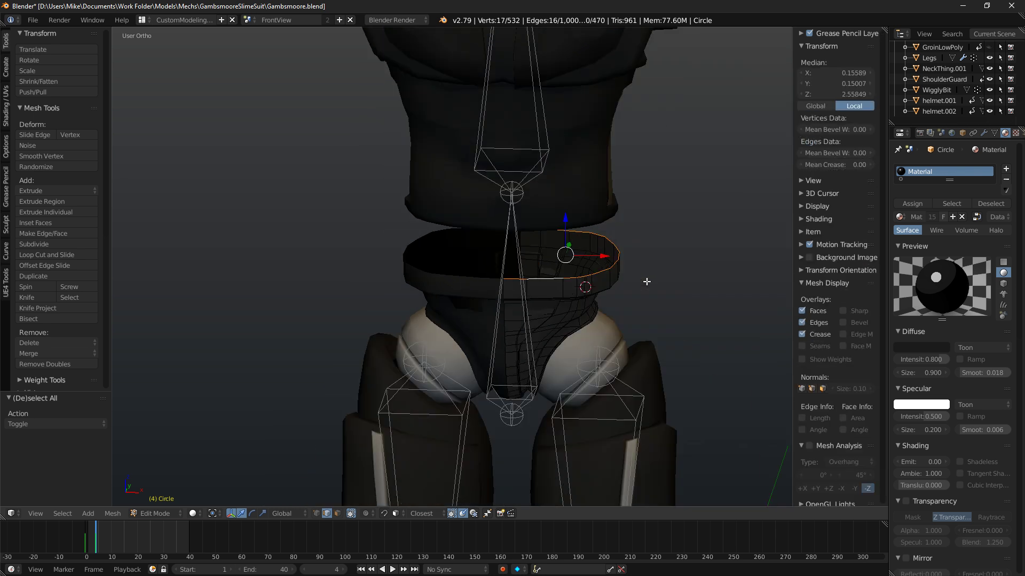
key(KP_1)
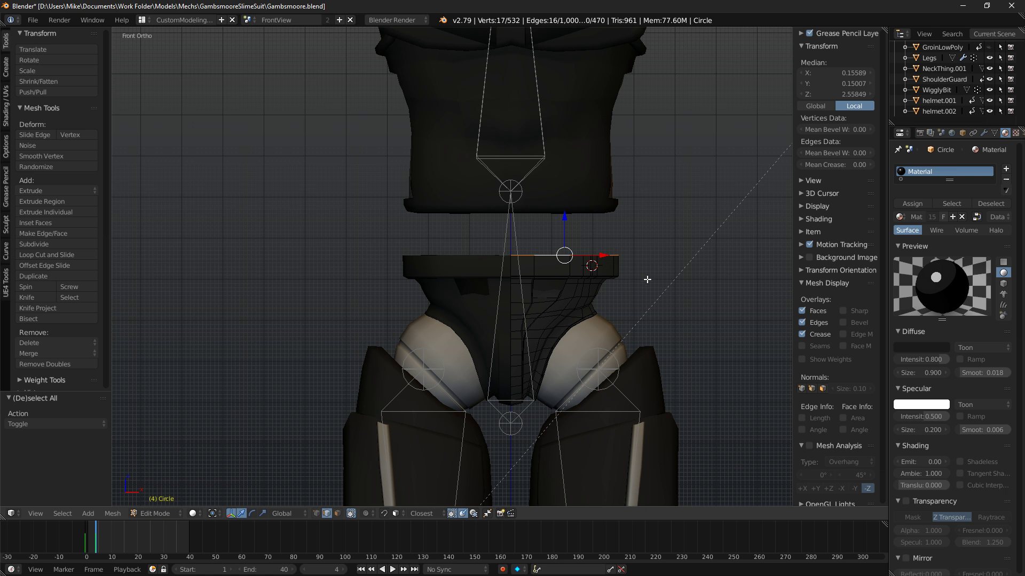
middle_drag(642, 299, 554, 302)
scroll(554, 302, up, 3)
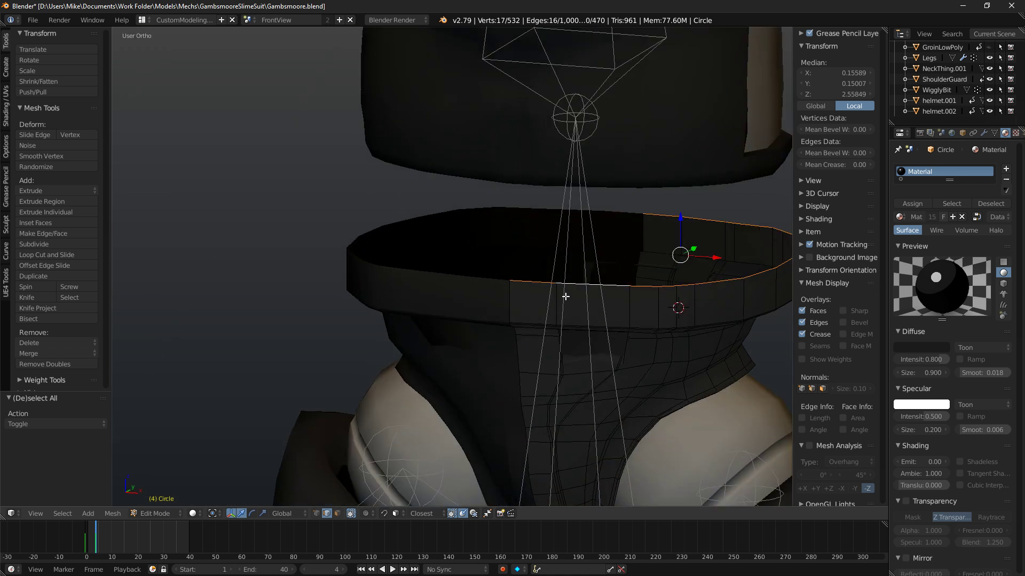
shift+middle_drag(642, 304, 570, 331)
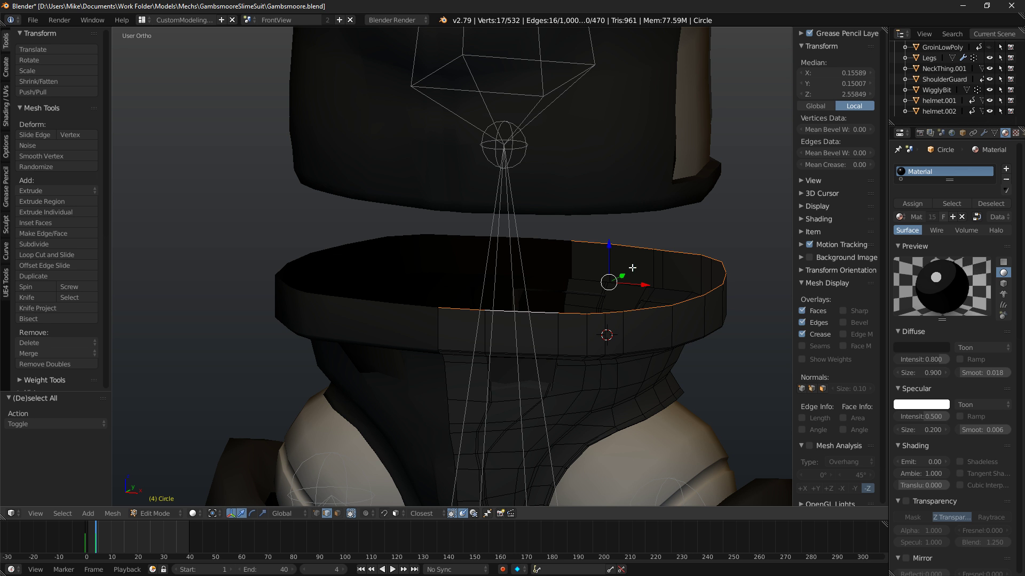
Extrude the top rim loop in place and scale it inward to about 0.75 to form a flat lip.
key(e)
key(Escape)
key(s)
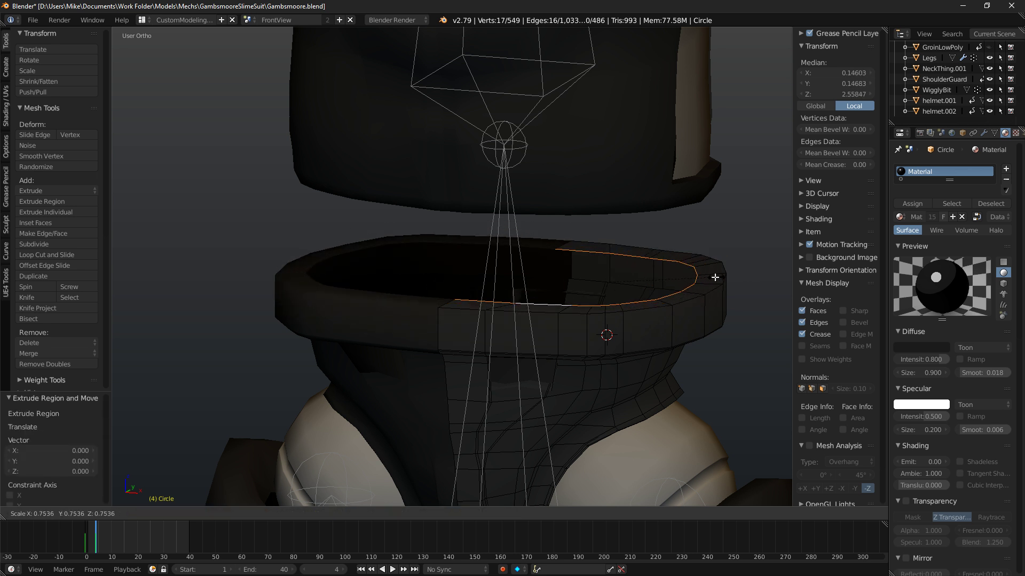
click(714, 277)
Duplicate the lip's inner edge loop in place and extrude the duplicate 0.108 up along Z toward the torso.
middle_drag(709, 281, 661, 221)
key(KP_1)
key(shift+d)
key(z)
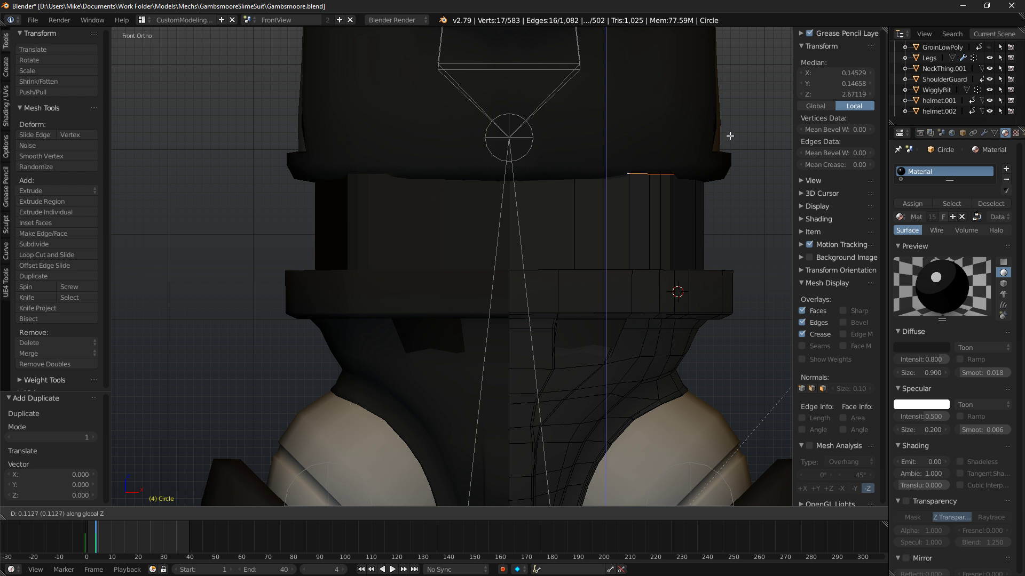
click(719, 143)
middle_drag(685, 153, 607, 175)
key(KP_1)
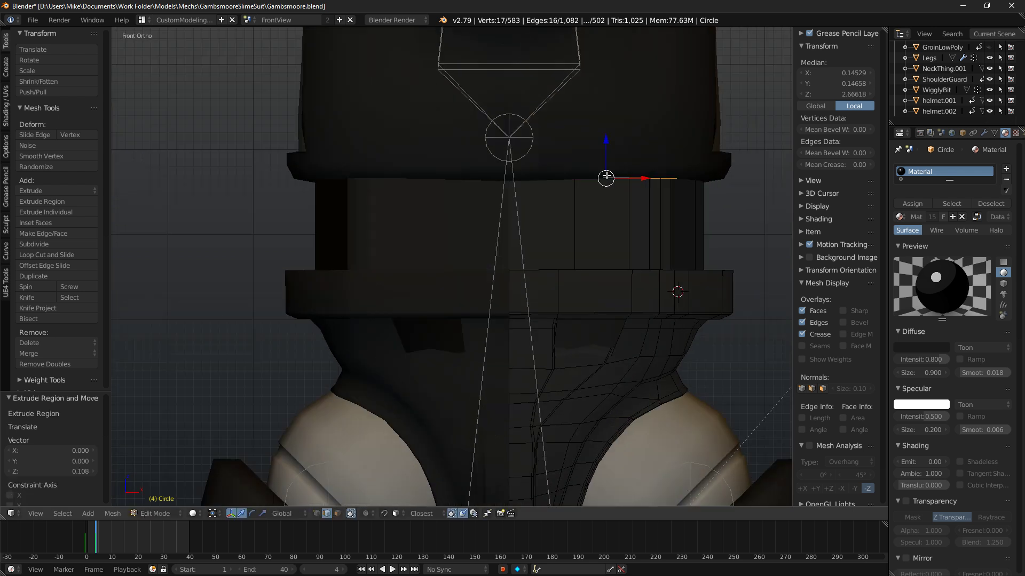
key(KP_3)
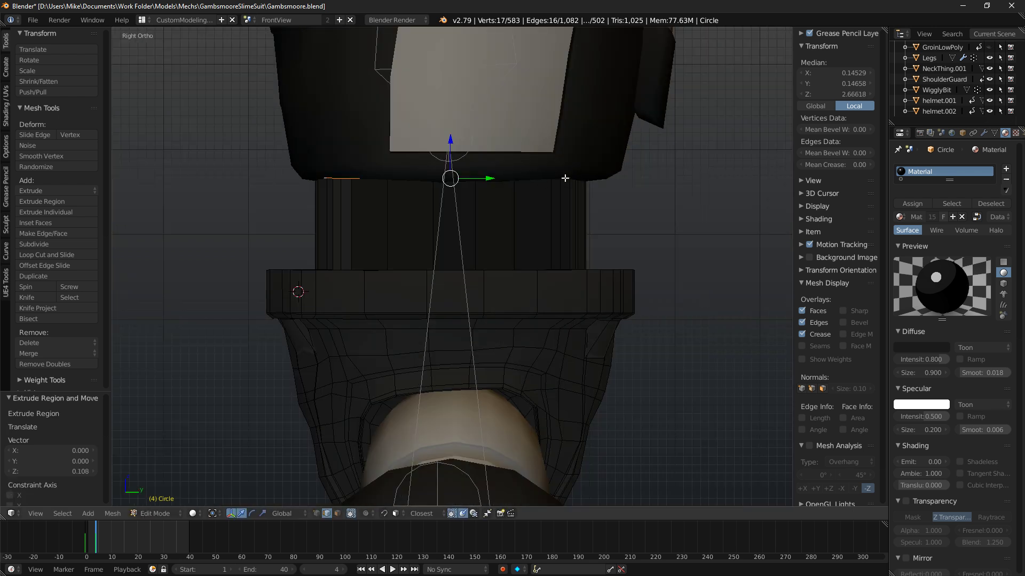
Switch from the pelvis mesh to editing the torso mesh in wireframe view, with nothing selected.
scroll(566, 203, down, 2)
key(Tab)
right_click(555, 151)
key(Tab)
scroll(555, 158, down, 5)
key(z)
key(a)
key(c)
scroll(429, 235, down, 6)
mouse_move(392, 208)
mouse_down()
mouse_move(439, 225)
mouse_move(464, 214)
mouse_up()
key(Escape)
key(a)
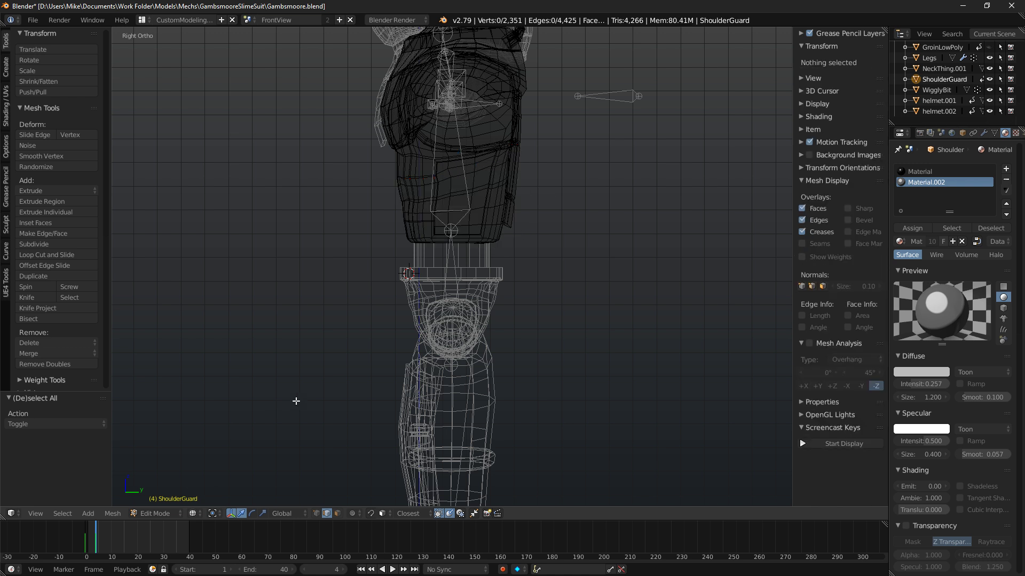
Circle-select the vertices of the torso's lower section and turn on proportional editing.
key(a)
key(c)
key(Escape)
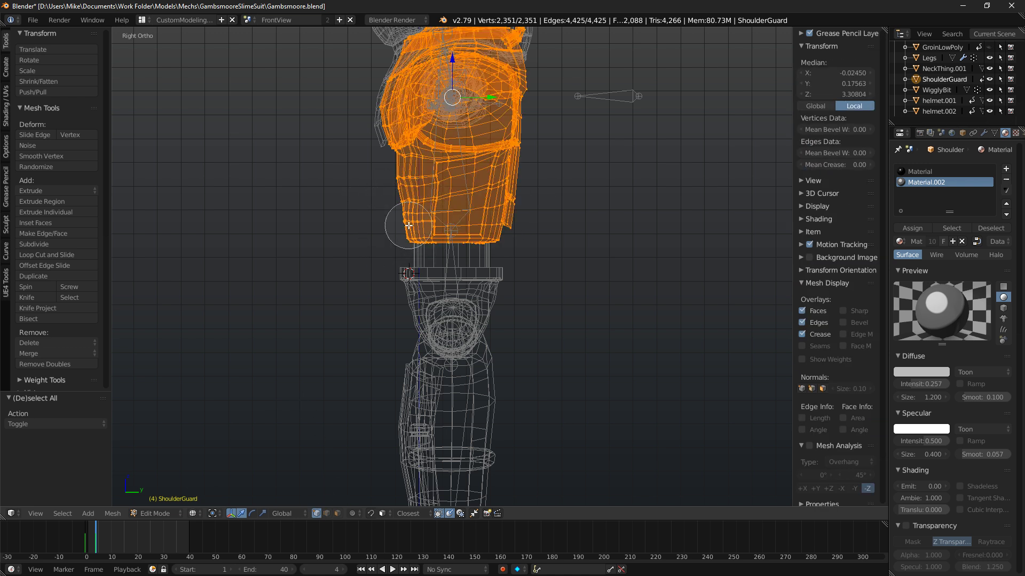
key(a)
scroll(405, 223, down, 3)
key(c)
scroll(427, 241, up, 6)
click(436, 246)
drag(478, 237, 494, 230)
key(Escape)
scroll(528, 221, up, 3)
key(o)
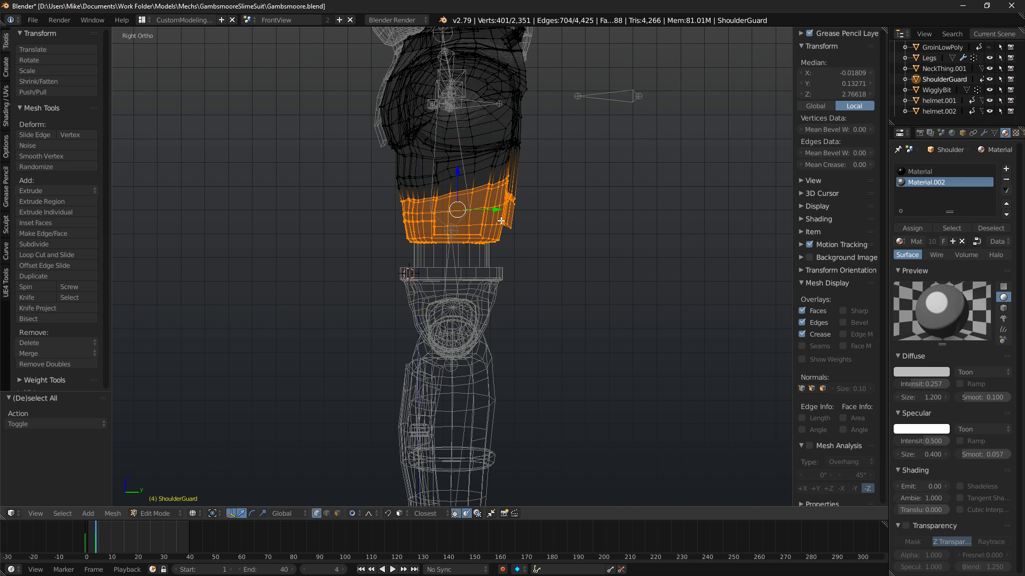
Move the torso's lower section -0.013 along Y with smooth proportional falloff of size 0.20, and check it in rendered shading.
drag(496, 208, 493, 213)
scroll(493, 214, down, 6)
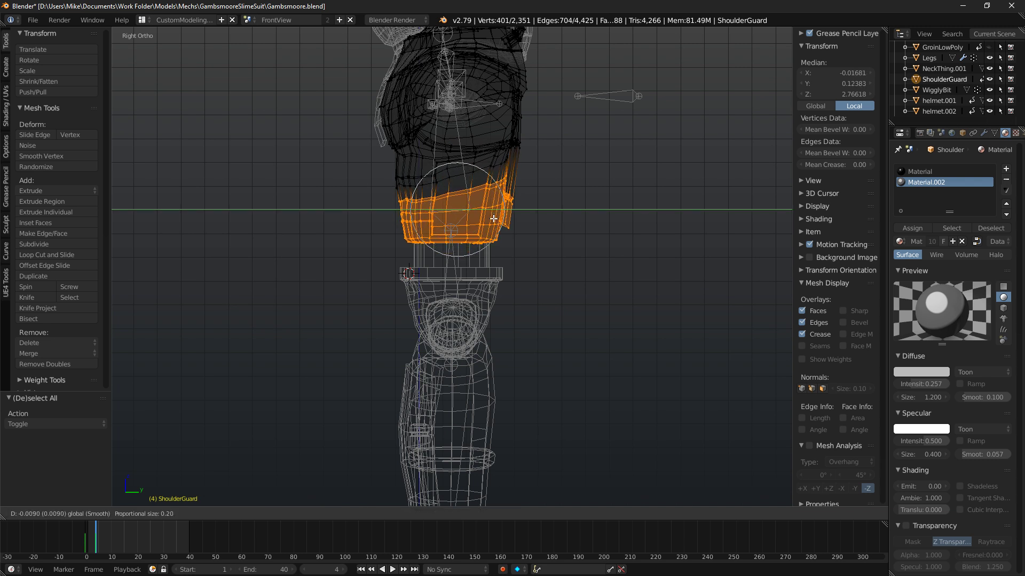
click(492, 221)
key(shift+z)
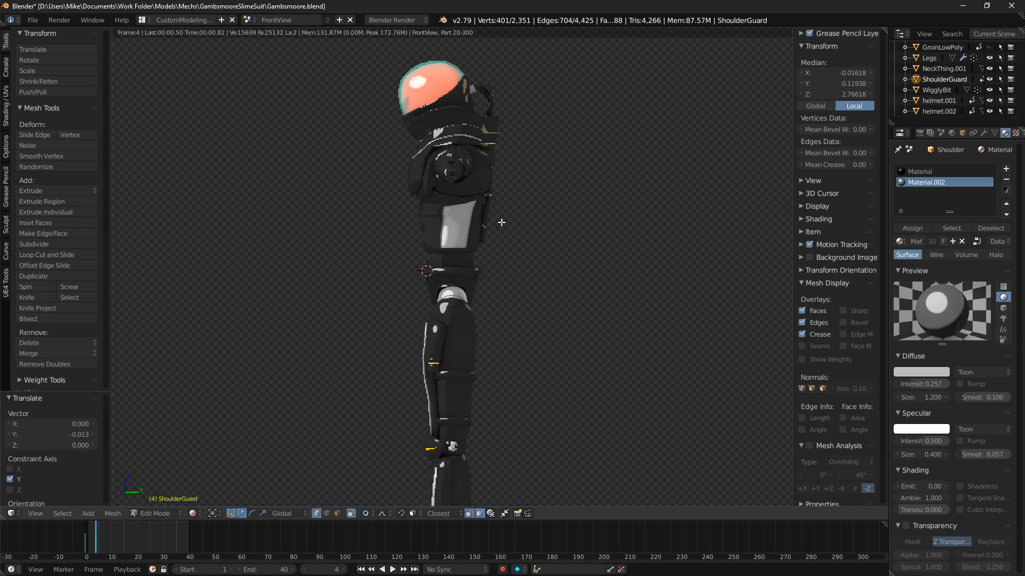
key(shift+z)
key(KP_3)
scroll(555, 230, up, 9)
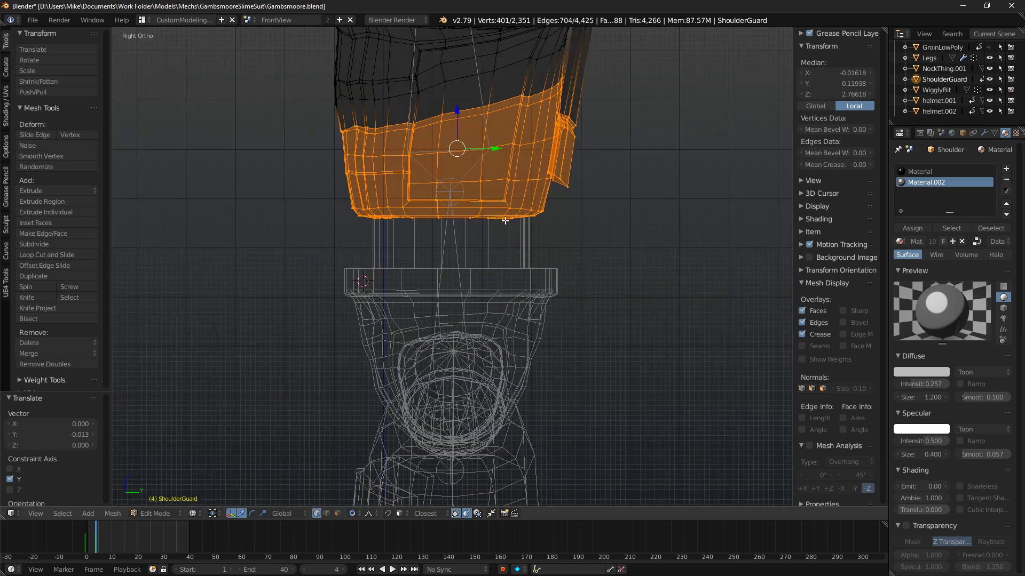
Circle-select the vertices along the torso's lower front and move them 0.008 along Y with a proportional size of 0.08.
key(a)
key(c)
mouse_move(274, 106)
mouse_down()
mouse_move(283, 91)
mouse_move(299, 198)
mouse_up()
key(Escape)
key(shift+z)
key(g)
key(y)
scroll(349, 134, up, 5)
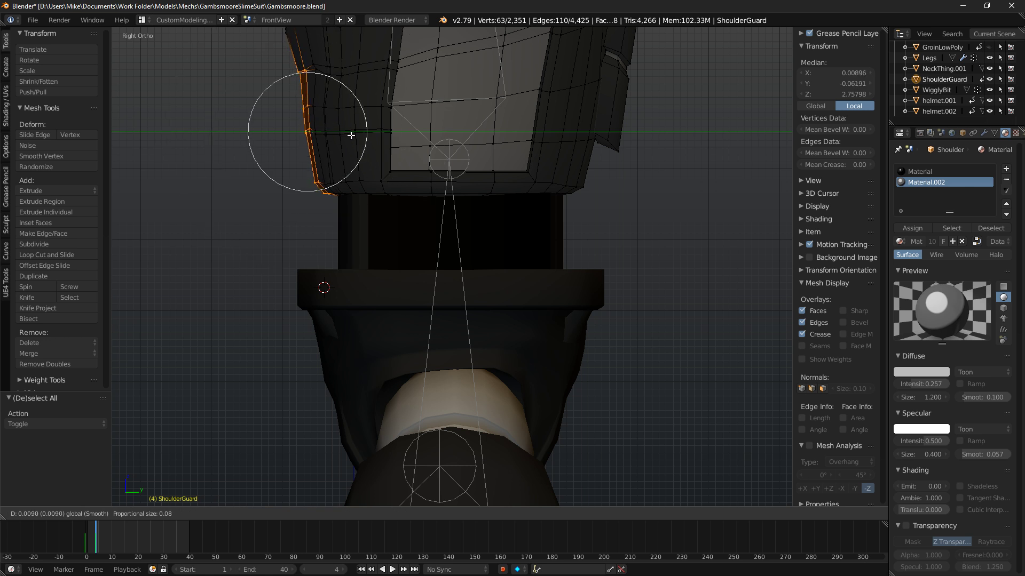
click(351, 135)
Return to editing the pelvis mesh and select the whole linked waist band below the torso.
key(KP_1)
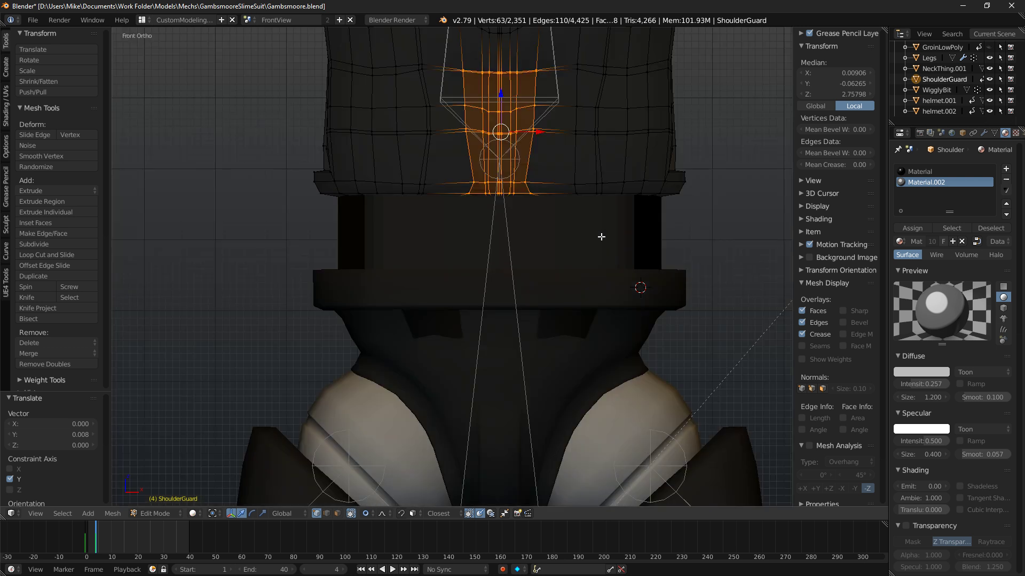
key(Tab)
click(564, 241)
key(Tab)
key(ctrl+l)
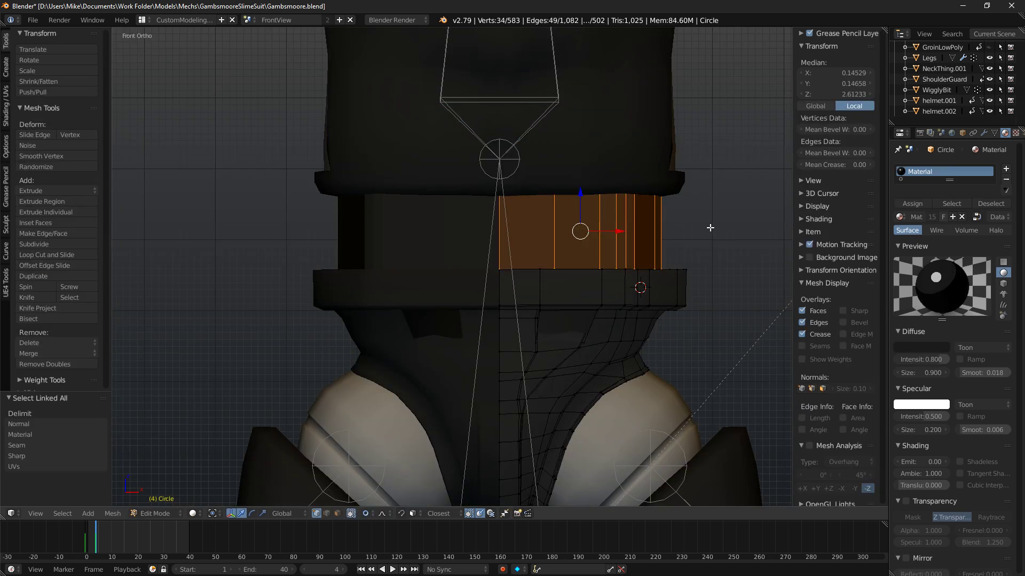
Scale the waist band uniformly to 0.915 and stretch it along Z by 1.138.
key(s)
click(742, 231)
key(s)
key(y)
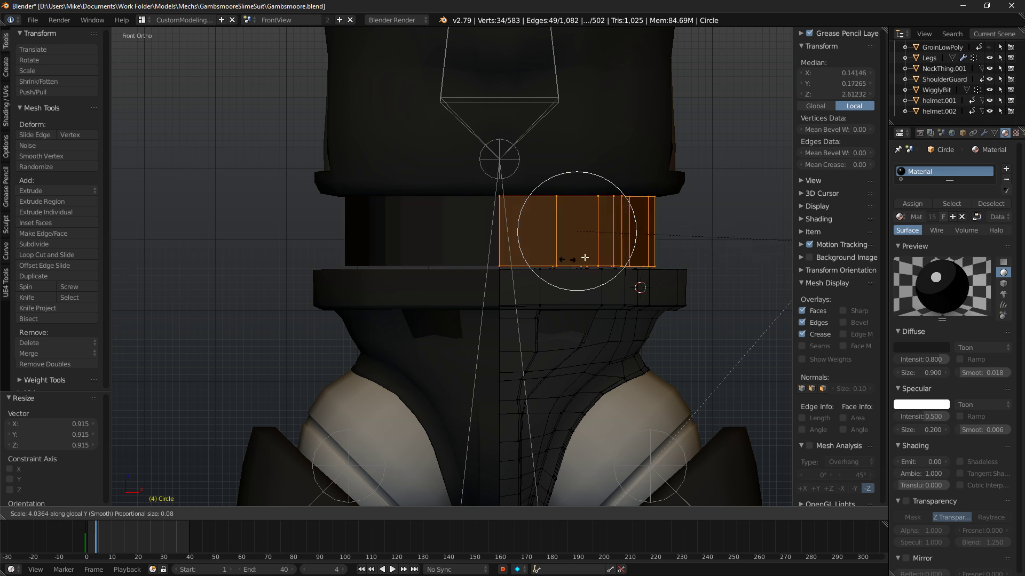
right_click(727, 225)
key(s)
key(z)
click(744, 230)
key(shift+z)
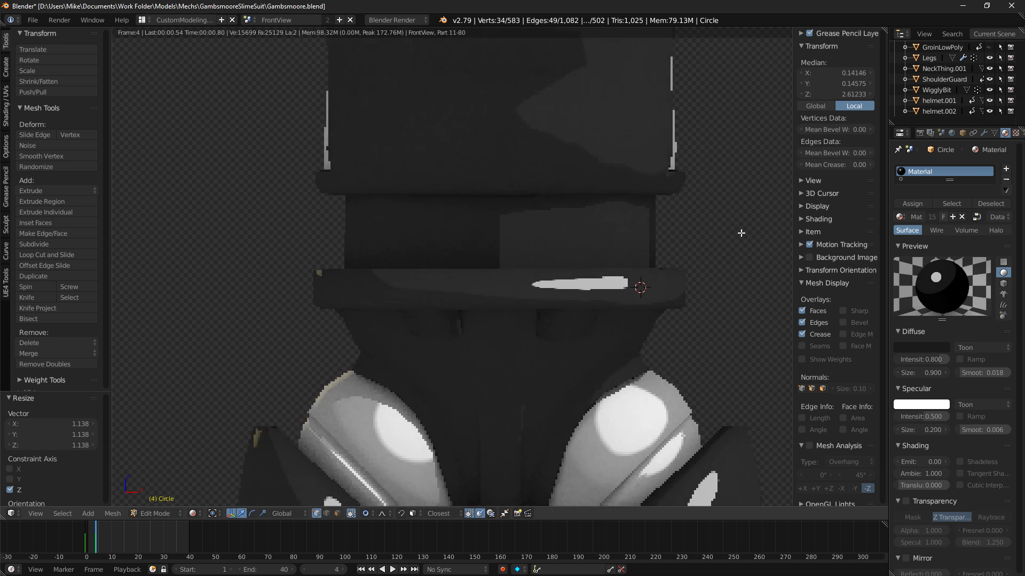
key(shift+z)
Apply smooth shading to the waist band's faces and view it from the side.
click(7, 68)
click(6, 98)
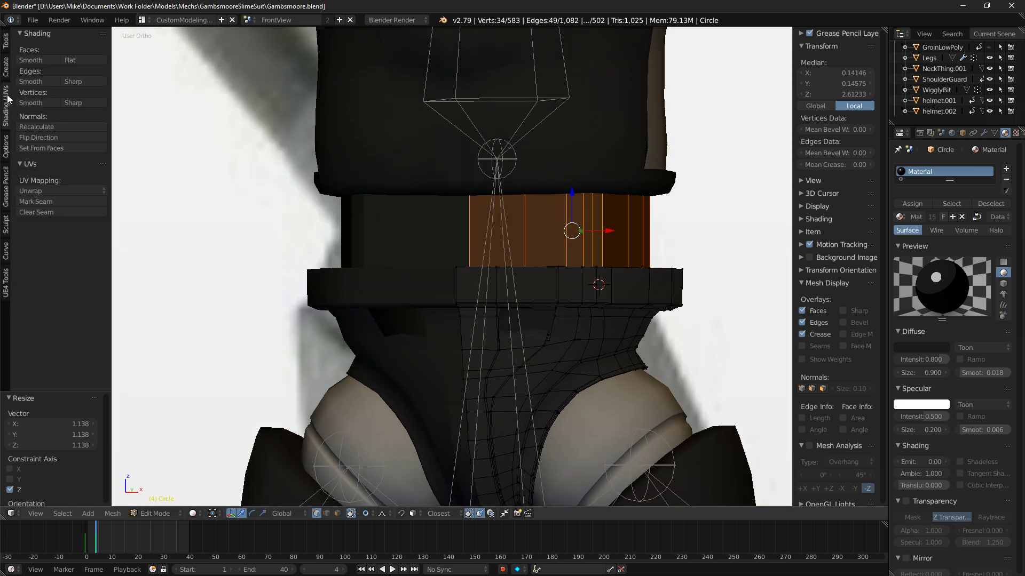
click(31, 60)
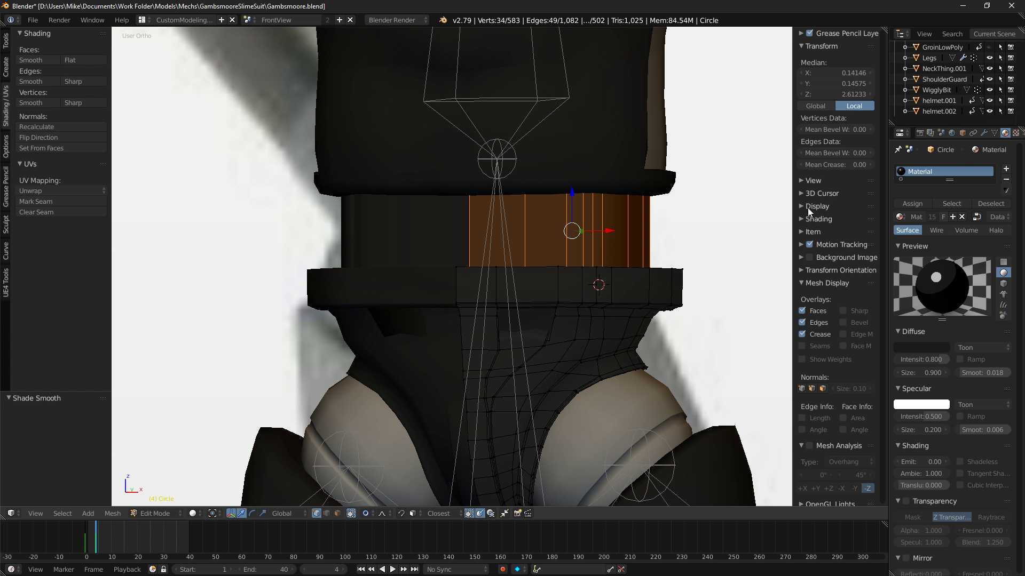
key(KP_3)
key(KP_1)
key(KP_3)
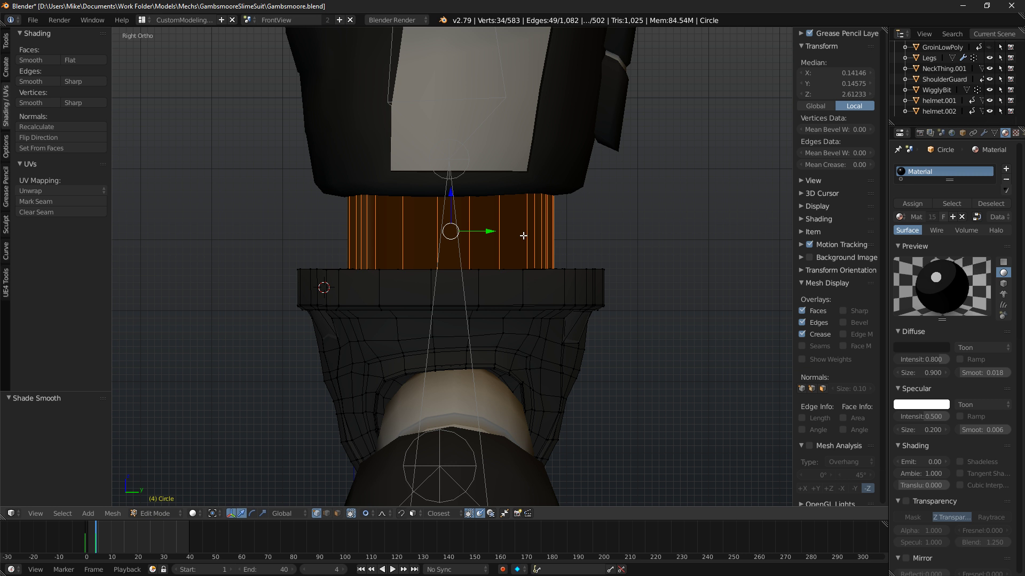
Rescale the waist band and widen it along Y by 1.095.
key(s)
click(610, 228)
key(s)
key(y)
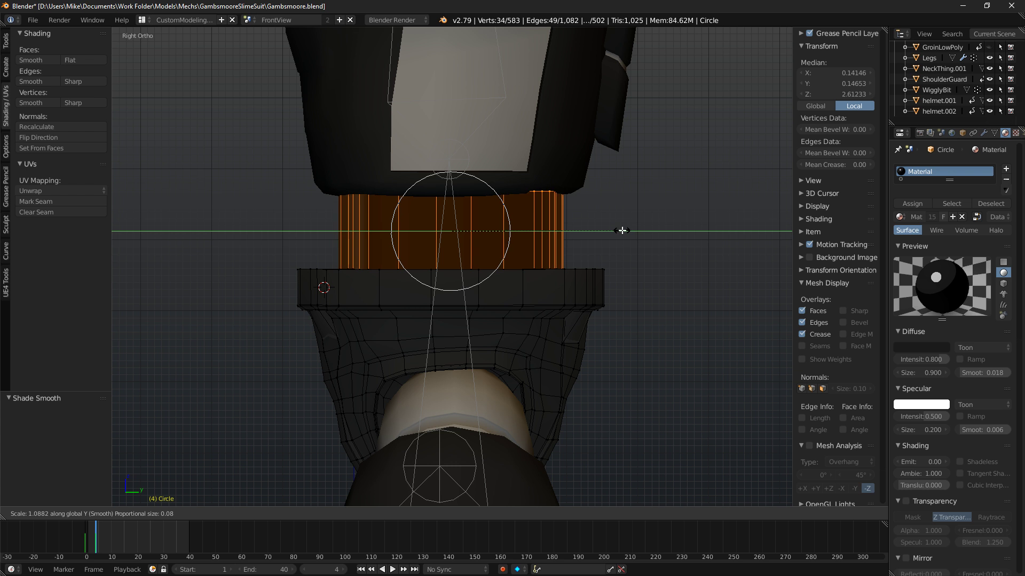
click(623, 232)
Examine the waist band in rendered, solid and wireframe shading from the front and side.
key(shift+z)
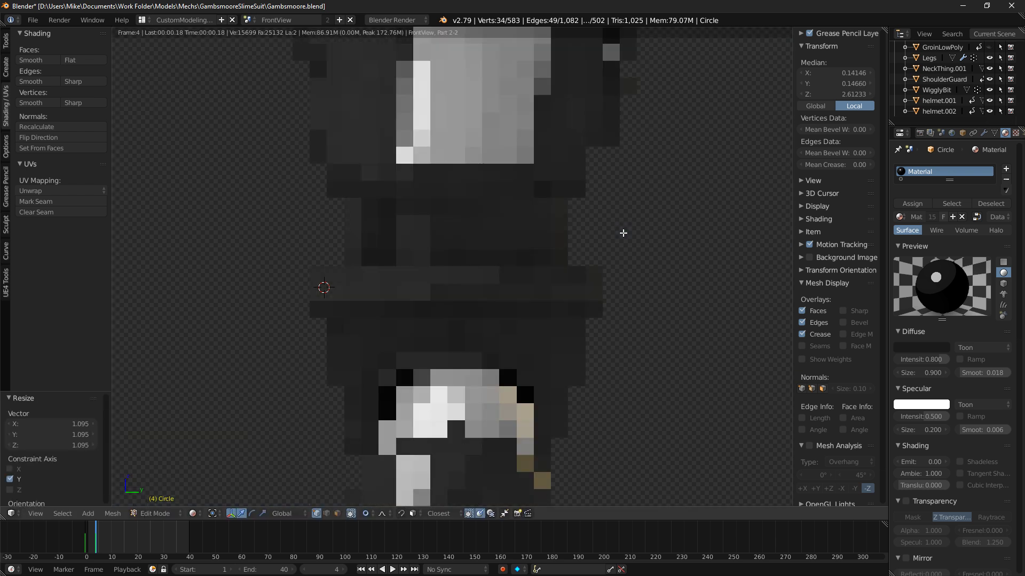
key(KP_1)
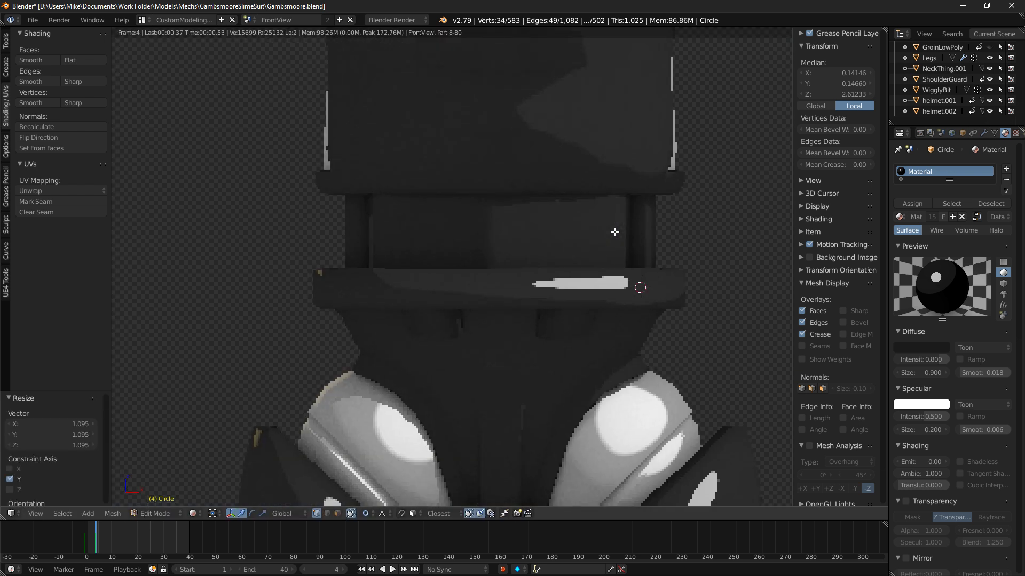
key(shift+z)
middle_drag(614, 232, 521, 243)
key(z)
key(KP_3)
key(z)
shift+middle_drag(418, 223, 459, 249)
key(shift+z)
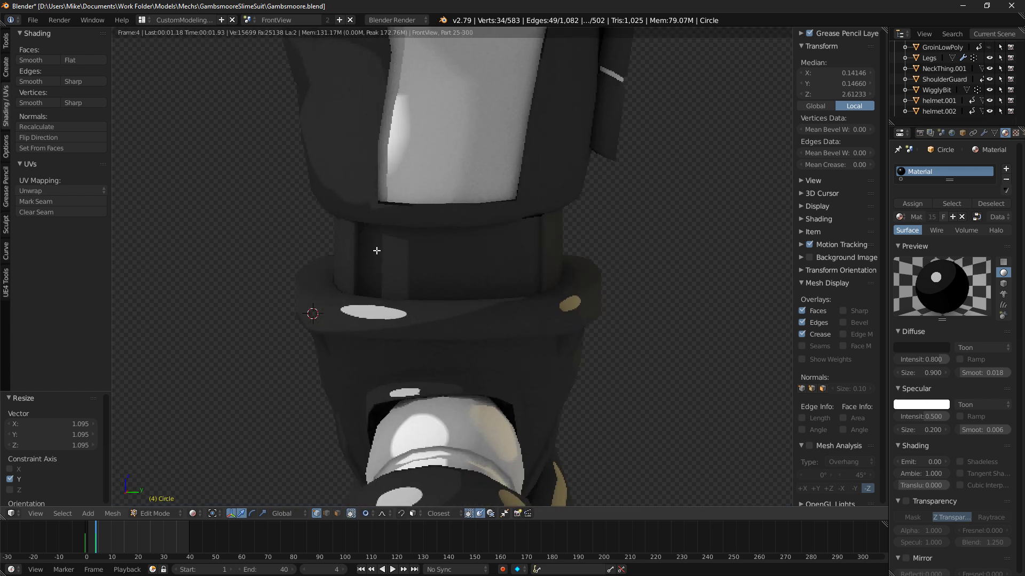
key(shift+z)
middle_drag(393, 252, 486, 288)
key(z)
key(z)
Delete the waist band's geometry and select the inner edge loop of the rim's flat lip.
key(x)
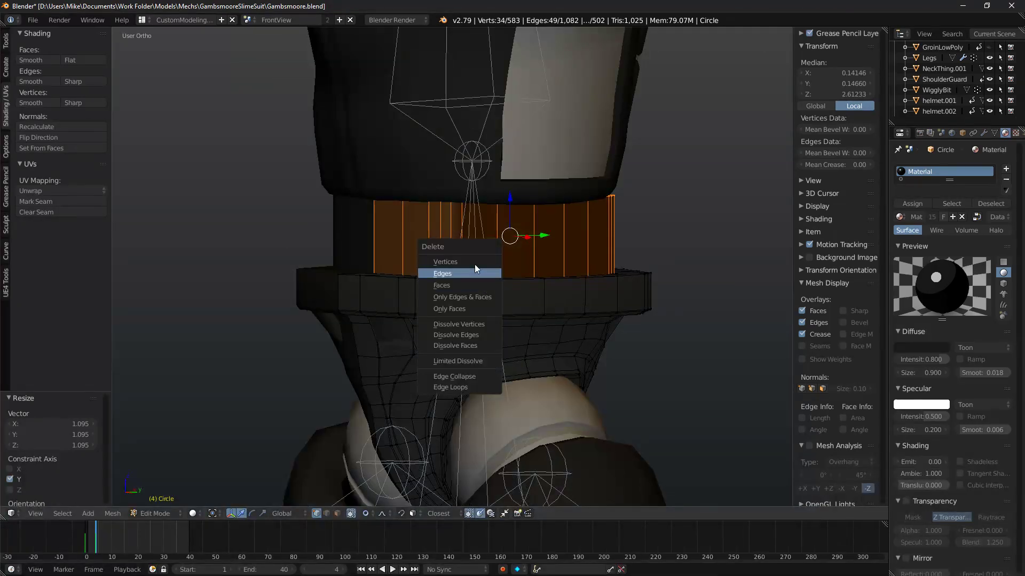
click(480, 274)
scroll(542, 310, up, 3)
middle_drag(519, 318, 591, 256)
key(a)
key(a)
alt+right_click(608, 313)
alt+right_click(572, 316)
Rebuild the waist band by duplicating the lip's inner loop and extruding it up along Z into the torso.
key(shift+d)
key(z)
click(593, 195)
mouse_move(593, 200)
middle_down()
mouse_move(633, 254)
mouse_move(687, 267)
mouse_move(486, 279)
mouse_move(534, 289)
middle_up()
key(shift+z)
key(shift+z)
key(KP_1)
key(shift+z)
key(shift+z)
Snap the 3D cursor to the waist band's bottom loop and try scaling the linked band inward.
key(ctrl+l)
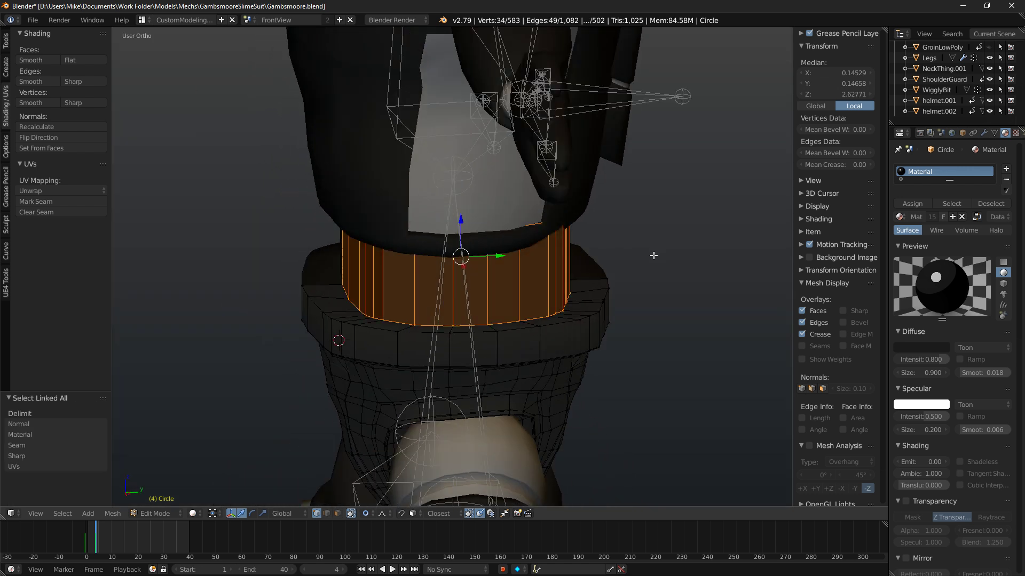
middle_drag(620, 278, 577, 285)
key(ctrl+z)
key(shift+s)
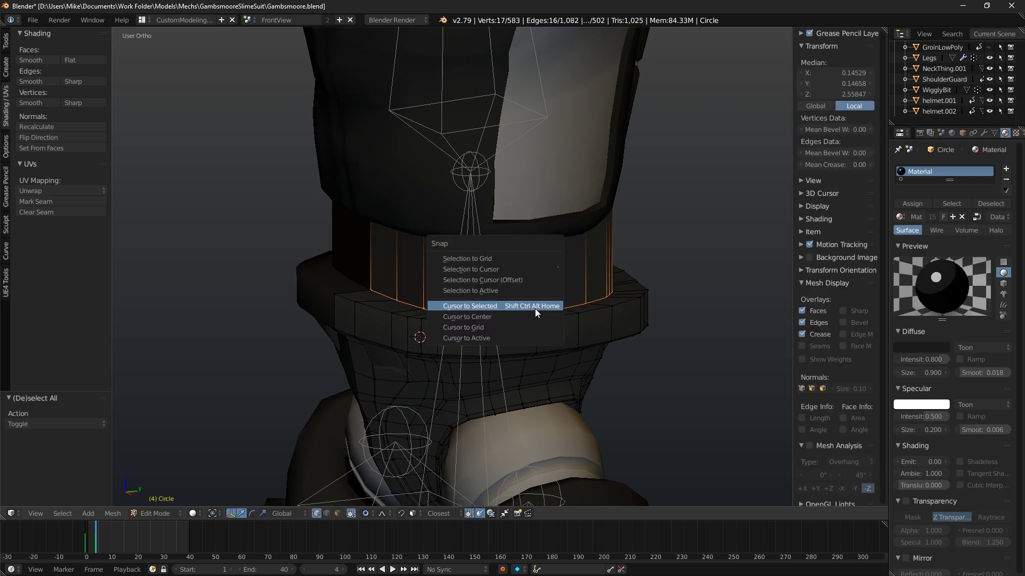
click(486, 307)
key(ctrl+l)
key(s)
right_click(718, 309)
key(s)
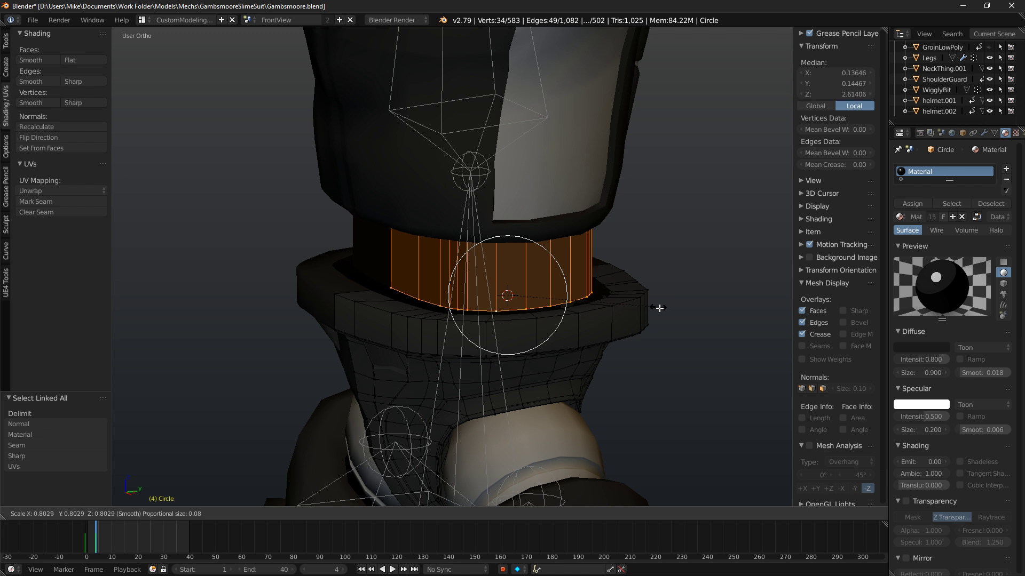
right_click(667, 313)
middle_drag(653, 322, 721, 317)
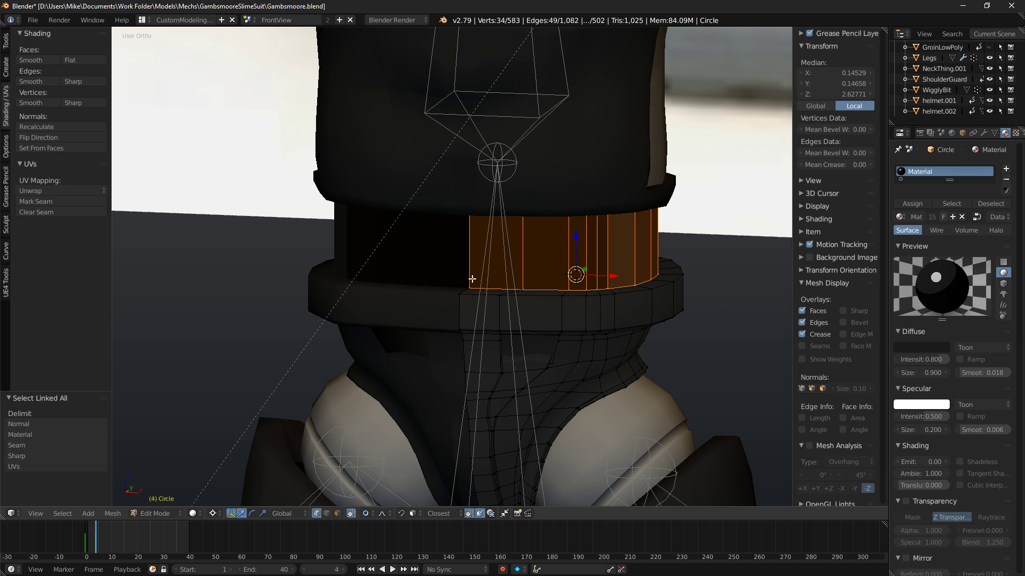
Select the front and back centerline vertices at the waist band's base and snap the 3D cursor to their midpoint.
right_click(503, 265)
key(z)
shift+right_click(484, 244)
middle_drag(478, 240, 546, 257)
key(shift+s)
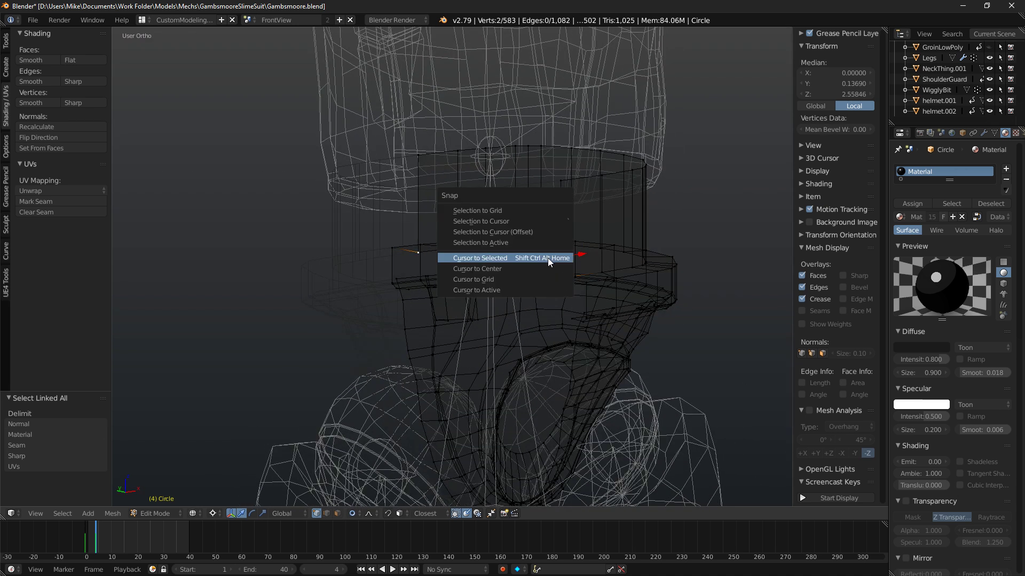
click(548, 258)
Select the whole linked waist band and scale it to 0.979 about the 3D cursor.
key(ctrl+l)
key(KP_1)
key(KP_3)
key(KP_1)
key(KP_3)
key(KP_1)
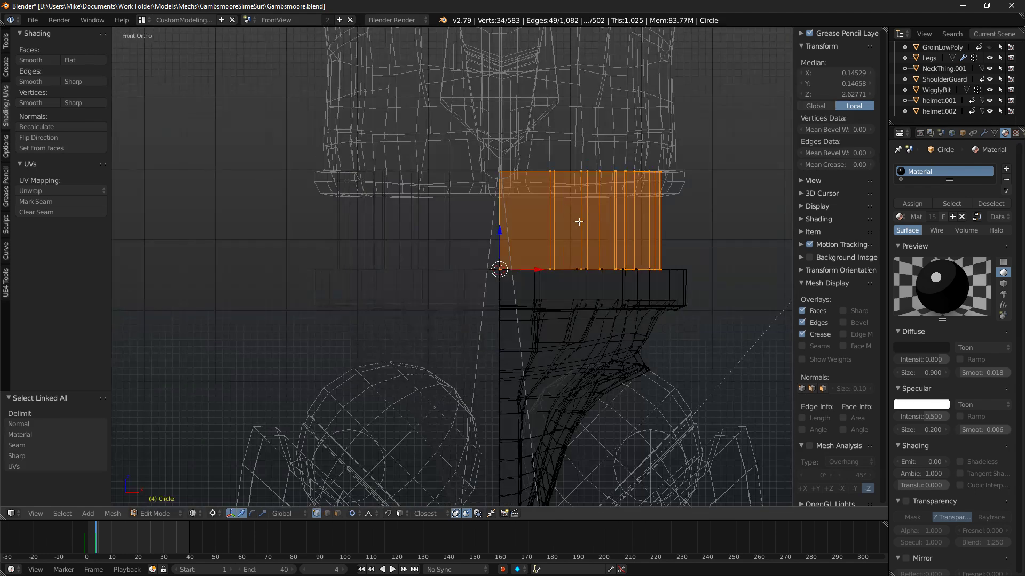
scroll(739, 235, up, 2)
key(s)
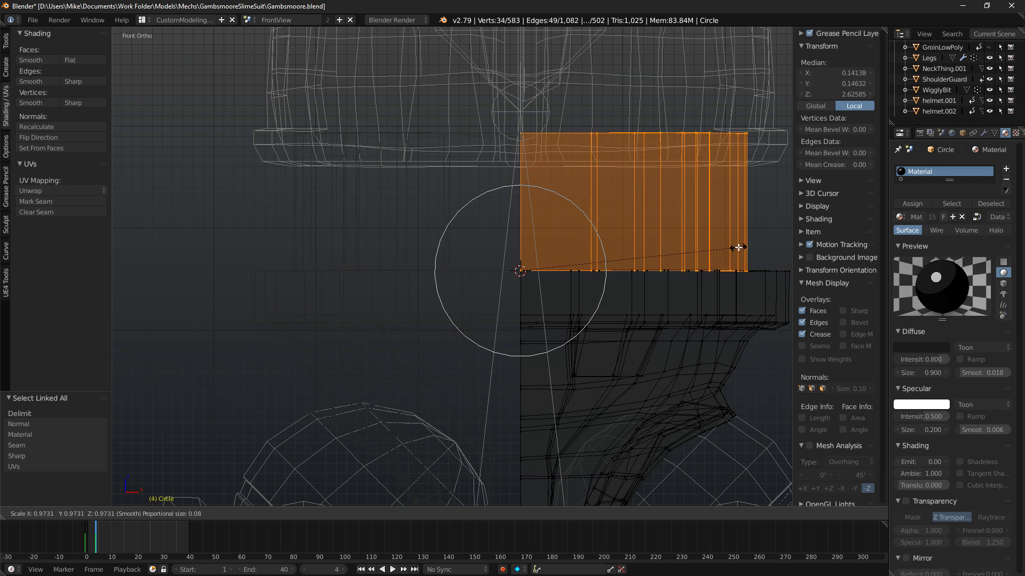
click(740, 249)
middle_drag(740, 250, 655, 253)
mouse_move(596, 261)
middle_down()
mouse_move(599, 251)
mouse_move(670, 256)
mouse_move(657, 274)
mouse_move(602, 245)
mouse_move(616, 247)
middle_up()
key(z)
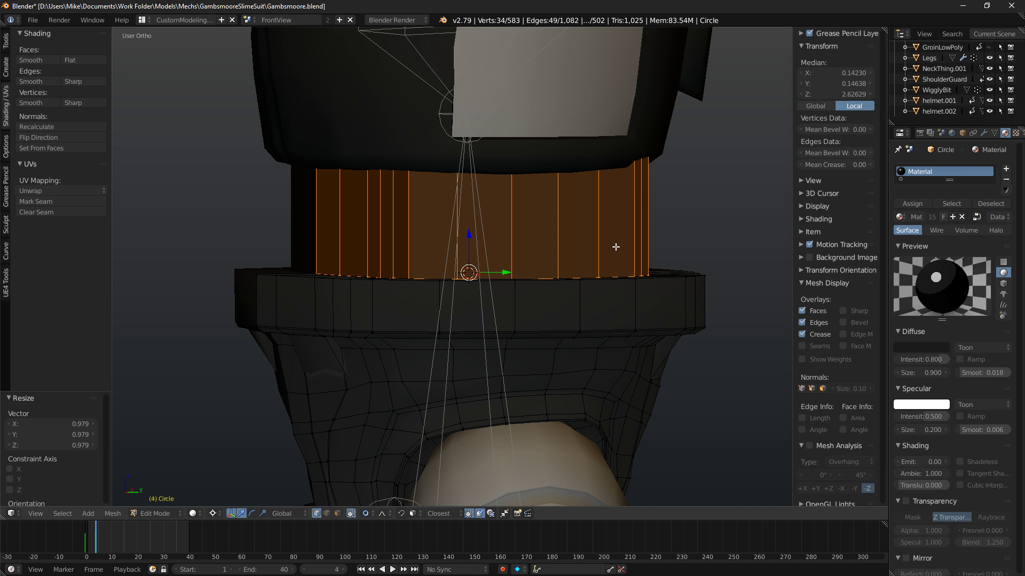
middle_drag(615, 247, 689, 248)
key(KP_3)
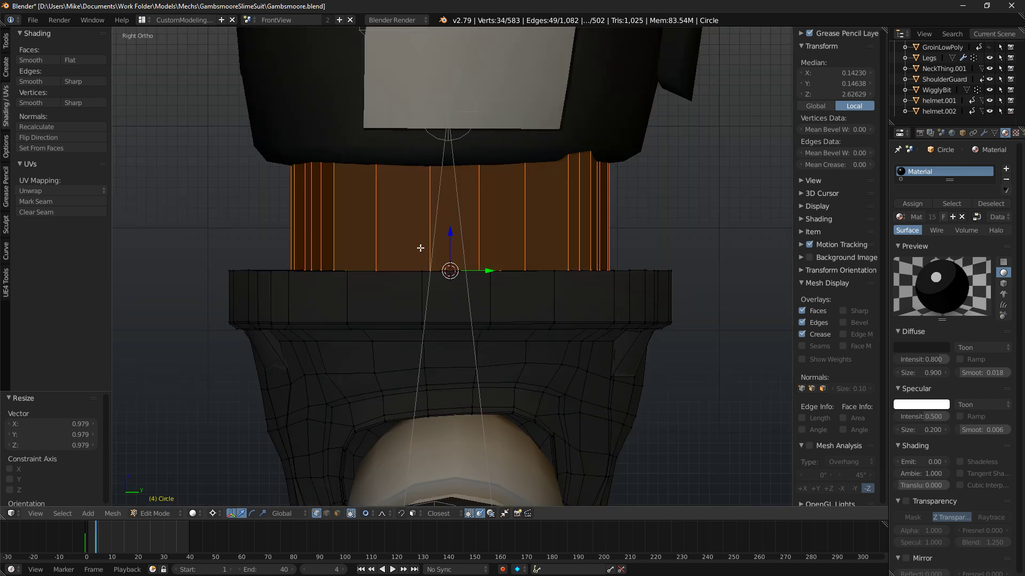
Reselect the linked waist band, make its normals consistent, and inspect it from several angles.
middle_drag(527, 220, 454, 229)
key(a)
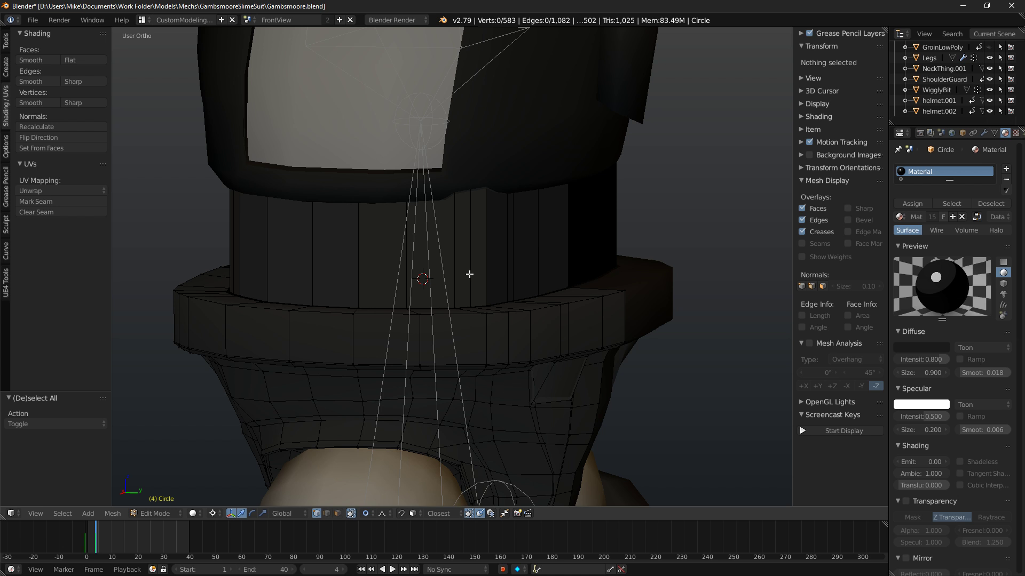
middle_drag(470, 274, 430, 270)
right_click(432, 270)
ctrl+alt+right_click(432, 271)
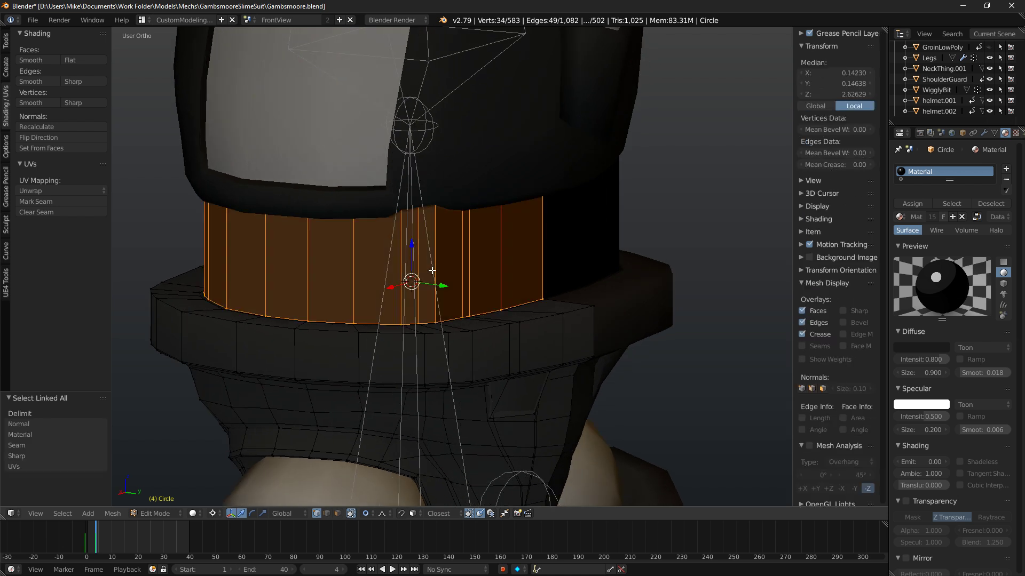
key(ctrl+n)
middle_drag(445, 270, 411, 235)
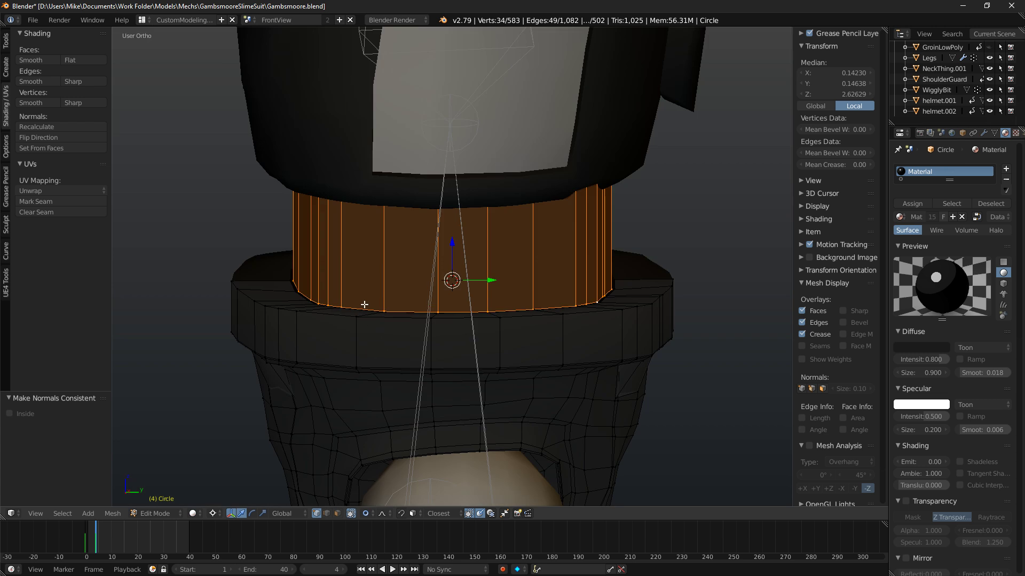
middle_drag(365, 305, 365, 323)
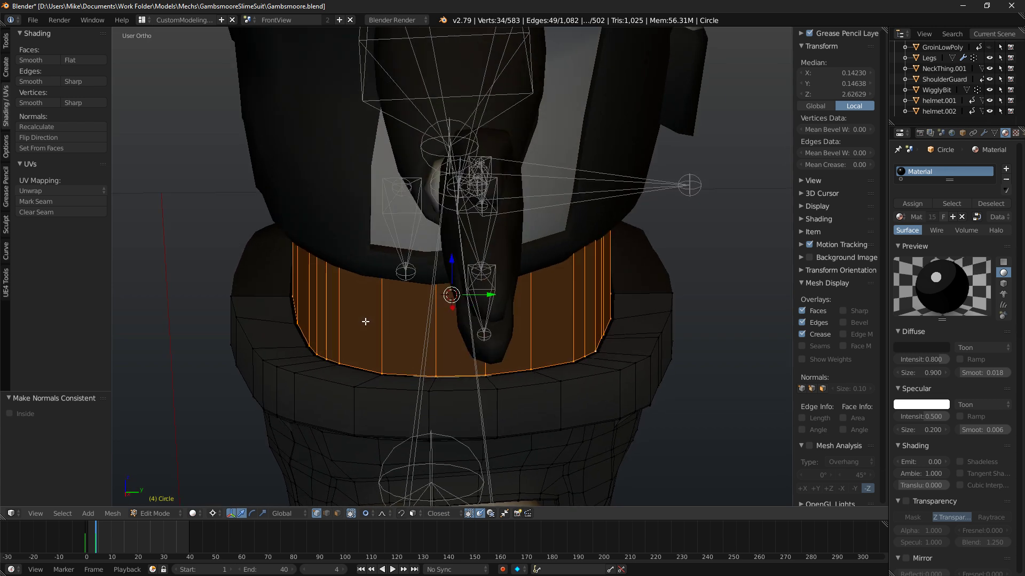
middle_drag(399, 294, 440, 271)
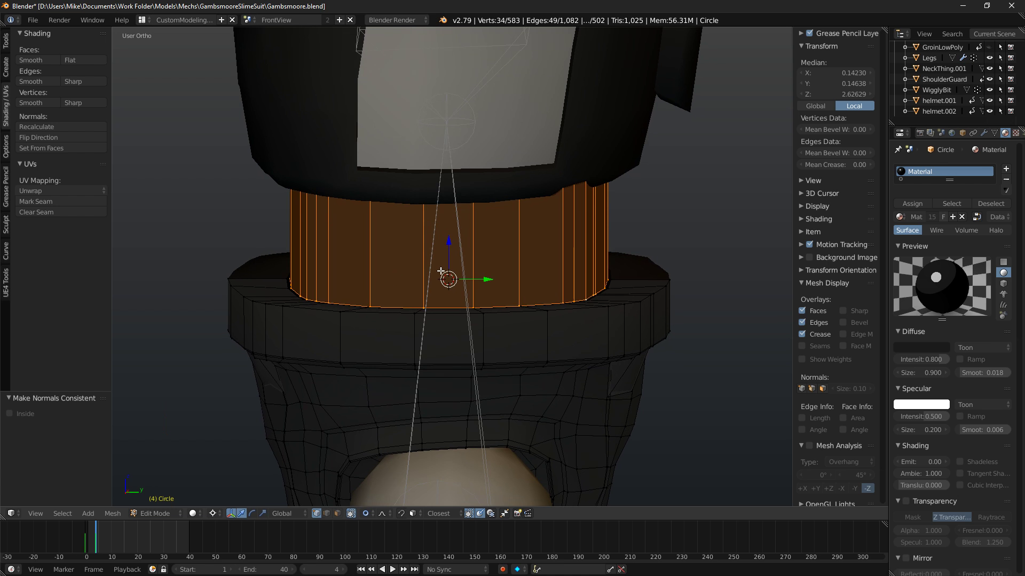
middle_drag(644, 262, 632, 239)
Switch to editing the torso's ShoulderGuard mesh and delete the vertices of its bottom edge loop.
key(KP_1)
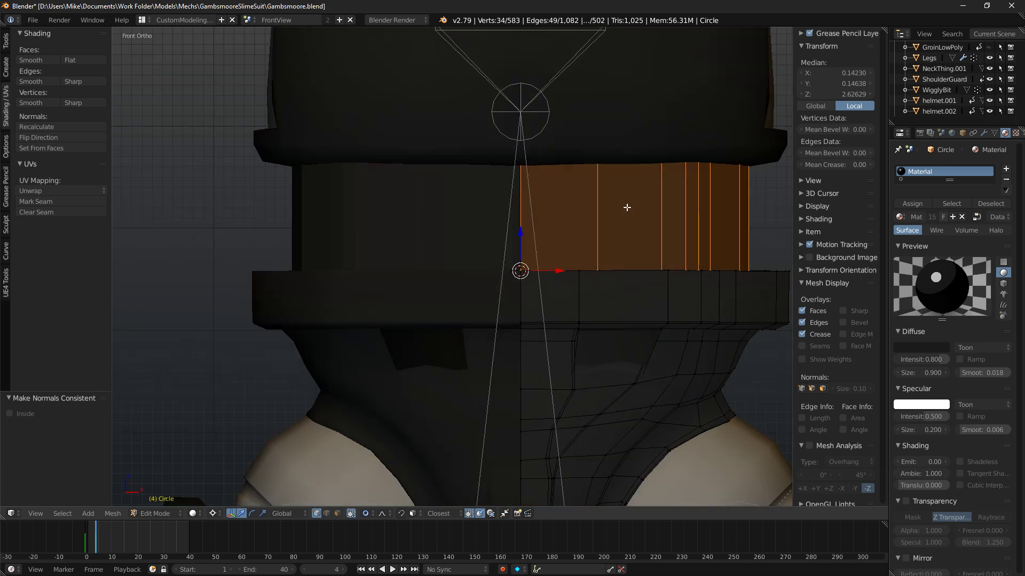
key(Tab)
right_click(651, 148)
key(Tab)
key(Tab)
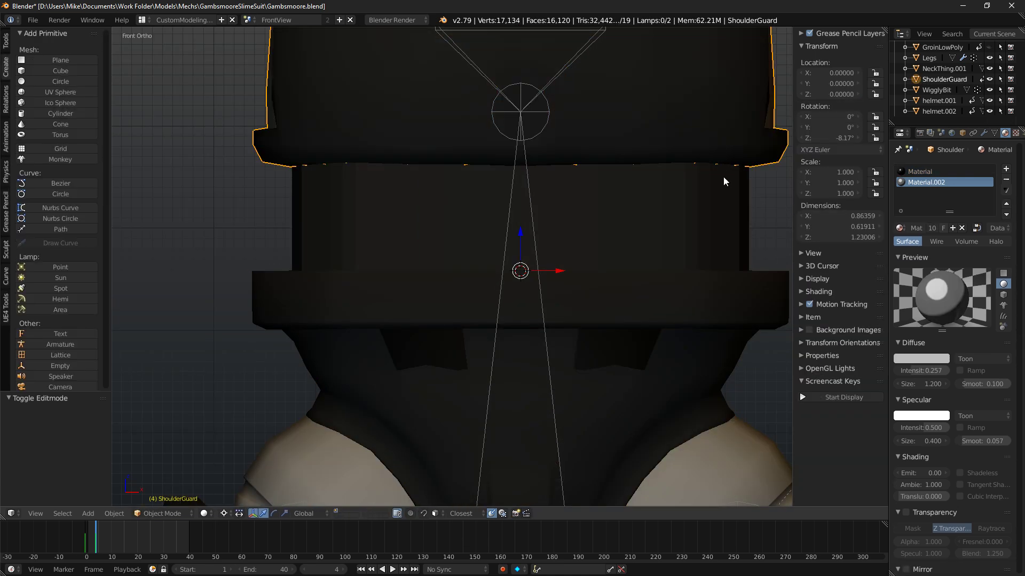
shift+middle_drag(712, 182, 576, 217)
key(Tab)
key(a)
key(z)
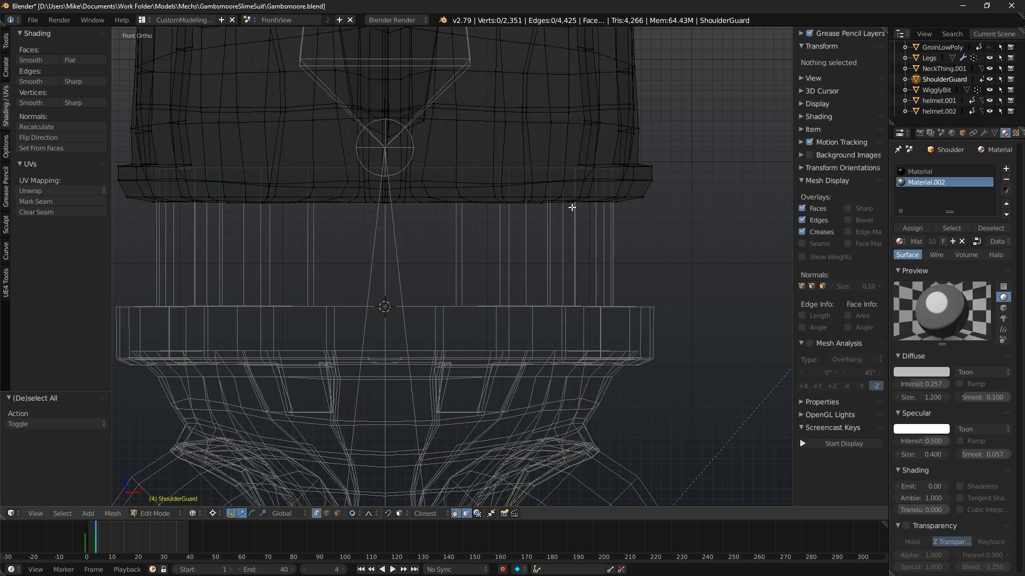
alt+right_click(569, 201)
key(x)
click(569, 200)
key(KP_8)
key(z)
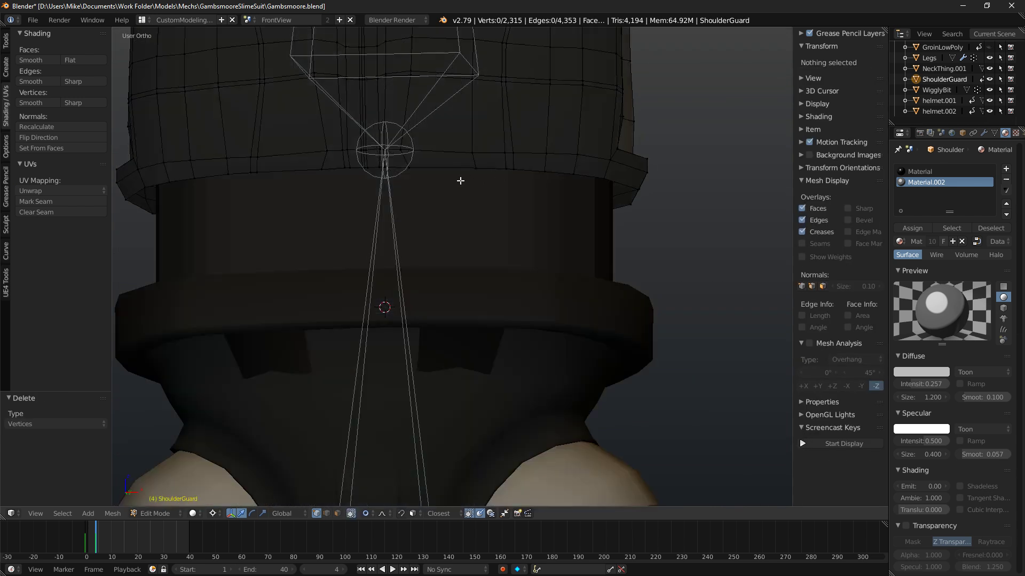
Extrude the torso's open bottom loop in place and scale it inward to 0.896.
alt+right_click(466, 167)
key(z)
key(z)
key(e)
key(Escape)
key(s)
key(o)
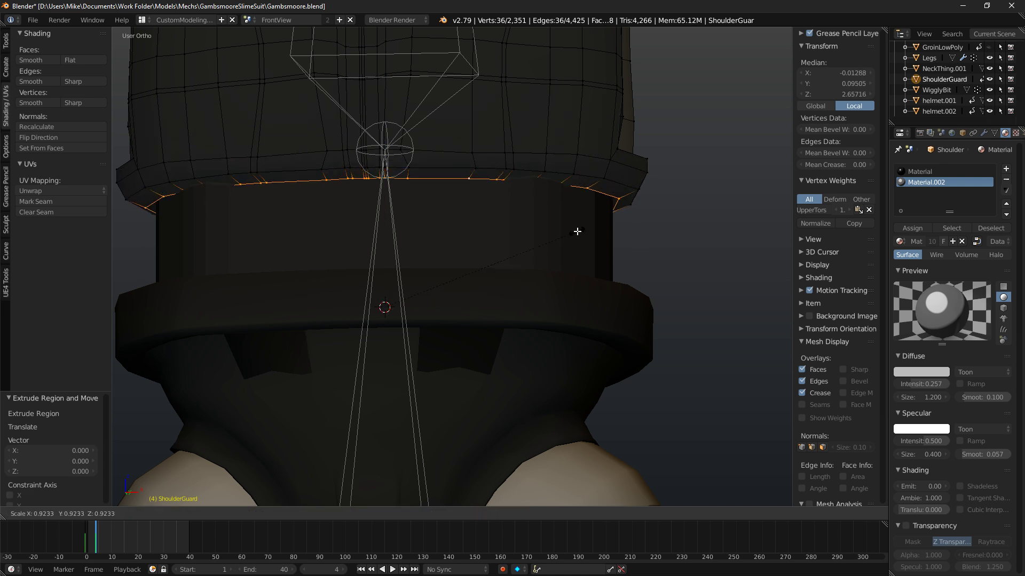
click(569, 232)
Scale the extruded ring under the torso to 0 along Y.
key(KP_1)
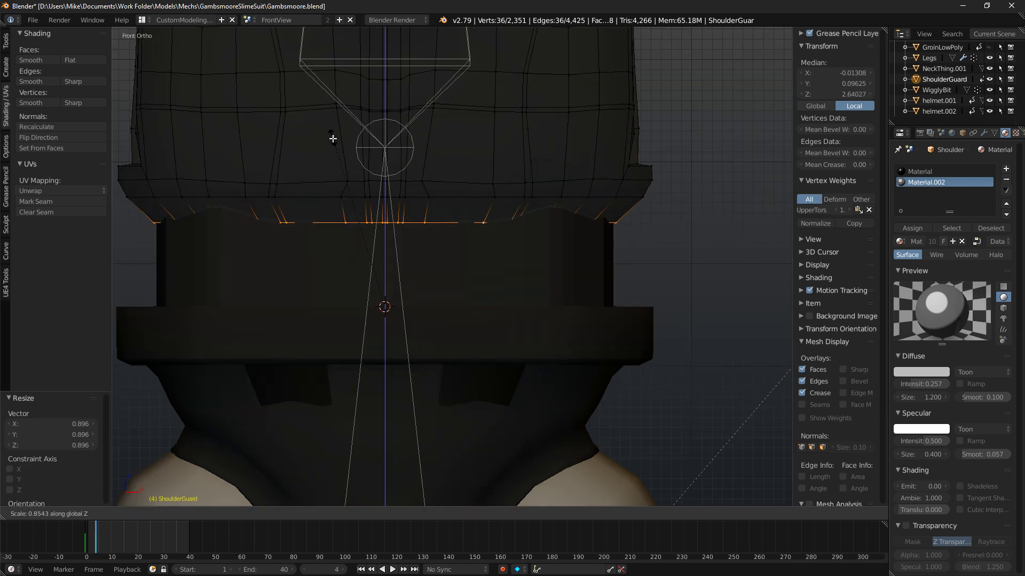
key(s)
key(y)
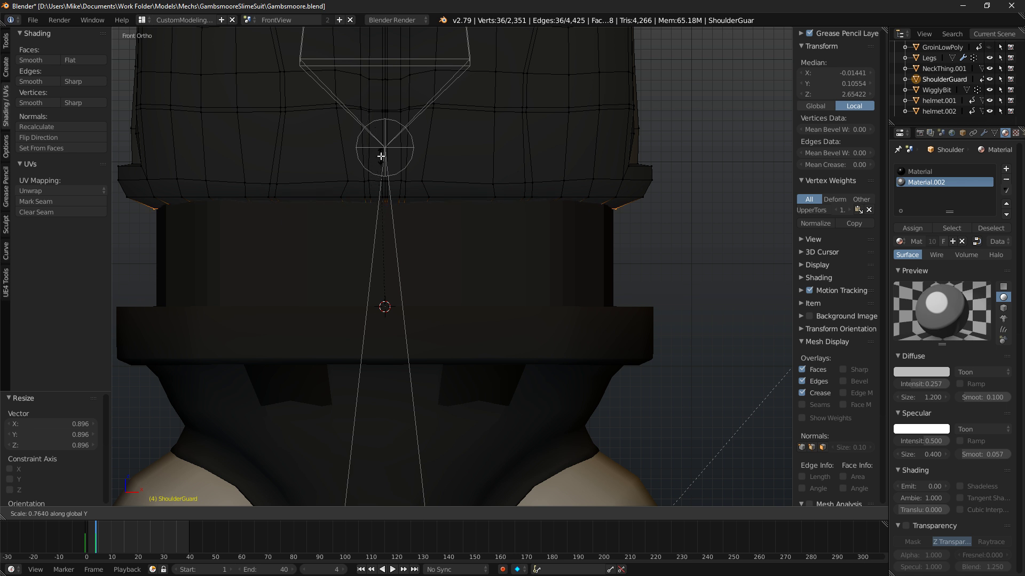
key(0)
key(Return)
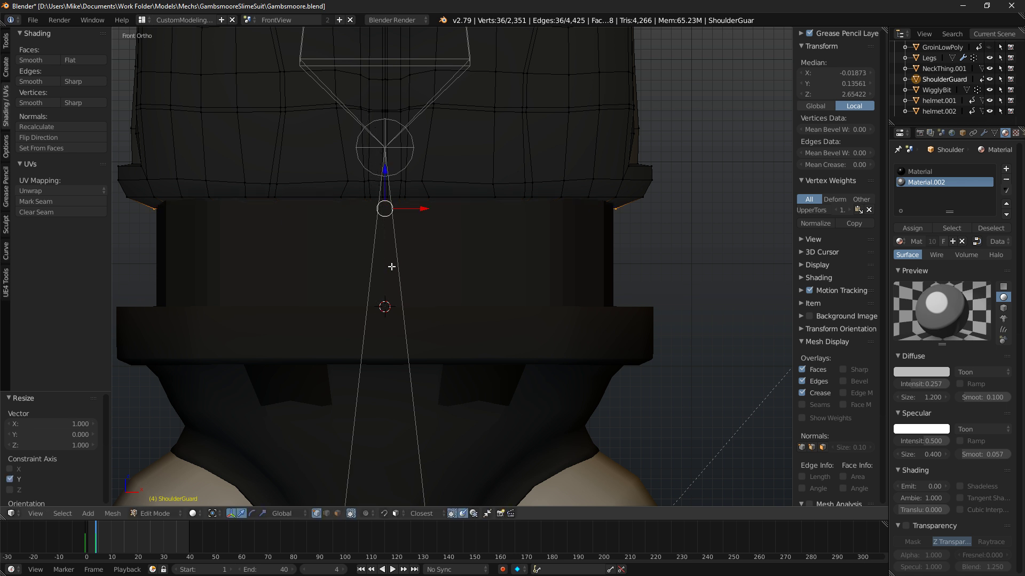
Extrude the ring 0.011 upward along Z into the torso and scale the new ring to 0.862.
key(z)
key(e)
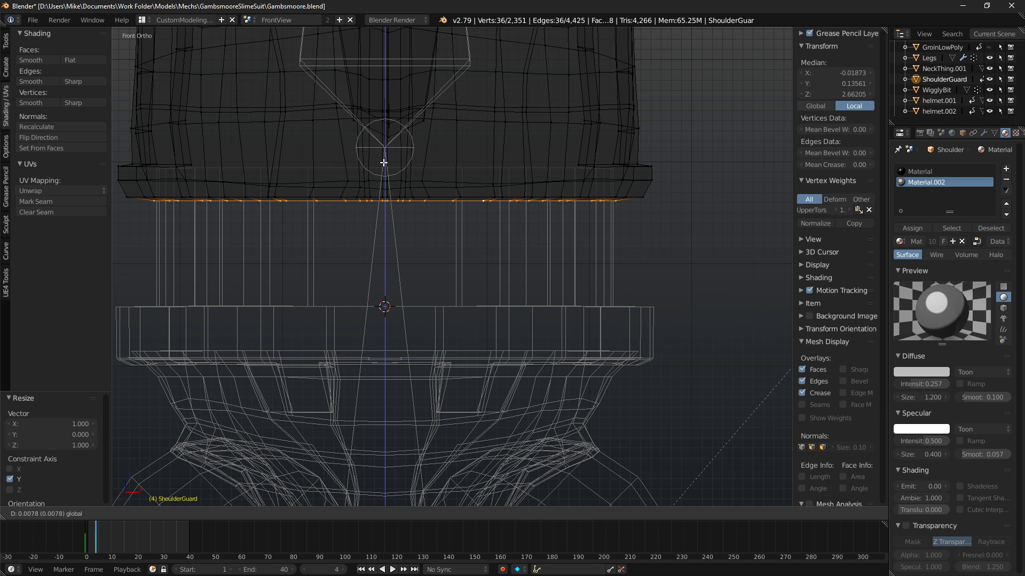
key(z)
click(387, 152)
key(s)
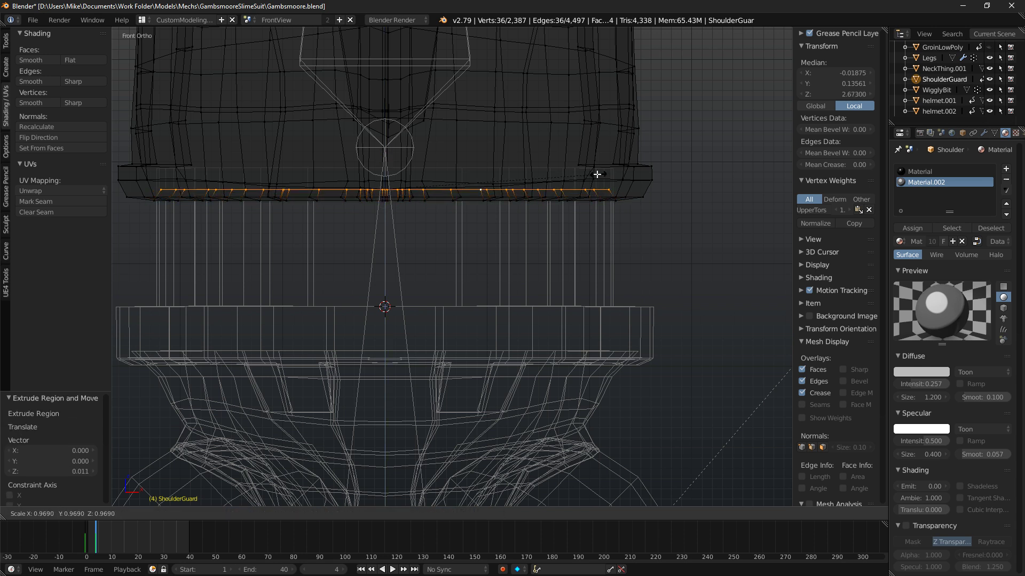
click(575, 172)
Inspect the torso's lower lip in the rendered preview and advance the timeline to frame 5.
key(shift+z)
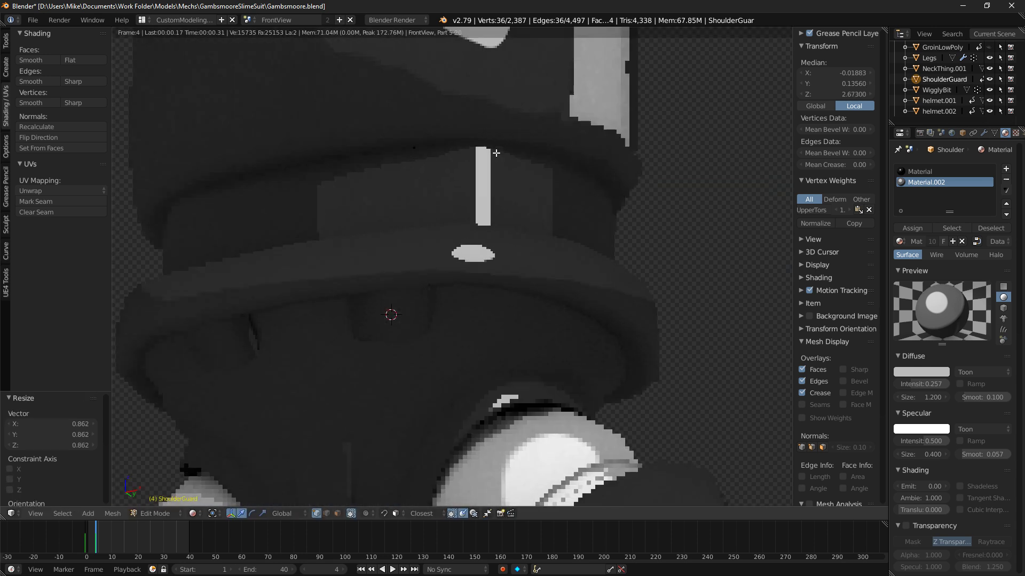
key(shift+z)
key(KP_0)
key(Right)
key(KP_1)
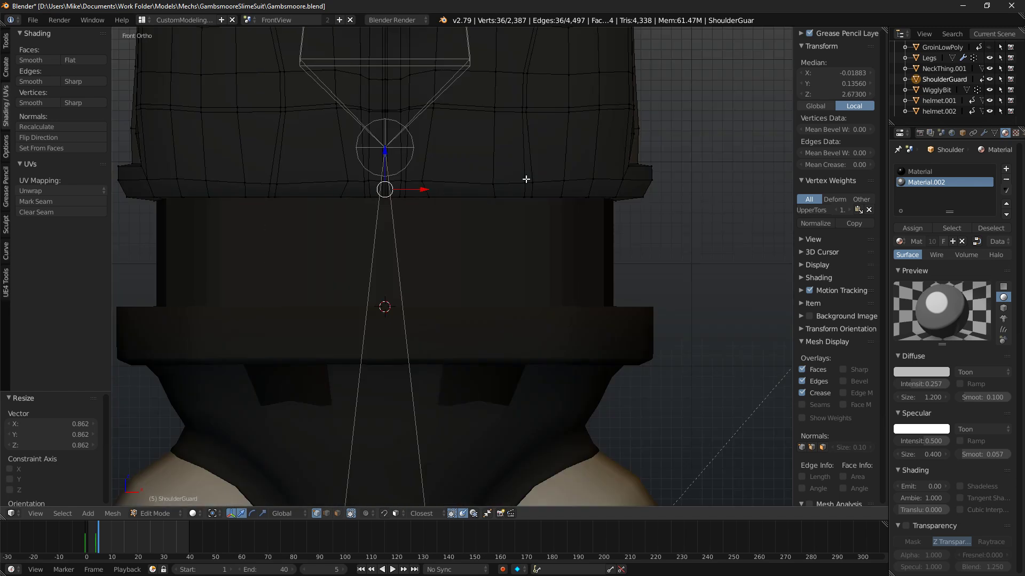
key(z)
key(a)
key(c)
drag(655, 193, 649, 192)
key(Escape)
key(a)
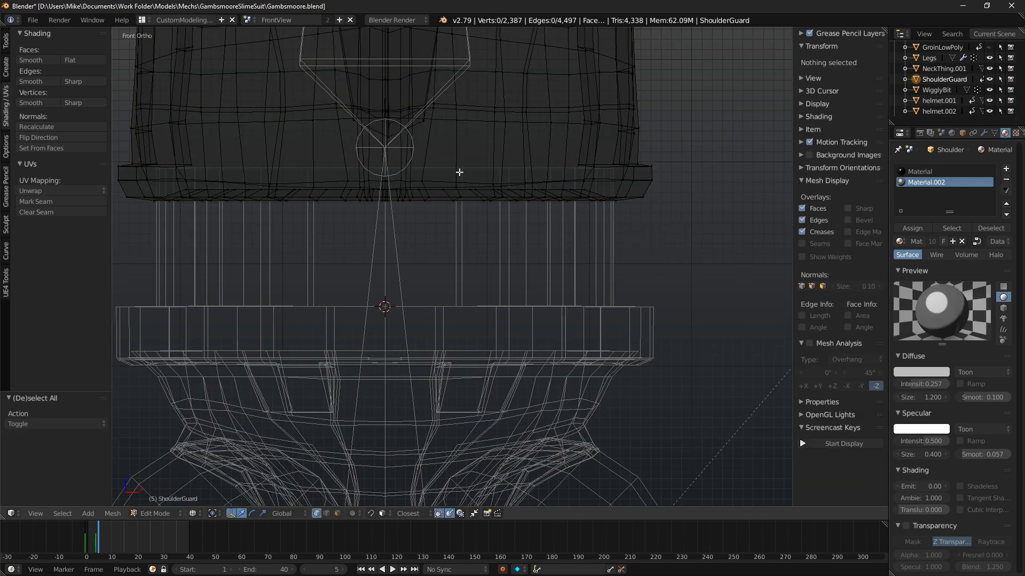
click(6, 40)
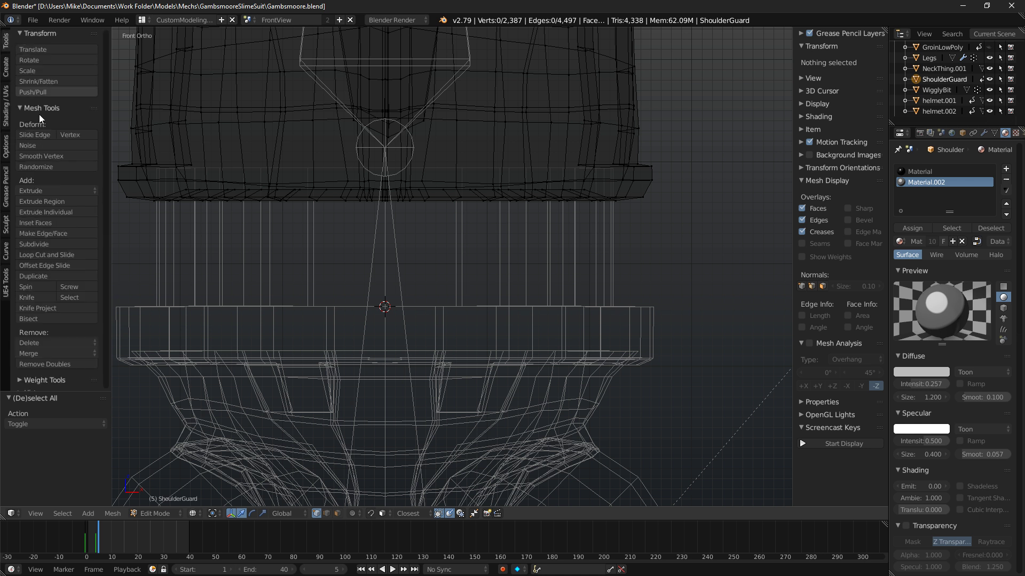
click(3, 73)
click(7, 103)
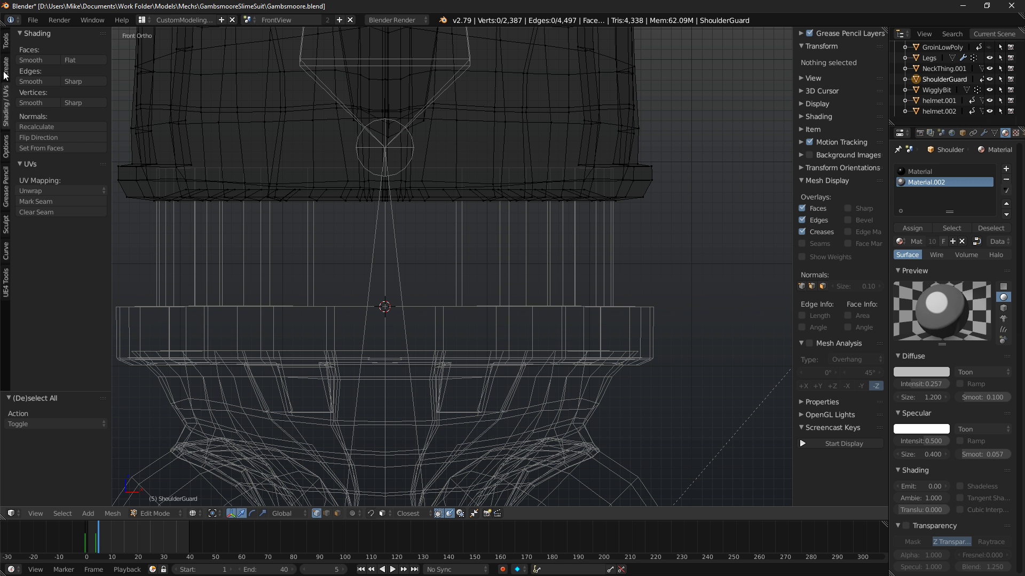
click(5, 42)
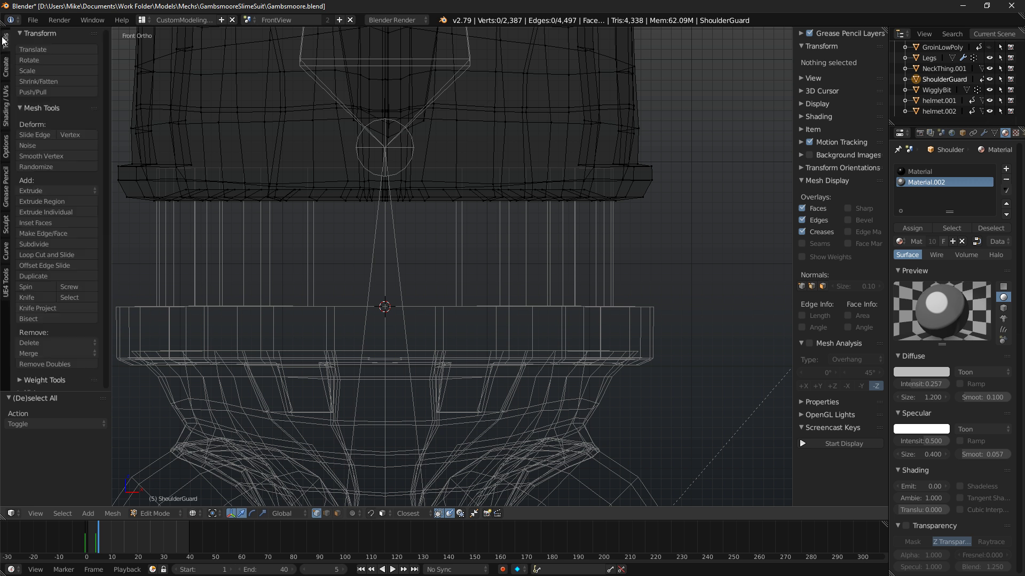
click(6, 145)
key(c)
drag(649, 176, 649, 194)
right_click(650, 192)
key(g)
right_click(655, 219)
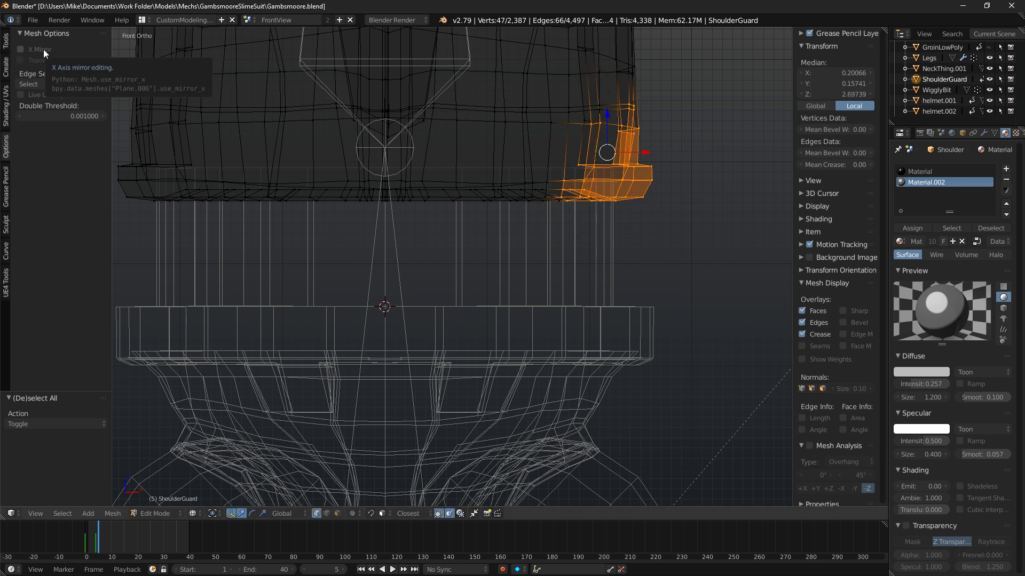
Circle-select the vertices at both outer lower corners of the torso, one side after the other.
key(a)
key(c)
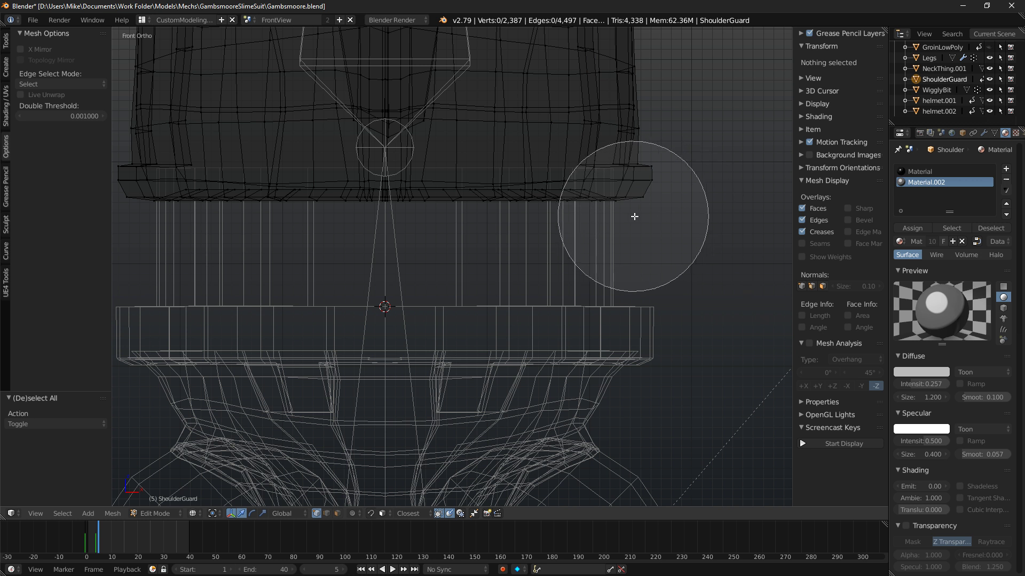
drag(636, 196, 637, 197)
right_click(638, 198)
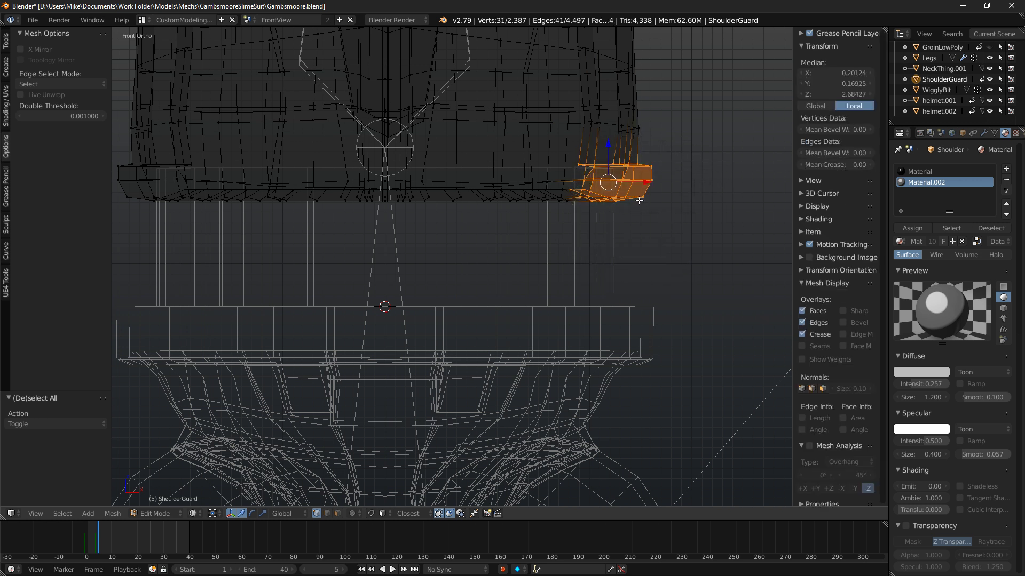
shift+middle_drag(638, 199, 812, 169)
key(c)
drag(312, 160, 318, 167)
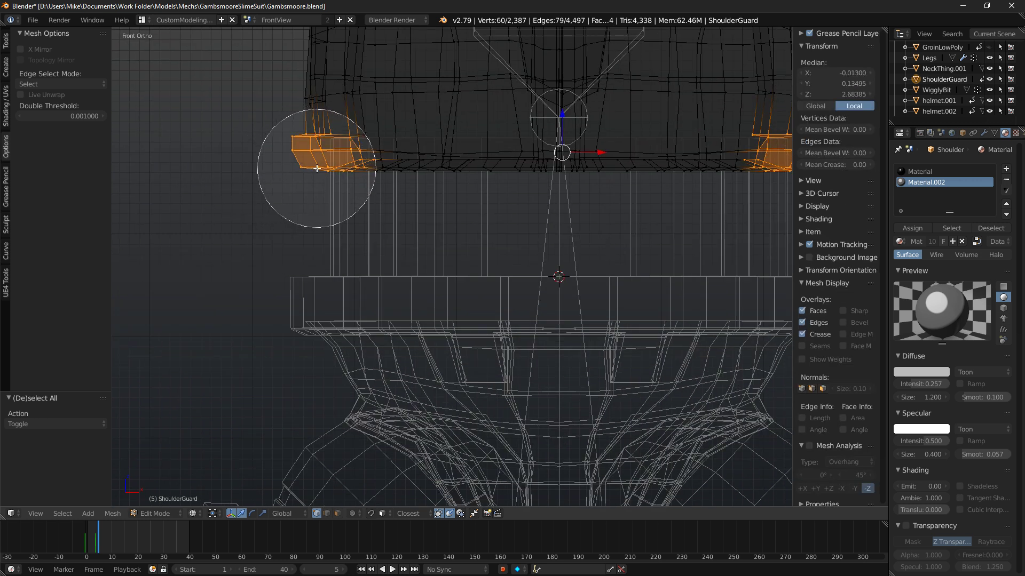
right_click(319, 168)
Enable proportional editing and lower both torso corners 0.017 along Z.
key(alt+Home)
key(o)
key(g)
key(z)
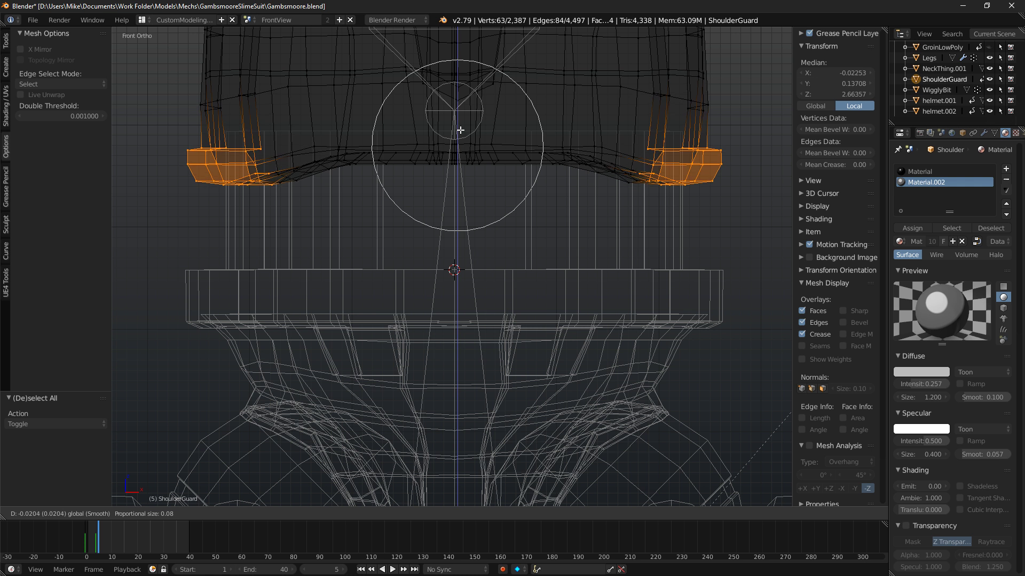
click(455, 163)
key(c)
middle_drag(160, 165, 265, 168)
right_click(266, 168)
key(r)
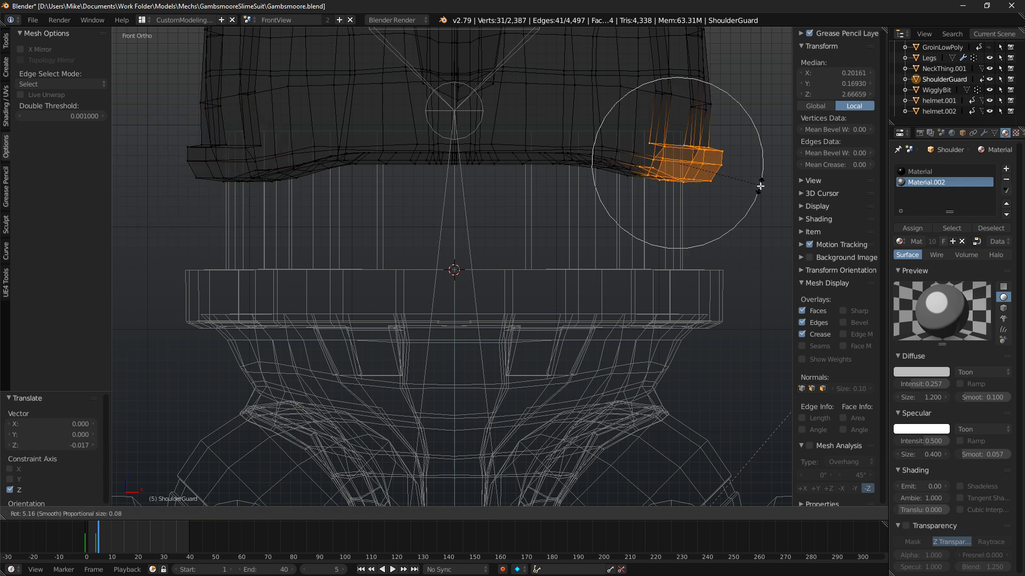
right_click(765, 182)
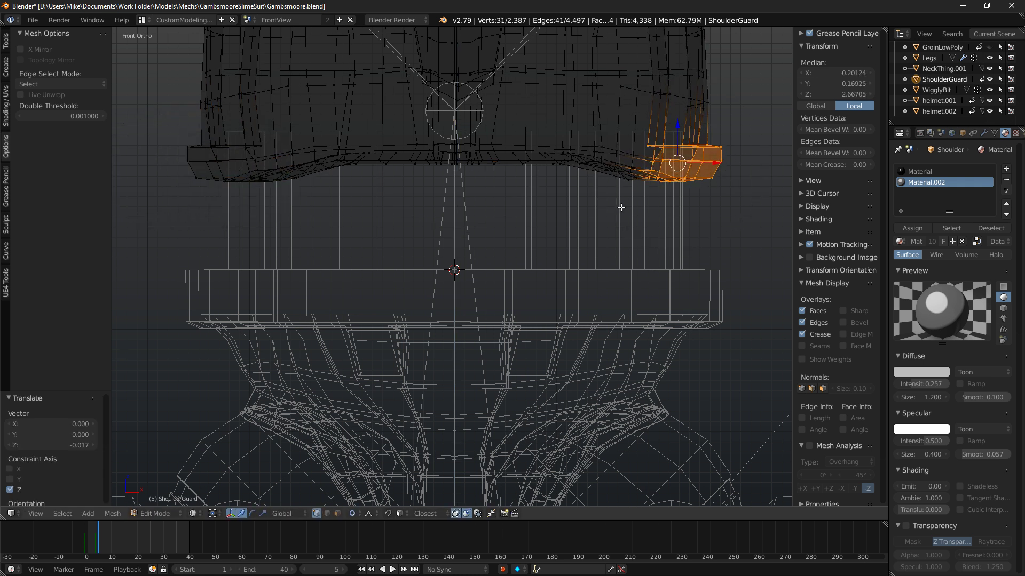
Examine the lowered torso corners and waist in the rendered preview from several angles.
key(shift+z)
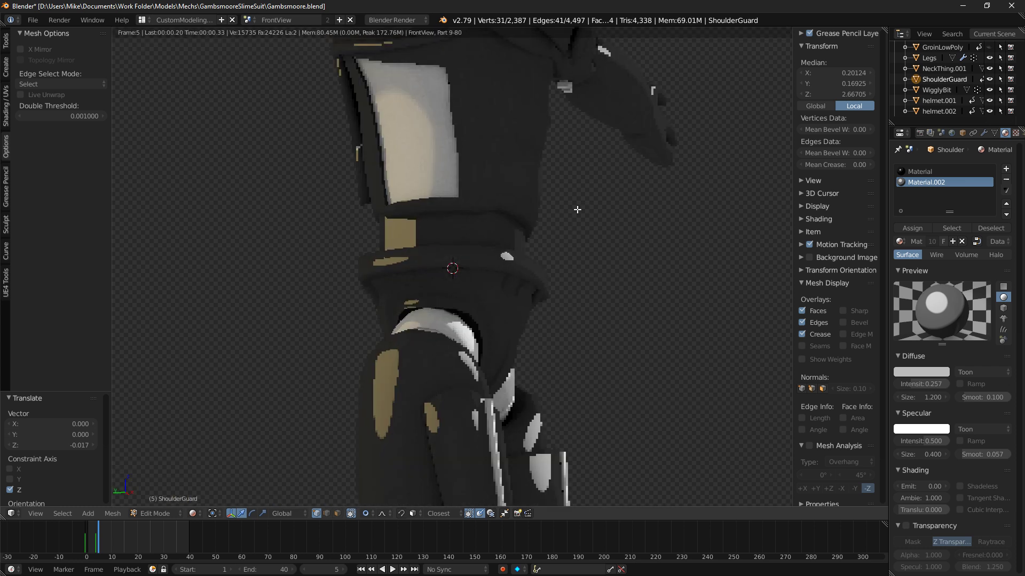
scroll(536, 197, down, 3)
middle_drag(535, 197, 585, 224)
middle_drag(521, 231, 354, 126)
key(shift+z)
scroll(417, 222, up, 6)
Change to face selection and select the row of faces along the torso's lower back edge.
key(z)
key(a)
alt+right_click(315, 162)
key(z)
right_click(330, 124)
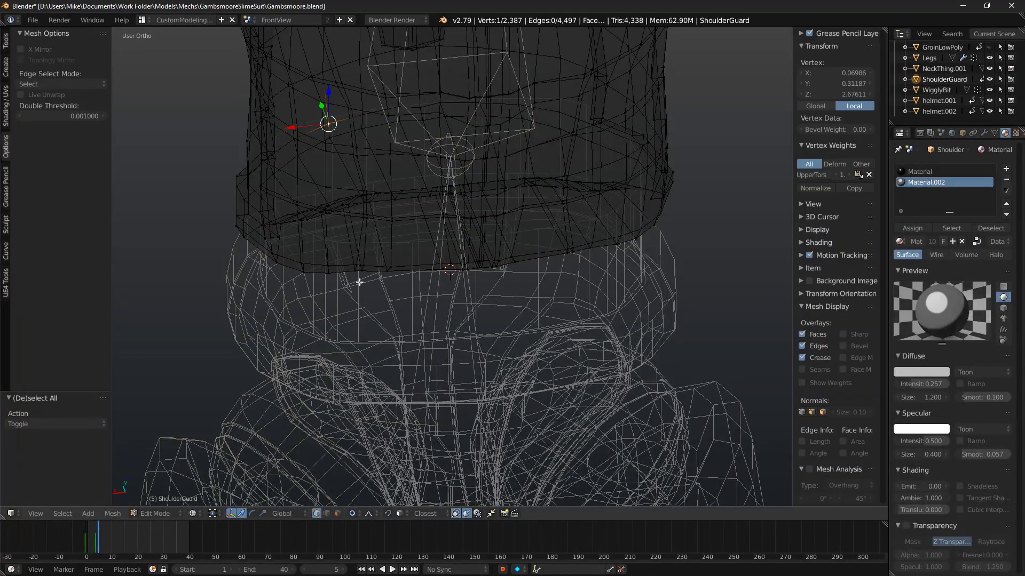
click(327, 514)
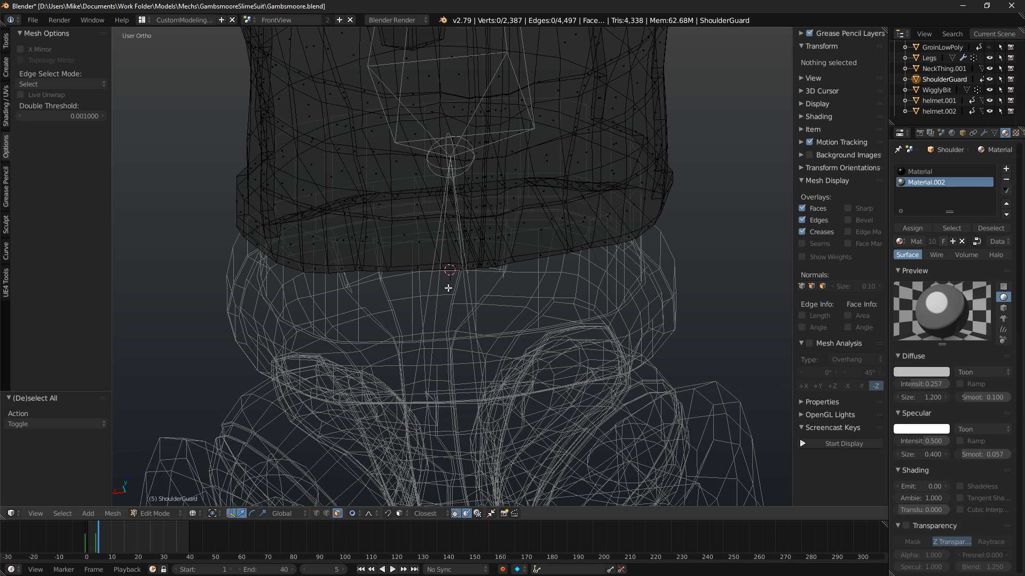
key(z)
right_click(349, 127)
shift+right_click(442, 110)
shift+right_click(404, 116)
middle_drag(405, 116, 366, 213)
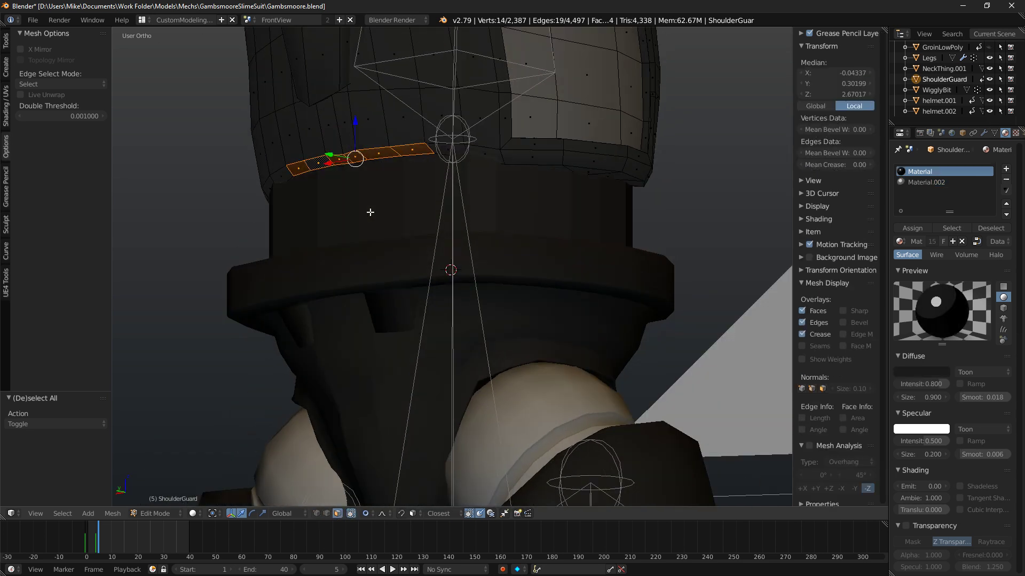
Lower the selected back-edge faces 0.014 along Z with proportional editing and check the torso from front and side.
key(KP_3)
drag(587, 173, 590, 147)
scroll(588, 160, up, 3)
middle_drag(589, 148, 558, 178)
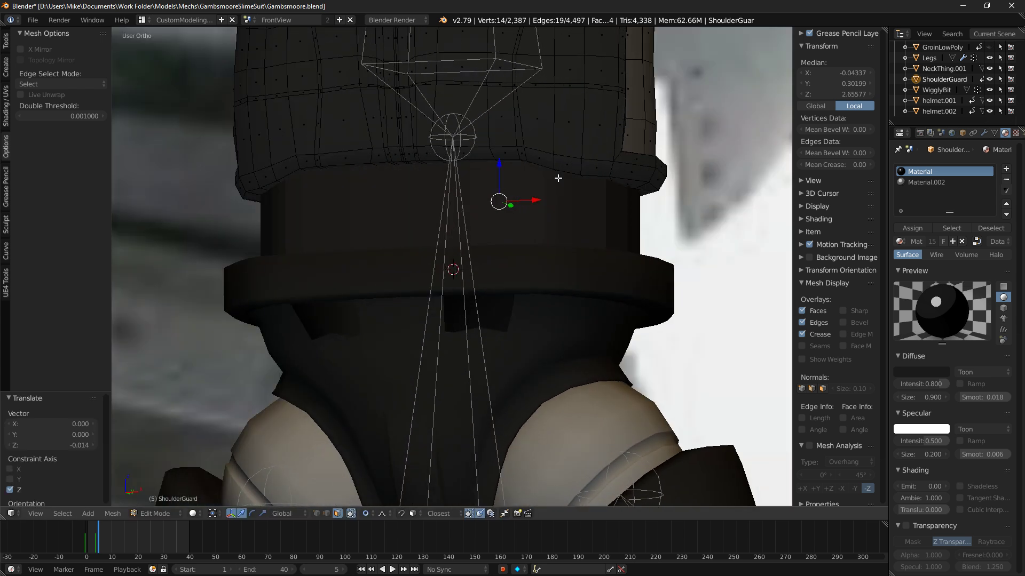
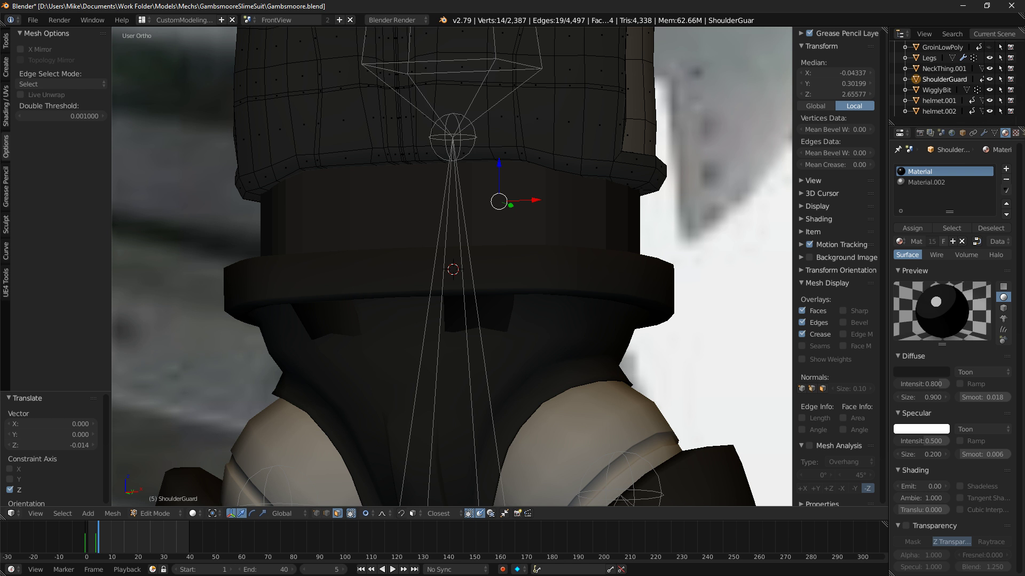
middle_drag(589, 394, 542, 396)
key(KP_1)
key(KP_3)
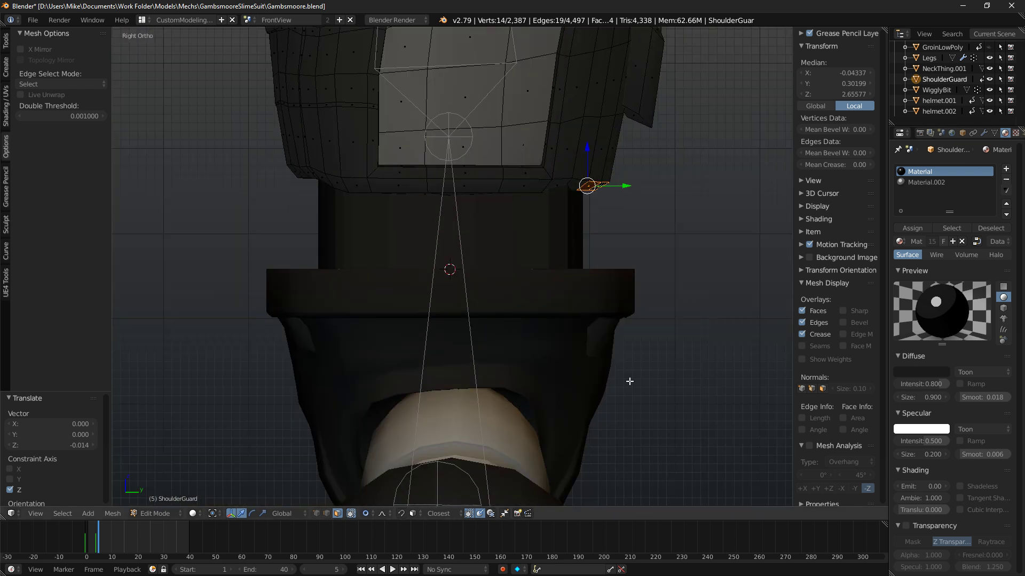
key(shift+z)
key(shift+z)
Try to circle-select the extruded inner rings beneath the torso in wireframe.
key(z)
key(a)
right_click(469, 163)
key(z)
key(z)
key(a)
key(c)
scroll(466, 183, up, 7)
click(465, 170)
drag(465, 177, 475, 204)
right_click(475, 200)
key(z)
mouse_move(476, 179)
middle_down()
mouse_move(480, 131)
mouse_move(460, 159)
mouse_move(464, 265)
mouse_move(539, 253)
middle_up()
key(z)
key(c)
right_click(455, 251)
Select the extruded inner rings under the torso's lower edge and delete their vertices.
middle_drag(600, 237, 630, 154)
alt+shift+right_click(440, 179)
key(a)
alt+right_click(413, 185)
key(a)
alt+right_click(403, 188)
mouse_move(403, 187)
middle_down()
mouse_move(483, 213)
mouse_move(544, 206)
mouse_move(580, 151)
mouse_move(587, 174)
mouse_move(343, 462)
middle_up()
key(x)
click(582, 172)
key(z)
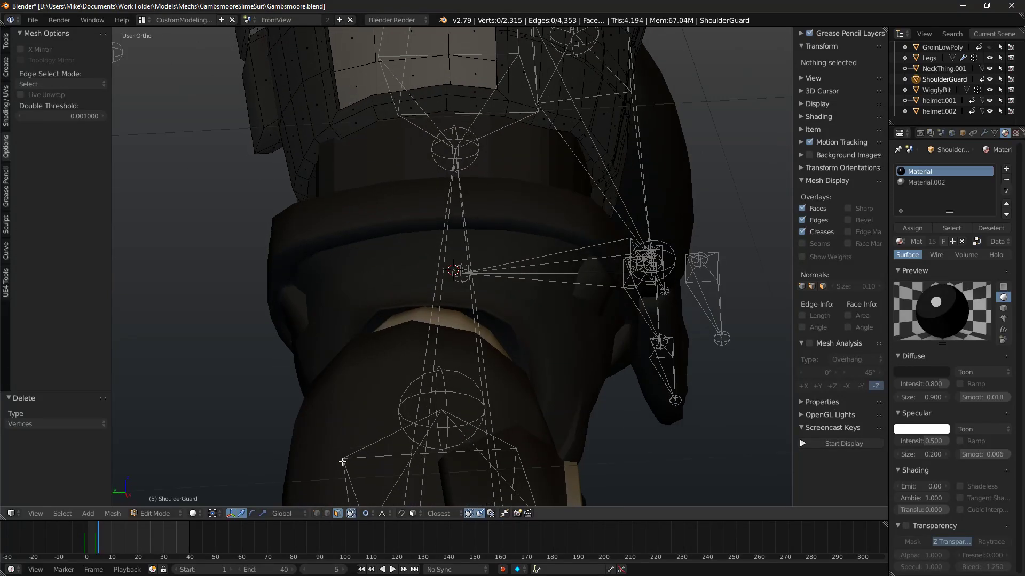
Extrude the torso's open bottom loop in place again and scale the new ring to 0.875.
alt+right_click(425, 120)
key(a)
alt+right_click(427, 108)
middle_drag(427, 108, 572, 176)
key(e)
click(573, 178)
key(s)
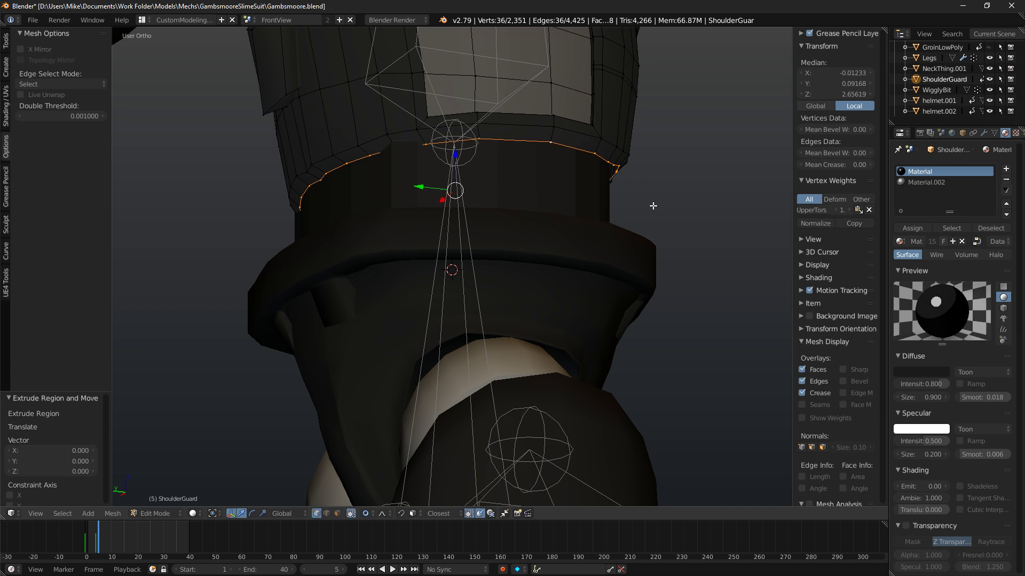
click(622, 208)
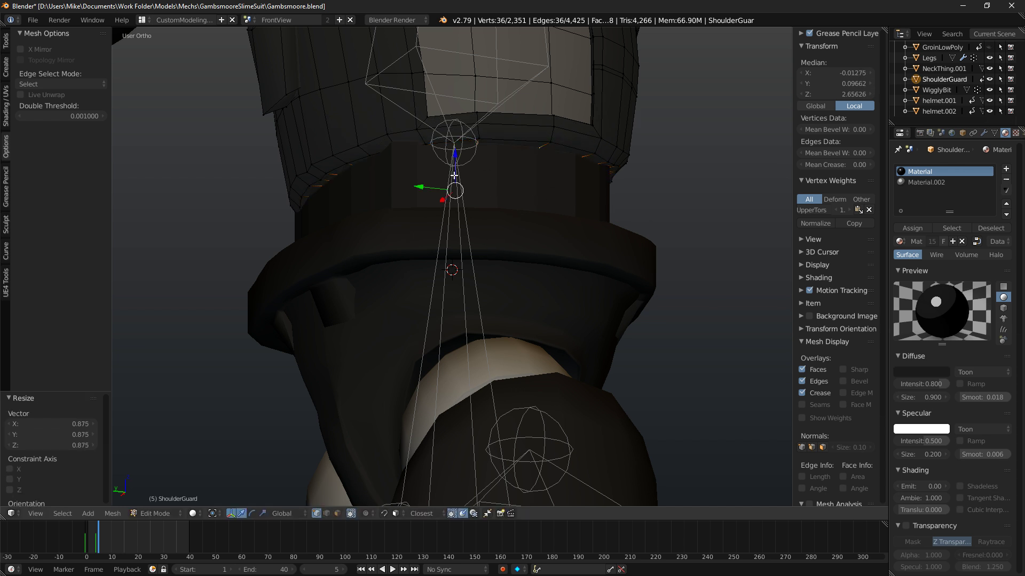
Scale the new inner ring to 0.912 and check it in the rendered preview.
key(s)
click(646, 192)
key(shift+z)
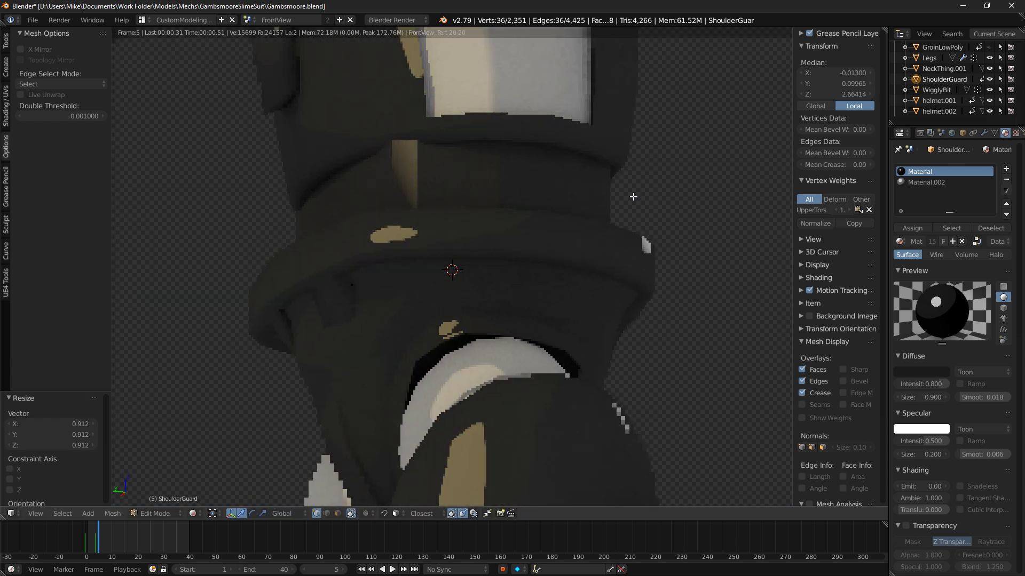
key(z)
key(z)
key(z)
Raise the inner ring 0.004 along Z and preview the rendered result.
middle_drag(633, 197, 408, 148)
key(z)
key(g)
key(z)
click(446, 142)
key(shift+z)
key(shift+z)
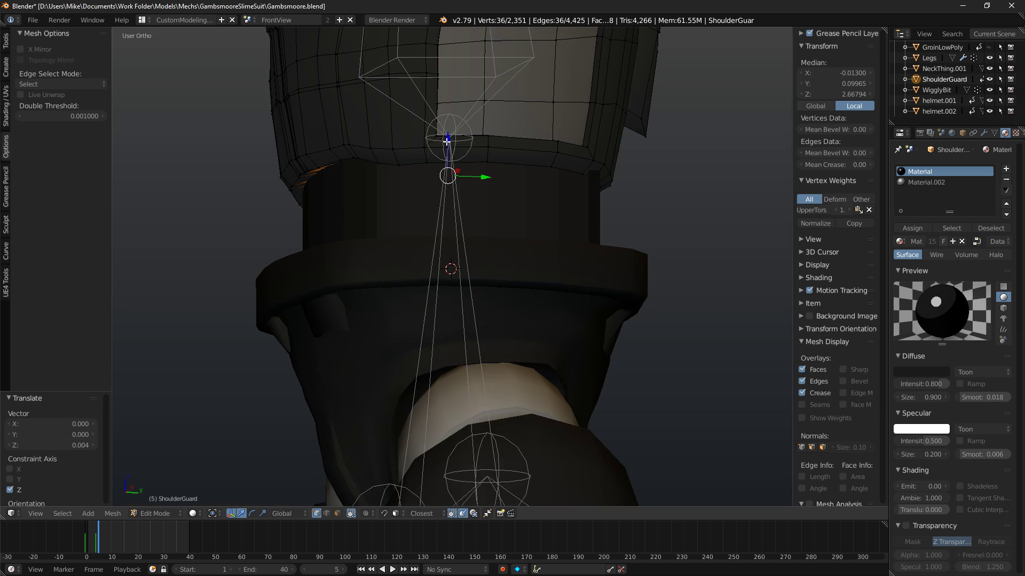
Add an edge loop to the torso's inward-turned bottom lip and lower it 0.009 along Z.
key(a)
key(ctrl+r)
click(302, 184)
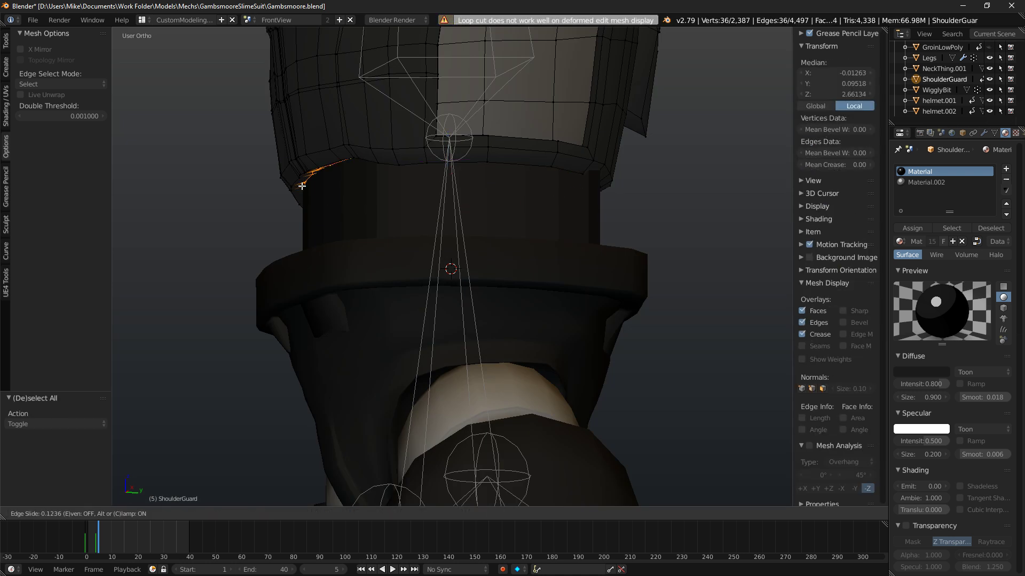
click(424, 171)
drag(446, 144, 445, 151)
Flatten the lip's new loop along Z, raise it 0.006, and check the waist in the rendered preview.
key(s)
key(z)
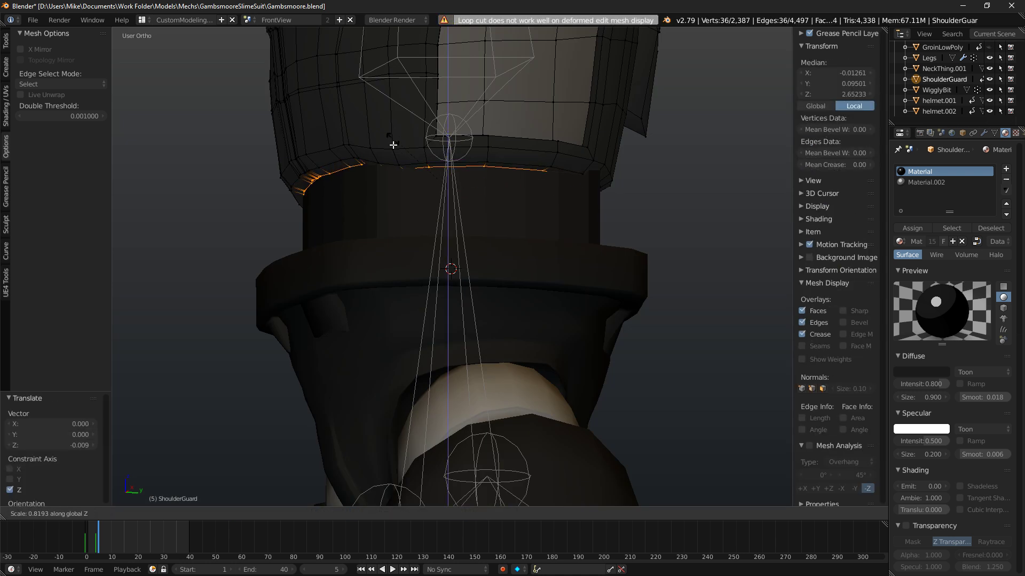
key(Return)
click(441, 150)
drag(447, 150, 447, 146)
key(shift+z)
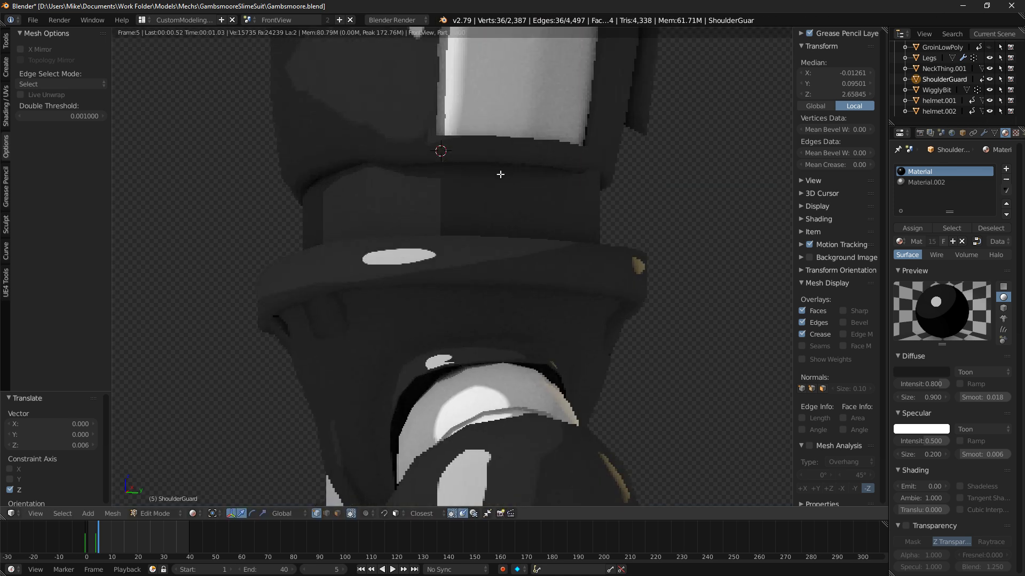
middle_drag(476, 169, 549, 183)
key(KP_1)
scroll(551, 182, down, 5)
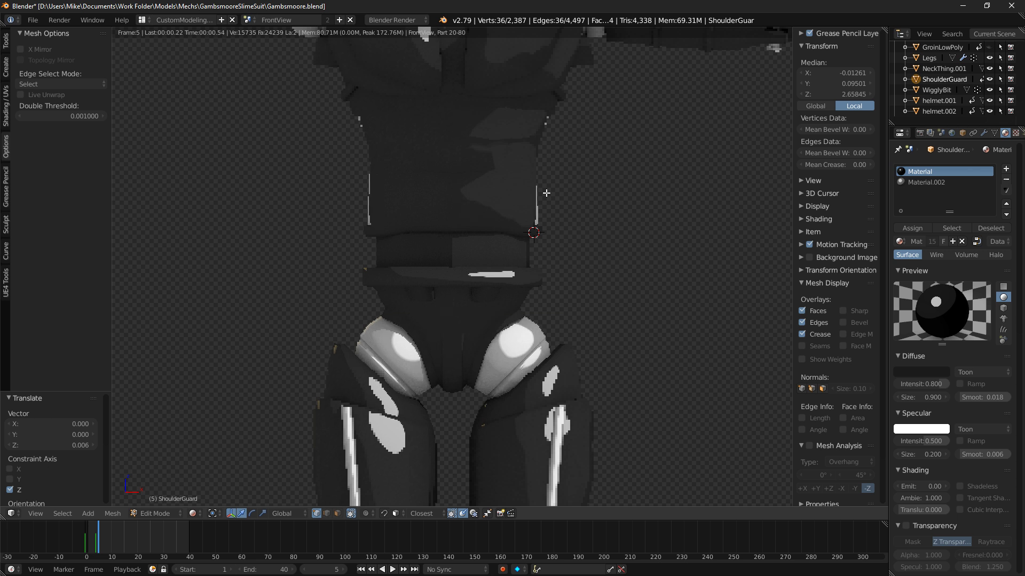
Select the waist band's linked geometry in the pelvis mesh and examine the suit's waist proportions in the rendered front view.
key(shift+z)
scroll(526, 230, up, 5)
key(Tab)
right_click(529, 238)
key(Tab)
key(ctrl+l)
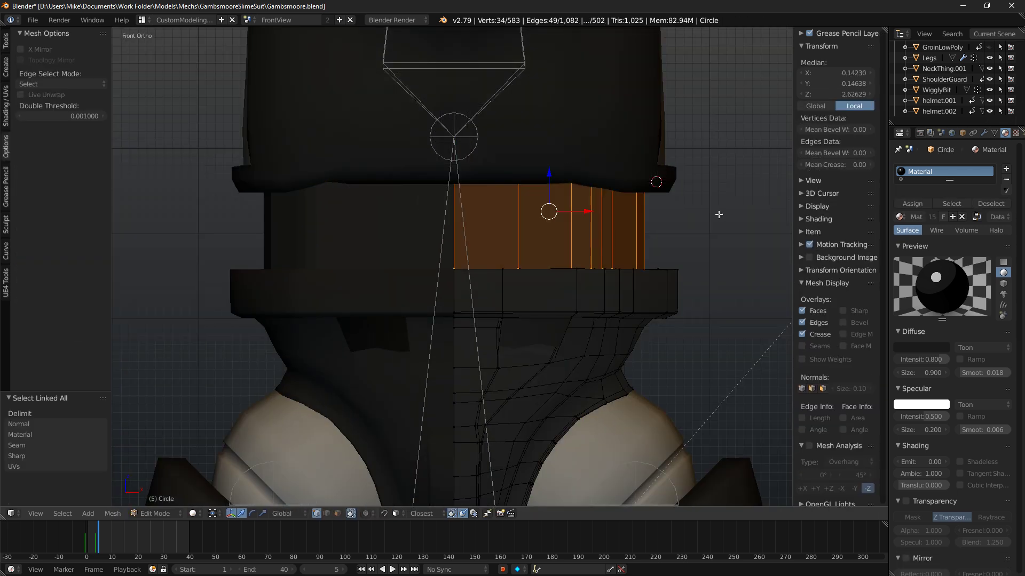
key(shift+z)
scroll(614, 267, down, 10)
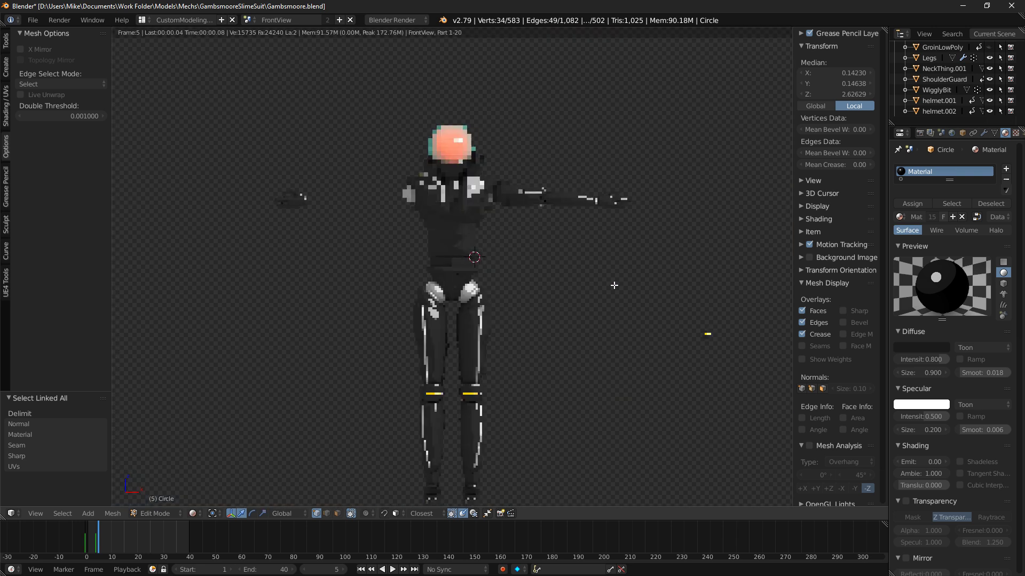
scroll(603, 292, up, 5)
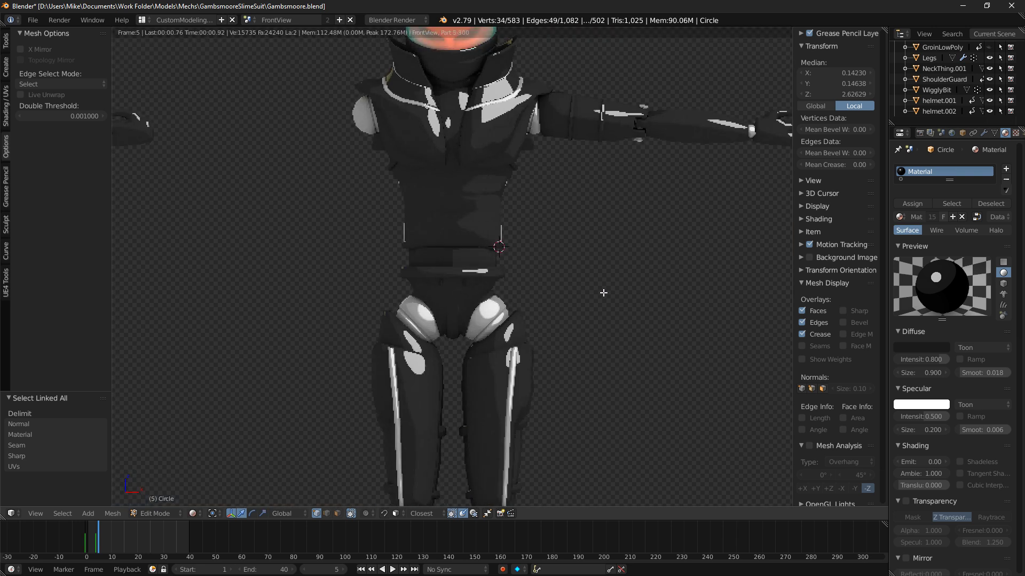
scroll(474, 301, up, 3)
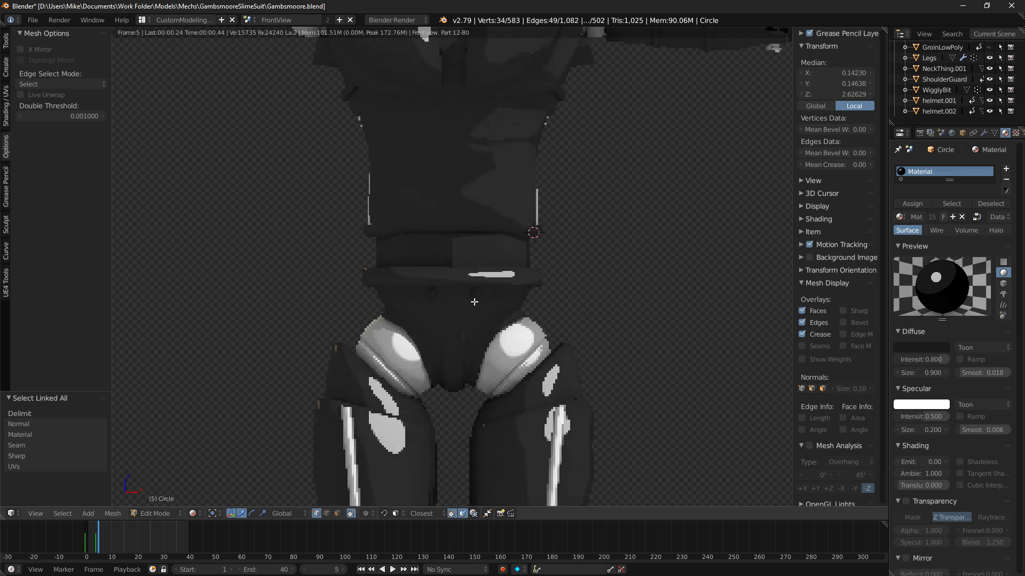
Circle-select the vertices of the waist band and the belt ring beneath it in wireframe view.
key(z)
key(a)
key(c)
mouse_move(411, 202)
mouse_down()
mouse_move(461, 228)
mouse_move(466, 248)
mouse_move(559, 267)
mouse_move(542, 257)
mouse_move(402, 272)
mouse_up()
right_click(403, 272)
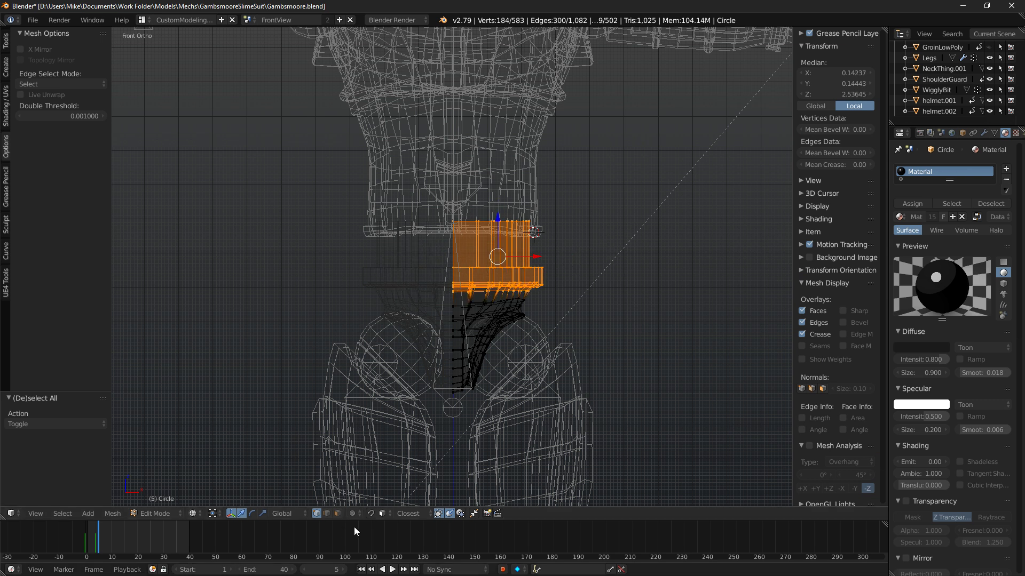
Enable proportional editing and lower the waist band and belt ring about 0.025 along Z with a reduced influence radius.
click(354, 514)
click(363, 489)
key(z)
key(g)
key(z)
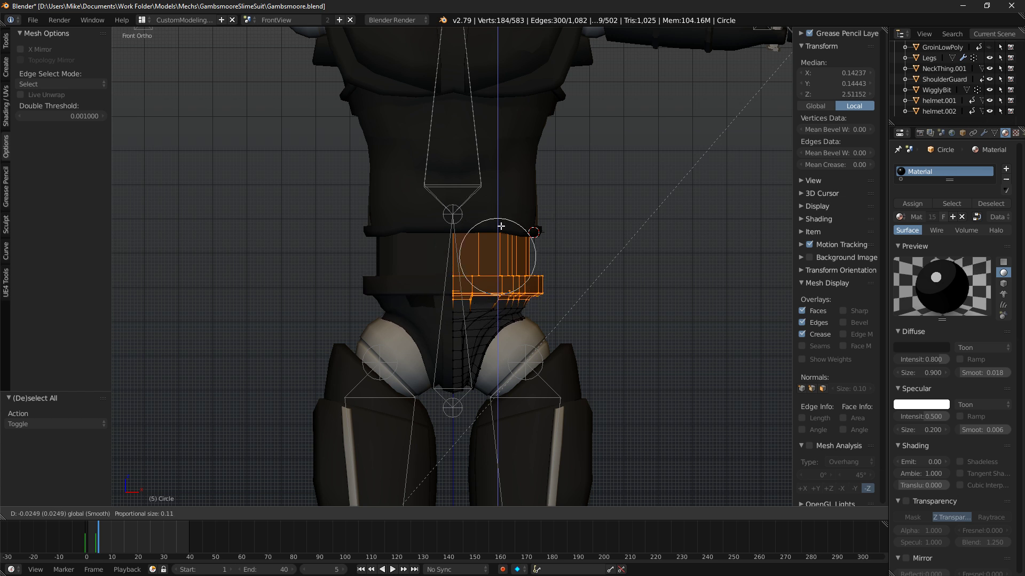
scroll(505, 225, up, 5)
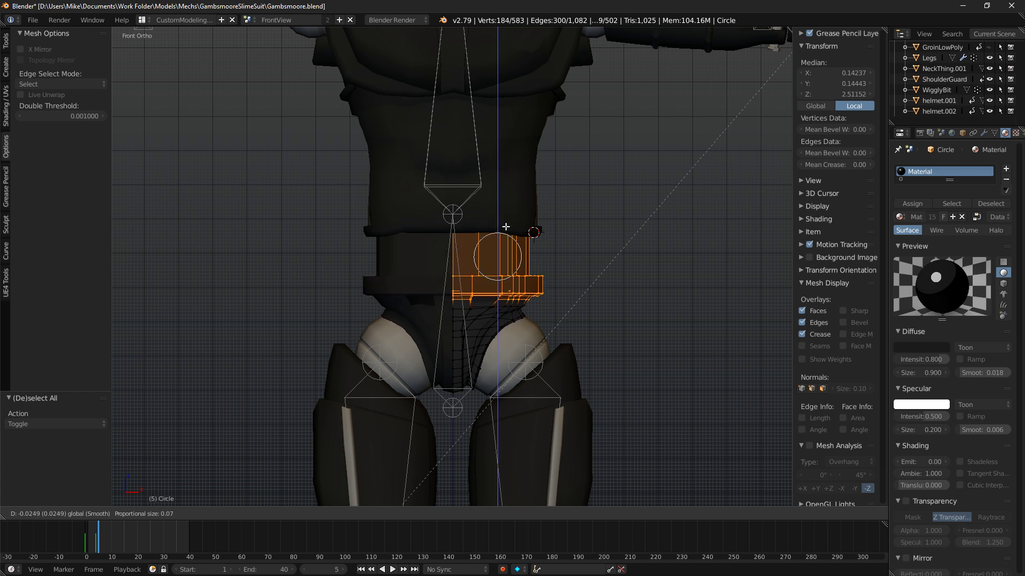
key(Tab)
Edit the torso mesh and circle-select the vertices along its bottom lip in wireframe view.
right_click(486, 213)
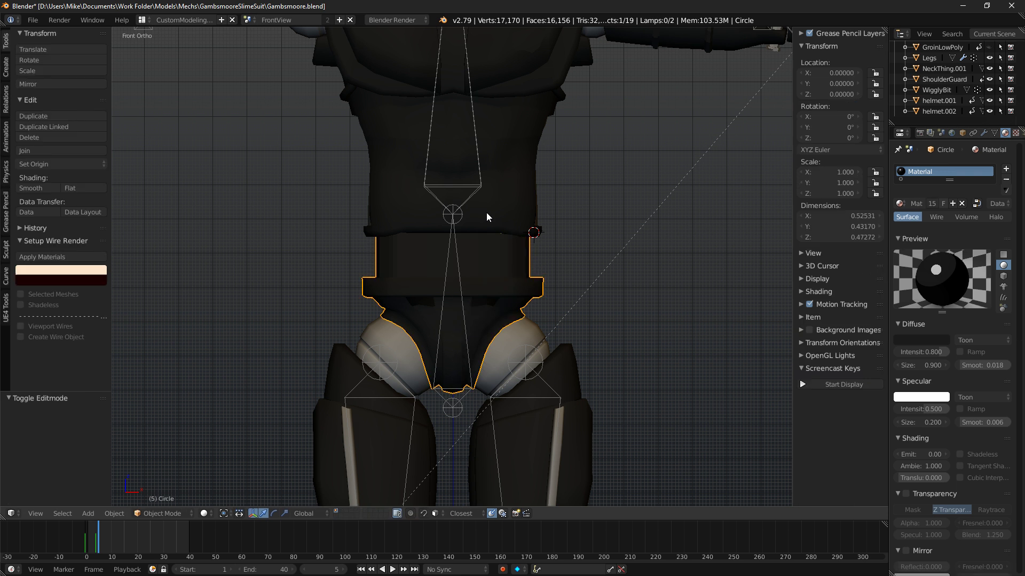
key(Tab)
key(z)
key(a)
key(c)
drag(327, 240, 563, 231)
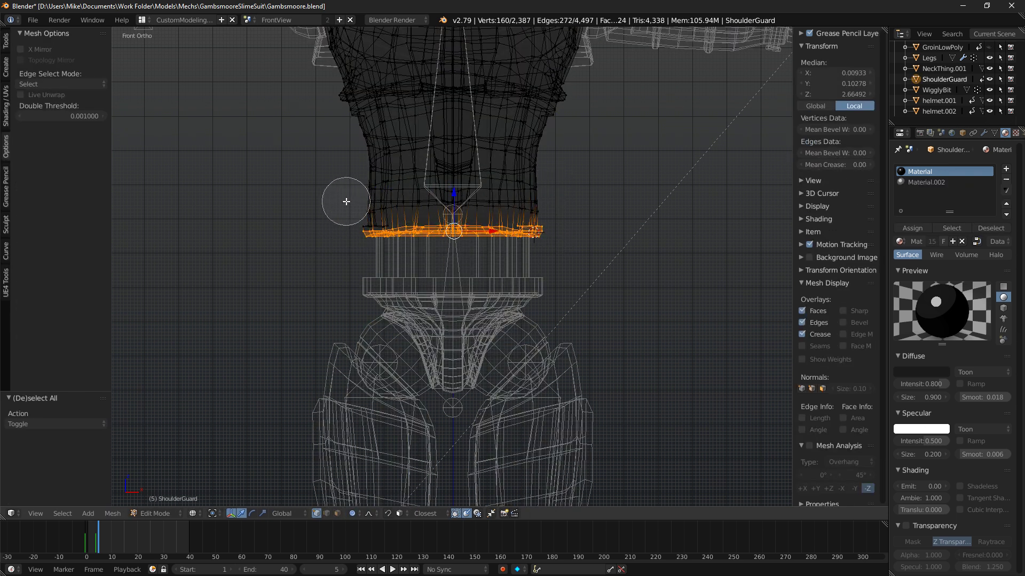
middle_click(350, 240)
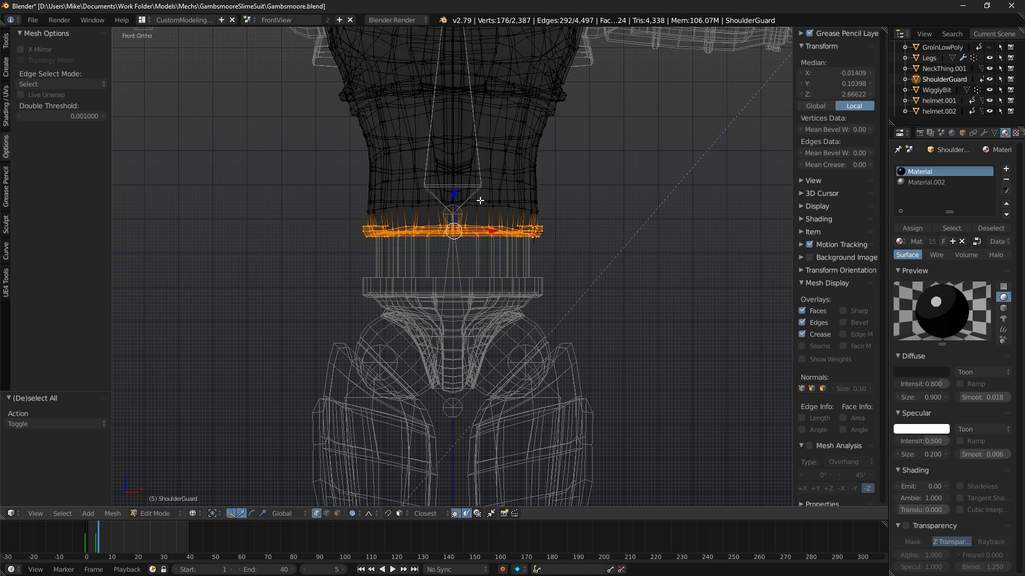
Lower the torso's bottom lip 0.036 along Z with proportional editing and check it in the rendered preview.
key(g)
key(z)
scroll(454, 211, down, 3)
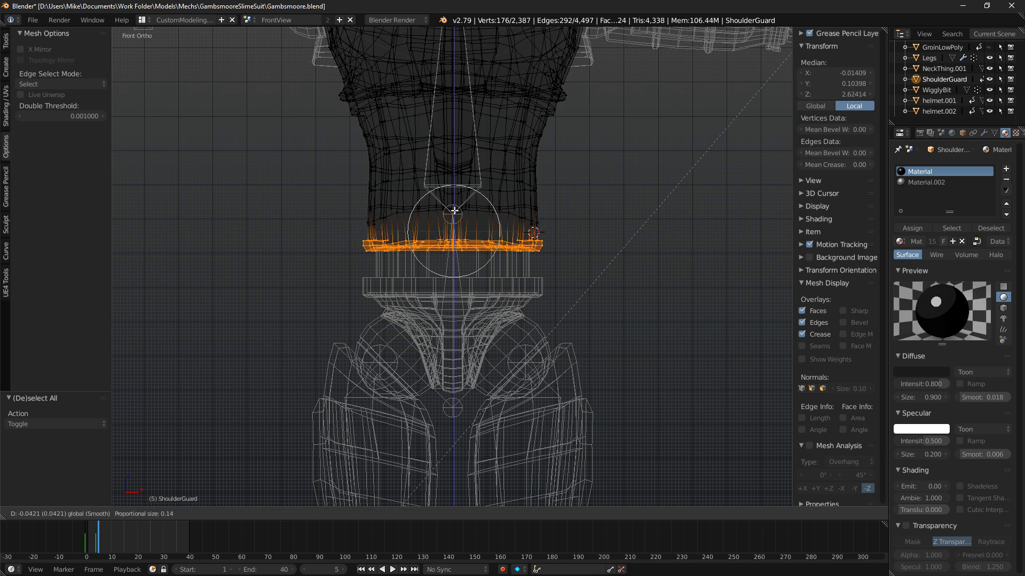
click(454, 211)
key(shift+z)
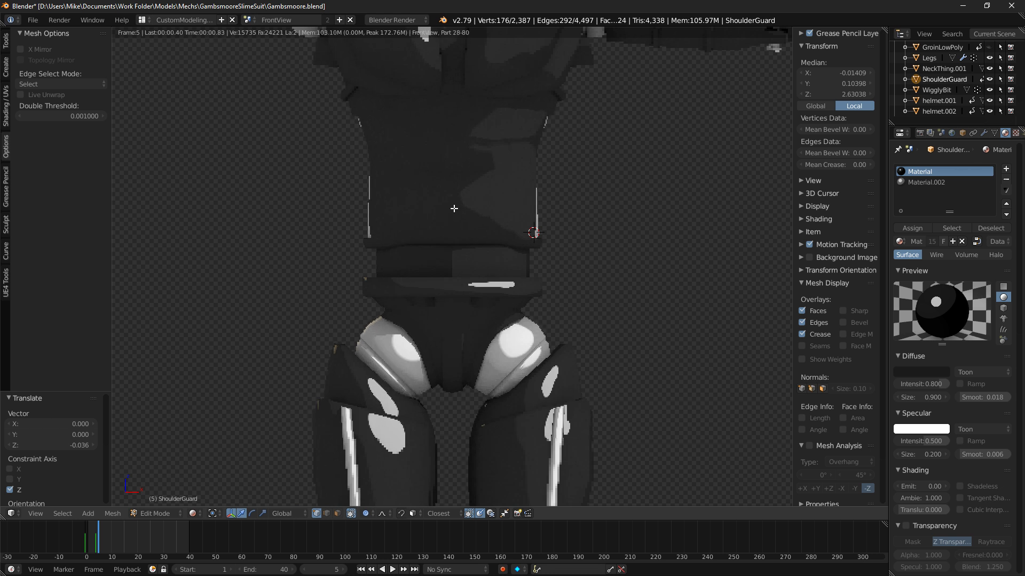
mouse_move(480, 220)
middle_down()
mouse_move(578, 210)
mouse_move(412, 214)
mouse_move(468, 214)
middle_up()
key(shift+z)
key(KP_1)
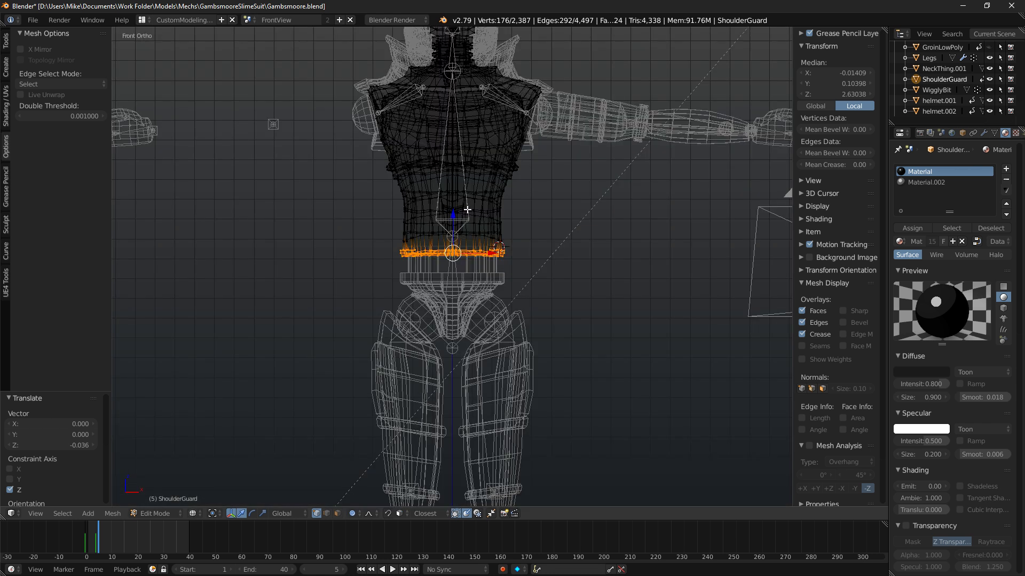
Raise the torso's bottom lip 0.032 along Z and preview the whole suit rendered.
drag(454, 220, 454, 214)
key(shift+z)
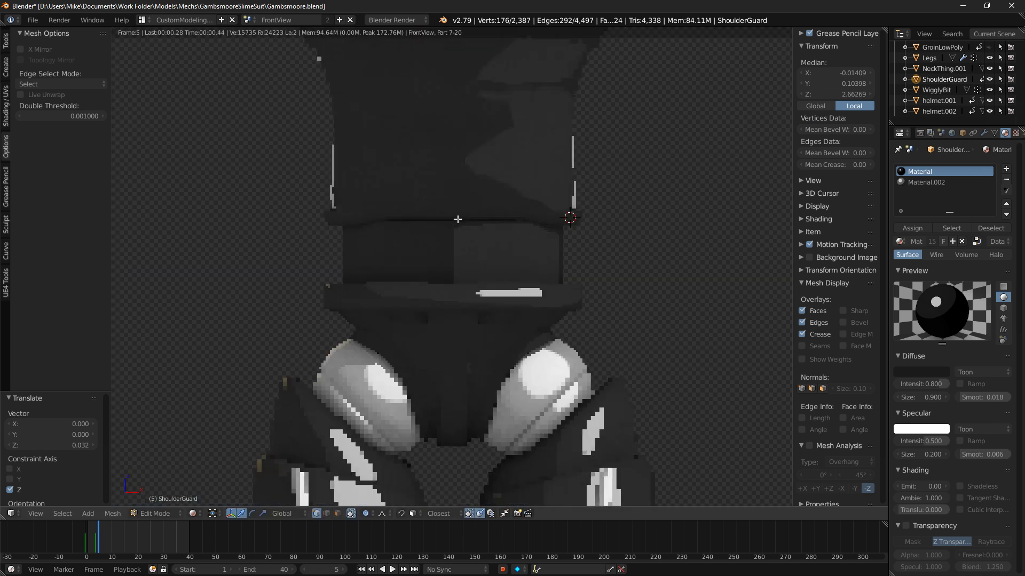
middle_drag(462, 214, 526, 228)
scroll(523, 232, down, 2)
scroll(515, 241, up, 1)
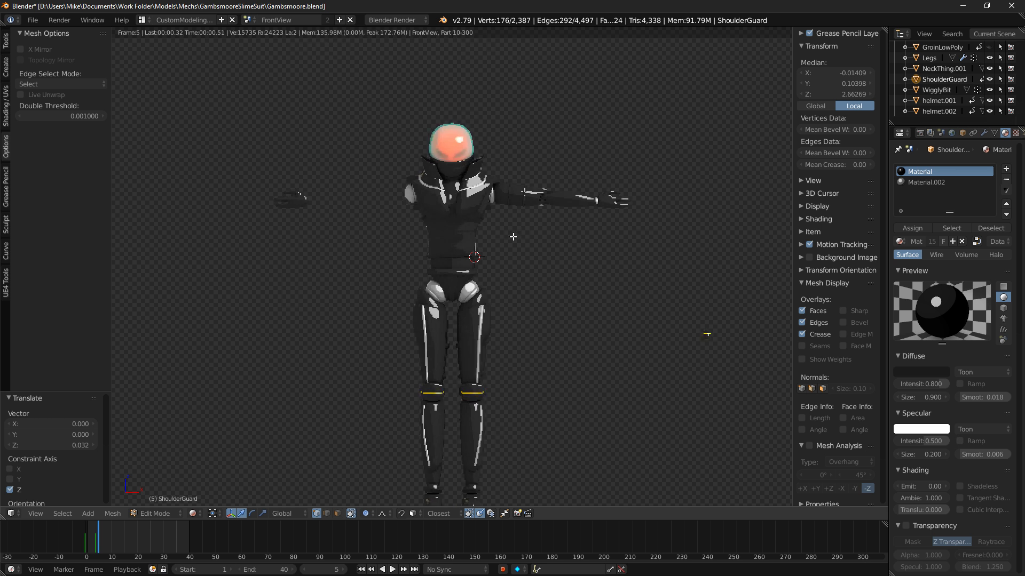
Leave mesh editing and examine the torso and waist proportions in solid view, from an angle and from the front.
key(z)
scroll(513, 243, up, 3)
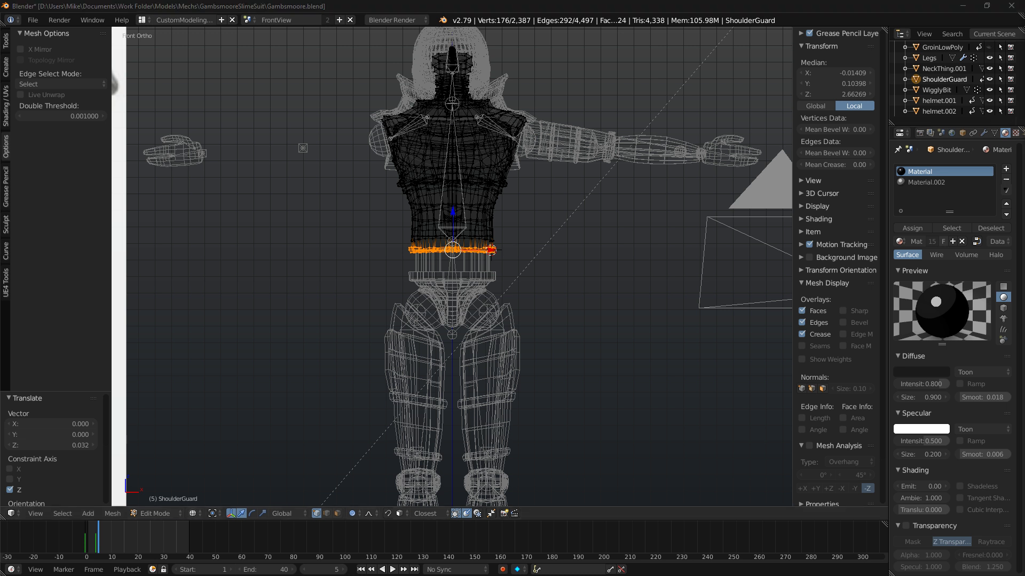
mouse_move(654, 274)
middle_down()
mouse_move(611, 286)
mouse_move(611, 298)
mouse_move(663, 284)
middle_up()
key(z)
key(Tab)
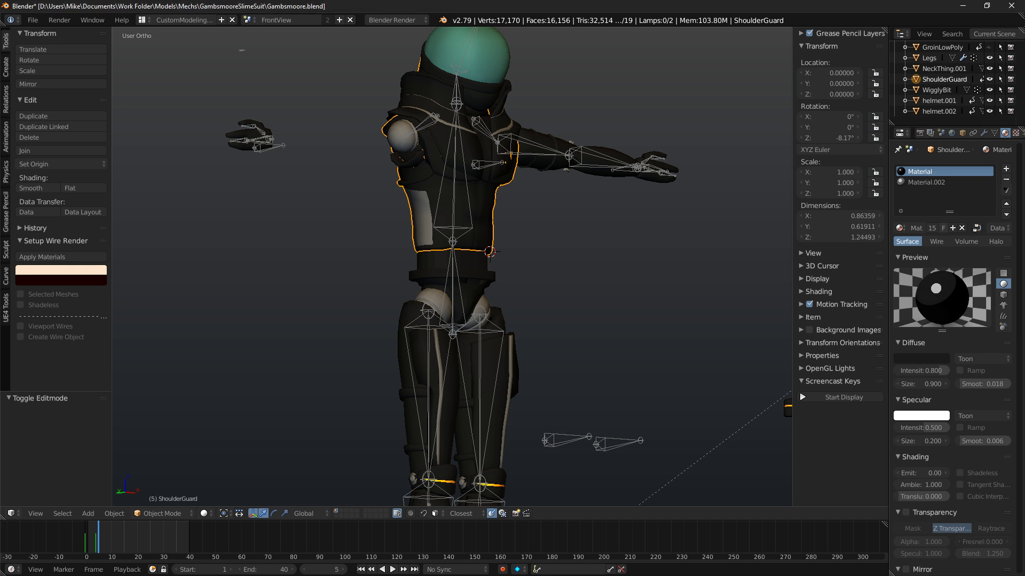
scroll(504, 342, down, 3)
key(KP_1)
scroll(496, 336, up, 6)
scroll(541, 262, down, 2)
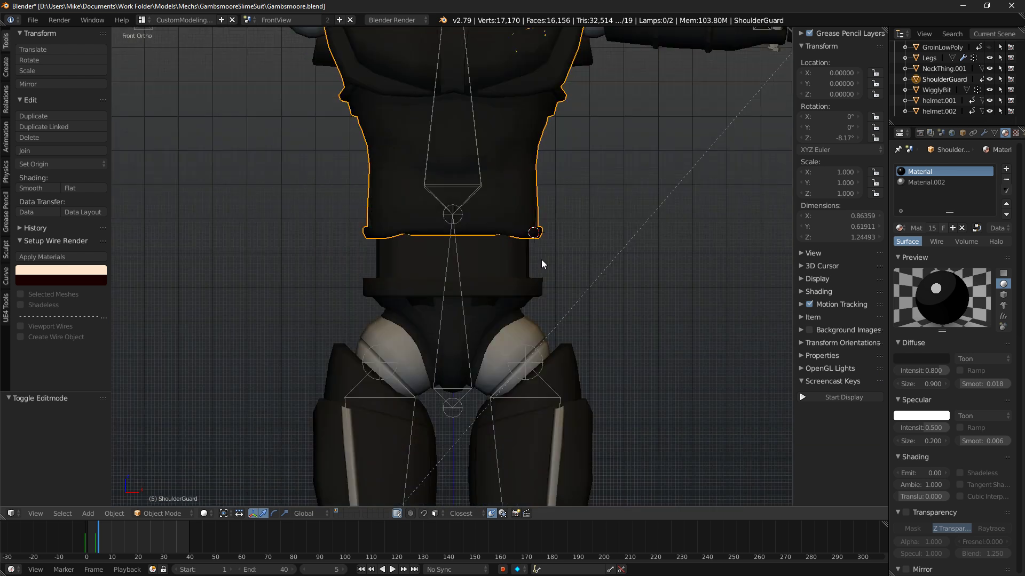
Try to raise the entire pelvis and waist band mesh about 0.038 along Z with proportional editing.
right_click(464, 293)
key(Tab)
key(Tab)
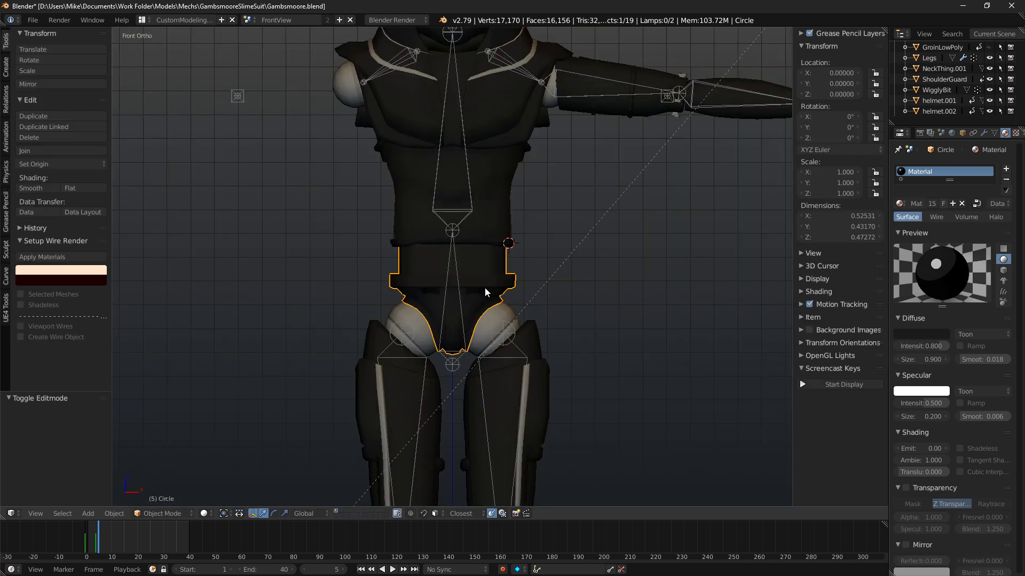
key(Tab)
key(a)
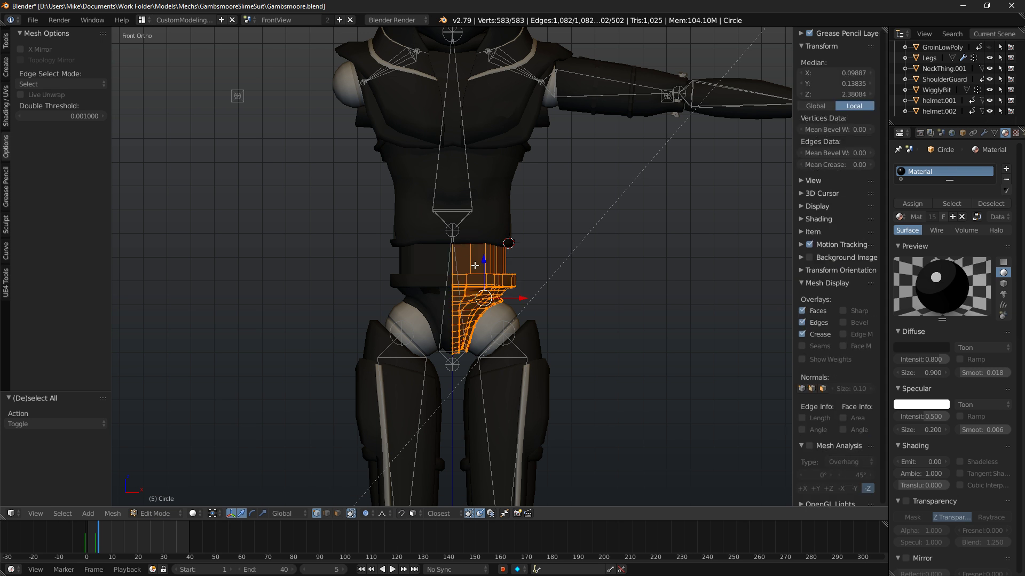
key(g)
key(z)
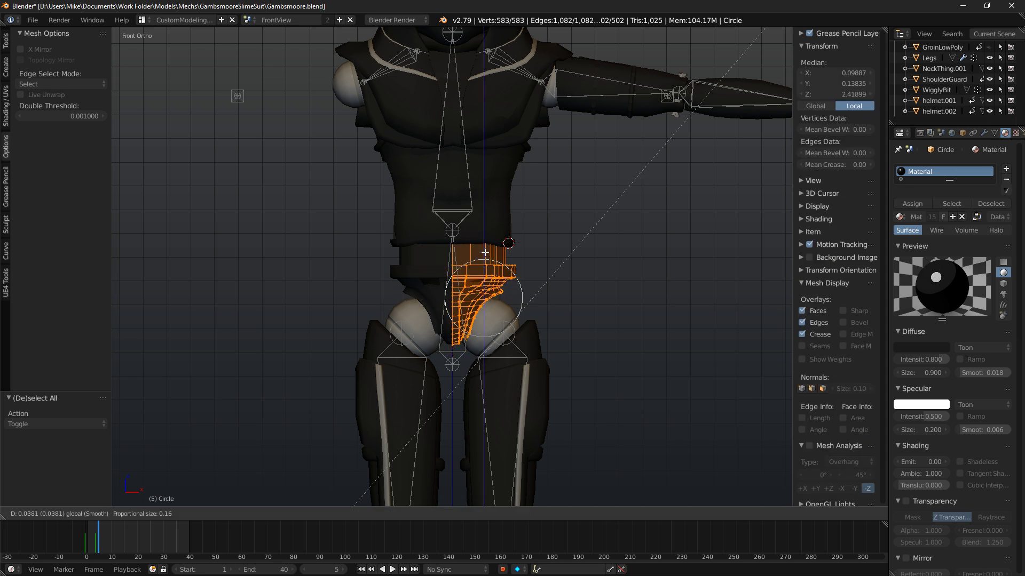
click(485, 252)
key(ctrl+z)
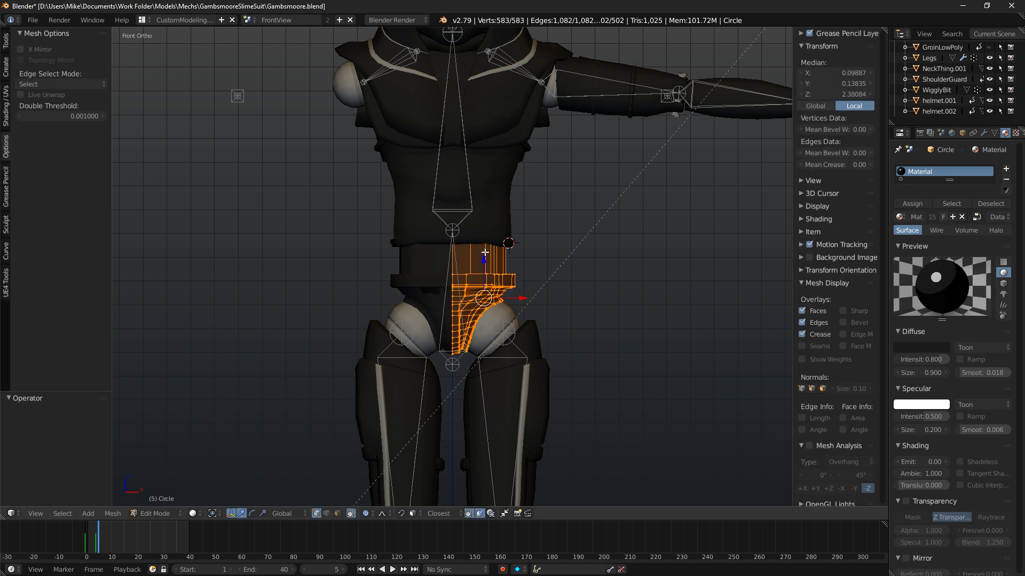
Try to lower the UpperTorso bone 0.137 along Z in the armature's edit mode.
scroll(486, 255, down, 7)
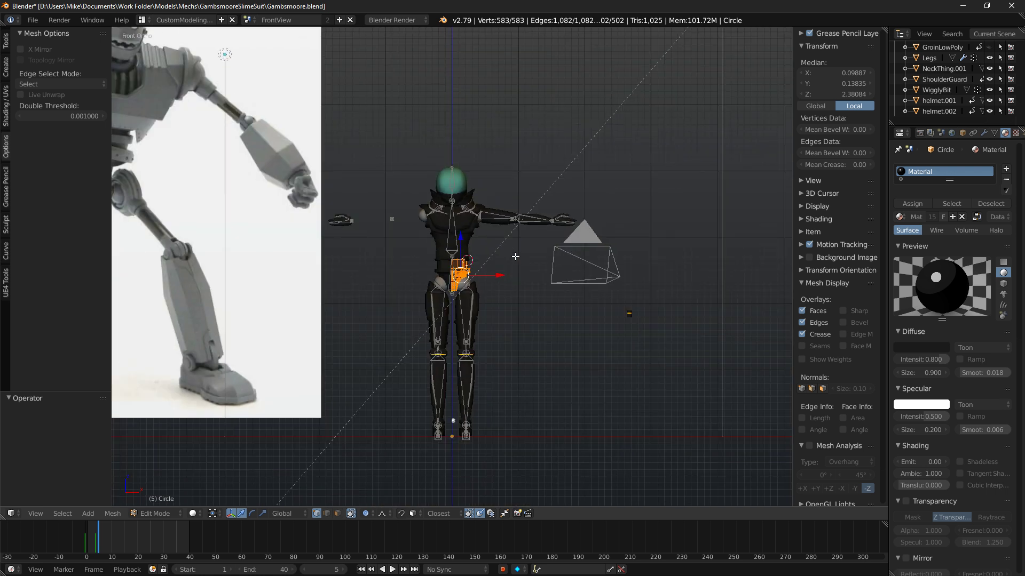
key(Tab)
right_click(456, 232)
right_click(456, 238)
key(Tab)
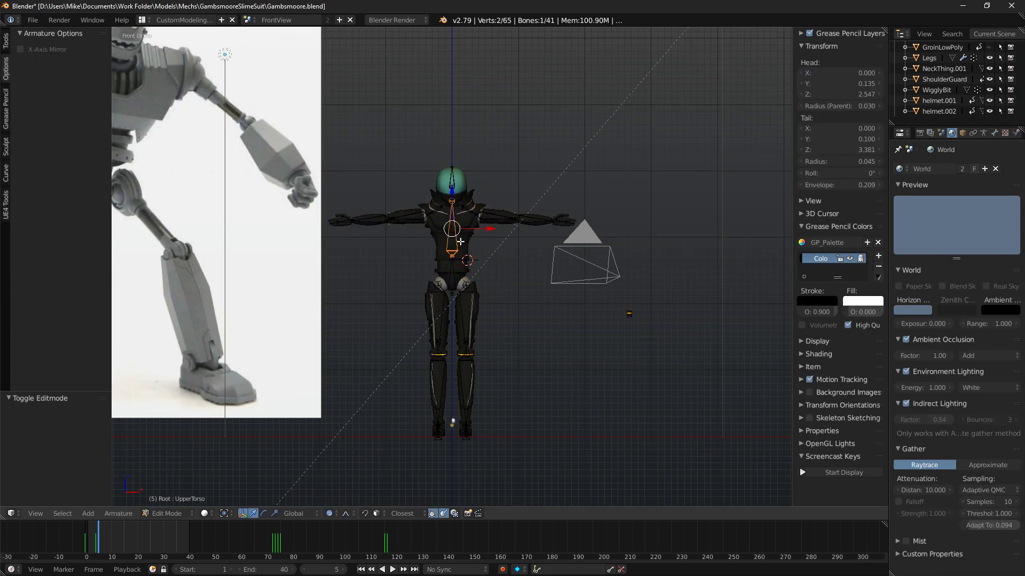
drag(452, 192, 454, 201)
key(Tab)
key(Tab)
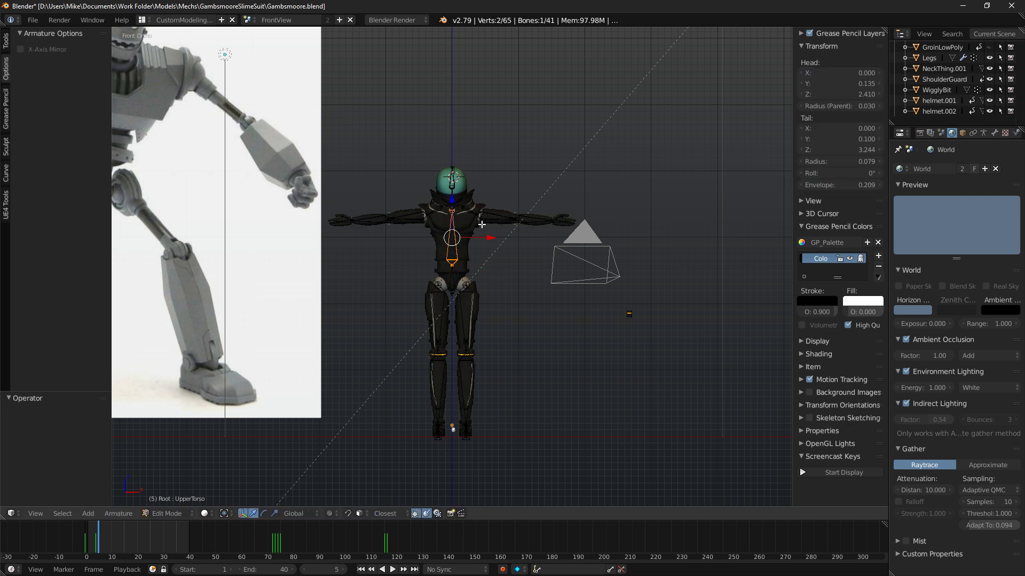
Try to lower the UpperTorso bone along Z in pose mode.
key(ctrl+Tab)
drag(452, 215, 455, 232)
key(ctrl+z)
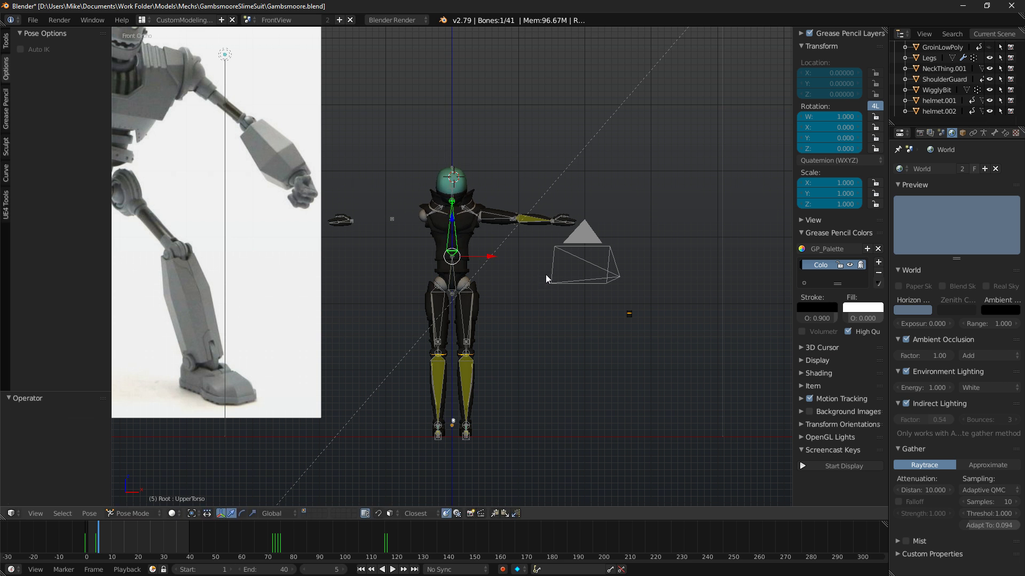
Edit the pelvis mesh in face select mode and select the waist band's linked faces, delimited by seam.
scroll(546, 275, up, 7)
key(z)
scroll(542, 276, up, 5)
key(z)
right_click(521, 272)
key(Tab)
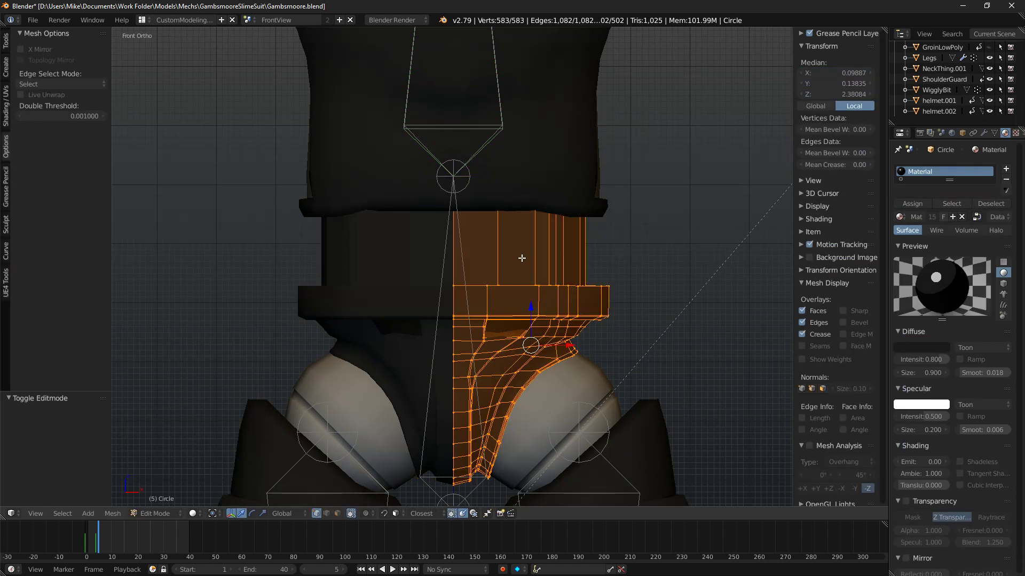
click(339, 515)
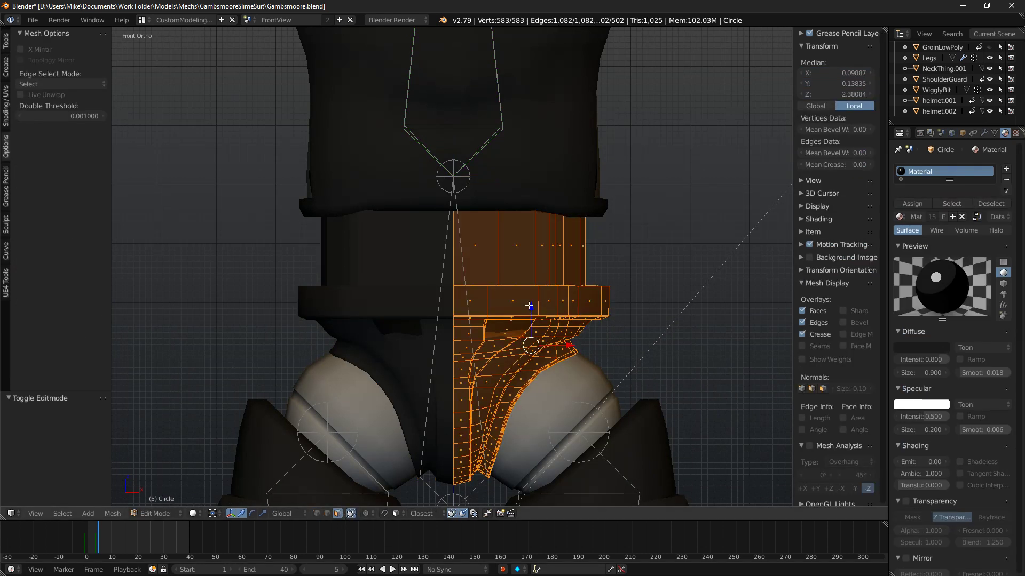
right_click(543, 235)
key(ctrl+l)
scroll(699, 257, up, 3)
Scale the waist band to 0.893 and check the full suit from the front in the rendered preview.
key(s)
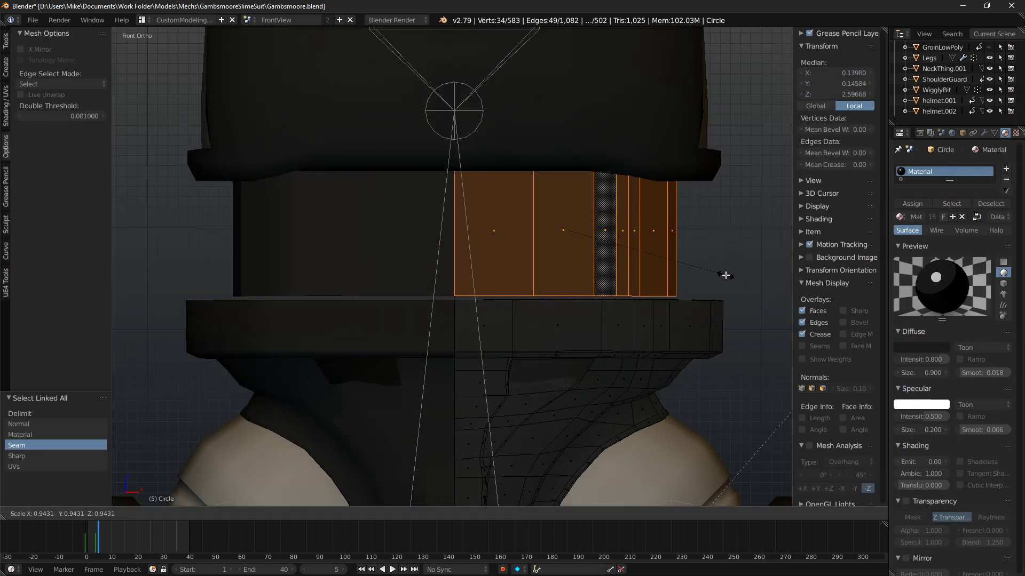
click(715, 280)
middle_drag(680, 302, 545, 312)
key(KP_1)
scroll(534, 256, down, 6)
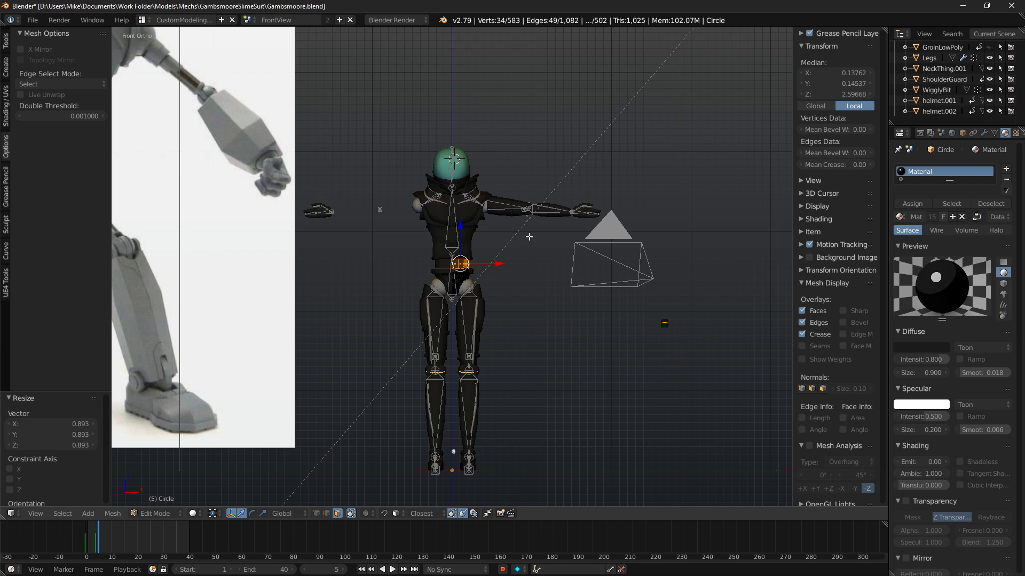
key(shift+z)
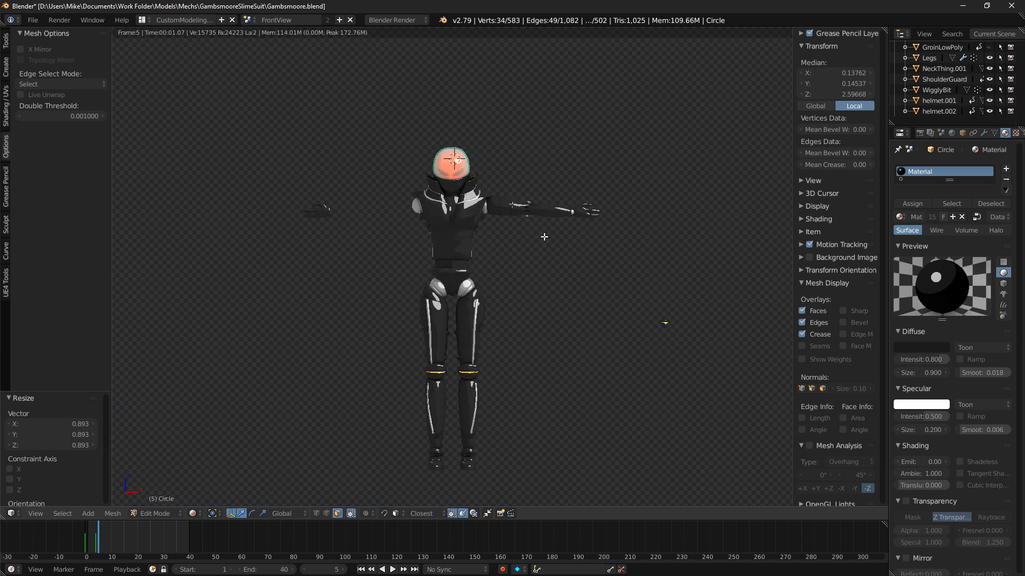
Switch the viewport from the rendered preview to Material shading and inspect the suit from the front and at an angle.
key(shift+z)
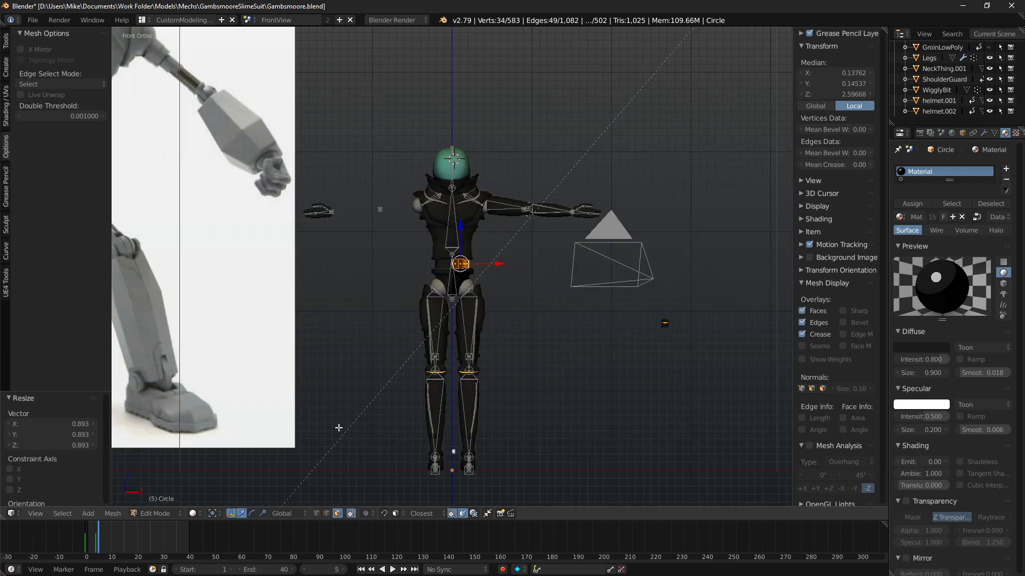
click(193, 513)
click(234, 455)
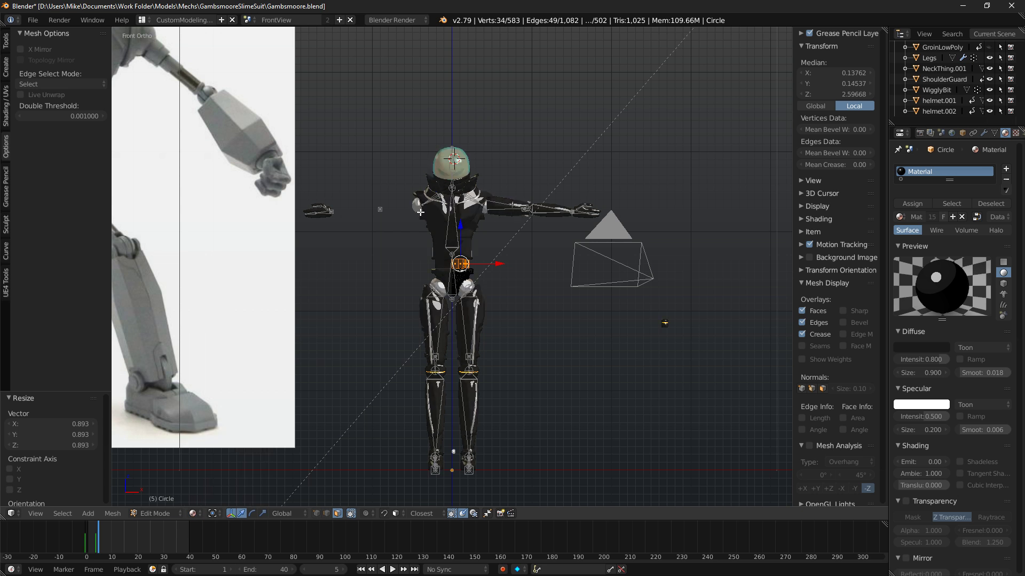
scroll(454, 229, up, 5)
scroll(461, 227, down, 3)
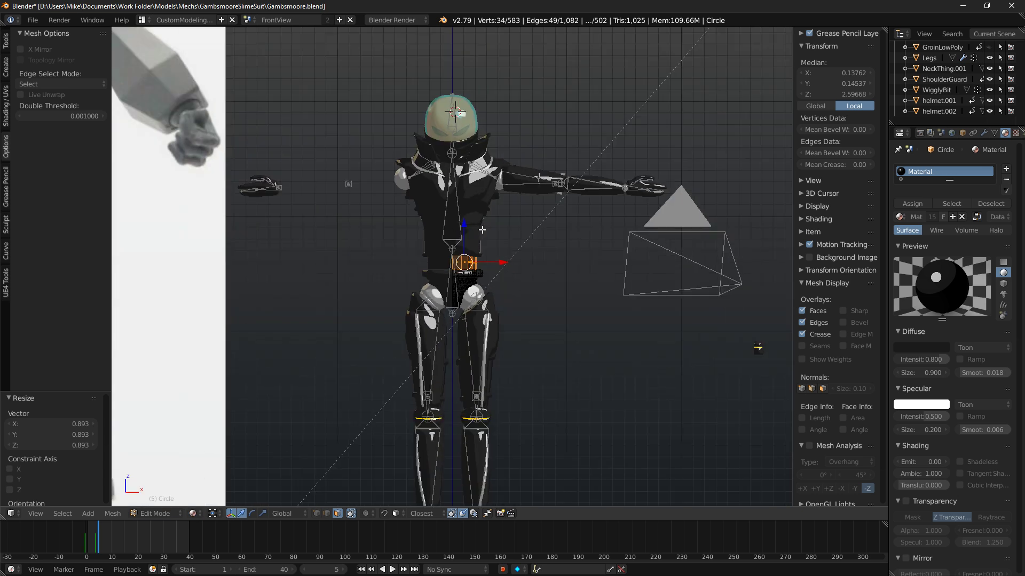
middle_drag(491, 229, 333, 204)
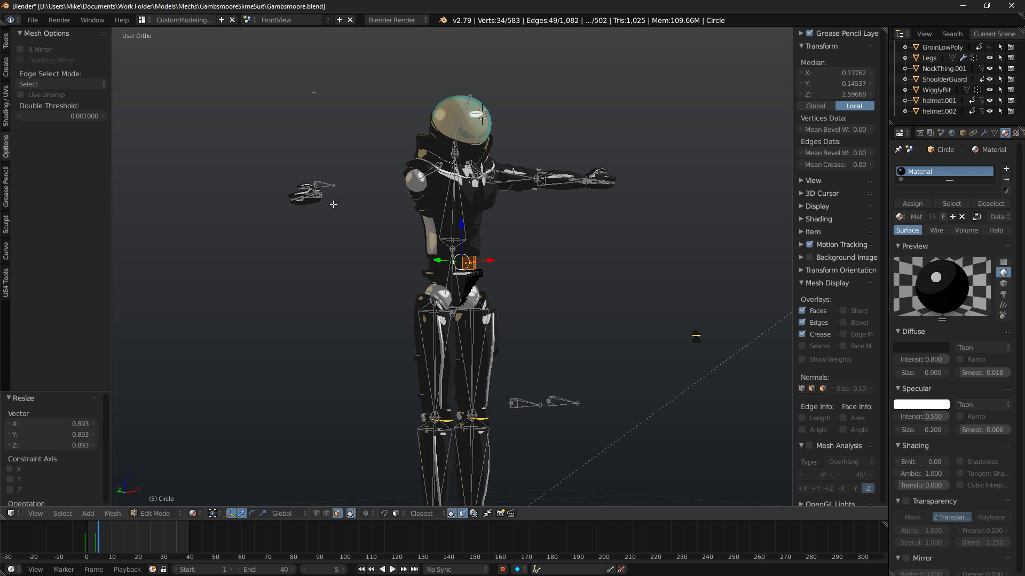
Open the armature in edit mode, select the right upper arm bone and clear its roll.
key(Tab)
right_click(327, 184)
key(Tab)
key(a)
key(ctrl+Tab)
key(a)
key(a)
key(Tab)
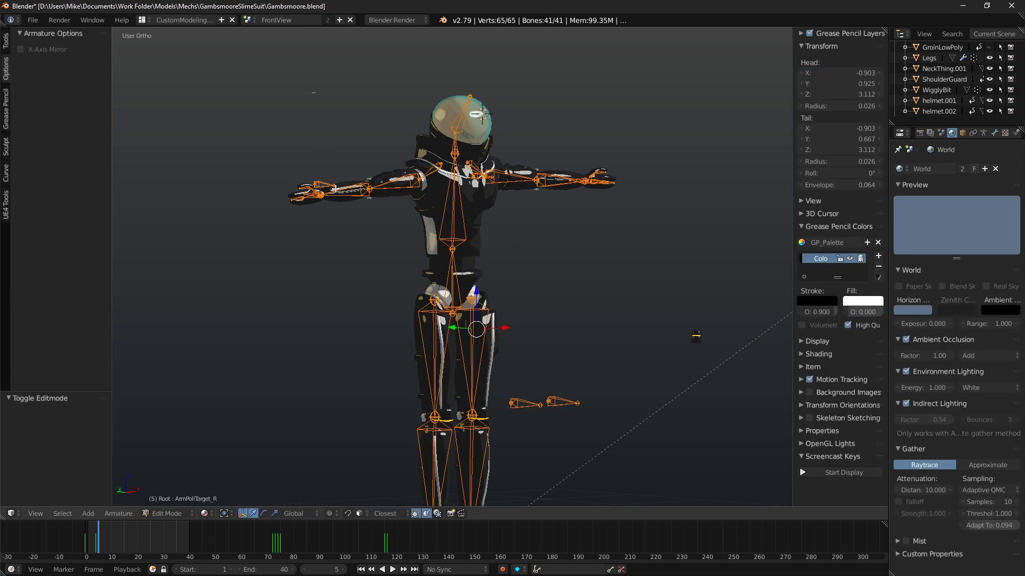
right_click(350, 193)
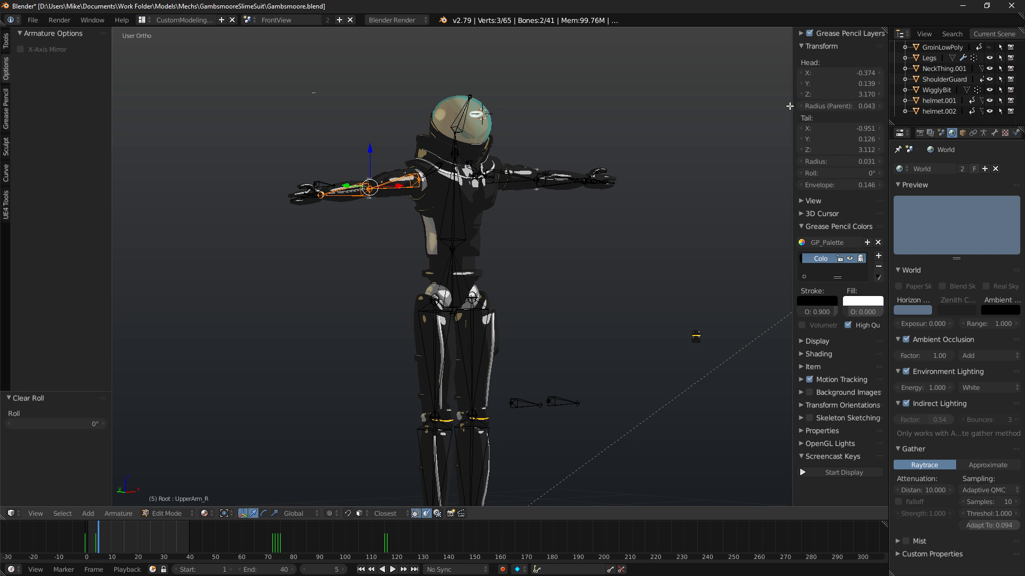
Clear the pose rotation and scale of all bones in pose mode and check the right arm from the front.
key(ctrl+Tab)
key(a)
key(a)
key(a)
key(a)
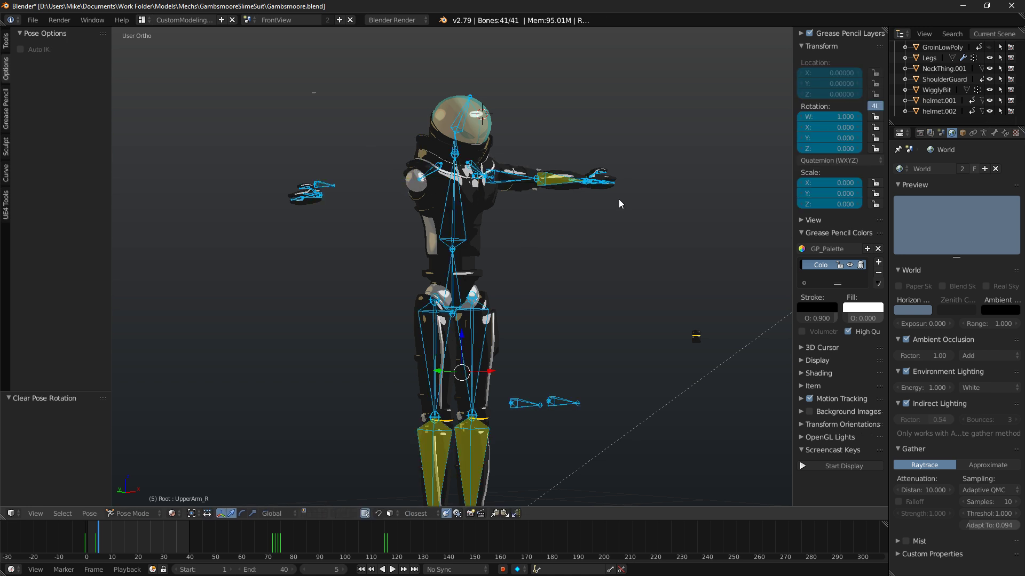
key(alt+s)
right_click(397, 184)
middle_drag(372, 198, 403, 189)
scroll(404, 189, up, 5)
scroll(419, 180, down, 5)
middle_drag(481, 191, 446, 191)
key(KP_1)
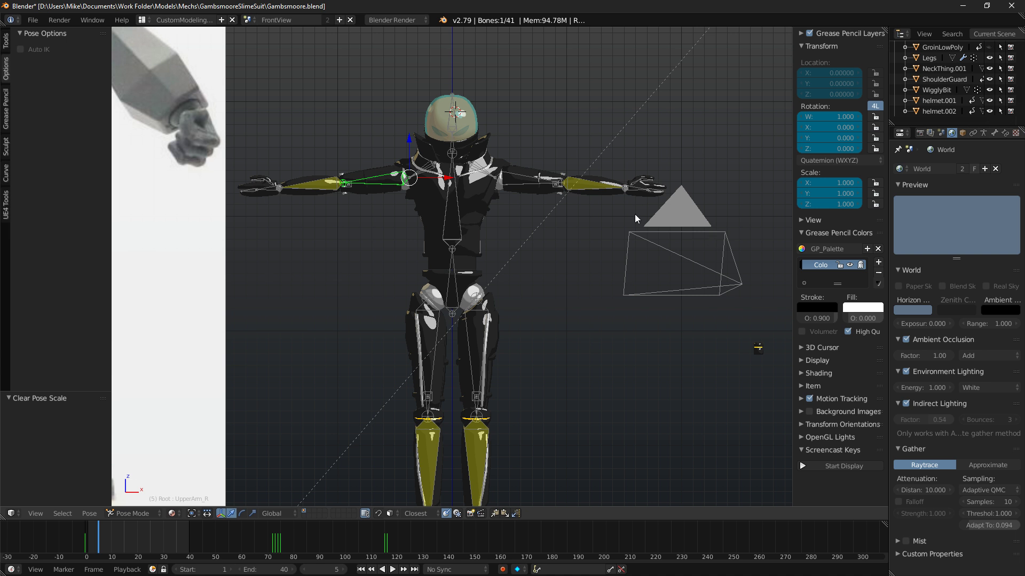
scroll(507, 227, up, 5)
right_click(507, 226)
key(Tab)
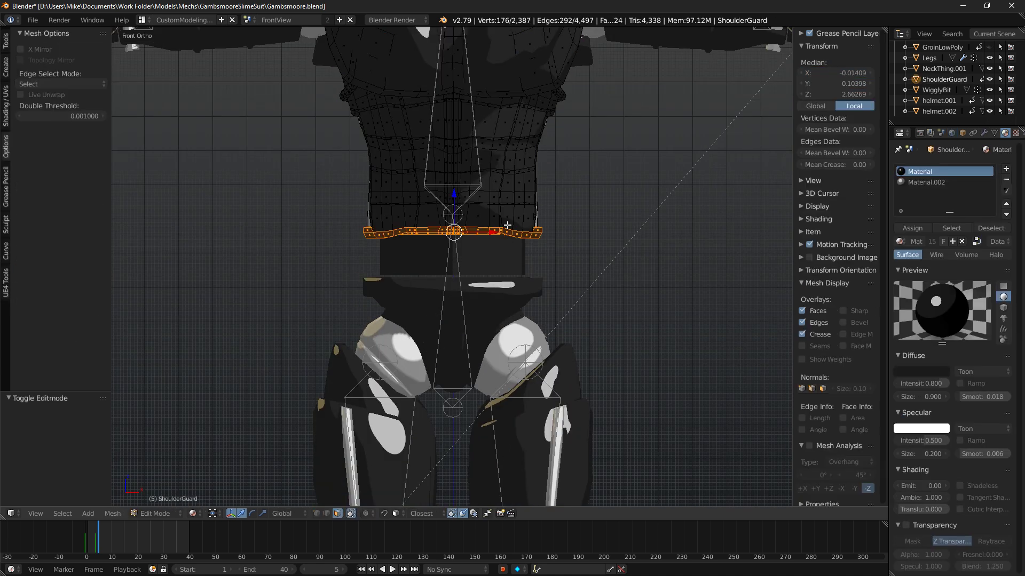
scroll(485, 233, up, 2)
scroll(461, 145, down, 4)
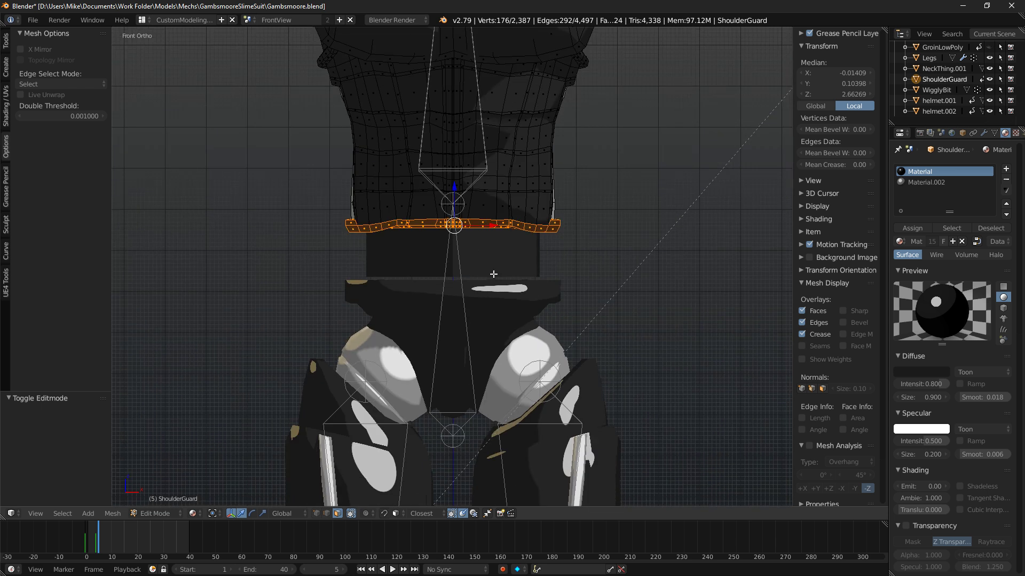
key(Tab)
Edit the pelvis mesh and select all faces of the protruding belt below the waist band, including its lower tab.
right_click(494, 267)
key(Tab)
key(z)
key(a)
key(a)
key(c)
scroll(453, 283, up, 4)
drag(455, 292, 565, 294)
key(Escape)
key(b)
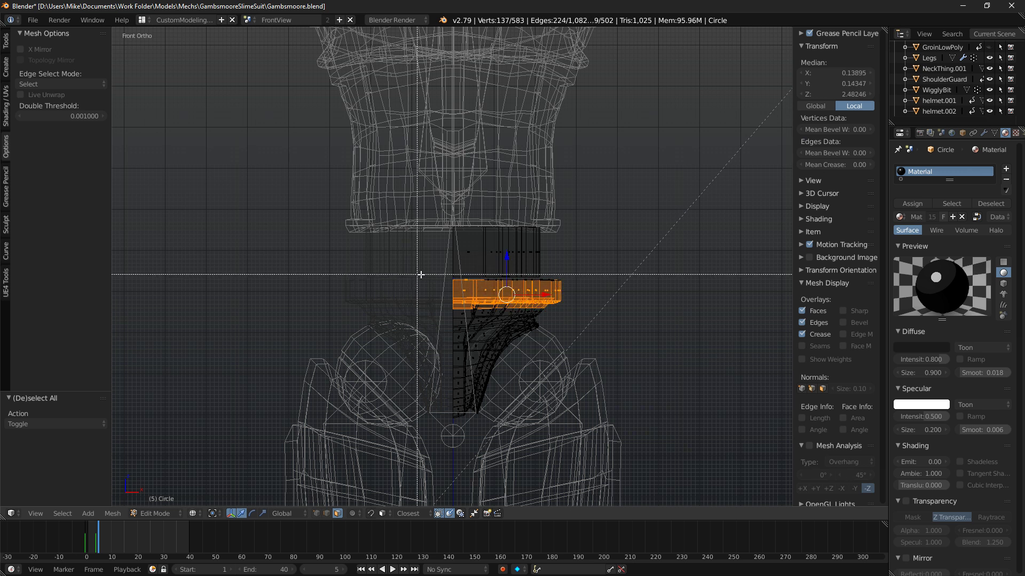
drag(421, 277, 667, 316)
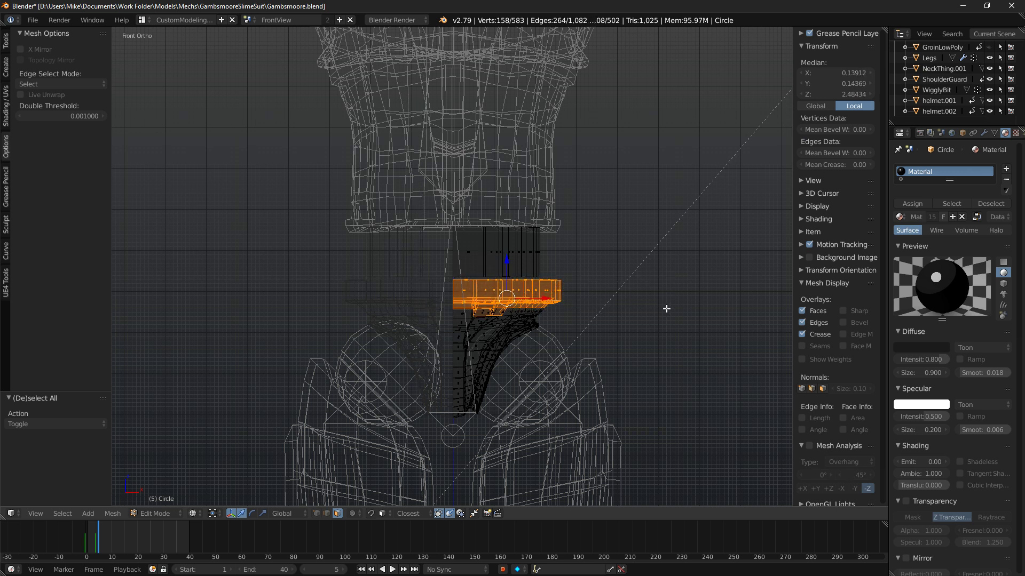
scroll(513, 259, up, 4)
scroll(537, 398, up, 1)
key(z)
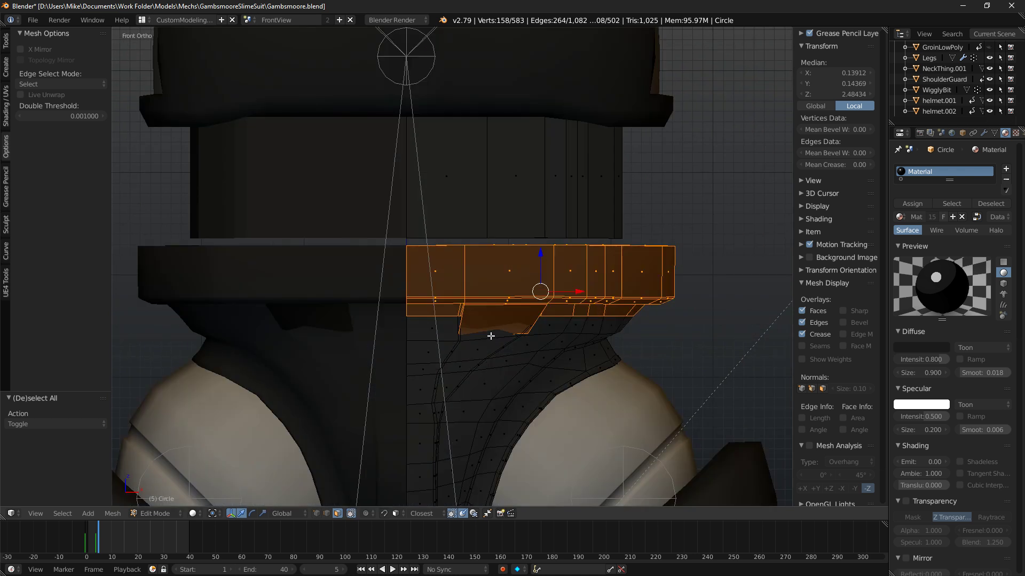
Enable proportional editing, raise the belt 0.048 along Z and preview the render.
drag(544, 248, 546, 250)
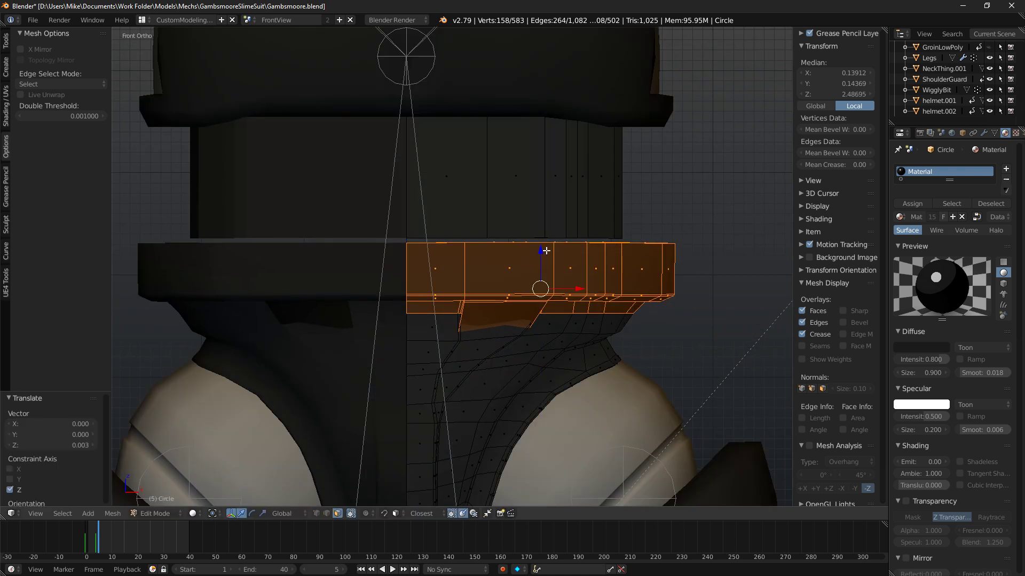
key(ctrl+z)
click(365, 513)
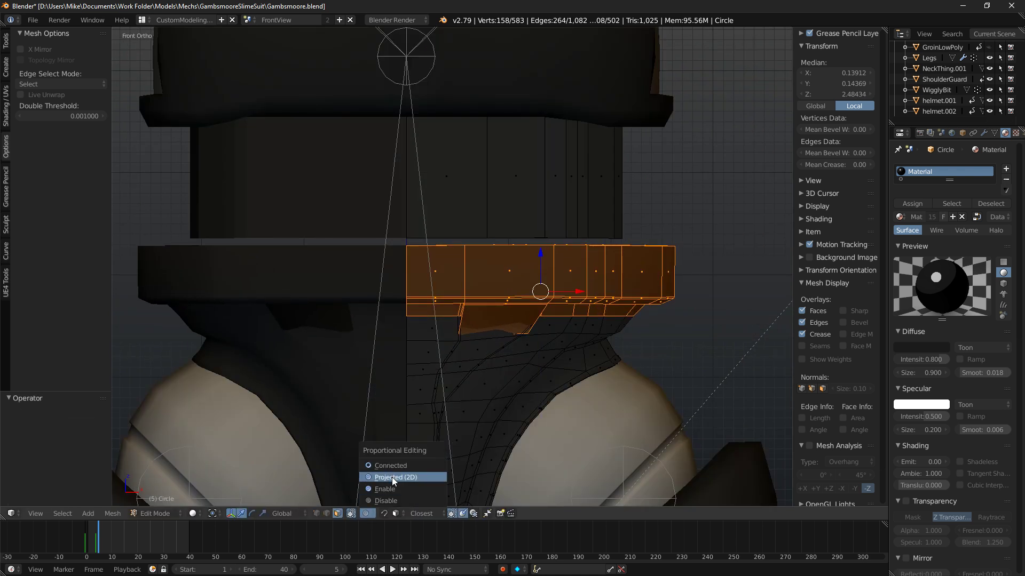
click(392, 489)
drag(541, 264, 549, 211)
scroll(541, 258, up, 5)
key(ctrl+z)
click(366, 513)
scroll(549, 210, down, 8)
key(shift+z)
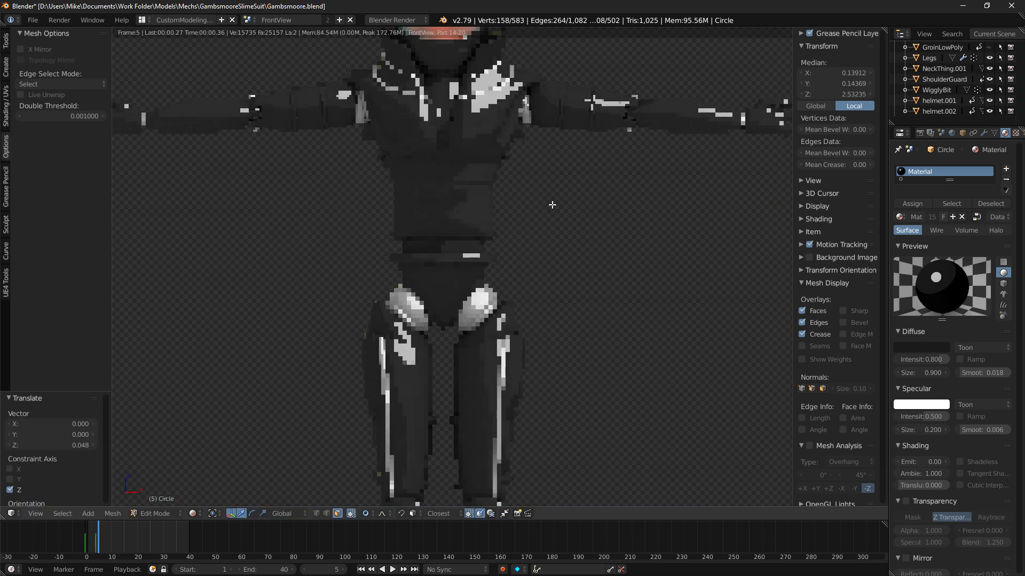
Lower the belt 0.022 along Z and check the full suit in the rendered preview.
key(shift+z)
scroll(523, 261, up, 6)
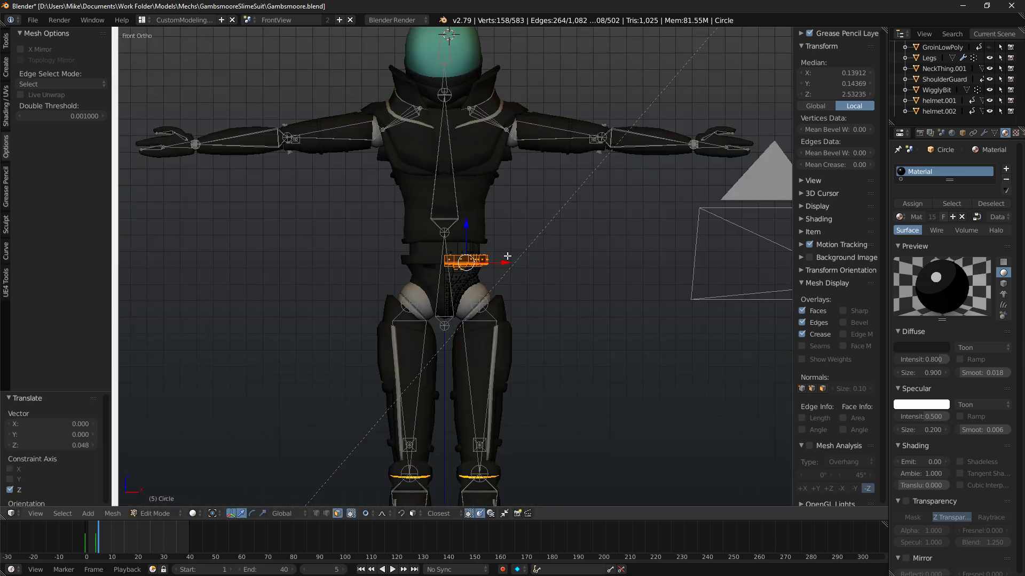
scroll(497, 246, up, 1)
drag(470, 225, 470, 229)
scroll(470, 229, up, 2)
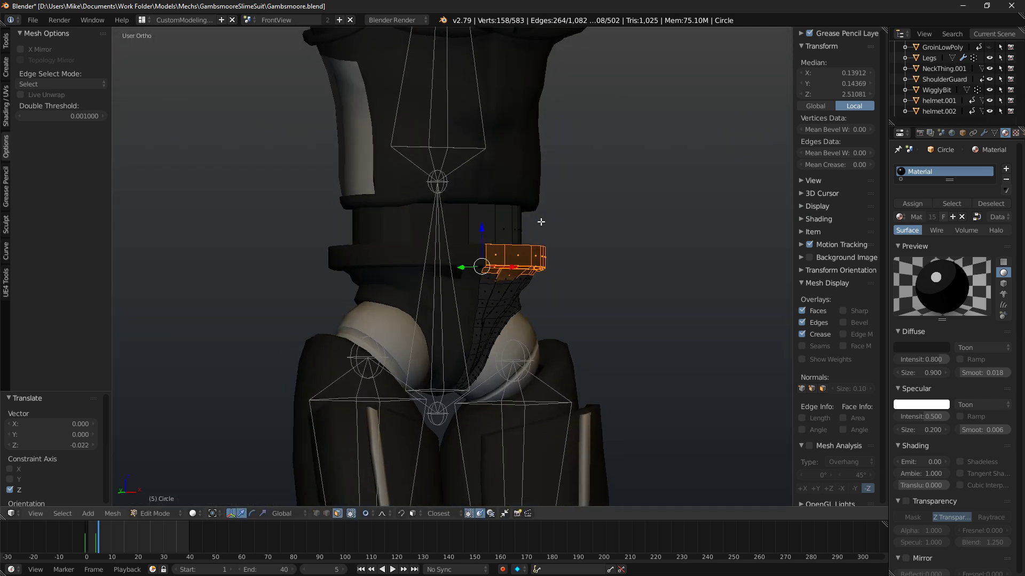
scroll(540, 222, down, 2)
key(shift+z)
scroll(577, 235, down, 6)
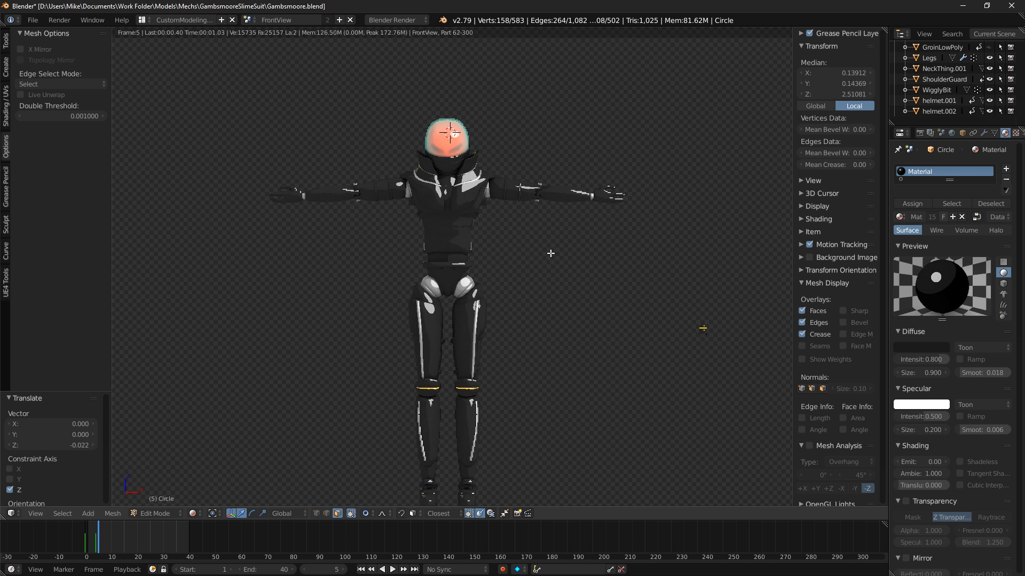
Widen the belt by moving its faces 0.044 along X with proportional editing and check the rendered preview.
key(shift+z)
scroll(559, 249, up, 7)
key(g)
key(Escape)
key(g)
key(x)
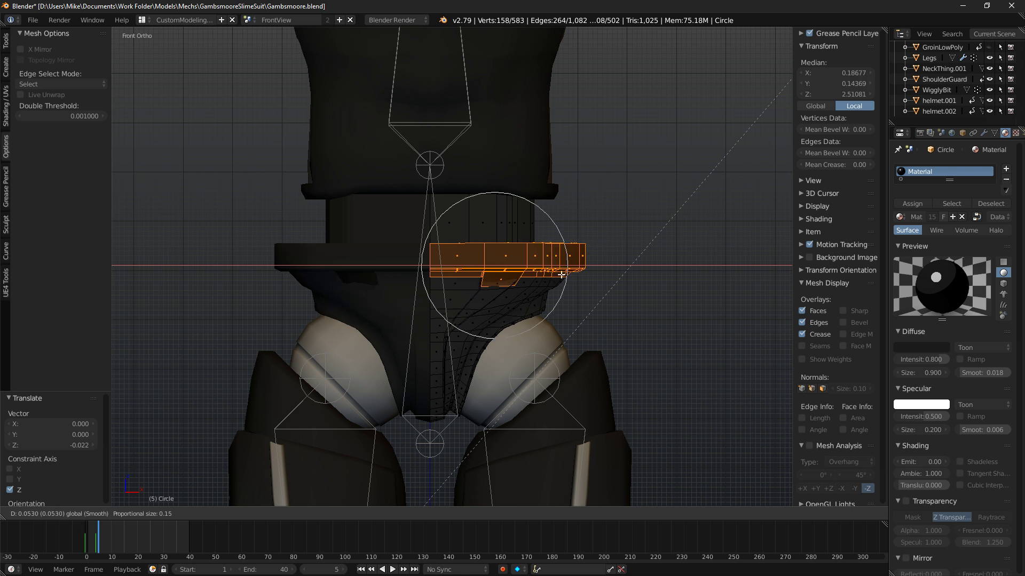
click(556, 277)
key(shift+z)
scroll(557, 278, down, 5)
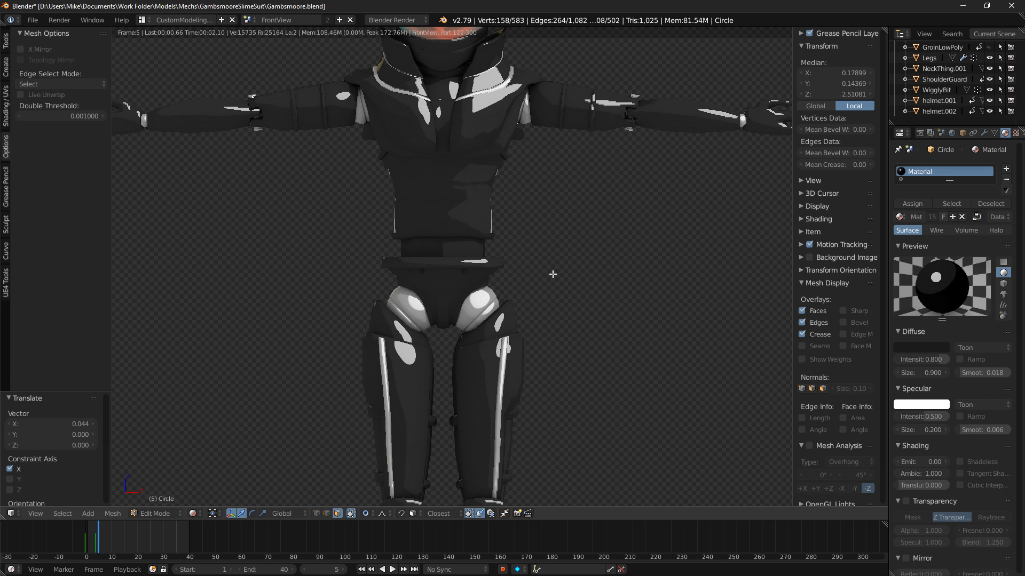
Edit the torso mesh and select the abdomen's faces through the mesh, from the lower lip up to the chest armour.
key(shift+z)
key(Tab)
right_click(436, 187)
key(Tab)
key(z)
key(a)
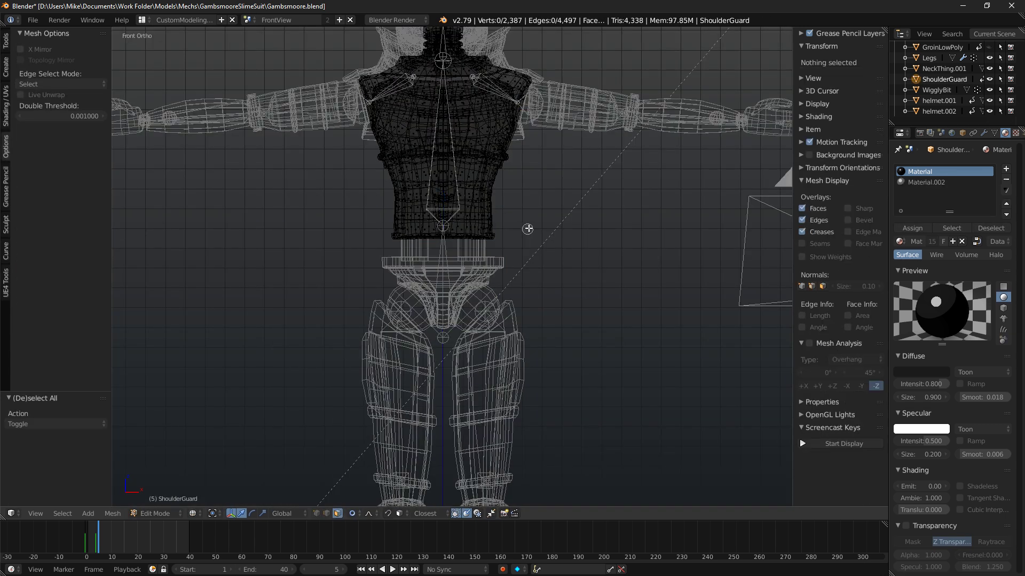
scroll(401, 226, down, 2)
drag(389, 226, 501, 232)
right_click(500, 232)
key(a)
key(c)
scroll(375, 231, down, 5)
mouse_move(395, 214)
mouse_down()
mouse_move(411, 208)
mouse_move(480, 229)
mouse_up()
right_click(481, 230)
key(z)
key(KP_Decimal)
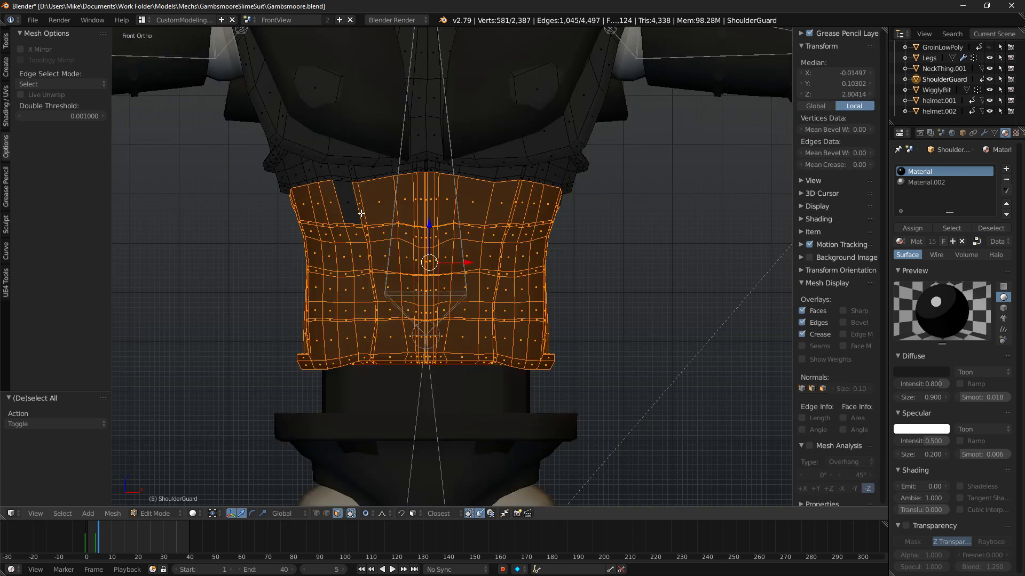
Add the missed faces along the upper edge of the abdomen's sides and back to the selection.
middle_drag(361, 213, 565, 206)
alt+shift+right_click(461, 185)
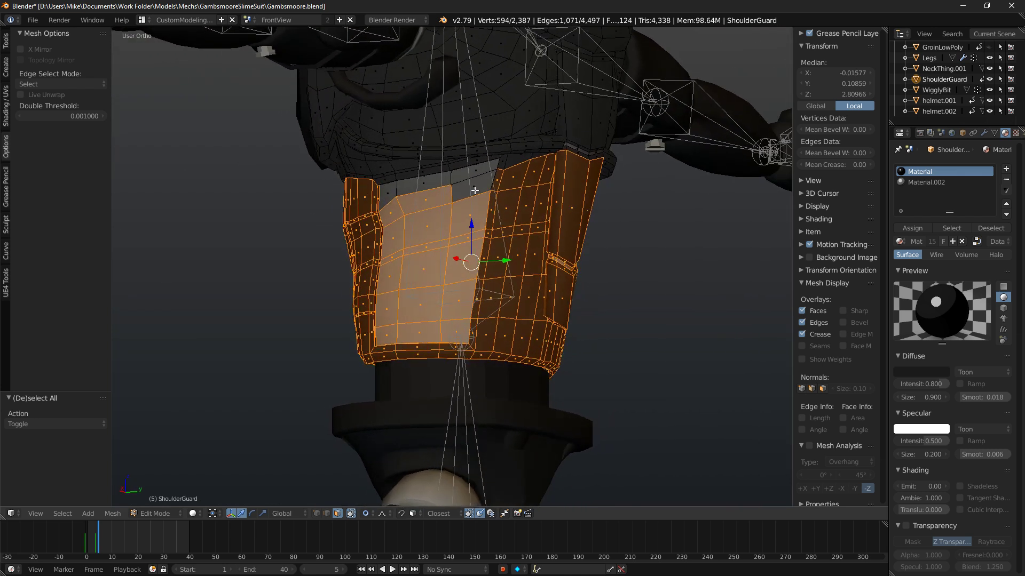
shift+right_click(467, 191)
key(ctrl+z)
alt+shift+right_click(459, 194)
key(ctrl+z)
key(ctrl+z)
alt+shift+right_click(451, 196)
alt+shift+right_click(451, 196)
middle_drag(416, 217, 681, 216)
shift+right_click(435, 184)
scroll(545, 229, down, 6)
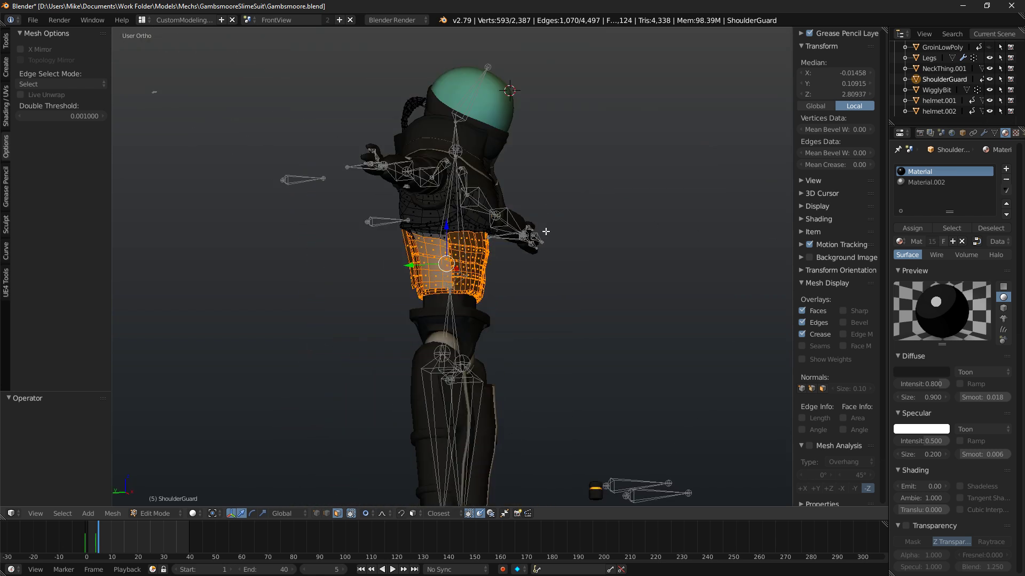
key(KP_1)
key(KP_3)
key(KP_1)
scroll(539, 236, up, 2)
scroll(539, 236, up, 3)
middle_drag(539, 237, 631, 249)
middle_drag(355, 249, 638, 256)
key(KP_1)
key(s)
key(x)
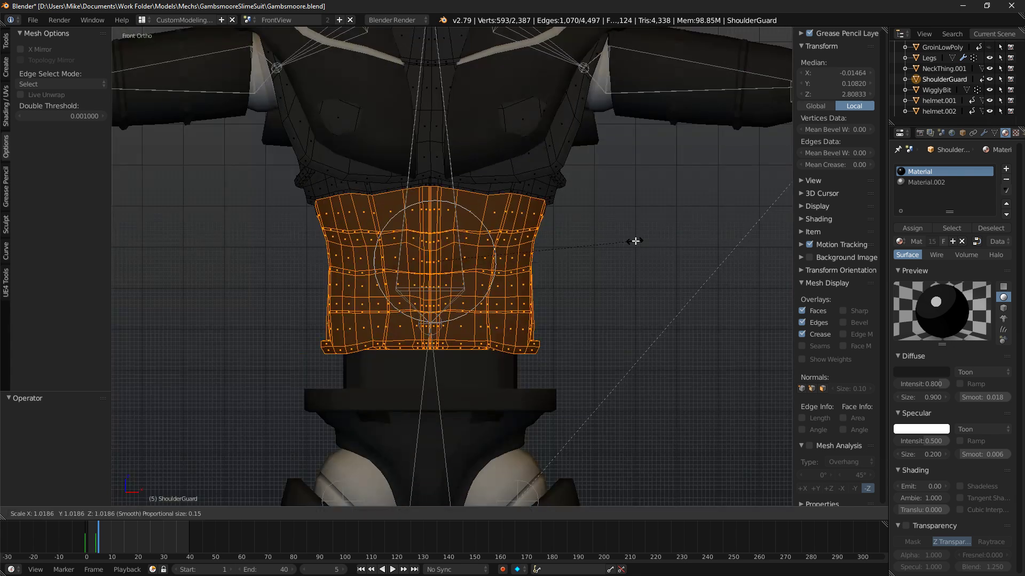
right_click(633, 261)
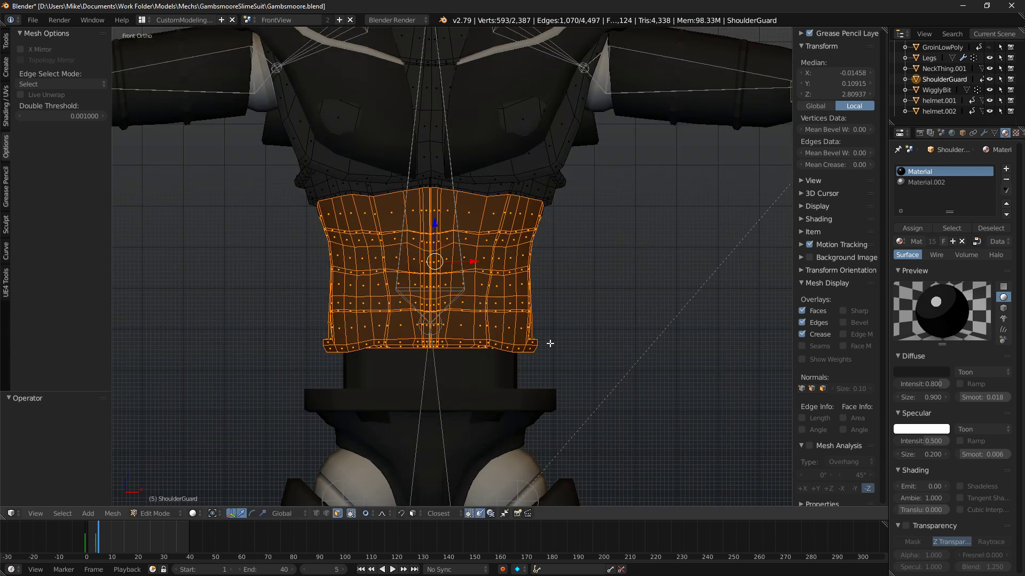
Scale the abdomen to 1.109 along X with proportional editing and check the suit in the rendered preview.
click(369, 514)
click(383, 487)
scroll(589, 275, down, 3)
key(s)
key(x)
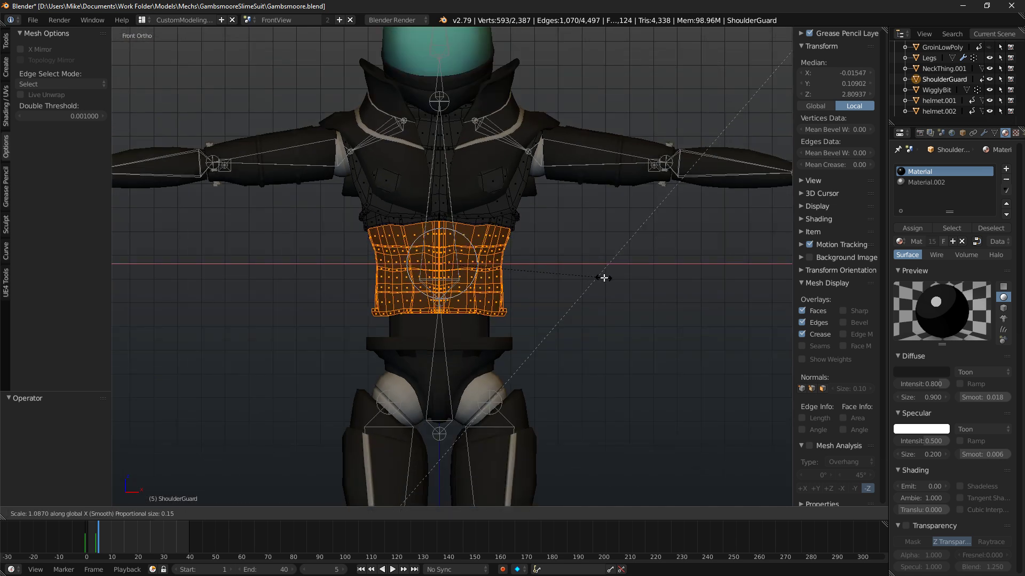
click(607, 278)
key(shift+z)
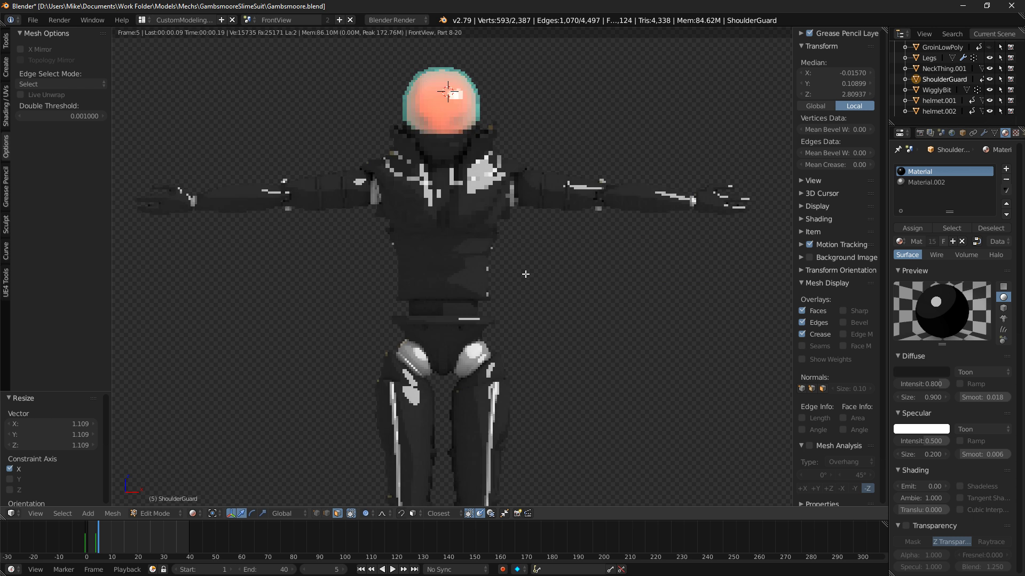
middle_drag(529, 282, 478, 276)
mouse_move(571, 269)
middle_down()
mouse_move(533, 270)
mouse_move(511, 288)
mouse_move(595, 293)
middle_up()
key(KP_1)
Return to editing the pelvis mesh and select the waist band's linked faces, delimited by seam.
key(shift+z)
scroll(565, 329, up, 2)
key(Tab)
right_click(487, 297)
key(Tab)
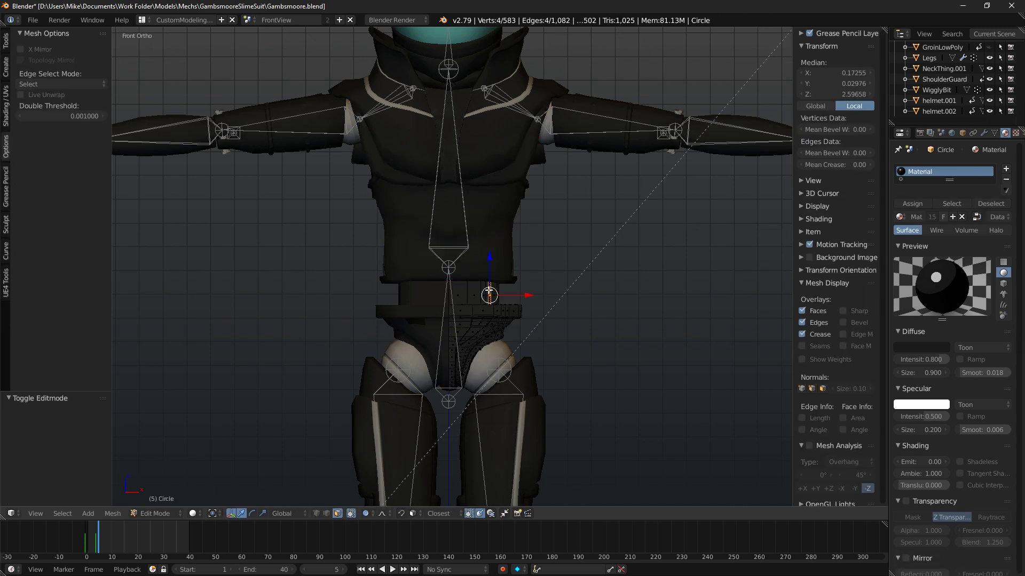
key(ctrl+l)
scroll(634, 279, up, 4)
key(s)
right_click(680, 314)
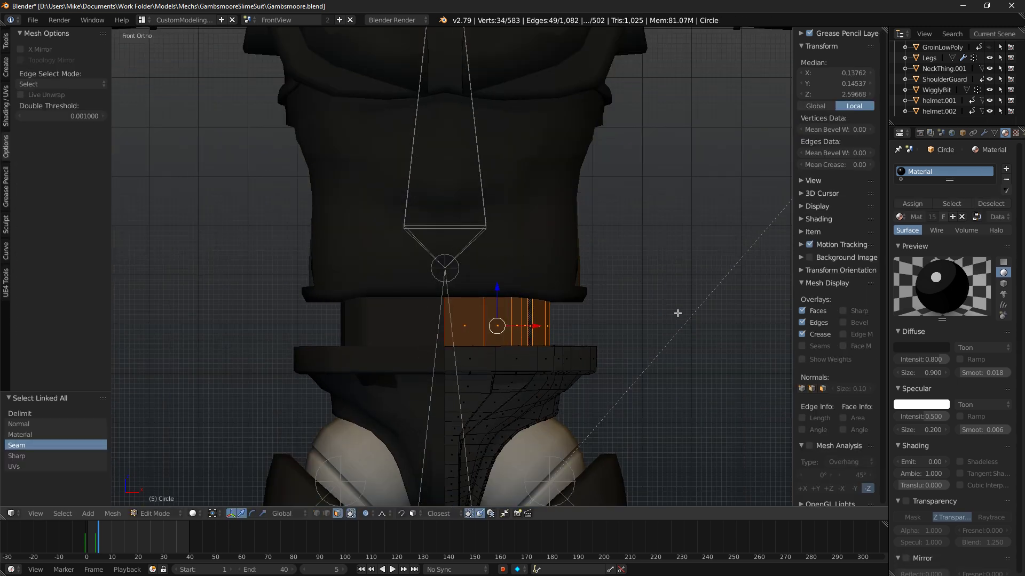
key(s)
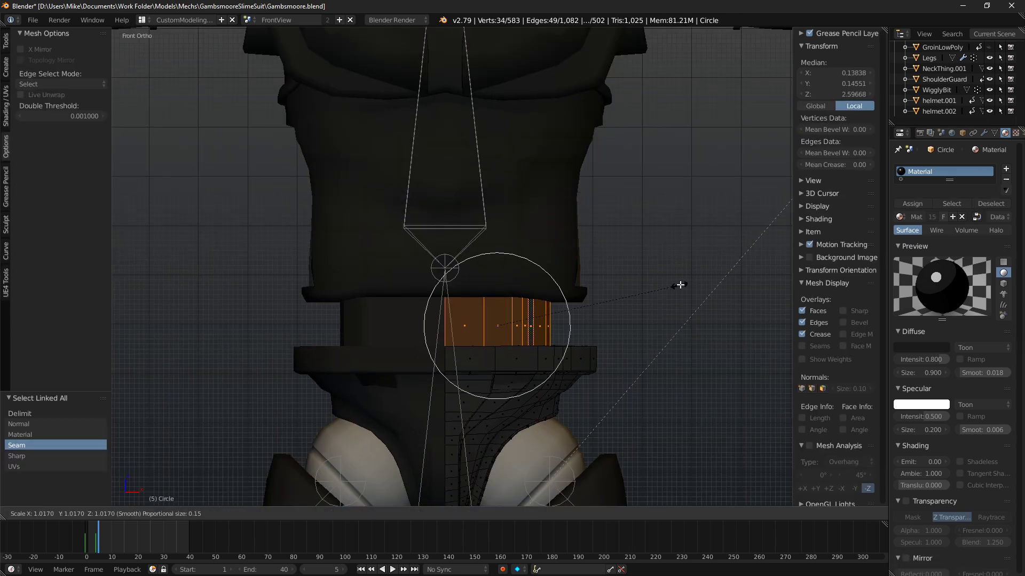
right_click(731, 294)
Scale the waist band to 1.358 along X with proportional editing.
middle_drag(694, 296, 718, 302)
key(s)
key(y)
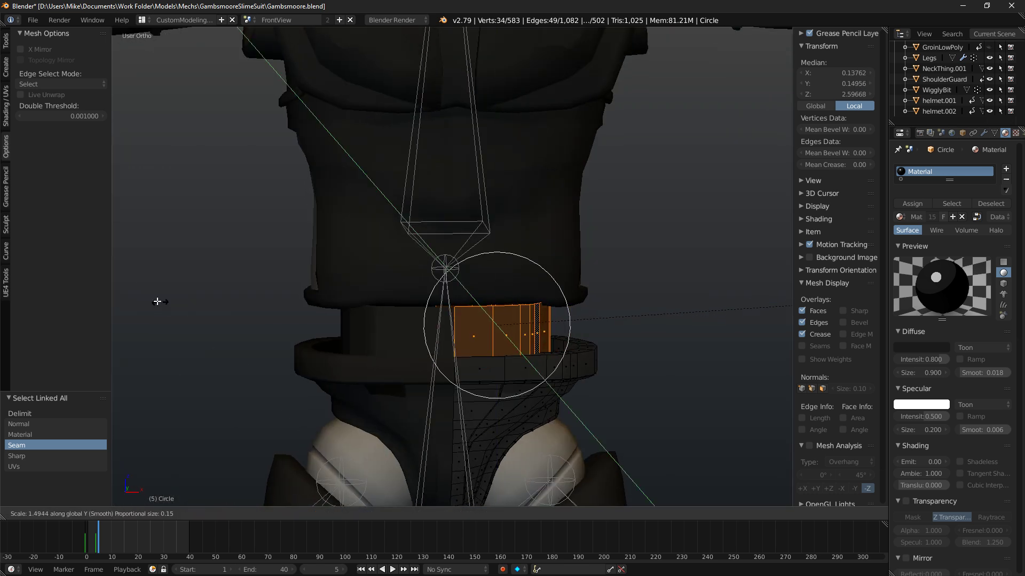
key(x)
click(155, 290)
key(KP_1)
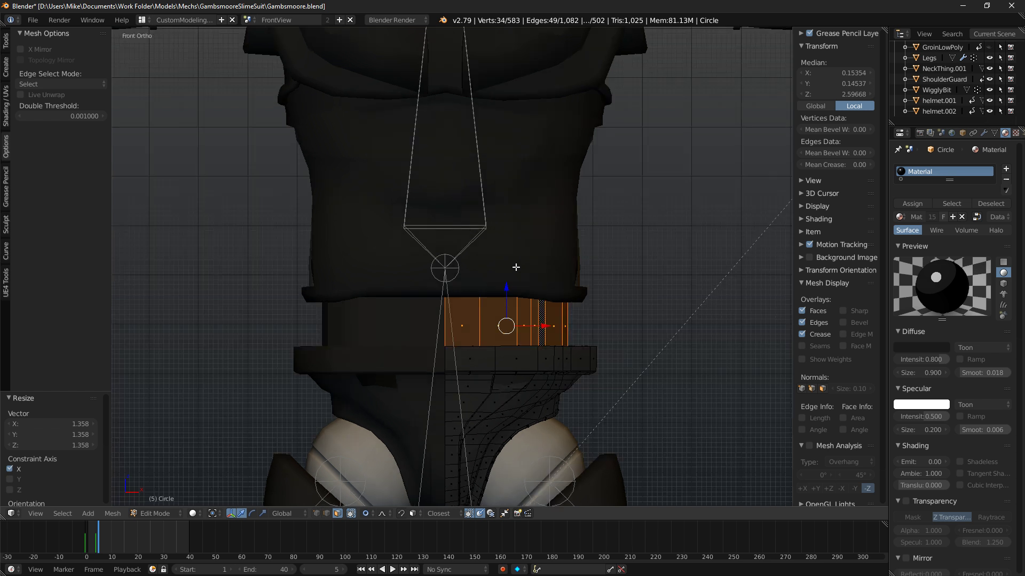
Scale the waist band along Y, and scale it to 0.959 on all axes.
key(KP_3)
key(y)
click(638, 262)
middle_drag(639, 262, 454, 315)
key(s)
click(643, 266)
right_click(452, 316)
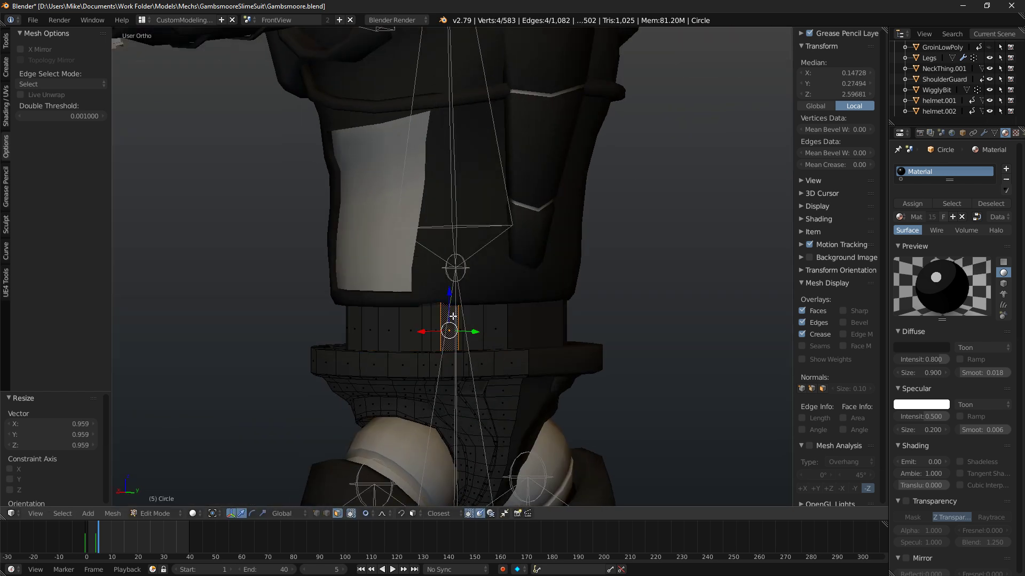
Dissolve two surplus vertical edges between the narrow faces on the side of the waist band.
right_click(425, 335)
key(x)
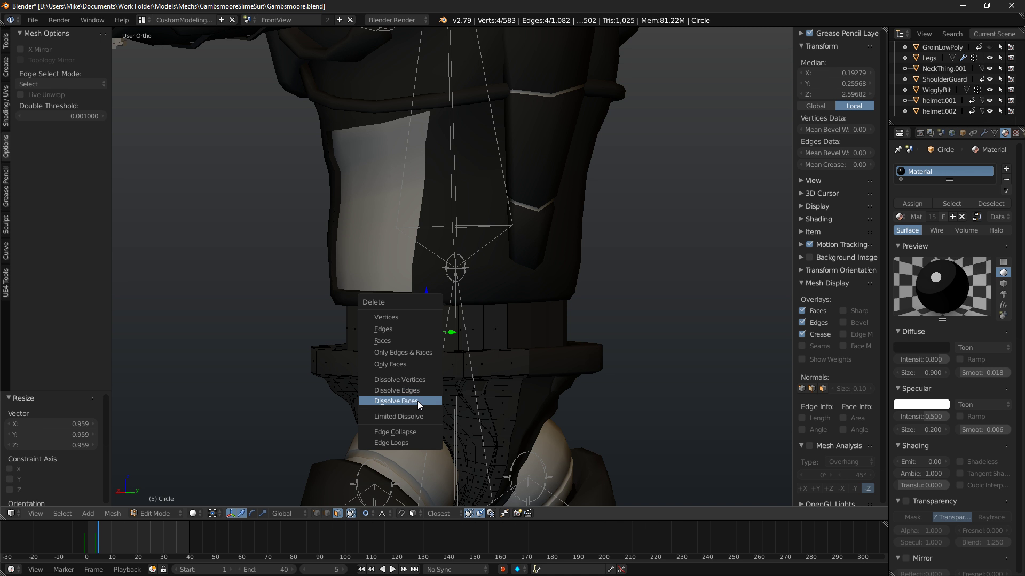
click(417, 401)
middle_drag(341, 443, 324, 456)
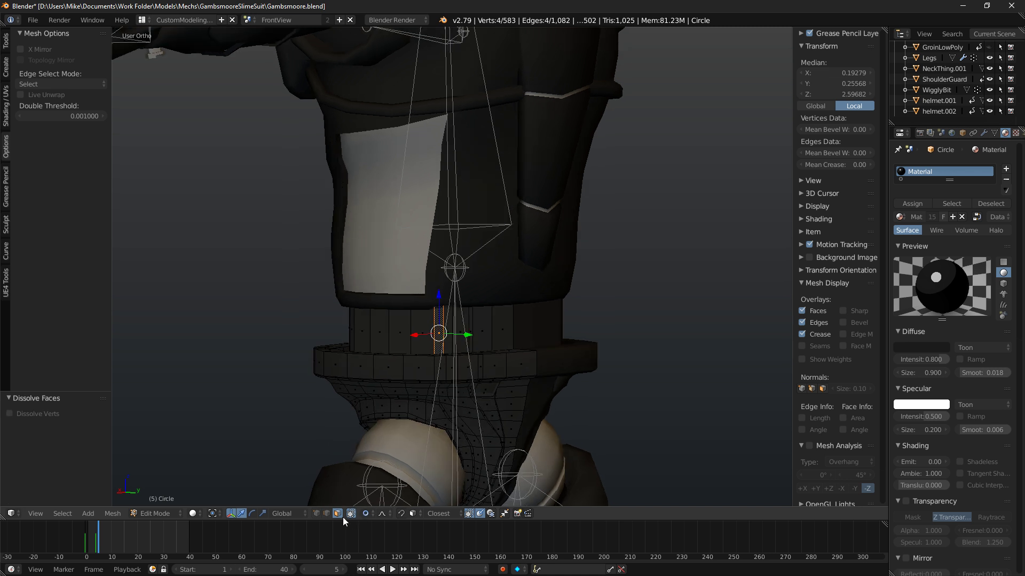
right_click(432, 324)
key(x)
click(431, 324)
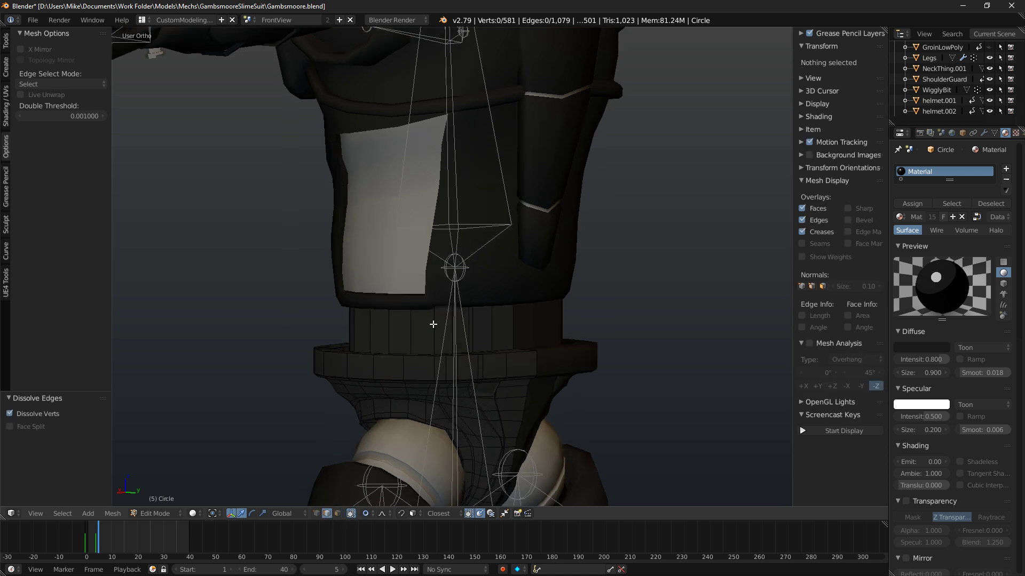
middle_drag(430, 323, 479, 339)
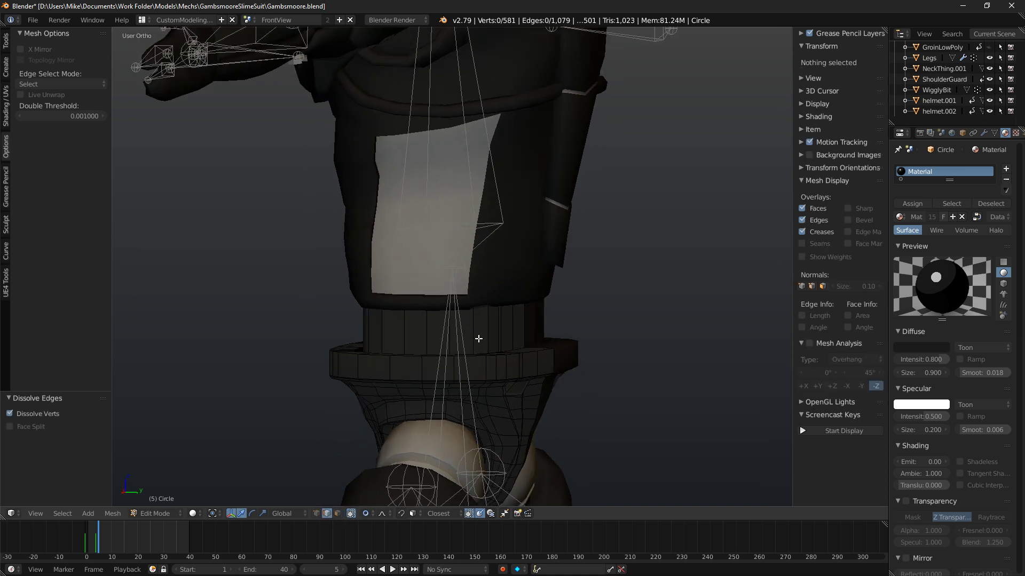
scroll(479, 339, up, 5)
right_click(345, 366)
key(x)
click(361, 368)
Select the waist band's linked faces and shade them smooth.
middle_drag(361, 372, 554, 355)
right_click(554, 354)
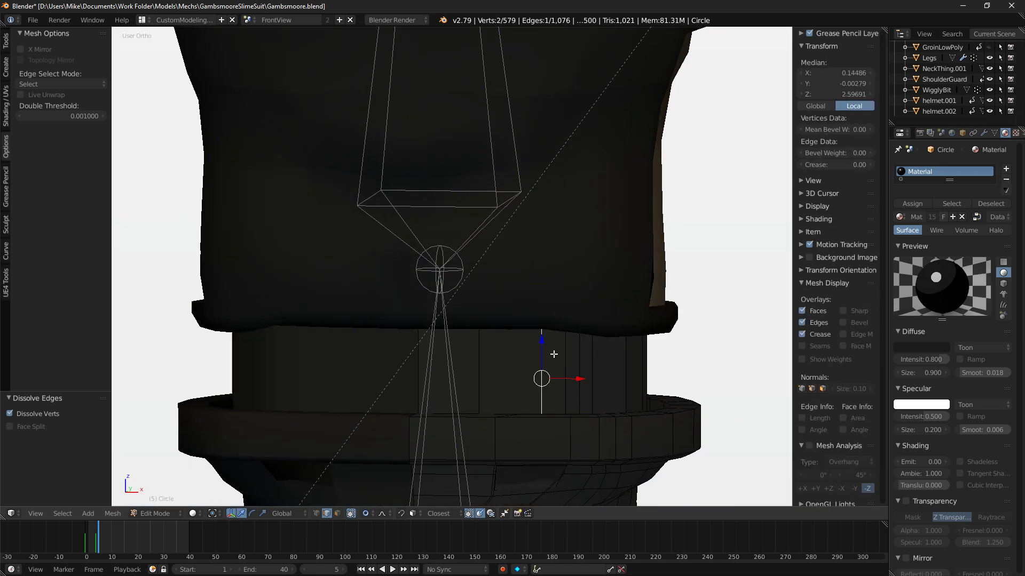
key(ctrl+l)
scroll(497, 348, down, 4)
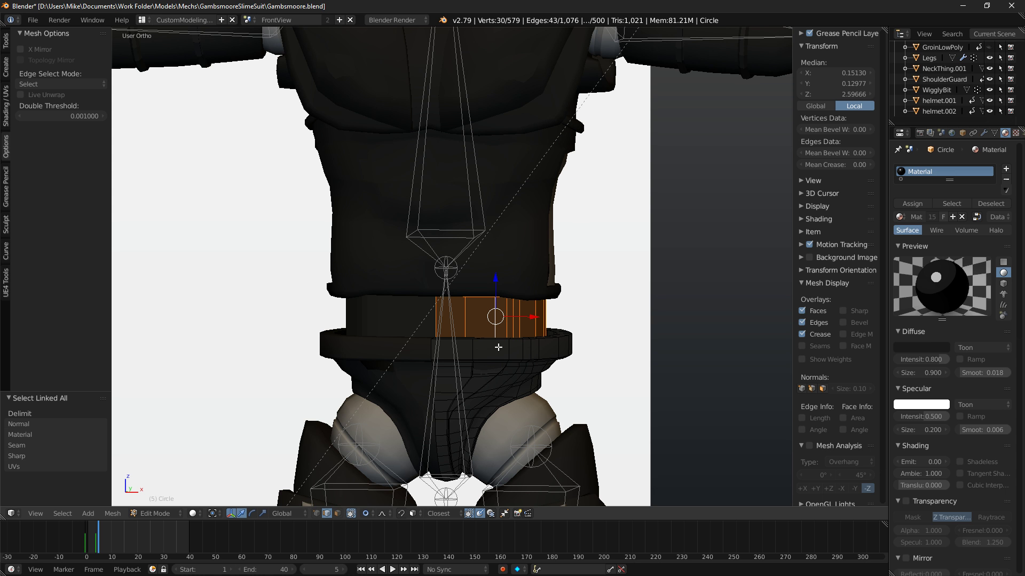
key(KP_1)
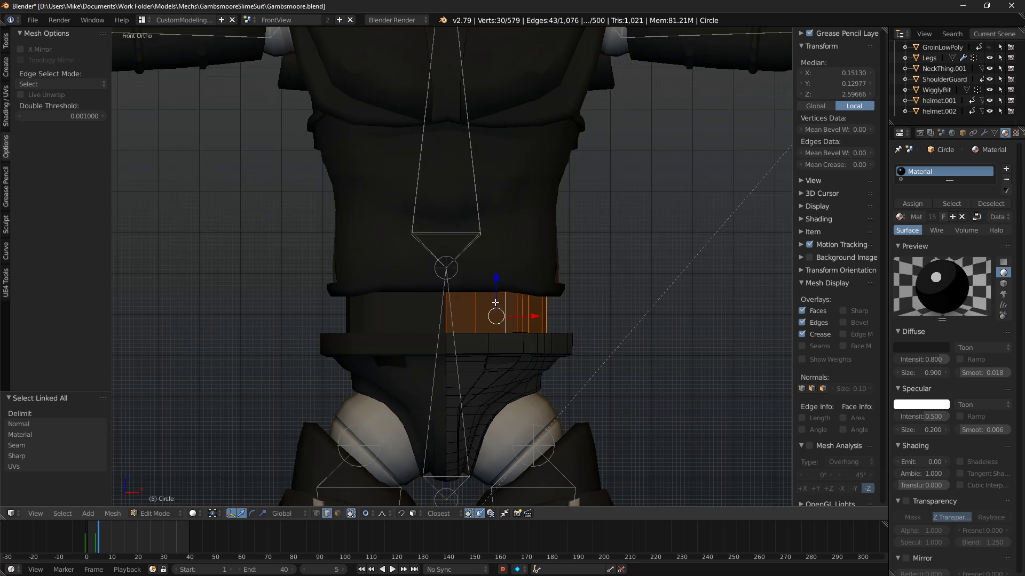
click(5, 104)
click(29, 58)
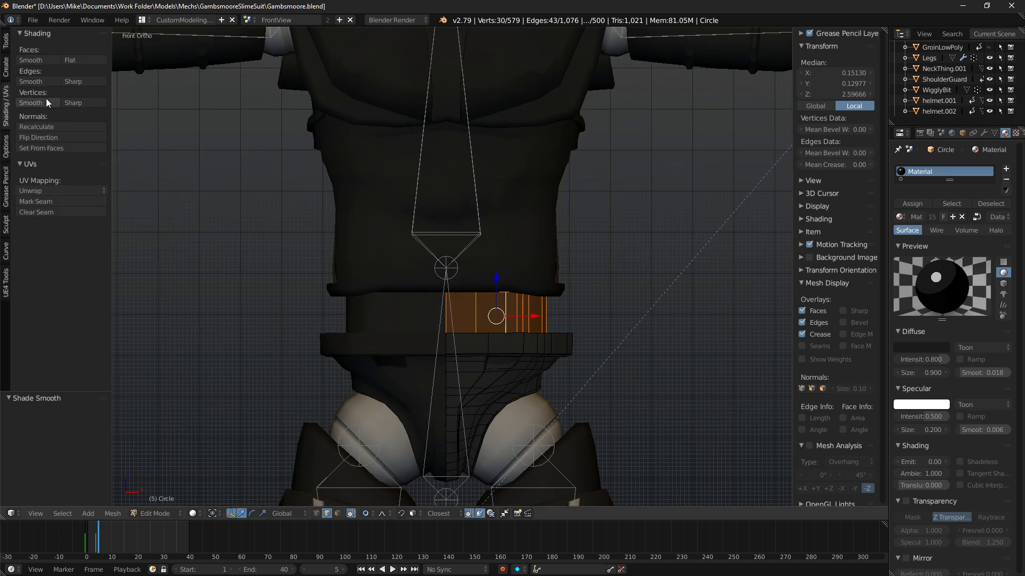
Try adding two evenly spaced edge loops around the waist band.
scroll(512, 246, up, 3)
key(z)
key(a)
alt+right_click(525, 296)
key(z)
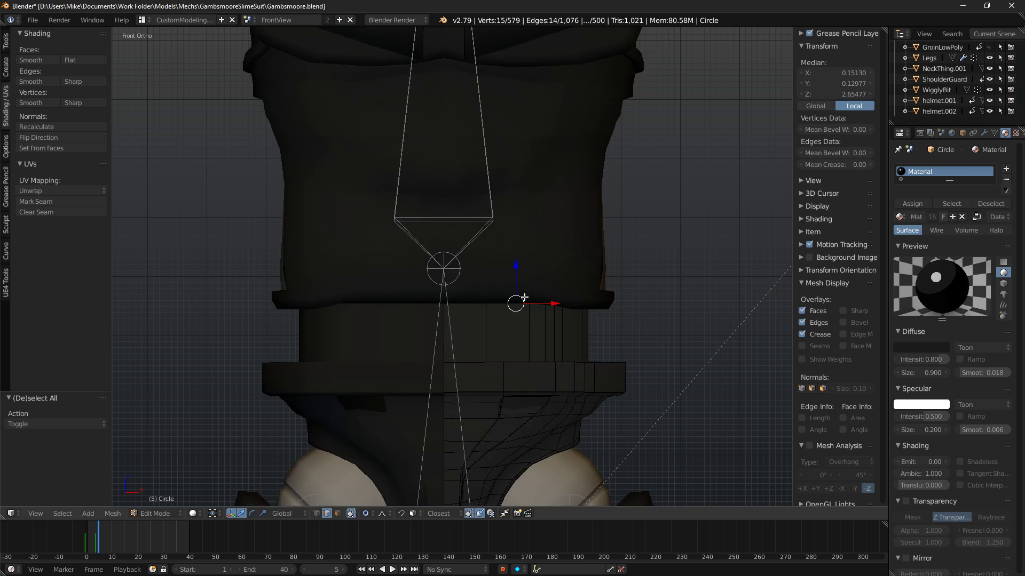
key(ctrl+l)
key(a)
key(ctrl+r)
scroll(544, 341, up, 1)
click(544, 341)
click(636, 341)
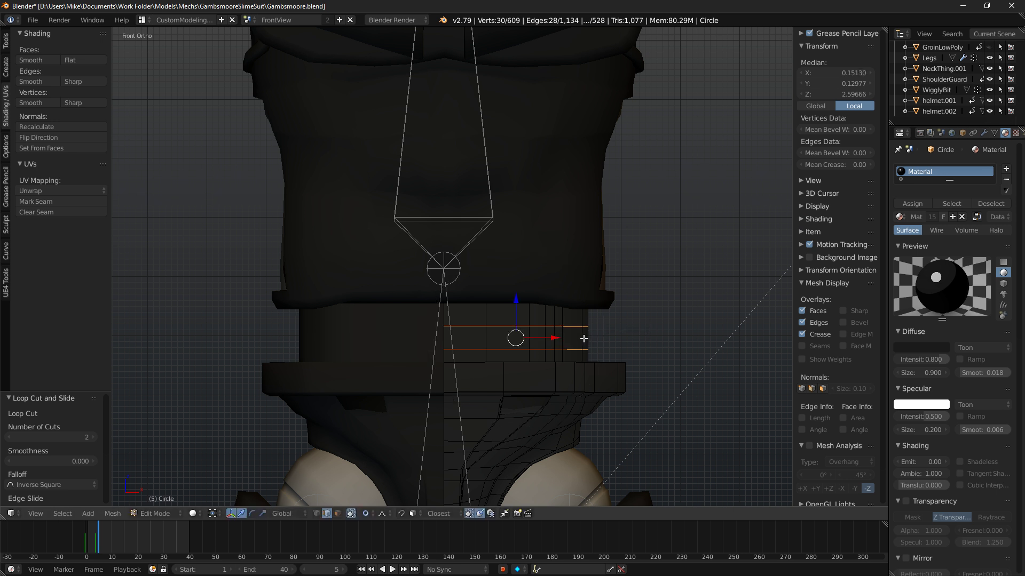
key(ctrl+z)
Add edge loops around the waist band near its upper and lower borders.
key(ctrl+r)
click(548, 329)
click(556, 350)
Try adding two edge loops around the middle of the waist band and push them outward with Shrink/Fatten.
key(ctrl+r)
scroll(557, 333, up, 1)
click(556, 333)
click(632, 332)
key(alt+s)
scroll(674, 329, up, 20)
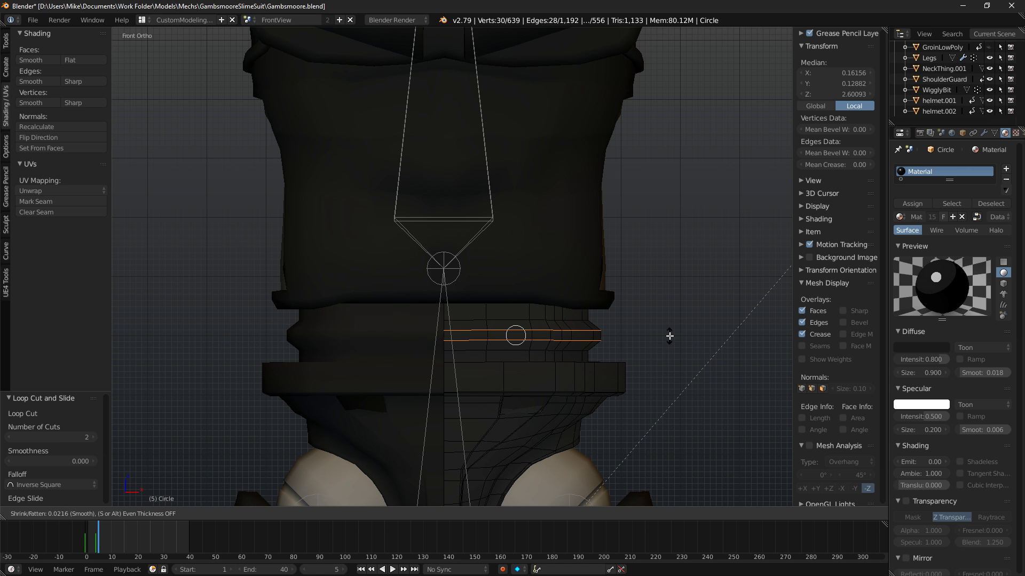
click(619, 331)
Bevel the waist band's outer pair of edge loops around the bulge by 0.004.
key(a)
alt+right_click(582, 319)
key(ctrl+b)
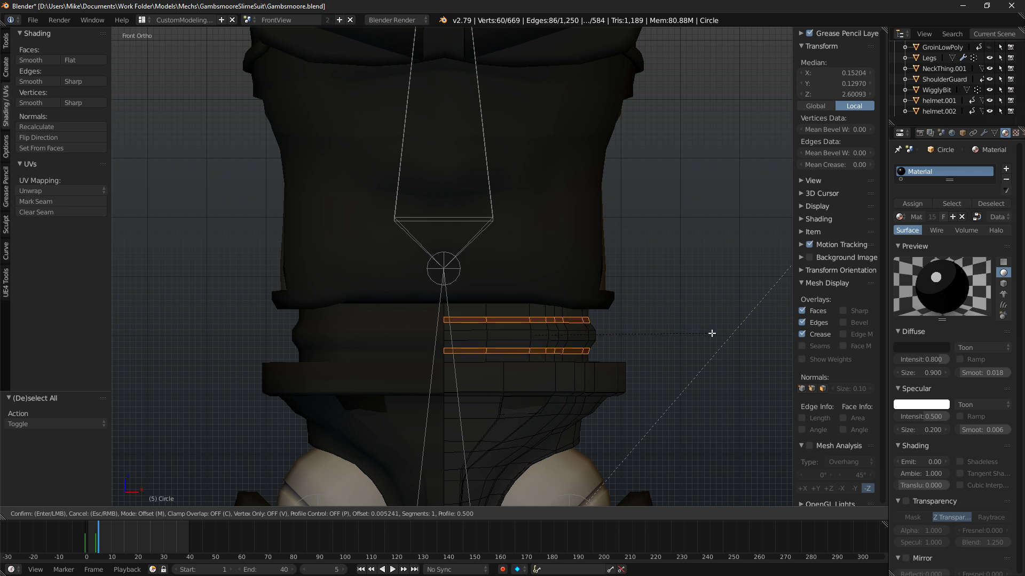
click(711, 335)
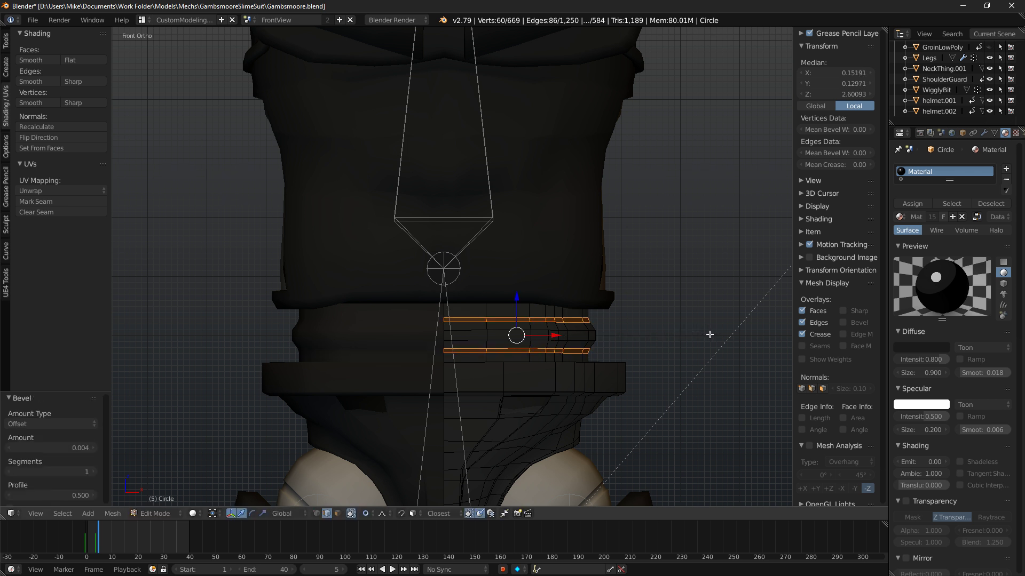
Check the bulging waist band in the rendered preview from the front and at an angle.
key(shift+z)
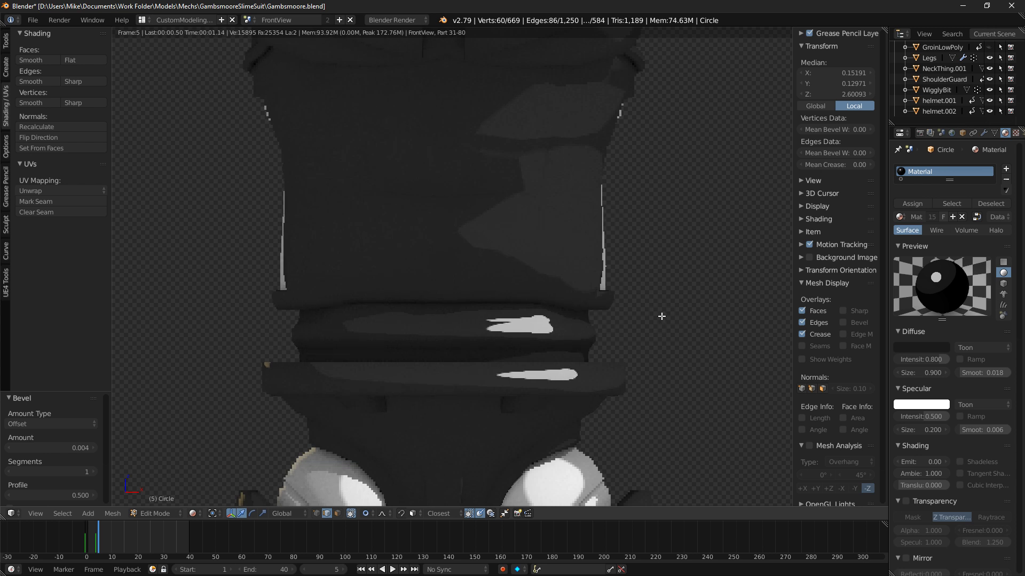
scroll(595, 309, down, 5)
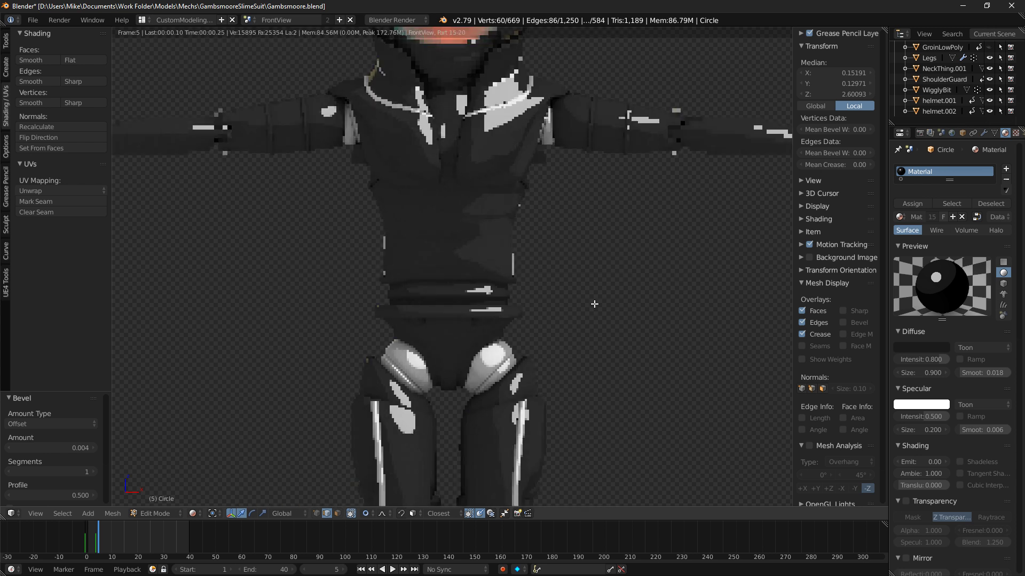
middle_drag(595, 309, 522, 286)
scroll(520, 281, up, 5)
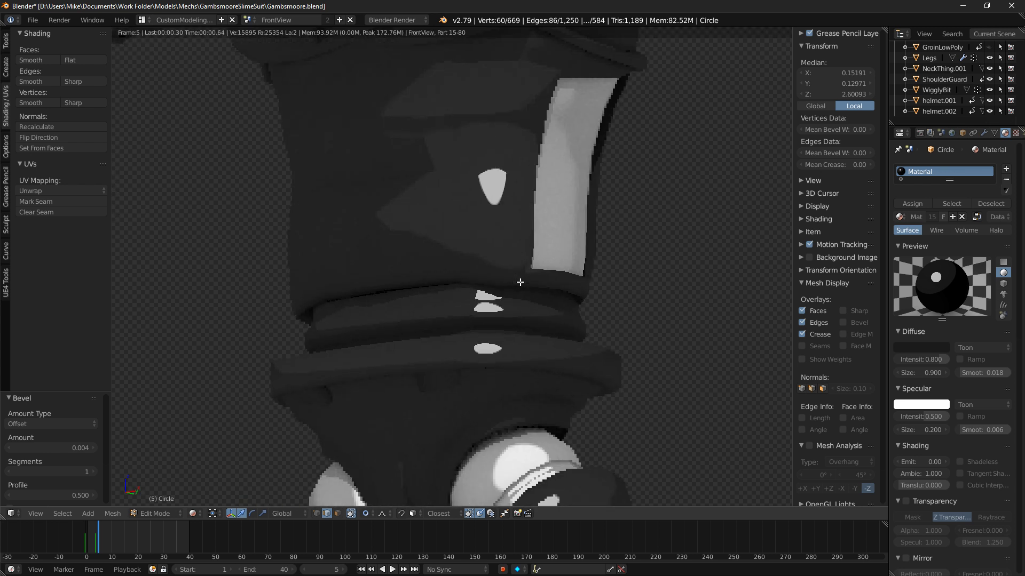
key(KP_1)
key(shift+z)
Undo the waist band's bevel, its outward bulge and the two middle edge loops.
key(ctrl+z)
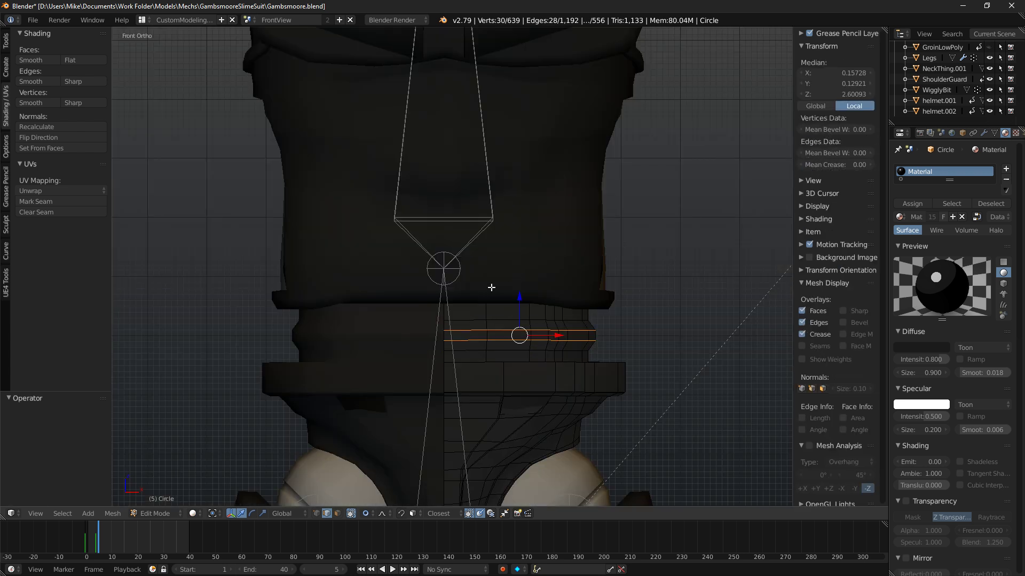
key(ctrl+r)
click(584, 345)
right_click(584, 335)
key(ctrl+z)
Add two edge loops around the middle of the waist band and push them inward by about 0.01 with Shrink/Fatten.
key(ctrl+r)
scroll(586, 342, up, 1)
click(586, 343)
right_click(586, 343)
key(alt+s)
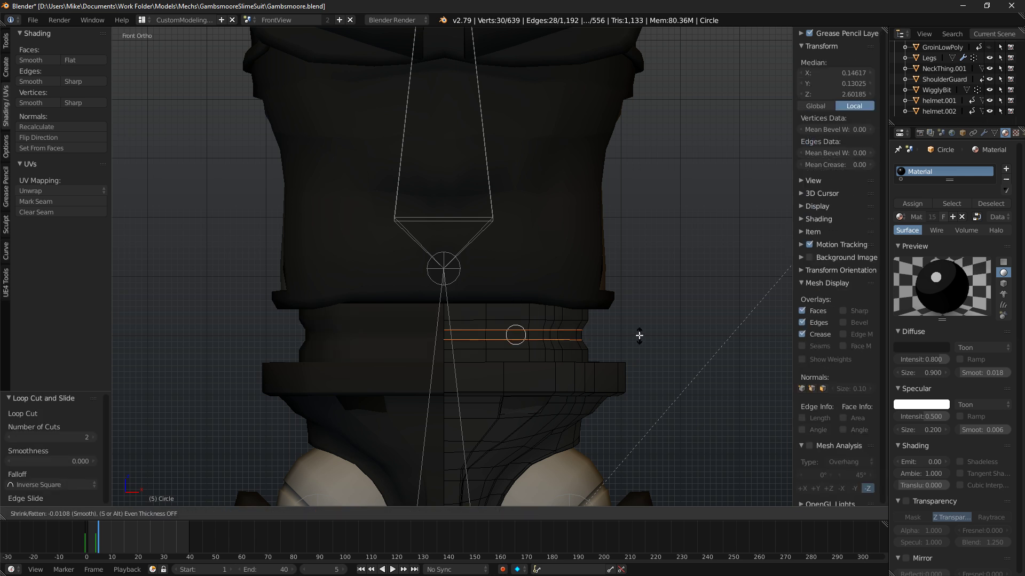
click(636, 336)
Bevel the edge loops bordering the waist band's inward groove by 0.004.
key(a)
alt+right_click(573, 323)
key(ctrl+b)
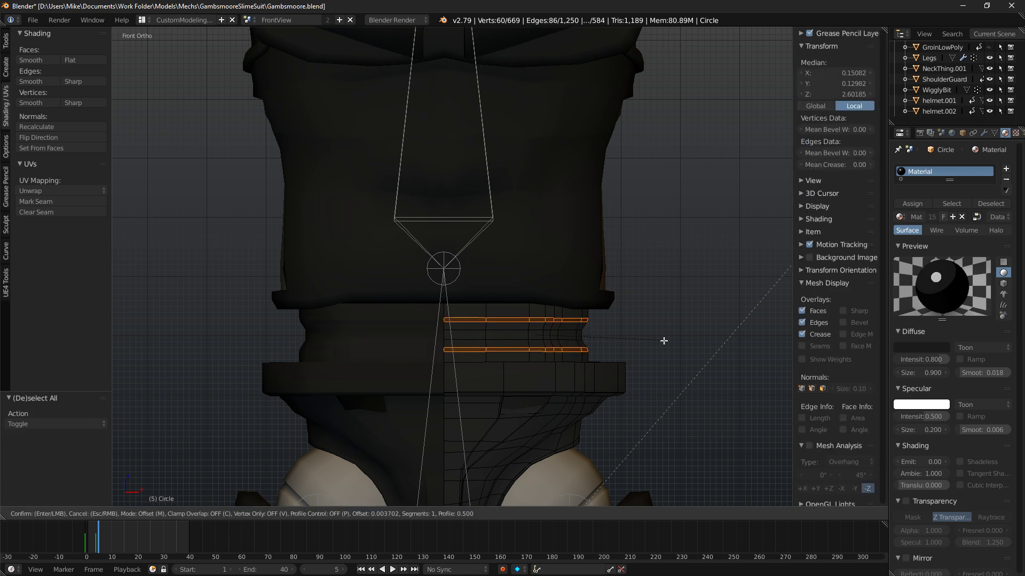
click(662, 342)
Examine the grooved waist band against the whole suit in the rendered preview from several angles.
key(shift+z)
scroll(658, 340, down, 6)
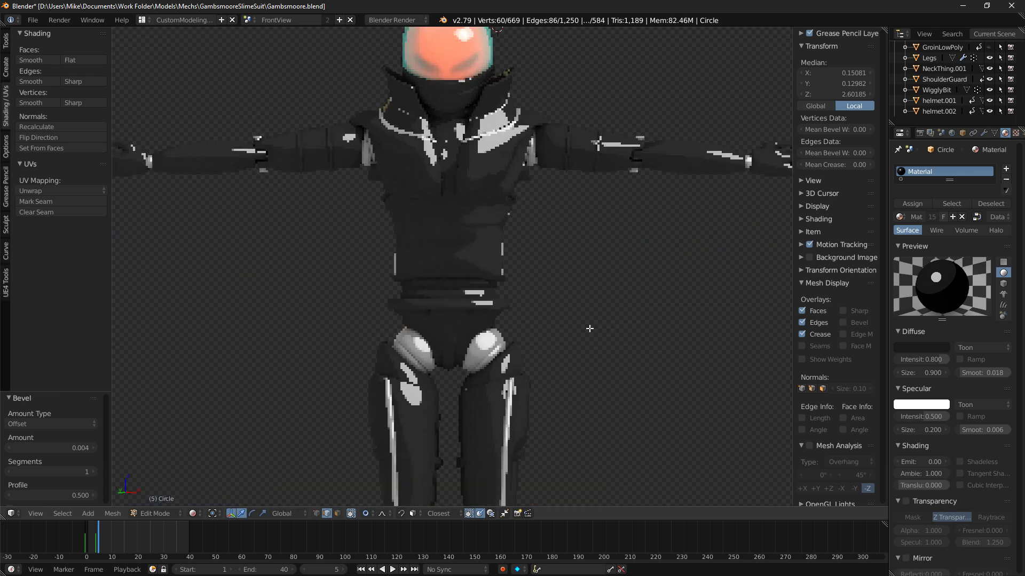
middle_drag(552, 329, 615, 327)
middle_drag(369, 320, 627, 325)
key(KP_1)
scroll(534, 306, up, 4)
key(shift+z)
Switch to editing the ShoulderGuard torso mesh and select the edge loop around its lower opening.
scroll(515, 295, up, 5)
middle_drag(515, 296, 297, 261)
key(Tab)
right_click(382, 251)
key(Tab)
key(a)
key(a)
key(a)
alt+right_click(320, 264)
Select two edges on the torso's lower rim and try to shift them in side view.
mouse_move(567, 261)
middle_down()
mouse_move(670, 279)
mouse_move(554, 253)
middle_up()
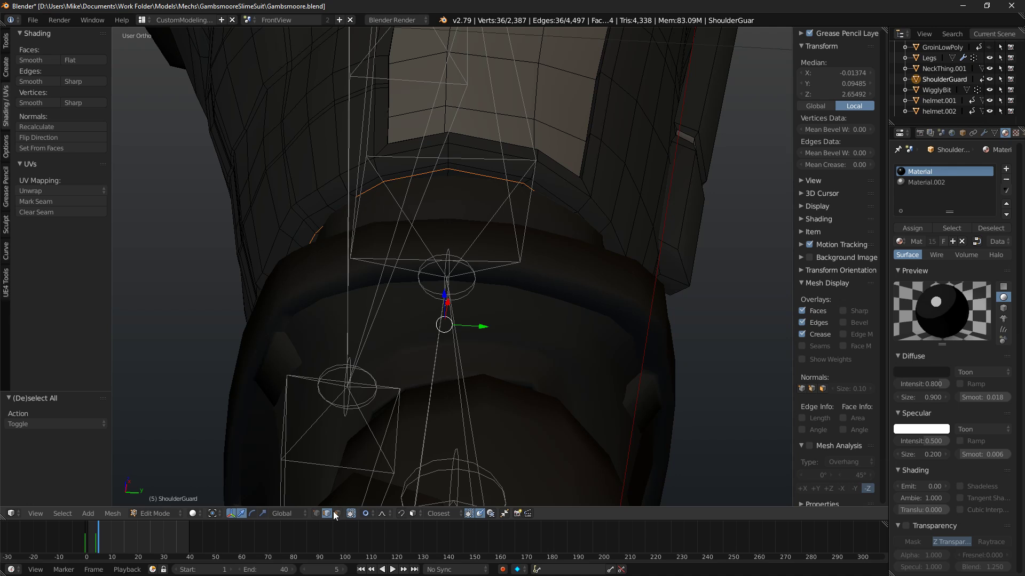
key(z)
right_click(340, 210)
key(z)
key(KP_3)
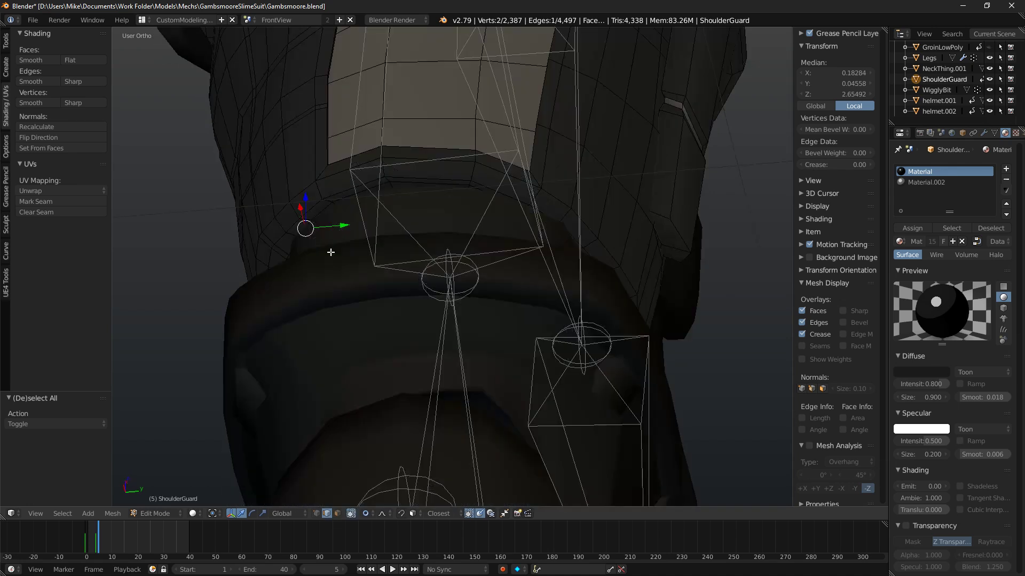
middle_drag(388, 331, 398, 285)
shift+right_click(327, 169)
key(KP_3)
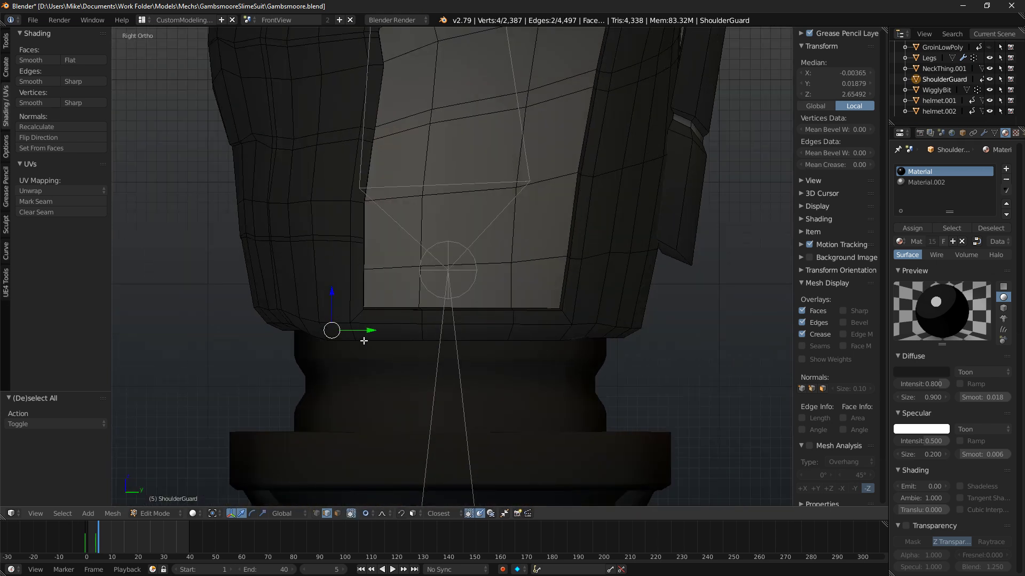
drag(362, 337, 336, 330)
key(ctrl+z)
Show the suit in wireframe from the front and clear the torso selection.
scroll(305, 332, down, 10)
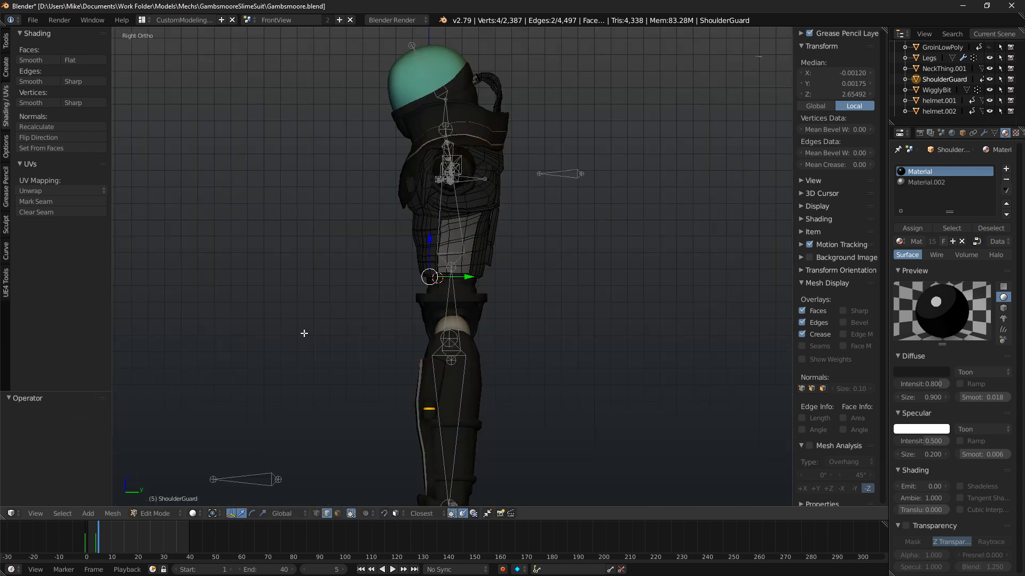
middle_drag(304, 332, 441, 319)
key(KP_1)
key(z)
key(a)
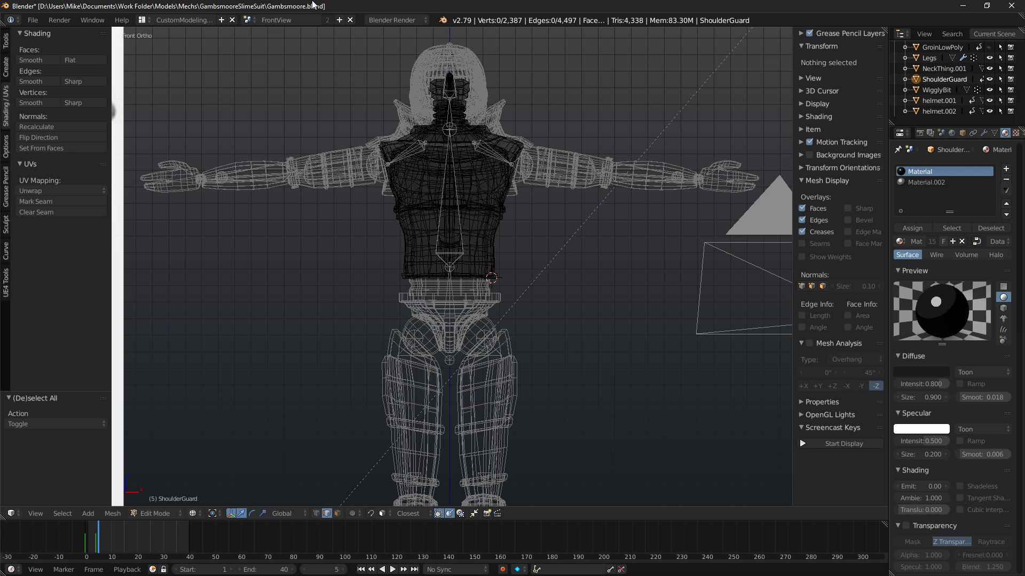
key(super+Down)
drag(453, 158, 397, 392)
click(613, 233)
key(ctrl+q)
click(515, 331)
double_click(504, 392)
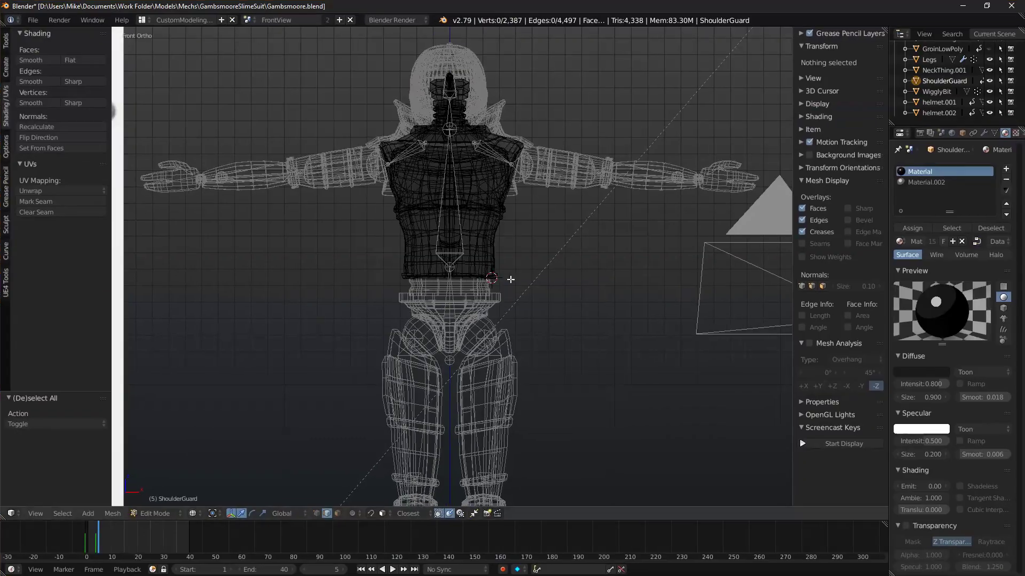
Box-select the negative X half of the torso mesh in edge selection mode.
scroll(383, 213, up, 3)
mouse_move(383, 48)
shift+middle_down()
mouse_move(382, 155)
mouse_move(366, 53)
shift+middle_up()
key(b)
drag(348, 110, 483, 426)
scroll(512, 324, up, 4)
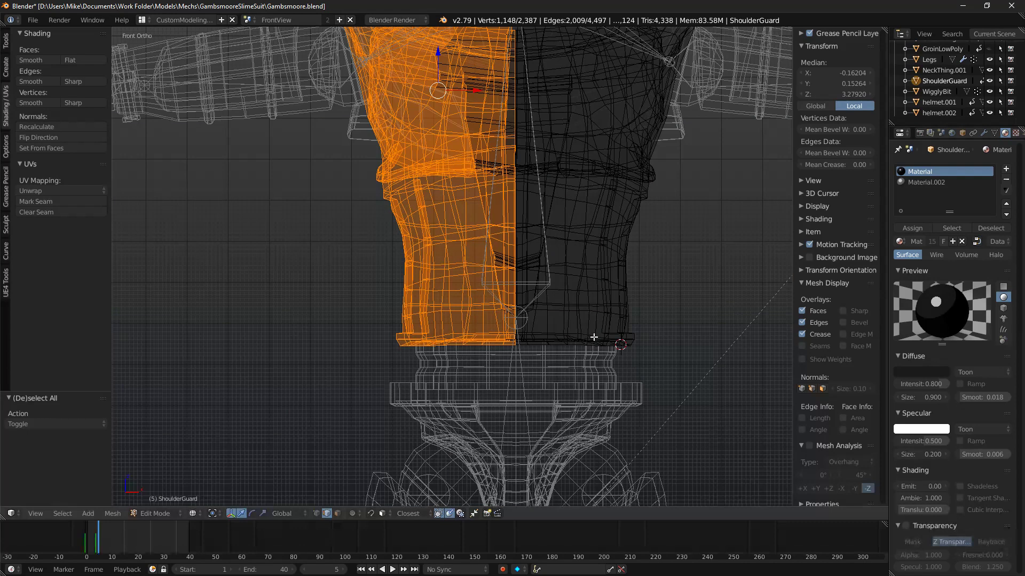
mouse_move(565, 270)
middle_down()
mouse_move(557, 296)
mouse_move(559, 288)
middle_up()
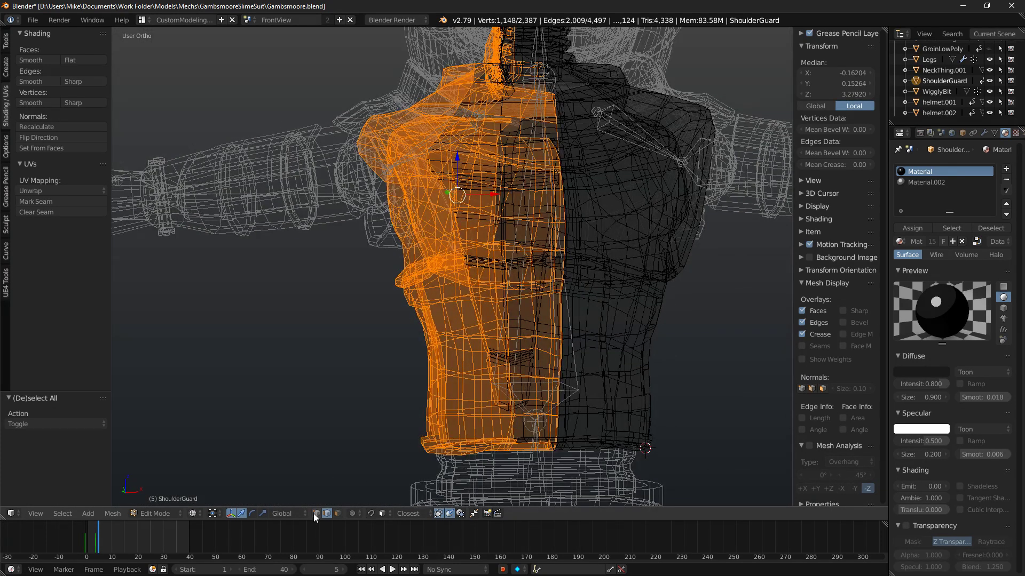
Switch to vertex selection mode and box-select the torso mesh's negative X half.
click(315, 514)
key(KP_1)
middle_drag(416, 299, 368, 293)
key(KP_1)
scroll(379, 160, down, 6)
key(a)
key(b)
drag(383, 117, 496, 395)
Select the hose behind the helmet with its linked end fittings and separate it from the torso into its own object.
scroll(522, 298, up, 4)
scroll(522, 297, up, 3)
shift+middle_drag(624, 151, 565, 187)
right_click(611, 98)
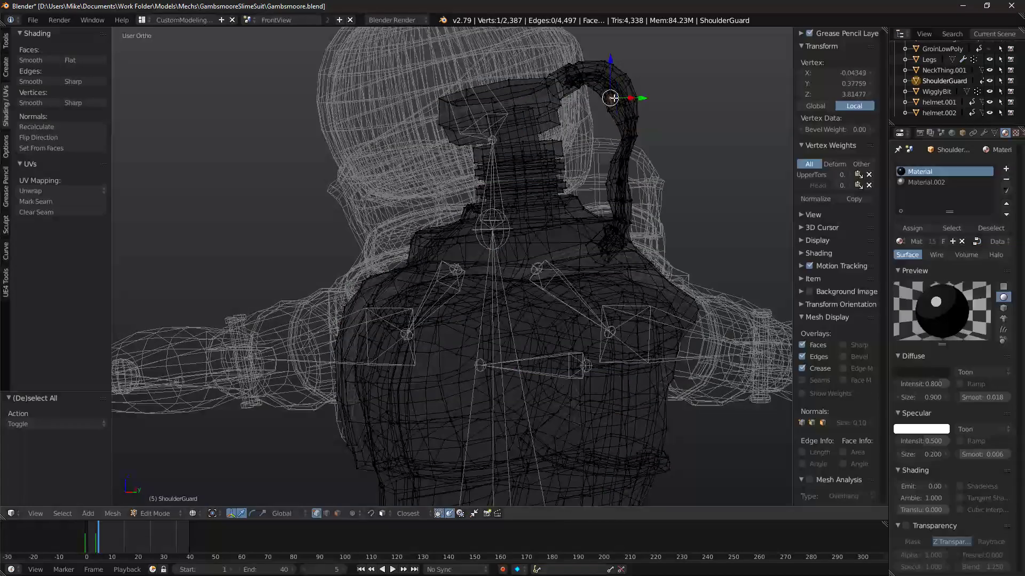
key(ctrl+l)
key(z)
mouse_move(611, 97)
middle_down()
mouse_move(542, 128)
mouse_move(586, 174)
mouse_move(584, 243)
middle_up()
key(c)
key(Escape)
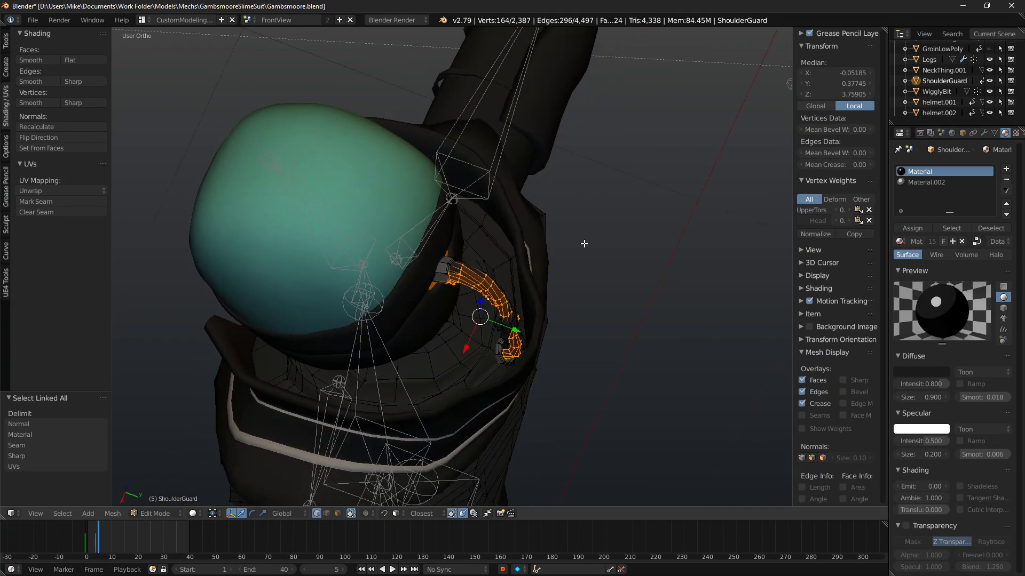
shift+right_click(503, 347)
key(ctrl+l)
middle_drag(630, 318, 596, 247)
key(KP_1)
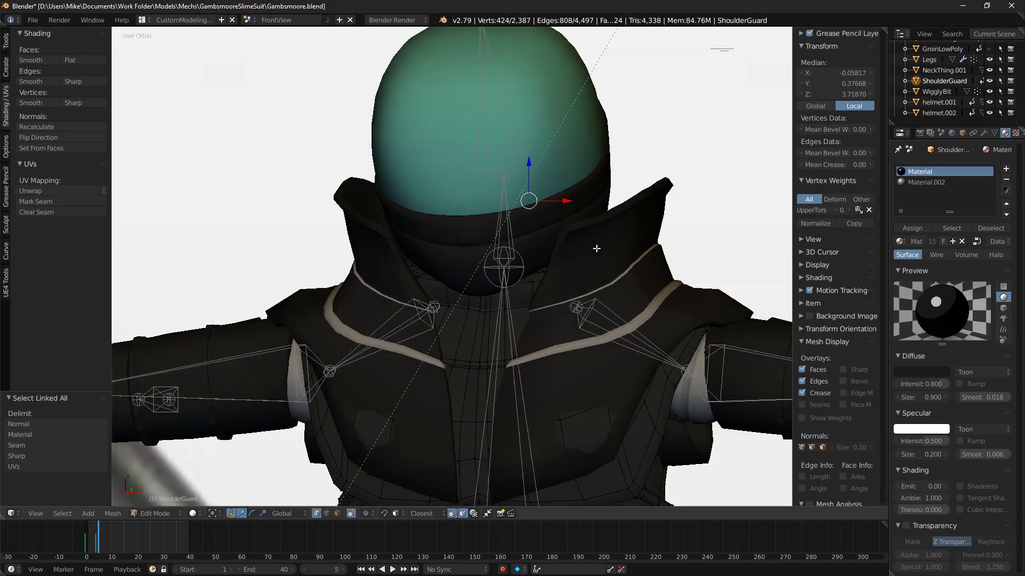
key(KP_3)
key(p)
click(596, 248)
Box-select the torso's negative X half in wireframe front view and delete its vertices.
middle_drag(551, 137, 528, 202)
key(KP_1)
shift+middle_drag(548, 292, 551, 39)
key(z)
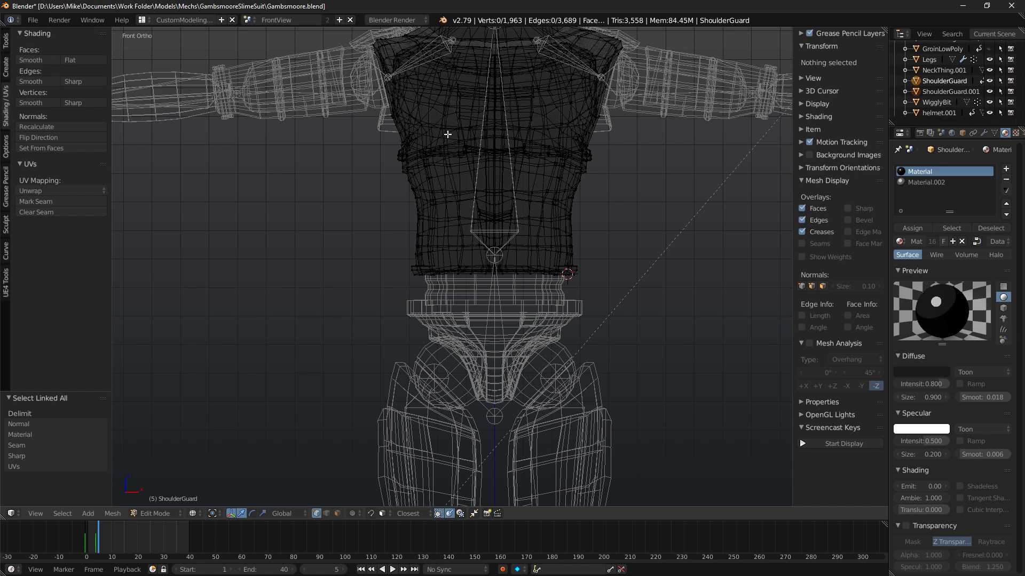
shift+middle_drag(447, 135, 448, 273)
key(a)
key(a)
key(Tab)
key(a)
right_click(435, 196)
key(Tab)
key(b)
drag(351, 46, 517, 474)
middle_drag(555, 300, 564, 359)
key(x)
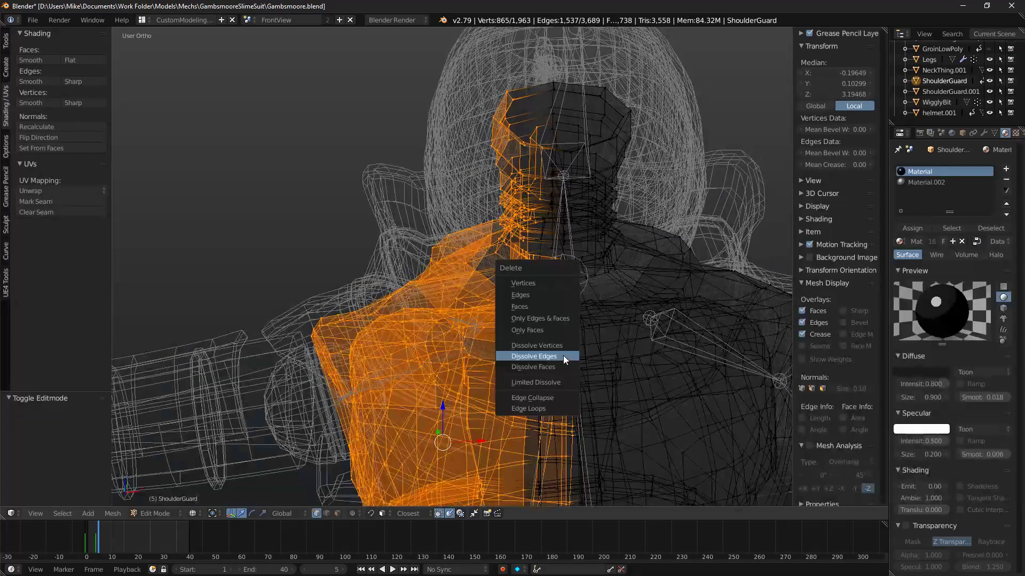
click(553, 285)
Add a Mirror modifier on the X axis to the halved torso mesh and return to Object Mode.
scroll(552, 288, down, 4)
key(z)
mouse_move(552, 289)
middle_down()
mouse_move(568, 291)
mouse_move(590, 242)
mouse_move(673, 247)
mouse_move(265, 259)
mouse_move(382, 218)
mouse_move(427, 234)
mouse_move(528, 216)
middle_up()
click(985, 133)
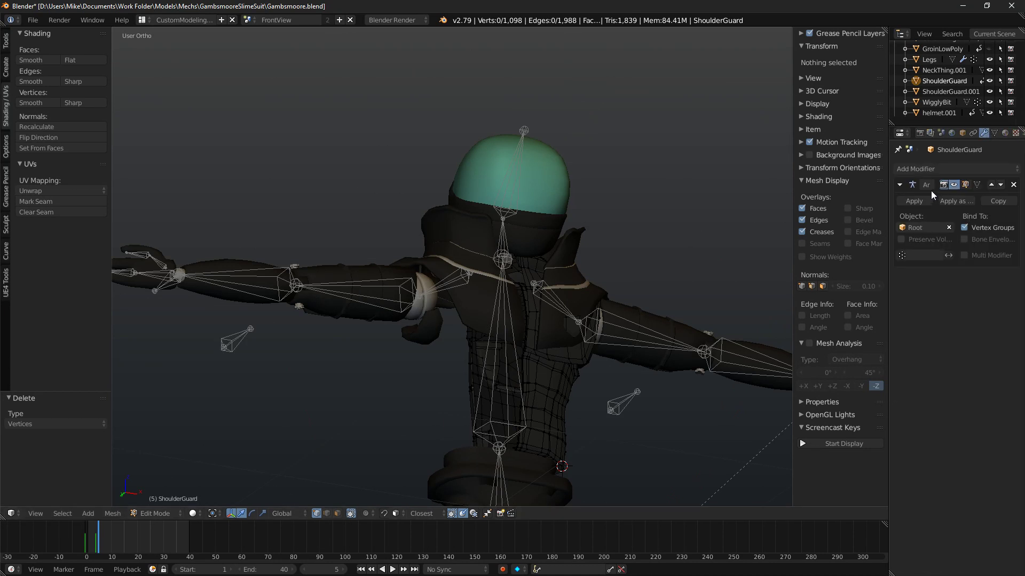
click(929, 169)
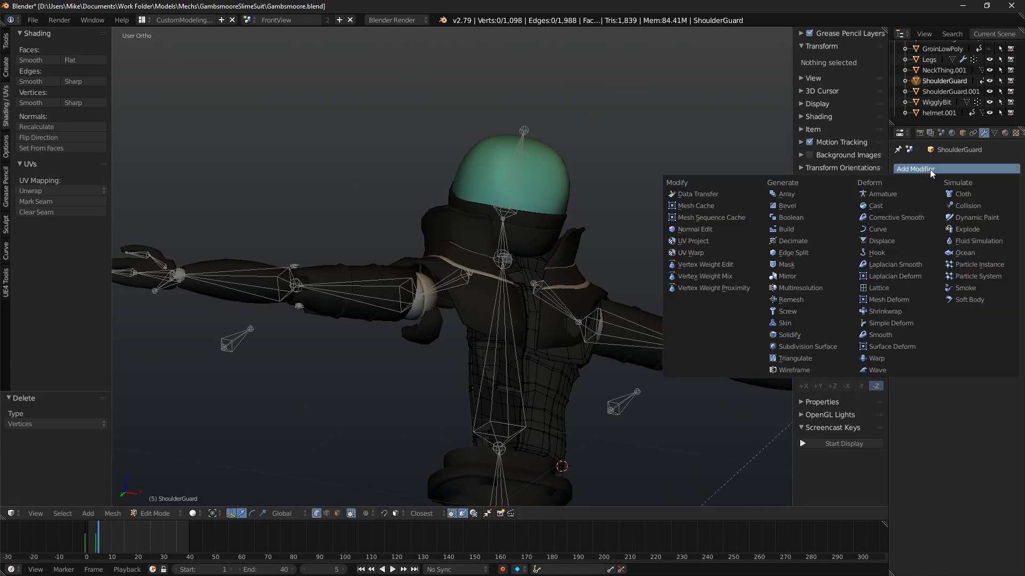
click(797, 277)
key(KP_1)
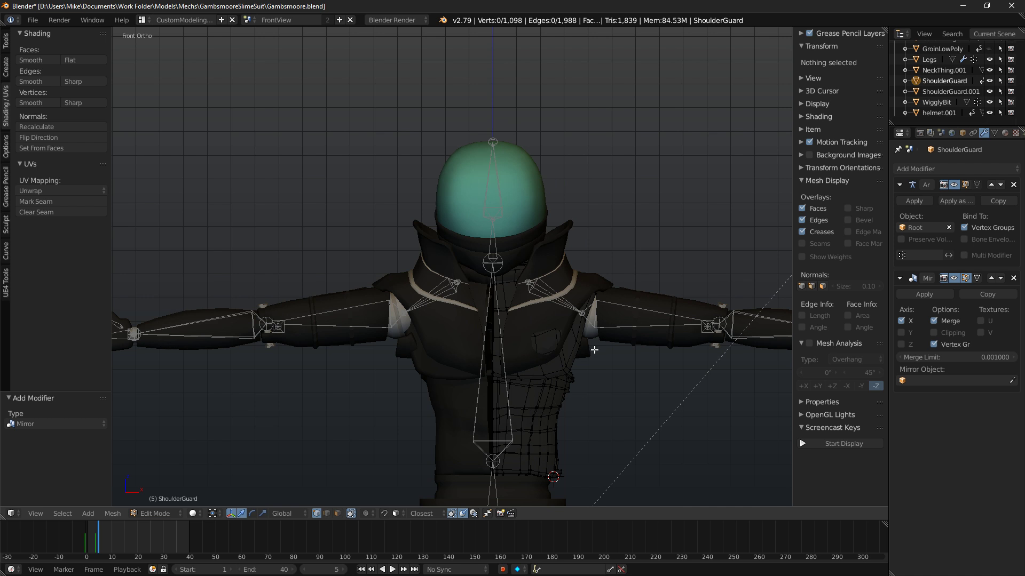
scroll(591, 354, up, 5)
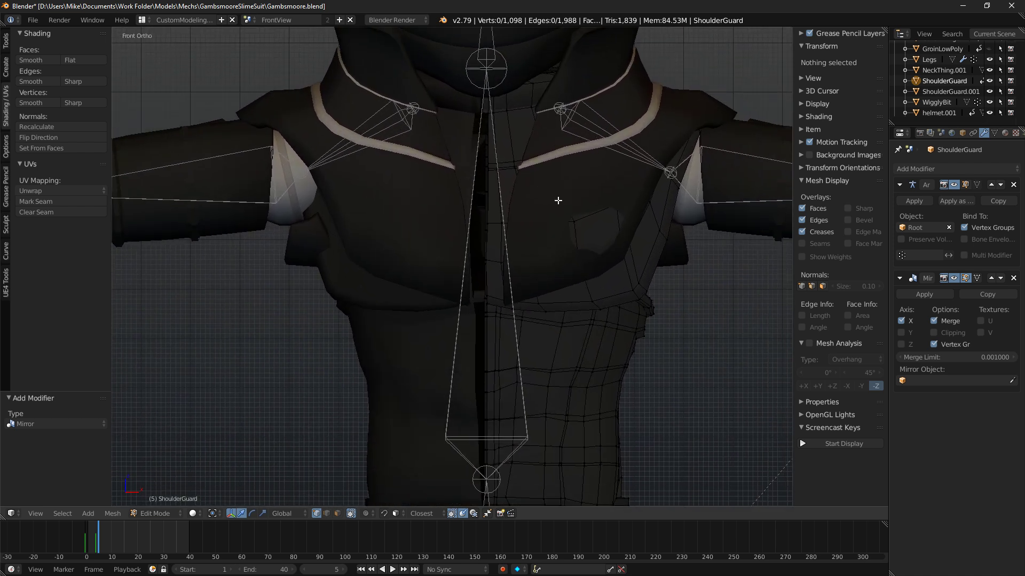
scroll(559, 207, down, 7)
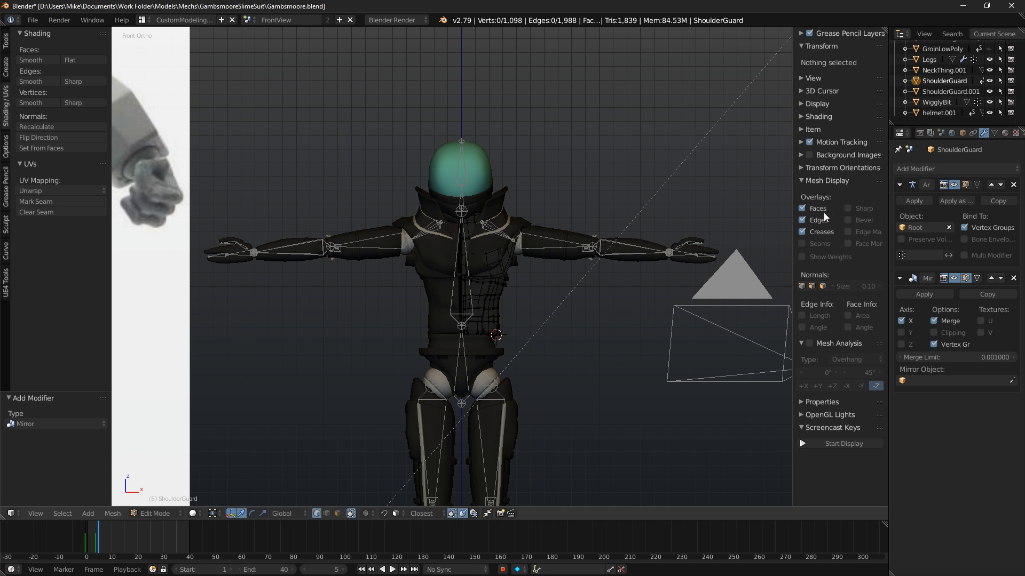
key(Tab)
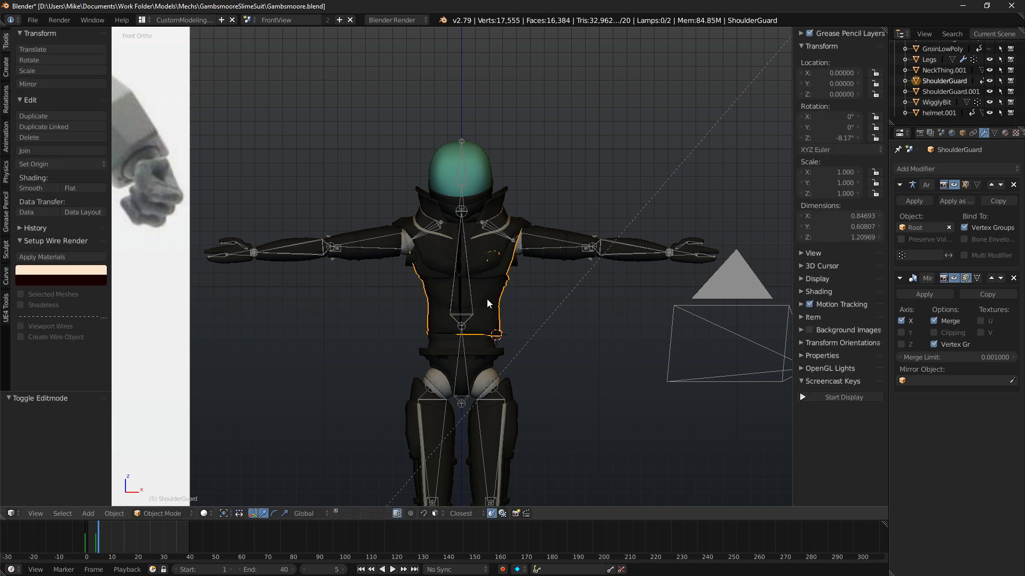
Try clearing the torso object's parent and undo it.
key(alt+p)
click(489, 298)
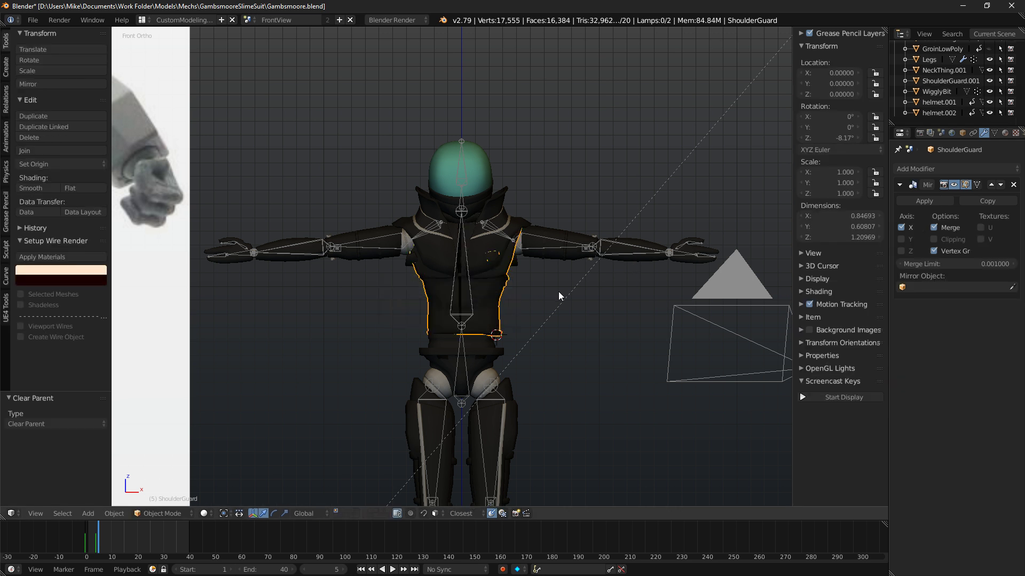
key(ctrl+z)
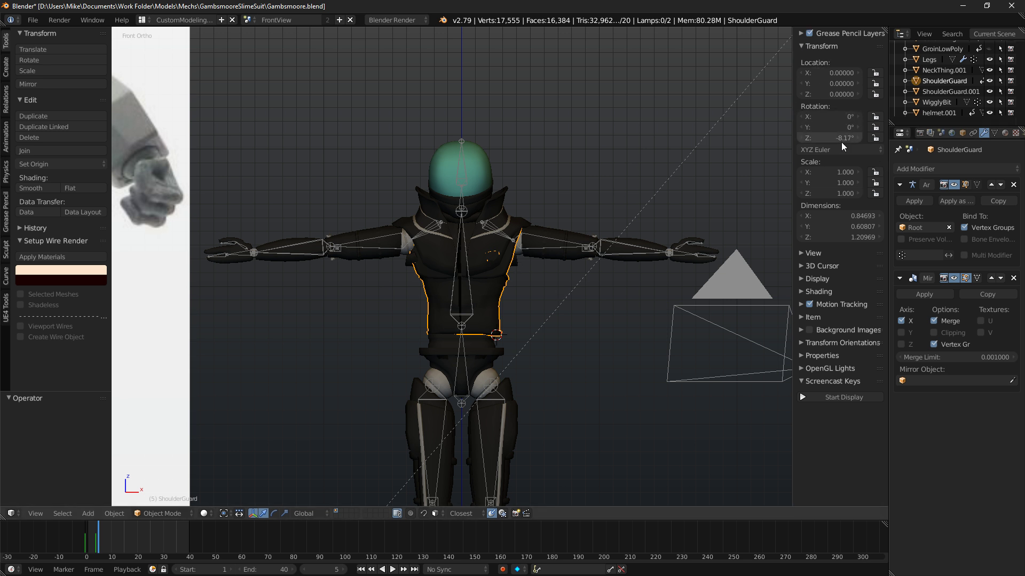
Set the torso object's Z rotation to 0°.
text(0)
key(Return)
scroll(648, 253, up, 5)
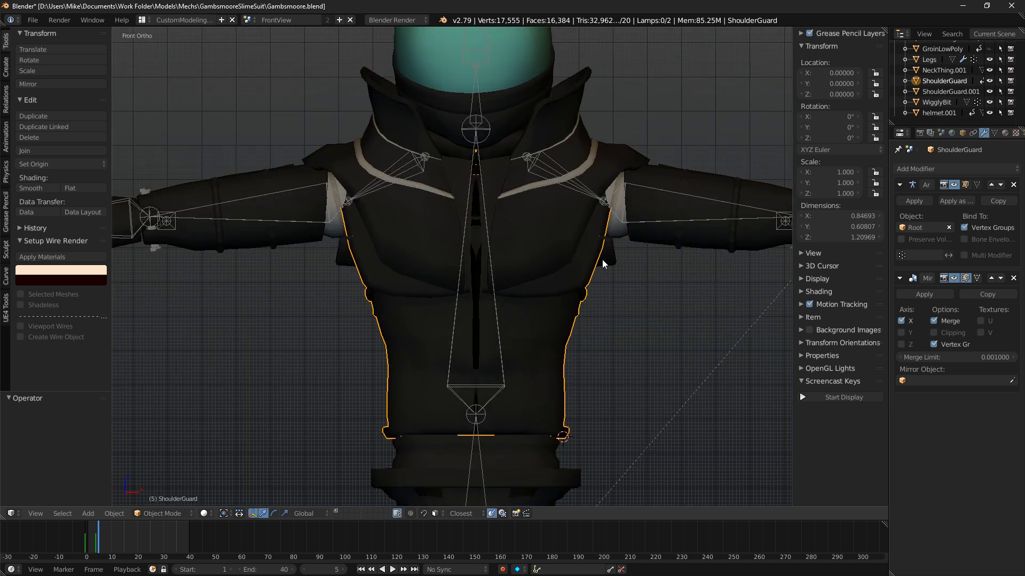
Select the torso's front centre edge loop in Edit Mode and enable proportional editing.
key(Tab)
key(a)
alt+right_click(477, 318)
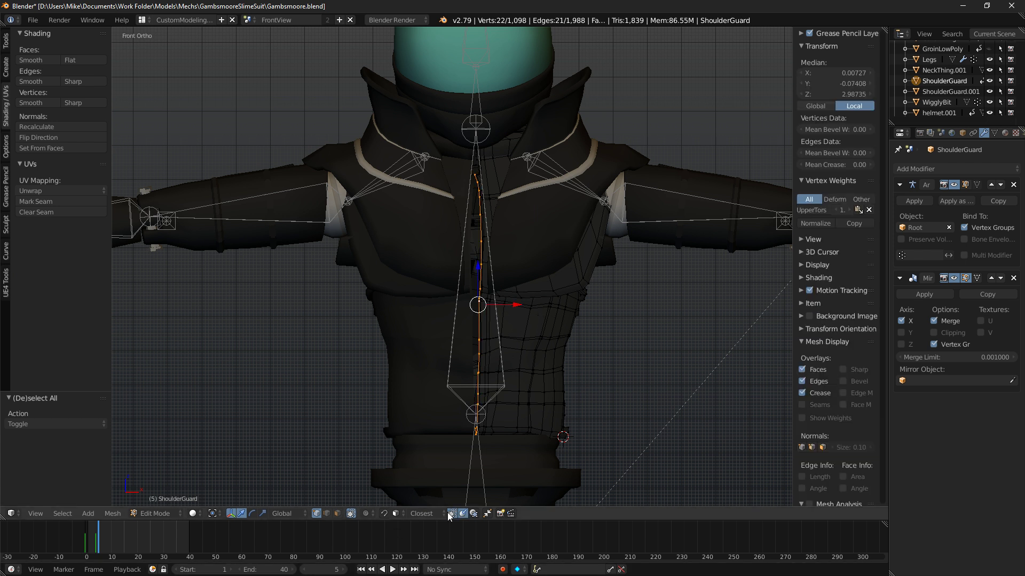
click(367, 513)
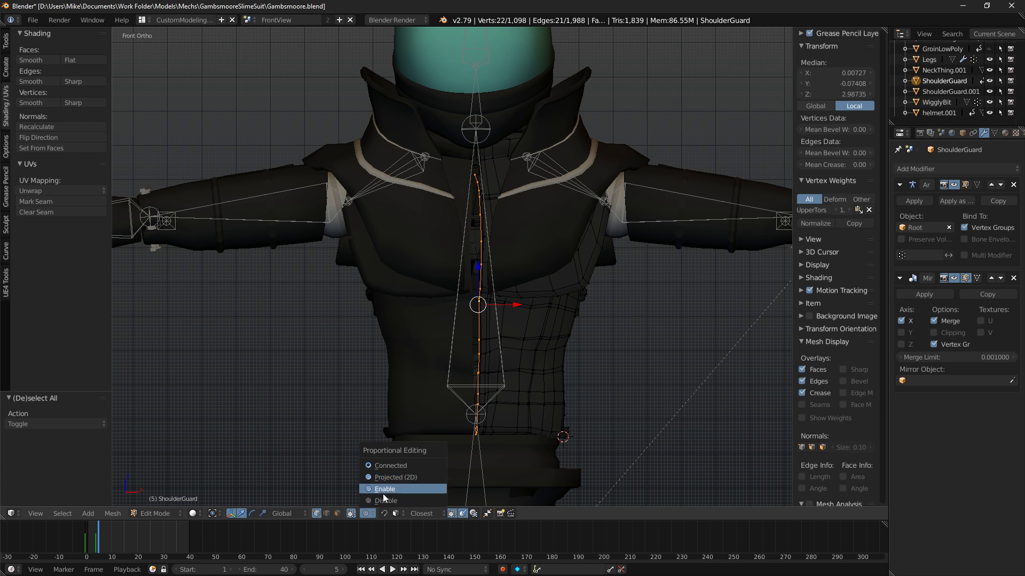
click(383, 492)
Try moving the selected centre edge loop along the X axis.
key(g)
key(x)
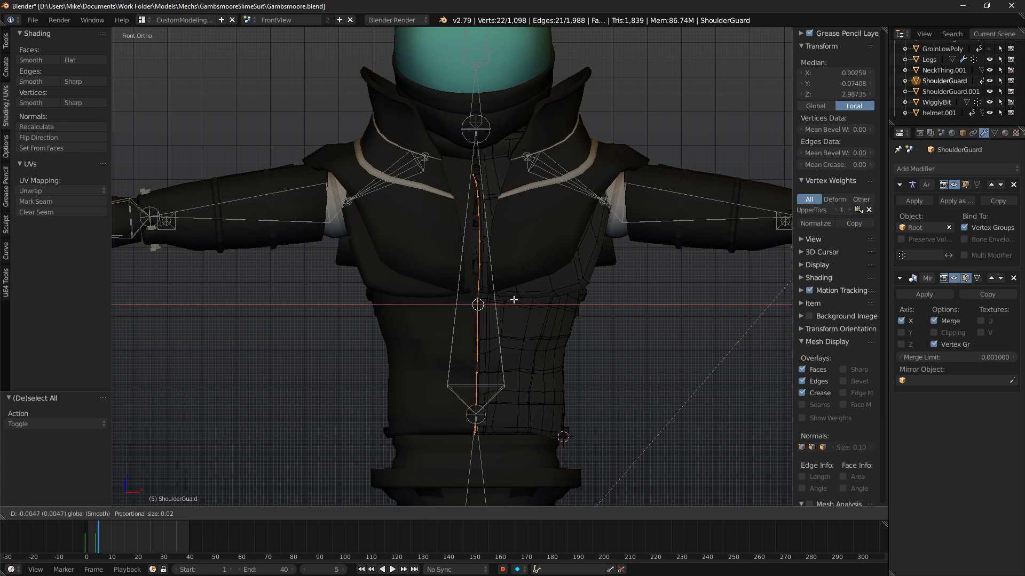
click(512, 302)
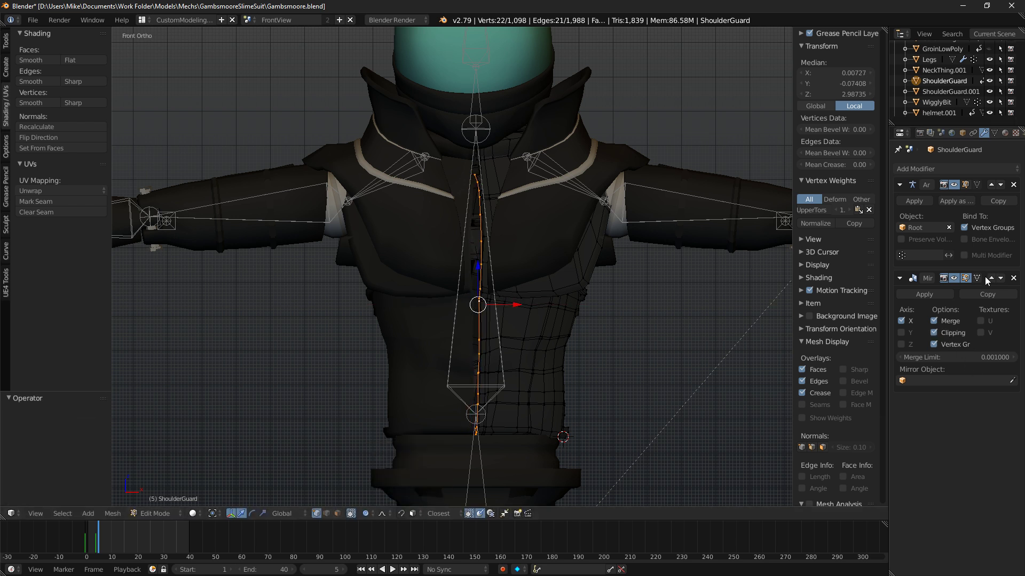
Turn on Clipping for the Mirror modifier and move the modifier above the Armature modifier.
click(992, 277)
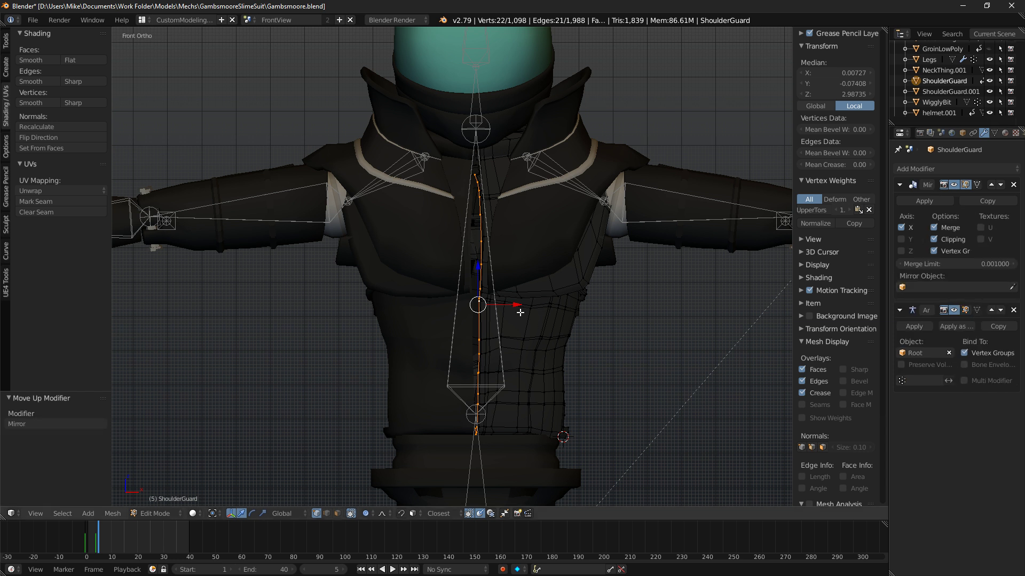
Try moving the torso's centre edge loop back and forth along X to the mirror plane, undoing the trial moves.
key(g)
key(x)
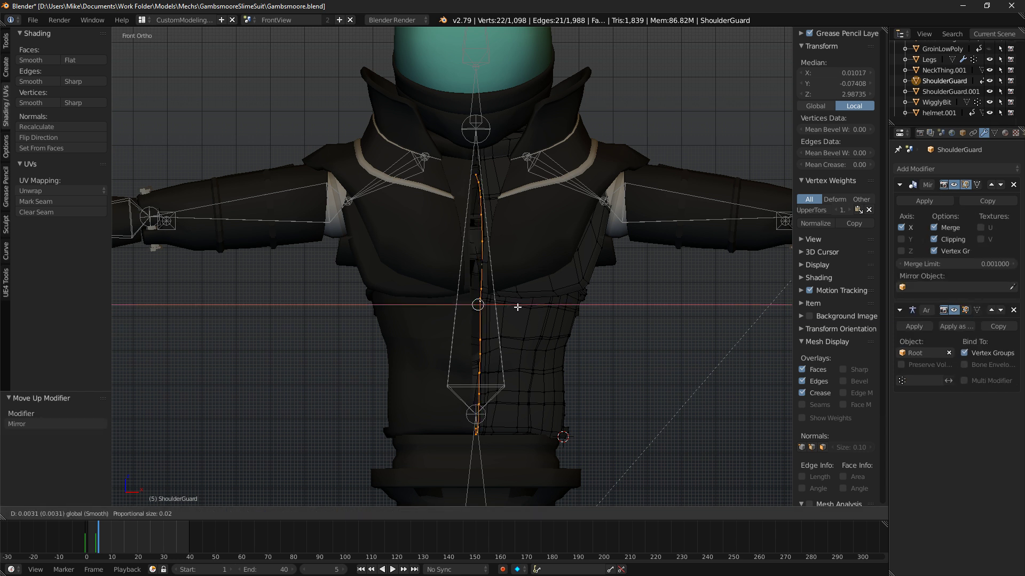
click(513, 305)
key(g)
key(x)
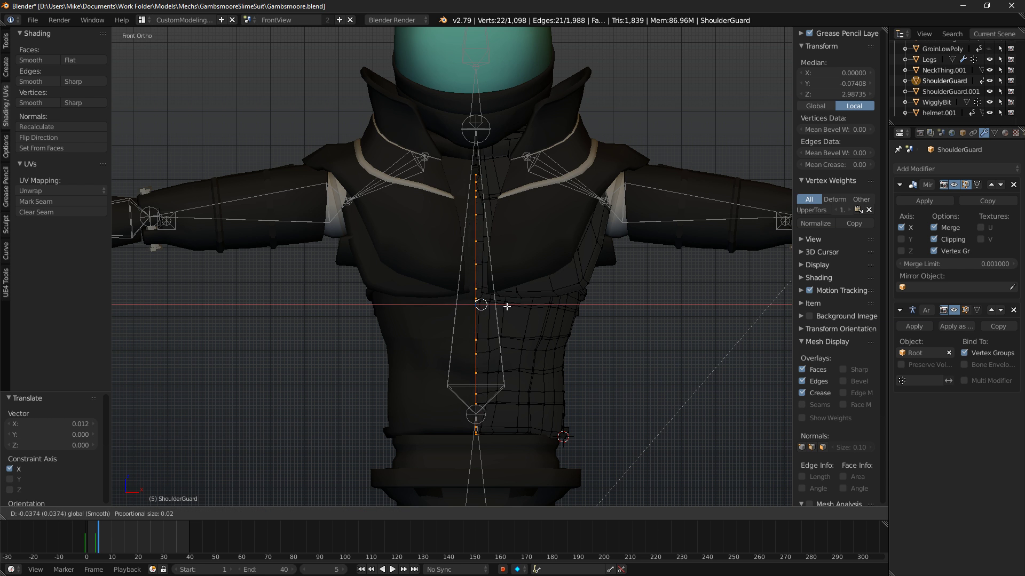
click(508, 308)
key(ctrl+z)
key(g)
key(x)
click(513, 306)
key(ctrl+z)
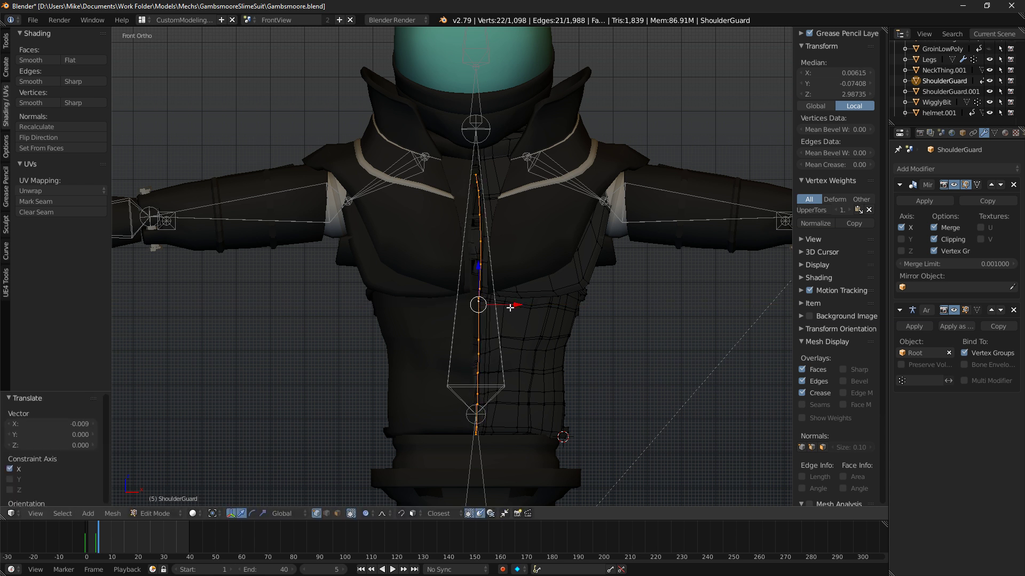
Nudge the torso's centre edge loop along X toward the mirror plane in small moves.
key(g)
key(x)
click(503, 308)
key(ctrl+z)
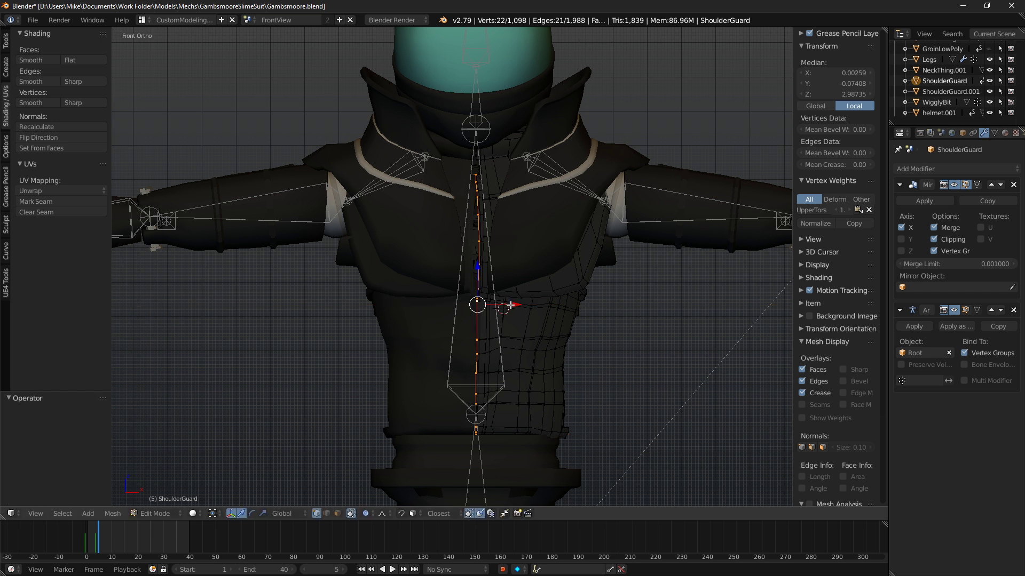
scroll(504, 309, up, 4)
scroll(502, 243, up, 5)
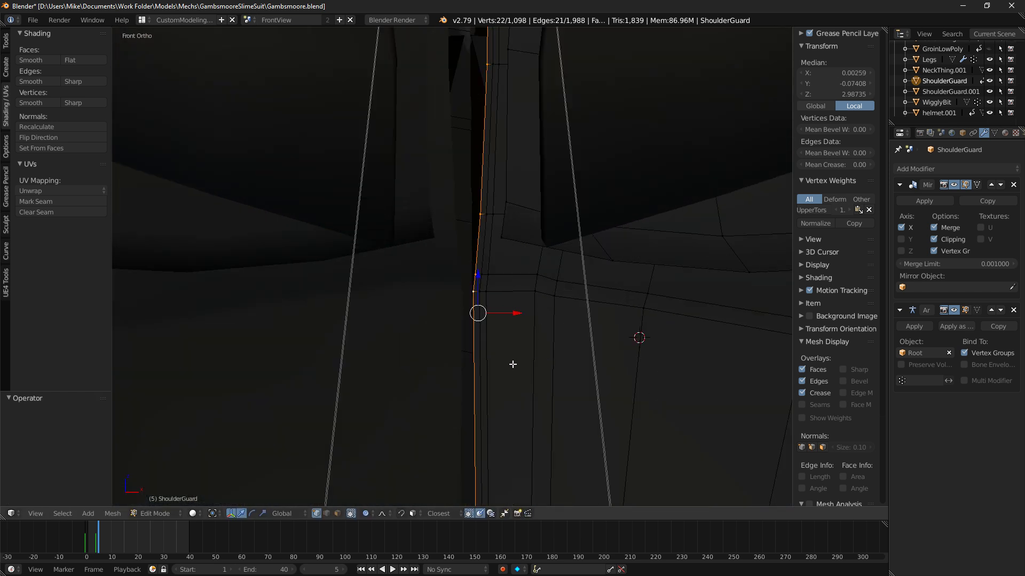
key(g)
key(x)
click(449, 261)
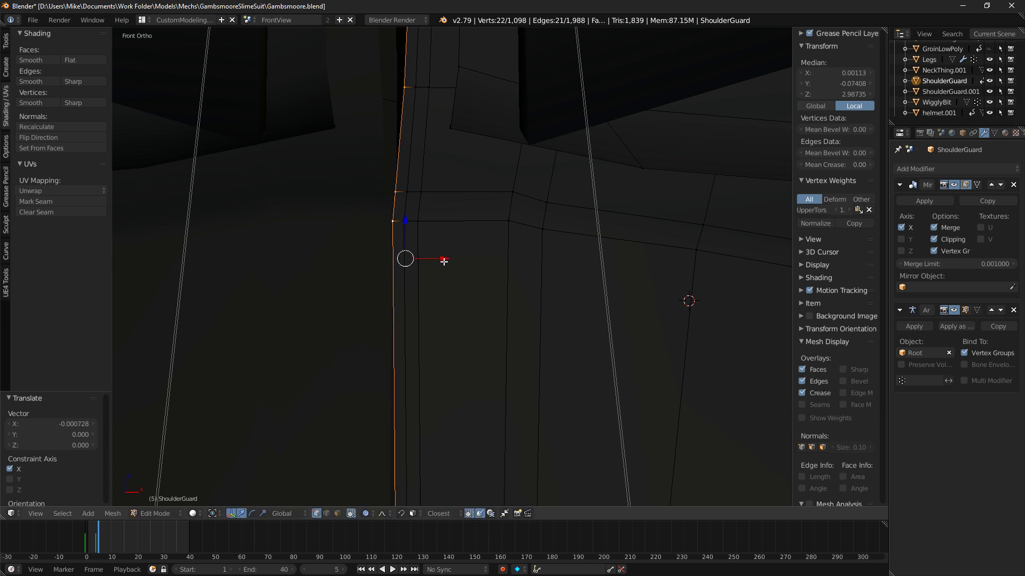
Check the centre seam down to the torso's lower edge and undo the latest moves of the loop.
scroll(438, 262, down, 6)
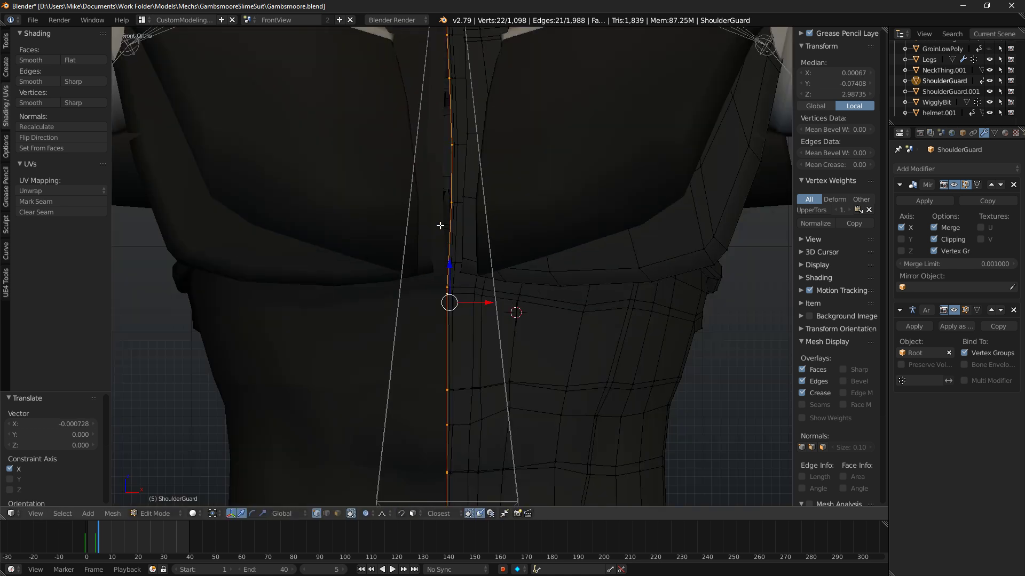
scroll(507, 316, up, 4)
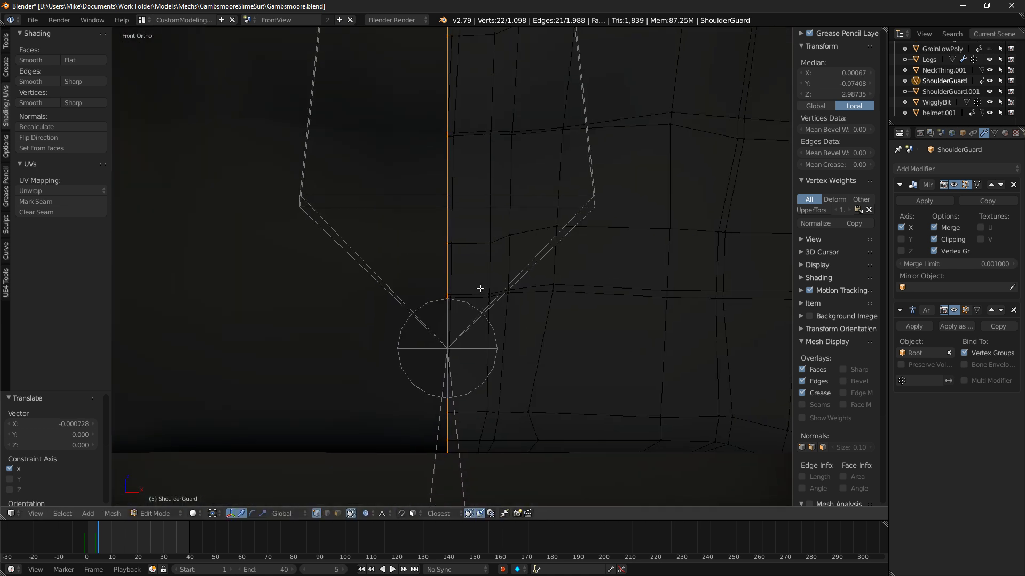
scroll(507, 334, up, 2)
middle_drag(508, 334, 489, 293)
key(ctrl+z)
key(ctrl+z)
key(ctrl+z)
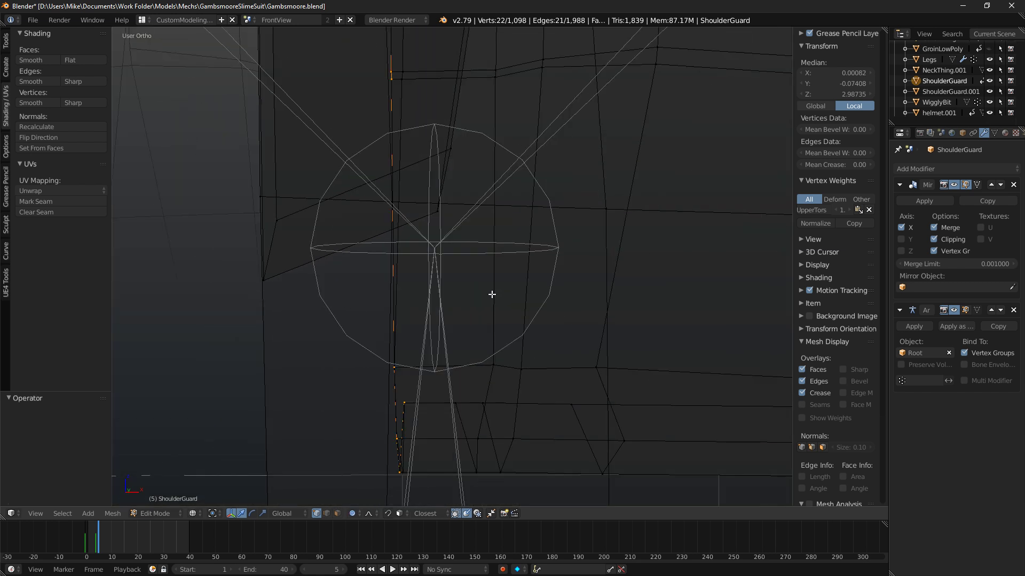
Hide the Root armature and view the torso's lower centre seam from the front in solid shading.
scroll(497, 307, down, 6)
key(z)
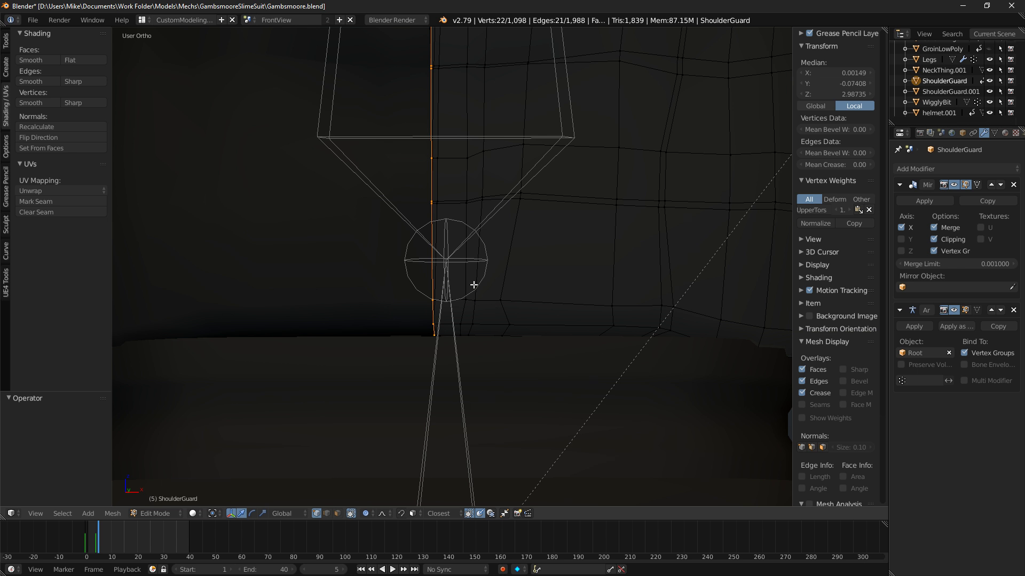
middle_drag(474, 285, 471, 316)
key(KP_1)
scroll(444, 281, down, 1)
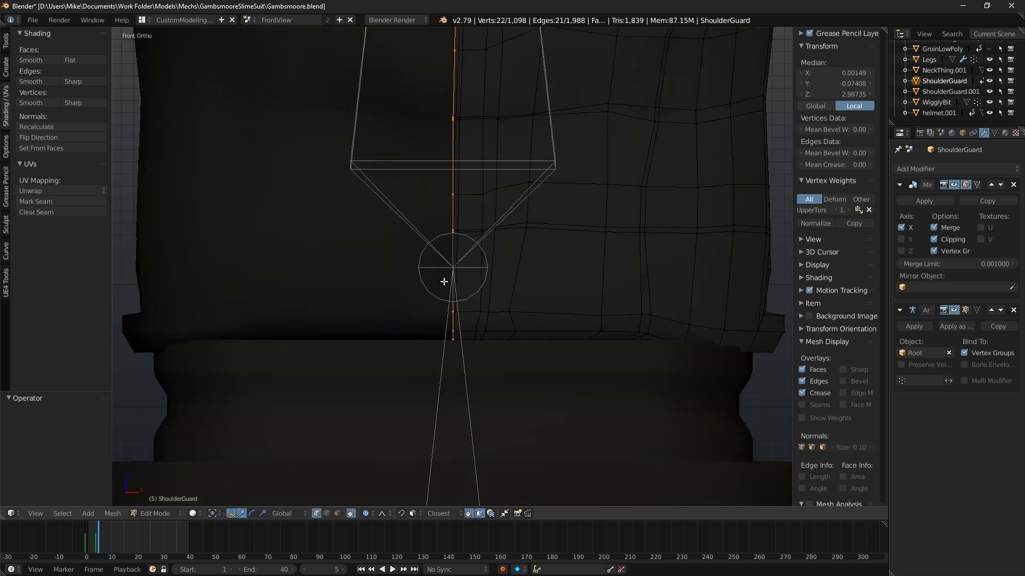
middle_drag(459, 258, 480, 258)
scroll(951, 72, up, 10)
scroll(934, 90, down, 1)
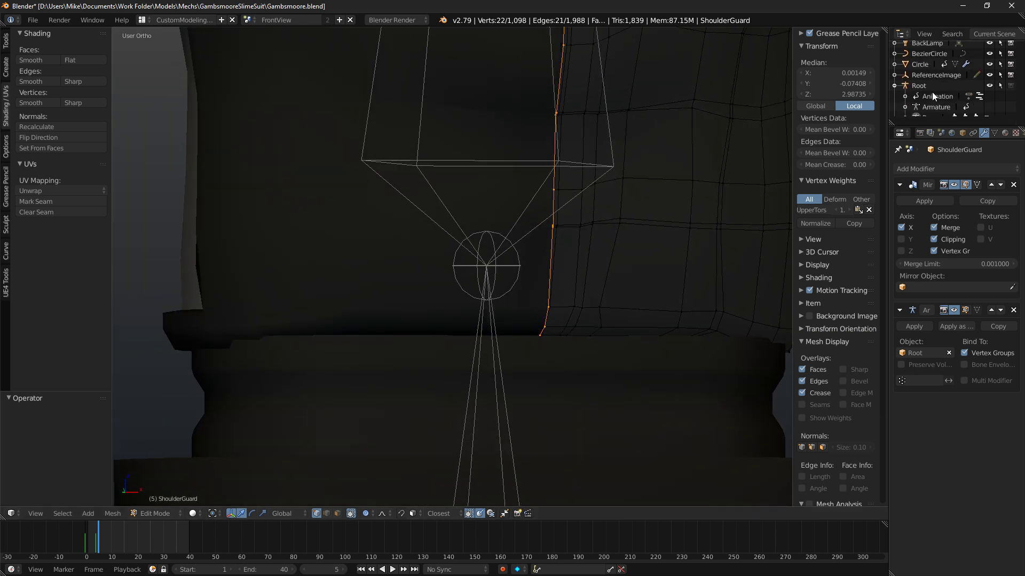
click(988, 86)
key(KP_1)
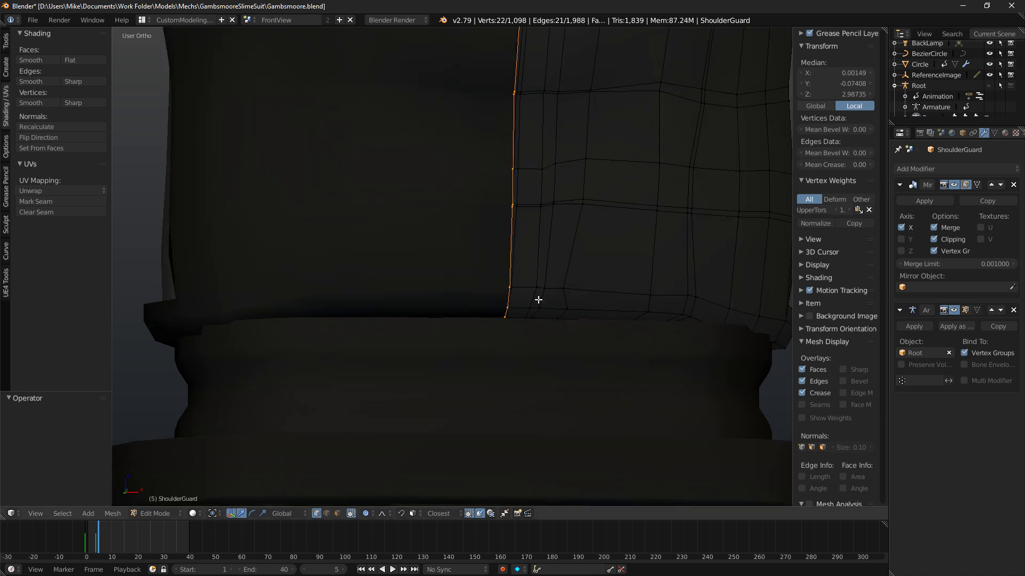
scroll(469, 326, up, 4)
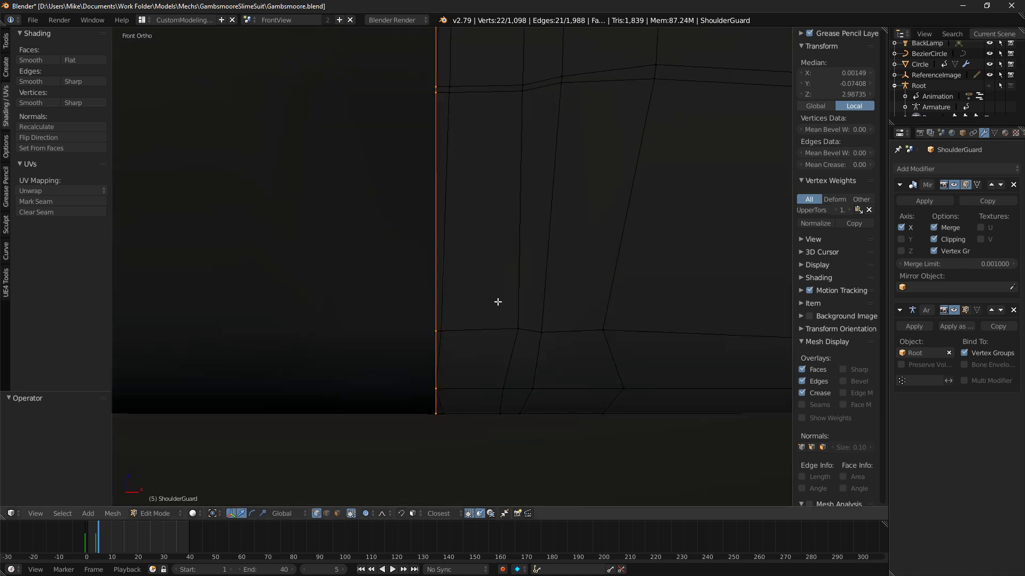
Turn off Clipping on the Mirror modifier and select the centre seam vertex near the torso's lower edge.
click(940, 239)
right_click(448, 289)
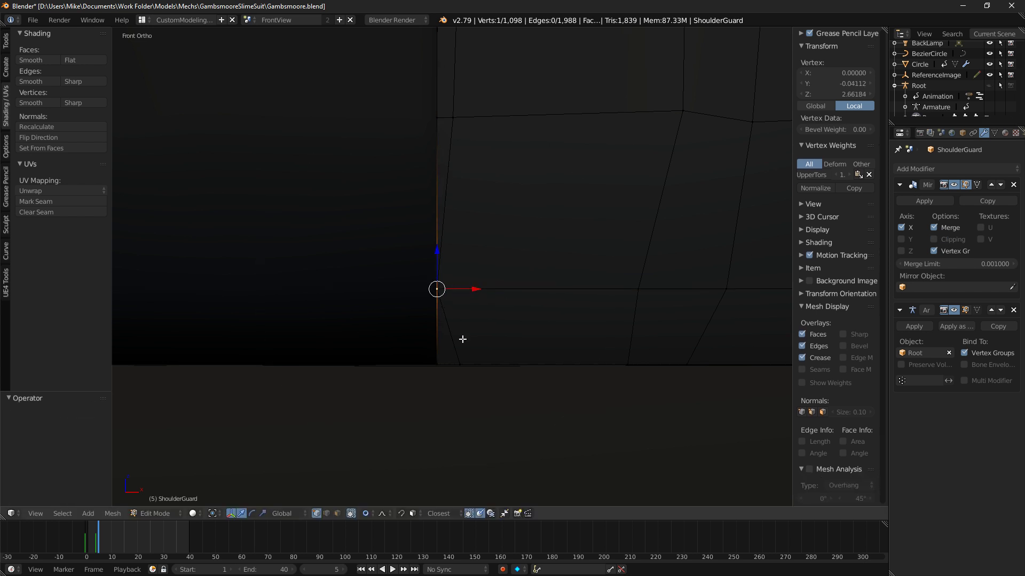
click(326, 514)
right_click(454, 347)
click(316, 513)
key(z)
key(c)
middle_click(476, 378)
right_click(476, 378)
key(z)
Disable proportional editing and move the lower centre seam vertex about 0.0005 along X.
drag(477, 289, 496, 279)
key(ctrl+z)
key(o)
scroll(442, 227, up, 5)
scroll(425, 333, down, 3)
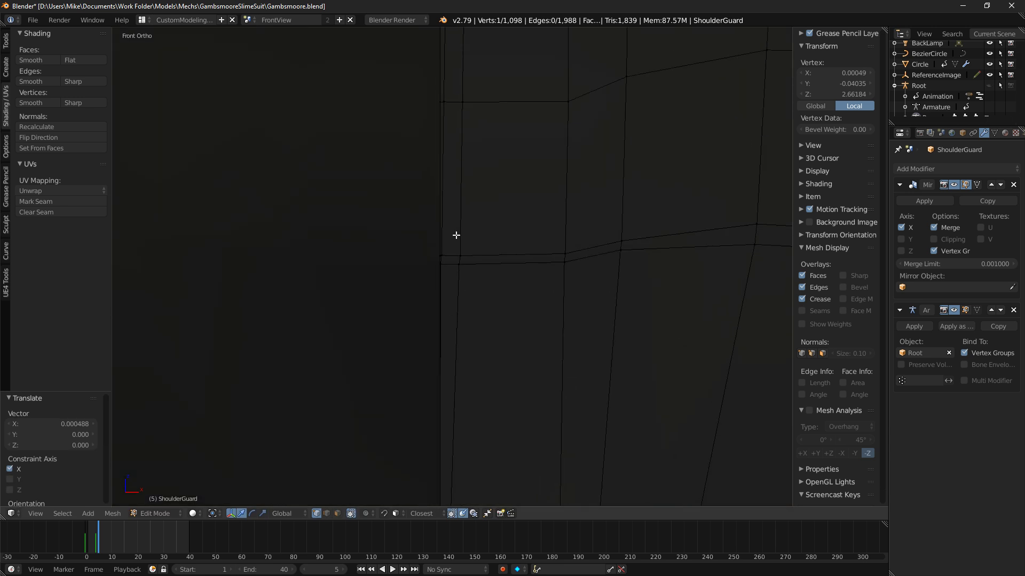
Select the centre seam vertex at the next double edge row above and move it about 0.0002 along X.
right_click(444, 253)
scroll(442, 257, up, 6)
drag(470, 266, 474, 265)
scroll(474, 265, down, 2)
shift+middle_drag(473, 102, 478, 334)
shift+middle_drag(478, 181, 480, 418)
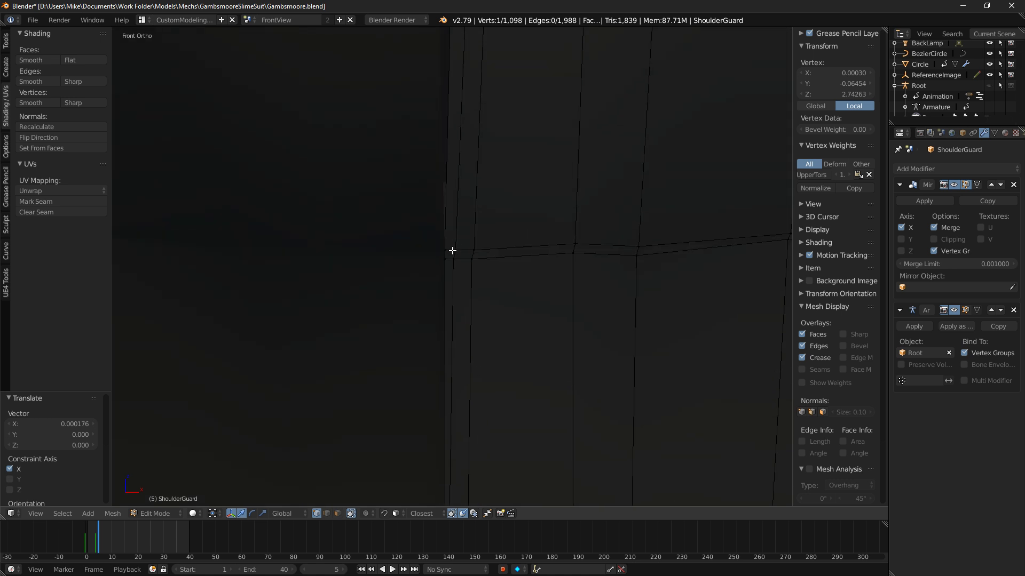
Select the run of five centre seam vertices from the abdomen up to below the chest with shortest-path picking.
scroll(463, 261, down, 4)
shift+middle_drag(489, 186, 482, 304)
right_click(449, 235)
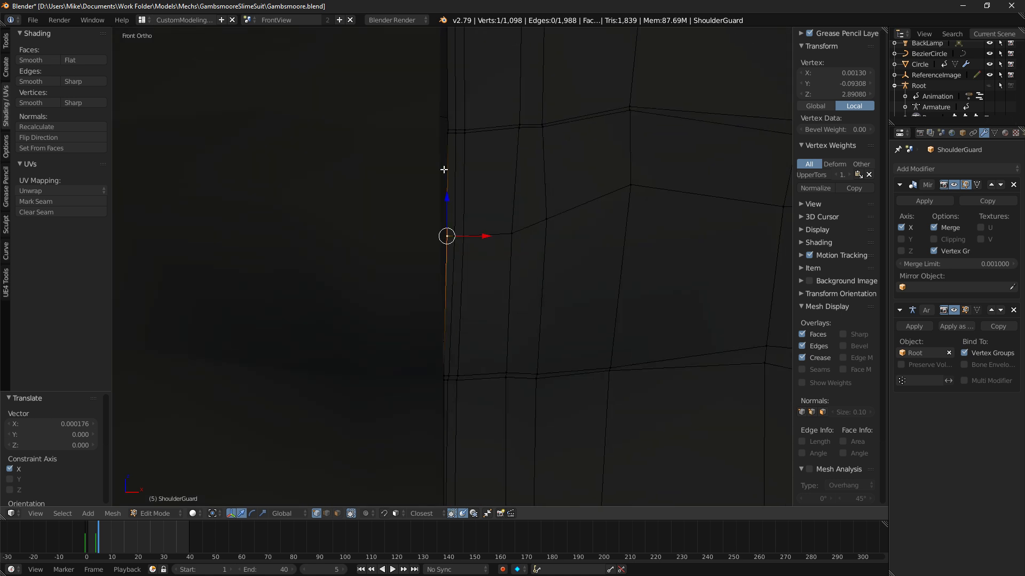
ctrl+right_click(446, 118)
key(ctrl+z)
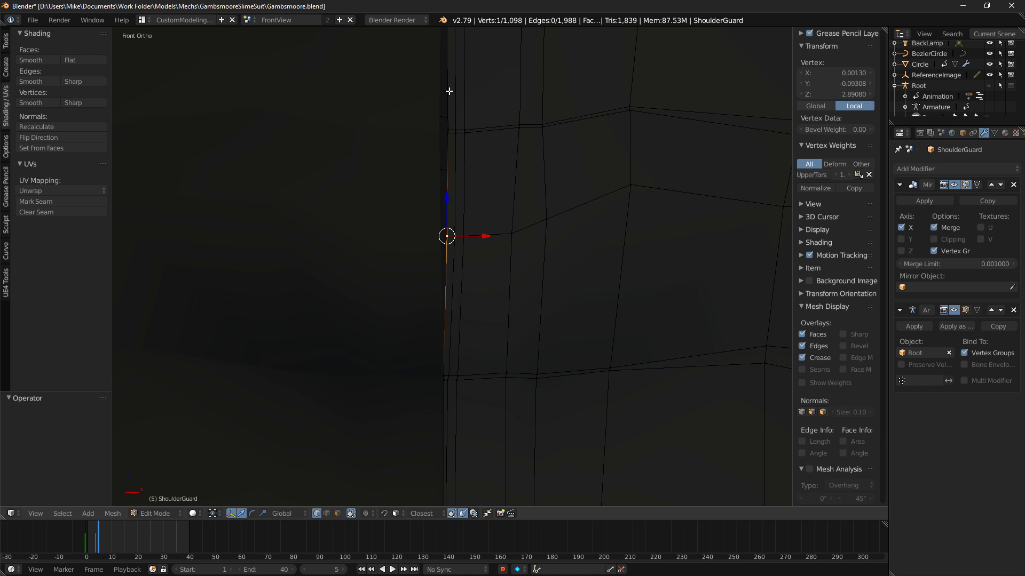
ctrl+right_click(447, 131)
shift+middle_drag(453, 140, 422, 331)
shift+middle_drag(454, 150, 464, 294)
ctrl+right_click(426, 160)
shift+middle_drag(449, 129, 476, 86)
shift+middle_drag(532, 502, 514, 210)
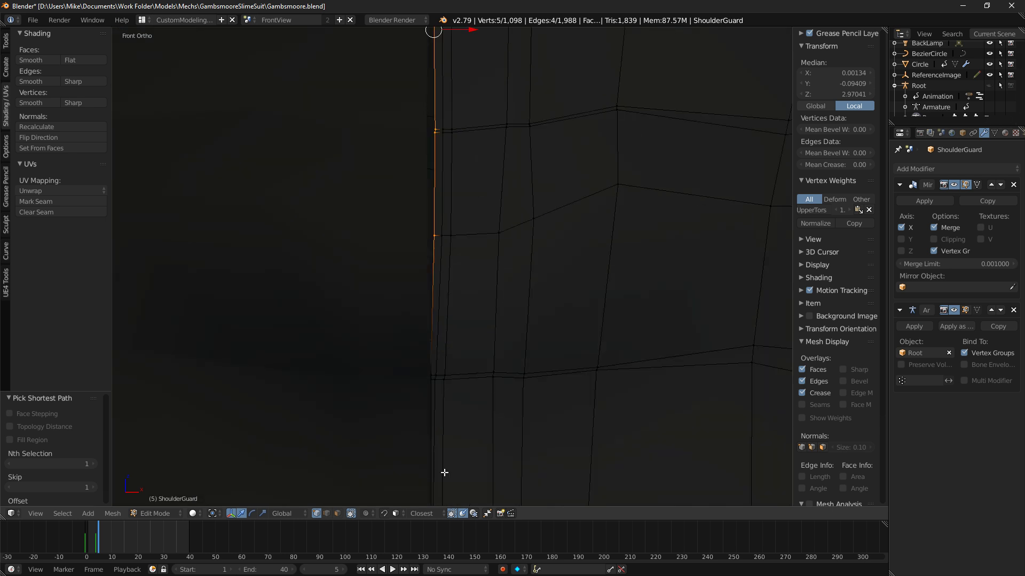
Enable proportional editing and mirror Clipping, and move the selected seam vertices about -0.004 along X onto the mirror plane.
key(o)
scroll(465, 342, down, 4)
shift+middle_drag(419, 214, 416, 470)
drag(480, 412, 476, 407)
click(934, 240)
shift+middle_drag(563, 378, 578, 145)
shift+middle_drag(499, 65, 495, 352)
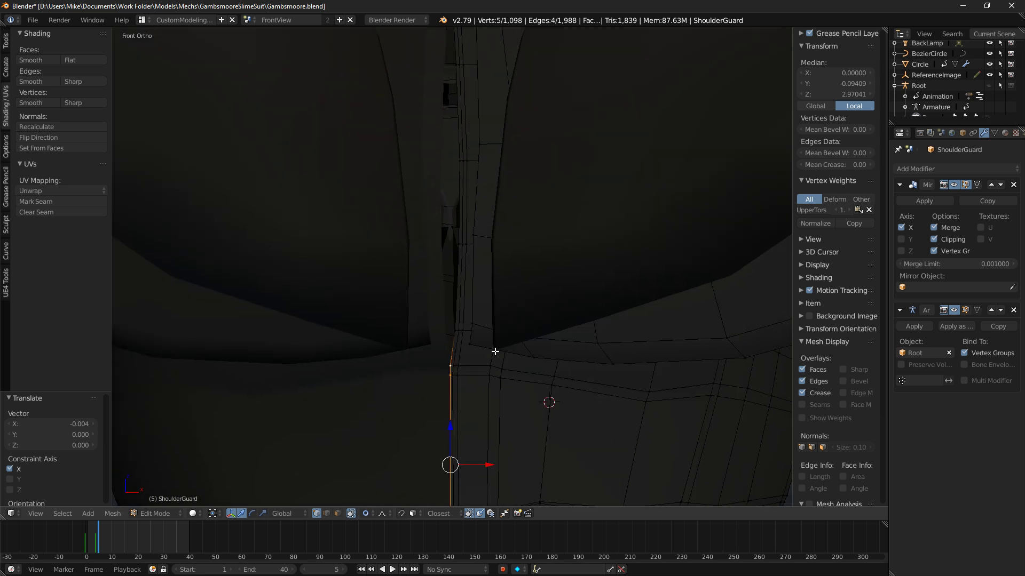
Try to reposition the centre seam vertex near the collar along X and Z, and undo the moves.
right_click(450, 330)
shift+middle_drag(473, 102, 477, 213)
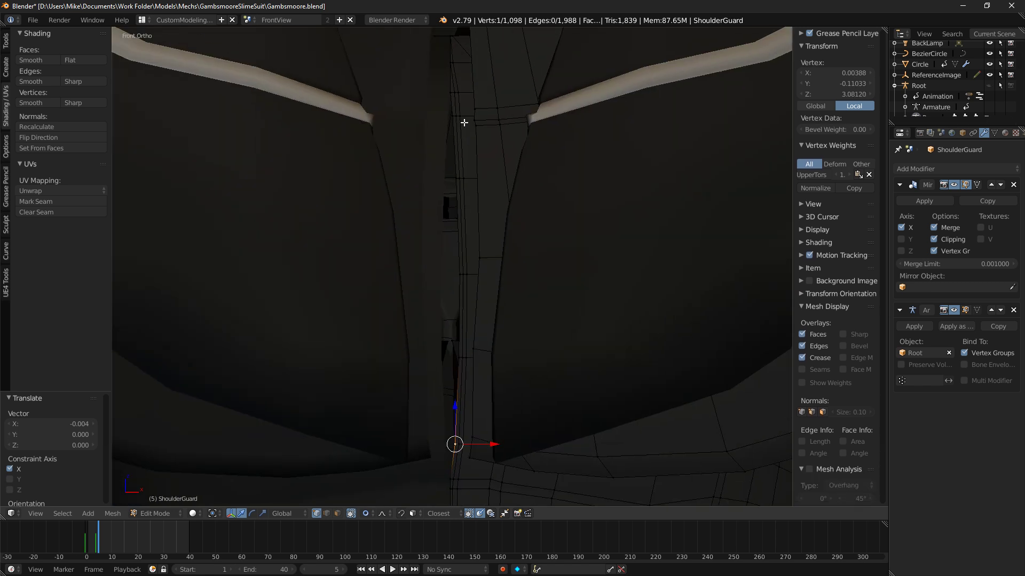
ctrl+right_click(450, 93)
right_click(450, 92)
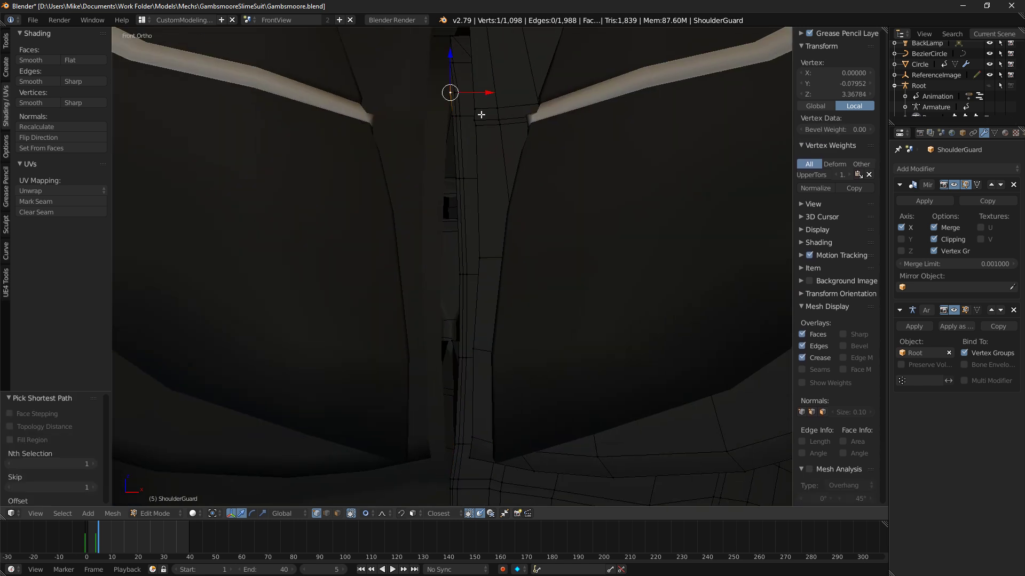
key(g)
key(x)
click(485, 87)
key(g)
key(z)
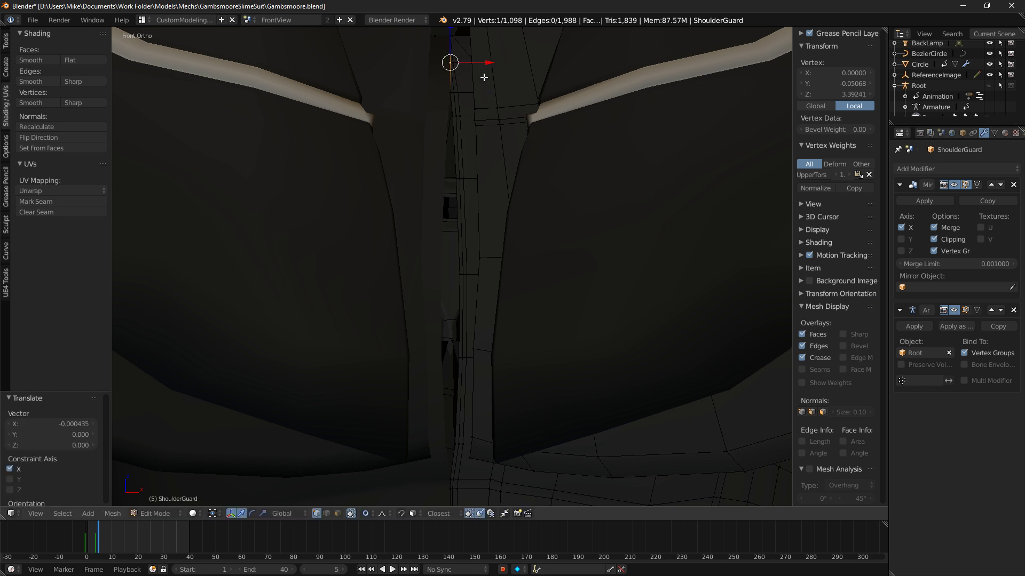
drag(482, 60, 486, 61)
key(ctrl+z)
key(ctrl+z)
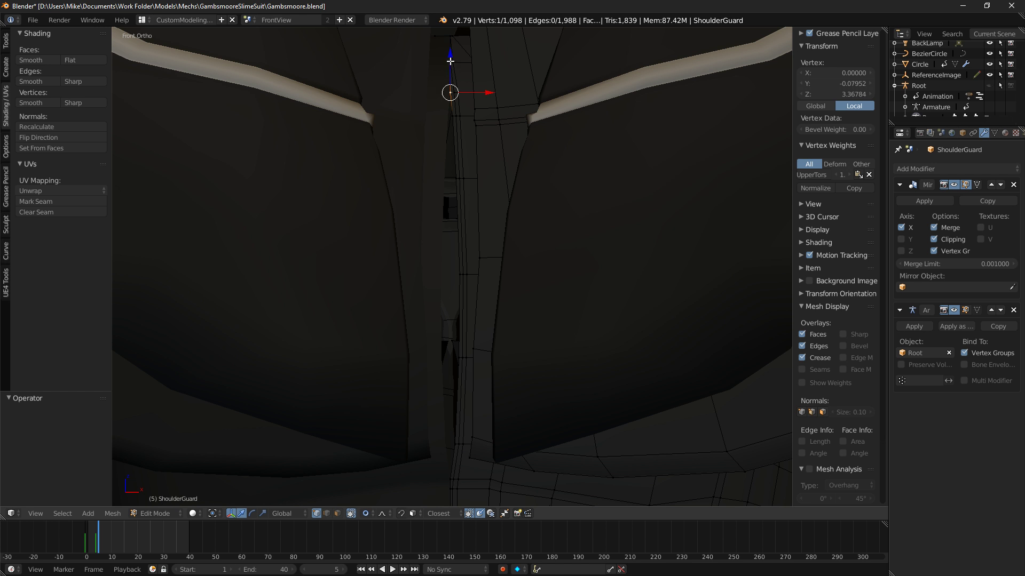
key(ctrl+z)
Hide the front seam vertex, disable mirror Clipping, move the overlapping vertex behind it about 0.0005 along X, and reveal the hidden one.
key(KP_Decimal)
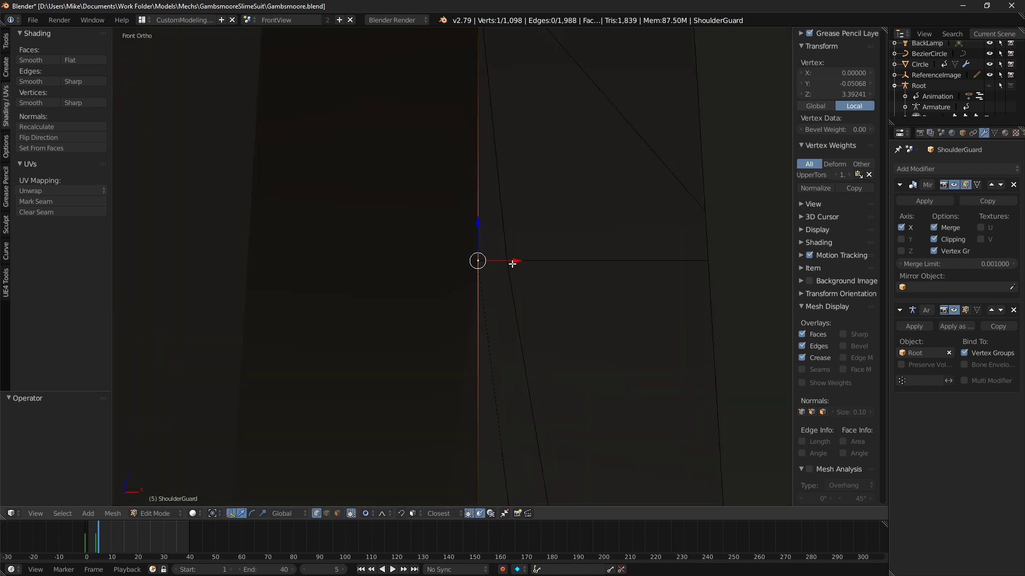
drag(510, 263, 515, 264)
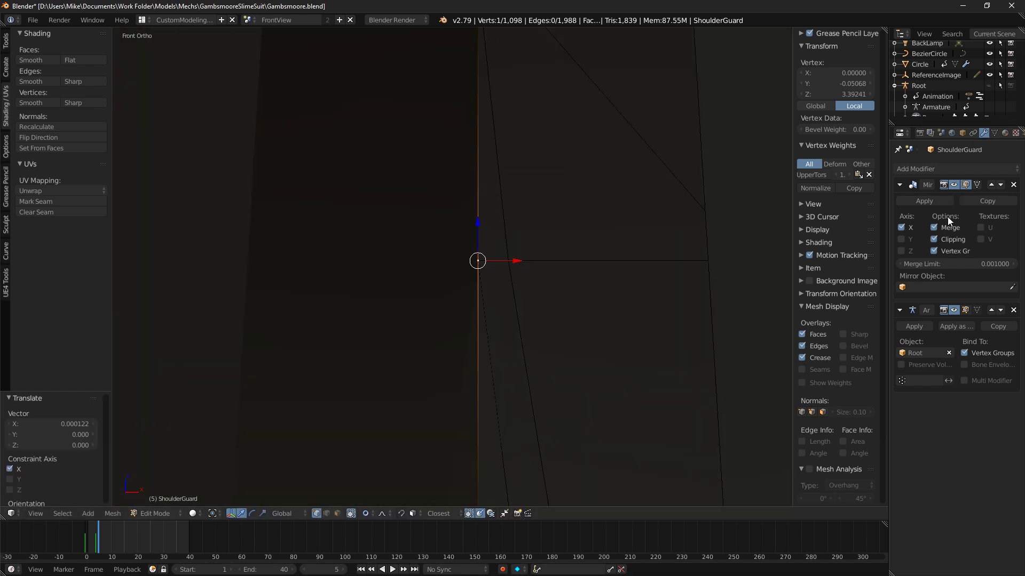
key(h)
right_click(484, 260)
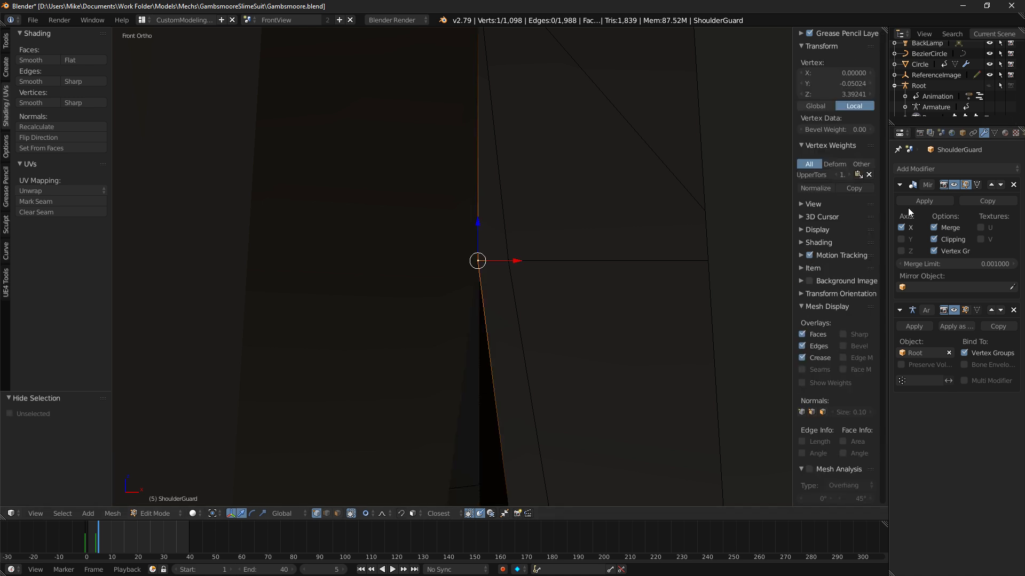
drag(516, 263, 523, 263)
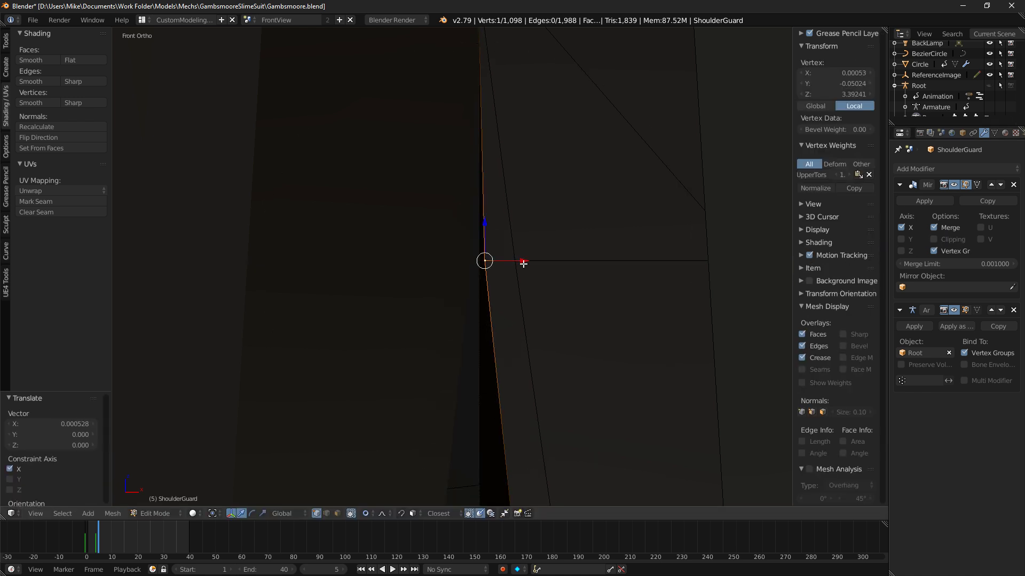
key(alt+h)
Hide the topmost seam vertex, move the overlapping vertex behind it about 0.0001 along X with Clipping disabled, and reveal the hidden one.
scroll(492, 248, down, 5)
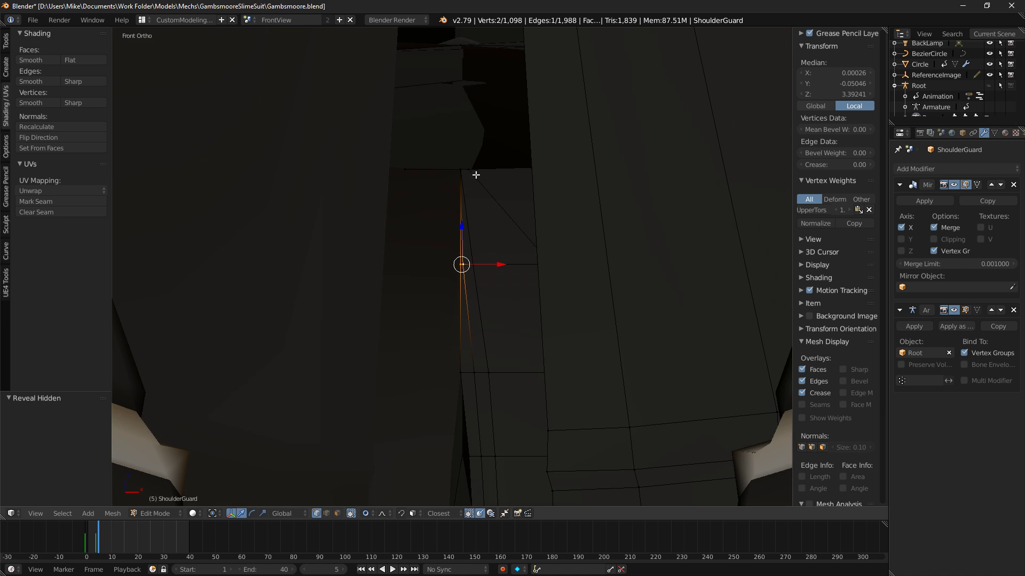
right_click(459, 161)
key(KP_Decimal)
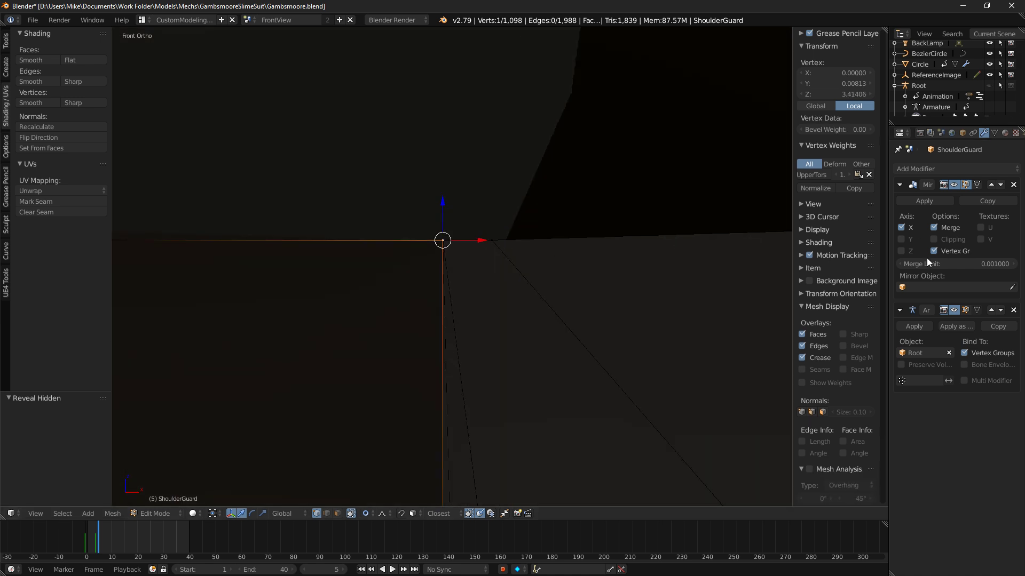
click(945, 238)
mouse_move(482, 242)
mouse_down()
mouse_move(446, 245)
mouse_move(482, 241)
mouse_up()
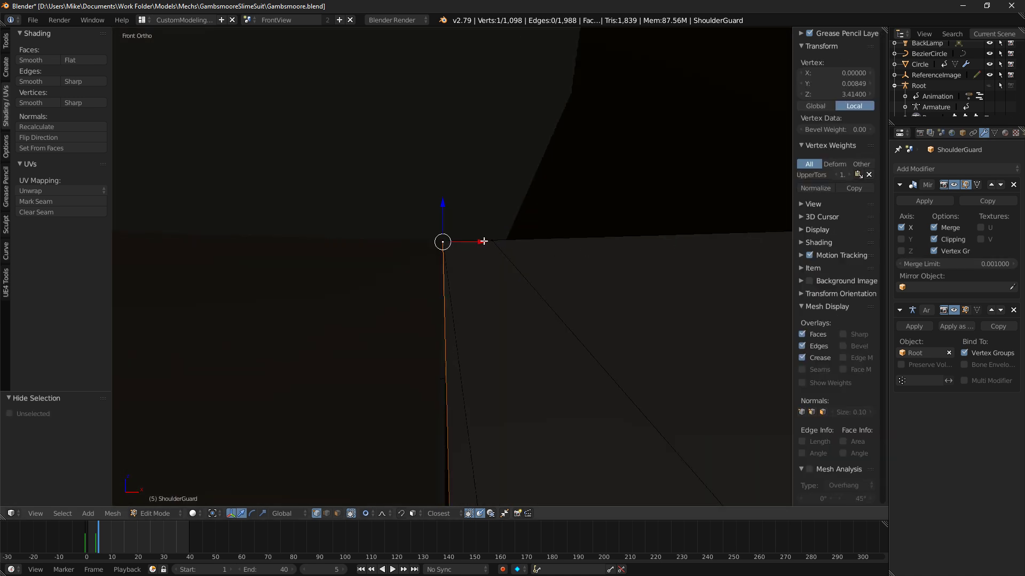
click(934, 239)
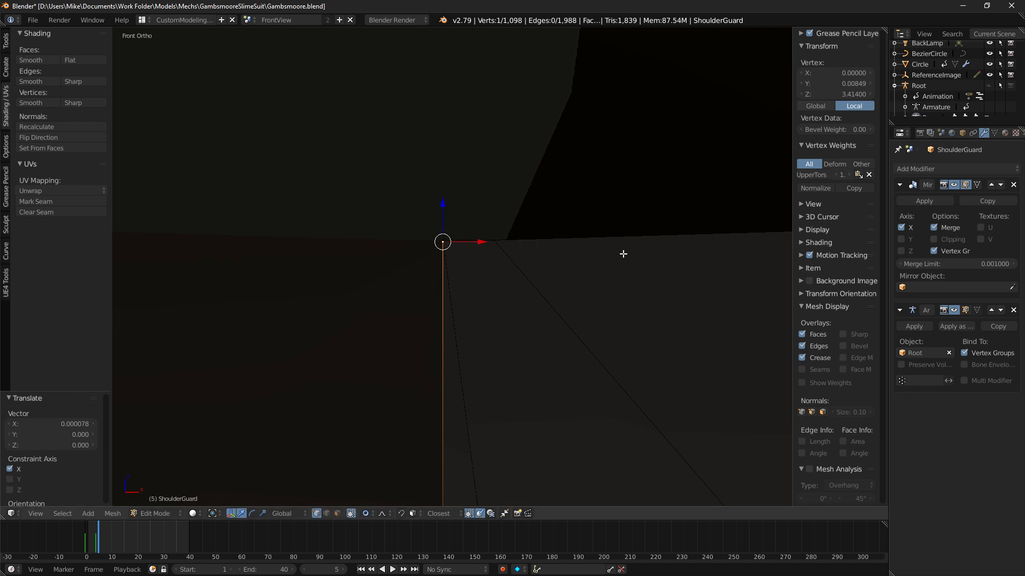
drag(482, 242, 488, 239)
key(Escape)
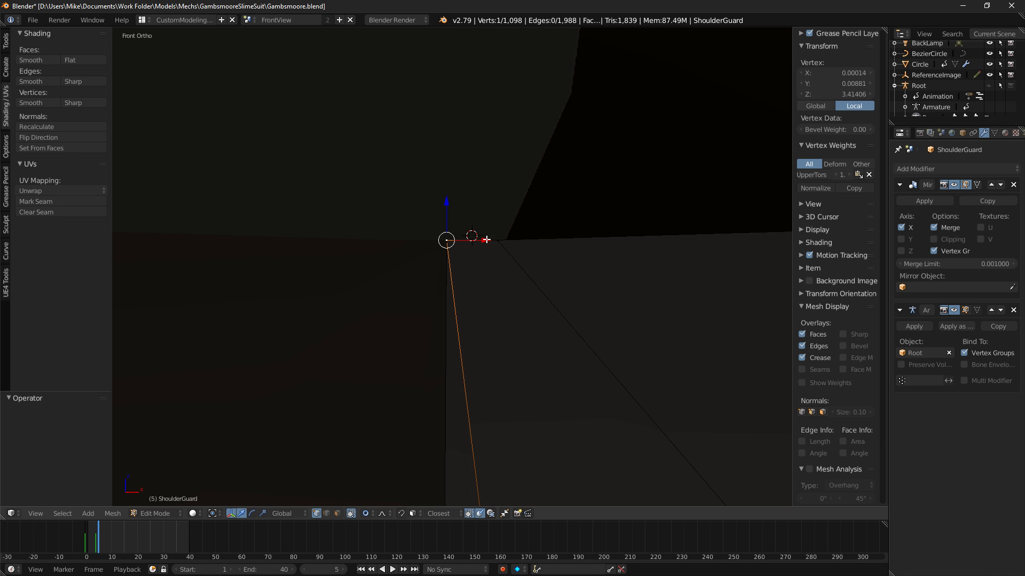
drag(488, 241, 496, 239)
right_click(449, 244)
key(alt+h)
In the row below the top seam vertex, hide the front vertex, move its overlapping neighbour about 0.0003 along X without Clipping, and unhide.
scroll(534, 315, down, 6)
shift+middle_drag(503, 498, 490, 327)
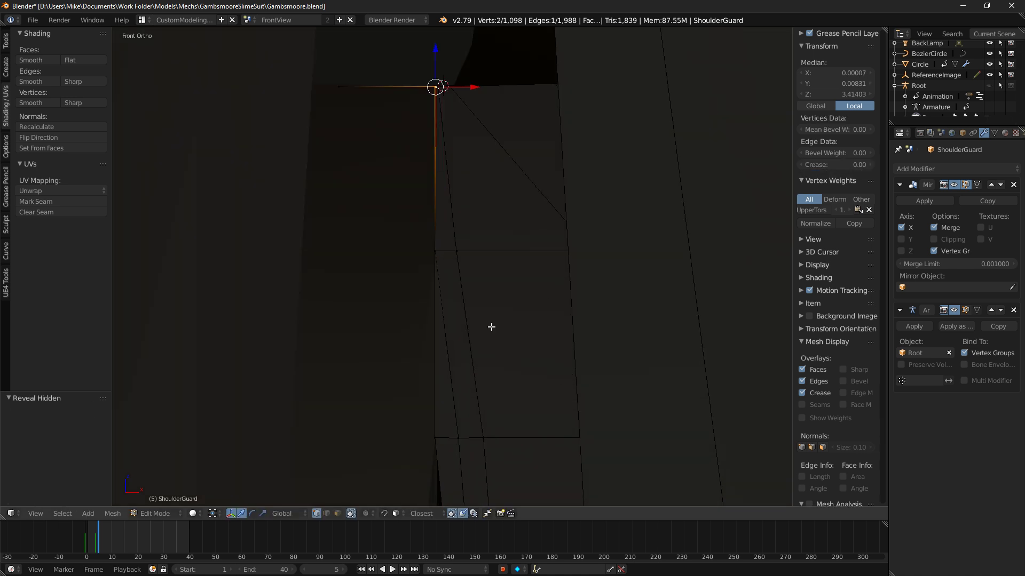
right_click(447, 256)
scroll(441, 248, up, 6)
right_click(392, 223)
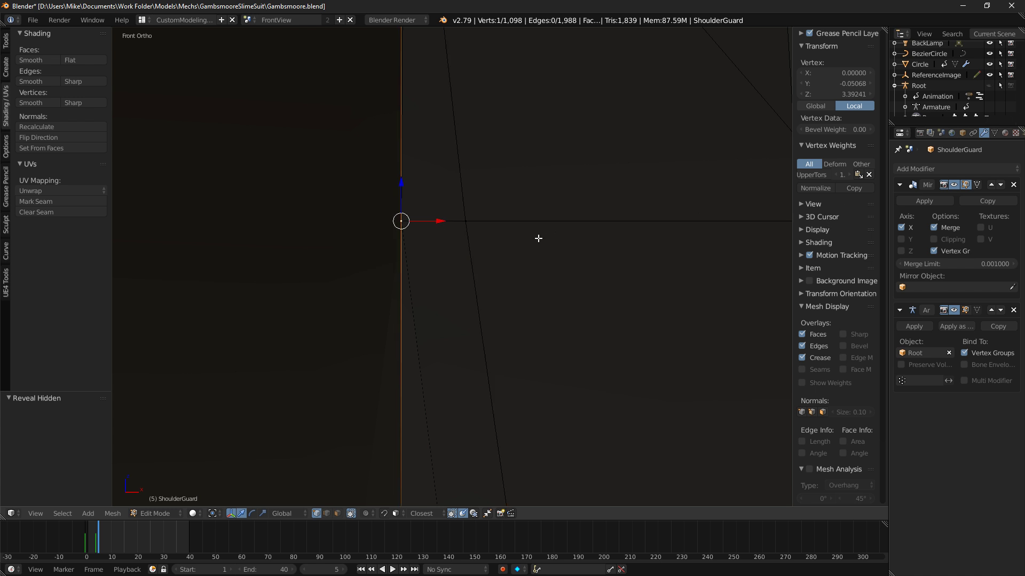
key(h)
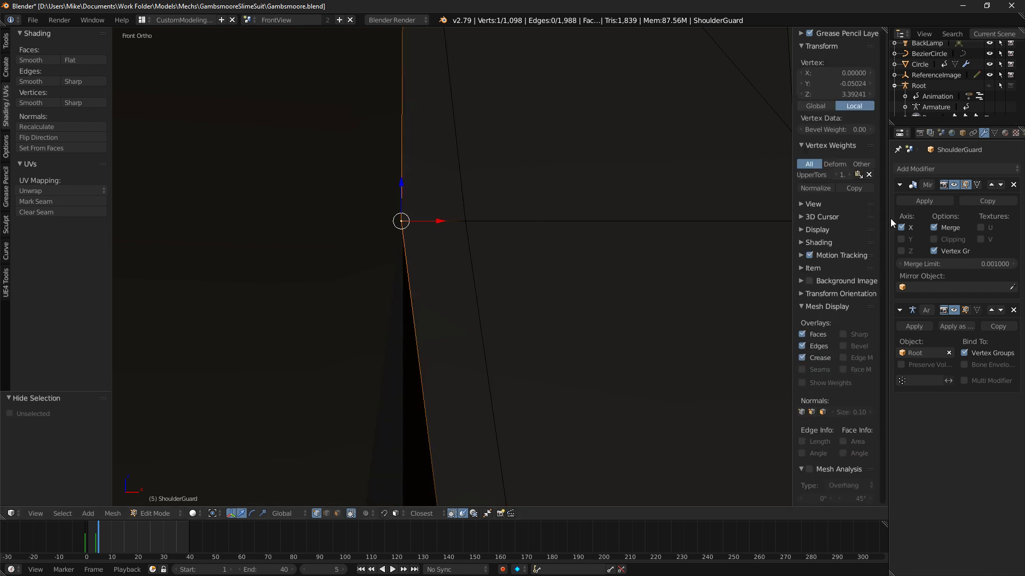
key(g)
key(x)
click(870, 245)
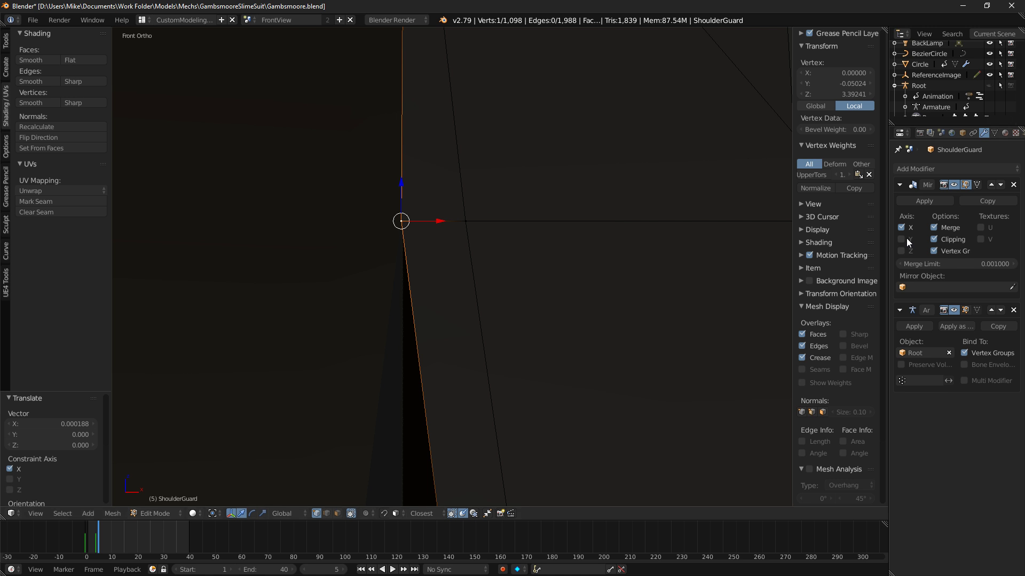
key(b)
key(Escape)
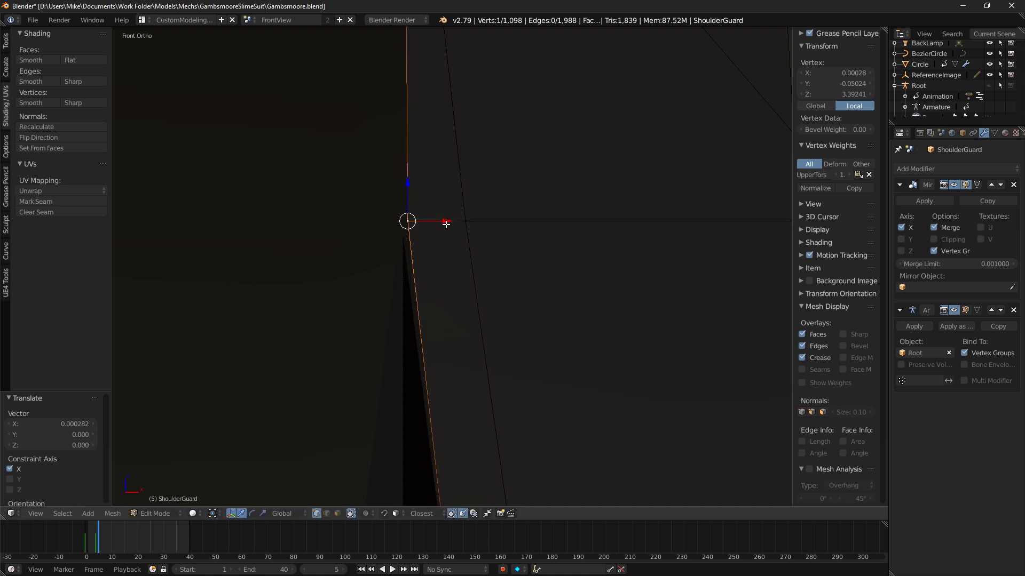
key(alt+h)
Select the next two centre seam vertices below the collar and enable mirror Clipping.
scroll(446, 225, down, 5)
shift+middle_drag(518, 368, 504, 212)
mouse_move(460, 410)
shift+middle_down()
mouse_move(456, 286)
mouse_move(472, 221)
shift+middle_up()
right_click(439, 194)
scroll(458, 249, down, 6)
shift+middle_drag(481, 387, 480, 301)
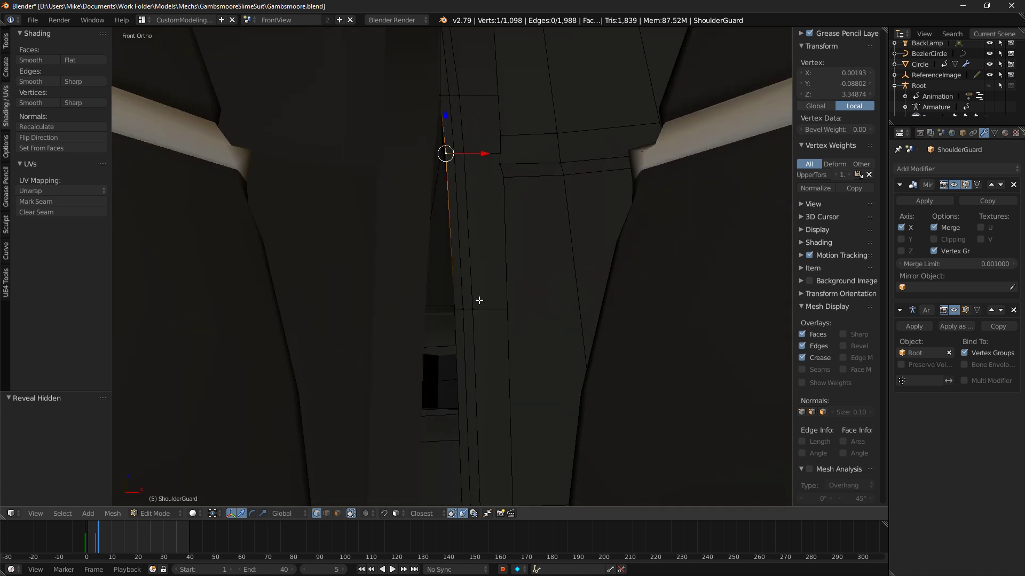
shift+right_click(453, 309)
shift+middle_drag(466, 405, 458, 327)
shift+middle_drag(454, 211, 459, 302)
click(933, 239)
scroll(483, 207, up, 2)
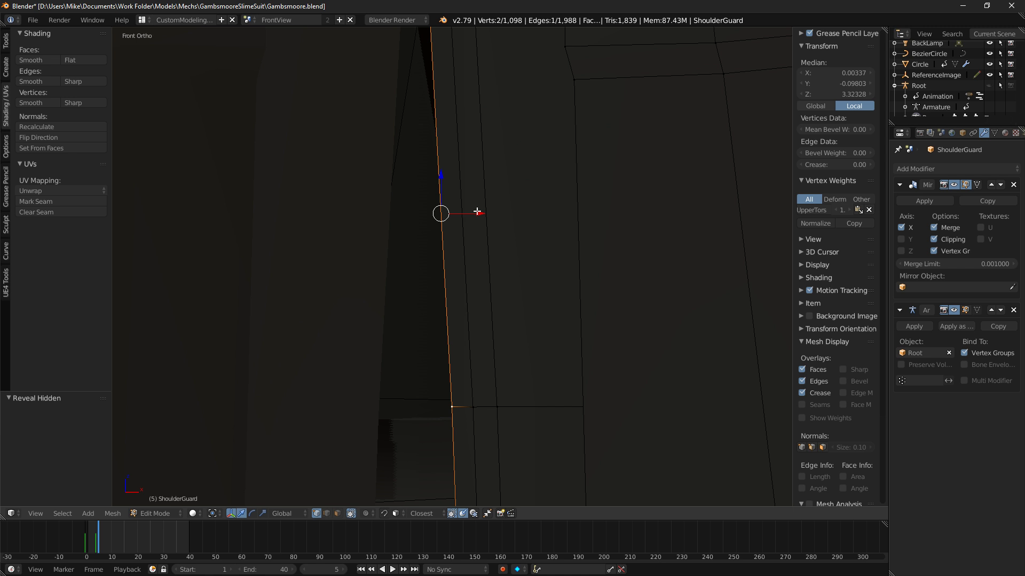
Enable proportional editing and move the two selected seam vertices about -0.0025 along X towards the mirror plane.
key(o)
key(g)
key(x)
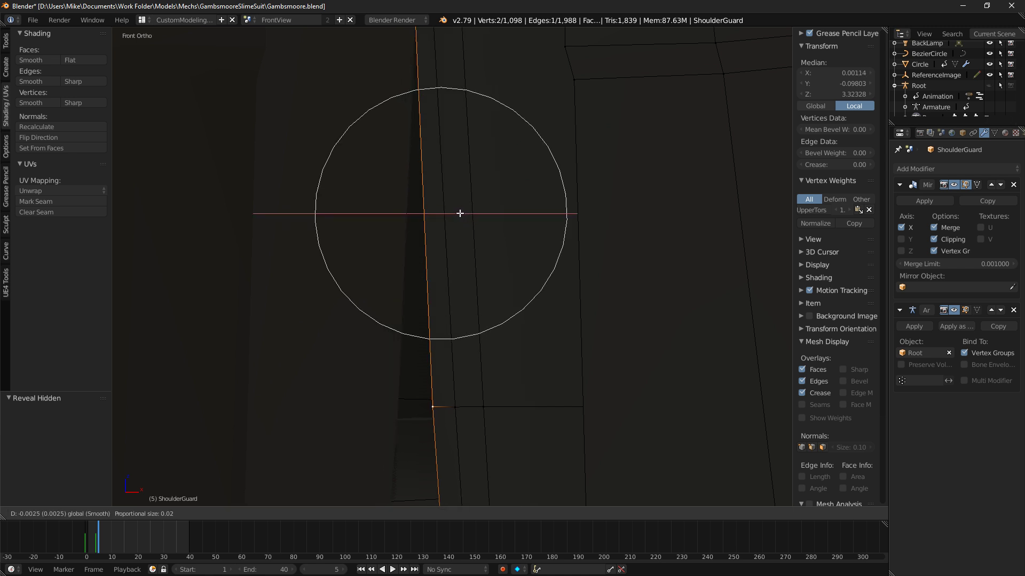
click(459, 213)
scroll(436, 300, down, 1)
shift+middle_drag(437, 299, 421, 243)
right_click(421, 243)
key(g)
key(x)
key(Escape)
Select the two centre seam vertices further down between the chest plates and move them about -0.009 along X onto the mirror plane.
shift+middle_drag(496, 371, 460, 140)
right_click(410, 361)
shift+middle_drag(429, 387, 420, 147)
shift+right_click(409, 395)
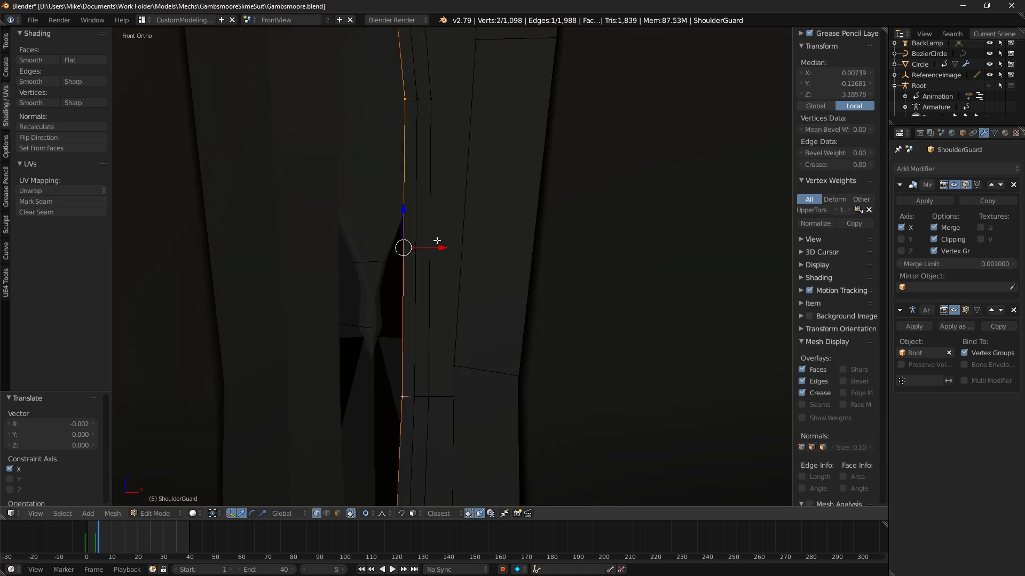
key(g)
key(x)
click(399, 250)
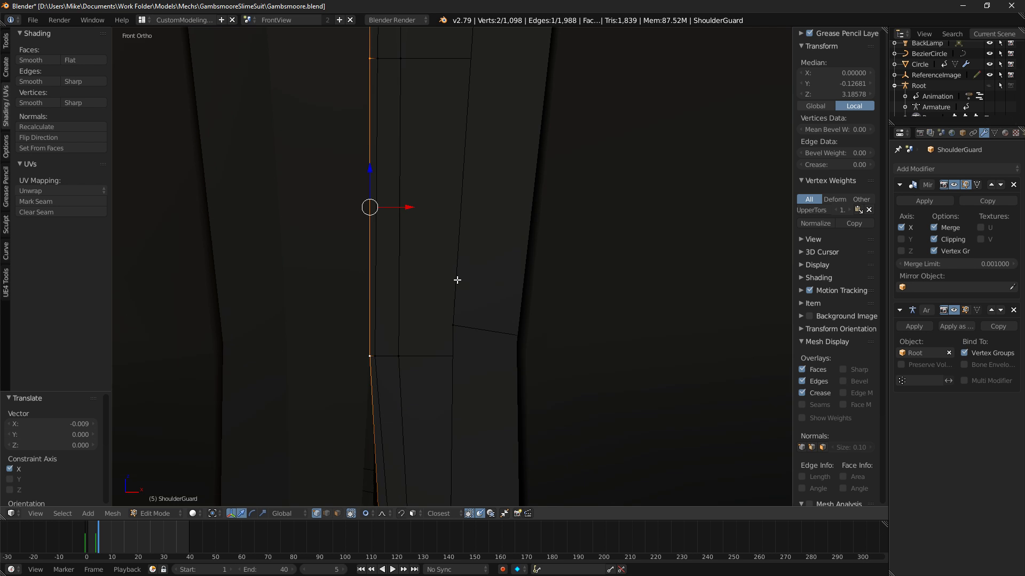
Select the remaining off-centre seam vertex at the base of the chest and move it about -0.005 along X onto the mirror plane.
shift+middle_drag(453, 480, 470, 229)
shift+middle_drag(456, 295, 444, 433)
drag(413, 134, 417, 136)
shift+middle_drag(433, 226, 461, 67)
shift+middle_drag(462, 461, 463, 343)
right_click(423, 313)
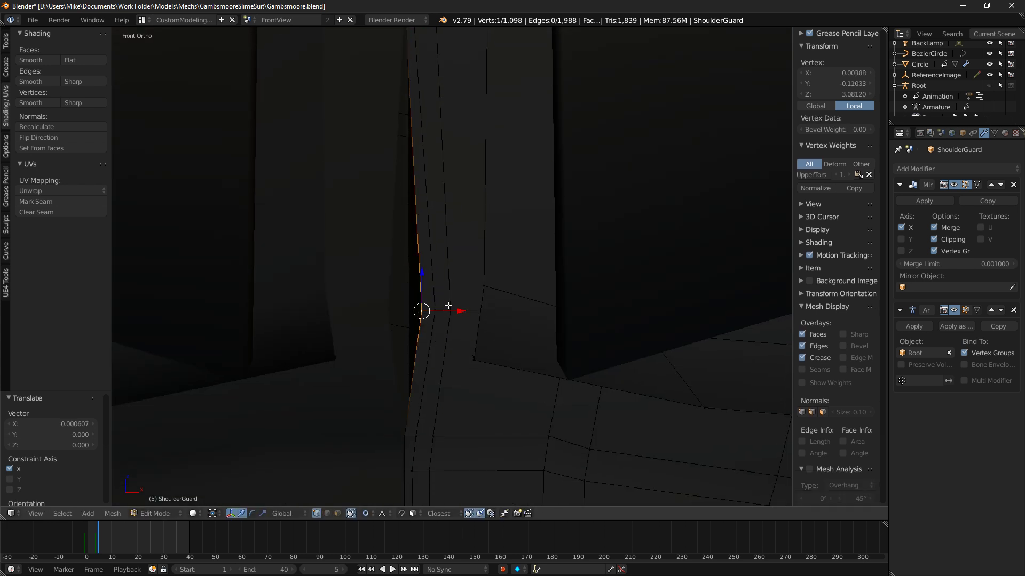
drag(455, 311, 432, 311)
Examine the closed front seam and the collar area of the torso for gaps and stray geometry.
shift+middle_drag(432, 311, 523, 363)
scroll(523, 363, down, 7)
middle_drag(441, 373, 493, 355)
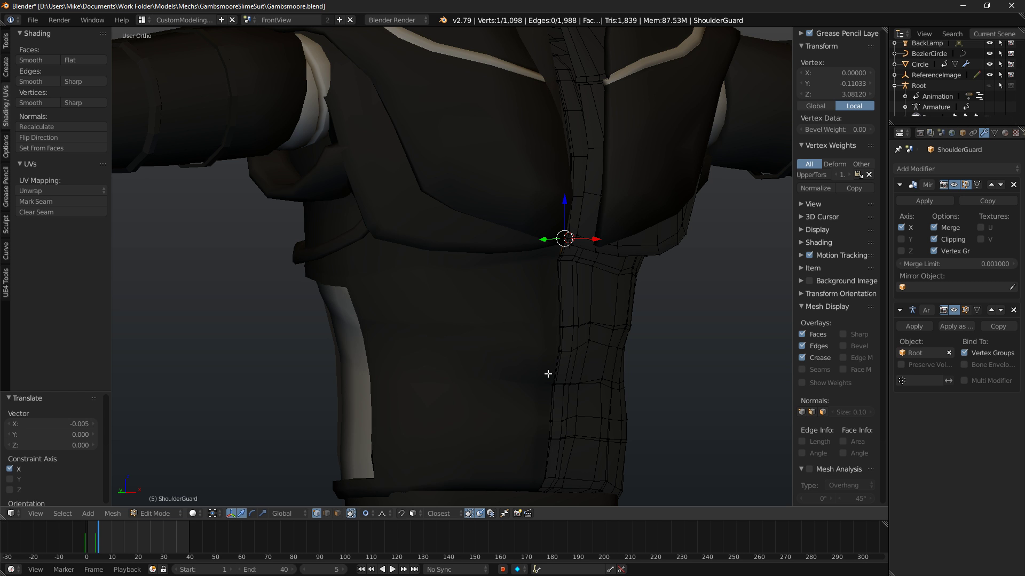
scroll(547, 373, down, 3)
key(KP_1)
middle_drag(462, 253, 479, 267)
key(a)
key(a)
key(KP_Decimal)
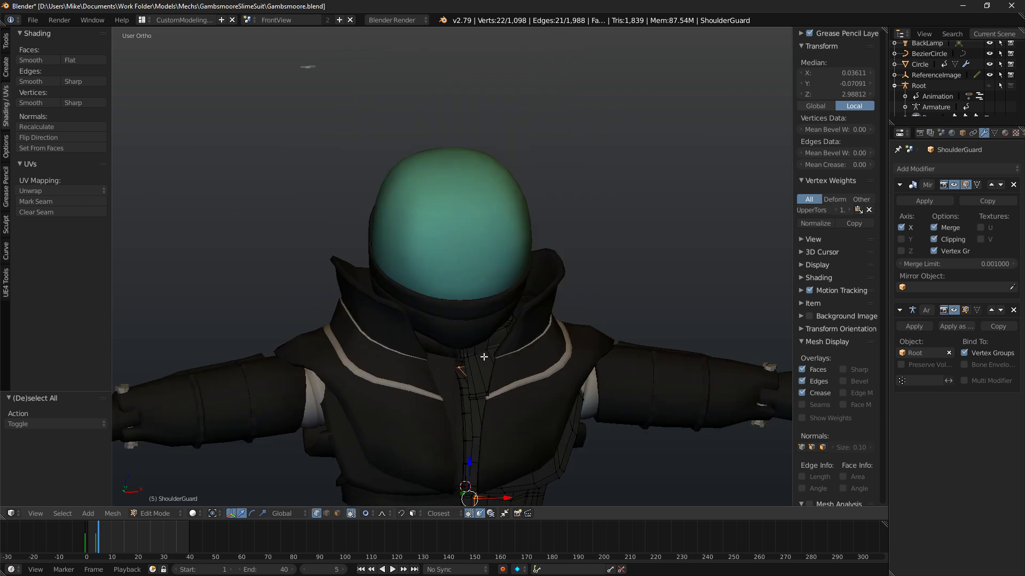
key(z)
scroll(508, 290, up, 6)
key(z)
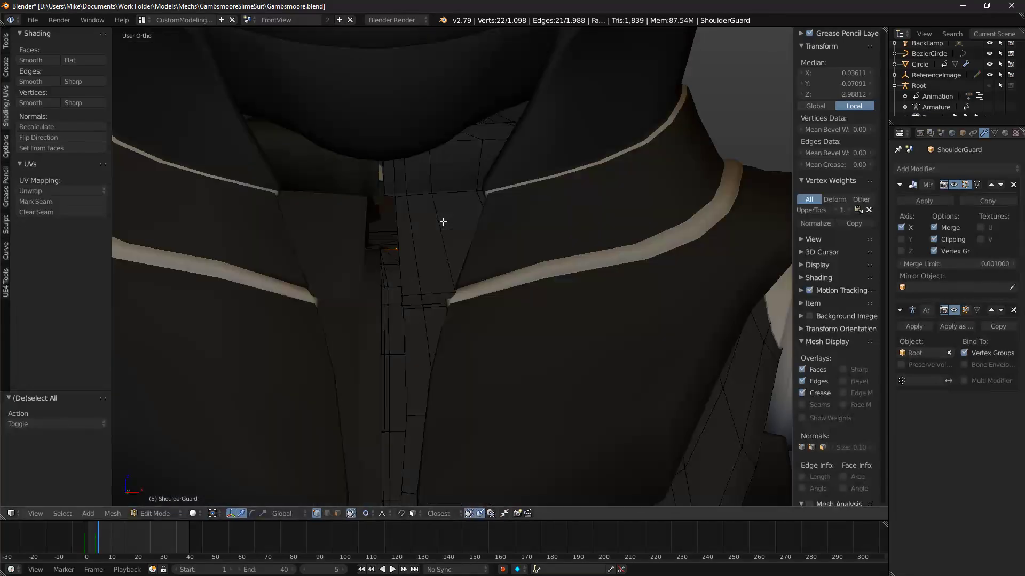
Select the entire detached spine panel on the torso's back through its linked geometry.
middle_drag(435, 217, 584, 300)
right_click(401, 295)
scroll(592, 366, down, 5)
shift+middle_drag(594, 373, 530, 319)
right_click(454, 255)
key(ctrl+l)
scroll(484, 369, down, 4)
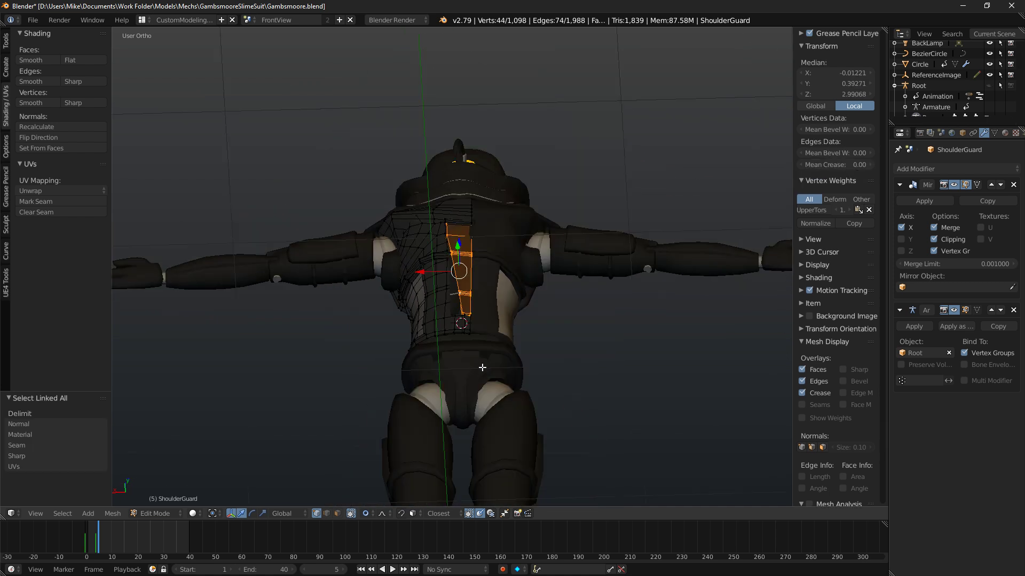
Move the selected spine panel in the back view across the centre towards the modelled half of the torso.
key(KP_1)
key(KP_3)
key(KP_1)
key(ctrl+KP_1)
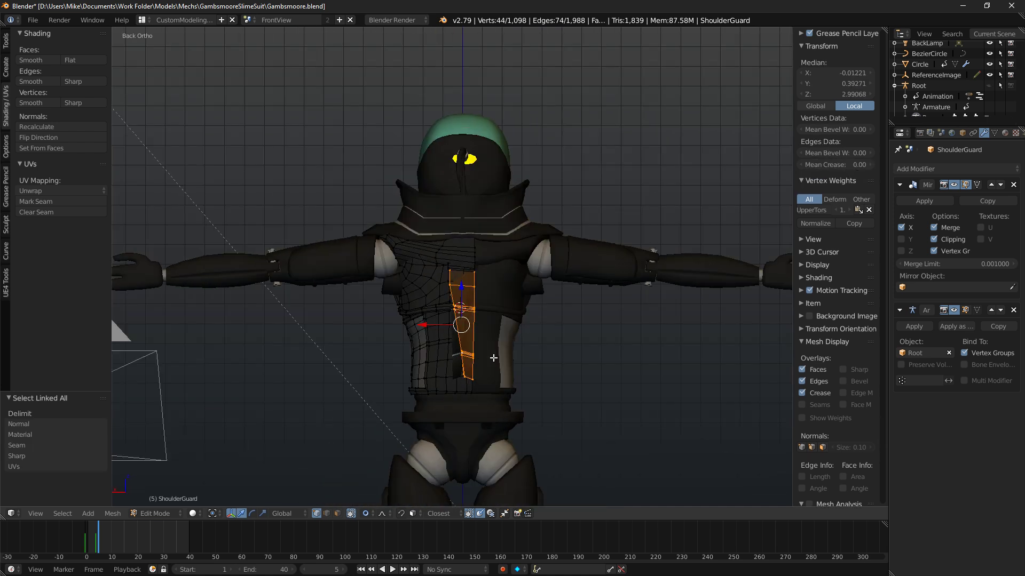
scroll(523, 304, up, 3)
key(g)
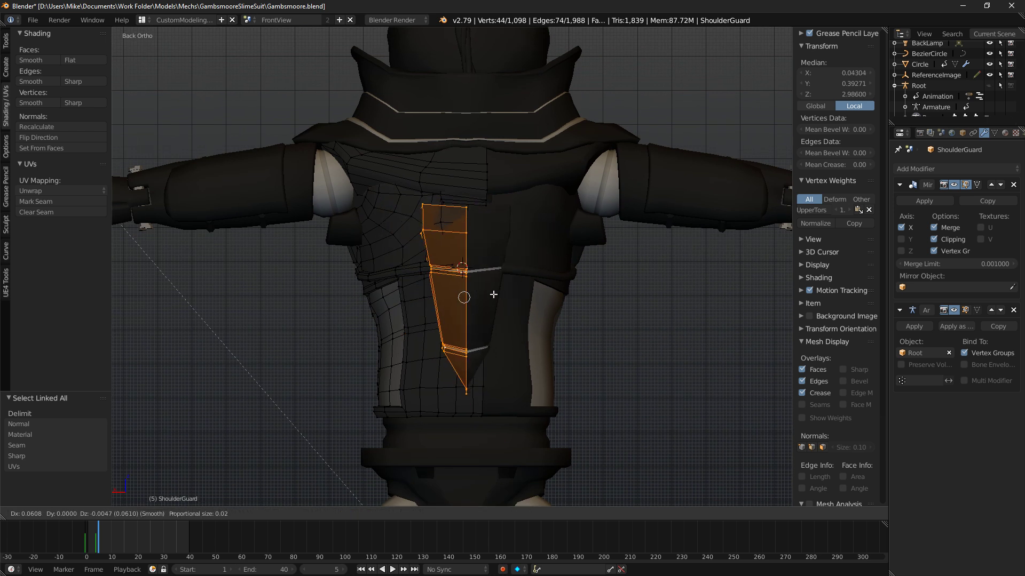
click(508, 293)
Shift the spine panel about -0.041 along X with mirror Clipping toggled off for the release from the plane and back on.
click(946, 240)
mouse_move(426, 297)
mouse_down()
mouse_move(398, 297)
mouse_move(414, 300)
mouse_up()
click(935, 239)
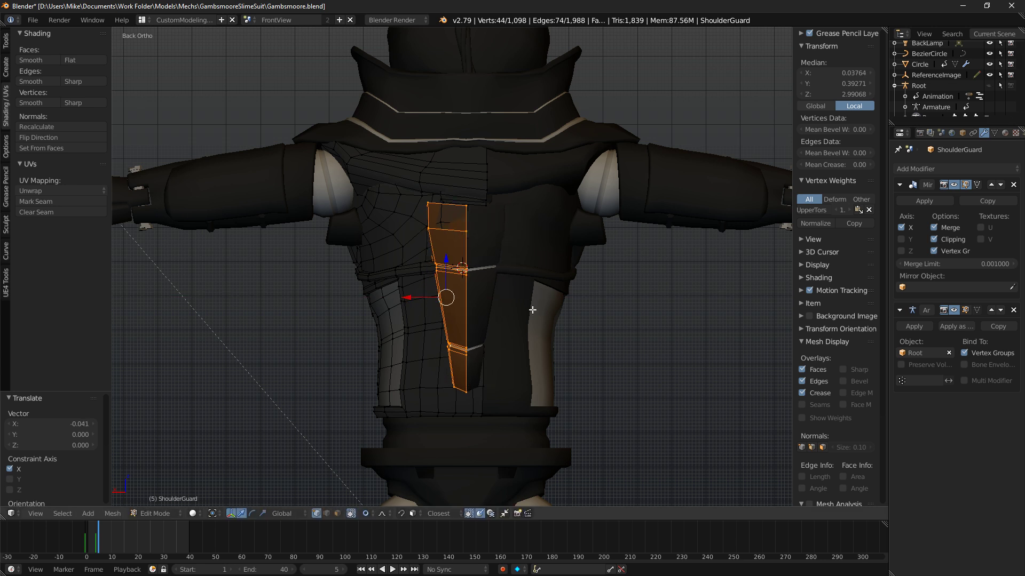
Examine the repositioned spine panel against the whole suit from the side and back, in and out of Edit Mode.
key(KP_3)
key(ctrl+KP_1)
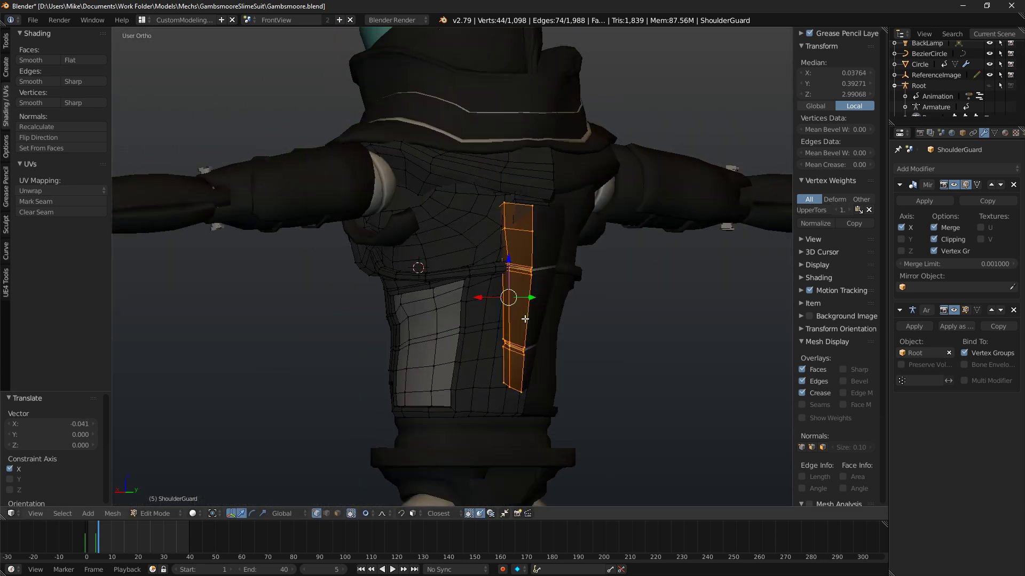
click(404, 303)
mouse_move(409, 298)
mouse_down()
mouse_move(398, 299)
mouse_move(409, 299)
mouse_up()
scroll(556, 396, down, 8)
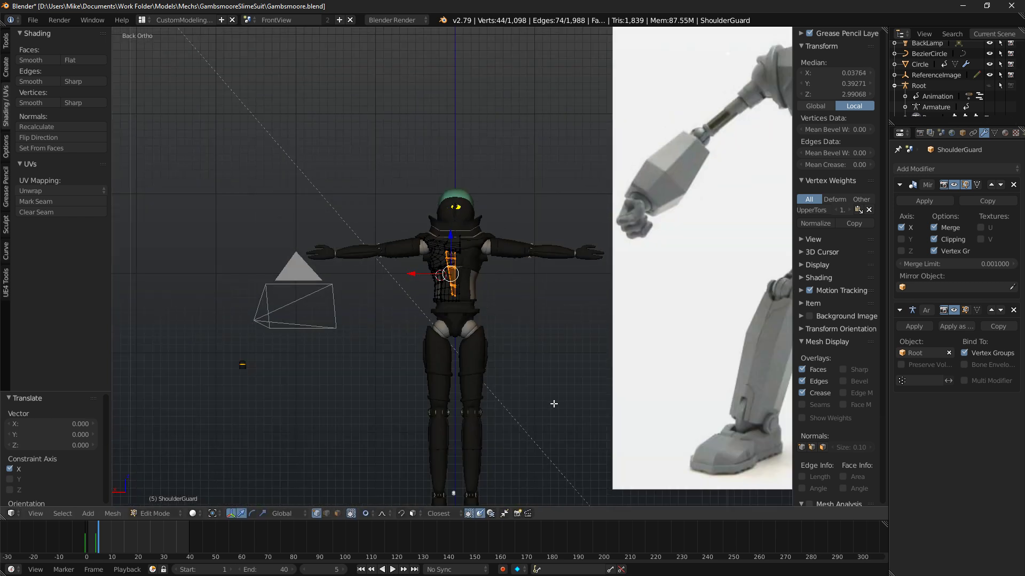
shift+middle_drag(556, 396, 526, 276)
key(Tab)
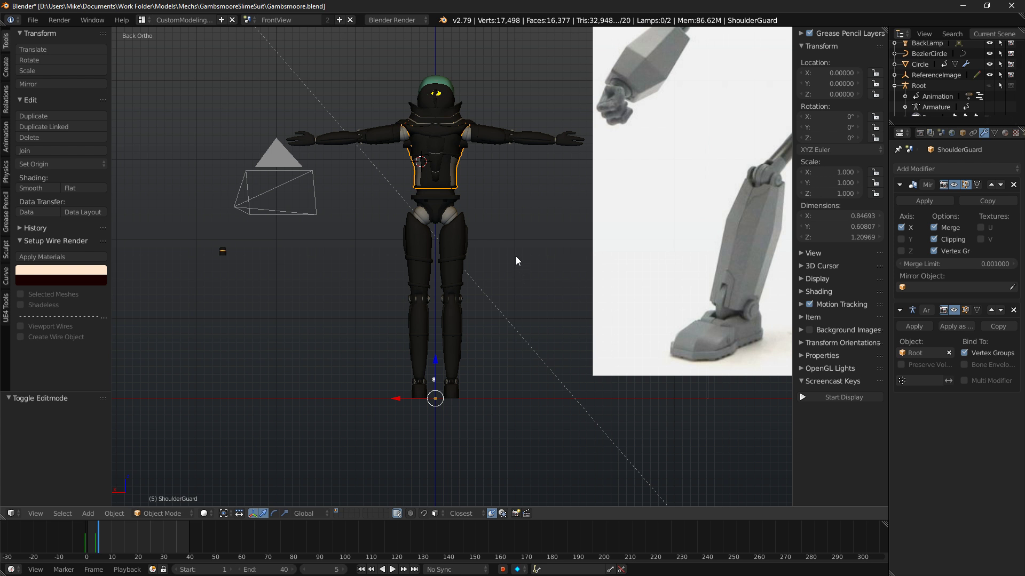
shift+middle_drag(461, 197, 475, 255)
key(Tab)
scroll(459, 231, up, 6)
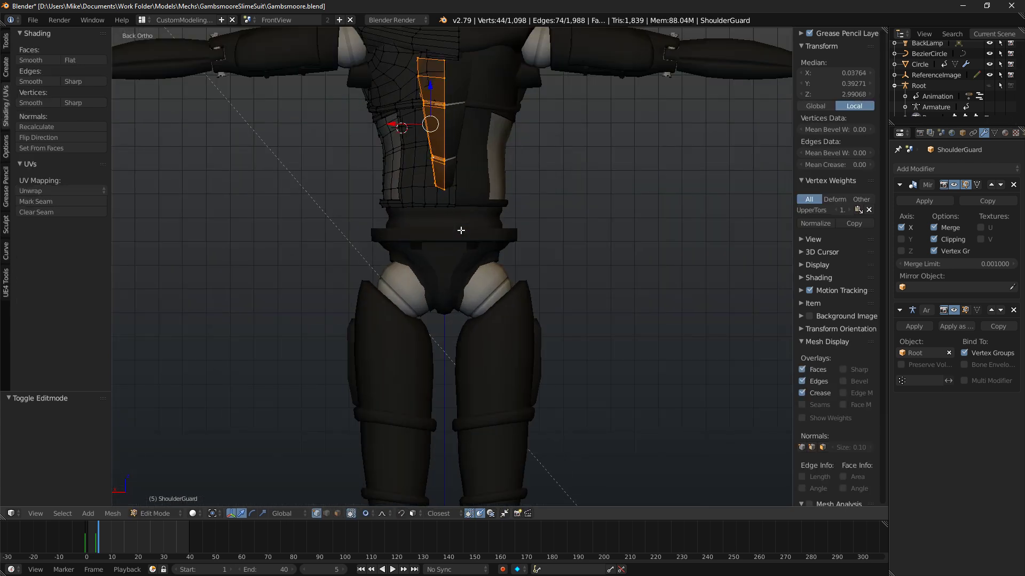
Add the torso's open centre edge loop to the spine panel selection and inspect it from the back in wireframe and solid shading.
scroll(456, 188, up, 3)
shift+middle_drag(453, 180, 481, 324)
alt+shift+click(491, 351)
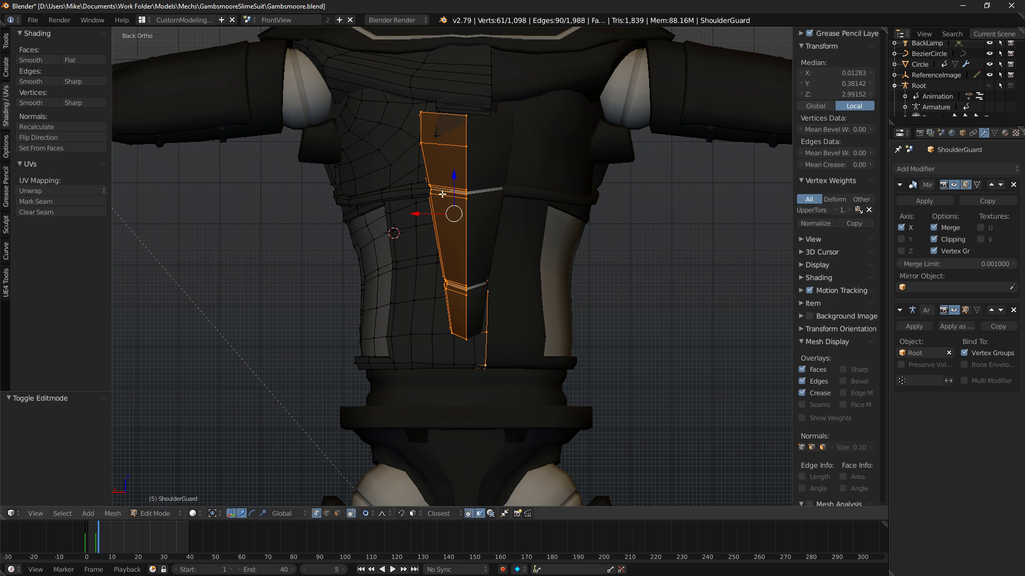
key(KP_3)
key(ctrl+KP_1)
scroll(533, 214, up, 3)
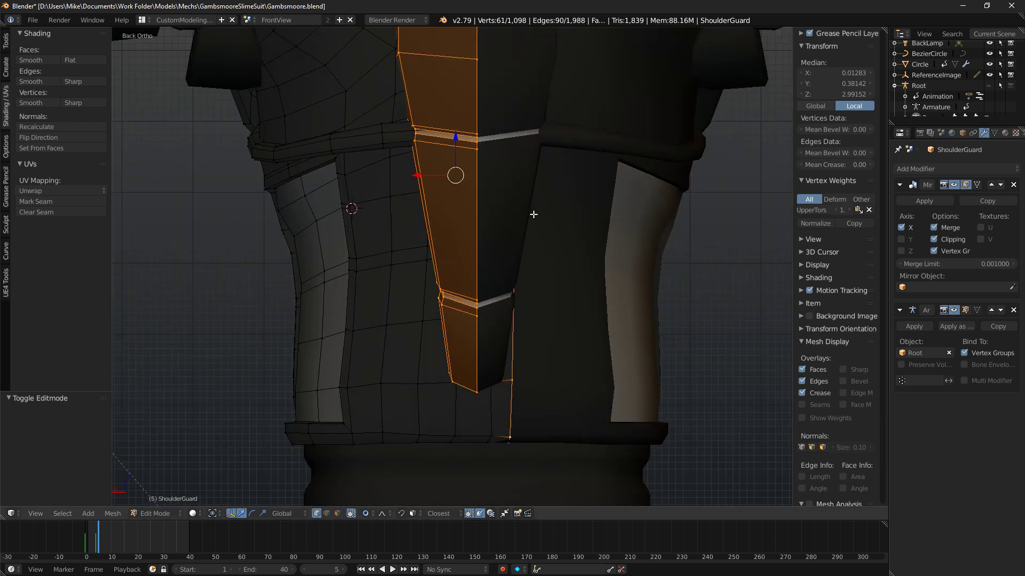
scroll(543, 291, down, 3)
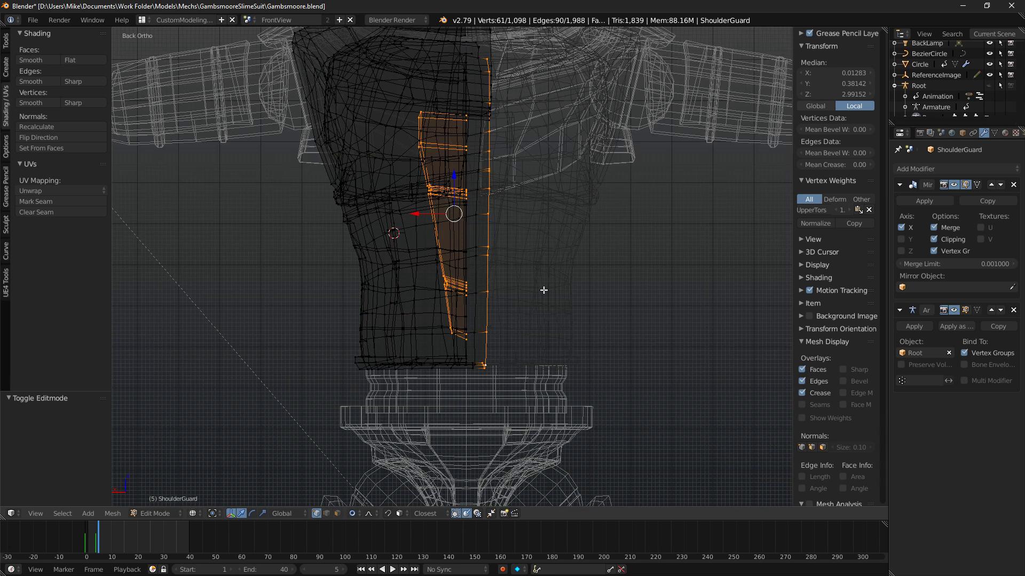
key(z)
mouse_move(539, 252)
middle_down()
mouse_move(534, 284)
mouse_move(530, 245)
middle_up()
scroll(520, 294, up, 1)
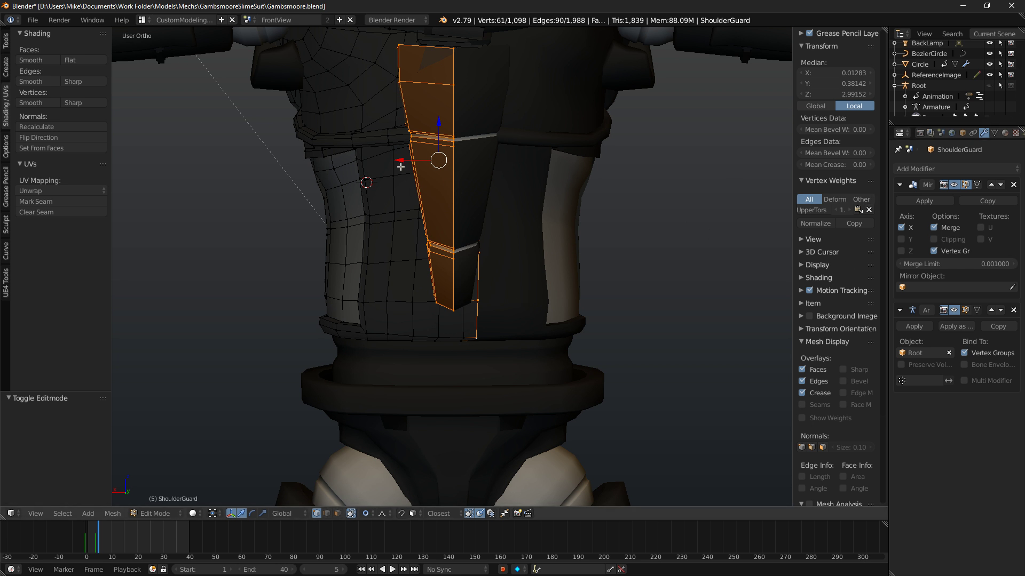
Reduce the selection to the torso's open centre edge loop alone and turn on proportional editing.
key(ctrl+z)
key(ctrl+z)
key(ctrl+z)
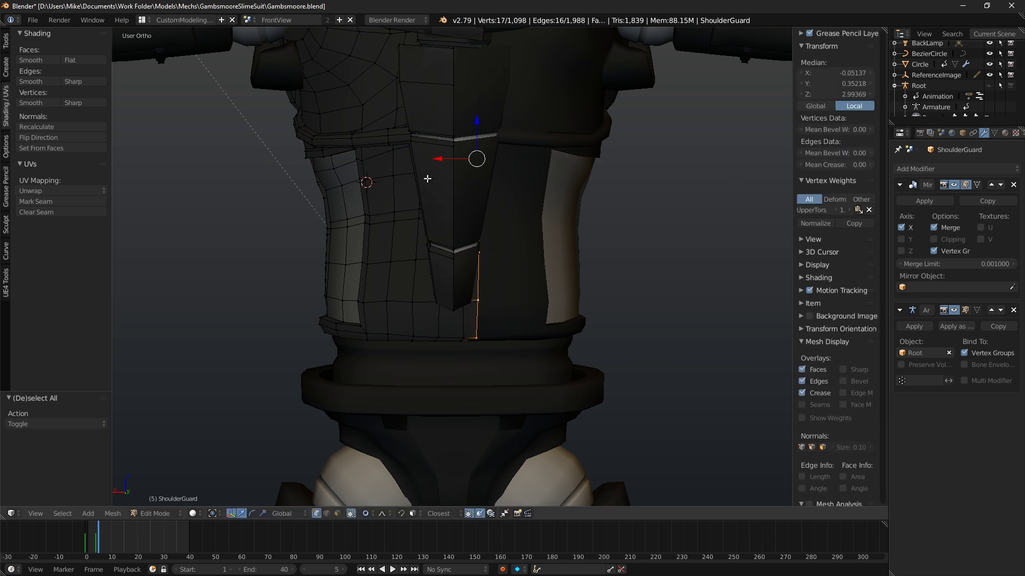
key(z)
drag(441, 159, 433, 163)
key(ctrl+z)
key(z)
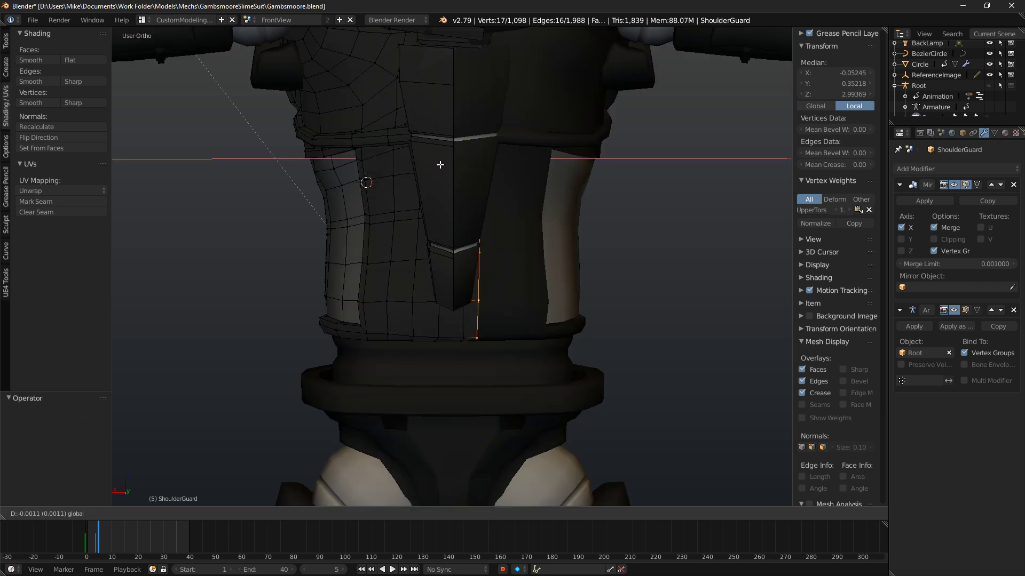
right_click(440, 165)
key(o)
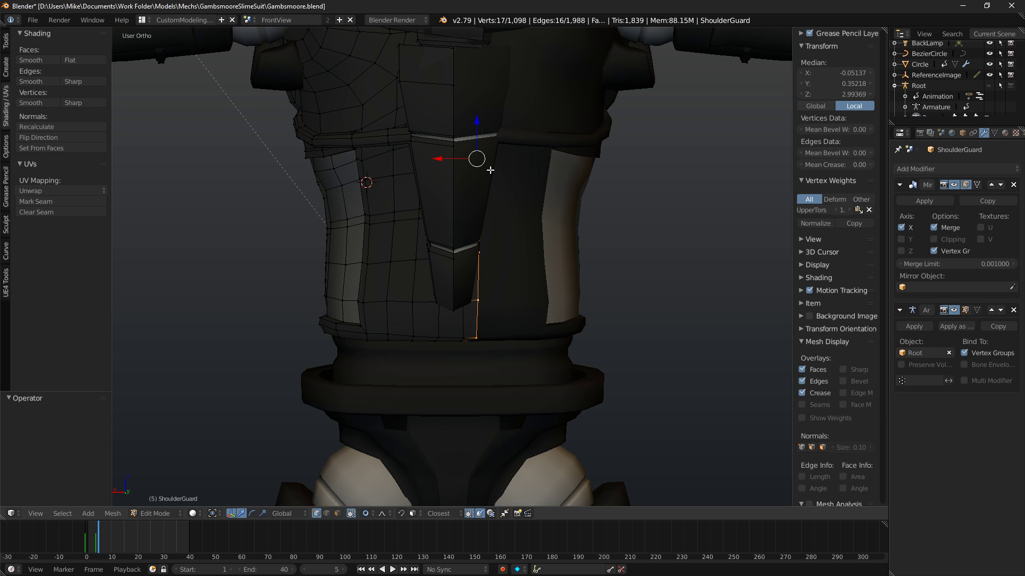
Move the centre edge loop 0.056 and a further 0.006 along X with proportional editing, onto the modelled side of the mirror plane.
drag(448, 163, 410, 165)
scroll(434, 165, down, 10)
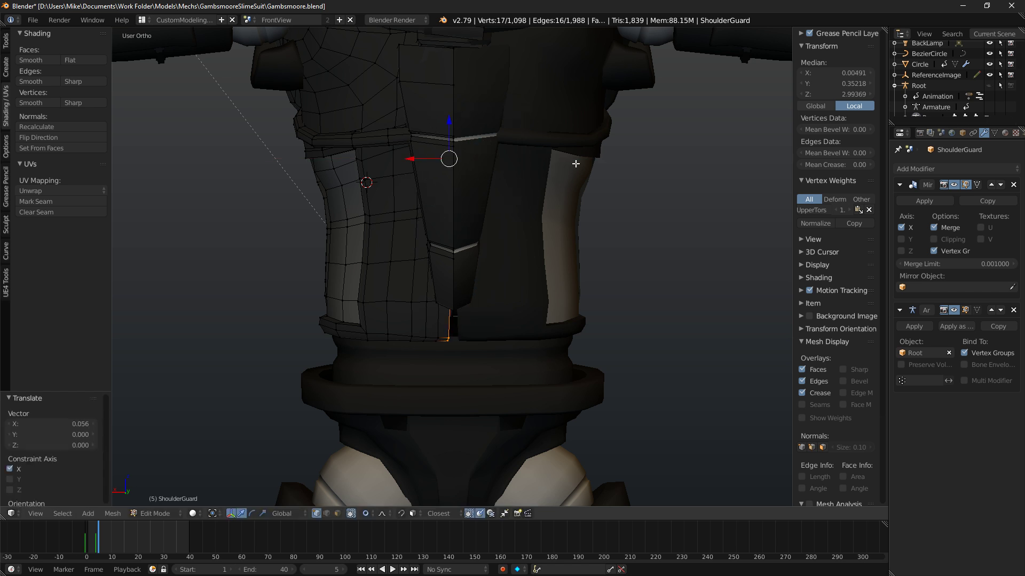
key(z)
scroll(543, 232, up, 3)
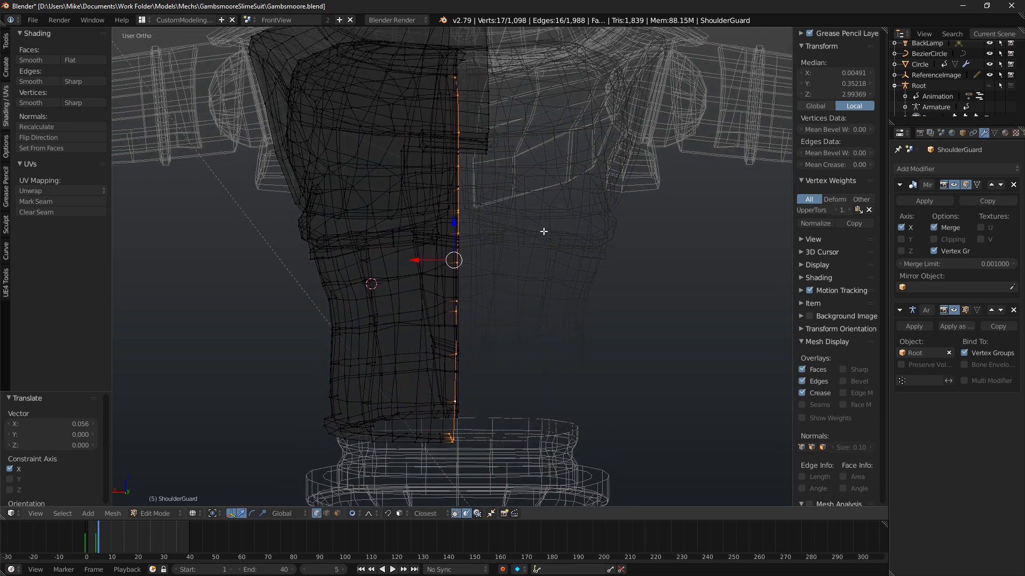
key(g)
key(x)
click(415, 272)
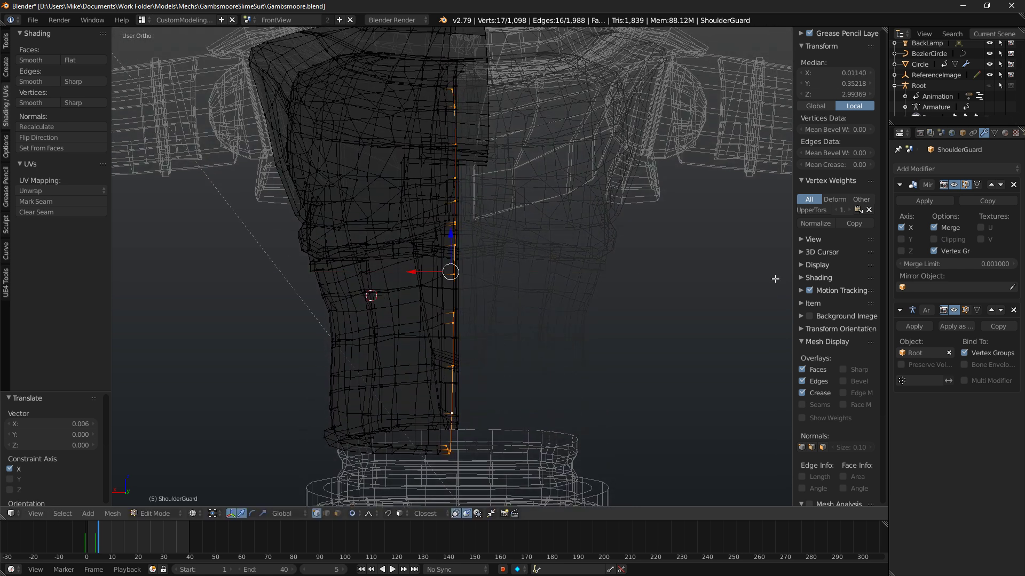
Turn on mirror Clipping, try a -0.025 X move of the centre edge loop onto the mirror plane, and undo that move.
click(933, 240)
key(g)
key(x)
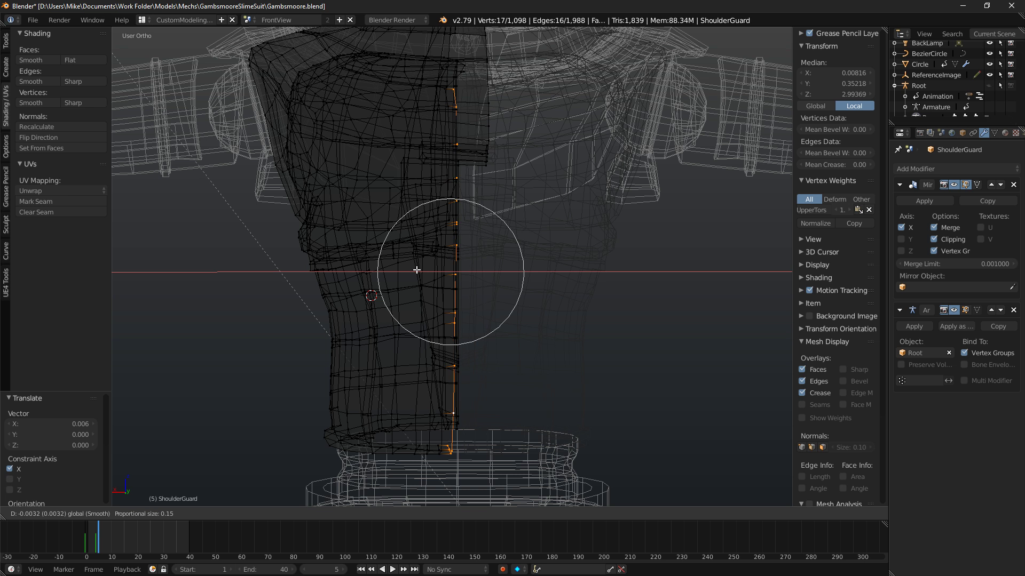
click(427, 274)
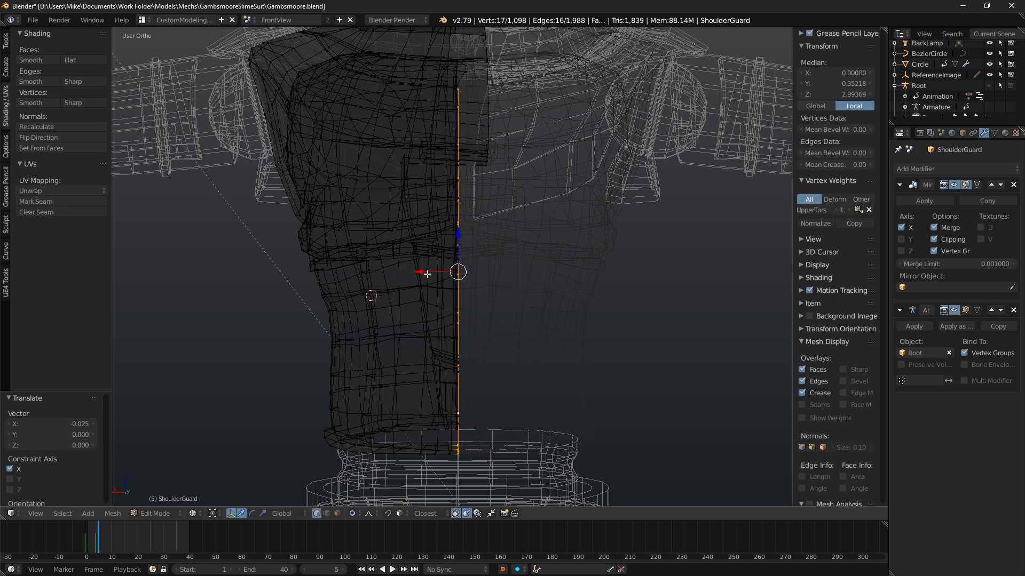
key(ctrl+z)
Shift the centre edge loop -0.010 along X against the mirror plane, using proportional editing with Clipping on.
mouse_move(531, 203)
shift+middle_down()
mouse_move(553, 176)
mouse_move(575, 245)
shift+middle_up()
key(z)
key(z)
scroll(451, 264, up, 3)
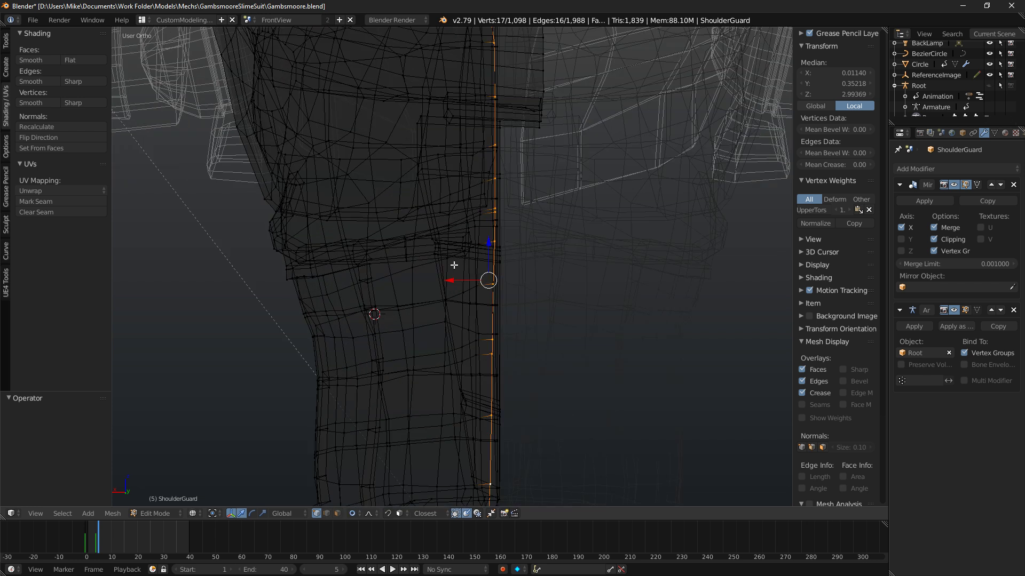
key(g)
key(x)
click(455, 283)
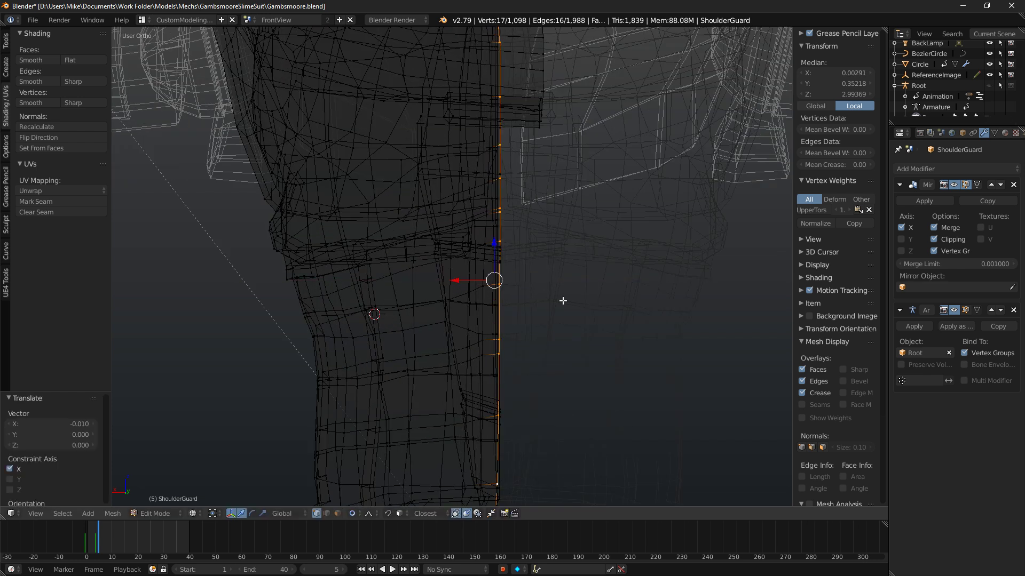
Narrow the selection to the loop's lower off-plane vertices and move them -0.006 along X towards the mirror plane.
scroll(574, 194, down, 5)
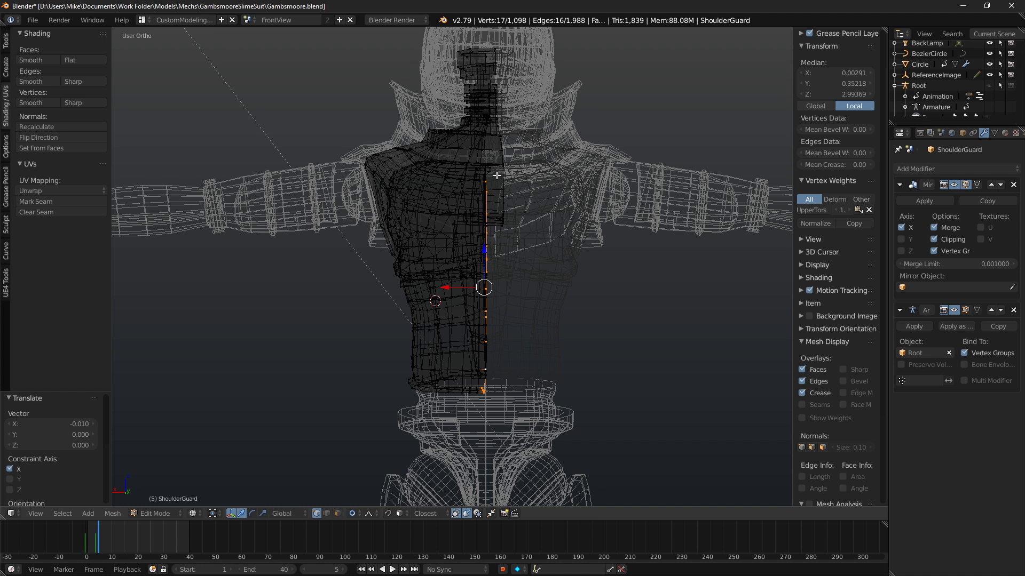
scroll(497, 175, up, 4)
key(b)
middle_drag(524, 100, 761, 496)
key(g)
key(x)
click(491, 308)
shift+middle_drag(568, 200, 576, 302)
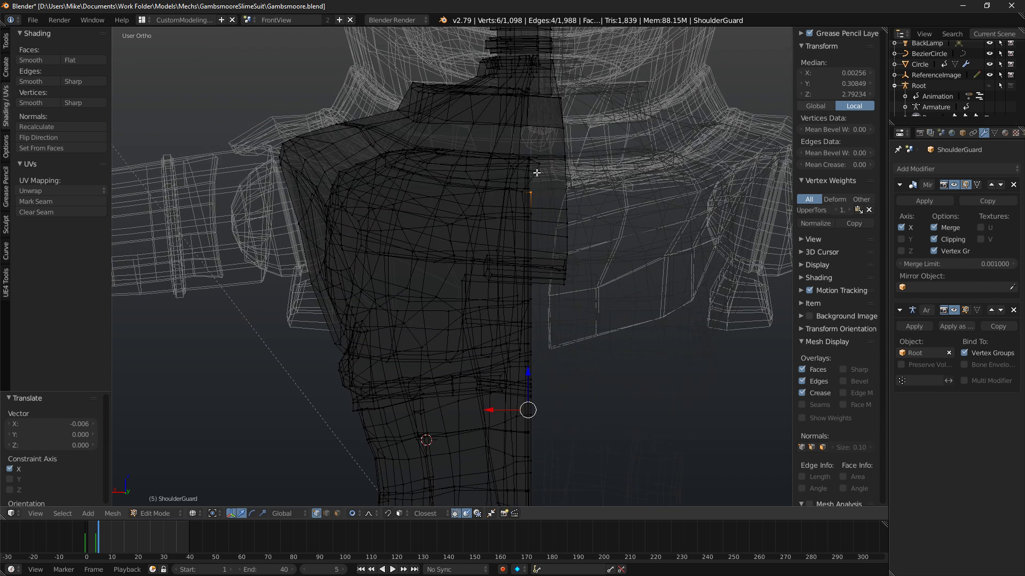
Select the two vertices overhanging the centre near the torso's upper edge and move them 0.017 along X onto the mirror plane.
right_click(538, 166)
right_click(538, 169)
shift+middle_drag(539, 170, 535, 221)
scroll(567, 194, up, 3)
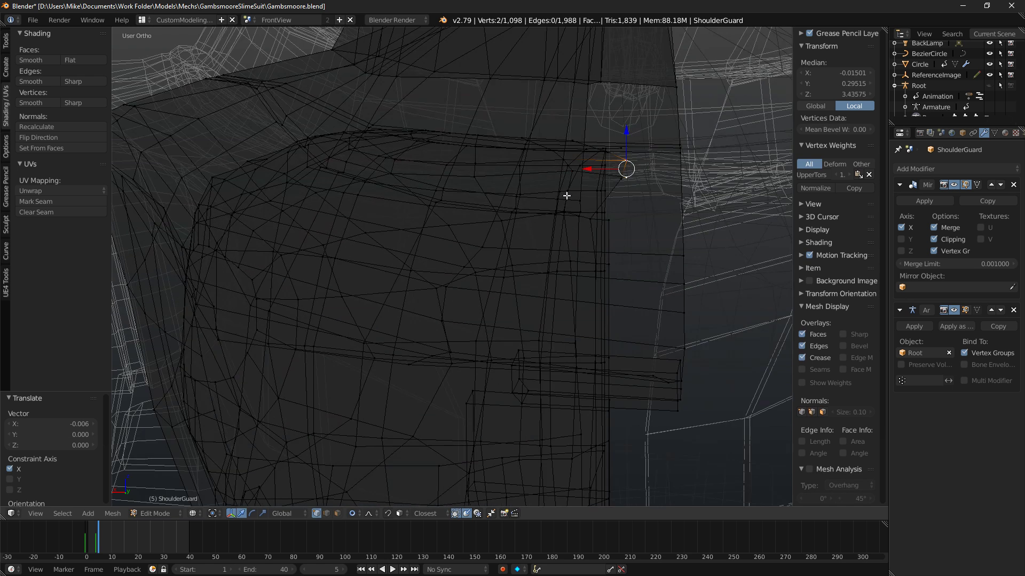
shift+right_click(625, 161)
key(g)
key(x)
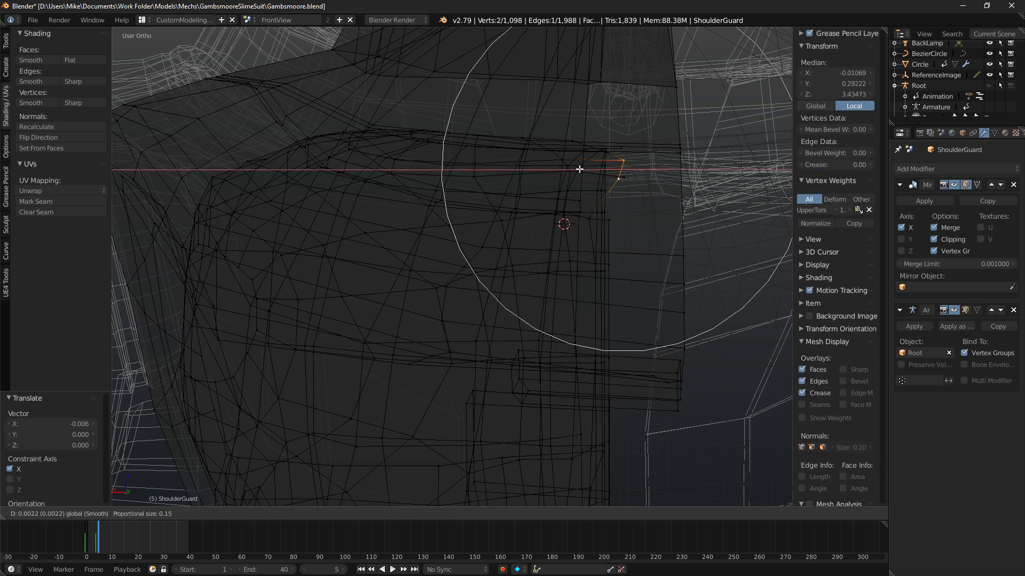
click(571, 167)
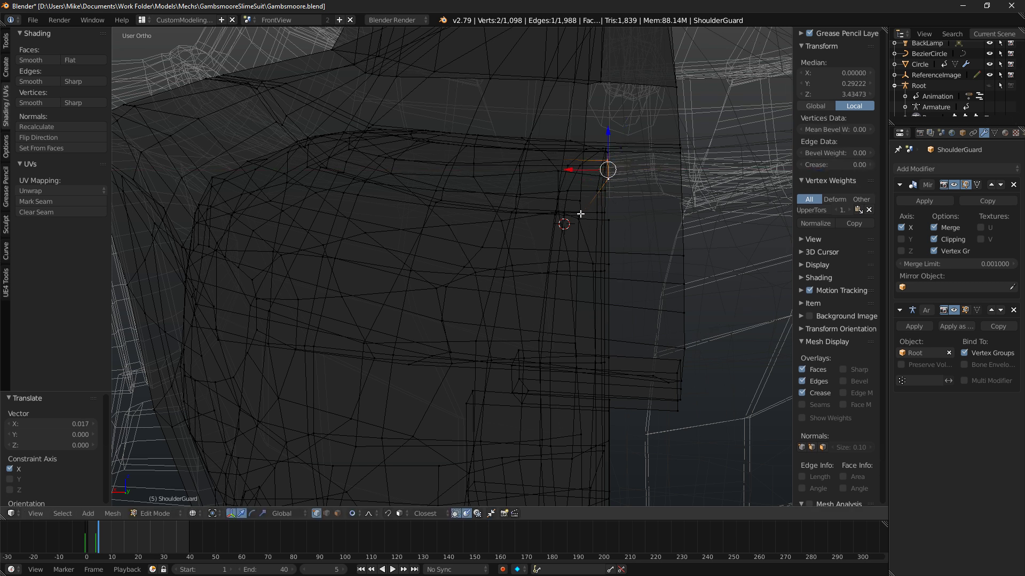
Move the off-centre vertex just below along X towards the mirror plane, turning proportional editing off for the final adjustment.
right_click(568, 220)
key(g)
key(x)
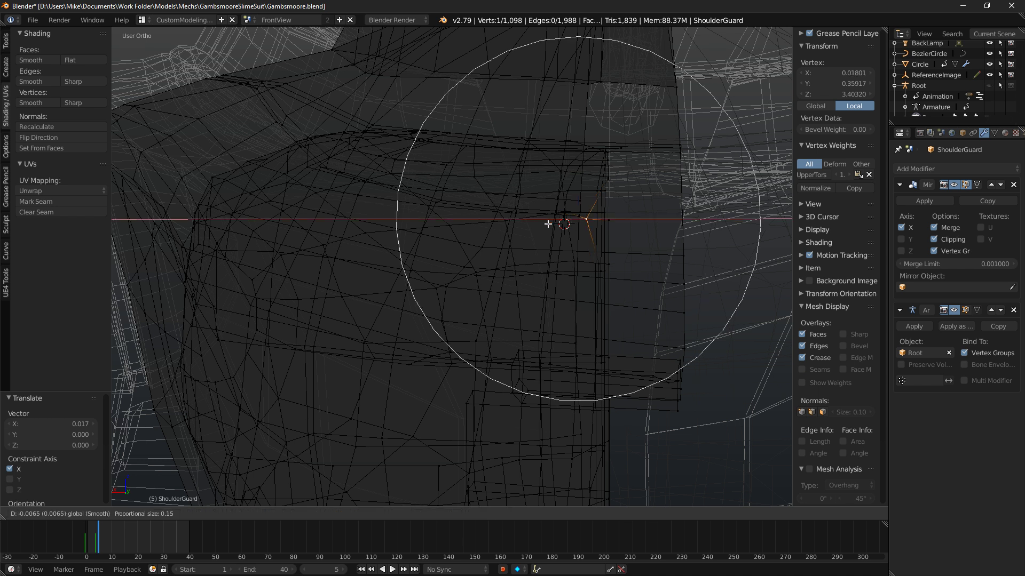
click(553, 226)
key(o)
drag(555, 220, 565, 222)
shift+middle_drag(614, 211, 596, 240)
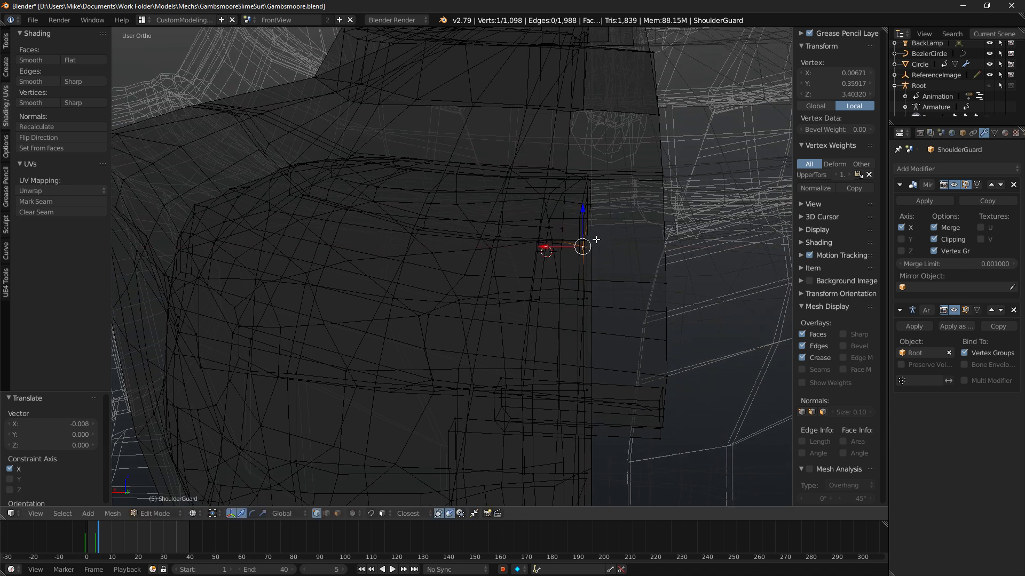
Select the shortest vertex path down the upper torso's centre edge and view it in solid shading.
scroll(596, 239, up, 3)
shift+middle_drag(687, 247, 472, 284)
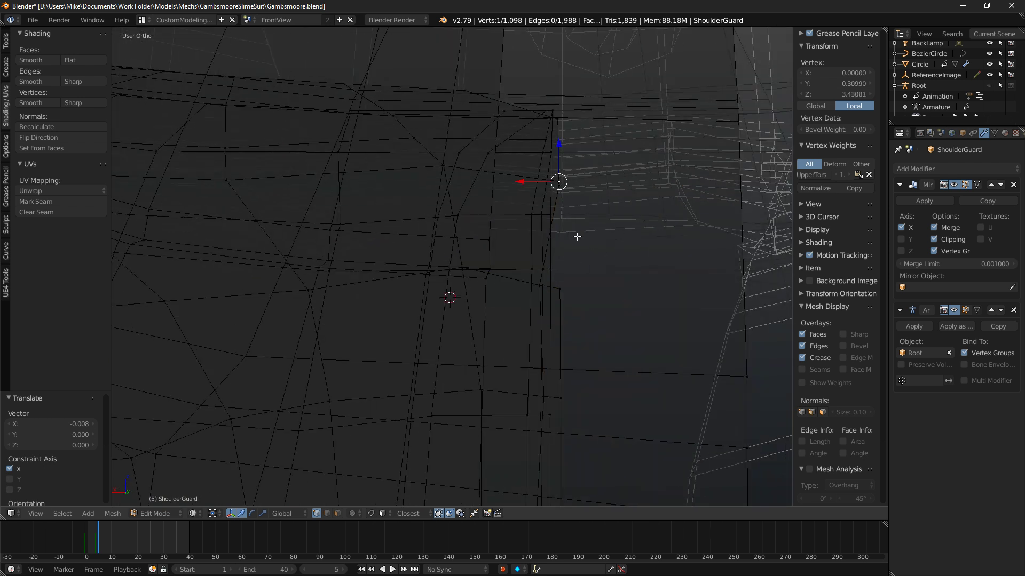
ctrl+click(559, 289)
mouse_move(560, 290)
middle_down()
mouse_move(647, 274)
mouse_move(548, 199)
middle_up()
key(z)
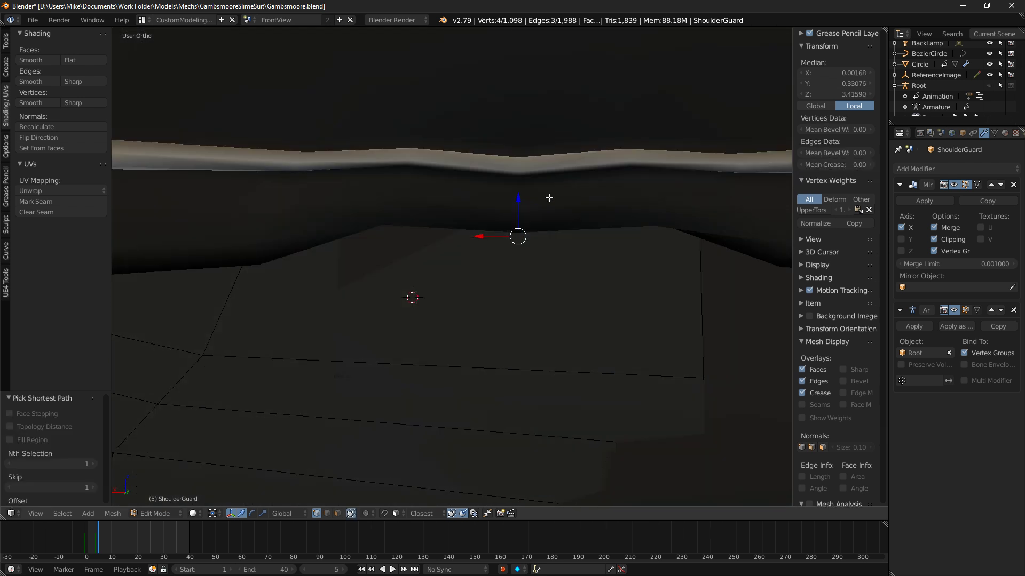
Select the linked mesh piece at the centre of the shoulder guard's upper back and hide it.
scroll(549, 198, down, 8)
right_click(424, 264)
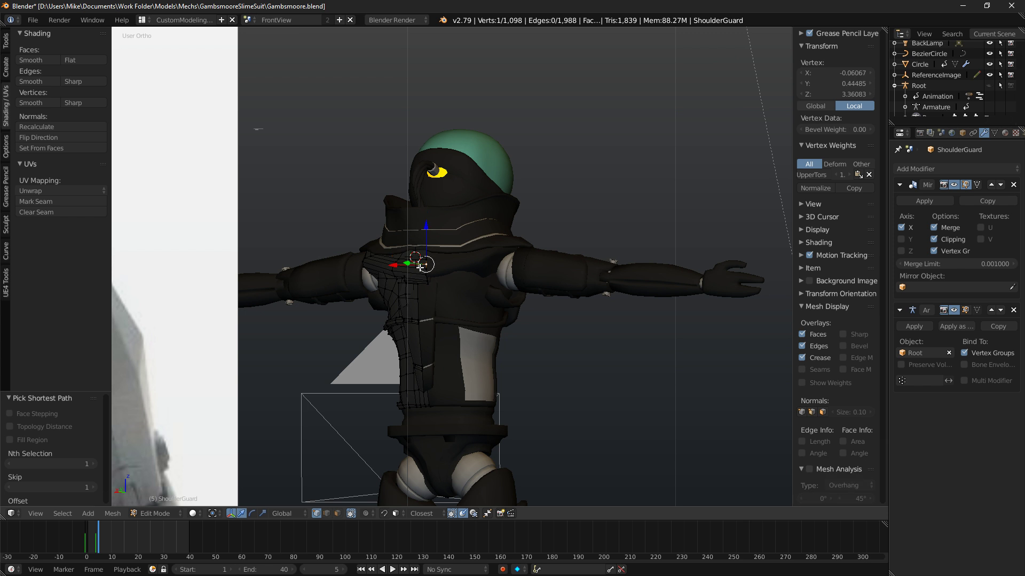
key(ctrl+l)
key(h)
scroll(435, 258, up, 6)
middle_drag(447, 245, 480, 245)
middle_drag(555, 238, 516, 233)
Leave mesh editing and move the robot reference image 13.991 along X, away from the character.
scroll(516, 234, down, 18)
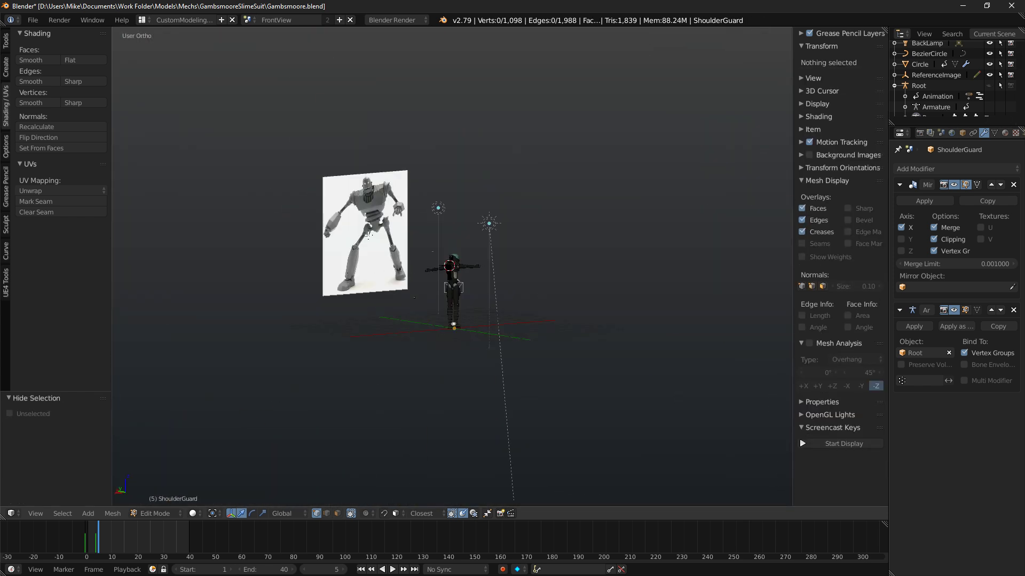
key(Tab)
right_click(368, 234)
drag(375, 299, 283, 299)
scroll(427, 268, up, 8)
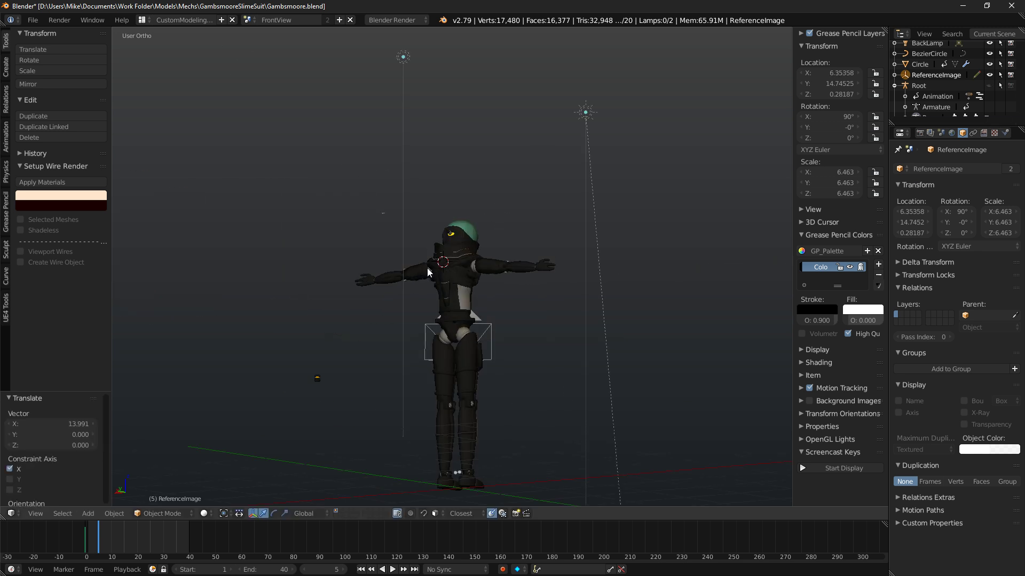
scroll(472, 269, up, 5)
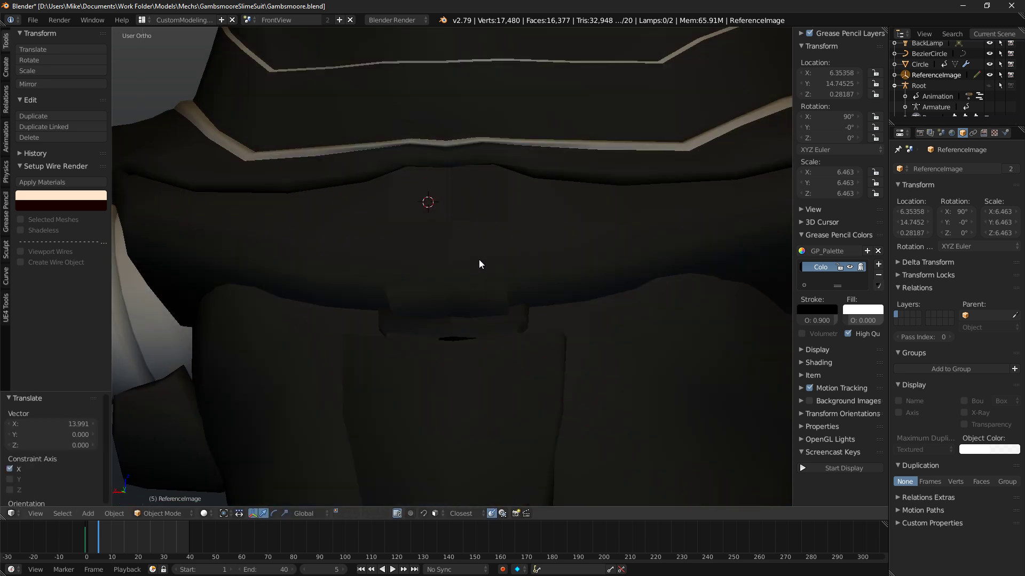
Edit the ShoulderGuard mesh and move the central vertices beneath the back of the collar along X onto the mirror plane.
right_click(460, 242)
key(Tab)
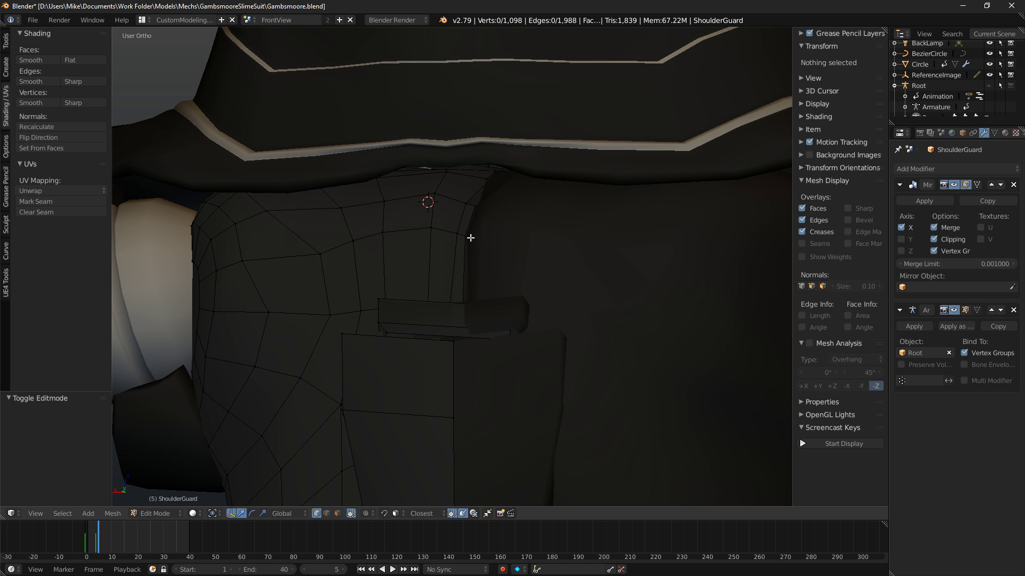
scroll(440, 253, up, 5)
right_click(495, 169)
mouse_move(496, 168)
middle_down()
mouse_move(490, 217)
mouse_move(501, 226)
mouse_move(501, 180)
mouse_move(544, 209)
middle_up()
key(z)
ctrl+right_click(504, 162)
key(z)
drag(478, 204, 475, 204)
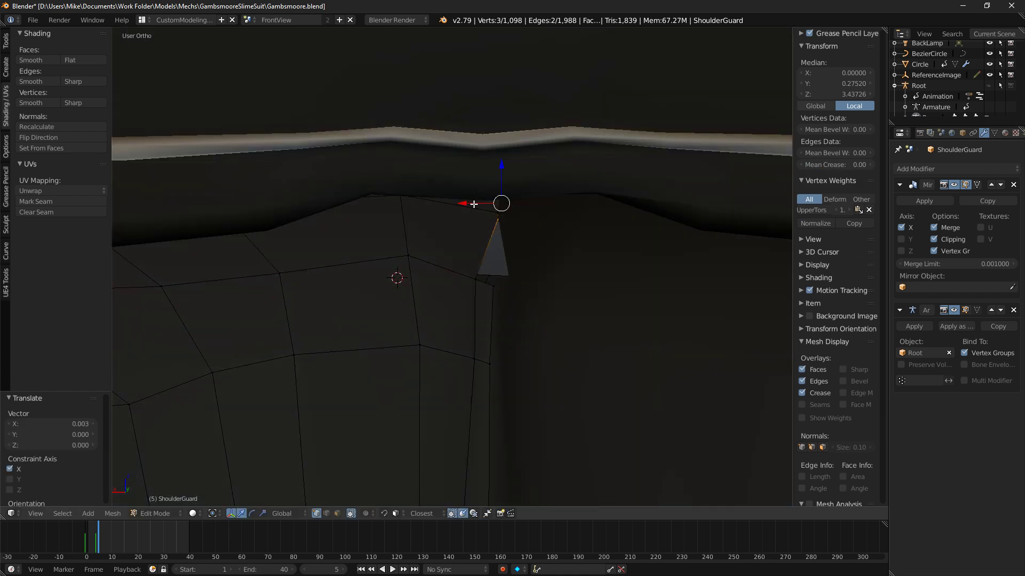
Try moving and deleting the centre-line vertex beneath the back of the collar, and undo the deletions.
right_click(501, 216)
key(z)
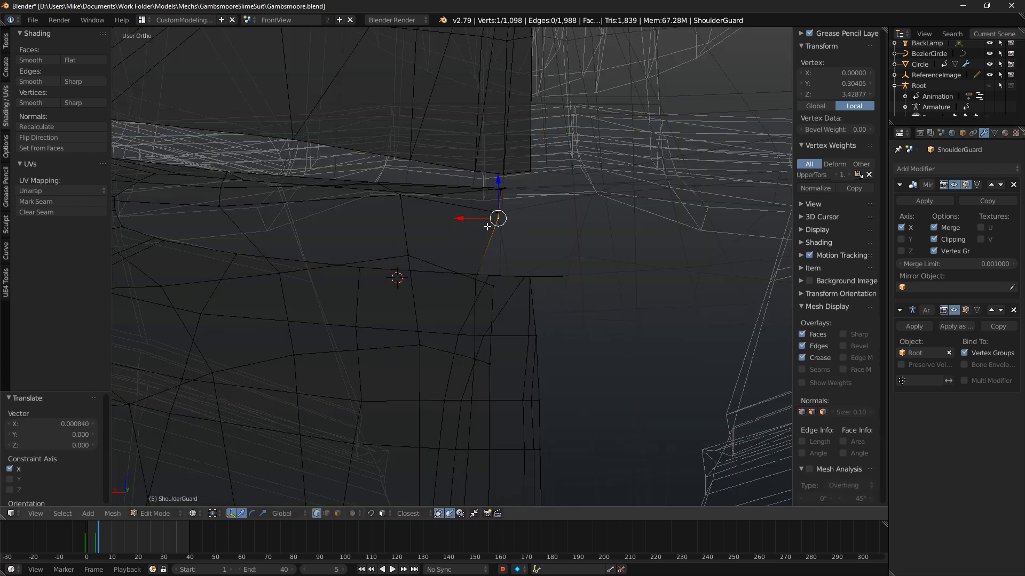
key(g)
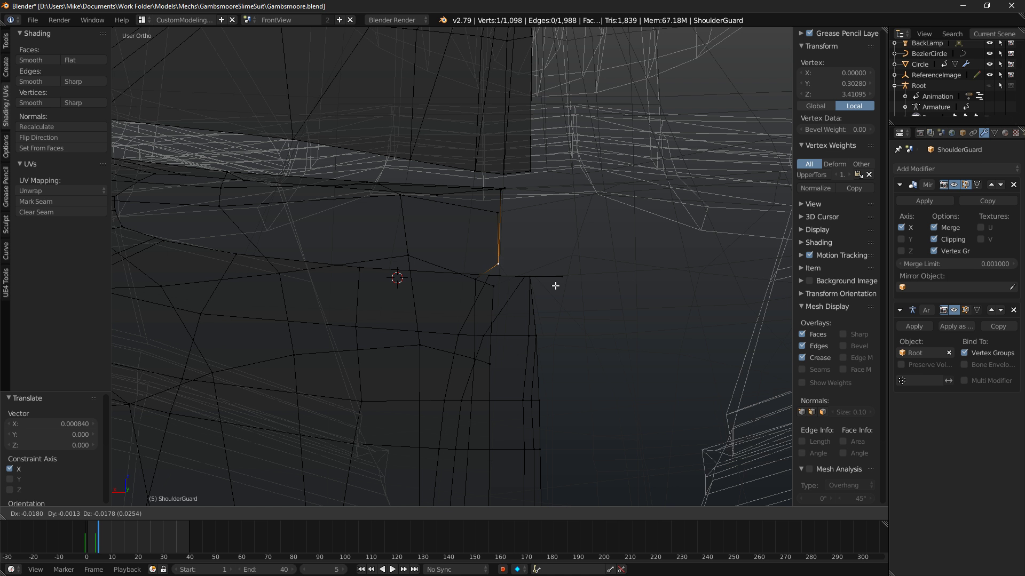
click(556, 277)
key(x)
click(534, 263)
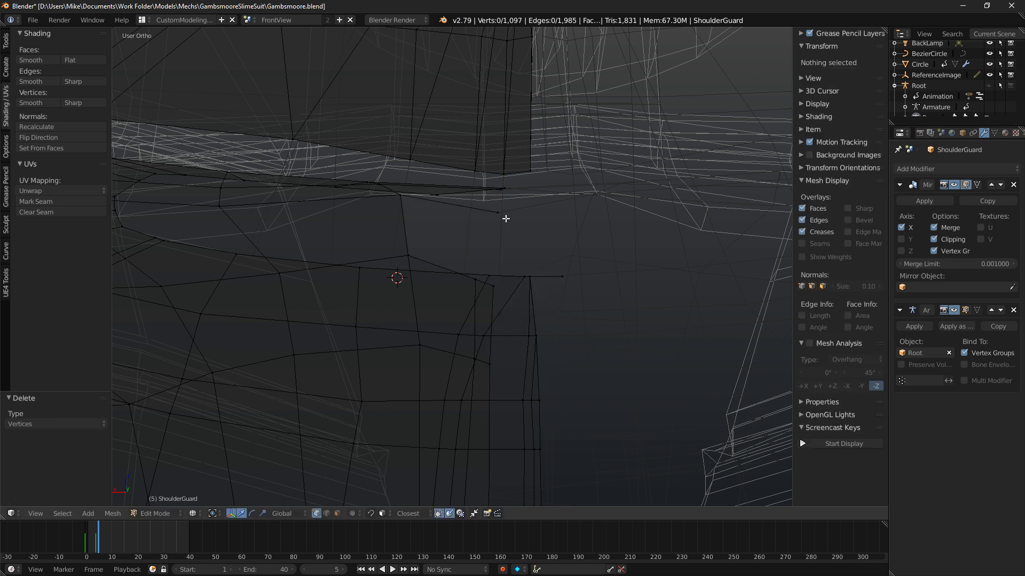
key(ctrl+z)
key(x)
click(504, 224)
key(ctrl+z)
right_click(498, 222)
key(g)
right_click(510, 244)
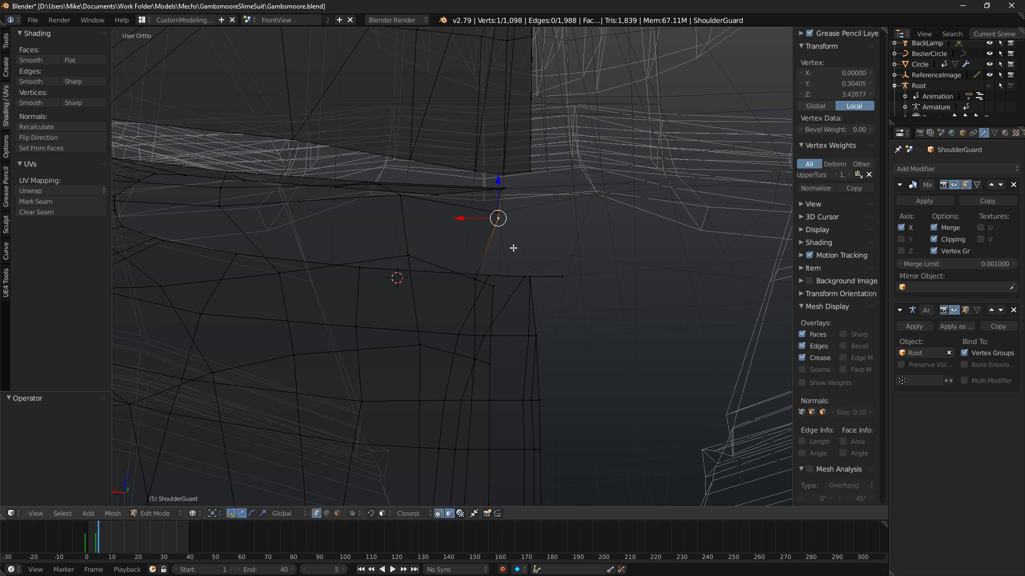
Merge the centre-line vertex beneath the collar into the vertex below it using At Last.
key(z)
middle_drag(527, 251, 502, 266)
key(g)
right_click(511, 305)
shift+right_click(543, 336)
key(alt+m)
click(546, 335)
middle_drag(570, 325, 534, 306)
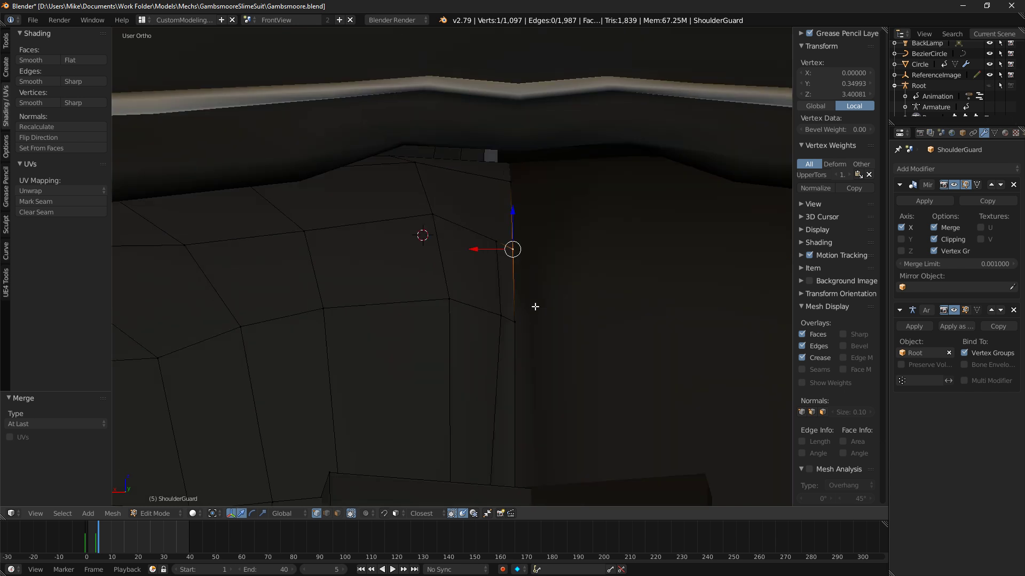
Delete the two centre-line vertices in the gap beneath the back of the collar in wireframe view.
key(ctrl+r)
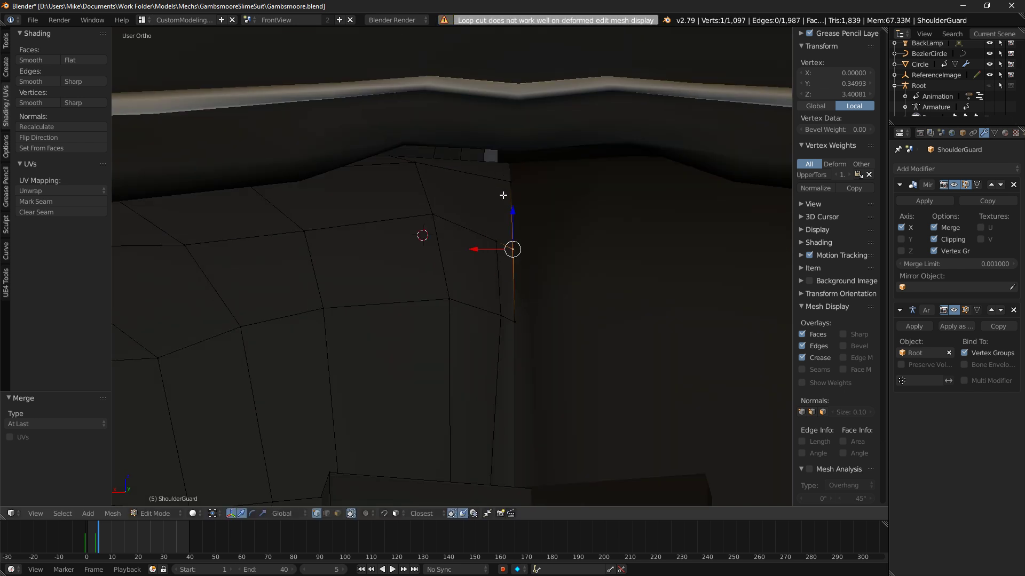
key(z)
key(a)
middle_drag(503, 196, 555, 254)
right_click(552, 254)
key(x)
click(563, 261)
right_click(573, 264)
key(x)
click(576, 264)
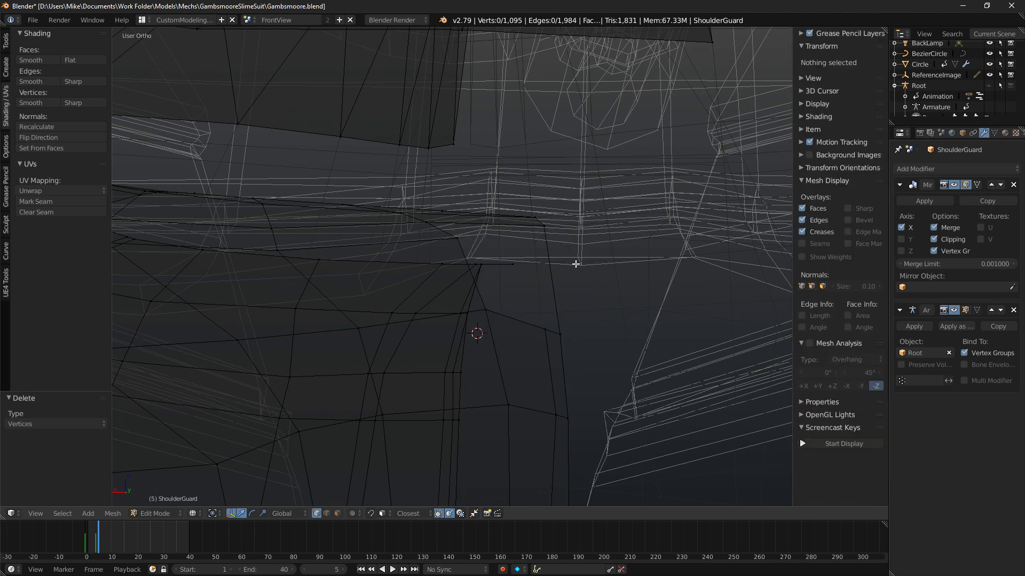
Delete the leftover edge on the centre line of the upper back.
right_click(458, 235)
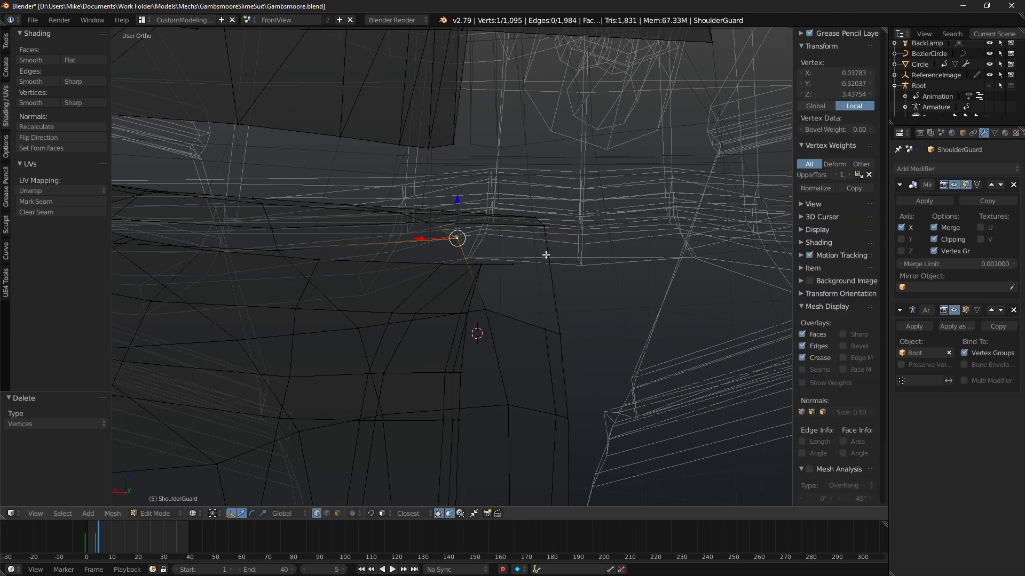
click(327, 513)
right_click(544, 265)
key(x)
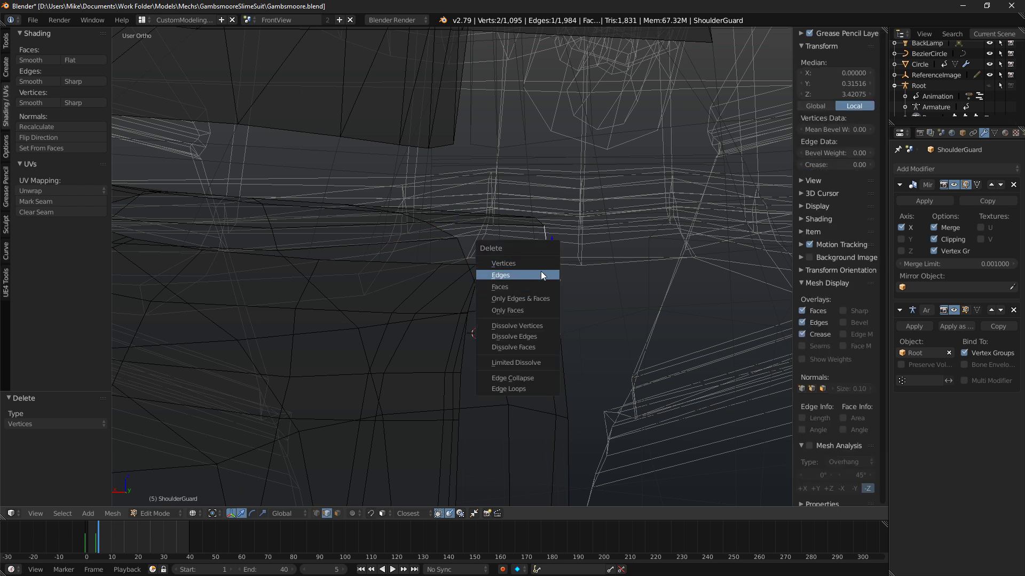
click(542, 275)
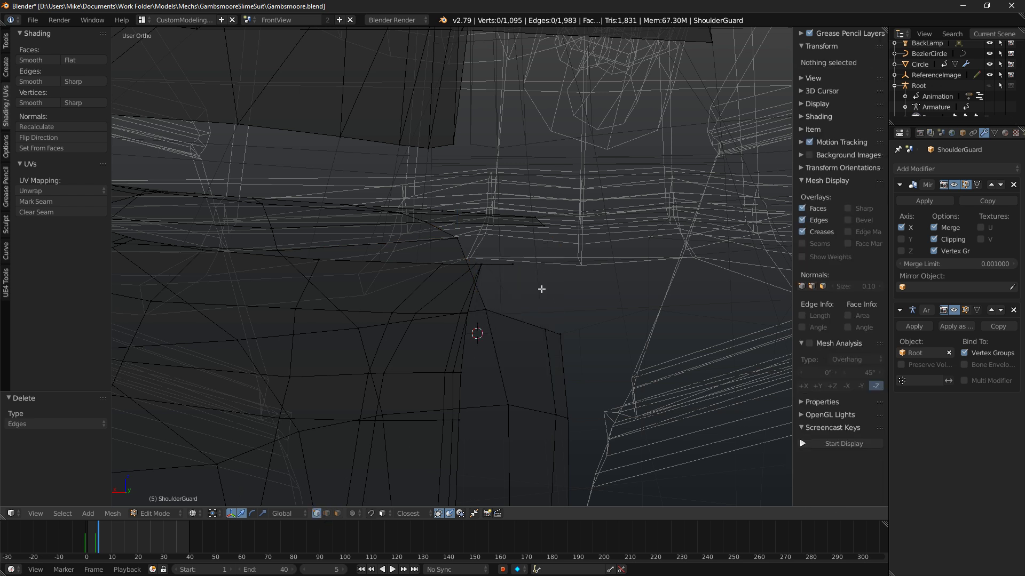
Extrude the vertex beside the gap to the centre line at X 0 and fill a face with the edge above it.
right_click(458, 238)
middle_drag(458, 239, 614, 298)
key(e)
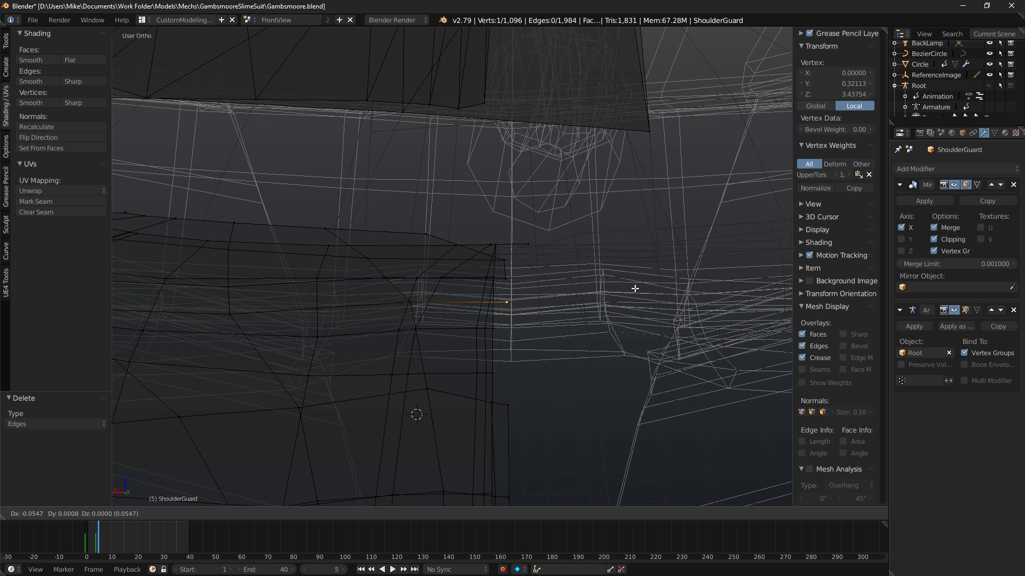
click(634, 289)
key(f)
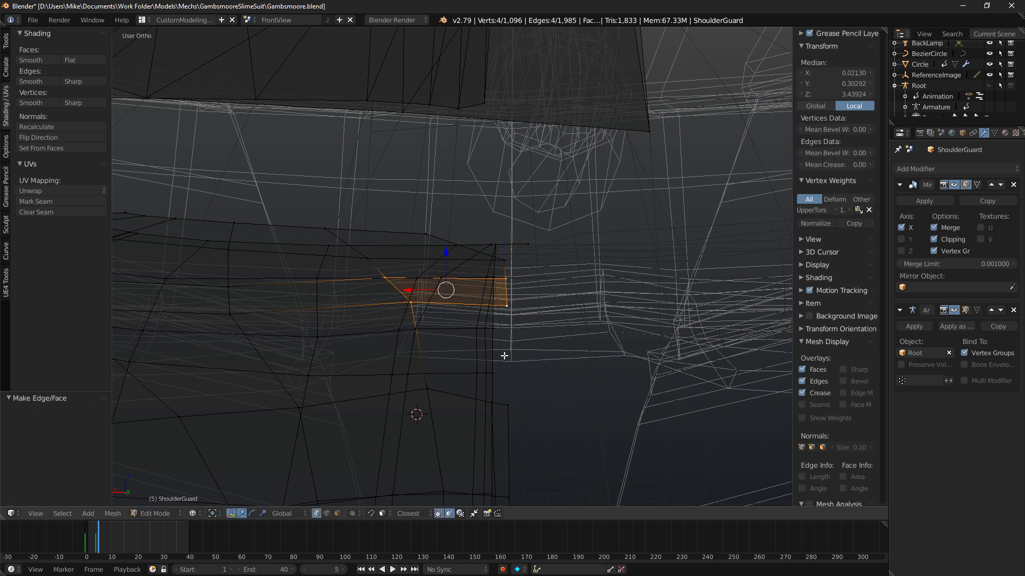
Add a loop cut through the new face strip and slide it close to the centre line, about 0.86.
key(ctrl+r)
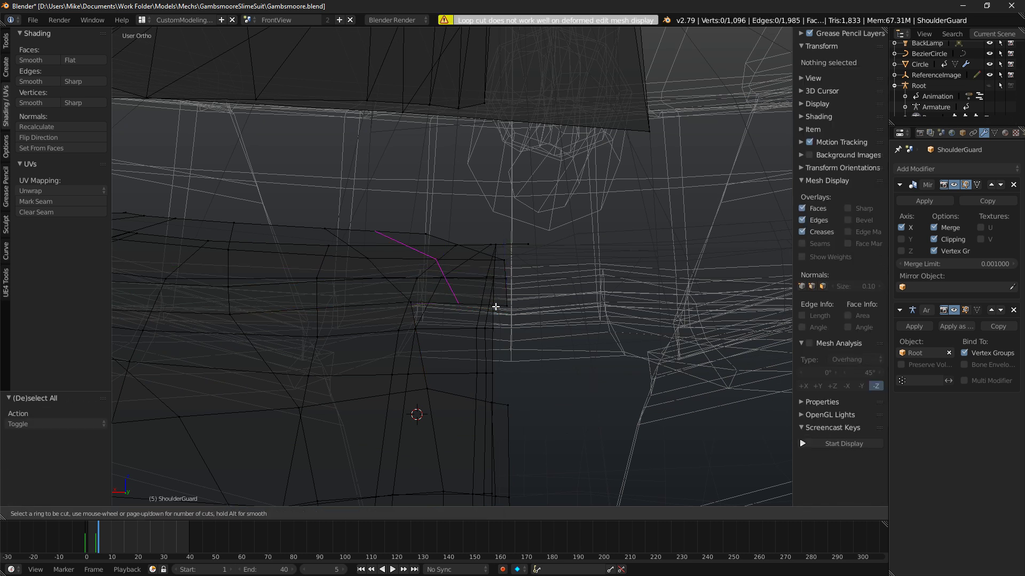
click(459, 298)
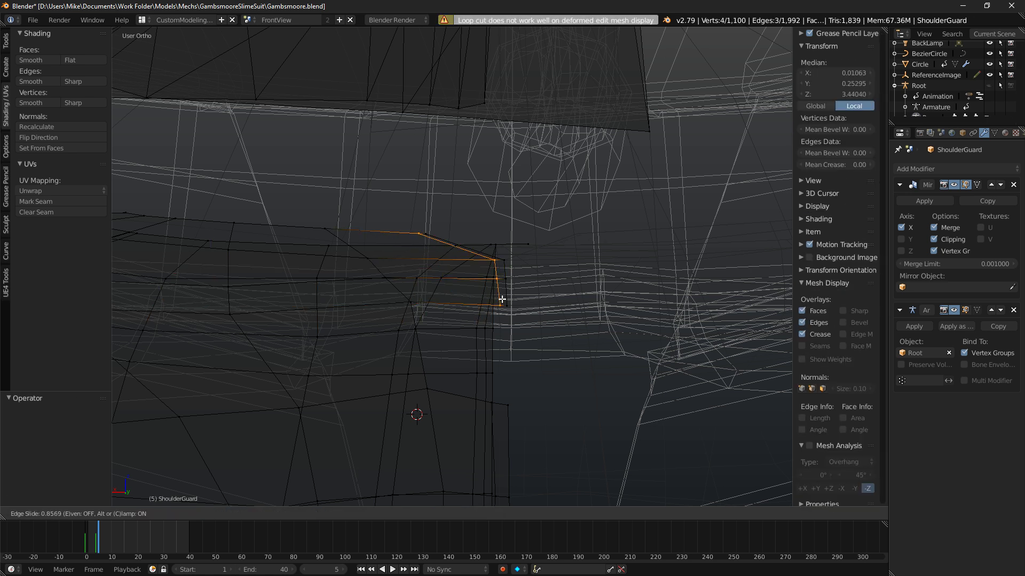
click(501, 300)
Fill two faces between the new strip's lower edge and the back panel below to close the gap.
right_click(505, 305)
ctrl+right_click(495, 405)
right_click(495, 300)
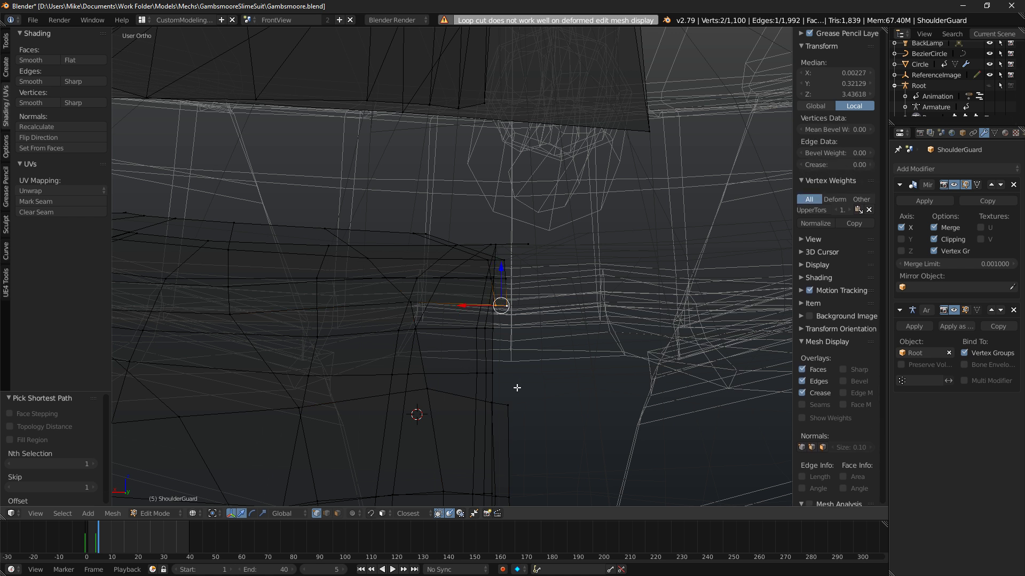
ctrl+right_click(494, 404)
key(f)
right_click(491, 404)
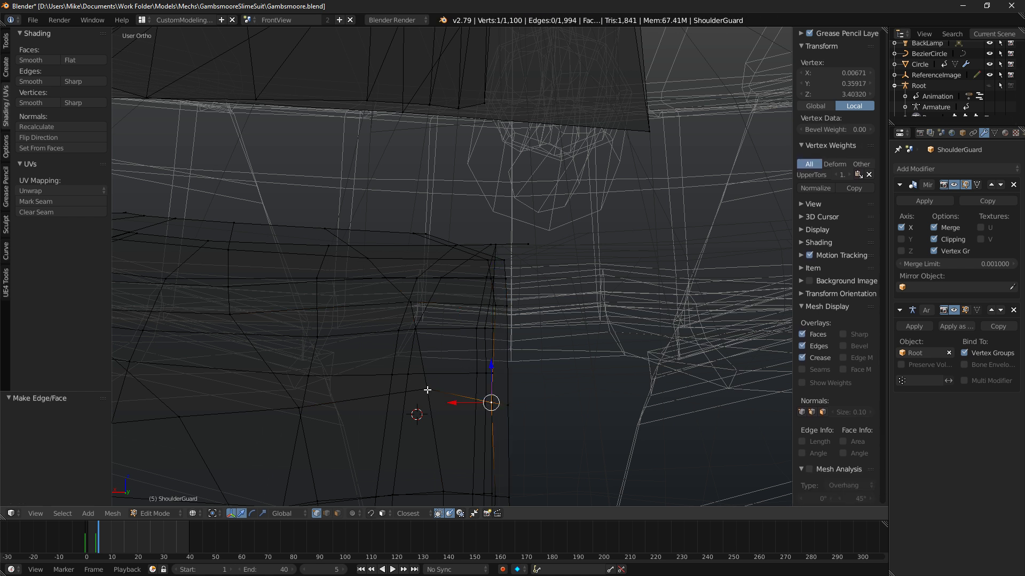
ctrl+right_click(407, 306)
key(f)
Select both linked parts of the small plate on the upper back and shift them along X by 0.065 and -0.019.
scroll(506, 322, down, 5)
scroll(505, 322, down, 6)
key(ctrl+KP_1)
key(z)
scroll(507, 320, up, 3)
right_click(504, 300)
key(ctrl+l)
scroll(502, 297, up, 2)
scroll(521, 295, up, 4)
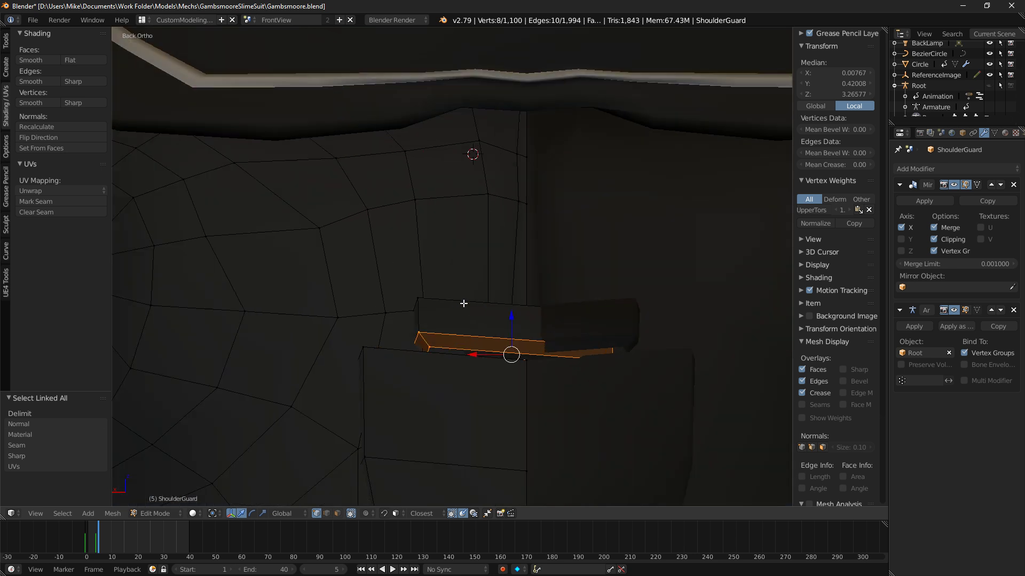
key(ctrl+l)
drag(483, 351, 411, 360)
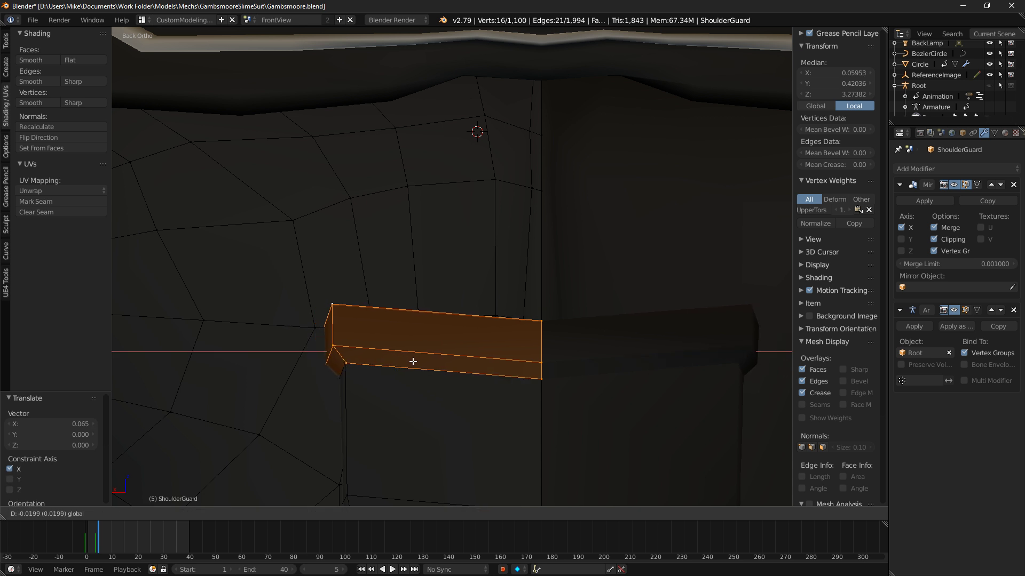
click(412, 362)
Reveal the hidden parts of the shoulder guard mesh.
scroll(455, 331, down, 7)
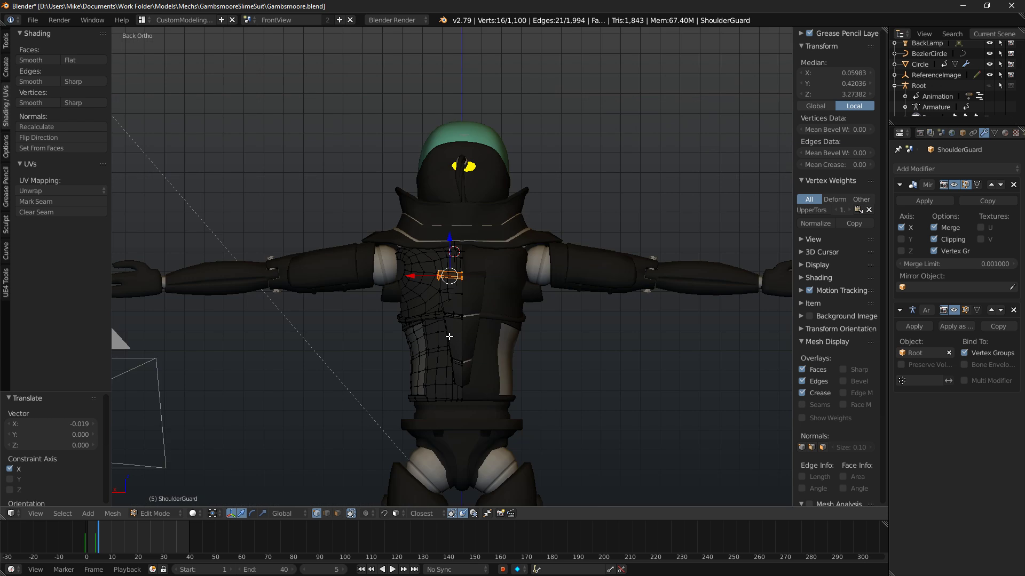
middle_drag(456, 327, 603, 317)
key(alt+h)
Select the vertical edge loop along the front chest opening and move it -0.026 along X onto the mirror plane.
key(KP_1)
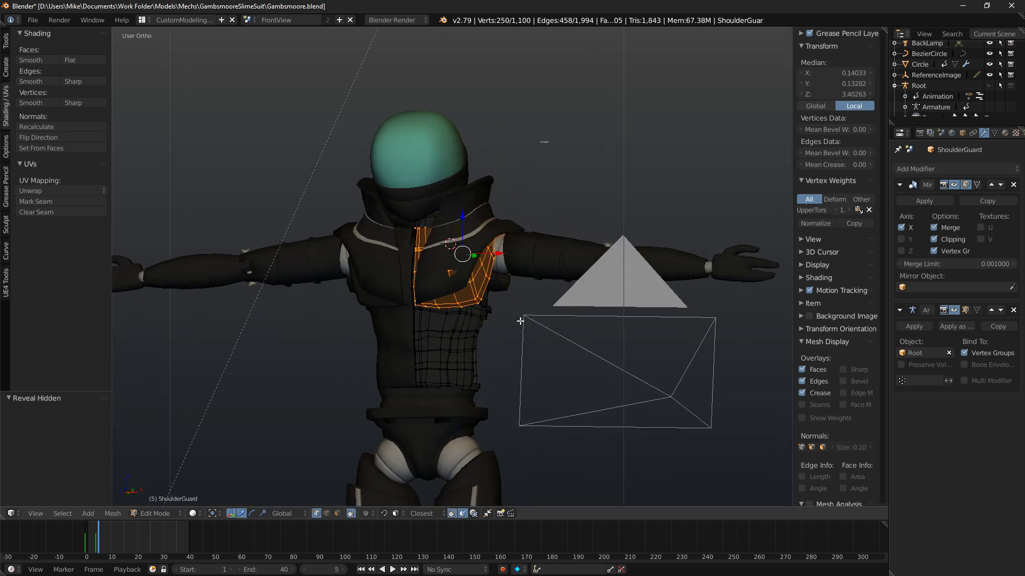
scroll(489, 288, up, 6)
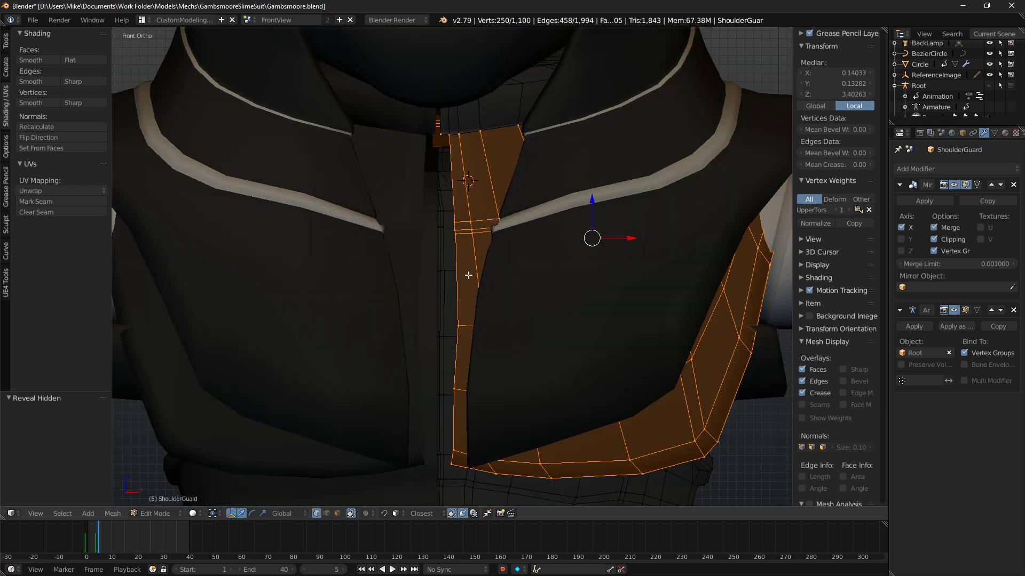
key(a)
alt+right_click(461, 265)
key(z)
key(z)
key(g)
key(x)
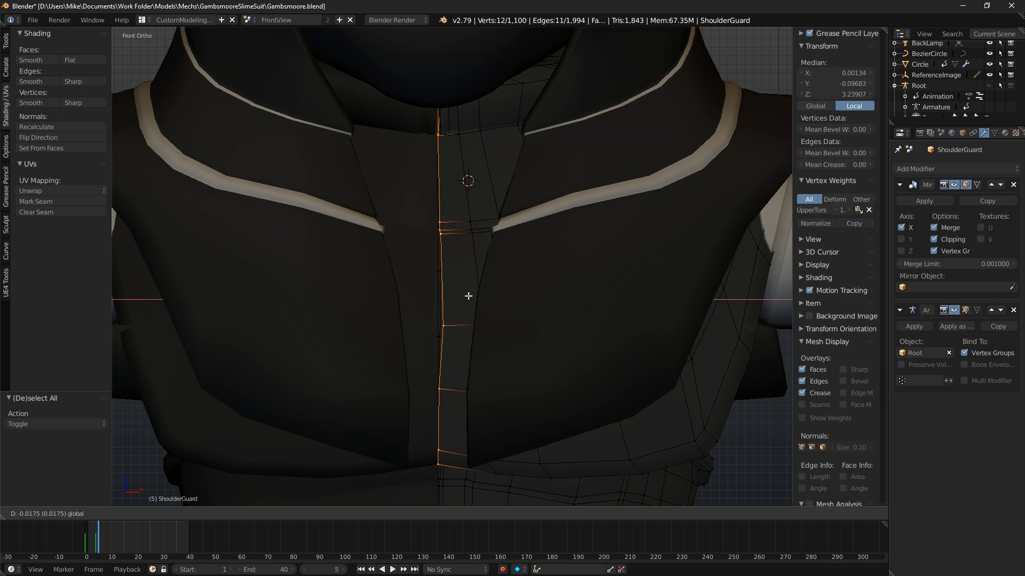
click(461, 295)
key(z)
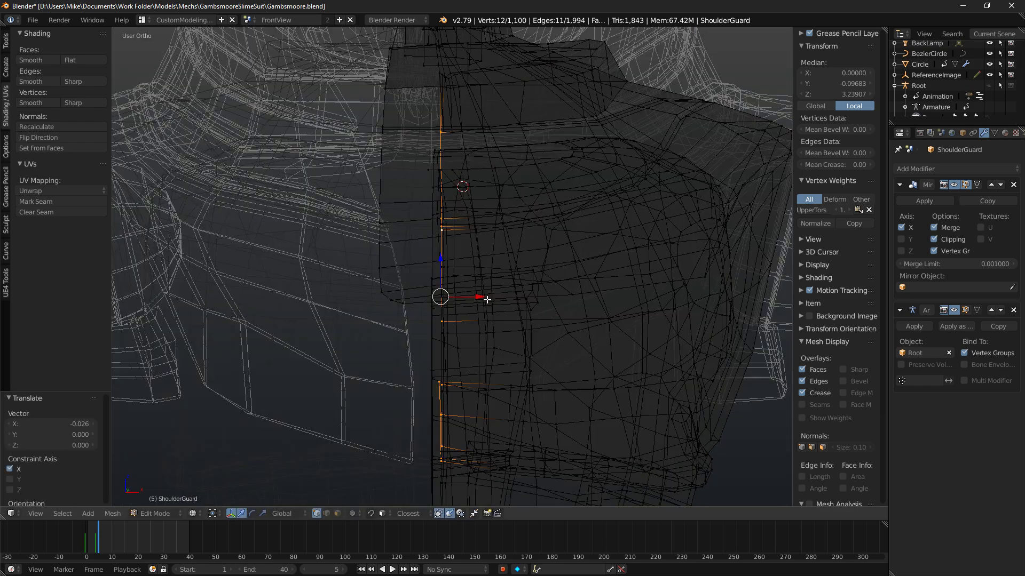
Examine the front centre seam of the chest and neck in wireframe and solid shading.
scroll(487, 300, down, 2)
middle_drag(488, 300, 459, 318)
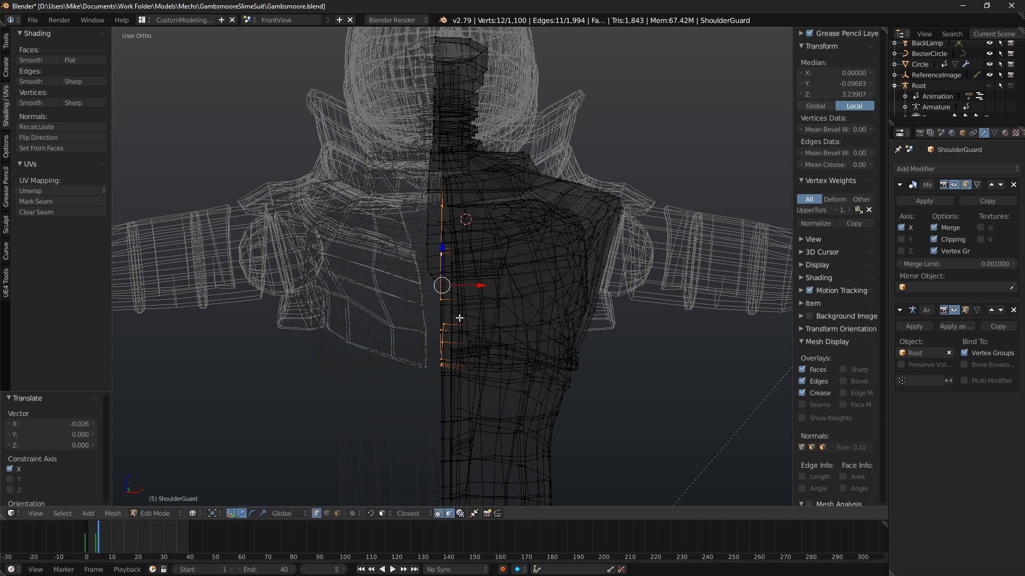
key(z)
scroll(462, 272, up, 6)
scroll(464, 270, down, 3)
mouse_move(462, 283)
shift+middle_down()
mouse_move(447, 366)
mouse_move(462, 306)
mouse_move(501, 311)
mouse_move(382, 203)
shift+middle_up()
key(z)
key(z)
shift+middle_drag(444, 263, 466, 321)
scroll(475, 303, up, 4)
key(z)
Select the edge loop at the front of the neck opening and move it toward the centre line.
key(a)
mouse_move(473, 274)
middle_down()
mouse_move(492, 283)
mouse_move(496, 263)
middle_up()
alt+right_click(493, 284)
key(z)
scroll(496, 264, up, 1)
drag(503, 245, 457, 264)
scroll(496, 244, down, 4)
scroll(478, 282, up, 3)
Move the centre vertex at the front neckline by -0.002 along Z and 0.006 along Y.
right_click(461, 292)
middle_drag(470, 285, 438, 320)
drag(436, 319, 436, 321)
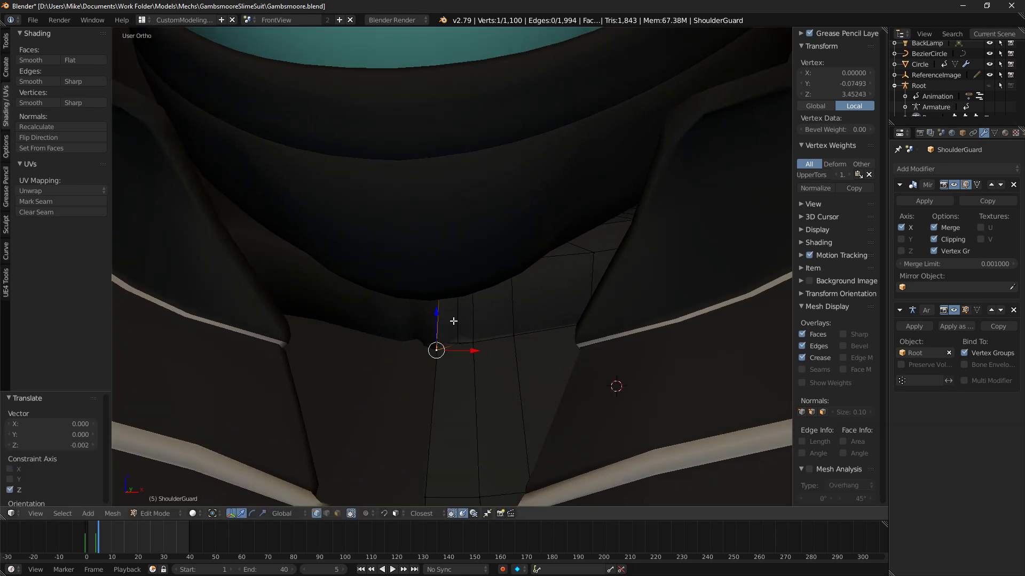
middle_drag(456, 348, 394, 372)
drag(393, 372, 403, 369)
mouse_move(405, 368)
middle_down()
mouse_move(451, 359)
mouse_move(478, 336)
middle_up()
Preview the character's torso and head in rendered shading to examine the closed front seam.
scroll(479, 336, down, 4)
key(shift+z)
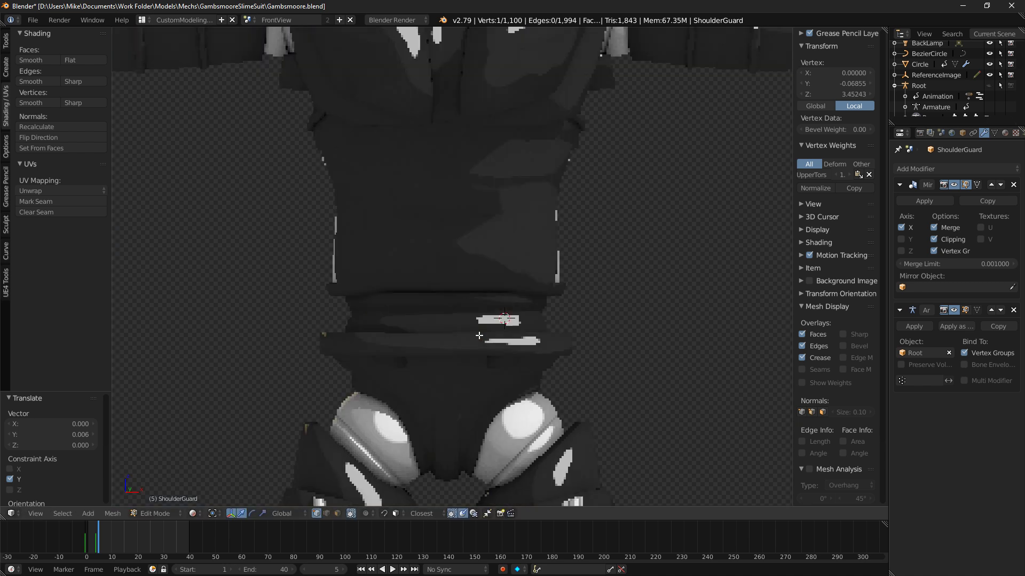
scroll(479, 334, down, 5)
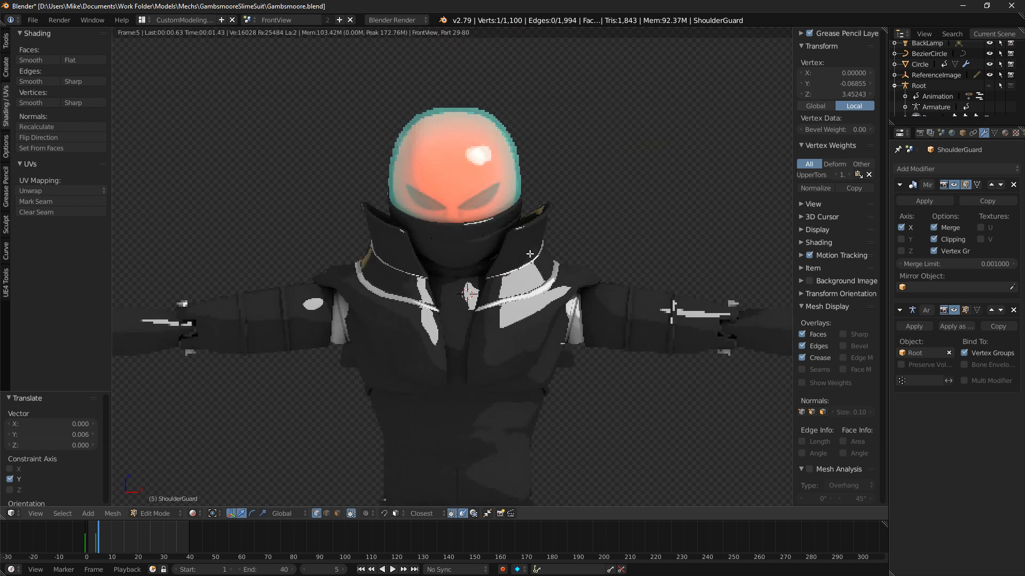
scroll(475, 258, down, 2)
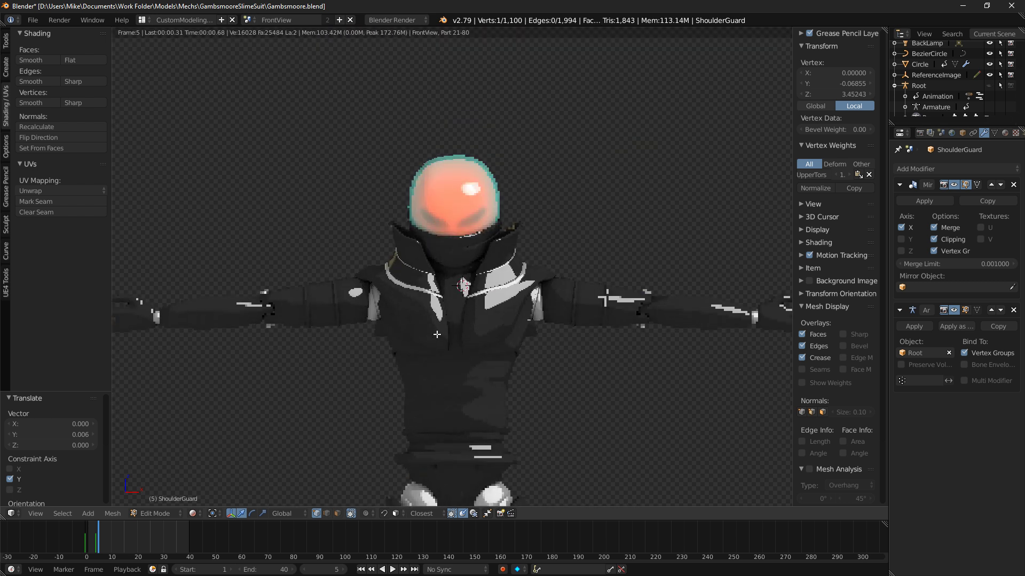
Switch from the shoulder guard to editing the CollarThing02 mesh, and return the view to solid shading.
key(Tab)
right_click(446, 311)
key(Tab)
key(shift+z)
key(Tab)
key(Tab)
scroll(492, 404, up, 2)
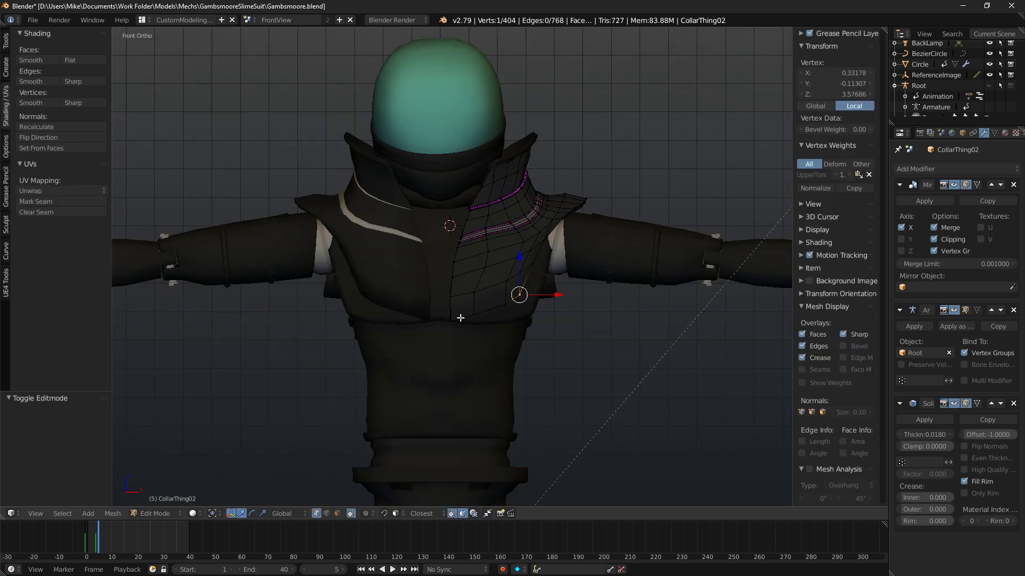
Extrude the bottom edge of the collar's front panel -0.138 along Z, scale it narrower, and shift it -0.026 along X.
ctrl+right_click(453, 320)
key(e)
click(515, 386)
key(s)
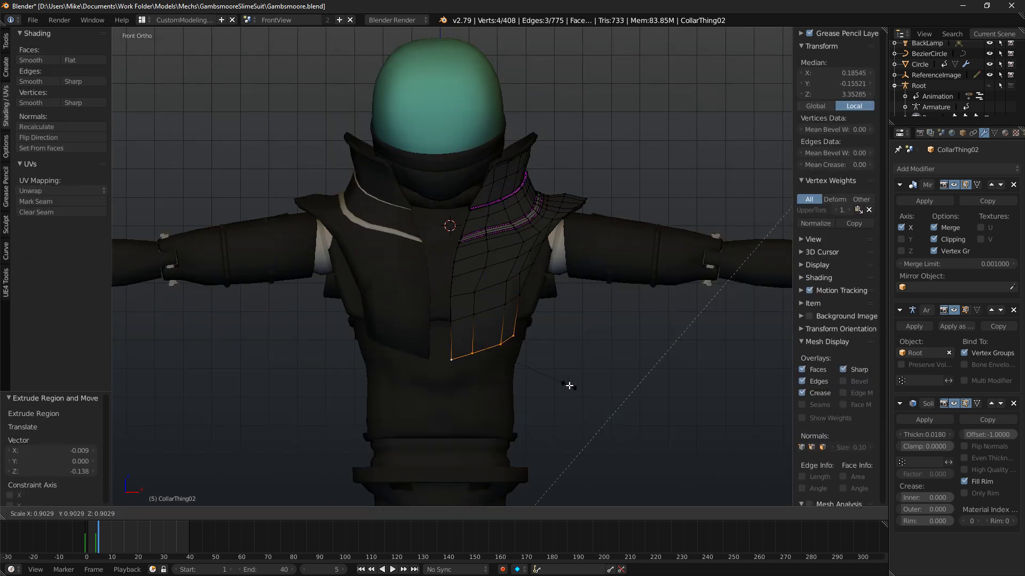
click(556, 385)
key(g)
click(546, 384)
Add an edge loop across the extruded section of the collar's front panel and move the bottom edge 0.019 along Y.
key(KP_3)
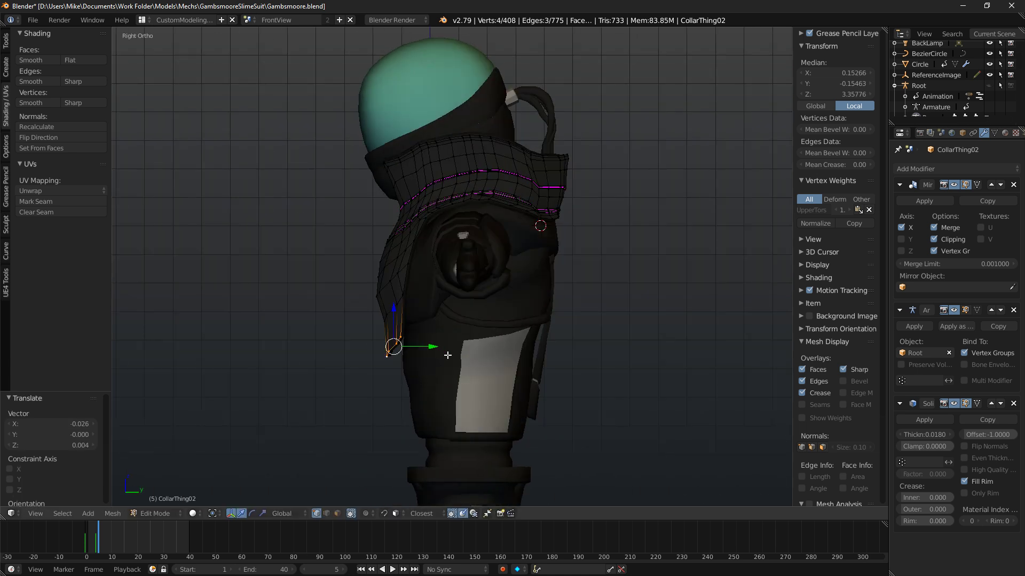
key(ctrl+r)
click(430, 349)
right_click(432, 342)
drag(435, 327, 433, 309)
key(a)
right_click(395, 307)
key(a)
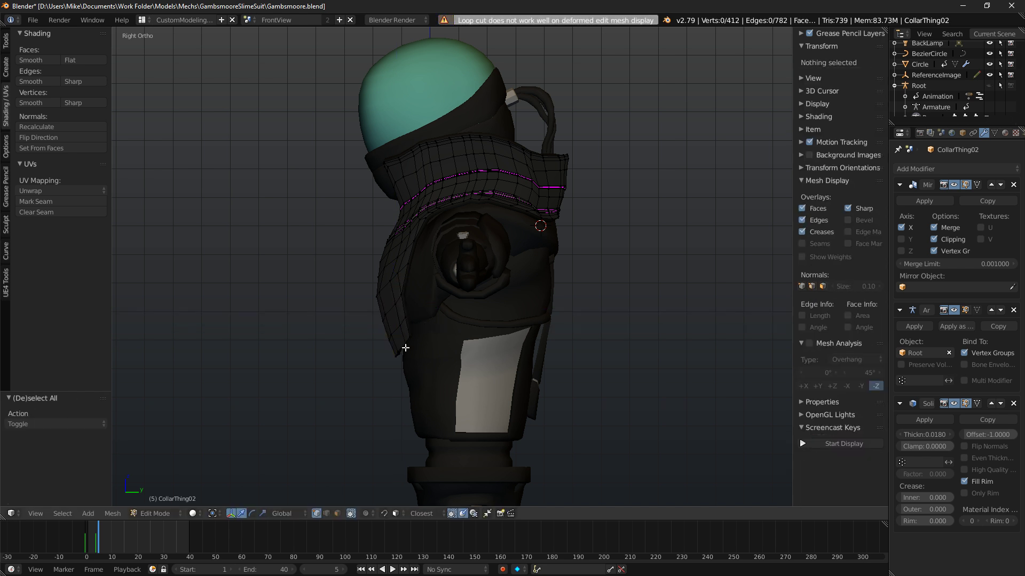
alt+right_click(407, 349)
drag(441, 348, 447, 348)
Preview the whole character in rendered shading and examine the lengthened collar from the front and side.
key(KP_1)
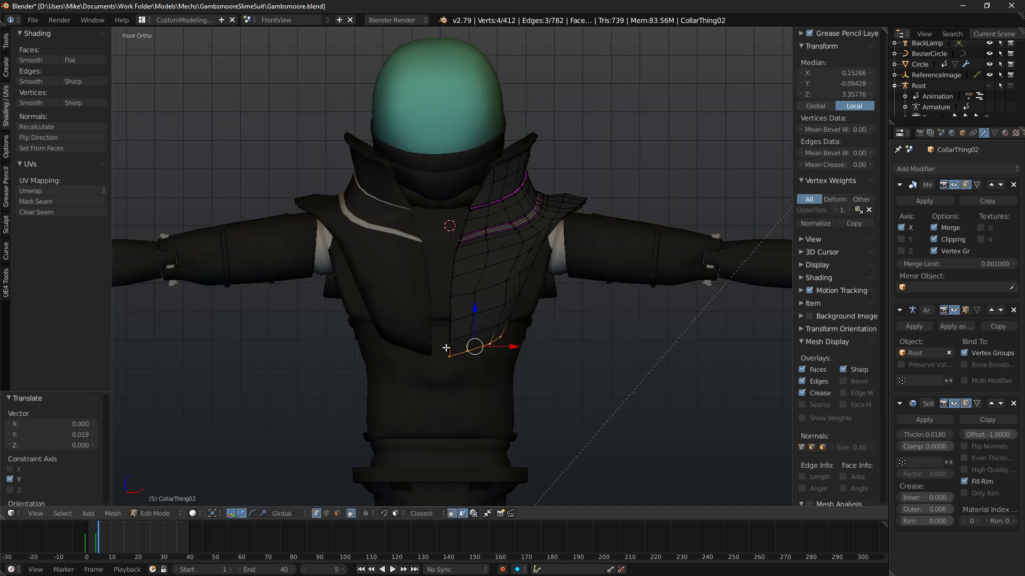
key(shift+z)
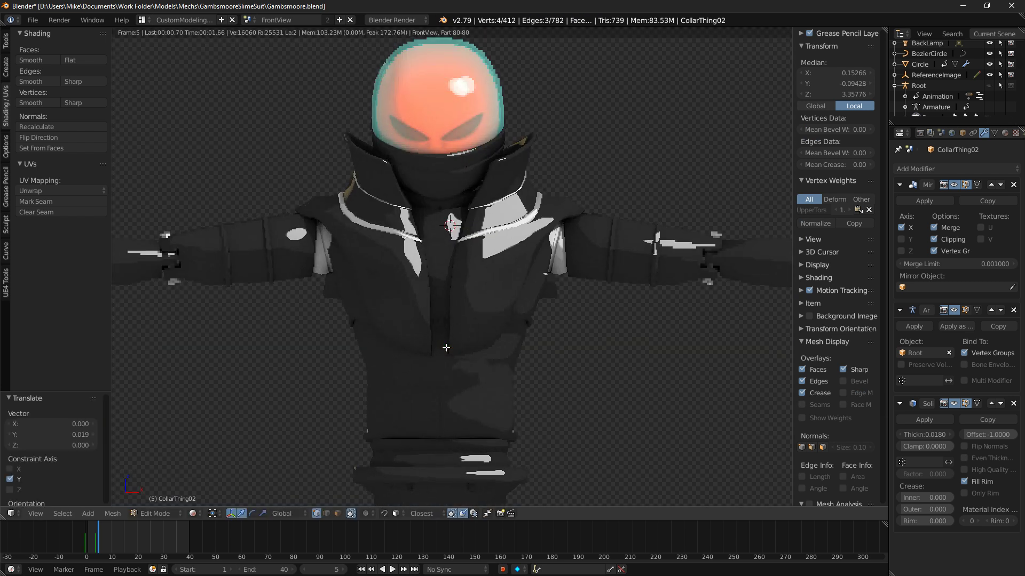
scroll(446, 348, down, 6)
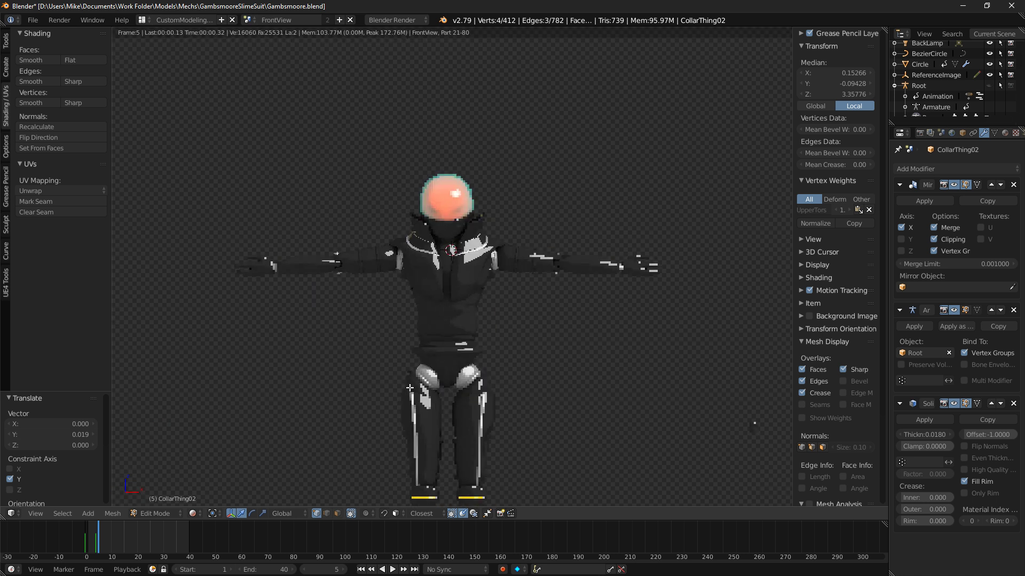
key(KP_4)
key(KP_4)
key(KP_4)
key(KP_4)
key(KP_4)
key(KP_4)
key(KP_4)
key(KP_4)
key(KP_1)
key(KP_3)
key(KP_4)
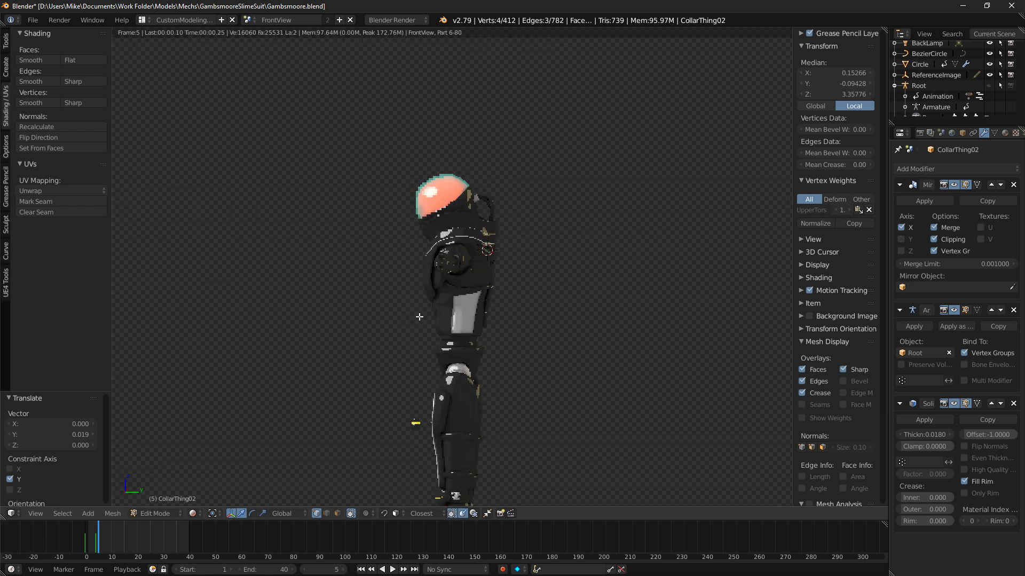
Back in solid shading, move a vertex at the collar's outer shoulder by 0.009 X, 0.007 Y and -0.011 Z with proportional editing.
key(shift+z)
mouse_move(475, 367)
middle_down()
mouse_move(401, 377)
mouse_move(470, 377)
middle_up()
key(Tab)
mouse_move(397, 377)
middle_down()
mouse_move(540, 373)
mouse_move(400, 354)
mouse_move(505, 353)
middle_up()
scroll(400, 355, up, 4)
middle_drag(529, 180, 446, 267)
scroll(447, 268, up, 4)
key(Tab)
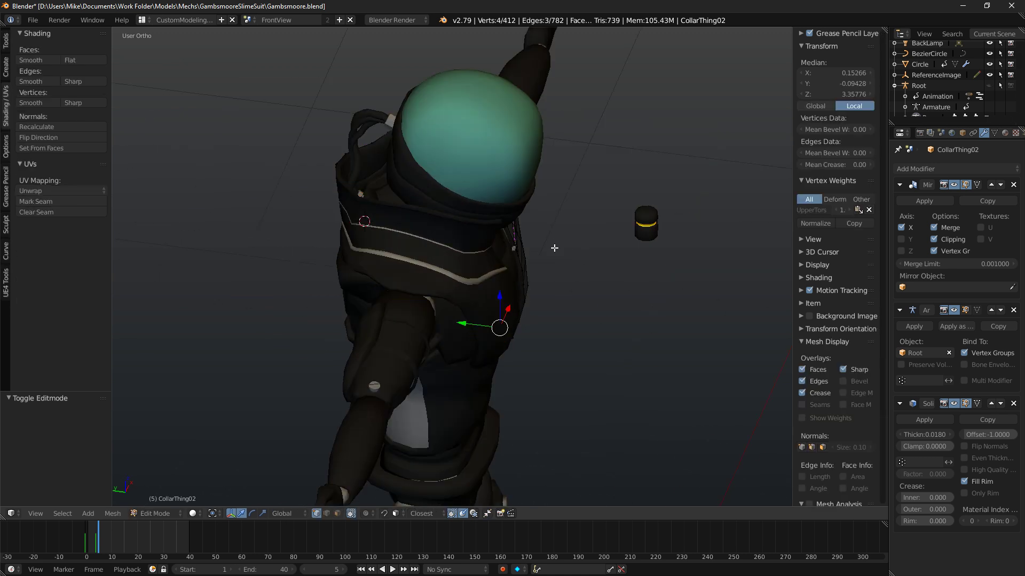
middle_drag(555, 248, 343, 254)
scroll(578, 312, up, 4)
right_click(576, 312)
key(g)
key(g)
scroll(585, 367, up, 5)
click(584, 370)
scroll(579, 361, down, 8)
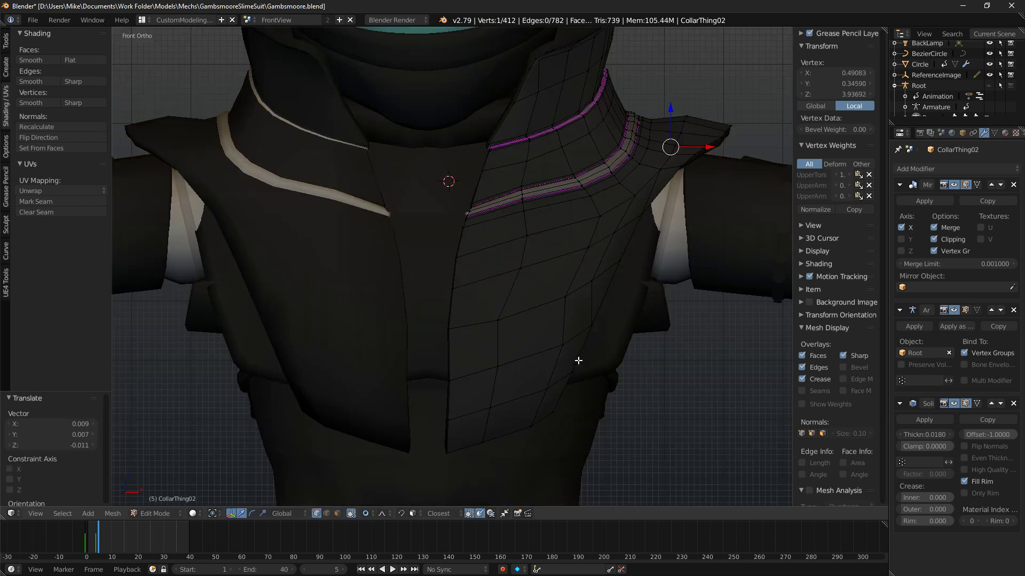
Examine the adjusted collar and the full character in rendered and solid shading, then resume editing the collar mesh.
key(shift+z)
scroll(470, 381, up, 3)
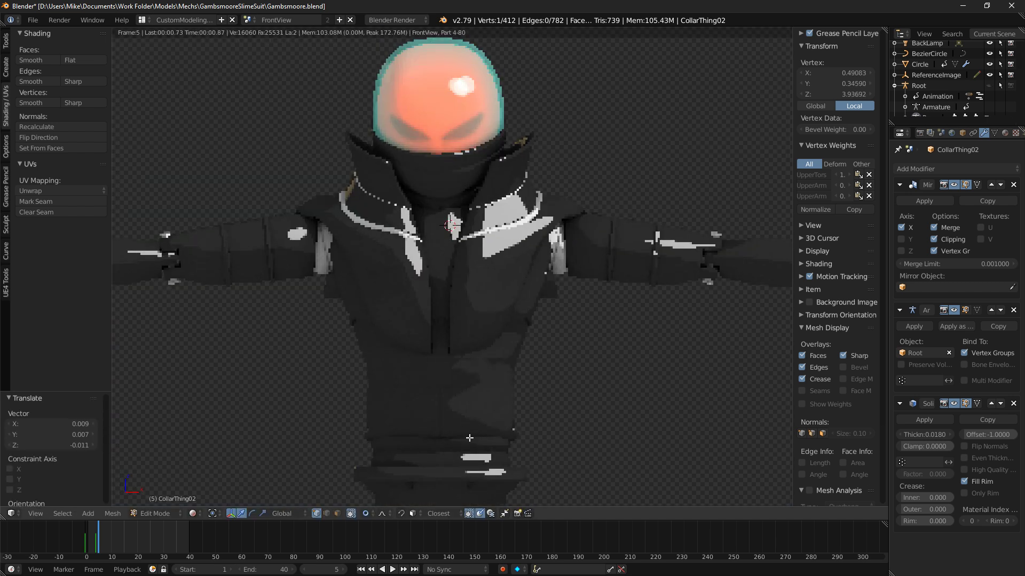
key(shift+z)
scroll(446, 366, down, 3)
scroll(446, 366, down, 2)
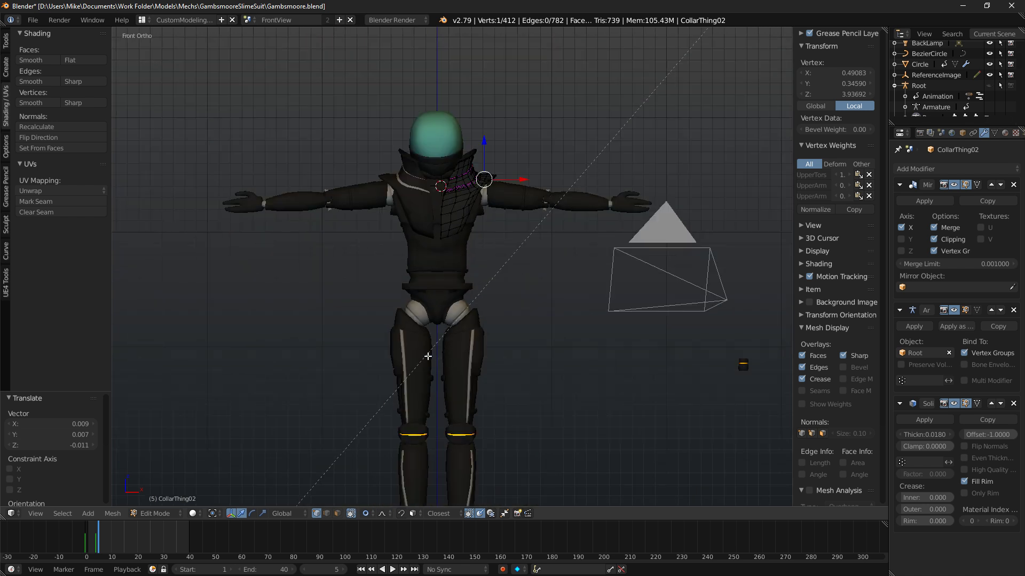
scroll(427, 346, up, 5)
scroll(408, 273, down, 2)
shift+middle_drag(605, 253, 586, 336)
mouse_move(660, 256)
middle_down()
mouse_move(613, 307)
mouse_move(463, 277)
mouse_move(434, 256)
mouse_move(425, 284)
mouse_move(575, 300)
mouse_move(668, 278)
middle_up()
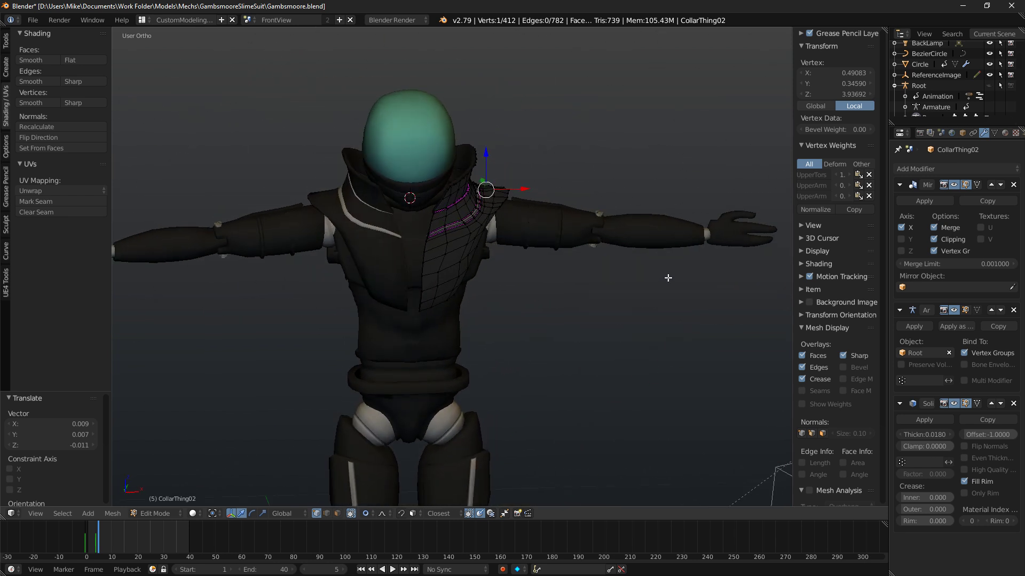
key(Tab)
scroll(642, 293, down, 6)
key(shift+z)
middle_drag(548, 279, 572, 254)
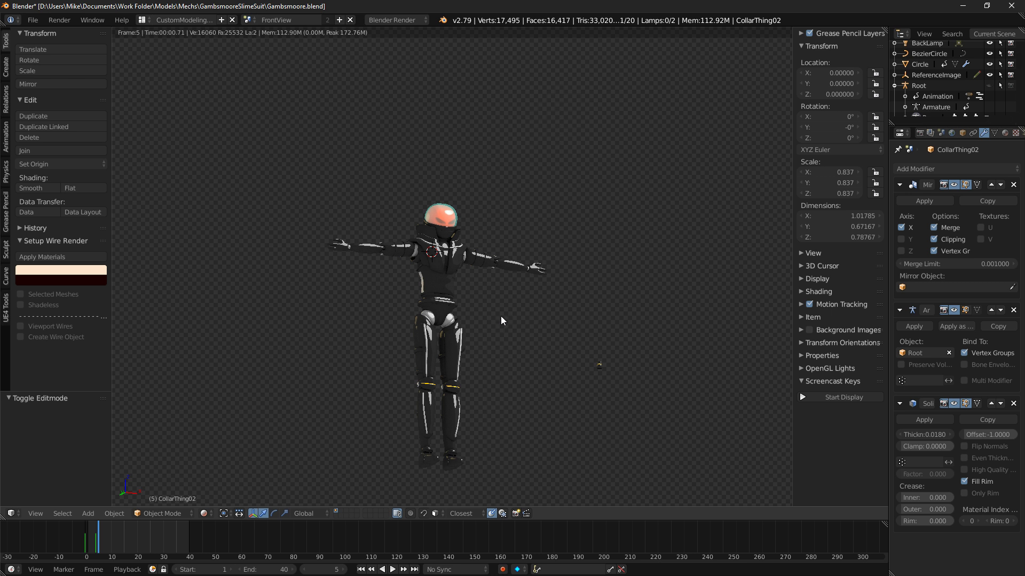
key(KP_1)
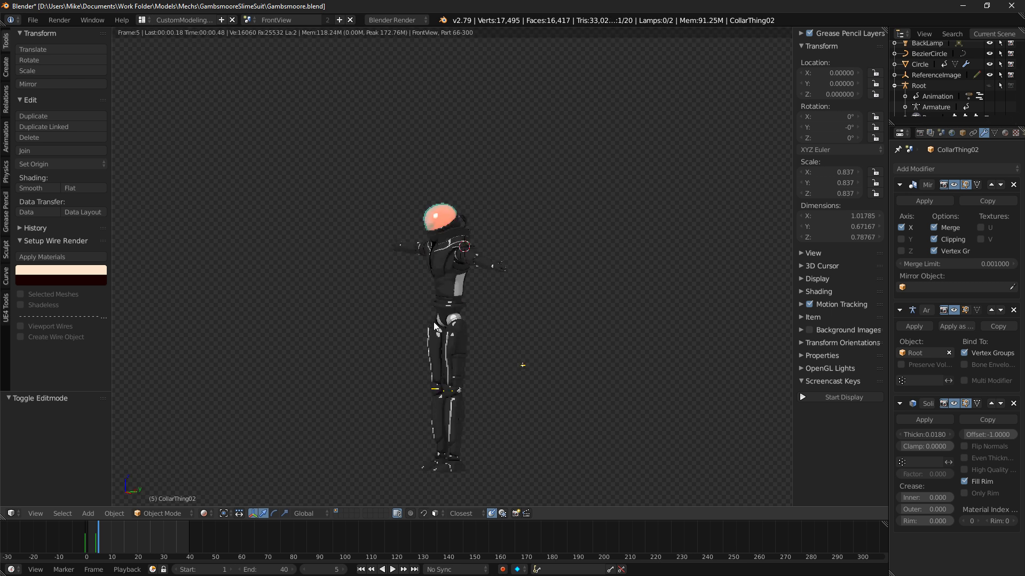
scroll(497, 320, up, 4)
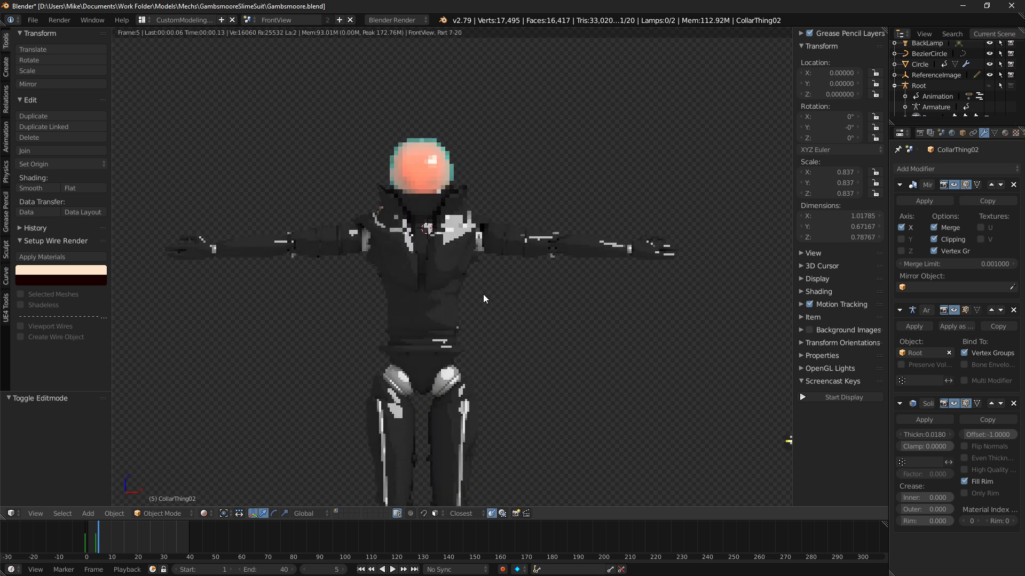
key(shift+z)
key(Tab)
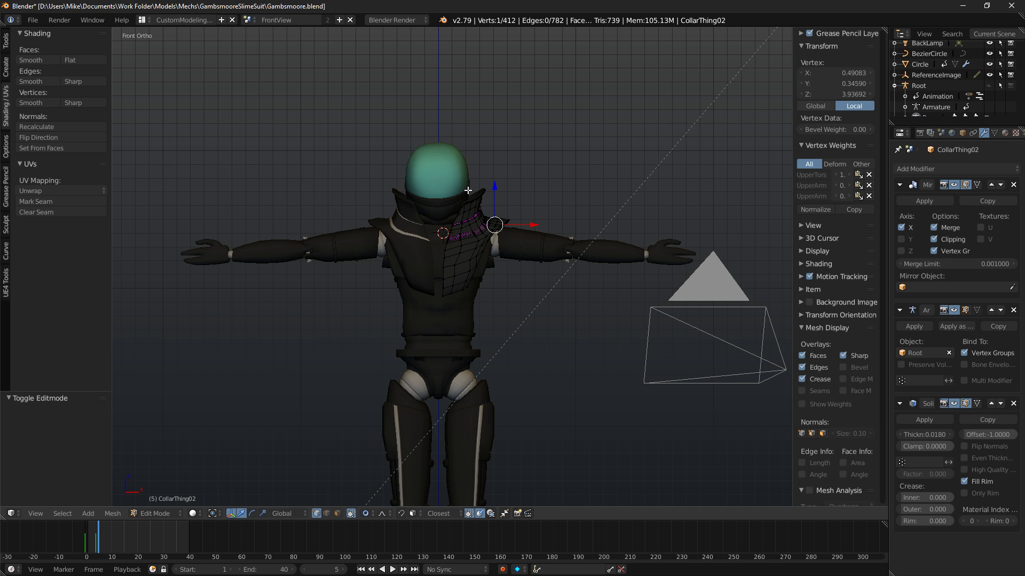
Examine the character's back below the collar for problems along the centre seam.
scroll(462, 185, up, 3)
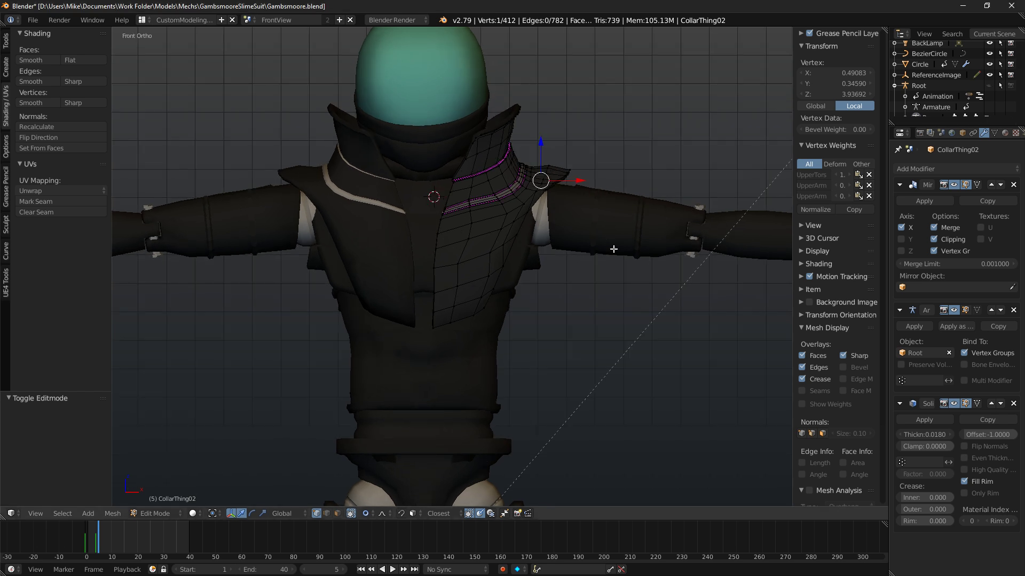
scroll(600, 242, up, 2)
mouse_move(606, 241)
middle_down()
mouse_move(657, 216)
mouse_move(670, 222)
mouse_move(616, 210)
mouse_move(457, 234)
mouse_move(362, 228)
mouse_move(367, 210)
middle_up()
key(z)
key(z)
scroll(617, 209, down, 4)
key(Tab)
scroll(538, 187, up, 5)
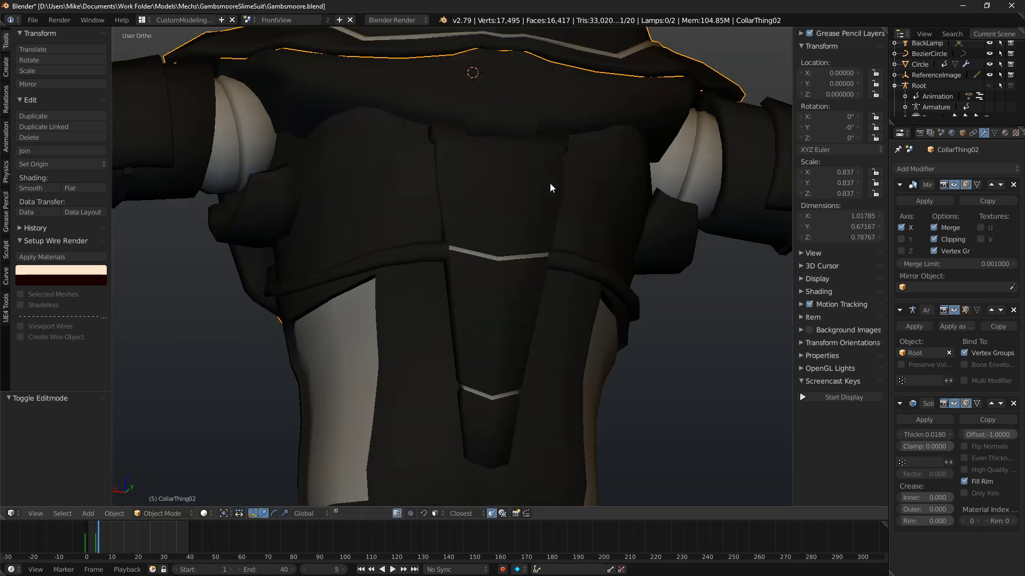
key(Tab)
key(Tab)
Switch from the collar to editing the ShoulderGuard mesh, with the upper back in view.
right_click(523, 125)
key(Tab)
shift+middle_drag(527, 155, 474, 256)
scroll(473, 257, up, 7)
key(z)
key(z)
key(Tab)
right_click(462, 232)
scroll(507, 219, down, 7)
key(Tab)
key(Tab)
right_click(530, 229)
key(Tab)
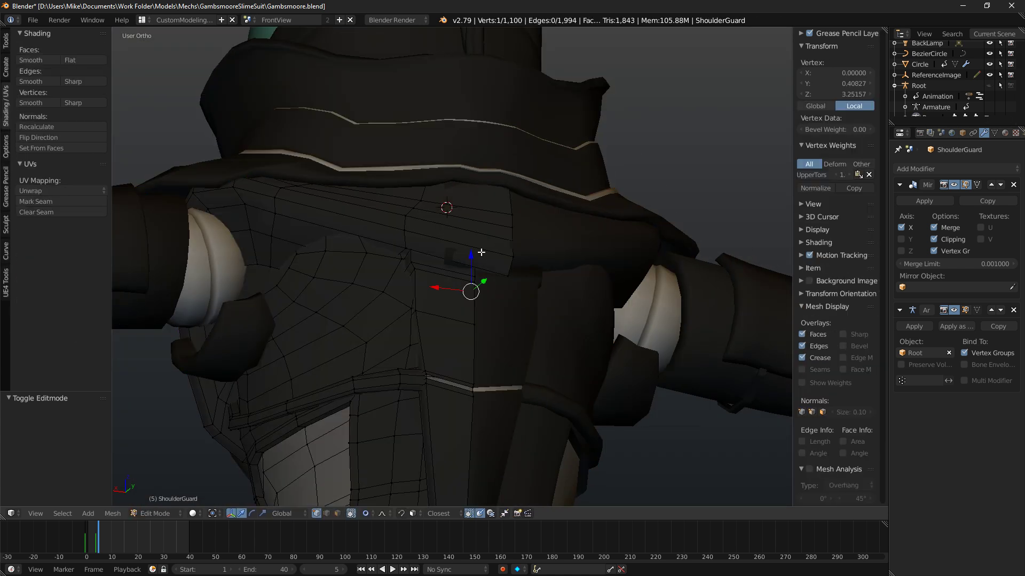
Select the edge loop overshooting the centre of the upper back and move it 0.073 along X onto the centre line.
key(a)
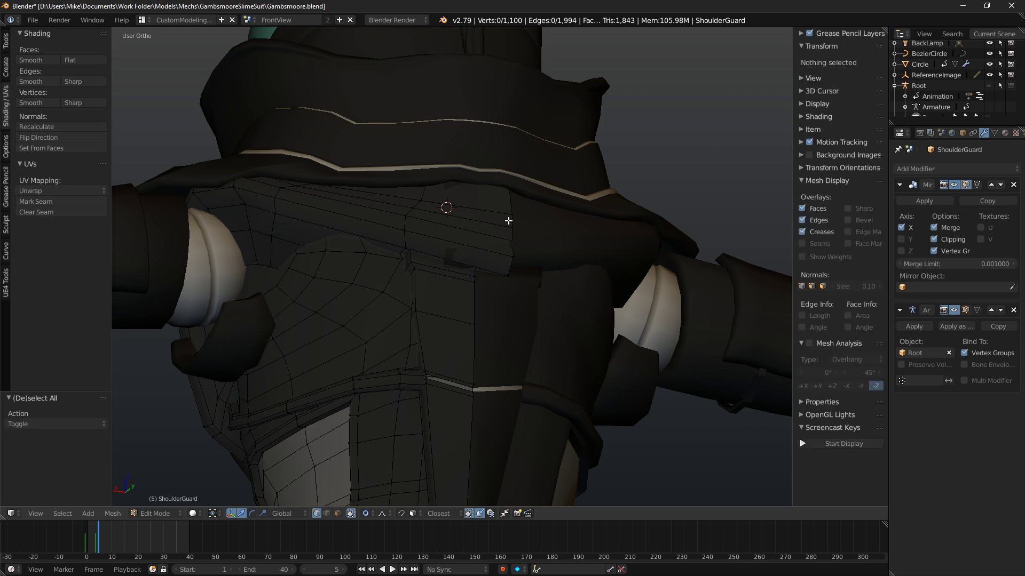
alt+right_click(509, 221)
key(KP_1)
key(ctrl+KP_1)
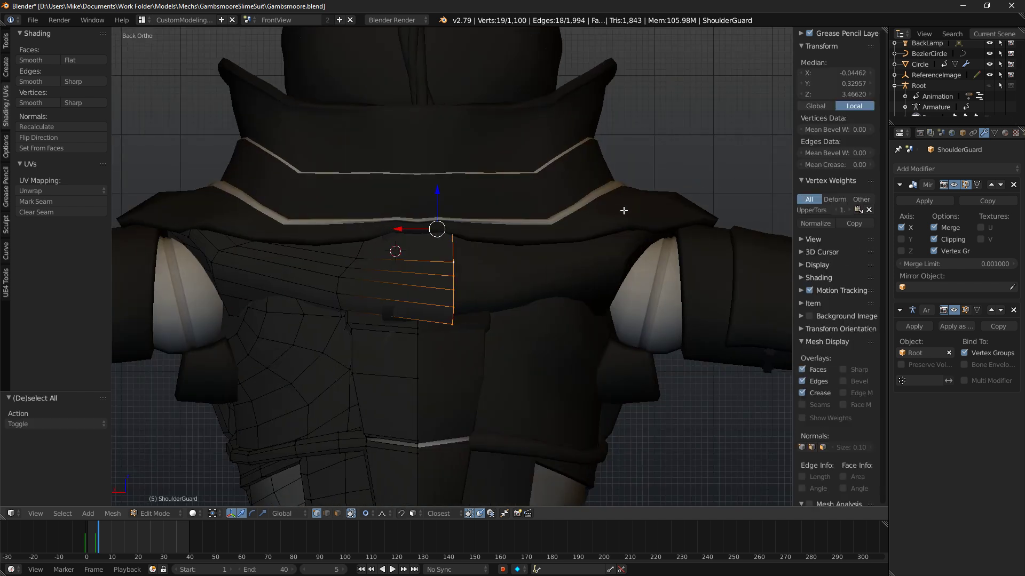
key(g)
key(x)
click(368, 236)
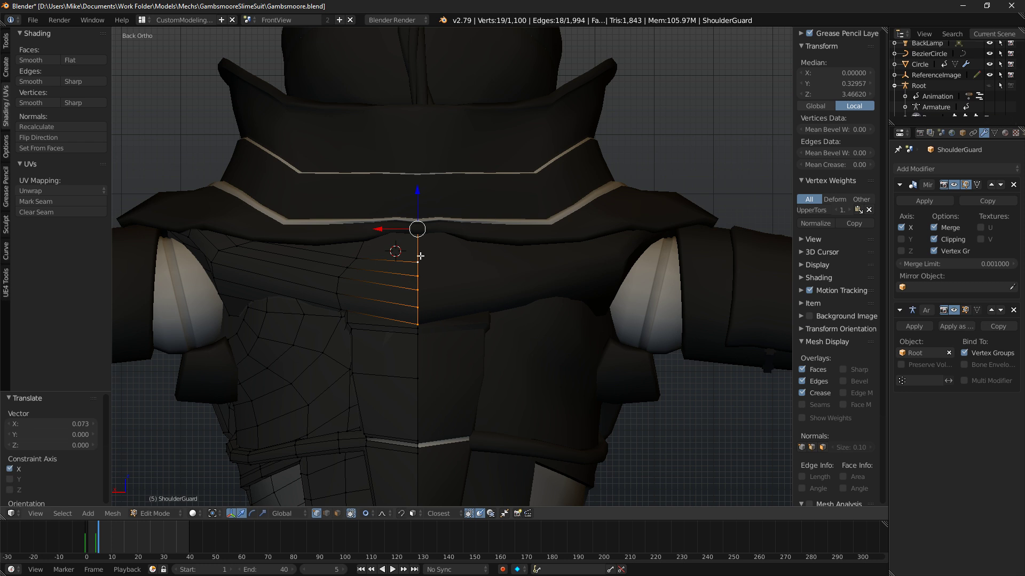
Inspect the shoulder guard mesh in wireframe from behind for geometry crossing the centre line.
key(shift+z)
key(z)
scroll(420, 256, down, 5)
middle_drag(420, 257, 448, 309)
key(a)
key(a)
key(a)
key(c)
key(Escape)
middle_drag(492, 167, 497, 164)
key(ctrl+KP_1)
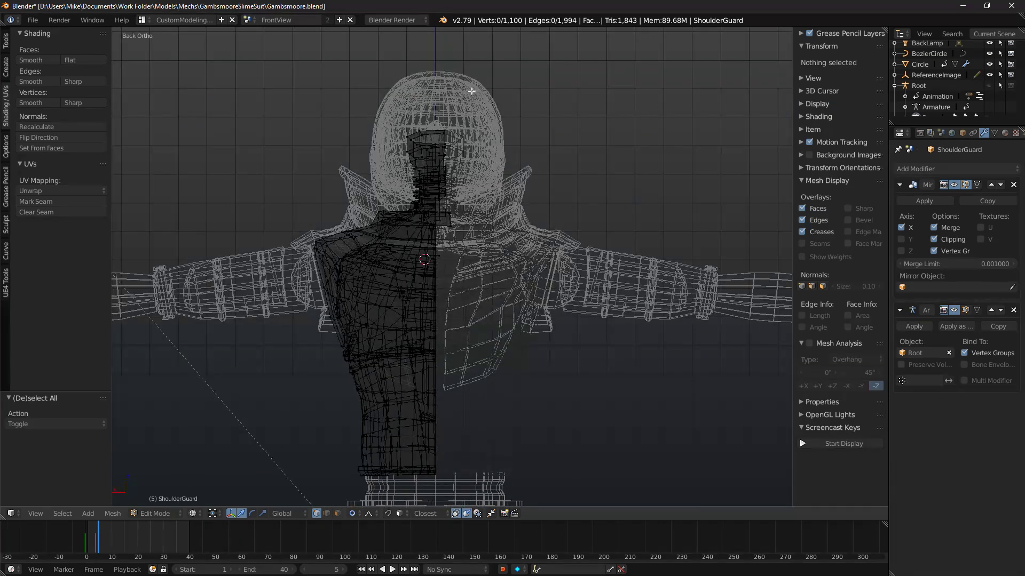
scroll(496, 164, up, 5)
key(c)
drag(433, 235, 446, 286)
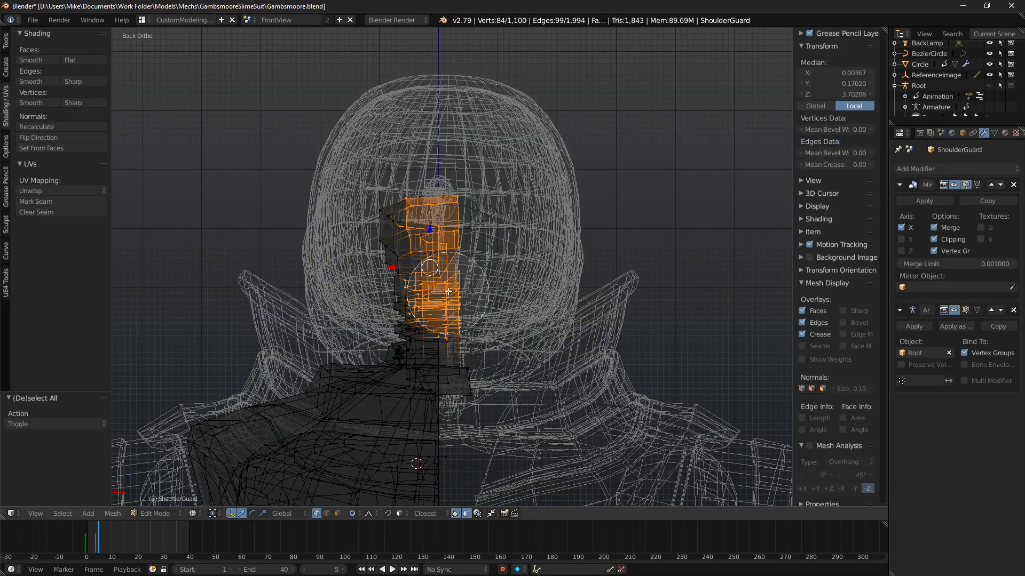
key(ctrl+l)
key(a)
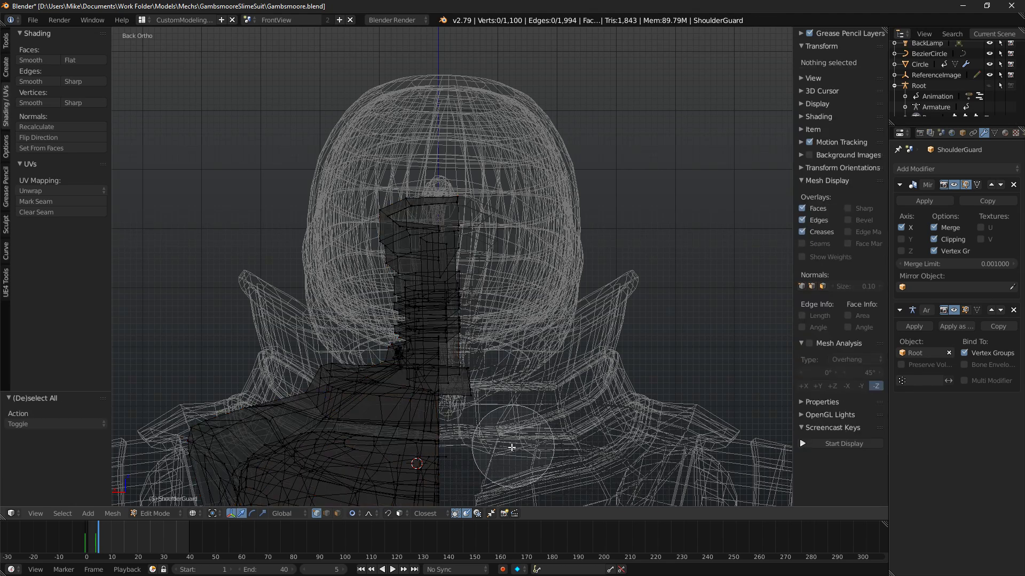
Select the neck's inner edge loop that crosses the mirror line and move it along X to the centre with proportional editing.
alt+right_click(469, 381)
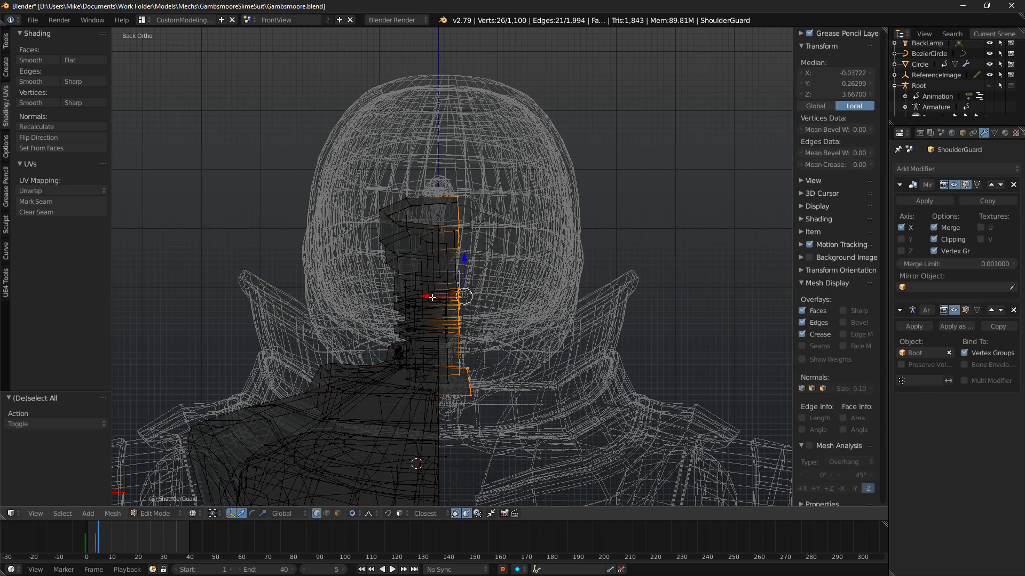
drag(432, 297, 430, 299)
scroll(425, 298, down, 6)
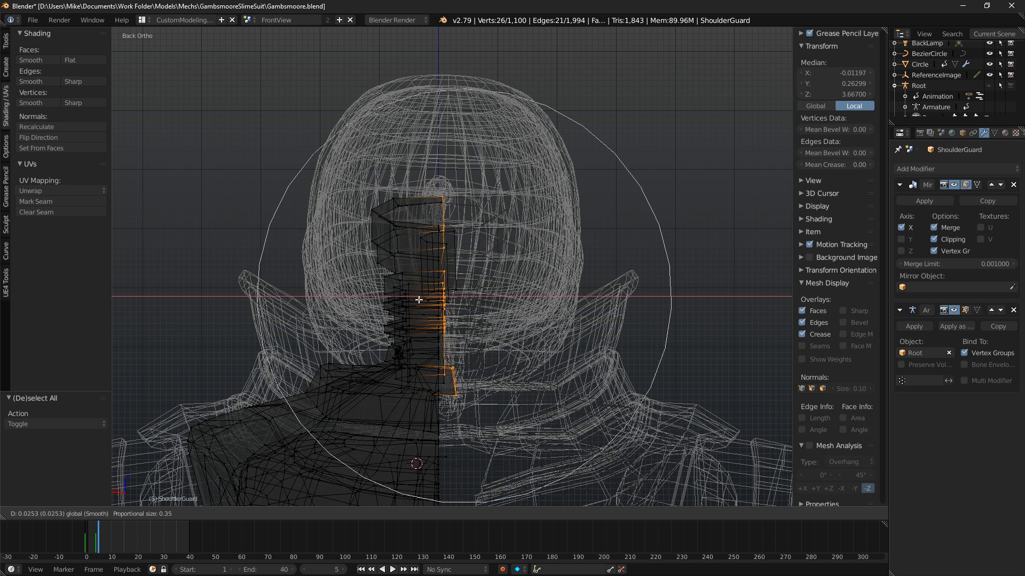
drag(399, 301, 406, 296)
Select the small linked piece inside the neck and move it 0.026 along X.
middle_drag(407, 295, 460, 243)
right_click(458, 238)
key(ctrl+l)
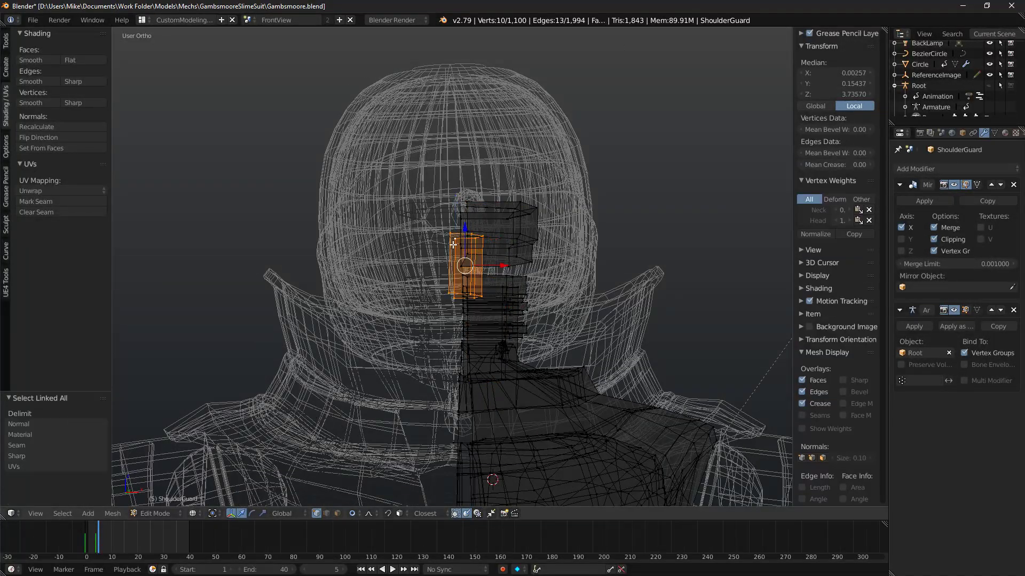
drag(508, 263, 523, 260)
Preview the head and collar in rendered shading, then check the model from the front, side and back in solid shading.
key(shift+z)
scroll(498, 293, down, 8)
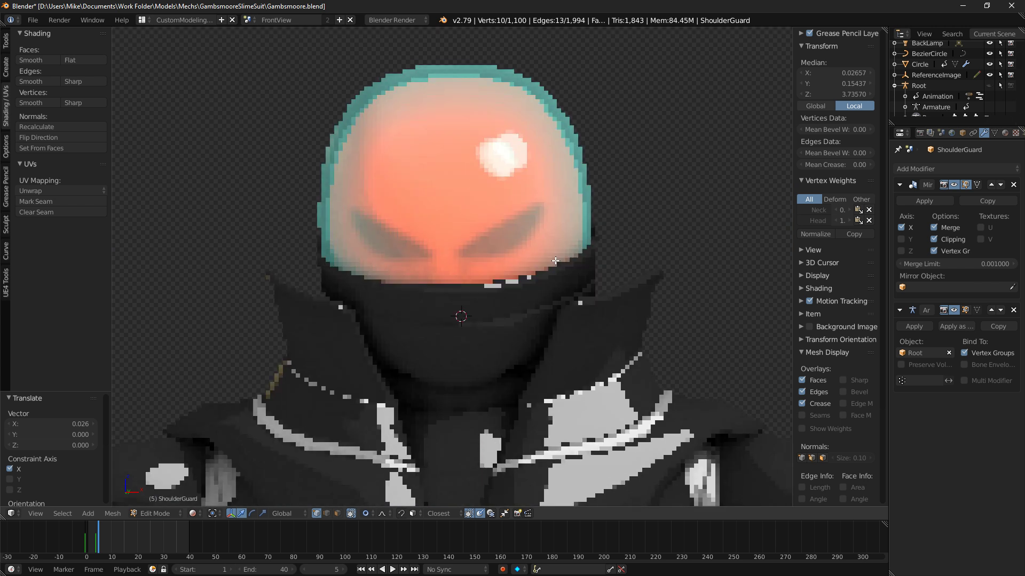
mouse_move(499, 292)
middle_down()
mouse_move(614, 301)
mouse_move(512, 309)
mouse_move(642, 327)
mouse_move(558, 329)
mouse_move(536, 312)
middle_up()
key(shift+z)
key(KP_1)
key(KP_3)
key(KP_1)
key(ctrl+KP_1)
key(Tab)
key(Tab)
Check which geometry belongs to the raised centre plate on the back by selecting everything linked to it.
scroll(527, 333, up, 3)
middle_drag(527, 333, 558, 317)
scroll(557, 317, up, 5)
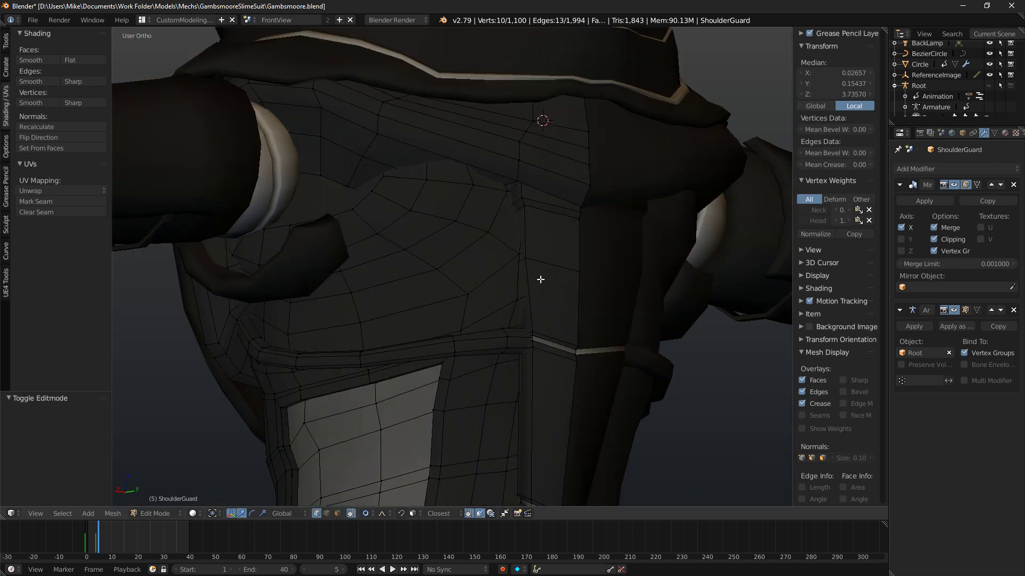
right_click(525, 259)
middle_drag(526, 259, 564, 295)
scroll(597, 298, up, 2)
key(ctrl+l)
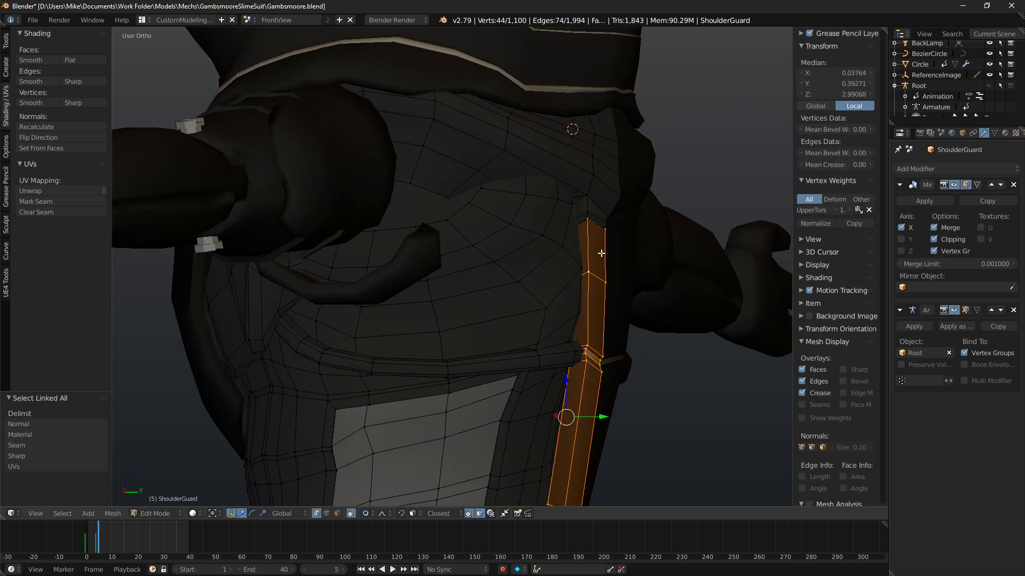
Select the top section of the raised centre back plate together with its upper edges, removing unwanted loops from the selection.
key(a)
alt+right_click(600, 276)
alt+shift+right_click(596, 216)
middle_drag(596, 205, 598, 219)
key(ctrl+z)
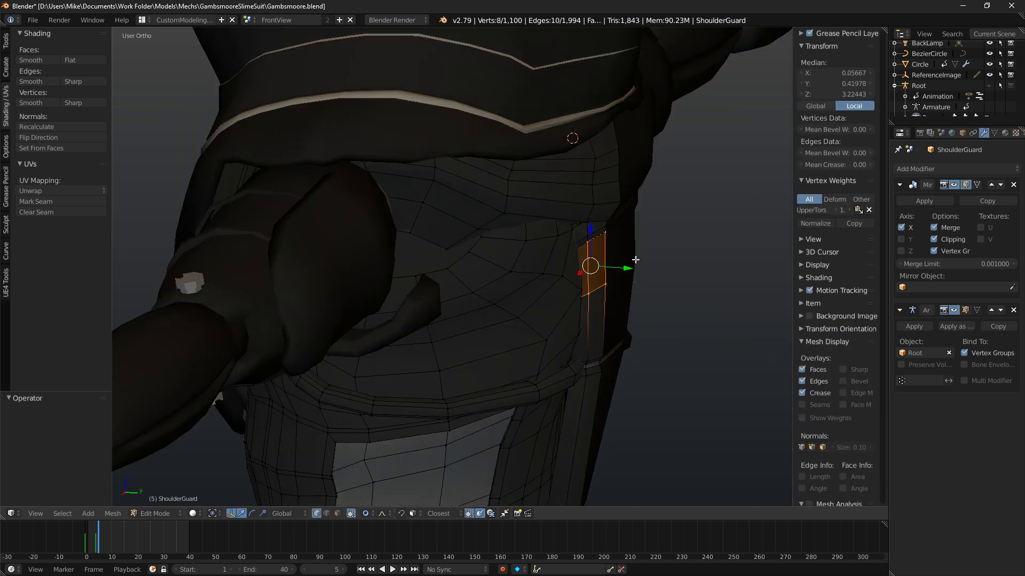
middle_drag(642, 260, 563, 198)
key(z)
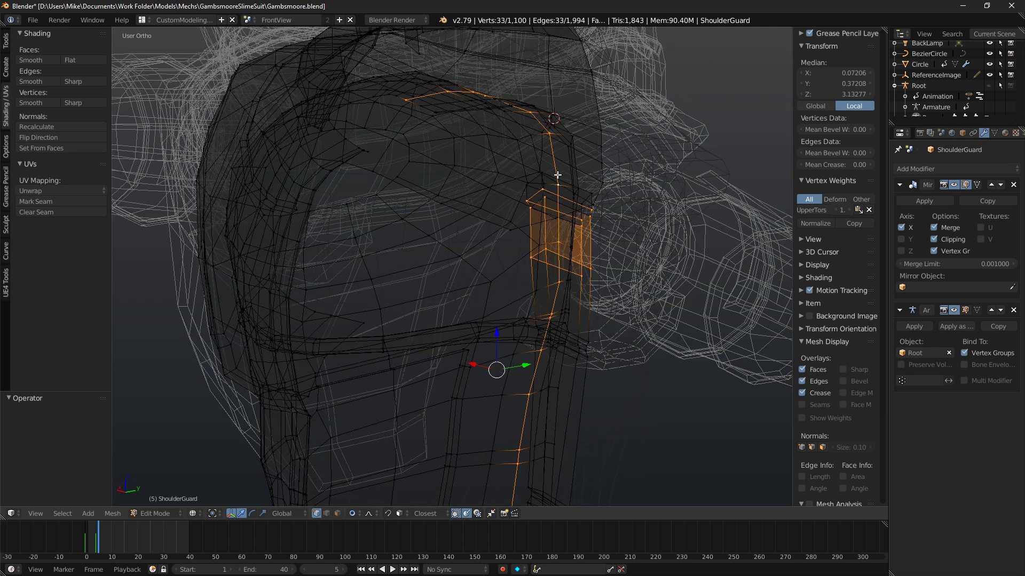
shift+right_click(553, 176)
key(z)
mouse_move(552, 176)
middle_down()
mouse_move(550, 202)
mouse_move(567, 230)
mouse_move(583, 215)
middle_up()
key(z)
key(z)
Try to reposition the selected top section of the back plate with a wider proportional editing radius, then undo the move.
drag(637, 244, 640, 240)
scroll(643, 240, up, 13)
drag(643, 241, 642, 241)
middle_drag(662, 248, 486, 280)
key(ctrl+z)
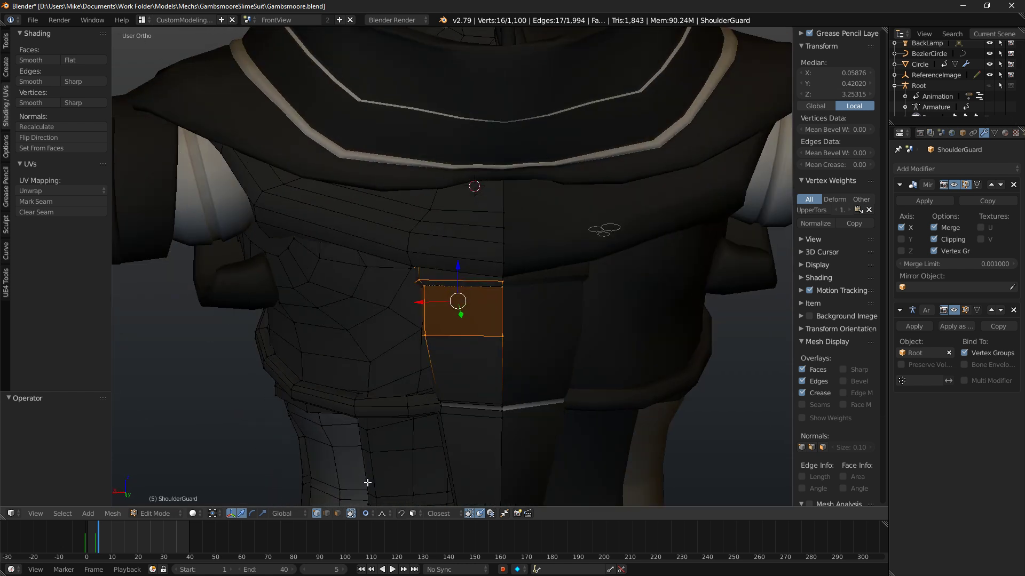
Select the face loops around the top section of the raised back plate and move them 0.003 along the Y axis.
click(336, 514)
scroll(455, 311, up, 4)
key(a)
alt+right_click(382, 297)
alt+shift+right_click(388, 303)
middle_drag(441, 305, 709, 269)
alt+shift+right_click(568, 297)
key(z)
key(KP_3)
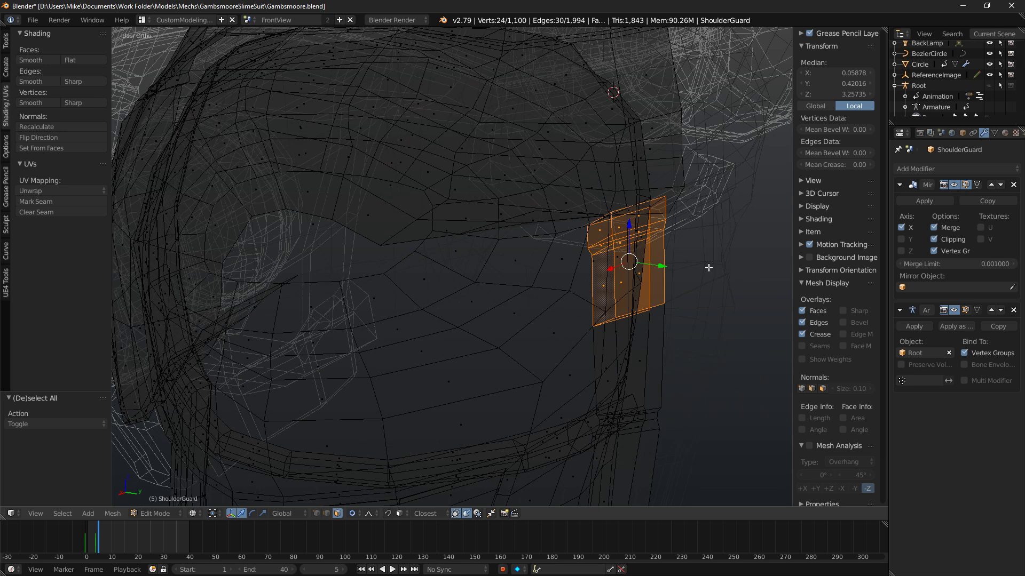
key(g)
key(y)
click(698, 234)
Preview the character in rendered shading, ending with the front view.
key(shift+z)
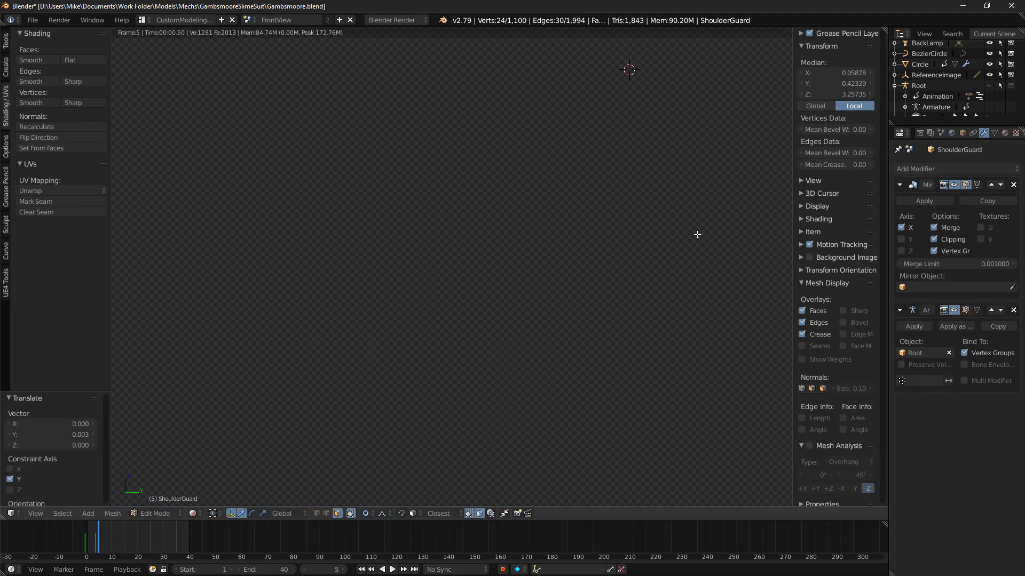
scroll(556, 289, down, 7)
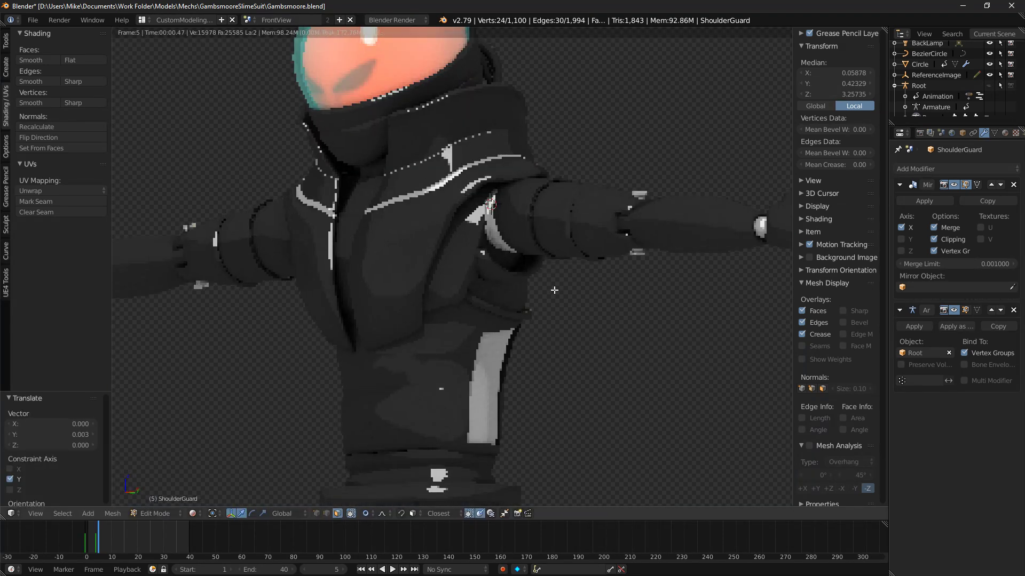
key(KP_1)
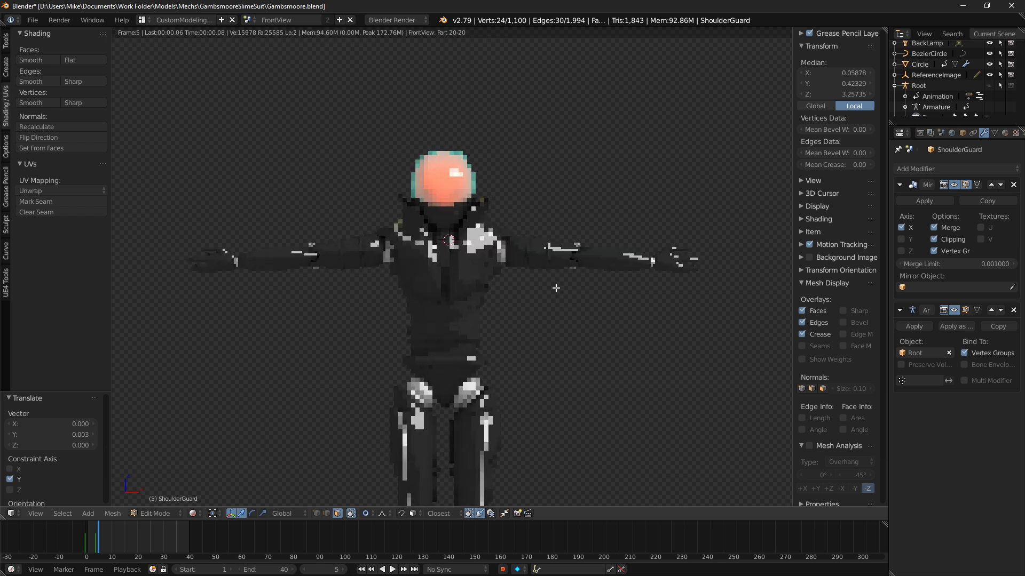
Switch from editing the shoulder guard to editing the Arms mesh, focusing on the hand in the front wireframe view.
key(z)
shift+middle_drag(683, 276, 501, 259)
scroll(501, 259, up, 6)
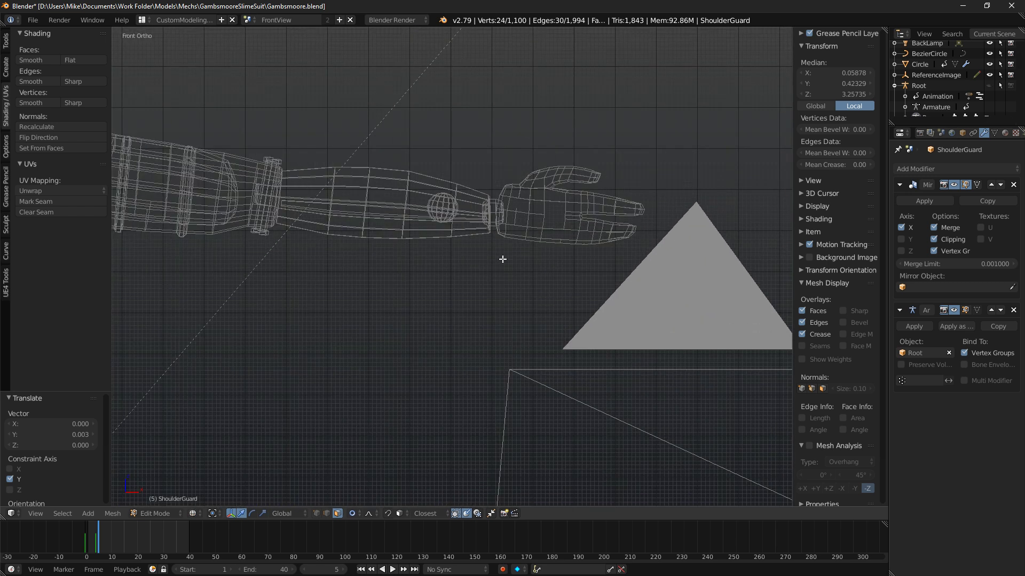
key(Tab)
right_click(567, 208)
key(Tab)
shift+middle_drag(555, 226, 514, 286)
scroll(515, 286, up, 8)
shift+middle_drag(693, 196, 517, 228)
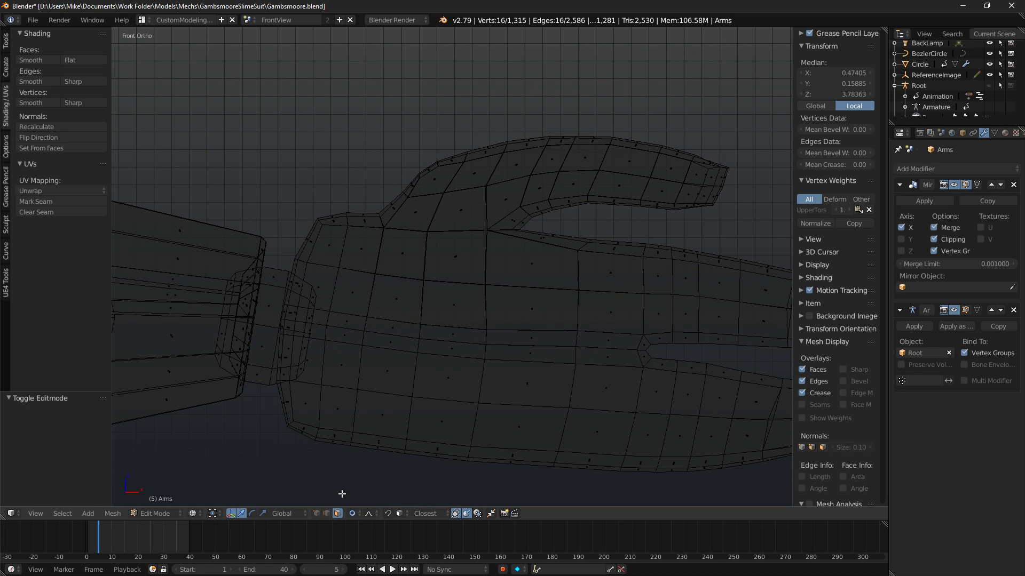
Add the vertices where the thumb meets the palm to the selection, working in vertex mode.
key(z)
key(z)
scroll(497, 237, down, 8)
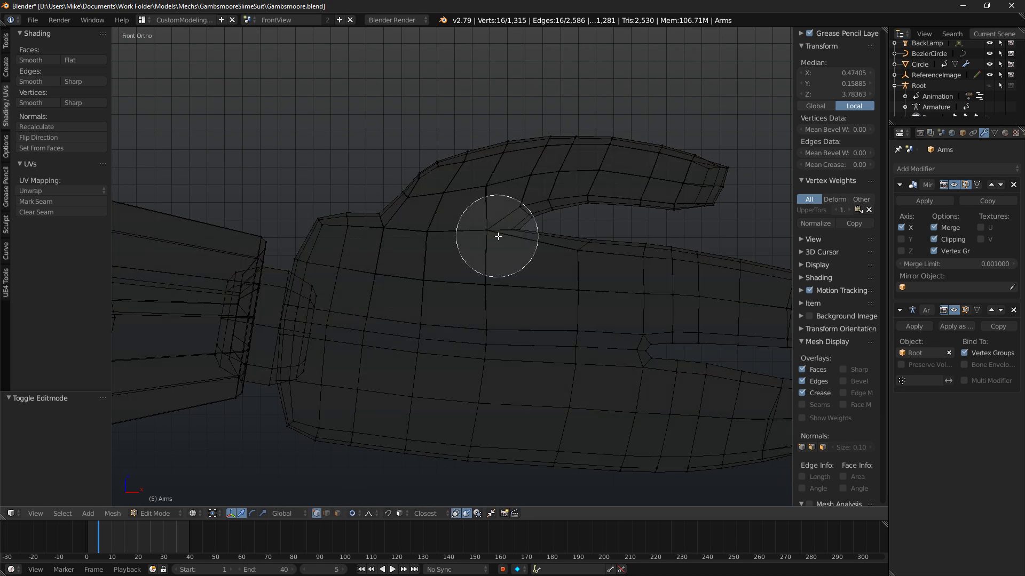
key(z)
key(z)
key(c)
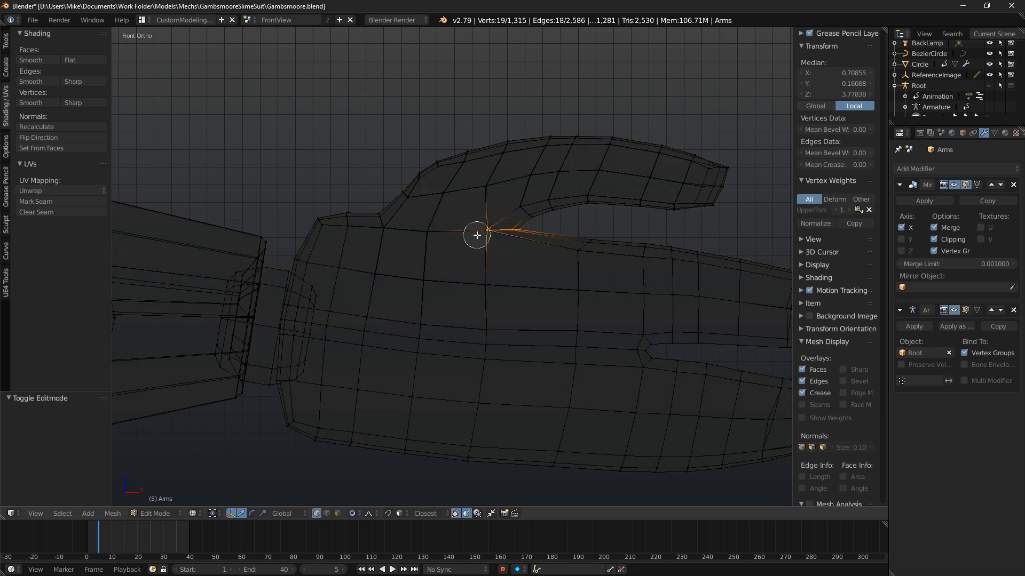
key(z)
key(g)
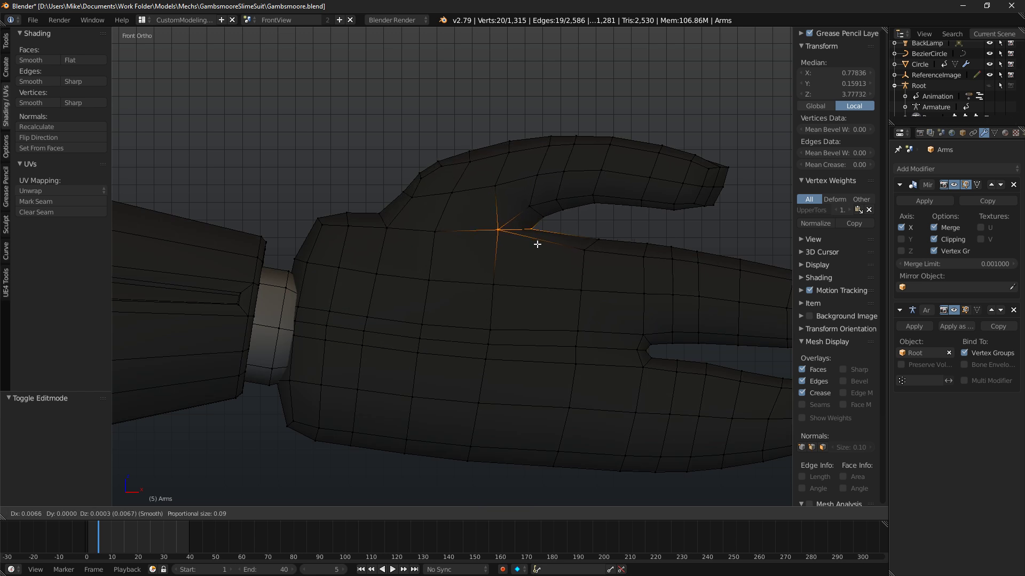
key(Escape)
key(g)
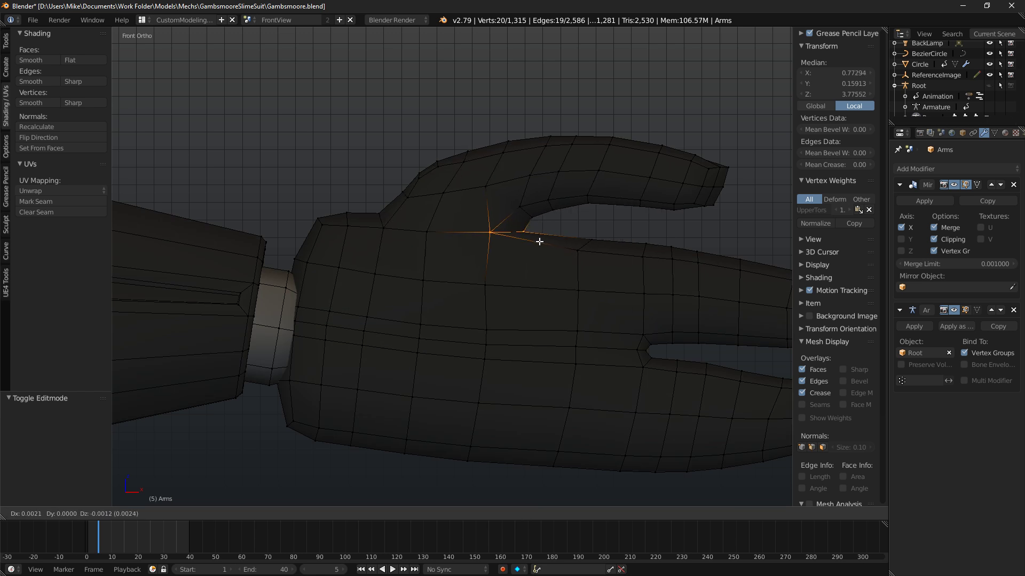
click(539, 242)
Deselect the stray upper-arm vertices and shift the remaining four thumb-web vertices slightly towards the fingertips.
scroll(526, 248, down, 6)
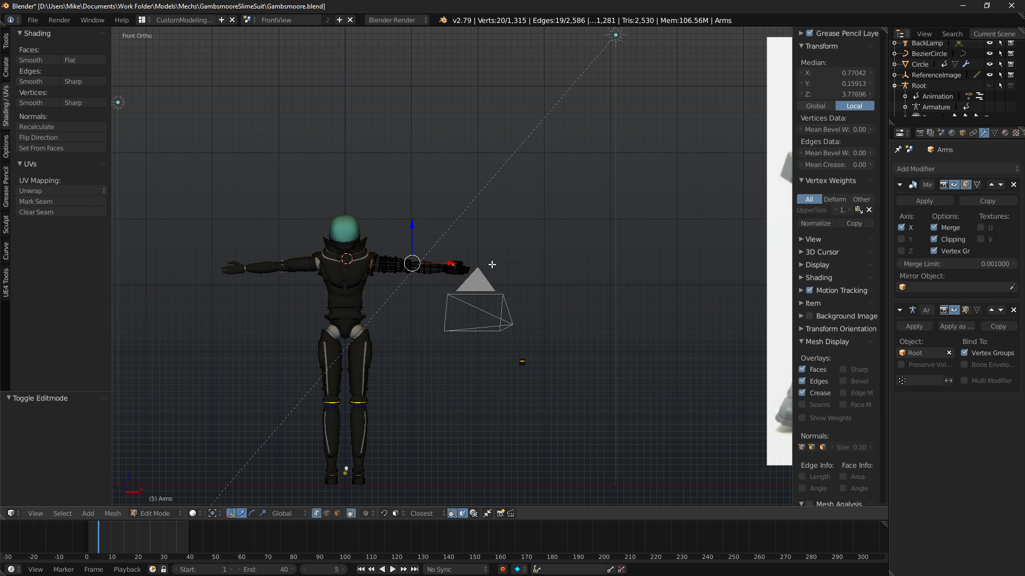
key(z)
key(c)
middle_drag(371, 224, 374, 318)
right_click(374, 319)
scroll(451, 266, up, 14)
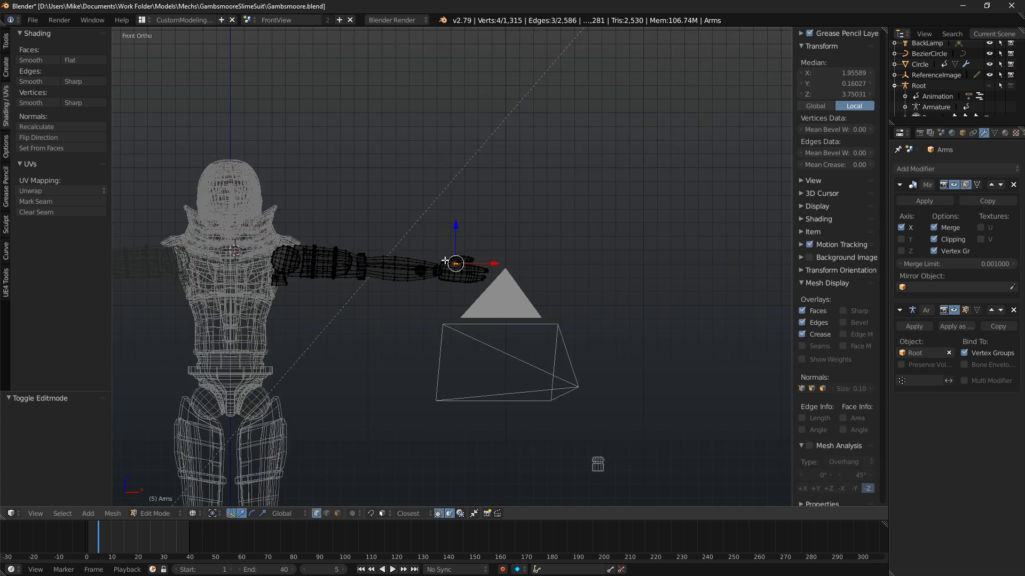
key(z)
scroll(514, 235, up, 4)
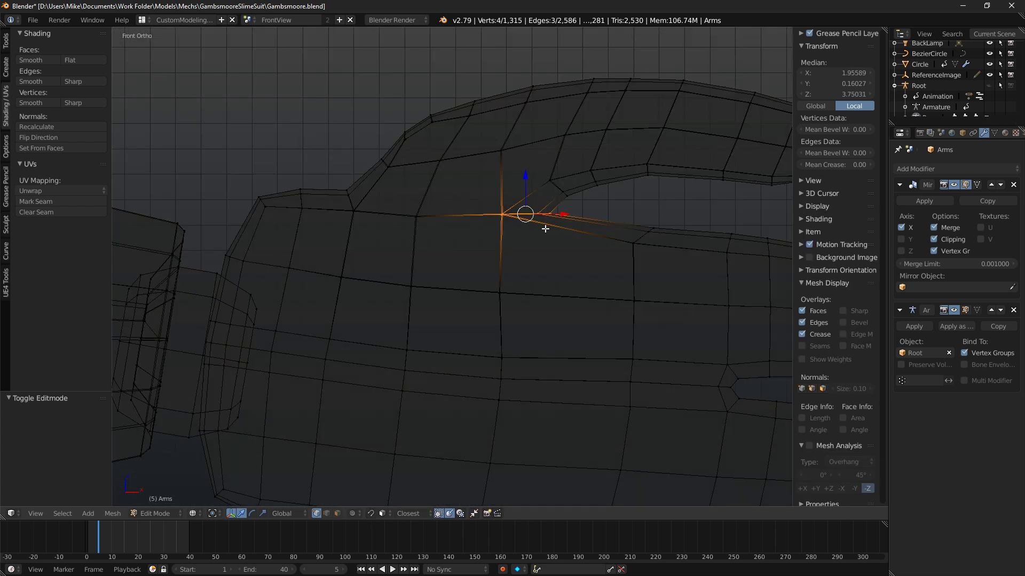
key(g)
click(557, 230)
Select the vertices on the inner side of the thumb base and move them 0.001 in X and -0.002 in Z.
key(a)
key(c)
drag(552, 177, 565, 186)
right_click(566, 186)
key(g)
click(587, 206)
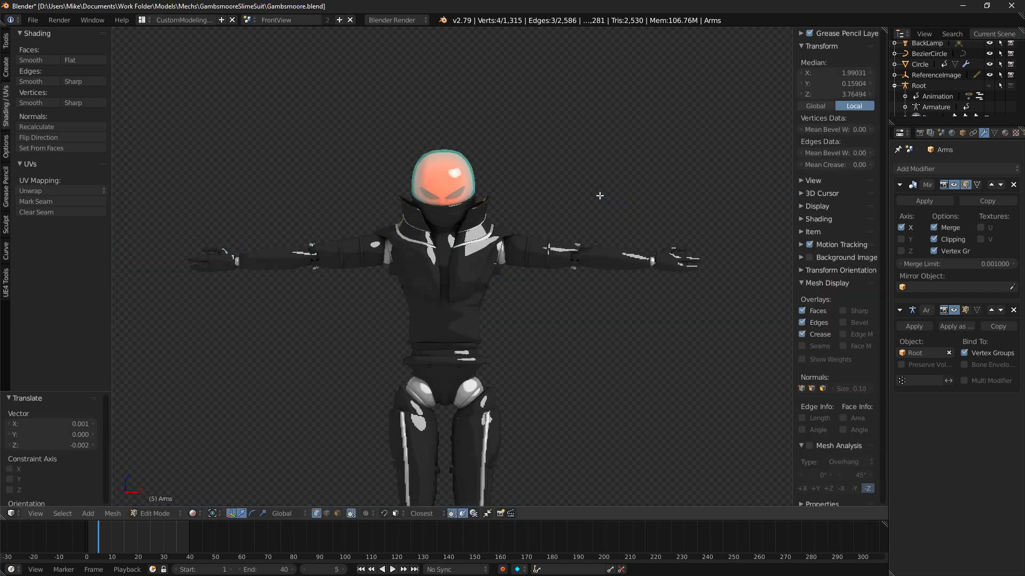
Preview the reshaped hand in rendered shading.
scroll(594, 212, down, 10)
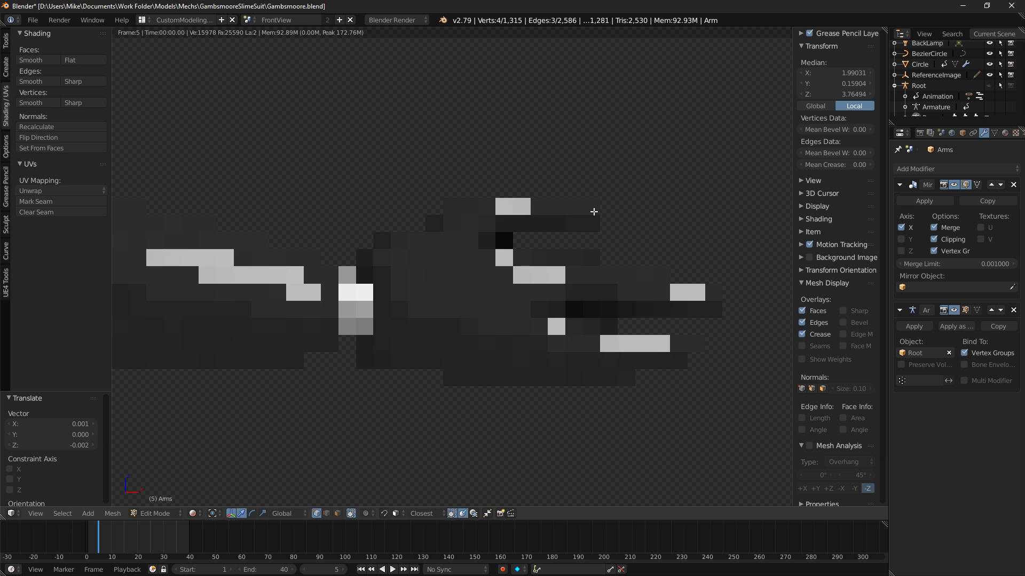
scroll(591, 219, up, 9)
key(shift+z)
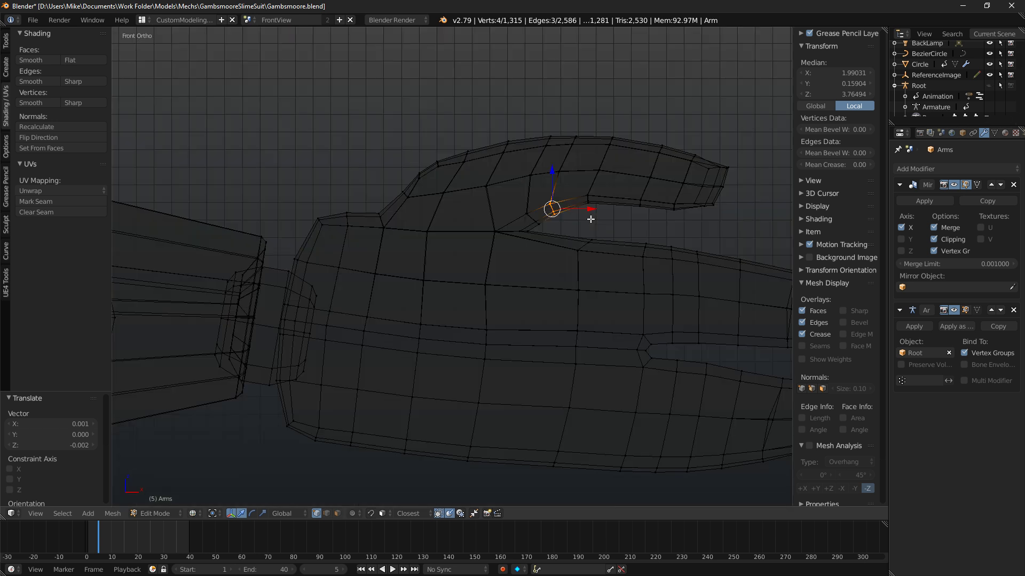
Nudge the vertices along the inner thumb base and the thumb web to smooth the curve between thumb and palm.
key(a)
ctrl+drag(535, 222, 522, 238)
key(a)
key(g)
click(531, 213)
key(g)
click(541, 222)
key(a)
key(g)
click(514, 239)
Rotate the thumb-web vertices, starting with -23.9°, reposition them by 0.002 in X and -0.002 in Z, and preview the render.
key(a)
click(628, 264)
key(g)
click(633, 249)
key(r)
click(624, 196)
key(g)
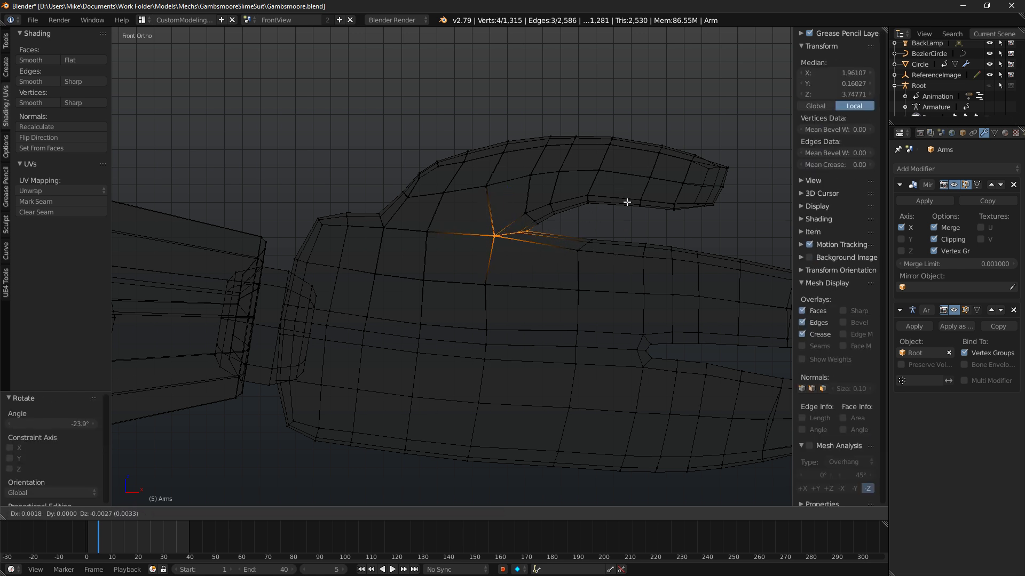
click(627, 202)
key(r)
click(635, 198)
key(g)
click(638, 203)
key(shift+z)
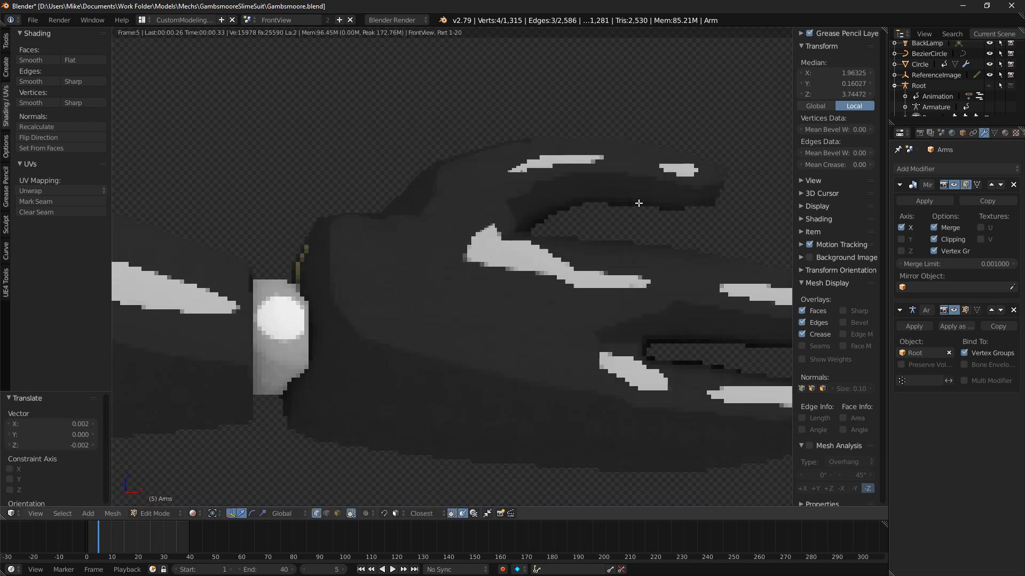
key(shift+z)
Move the vertices at the wrist side of the thumb base -0.001 in X and 0.004 in Z, and preview the render.
right_click(394, 234)
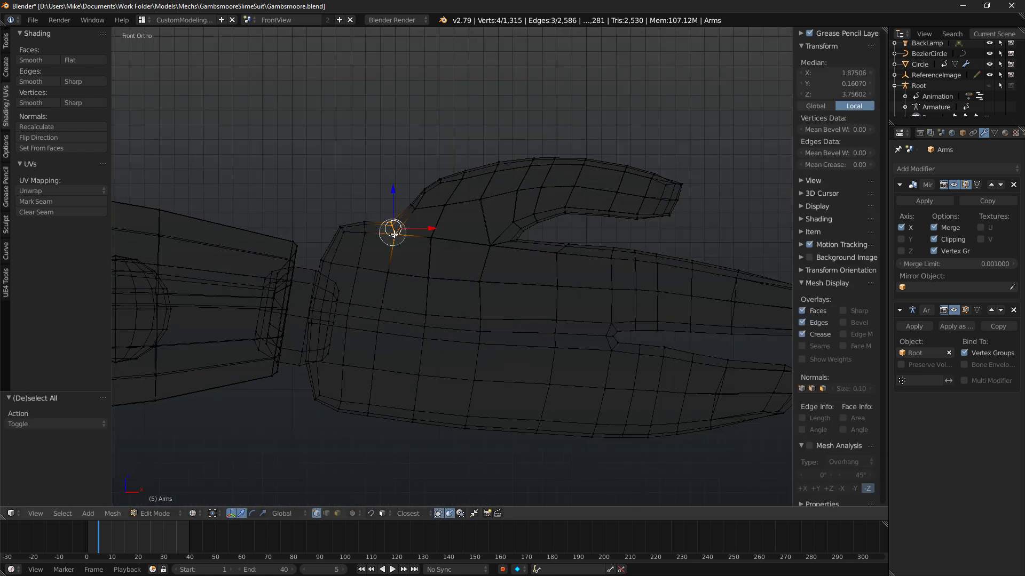
key(a)
mouse_move(390, 223)
mouse_down()
mouse_move(418, 207)
mouse_move(361, 222)
mouse_move(366, 235)
mouse_up()
key(z)
scroll(366, 235, up, 6)
scroll(513, 236, down, 7)
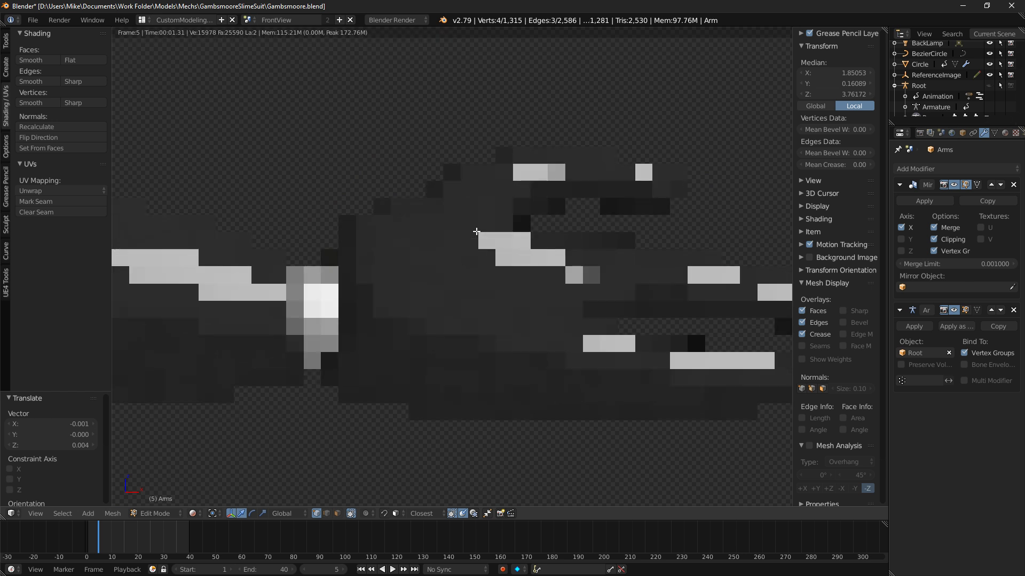
key(shift+z)
Select the thumb's outer edge, lower it slightly, rotate it with a final turn of 0.984°, and preview the render.
scroll(509, 234, up, 5)
key(a)
key(c)
mouse_move(425, 172)
mouse_down()
mouse_move(539, 140)
mouse_move(709, 154)
mouse_up()
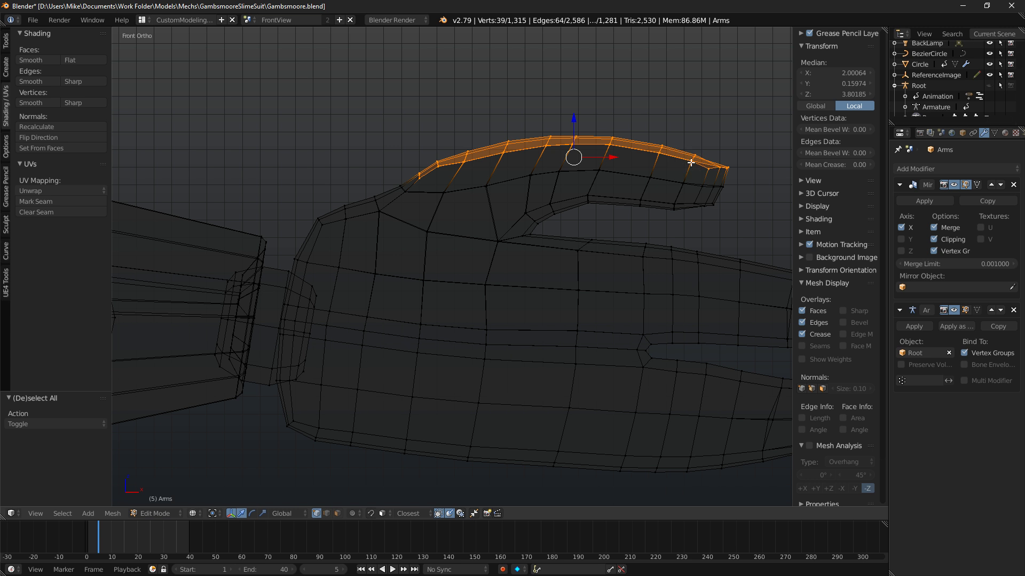
key(r)
click(774, 182)
key(g)
key(r)
click(776, 192)
key(shift+z)
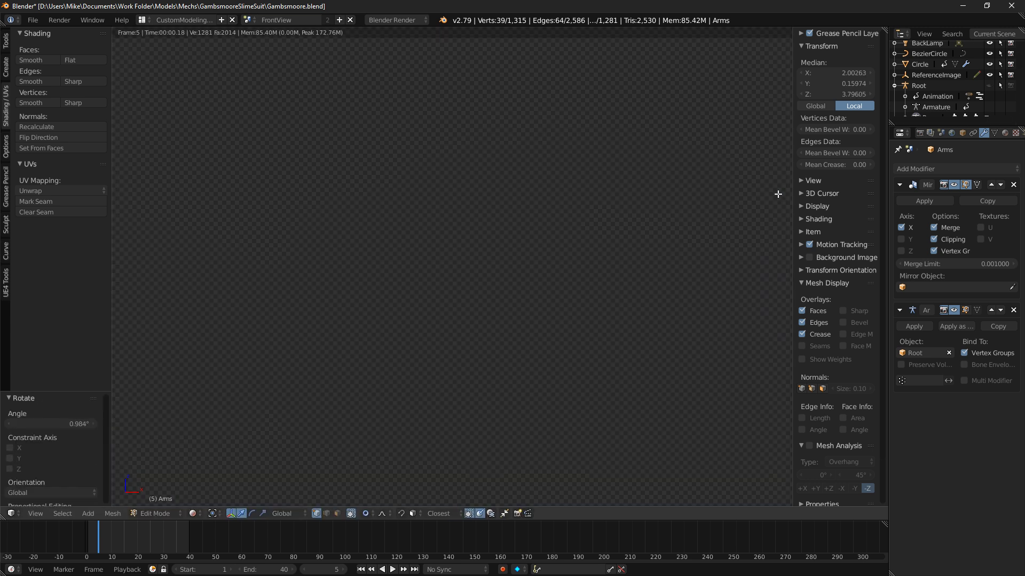
key(shift+z)
Try to raise the vertex row across the thumb base by 0.005 in Z and check it in rendered shading.
key(a)
right_click(486, 211)
key(g)
click(481, 198)
key(shift+z)
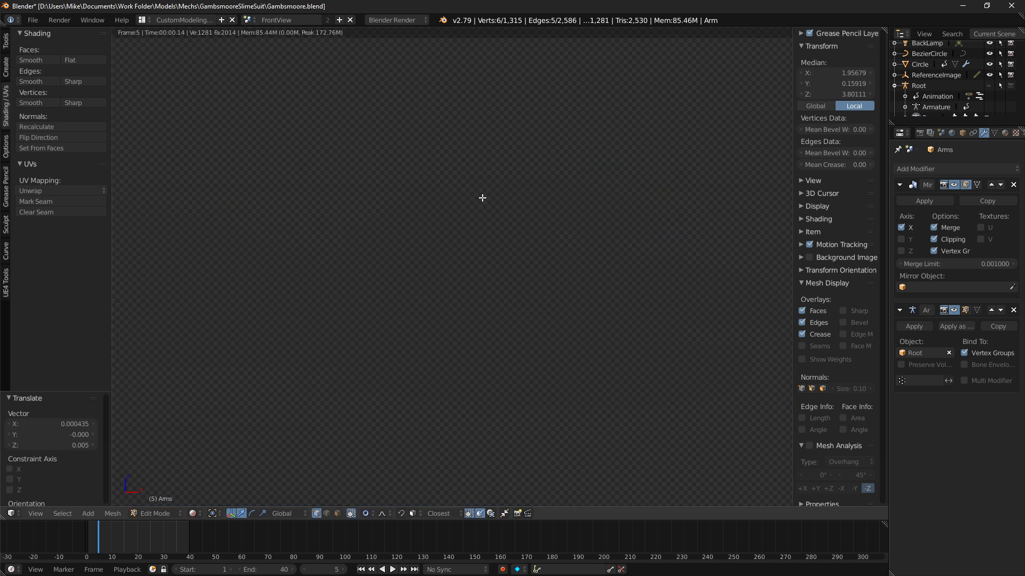
key(shift+z)
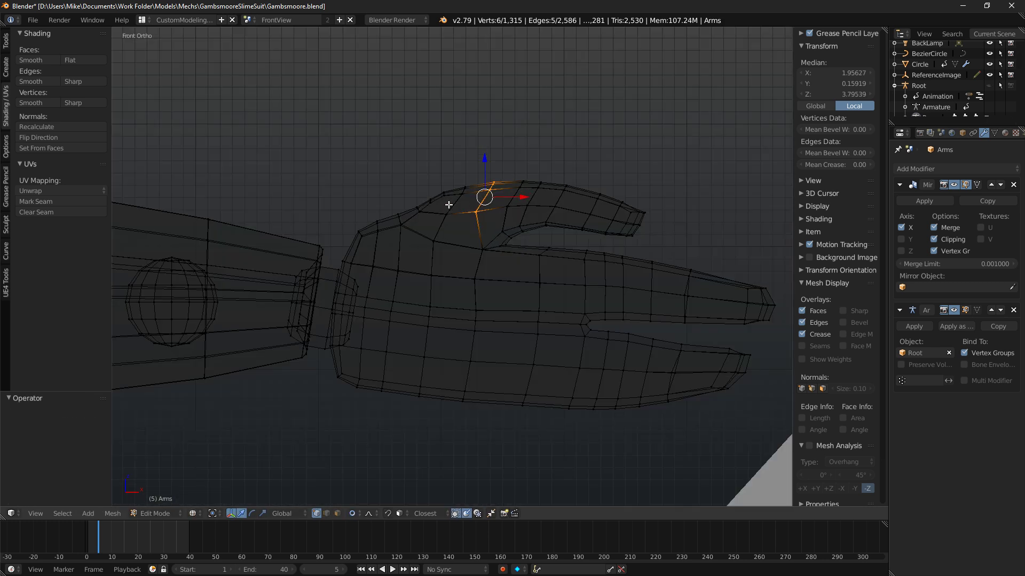
Inspect the hand and forearm in rendered shading from both sides and several angles.
key(a)
middle_drag(549, 213, 327, 224)
key(shift+z)
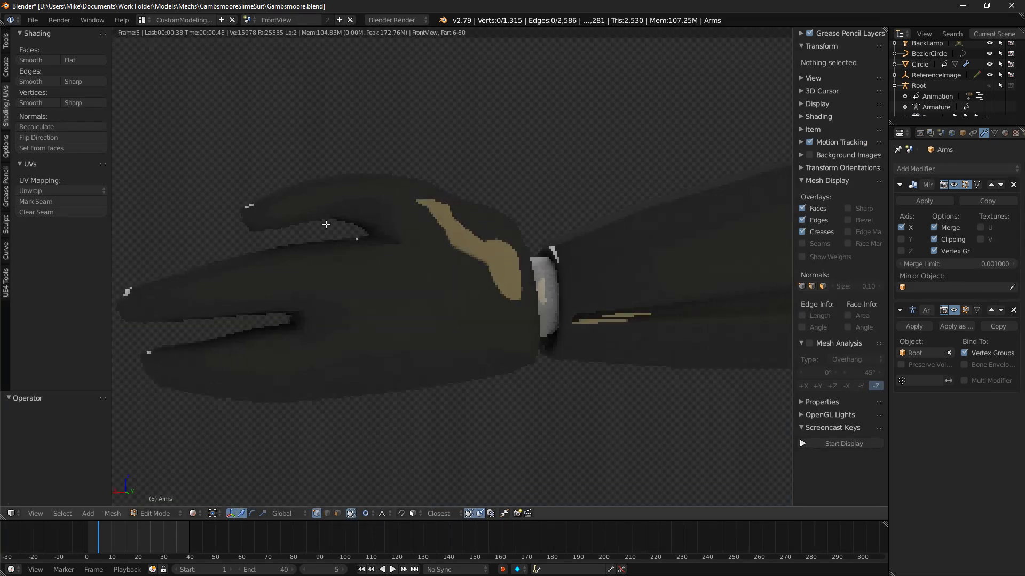
scroll(342, 226, down, 6)
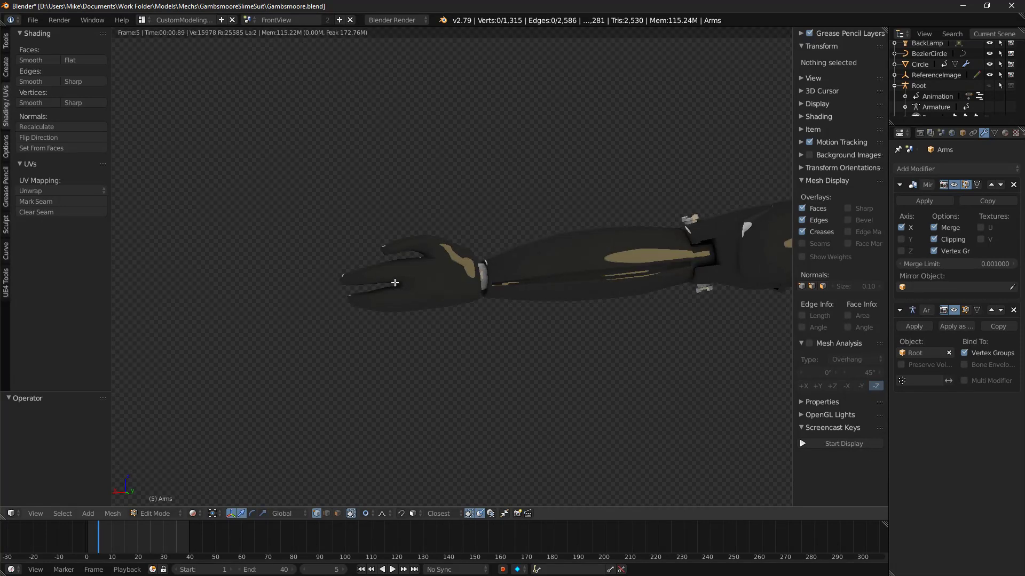
key(ctrl+KP_1)
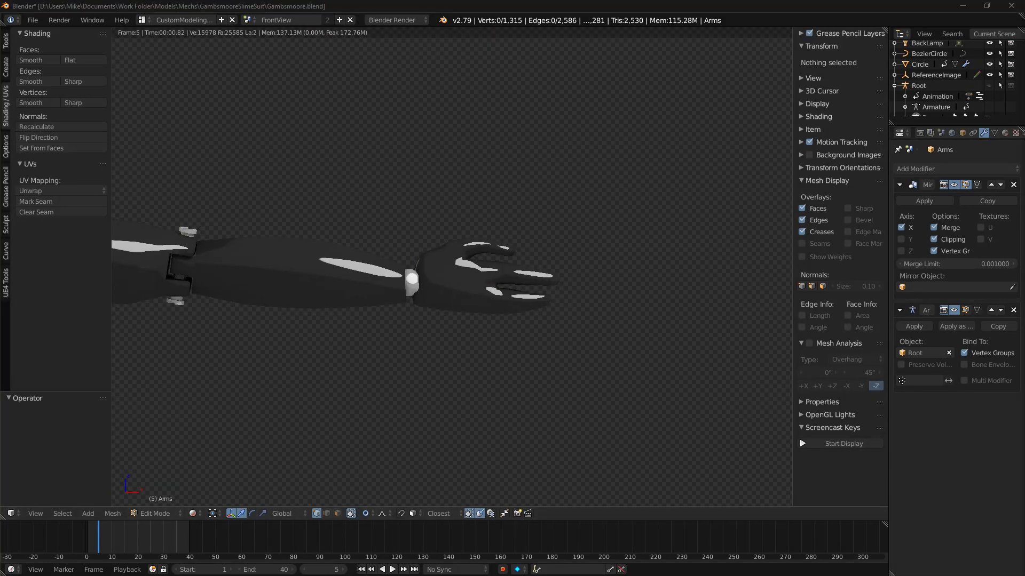
click(514, 283)
middle_drag(522, 276, 492, 276)
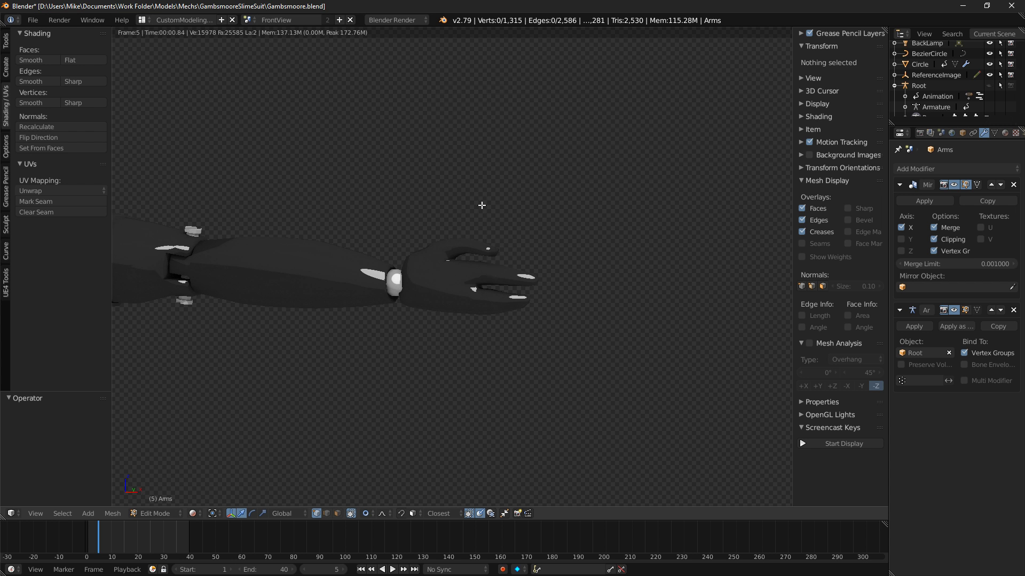
mouse_move(510, 229)
middle_down()
mouse_move(523, 327)
mouse_move(503, 350)
mouse_move(505, 326)
mouse_move(519, 350)
middle_up()
Select the finger ends of the hand in the top wireframe view.
key(z)
key(KP_7)
shift+middle_drag(574, 325, 462, 305)
scroll(462, 302, up, 3)
key(a)
key(c)
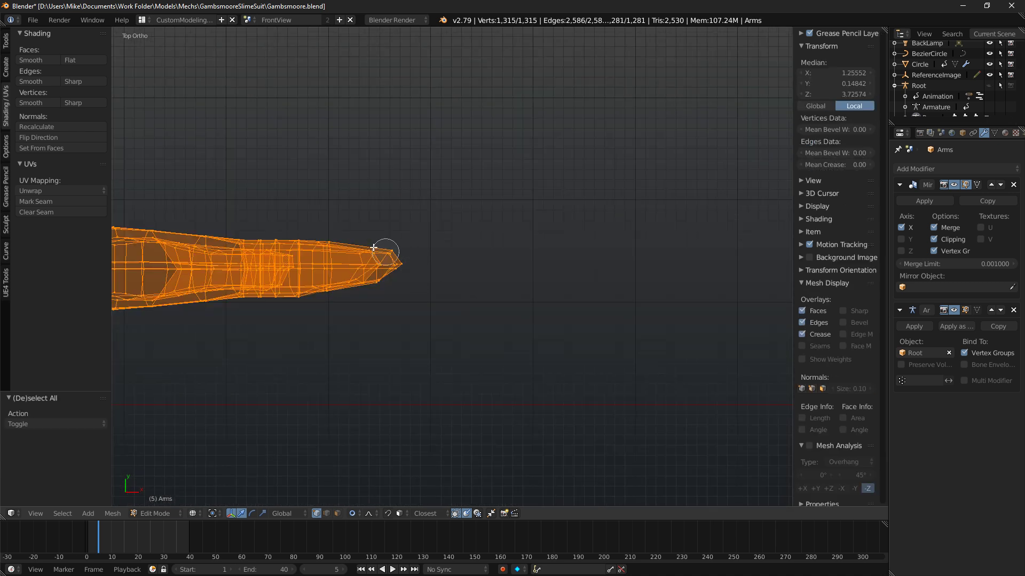
right_click(373, 249)
key(a)
key(c)
scroll(347, 247, down, 6)
mouse_move(350, 252)
mouse_down()
mouse_move(334, 290)
mouse_move(404, 260)
mouse_up()
right_click(408, 258)
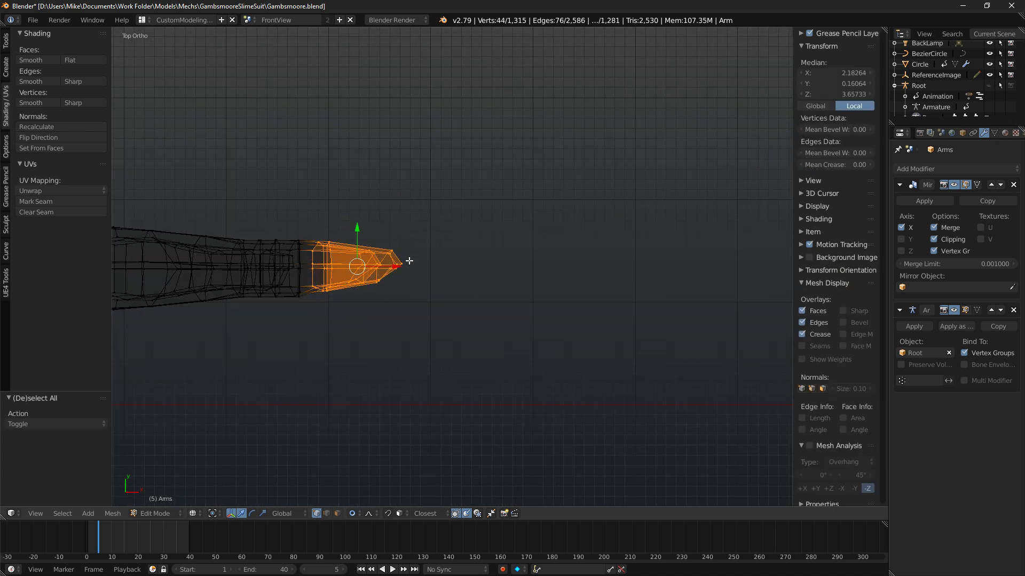
Try to rotate the selected finger ends 2.51° and shift them, then undo the changes.
key(r)
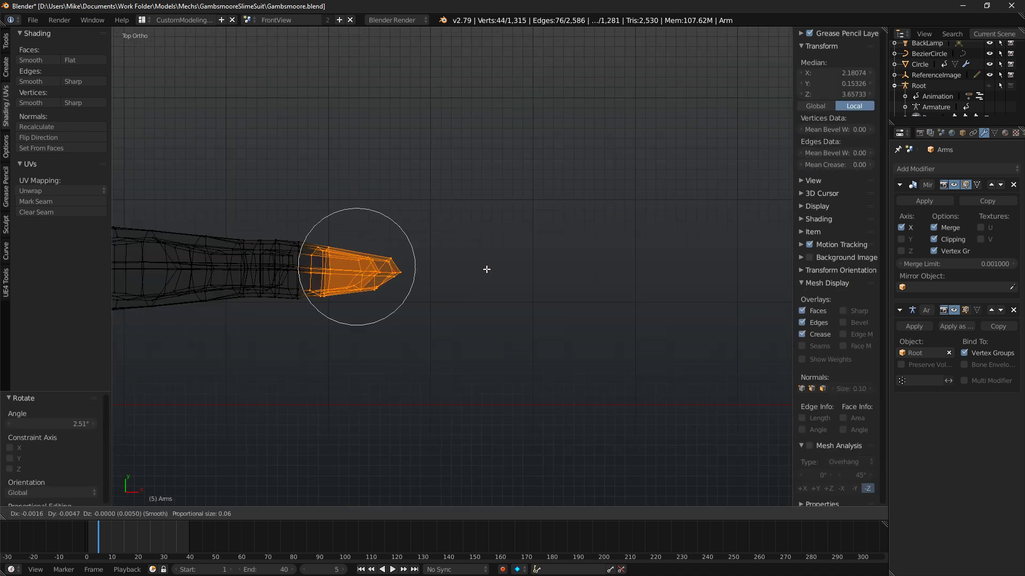
click(489, 268)
key(ctrl+z)
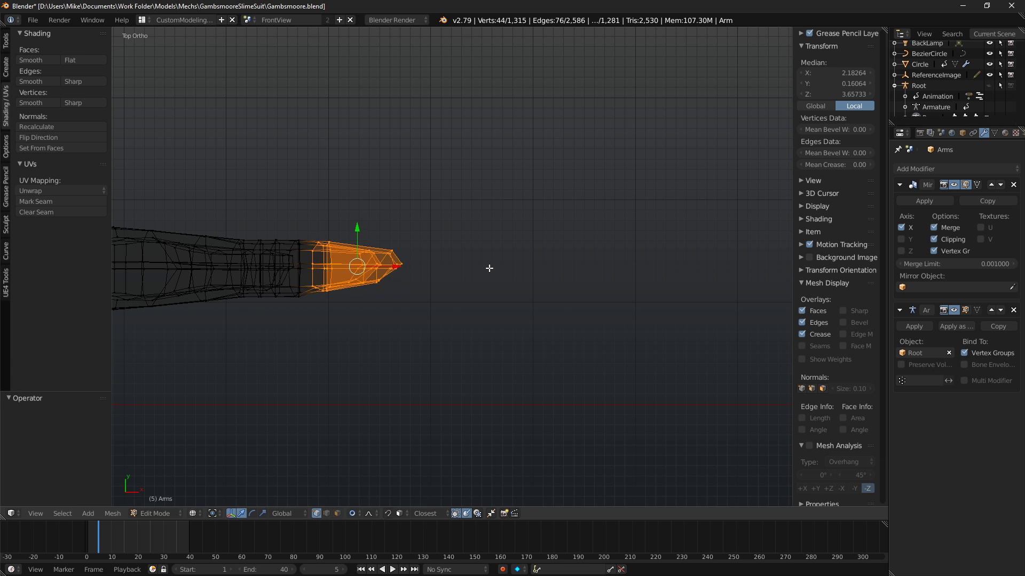
Rotate the finger ends 9.6° in the top view with a wider proportional editing radius and reposition them.
key(r)
scroll(503, 240, down, 6)
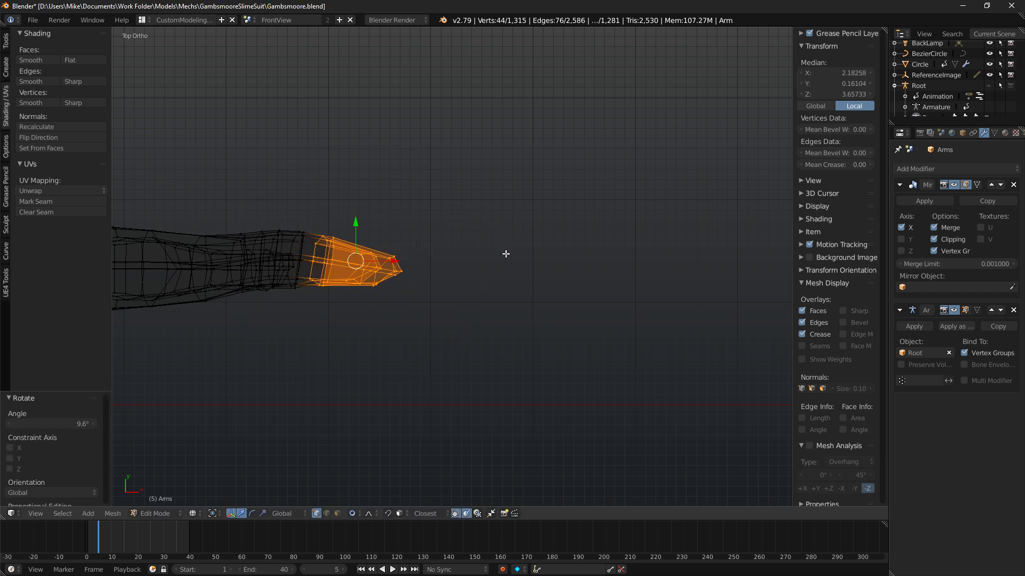
click(506, 254)
key(g)
click(503, 266)
Clear the finger selection and pick a single vertex on the thumb's outer edge.
shift+middle_drag(296, 301, 482, 279)
key(a)
key(c)
click(382, 192)
right_click(383, 191)
drag(390, 190, 391, 187)
key(z)
mouse_move(402, 208)
middle_down()
mouse_move(431, 163)
mouse_move(448, 167)
middle_up()
key(a)
key(c)
click(419, 180)
right_click(419, 181)
key(z)
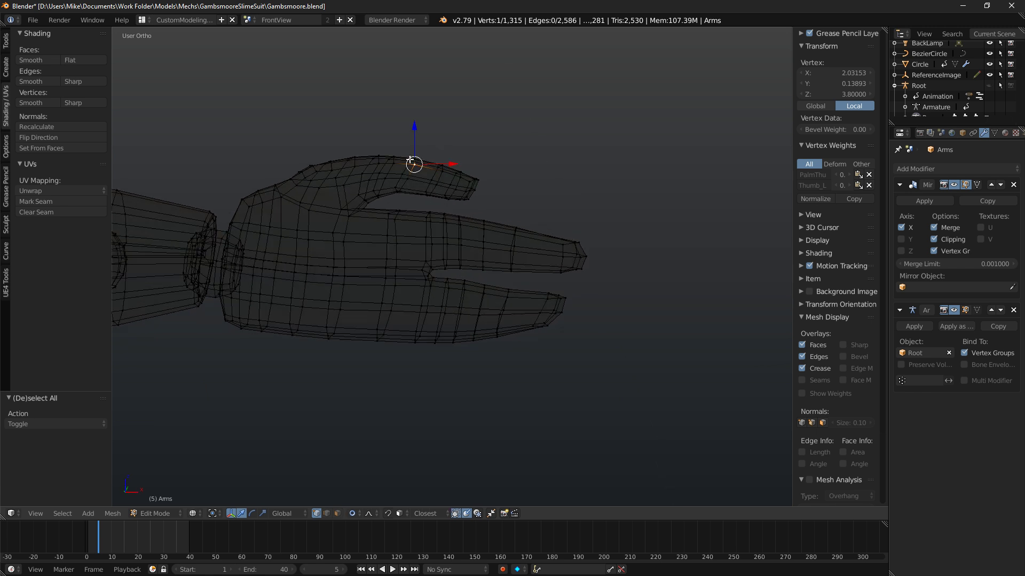
right_click(446, 164)
key(s)
key(x)
right_click(450, 134)
Select the outer section of the thumb, from its middle loop to the tip, in the front view.
key(KP_1)
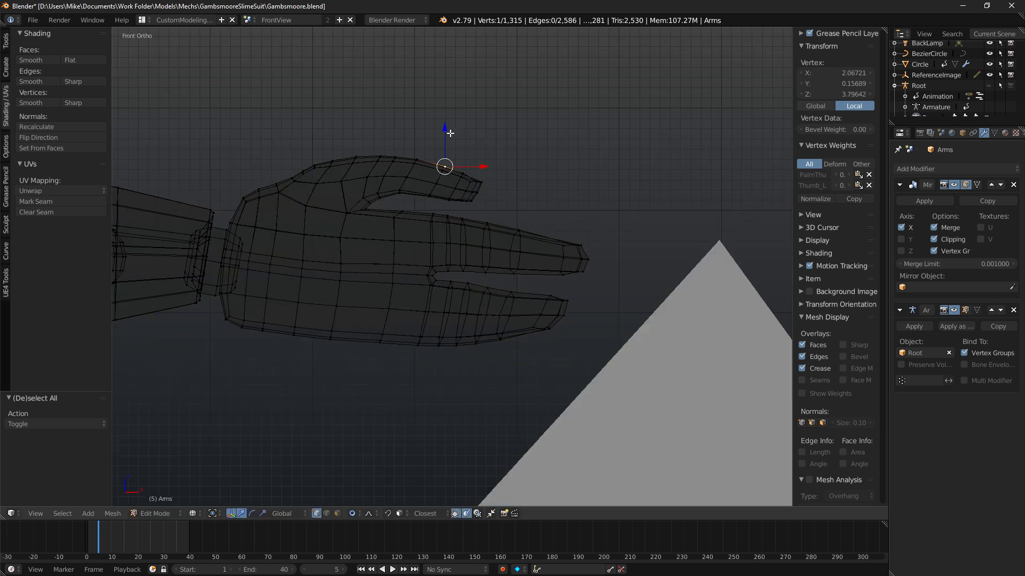
alt+right_click(393, 168)
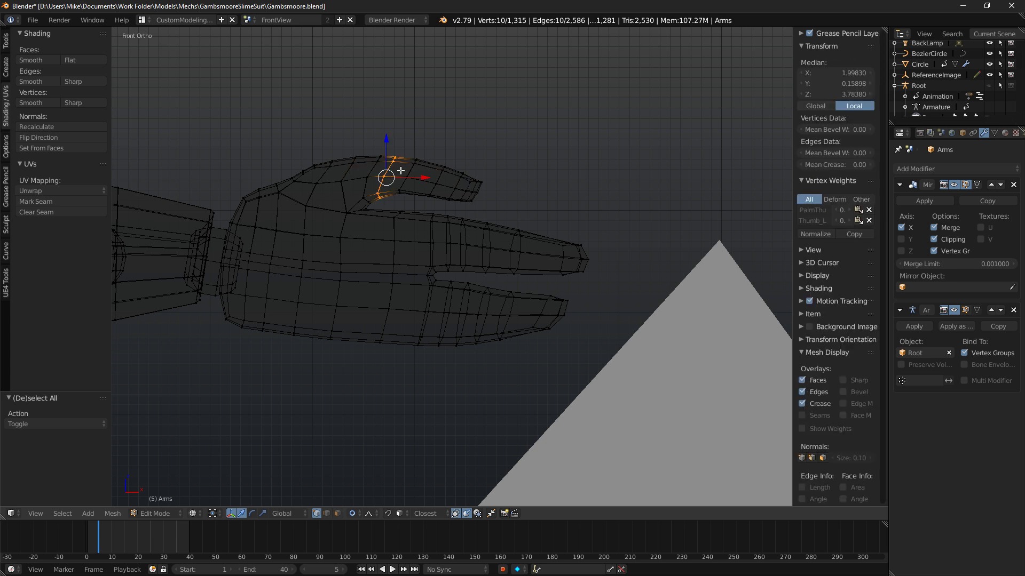
alt+shift+right_click(471, 185)
key(z)
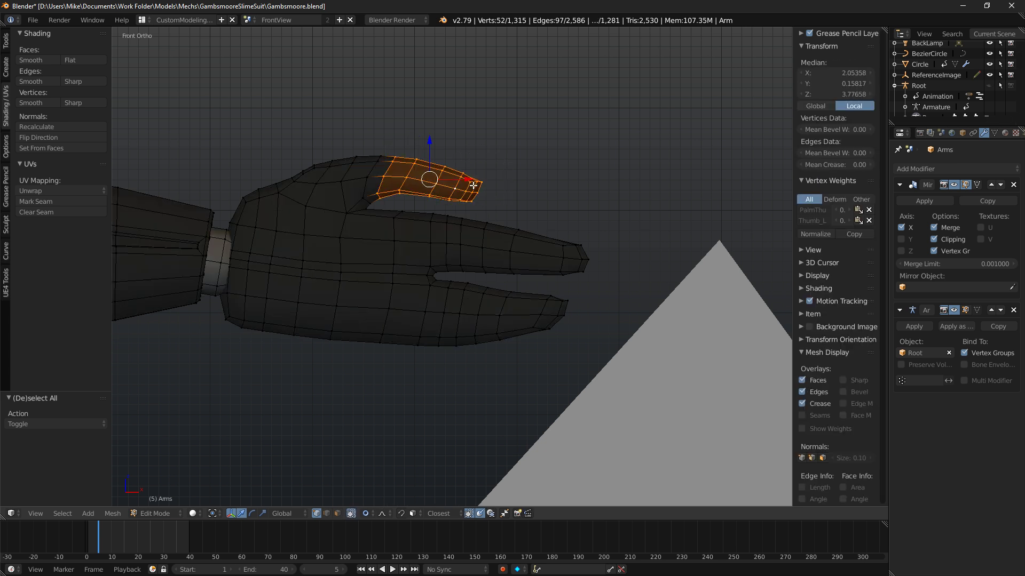
Rotate the selected thumb section in the top view and shift it slightly, finishing with a -0.003 move along Y.
key(KP_7)
key(r)
click(597, 249)
key(g)
click(597, 250)
key(g)
click(594, 272)
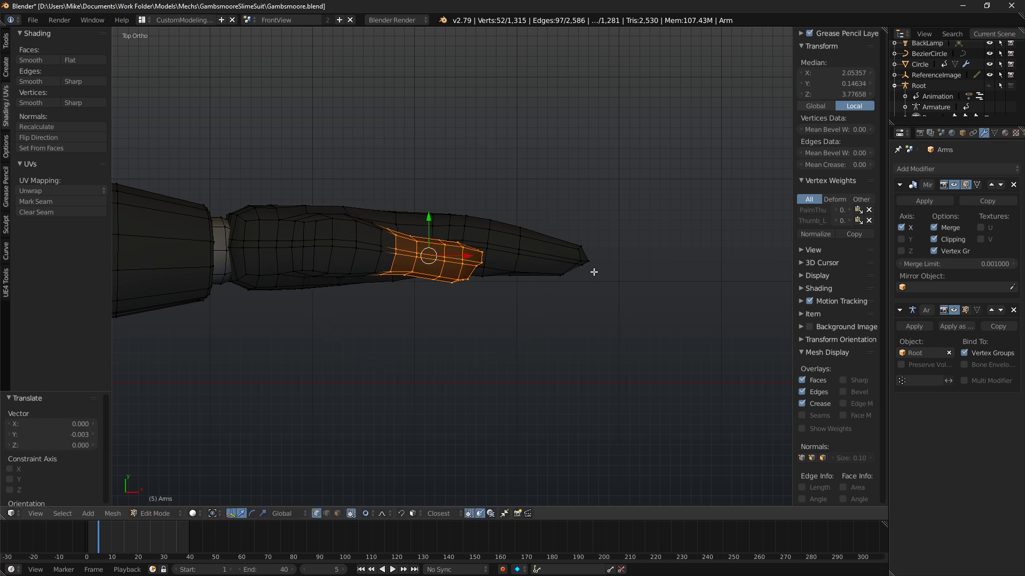
Extend the thumb selection in face mode with more faces along its edge, rotate it 2.22°, and check the rendered preview.
click(337, 515)
key(c)
scroll(381, 253, up, 7)
drag(380, 249, 351, 248)
drag(401, 214, 401, 225)
scroll(400, 221, up, 5)
key(r)
click(560, 262)
mouse_move(560, 263)
middle_down()
mouse_move(539, 206)
mouse_move(499, 215)
mouse_move(583, 219)
middle_up()
key(shift+z)
key(shift+z)
Select the thumb tip faces in the front view, rotate them -11.8° with proportional editing, and raise them 0.003 along Z.
key(KP_1)
scroll(522, 206, up, 6)
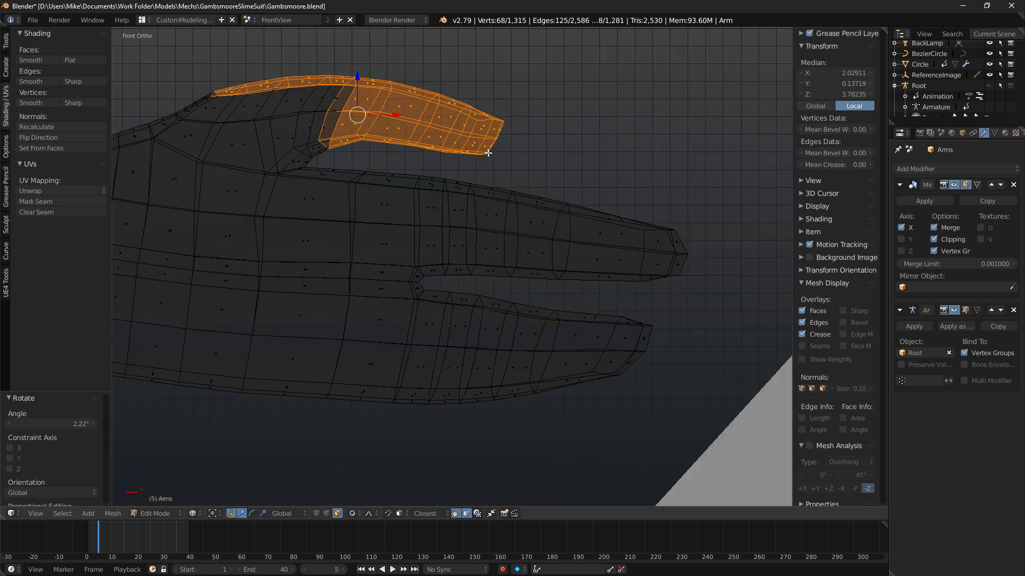
key(a)
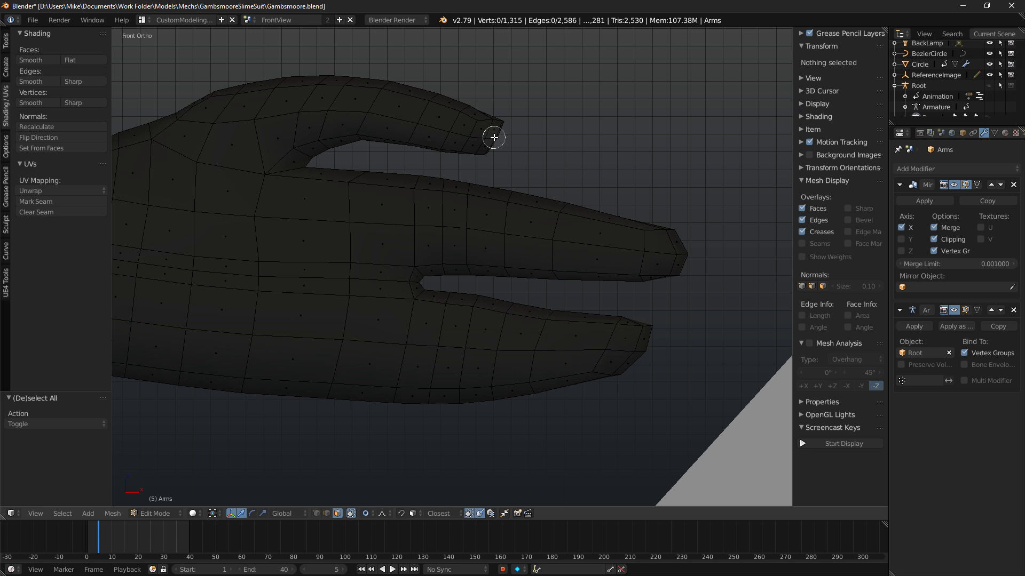
drag(487, 136, 489, 148)
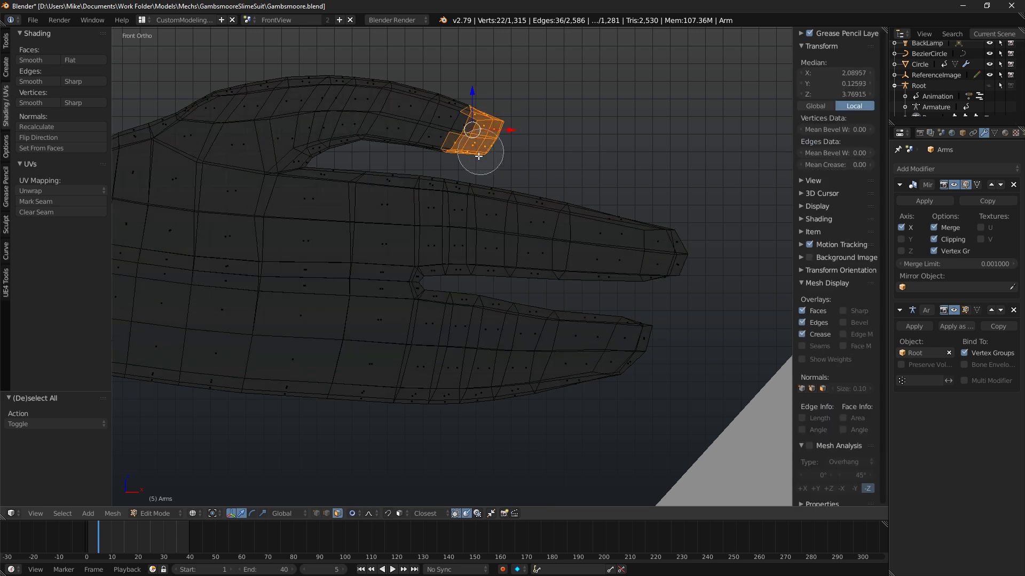
key(z)
key(g)
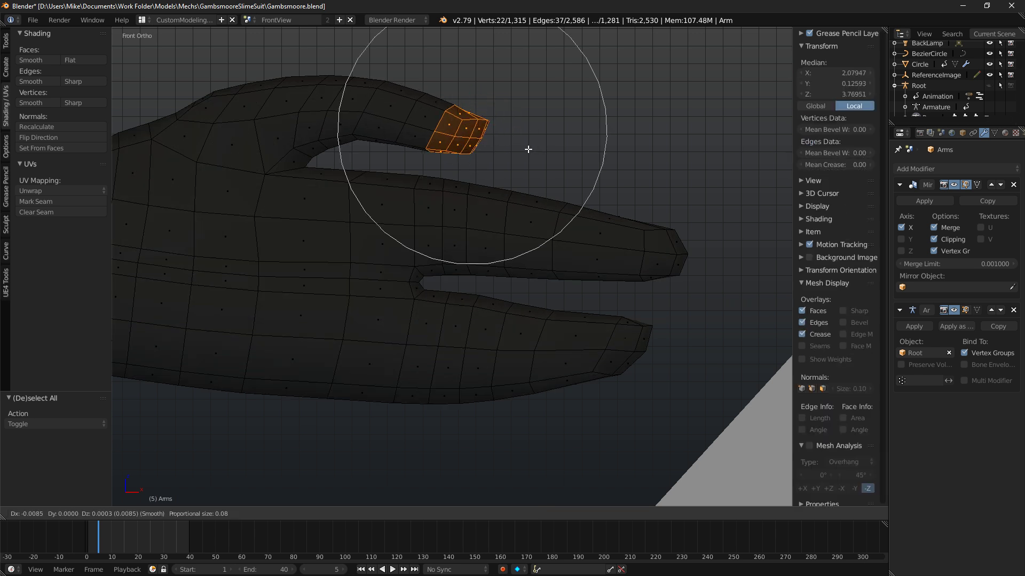
click(584, 108)
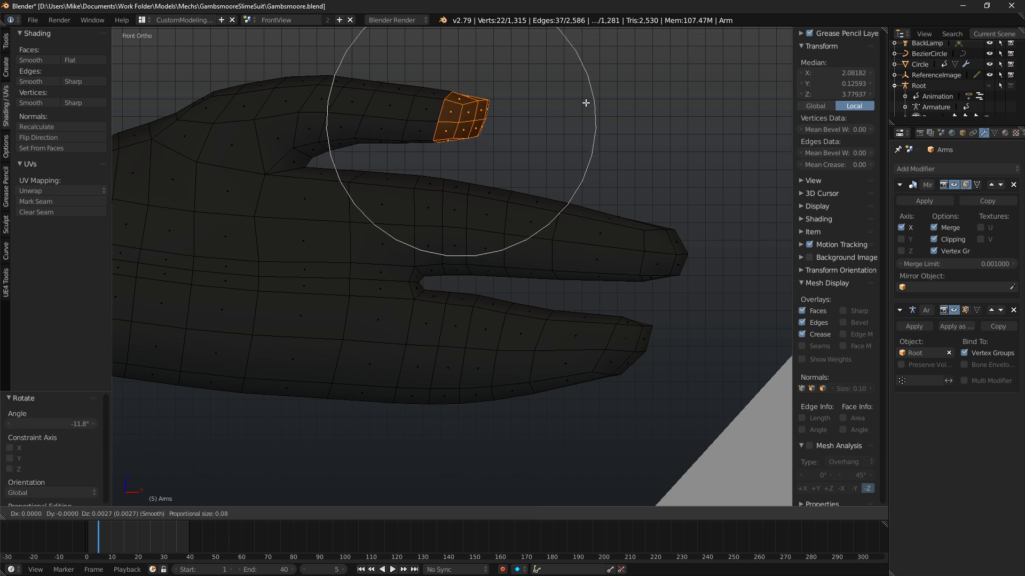
Examine the reshaped thumb and the whole character from several angles in the rendered preview.
key(shift+z)
scroll(586, 103, up, 8)
scroll(585, 106, down, 13)
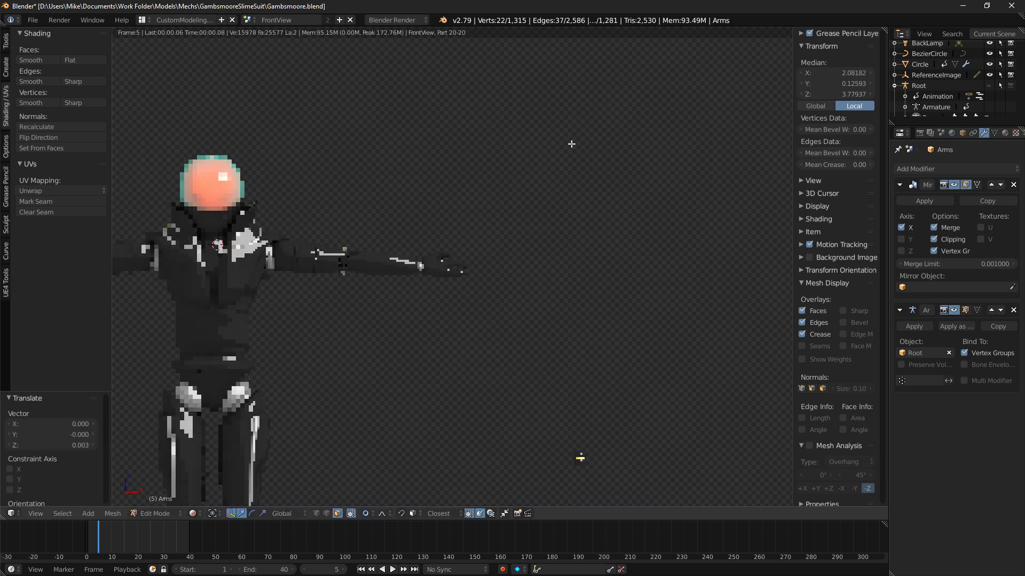
middle_drag(577, 135, 451, 158)
middle_drag(716, 238, 412, 163)
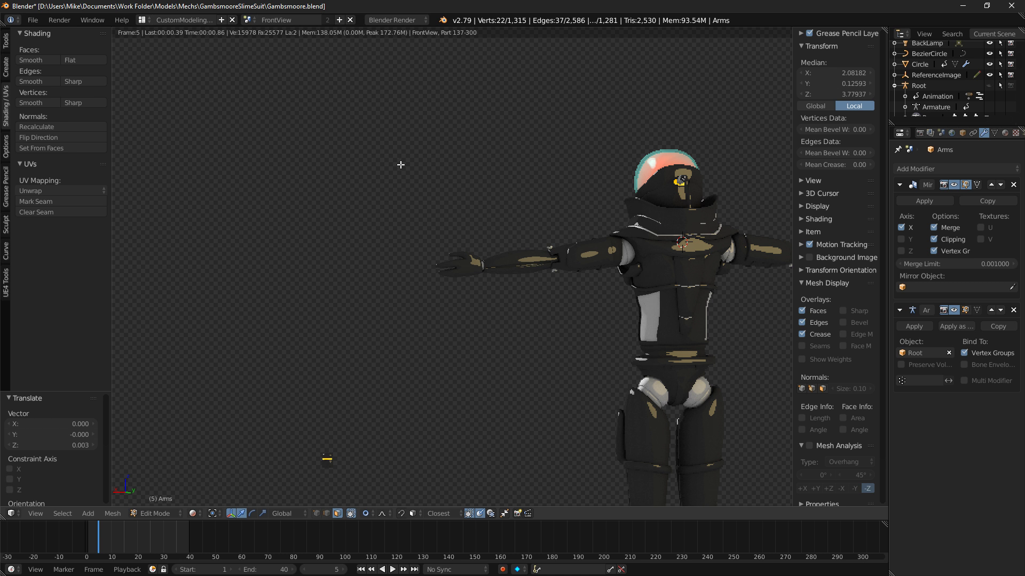
key(KP_1)
key(shift+z)
Select the entire linked hand mesh and scale it uniformly by 1.058.
scroll(548, 219, up, 4)
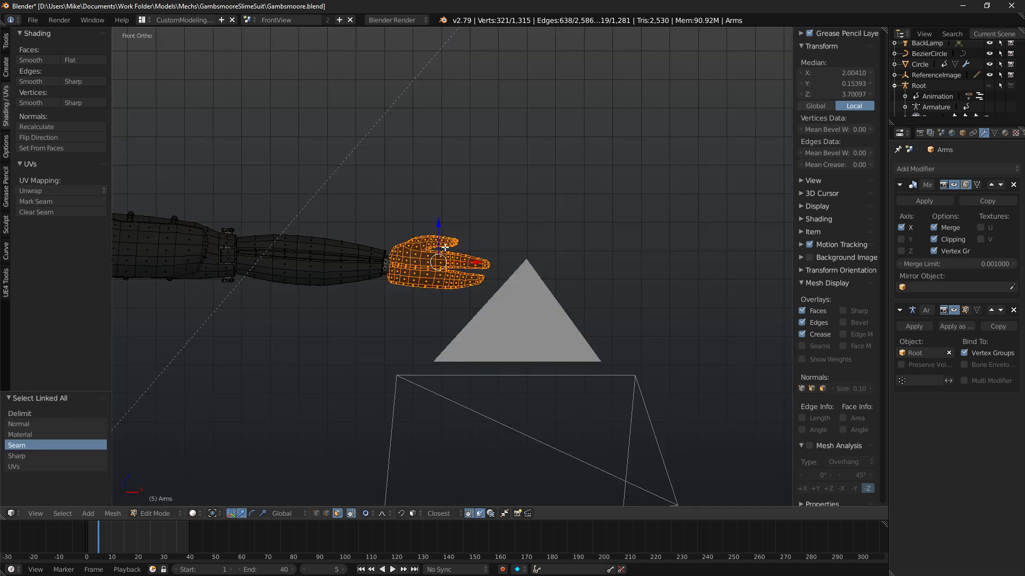
key(ctrl+l)
scroll(446, 247, up, 3)
key(s)
click(524, 250)
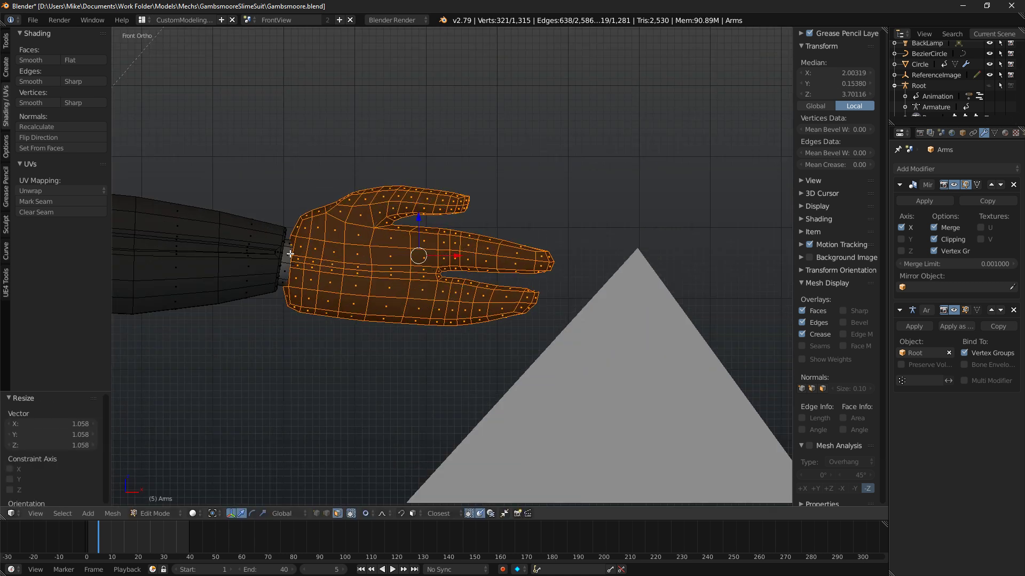
Clear the selection and select the ring of faces on the hand side of the wrist connector.
key(a)
middle_drag(291, 255, 403, 273)
alt+right_click(304, 247)
alt+right_click(304, 281)
ctrl+right_click(303, 250)
Widen the selected wrist connector faces by scaling them 1.178 along the Y axis.
middle_drag(309, 252, 550, 327)
key(s)
right_click(446, 286)
key(s)
key(x)
click(460, 307)
key(s)
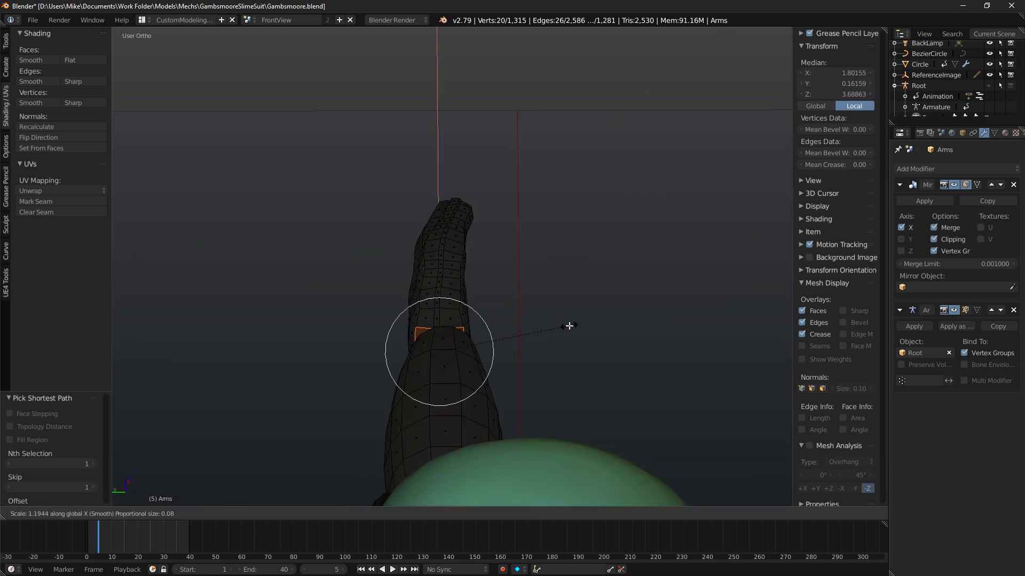
click(566, 322)
Apply To Sphere with a factor of 0.011 to the selected wrist connector faces.
middle_drag(508, 321, 424, 279)
key(space)
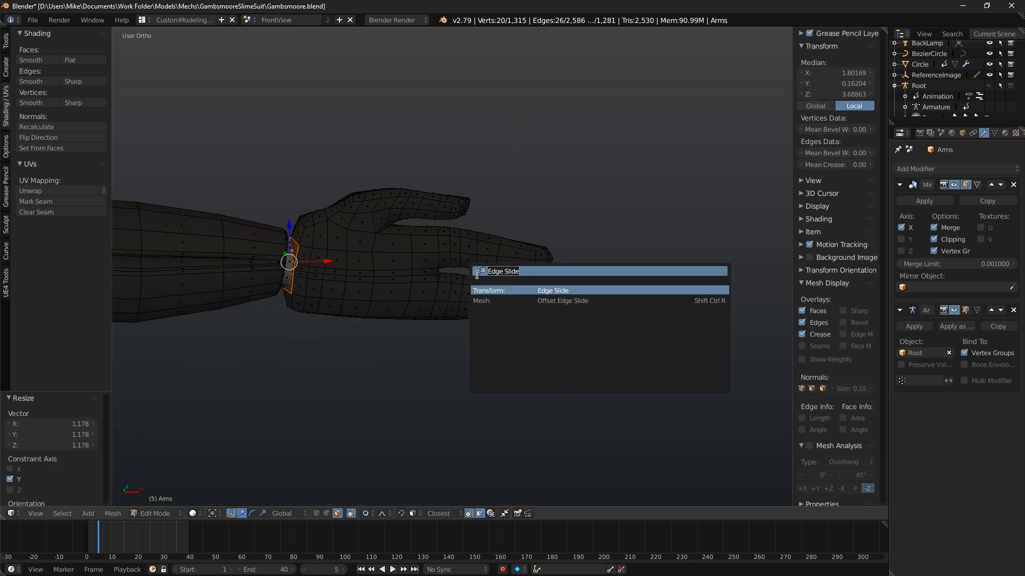
text(sphere)
key(Return)
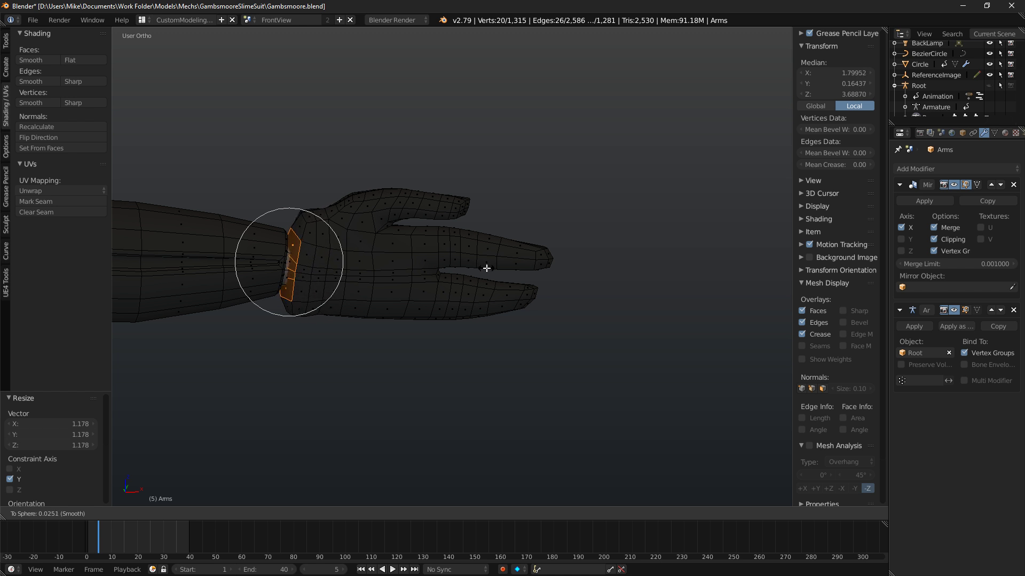
click(555, 279)
Flatten the selected wrist faces by scaling them 0.456 along X and move them slightly toward the hand.
middle_drag(555, 279, 508, 274)
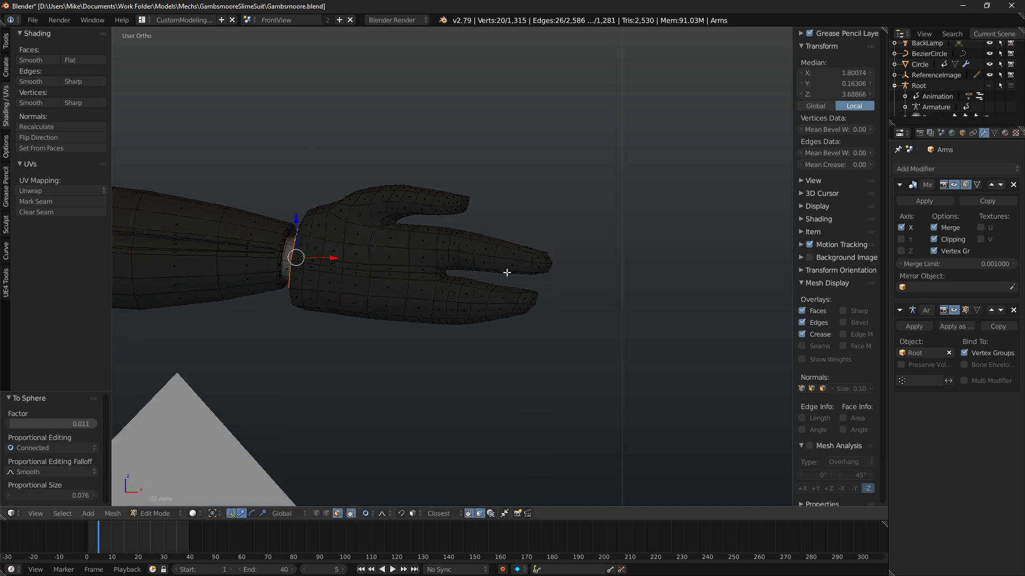
key(s)
key(x)
key(g)
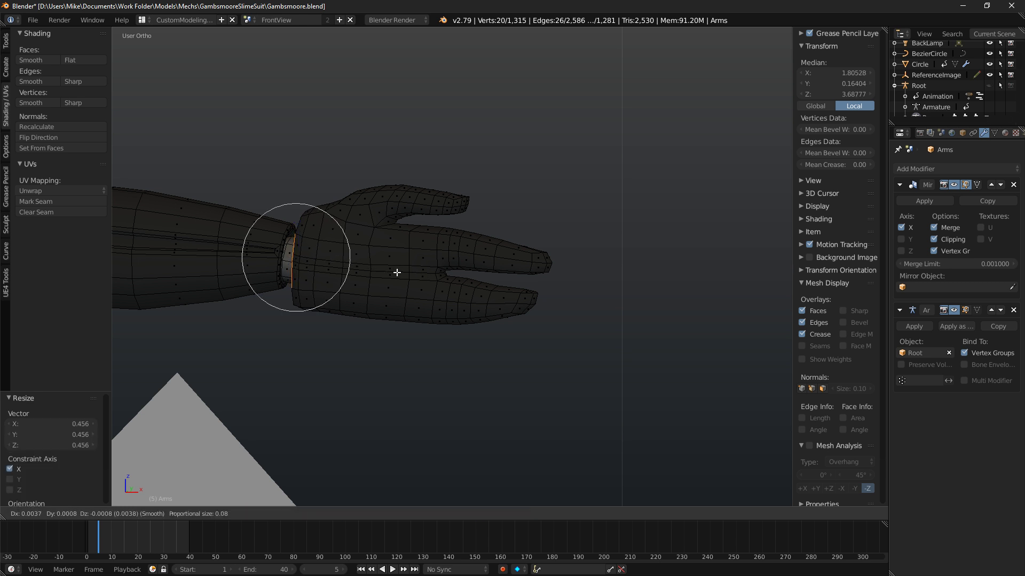
click(395, 272)
Select the entire linked wrist connector and scale it uniformly by 1.201.
key(ctrl+l)
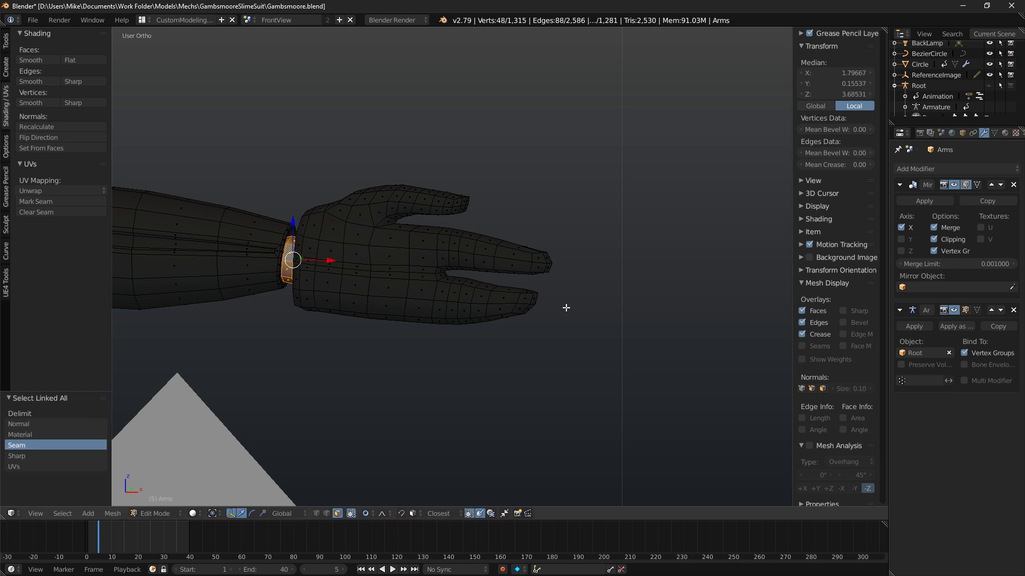
key(s)
click(620, 317)
Examine the enlarged wrist connector and hand in the rendered front view at different distances.
middle_drag(620, 317, 656, 339)
key(shift+z)
key(KP_1)
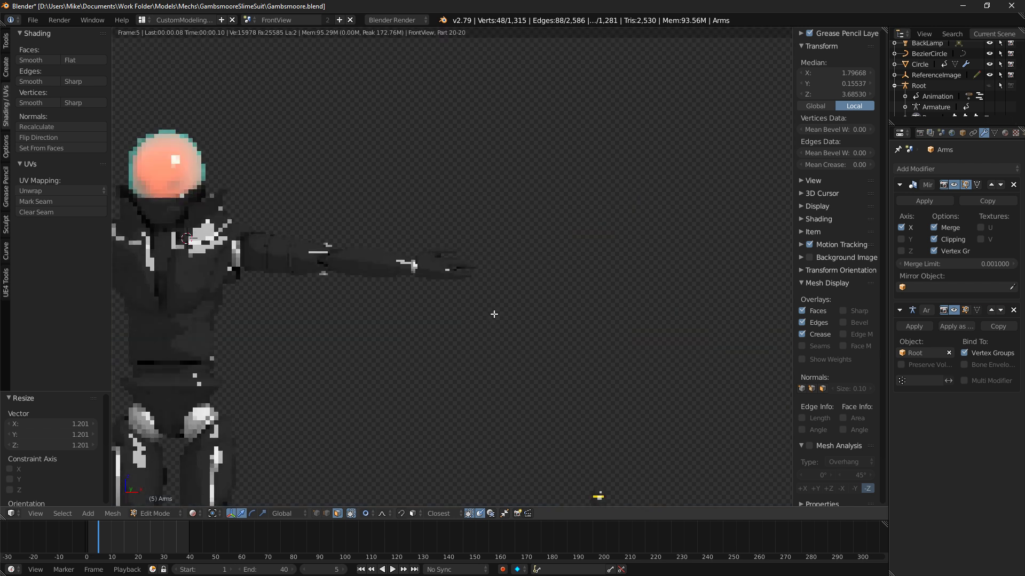
scroll(474, 306, up, 5)
scroll(467, 319, down, 8)
scroll(466, 309, up, 7)
key(shift+z)
Select the whole linked hand, scale it by 0.956, and move it -0.005 in X and -0.002 in Z.
key(Tab)
key(Tab)
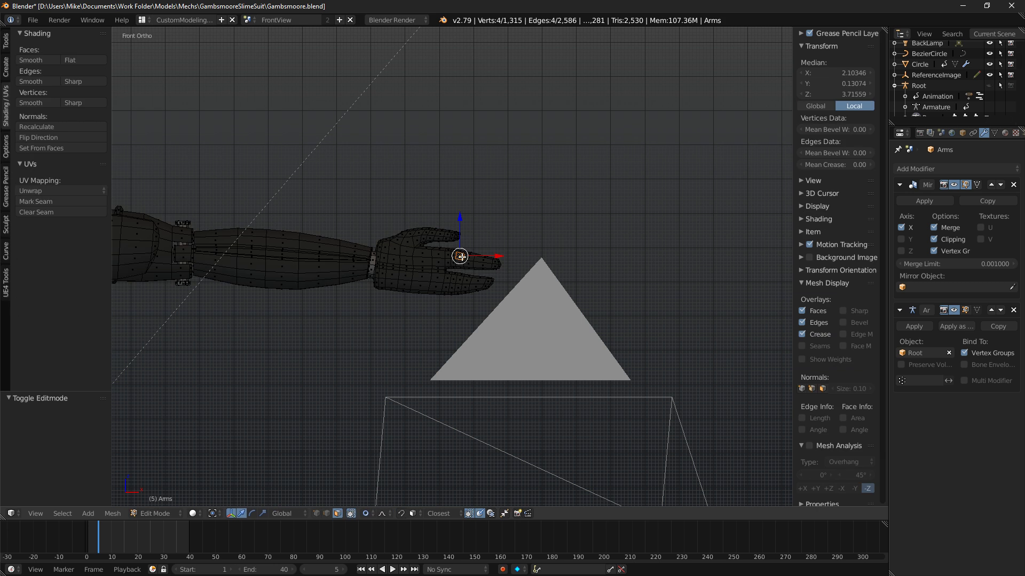
key(ctrl+l)
key(s)
click(581, 298)
key(g)
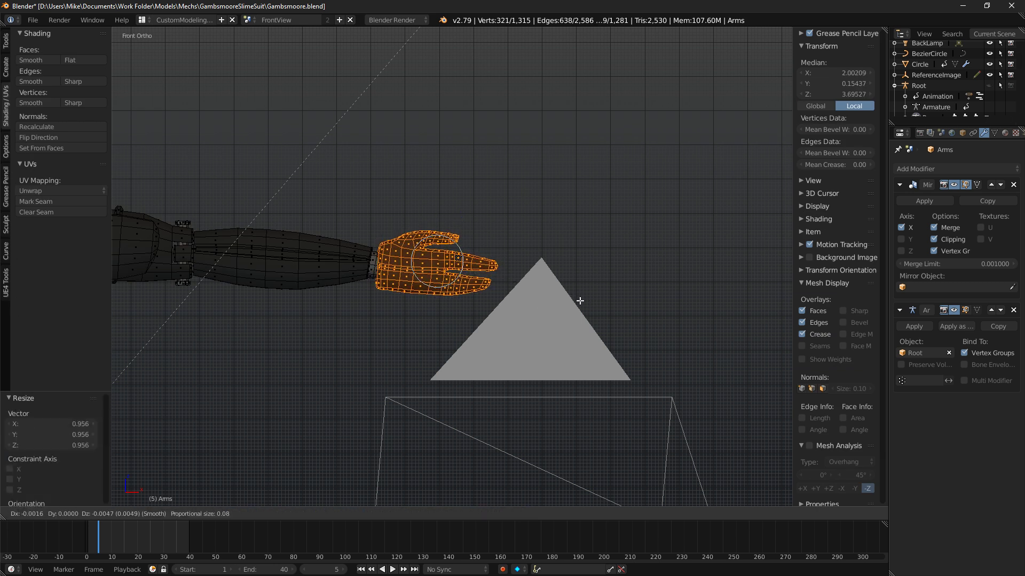
click(581, 301)
Examine the hand's proportions against the full character in the rendered preview.
key(shift+z)
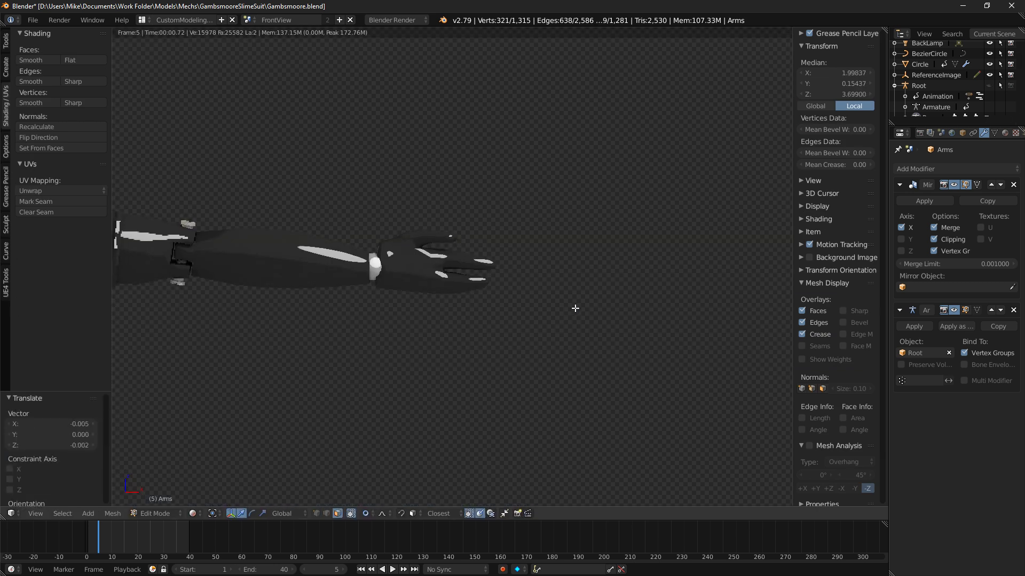
scroll(401, 325, down, 4)
middle_drag(400, 325, 513, 329)
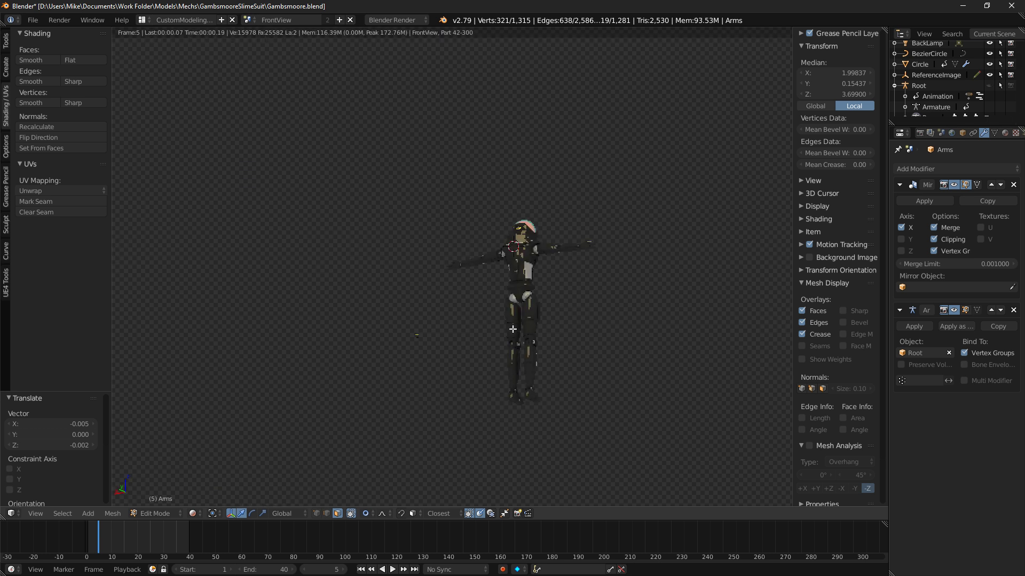
key(KP_1)
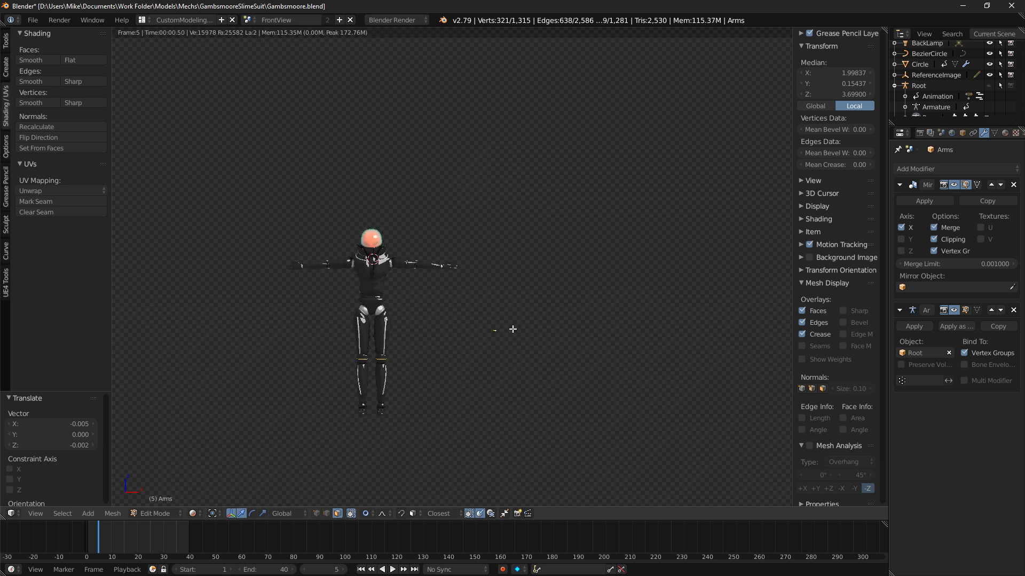
key(shift+z)
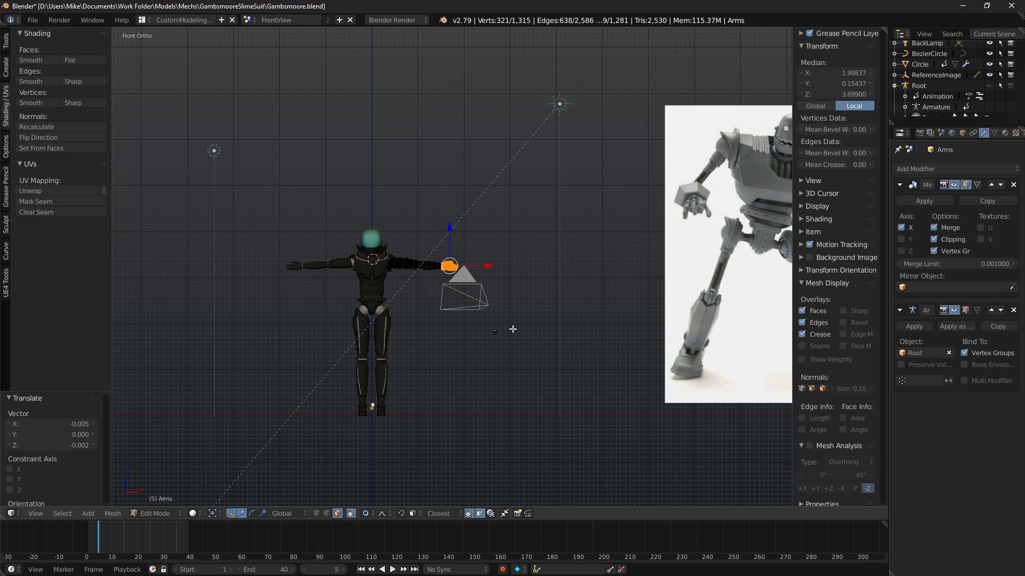
Examine the arms against the torso, comparing the shaded object with its editable mesh.
scroll(368, 286, up, 6)
shift+middle_drag(297, 292, 421, 281)
scroll(419, 278, up, 7)
key(Tab)
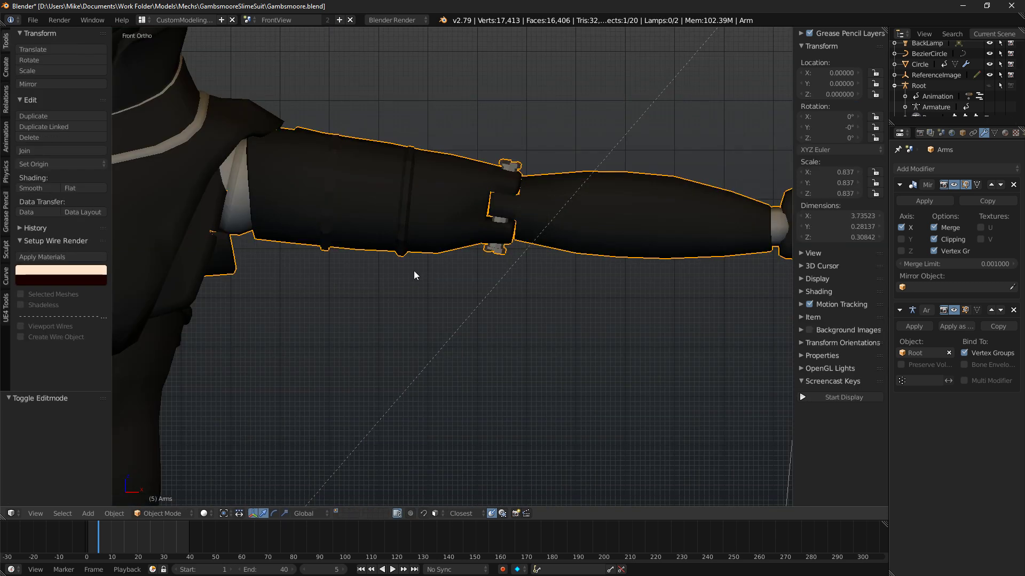
scroll(417, 265, down, 6)
key(Tab)
key(Tab)
key(Tab)
key(Tab)
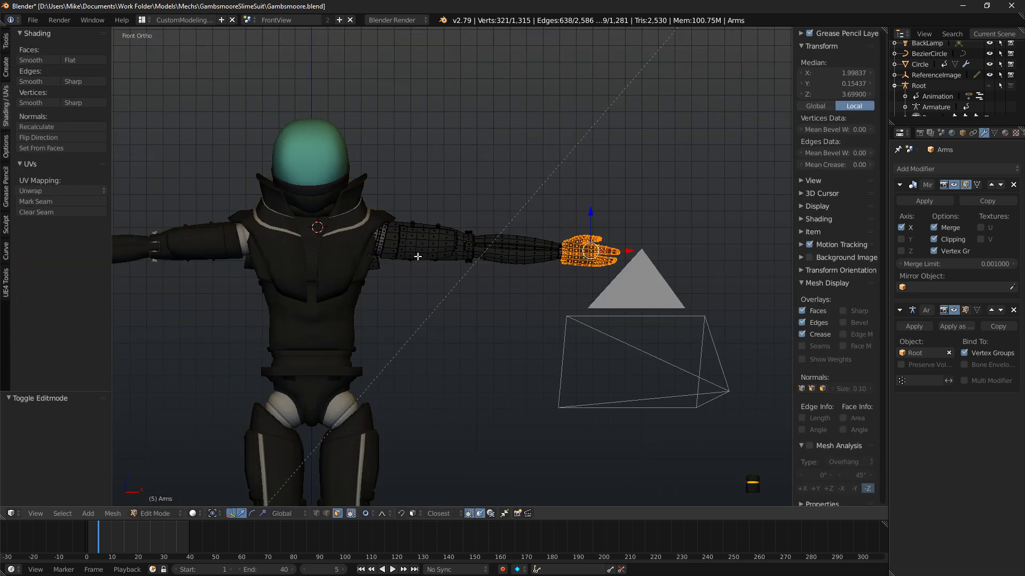
Leave mesh editing, select the ShoulderGuard object, and inspect the character's upper body from several angles.
middle_drag(436, 268, 715, 262)
right_click(576, 306)
middle_drag(431, 292, 614, 291)
key(KP_1)
scroll(493, 247, up, 3)
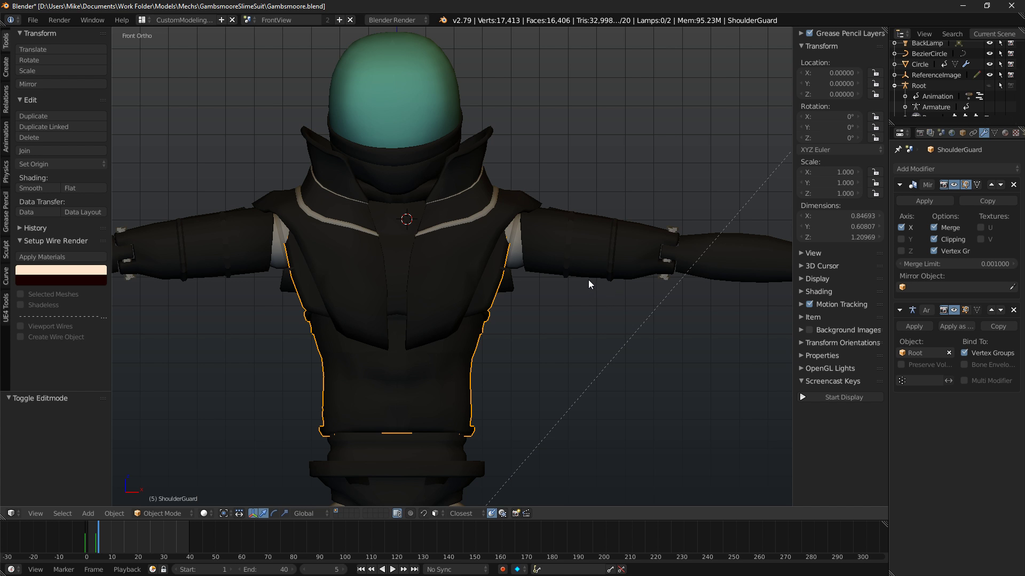
Save the current Blender file and launch a second Blender session from the desktop's Fake Blender shortcut.
click(32, 20)
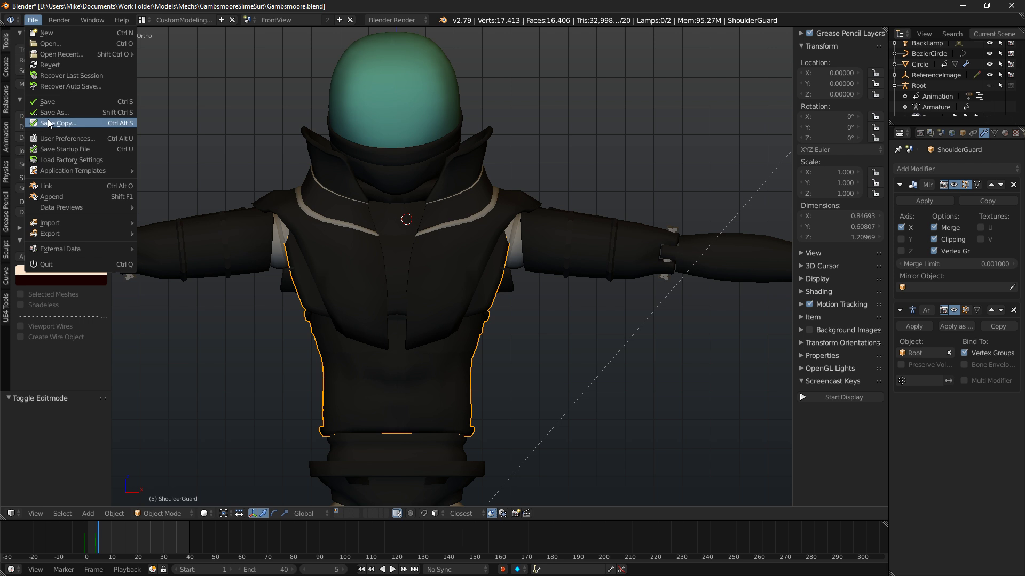
click(48, 103)
click(963, 5)
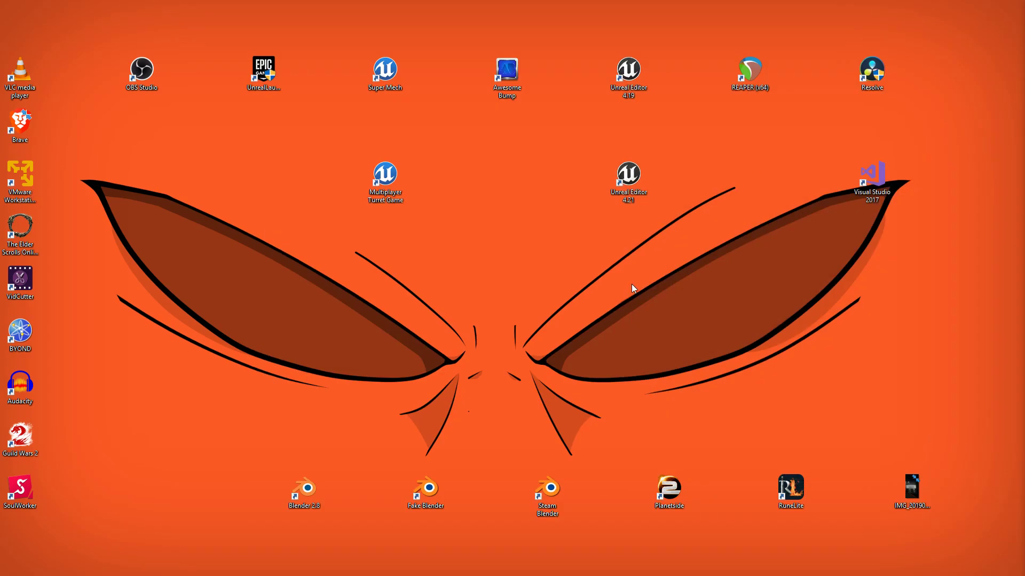
double_click(444, 491)
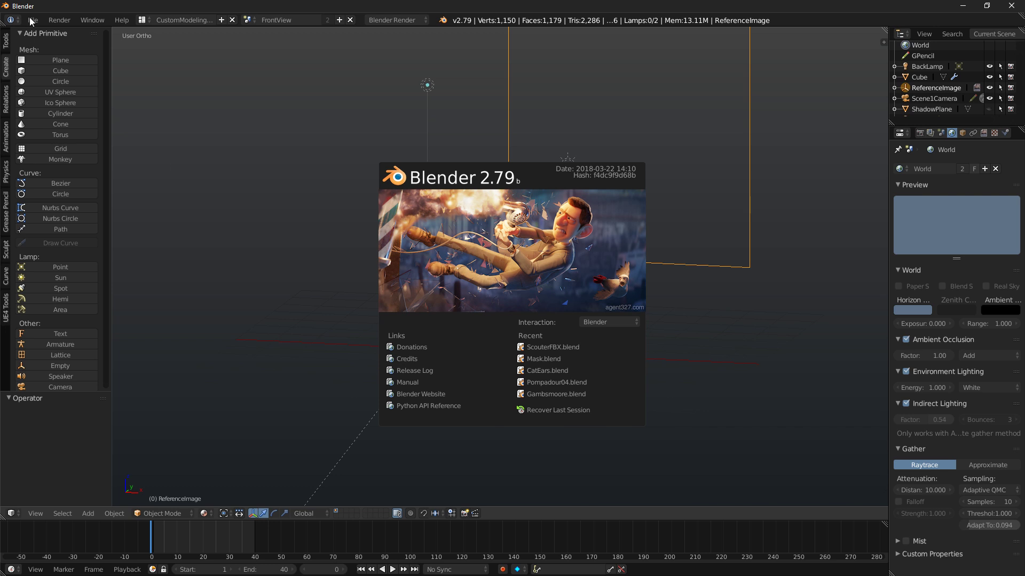
Open Helmet.blend from the Hats folder in the second session.
click(32, 21)
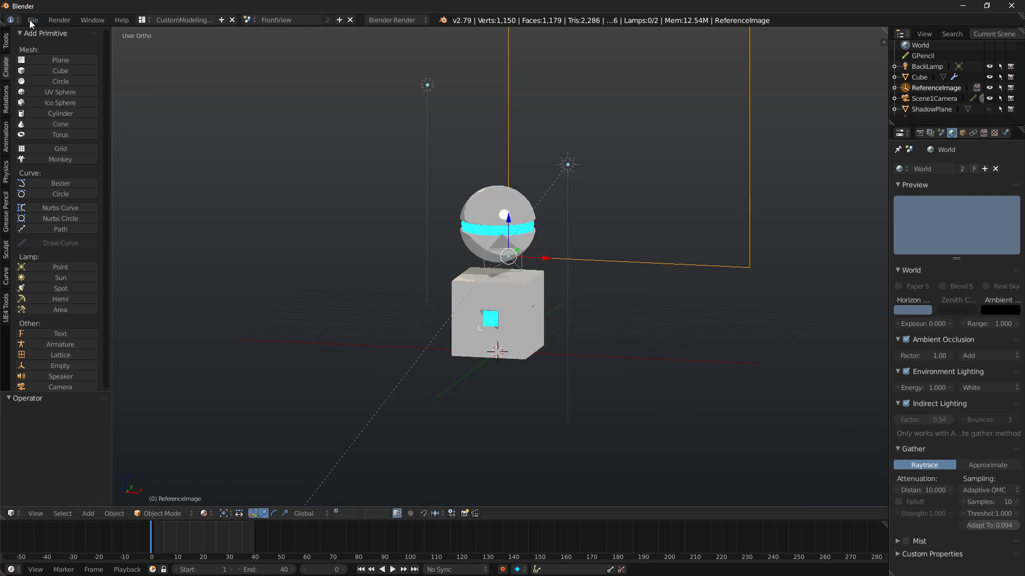
click(32, 20)
click(48, 47)
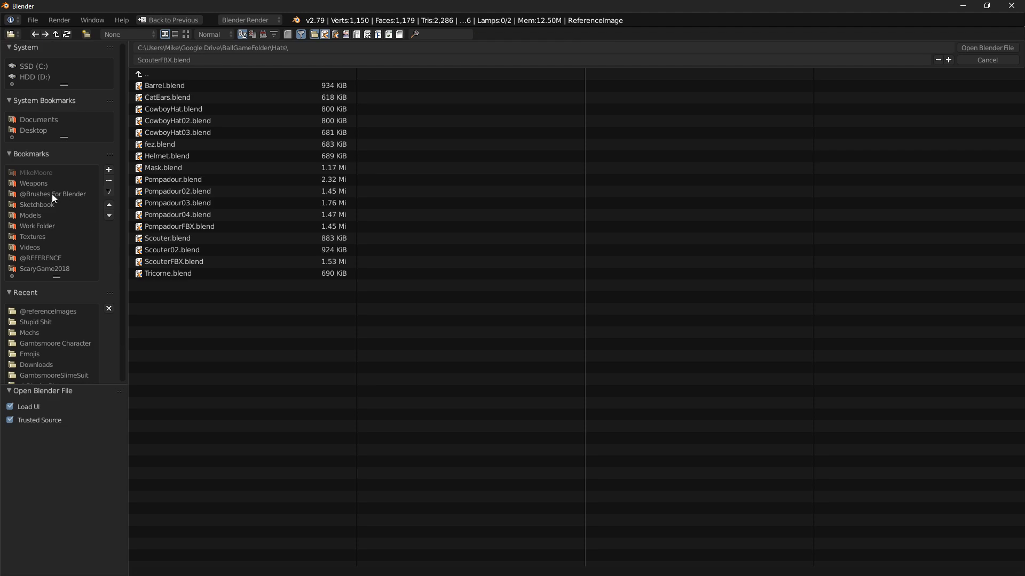
scroll(51, 332, down, 2)
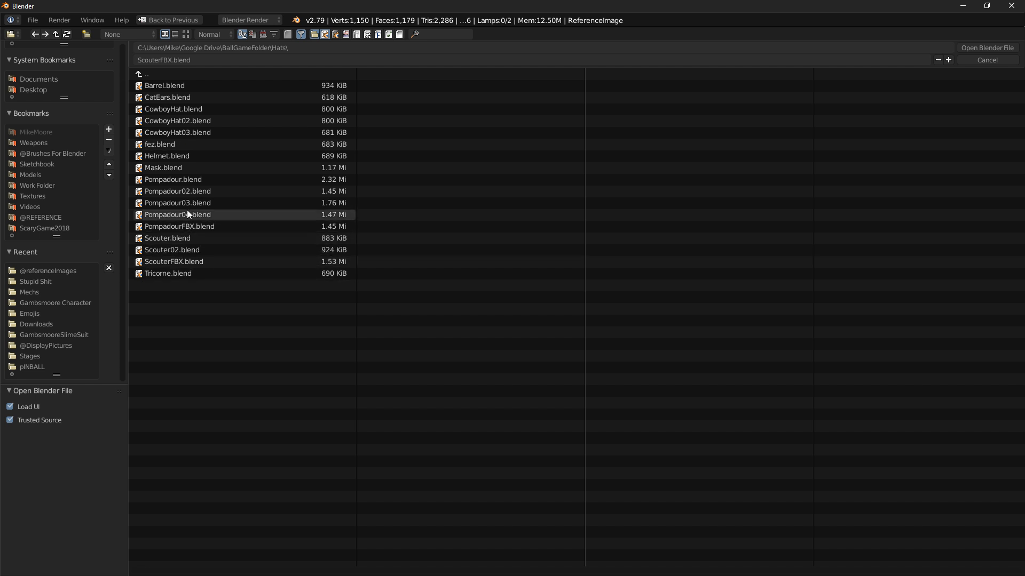
double_click(182, 157)
Select the helmet object in Helmet.blend and copy it to the buffer.
scroll(437, 204, down, 4)
middle_drag(436, 205, 505, 249)
right_click(477, 279)
right_click(504, 248)
key(KP_1)
key(ctrl+c)
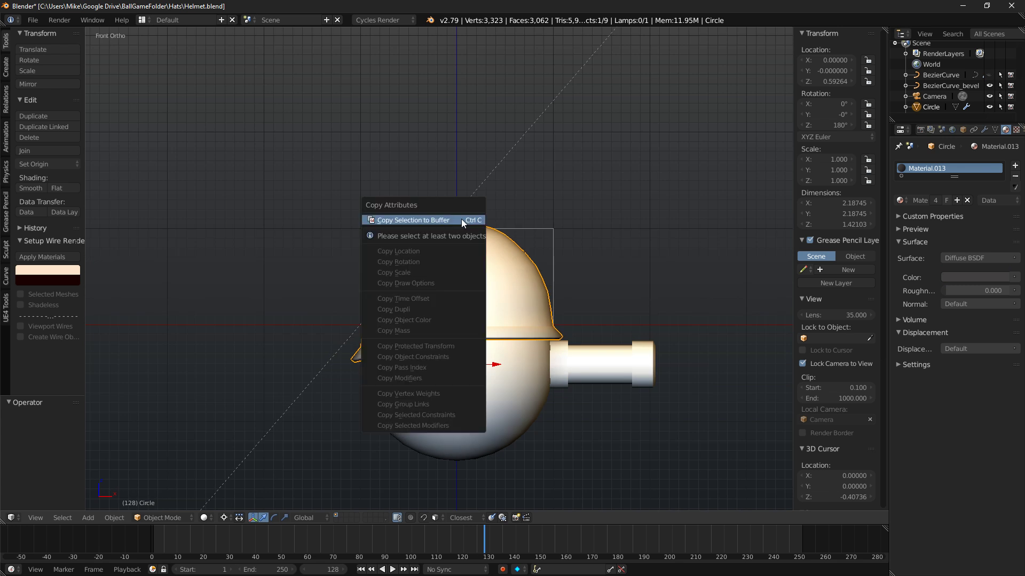
click(461, 220)
Switch back to the Gambsmoore.blend session and paste the copied helmet into the character's scene.
key(alt+Tab)
key(alt+Tab)
middle_drag(437, 195, 408, 165)
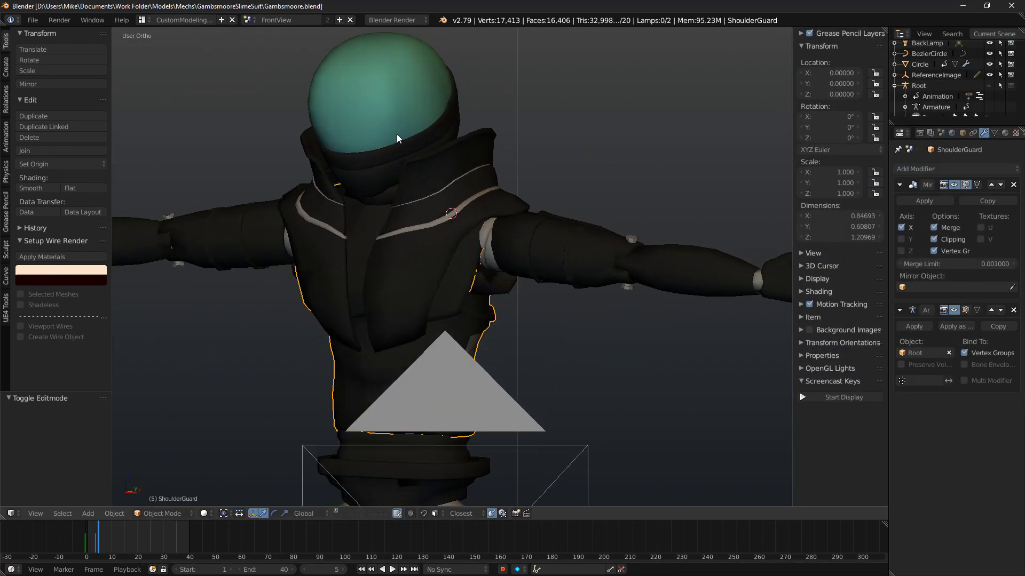
right_click(368, 114)
middle_drag(364, 109, 343, 122)
key(ctrl+v)
scroll(343, 122, down, 8)
scroll(389, 178, down, 5)
Raise the pasted helmet 3.941 along Z onto the head and rotate it -90° about the Z axis.
key(KP_1)
key(KP_3)
drag(452, 305, 453, 183)
key(r)
key(z)
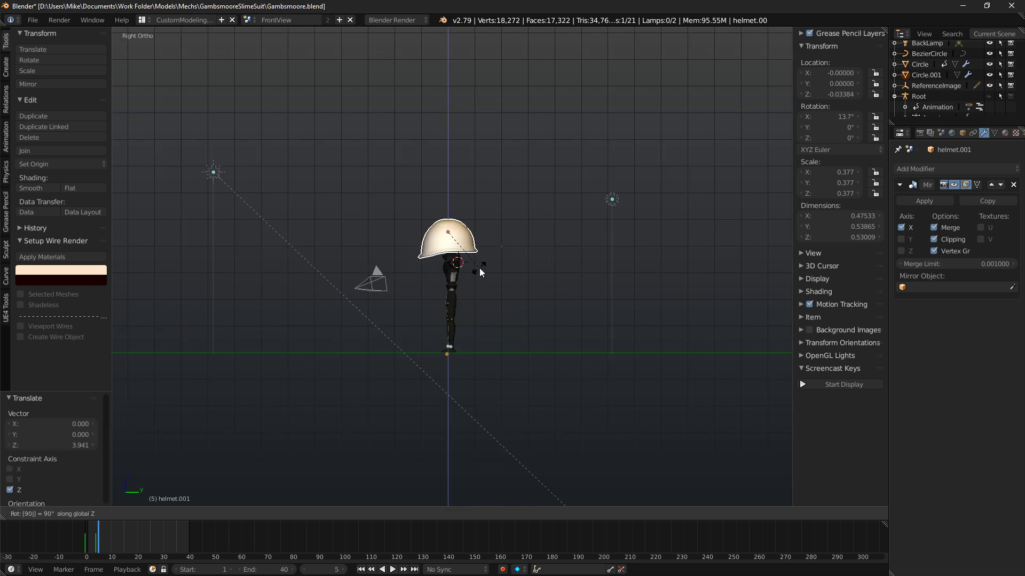
key(Return)
Scale the helmet down, tilt it and position it over the character's head in the side view.
scroll(480, 261, up, 5)
scroll(509, 214, up, 3)
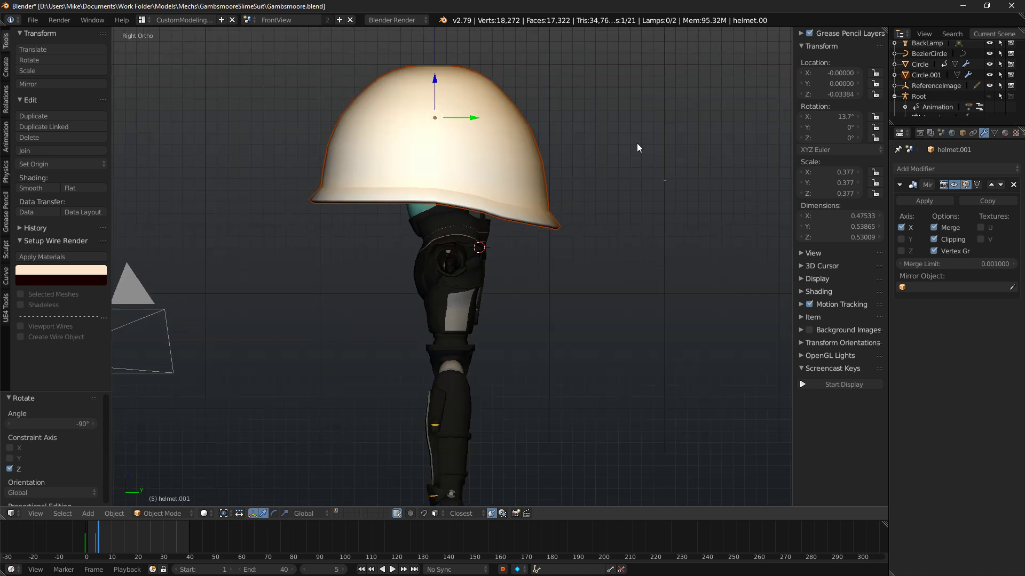
key(s)
click(508, 132)
key(r)
click(558, 131)
key(s)
click(556, 126)
key(g)
click(560, 131)
key(r)
click(575, 132)
Refine the helmet's fit around the head by scaling it 0.865 and then 1.140.
key(KP_1)
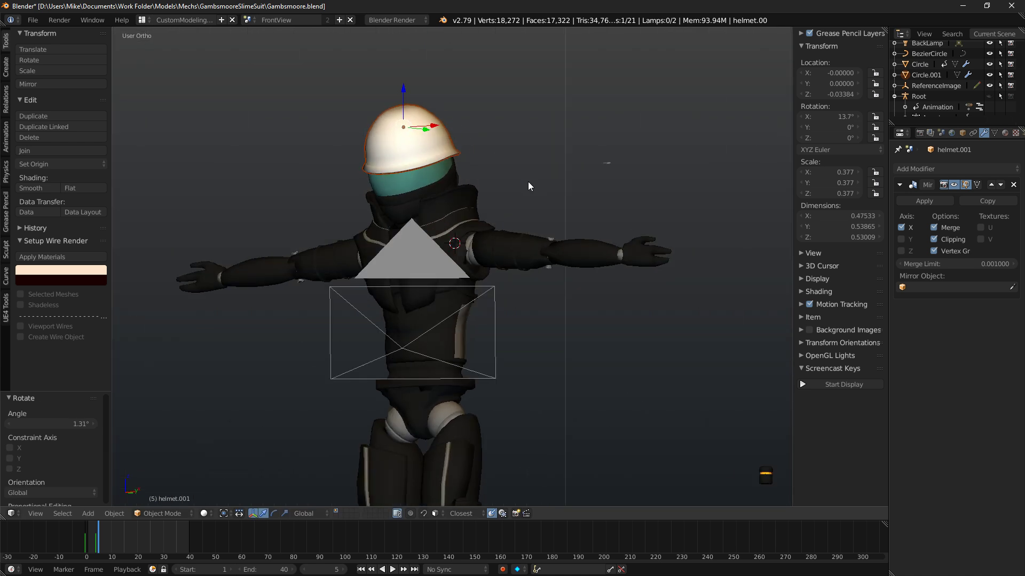
key(s)
click(567, 161)
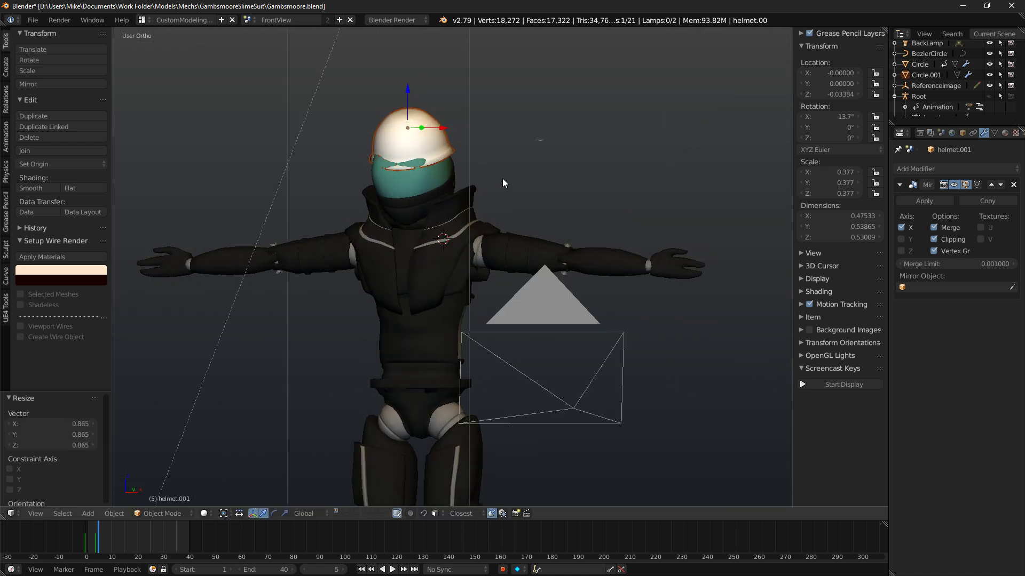
key(KP_3)
key(s)
click(571, 132)
Reposition the helmet in the side view, scale it by 1.033, and lower it by 0.006.
key(g)
key(s)
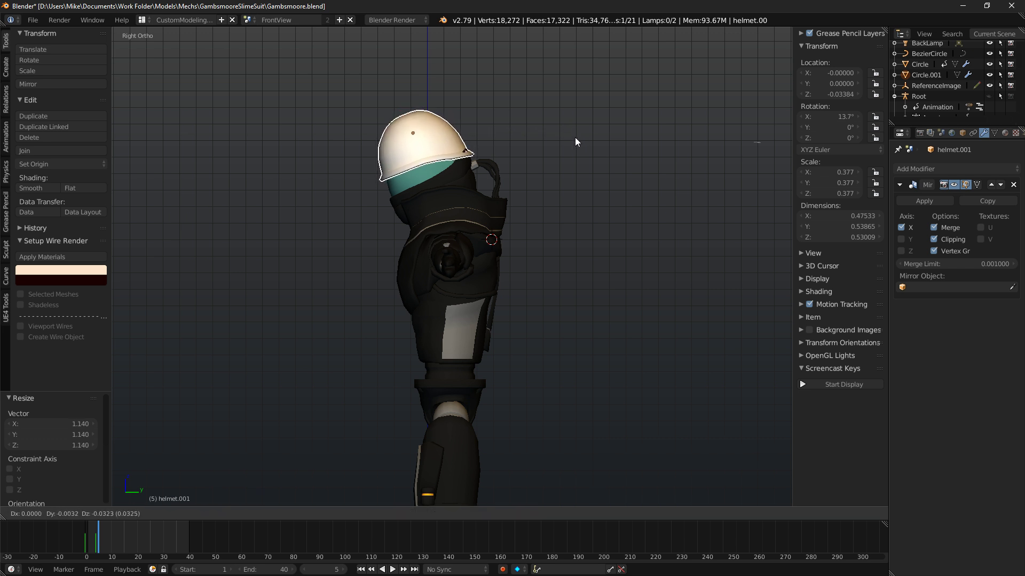
click(582, 144)
key(s)
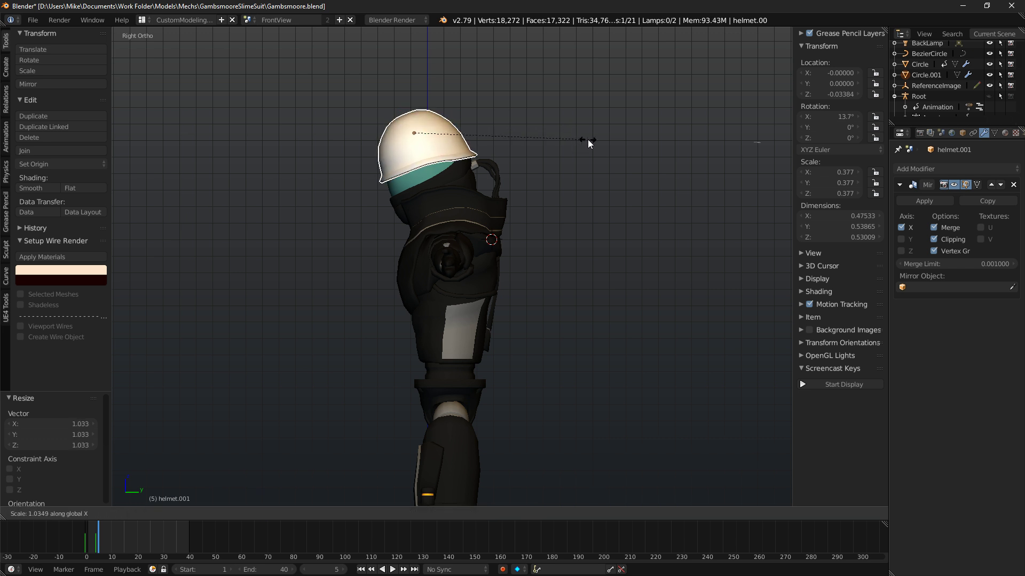
key(y)
click(585, 143)
key(g)
click(586, 142)
Assign the existing black toon material named Material to the pasted helmet.
key(KP_1)
key(shift+z)
key(shift+z)
shift+middle_drag(503, 145, 521, 203)
click(1005, 133)
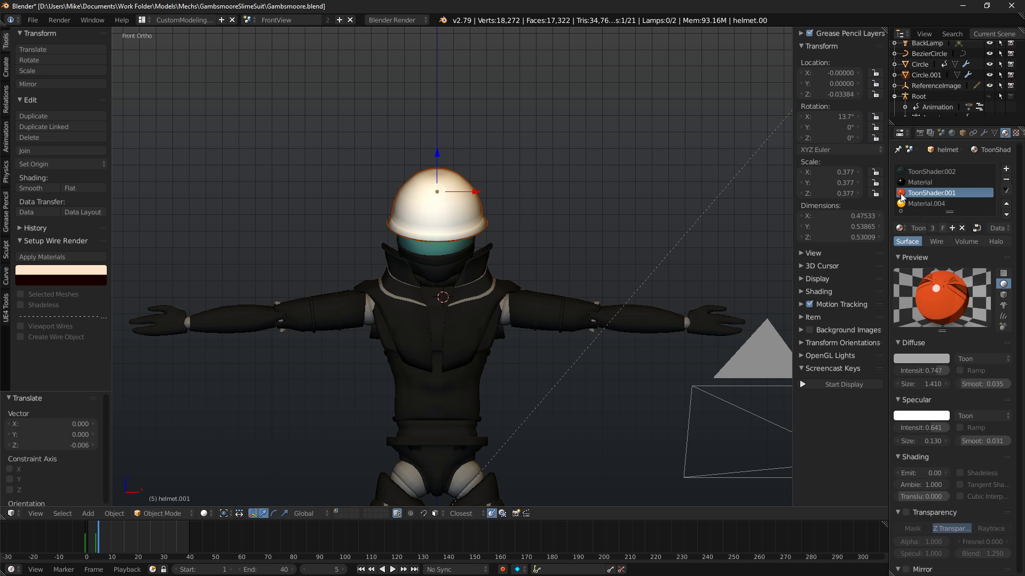
right_click(449, 202)
click(900, 203)
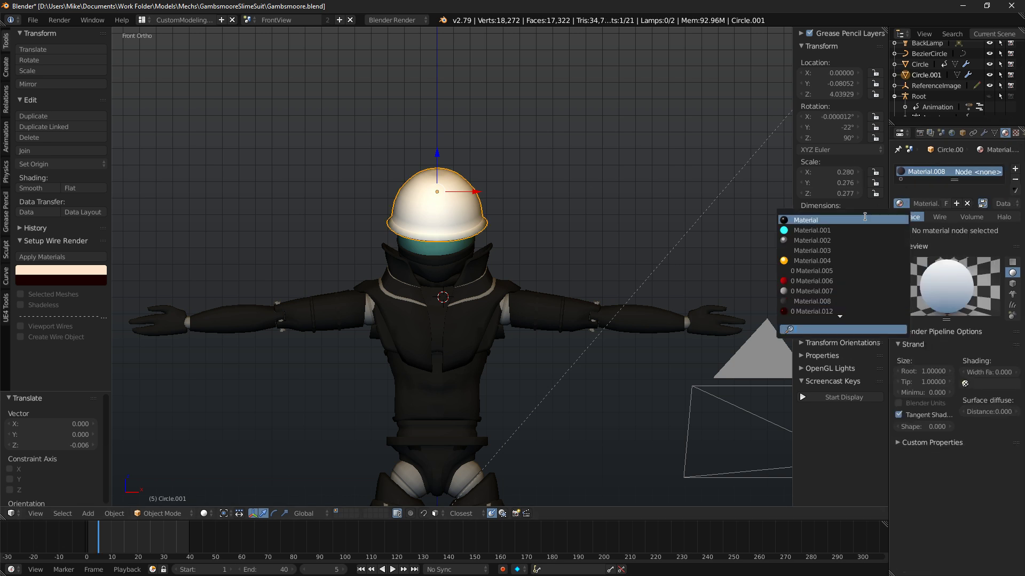
click(848, 222)
Scale the helmet by 1.023 along the X axis.
scroll(468, 199, up, 6)
key(s)
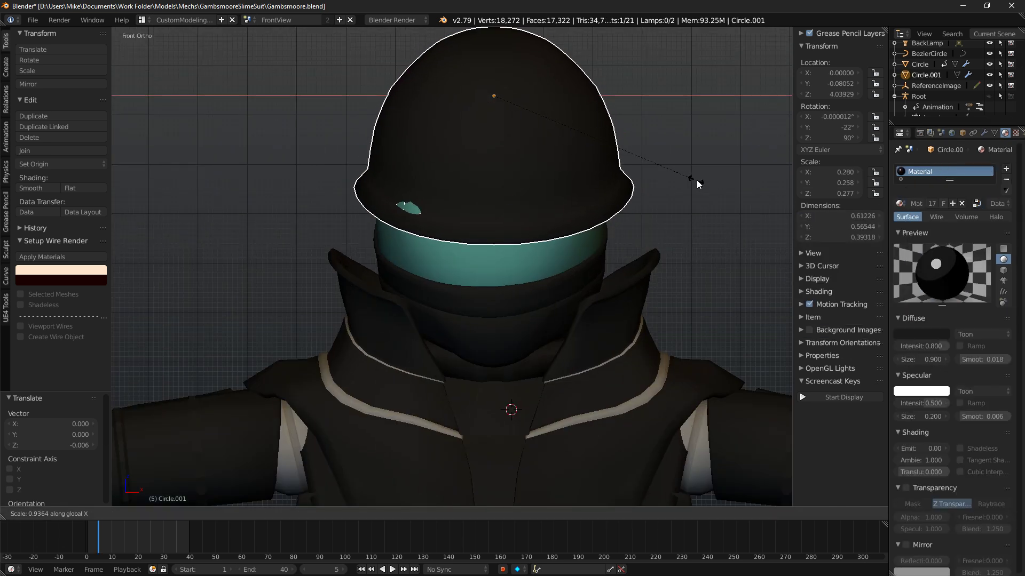
click(718, 180)
middle_drag(717, 179, 616, 162)
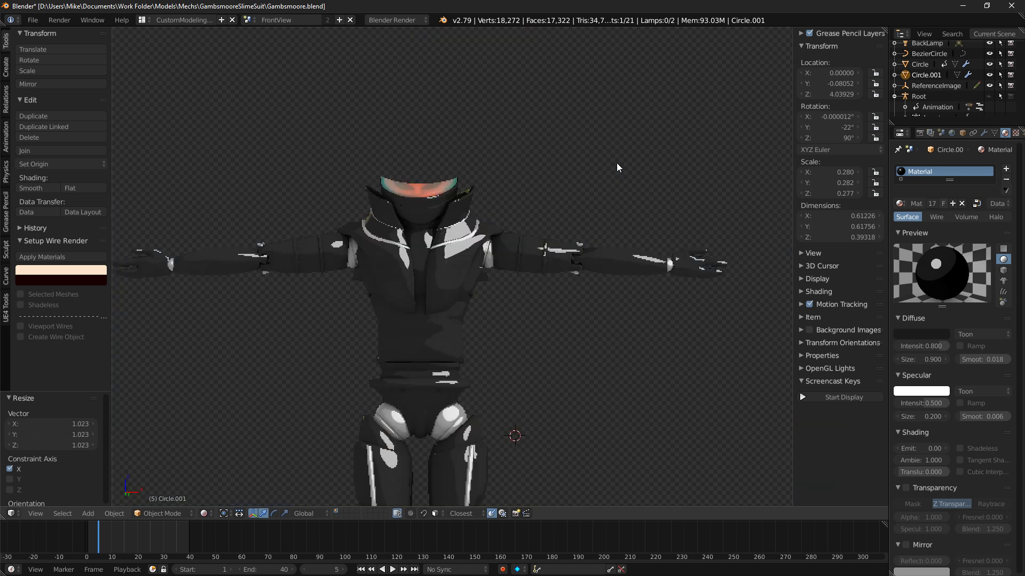
In the helmet mesh, select the run of vertices on the brim's side edge and shift it 0.010 along X.
key(Tab)
key(a)
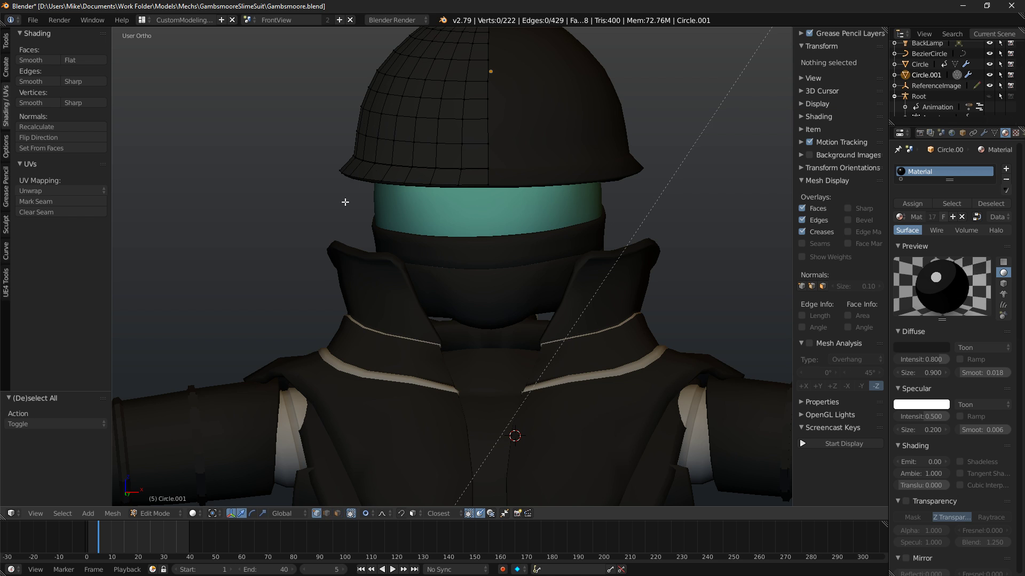
right_click(364, 176)
middle_drag(326, 191, 256, 198)
ctrl+right_click(384, 191)
key(KP_1)
drag(390, 199, 396, 205)
scroll(394, 201, up, 3)
Examine the helmet's silhouette and brim from the front and both sides in the rendered preview.
key(shift+z)
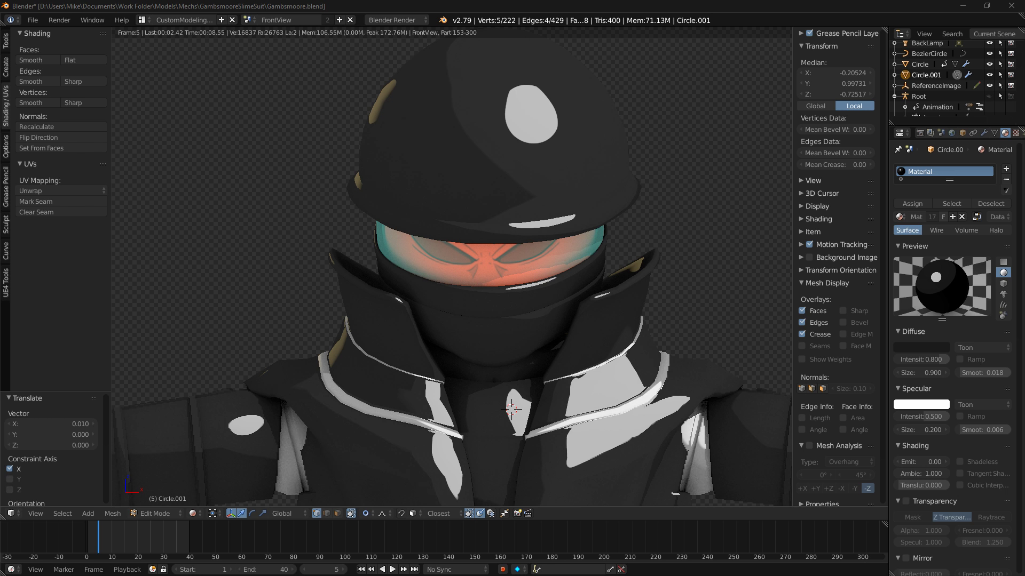
mouse_move(614, 167)
middle_down()
mouse_move(587, 176)
mouse_move(614, 166)
middle_up()
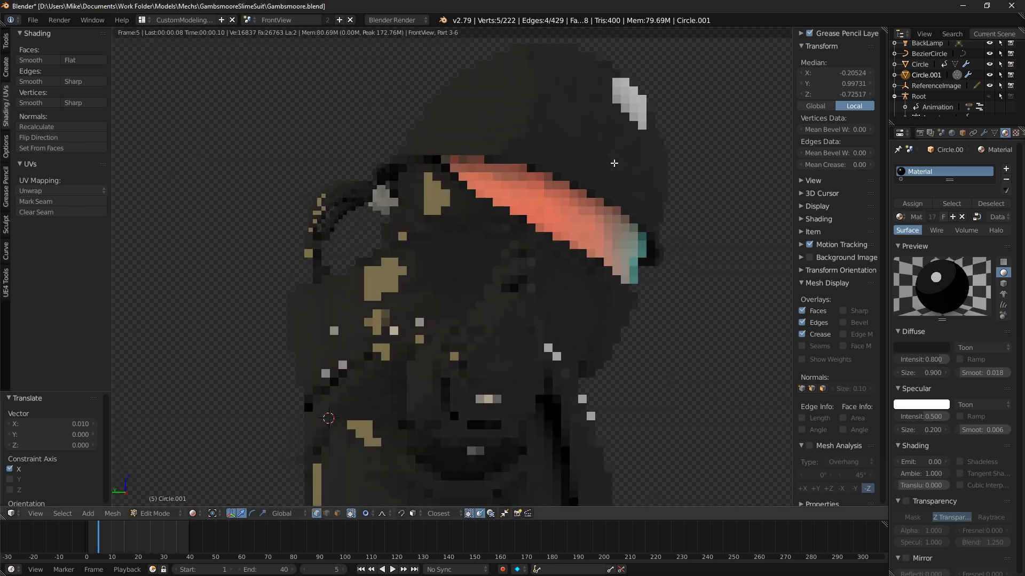
key(KP_1)
key(KP_3)
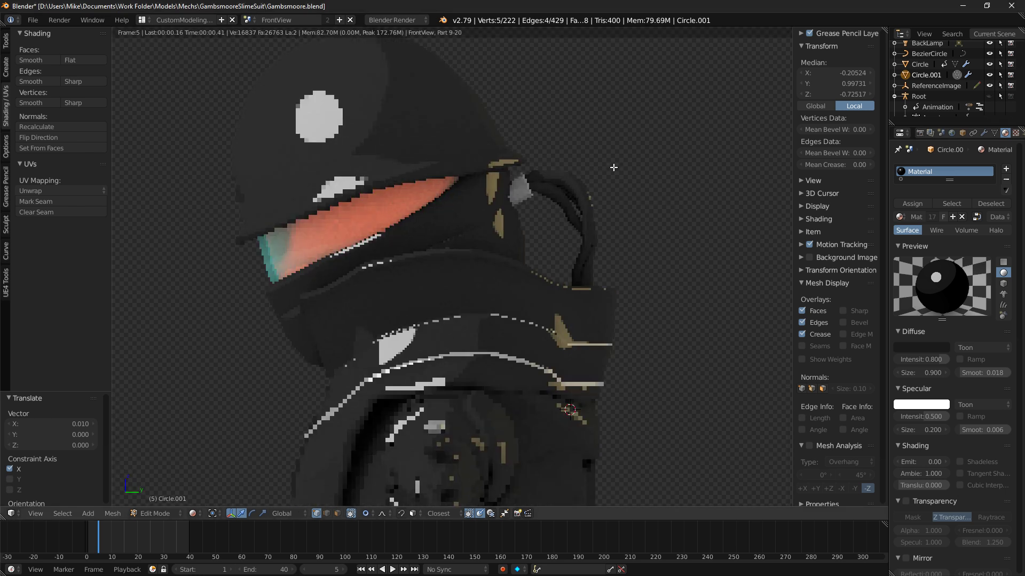
mouse_move(523, 153)
middle_down()
mouse_move(543, 158)
mouse_move(594, 220)
mouse_move(549, 217)
middle_up()
key(shift+z)
key(KP_1)
scroll(428, 201, up, 5)
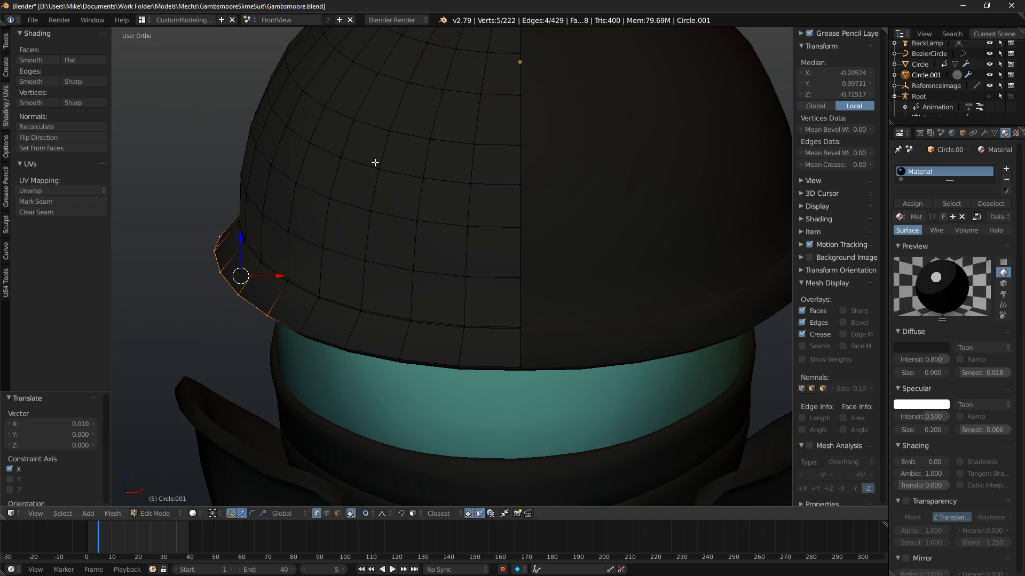
key(shift+z)
scroll(446, 185, down, 7)
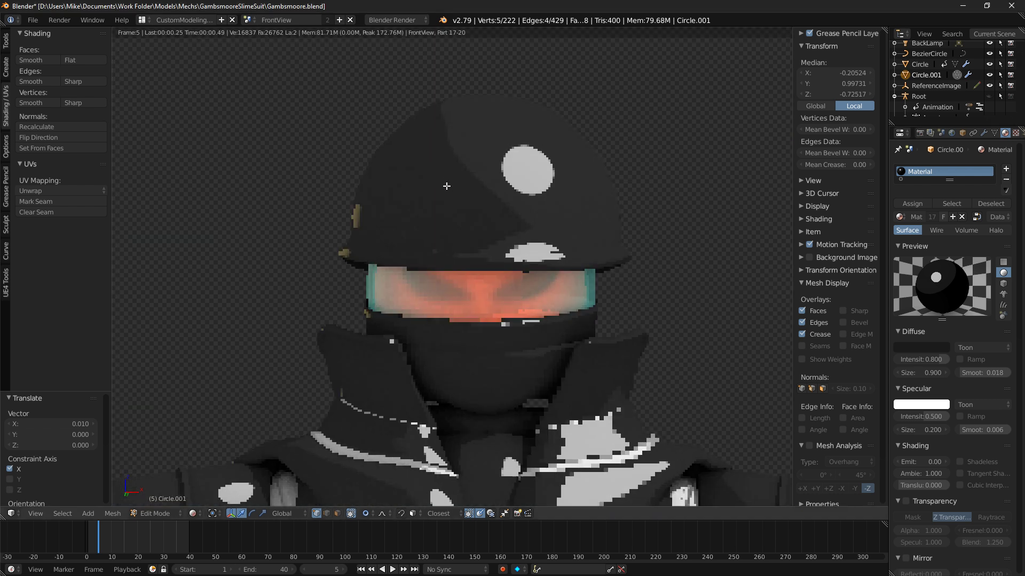
mouse_move(475, 190)
middle_down()
mouse_move(630, 196)
mouse_move(698, 215)
middle_up()
middle_drag(446, 230, 688, 233)
middle_drag(609, 231, 599, 213)
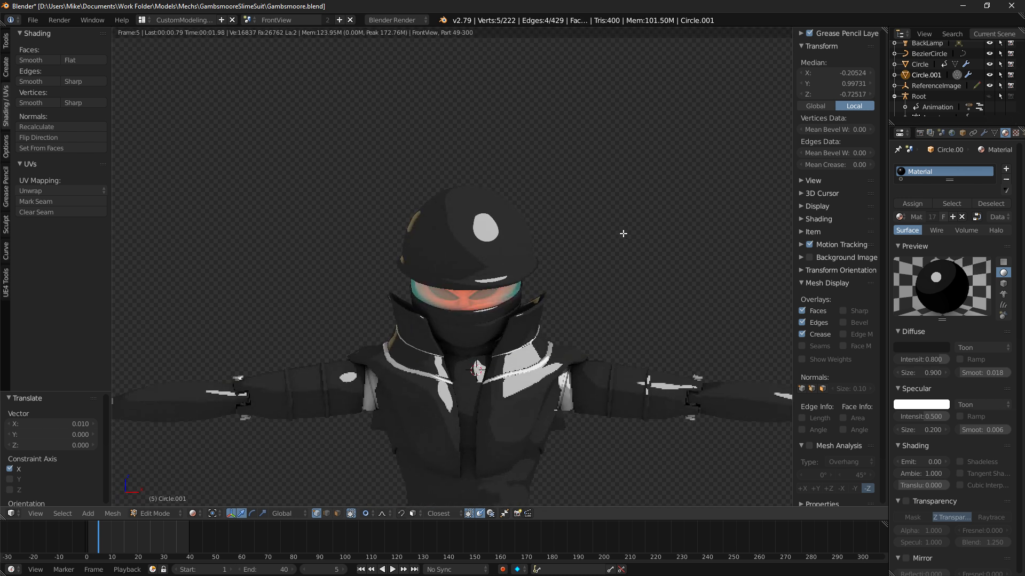
Leave mesh editing and lower the helmet object slightly on the head in the front view.
key(shift+z)
key(KP_1)
key(Tab)
key(Tab)
key(Tab)
key(g)
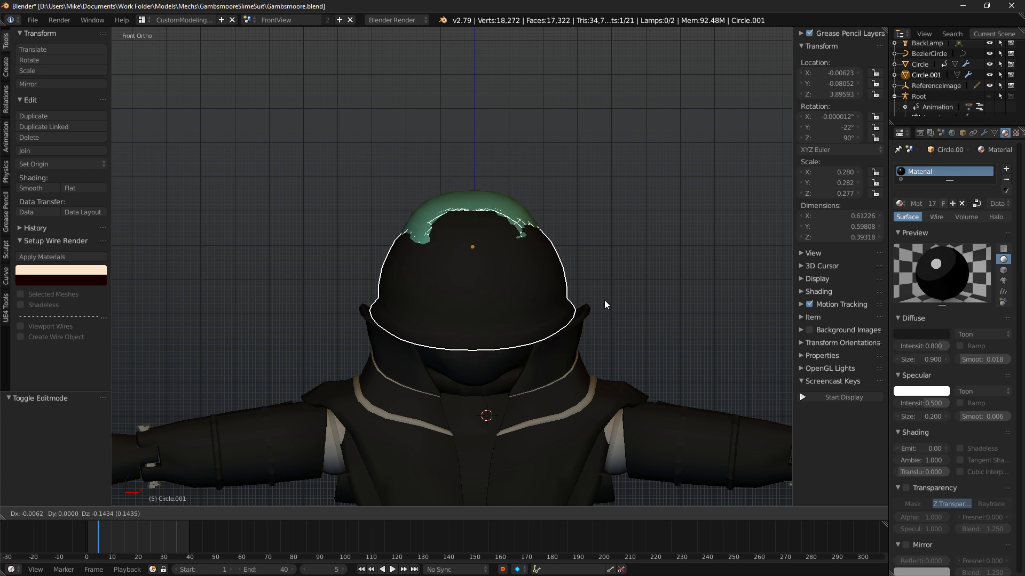
click(604, 253)
Select the entire helmet mesh and narrow it to 0.849 along X.
key(Tab)
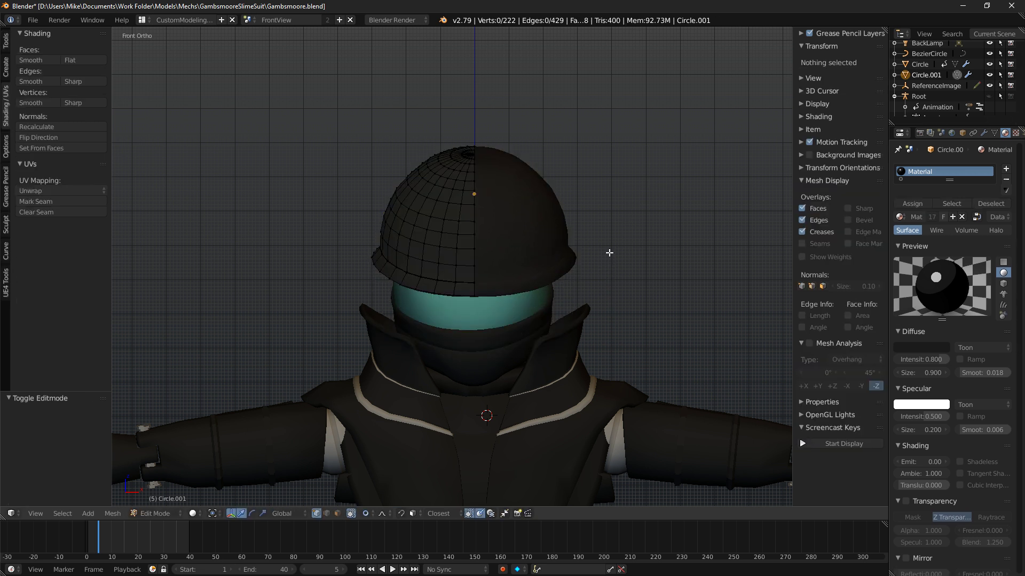
key(a)
key(s)
key(x)
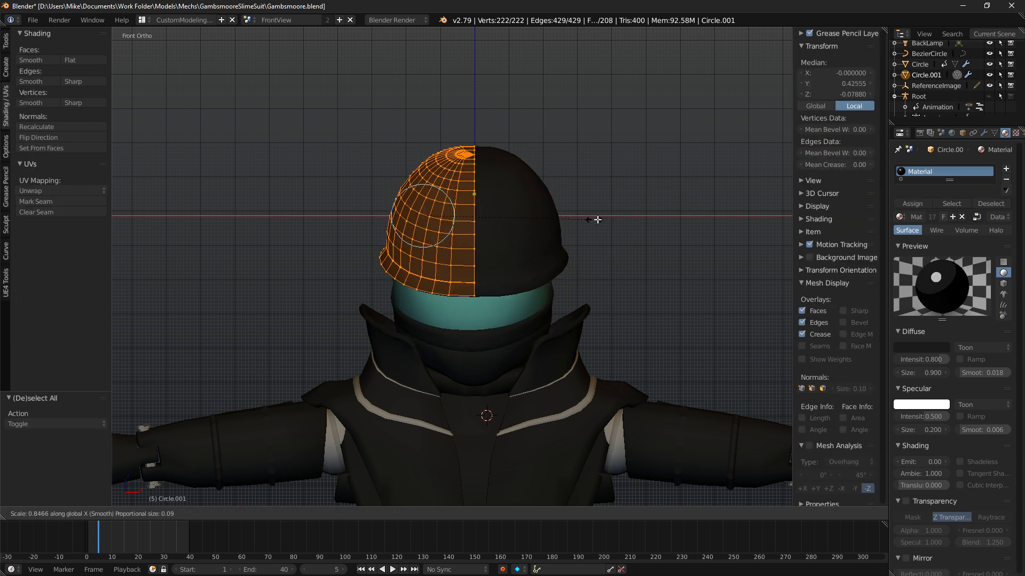
click(590, 222)
Adjust the helmet mesh vertically, and raise the whole helmet object 0.009 along Z.
key(g)
key(z)
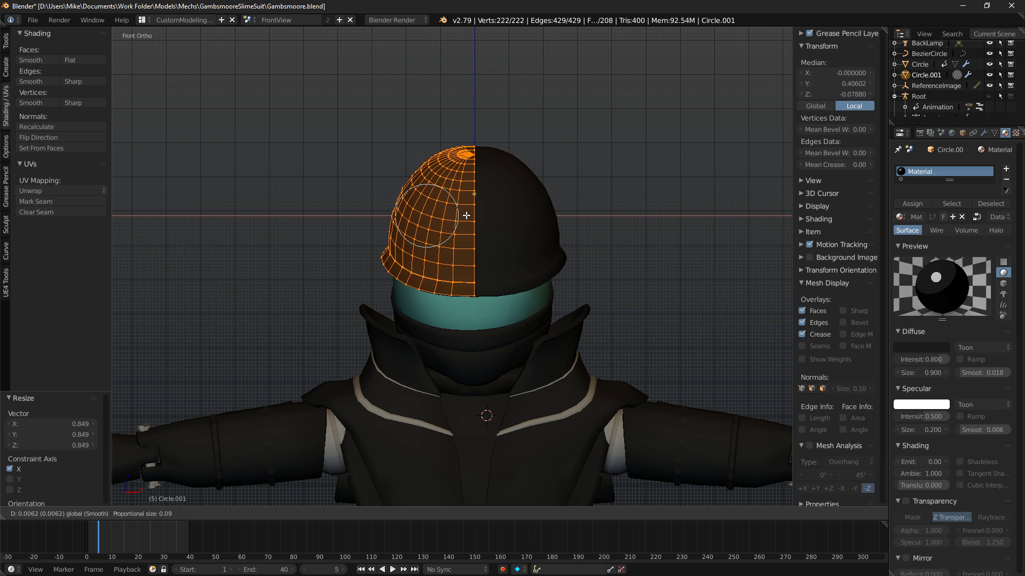
click(492, 124)
key(s)
key(z)
click(494, 181)
key(Tab)
key(g)
key(z)
click(477, 182)
middle_drag(477, 182, 446, 185)
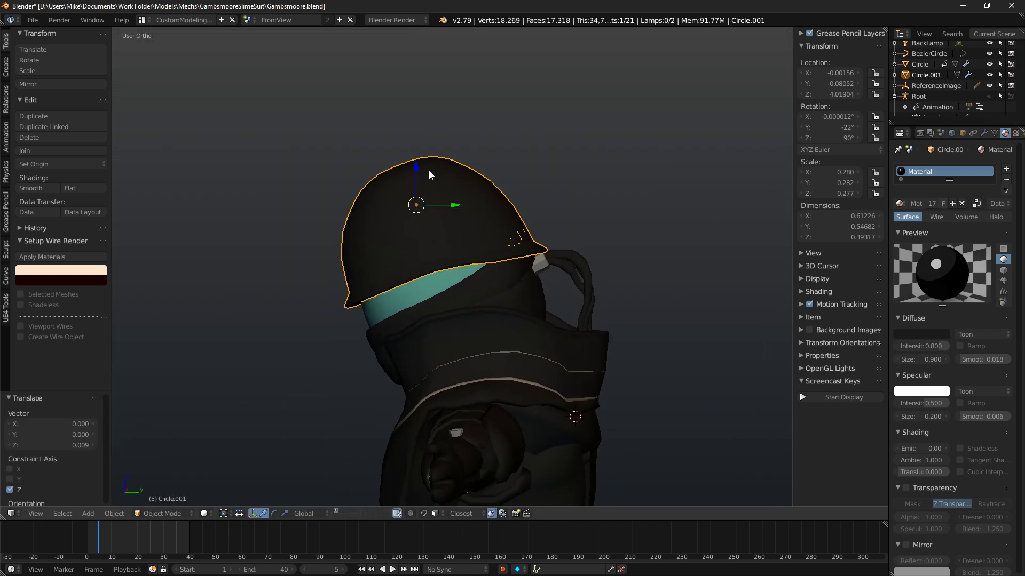
In the side view, tilt the helmet to a Y rotation of -23.4° and nudge it into place over the visor.
key(KP_1)
key(KP_3)
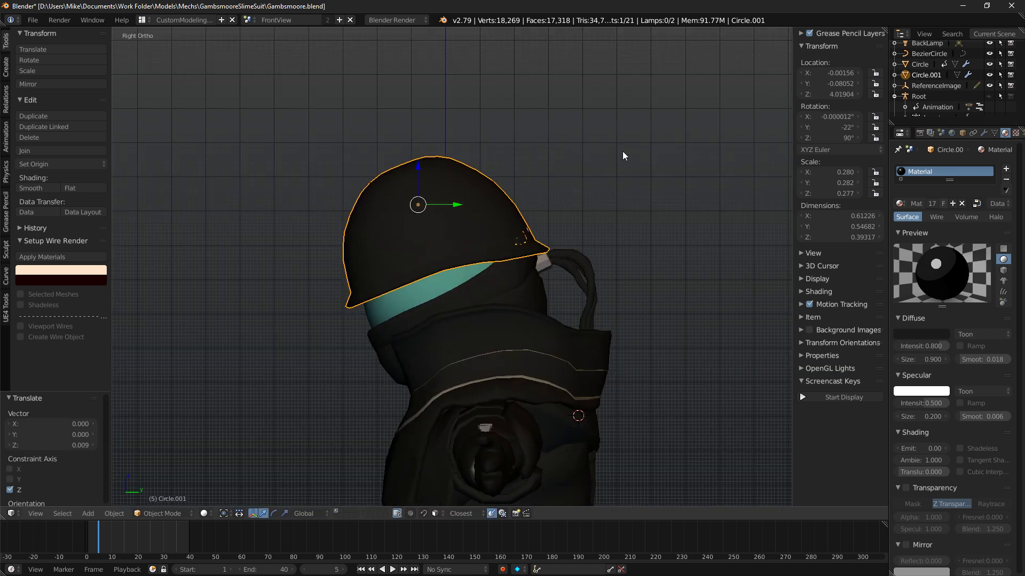
key(r)
click(629, 133)
key(g)
click(627, 131)
key(g)
click(632, 130)
Check the rendered helmet, retilt it to a Y rotation of -20.8°, and move it 0.009 along Y and 0.011 along Z.
key(KP_1)
key(shift+z)
middle_drag(587, 168, 537, 203)
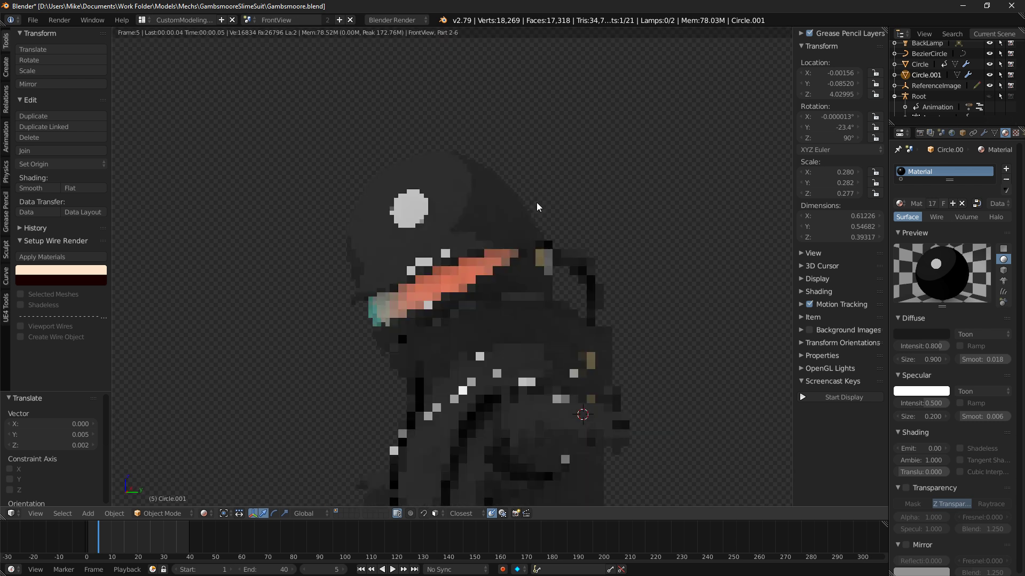
key(KP_3)
key(shift+z)
key(r)
click(613, 200)
key(g)
click(614, 197)
Examine the refitted helmet on the character from both sides and the front in the rendered preview.
key(shift+z)
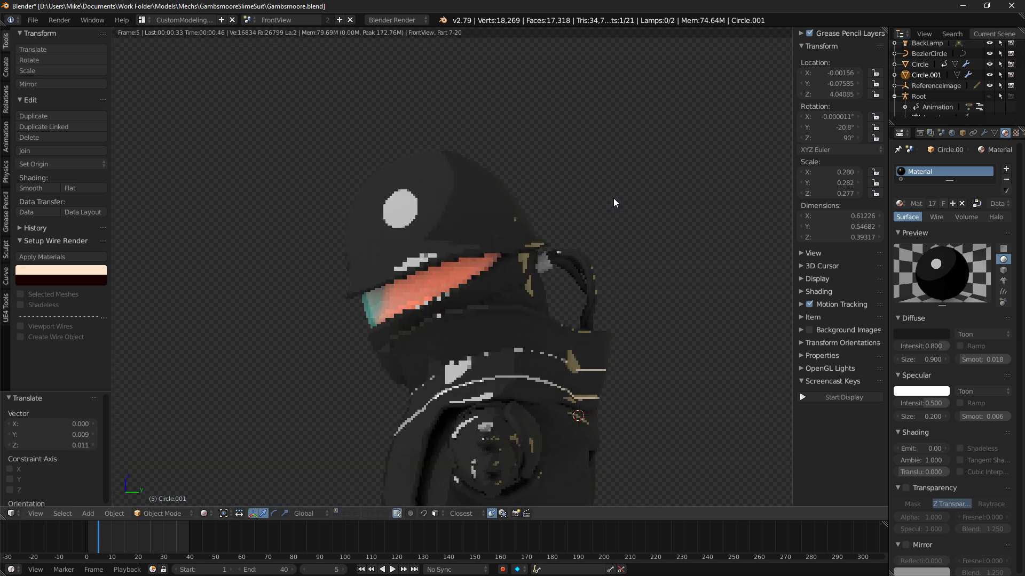
key(KP_1)
key(ctrl+KP_3)
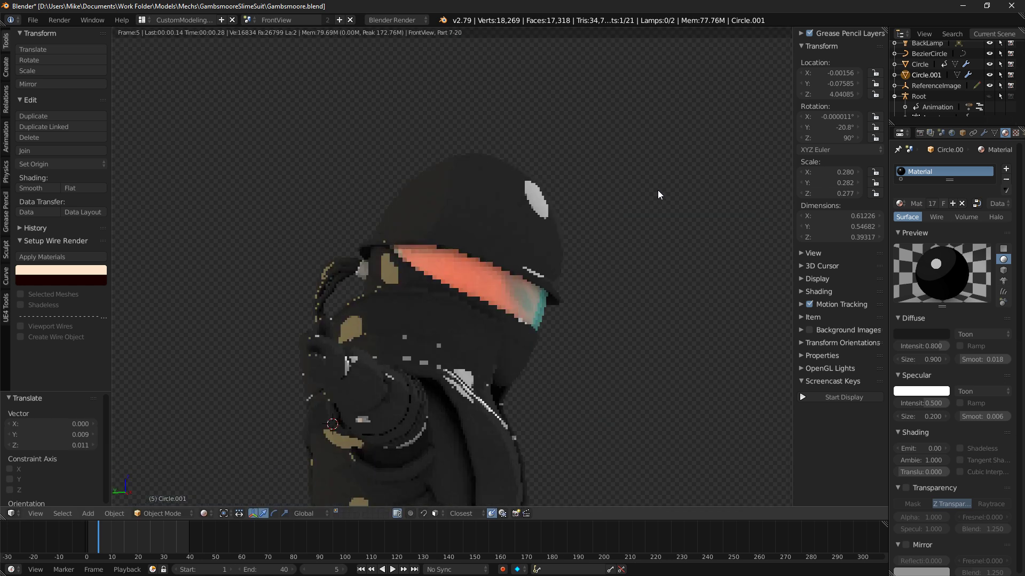
middle_drag(657, 190, 530, 193)
scroll(644, 182, down, 4)
middle_drag(644, 182, 502, 186)
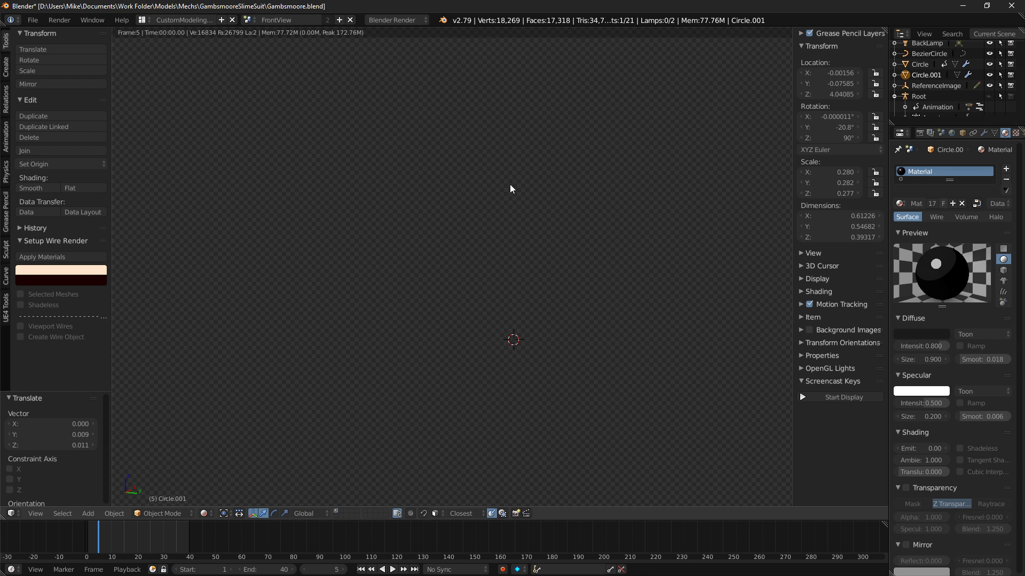
key(KP_1)
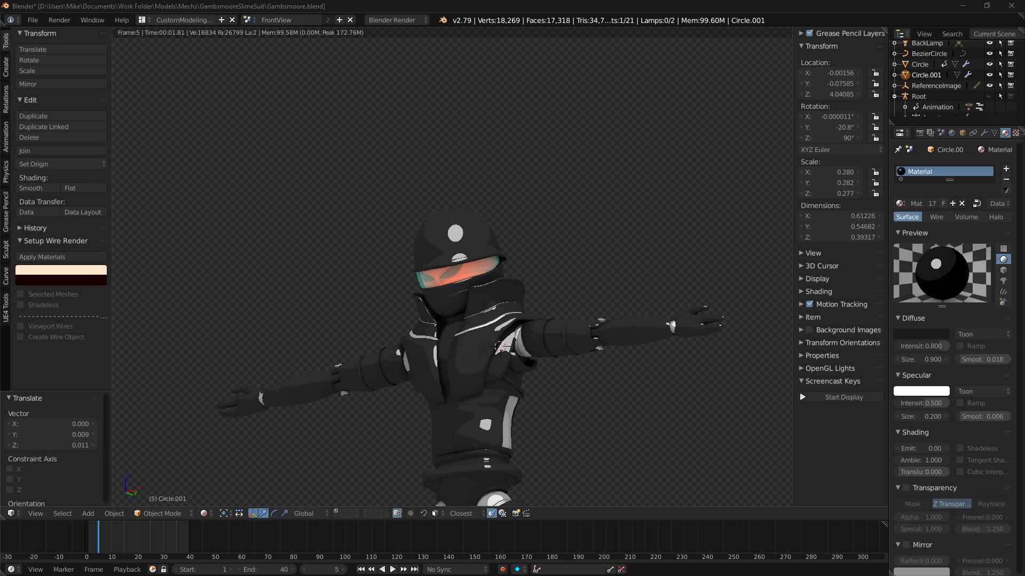
key(KP_1)
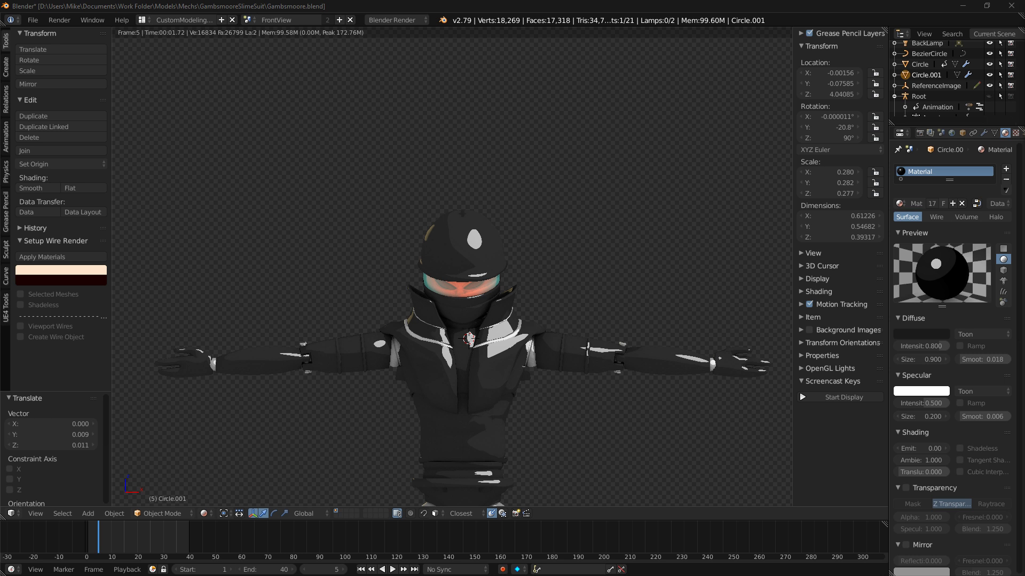
Inspect the full character wearing the helmet, viewing it against the reference image.
key(shift+z)
scroll(607, 273, down, 2)
shift+middle_drag(595, 169, 575, 72)
key(shift+z)
mouse_move(577, 220)
middle_down()
mouse_move(558, 206)
mouse_move(592, 217)
middle_up()
key(Tab)
key(Tab)
scroll(980, 75, up, 3)
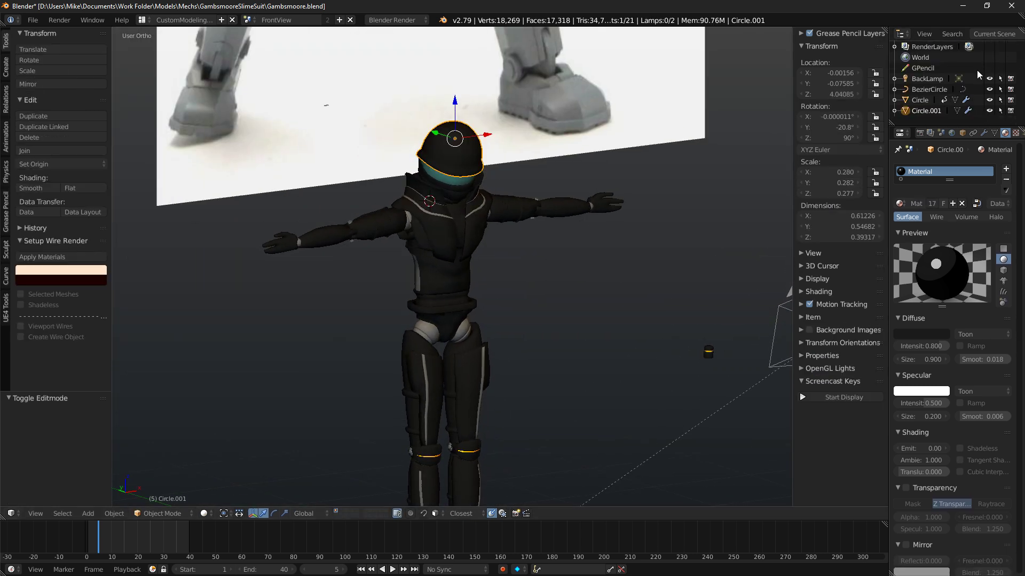
Show the Root armature and parent the outer helmet to its Head bone.
scroll(987, 92, down, 4)
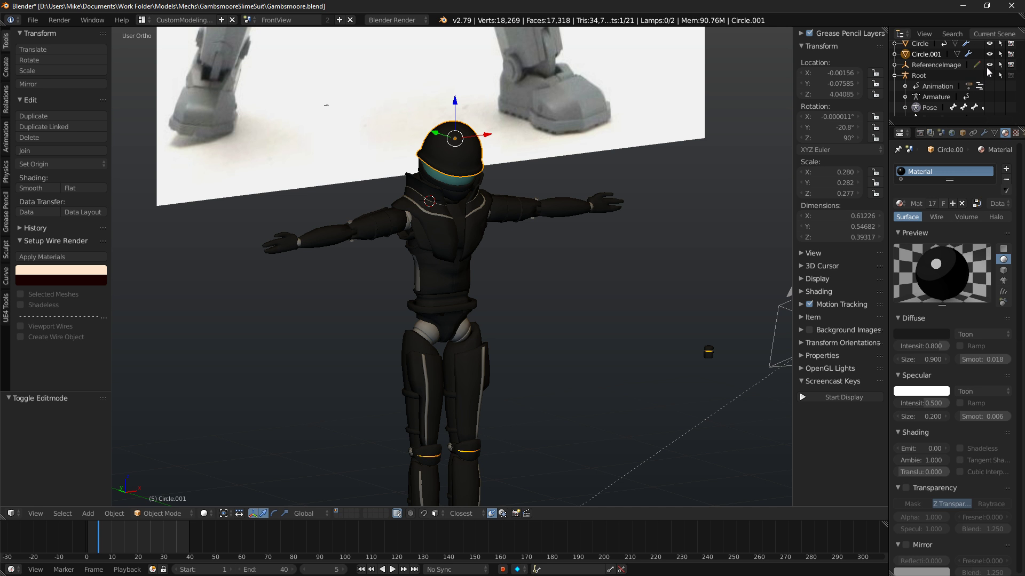
click(990, 75)
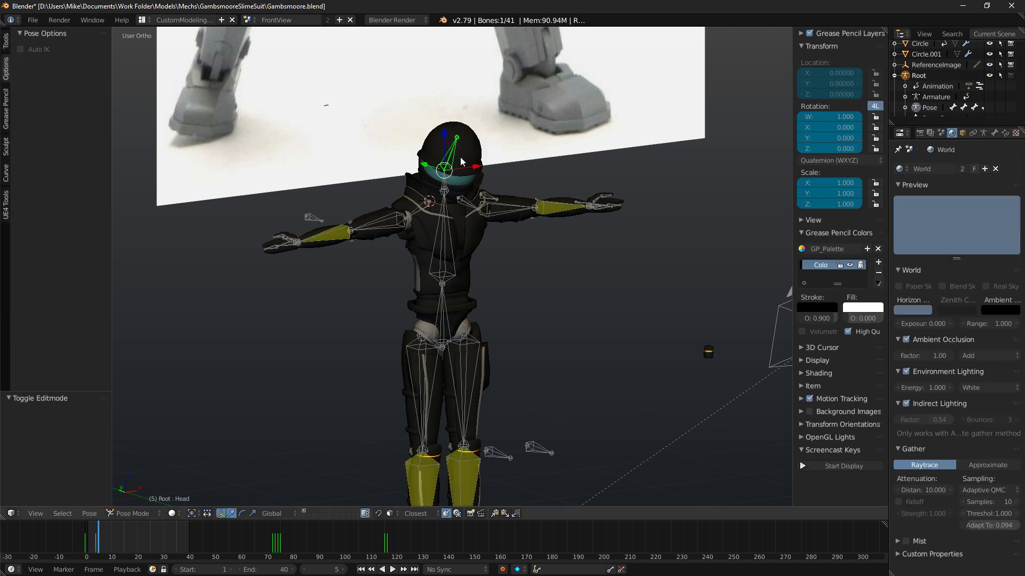
shift+right_click(462, 161)
key(ctrl+p)
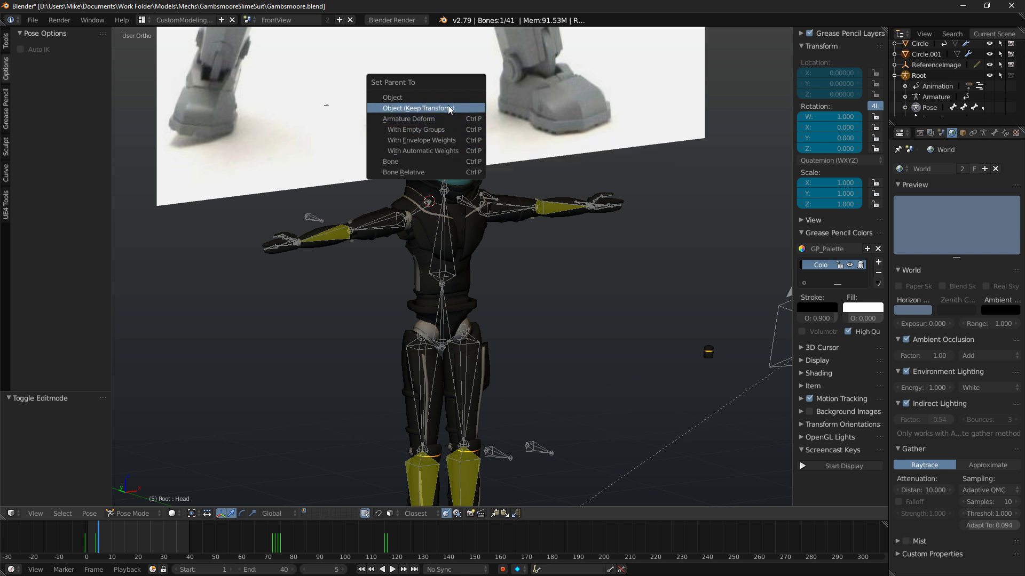
click(441, 161)
Try tilting the Head bone from several angles to test the helmet's parenting, ending with a 41.6° rotation.
key(KP_1)
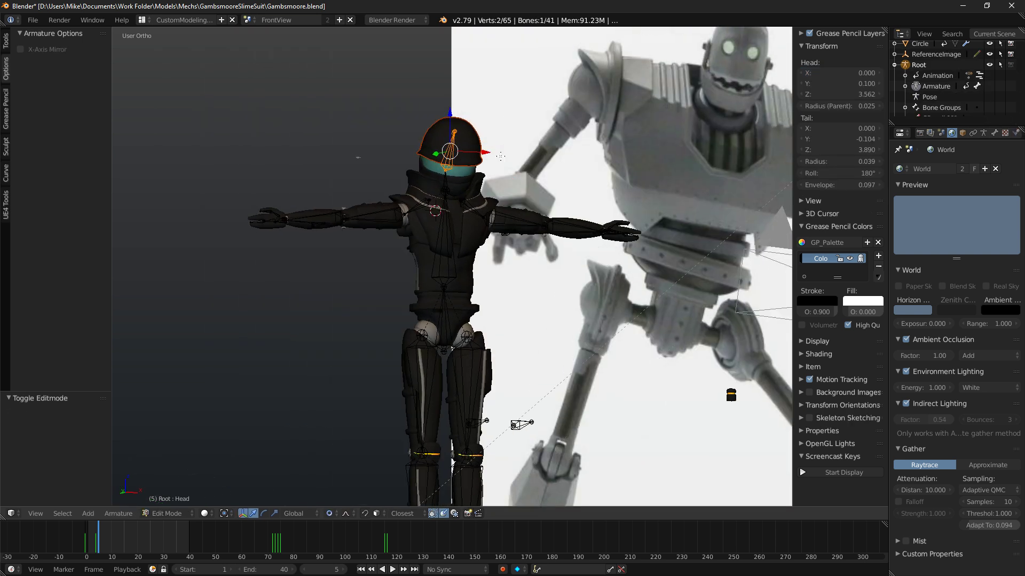
key(r)
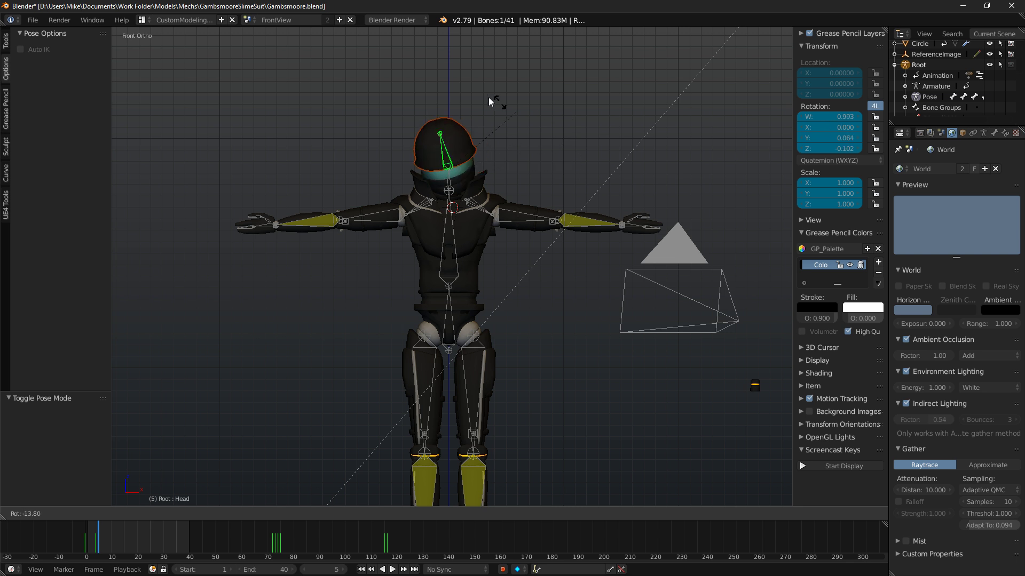
right_click(522, 152)
middle_drag(523, 153, 614, 141)
key(r)
right_click(520, 147)
middle_drag(521, 147, 473, 151)
key(r)
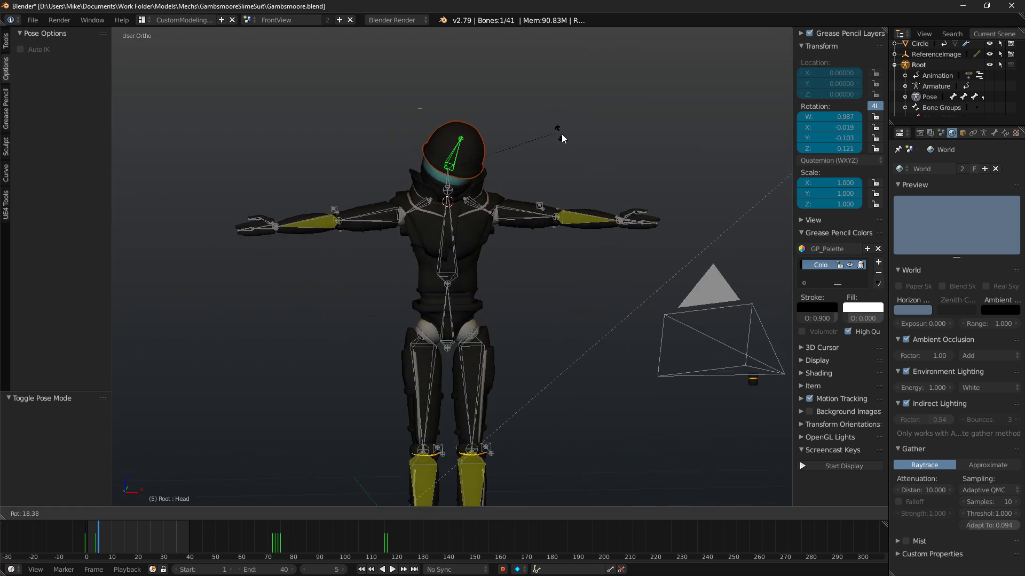
click(596, 181)
Try another Head bone rotation while viewing the helmet from behind, and undo the test rotations.
middle_drag(597, 180, 677, 142)
scroll(620, 207, up, 5)
scroll(673, 138, down, 7)
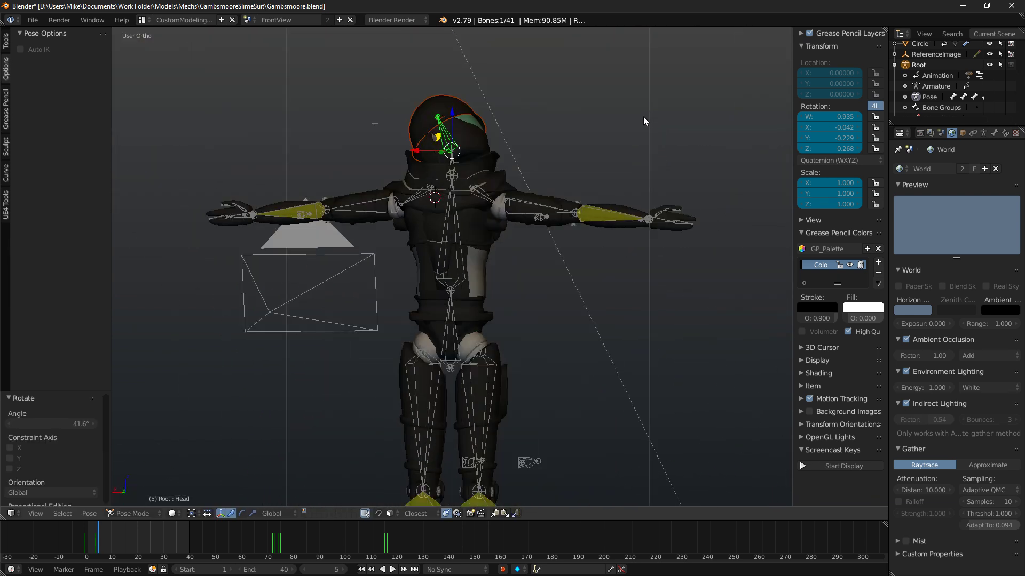
shift+middle_drag(645, 112, 613, 222)
scroll(610, 230, up, 7)
key(r)
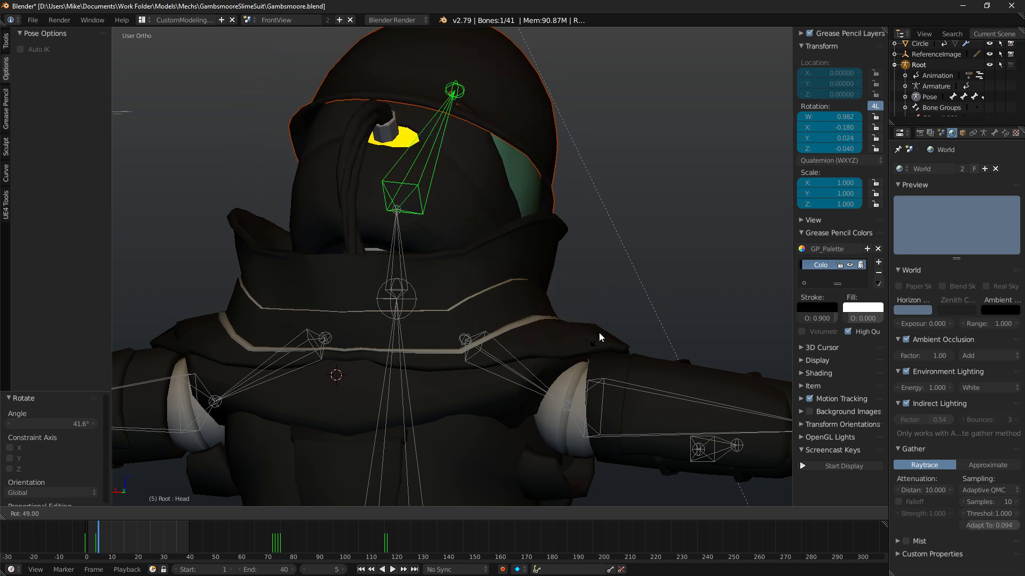
click(609, 187)
middle_drag(609, 187, 422, 154)
key(ctrl+z)
scroll(421, 155, down, 4)
key(KP_1)
scroll(421, 153, down, 1)
scroll(576, 181, up, 2)
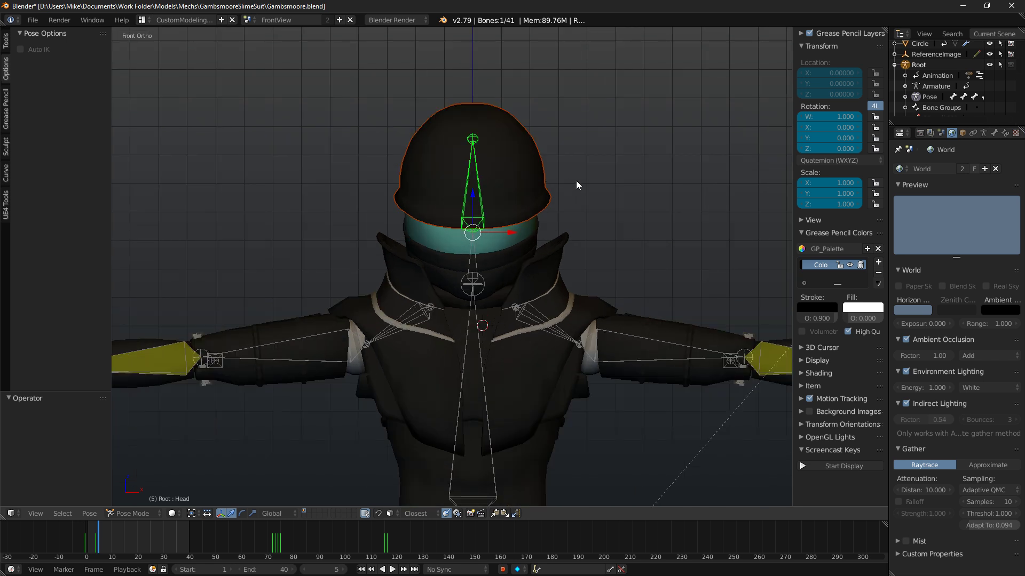
Select the inner helmet with the visor and display its material's image texture settings.
key(shift+z)
key(KP_Decimal)
scroll(496, 217, down, 4)
middle_drag(496, 217, 563, 239)
middle_drag(644, 207, 448, 177)
scroll(518, 186, up, 5)
click(995, 133)
click(1016, 133)
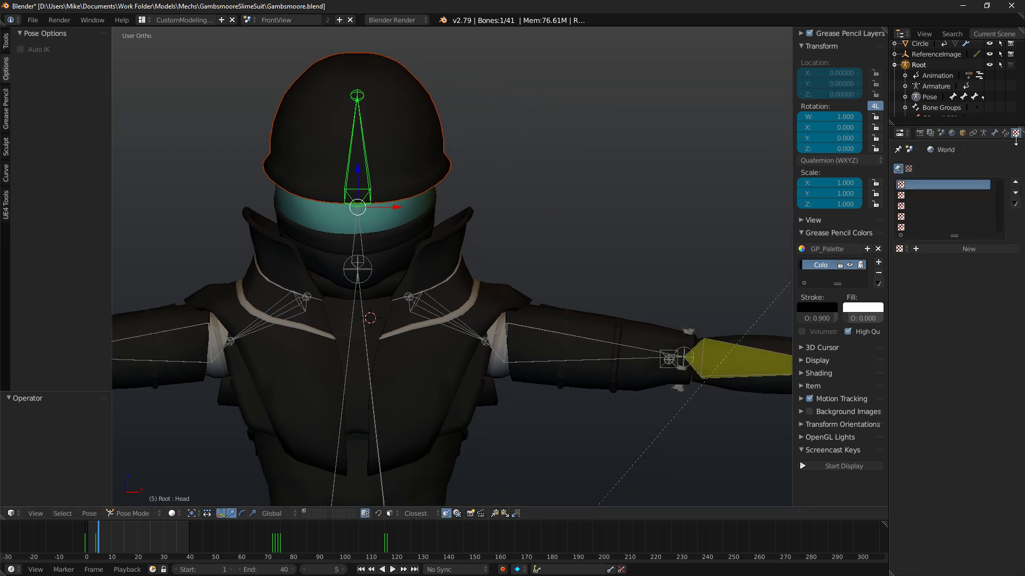
right_click(383, 219)
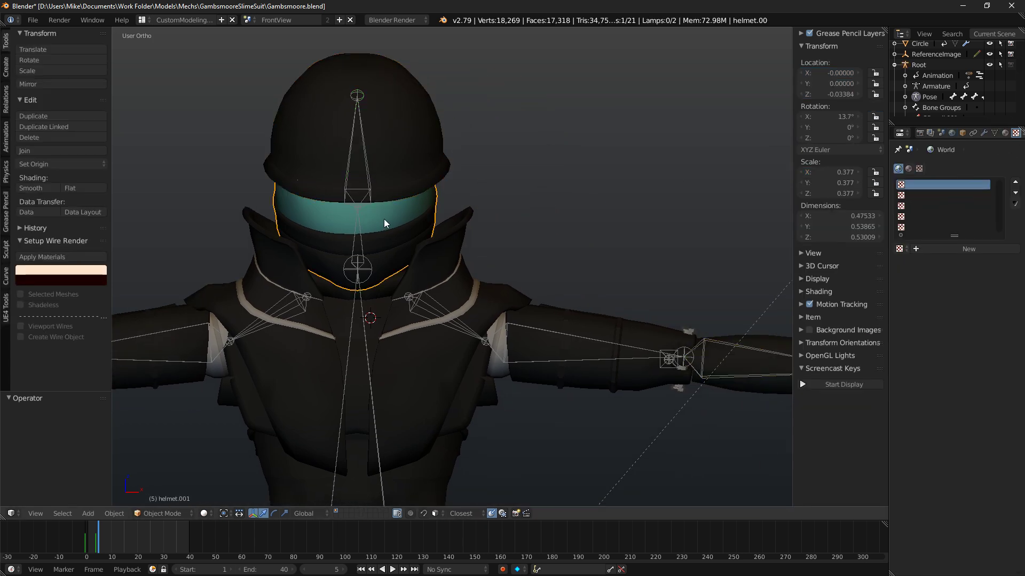
click(1006, 133)
click(1016, 132)
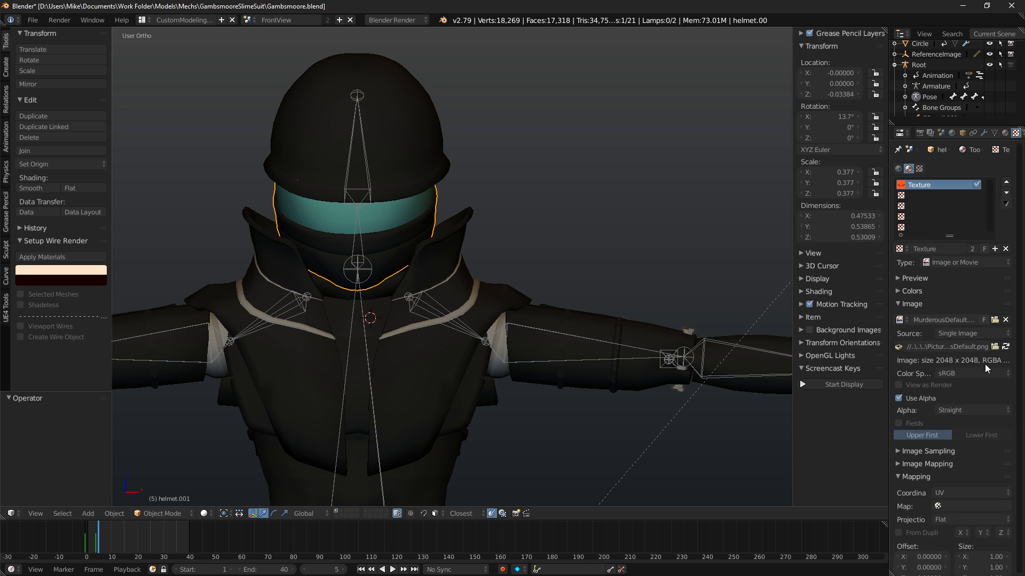
click(995, 320)
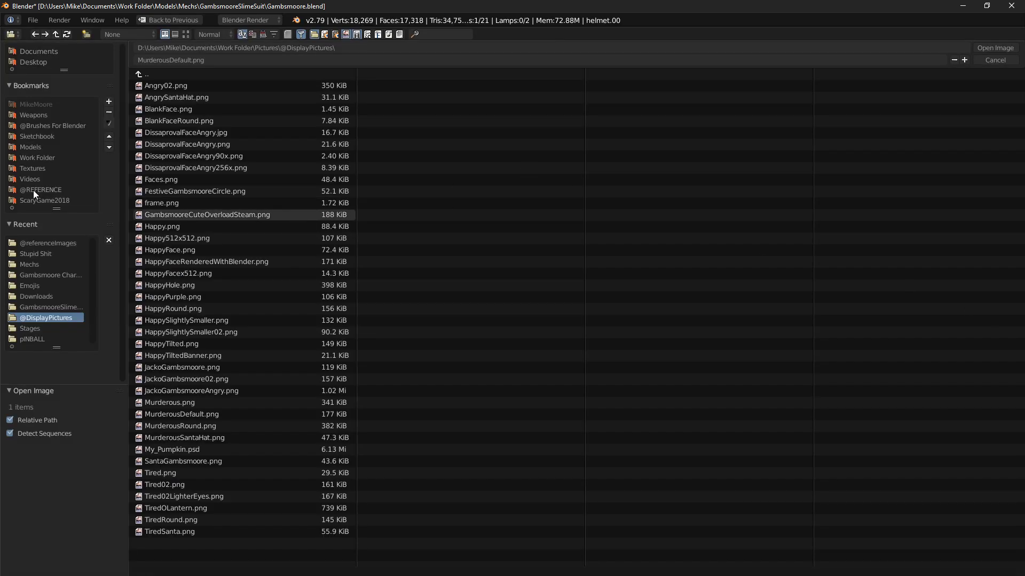
click(56, 307)
click(53, 266)
click(54, 276)
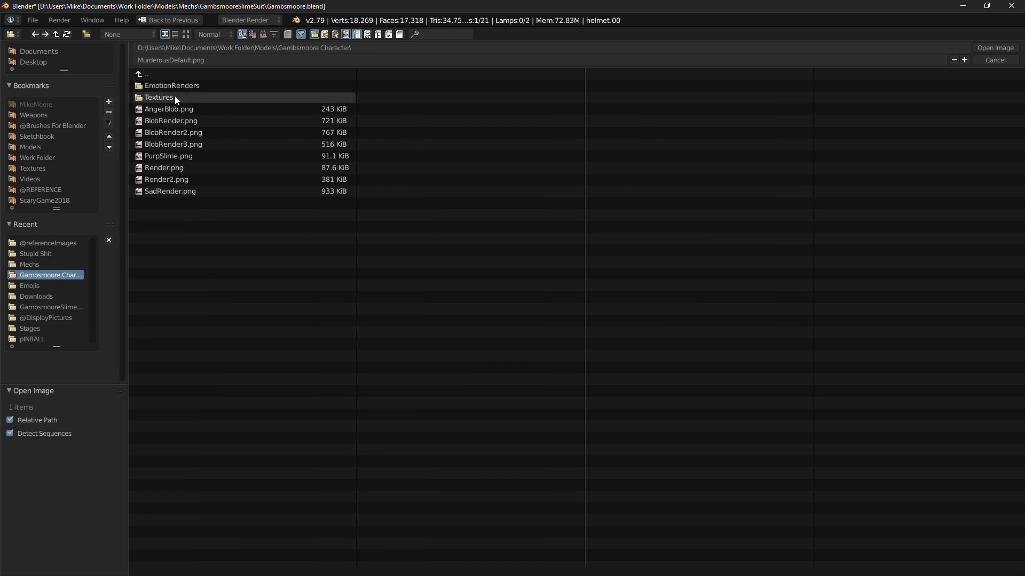
click(67, 319)
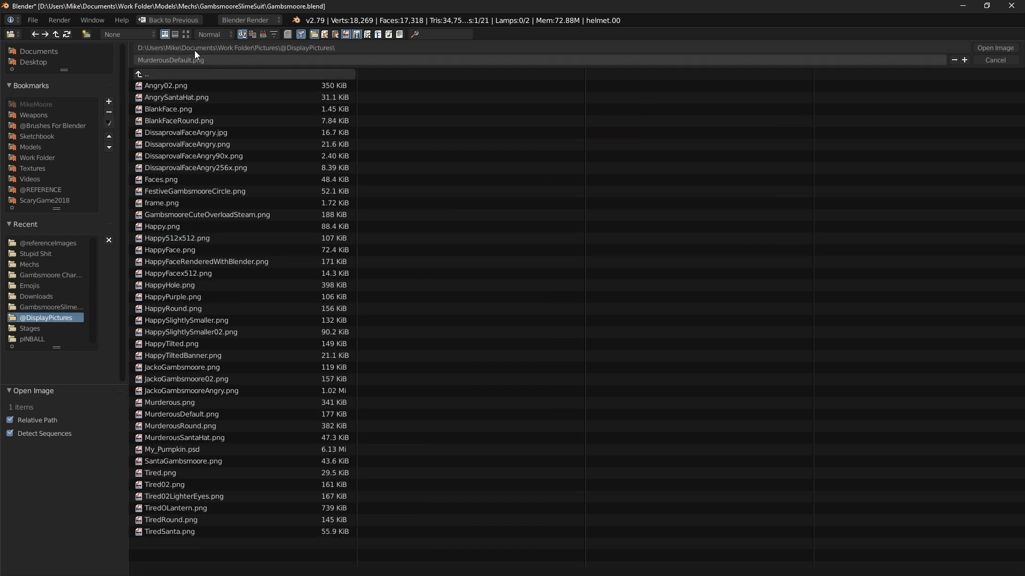
click(187, 34)
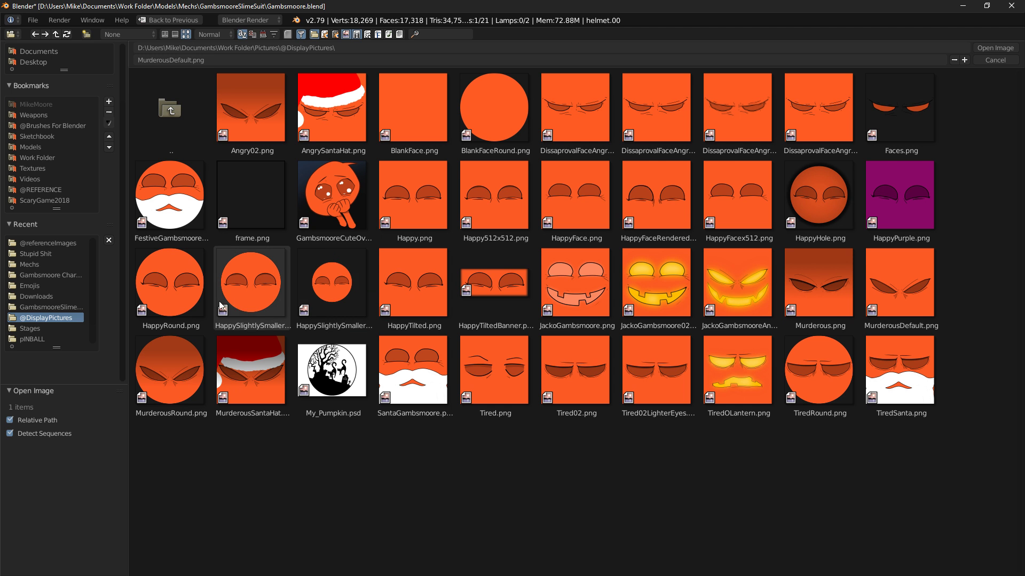
double_click(405, 287)
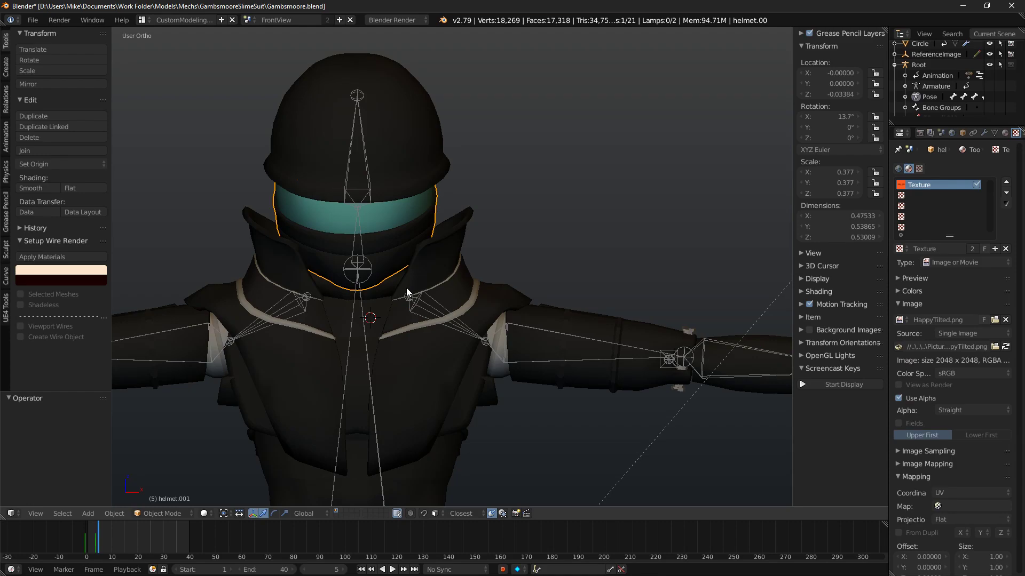
Examine the visor's face texture beneath the helmet in the rendered preview, from the front and at an angle.
key(shift+z)
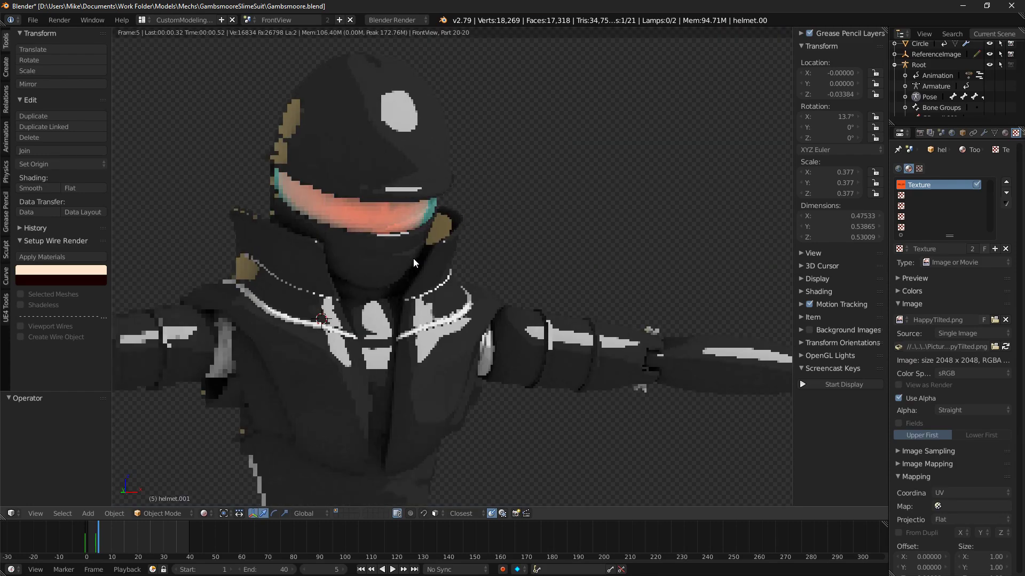
middle_drag(389, 225, 298, 212)
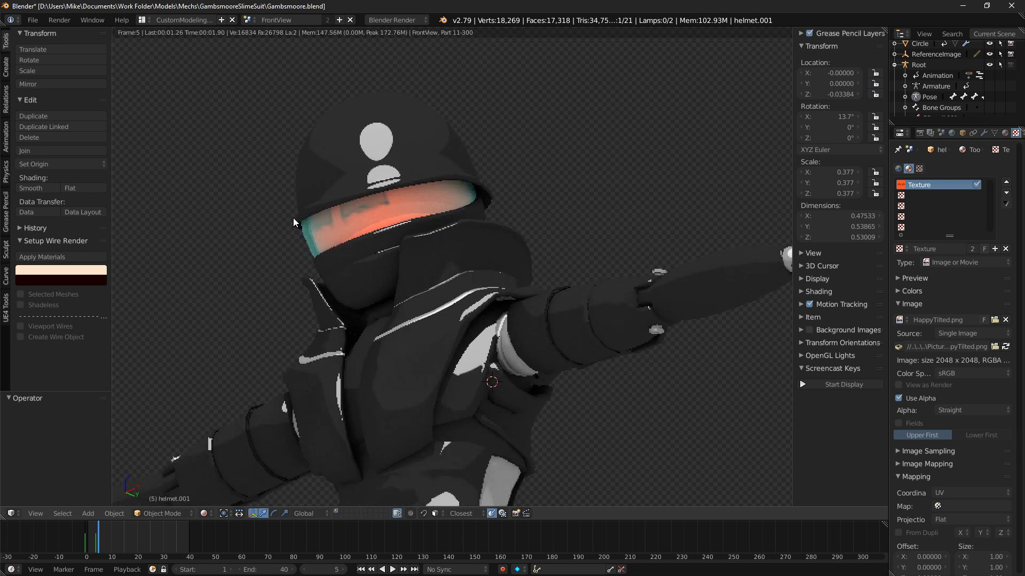
key(KP_1)
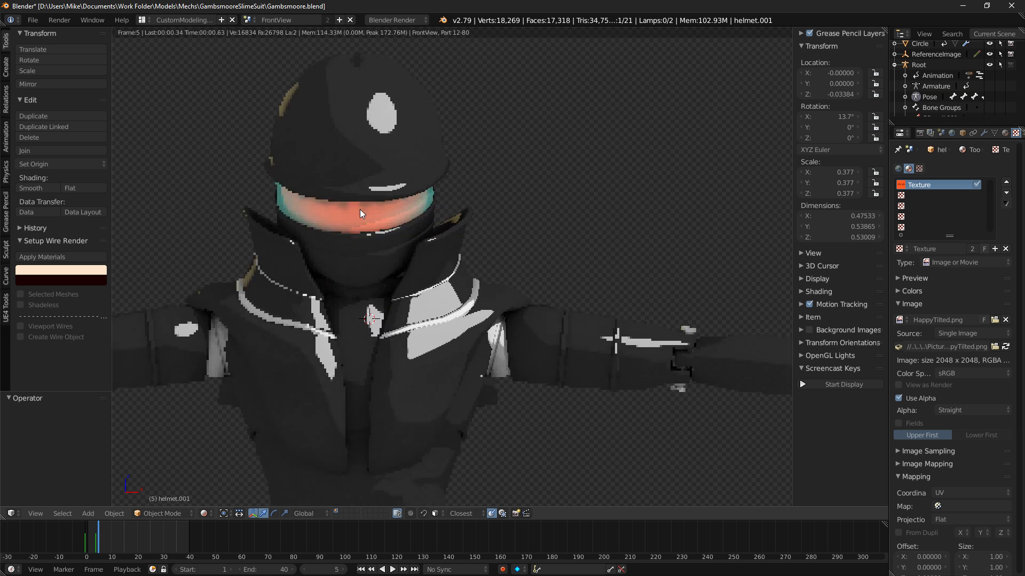
middle_drag(359, 210, 422, 174)
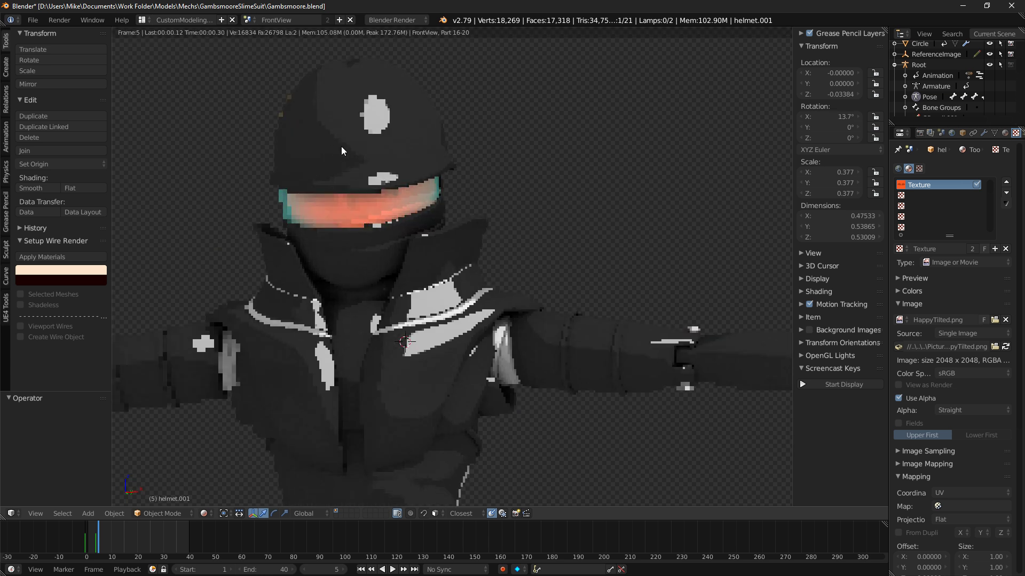
key(shift+z)
Hide the outer helmet and inspect the whole face on the visor in the rendered front view.
middle_drag(407, 154, 371, 141)
right_click(369, 140)
right_click(425, 113)
key(h)
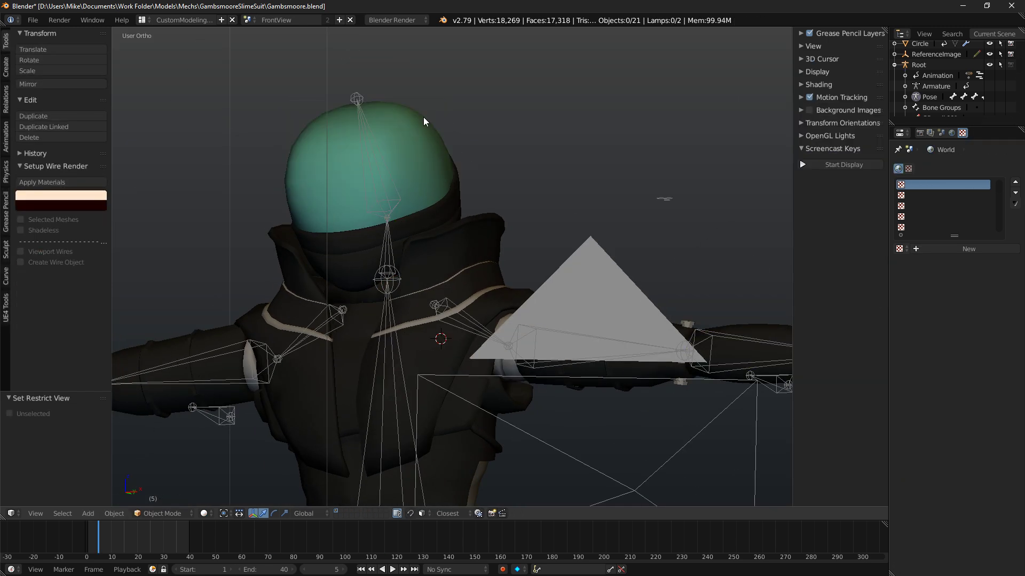
key(KP_1)
key(shift+z)
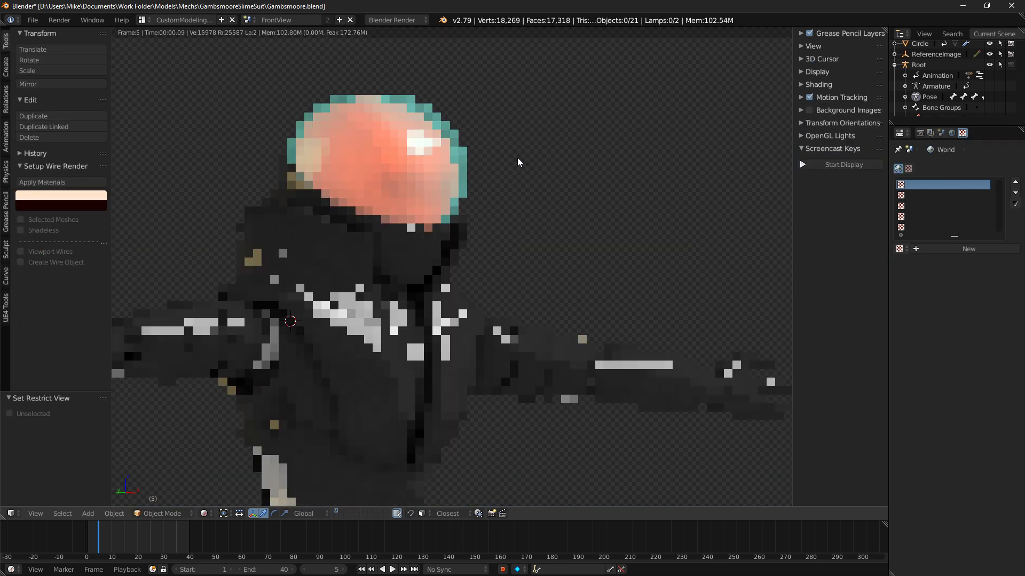
middle_drag(517, 158, 412, 180)
key(KP_1)
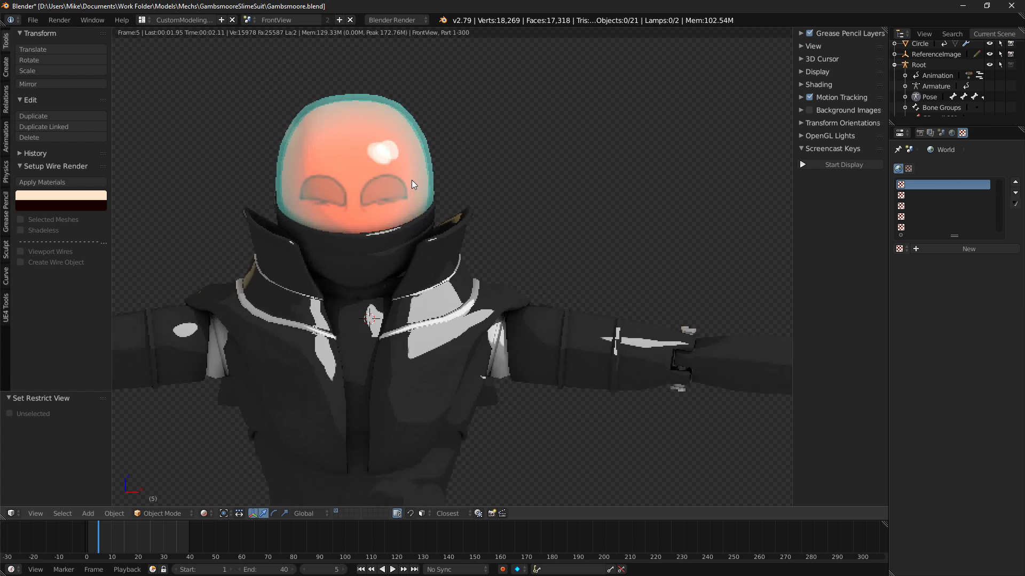
Restore the hidden outer helmet and view the head from the side and at an angle.
key(shift+z)
key(KP_3)
key(shift+z)
key(shift+z)
mouse_move(299, 134)
middle_down()
mouse_move(372, 140)
mouse_move(376, 111)
middle_up()
middle_drag(457, 120, 542, 118)
right_click(442, 111)
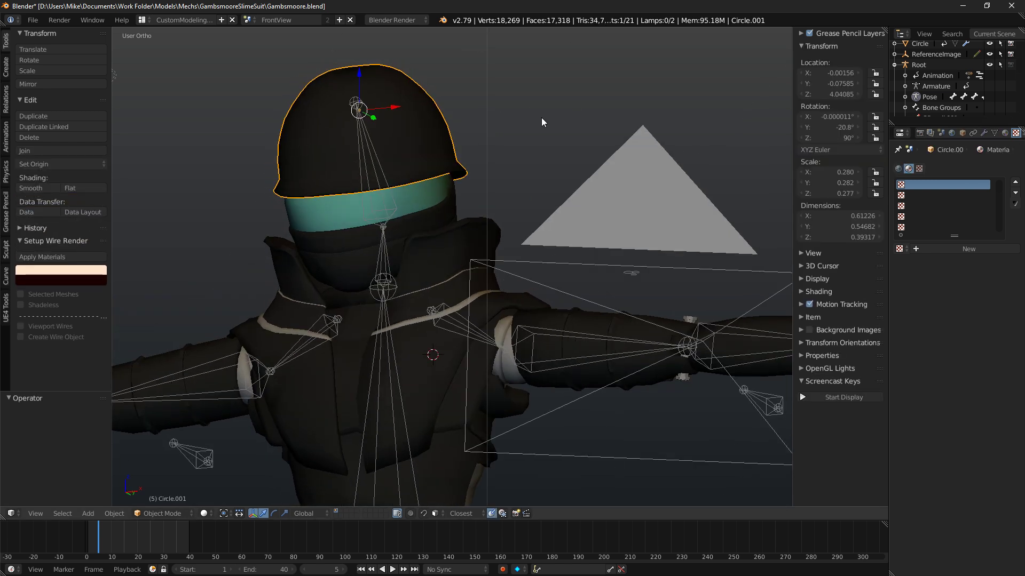
Set the visor texture's image to Tired02LighterEyes.png and check it in the rendered front view.
right_click(347, 209)
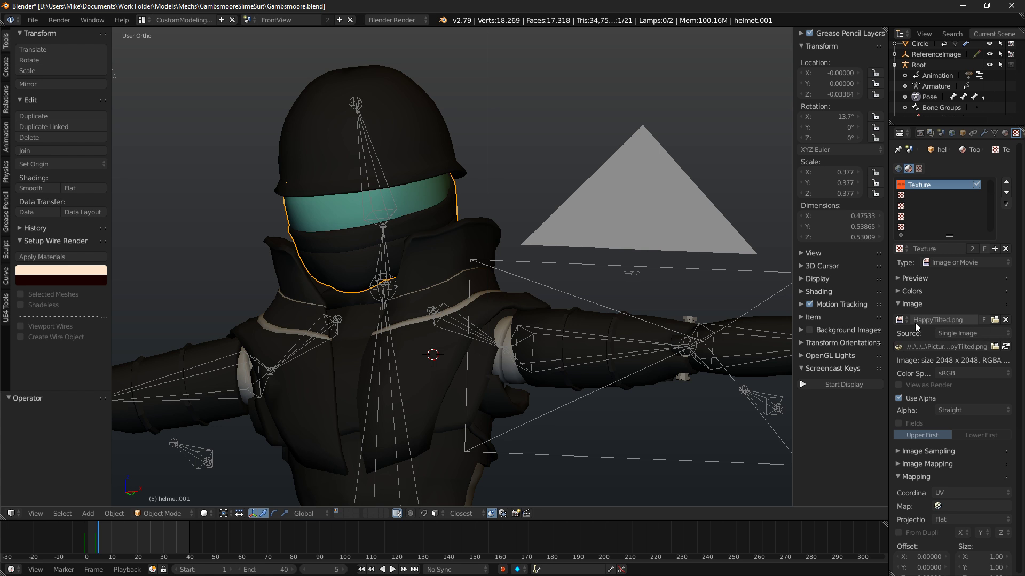
click(899, 319)
click(829, 387)
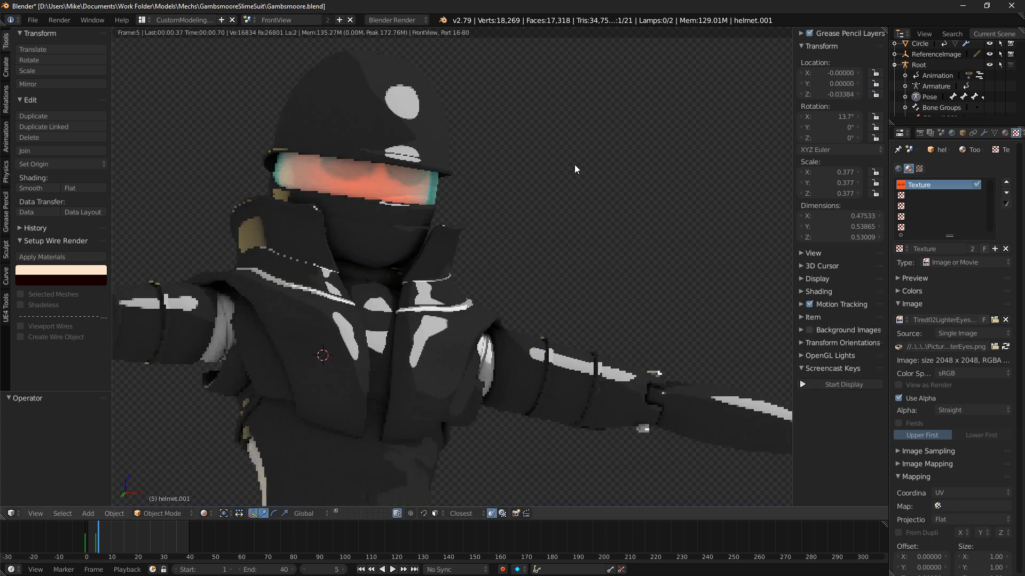
key(KP_1)
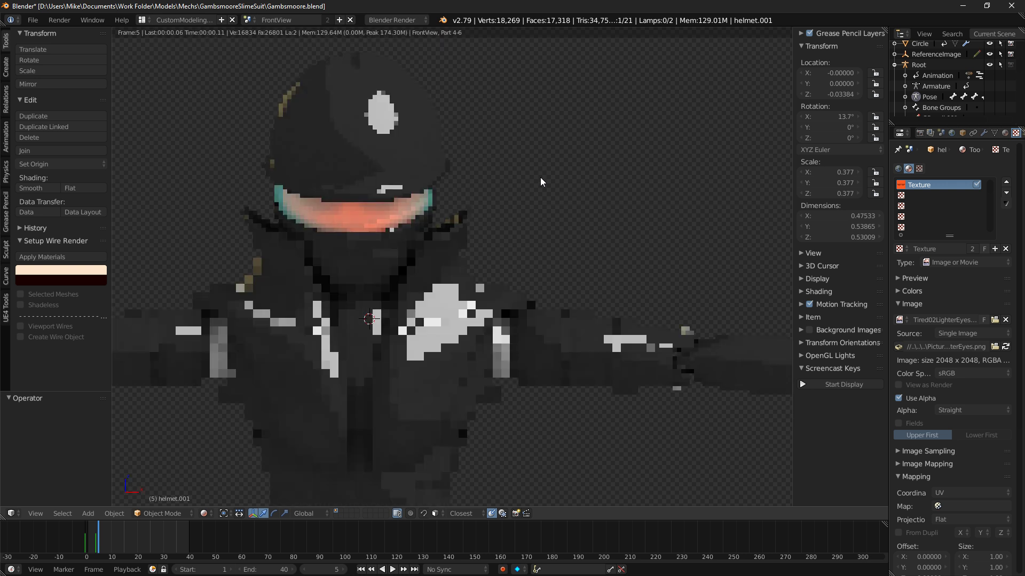
key(shift+z)
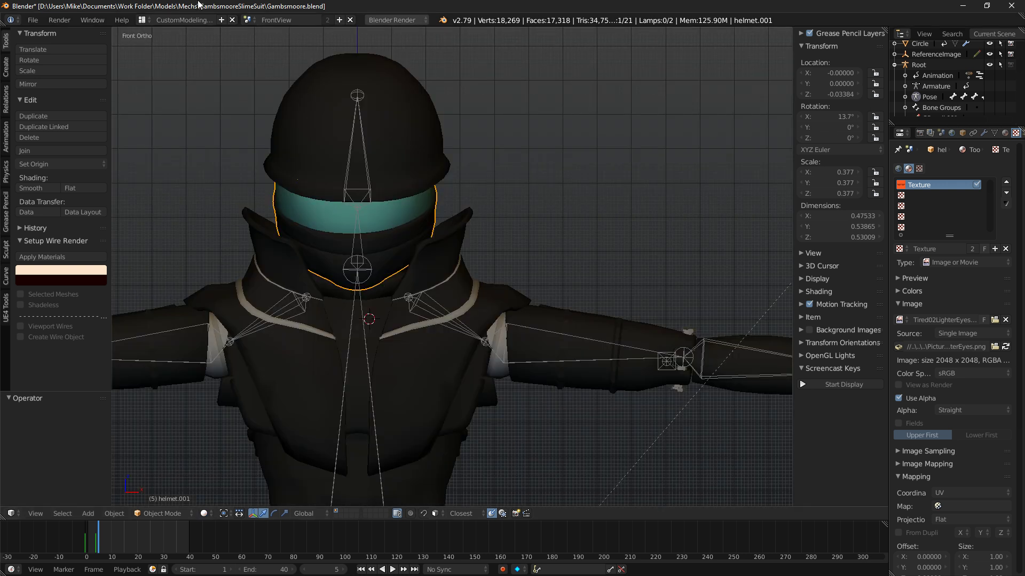
Switch to the UV Editing layout and display Tired02LighterEyes.png in the image editor.
click(142, 20)
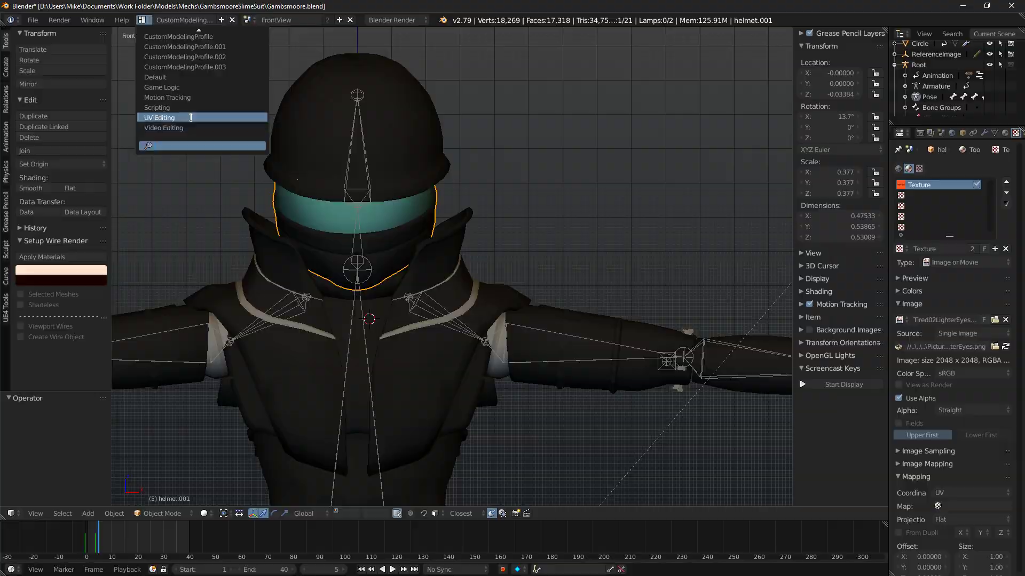
click(191, 118)
click(96, 571)
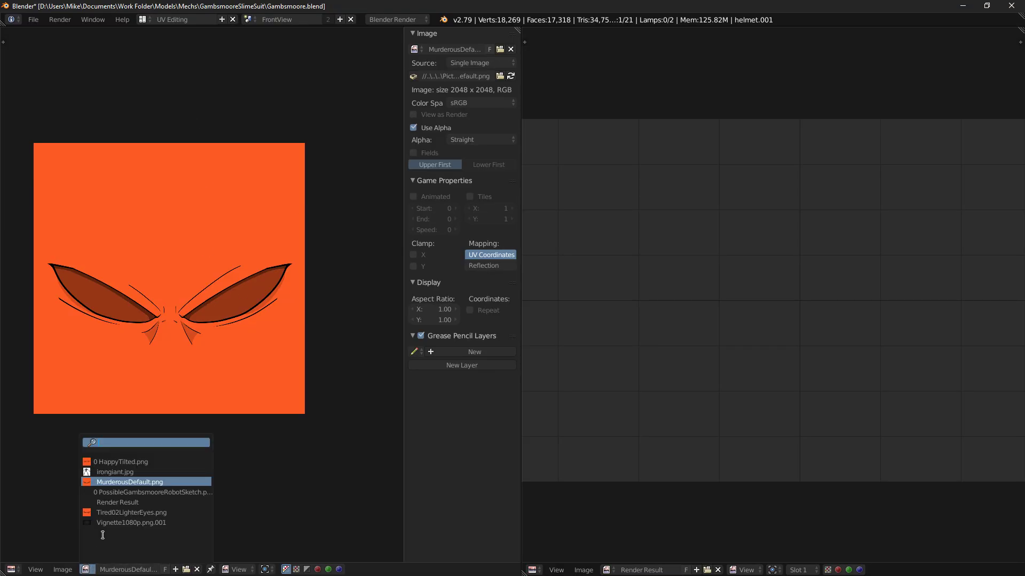
click(139, 512)
Turn the Render Result editor into a 3D View with Material shading and frame the character's helmeted head.
click(532, 570)
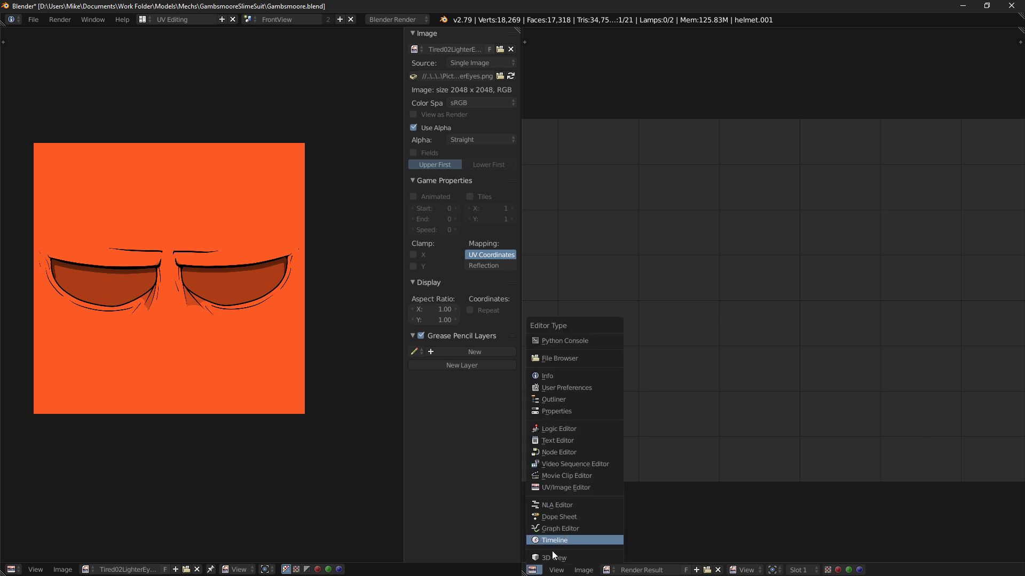
click(553, 550)
mouse_move(820, 245)
middle_down()
mouse_move(840, 215)
mouse_move(835, 301)
mouse_move(827, 293)
mouse_move(769, 374)
middle_up()
scroll(836, 301, up, 6)
click(727, 570)
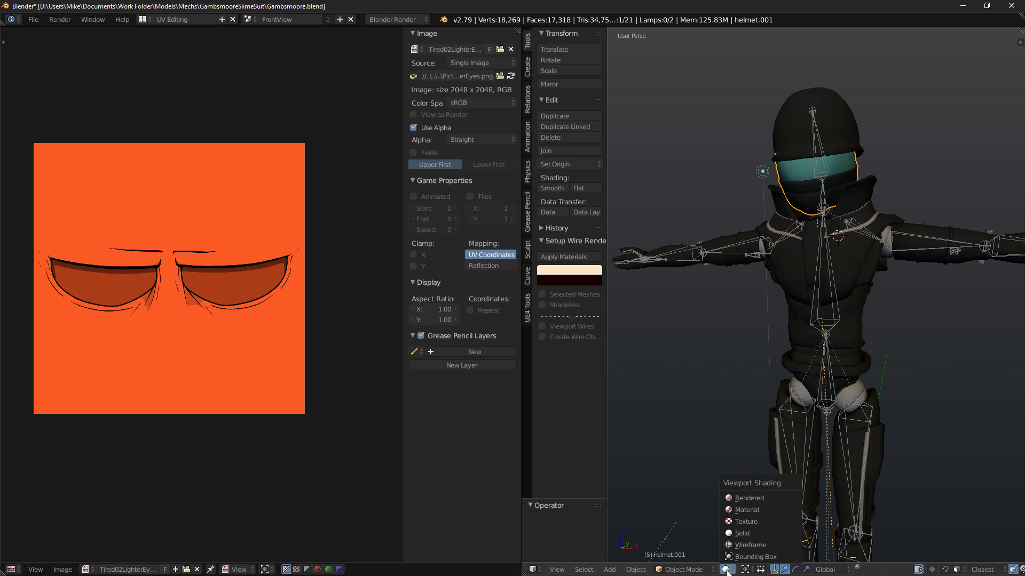
click(748, 511)
shift+middle_drag(773, 270, 755, 335)
scroll(808, 270, up, 12)
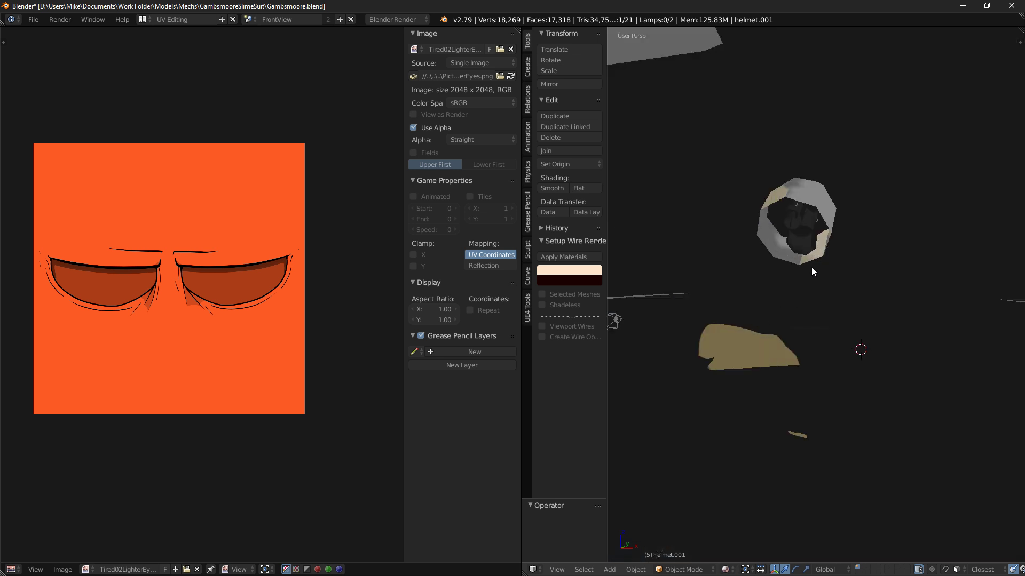
scroll(811, 267, down, 10)
key(a)
middle_drag(910, 187, 709, 236)
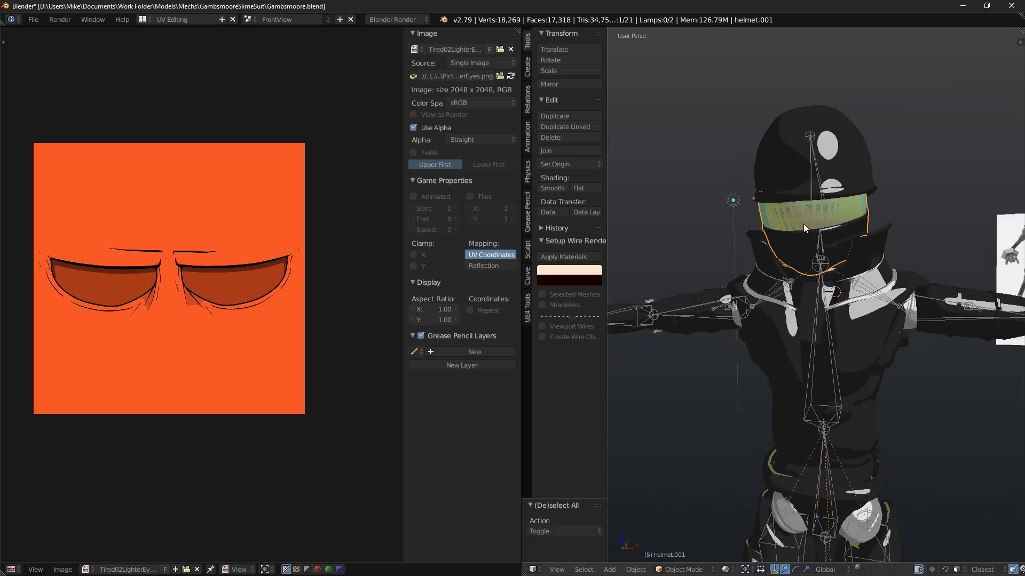
key(Tab)
key(Tab)
key(Tab)
key(a)
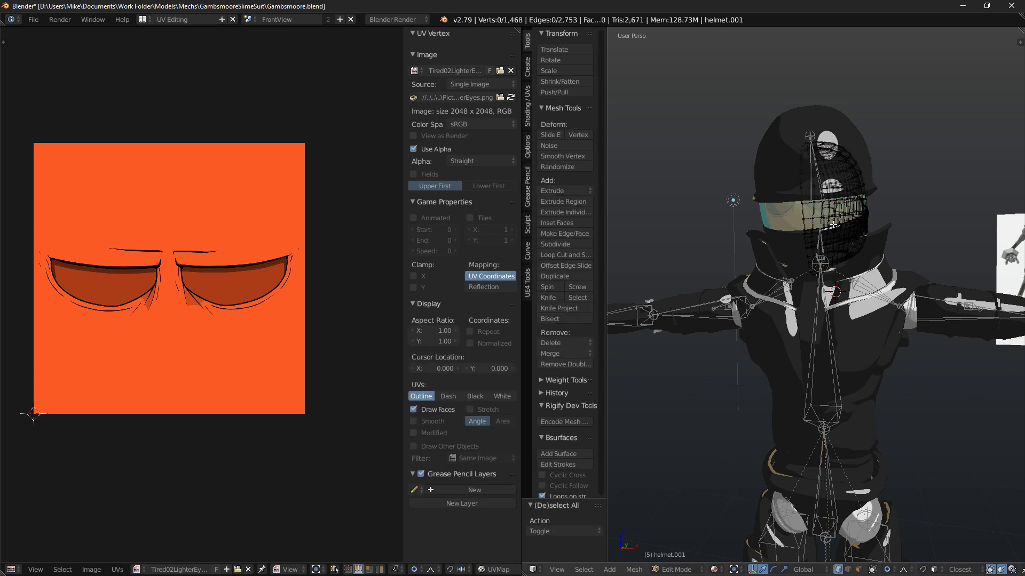
key(a)
scroll(99, 279, up, 3)
scroll(149, 270, down, 3)
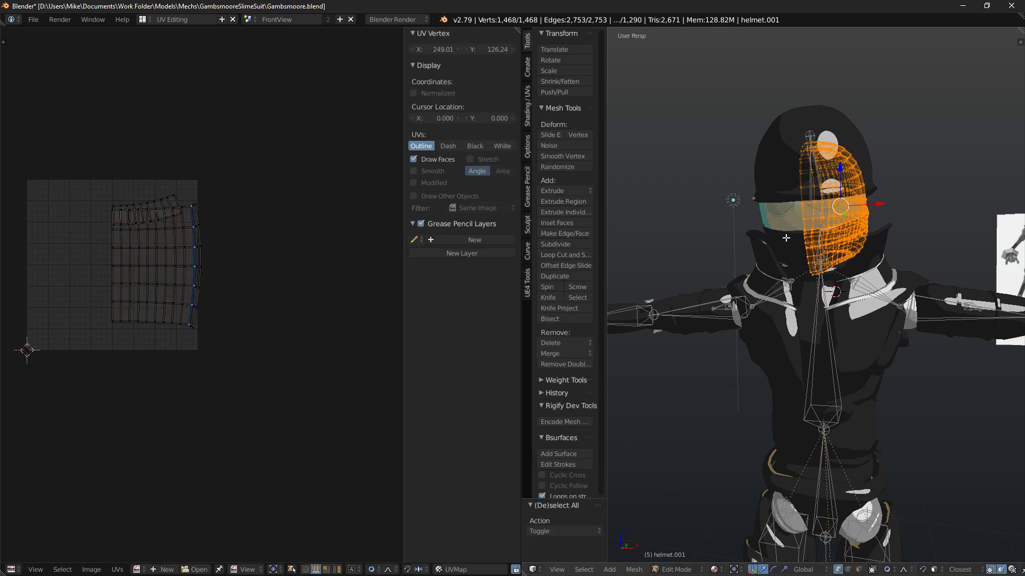
key(Tab)
Open the face mesh helmet.002 in Edit Mode and display Tired02LighterEyes.png behind its UV layout.
right_click(839, 213)
key(Tab)
scroll(283, 271, down, 6)
key(a)
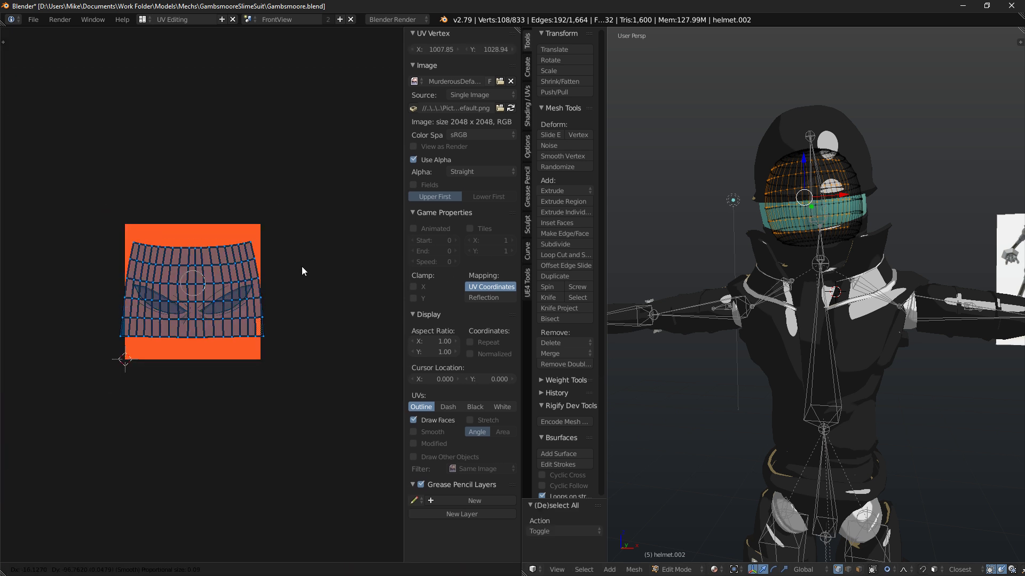
click(149, 570)
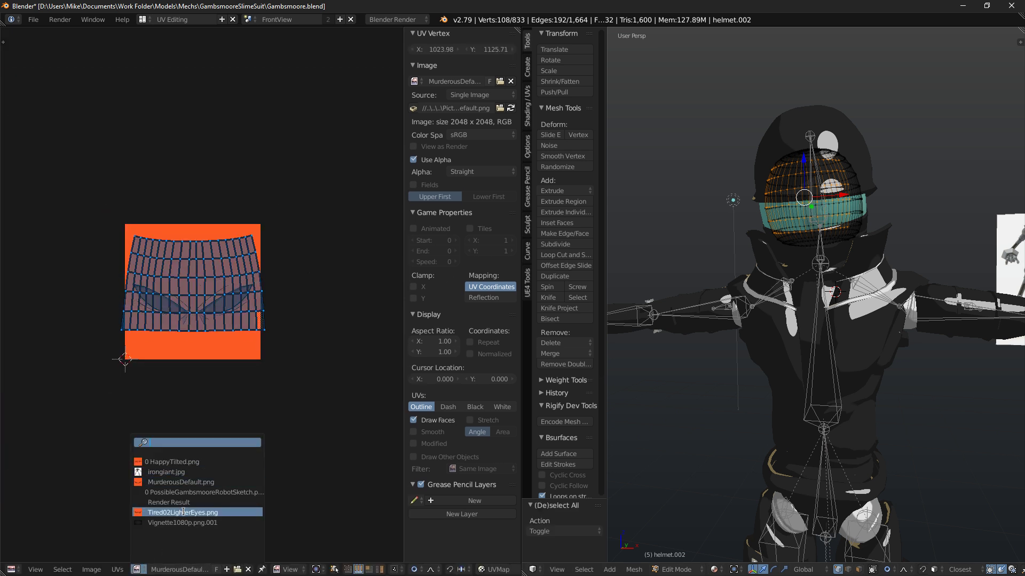
click(183, 510)
key(g)
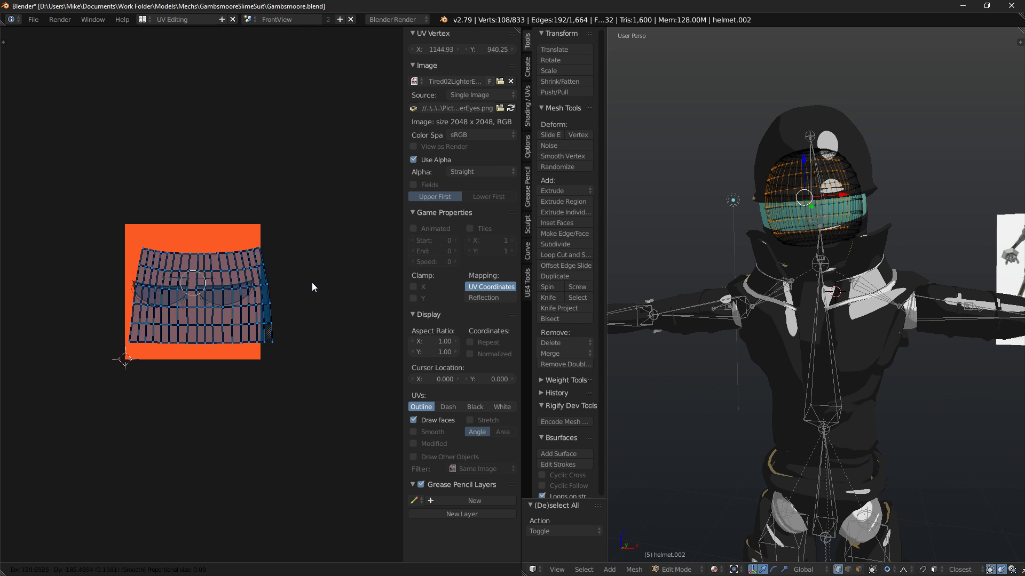
right_click(312, 283)
scroll(885, 299, up, 7)
scroll(885, 299, down, 7)
Leave Edit Mode and hide the visor helmet to expose the textured face beneath the outer helmet.
right_click(853, 287)
key(Tab)
key(h)
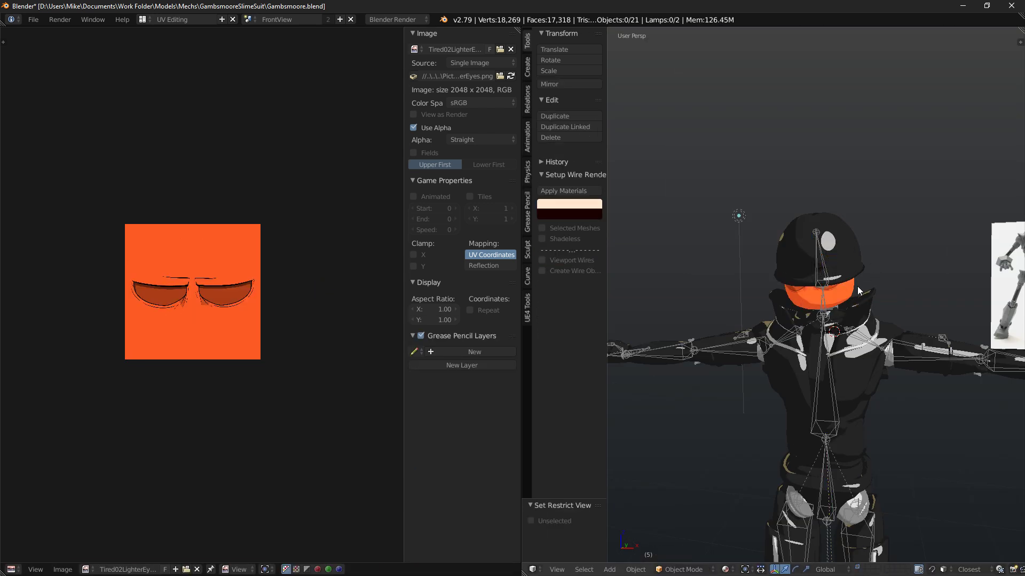
scroll(863, 288, up, 6)
scroll(863, 273, down, 5)
middle_drag(864, 273, 862, 279)
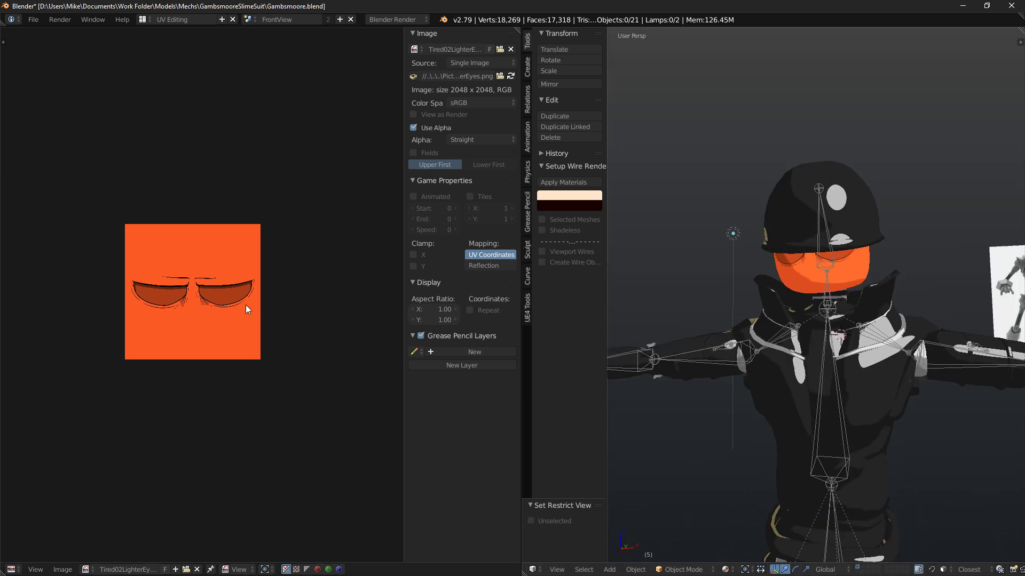
Select the face mesh's main UV island and move it straight up about 169 pixels over the eye texture.
key(a)
key(Tab)
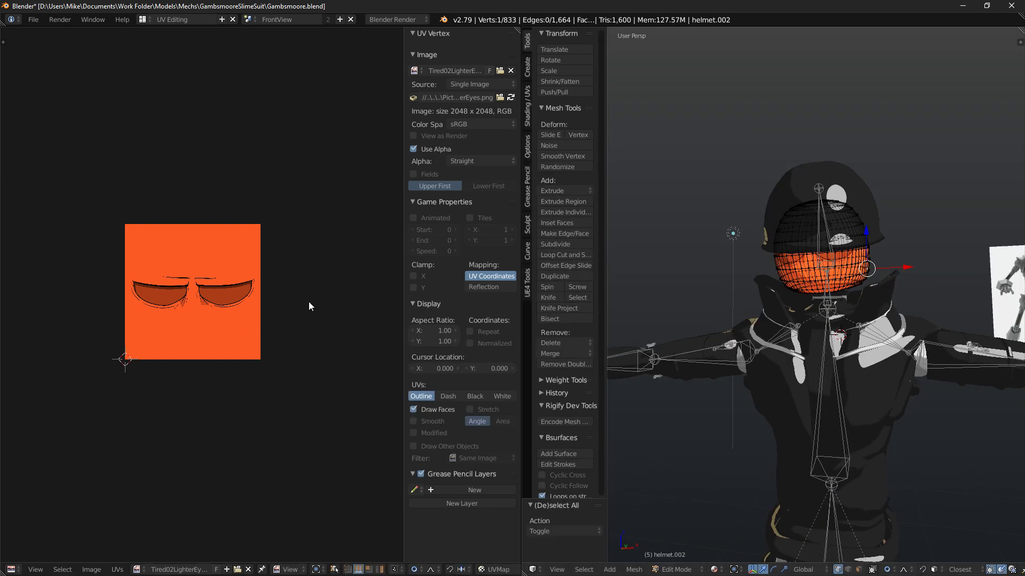
key(a)
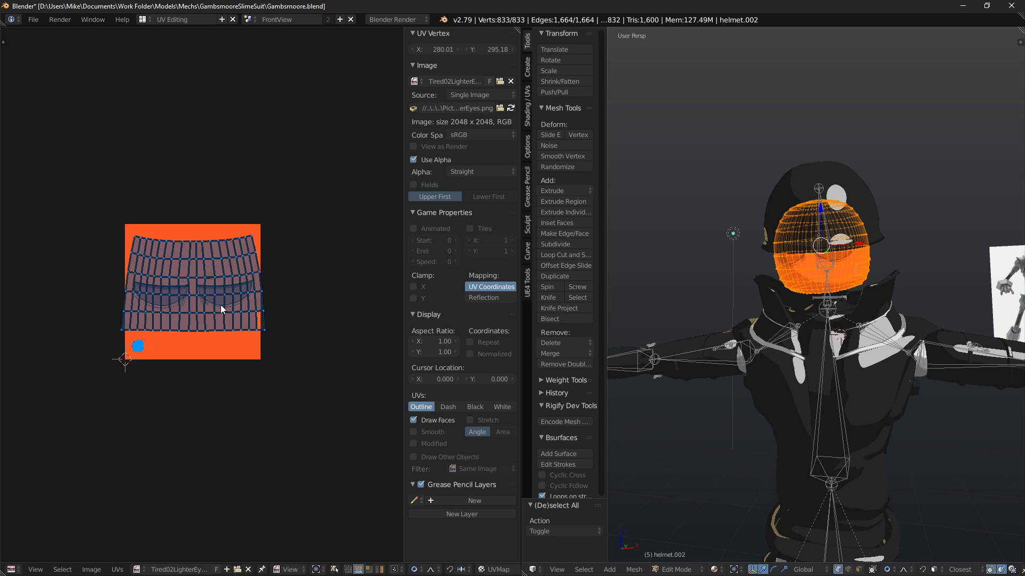
key(ctrl+l)
key(g)
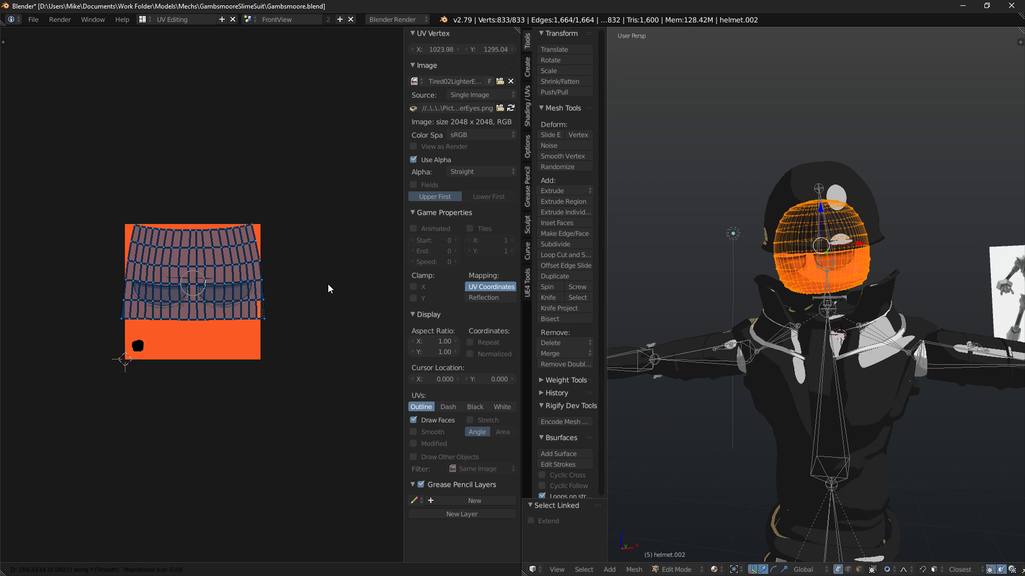
click(328, 284)
middle_drag(832, 297, 865, 293)
key(Tab)
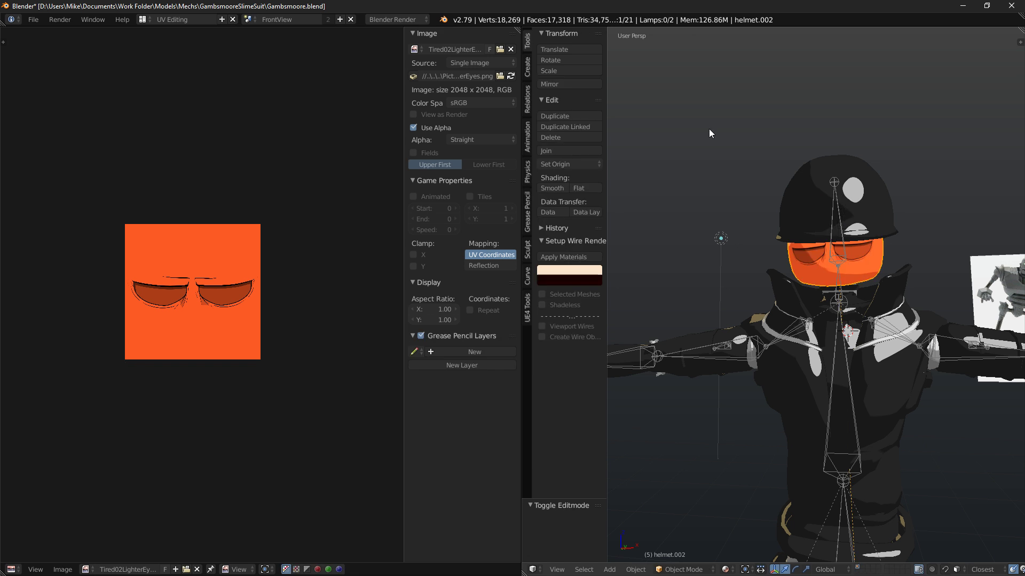
Switch to the CustomModelingProfile layout and make helmet.001 visible again.
click(143, 19)
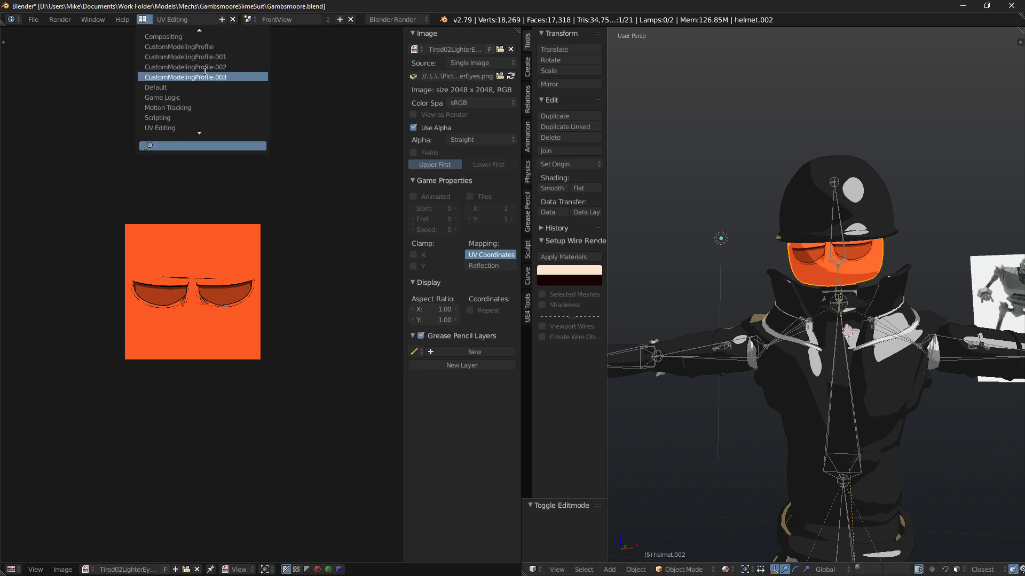
click(178, 46)
scroll(935, 91, down, 10)
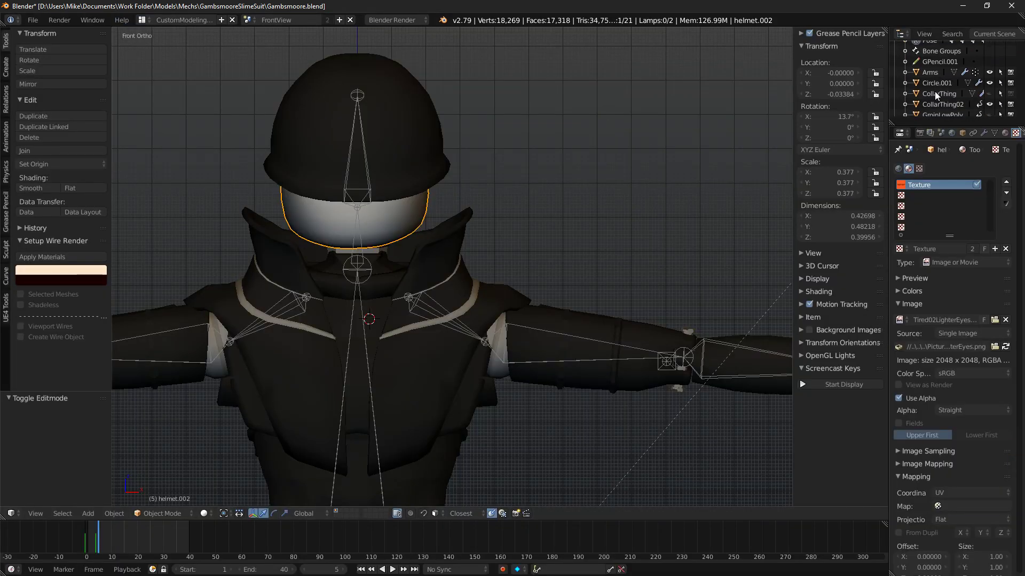
click(989, 65)
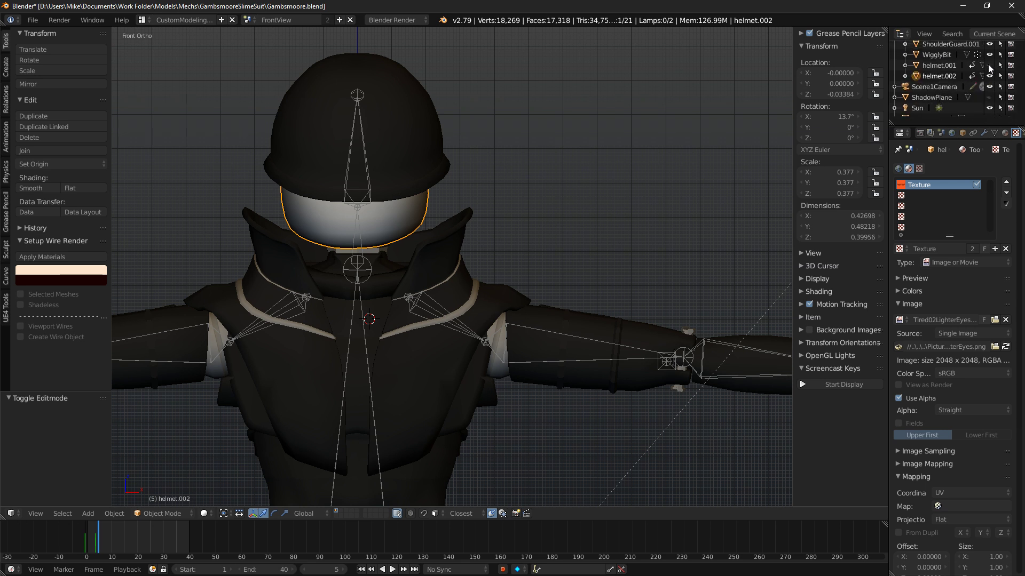
Examine the eyes behind the visor in the rendered view, both at an angle and from the front.
key(shift+z)
middle_drag(454, 145, 572, 145)
key(KP_1)
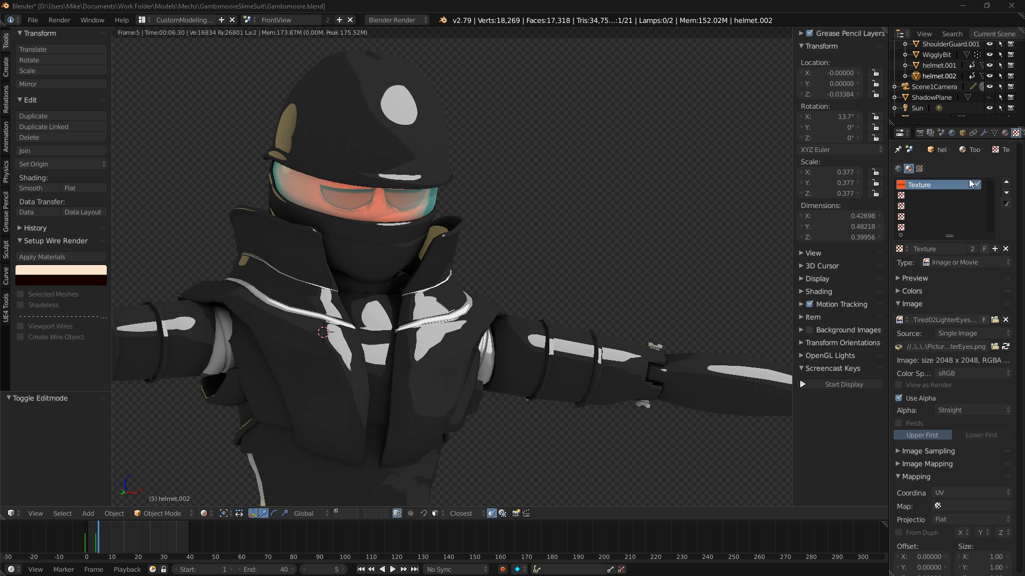
middle_click(392, 281)
key(KP_1)
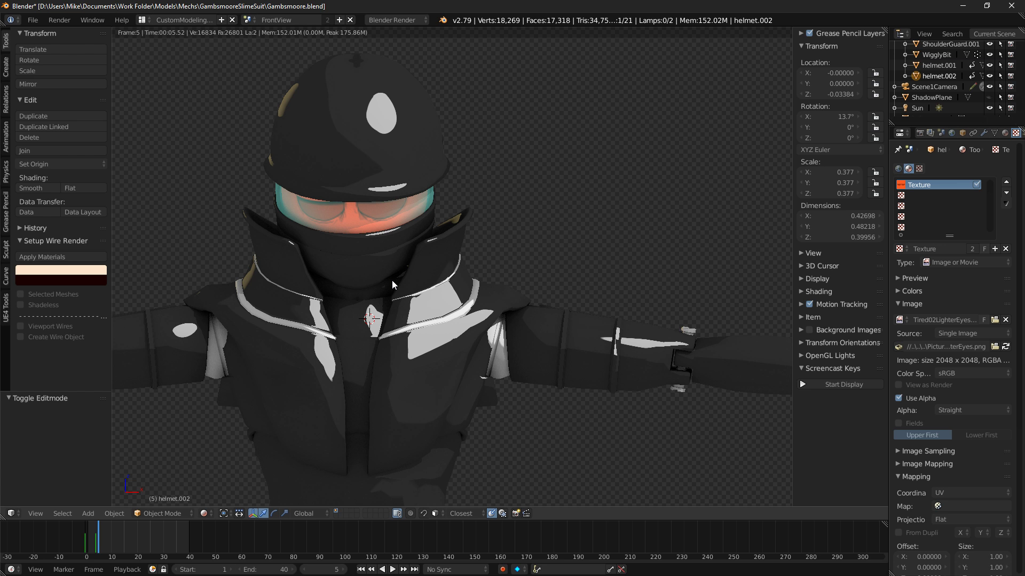
middle_drag(381, 189, 447, 165)
scroll(443, 172, down, 2)
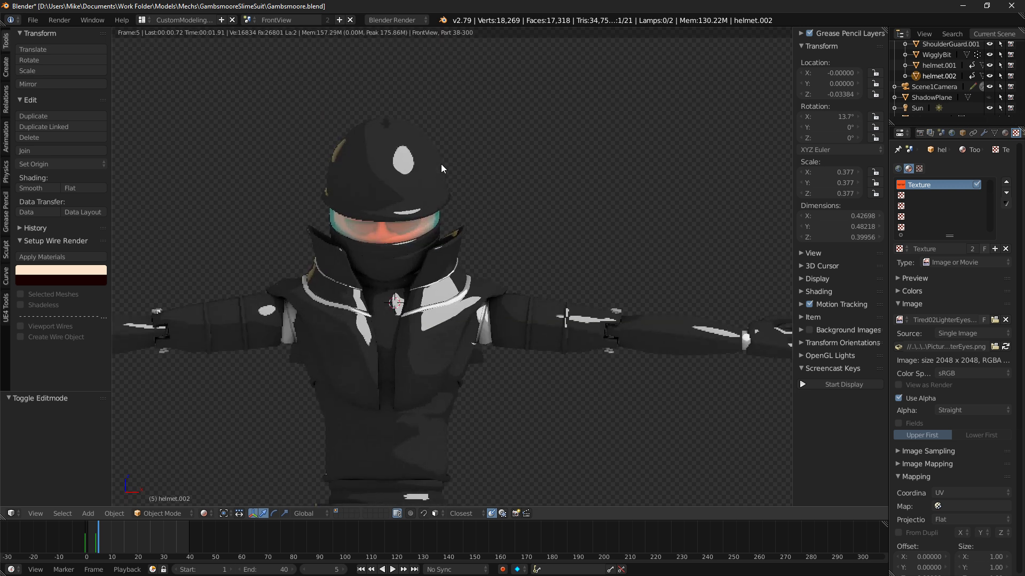
Return to solid shading, select the outer helmet Circle.001 and shift it slightly in the negative X direction.
key(shift+z)
right_click(437, 184)
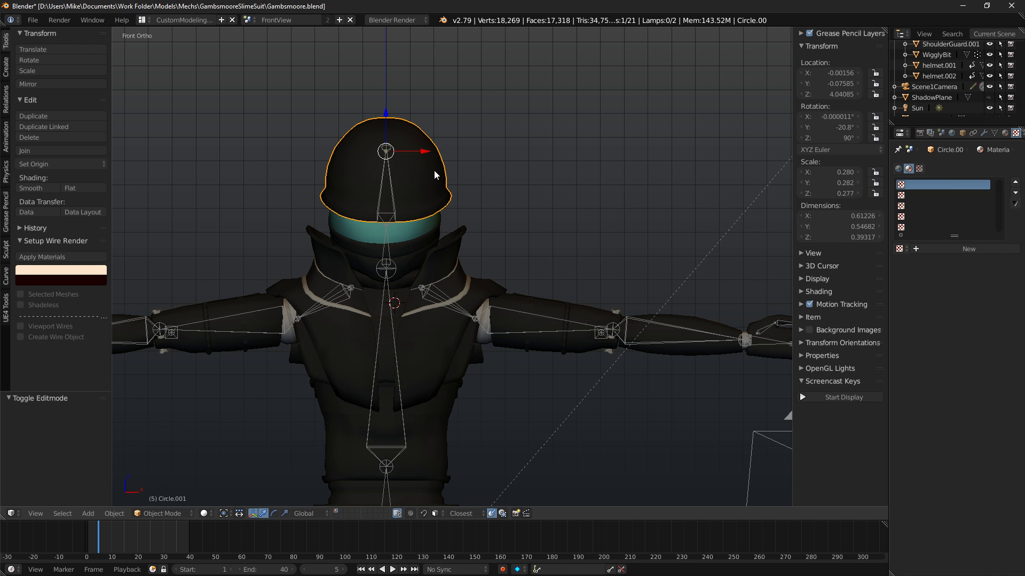
key(g)
key(x)
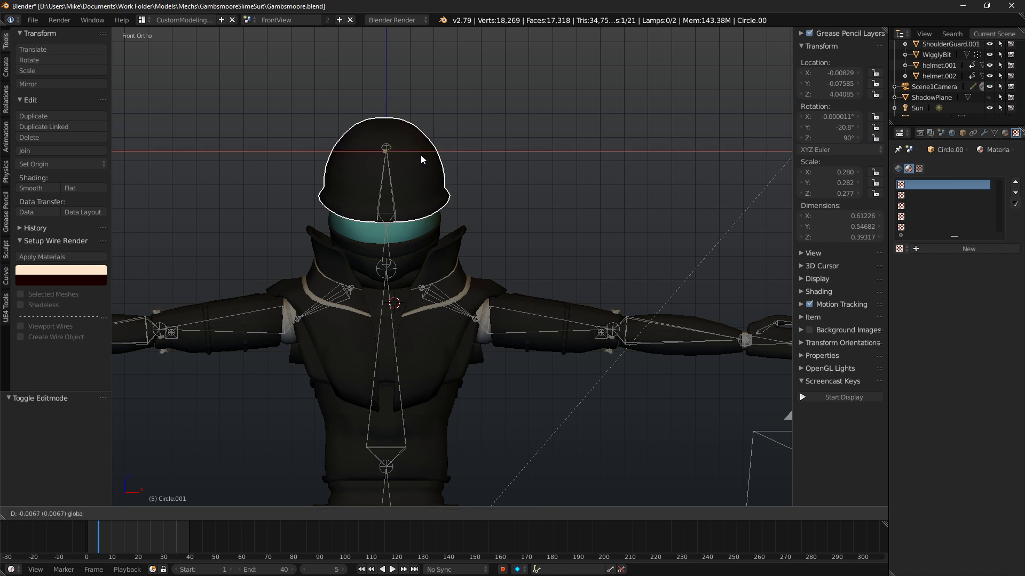
click(421, 155)
Recentre the outer helmet on the head in wireframe by moving it 0.010 along X.
key(Tab)
scroll(430, 118, up, 3)
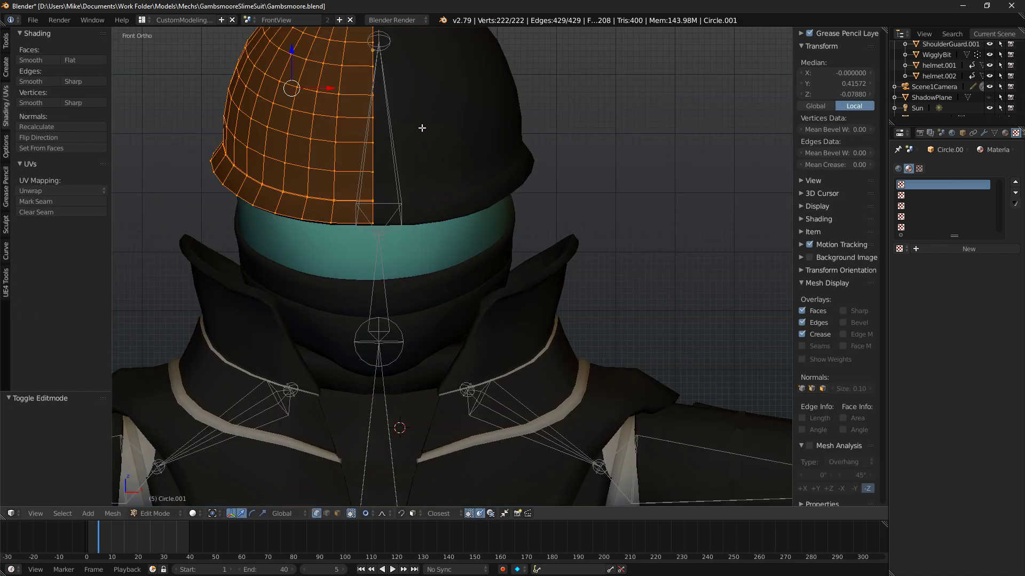
scroll(446, 187, up, 2)
key(Tab)
key(z)
key(g)
key(x)
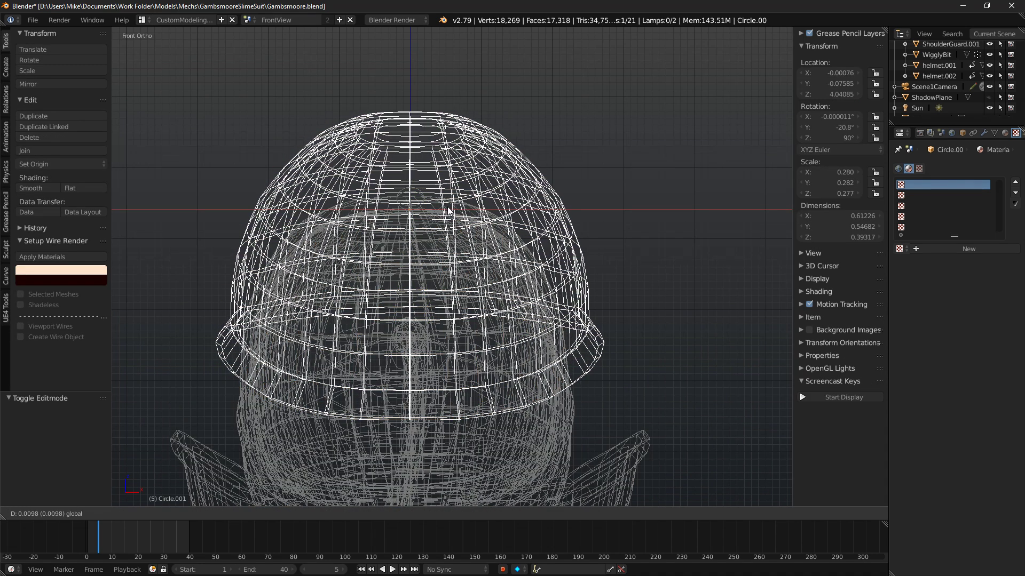
click(448, 210)
key(z)
Check the recentred outer helmet in the rendered front view at close range and from farther away.
key(shift+z)
scroll(448, 203, down, 5)
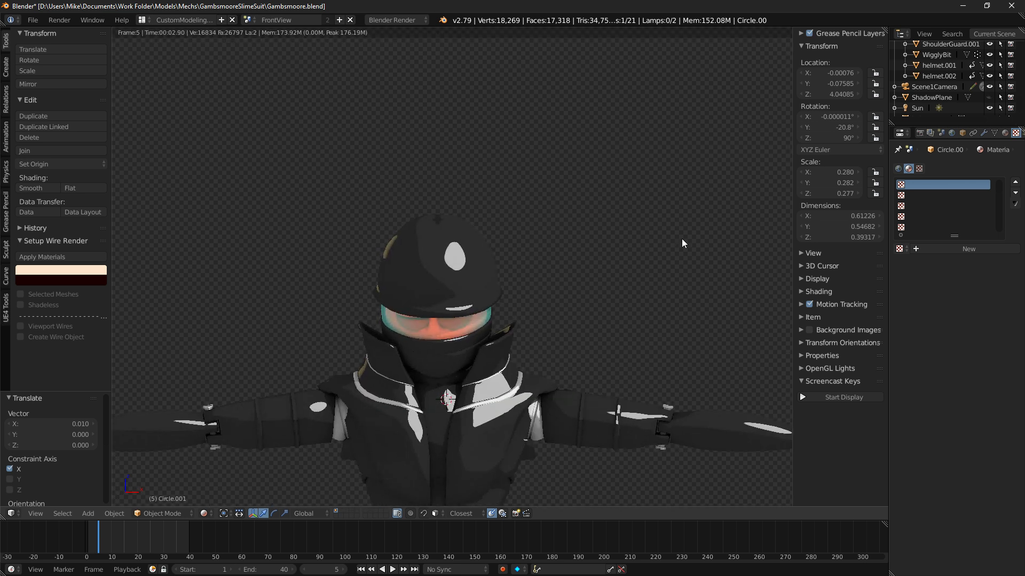
scroll(487, 314, up, 2)
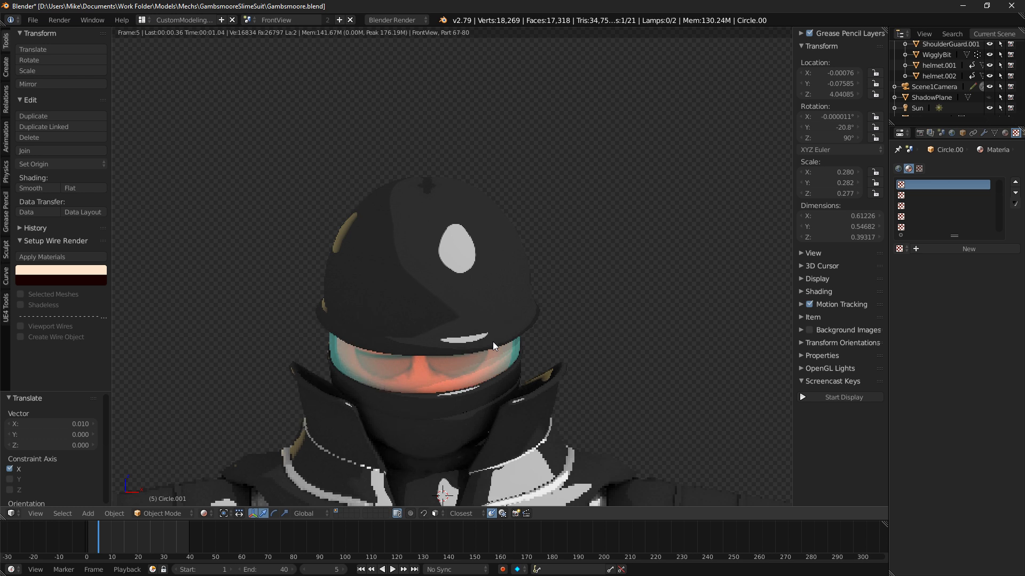
scroll(503, 278, down, 6)
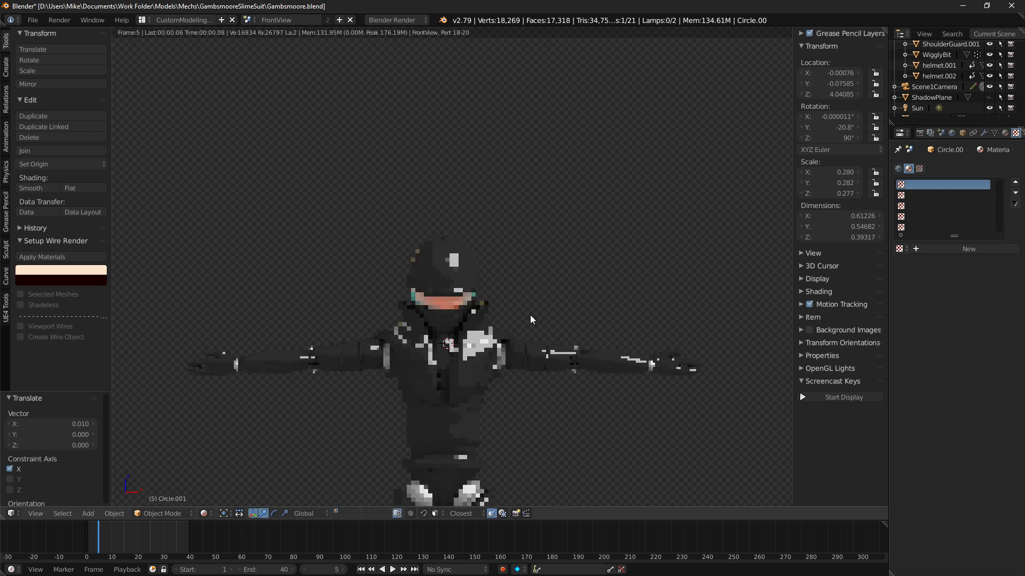
key(shift+z)
Select the torso object ShoulderGuard and open its mesh in Edit Mode.
shift+middle_drag(568, 271, 573, 253)
scroll(573, 258, up, 5)
key(Tab)
key(Tab)
right_click(551, 432)
key(Tab)
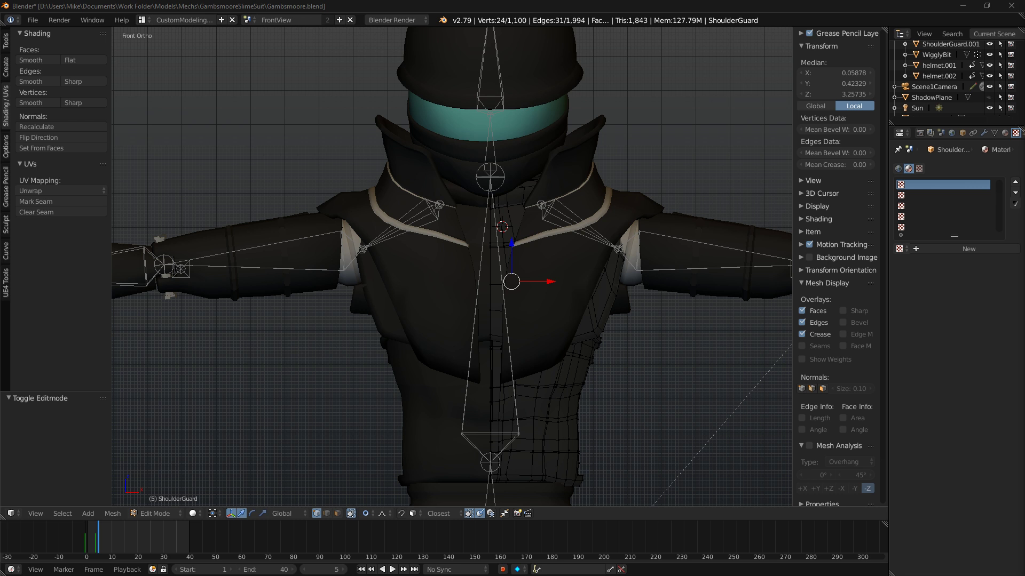
Clear the selection and select the edge loop along the torso's lower rim at the waist.
scroll(581, 323, down, 3)
middle_drag(588, 300, 588, 298)
shift+middle_drag(589, 375, 577, 276)
scroll(586, 306, up, 1)
key(KP_1)
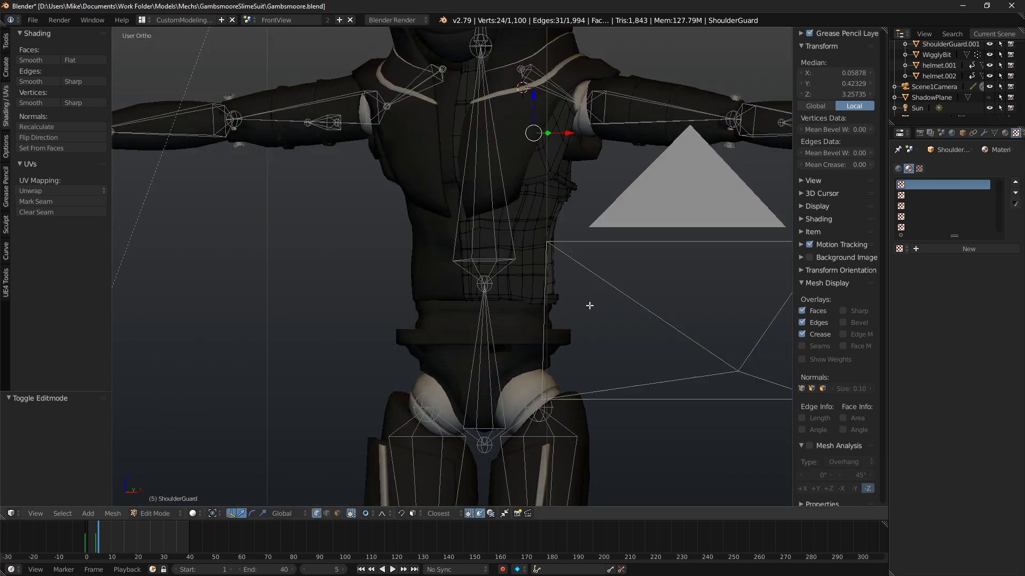
scroll(572, 313, up, 5)
middle_drag(630, 265, 530, 264)
key(a)
alt+right_click(485, 257)
ctrl+right_click(530, 264)
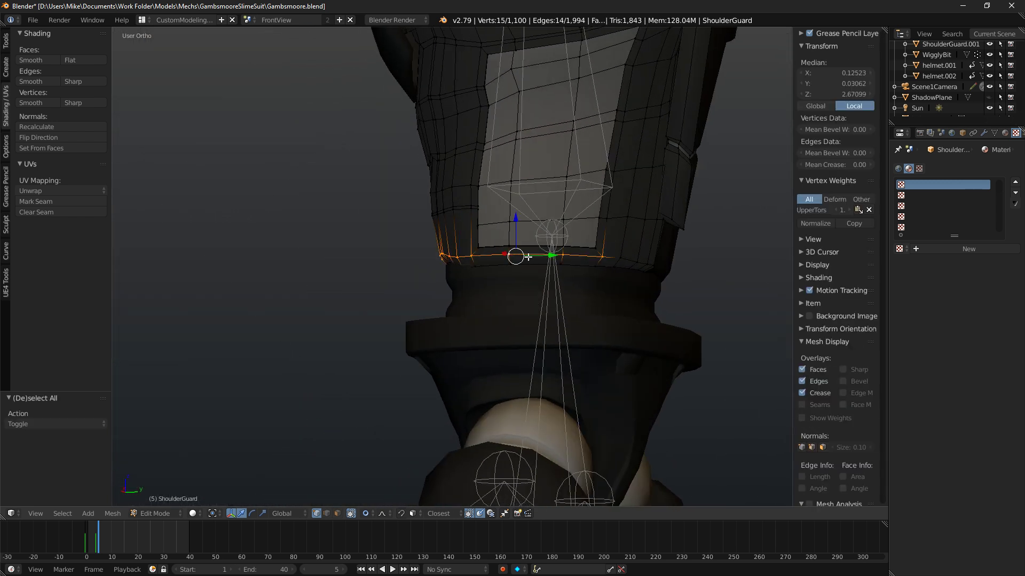
Leave Edit Mode, select the object surrounding the character and hide it.
scroll(561, 266, down, 6)
scroll(563, 267, down, 4)
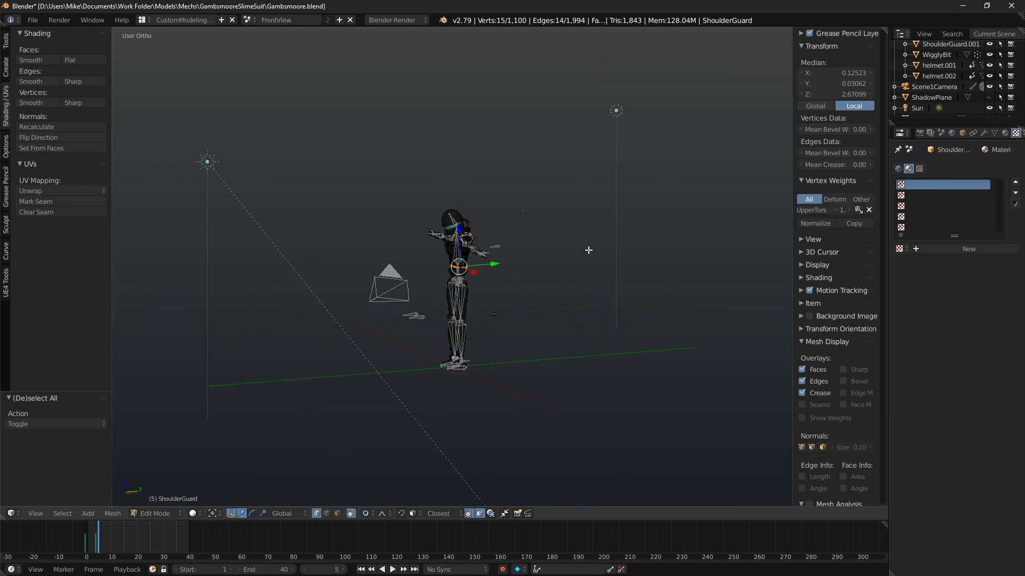
key(Tab)
right_click(586, 261)
key(h)
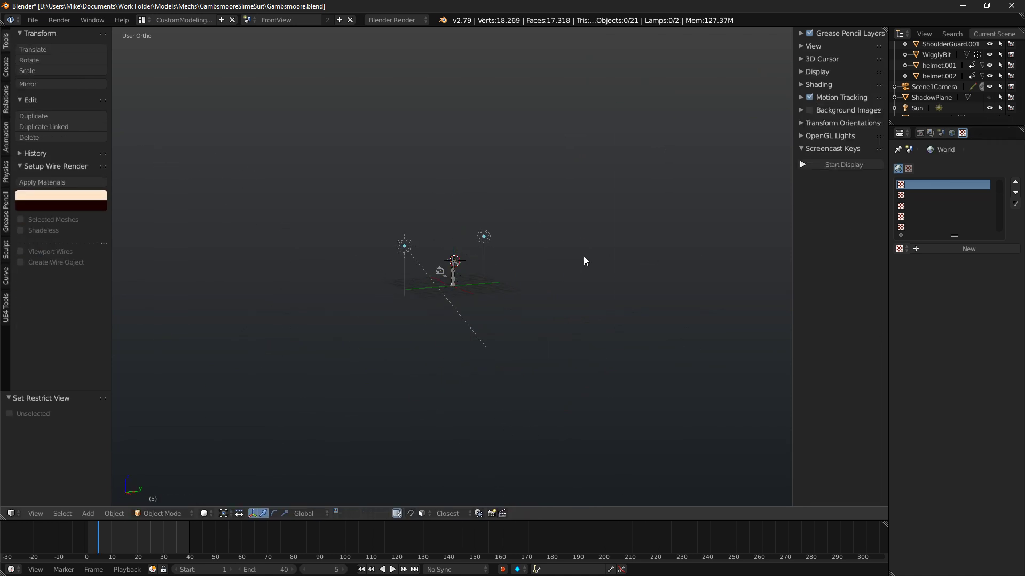
Reopen the ShoulderGuard mesh and add the adjoining edges of the lower rim to the loop selection.
key(KP_1)
scroll(504, 248, up, 6)
scroll(479, 273, up, 7)
right_click(488, 249)
key(Tab)
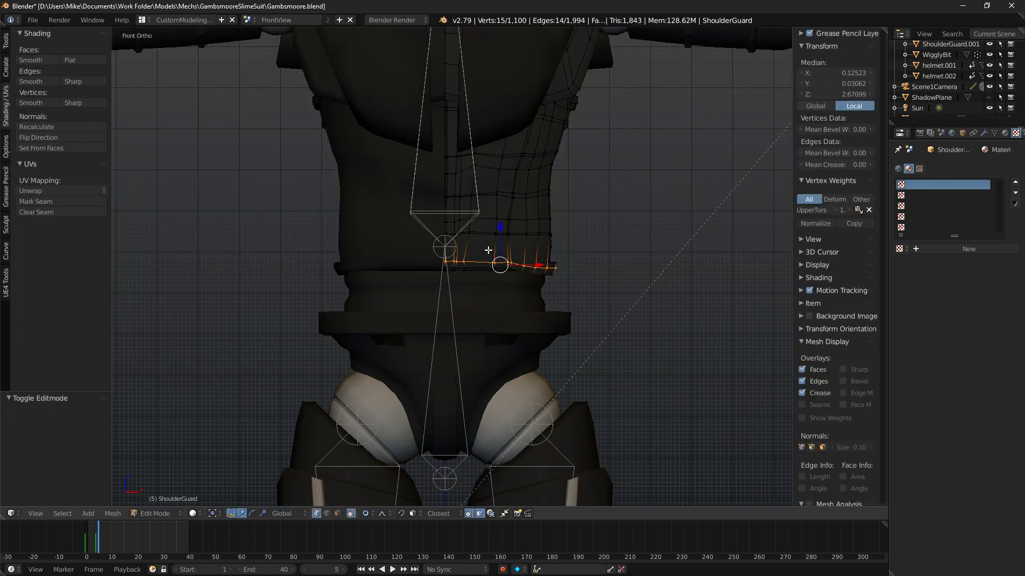
middle_drag(635, 260, 545, 243)
alt+shift+right_click(439, 246)
Duplicate the selected waist loop in place and flatten the copy by scaling it to 0 along Z.
key(KP_1)
scroll(544, 243, up, 2)
key(shift+d)
key(Escape)
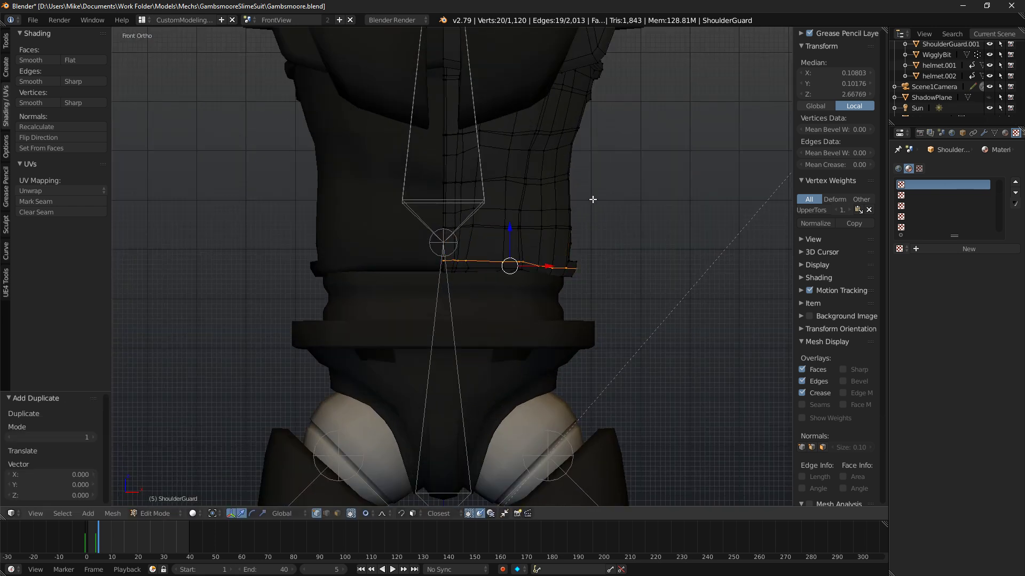
key(s)
key(z)
key(0)
key(Return)
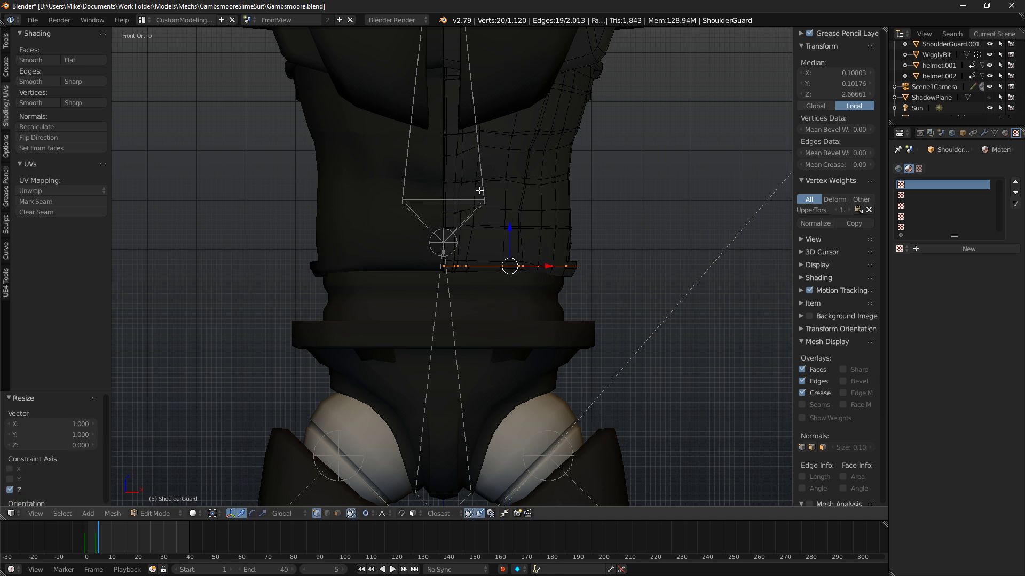
Raise the flattened loop 0.005 along Z and extrude it downward into a band around the waist.
scroll(524, 190, up, 5)
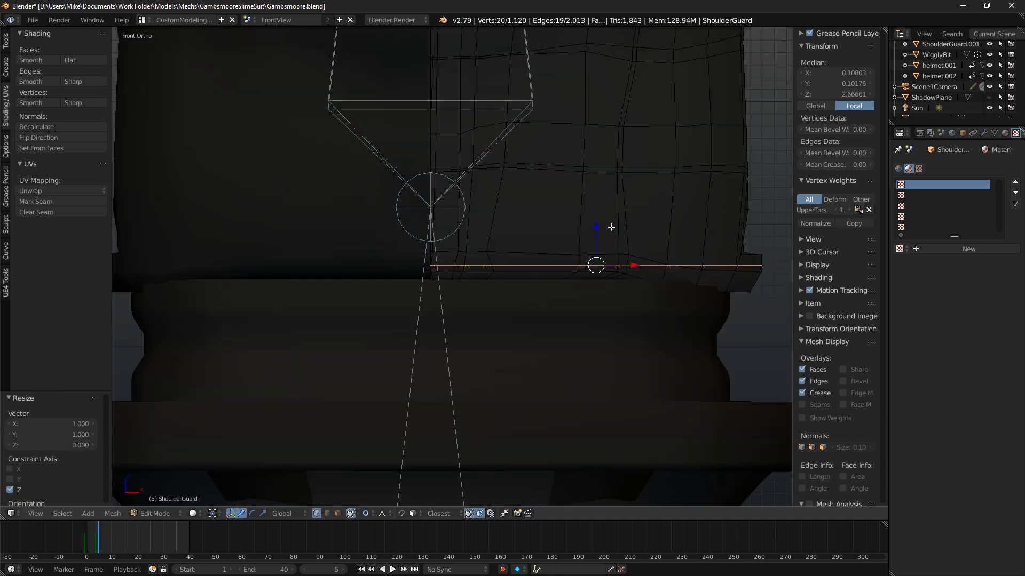
drag(598, 229, 598, 223)
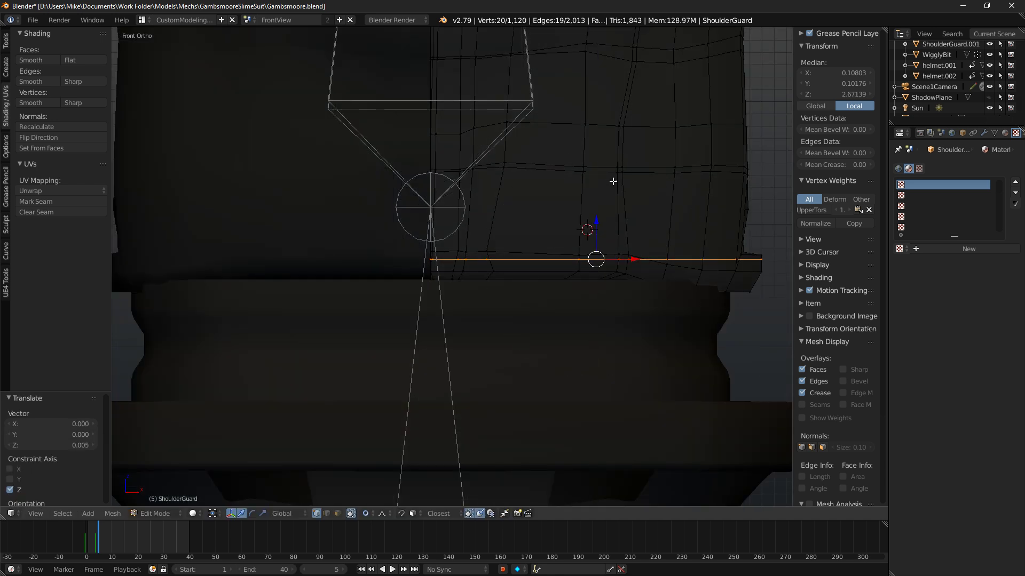
key(e)
key(z)
click(623, 234)
Dissolve the surplus vertical edges beside the centre line at the front of the new waist band.
middle_drag(467, 240, 509, 266)
key(a)
alt+right_click(438, 305)
alt+shift+right_click(443, 302)
alt+shift+right_click(462, 302)
key(x)
click(455, 361)
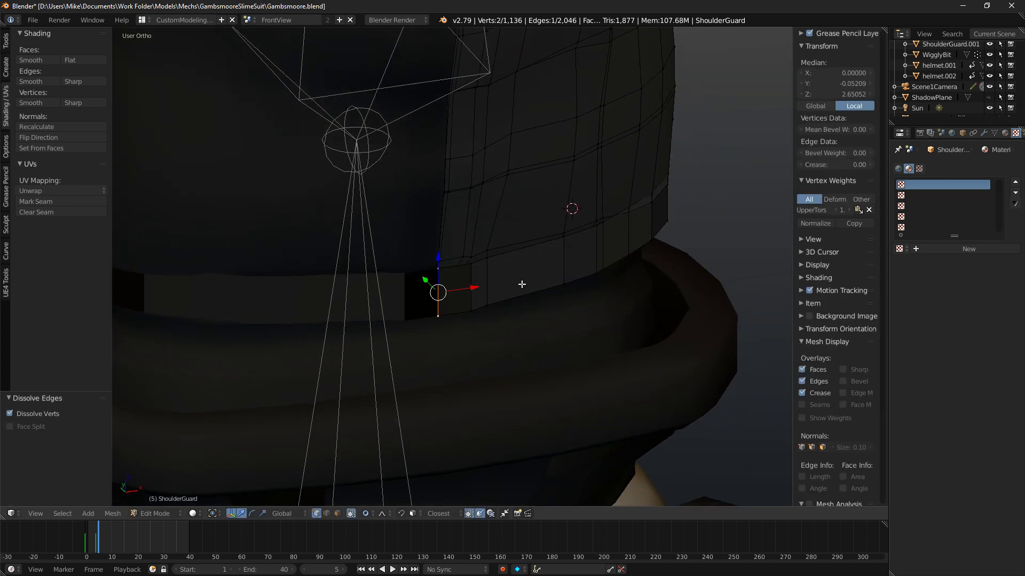
Select the whole new waist band and recalculate its normals.
middle_drag(477, 275, 447, 213)
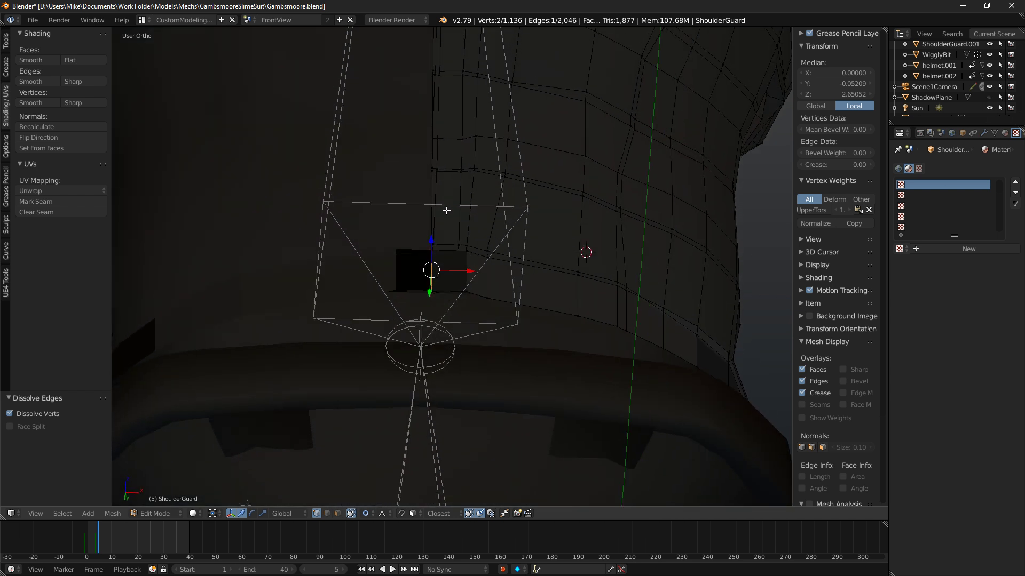
key(ctrl+l)
key(ctrl+n)
scroll(490, 221, down, 2)
right_click(466, 284)
middle_drag(466, 284, 490, 308)
Separate the waist band from the ShoulderGuard mesh into its own object and leave mesh editing.
key(a)
alt+right_click(503, 286)
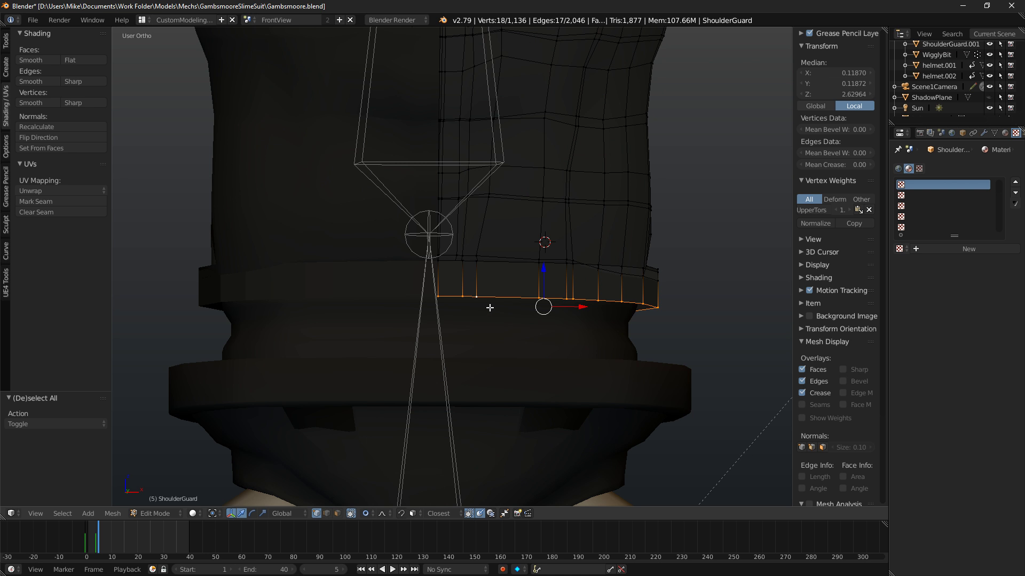
key(x)
key(Escape)
scroll(516, 287, up, 3)
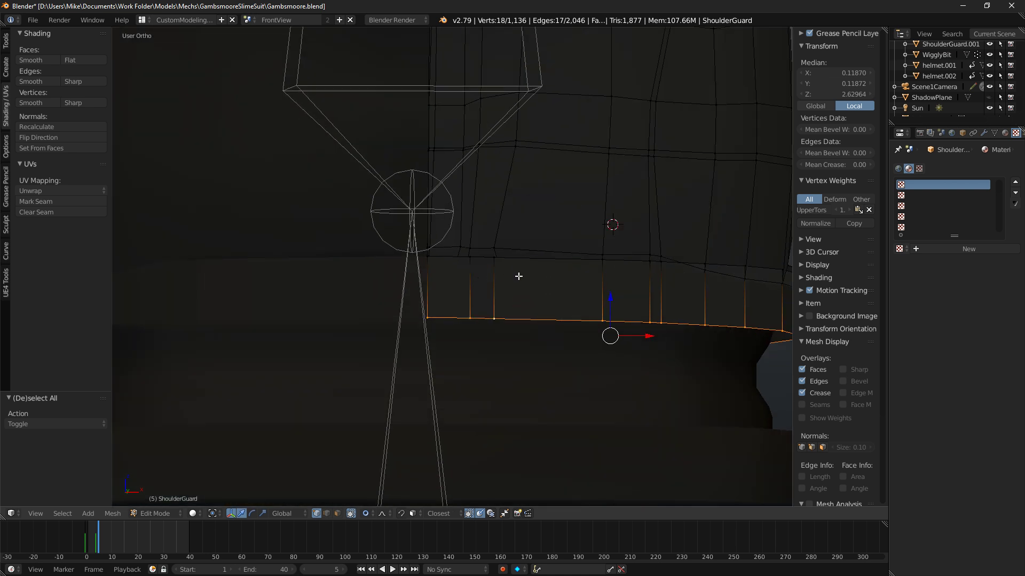
scroll(518, 276, down, 2)
key(ctrl+l)
key(p)
click(518, 277)
key(Tab)
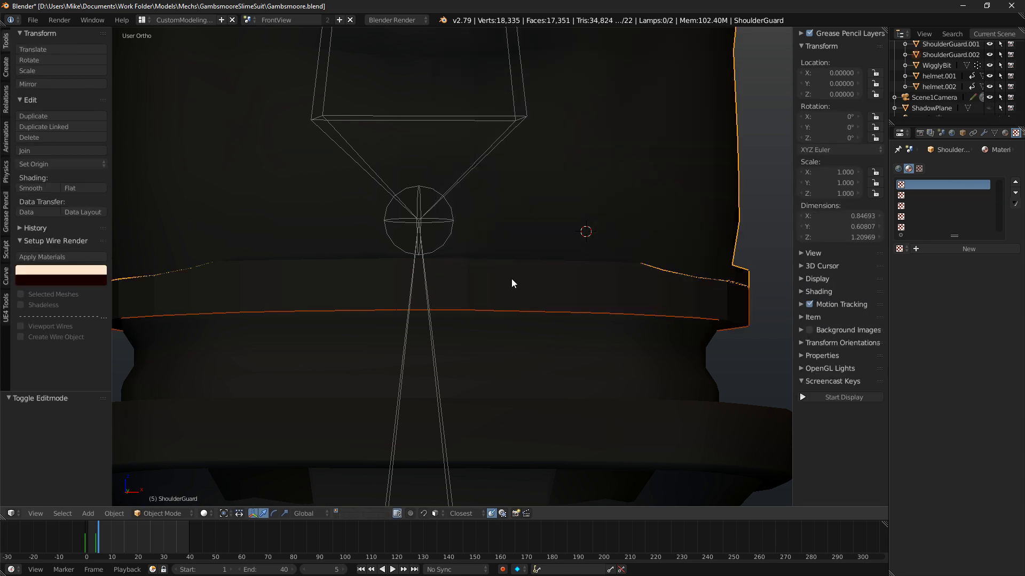
Open the separated waist band for editing and select its upper edge loop.
right_click(512, 279)
key(Tab)
key(z)
key(z)
key(a)
key(a)
alt+right_click(513, 259)
key(space)
text(smooth)
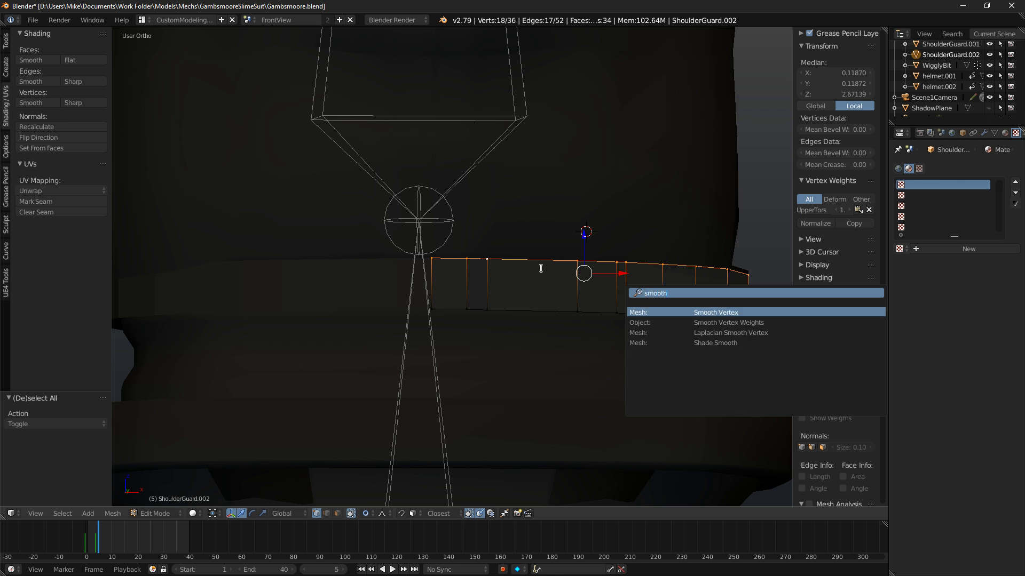
key(Escape)
Turn off proportional editing and shift the vertical edge near the band's front centre slightly along Y.
middle_drag(526, 327, 468, 312)
right_click(468, 312)
shift+right_click(472, 315)
key(g)
key(y)
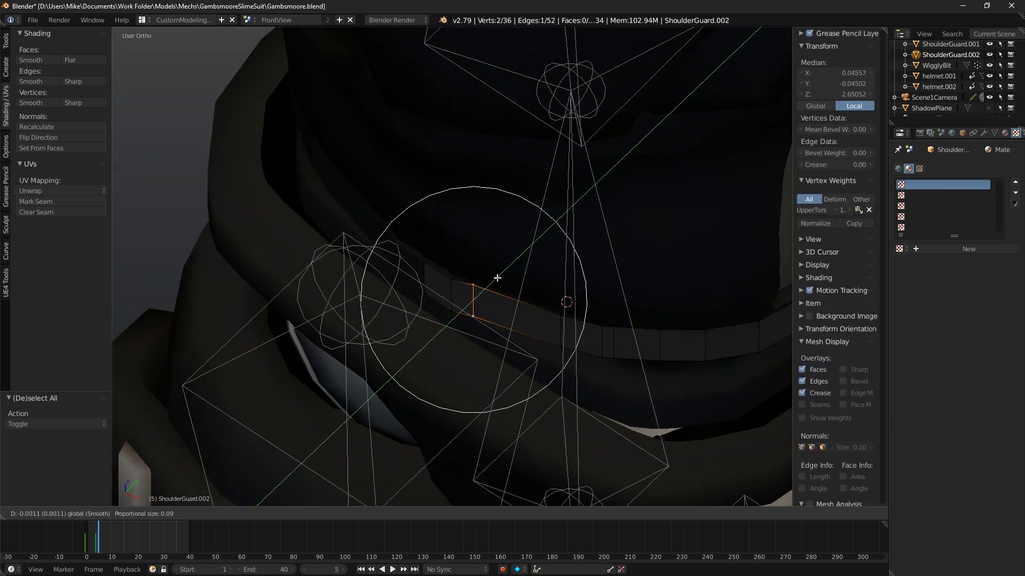
key(o)
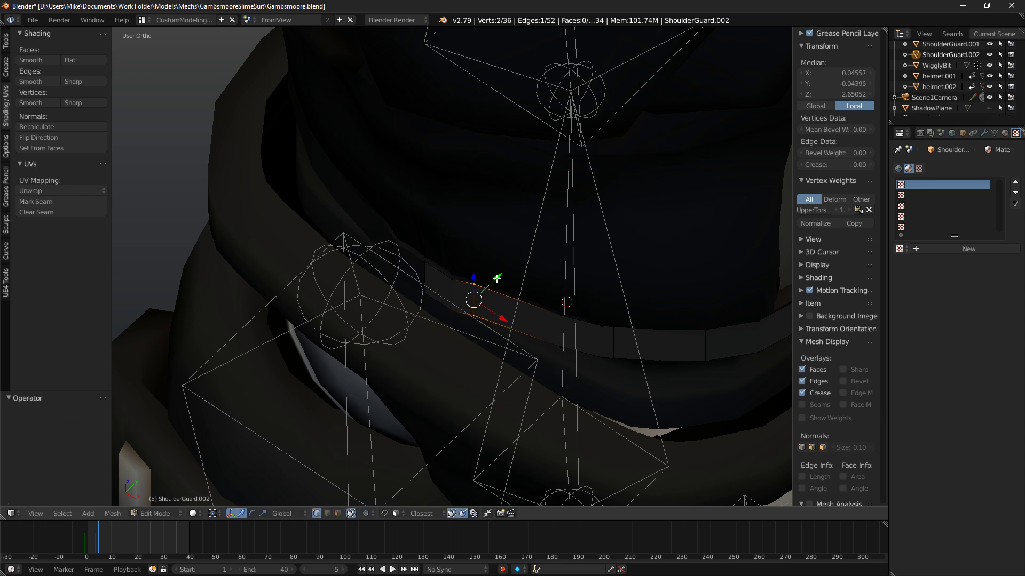
click(497, 276)
Adjust another vertical edge of the band by moving its upper and lower vertices along Y.
mouse_move(620, 290)
middle_down()
mouse_move(549, 265)
mouse_move(650, 229)
mouse_move(604, 187)
mouse_move(508, 208)
mouse_move(517, 226)
mouse_move(464, 290)
mouse_move(433, 362)
mouse_move(611, 345)
mouse_move(557, 310)
middle_up()
right_click(457, 260)
shift+right_click(459, 228)
key(z)
key(g)
key(y)
click(395, 385)
Scale the whole band by 1.012 and lower it slightly along Z.
alt+right_click(528, 260)
middle_drag(531, 265, 567, 270)
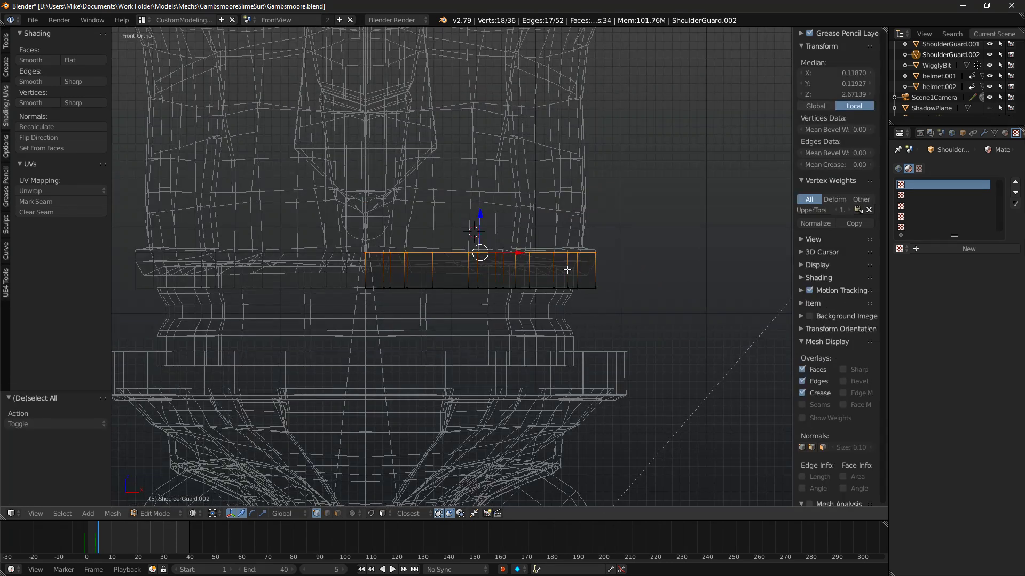
key(z)
scroll(560, 269, up, 4)
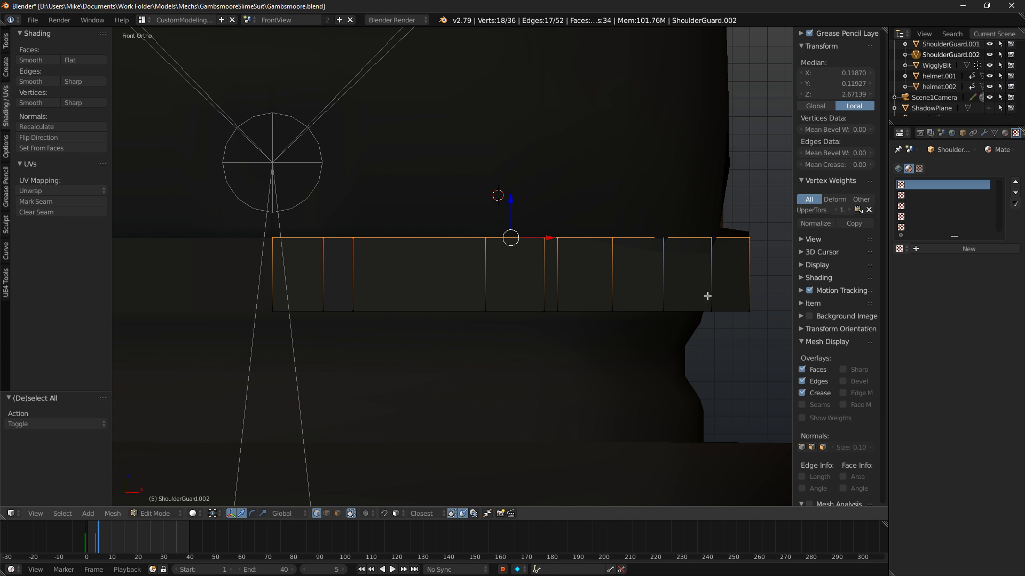
key(a)
key(s)
click(677, 302)
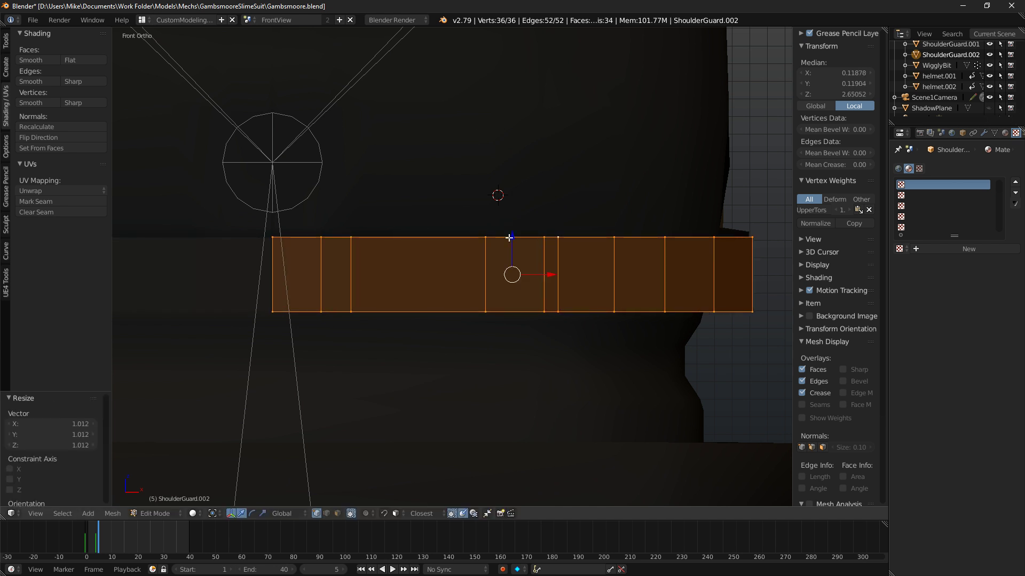
drag(508, 233, 515, 248)
Extrude the band in place and offset the extruded faces by -0.020 with Shrink/Fatten to give it thickness.
key(e)
right_click(700, 296)
key(alt+s)
click(711, 313)
middle_drag(711, 314, 603, 360)
scroll(558, 367, down, 6)
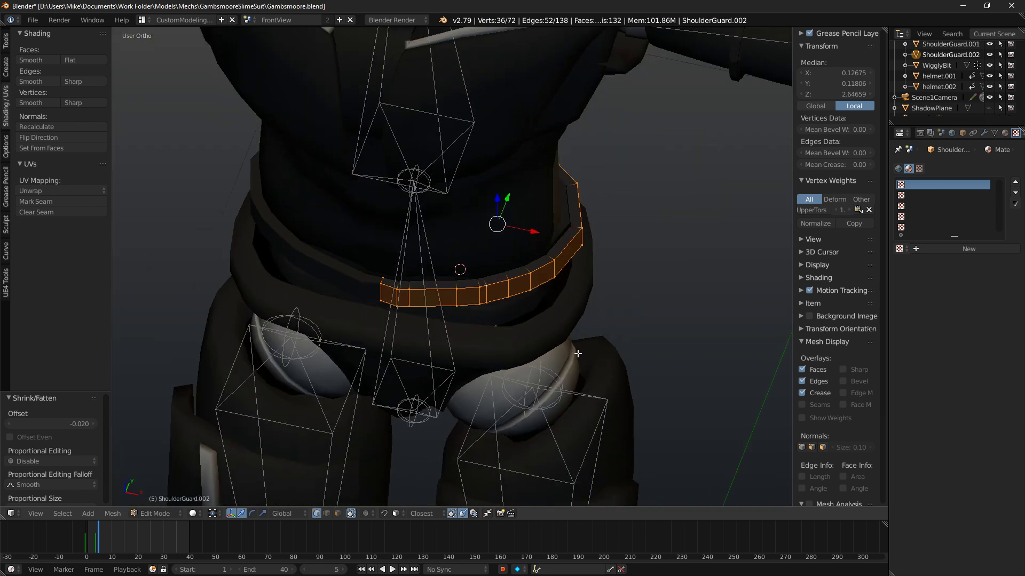
Select the end face at the thickened band's front centre line and dissolve its edges.
scroll(481, 336, up, 4)
right_click(314, 305)
key(z)
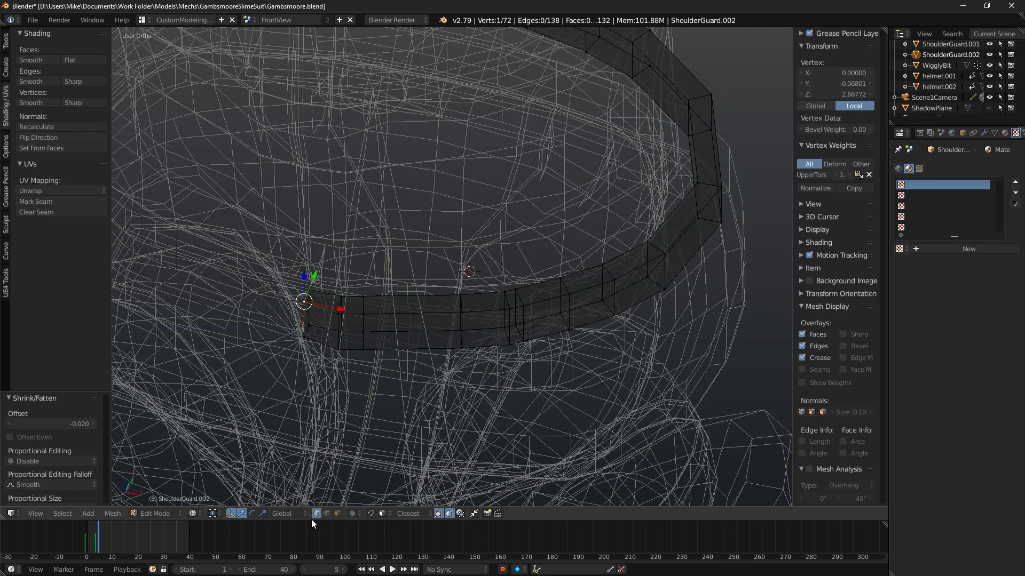
ctrl+click(339, 517)
middle_drag(305, 308, 464, 203)
key(x)
click(466, 209)
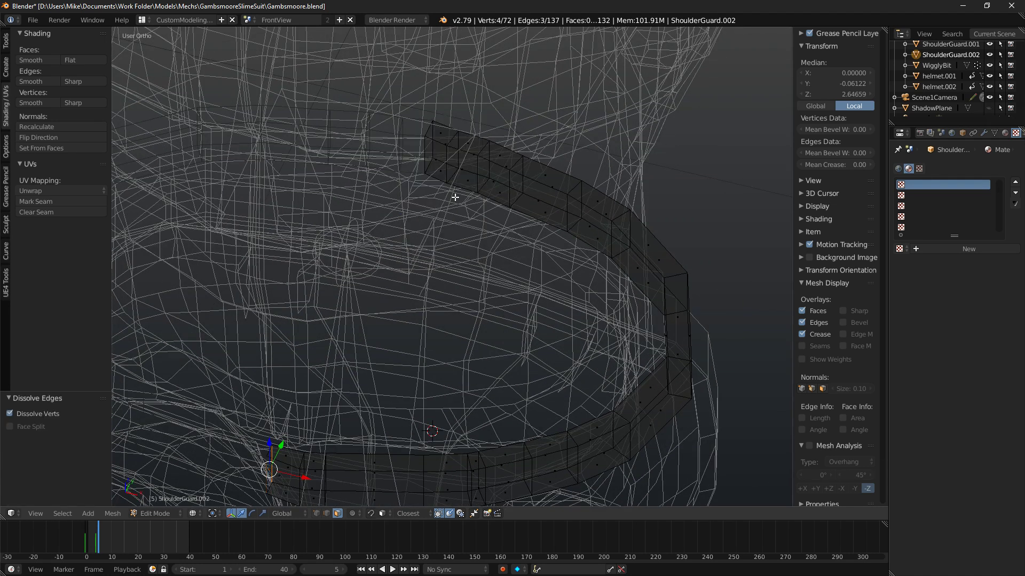
Delete the end-cap face at the rear centre line of the band.
key(x)
click(430, 147)
key(ctrl+z)
key(x)
click(431, 155)
middle_drag(430, 155, 270, 102)
mouse_move(424, 217)
middle_down()
mouse_move(551, 273)
mouse_move(522, 281)
mouse_move(566, 328)
middle_up()
Select the whole band and shift it -0.012 along X, followed by 0.008 back outward.
right_click(453, 256)
scroll(457, 267, down, 3)
key(z)
right_click(526, 302)
key(KP_1)
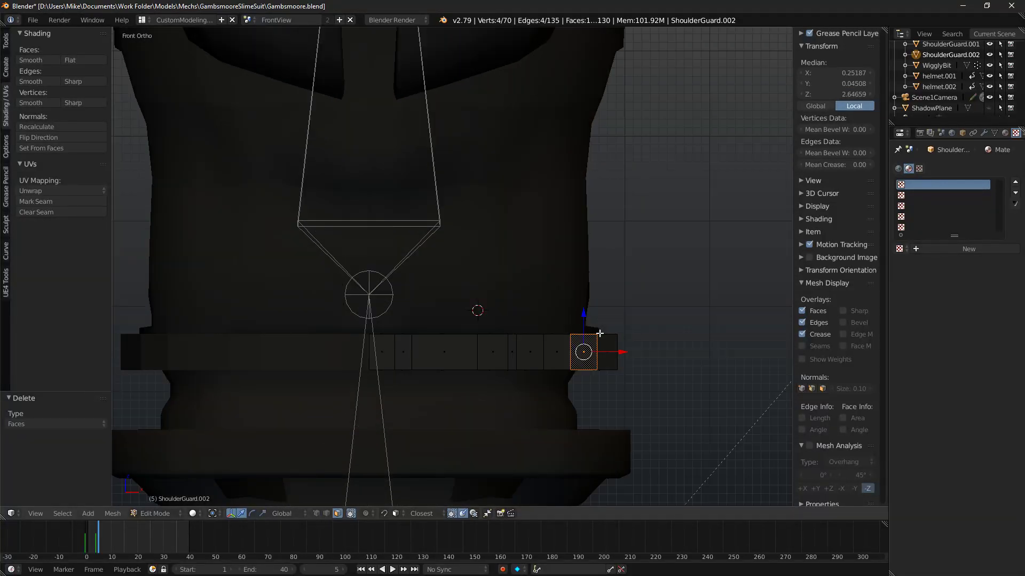
key(ctrl+l)
key(g)
key(x)
click(527, 354)
key(z)
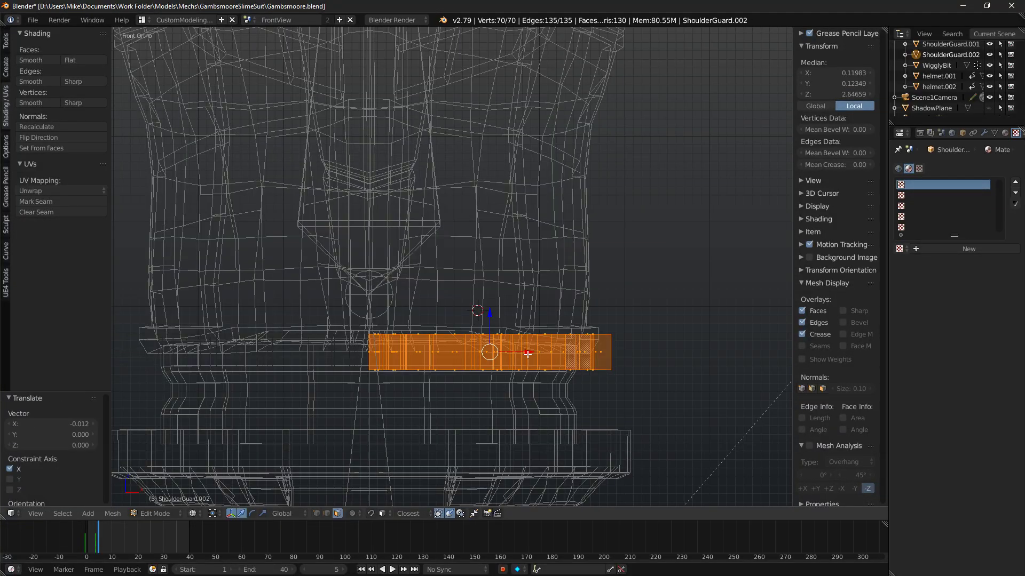
drag(527, 354, 528, 354)
Move the band's outer vertical edge at the front centre line -0.009 along Y.
mouse_move(519, 406)
middle_down()
mouse_move(520, 422)
mouse_move(563, 384)
mouse_move(469, 293)
mouse_move(467, 261)
middle_up()
key(z)
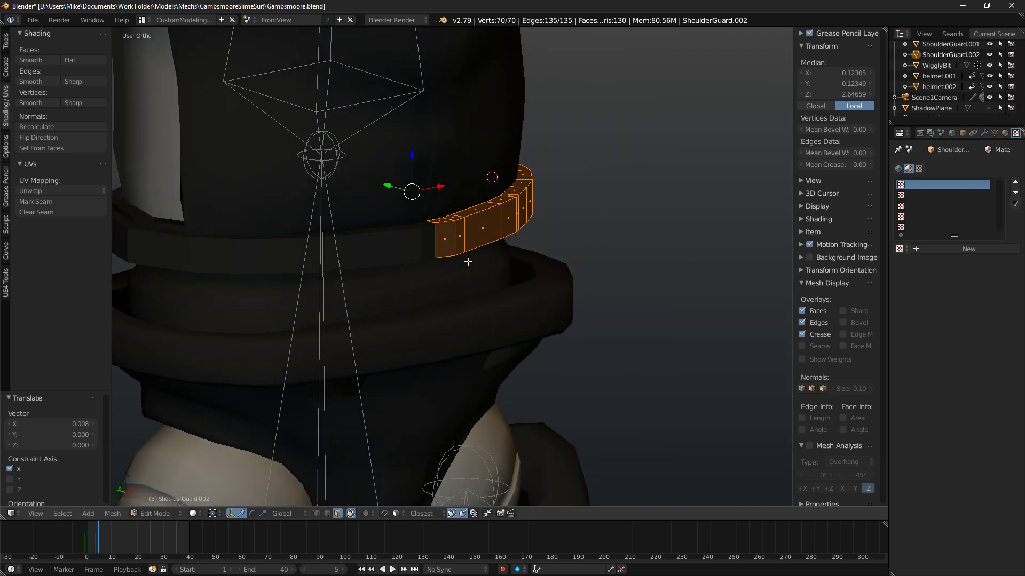
right_click(436, 229)
click(327, 513)
right_click(434, 241)
drag(414, 235, 420, 240)
middle_drag(544, 291, 427, 237)
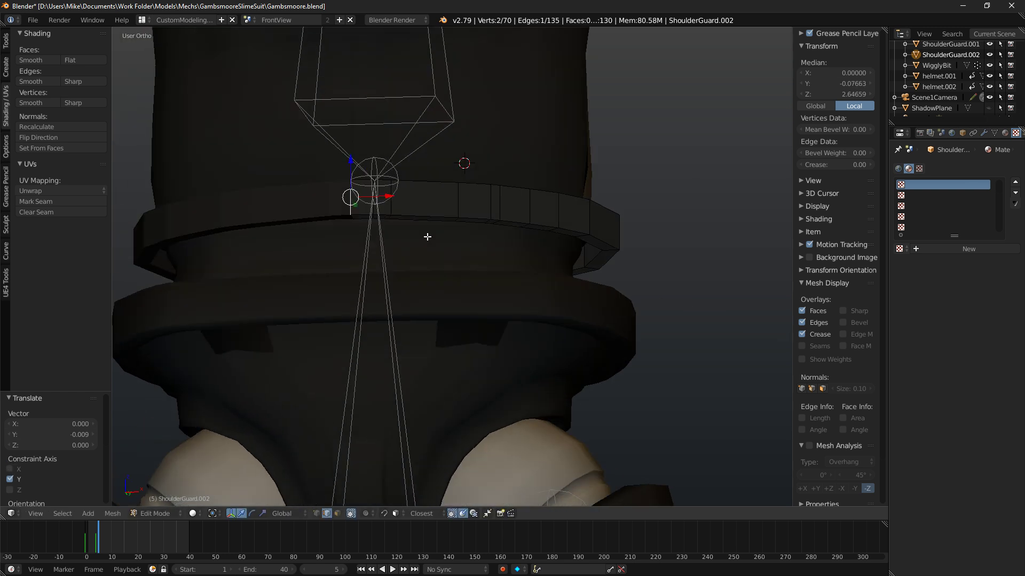
Select the entire band and apply smooth shading to its faces.
key(KP_1)
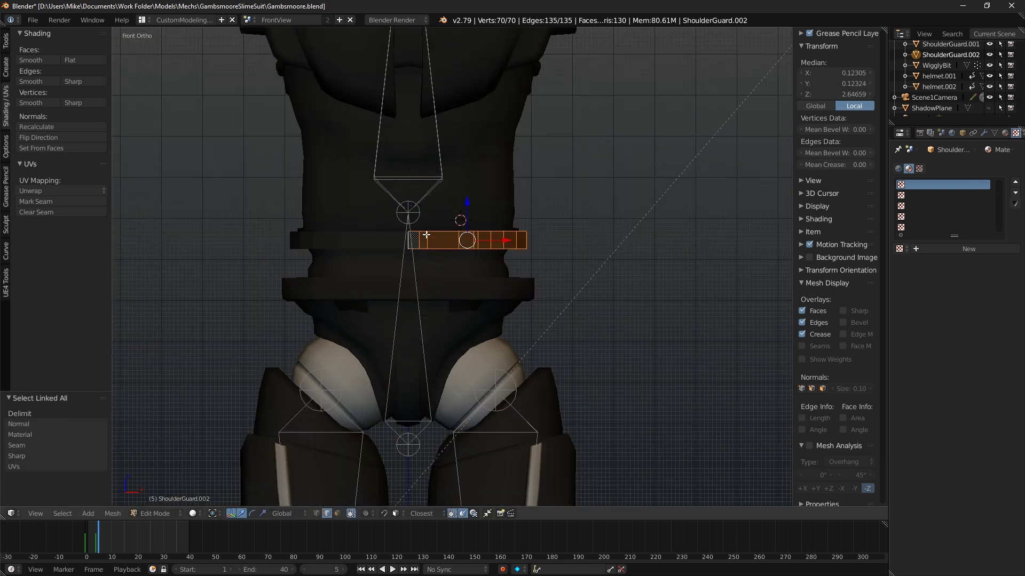
key(a)
scroll(426, 235, up, 3)
click(30, 60)
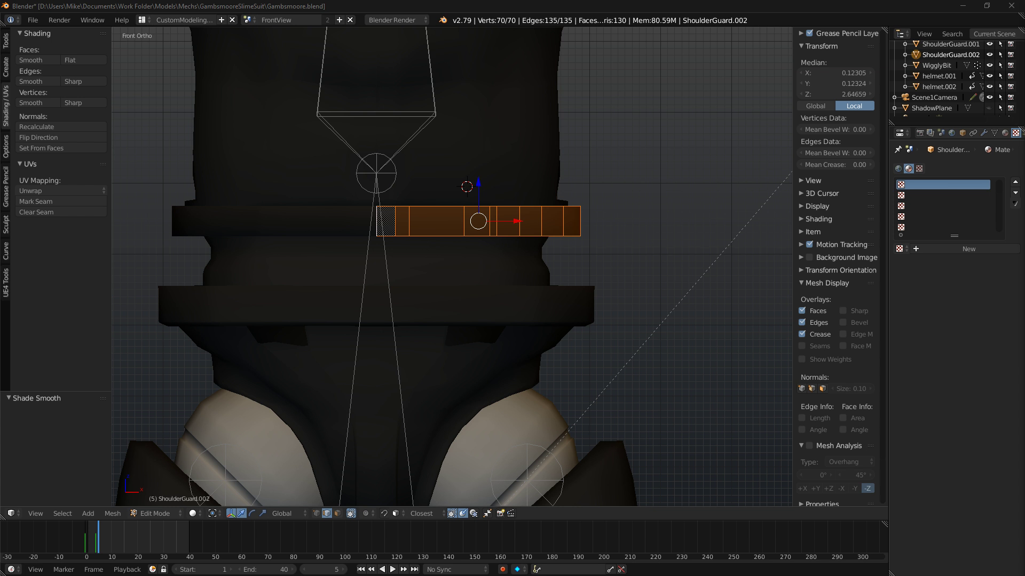
Select the upper and lower outer edge loops of the waist band.
middle_drag(575, 272, 516, 281)
key(KP_1)
scroll(587, 241, up, 2)
key(a)
alt+right_click(361, 193)
alt+shift+right_click(381, 234)
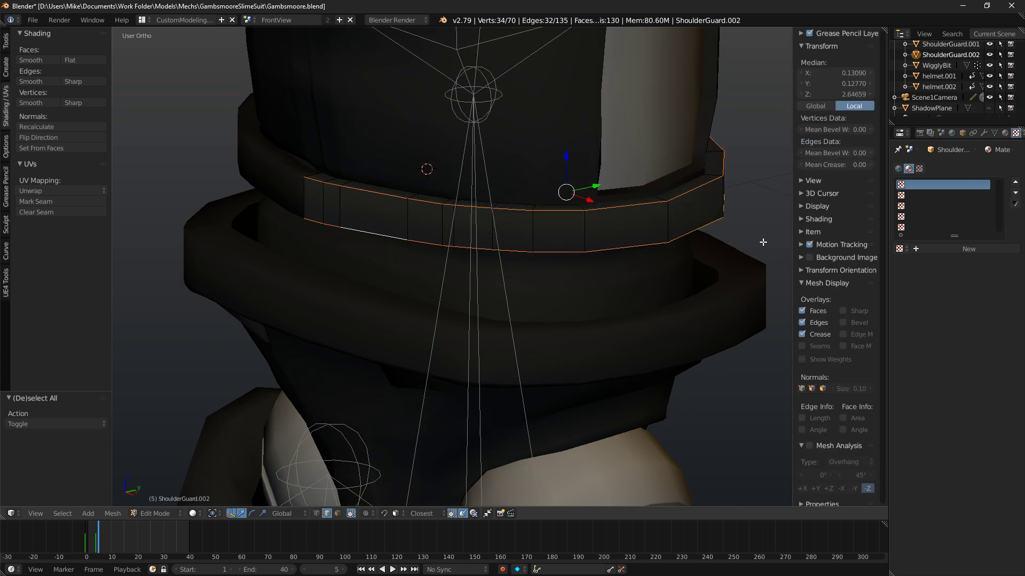
Try bevelling both outer edge loops by 0.007, then undo the bevel.
key(ctrl+b)
click(692, 264)
key(KP_1)
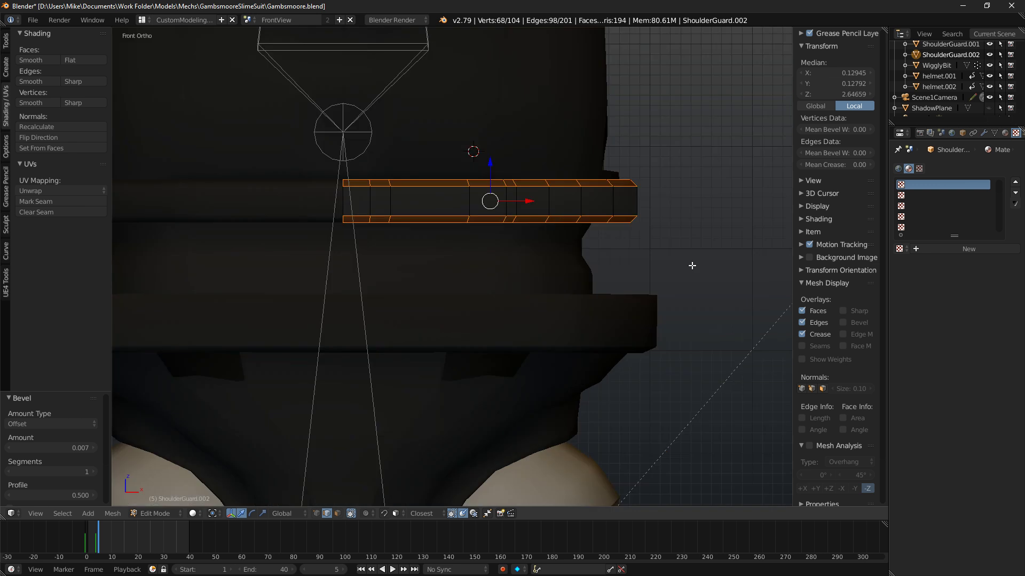
key(ctrl+z)
Bevel the upper and lower outer edge loops by 0.002 and check the band in a rendered preview.
key(ctrl+b)
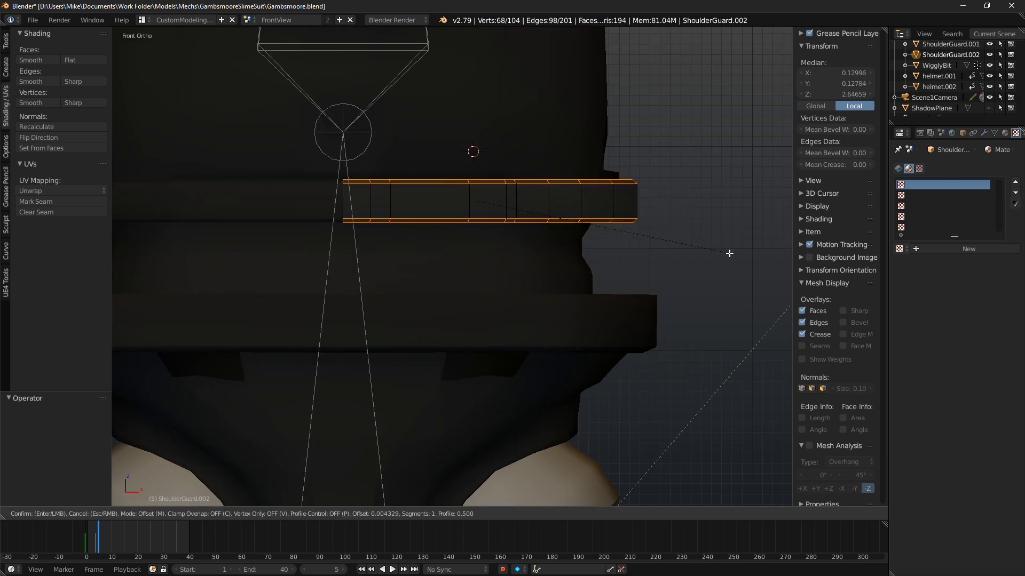
click(729, 256)
scroll(564, 209, down, 5)
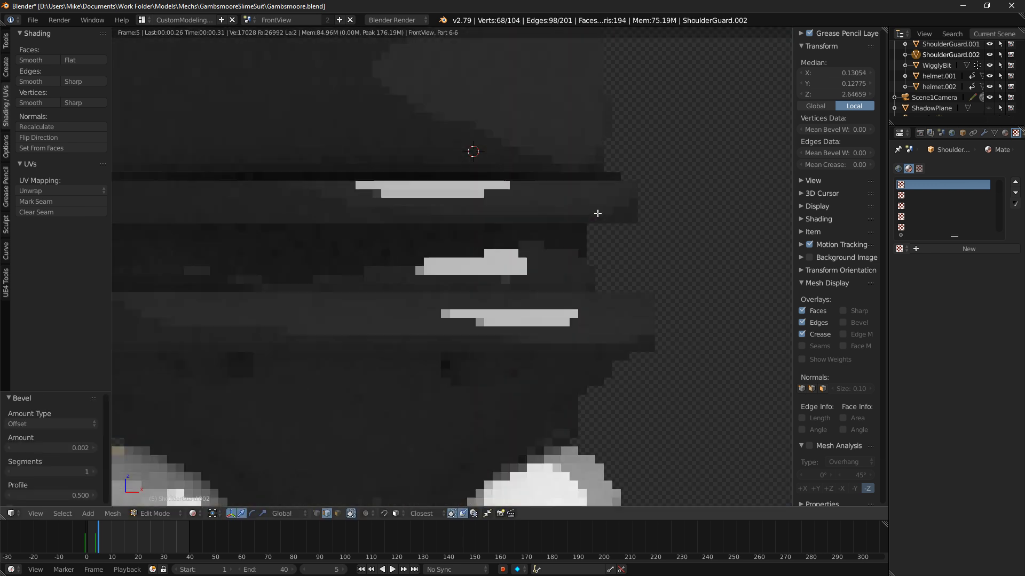
middle_drag(512, 237, 564, 243)
click(338, 513)
scroll(480, 299, up, 5)
key(a)
right_click(491, 296)
key(a)
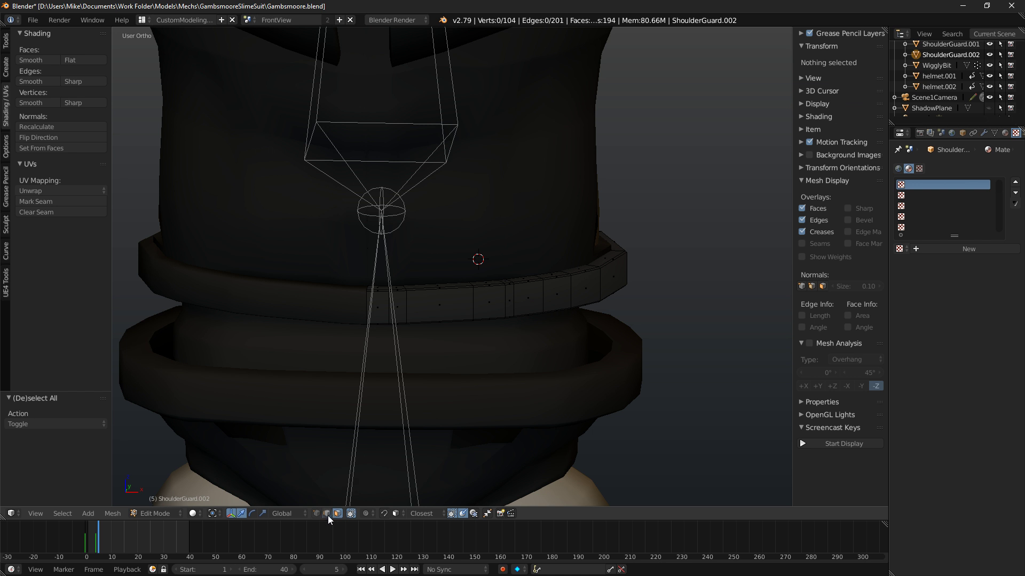
key(a)
key(a)
Dissolve the surplus vertical edge loop where two loops run close together at the front of the band.
alt+right_click(504, 302)
key(space)
click(663, 202)
key(x)
click(635, 190)
middle_drag(635, 192, 620, 229)
key(ctrl+z)
key(x)
click(598, 296)
mouse_move(598, 296)
middle_down()
mouse_move(612, 296)
mouse_move(425, 287)
mouse_move(607, 285)
middle_up()
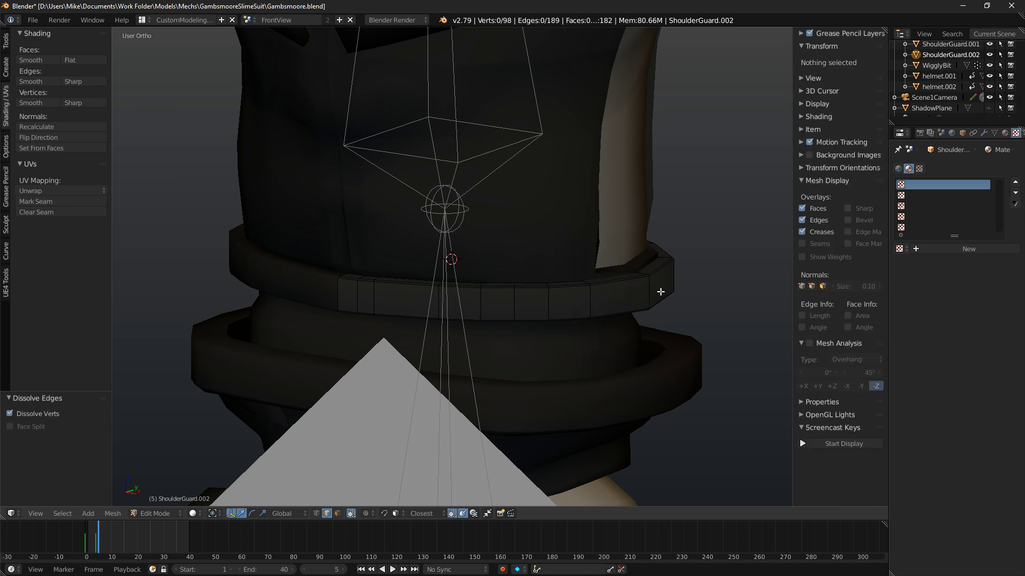
Select the whole band and scale it by 1.369 along Z to make it taller.
key(KP_1)
right_click(510, 313)
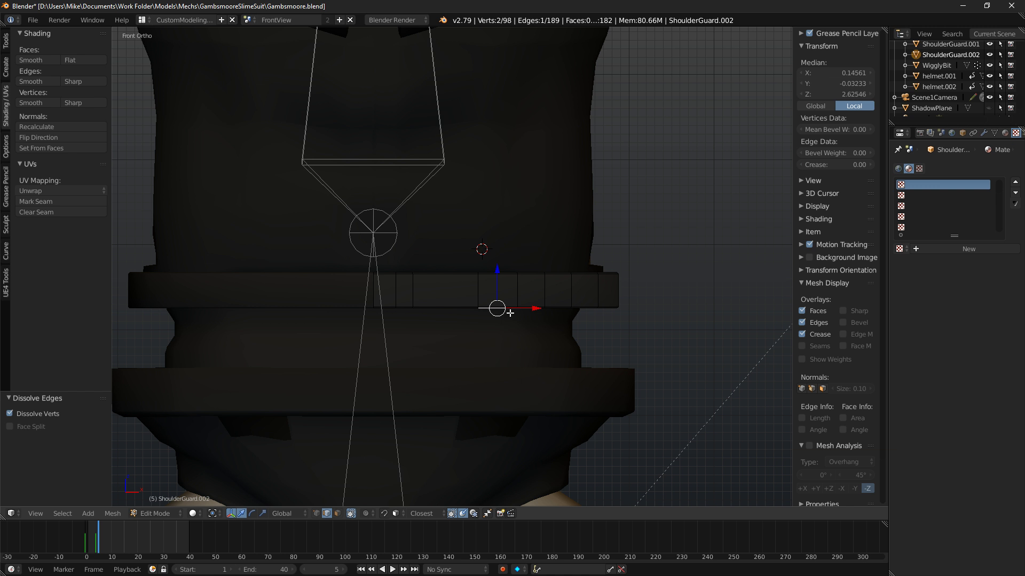
key(ctrl+l)
key(s)
key(z)
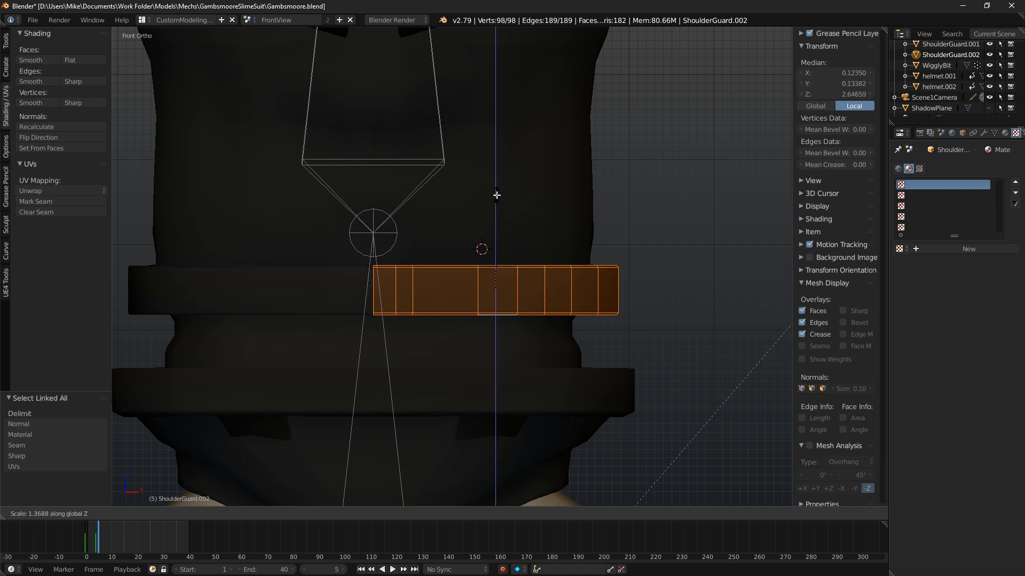
click(496, 196)
Raise the band 0.023 and a further 0.010 along Z, checking its height in a rendered preview.
key(g)
key(z)
click(494, 234)
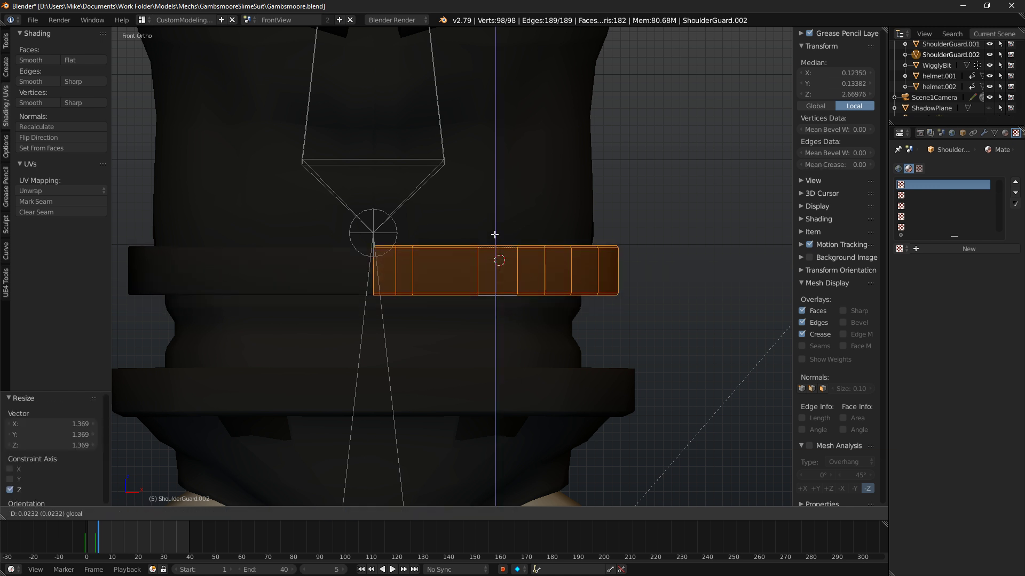
key(shift+z)
key(shift+z)
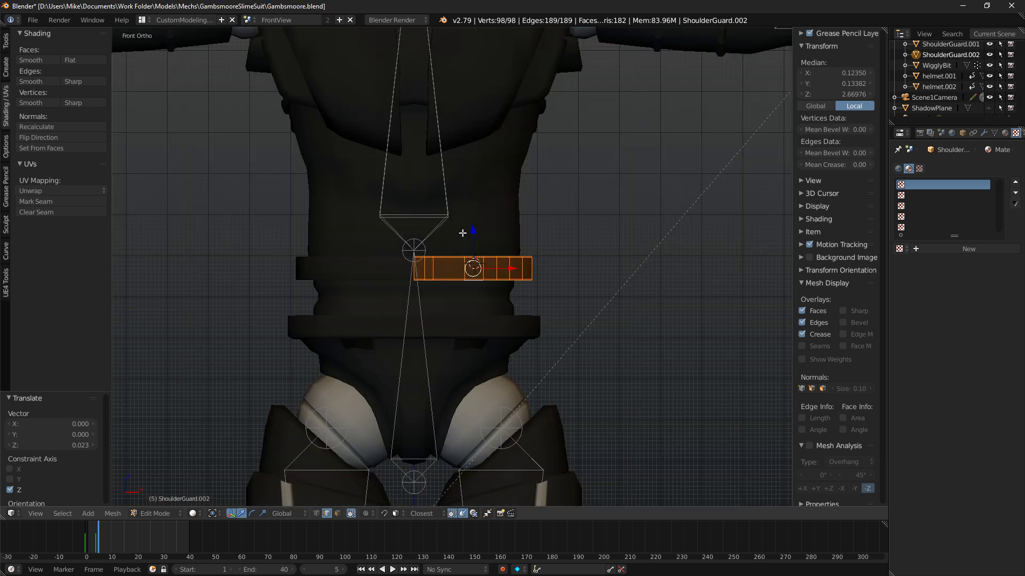
drag(476, 233, 480, 228)
key(shift+z)
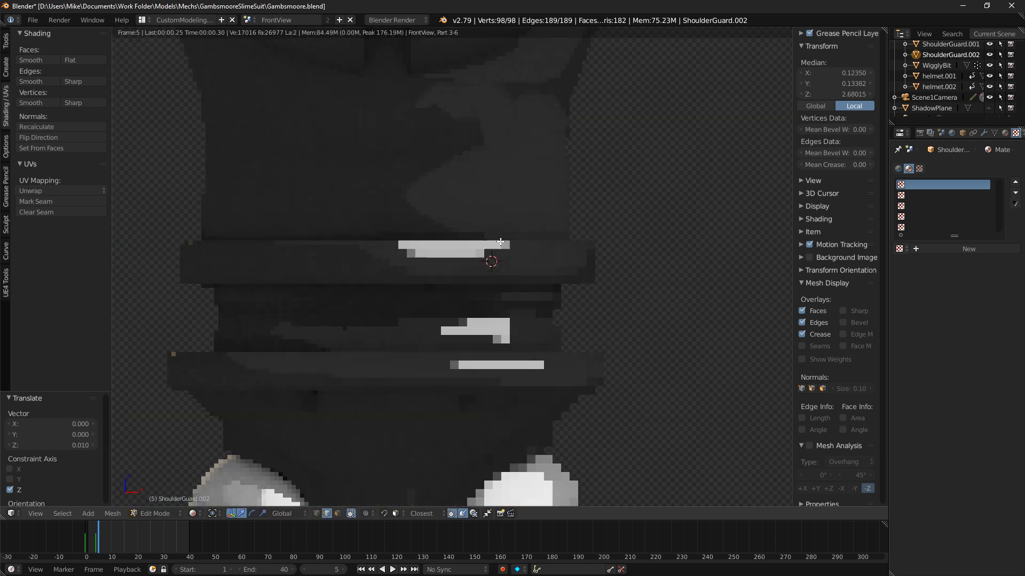
key(shift+z)
Select the lower bevel face loop and move it -0.017 along Z with proportional editing at size 0.06.
middle_drag(512, 225, 508, 203)
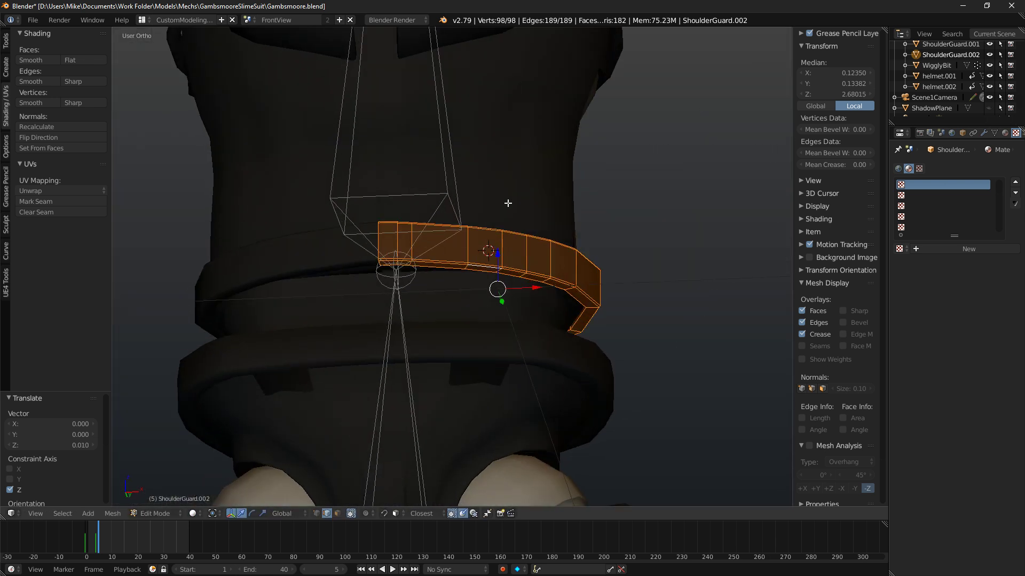
key(a)
alt+right_click(384, 265)
key(a)
alt+right_click(400, 263)
alt+right_click(420, 261)
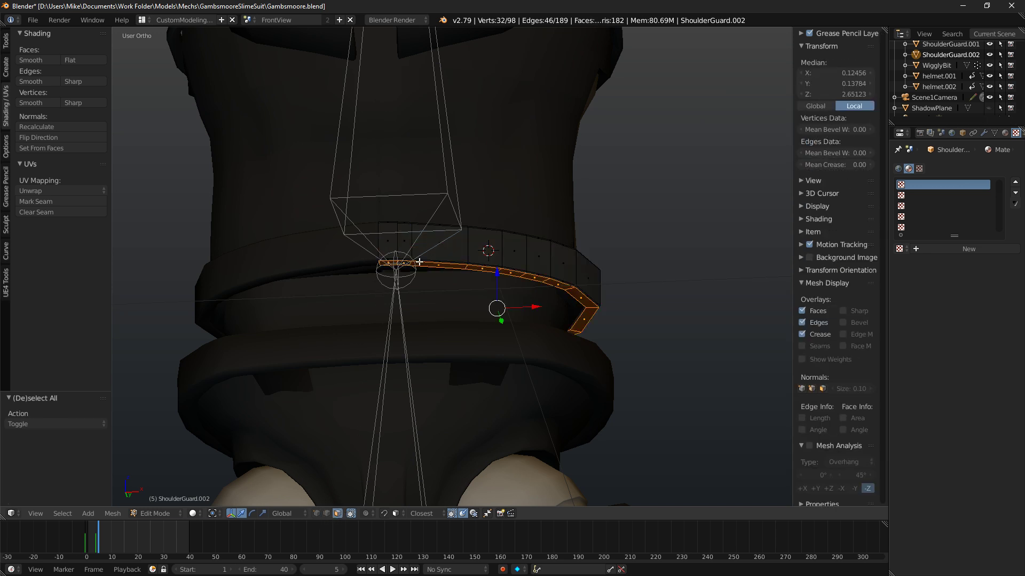
key(o)
key(g)
key(z)
scroll(499, 277, down, 3)
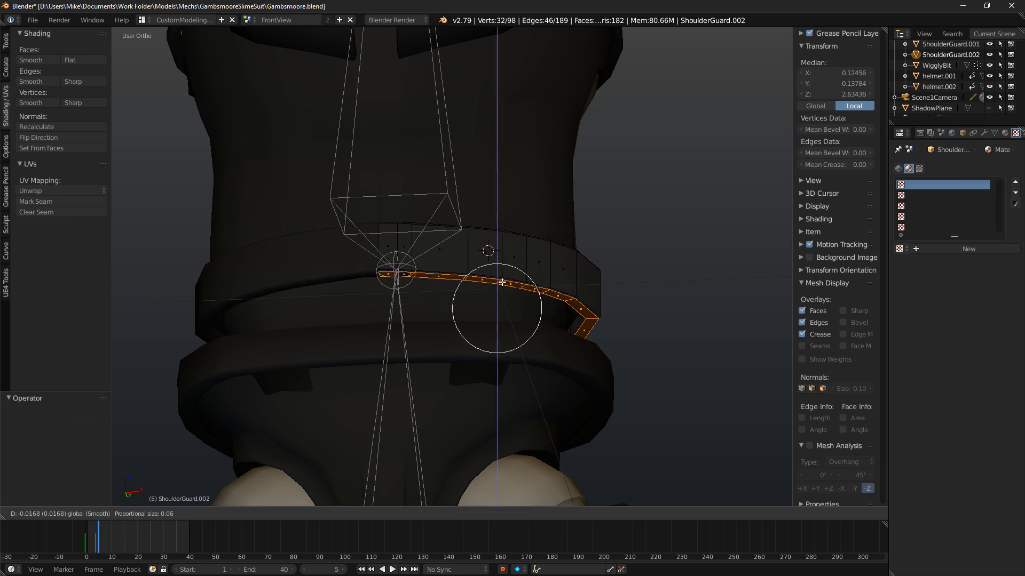
click(502, 281)
Raise a lower bevel face at the front of the band, to one side of the centre, 0.013 along Z.
key(KP_1)
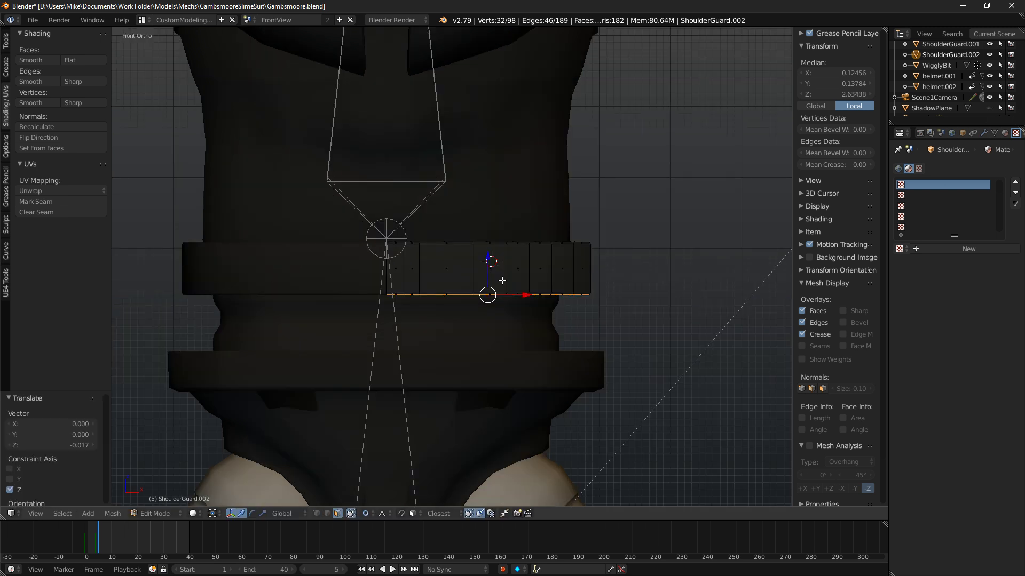
middle_drag(514, 211, 487, 316)
right_click(487, 279)
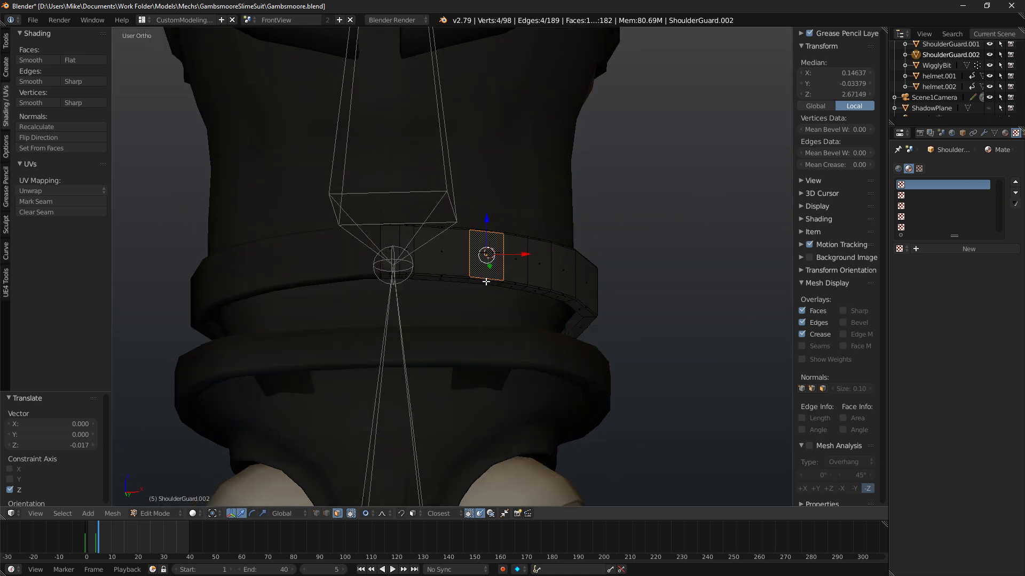
key(g)
key(z)
right_click(482, 249)
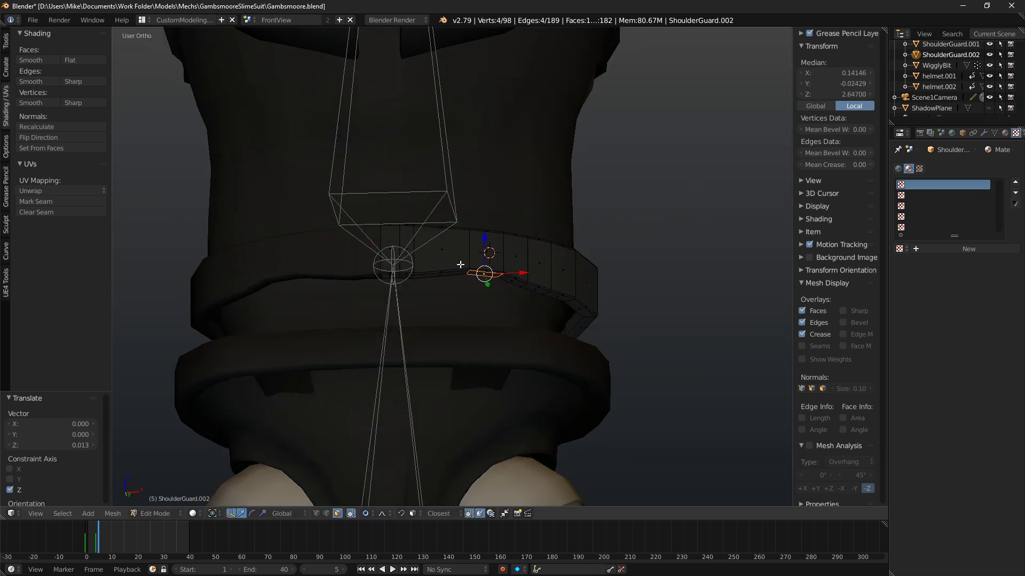
right_click(387, 251)
drag(392, 245, 391, 236)
key(ctrl+z)
Raise another lower bevel face farther round the side of the band along Z.
middle_drag(391, 235, 514, 262)
right_click(514, 265)
drag(503, 237, 506, 224)
middle_drag(505, 224, 587, 249)
right_click(594, 250)
drag(587, 216, 585, 214)
key(ctrl+z)
Select the run of three lower bevel faces at the back centre of the band and raise it 0.014 along Z.
right_click(622, 255)
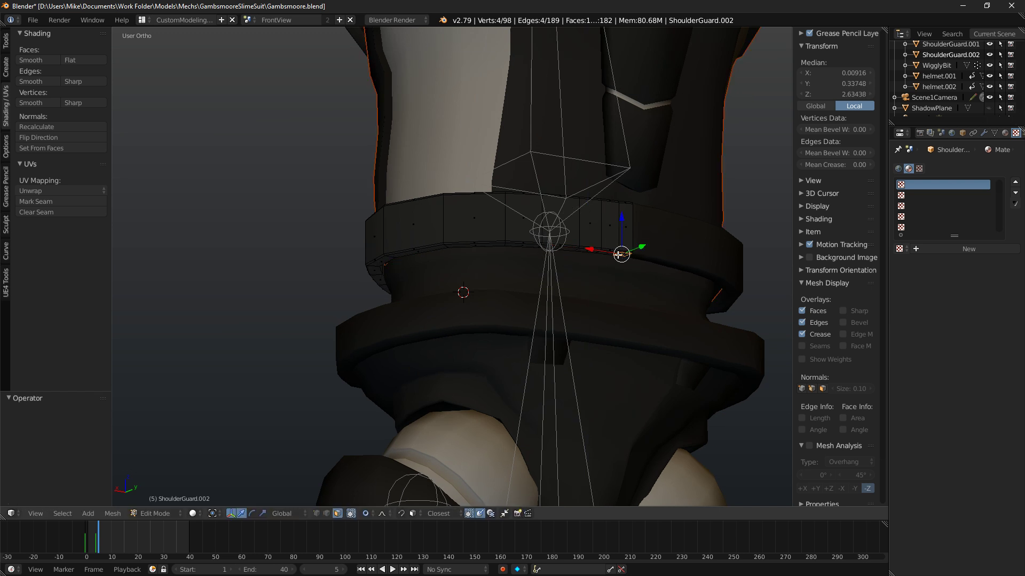
ctrl+right_click(589, 252)
drag(601, 220, 598, 209)
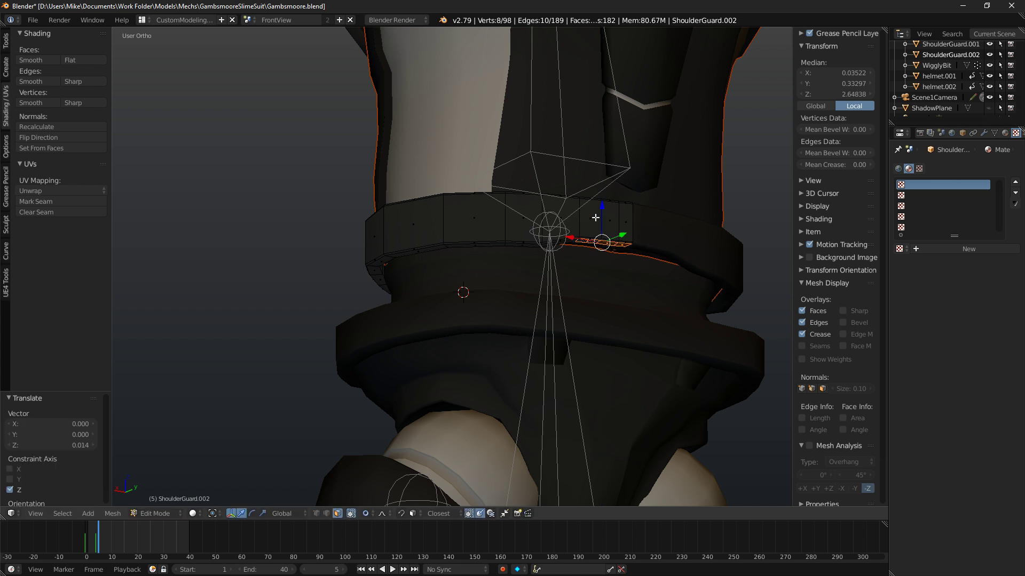
middle_drag(595, 211, 668, 244)
key(KP_1)
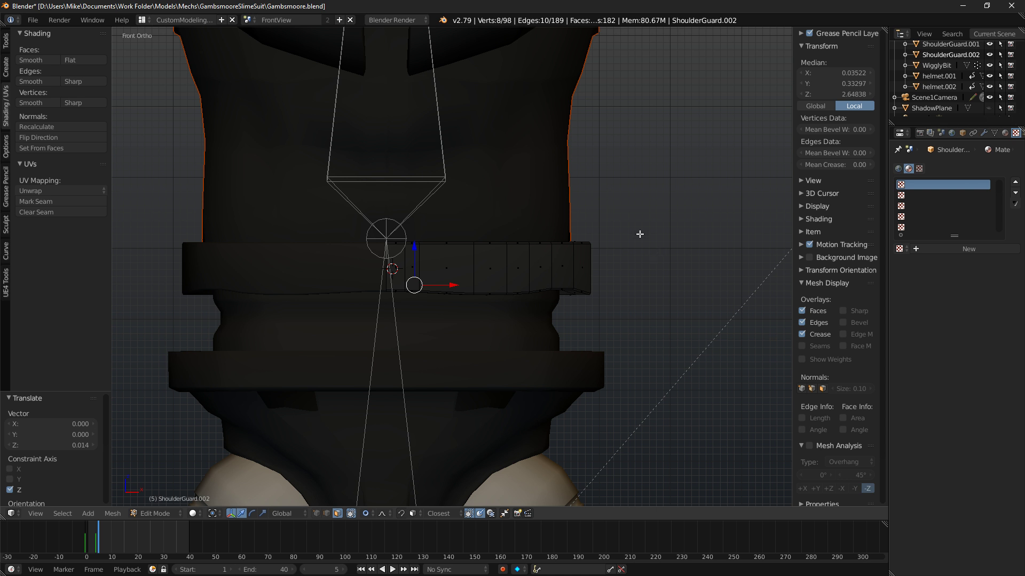
Select the upper bevel face loop of the band and raise it about 0.003 along Z with the proportional size reduced to 0.00.
middle_drag(434, 242, 396, 268)
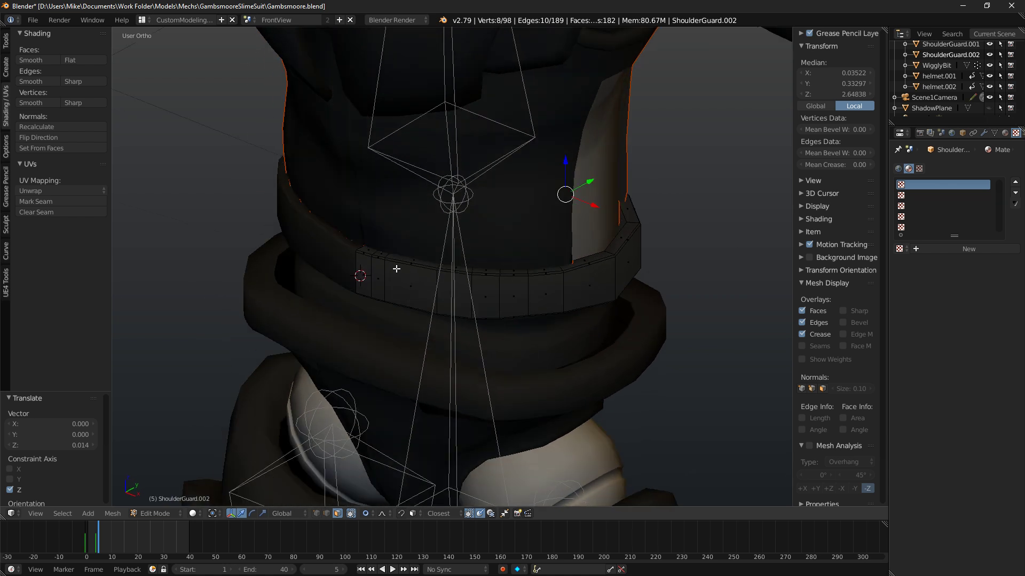
scroll(344, 255, up, 5)
key(a)
right_click(296, 254)
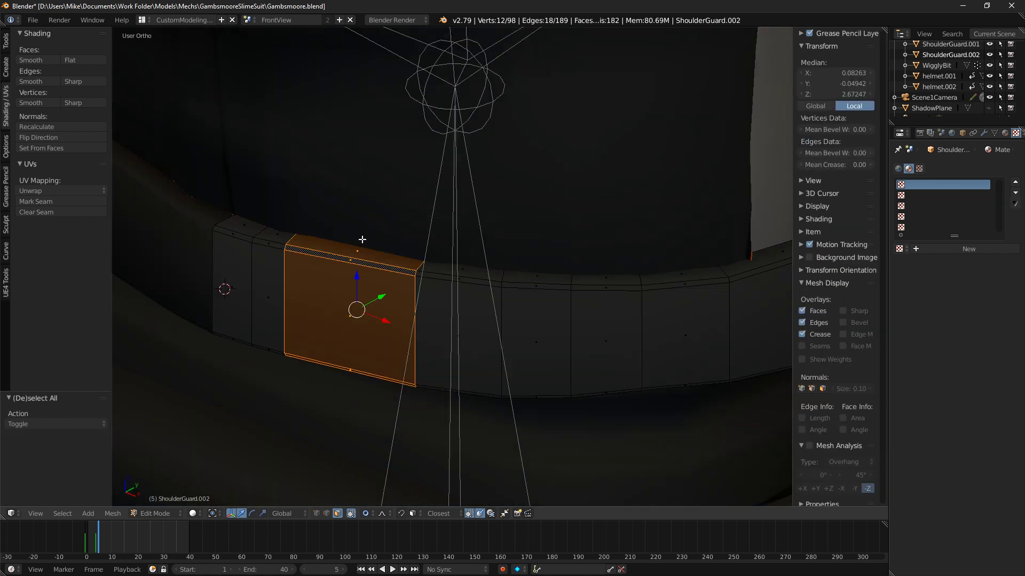
key(a)
alt+right_click(291, 239)
middle_drag(392, 259, 459, 230)
key(KP_1)
scroll(487, 209, down, 3)
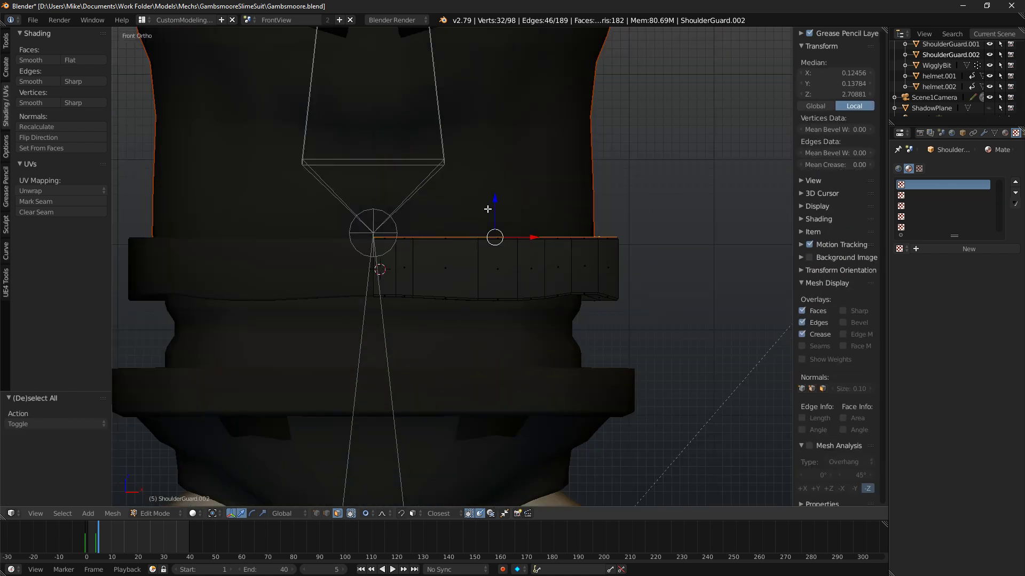
key(g)
key(z)
scroll(503, 200, up, 8)
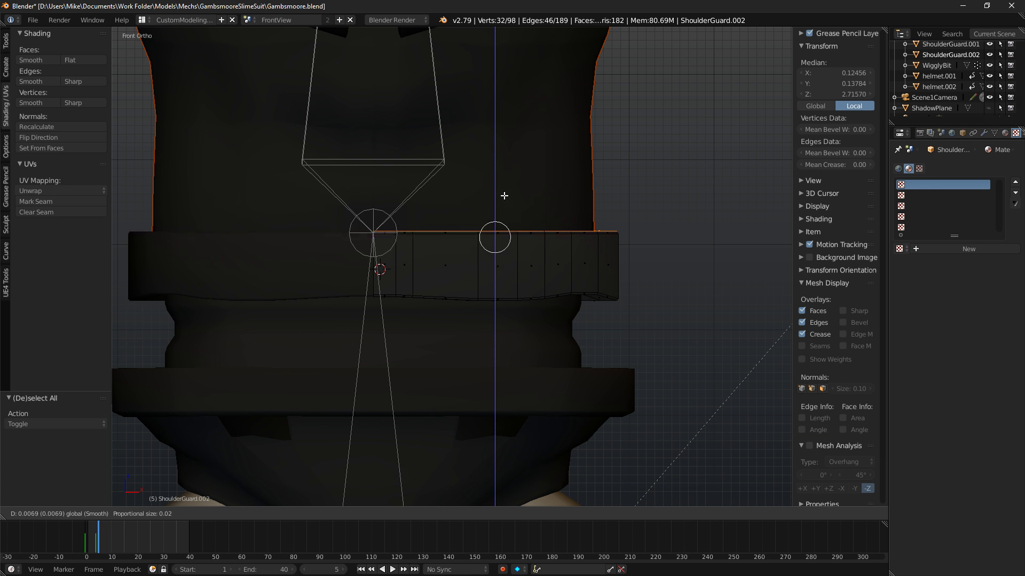
scroll(505, 199, up, 2)
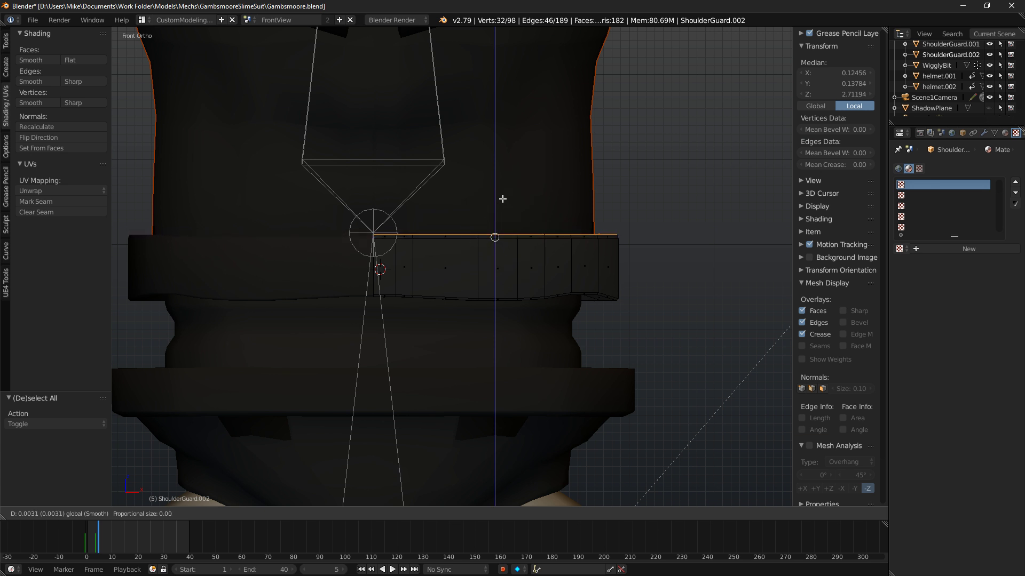
click(503, 200)
Select the hidden inner face loop of the band in wireframe and delete its faces.
key(a)
middle_drag(436, 312, 547, 290)
key(a)
key(z)
key(a)
ctrl+alt+right_click(482, 258)
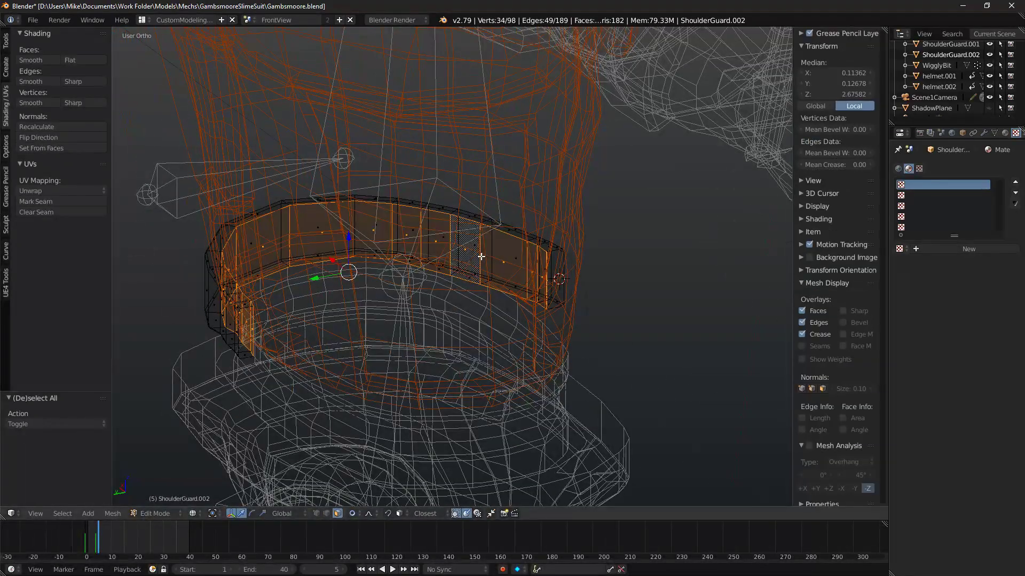
key(x)
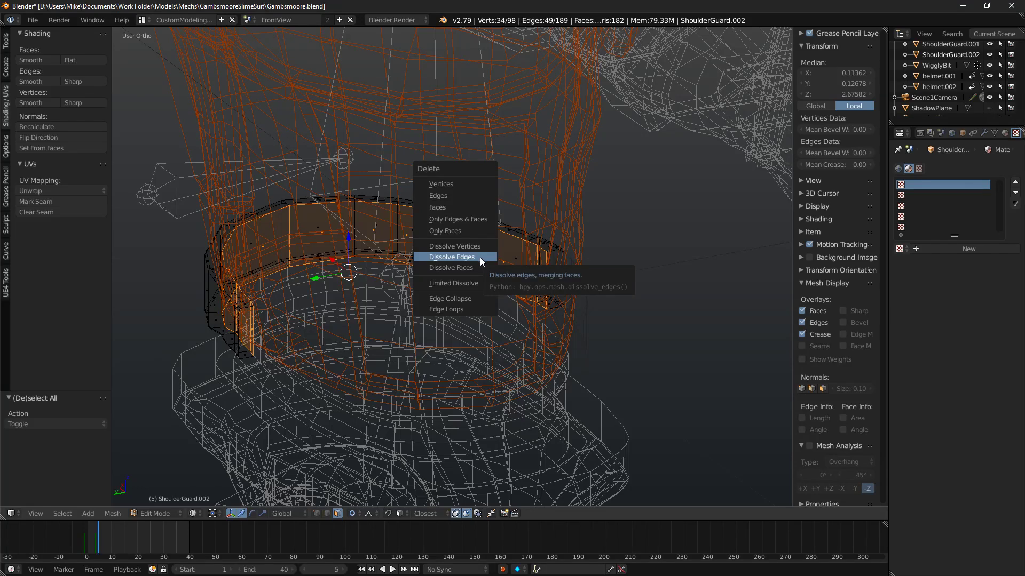
click(464, 207)
Examine the finished waist band on the whole character in a rendered preview from the front and side.
middle_drag(492, 213, 436, 197)
key(z)
key(KP_1)
key(shift+z)
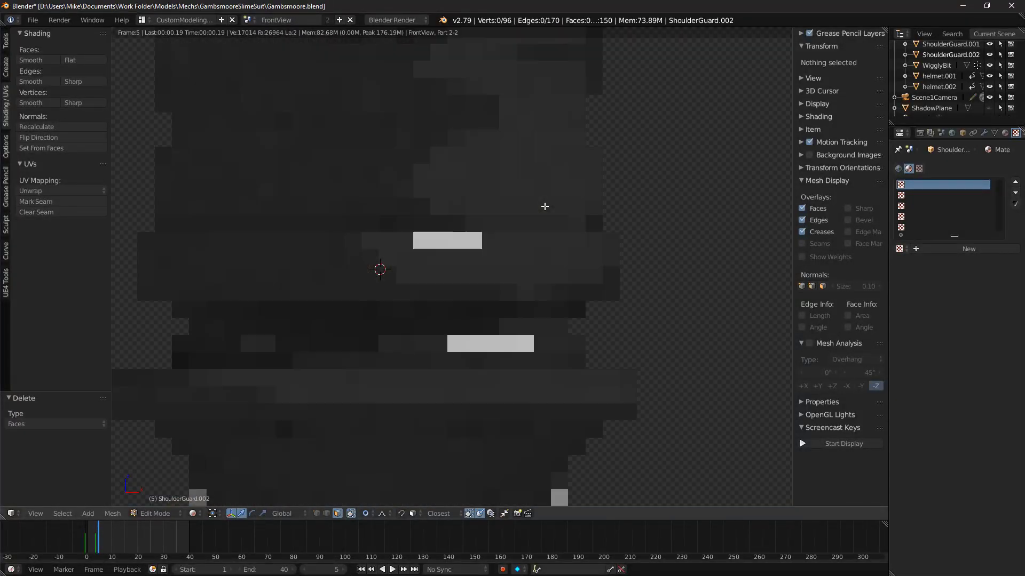
shift+middle_drag(599, 215, 609, 197)
middle_drag(609, 197, 588, 193)
scroll(590, 234, down, 5)
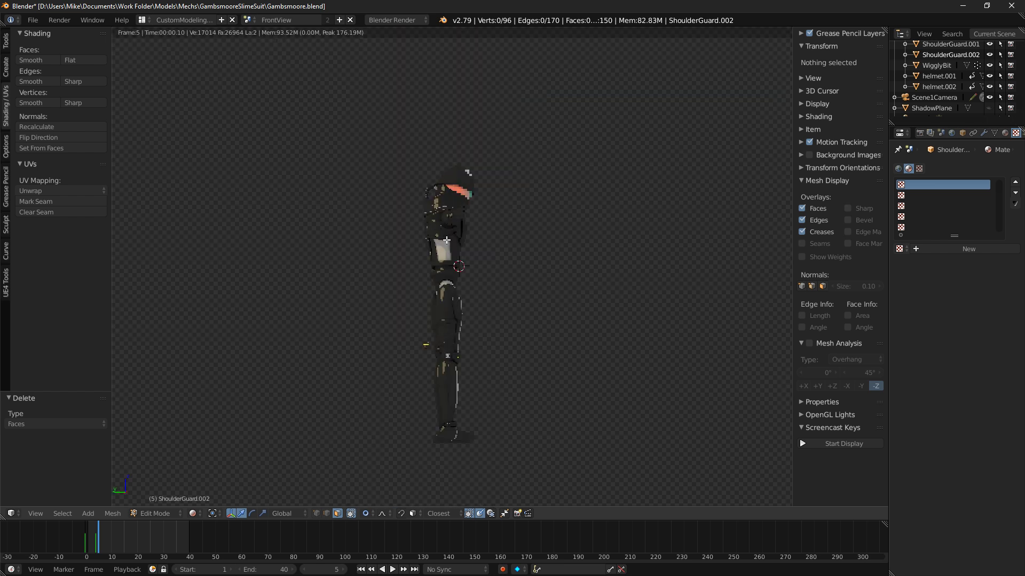
scroll(568, 274, up, 4)
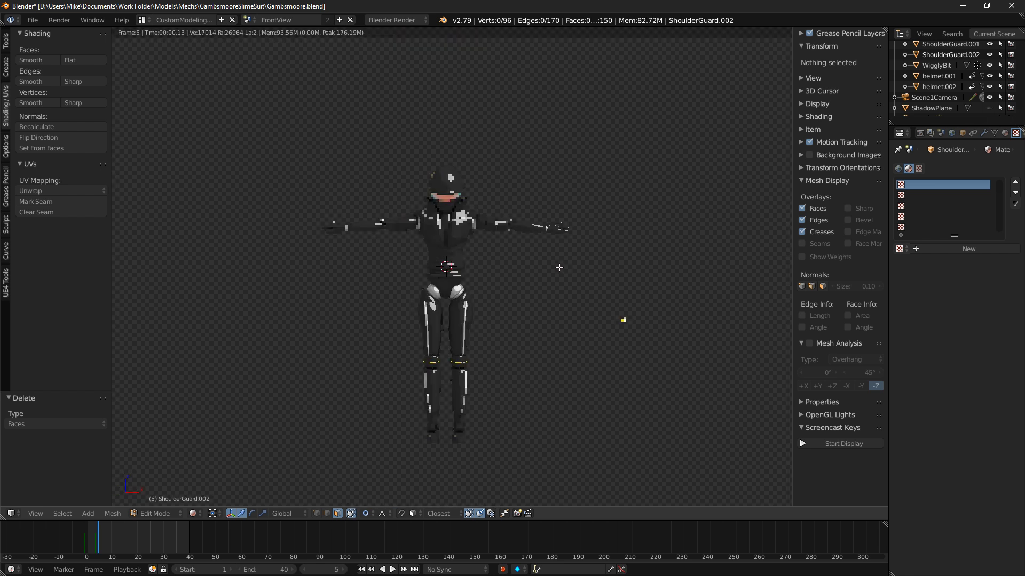
scroll(558, 267, up, 2)
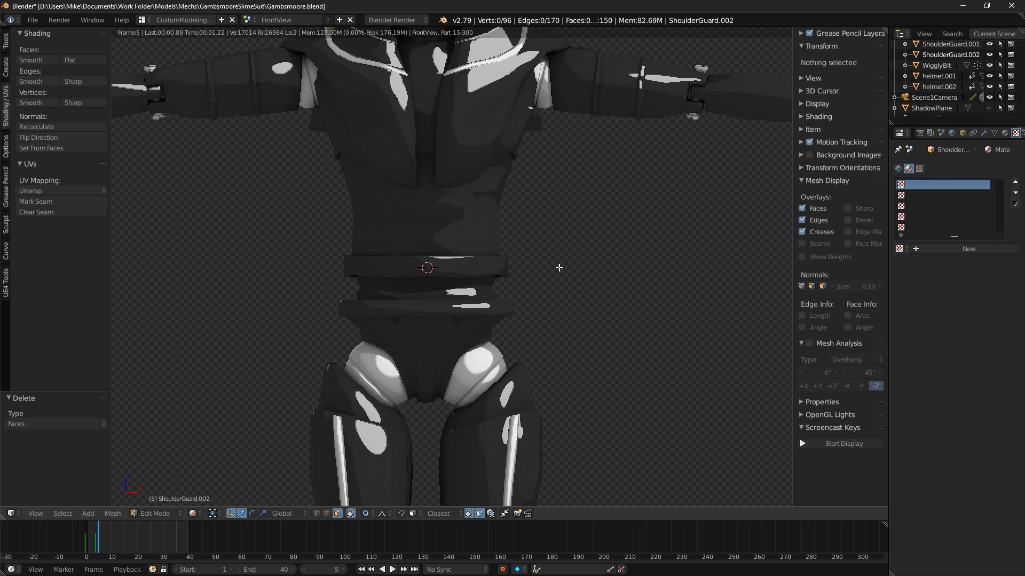
key(shift+z)
Switch to the torso armour object and examine its mesh around the side opening above the band.
middle_drag(473, 242, 524, 251)
mouse_move(381, 159)
middle_down()
mouse_move(376, 116)
mouse_move(446, 193)
mouse_move(430, 174)
mouse_move(427, 190)
middle_up()
key(Tab)
right_click(375, 147)
key(Tab)
scroll(425, 183, up, 5)
scroll(435, 187, up, 1)
click(8, 69)
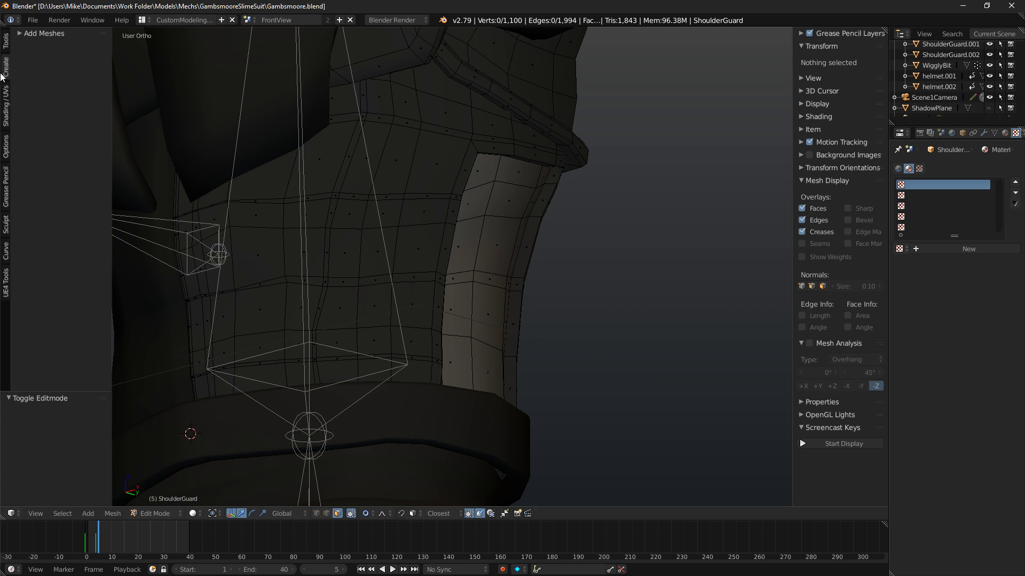
click(9, 43)
key(Tab)
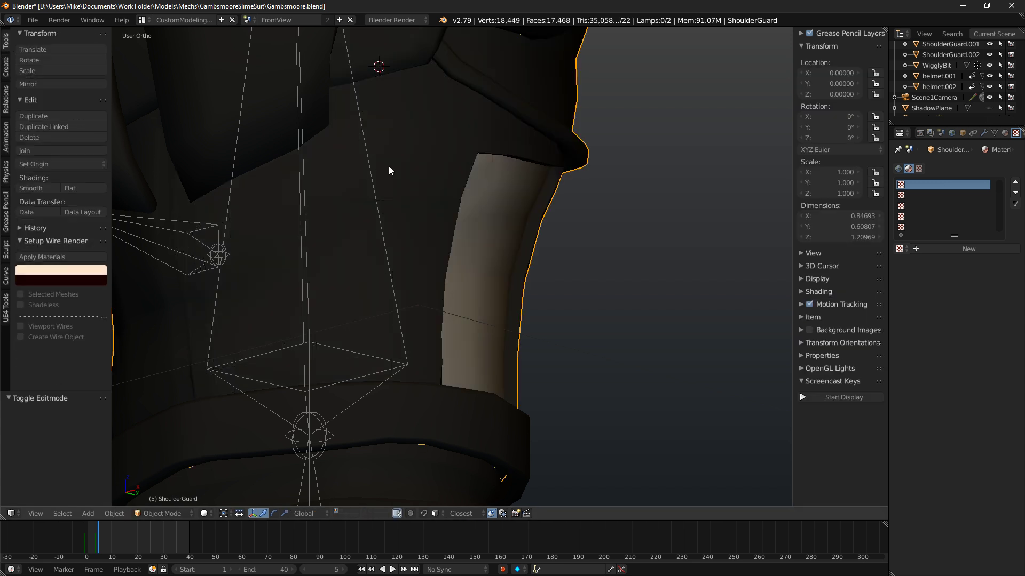
middle_drag(372, 94, 297, 107)
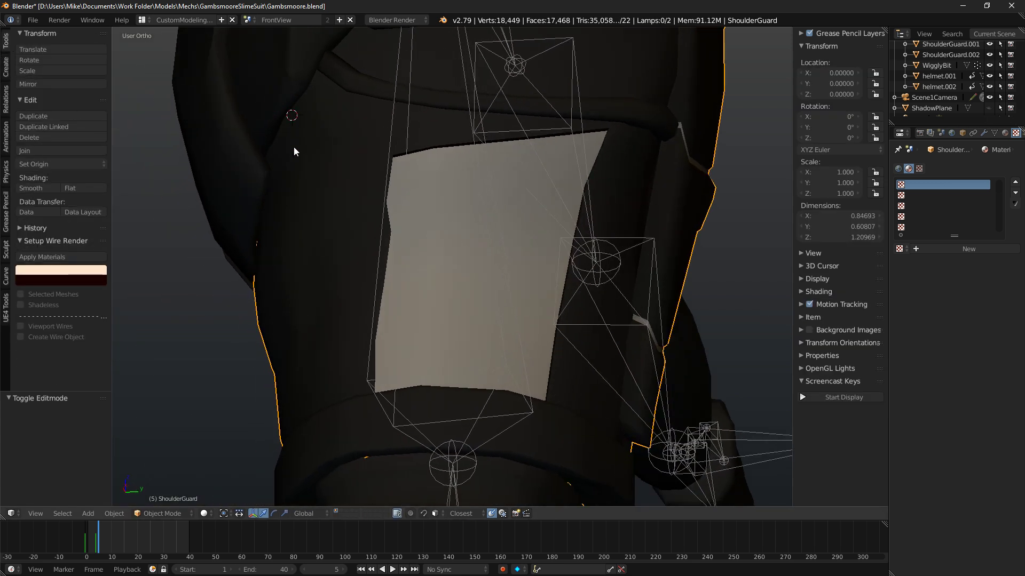
middle_drag(294, 146, 323, 188)
key(Tab)
key(Tab)
Step the timeline back to frame 3 and add a Bezier curve at the 3D cursor on the torso.
key(Left)
key(Left)
key(ctrl+a)
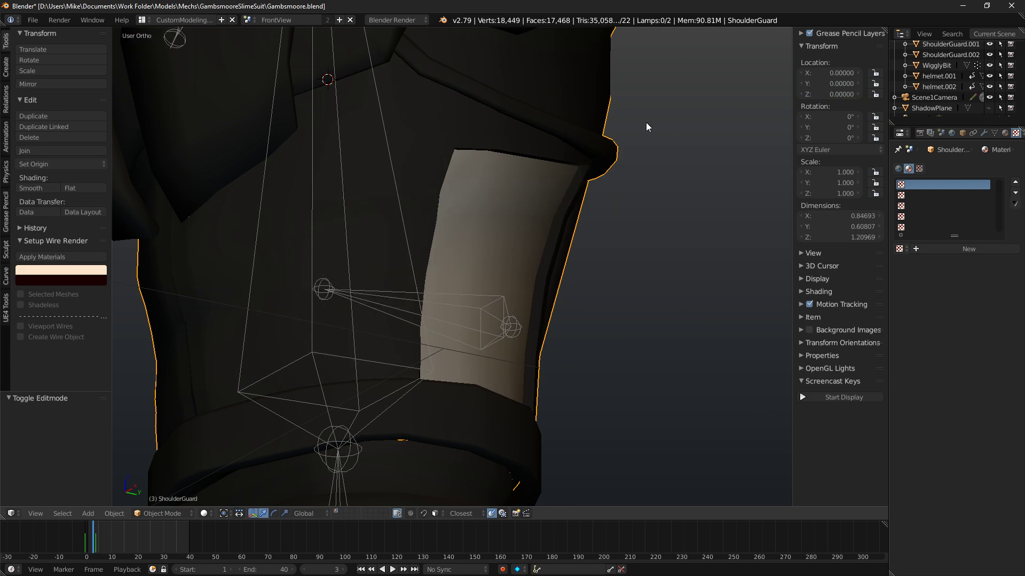
key(shift+a)
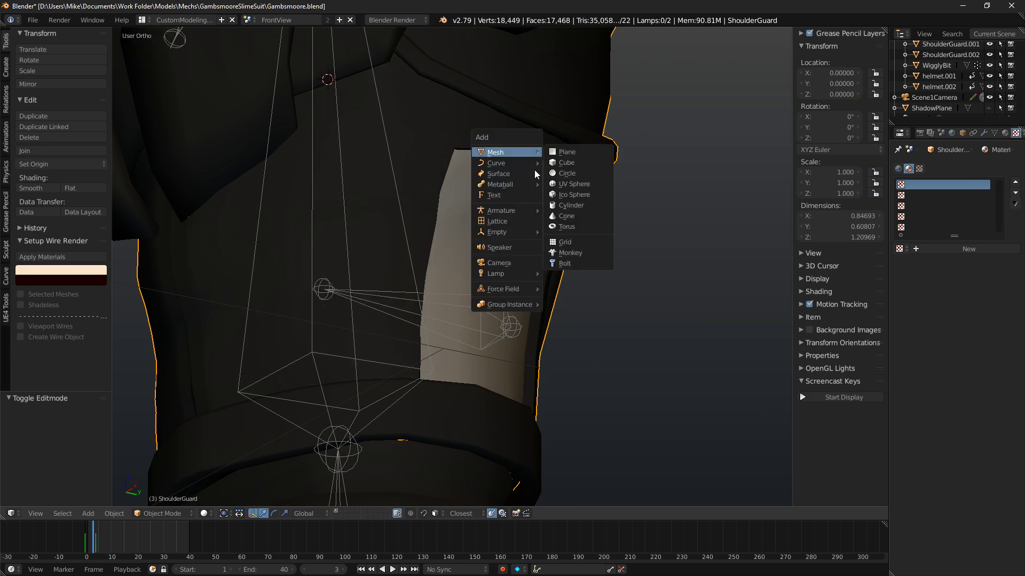
mouse_move(516, 163)
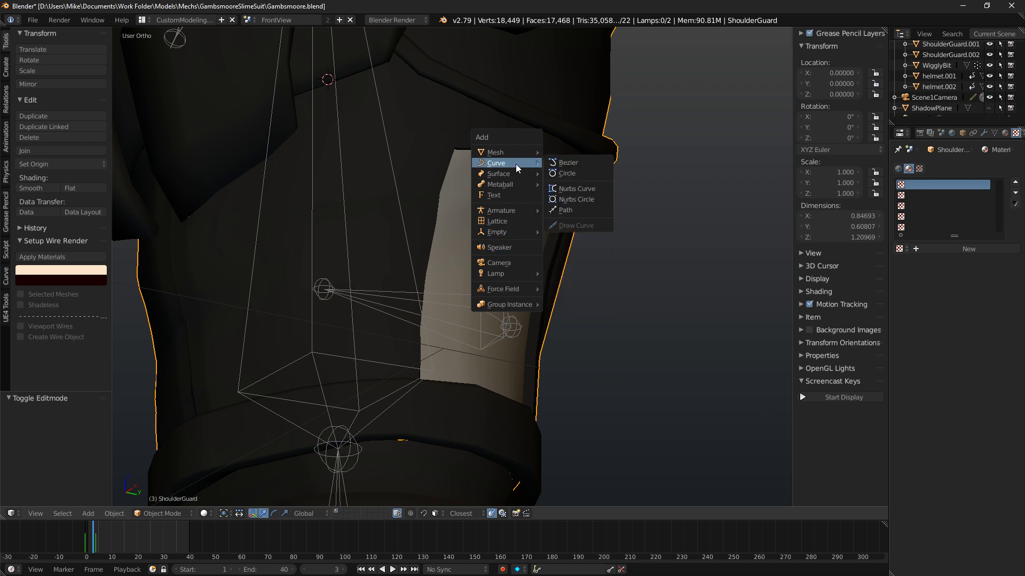
click(563, 162)
scroll(447, 135, down, 8)
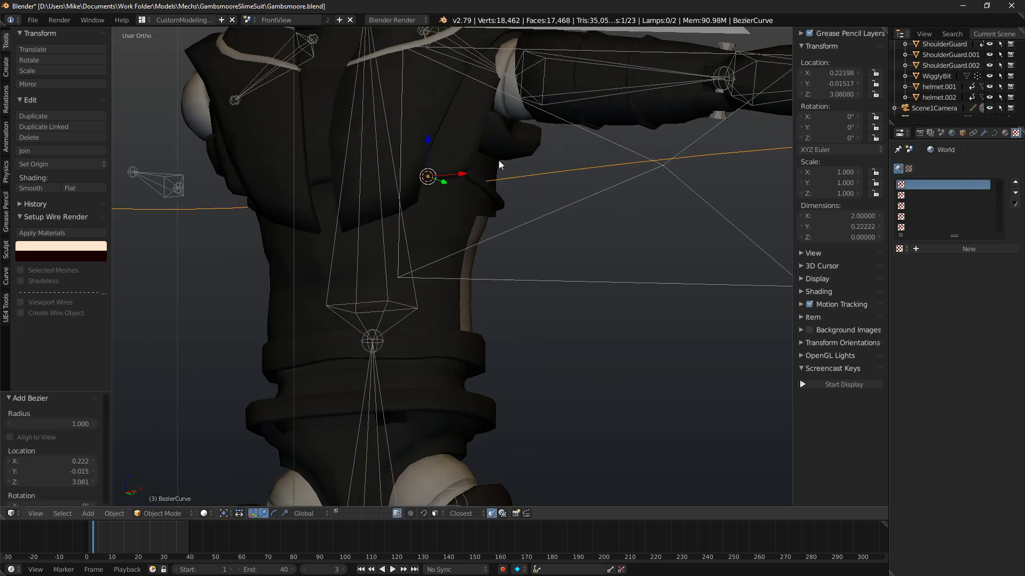
Snap the curve's first control point to the 3D cursor on the chest in Edit Mode.
key(Tab)
right_click(363, 255)
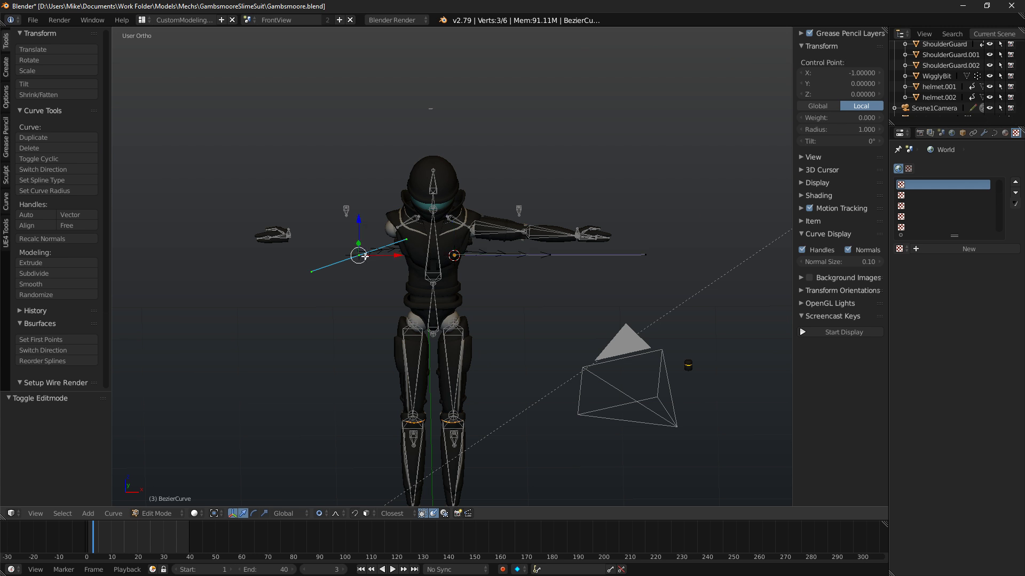
key(shift+s)
click(311, 230)
Place the 3D cursor at the waist band and snap the curve's second control point to it.
scroll(450, 350, up, 5)
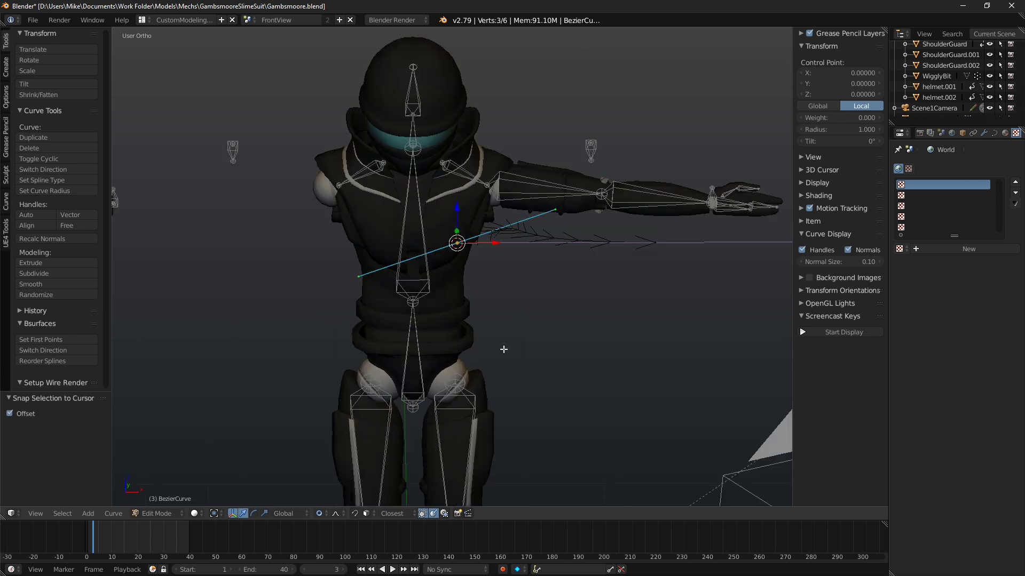
right_click(745, 233)
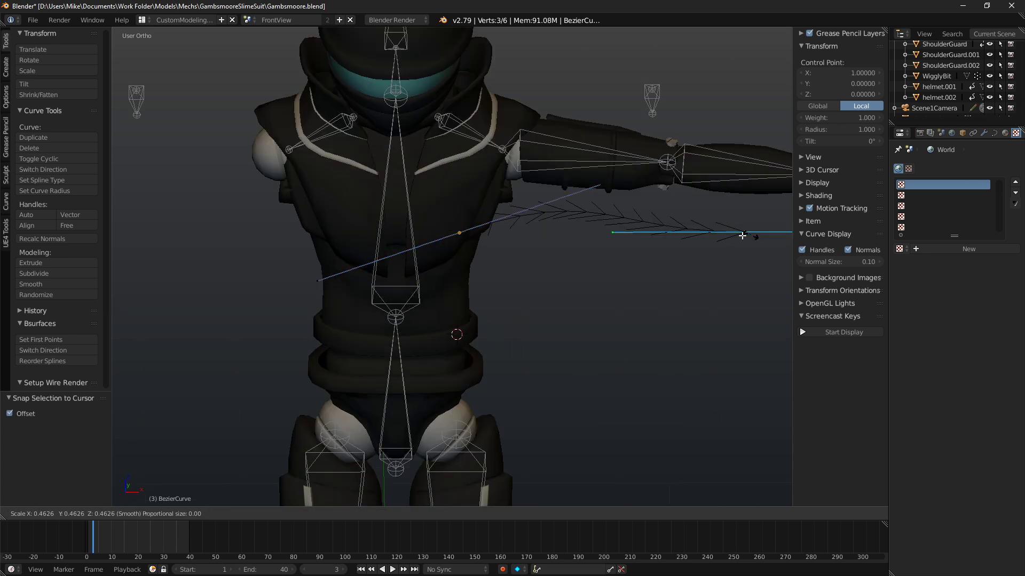
key(shift+s)
click(753, 260)
Turn the lower control point's handles to run down the torso, with a rotation of -19.4°, and scale them down.
middle_drag(582, 358, 614, 342)
key(r)
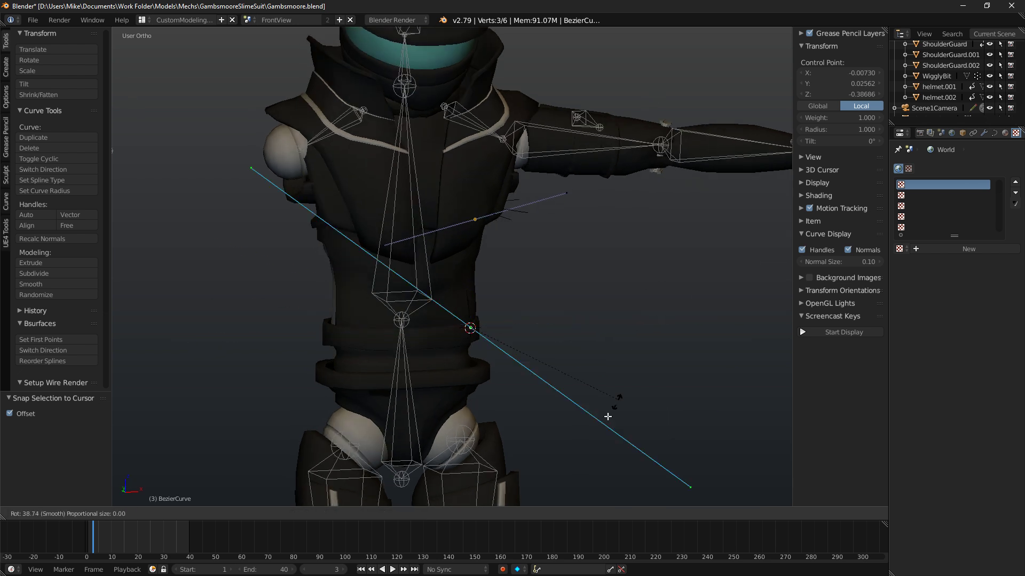
click(446, 416)
middle_drag(464, 369, 415, 359)
click(657, 355)
key(s)
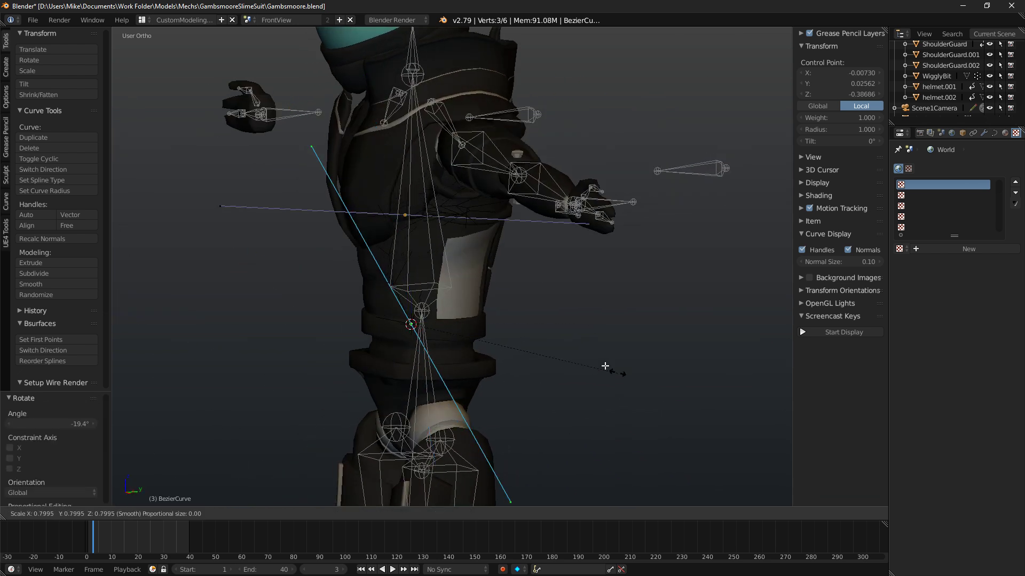
click(469, 304)
Rotate the upper control point's handles 52.7° and scale them down to shorten the curve's bend.
mouse_move(470, 303)
middle_down()
mouse_move(451, 223)
mouse_move(461, 306)
middle_up()
key(r)
click(466, 443)
key(s)
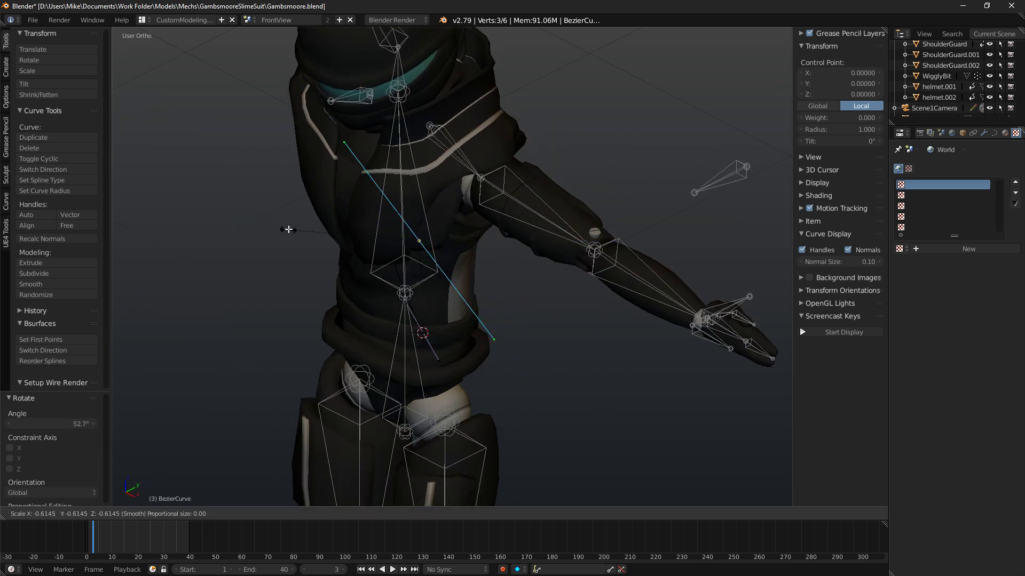
key(Escape)
key(s)
click(454, 278)
Move the upper handle of the lower control point along the torso's side, including a shift of -0.037 X, 0.060 Y and 0.010 Z.
key(KP_1)
scroll(535, 177, up, 3)
right_click(523, 181)
key(g)
click(464, 280)
middle_drag(464, 279, 470, 304)
key(g)
click(571, 320)
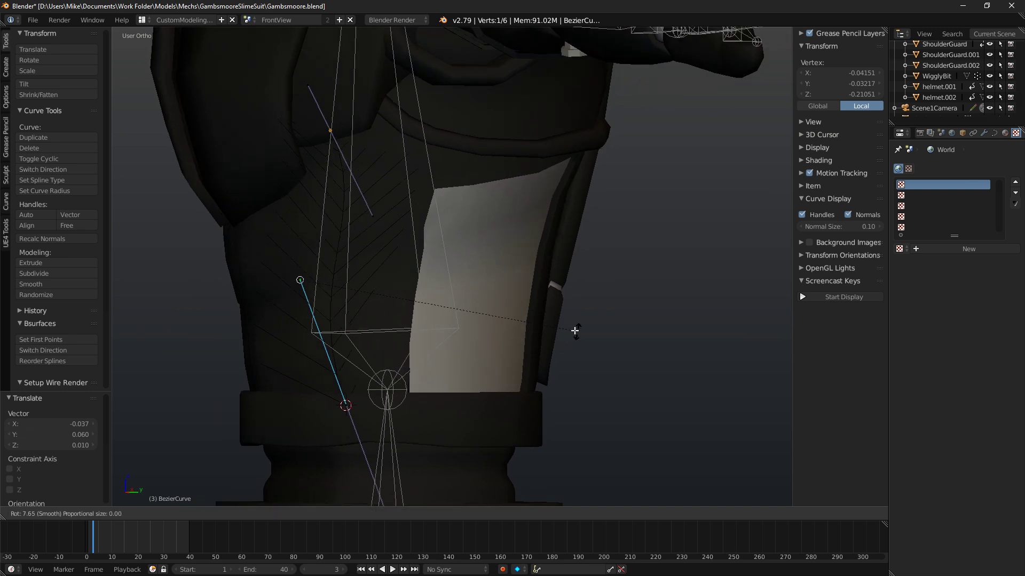
Shift the lower control point's upper handle a further 0.027 X, 0.089 Y and 0.004 Z.
right_click(527, 249)
key(g)
click(610, 244)
middle_drag(528, 250, 662, 251)
scroll(621, 299, down, 7)
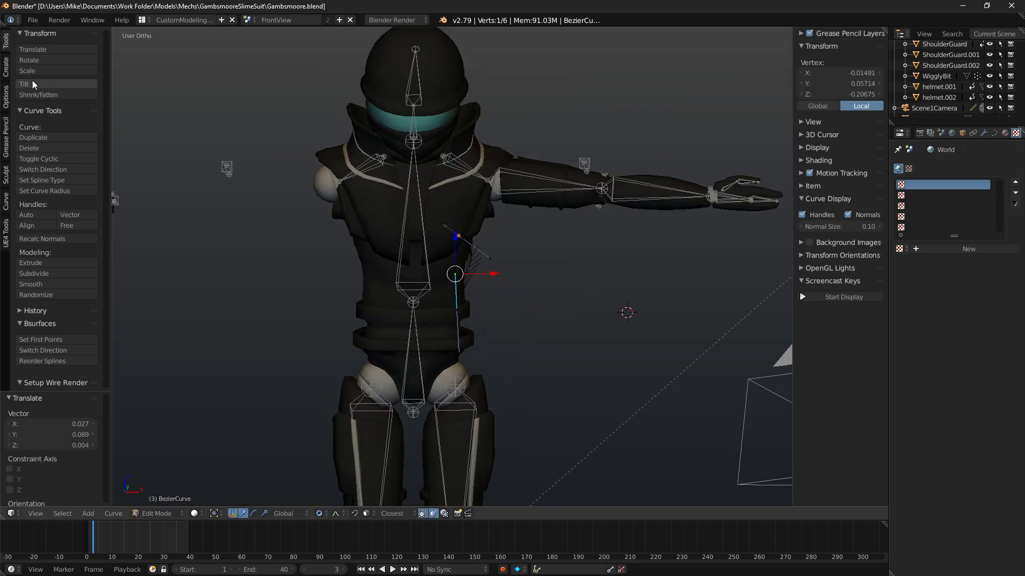
Leave Edit Mode, add a Nurbs circle at the 3D cursor and open its curve data settings.
key(Tab)
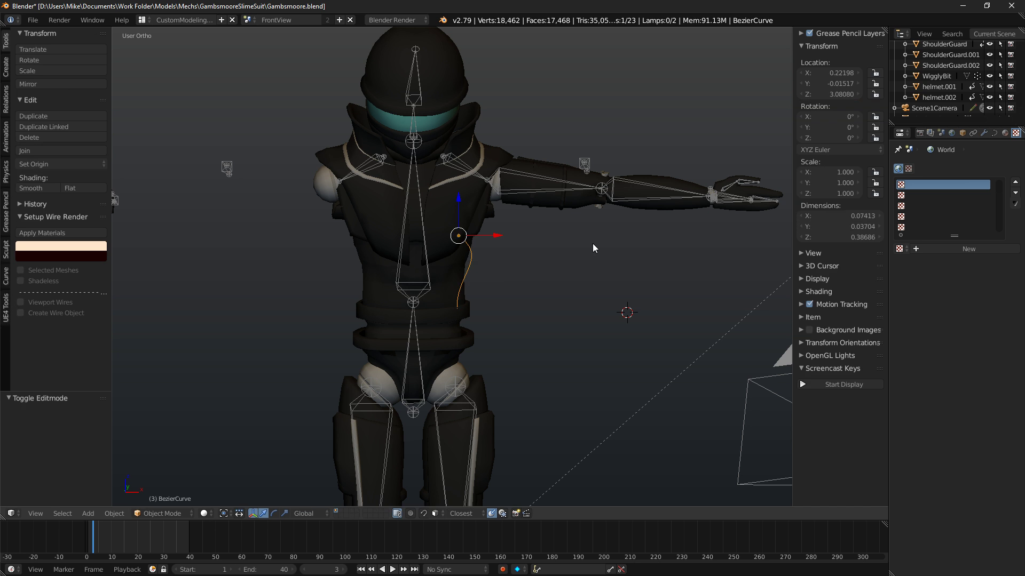
key(shift+a)
mouse_move(593, 244)
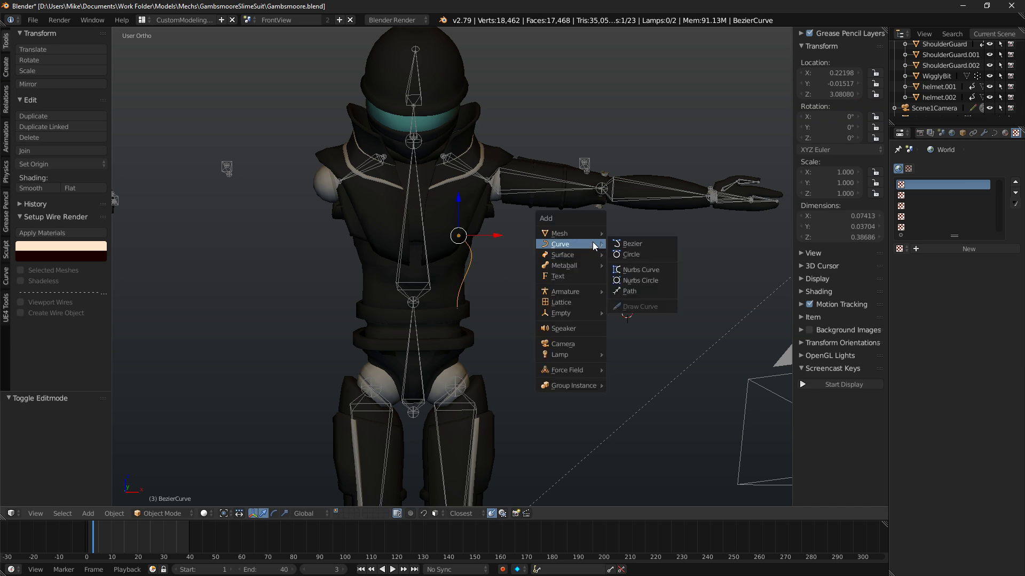
click(645, 280)
scroll(737, 293, up, 2)
click(995, 134)
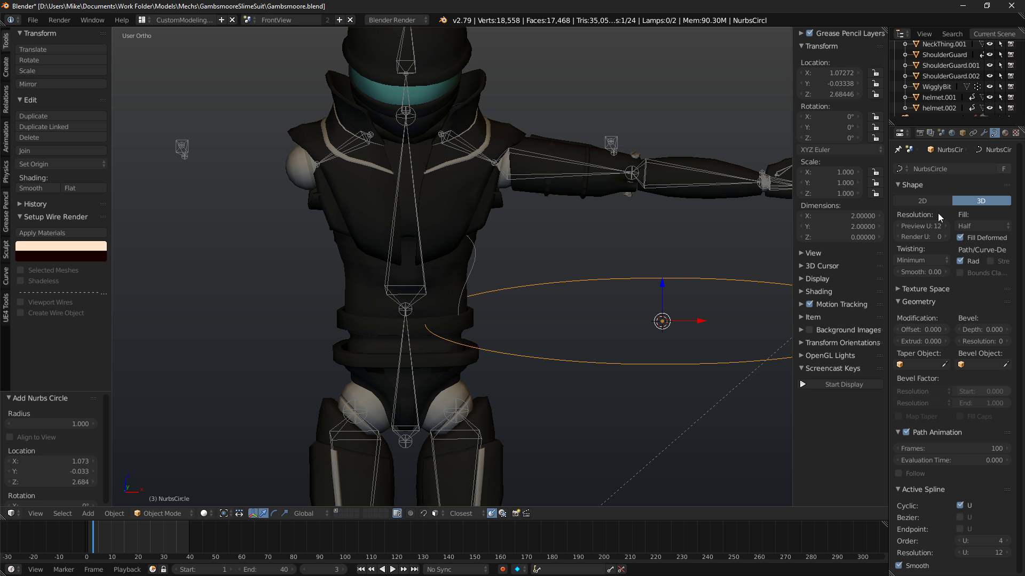
Replace the Nurbs circle with a Bezier circle at preview resolution 1, scaled to 0.112.
drag(922, 226, 884, 243)
key(Delete)
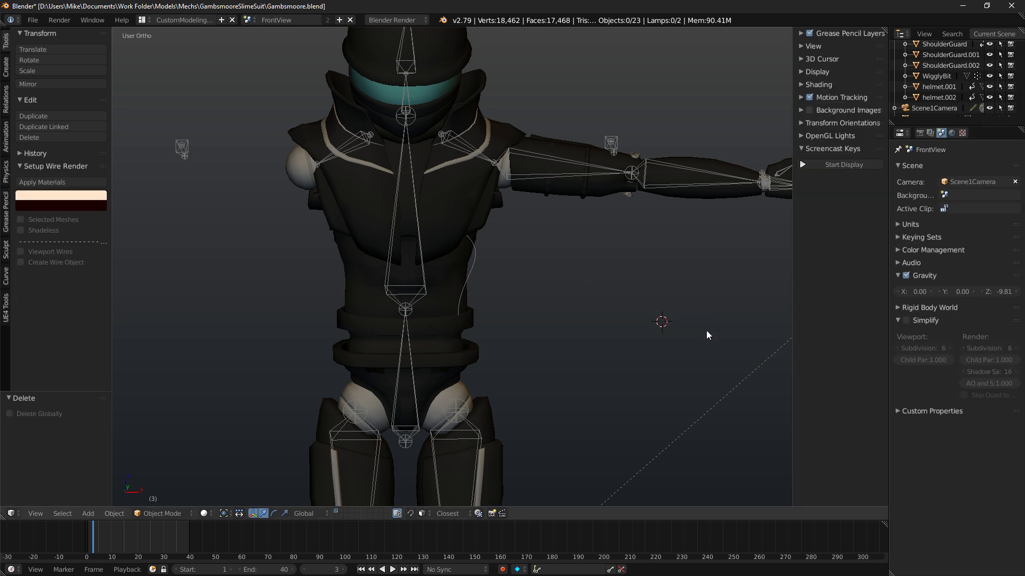
key(shift+a)
mouse_move(707, 337)
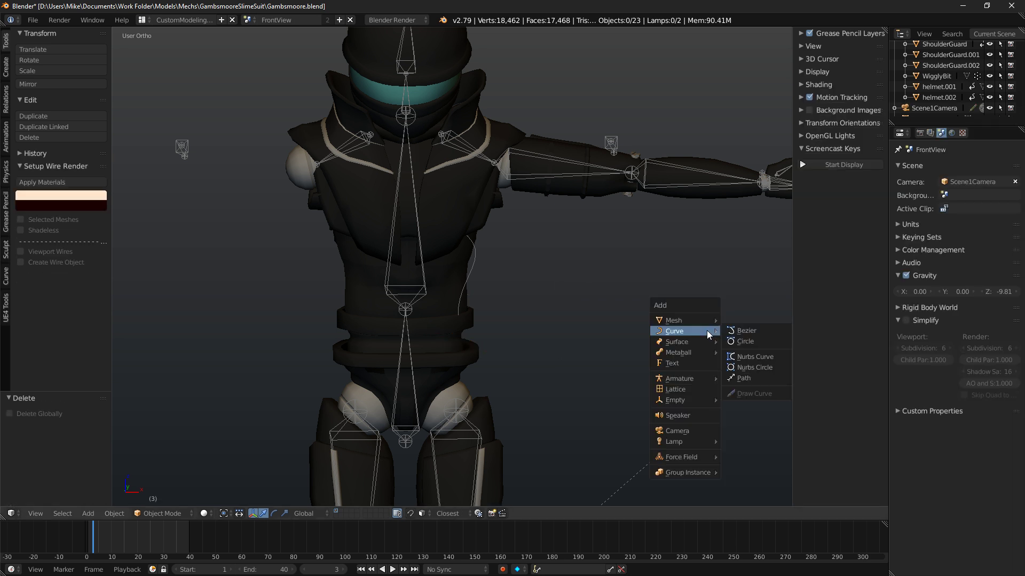
click(755, 333)
drag(924, 226, 892, 225)
key(s)
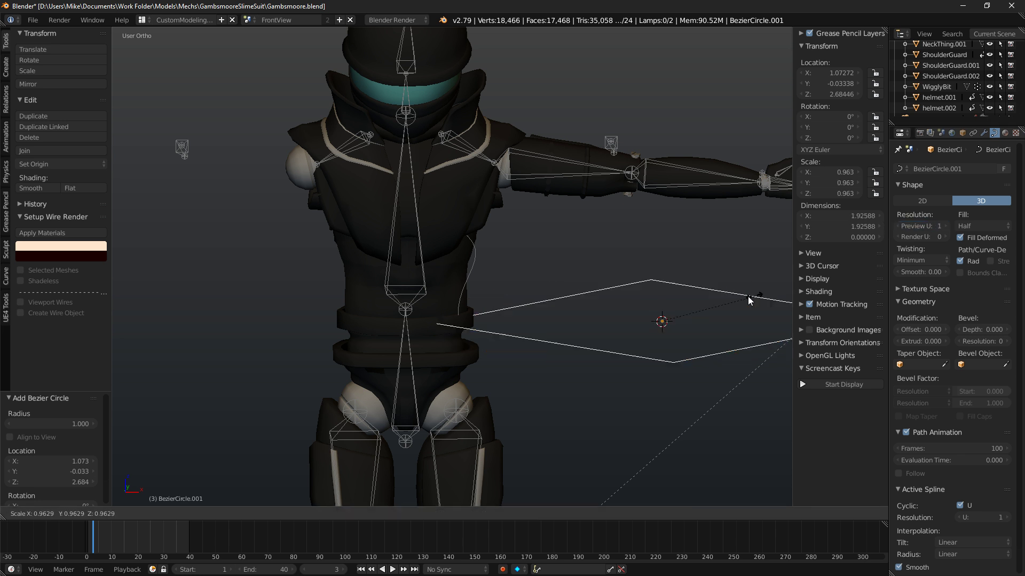
click(665, 314)
Assign the new Bezier circle as the bevel object of the torso's side curve.
scroll(523, 317, up, 6)
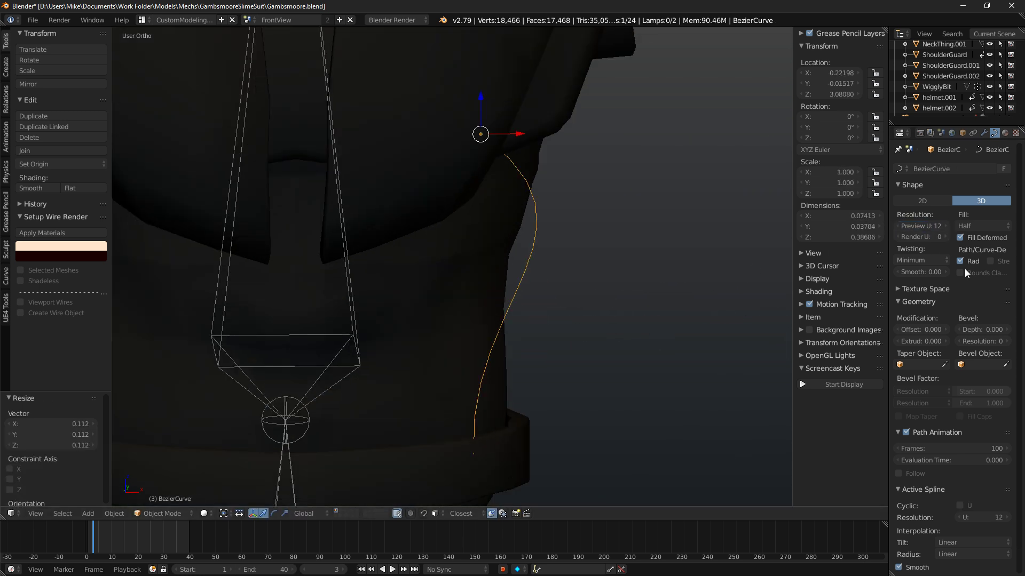
click(974, 367)
click(918, 383)
scroll(696, 230, down, 2)
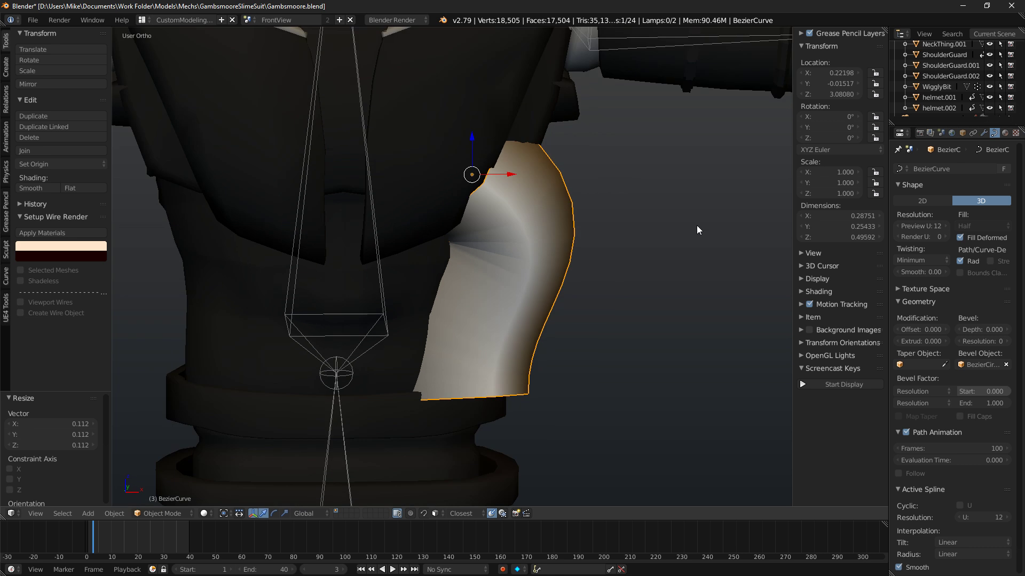
scroll(587, 272, down, 4)
Thin the side tube by scaling its bevel circle by 0.183 and a further 0.944.
right_click(600, 306)
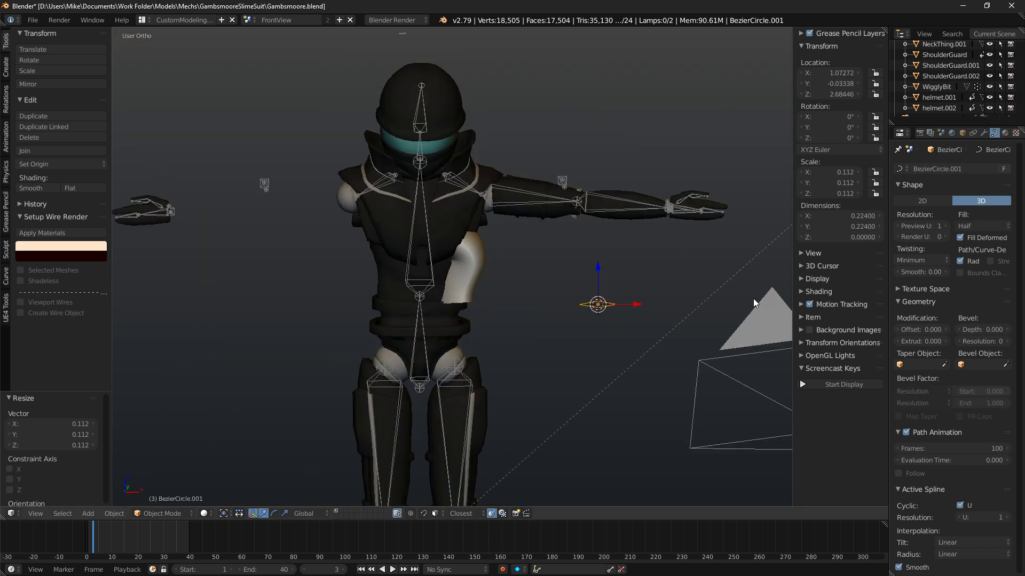
click(626, 302)
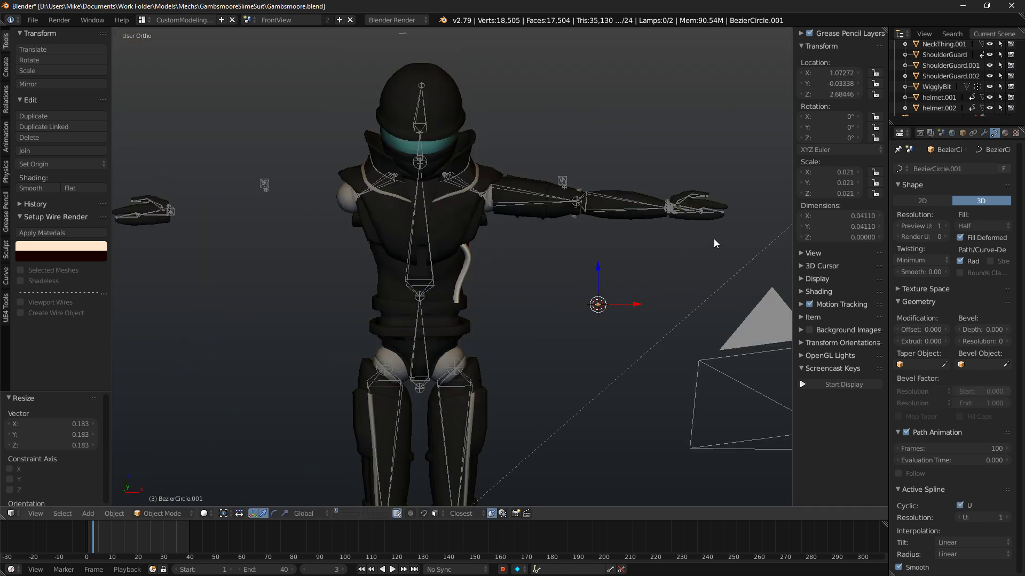
key(KP_1)
scroll(719, 245, up, 4)
shift+middle_drag(696, 296, 515, 263)
Edit the side curve, rotate its upper control point 41.8°, turn it a little further and shift it 0.056 along Y.
right_click(288, 200)
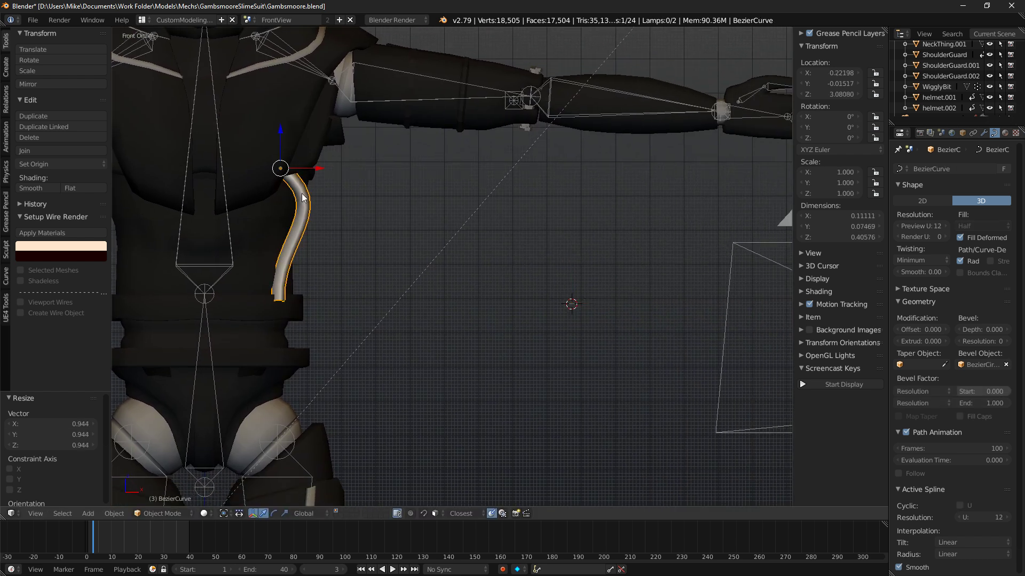
key(Tab)
middle_drag(300, 195, 473, 231)
scroll(473, 232, up, 4)
key(r)
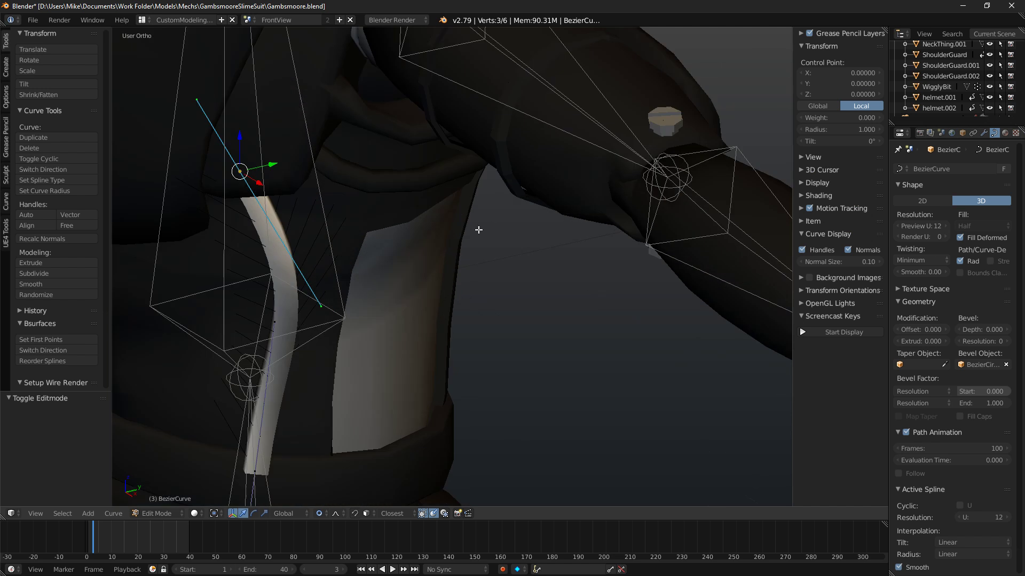
click(318, 248)
middle_drag(318, 247, 299, 213)
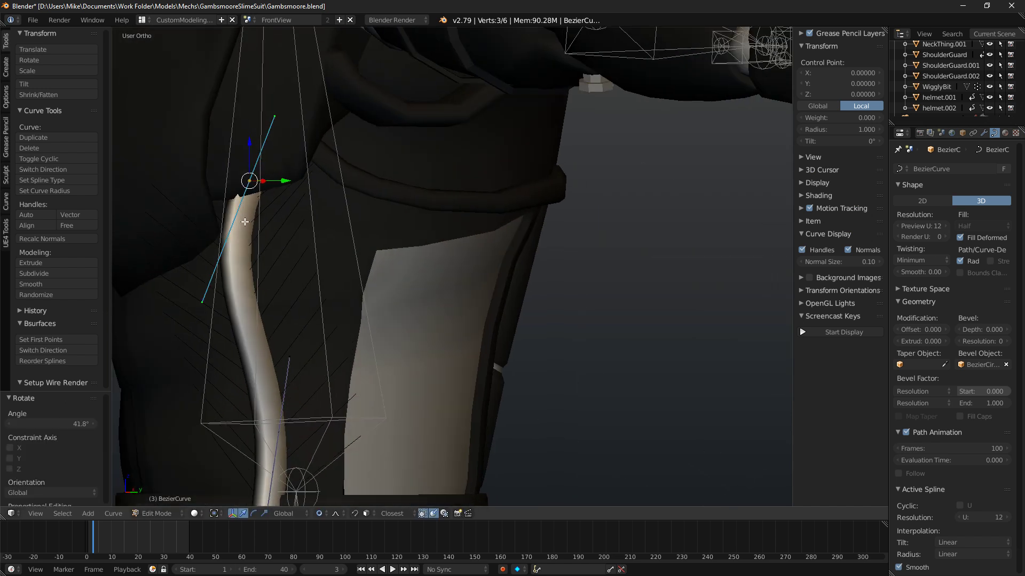
key(r)
click(288, 223)
drag(282, 181, 321, 181)
middle_drag(322, 181, 451, 192)
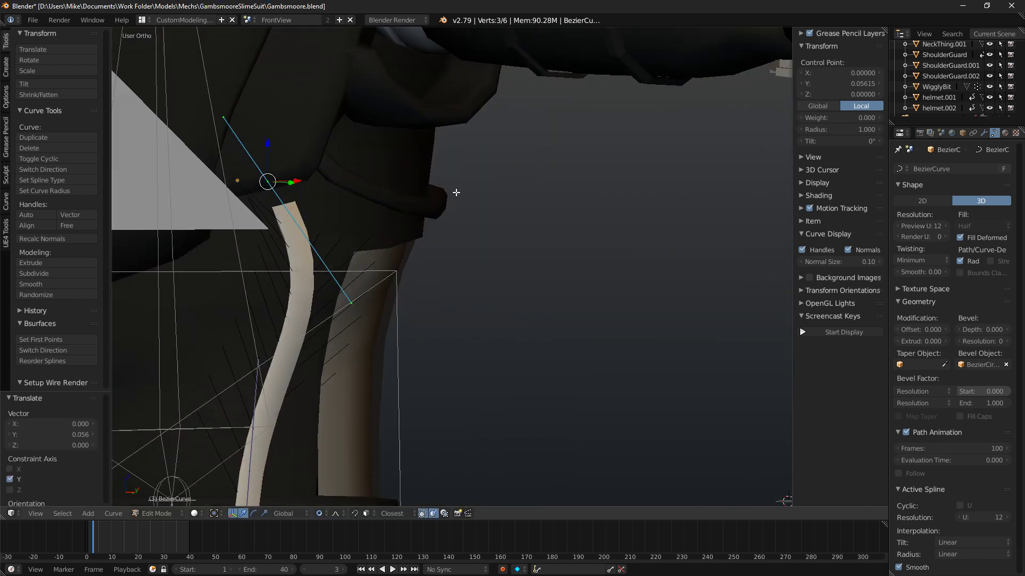
Reposition and rotate the upper control point in front view so the tube emerges beneath the chest plate.
key(KP_1)
key(g)
click(533, 183)
key(r)
click(539, 227)
key(g)
click(555, 219)
key(r)
click(555, 230)
Adjust the upper control point's depth under the chest plate, including a shift of -0.008 X, 0.007 Y and 0.017 Z.
middle_drag(448, 222, 368, 200)
key(g)
click(364, 199)
middle_drag(288, 207, 499, 204)
key(g)
click(474, 168)
key(KP_1)
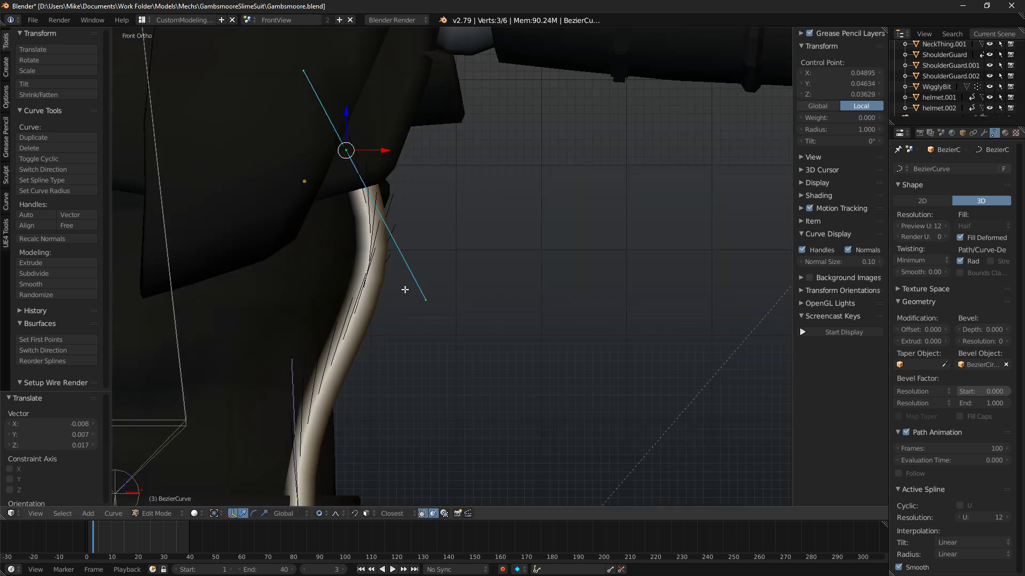
Shorten the upper control point's lower handle by moving it -0.053 X and 0.049 Z.
right_click(427, 302)
key(g)
click(394, 261)
shift+middle_drag(418, 288, 435, 189)
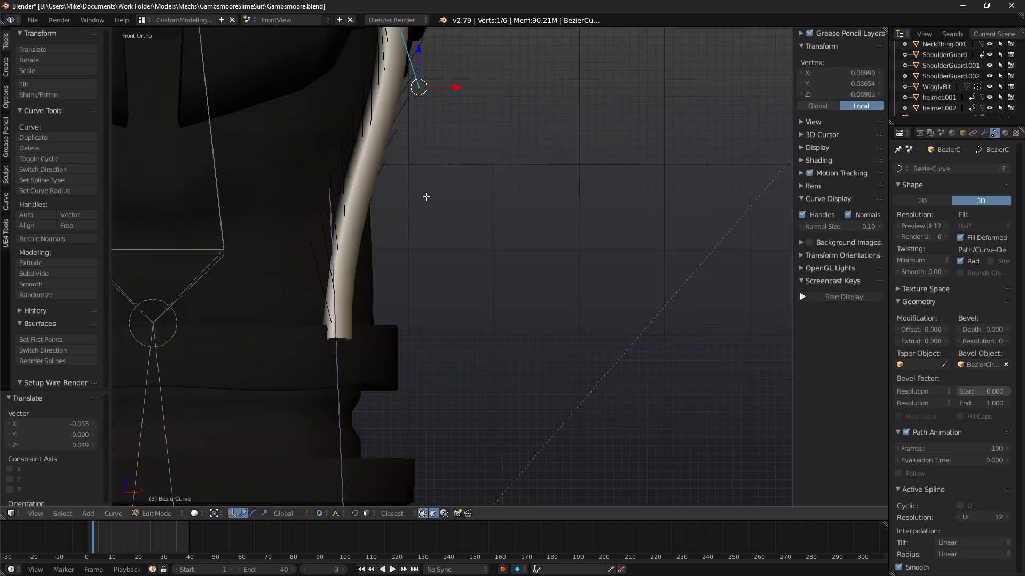
Move the upper handle of the lower control point outward in front view.
key(KP_3)
key(KP_1)
right_click(343, 197)
key(g)
click(365, 187)
Extrude the tube's lower end 0.010 X, -0.022 Y and -0.067 Z, and rotate the new control point toward the waist band.
right_click(336, 340)
middle_drag(433, 284, 479, 293)
key(e)
click(523, 362)
key(r)
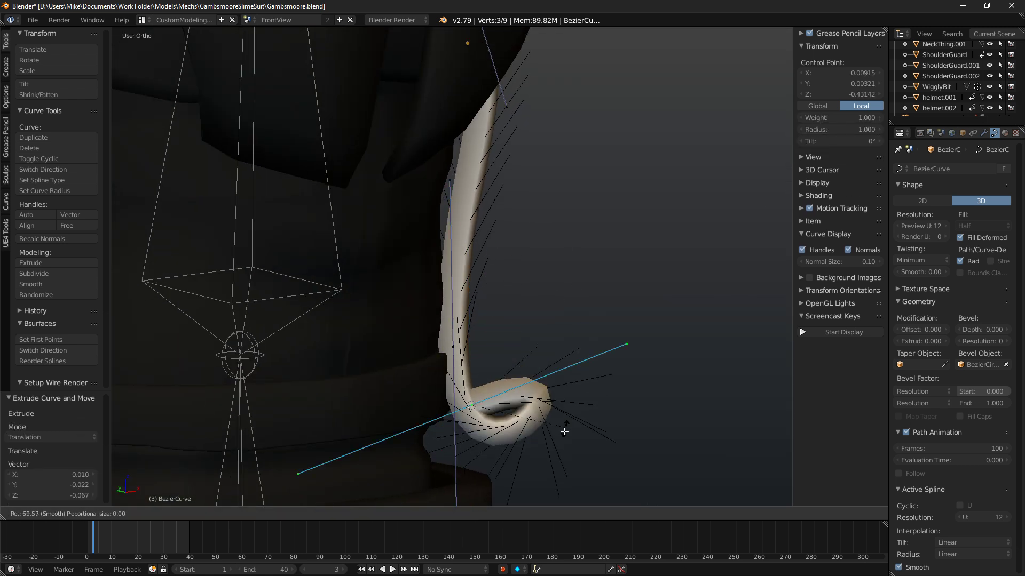
click(537, 457)
Raise the middle control point's lower handle 0.178 in Z and shift it a further 0.006 X, -0.002 Y and 0.016 Z.
right_click(455, 348)
scroll(502, 408, down, 4)
right_click(457, 393)
key(g)
click(454, 396)
scroll(454, 395, up, 4)
key(g)
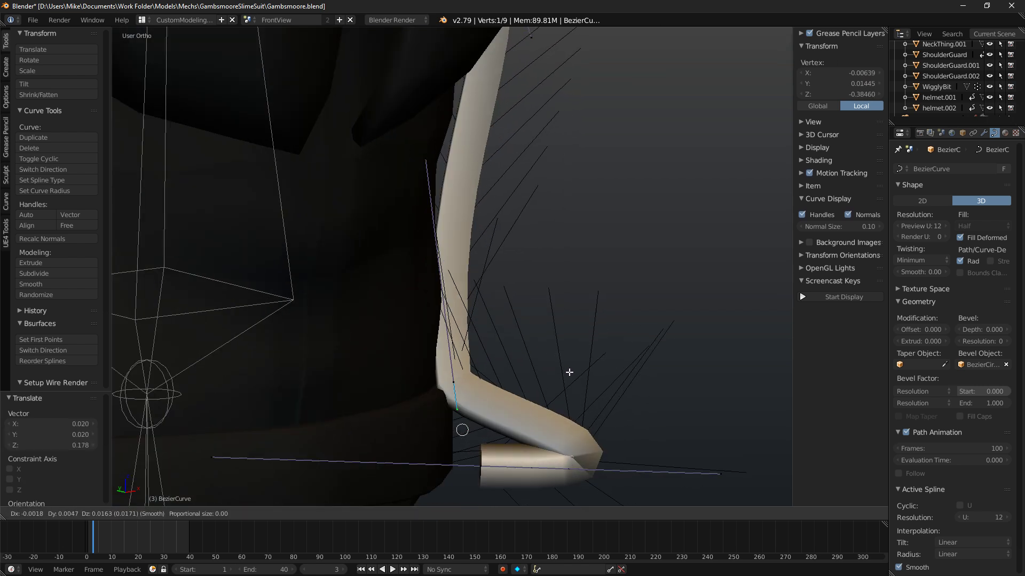
click(558, 487)
Reposition the tube's end control point at the waist band and shift the middle one 0.016 X, -0.006 Y and 0.035 Z.
right_click(480, 466)
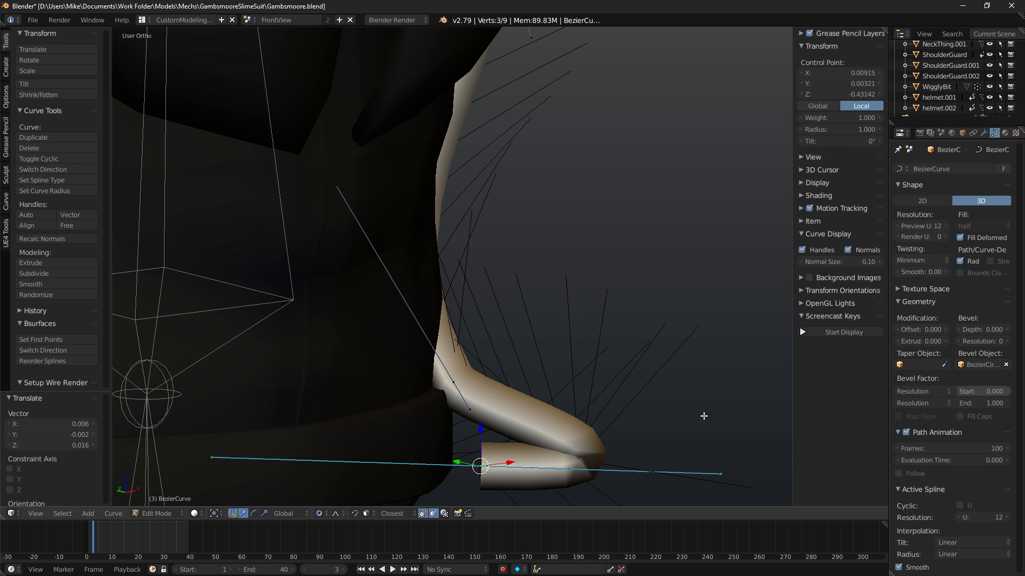
key(g)
click(468, 386)
key(g)
click(477, 329)
key(KP_1)
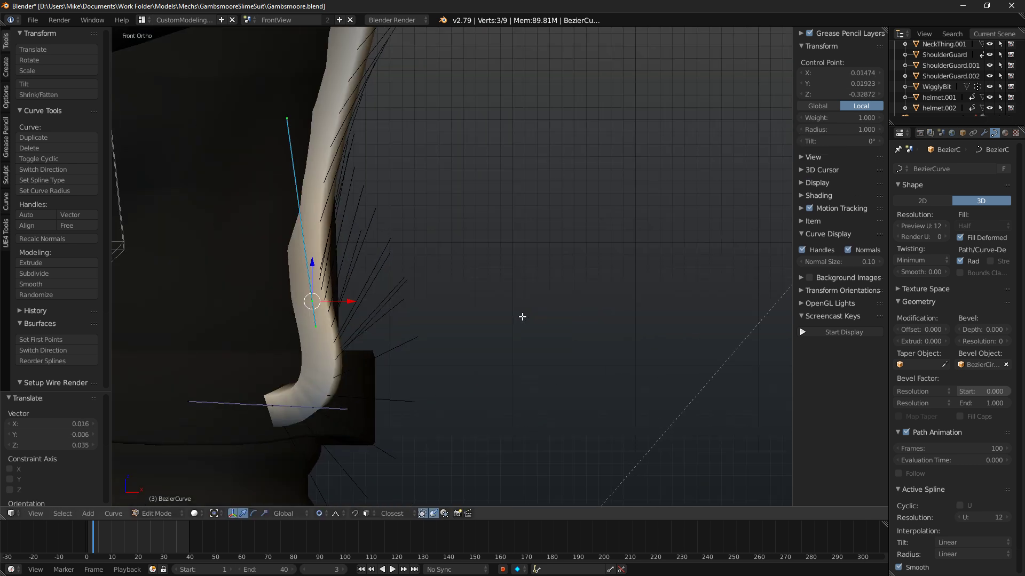
Shorten the middle control point's upper handle and move the control point 0.0057 X and 0.0110 Z.
scroll(522, 316, down, 5)
scroll(401, 228, up, 3)
scroll(434, 238, up, 2)
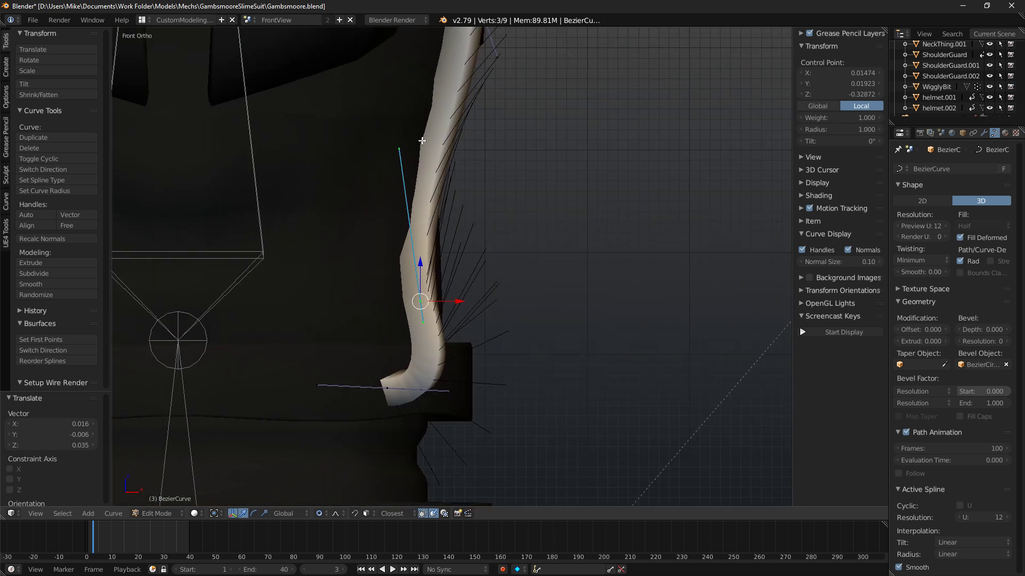
right_click(400, 151)
key(g)
click(436, 219)
right_click(420, 303)
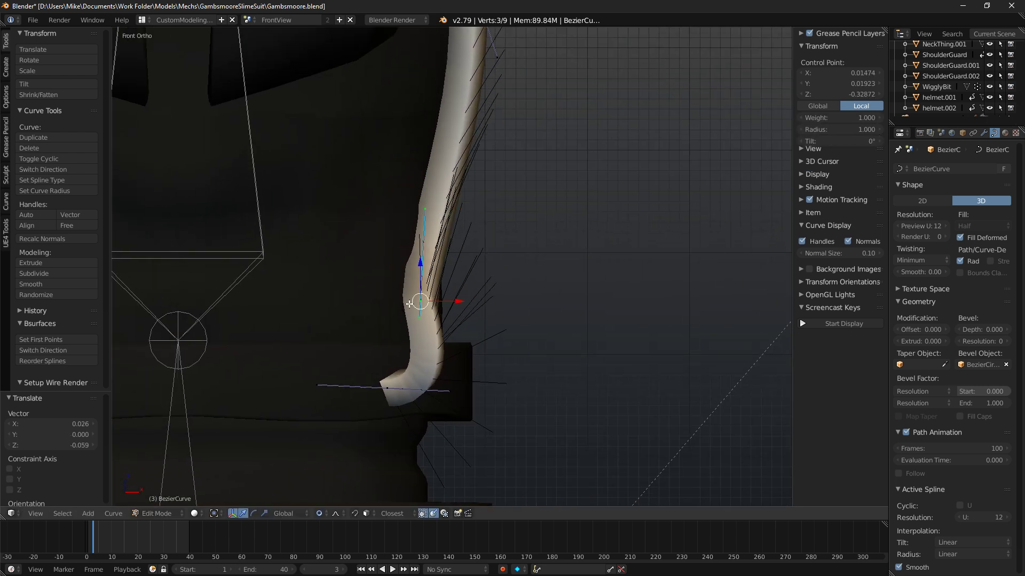
key(g)
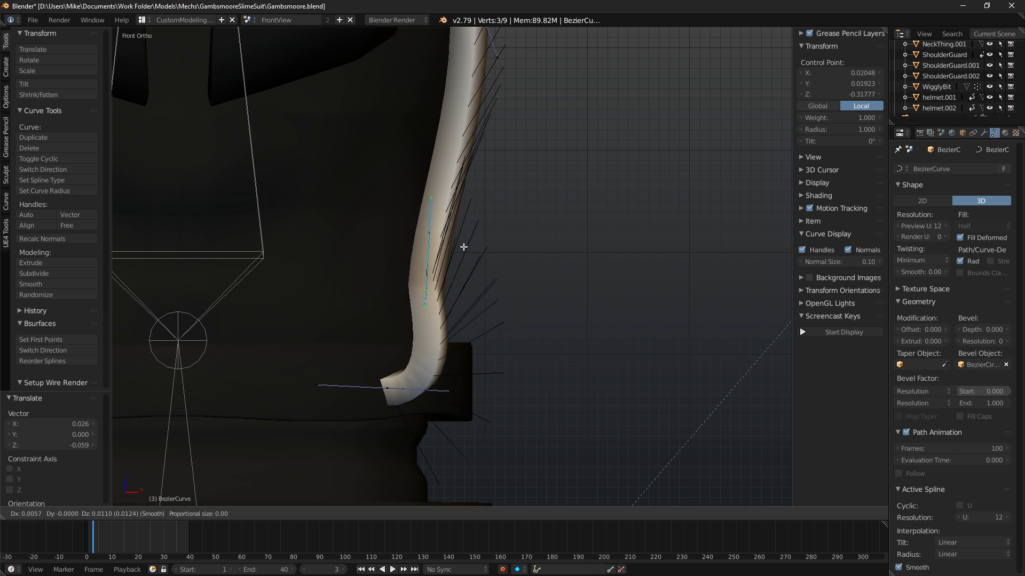
click(463, 247)
Shift the upper control point's lower handle 0.006 in X and shorten its upper handle under the chest plate.
scroll(471, 220, down, 3)
shift+middle_drag(469, 184, 475, 210)
right_click(488, 172)
key(g)
click(494, 177)
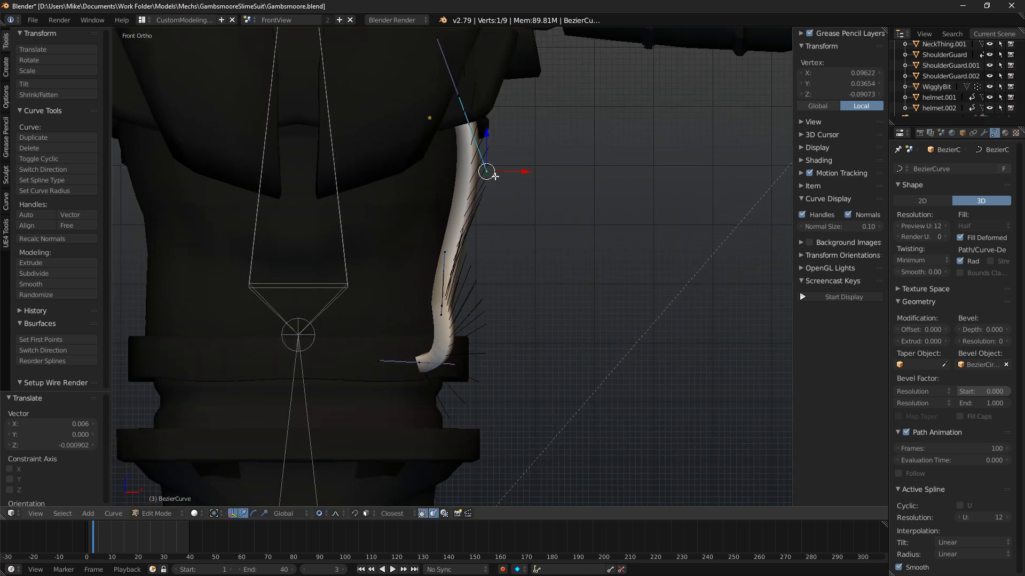
key(g)
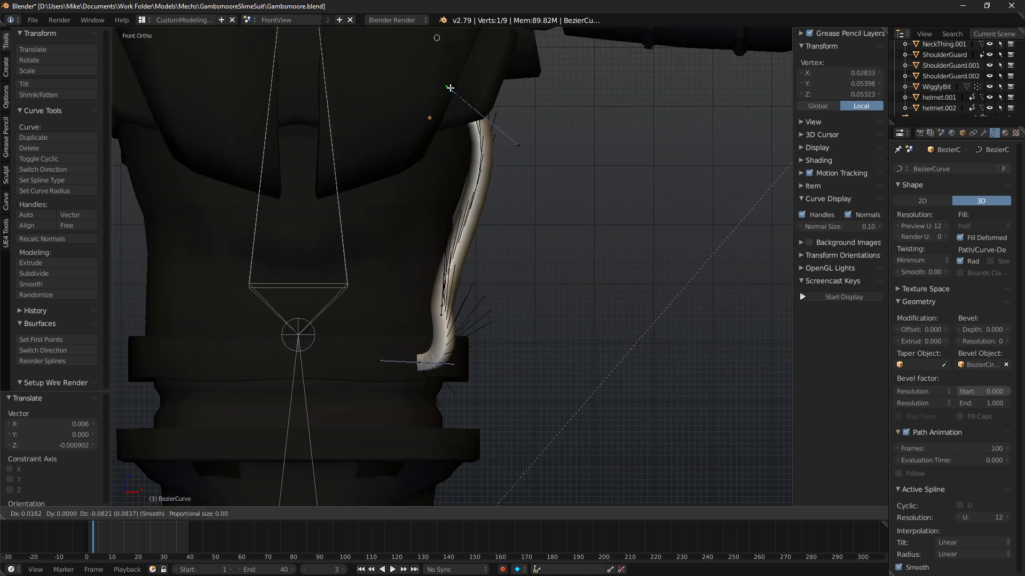
Try moving the tube's end control point along the X axis and undo the move.
right_click(430, 374)
middle_drag(431, 374, 425, 389)
key(g)
key(x)
click(425, 389)
key(ctrl+z)
key(g)
click(392, 377)
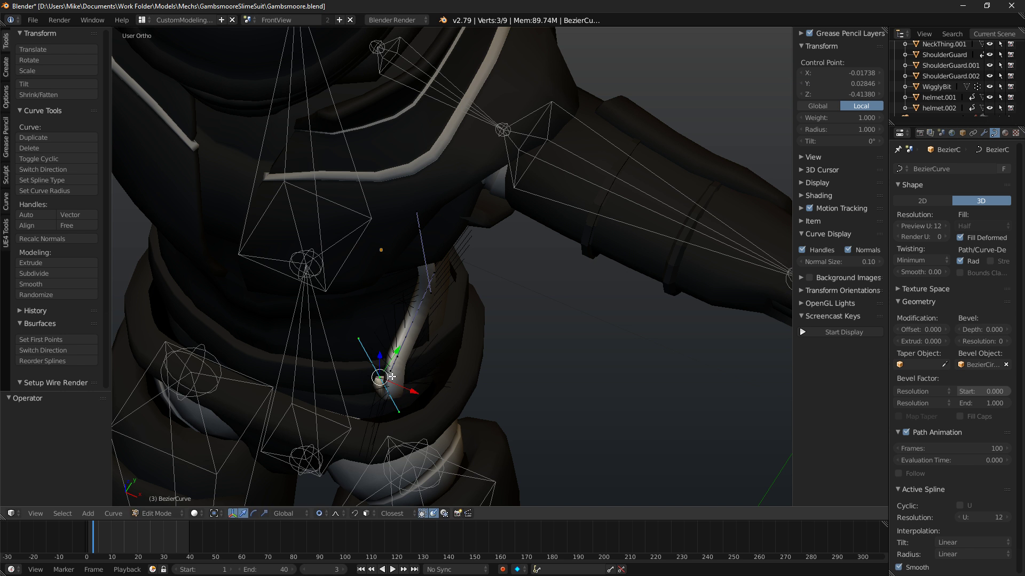
Move the tube's end control point 0.013 X, 0.026 Y and 0.012 Z with an enlarged proportional editing radius.
scroll(485, 359, down, 6)
scroll(480, 360, up, 8)
shift+middle_drag(428, 378, 474, 354)
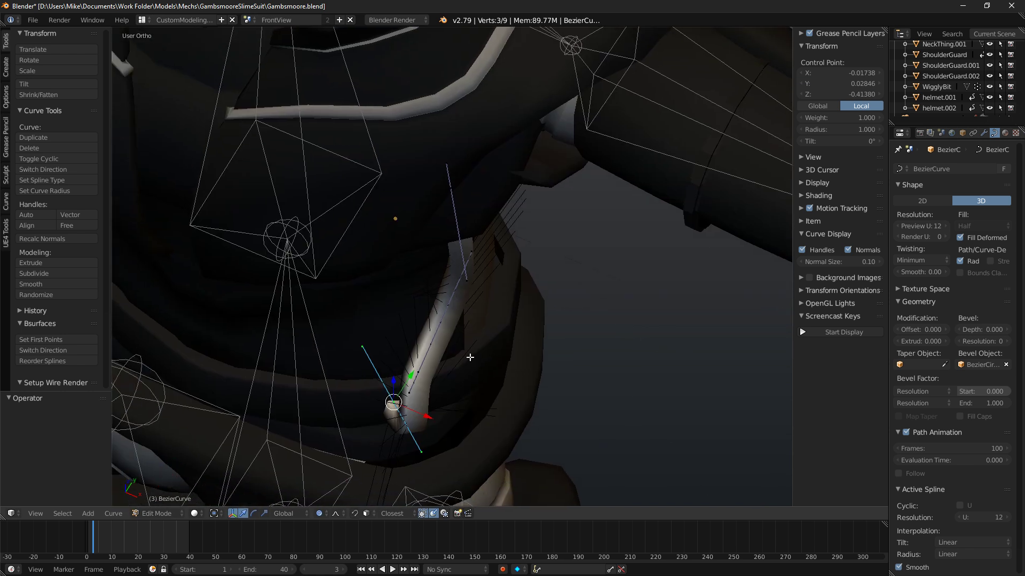
key(g)
scroll(472, 357, down, 20)
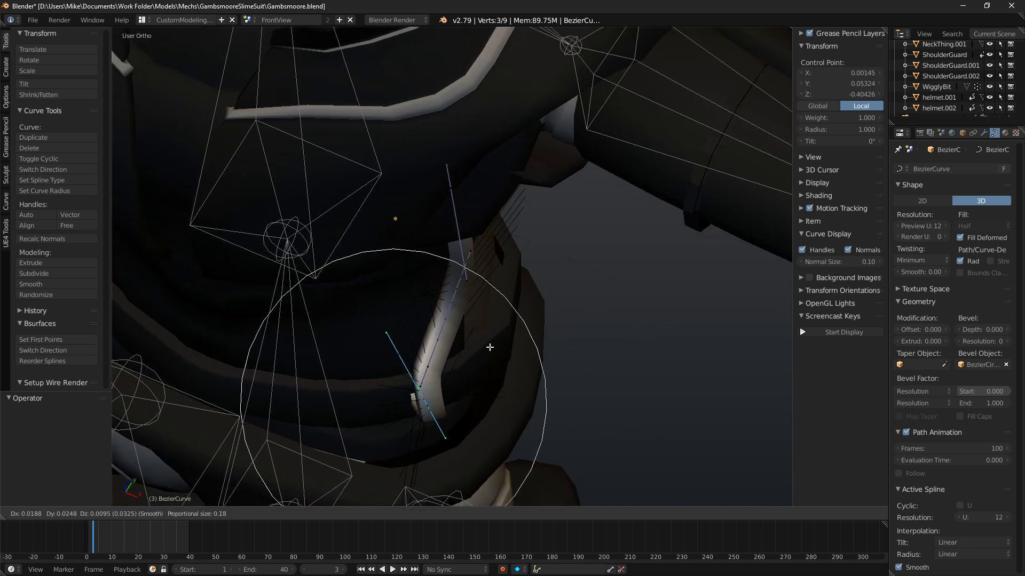
click(484, 343)
scroll(487, 355, down, 1)
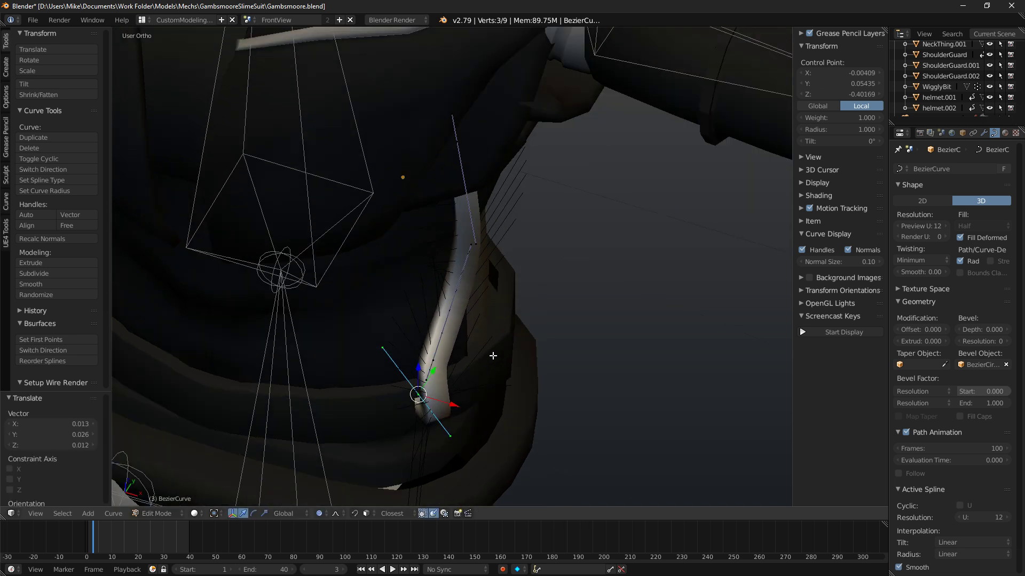
Set the side curve's preview resolution to 4.
key(KP_1)
scroll(555, 227, down, 3)
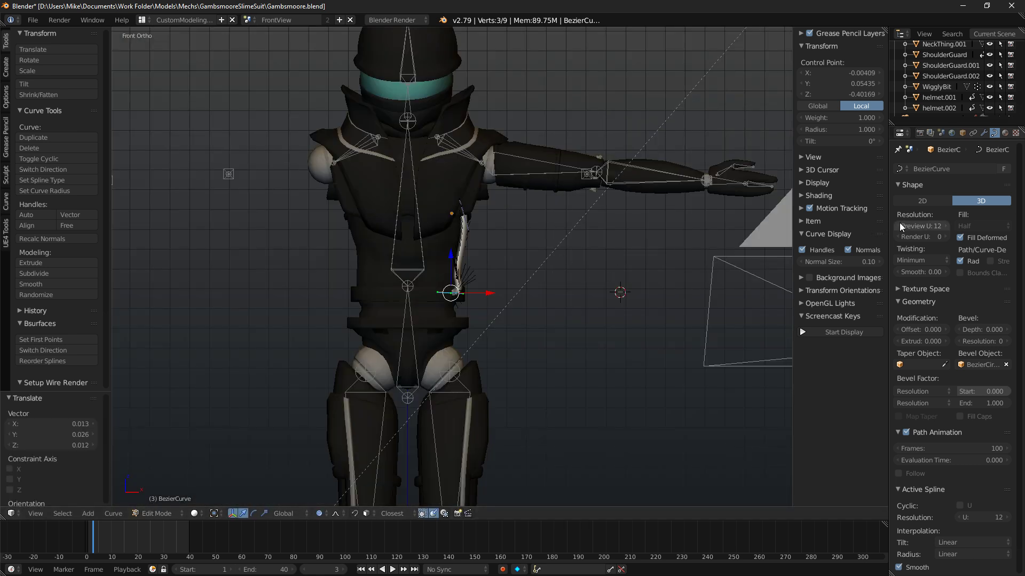
key(Tab)
right_click(620, 293)
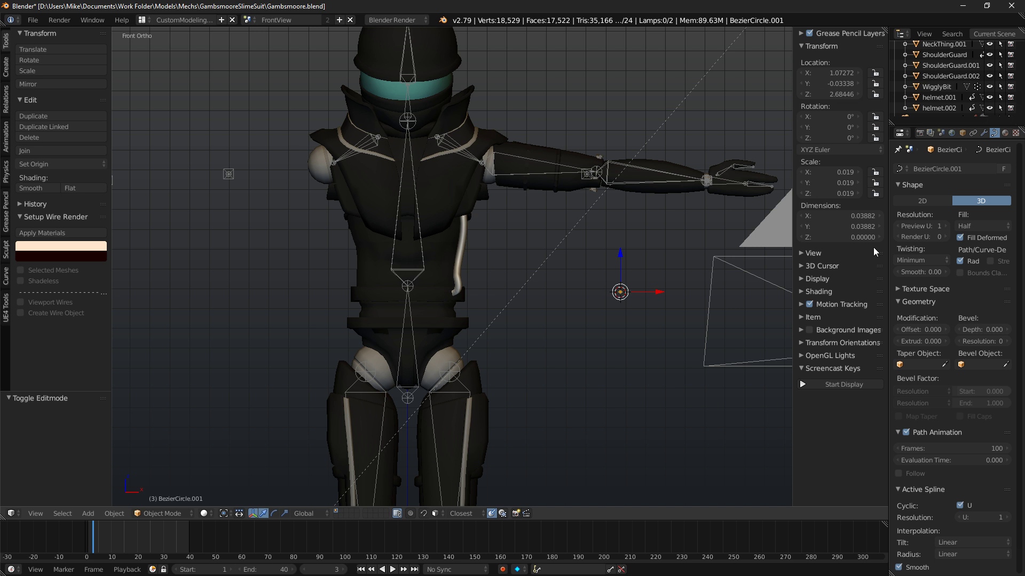
right_click(464, 252)
scroll(469, 252, up, 5)
key(Tab)
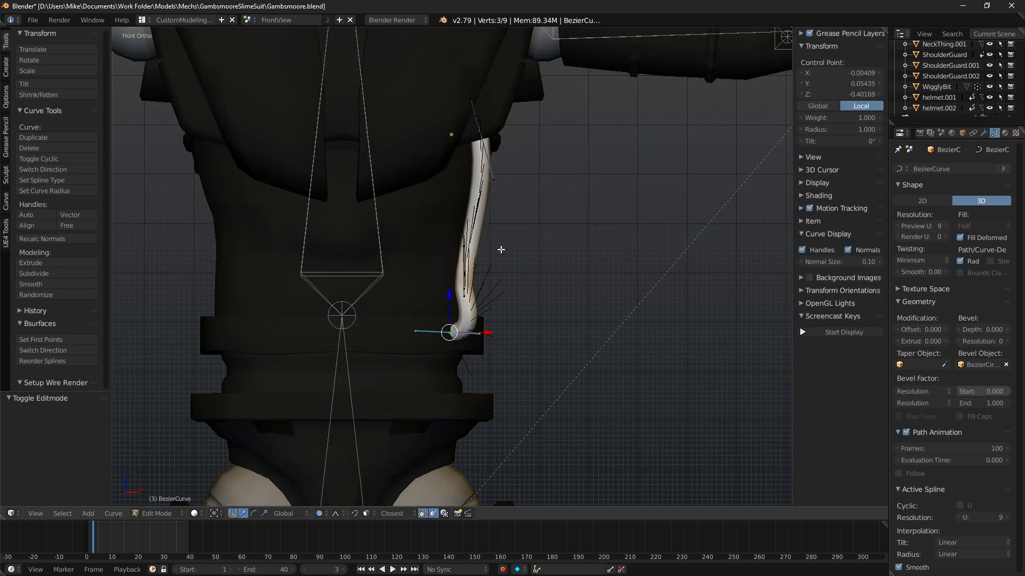
click(900, 223)
click(900, 223)
click(900, 223)
click(900, 223)
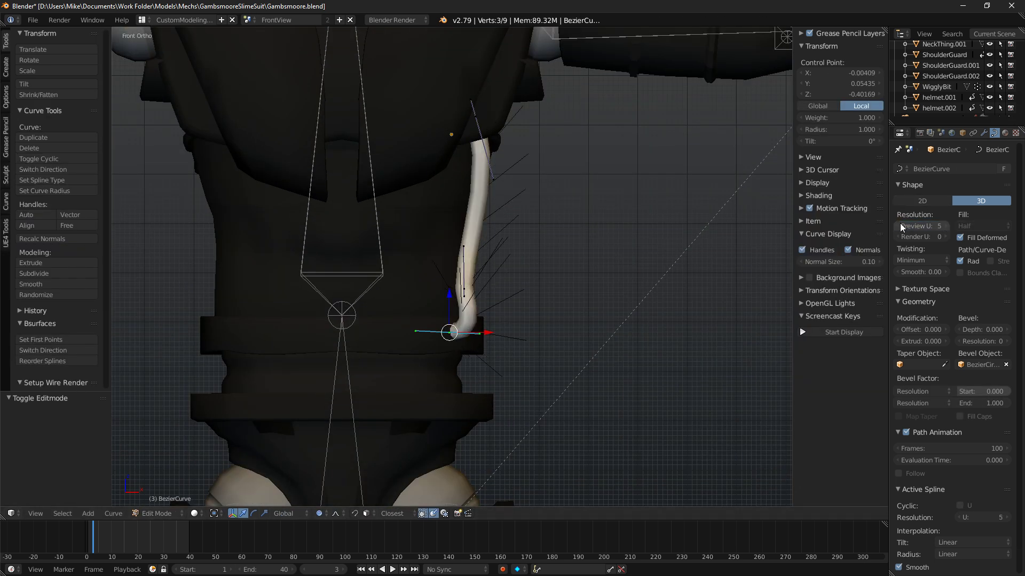
Inspect the side tube in rendered shading, return to solid shading and leave Edit Mode with the tube framed in front view.
key(shift+z)
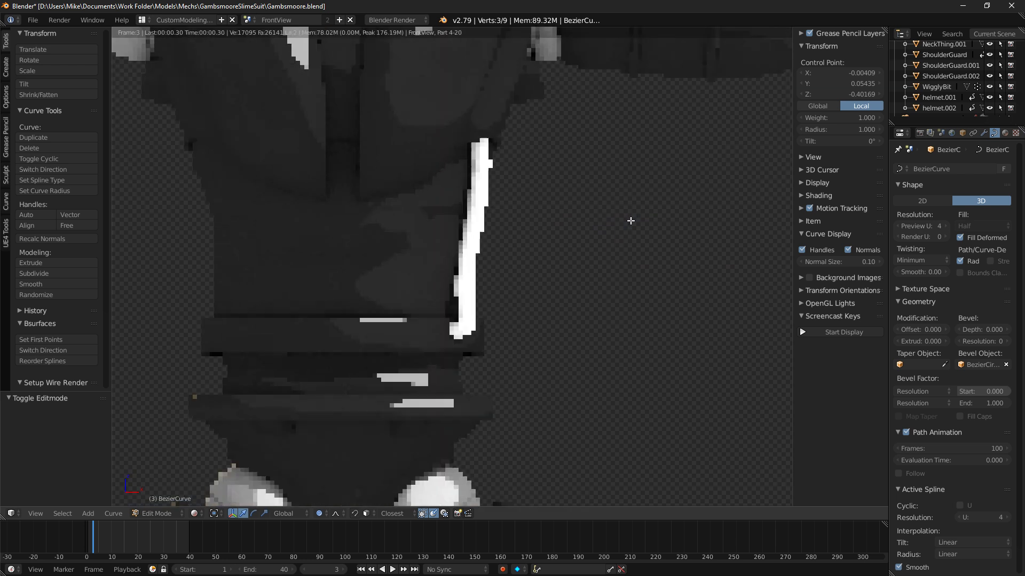
mouse_move(494, 238)
middle_down()
mouse_move(547, 233)
mouse_move(493, 244)
middle_up()
key(shift+z)
key(Tab)
key(KP_1)
key(KP_Decimal)
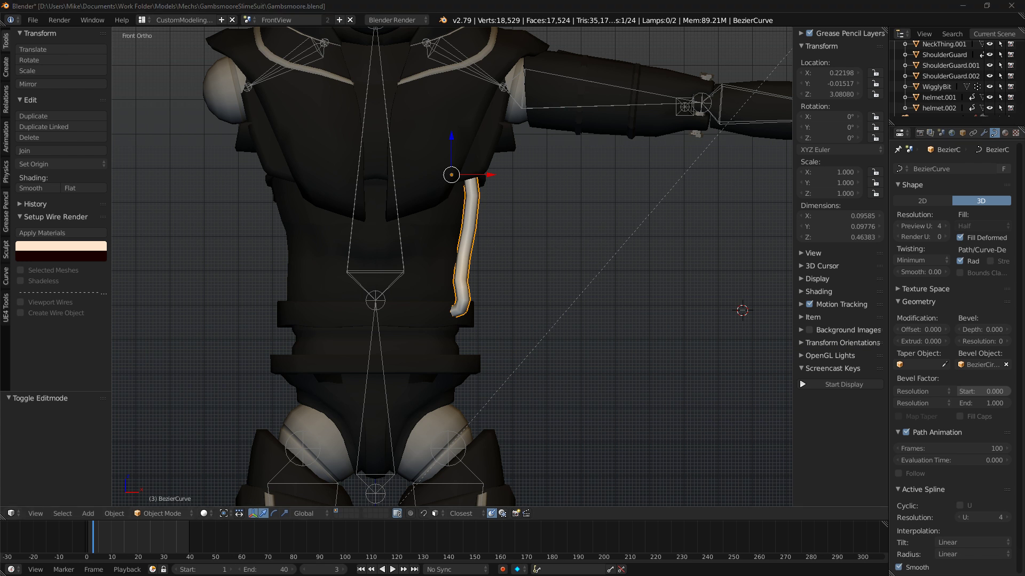
Switch to File Explorer's Emojis folder and view upset512x.png and phew128x.png.
drag(1024, 109, 480, 78)
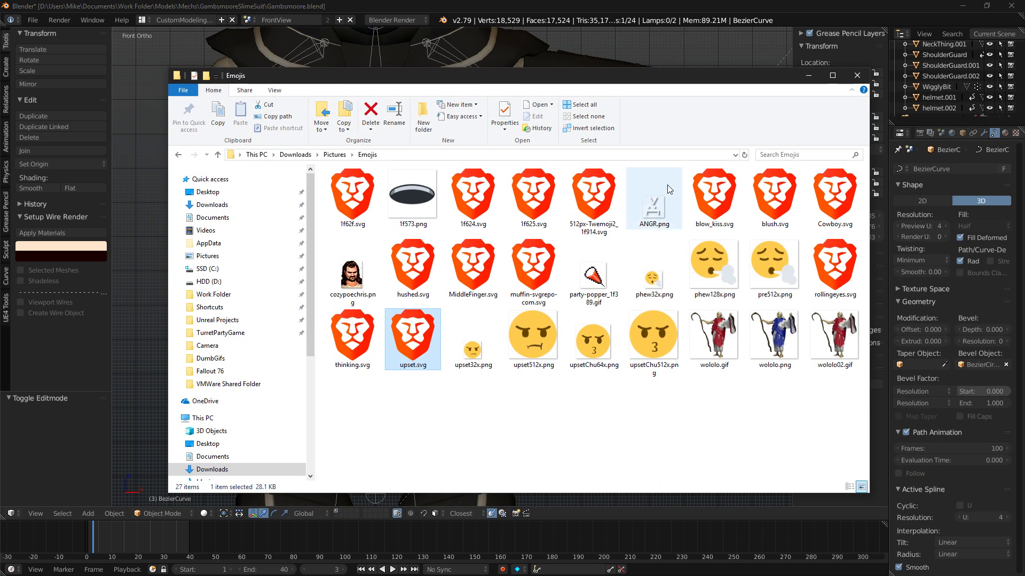
double_click(544, 359)
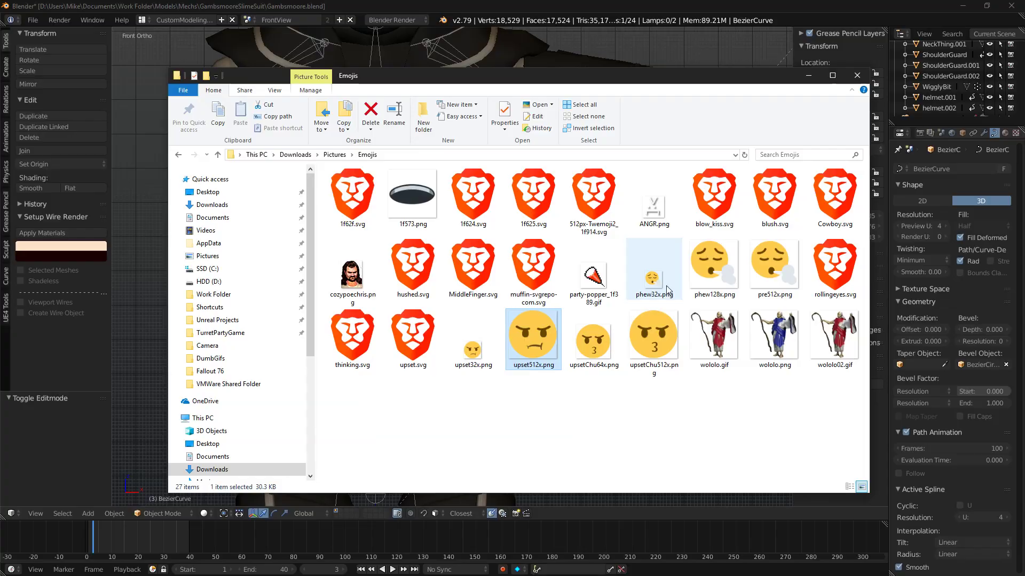
click(658, 292)
double_click(734, 258)
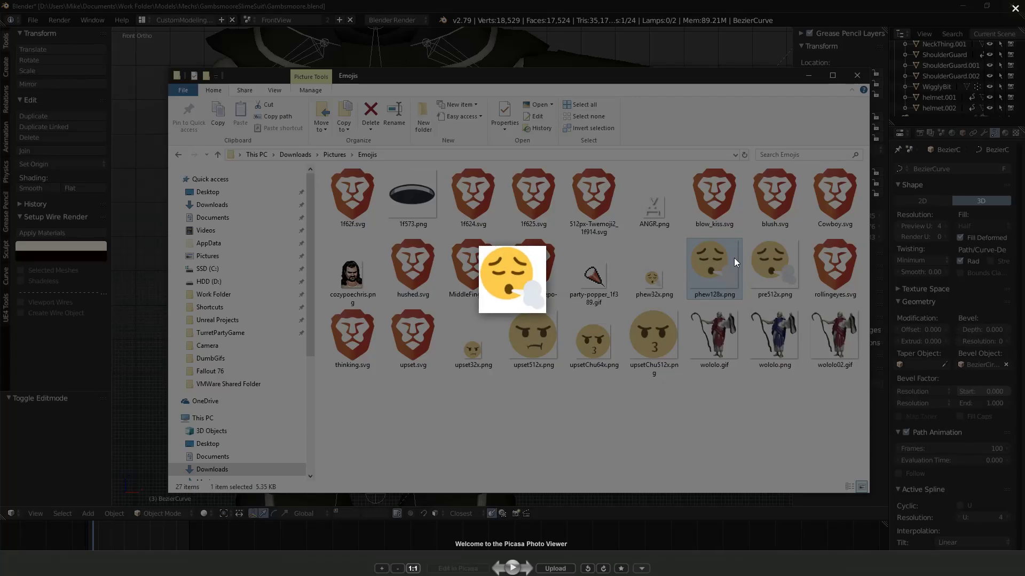
View upsetChu64x.png in the Emojis folder and switch to the DumbGifs folder inside Pictures.
click(734, 258)
double_click(591, 364)
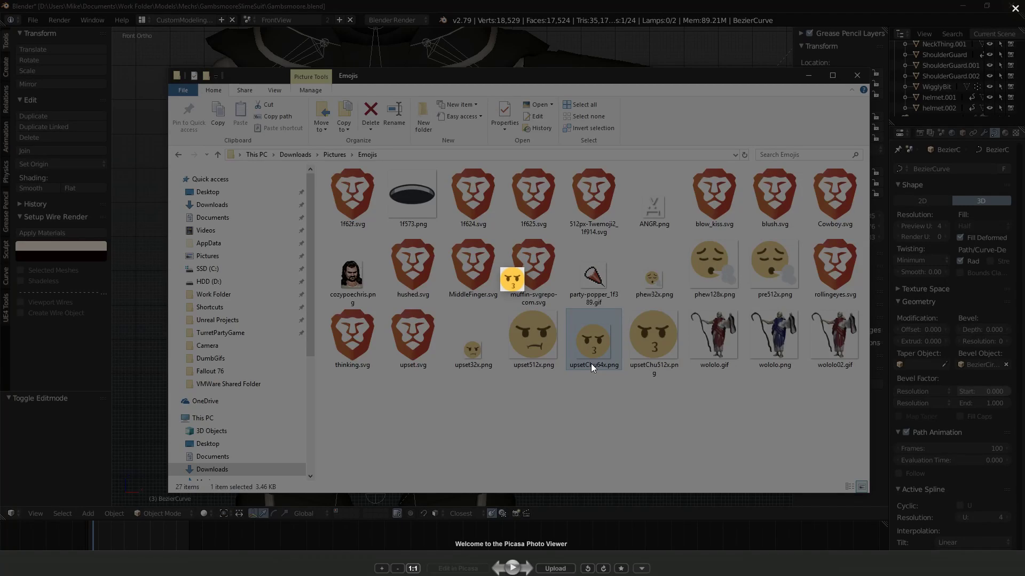
click(471, 193)
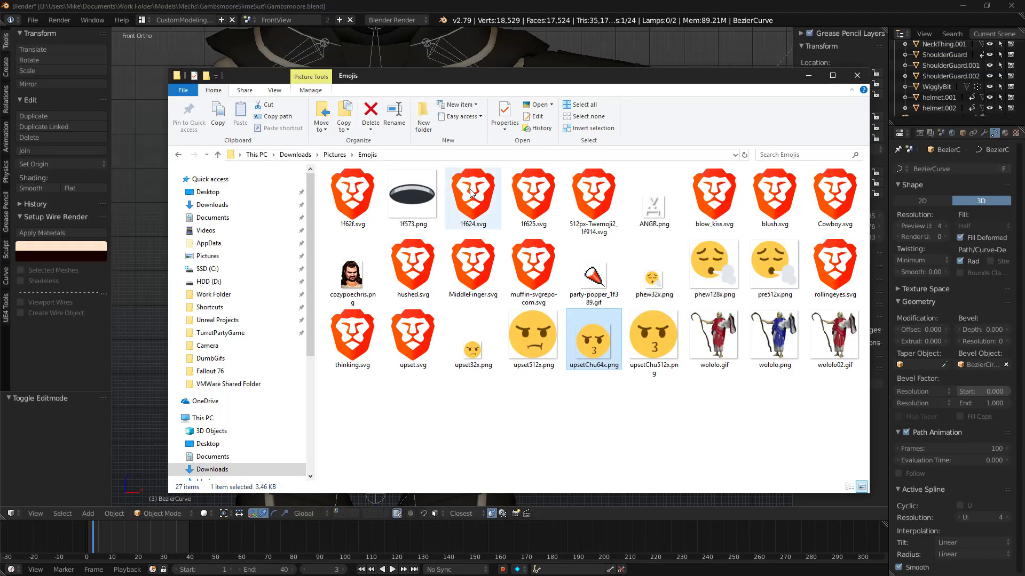
click(335, 154)
double_click(471, 205)
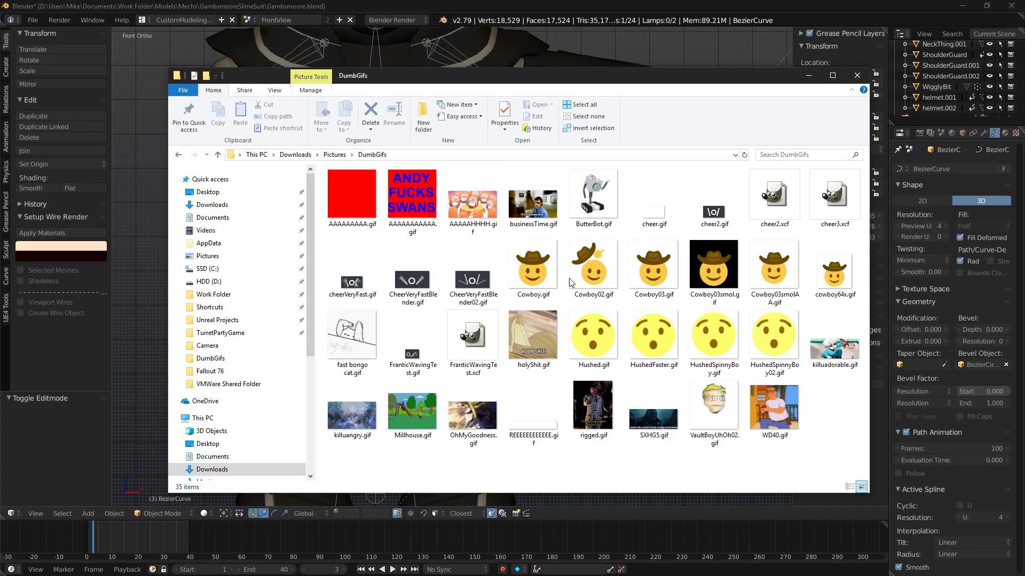
View CheerVeryFastBlender.gif and cheerVeryFast.gif, closing the image viewer after each.
click(408, 286)
double_click(408, 286)
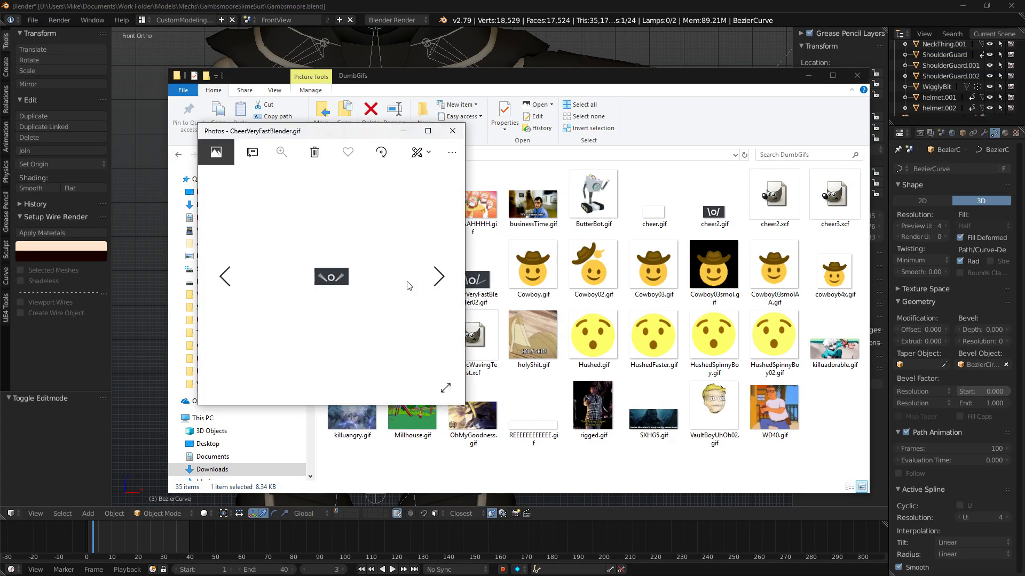
click(446, 137)
key(Left)
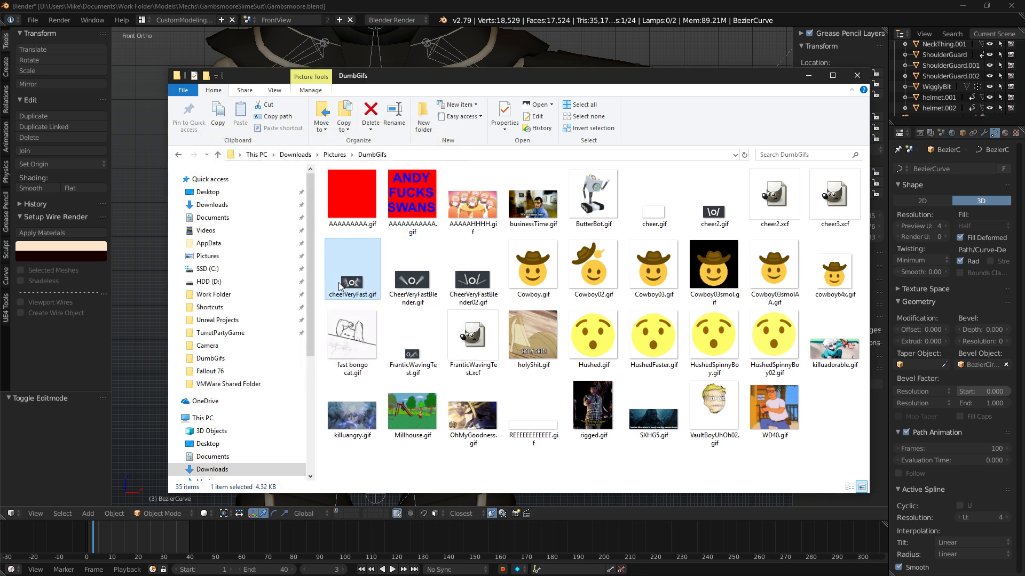
key(Return)
click(451, 152)
click(452, 131)
View ButterBot.gif, Cowboy03.gif and fast bongo cat.gif from the DumbGifs folder.
click(587, 205)
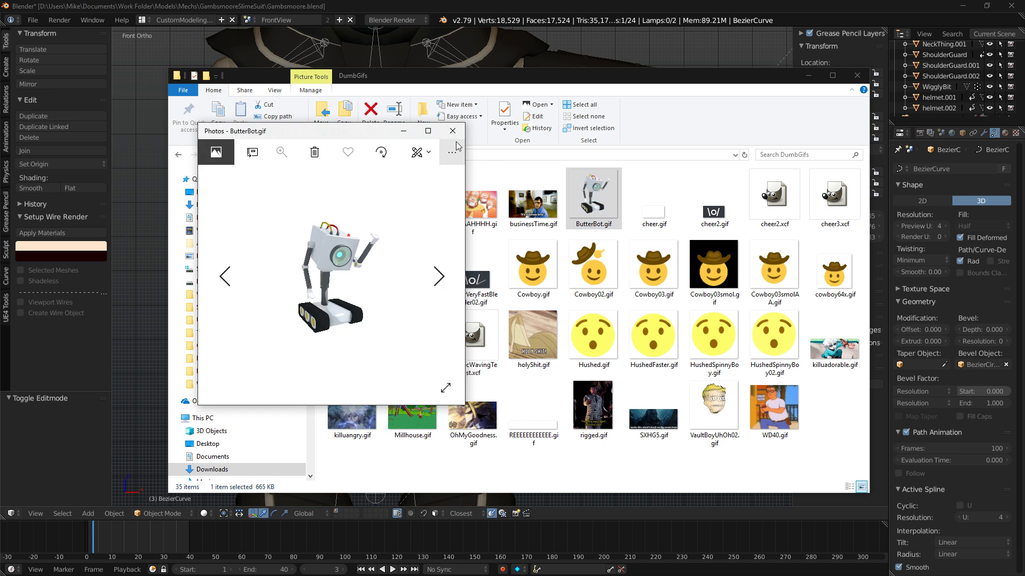
click(452, 132)
double_click(667, 275)
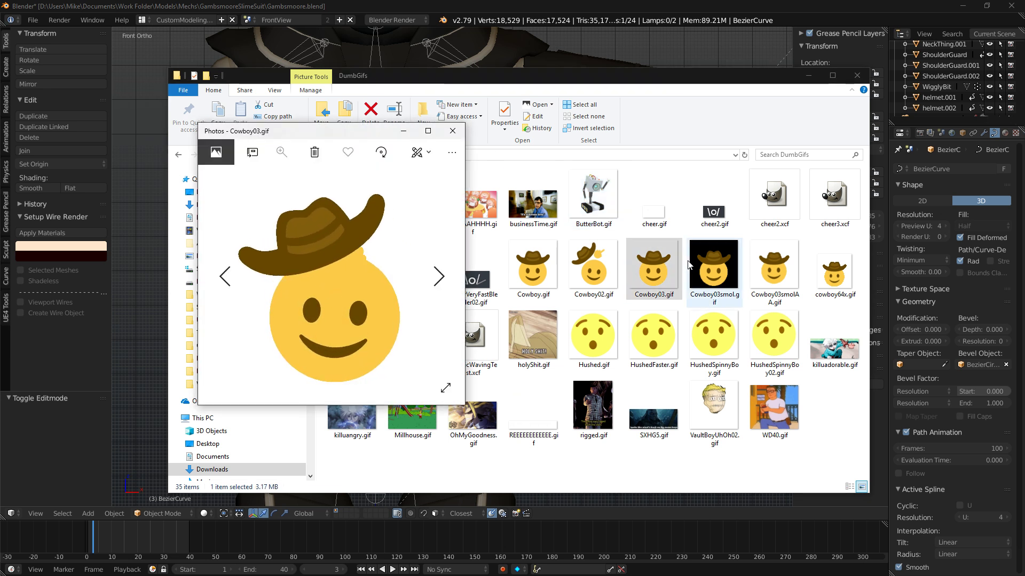
click(458, 137)
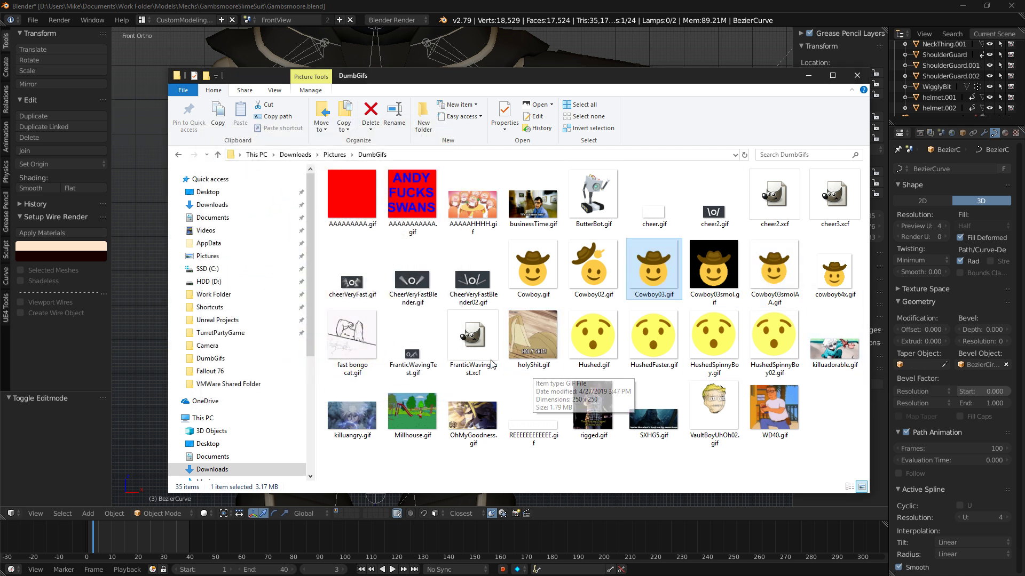
double_click(333, 364)
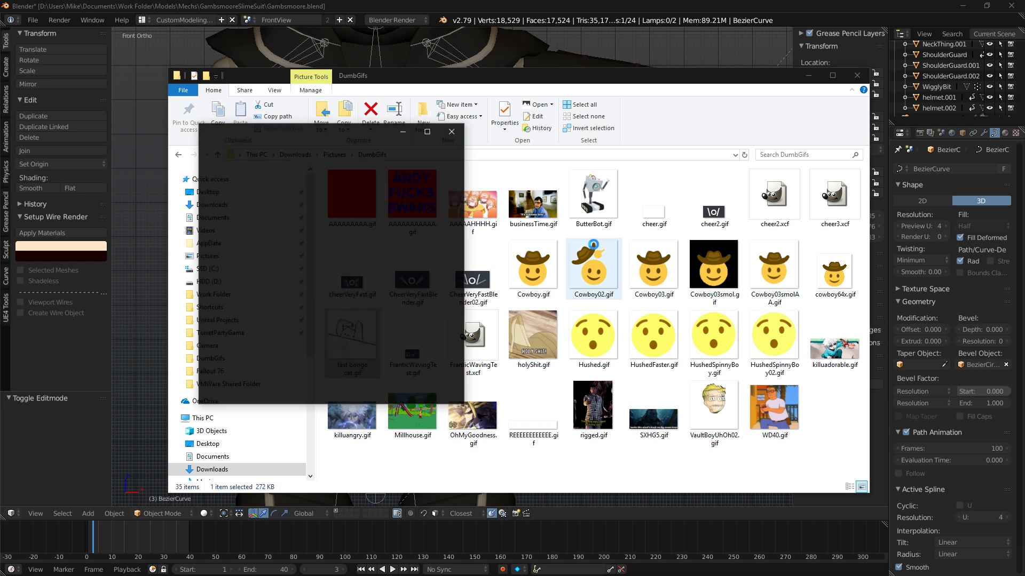
click(457, 136)
Look through the cowboy, Hushed and VaultBoyUhOh02 GIFs, and return to Blender.
click(660, 270)
click(755, 271)
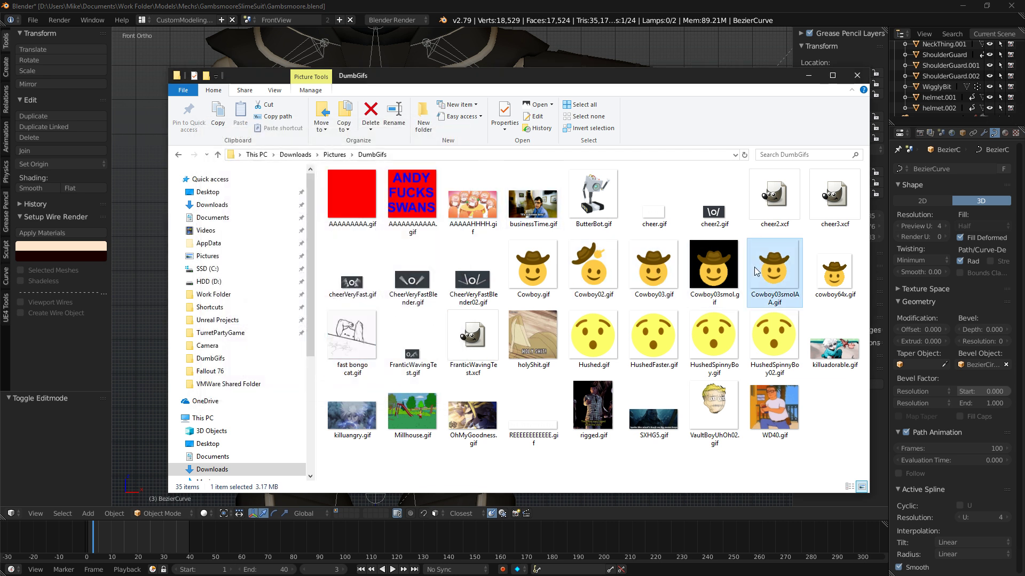
click(583, 345)
click(721, 422)
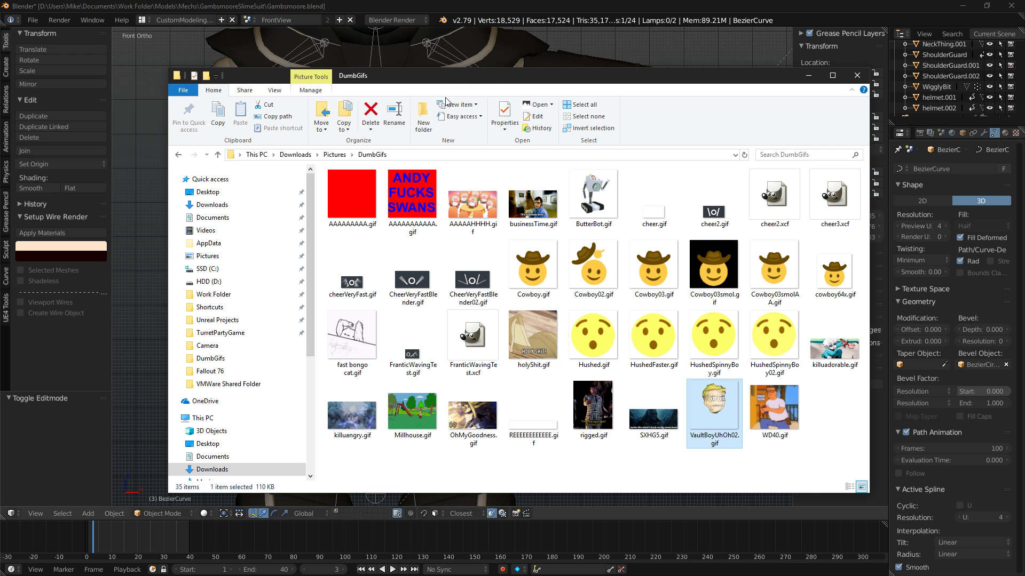
drag(403, 90, 1024, 88)
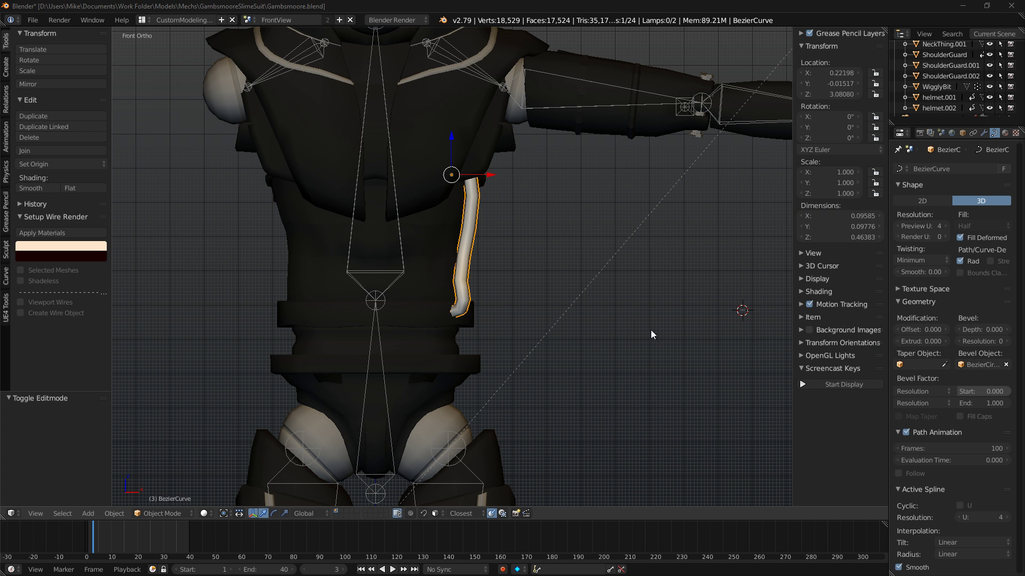
Enter Edit Mode on the torso's side tube and move its middle control point about -0.011 X, 0.008 Y and 0.003 Z.
right_click(478, 211)
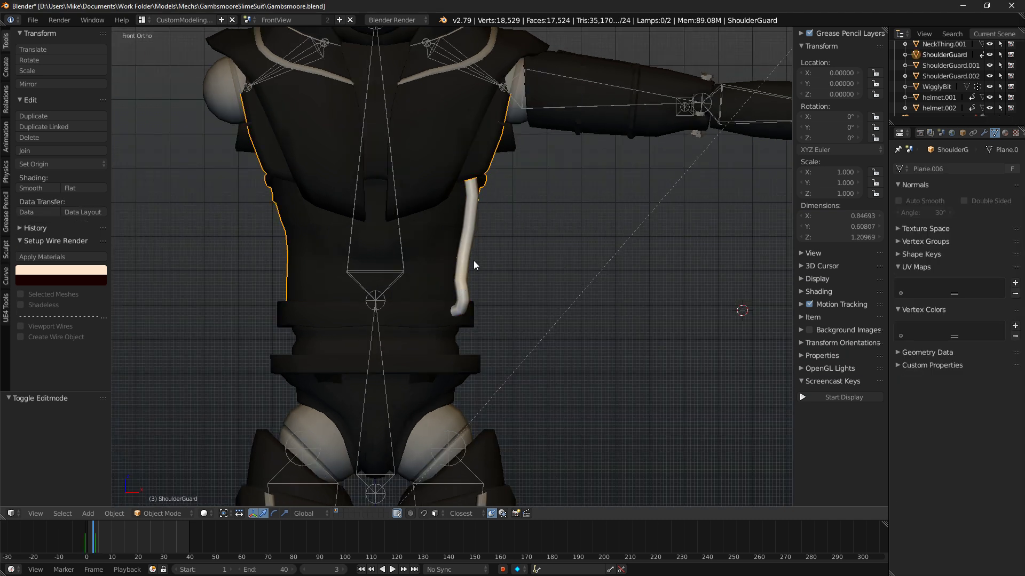
right_click(470, 260)
key(Tab)
scroll(454, 244, up, 3)
middle_drag(428, 248, 471, 250)
shift+middle_drag(472, 254, 372, 209)
right_click(394, 209)
key(g)
click(407, 195)
right_click(456, 222)
key(g)
click(464, 222)
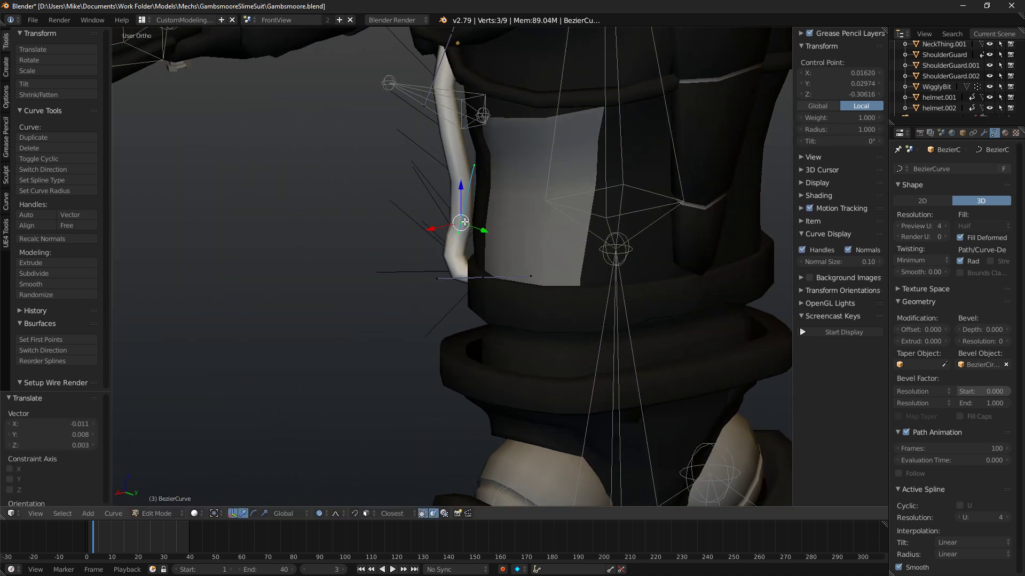
Move the middle control point's lower handle down without proportional editing and set the curve's preview resolution to 5.
right_click(477, 171)
key(g)
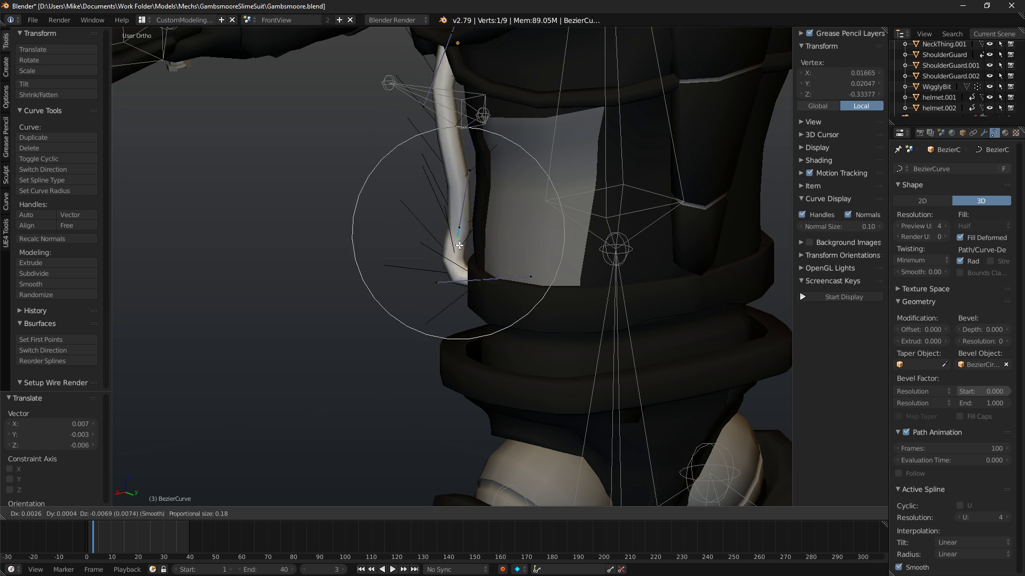
click(458, 244)
key(g)
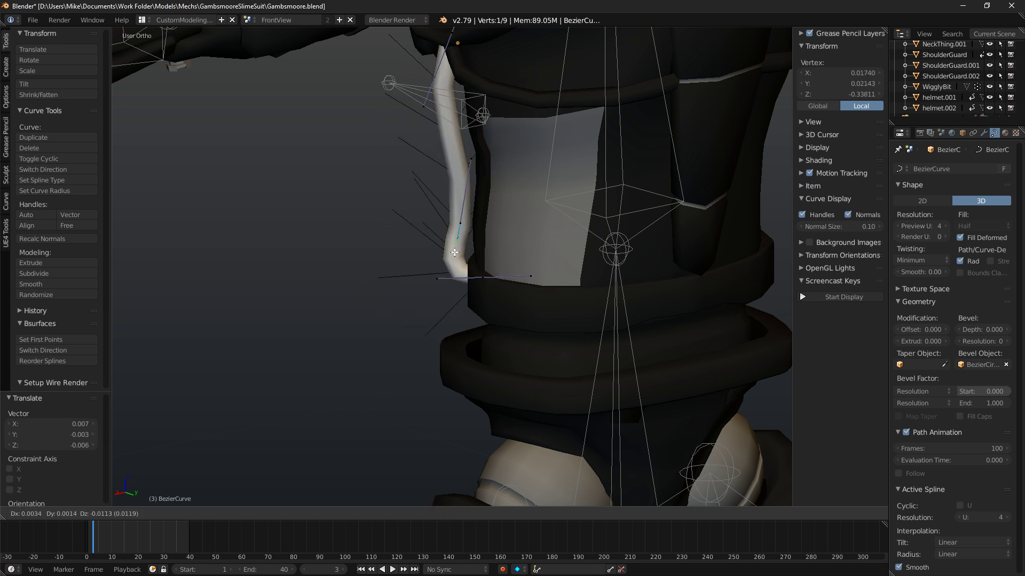
click(455, 254)
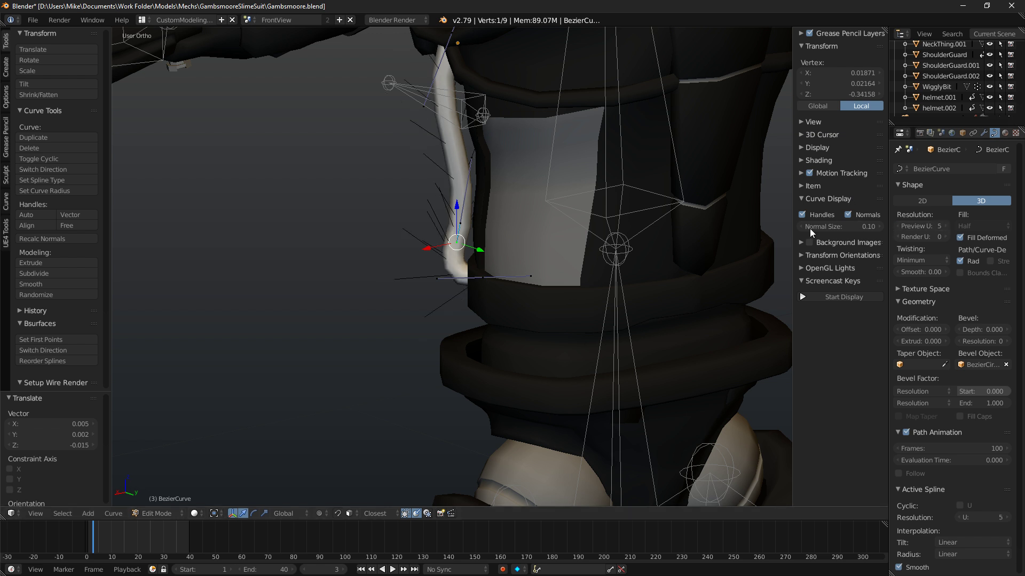
Move the tube's middle control point upward to reshape the lower bend above the waist band.
middle_drag(539, 212, 485, 201)
key(KP_1)
middle_drag(366, 178, 433, 195)
right_click(445, 233)
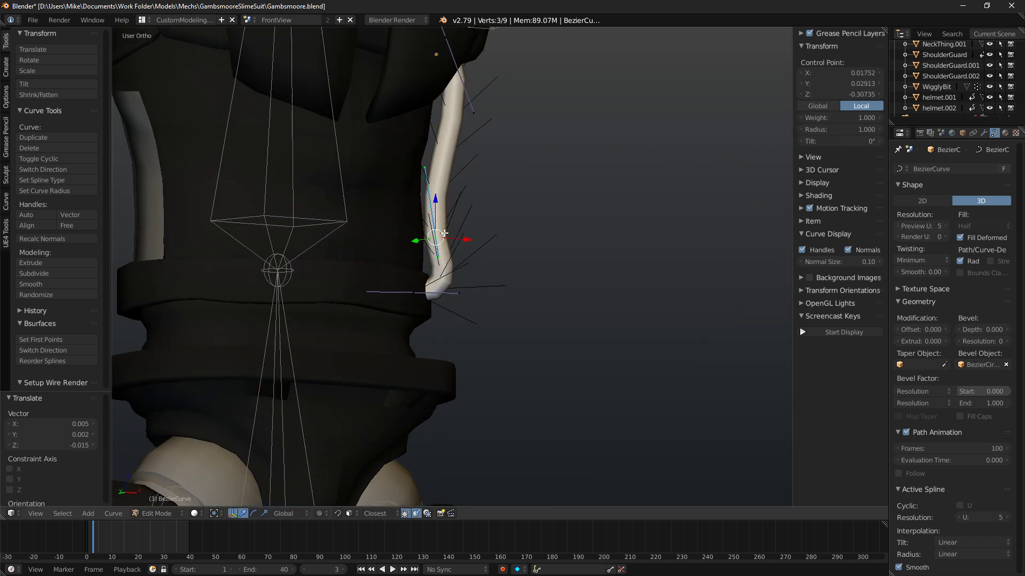
key(g)
click(443, 212)
Move the top control point's lower handle outward to curve the tube's upper part, finishing with -0.006 X, 0.011 Y and -0.004 Z.
right_click(474, 112)
key(g)
click(484, 137)
mouse_move(463, 158)
middle_down()
mouse_move(376, 151)
mouse_move(474, 153)
middle_up()
key(g)
click(374, 144)
Examine the reshaped tube between chest plate and waist band from the front and at an angle.
key(KP_1)
scroll(474, 154, down, 4)
scroll(500, 240, up, 6)
middle_drag(489, 295, 581, 286)
shift+middle_drag(505, 175, 578, 194)
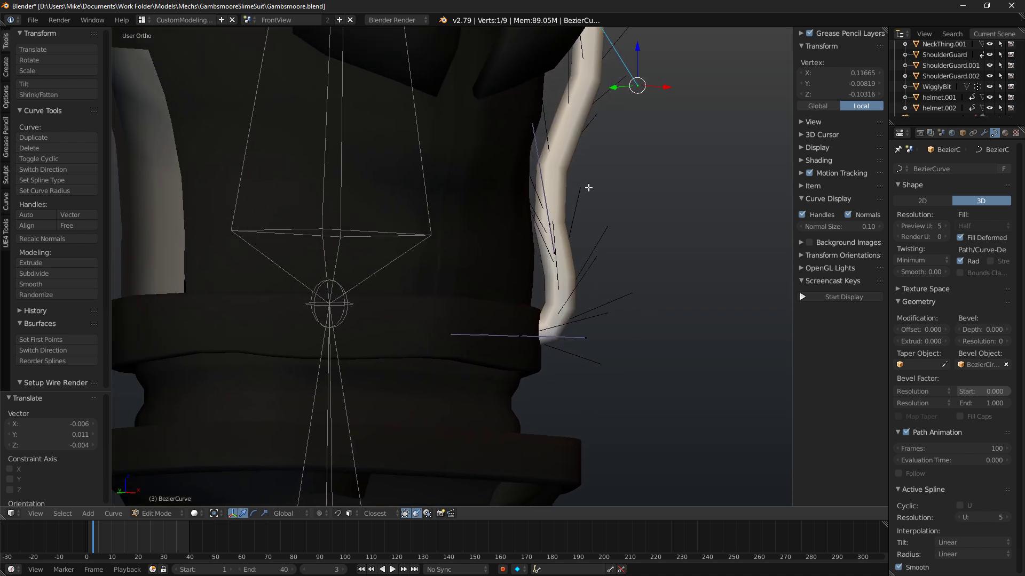
scroll(555, 227, down, 5)
middle_drag(553, 229, 497, 208)
key(KP_1)
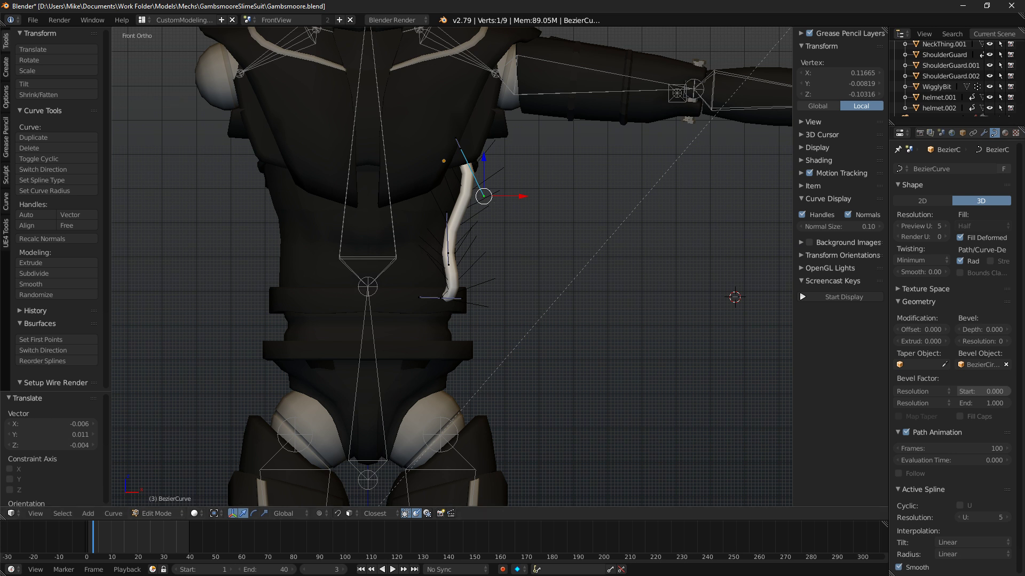
Switch to File Explorer's Emojis folder, view upset512x.png and close the folder window.
drag(1024, 142, 557, 86)
double_click(556, 210)
double_click(559, 353)
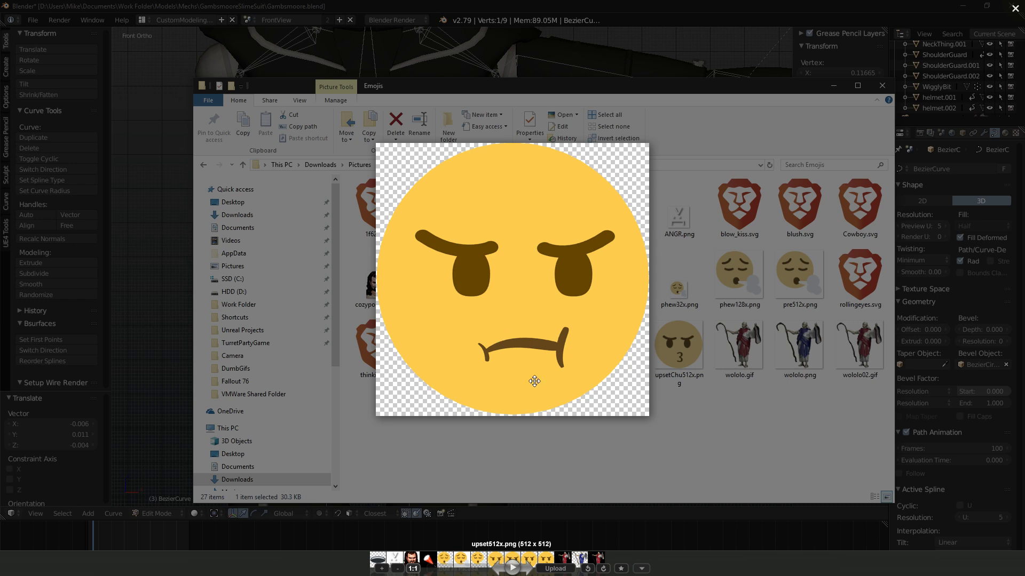
key(Escape)
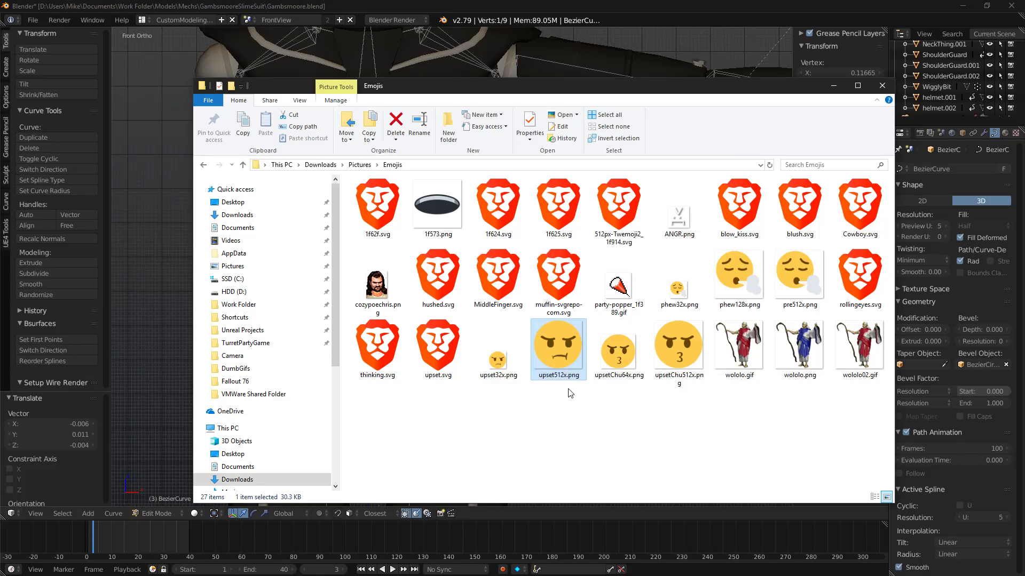
click(882, 85)
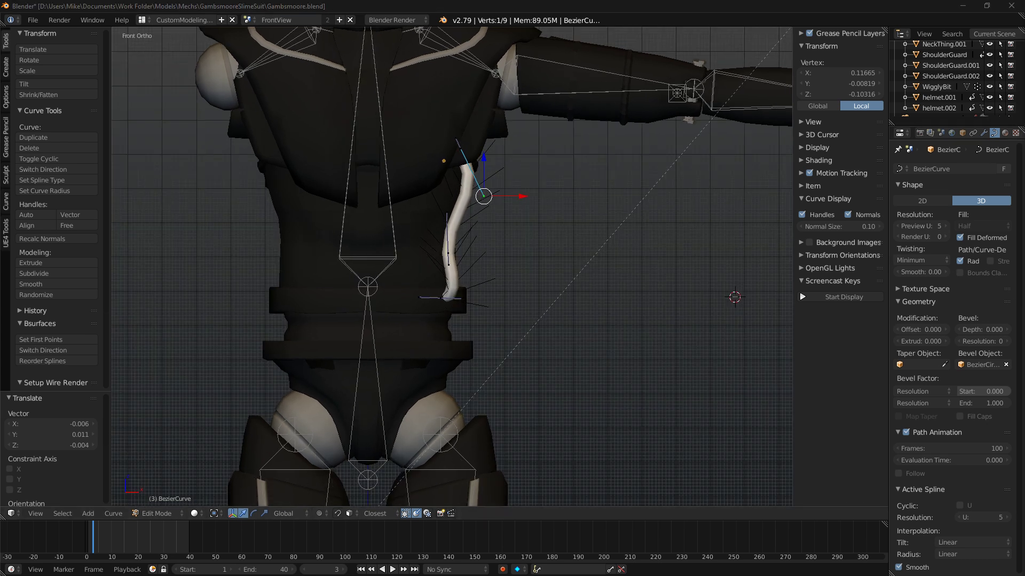
Examine how the side tube follows the torso from front, side and angled views.
middle_drag(504, 244, 548, 251)
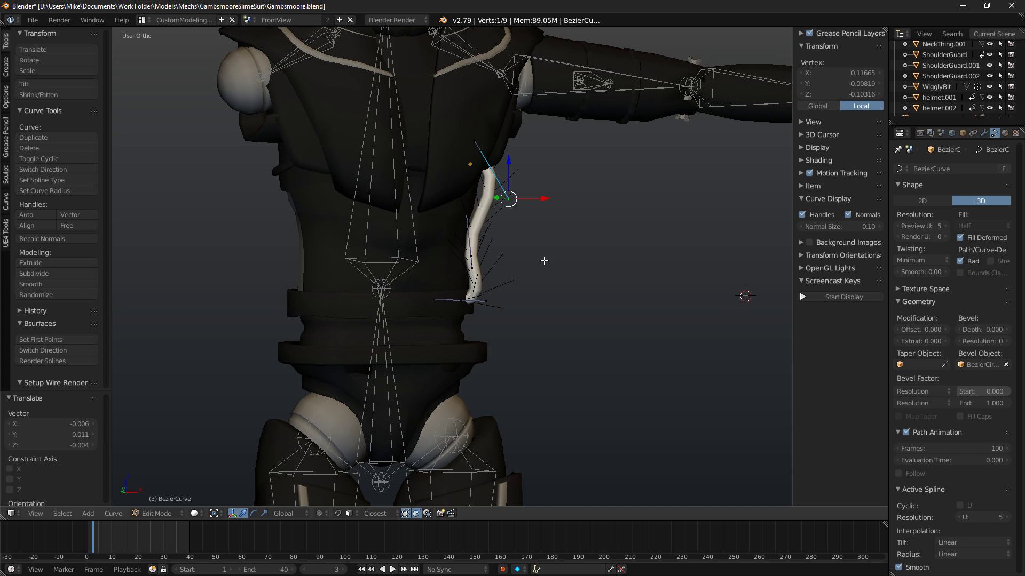
key(KP_1)
scroll(515, 188, up, 3)
middle_drag(570, 133, 431, 142)
middle_drag(371, 161, 379, 171)
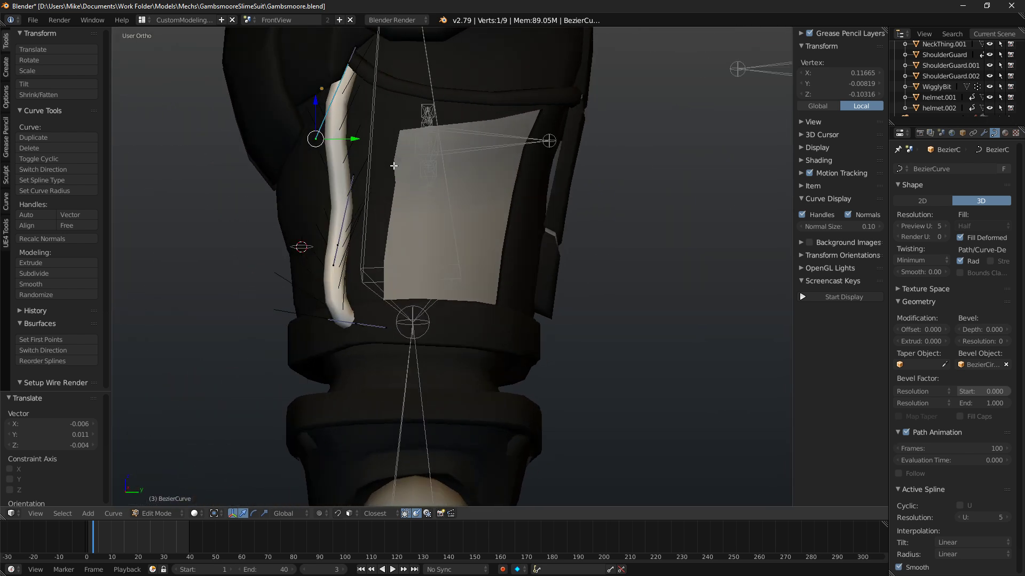
key(KP_1)
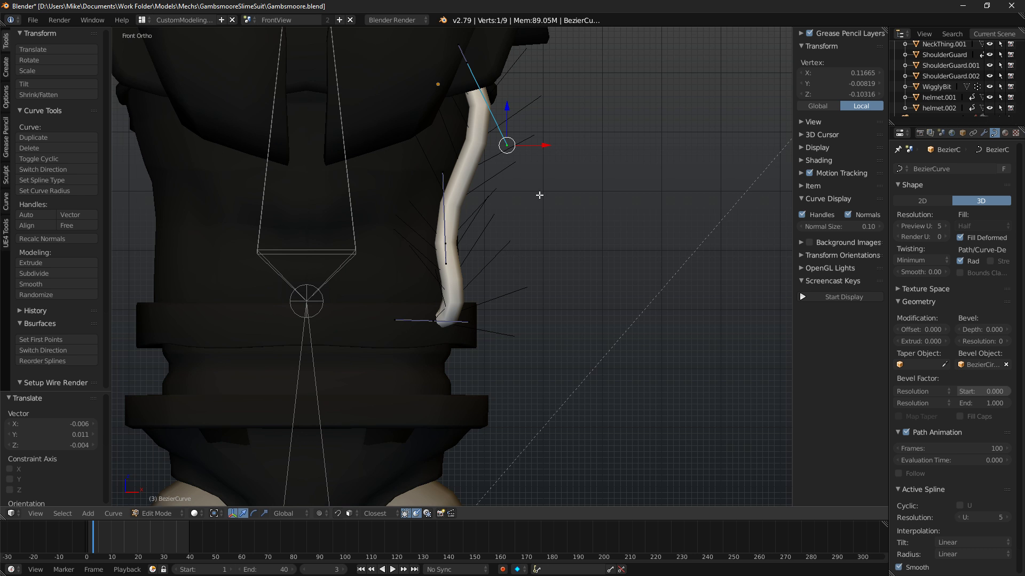
middle_drag(420, 245, 478, 243)
middle_drag(554, 246, 524, 247)
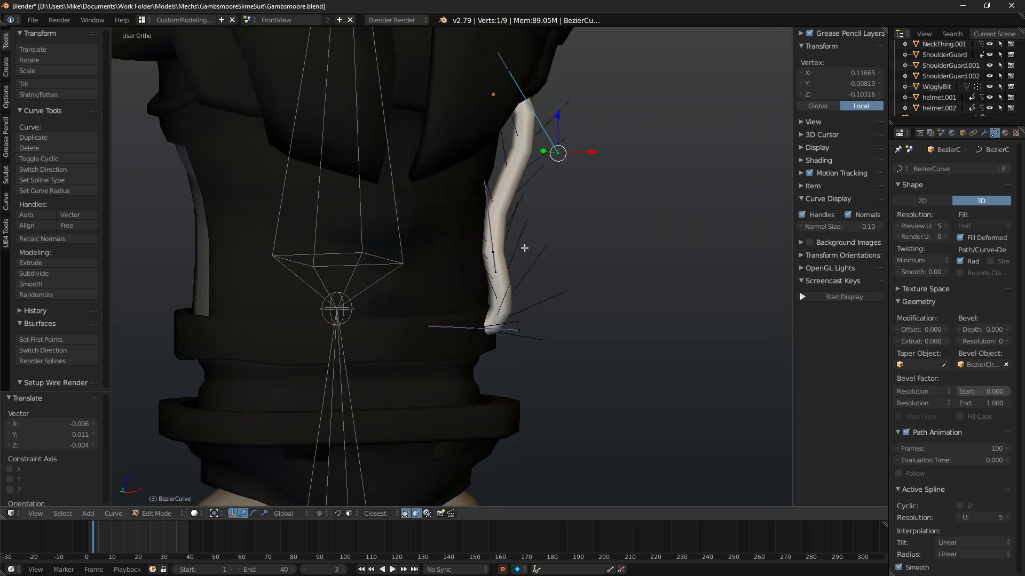
Inspect the character and its side tube in rendered shading, and return to solid shading.
scroll(497, 248, down, 8)
key(shift+z)
scroll(497, 248, up, 6)
scroll(497, 249, down, 7)
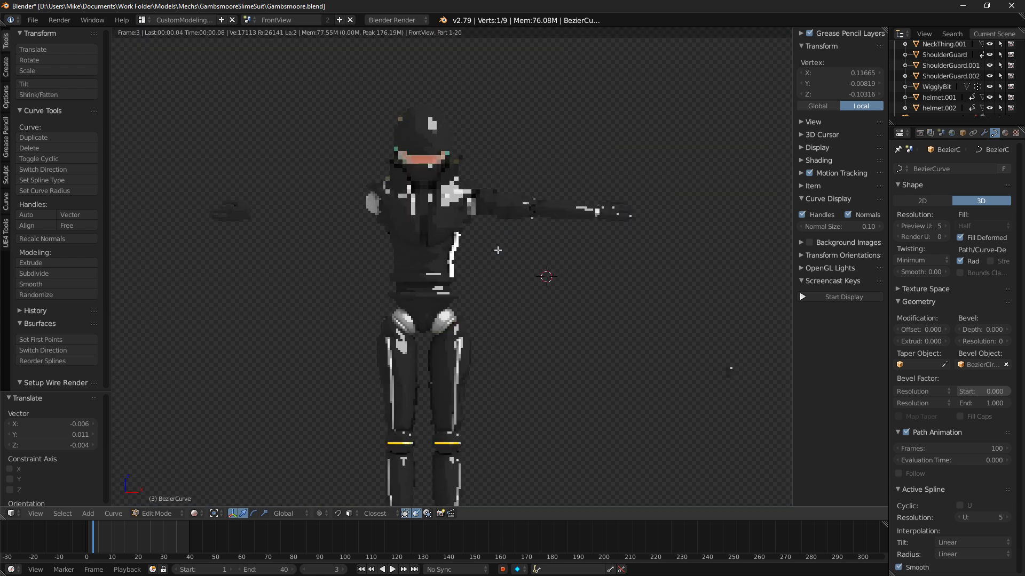
scroll(496, 248, up, 4)
key(shift+z)
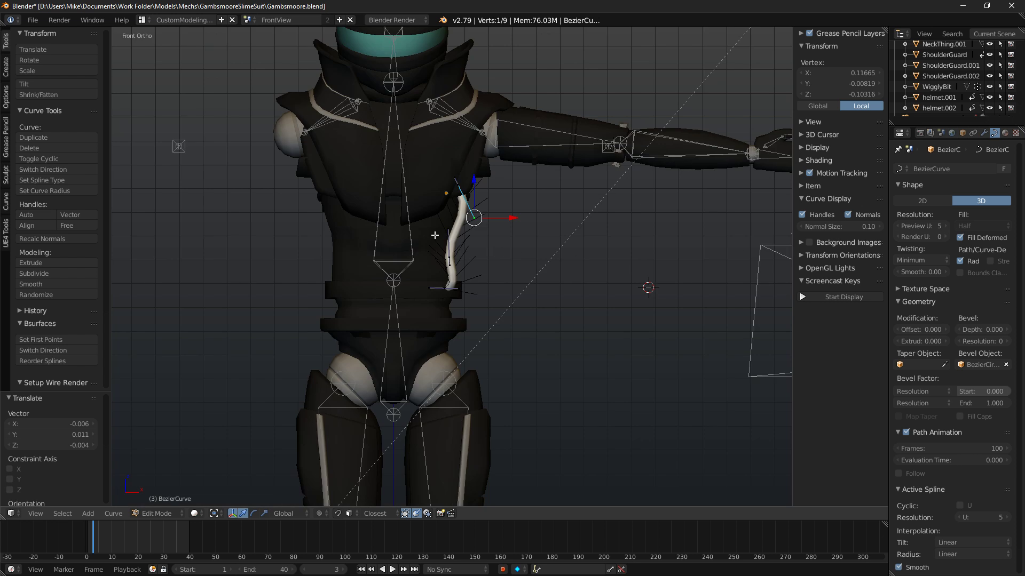
Convert the side tube curve to a mesh and select all its geometry in Edit Mode.
scroll(435, 235, up, 3)
key(Tab)
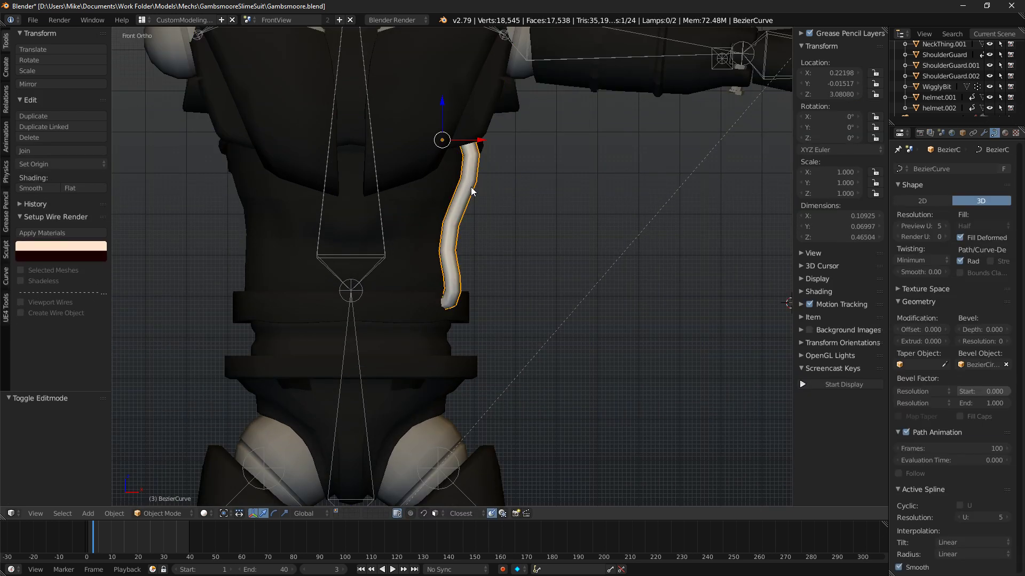
key(alt+c)
click(473, 197)
key(Tab)
key(a)
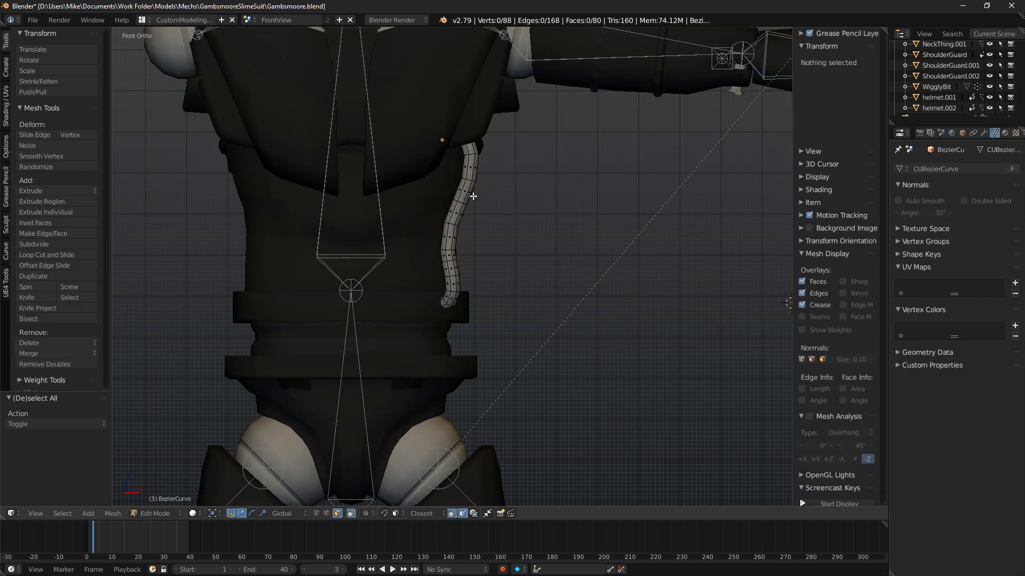
key(a)
Snap the 3D cursor to the scene centre and set the side tube's origin to the 3D cursor.
click(984, 133)
key(Home)
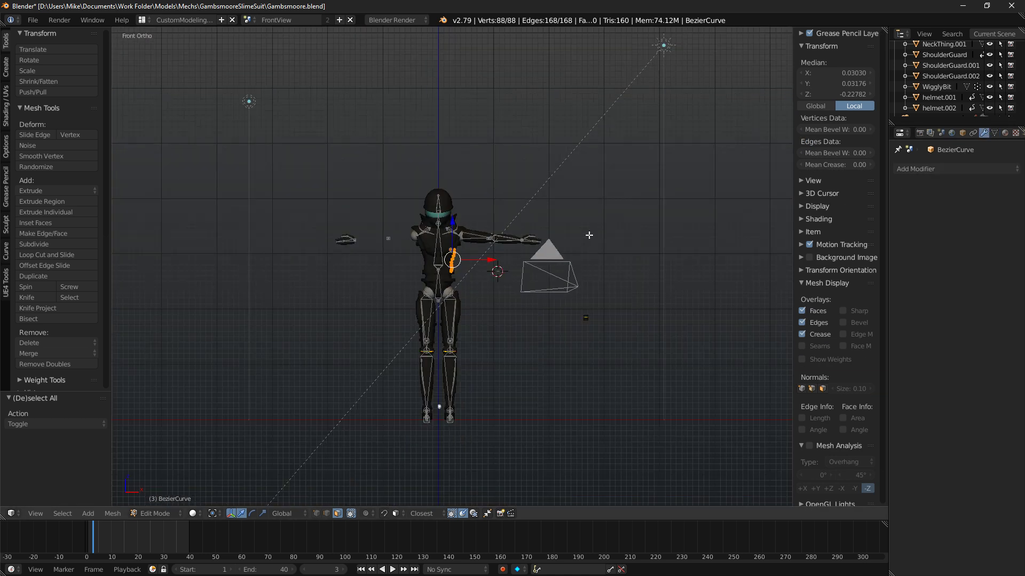
key(Tab)
key(shift+ctrl+alt+c)
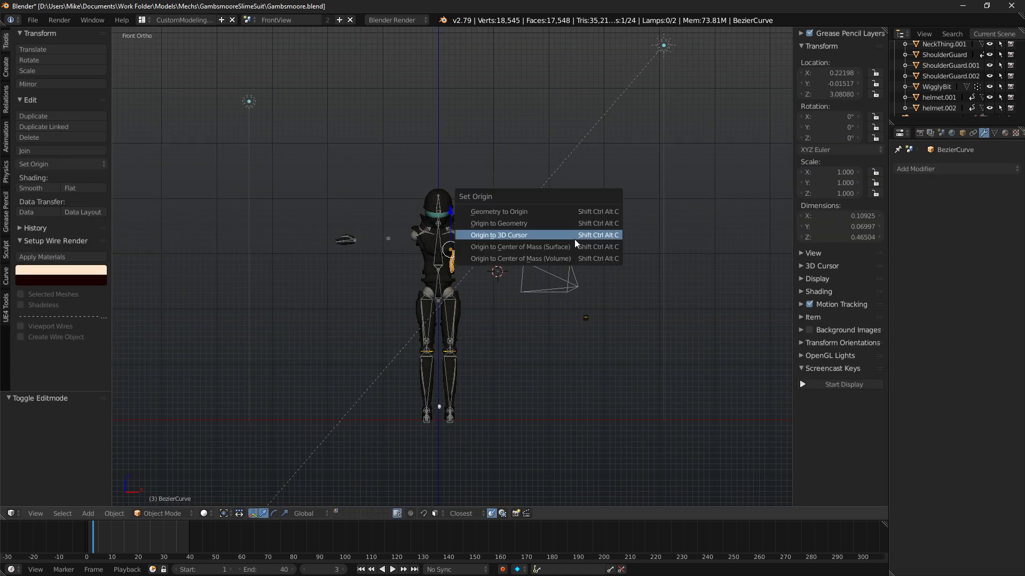
click(574, 238)
key(shift+s)
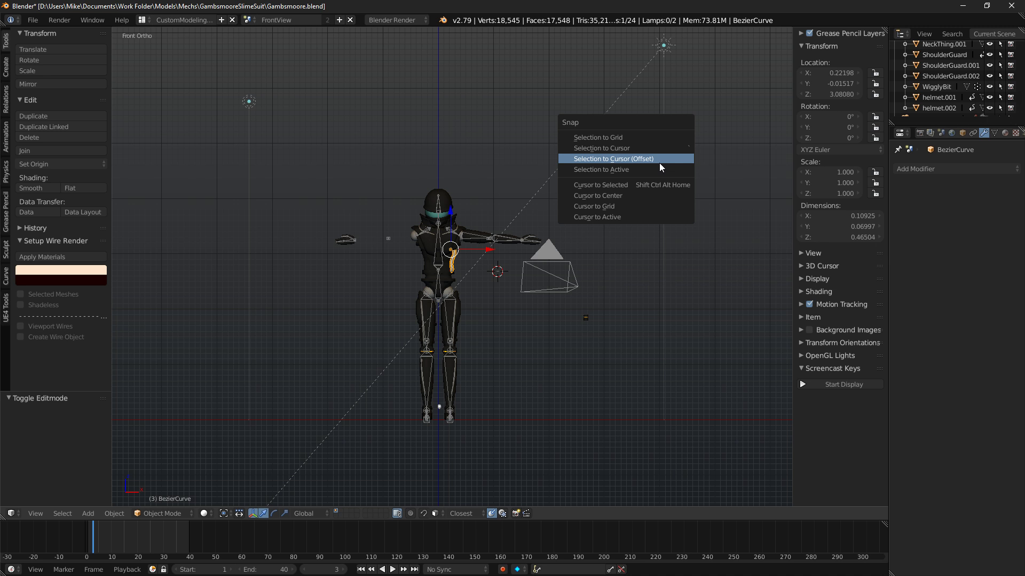
click(630, 195)
key(shift+ctrl+alt+c)
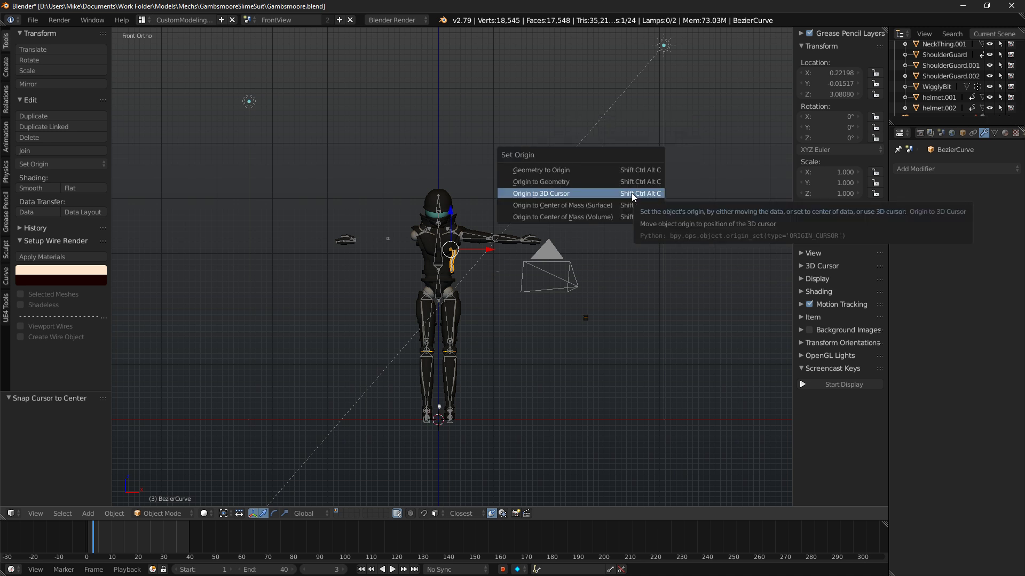
click(632, 193)
Add a Mirror modifier to the side tube, leaving its axis on X.
scroll(542, 264, up, 4)
key(Tab)
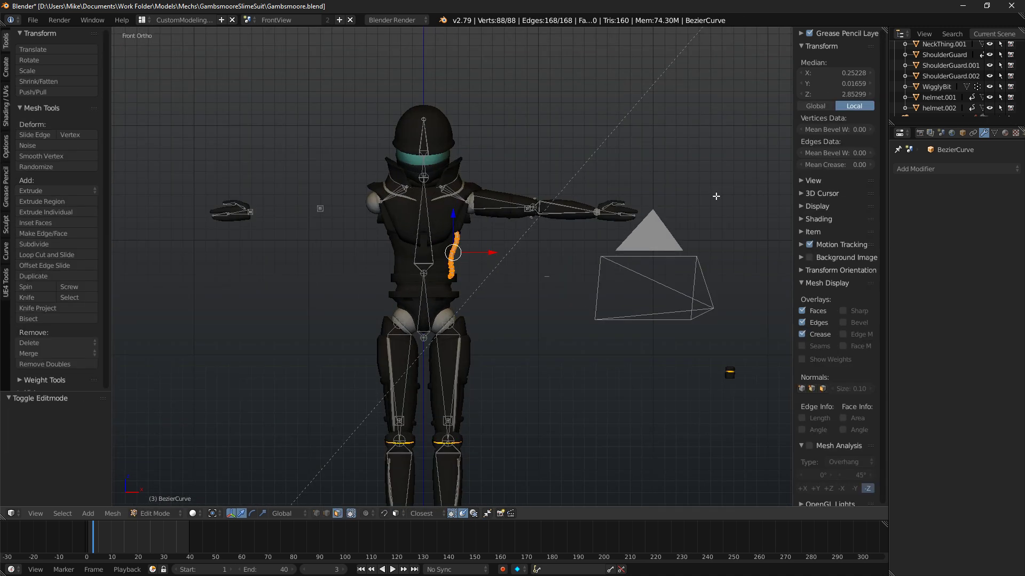
click(998, 133)
click(1005, 134)
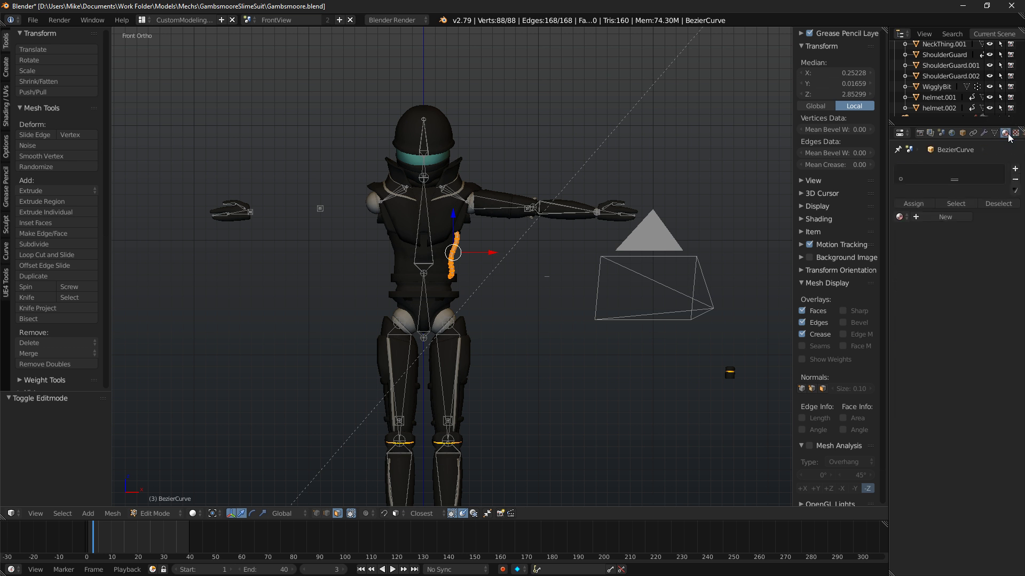
click(985, 133)
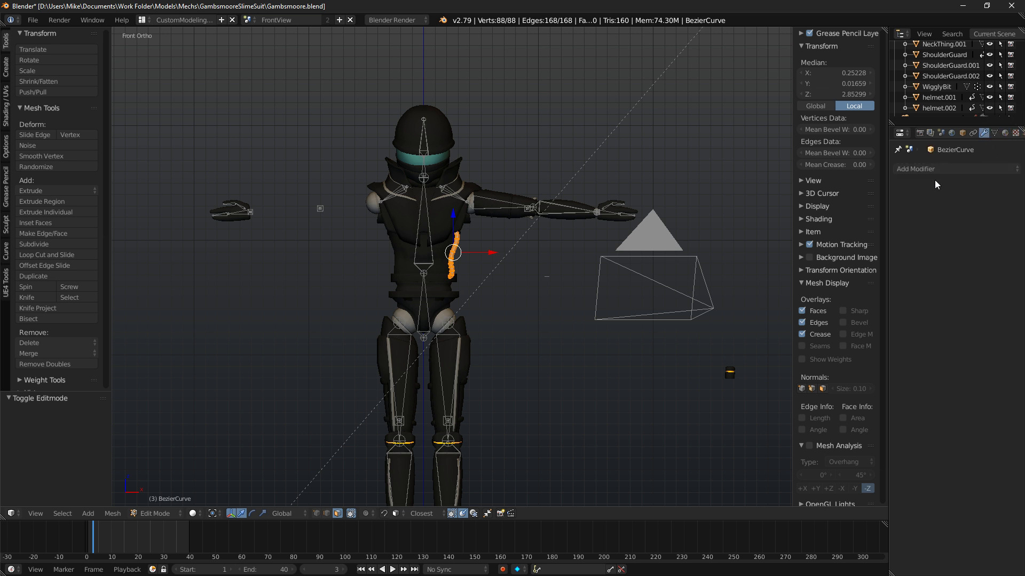
click(933, 170)
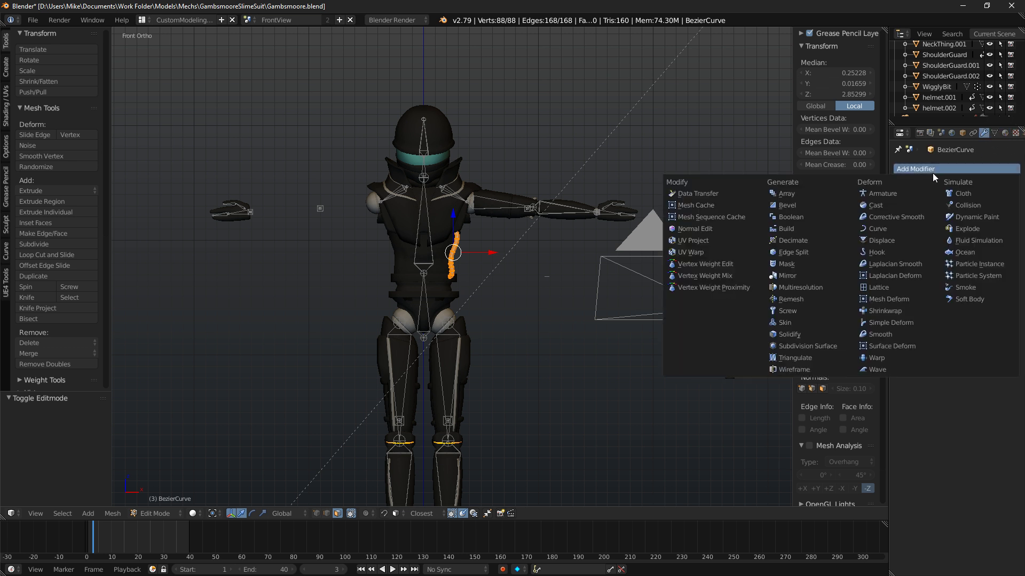
click(799, 276)
Enable proportional editing in wireframe shading and move the edge loop at the tube's lower bend outward from the waist band.
scroll(562, 206, up, 6)
middle_drag(485, 174, 549, 184)
scroll(590, 268, up, 8)
shift+middle_drag(592, 290, 438, 231)
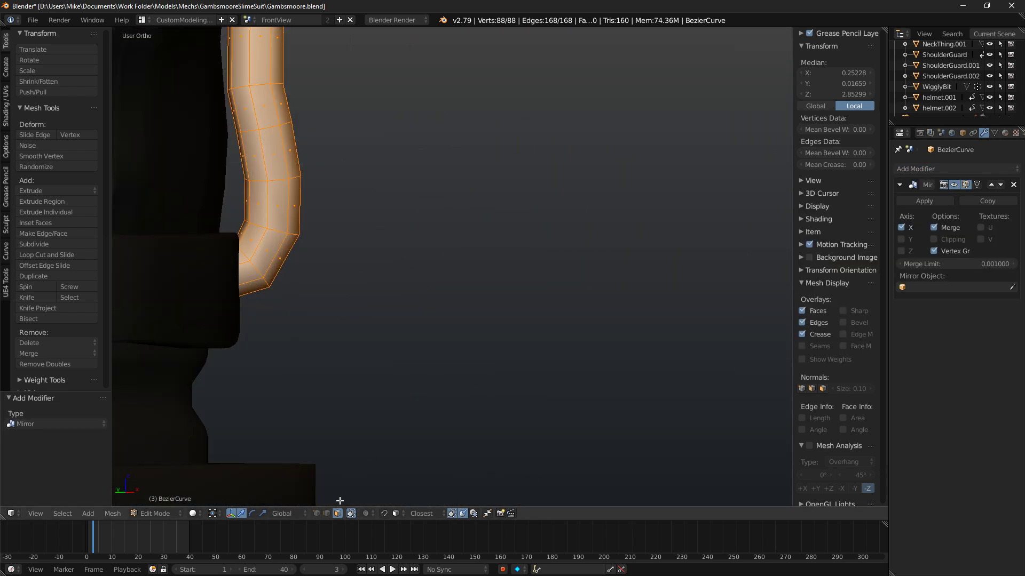
key(z)
key(a)
alt+right_click(251, 266)
key(o)
key(g)
scroll(315, 263, up, 5)
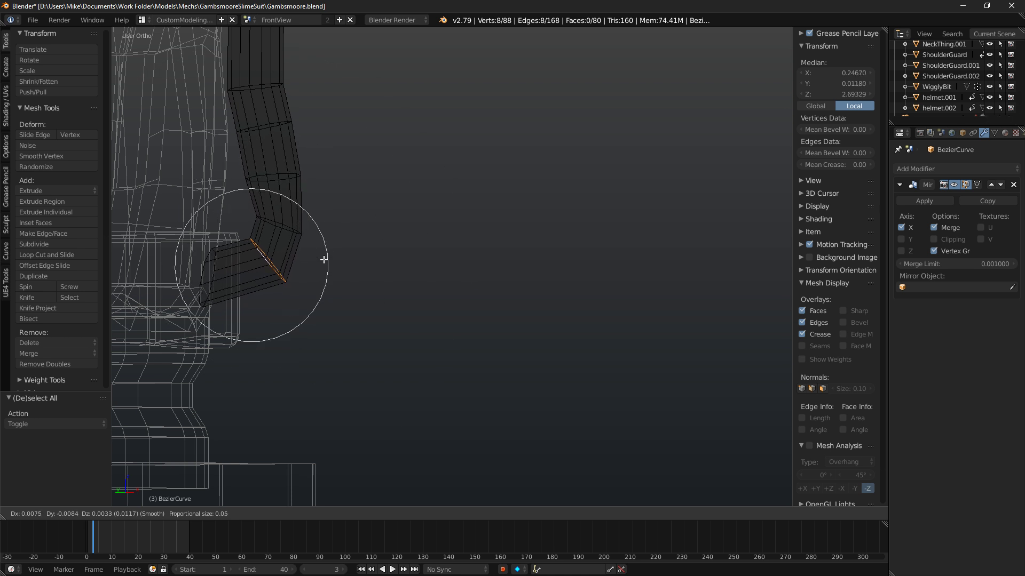
click(320, 257)
Add the next two edge loops above the lower bend to the selection, shift them outward with proportional falloff, and return to solid shading.
alt+shift+right_click(280, 230)
key(g)
scroll(304, 244, up, 10)
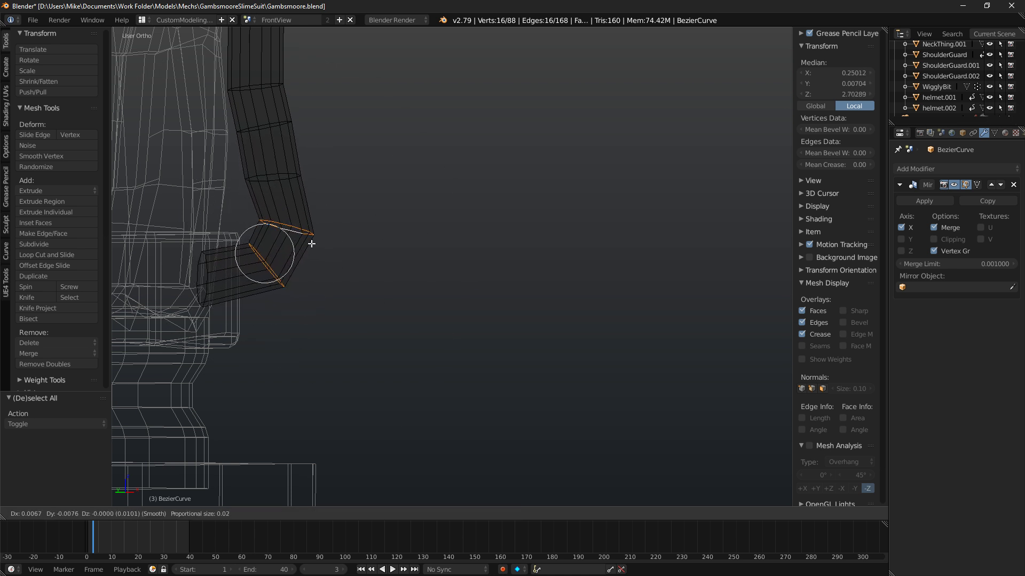
click(302, 235)
alt+shift+right_click(283, 173)
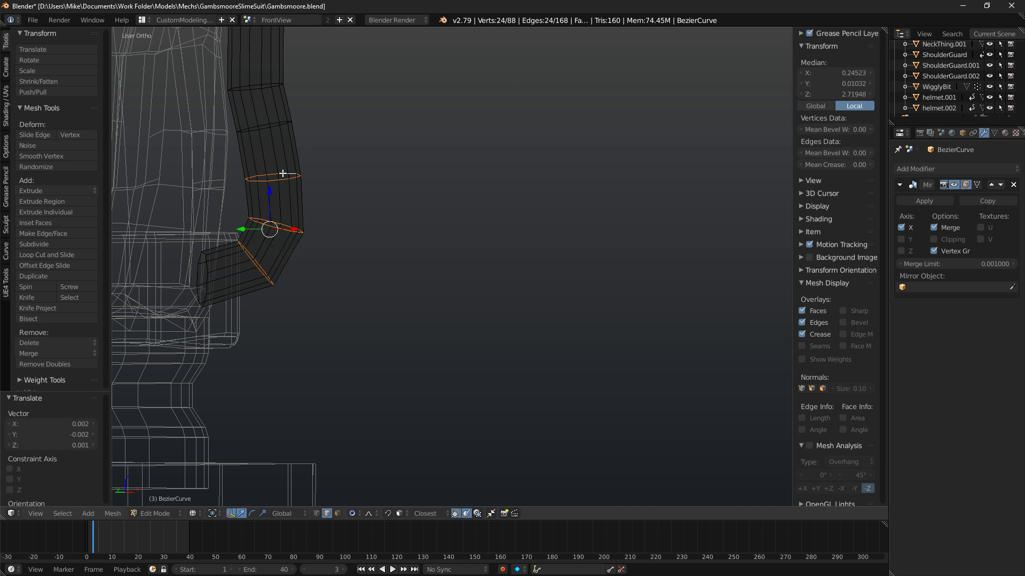
key(g)
scroll(302, 177, down, 10)
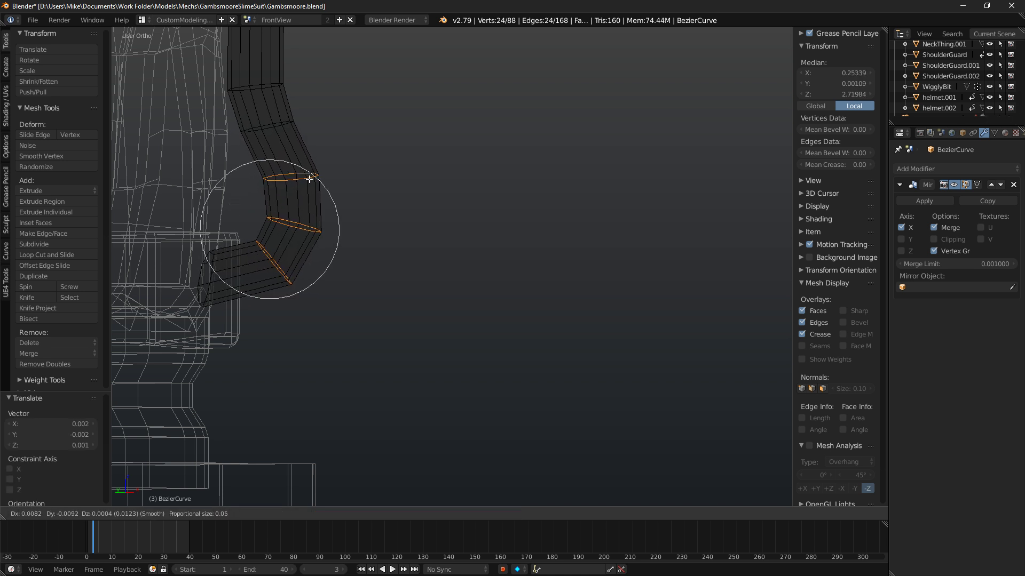
click(307, 181)
key(z)
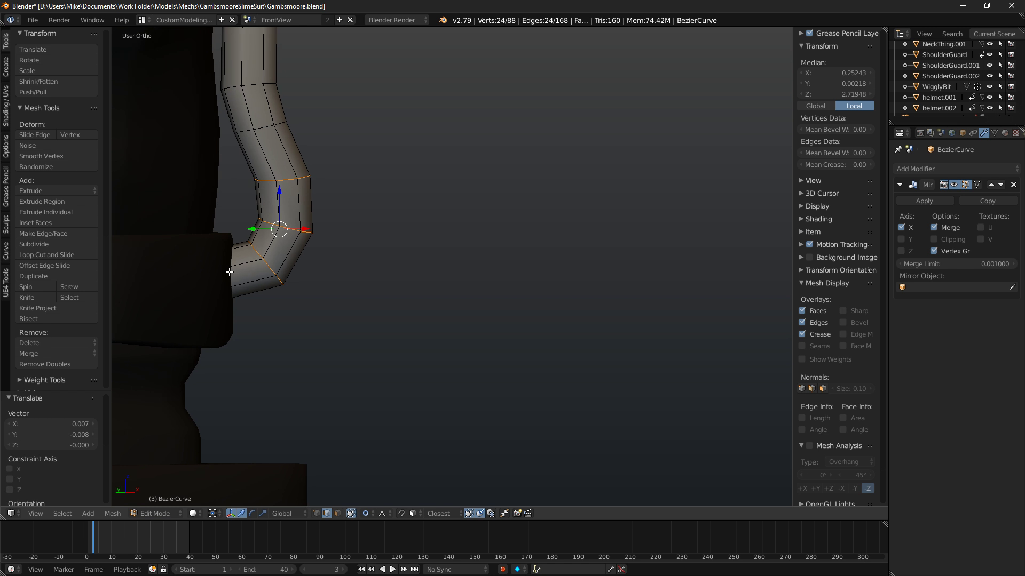
Move the edge loop at the tube's lower open end outward and rotate it, partly about Z, to face the waist band.
key(z)
key(a)
alt+right_click(200, 275)
key(g)
click(229, 270)
key(r)
key(z)
click(371, 250)
key(z)
middle_drag(368, 238, 332, 247)
key(r)
click(324, 284)
key(r)
key(z)
click(306, 298)
Fine-tune the position and angle of the tube's lower end loop so it sits just outside the waist band.
middle_drag(307, 291, 288, 261)
key(g)
click(309, 257)
key(r)
click(316, 258)
key(KP_1)
middle_drag(302, 250, 278, 271)
key(g)
click(252, 275)
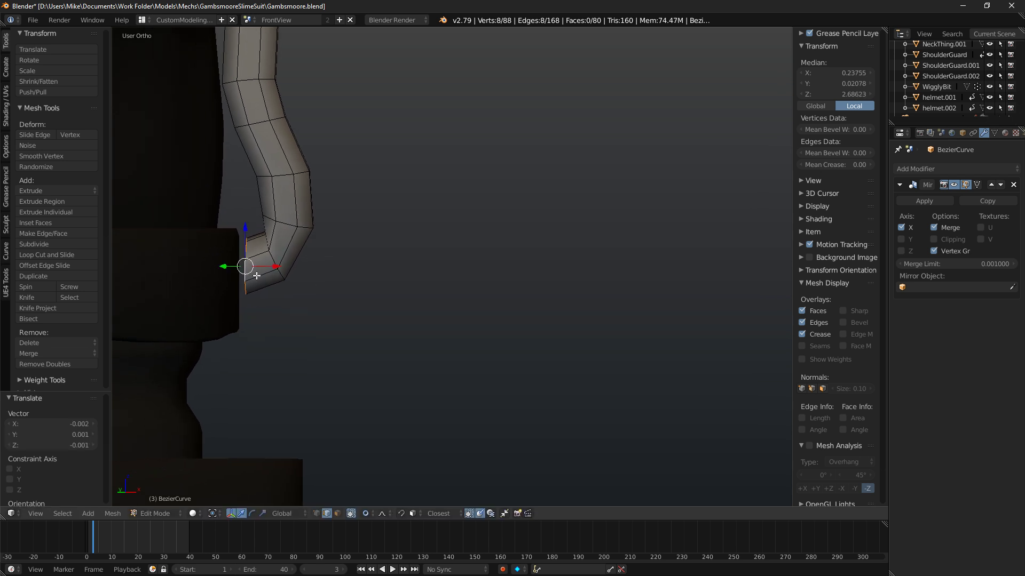
Rotate the edge loop at the tube's lower bend, turn off proportional editing and reposition that loop to smooth the curve.
key(a)
alt+right_click(276, 260)
key(r)
click(447, 218)
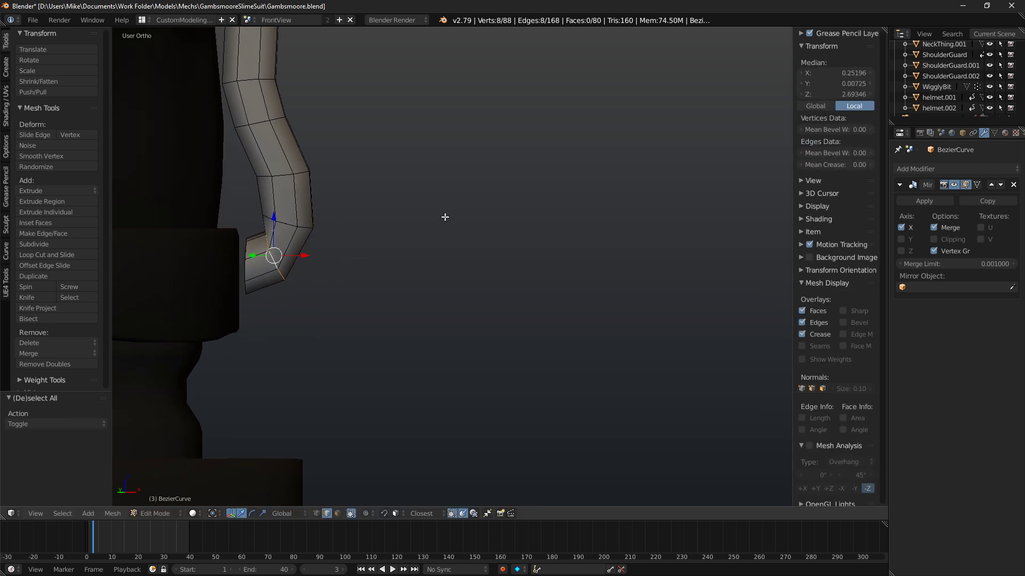
key(o)
key(g)
click(437, 168)
Form a collar at the tube's lower end by extruding the end loop, scaling it by 1.222 and extruding it into the waist band.
key(a)
alt+right_click(254, 274)
key(a)
alt+right_click(245, 274)
key(e)
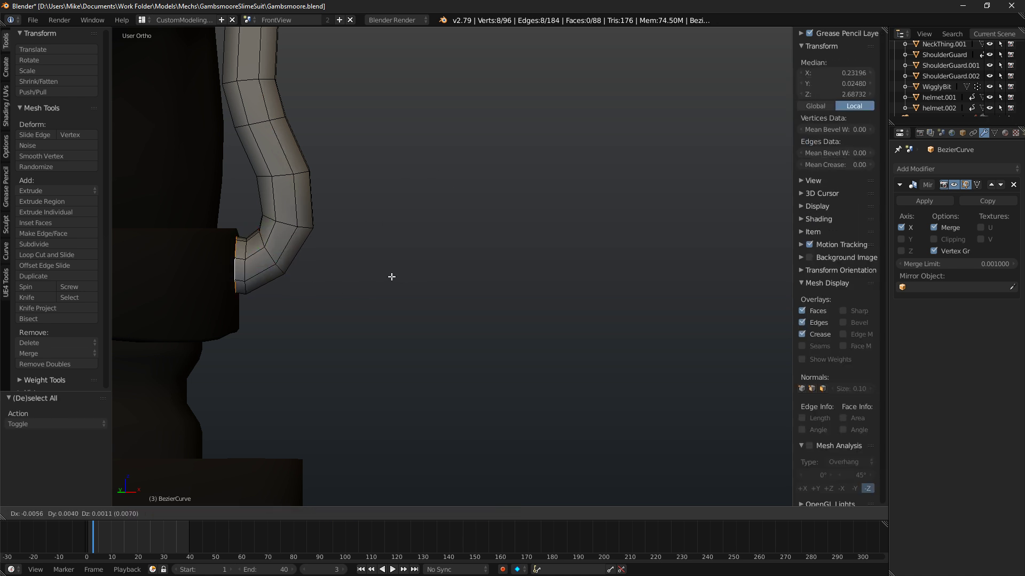
click(403, 281)
key(s)
click(447, 303)
key(e)
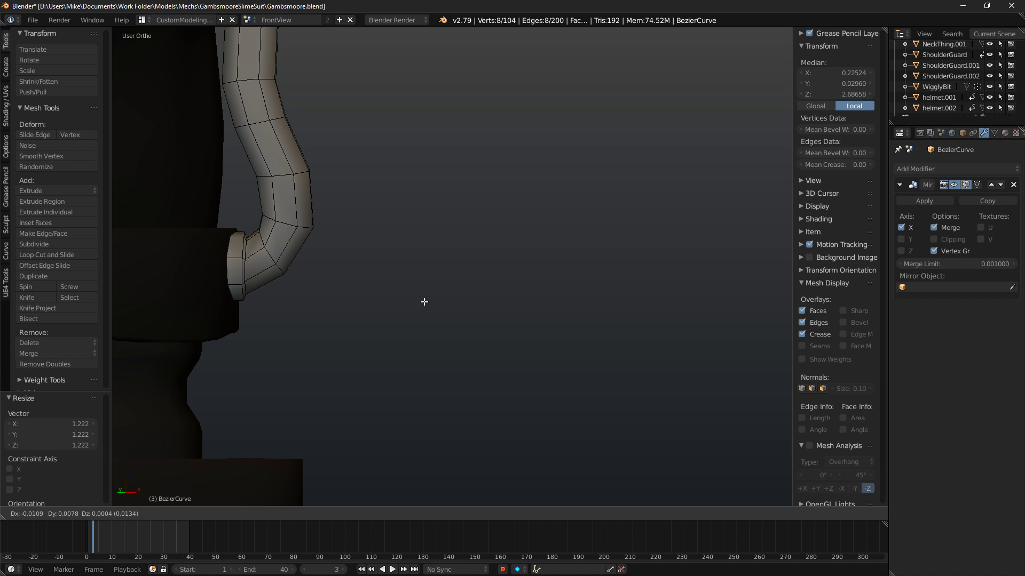
click(426, 303)
Preview the mirrored tubes in rendered shading, select all of the tube's linked geometry and open the list of existing materials for it.
key(shift+z)
scroll(425, 303, down, 5)
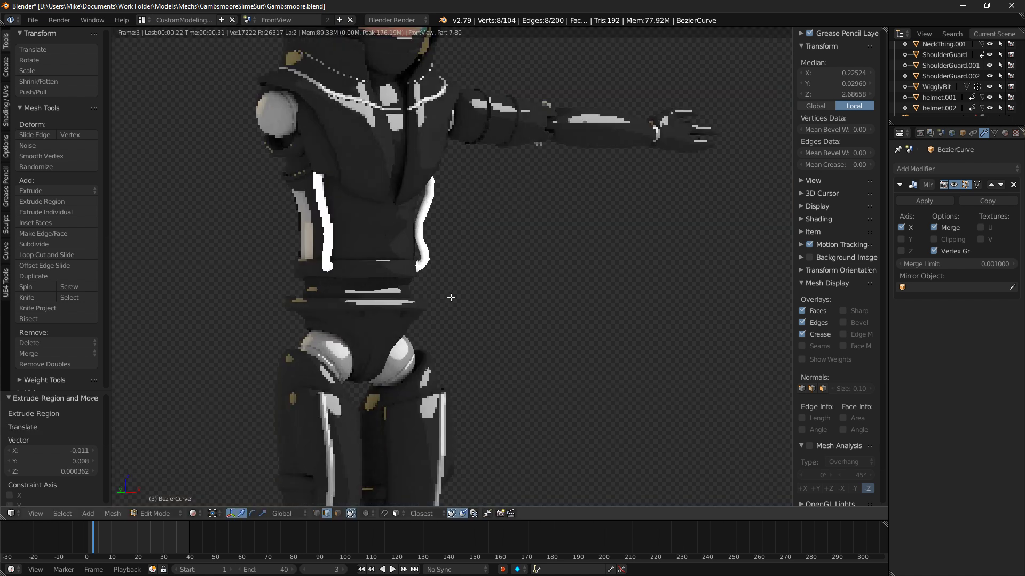
key(shift+z)
scroll(437, 283, up, 8)
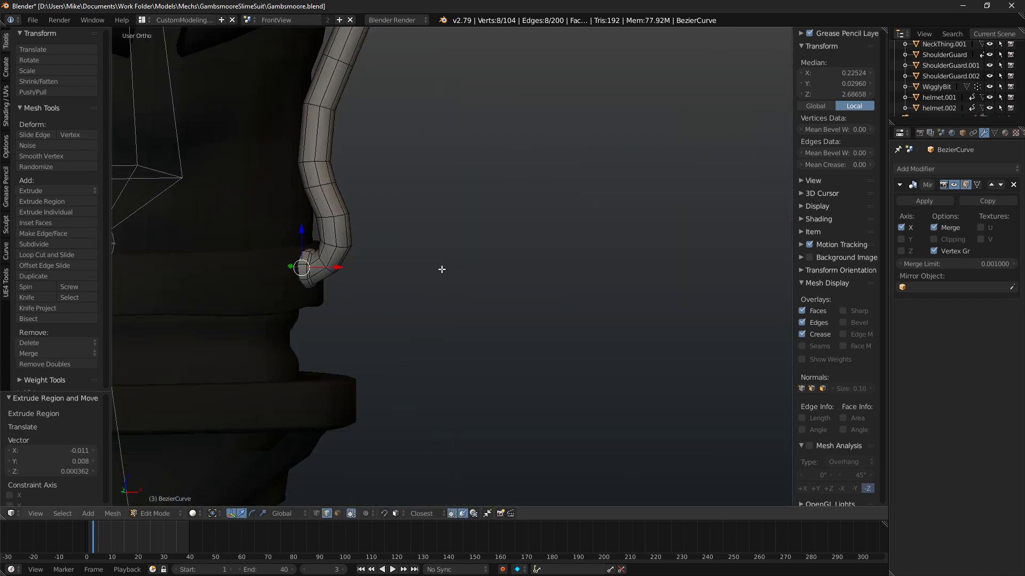
key(ctrl+l)
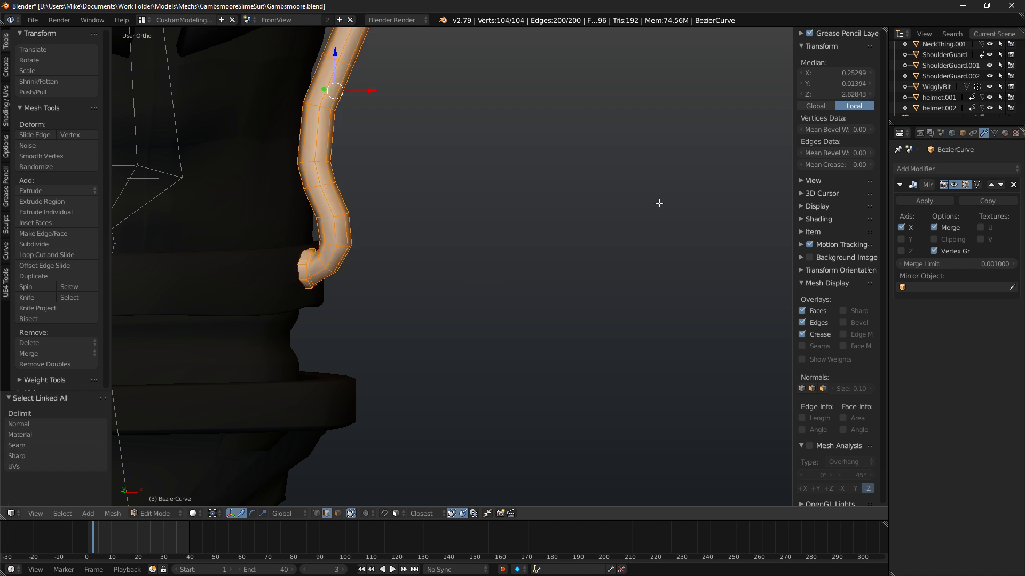
click(1005, 133)
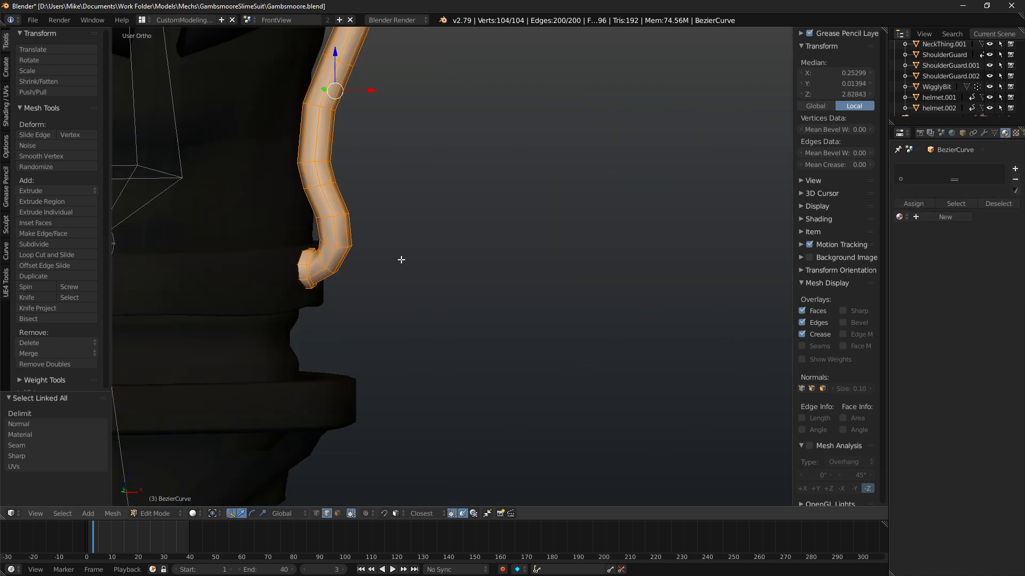
click(900, 216)
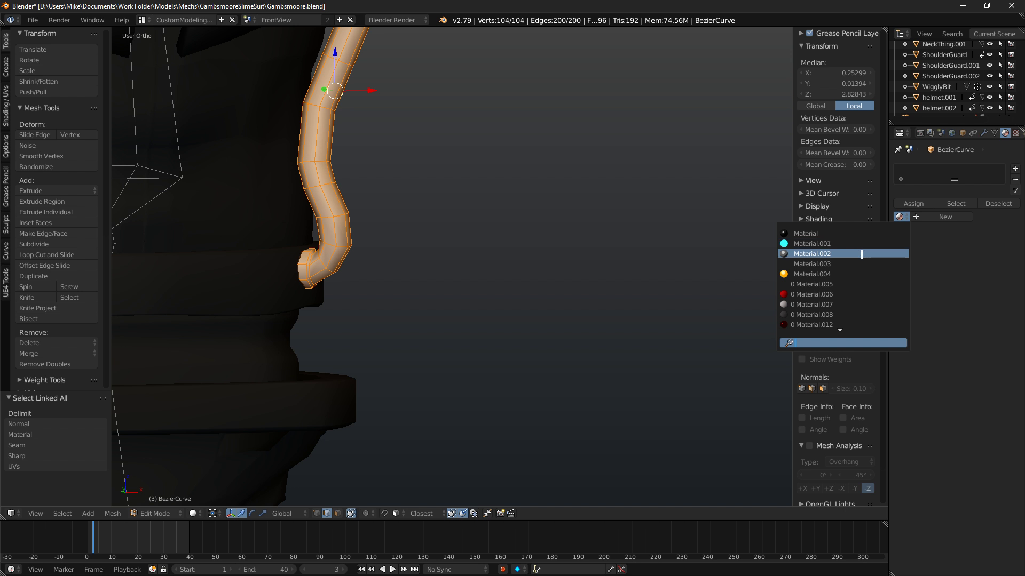
Try Material.002 on the tube, preview it rendered, and switch the tube's material to the one named Material.
click(819, 255)
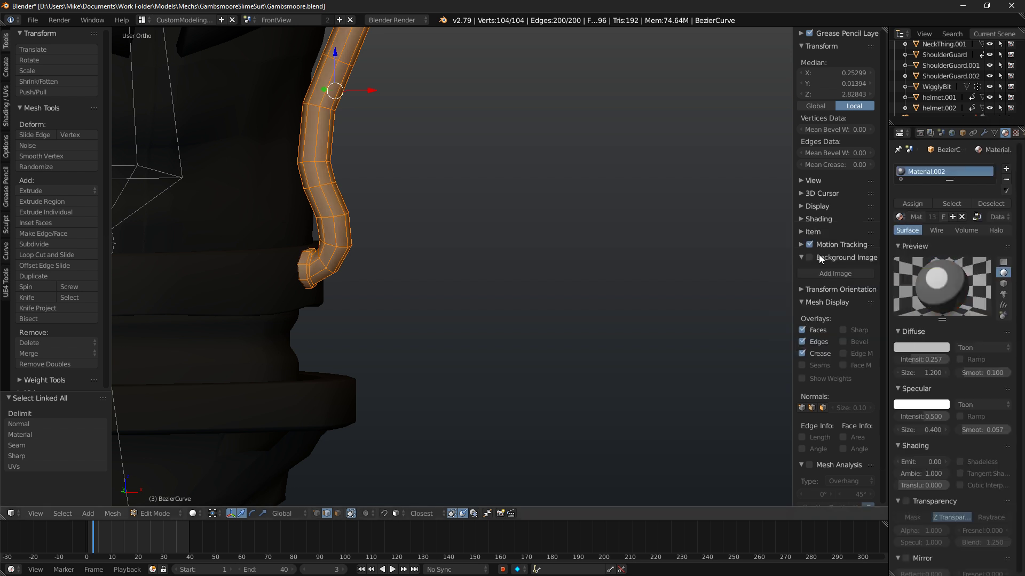
key(shift+z)
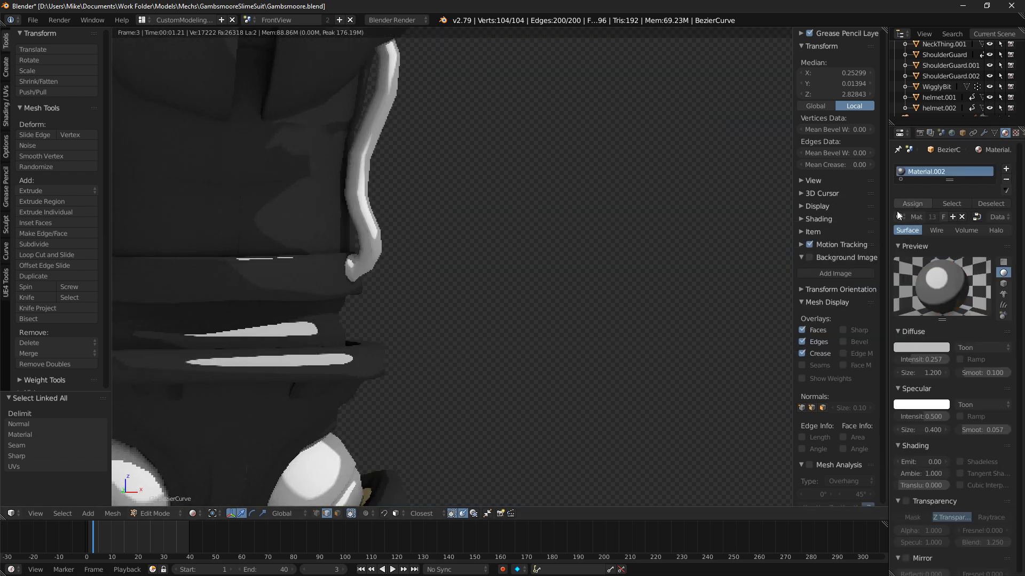
click(900, 216)
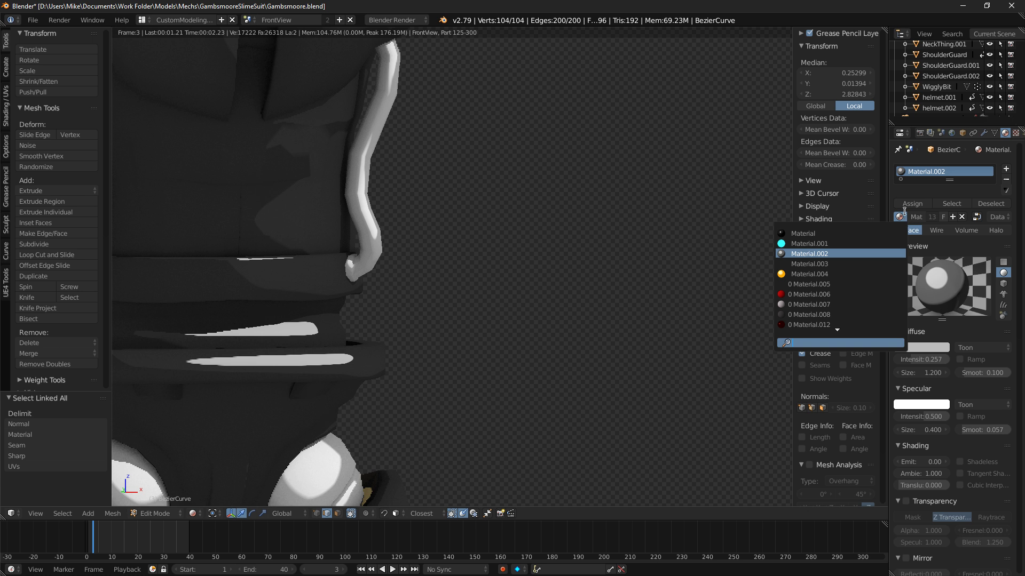
click(809, 235)
key(shift+z)
Select the rings of faces forming the collar at the tube's lower end.
scroll(558, 241, down, 11)
mouse_move(559, 240)
middle_down()
mouse_move(529, 249)
mouse_move(522, 208)
mouse_move(571, 232)
middle_up()
key(KP_1)
scroll(560, 227, up, 13)
middle_drag(271, 239, 297, 240)
key(a)
key(z)
alt+right_click(273, 275)
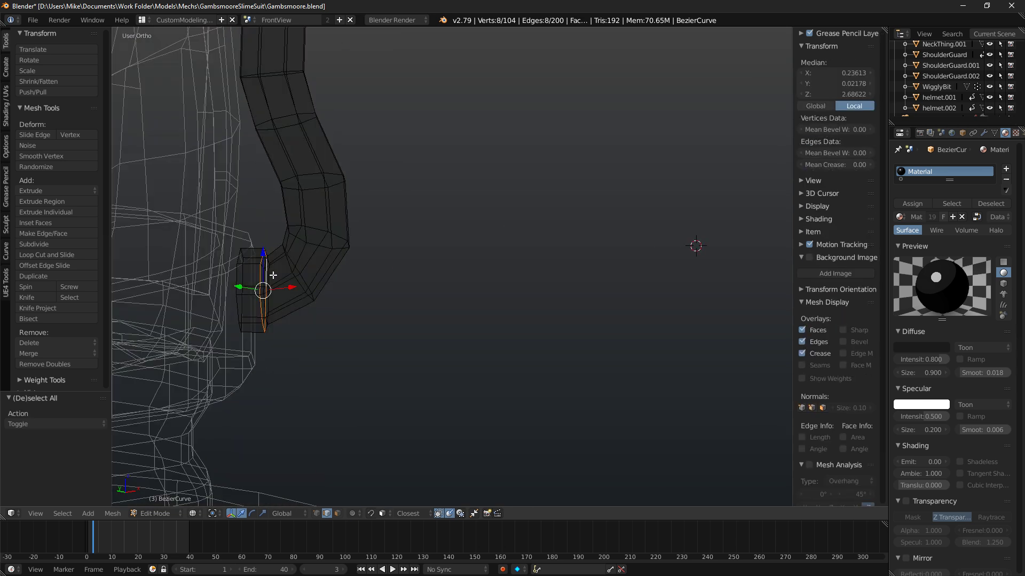
key(ctrl+KP_Add)
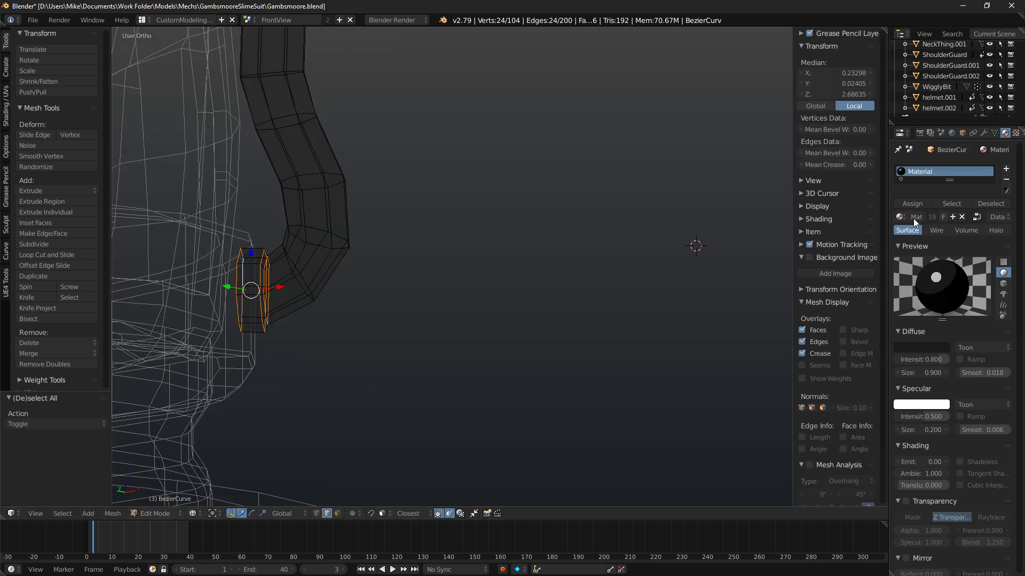
click(336, 514)
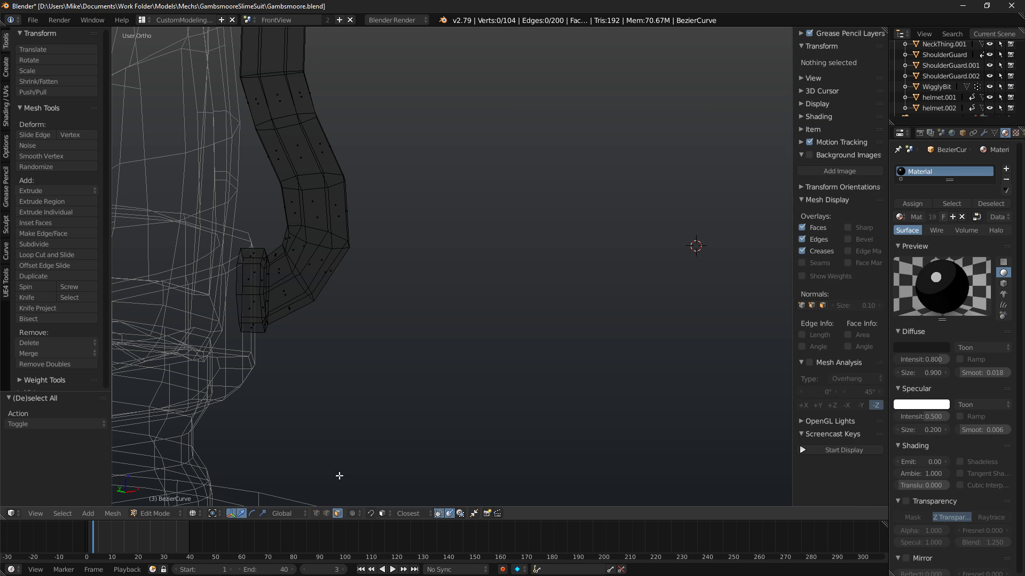
alt+right_click(245, 291)
key(z)
middle_drag(245, 291, 219, 270)
alt+shift+right_click(224, 258)
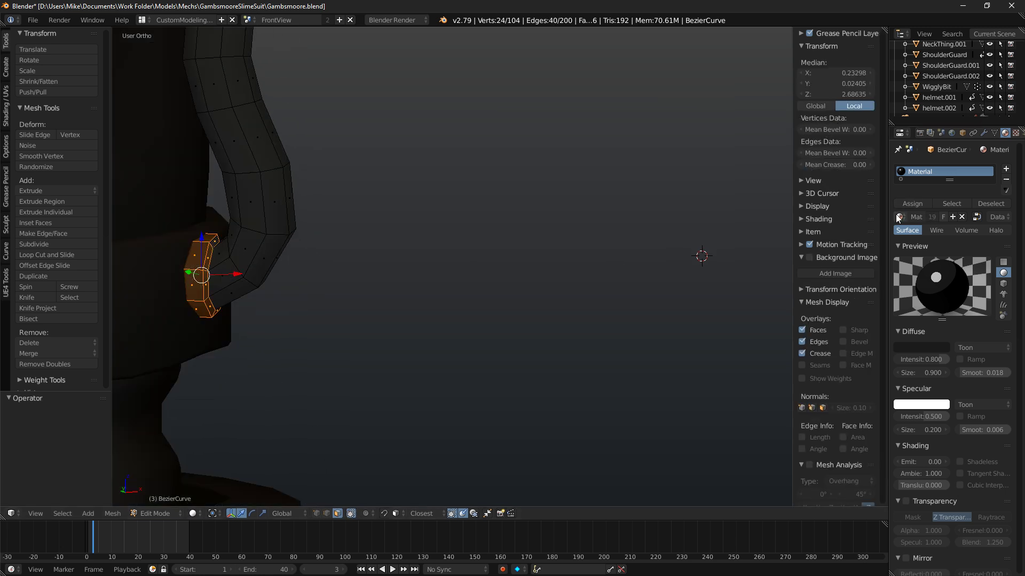
Add a second material slot holding Material.002, assign it to the selected collar faces, and preview them rendered.
click(899, 217)
click(1005, 168)
click(902, 242)
click(817, 275)
click(912, 228)
key(shift+z)
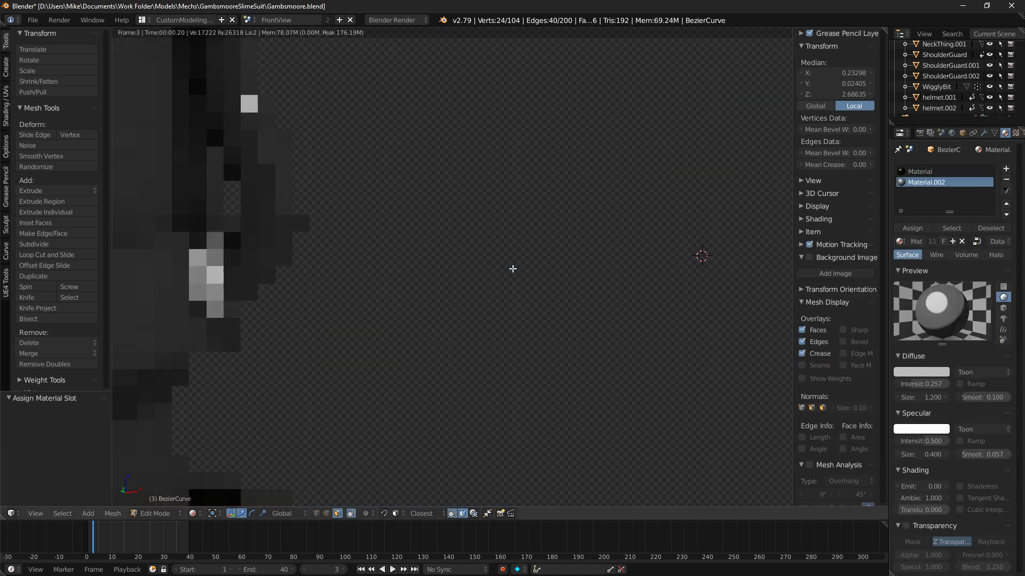
scroll(513, 267, down, 6)
key(shift+z)
Try to cut an edge loop around the tube near its upper end and select the adjacent faces.
mouse_move(441, 134)
shift+middle_down()
mouse_move(496, 281)
mouse_move(477, 226)
shift+middle_up()
shift+middle_drag(476, 226, 422, 288)
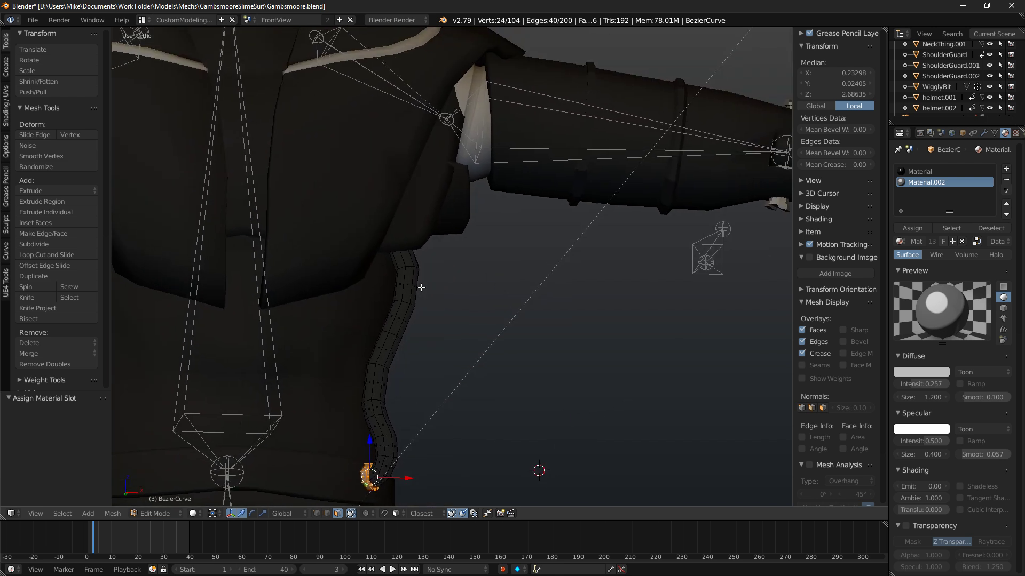
key(a)
scroll(421, 288, up, 5)
shift+middle_drag(357, 259, 424, 286)
key(ctrl+r)
click(492, 280)
click(474, 320)
click(337, 513)
key(a)
key(a)
alt+right_click(474, 311)
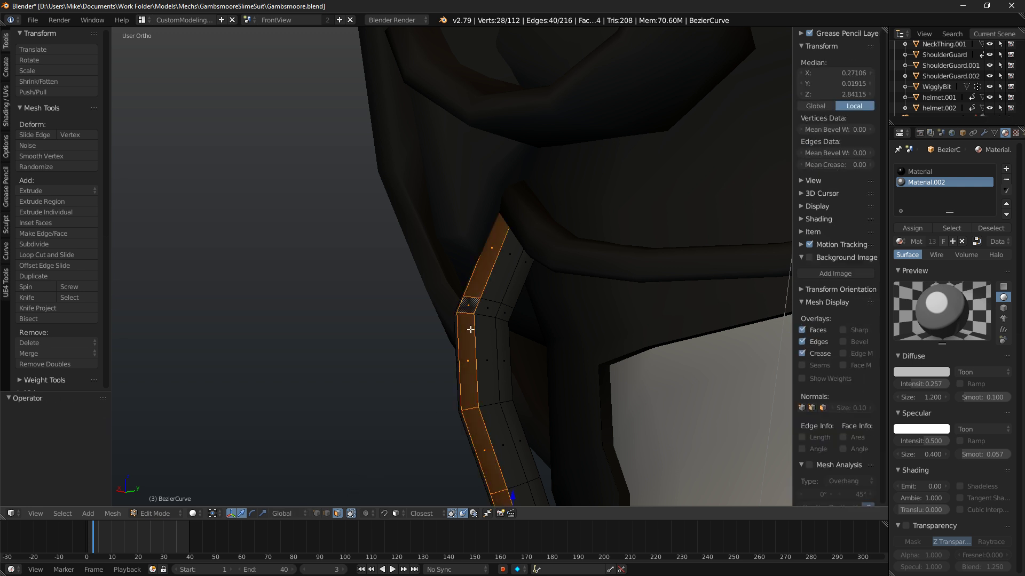
key(ctrl+z)
key(ctrl+z)
key(ctrl+z)
key(ctrl+z)
key(ctrl+z)
Cut a single edge loop around the tube, close to the bend near its upper end.
key(ctrl+r)
click(488, 274)
click(451, 341)
Select the face ring at the tube's upper end in face mode and fatten it outward by about 0.005.
click(337, 513)
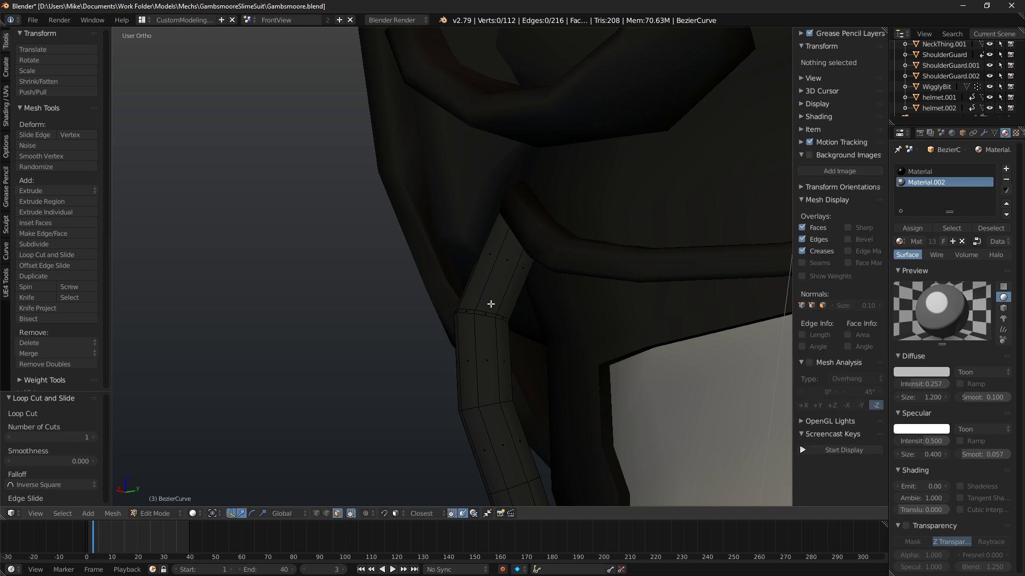
alt+right_click(505, 259)
key(alt+s)
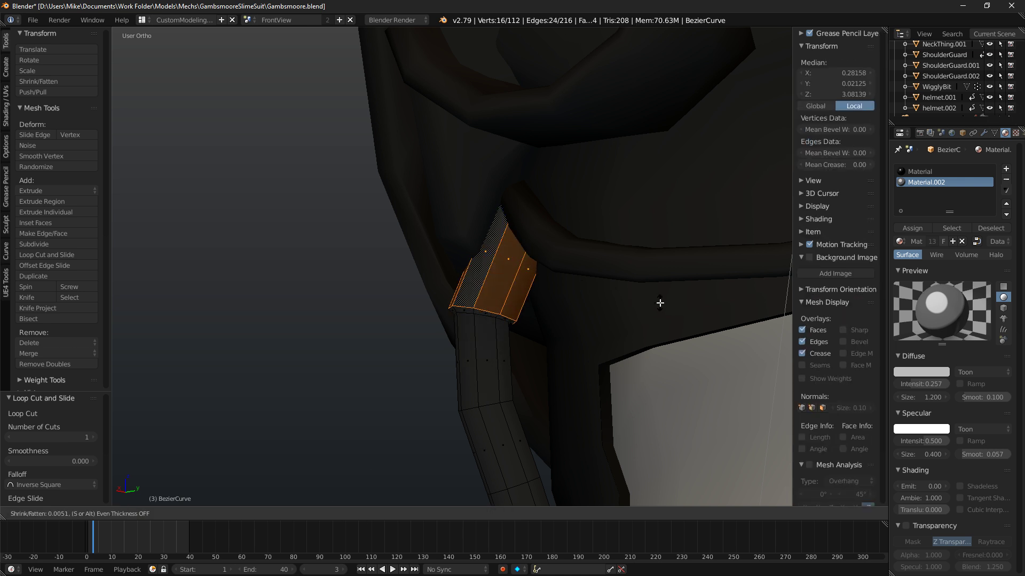
click(659, 303)
mouse_move(659, 303)
middle_down()
mouse_move(622, 293)
mouse_move(656, 291)
middle_up()
Extend the selection to the adjoining face ring, assign Material.002 to it, and preview the tube rendered from the front.
alt+shift+right_click(429, 320)
click(918, 231)
key(shift+z)
key(KP_1)
scroll(555, 308, down, 3)
mouse_move(496, 311)
middle_down()
mouse_move(538, 340)
mouse_move(546, 327)
mouse_move(419, 339)
mouse_move(612, 315)
mouse_move(491, 250)
middle_up()
key(shift+z)
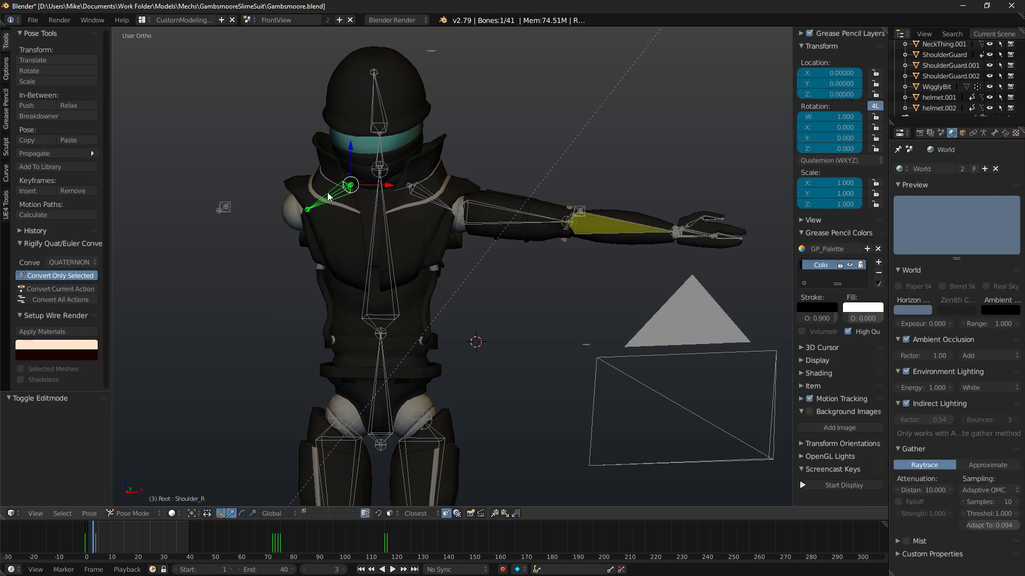
Select all bones of the armature and clear their pose rotation, location and scale.
key(alt+r)
key(a)
key(alt+g)
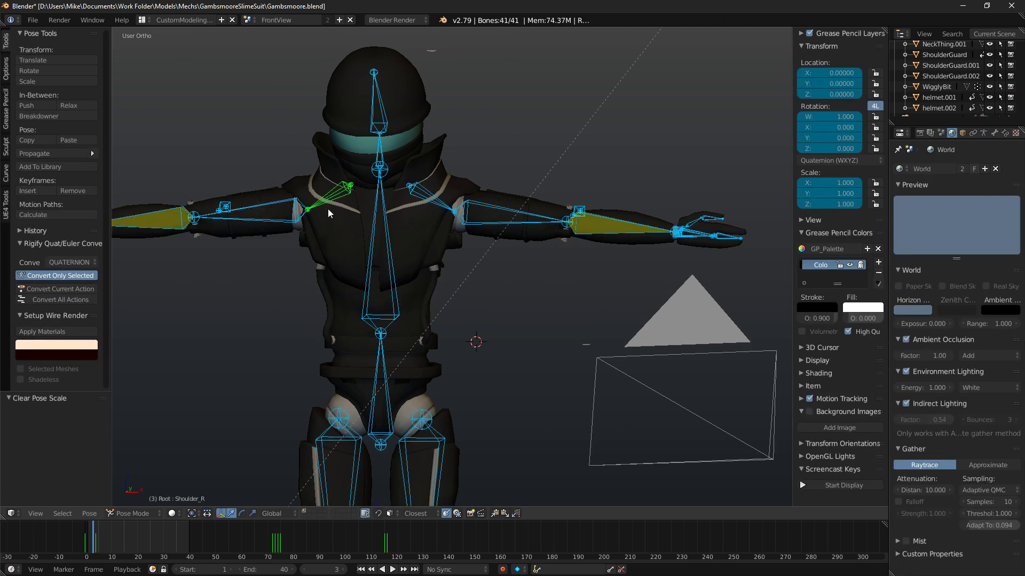
Compare the armature's edit mode with its pose mode, examining the mesh around the shoulder up close.
key(Tab)
middle_drag(479, 216, 478, 171)
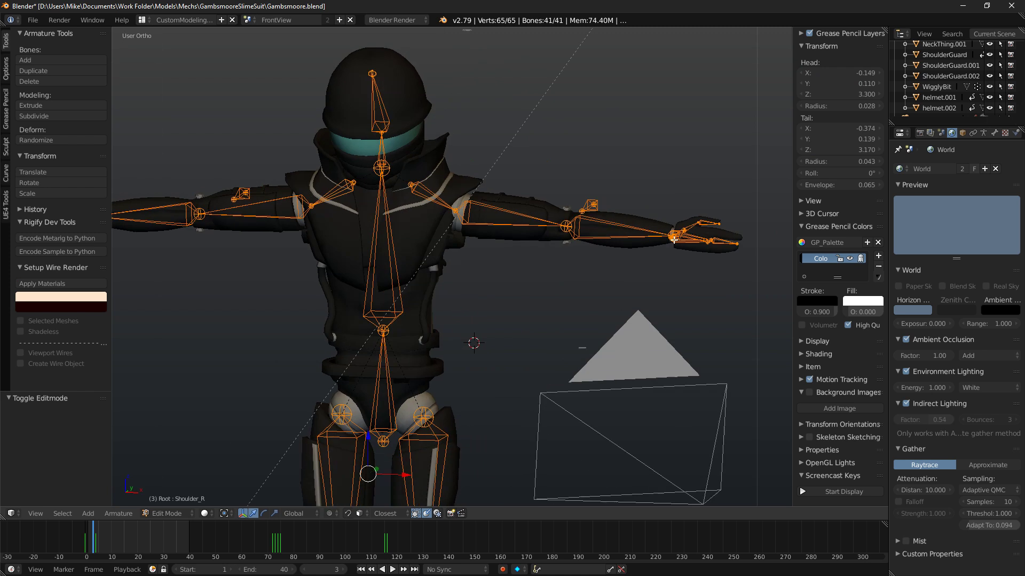
key(Tab)
key(Tab)
key(Tab)
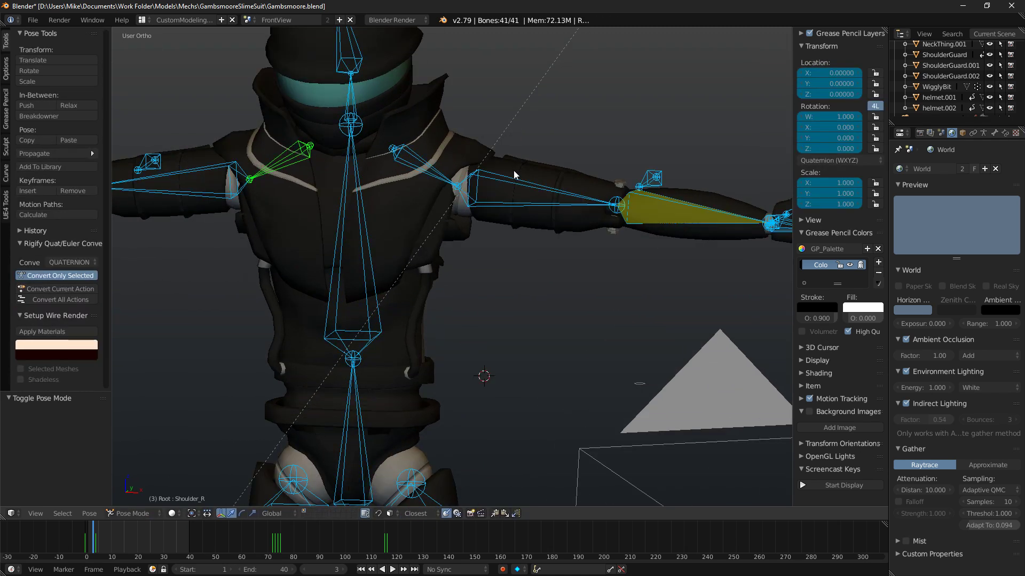
scroll(522, 315, up, 8)
key(Tab)
key(Tab)
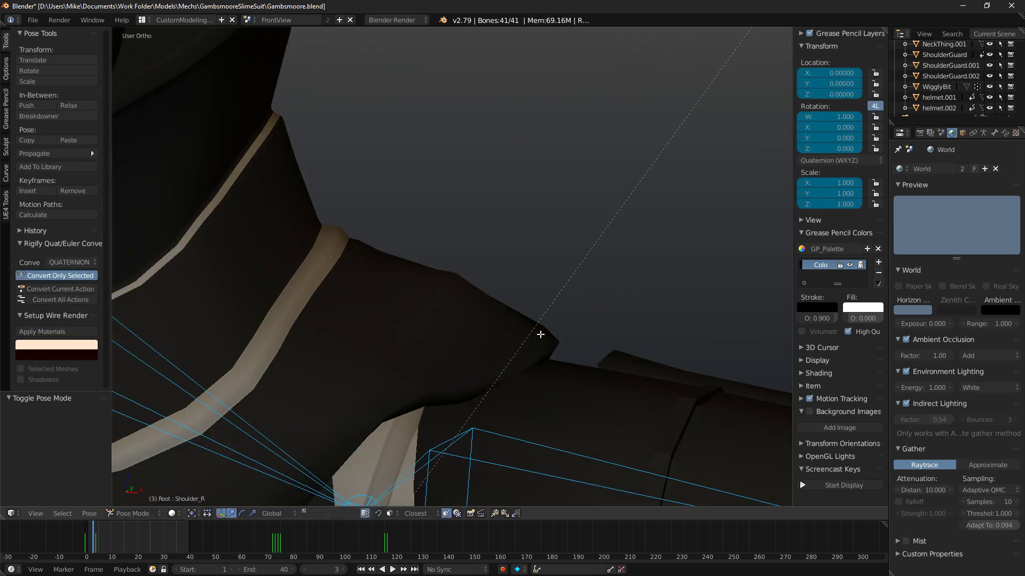
key(Tab)
key(Tab)
key(Tab)
key(Tab)
scroll(539, 338, down, 10)
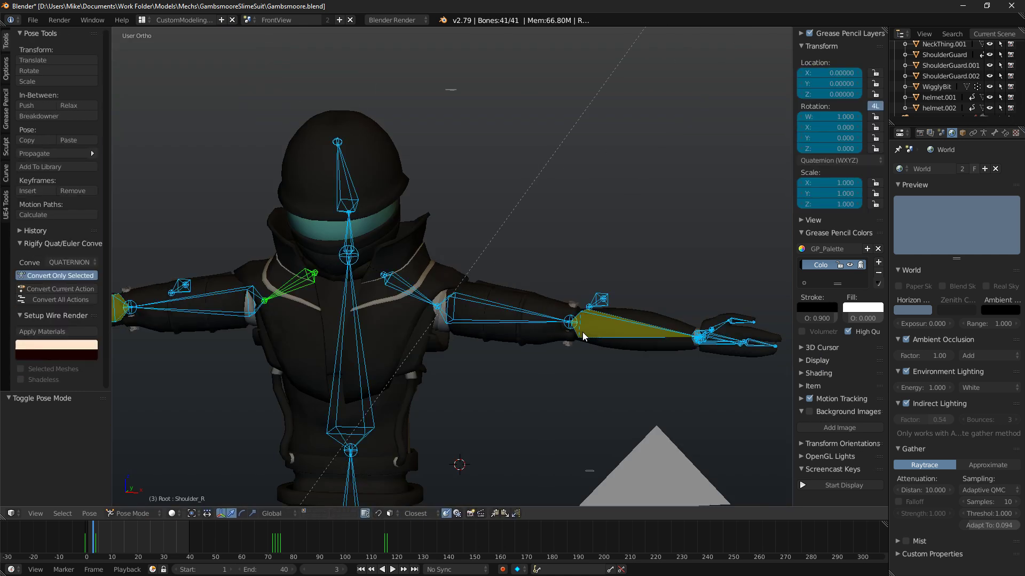
Examine the posed character from the front, camera and back views, including the hips and legs.
key(KP_1)
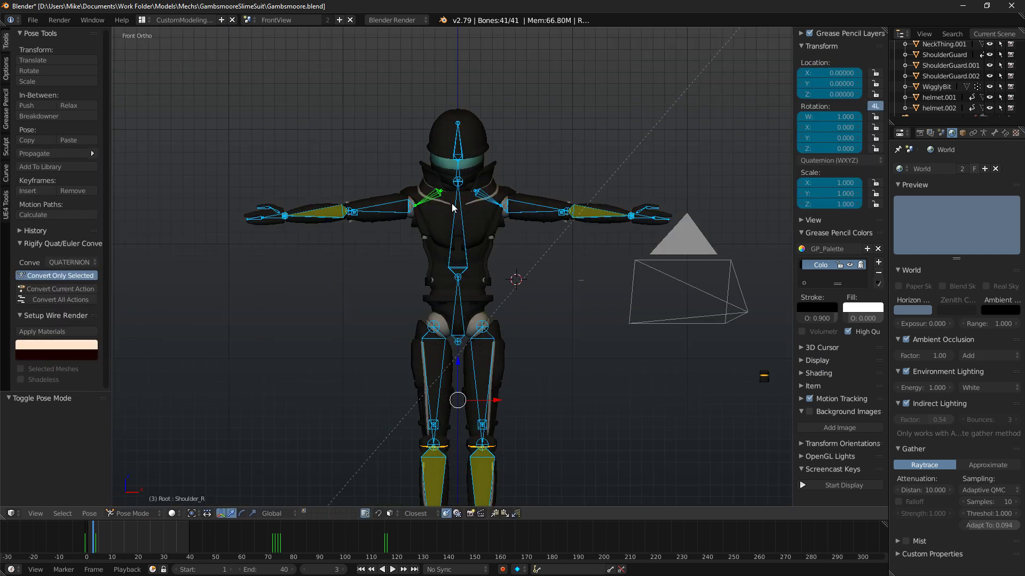
key(KP_8)
key(KP_0)
key(KP_0)
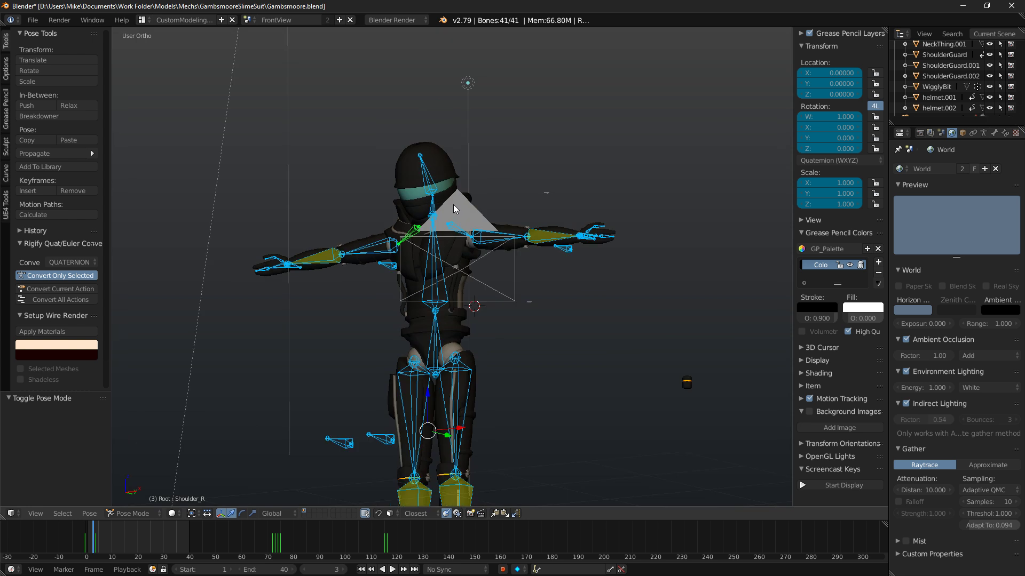
key(KP_1)
key(ctrl+KP_1)
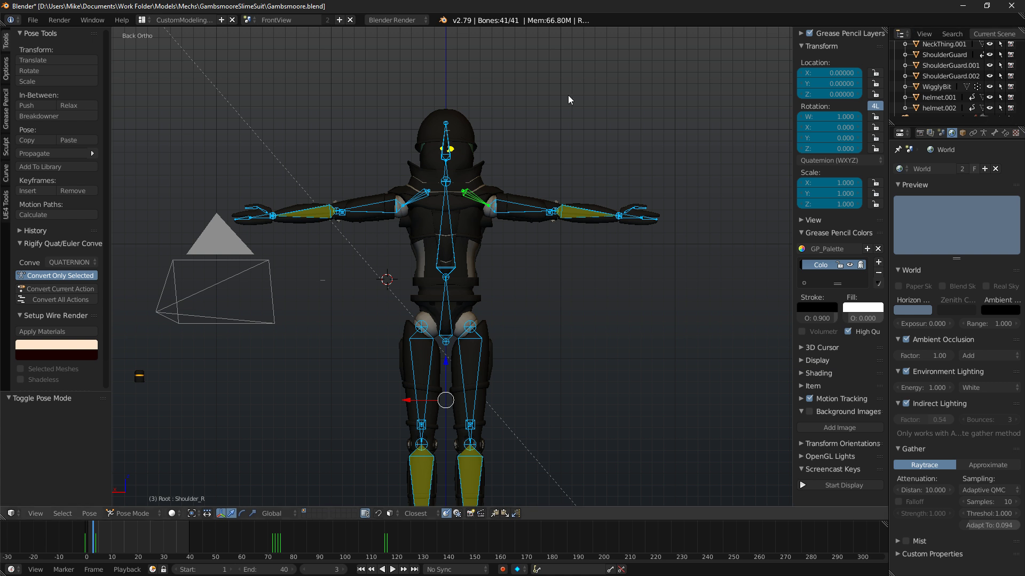
key(KP_1)
scroll(617, 107, up, 4)
shift+middle_drag(611, 277, 563, 140)
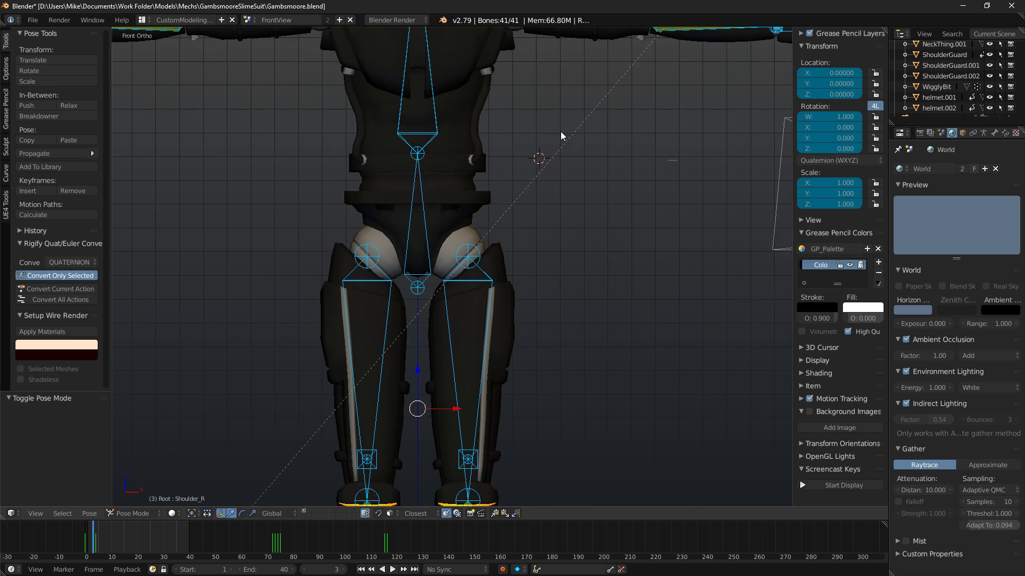
scroll(555, 142, up, 4)
Open the pelvis mesh for editing and examine the waist and hip area from the front and side.
right_click(433, 176)
key(Tab)
scroll(481, 160, down, 6)
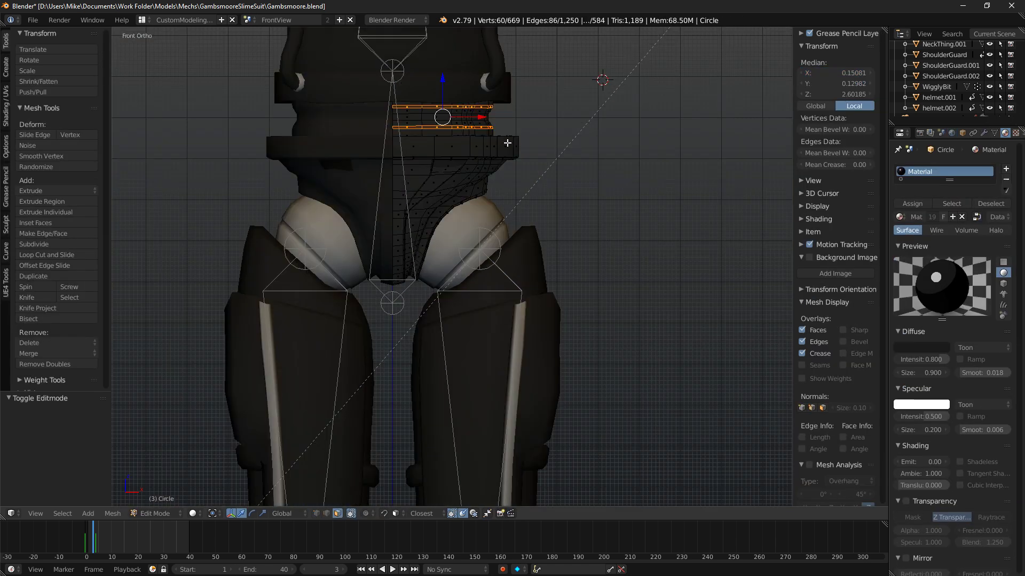
scroll(511, 202, up, 5)
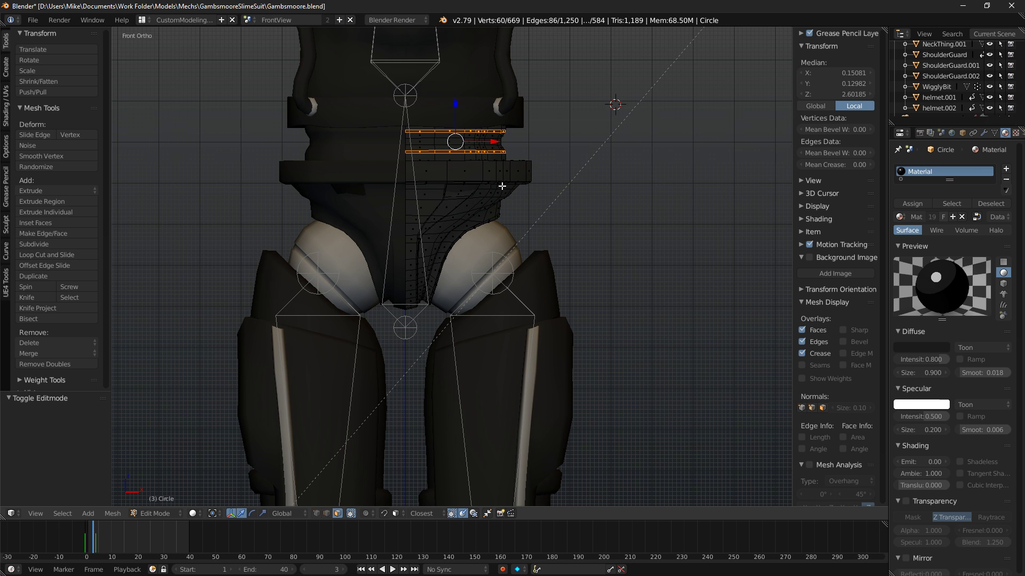
scroll(519, 219, down, 4)
key(KP_3)
key(KP_1)
scroll(434, 162, up, 6)
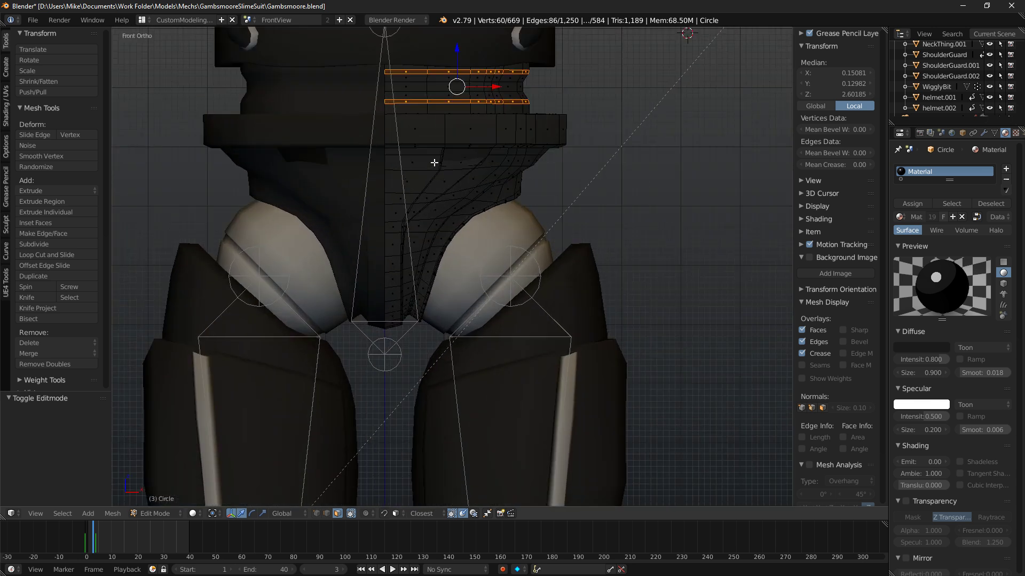
scroll(454, 149, down, 9)
Preview the whole character rendered, and examine its upper body from the side and at an angle.
key(shift+z)
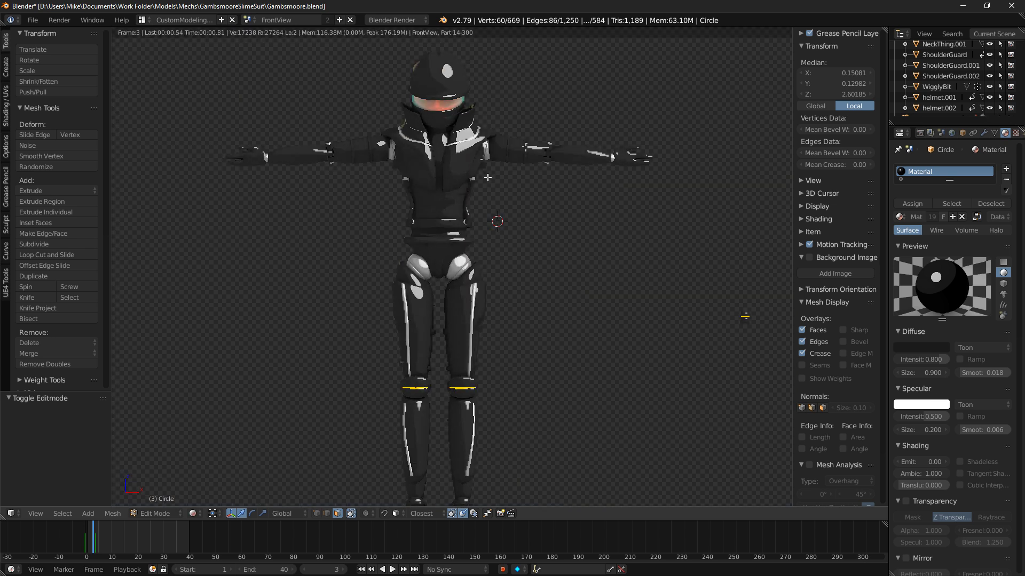
mouse_move(496, 151)
middle_down()
mouse_move(562, 172)
mouse_move(488, 169)
middle_up()
mouse_move(584, 168)
middle_down()
mouse_move(468, 173)
mouse_move(545, 148)
mouse_move(778, 125)
mouse_move(629, 128)
mouse_move(286, 87)
mouse_move(183, 137)
mouse_move(533, 118)
mouse_move(587, 141)
middle_up()
key(shift+z)
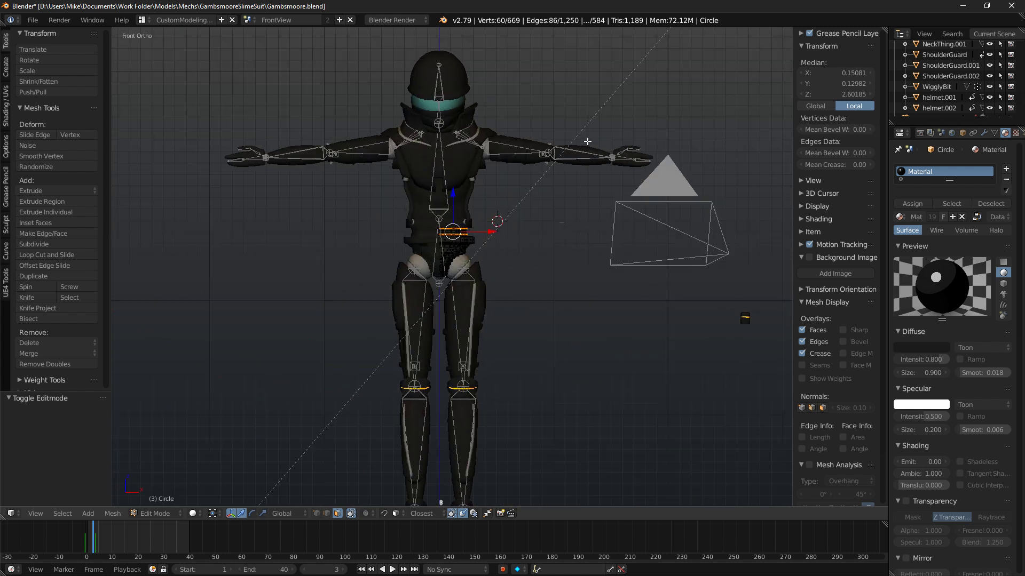
key(KP_3)
scroll(587, 122, up, 5)
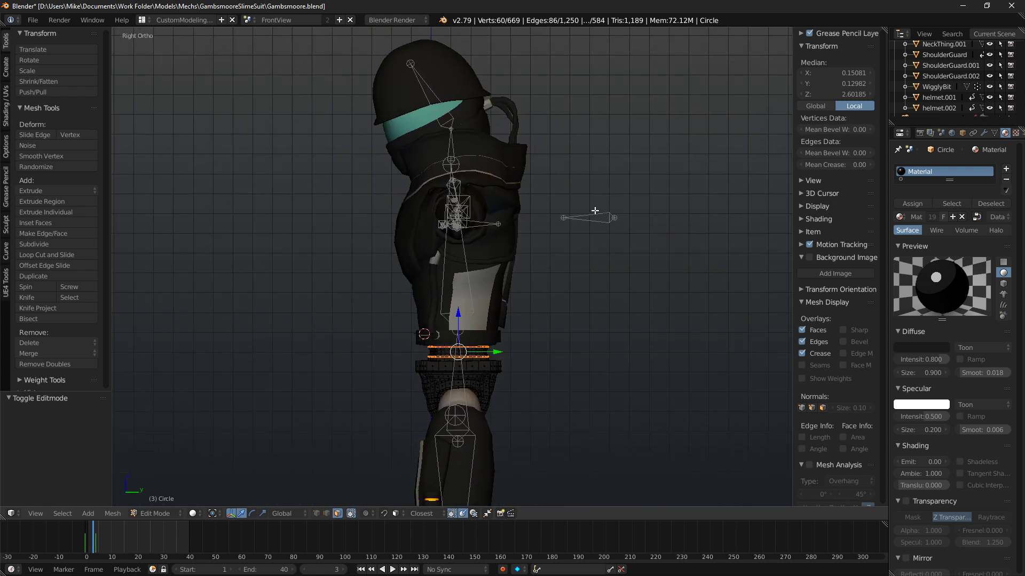
middle_drag(522, 186, 673, 172)
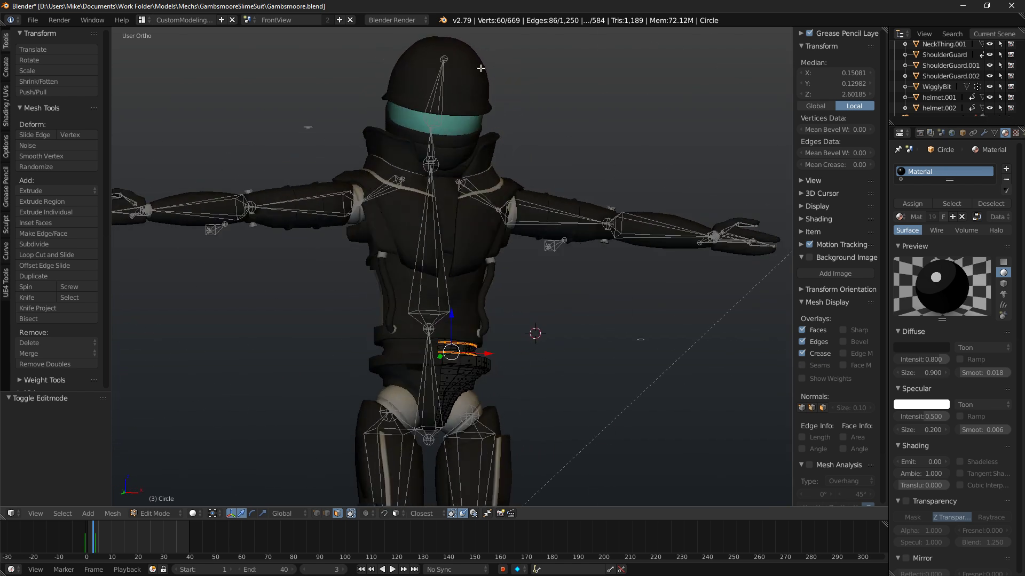
Leave mesh editing and hide the outer helmet shell and the collar piece in object mode.
key(Tab)
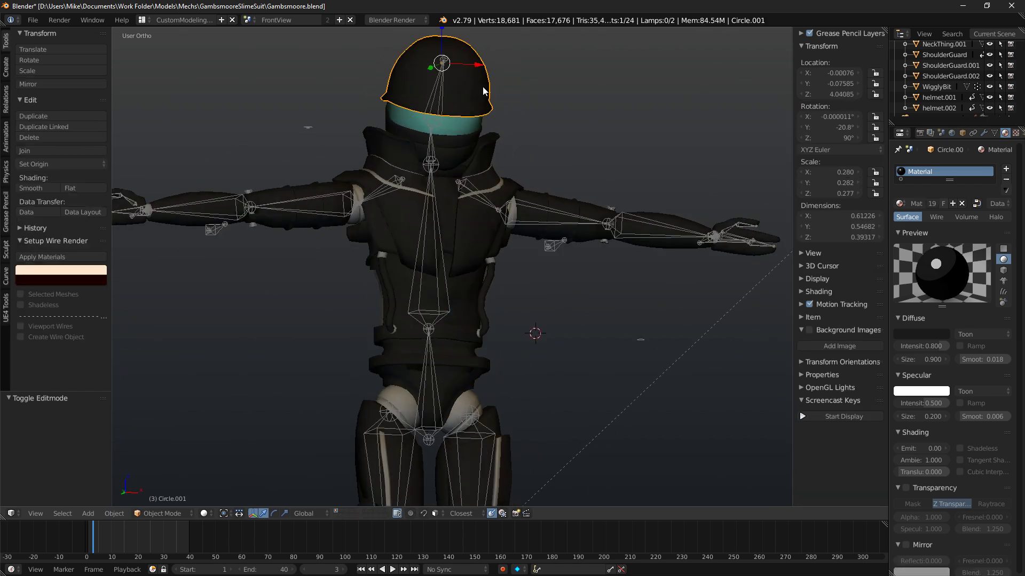
key(h)
key(KP_1)
key(alt+h)
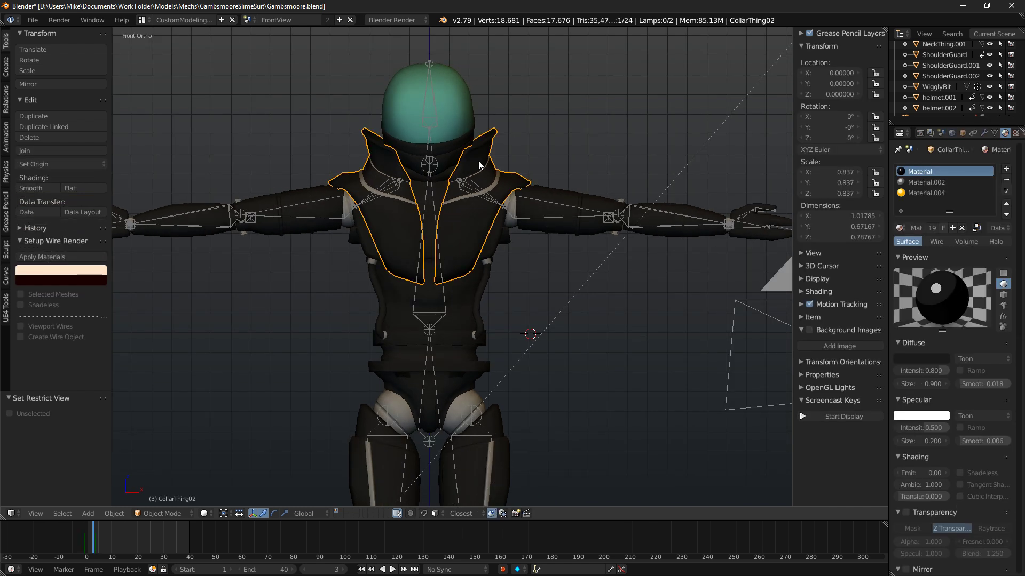
key(h)
middle_drag(499, 106, 482, 131)
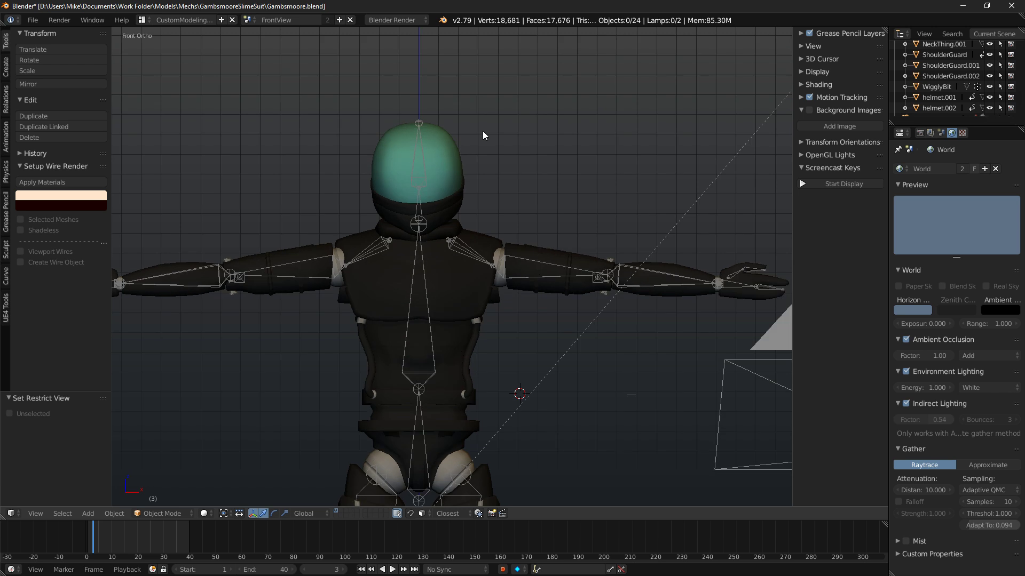
Preview the character rendered without its outer helmet and collar, and return to a closer front view.
key(shift+z)
mouse_move(488, 127)
middle_down()
mouse_move(623, 137)
mouse_move(398, 150)
mouse_move(695, 148)
mouse_move(529, 160)
middle_up()
key(shift+z)
key(KP_1)
scroll(539, 113, up, 2)
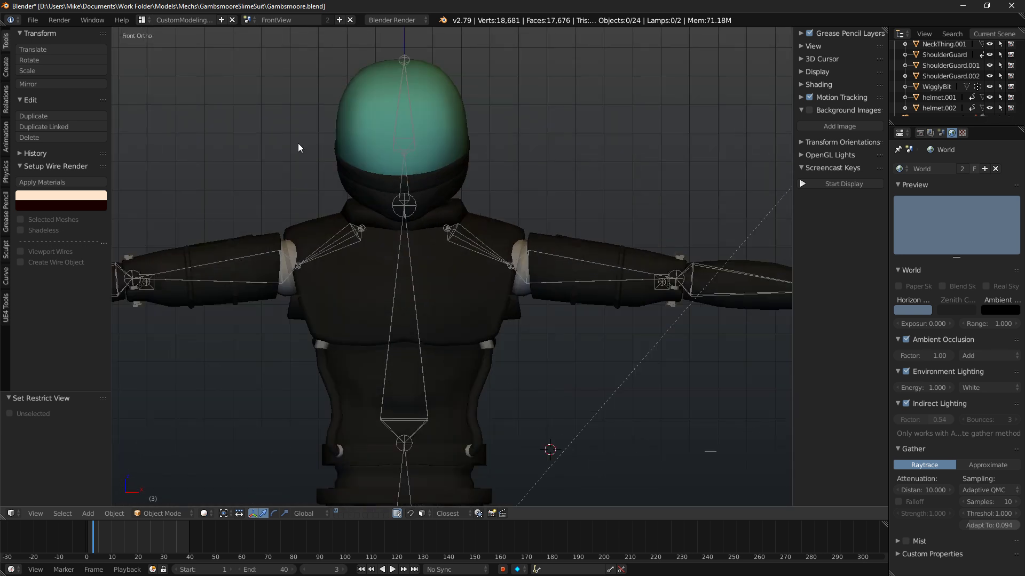
click(5, 66)
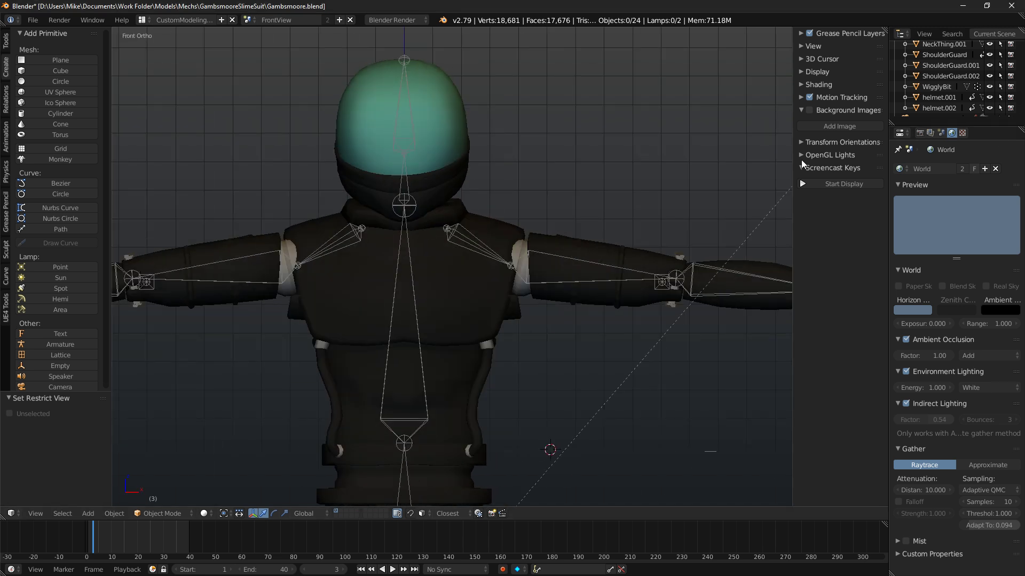
middle_drag(310, 84, 184, 75)
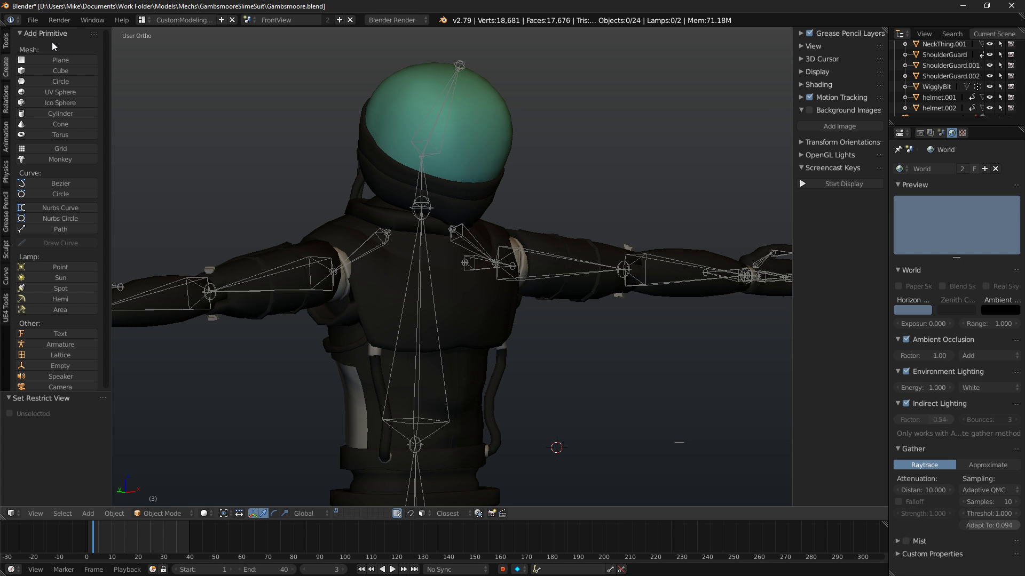
middle_drag(205, 35, 457, 113)
key(KP_1)
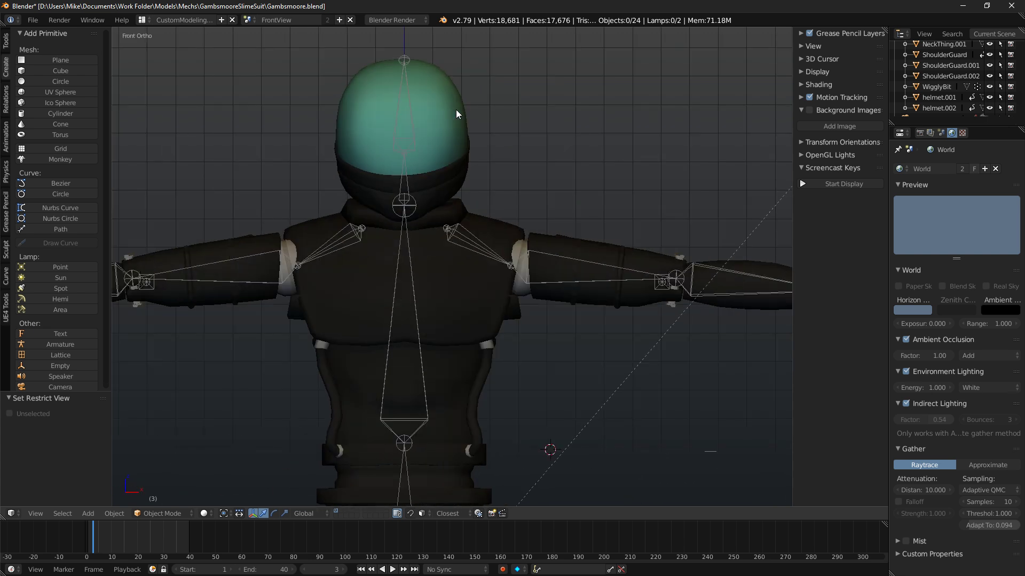
shift+middle_drag(456, 110, 508, 133)
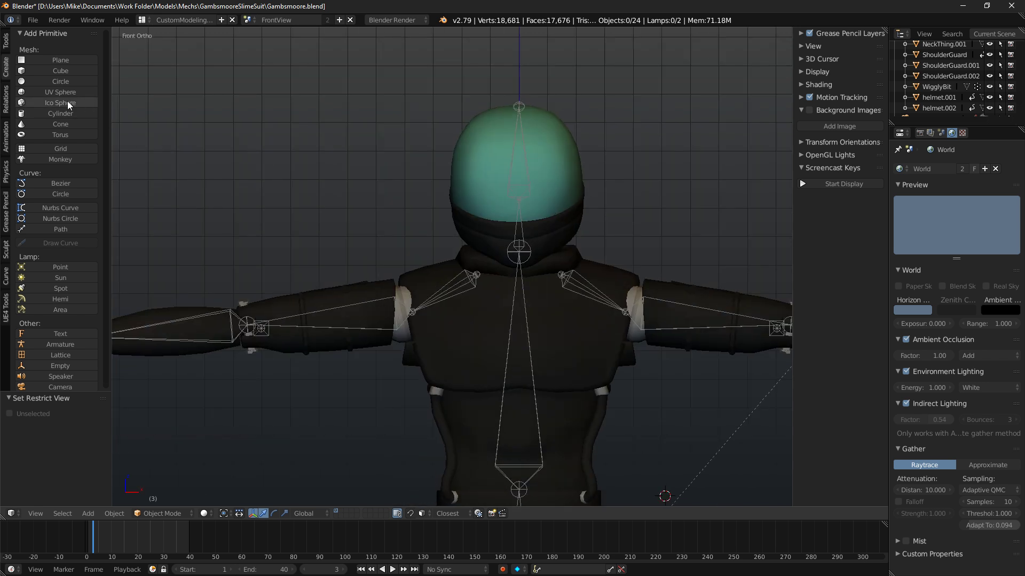
click(41, 116)
scroll(299, 166, down, 4)
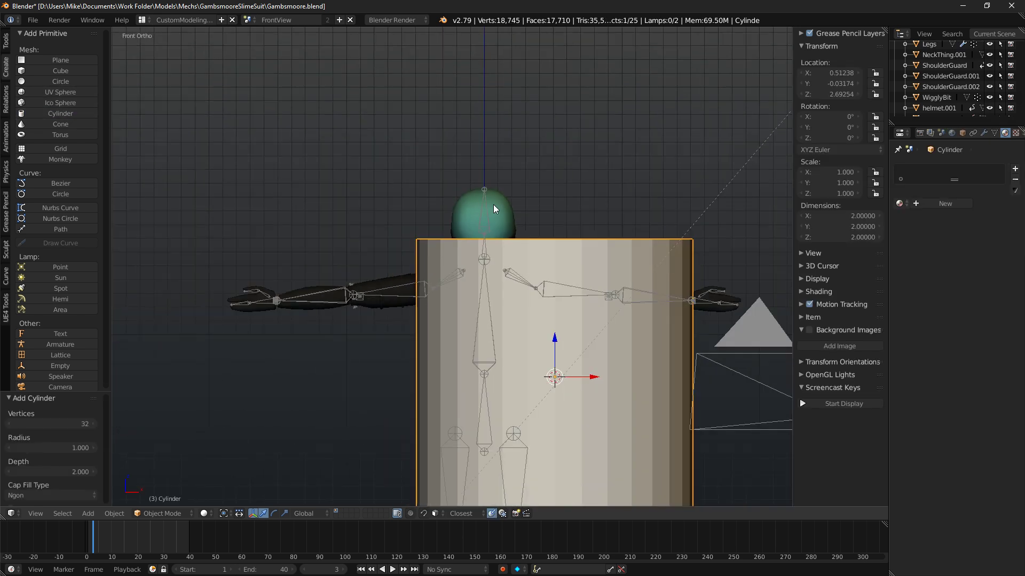
key(ctrl+z)
Snap the 3D cursor to a vertex on the front centreline of the inner helmet.
right_click(496, 209)
key(Tab)
key(shift+s)
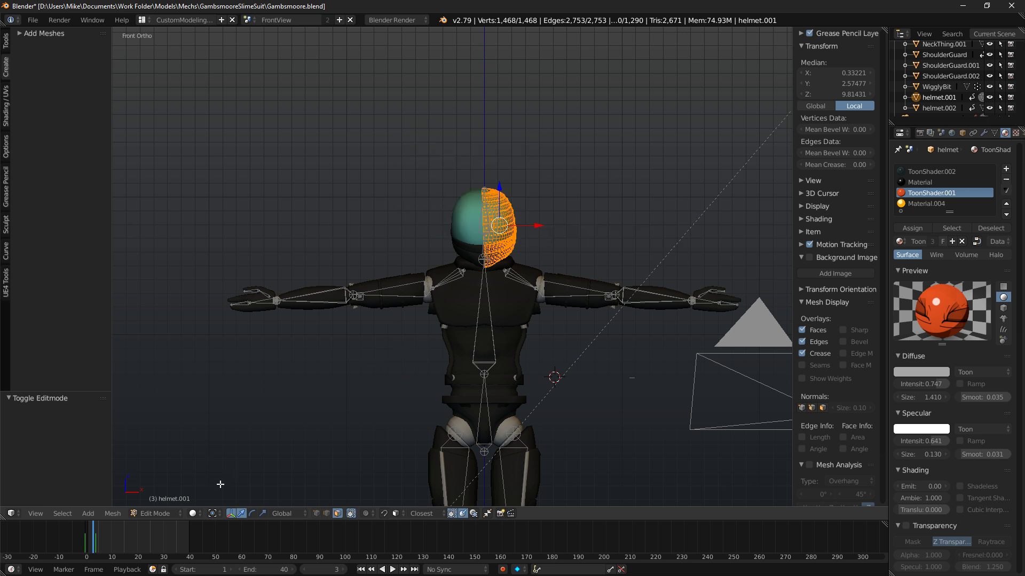
click(317, 513)
key(shift+s)
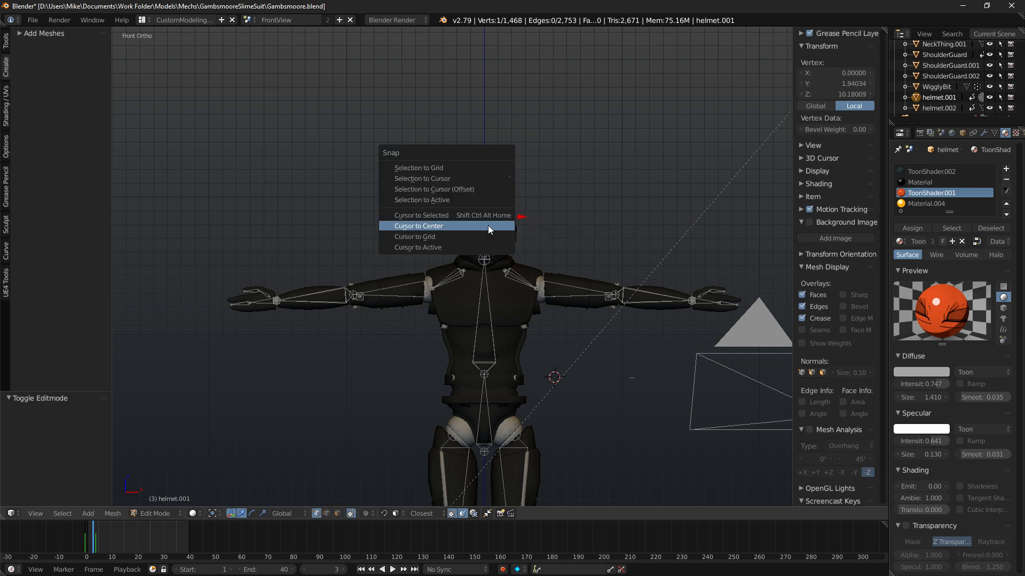
click(459, 214)
key(Tab)
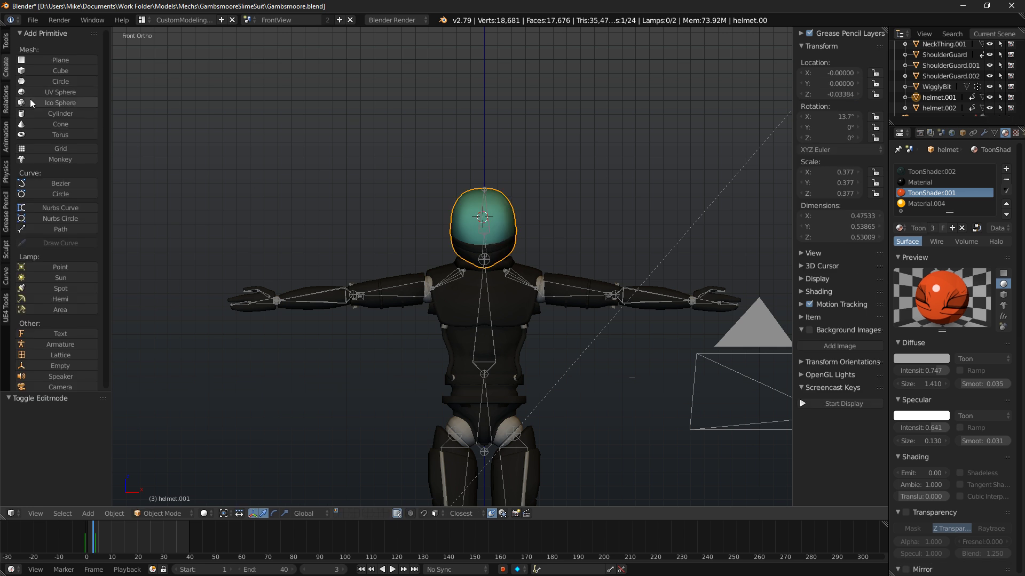
Add a cylinder at the cursor, turn its axis front to back in side view, scale it to 0.343 and position it around the helmet.
click(41, 113)
middle_drag(507, 215, 431, 200)
key(KP_1)
key(KP_3)
key(Tab)
key(r)
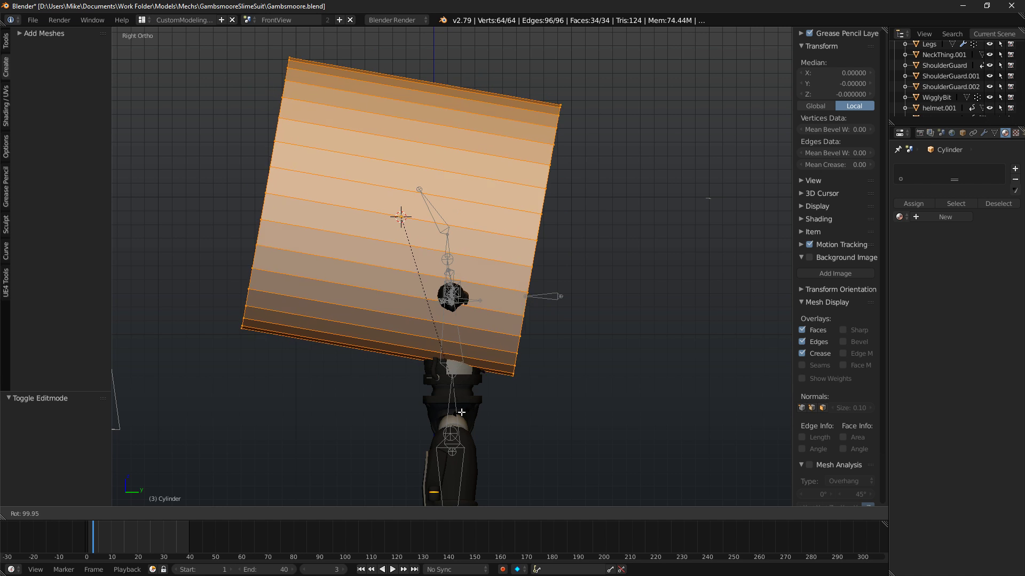
click(525, 390)
key(s)
click(533, 245)
key(KP_1)
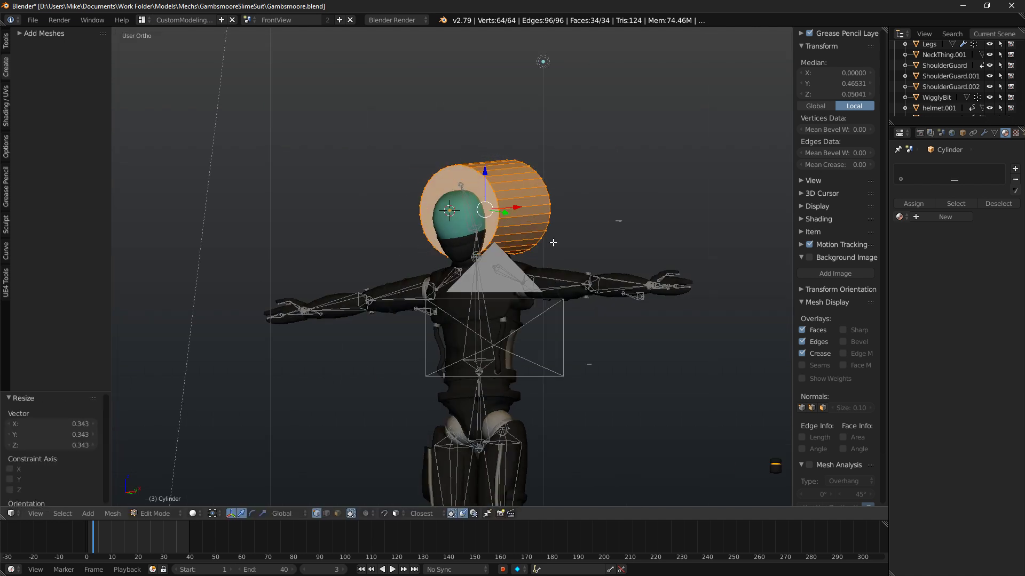
Delete the two end cap faces of the cylinder so it becomes an open tube.
scroll(552, 243, up, 3)
key(z)
click(338, 514)
right_click(533, 191)
key(x)
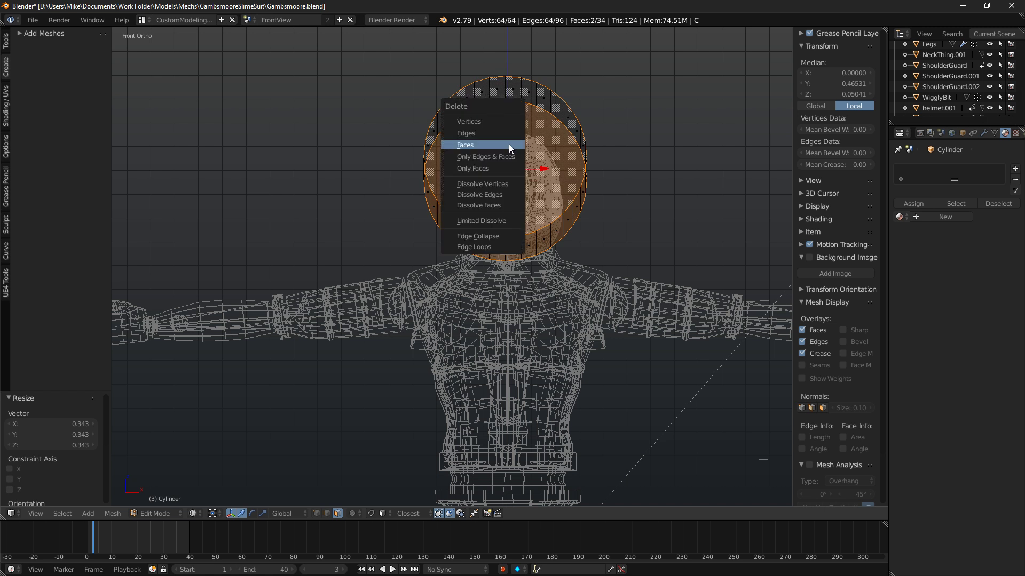
click(508, 144)
Tilt and shift the whole open tube in side view so it surrounds the helmet, and preview it rendered from the front.
right_click(533, 114)
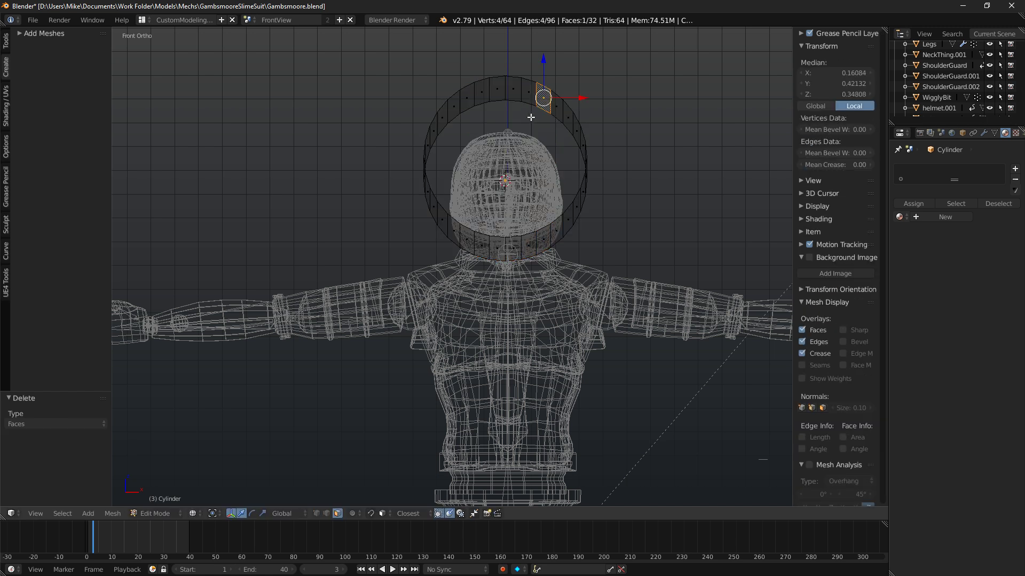
key(Up)
key(KP_5)
key(KP_5)
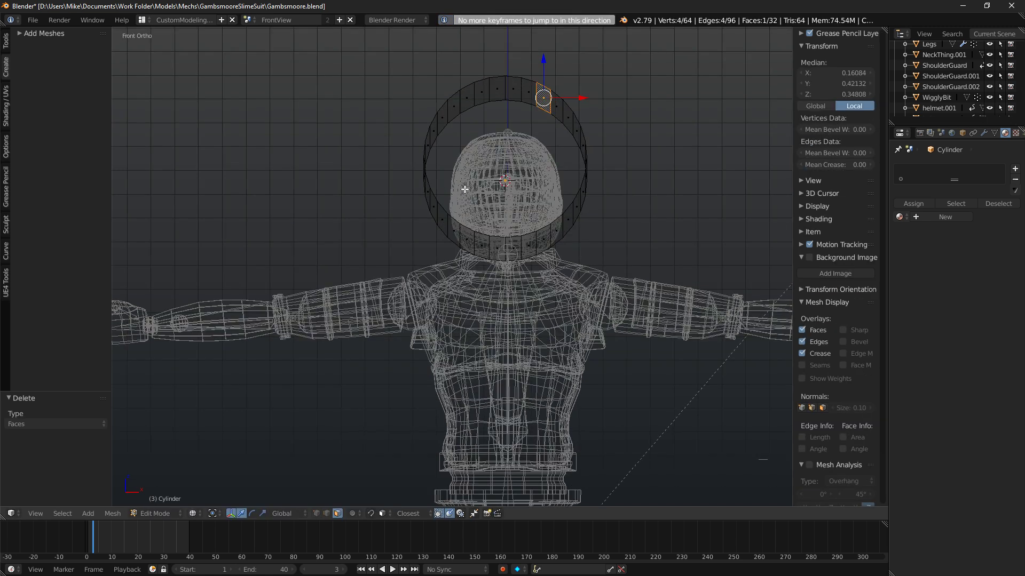
key(KP_3)
key(a)
key(g)
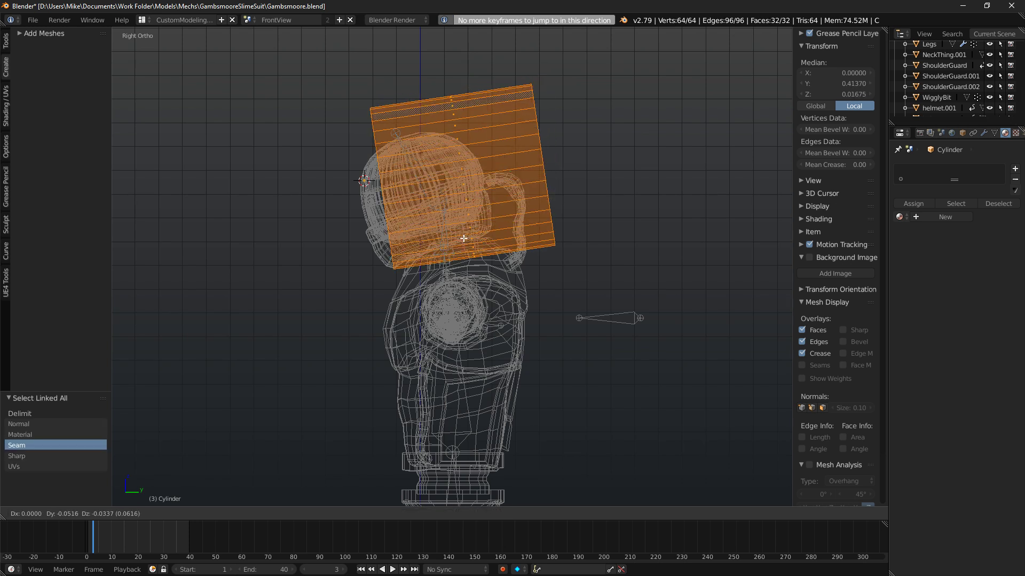
click(441, 248)
key(r)
click(531, 256)
key(g)
click(525, 251)
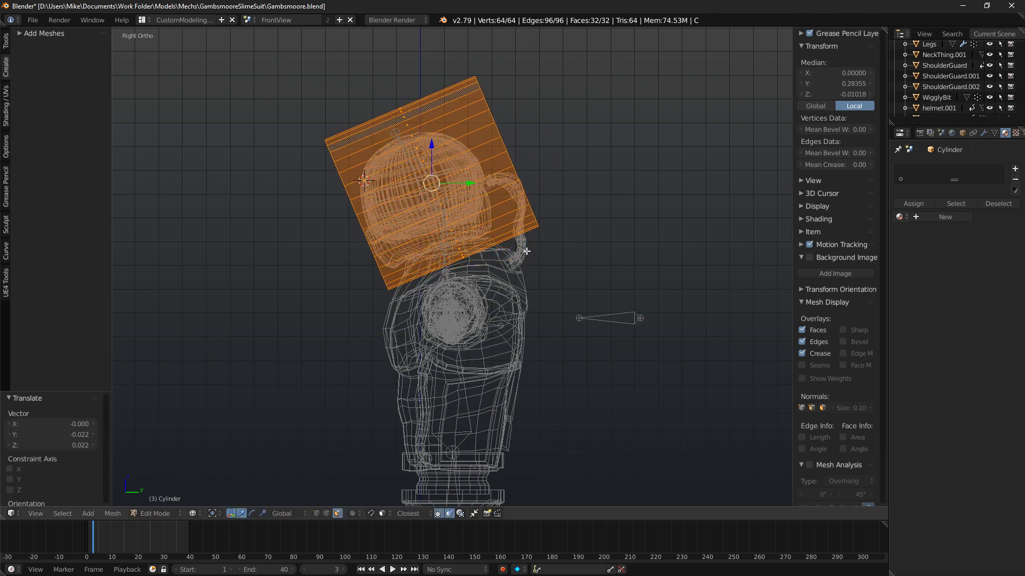
middle_drag(464, 278, 574, 243)
key(shift+z)
key(KP_1)
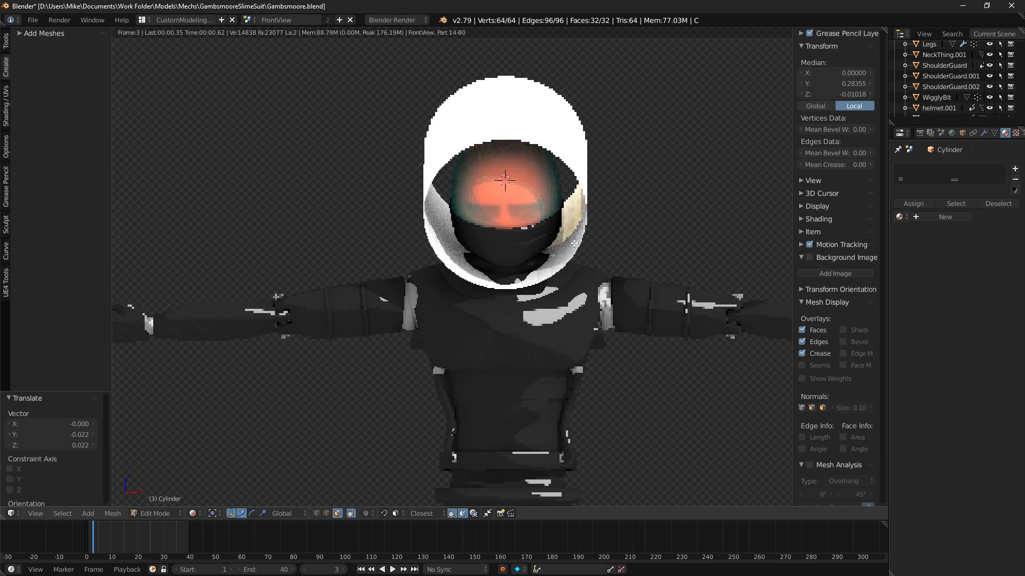
key(shift+z)
Delete the four faces along the tube's underside, below the chin.
key(a)
key(a)
key(a)
key(c)
drag(497, 260, 510, 261)
right_click(510, 261)
key(x)
click(509, 260)
Shorten the tube by moving its rear edge loop 0.240 forward and 0.110 down in side view, tilting it slightly.
middle_drag(510, 261, 517, 149)
key(KP_1)
key(KP_3)
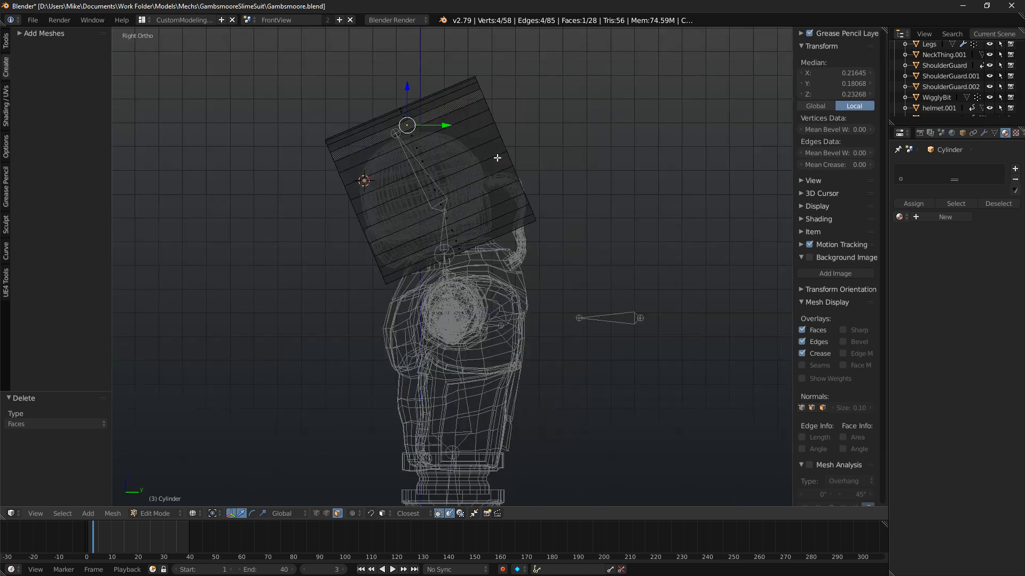
click(327, 516)
shift+middle_drag(523, 302, 514, 351)
key(a)
alt+right_click(490, 183)
key(g)
click(559, 259)
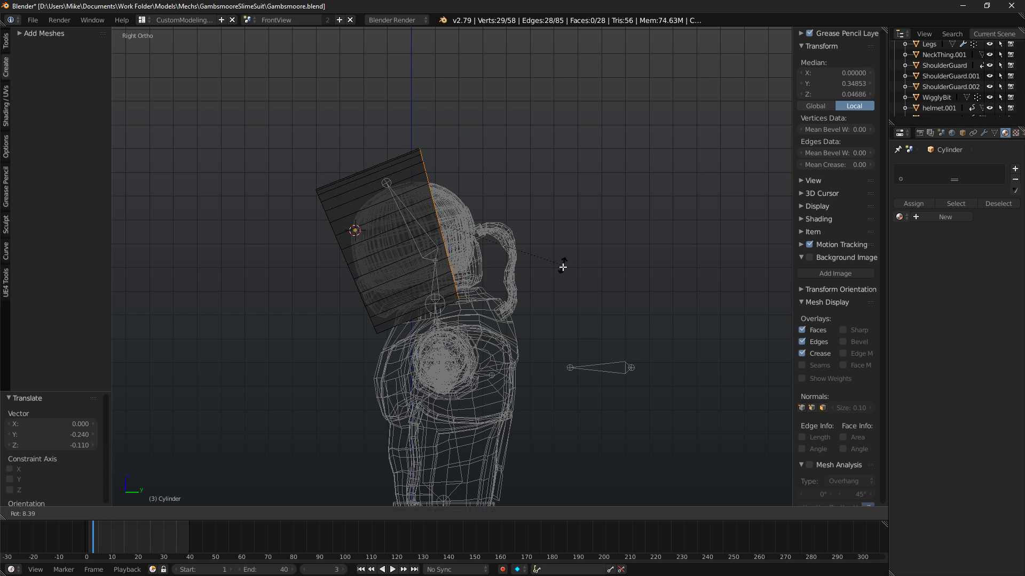
Extrude the rear edge loop backward, rotate it by 13.8° and adjust its position behind the helmet.
key(e)
click(593, 284)
key(r)
click(587, 325)
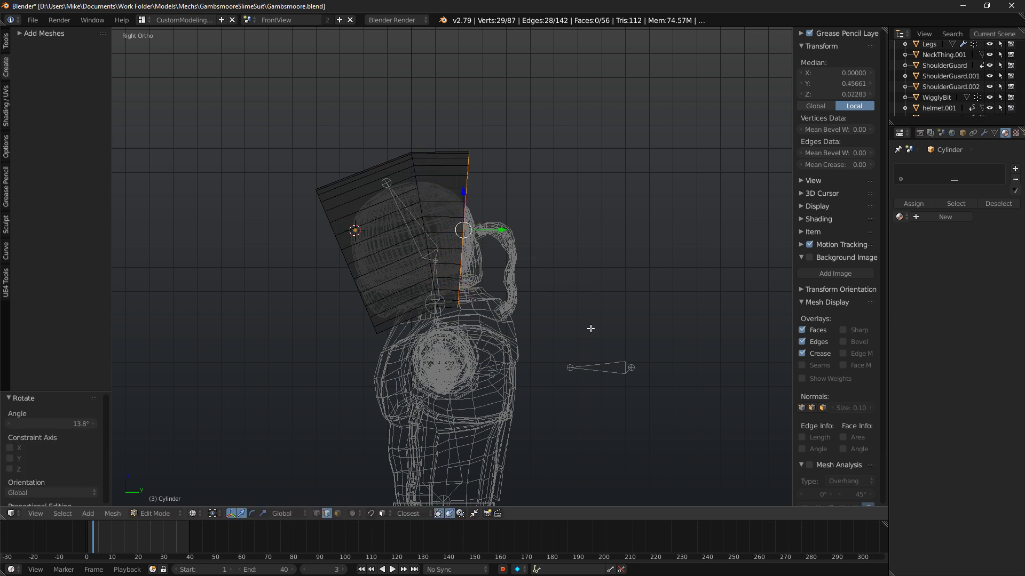
key(g)
click(620, 320)
Extrude another segment from the rear edge loop, angling and shifting it downward behind the head.
key(e)
click(665, 323)
key(r)
click(681, 361)
key(g)
click(689, 384)
key(r)
click(694, 400)
key(g)
click(700, 407)
Extrude a last segment down toward the upper back, rotate it, and scale its end loop to 0.597.
key(e)
click(660, 282)
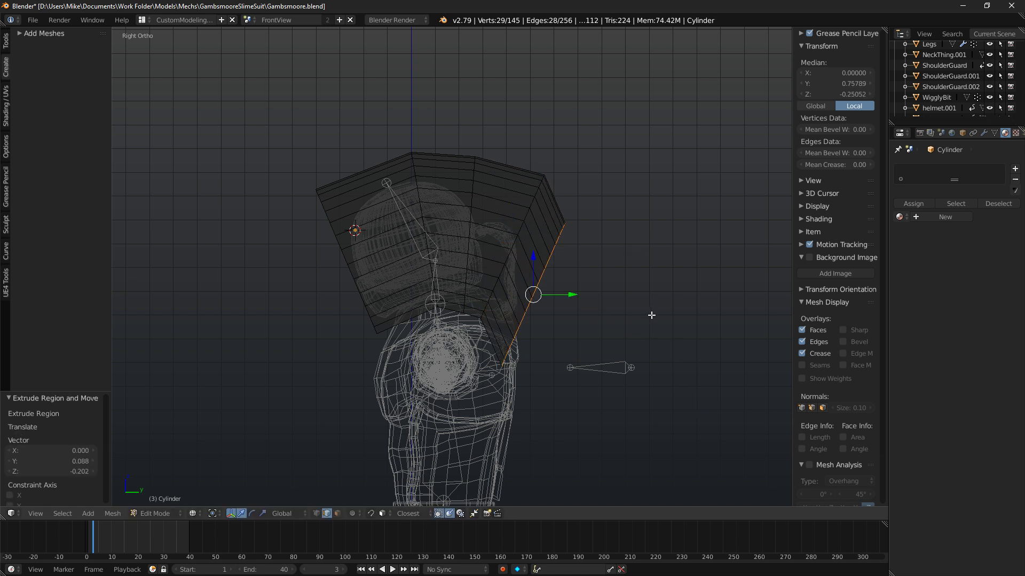
key(r)
click(676, 366)
key(g)
click(679, 381)
key(s)
click(634, 327)
key(g)
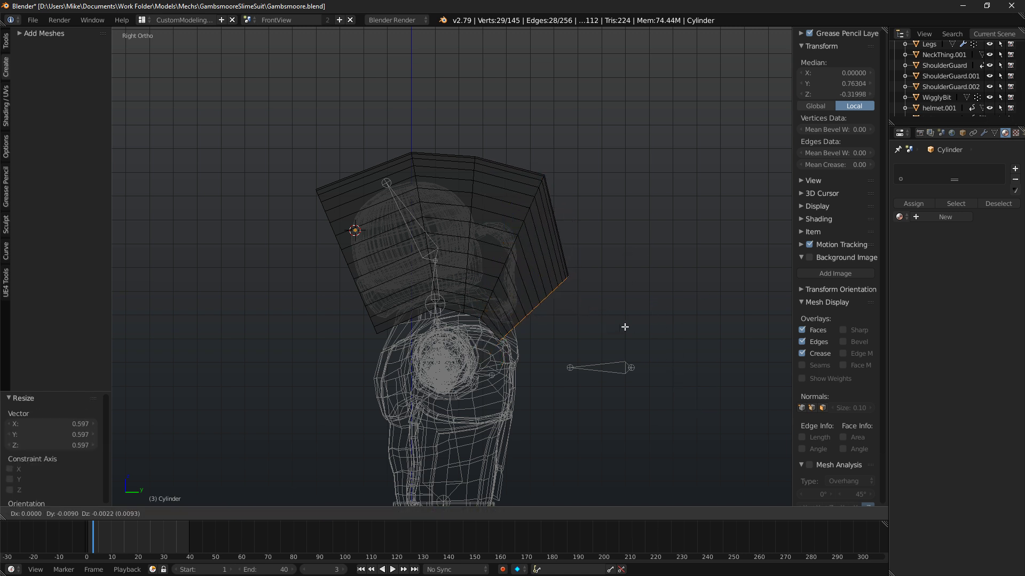
click(625, 330)
Examine the hood shape in rendered and solid shading from the front, side and at an angle.
key(shift+z)
middle_drag(443, 278, 646, 287)
key(shift+z)
right_click(515, 230)
key(z)
mouse_move(515, 231)
middle_down()
mouse_move(435, 247)
mouse_move(367, 178)
middle_up()
key(KP_1)
middle_drag(545, 159, 347, 208)
key(KP_3)
Scale the whole hood down, shift it 0.052 forward and 0.031 down, and preview it rendered from the front.
key(a)
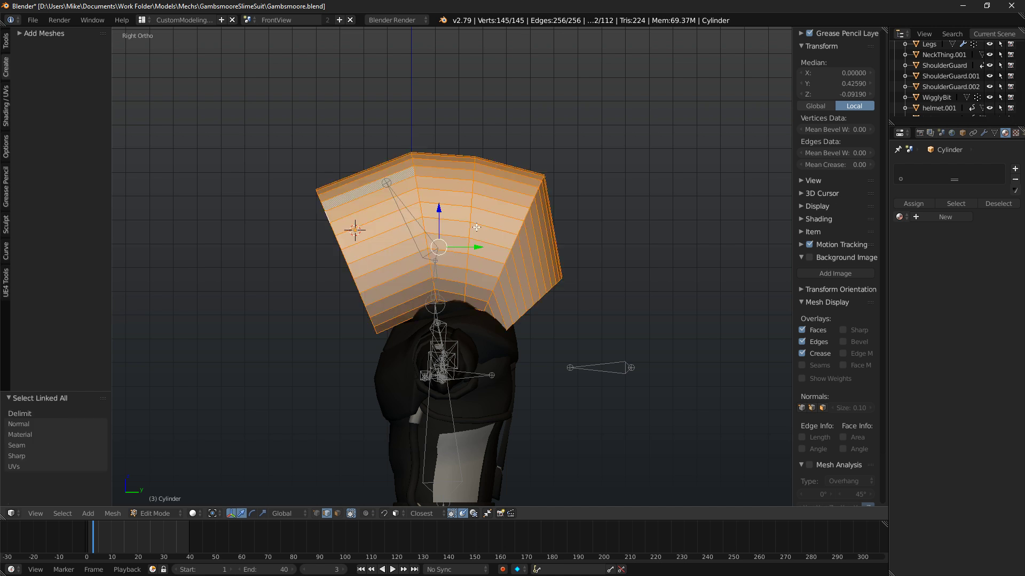
key(s)
click(552, 238)
key(g)
click(525, 254)
middle_drag(526, 254, 636, 255)
key(shift+z)
key(KP_1)
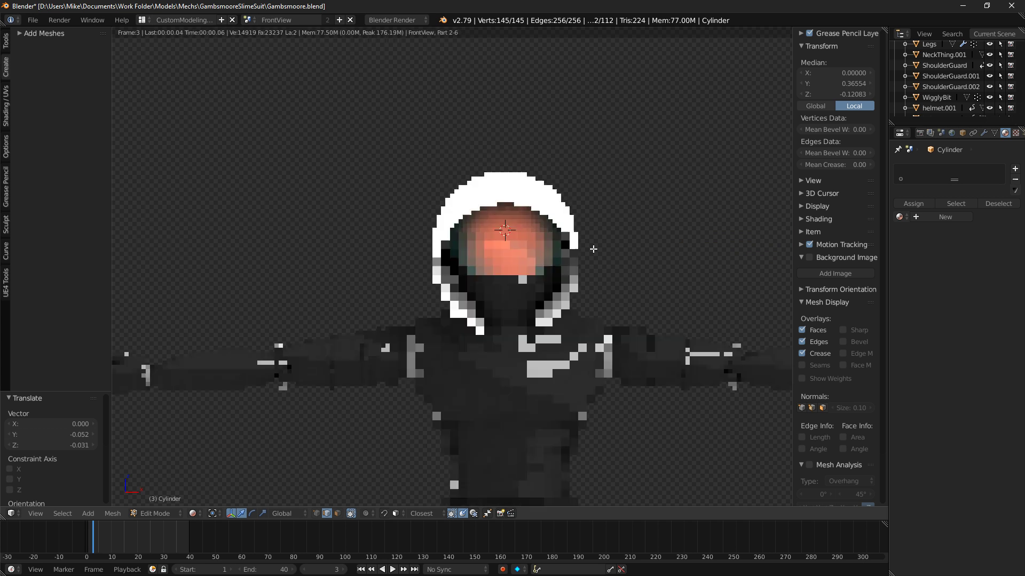
Enable Cloth physics on the hood and return to object mode in solid shading.
click(1015, 133)
click(1007, 134)
scroll(1008, 134, down, 4)
click(968, 132)
click(928, 205)
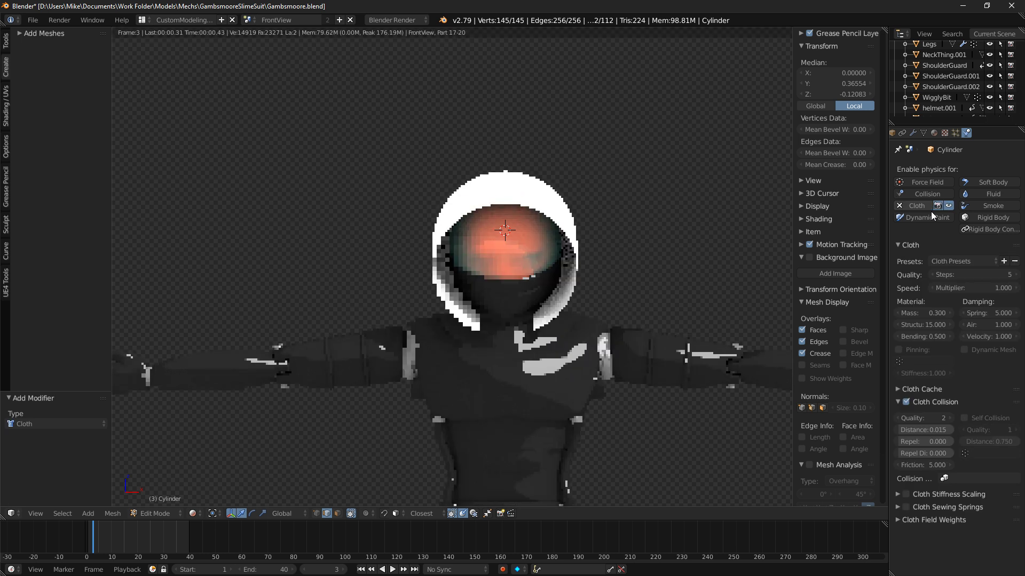
key(shift+z)
key(Tab)
Play the hood's cloth simulation and return the timeline to frame 0.
middle_drag(540, 285, 599, 285)
key(alt+a)
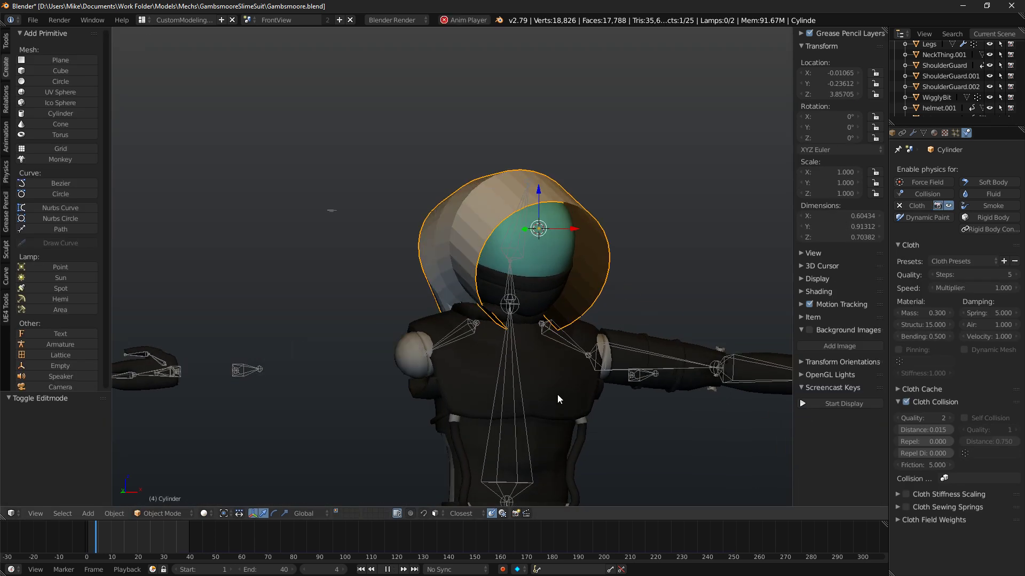
key(Escape)
key(alt+a)
key(alt+a)
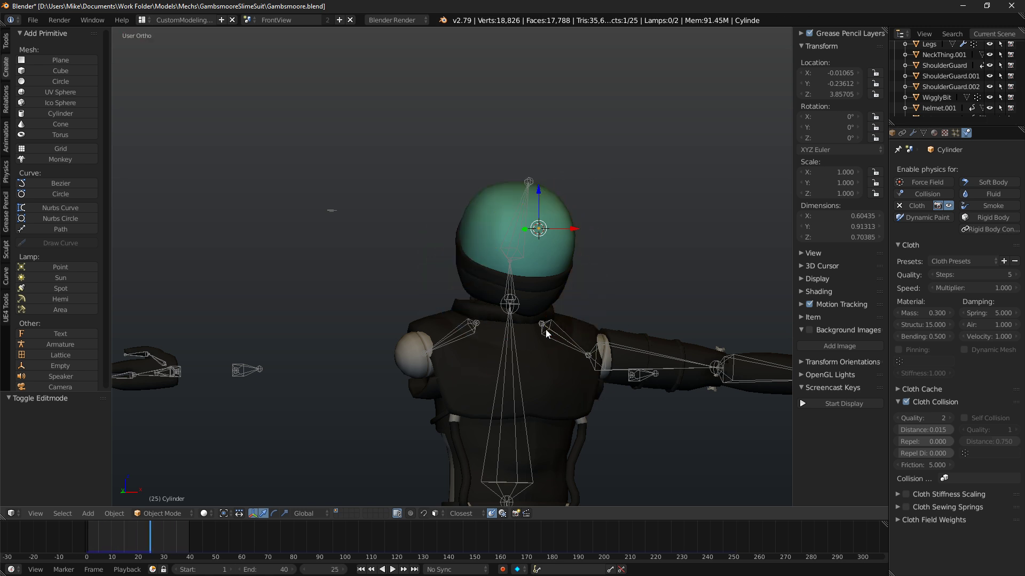
drag(132, 545, 57, 551)
Enable Collision physics on the inner helmet and on the torso armour.
right_click(533, 278)
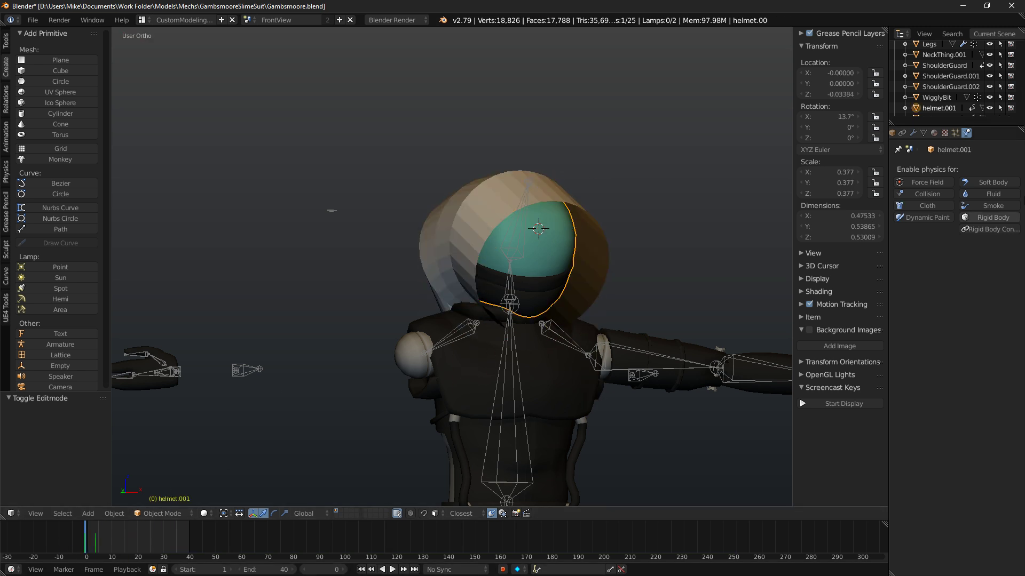
click(928, 194)
right_click(530, 348)
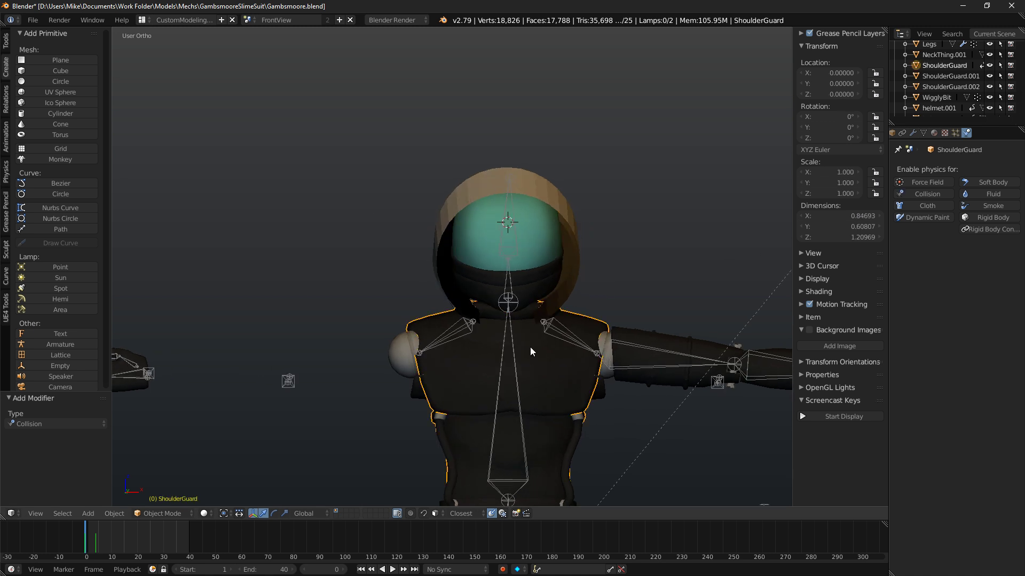
click(914, 194)
Play the hood's cloth simulation with the new collisions and examine the draping from the front, back and side.
right_click(547, 184)
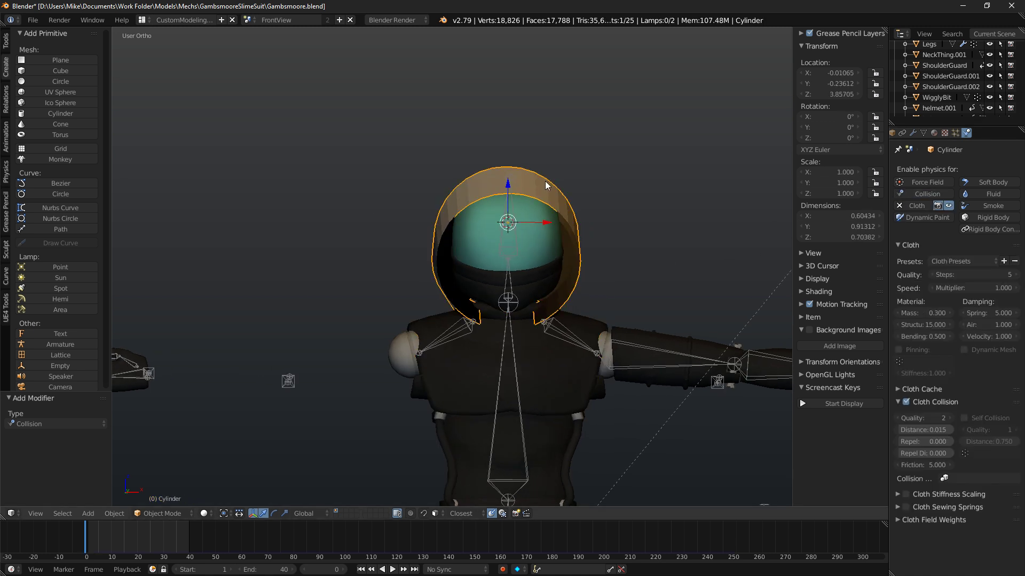
key(alt+a)
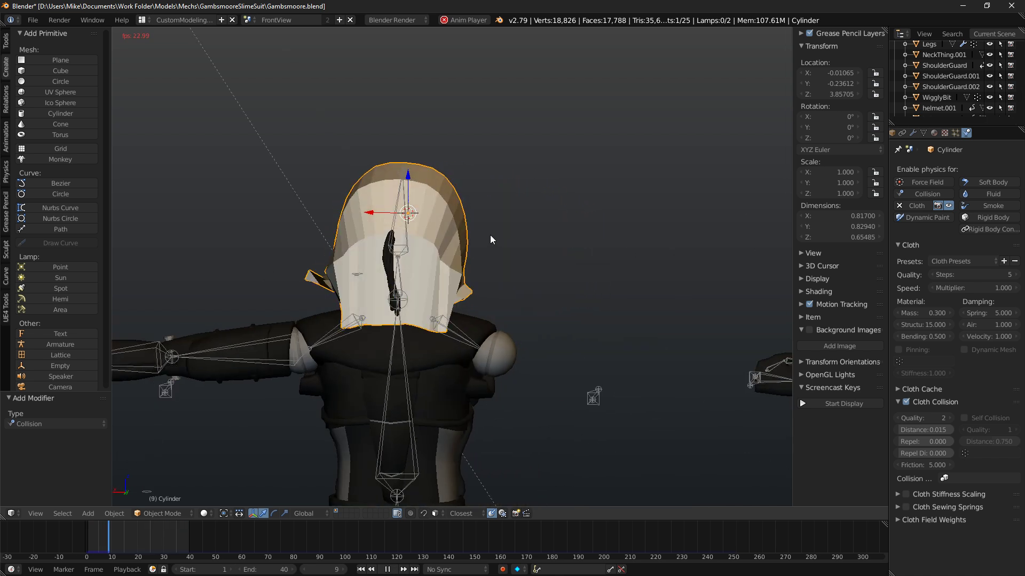
key(KP_1)
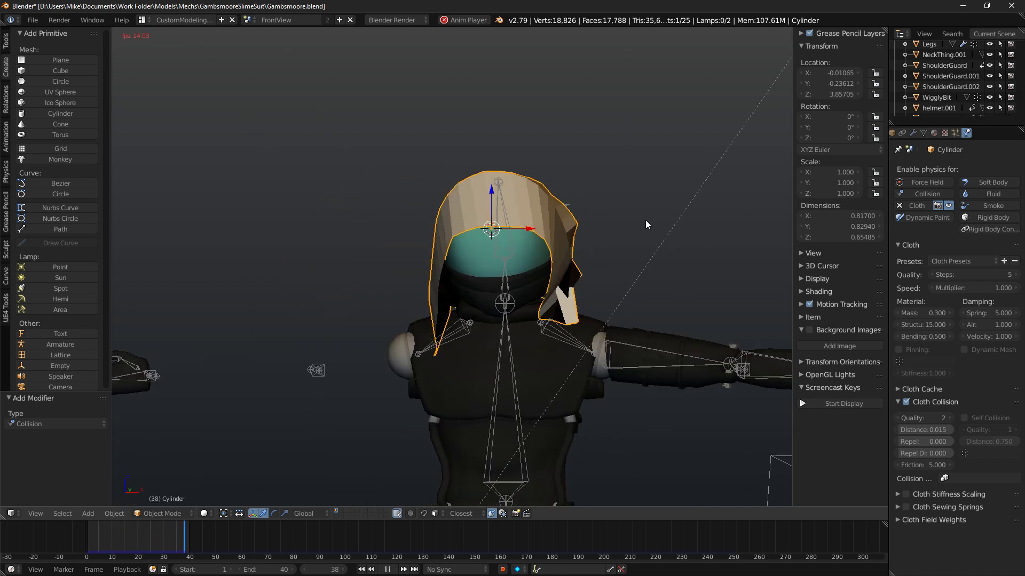
middle_drag(645, 220, 745, 215)
middle_drag(570, 248, 524, 255)
key(alt+a)
Enable Collision physics on the small tube behind the helmet, replay the simulation and preview the draped hood rendered.
right_click(507, 246)
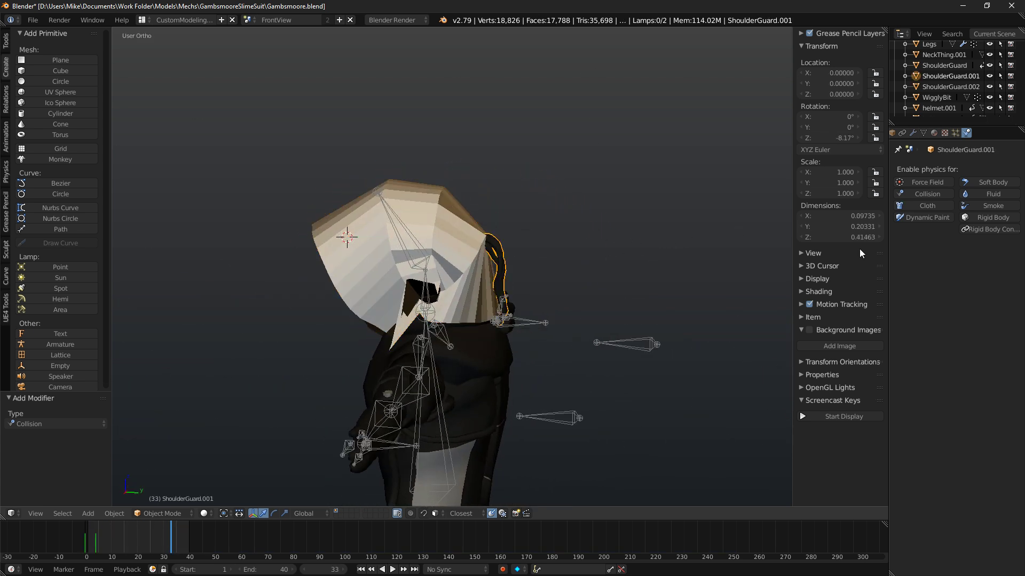
click(925, 194)
key(alt+a)
key(alt+a)
mouse_move(583, 236)
middle_down()
mouse_move(530, 198)
mouse_move(603, 171)
mouse_move(671, 204)
mouse_move(507, 215)
middle_up()
key(KP_1)
key(shift+z)
key(shift+z)
Move the hood's front edge loop back and downward in side view, adjusting its angle, and replay the cloth simulation.
right_click(460, 222)
key(Tab)
middle_drag(403, 212, 345, 211)
key(KP_1)
key(KP_3)
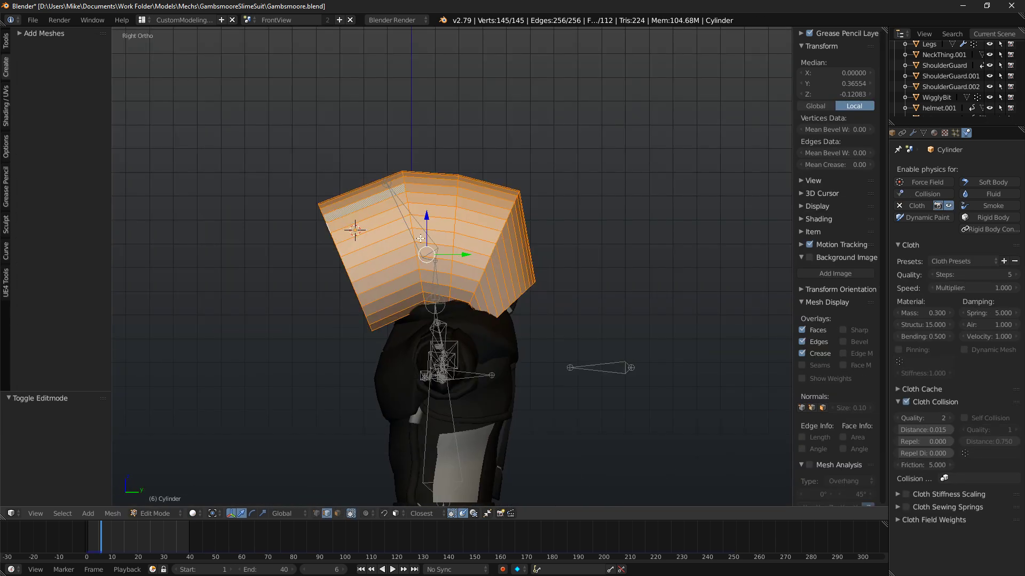
key(a)
alt+right_click(344, 263)
key(g)
click(496, 248)
key(r)
key(g)
click(557, 293)
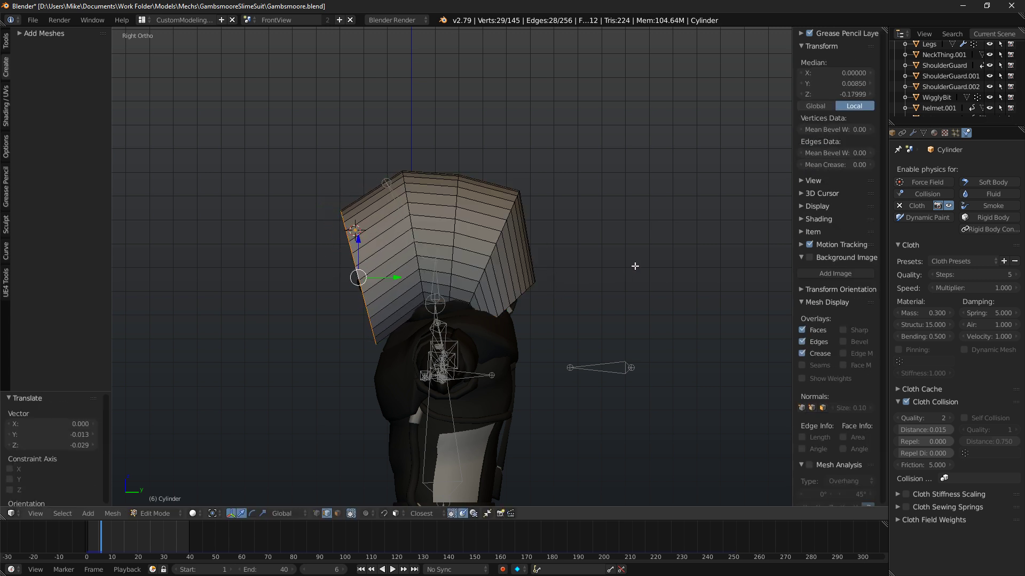
key(alt+a)
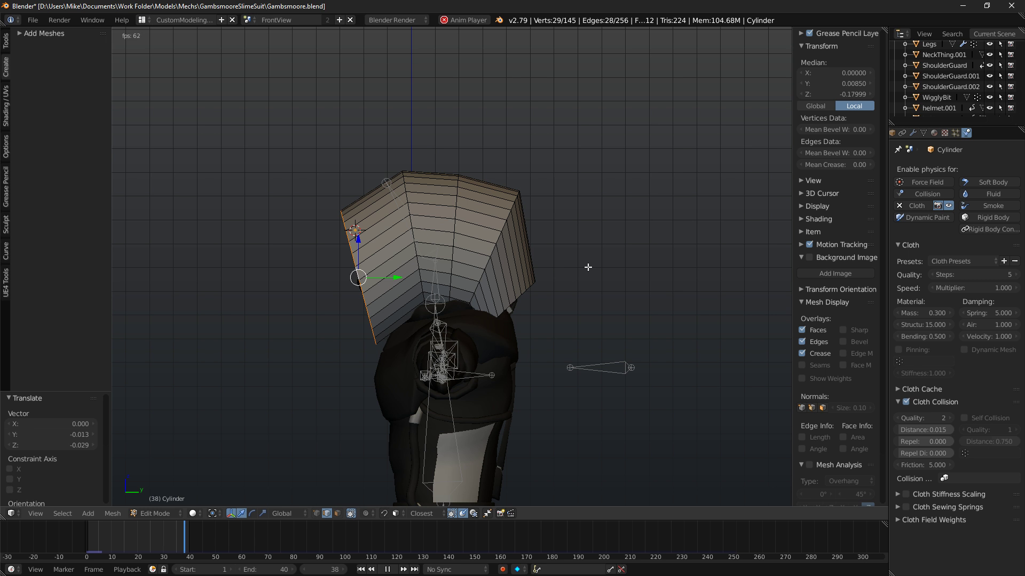
Add two loop cuts across the hood's front section and one across each of the three sections behind it.
key(Escape)
key(ctrl+r)
scroll(388, 217, up, 1)
click(388, 217)
key(ctrl+r)
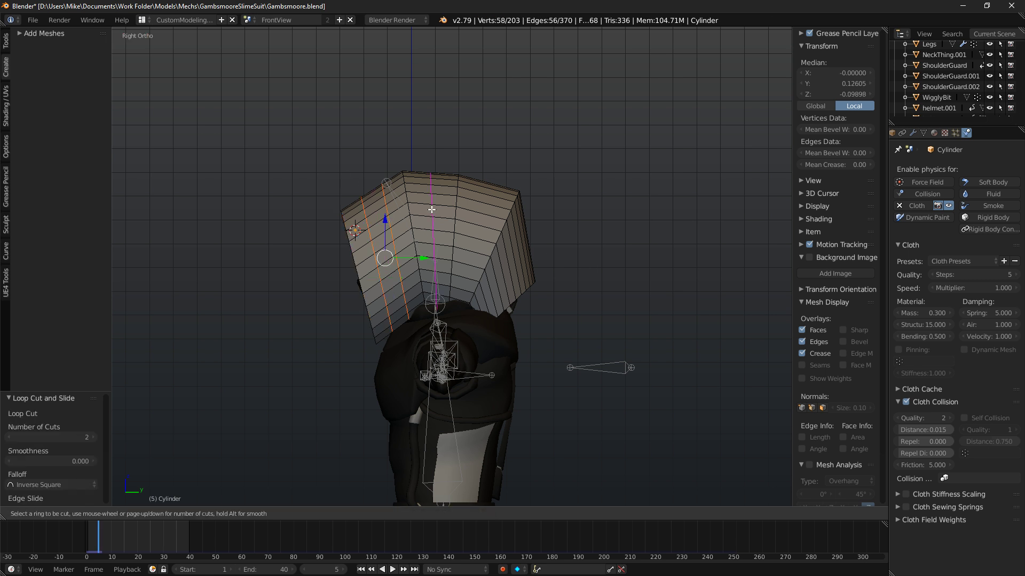
scroll(432, 210, down, 1)
click(481, 214)
click(482, 214)
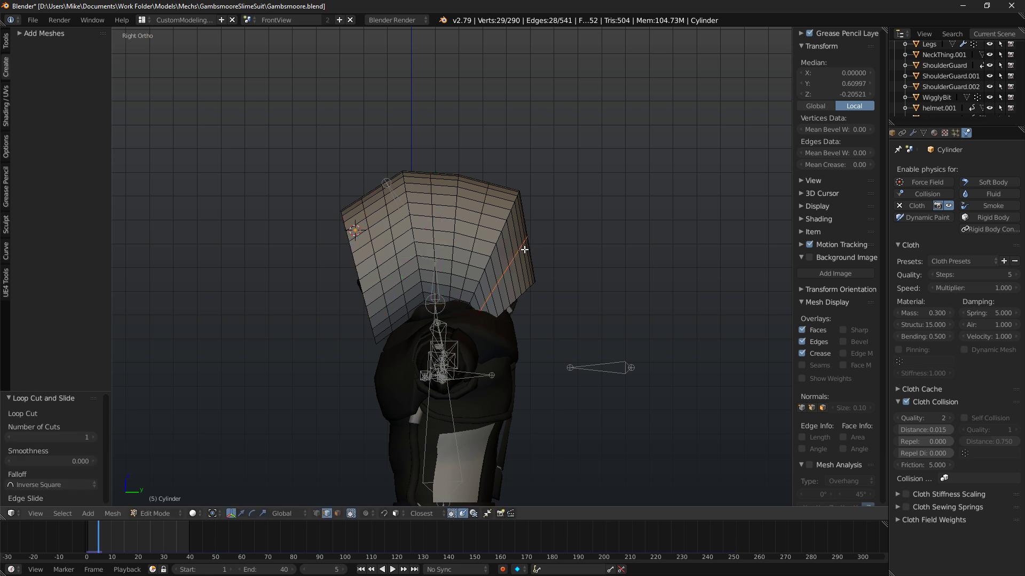
Pull the hood's rear edge loop backward and slightly up in side view using proportional editing.
key(a)
right_click(528, 311)
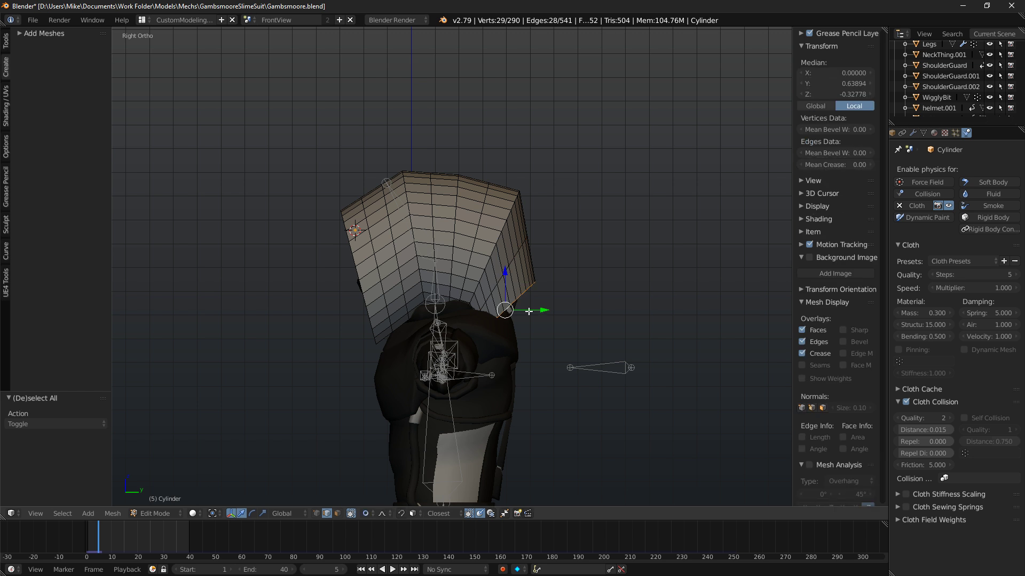
key(g)
scroll(531, 306, down, 8)
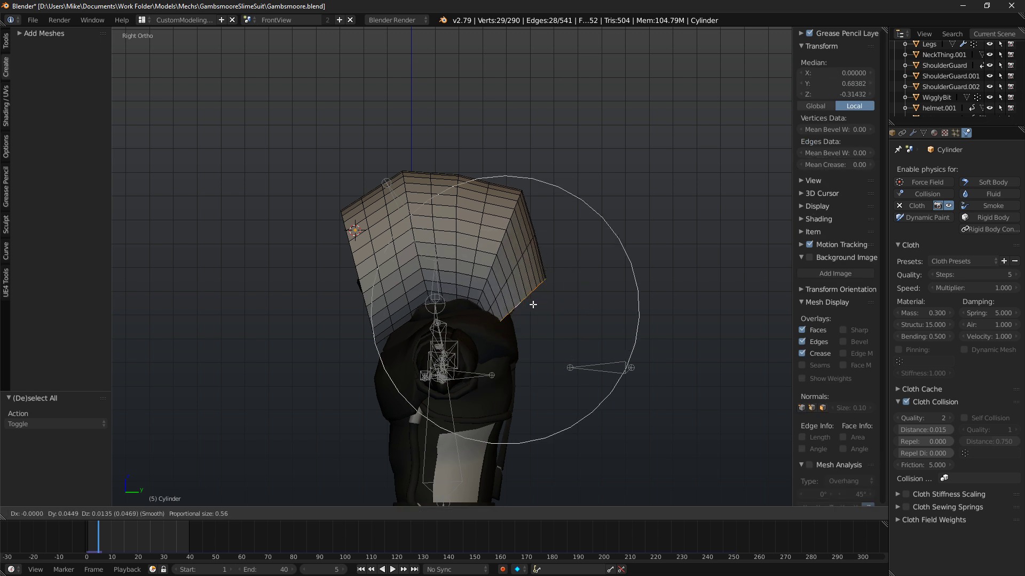
click(533, 304)
Replay the cloth simulation on the denser mesh and examine how the hood drapes around the helmet.
key(alt+a)
key(KP_1)
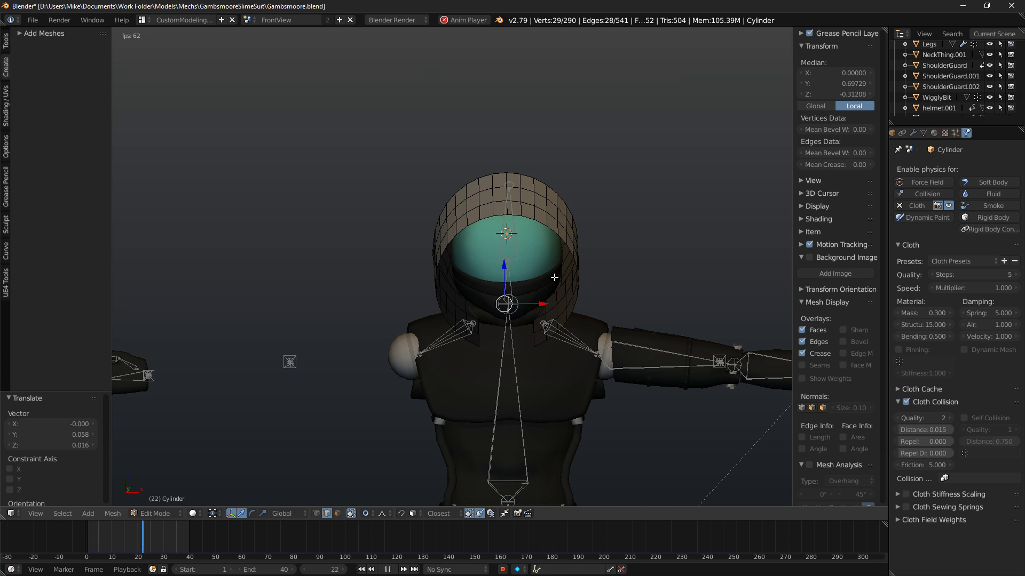
key(Tab)
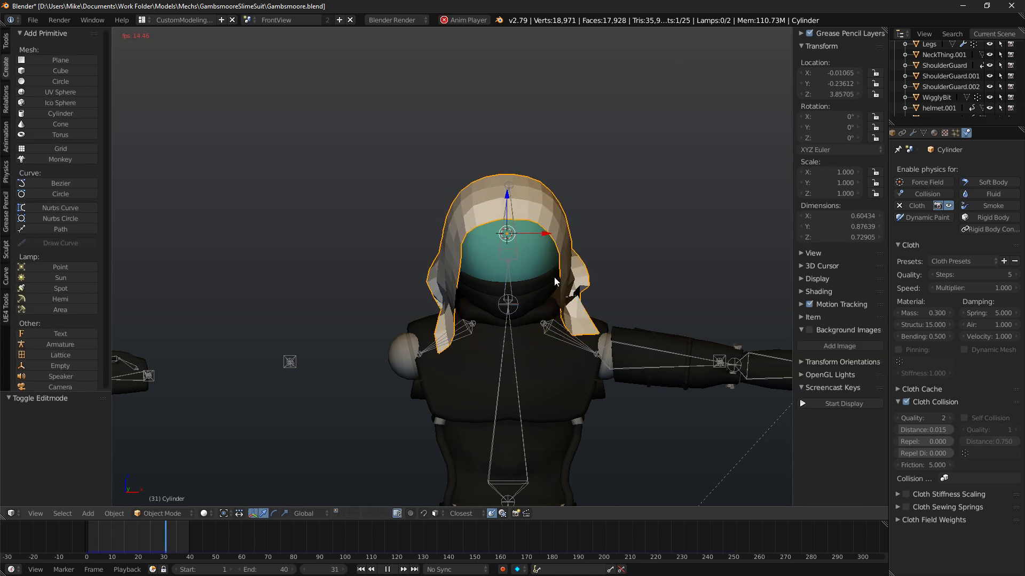
key(alt+a)
mouse_move(554, 277)
middle_down()
mouse_move(562, 249)
mouse_move(553, 244)
mouse_move(565, 245)
mouse_move(427, 262)
mouse_move(552, 246)
mouse_move(518, 237)
mouse_move(496, 210)
middle_up()
key(KP_1)
key(KP_3)
scroll(567, 240, up, 3)
Move the third edge loop from the hood's rear slightly back and down with a small proportional falloff.
key(z)
key(Tab)
key(z)
key(z)
key(a)
alt+right_click(492, 168)
key(a)
alt+right_click(495, 186)
key(KP_3)
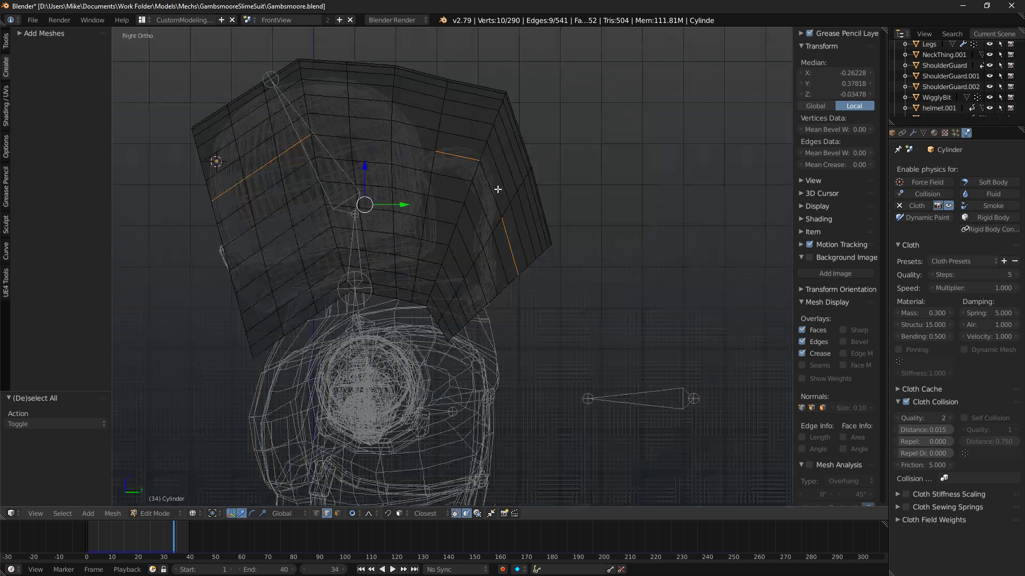
alt+right_click(485, 152)
key(g)
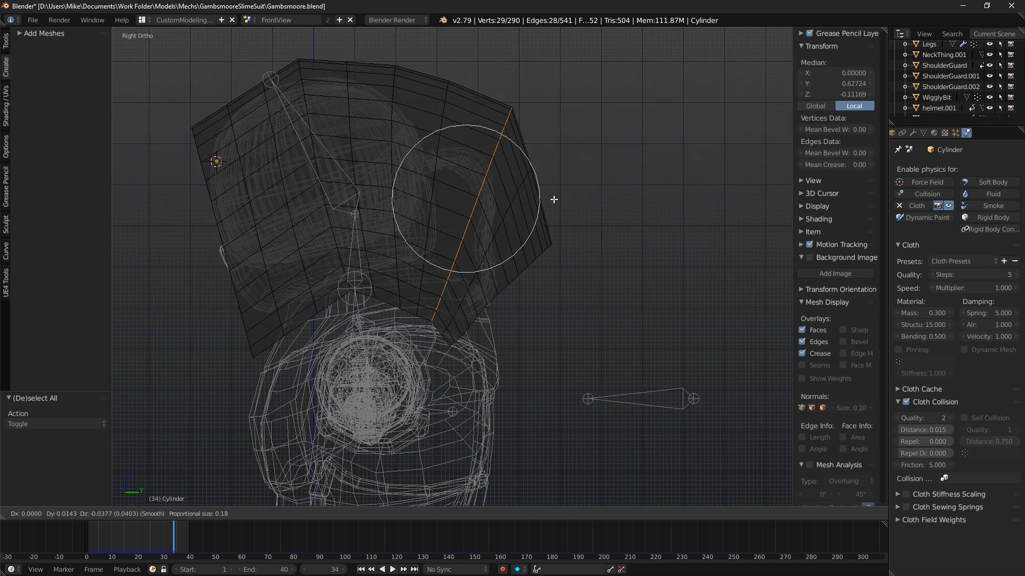
click(553, 201)
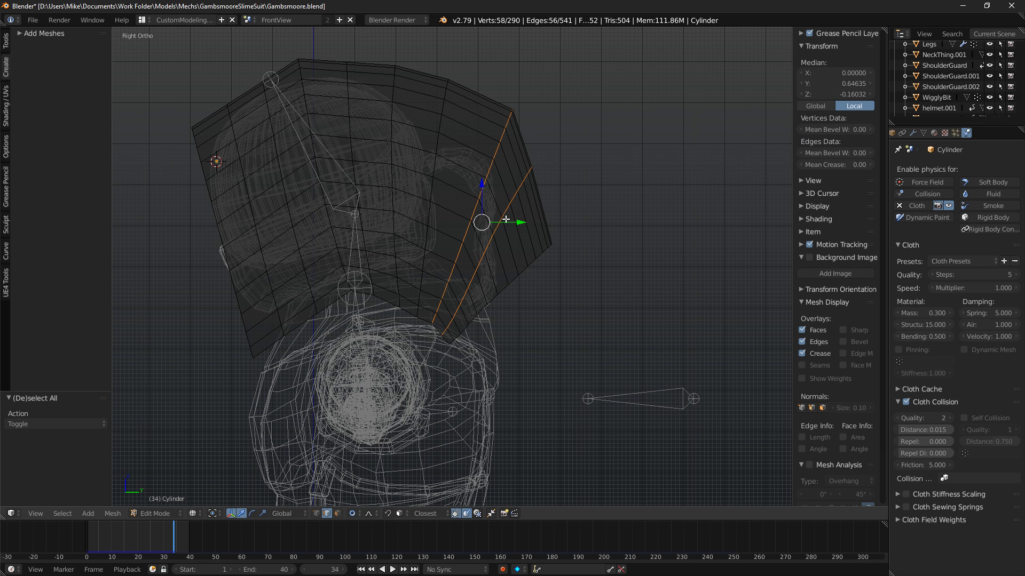
Move the hood's three rearmost edge loops about 0.026 back and 0.031 down, and rotate them together in side view.
alt+shift+right_click(523, 270)
key(g)
click(530, 286)
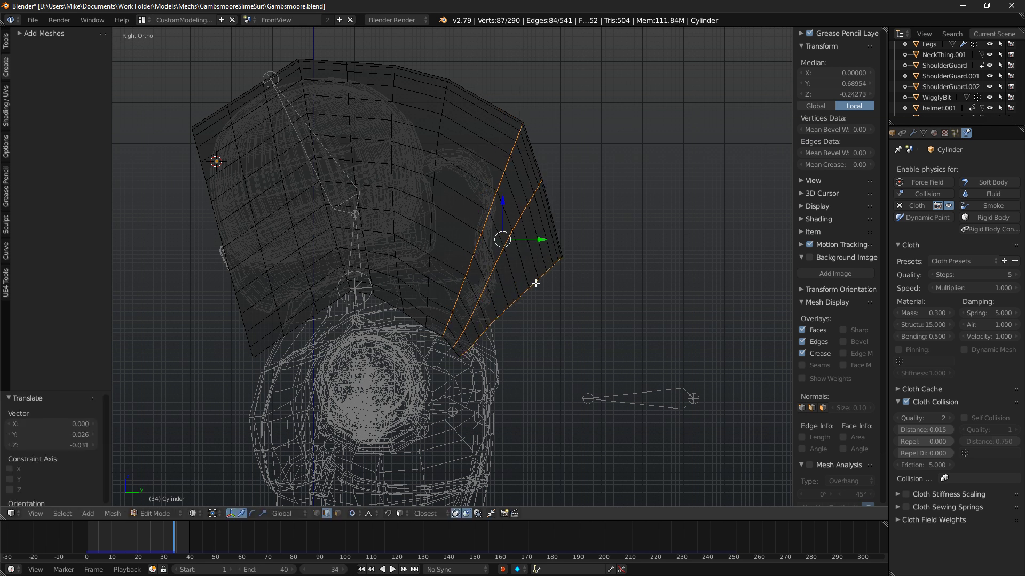
key(r)
click(623, 234)
Scale and rotate the third edge loop from the hood's rear and nudge it about 0.010 forward.
key(a)
alt+right_click(535, 164)
key(a)
alt+right_click(535, 157)
key(s)
click(584, 187)
key(r)
click(619, 167)
key(g)
click(614, 167)
Rename the Cylinder object as Hood.
scroll(946, 81, up, 8)
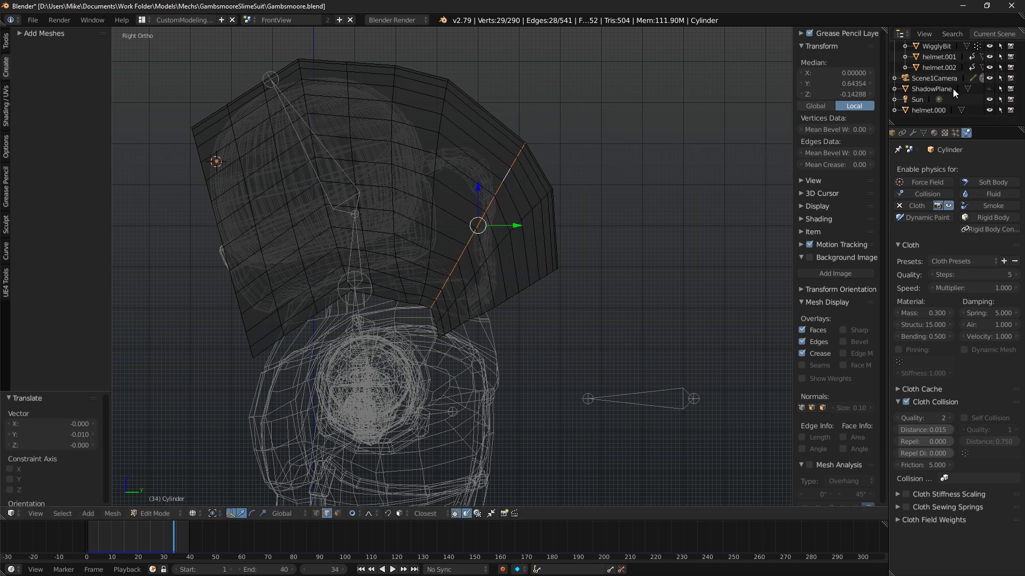
scroll(946, 82, down, 6)
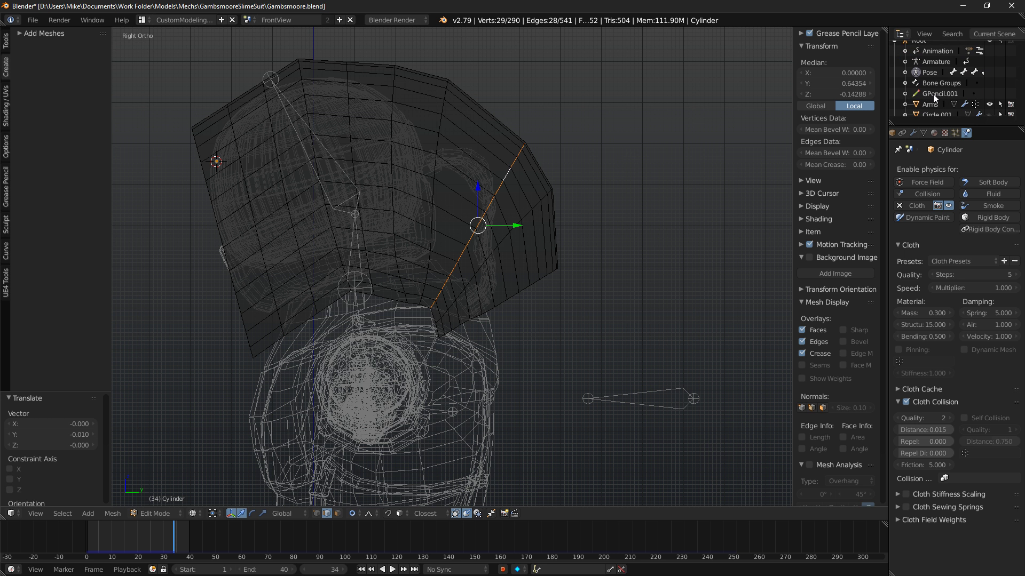
scroll(933, 94, up, 6)
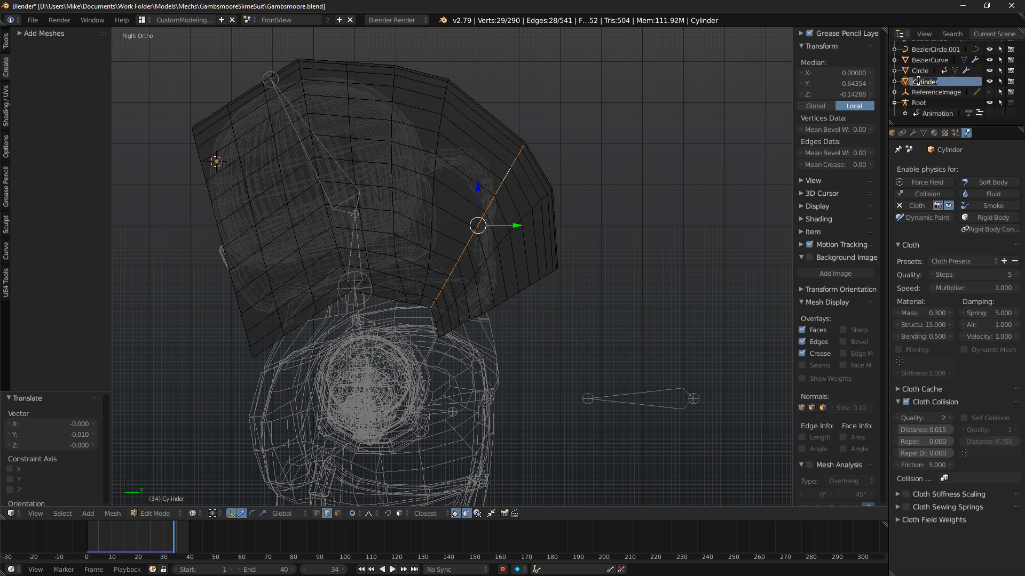
Inspect the hood on the whole character and set the animation's end frame to 120.
key(KP_1)
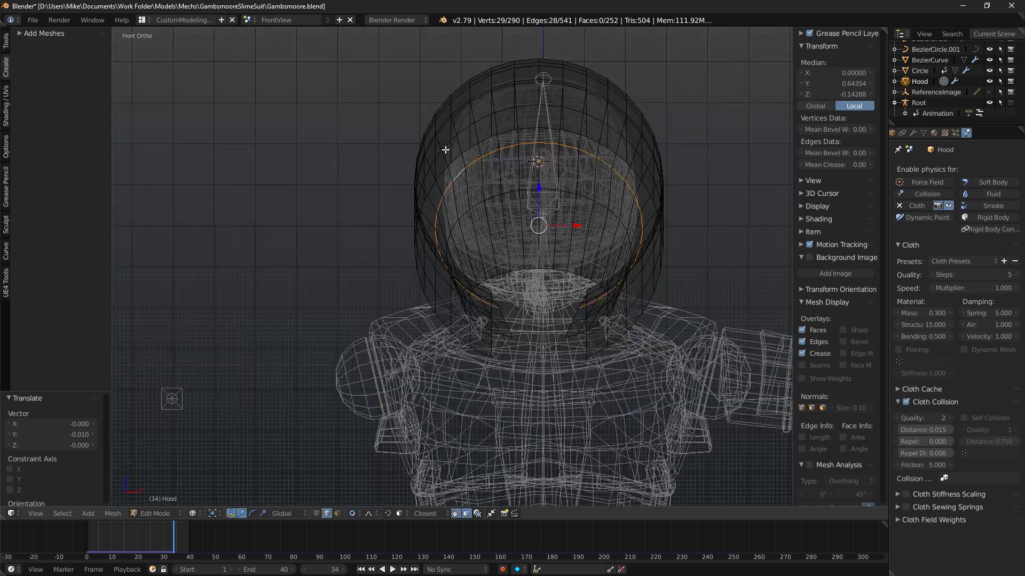
key(shift+z)
key(shift+z)
mouse_move(547, 203)
middle_down()
mouse_move(536, 202)
mouse_move(538, 224)
middle_up()
key(z)
scroll(535, 202, down, 6)
click(41, 549)
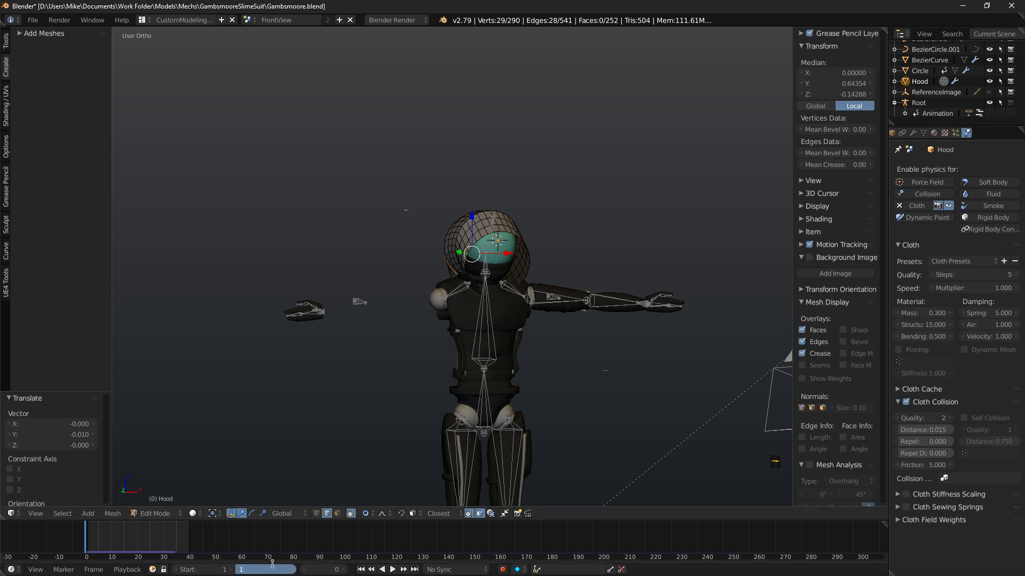
text(120)
key(Return)
Replay the hood's cloth simulation over the longer frame range and examine the draping from another angle.
key(alt+a)
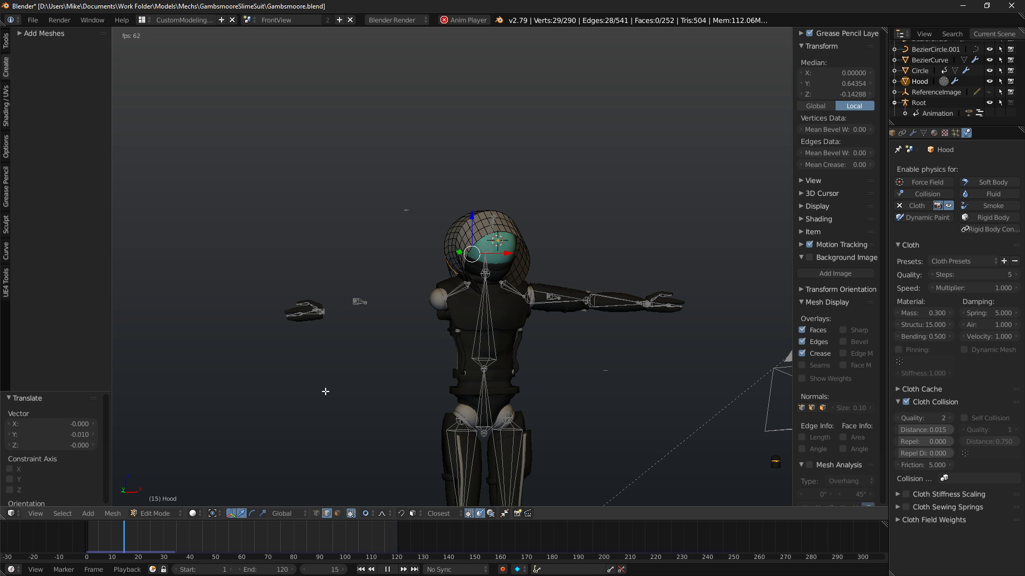
key(Tab)
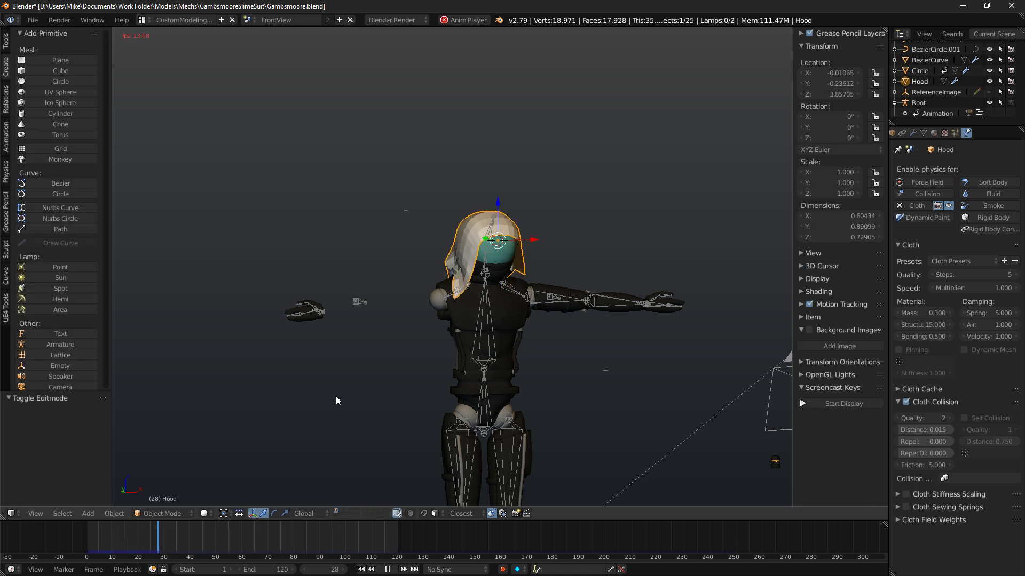
key(alt+a)
scroll(478, 287, up, 2)
middle_drag(437, 363, 392, 229)
Select the vertices along the upper front edge of the hood, plus one vertex just behind its centre.
key(Tab)
key(a)
right_click(423, 198)
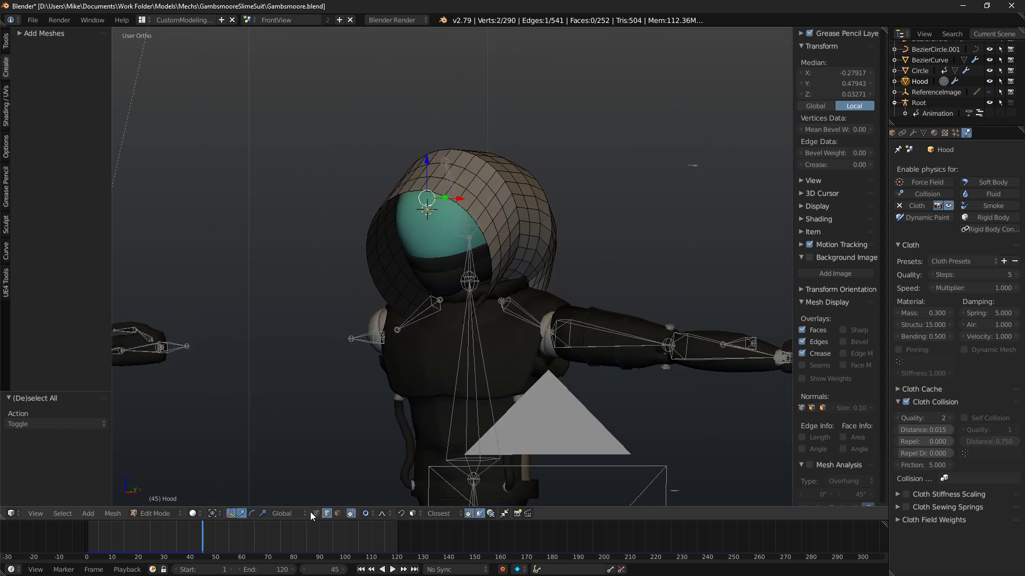
middle_drag(361, 309, 431, 191)
ctrl+right_click(419, 228)
middle_drag(419, 227, 414, 274)
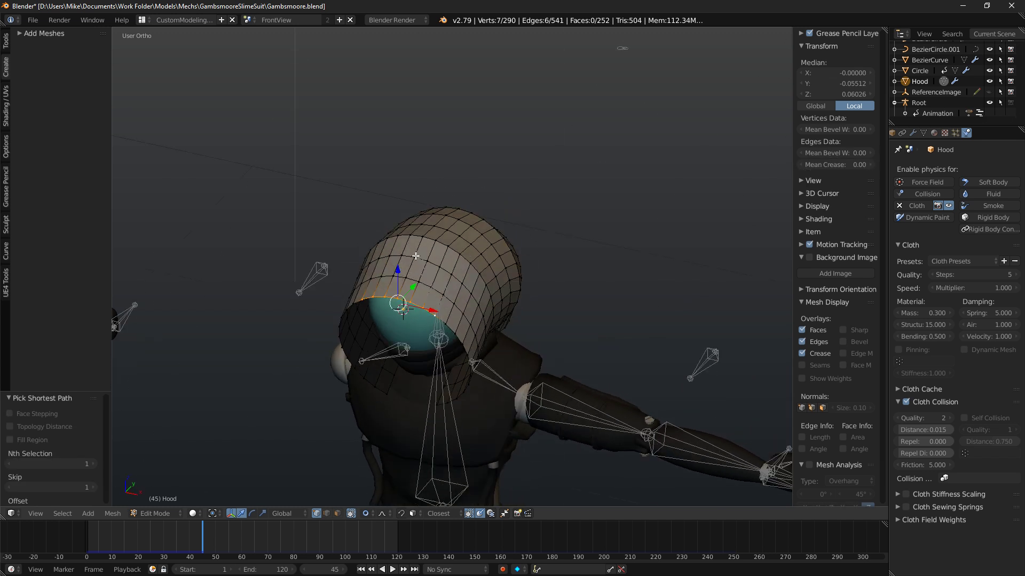
ctrl+right_click(405, 279)
key(ctrl+z)
shift+right_click(405, 278)
middle_drag(407, 279, 373, 219)
key(KP_3)
middle_drag(407, 264, 472, 267)
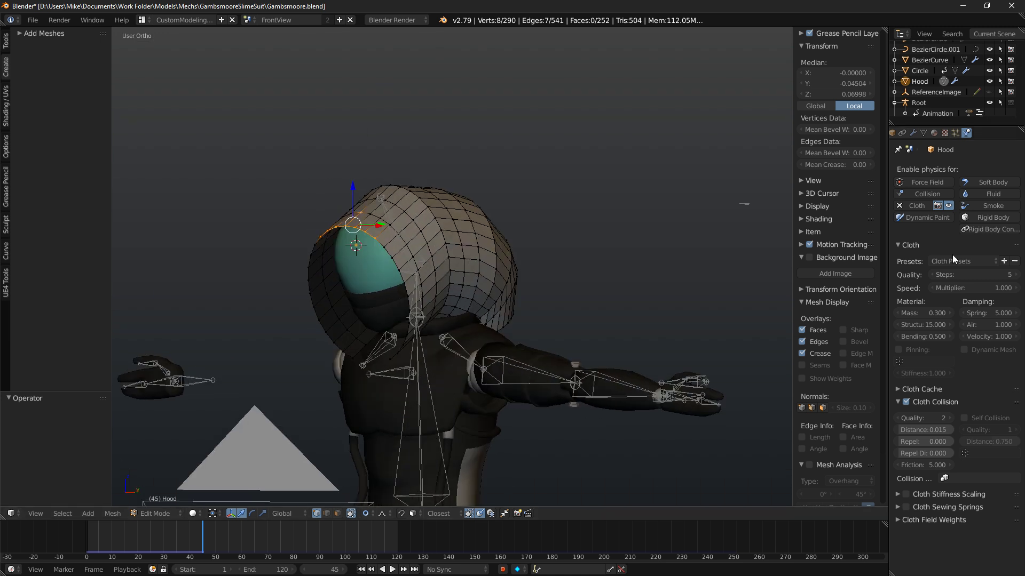
Enable cloth pinning and assign the selected vertices to a new vertex group named pinning.
click(912, 363)
click(924, 133)
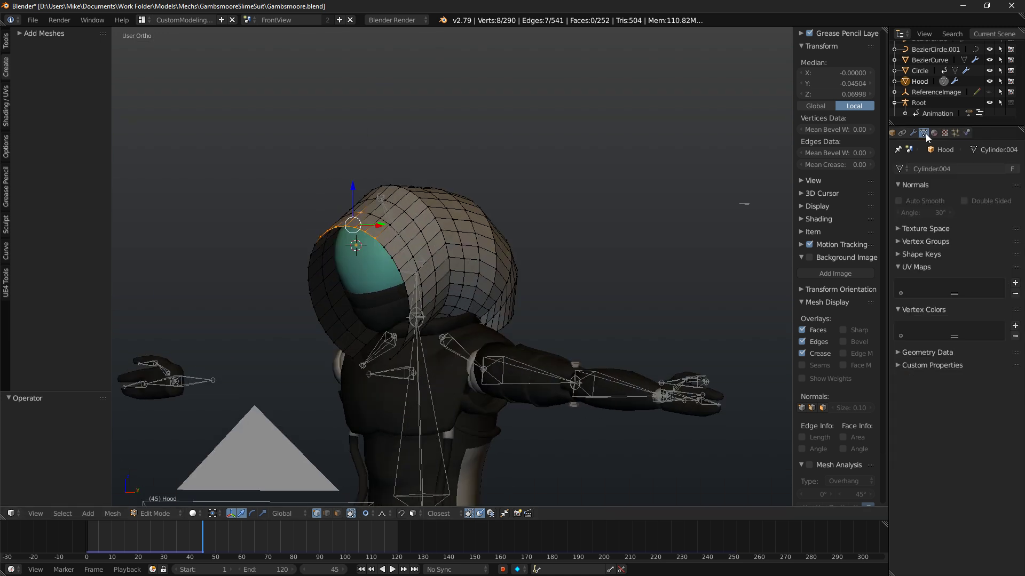
click(901, 242)
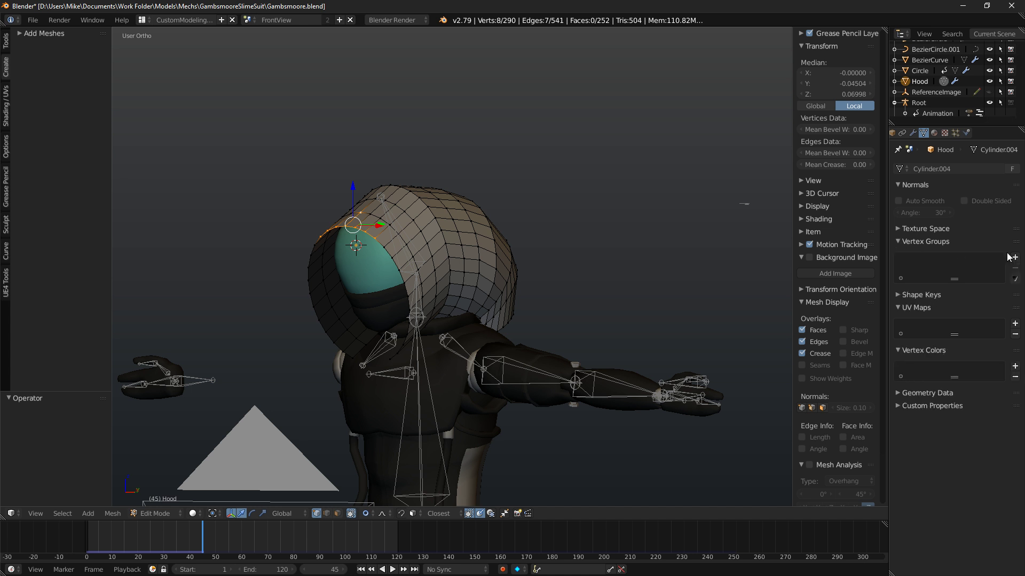
click(1015, 257)
click(929, 260)
text(pinning)
key(Return)
click(908, 317)
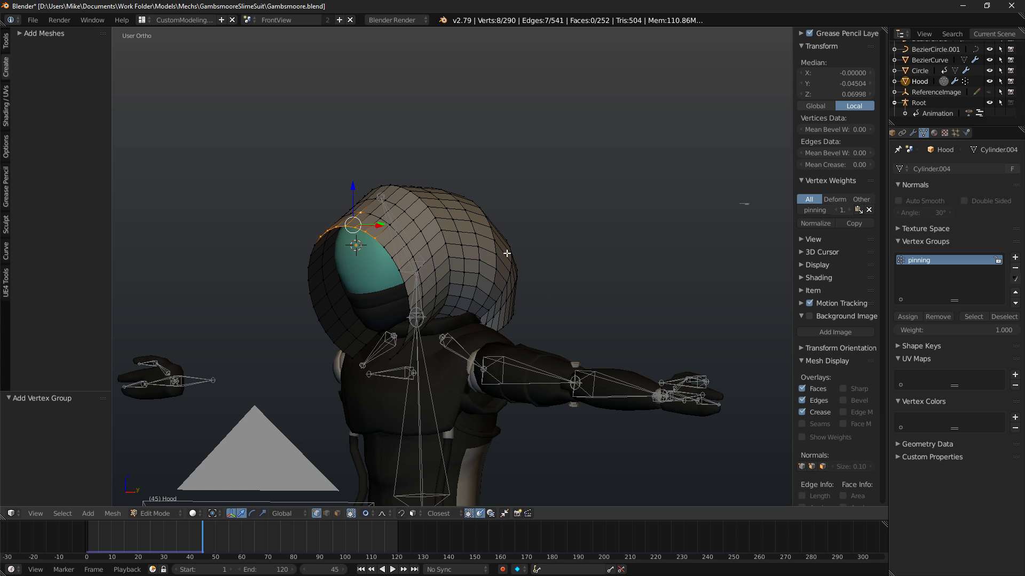
Use the pinning vertex group for the cloth pinning with stiffness 0.500, and apply the Denim cloth preset.
middle_drag(512, 202, 536, 201)
click(966, 133)
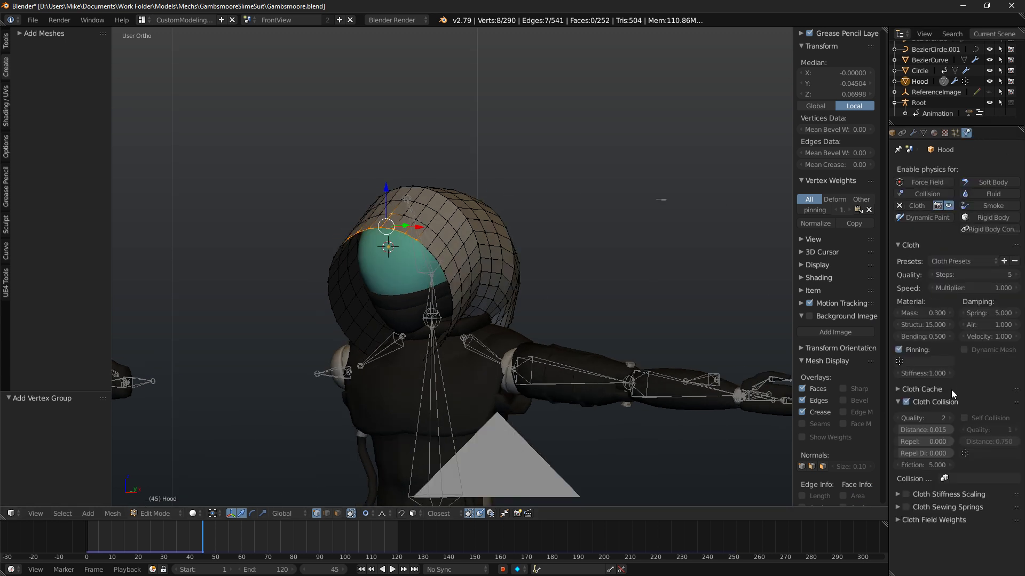
click(917, 364)
click(918, 377)
click(950, 261)
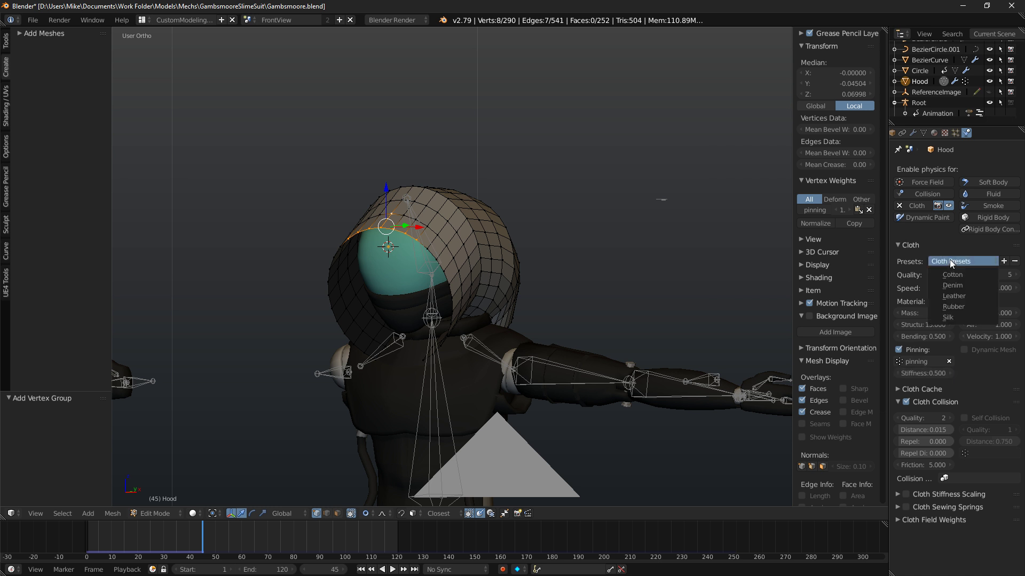
Replay the simulation with the pinned denim cloth and preview the draped hood rendered from the front and side.
middle_drag(581, 280, 594, 263)
middle_drag(517, 257, 562, 261)
key(alt+a)
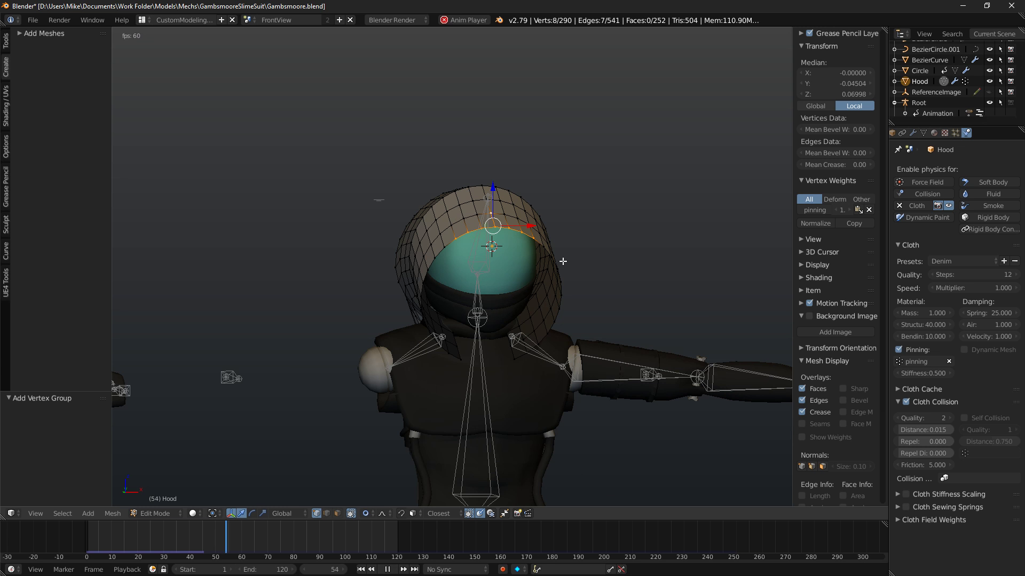
key(Tab)
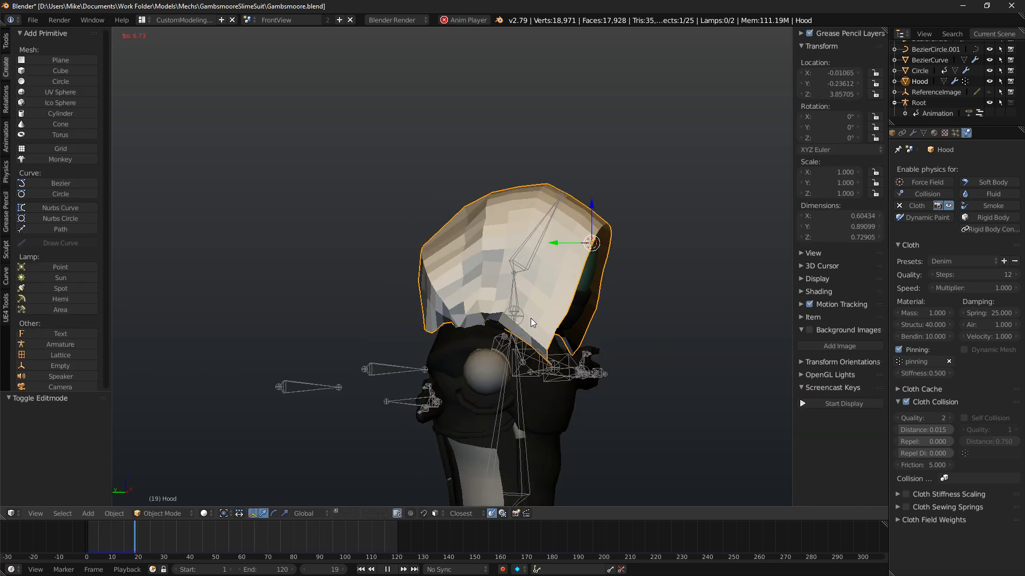
key(alt+a)
mouse_move(458, 314)
middle_down()
mouse_move(434, 304)
mouse_move(421, 312)
middle_up()
key(shift+z)
scroll(421, 310, down, 3)
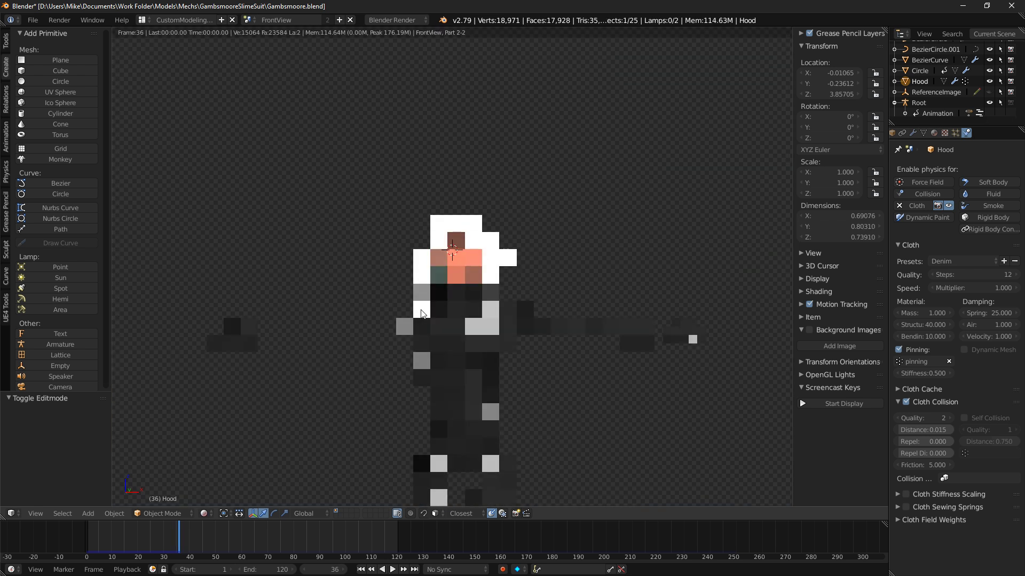
key(KP_3)
key(KP_1)
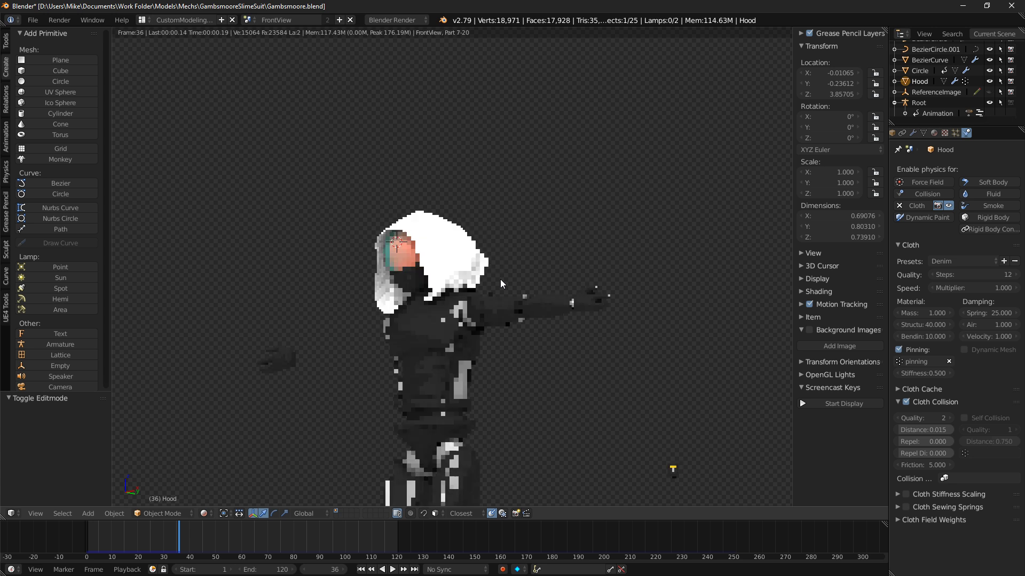
key(KP_3)
key(KP_Decimal)
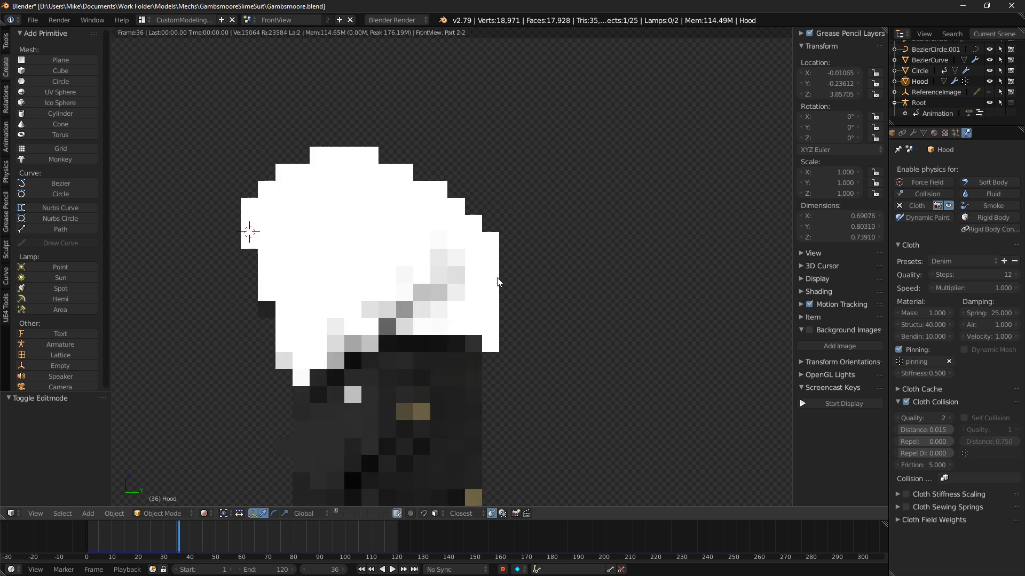
Scale the third edge loop from the hood's rear to 0.765, leaving the pinned front vertices out of the selection.
key(shift+z)
key(z)
key(z)
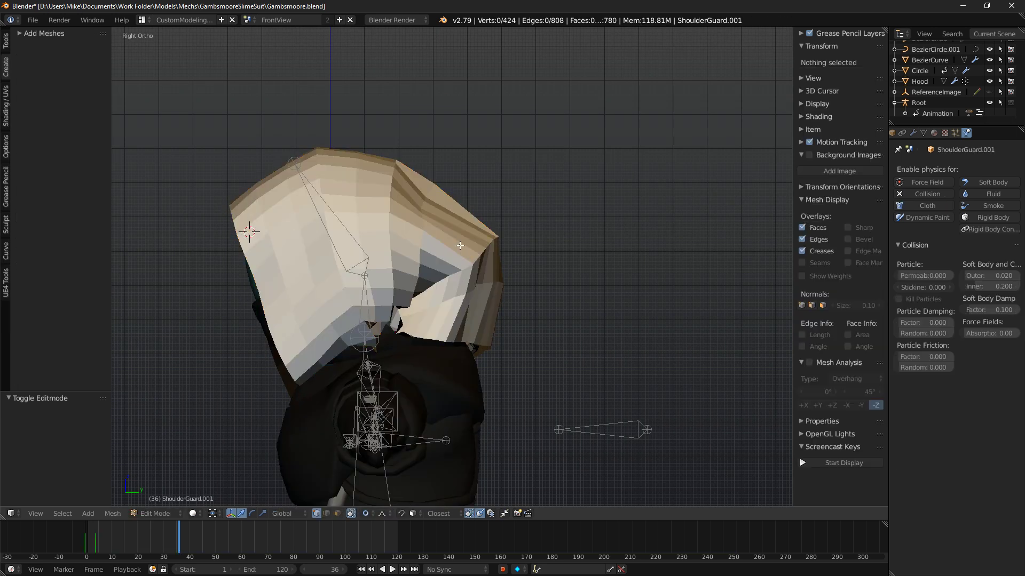
key(Tab)
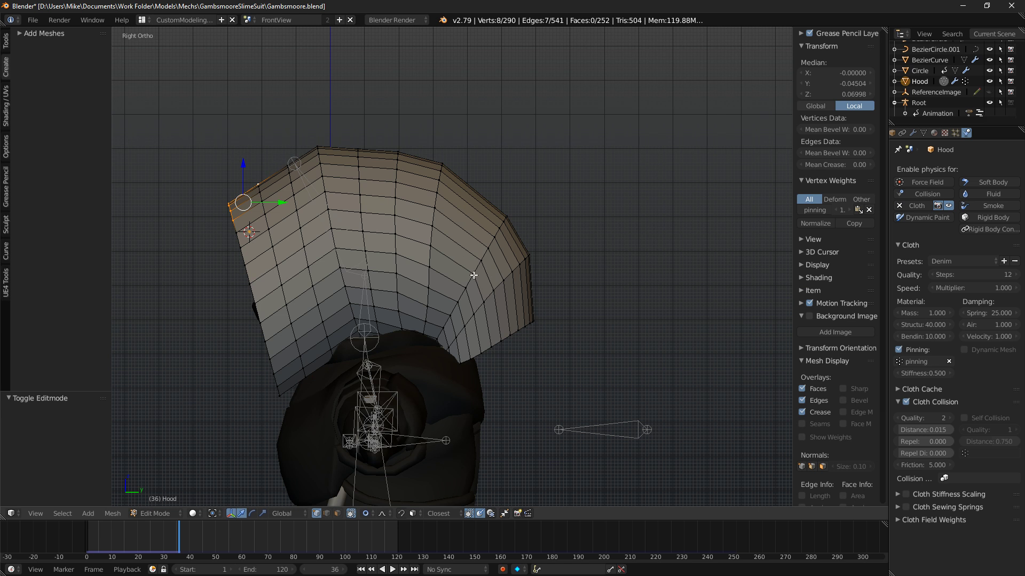
alt+shift+right_click(474, 269)
key(s)
right_click(565, 281)
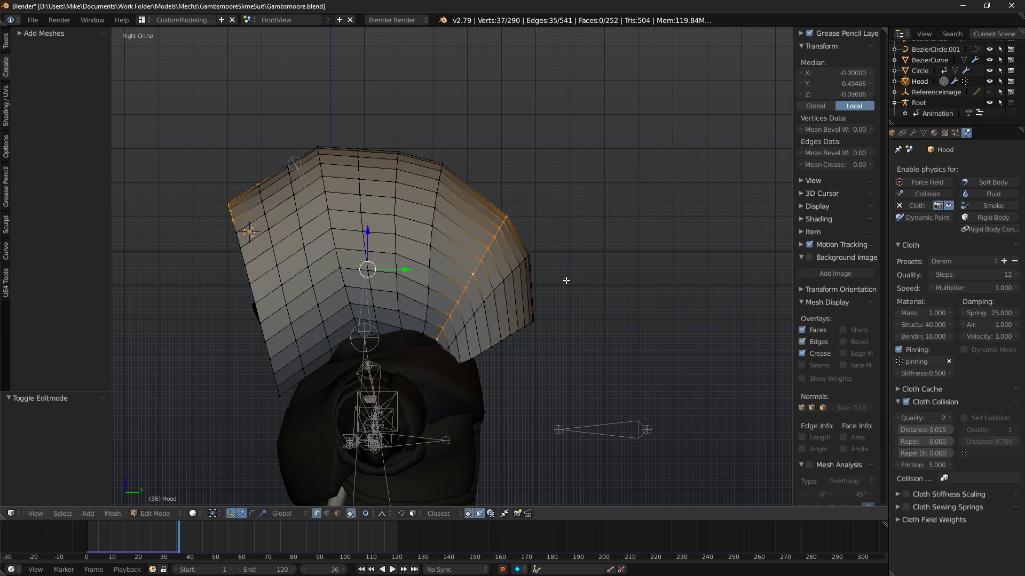
key(z)
alt+shift+right_click(243, 194)
key(z)
key(s)
click(570, 251)
key(z)
Delete the vertices along the hood's lower edge behind the neck.
right_click(434, 341)
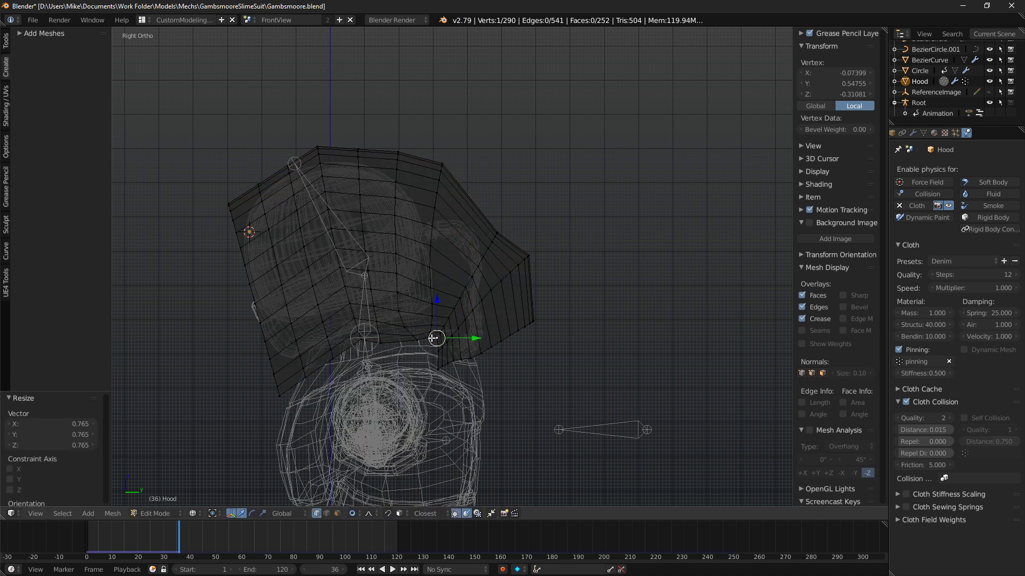
ctrl+right_click(431, 344)
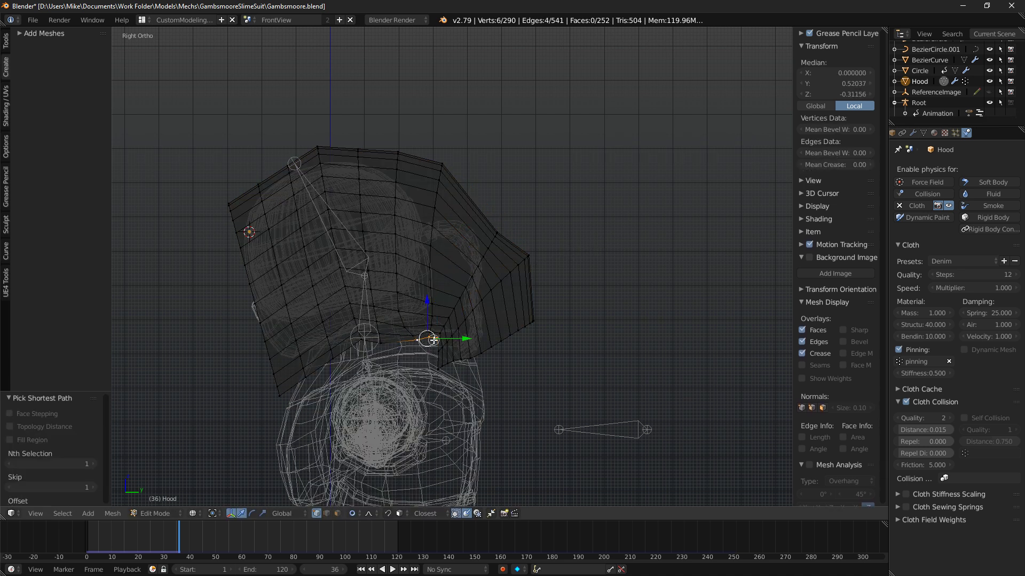
key(x)
click(433, 366)
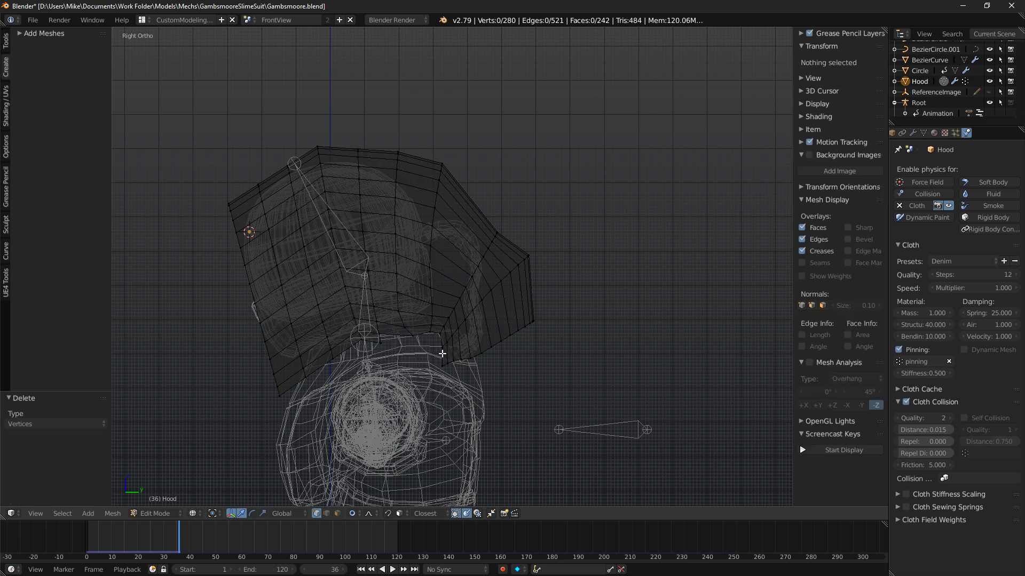
right_click(384, 349)
shift+right_click(381, 345)
key(x)
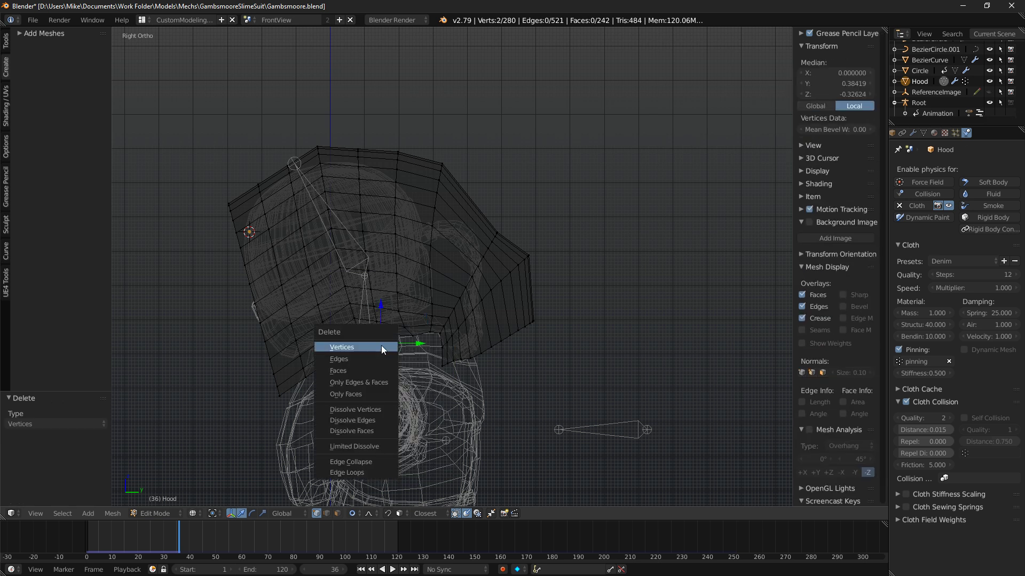
click(381, 345)
Delete the four vertices along the hood's lower edge in front of the neck joint.
drag(363, 345, 317, 372)
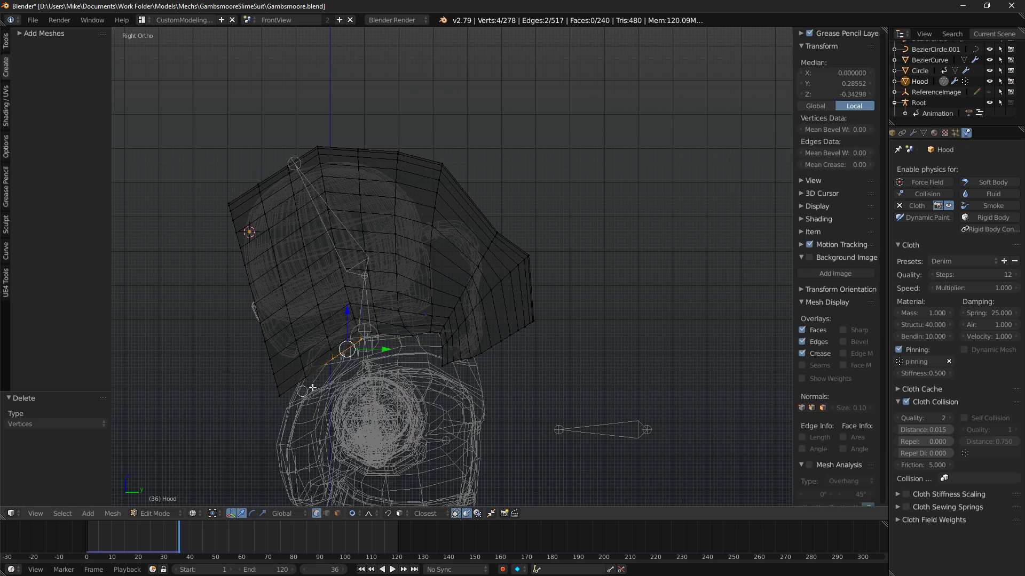
key(x)
click(325, 383)
middle_drag(326, 383, 456, 352)
key(a)
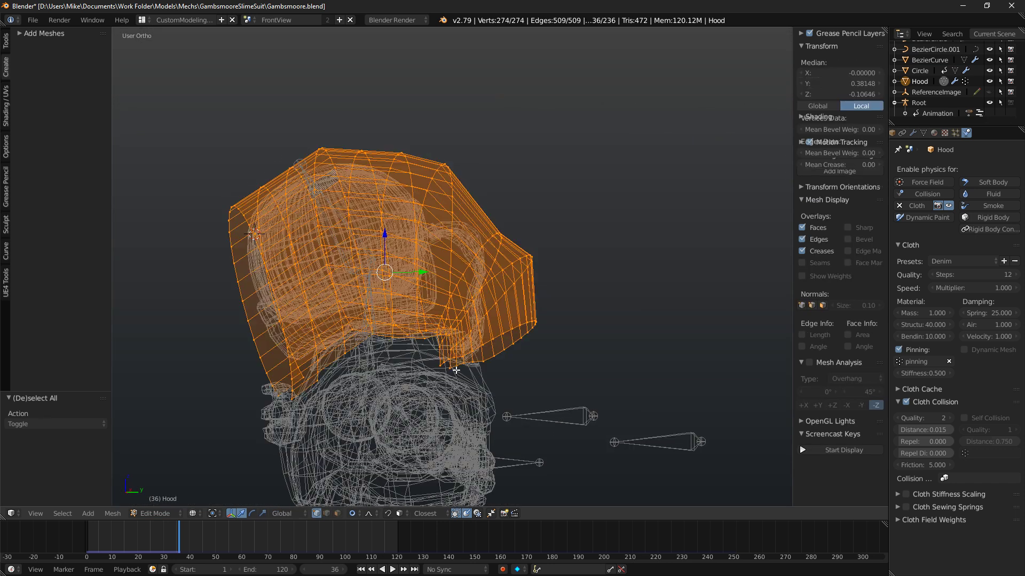
key(KP_1)
key(KP_3)
key(z)
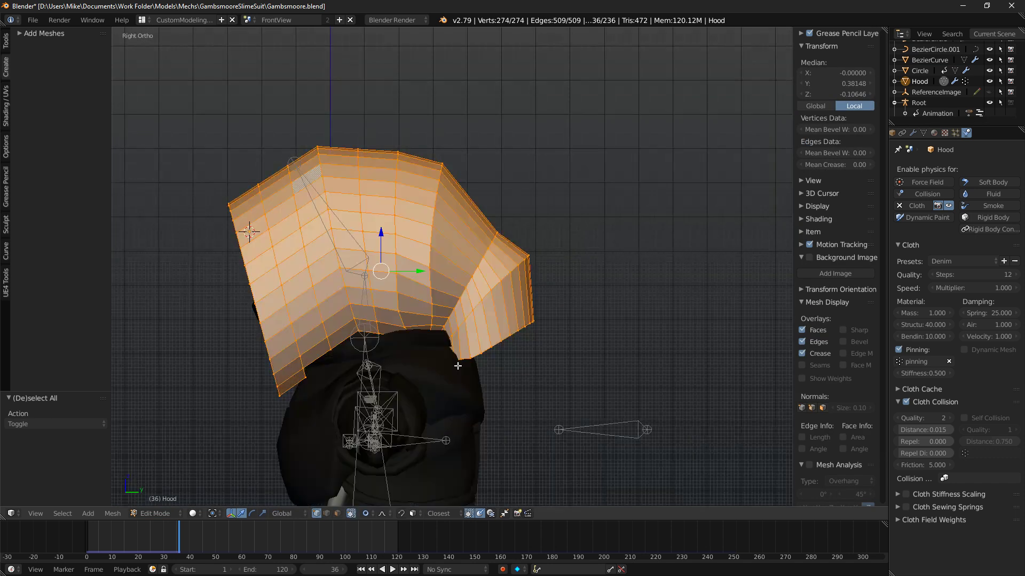
Scale the second edge loop from the hood's rear to about 0.75 with proportional editing and reposition it.
key(a)
alt+click(483, 311)
key(s)
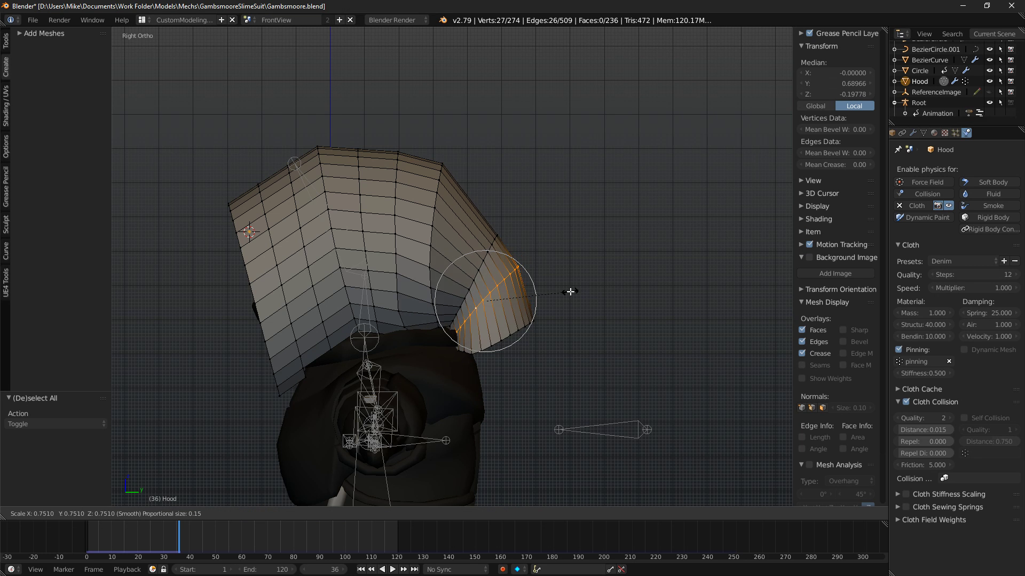
click(573, 294)
key(g)
click(590, 303)
Move and rotate the hood's rear rim loop outward and down, and scale it to 0.955.
key(g)
click(612, 319)
key(r)
key(s)
click(586, 293)
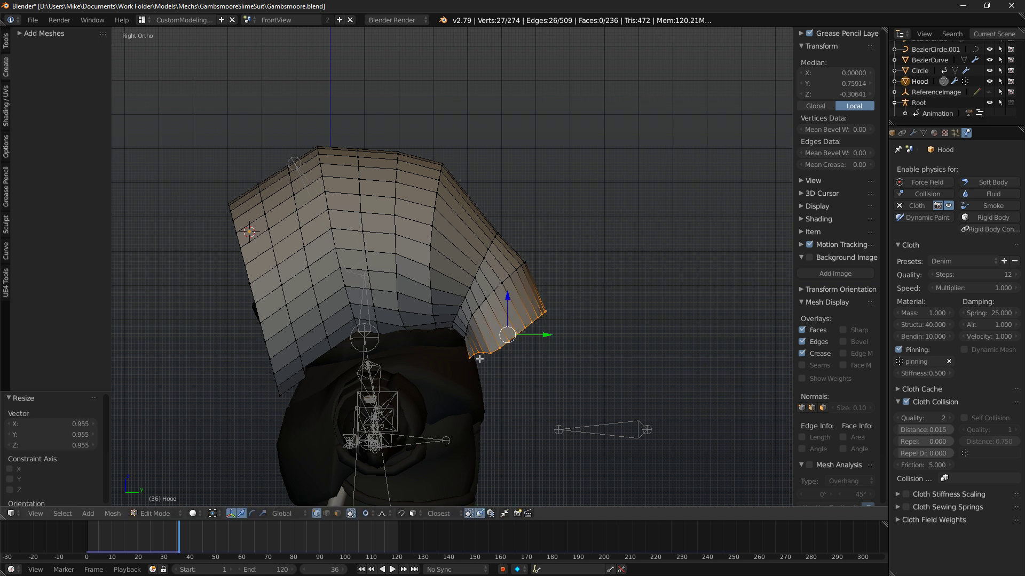
Remove the two lower corner vertices of the hood's rear rim and rotate the lower edge vertices beside the neck by 10.7°.
key(z)
right_click(468, 362)
key(x)
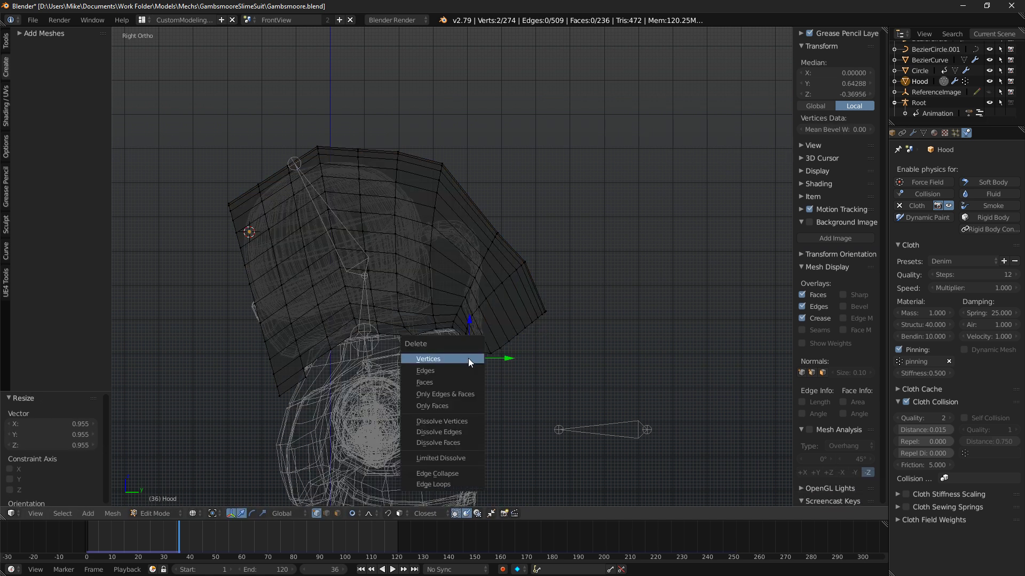
click(468, 361)
scroll(393, 370, up, 2)
alt+right_click(395, 369)
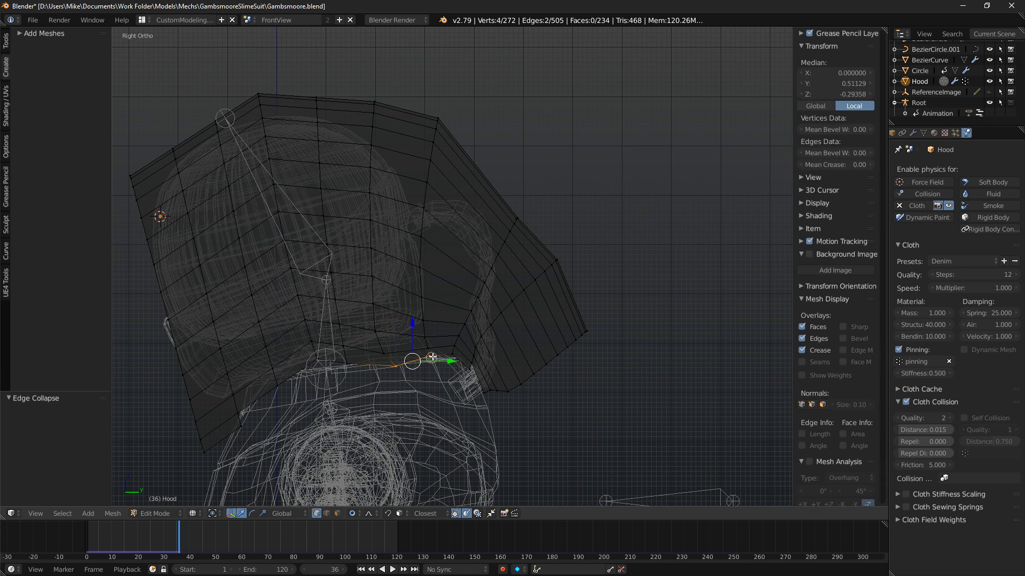
key(r)
click(488, 368)
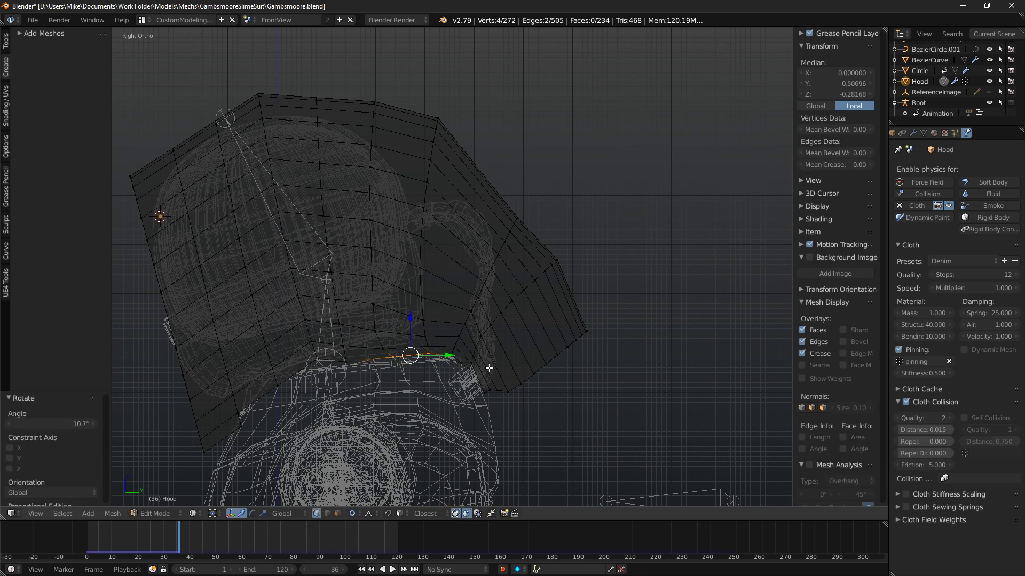
Replay the cloth simulation on the reshaped hood and examine the drape from the front and sides.
middle_drag(489, 368, 505, 267)
key(z)
middle_drag(572, 225, 547, 220)
key(Tab)
key(alt+a)
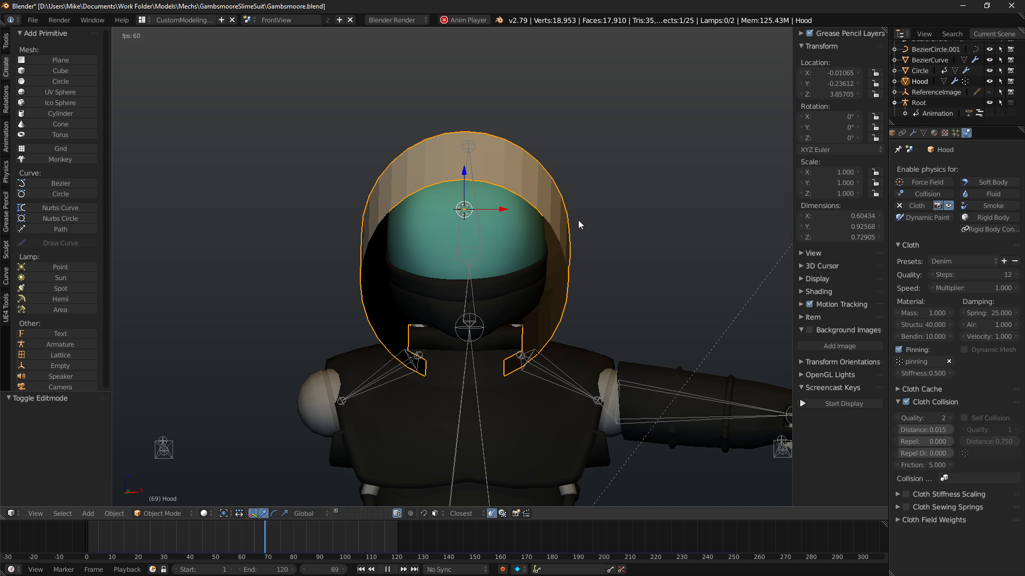
middle_drag(595, 232, 625, 238)
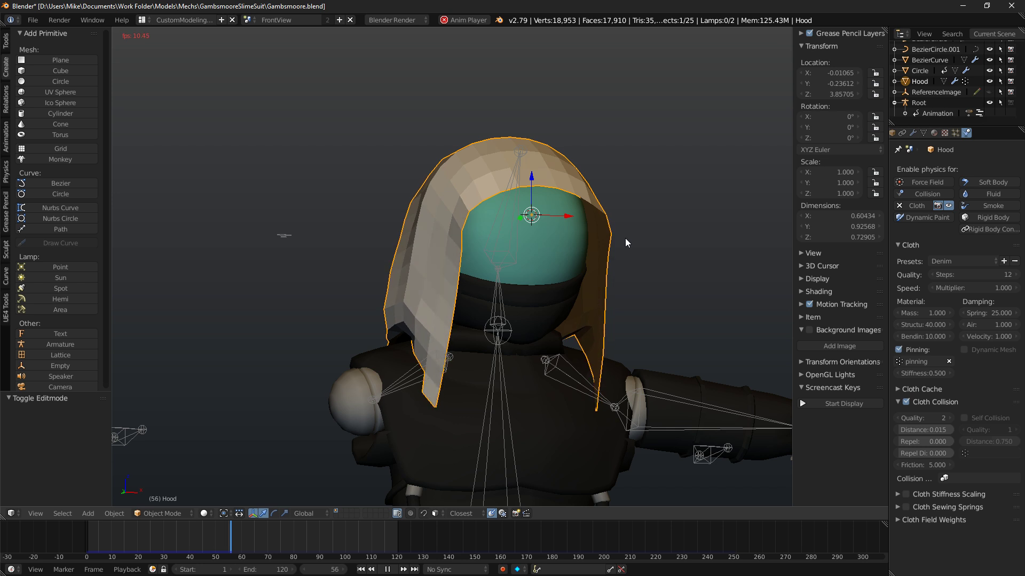
key(alt+a)
middle_drag(625, 238, 425, 267)
Smooth the vertices of the third edge loop from the hood's rear.
key(Tab)
key(a)
alt+right_click(457, 249)
click(4, 47)
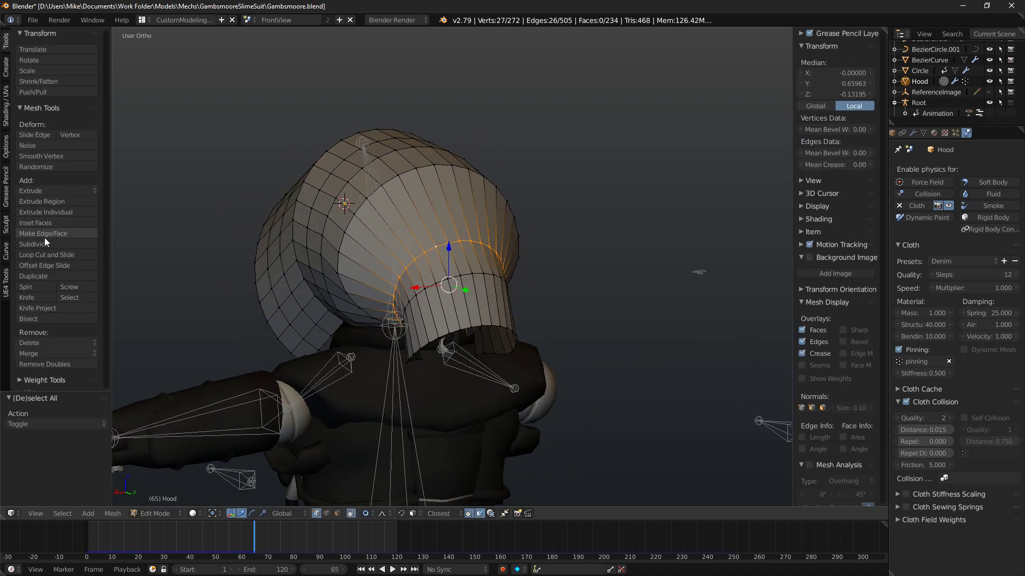
click(47, 155)
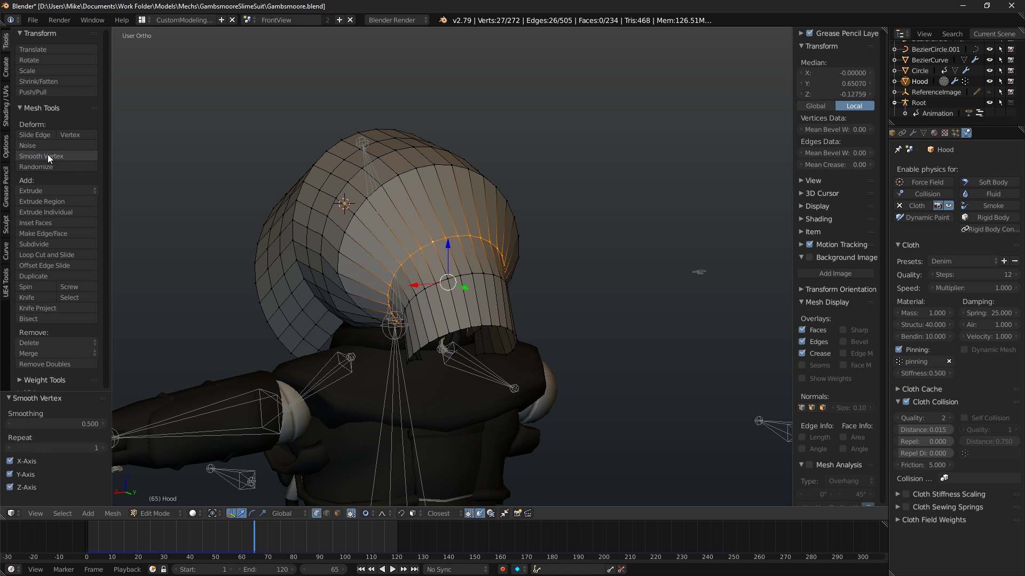
Replay the cloth simulation from the start, examine the drape from several angles, and stop at frame 67.
key(Tab)
drag(247, 537, 83, 534)
middle_drag(294, 299, 352, 294)
key(Tab)
key(Tab)
key(alt+a)
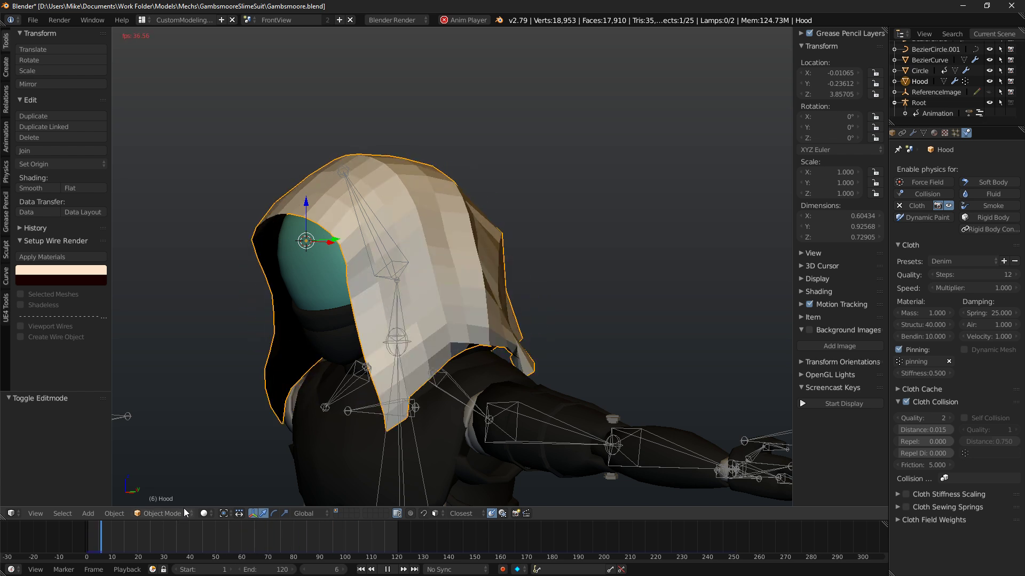
key(KP_1)
middle_drag(478, 325, 456, 348)
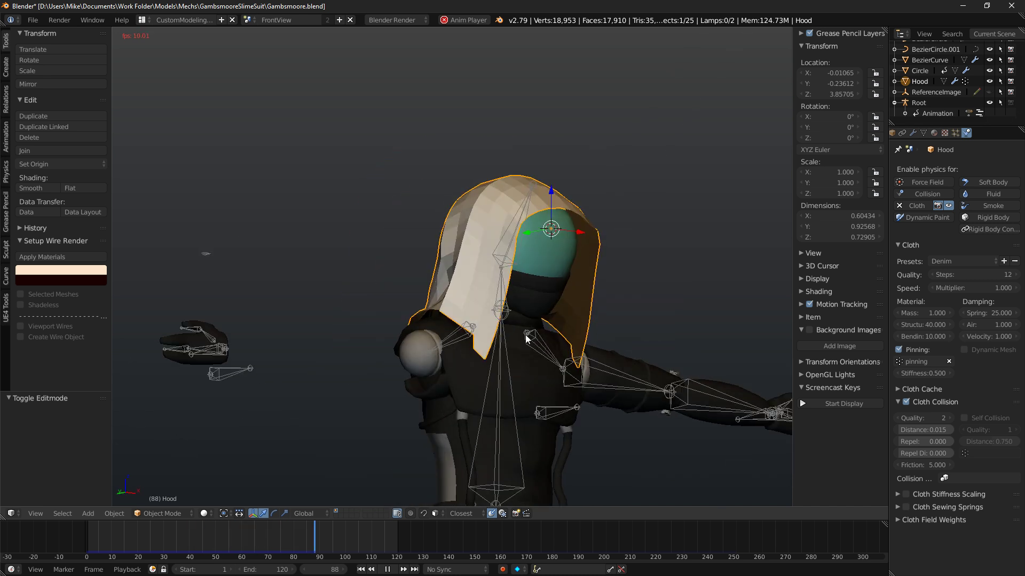
key(alt+a)
drag(312, 535, 260, 544)
middle_drag(466, 403, 439, 401)
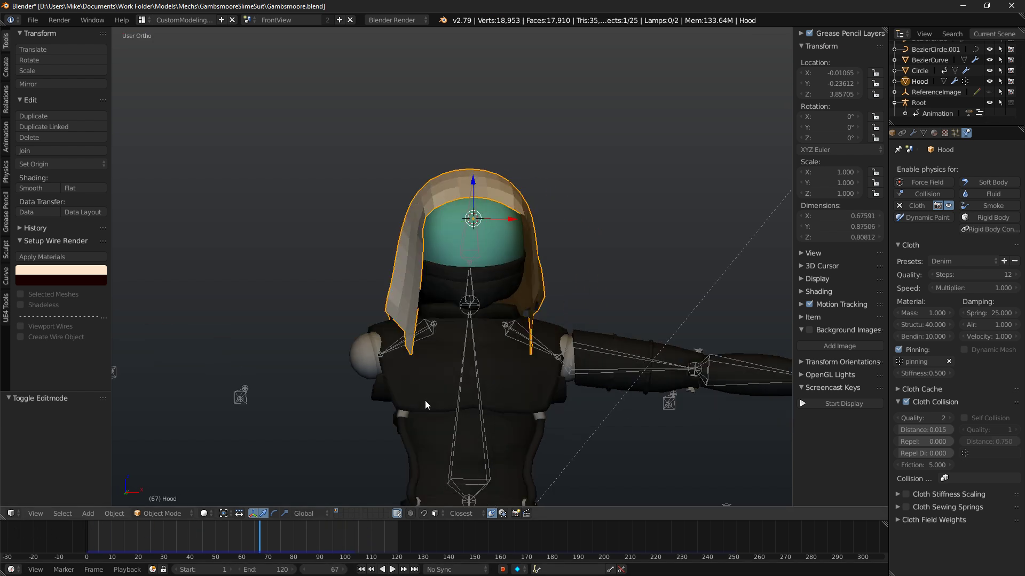
Preview the draped hood rendered from the side, front and back.
key(shift+z)
key(KP_3)
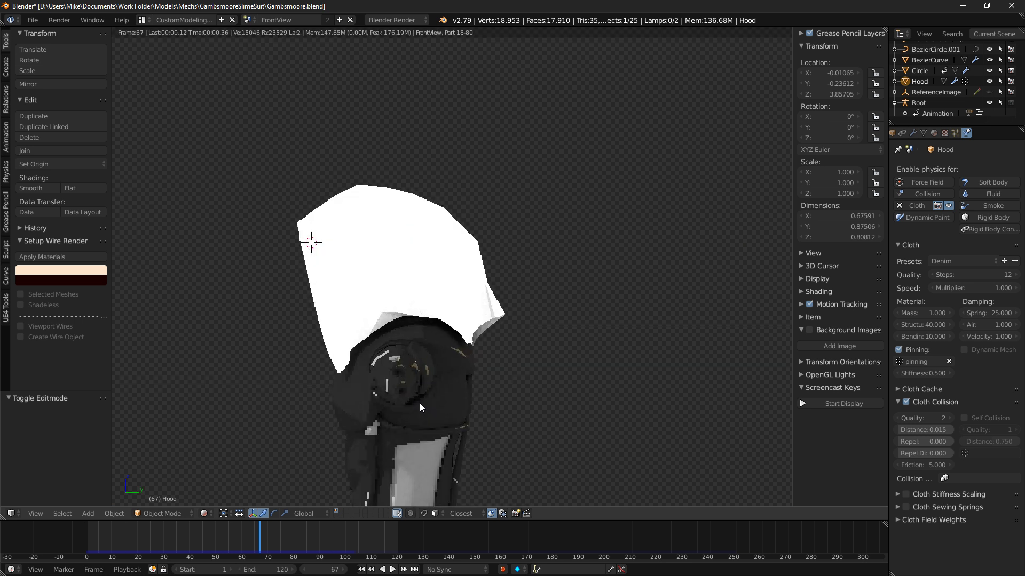
key(KP_1)
key(ctrl+KP_3)
key(ctrl+KP_1)
mouse_move(552, 382)
middle_down()
mouse_move(444, 364)
mouse_move(510, 368)
mouse_move(437, 376)
mouse_move(501, 389)
middle_up()
key(shift+z)
right_click(450, 302)
key(Tab)
right_click(473, 325)
key(Tab)
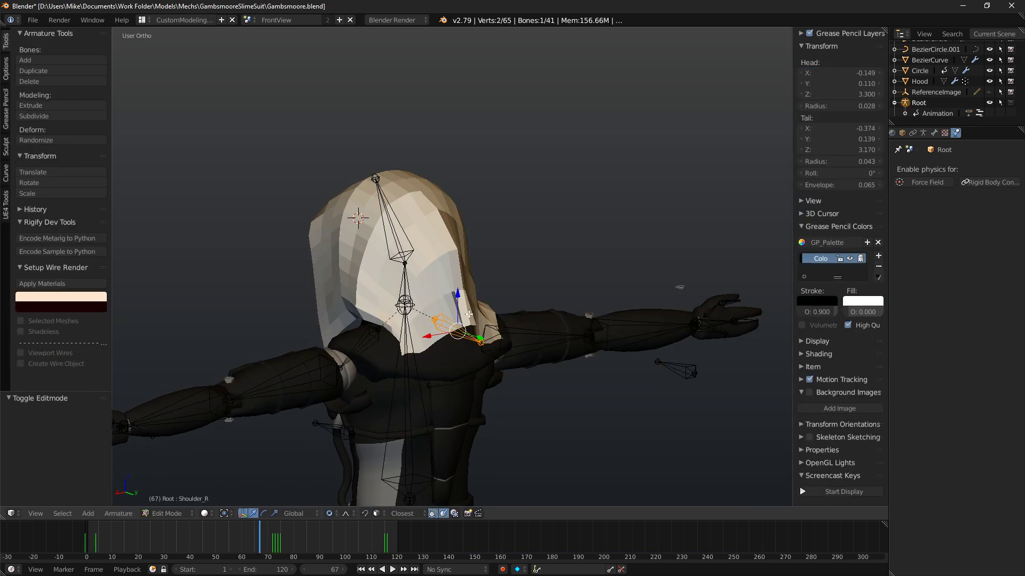
Move the centre vertex of the hood's rear rim down 0.184, and again by 0.029 in Y and -0.083 in Z.
middle_drag(473, 312, 456, 361)
ctrl+right_click(435, 321)
right_click(446, 321)
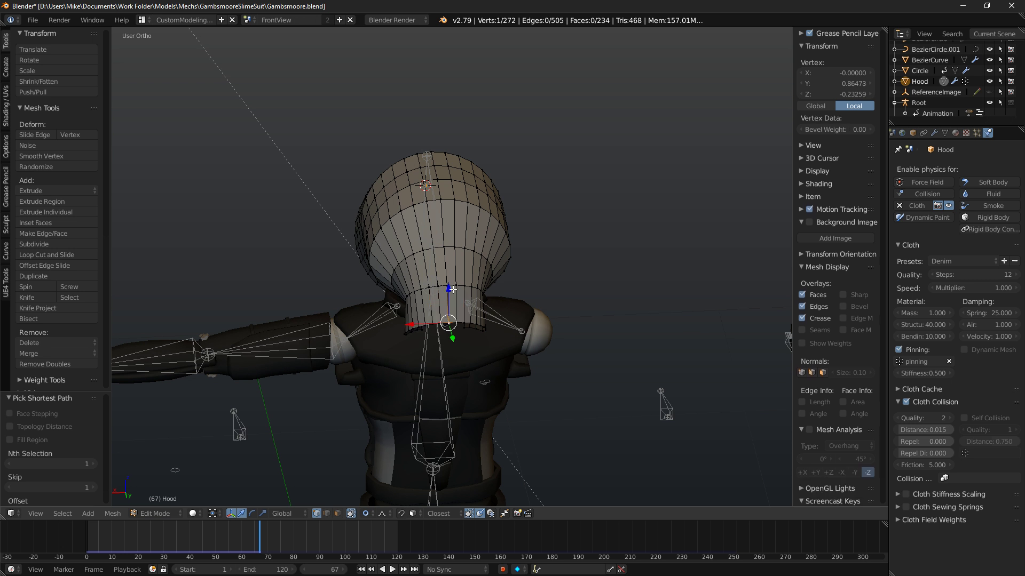
drag(452, 289, 448, 322)
key(ctrl+z)
key(o)
key(KP_3)
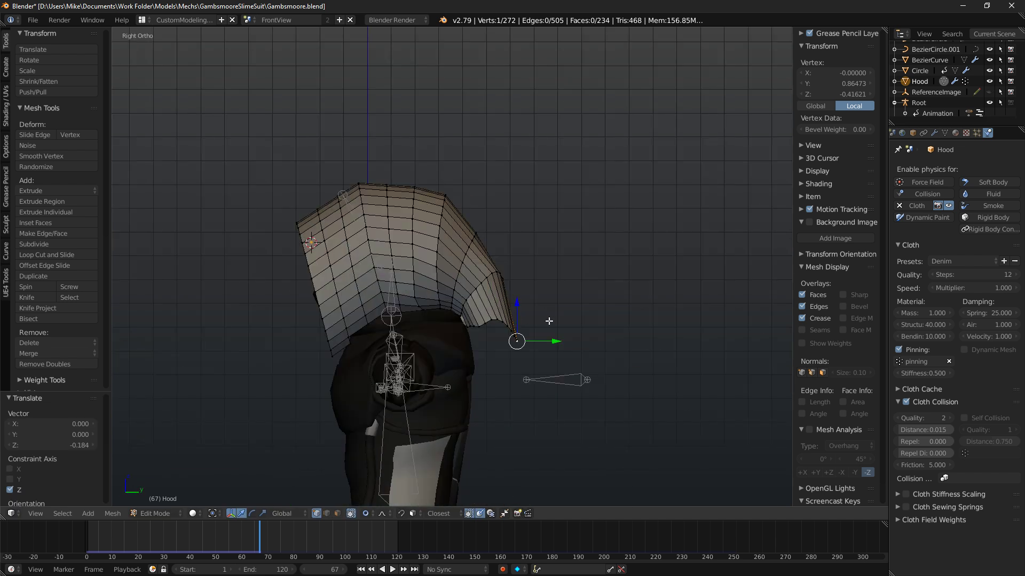
key(g)
scroll(544, 344, down, 5)
click(556, 341)
middle_drag(556, 341, 442, 300)
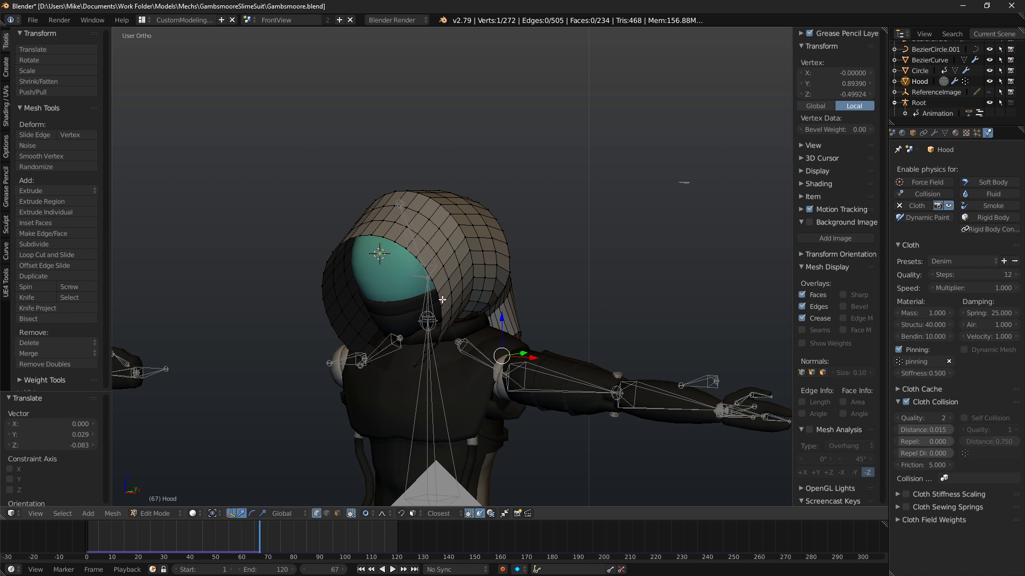
Select the mirrored vertex rows along both sides of the hood and scale them to 0.824 along X with proportional editing.
ctrl+click(496, 272)
middle_drag(496, 271, 422, 283)
key(z)
key(KP_1)
key(KP_3)
scroll(406, 266, up, 3)
ctrl+click(407, 258)
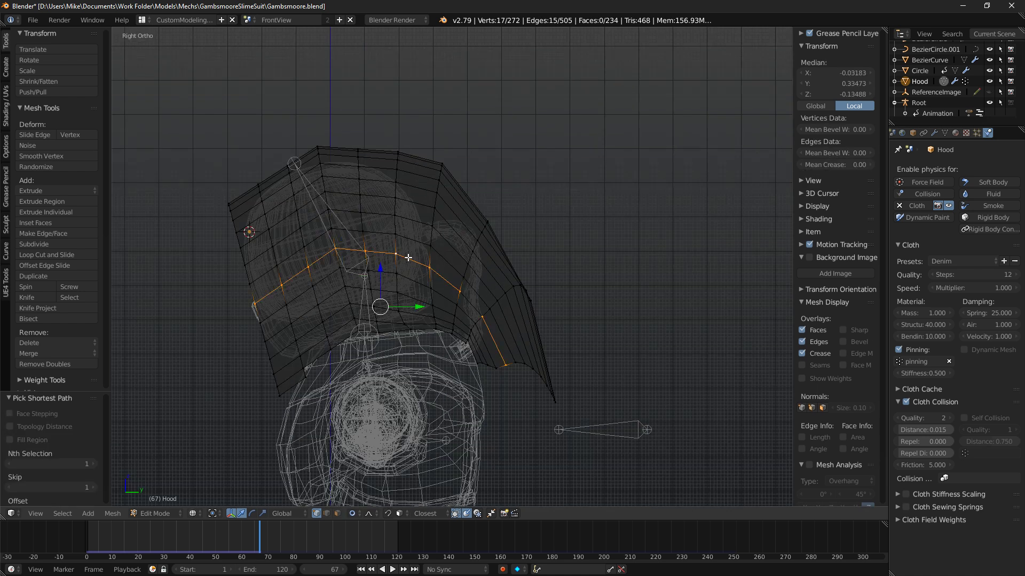
middle_drag(468, 295, 508, 377)
right_click(507, 377)
key(z)
middle_drag(384, 315, 569, 329)
key(s)
key(x)
scroll(564, 326, up, 3)
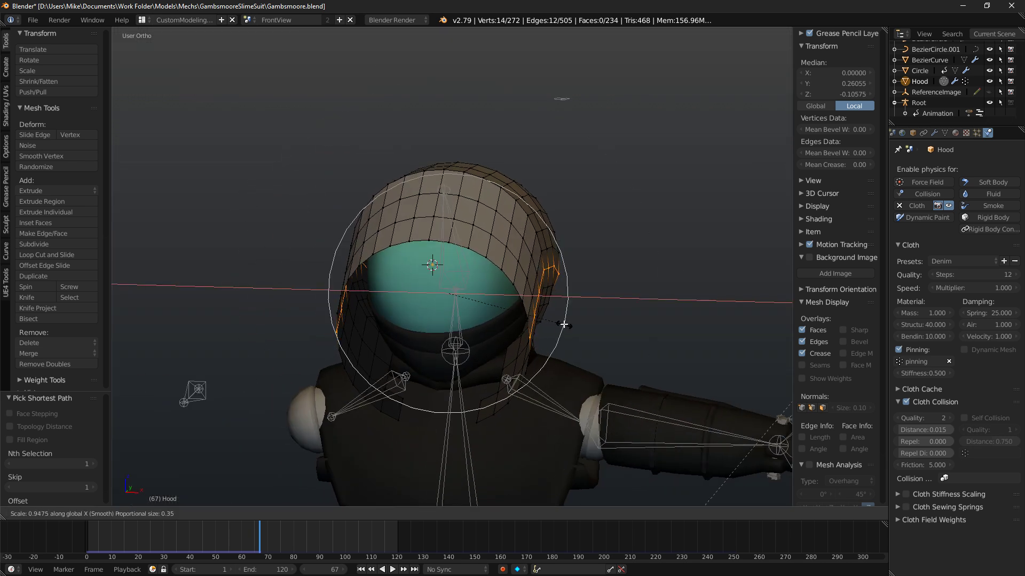
click(550, 320)
Try to bridge the hood's two lower front corners with a face divided by two loop cuts, and undo it.
middle_drag(550, 320, 502, 380)
right_click(502, 400)
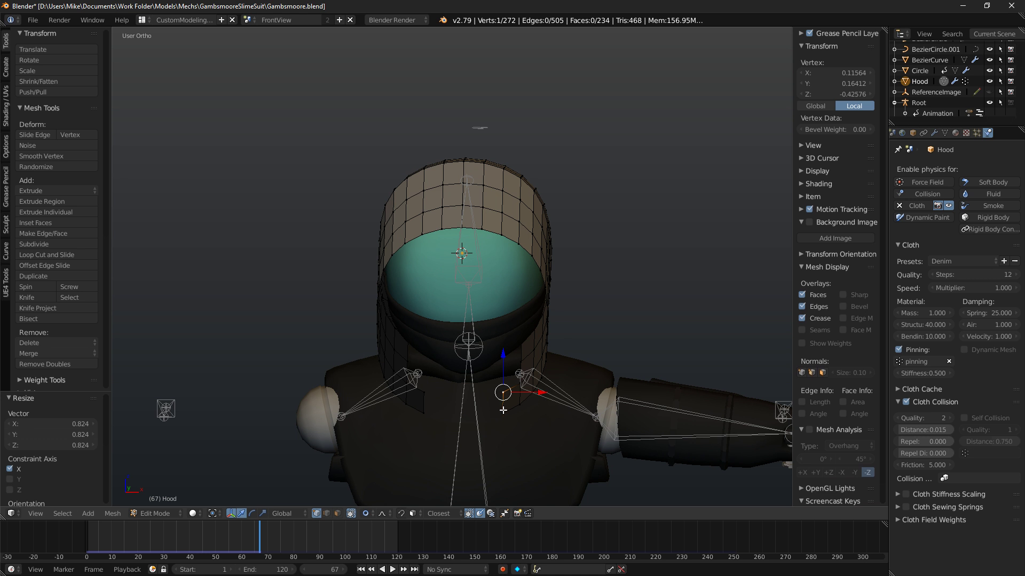
key(s)
scroll(618, 389, up, 2)
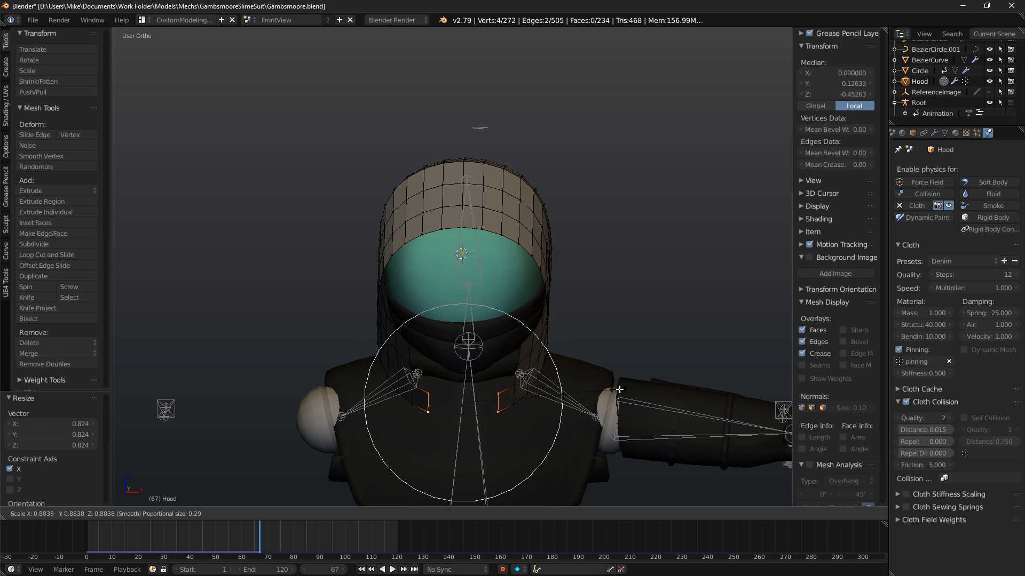
right_click(610, 393)
key(f)
key(a)
key(ctrl+r)
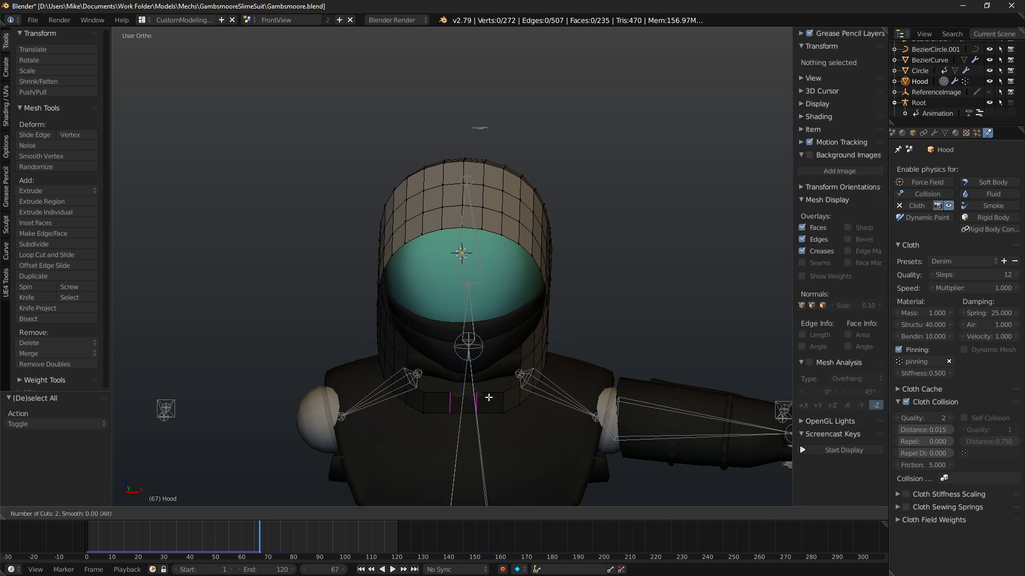
click(489, 397)
right_click(502, 387)
right_click(488, 395)
middle_drag(488, 395, 339, 368)
key(ctrl+z)
key(ctrl+z)
scroll(347, 352, up, 2)
Delete the four vertices at the inner tips of the hood's two lower front corners.
right_click(323, 329)
middle_drag(422, 341, 547, 334)
shift+right_click(537, 319)
right_click(515, 368)
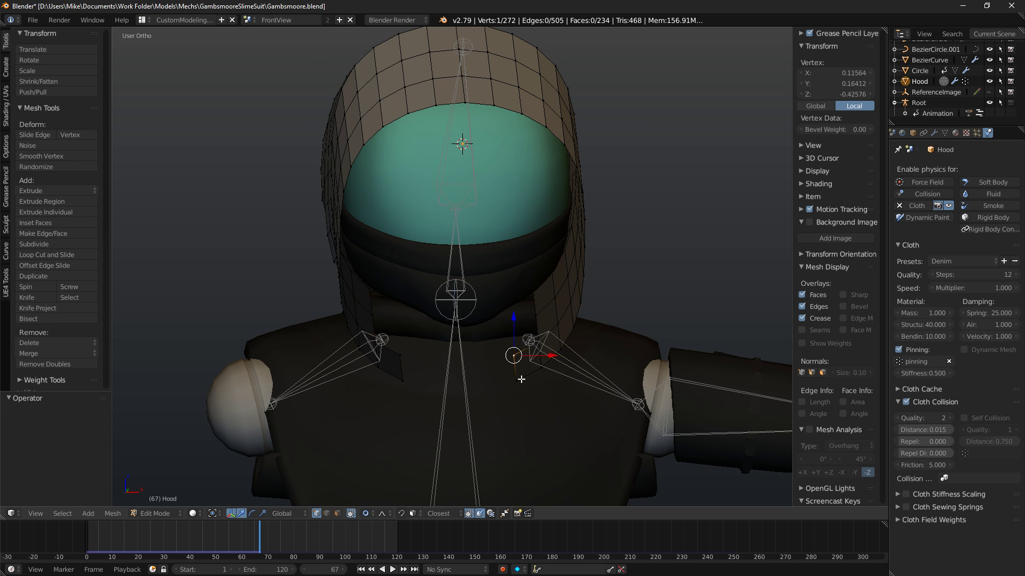
key(x)
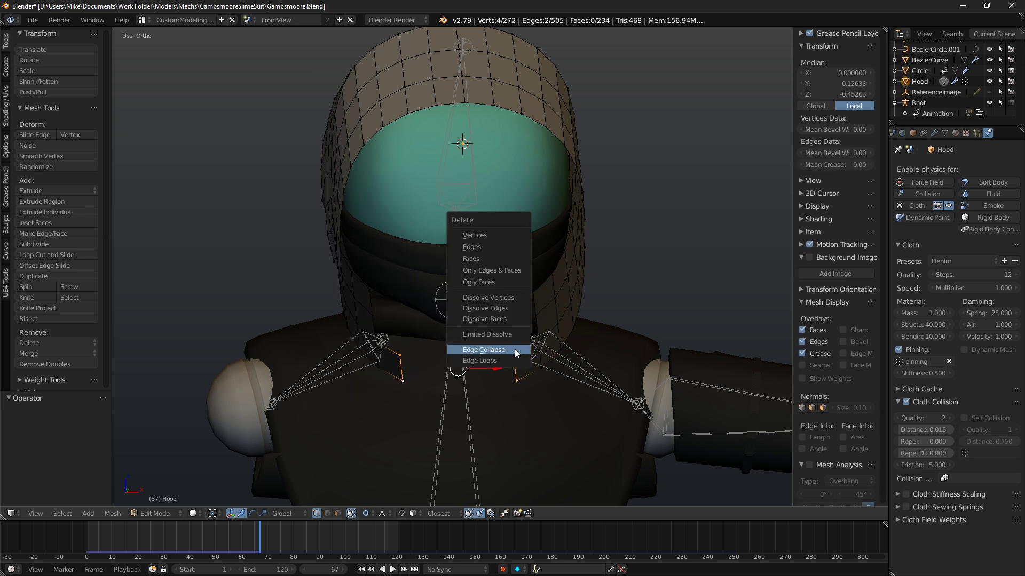
click(495, 235)
Bridge the hood's two front sides below the helmet with two stacked faces.
right_click(372, 318)
shift+right_click(376, 340)
shift+right_click(535, 317)
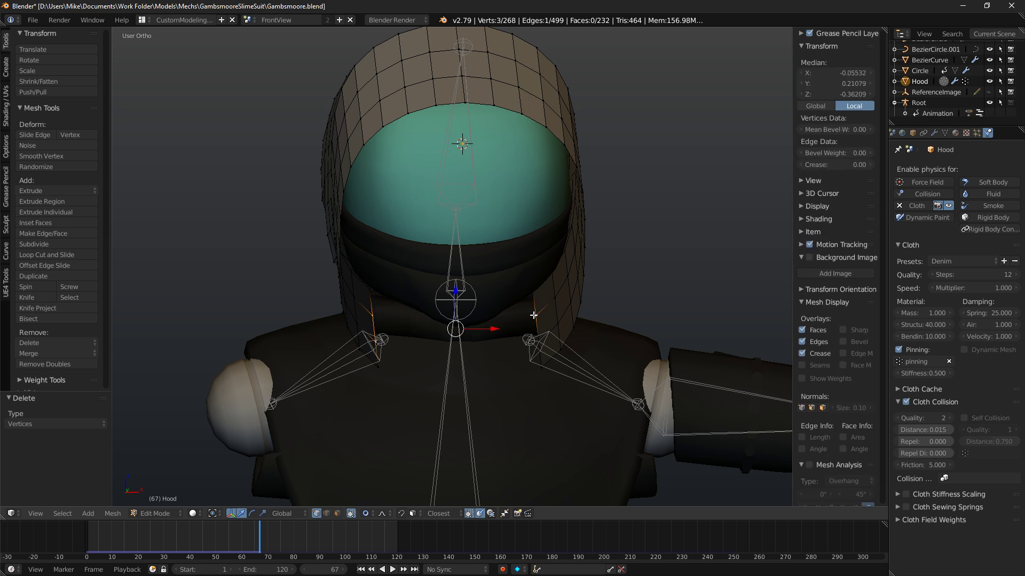
shift+right_click(542, 345)
key(f)
right_click(545, 348)
shift+right_click(382, 369)
key(f)
key(f)
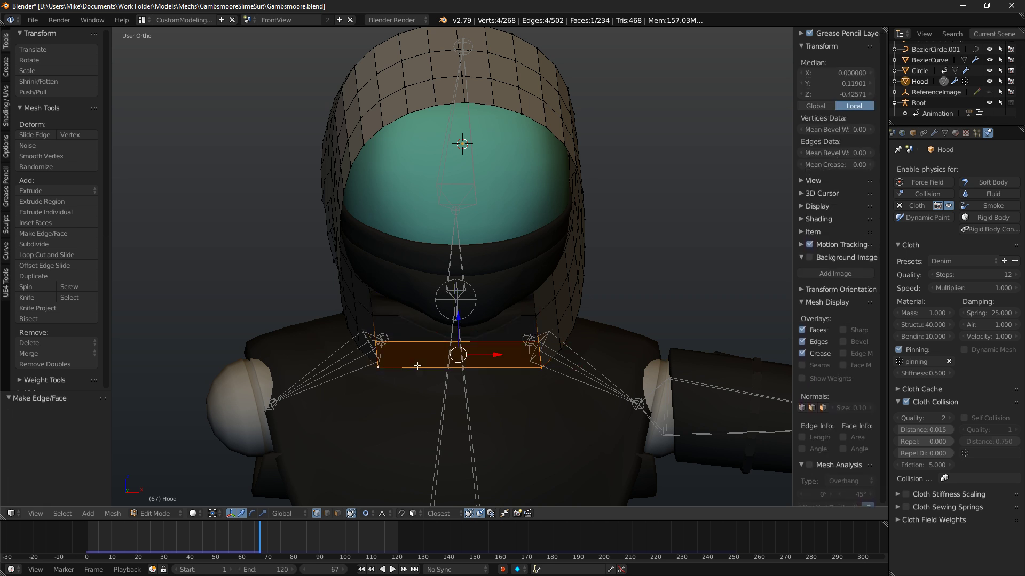
Divide the new front strip with three evenly spaced vertical loop cuts.
key(a)
key(ctrl+r)
scroll(412, 343, up, 2)
click(413, 344)
right_click(467, 338)
Lower the front strip's middle loop by 0.029, tilt it, and shift it by -0.010 in Y and 0.013 in Z.
key(a)
alt+right_click(464, 354)
drag(460, 304, 459, 322)
middle_drag(480, 334, 357, 335)
key(g)
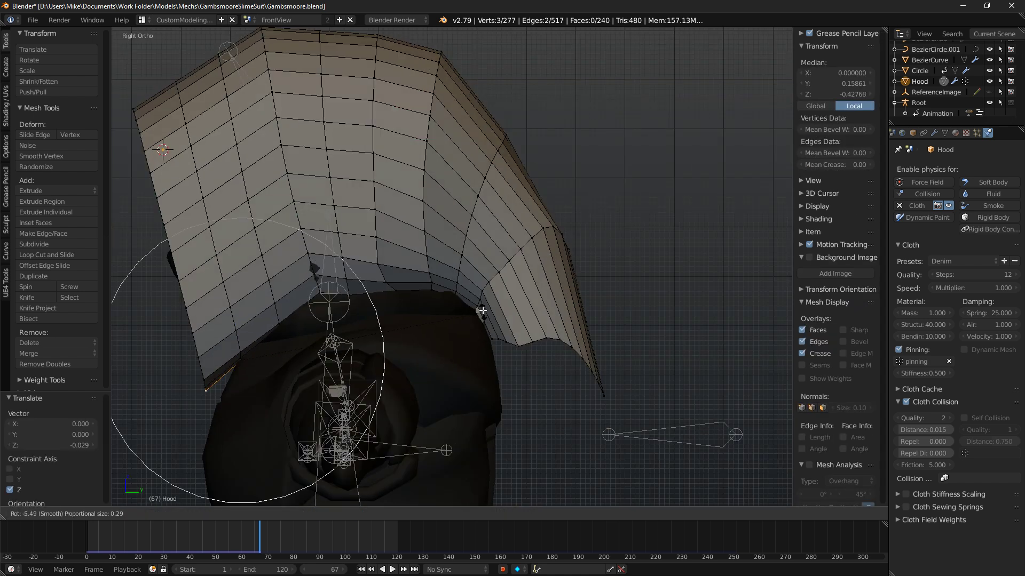
click(477, 302)
Raise the two outer vertical loops of the hood's front strip by 0.035 in Z with proportional editing.
middle_drag(477, 302, 478, 321)
right_click(295, 379)
shift+right_click(315, 350)
middle_drag(316, 352, 443, 355)
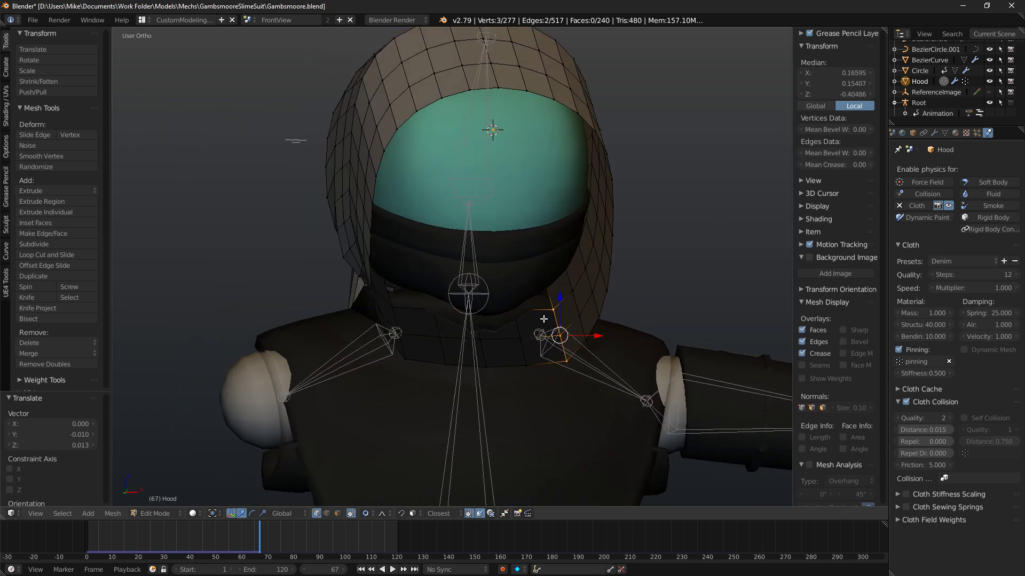
middle_drag(543, 318, 320, 330)
key(g)
key(z)
scroll(363, 293, up, 8)
click(368, 286)
key(KP_1)
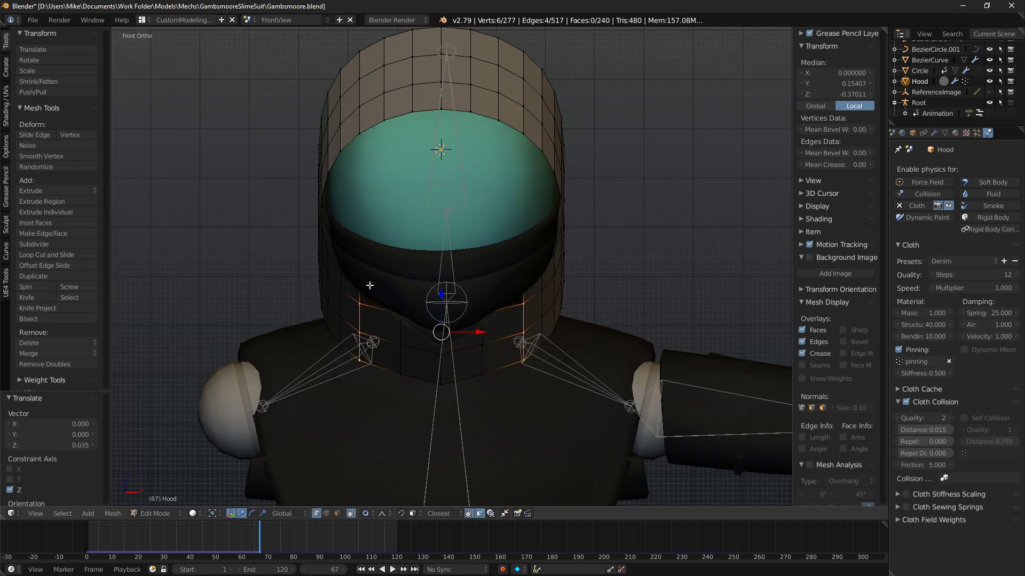
Play the hood's cloth simulation in object mode to around frame 79 and view the drape from several sides.
middle_drag(494, 325, 457, 325)
key(alt+a)
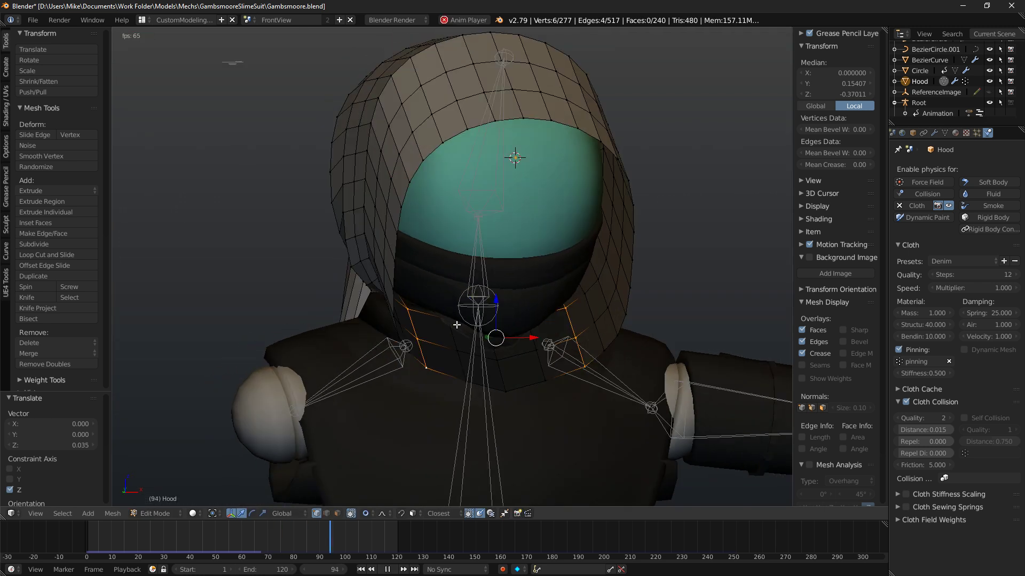
key(Tab)
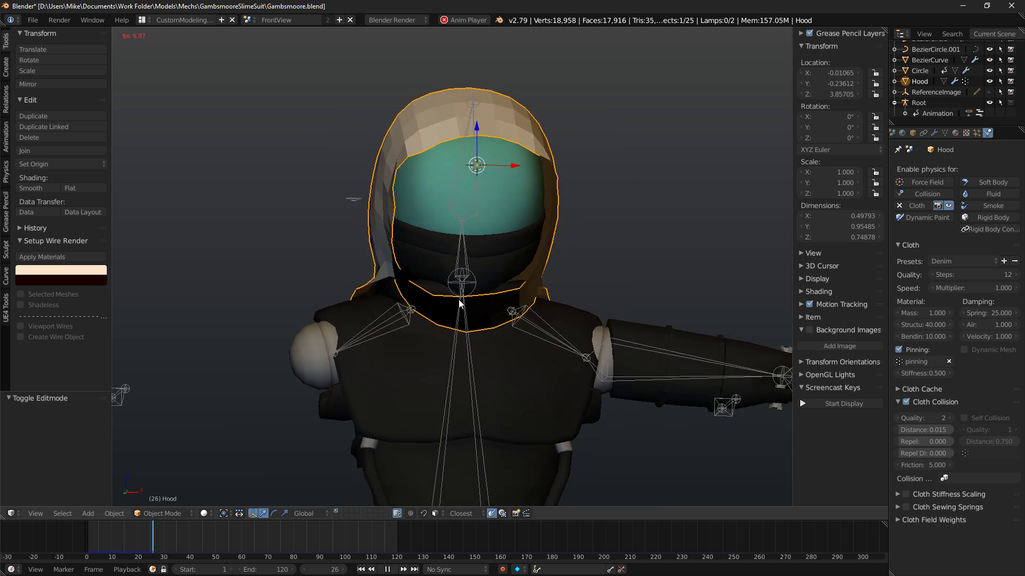
middle_drag(479, 335, 419, 348)
middle_drag(492, 354, 552, 353)
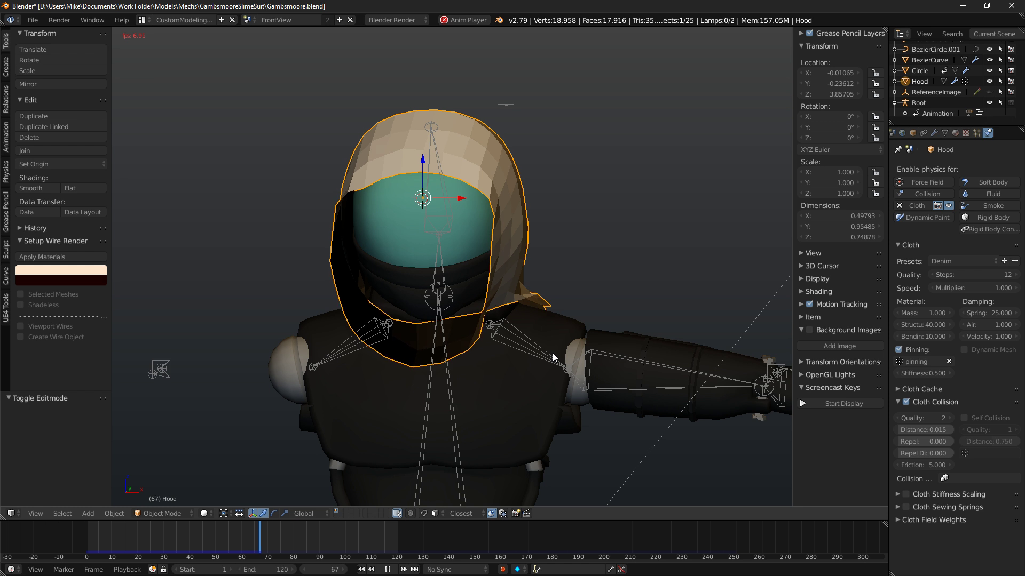
key(alt+a)
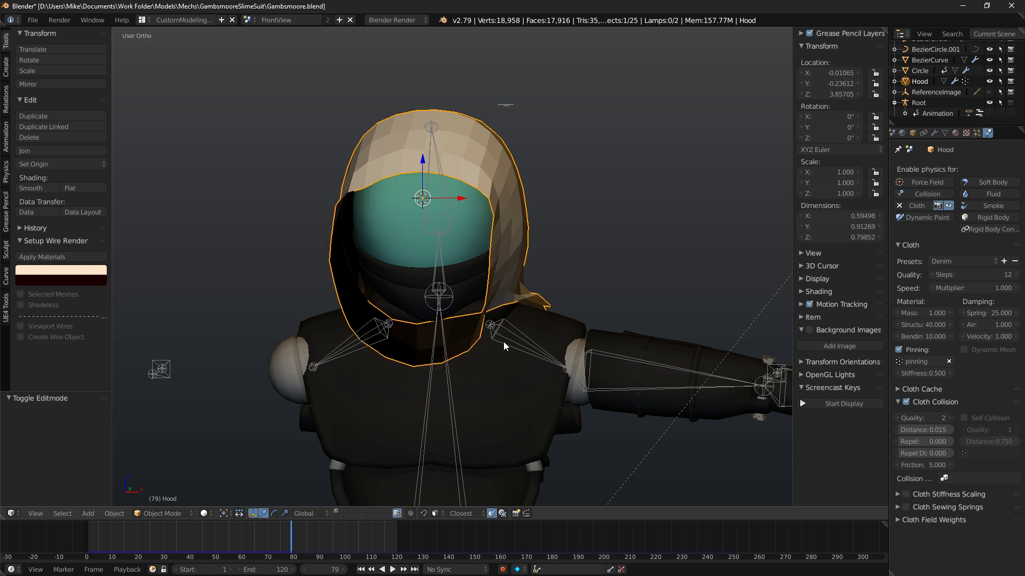
Examine the draped hood from the front in a rendered viewport preview.
key(KP_1)
key(shift+z)
mouse_move(517, 336)
middle_down()
mouse_move(371, 361)
mouse_move(472, 364)
mouse_move(382, 349)
middle_up()
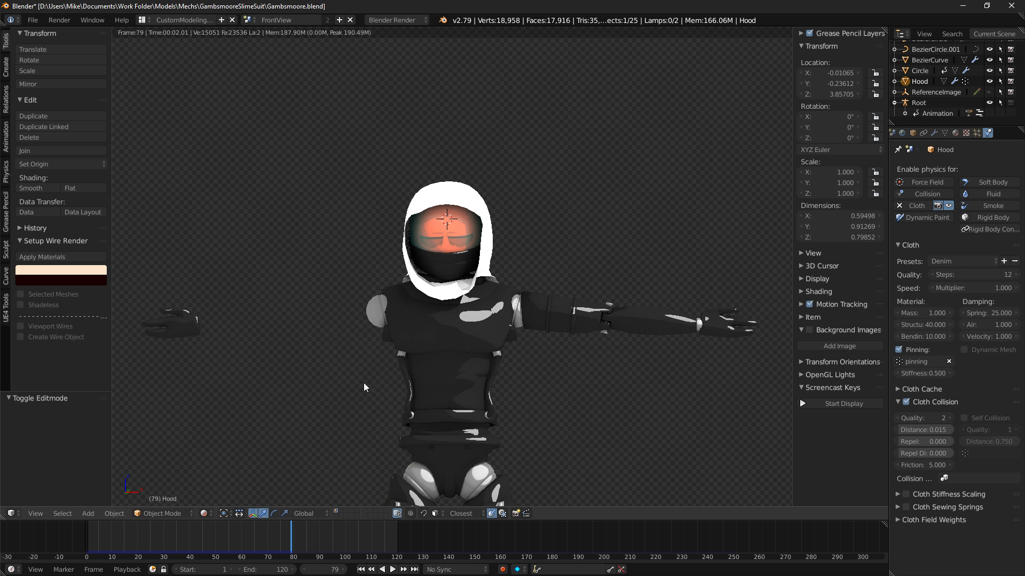
scroll(384, 379, up, 4)
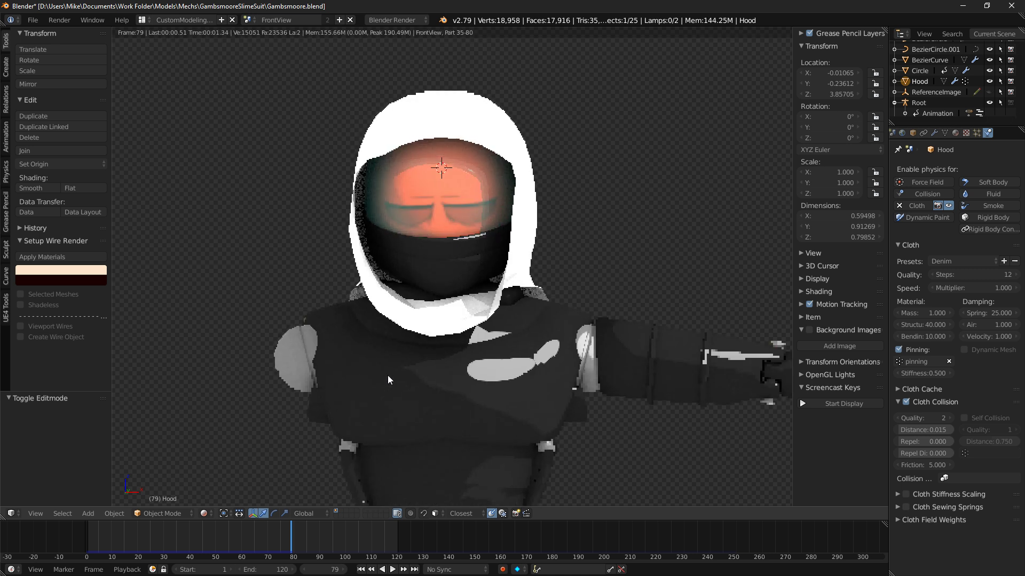
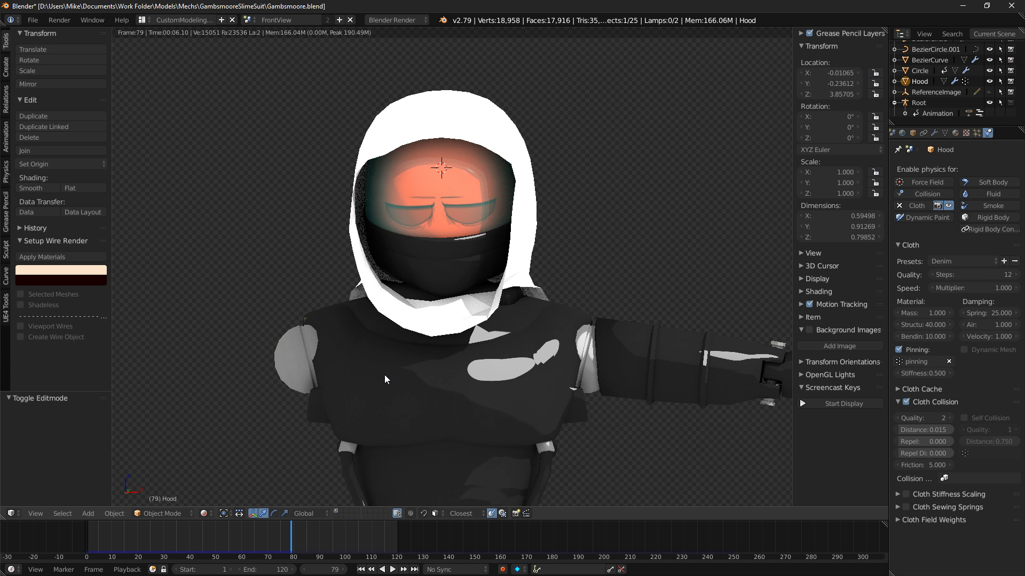
key(KP_3)
key(KP_1)
key(shift+z)
Scale two opposite vertices at the hood's upper back inward to about 0.85 with proportional editing.
right_click(456, 323)
middle_drag(456, 319, 546, 334)
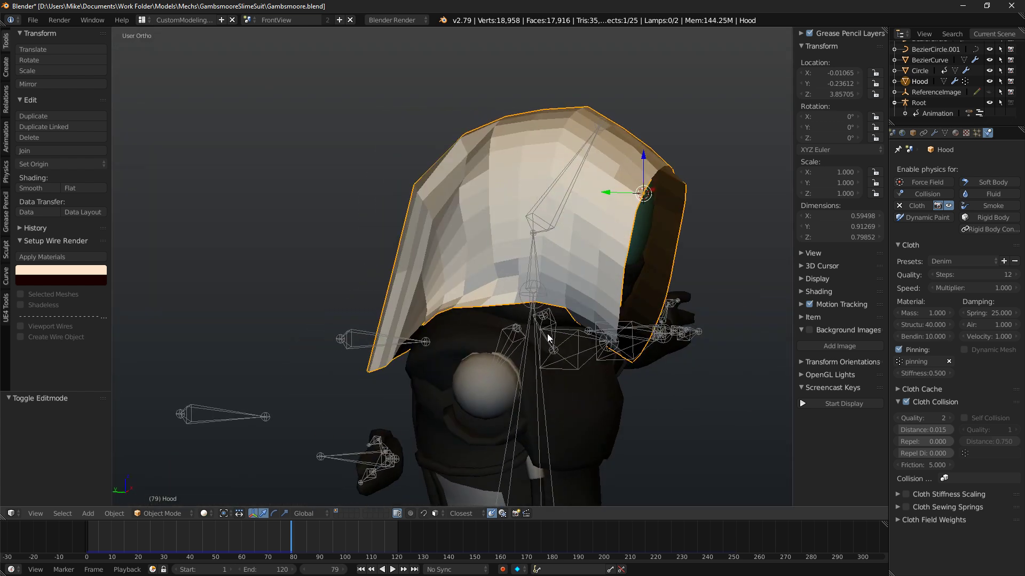
middle_drag(479, 211, 555, 227)
right_click(474, 210)
key(Tab)
key(Tab)
right_click(446, 146)
key(Tab)
middle_drag(456, 149, 524, 160)
right_click(404, 156)
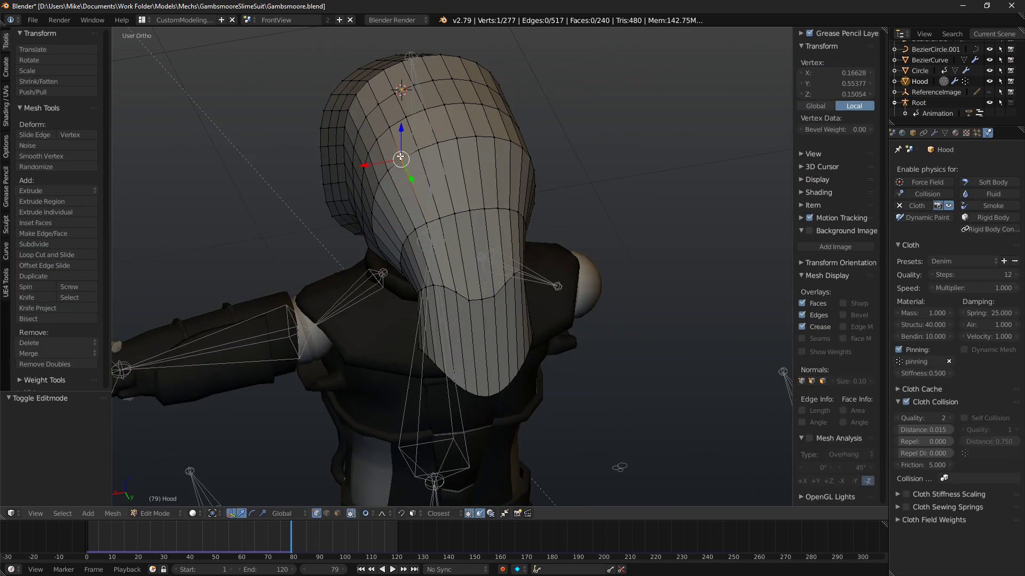
middle_drag(418, 169, 408, 153)
middle_drag(528, 152, 526, 138)
key(KP_1)
shift+right_click(525, 138)
key(ctrl+KP_1)
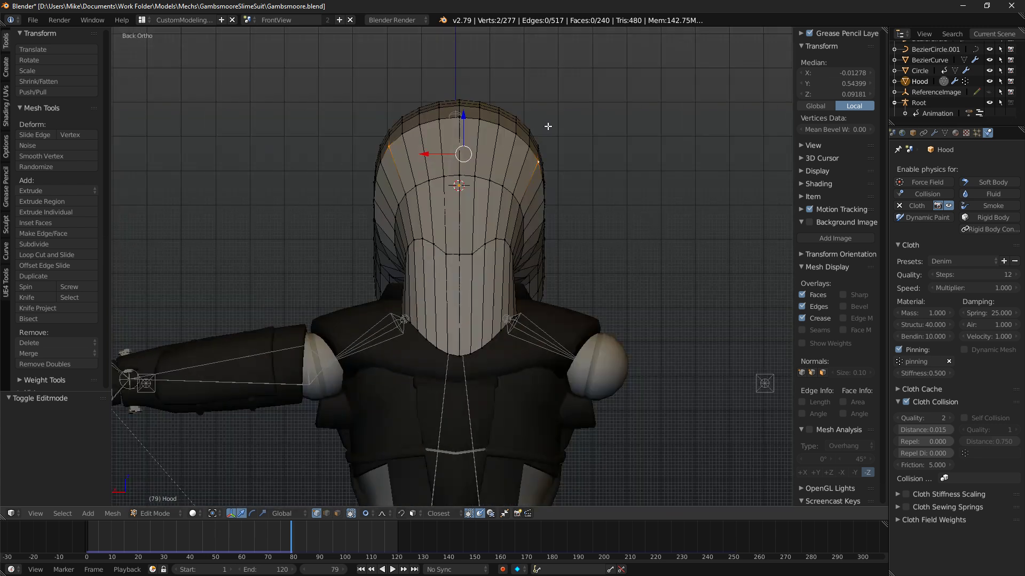
key(s)
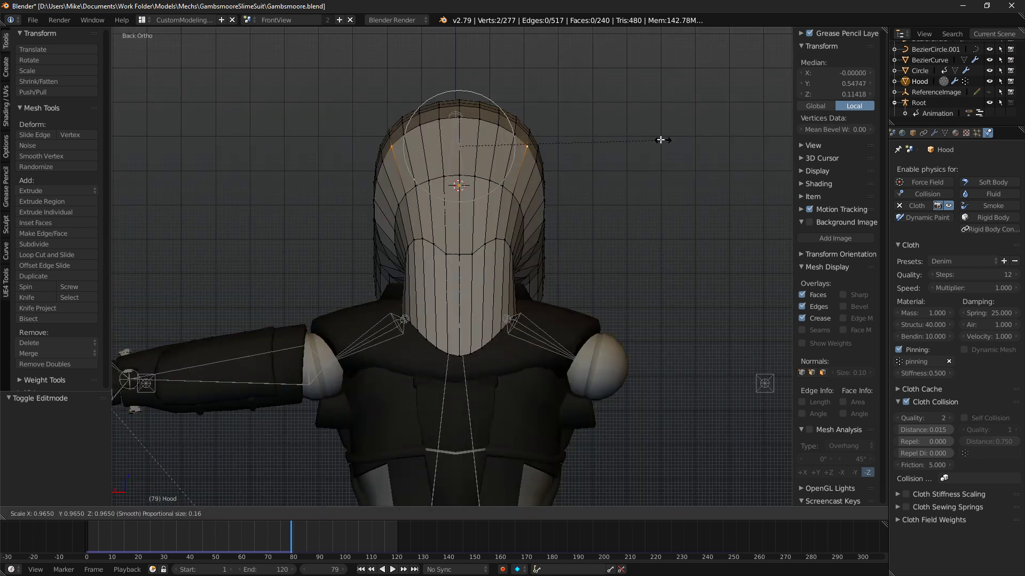
scroll(646, 136, down, 5)
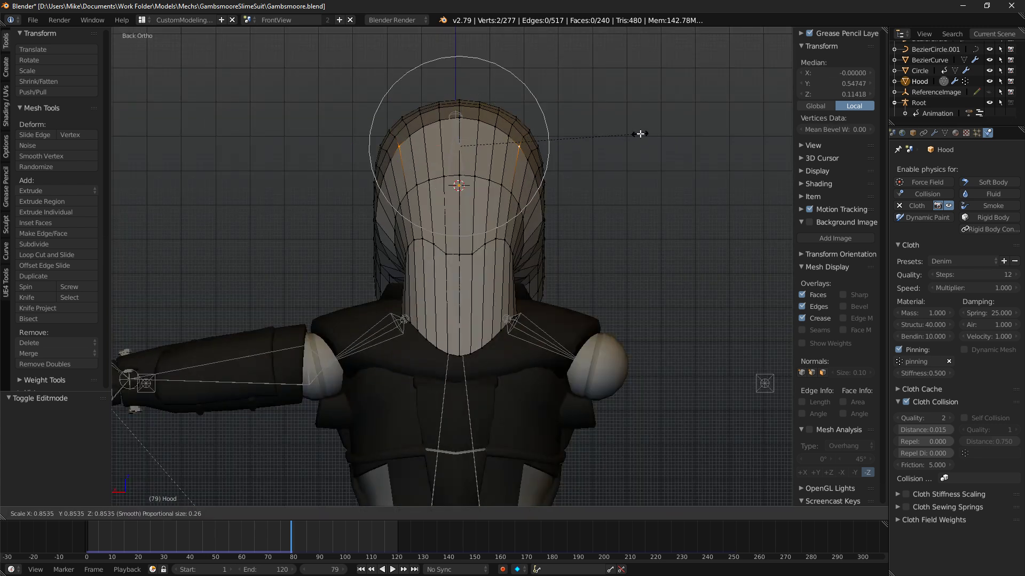
click(640, 134)
Rerun the cloth simulation to about frame 40 and check how the narrowed hood settles.
middle_drag(643, 139, 669, 156)
key(Tab)
key(alt+a)
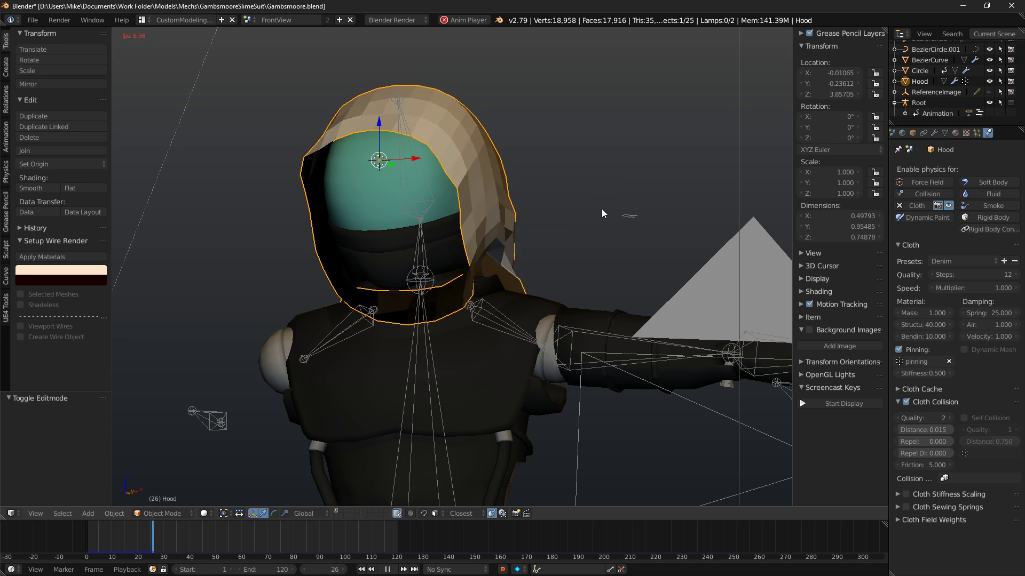
middle_drag(600, 211, 612, 213)
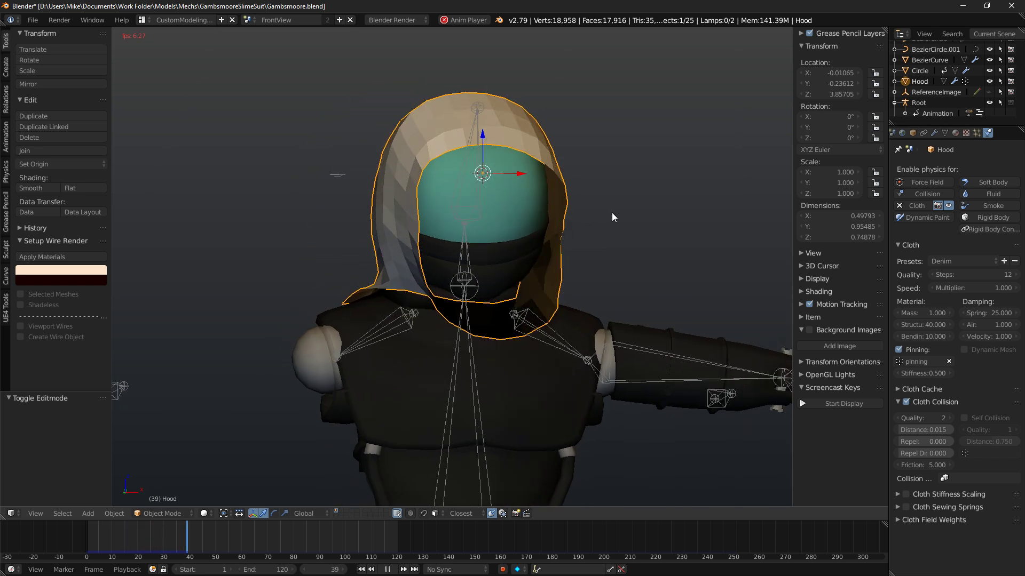
key(alt+a)
middle_drag(446, 211, 475, 223)
Apply smooth shading to the whole hood mesh.
key(Tab)
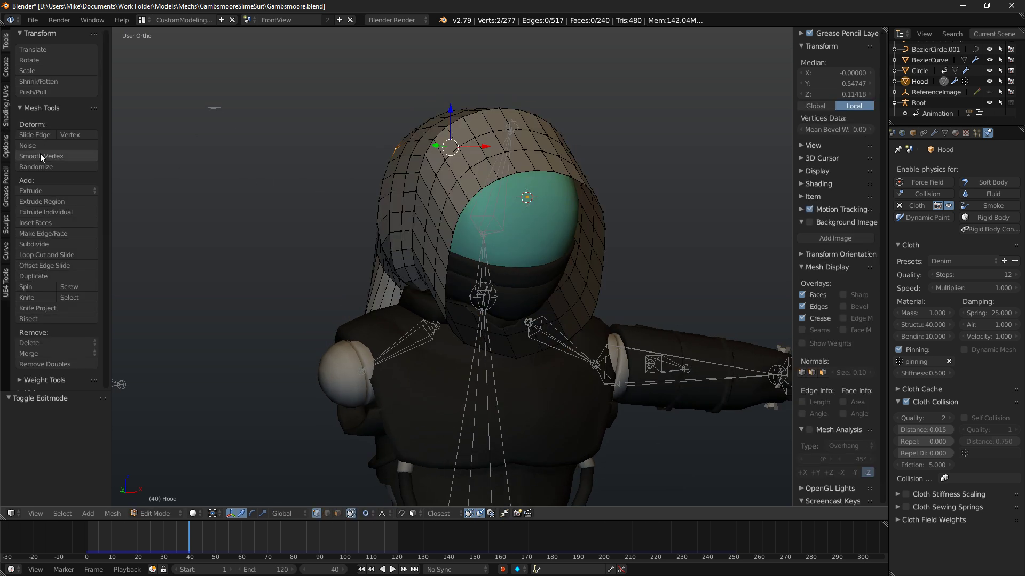
key(a)
key(a)
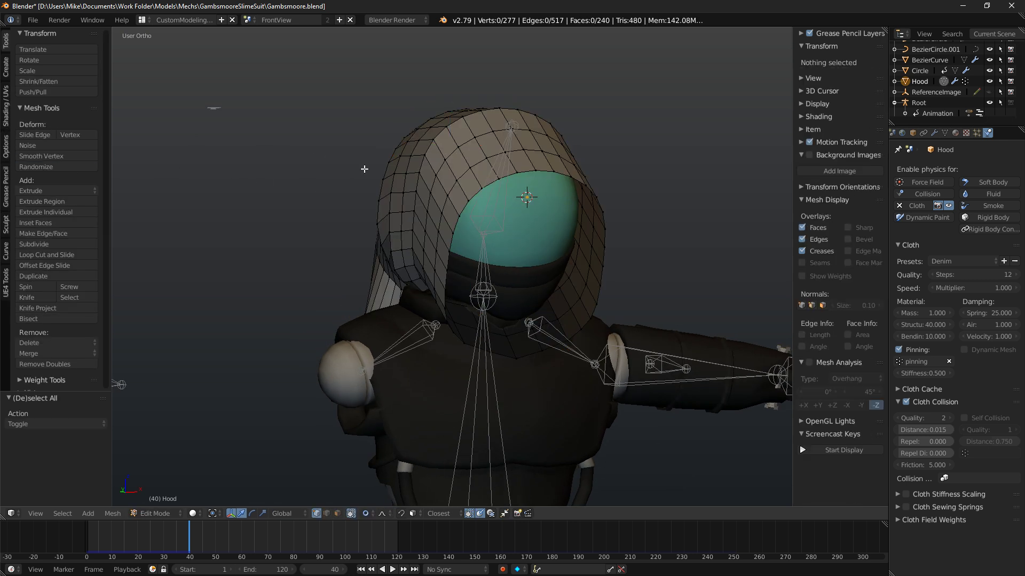
key(Tab)
key(alt+a)
key(Tab)
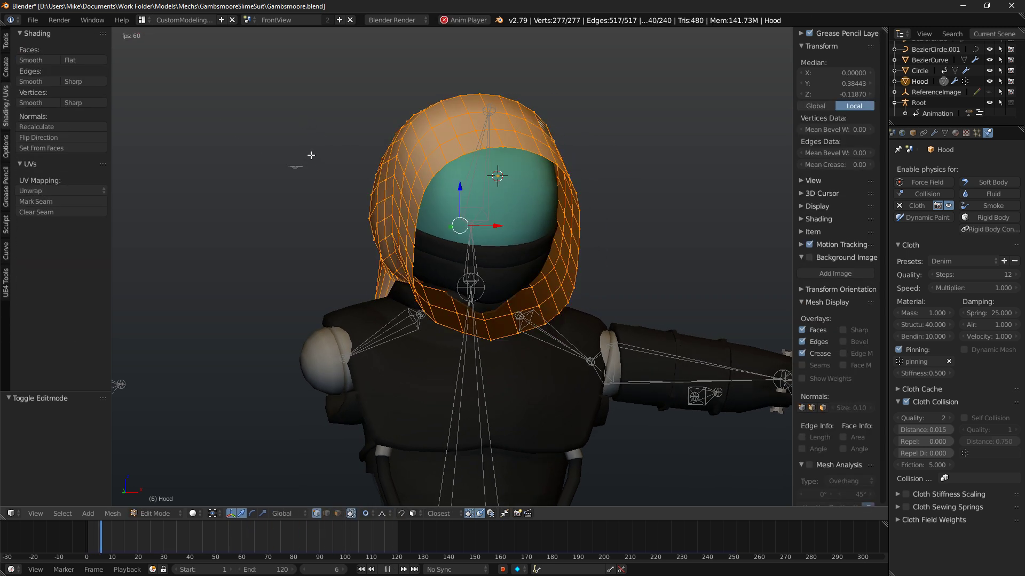
Run the simulation on the smooth-shaded hood to about frame 46 and preview it rendered.
key(Tab)
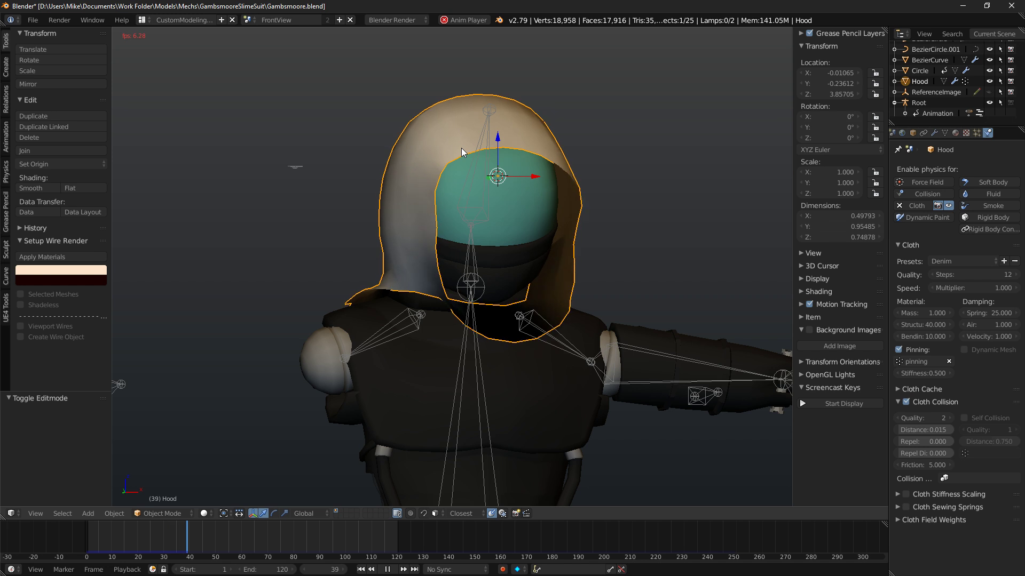
key(alt+a)
mouse_move(460, 152)
middle_down()
mouse_move(422, 153)
mouse_move(648, 155)
mouse_move(636, 146)
mouse_move(509, 164)
mouse_move(570, 151)
middle_up()
key(z)
key(z)
key(Tab)
key(Tab)
key(shift+z)
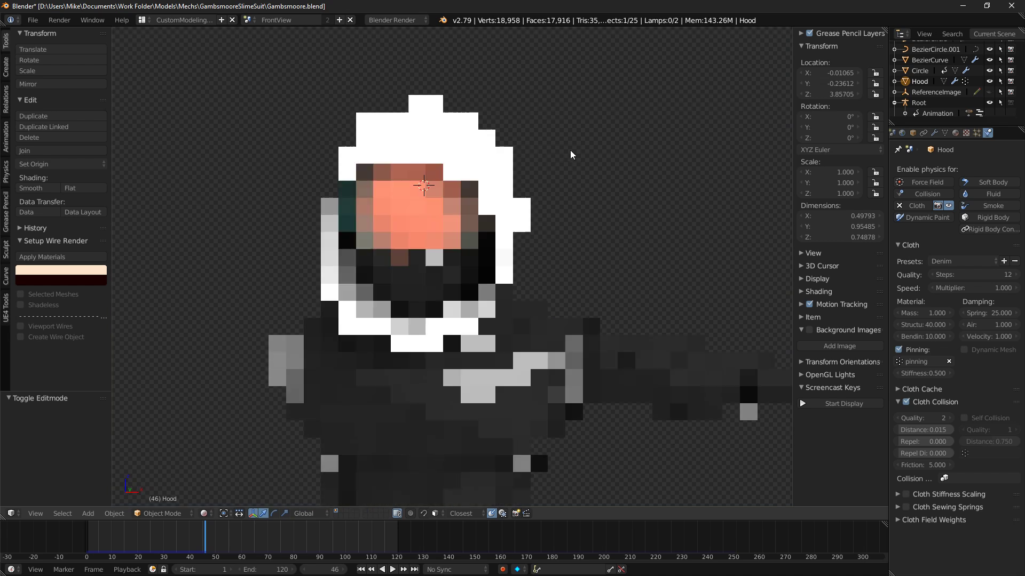
key(shift+z)
scroll(516, 258, down, 3)
Clear the location, rotation and scale of all the armature's bones.
right_click(397, 311)
key(a)
key(a)
key(alt+g)
key(alt+r)
key(alt+s)
middle_drag(426, 281, 473, 271)
Examine the neck bone in edit mode and the vertex groups of the hood and arms.
key(Tab)
right_click(464, 244)
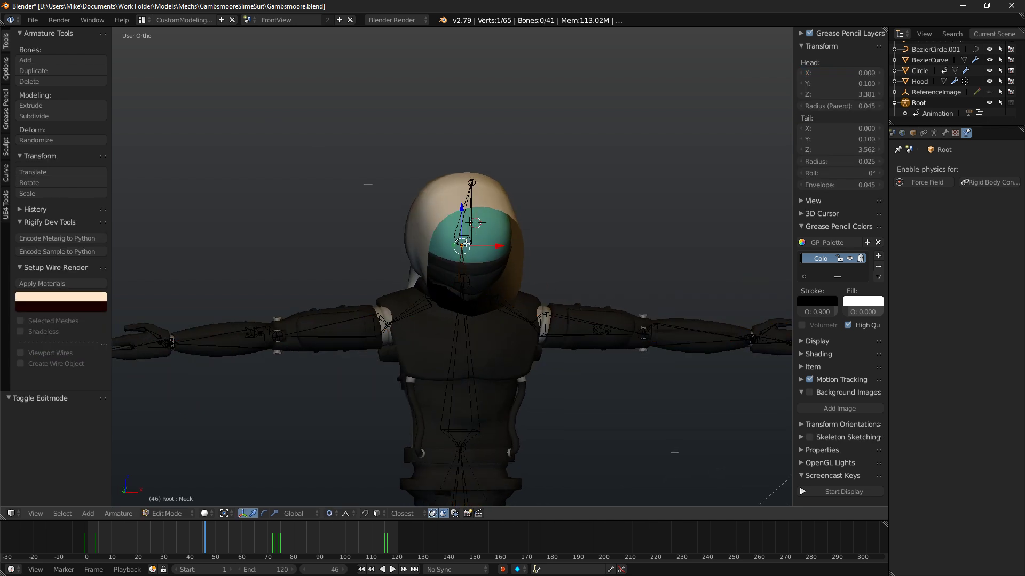
key(Tab)
right_click(498, 205)
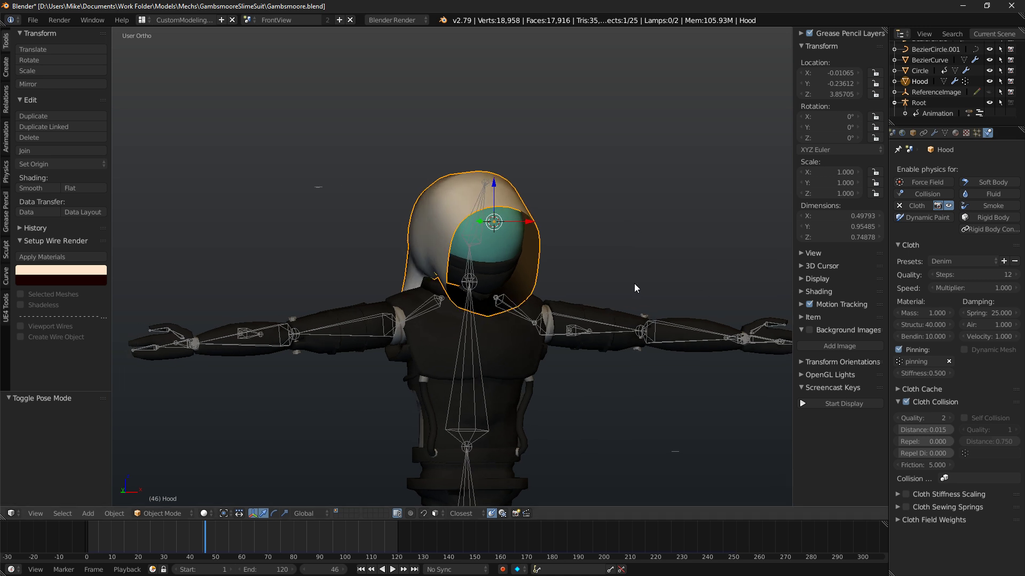
key(alt+Tab)
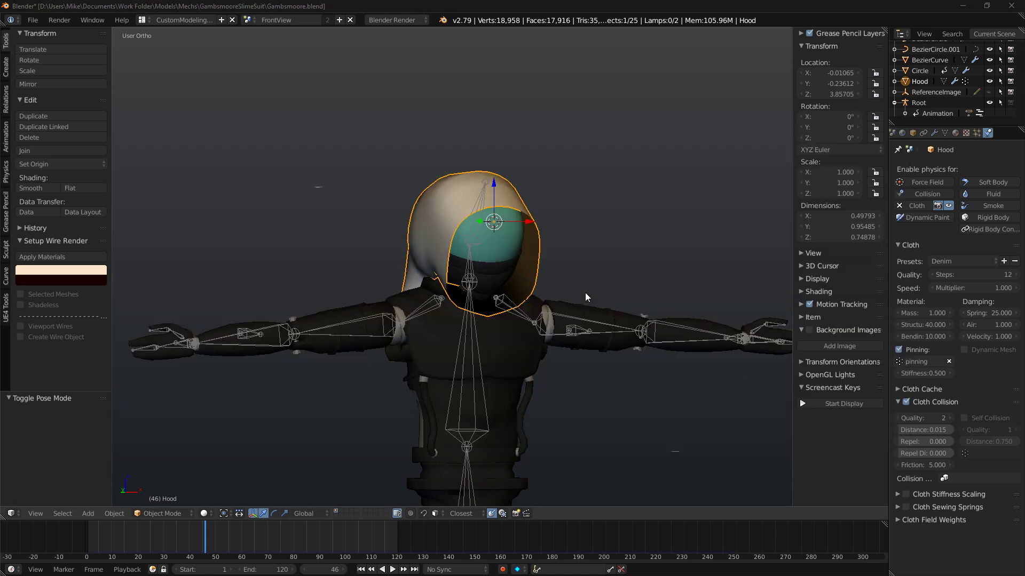
click(585, 293)
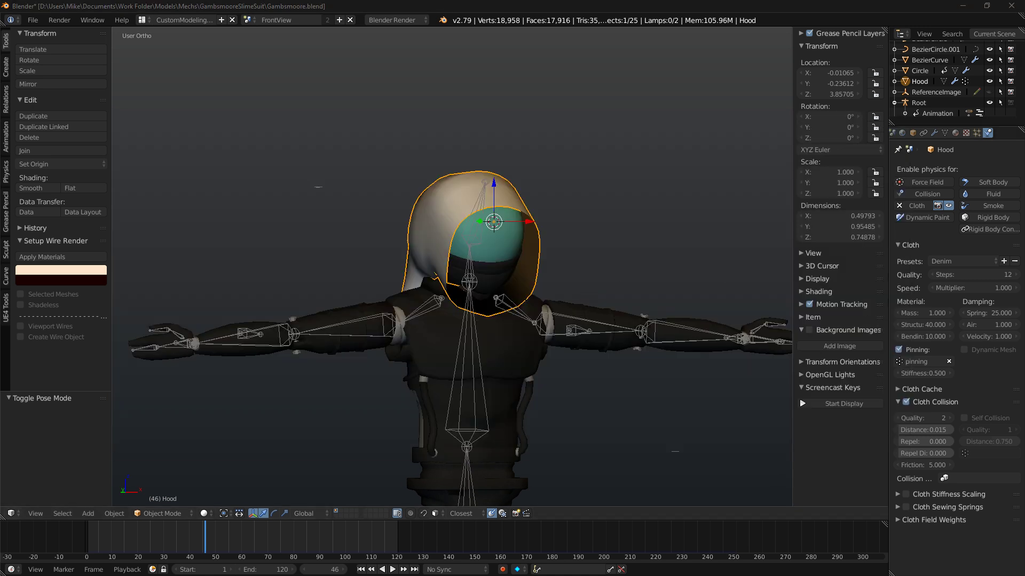
click(936, 132)
click(947, 132)
right_click(368, 325)
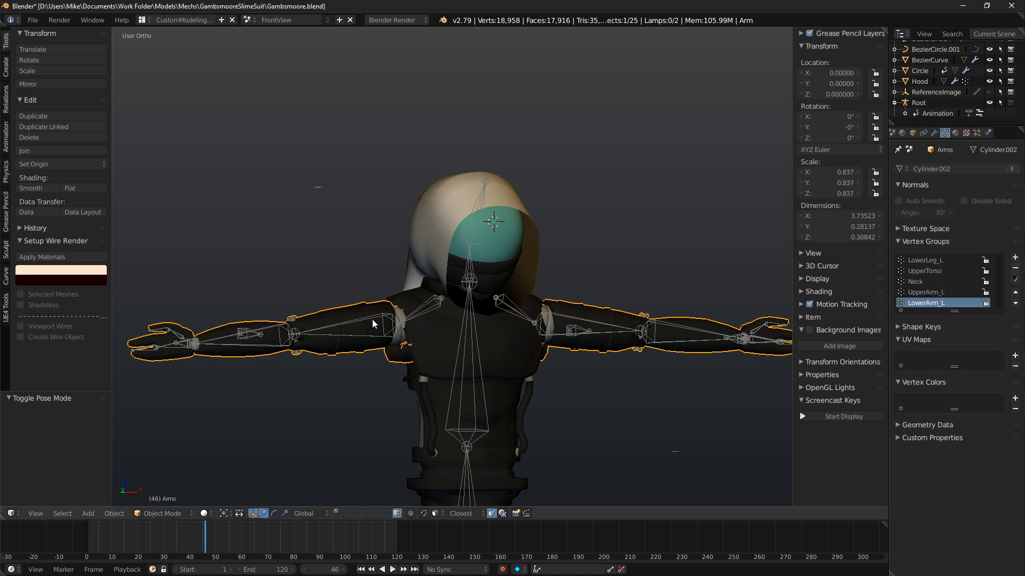
Select all of the armature's bones, delete their keyframe near frame 4, and move to frame 0.
right_click(367, 325)
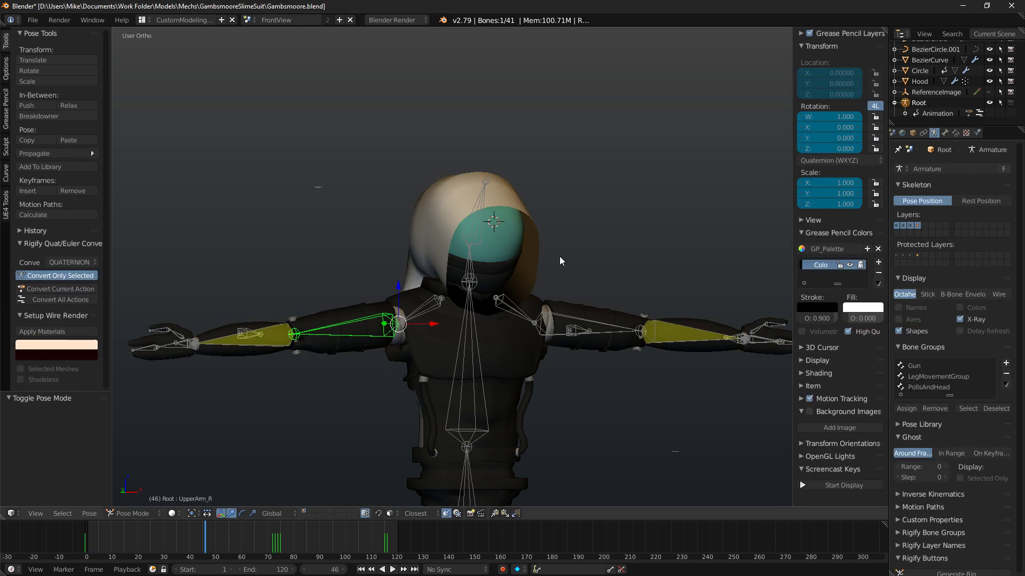
key(a)
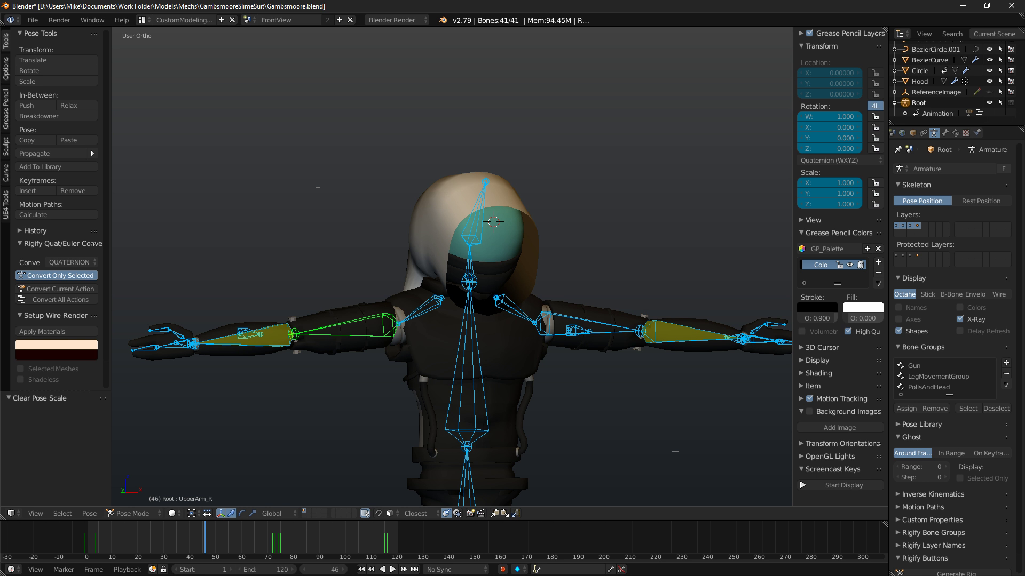
drag(89, 538, 86, 538)
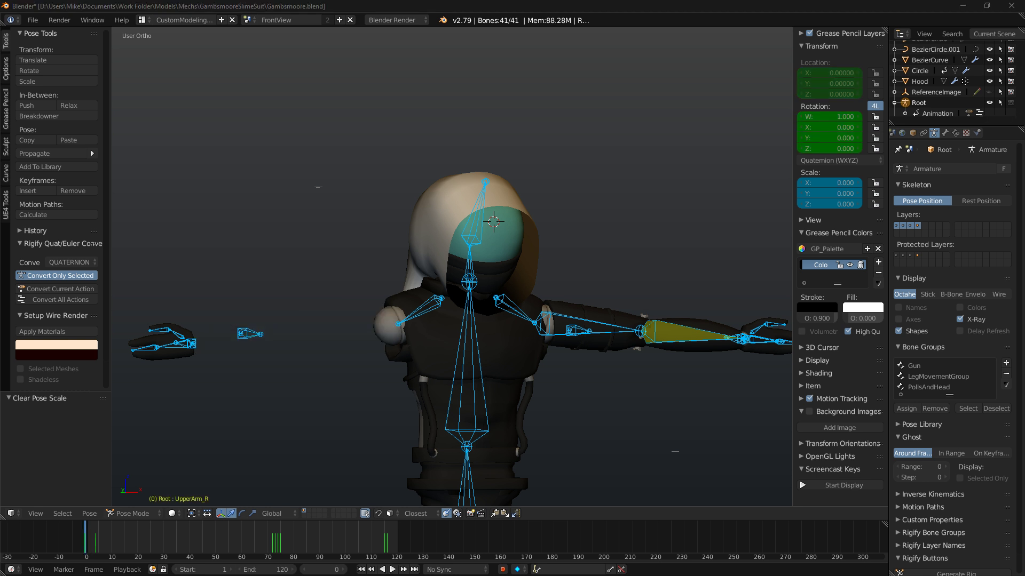
middle_drag(573, 283, 574, 290)
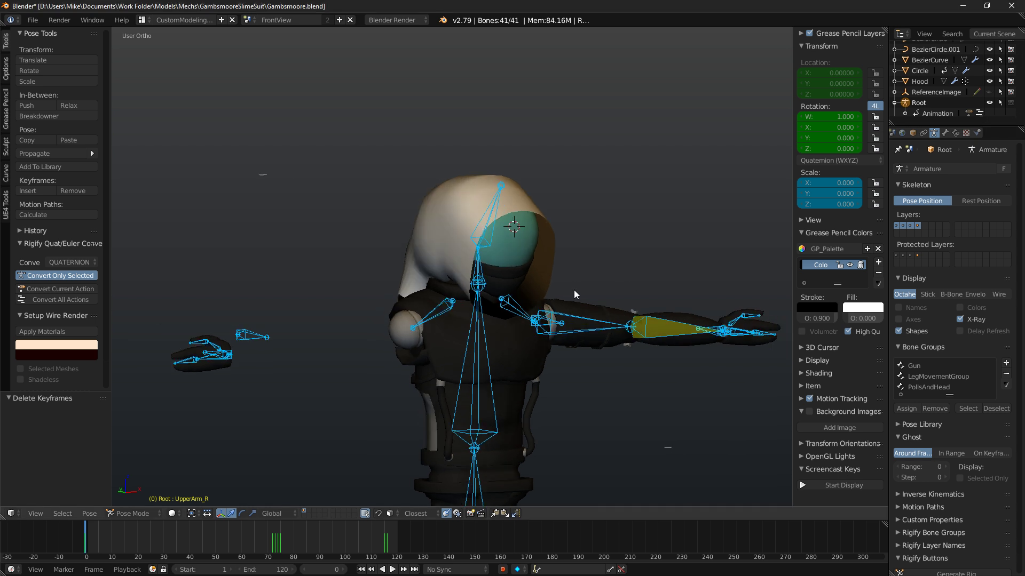
Clear the scale of all bones and insert a LocRotScale keyframe at frame 0.
key(a)
key(a)
key(alt+s)
key(space)
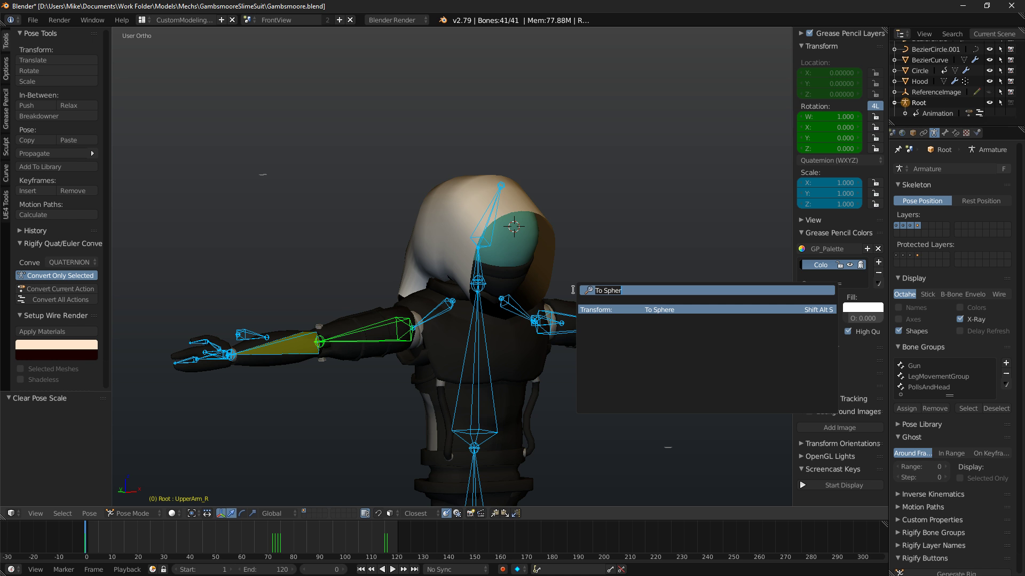
key(Escape)
key(i)
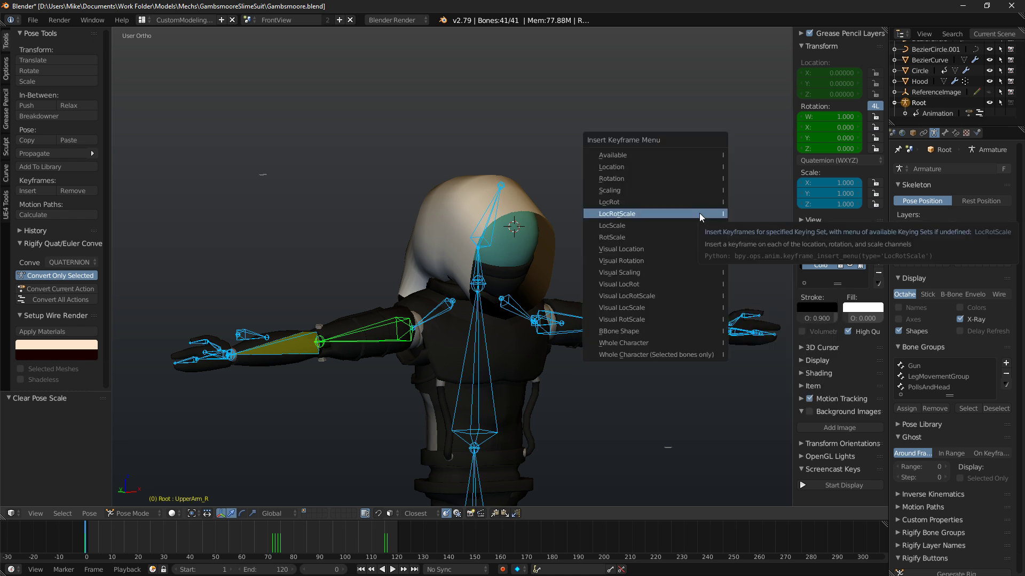
click(699, 213)
Unhide the CollarThing02 collar piece so it shows around the character's neck.
mouse_move(694, 223)
middle_down()
mouse_move(630, 252)
mouse_move(677, 265)
mouse_move(558, 264)
mouse_move(605, 222)
middle_up()
key(shift+z)
key(shift+z)
key(Tab)
middle_drag(728, 178, 847, 104)
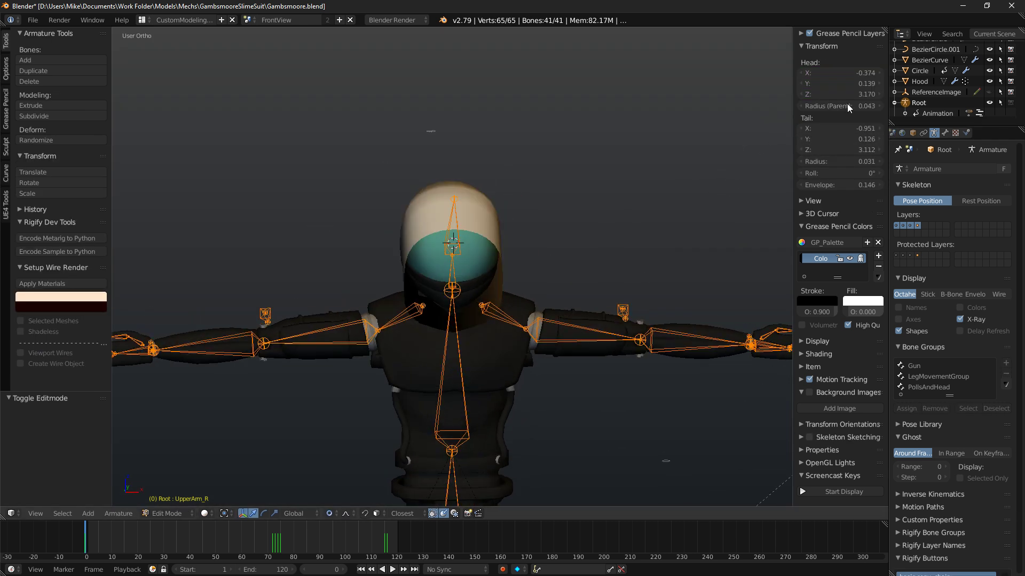
scroll(983, 85, up, 3)
scroll(914, 90, down, 2)
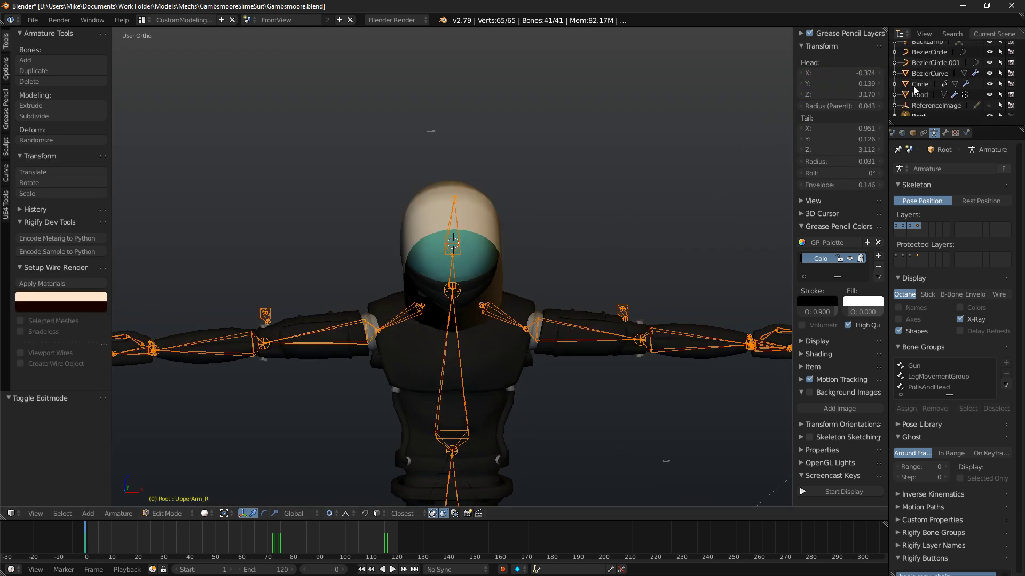
middle_drag(737, 128, 540, 101)
scroll(950, 103, down, 2)
scroll(938, 103, down, 6)
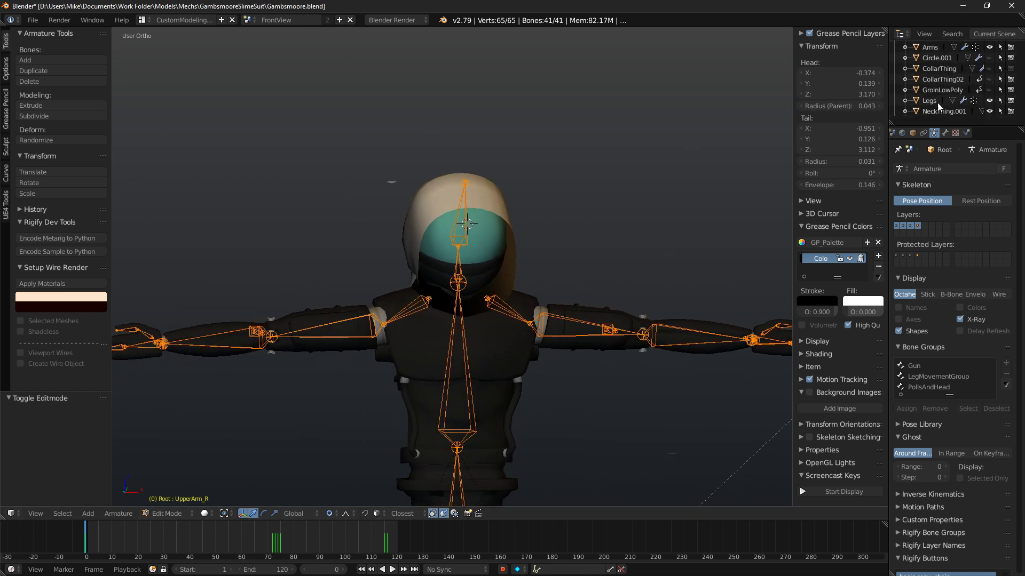
scroll(936, 101, up, 6)
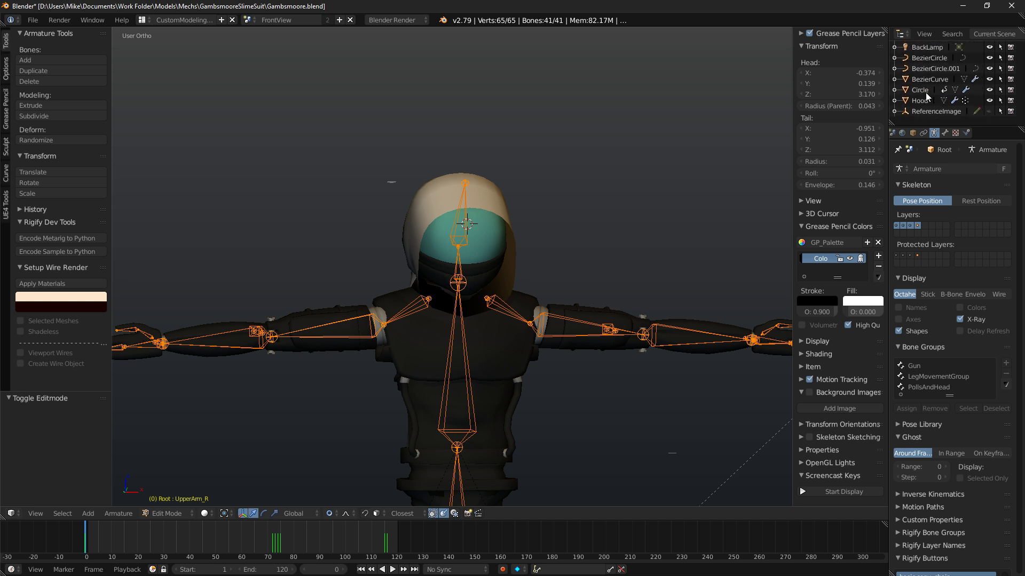
scroll(910, 85, down, 4)
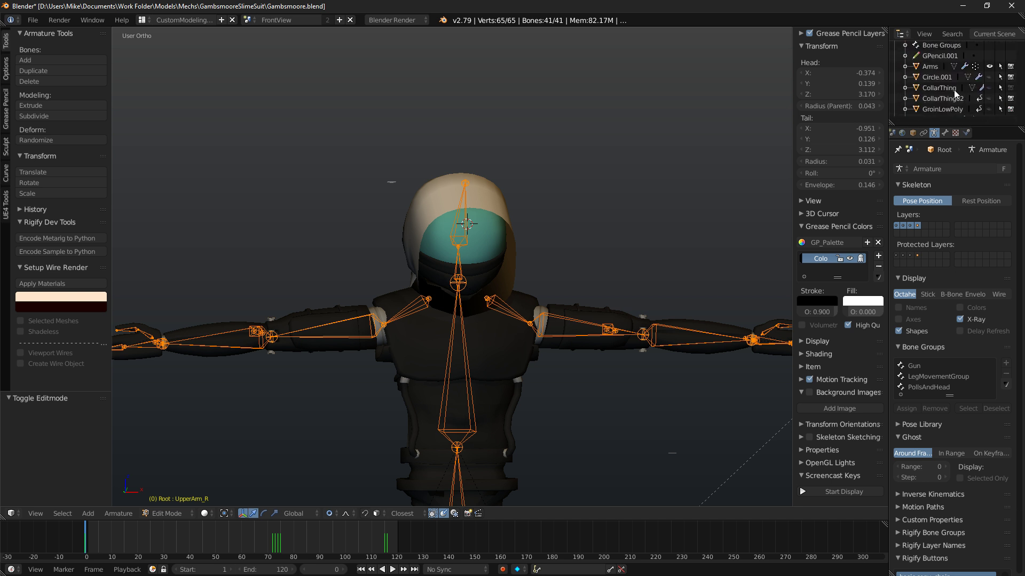
scroll(941, 98, down, 3)
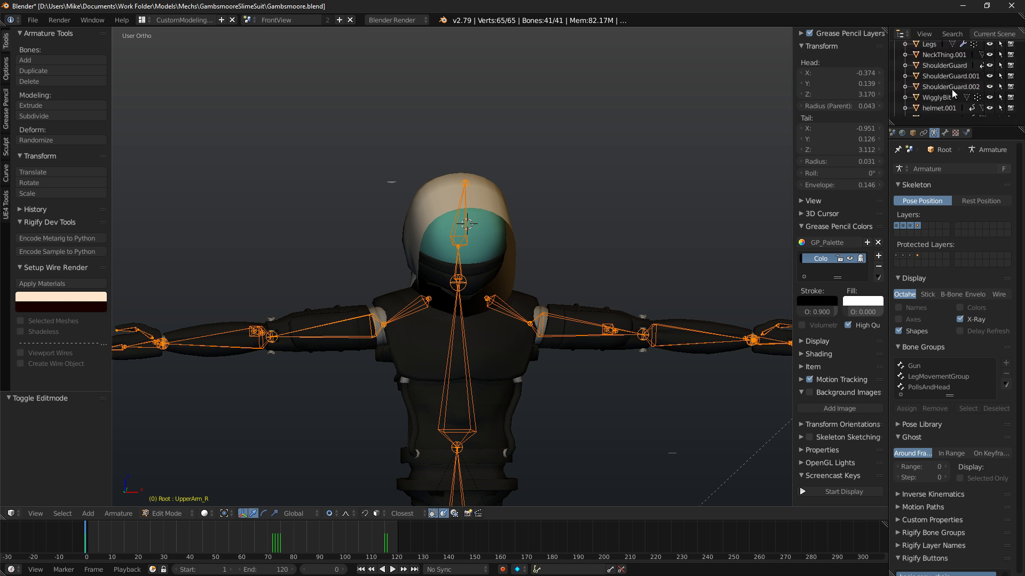
scroll(990, 92, down, 5)
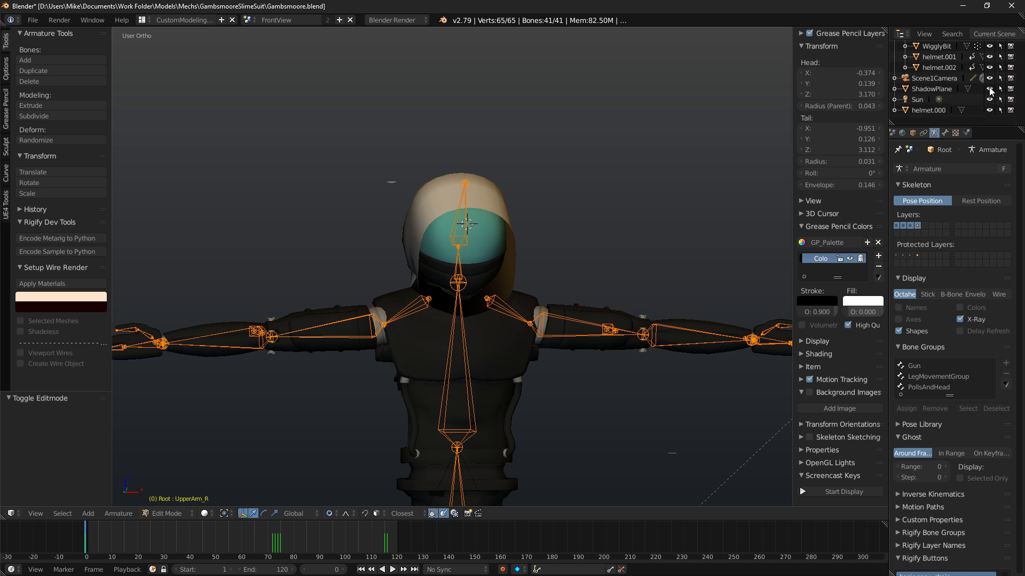
scroll(992, 94, up, 3)
scroll(991, 94, up, 2)
click(989, 77)
key(KP_1)
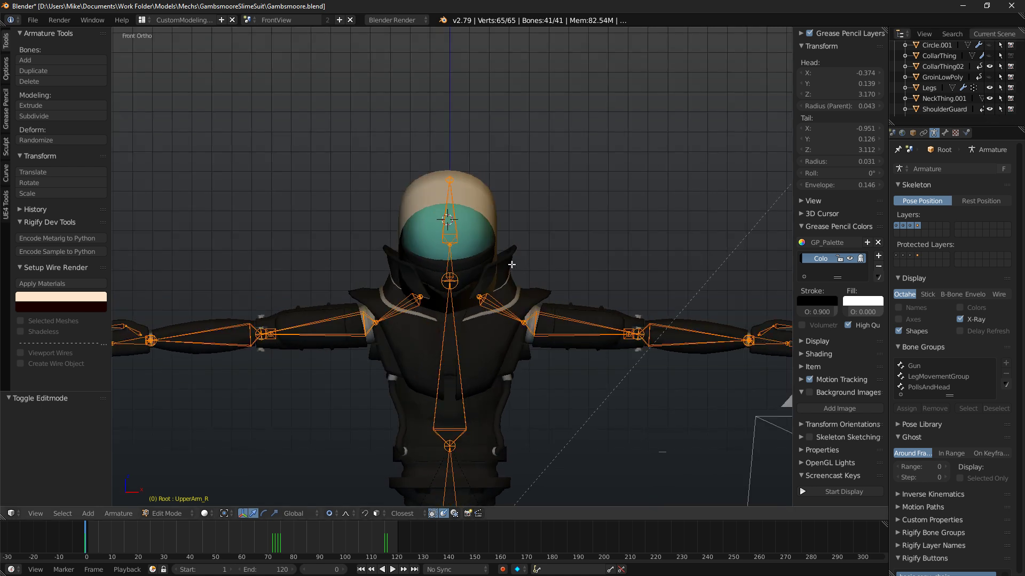
Preview the character with its collar in rendered shading and return the armature to Pose Mode.
key(shift+z)
mouse_move(507, 265)
middle_down()
mouse_move(567, 256)
mouse_move(534, 251)
mouse_move(470, 214)
middle_up()
key(shift+z)
key(ctrl+Tab)
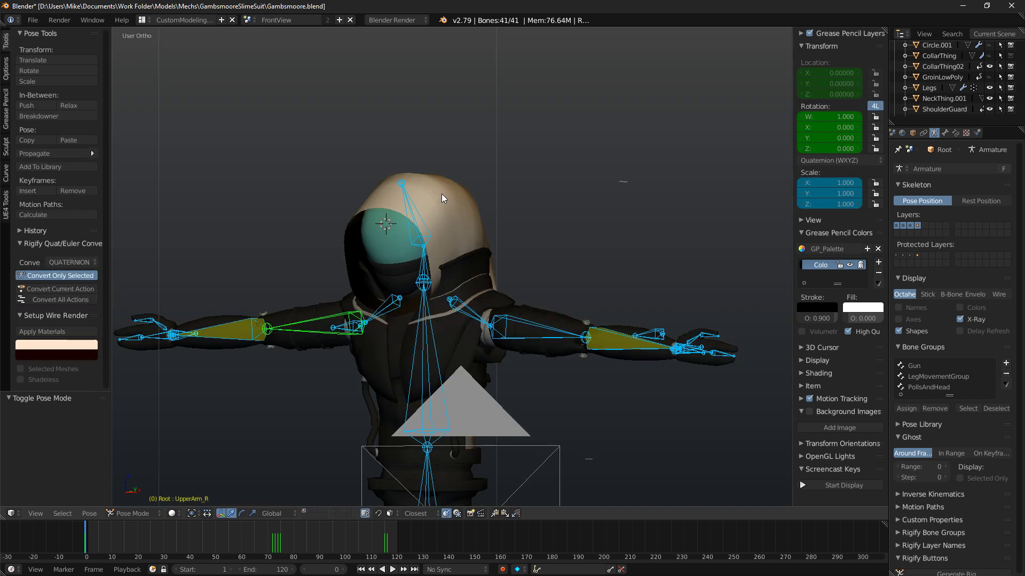
Assign the existing material "Material" to the hood and preview it rendered from the front.
right_click(441, 198)
click(955, 133)
click(899, 203)
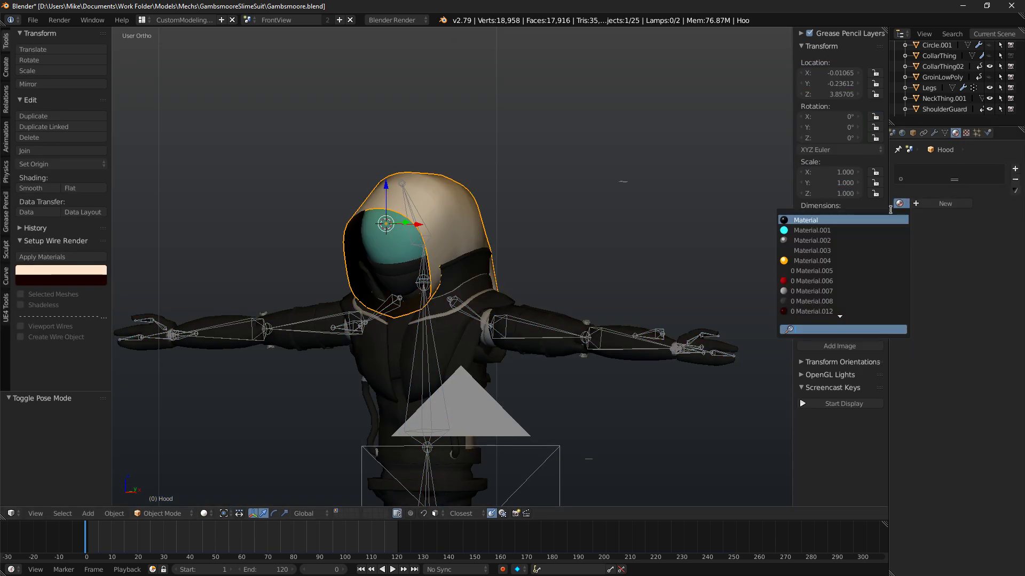
click(806, 220)
key(shift+z)
middle_drag(671, 199, 444, 206)
key(KP_1)
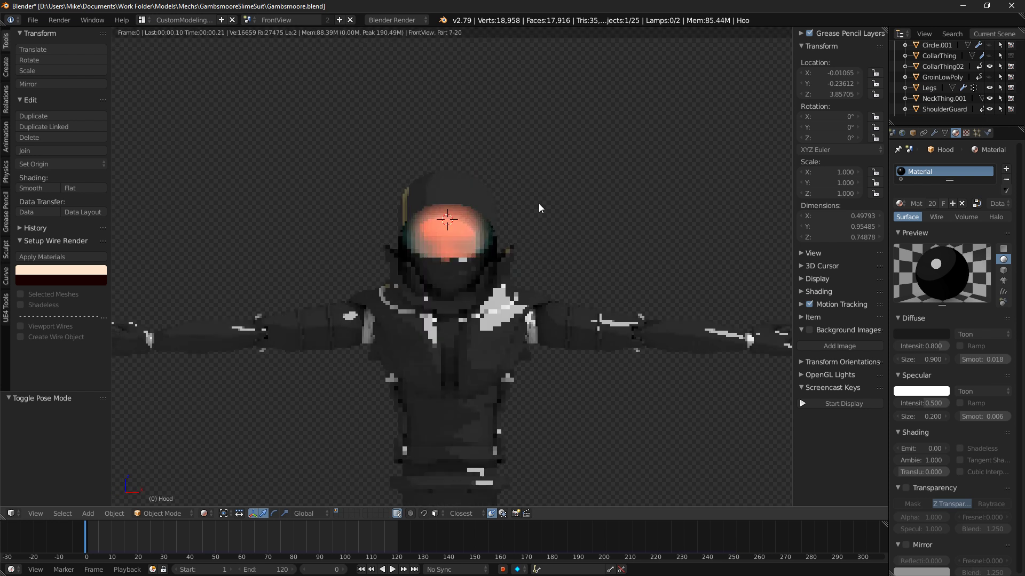
Select the edge loop around the hood's face opening and shear it in side view by about -0.242.
key(KP_3)
key(shift+z)
key(Tab)
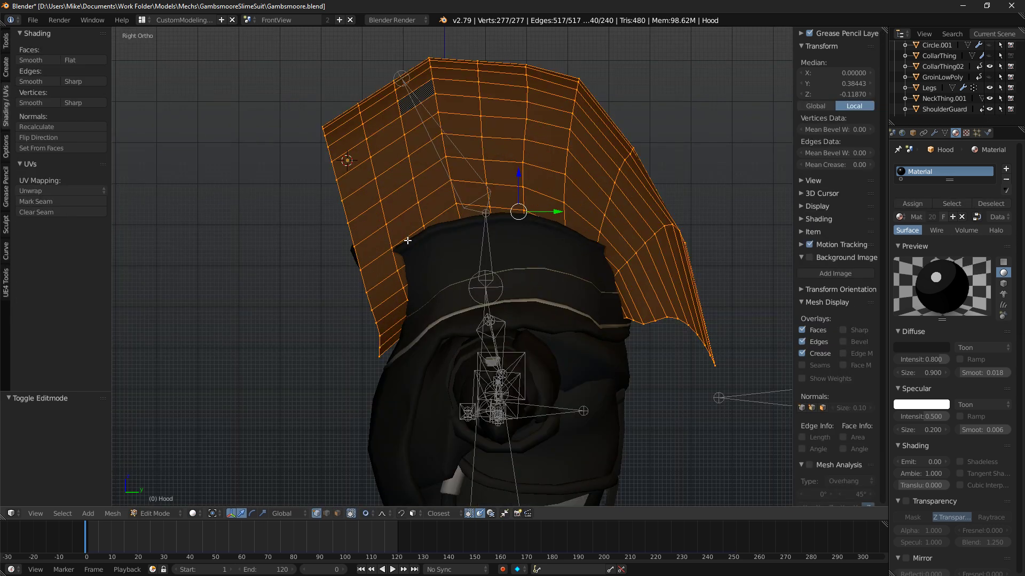
key(a)
alt+right_click(352, 231)
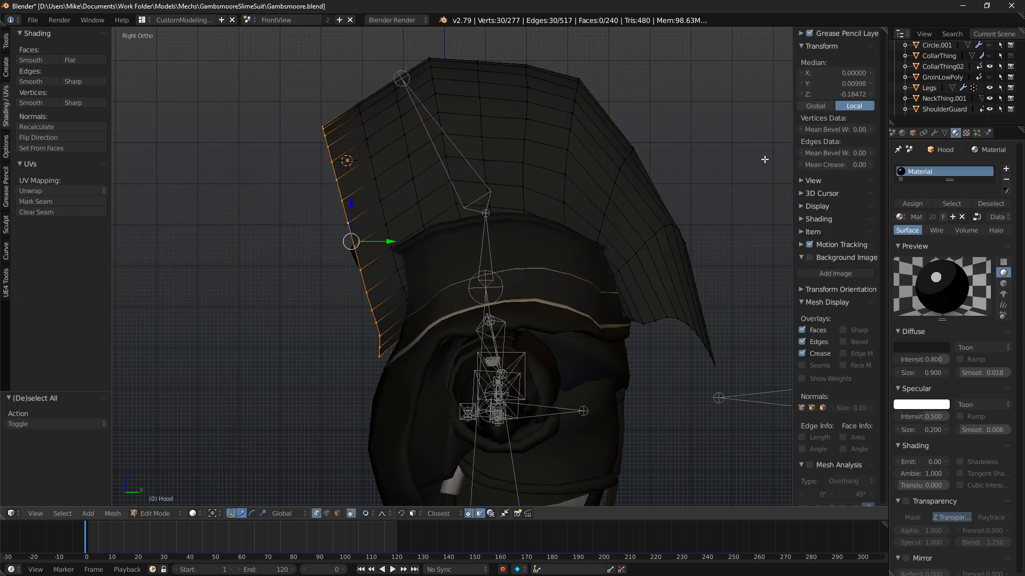
key(g)
key(Escape)
key(space)
text(shear)
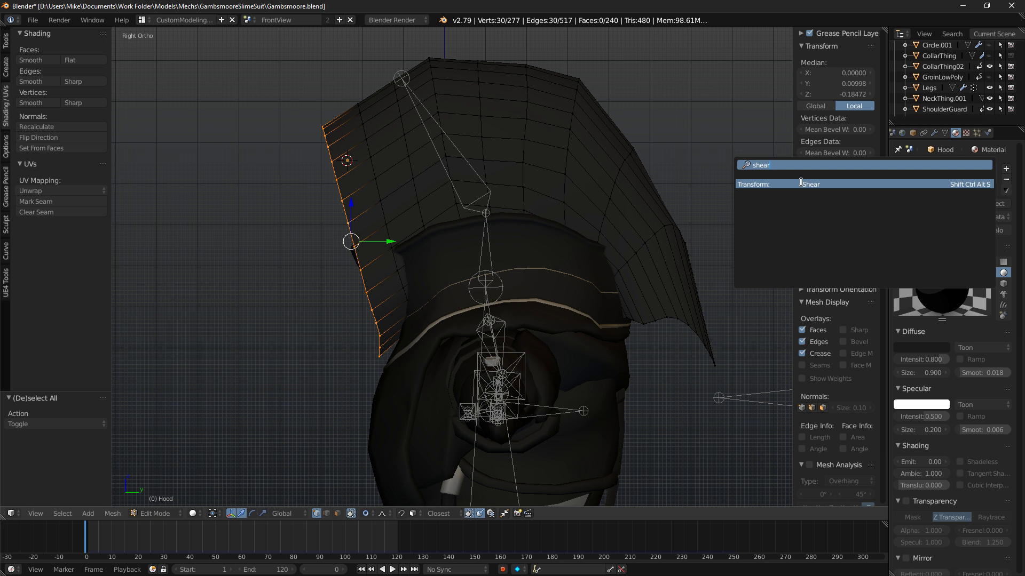
key(Return)
scroll(738, 175, up, 3)
click(738, 175)
Scale down, move and rotate the hood's opening rim with proportional editing, and check the rendered front view.
key(s)
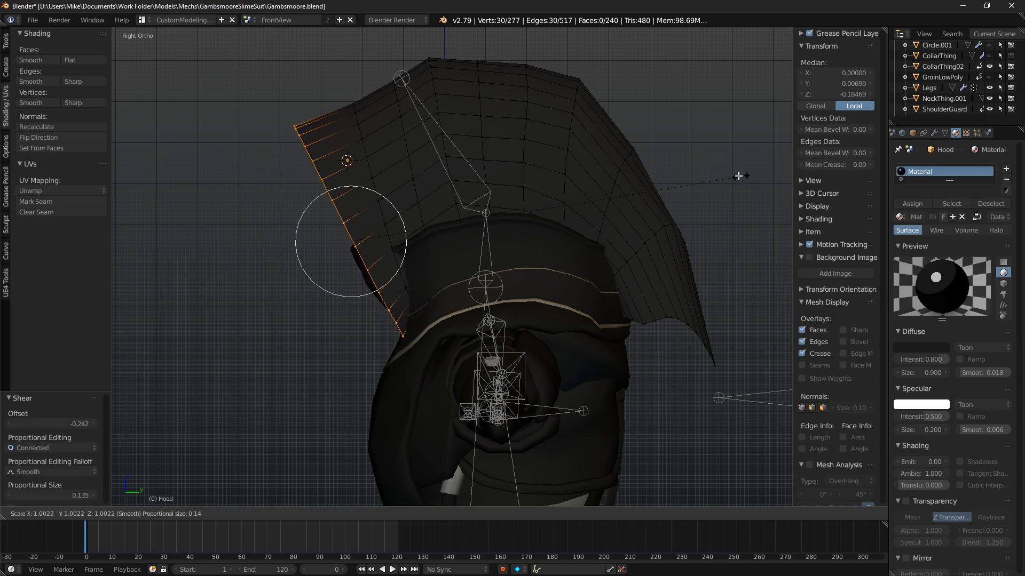
scroll(716, 169, up, 4)
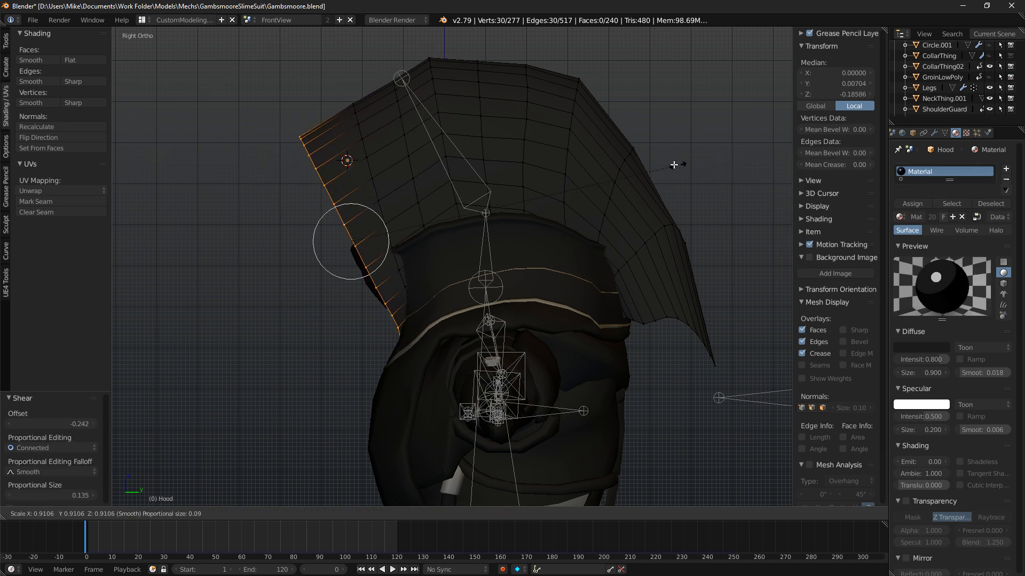
click(613, 155)
key(g)
click(686, 141)
key(r)
click(683, 128)
key(g)
key(r)
click(683, 129)
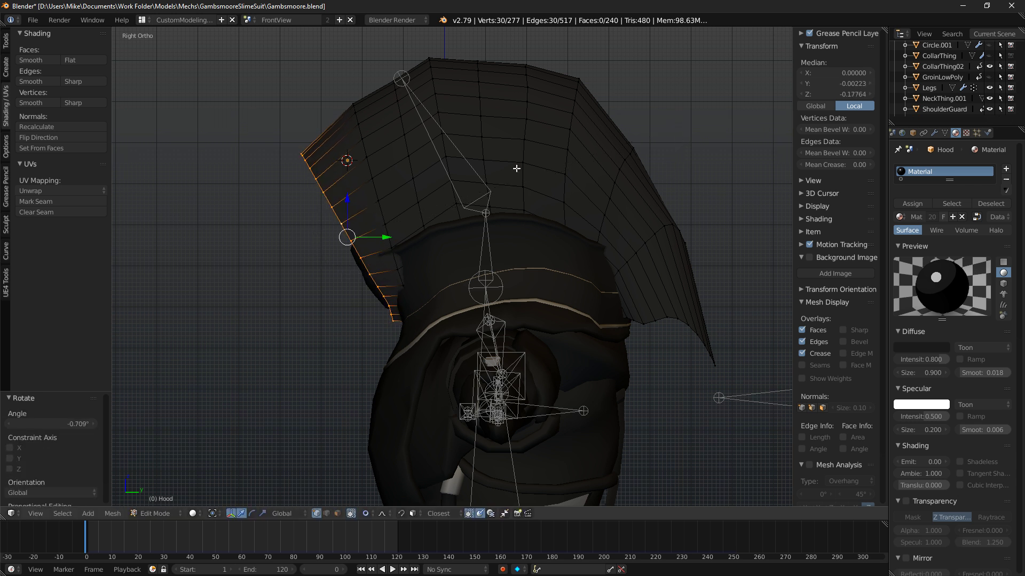
key(KP_1)
key(shift+z)
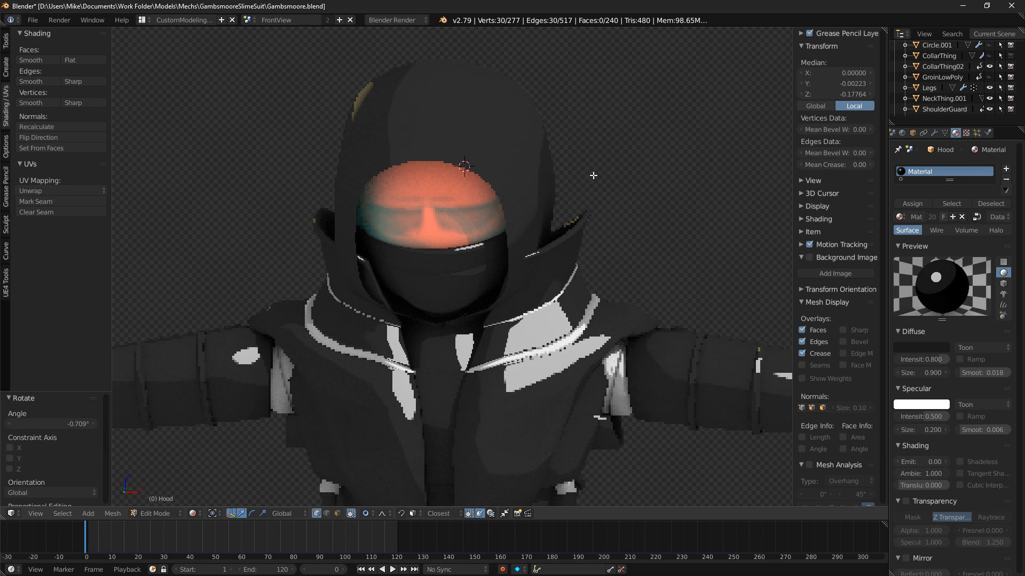
key(shift+z)
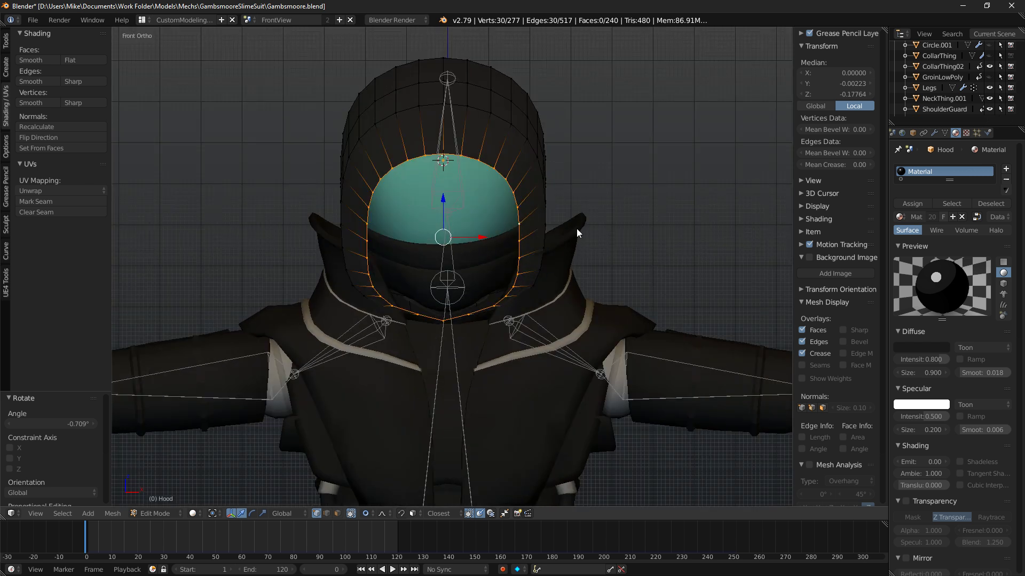
Add collision physics to the CollarThing02 collar.
key(Tab)
right_click(576, 228)
click(987, 133)
click(910, 192)
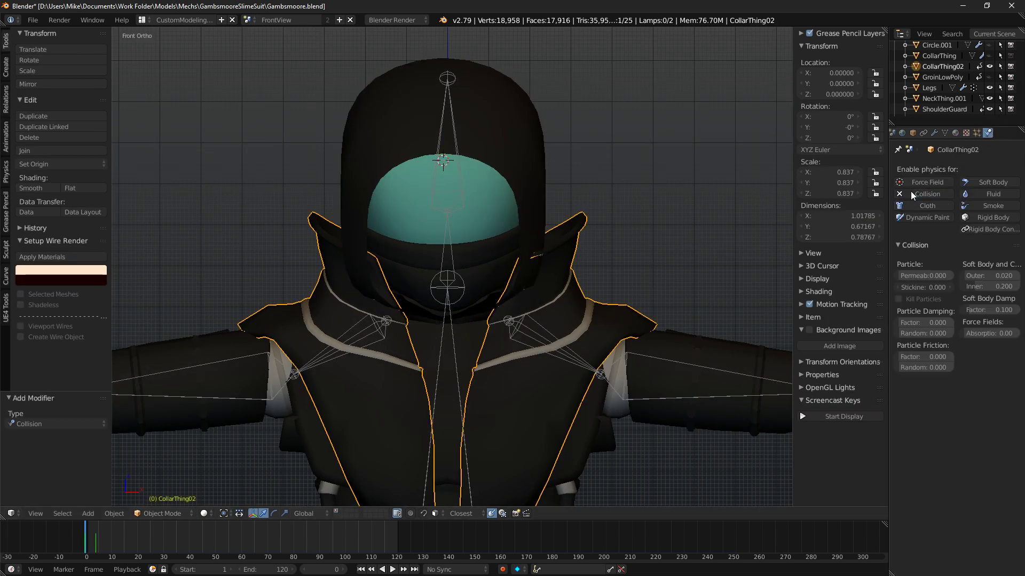
Select the lower side vertices of the hood's opening and scale them inward to about 0.792 with proportional editing.
right_click(523, 245)
key(Tab)
key(a)
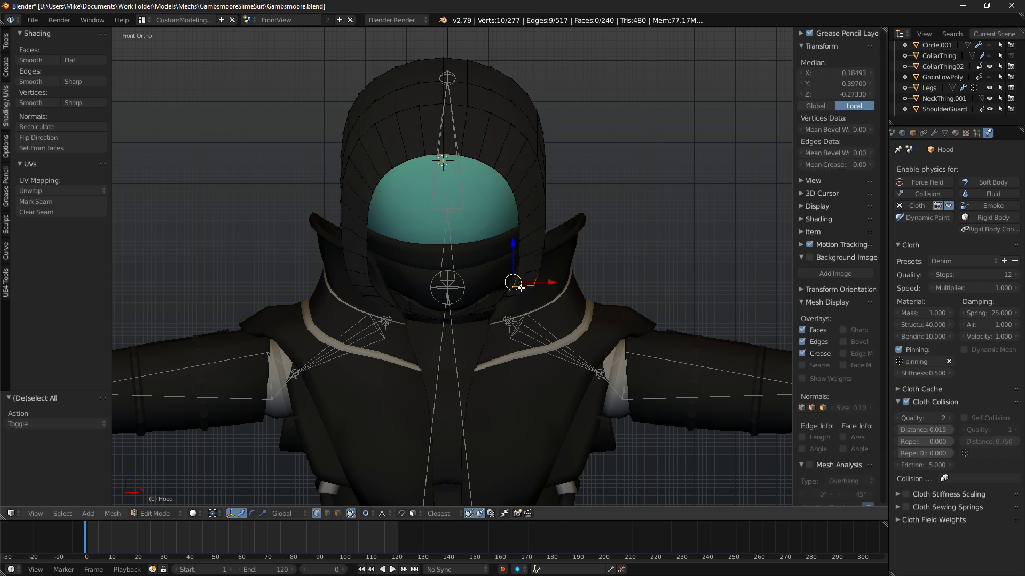
key(s)
scroll(625, 272, down, 9)
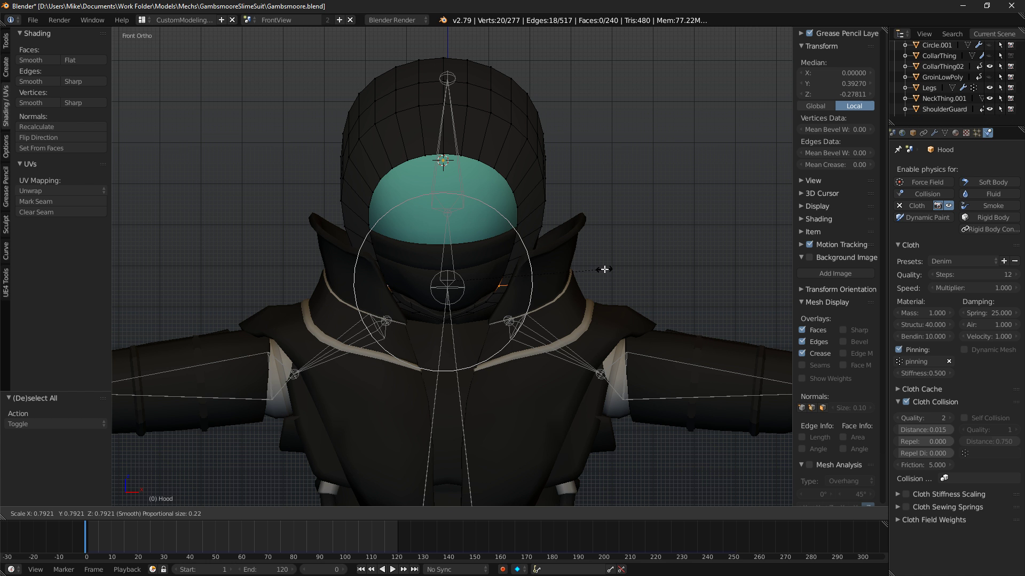
click(604, 270)
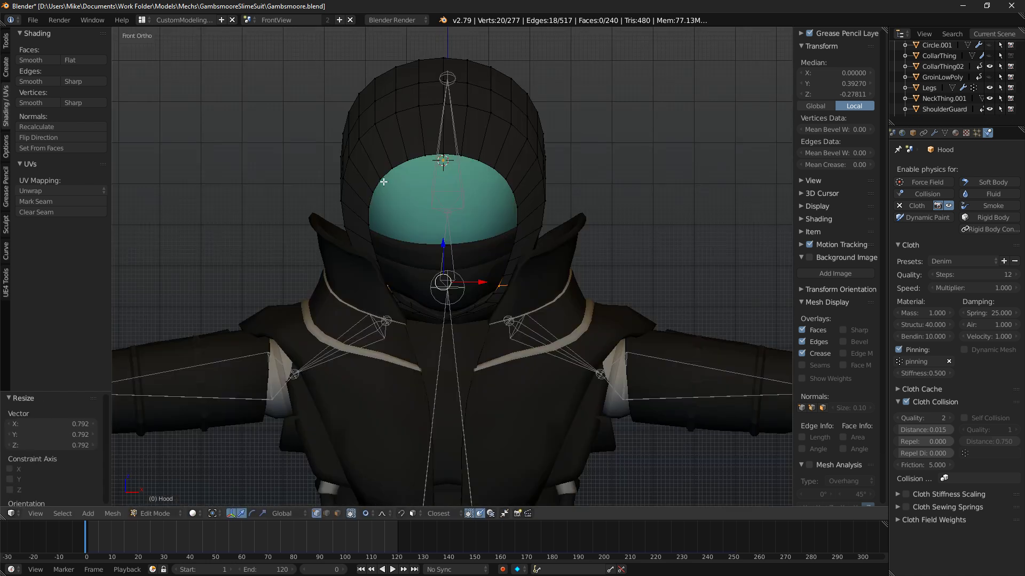
Select the upper rim of the hood's opening, scale it up slightly and raise it 0.019 along Z.
right_click(377, 188)
alt+right_click(519, 196)
key(s)
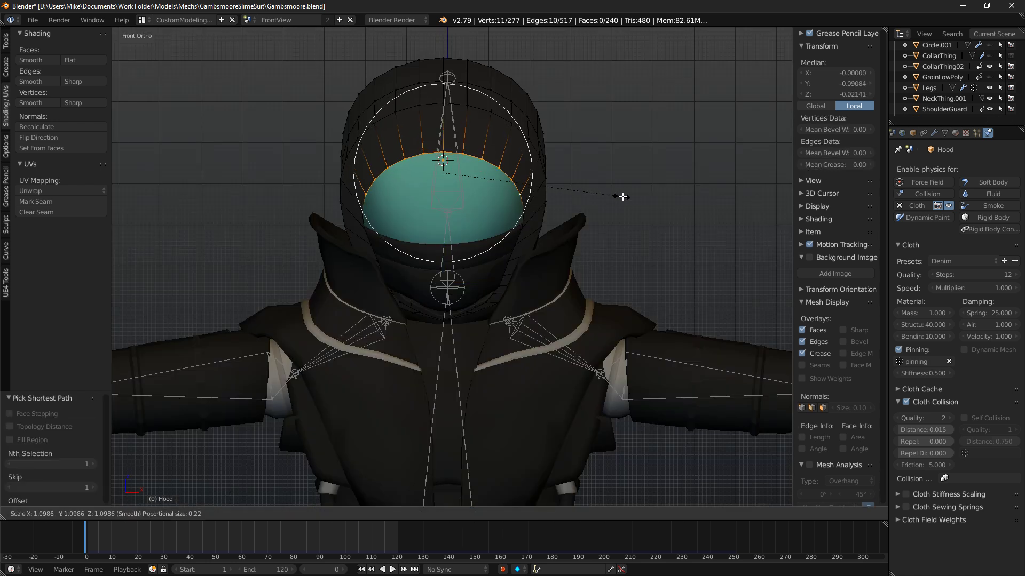
click(623, 194)
drag(451, 138, 446, 126)
key(shift+z)
key(shift+z)
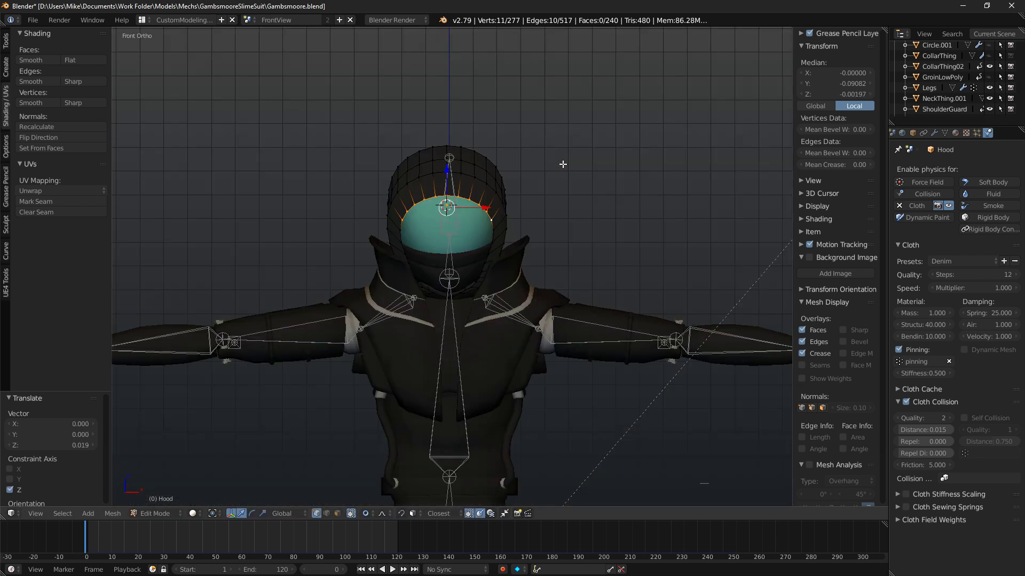
Play the hood's cloth simulation in edit and object mode to check how the hood drapes over the collar.
key(alt+a)
key(Escape)
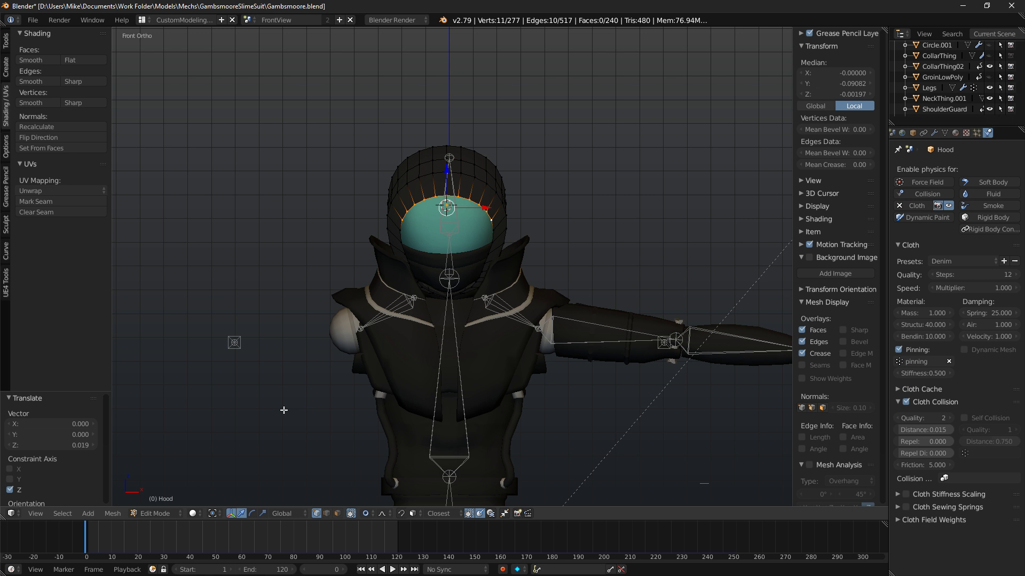
key(Tab)
key(alt+a)
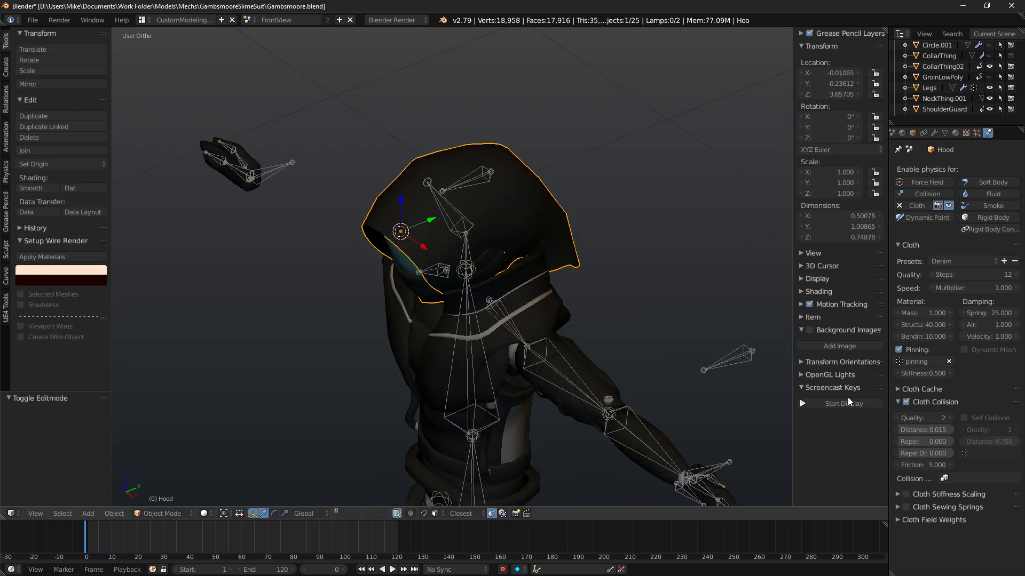
key(Escape)
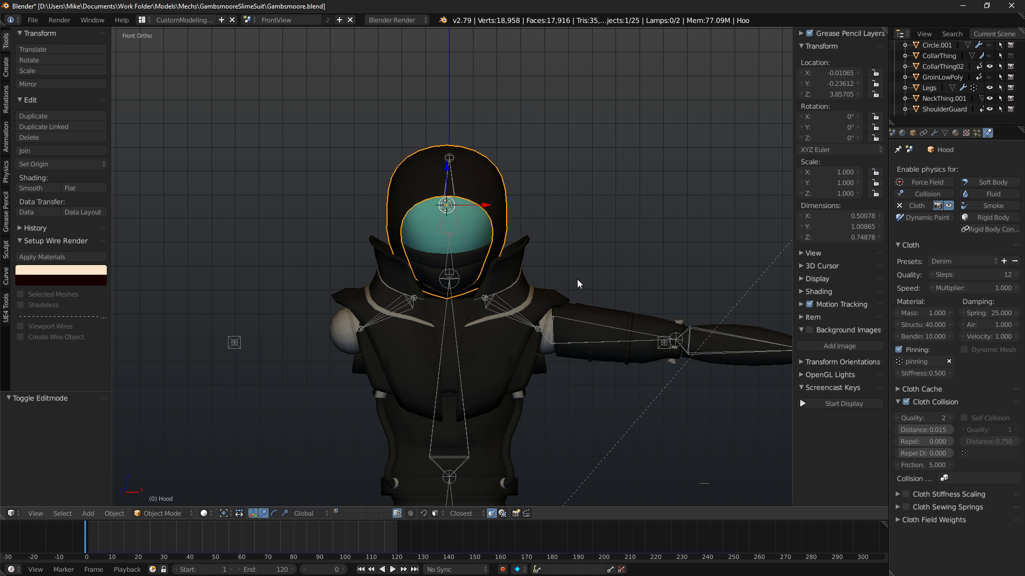
key(alt+a)
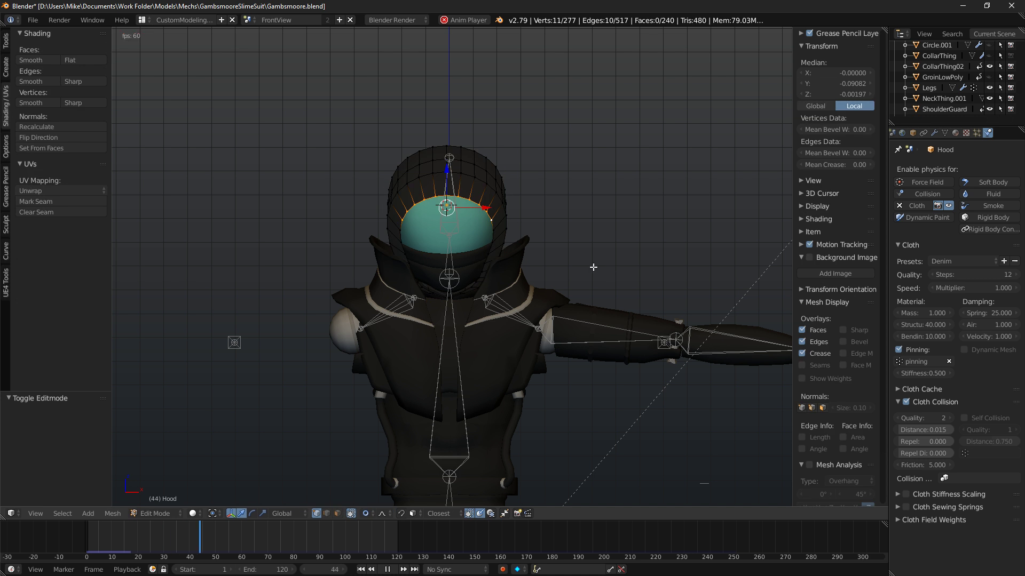
Remove the collision physics from the CollarThing02 collar, check the simulation playback, and return to frame 0.
click(523, 274)
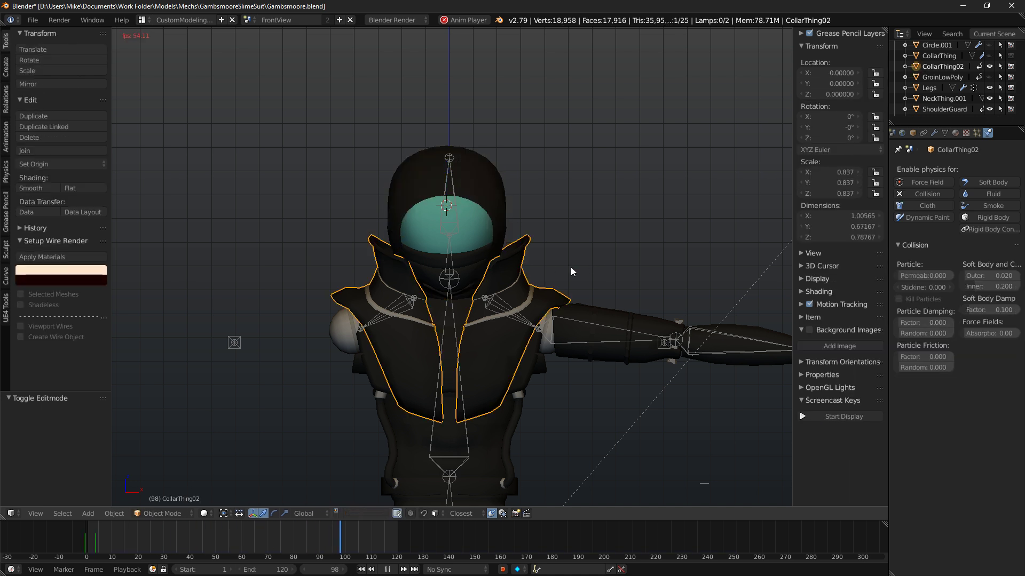
click(927, 194)
key(KP_5)
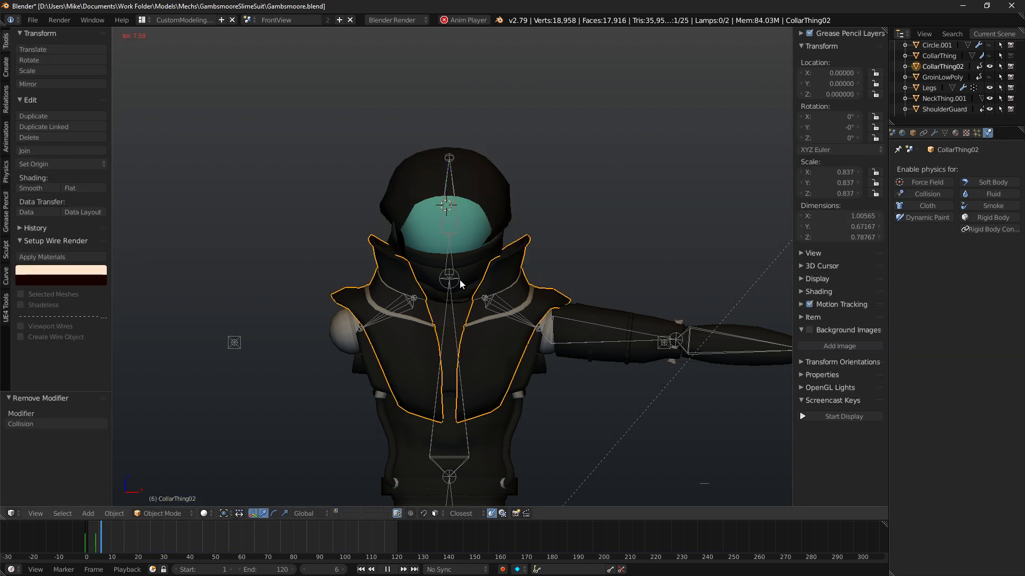
key(alt+a)
mouse_move(478, 275)
middle_down()
mouse_move(511, 293)
mouse_move(485, 267)
middle_up()
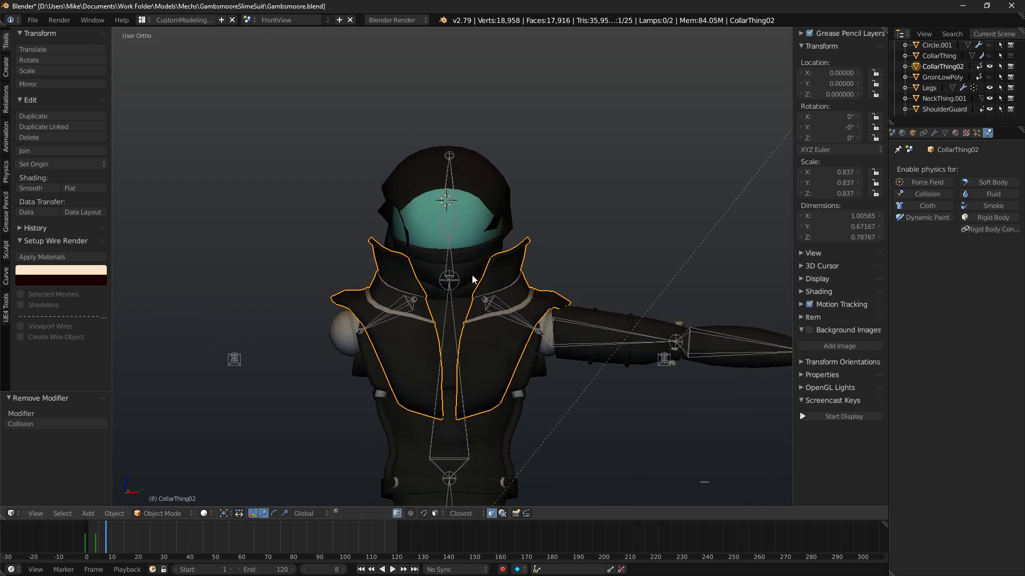
click(56, 544)
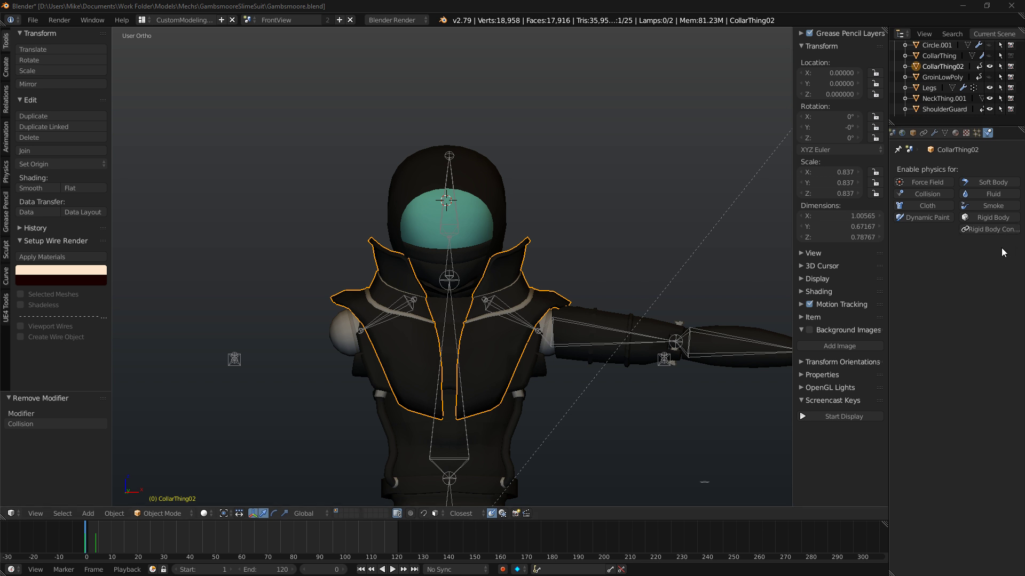
mouse_move(480, 237)
middle_down()
mouse_move(539, 230)
mouse_move(664, 248)
mouse_move(475, 243)
middle_up()
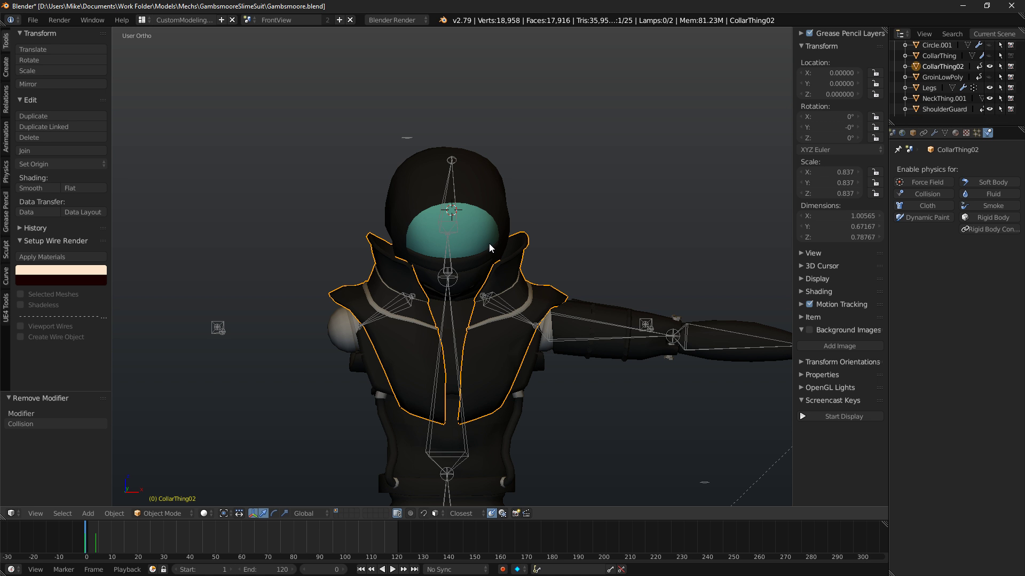
mouse_move(488, 249)
middle_down()
mouse_move(474, 248)
mouse_move(497, 252)
middle_up()
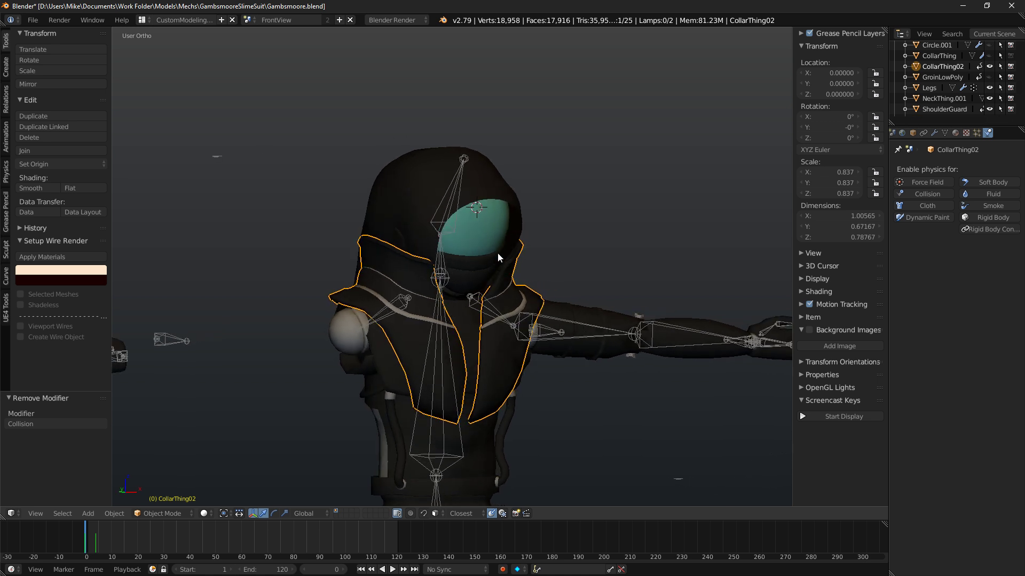
Play the hood's cloth simulation to check the drape with collar collision removed, and return to frame 0.
right_click(518, 264)
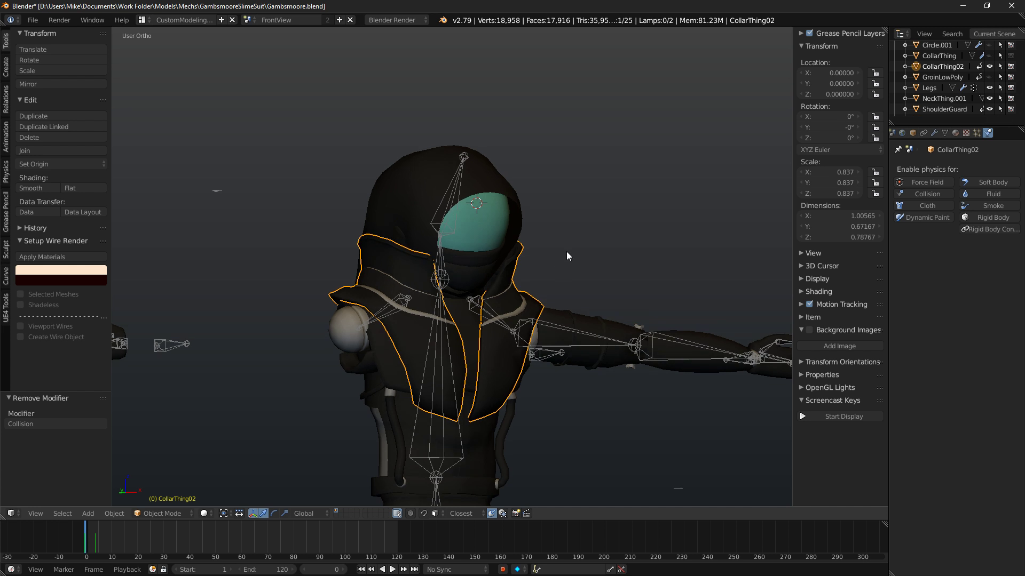
key(KP_1)
key(KP_Decimal)
scroll(540, 179, down, 2)
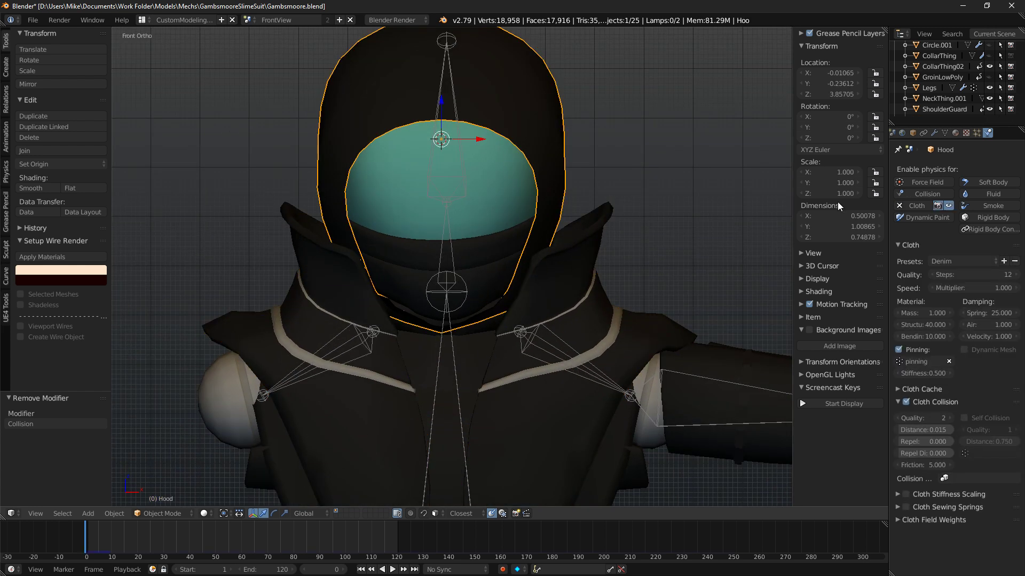
key(alt+a)
key(alt+a)
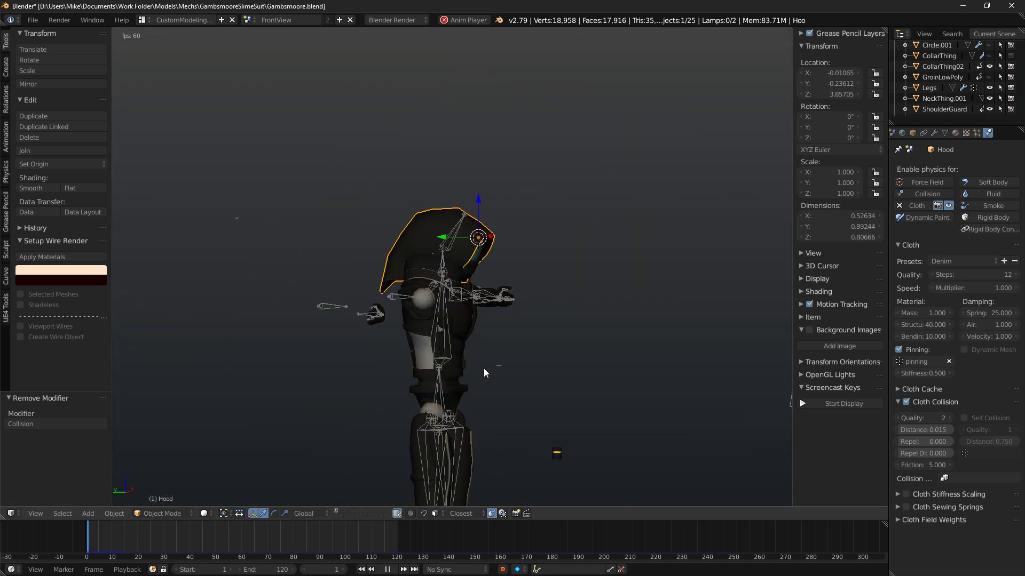
middle_drag(531, 372, 554, 366)
key(alt+a)
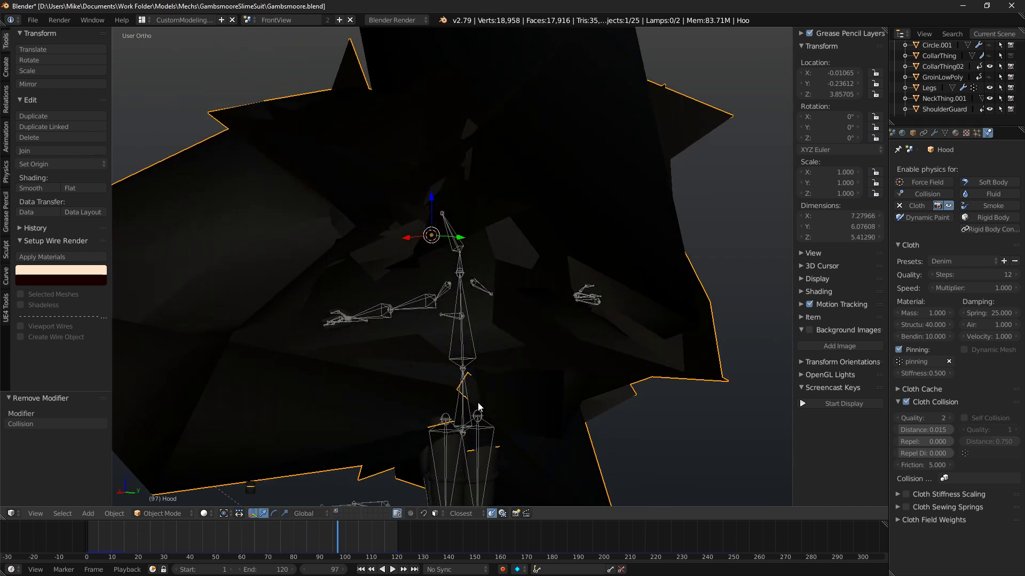
middle_drag(478, 403, 504, 414)
middle_drag(247, 378, 376, 390)
drag(369, 546, 84, 527)
scroll(498, 251, up, 4)
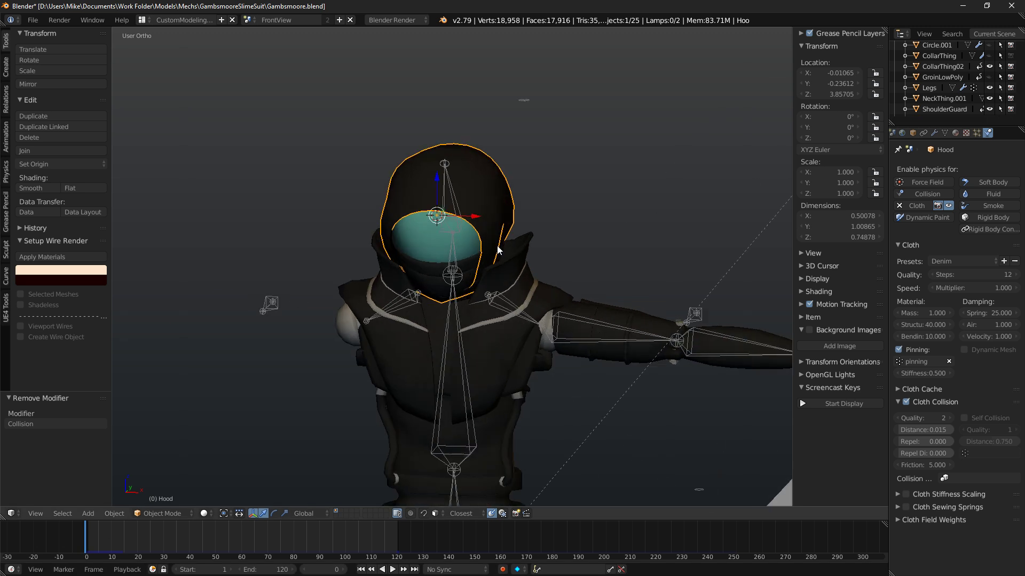
Hide the CollarThing02 collar and open the hood mesh for editing.
right_click(519, 253)
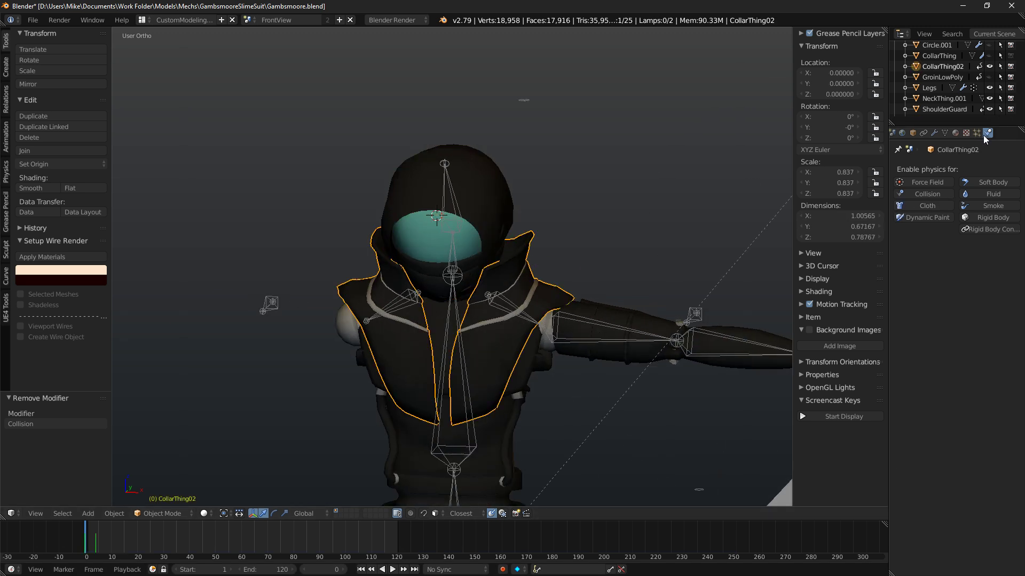
click(989, 66)
right_click(542, 184)
middle_drag(563, 168, 587, 176)
key(Tab)
scroll(393, 190, up, 5)
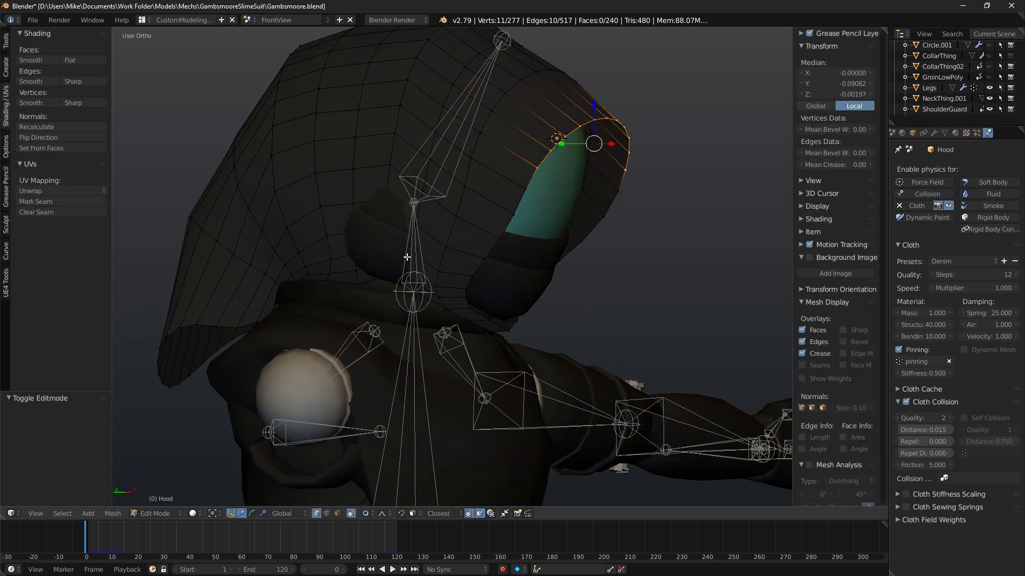
Select matching vertex runs on both sides of the hood and scale them along X to 1.128 with proportional editing.
right_click(393, 190)
key(z)
middle_drag(393, 190, 437, 224)
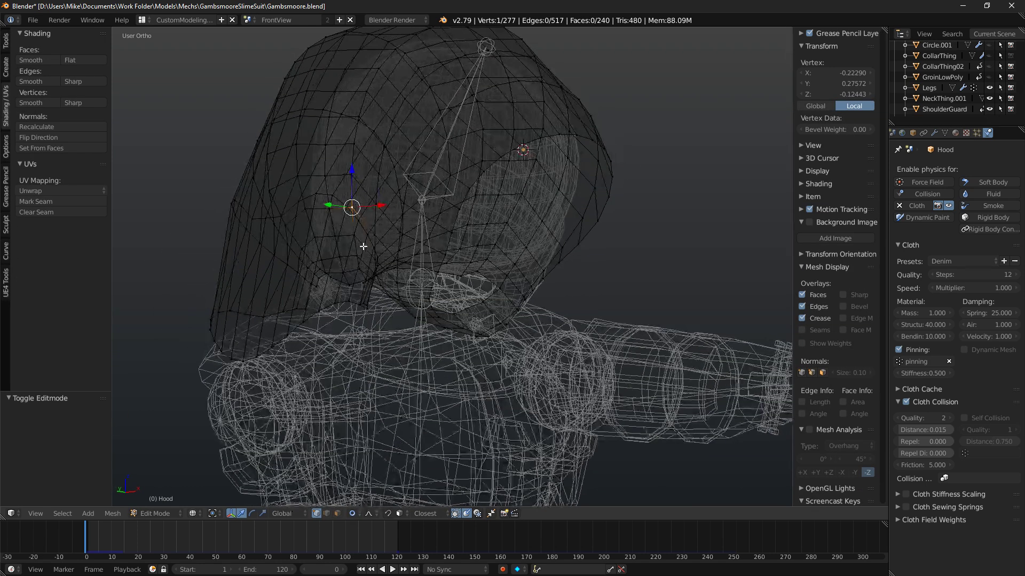
ctrl+right_click(357, 257)
key(KP_1)
key(KP_3)
ctrl+right_click(468, 229)
key(KP_1)
key(z)
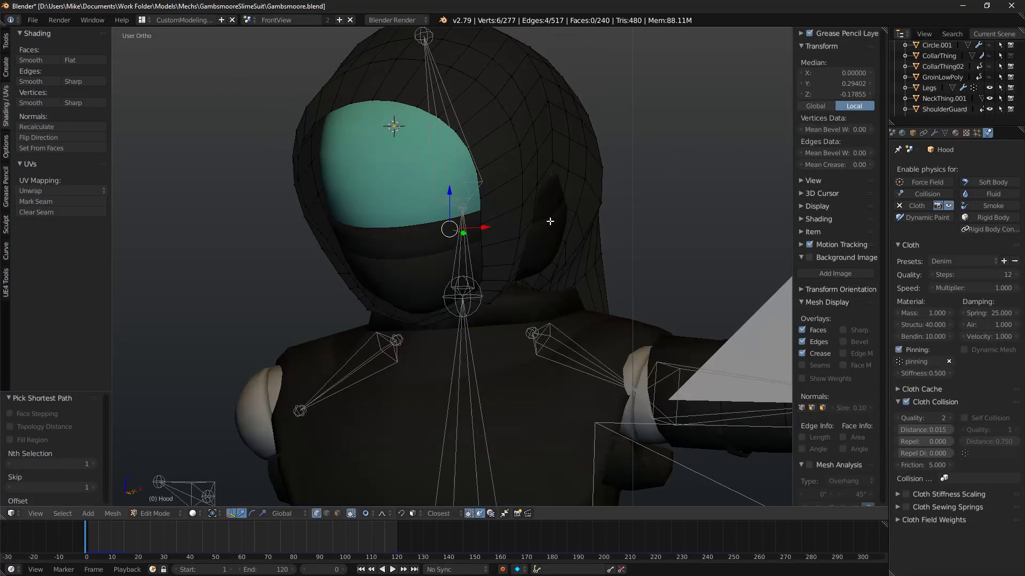
key(s)
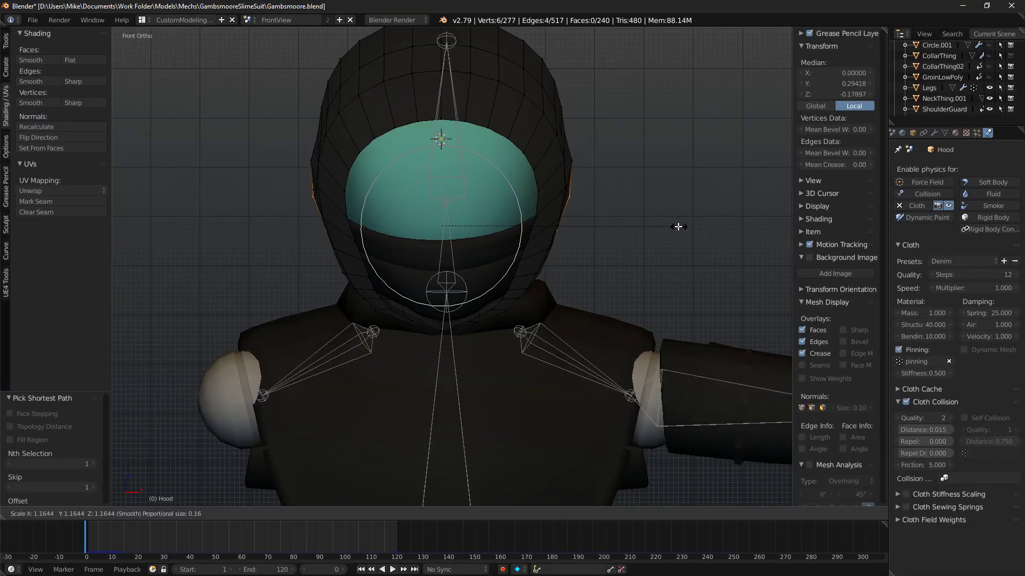
key(x)
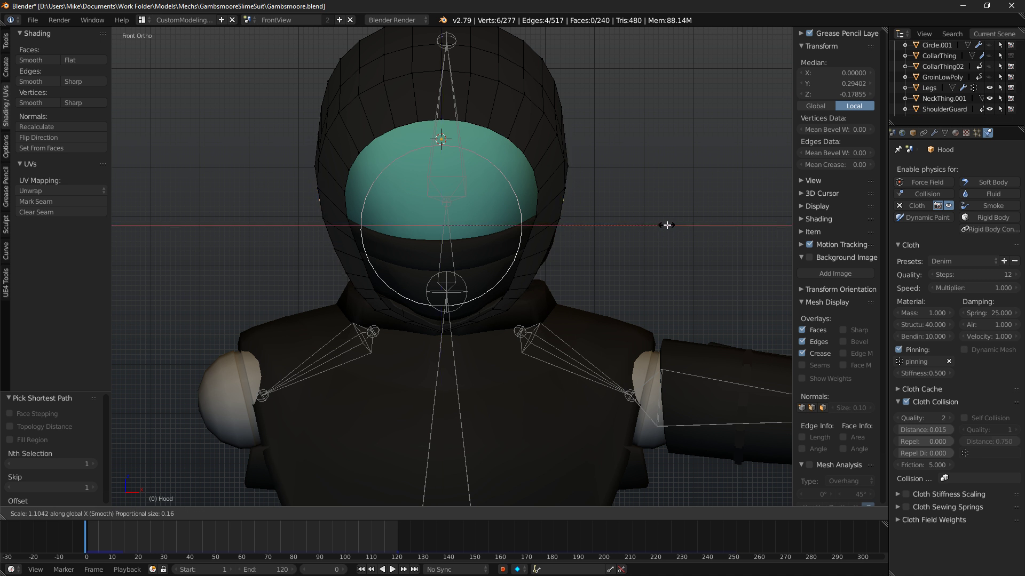
click(672, 221)
Deselect the uppermost vertex on each side of the hood and scale the remaining four along X to 1.045.
key(z)
key(c)
middle_click(576, 185)
middle_click(309, 182)
right_click(309, 183)
key(z)
key(s)
key(x)
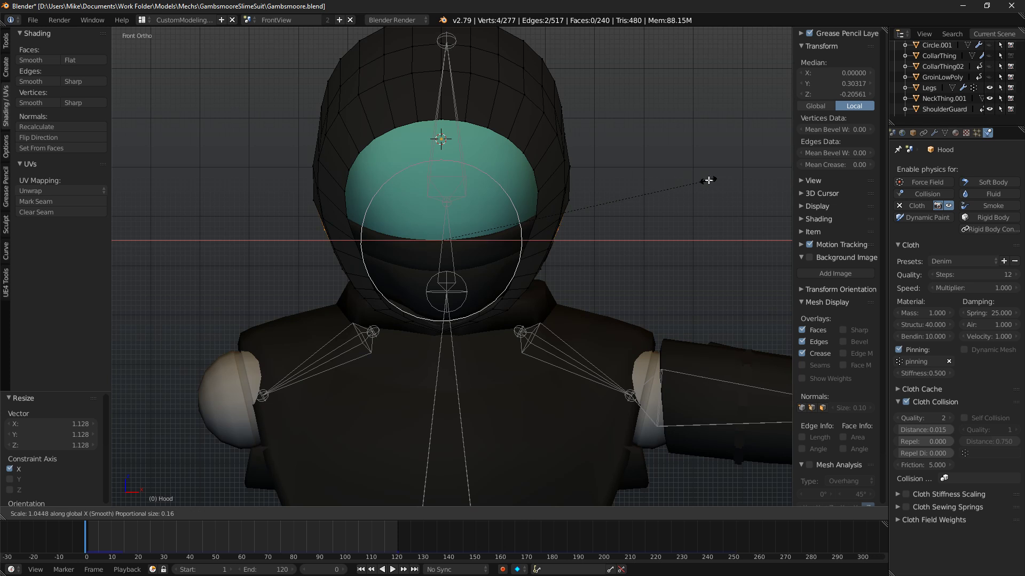
click(709, 180)
Select the hood's side vertices just above the neck on both sides and scale them along X with proportional editing.
middle_drag(667, 197, 551, 166)
right_click(384, 251)
shift+right_click(386, 266)
mouse_move(600, 205)
middle_down()
mouse_move(462, 231)
mouse_move(528, 240)
middle_up()
key(z)
key(KP_3)
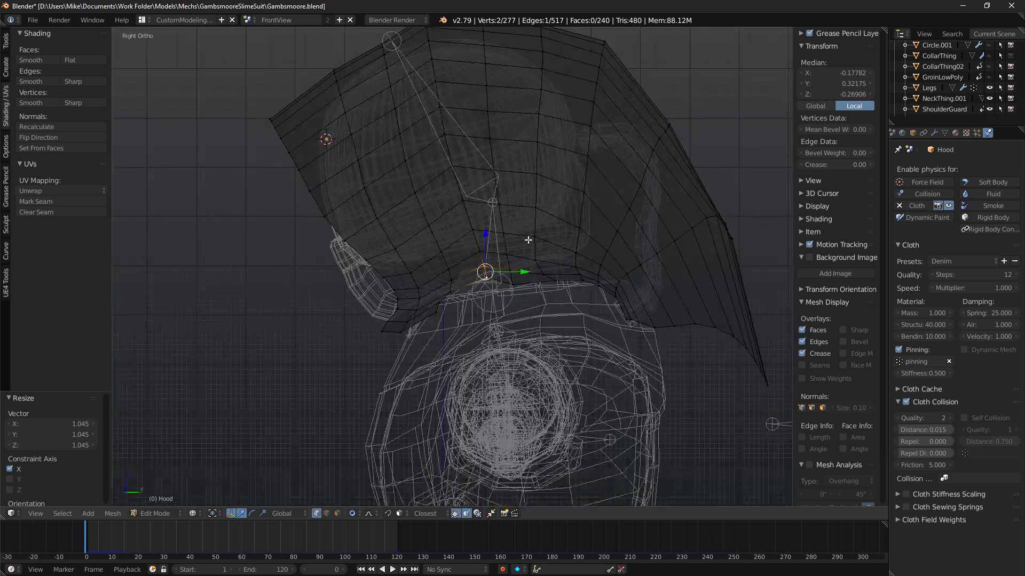
click(477, 275)
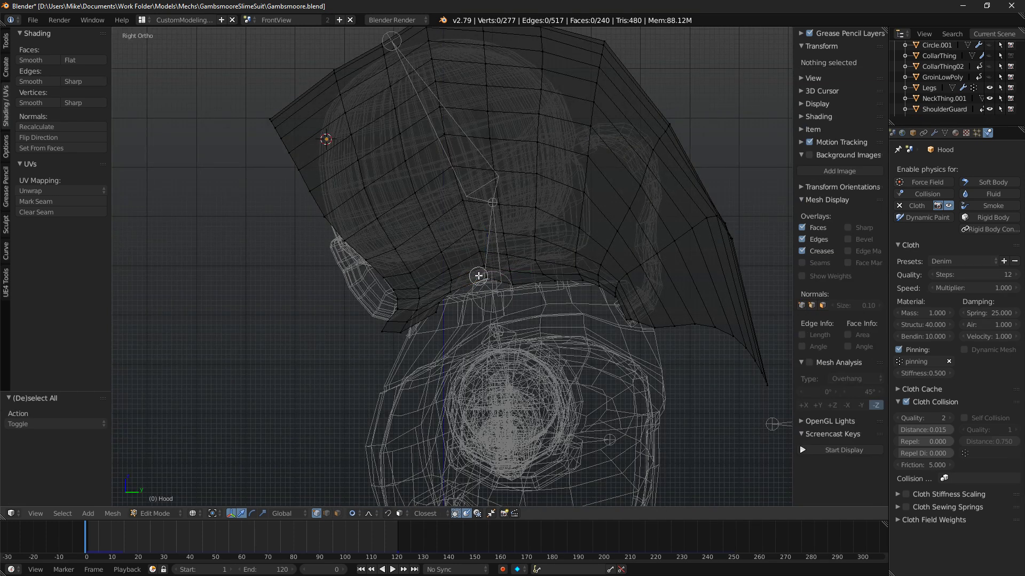
key(z)
middle_drag(476, 276, 629, 247)
key(s)
key(x)
click(698, 233)
Move the selected neck-side vertices slightly down along Z and scale them to 0.950.
drag(444, 223, 444, 241)
key(s)
click(662, 270)
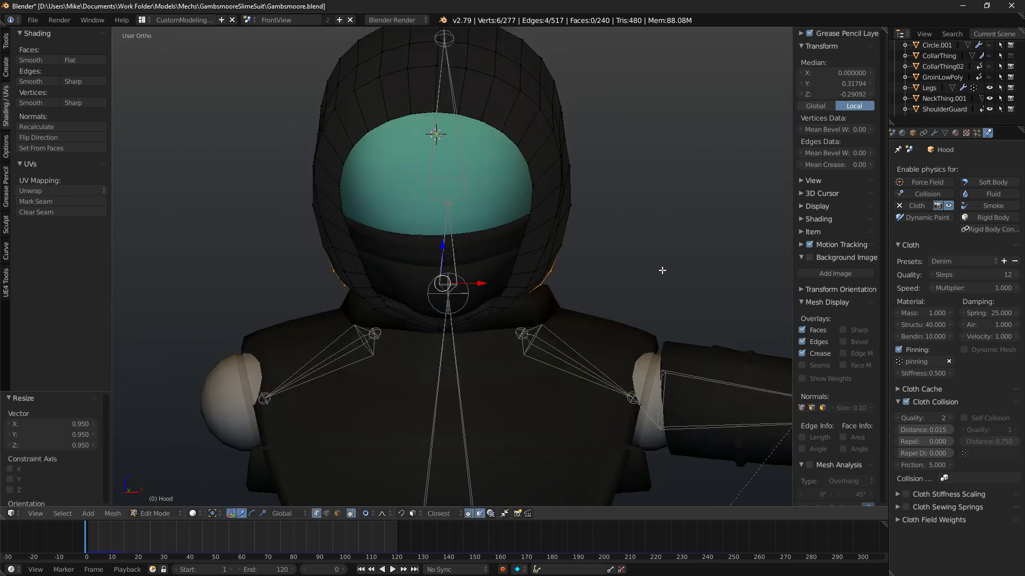
Play the cloth simulation in object mode to check how the widened hood settles without the collar.
middle_drag(578, 255, 537, 233)
key(Tab)
key(alt+a)
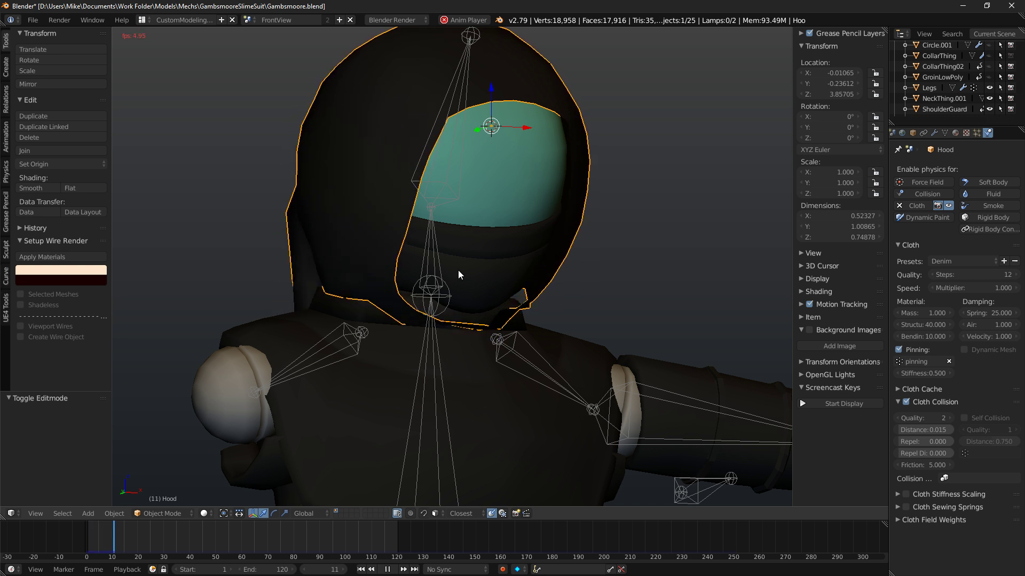
key(alt+a)
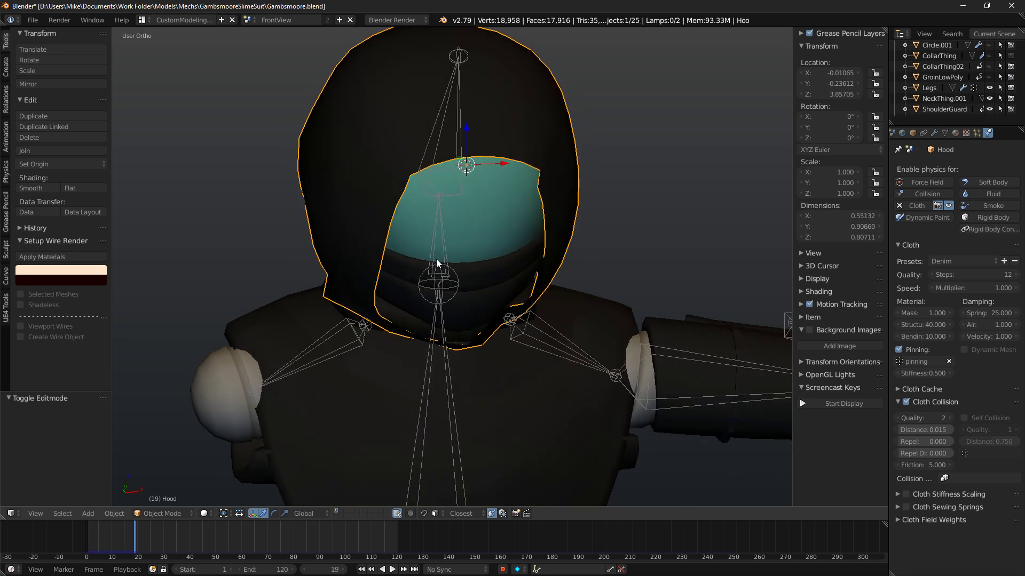
Select the vertices of the hood's pinning group in edit mode to check which rim vertices are pinned.
right_click(436, 259)
key(Tab)
key(Tab)
right_click(549, 149)
key(Tab)
right_click(537, 169)
shift+right_click(391, 187)
middle_drag(457, 200, 419, 166)
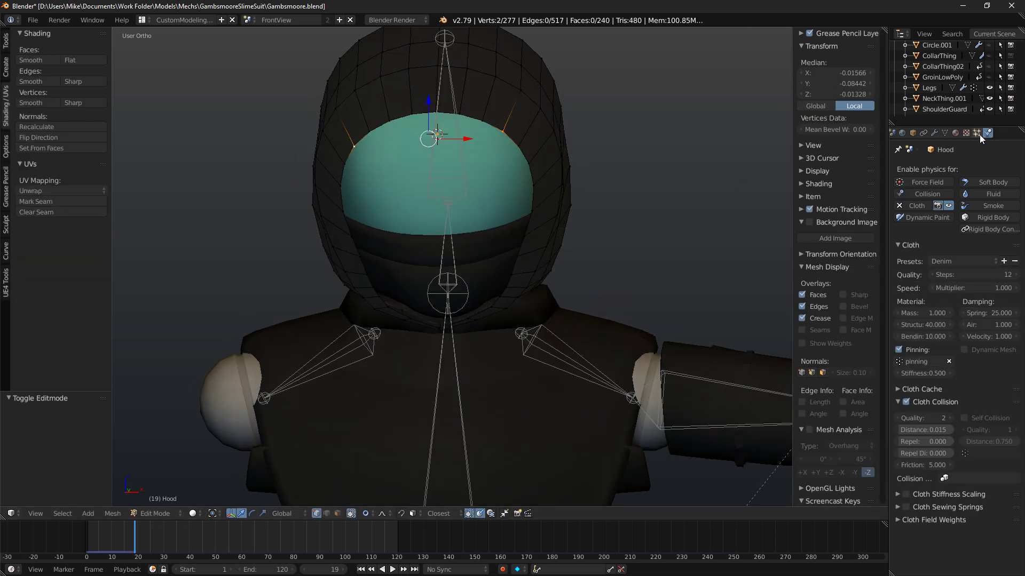
click(945, 133)
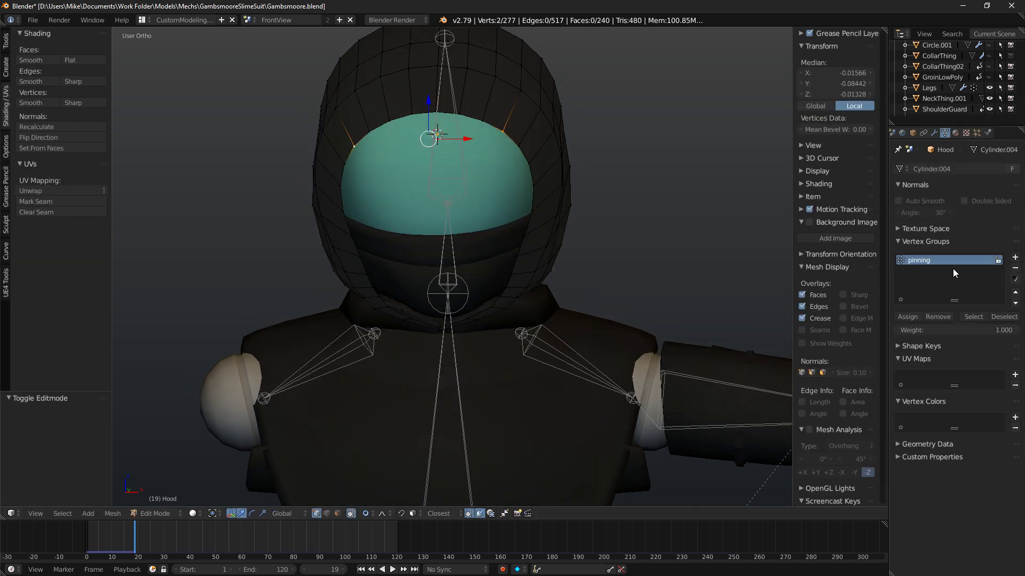
click(973, 317)
key(KP_1)
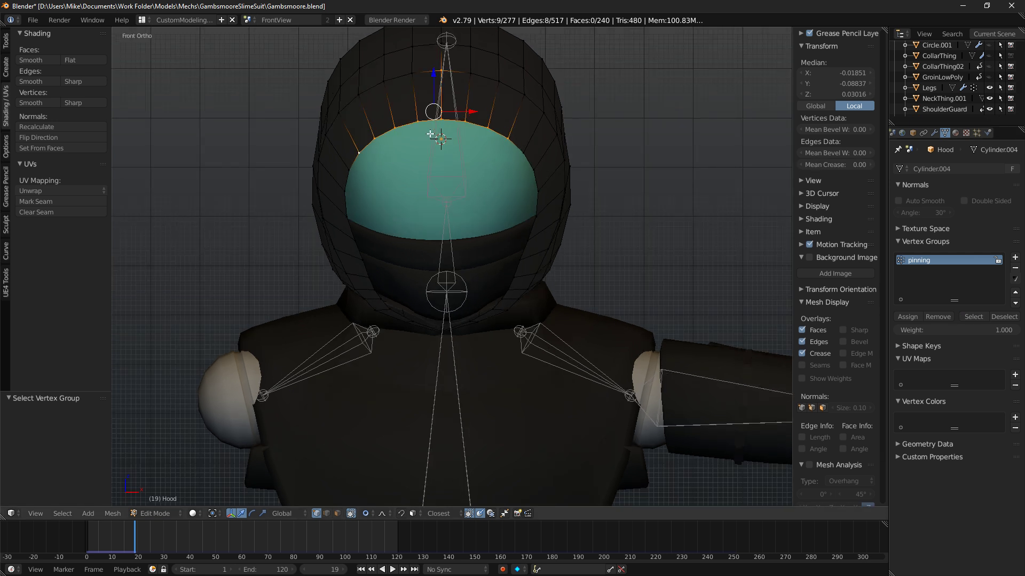
Remove the outermost symmetrical pair of pinned upper-rim vertices from the pinning vertex group.
key(a)
click(963, 316)
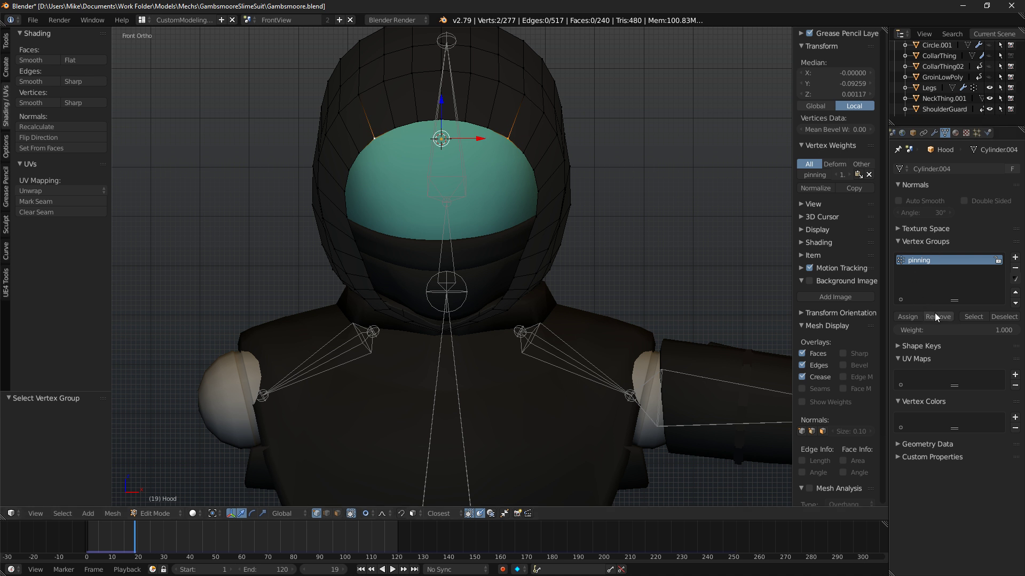
key(Tab)
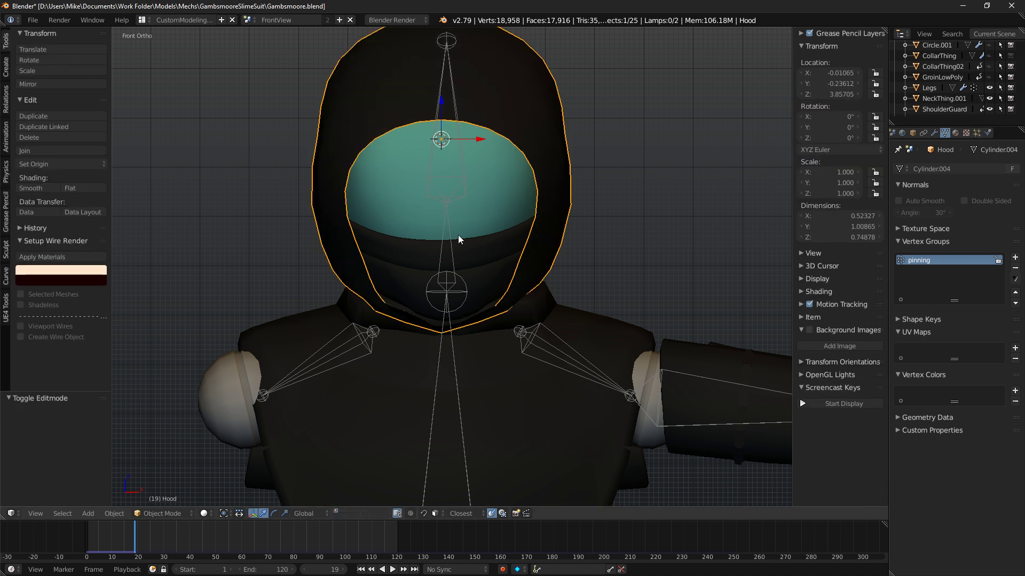
Play the cloth simulation with the reduced pinning and inspect the hood's opening from the front.
key(alt+a)
scroll(514, 370, down, 2)
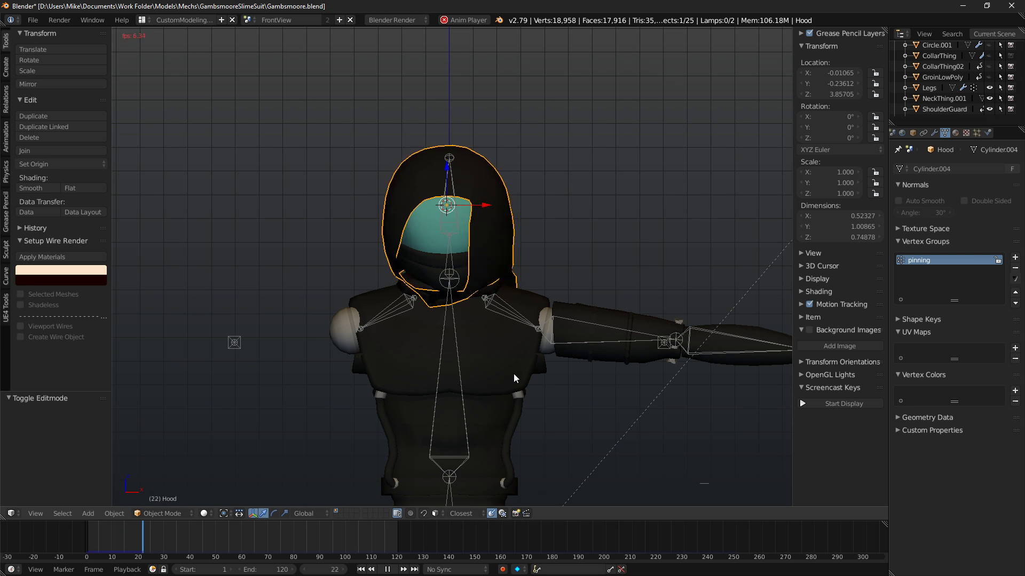
middle_drag(504, 376, 433, 349)
key(alt+a)
scroll(437, 326, up, 4)
key(KP_1)
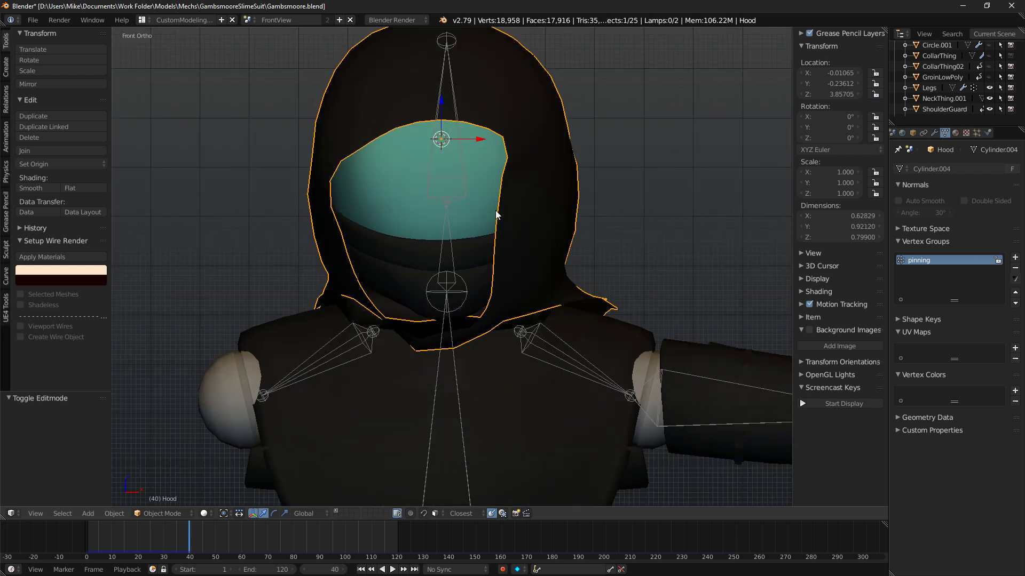
Select the next symmetrical pair of vertices inward on the hood's upper rim and set their pinning weight to 0.500.
right_click(486, 181)
key(Tab)
key(Tab)
right_click(494, 110)
key(Tab)
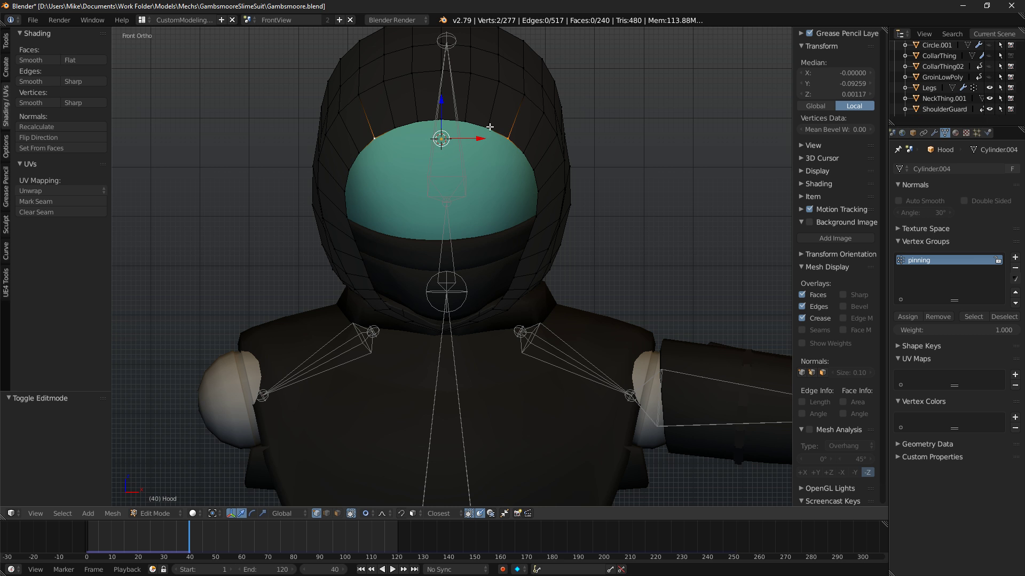
right_click(487, 127)
shift+right_click(395, 127)
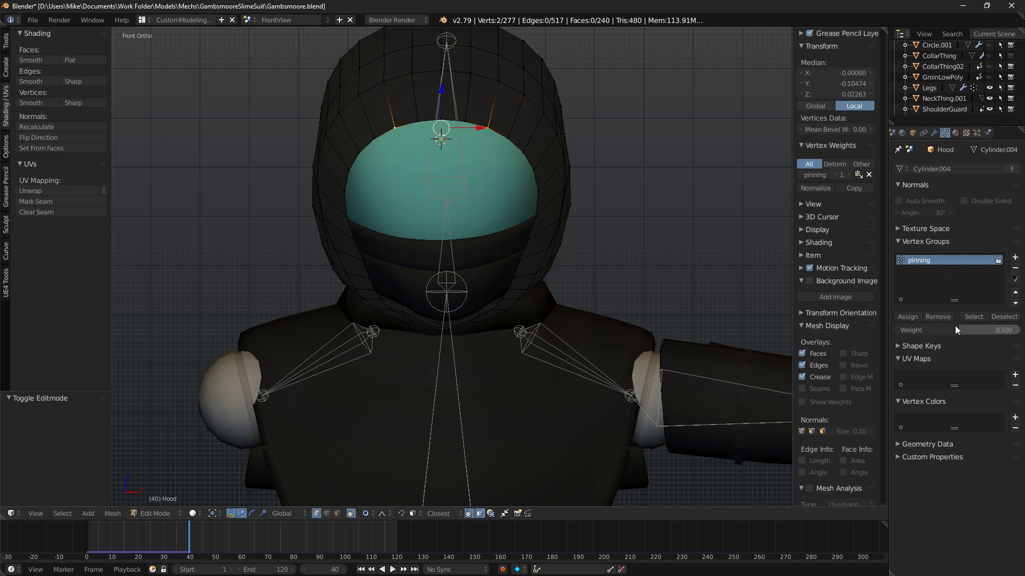
key(Tab)
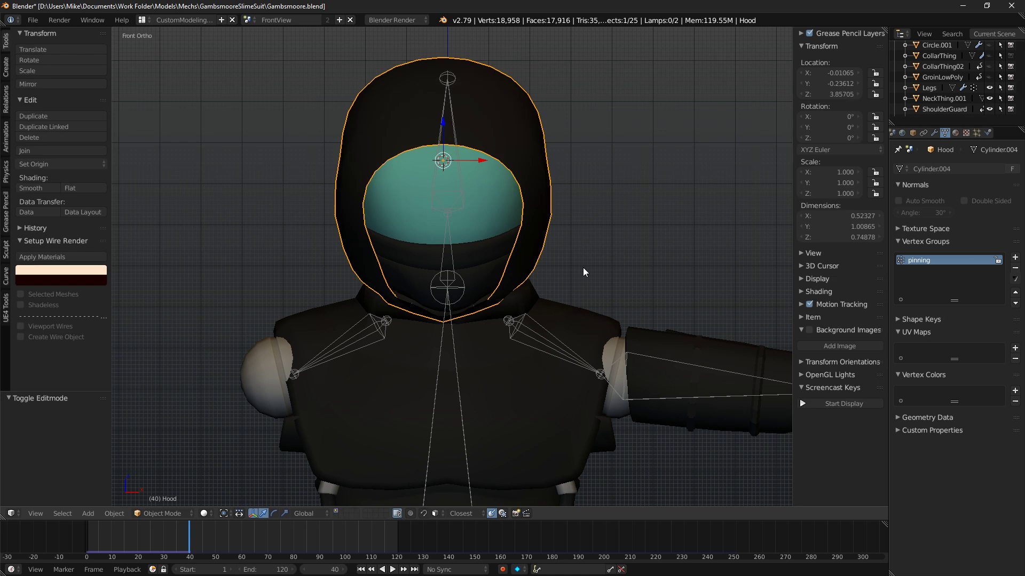
Play the cloth simulation with the new pinning weight and briefly preview the draped hood in rendered shading.
key(alt+a)
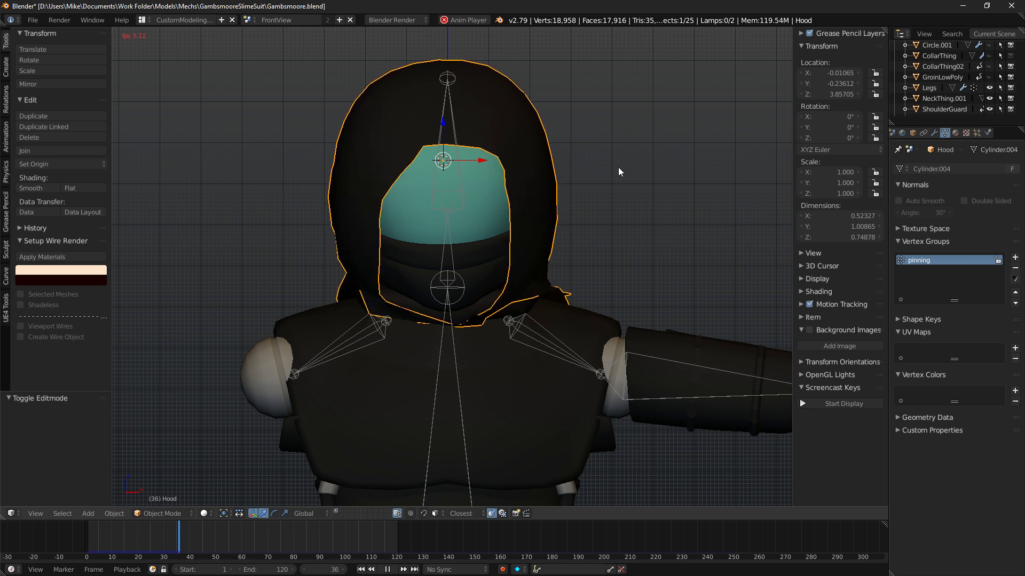
key(alt+a)
middle_drag(618, 168, 571, 155)
mouse_move(661, 155)
middle_down()
mouse_move(539, 176)
mouse_move(664, 184)
mouse_move(578, 205)
mouse_move(758, 200)
mouse_move(682, 150)
mouse_move(653, 211)
mouse_move(669, 177)
mouse_move(468, 204)
mouse_move(579, 219)
middle_up()
key(shift+z)
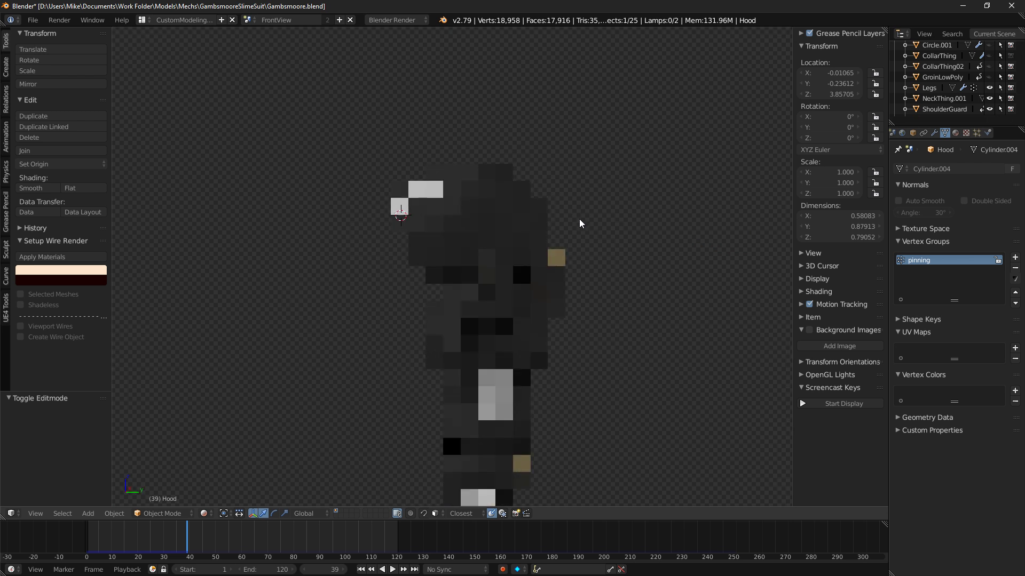
key(shift+z)
Select all bones of the armature and clear their pose rotation and scale.
right_click(359, 315)
key(a)
key(alt+r)
key(alt+s)
Inspect the hooded character in rendered shading from several angles, and return to solid shading in front view.
mouse_move(346, 310)
middle_down()
mouse_move(468, 241)
mouse_move(642, 251)
mouse_move(588, 261)
middle_up()
key(shift+z)
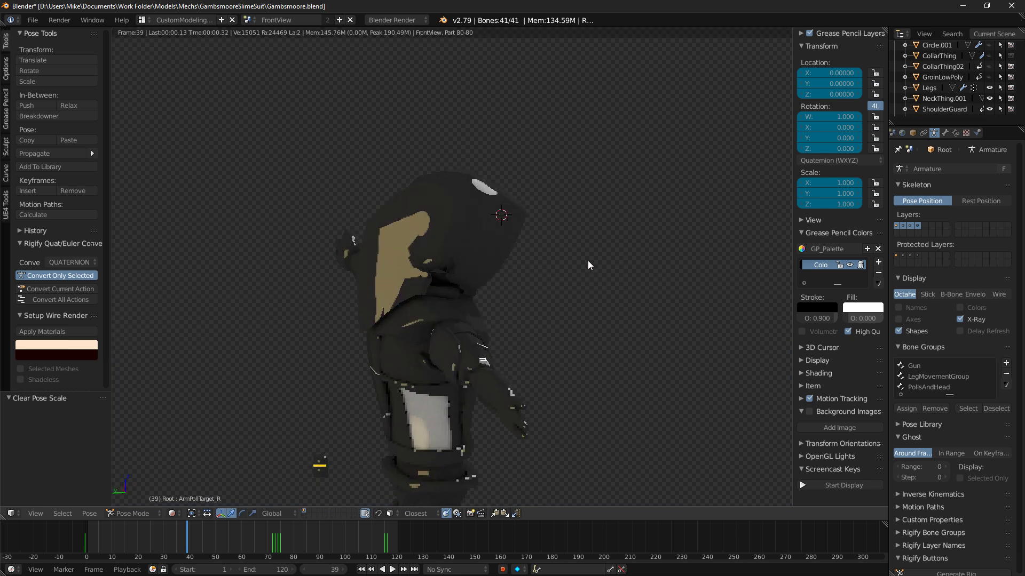
key(KP_3)
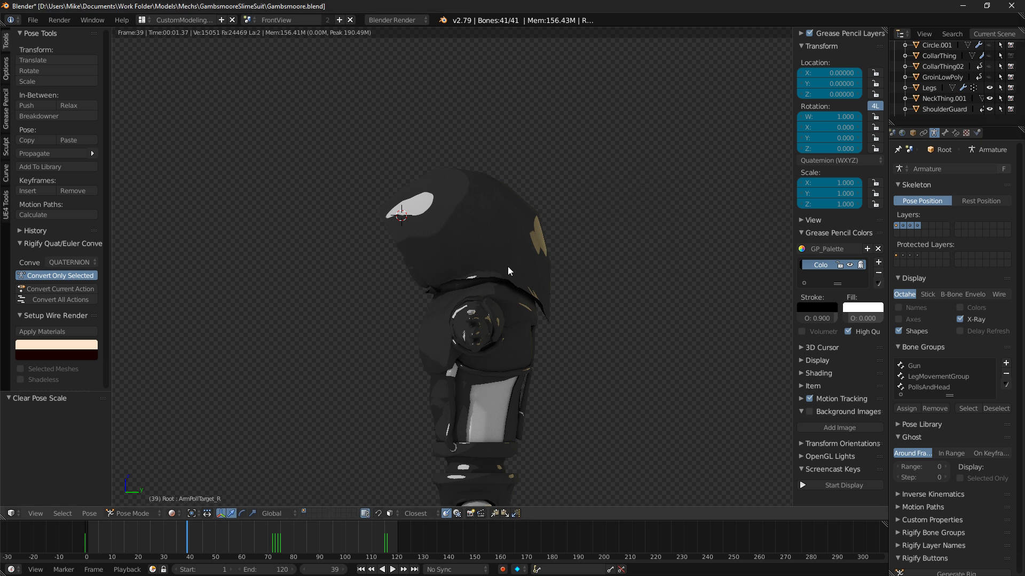
middle_drag(508, 267, 562, 250)
key(KP_1)
key(shift+z)
shift+middle_drag(437, 249, 463, 264)
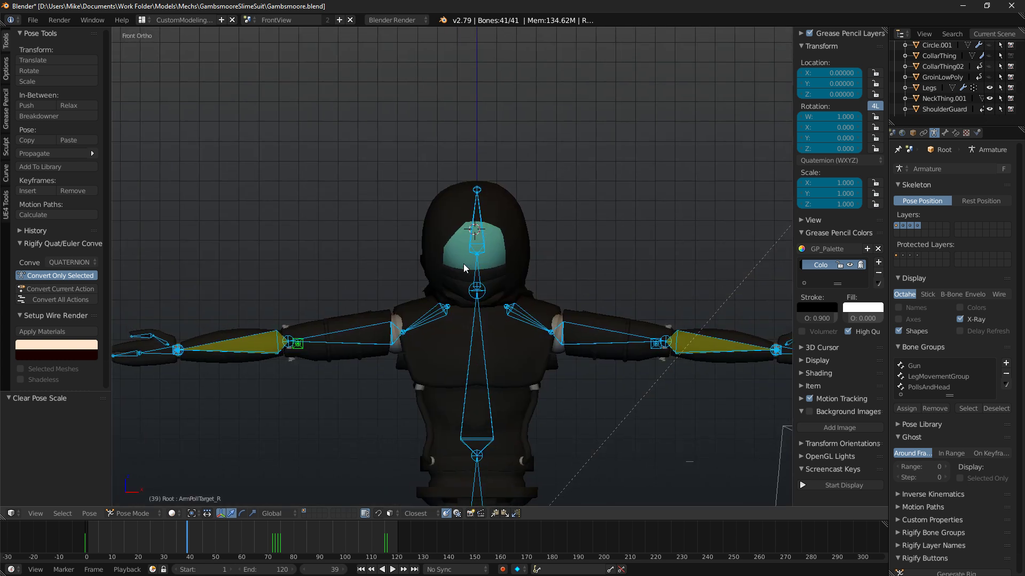
Open the hood mesh for editing and select an edge loop on its side.
scroll(463, 264, up, 6)
right_click(434, 144)
key(Tab)
middle_drag(479, 172, 433, 183)
key(a)
alt+right_click(330, 154)
key(KP_3)
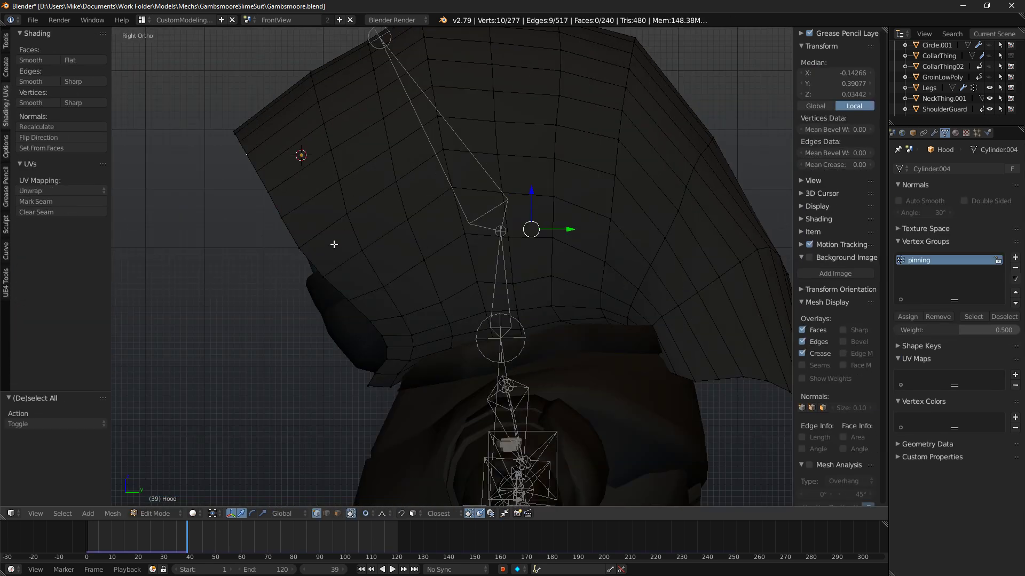
Try to pull the hood's chin-edge vertices forward with proportional editing in the side view.
key(a)
right_click(385, 341)
shift+right_click(386, 353)
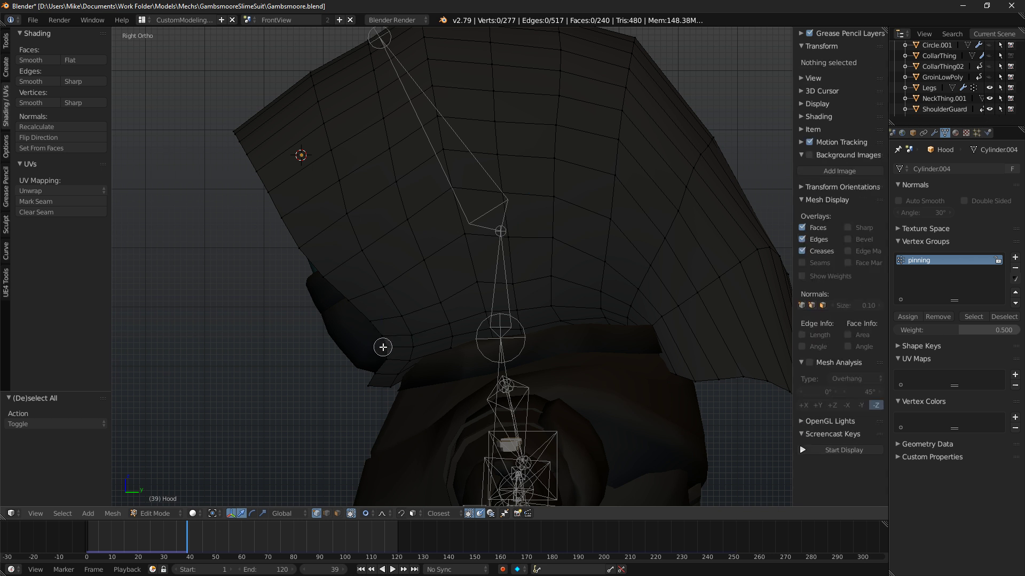
right_click(383, 347)
key(z)
key(c)
click(381, 348)
right_click(381, 348)
key(z)
key(g)
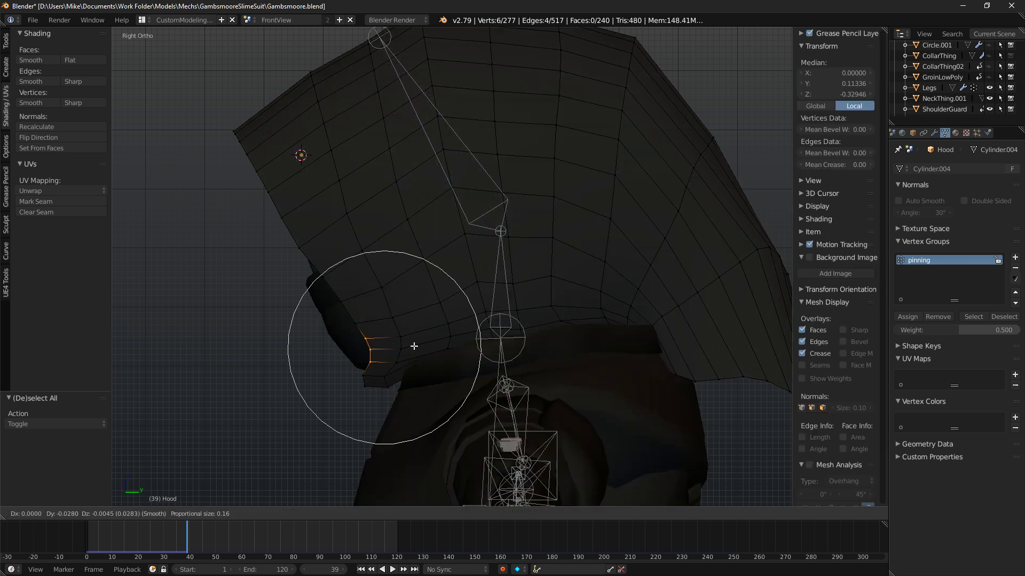
click(426, 343)
key(a)
key(c)
right_click(359, 386)
key(z)
key(c)
click(377, 368)
right_click(378, 368)
key(a)
Delete the stray centre vertices along the hood's lower edge behind the chin.
right_click(437, 369)
key(x)
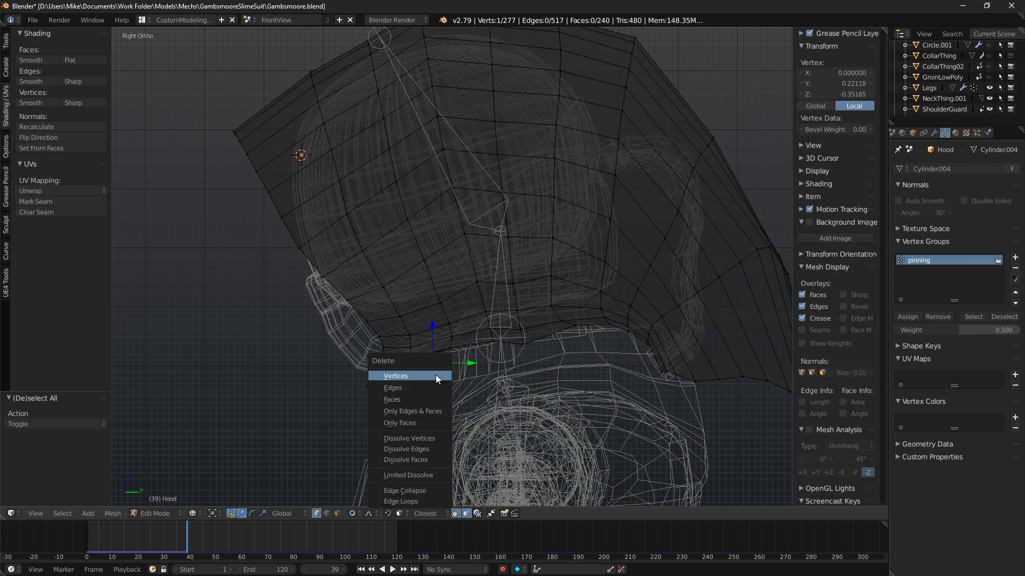
click(436, 374)
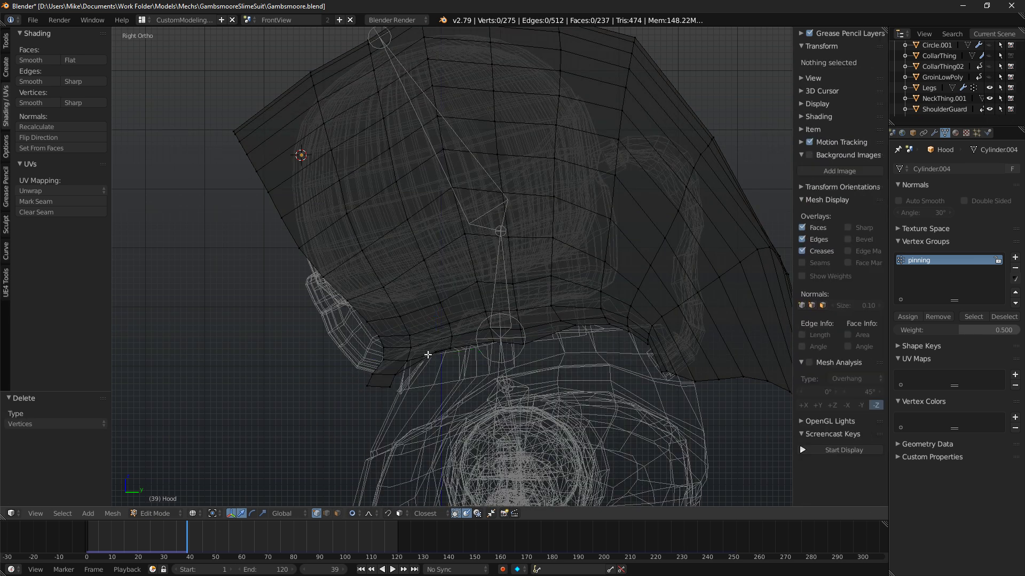
right_click(433, 355)
key(x)
click(433, 365)
Fill new faces between the vertices of the hood's lower edge beneath the chin.
right_click(398, 375)
ctrl+right_click(456, 353)
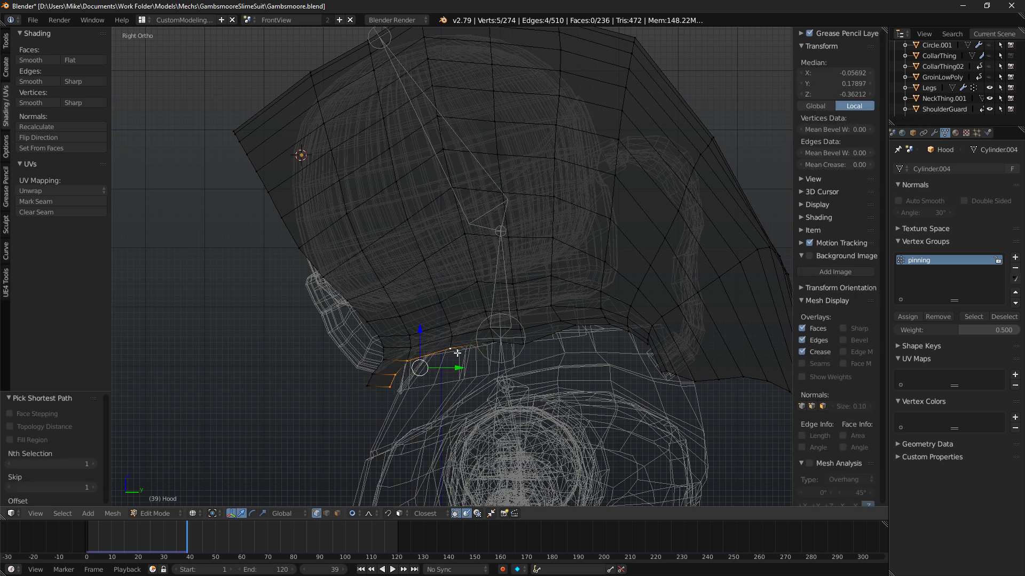
right_click(389, 375)
middle_drag(404, 376, 416, 344)
key(z)
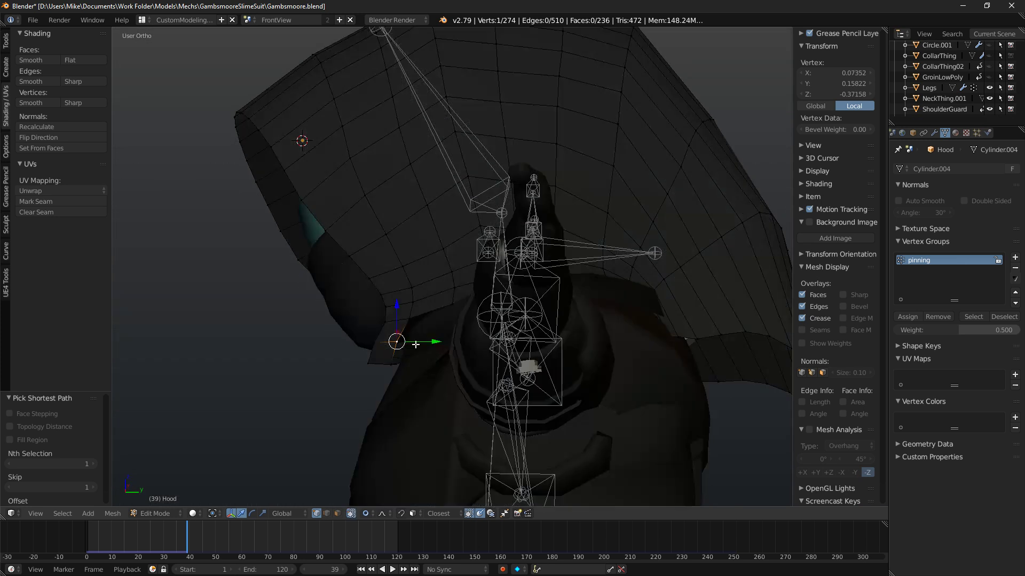
key(f)
middle_drag(455, 302, 420, 360)
ctrl+right_click(435, 343)
key(f)
Delete all vertices of the hood's half on the negative X side in the front view.
scroll(422, 358, down, 4)
key(KP_1)
key(z)
key(a)
key(b)
drag(353, 99, 465, 392)
key(x)
click(464, 392)
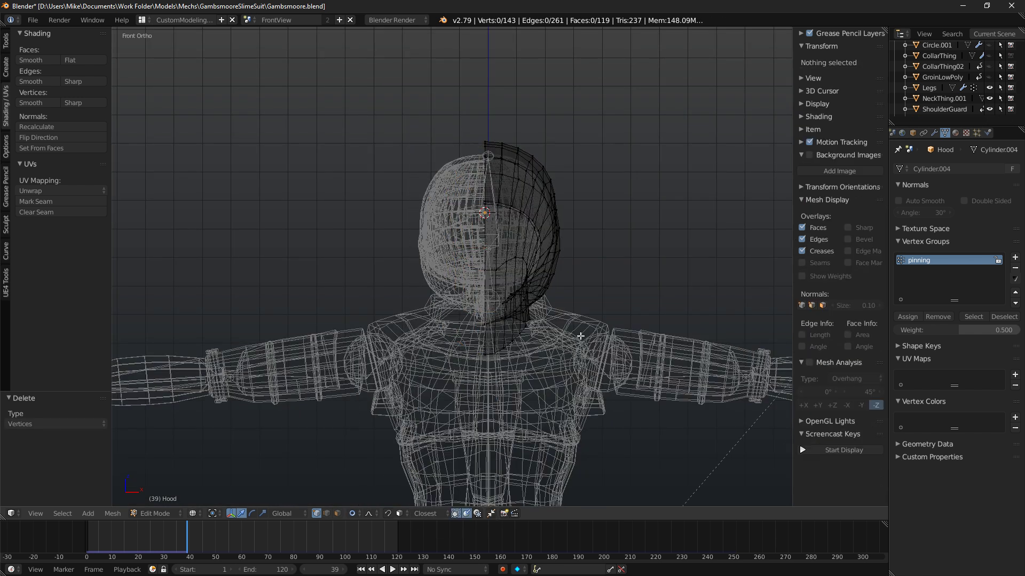
Add a Mirror modifier on the X axis to the hood and place it above the Cloth modifier.
click(935, 132)
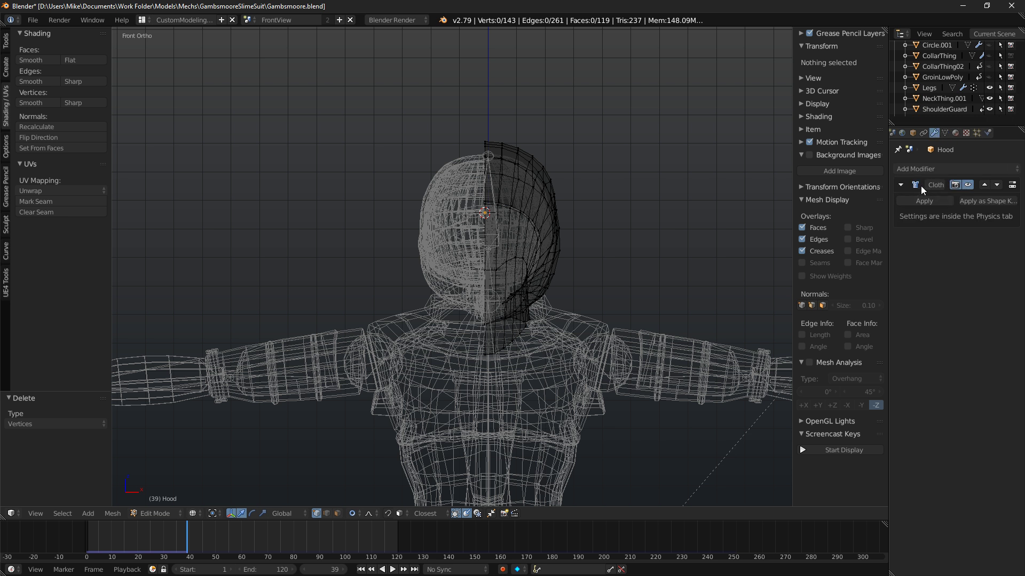
click(917, 167)
click(812, 256)
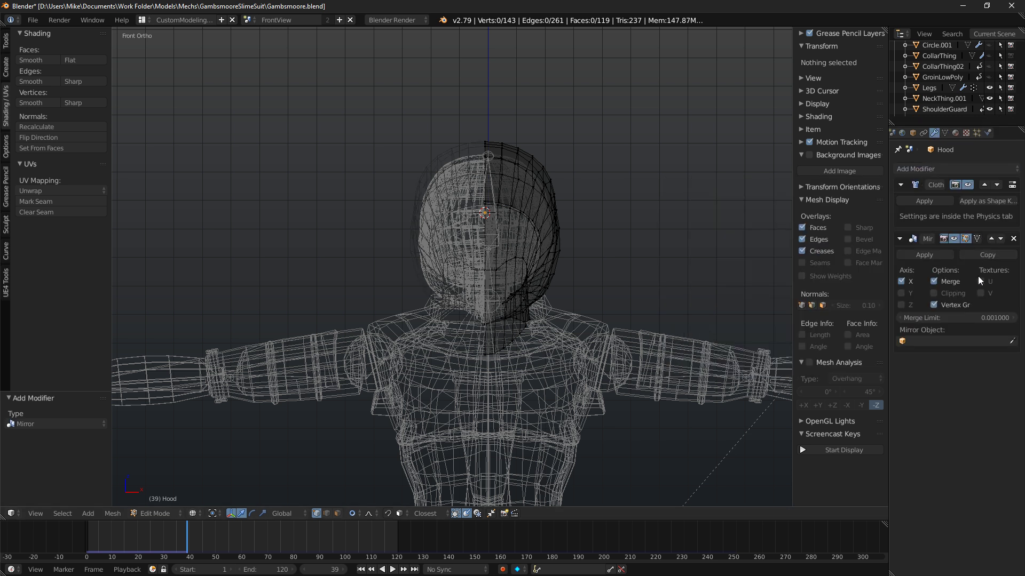
click(991, 239)
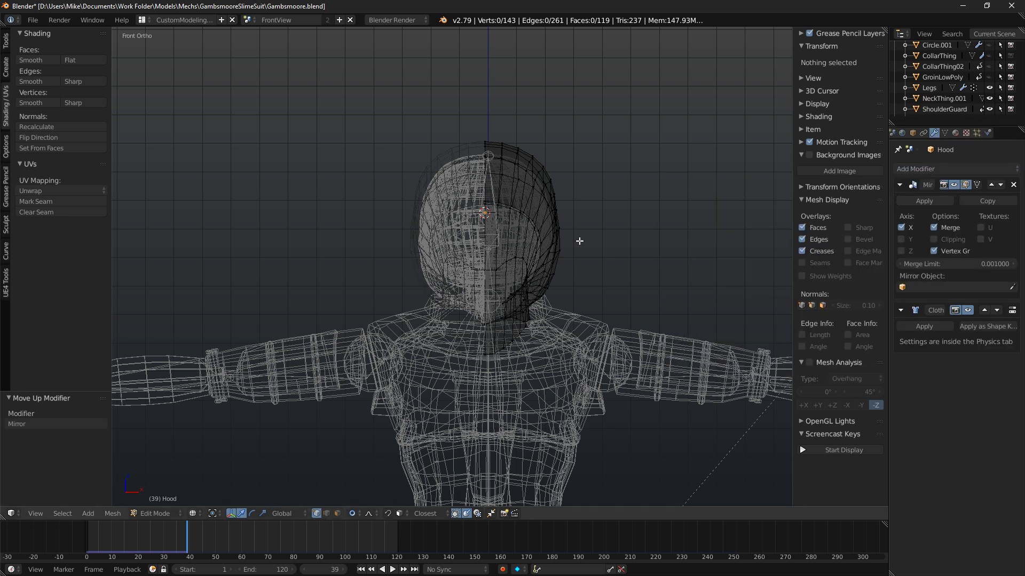
Play the cloth simulation on the mirrored hood in object mode and stop it once the fabric has settled.
key(z)
key(shift+z)
key(shift+z)
key(alt+a)
key(Tab)
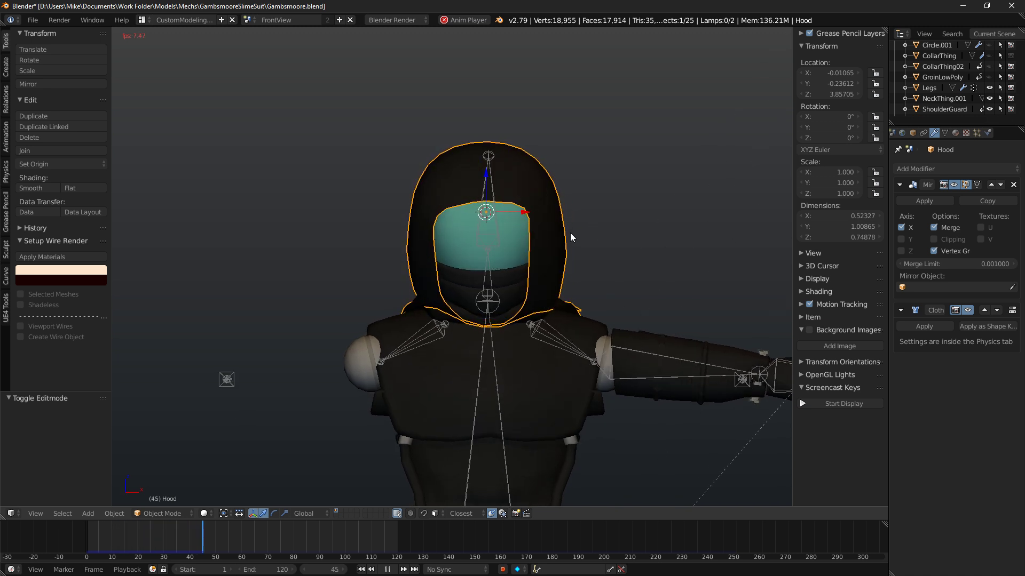
key(alt+a)
Examine the draped hood in rendered shading from the side, the back and the front.
mouse_move(571, 232)
middle_down()
mouse_move(584, 212)
mouse_move(617, 235)
mouse_move(523, 246)
mouse_move(510, 216)
middle_up()
key(z)
key(KP_3)
key(shift+z)
scroll(510, 216, down, 2)
mouse_move(504, 235)
middle_down()
mouse_move(544, 268)
mouse_move(504, 309)
middle_up()
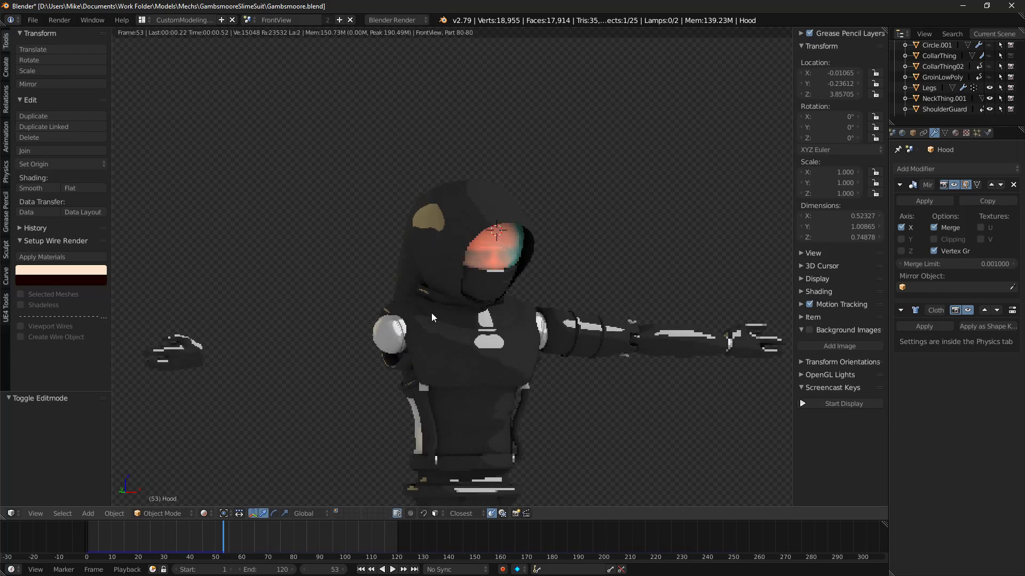
mouse_move(431, 312)
middle_down()
mouse_move(482, 304)
mouse_move(415, 315)
mouse_move(537, 316)
mouse_move(554, 329)
mouse_move(589, 287)
mouse_move(661, 277)
middle_up()
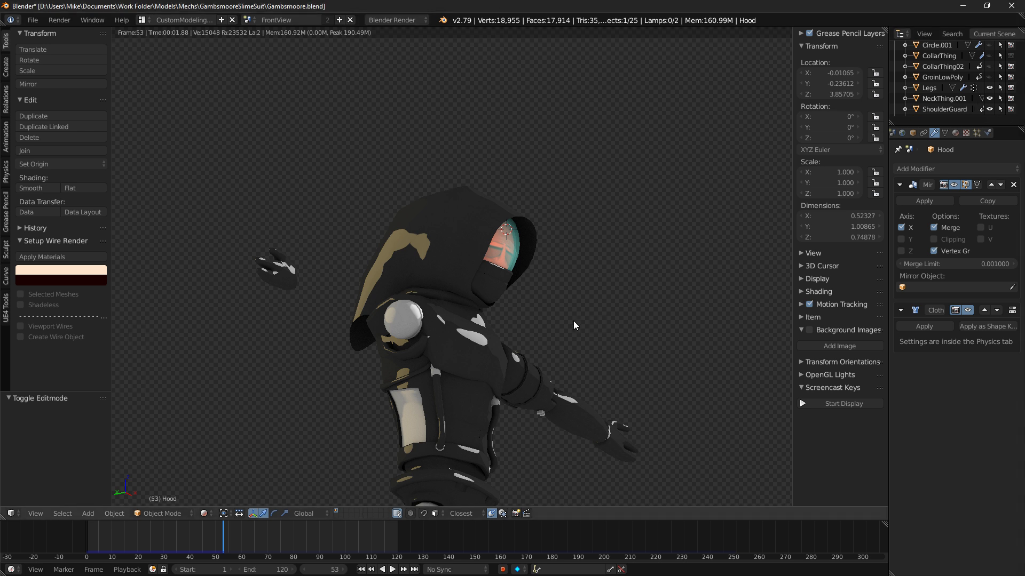
key(KP_1)
key(z)
mouse_move(575, 296)
middle_down()
mouse_move(611, 313)
mouse_move(578, 327)
mouse_move(508, 326)
middle_up()
Open the hood mesh for editing.
key(z)
key(Tab)
key(Tab)
middle_drag(640, 126, 443, 246)
key(Tab)
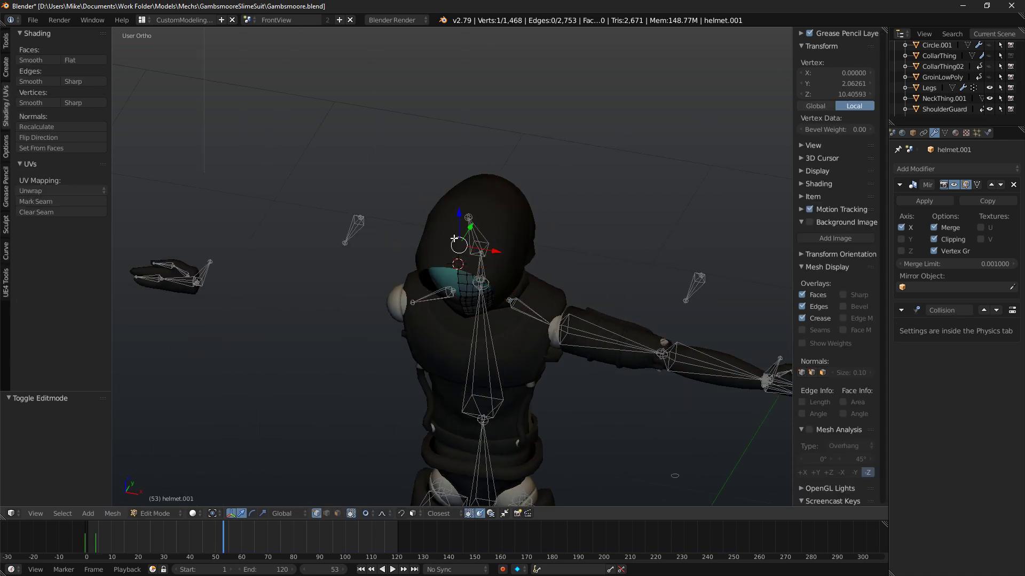
key(Tab)
key(Tab)
Move the hood's front tip vertex with smooth proportional editing by -0.031 in Y and -0.036 in Z.
scroll(419, 300, up, 3)
middle_drag(456, 258, 425, 236)
scroll(425, 237, up, 2)
key(KP_3)
key(g)
scroll(415, 194, down, 6)
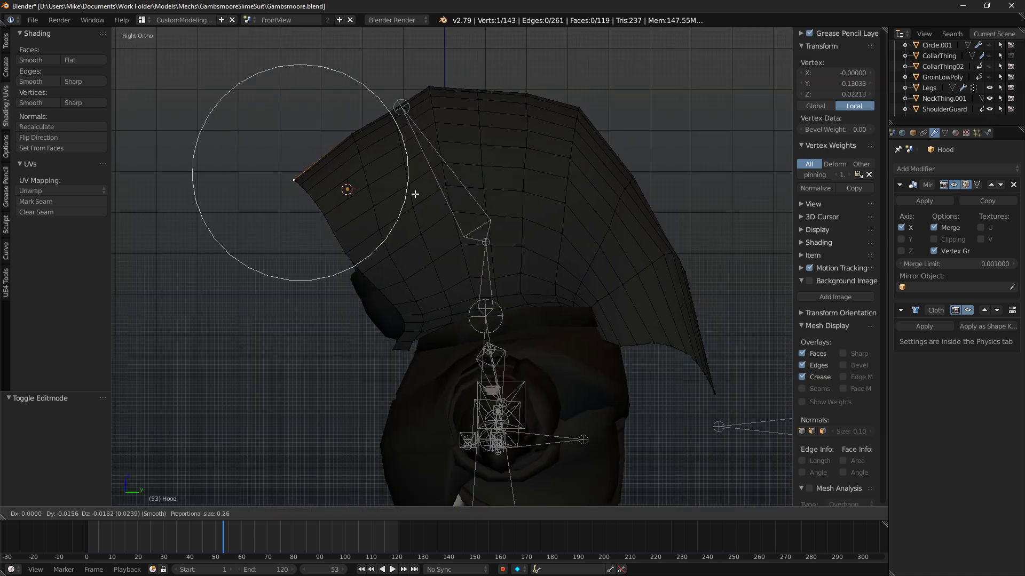
scroll(411, 200, down, 1)
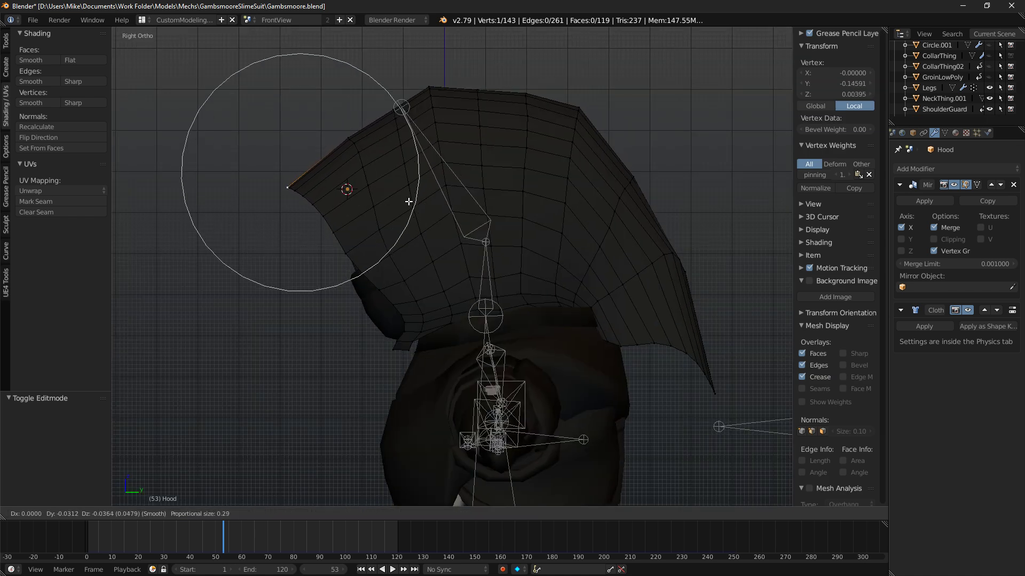
click(409, 201)
Shift the vertex on the side of the hood's front rim by 0.013 in Y and 0.016 in Z, using a smaller proportional falloff.
middle_drag(338, 192, 322, 219)
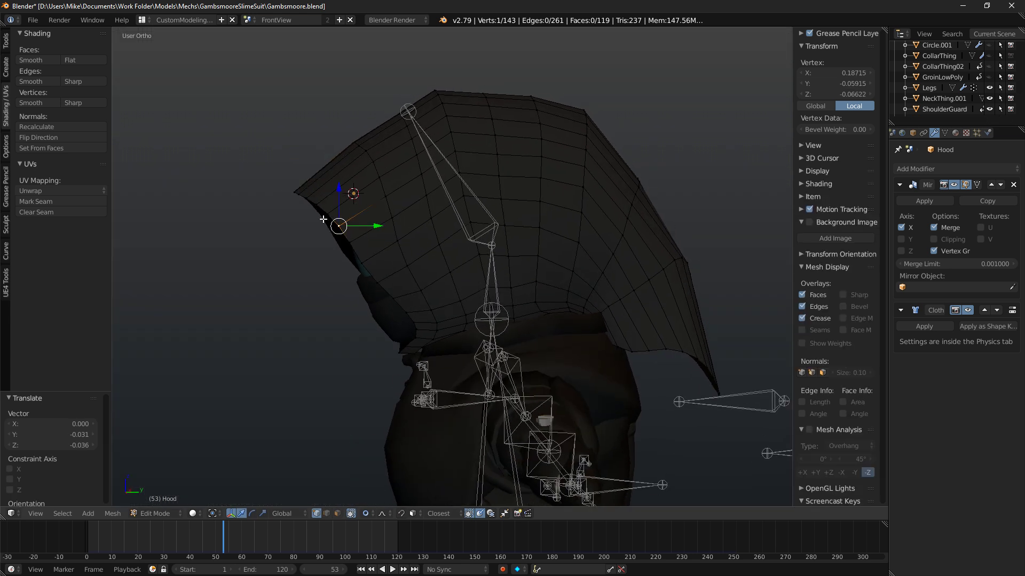
key(g)
scroll(367, 208, up, 6)
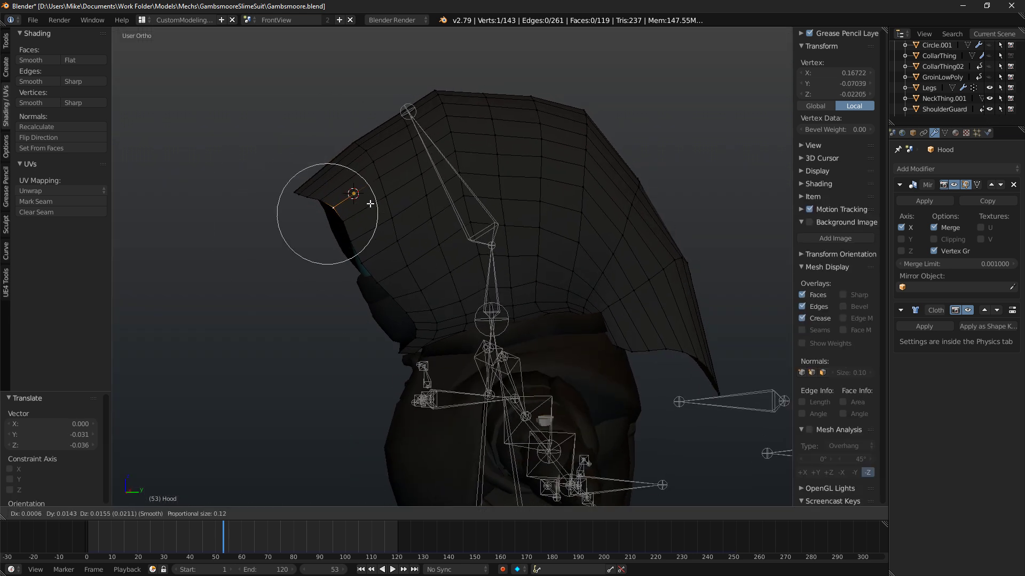
click(369, 205)
Try to reposition the vertices at the hood's front tip with proportional editing in the side view.
middle_drag(369, 205, 410, 201)
key(KP_3)
right_click(287, 184)
key(KP_1)
key(KP_3)
key(g)
scroll(256, 240, down, 8)
scroll(252, 243, up, 5)
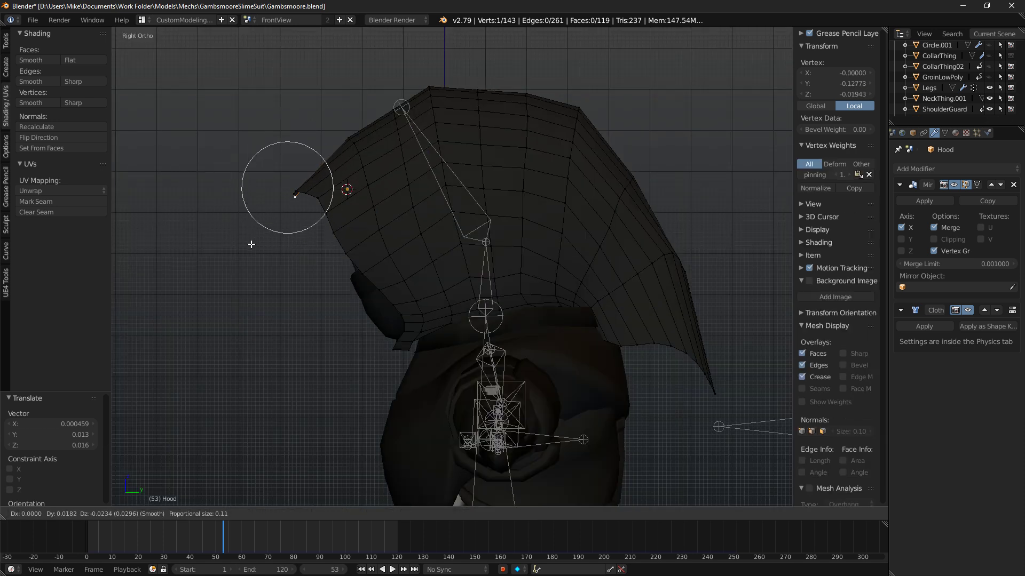
click(248, 237)
shift+right_click(280, 190)
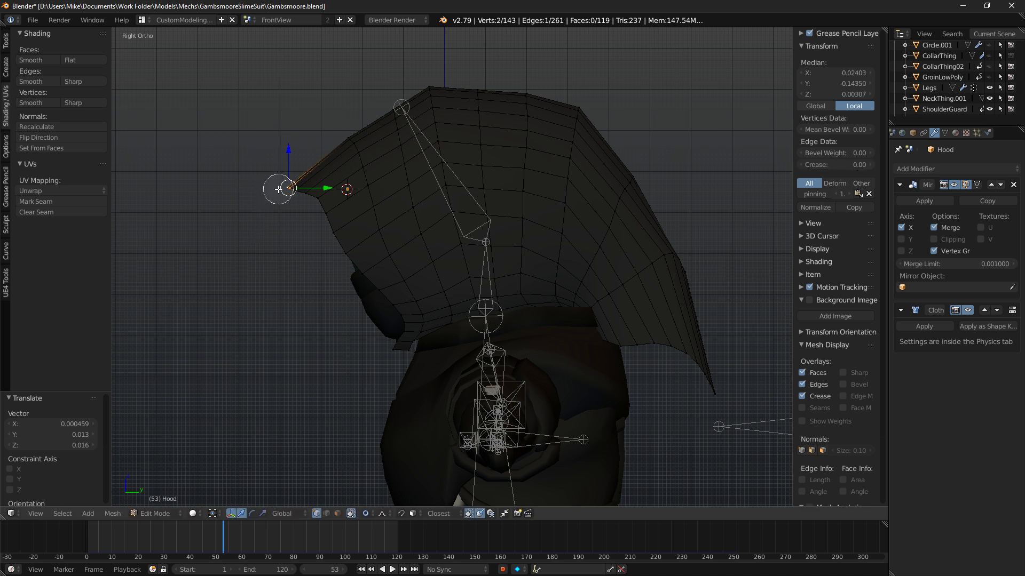
key(g)
scroll(275, 195, up, 3)
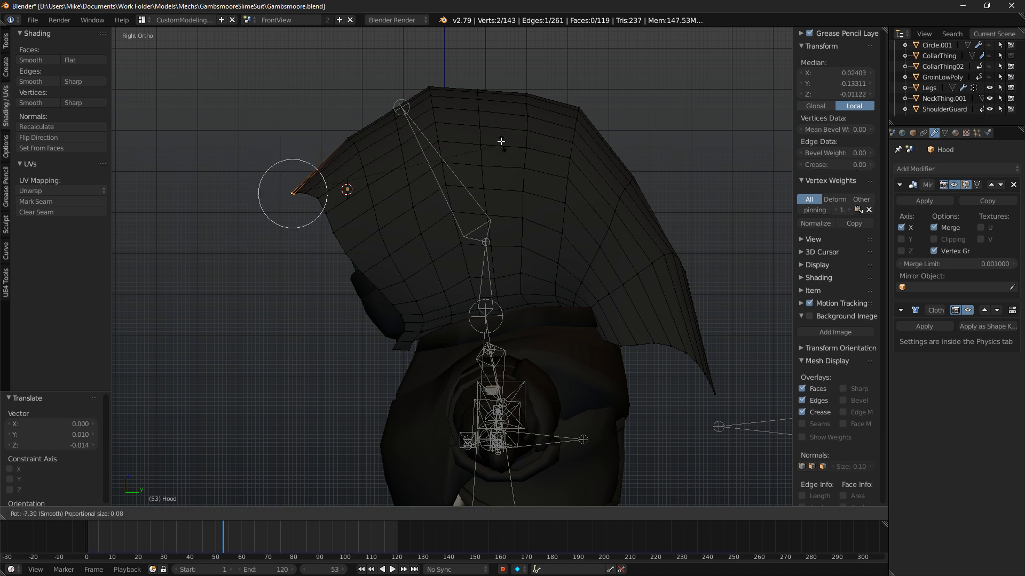
click(288, 193)
Add an edge loop just behind the hood's front rim, parallel to the face opening.
key(a)
key(ctrl+r)
click(334, 159)
click(334, 159)
Raise the two top vertices of the new edge loop by -0.005 in Y and 0.013 in Z with proportional editing.
key(a)
right_click(310, 159)
key(z)
key(z)
key(g)
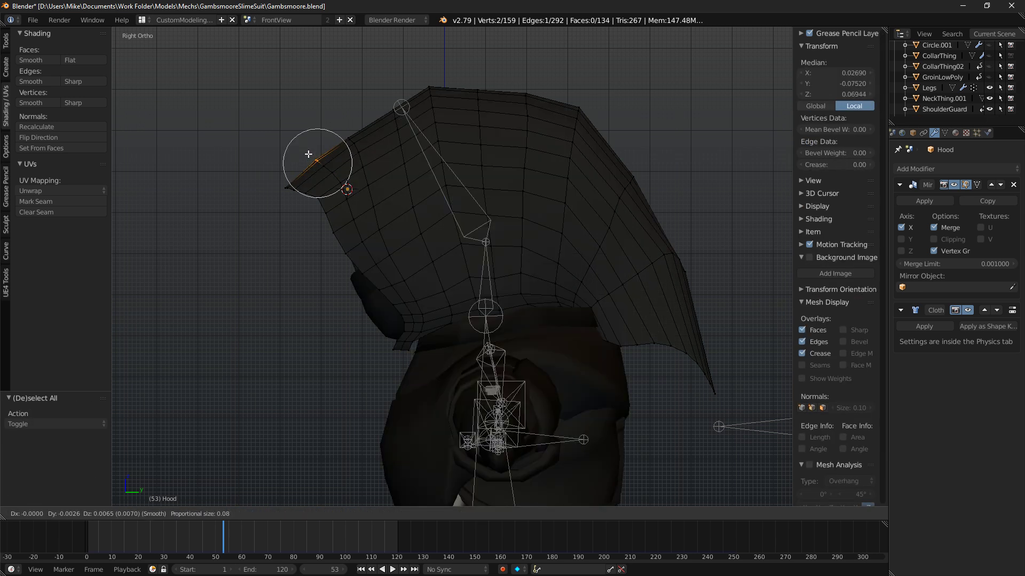
scroll(307, 152, down, 3)
click(308, 152)
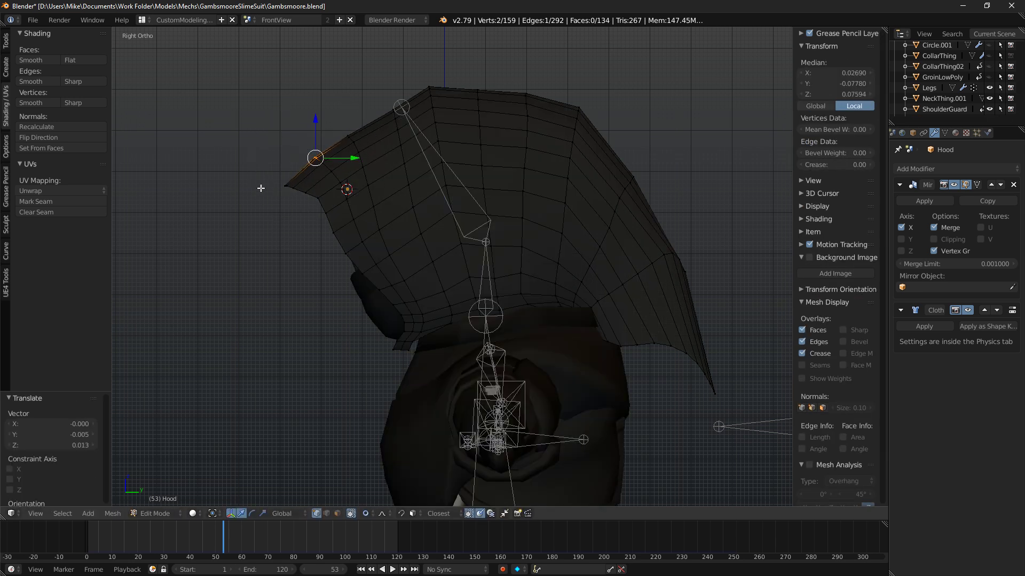
Play the cloth simulation in object mode and examine the hood's face opening from the side and front.
middle_drag(321, 205, 486, 196)
key(Tab)
key(alt+a)
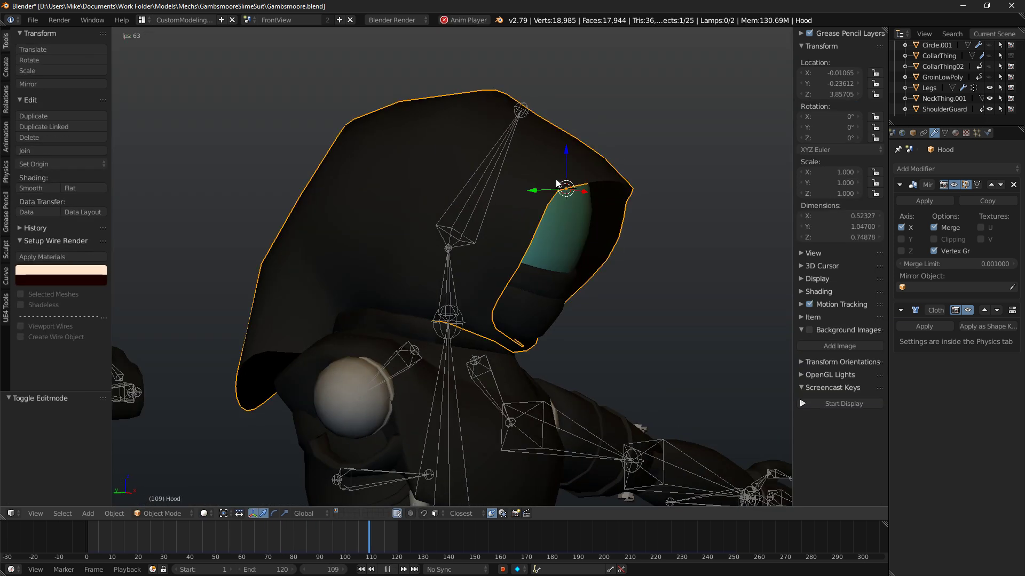
middle_drag(446, 171, 366, 178)
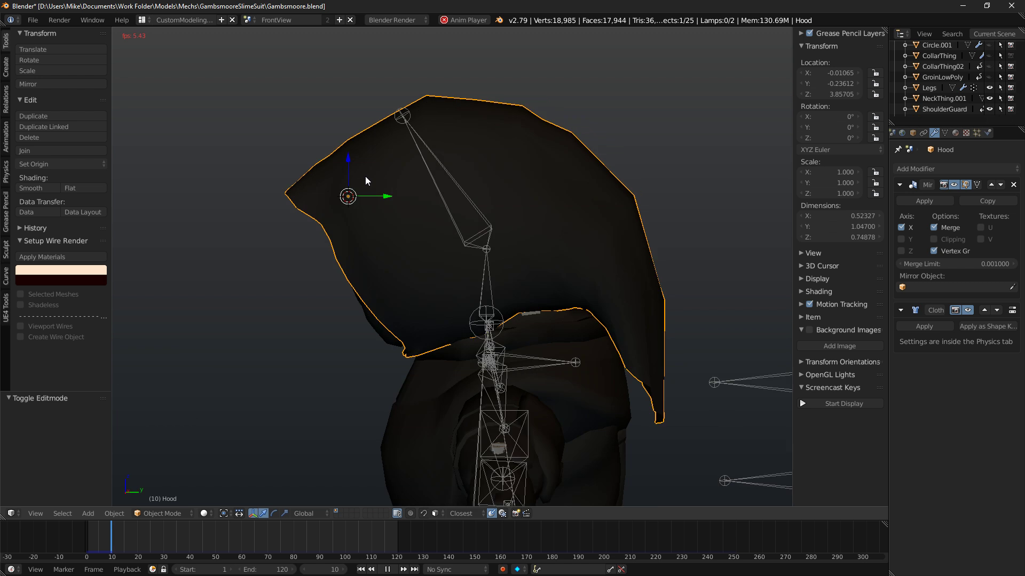
middle_drag(552, 213, 687, 198)
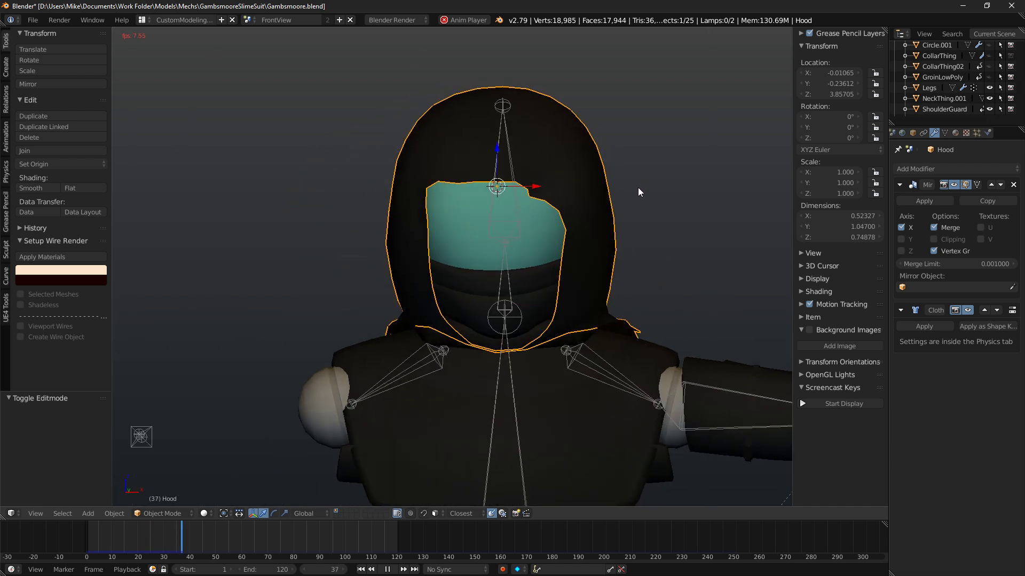
scroll(659, 188, down, 1)
scroll(665, 188, up, 3)
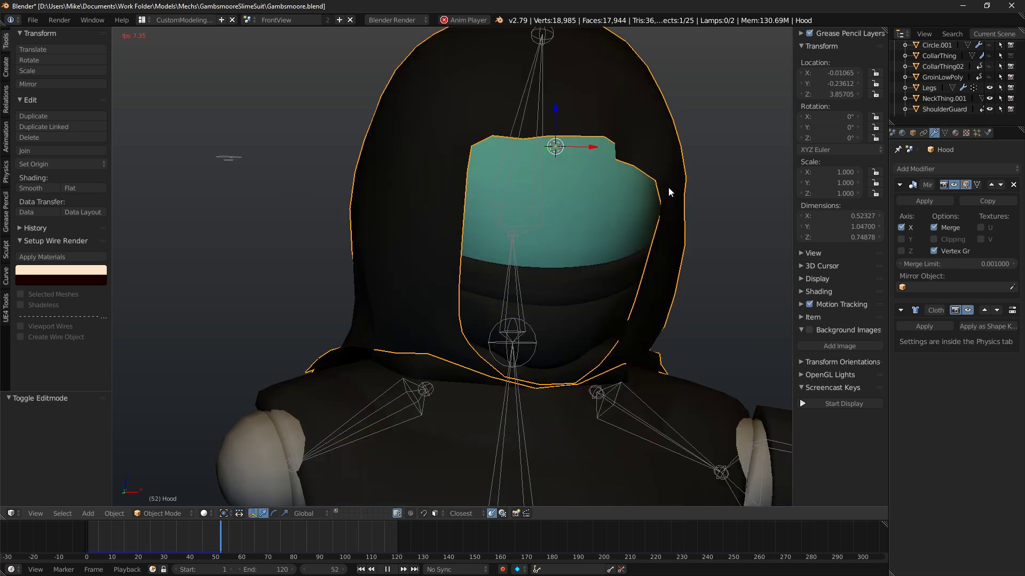
middle_drag(631, 184, 535, 135)
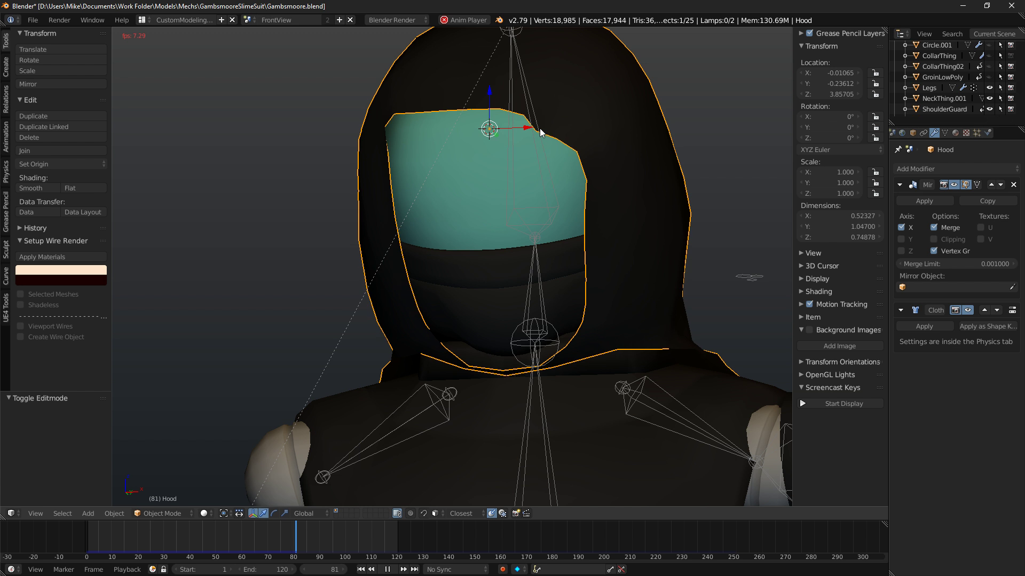
key(alt+a)
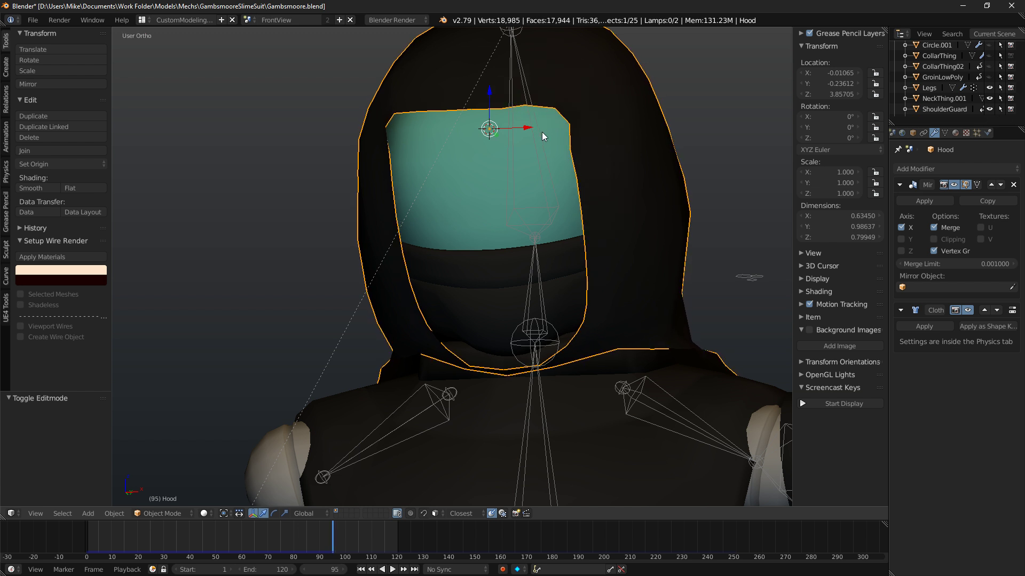
Preview the draped hood in rendered shading and return to solid shading in object mode.
middle_drag(543, 133, 595, 128)
key(KP_1)
key(shift+z)
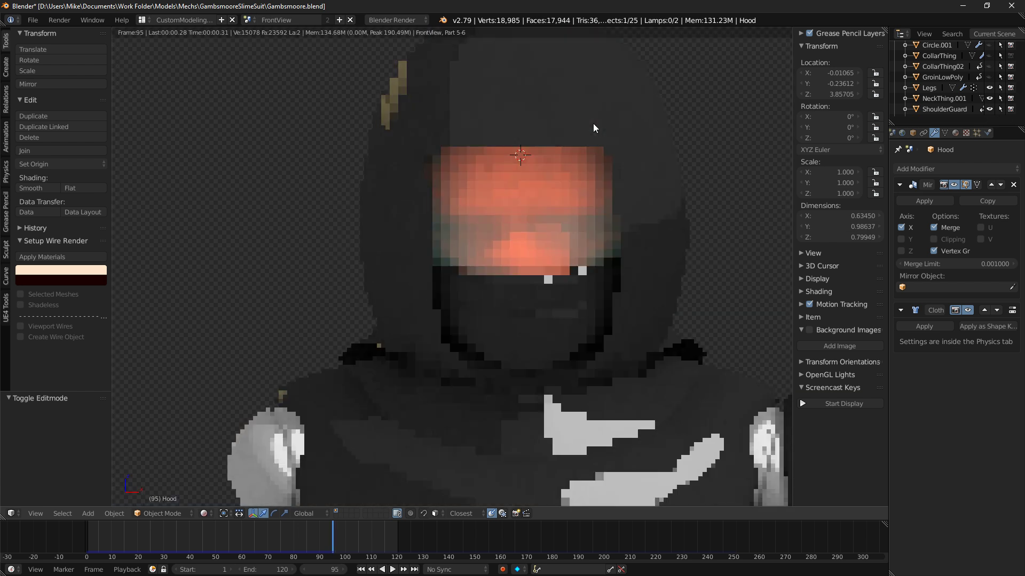
middle_drag(594, 127, 553, 168)
key(shift+z)
key(Tab)
key(Tab)
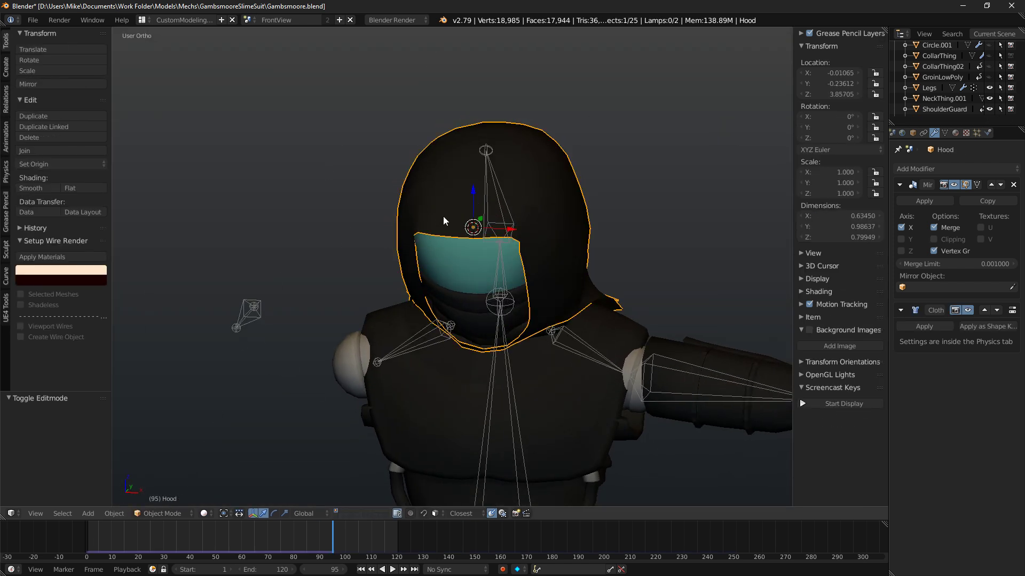
Assign a weight of 0.25 in the pinning group to the hood's centre vertex just above the front rim.
key(Tab)
scroll(454, 225, up, 4)
scroll(454, 224, up, 1)
right_click(475, 207)
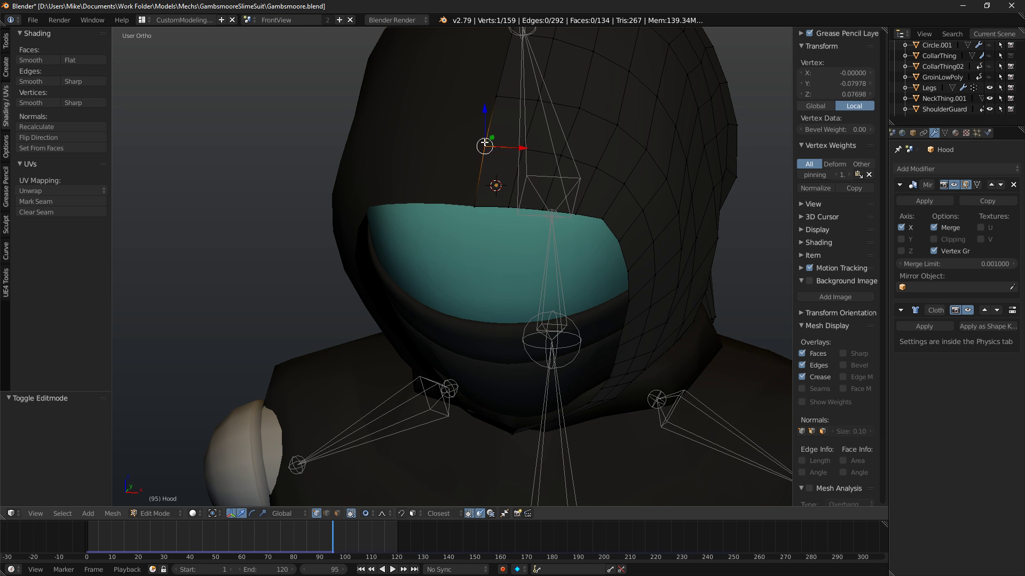
click(945, 132)
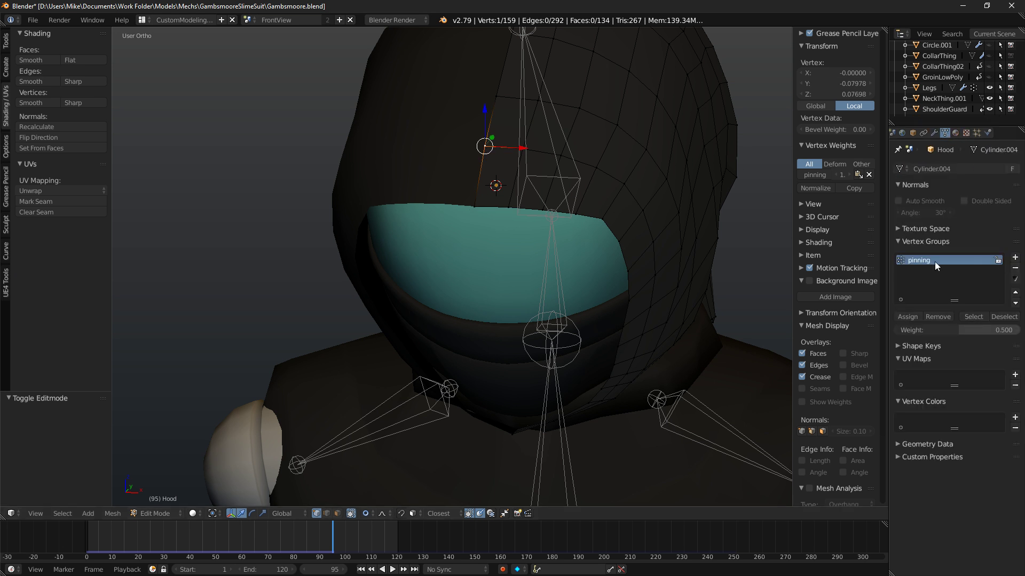
click(931, 328)
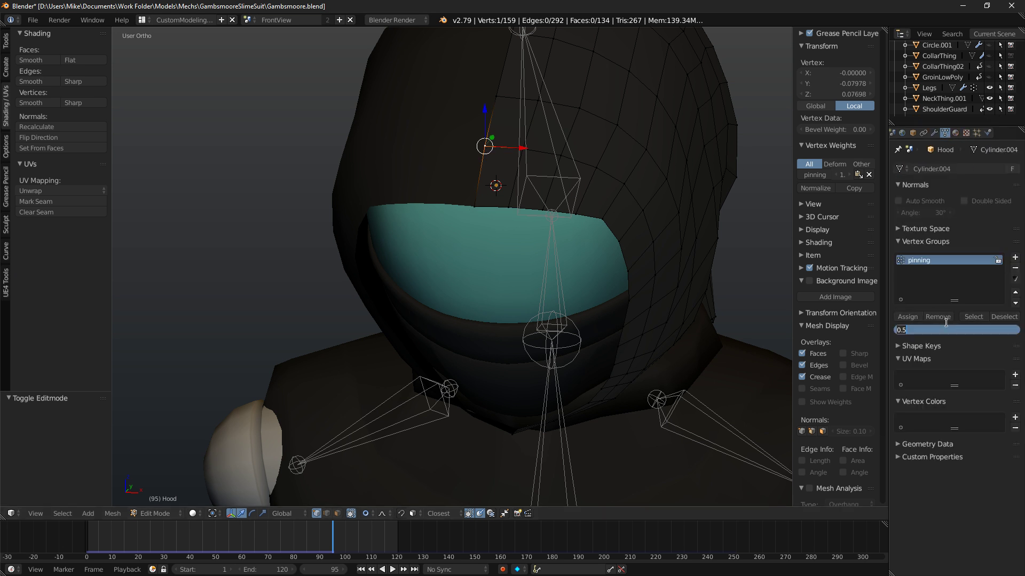
click(907, 317)
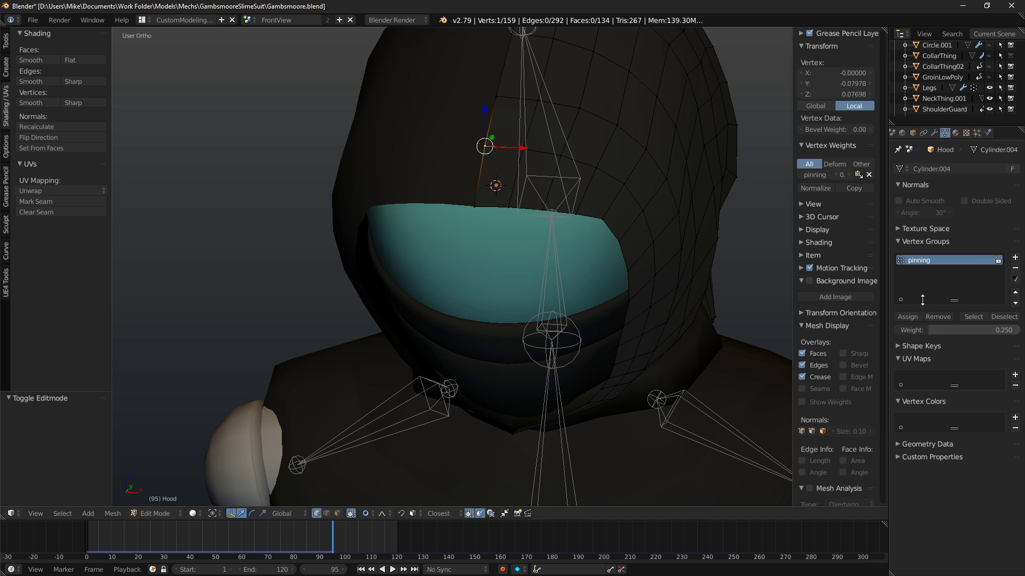
Assign a pinning weight of 0.01 to the two vertices beside the hood's centre vertex and play the cloth simulation in object mode.
click(972, 321)
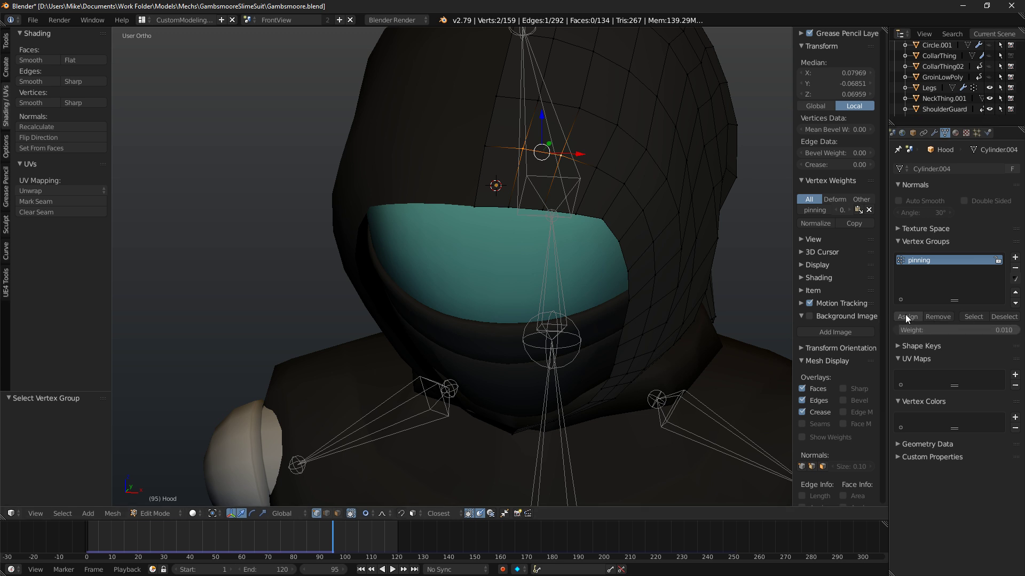
key(alt+a)
key(Tab)
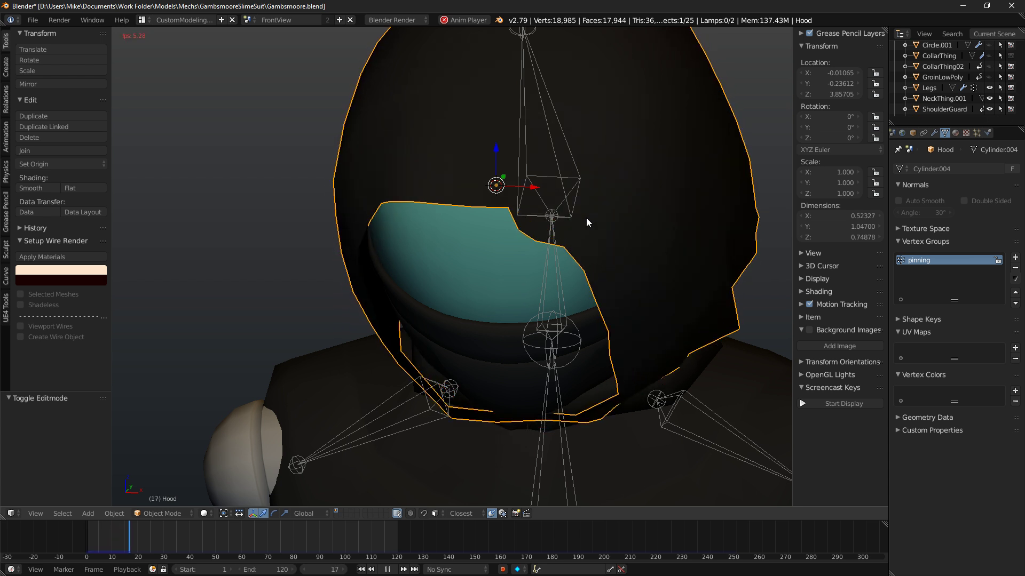
key(shift+z)
key(shift+z)
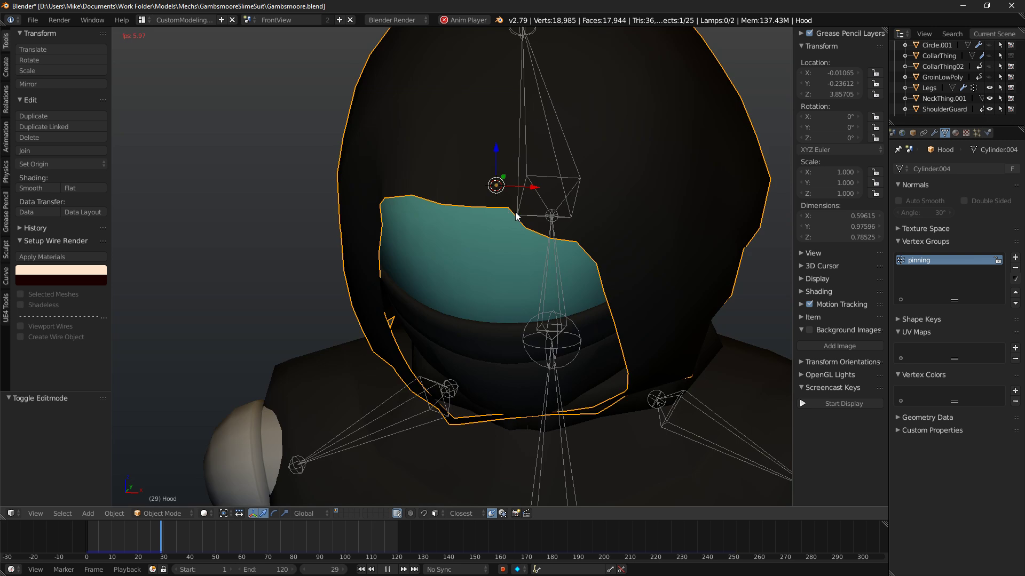
right_click(517, 214)
key(Tab)
key(shift+z)
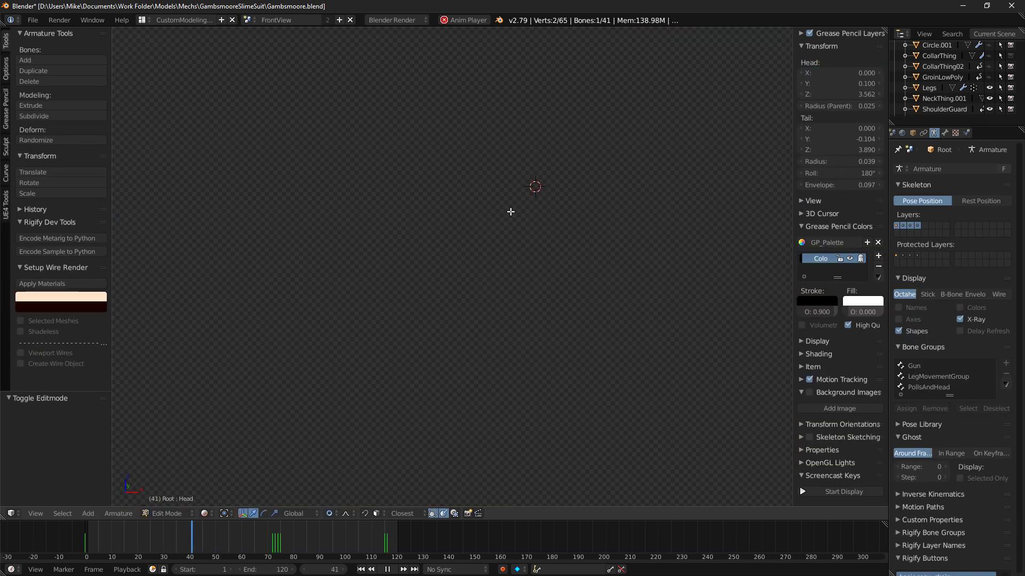
key(shift+z)
key(alt+a)
key(Tab)
key(ctrl+Tab)
Add a vertical edge loop to the hood mesh right beside its front centre line.
right_click(498, 186)
key(Tab)
middle_drag(530, 220, 512, 204)
key(a)
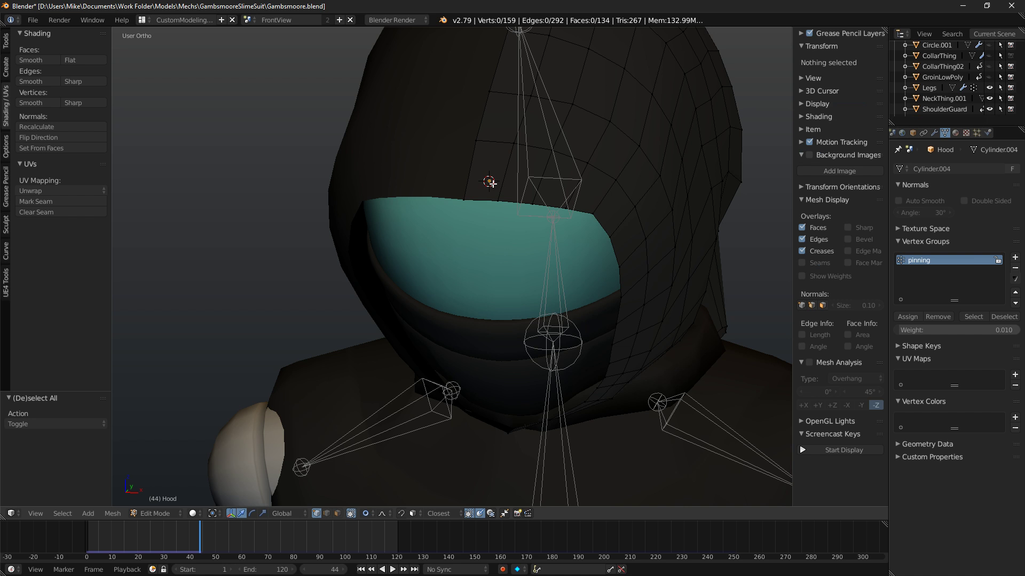
key(ctrl+r)
click(484, 199)
key(Tab)
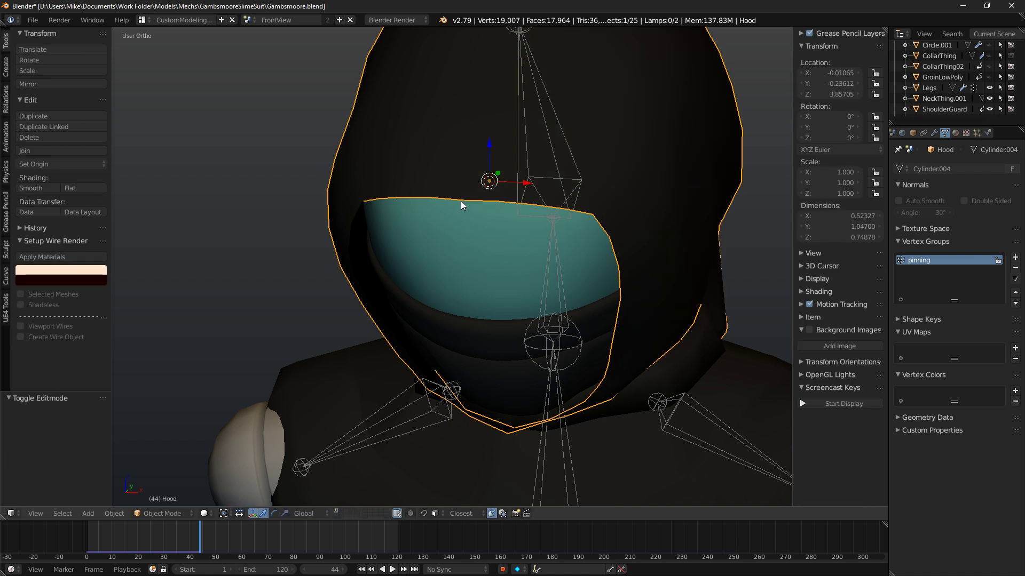
middle_drag(458, 201, 440, 188)
key(Tab)
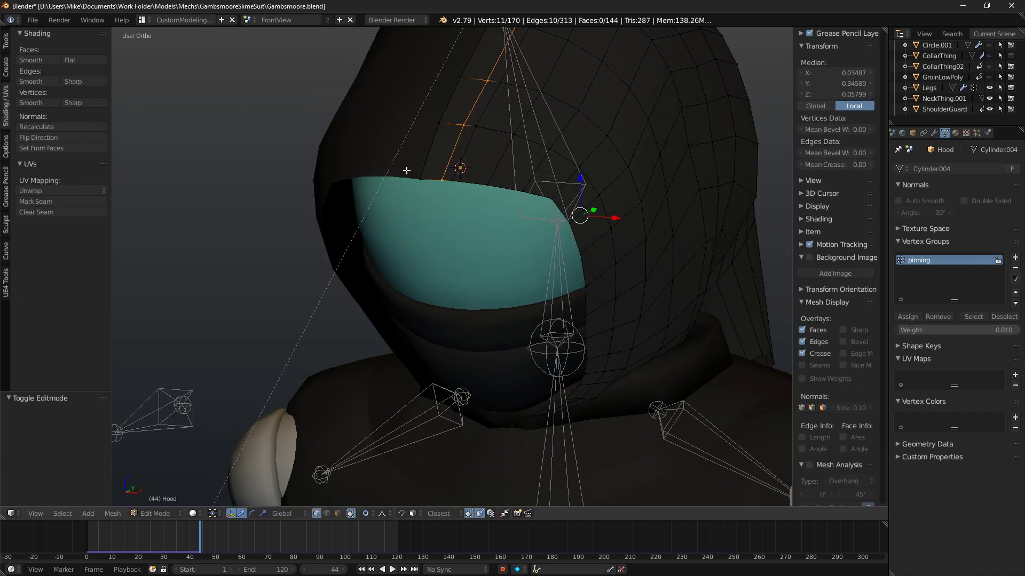
key(a)
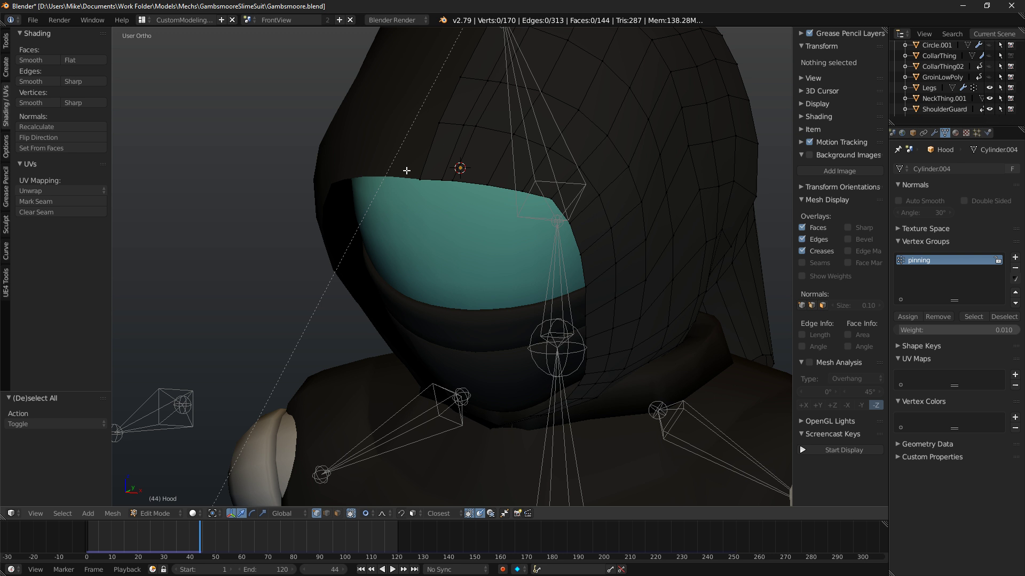
Select the pinning group's vertices and check the individual pinning weights along the hood's centre line.
click(981, 316)
middle_drag(442, 86, 472, 111)
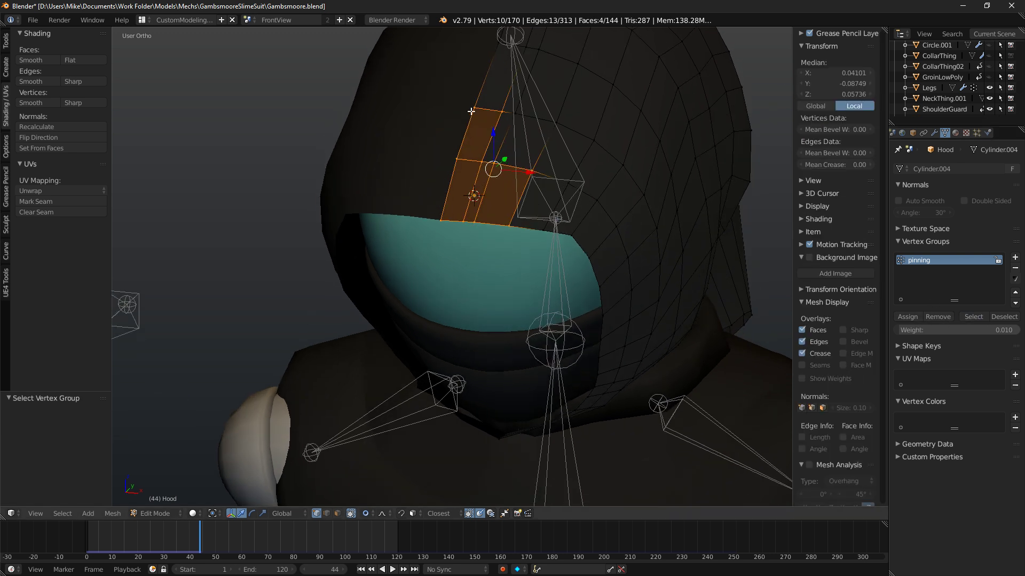
right_click(480, 160)
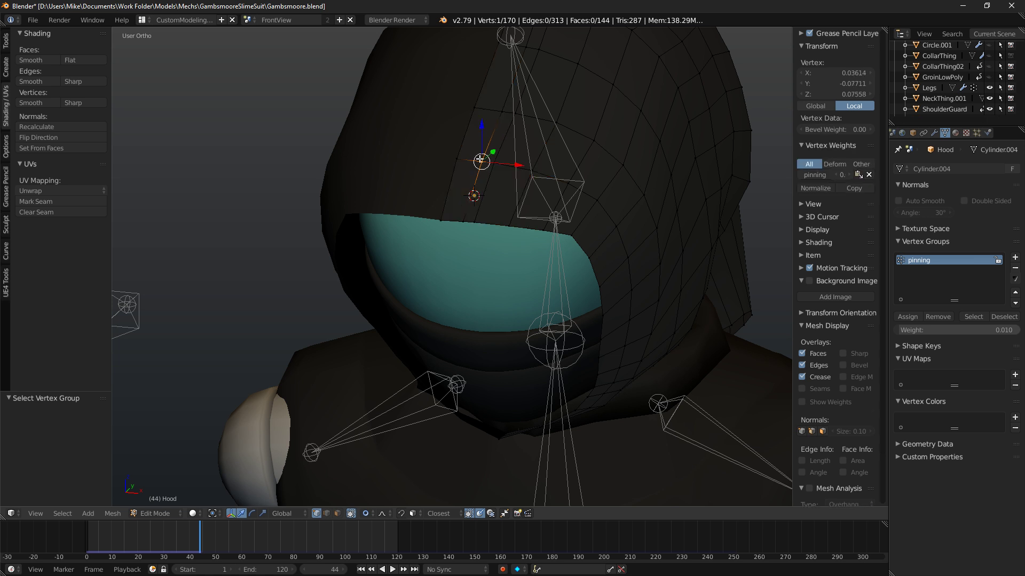
mouse_move(481, 160)
mouse_down()
mouse_move(498, 113)
mouse_move(490, 157)
mouse_up()
drag(794, 187, 753, 188)
right_click(490, 122)
right_click(457, 117)
click(826, 175)
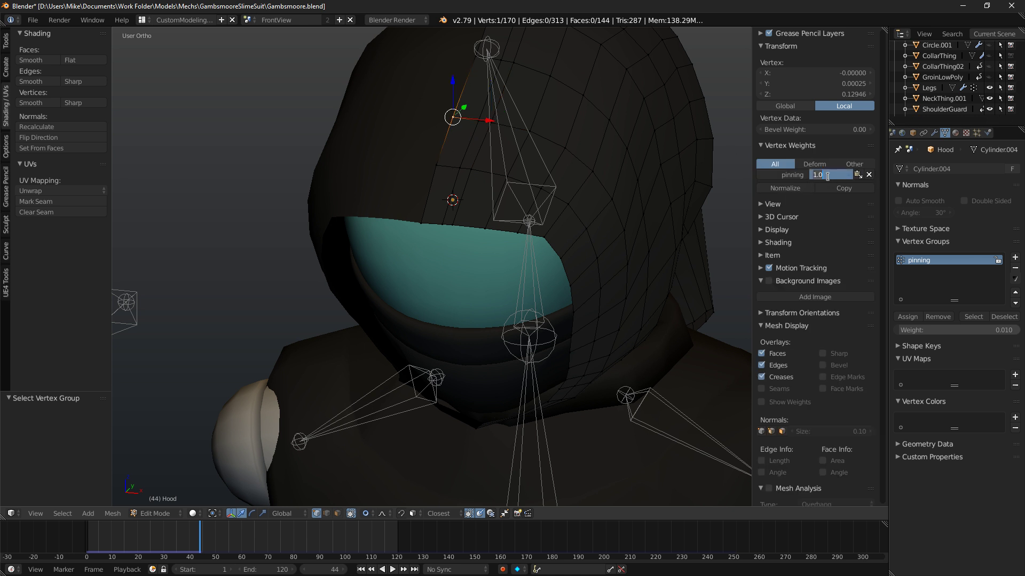
key(Return)
right_click(437, 166)
right_click(412, 224)
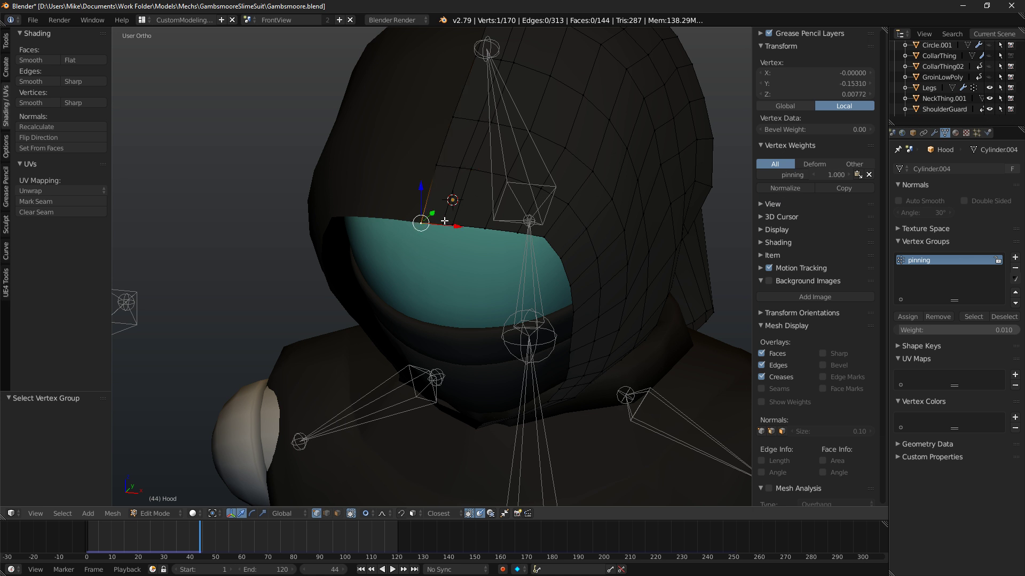
click(834, 172)
key(Return)
Set the pinning weights of the three front rim vertices beside the centre to 0.6, 0.5 and 0.4, going outward.
right_click(445, 222)
click(839, 172)
text(.6)
key(Return)
right_click(457, 222)
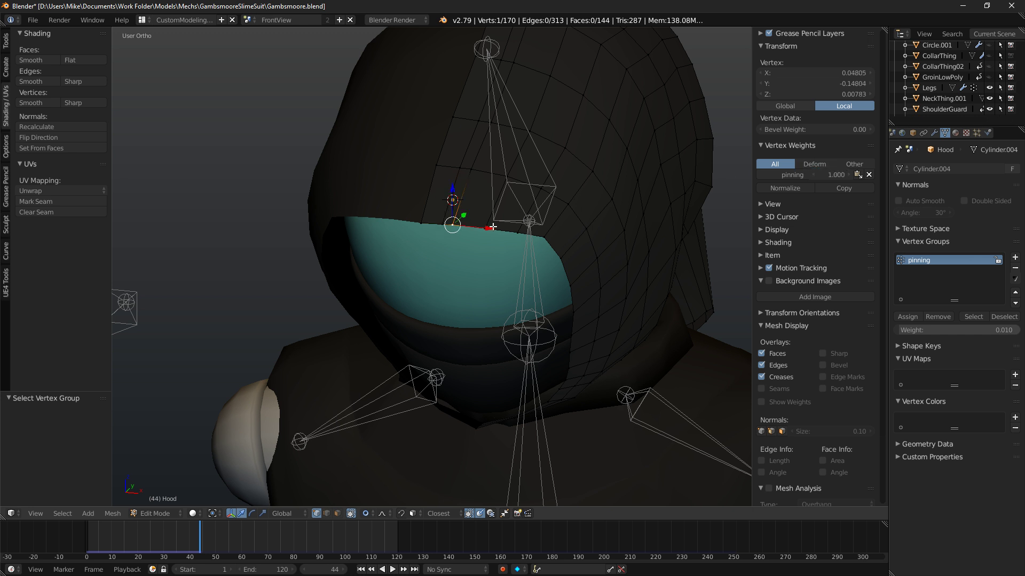
click(834, 171)
text(.5)
key(Return)
right_click(484, 226)
click(827, 175)
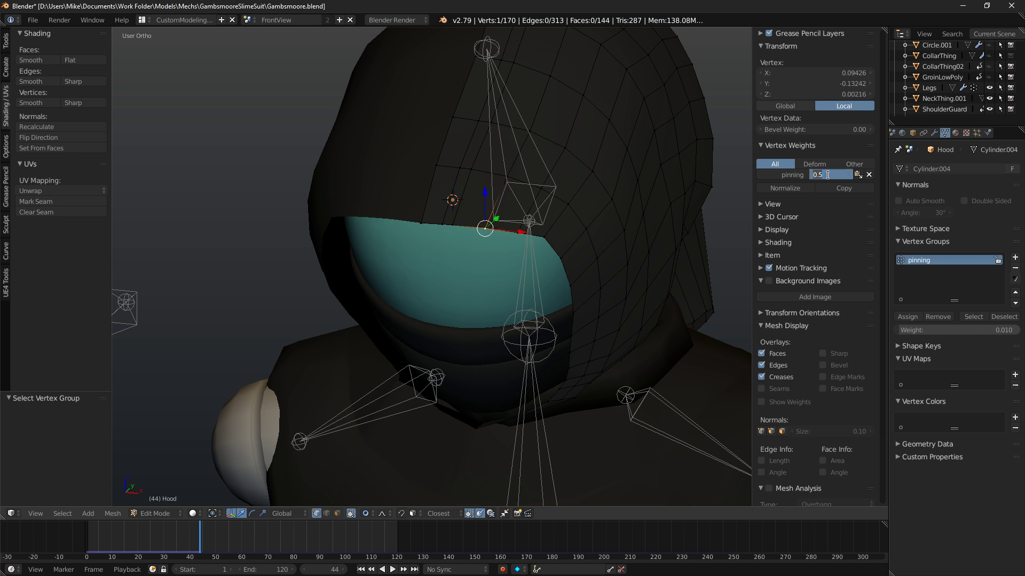
Highlight the pinning group again and check the weights of the vertices in the rows above the front rim.
right_click(517, 233)
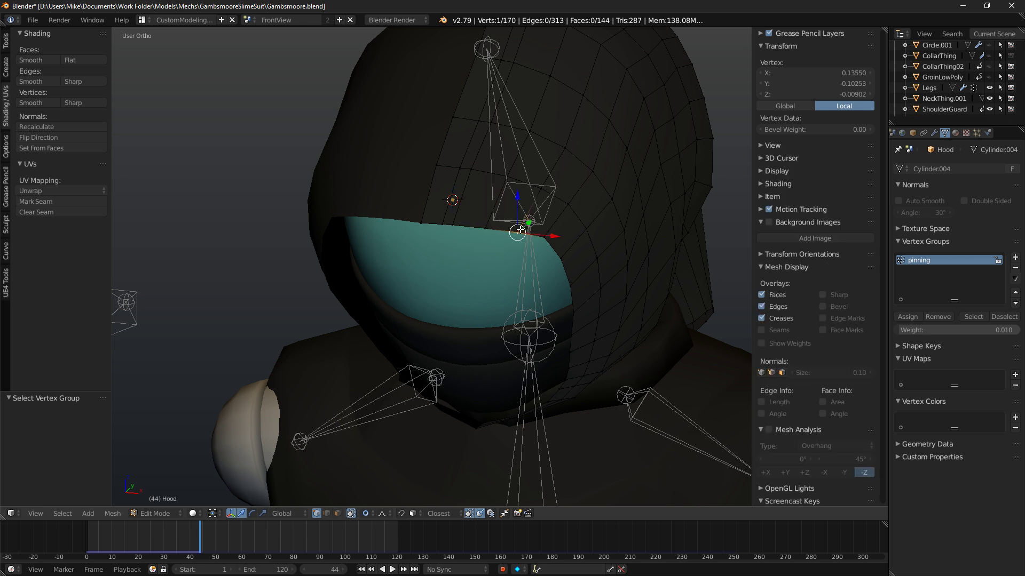
click(971, 317)
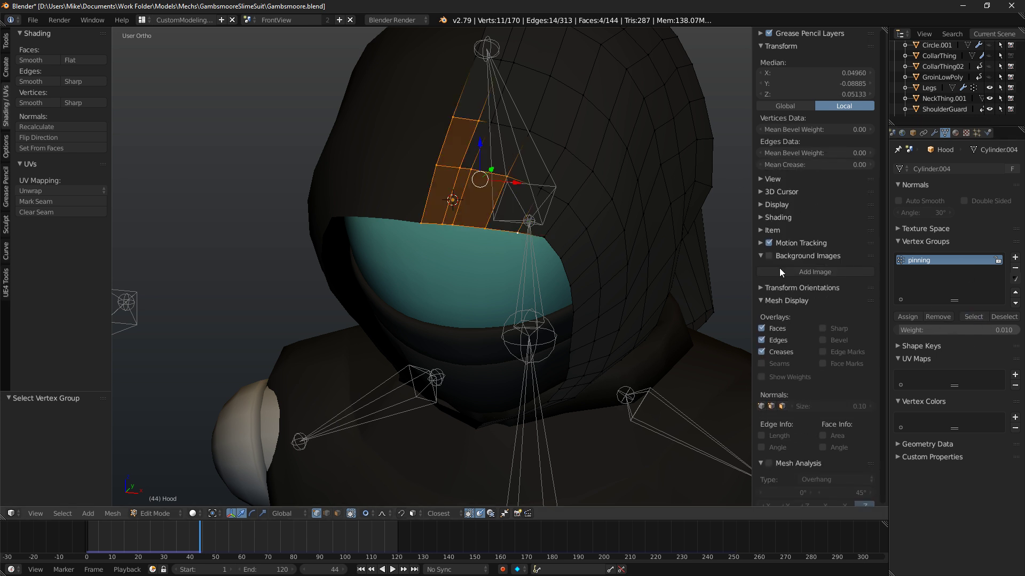
right_click(508, 176)
right_click(472, 166)
right_click(457, 166)
right_click(439, 160)
right_click(463, 115)
Play the cloth simulation in object mode and examine the hood's front rim from the side and front.
middle_drag(470, 193, 484, 171)
key(Tab)
scroll(475, 178, down, 3)
key(alt+a)
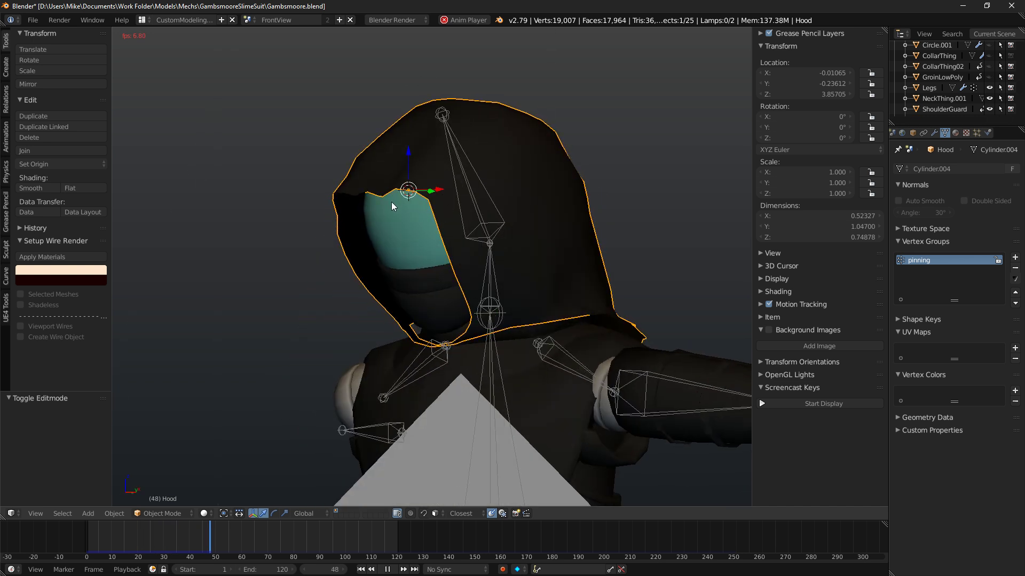
middle_drag(459, 201, 465, 201)
scroll(454, 187, up, 3)
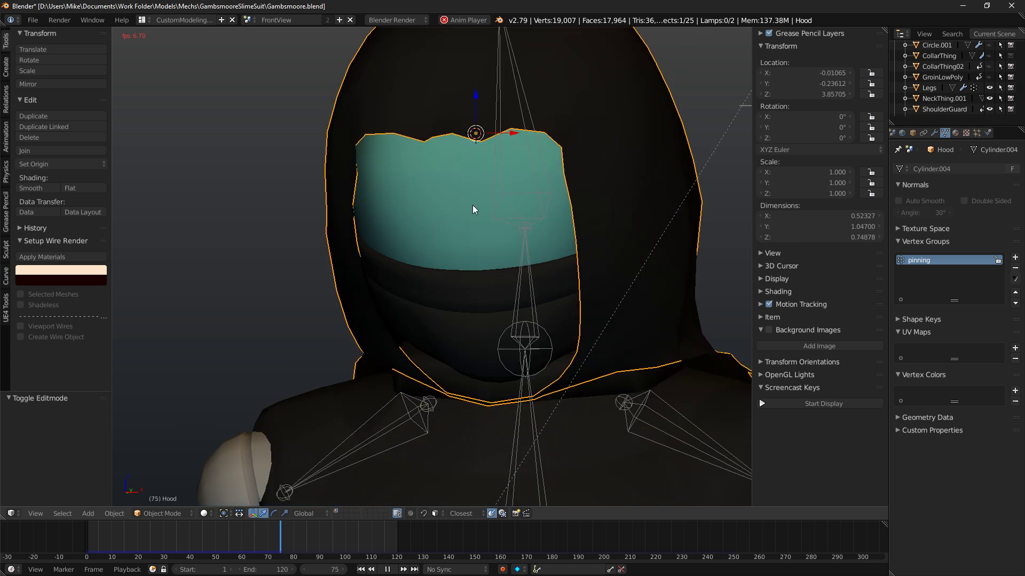
key(alt+a)
Set the pinning weights of the three rim vertices beside the centre to 0.75, 0.7 and 0.5, going outward.
key(Tab)
right_click(469, 166)
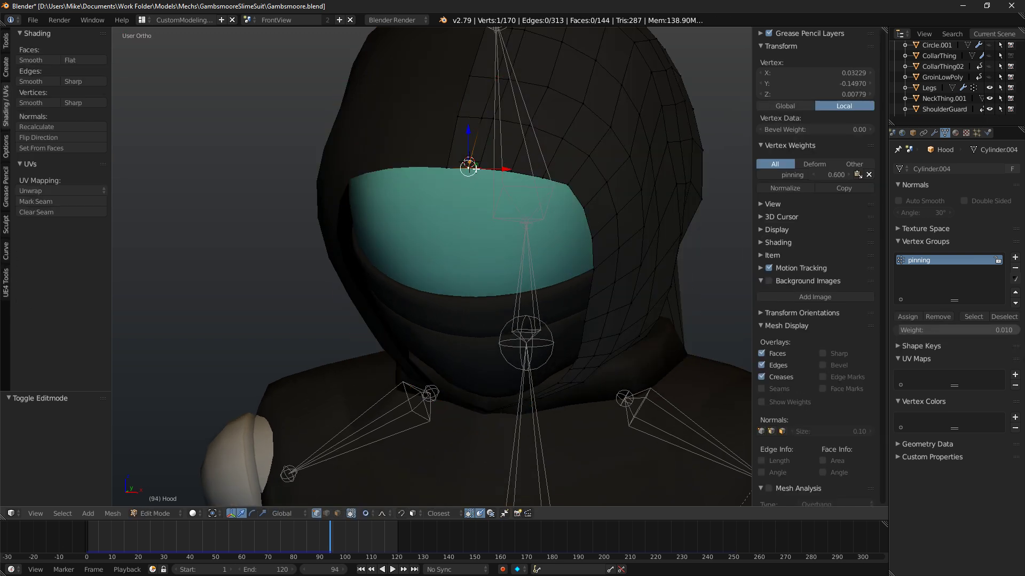
click(840, 175)
text(.75)
key(Return)
click(835, 175)
text(0.5)
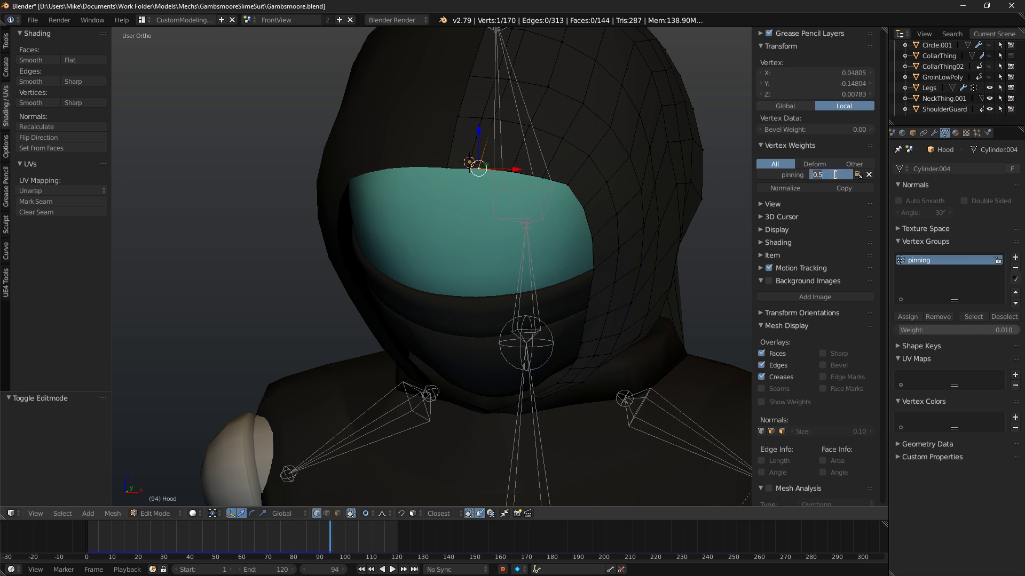
text(0.7)
key(Return)
right_click(511, 172)
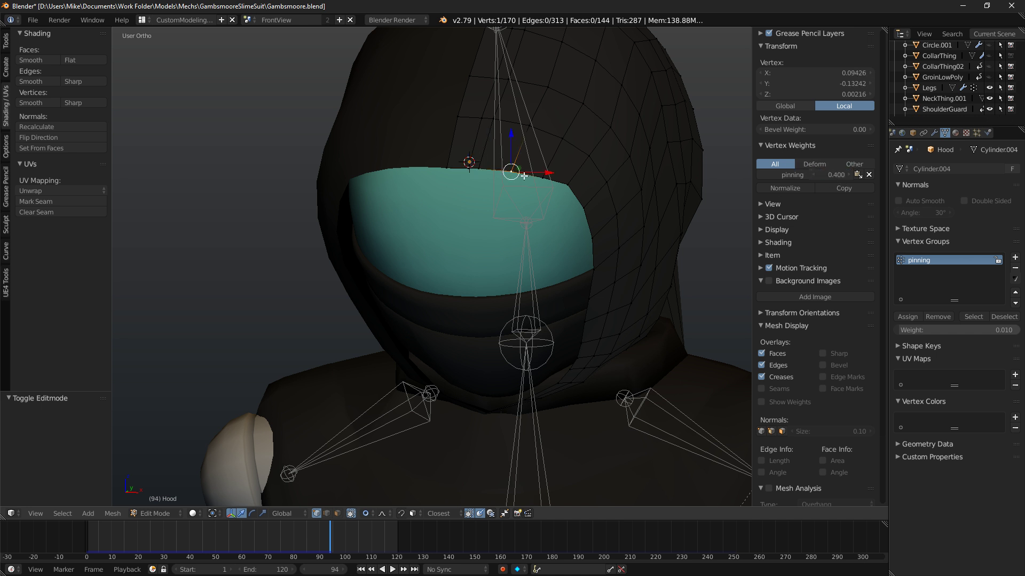
click(836, 175)
text(.5)
key(Return)
Play the cloth simulation from the start in object mode and examine the draped hood from the front and above.
click(90, 535)
key(alt+a)
key(Tab)
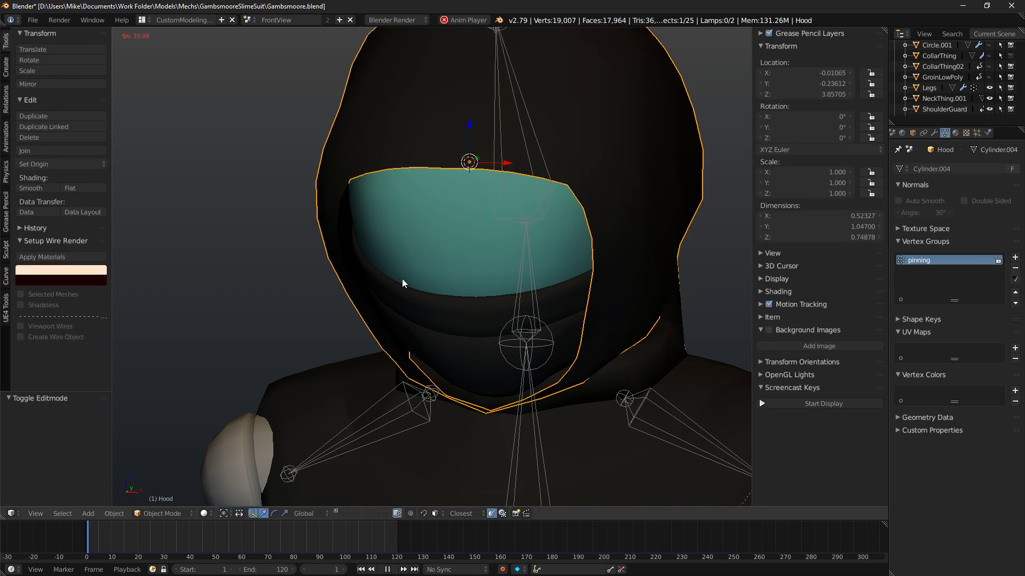
scroll(402, 278, down, 3)
mouse_move(446, 250)
middle_down()
mouse_move(525, 219)
mouse_move(532, 226)
mouse_move(489, 249)
mouse_move(362, 255)
mouse_move(434, 260)
middle_up()
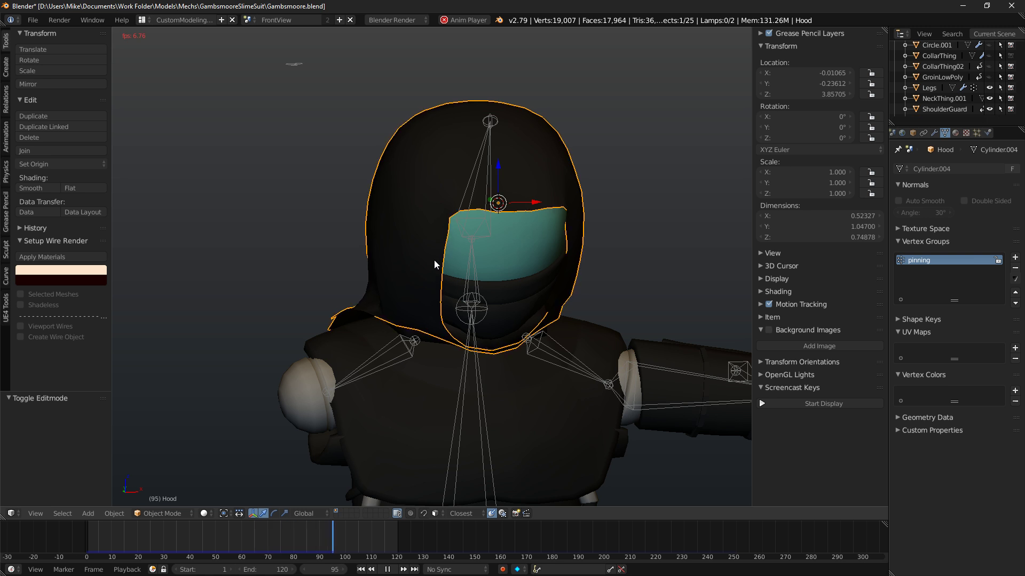
key(alt+a)
middle_drag(441, 286, 533, 253)
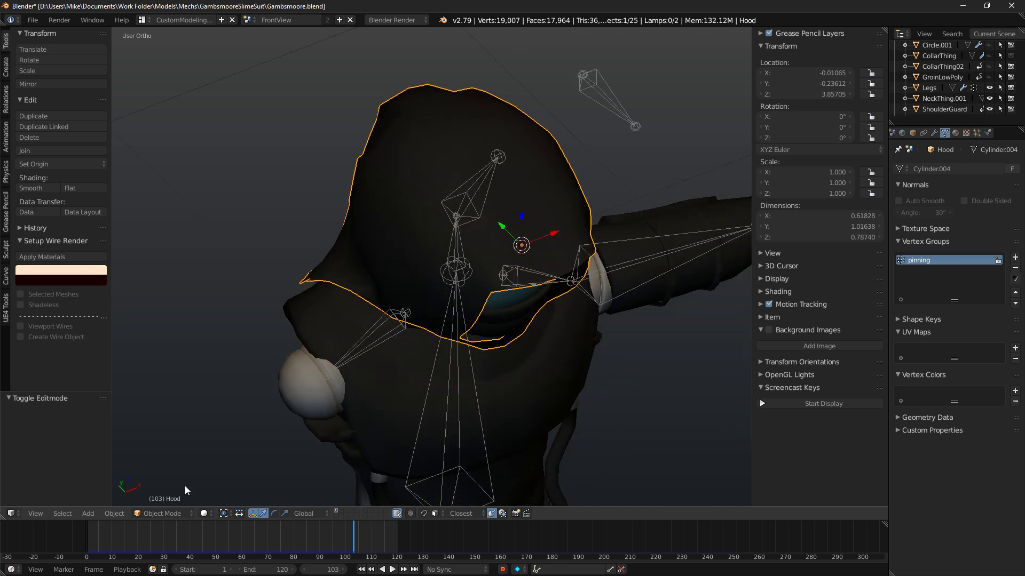
Blur the hood's pinning weights above the face opening with the Blur brush in Weight Paint mode.
click(149, 516)
click(164, 456)
middle_drag(491, 315, 501, 279)
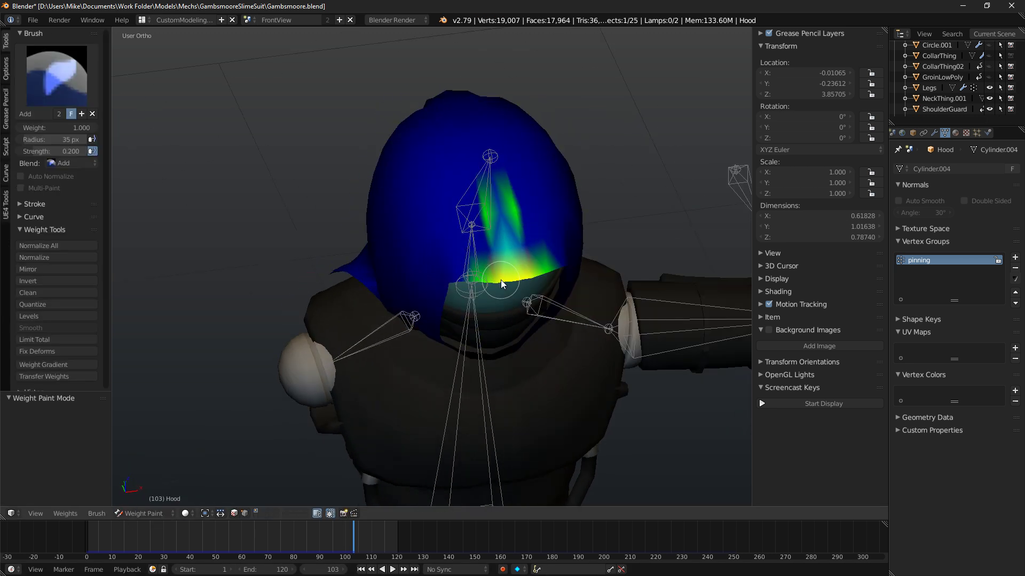
click(42, 73)
click(86, 144)
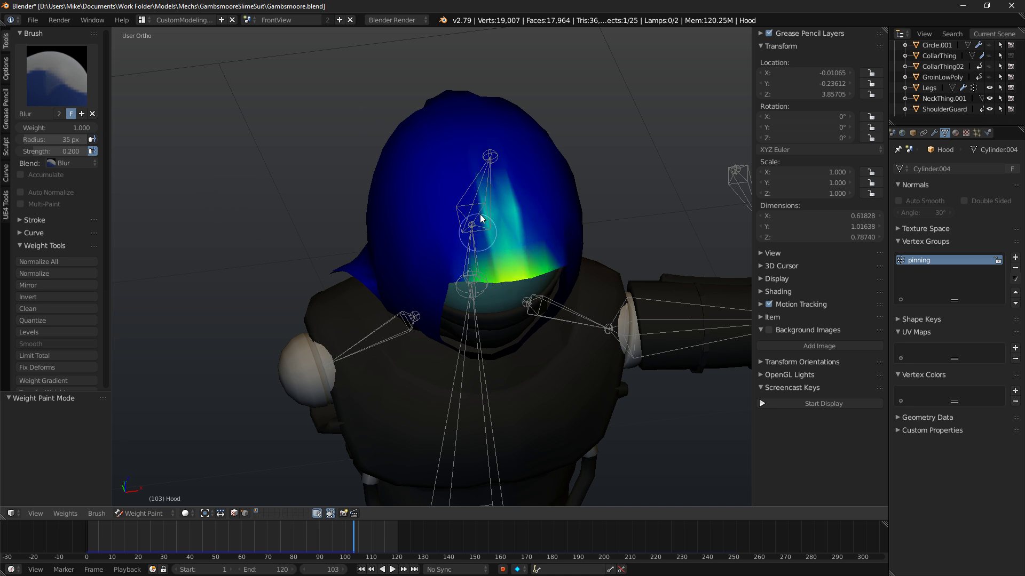
mouse_move(491, 240)
mouse_down()
mouse_move(486, 201)
mouse_move(501, 191)
mouse_move(566, 269)
mouse_up()
Play the cloth simulation with the blurred weights and examine how the hood drapes from the front and side.
middle_drag(549, 303, 475, 247)
key(Tab)
key(alt+a)
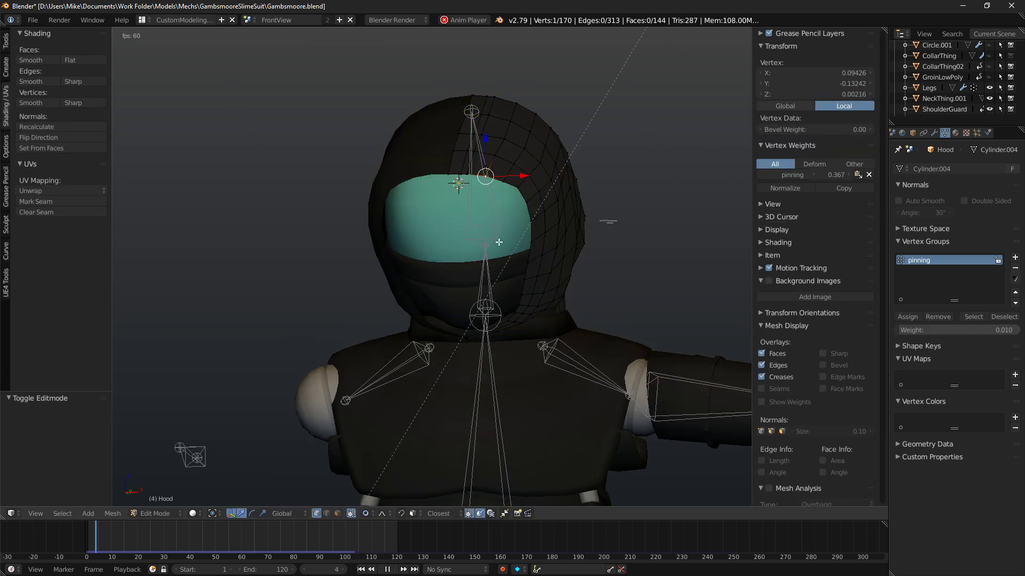
key(Tab)
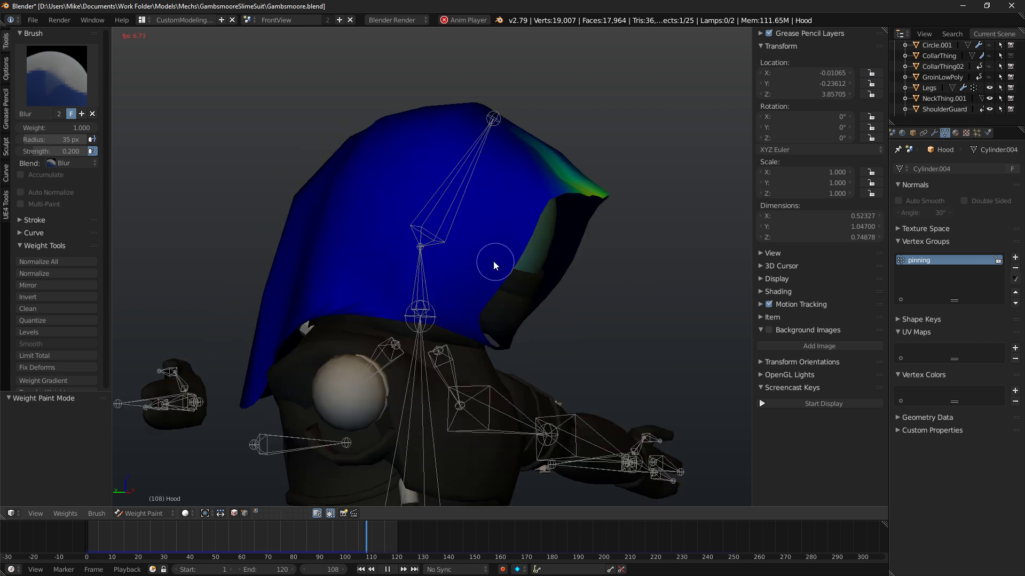
key(alt+a)
Preview the draped hood in rendered shading and return to solid shading.
mouse_move(350, 252)
middle_down()
mouse_move(372, 261)
mouse_move(522, 263)
mouse_move(510, 271)
mouse_move(322, 232)
mouse_move(442, 254)
mouse_move(500, 297)
middle_up()
key(KP_1)
key(shift+z)
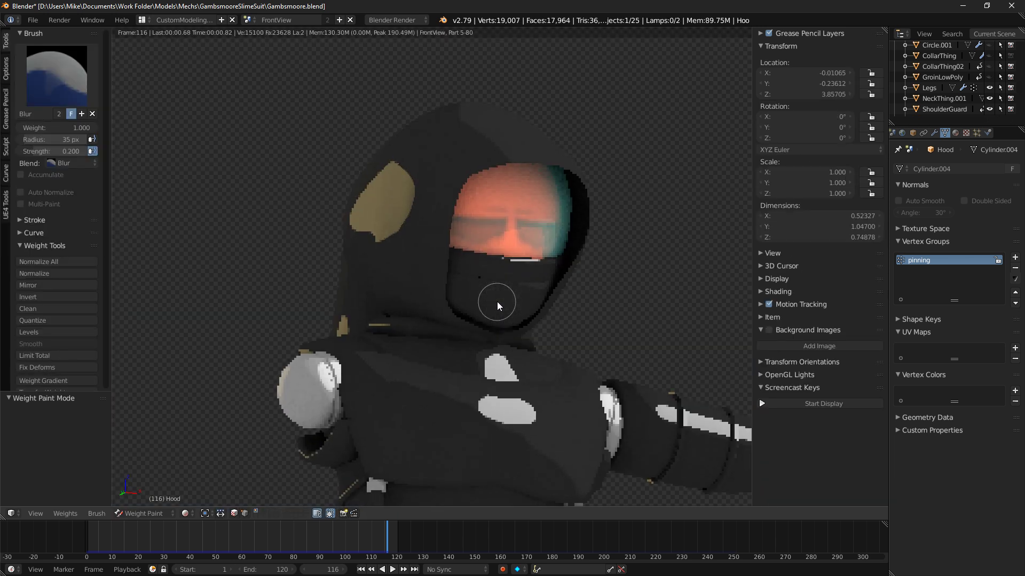
key(shift+z)
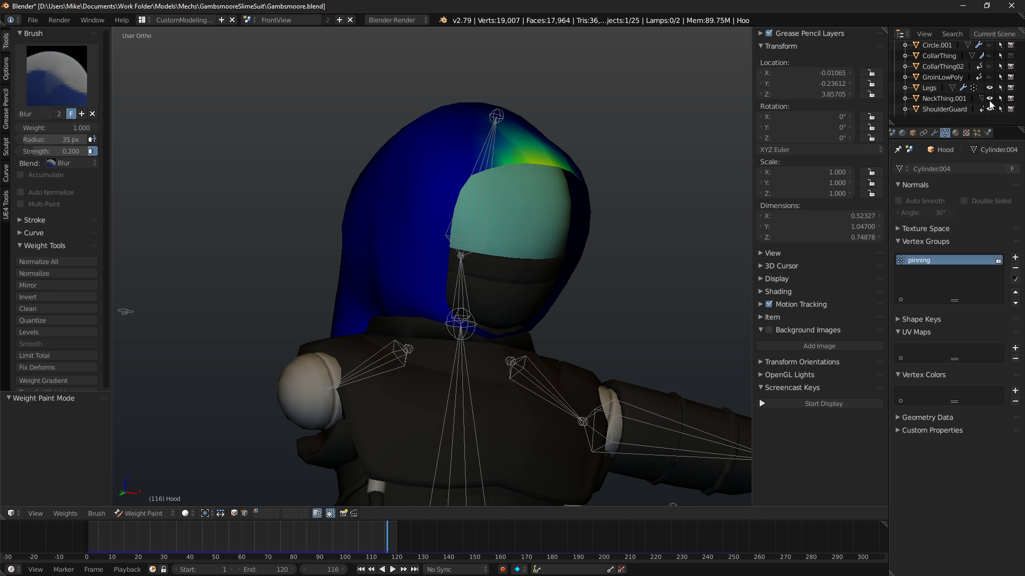
Unhide CollarThing02 and preview the hood together with the collar in rendered shading from the front and side.
scroll(992, 81, up, 3)
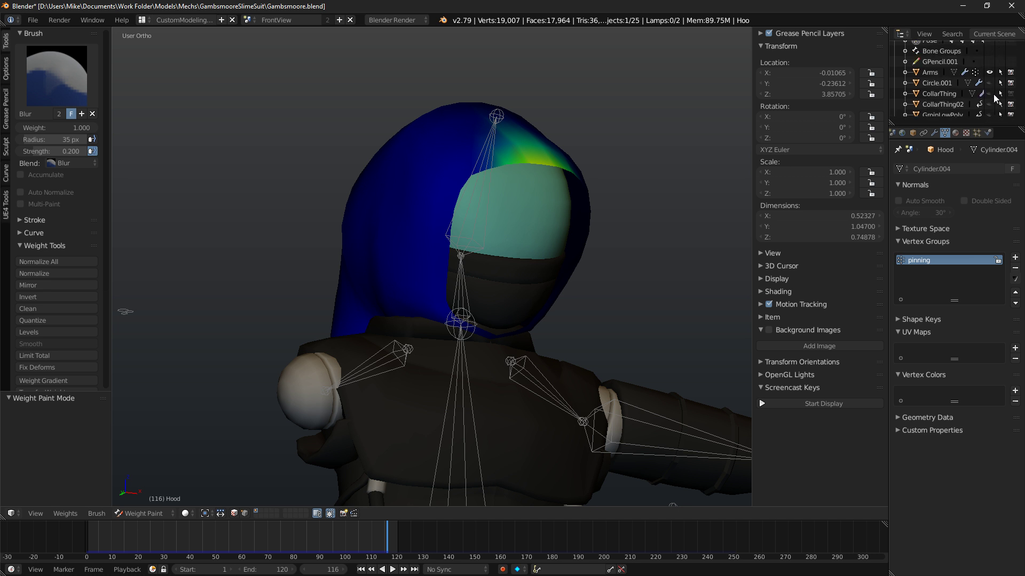
click(989, 104)
key(KP_1)
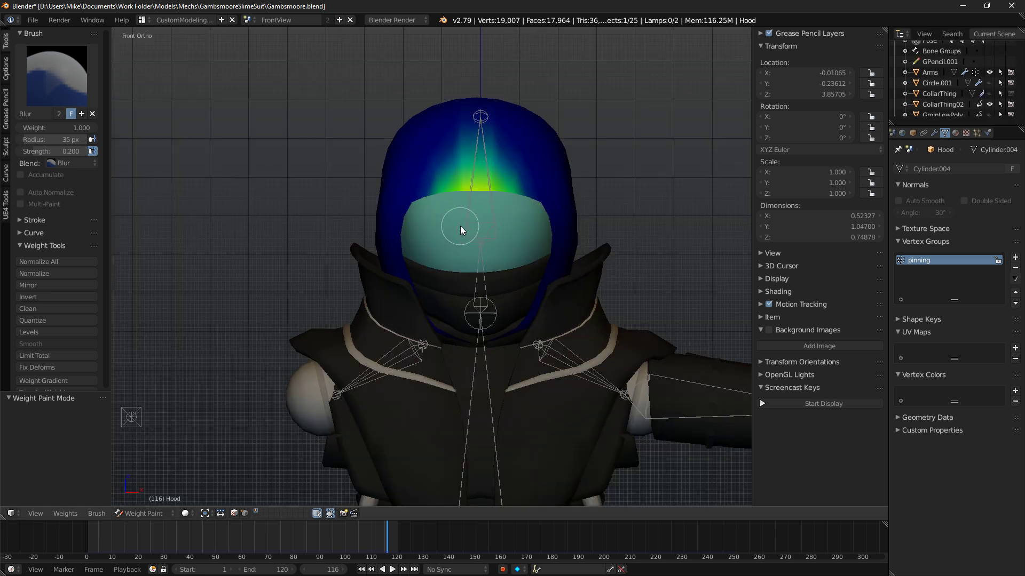
key(shift+z)
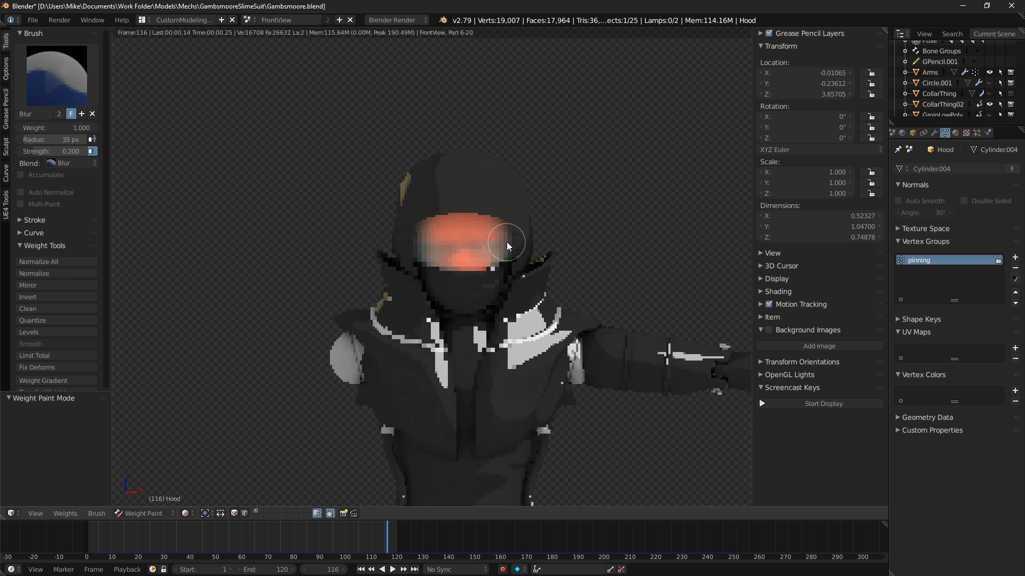
middle_drag(562, 248, 454, 245)
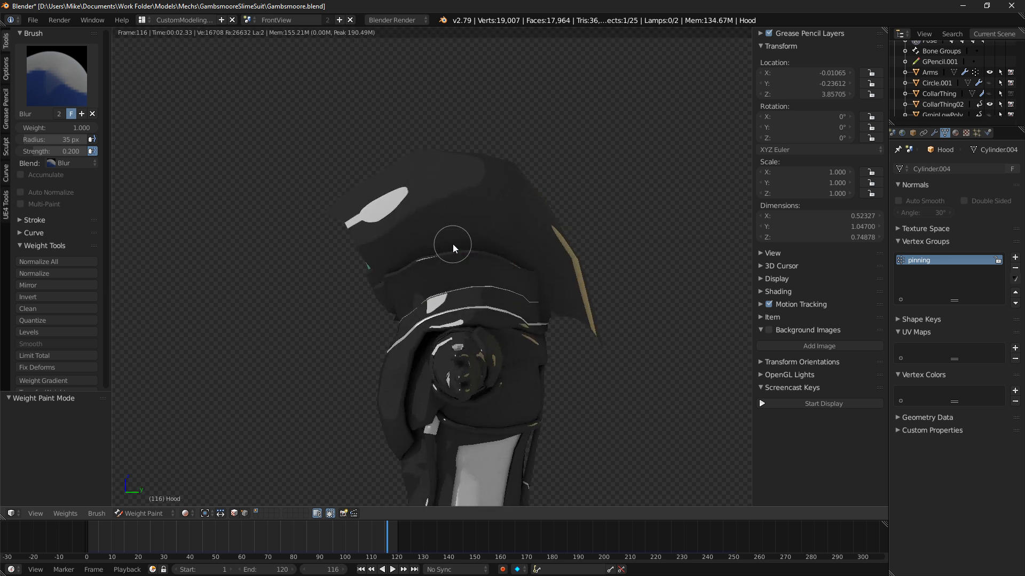
middle_drag(395, 186, 502, 200)
key(shift+z)
key(Tab)
key(Tab)
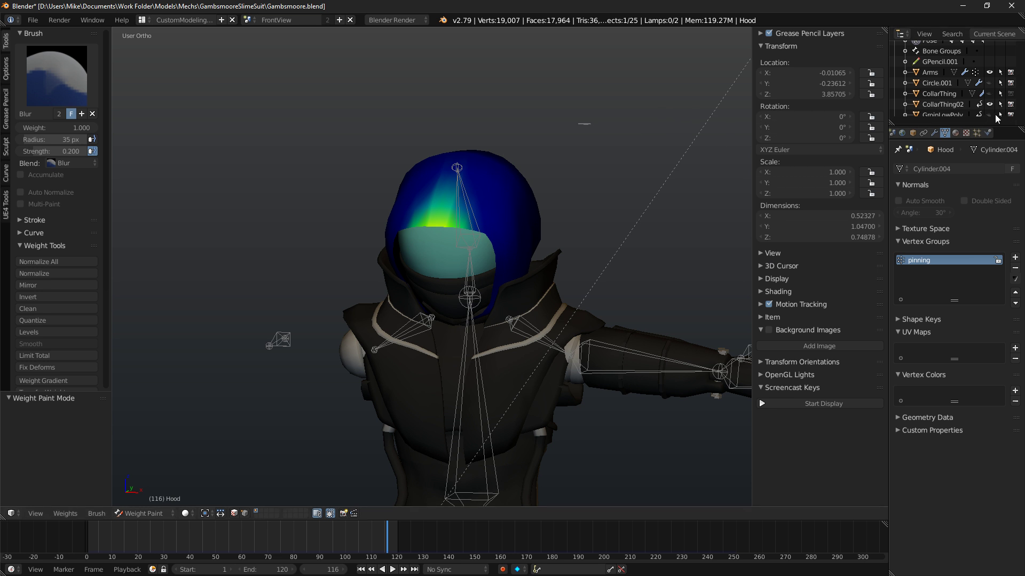
Try to apply the hood's Cloth modifier and undo back to the live simulation.
click(937, 133)
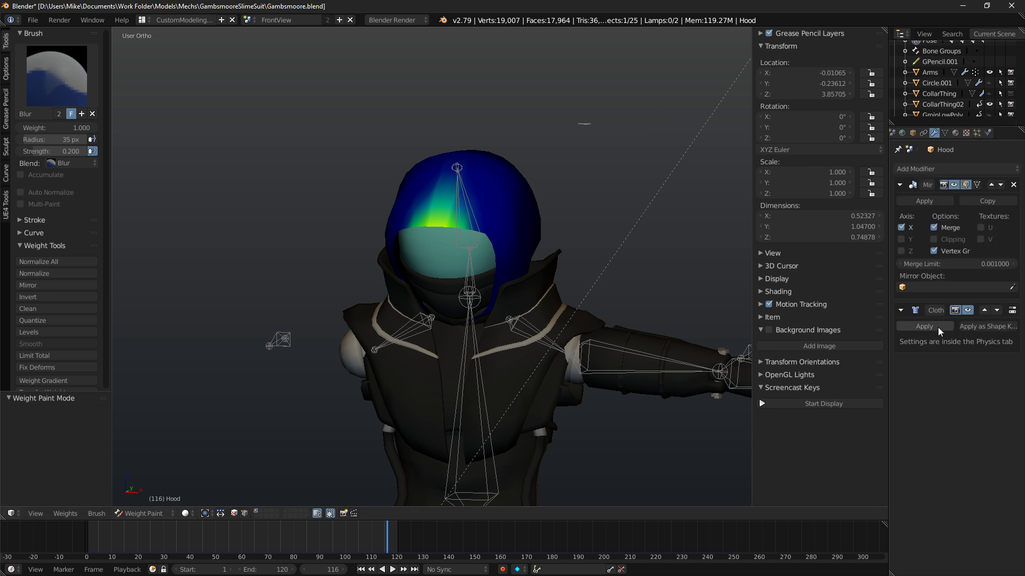
click(921, 326)
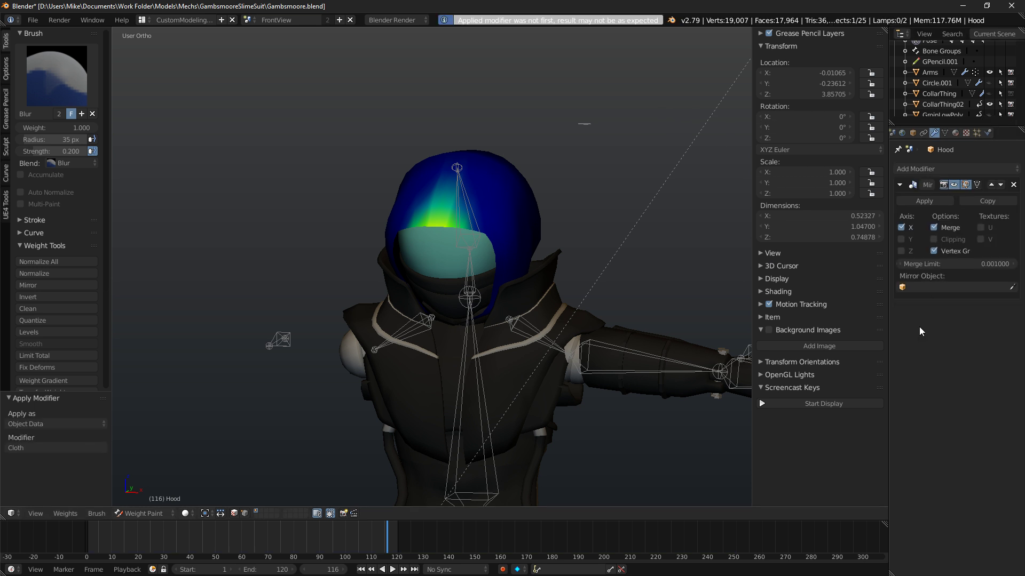
key(Tab)
mouse_move(684, 219)
middle_down()
mouse_move(620, 167)
mouse_move(459, 199)
mouse_move(561, 174)
mouse_move(662, 204)
mouse_move(559, 224)
middle_up()
key(shift+z)
key(shift+z)
key(ctrl+z)
key(Tab)
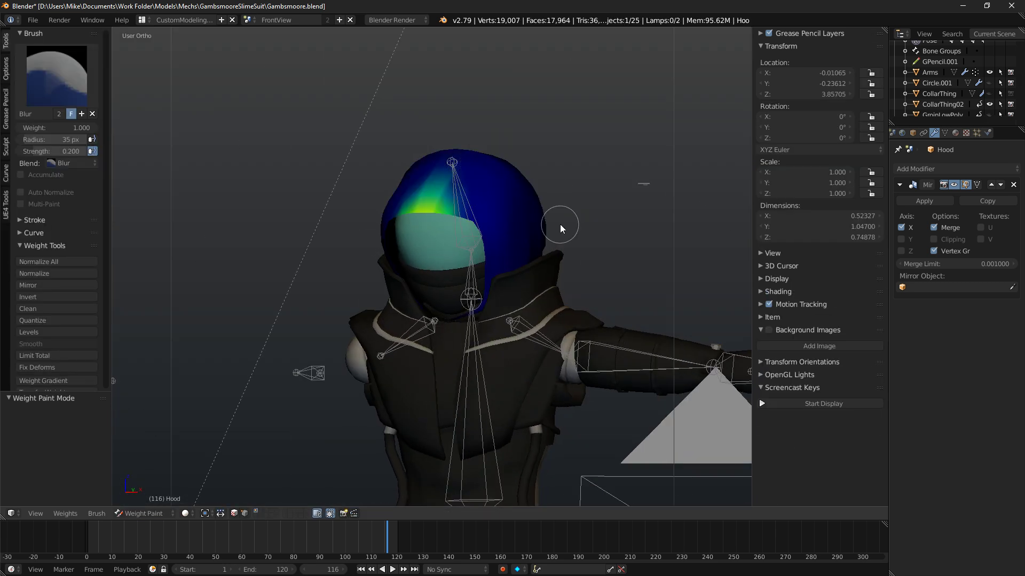
key(ctrl+z)
key(ctrl+z)
key(ctrl+z)
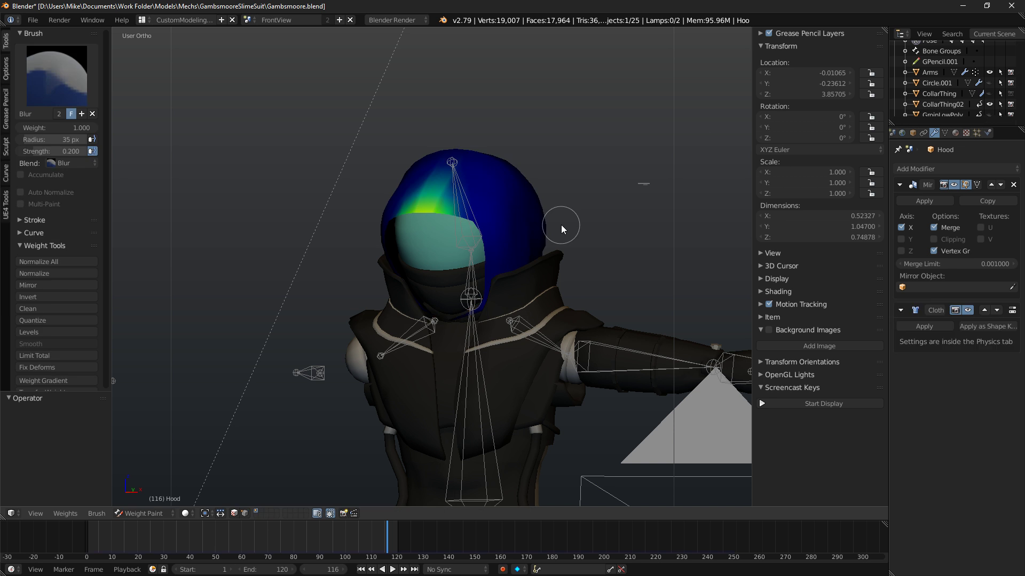
Replay the hood's cloth simulation to frame 102 and try applying the Cloth modifier again.
middle_drag(561, 225, 598, 231)
click(321, 542)
key(alt+a)
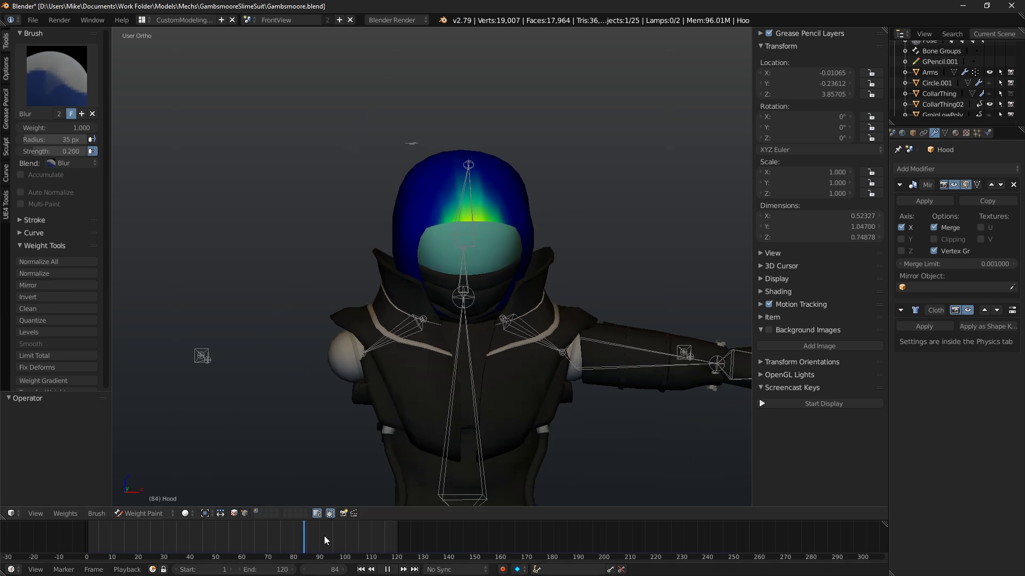
key(alt+a)
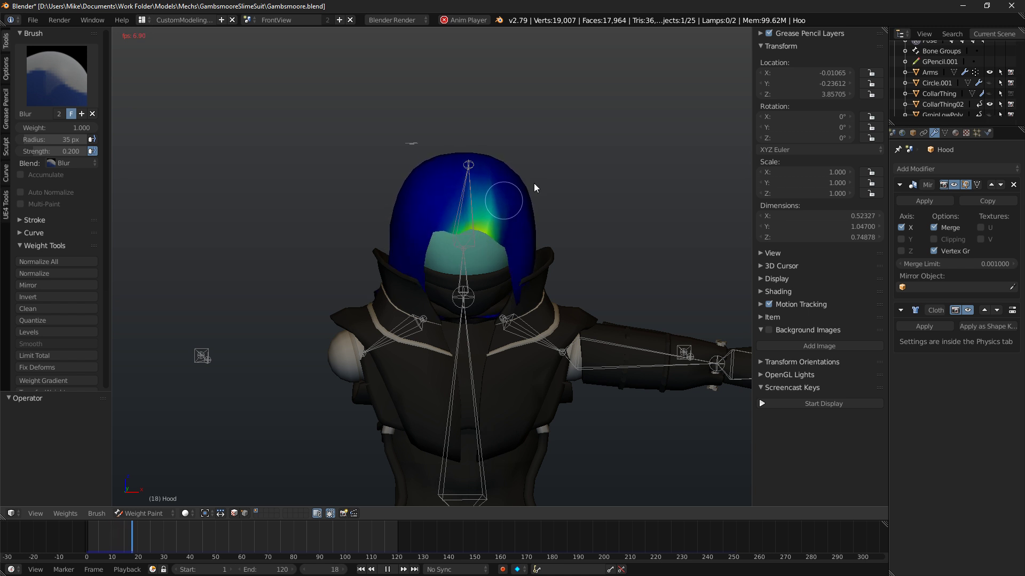
scroll(568, 188, up, 2)
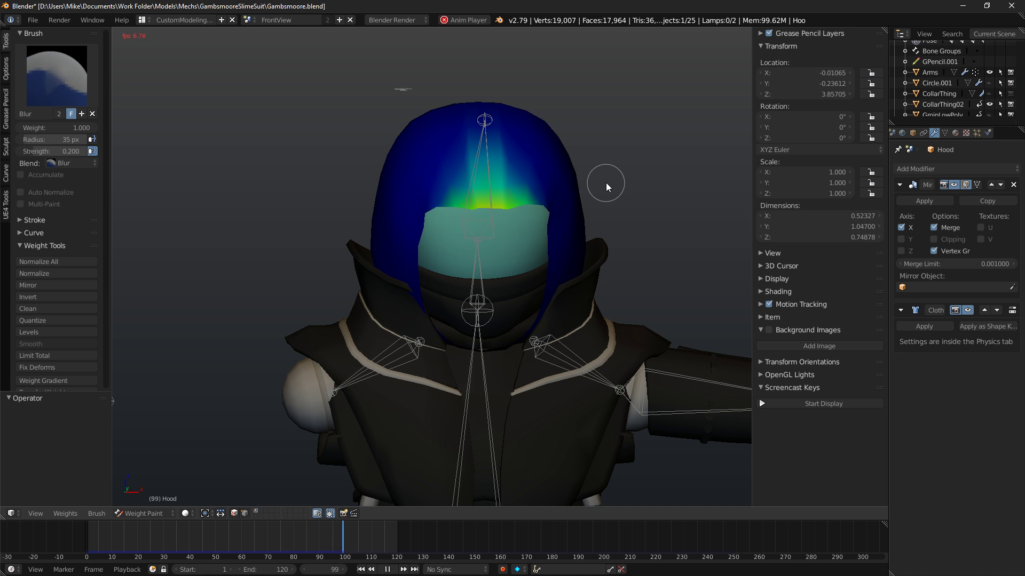
key(alt+a)
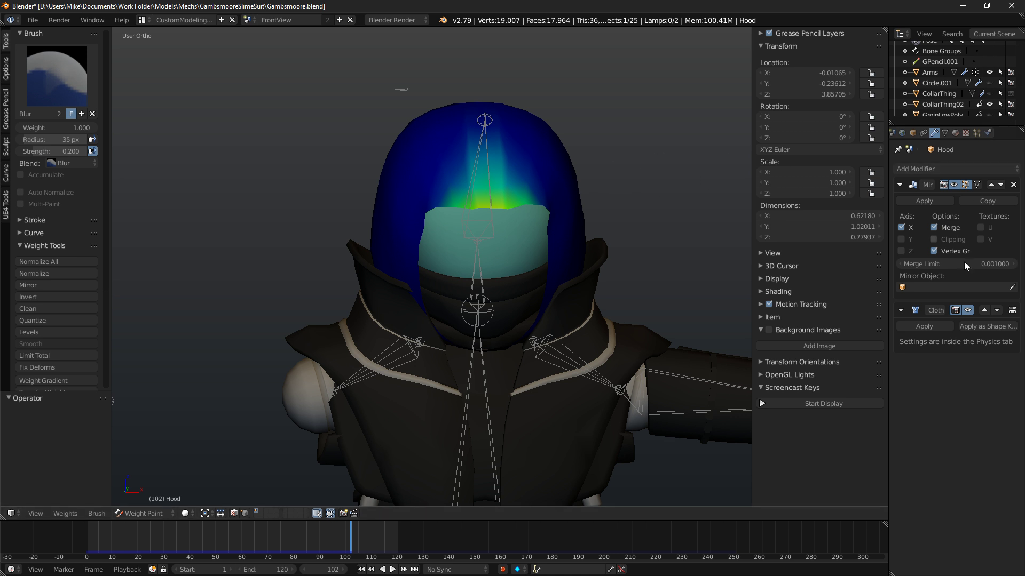
click(929, 324)
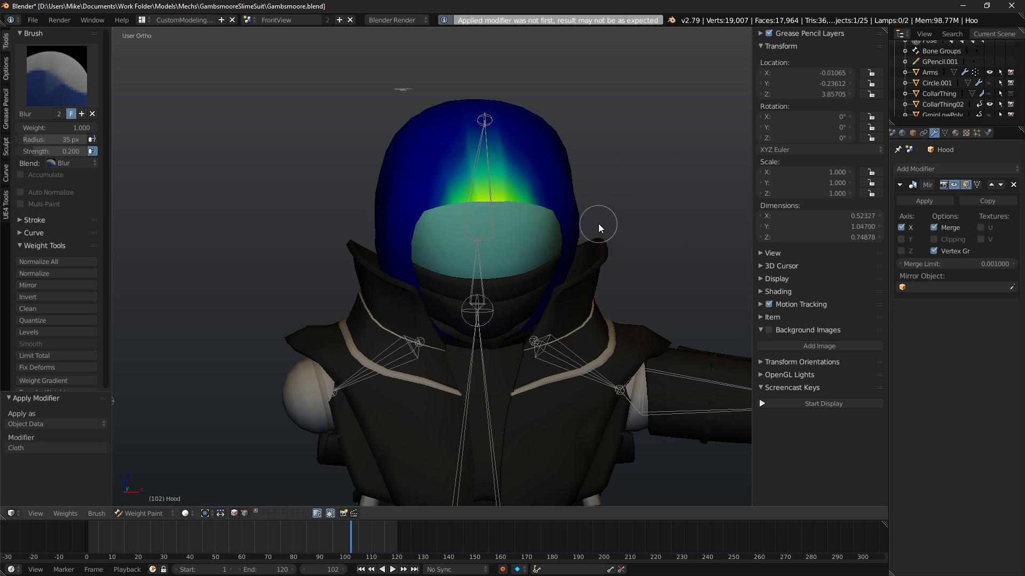
key(ctrl+z)
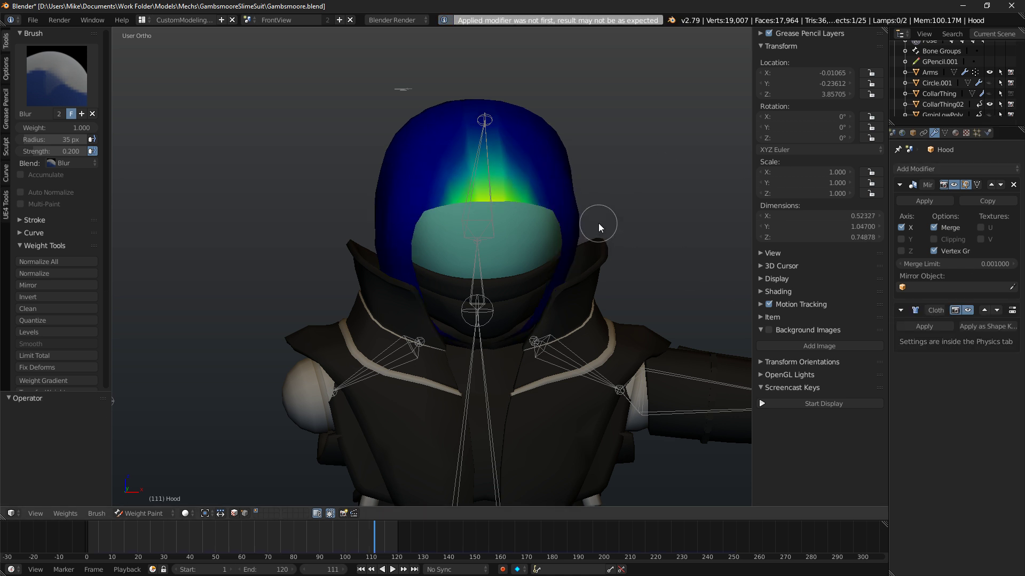
Replay the cloth simulation and try applying the Cloth modifier to the hood as a shape key.
key(alt+a)
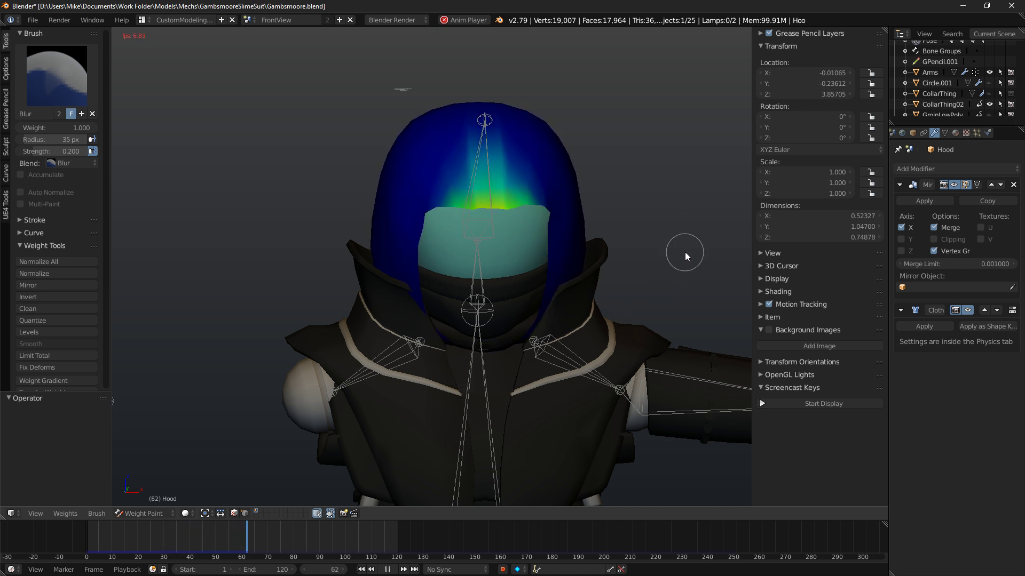
key(alt+a)
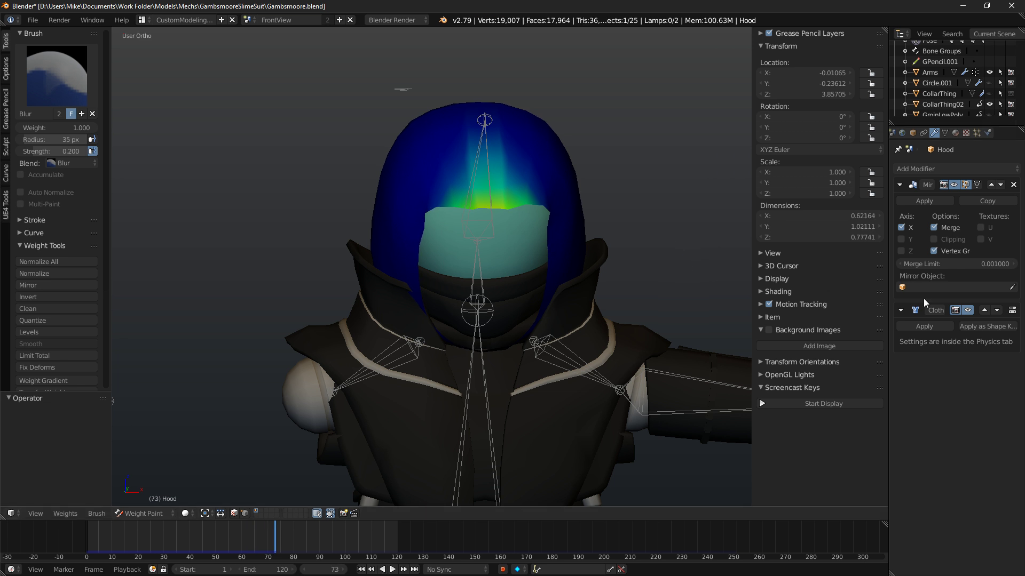
click(985, 327)
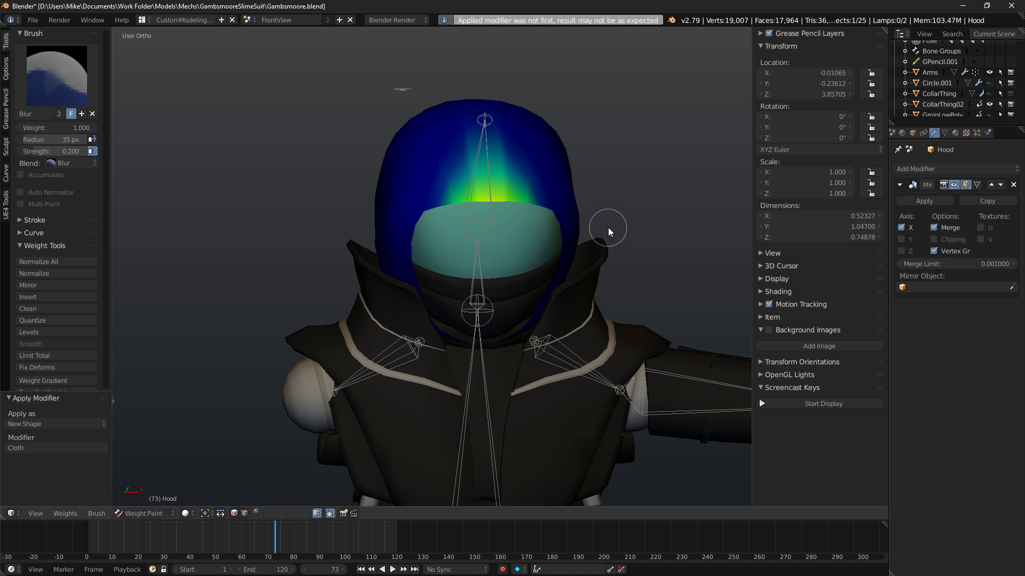
key(Tab)
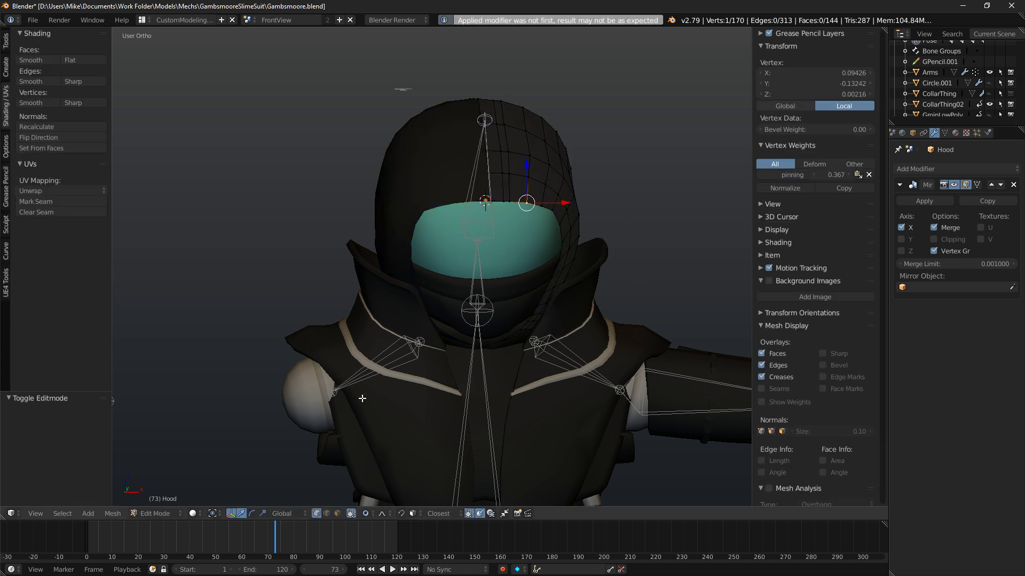
click(155, 514)
click(153, 504)
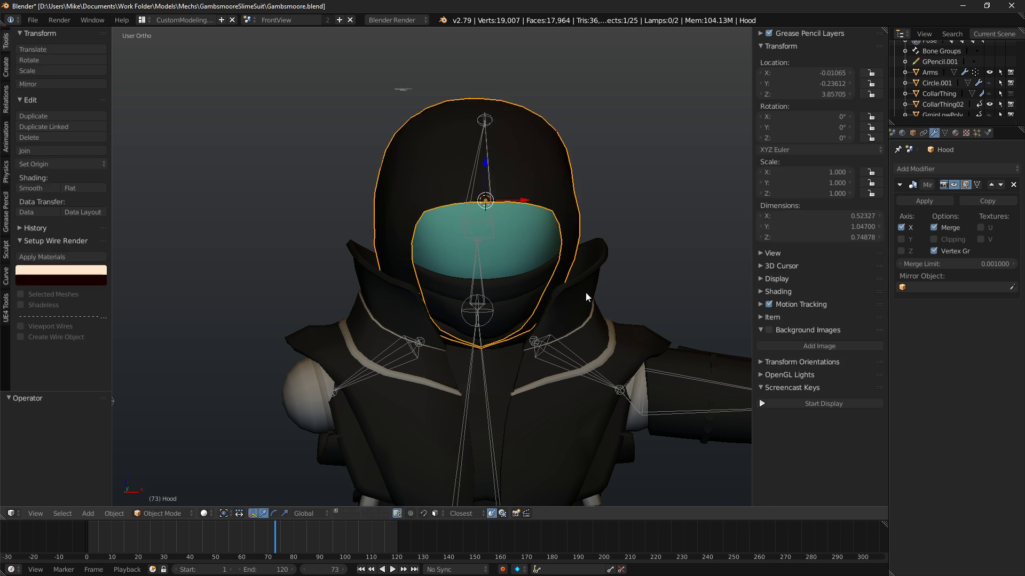
key(ctrl+Tab)
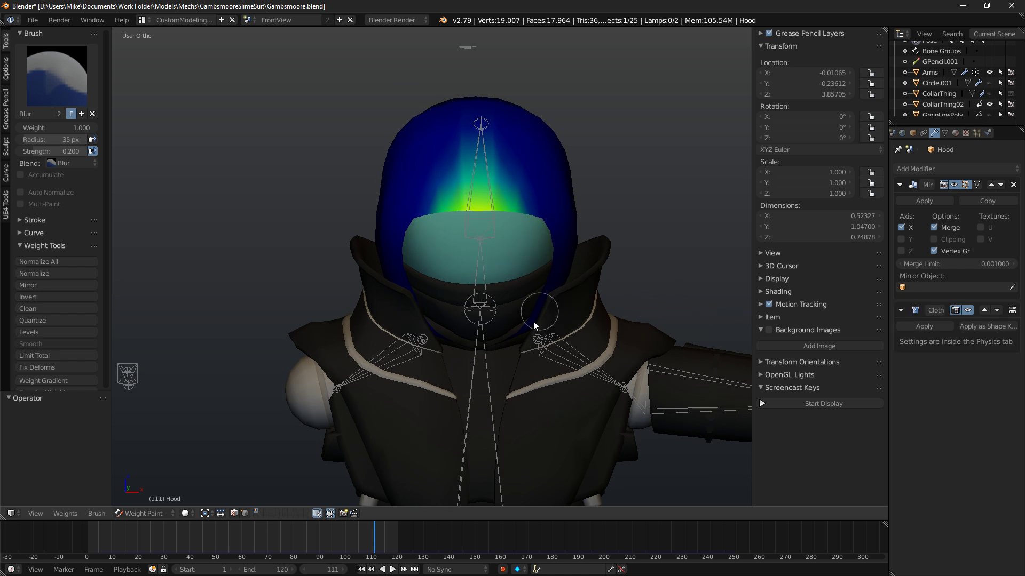
Replay the hood's cloth simulation from the start and stop with the draped shape at frame 101.
key(alt+a)
key(shift+Left)
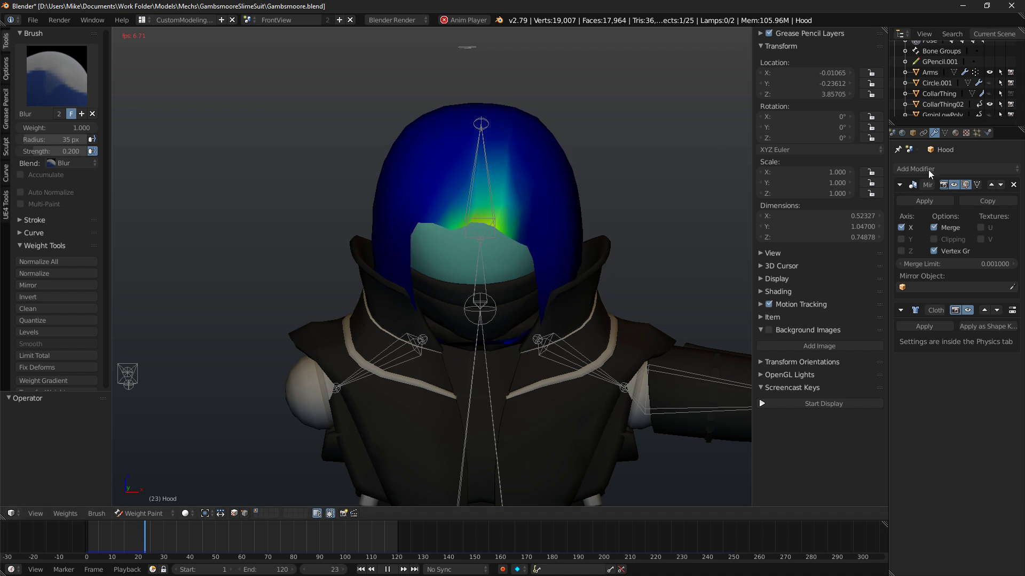
click(988, 133)
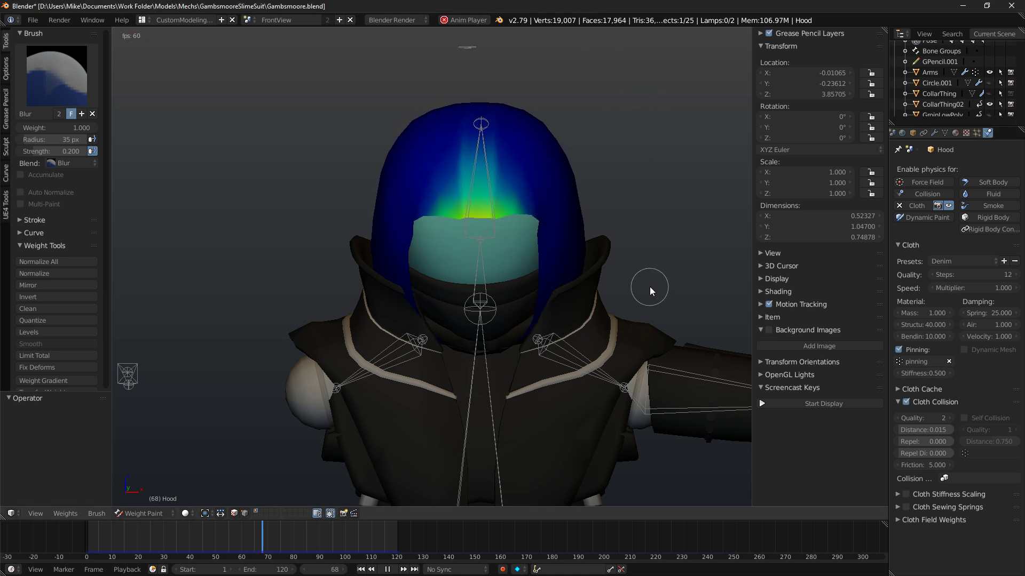
key(alt+a)
click(348, 539)
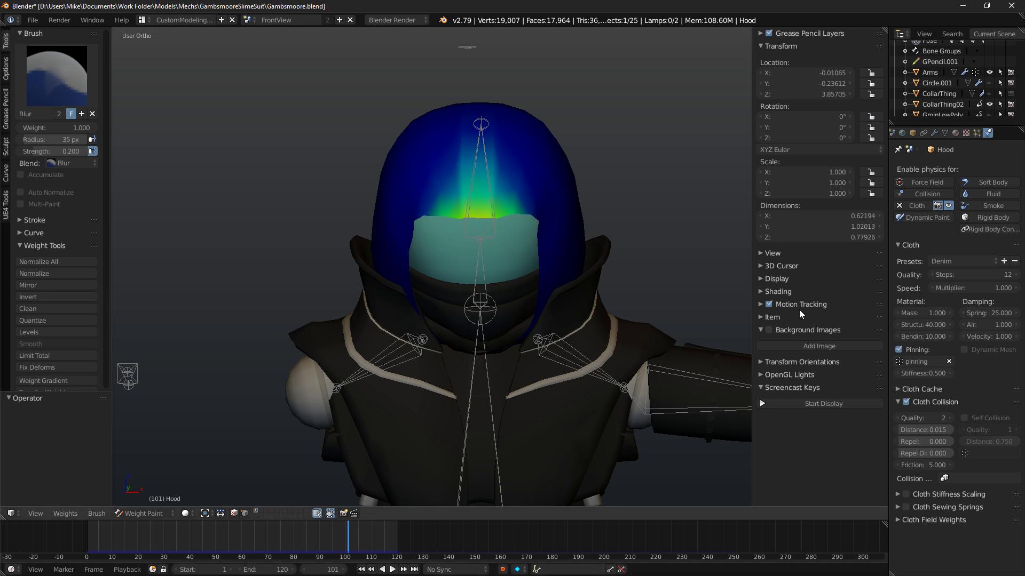
click(934, 132)
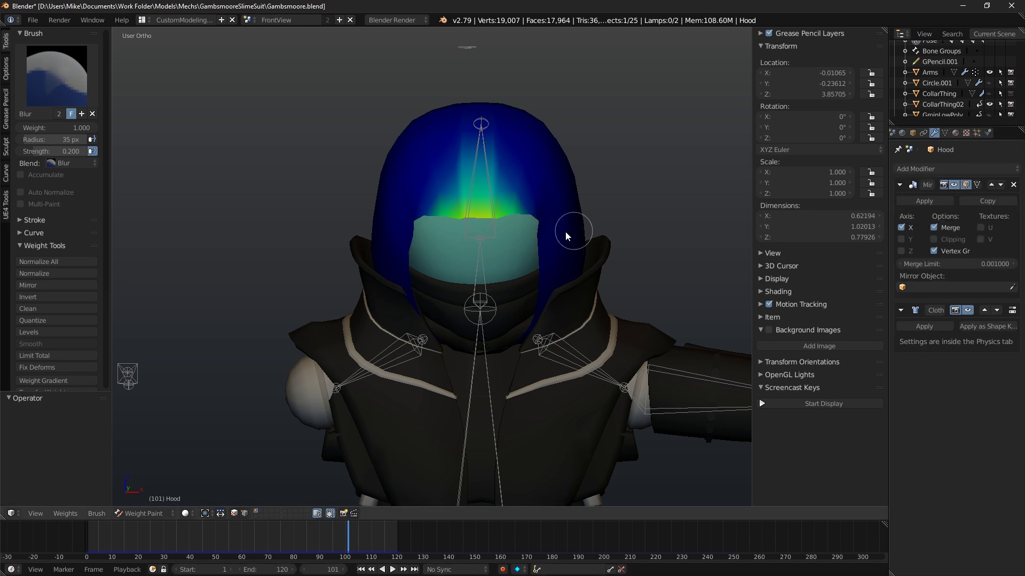
Bake the hood's modifiers into its mesh with the Apply Modifiers command and open it in Edit Mode from the top.
key(space)
text(applie)
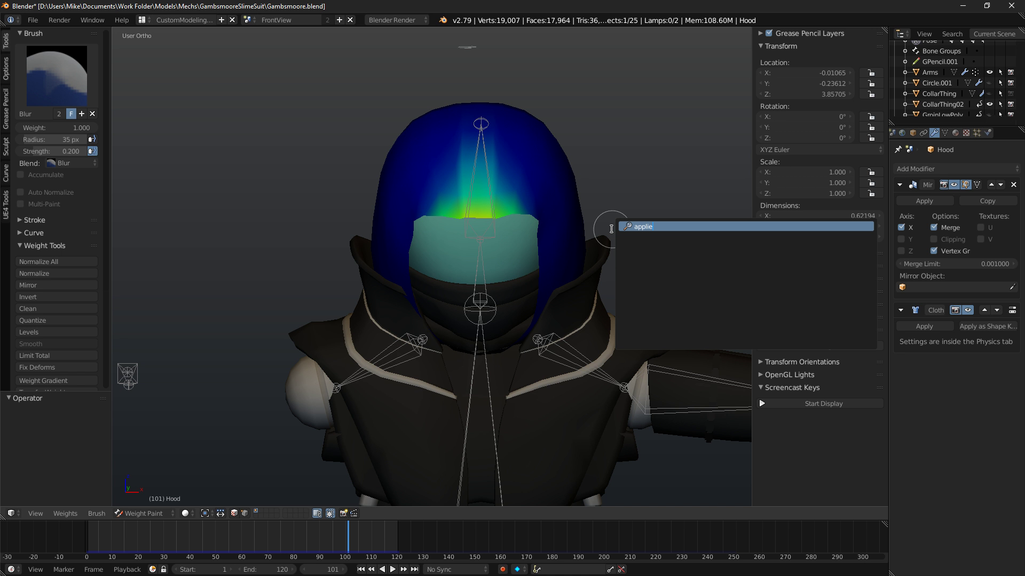
key(BackSpace)
key(BackSpace)
text(y)
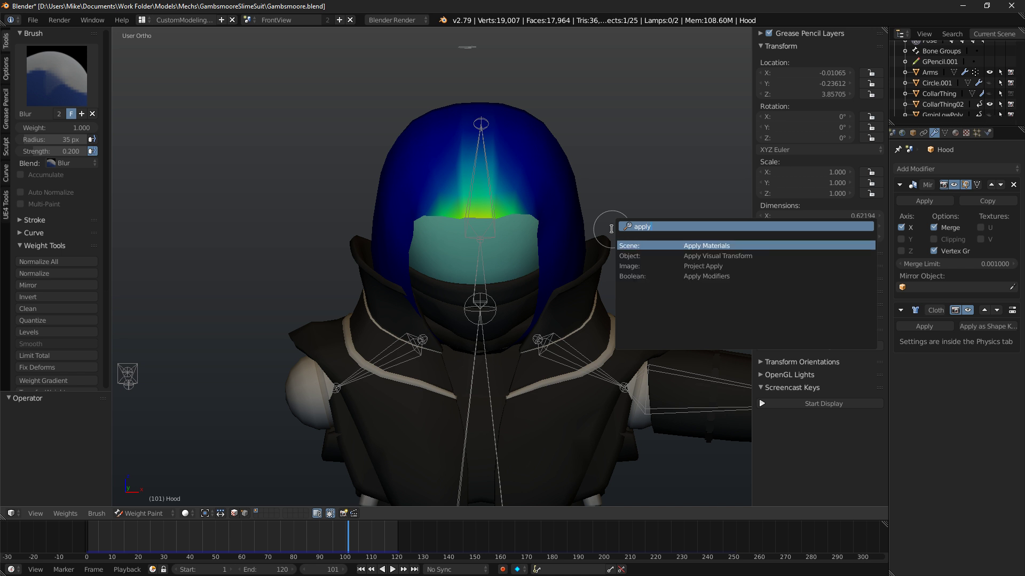
click(658, 277)
middle_drag(575, 204, 570, 273)
key(Tab)
key(KP_7)
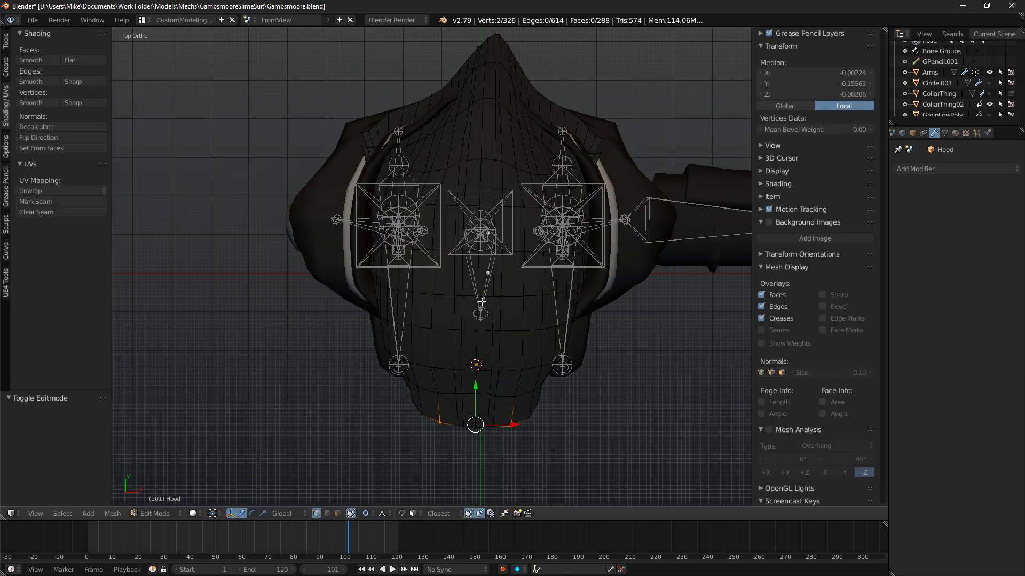
key(a)
alt+right_click(452, 366)
key(a)
alt+right_click(447, 361)
key(a)
key(x)
Delete the vertices of the hood's negative-X half, selecting through the mesh in wireframe front view.
key(z)
key(KP_1)
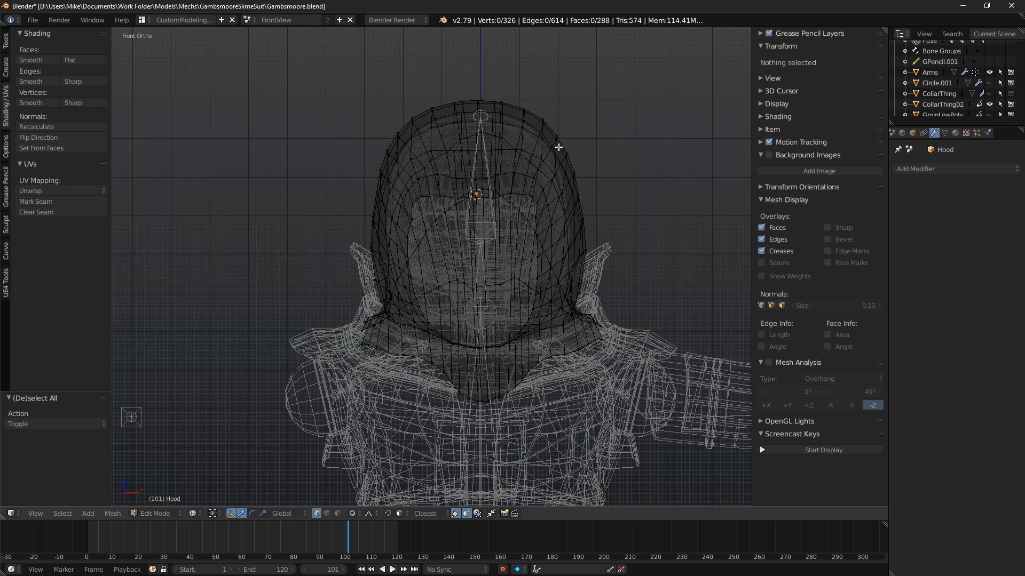
key(z)
key(z)
drag(308, 41, 475, 453)
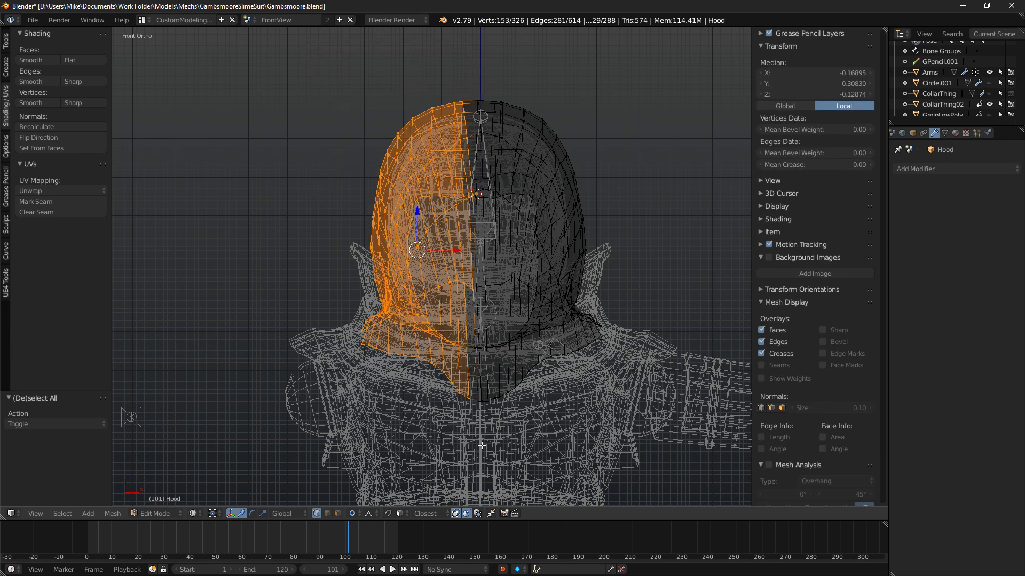
key(c)
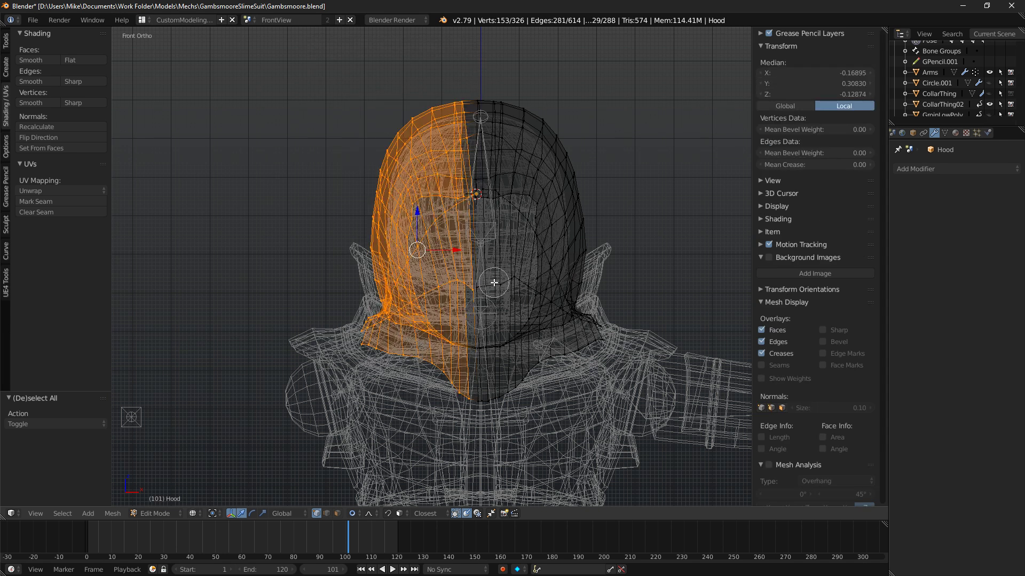
key(Escape)
key(x)
click(559, 288)
key(z)
middle_drag(560, 285, 624, 281)
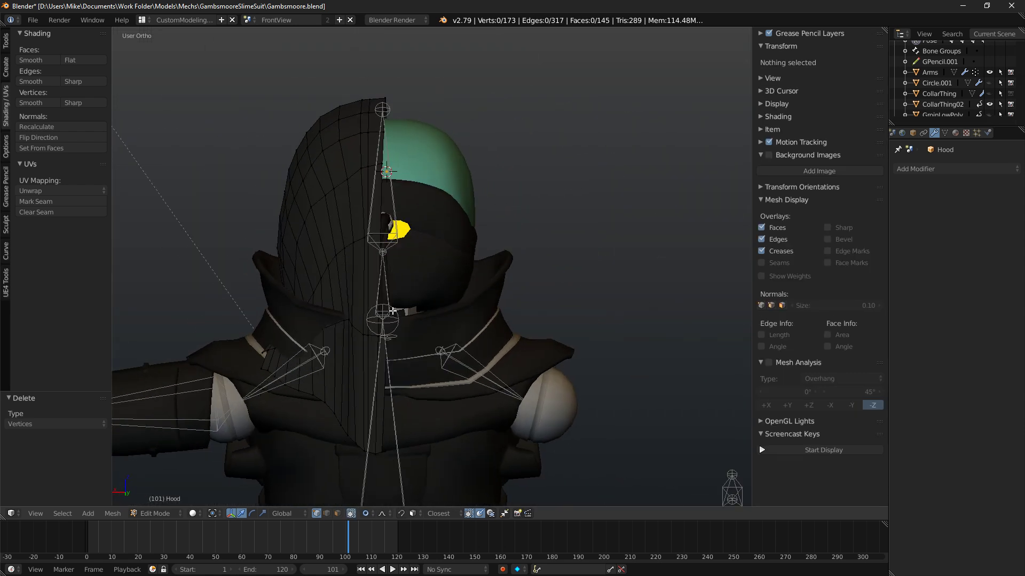
Delete the stray vertices left along the hood's centre cut edge.
alt+right_click(388, 359)
key(x)
click(387, 360)
middle_drag(462, 323, 400, 275)
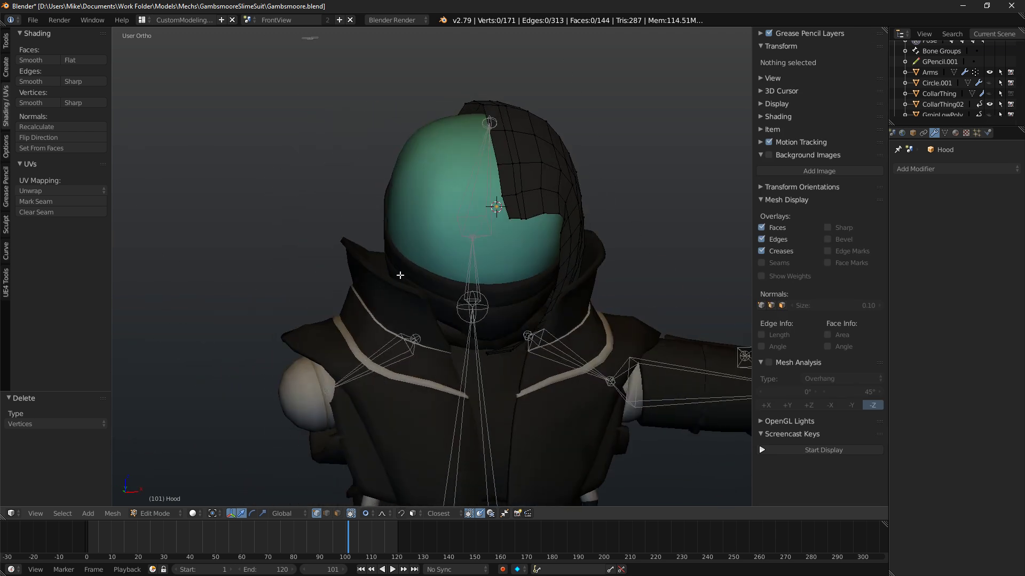
Add a Mirror modifier to the remaining half of the hood.
key(KP_1)
click(939, 169)
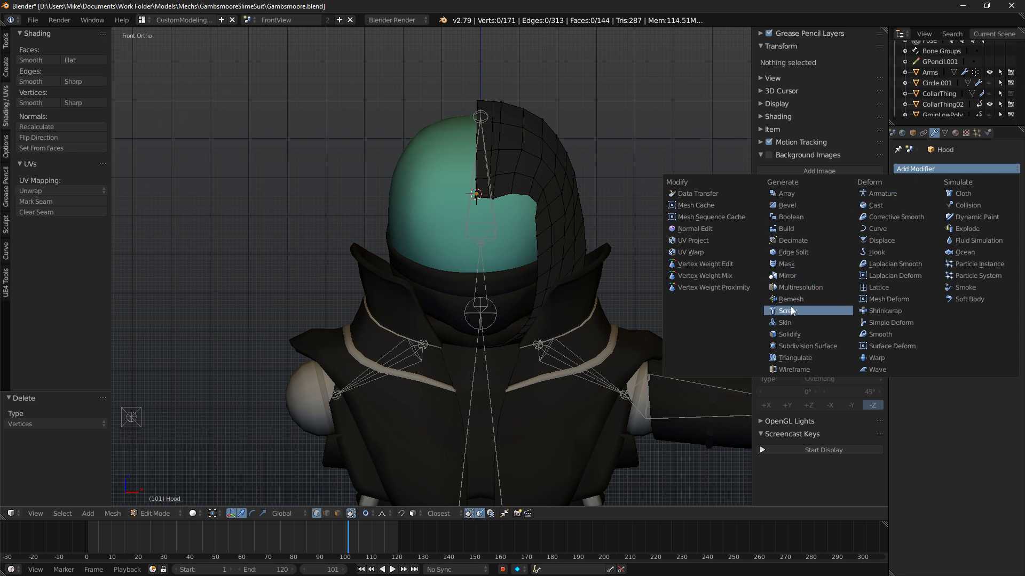
click(793, 276)
Enable Clipping on the Mirror modifier and move the hood's centre edge loop along X onto the mirror plane.
middle_drag(482, 134, 482, 182)
key(a)
alt+right_click(482, 183)
key(KP_7)
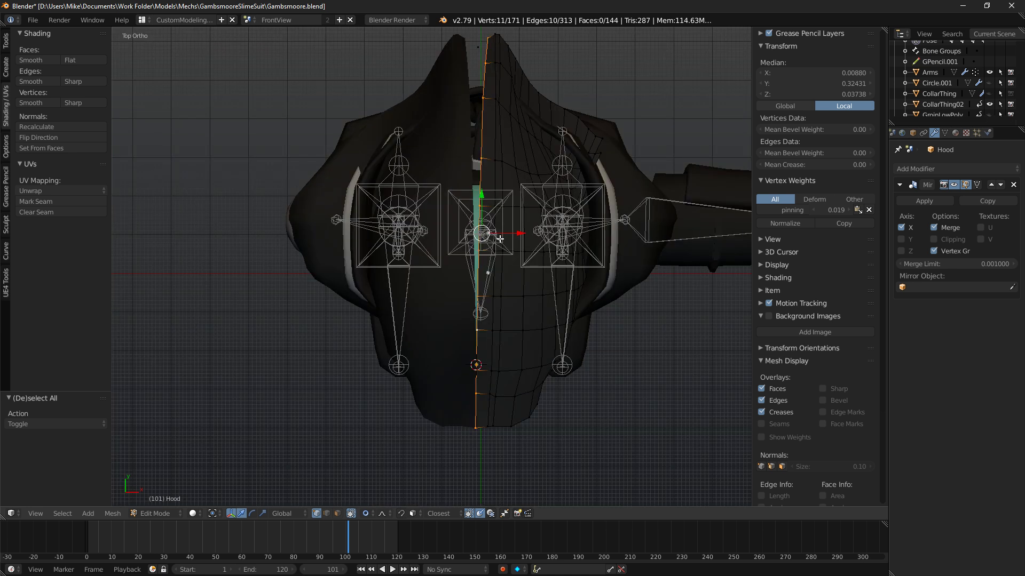
mouse_move(526, 234)
mouse_down()
mouse_move(505, 224)
mouse_move(518, 230)
mouse_up()
key(o)
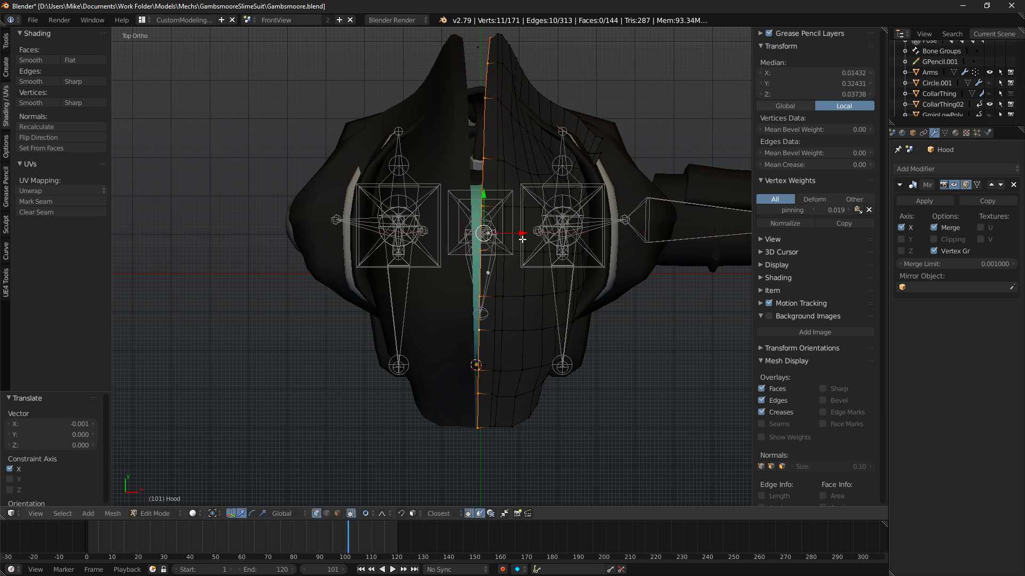
click(933, 239)
drag(518, 230, 503, 227)
Move the rear centre vertices of the hood outward about 0.017 in Y and 0.004 in Z with smooth proportional editing.
middle_drag(503, 228, 470, 194)
right_click(474, 187)
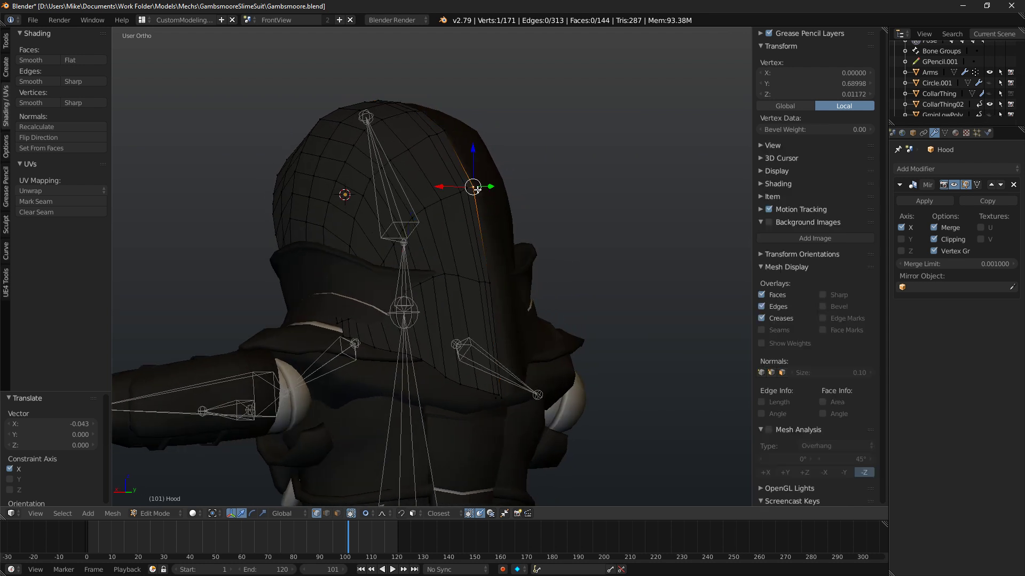
ctrl+right_click(505, 389)
key(KP_3)
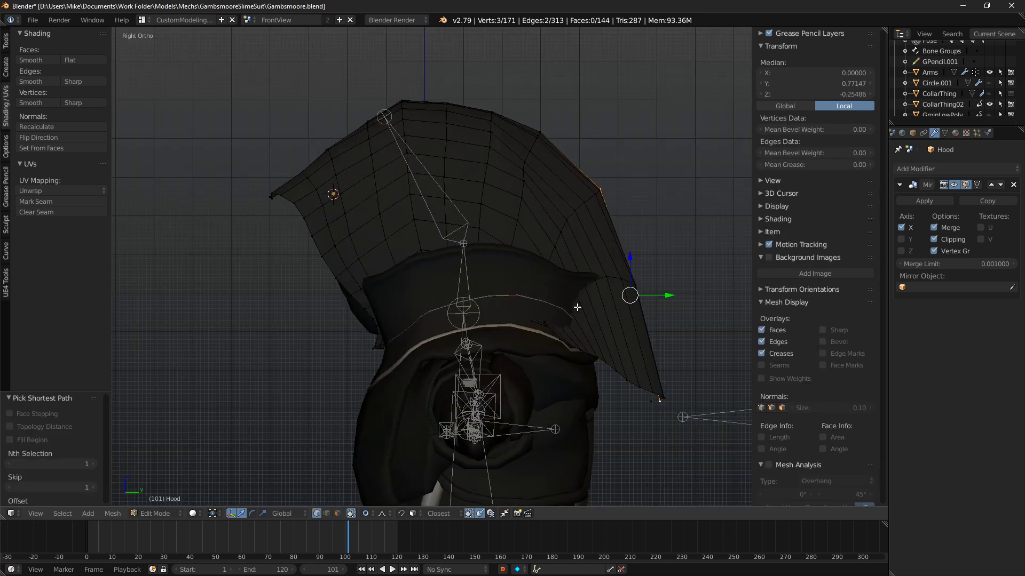
key(g)
scroll(716, 275, up, 5)
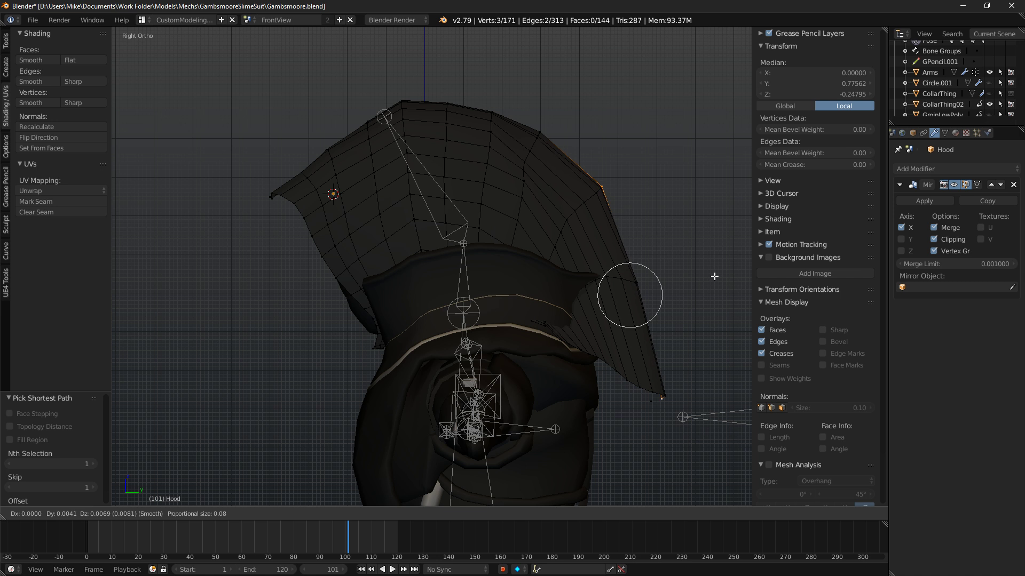
click(718, 278)
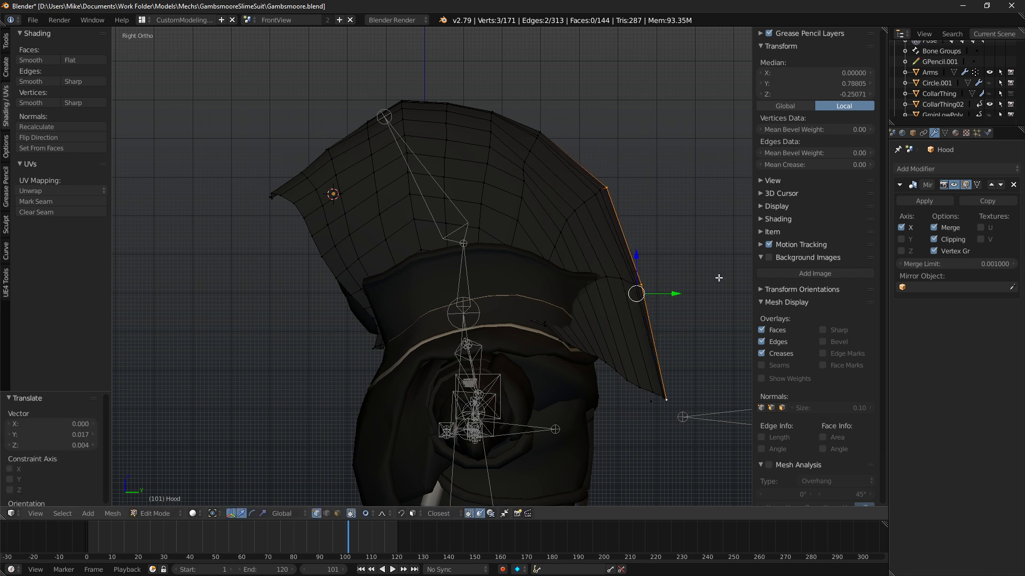
Rotate the hood's rear centre vertices slightly and delete the stray vertex near its lower rear tip.
key(r)
click(689, 367)
right_click(649, 405)
key(x)
click(650, 404)
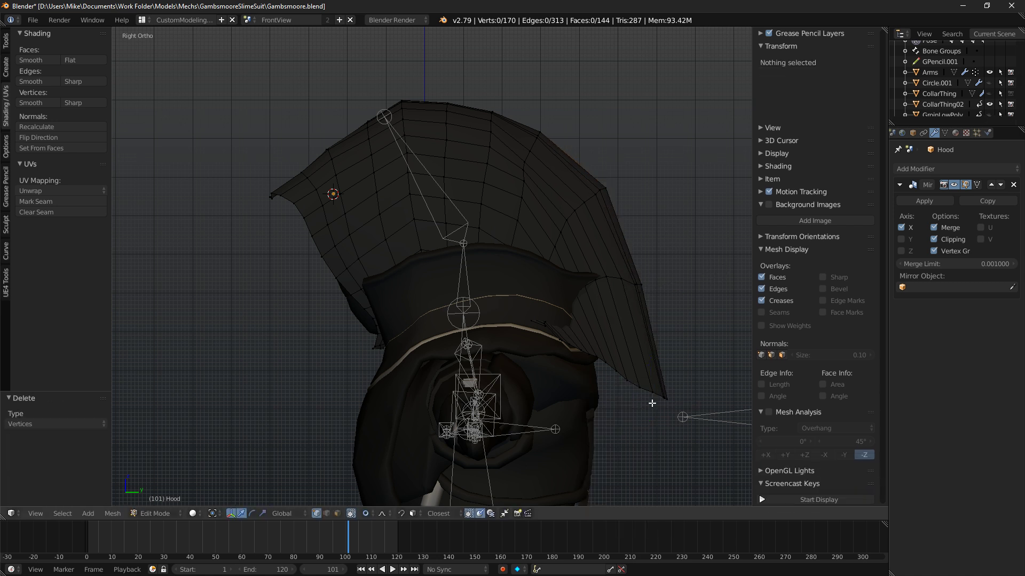
Move the upper corner vertices of the visor opening inward about 0.018 in X and 0.009 down in Z.
middle_drag(650, 404, 542, 193)
key(KP_1)
scroll(559, 279, up, 4)
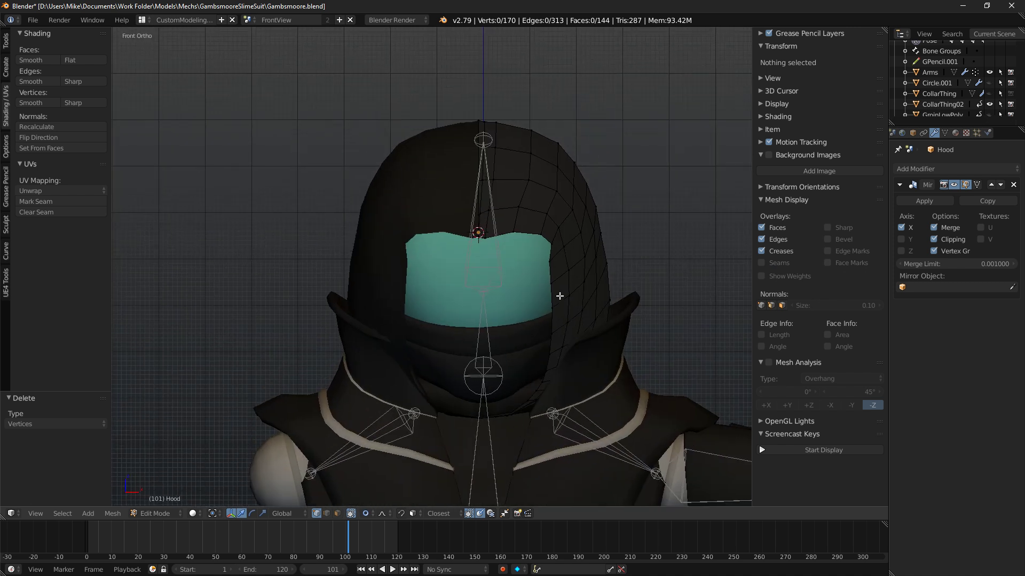
right_click(702, 208)
shift+right_click(727, 227)
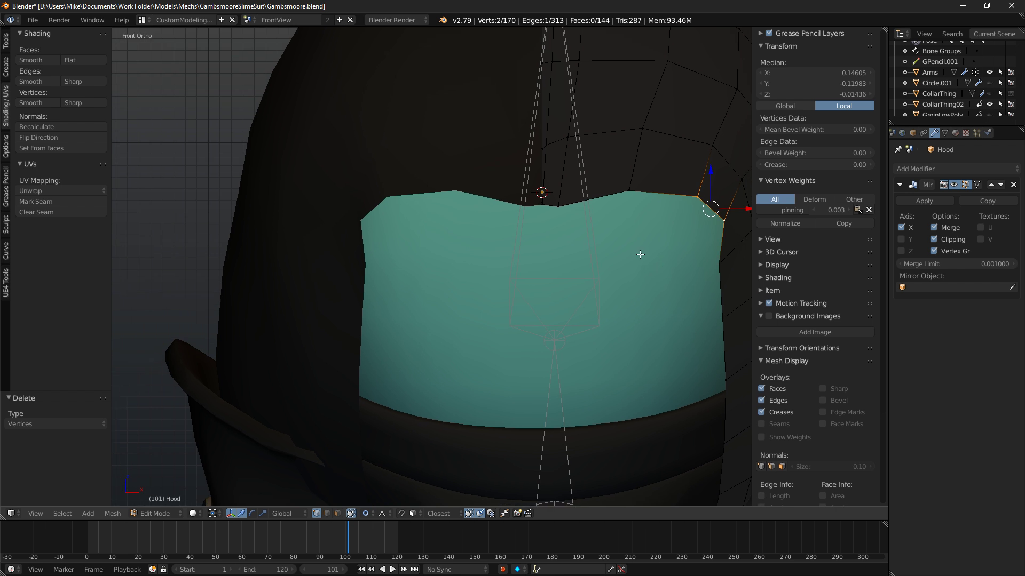
scroll(654, 271, down, 6)
shift+middle_drag(575, 218, 523, 190)
middle_drag(595, 199, 524, 203)
key(KP_1)
scroll(566, 205, up, 3)
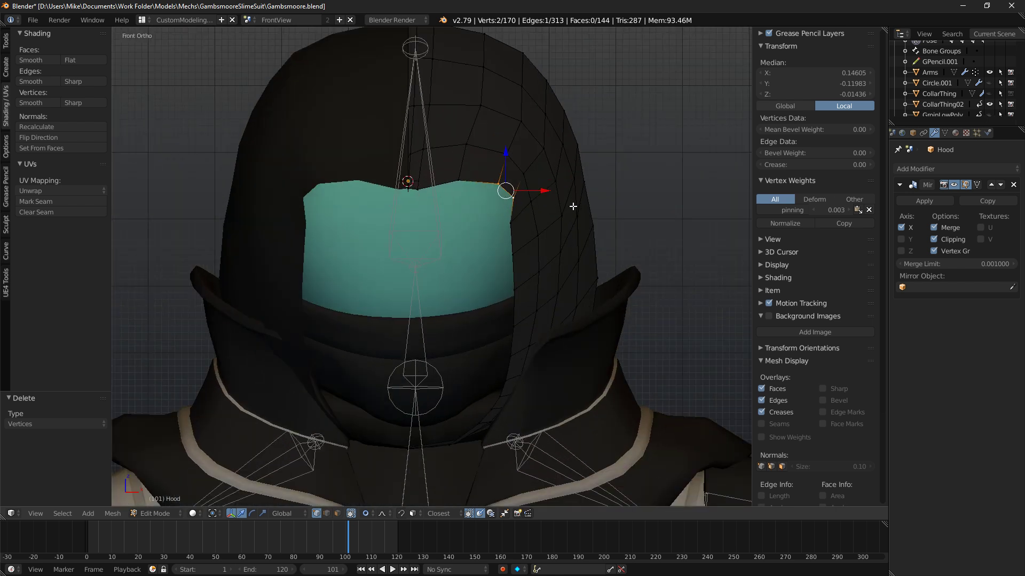
key(g)
click(561, 212)
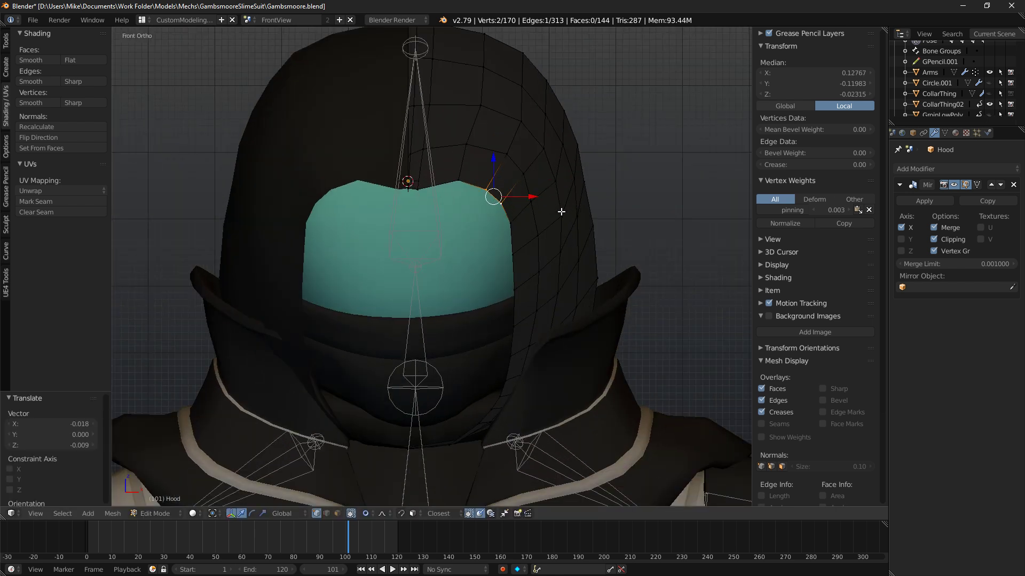
Adjust the centre vertex of the hood's brow edge above the visor with smooth proportional editing.
scroll(439, 199, up, 4)
right_click(444, 208)
key(g)
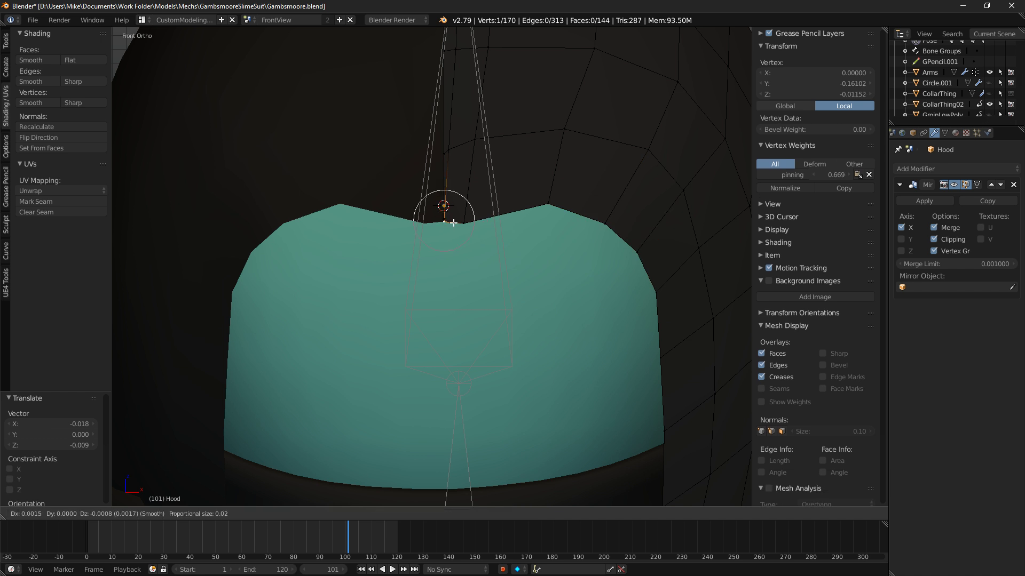
click(454, 223)
scroll(541, 293, up, 3)
key(g)
key(Escape)
key(g)
key(Escape)
key(g)
scroll(479, 265, up, 10)
click(487, 263)
key(g)
click(484, 264)
Nudge the vertex beside the brow's centre about 0.001 in X and Z and preview the hood in rendered shading.
right_click(504, 264)
key(g)
click(507, 259)
scroll(515, 265, down, 5)
key(shift+z)
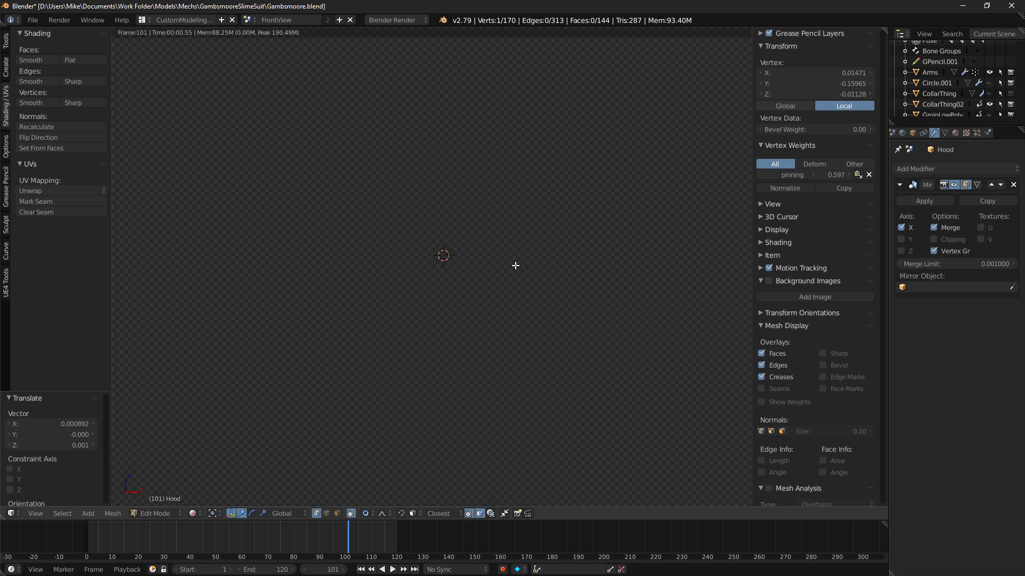
mouse_move(517, 267)
middle_down()
mouse_move(441, 276)
mouse_move(524, 288)
middle_up()
key(shift+z)
key(KP_1)
Delete the lower rear flap of the hood's mesh behind the collar.
key(KP_3)
scroll(657, 352, up, 4)
key(z)
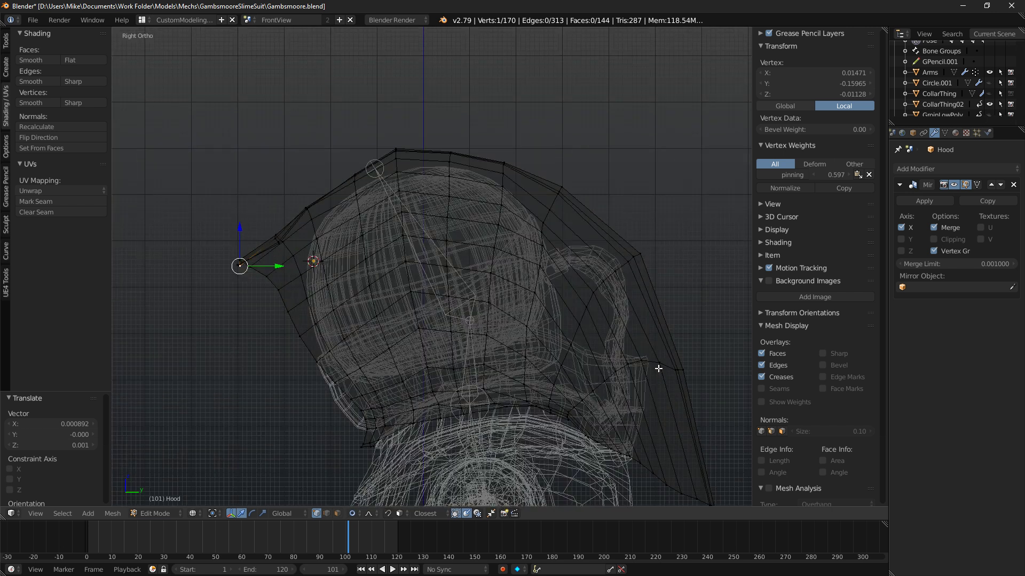
alt+shift+right_click(665, 368)
shift+middle_drag(681, 492, 643, 418)
alt+shift+right_click(633, 416)
key(x)
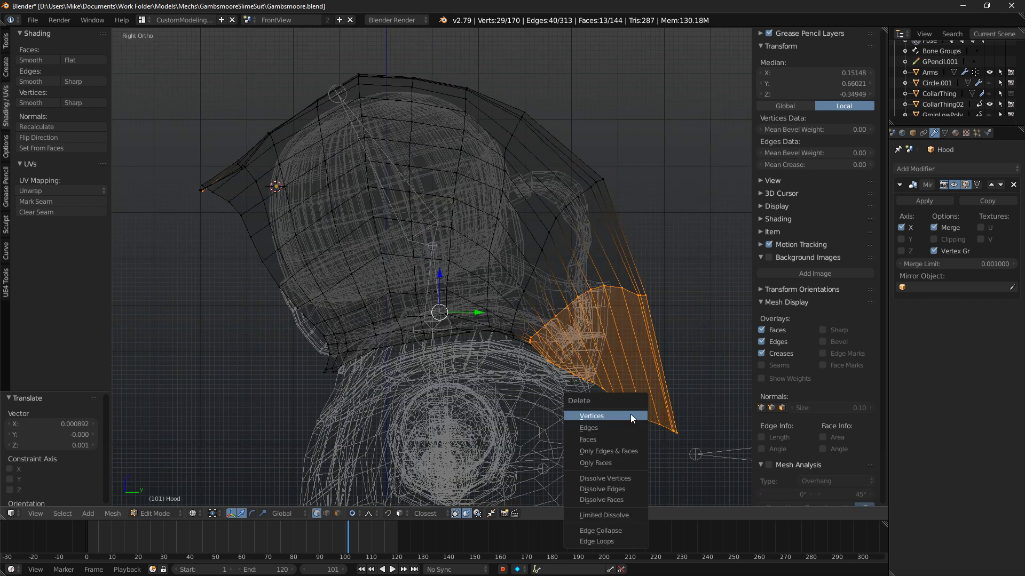
click(630, 417)
Reposition the hood's cut rear edge loop and extrude a new row from it, rotated and scaled to 0.878.
alt+right_click(577, 196)
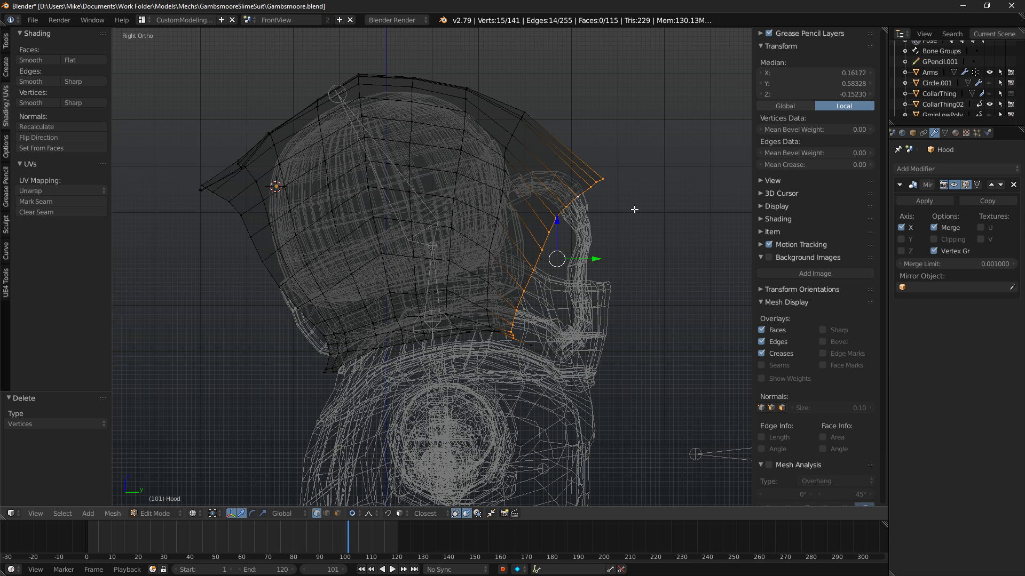
key(g)
click(686, 277)
key(z)
key(e)
click(734, 249)
key(r)
click(711, 296)
key(s)
click(693, 282)
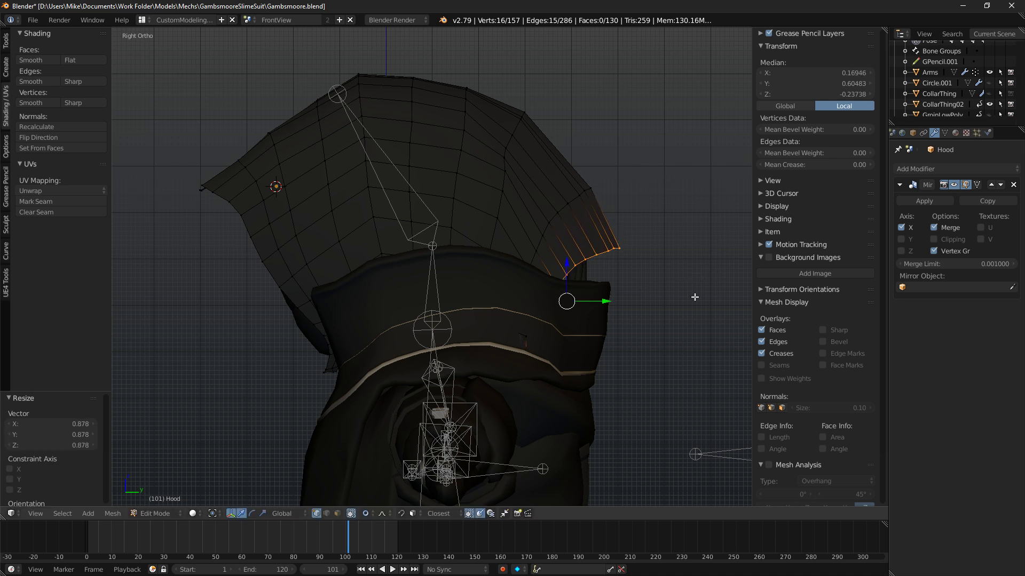
Undo the new rear row's rotation and scaling and delete the stray vertex at its lower end.
key(z)
key(ctrl+z)
key(ctrl+z)
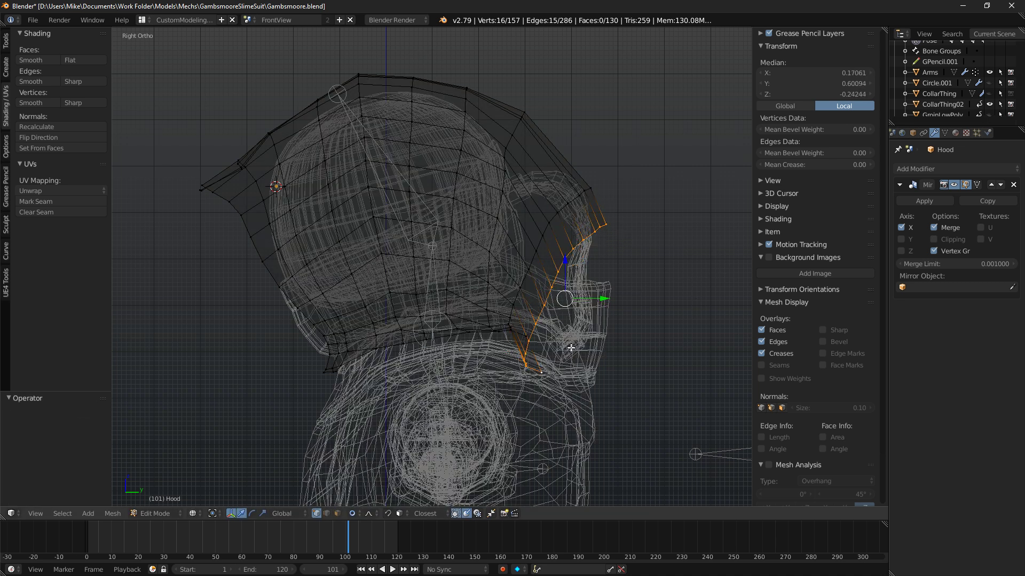
key(x)
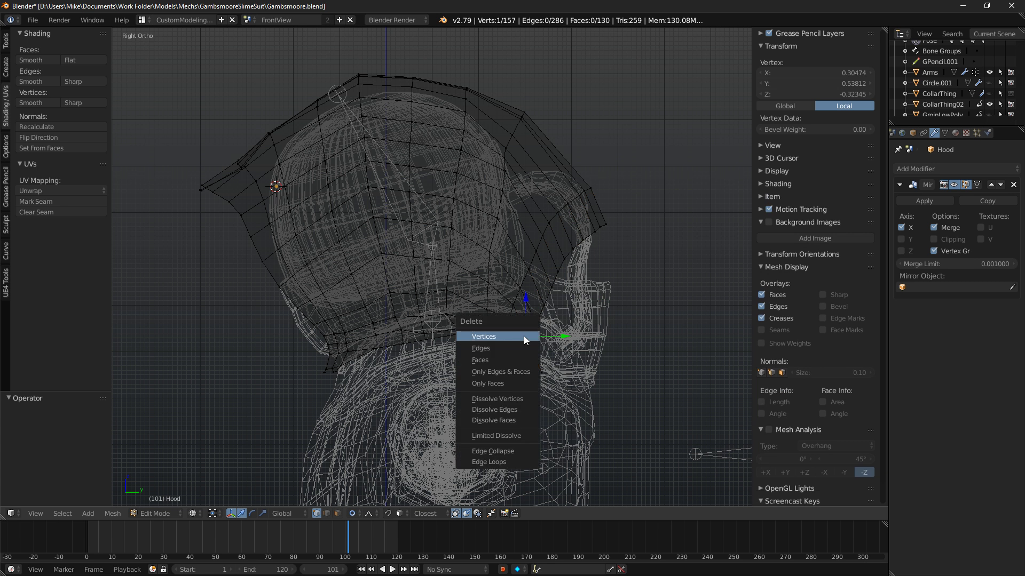
click(523, 335)
Scale the rear edge row to 0.717, shift it into place and delete the leftover vertex below it.
key(g)
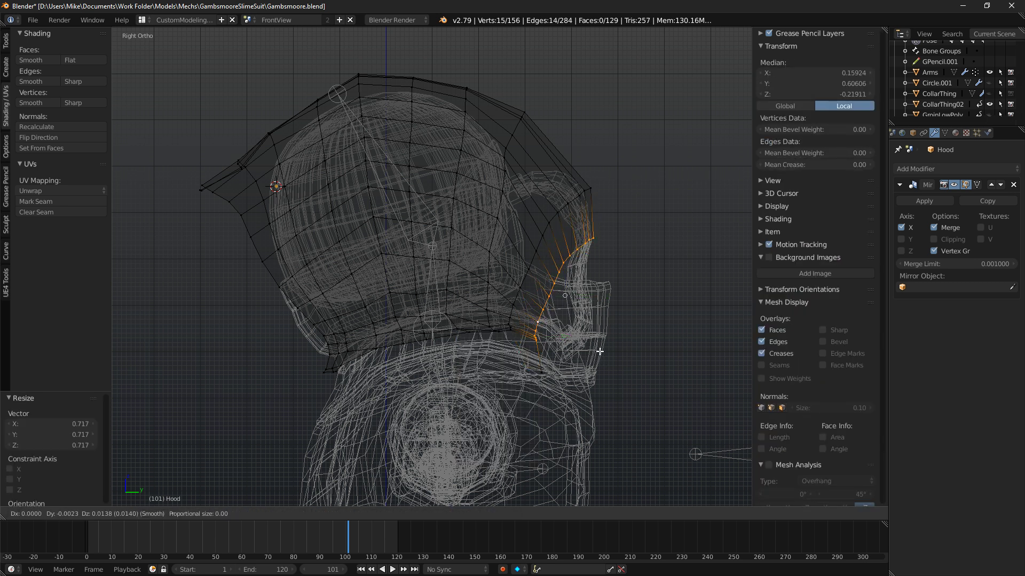
click(646, 348)
right_click(542, 373)
key(x)
click(543, 372)
Extrude the rear edge row down inside the collar, then scale, rotate and move the new row to fit.
alt+right_click(552, 297)
key(e)
click(630, 331)
key(s)
click(616, 316)
key(g)
click(623, 330)
key(r)
key(g)
click(673, 319)
key(z)
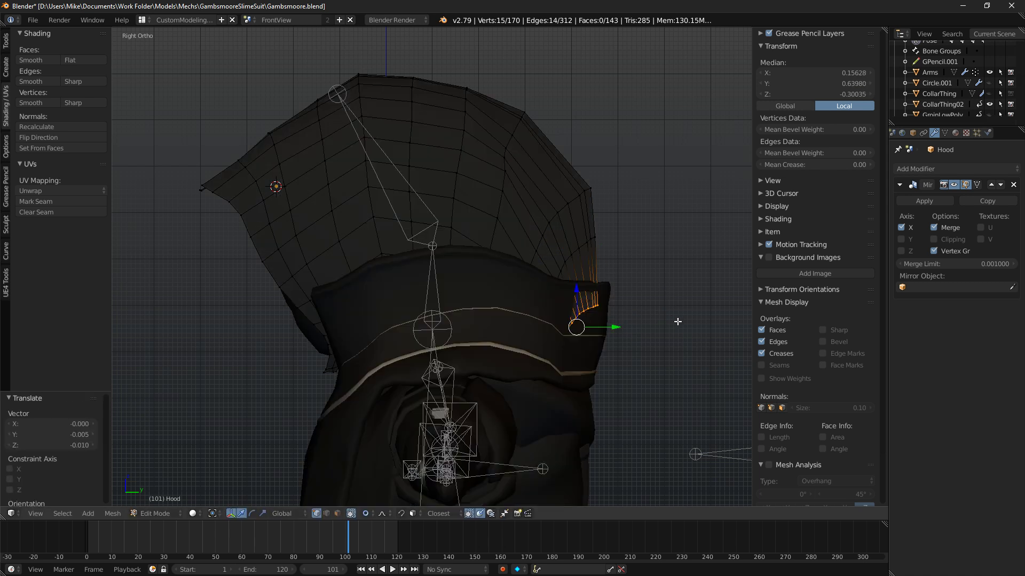
Undo the second rear extrusion so only the first new row remains below the hood's back.
middle_drag(670, 323, 464, 361)
key(ctrl+z)
key(ctrl+z)
key(ctrl+z)
key(ctrl+z)
key(ctrl+z)
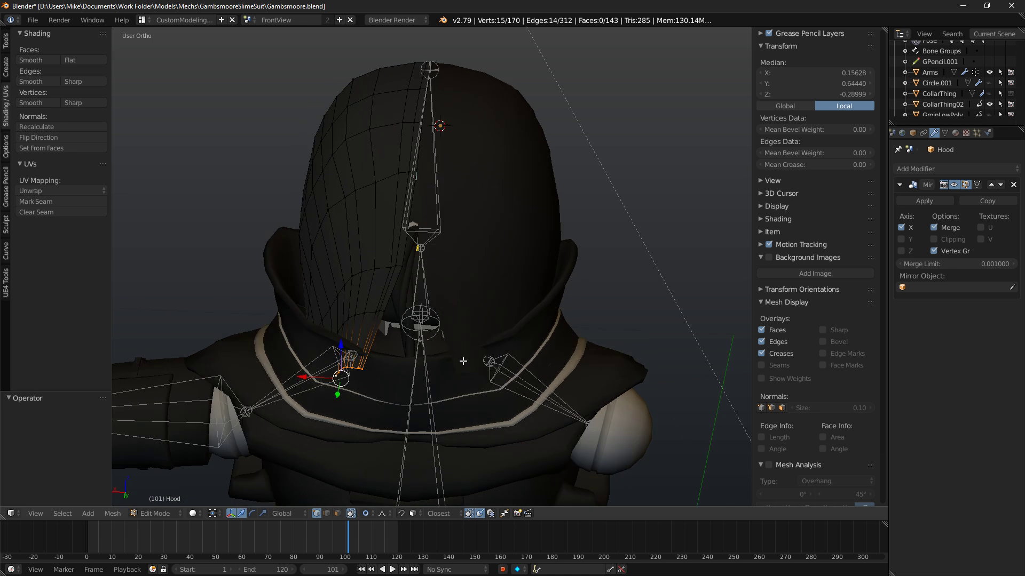
key(ctrl+shift+z)
key(ctrl+z)
key(ctrl+z)
key(ctrl+z)
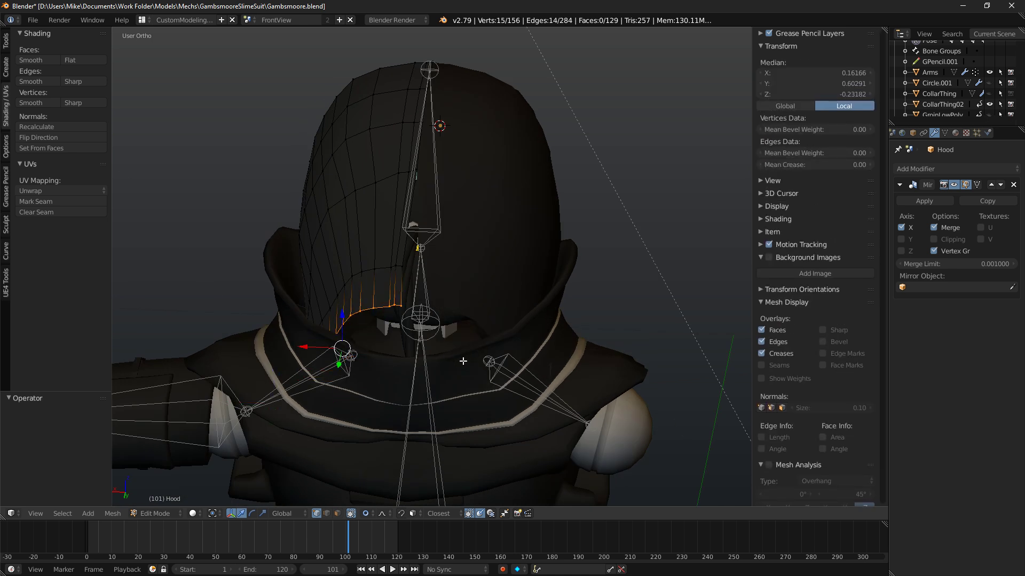
key(ctrl+shift+z)
Shift the hood's two lowest rear rows along X toward the mirror plane and enable Clipping on the Mirror modifier.
key(e)
key(x)
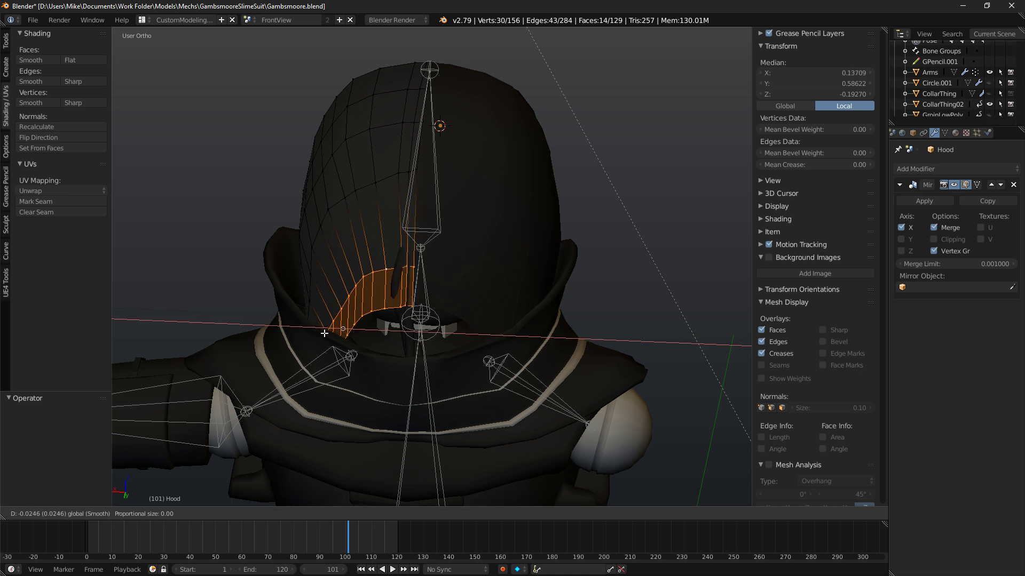
click(325, 333)
click(934, 239)
scroll(232, 379, up, 5)
drag(219, 394, 225, 396)
Try to close the centre gap by adjusting the hood's bottom rear edge loop and the loop above it.
key(a)
alt+right_click(313, 358)
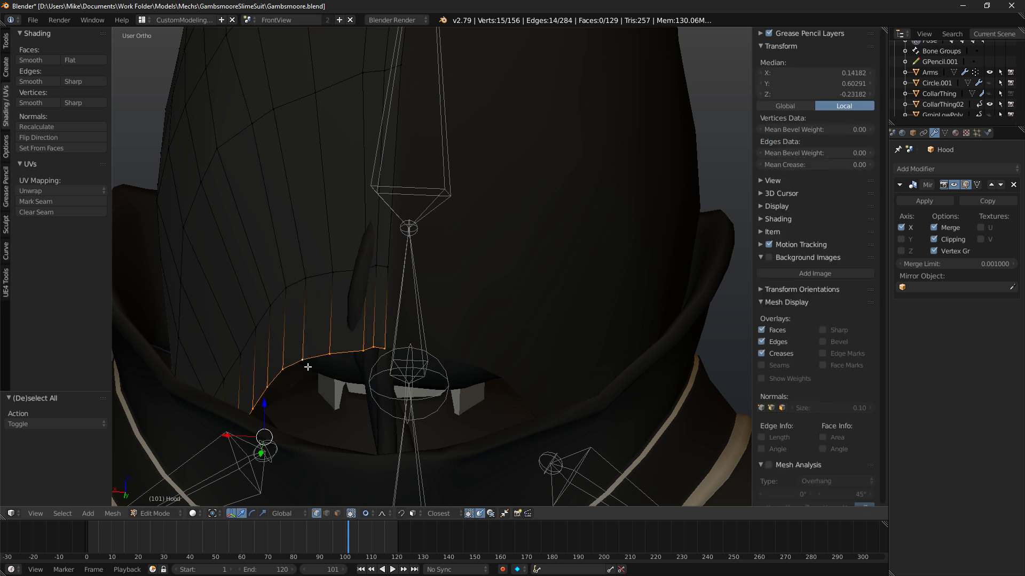
drag(234, 438, 238, 438)
middle_drag(295, 384, 302, 259)
key(a)
alt+right_click(303, 231)
key(s)
click(446, 237)
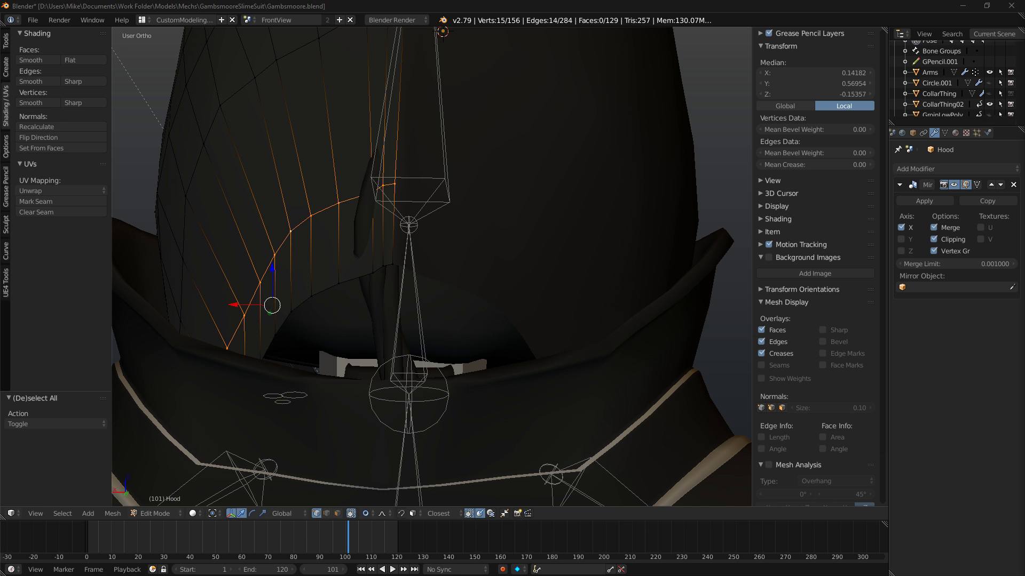
Check the hood's front opening and undo the rear rebuild back to the original rear flap.
middle_drag(503, 199, 532, 204)
key(KP_1)
scroll(522, 183, down, 4)
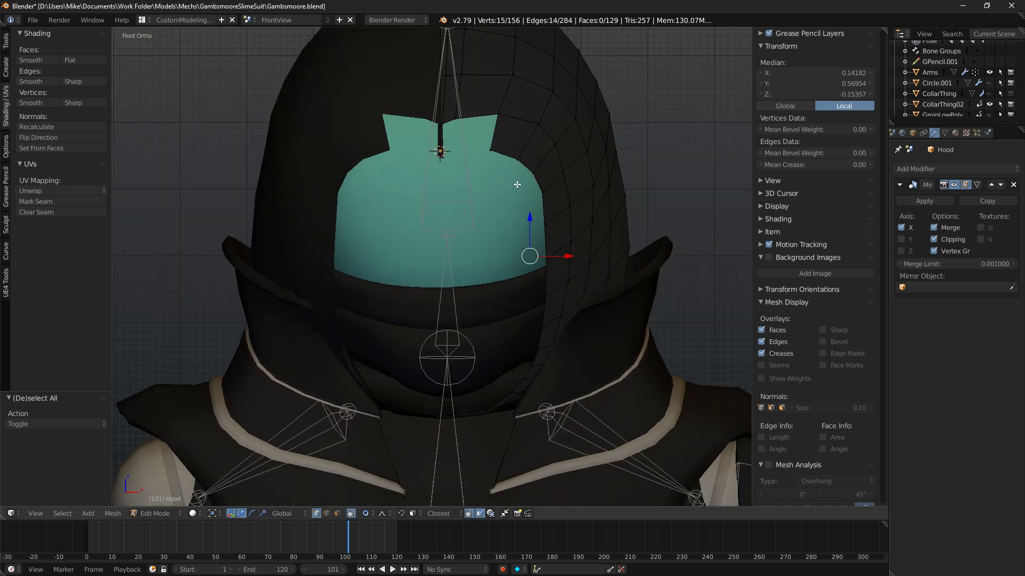
scroll(541, 136, up, 4)
middle_drag(541, 136, 603, 206)
key(ctrl+z)
key(ctrl+z)
key(ctrl+z)
key(ctrl+z)
key(ctrl+z)
key(ctrl+z)
key(ctrl+z)
key(ctrl+z)
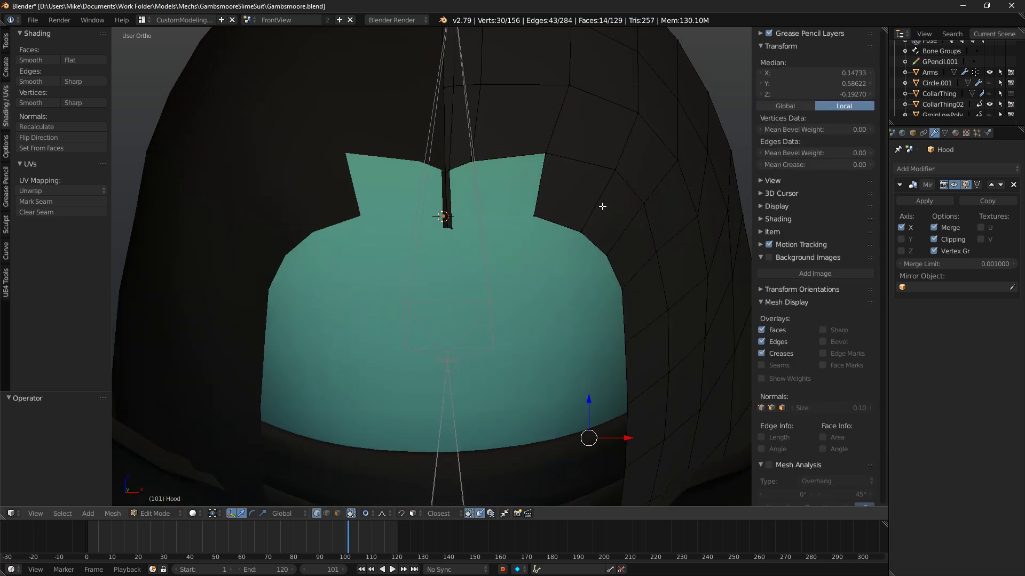
key(ctrl+z)
key(ctrl+z)
key(ctrl+z)
Try to raise a vertex on the hood's side above the visor opening.
middle_drag(601, 203, 406, 226)
key(a)
scroll(396, 222, down, 5)
scroll(406, 226, up, 2)
right_click(275, 257)
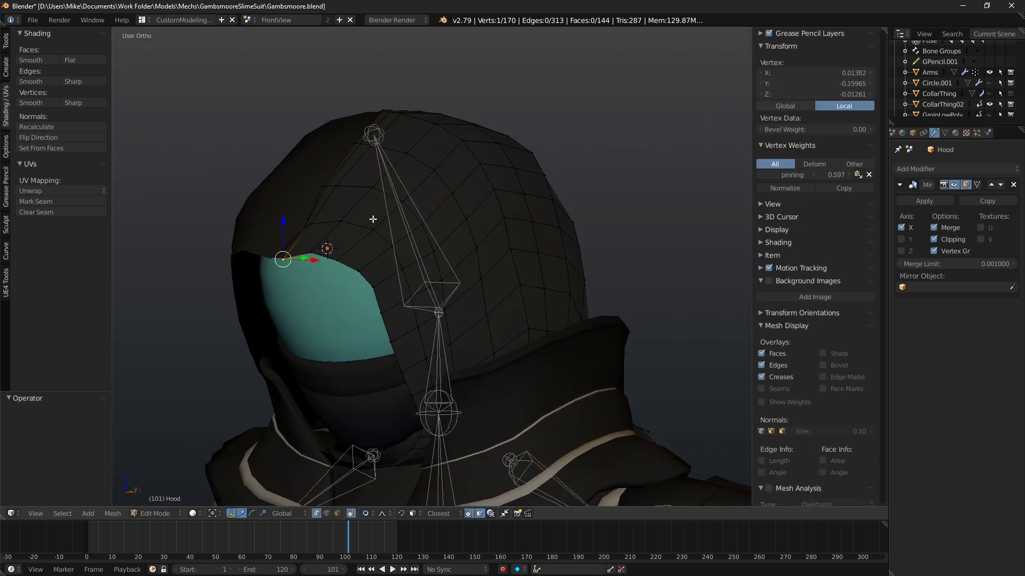
key(ctrl+z)
key(ctrl+shift+z)
middle_drag(373, 219, 396, 217)
right_click(376, 220)
drag(384, 202, 382, 178)
key(ctrl+z)
Nudge individual vertices on the hood's forehead to smooth its surface above the visor opening.
scroll(382, 183, down, 5)
middle_drag(382, 178, 668, 137)
drag(608, 143, 610, 145)
middle_drag(610, 144, 496, 195)
right_click(533, 175)
drag(522, 142, 525, 140)
right_click(510, 167)
key(g)
scroll(526, 168, up, 6)
click(526, 168)
Move the forehead vertex beside the centre line about 0.008 in X, -0.003 in Y and 0.007 in Z.
right_click(570, 191)
middle_drag(570, 191, 612, 189)
key(g)
click(594, 222)
middle_drag(595, 222, 562, 222)
key(KP_1)
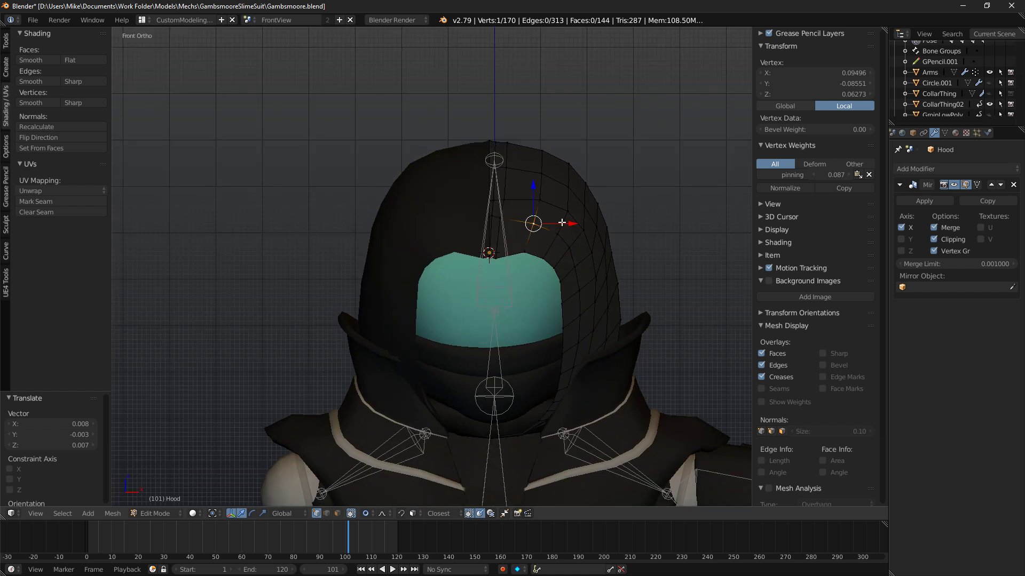
Delete the lower rear vertices of the hood in the right side view.
key(KP_3)
shift+middle_drag(649, 390, 600, 320)
key(z)
key(a)
key(c)
drag(555, 390, 551, 350)
key(x)
click(586, 288)
Scale the hood's open rear edge loop and delete the stray vertex at its lower end.
alt+right_click(518, 200)
key(a)
alt+right_click(529, 197)
key(s)
click(648, 210)
right_click(485, 341)
key(x)
click(487, 343)
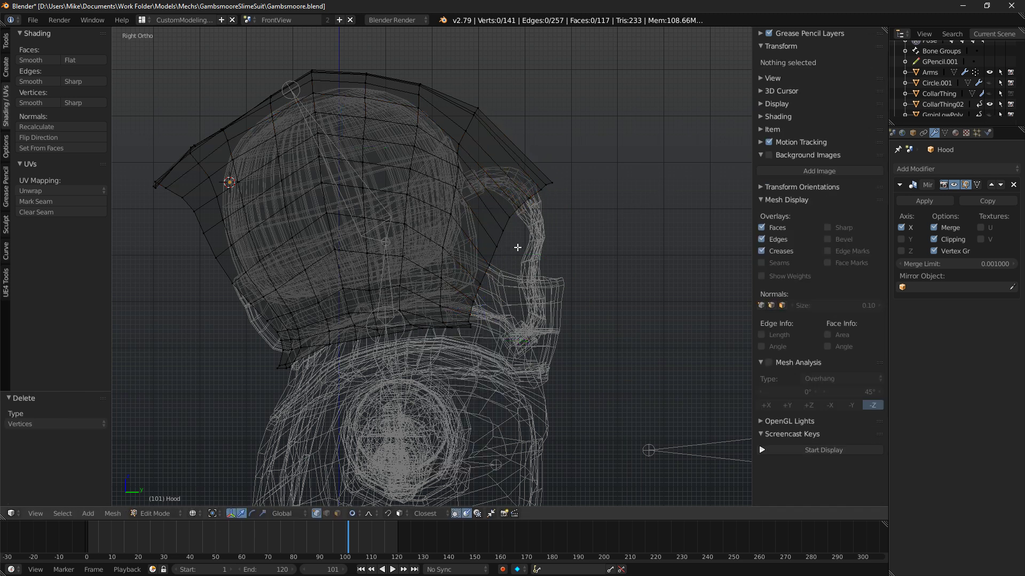
Move the hood's open rear edge loop -0.020 in Y and -0.007 in Z.
alt+right_click(487, 263)
key(g)
click(574, 275)
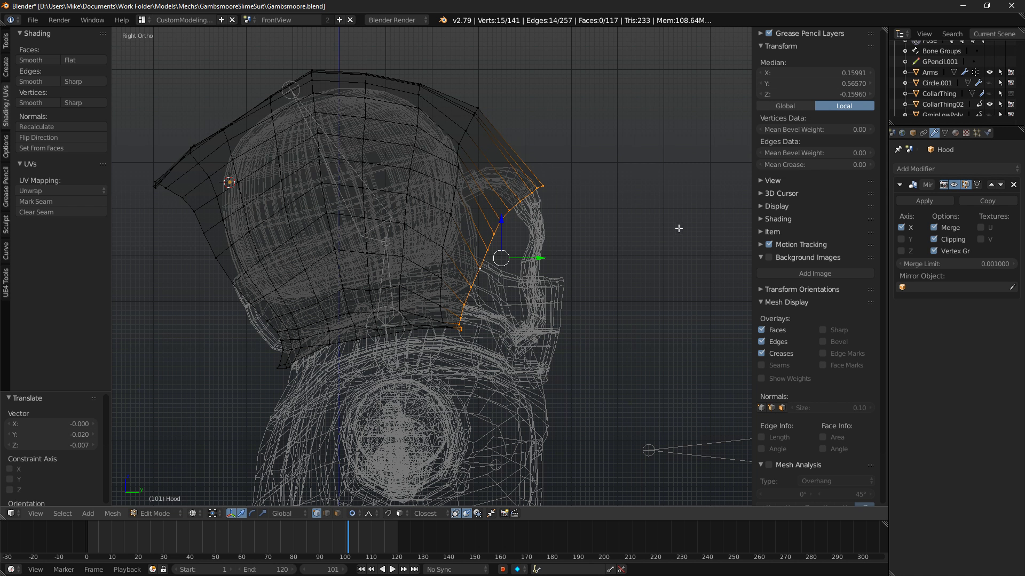
Extrude the rear edge loop backward and down, then scale and shift it to continue the hood's curve.
key(e)
click(704, 270)
key(s)
click(658, 294)
key(g)
click(651, 254)
key(s)
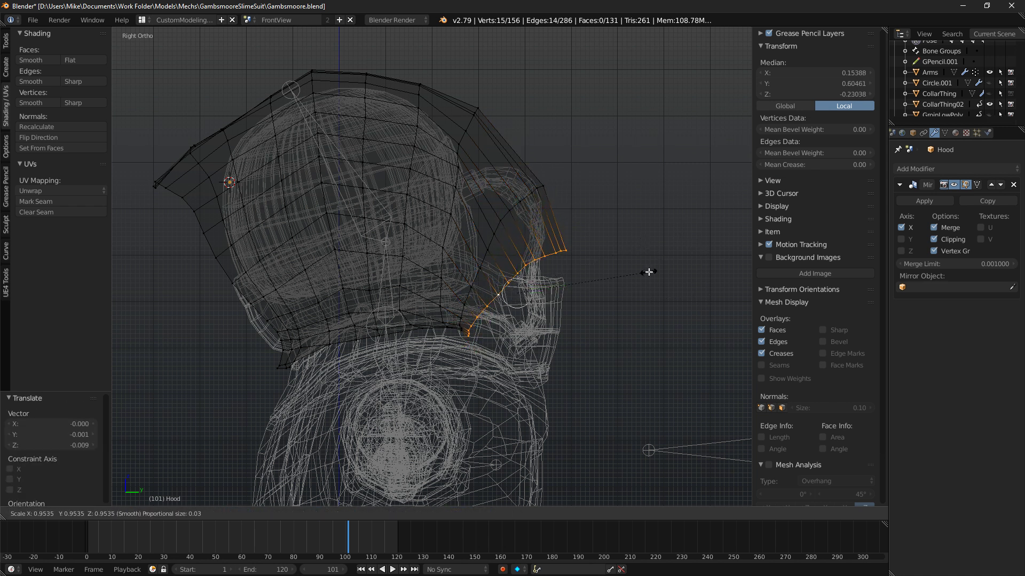
click(648, 271)
Extrude the rear edge loop down by 0.006 in Y and -0.100 in Z, then shrink it slightly and reposition it.
key(e)
click(649, 307)
key(s)
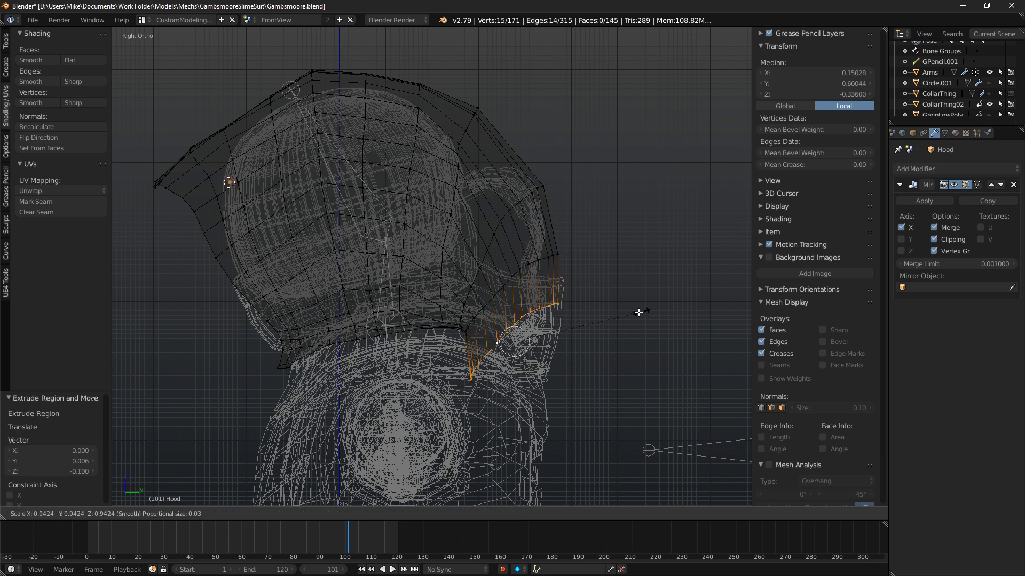
click(635, 313)
key(g)
click(662, 274)
key(g)
click(659, 293)
Scale the hood's lowest rear edge loop along Z and nudge it -0.001 in Y and 0.002 in Z.
key(s)
key(z)
click(471, 249)
key(g)
click(644, 260)
Pull the hood's two lowest rear edge loops inward along X and narrow the selection back to the bottom loop.
mouse_move(489, 279)
middle_down()
mouse_move(561, 279)
mouse_move(500, 282)
middle_up()
key(KP_3)
key(ctrl+KP_1)
key(z)
key(z)
scroll(446, 249, up, 1)
shift+middle_drag(354, 270, 423, 253)
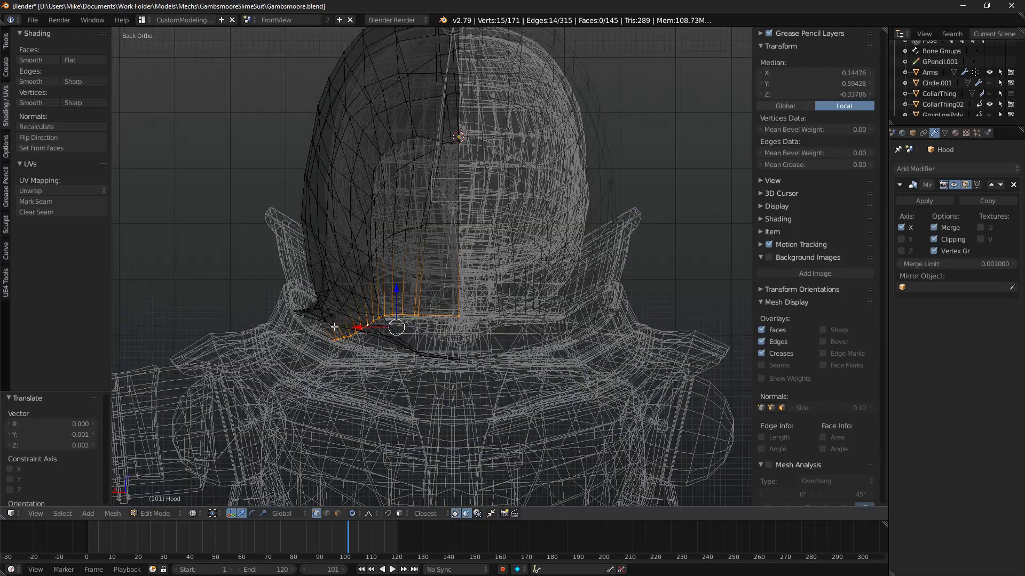
key(ctrl+KP_Add)
key(g)
key(x)
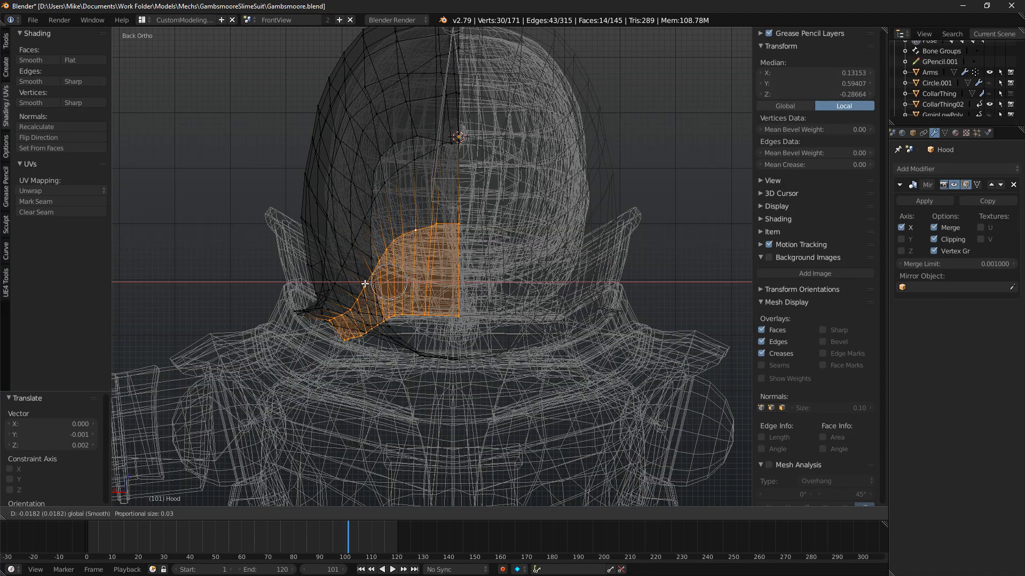
click(369, 281)
middle_drag(368, 281, 436, 338)
key(ctrl+z)
key(ctrl+z)
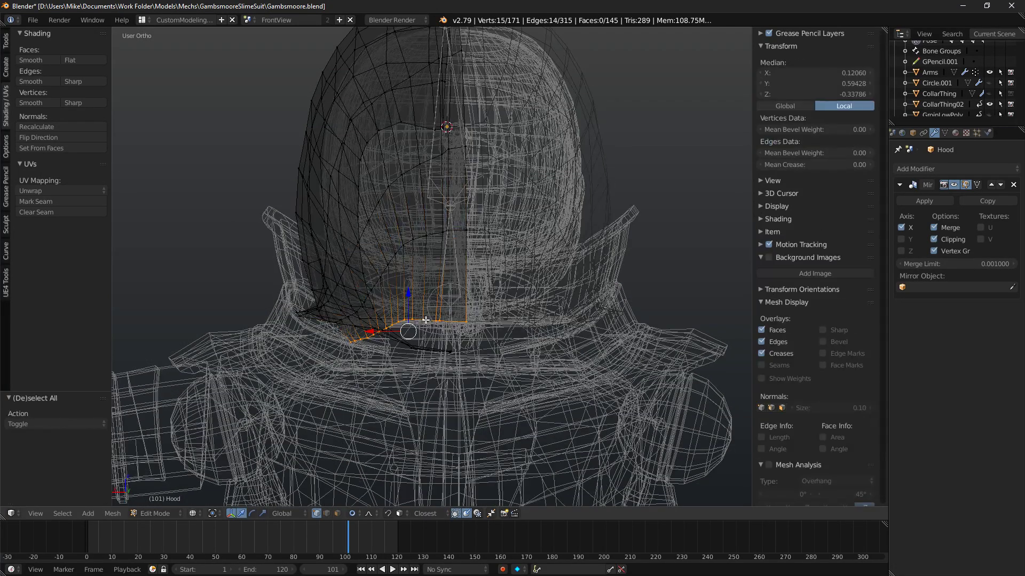
Move the hood's bottom rear edge loop -0.010 along X and check the hood from the front.
key(g)
key(x)
click(375, 331)
mouse_move(375, 331)
middle_down()
mouse_move(389, 336)
mouse_move(375, 289)
mouse_move(527, 201)
middle_up()
key(z)
key(z)
key(z)
key(KP_1)
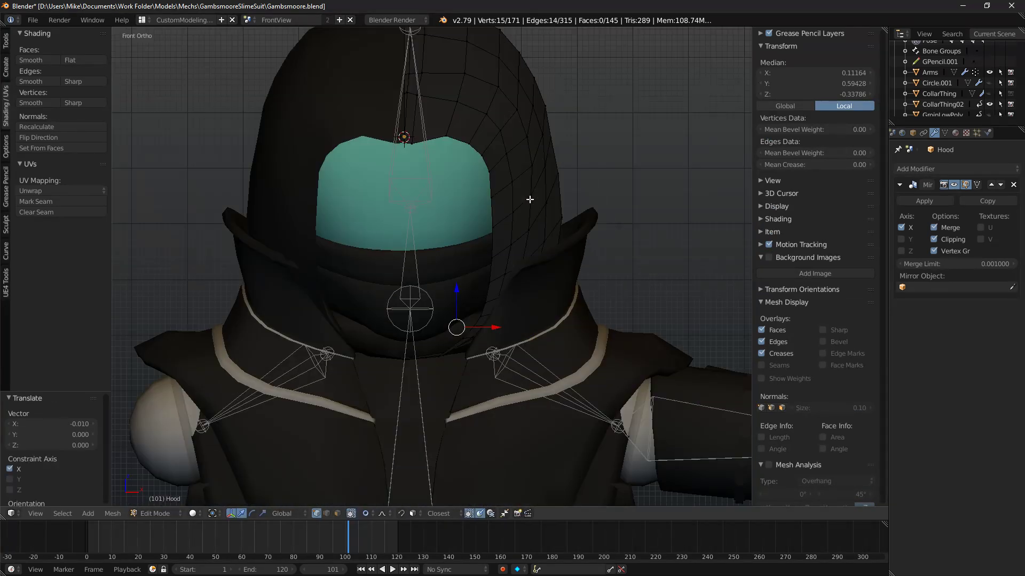
Nudge the edge loop on the hood's upper rear slightly in the side view.
key(KP_3)
key(a)
alt+right_click(545, 156)
key(g)
click(547, 158)
Delete the vertices at the lower corner of the rear extrusion where it meets the hood's side near the collar.
middle_drag(547, 157, 480, 327)
key(z)
right_click(469, 368)
scroll(521, 377, up, 3)
right_click(515, 368)
key(a)
key(c)
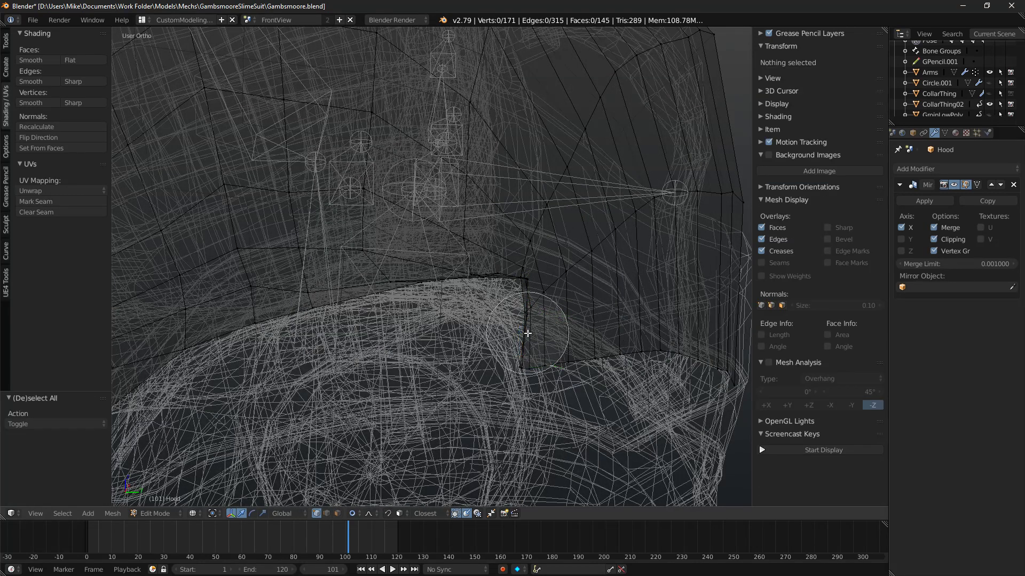
drag(537, 319, 527, 378)
right_click(527, 377)
key(x)
key(x)
click(603, 316)
Delete the leftover vertices along the hood's lower side beside the rear extrusion.
right_click(529, 284)
key(x)
click(534, 285)
middle_drag(555, 291, 494, 309)
right_click(493, 309)
key(x)
click(475, 389)
scroll(475, 389, down, 3)
middle_drag(475, 389, 499, 368)
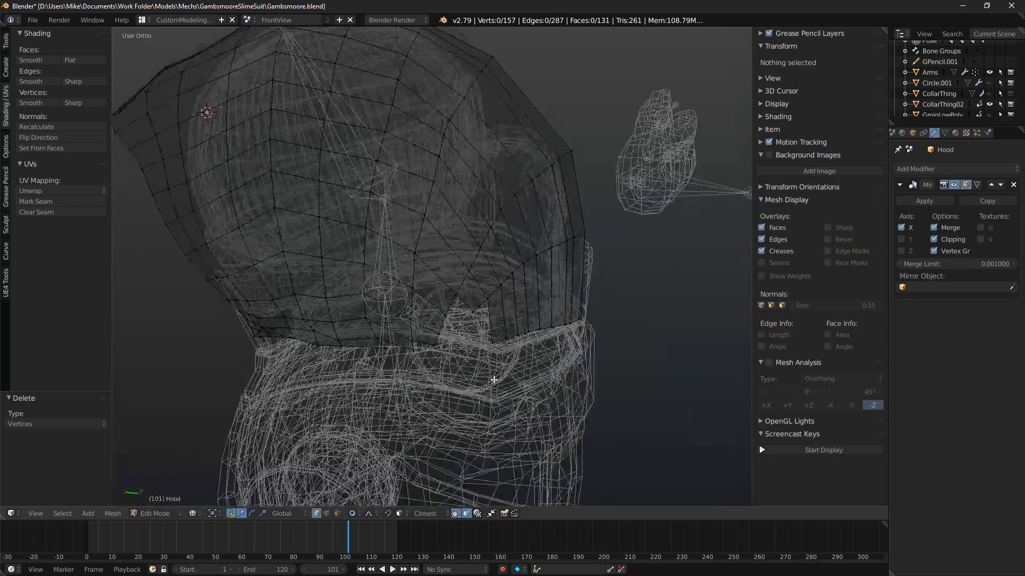
Preview the character with rendered shading from the front, then return to the wireframe view.
key(alt+z)
scroll(560, 309, down, 4)
key(shift+z)
key(KP_1)
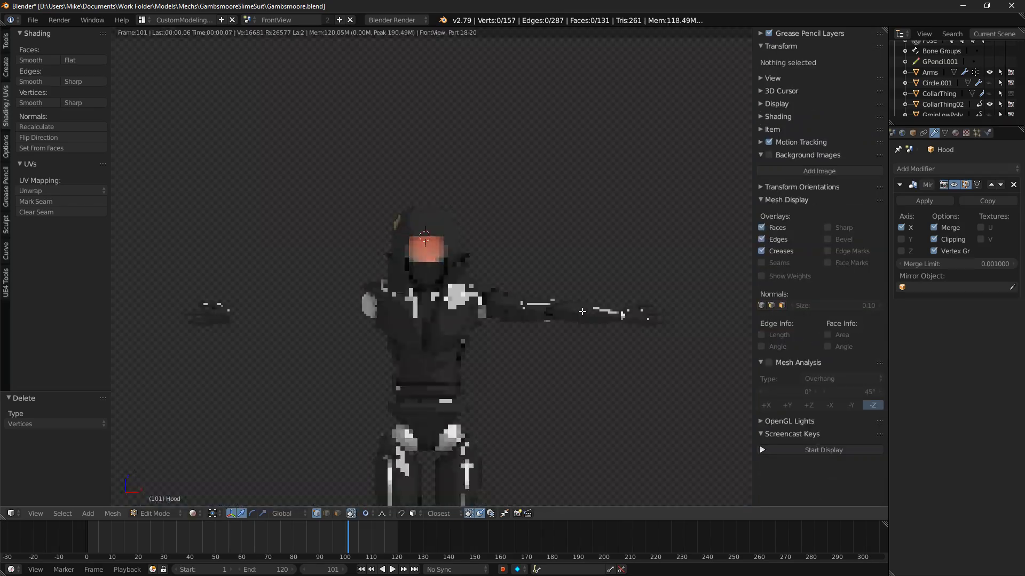
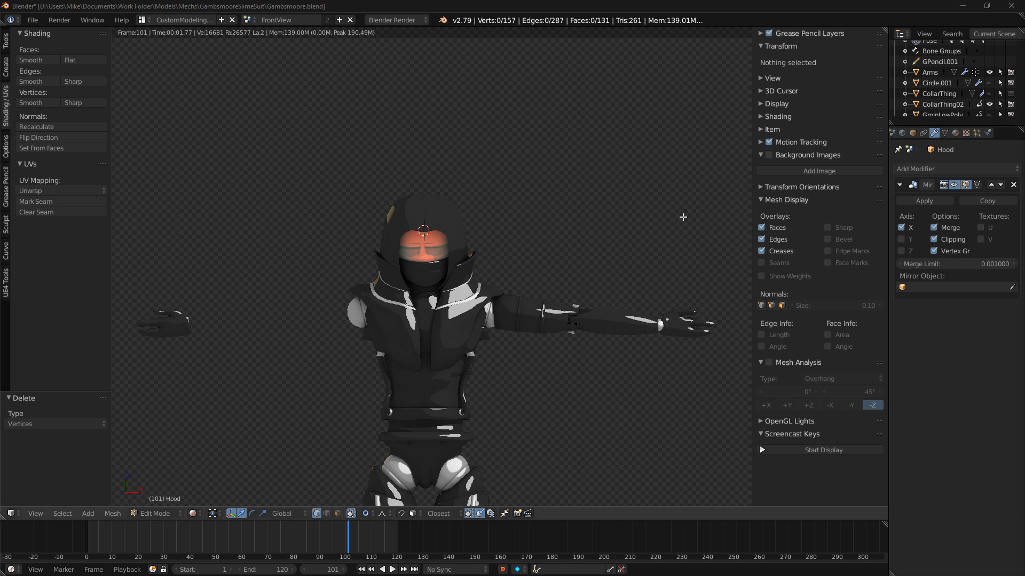
key(shift+z)
key(KP_3)
key(KP_1)
key(z)
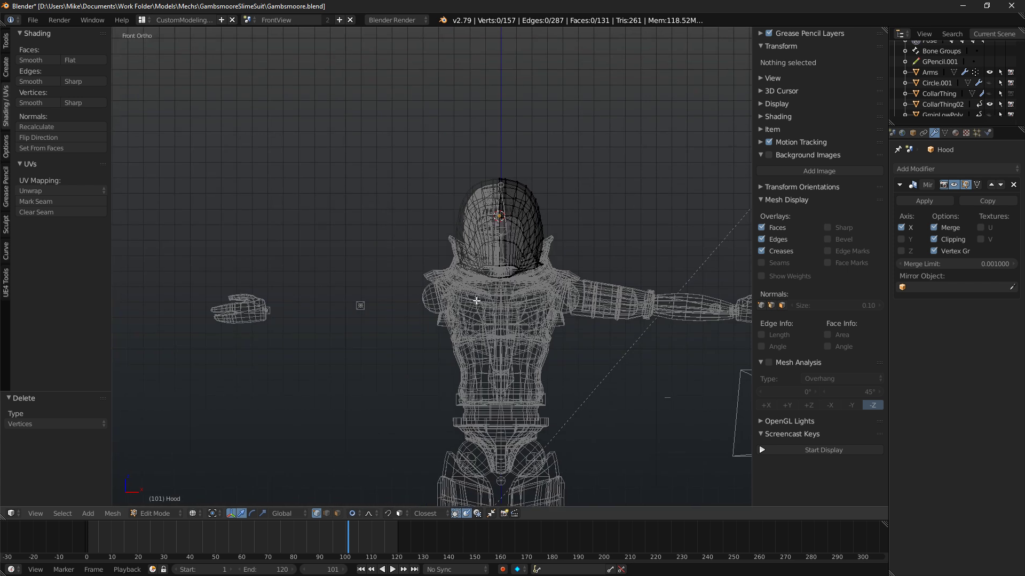
Leave mesh editing and weight painting and put the hood in Object Mode.
key(Tab)
key(ctrl+Tab)
key(Tab)
key(Tab)
key(Tab)
key(Tab)
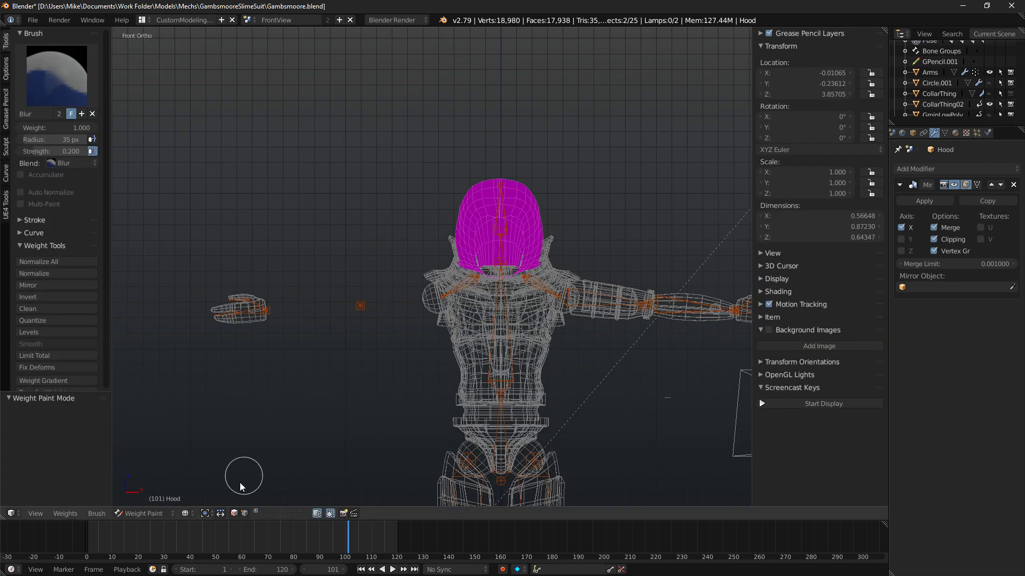
click(141, 513)
click(155, 501)
Clear the location, rotation and scale of all bones in the character's armature.
right_click(362, 305)
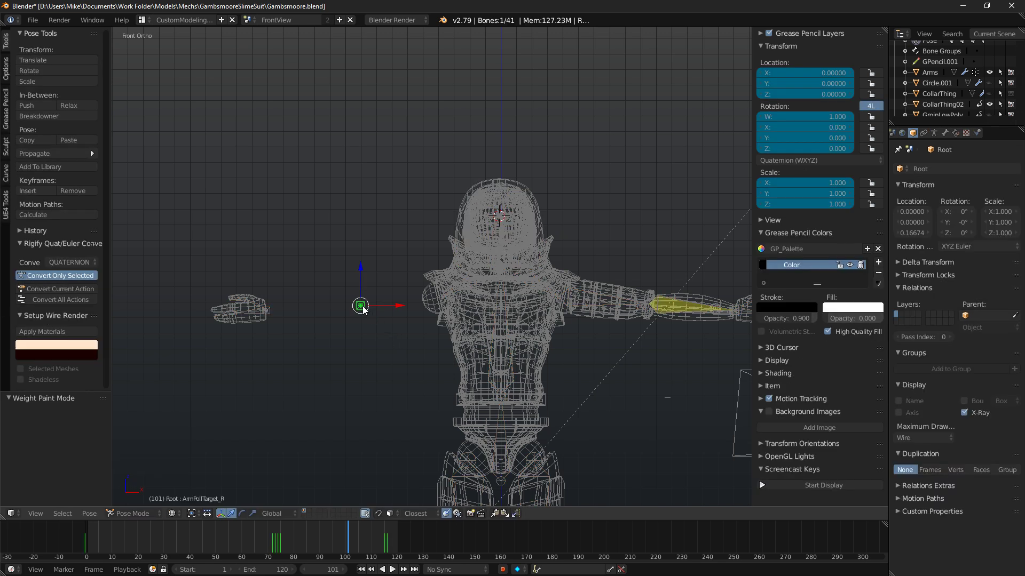
key(a)
key(alt+g)
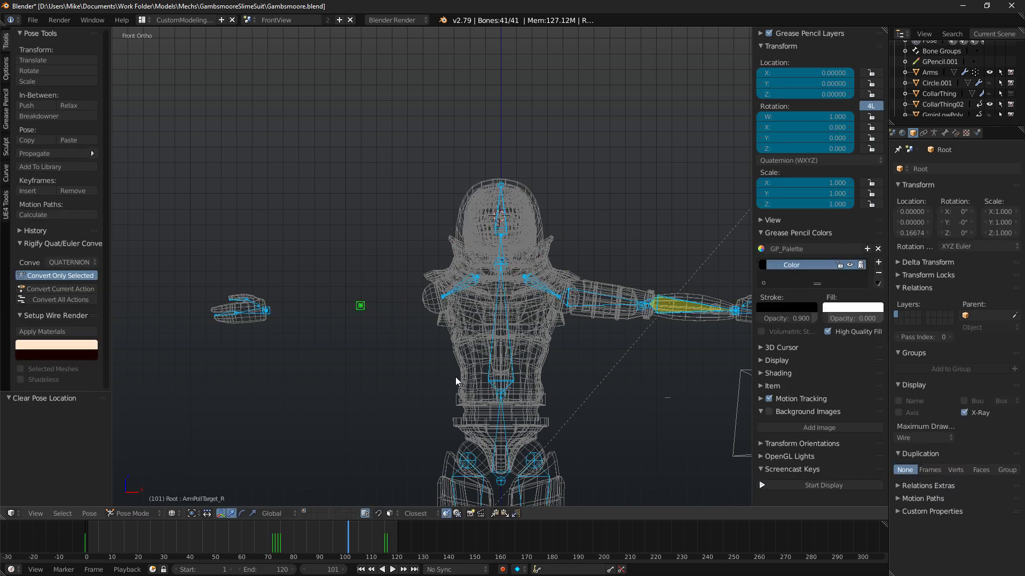
key(alt+r)
key(alt+s)
middle_drag(469, 389, 428, 397)
key(Tab)
key(Tab)
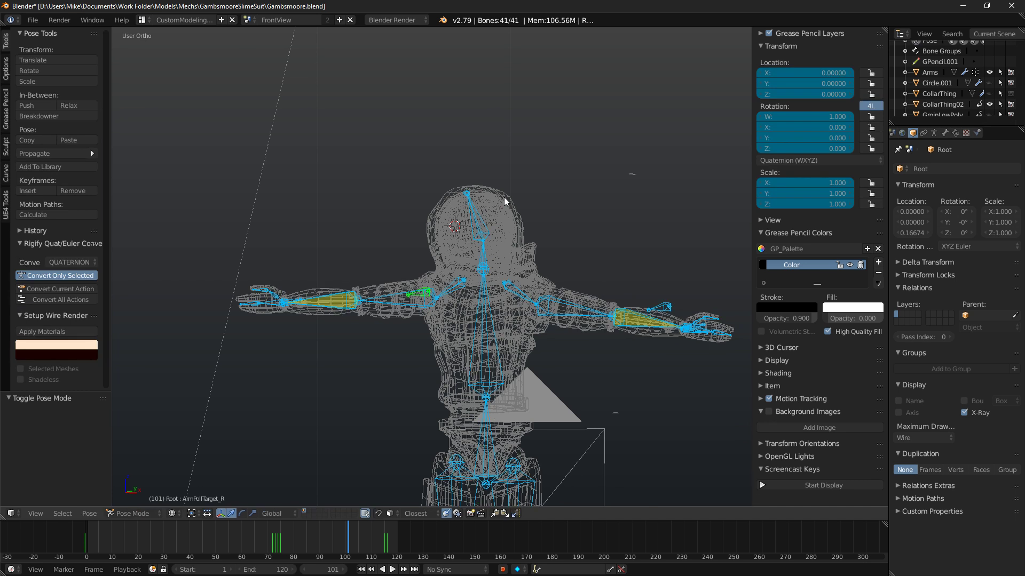
Select the hood and inspect it with rendered shading from the side and rear.
right_click(506, 198)
key(Tab)
key(Tab)
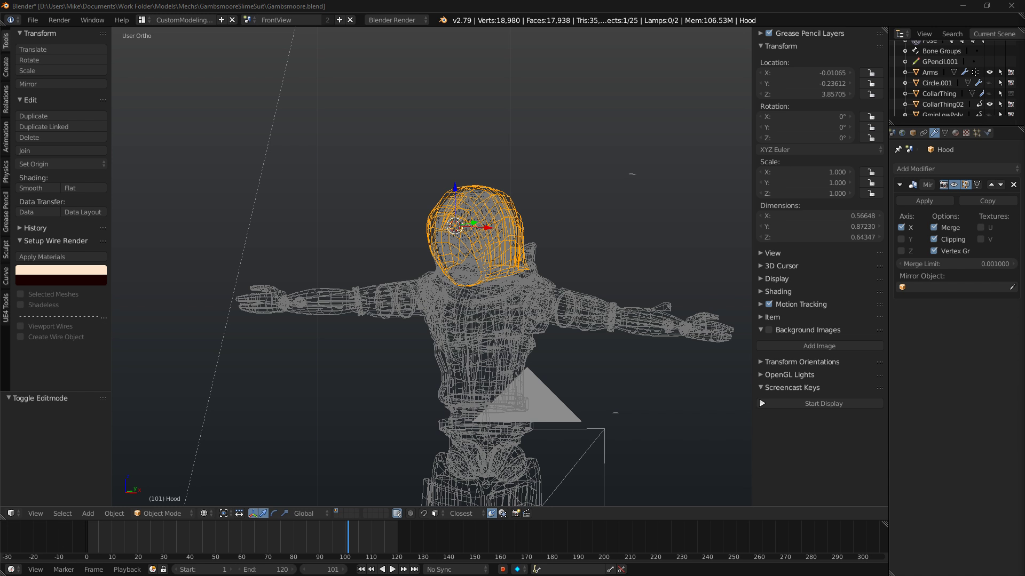
key(KP_3)
scroll(462, 223, up, 4)
key(shift+z)
mouse_move(469, 175)
middle_down()
mouse_move(422, 231)
mouse_move(353, 243)
middle_up()
key(shift+z)
Move two neighbouring vertices on the hood's rear side 0.017 in Y and 0.003 in Z.
scroll(398, 247, up, 5)
key(Tab)
shift+middle_drag(355, 282, 540, 237)
key(z)
right_click(607, 255)
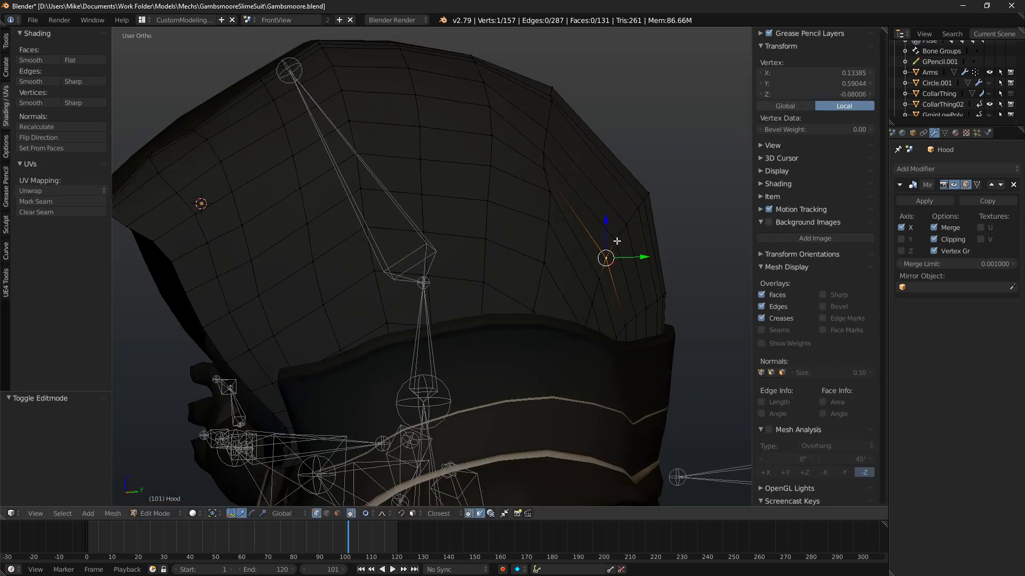
shift+right_click(620, 240)
key(KP_1)
key(KP_3)
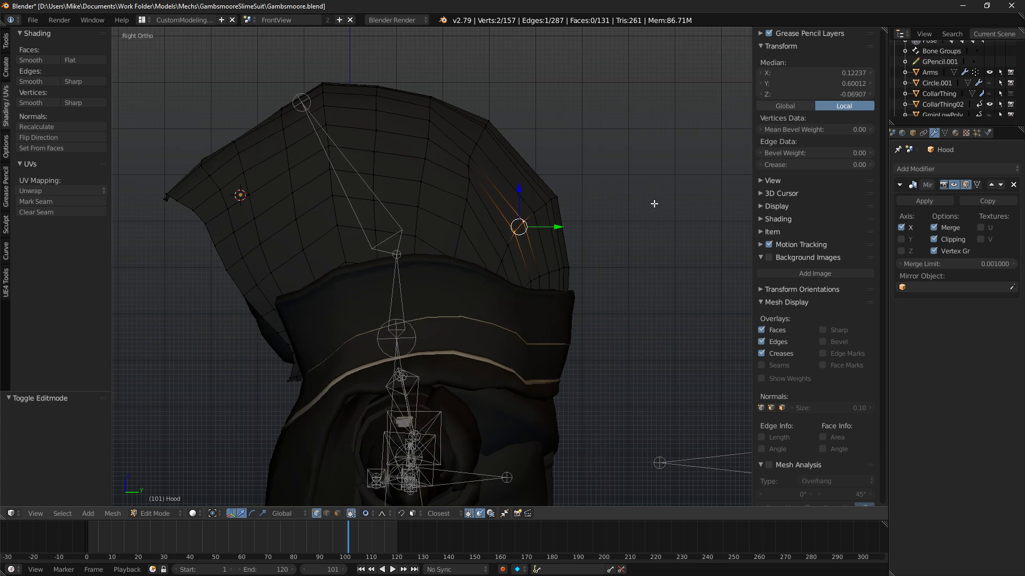
key(g)
scroll(634, 200, down, 13)
click(637, 201)
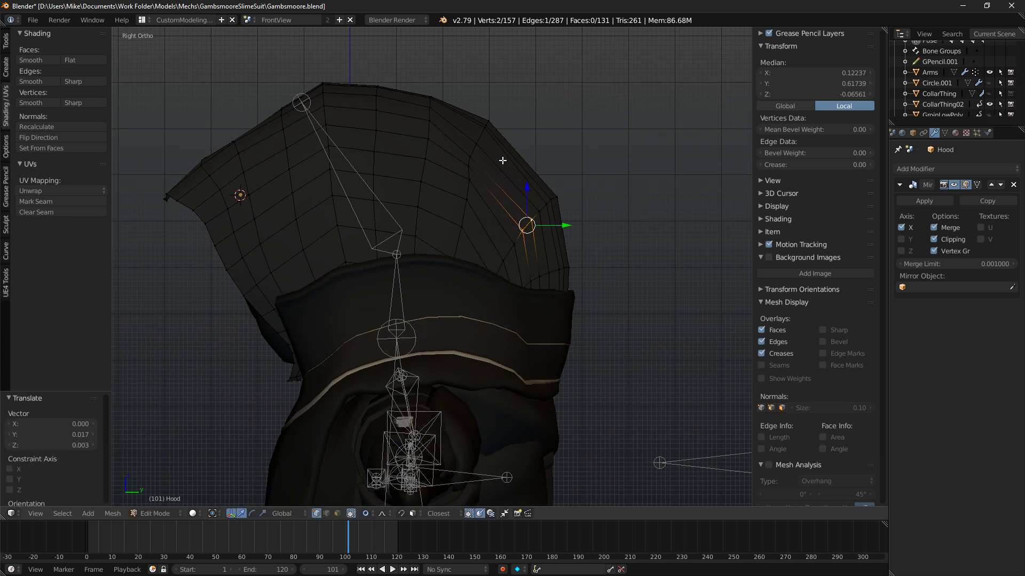
Shift the vertex on the hood's upper rear outward in three small moves, the last 0.015 in Y and 0.001 in Z.
right_click(466, 164)
key(g)
click(477, 159)
key(g)
click(482, 154)
key(g)
click(486, 138)
Move the vertex on the visor opening's side edge outward along X with proportional editing.
middle_drag(593, 201, 638, 227)
key(KP_1)
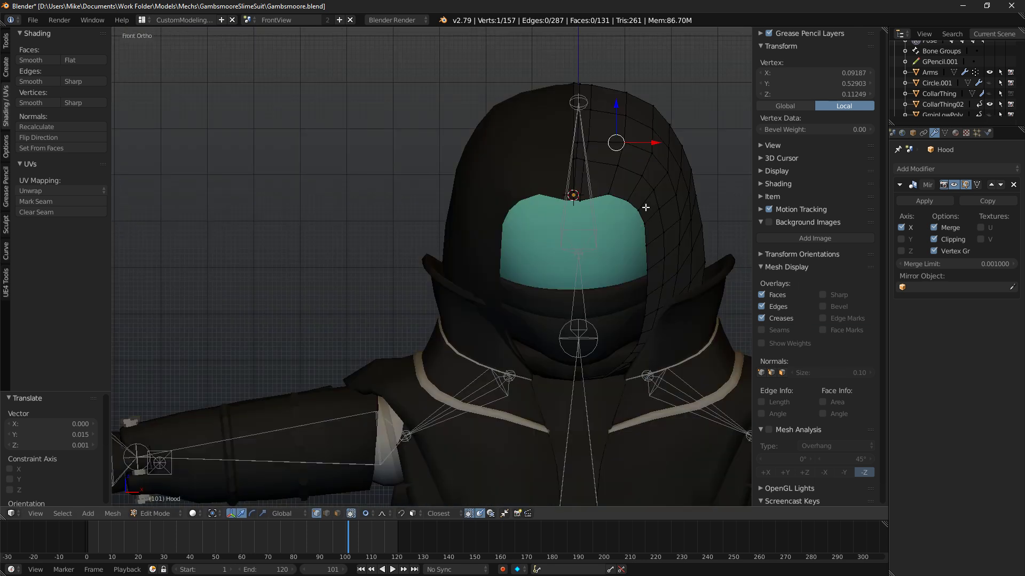
right_click(648, 238)
key(g)
key(x)
scroll(678, 245, down, 2)
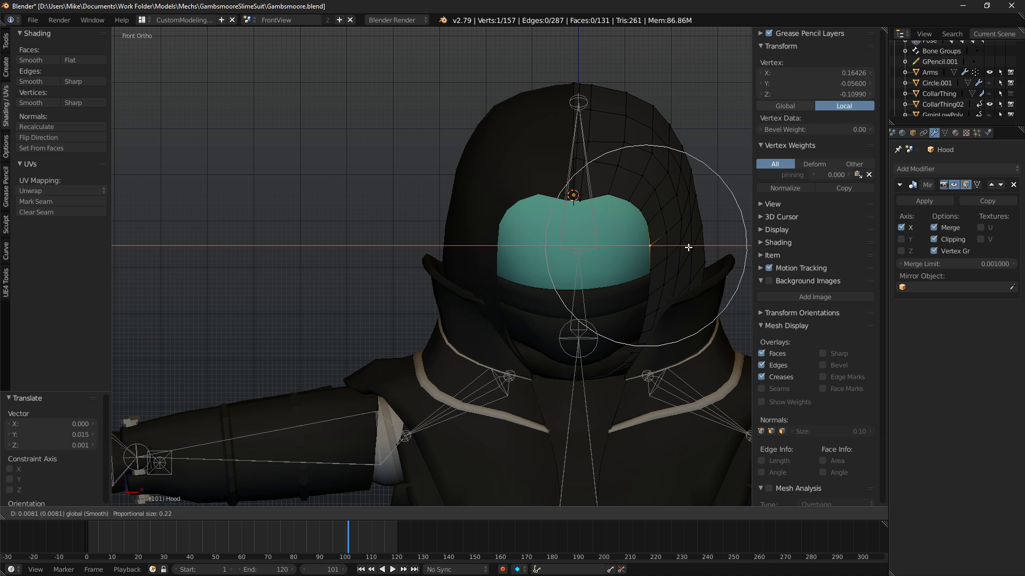
click(683, 245)
Raise the centre-line vertices on the visor opening's upper edge 0.005 along Z.
right_click(581, 203)
shift+right_click(574, 202)
shift+middle_drag(562, 272, 543, 309)
scroll(544, 309, up, 5)
shift+middle_drag(715, 204, 541, 216)
right_click(536, 213)
key(g)
key(z)
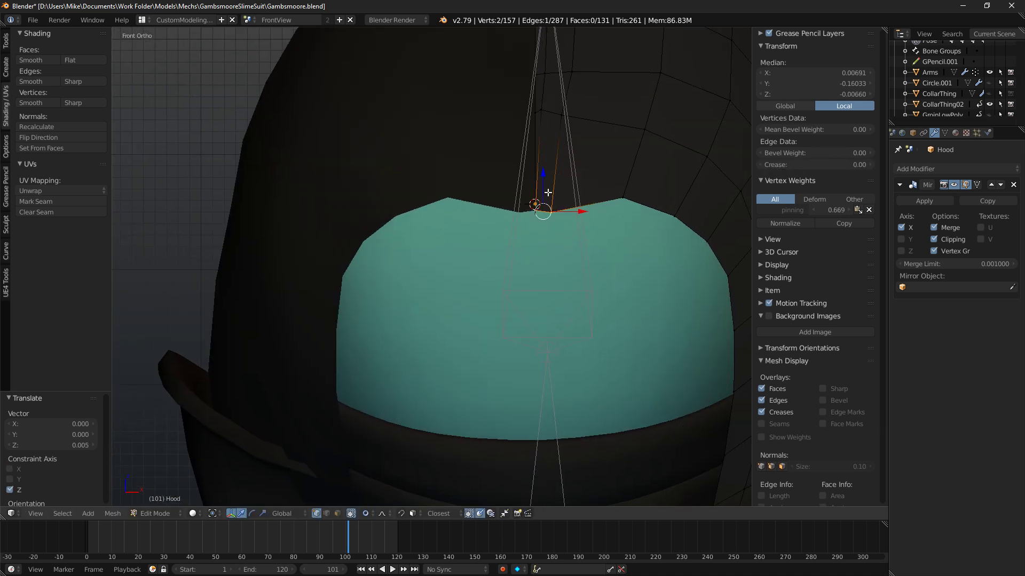
click(538, 211)
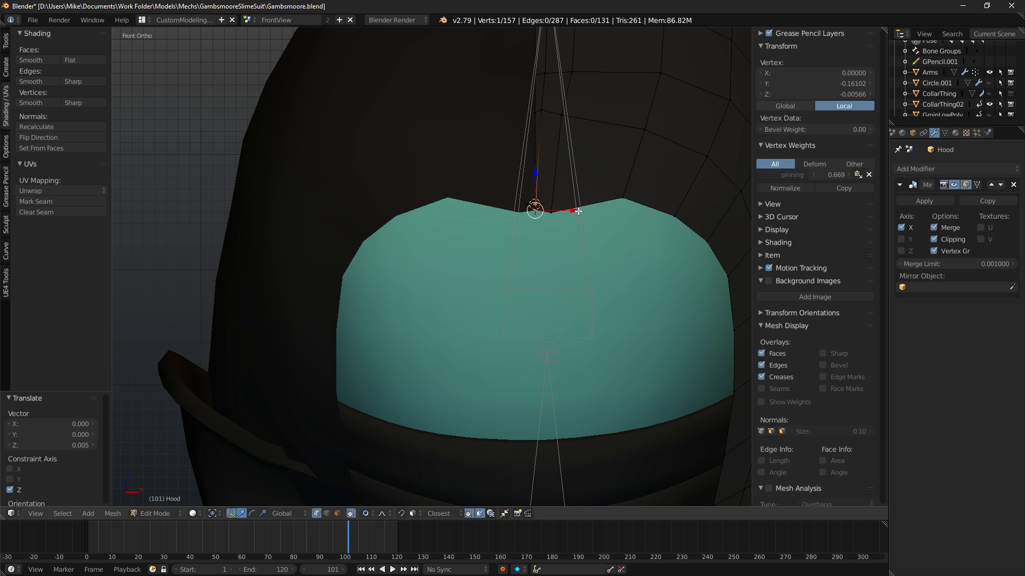
Turn off the Mirror modifier's clipping and proportional editing, then move the centre vertex above the visor 0.005 along X.
click(934, 239)
key(o)
drag(576, 208, 581, 210)
right_click(536, 206)
middle_drag(570, 243, 563, 200)
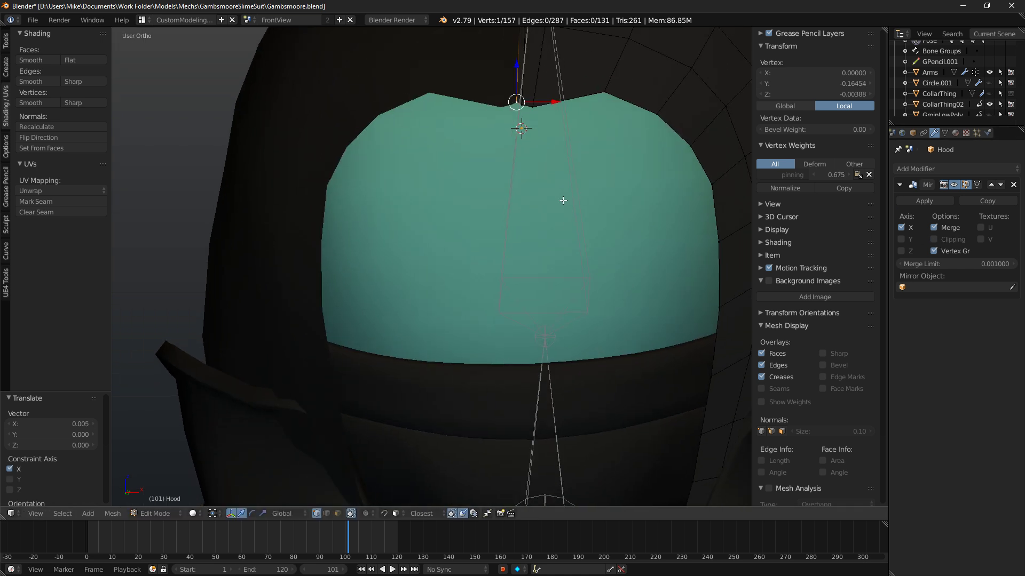
In side view, move the centre vertex on the visor opening's upper edge 0.003 along Y and -0.009 along Z.
key(KP_1)
key(KP_3)
shift+middle_drag(366, 228, 330, 268)
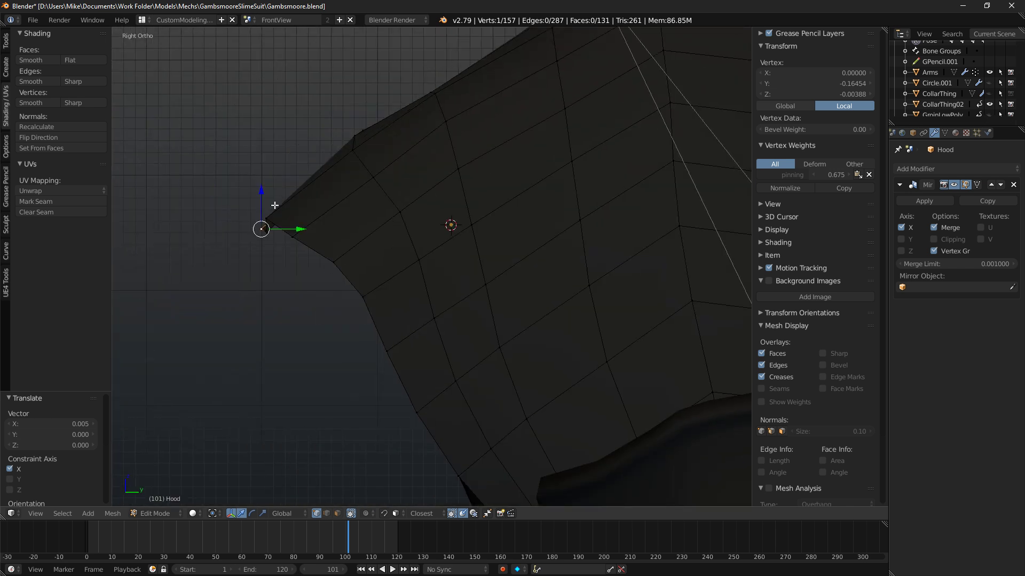
drag(267, 237, 270, 248)
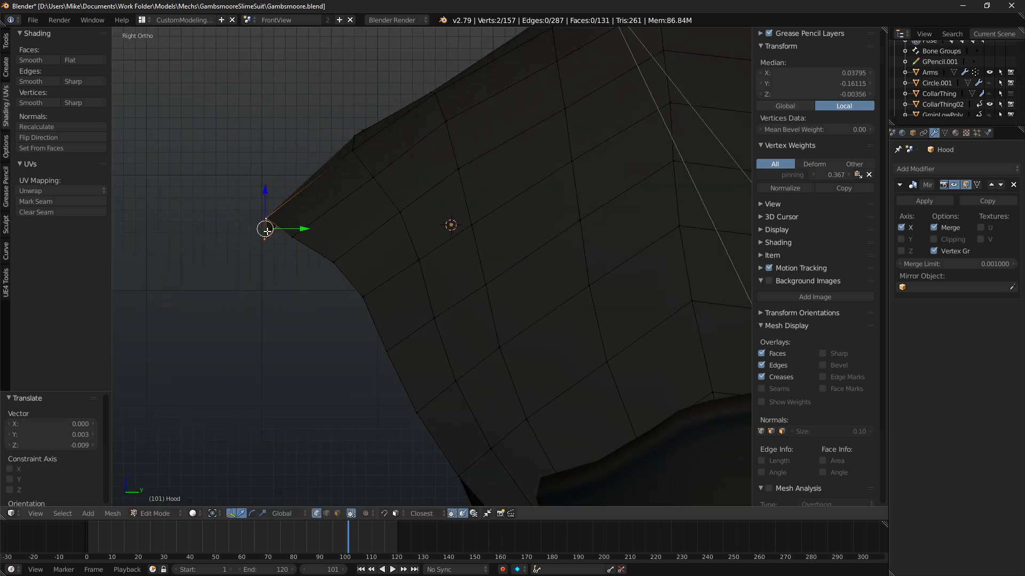
Select the five front vertices along the visor opening's upper edge and rotate them in side view.
key(a)
key(c)
key(z)
click(236, 222)
right_click(236, 223)
key(z)
key(g)
click(340, 208)
key(ctrl+z)
shift+right_click(291, 238)
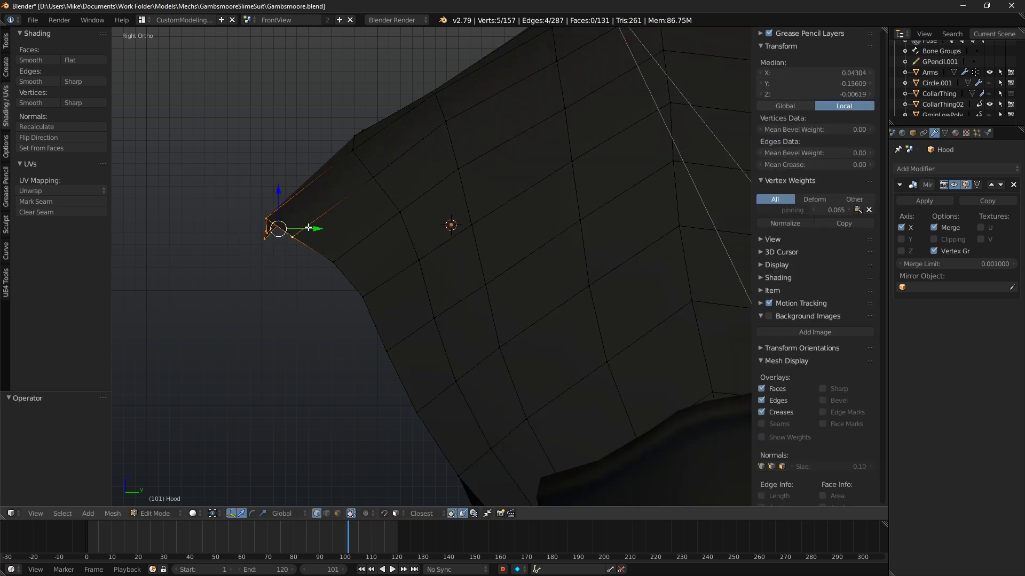
key(r)
click(446, 184)
Move the vertex beside the centre line on the visor opening's upper edge -0.000925 along Y.
right_click(283, 222)
key(g)
key(y)
click(281, 222)
middle_drag(282, 222, 351, 226)
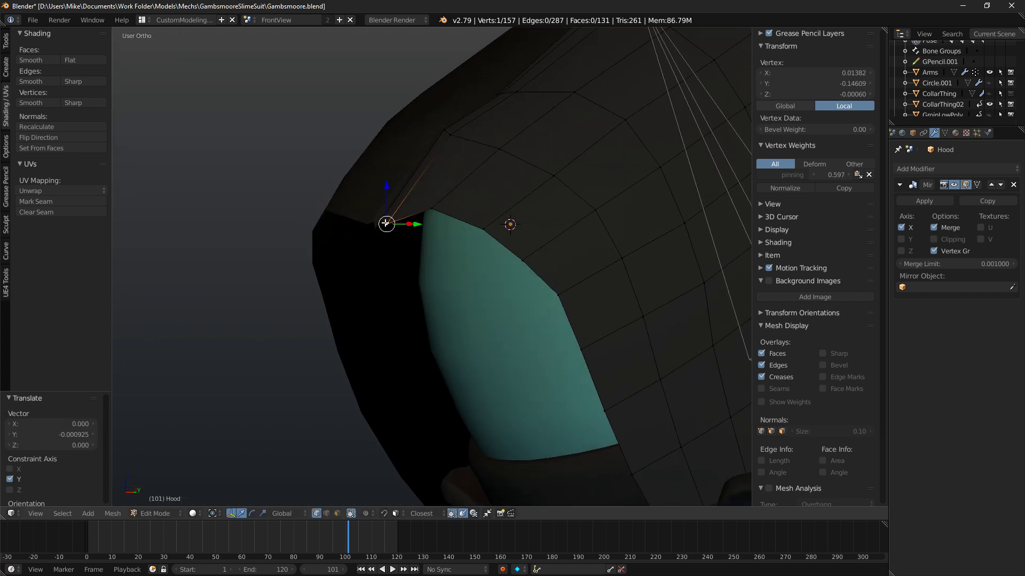
Raise the centre vertex on the visor opening's upper edge 0.006 along Z, shifting it slightly in X and Y.
right_click(376, 231)
middle_drag(434, 184, 491, 170)
key(g)
click(450, 177)
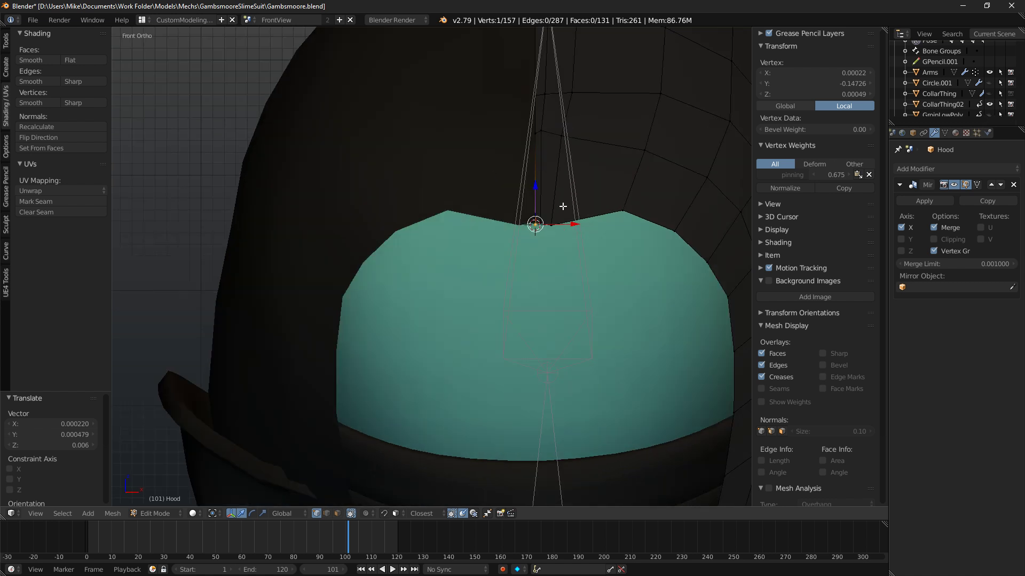
Select the three neighbouring vertices from the centre line outward on the visor opening's upper edge in front view.
key(a)
alt+right_click(585, 206)
key(KP_1)
key(z)
key(c)
mouse_move(520, 250)
middle_down()
mouse_move(503, 250)
mouse_move(549, 266)
mouse_move(435, 434)
mouse_move(441, 412)
middle_up()
right_click(441, 412)
key(z)
scroll(570, 256, up, 8)
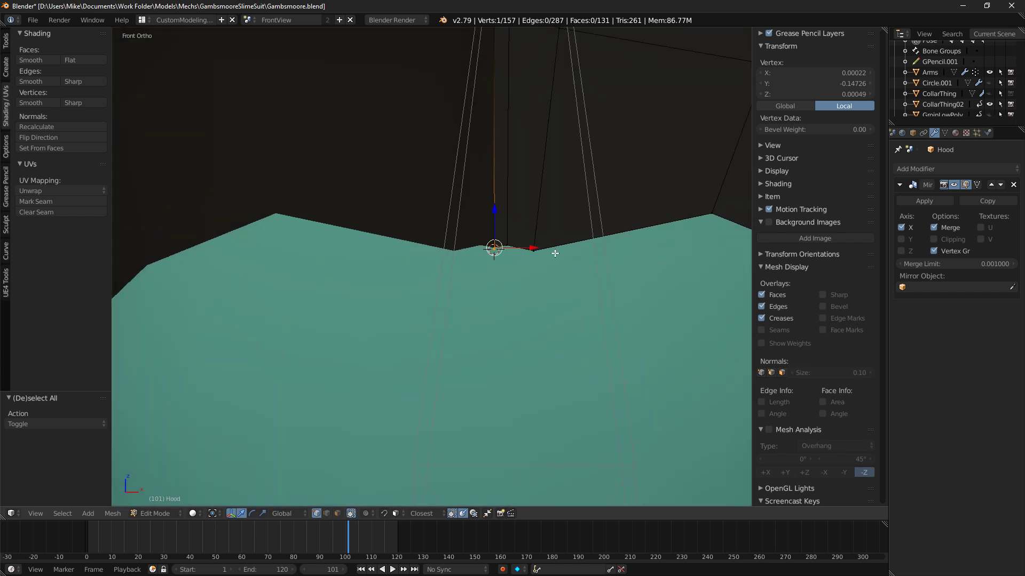
ctrl+right_click(533, 250)
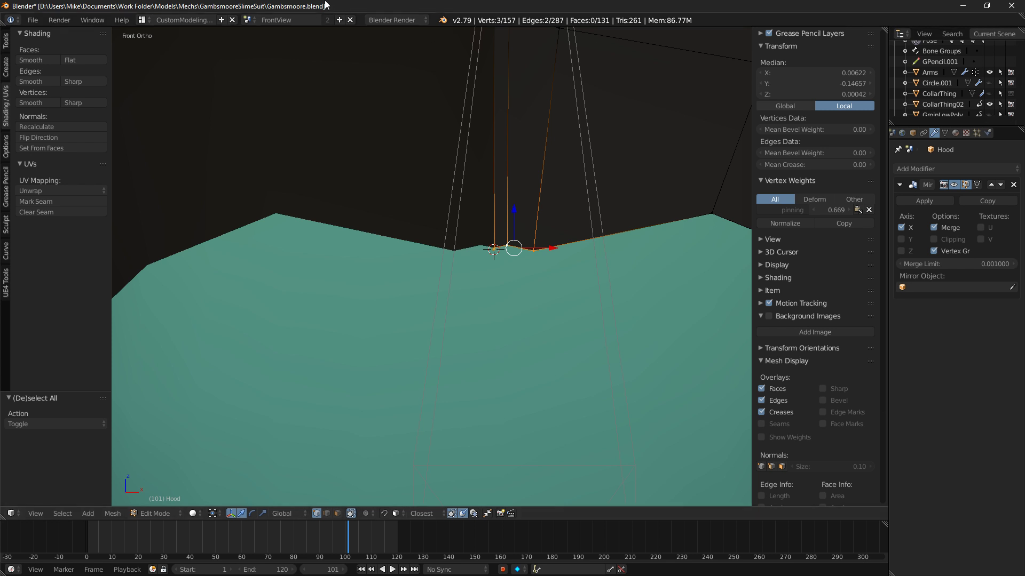
Enable Clipping on the hood's Mirror modifier and smooth the selected vertices at the centre of the face opening's upper rim.
click(4, 43)
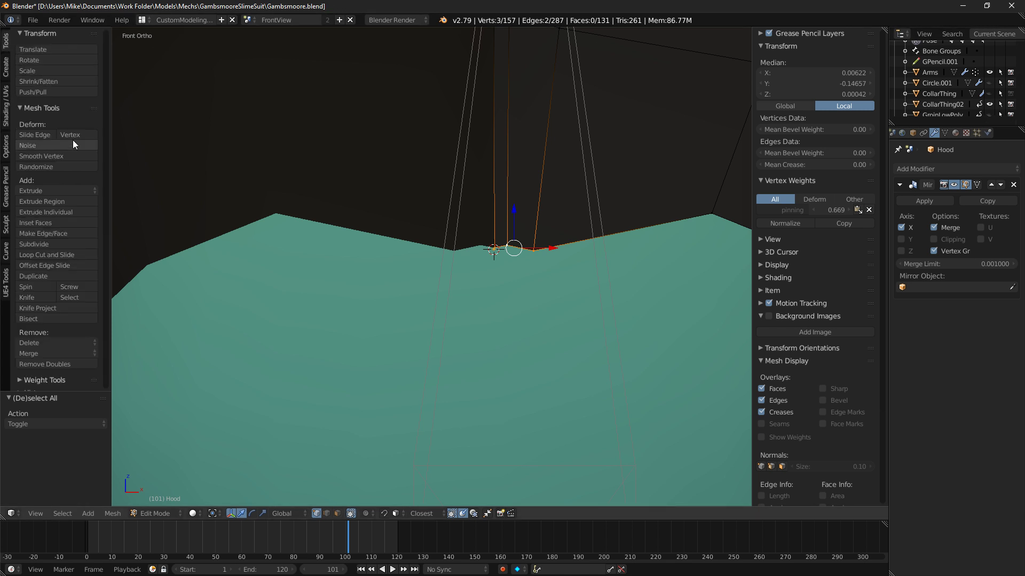
click(59, 156)
key(ctrl+z)
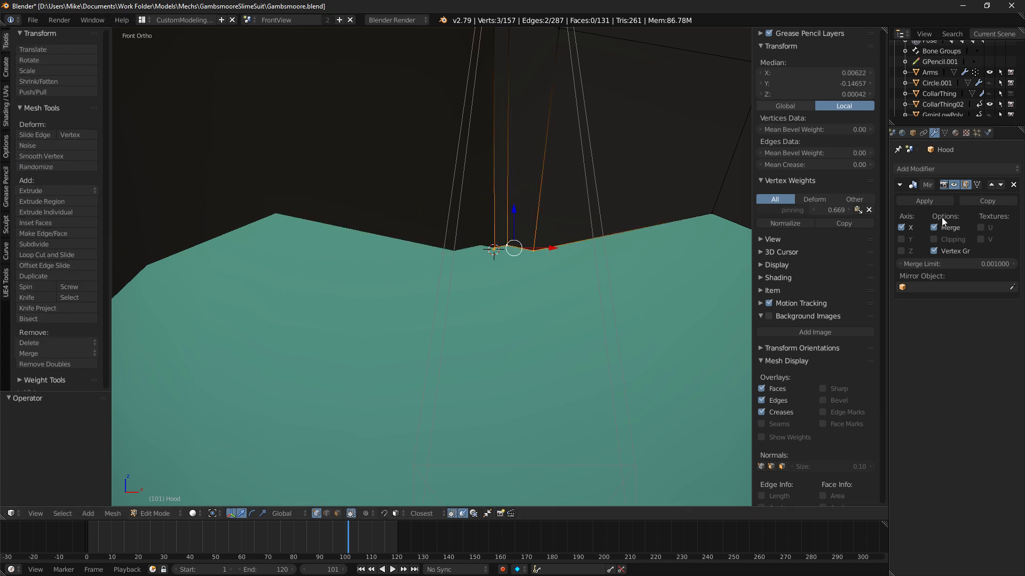
click(41, 156)
scroll(458, 248, down, 5)
Move the vertex beside the centre seam on the hood's front rim by about -0.006 in Y and Z.
right_click(446, 229)
right_click(463, 165)
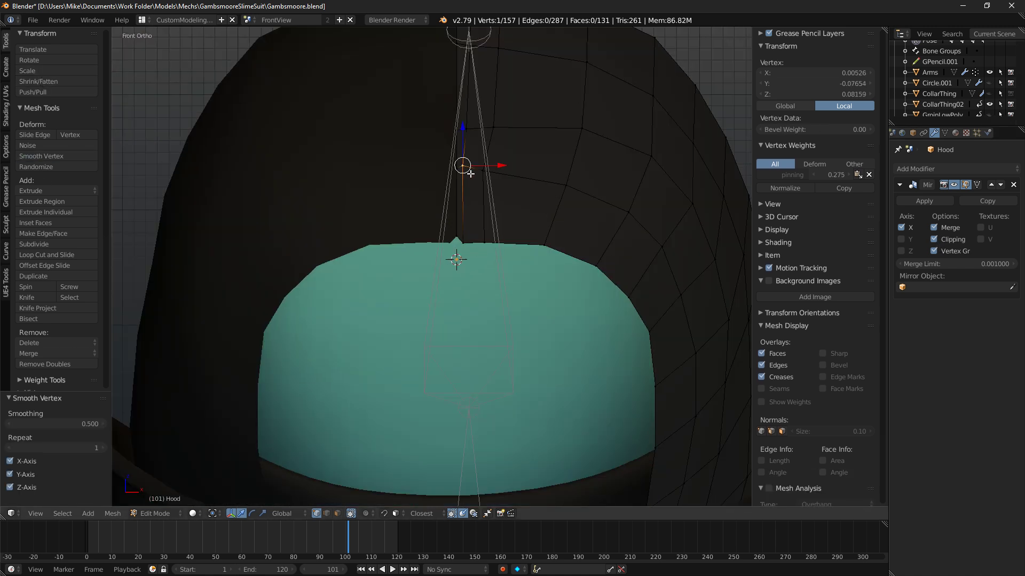
key(KP_3)
key(shift+z)
key(z)
mouse_move(342, 210)
shift+middle_down()
mouse_move(517, 203)
mouse_move(562, 262)
mouse_move(533, 211)
shift+middle_up()
key(z)
scroll(462, 213, up, 4)
key(g)
click(559, 231)
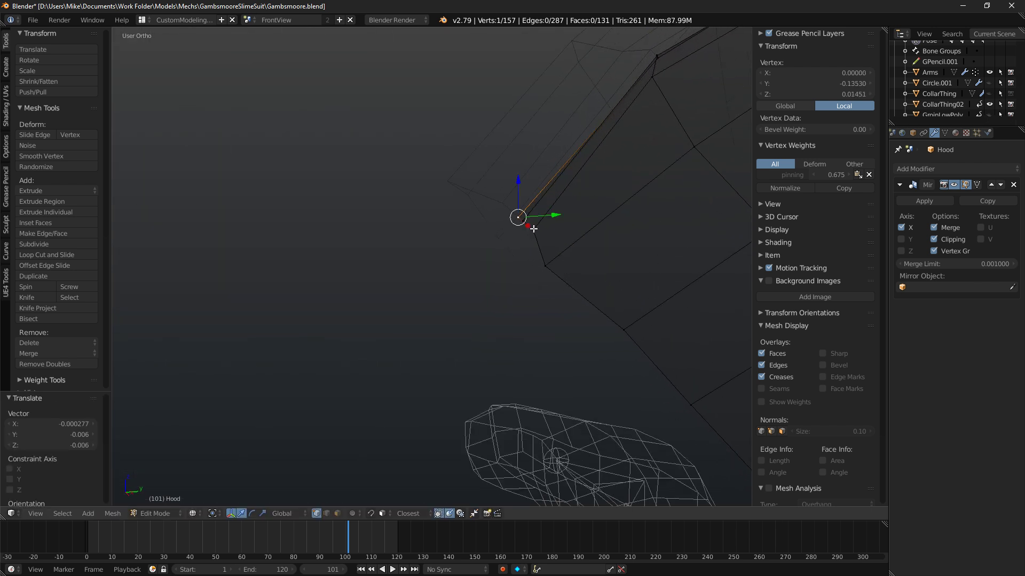
Examine the hood's front rim up close, in the rendered preview and in relation to the whole figure.
key(KP_1)
key(z)
scroll(529, 208, up, 3)
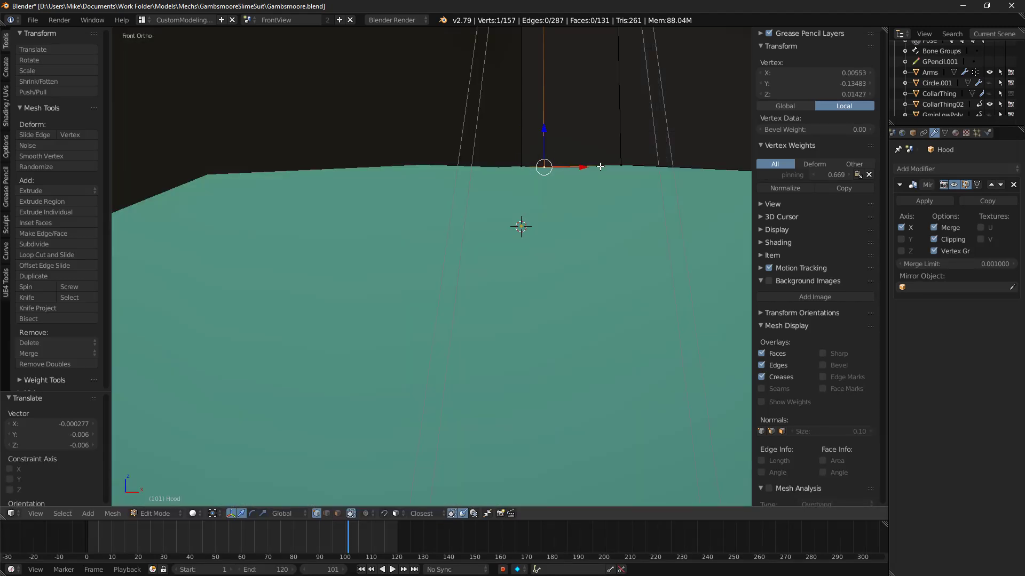
scroll(598, 170, down, 4)
key(shift+z)
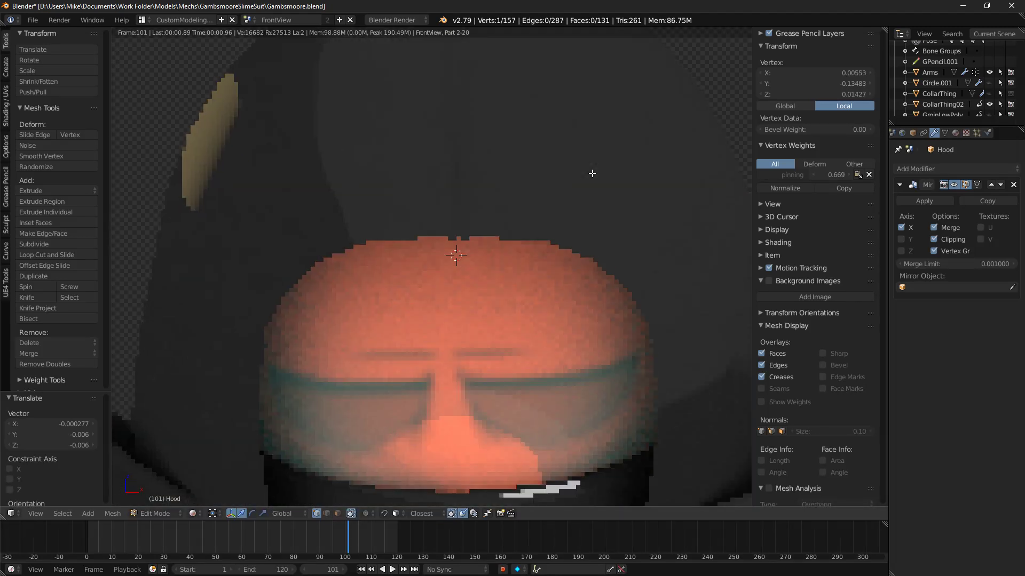
key(shift+z)
scroll(534, 246, down, 3)
middle_drag(493, 206, 409, 226)
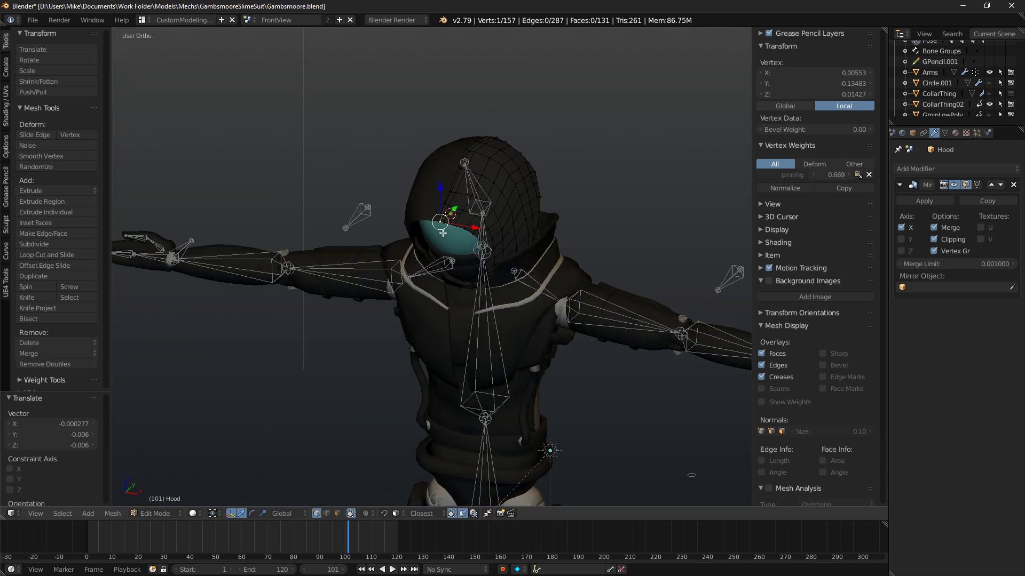
key(KP_1)
scroll(525, 255, up, 6)
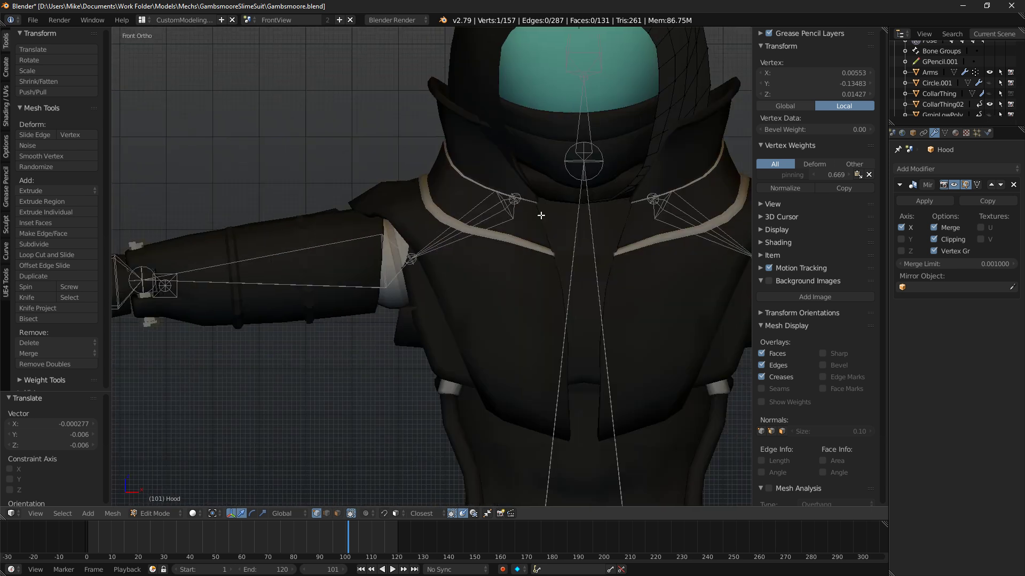
shift+middle_drag(541, 215, 455, 278)
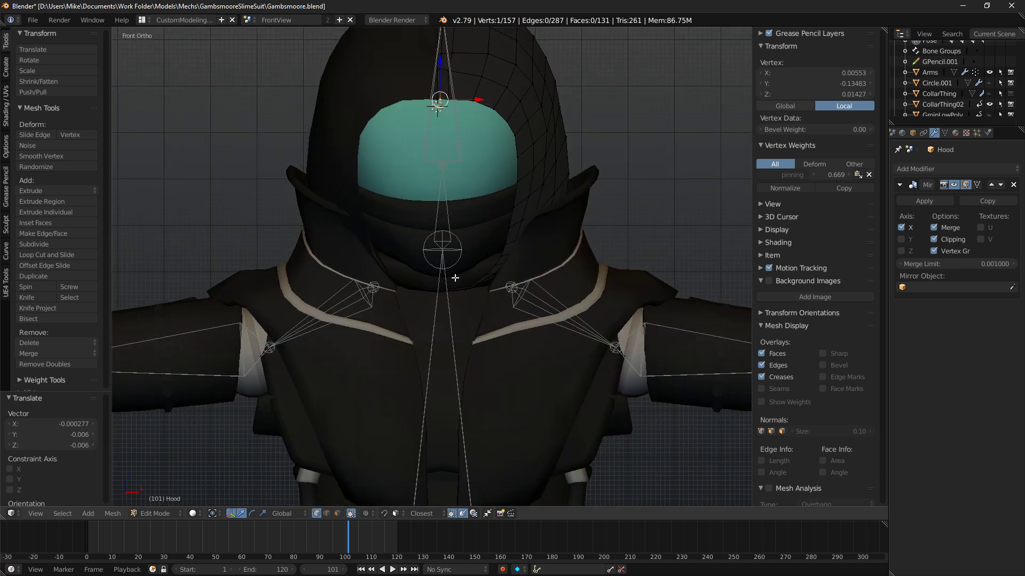
Add a Solidify modifier to the hood, set its thickness to 0.0140 and preview the render.
click(946, 169)
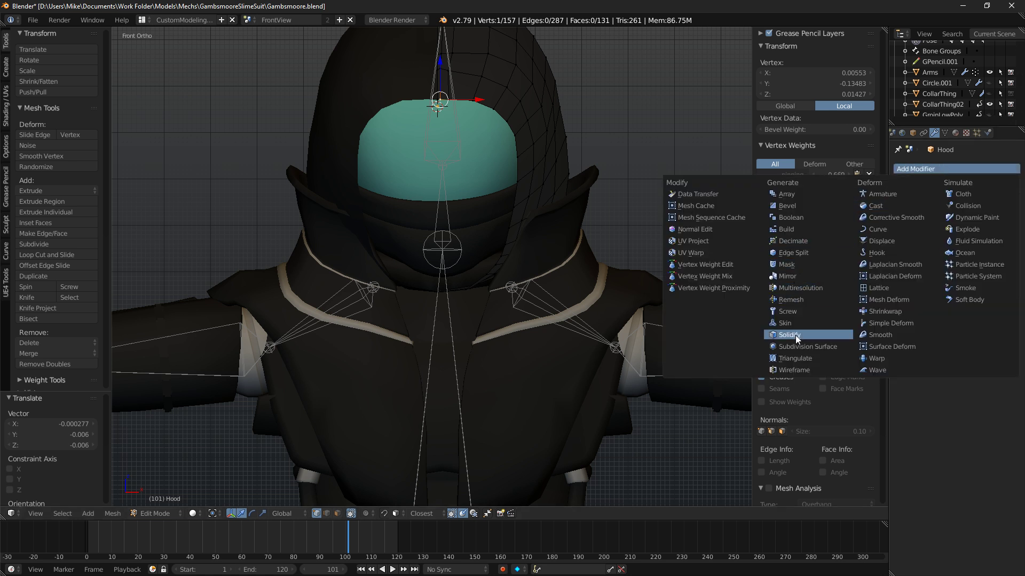
click(799, 277)
click(916, 171)
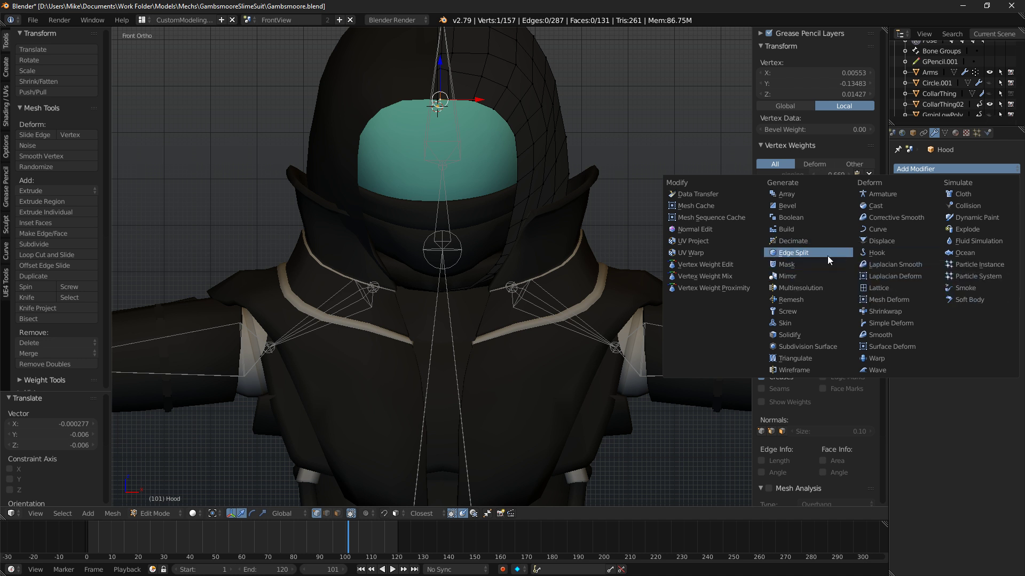
click(799, 335)
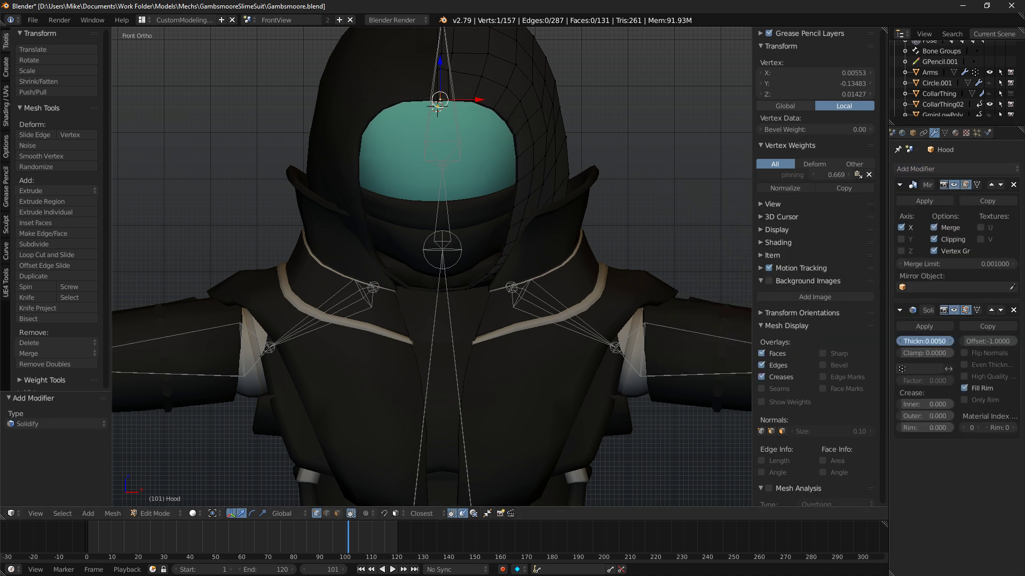
click(949, 341)
mouse_move(507, 288)
middle_down()
mouse_move(562, 290)
mouse_move(458, 283)
mouse_move(533, 274)
mouse_move(574, 286)
mouse_move(377, 285)
mouse_move(512, 273)
mouse_move(487, 272)
mouse_move(490, 262)
middle_up()
key(shift+z)
key(shift+z)
Rotate the hood's upper front ridge vertices by about -5.7° and raise them slightly with proportional editing.
shift+middle_drag(520, 133, 522, 219)
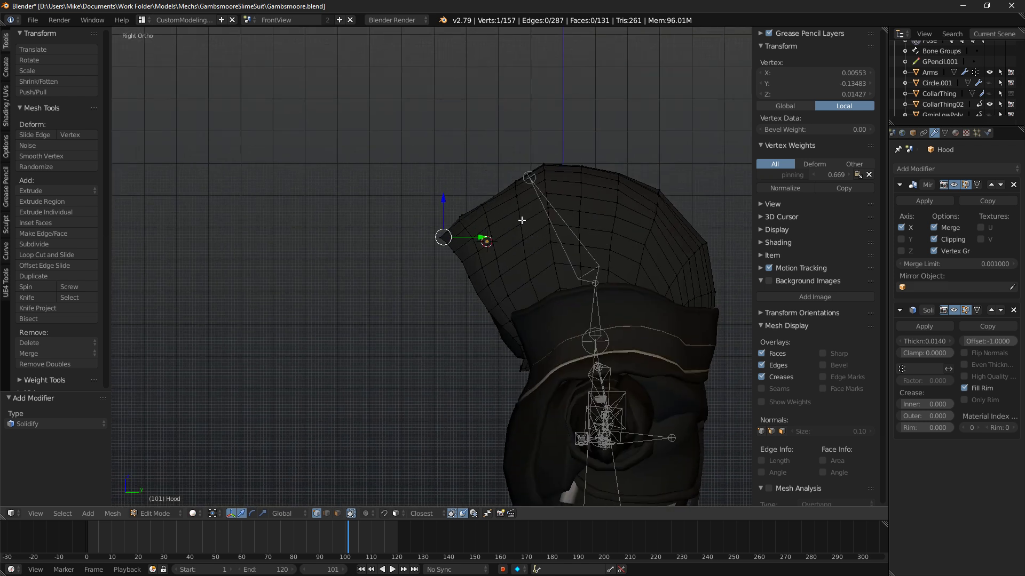
scroll(518, 205, up, 3)
key(z)
key(a)
key(c)
scroll(473, 167, up, 4)
right_click(502, 169)
mouse_move(475, 177)
mouse_down()
mouse_move(502, 169)
mouse_move(496, 158)
mouse_up()
key(c)
click(518, 153)
right_click(517, 152)
key(a)
key(c)
right_click(515, 145)
key(g)
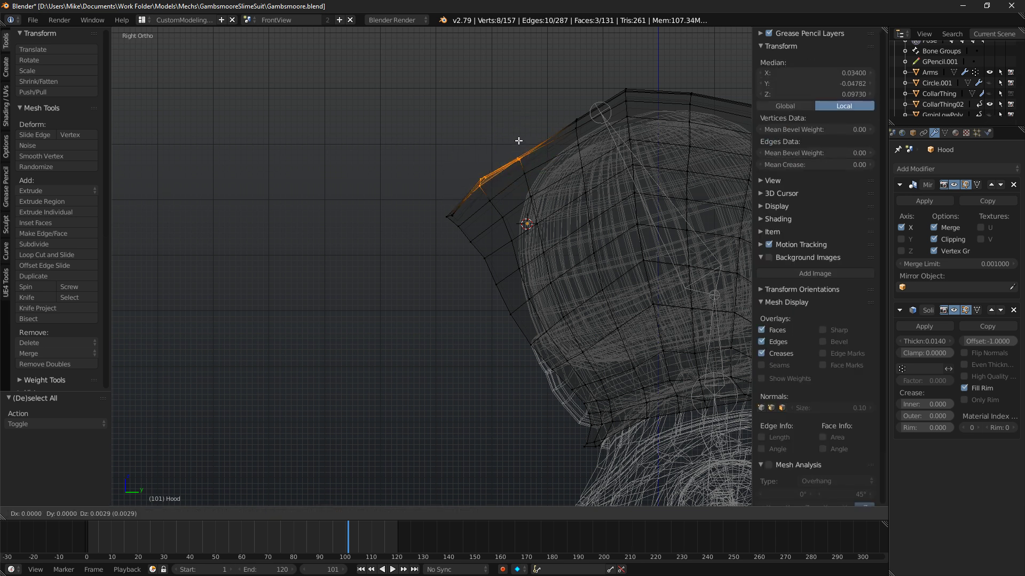
right_click(520, 136)
key(r)
scroll(663, 94, up, 7)
click(663, 89)
key(g)
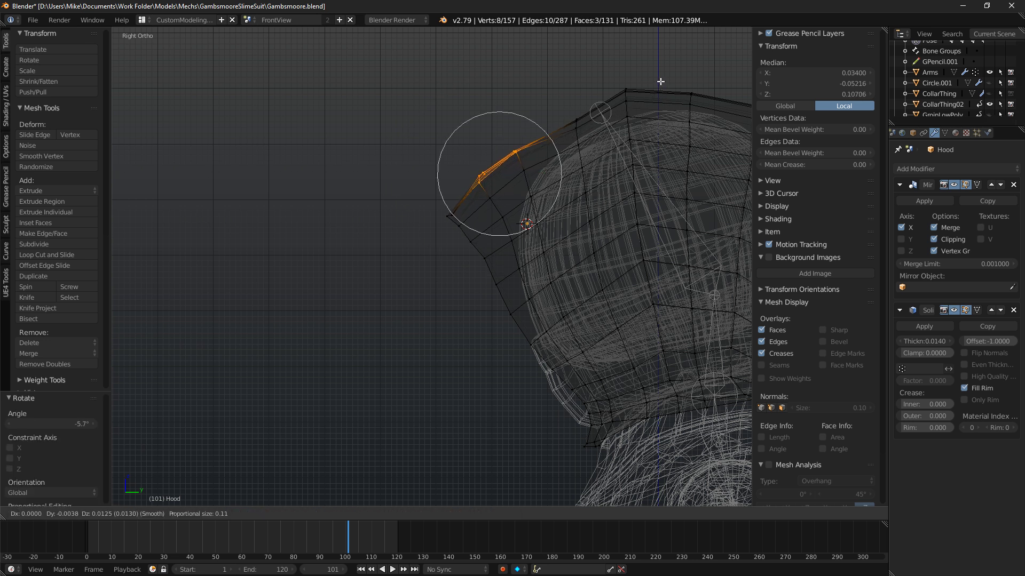
click(660, 82)
Raise the ridge vertices just ahead of the hood's crown slightly with proportional editing.
key(a)
key(c)
click(571, 102)
right_click(571, 98)
key(g)
click(570, 90)
Select the vertices along the top of the hood's crown and lower them by about 0.004 in Z.
key(a)
key(c)
drag(629, 76, 689, 79)
right_click(695, 79)
key(g)
click(695, 82)
Inspect the reshaped hood in the rendered preview from several sides and the inner rim of the face opening up close.
shift+middle_drag(649, 144, 416, 123)
scroll(583, 102, down, 3)
key(shift+z)
middle_drag(575, 105, 656, 108)
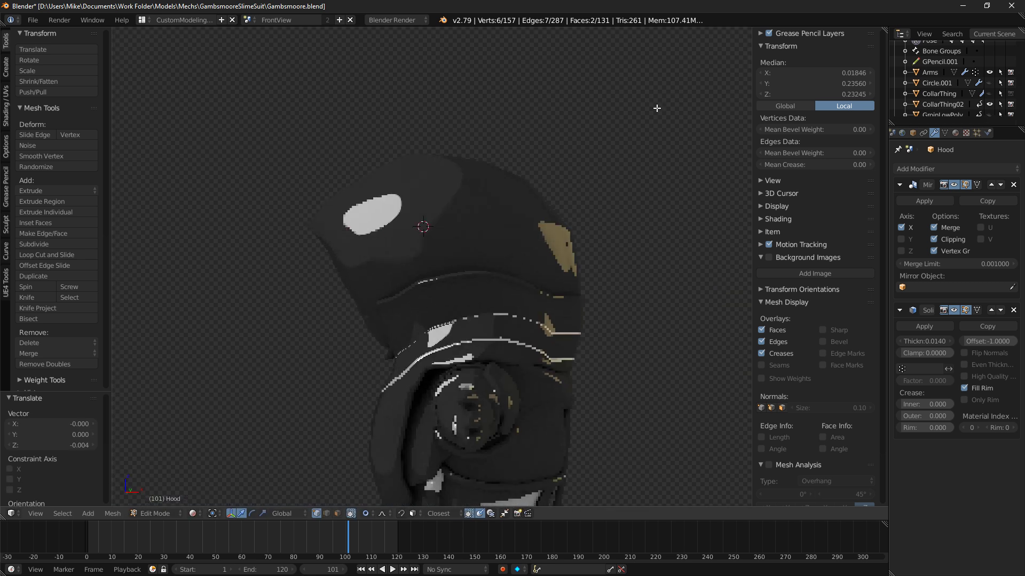
middle_drag(574, 126, 603, 114)
scroll(578, 131, down, 3)
key(ctrl+KP_3)
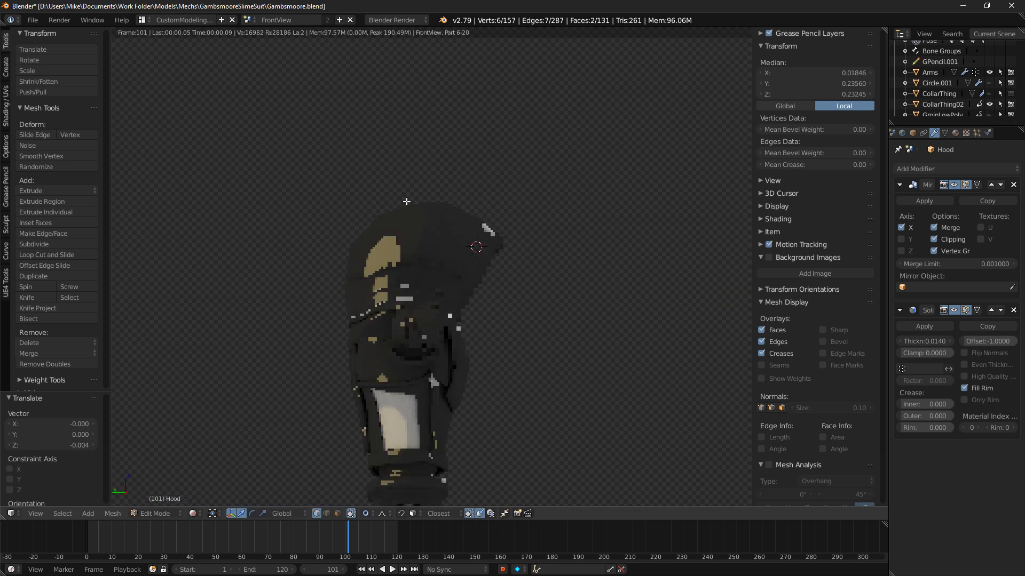
key(ctrl+KP_1)
key(KP_3)
key(KP_1)
mouse_move(527, 208)
middle_down()
mouse_move(609, 219)
mouse_move(392, 265)
mouse_move(380, 281)
mouse_move(428, 275)
middle_up()
key(z)
scroll(380, 282, up, 5)
key(z)
scroll(437, 341, up, 4)
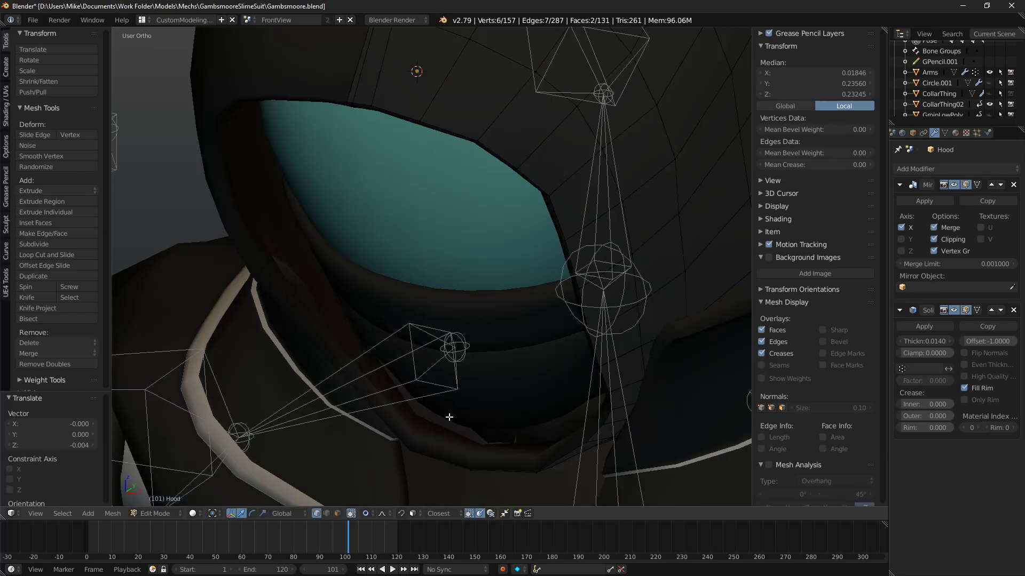
key(Tab)
key(Tab)
Delete the stray edge along the hood's lower border near the neck, using the Edges option.
mouse_move(441, 461)
middle_down()
mouse_move(472, 373)
mouse_move(434, 343)
mouse_move(489, 257)
middle_up()
key(z)
right_click(488, 257)
ctrl+right_click(556, 228)
middle_drag(557, 234, 536, 278)
middle_drag(464, 341, 364, 444)
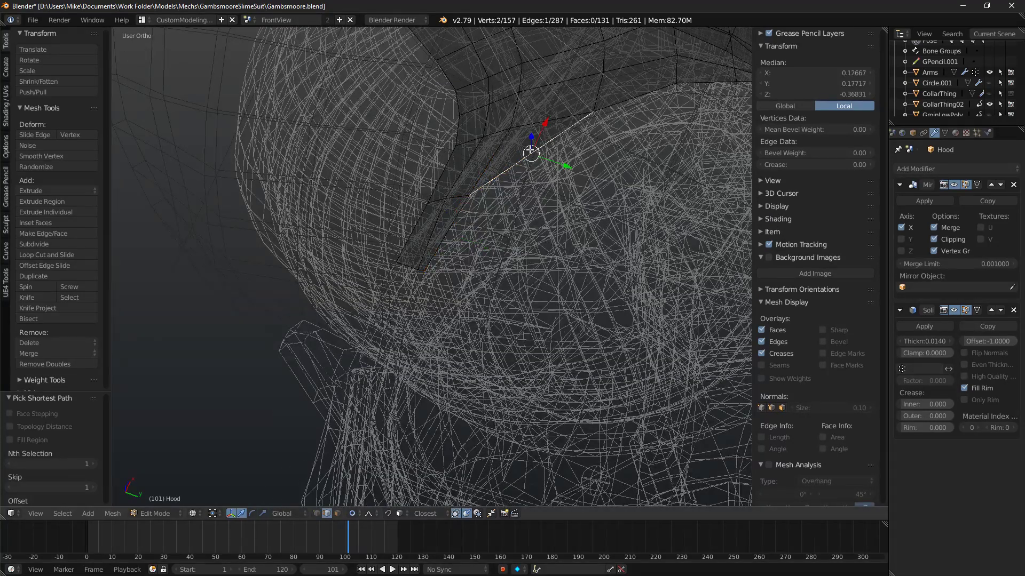
key(x)
click(515, 171)
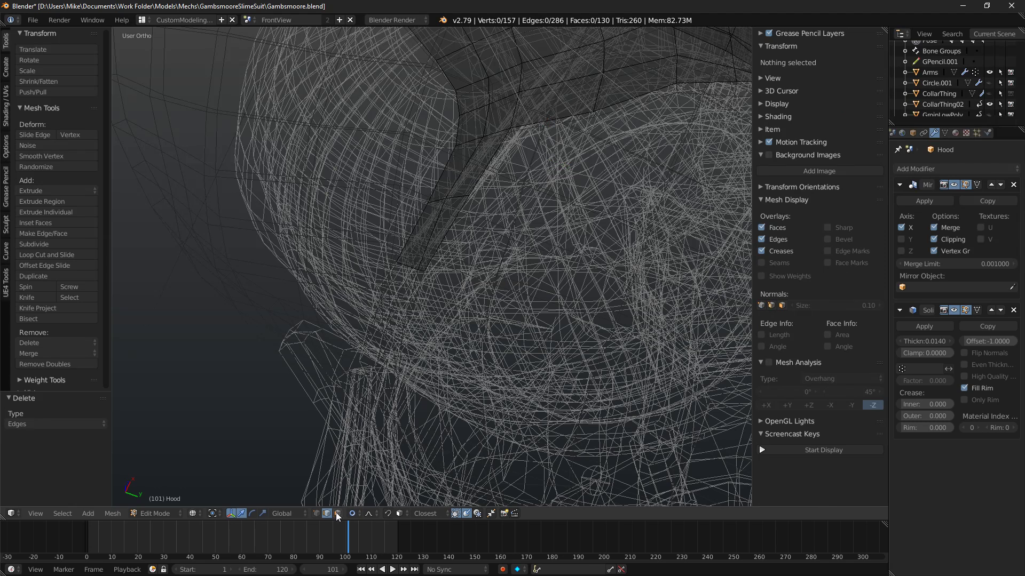
Extrude the edge at the hood's lower front corner about 0.046 in Y and adjust its position with proportional editing.
right_click(426, 271)
ctrl+right_click(469, 198)
key(e)
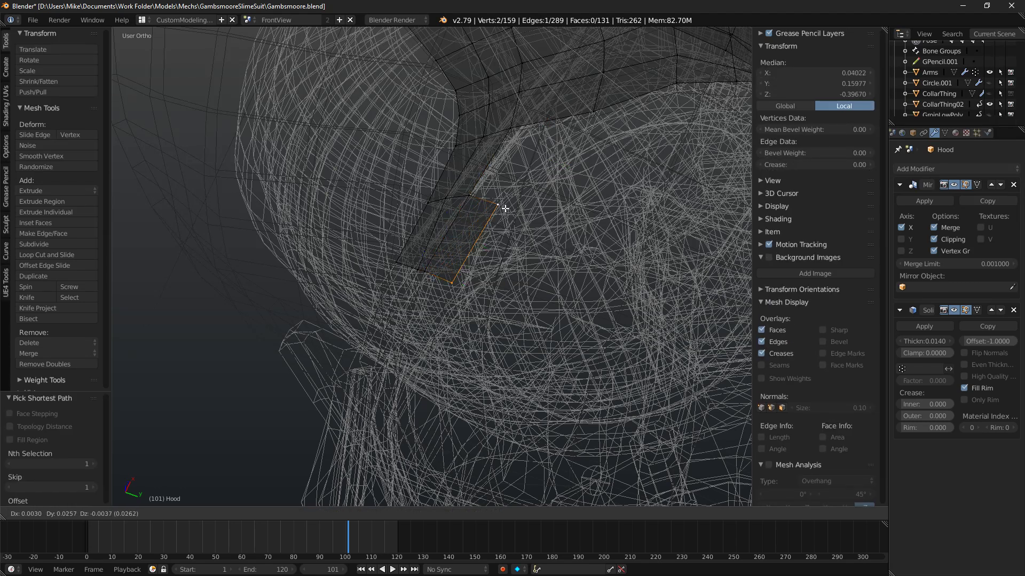
click(528, 212)
middle_drag(528, 211, 484, 326)
key(g)
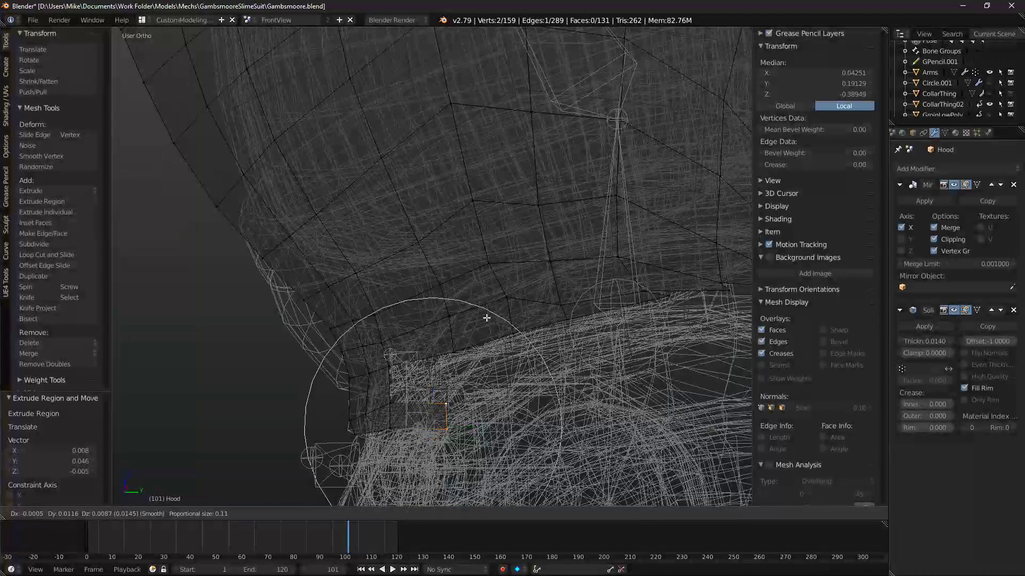
click(453, 347)
Fill the gap between the extruded strip and the hood's lower border with a face and preview the render.
ctrl+right_click(454, 400)
key(f)
key(z)
key(shift+z)
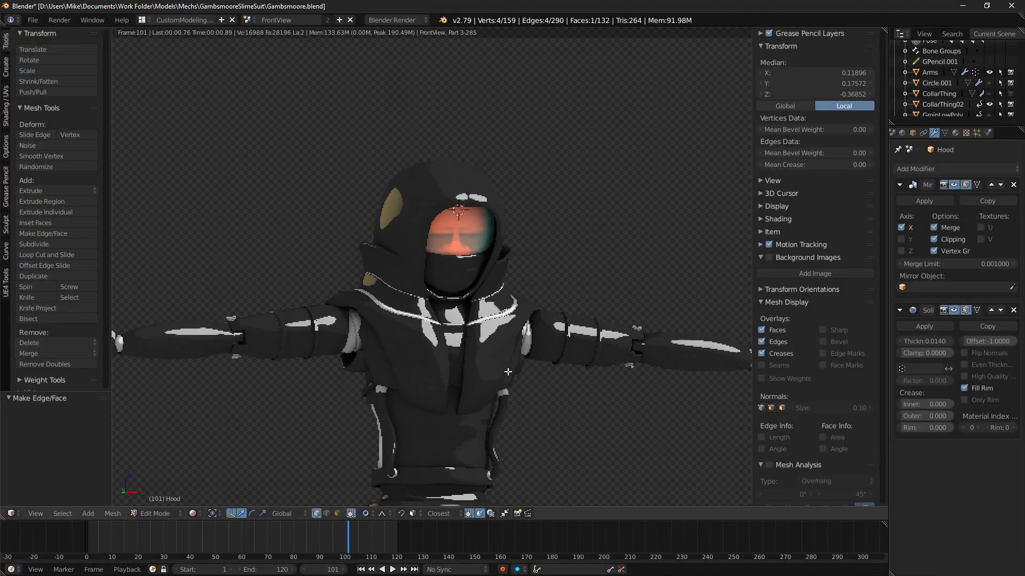
middle_drag(565, 320, 396, 311)
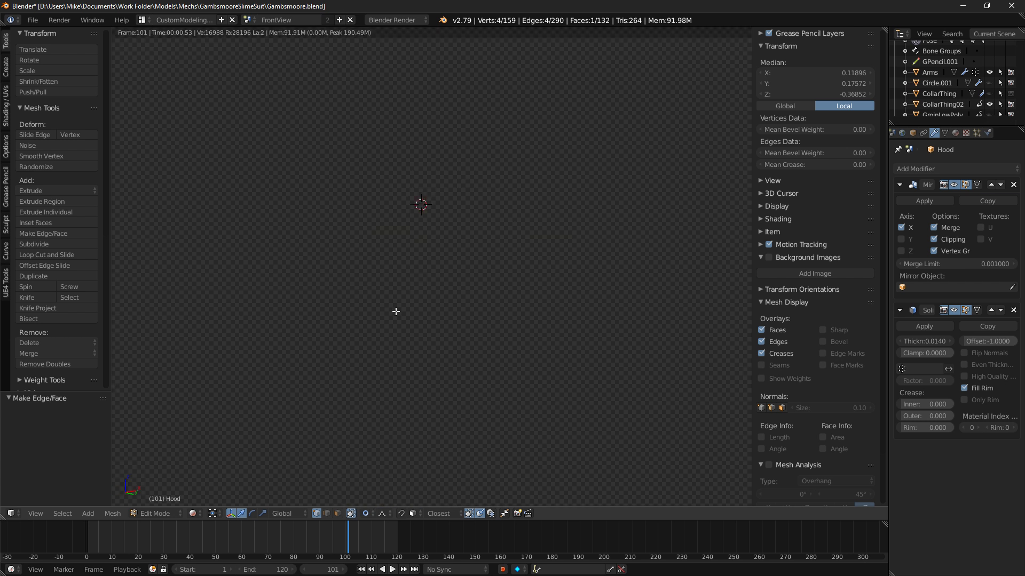
Move the vertices at the hood's peak about 0.011 in Y and 0.018 in Z with proportional editing.
key(KP_3)
key(shift+z)
shift+middle_drag(440, 161, 439, 190)
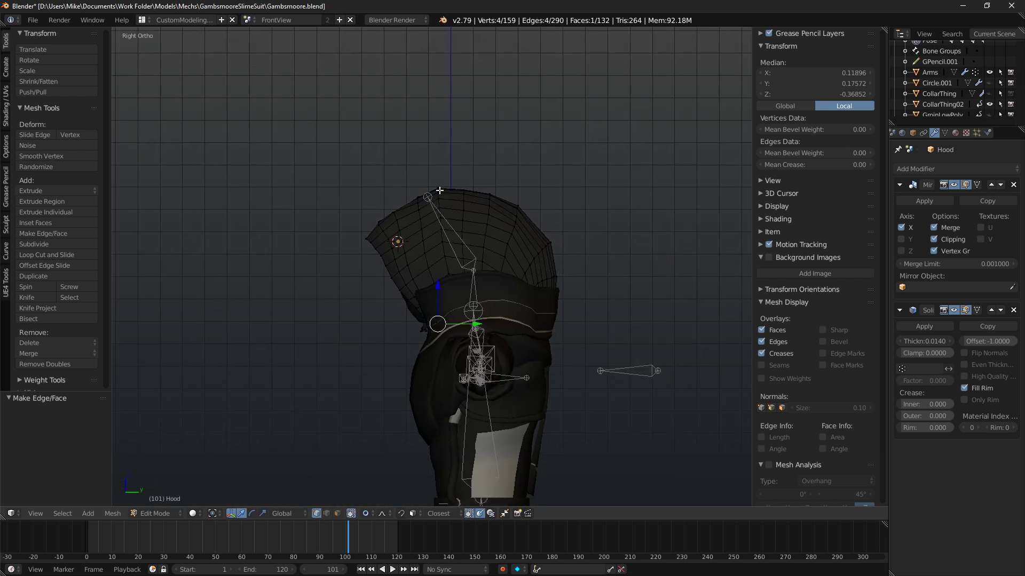
scroll(449, 179, up, 5)
shift+middle_drag(449, 93, 441, 173)
key(z)
key(a)
key(c)
click(442, 135)
right_click(441, 135)
key(g)
right_click(445, 131)
scroll(446, 131, down, 2)
key(g)
scroll(450, 125, down, 12)
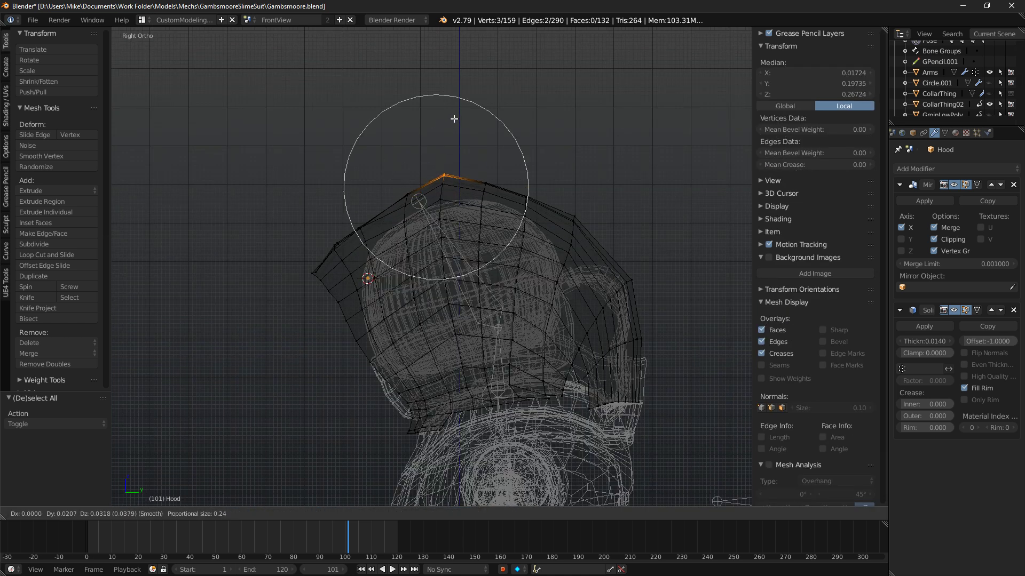
click(450, 124)
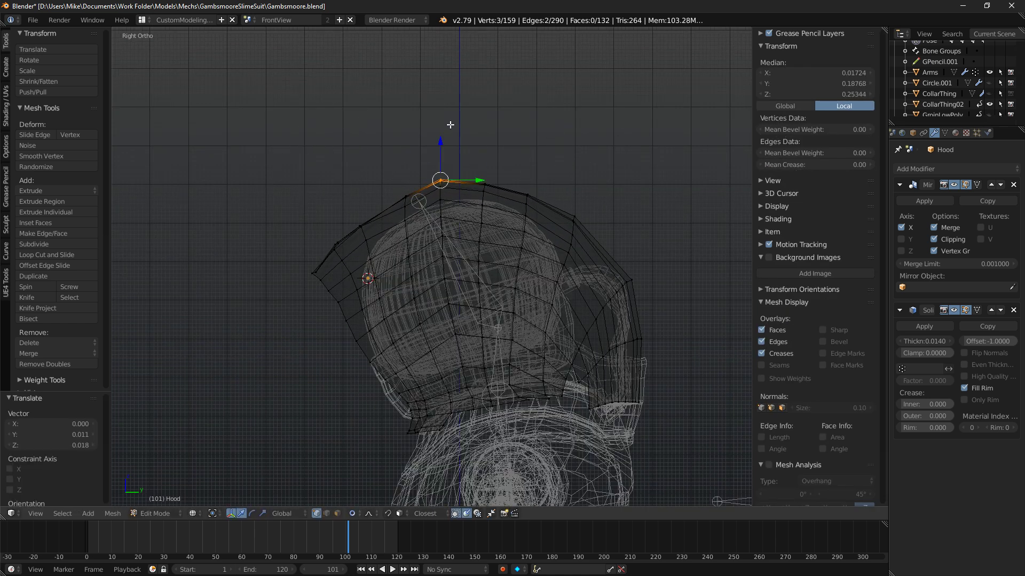
Pull the vertices at the hood's upper back slightly inward with proportional editing.
right_click(570, 224)
key(g)
scroll(575, 222, up, 5)
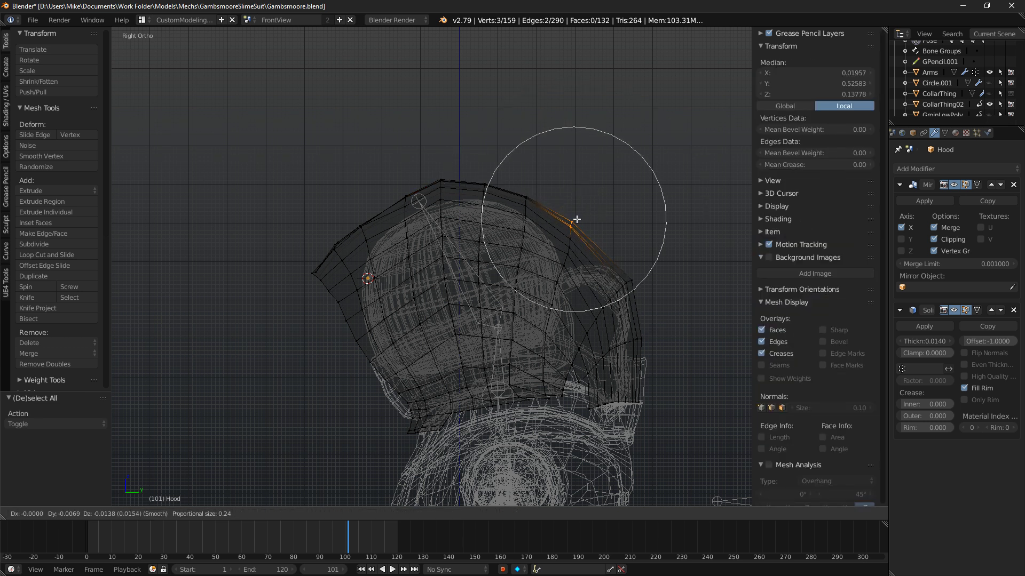
click(575, 222)
key(a)
Try a vertical loop cut through the front part of the hood, then undo it.
key(ctrl+r)
click(387, 271)
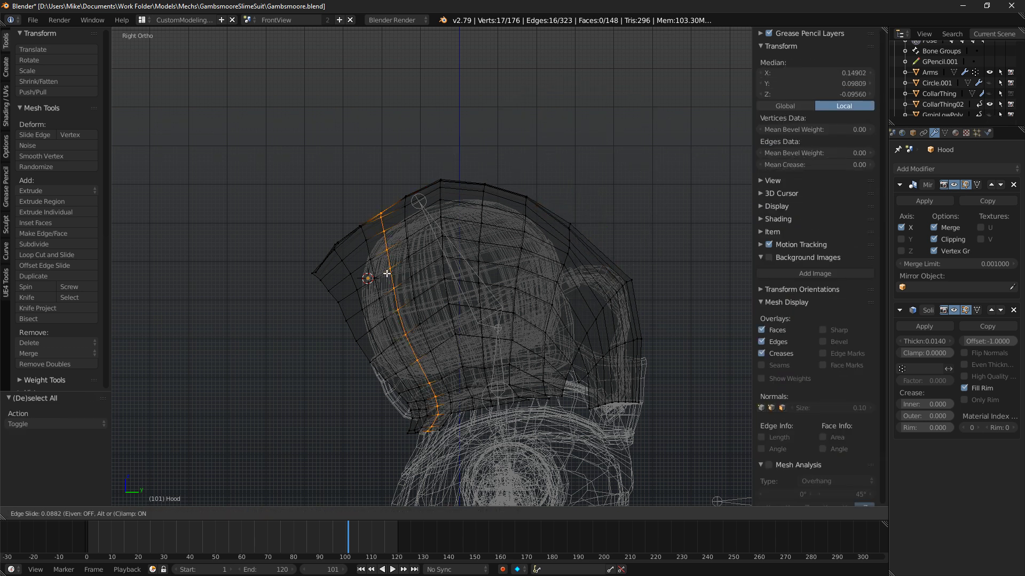
right_click(387, 270)
key(z)
key(ctrl+r)
right_click(377, 292)
key(ctrl+z)
Add a centred front-to-back loop cut along the side of the hood.
key(ctrl+r)
click(373, 286)
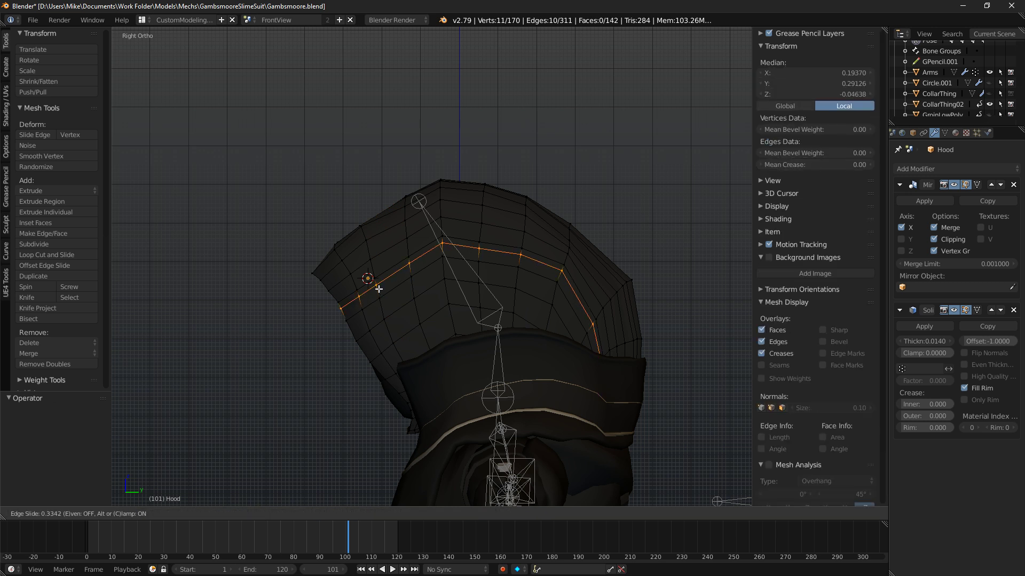
right_click(374, 286)
Shrink the new side edge loop inward by about 0.008 with proportional editing and preview the render from the front.
middle_drag(375, 286, 450, 273)
key(a)
key(KP_1)
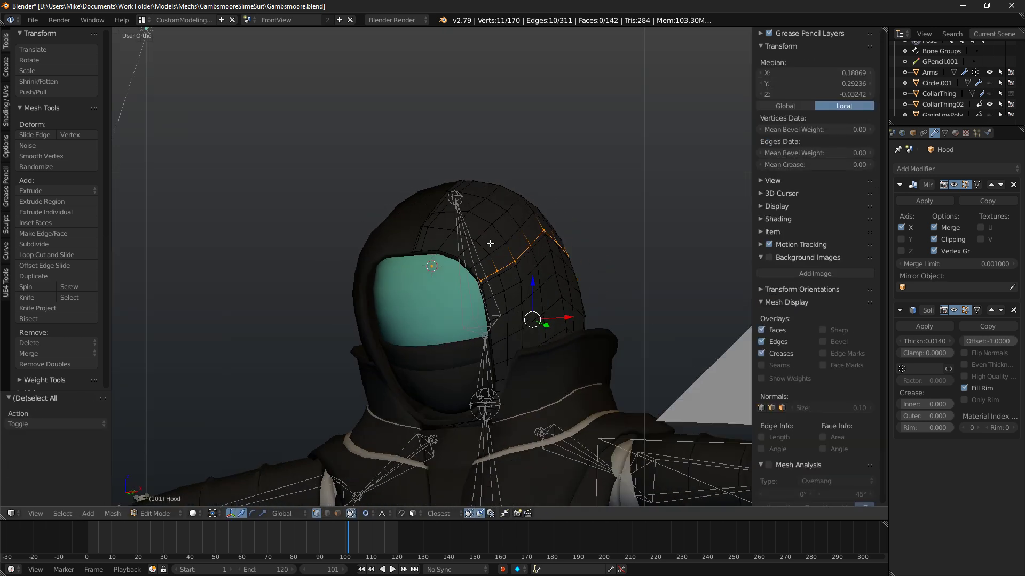
key(alt+s)
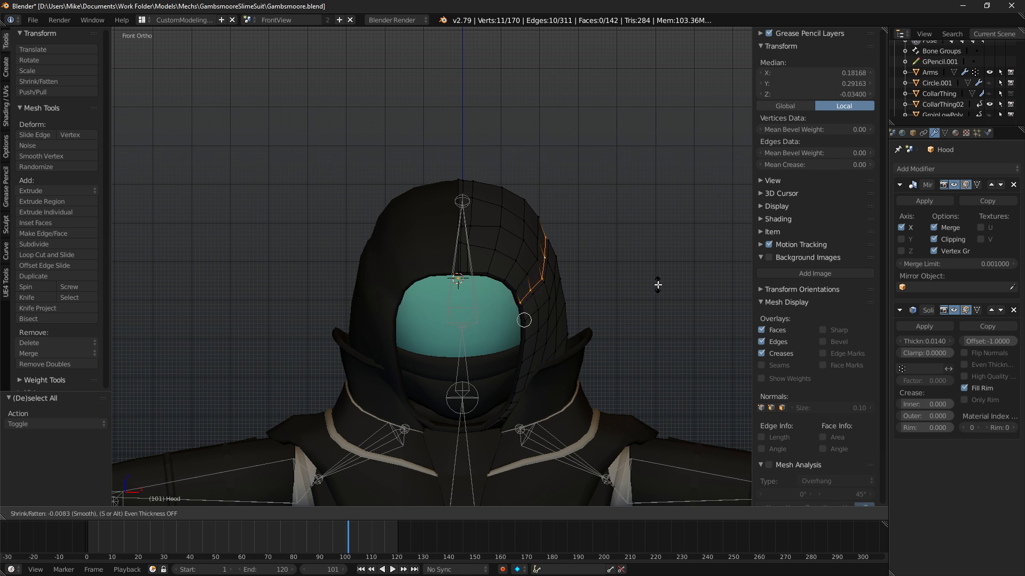
click(657, 285)
key(shift+z)
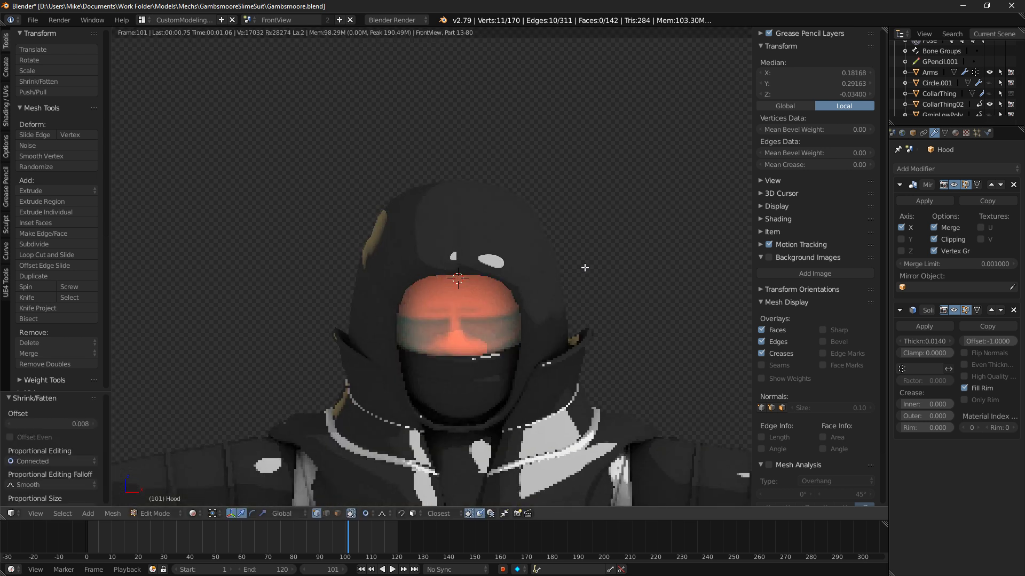
key(shift+z)
Shrink the same side loop inward by a further 0.006 and show the rendered preview.
key(alt+s)
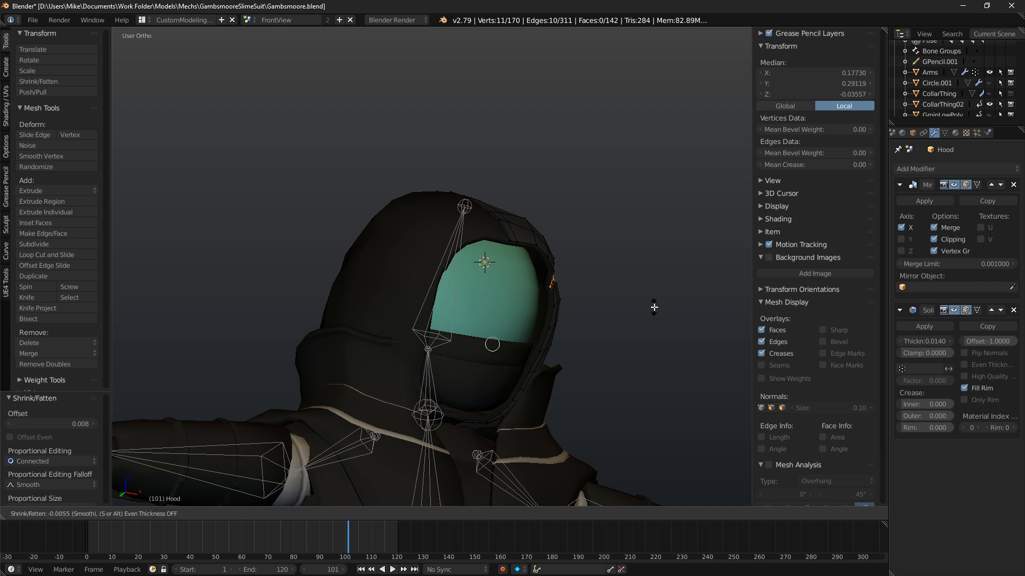
click(656, 306)
key(shift+z)
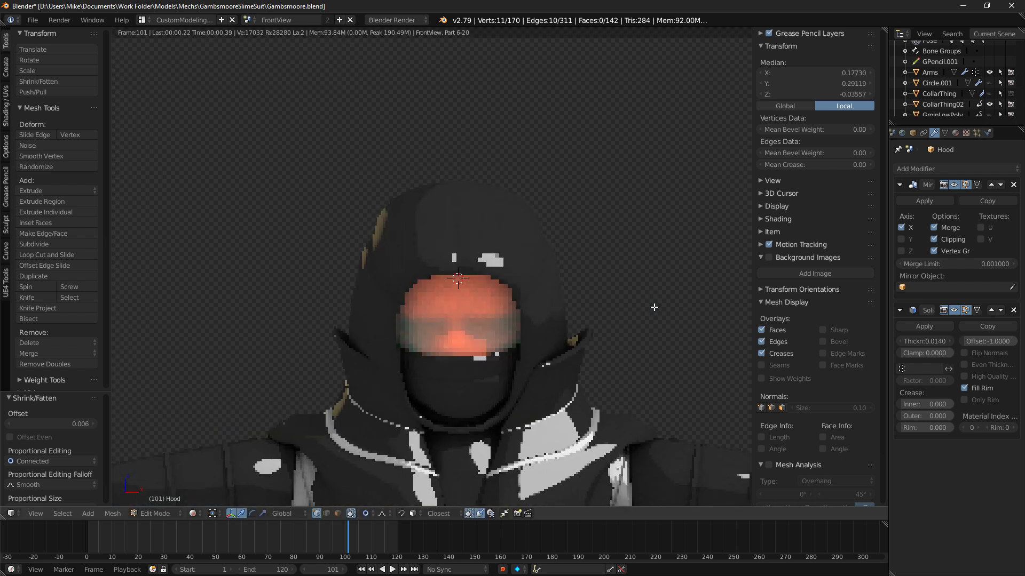
Undo the side loop's shrinking together with its loop cut on the hood.
key(shift+z)
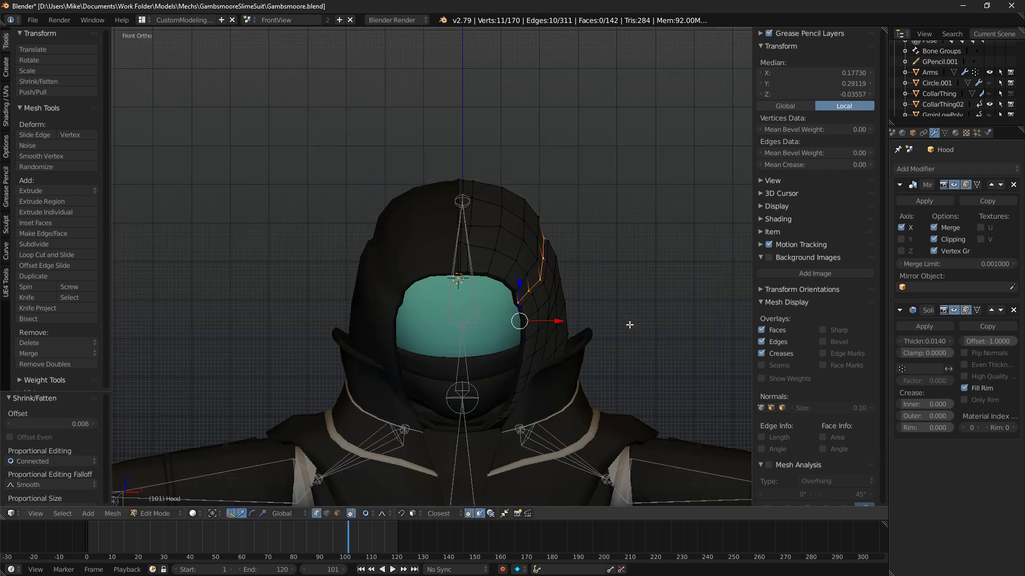
key(ctrl+z)
key(ctrl+z)
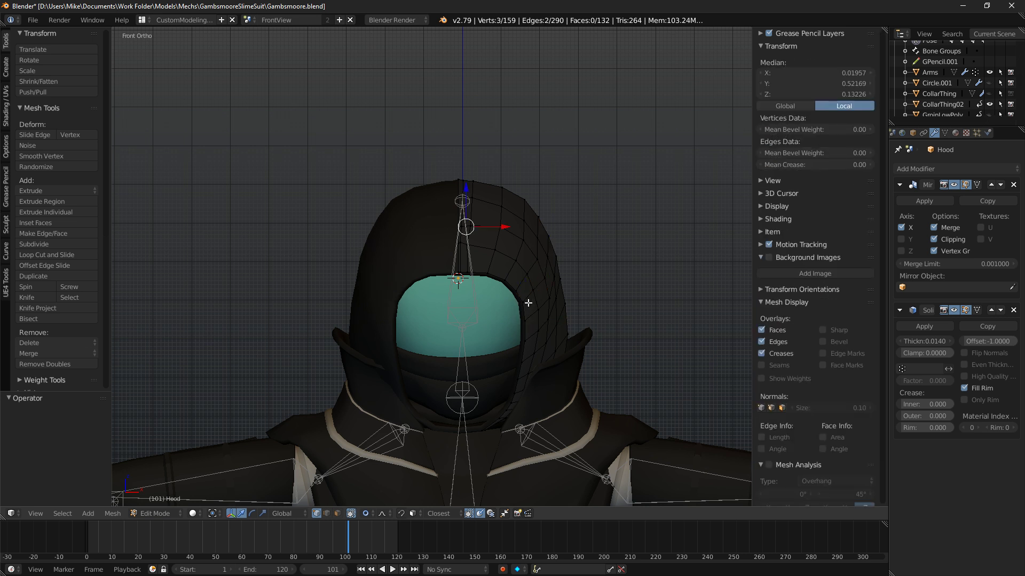
key(ctrl+z)
key(a)
key(ctrl+r)
click(542, 330)
click(542, 328)
key(ctrl+z)
Add a loop cut across the hood's side beside the face opening and shrink it inward by about 0.006 with proportional editing.
key(ctrl+r)
click(540, 325)
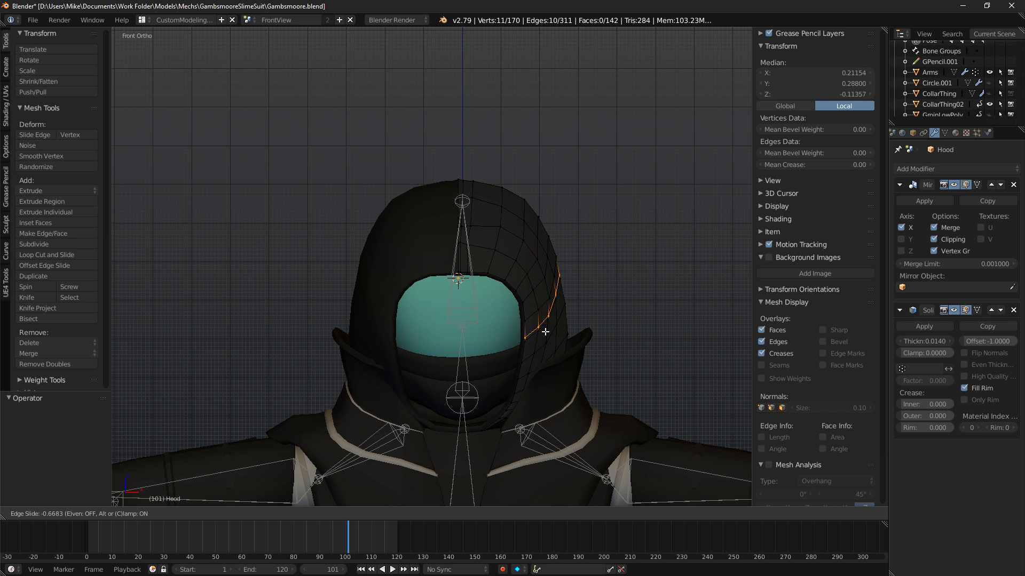
click(544, 331)
key(alt+s)
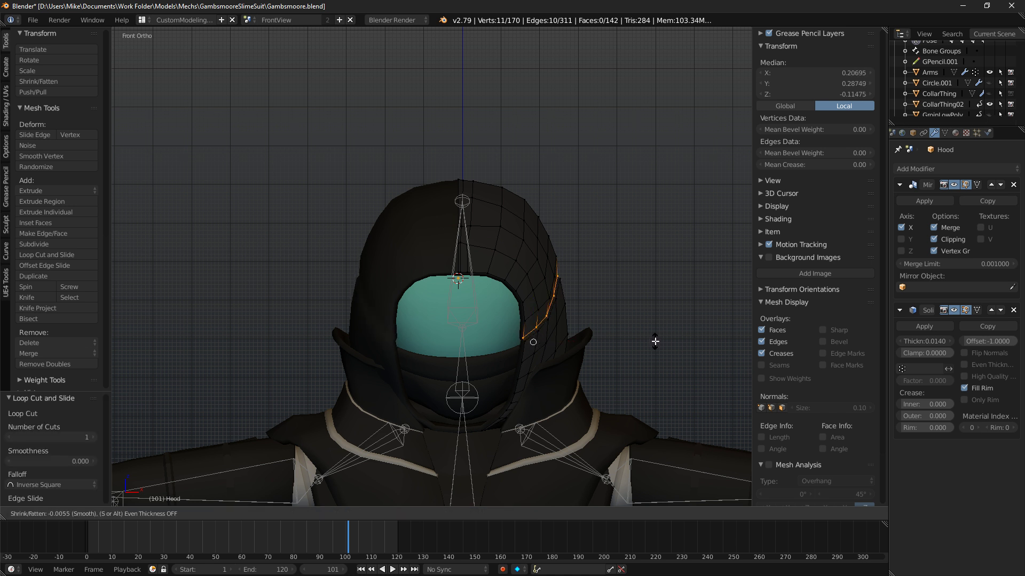
click(657, 341)
key(a)
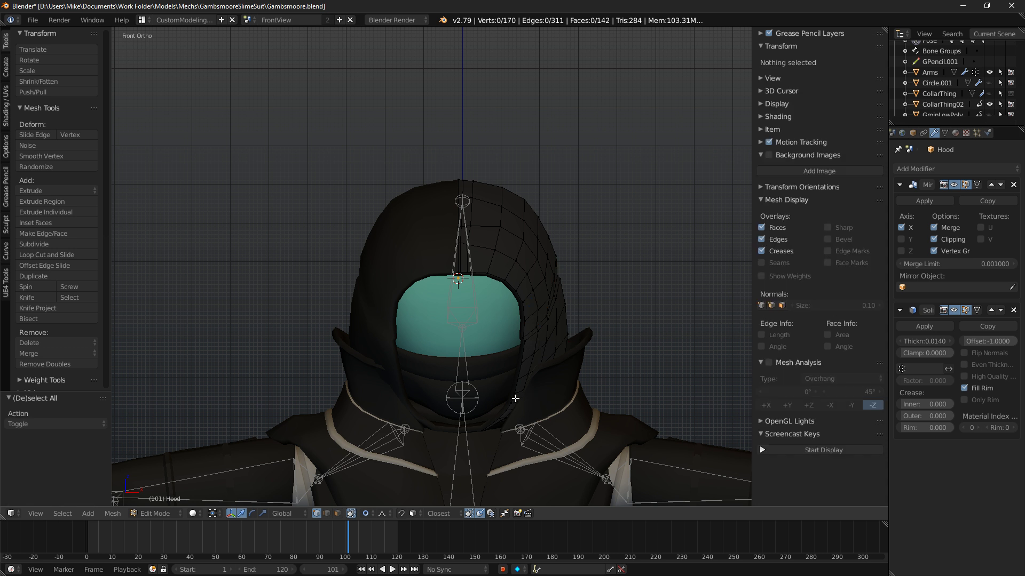
Shrink the edge loop at the hood's lower front corner by about 0.02 with proportional editing.
alt+right_click(513, 401)
key(alt+s)
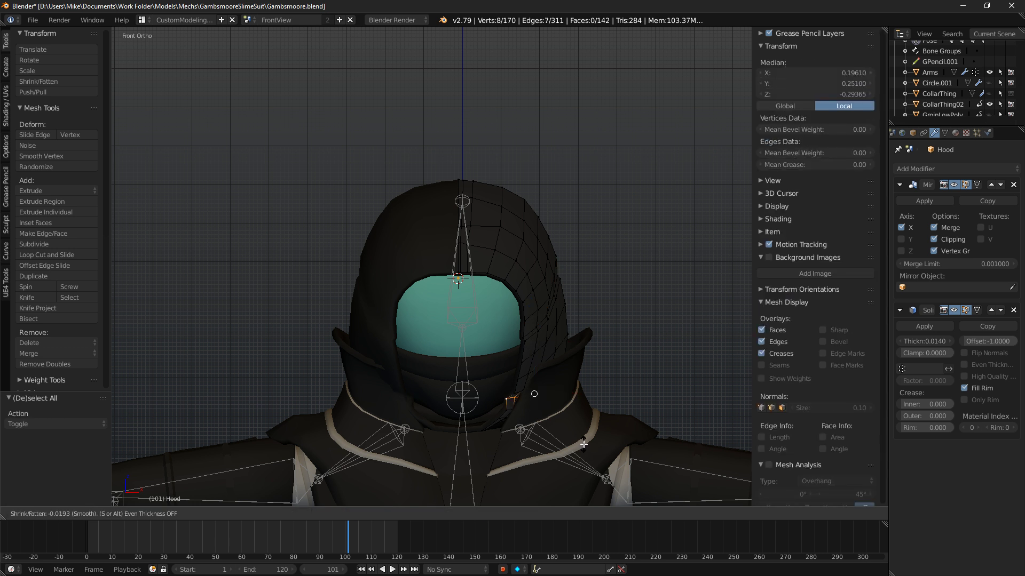
click(586, 448)
Select the rim edges under the chin up to the centre and move them by -0.012 in X and 0.009 in Z with proportional editing.
alt+shift+right_click(513, 415)
key(a)
alt+right_click(510, 411)
alt+shift+right_click(514, 404)
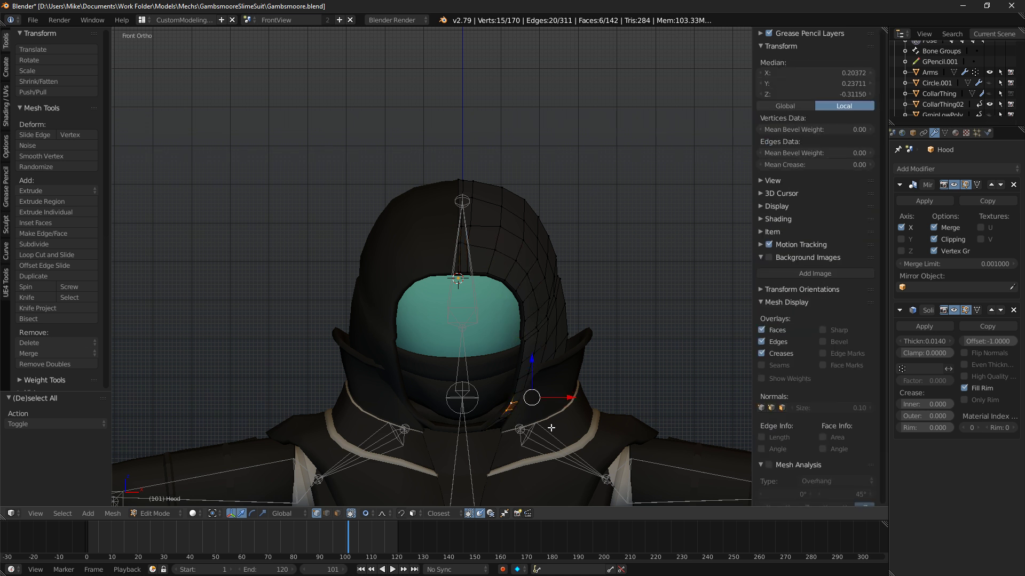
ctrl+right_click(510, 411)
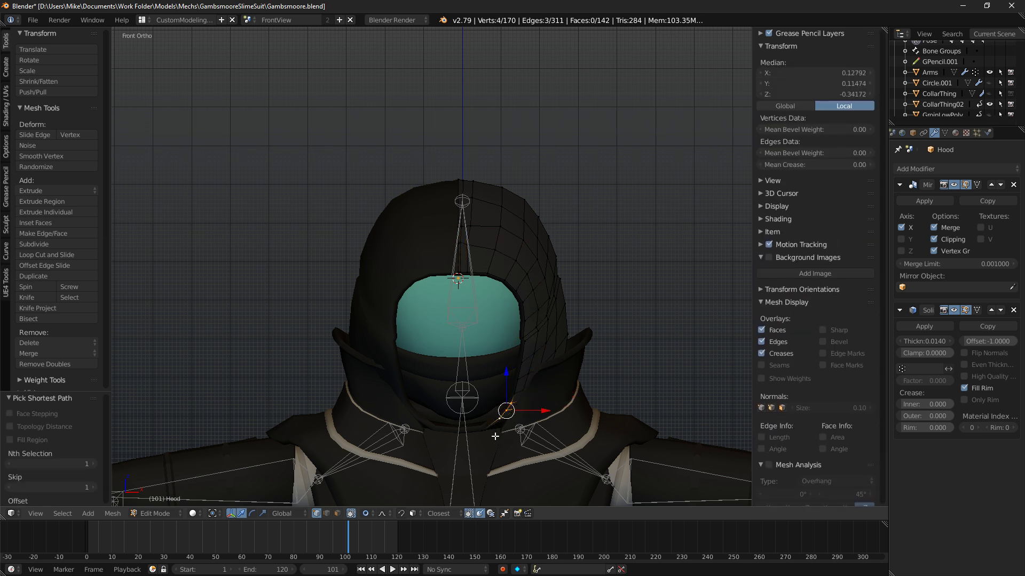
middle_drag(551, 388, 587, 355)
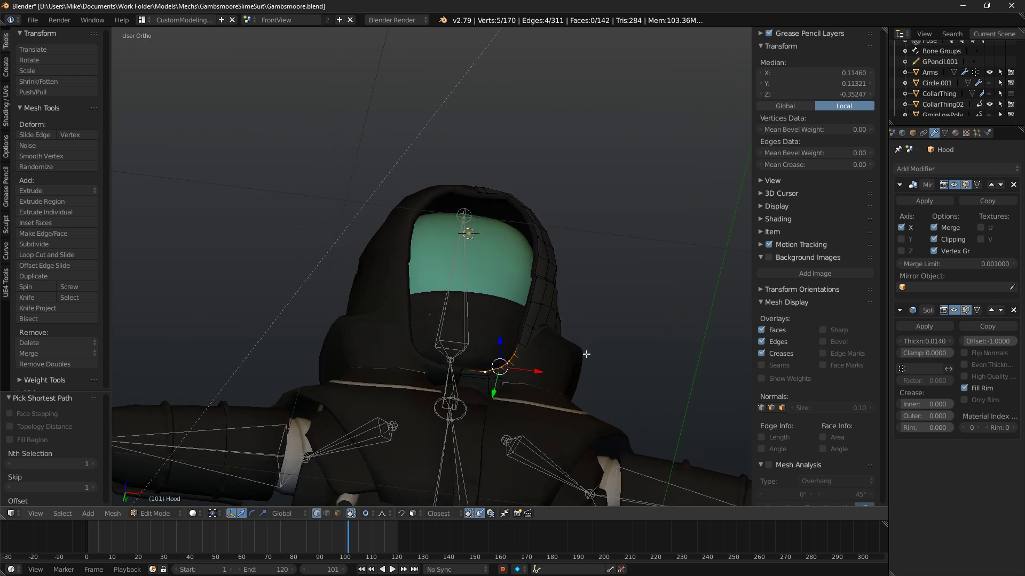
ctrl+right_click(466, 368)
key(KP_1)
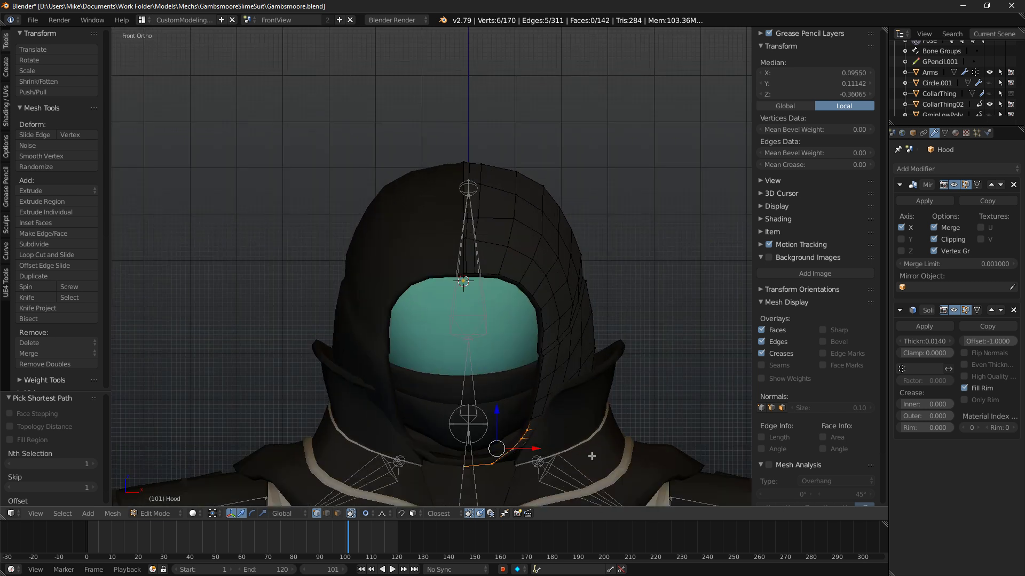
key(g)
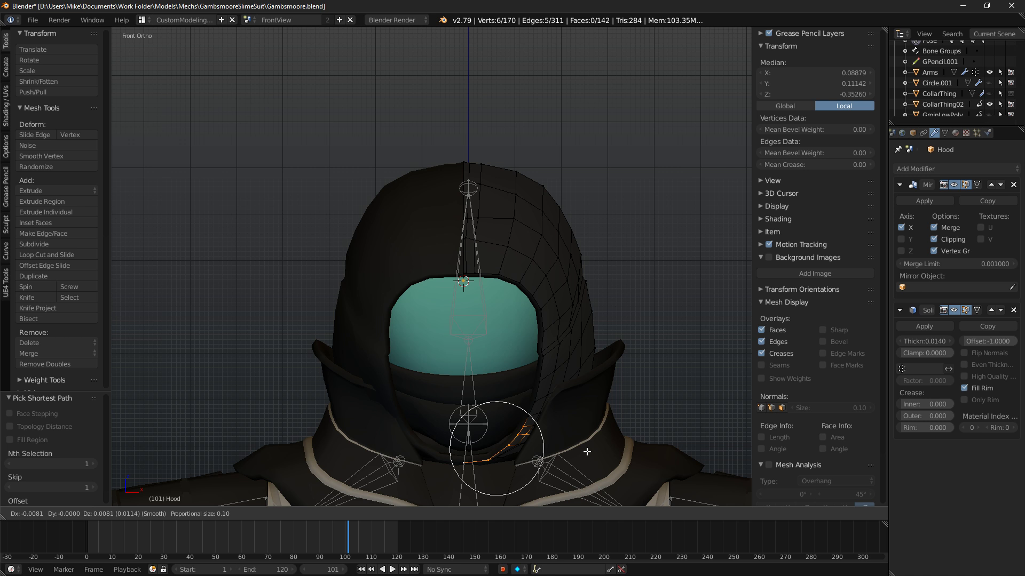
scroll(587, 452, down, 4)
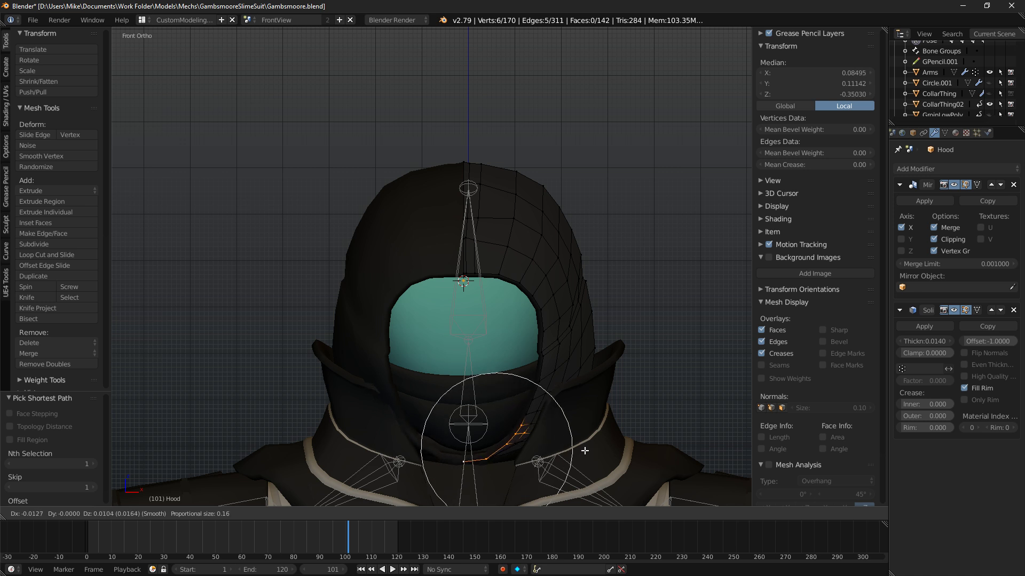
click(585, 451)
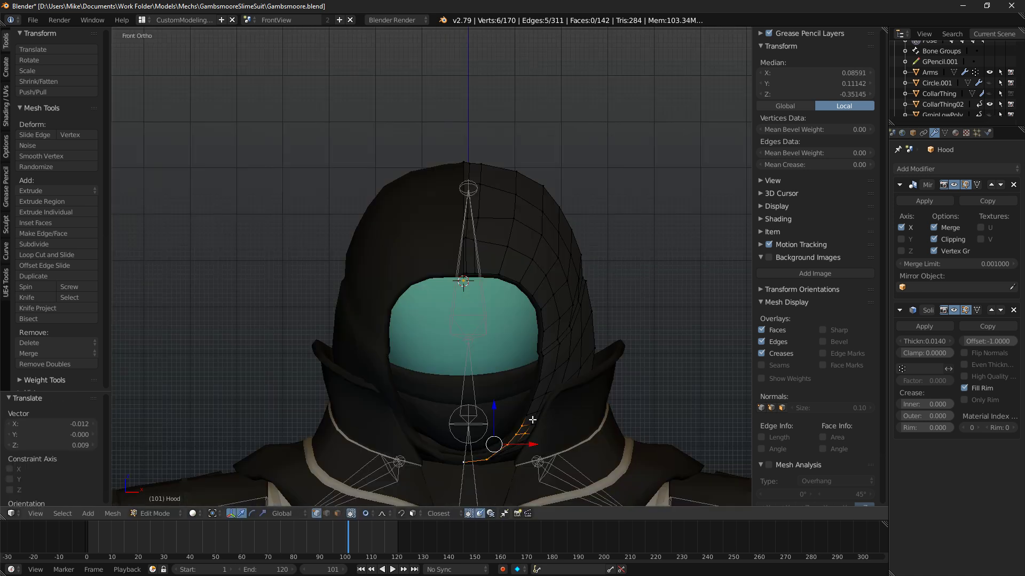
Move a vertex on the hood's lower front rim inward by 0.012 along X and preview the render.
right_click(537, 419)
drag(565, 417, 559, 416)
key(shift+z)
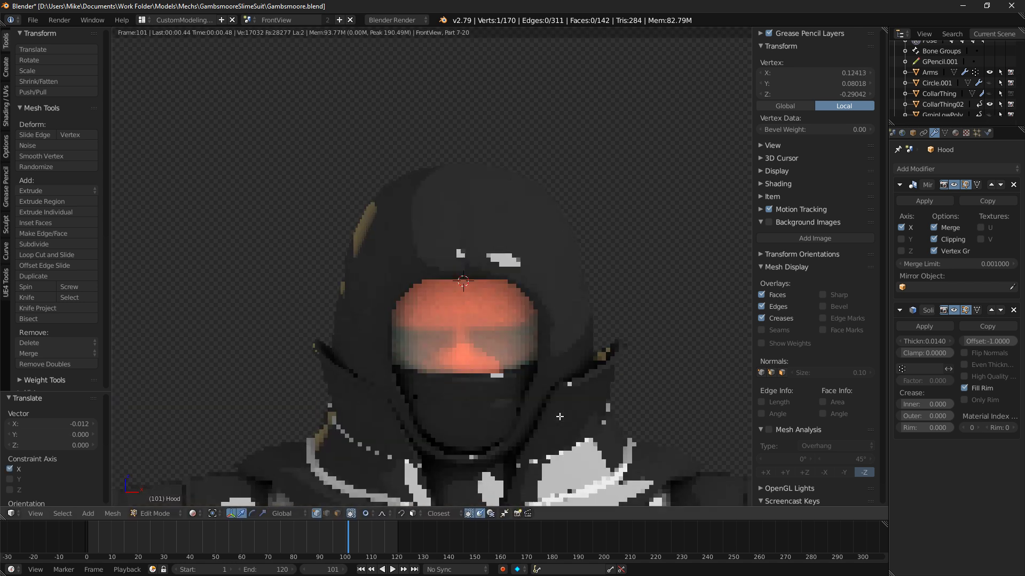
scroll(560, 417, down, 5)
mouse_move(483, 407)
middle_down()
mouse_move(515, 400)
mouse_move(447, 394)
middle_up()
Move the same rim vertex back outward by 0.008 along X in the front view.
key(shift+z)
key(KP_1)
scroll(474, 370, up, 4)
drag(546, 389, 550, 392)
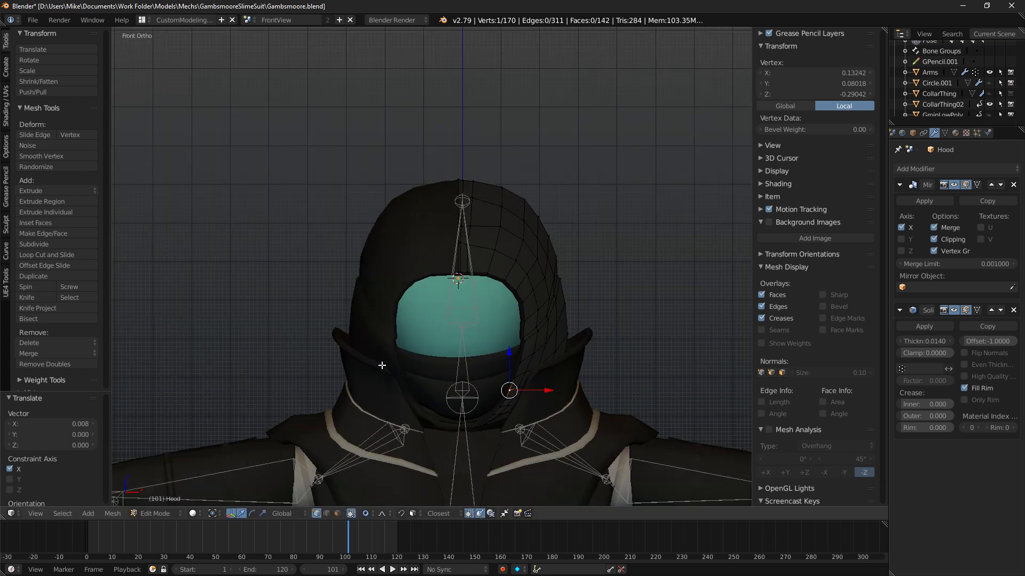
Switch to the collar mesh and inspect the whole character's rendered silhouette, ending in a close side view of the hood.
key(Tab)
right_click(380, 369)
key(Tab)
key(shift+z)
scroll(496, 413, down, 6)
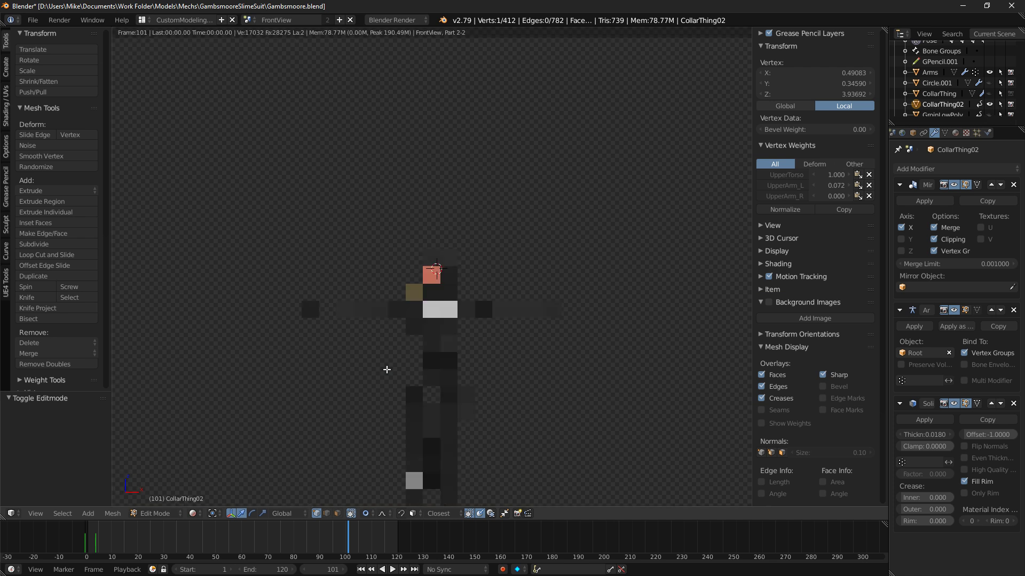
middle_drag(497, 414, 516, 420)
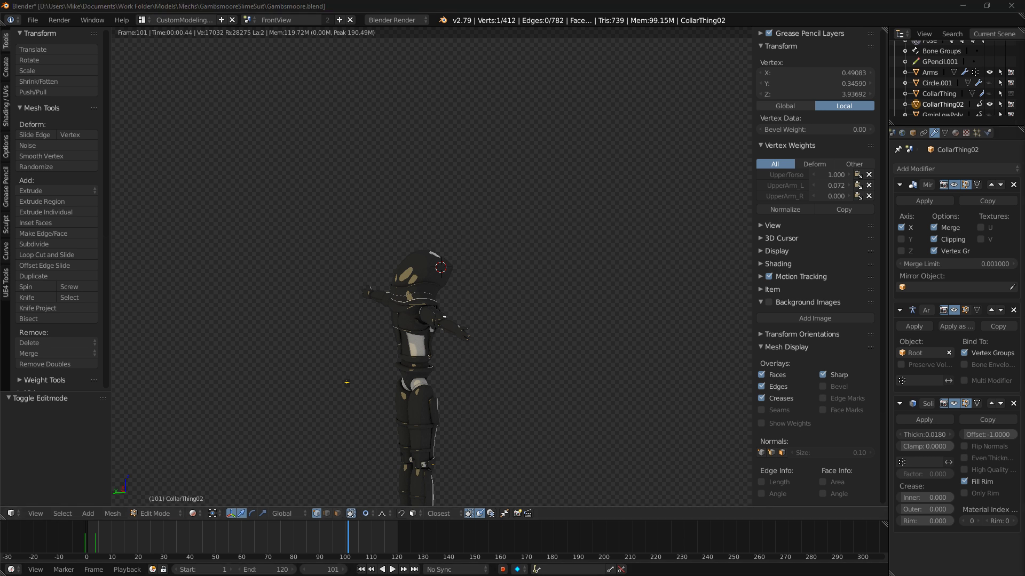
key(KP_1)
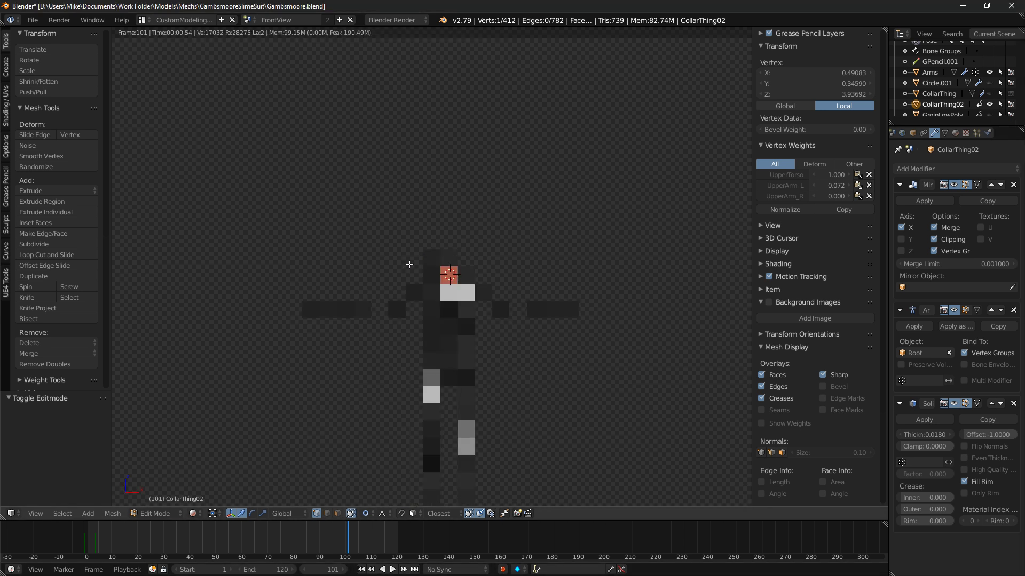
scroll(459, 184, up, 5)
key(KP_3)
key(shift+z)
scroll(531, 216, up, 4)
shift+middle_drag(531, 217, 385, 164)
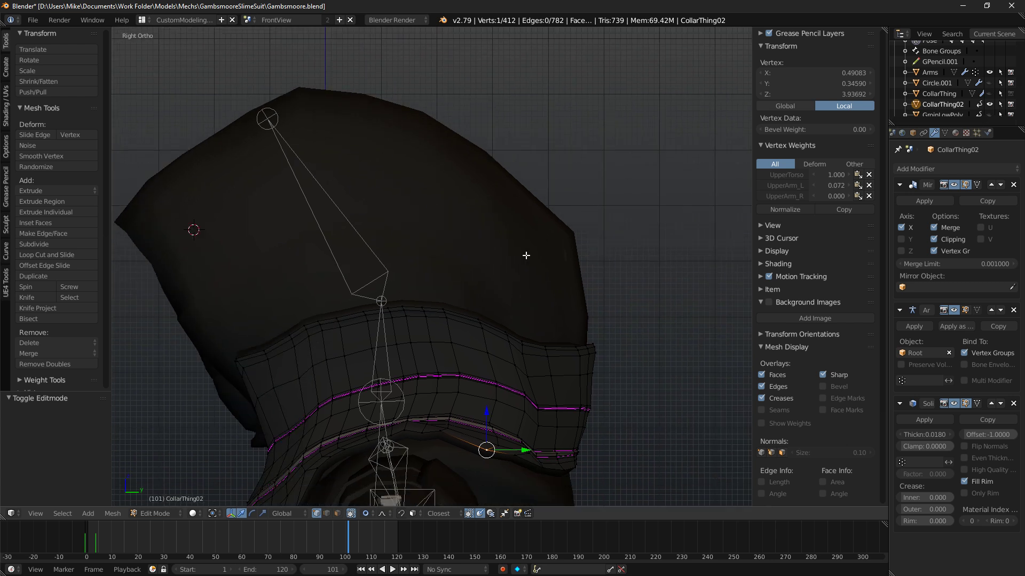
Return to editing the hood in wireframe and select the edge loop around its lower back.
key(Tab)
right_click(526, 256)
key(z)
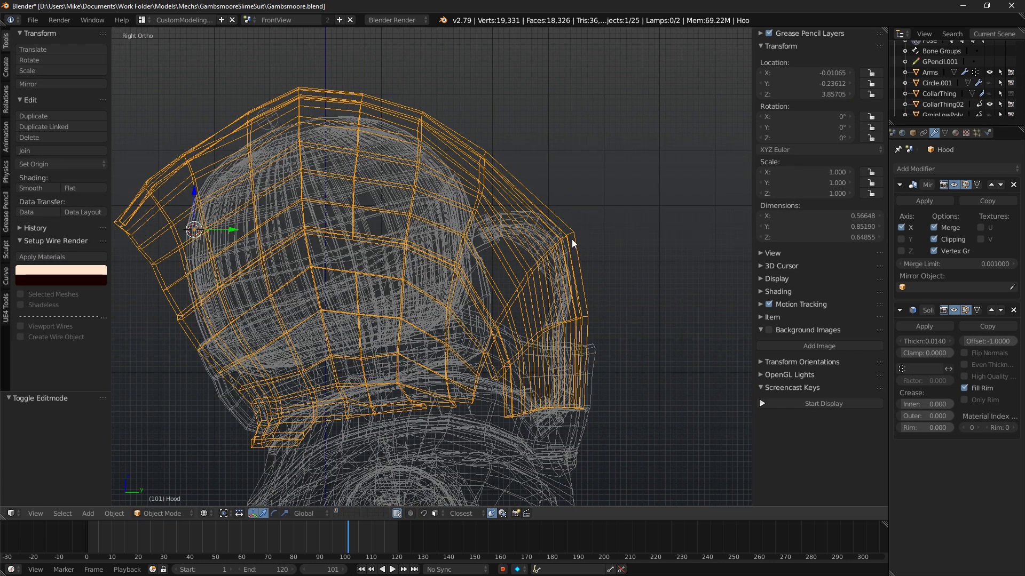
key(Tab)
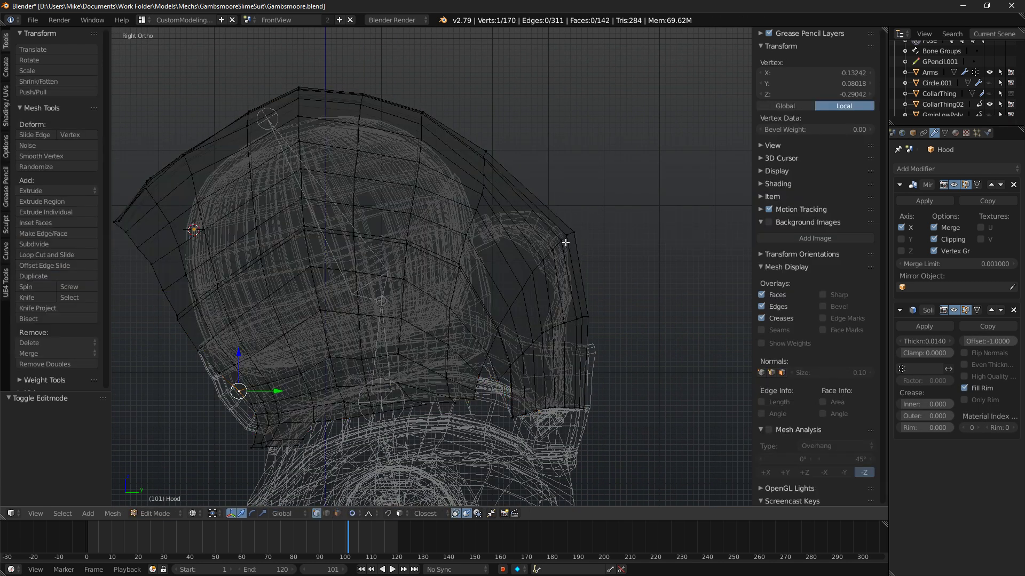
alt+right_click(560, 241)
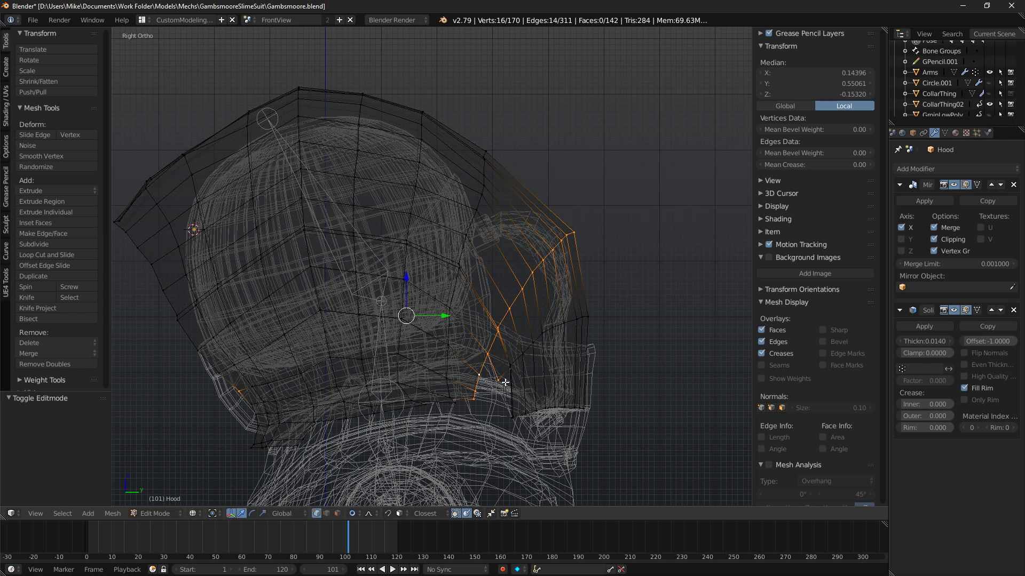
shift+right_click(499, 381)
key(w)
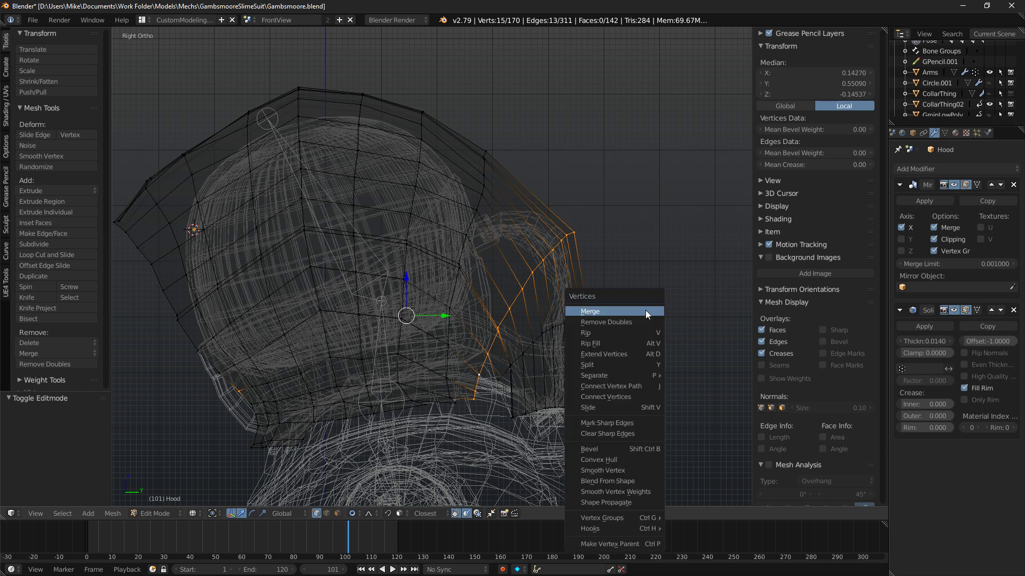
Add a centred loop cut across the back of the hood and scale it up by about 1.04.
key(ctrl+r)
click(533, 223)
right_click(533, 223)
key(s)
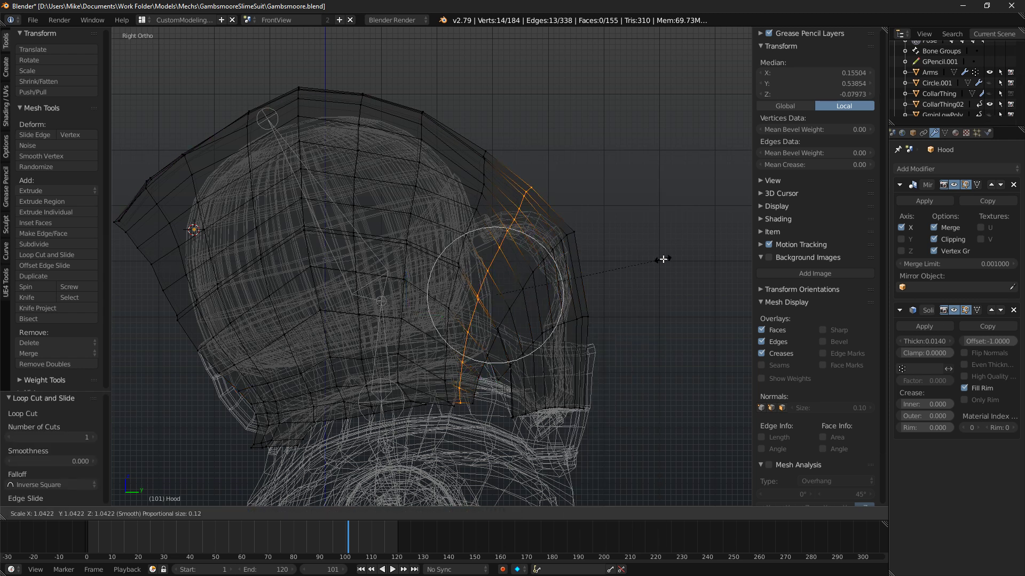
click(668, 258)
Scale up the edge loop directly in front of the new cut with proportional editing.
key(a)
alt+right_click(478, 202)
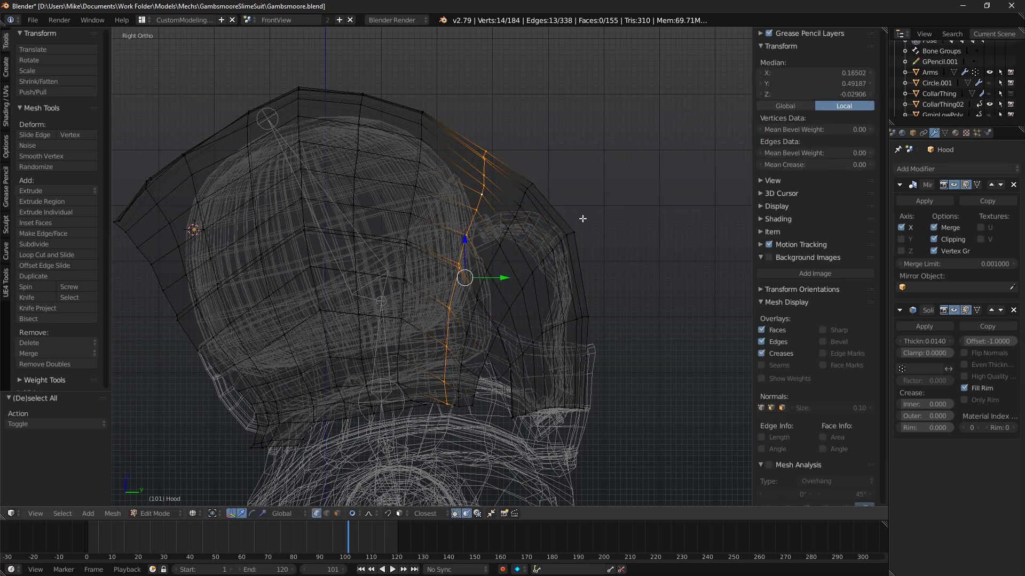
key(s)
click(611, 226)
Delete the leftover vertices along the lower side edge of the hood.
right_click(459, 275)
middle_drag(459, 275, 465, 332)
key(x)
click(468, 338)
right_click(468, 339)
key(x)
click(457, 317)
middle_drag(458, 319, 424, 403)
right_click(421, 407)
key(x)
click(423, 413)
right_click(409, 410)
key(x)
click(408, 407)
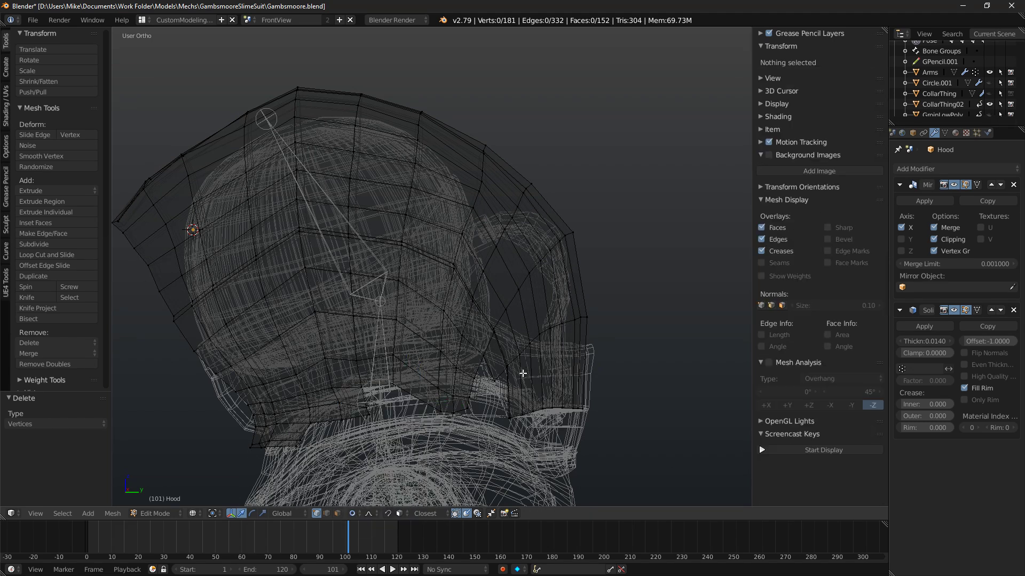
Fill a triangular face between three vertices at the hood's lower side and check it from the front and side.
right_click(394, 385)
ctrl+right_click(368, 414)
key(f)
mouse_move(441, 408)
middle_down()
mouse_move(442, 371)
mouse_move(431, 408)
middle_up()
key(KP_1)
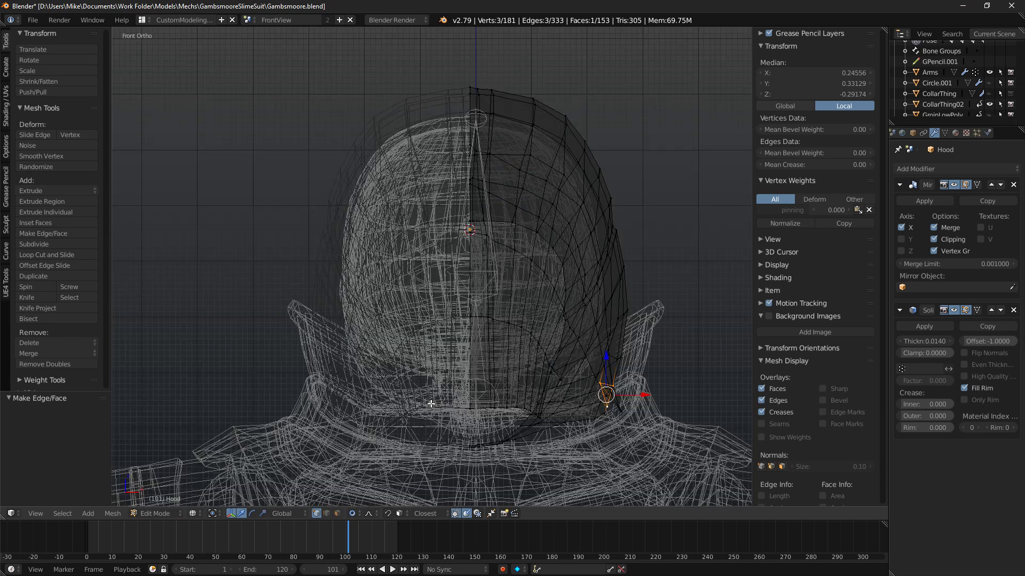
key(KP_3)
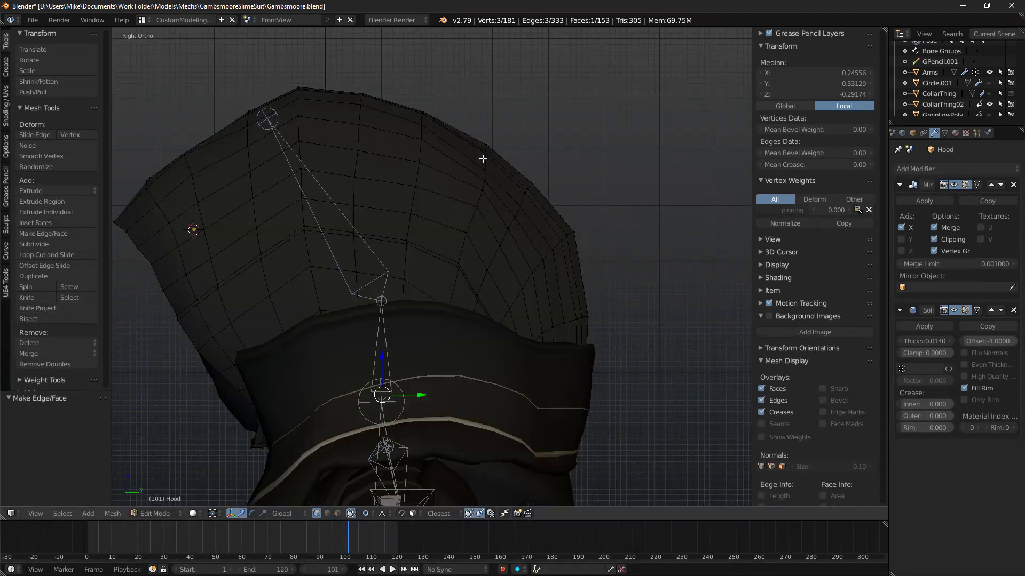
Move the column of vertices at the hood's upper back by -0.012 in Y and 0.010 in Z.
key(z)
key(a)
key(z)
key(c)
right_click(481, 171)
mouse_move(488, 137)
mouse_down()
mouse_move(481, 171)
mouse_move(483, 161)
mouse_up()
key(z)
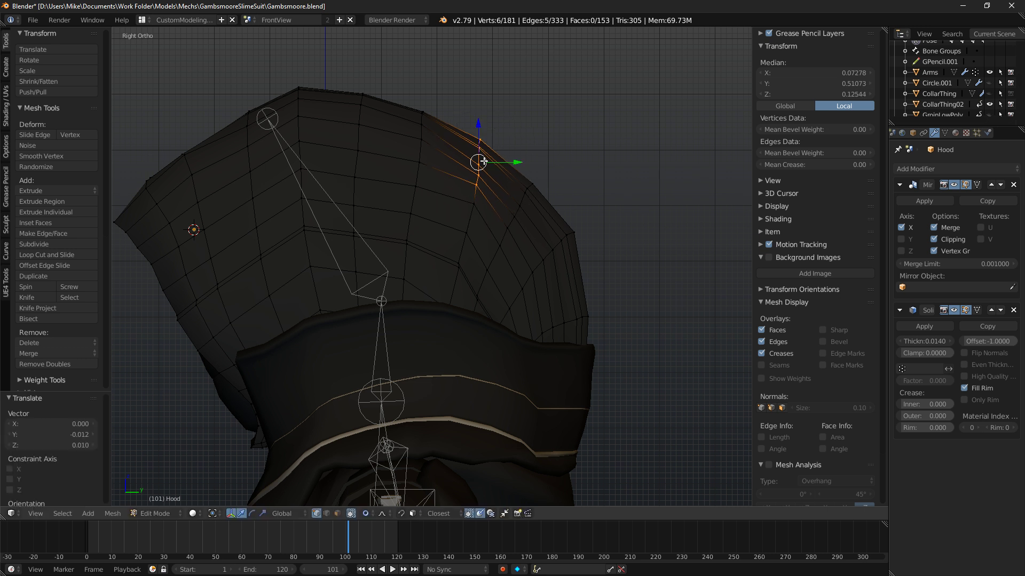
Select the next column of vertices down the hood's back and try shifting it forward with a proportional size of 0.18.
key(z)
key(a)
key(c)
drag(519, 236, 529, 189)
right_click(529, 188)
key(g)
scroll(587, 190, down, 2)
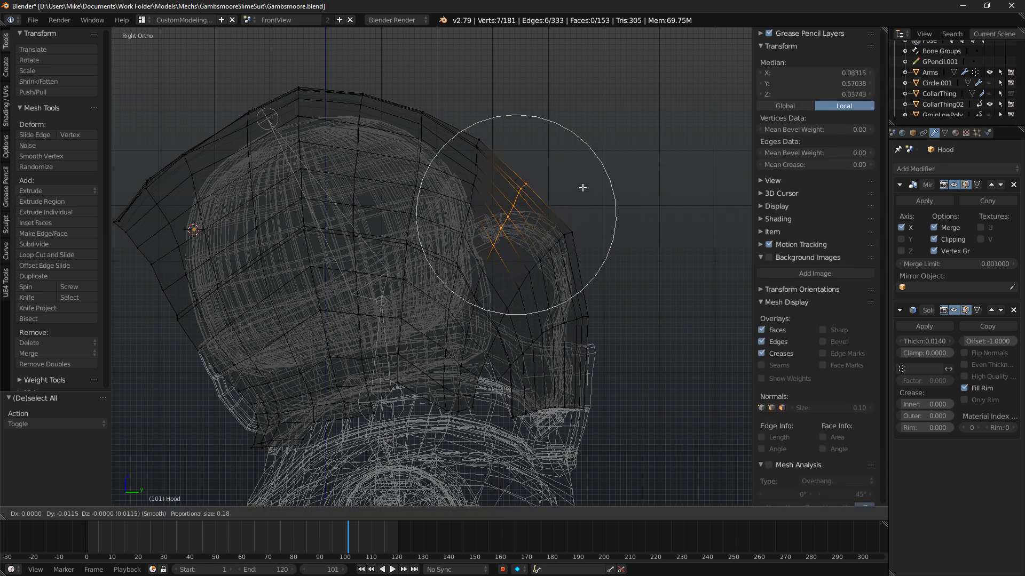
right_click(586, 194)
Try moving the column of vertices farther down the hood's back, then undo the move and selection.
key(c)
drag(532, 282, 539, 229)
right_click(539, 230)
key(g)
click(545, 224)
key(z)
key(ctrl+z)
key(ctrl+z)
Shift the selected upper-back vertices slightly forward and up using a smaller proportional editing radius.
key(z)
key(g)
scroll(530, 211, up, 2)
click(529, 211)
key(a)
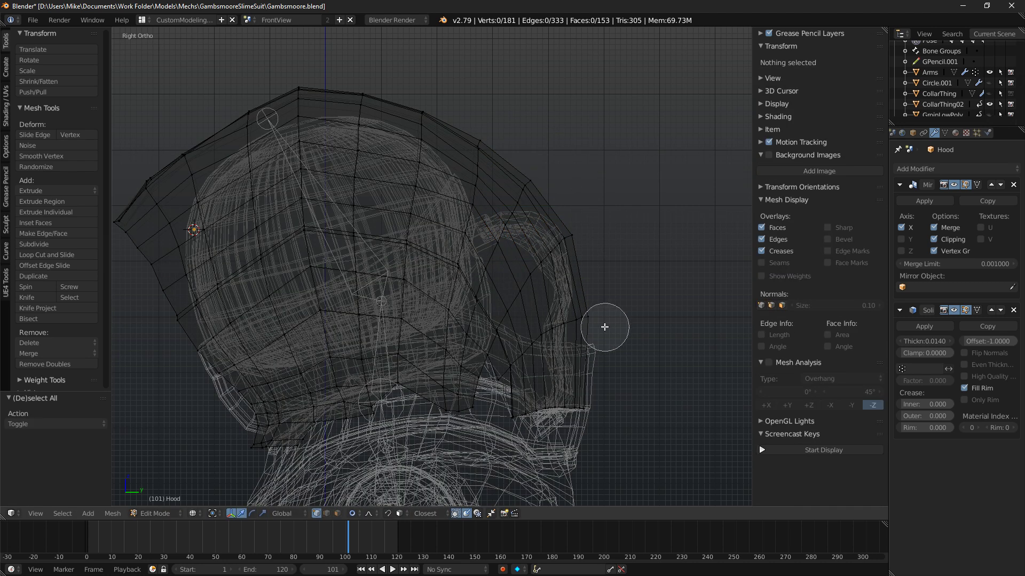
Delete one more leftover vertex at the hood's lower side and preview the rendered result from the side.
middle_drag(648, 407, 469, 335)
right_click(469, 335)
key(x)
click(469, 336)
key(shift+z)
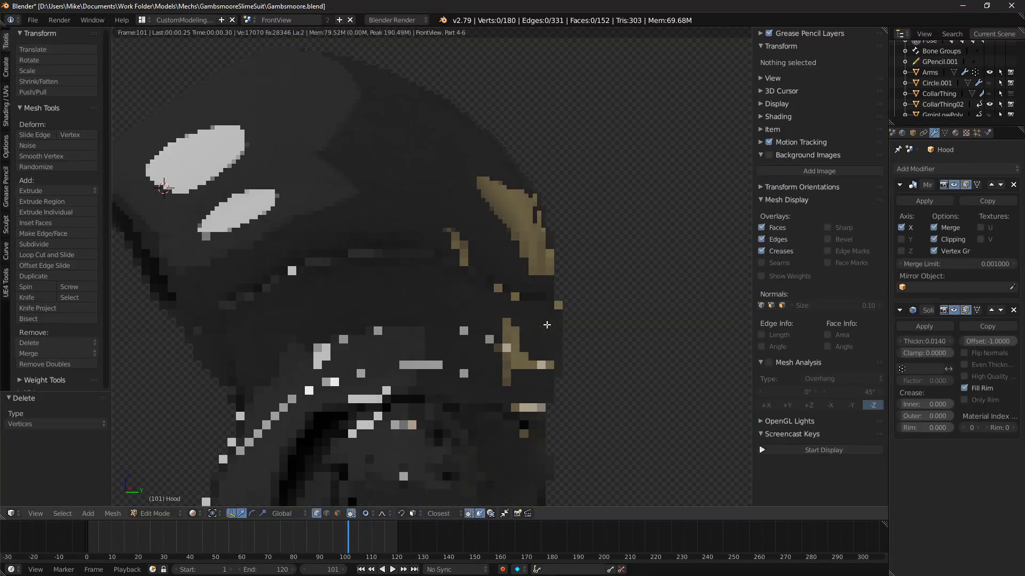
key(KP_1)
key(KP_3)
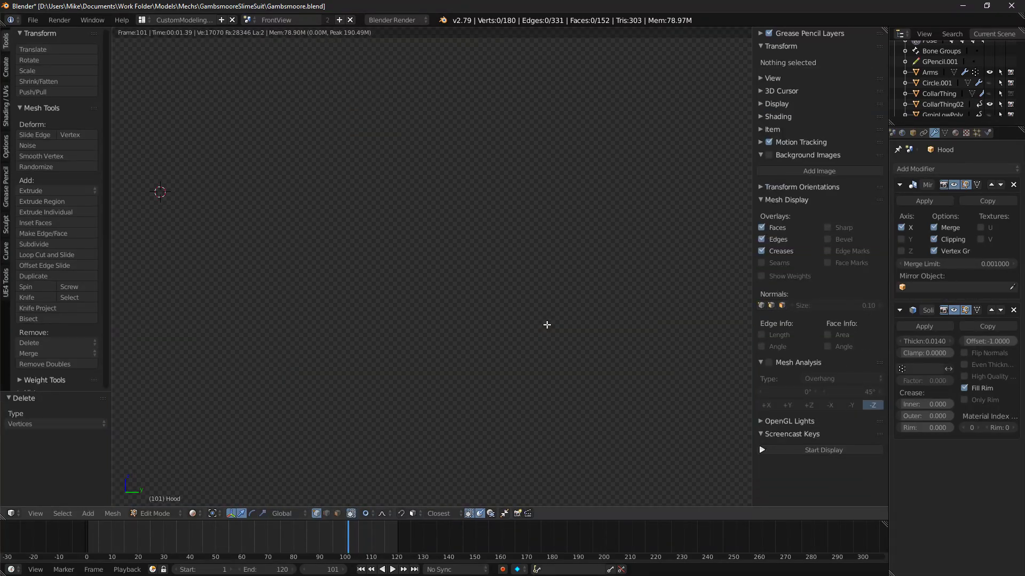
key(shift+z)
Move the column of vertices at the hood's rear bulge by about 0.008 in Y and 0.005 in Z with proportional editing.
shift+middle_drag(537, 294, 524, 270)
key(z)
key(c)
drag(462, 243, 487, 201)
right_click(488, 201)
key(g)
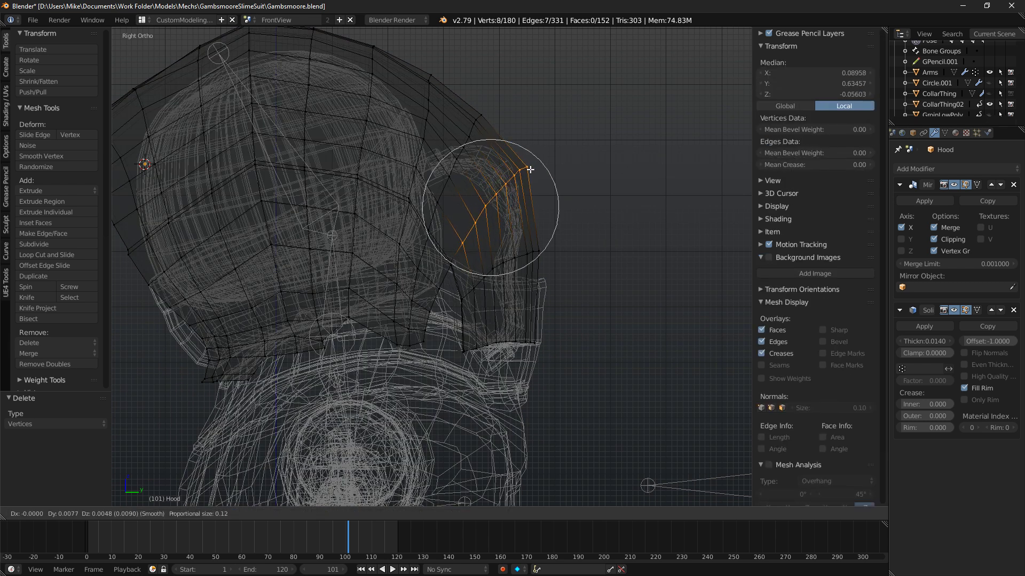
click(530, 169)
Move the edge loop just above the collar at the hood's back slightly backward.
alt+right_click(488, 279)
key(g)
click(549, 249)
Select the edge loop just above the collar at the hood's back and raise it 0.056 in Z and 0.014 in Y with proportional editing.
key(a)
alt+right_click(488, 350)
key(g)
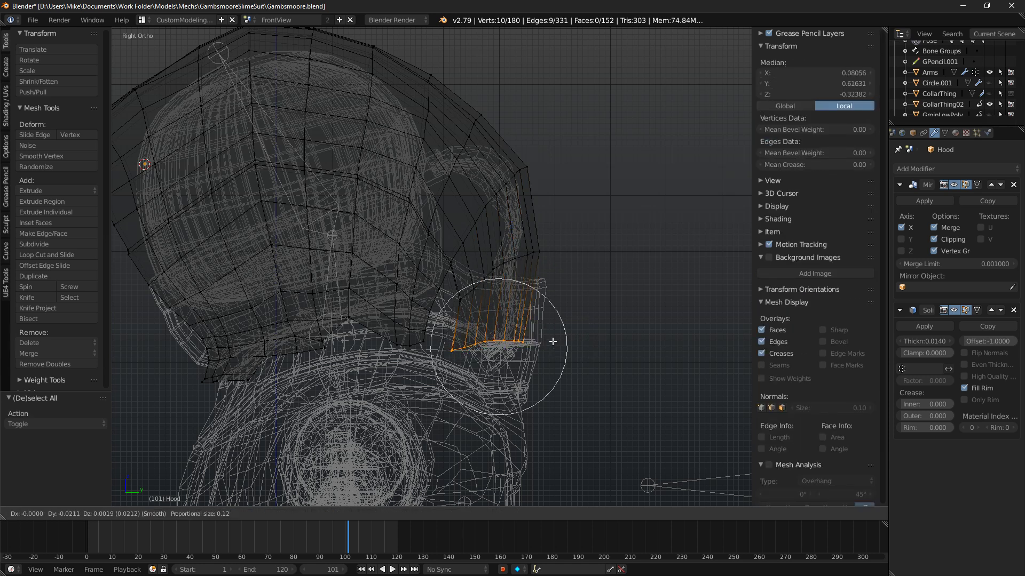
click(552, 341)
key(g)
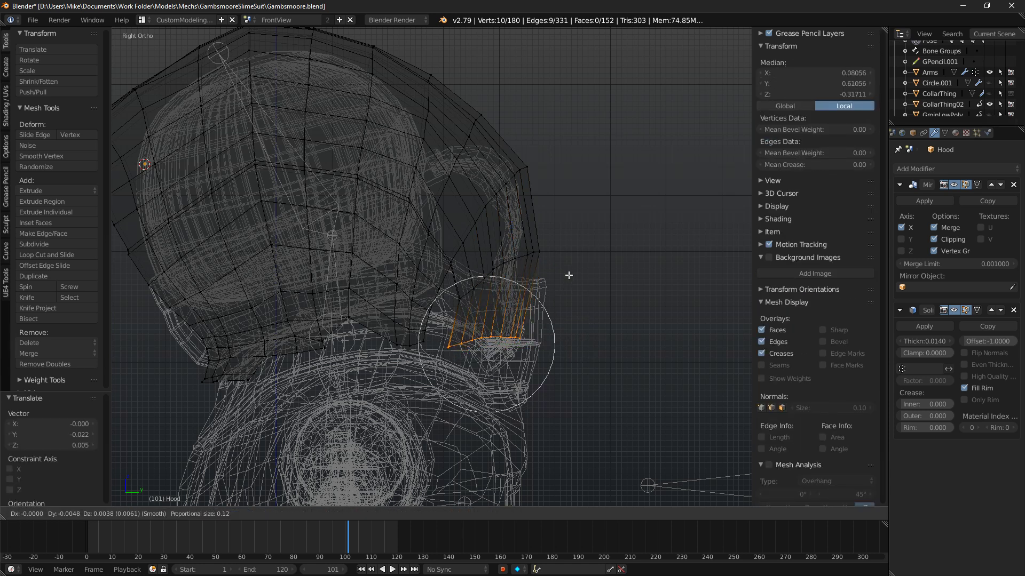
click(579, 246)
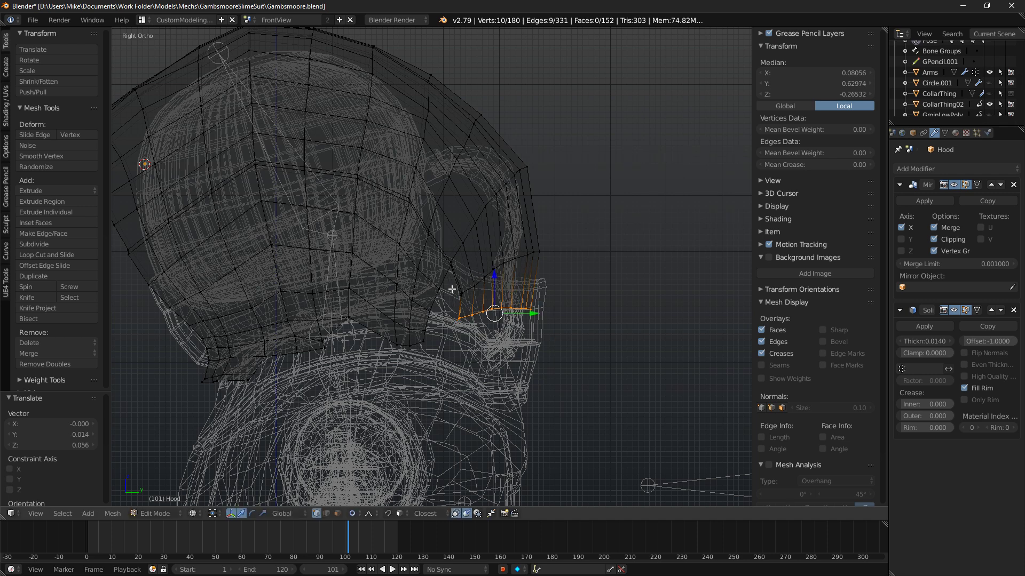
Delete the stray vertex at the hood's lower side behind the head, and return to the side view.
middle_drag(466, 295, 517, 313)
right_click(496, 321)
scroll(517, 329, up, 4)
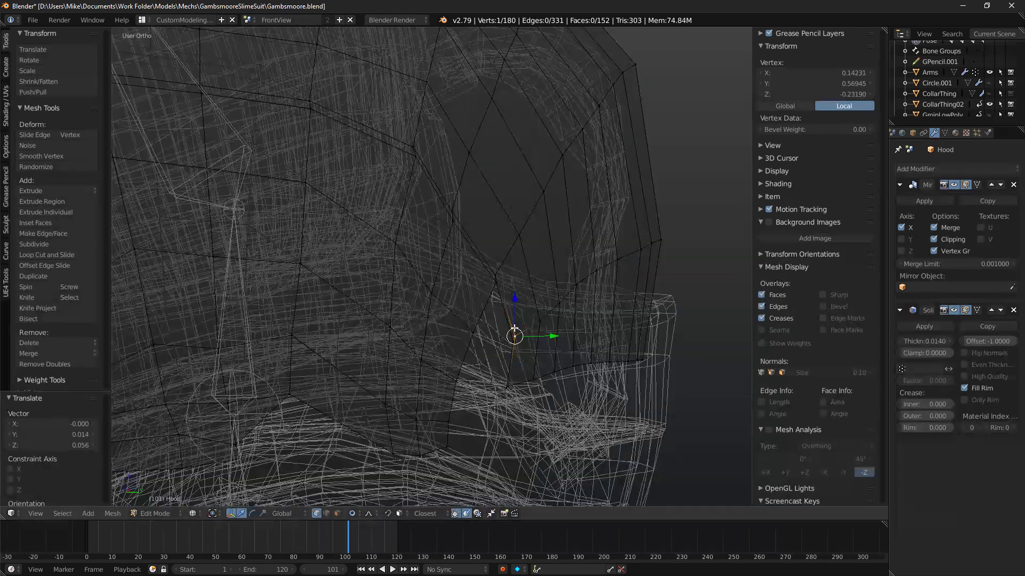
scroll(550, 328, down, 3)
key(x)
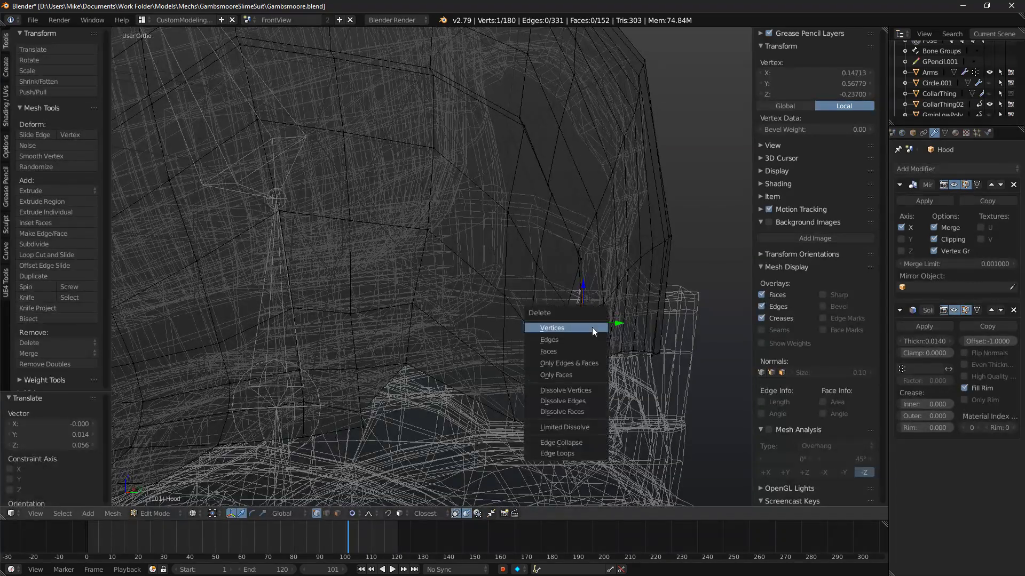
click(591, 327)
key(KP_0)
key(KP_1)
key(KP_3)
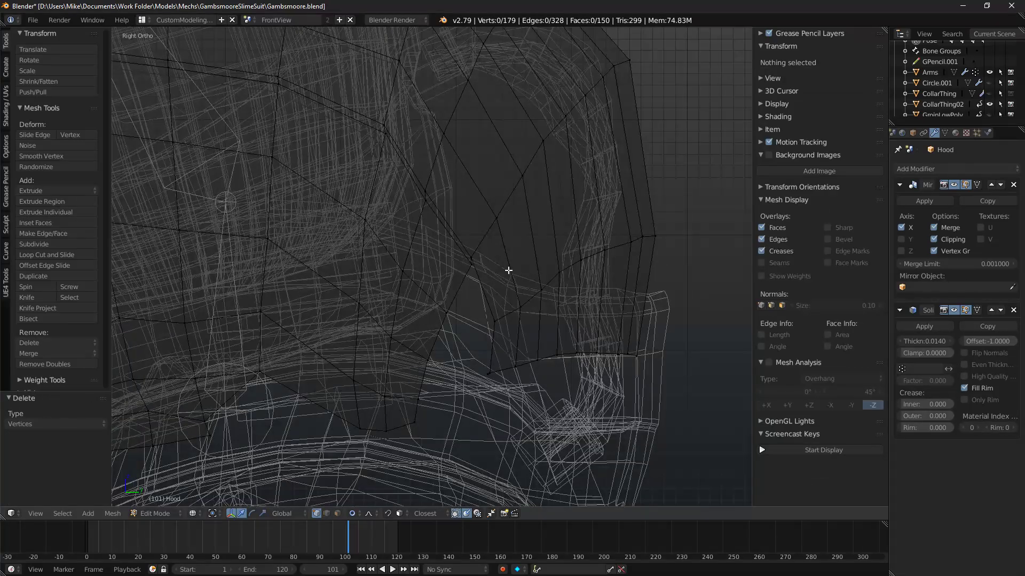
right_click(472, 261)
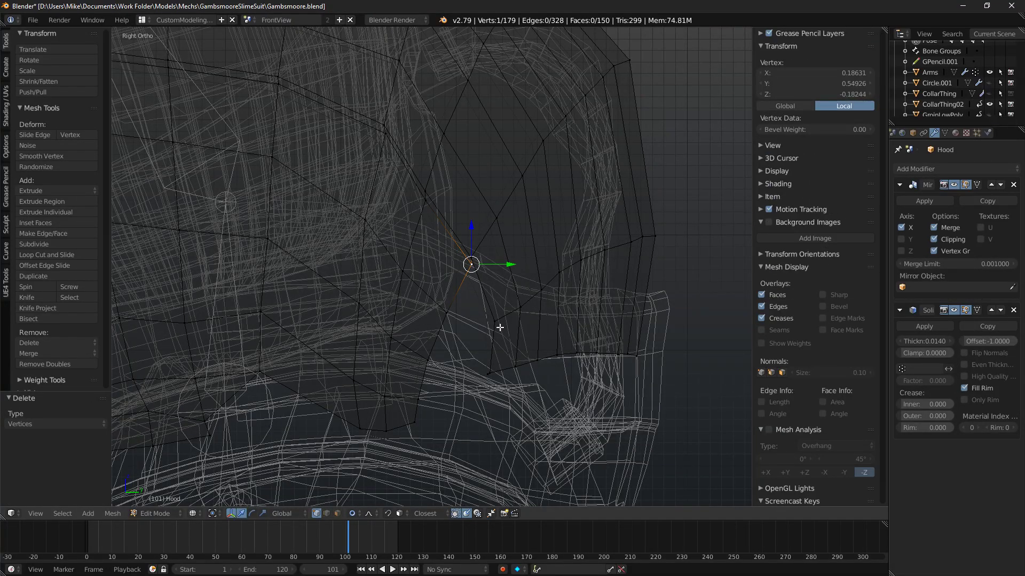
key(g)
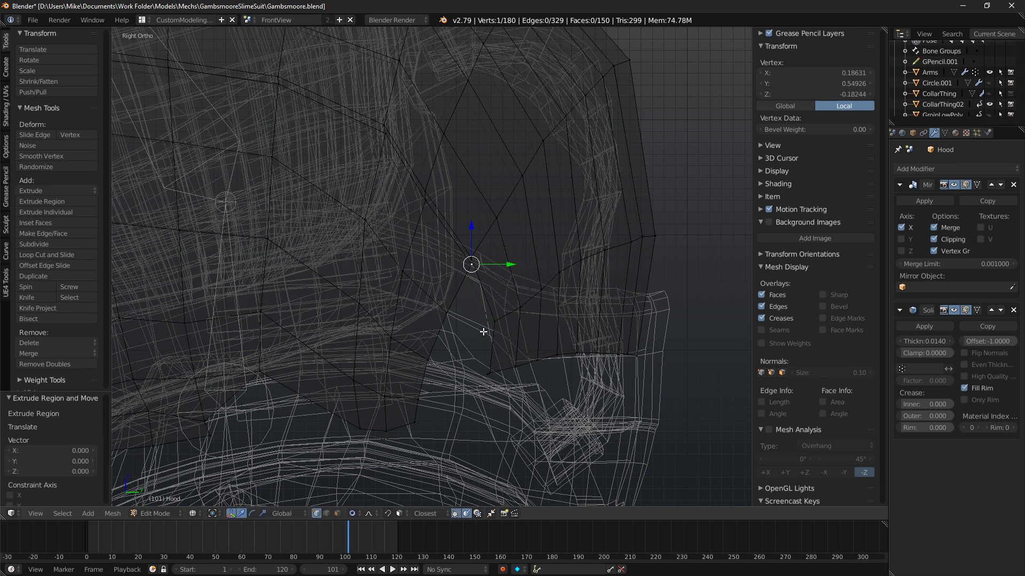
key(x)
click(488, 369)
Fill a face between the four vertices around the gap at the hood's lower side rim.
right_click(487, 370)
ctrl+right_click(432, 361)
right_click(506, 367)
shift+right_click(498, 322)
right_click(490, 372)
shift+right_click(495, 321)
shift+right_click(447, 312)
shift+right_click(427, 360)
key(f)
Fill another face directly above it, joining the four vertices at the narrow notch in the hood's side.
right_click(495, 321)
right_click(472, 266)
shift+right_click(471, 255)
shift+right_click(493, 321)
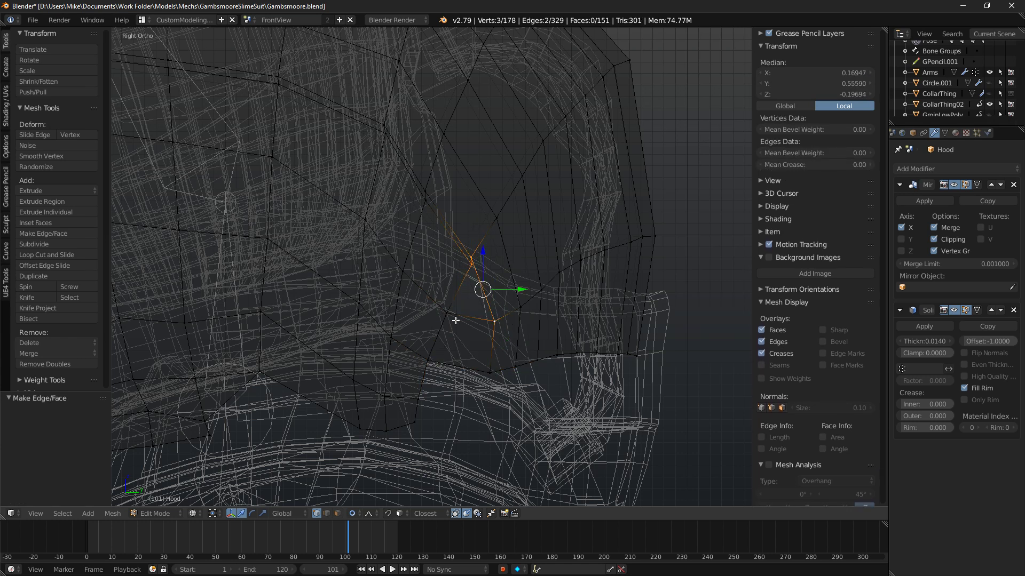
shift+right_click(445, 316)
key(f)
Move the vertex at the top of the patched notch by -0.009 in Y and 0.002 in Z.
right_click(470, 263)
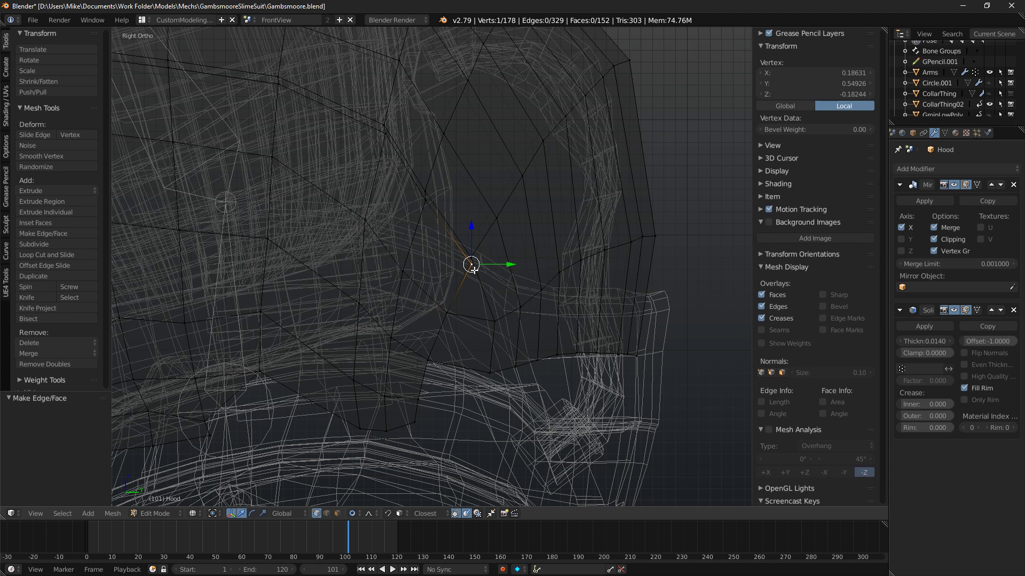
key(g)
scroll(461, 266, up, 15)
click(462, 266)
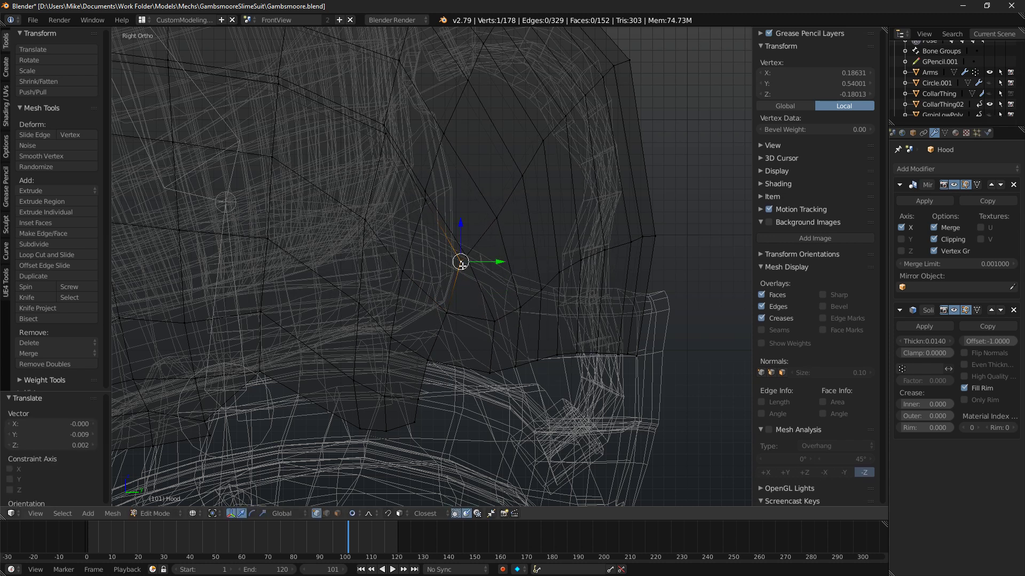
Fill a triangular face at the lower rim beside the patched gap and preview the rendered result.
right_click(419, 399)
shift+right_click(490, 372)
key(f)
key(f)
scroll(475, 363, down, 3)
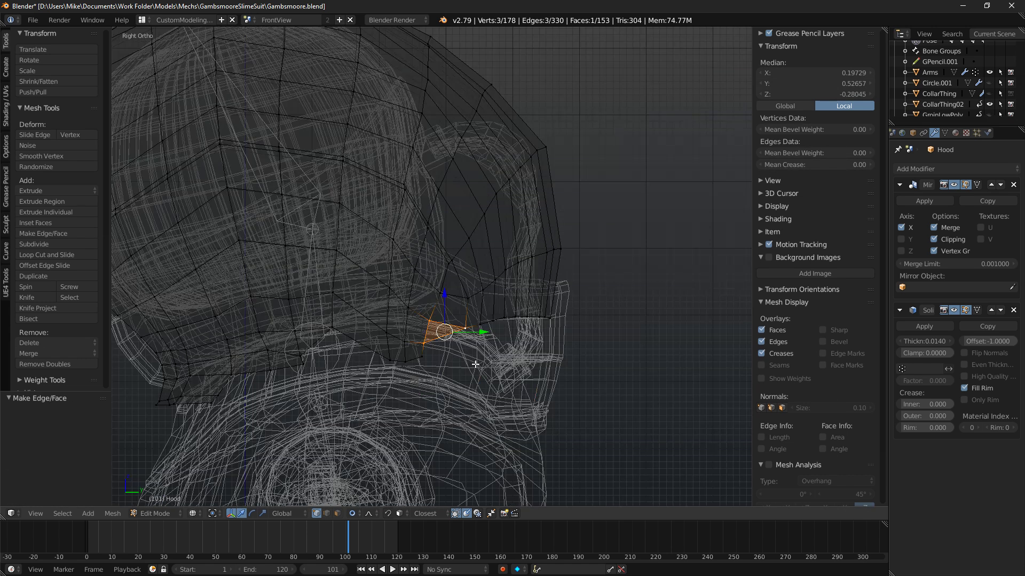
key(a)
key(shift+z)
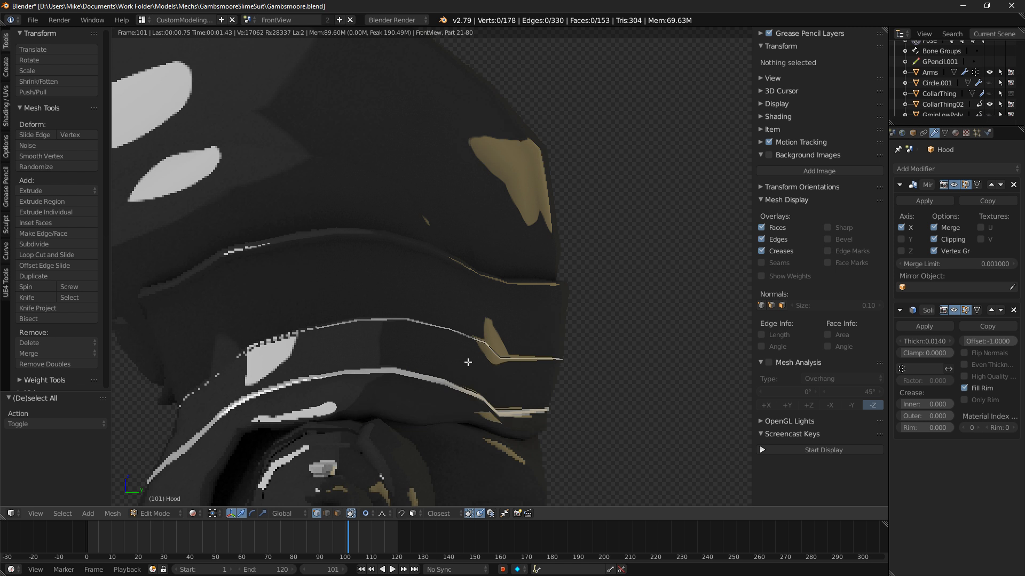
Select the five vertices at the hood's upper back and move them forward and down with proportional editing, then preview the render.
scroll(549, 155, down, 1)
key(z)
shift+middle_drag(544, 148, 543, 162)
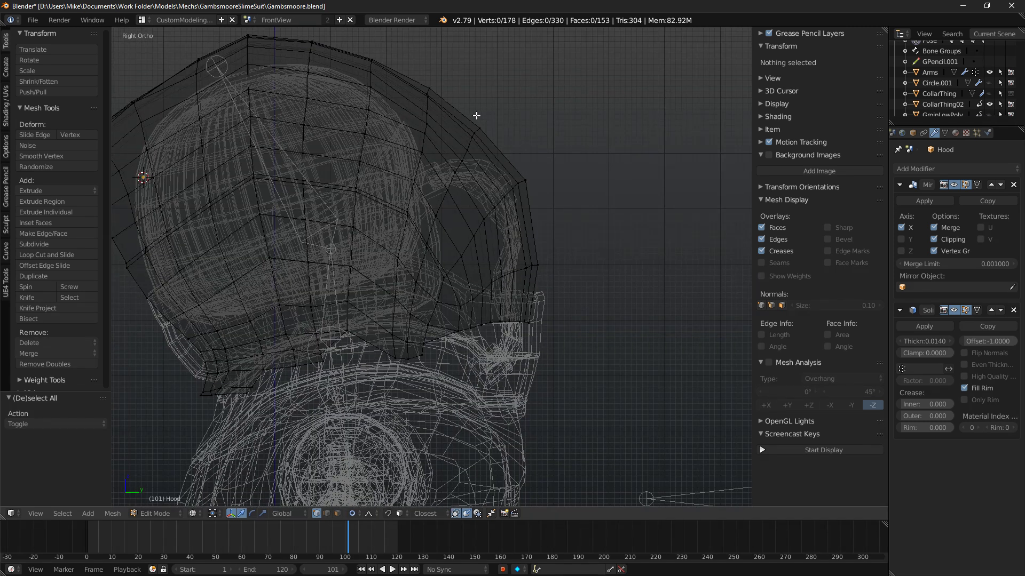
key(a)
key(c)
right_click(487, 123)
key(a)
key(c)
drag(487, 124, 470, 142)
key(Escape)
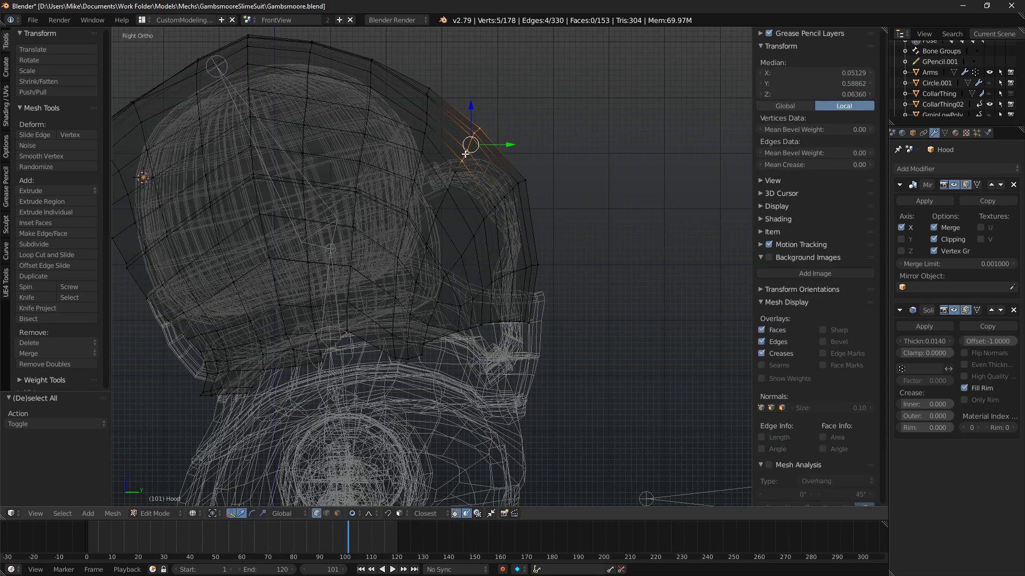
key(g)
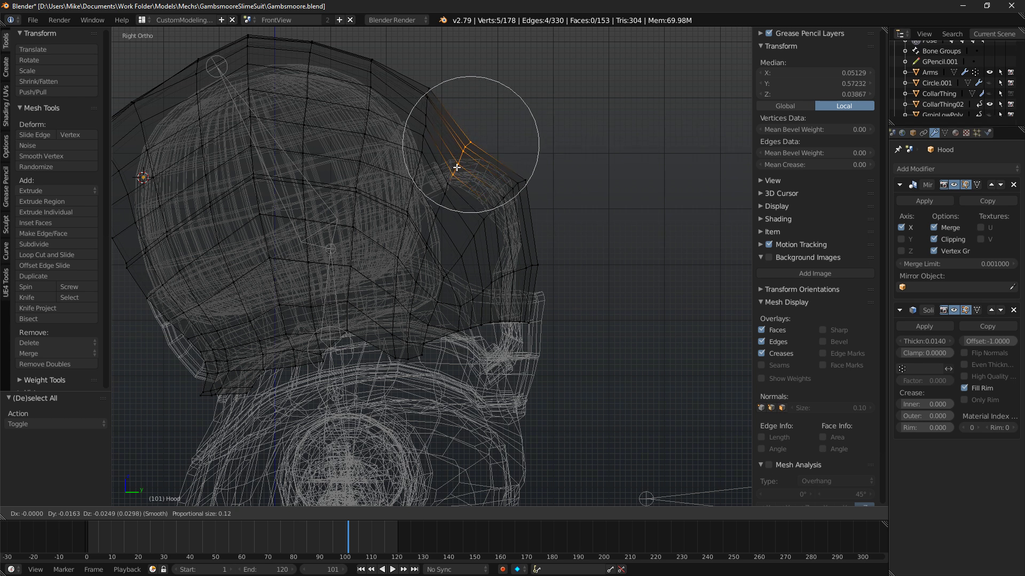
click(458, 163)
key(shift+z)
key(shift+z)
Move the seven-vertex column at the crown's rear forward and down, and rotate the eight-vertex column behind it.
key(a)
key(c)
drag(429, 86, 418, 169)
key(Escape)
key(a)
key(ctrl+z)
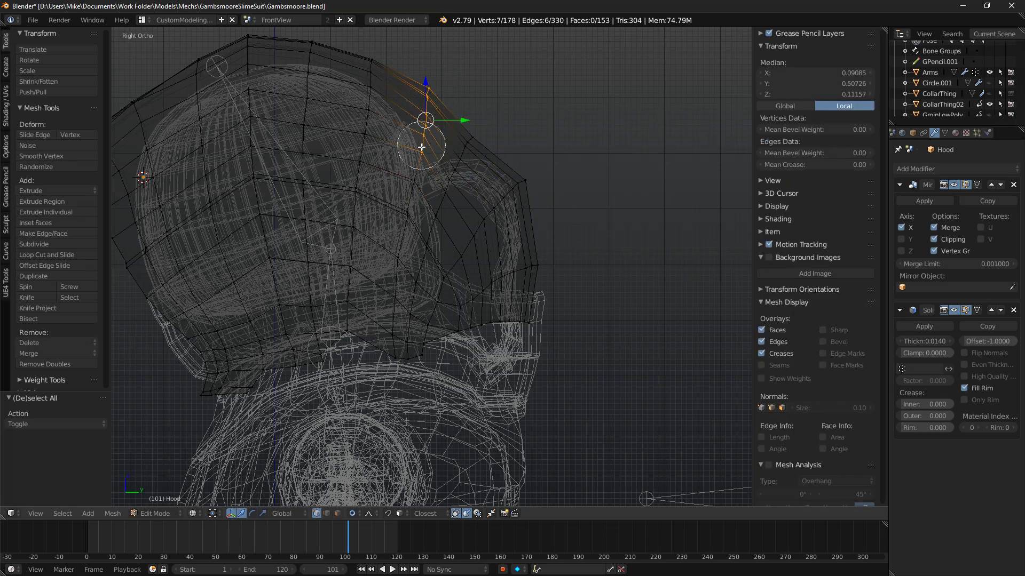
key(g)
click(406, 170)
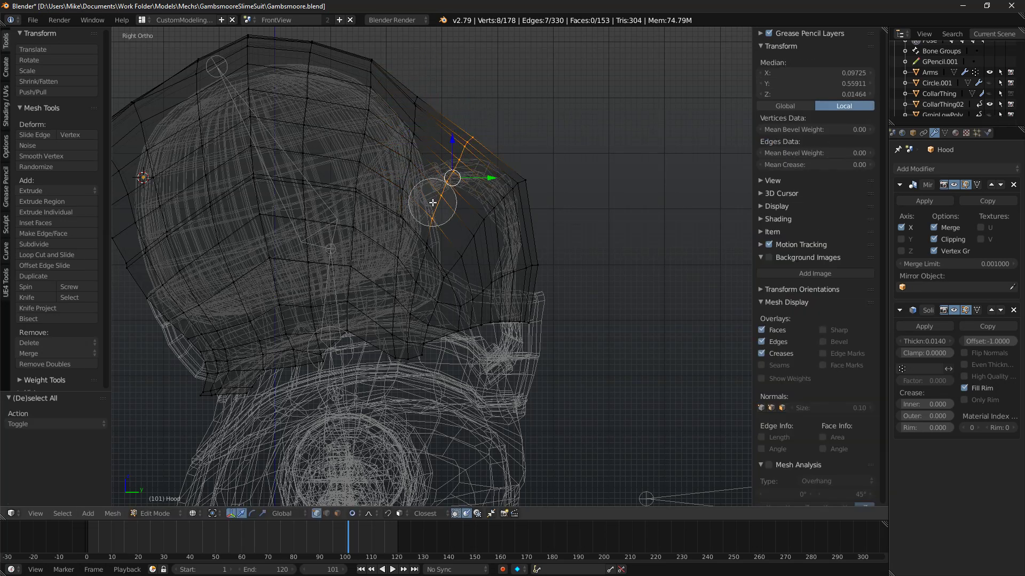
key(r)
click(590, 122)
key(a)
key(c)
drag(526, 183, 485, 222)
key(Escape)
key(g)
right_click(518, 188)
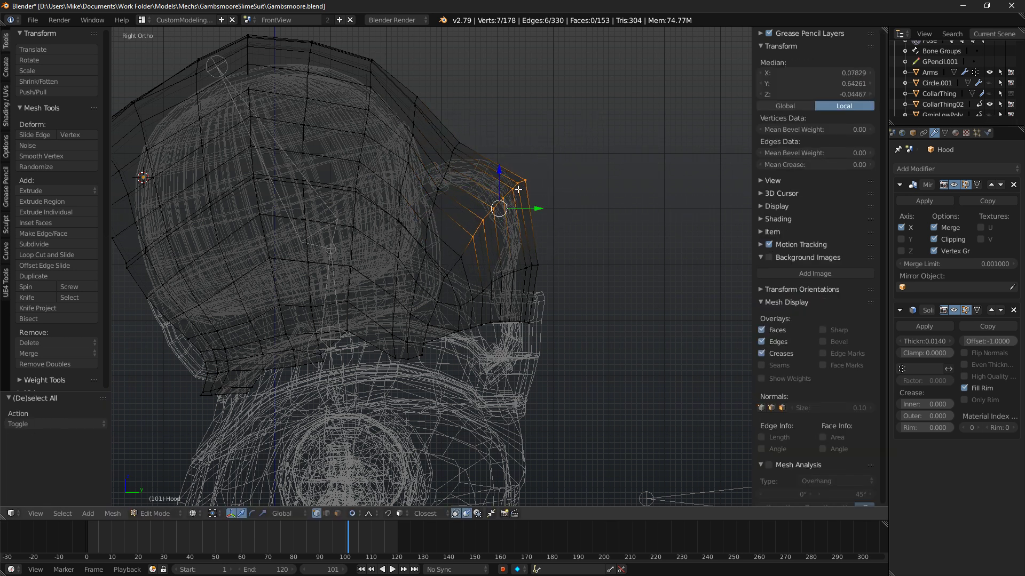
Add an edge loop to the hood between the two vertex columns at the top of the rear bulge.
key(a)
key(ctrl+r)
double_click(503, 154)
Move the new loop's four upper vertices by 0.003 in Y and 0.009 in Z, and preview the rendered silhouette.
key(a)
key(c)
drag(494, 161, 485, 173)
key(Escape)
key(g)
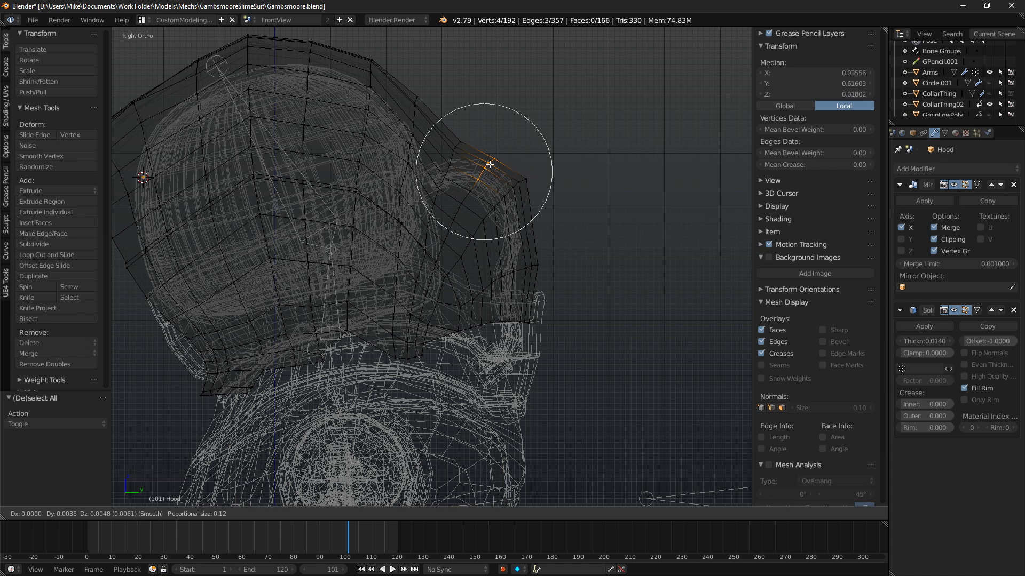
click(487, 161)
key(shift+z)
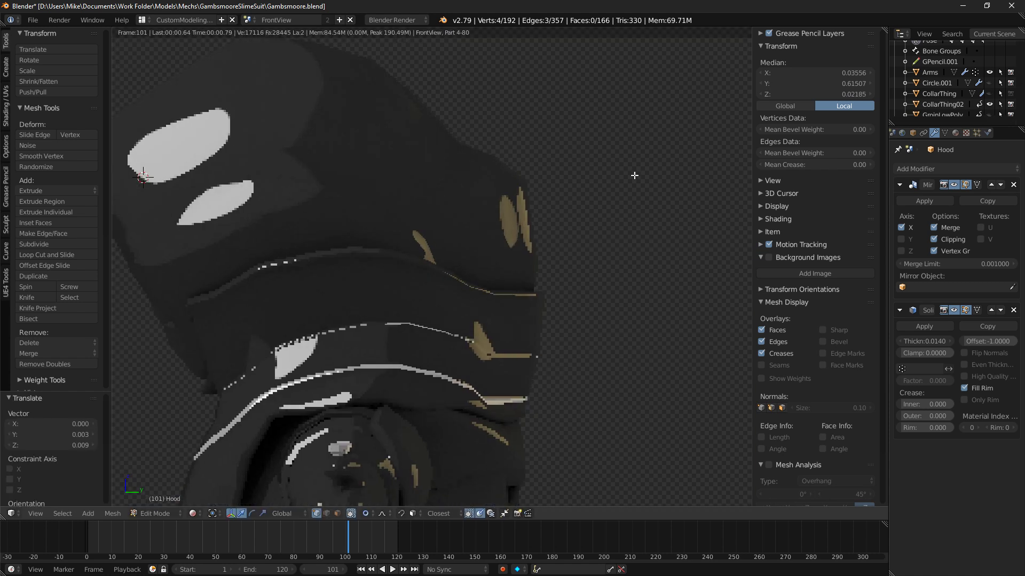
scroll(566, 148, down, 4)
middle_drag(540, 139, 306, 140)
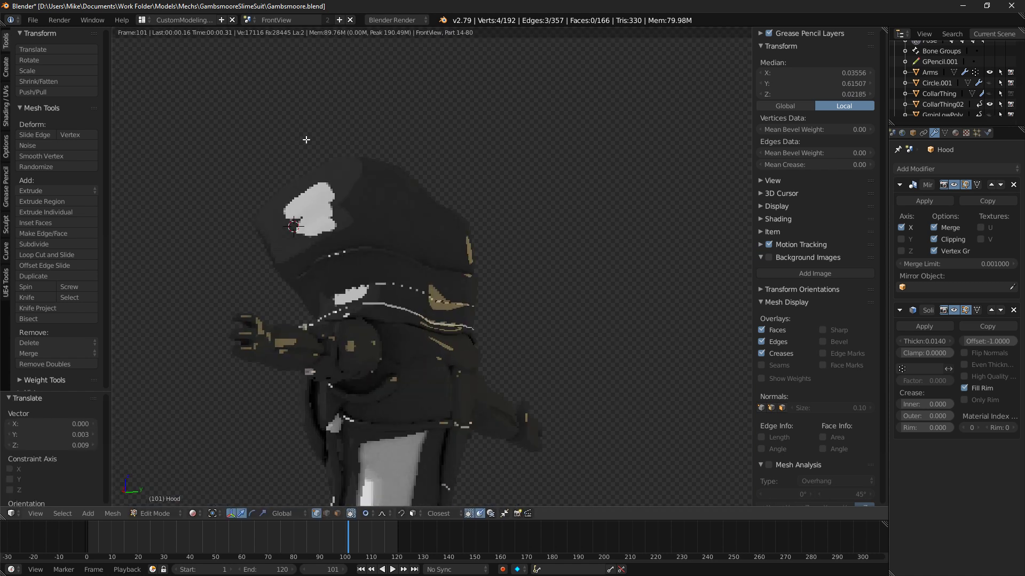
key(KP_1)
scroll(477, 197, up, 4)
key(KP_3)
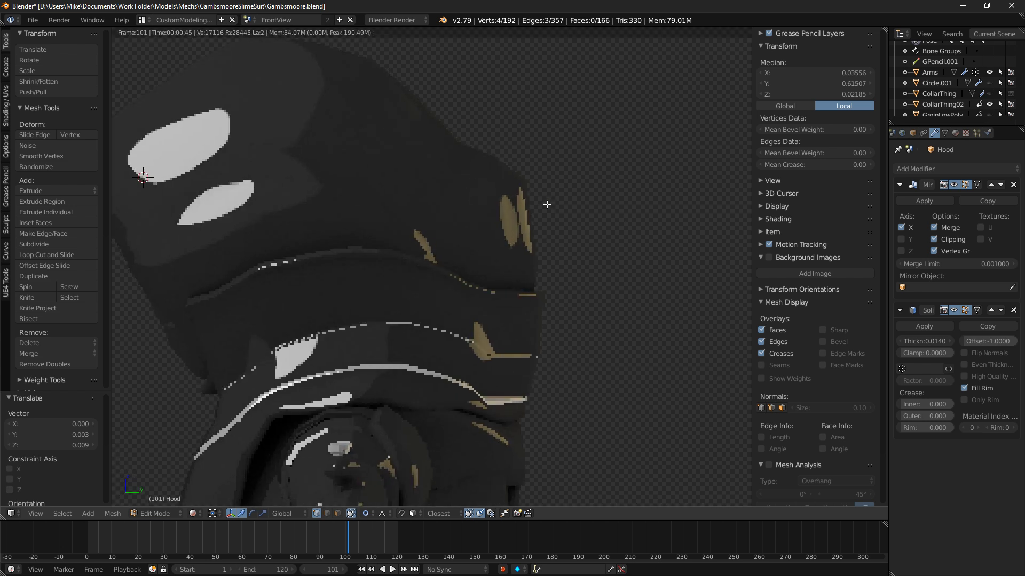
Add a centred edge loop across the back of the hood's rear bulge.
key(z)
scroll(555, 206, up, 3)
key(a)
key(ctrl+r)
click(532, 215)
right_click(531, 215)
Select the rear vertices of the new edge loop and shift them slightly backward with proportional editing.
key(a)
key(c)
drag(534, 200, 584, 178)
right_click(582, 179)
key(g)
click(589, 179)
Shift the row of vertices below the new loop slightly backward and preview the rendered result.
key(a)
key(c)
drag(510, 269, 594, 250)
right_click(603, 251)
key(g)
click(611, 255)
key(a)
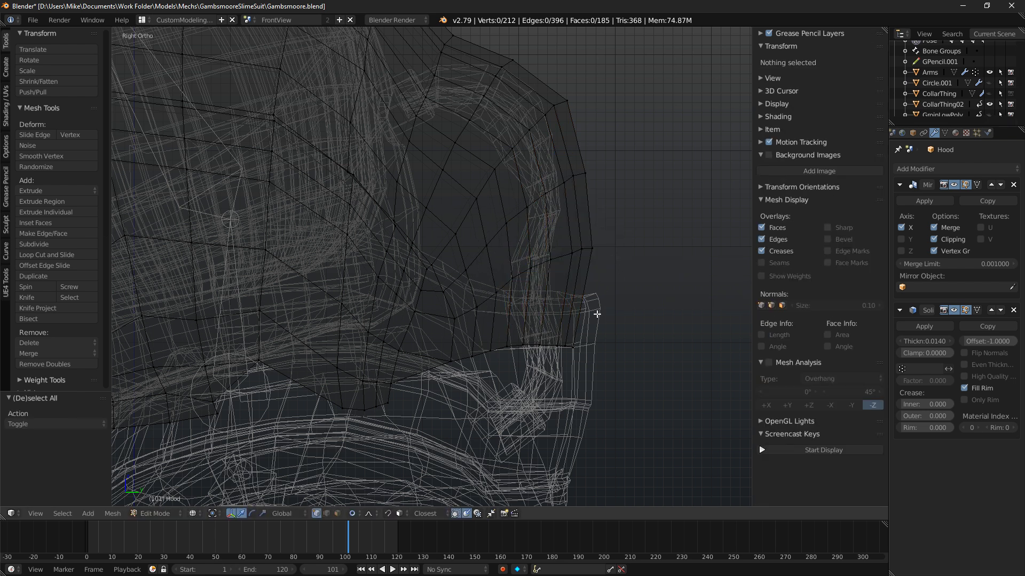
key(shift+z)
scroll(534, 224, down, 3)
scroll(484, 193, up, 6)
key(shift+z)
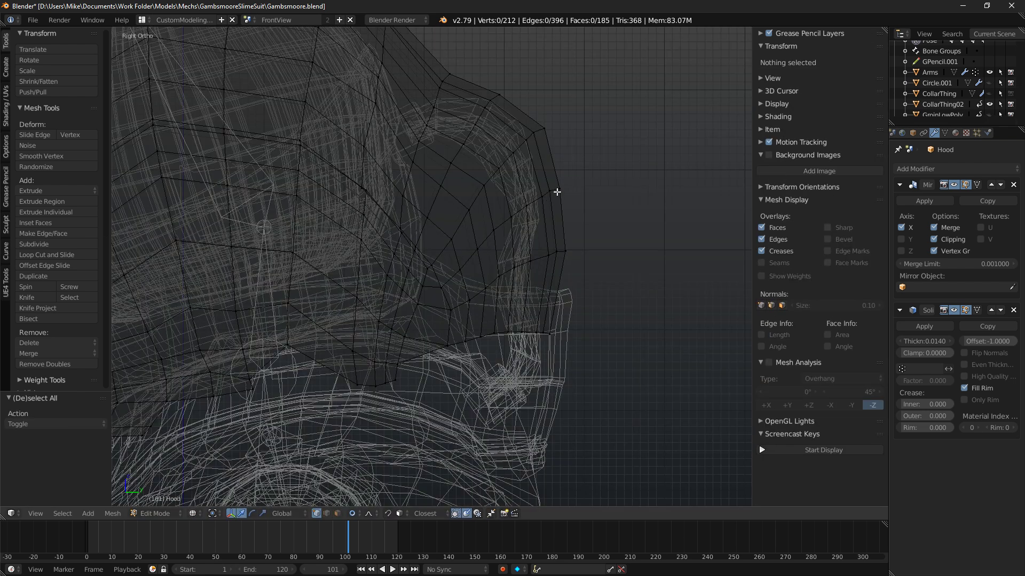
Bevel the edge loop running from the rear bulge to the lower rim by 0.005 with one segment, and preview the rendered character.
key(a)
key(a)
alt+right_click(519, 147)
alt+shift+right_click(422, 296)
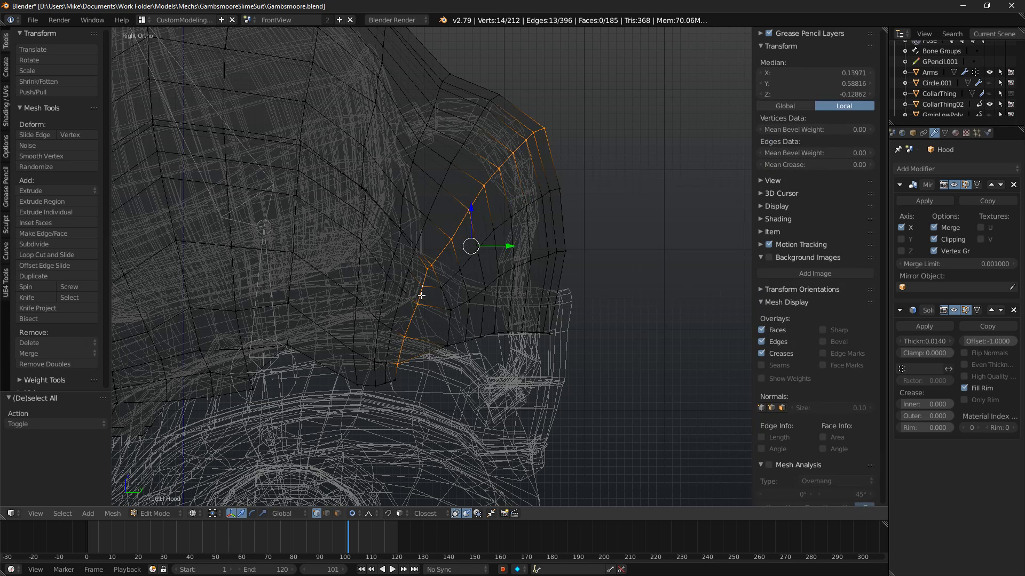
key(ctrl+b)
click(621, 205)
key(shift+z)
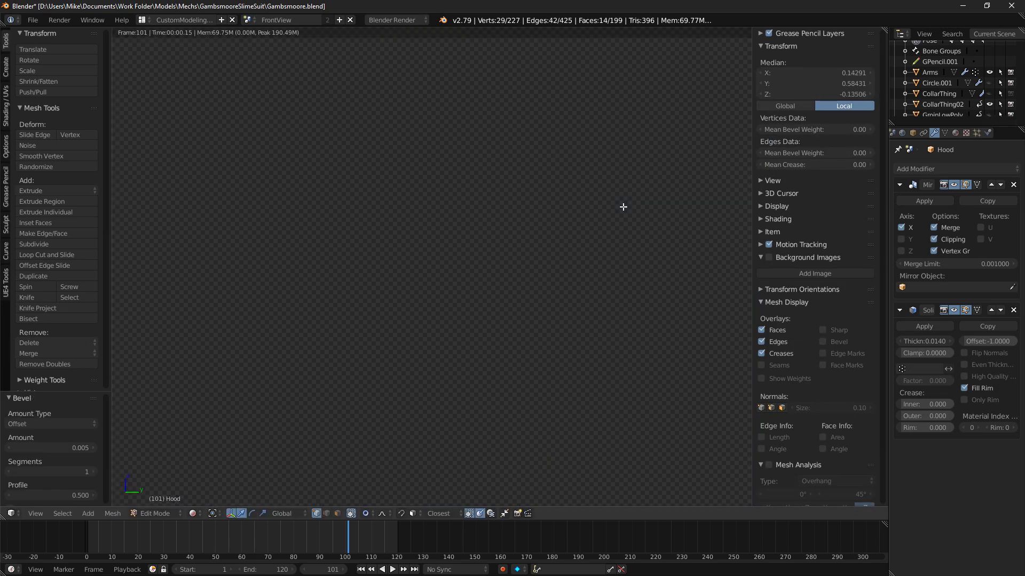
scroll(619, 207, down, 9)
mouse_move(341, 187)
middle_down()
mouse_move(517, 183)
mouse_move(553, 193)
mouse_move(567, 219)
mouse_move(426, 220)
mouse_move(508, 183)
mouse_move(426, 186)
middle_up()
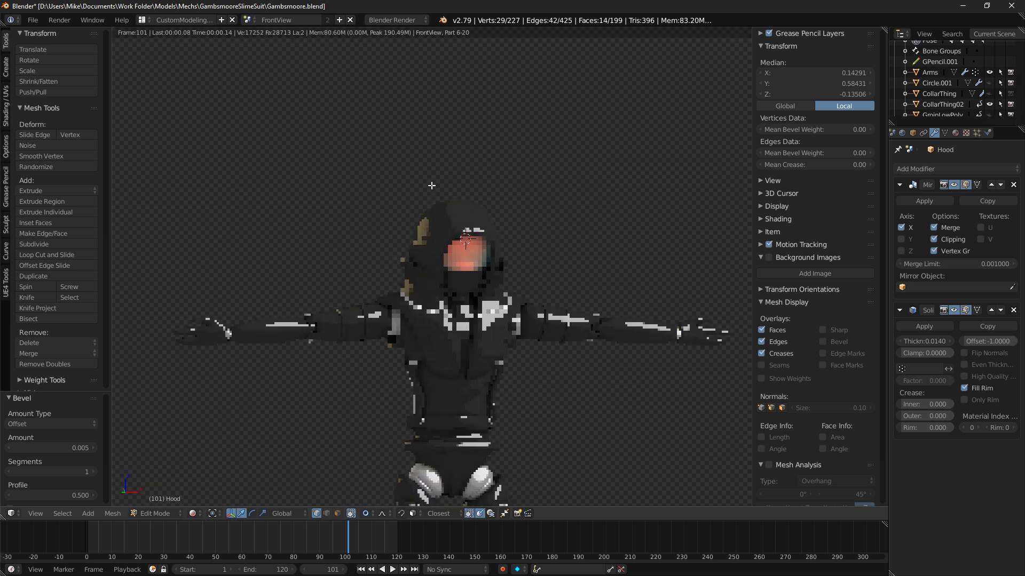
key(shift+z)
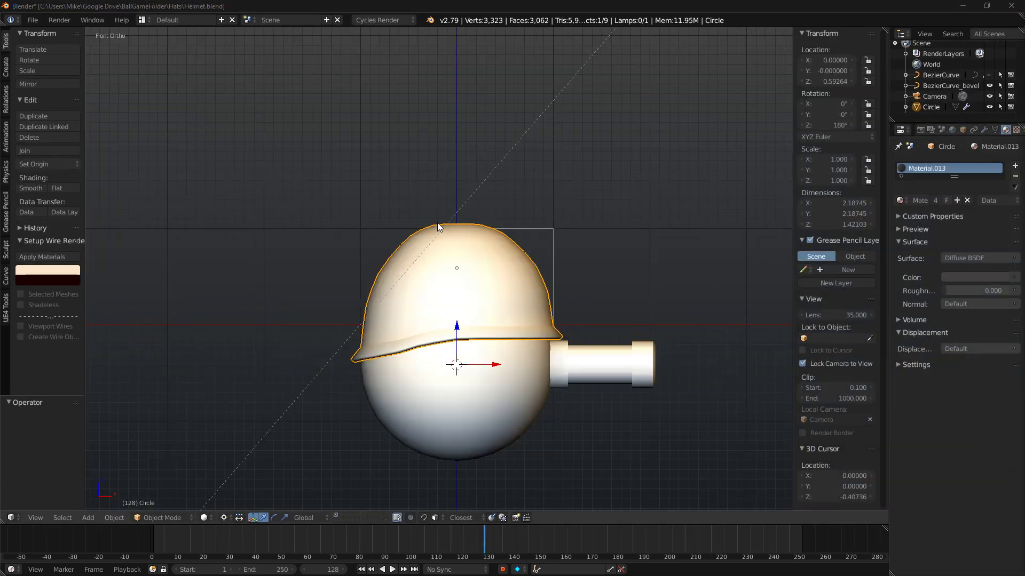
Quit the Helmet.blend session without saving and open the Super Mech project in Unreal Editor, allowing EpicGamesLauncher to make changes.
click(1011, 6)
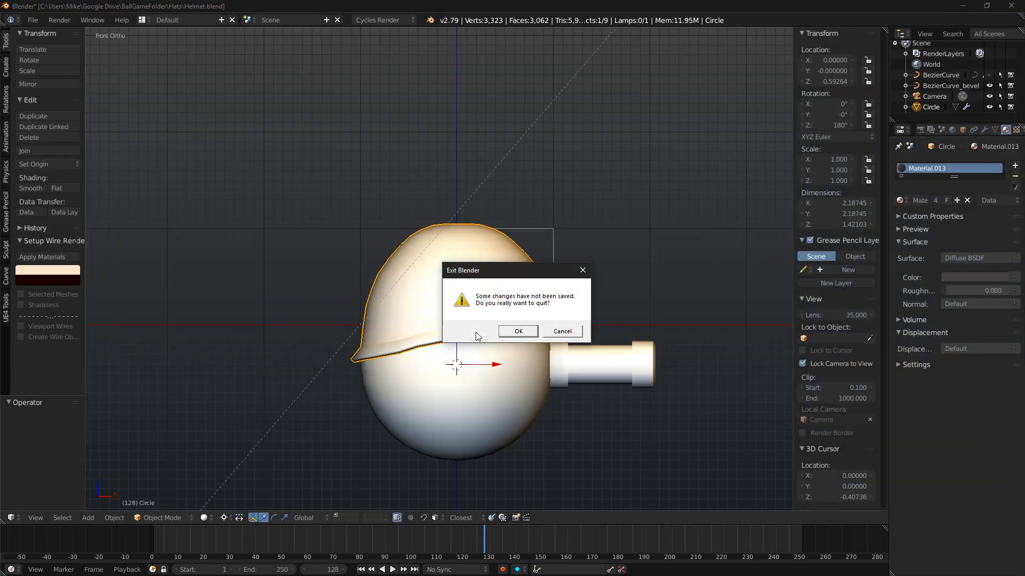
click(522, 329)
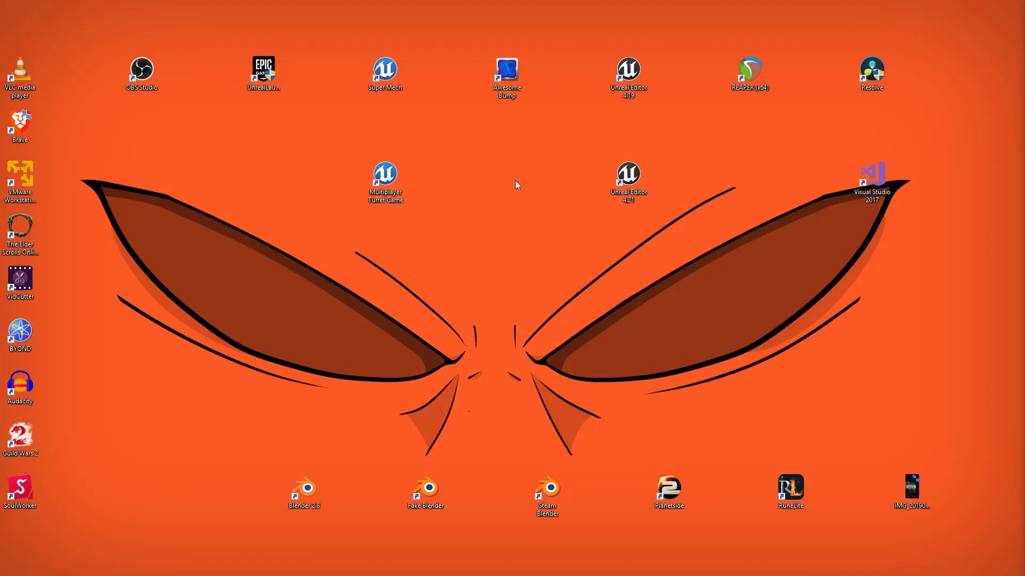
double_click(391, 80)
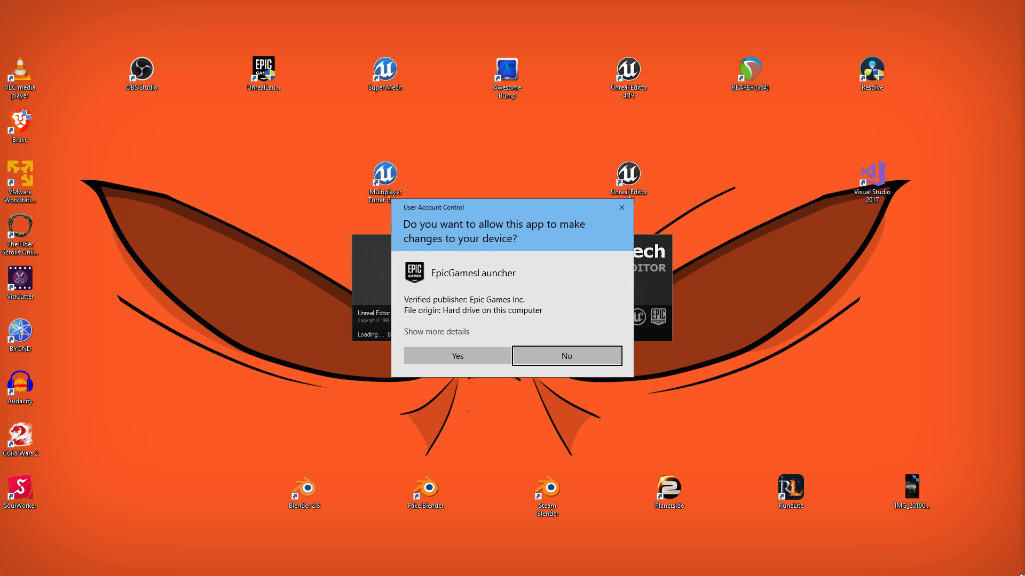
click(458, 356)
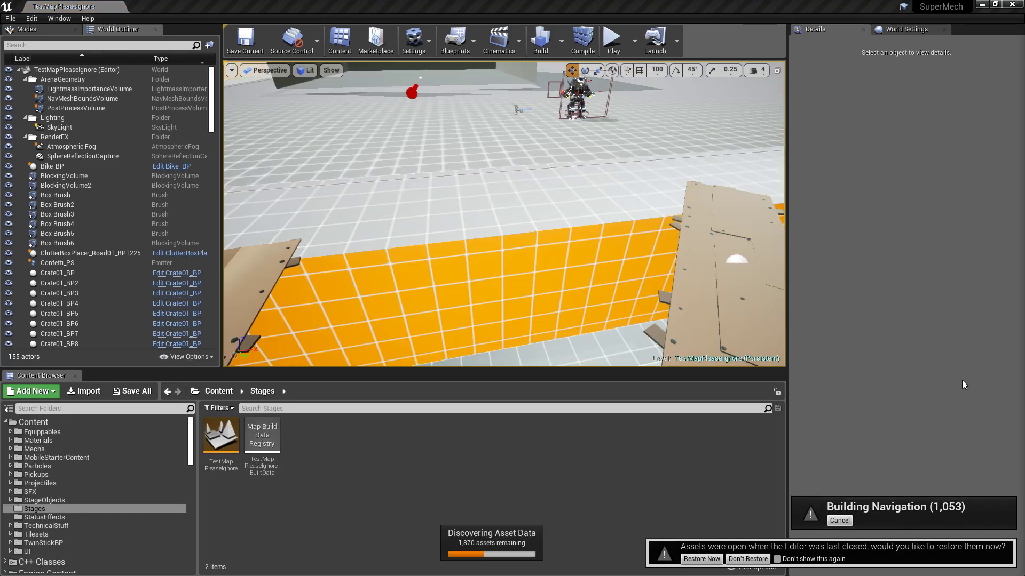
Open the CityArena map from the Stages folder.
scroll(58, 529, down, 1)
scroll(59, 527, up, 1)
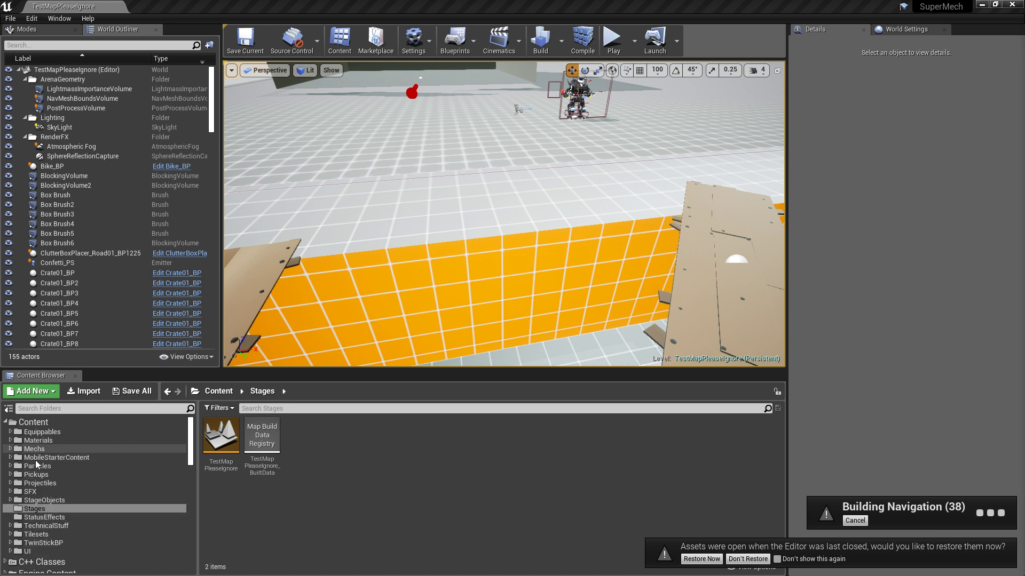
click(36, 509)
scroll(100, 487, down, 2)
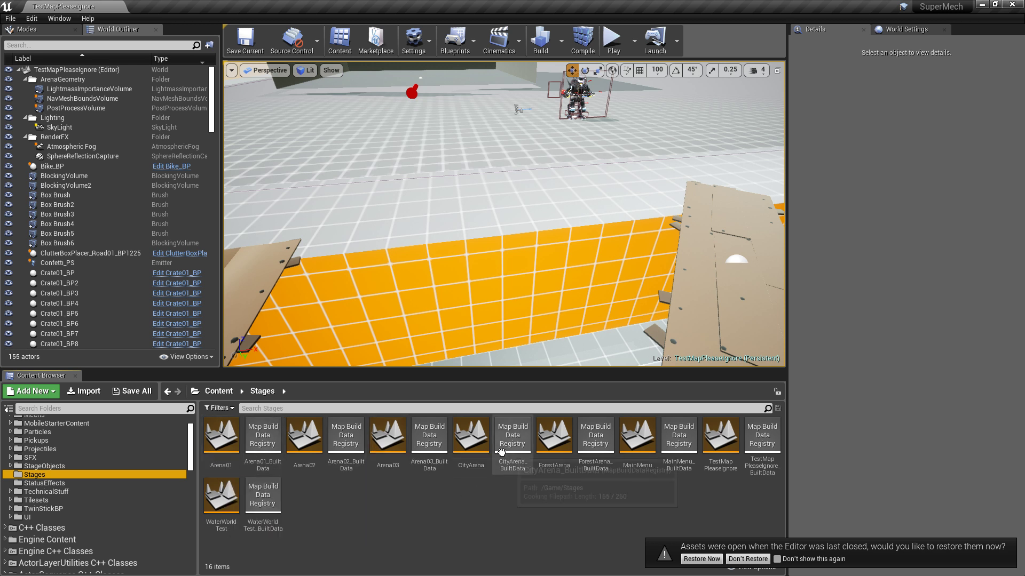
double_click(479, 452)
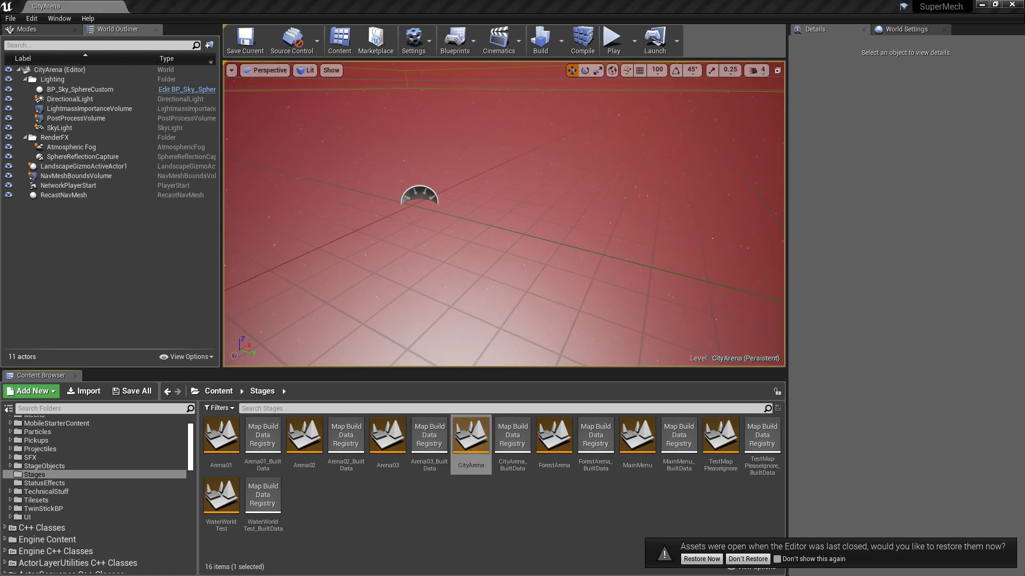
Start a play-in-editor test of the CityArena level and switch the game view to full screen.
right_drag(546, 213, 517, 219)
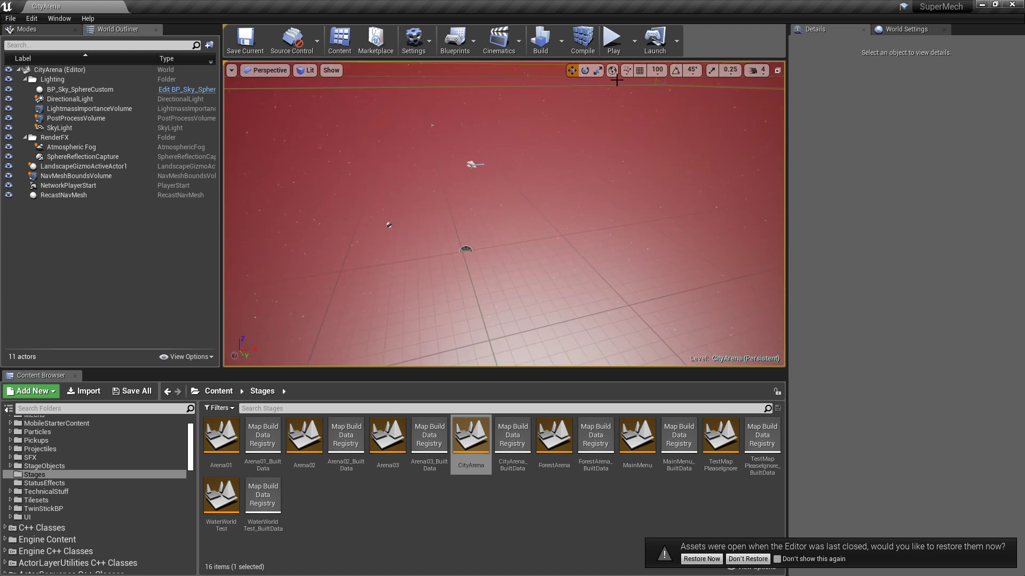
click(611, 43)
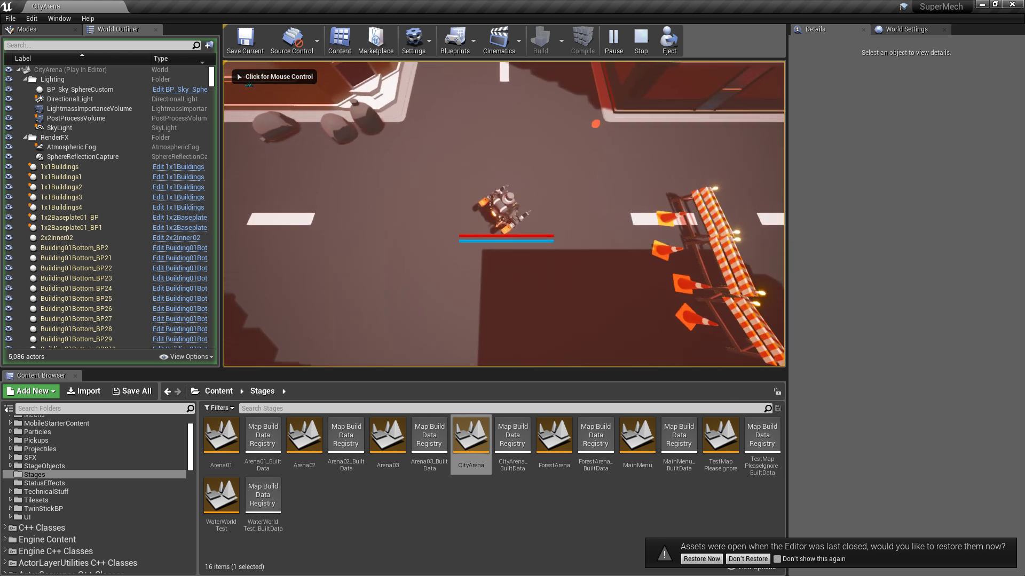
click(237, 72)
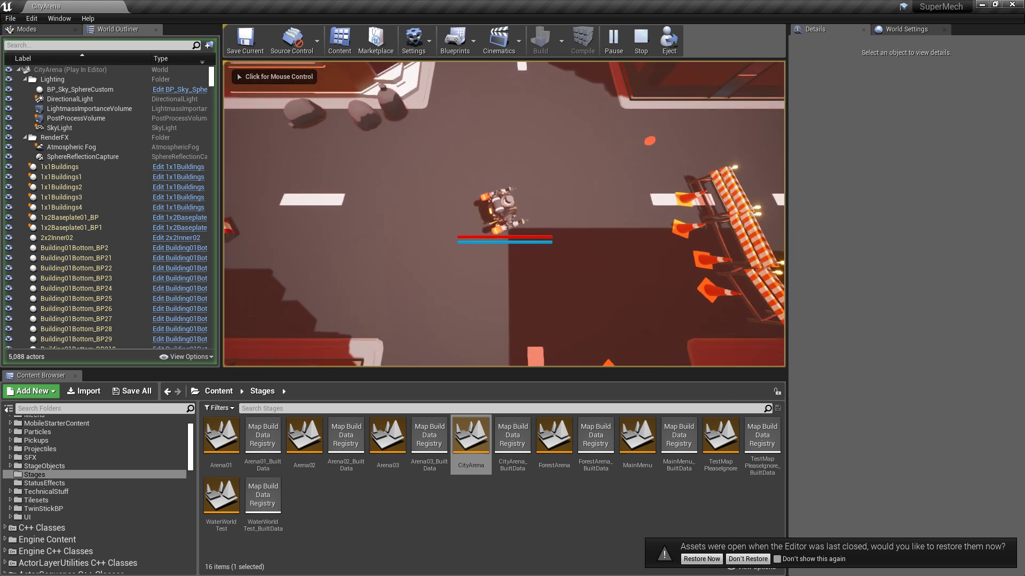
mouse_move(383, 184)
mouse_down()
mouse_move(406, 176)
mouse_move(629, 213)
mouse_move(427, 203)
mouse_up()
key(F11)
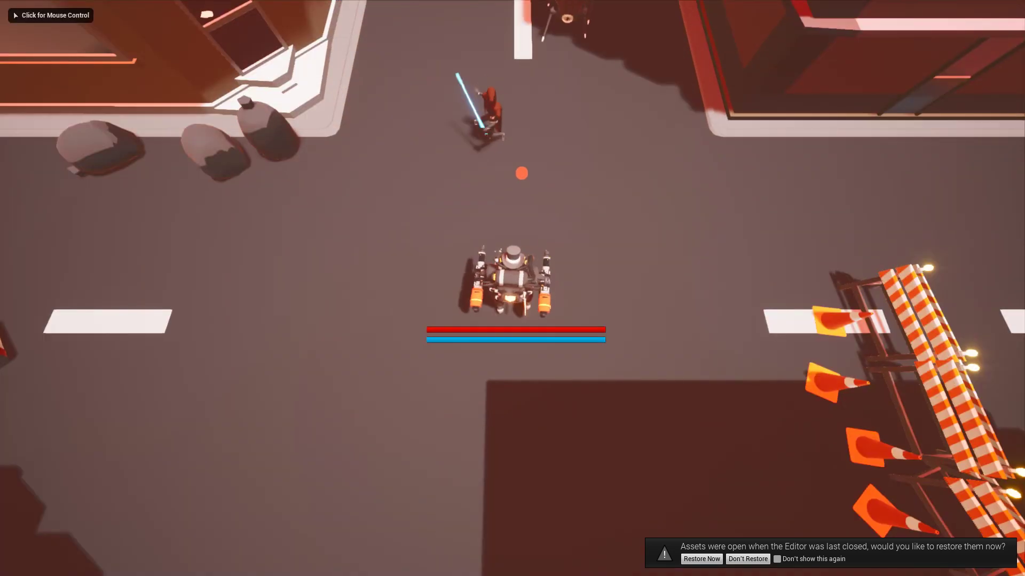
Test the mech's movement and weapons by retreating along the street from the starting intersection while firing at the approaching enemies.
key(a)
click(673, 166)
key(w)
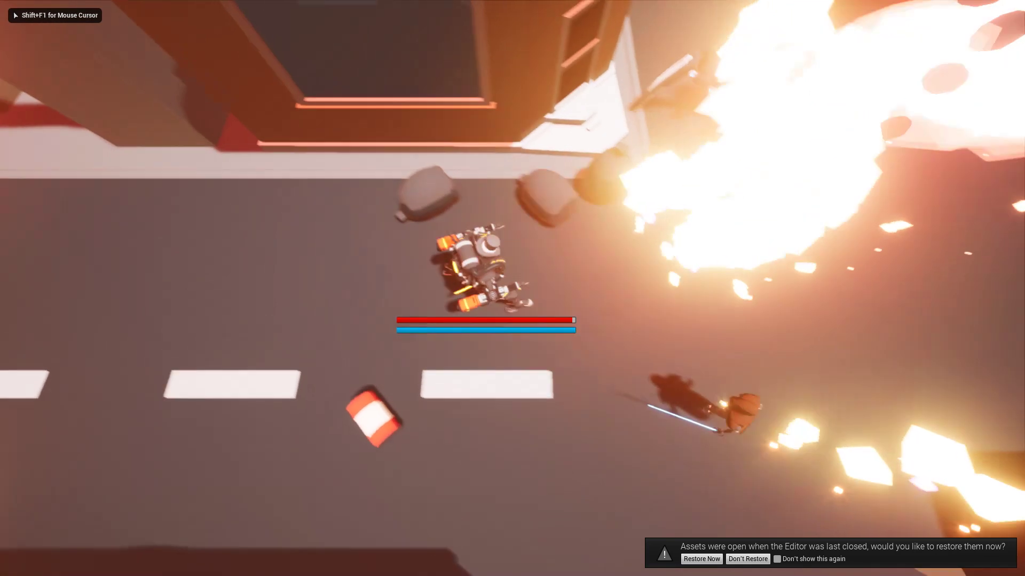
key(a)
key(s)
click(735, 174)
key(q)
key(s)
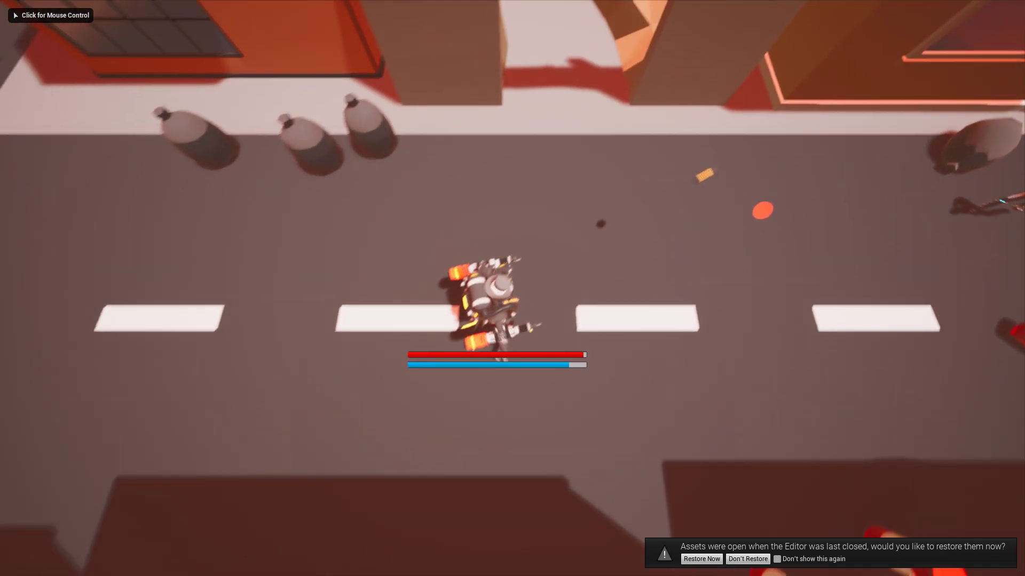
Playtest combat around the barricaded intersection, moving the mech back and forth and firing at the pursuing enemies.
click(828, 171)
key(a)
key(w)
click(854, 165)
key(s)
key(a)
key(w)
click(822, 315)
key(s)
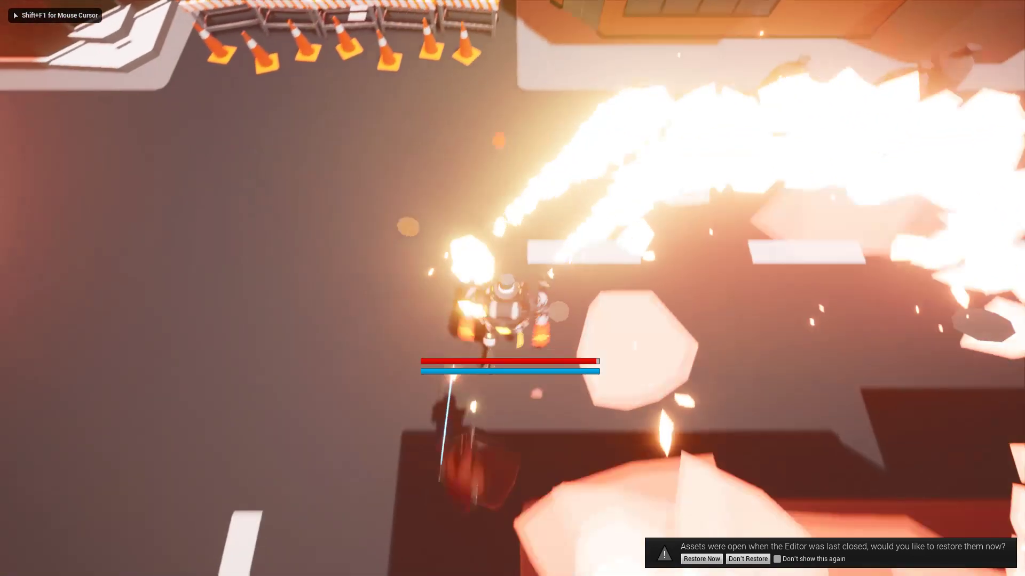
key(a)
key(w)
key(s)
key(q)
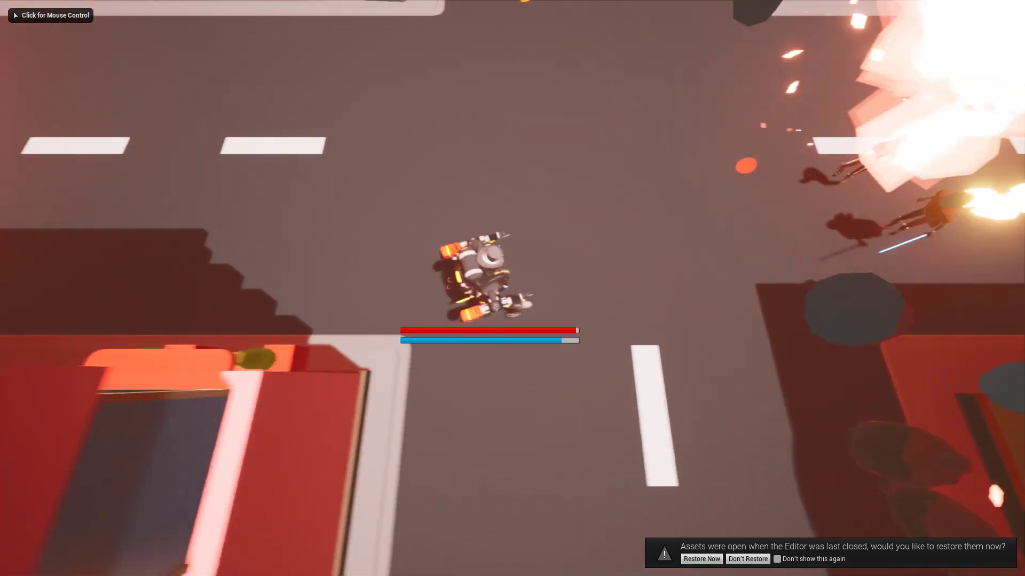
click(800, 267)
key(w)
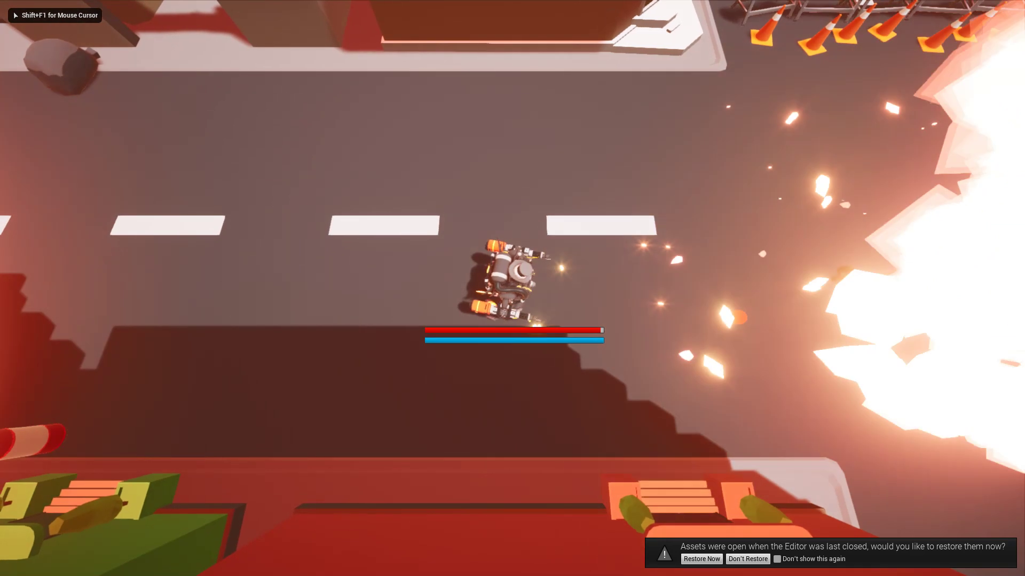
key(w)
key(d)
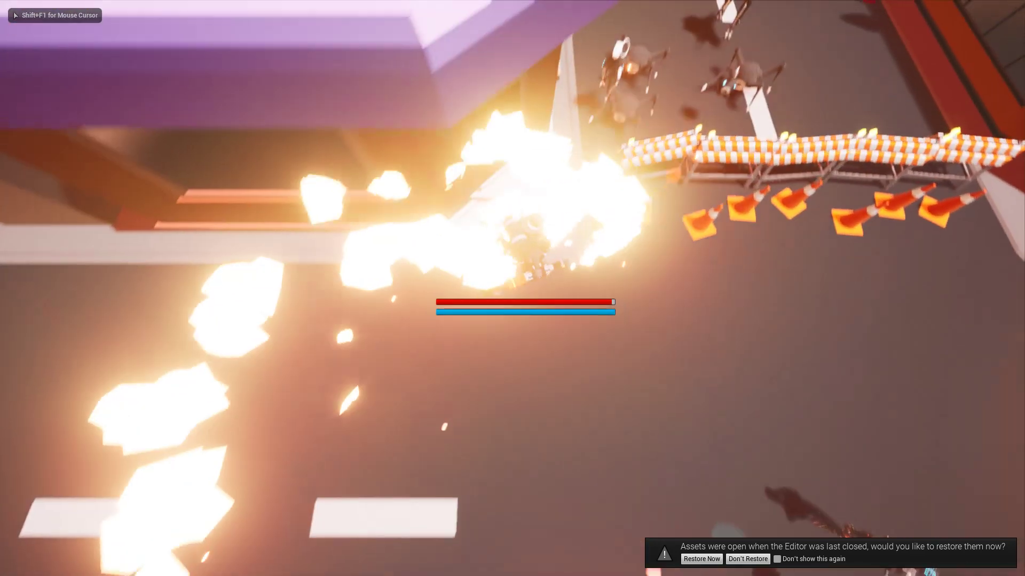
Test the mech against the beam-firing enemies, dodging between the street and the nearby intersections while returning fire.
key(a)
key(shift+F1)
key(s)
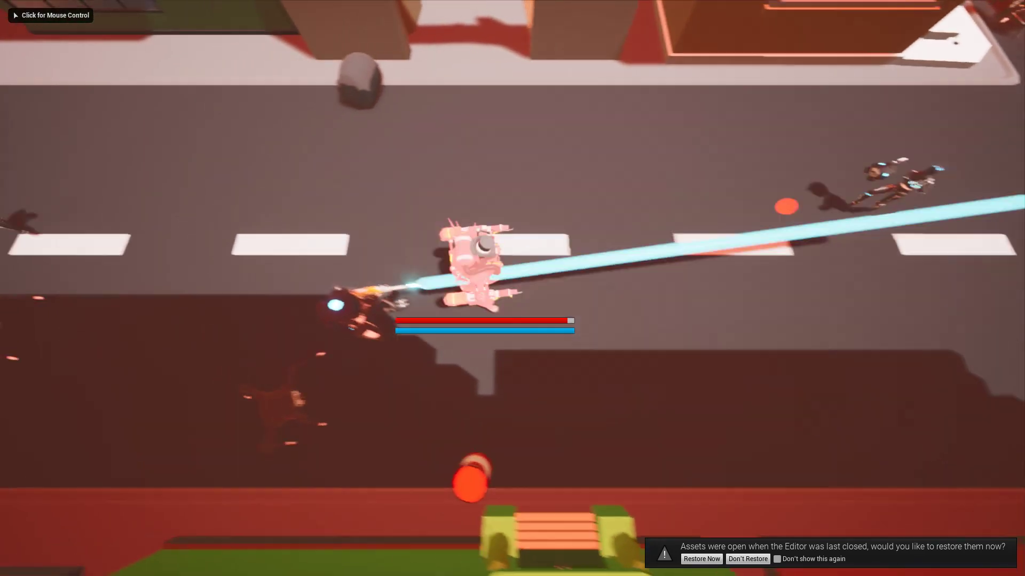
click(693, 256)
key(w)
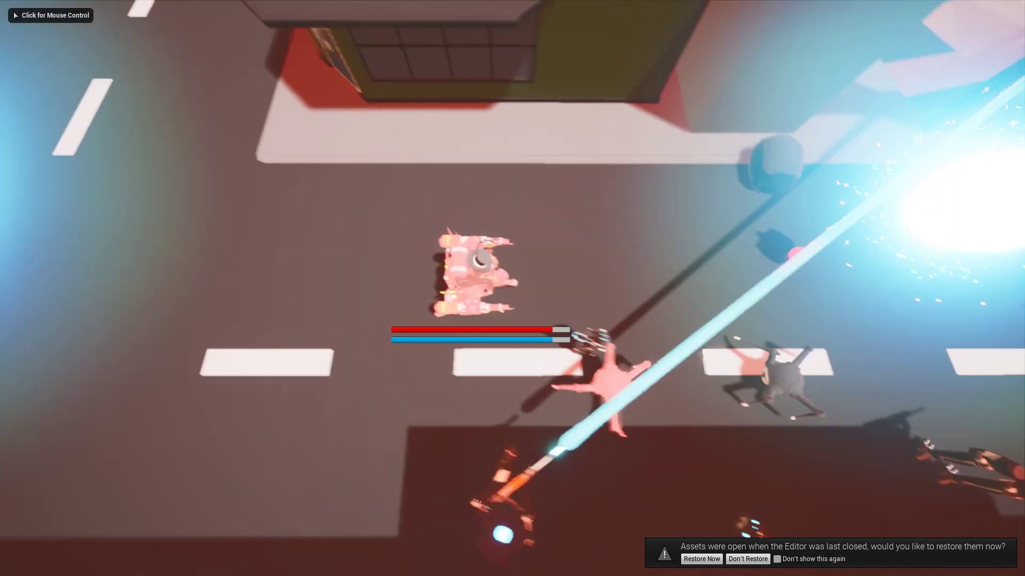
key(s)
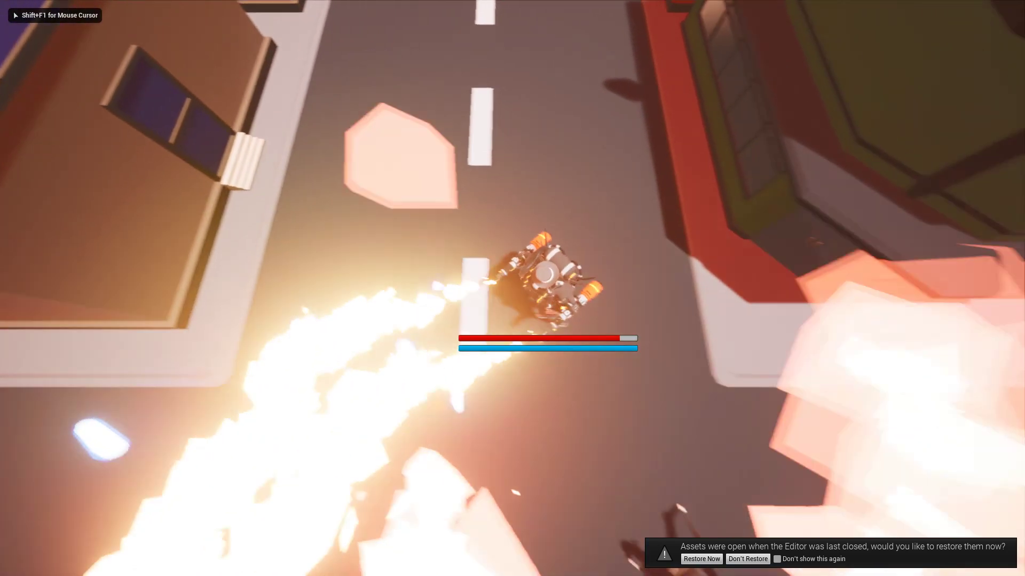
key(s)
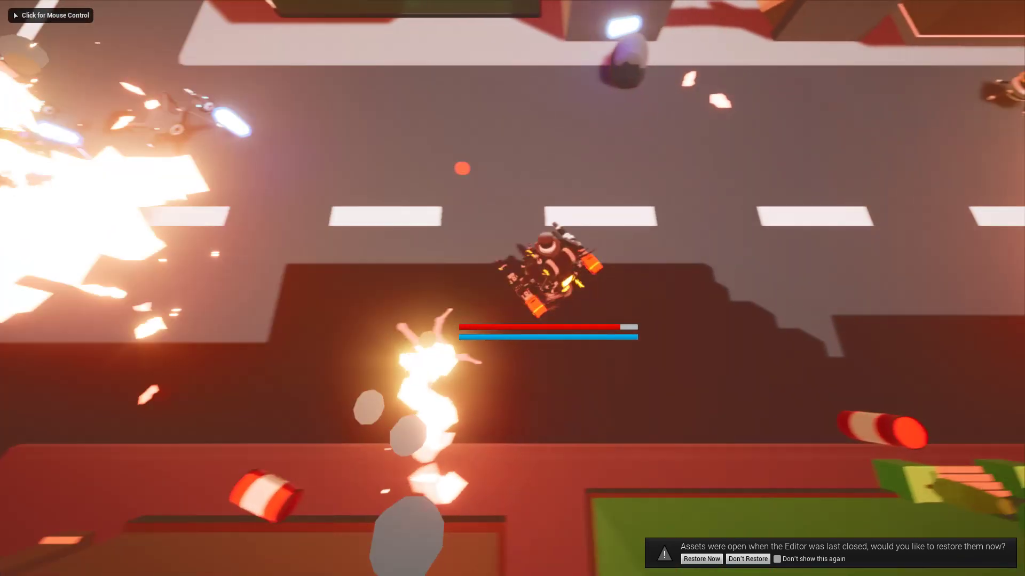
key(w)
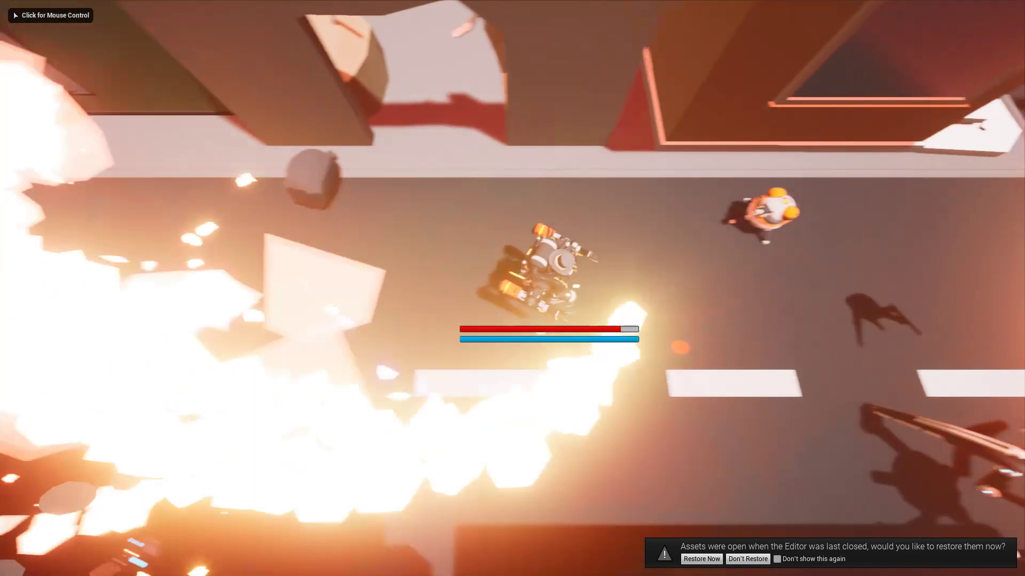
key(d)
click(671, 391)
key(s)
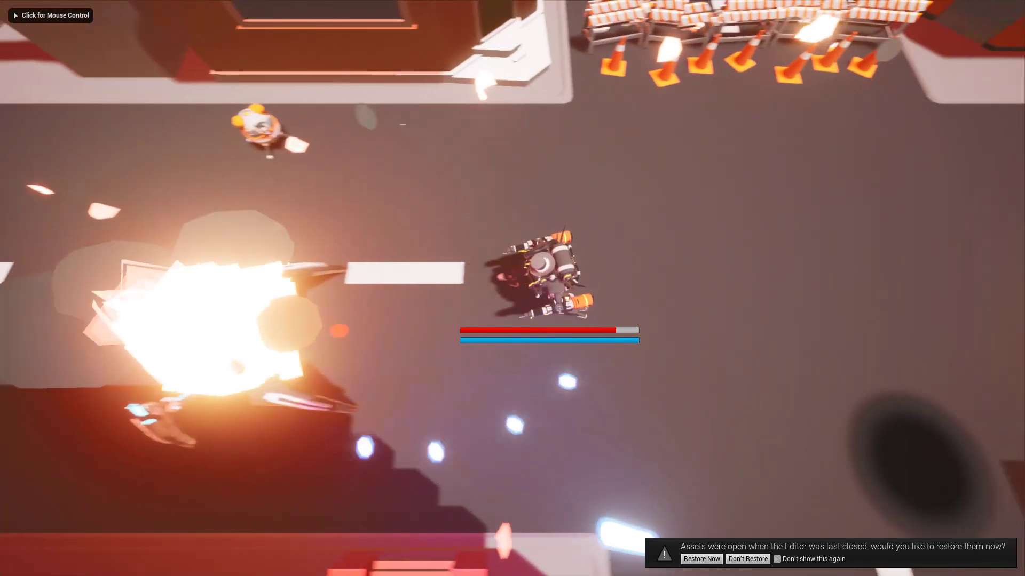
key(a)
key(w)
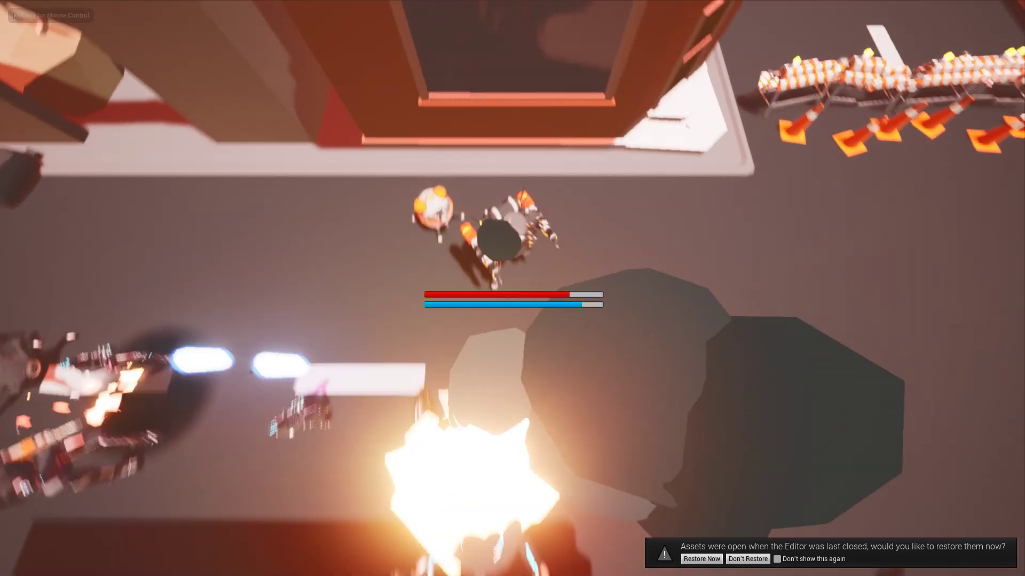
Engage the enemy group gathering near the cone-lined barricade, dodging their shots and beams with the mech.
key(d)
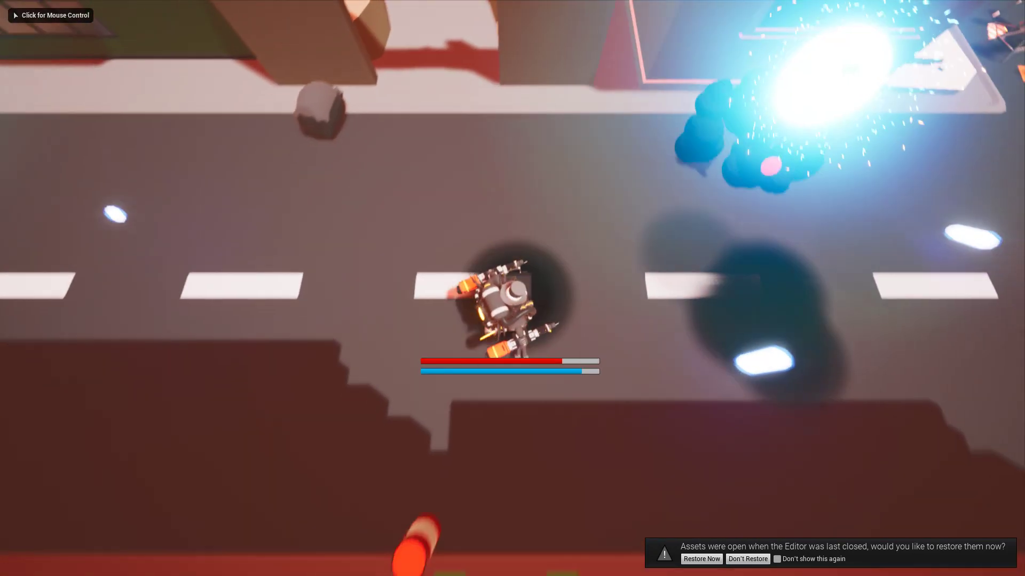
key(d)
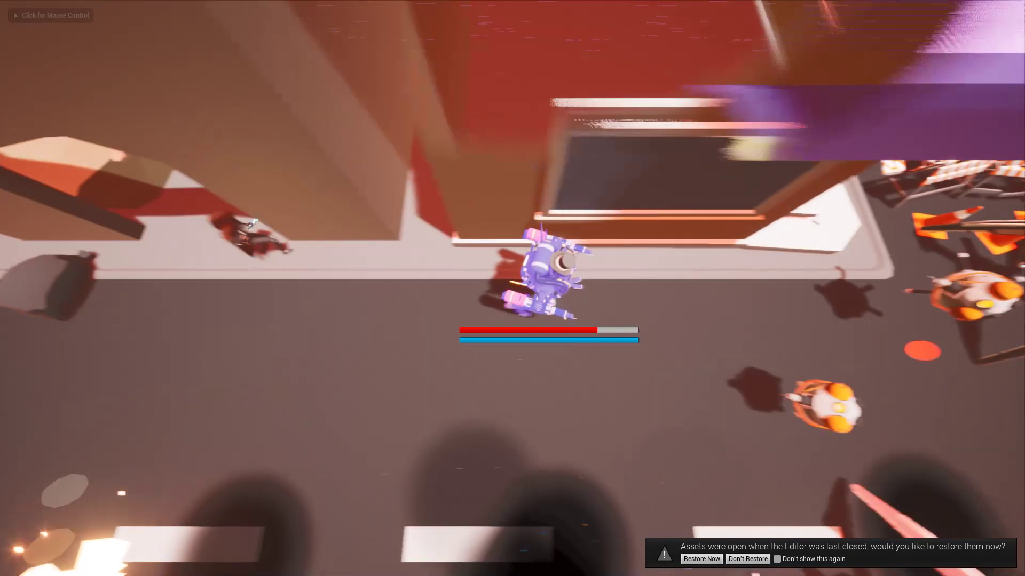
key(s)
click(512, 289)
key(s)
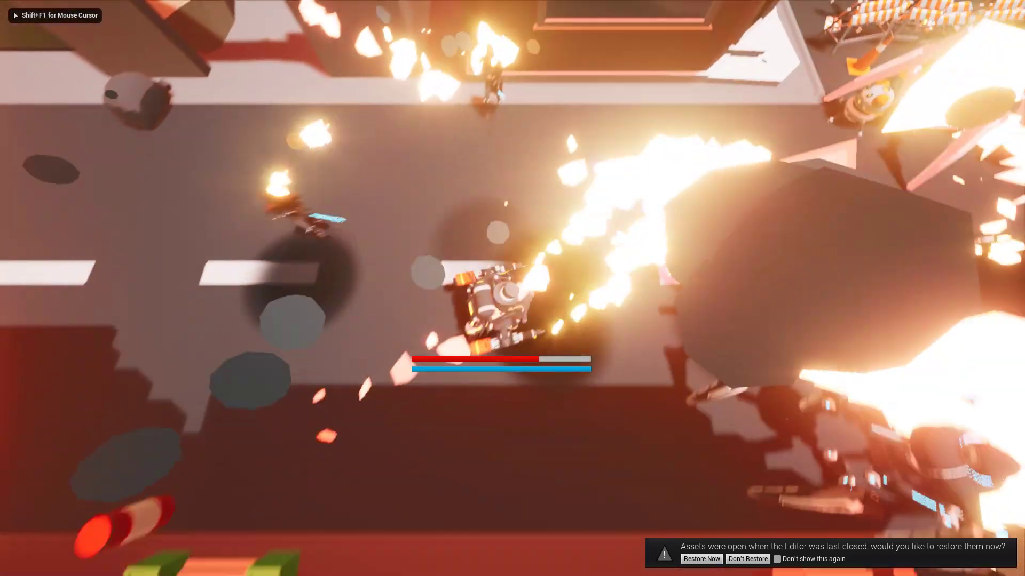
key(w)
key(s)
key(w)
key(s)
key(a)
key(w)
key(d)
key(a)
key(s)
key(shift+F1)
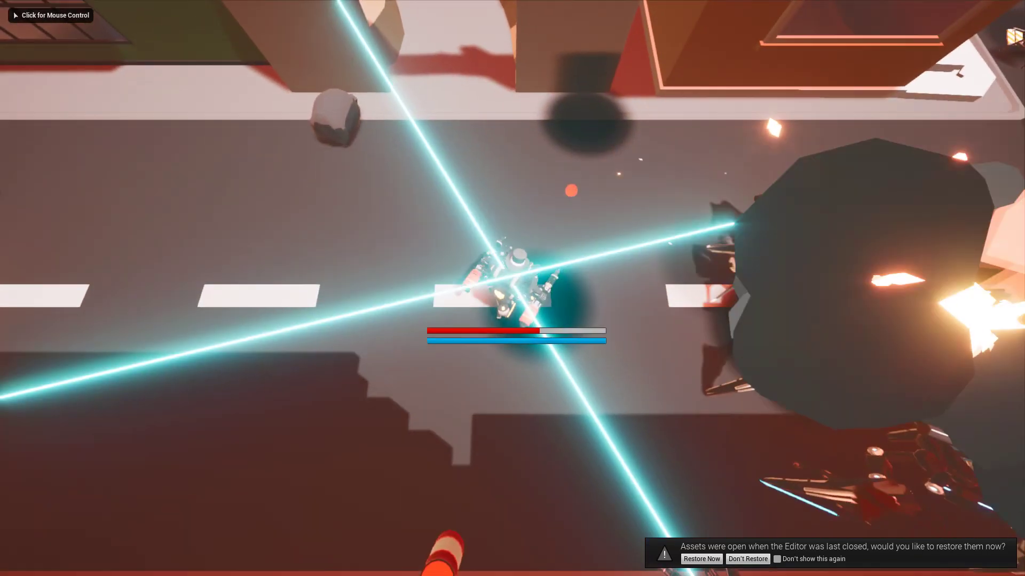
Retreat with the mech past the olive-green corner building to the open intersection while firing at the pursuing enemies.
key(a)
key(w)
key(a)
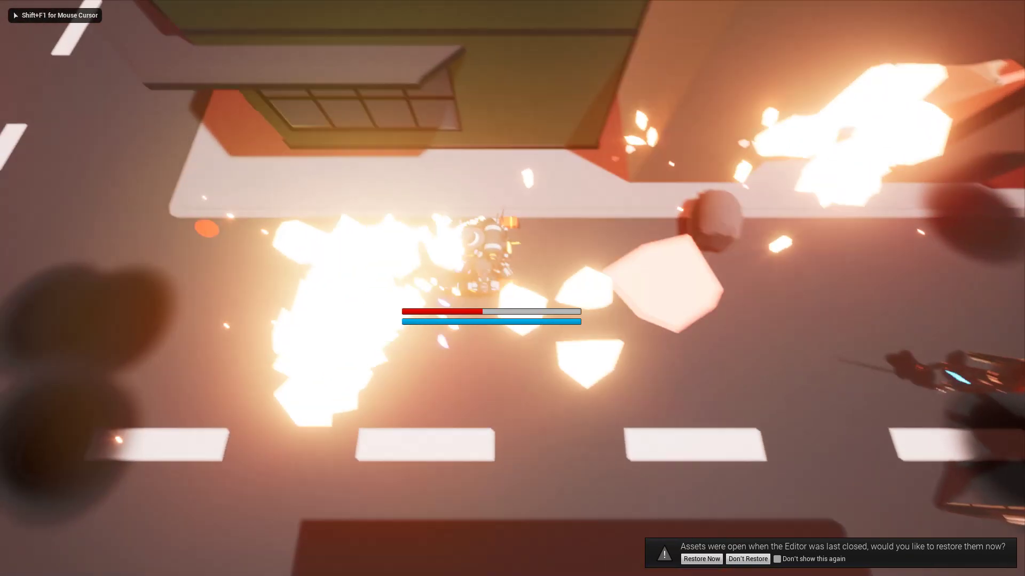
key(w)
key(s)
key(a)
key(w)
key(a)
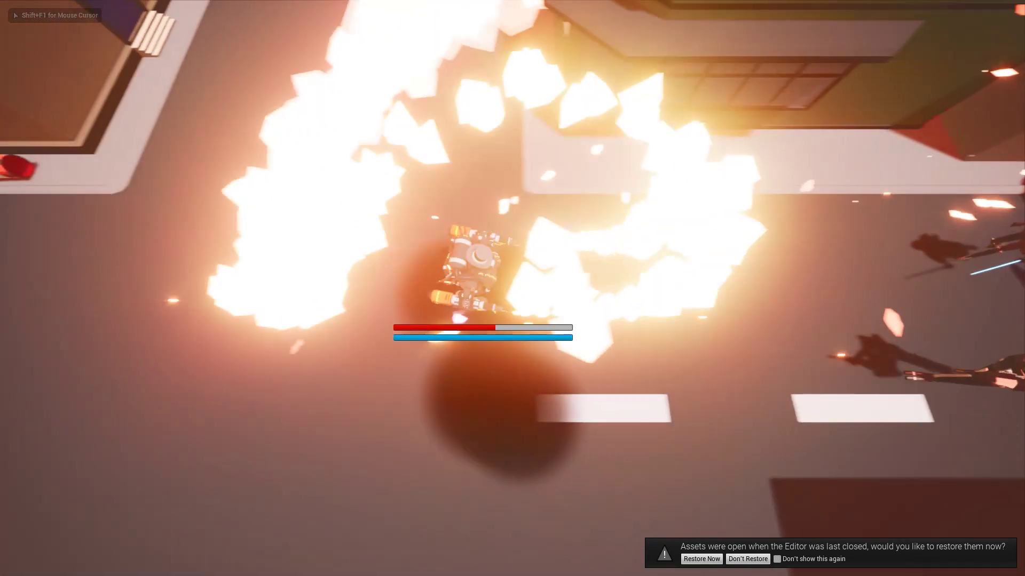
key(s)
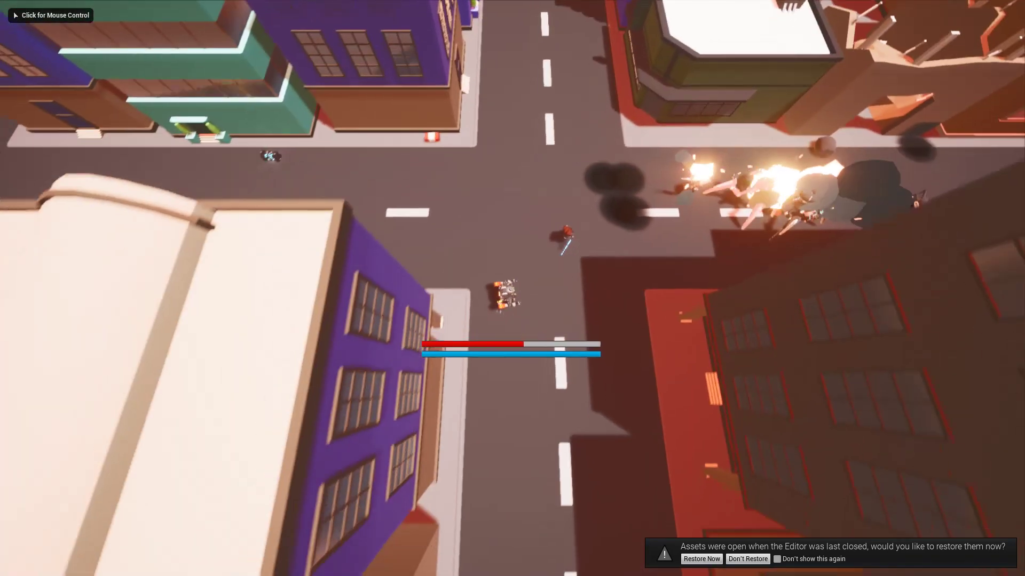
Move the mech up the street between the purple buildings toward the next intersection while firing at enemies.
key(w)
key(w)
key(d)
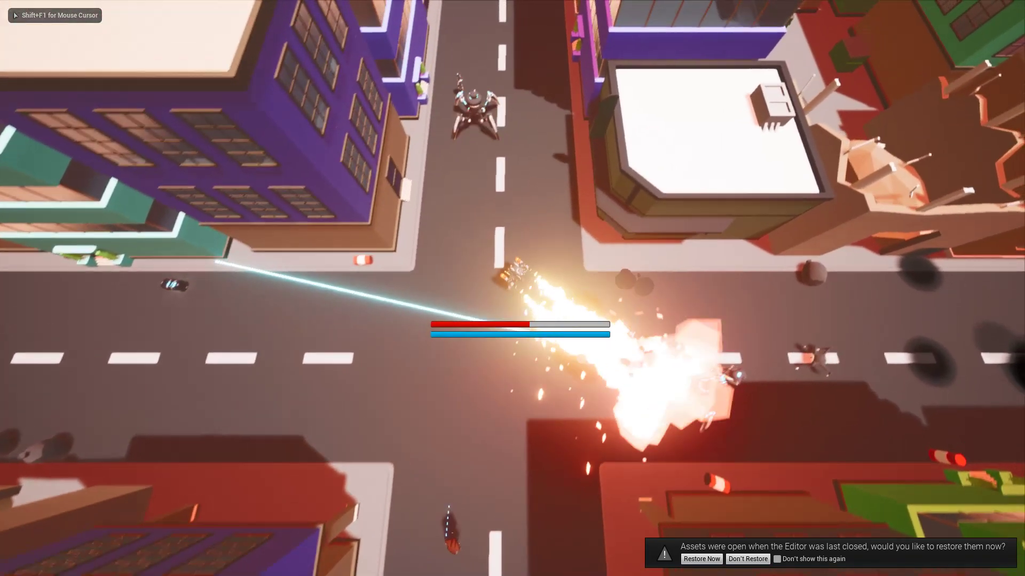
key(w)
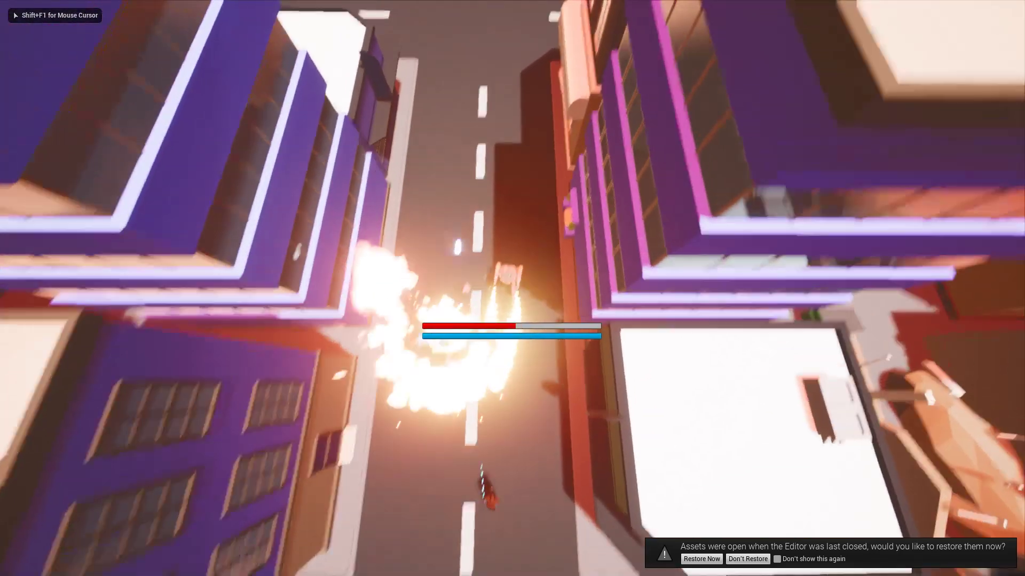
key(w)
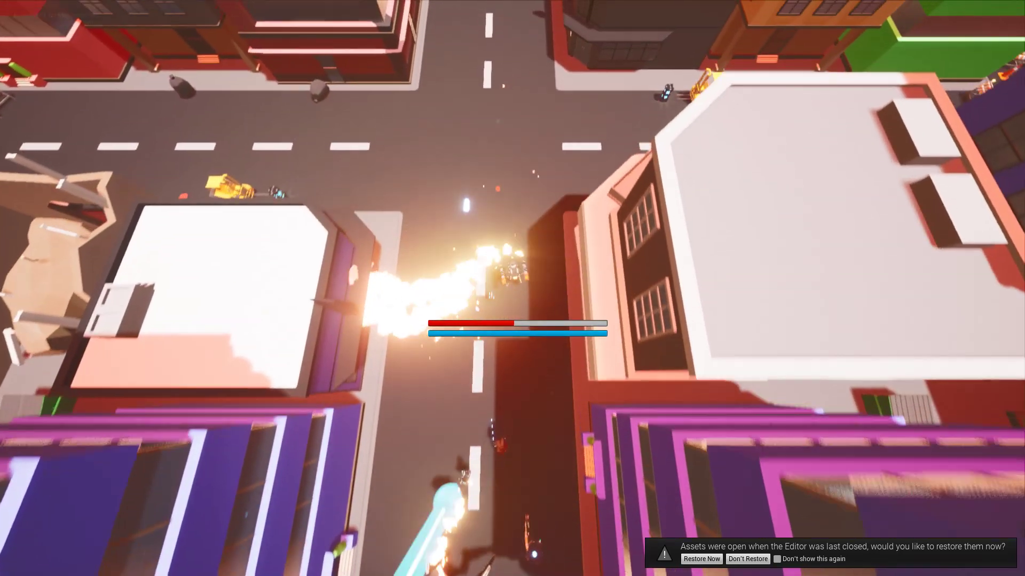
Take the mech along the cross street past the striped barricades, firing back at the pursuing enemies.
key(d)
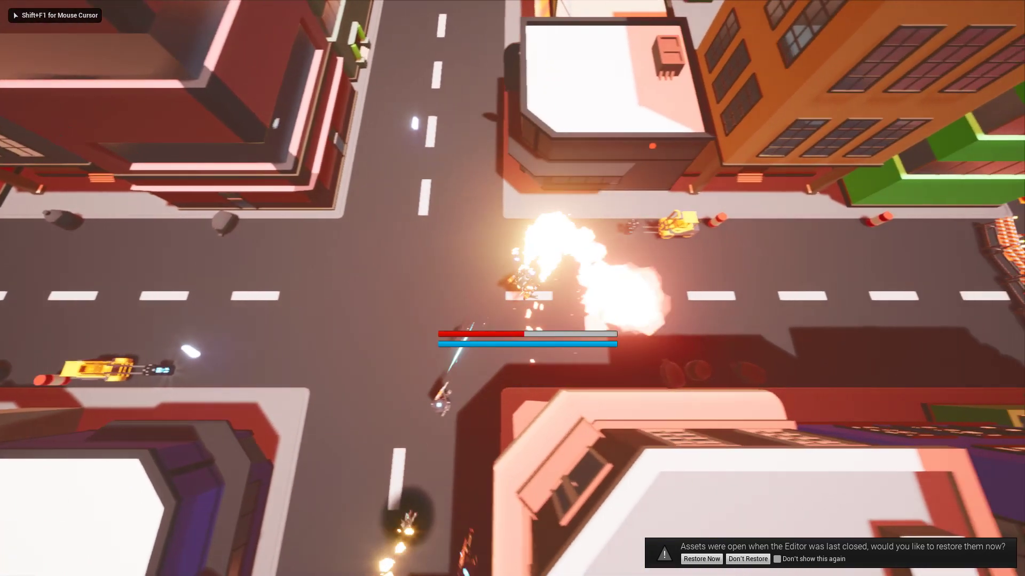
key(d)
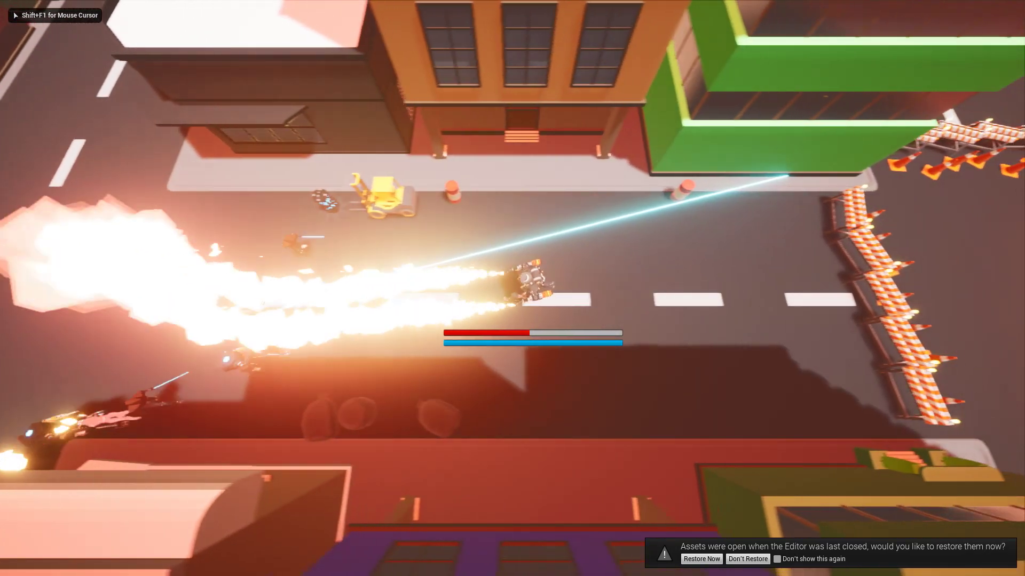
key(shift+F1)
key(d)
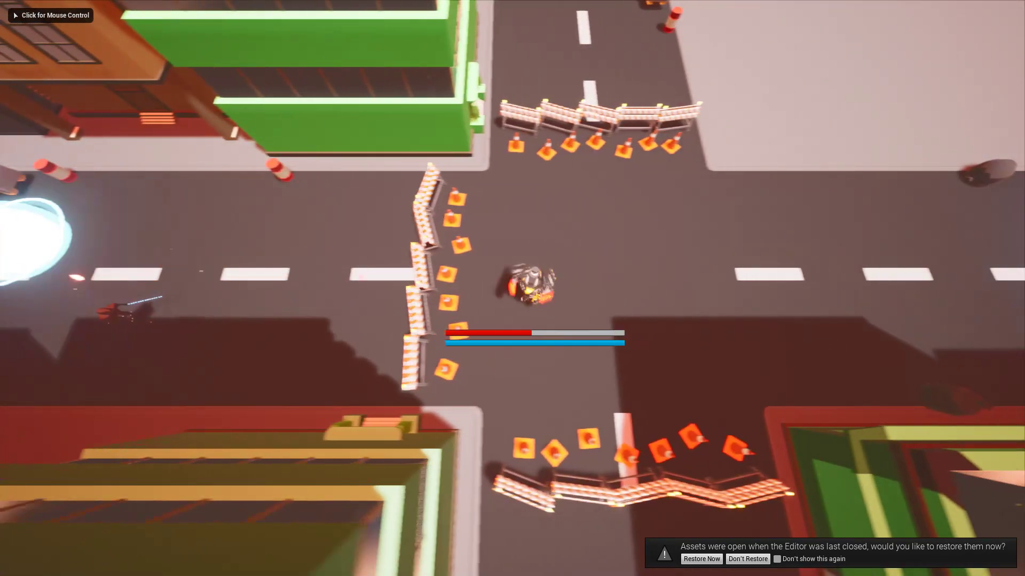
click(404, 284)
key(d)
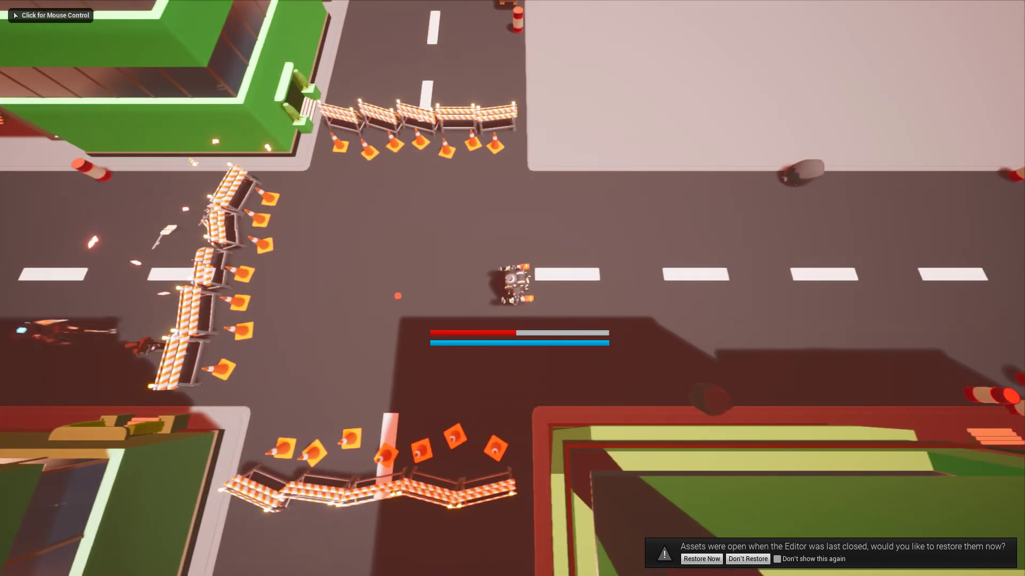
key(w)
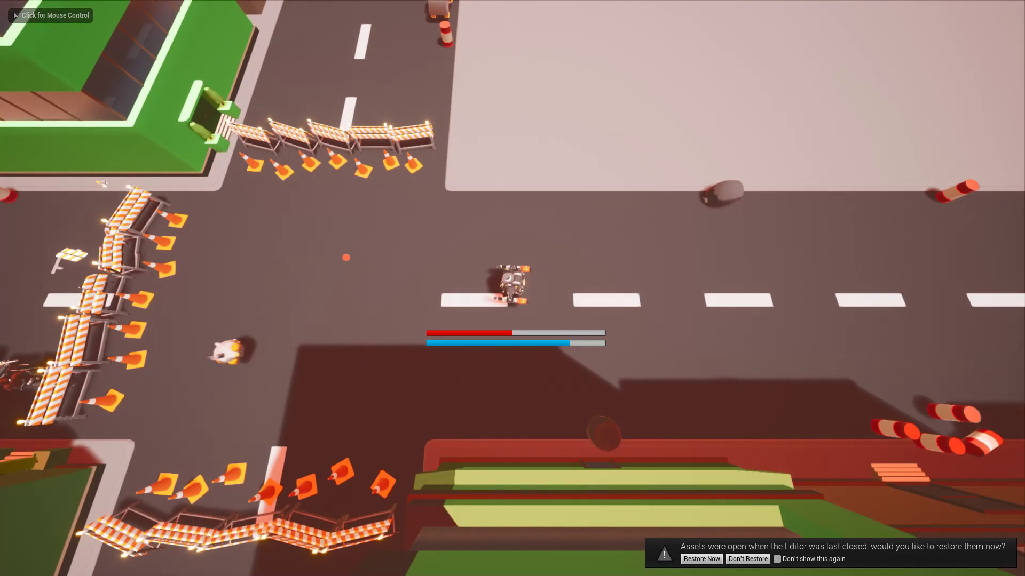
Fight the enemies around the cone-lined intersection with the mech and boost away onto the open grey lot.
key(a)
key(1)
key(s)
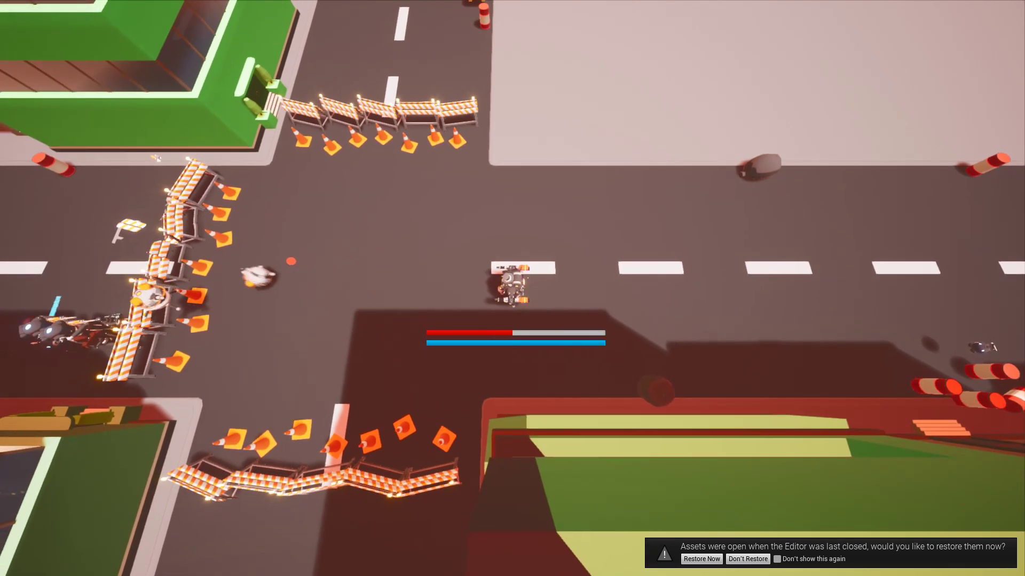
key(d)
key(a)
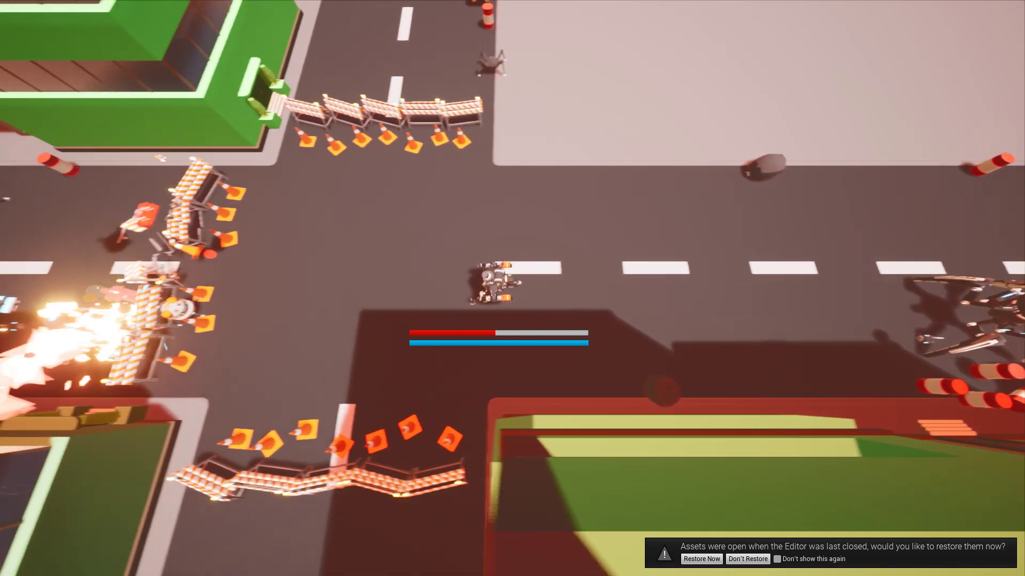
key(d)
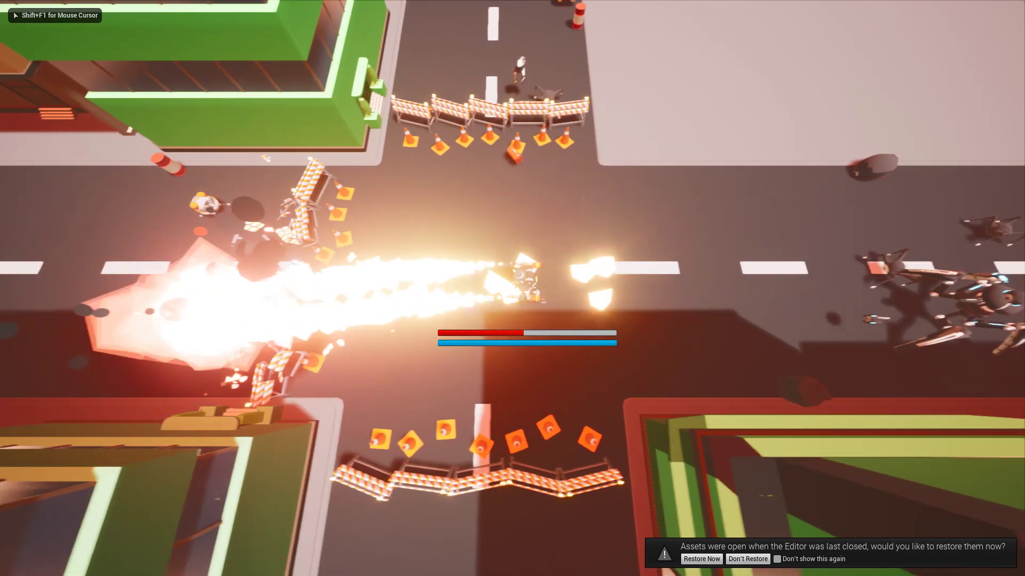
key(w)
click(513, 288)
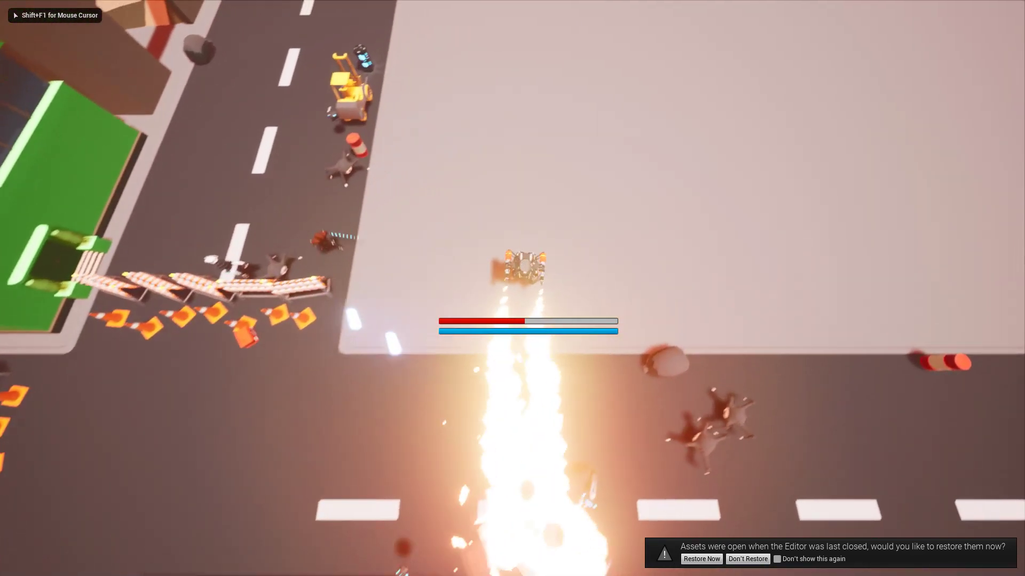
Boost the mech back through the broken barricade into the street by the green and orange buildings while firing at enemies.
key(s)
key(a)
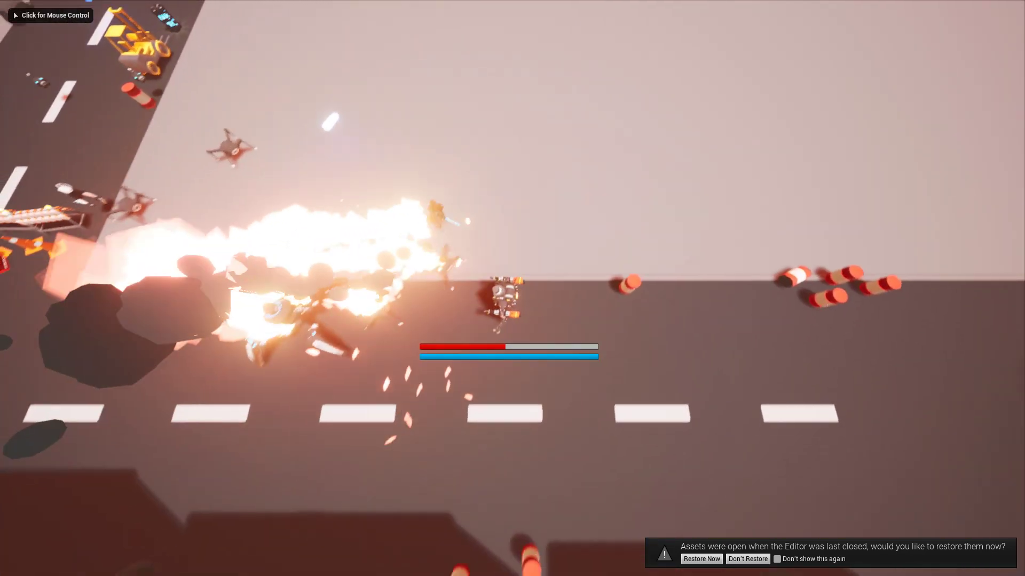
click(512, 289)
key(w)
click(513, 288)
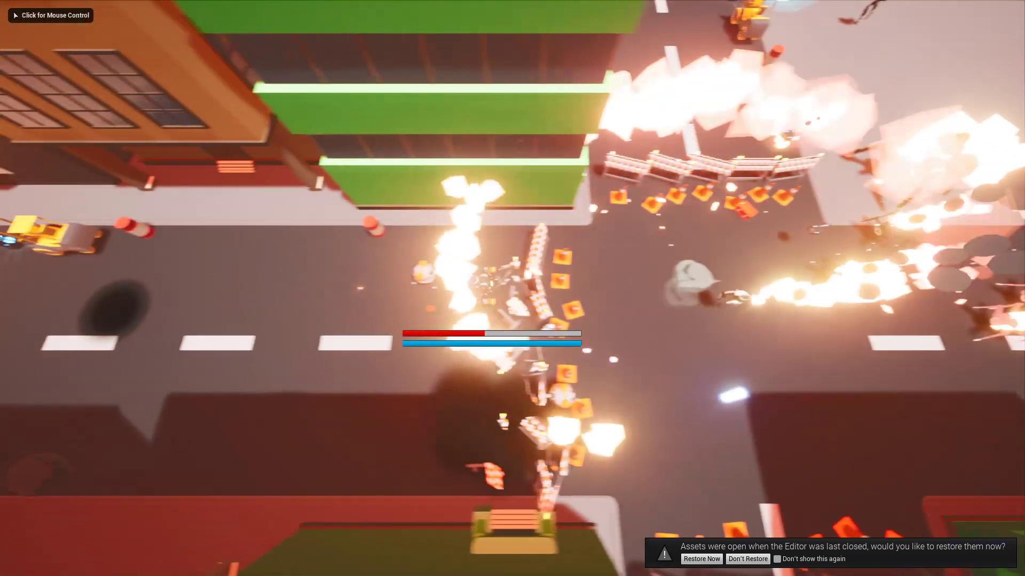
key(s)
key(a)
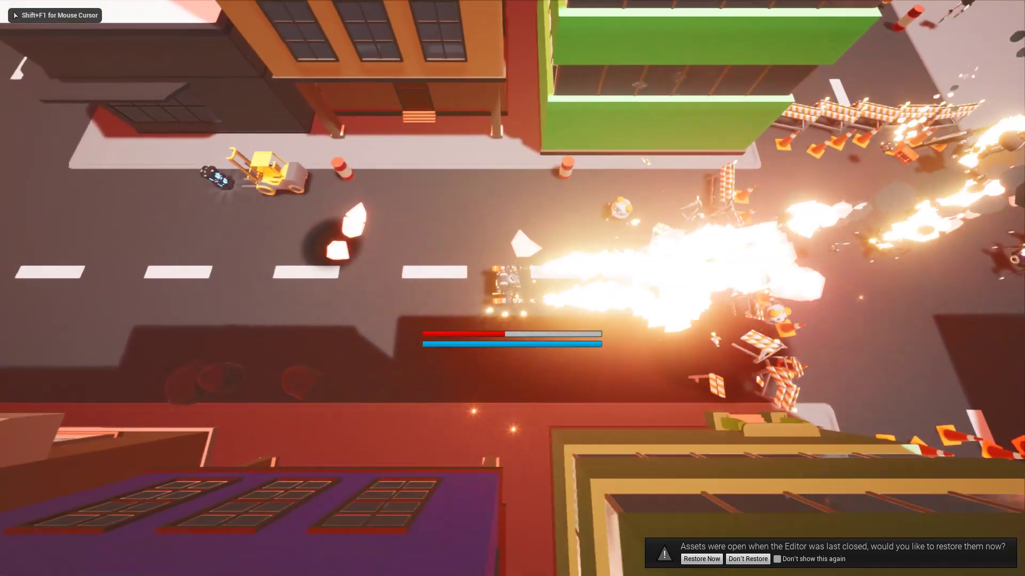
Battle the enemy swarm across the grey lot and main street with the mech, and end the playtest.
key(shift+F1)
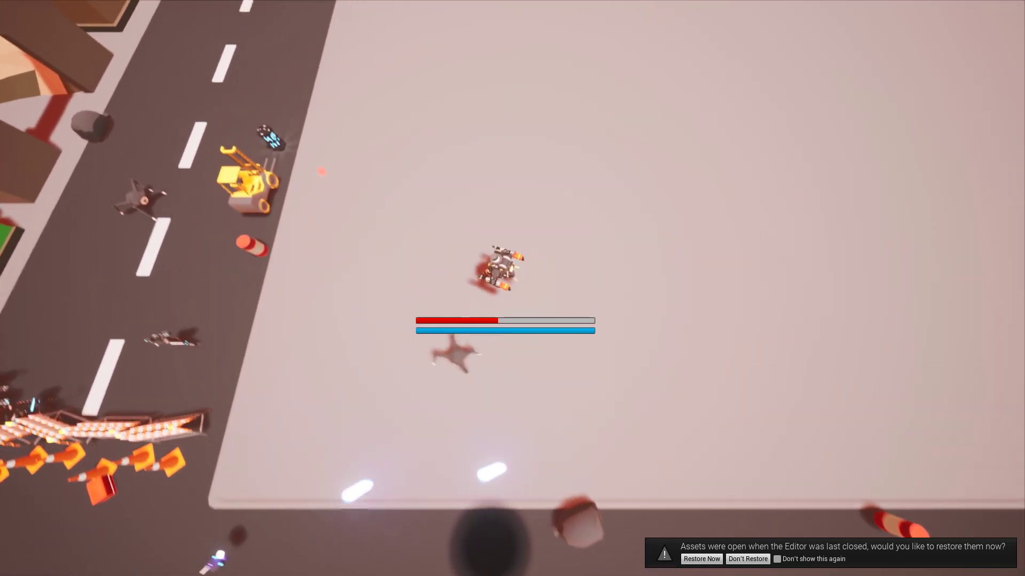
key(shift+F1)
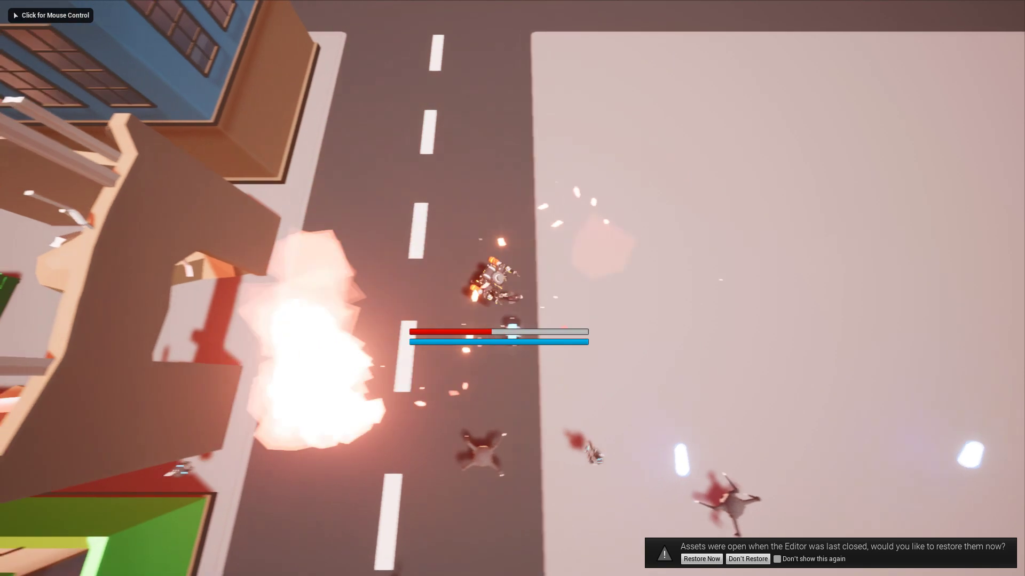
click(331, 267)
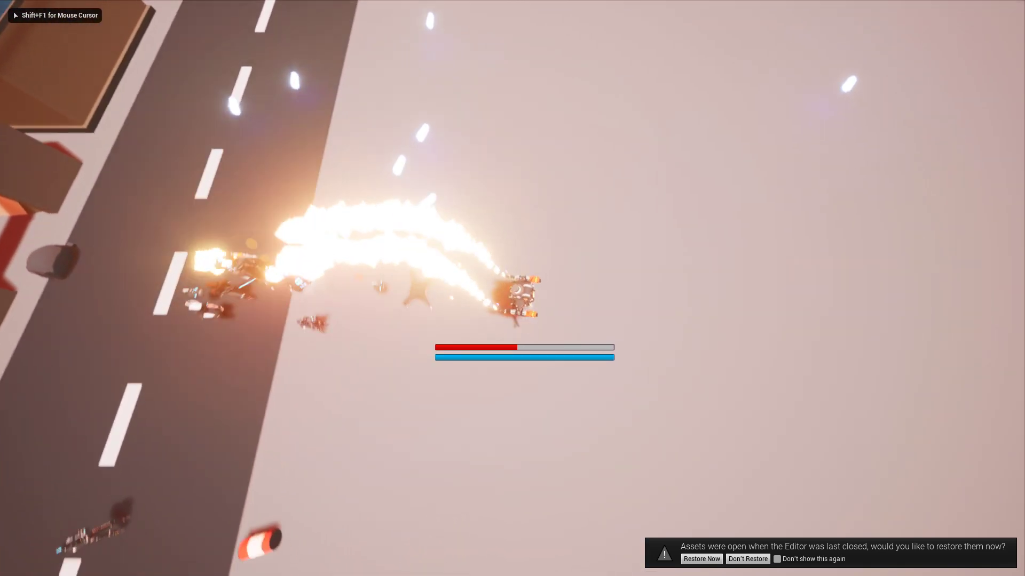
key(shift+F1)
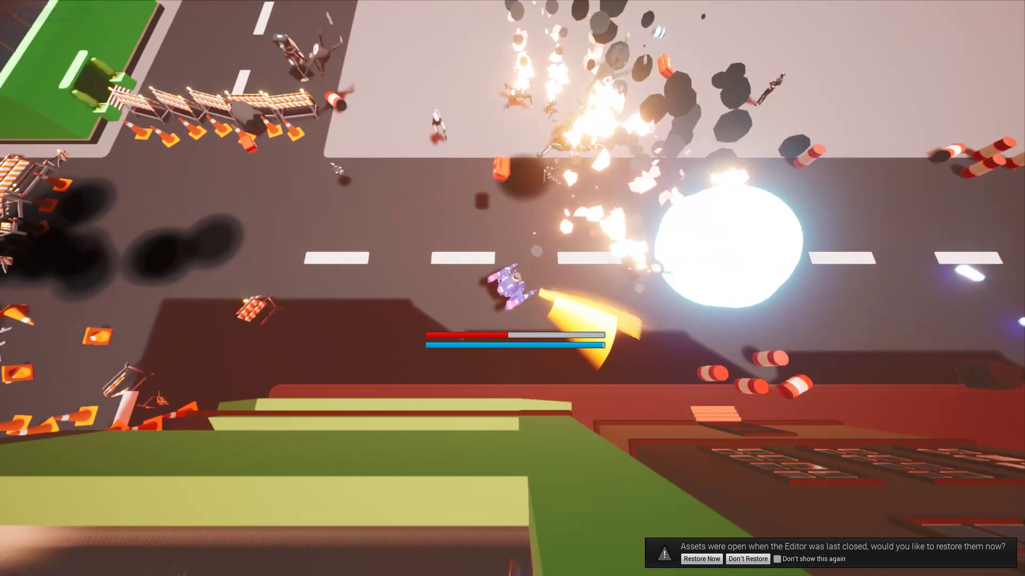
key(Escape)
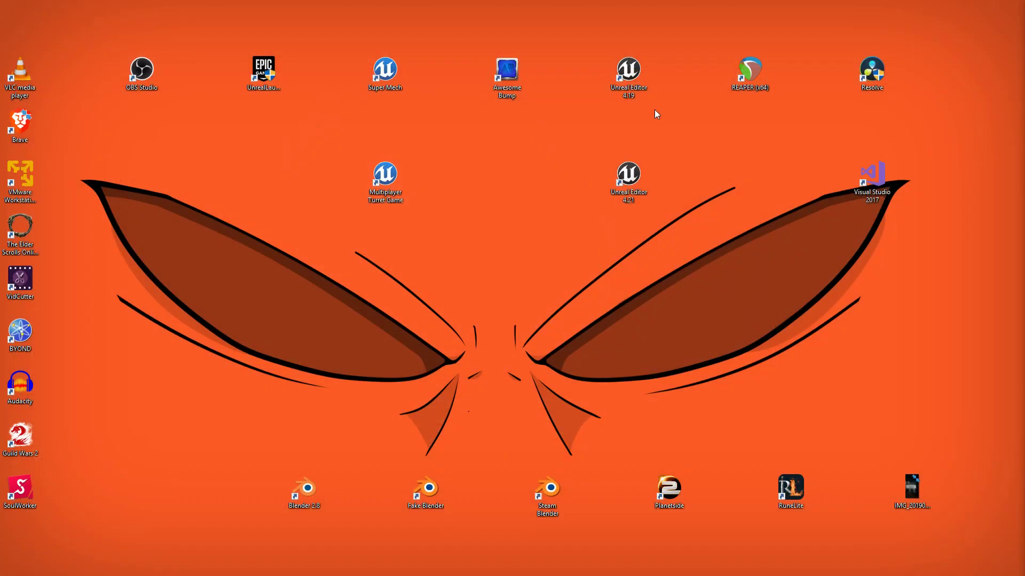
Switch to Blender with the Gambsmoore model and inspect the hood in rendered and wireframe shading from the front and side.
key(alt+Tab)
click(272, 172)
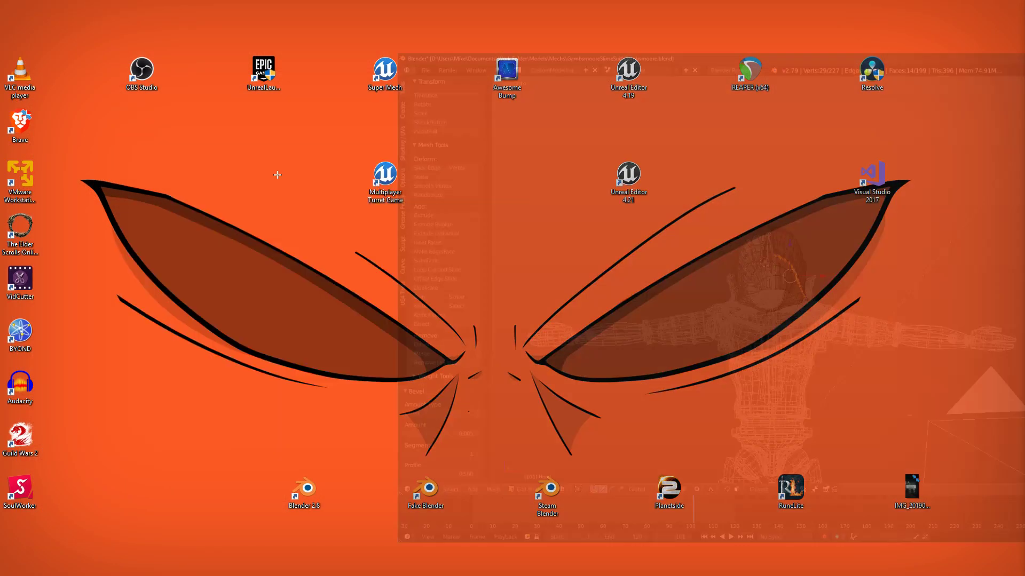
key(shift+z)
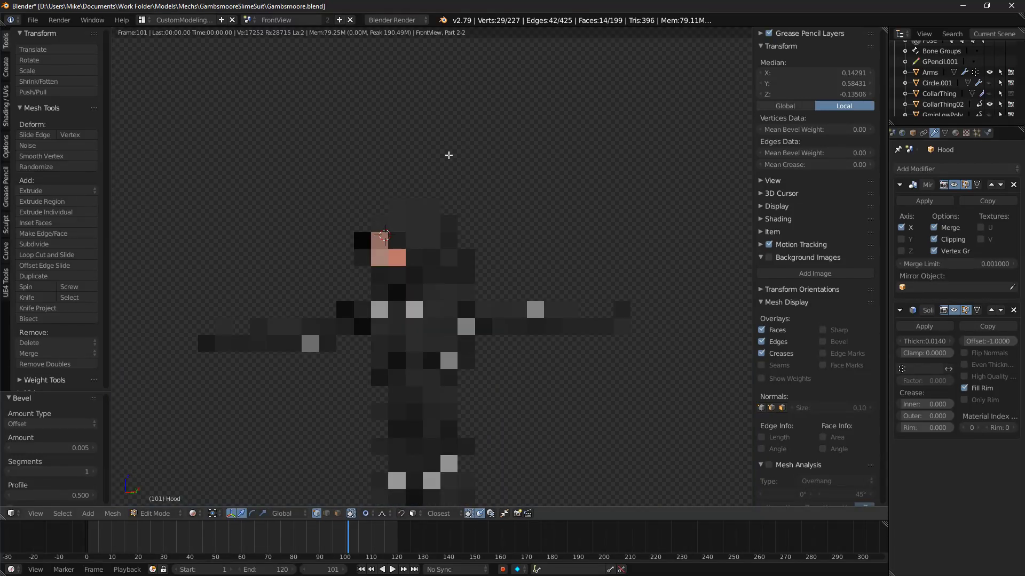
key(shift+z)
key(KP_3)
key(KP_1)
key(KP_3)
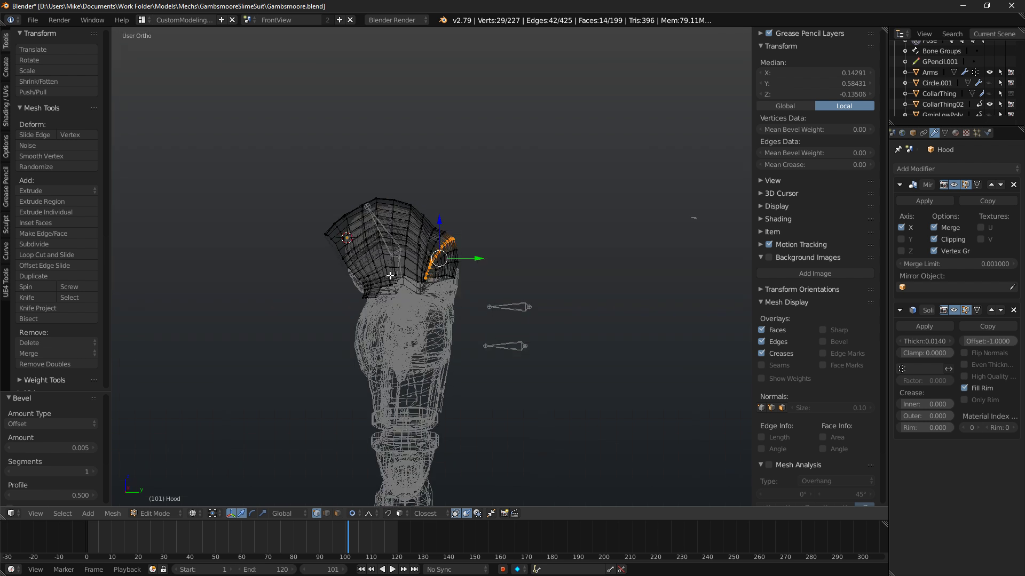
Move the edge loop on the hood's rear half by -0.018 in Y and -0.007 in Z, and preview the hood rendered.
scroll(393, 260, up, 5)
shift+middle_drag(501, 252, 510, 251)
key(a)
alt+click(489, 217)
alt+click(487, 218)
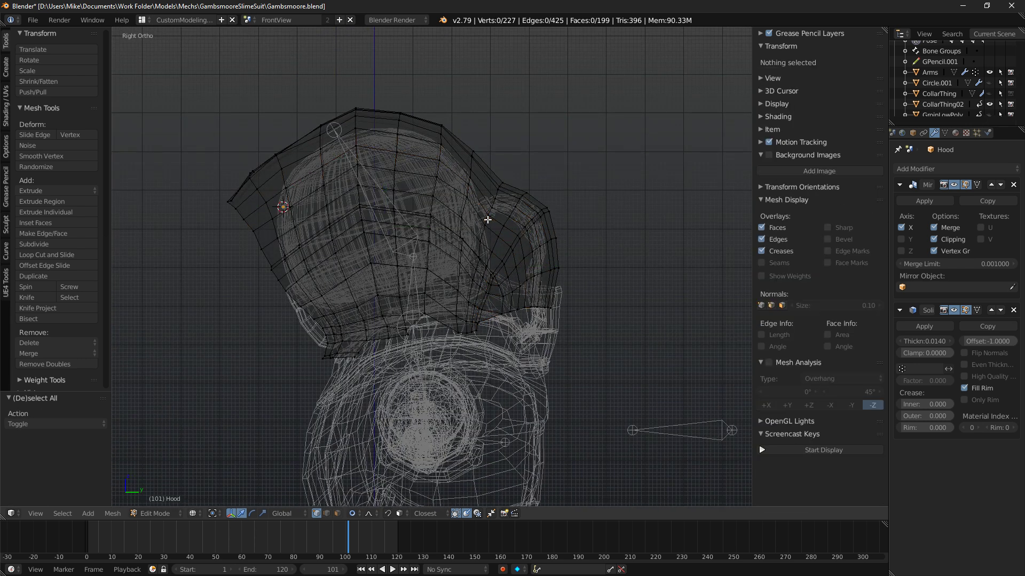
drag(487, 219, 481, 213)
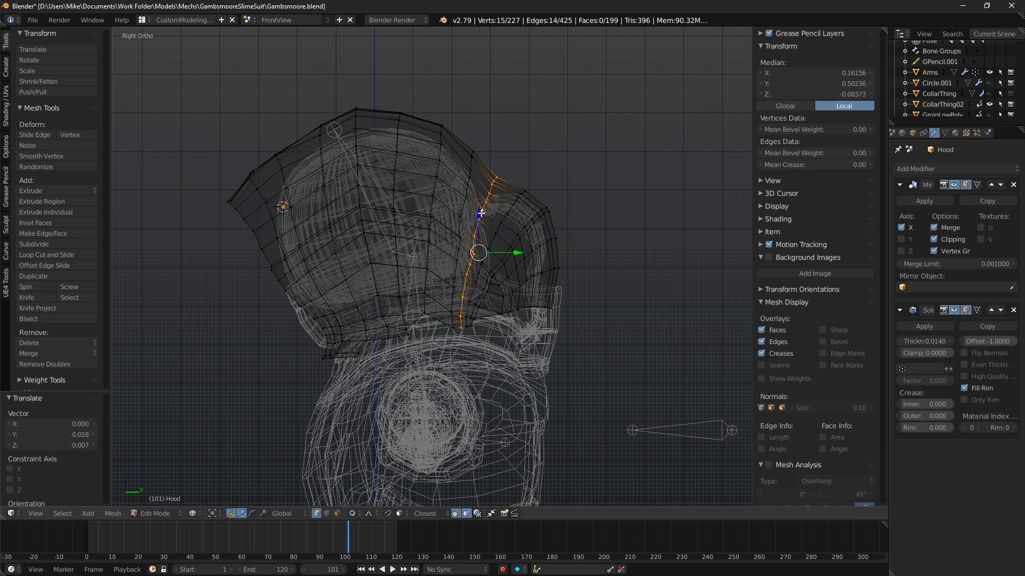
key(shift+z)
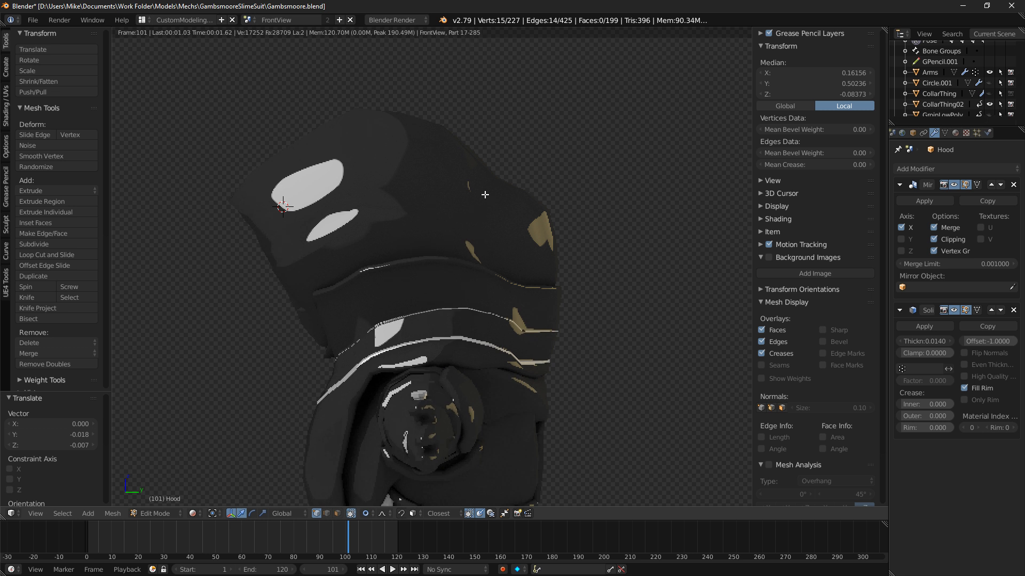
scroll(482, 195, down, 2)
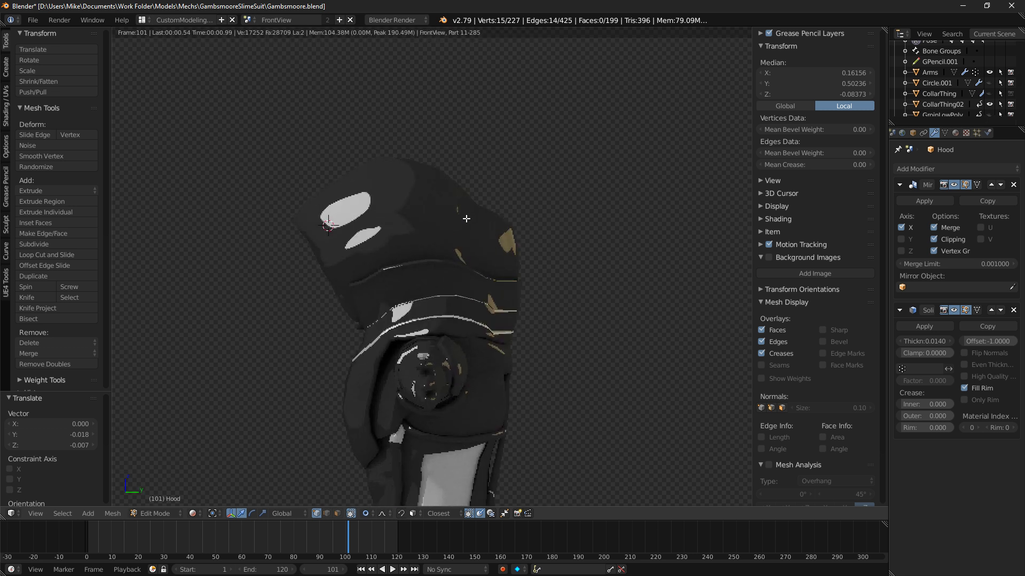
scroll(466, 214, down, 4)
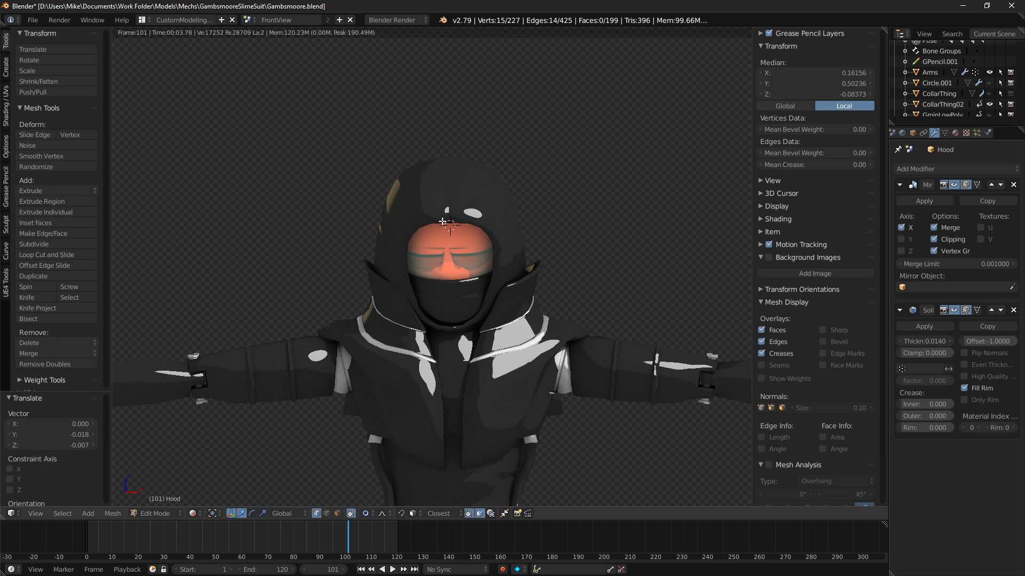
Move the vertex at the side of the hood's face opening 0.005 outward along X with proportional editing.
scroll(444, 230, up, 2)
key(z)
scroll(446, 235, up, 2)
key(z)
right_click(567, 242)
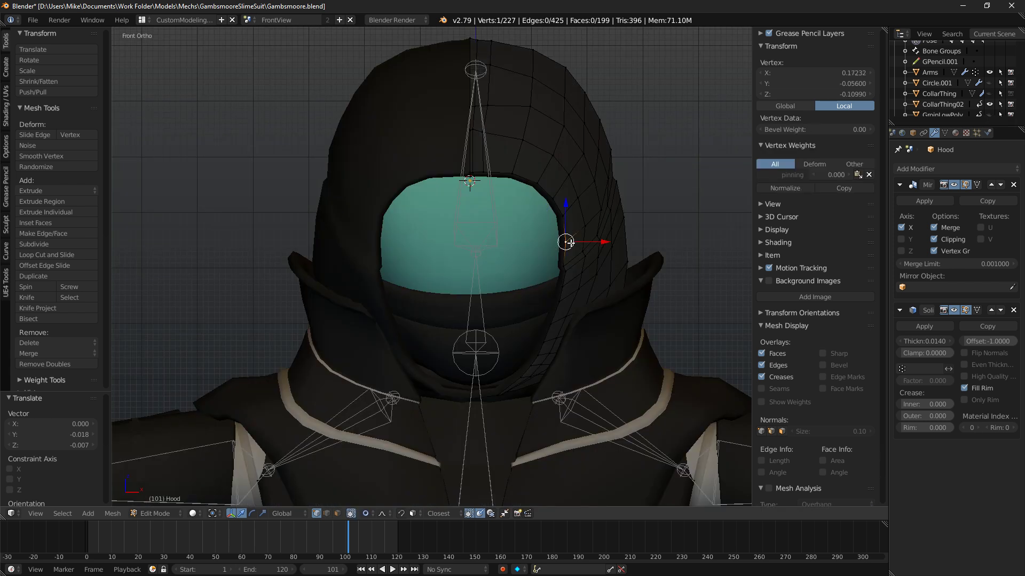
key(g)
key(x)
click(587, 230)
Widen the face opening with a larger proportional radius, placing its side vertex at about X 0.200, and preview it rendered.
key(g)
key(x)
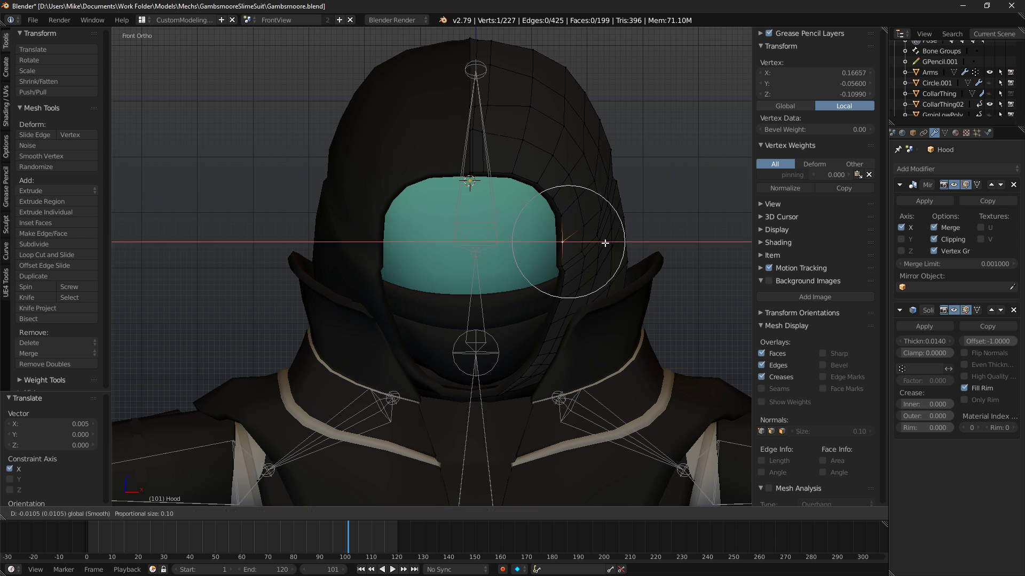
scroll(604, 247, up, 5)
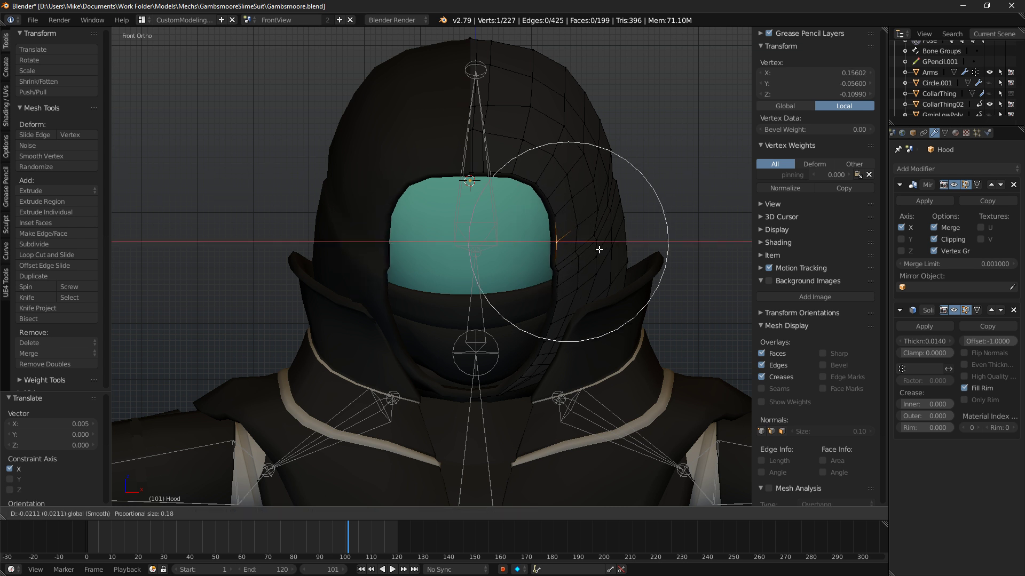
click(628, 254)
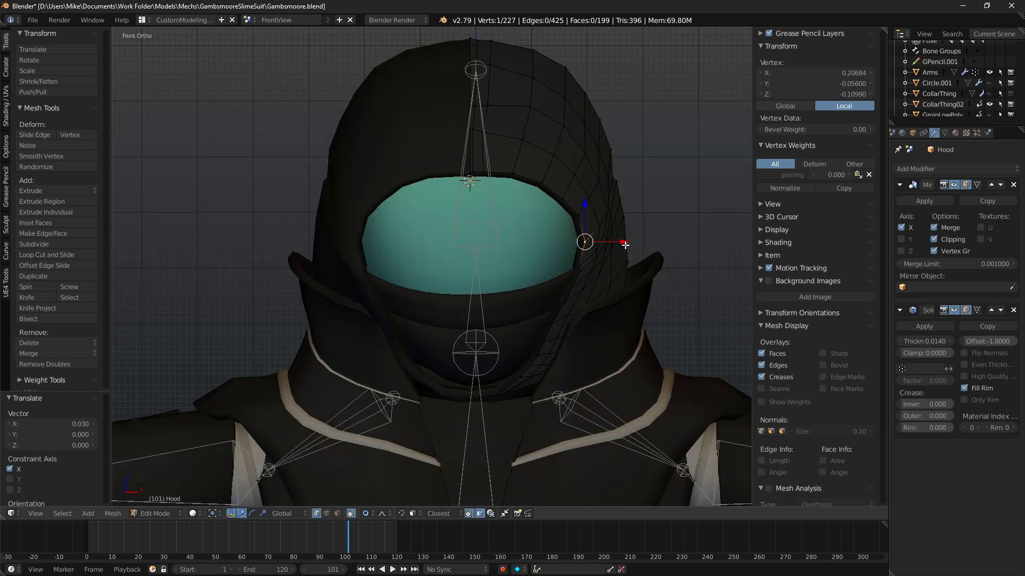
key(g)
key(x)
click(621, 247)
key(shift+z)
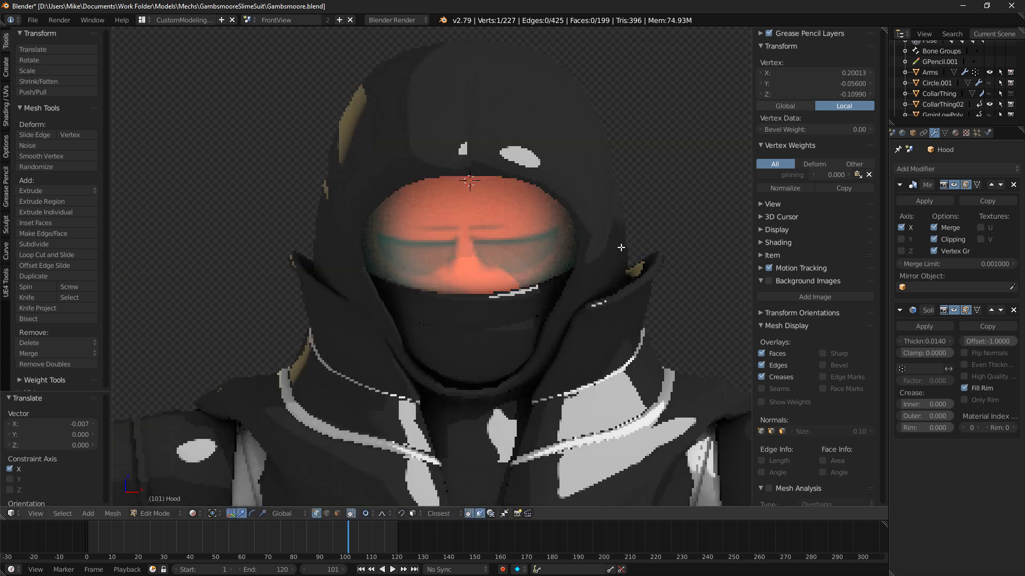
Try to extrude the edge loop around the hood's face opening slightly forward.
key(shift+z)
mouse_move(621, 248)
middle_down()
mouse_move(573, 236)
mouse_move(431, 242)
mouse_move(460, 256)
mouse_move(309, 311)
mouse_move(413, 299)
middle_up()
key(a)
alt+right_click(407, 219)
scroll(413, 299, up, 3)
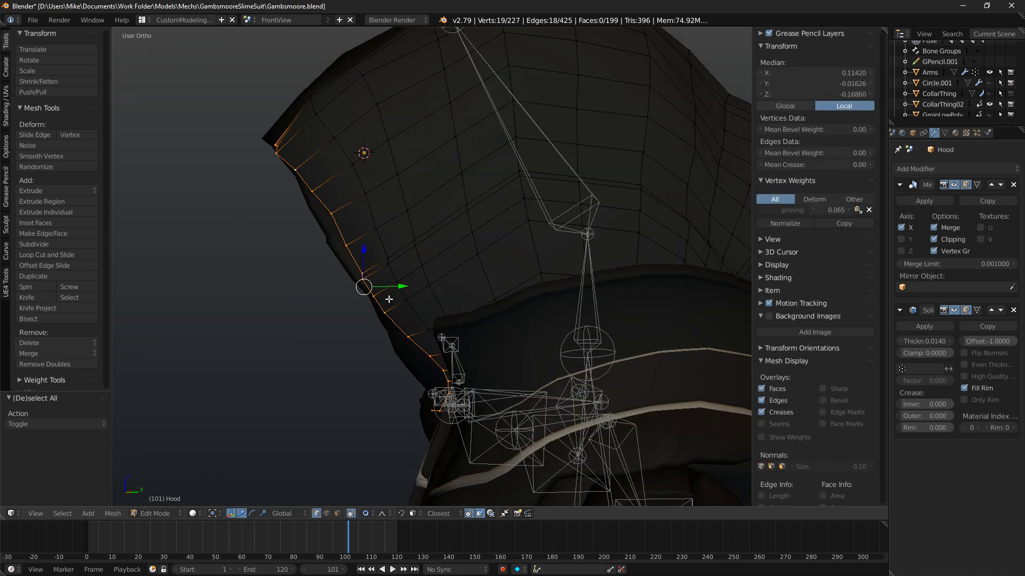
key(e)
click(410, 302)
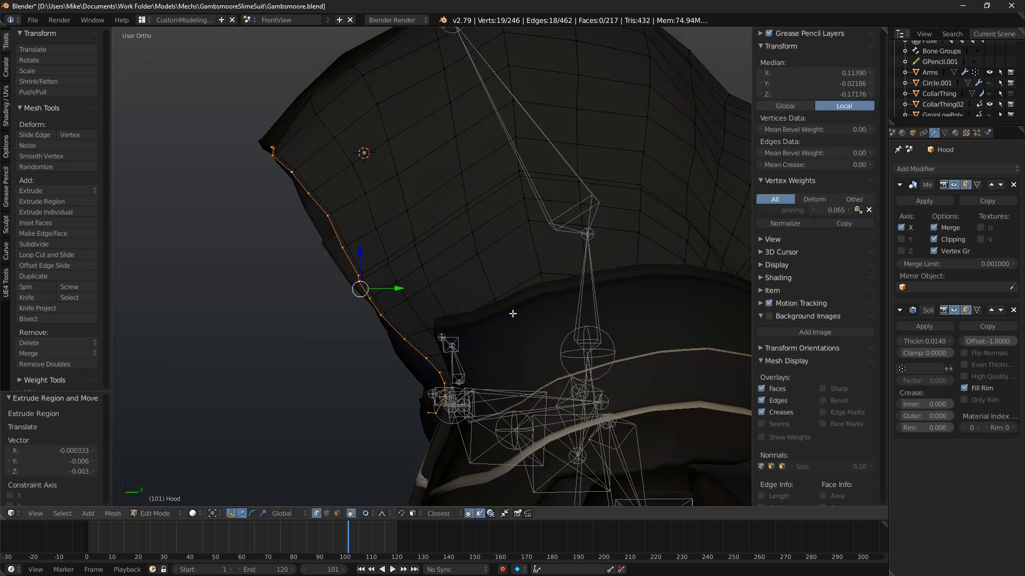
key(ctrl+z)
Select the row of vertices across the back of the hood and smooth it with a factor of 0.500.
middle_drag(459, 256, 540, 248)
key(Tab)
middle_drag(472, 228, 85, 230)
scroll(558, 213, down, 6)
scroll(506, 245, up, 3)
key(Tab)
middle_drag(505, 245, 433, 271)
key(c)
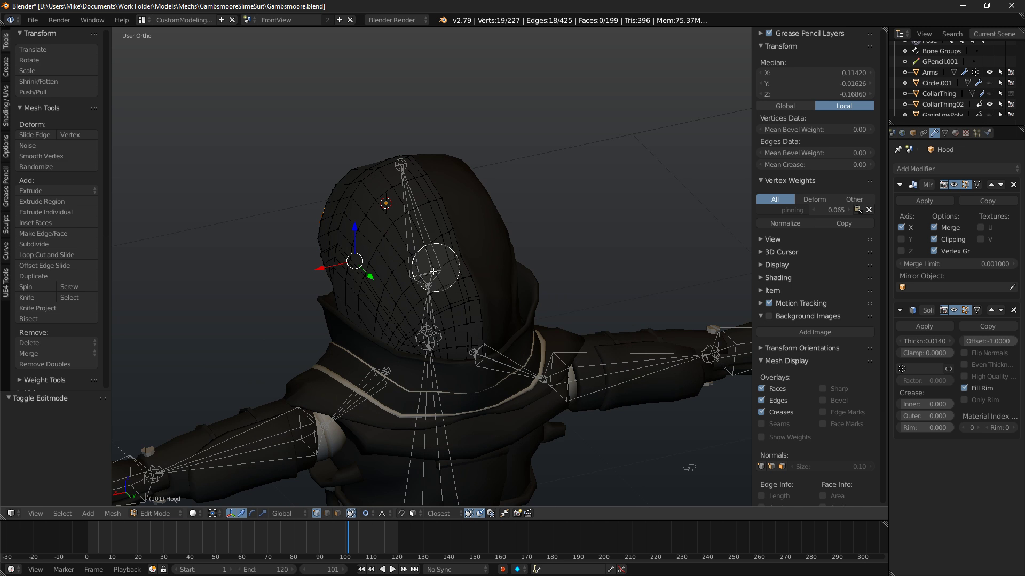
click(404, 288)
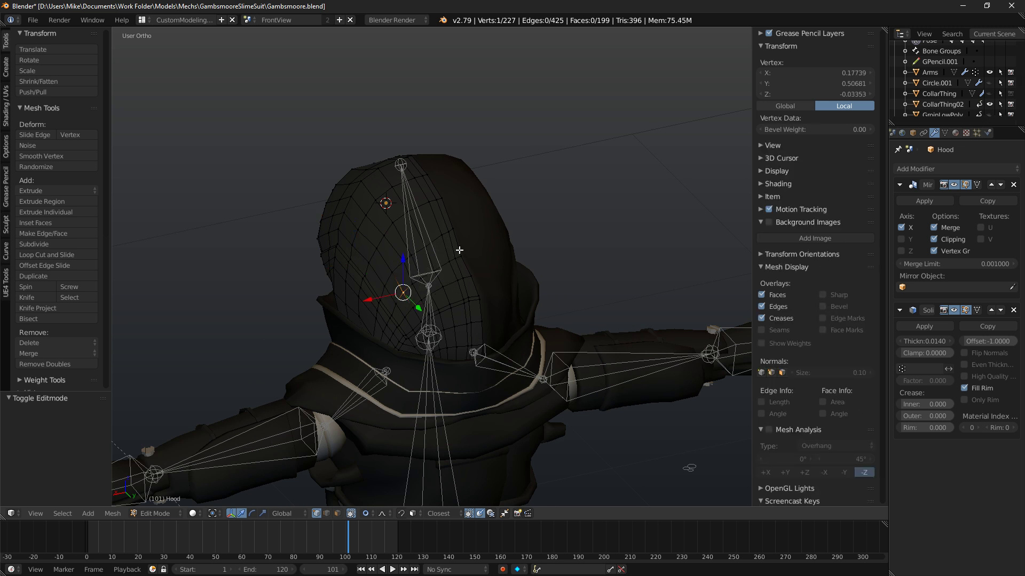
ctrl+click(460, 253)
click(48, 155)
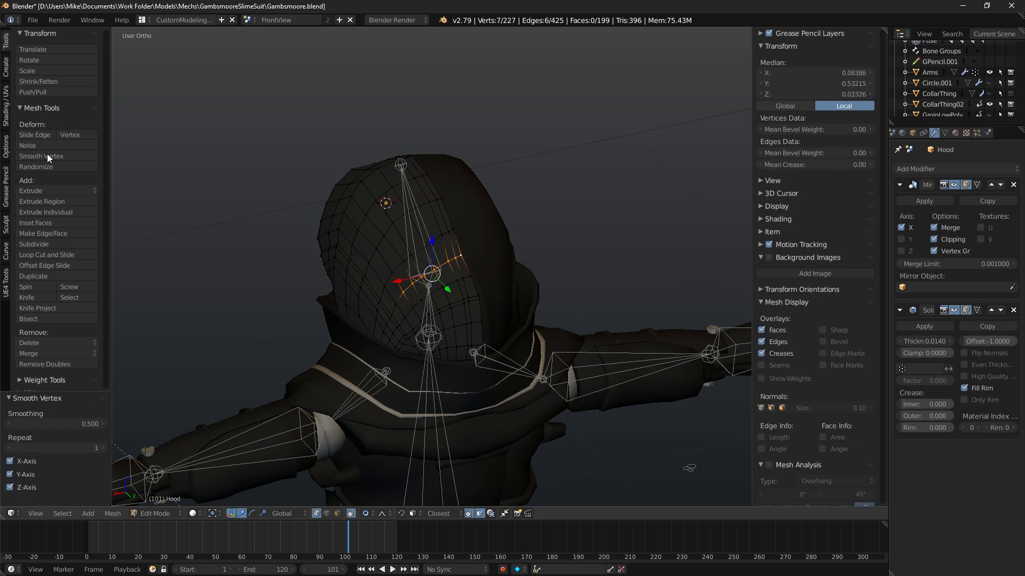
Move the row of vertices at the hood's back by 0.008 in Y and 0.010 in Z with proportional editing, and preview it rendered.
key(shift+z)
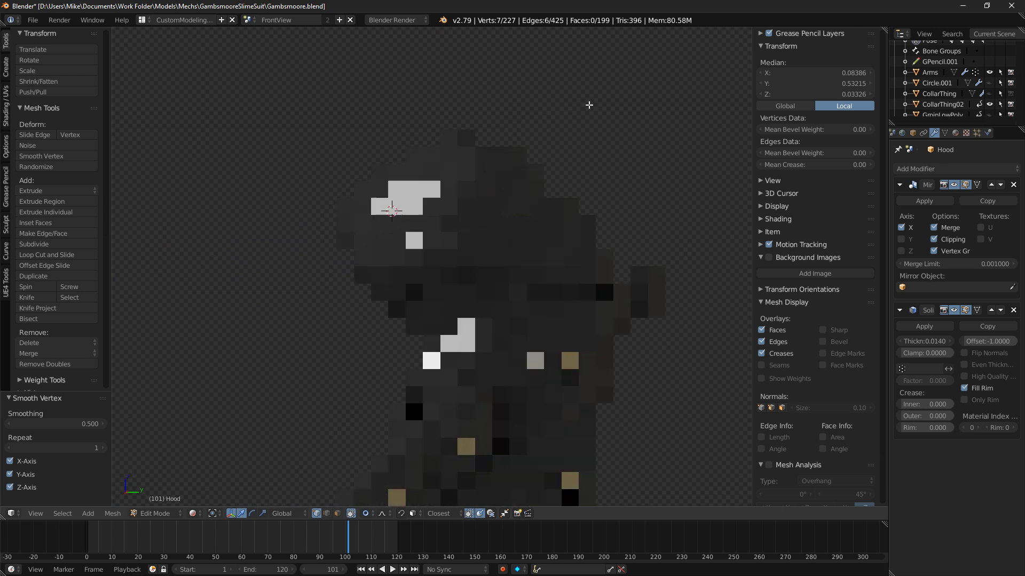
key(KP_1)
key(KP_3)
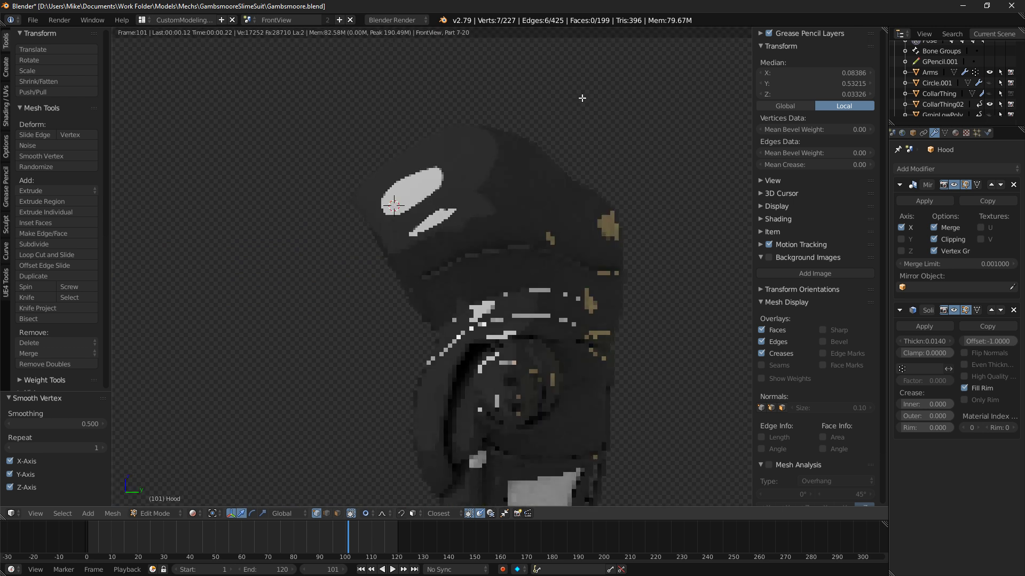
key(shift+z)
shift+middle_drag(637, 111, 583, 151)
key(g)
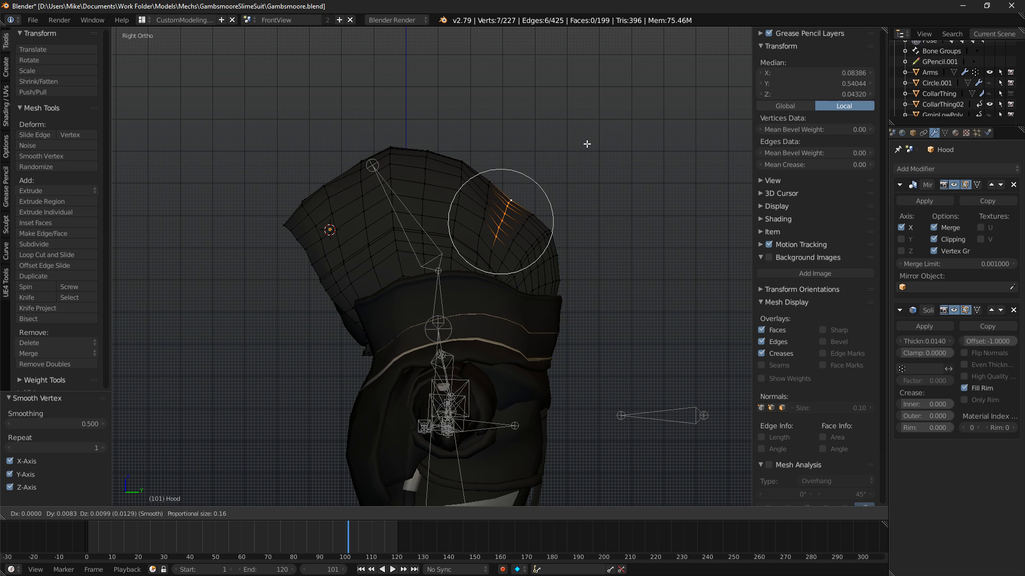
click(587, 144)
key(shift+z)
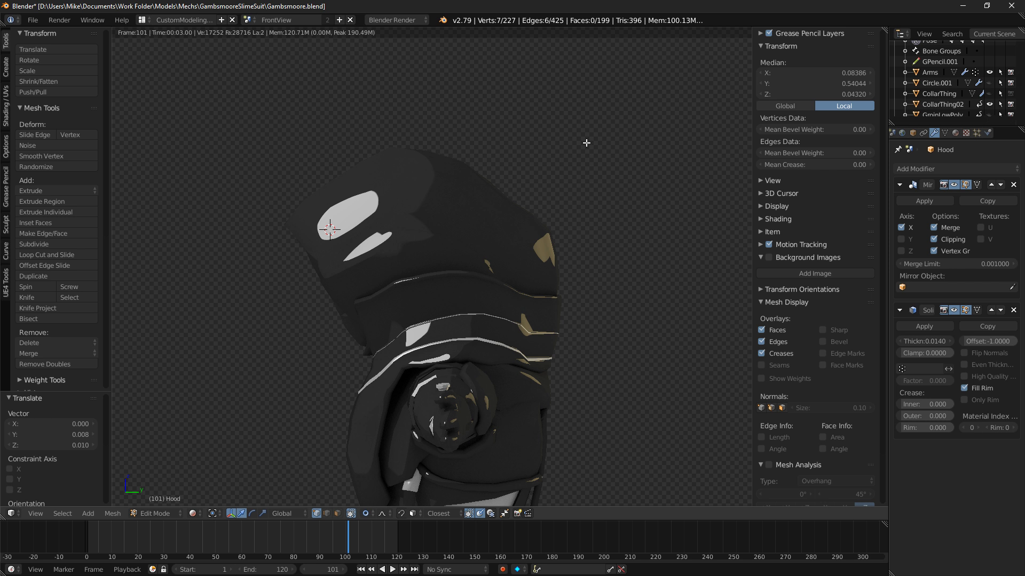
Select the band of vertices across the hood's lower back and move it slightly inward with proportional size 0.16.
key(shift+z)
scroll(572, 171, up, 3)
key(a)
key(c)
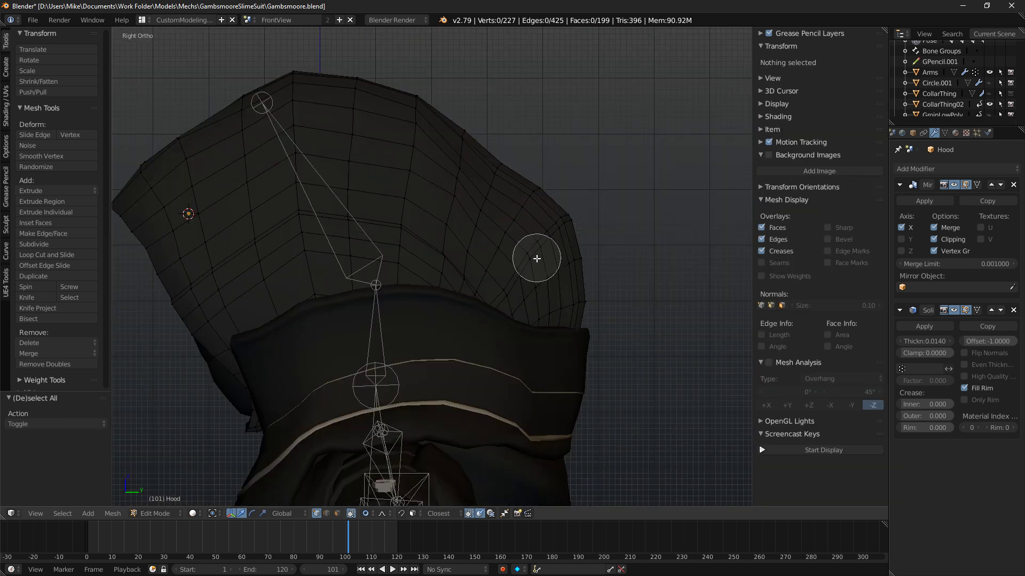
key(z)
mouse_move(533, 253)
mouse_down()
mouse_move(567, 225)
mouse_move(493, 280)
mouse_up()
key(z)
key(g)
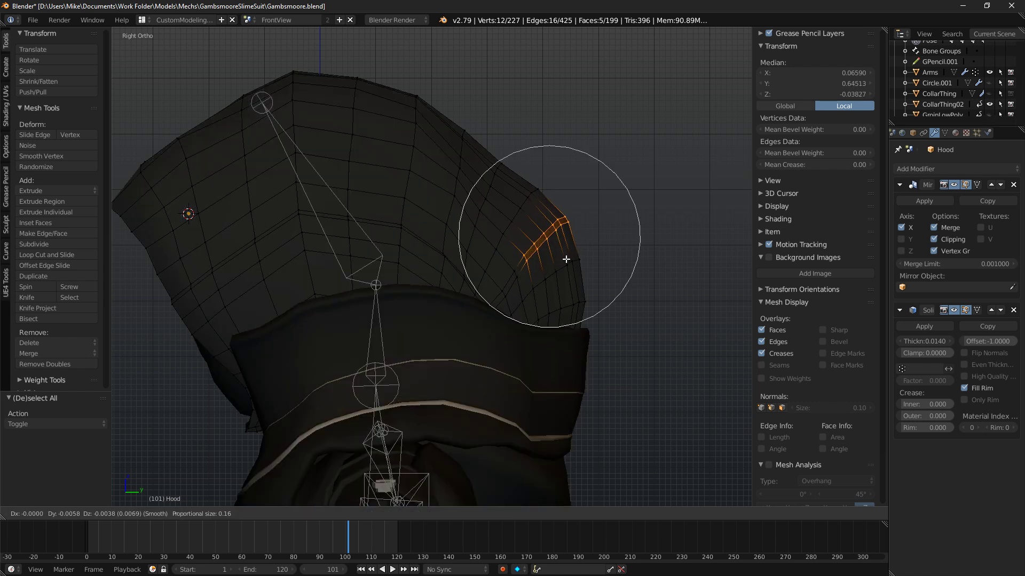
click(564, 259)
Move the lower-back vertex band by 0.005 in Y and 0.005 in Z with proportional editing, and preview it rendered.
key(shift+z)
key(shift+z)
key(g)
click(570, 251)
key(shift+z)
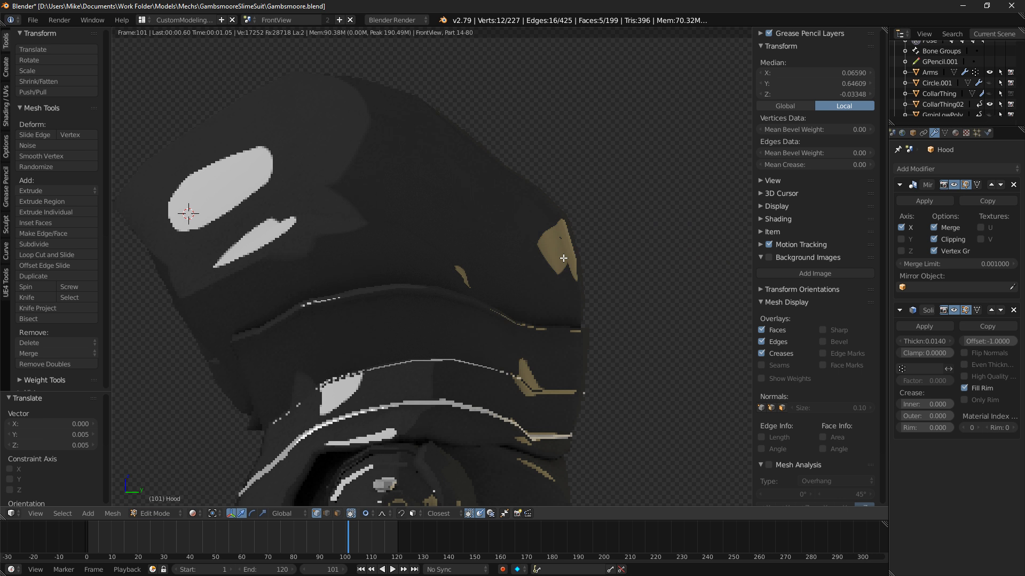
key(a)
key(shift+z)
Select the edge loop around the hood's face opening and move it by 0.007 in Y and 0.010 in Z.
key(KP_3)
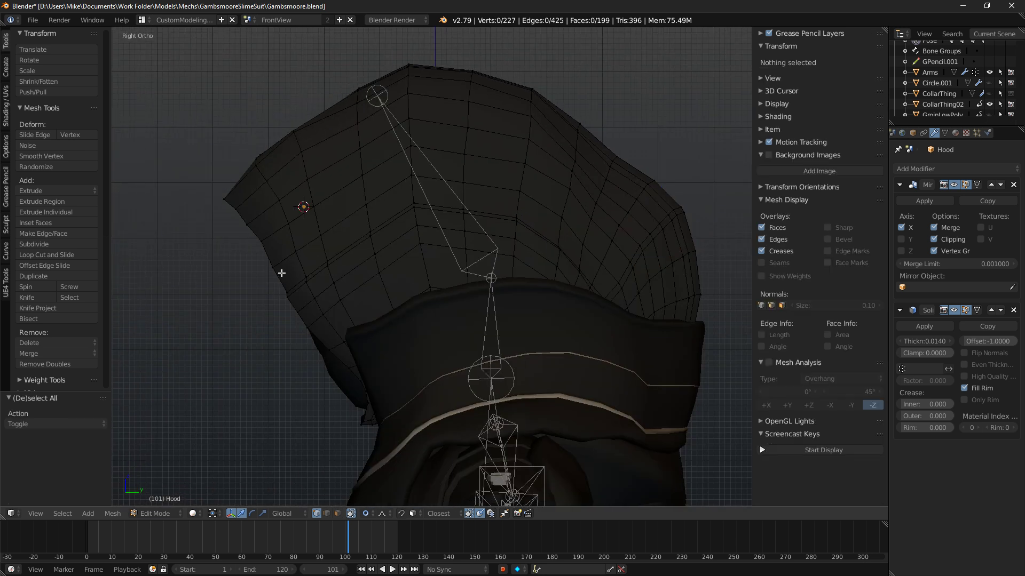
alt+right_click(297, 270)
middle_drag(444, 278, 494, 286)
key(KP_3)
key(g)
scroll(526, 264, down, 6)
click(530, 260)
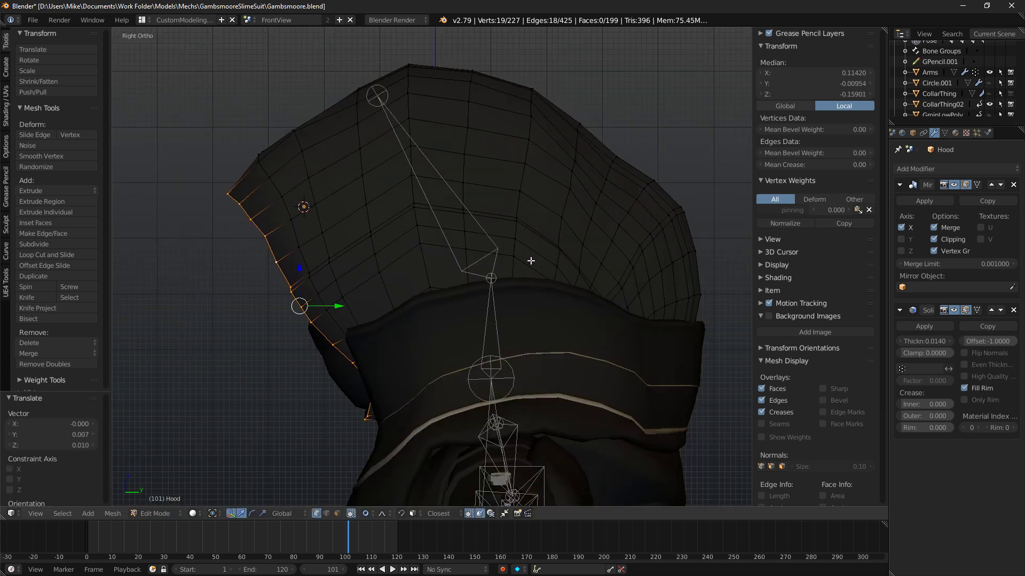
Rotate the face-opening edge loop by -0.566° in side view and move it by -0.003 in Y and -0.002 in Z.
key(shift+z)
key(shift+z)
key(r)
click(601, 200)
key(g)
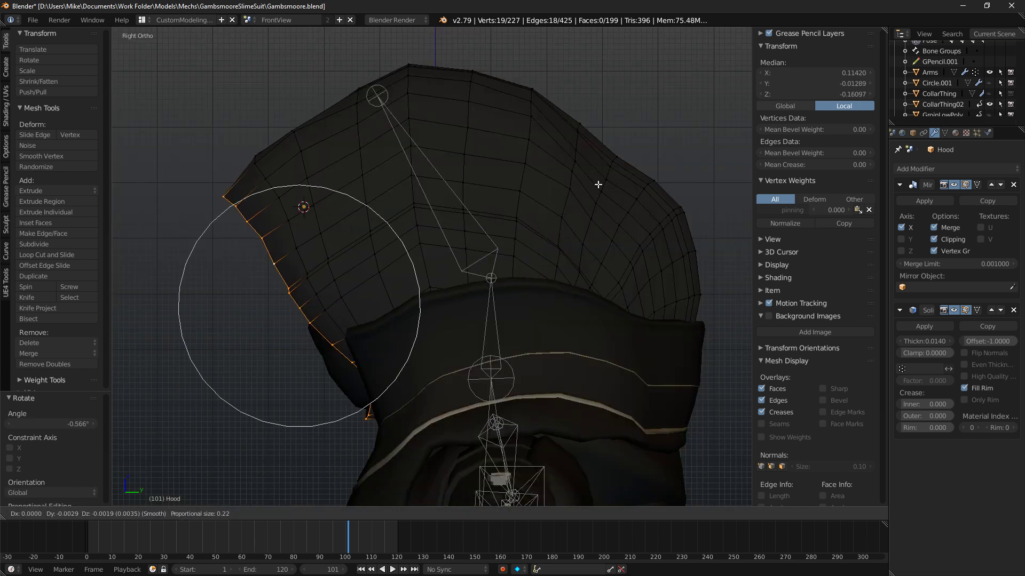
click(598, 184)
Inspect the rendered hood from the front and from the side.
key(shift+z)
middle_drag(471, 187, 528, 198)
scroll(527, 197, down, 4)
middle_drag(427, 188, 461, 187)
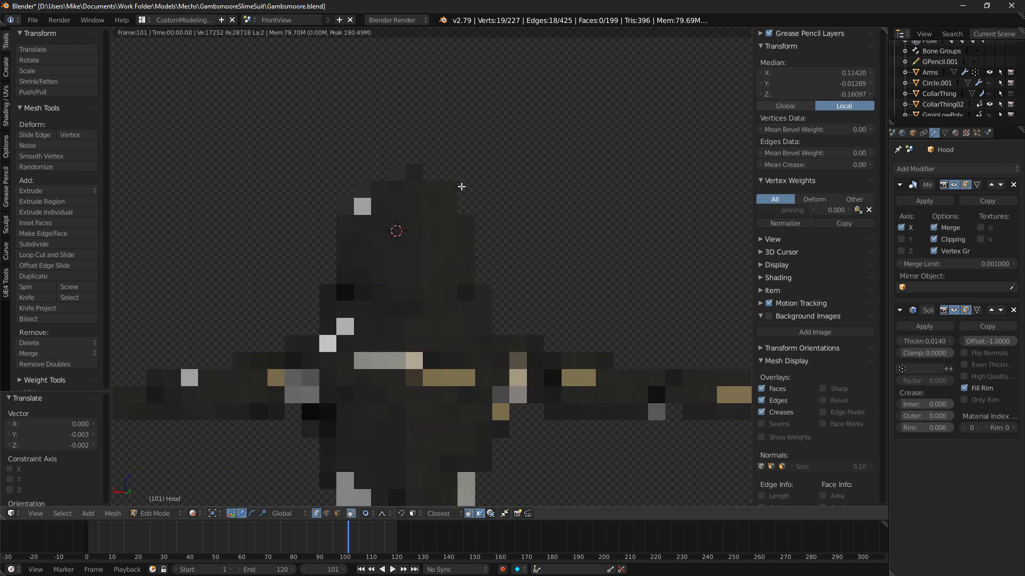
key(KP_3)
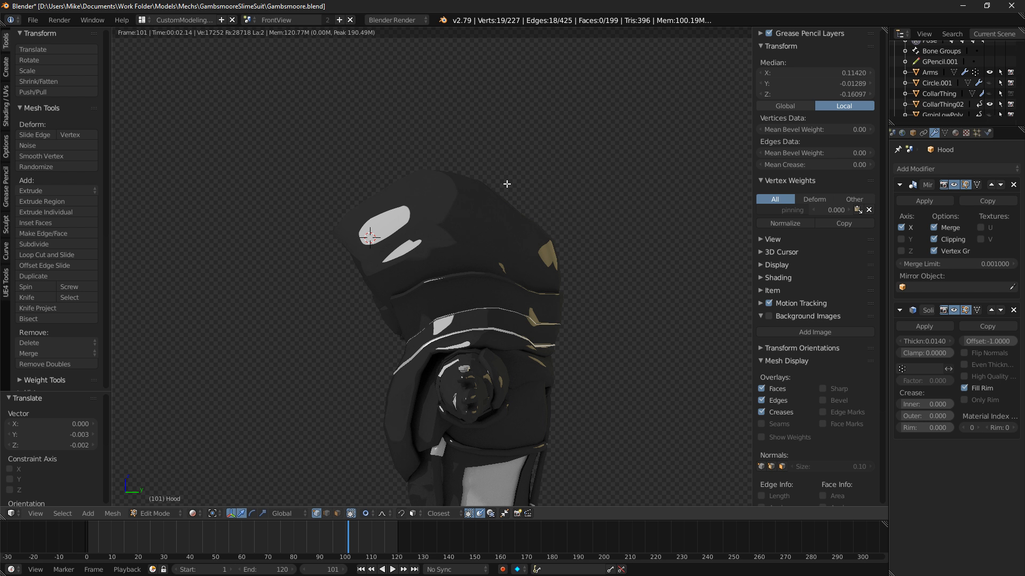
scroll(501, 249, up, 3)
key(shift+z)
Raise the centre-line vertex on top of the hood above the face opening by 0.012 in Z.
middle_drag(337, 296, 400, 301)
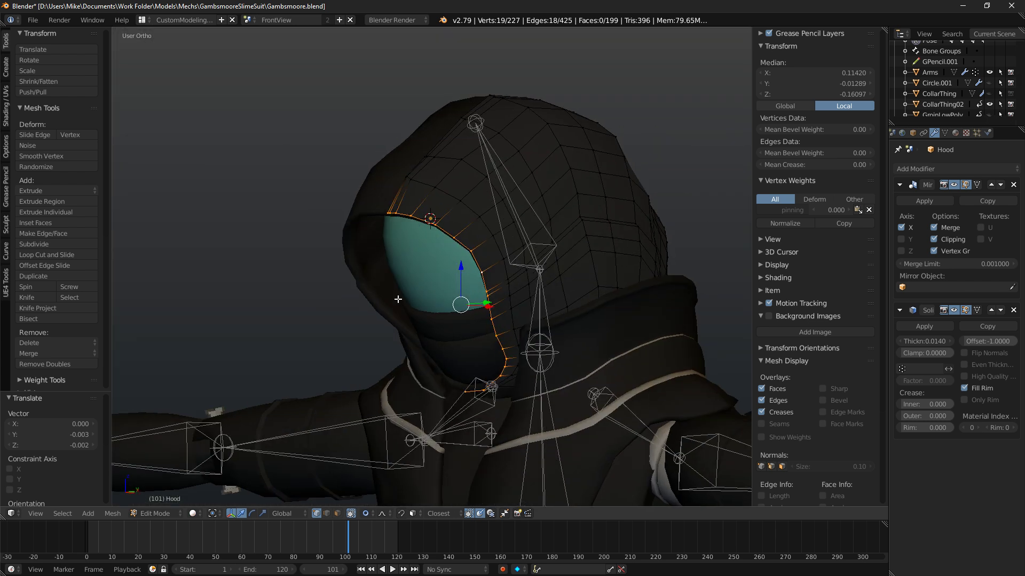
middle_drag(429, 259, 409, 286)
right_click(413, 186)
middle_drag(422, 180, 416, 169)
drag(404, 148, 404, 142)
key(KP_3)
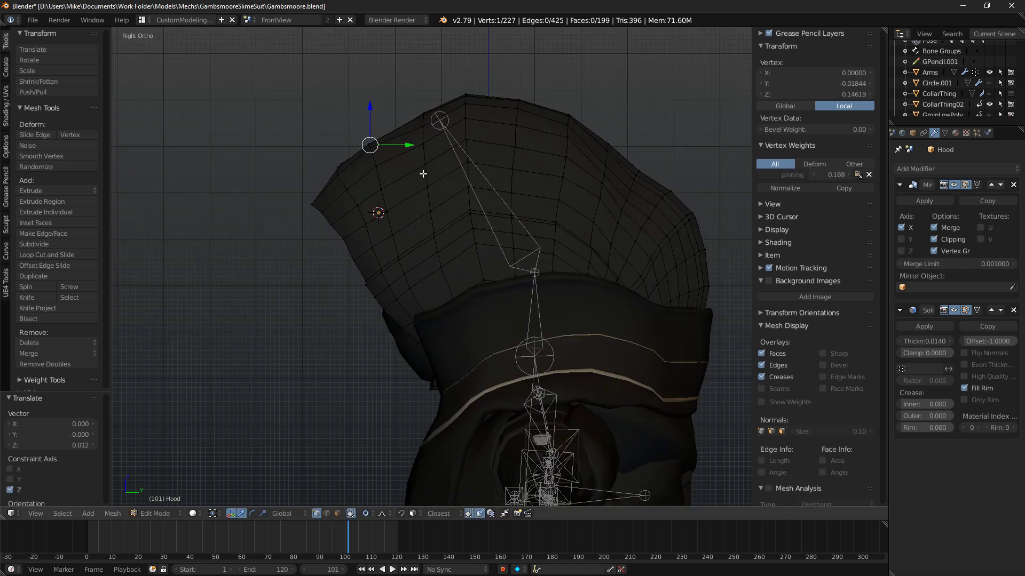
Examine the reshaped hood from several angles, both solid and rendered.
middle_drag(382, 130, 461, 131)
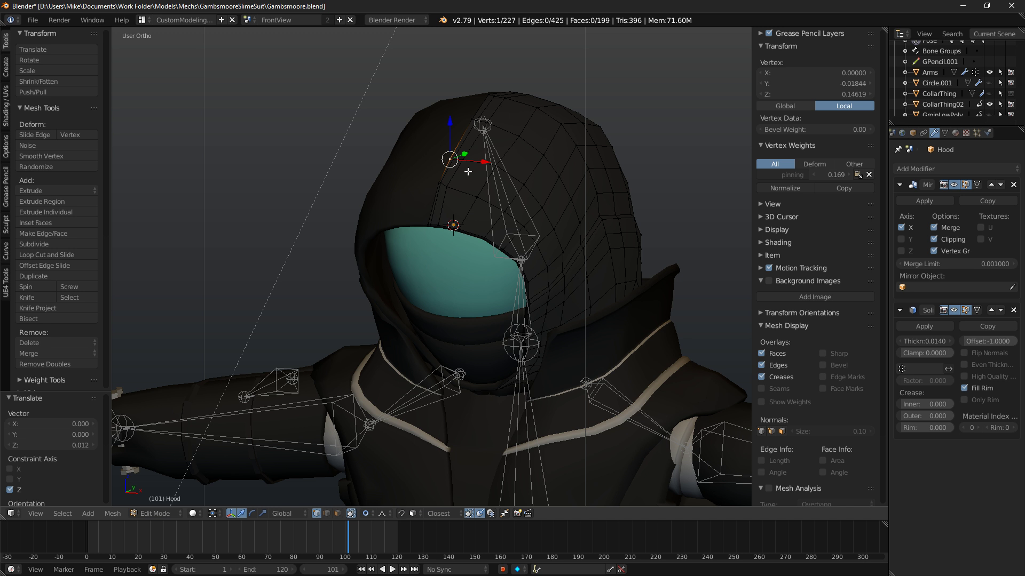
key(KP_1)
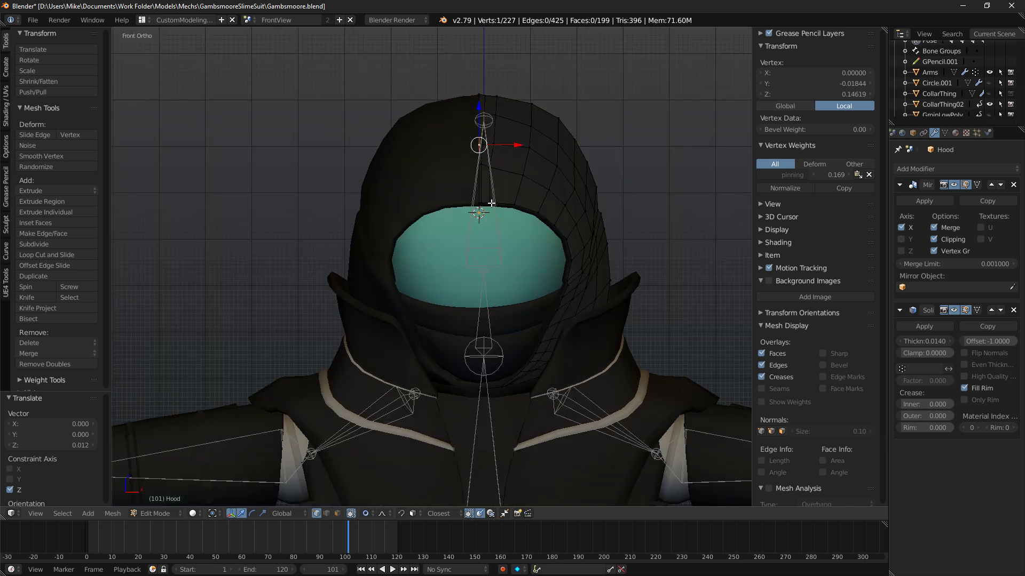
key(shift+z)
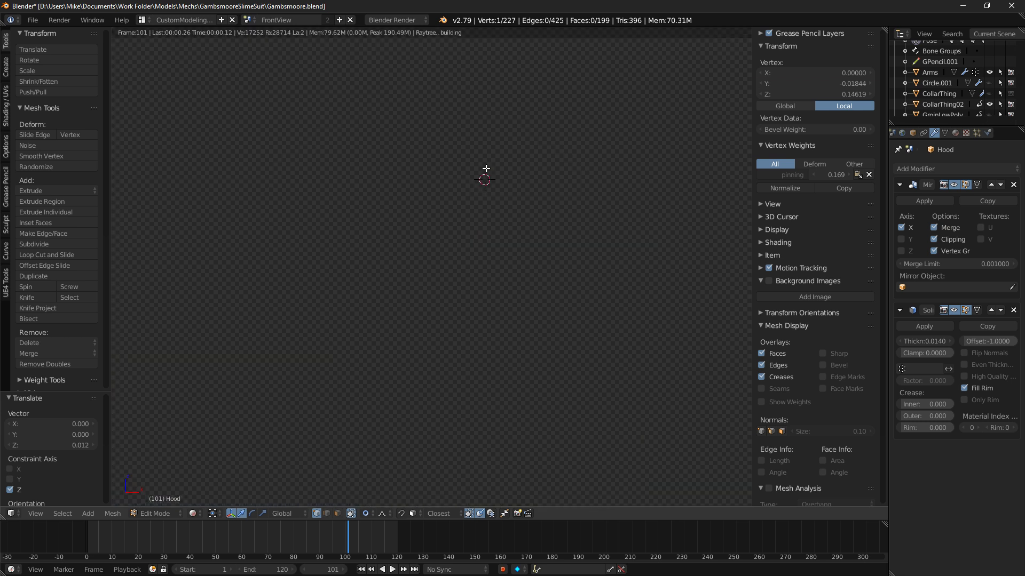
middle_drag(473, 170, 539, 174)
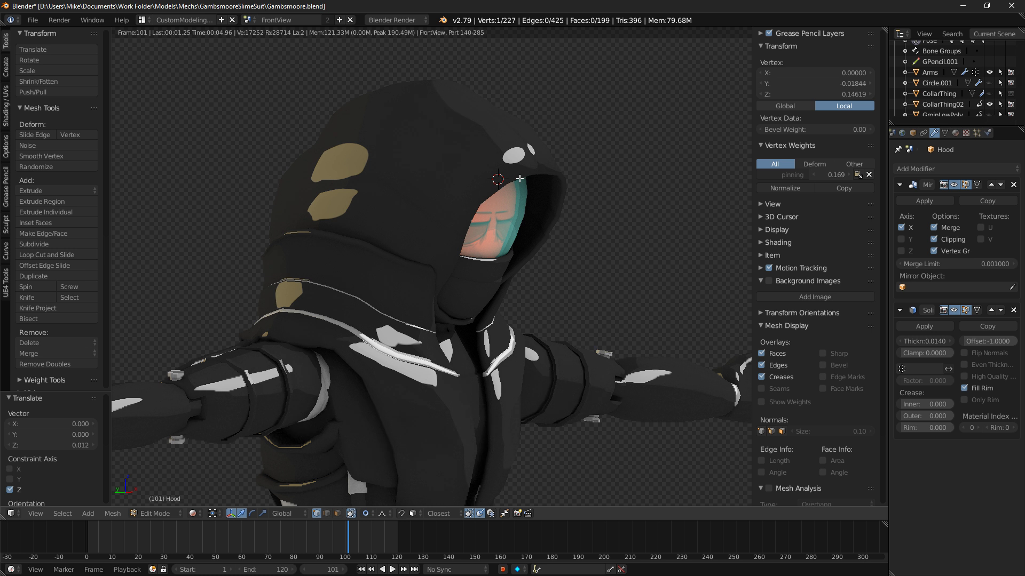
key(KP_1)
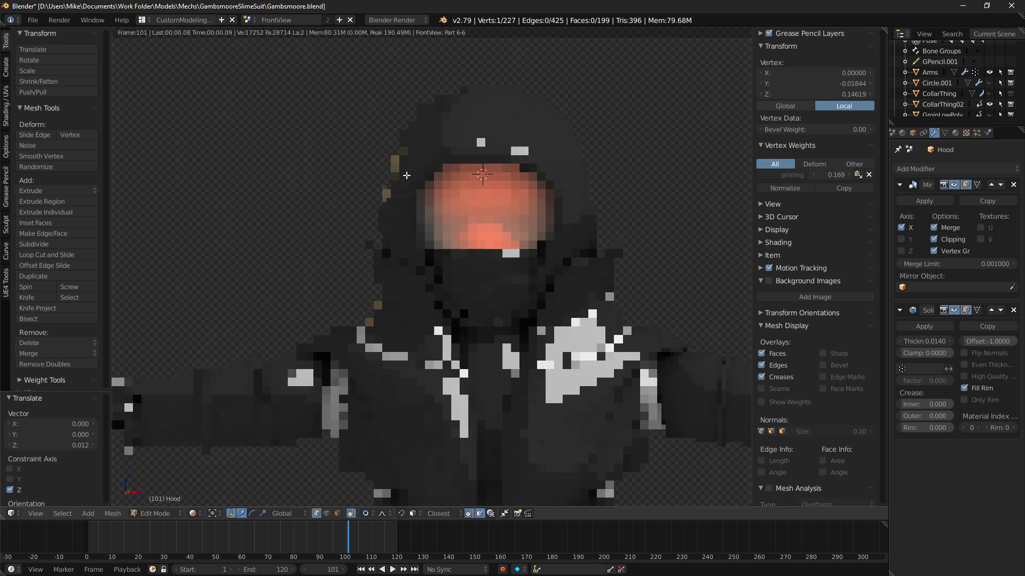
key(shift+z)
middle_drag(408, 170, 465, 163)
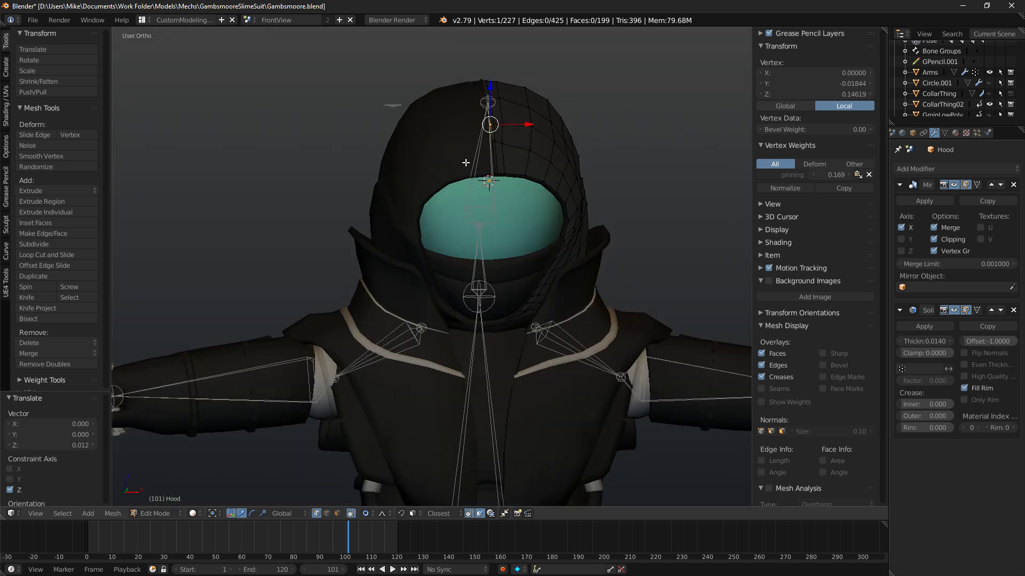
Move the vertex at the side of the hood's face opening by -0.002 along X.
right_click(552, 232)
scroll(596, 230, up, 5)
shift+middle_drag(629, 236, 302, 240)
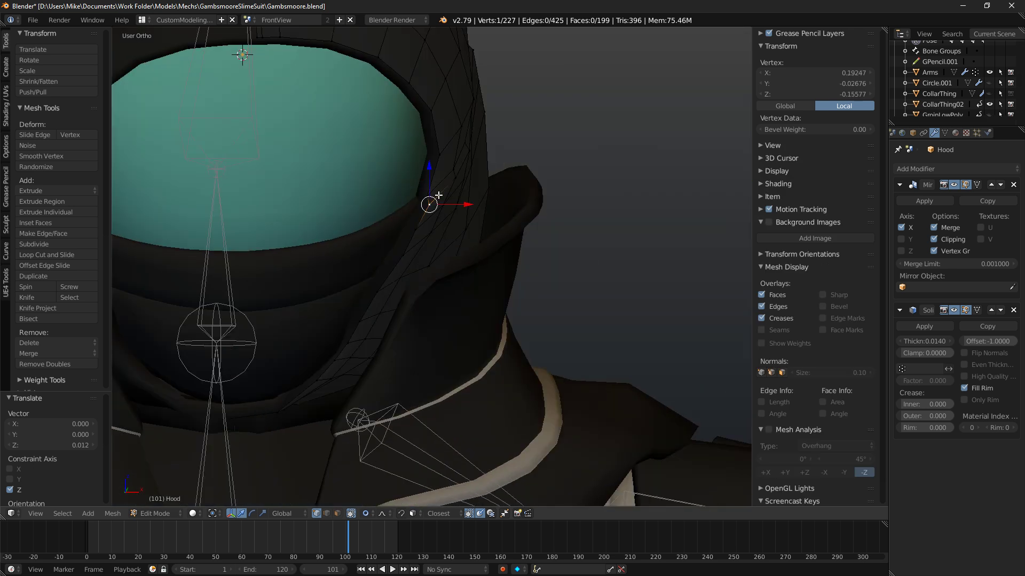
key(g)
key(x)
click(475, 196)
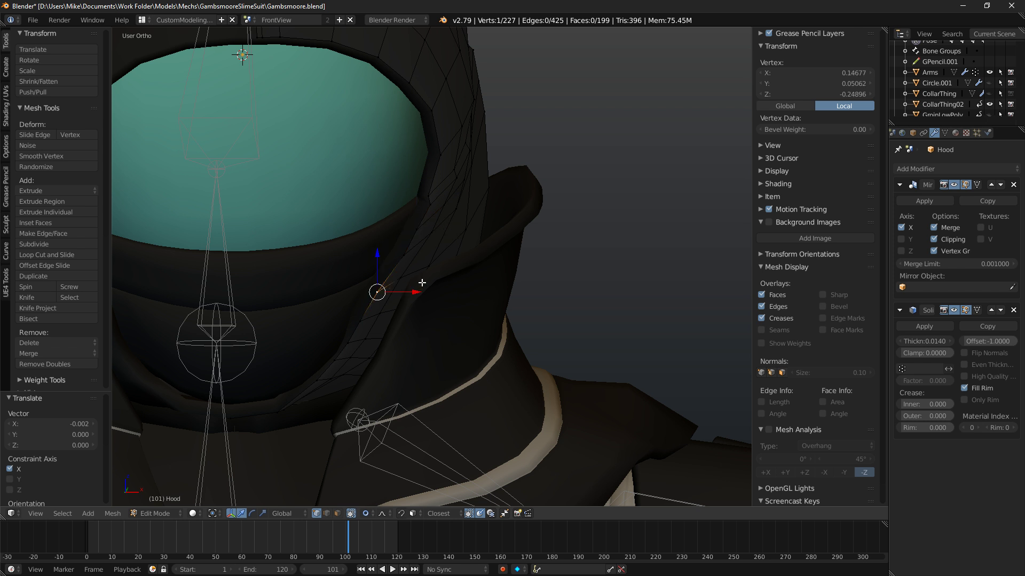
Move the lower side vertex of the face opening by 0.003 along X, preview the whole figure rendered, and leave hood editing.
drag(415, 293, 418, 292)
scroll(418, 287, down, 8)
key(shift+z)
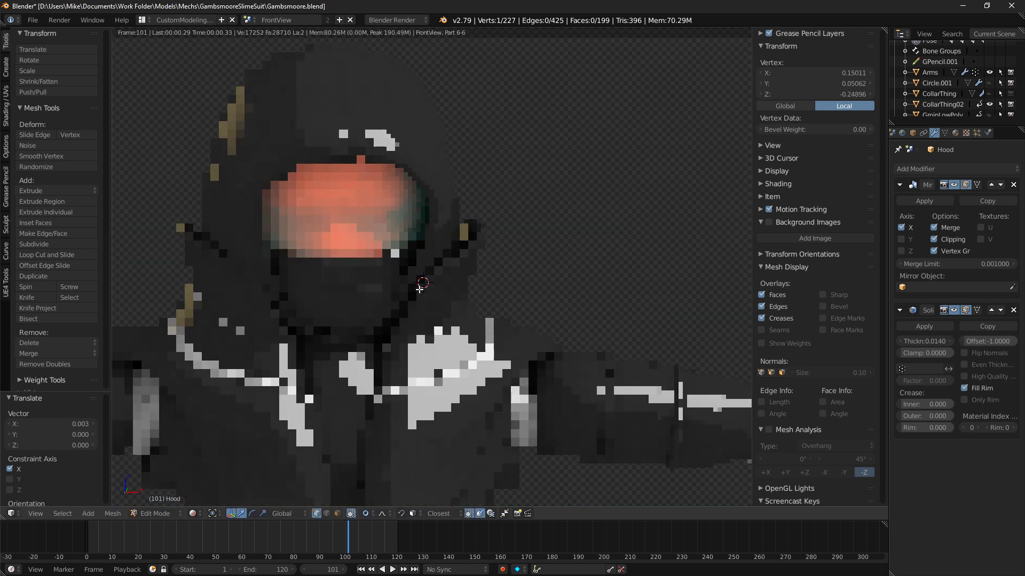
scroll(418, 285, down, 6)
scroll(418, 284, up, 3)
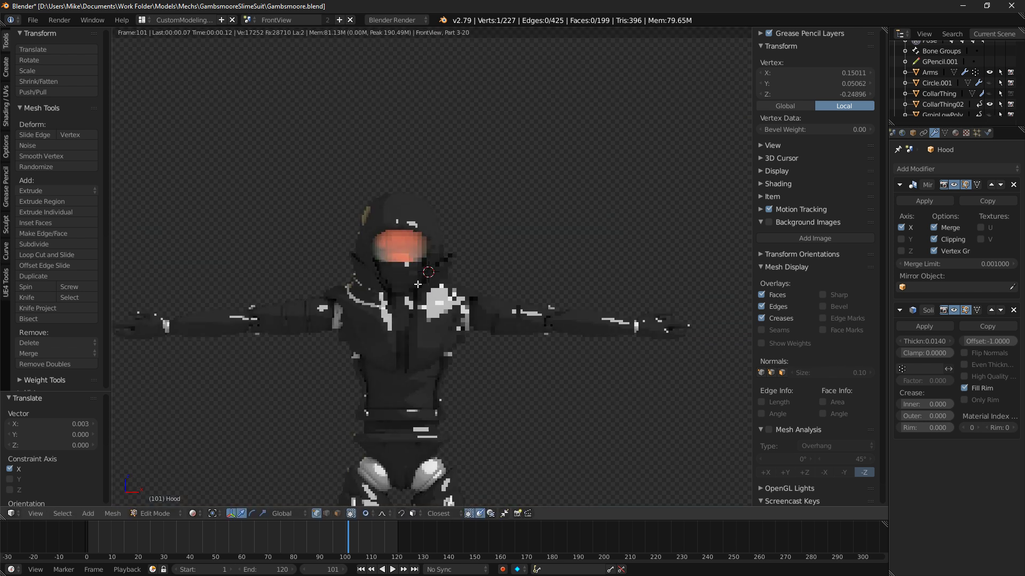
key(shift+z)
scroll(484, 256, up, 6)
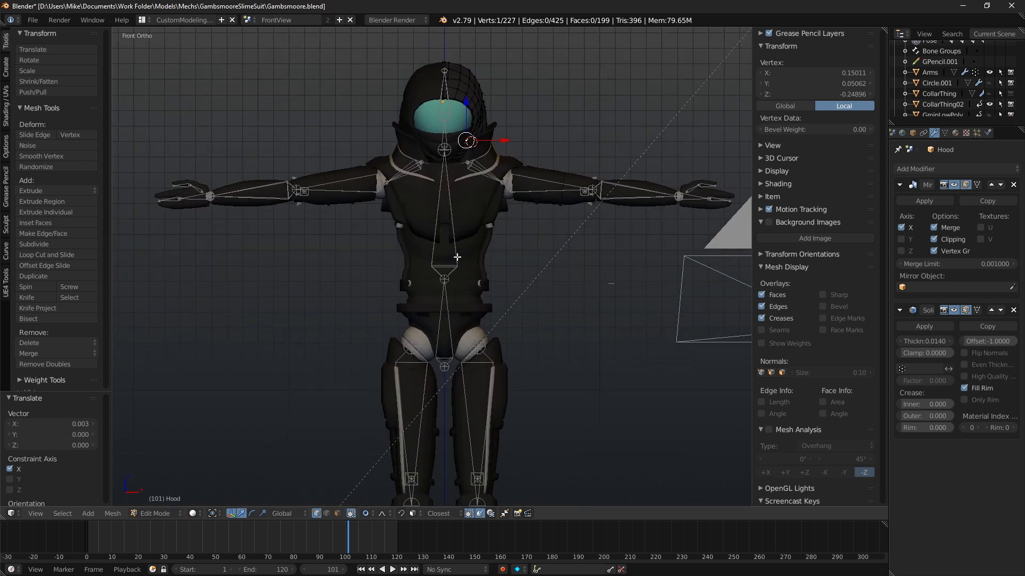
key(Tab)
right_click(512, 235)
key(Tab)
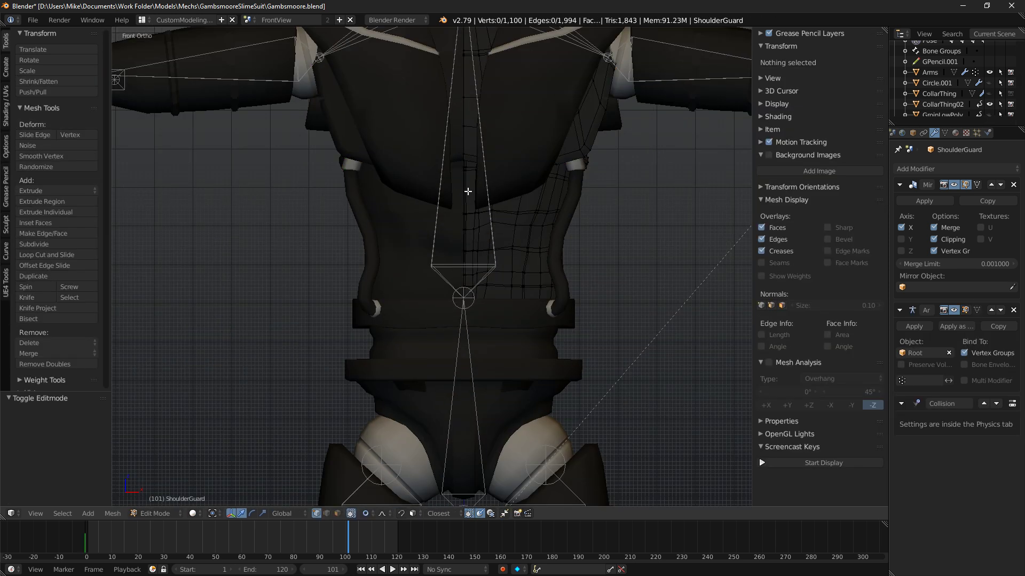
scroll(455, 230, up, 1)
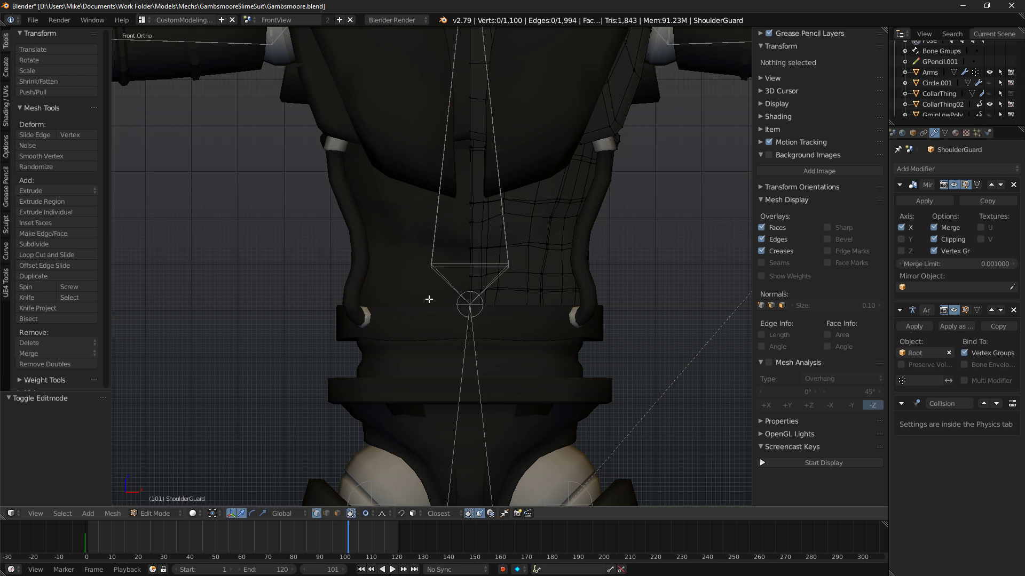
key(Tab)
Edit the upper waist band, ShoulderGuard.002, and add two evenly spaced horizontal loop cuts around it.
right_click(525, 334)
key(Tab)
key(a)
key(ctrl+r)
scroll(549, 327, up, 1)
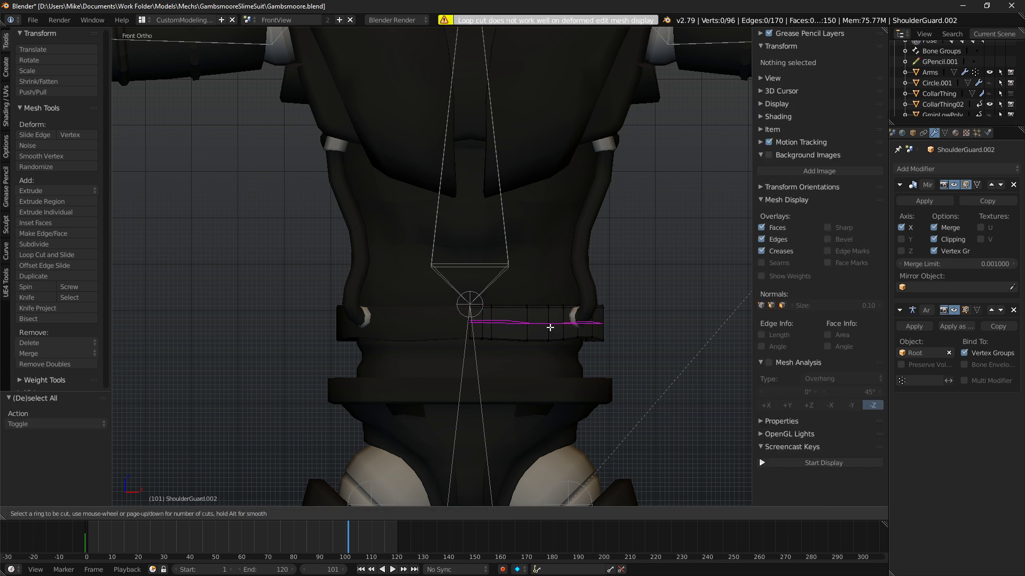
click(550, 327)
right_click(549, 327)
Try to bulge the waist band's two new edge loops outward using Shrink/Fatten with an offset of -0.012.
key(alt+s)
scroll(684, 319, up, 12)
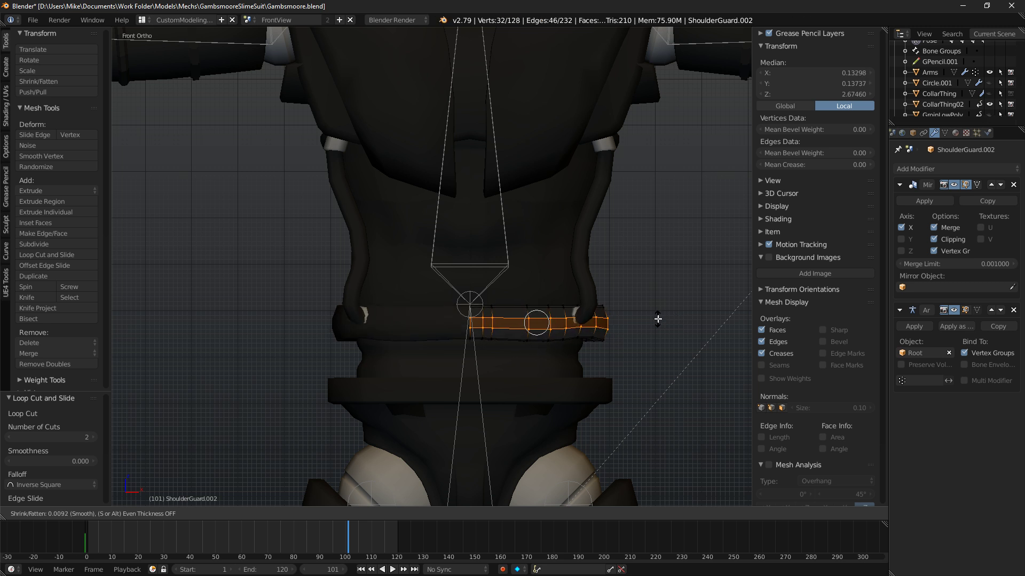
click(657, 319)
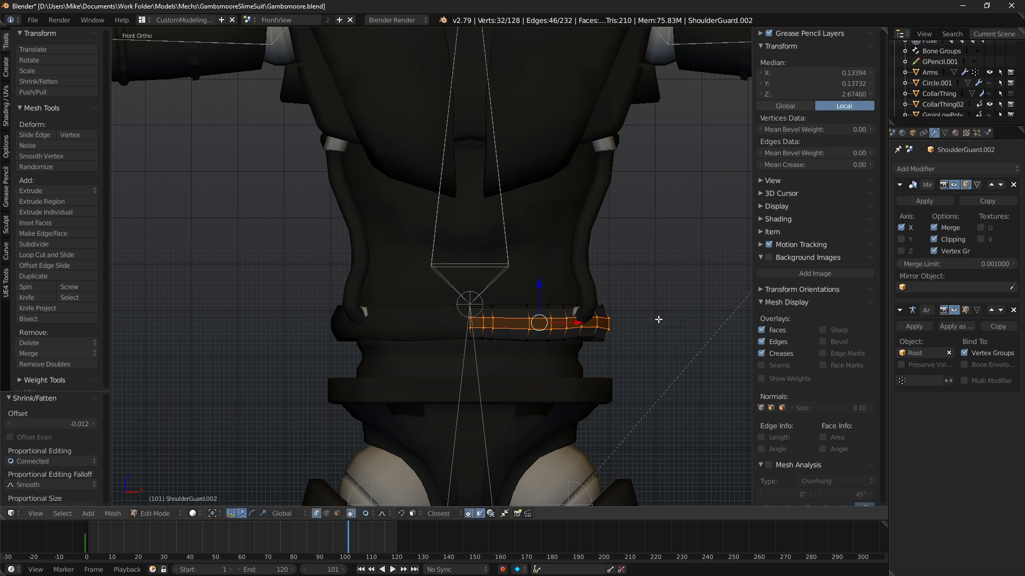
mouse_move(618, 302)
middle_down()
mouse_move(659, 315)
mouse_move(622, 296)
middle_up()
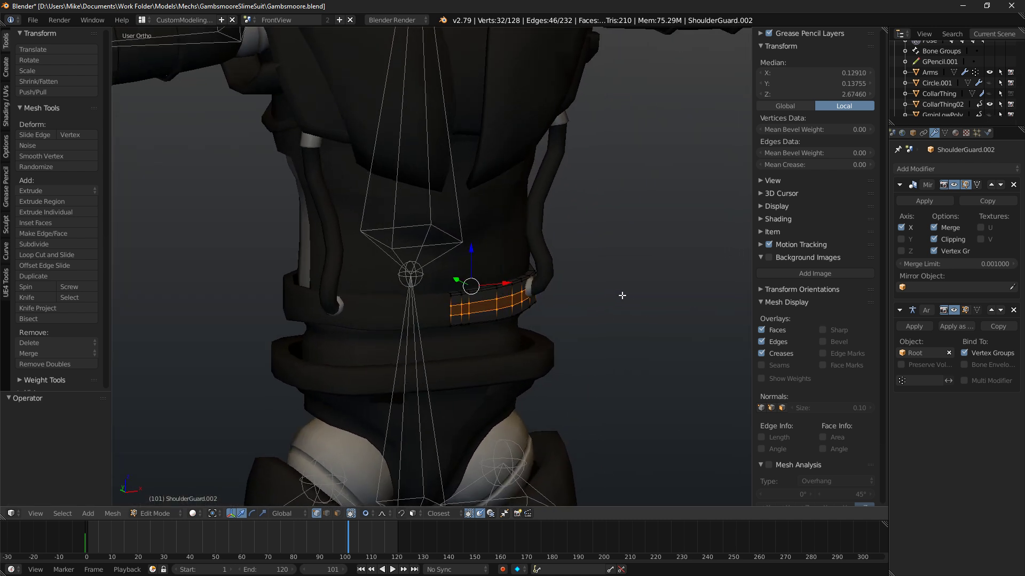
Apply Shrink/Fatten with an offset of 0.000921 to the waist band's upper rim, preview it rendered, and leave edit mode.
key(a)
alt+right_click(517, 284)
alt+right_click(519, 282)
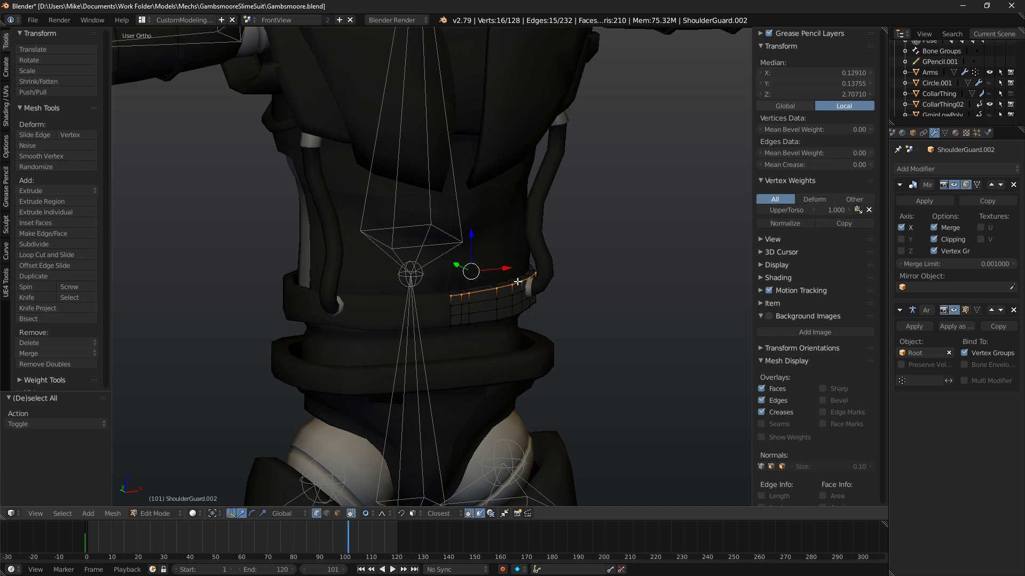
key(alt+s)
right_click(629, 281)
key(alt+s)
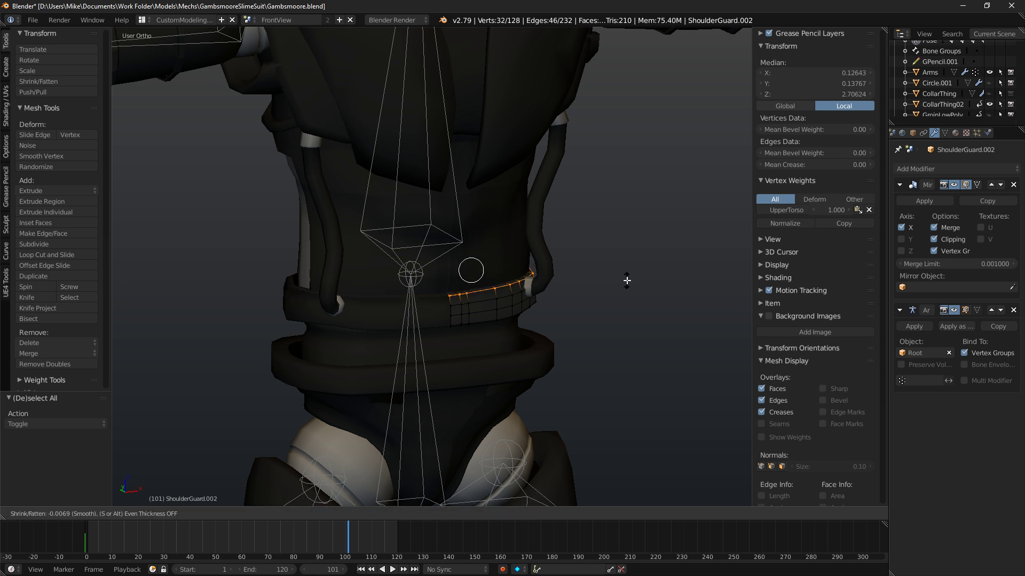
click(627, 283)
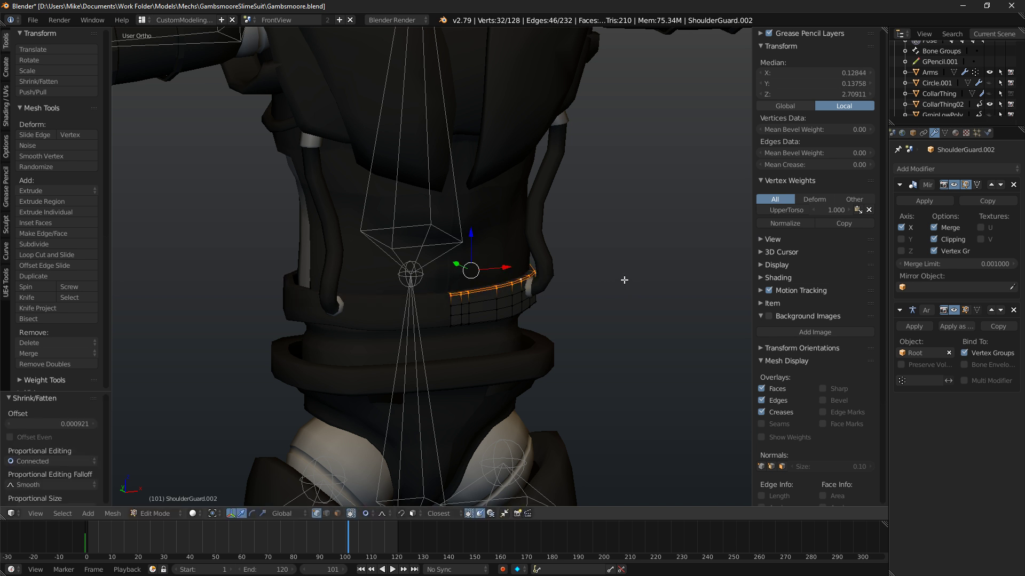
key(shift+z)
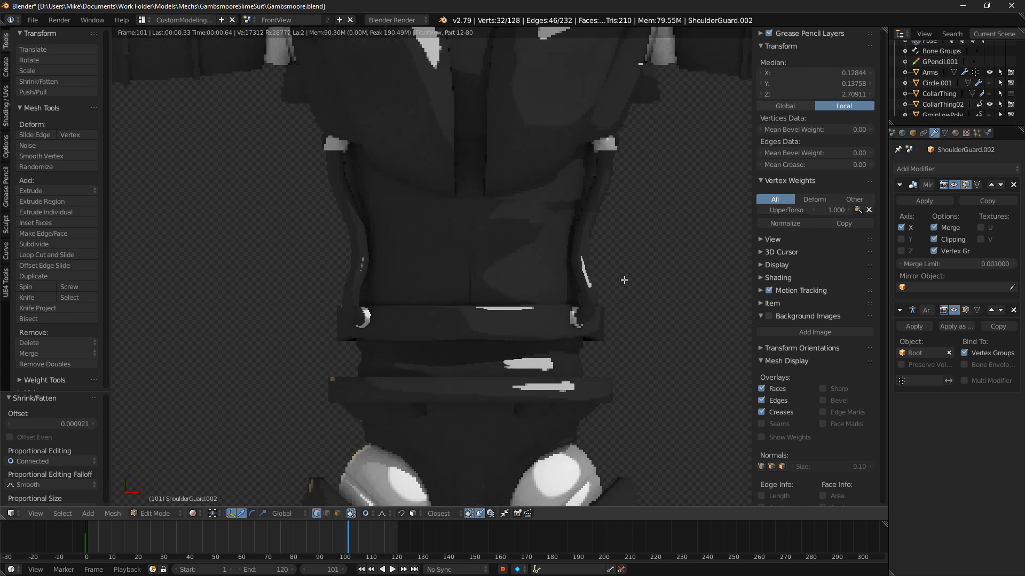
key(shift+z)
key(Tab)
Edit the side hose, BezierCurve, and move its lower end fitting by -0.002 X, 0.001 Y and -0.009 Z.
right_click(573, 320)
key(Tab)
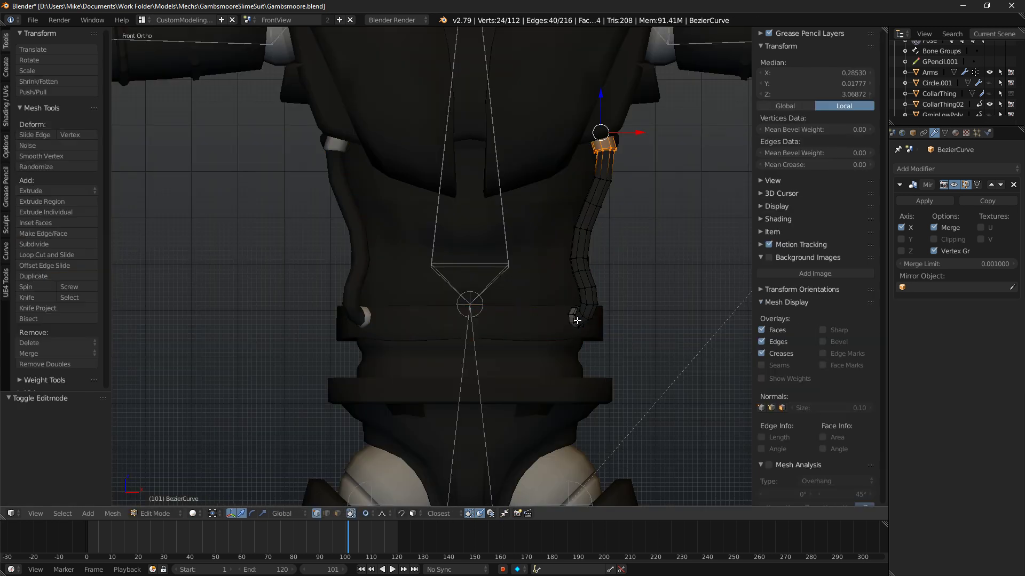
middle_drag(577, 313, 501, 336)
scroll(499, 336, up, 5)
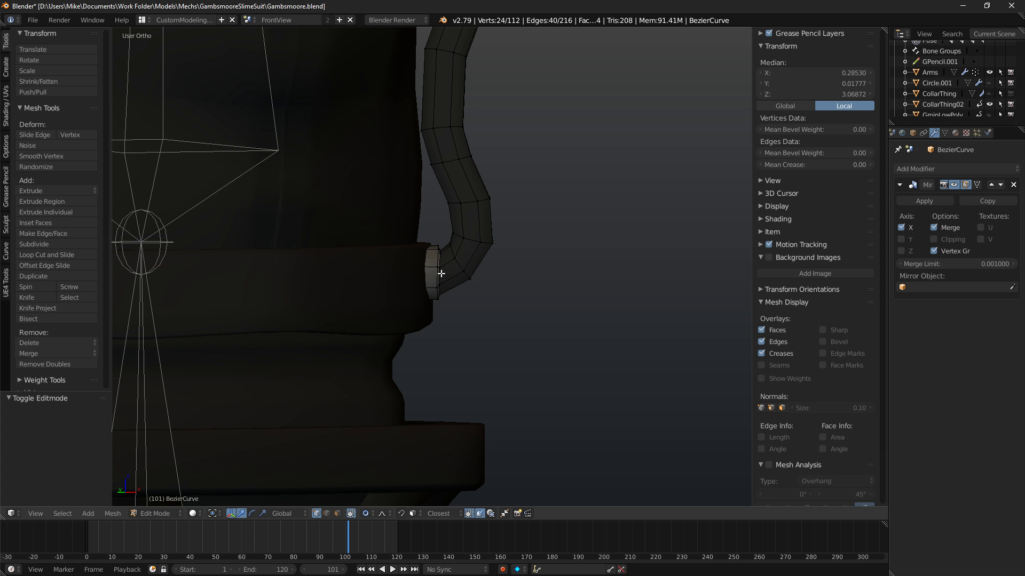
key(z)
alt+shift+right_click(423, 273)
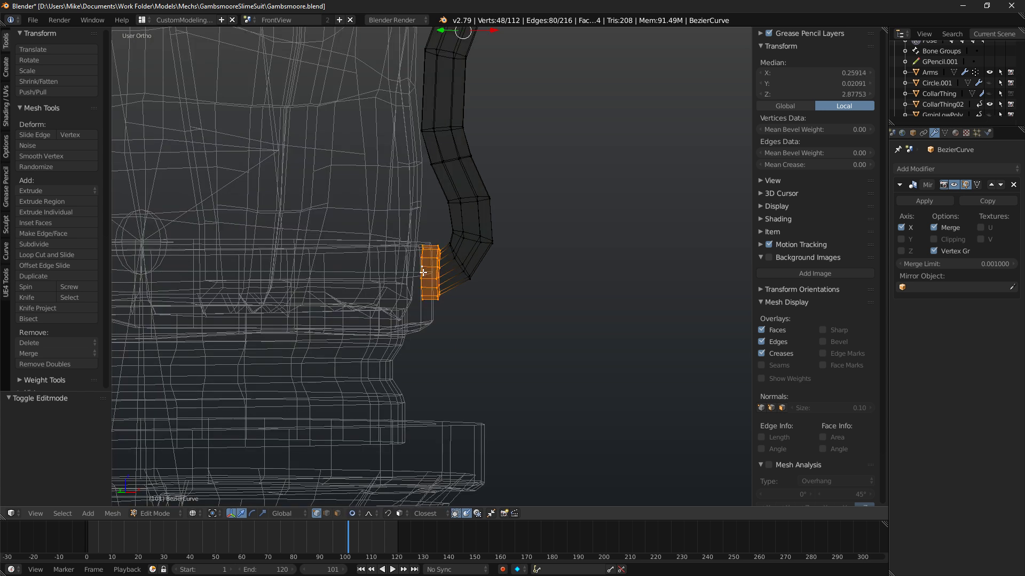
key(z)
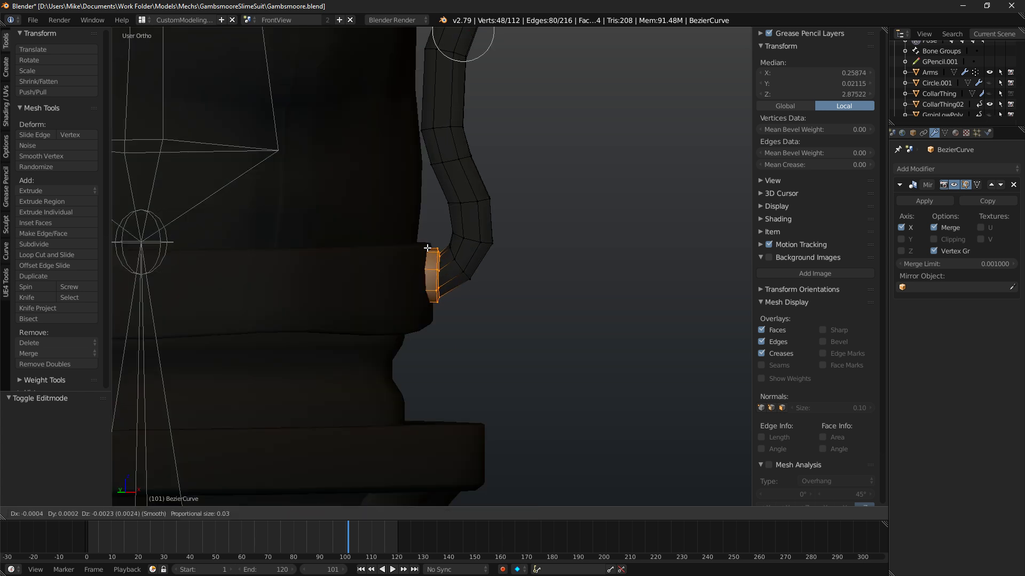
key(z)
scroll(428, 248, down, 5)
alt+right_click(427, 270)
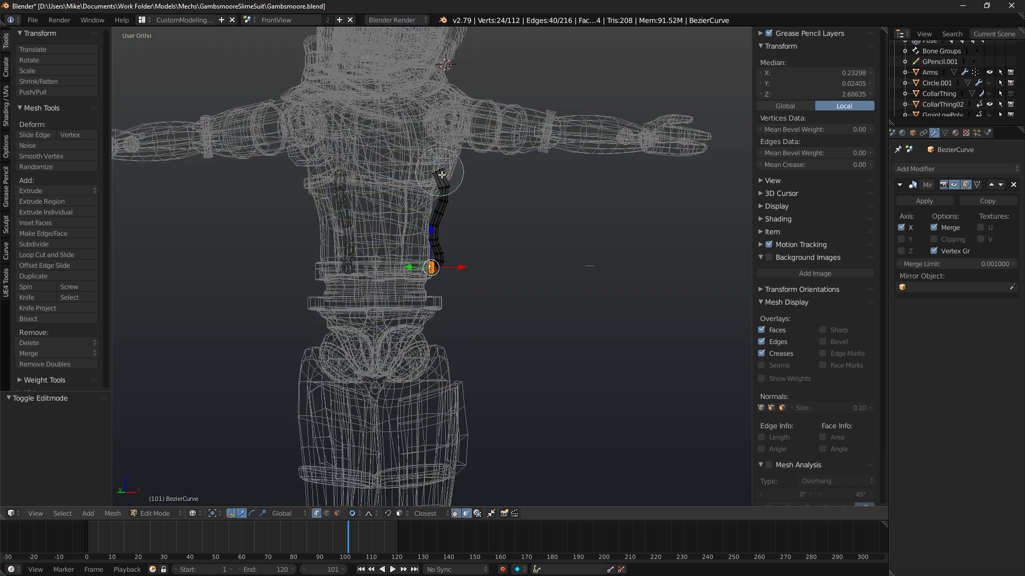
key(z)
scroll(422, 257, up, 4)
key(g)
click(420, 235)
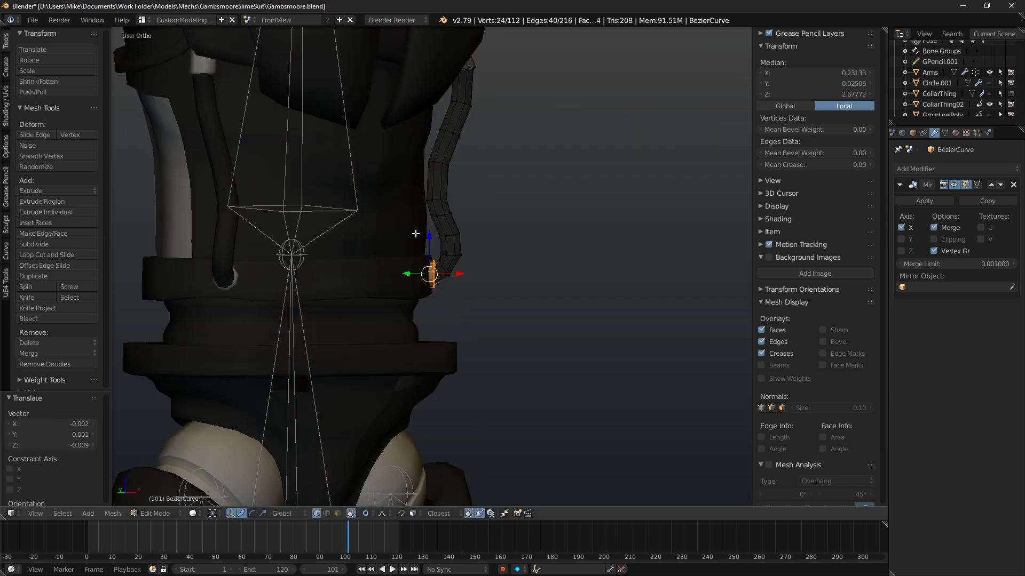
Preview the side hose and its waist band connection rendered, examining them from the side and from further away.
key(shift+z)
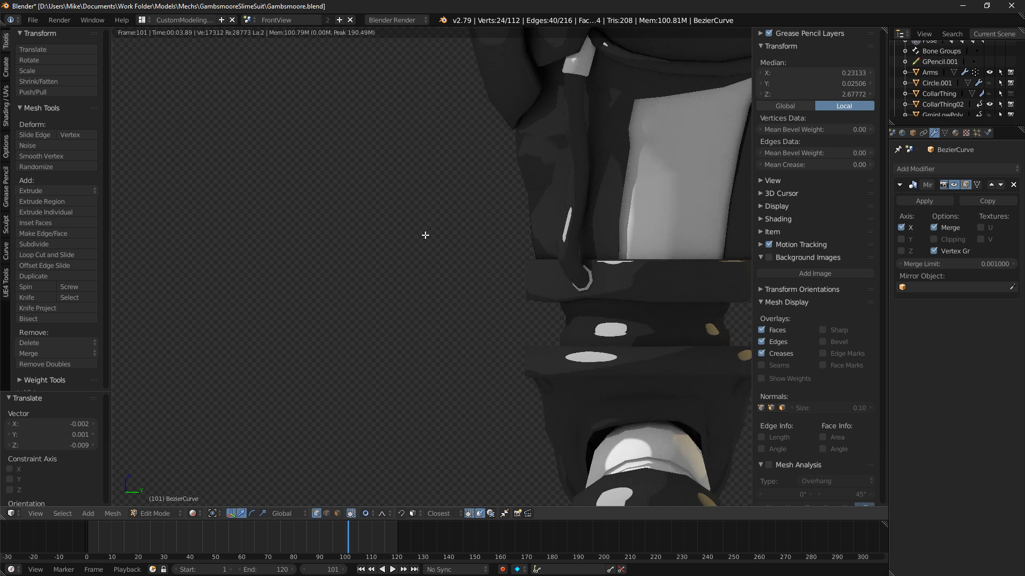
mouse_move(366, 217)
middle_down()
mouse_move(443, 228)
mouse_move(523, 206)
mouse_move(591, 226)
middle_up()
key(shift+z)
key(shift+z)
scroll(593, 248, down, 4)
mouse_move(505, 270)
middle_down()
mouse_move(415, 282)
mouse_move(465, 295)
mouse_move(592, 266)
mouse_move(529, 249)
mouse_move(459, 327)
mouse_move(363, 316)
mouse_move(385, 331)
middle_up()
key(shift+z)
key(Tab)
scroll(573, 267, up, 3)
right_click(261, 244)
right_click(262, 245)
scroll(364, 316, down, 3)
scroll(386, 327, up, 4)
middle_drag(491, 313, 531, 314)
key(Tab)
key(Tab)
key(a)
key(a)
key(Tab)
Bevel the two edge loops around the hose's middle bend, the lower one by 0.008, and preview the result rendered.
alt+click(531, 208)
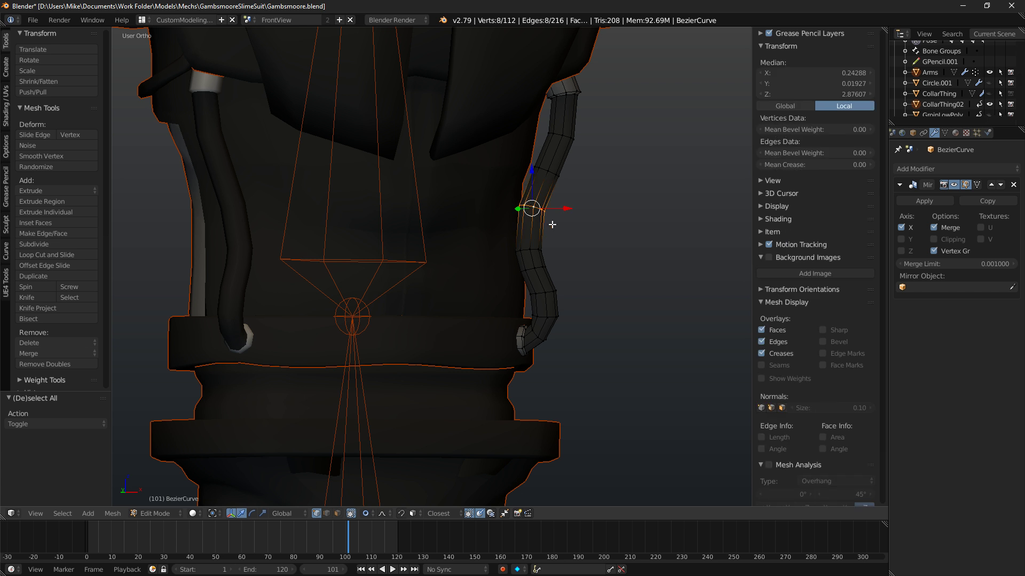
key(ctrl+b)
key(Escape)
alt+click(531, 250)
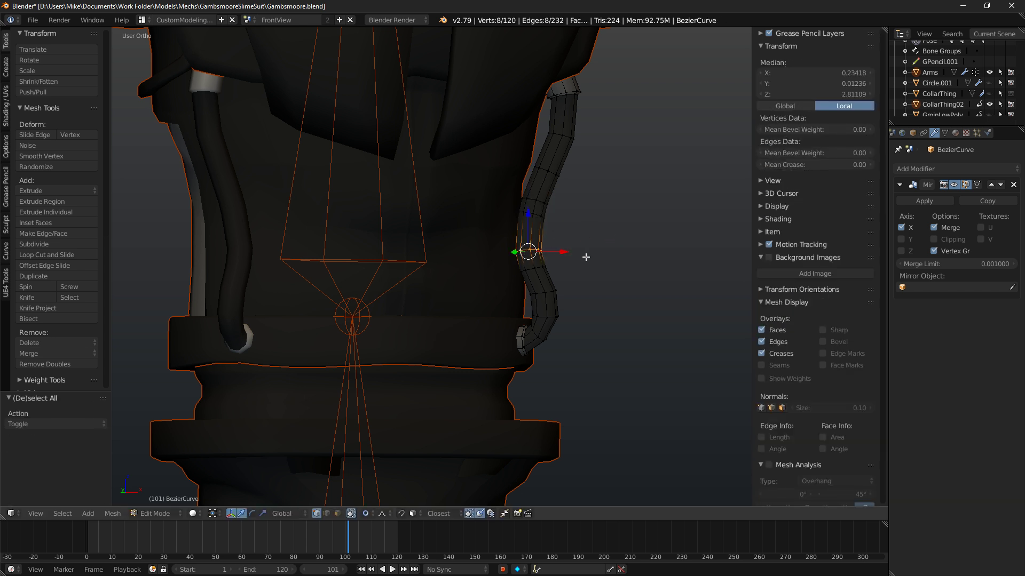
key(ctrl+b)
click(596, 261)
key(shift+z)
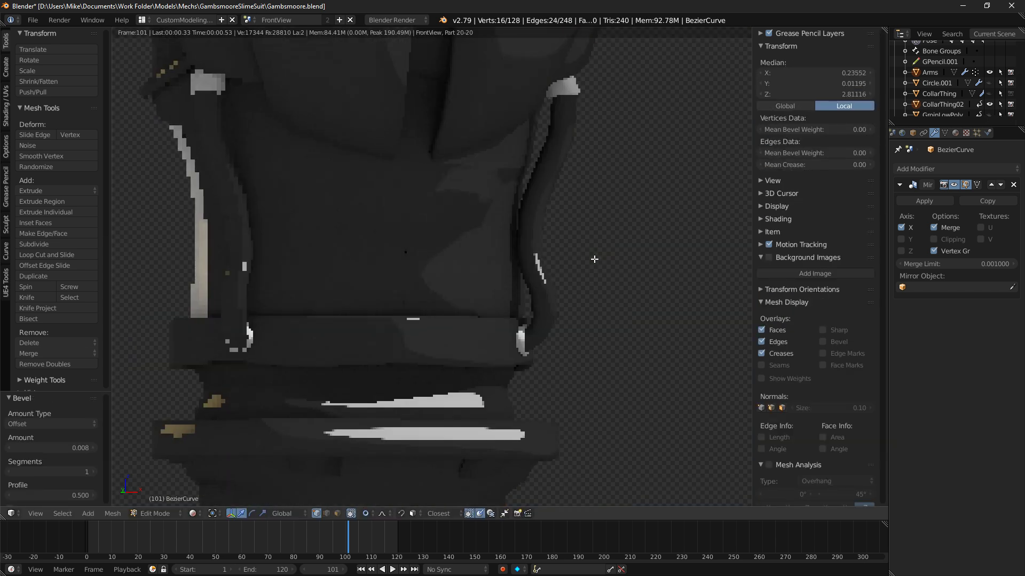
key(shift+z)
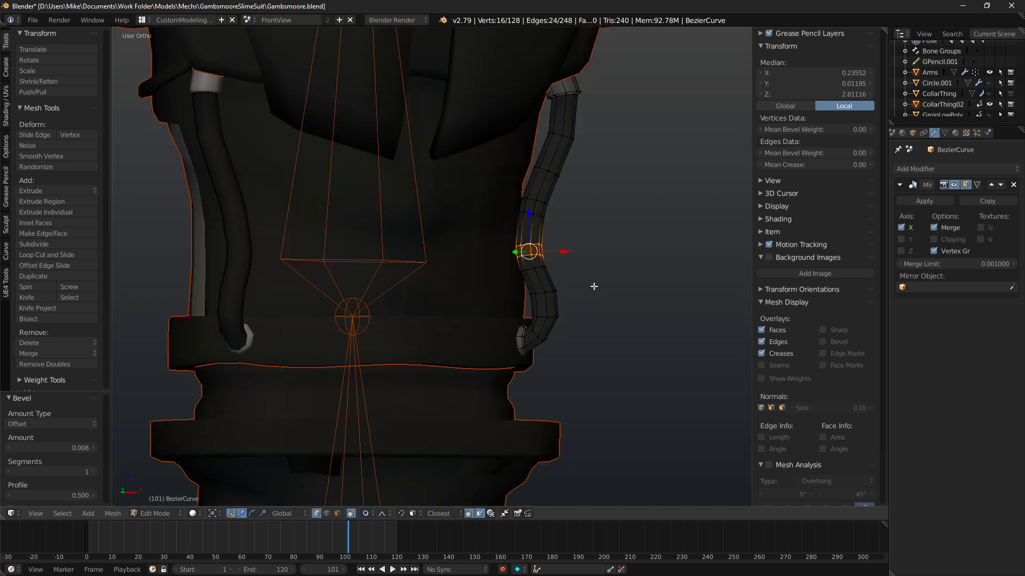
Bevel the edge loop at the hose's lower bend by 0.004 and the loop below its upper fitting by 0.010.
key(a)
key(a)
key(a)
alt+right_click(547, 317)
key(ctrl+b)
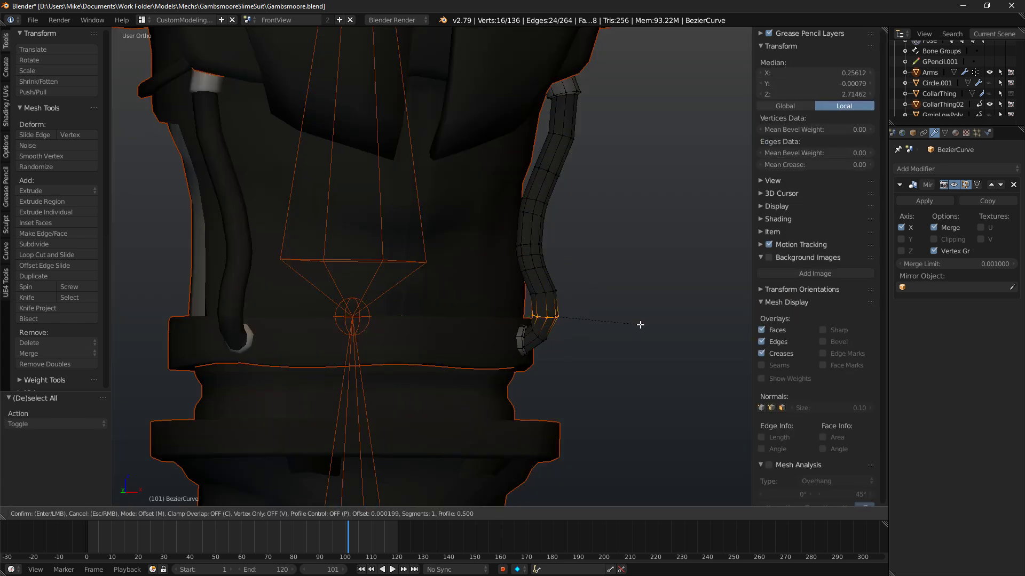
click(643, 326)
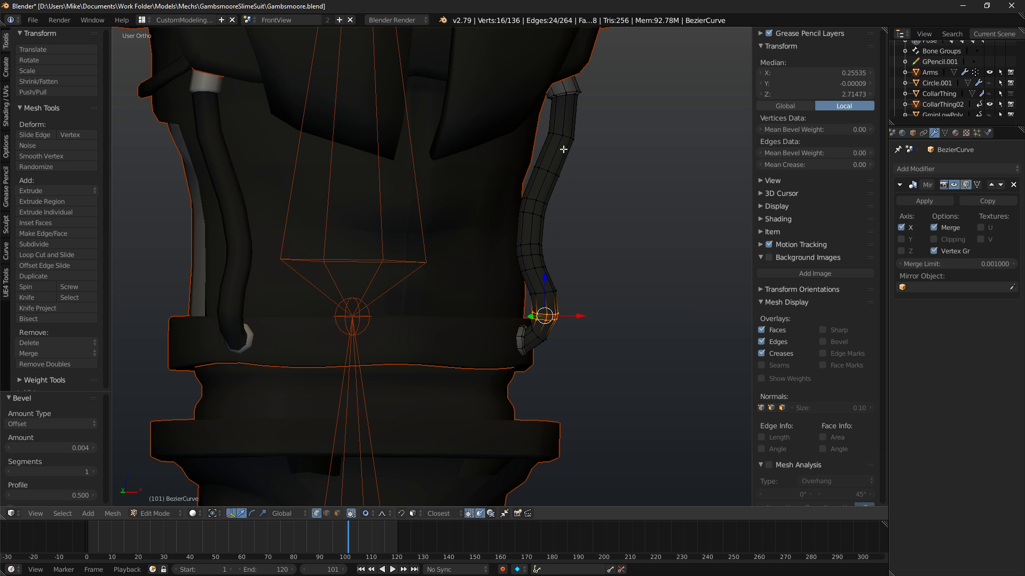
alt+right_click(558, 130)
key(ctrl+b)
click(671, 161)
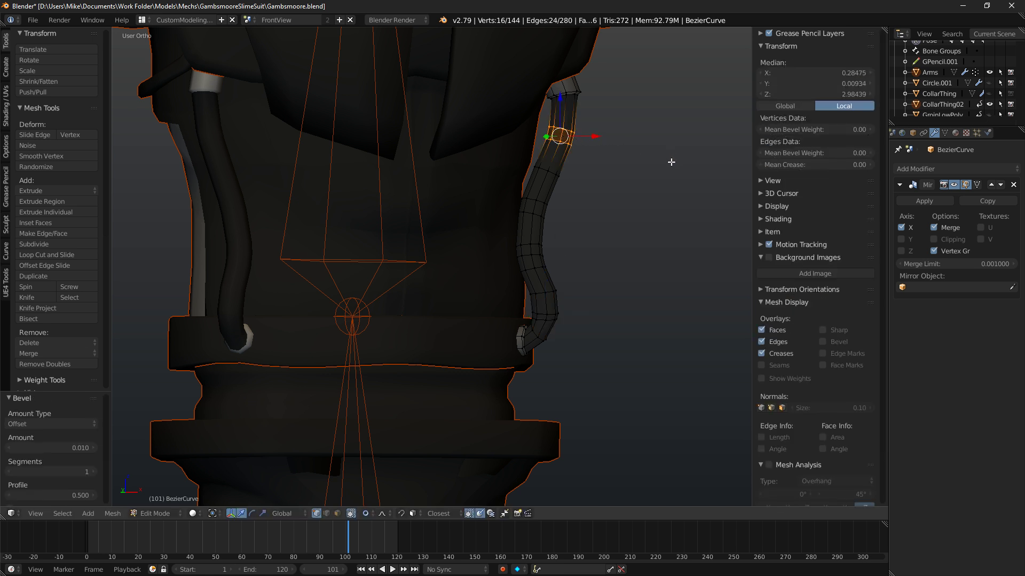
Preview the bevelled hoses rendered from the front and at an angle, examining the torso and the whole figure.
key(shift+z)
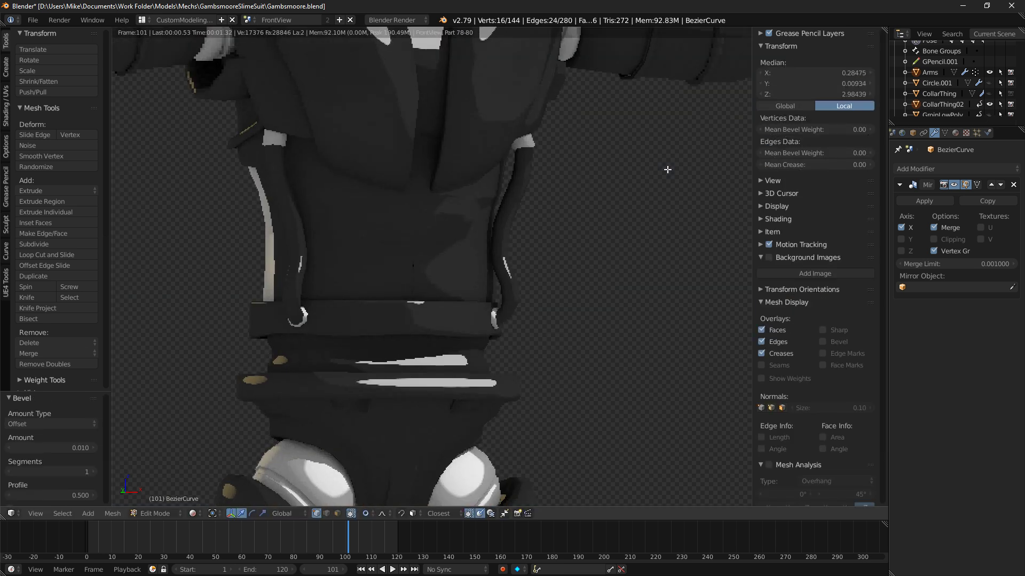
middle_drag(478, 259, 450, 280)
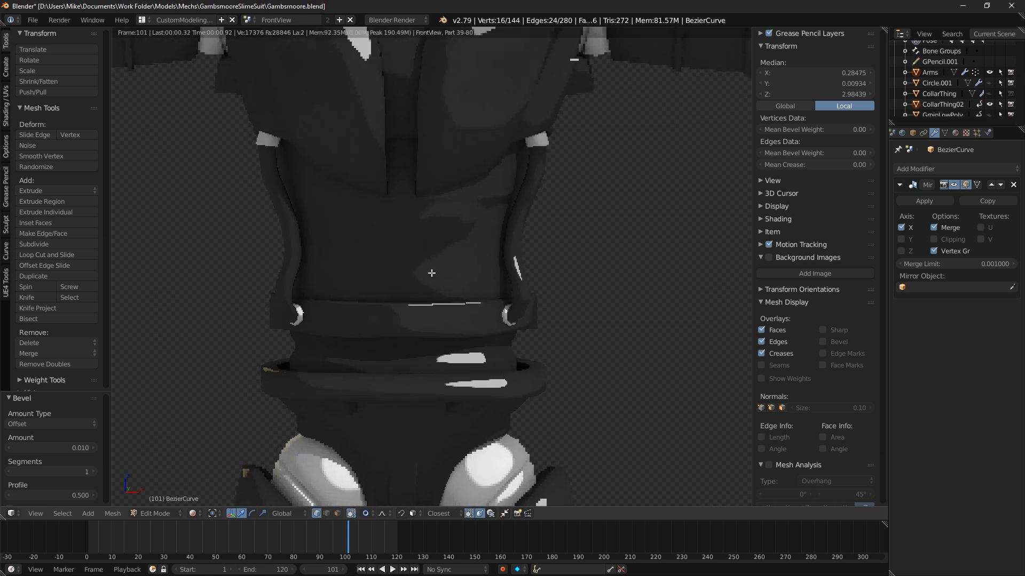
scroll(416, 256, down, 4)
middle_drag(415, 255, 536, 275)
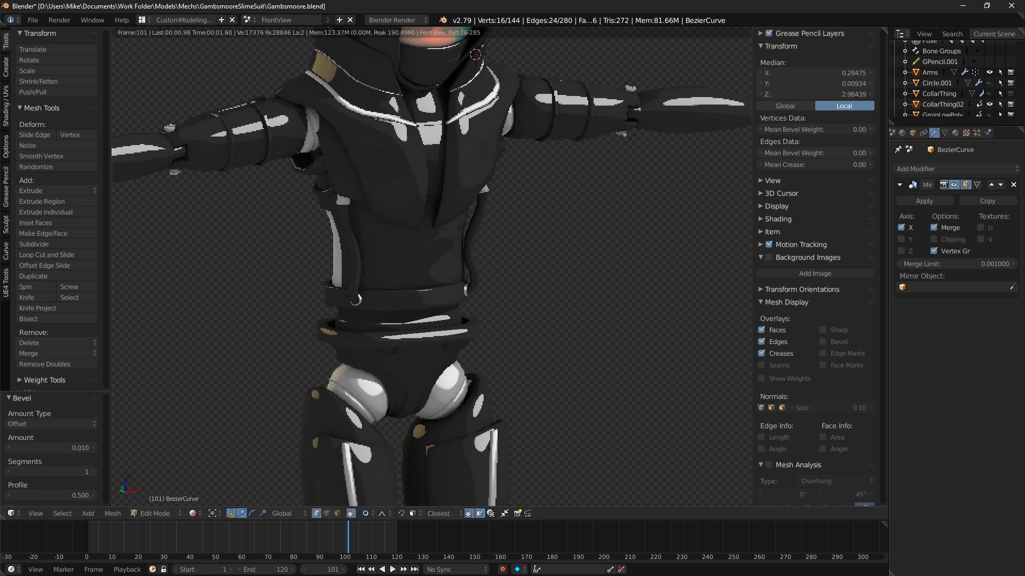
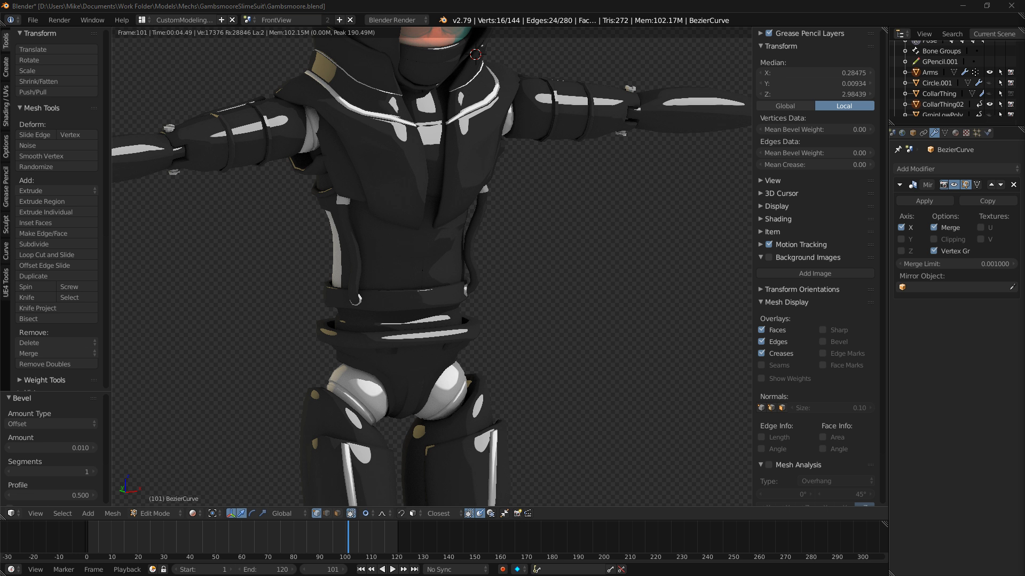
mouse_move(532, 260)
alt+middle_down()
mouse_move(512, 247)
mouse_move(538, 252)
alt+middle_up()
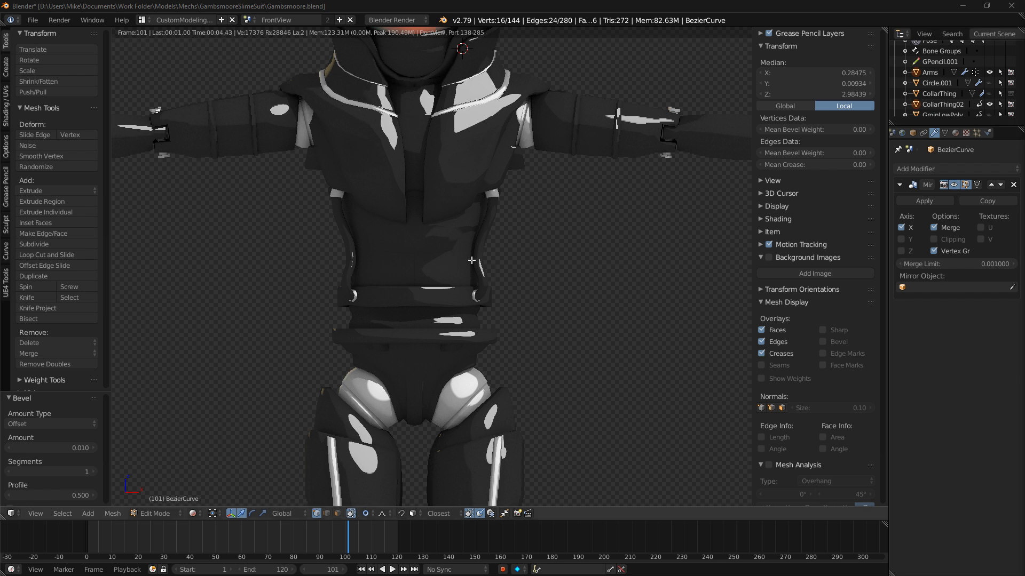
scroll(449, 257, down, 2)
scroll(449, 259, down, 3)
key(shift+z)
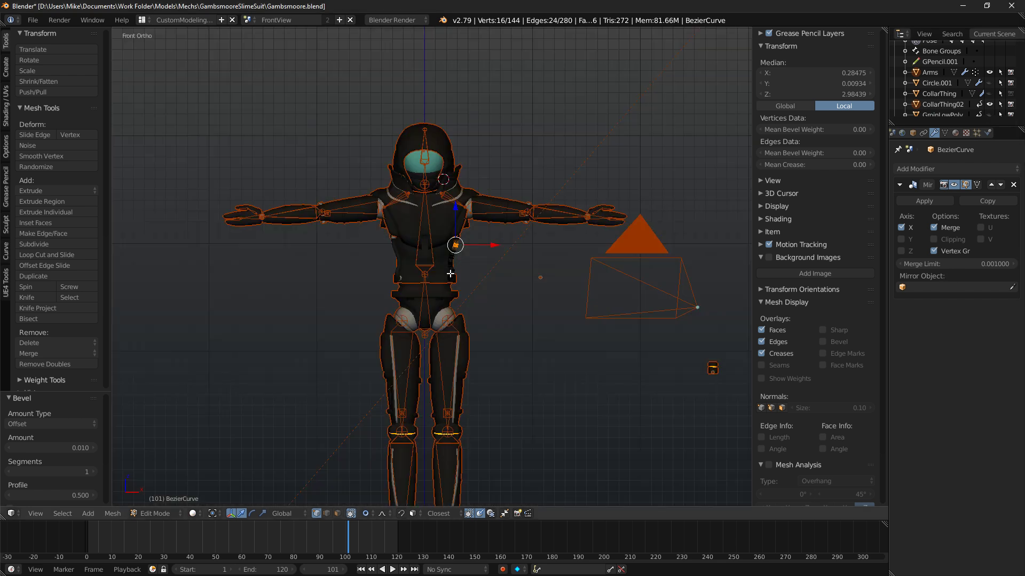
shift+middle_drag(450, 275, 480, 256)
scroll(480, 256, up, 5)
scroll(480, 256, down, 6)
Leave hose editing and hide the Hood object.
key(Tab)
key(Tab)
key(Tab)
right_click(463, 146)
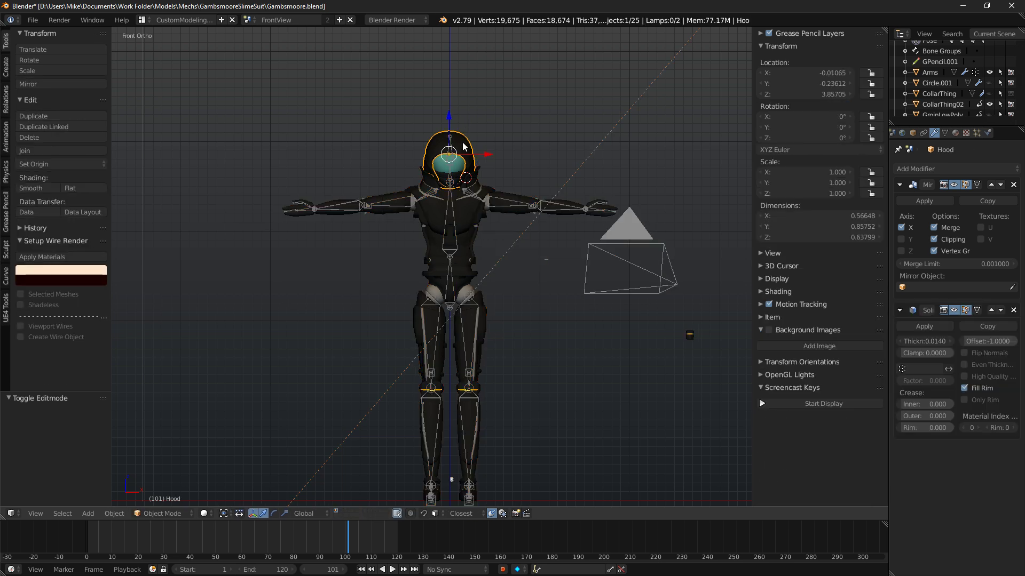
key(h)
Look through the scene's object list and check which part Circle.001 is by toggling its visibility.
middle_drag(510, 145, 640, 160)
scroll(949, 76, down, 2)
scroll(949, 76, down, 5)
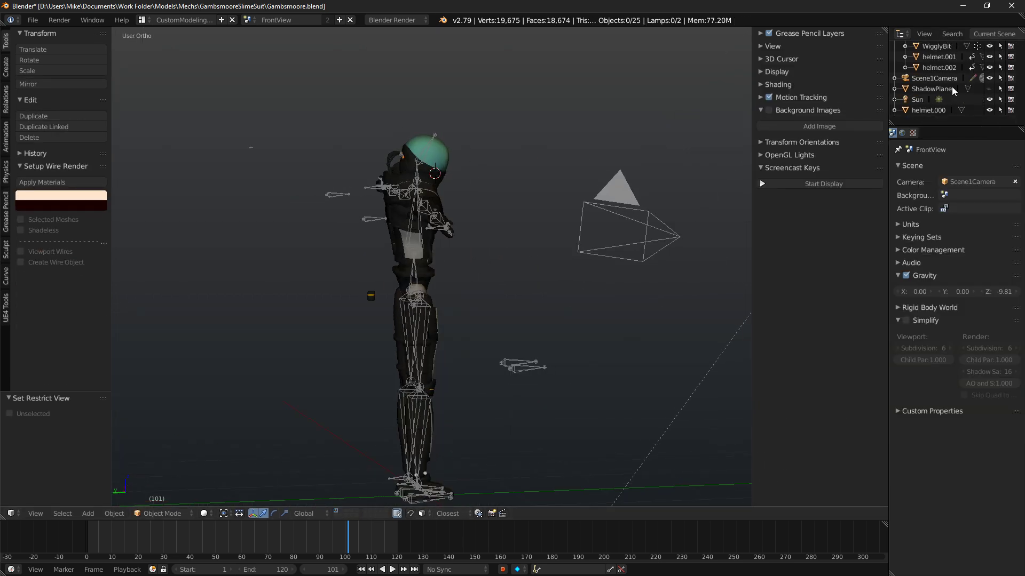
scroll(952, 88, up, 6)
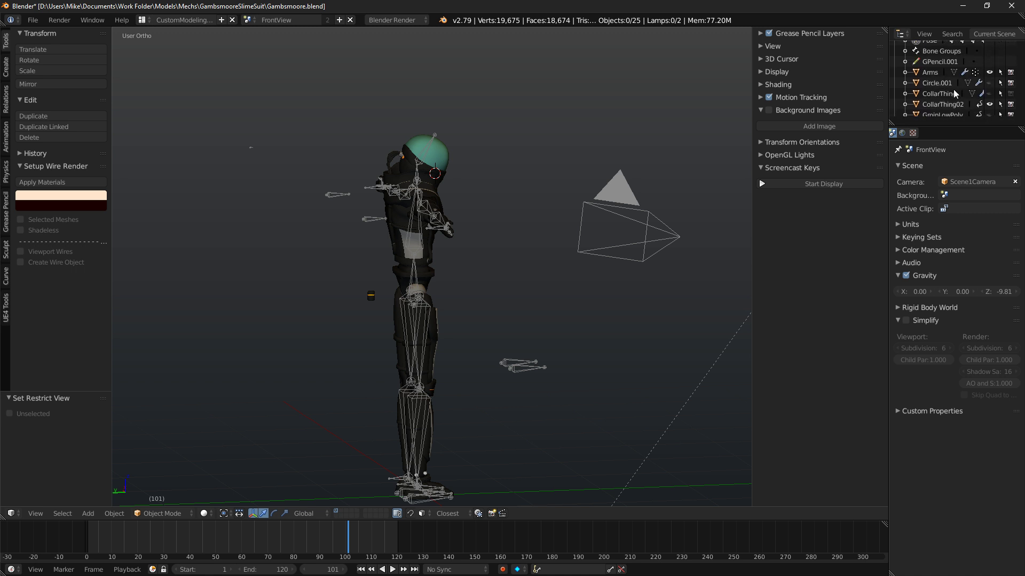
click(990, 83)
click(990, 84)
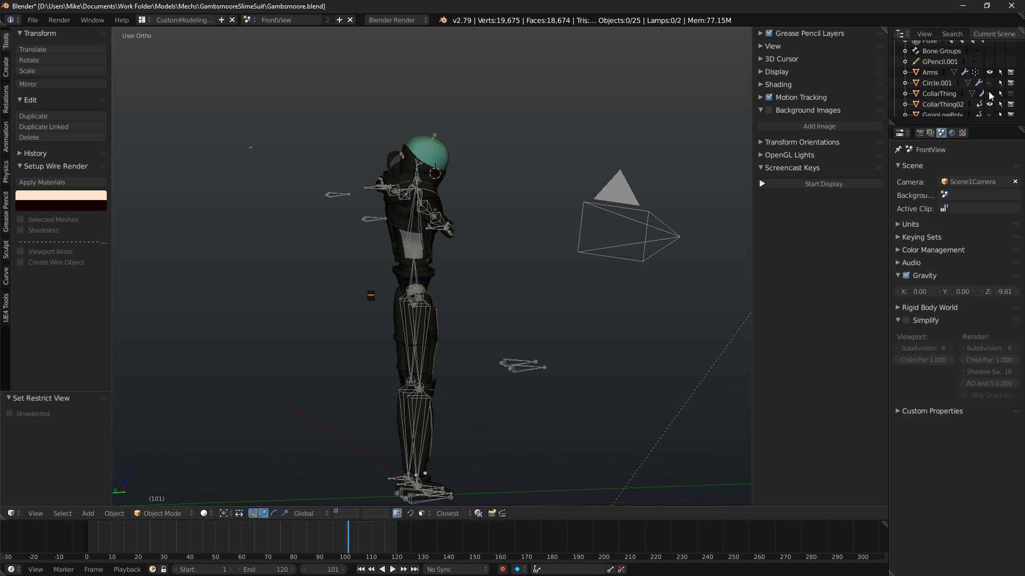
scroll(990, 96, down, 3)
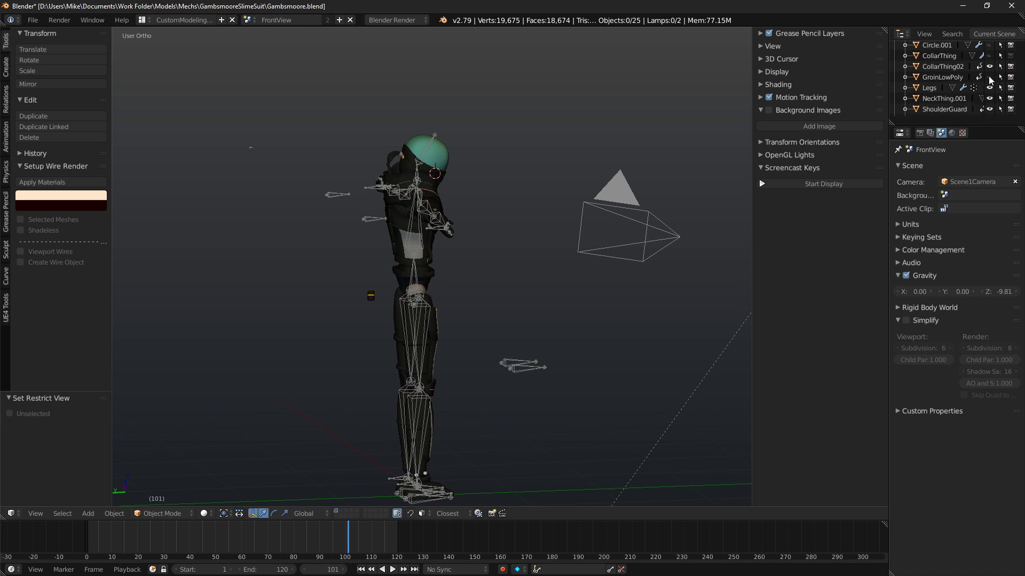
scroll(989, 80, down, 2)
scroll(985, 94, down, 5)
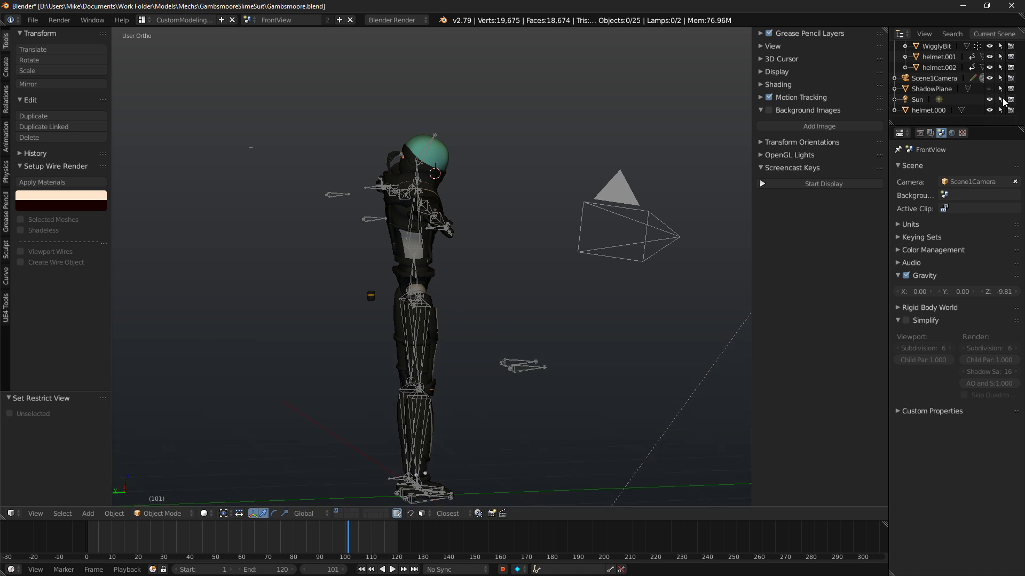
scroll(966, 97, up, 10)
scroll(977, 97, up, 4)
Compare the figure with Hood and Circle.001 each shown and hidden.
click(988, 101)
click(988, 101)
click(988, 101)
click(988, 101)
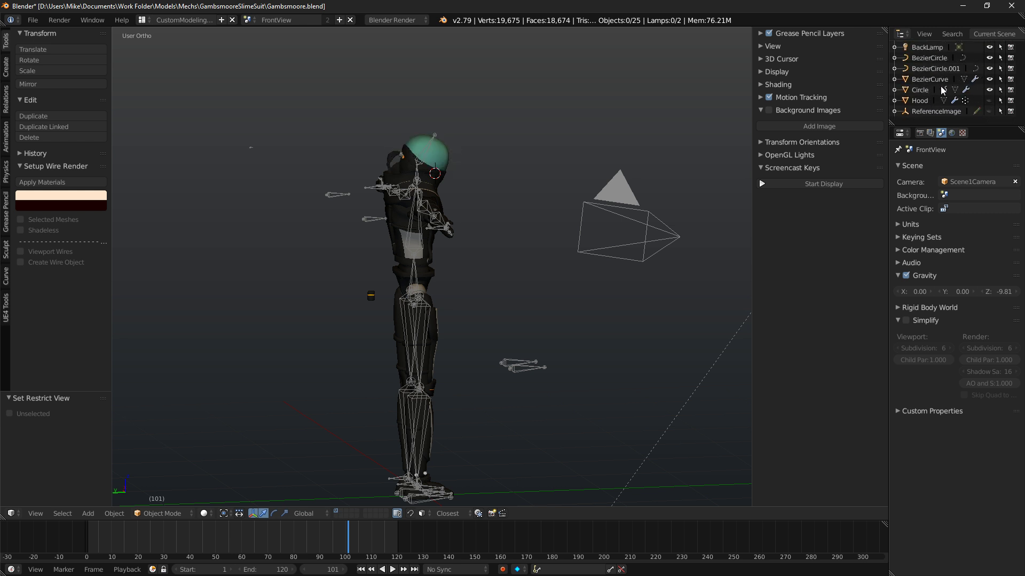
scroll(941, 91, up, 3)
scroll(941, 85, down, 5)
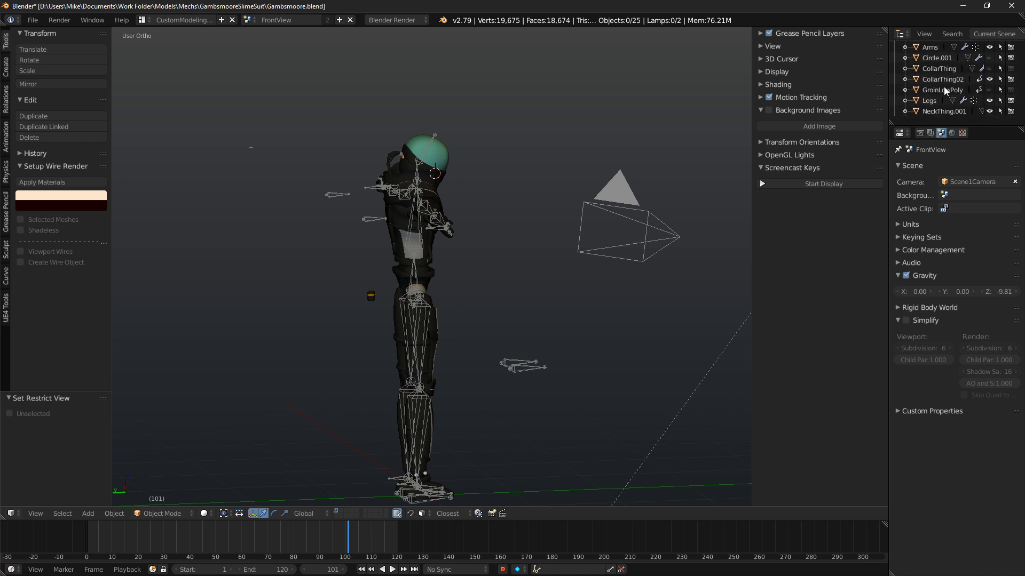
scroll(943, 88, up, 2)
click(988, 77)
click(988, 77)
click(989, 78)
click(989, 77)
Examine the figure without its hood from the side and front, and preview the torso and collar rendered.
middle_drag(561, 140, 498, 150)
key(KP_3)
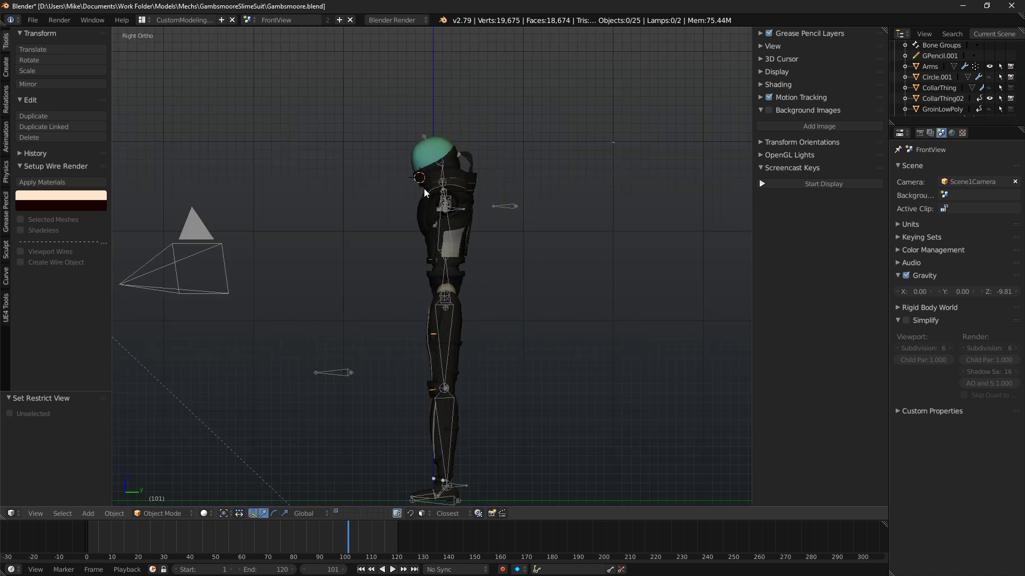
middle_drag(424, 188, 380, 212)
key(KP_1)
scroll(450, 216, up, 3)
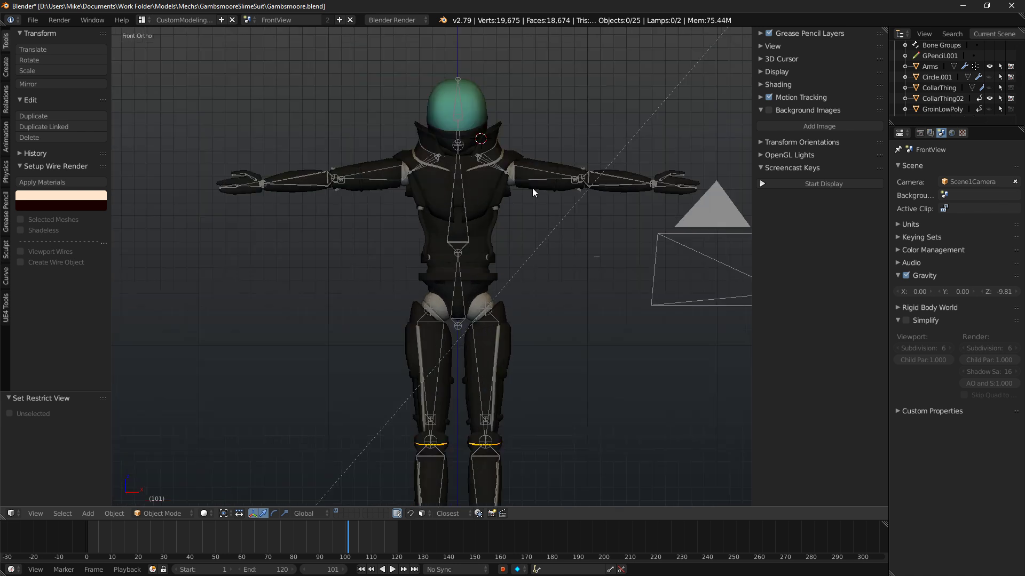
scroll(533, 190, up, 5)
key(shift+z)
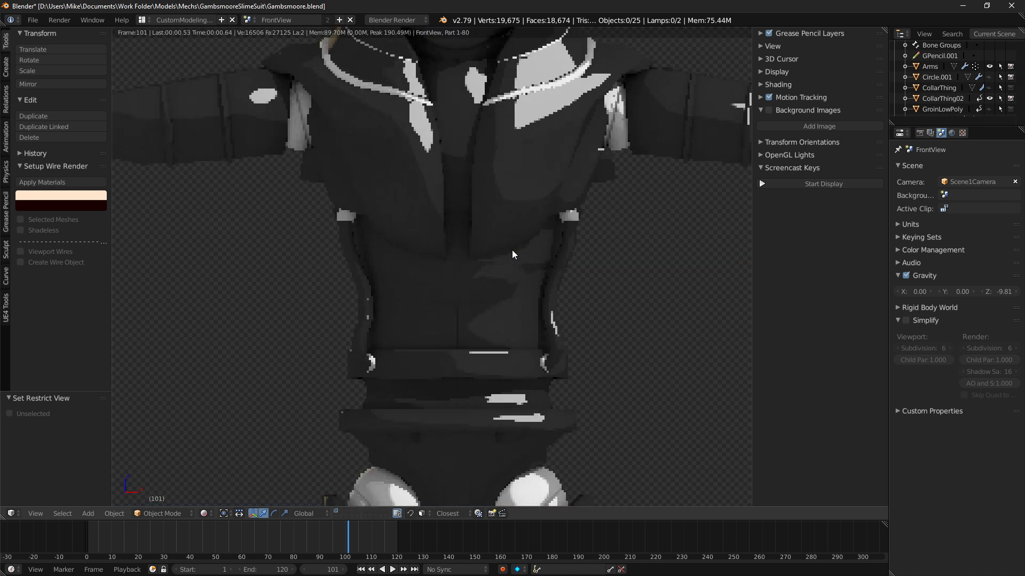
scroll(512, 254, down, 2)
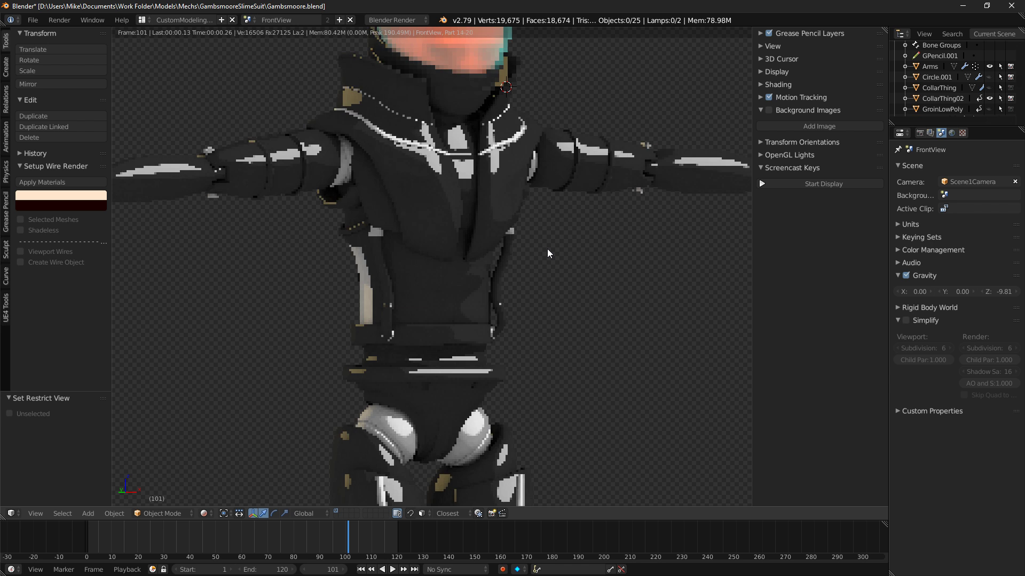
scroll(548, 250, down, 4)
middle_drag(552, 255, 595, 277)
scroll(534, 272, up, 2)
mouse_move(527, 271)
middle_down()
mouse_move(476, 260)
mouse_move(477, 285)
middle_up()
Edit the collar, CollarThing02, and move the centre vertex of its lower back edge by 0.003 X and -0.013 Z.
key(shift+z)
scroll(460, 274, up, 5)
right_click(424, 205)
key(Tab)
scroll(397, 190, up, 4)
key(a)
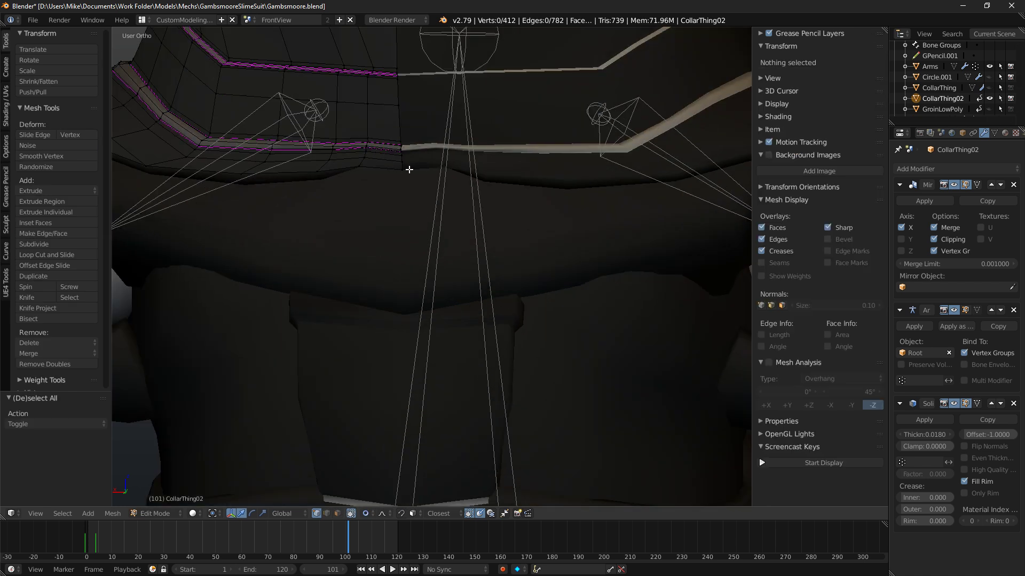
right_click(407, 170)
scroll(407, 176, down, 2)
key(KP_1)
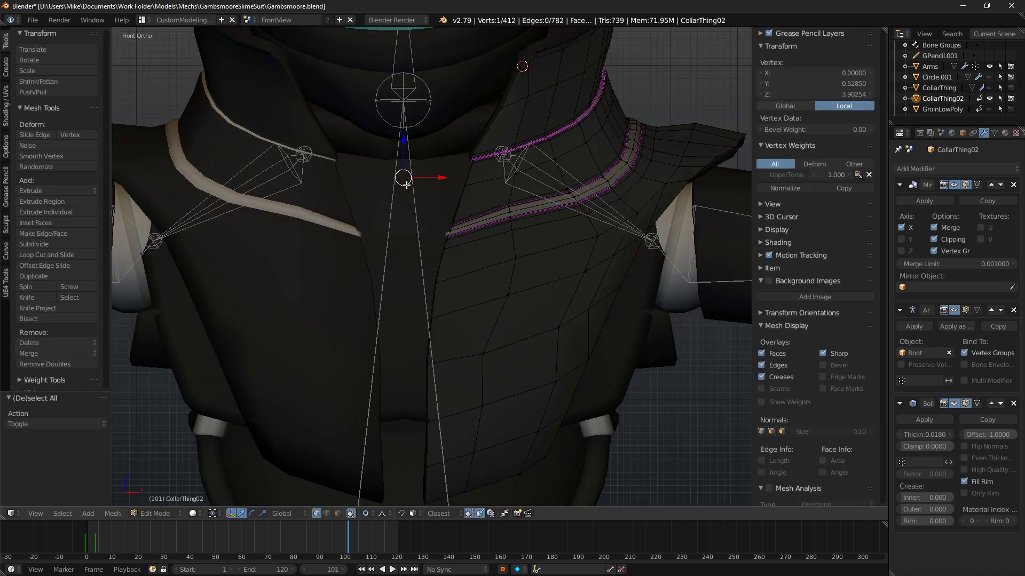
key(ctrl+KP_1)
scroll(450, 176, up, 1)
key(g)
scroll(450, 181, down, 3)
scroll(449, 184, up, 4)
click(447, 189)
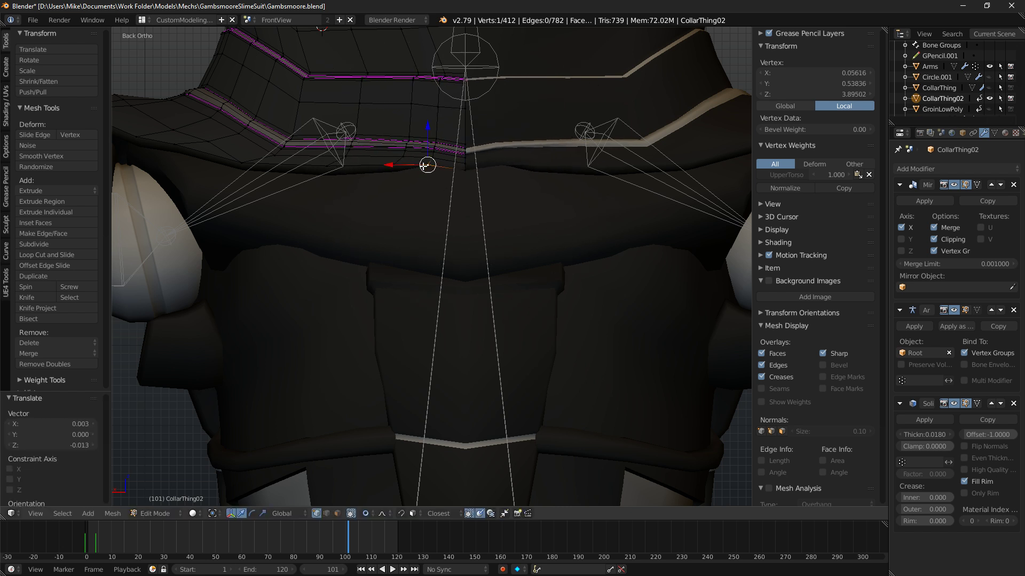
Move the vertex on the collar's lower back edge by 0.002 X and -0.007 Z, and preview it rendered.
key(g)
click(428, 184)
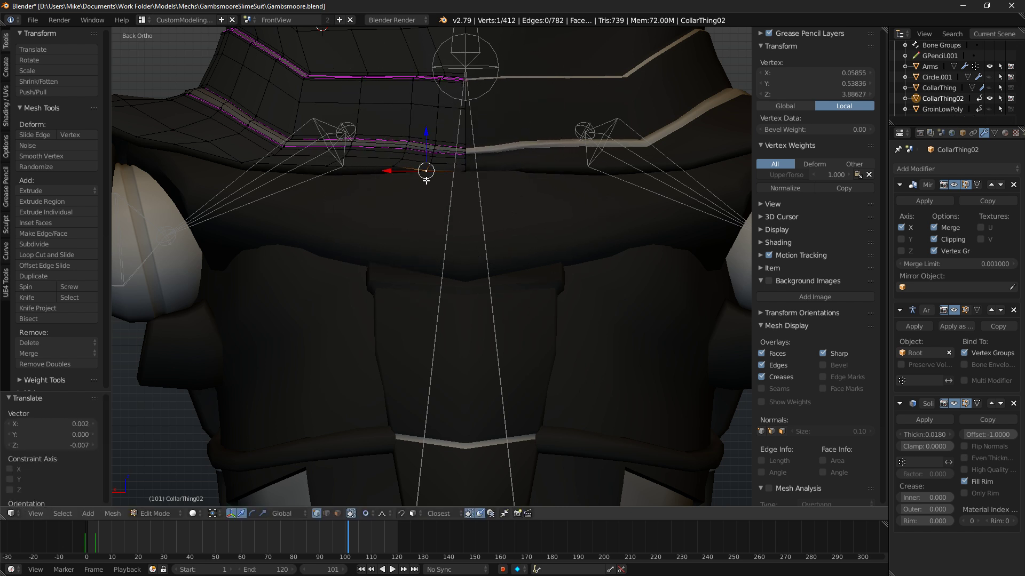
key(shift+z)
scroll(428, 187, down, 4)
middle_drag(373, 231, 480, 244)
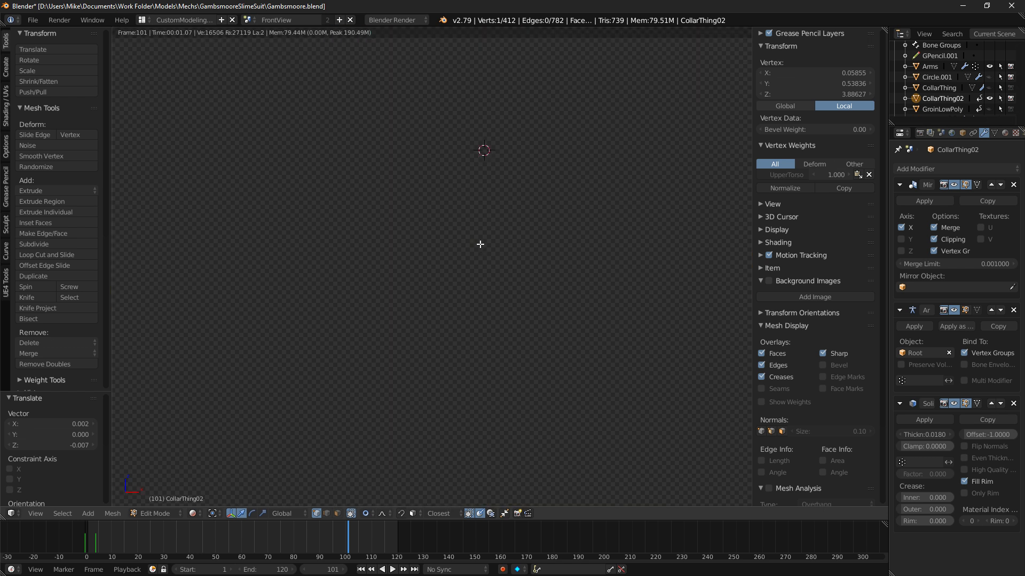
mouse_move(420, 254)
middle_down()
mouse_move(471, 248)
mouse_move(368, 277)
middle_up()
Select the vertex path along the collar's lower back edge, move it by 0.005 Y and 0.008 Z, and preview the figure rendered.
key(z)
scroll(491, 241, up, 4)
key(z)
middle_drag(508, 222, 613, 226)
right_click(628, 229)
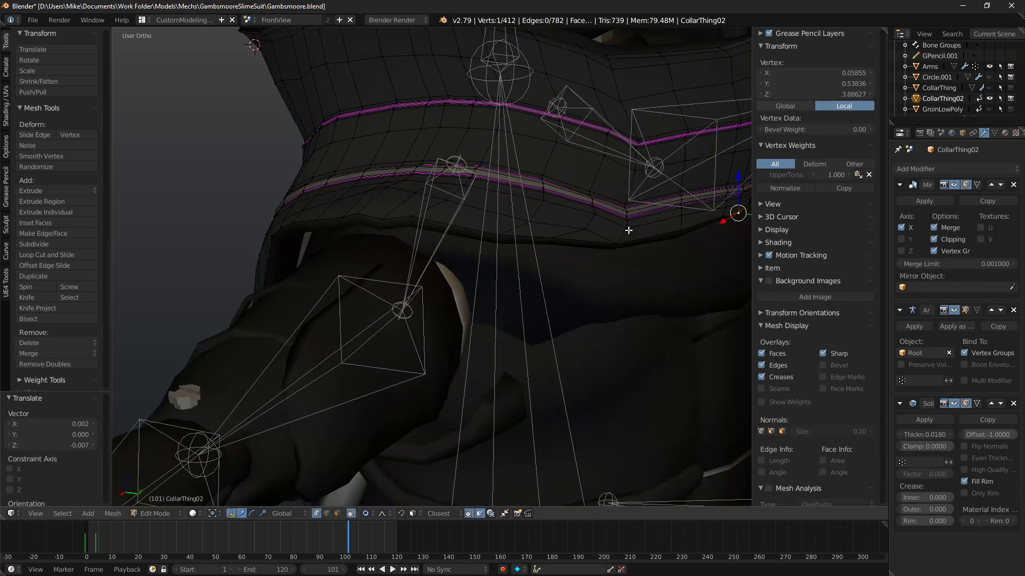
ctrl+right_click(627, 102)
middle_drag(627, 102, 625, 150)
key(KP_1)
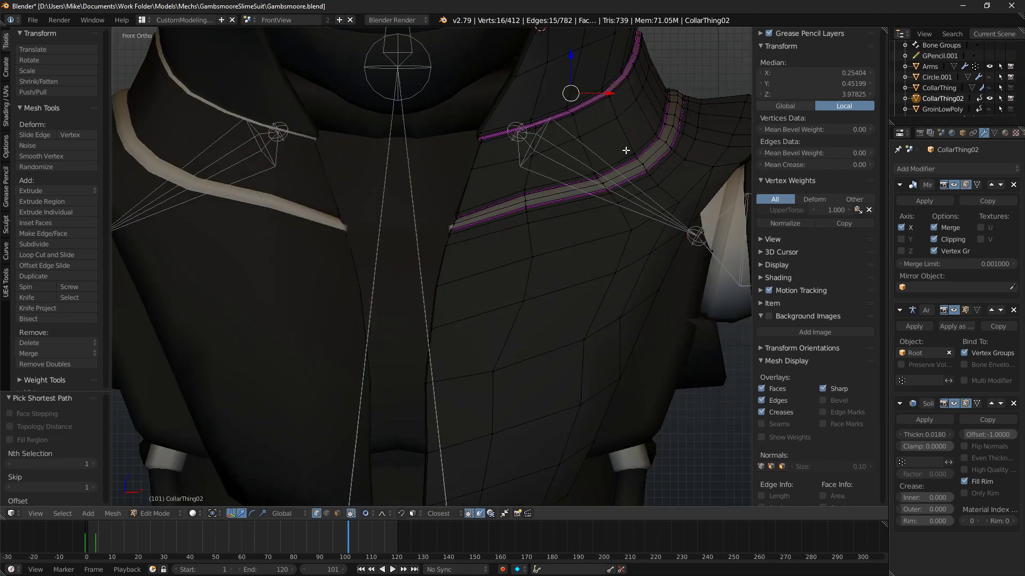
key(KP_3)
key(g)
click(676, 87)
key(shift+z)
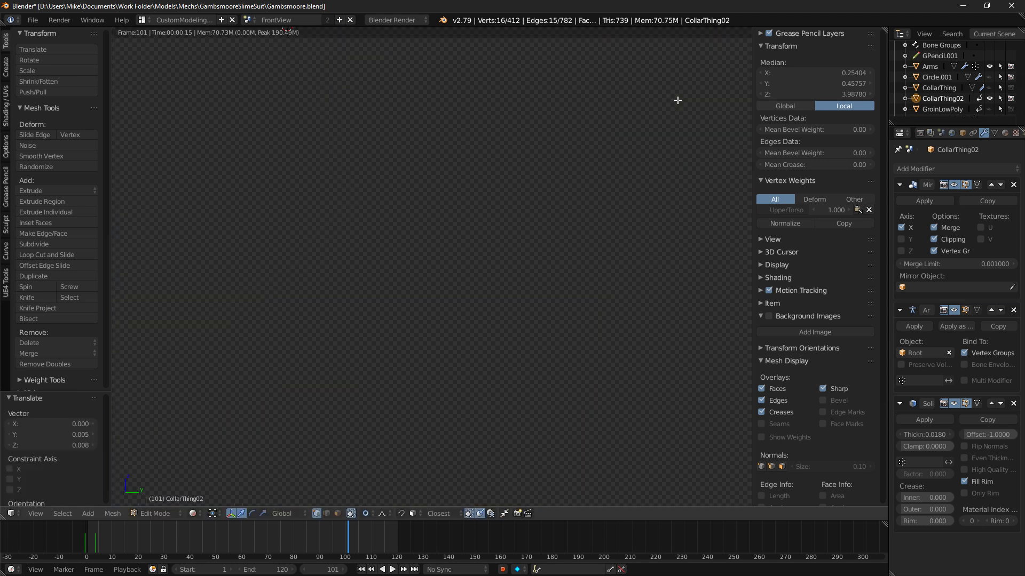
middle_drag(411, 162, 384, 170)
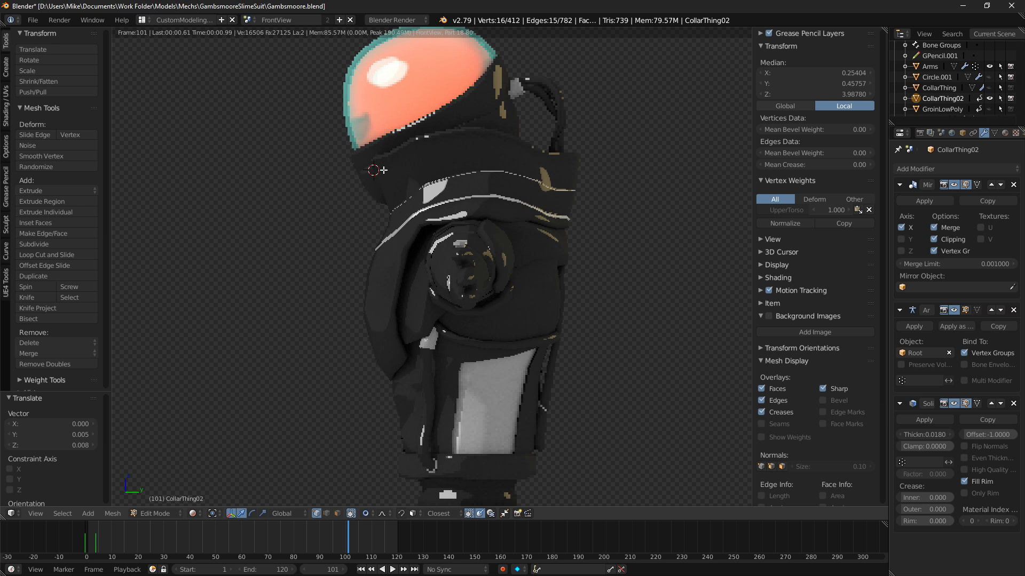
key(KP_1)
key(shift+z)
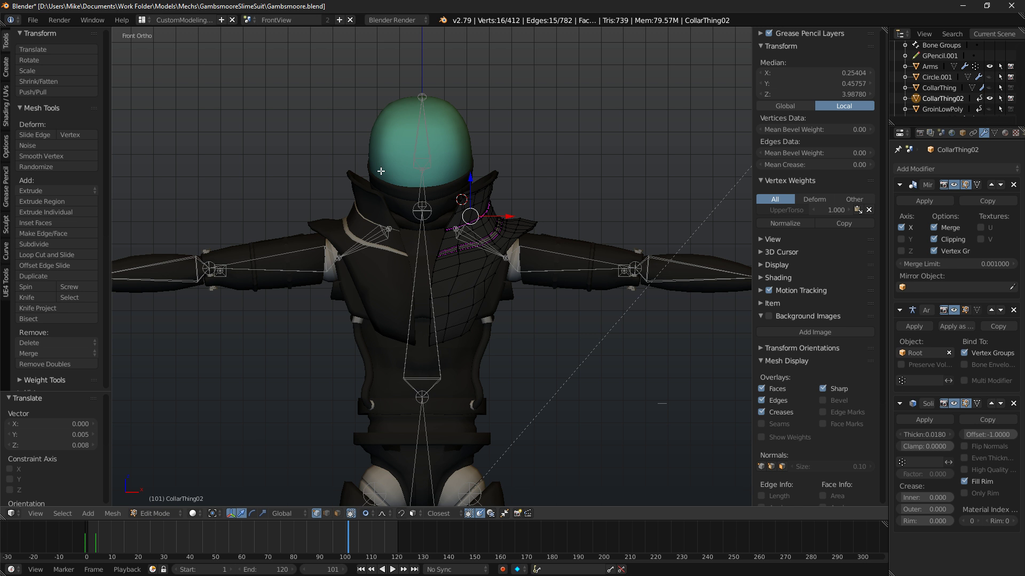
Finish editing the collar and open the waist and pelvis mesh, Circle, for editing.
shift+middle_drag(500, 351, 482, 212)
scroll(497, 293, up, 4)
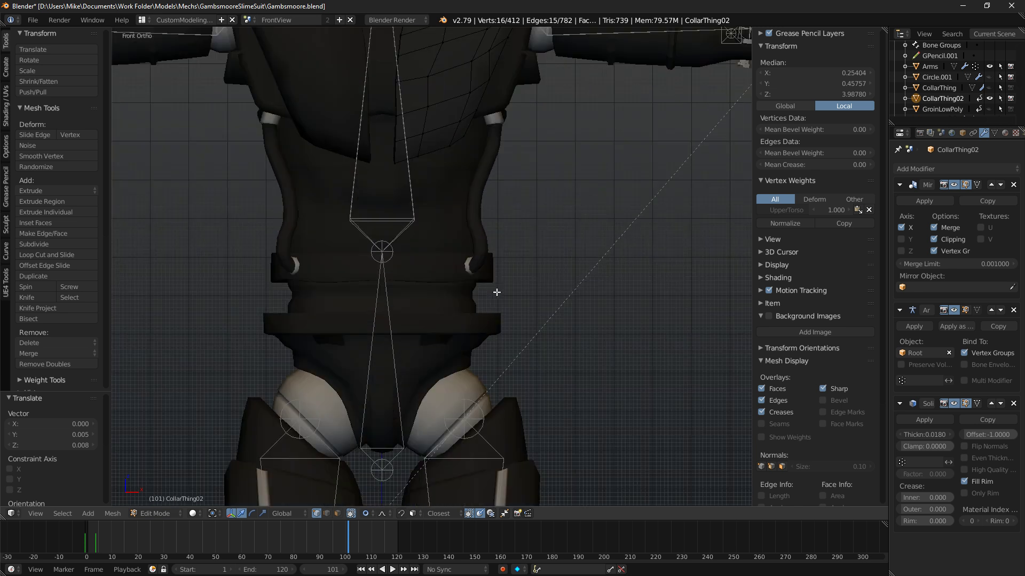
key(Tab)
right_click(485, 336)
key(Tab)
scroll(502, 332, up, 2)
Bevel the upper outer edge loop of the belt ring around the waist.
key(a)
alt+right_click(524, 353)
alt+shift+right_click(532, 374)
middle_drag(564, 345, 447, 363)
key(a)
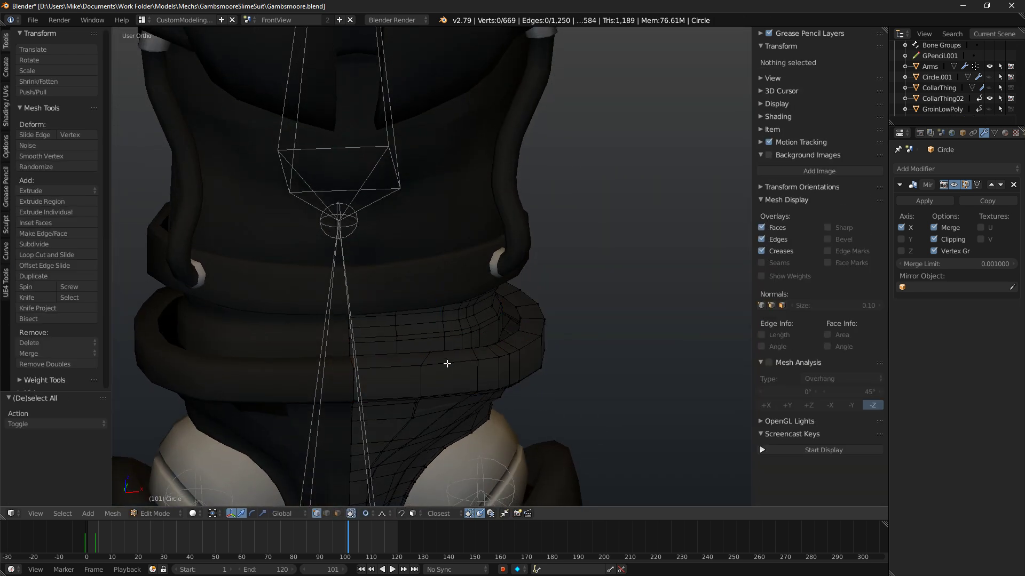
key(a)
key(a)
alt+right_click(462, 360)
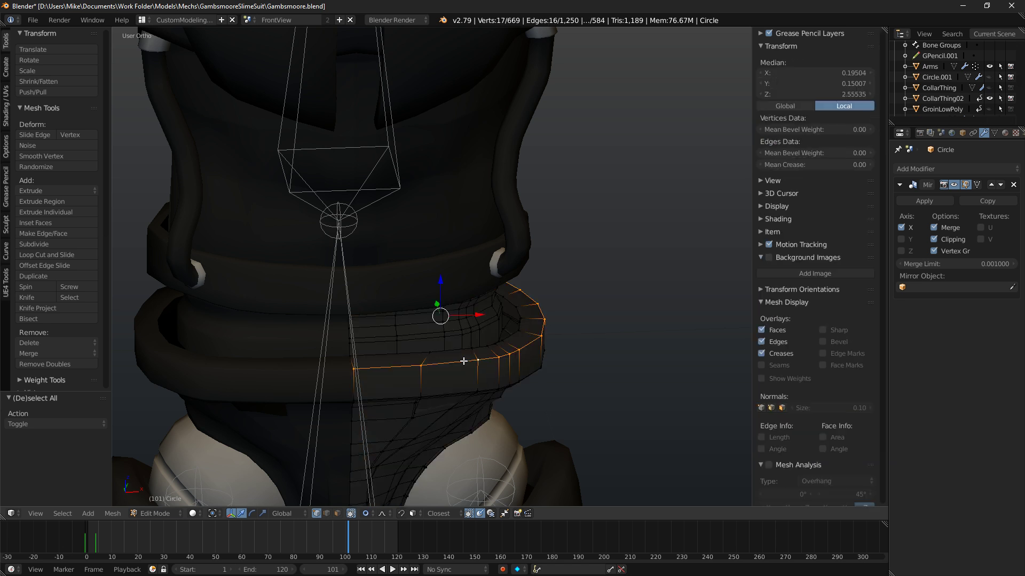
key(ctrl+b)
click(626, 382)
Select the three outer edge loops of the belt ring and view them from the front.
key(a)
alt+right_click(535, 369)
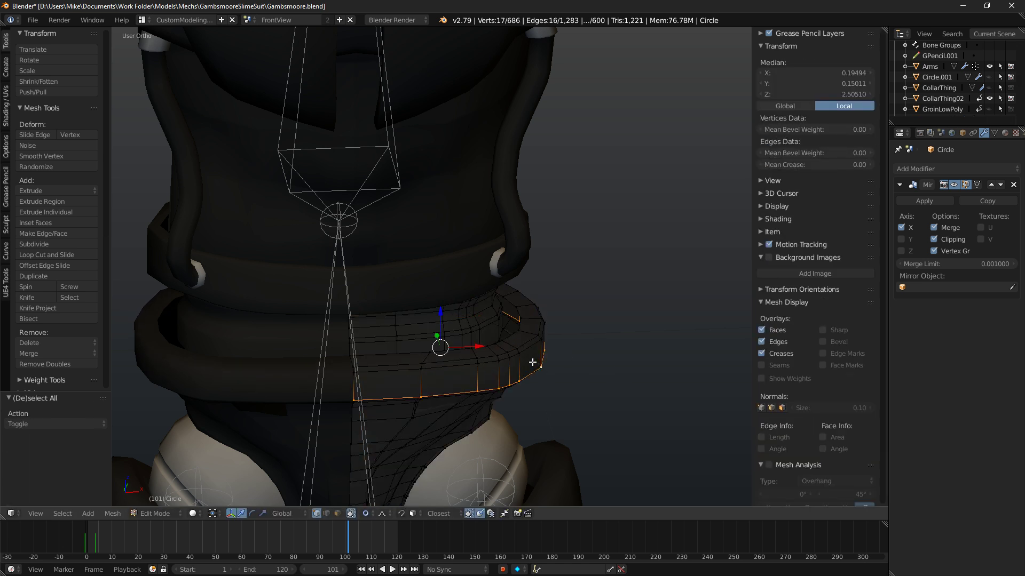
alt+shift+right_click(533, 348)
alt+shift+right_click(540, 339)
middle_drag(575, 348, 574, 337)
key(KP_1)
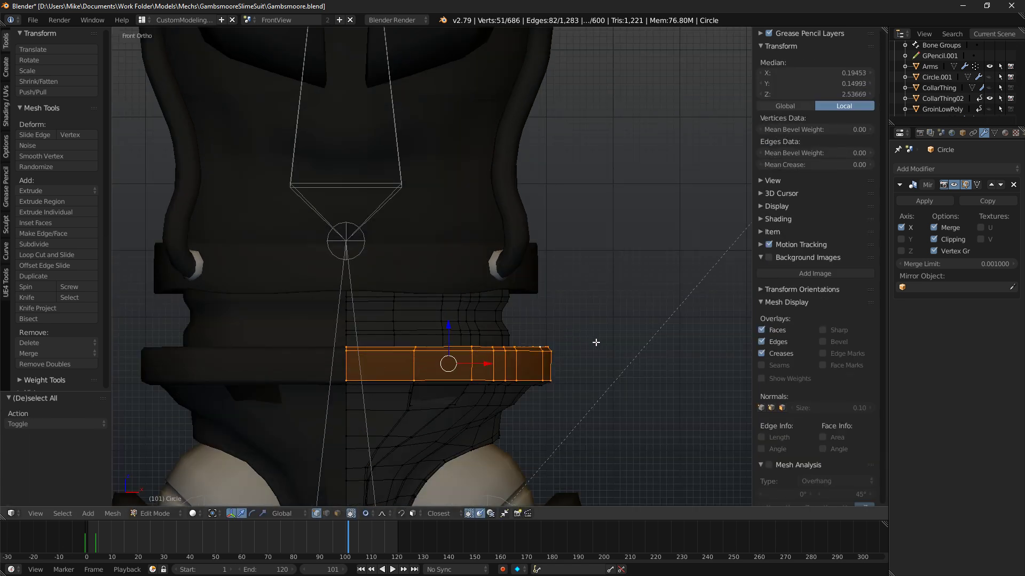
key(s)
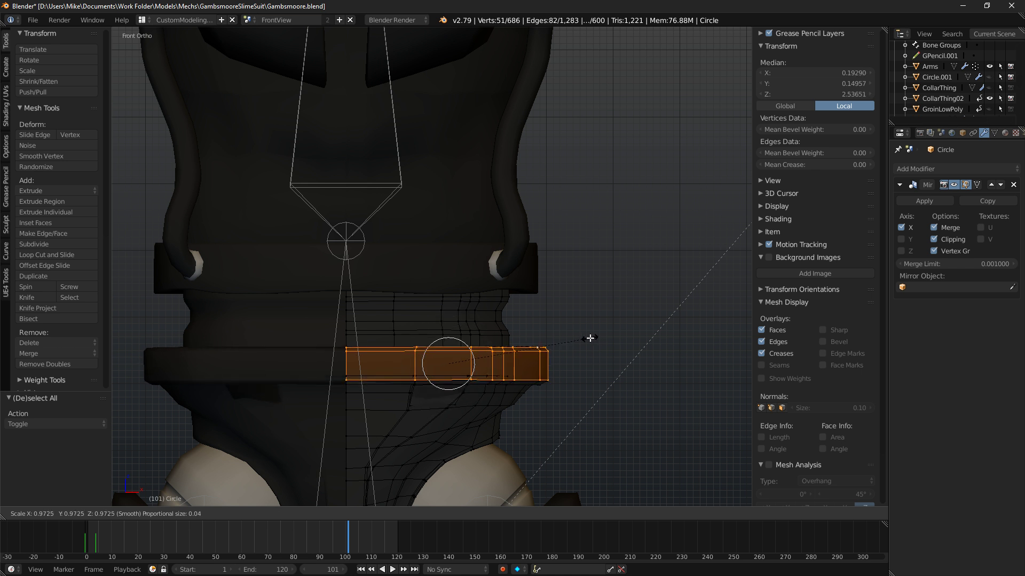
click(590, 339)
click(387, 470)
key(s)
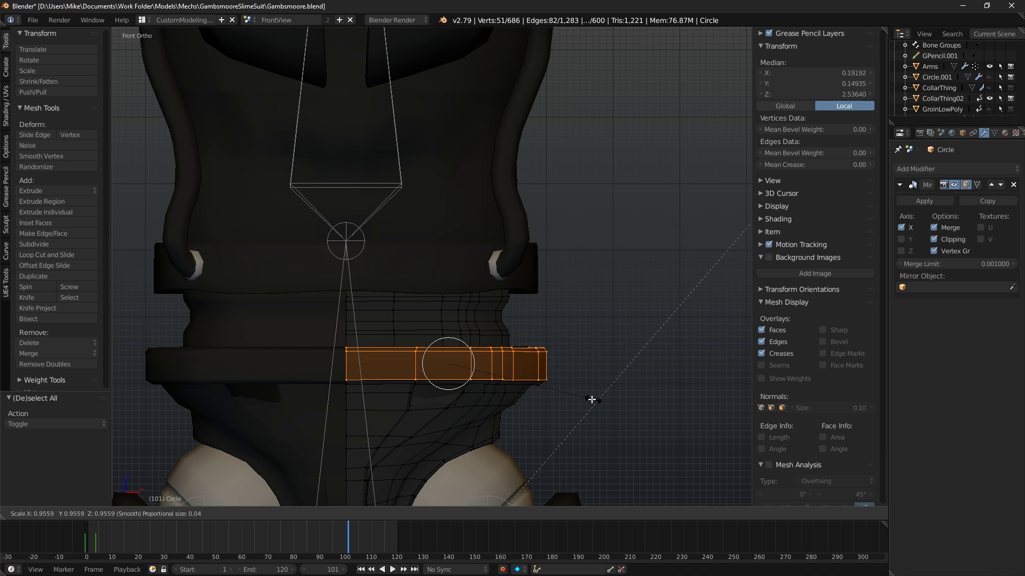
right_click(588, 399)
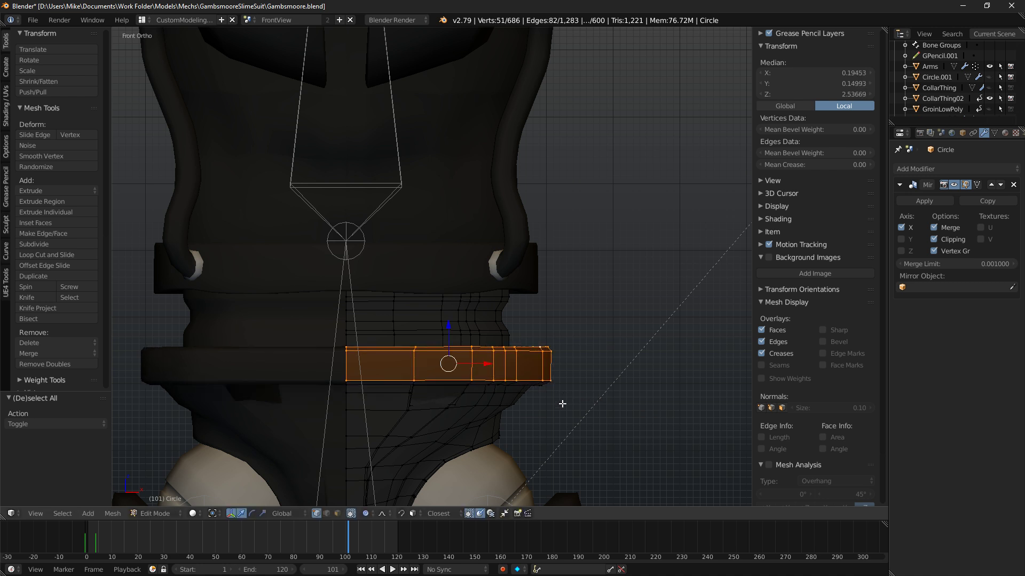
middle_drag(455, 391, 454, 320)
key(s)
key(Escape)
Extend the selection to the whole belt ring and move it by -0.003 X and 0.005 Z.
key(alt+o)
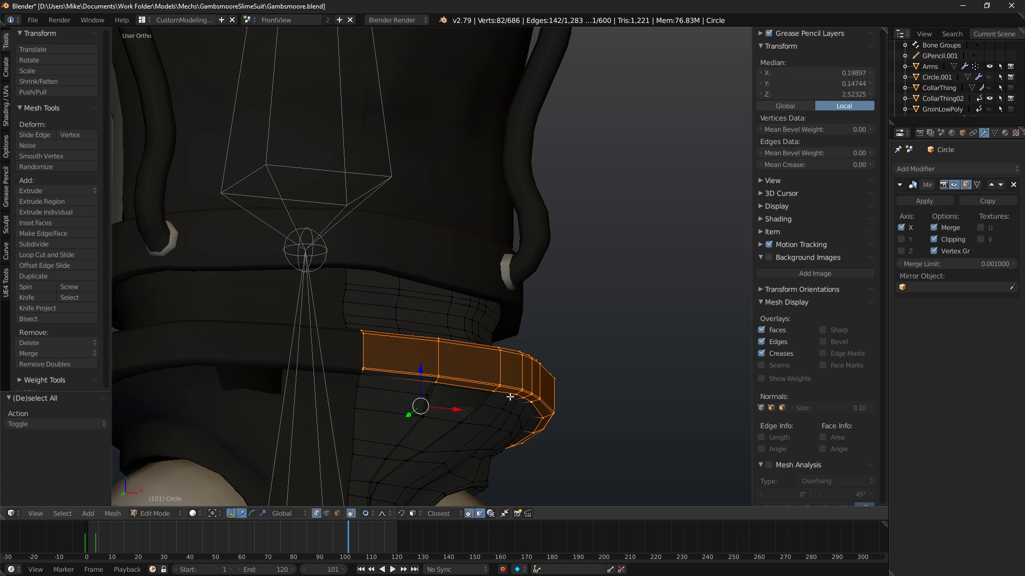
key(ctrl+z)
middle_drag(609, 389, 480, 315)
key(z)
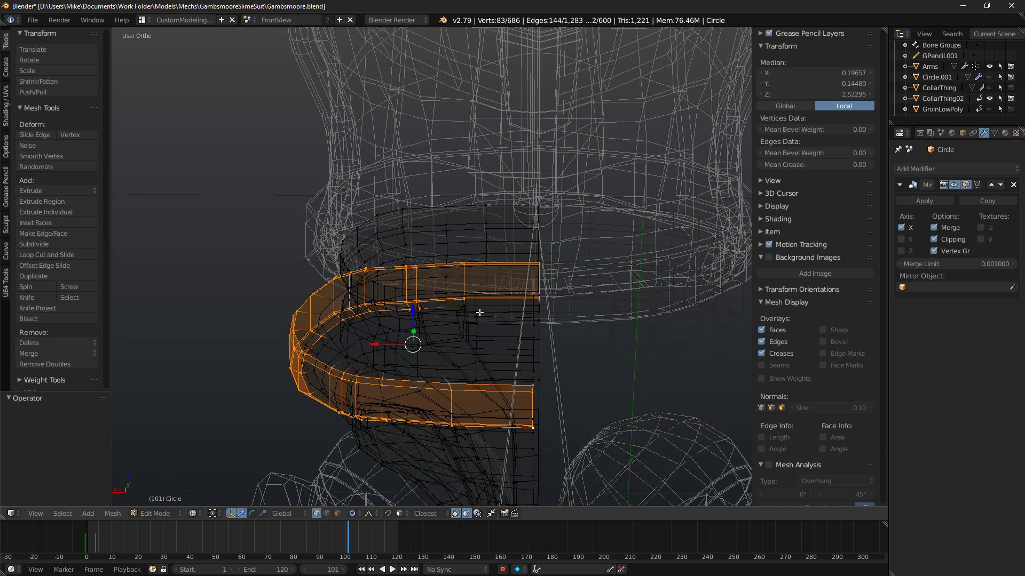
key(KP_1)
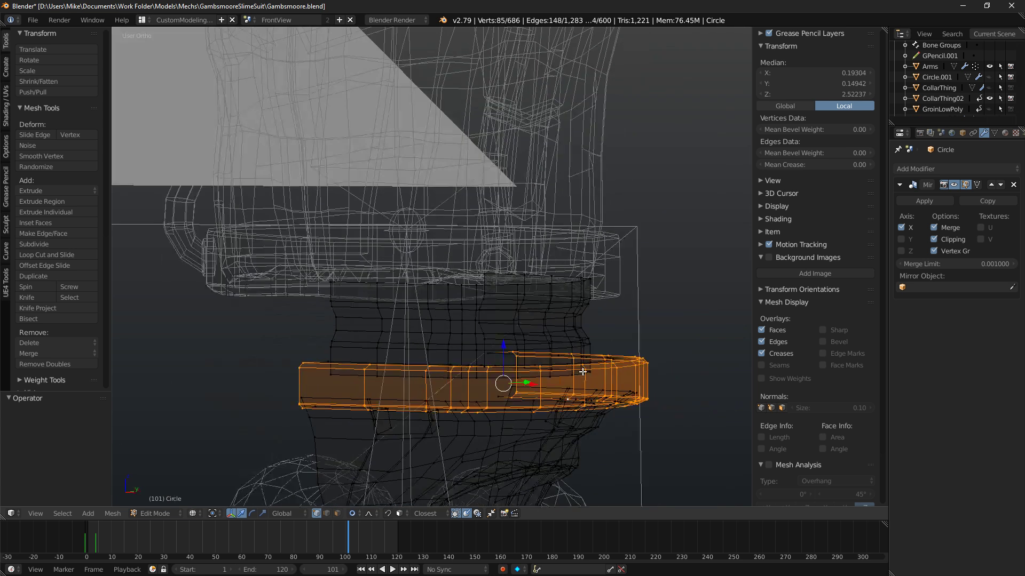
key(z)
key(s)
click(661, 385)
key(g)
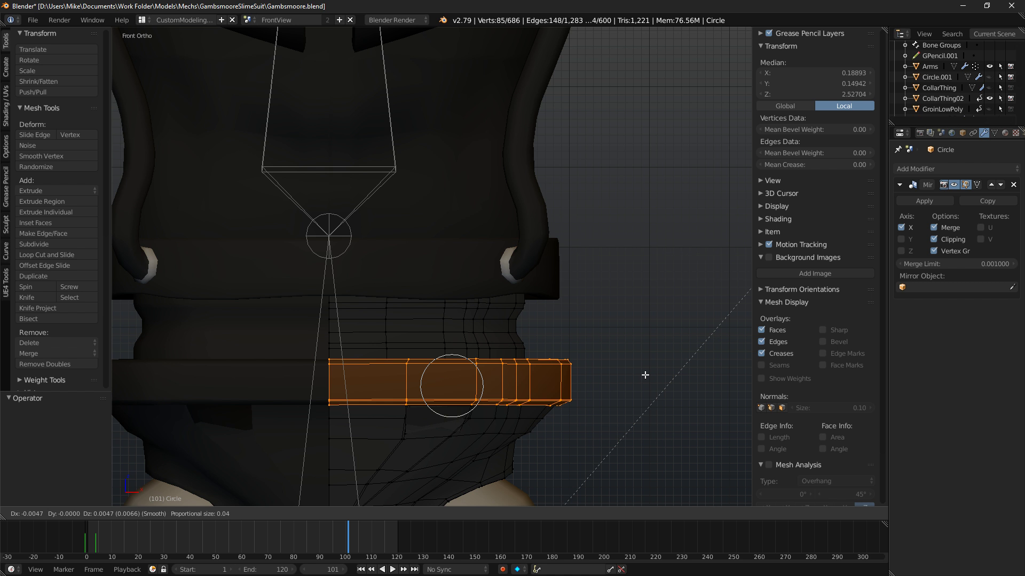
click(645, 374)
key(shift+z)
key(shift+z)
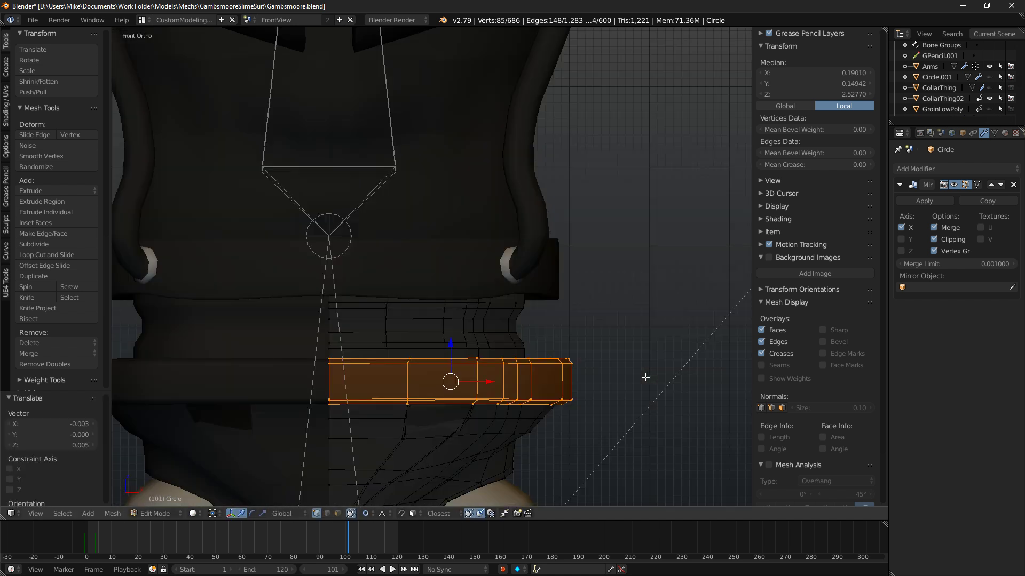
Deselect the belt ring's middle section, move its outer side vertices -0.017 along X with proportional editing, and preview the figure rendered.
key(z)
key(c)
mouse_move(328, 340)
middle_down()
mouse_move(424, 389)
mouse_move(461, 391)
middle_up()
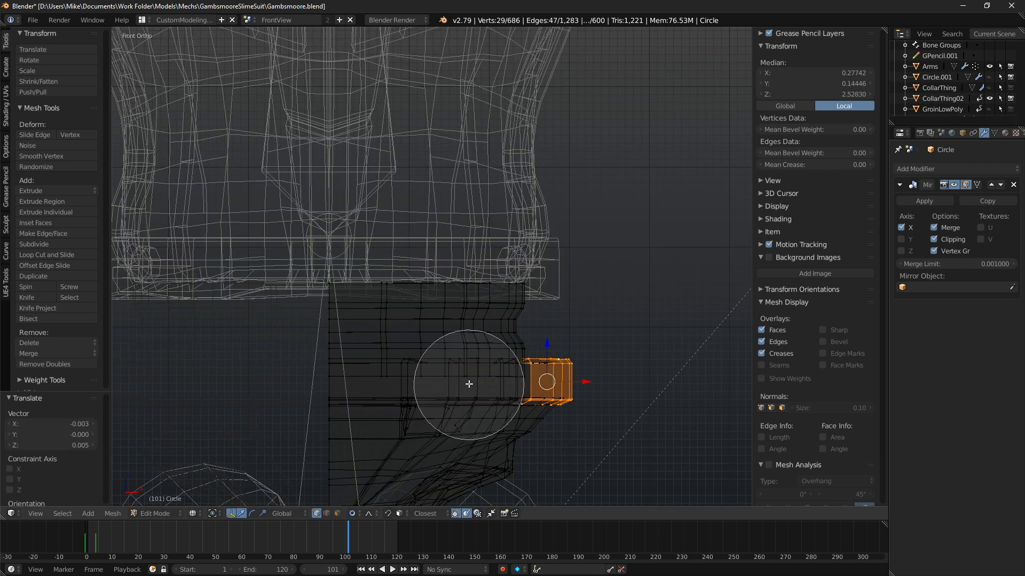
key(Escape)
key(z)
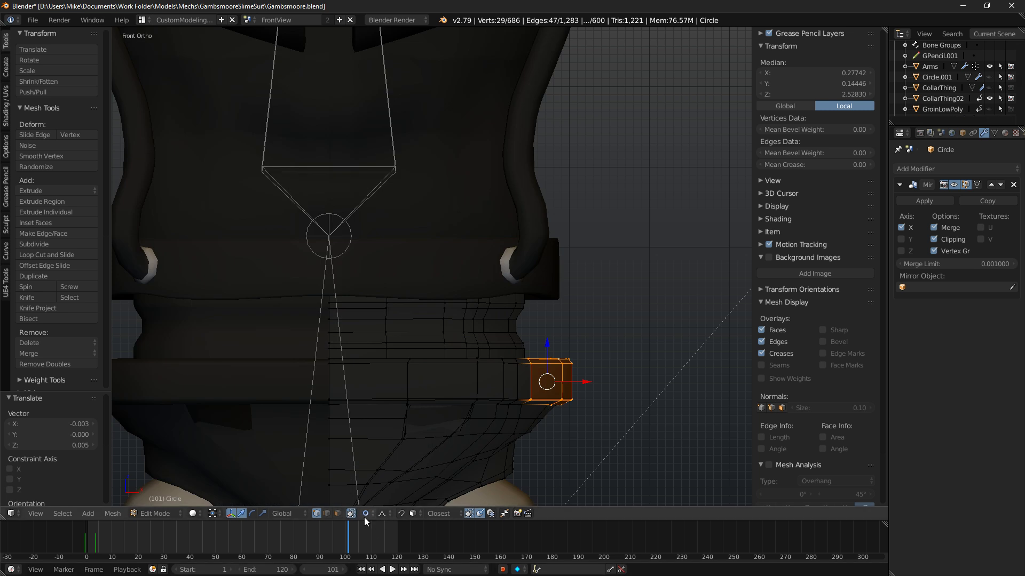
click(389, 490)
drag(586, 381, 579, 377)
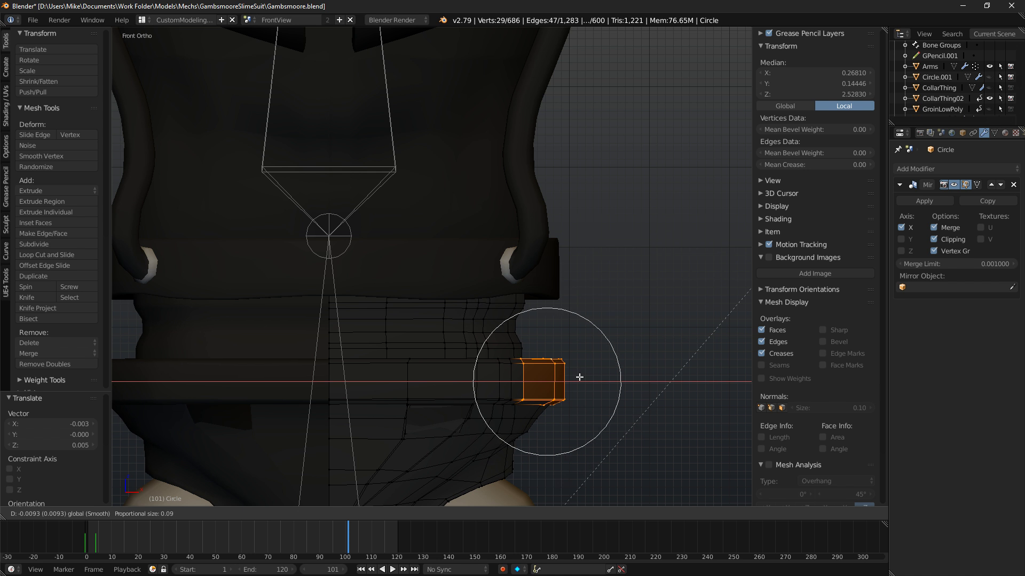
click(573, 377)
key(shift+z)
scroll(576, 387, down, 7)
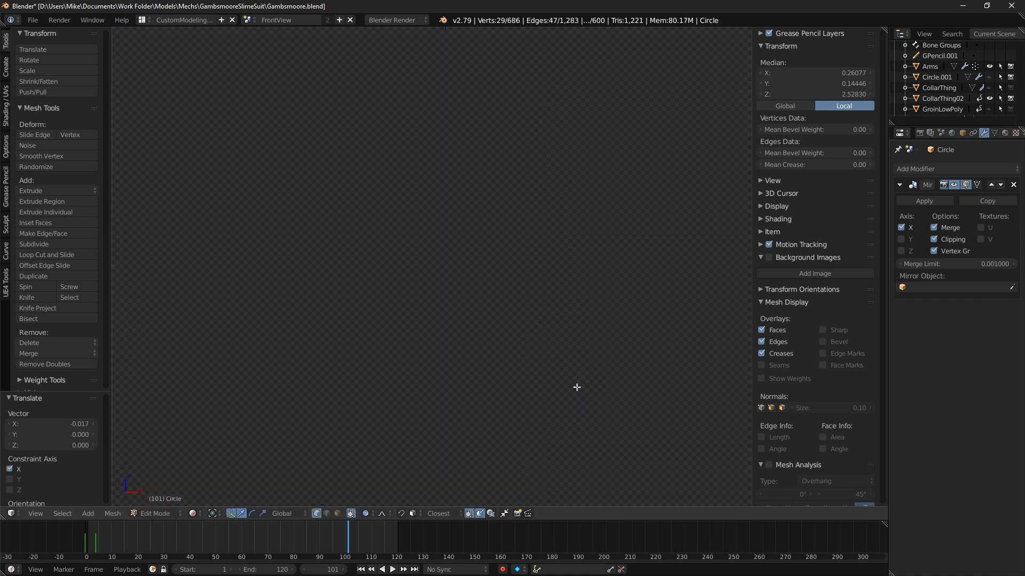
middle_drag(459, 308, 532, 311)
middle_drag(297, 338, 435, 352)
middle_drag(320, 359, 421, 347)
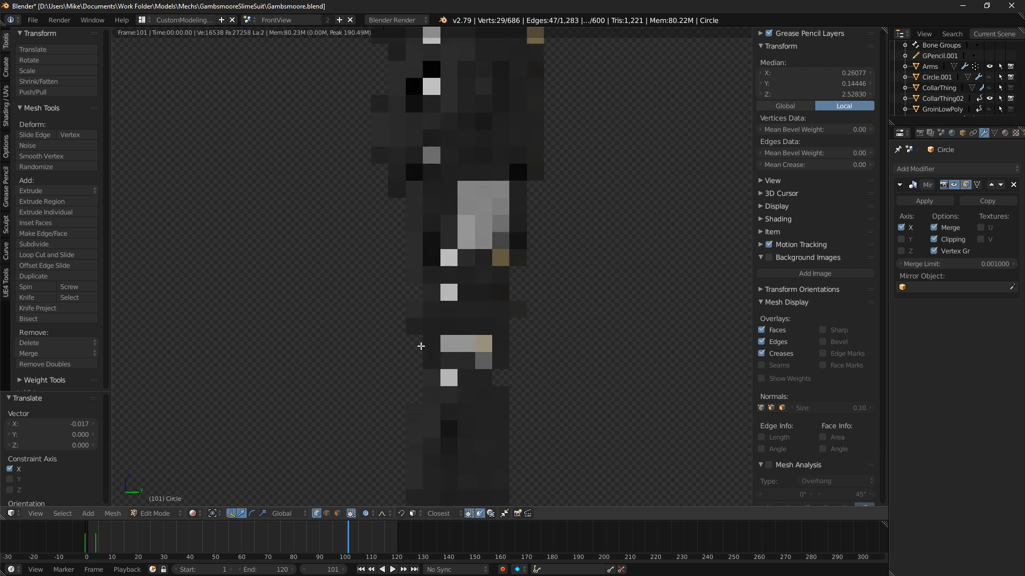
Select the linked waist section above the belt ring, change the proportional editing mode, and scale the section by 1.137 along Y.
key(shift+z)
key(KP_3)
right_click(433, 288)
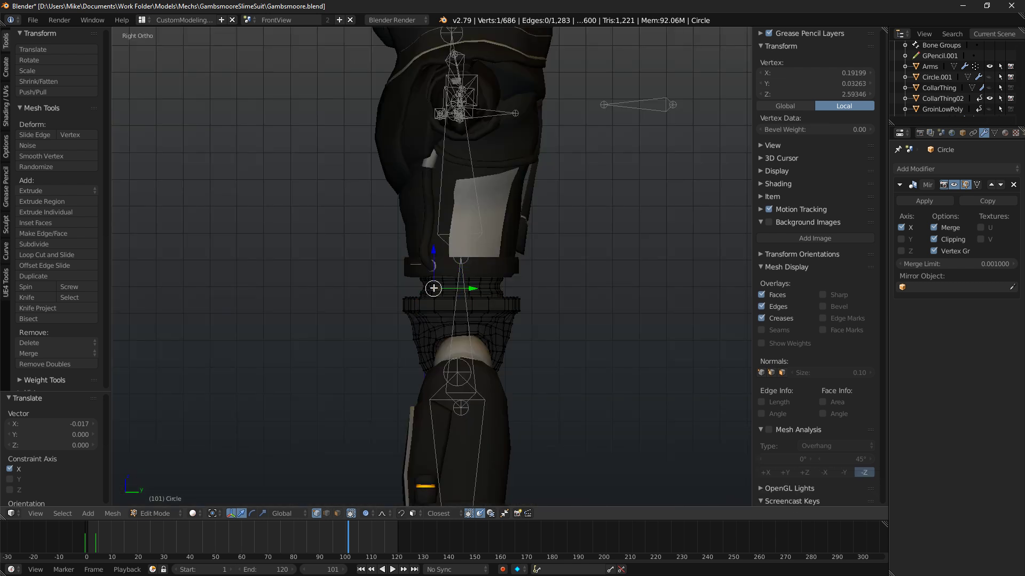
scroll(433, 289, up, 3)
key(ctrl+l)
key(s)
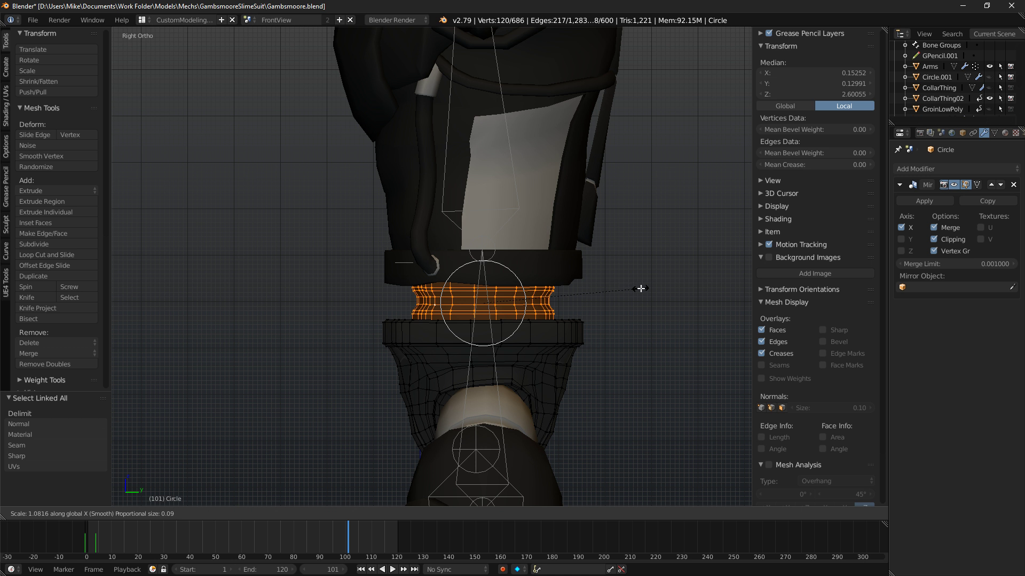
click(620, 287)
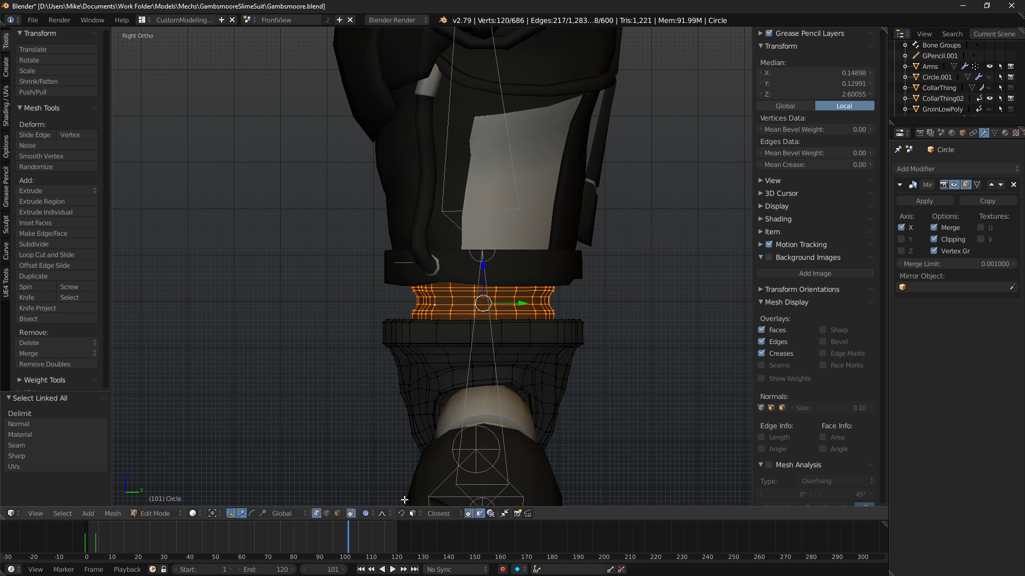
click(365, 514)
click(383, 465)
key(s)
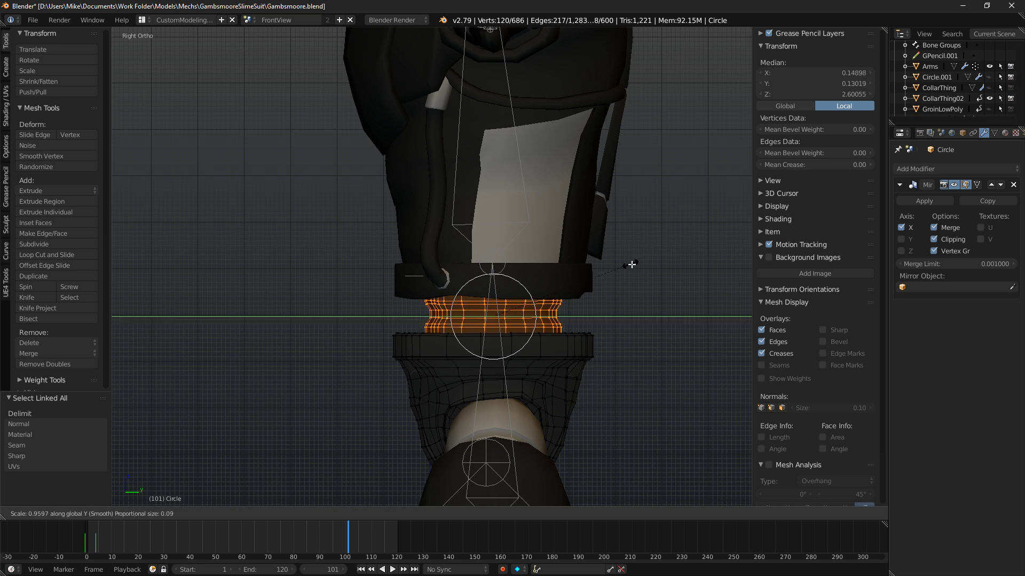
click(659, 271)
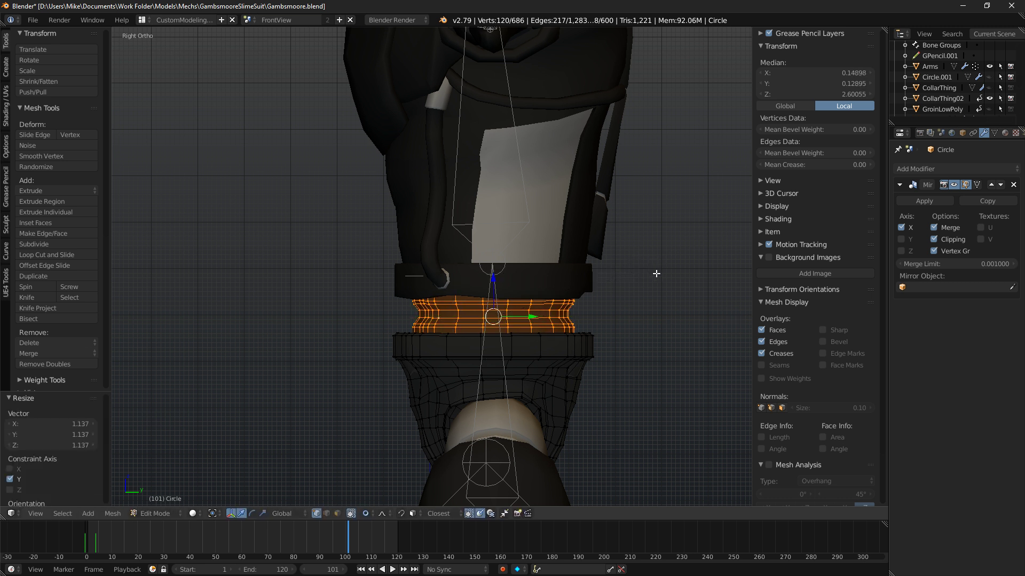
Move the waist section -0.003 along Y and preview the figure rendered from the front.
scroll(591, 314, up, 2)
drag(561, 338, 556, 338)
mouse_move(418, 329)
middle_down()
mouse_move(503, 345)
mouse_move(485, 367)
mouse_move(382, 344)
middle_up()
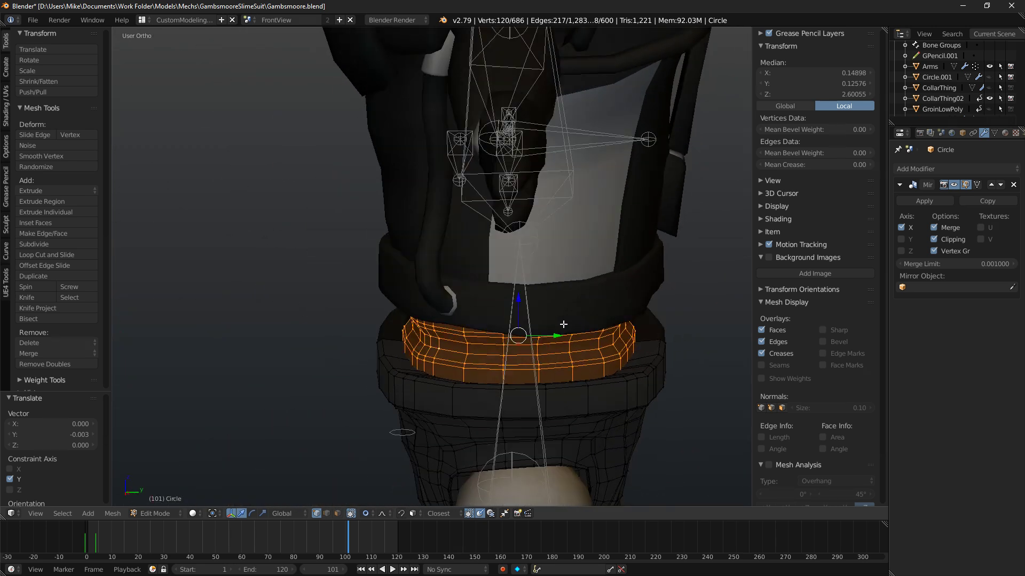
key(KP_3)
scroll(554, 328, down, 4)
key(shift+z)
scroll(553, 328, up, 4)
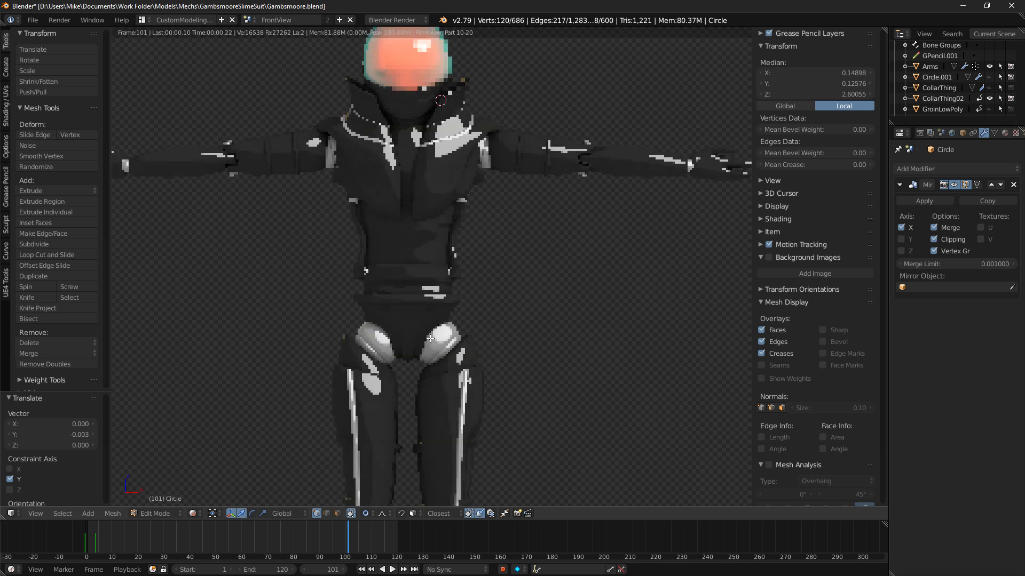
scroll(513, 315, up, 5)
Scale the waist section uniformly by 0.949 and move it 0.002 along Y.
key(shift+z)
key(s)
key(KP_3)
key(KP_1)
key(KP_3)
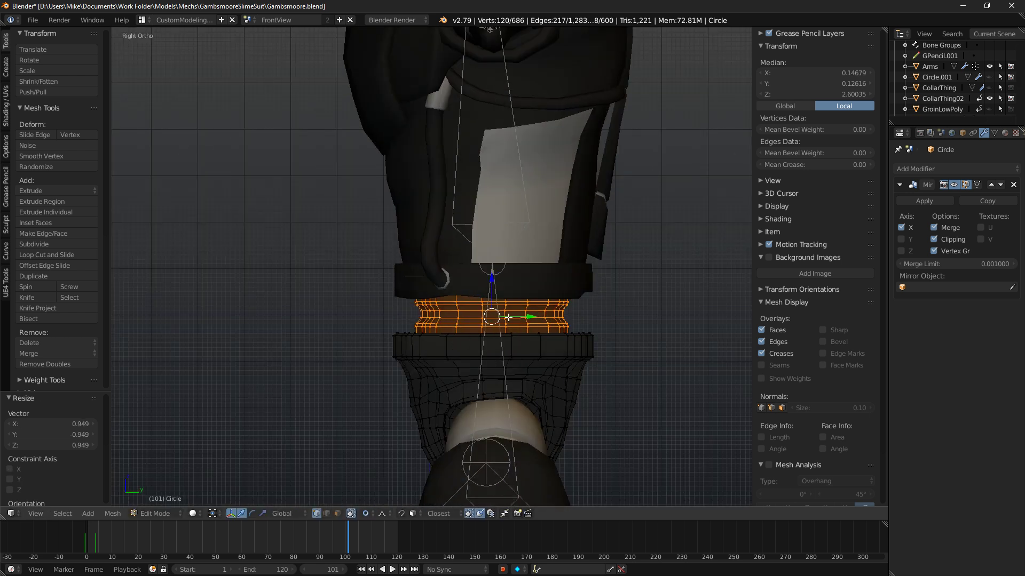
middle_drag(528, 320, 574, 300)
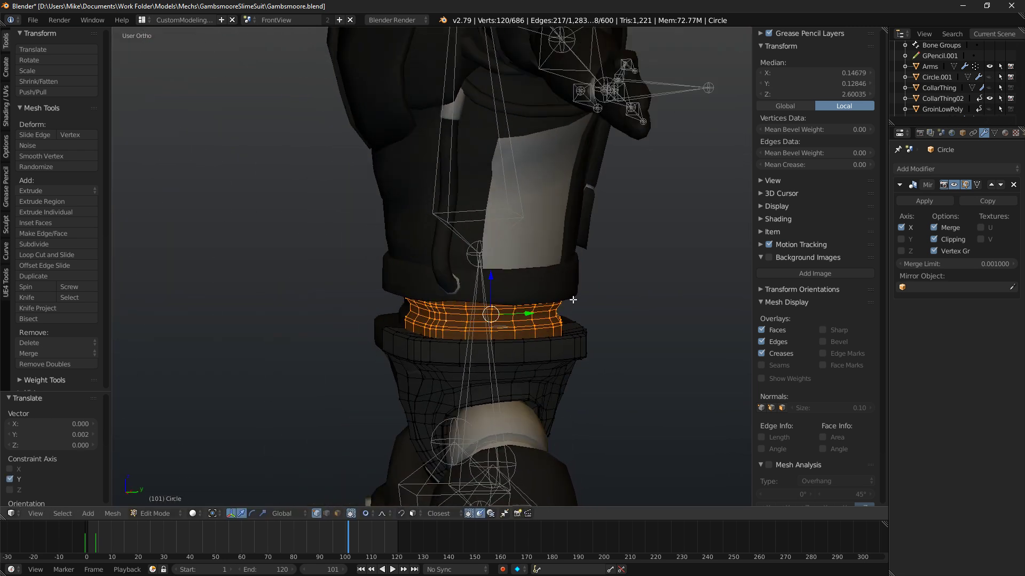
Scale the waist section by 1.025 along Y and preview the figure rendered.
key(s)
key(x)
key(y)
click(574, 297)
middle_drag(575, 297, 523, 276)
key(shift+z)
scroll(465, 357, down, 4)
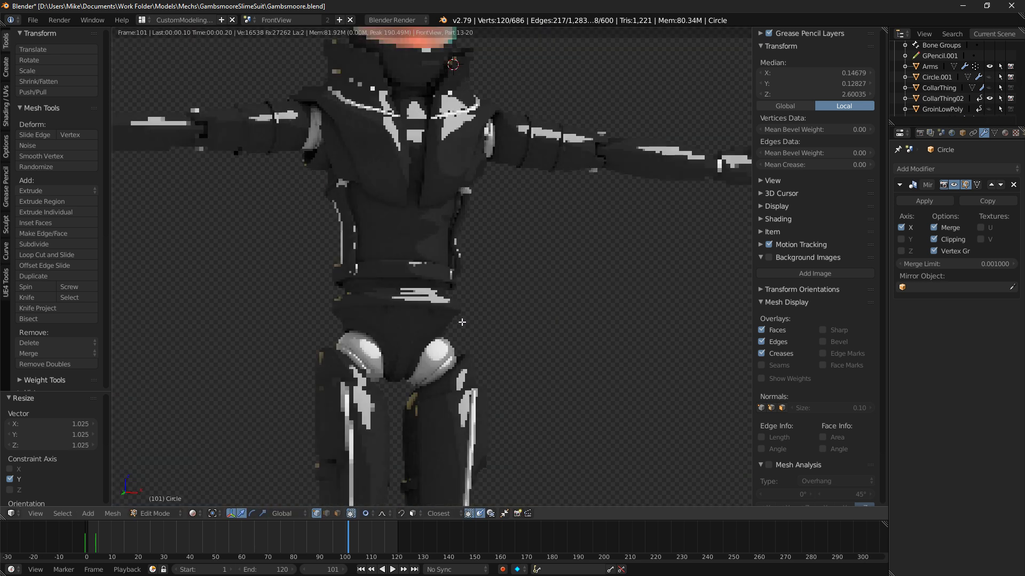
Inspect the rendered figure's torso and waist from the front and from the side.
scroll(447, 305, down, 3)
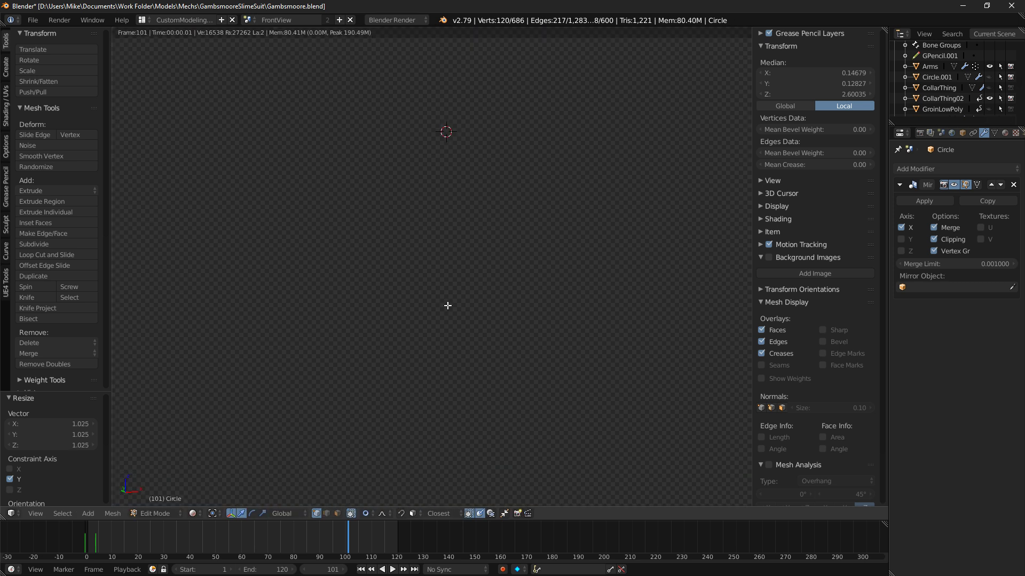
shift+middle_drag(447, 305, 462, 327)
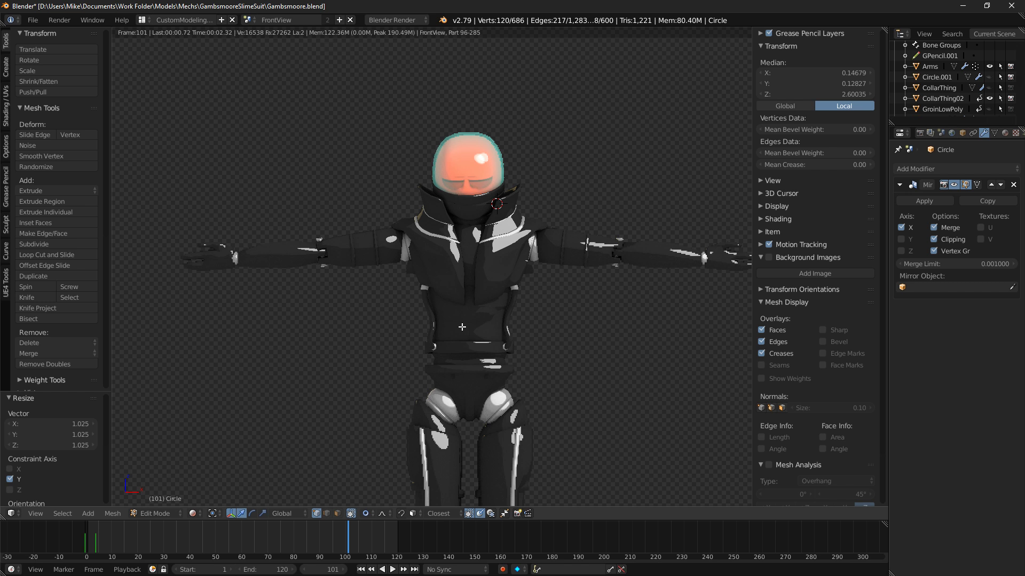
scroll(494, 351, up, 6)
scroll(491, 352, down, 3)
mouse_move(465, 330)
shift+middle_down()
mouse_move(382, 304)
mouse_move(473, 312)
shift+middle_up()
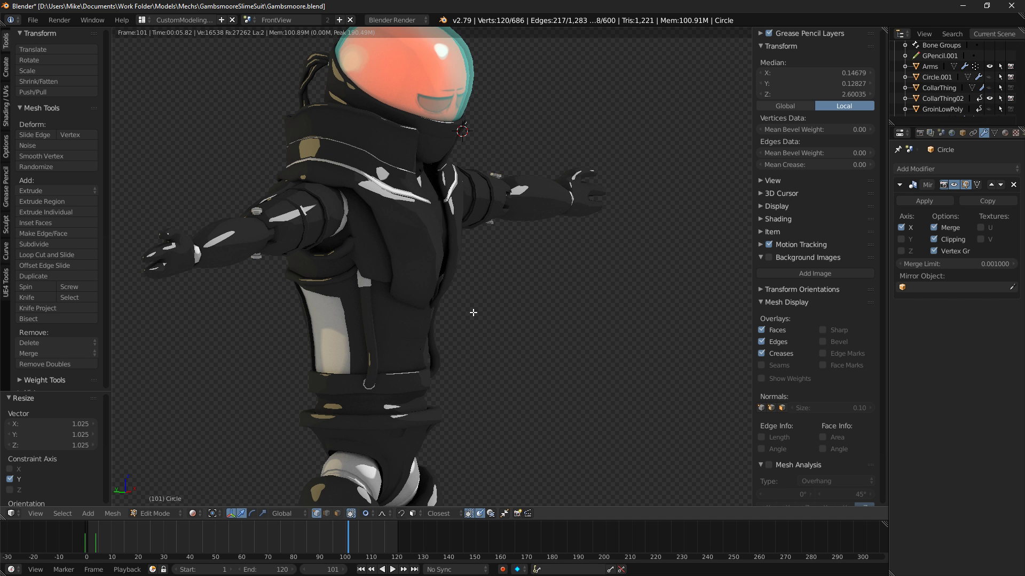
key(KP_1)
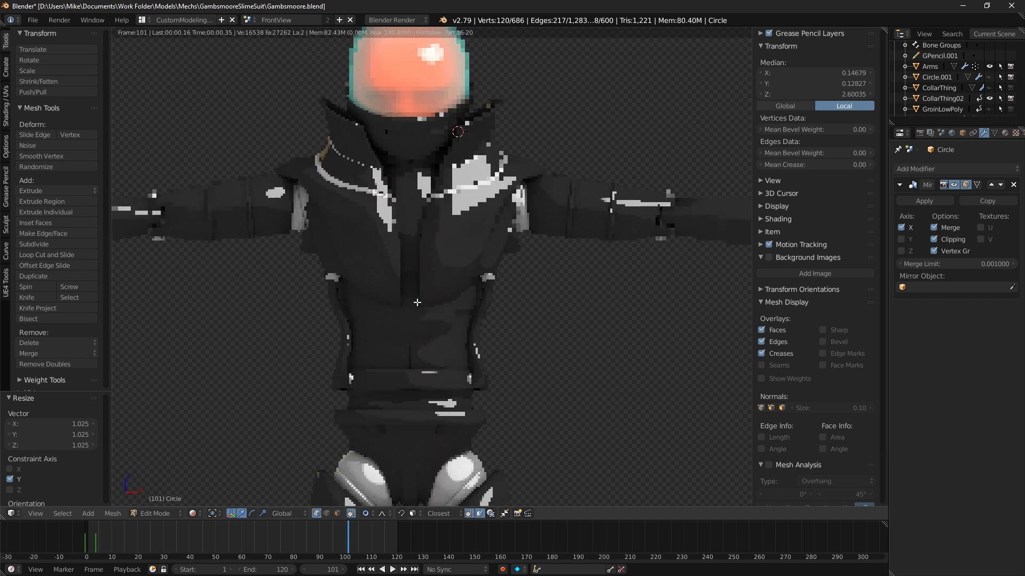
scroll(417, 302, down, 2)
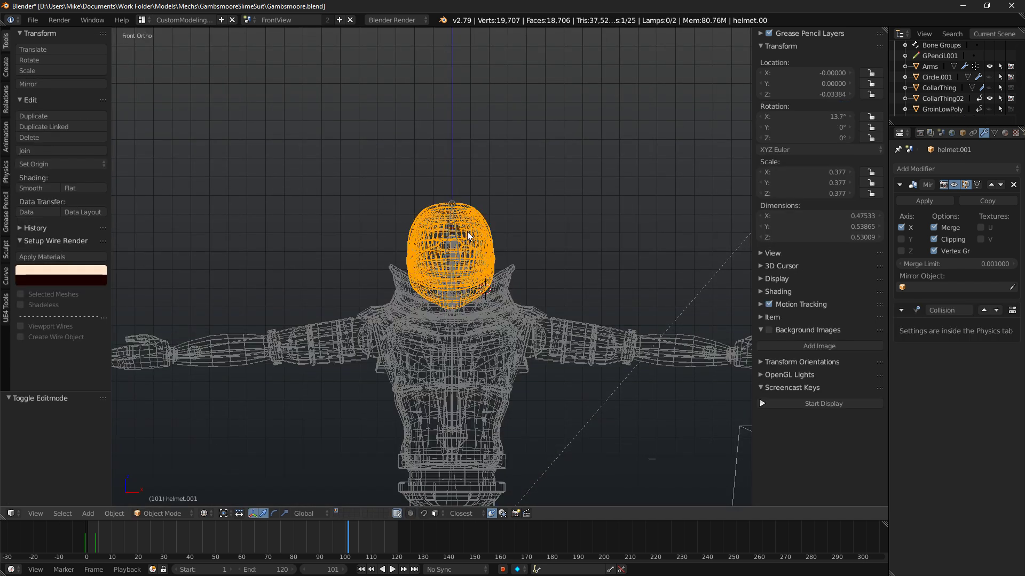
Move the head inside the helmet -0.576 along X and 0.338 along Z and inspect its face in material shading.
right_click(470, 245)
right_click(471, 223)
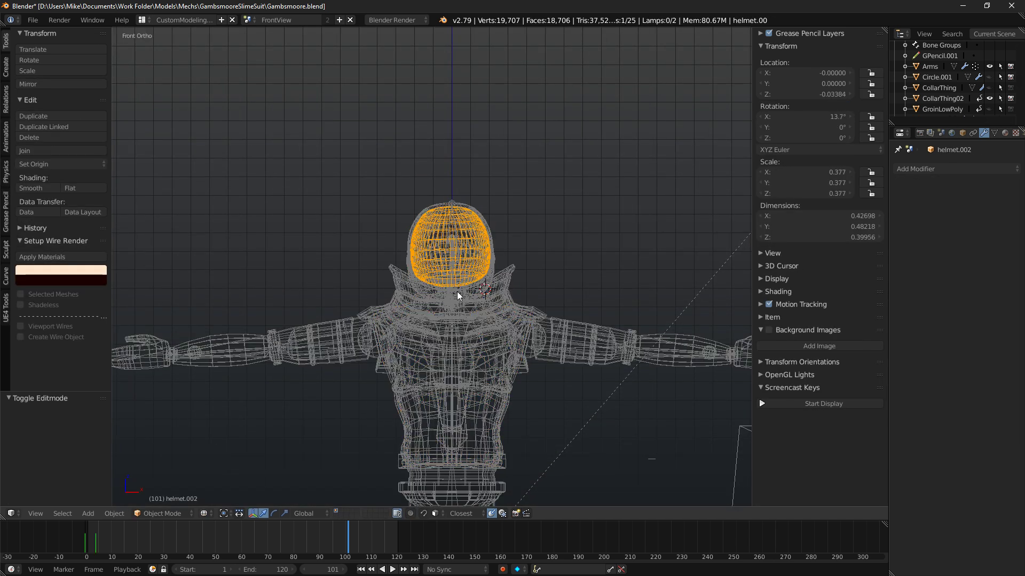
key(z)
key(g)
click(385, 257)
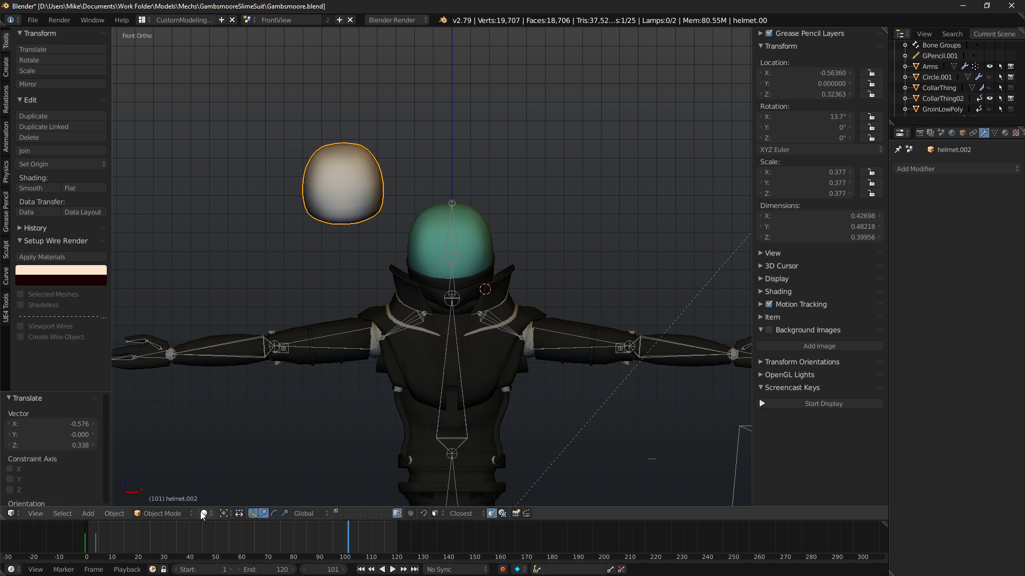
click(238, 443)
mouse_move(304, 273)
middle_down()
mouse_move(393, 218)
mouse_move(348, 222)
mouse_move(329, 192)
middle_up()
scroll(329, 192, up, 4)
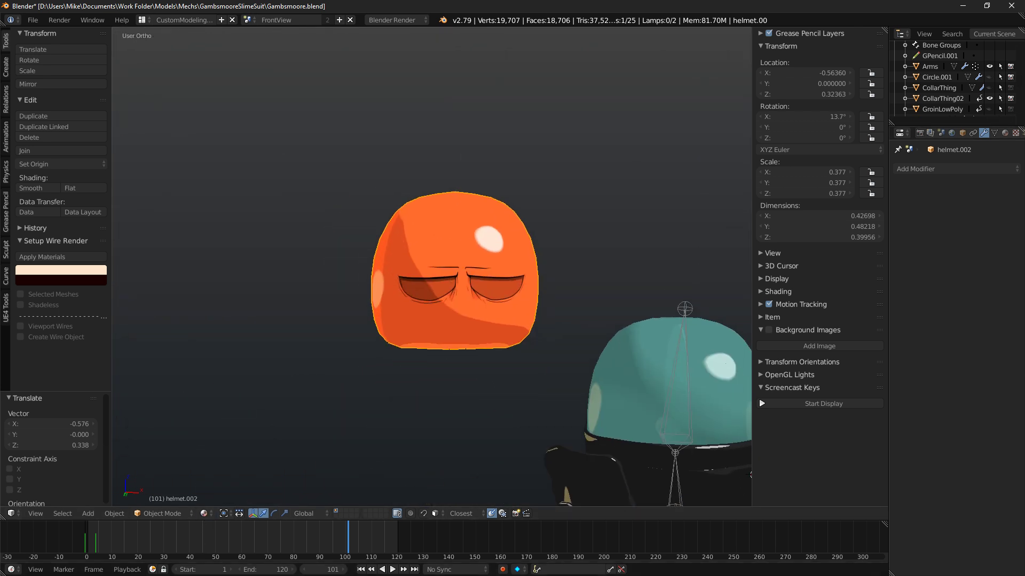
scroll(533, 287, up, 4)
middle_drag(446, 240, 482, 284)
scroll(491, 291, down, 10)
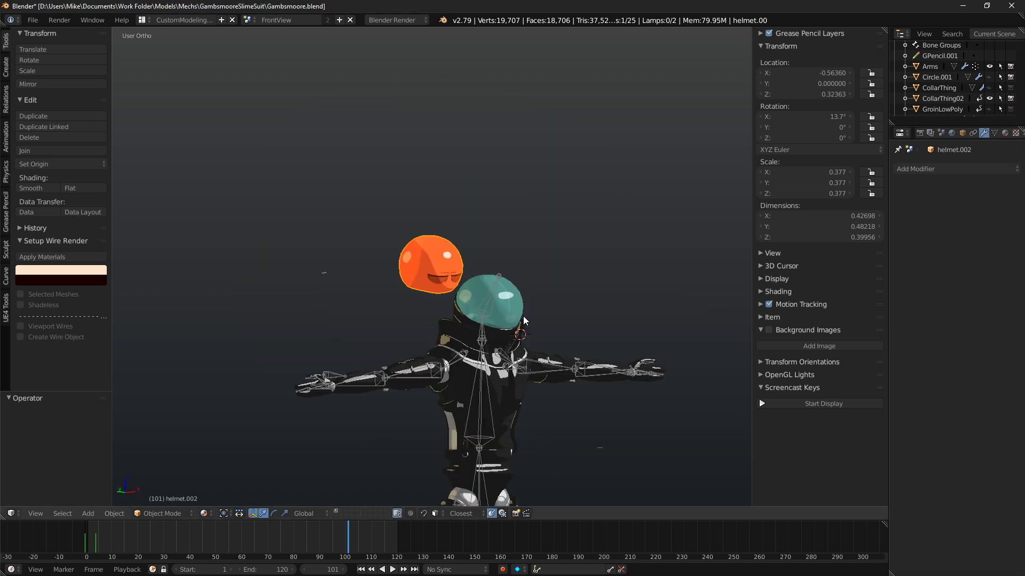
Clear the head's location to put it back in the helmet and check the figure rendered.
key(alt+g)
key(shift+z)
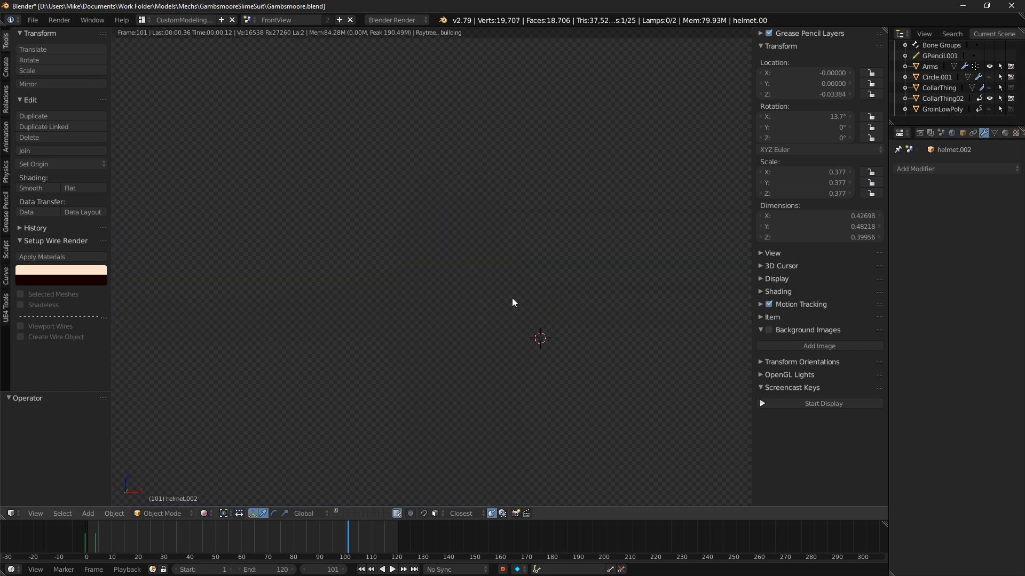
shift+middle_drag(585, 340, 527, 232)
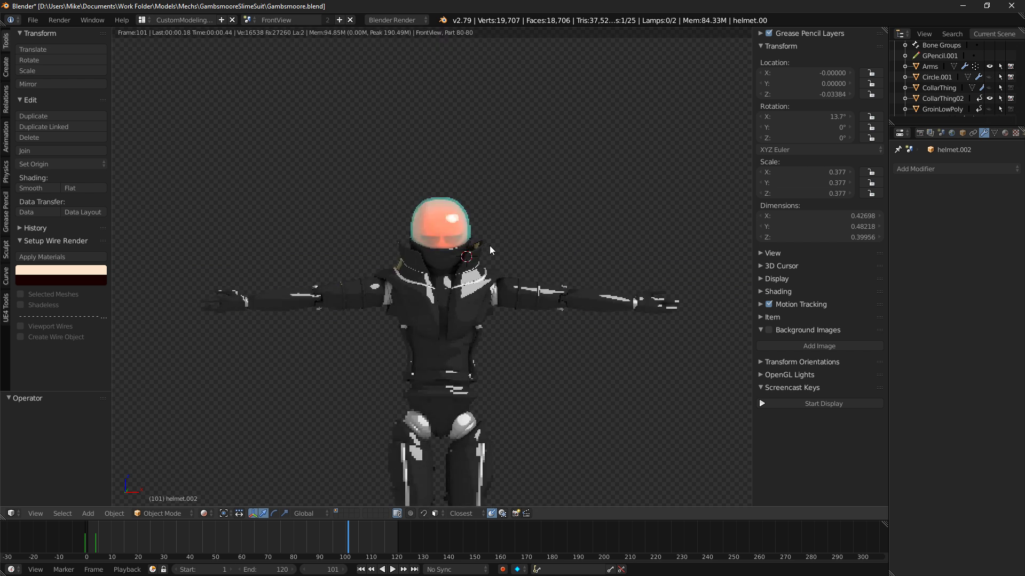
key(z)
shift+middle_drag(468, 381, 480, 279)
key(z)
scroll(464, 293, up, 5)
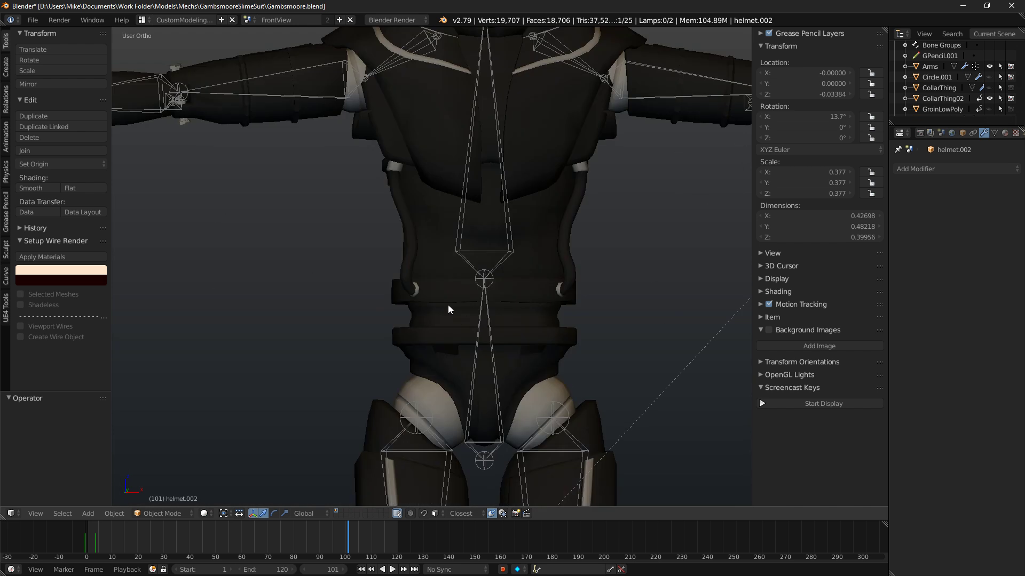
right_click(428, 297)
key(Tab)
scroll(421, 316, up, 4)
scroll(476, 333, up, 3)
shift+middle_drag(637, 340, 459, 298)
key(Tab)
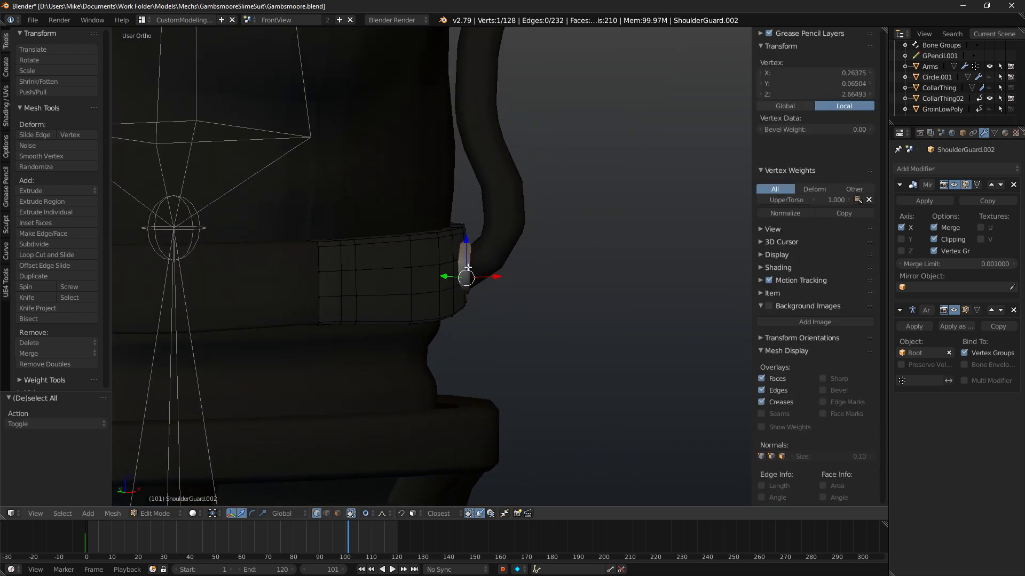
Open the side hose mesh for editing, select its lower end, and try to move it with proportional editing.
right_click(471, 276)
key(Tab)
key(z)
key(c)
mouse_move(454, 274)
mouse_down()
mouse_move(427, 270)
mouse_move(462, 283)
mouse_up()
key(Escape)
key(z)
key(g)
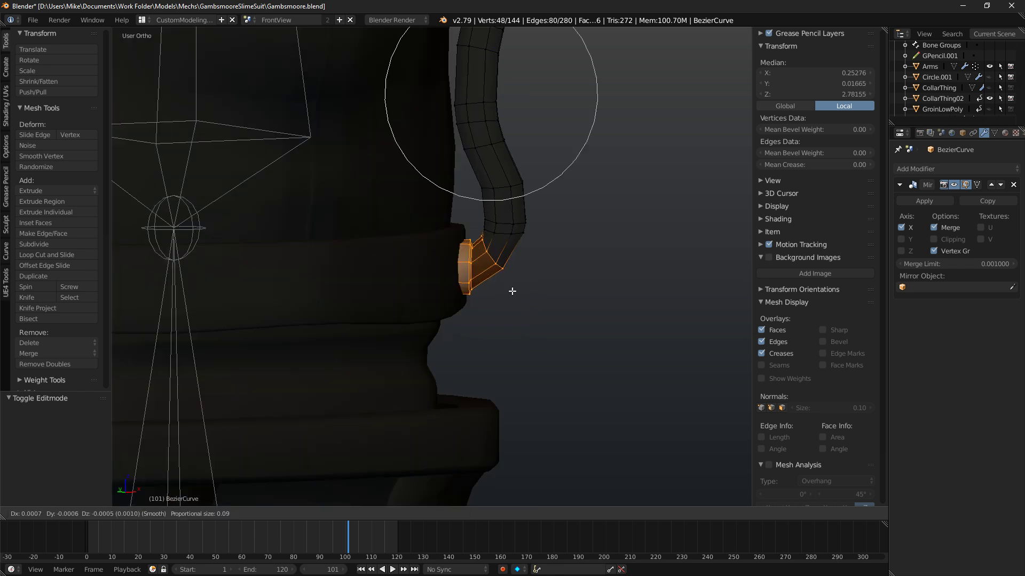
right_click(513, 288)
Deselect the hose's upper end and move its lower end 0.007 along X, -0.005 along Y and 0.001 along Z.
scroll(510, 286, down, 7)
key(z)
key(c)
middle_drag(430, 141, 460, 142)
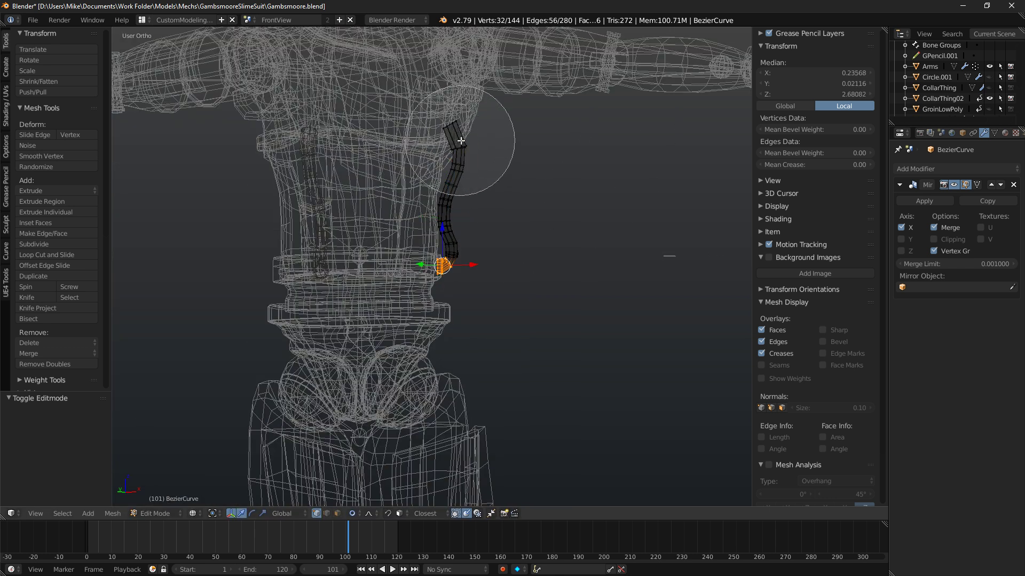
key(z)
scroll(454, 224, up, 6)
key(g)
right_click(455, 266)
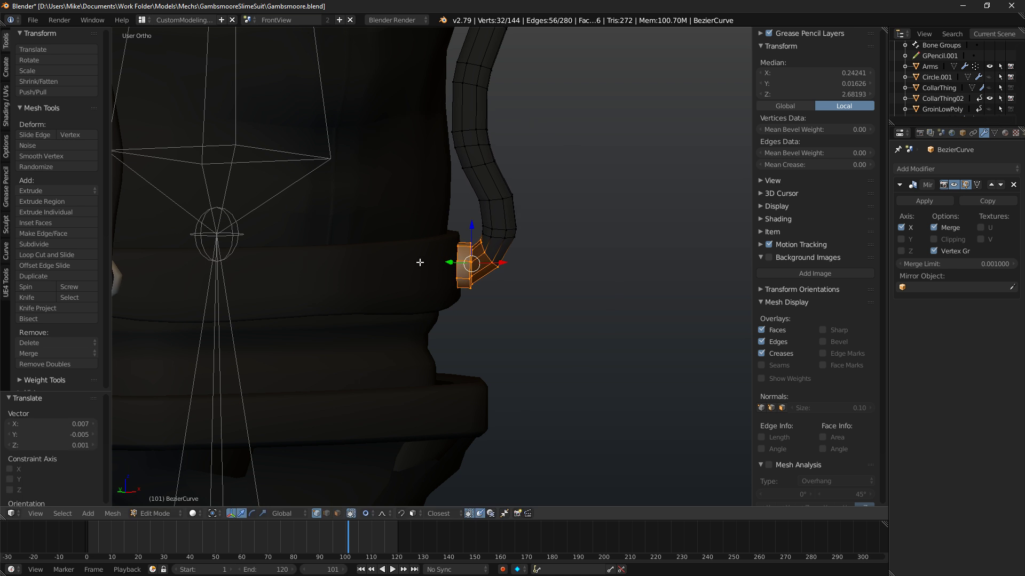
Select the two middle edge loops of the torso's lower ring and scale them uniformly by 1.039.
key(Tab)
right_click(425, 269)
key(Tab)
key(a)
ctrl+alt+right_click(433, 270)
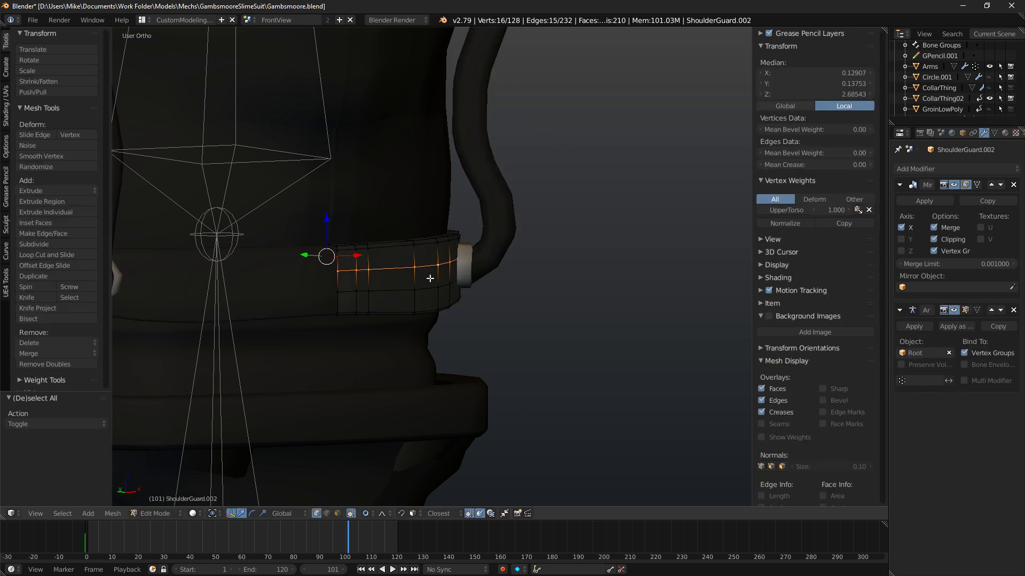
key(s)
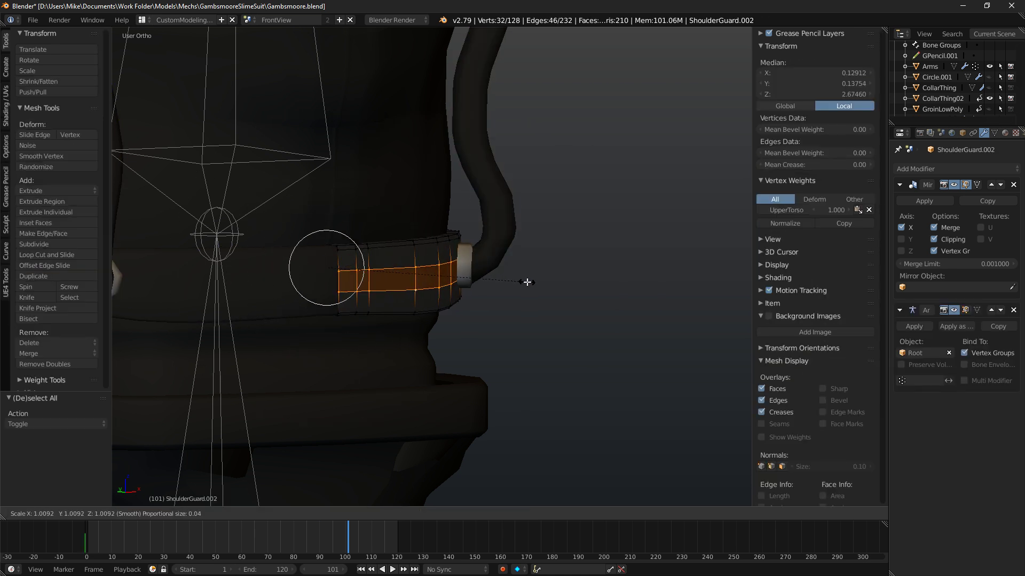
click(533, 283)
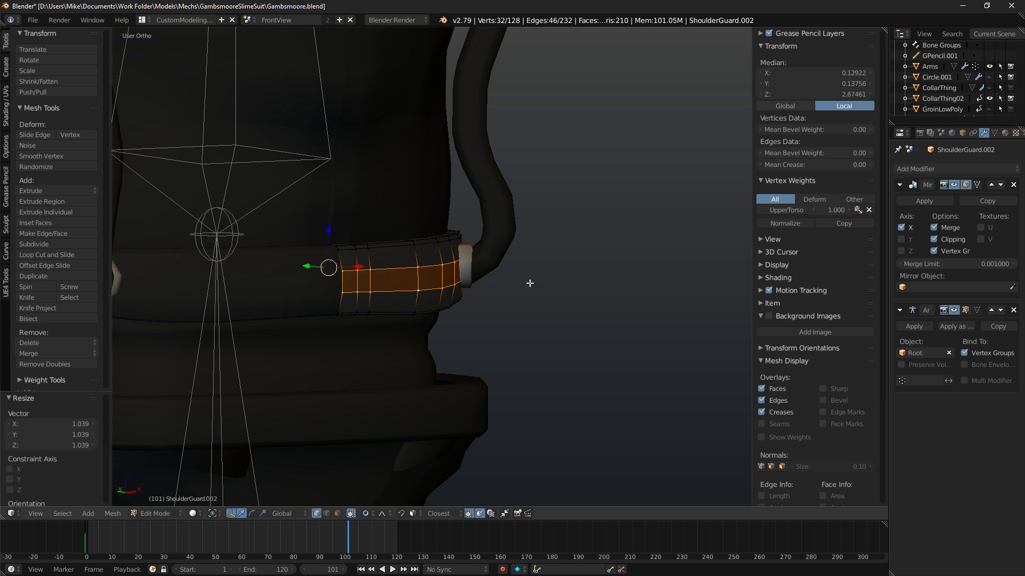
Scale the lower ring's middle edge loops uniformly by a further 1.034.
key(KP_1)
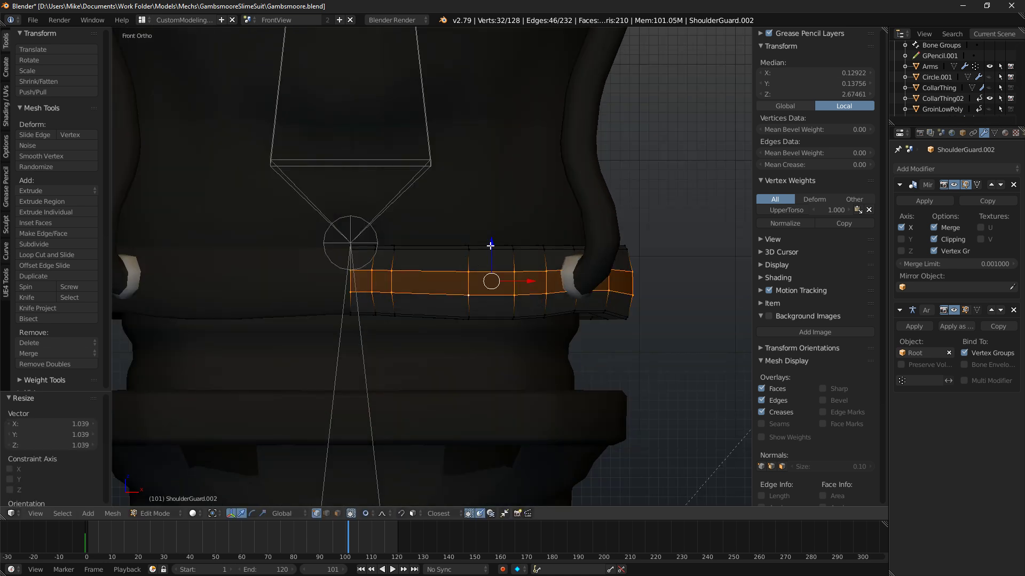
scroll(477, 247, up, 3)
middle_drag(483, 254, 515, 291)
key(s)
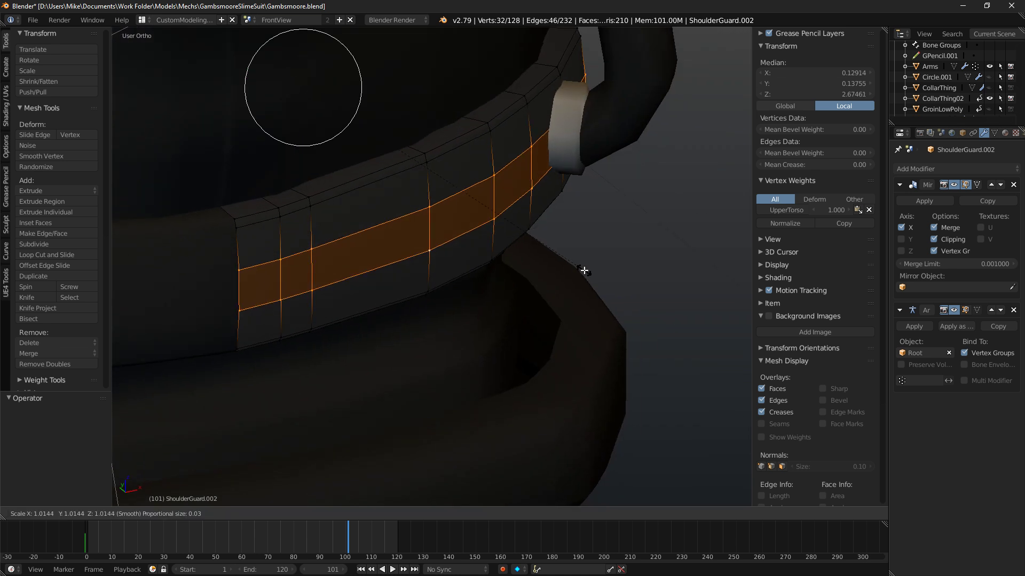
click(589, 272)
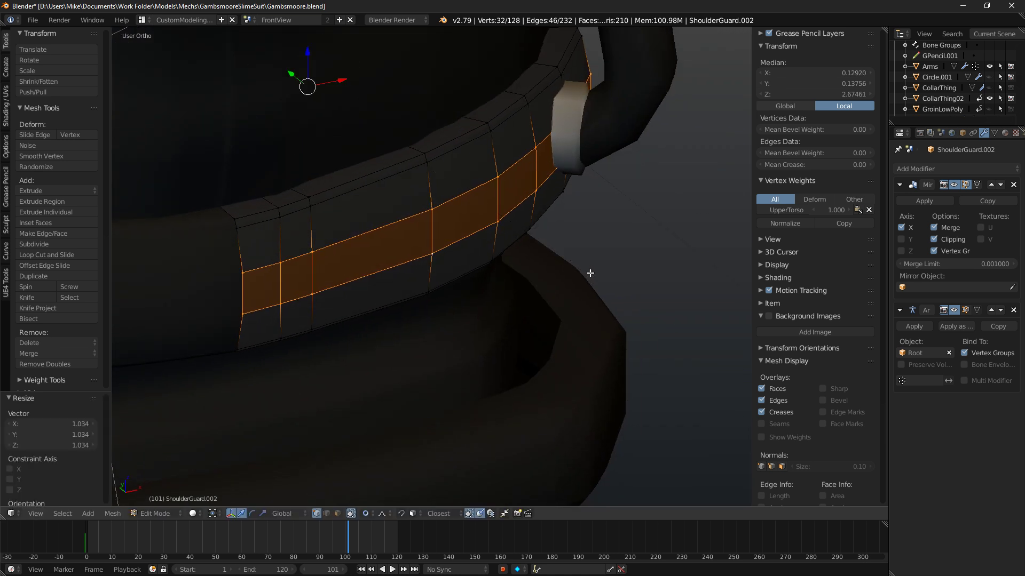
Inspect the rendered figure from the front and back, checking the waist rings, the helmet and the overall silhouette.
key(KP_1)
key(shift+z)
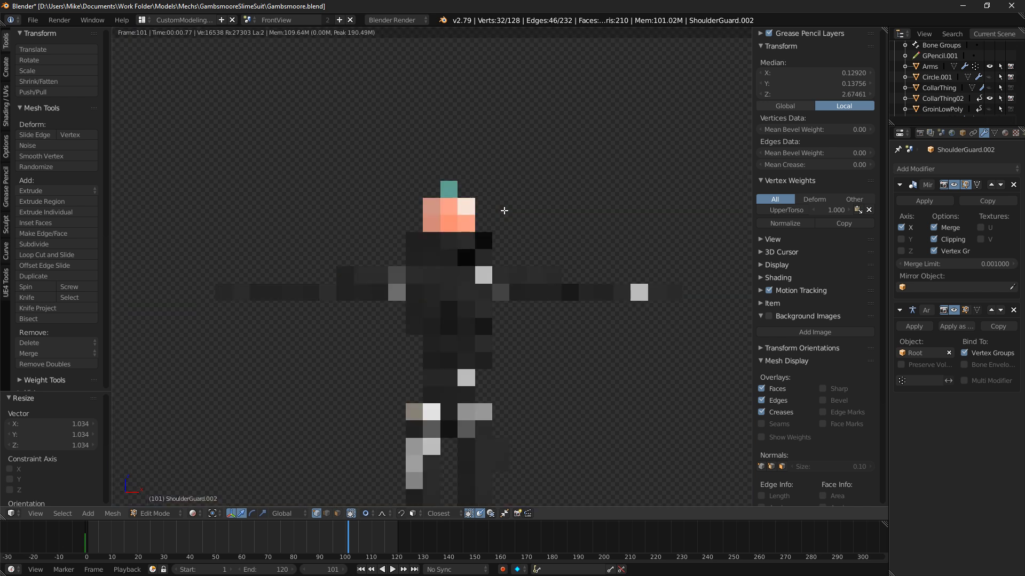
scroll(504, 211, down, 4)
mouse_move(566, 227)
middle_down()
mouse_move(599, 229)
mouse_move(544, 238)
mouse_move(449, 286)
mouse_move(432, 316)
middle_up()
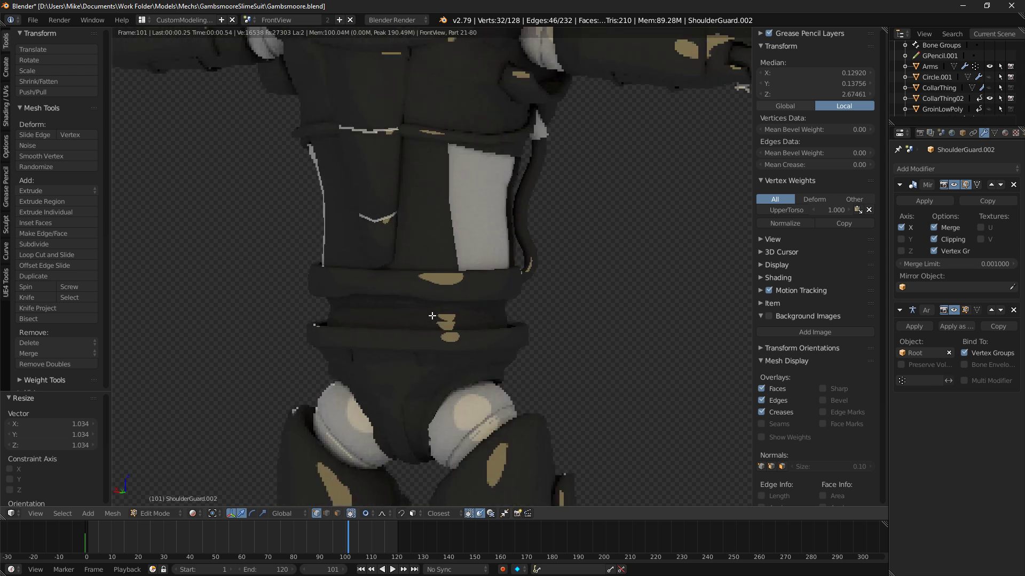
scroll(422, 290, down, 3)
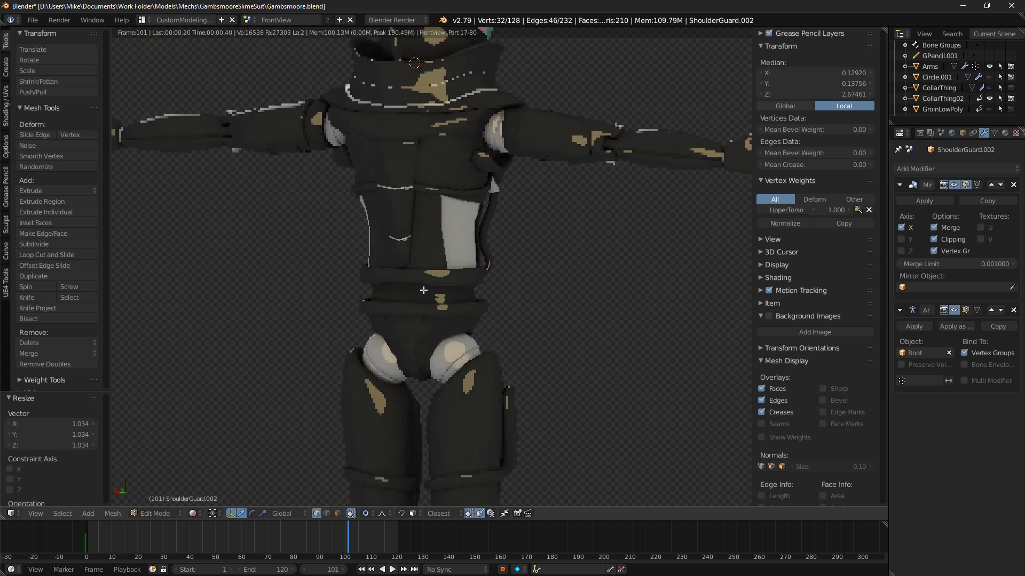
key(KP_1)
shift+middle_drag(425, 85, 422, 255)
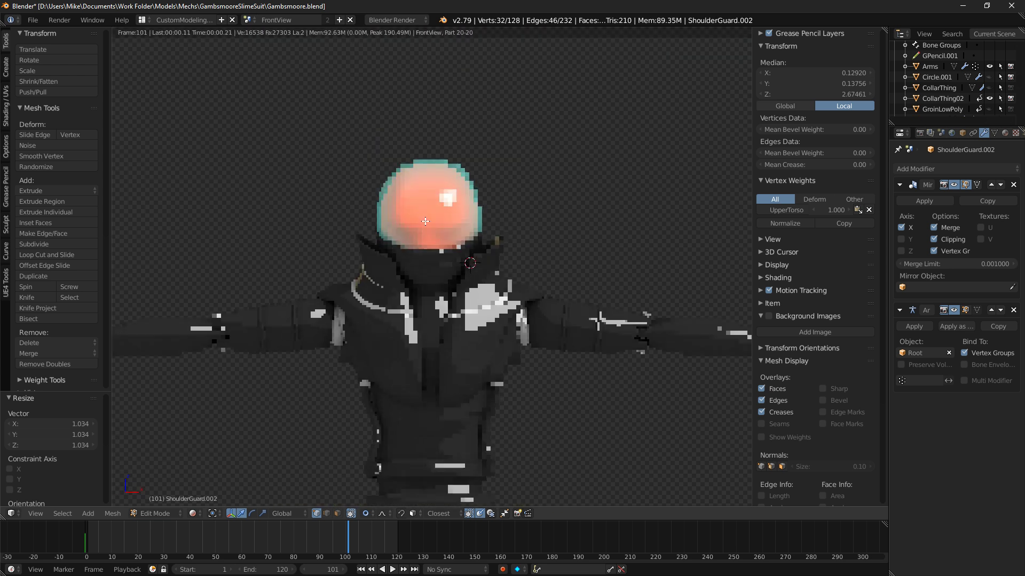
scroll(422, 255, up, 3)
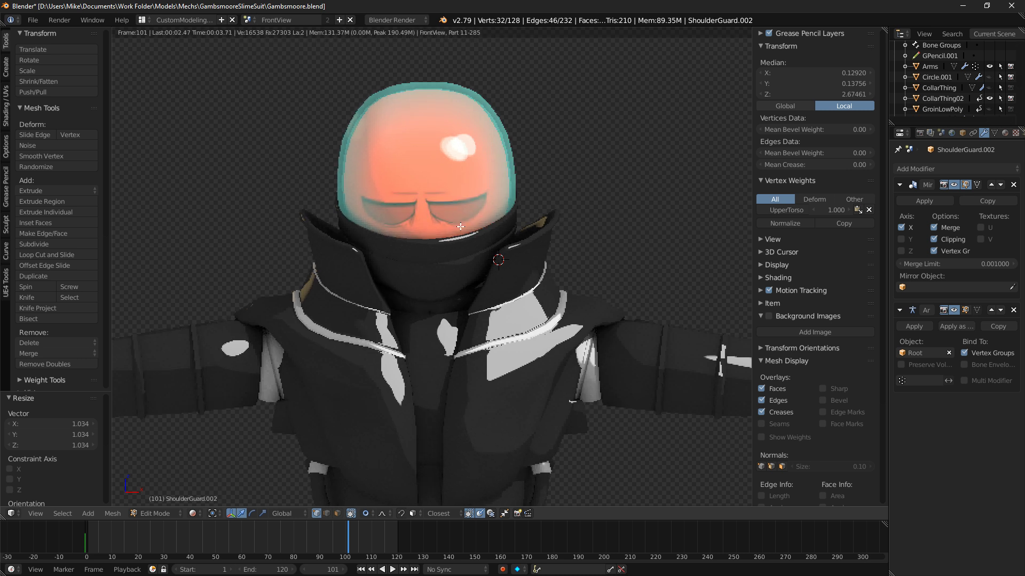
scroll(465, 234, down, 10)
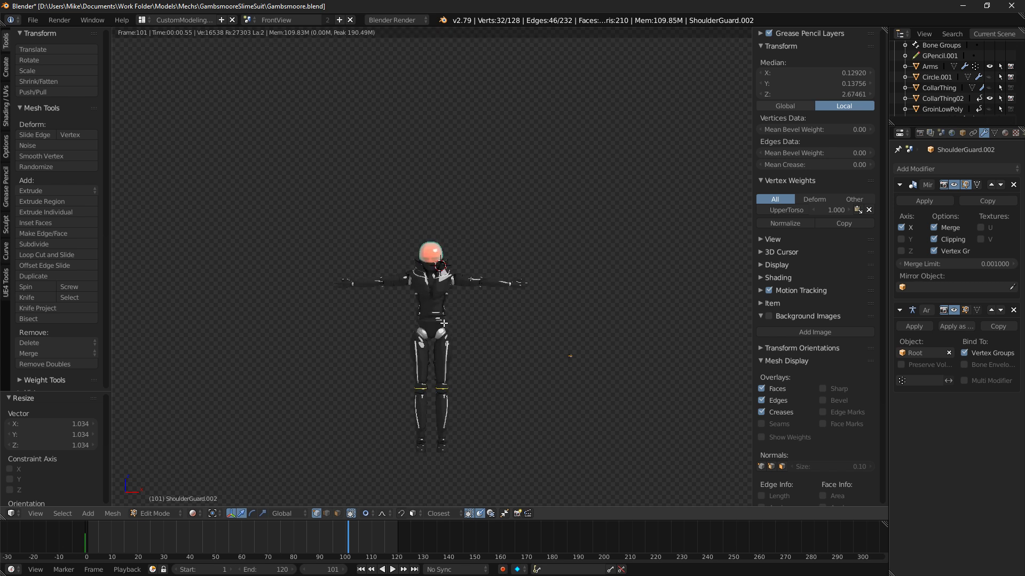
scroll(443, 324, up, 2)
Return to solid shading and open the waist and pelvis mesh for editing in front view.
key(shift+z)
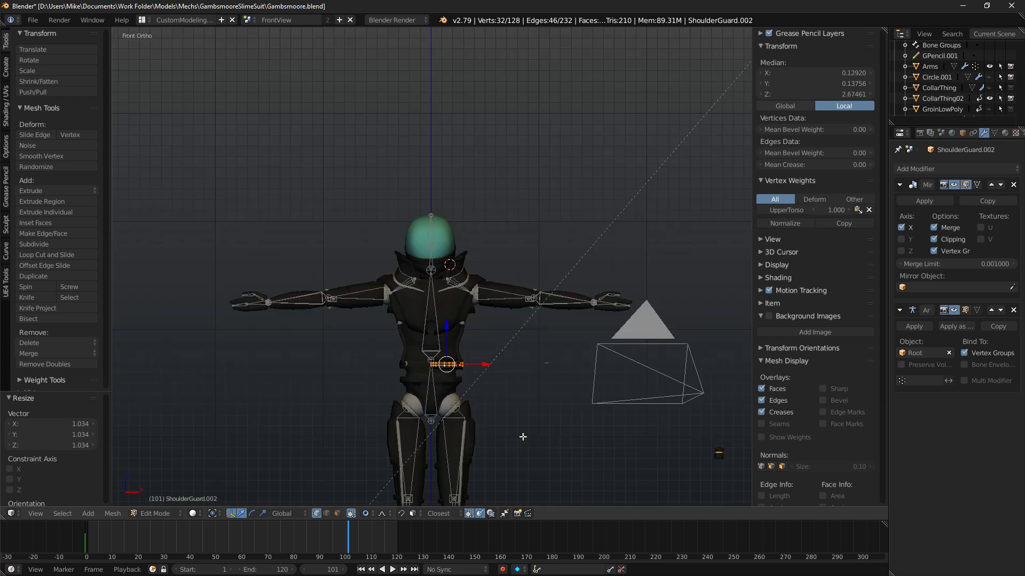
scroll(566, 339, up, 3)
scroll(566, 339, up, 2)
key(Tab)
right_click(603, 347)
key(Tab)
scroll(640, 339, up, 4)
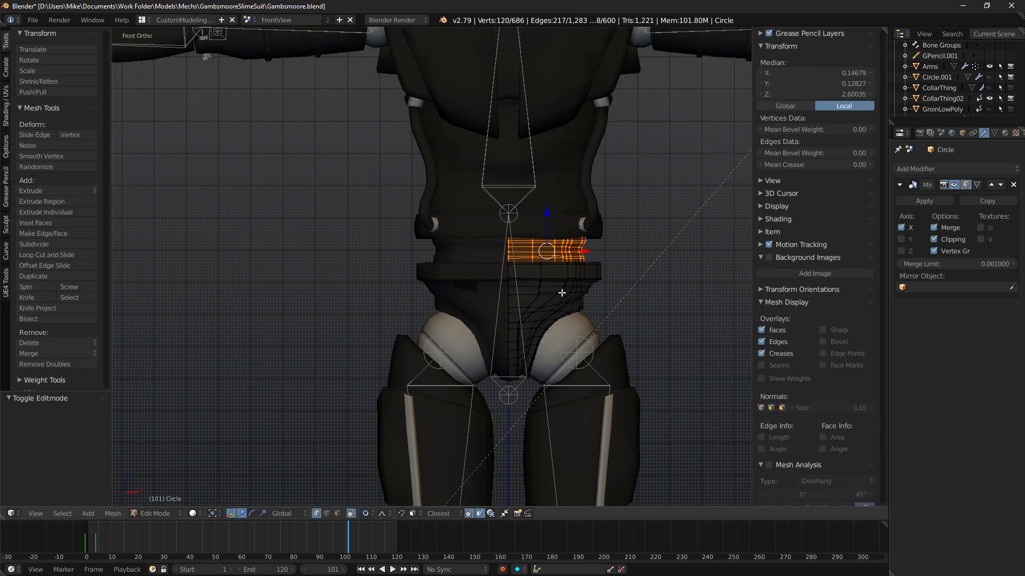
Add the vertices at the pelvis's outer side edge, just below the belt ring, to the selection.
scroll(640, 338, up, 2)
shift+middle_drag(641, 339, 398, 289)
key(z)
key(c)
scroll(535, 264, up, 6)
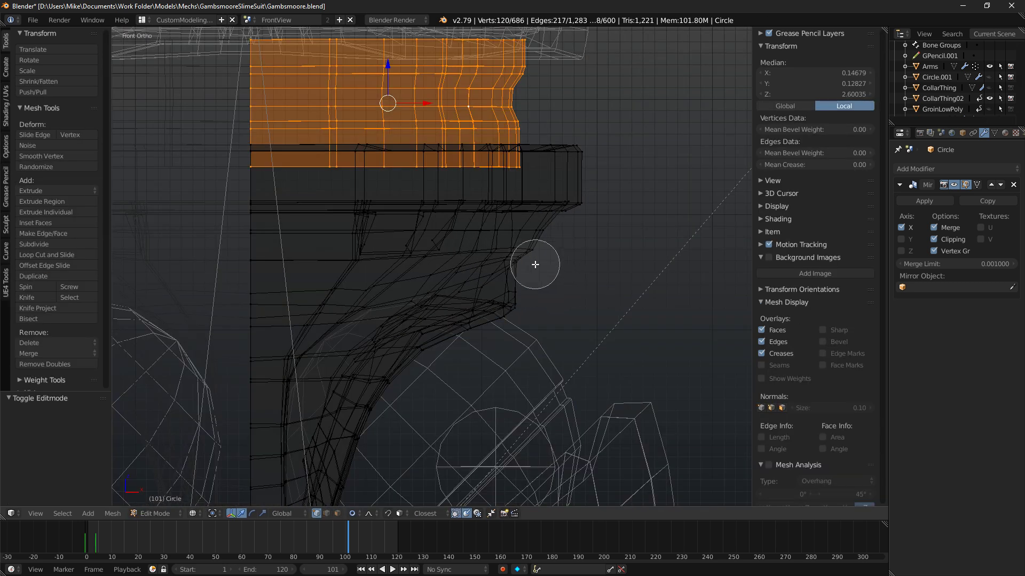
right_click(580, 311)
scroll(594, 299, up, 6)
shift+middle_drag(647, 262, 441, 287)
key(c)
scroll(417, 244, up, 6)
drag(414, 242, 514, 235)
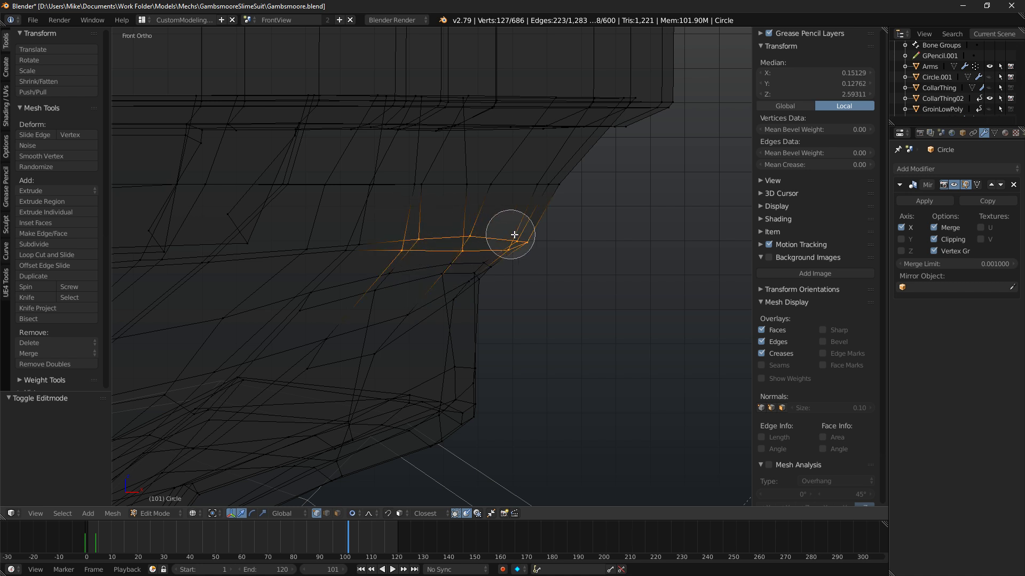
right_click(541, 247)
Deselect the waist section, move the pelvis side vertices 0.010 along X and -0.00055 along Z, and preview the result rendered.
scroll(554, 271, down, 4)
key(z)
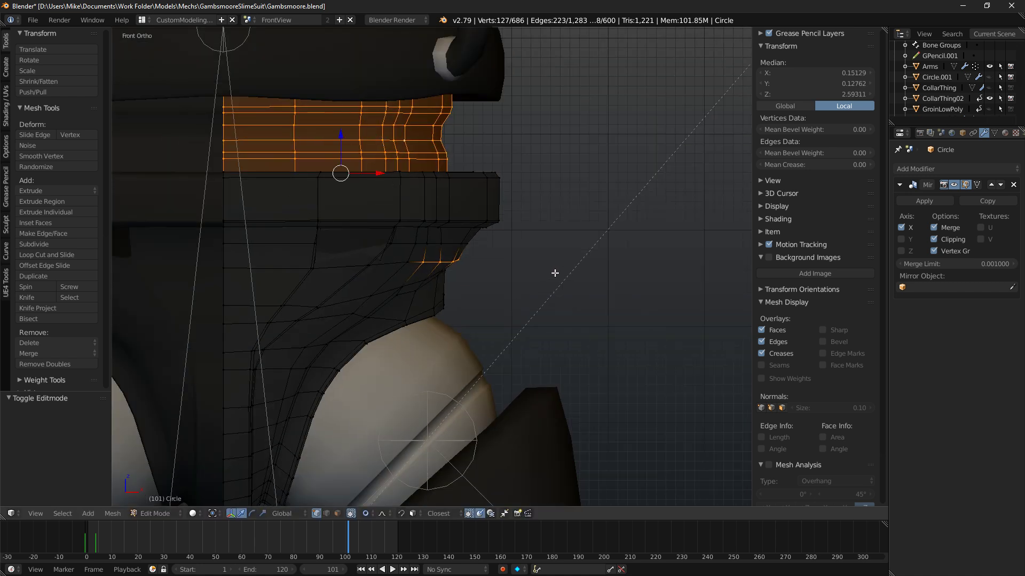
key(z)
key(c)
mouse_move(236, 103)
middle_down()
mouse_move(320, 167)
mouse_move(366, 92)
middle_up()
right_click(332, 121)
key(z)
key(g)
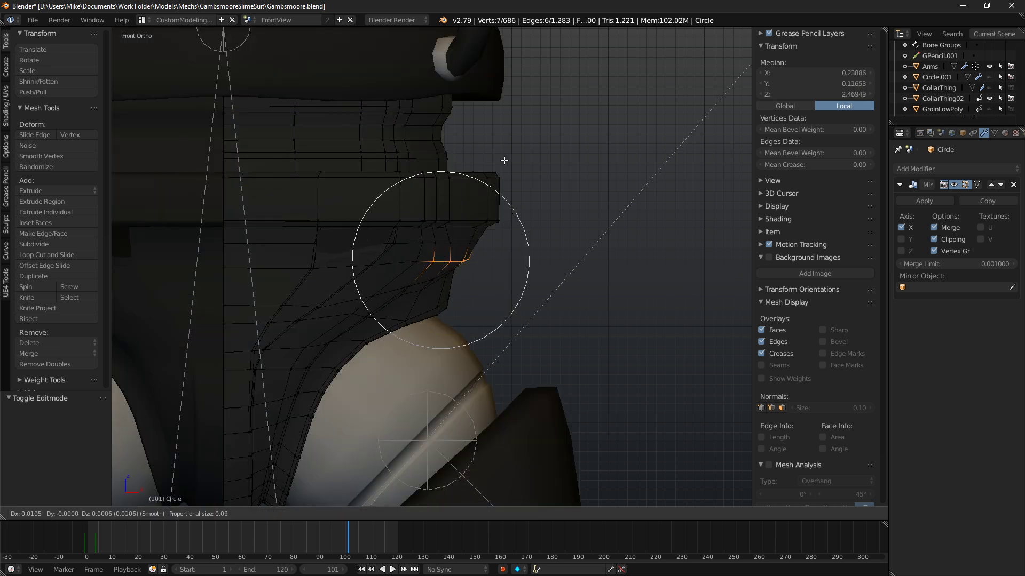
click(503, 161)
key(shift+z)
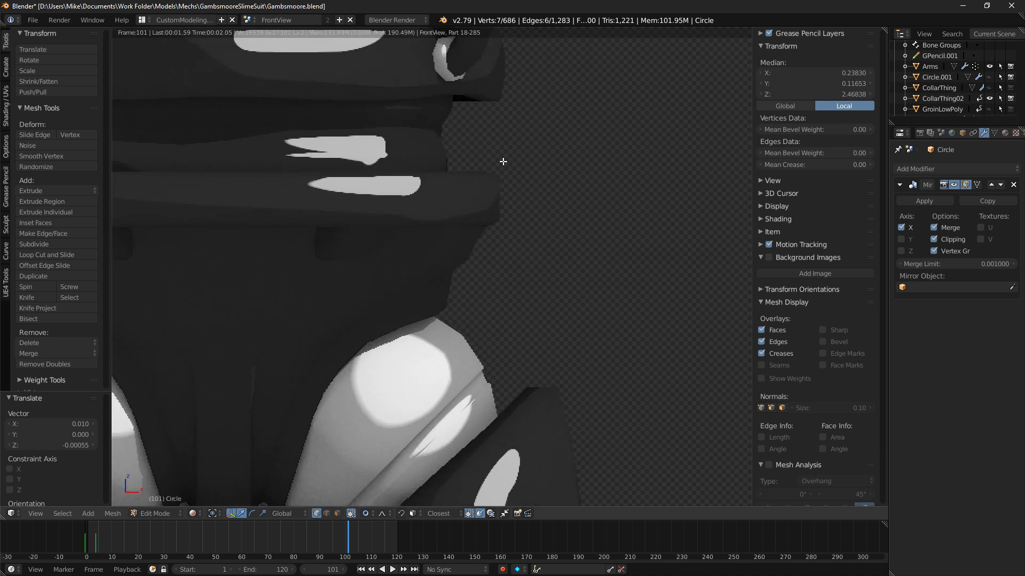
Replace the selection with a vertex on the pelvis's lower edge beside the leg opening and nudge it in front view.
key(shift+z)
shift+middle_drag(469, 255, 490, 214)
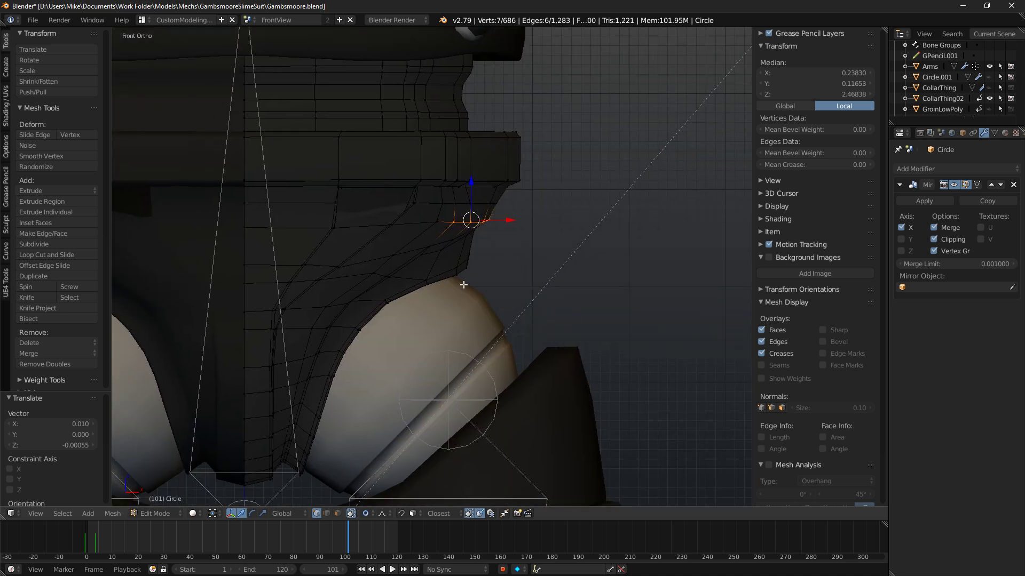
key(z)
key(a)
key(c)
scroll(406, 329, up, 7)
click(399, 322)
drag(399, 322, 397, 321)
right_click(398, 322)
key(z)
key(g)
click(401, 324)
Select the path of vertices along the rear inner edge of the leg opening, move it 0.010 along Y and preview the result rendered.
middle_drag(474, 303, 242, 283)
key(z)
right_click(497, 339)
key(a)
mouse_move(497, 339)
middle_down()
mouse_move(529, 326)
mouse_move(352, 247)
middle_up()
scroll(346, 213, up, 3)
key(z)
mouse_move(342, 179)
shift+middle_down()
mouse_move(415, 257)
mouse_move(401, 257)
shift+middle_up()
key(z)
right_click(492, 252)
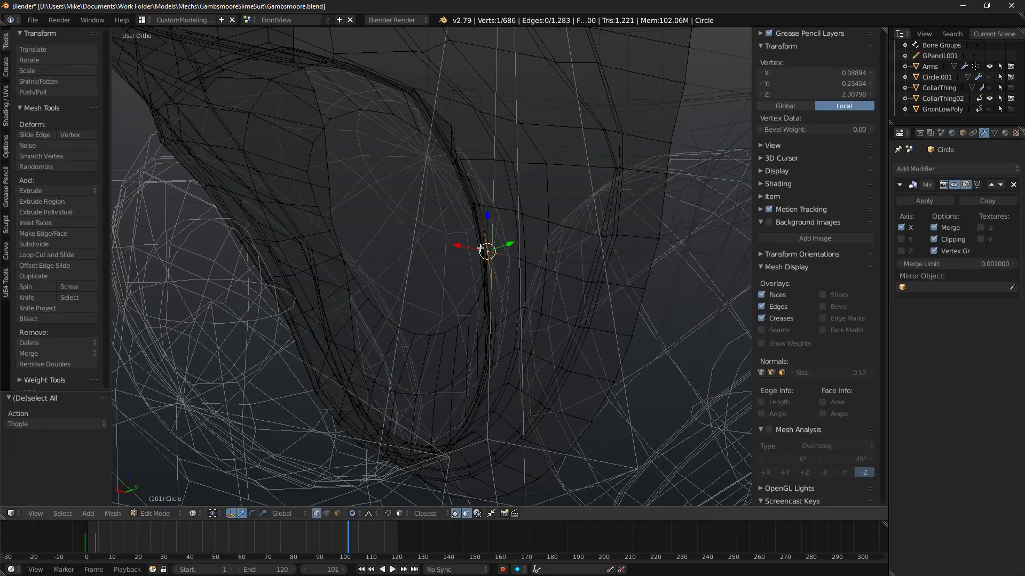
ctrl+right_click(480, 249)
key(z)
middle_drag(551, 258, 571, 329)
drag(649, 430, 662, 434)
scroll(616, 395, down, 5)
key(shift+z)
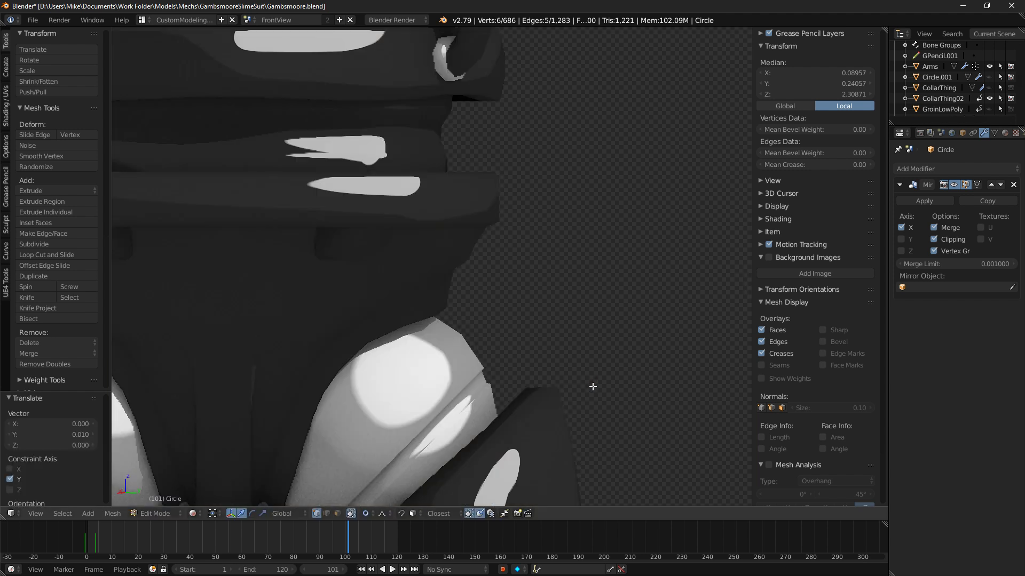
Inspect the rendered pelvis from the front and right side, and look over the waist and legs in solid shading outside mesh editing.
middle_drag(372, 346, 462, 333)
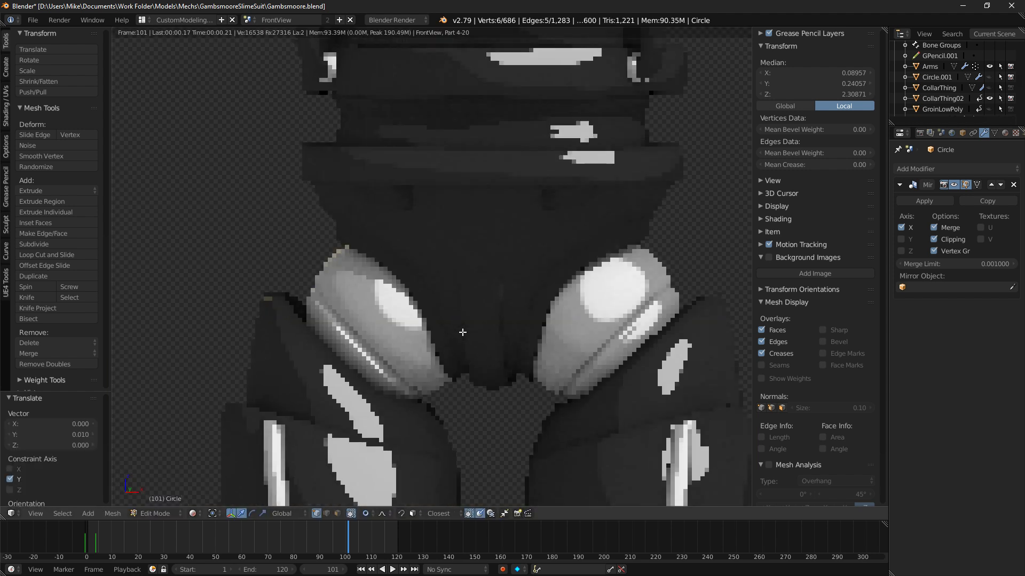
key(KP_3)
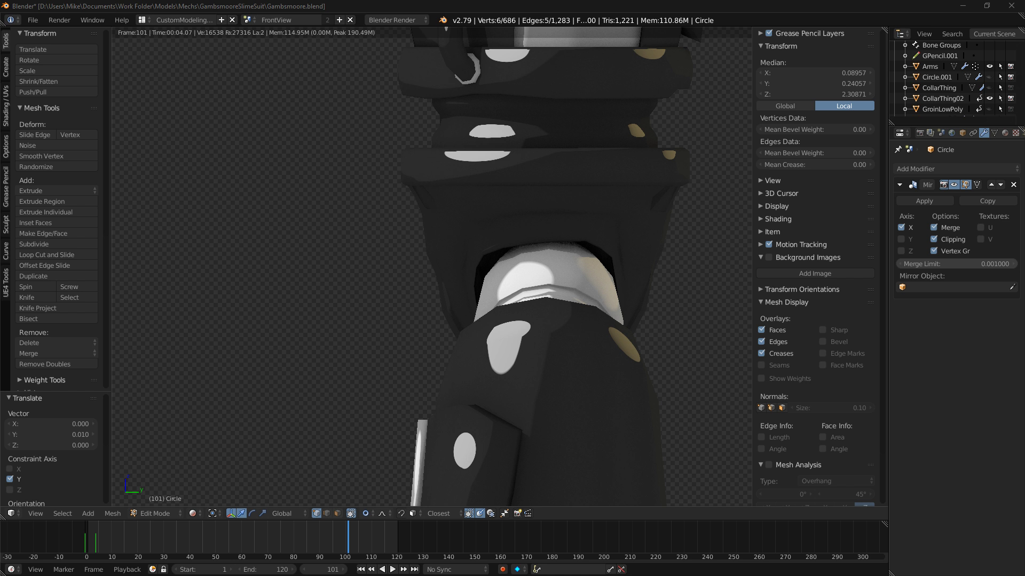
key(shift+z)
mouse_move(532, 167)
middle_down()
mouse_move(680, 146)
mouse_move(641, 184)
mouse_move(576, 158)
middle_up()
scroll(640, 183, down, 4)
key(Tab)
scroll(574, 158, down, 4)
middle_drag(472, 181, 520, 188)
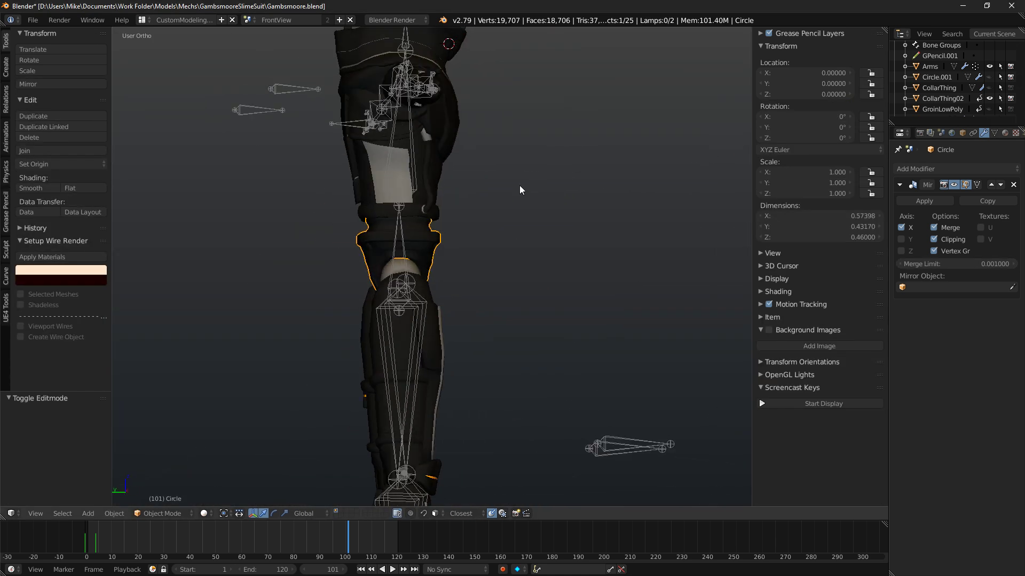
Reopen the waist and pelvis mesh in right-side wireframe view and select the vertices along the pelvis's rear edge.
key(KP_3)
scroll(587, 214, up, 6)
key(z)
key(a)
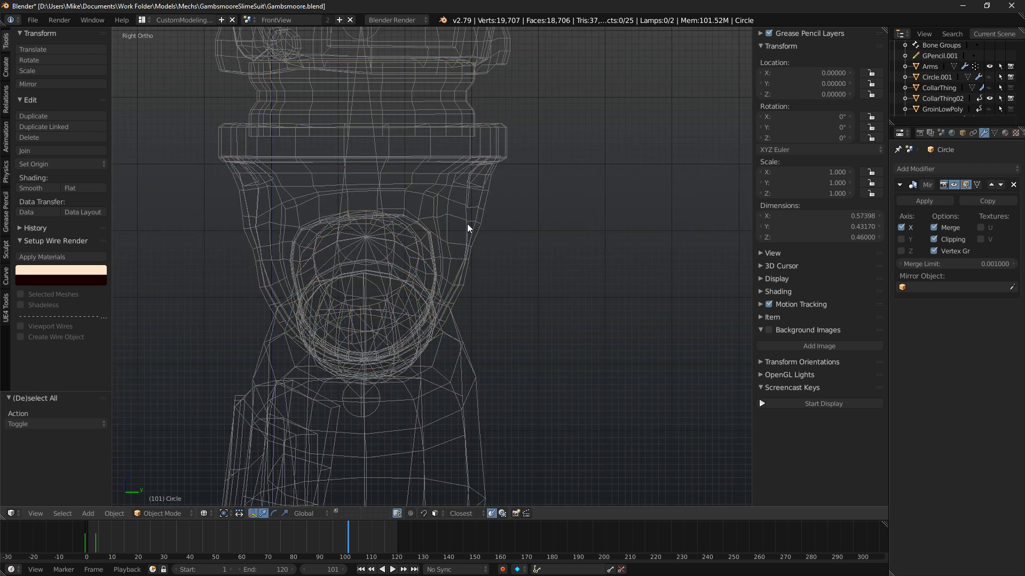
key(Tab)
key(z)
key(z)
key(c)
mouse_move(459, 321)
mouse_down()
mouse_move(451, 320)
mouse_move(481, 271)
mouse_up()
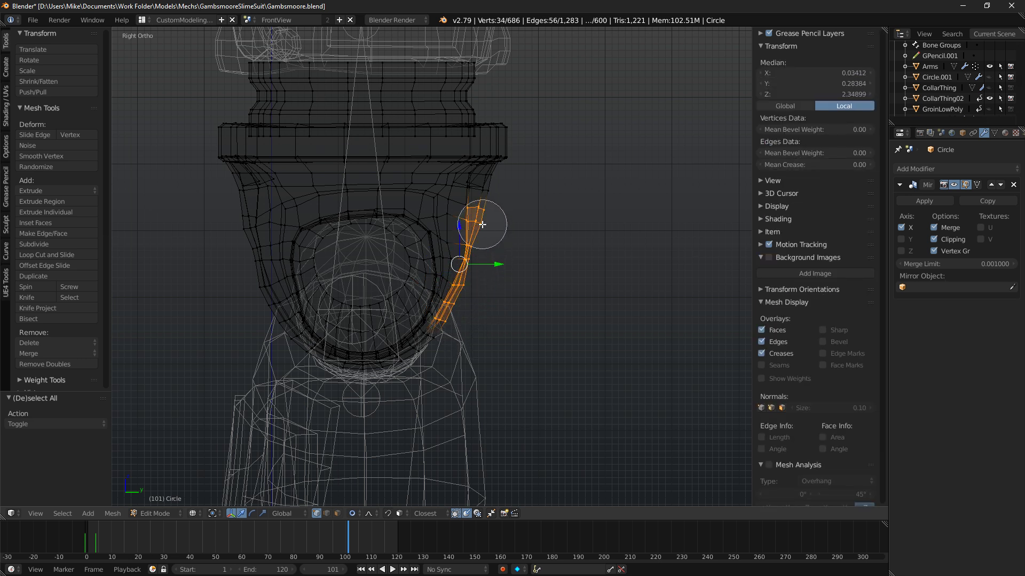
Move the rear edge vertices 0.008 along Y and -0.007 along Z with smooth proportional editing at size 0.08, and preview the result rendered.
scroll(490, 232, up, 4)
key(g)
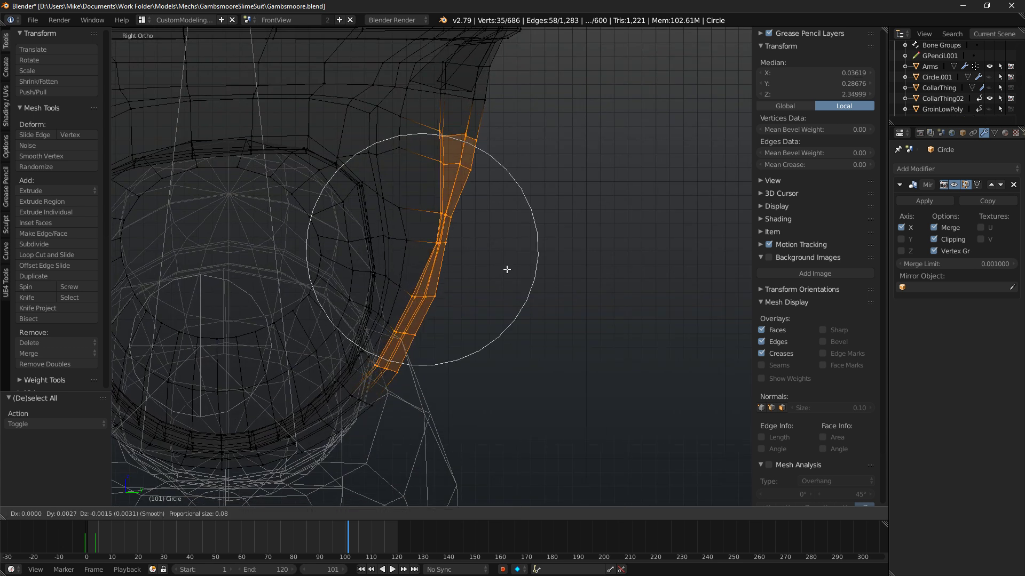
scroll(509, 273, up, 7)
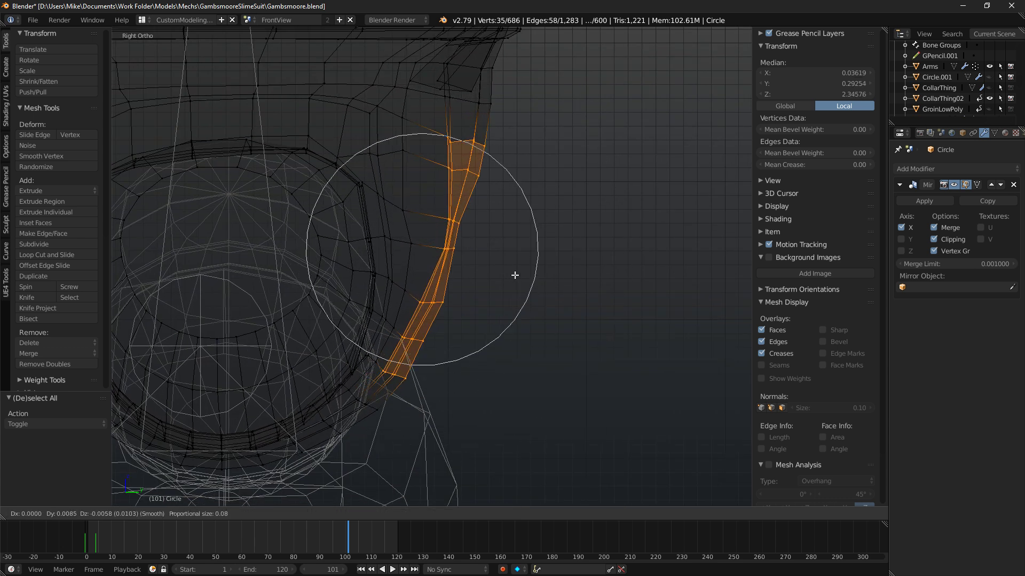
click(515, 278)
key(shift+z)
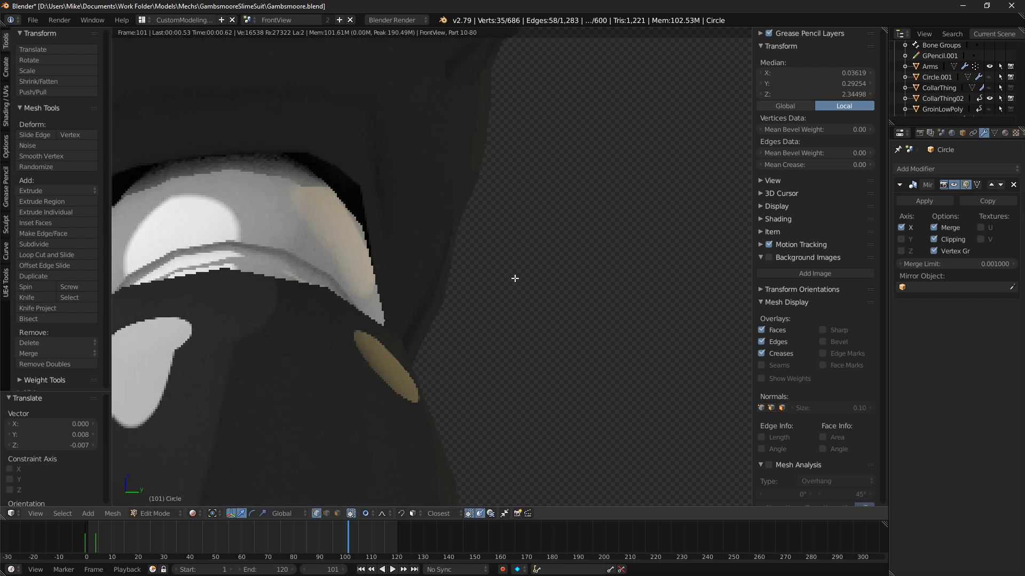
Select the short path of vertices running across the pelvis's rear, behind the upper part of the leg opening.
key(shift+z)
middle_drag(542, 290, 502, 286)
key(z)
right_click(365, 220)
ctrl+right_click(404, 221)
middle_drag(405, 224, 414, 257)
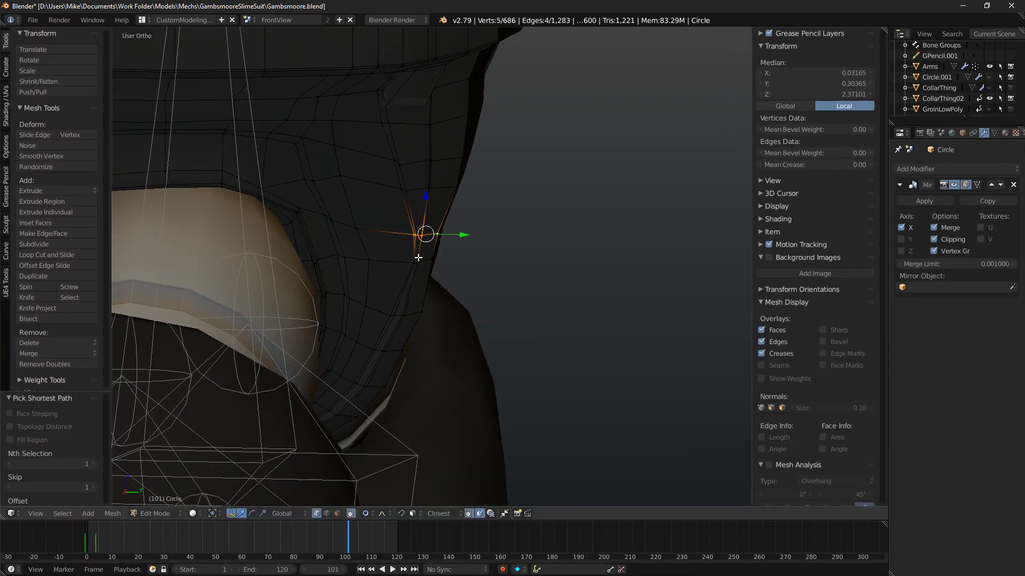
Move the rear path 0.005 along Y with Z locked and proportional size 0.10, and preview the character rendered.
key(z)
key(KP_1)
key(KP_3)
key(g)
scroll(540, 229, down, 3)
scroll(540, 229, up, 2)
key(shift+z)
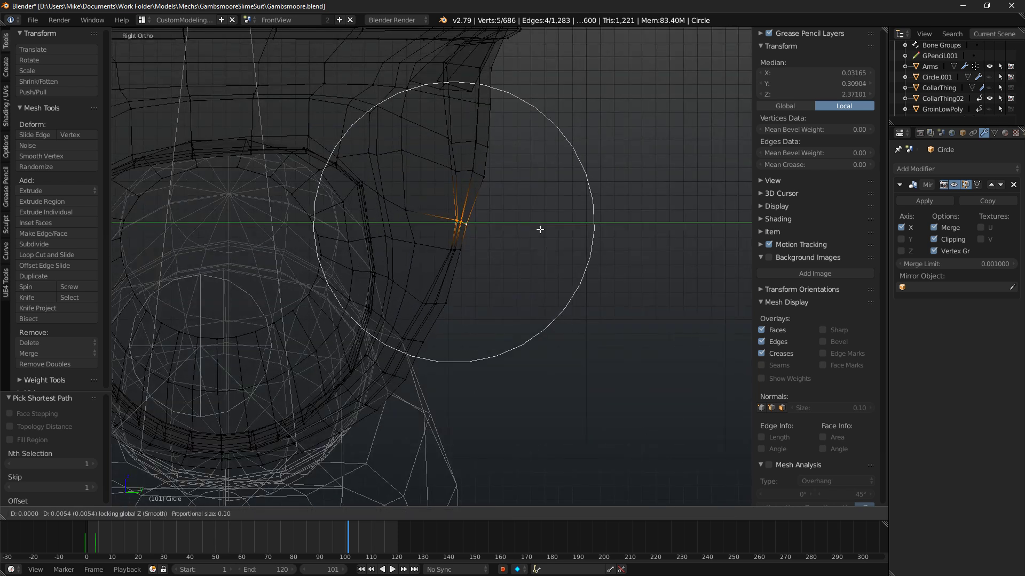
click(540, 230)
scroll(540, 209, down, 5)
key(shift+z)
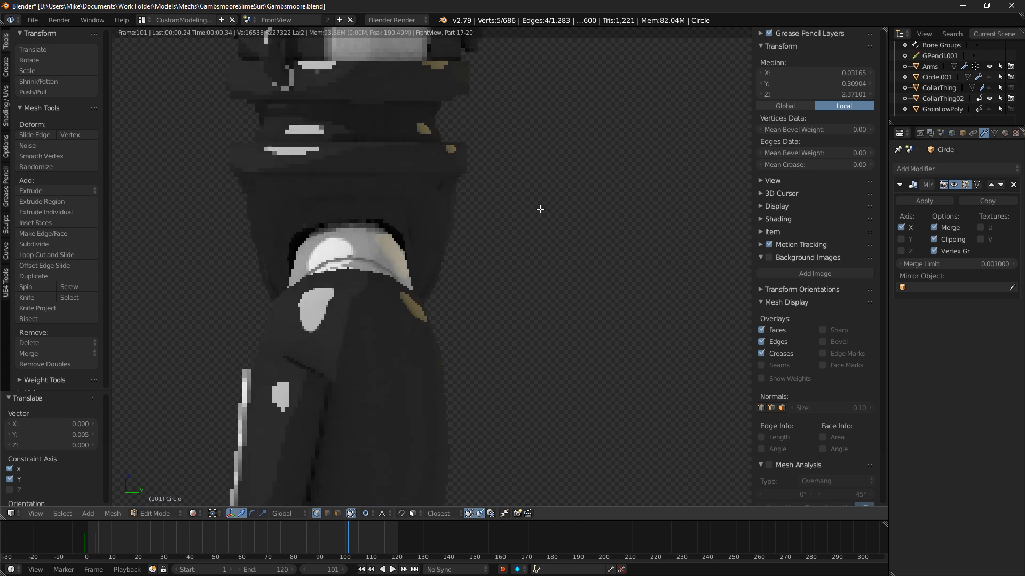
scroll(540, 208, down, 3)
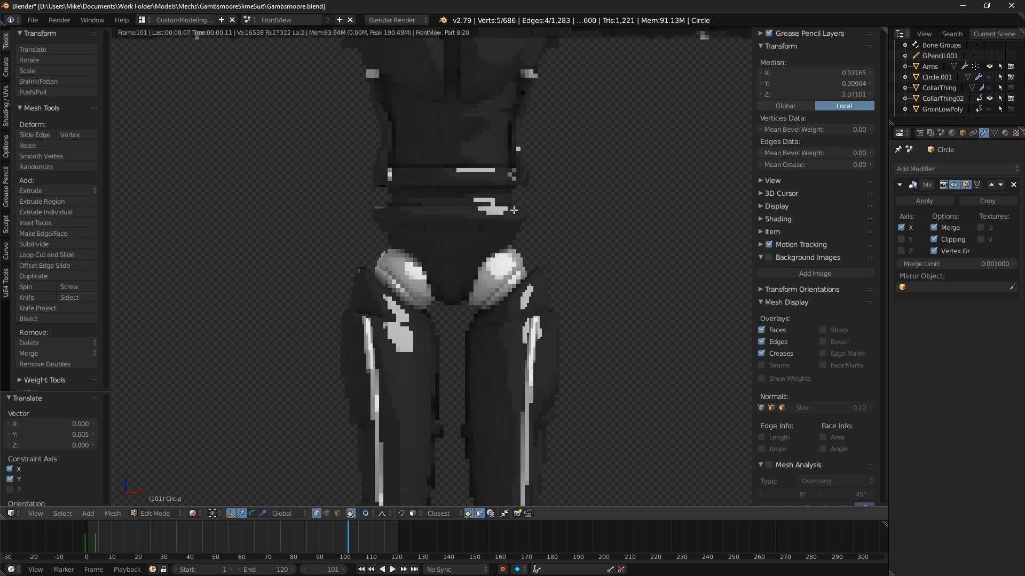
Leave mesh editing and inspect the full figure in solid shading, selecting the collar, helmet and arms in turn.
key(z)
scroll(593, 257, up, 3)
key(Tab)
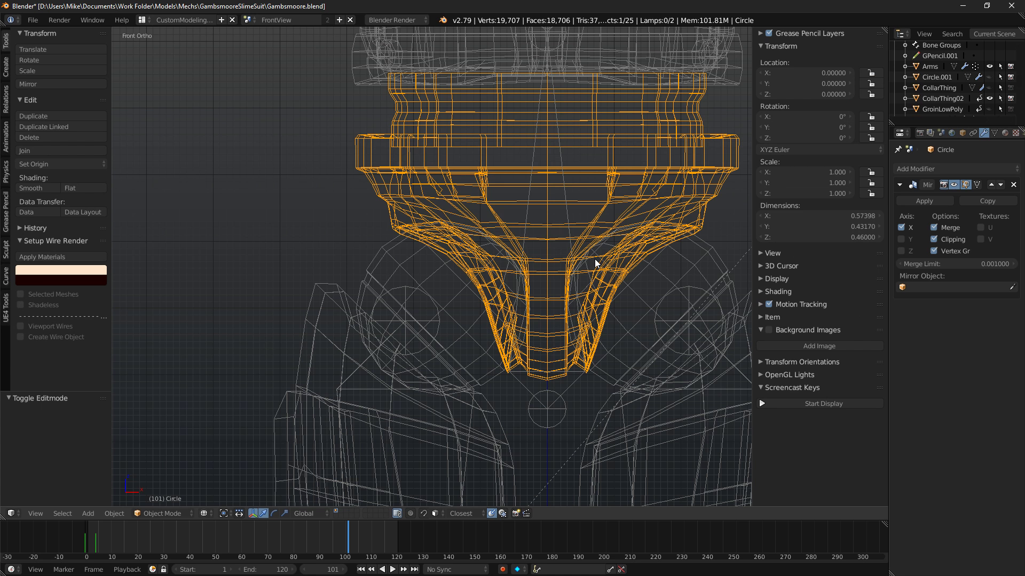
scroll(591, 232, down, 5)
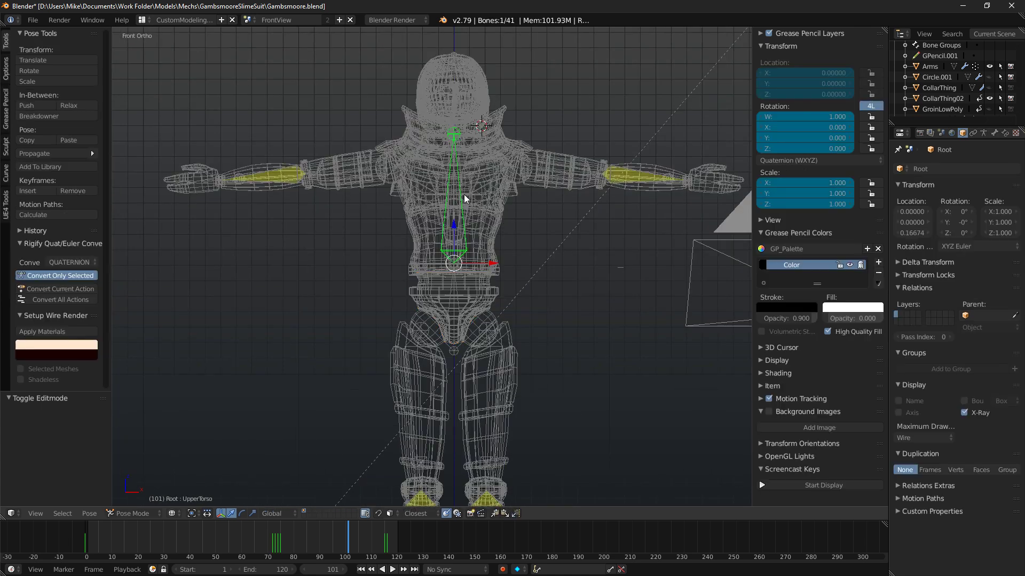
key(Tab)
key(z)
key(Tab)
right_click(494, 130)
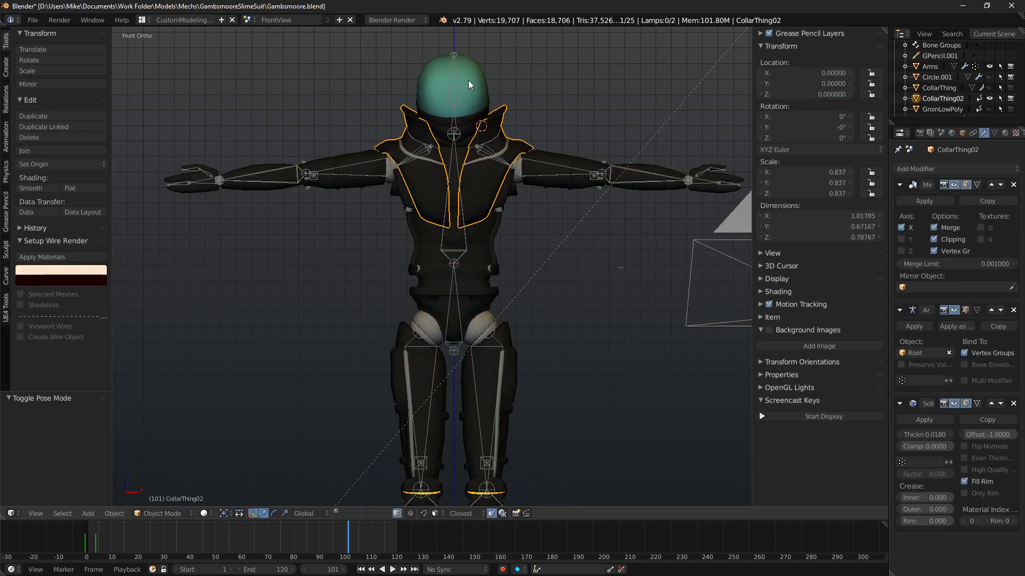
right_click(472, 85)
right_click(557, 192)
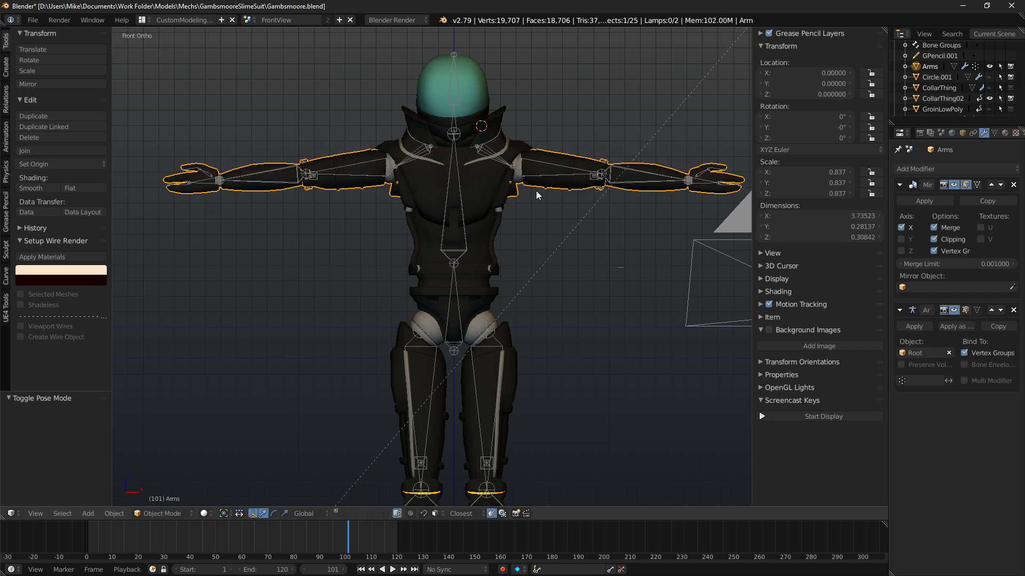
scroll(557, 208, up, 3)
middle_drag(600, 195, 530, 175)
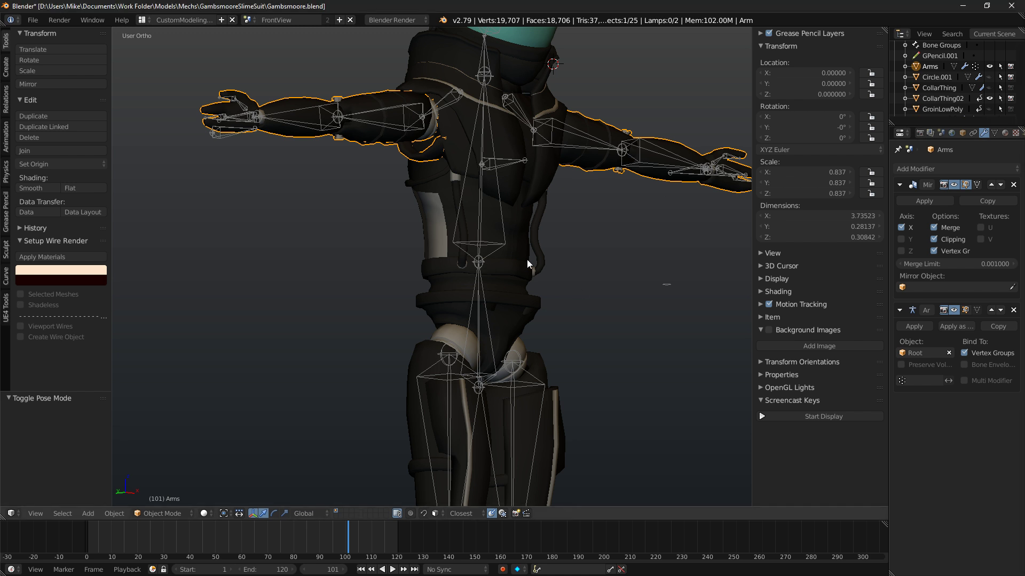
Open the side hose mesh and inspect the torso and hoses in rendered and solid shading.
middle_drag(528, 260, 605, 280)
key(KP_1)
right_click(518, 200)
middle_drag(518, 199, 431, 188)
right_click(427, 235)
mouse_move(385, 224)
middle_down()
mouse_move(488, 212)
mouse_move(713, 229)
mouse_move(514, 222)
mouse_move(531, 243)
mouse_move(456, 231)
mouse_move(523, 242)
middle_up()
right_click(489, 214)
key(Tab)
key(KP_1)
key(shift+z)
scroll(531, 242, up, 4)
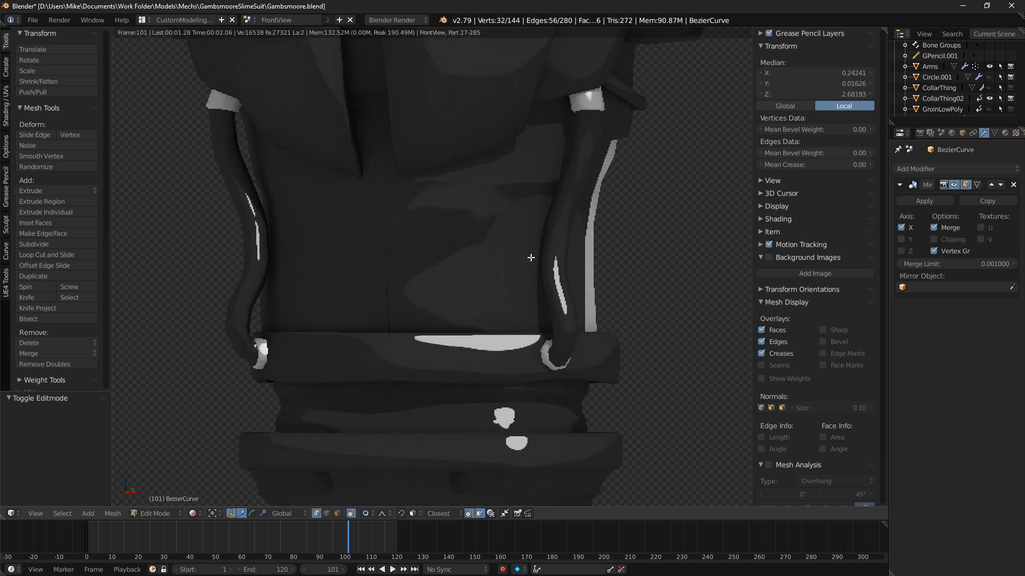
scroll(530, 257, down, 8)
key(shift+z)
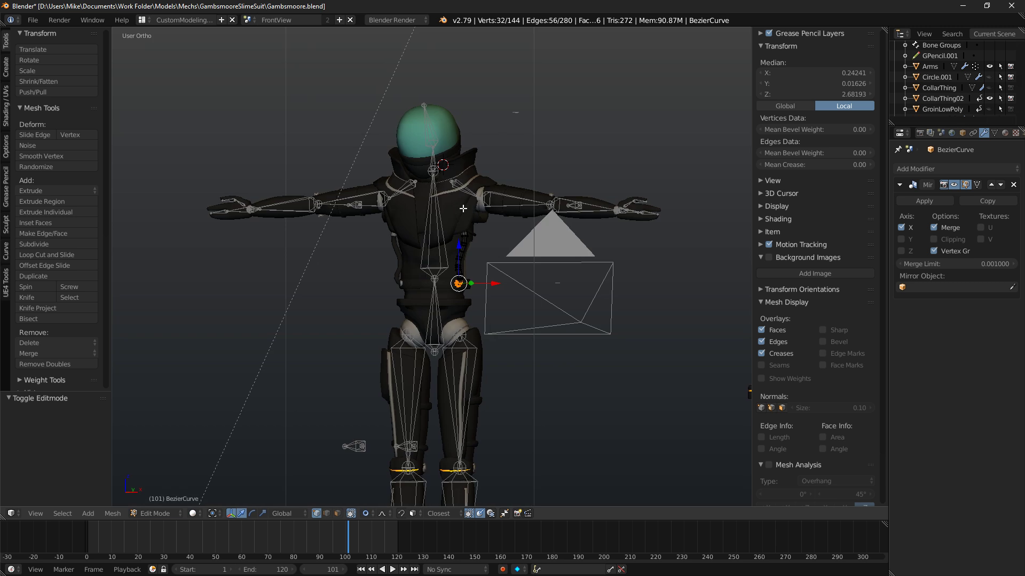
Leave hose editing, select the helmet and save the character file.
key(Tab)
right_click(454, 142)
key(Tab)
key(Tab)
middle_drag(431, 144, 488, 184)
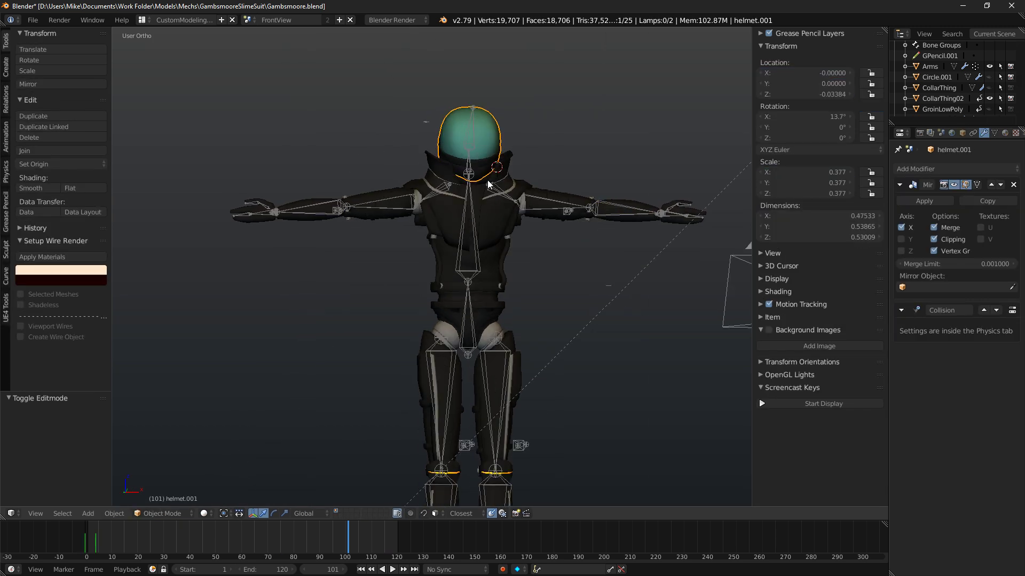
click(32, 20)
click(50, 102)
Open GambsmooreBlob.blend from the Gambsmoore Character folder.
click(33, 20)
click(54, 44)
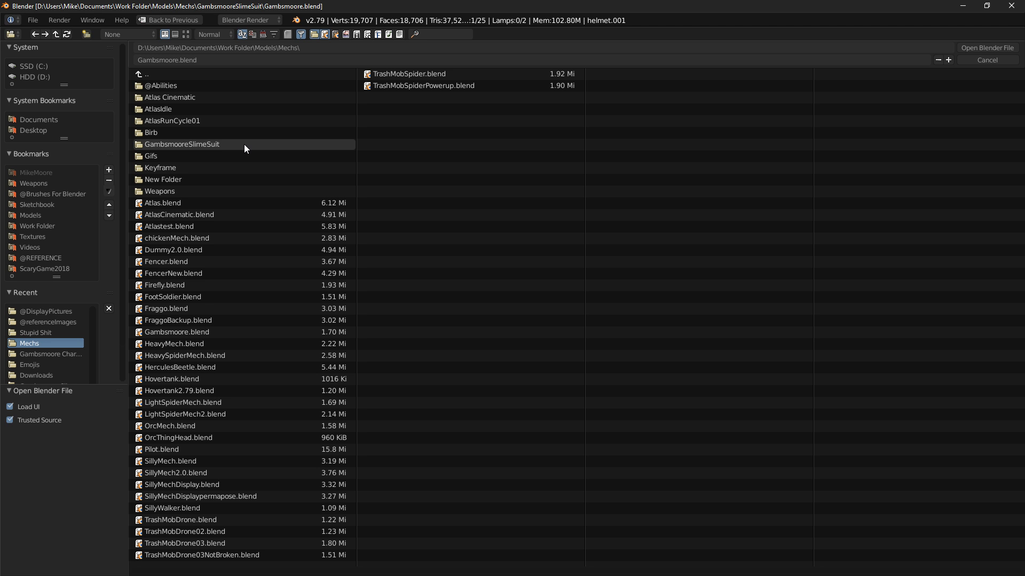
click(168, 74)
click(198, 332)
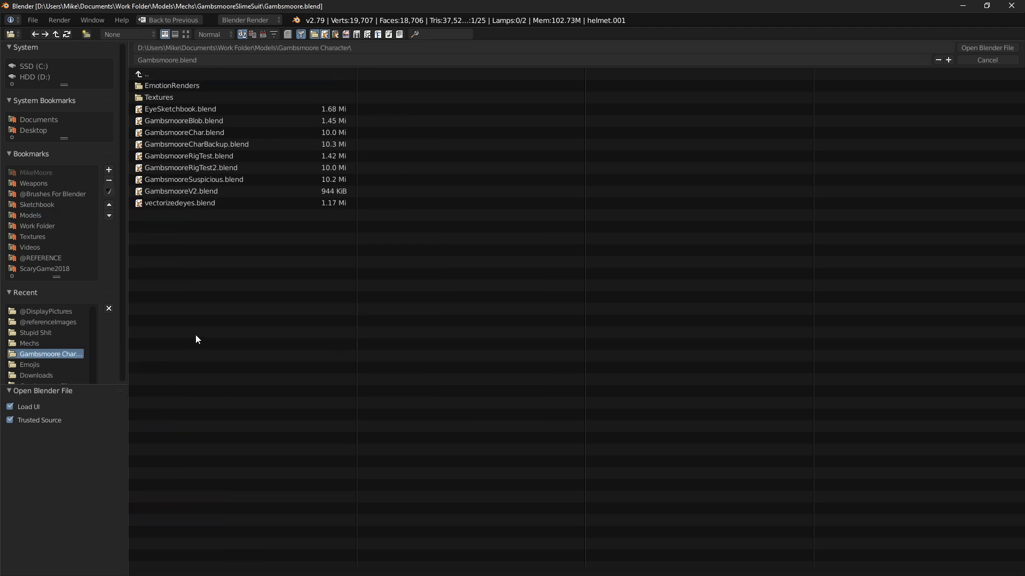
double_click(197, 121)
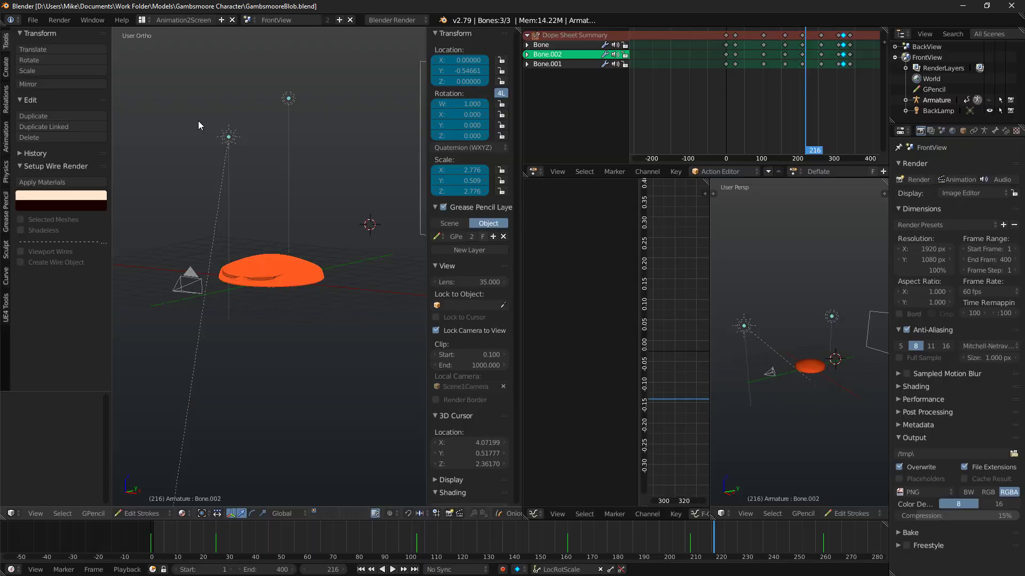
Assign the ForwardMovement action to the blob's armature and play the animation.
click(718, 172)
click(793, 172)
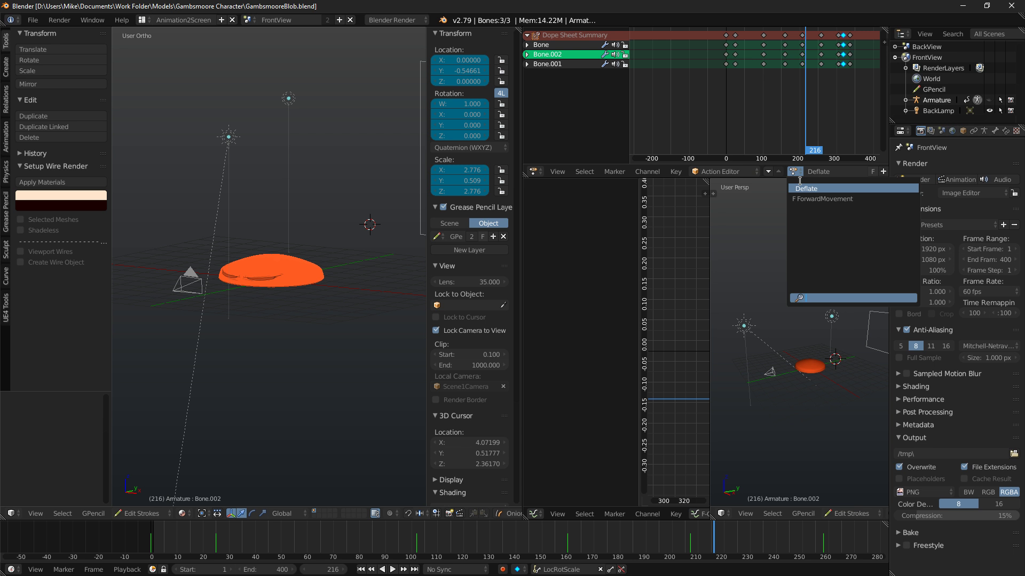
click(825, 199)
key(alt+a)
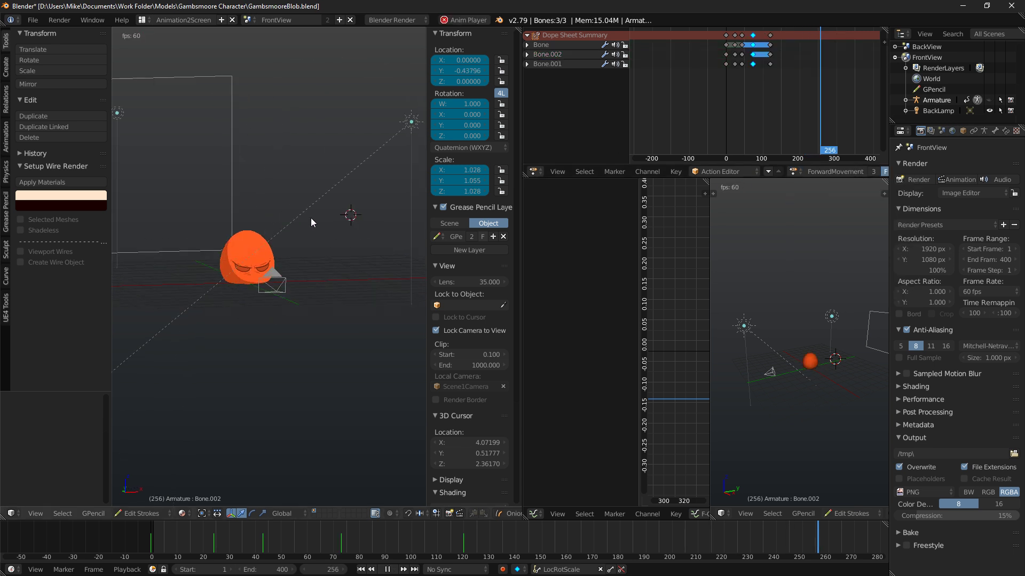
Stop playback, set the timeline's end frame to 115 and replay the blob animation.
key(KP_0)
key(alt+a)
click(770, 87)
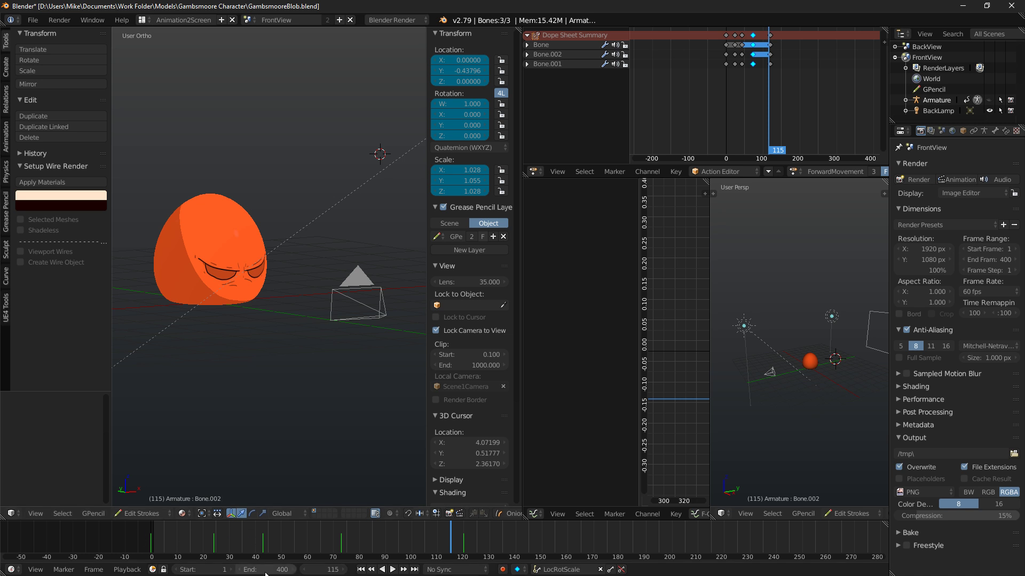
key(Return)
key(alt+a)
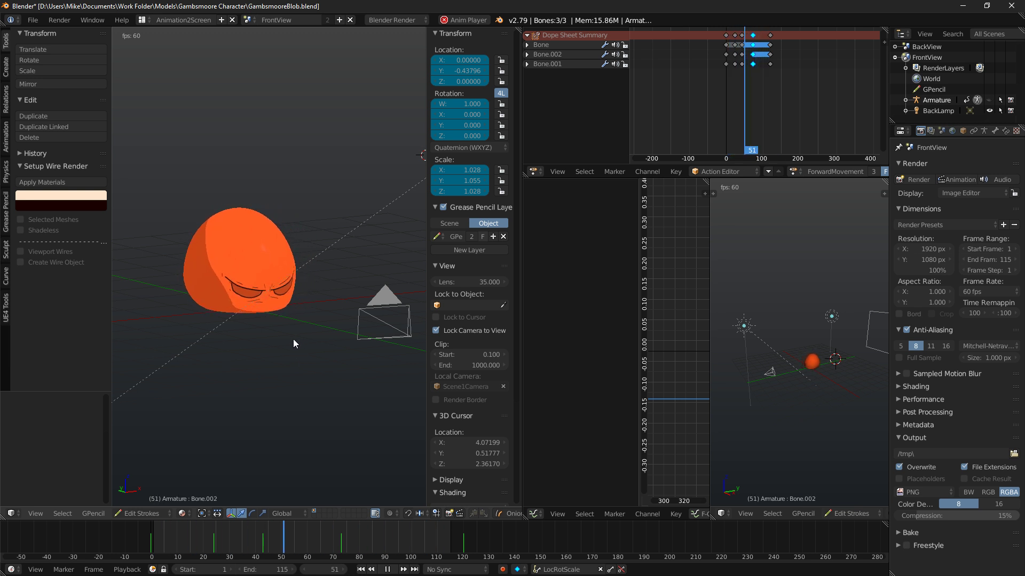
Select the blob's sphere mesh and examine the image texture used by its material.
click(32, 20)
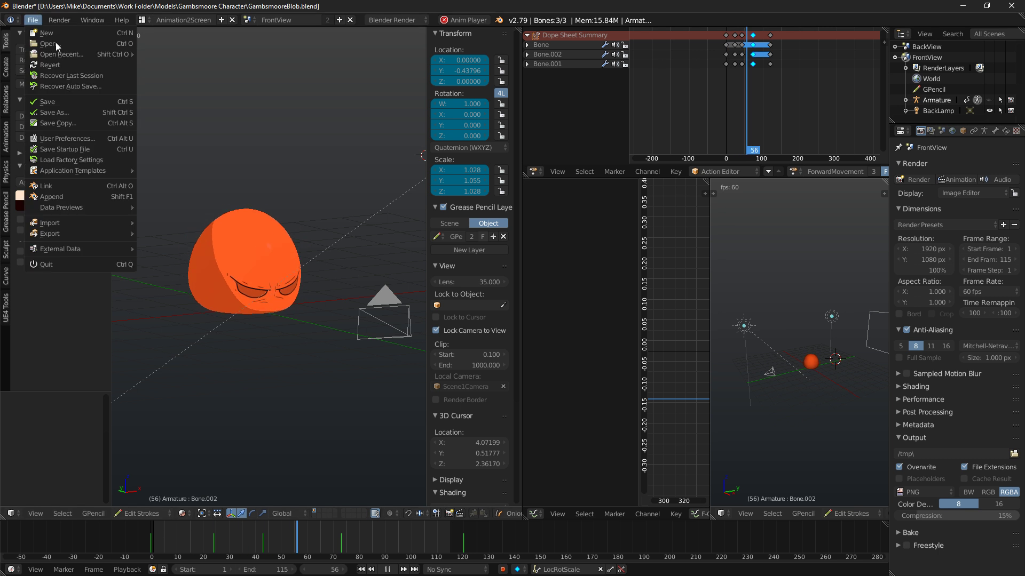
mouse_move(62, 54)
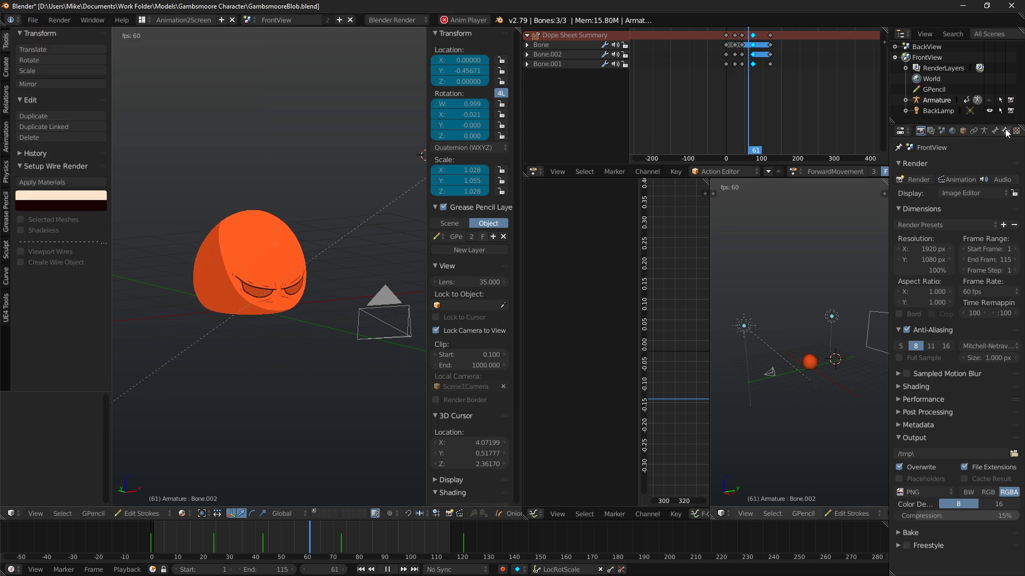
click(1016, 131)
click(994, 131)
right_click(251, 243)
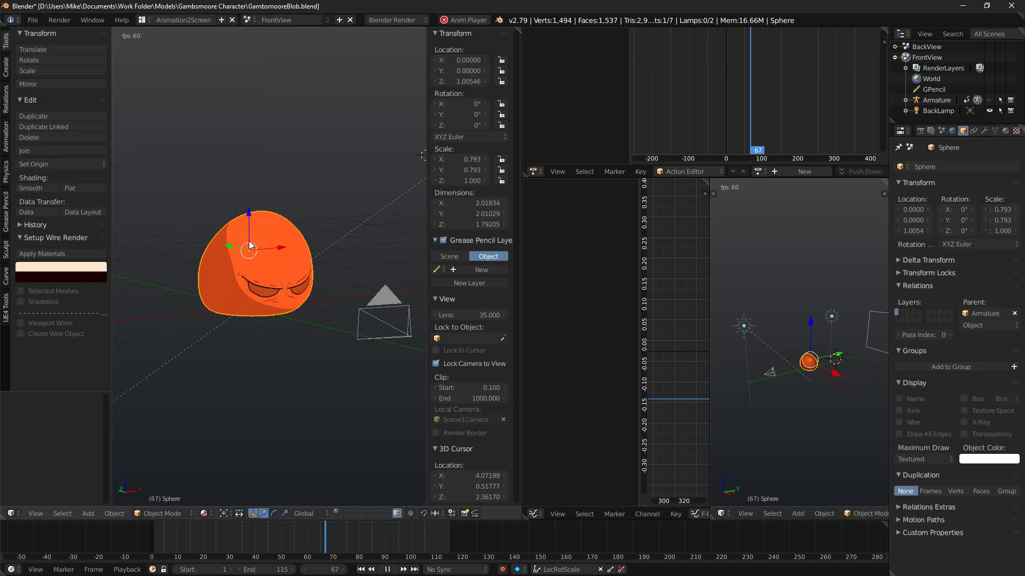
click(1005, 131)
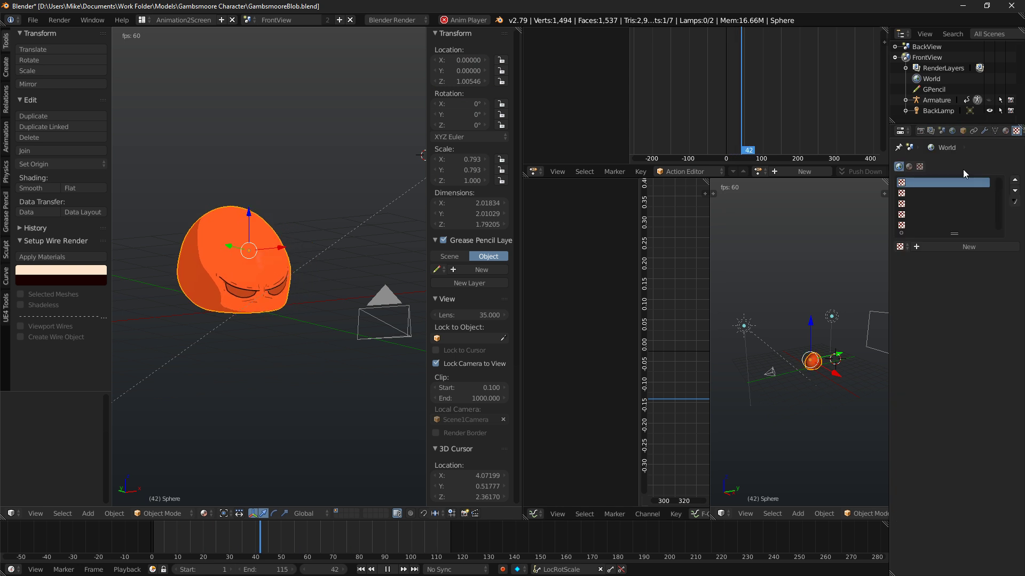
click(1016, 130)
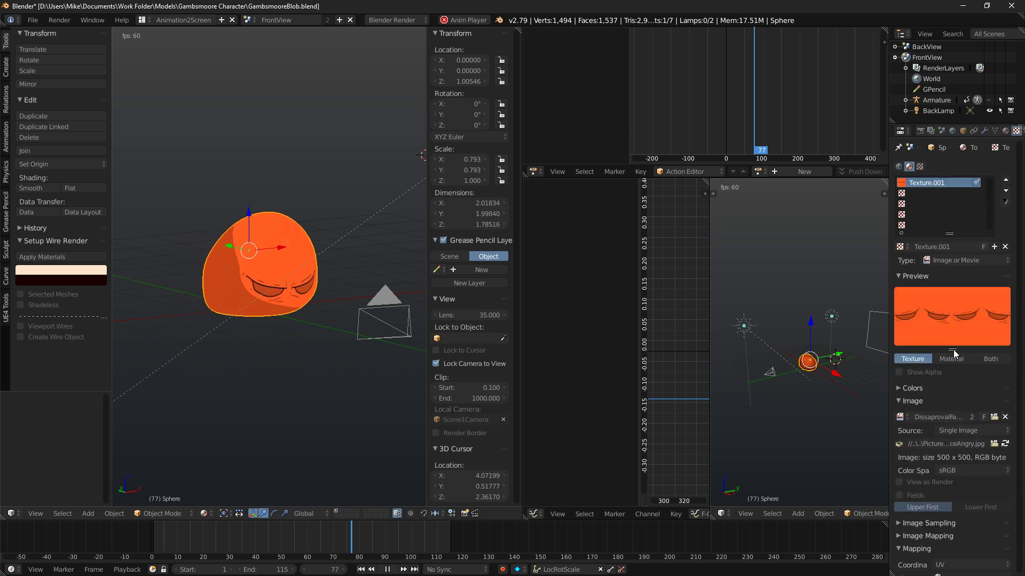
click(901, 417)
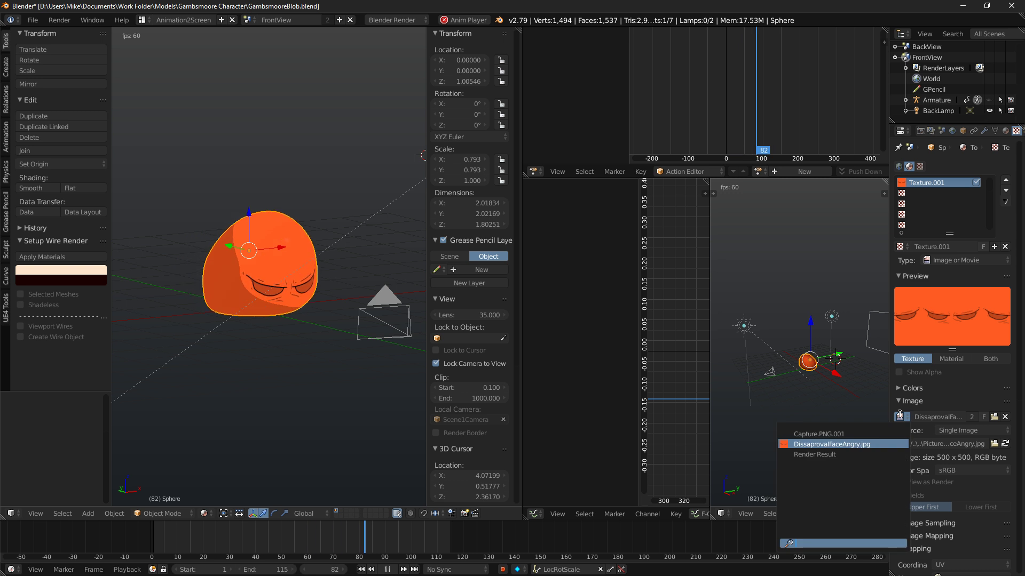
click(994, 418)
click(61, 312)
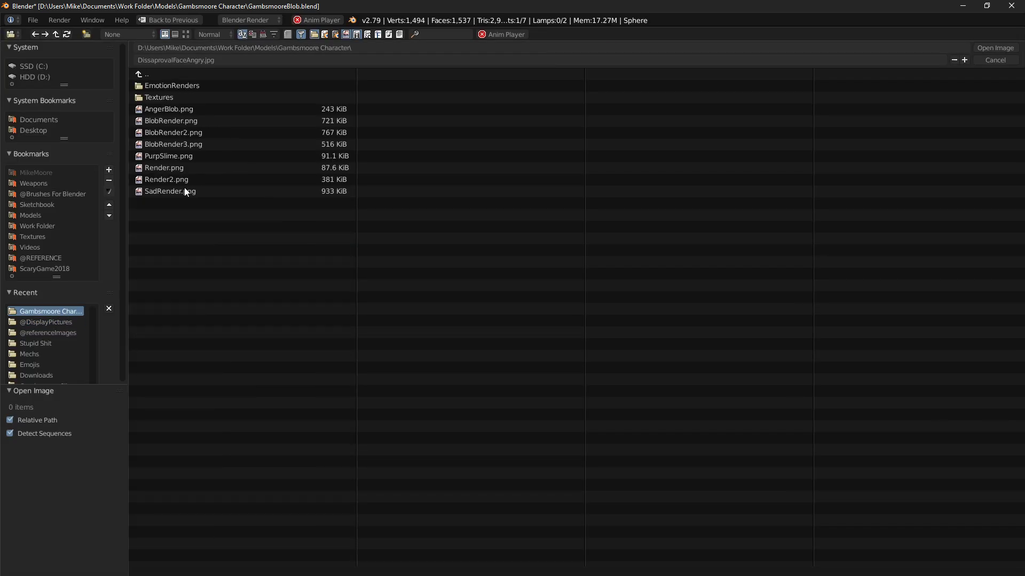
click(55, 323)
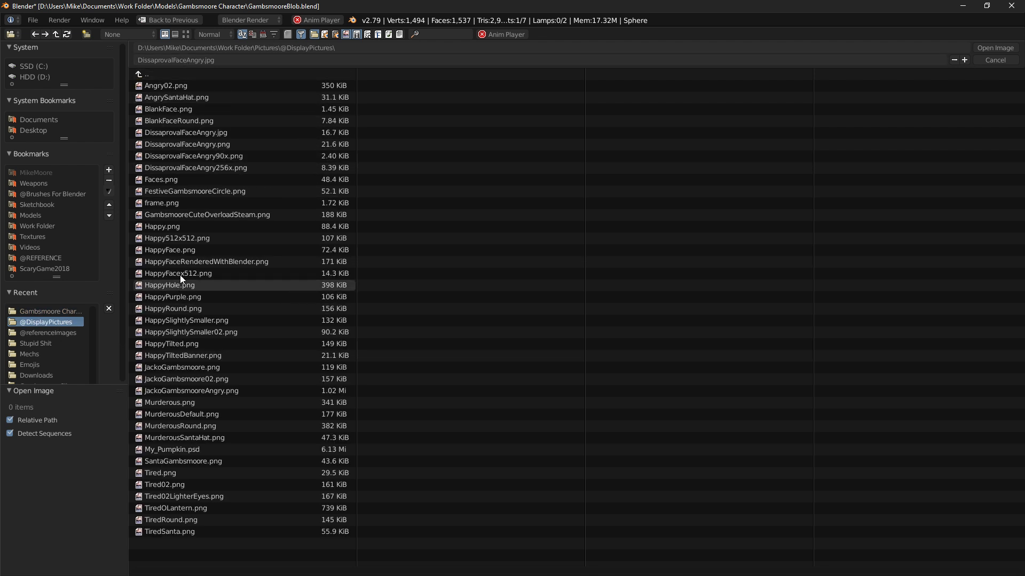
double_click(172, 405)
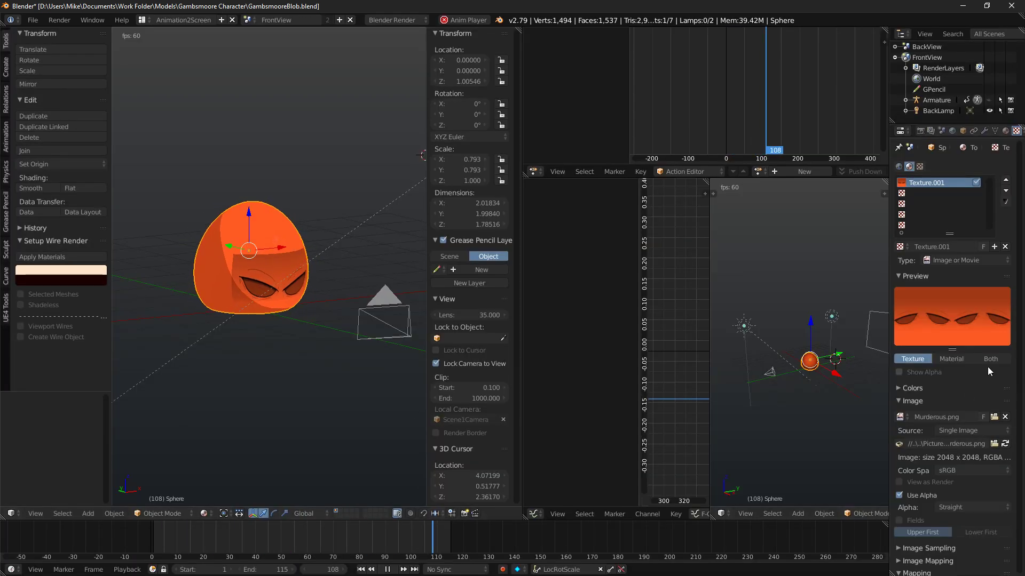
Show the image files as thumbnails and load MurderousDefault.png as the blob's face texture.
click(995, 418)
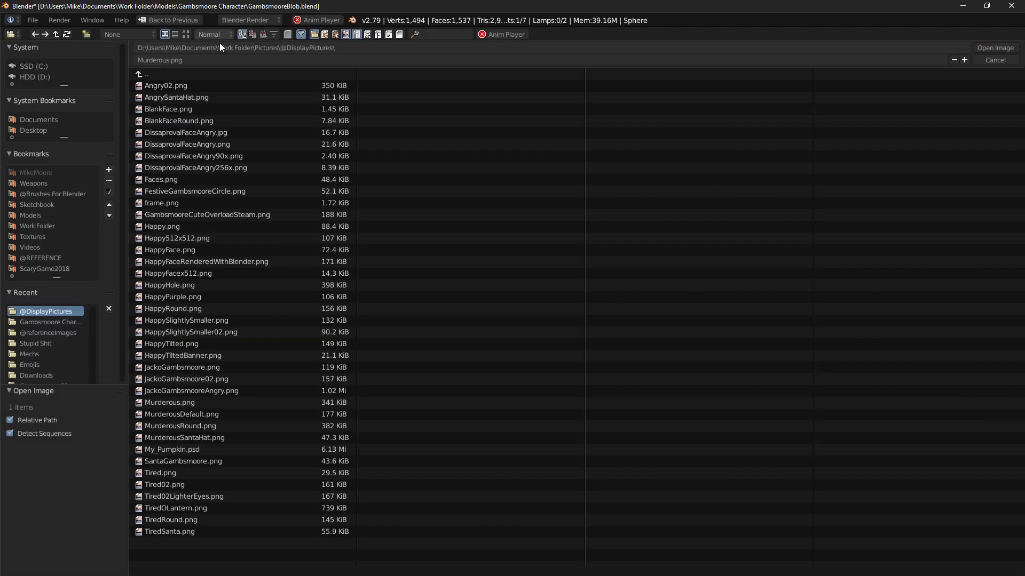
click(186, 34)
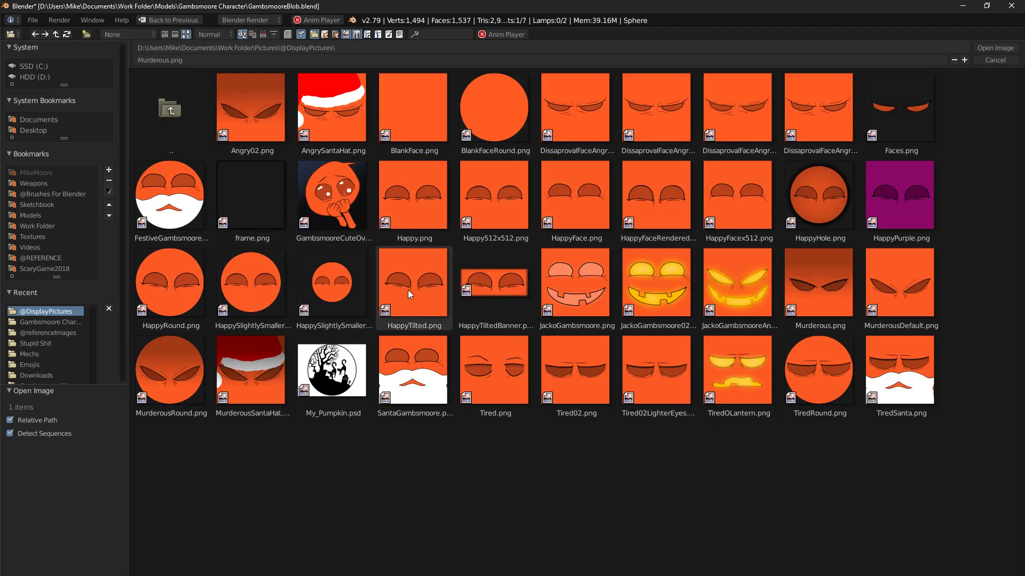
double_click(892, 281)
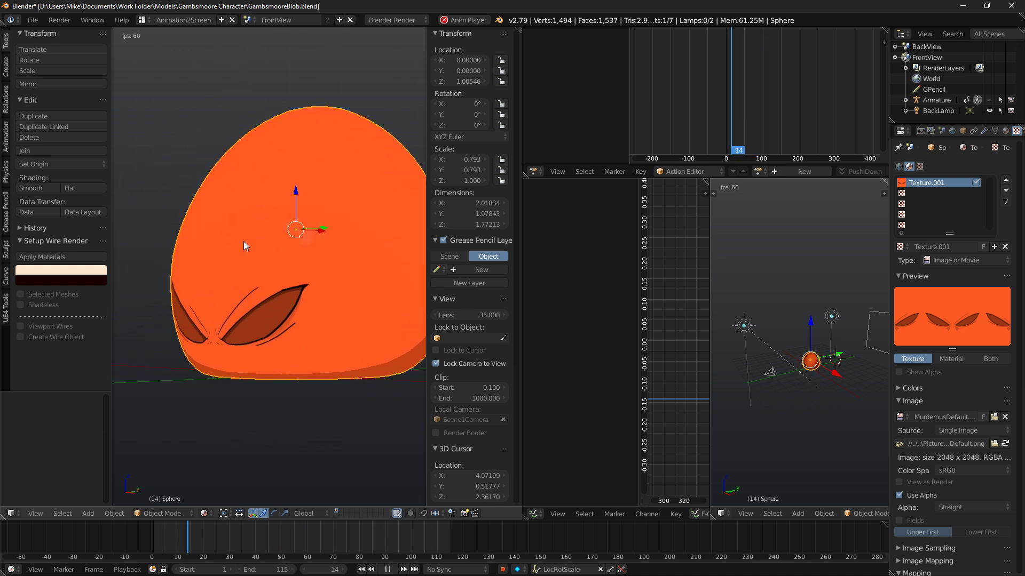
Reopen the recent file Gambsmoore.blend from the GambsmooreSlimeSuit folder.
click(33, 20)
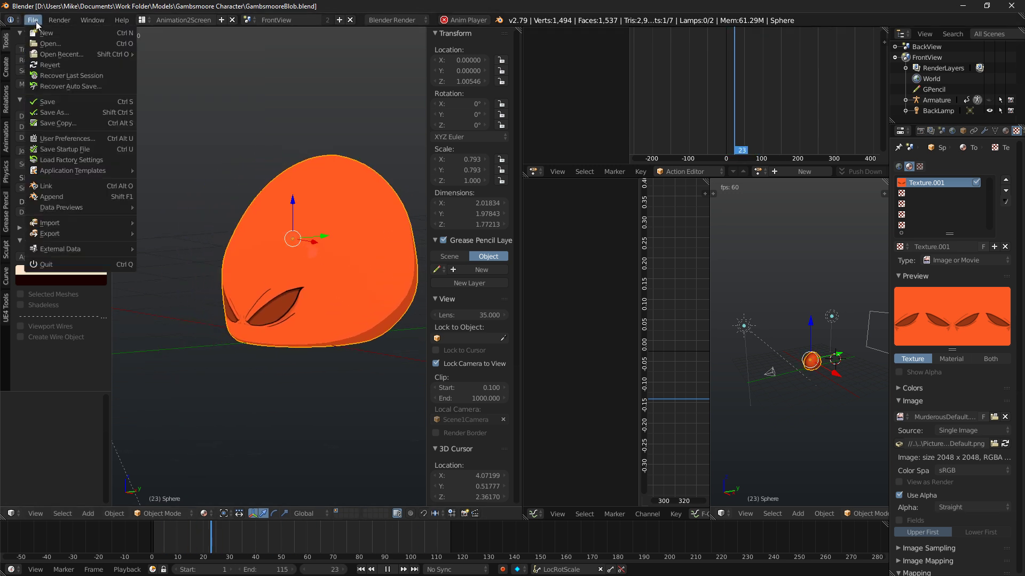
mouse_move(98, 59)
click(183, 64)
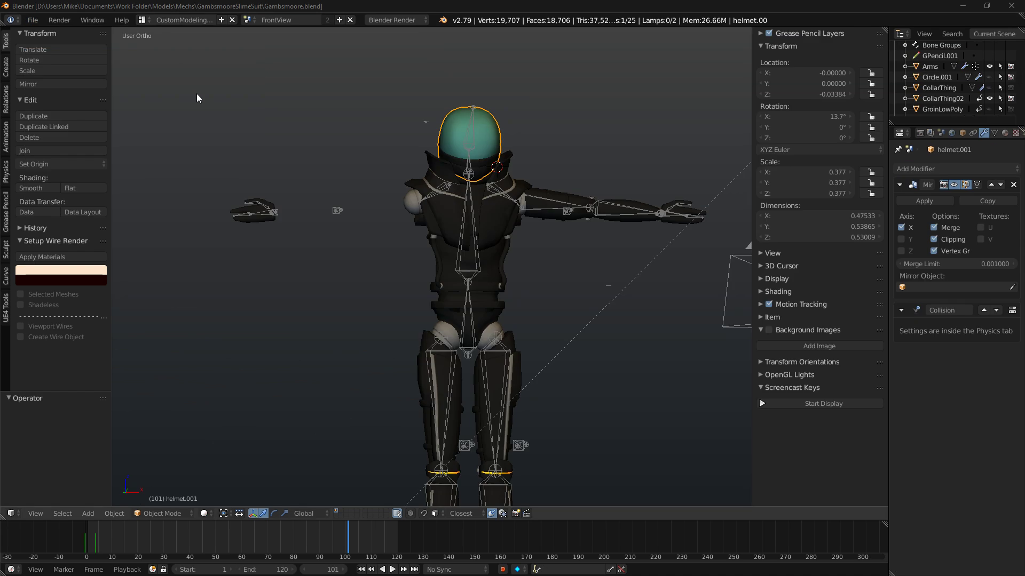
Select all bones of the character's armature in Pose Mode, clear their pose scale and view the character from the front.
middle_drag(350, 213, 380, 213)
right_click(440, 194)
key(a)
key(a)
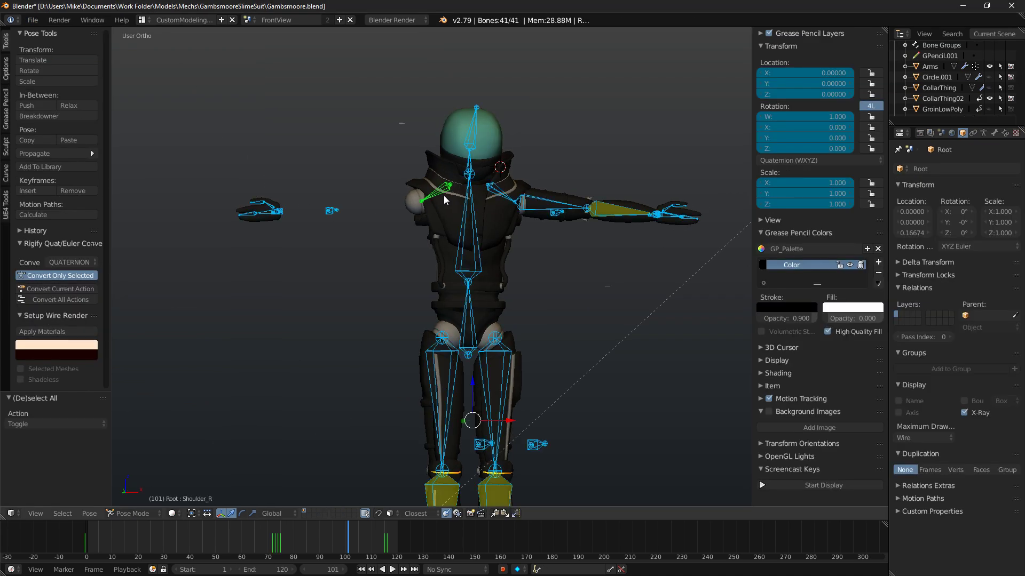
key(alt+s)
key(KP_1)
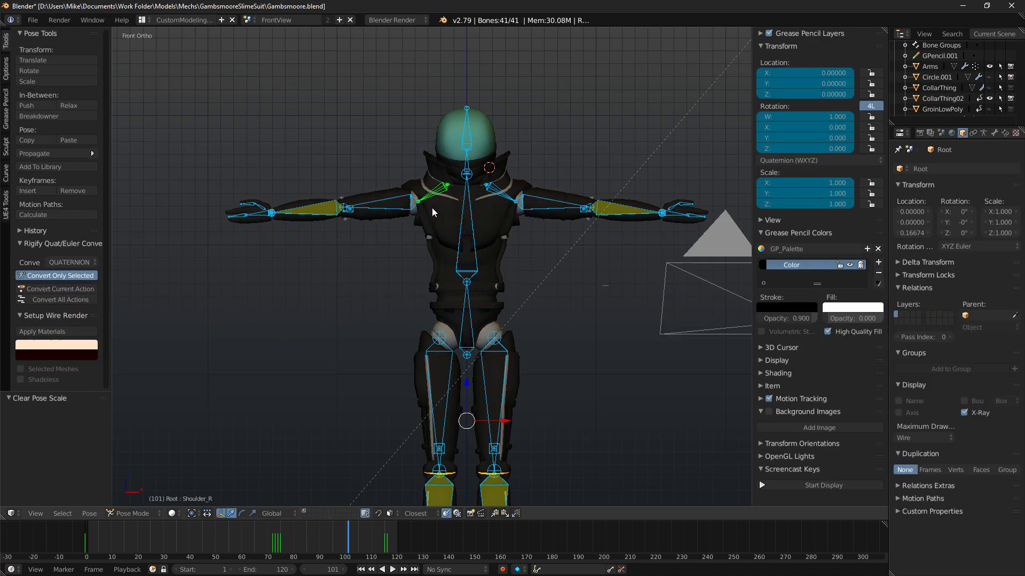
Select the UpperArm_R bone and examine the character's posture from the side.
scroll(431, 207, up, 2)
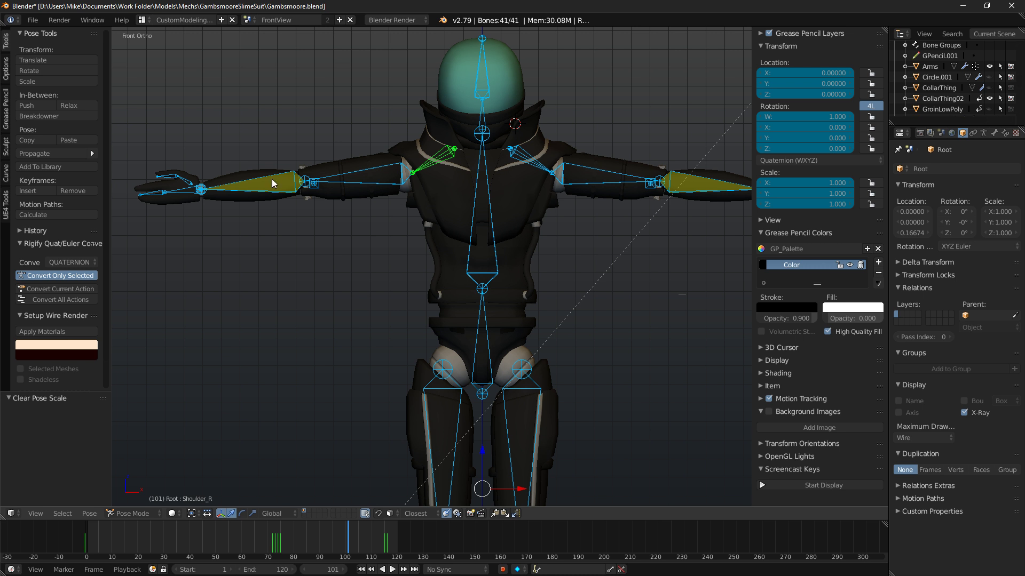
right_click(358, 181)
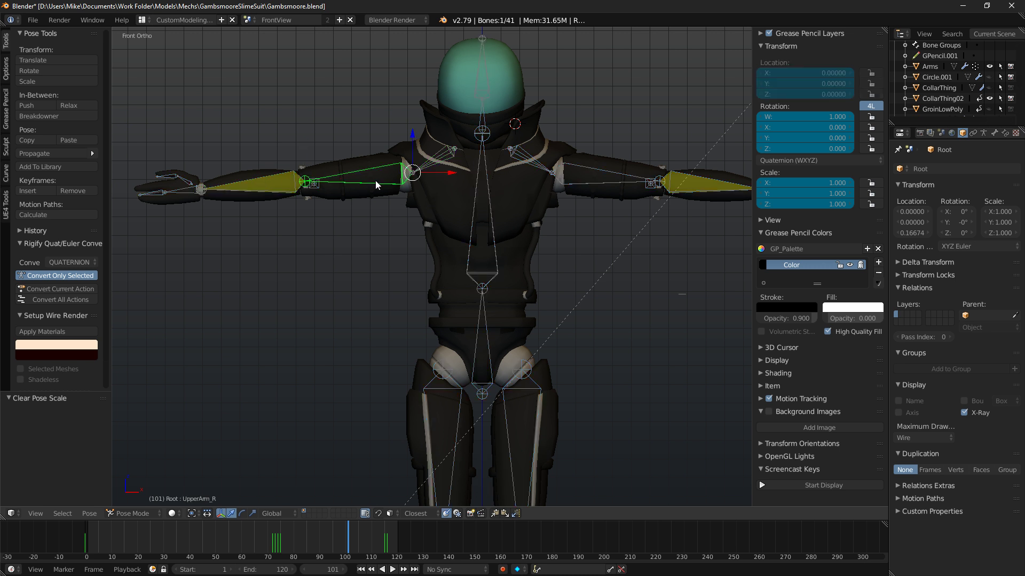
key(KP_3)
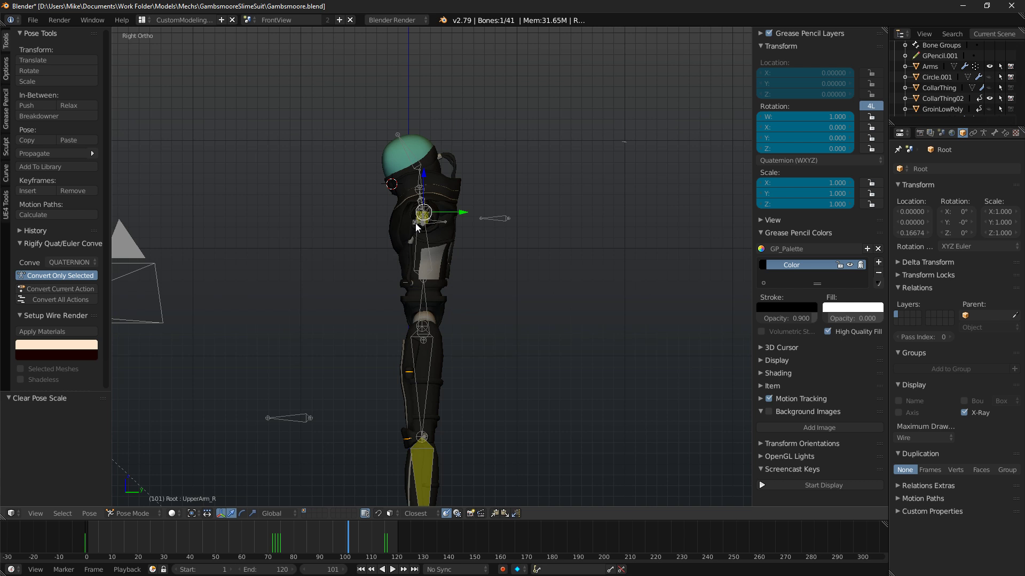
scroll(417, 226, up, 3)
mouse_move(341, 197)
middle_down()
mouse_move(430, 233)
mouse_move(426, 240)
mouse_move(383, 191)
mouse_move(431, 194)
mouse_move(517, 174)
mouse_move(427, 215)
mouse_move(473, 210)
mouse_move(499, 168)
middle_up()
scroll(464, 203, down, 3)
Select the ShoulderGuard torso mesh, enter Edit Mode on it and inspect the abdomen from the front and side.
right_click(449, 177)
key(Tab)
key(z)
key(shift+z)
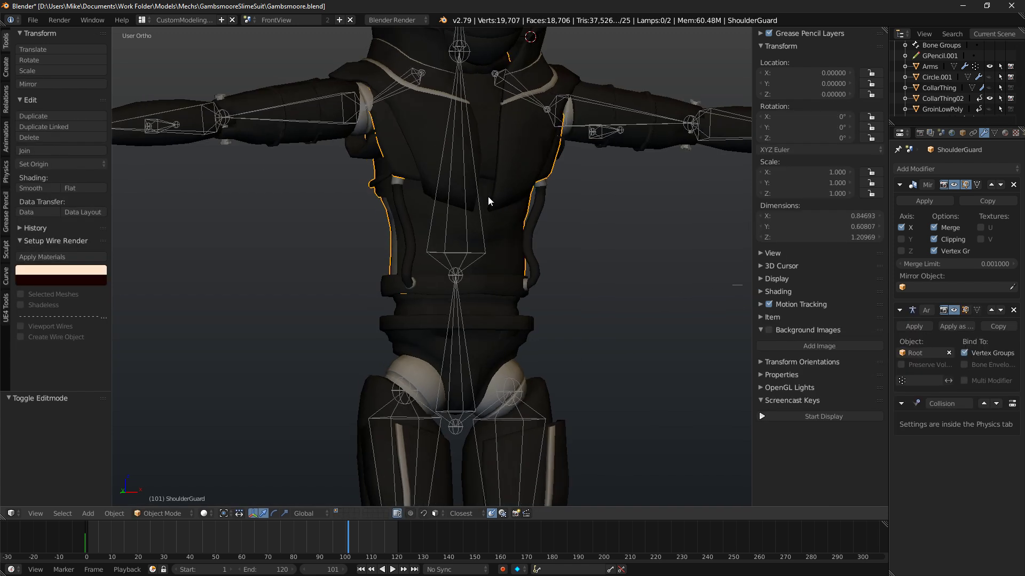
key(KP_1)
scroll(481, 224, down, 1)
scroll(534, 221, up, 4)
key(Tab)
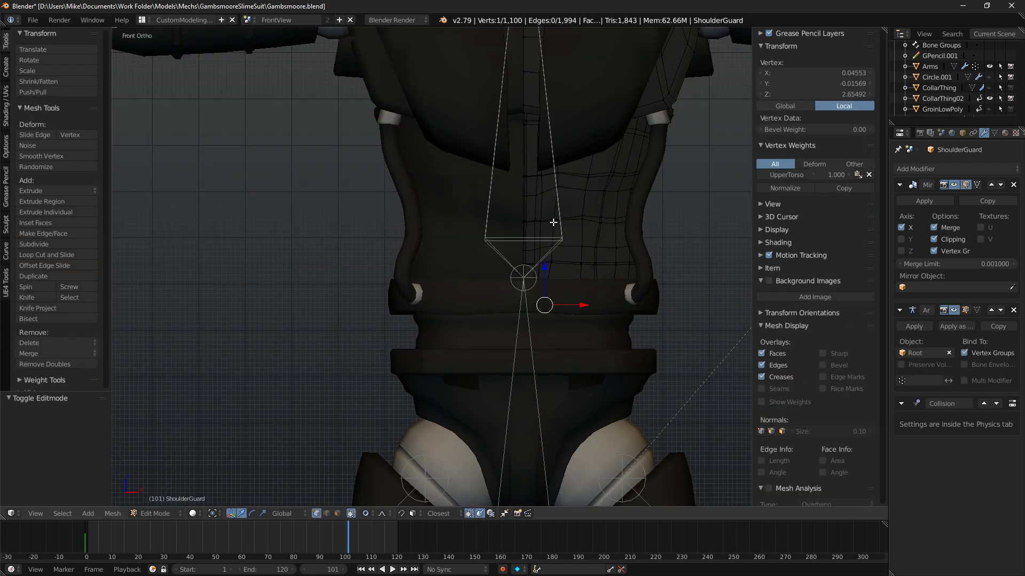
mouse_move(618, 212)
middle_down()
mouse_move(619, 251)
mouse_move(608, 214)
middle_up()
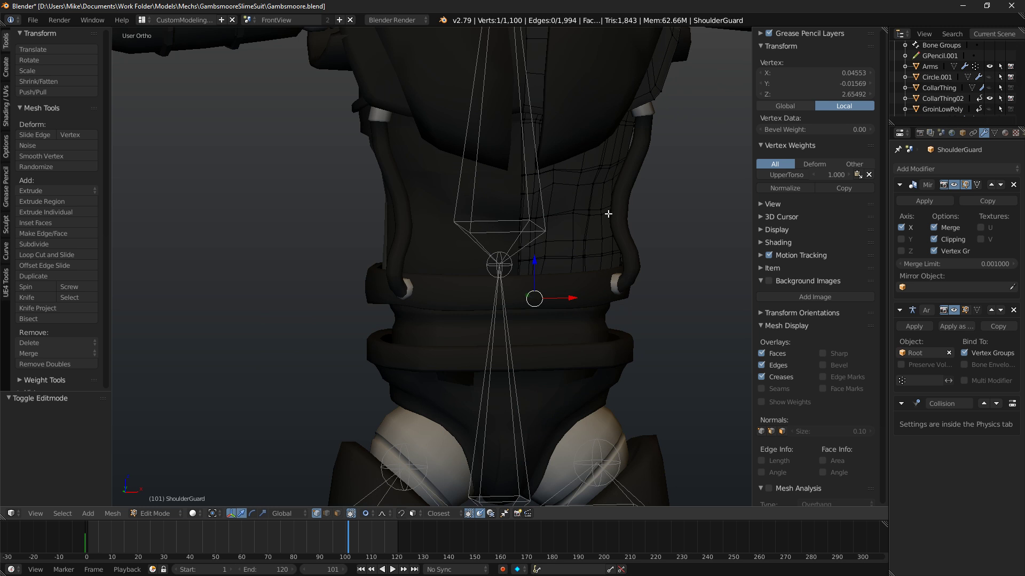
middle_drag(603, 201, 532, 196)
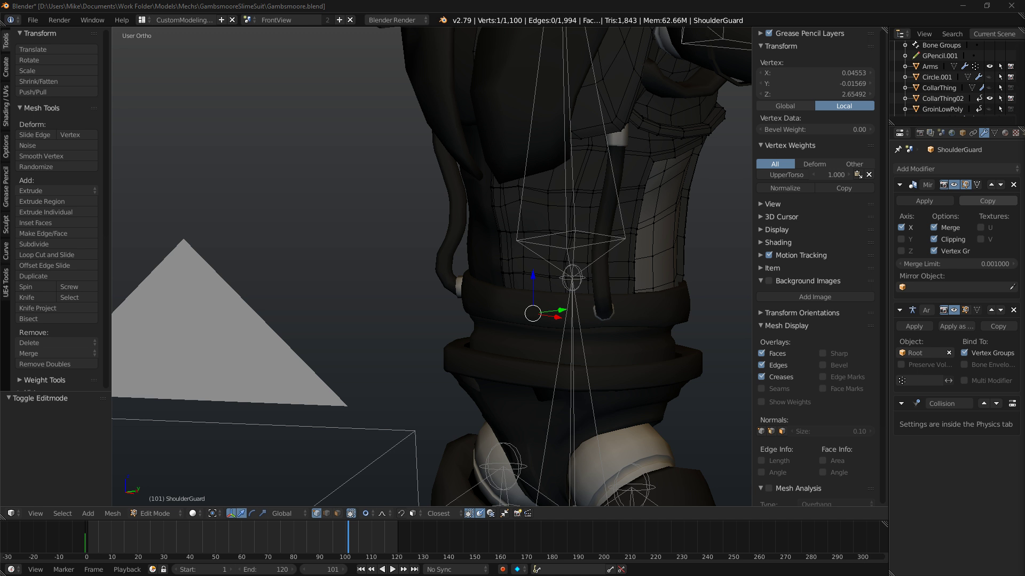
Switch to the browser and examine the bronze Spartan armor and Spartan War Hero Set images as torso references.
key(alt+Tab)
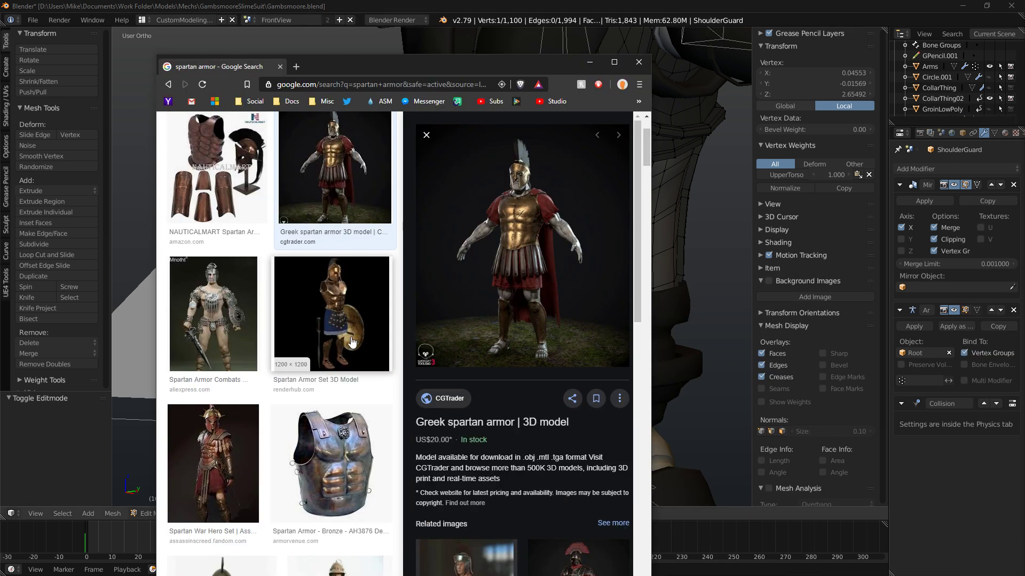
click(357, 453)
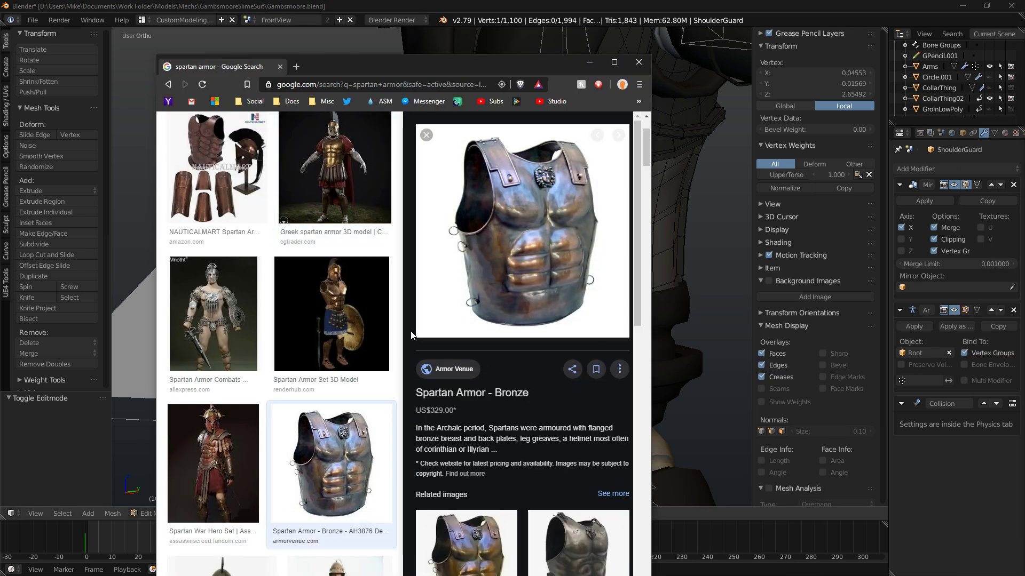
click(212, 458)
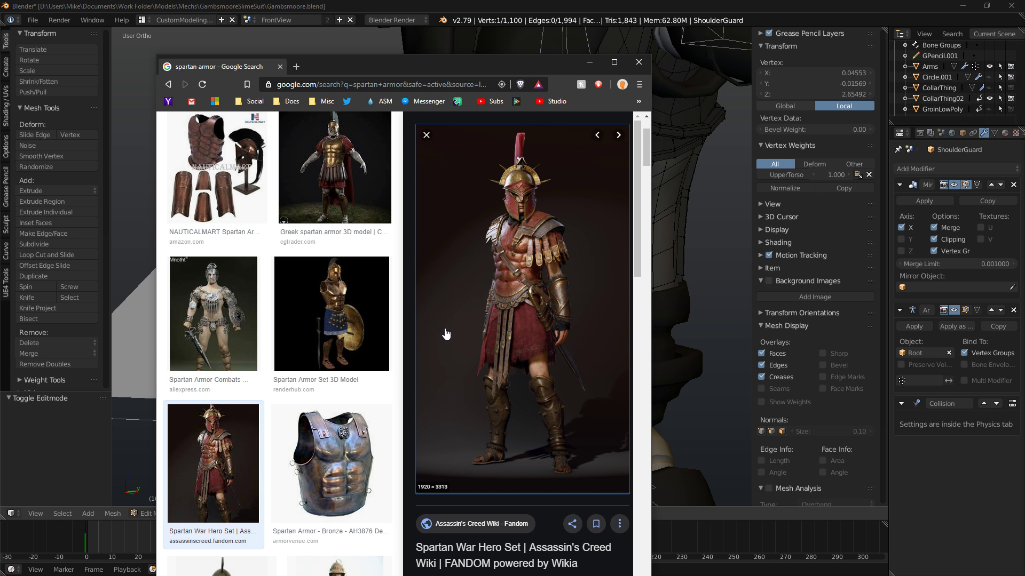
drag(450, 72, 1024, 169)
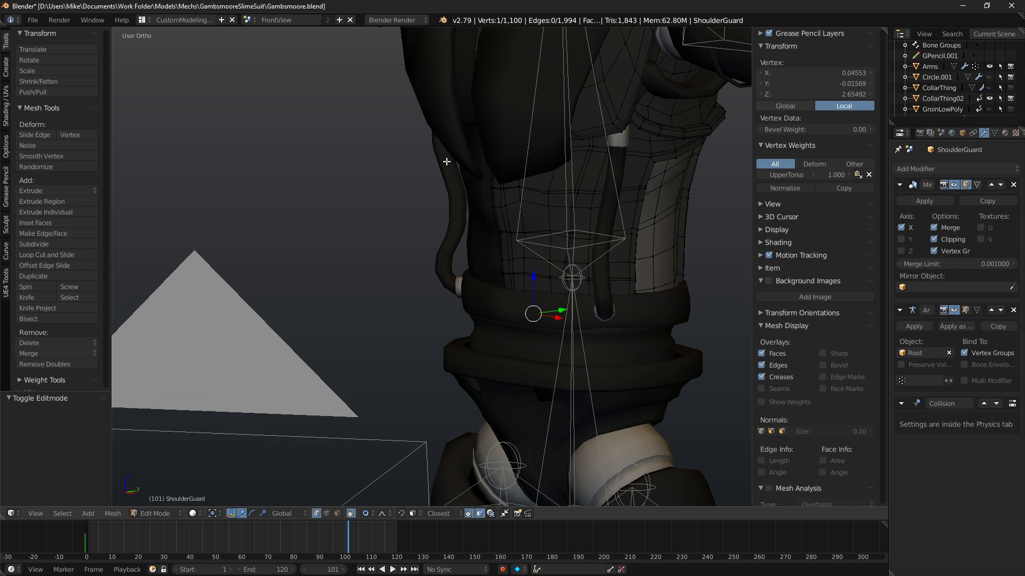
Set the torso to front view and examine the Iron Man Mark IV figure in the browser, then minimize that window.
key(KP_1)
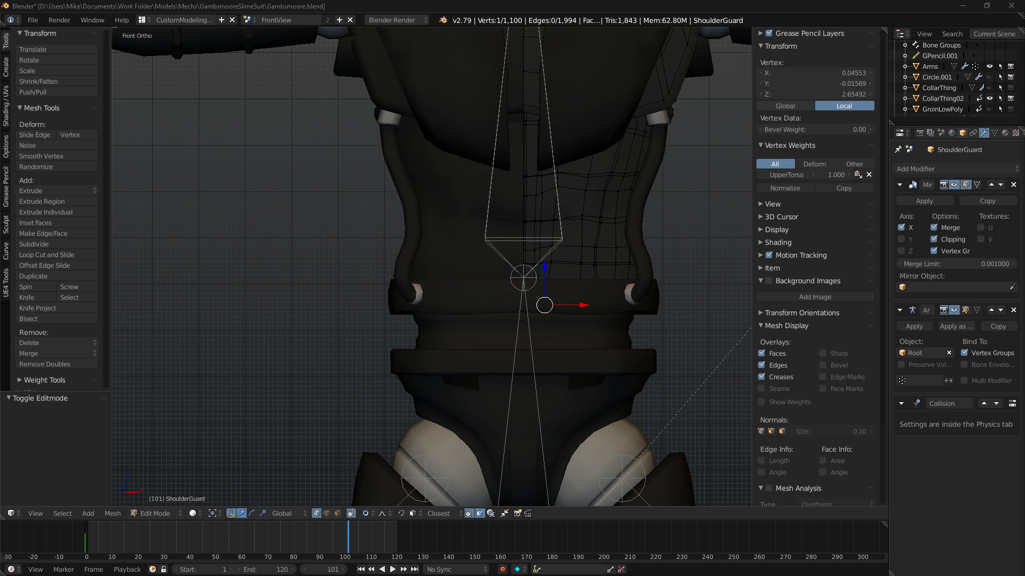
key(alt+Tab)
key(alt+Tab)
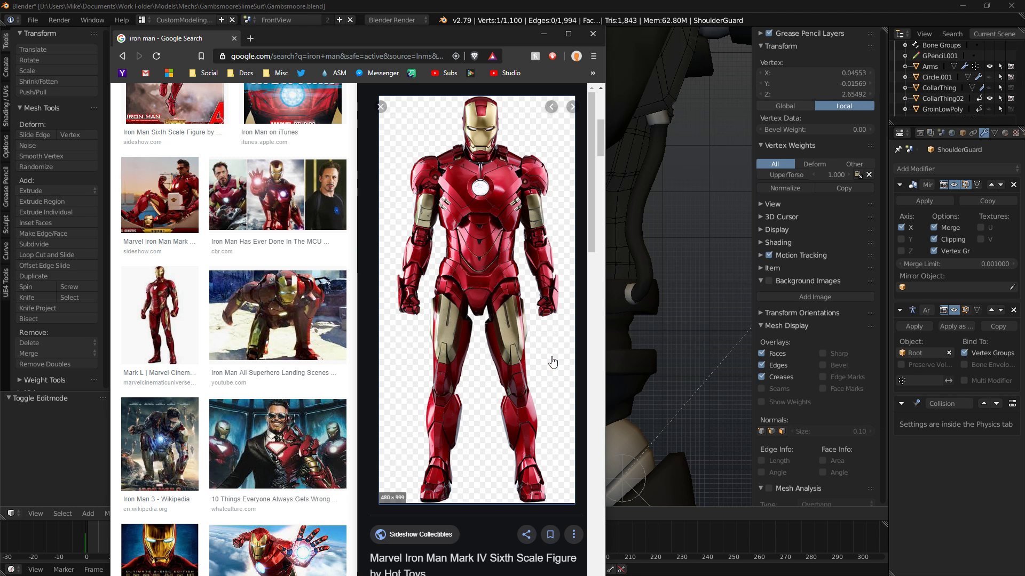
click(547, 34)
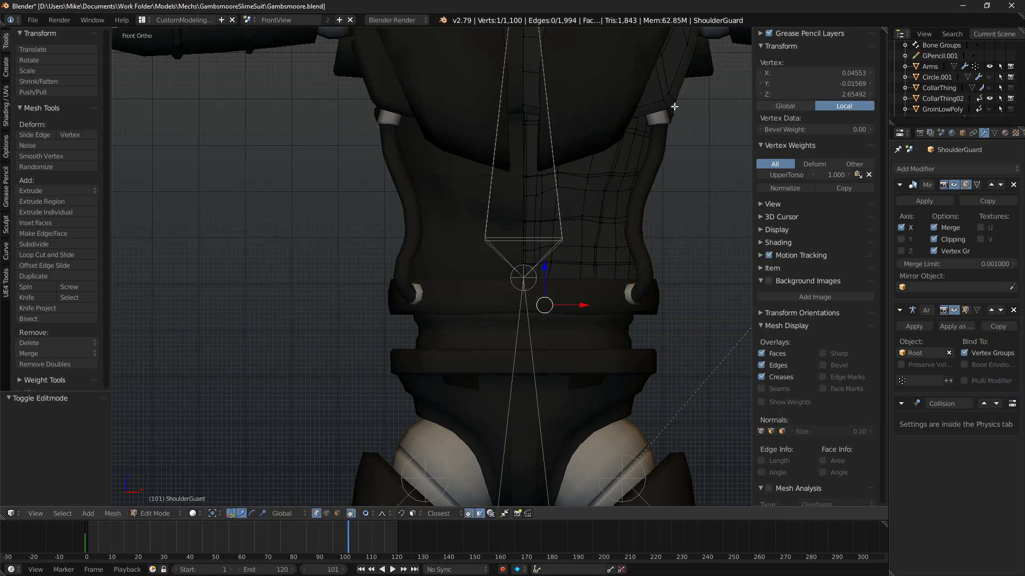
Examine the ShoulderGuard's abdomen topology from the front in wireframe and solid shading.
mouse_move(583, 231)
middle_down()
mouse_move(438, 220)
mouse_move(448, 209)
middle_up()
key(KP_1)
key(z)
key(z)
scroll(710, 215, up, 2)
shift+middle_drag(710, 215, 481, 240)
key(z)
right_click(576, 213)
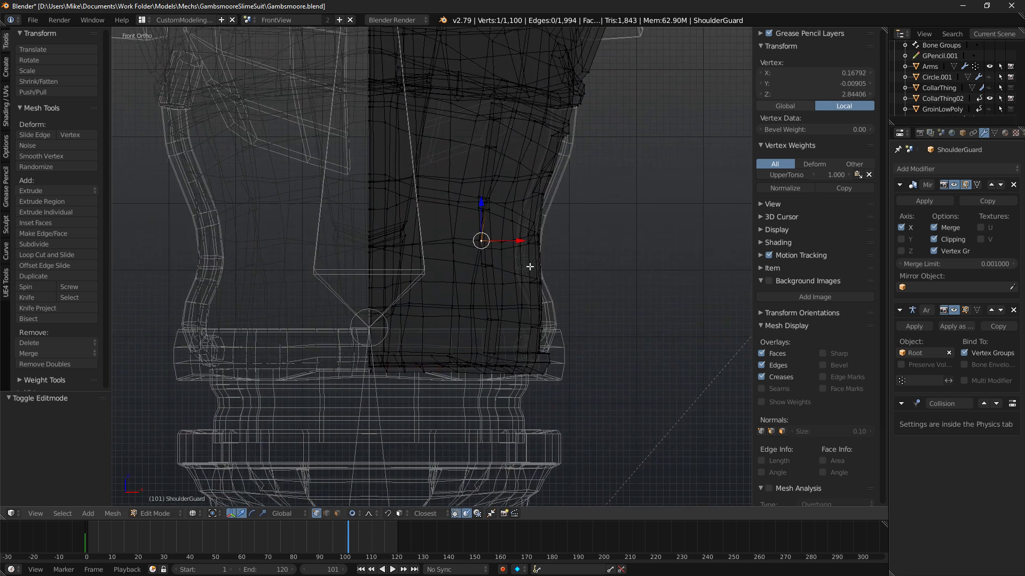
key(z)
key(a)
alt+right_click(469, 284)
middle_drag(529, 209, 494, 167)
right_click(530, 119)
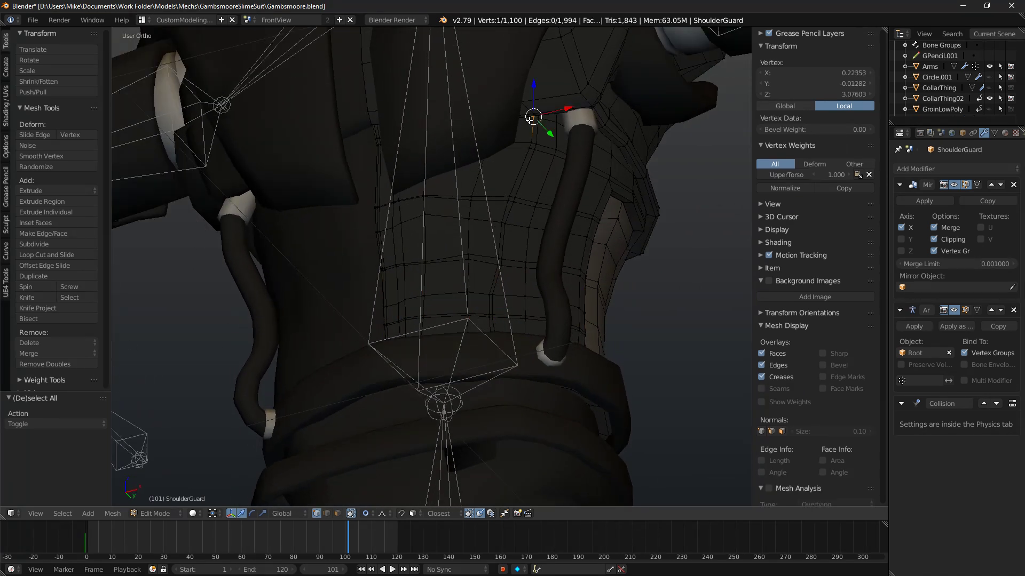
key(z)
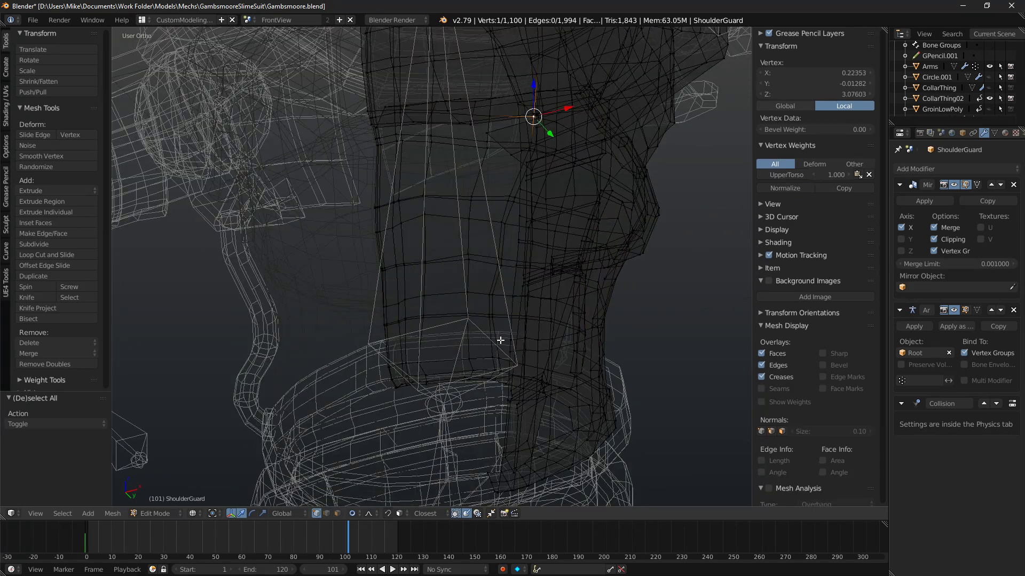
ctrl+right_click(489, 384)
scroll(534, 210, down, 1)
alt+shift+right_click(500, 191)
alt+shift+right_click(500, 194)
key(a)
Select the vertical edge loop running down the side of the ShoulderGuard's abdomen and move it 0.008 along Y.
alt+right_click(488, 241)
middle_drag(488, 241, 553, 265)
key(z)
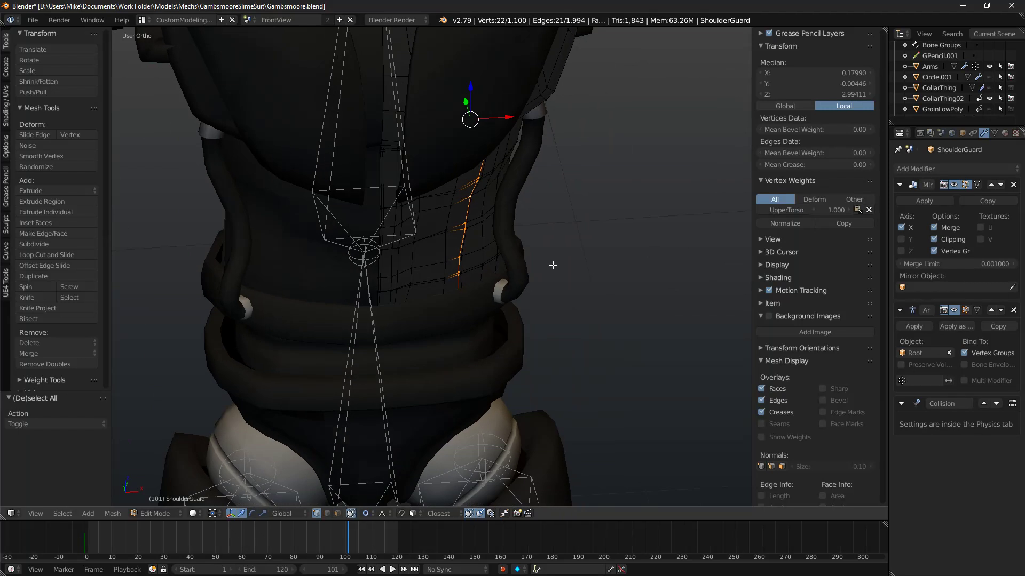
middle_drag(482, 252, 543, 192)
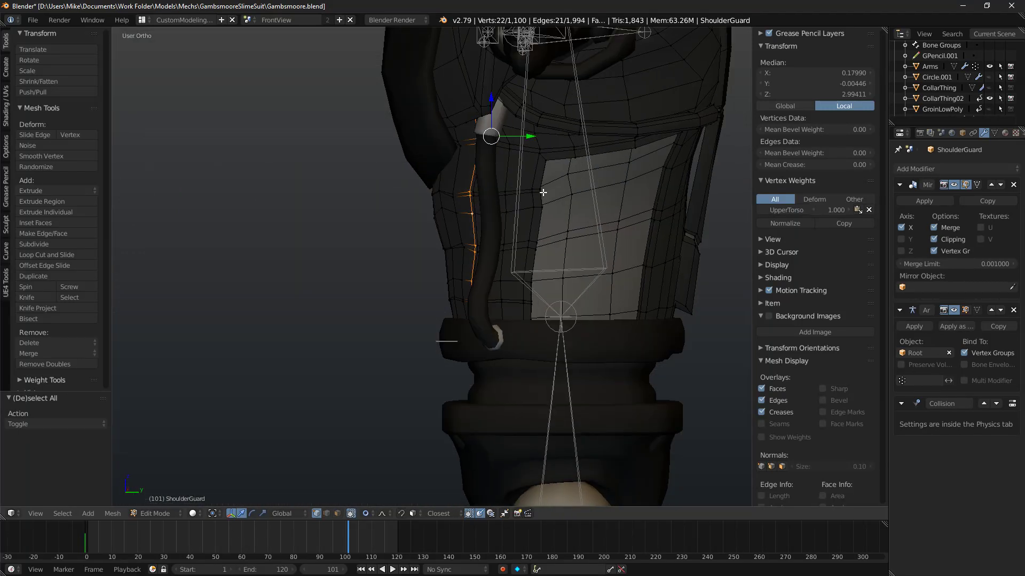
key(KP_1)
key(KP_3)
drag(533, 134, 529, 135)
key(o)
key(KP_1)
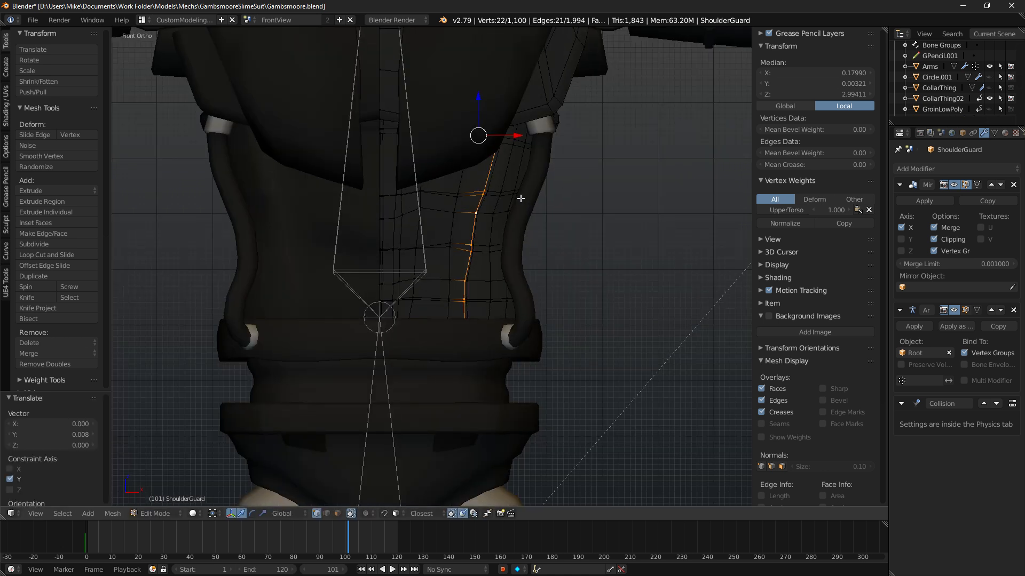
Add the neighbouring vertical edge loop to the selection and move both loops -0.016 along X.
shift+scroll(525, 234, up, 3)
key(o)
alt+shift+right_click(478, 268)
drag(523, 181, 515, 180)
scroll(518, 181, down, 4)
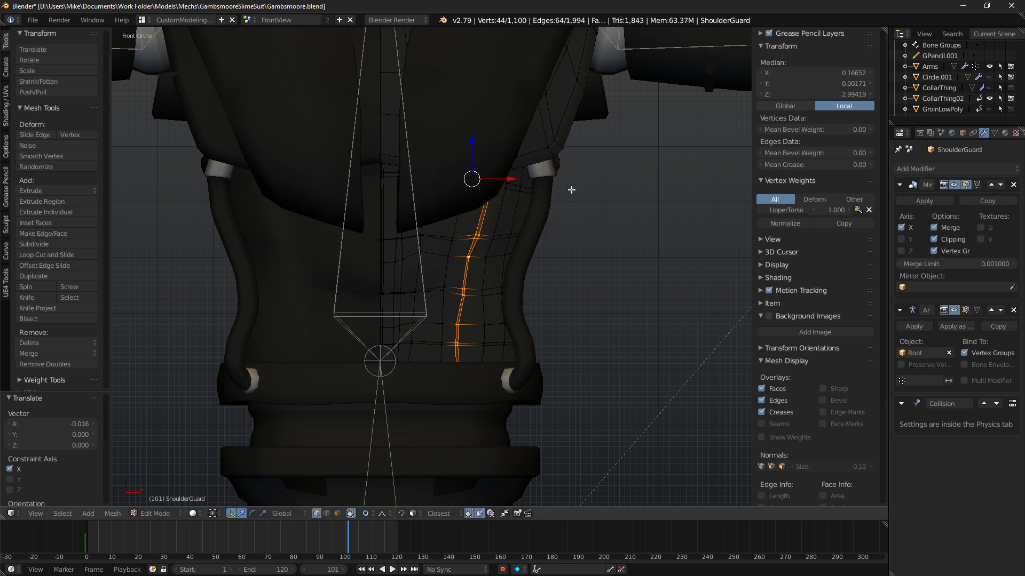
Shear the two selected loops by 0.062 with connected, smooth proportional editing and preview the abdomen in rendered shading.
key(space)
text(shear)
key(Return)
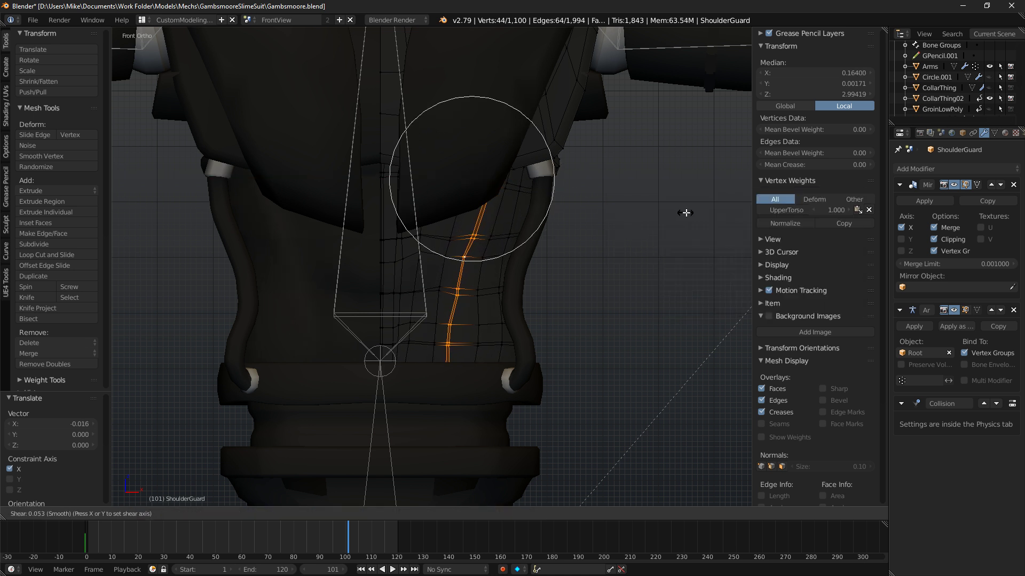
click(685, 213)
key(shift+z)
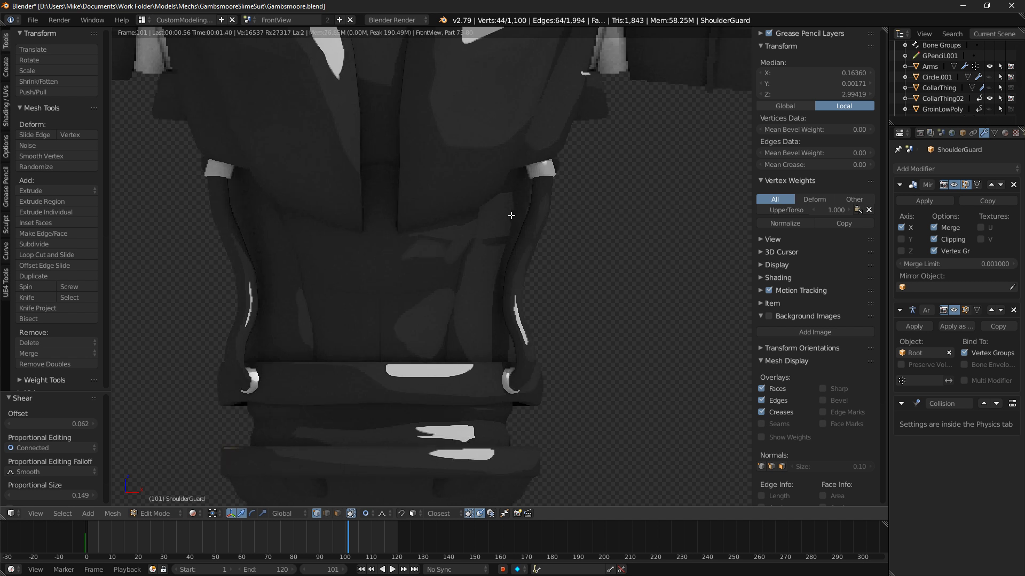
middle_drag(512, 215, 551, 225)
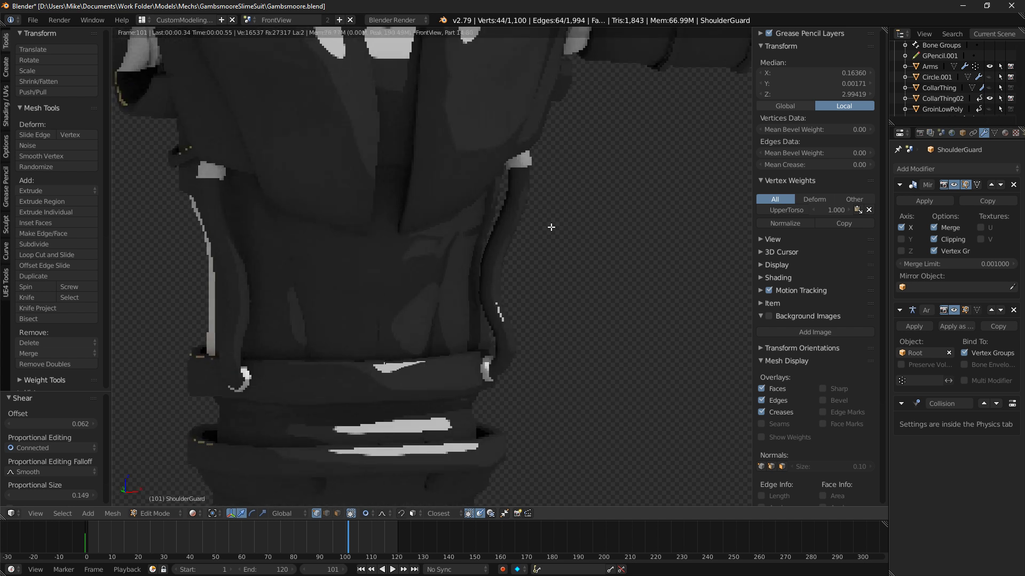
Move the ShoulderGuard's two abdomen loops 0.005 along X in the front view, and shift only their mid-height vertices along X.
key(shift+z)
key(KP_1)
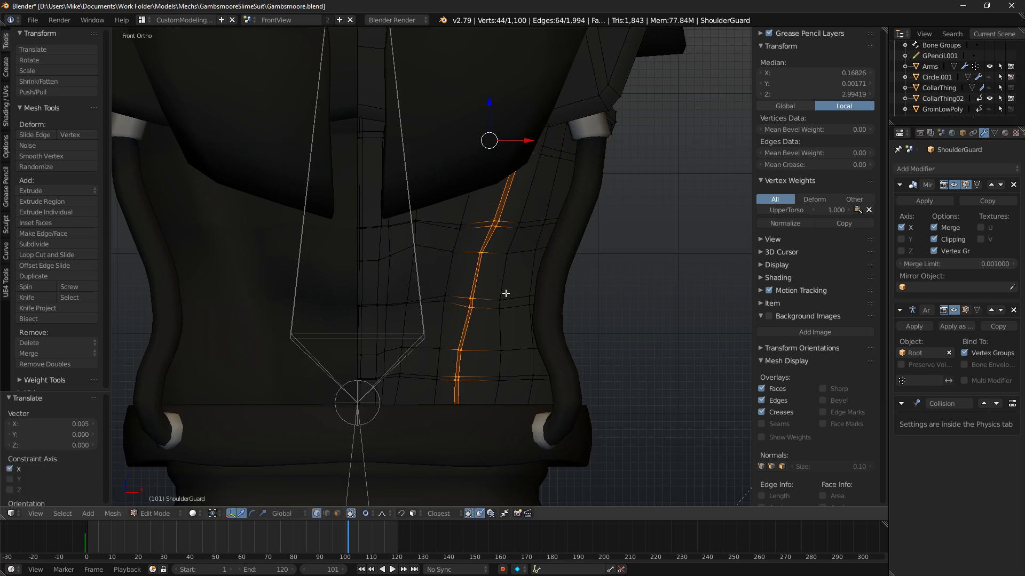
scroll(498, 270, up, 1)
key(a)
right_click(483, 310)
right_click(483, 310)
key(a)
key(c)
click(483, 310)
right_click(483, 310)
key(z)
key(z)
drag(522, 312, 523, 315)
Select the six vertices in the lower part of the two abdomen loops and move them 0.011 along X.
scroll(525, 313, up, 6)
key(a)
key(c)
click(465, 373)
right_click(477, 384)
mouse_move(465, 372)
mouse_down()
mouse_move(463, 402)
mouse_move(506, 385)
mouse_up()
key(z)
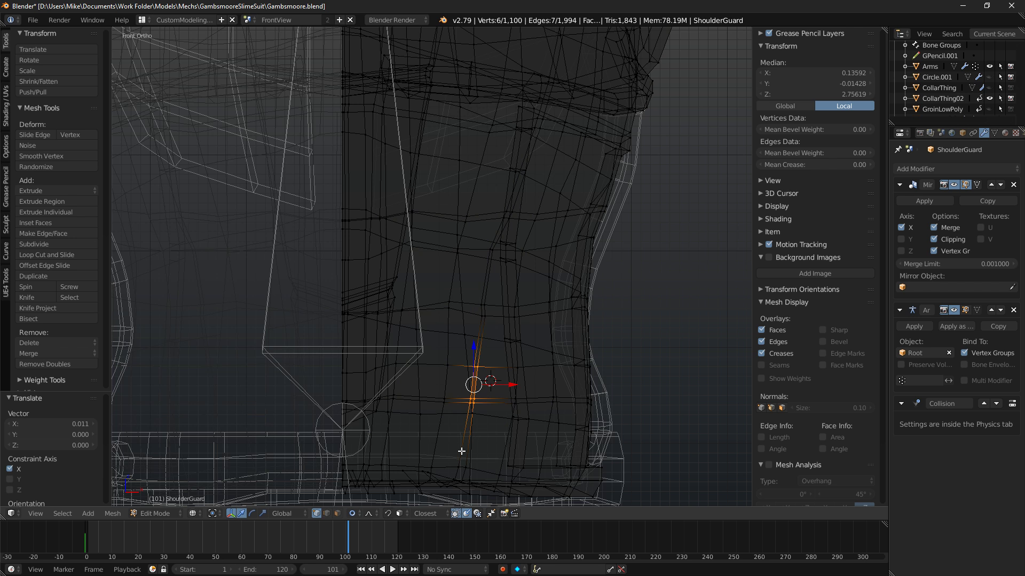
Select both vertical abdomen loops in wireframe and remove their uppermost vertices from the selection.
key(a)
middle_drag(462, 472, 453, 440)
alt+right_click(465, 458)
alt+shift+right_click(467, 454)
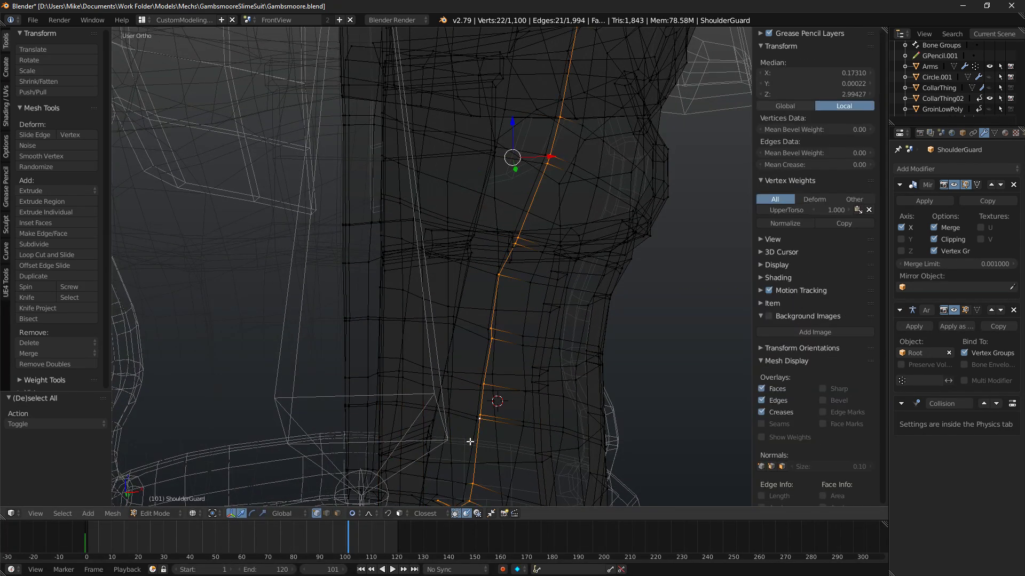
scroll(472, 323, down, 5)
key(KP_1)
key(c)
mouse_move(452, 87)
middle_down()
mouse_move(487, 194)
mouse_move(475, 226)
middle_up()
right_click(477, 226)
key(z)
scroll(534, 336, up, 5)
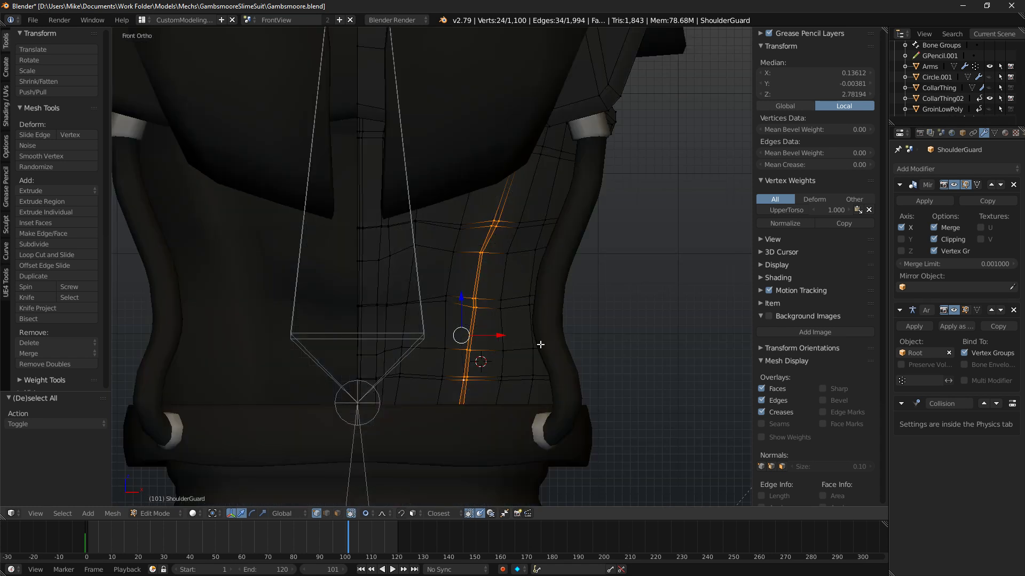
Limit the selection to the two loops' lowest vertices near the waist band and move them -0.006 along X.
key(z)
key(c)
middle_drag(469, 398, 488, 197)
right_click(487, 197)
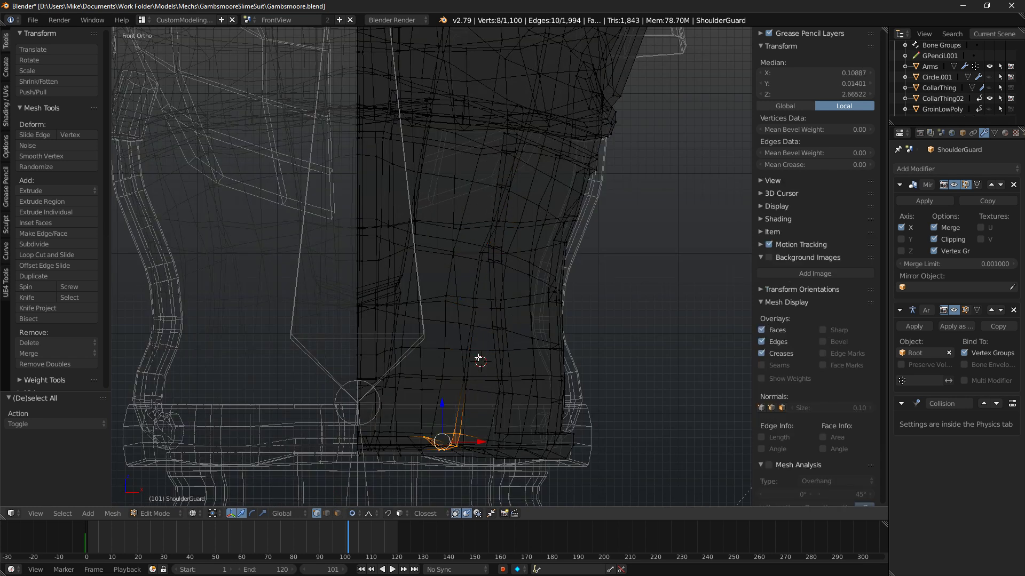
alt+shift+right_click(465, 404)
key(c)
middle_drag(468, 335, 505, 164)
key(z)
key(o)
key(g)
key(x)
key(Return)
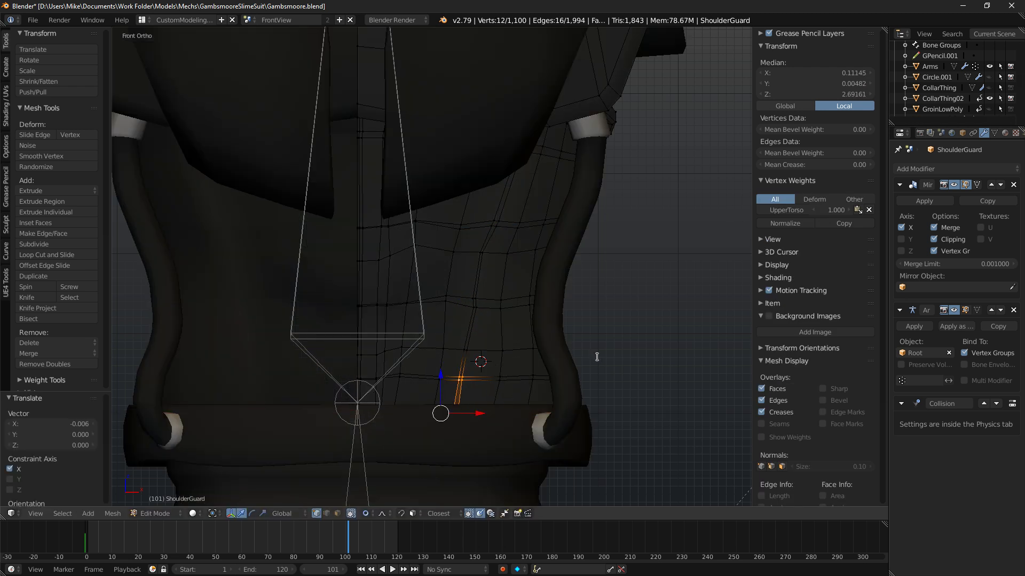
Shear the selected lower abdomen vertices twice with the Shear operator.
key(space)
text(shgear)
key(ctrl+a)
text(shear)
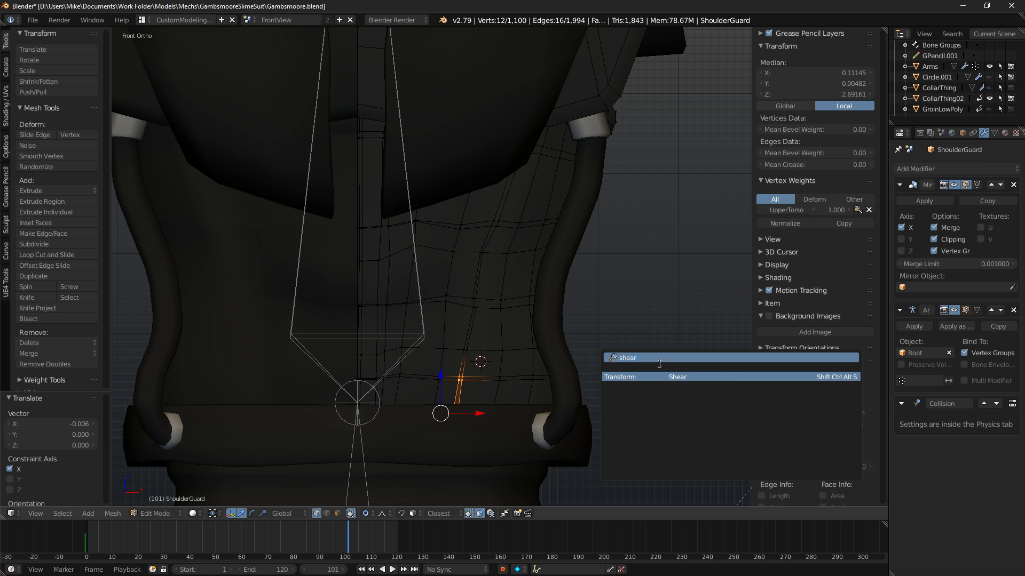
key(Return)
click(723, 383)
key(space)
key(Return)
click(572, 422)
Switch from the ShoulderGuard to editing the waist band ShoulderGuard.002 in wireframe, with nothing selected.
key(Tab)
right_click(512, 431)
key(Tab)
key(z)
key(a)
right_click(442, 401)
middle_drag(446, 405, 453, 432)
Select the edge loops running around the waist band's upper rim, front and back.
alt+right_click(483, 390)
alt+shift+right_click(469, 386)
alt+shift+right_click(473, 382)
key(ctrl+z)
alt+shift+right_click(468, 384)
key(ctrl+z)
alt+shift+right_click(458, 386)
key(c)
mouse_move(519, 379)
middle_down()
mouse_move(543, 379)
mouse_move(539, 339)
mouse_move(472, 323)
mouse_move(353, 317)
mouse_move(398, 318)
middle_up()
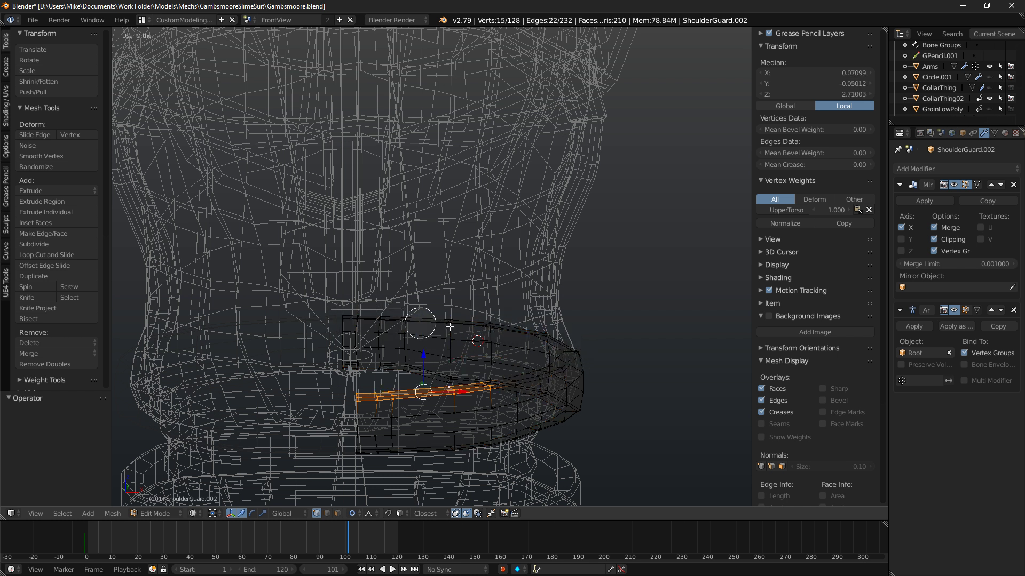
right_click(564, 330)
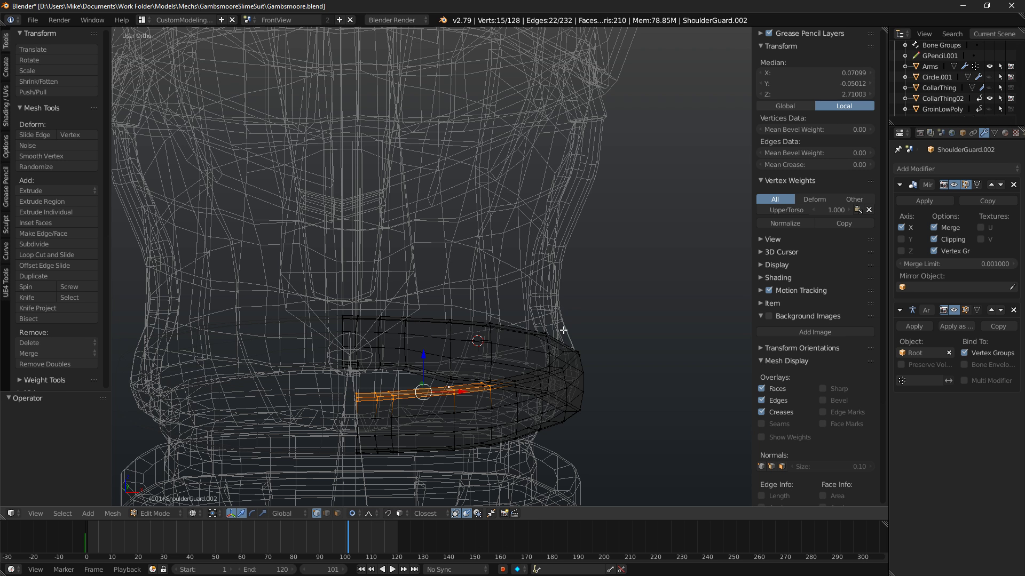
alt+shift+right_click(563, 330)
alt+shift+right_click(384, 397)
key(z)
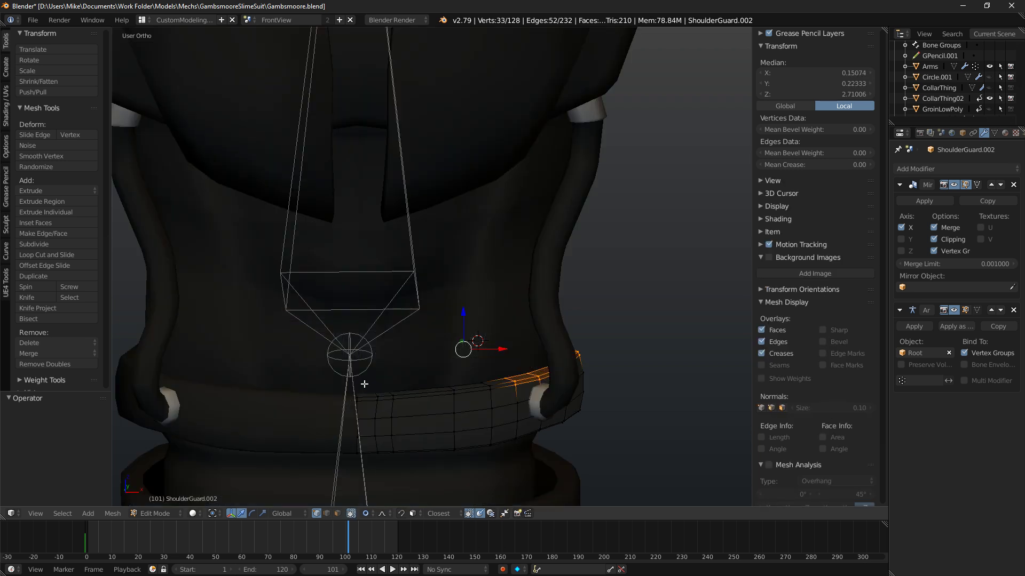
Raise the waist band's upper rim 0.016 along Z and shear it by 0.082 with connected, smooth proportional editing.
key(KP_1)
drag(474, 370, 471, 360)
key(space)
text(shear)
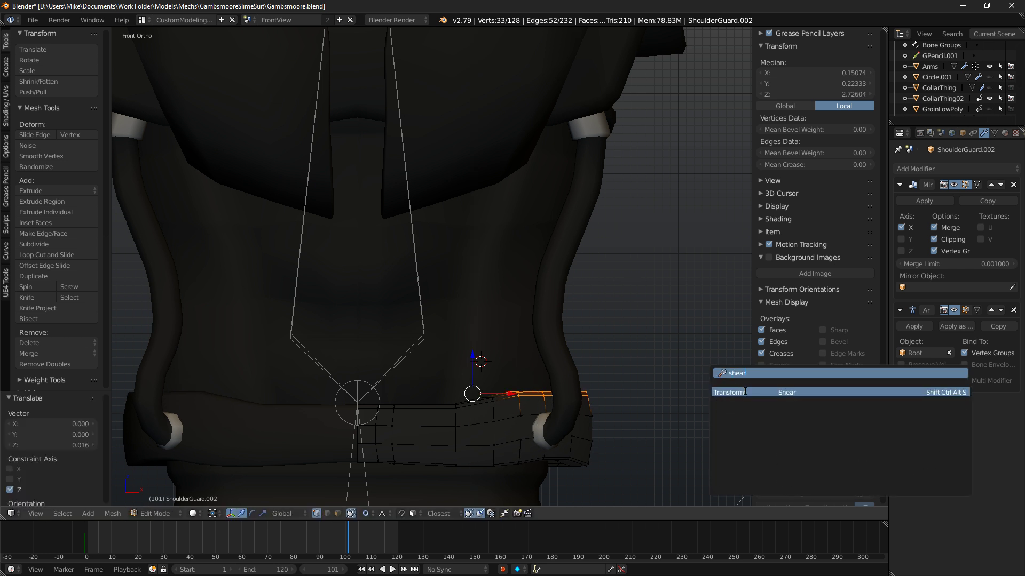
key(Return)
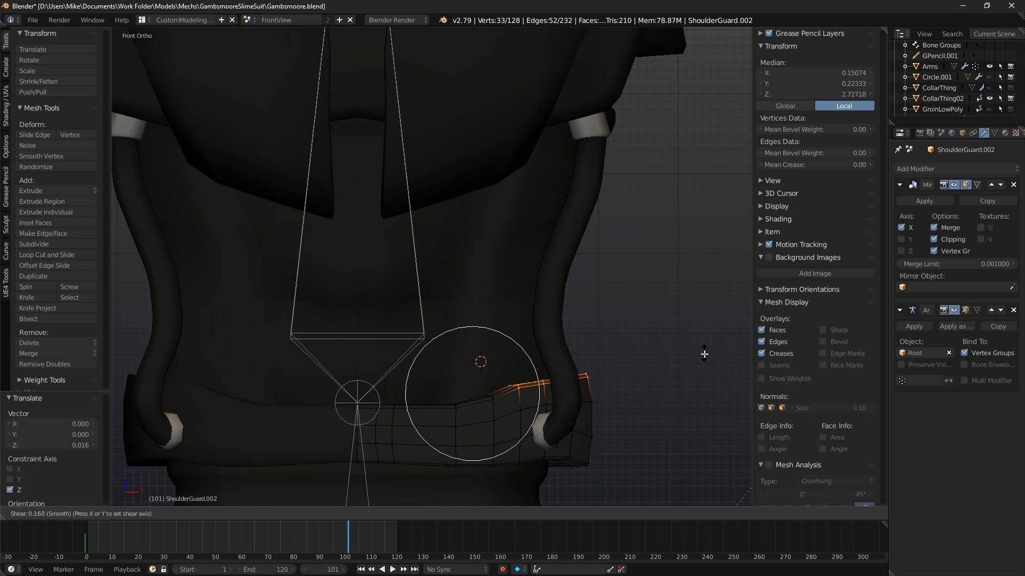
click(708, 372)
key(z)
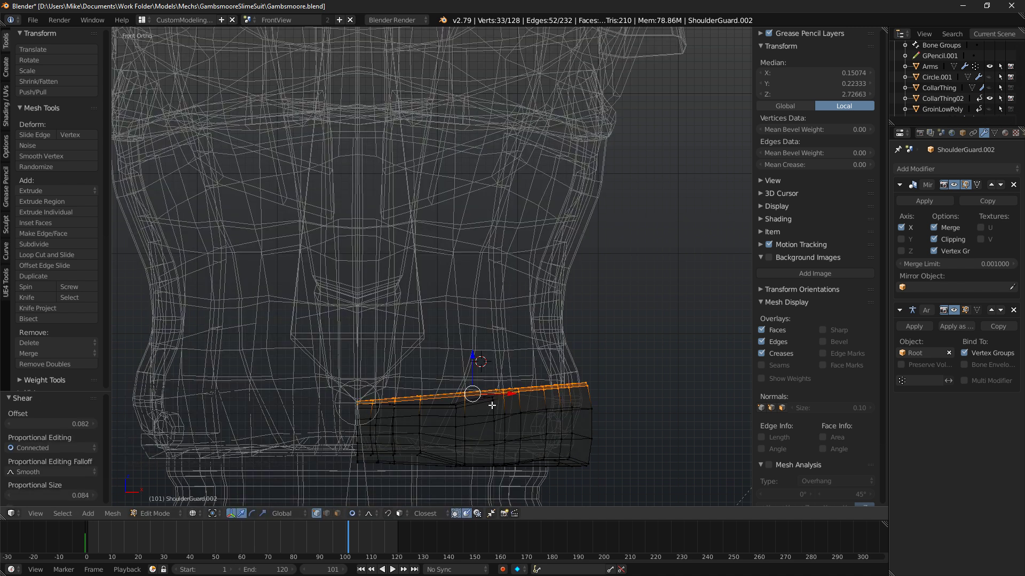
Add a vertical loop cut to the waist band just inboard of the side tube's lower end.
key(z)
key(ctrl+r)
click(492, 407)
click(499, 408)
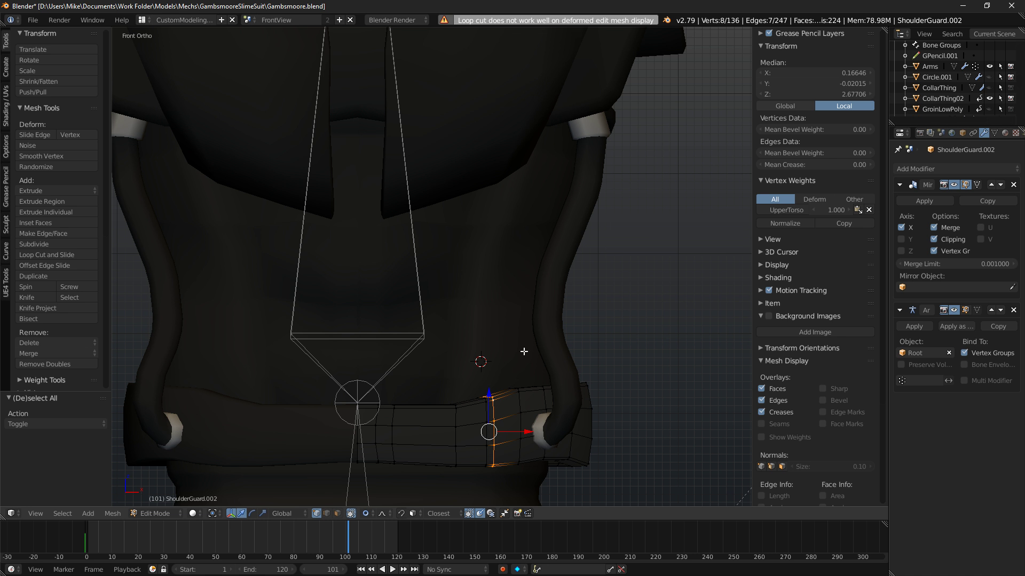
Raise the new loop's three upper vertices 0.007 along Z and preview the torso and waist in rendered shading.
key(z)
key(c)
middle_drag(491, 474, 493, 422)
right_click(494, 420)
key(z)
drag(486, 365, 487, 359)
scroll(487, 361, up, 16)
key(shift+z)
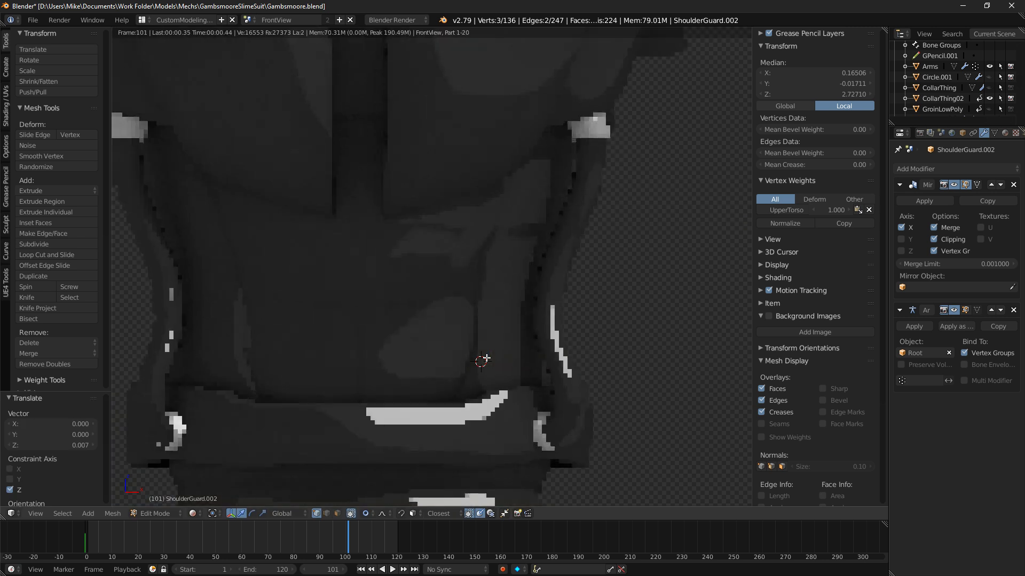
scroll(487, 357, down, 6)
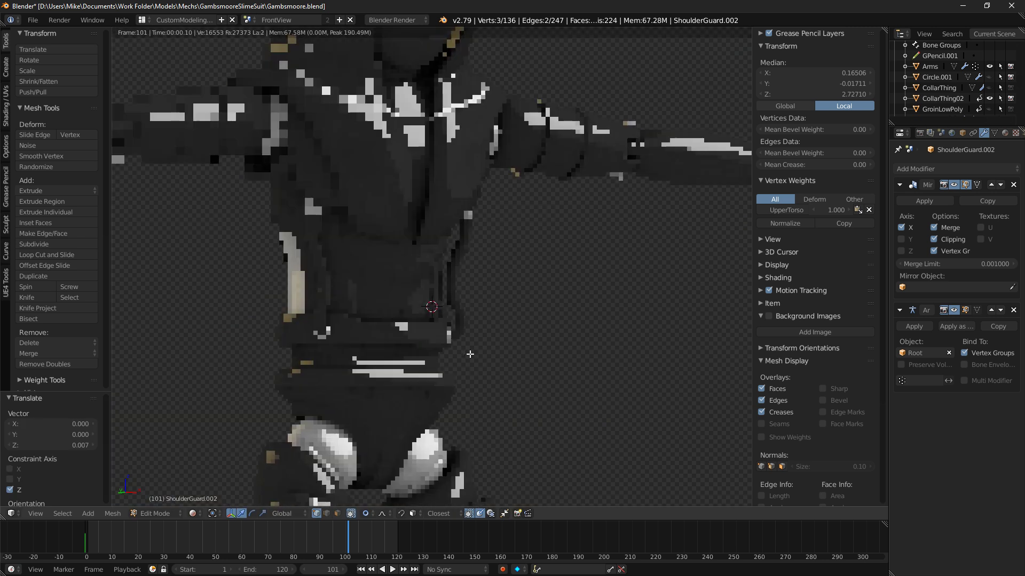
scroll(552, 325, up, 5)
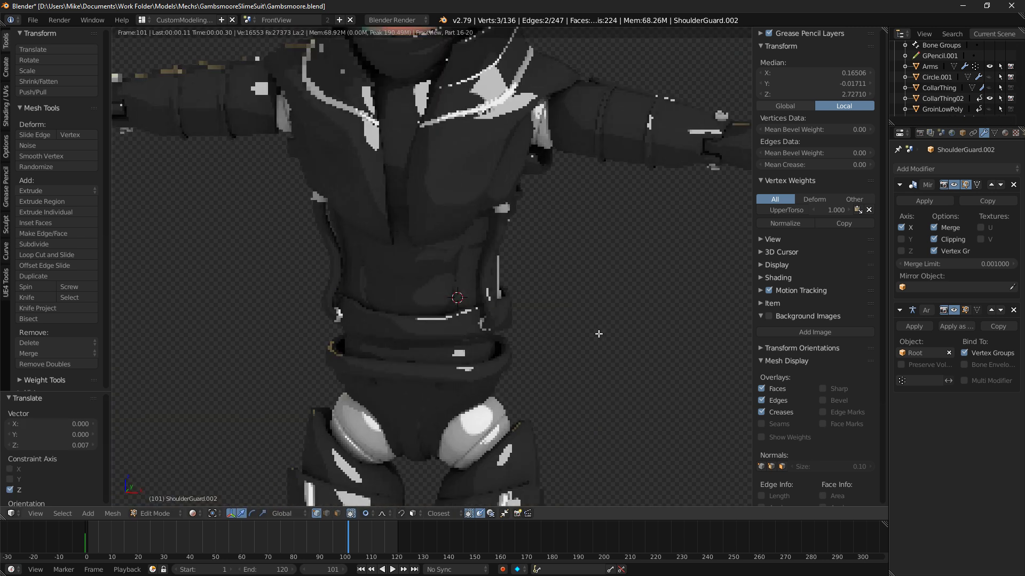
scroll(527, 274, down, 5)
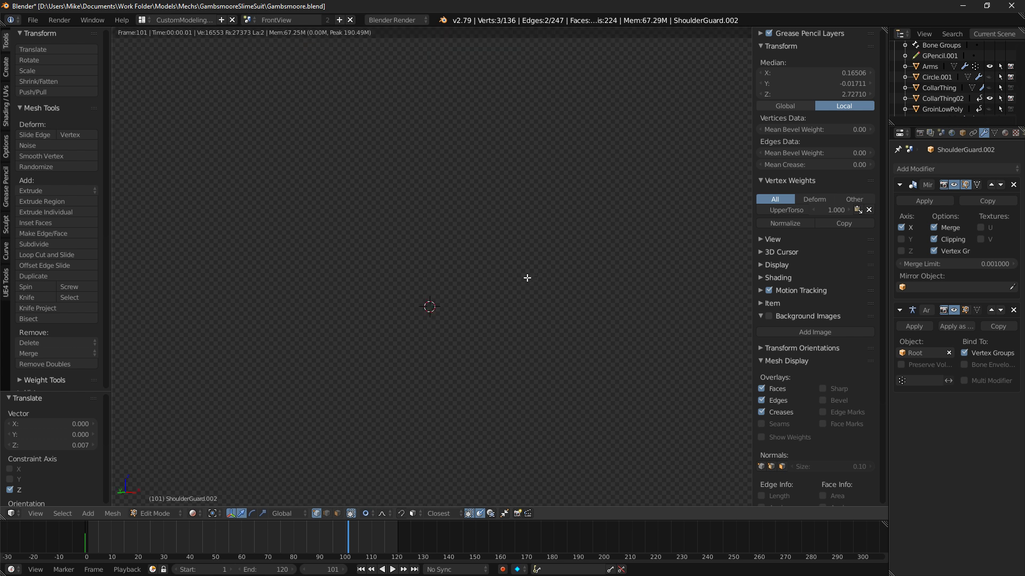
Return to solid shading, leave Edit Mode on the waist band and select the ShoulderGuard in the front view.
key(shift+z)
key(Tab)
right_click(389, 189)
right_click(366, 166)
key(h)
middle_drag(465, 252, 392, 242)
right_click(391, 244)
key(KP_1)
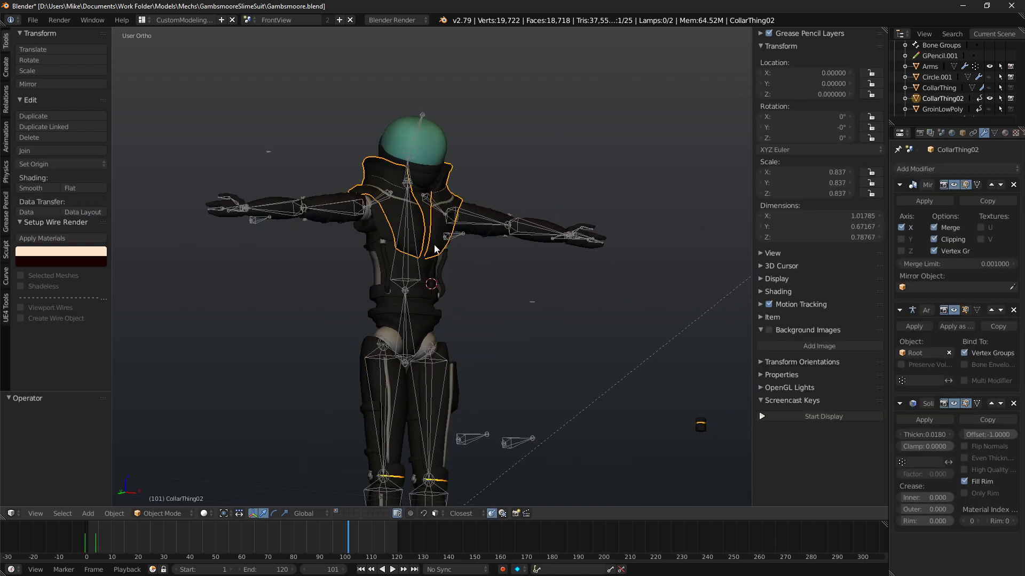
scroll(417, 312, up, 8)
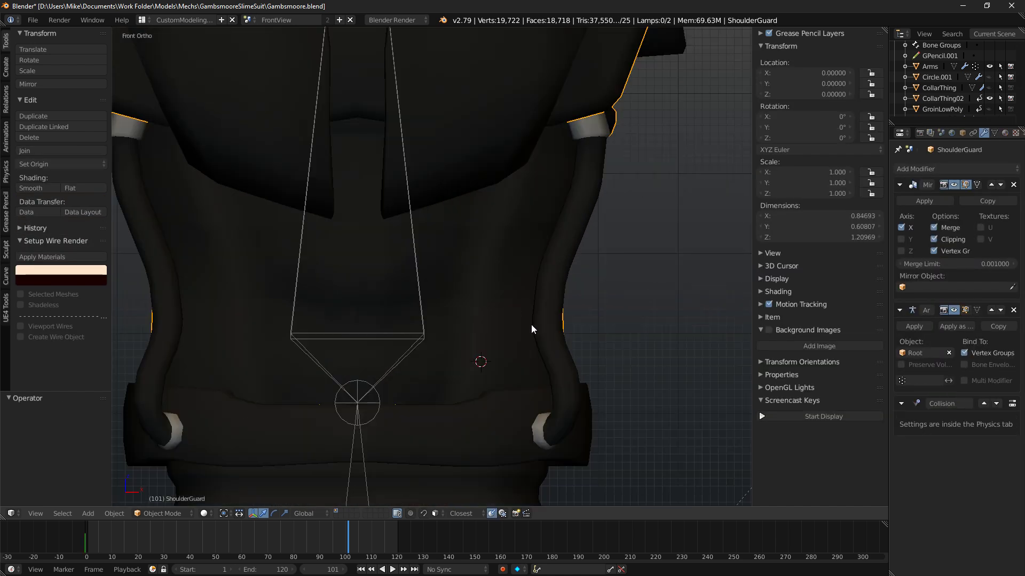
Enter Edit Mode on the ShoulderGuard mesh and examine the abdomen's shading from the front and side in rendered and solid display.
key(Tab)
key(z)
middle_drag(529, 325, 547, 326)
key(shift+z)
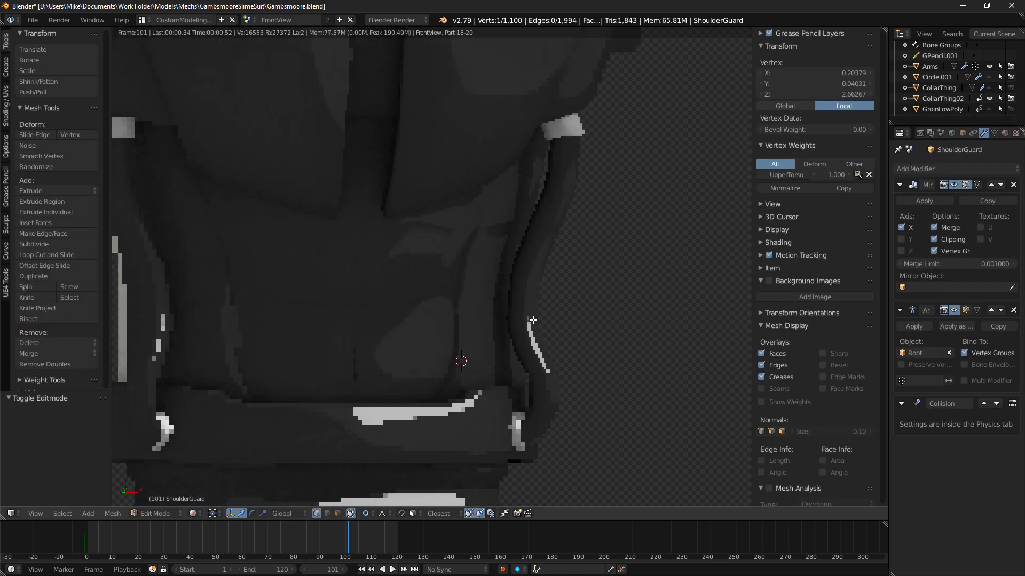
scroll(480, 321, down, 4)
middle_drag(372, 309, 419, 315)
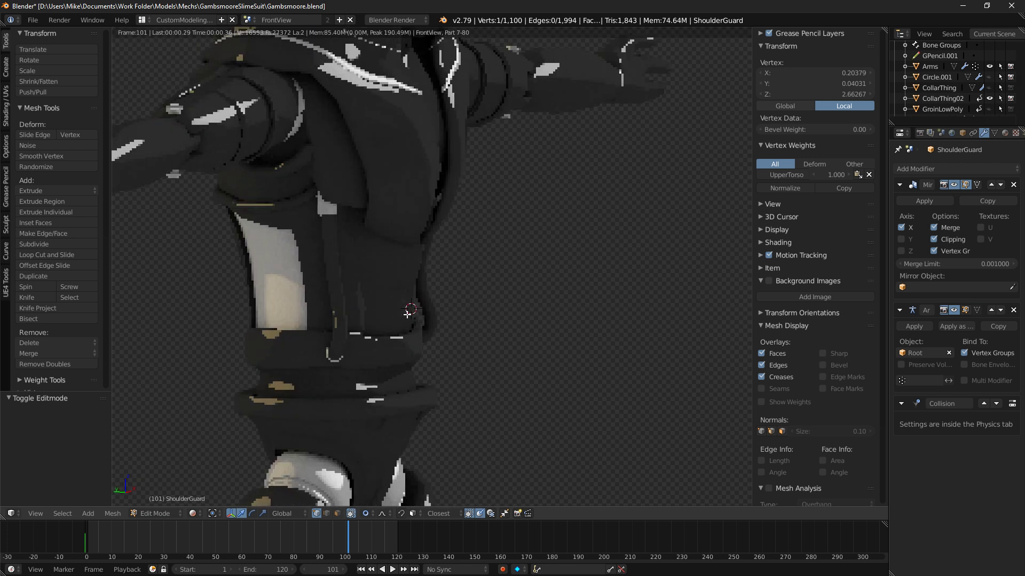
key(shift+z)
scroll(470, 332, up, 2)
key(z)
middle_drag(476, 332, 457, 322)
scroll(468, 306, up, 4)
scroll(469, 306, down, 2)
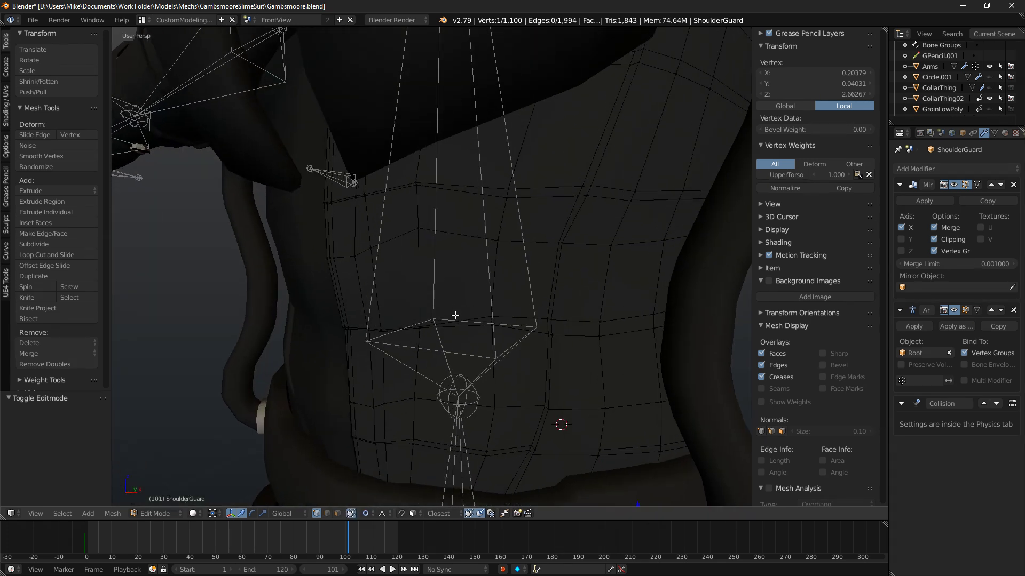
key(shift+z)
key(shift+z)
middle_drag(452, 319, 504, 313)
scroll(504, 312, up, 2)
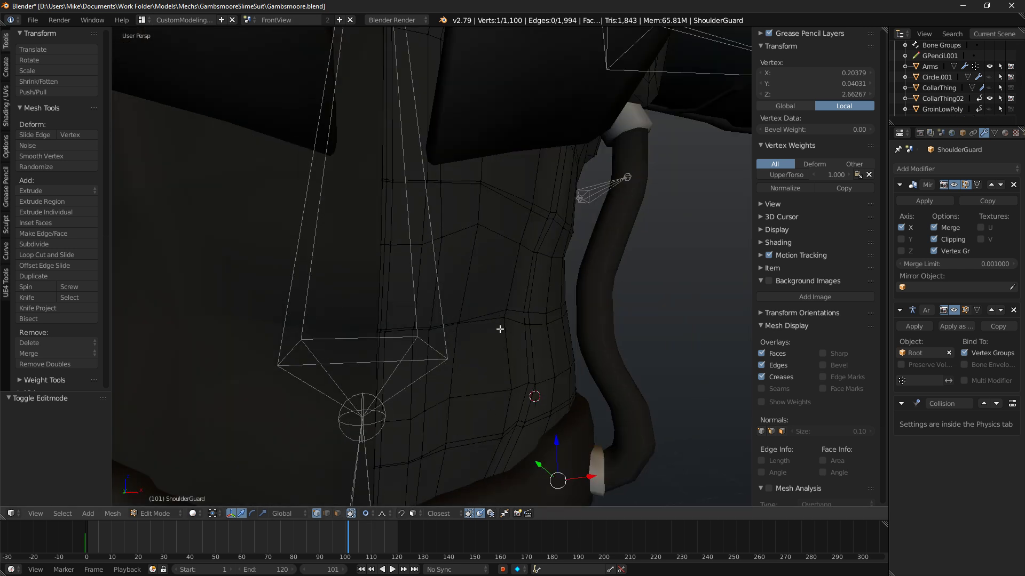
Switch the viewport to perspective projection and set its shading to Material.
scroll(501, 331, down, 4)
key(KP_5)
scroll(504, 334, up, 1)
mouse_move(492, 322)
shift+middle_down()
mouse_move(452, 274)
mouse_move(462, 280)
shift+middle_up()
click(193, 514)
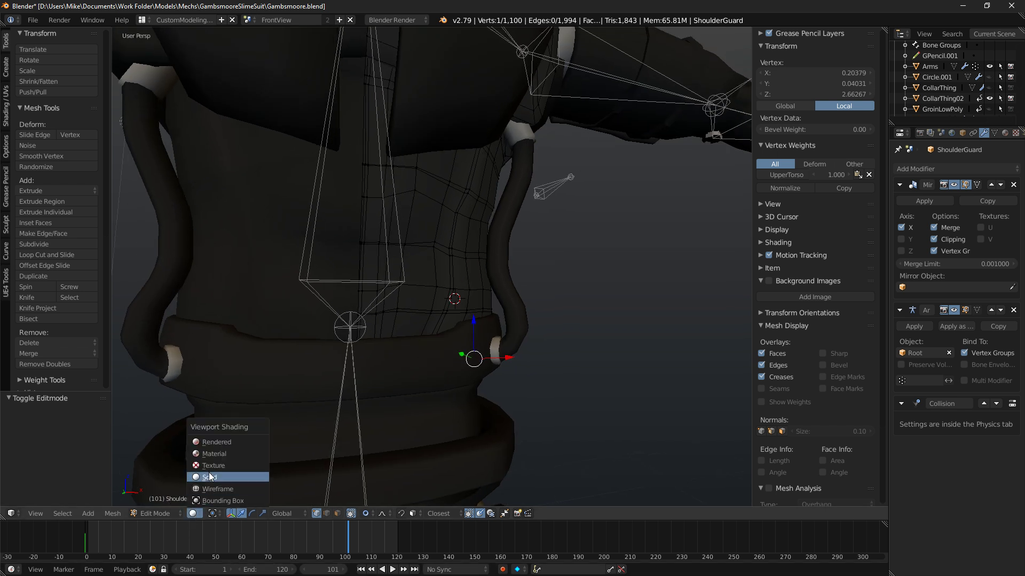
click(214, 454)
Select the vertical edge path along the side of the abdomen and nudge it about -0.0006 along X.
middle_drag(416, 353, 398, 356)
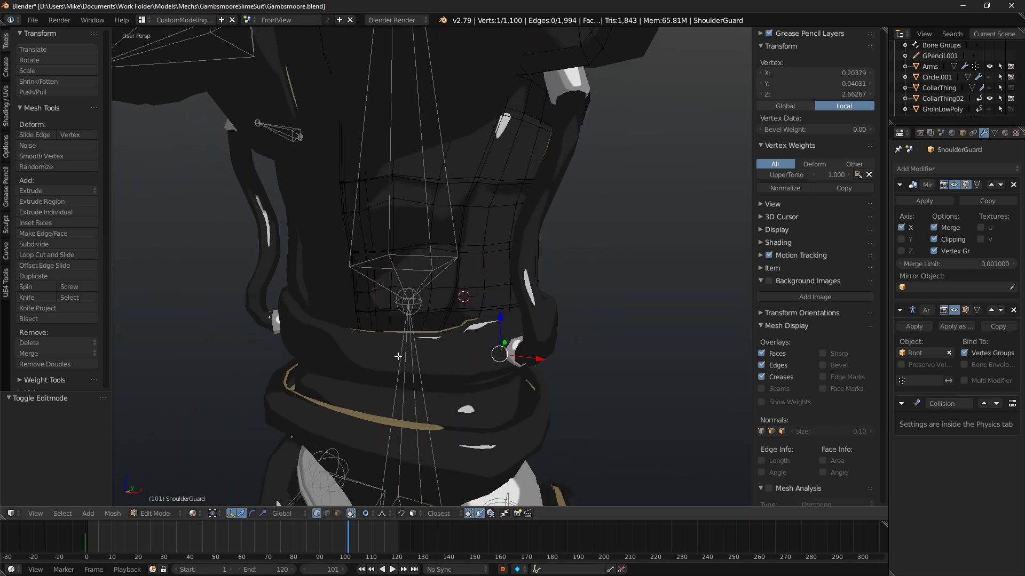
key(KP_1)
scroll(437, 287, down, 1)
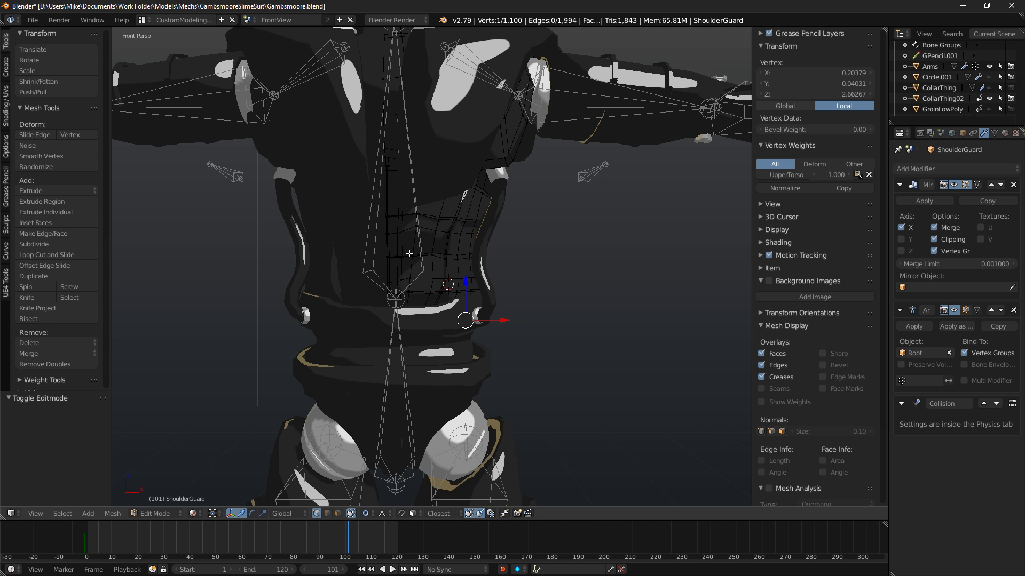
scroll(459, 163, up, 2)
scroll(474, 168, up, 2)
right_click(450, 306)
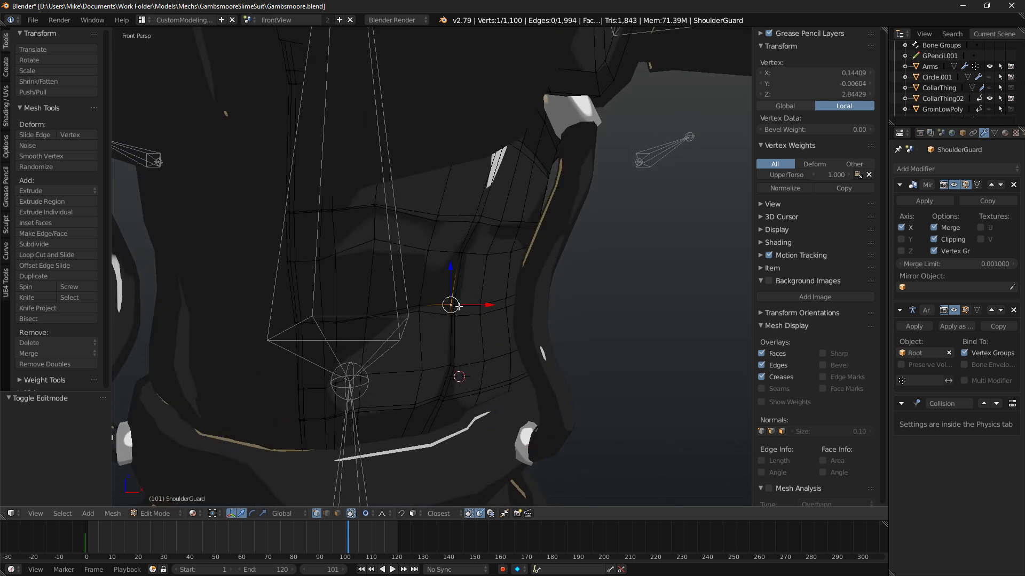
right_click(472, 218)
ctrl+right_click(443, 391)
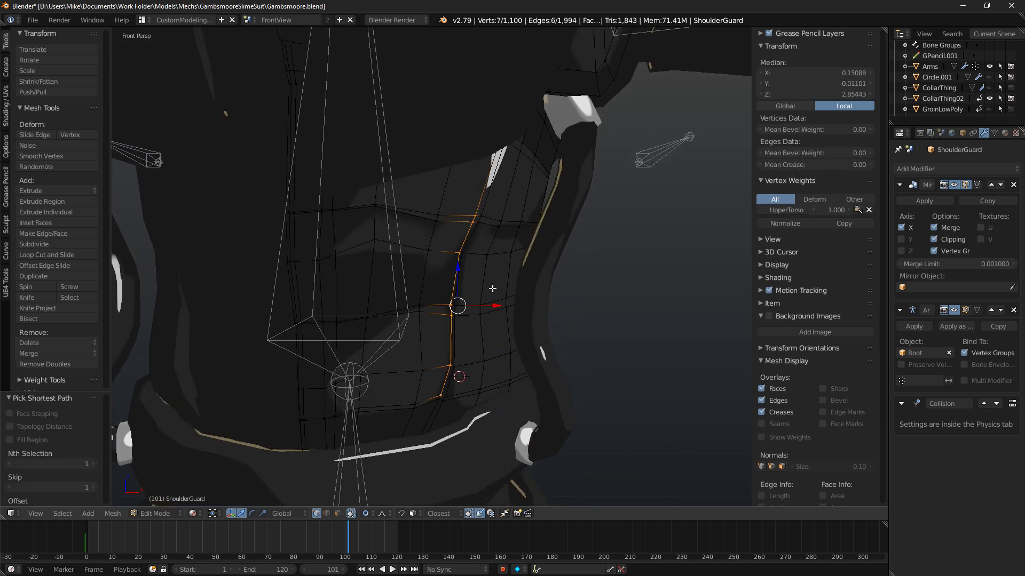
drag(496, 307, 495, 307)
Raise a single vertex on the middle of the abdomen 0.002 along Z and check it in rendered shading.
right_click(419, 310)
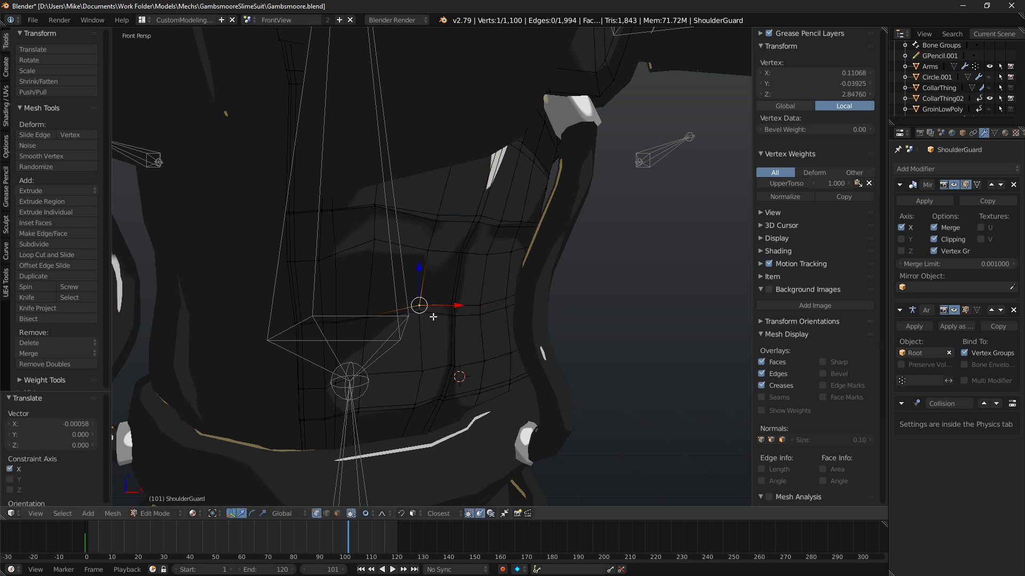
drag(420, 293, 474, 320)
key(shift+z)
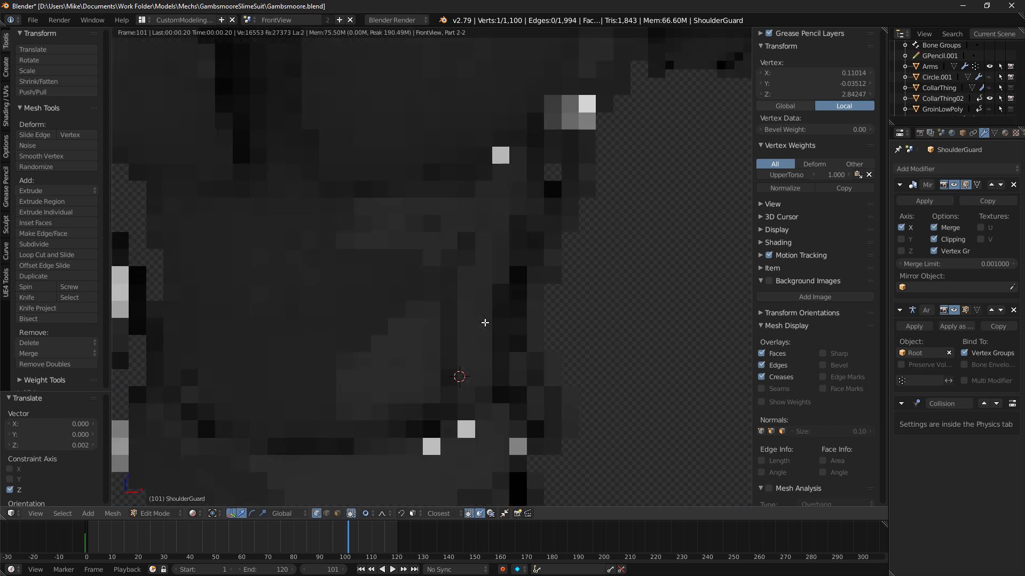
scroll(475, 310, down, 1)
middle_drag(478, 303, 482, 320)
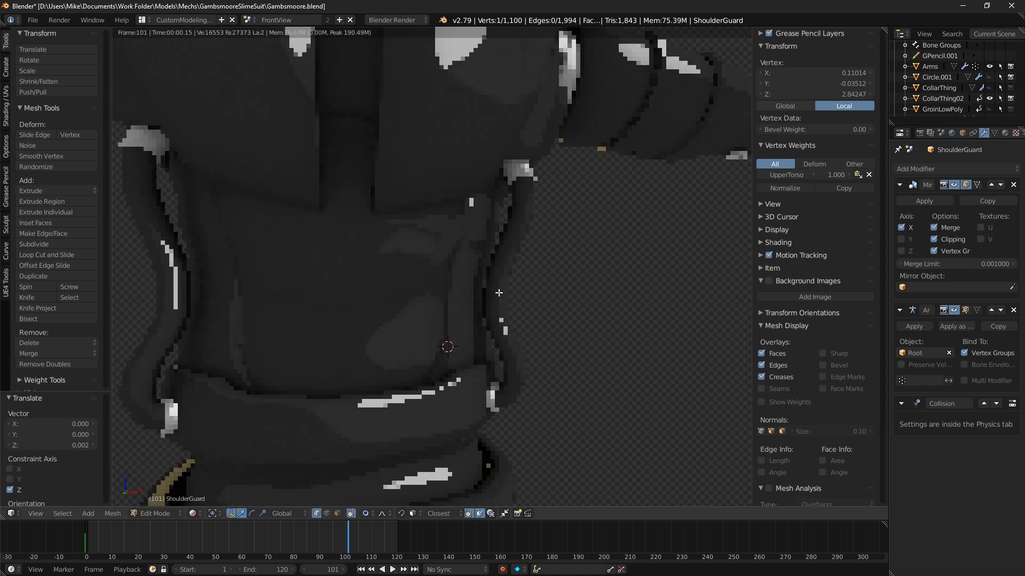
key(shift+z)
Raise the short lower abdomen edge 0.004 along Z, tilt it -8.68° in front view and shift it slightly upward.
shift+right_click(425, 365)
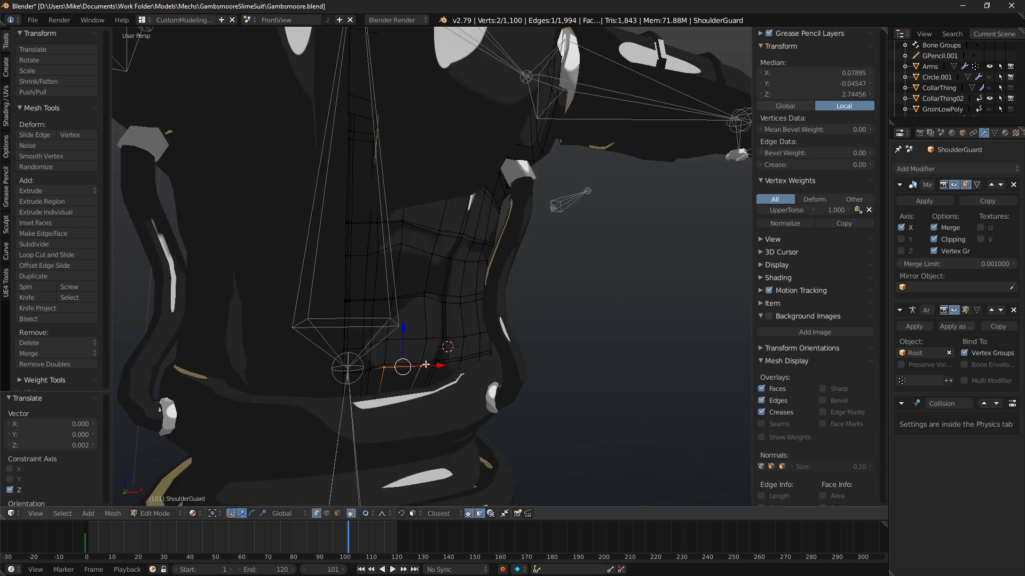
drag(404, 328, 540, 306)
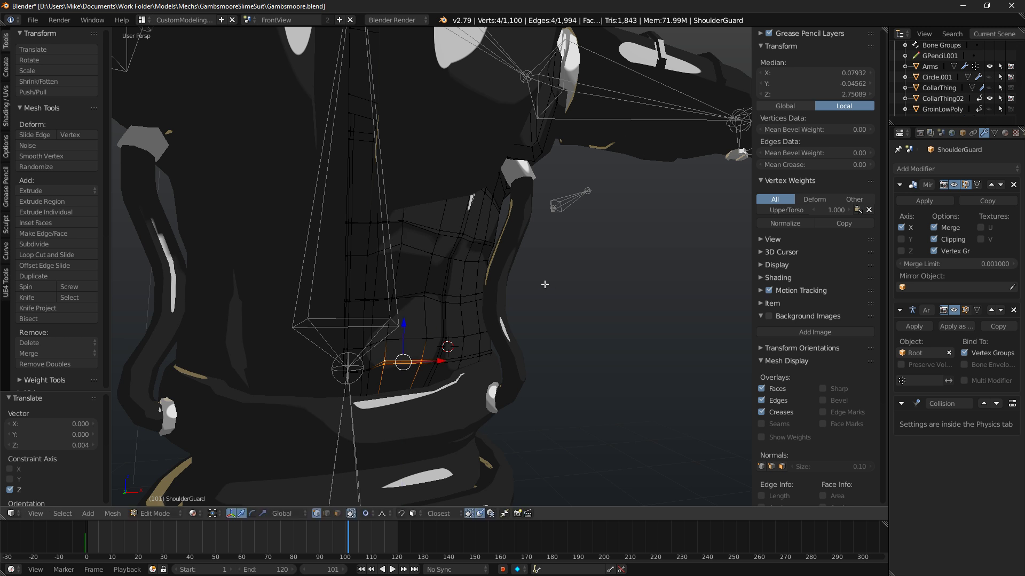
key(KP_1)
key(g)
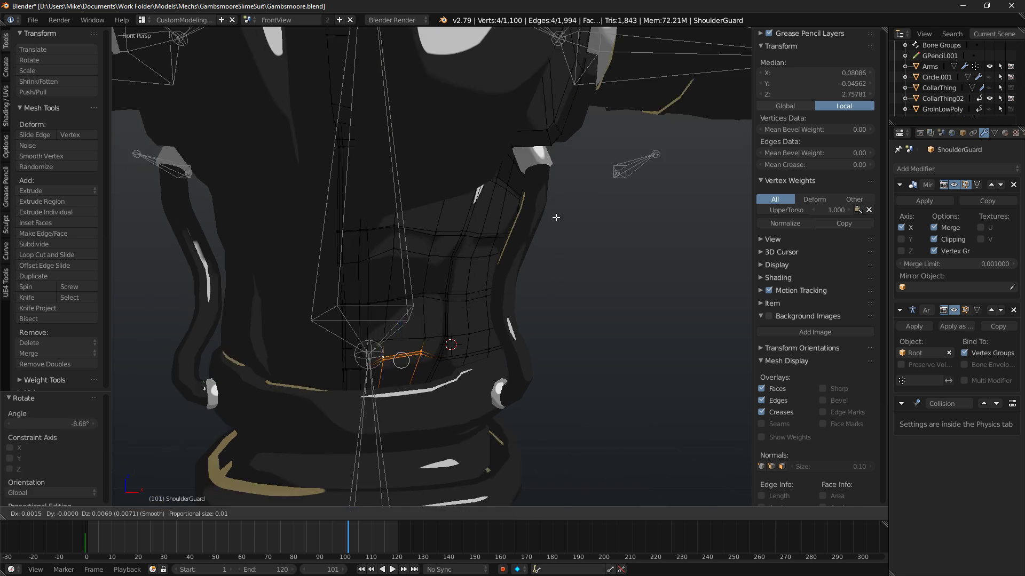
click(556, 215)
Raise the inner lower abdomen vertex 0.002 along Z and shift the neighbouring outer vertices 0.003 in X and 0.005 in Z.
right_click(390, 340)
drag(384, 331, 385, 326)
right_click(422, 354)
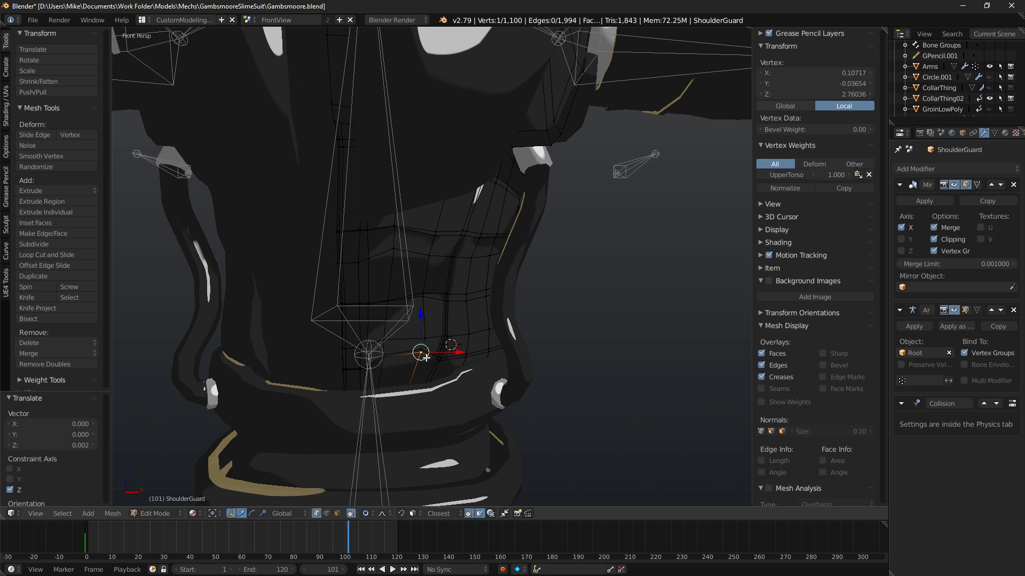
shift+right_click(440, 358)
key(g)
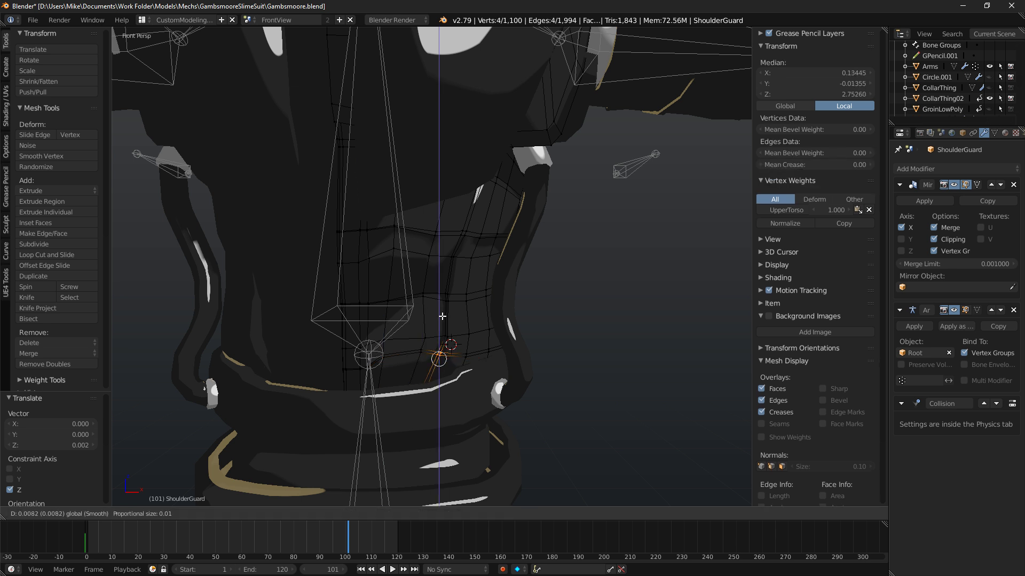
click(442, 357)
Reposition the outer lower abdomen vertex, raise the one beside it 0.002 along Z, and preview the rendered shading.
right_click(440, 351)
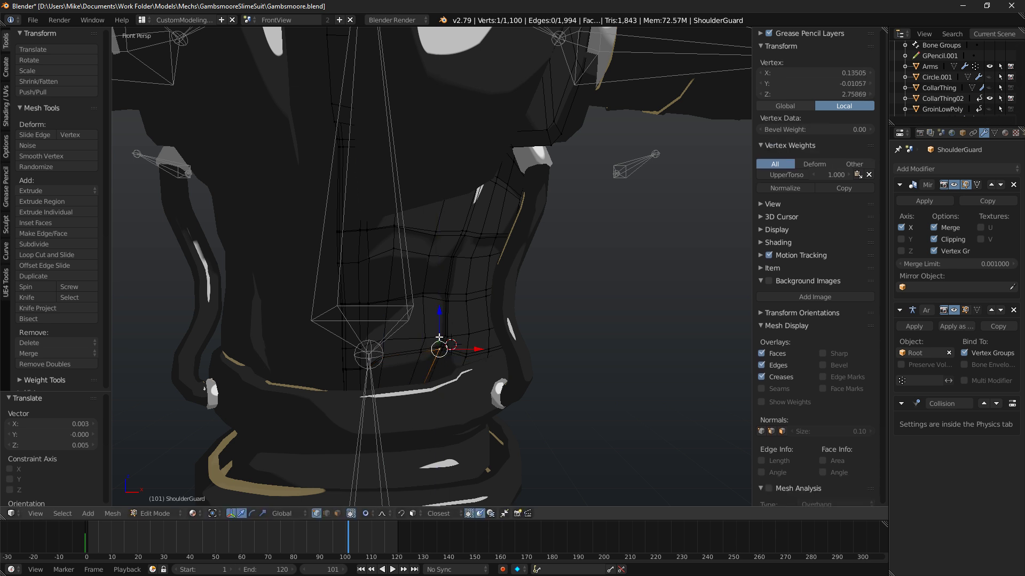
key(g)
click(453, 335)
key(g)
click(420, 354)
key(shift+z)
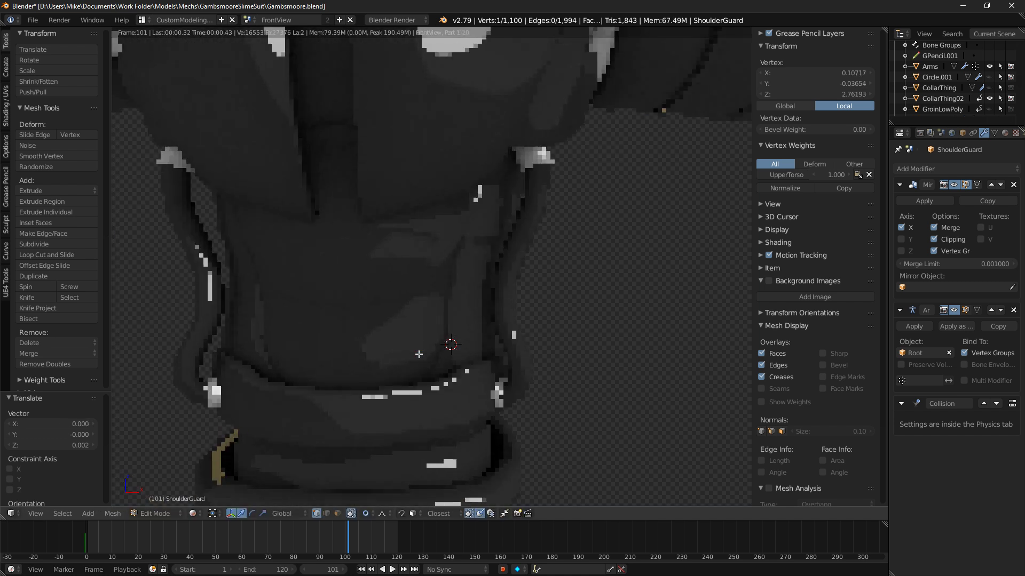
Select the edge path across the lower front of the abdomen and move it slightly back and up.
middle_drag(419, 354, 352, 341)
middle_drag(378, 443, 465, 390)
ctrl+right_click(427, 392)
middle_drag(508, 418, 517, 402)
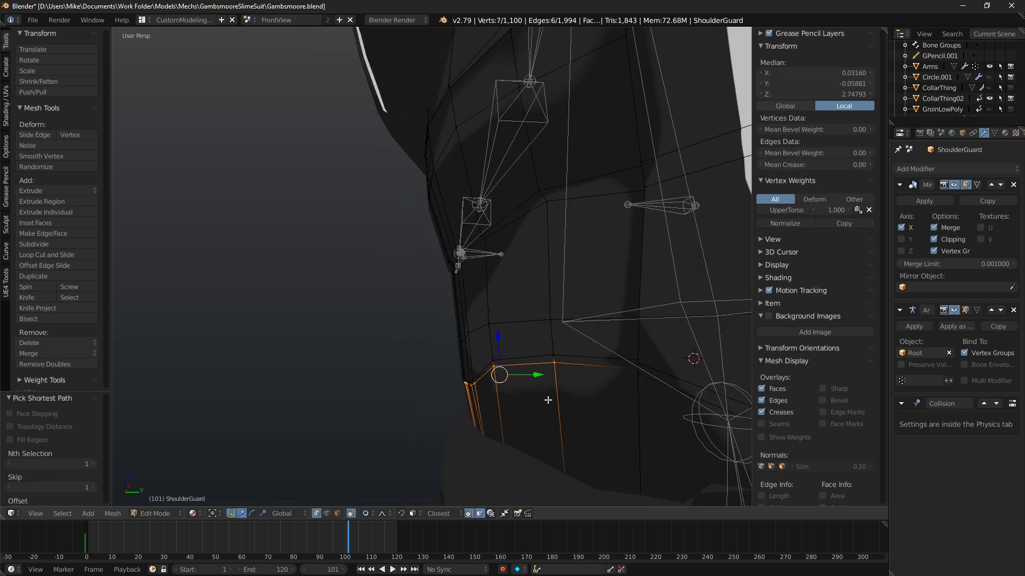
key(g)
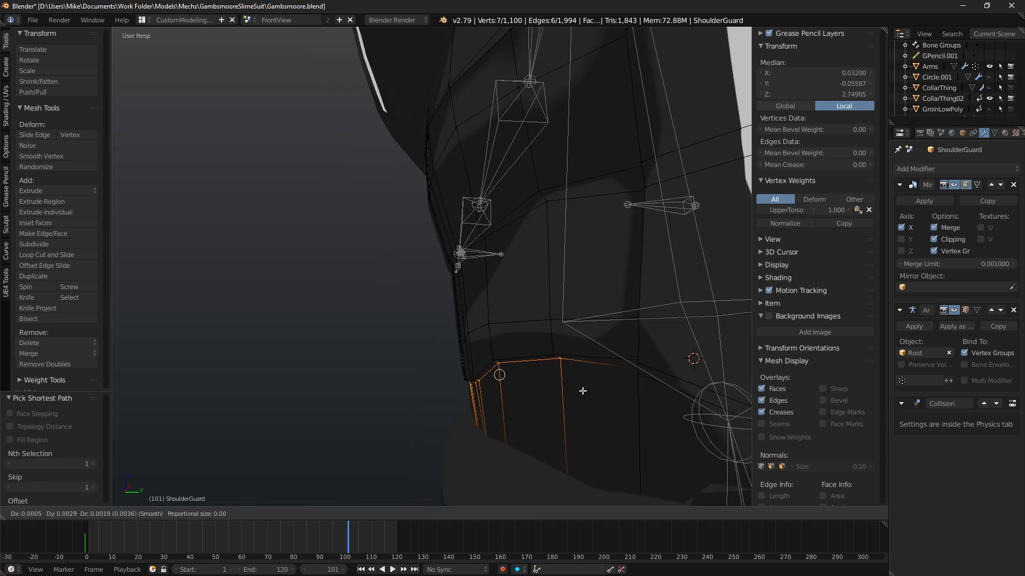
click(583, 391)
Move the selected lower abdomen edge path about -0.001 in Y and Z, and check it in rendered shading.
middle_drag(582, 391, 534, 415)
key(g)
click(531, 419)
key(KP_1)
key(shift+z)
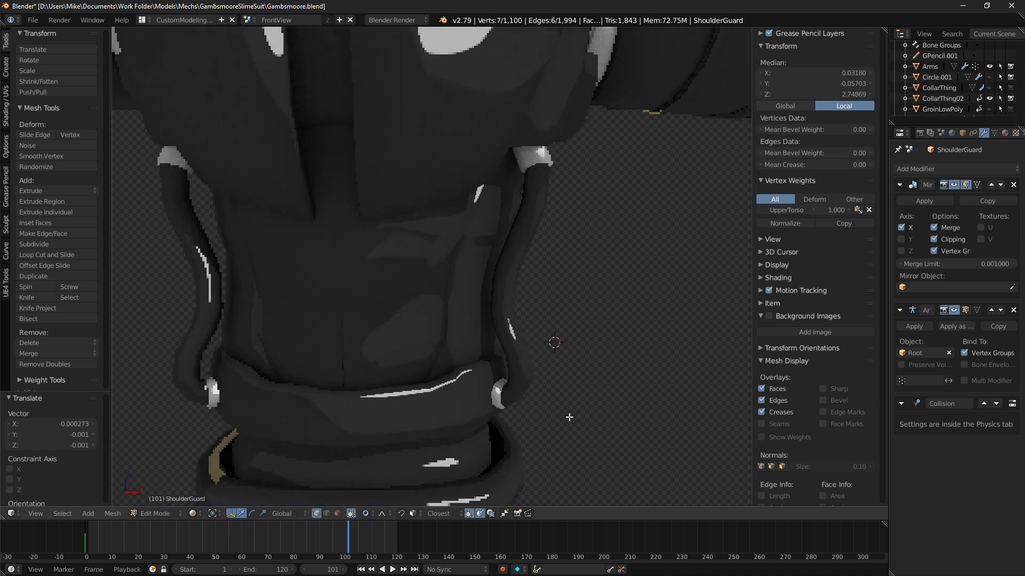
scroll(569, 417, up, 6)
key(shift+z)
Move the lower abdomen edge path -0.002 in Y and -0.0009 in Z, then ease it back about 0.0006 in Y.
mouse_move(553, 407)
middle_down()
mouse_move(556, 396)
mouse_move(489, 383)
mouse_move(449, 395)
middle_up()
key(g)
click(438, 399)
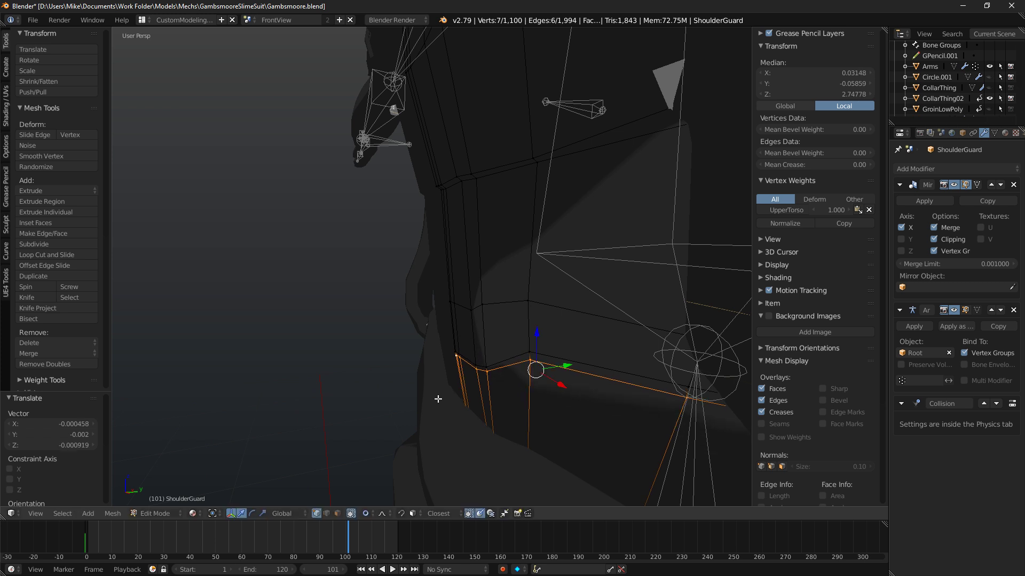
middle_drag(521, 374, 514, 371)
key(g)
click(519, 382)
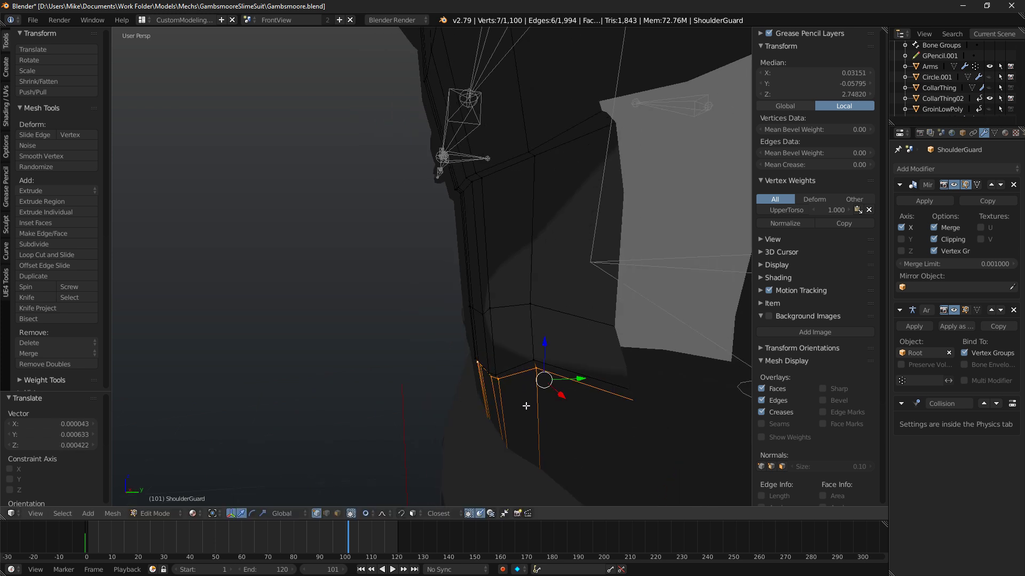
Select the front nine vertices of the abdomen's bottom edge loop behind the belt and move them -0.005 in Y and about -0.001 in Z.
key(z)
middle_drag(532, 491, 499, 382)
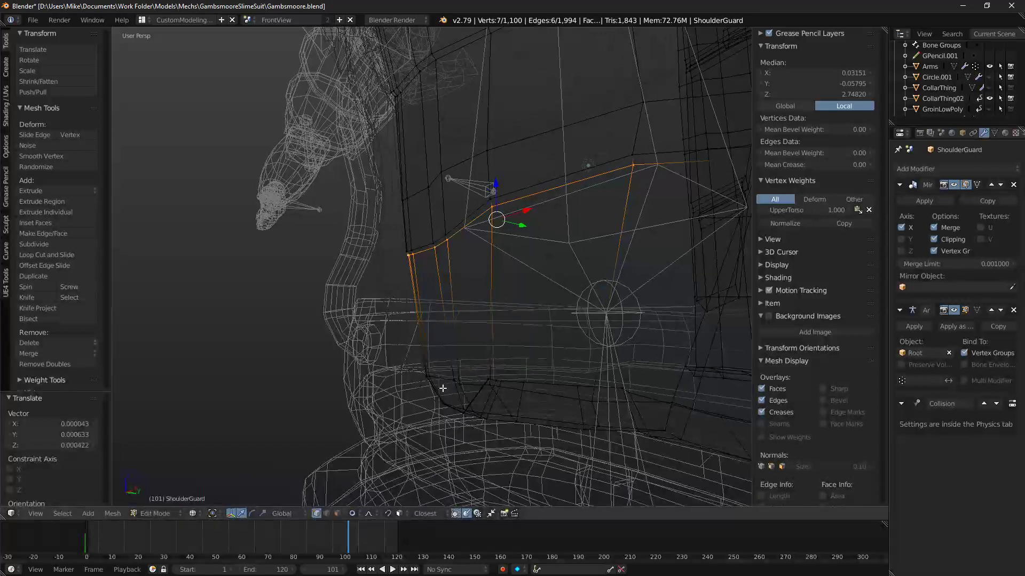
key(a)
alt+right_click(422, 375)
middle_drag(587, 342, 643, 356)
key(z)
key(c)
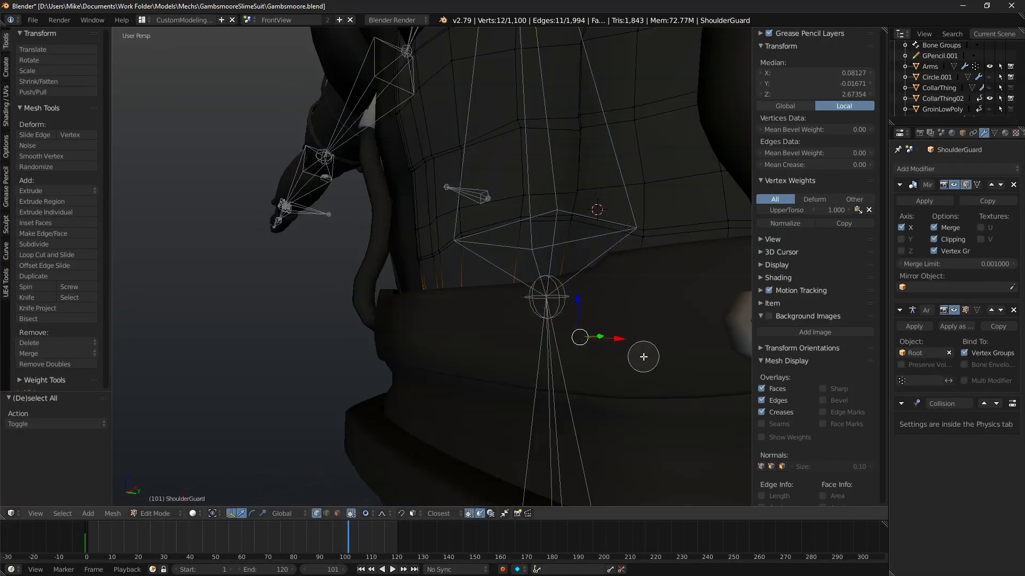
key(z)
key(c)
right_click(636, 357)
scroll(631, 344, down, 5)
key(c)
scroll(532, 308, up, 6)
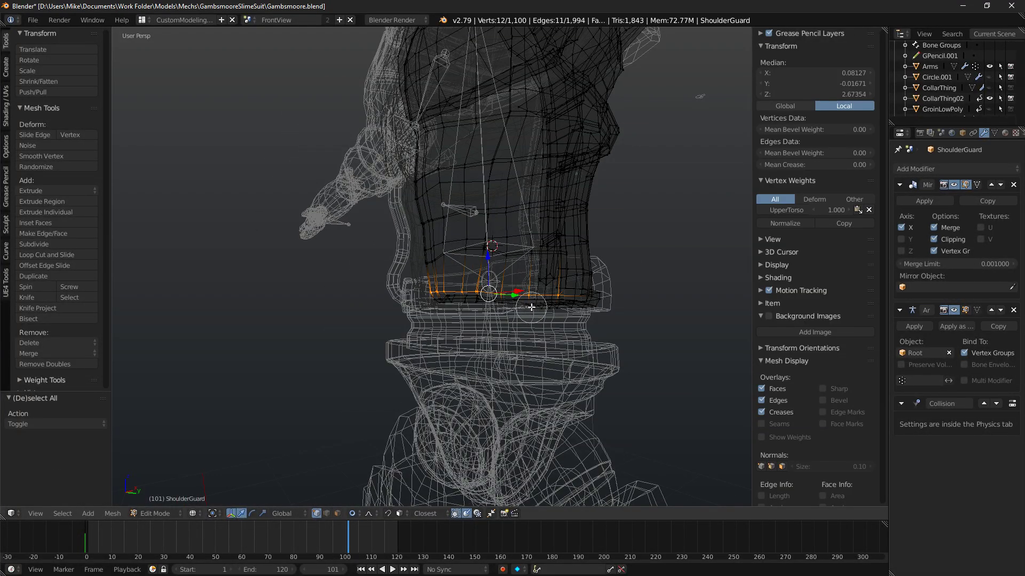
right_click(590, 320)
scroll(571, 334, up, 6)
key(z)
mouse_move(572, 334)
middle_down()
mouse_move(536, 373)
mouse_move(480, 331)
mouse_move(456, 364)
middle_up()
drag(494, 314, 488, 315)
Examine the lower abdomen and its overlap with the belt in rendered, wireframe and solid shading.
key(shift+z)
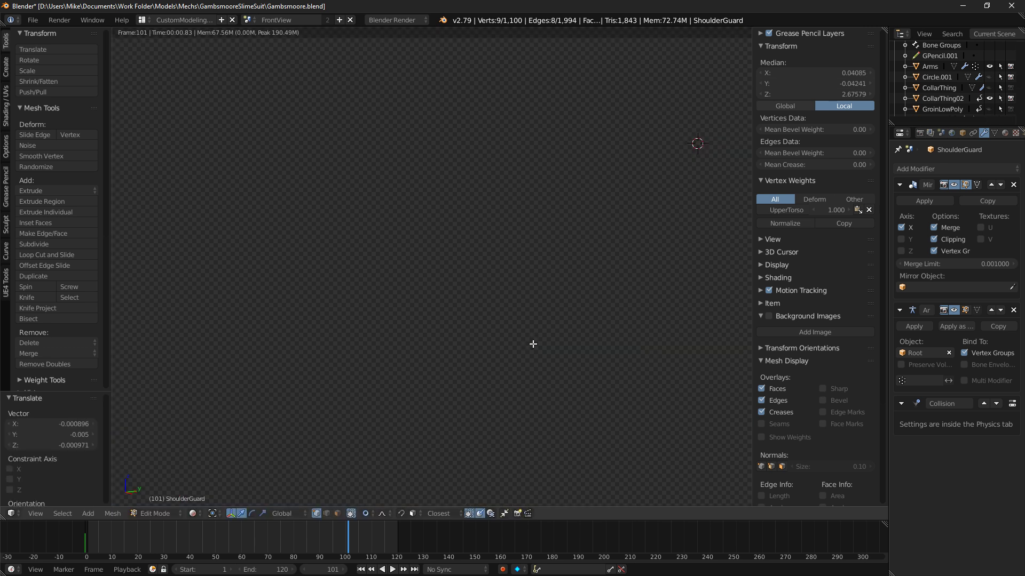
mouse_move(533, 345)
middle_down()
mouse_move(524, 295)
mouse_move(563, 297)
middle_up()
key(shift+z)
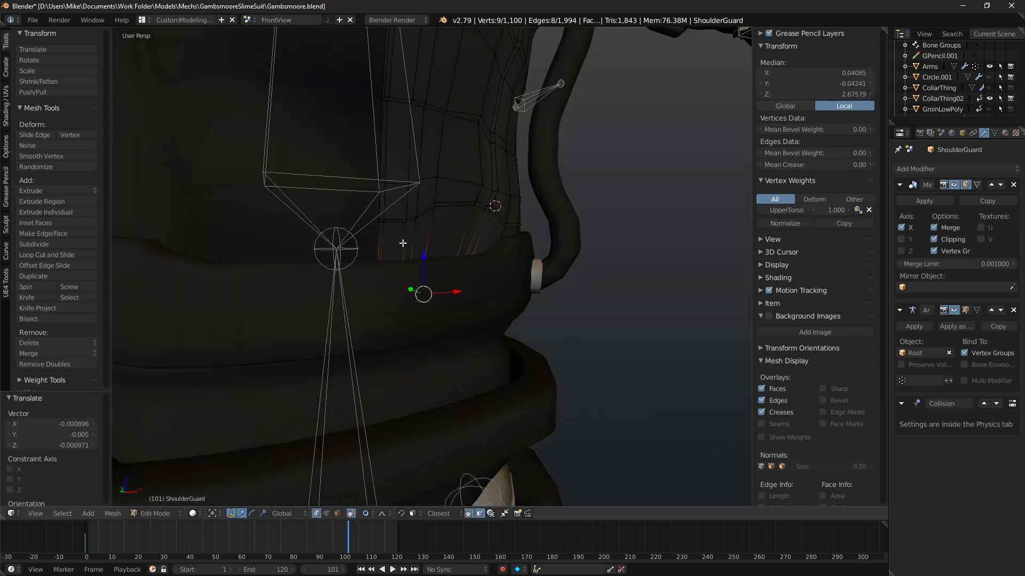
shift+middle_drag(402, 242, 474, 264)
key(z)
shift+middle_drag(504, 198, 470, 231)
key(z)
key(shift+z)
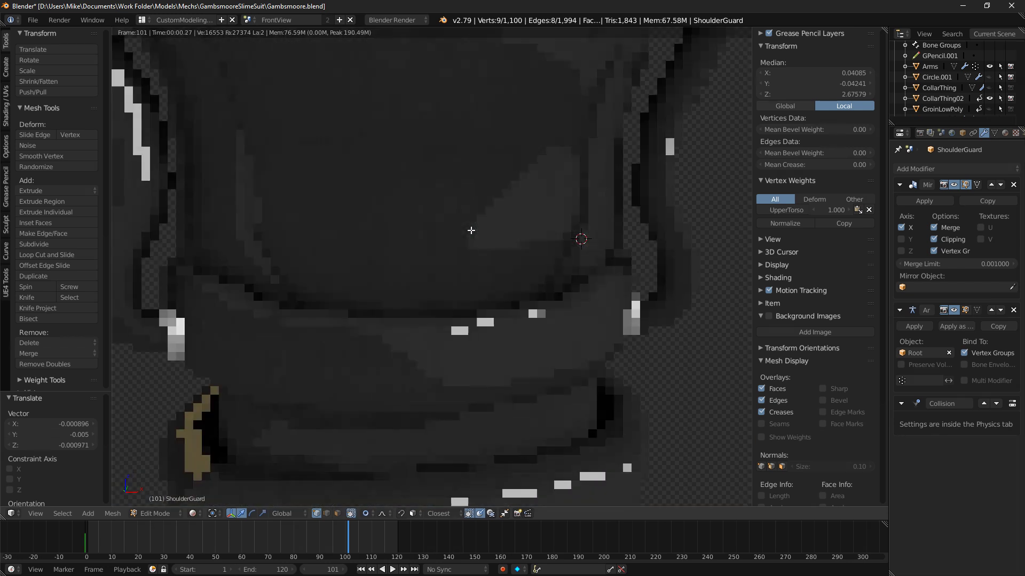
shift+middle_drag(414, 216, 467, 229)
key(shift+z)
scroll(479, 229, up, 5)
mouse_move(497, 288)
middle_down()
mouse_move(507, 309)
mouse_move(476, 247)
middle_up()
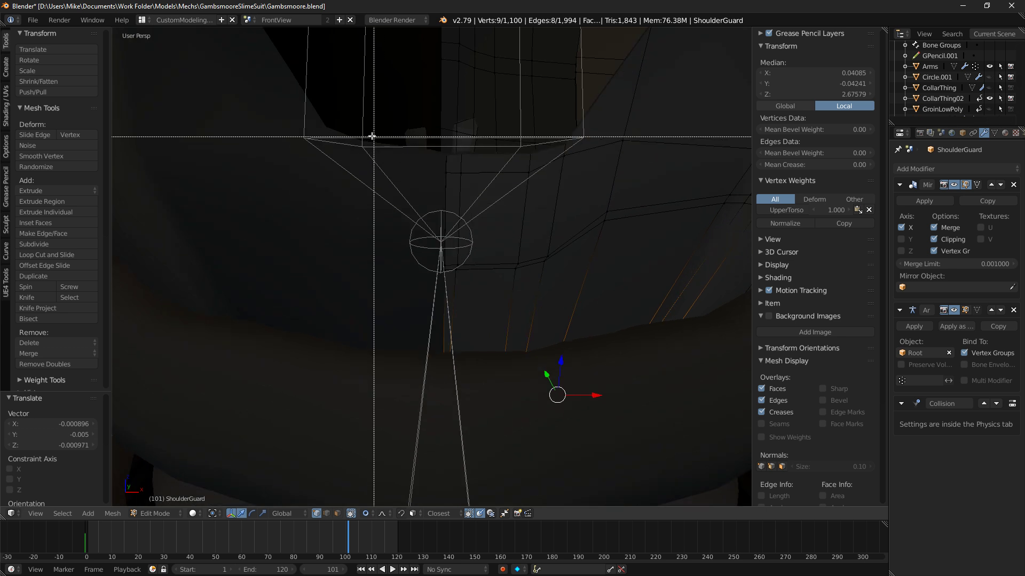
Turn off Clipping in the Mirror modifier and test-move the vertices at the abdomen's lower centre seam in orthographic view.
middle_drag(393, 170, 534, 331)
scroll(571, 373, down, 2)
key(KP_5)
scroll(449, 259, up, 3)
middle_drag(444, 273, 471, 271)
scroll(471, 270, up, 2)
right_click(478, 268)
right_click(462, 272)
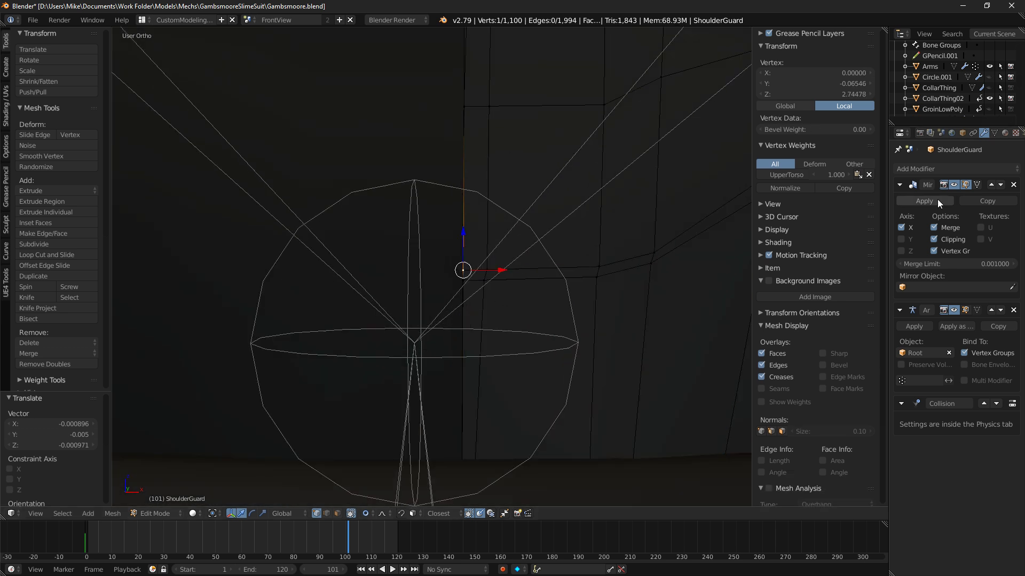
key(g)
click(484, 271)
key(g)
right_click(478, 272)
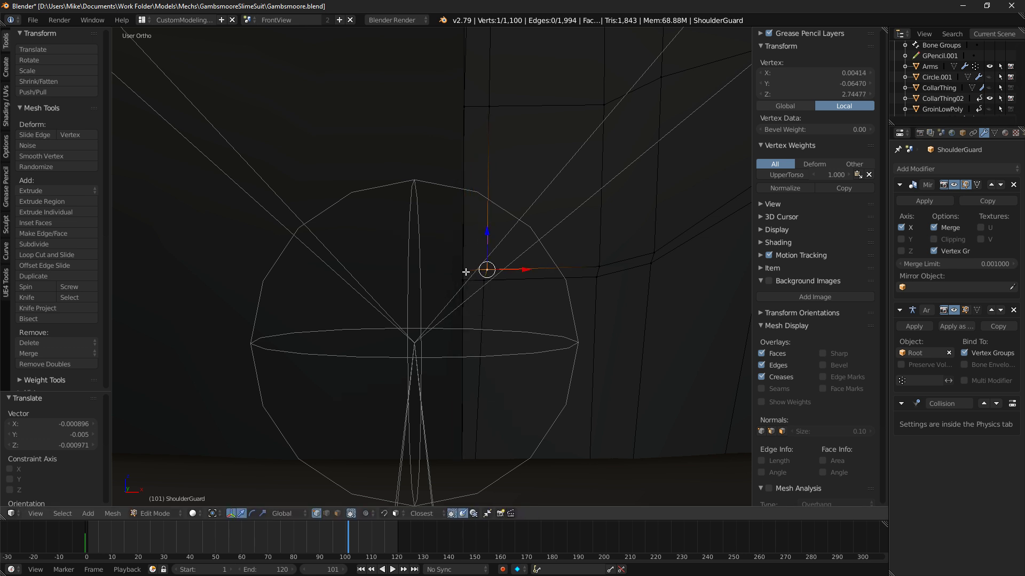
key(g)
right_click(476, 271)
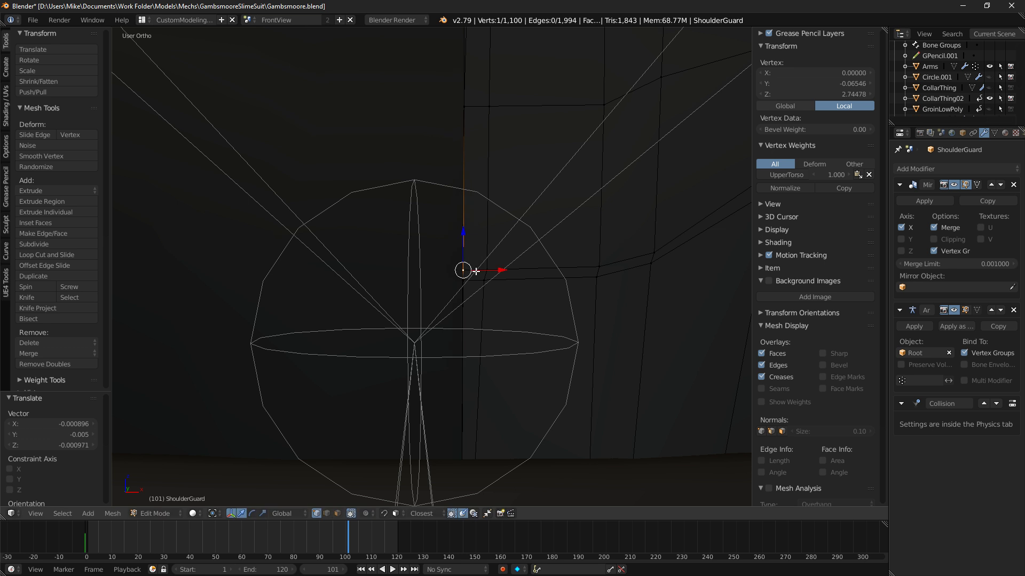
Hide the front vertex at the lower centre seam and shift the vertex beneath it about 0.0013 in X and 0.0003 in Z.
key(h)
right_click(463, 280)
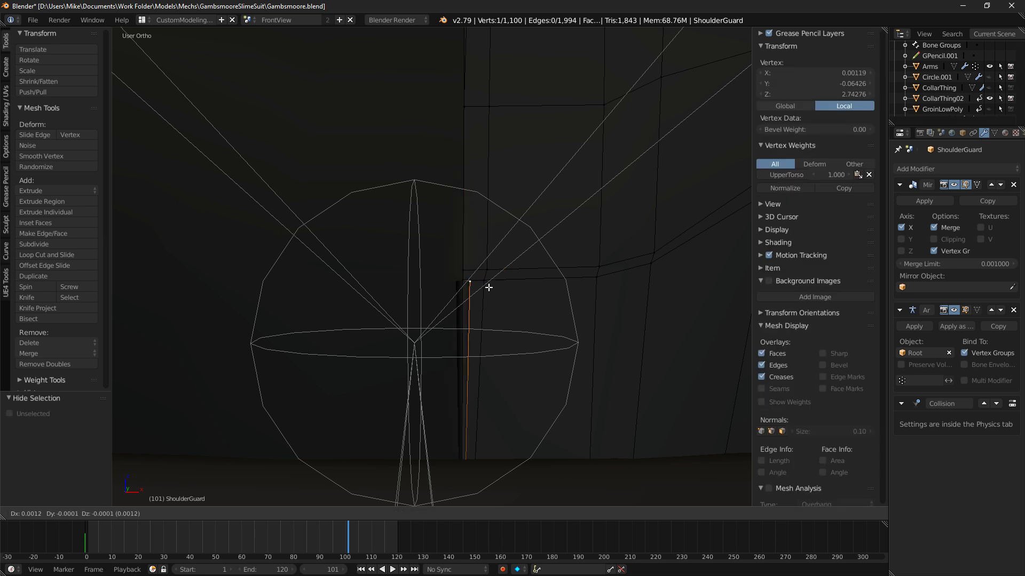
key(g)
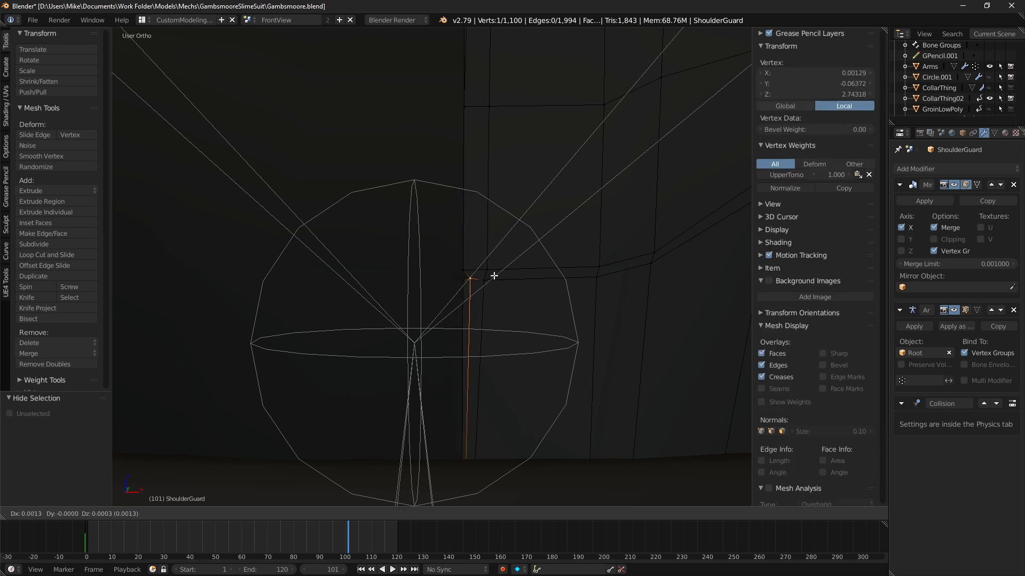
click(494, 278)
Move the upper centre-seam vertex about 0.0009 in X and 0.0004 in Z, and reveal the hidden vertex.
scroll(534, 298, up, 4)
scroll(506, 305, down, 3)
scroll(496, 288, up, 2)
key(g)
click(506, 266)
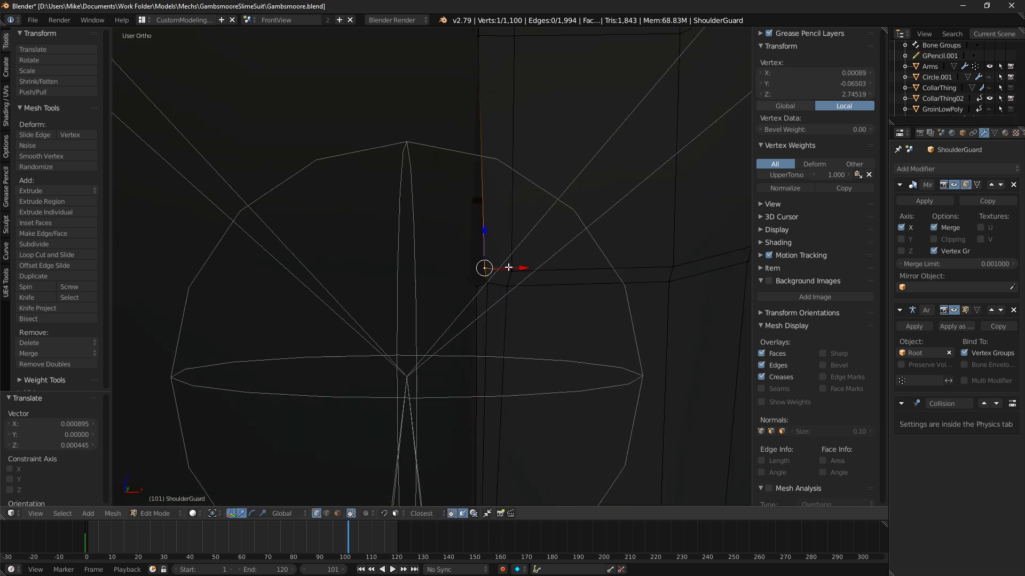
key(alt+h)
scroll(508, 249, down, 4)
scroll(471, 175, up, 5)
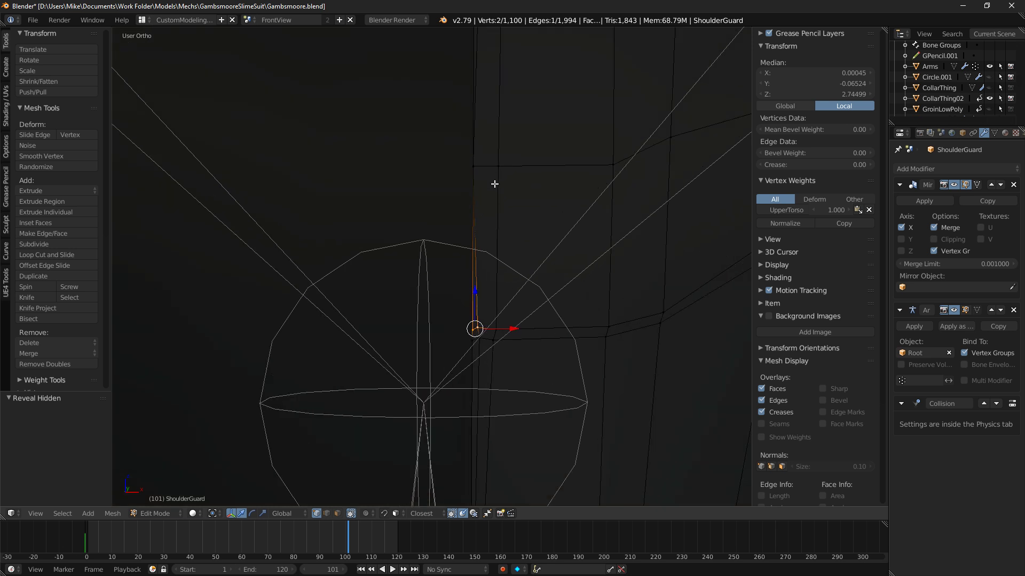
Switch to edge selection and nudge the short horizontal edge beside the centre seam, above the lower bevel loop.
right_click(523, 117)
click(326, 516)
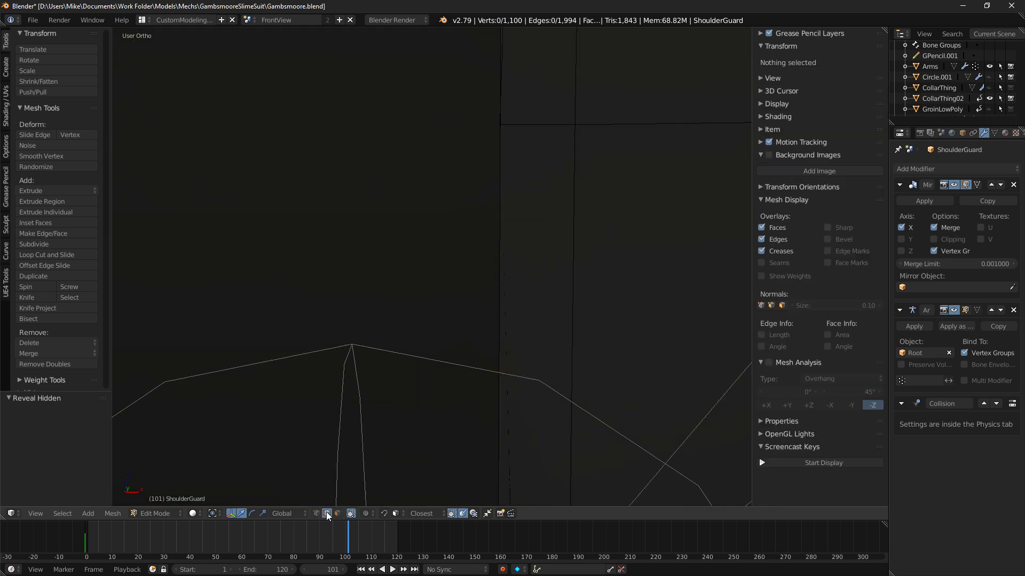
right_click(530, 121)
key(g)
click(535, 123)
Adjust the short lower-loop edge beside the centre seam, finishing with a shift of about -0.0003 in X and 0.0003 in Z.
scroll(535, 109, down, 6)
shift+middle_drag(535, 107, 514, 309)
shift+middle_drag(475, 82, 473, 217)
shift+middle_drag(506, 391, 504, 107)
scroll(460, 304, up, 3)
key(g)
click(468, 304)
shift+scroll(492, 339, down, 5)
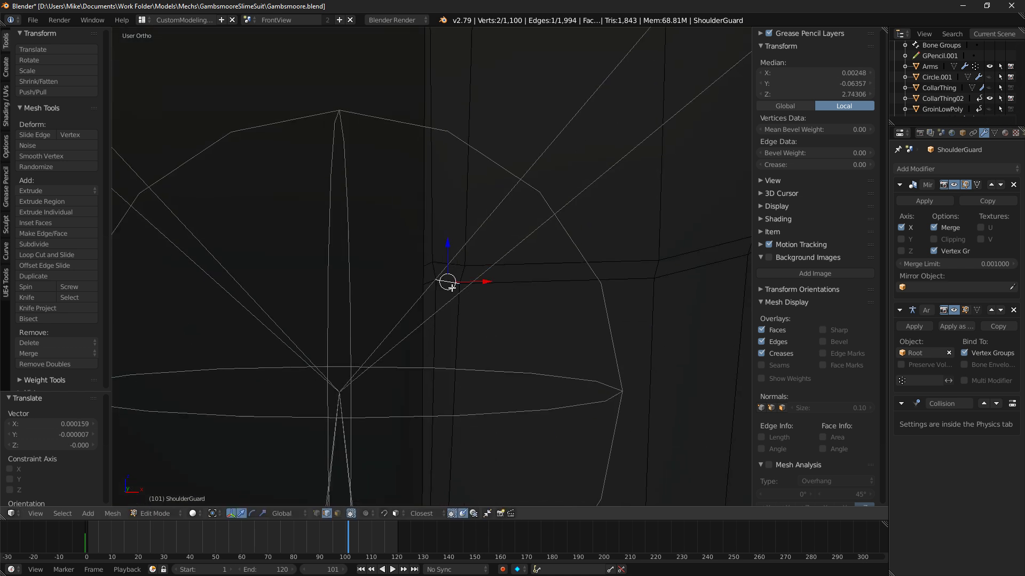
key(g)
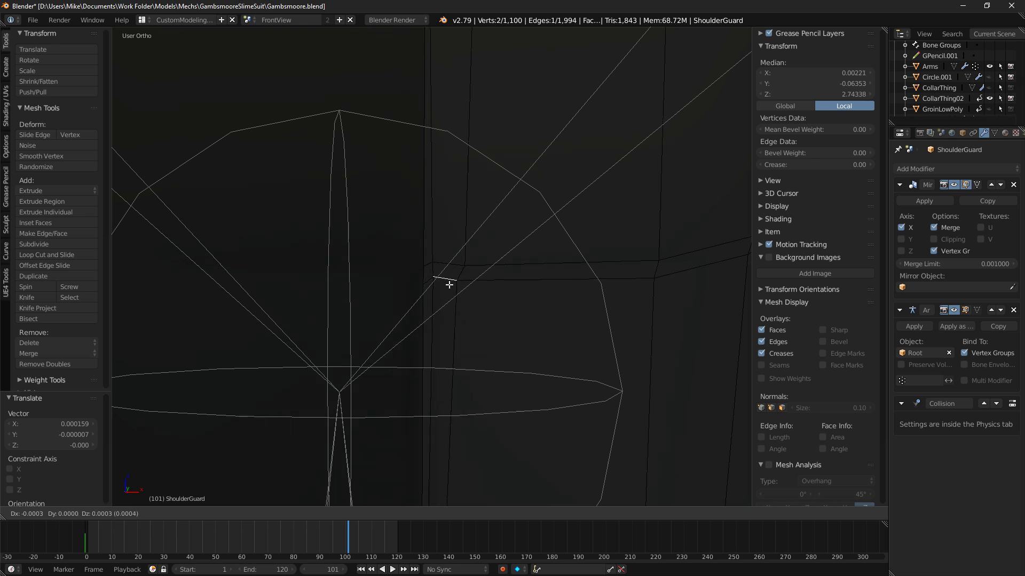
click(449, 287)
Raise the lower bevel loop's edges one group at a time outward from the centre seam, about 0.0008 in Z.
scroll(451, 299, down, 4)
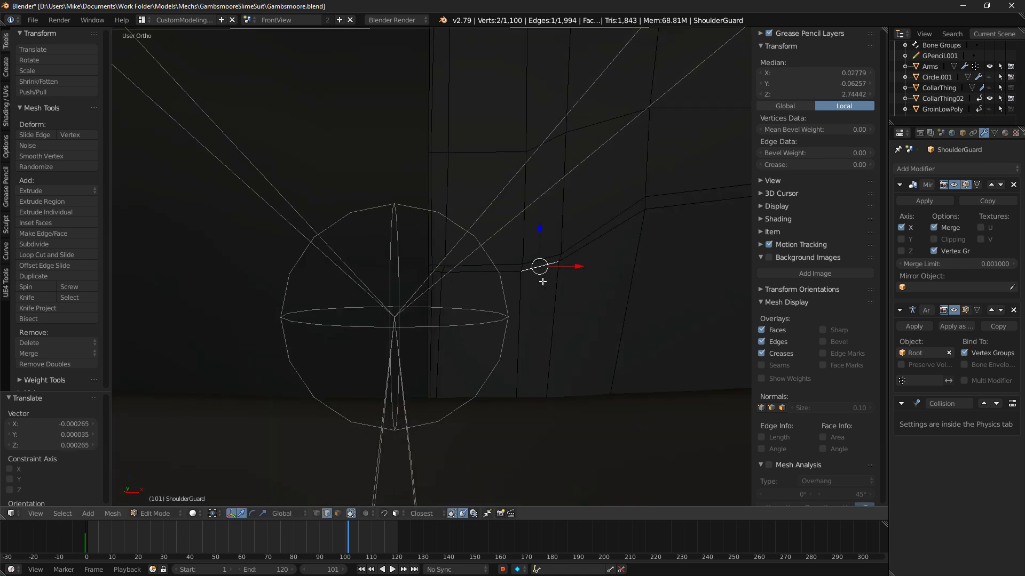
key(g)
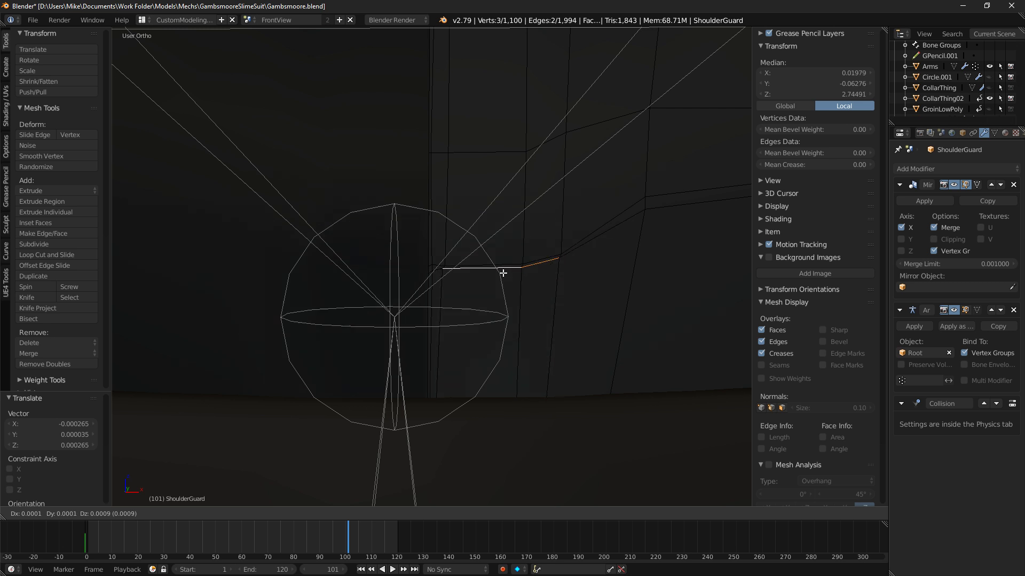
click(504, 276)
right_click(591, 249)
key(g)
click(592, 245)
shift+middle_drag(670, 254, 414, 320)
key(g)
click(516, 263)
Raise the bevel loop's outer edges, moving the outermost about 0.001 in X and 0.002 in Z, and preview the rendered shading.
shift+middle_drag(675, 268, 527, 270)
right_click(538, 250)
key(g)
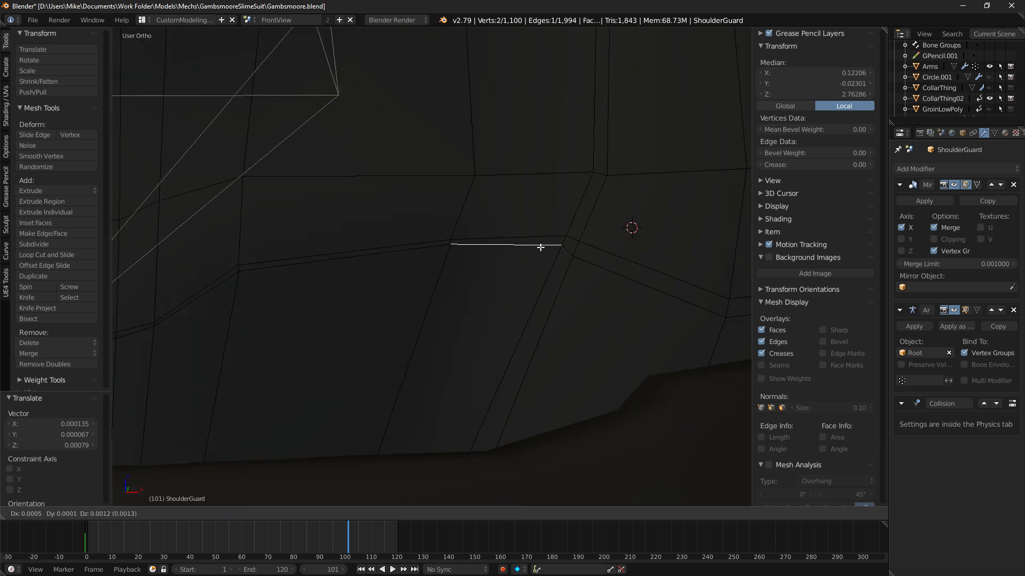
click(541, 248)
right_click(602, 266)
key(g)
click(607, 262)
shift+middle_drag(645, 279, 492, 276)
scroll(620, 299, down, 2)
key(shift+z)
scroll(619, 299, down, 4)
scroll(620, 299, down, 5)
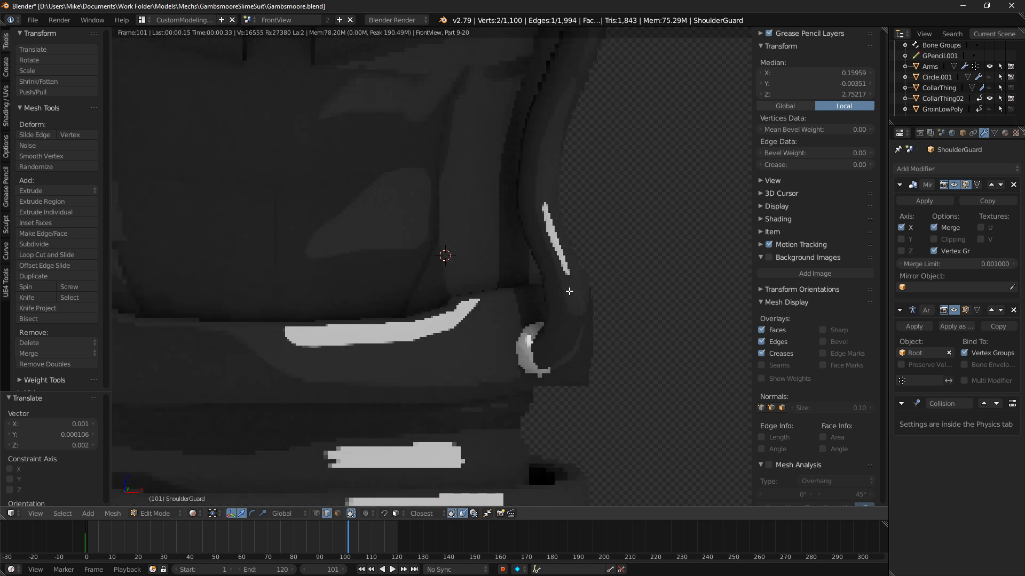
Select the three-edge path running down the abdomen's outer crease and move it 0.003 in X and about -0.0008 in Z.
key(shift+z)
scroll(504, 233, up, 5)
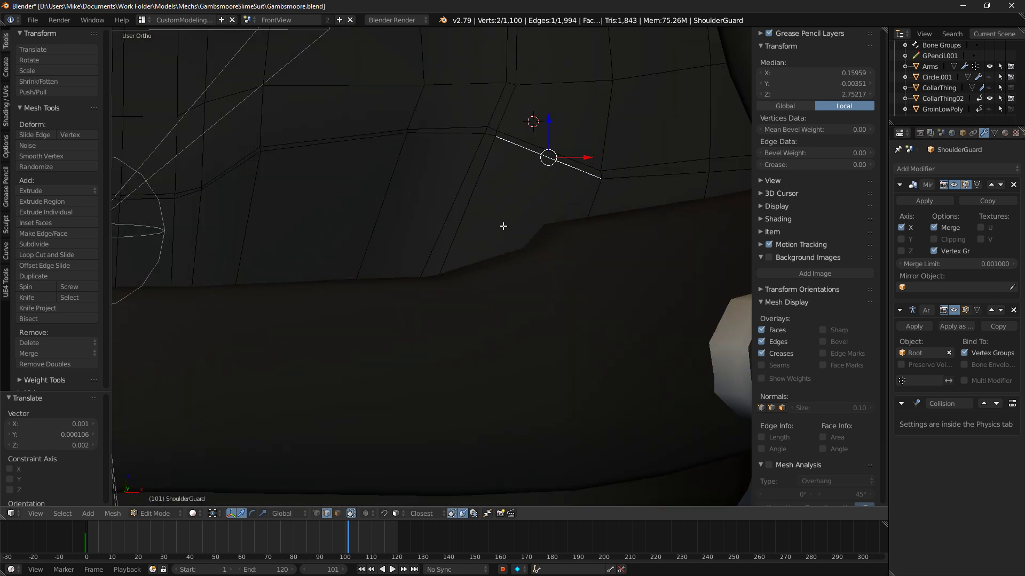
ctrl+click(510, 173)
key(g)
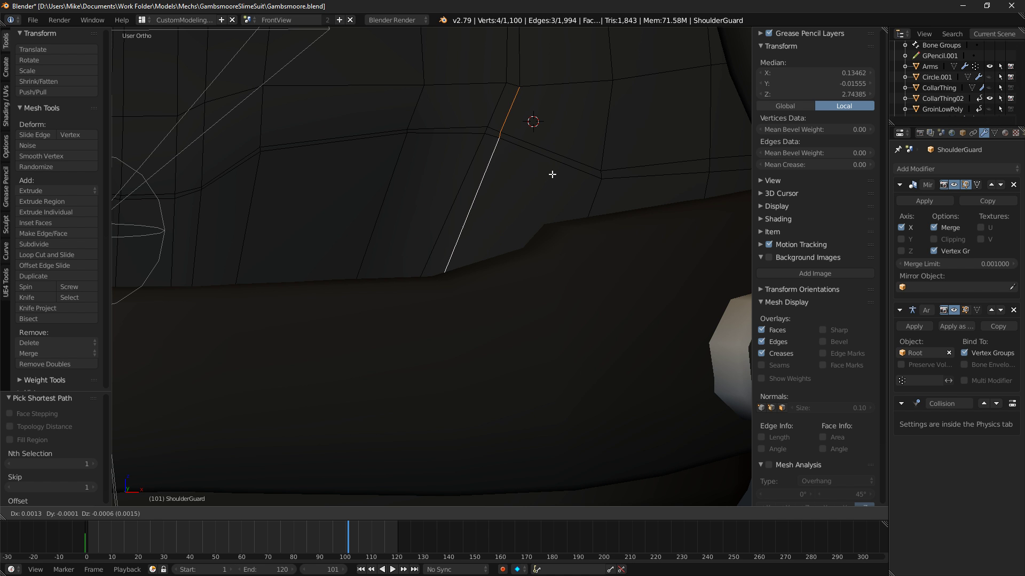
click(556, 174)
Examine the abdomen and full torso in rendered shading, and inspect the torso's side in solid shading.
key(shift+z)
scroll(556, 177, down, 6)
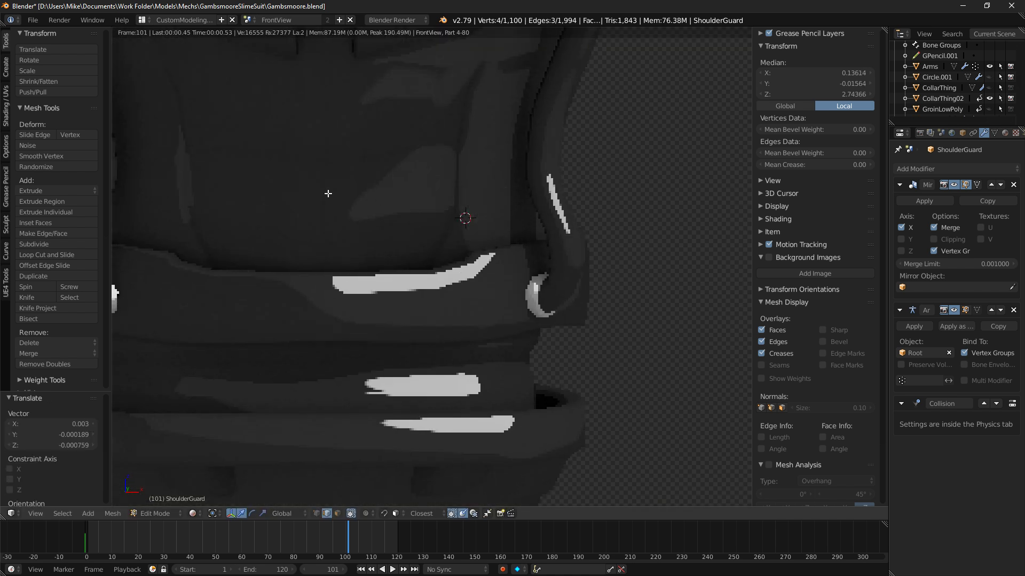
shift+middle_drag(305, 192, 523, 197)
scroll(526, 196, down, 3)
scroll(556, 190, down, 3)
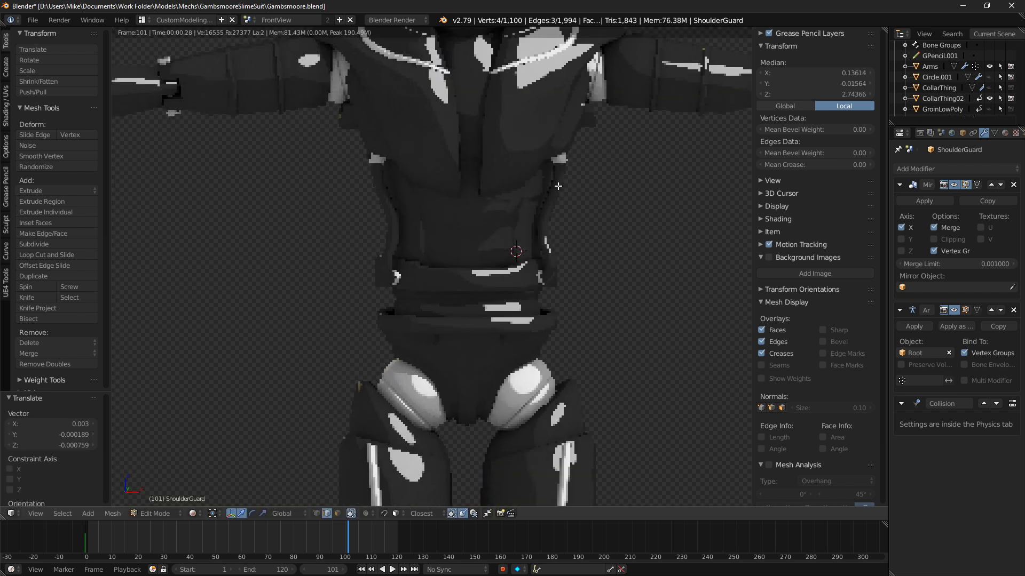
middle_drag(472, 167, 453, 193)
key(shift+z)
middle_drag(379, 192, 470, 187)
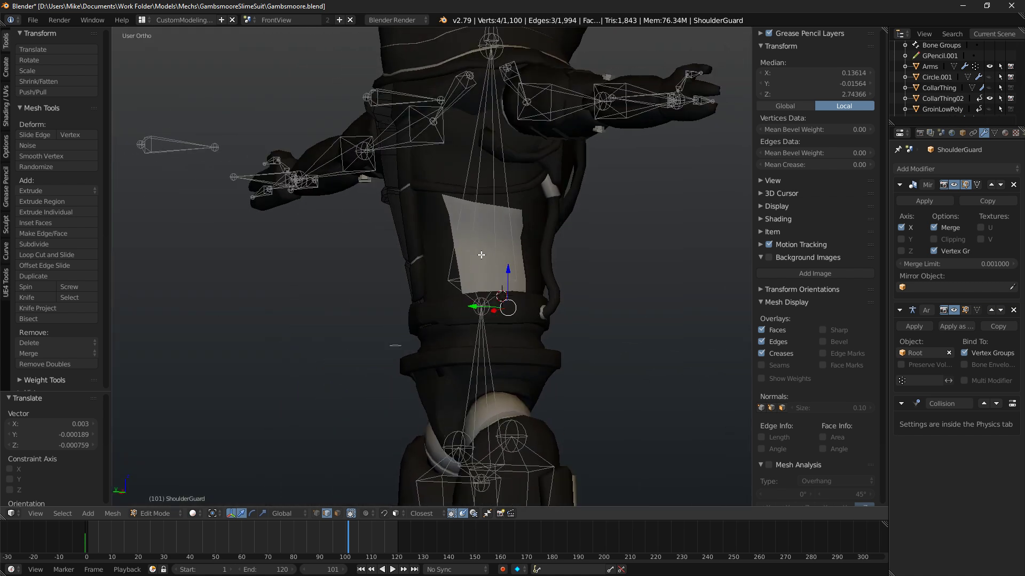
scroll(507, 148, up, 4)
key(Tab)
right_click(471, 72)
key(Tab)
key(Tab)
right_click(523, 72)
key(Tab)
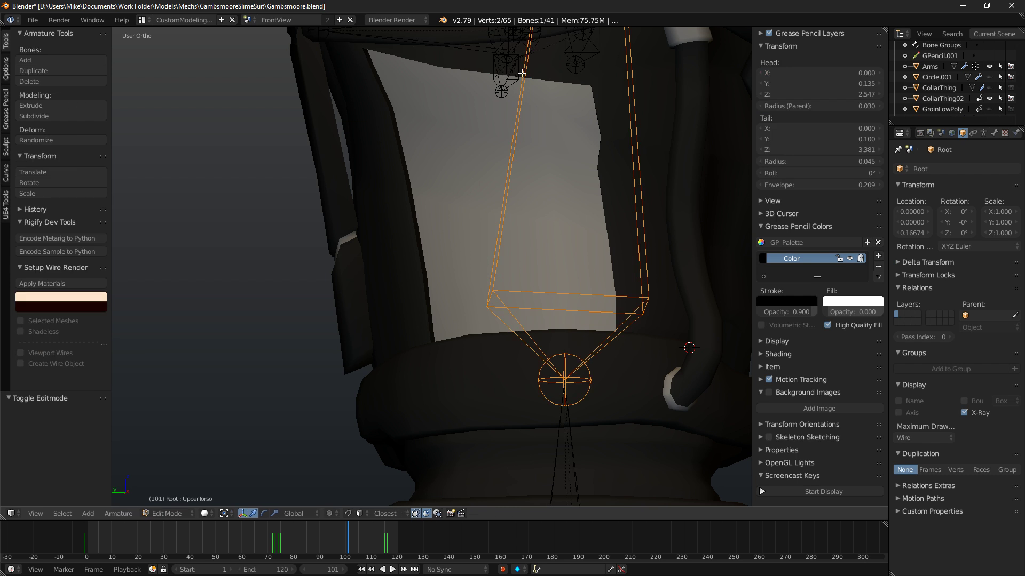
shift+middle_drag(404, 99, 475, 179)
key(Tab)
right_click(475, 179)
key(Tab)
key(Tab)
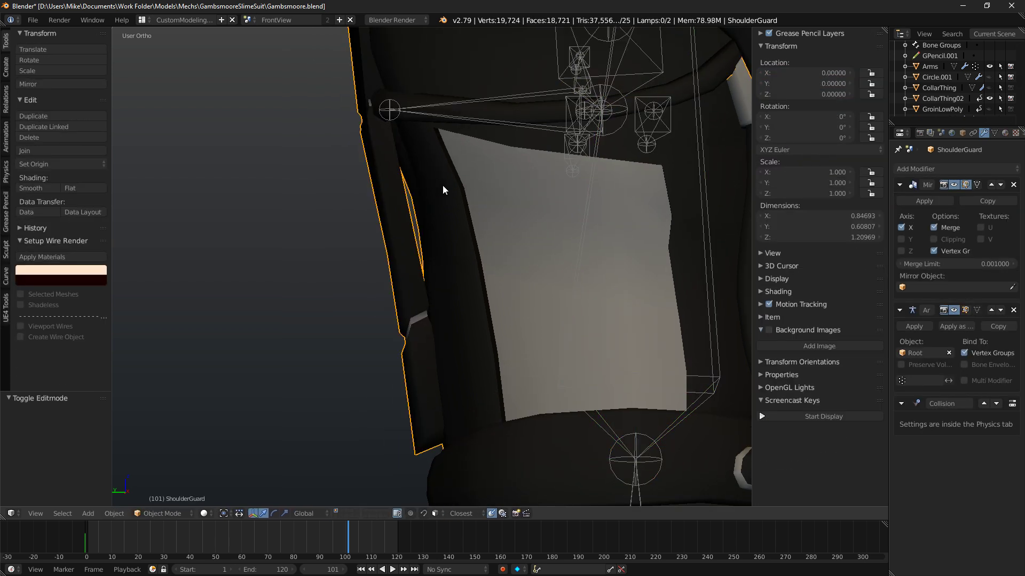
key(Tab)
In the right orthographic view, select the four overlapping vertices at the upper rear corner of the pale side panel's opening.
middle_drag(488, 259, 373, 255)
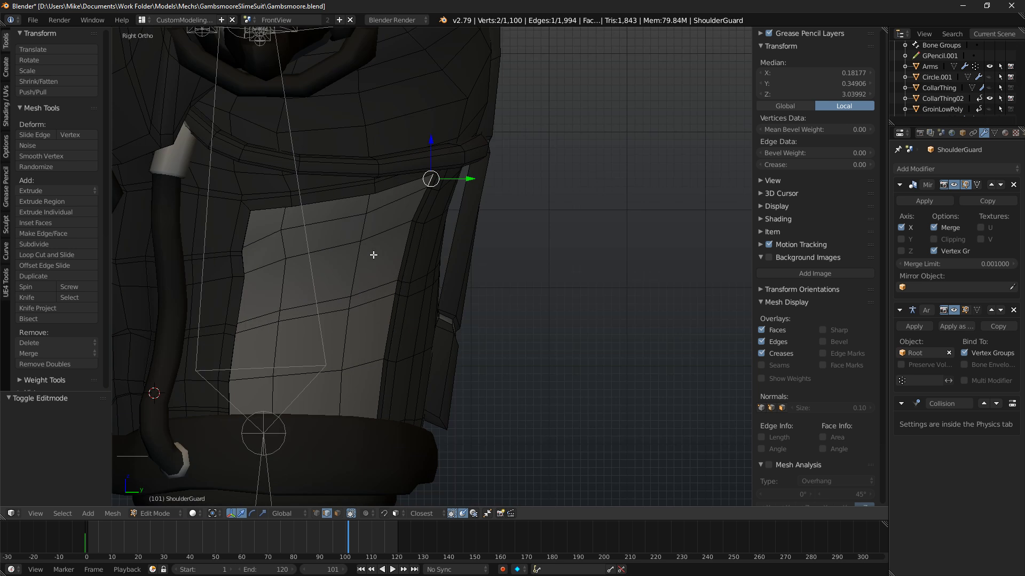
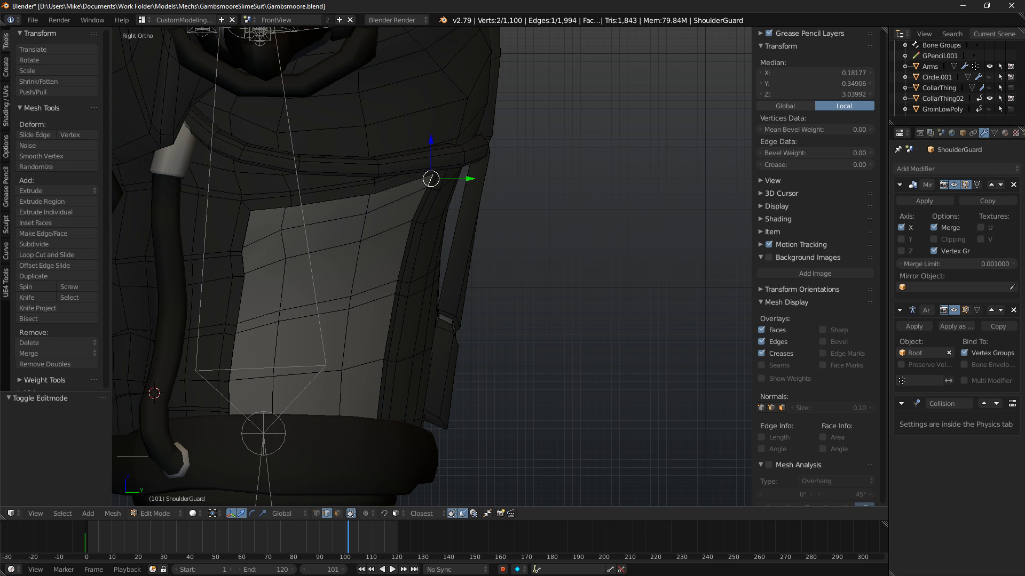
scroll(458, 197, down, 3)
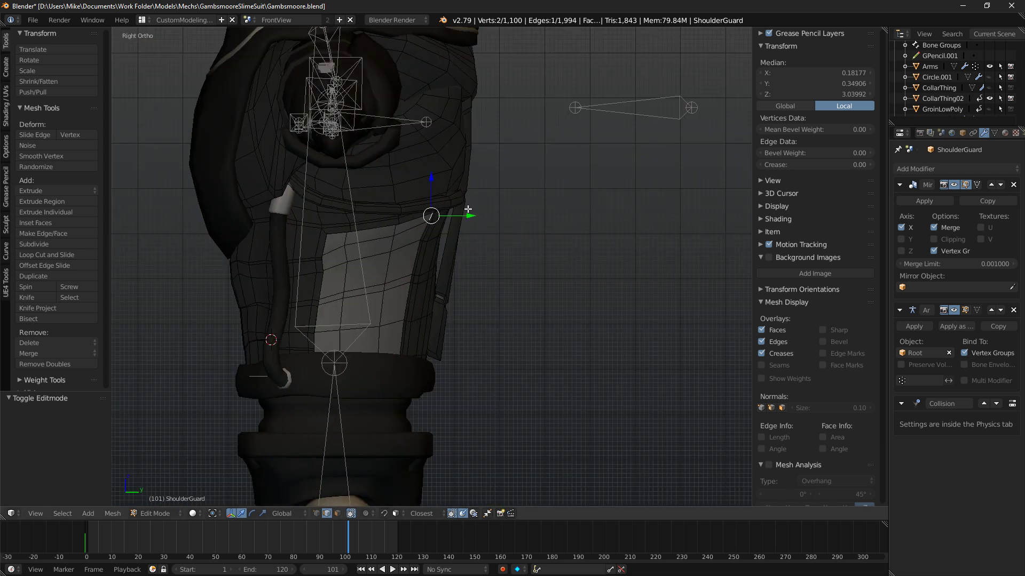
scroll(510, 184, up, 5)
shift+middle_drag(510, 184, 600, 260)
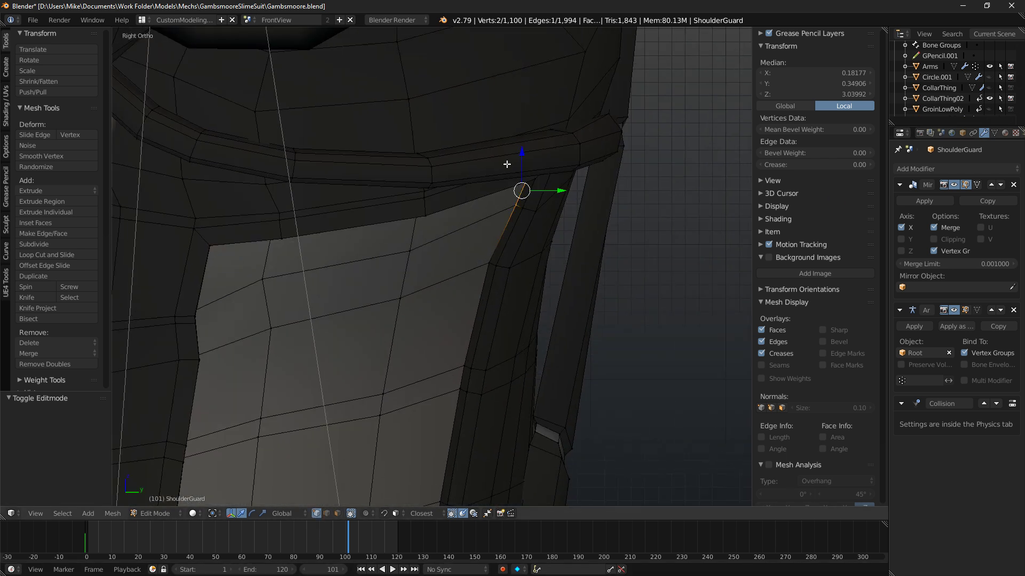
key(z)
key(a)
click(535, 178)
scroll(583, 183, down, 2)
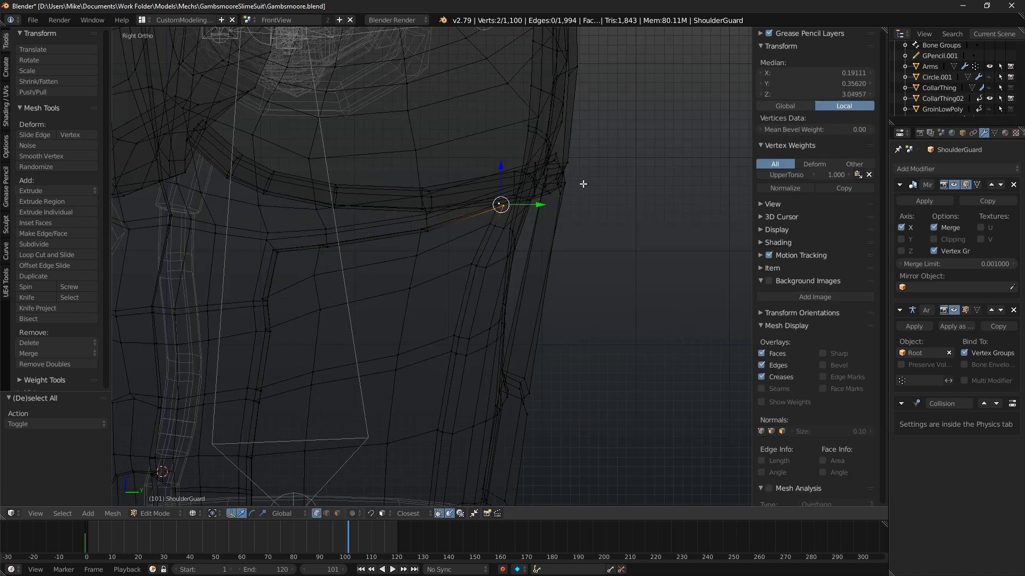
scroll(577, 171, up, 4)
shift+middle_drag(612, 148, 522, 257)
scroll(523, 257, up, 3)
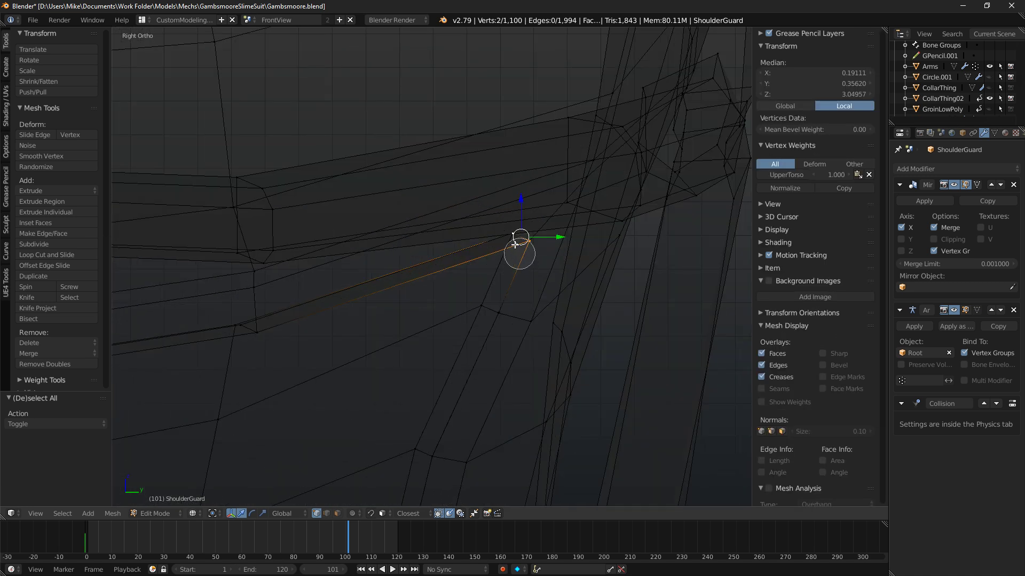
drag(515, 244, 516, 240)
scroll(520, 228, down, 5)
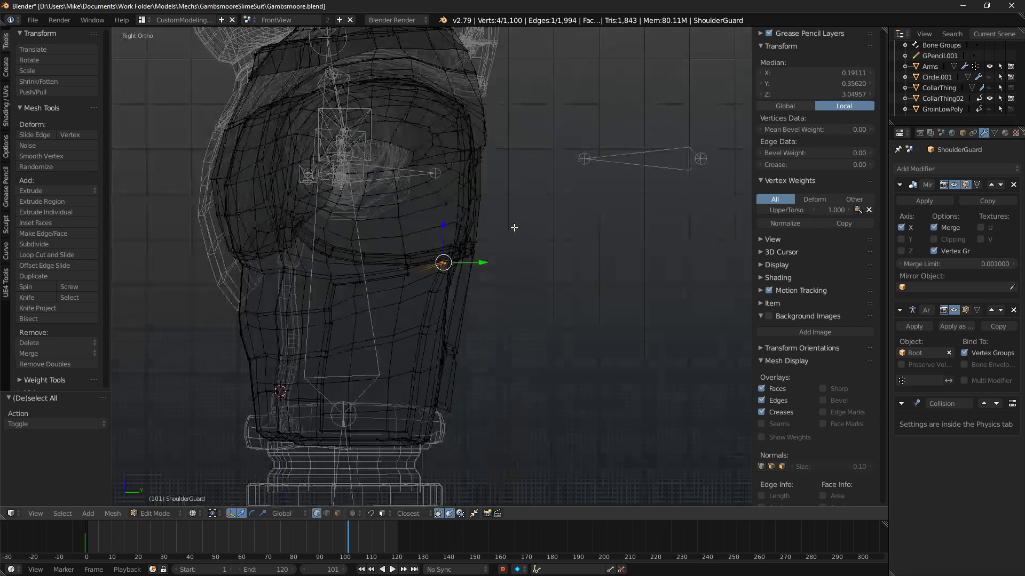
Move the upper rear corner vertices 0.014 in X, -0.025 in Y and -0.016 in Z with proportional editing enabled.
key(z)
scroll(518, 226, up, 5)
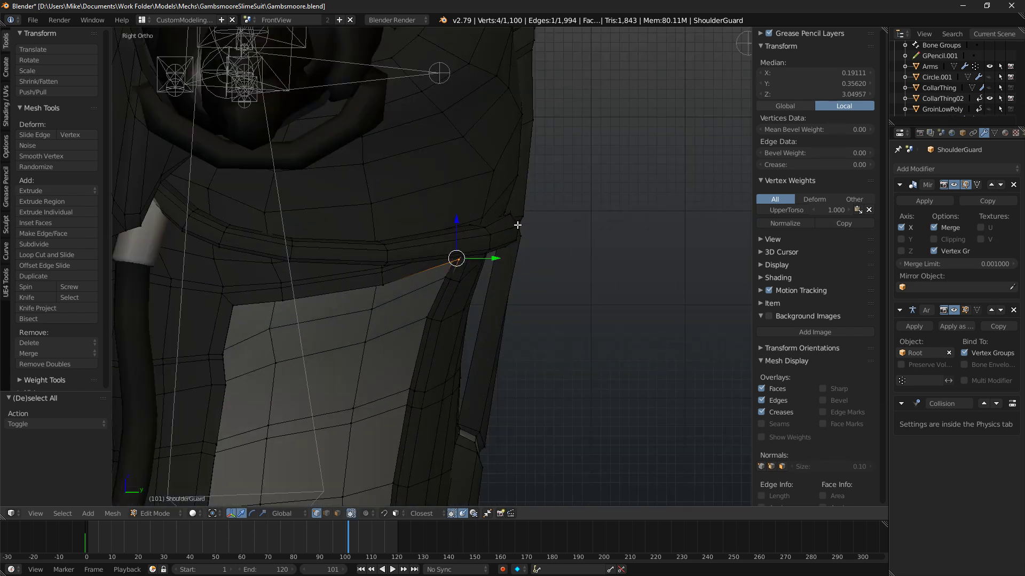
scroll(486, 303, up, 2)
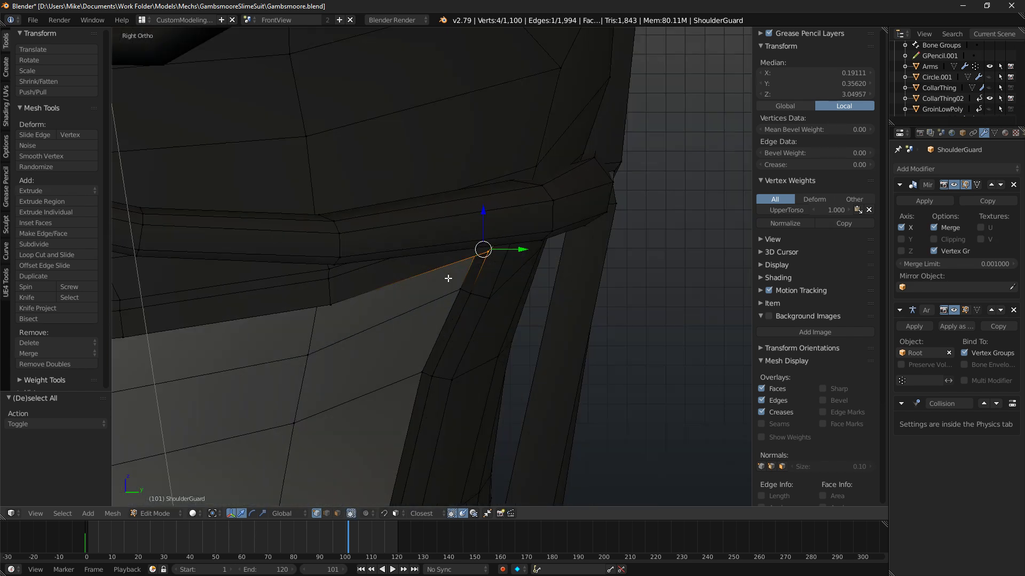
key(KP_6)
key(KP_6)
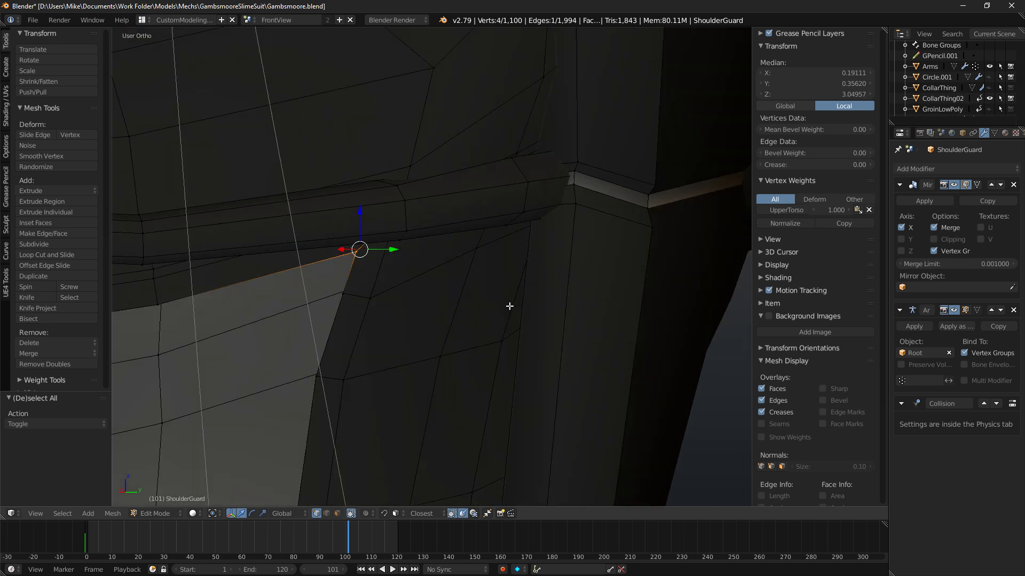
shift+middle_drag(353, 313, 417, 290)
key(g)
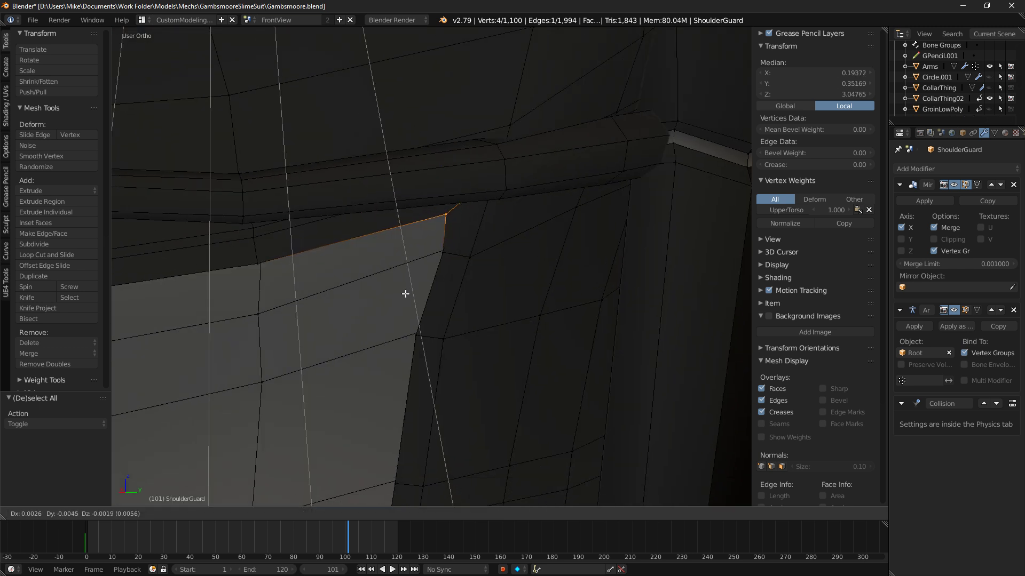
key(o)
scroll(411, 278, down, 2)
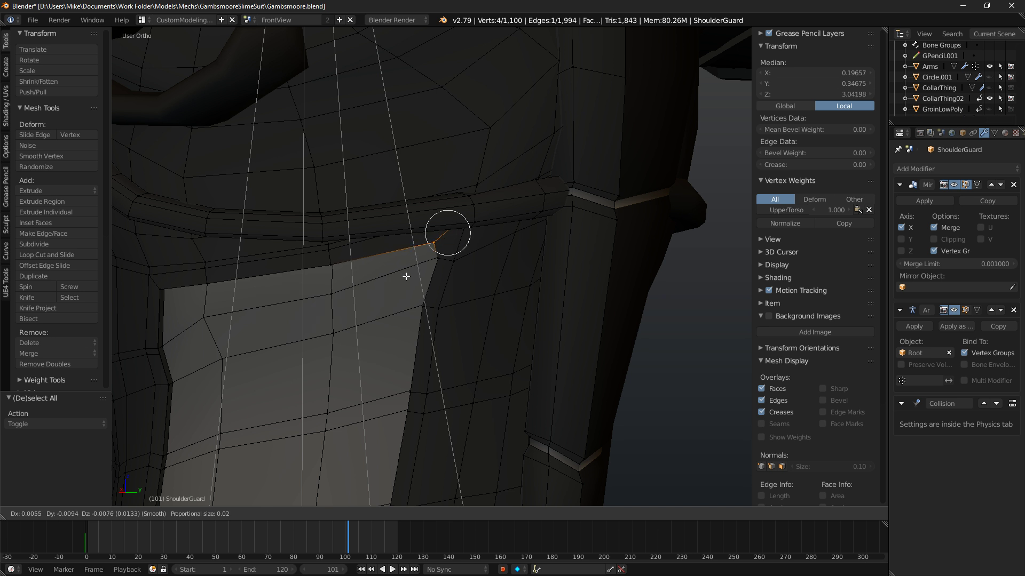
click(386, 285)
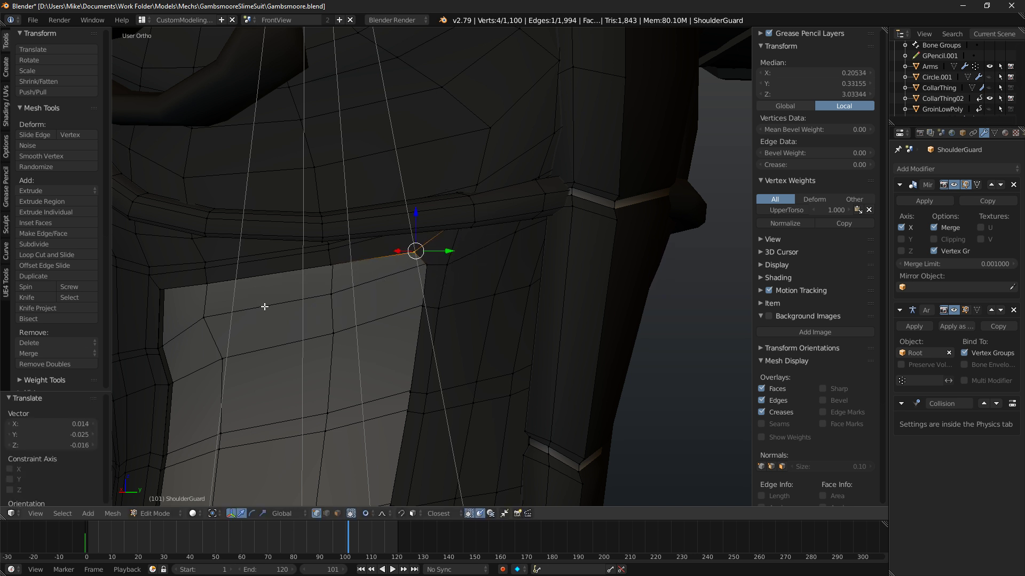
Select the eight vertices in the middle of the side opening's top edge and raise them 0.006 in Z.
shift+middle_drag(264, 307, 331, 258)
key(z)
key(a)
right_click(265, 262)
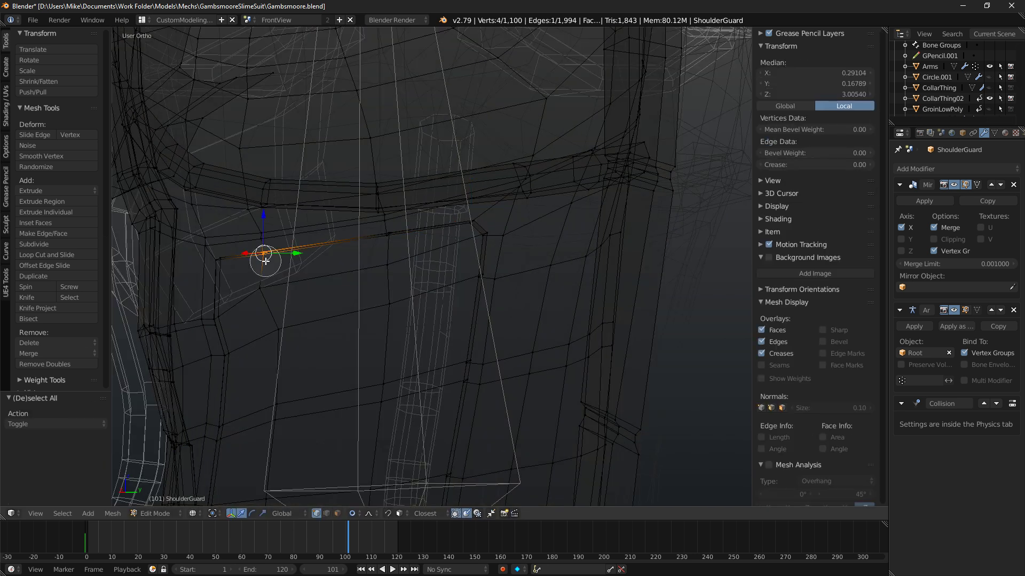
key(z)
key(g)
click(395, 230)
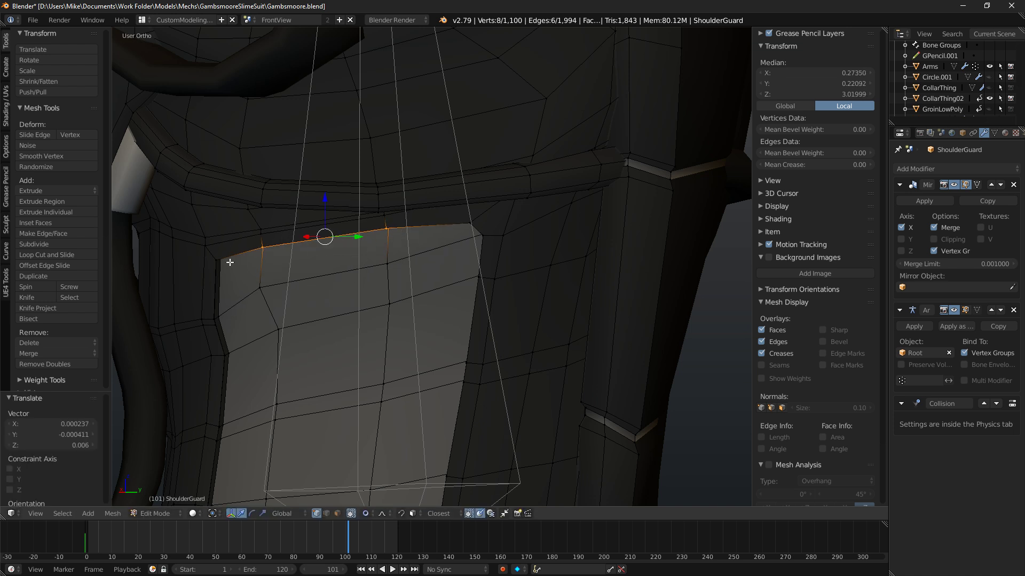
Select the vertices at the side opening's upper front corner and move them -0.004 in X, 0.007 in Y and -0.002 in Z.
key(z)
right_click(228, 270)
click(225, 267)
right_click(225, 268)
key(g)
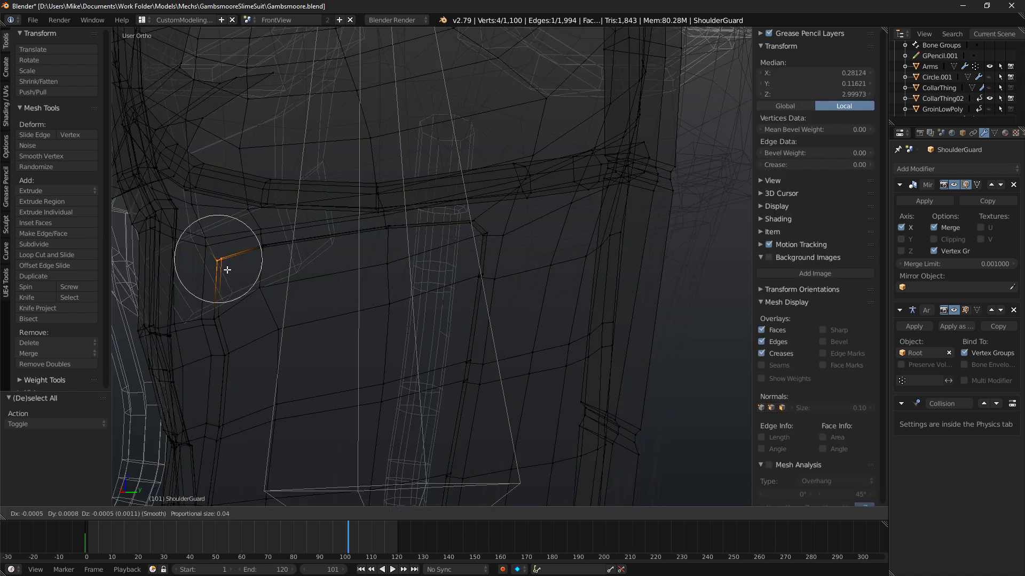
click(237, 271)
shift+middle_drag(339, 320, 460, 256)
middle_drag(351, 270, 411, 258)
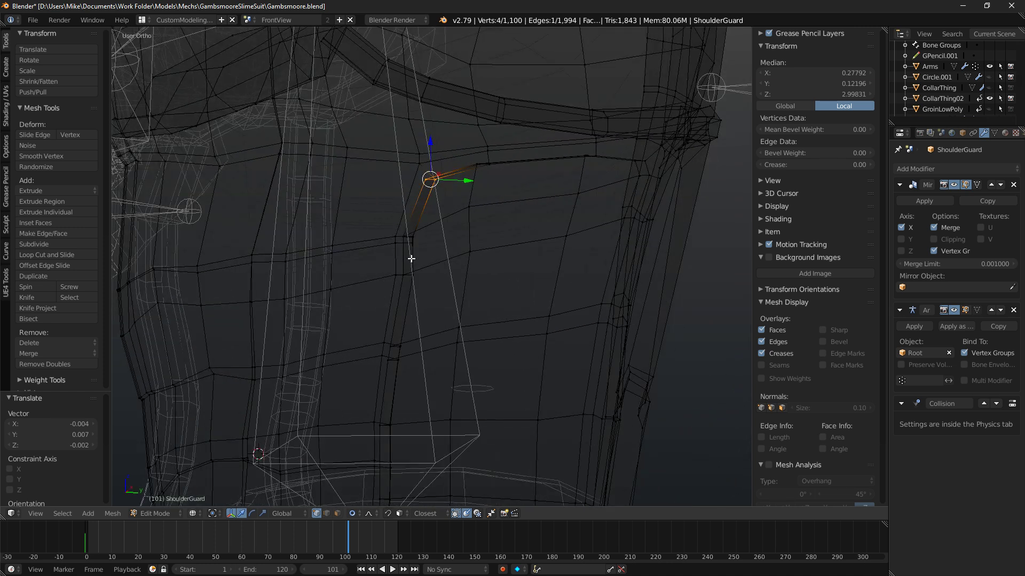
Leave the ShoulderGuard mesh and open the CollarThing02 mesh for editing in the front wireframe view.
mouse_move(461, 226)
ctrl+middle_down()
mouse_move(473, 320)
mouse_move(494, 270)
ctrl+middle_up()
key(KP_1)
key(shift+z)
shift+middle_drag(439, 304, 537, 291)
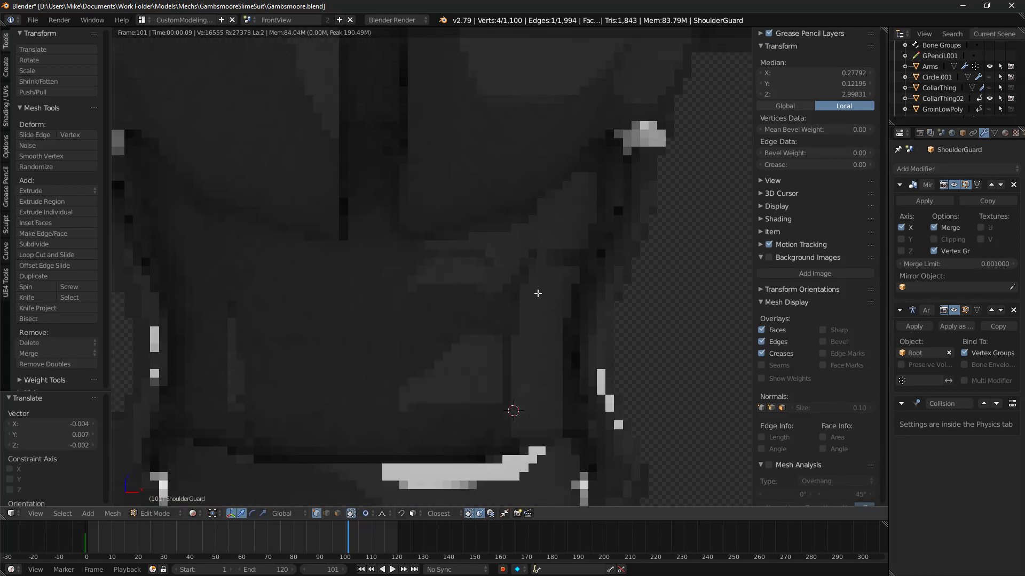
scroll(536, 292, down, 6)
key(Tab)
right_click(457, 232)
key(Tab)
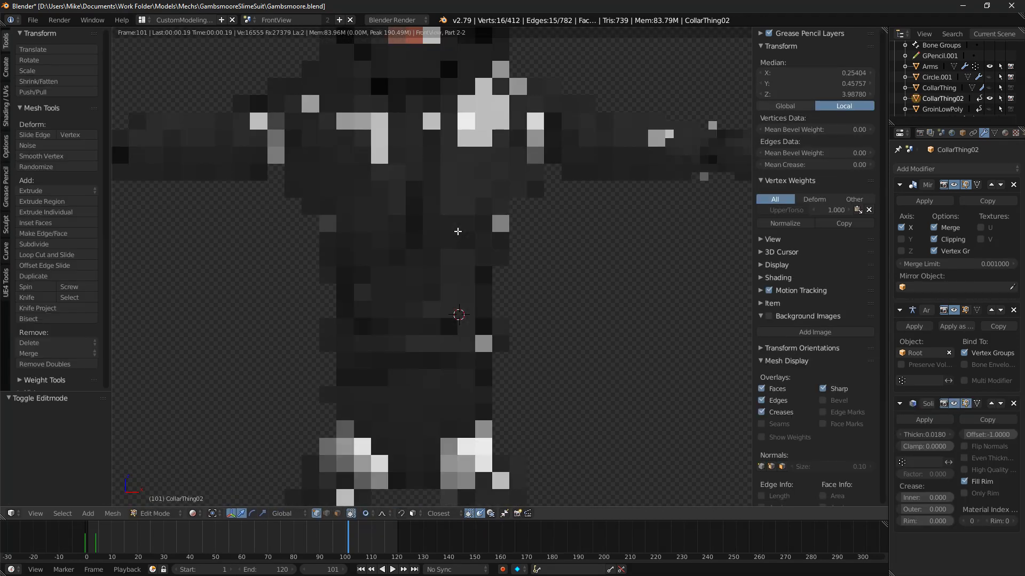
key(shift+z)
right_click(455, 232)
key(Tab)
scroll(472, 244, up, 2)
scroll(473, 245, up, 2)
key(Tab)
shift+middle_drag(540, 238, 512, 236)
Move the vertex at the collar's lower outer edge 0.002 in X and 0.030 in Z with proportional editing.
right_click(505, 208)
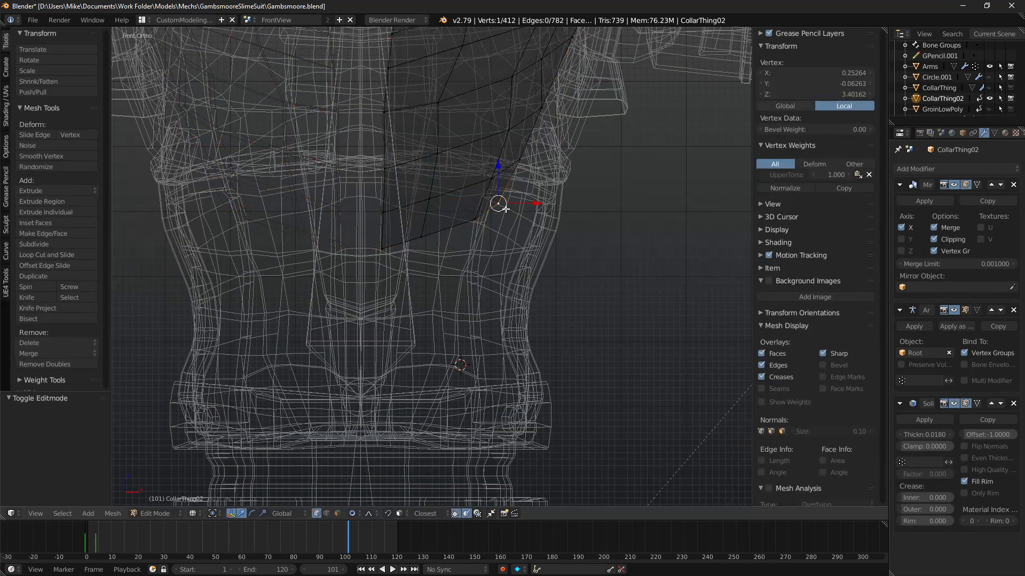
key(g)
scroll(511, 197, down, 4)
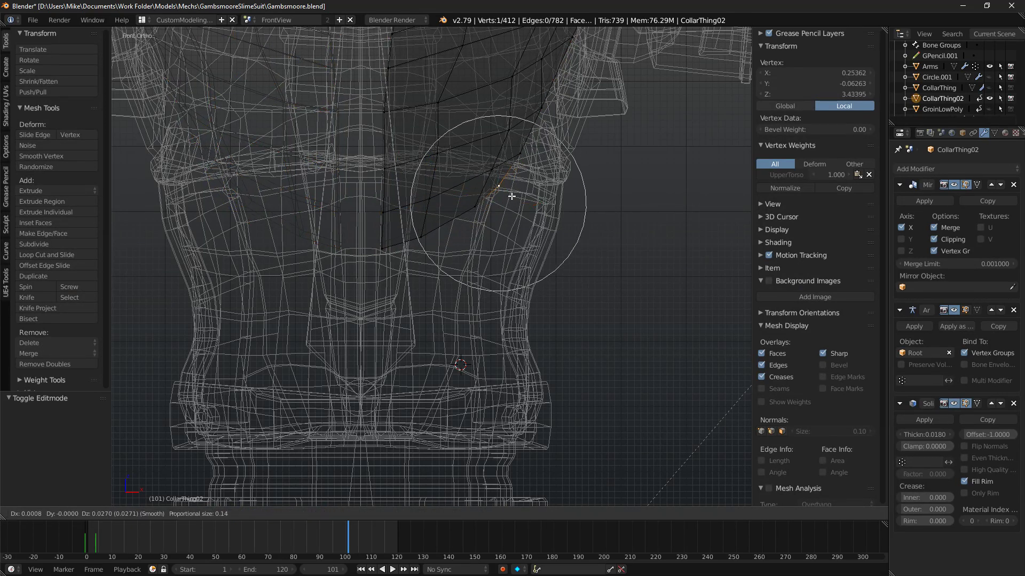
click(512, 194)
key(shift+z)
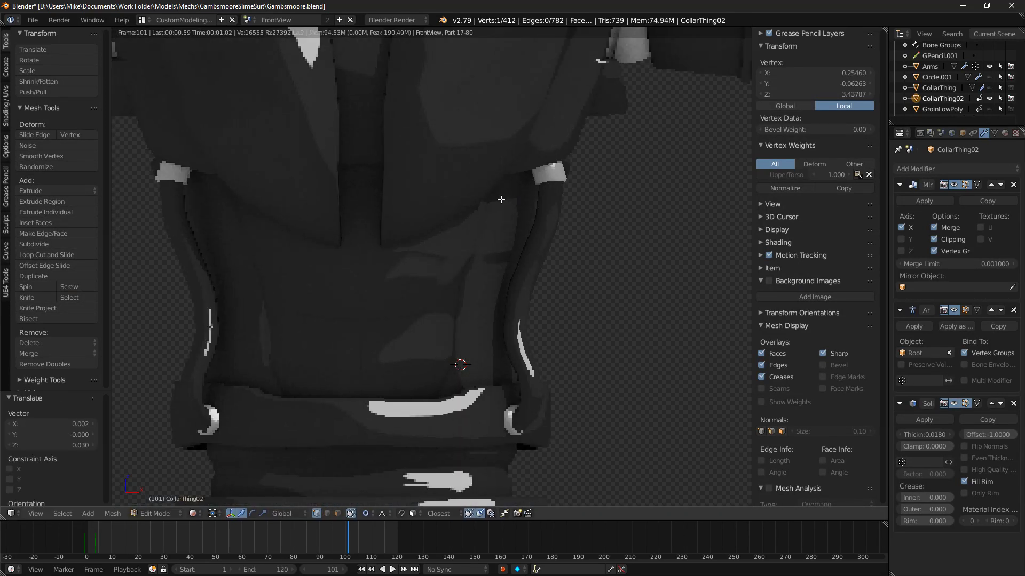
Nudge the neighbouring vertex on the collar's lower edge and raise the lower inner corner vertex 0.008 in Z.
key(z)
key(g)
click(473, 228)
key(shift+z)
key(z)
key(g)
click(385, 238)
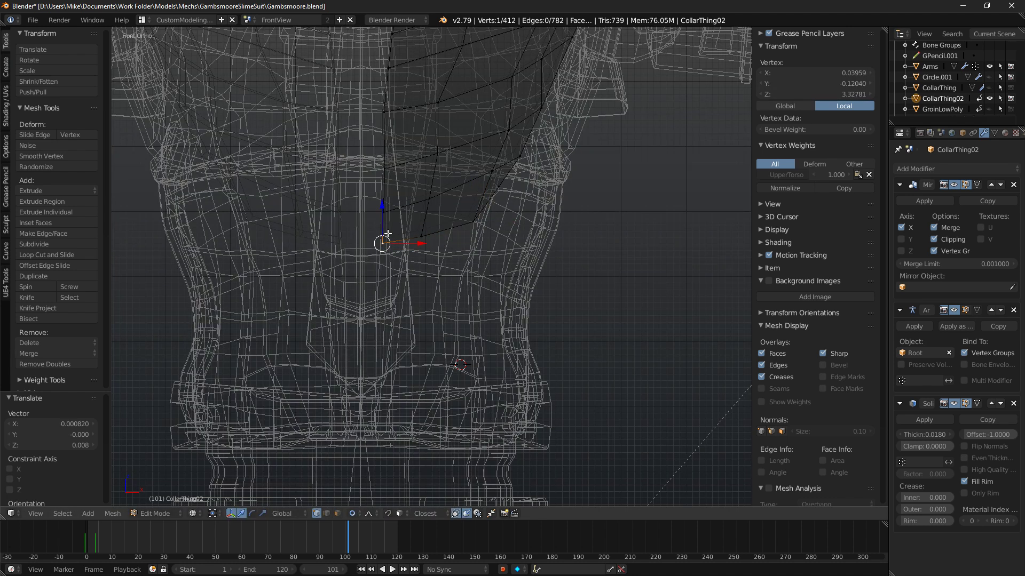
key(shift+z)
key(z)
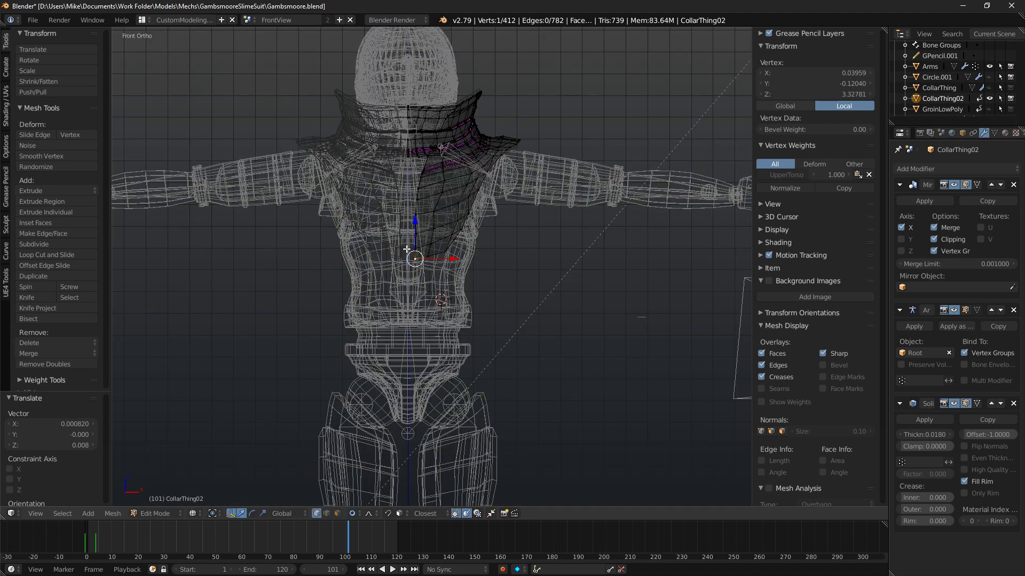
Examine the whole character from the front and back in rendered and solid shading.
key(shift+z)
scroll(422, 256, down, 4)
middle_drag(425, 261, 540, 277)
middle_drag(432, 289, 526, 293)
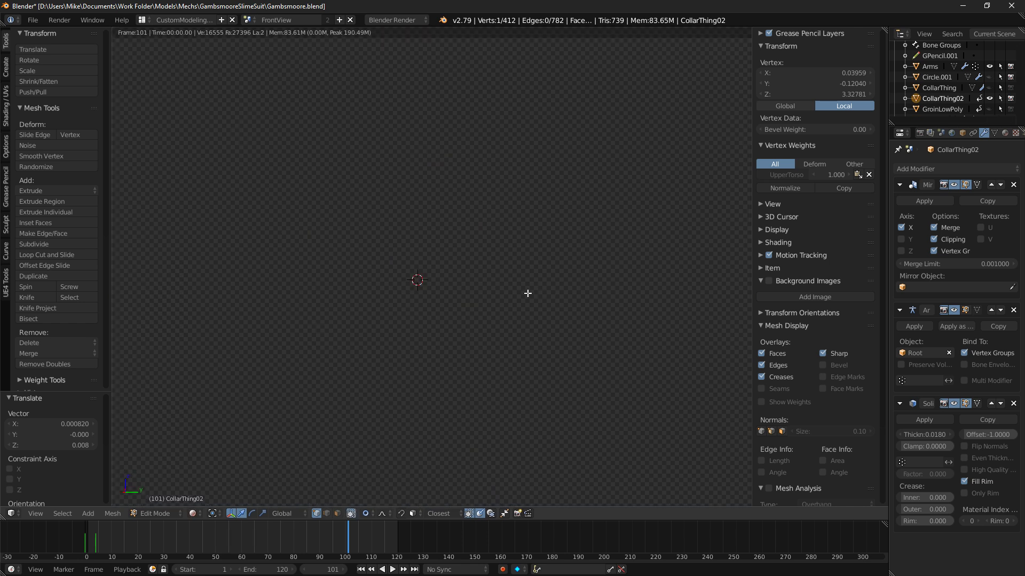
scroll(595, 288, up, 4)
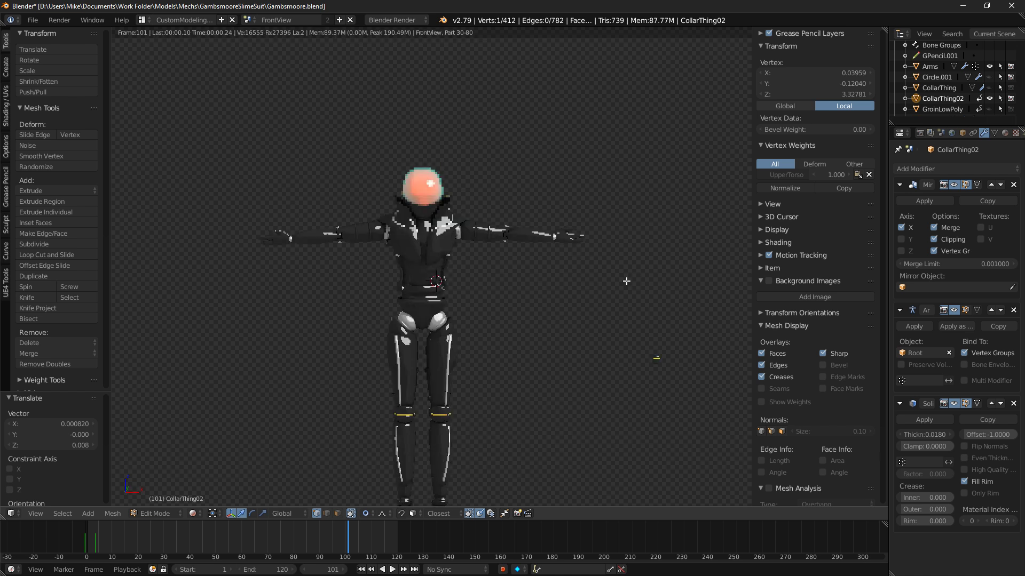
key(z)
middle_drag(604, 299, 457, 273)
key(z)
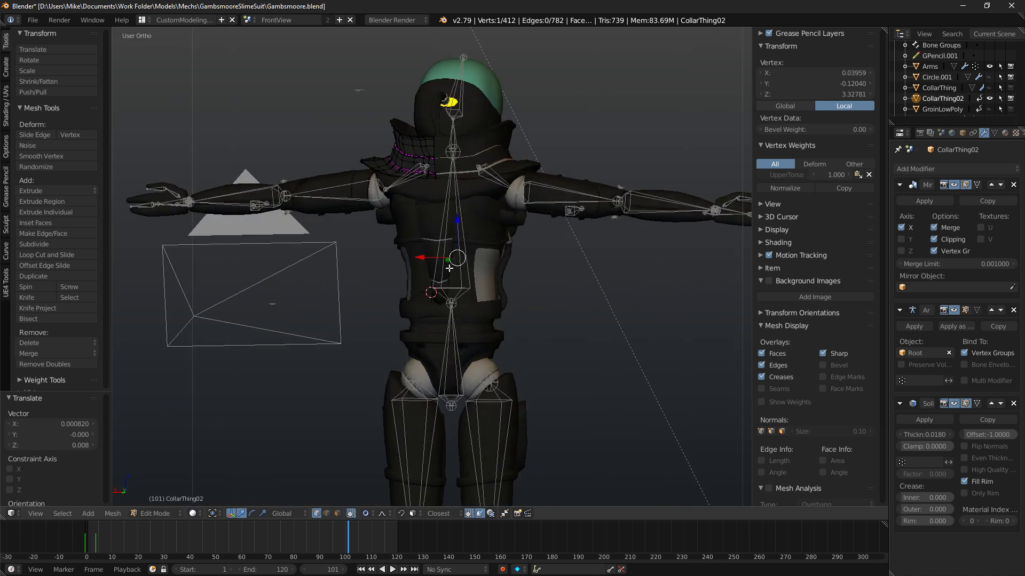
Open the ShoulderGuard mesh for editing and add a vertical loop cut on the back between the side opening and the spine plate.
key(Tab)
right_click(464, 277)
key(Tab)
middle_drag(415, 280, 468, 295)
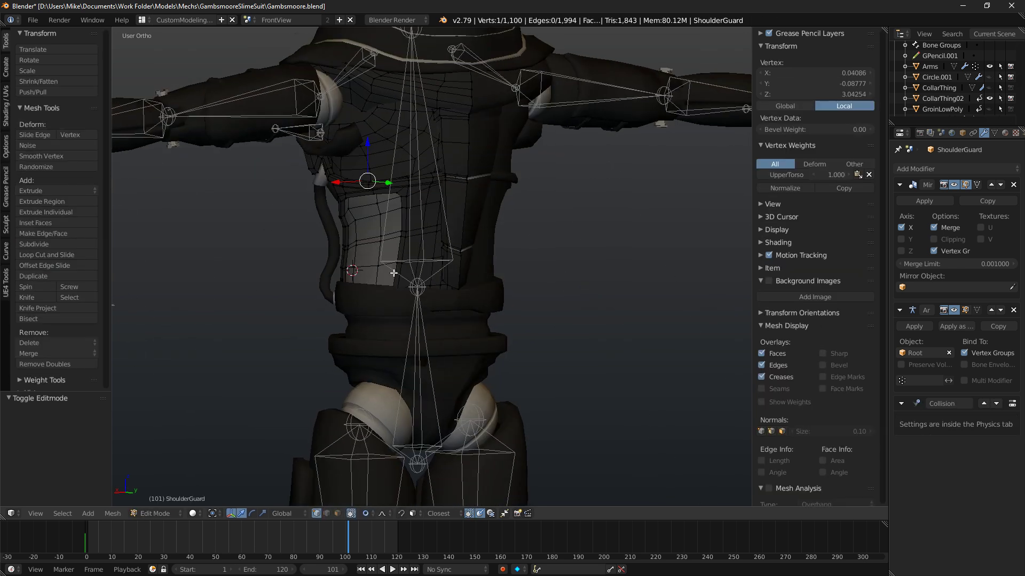
scroll(468, 295, up, 3)
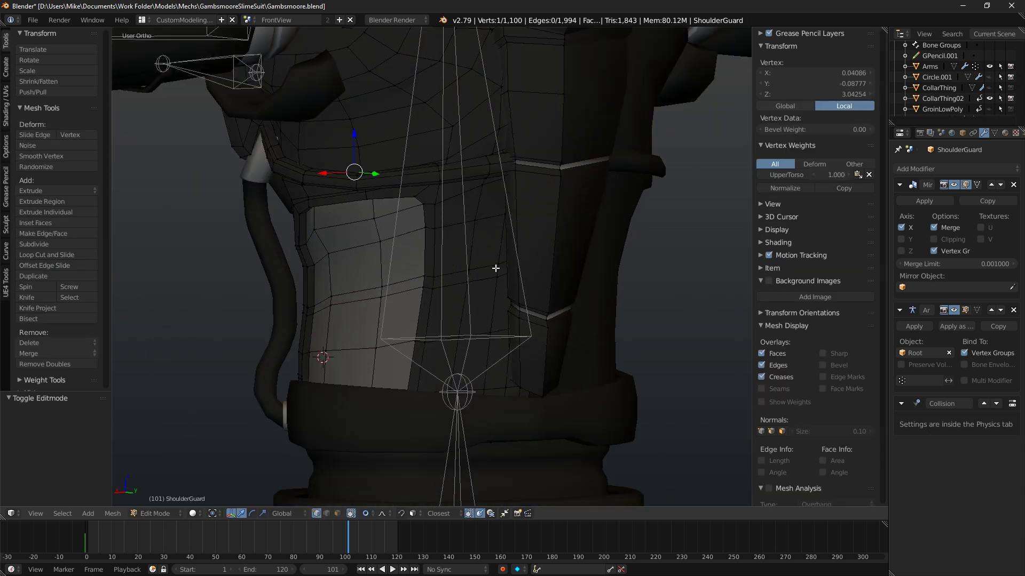
key(ctrl+r)
click(482, 285)
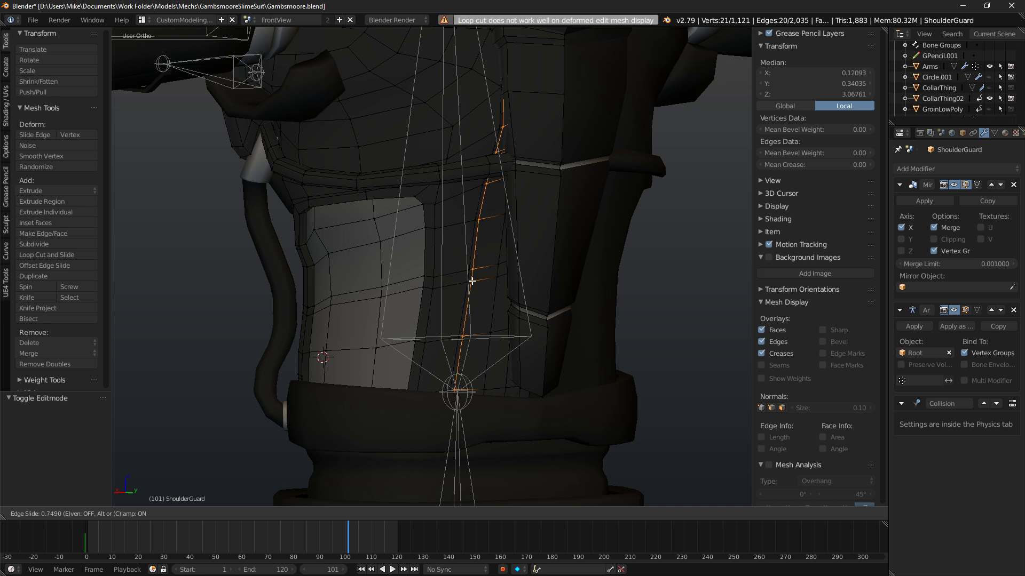
click(472, 280)
middle_drag(472, 280, 334, 312)
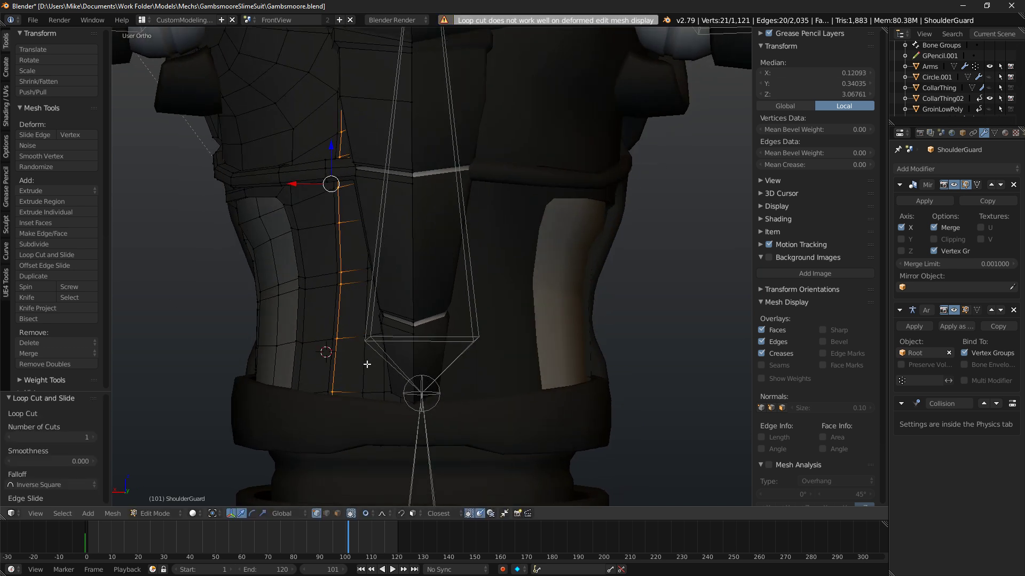
Grow the selection three times from the new loop and Shrink/Fatten the selected back strip by 0.008.
key(ctrl+KP_Add)
key(z)
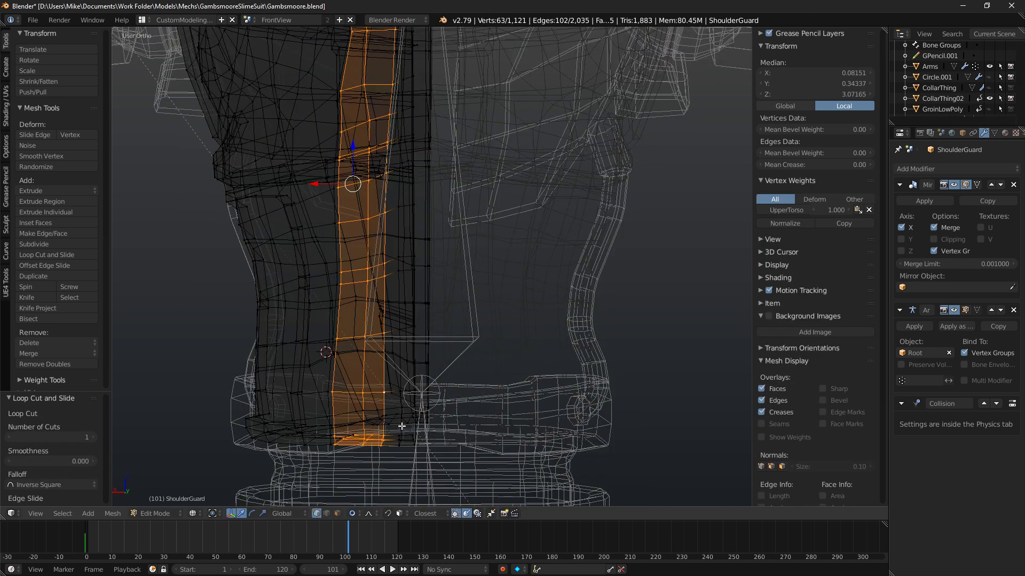
key(ctrl+KP_Add)
key(ctrl+KP_Add)
key(z)
middle_drag(399, 437, 522, 427)
key(g)
key(Escape)
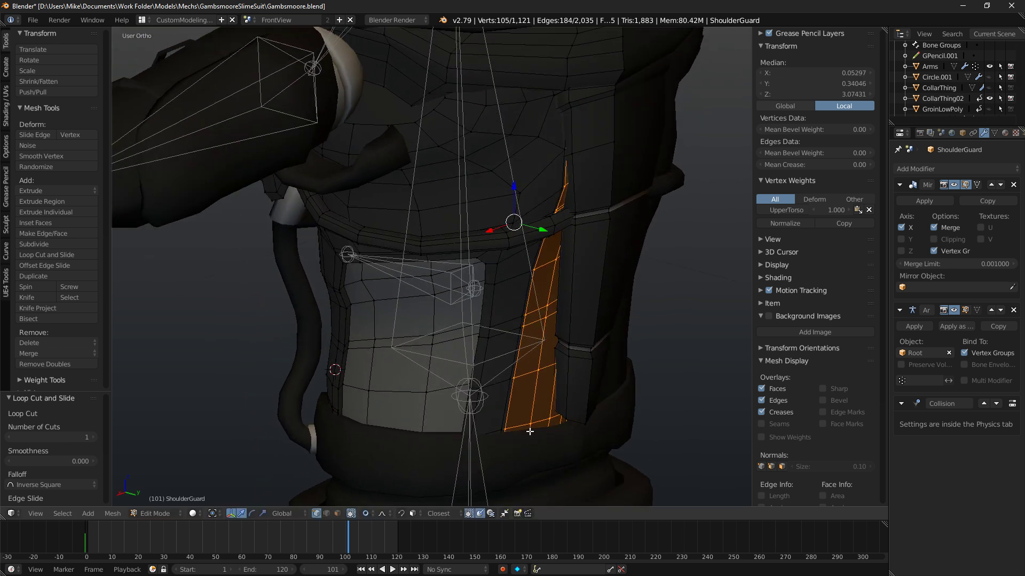
key(alt+s)
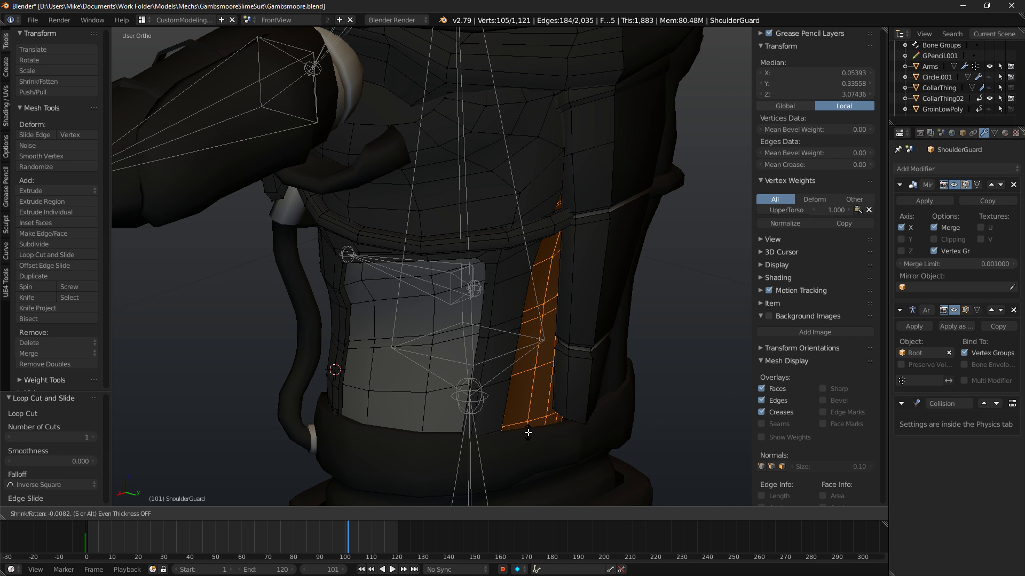
click(530, 425)
In the back view, select two adjacent vertical edge loops beside the spine plate, deselect their upper parts and shear the rest by -0.063.
key(KP_Decimal)
key(KP_3)
key(ctrl+KP_1)
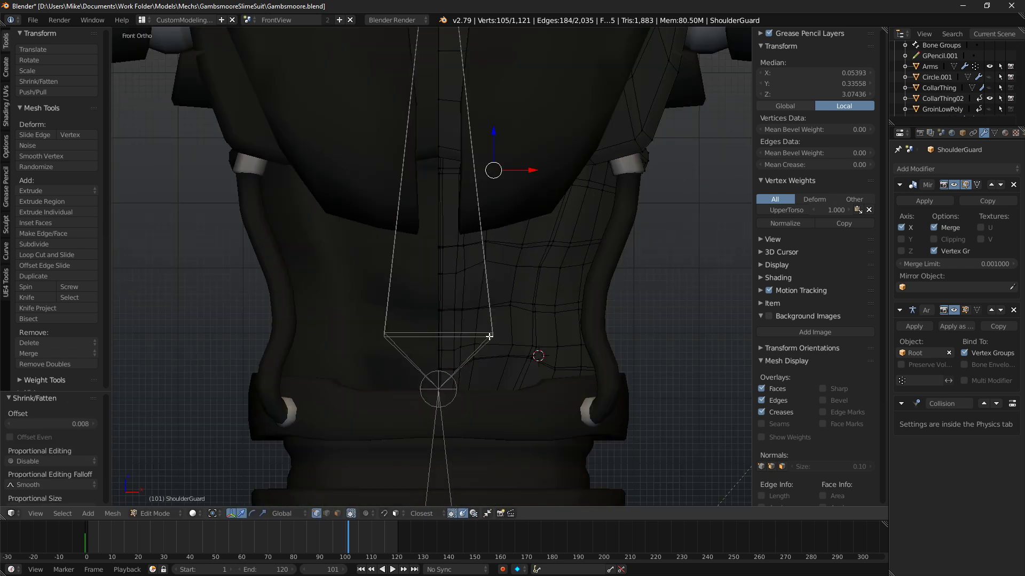
key(a)
right_click(345, 205)
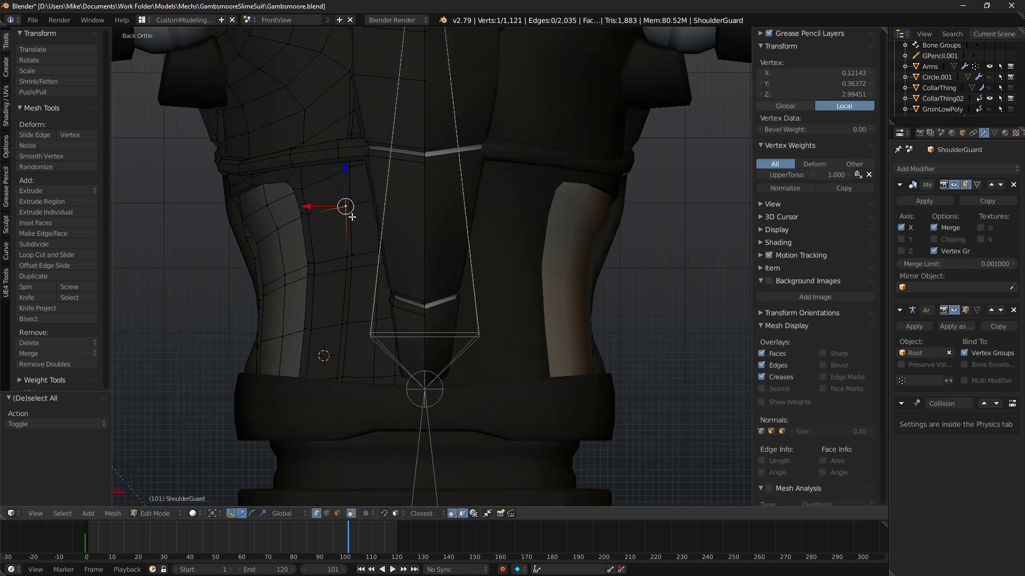
alt+right_click(353, 220)
alt+shift+right_click(345, 233)
scroll(363, 229, down, 6)
key(z)
key(c)
middle_drag(390, 132, 409, 203)
key(Escape)
scroll(487, 229, up, 5)
key(z)
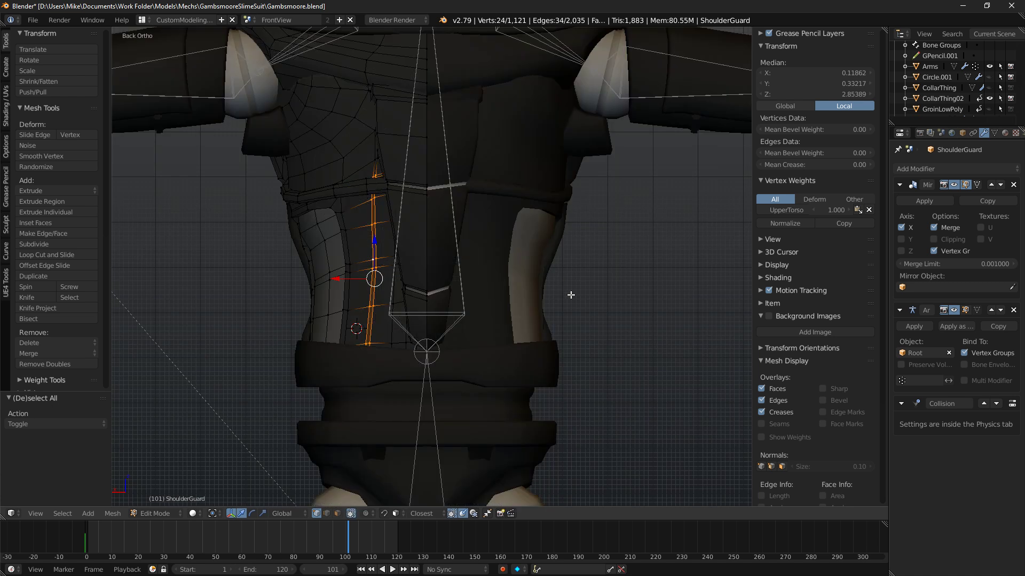
key(space)
text(Shea)
key(Return)
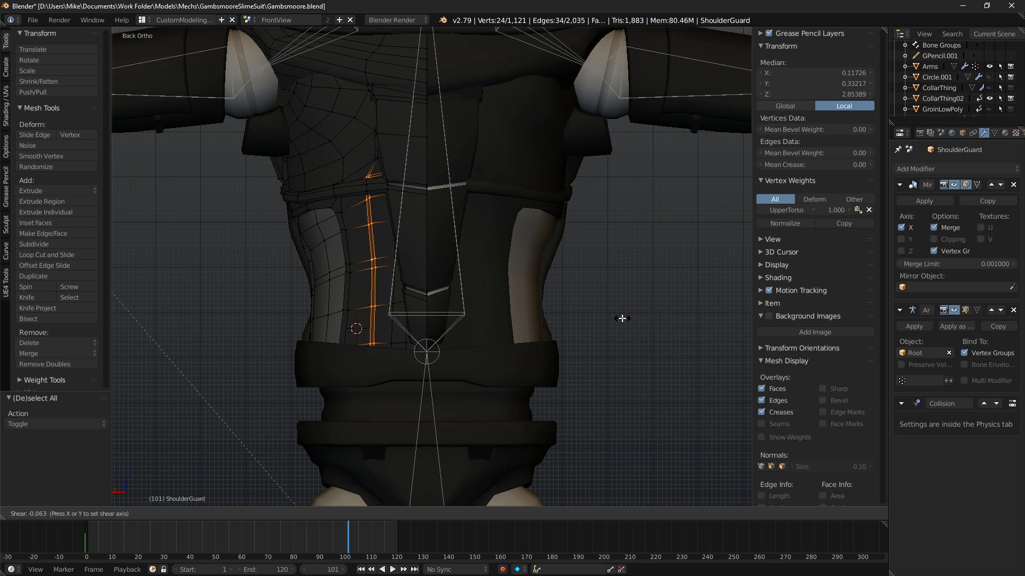
click(622, 318)
Select the vertical edge loop nearest the spine plate and preview the rendered torso from the back and side.
key(a)
alt+right_click(385, 282)
middle_drag(385, 282, 387, 217)
middle_drag(430, 289, 397, 234)
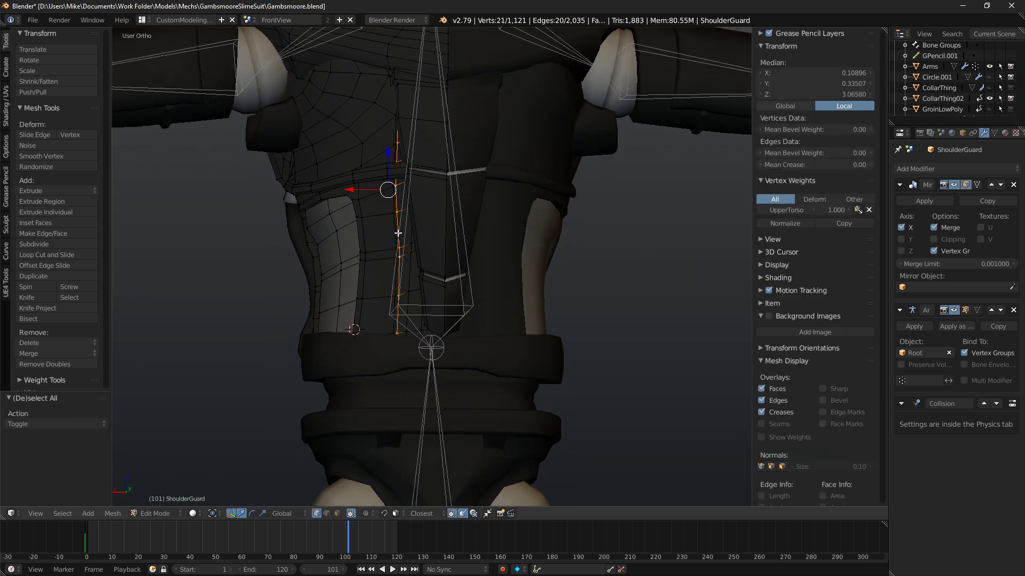
drag(354, 190, 354, 190)
key(shift+z)
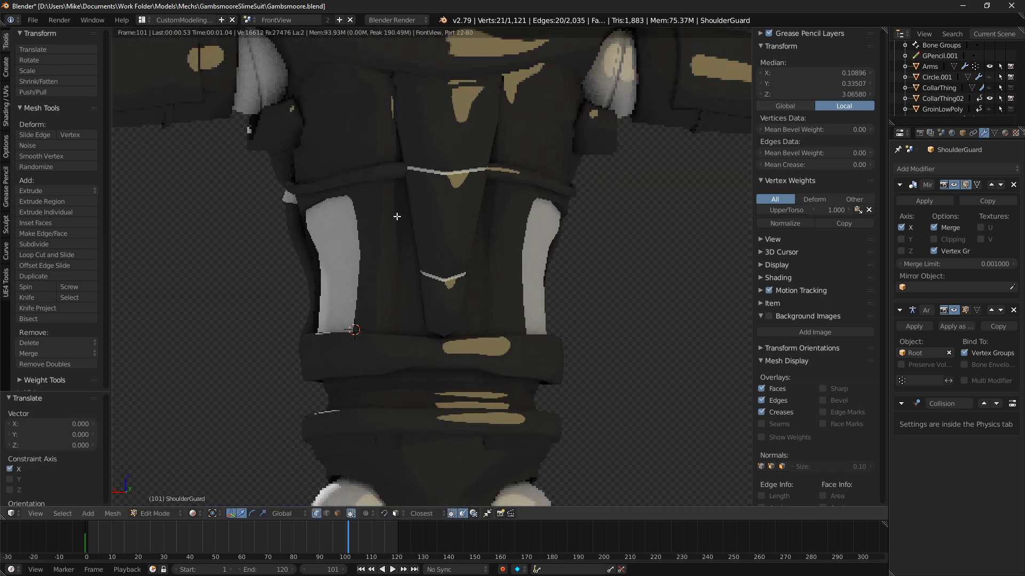
key(KP_3)
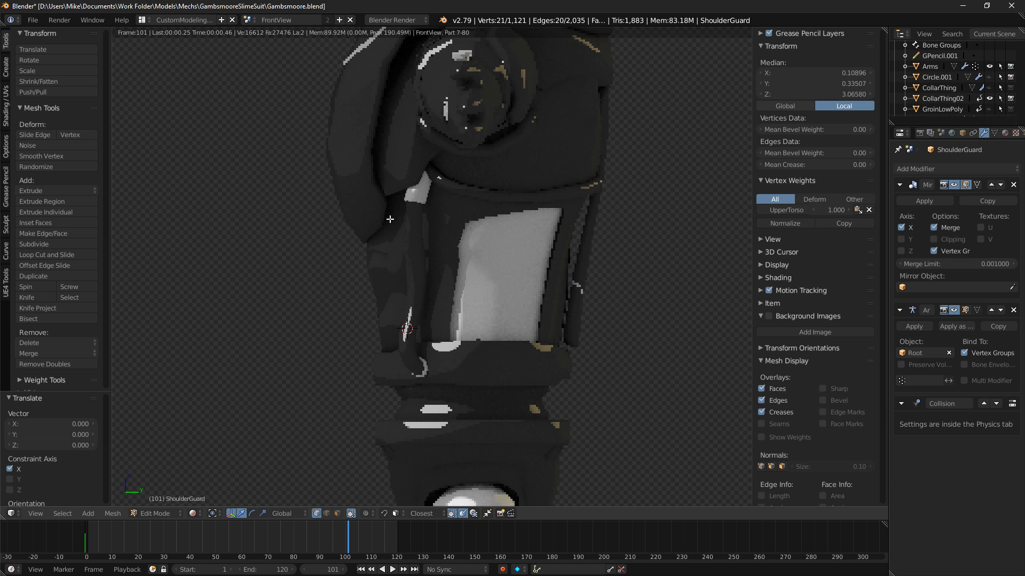
key(KP_1)
key(ctrl+KP_1)
key(shift+z)
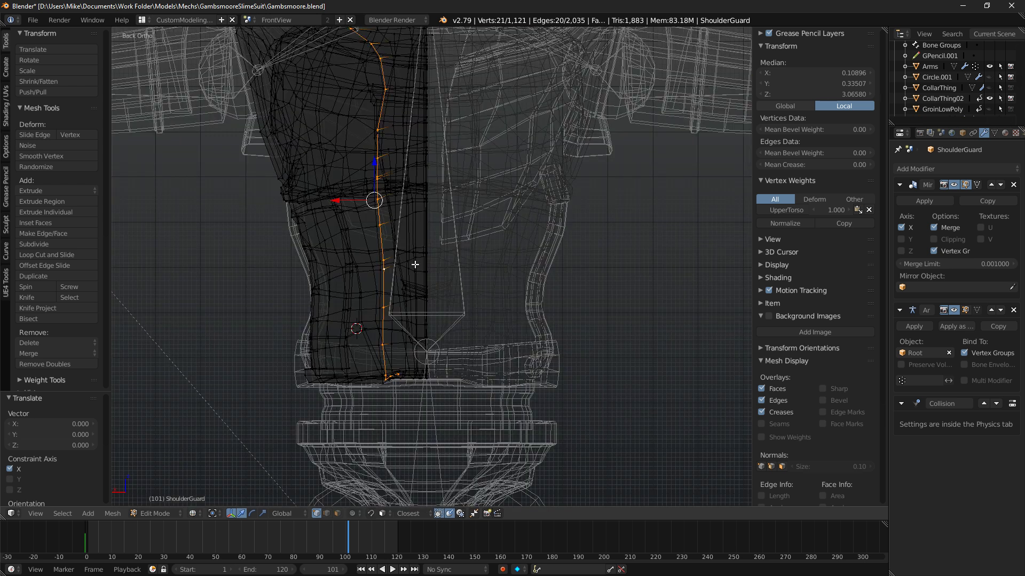
Deselect the upper part of the edge loop and try to shear the remaining vertices below the back band.
scroll(388, 240, down, 1)
key(z)
key(c)
right_click(351, 58)
key(z)
key(c)
mouse_move(355, 57)
middle_down()
mouse_move(397, 126)
mouse_move(389, 182)
middle_up()
right_click(389, 183)
key(z)
key(space)
text(she)
key(Return)
click(652, 261)
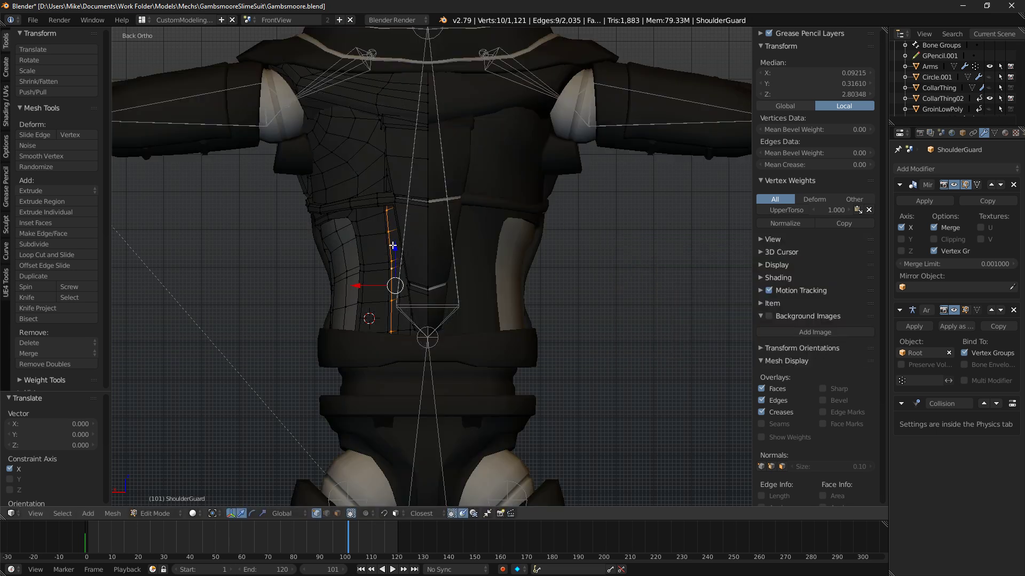
Reselect the rear vertical edge loop without its upper part, shear it slightly and move it 0.007 in X.
key(z)
key(a)
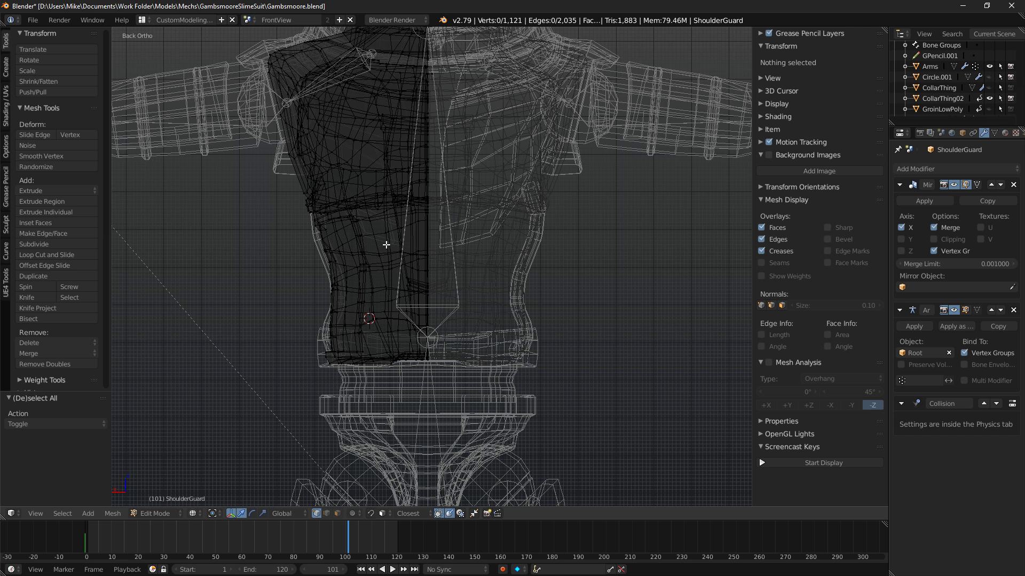
alt+right_click(386, 244)
key(z)
key(z)
middle_drag(386, 197, 373, 70)
key(space)
text(shear)
key(Return)
click(645, 198)
key(g)
click(643, 198)
Examine the reshaped torso from the rear and front in rendered shading and clear the mesh selection.
key(shift+z)
middle_drag(577, 183, 542, 206)
scroll(543, 206, down, 1)
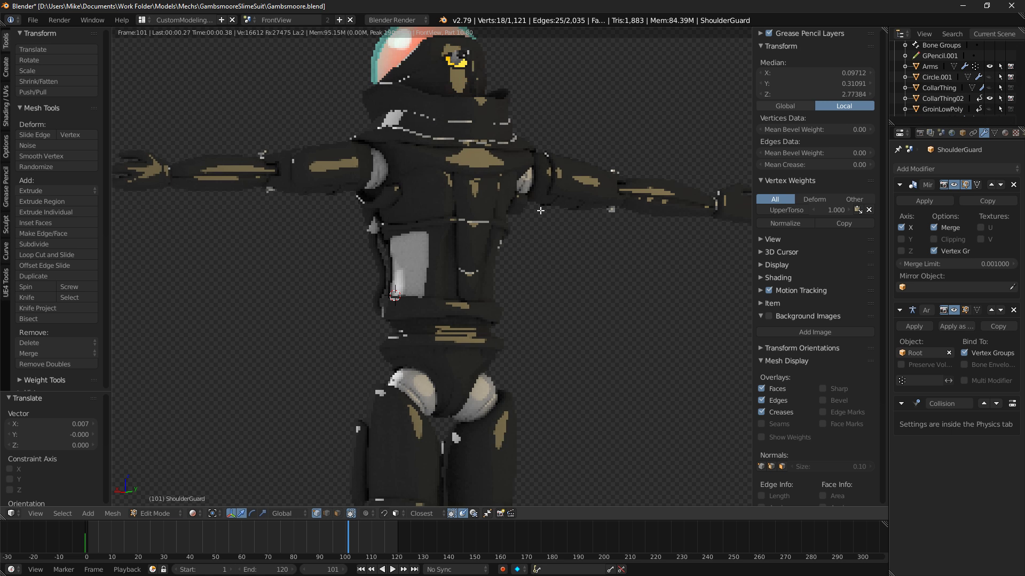
middle_drag(394, 283, 431, 279)
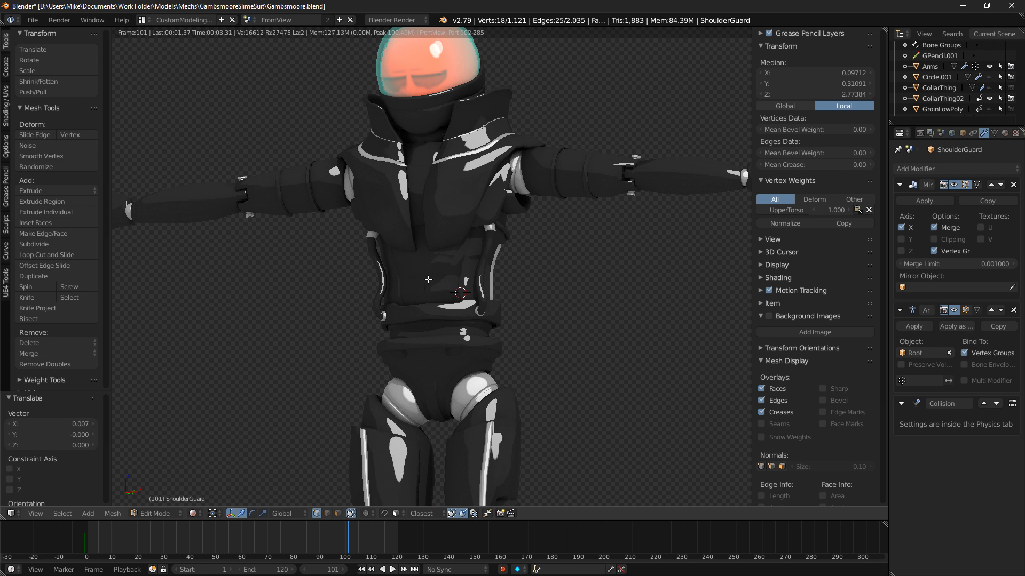
key(KP_1)
key(z)
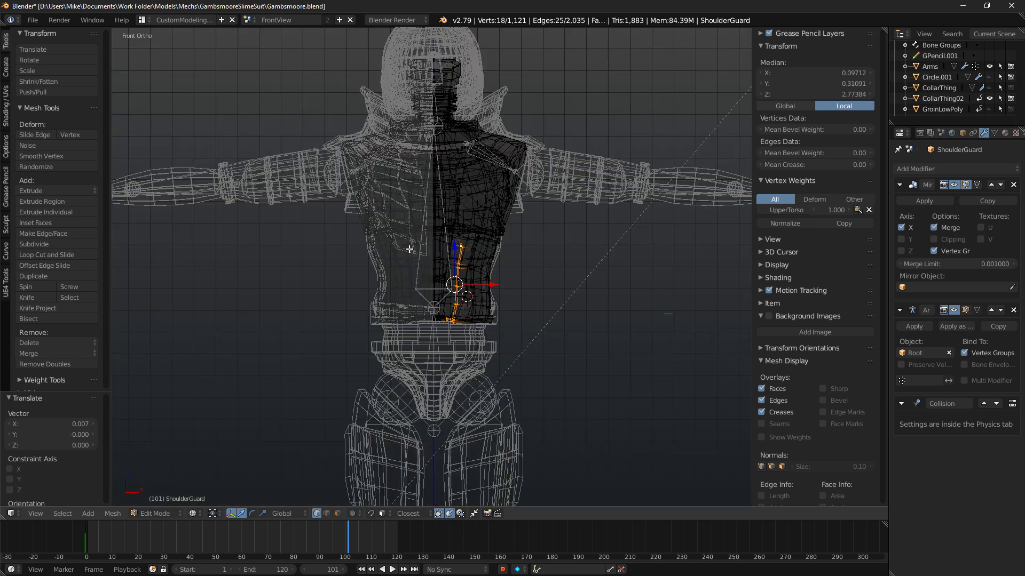
key(a)
scroll(464, 252, up, 5)
key(z)
scroll(464, 258, down, 4)
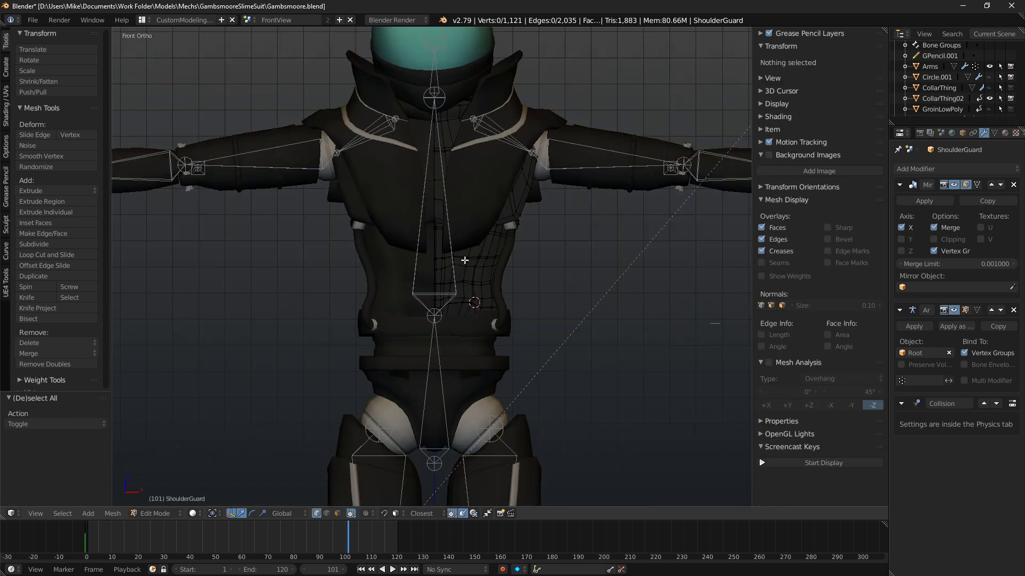
Return to Object Mode, check the character from several angles and deselect all objects.
key(a)
scroll(464, 258, down, 4)
key(Tab)
middle_drag(398, 260, 462, 256)
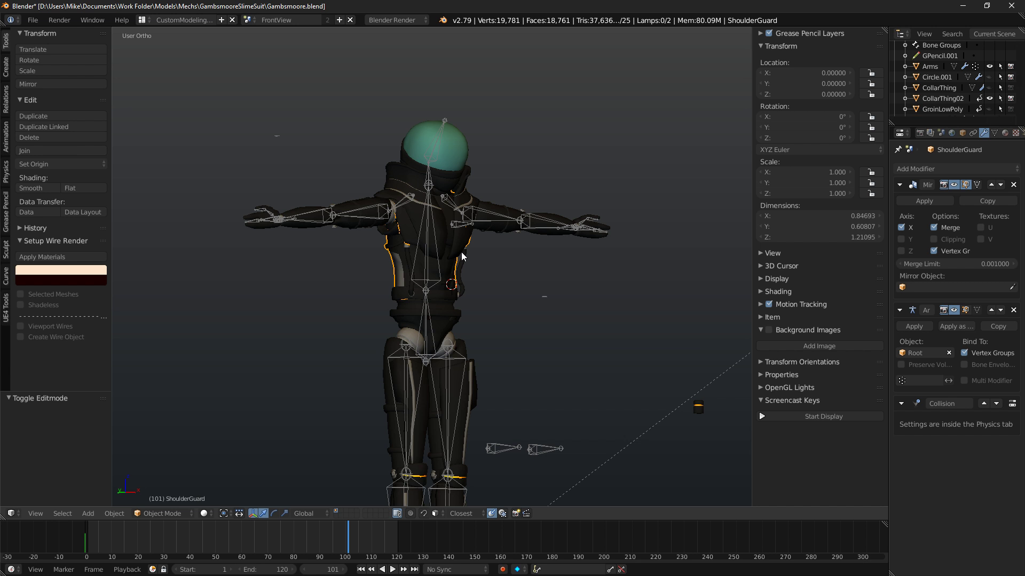
key(KP_1)
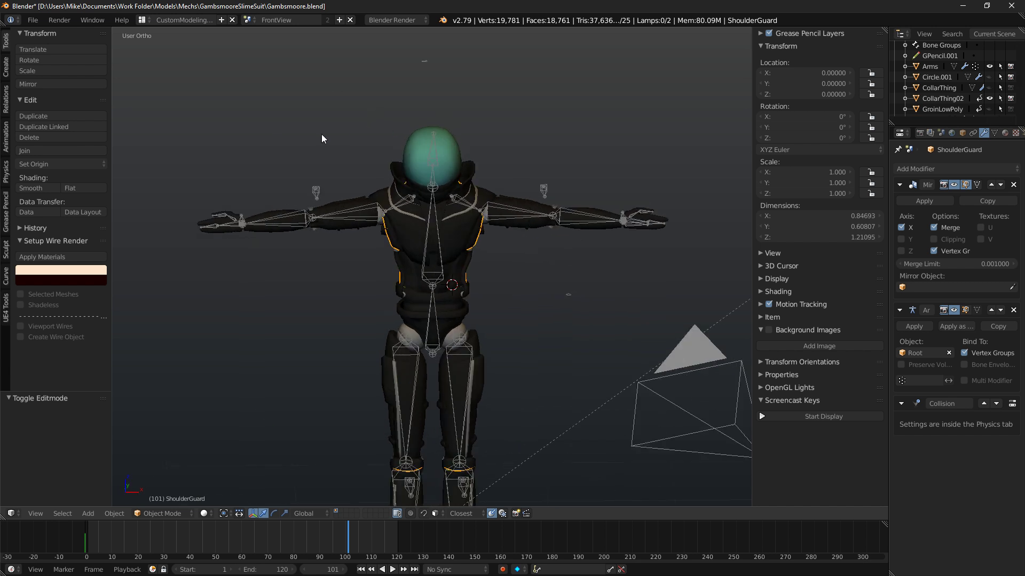
scroll(321, 133, up, 4)
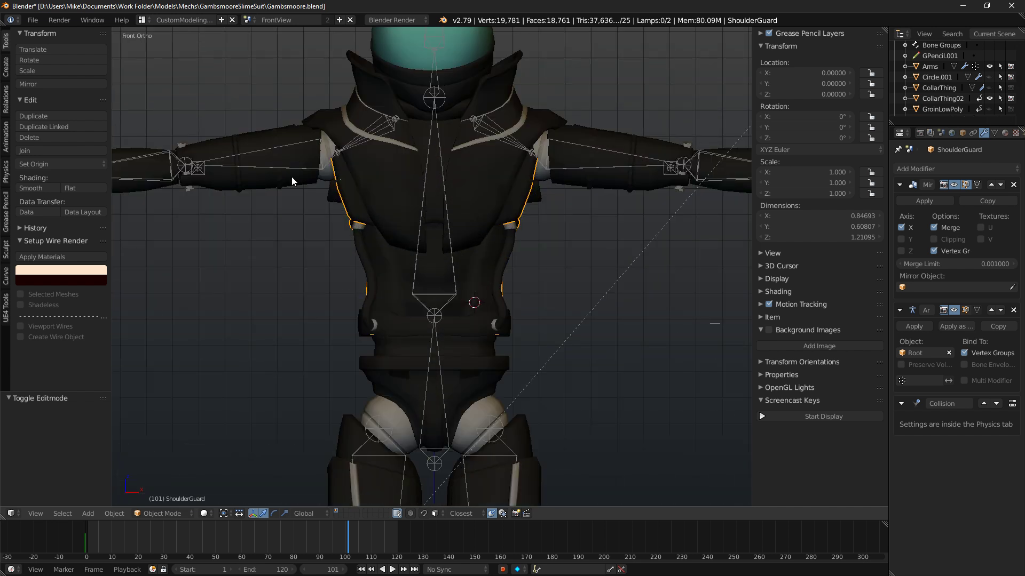
middle_drag(344, 116, 345, 182)
middle_drag(468, 149, 409, 143)
key(a)
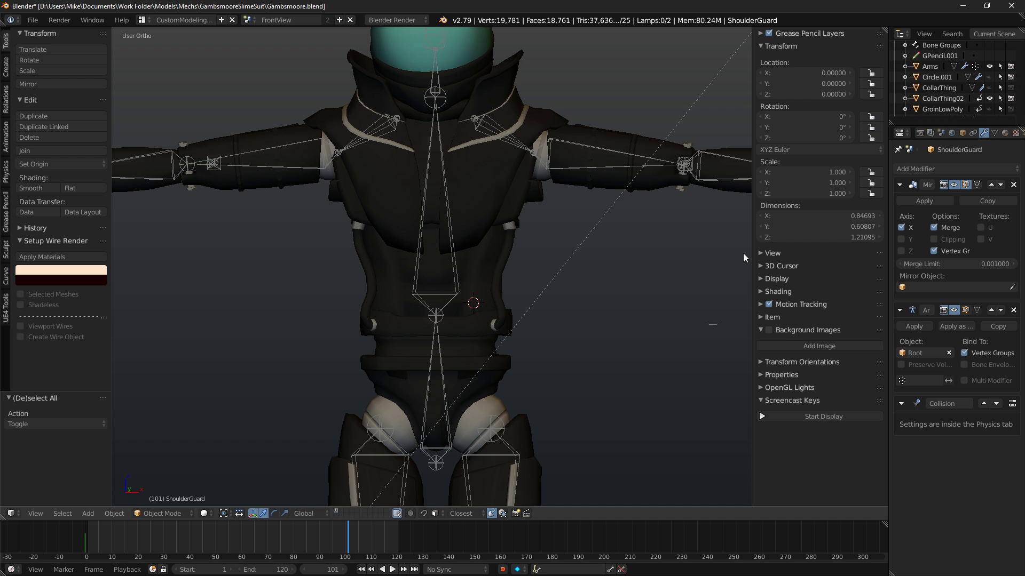
click(963, 6)
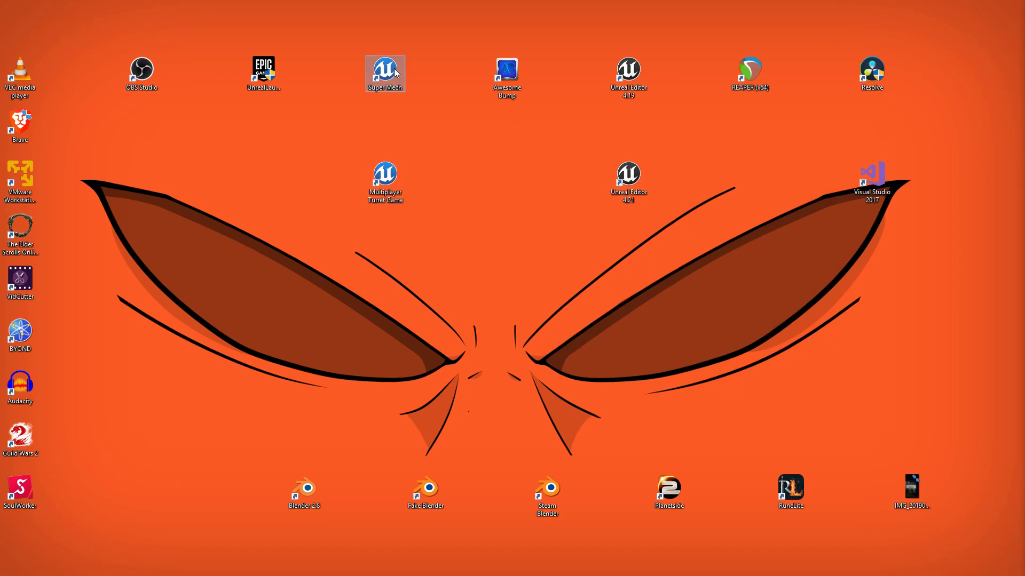
key(alt+Tab)
click(375, 171)
middle_drag(356, 261, 447, 283)
key(KP_1)
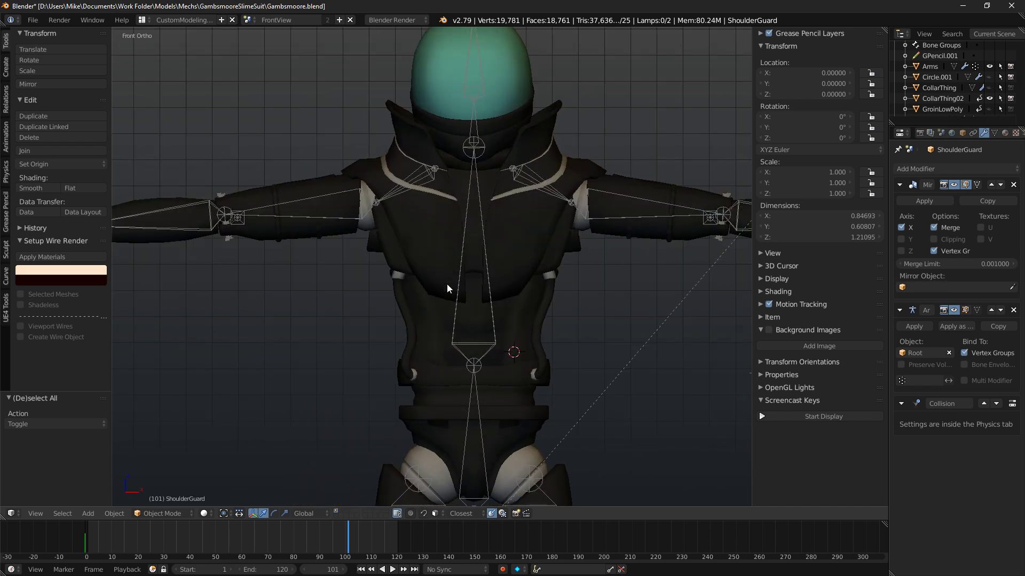
Enter Edit Mode on the ShoulderGuard and select the short horizontal edge path across the lower abdomen, starting at the centre line.
key(Tab)
middle_drag(430, 327, 282, 208)
key(a)
scroll(282, 208, up, 5)
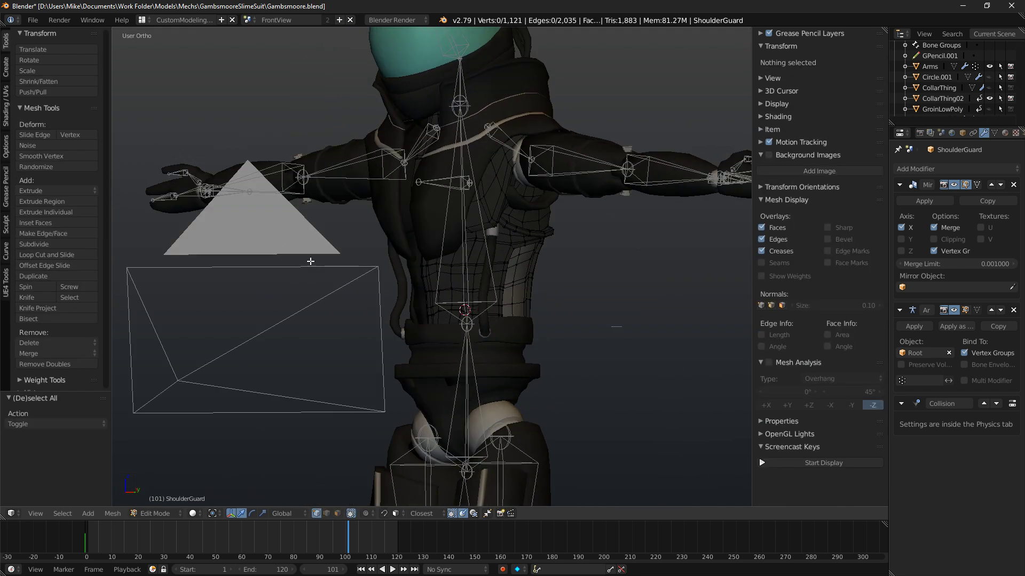
right_click(313, 250)
ctrl+right_click(378, 249)
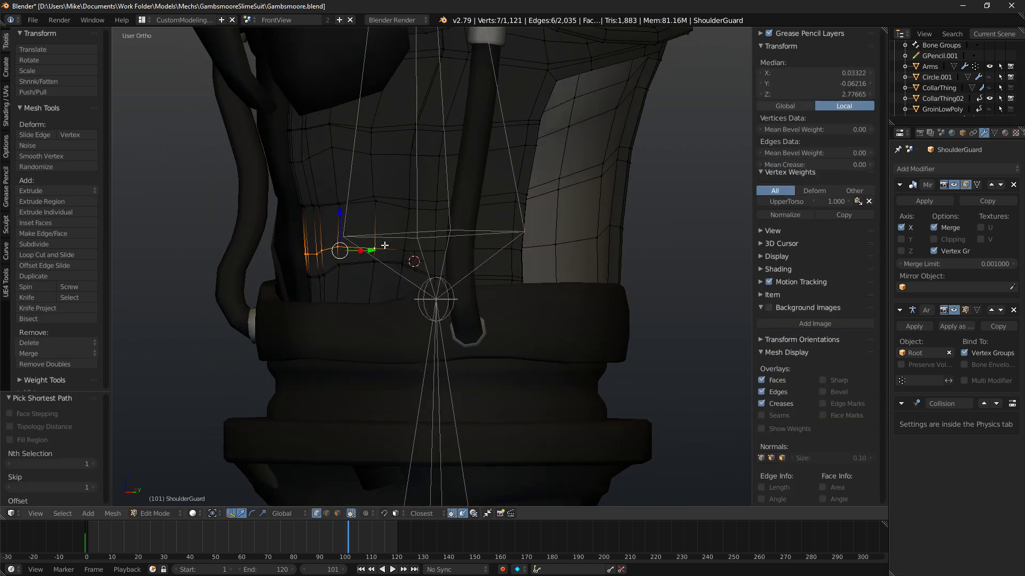
Try moving the selected edge path about -0.005 in Y and 0.003 in Z, check it in rendered shading and undo the move.
middle_drag(378, 248, 299, 249)
key(g)
click(296, 248)
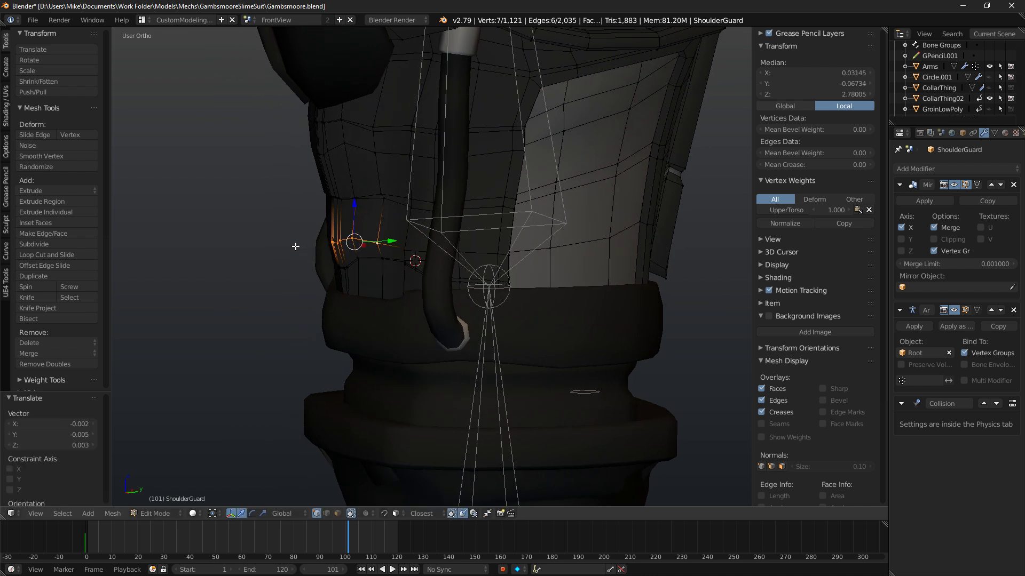
key(KP_Decimal)
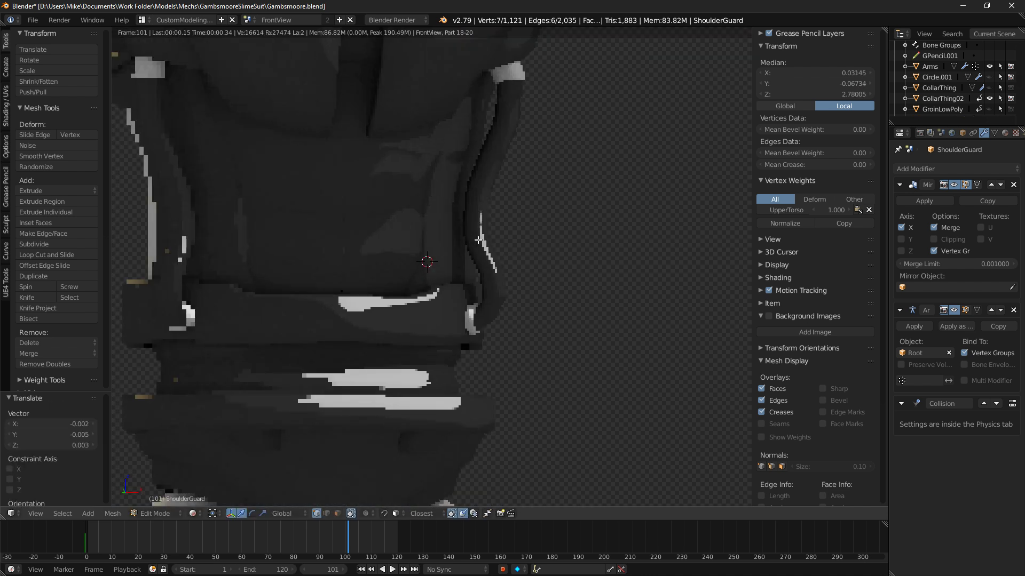
key(shift+z)
middle_drag(381, 249, 386, 250)
shift+middle_drag(310, 273, 334, 271)
scroll(334, 270, up, 4)
key(ctrl+z)
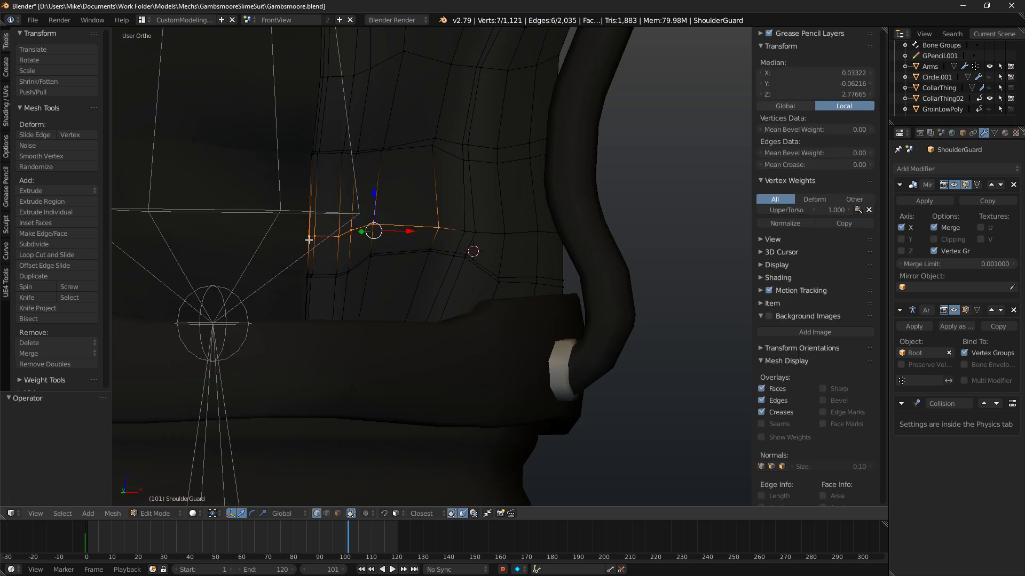
Reposition the selected lower-abdomen edge path with two small freehand moves.
middle_drag(383, 233, 442, 238)
key(g)
click(268, 243)
key(g)
click(257, 225)
Select the single vertex at the edge path's outer end and raise it with two moves of about 0.006 in Z.
right_click(393, 236)
key(g)
click(435, 233)
key(g)
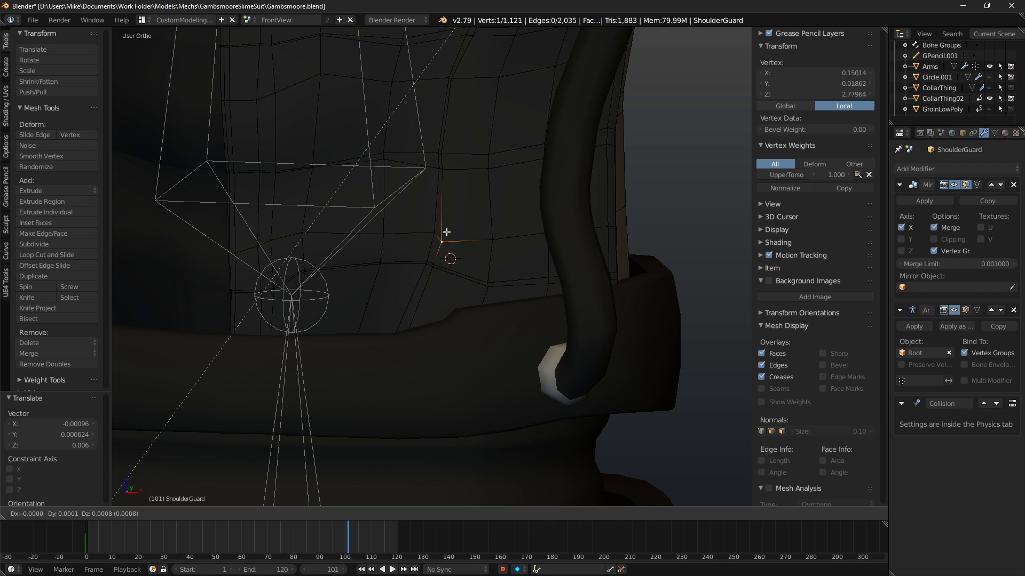
click(444, 227)
Examine the reshaped torso in rendered shading from the side and return to solid shading.
mouse_move(445, 227)
middle_down()
mouse_move(424, 245)
mouse_move(496, 256)
middle_up()
key(shift+z)
scroll(421, 246, down, 5)
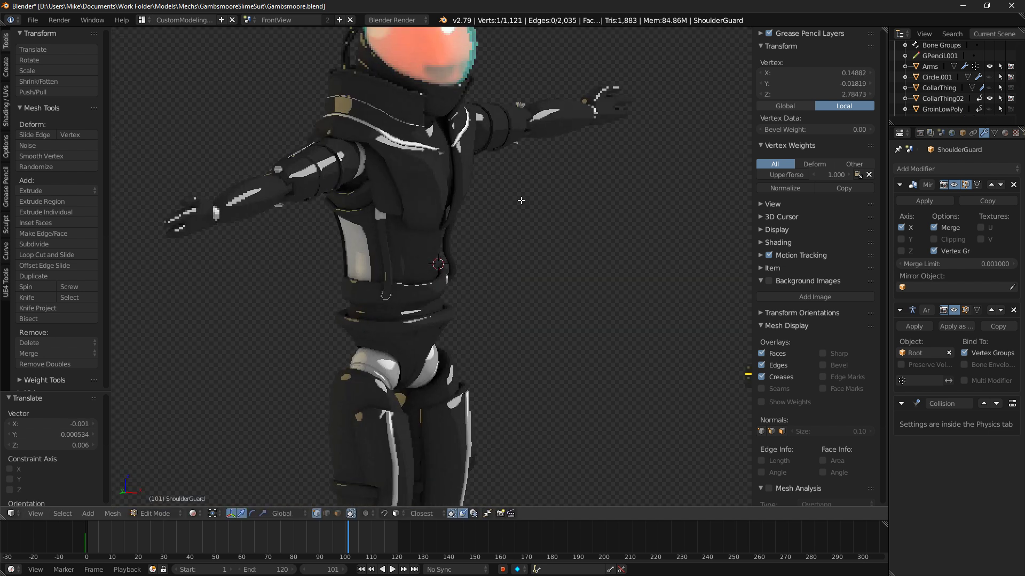
scroll(482, 207, up, 2)
scroll(482, 207, up, 3)
middle_drag(544, 215, 464, 188)
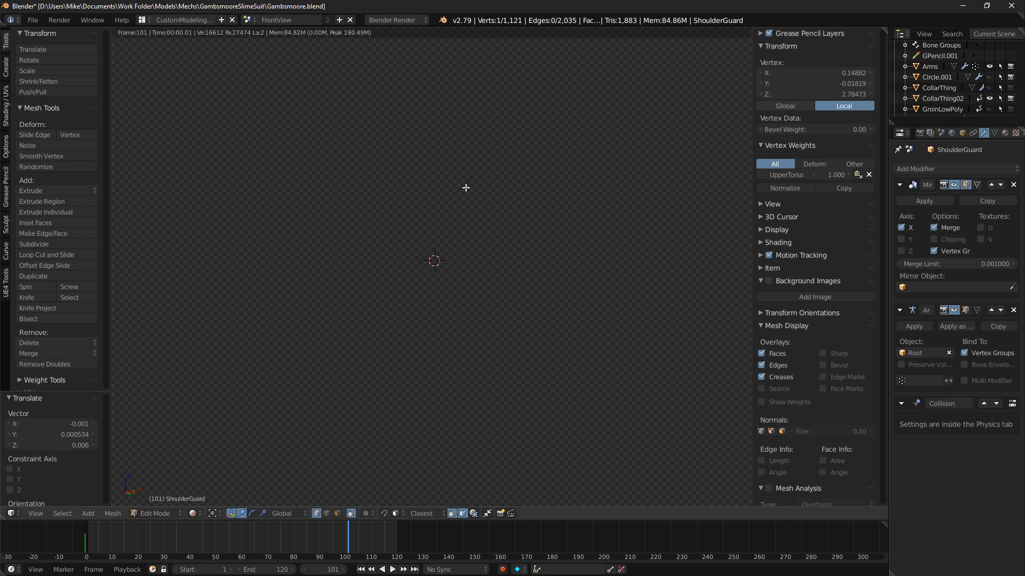
key(shift+z)
Select the centre-line vertex on the lower abdomen and try to move it freely.
middle_drag(454, 213, 481, 243)
scroll(453, 220, up, 9)
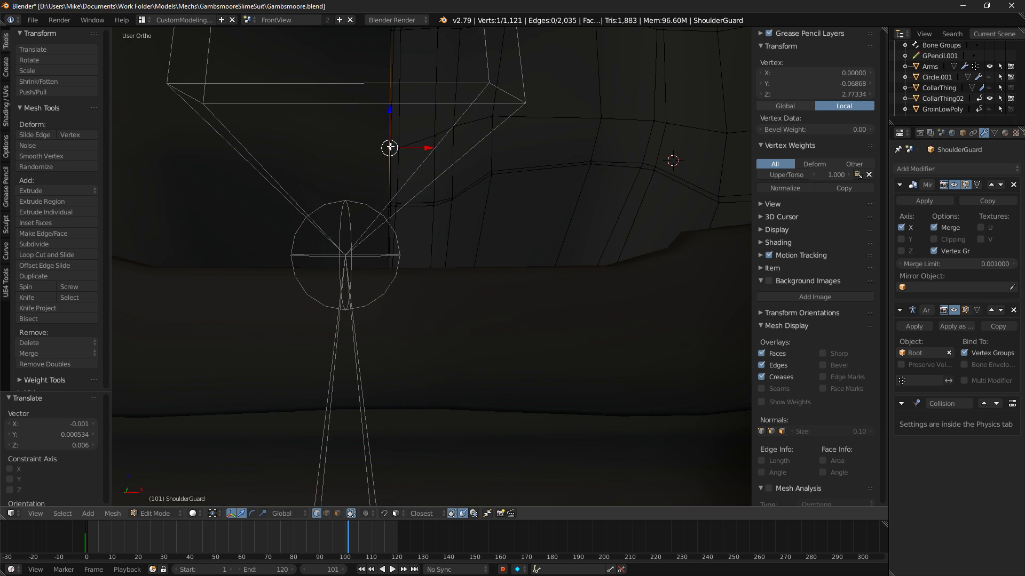
shift+middle_drag(373, 184, 428, 245)
scroll(428, 244, up, 5)
key(g)
right_click(443, 145)
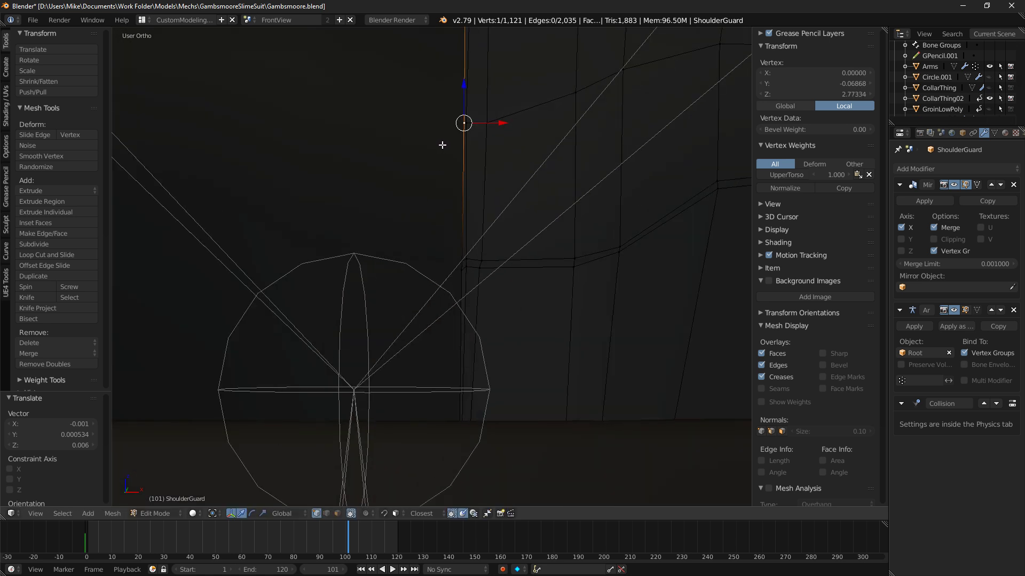
key(g)
right_click(439, 142)
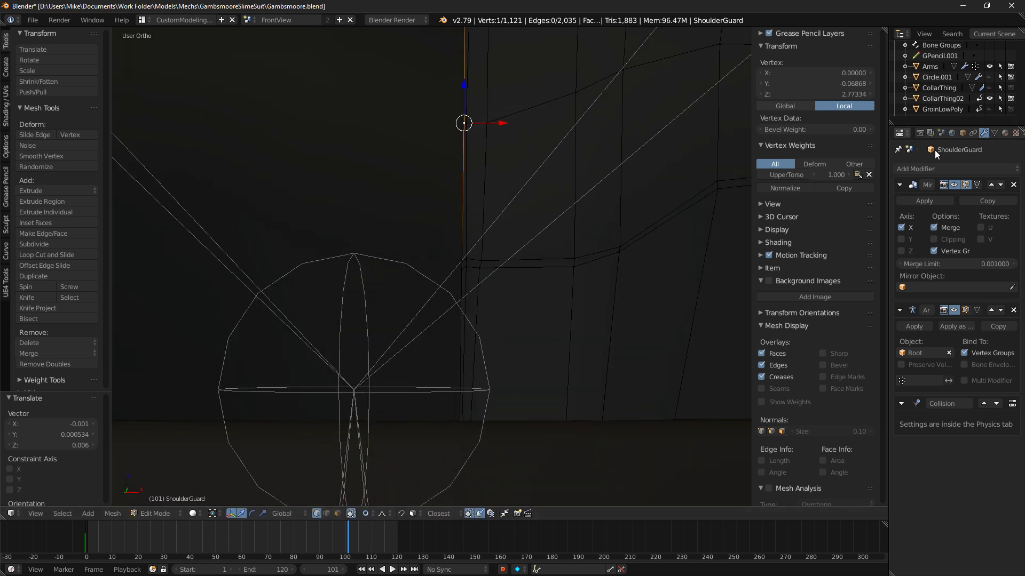
Enable Clipping in the ShoulderGuard's Mirror modifier and try moving the centre-line vertex to test it.
click(934, 240)
key(g)
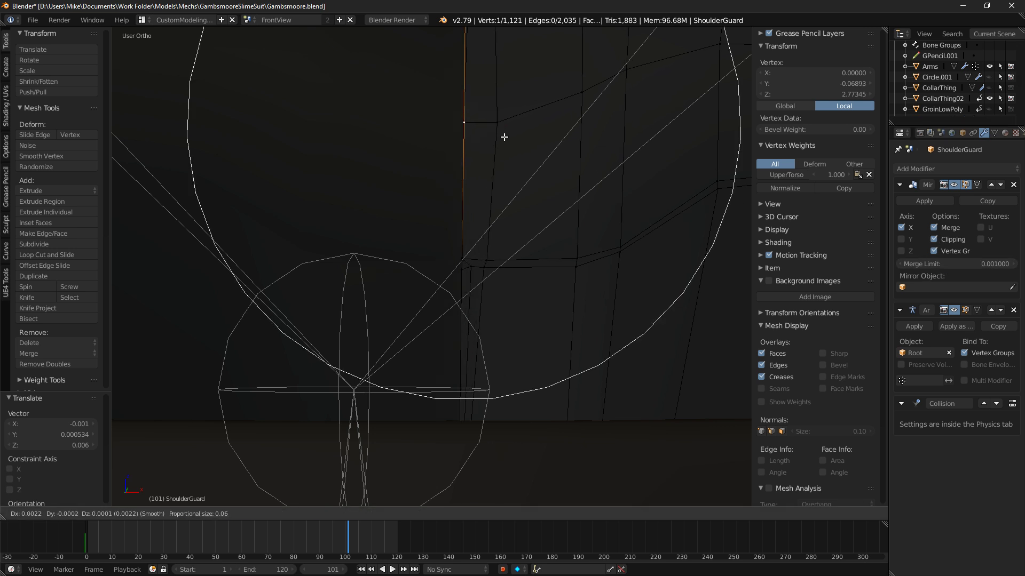
right_click(504, 130)
shift+middle_drag(512, 127, 520, 189)
scroll(505, 192, up, 5)
shift+middle_drag(602, 110, 494, 290)
scroll(494, 290, up, 4)
key(g)
right_click(484, 260)
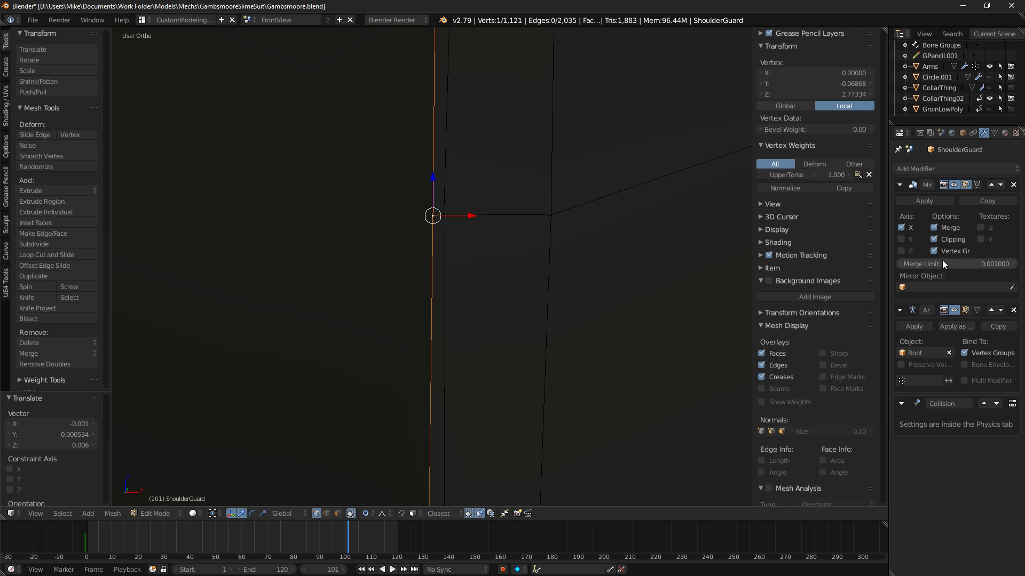
Nudge the lowest centre-line vertices of the abdomen one after another so they clip to the mirror plane.
key(g)
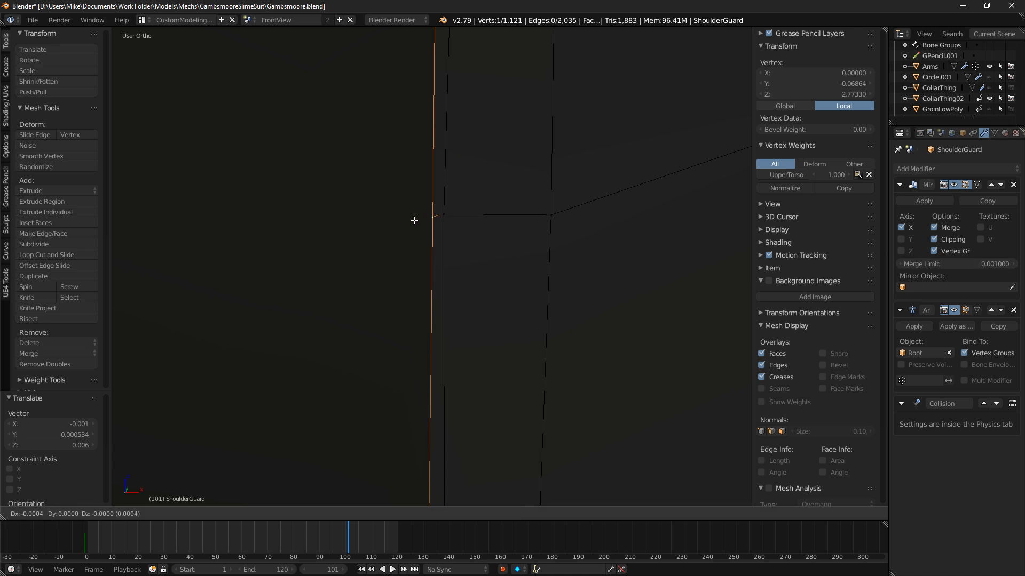
click(412, 220)
middle_drag(412, 219, 406, 180)
right_click(415, 186)
key(g)
click(415, 177)
right_click(424, 168)
key(g)
click(422, 167)
right_click(415, 185)
key(g)
click(413, 183)
Continue up the abdomen, moving the next individual centre-line vertices onto the mirror plane.
middle_drag(413, 183, 414, 380)
right_click(427, 265)
key(g)
click(423, 265)
right_click(425, 248)
key(g)
click(415, 241)
scroll(414, 240, down, 7)
shift+middle_drag(425, 159, 432, 196)
key(g)
click(445, 142)
Nudge the closely spaced centre-line vertices on the upper abdomen onto the mirror plane and select them as a pair.
shift+middle_drag(425, 149, 427, 326)
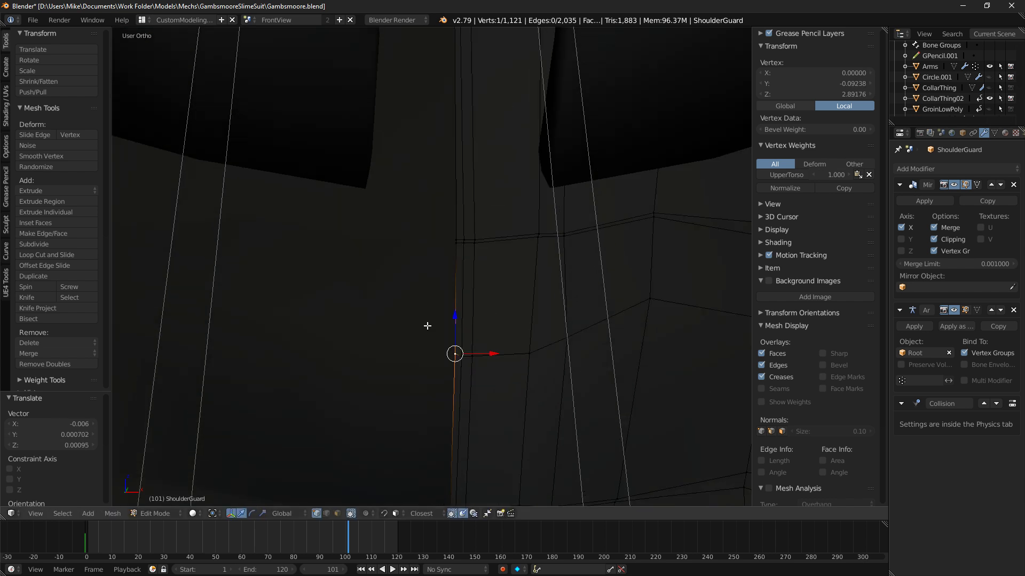
shift+right_click(456, 241)
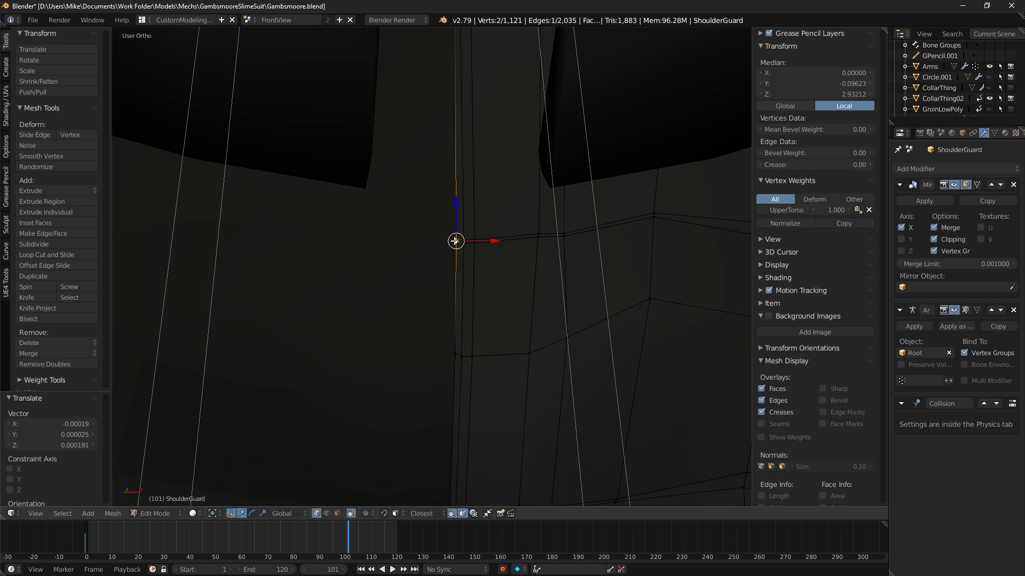
scroll(459, 251, down, 5)
shift+middle_drag(467, 265, 523, 165)
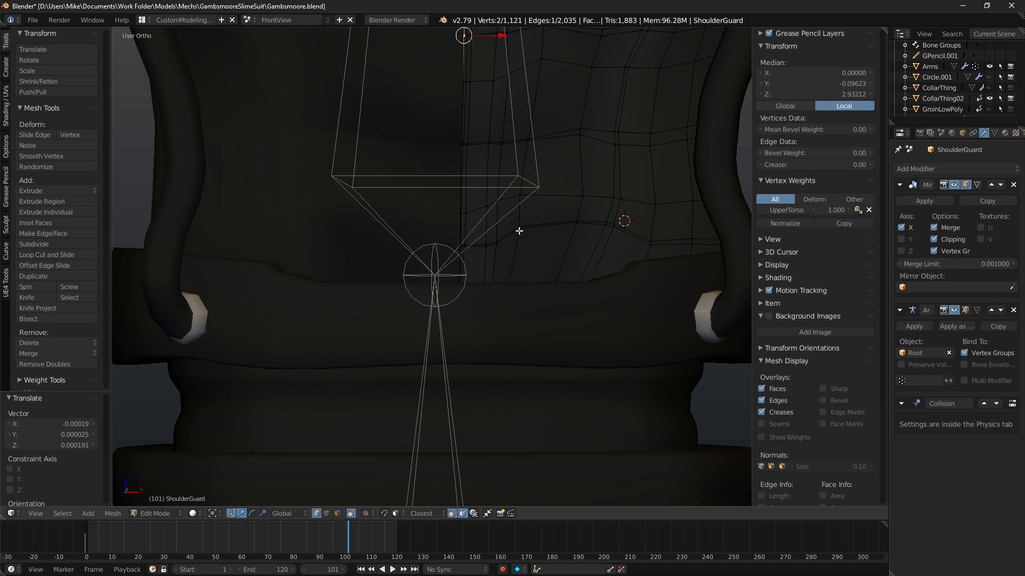
Switch to the SuperMech project in Unreal Editor and open the SFX content folder.
key(alt+Tab)
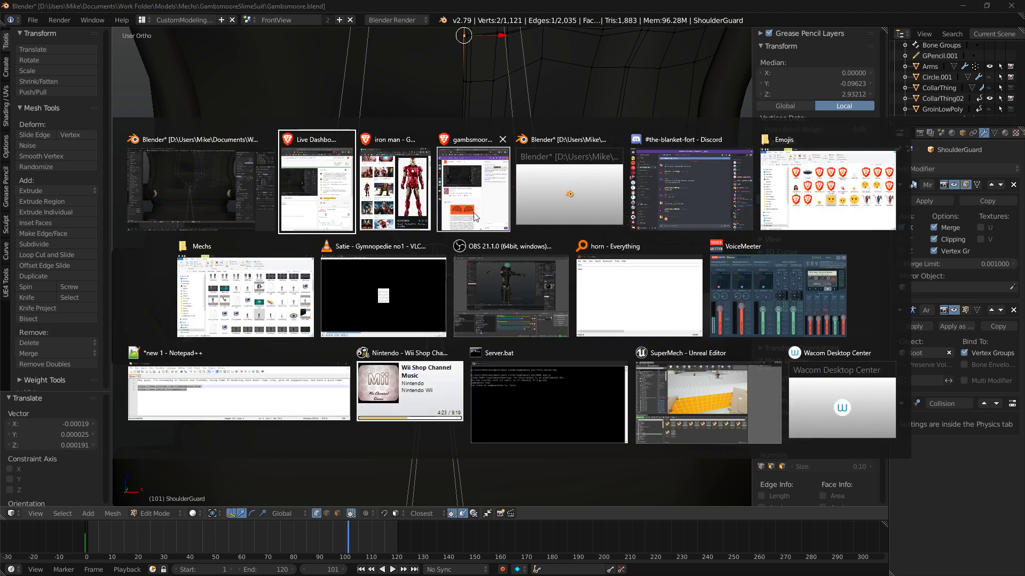
click(709, 403)
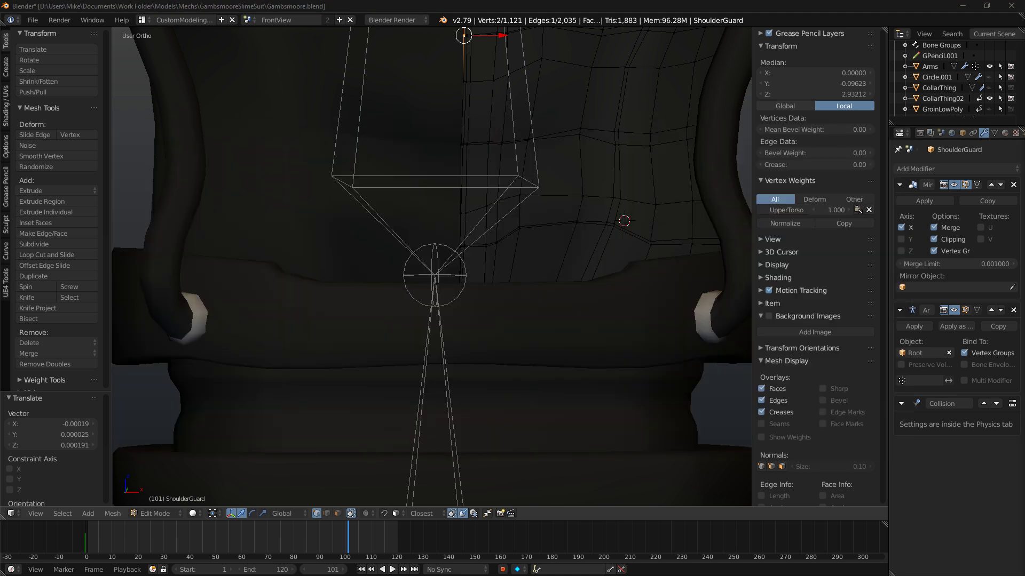
right_drag(545, 276, 752, 312)
key(w)
click(53, 493)
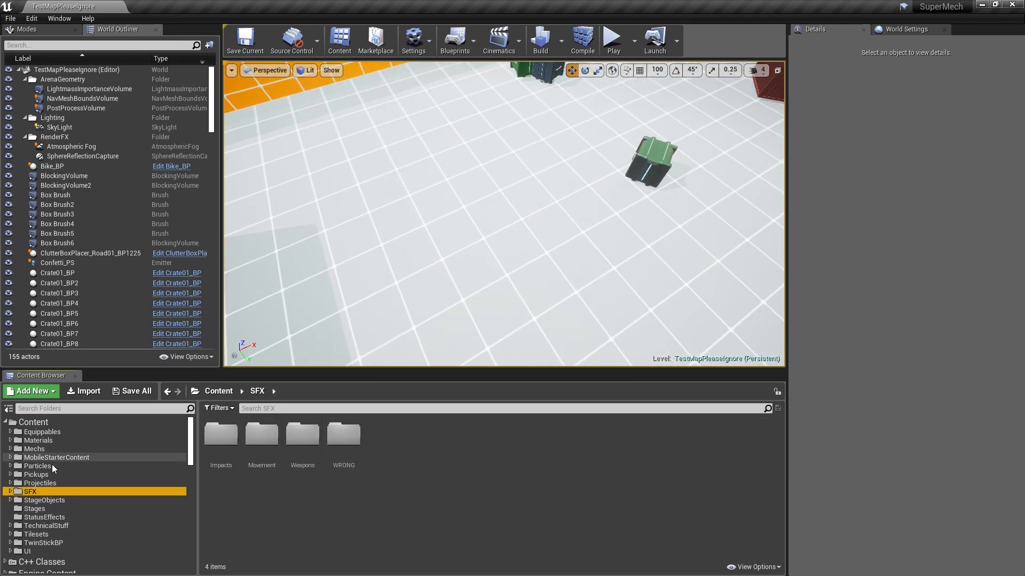
Search for "fire" across the project's whole Content folder.
click(58, 413)
click(291, 410)
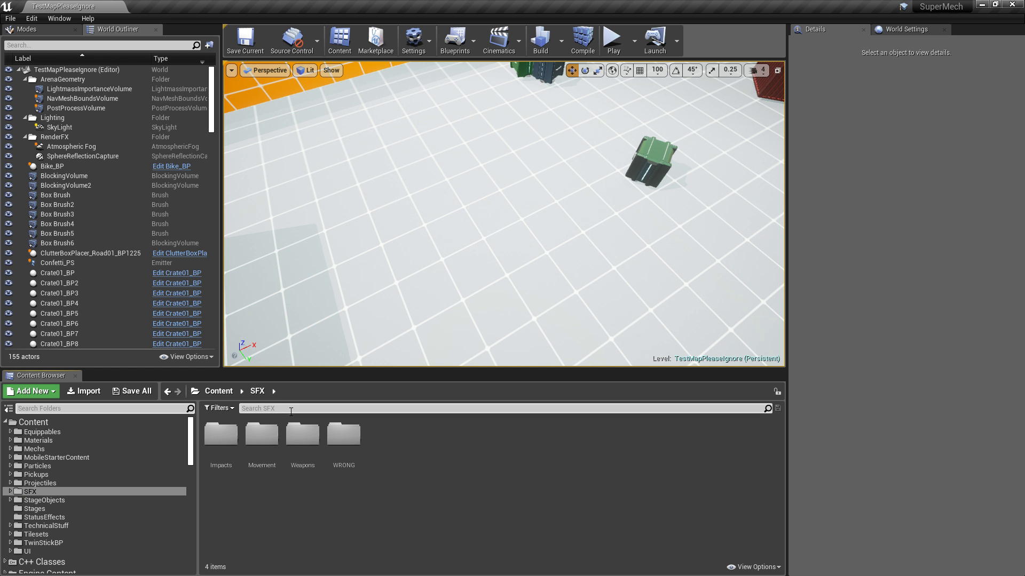
text(camp)
key(ctrl+a)
text(afire)
key(BackSpace)
key(ctrl+a)
text(fire)
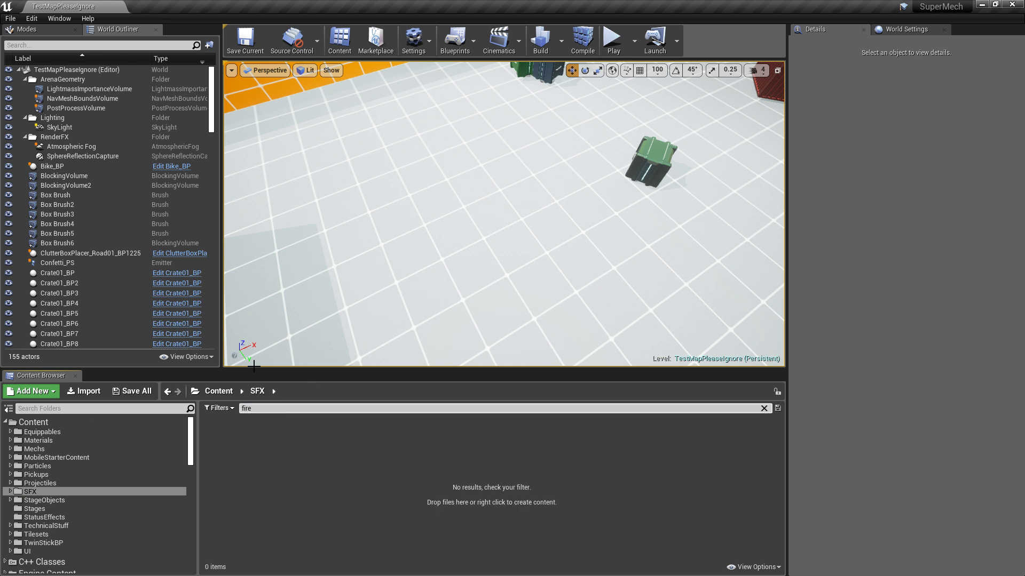
click(69, 424)
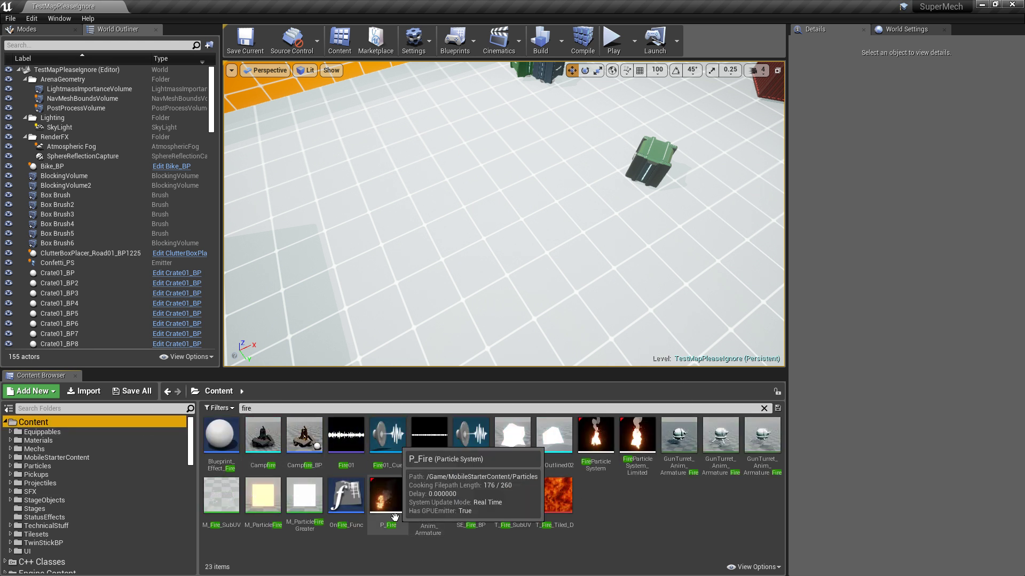
Place a Campfire_BP actor on the test level's floor and inspect its flames and smoke from several angles.
mouse_move(602, 454)
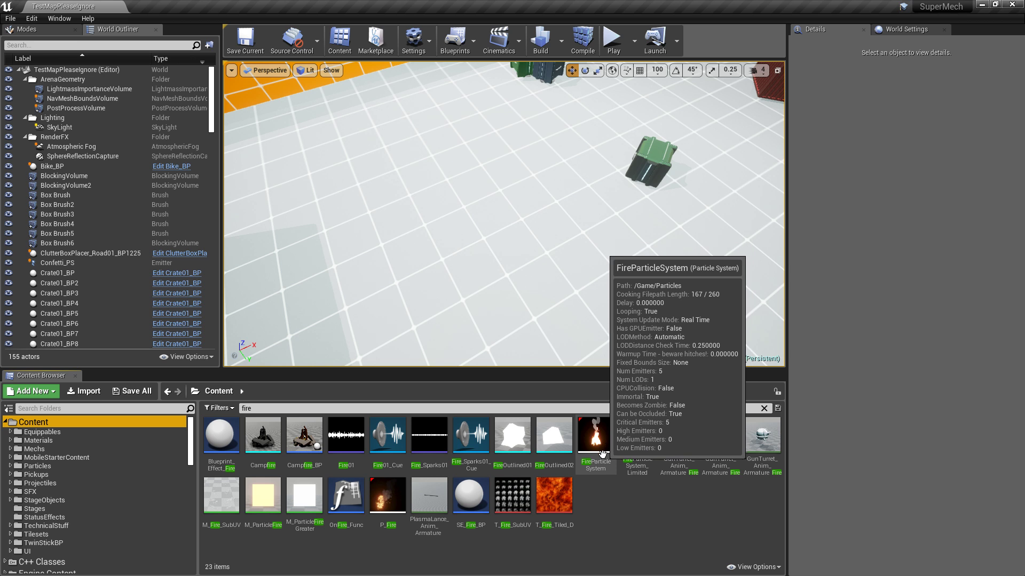
drag(304, 435, 468, 243)
right_drag(469, 243, 651, 182)
alt+drag(504, 214, 558, 214)
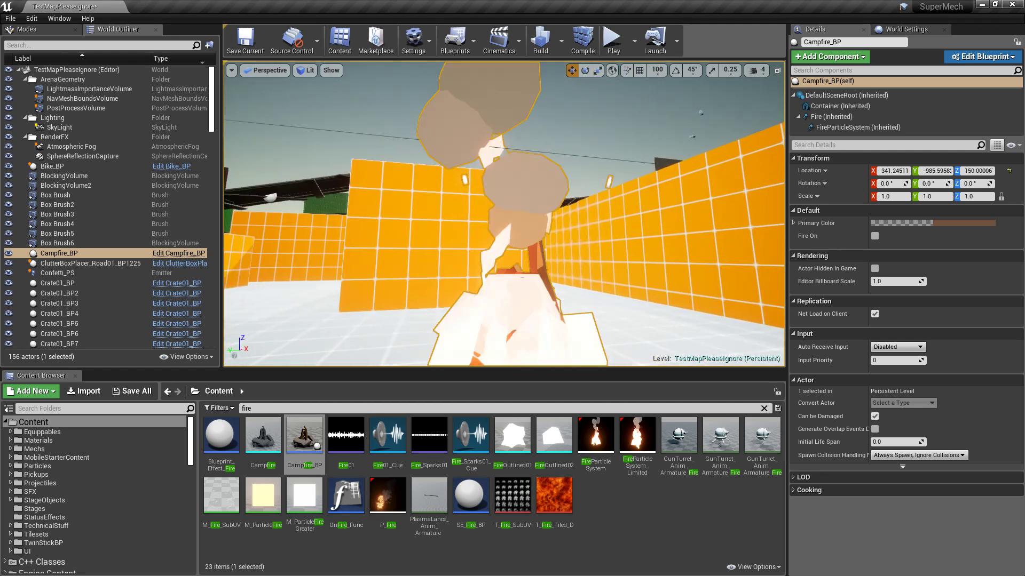
alt+drag(558, 213, 665, 219)
right_drag(505, 213, 581, 187)
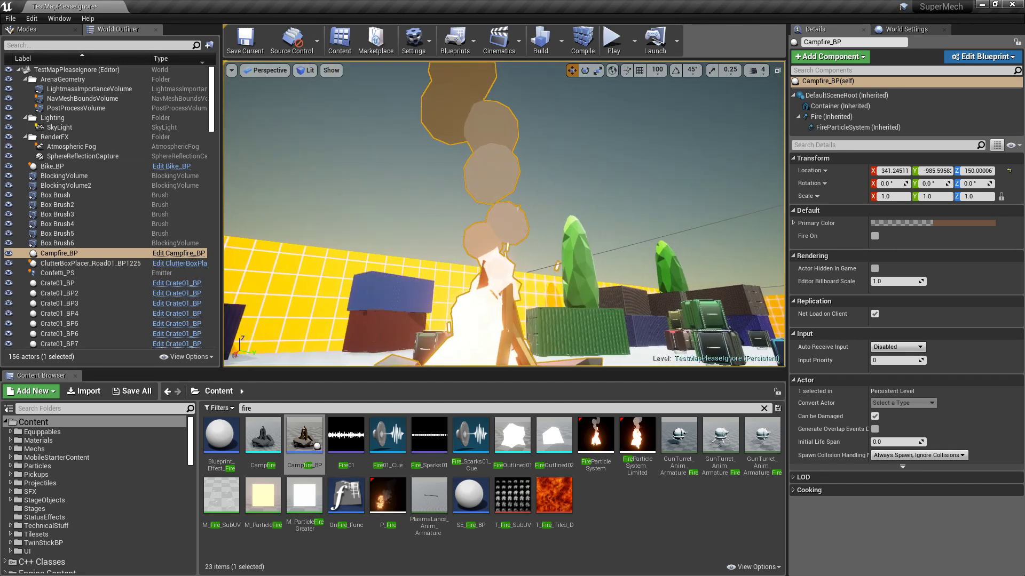
right_drag(472, 102, 478, 114)
right_drag(566, 179, 431, 176)
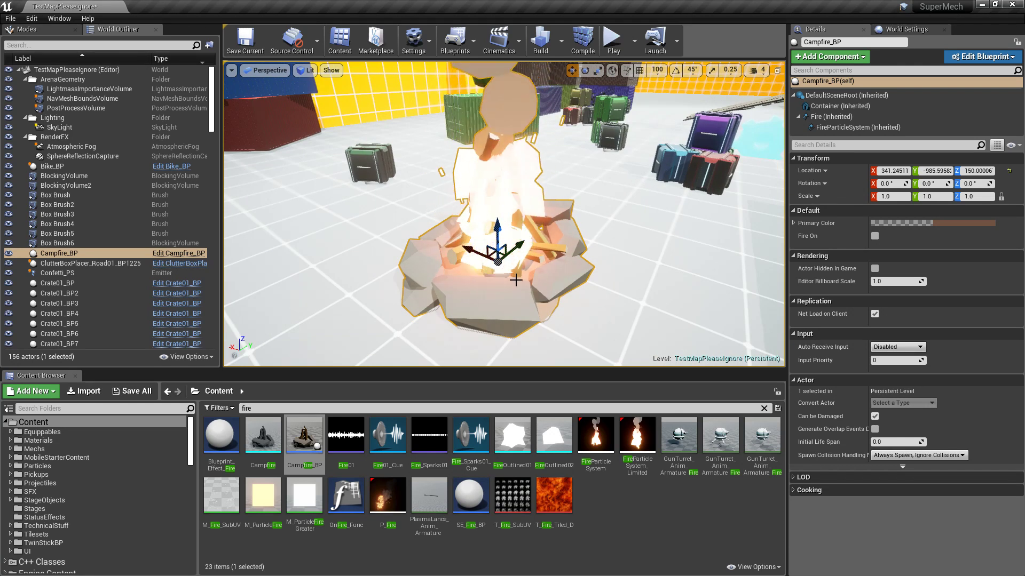
Open FireParticleSystem and disable the Smoke, Blue, FireLicks and Sparks emitters to preview the Body flames alone.
drag(595, 439, 508, 336)
double_click(596, 439)
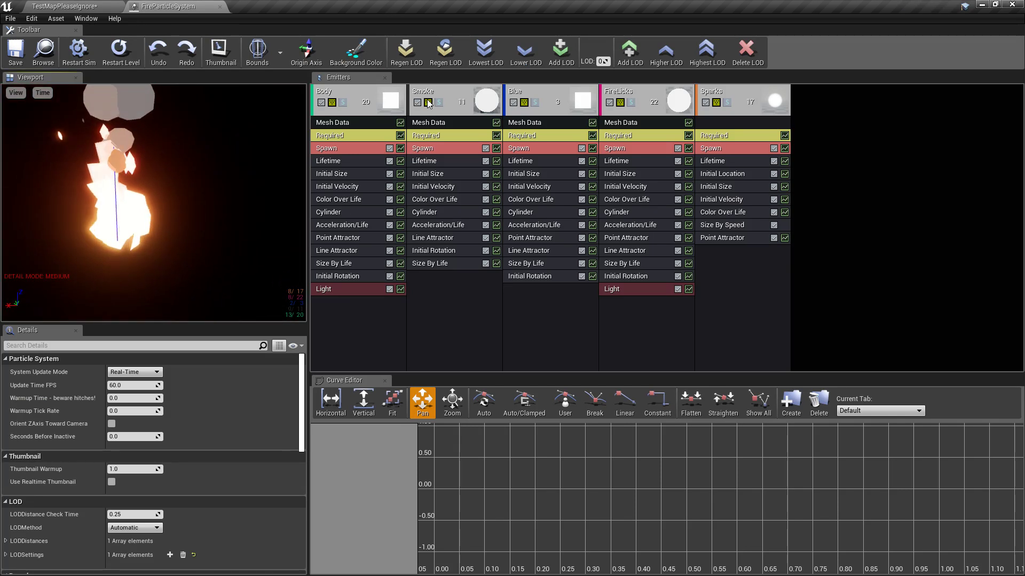
click(417, 103)
click(514, 103)
click(609, 102)
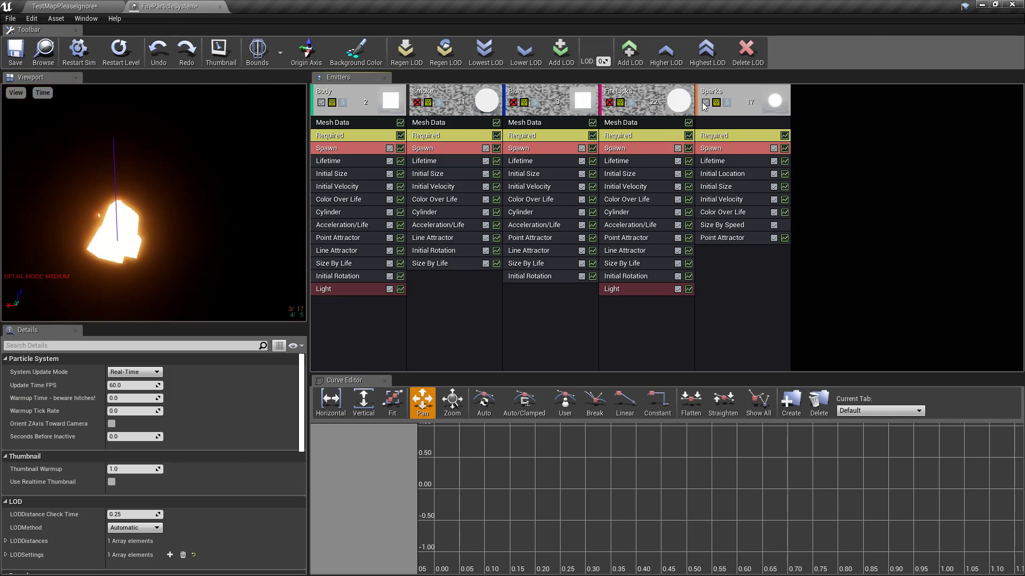
click(706, 102)
drag(137, 230, 165, 278)
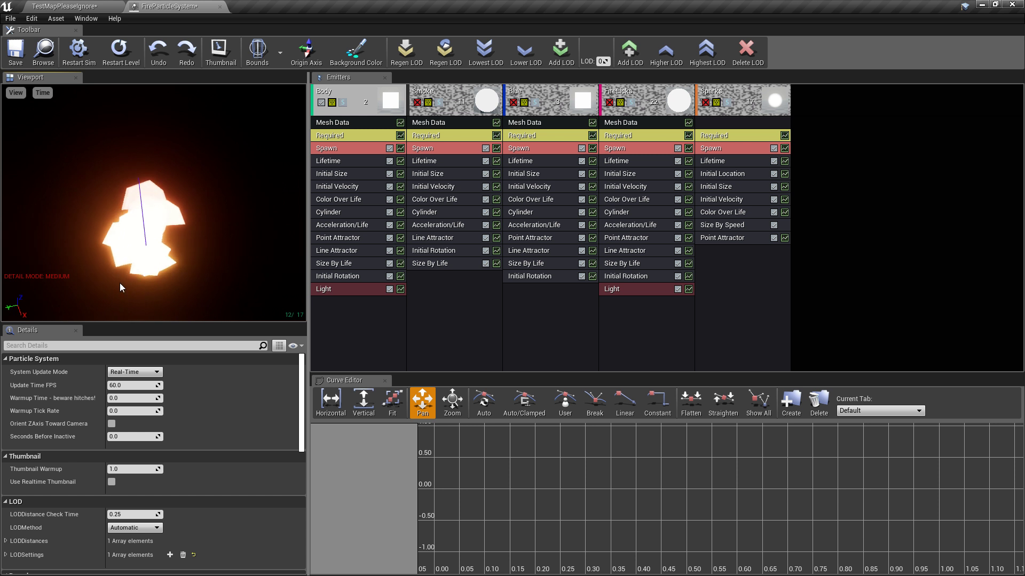
Preview the Smoke, Blue, FireLicks and Sparks emitters one at a time, keeping all other emitters disabled.
click(417, 102)
click(321, 102)
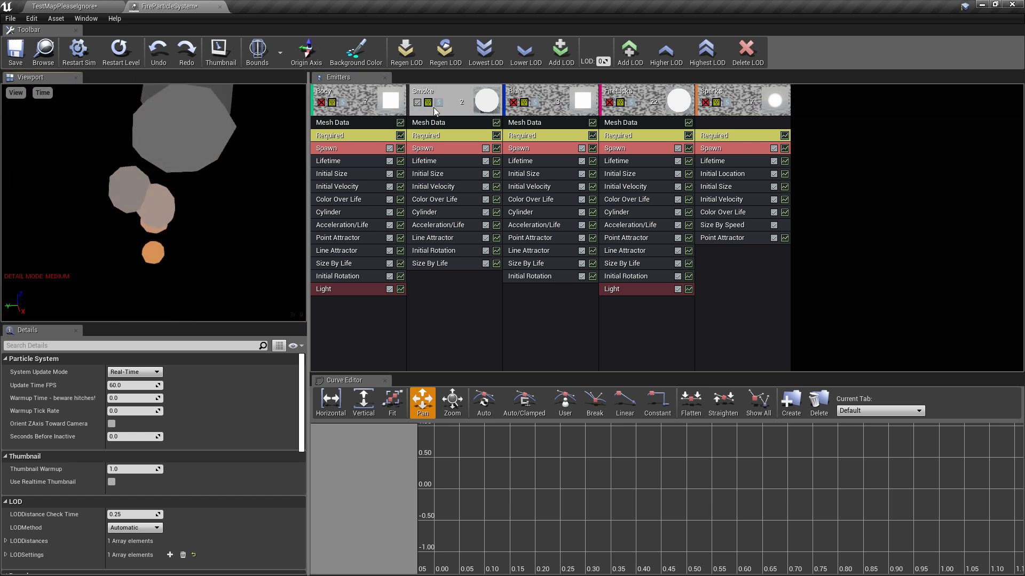
click(417, 103)
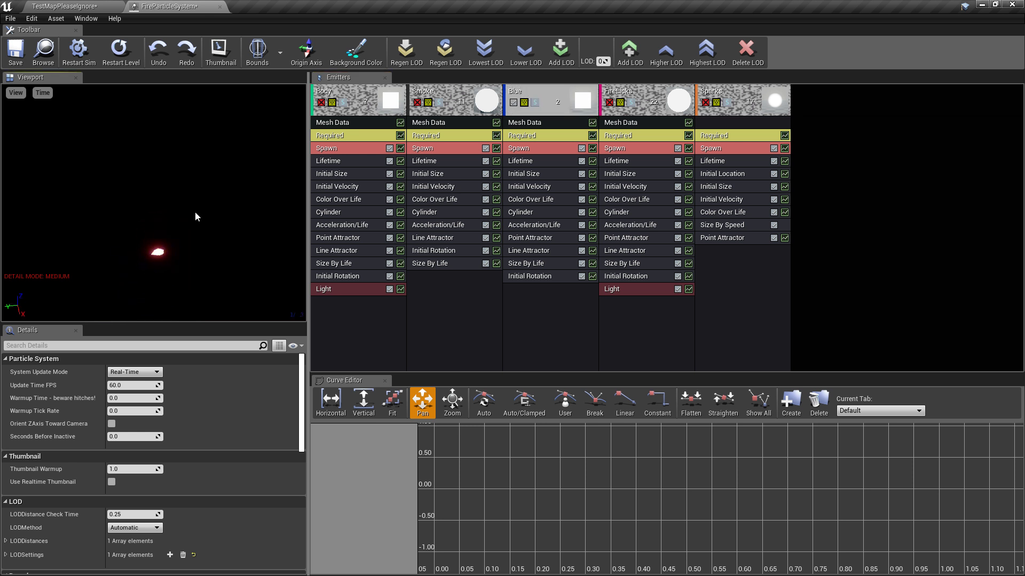
click(513, 102)
click(610, 103)
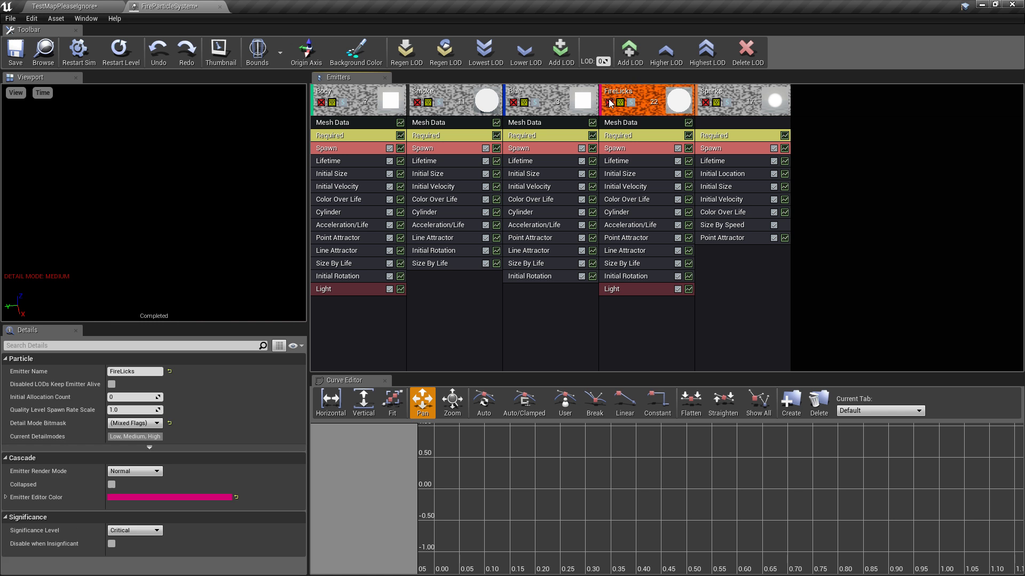
click(609, 102)
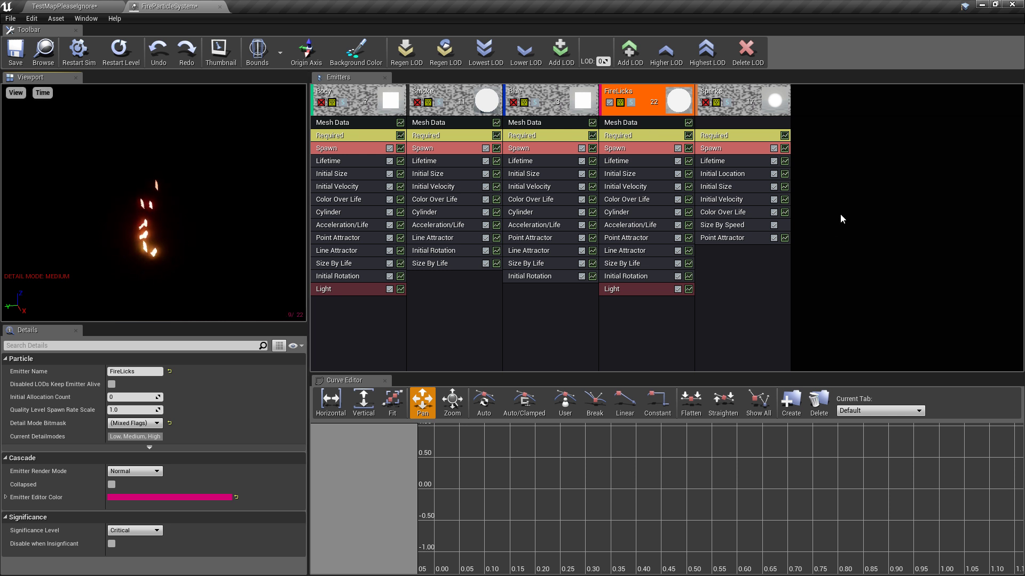
click(705, 102)
click(609, 103)
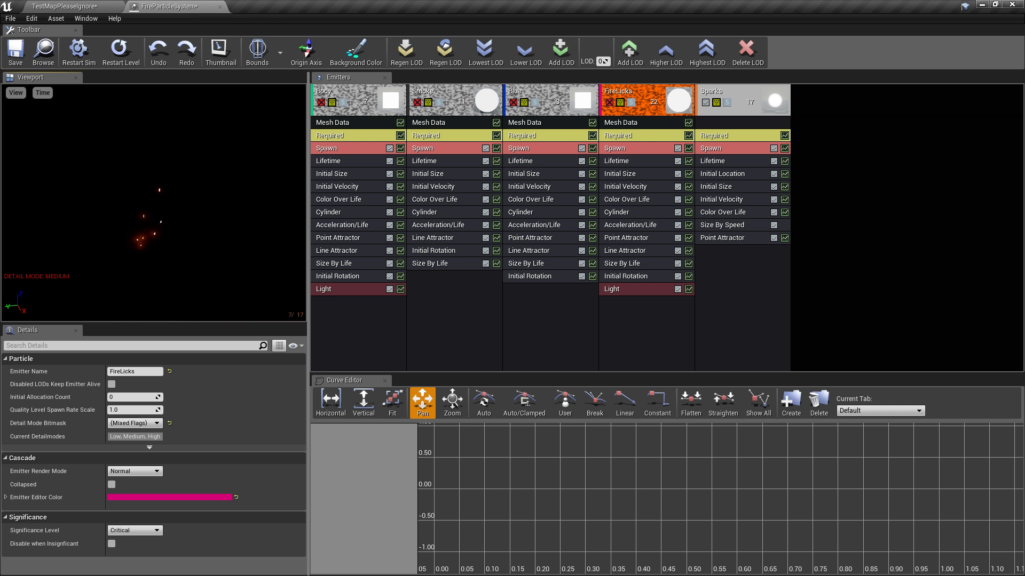
Re-enable the FireLicks, Blue, Smoke and Body emitters alongside Sparks to show the complete fire effect.
click(609, 103)
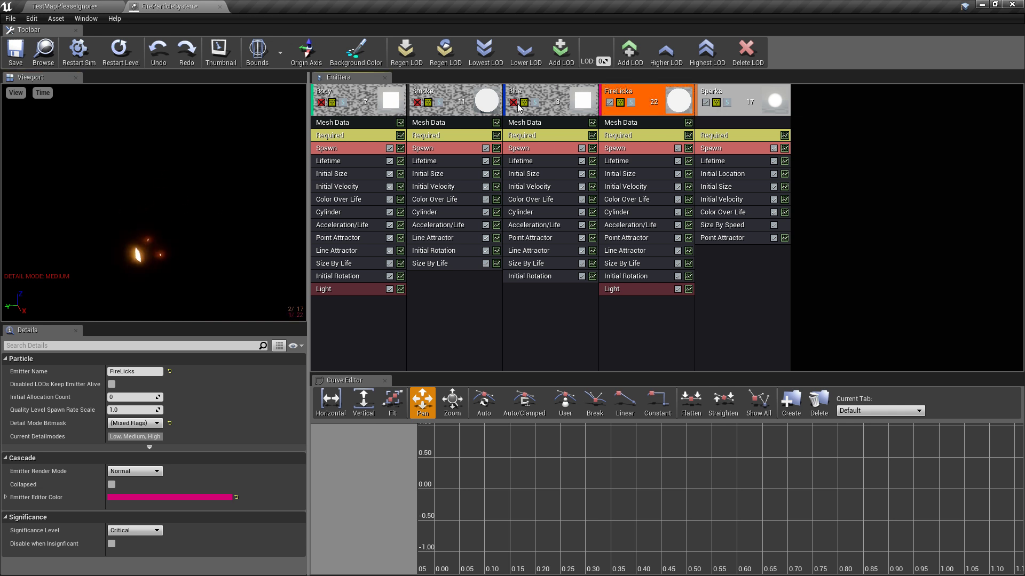
click(514, 103)
click(418, 103)
click(321, 103)
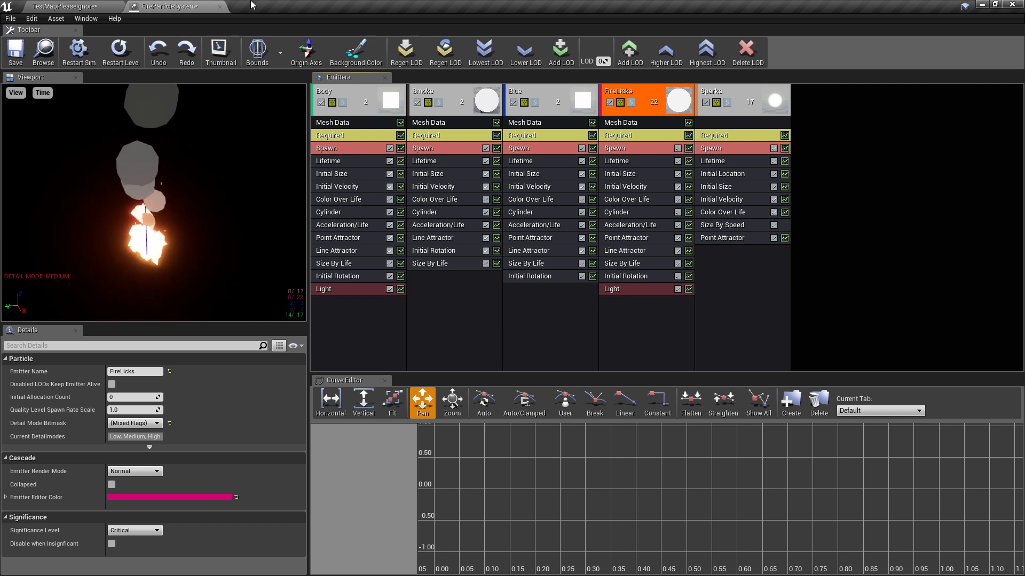
Open the P_Fire particle system from the level's content to view its emitters, and close it again.
click(38, 6)
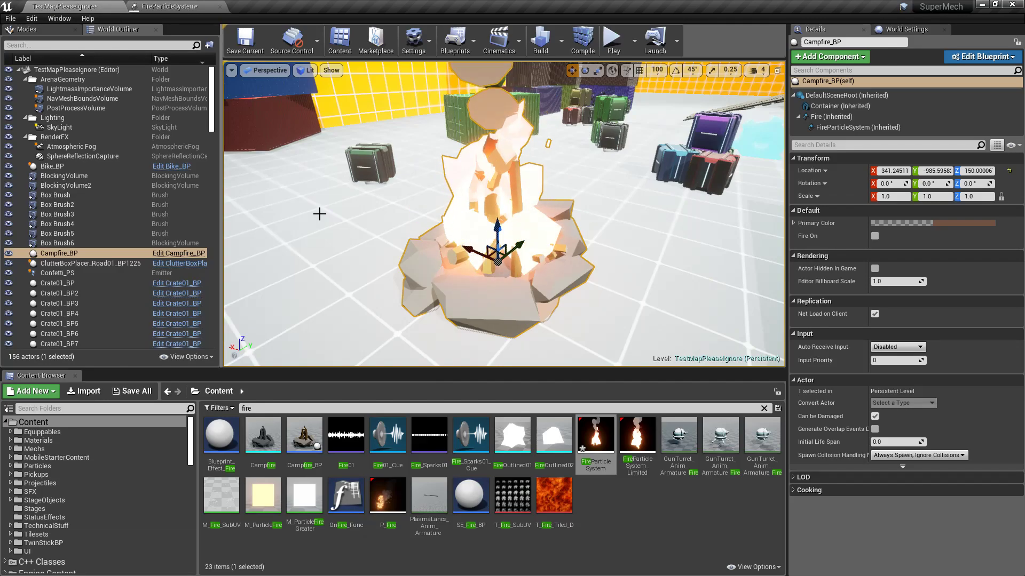
click(386, 492)
double_click(386, 493)
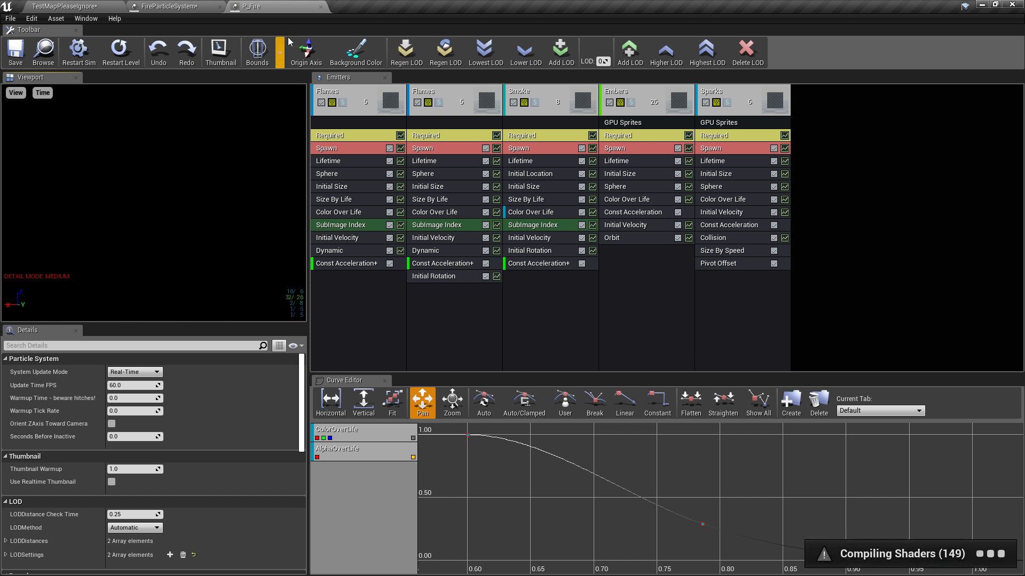
click(321, 6)
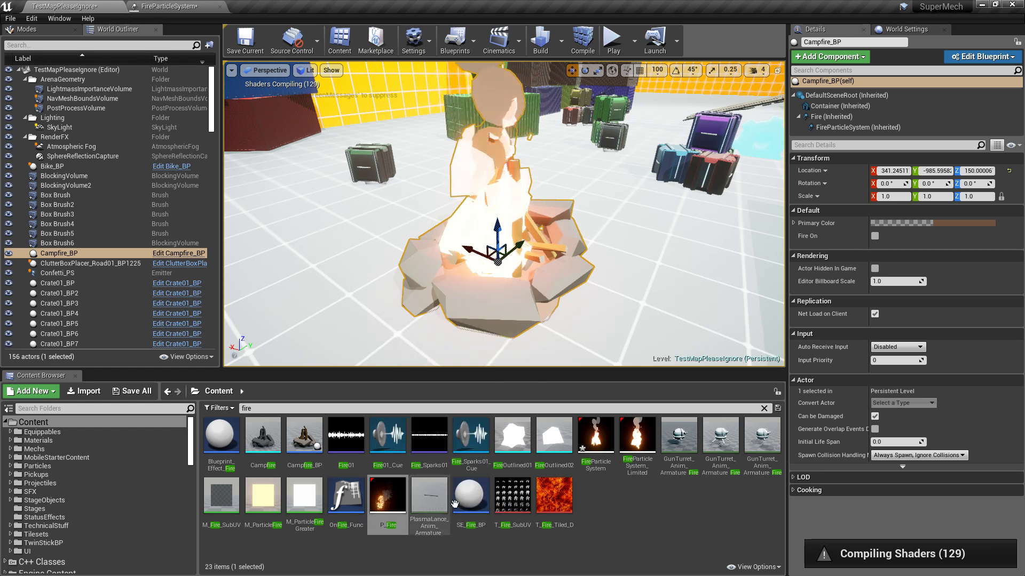
Raise Campfire_BP to about Z 191 and roll it about 82° onto its side to inspect the flame and smoke direction.
double_click(286, 409)
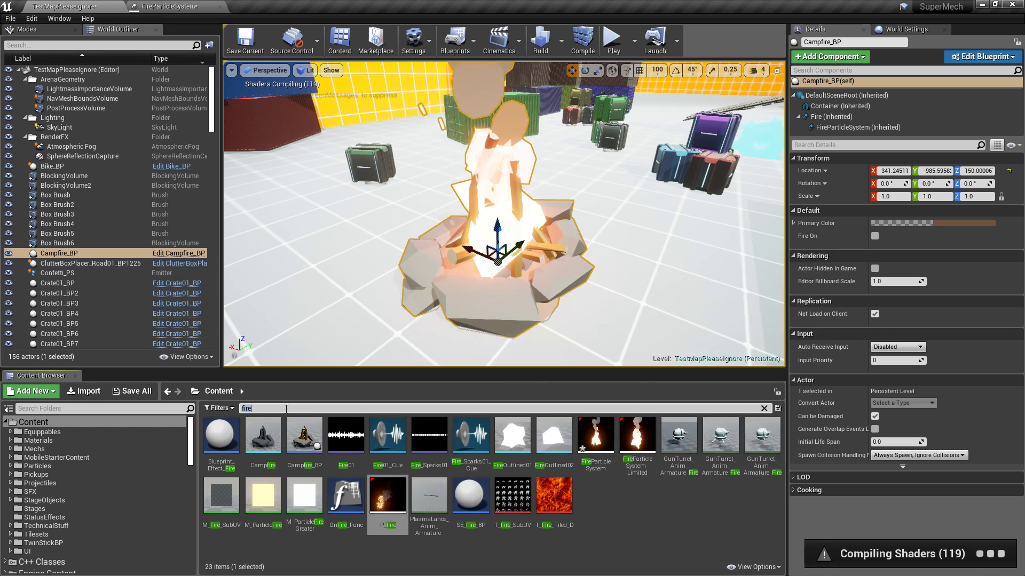
scroll(474, 219, down, 5)
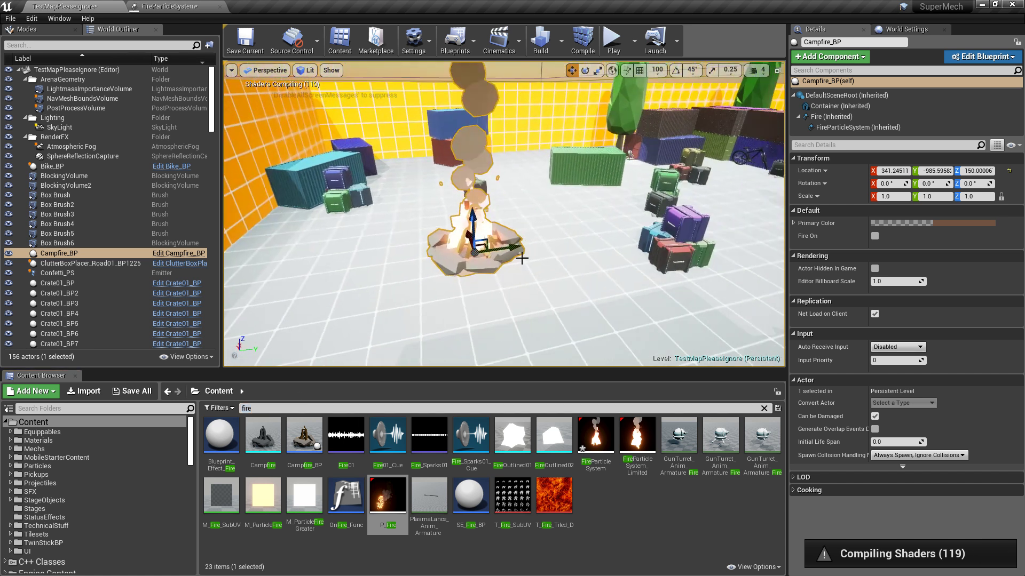
drag(474, 218, 501, 191)
key(e)
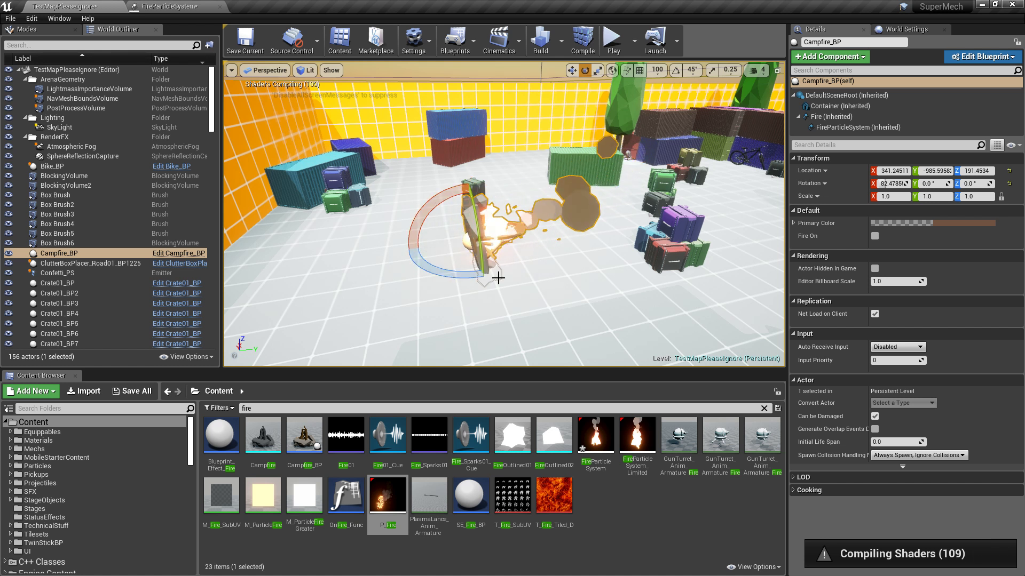
mouse_move(487, 275)
right_down()
mouse_move(480, 261)
mouse_move(492, 271)
right_up()
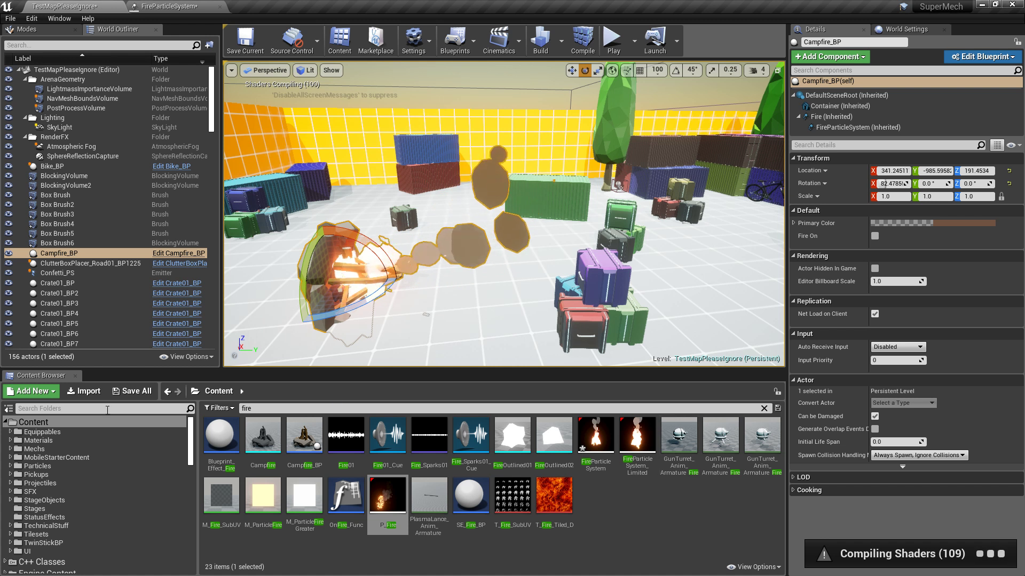
Search the Content folder for "flamethrower" and place FlamethrowerParticleSystem in the test level.
click(248, 410)
text(f)
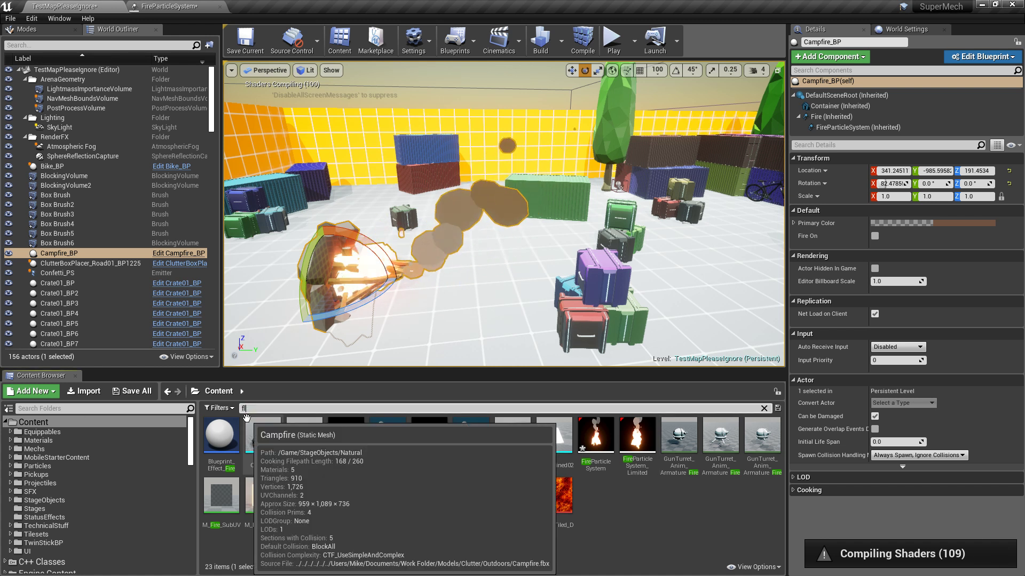
text(lamethrower)
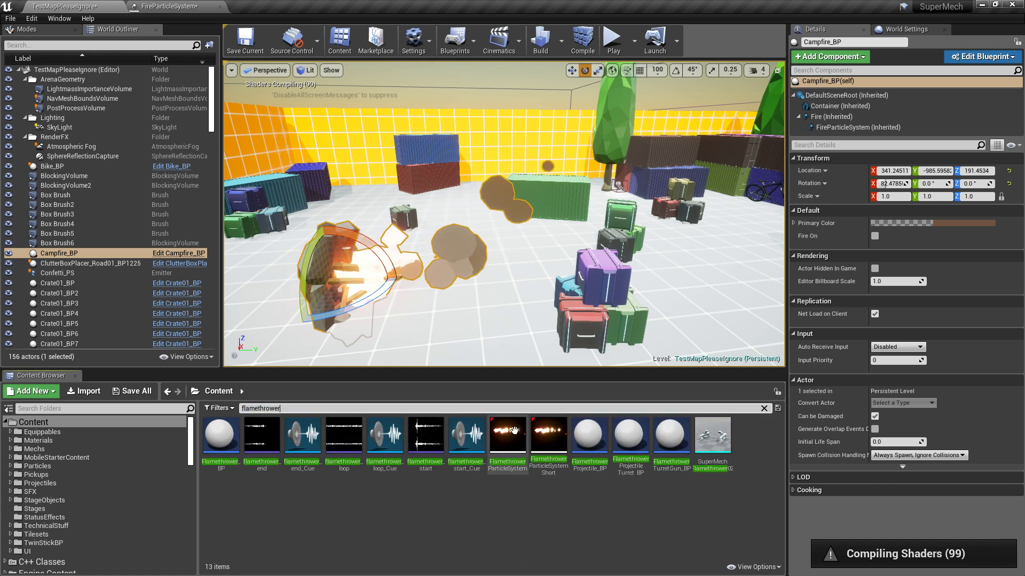
right_drag(539, 298, 539, 342)
key(s)
drag(516, 448, 417, 268)
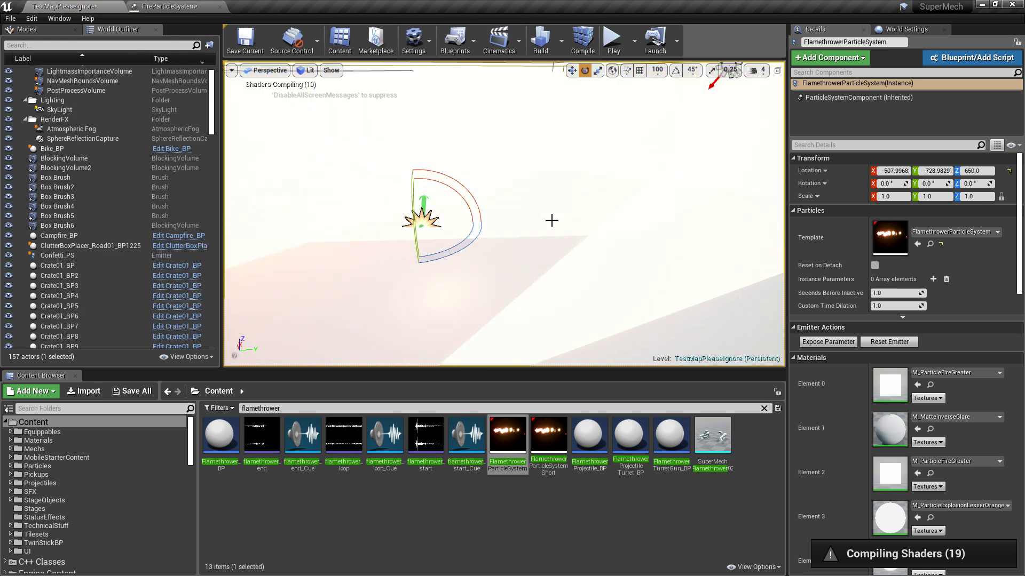
Raise the flamethrower effect above the arena, clear the selection and inspect its flame from several angles.
right_drag(551, 222, 501, 187)
key(w)
drag(457, 187, 457, 154)
right_drag(543, 210, 373, 203)
click(525, 130)
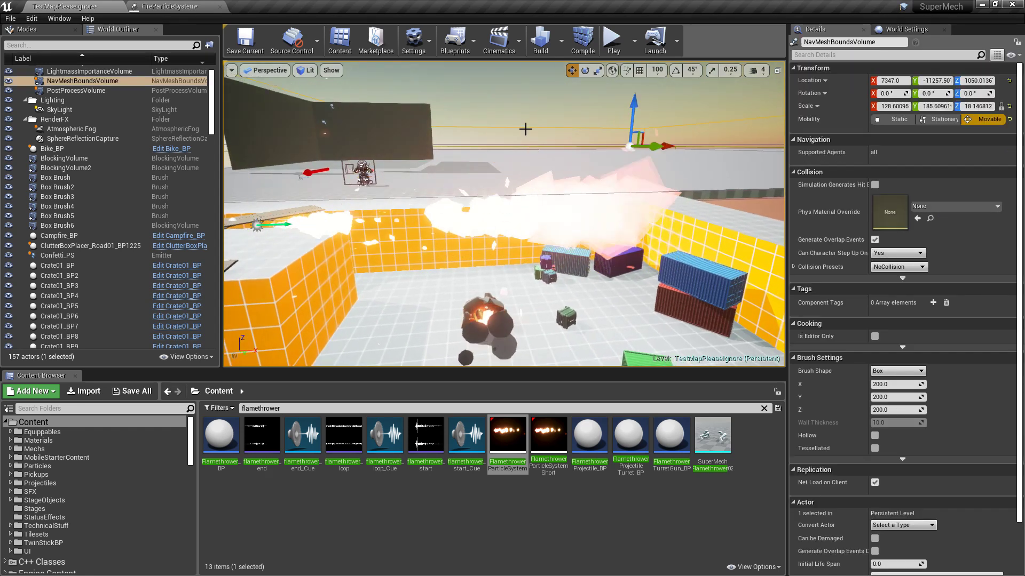
key(Escape)
right_drag(526, 129, 481, 157)
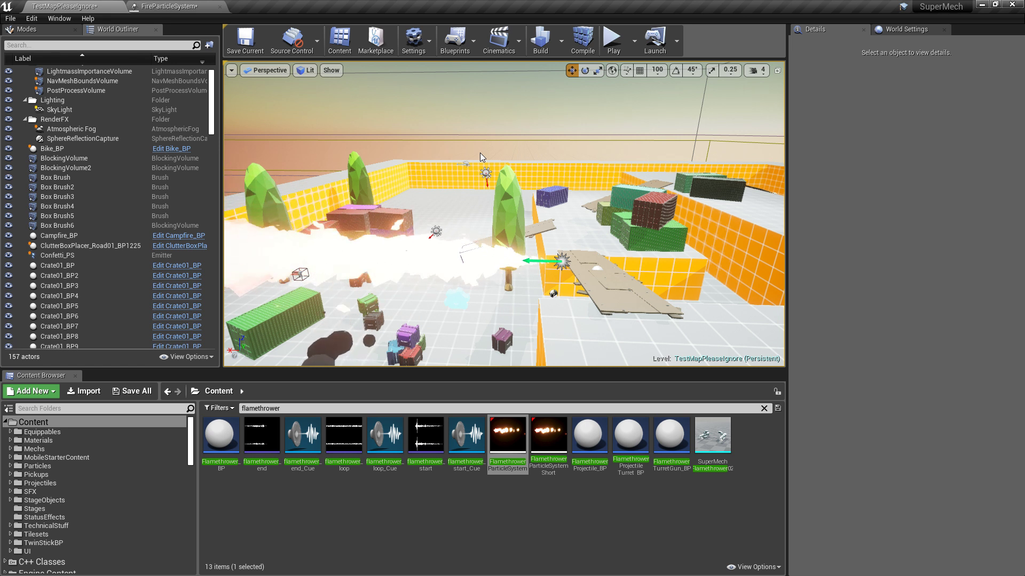
Delete the flamethrower effect and the campfire from the level, and close Unreal Editor without saving any content.
click(564, 259)
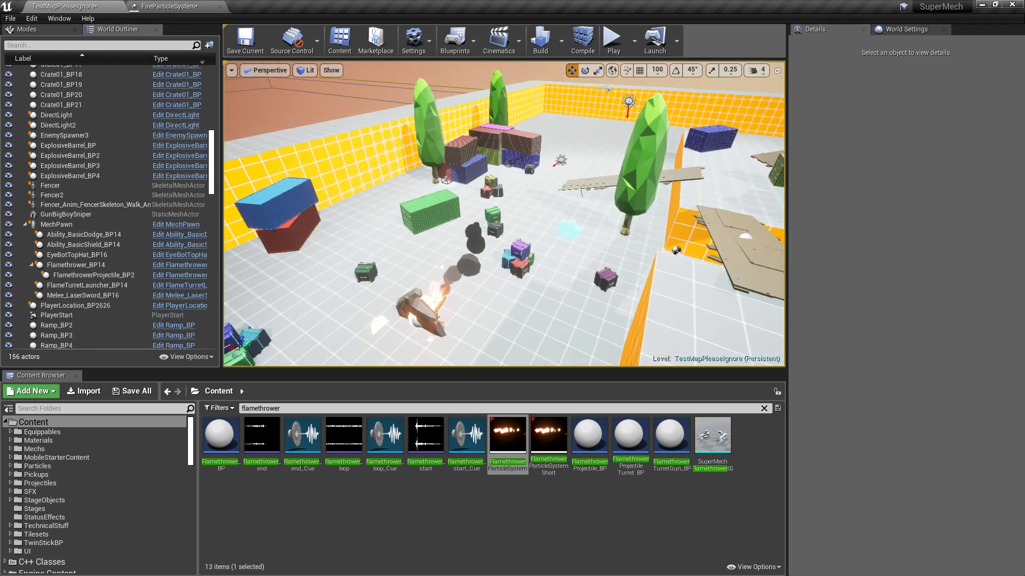
click(428, 302)
key(Delete)
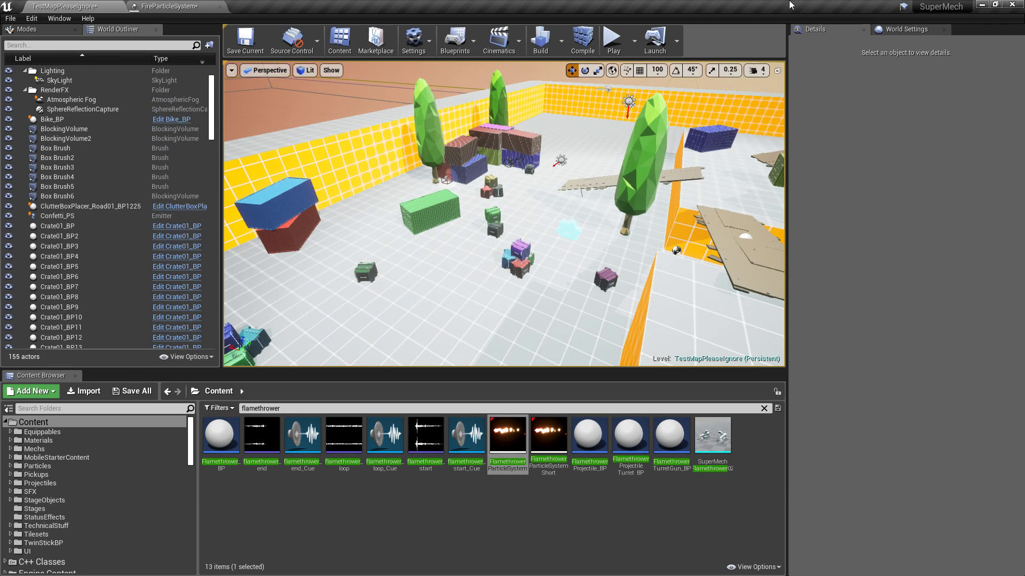
click(1020, 5)
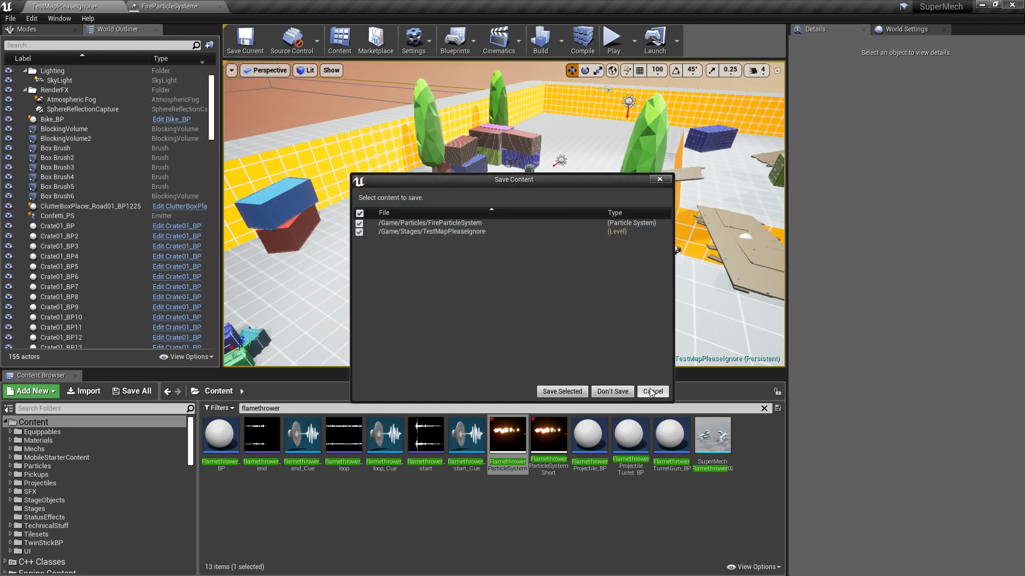
click(612, 392)
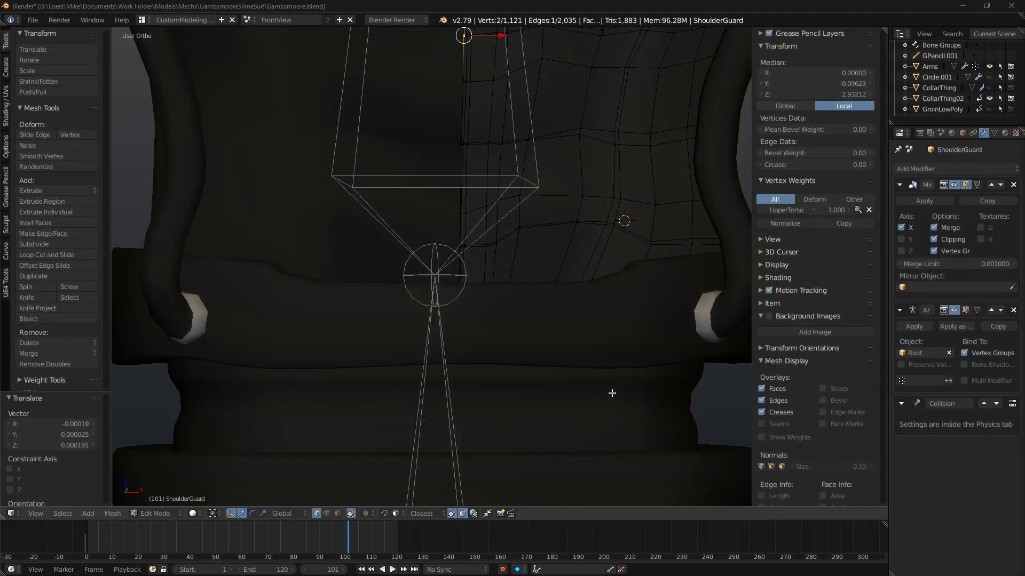
In Blender, examine the mech's torso from the front up close and in rendered shading.
key(KP_1)
scroll(559, 189, down, 5)
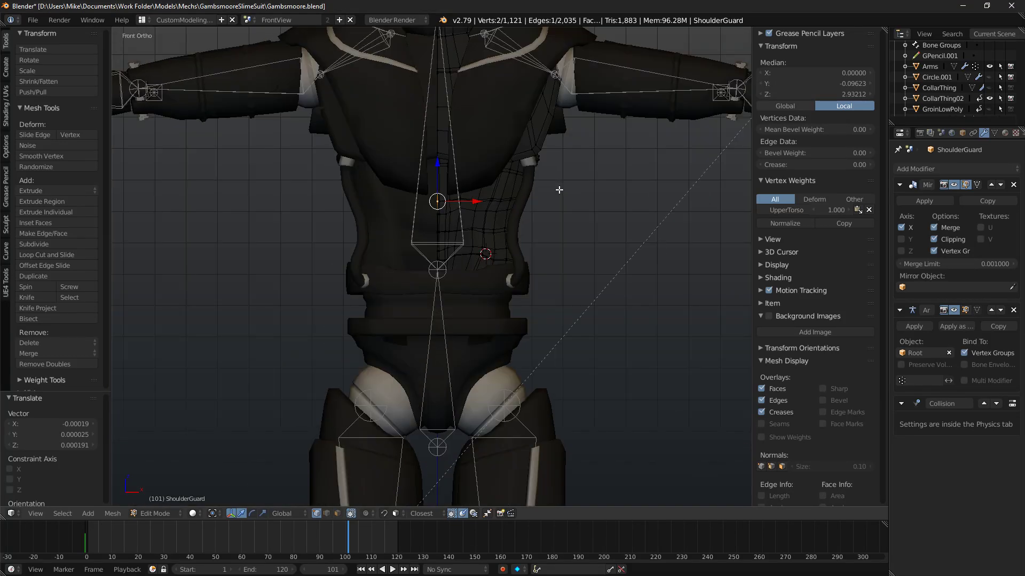
scroll(498, 212, up, 10)
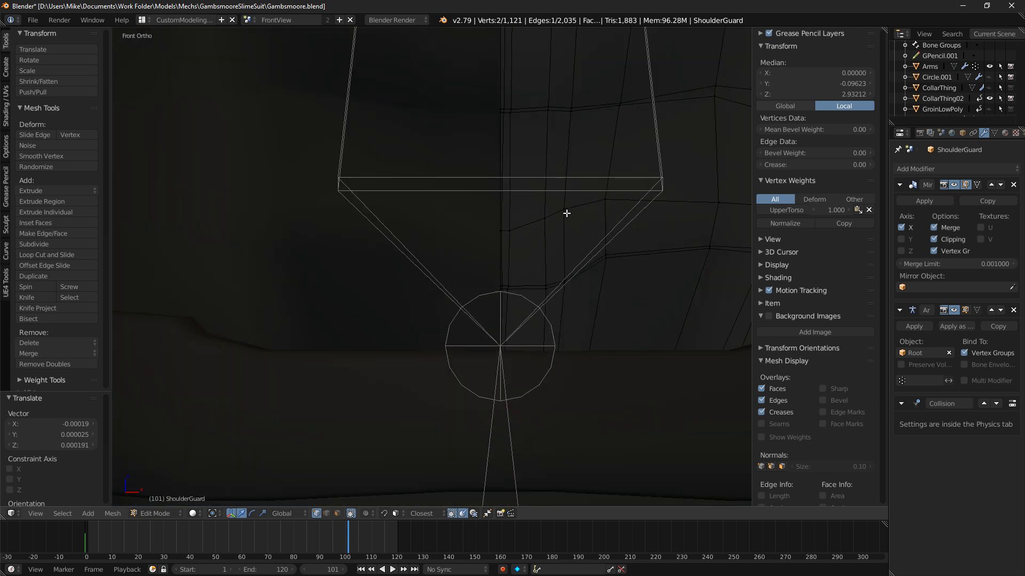
scroll(565, 204, down, 6)
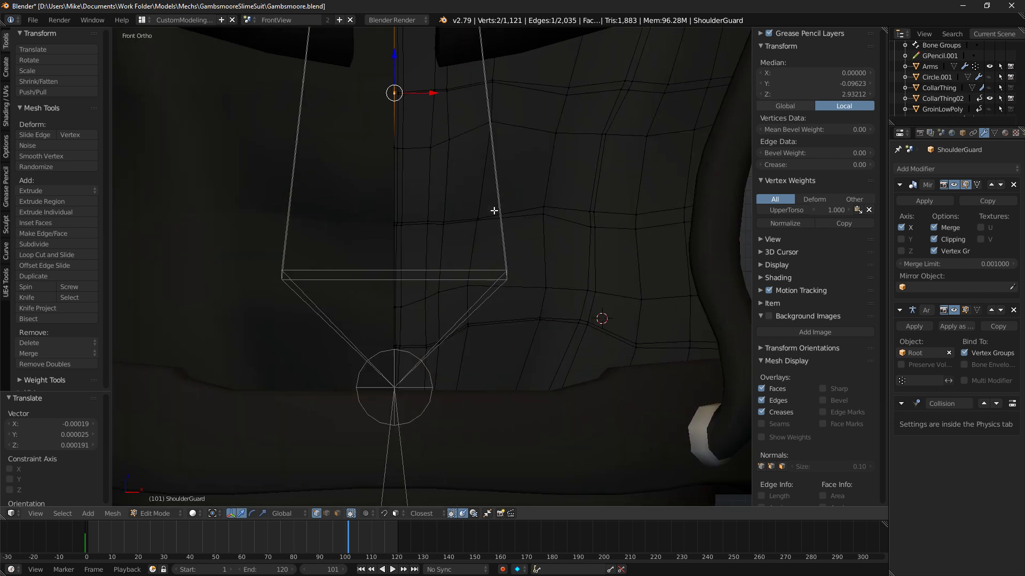
key(shift+z)
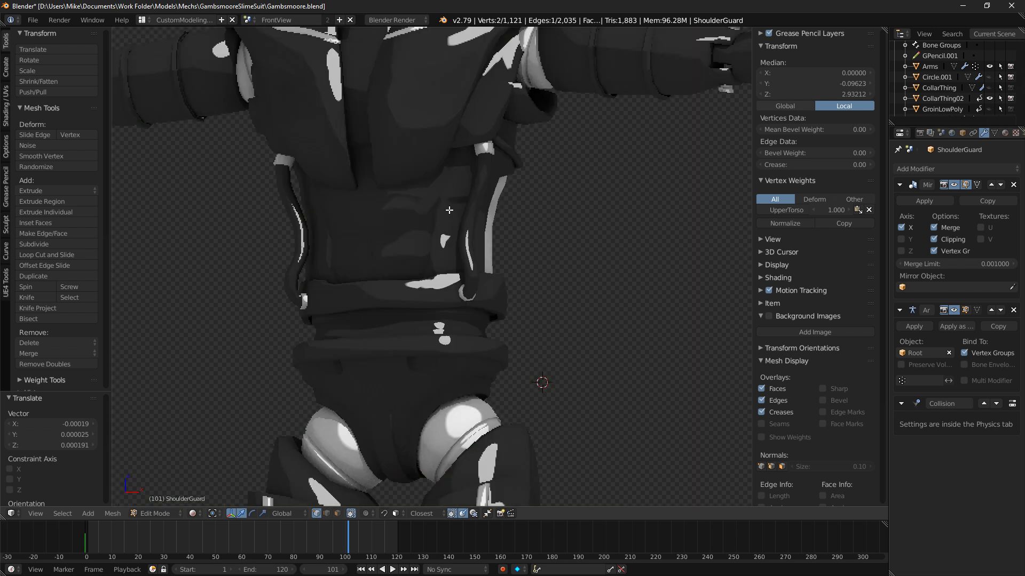
scroll(449, 210, up, 3)
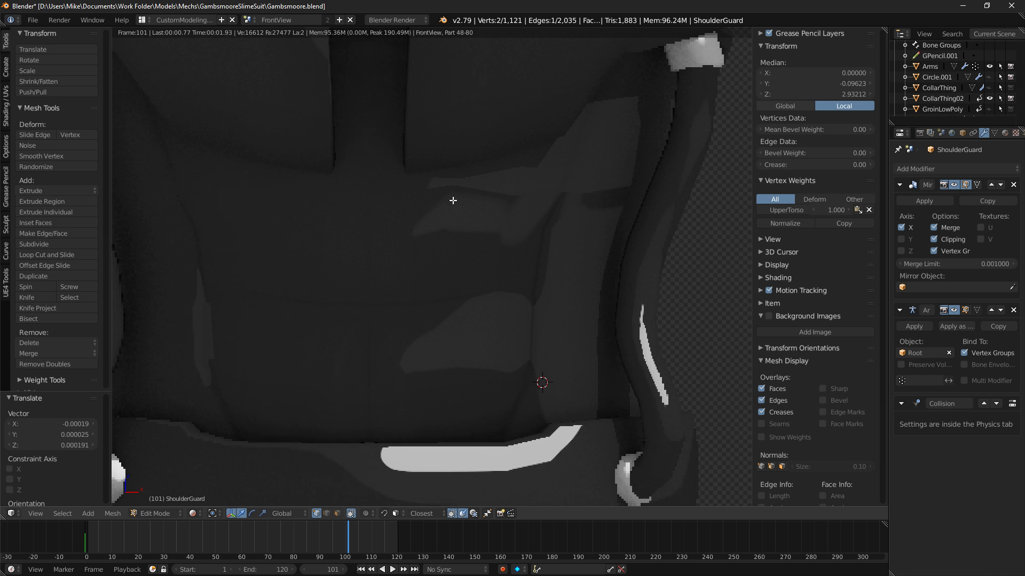
key(shift+z)
Select the abdomen's middle horizontal edge run from the centre line outward and raise it 0.001 along Z.
right_click(370, 294)
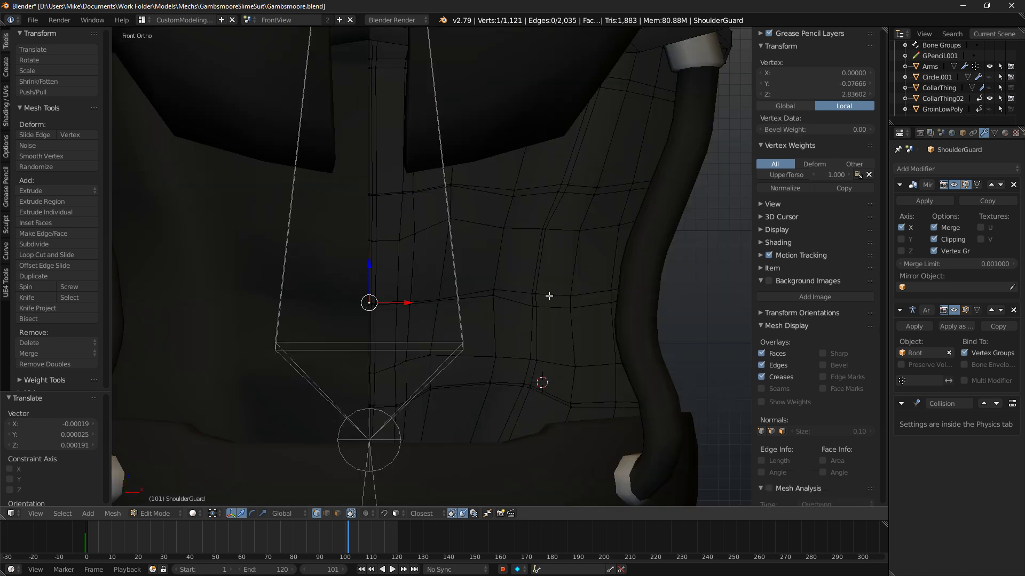
ctrl+right_click(492, 293)
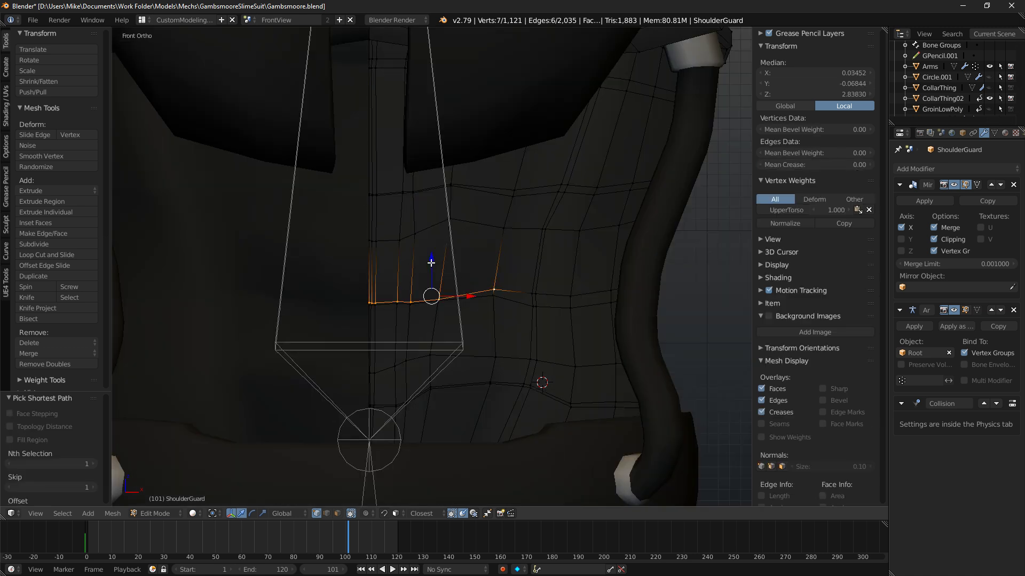
drag(431, 263, 431, 261)
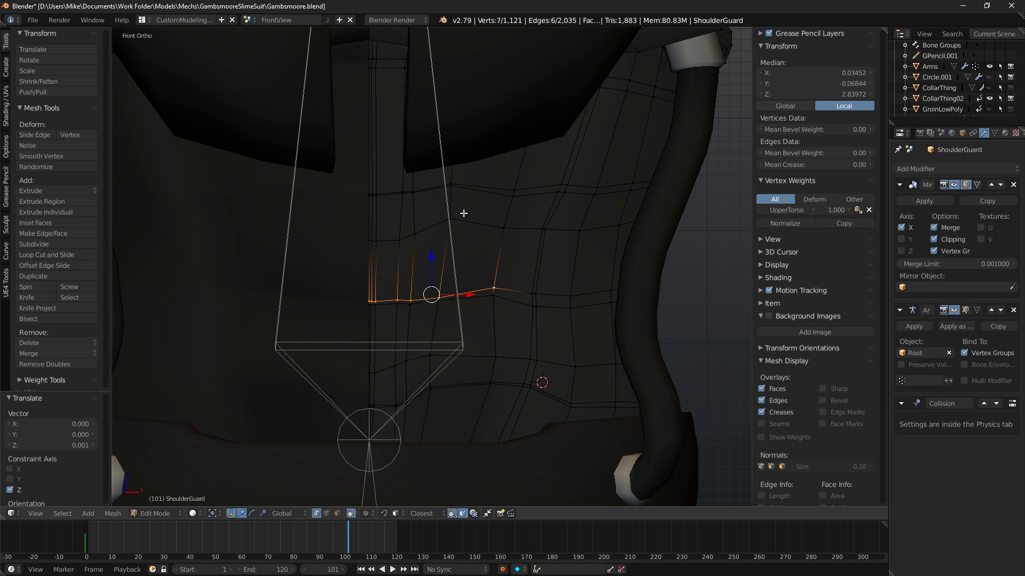
Raise the inner edge run just below the chest plates by 0.000949 along Z and check the torso in rendered shading.
right_click(370, 194)
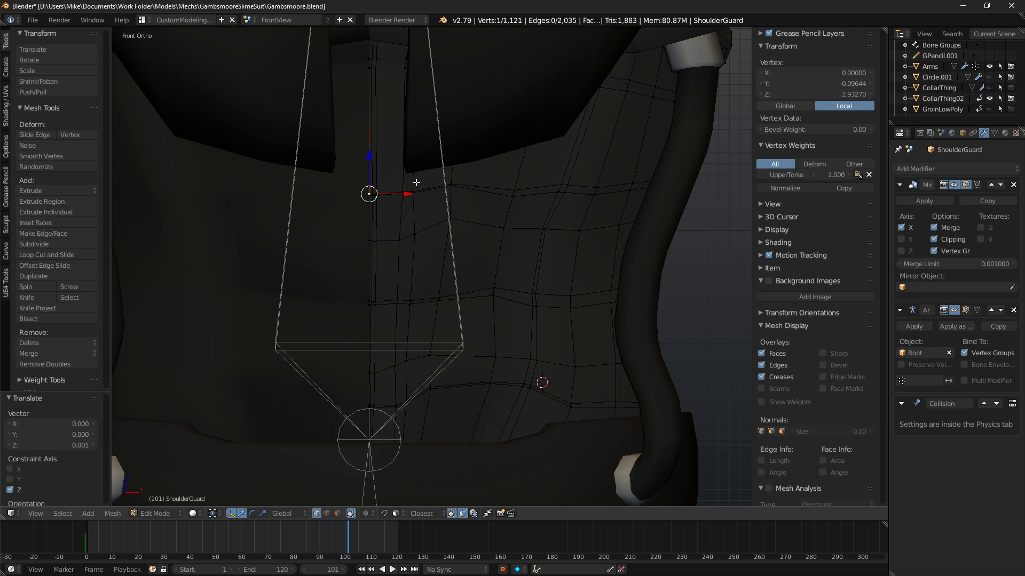
ctrl+right_click(450, 184)
drag(408, 151, 407, 155)
key(shift+z)
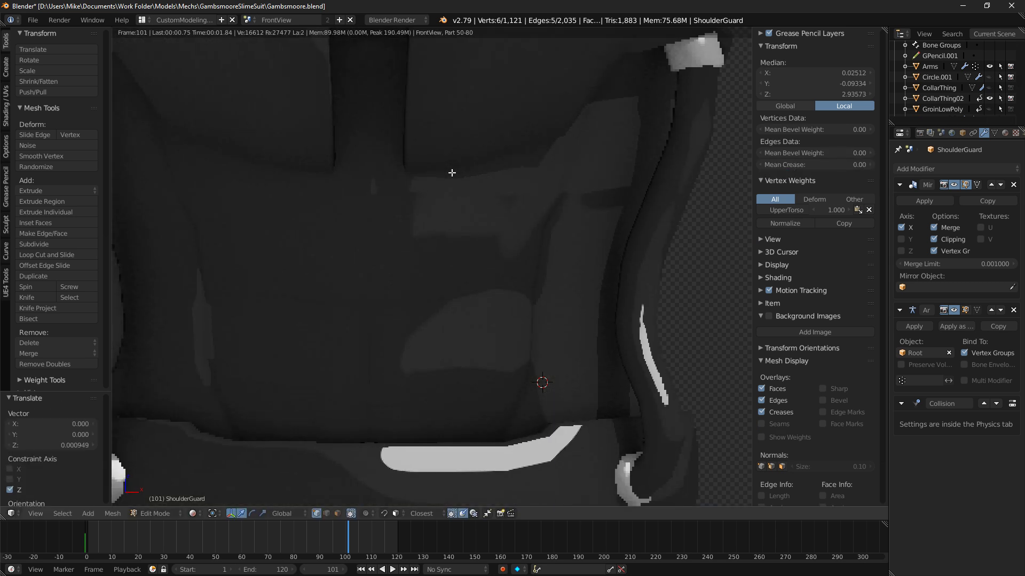
scroll(353, 262, down, 4)
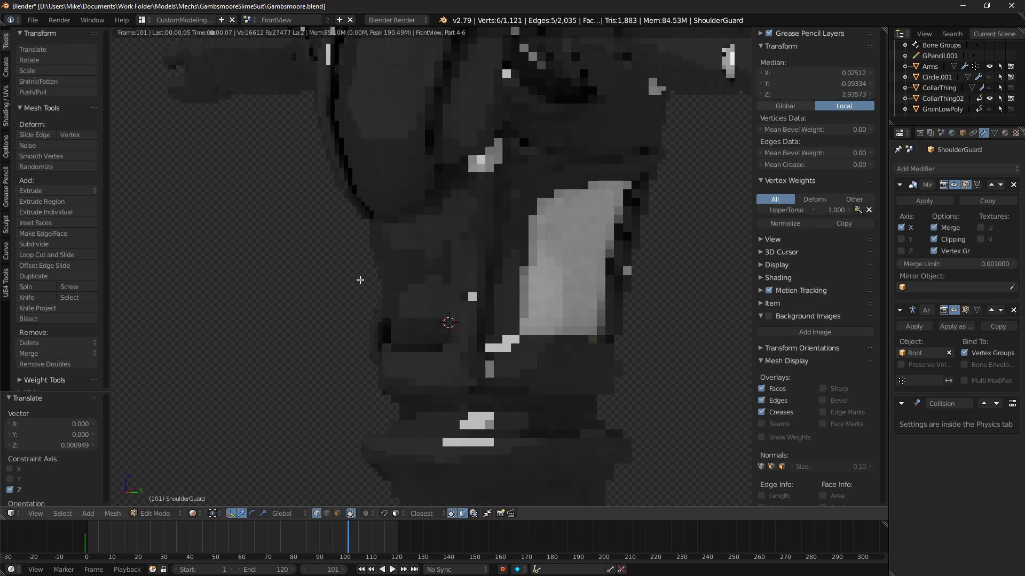
Leave the torso mesh and open the waist ring, ShoulderGuard.002, for mesh editing in wireframe with its upper rim in view.
key(shift+z)
right_click(453, 378)
key(KP_1)
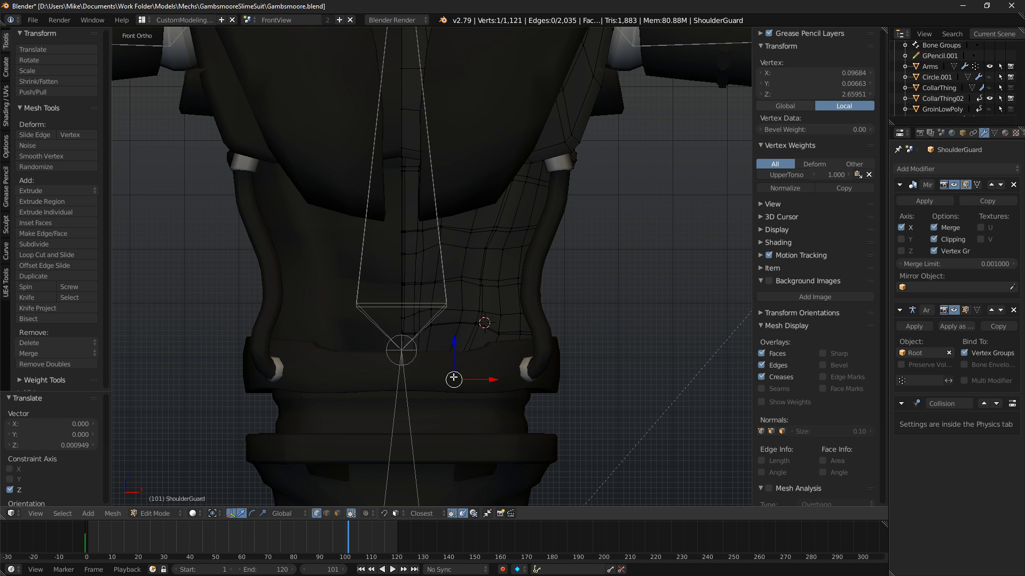
key(Tab)
right_click(443, 365)
shift+middle_drag(460, 362, 457, 327)
key(Tab)
scroll(454, 312, up, 3)
key(z)
alt+right_click(460, 327)
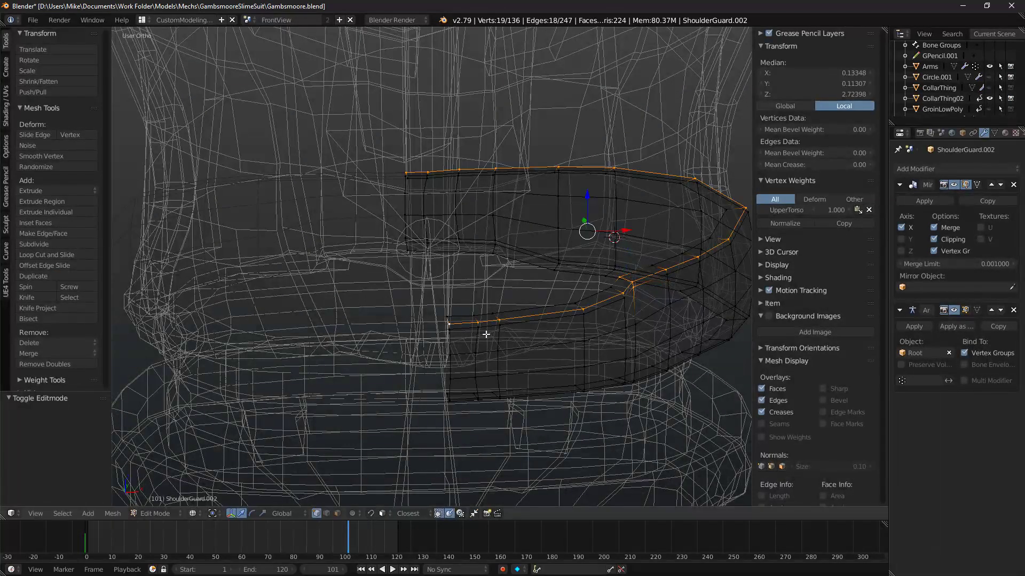
Select the vertices of the waist ring's upper front rim from its outer bend inward to the centre line, undoing the last extension.
right_click(584, 303)
ctrl+right_click(444, 317)
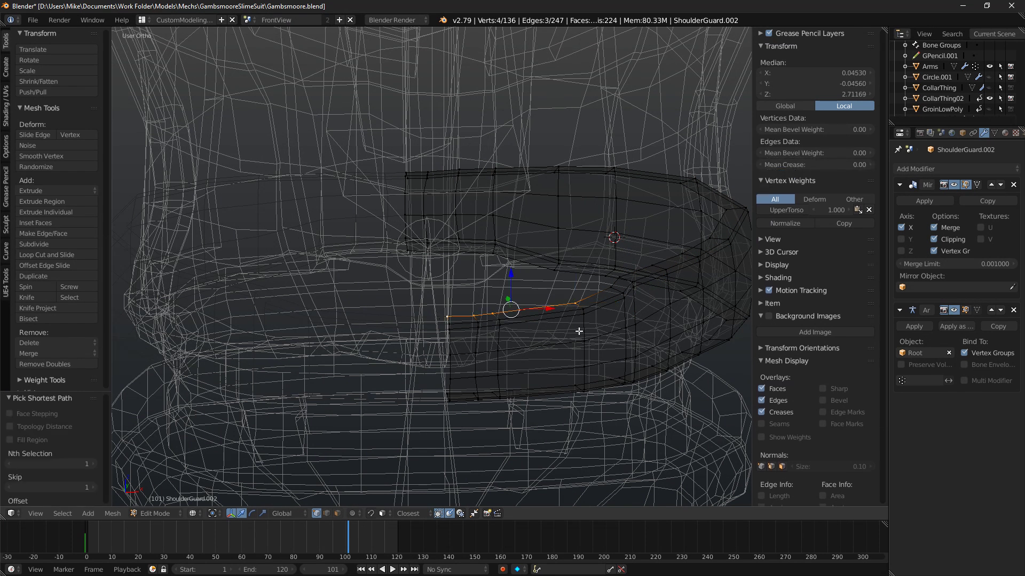
ctrl+right_click(449, 330)
ctrl+right_click(582, 317)
key(KP_1)
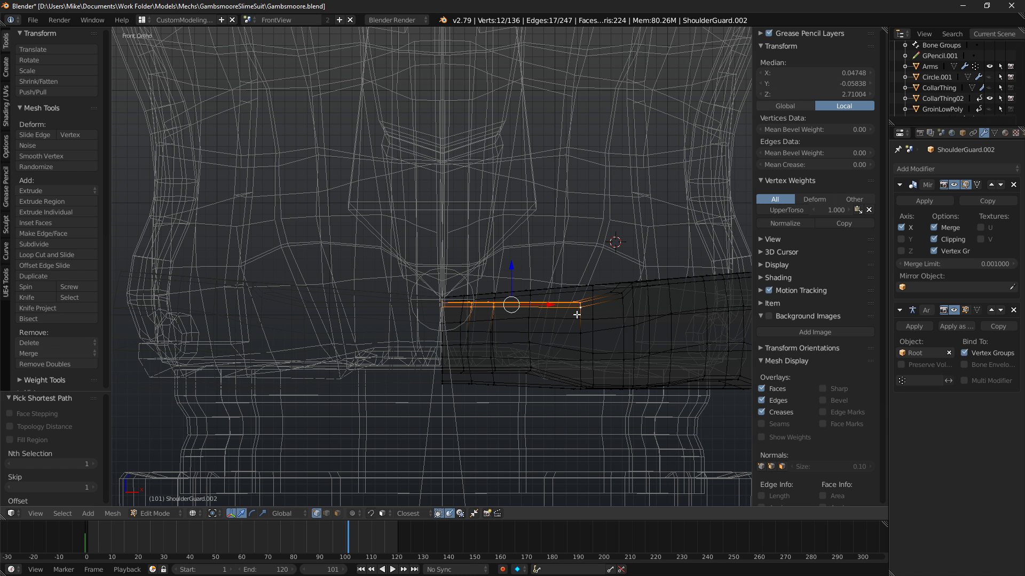
key(ctrl+z)
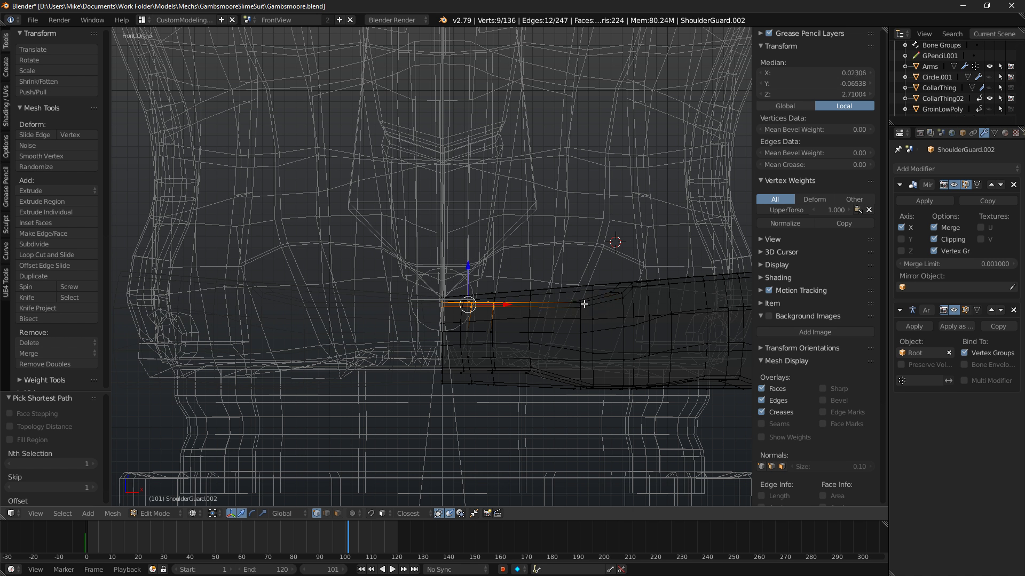
Try to shear the selected vertices of the waist ring's upper front rim.
key(space)
text(Shea)
click(652, 298)
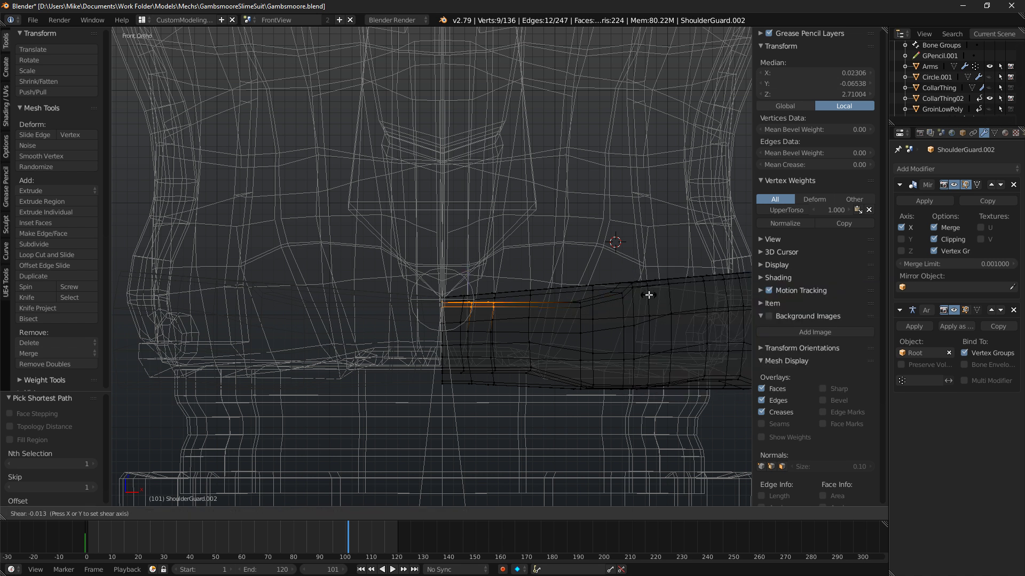
click(617, 263)
Lower the centre of the waist ring's upper front rim by 0.009 along Z with proportional editing, and check it in rendered shading.
drag(468, 269, 472, 287)
scroll(469, 280, down, 2)
scroll(469, 284, up, 1)
key(shift+z)
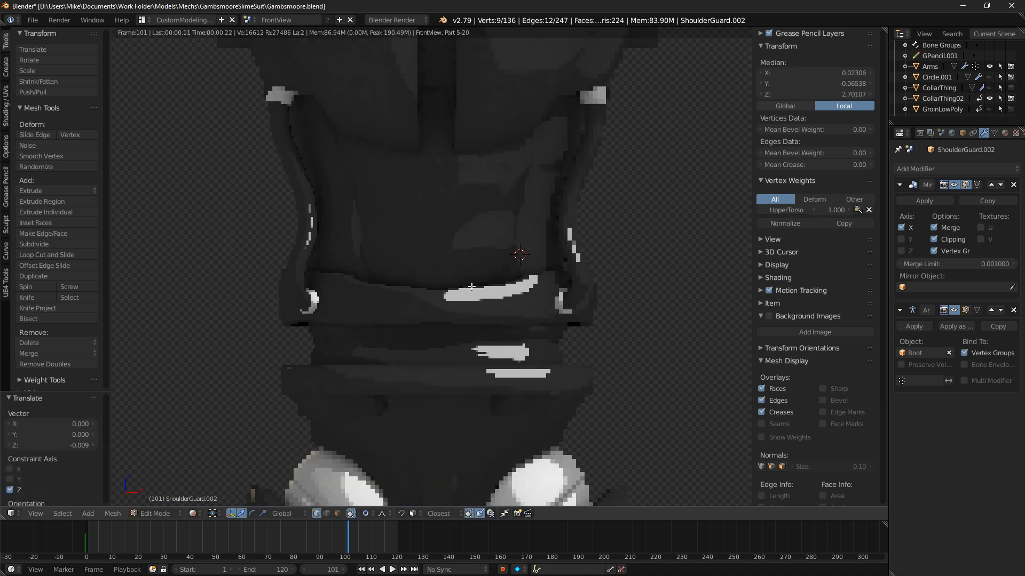
scroll(472, 287, up, 3)
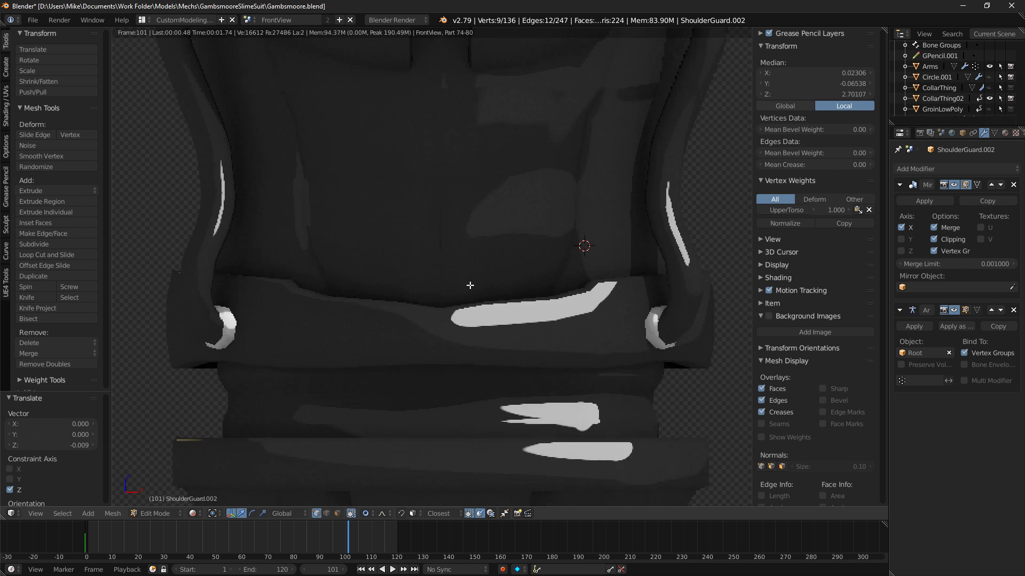
Return to editing the ShoulderGuard torso mesh and select the short horizontal edge at its bottom beside the centre line in edge select mode.
key(shift+z)
key(Tab)
mouse_move(487, 254)
shift+middle_down()
mouse_move(491, 274)
mouse_move(483, 256)
shift+middle_up()
right_click(479, 263)
key(Tab)
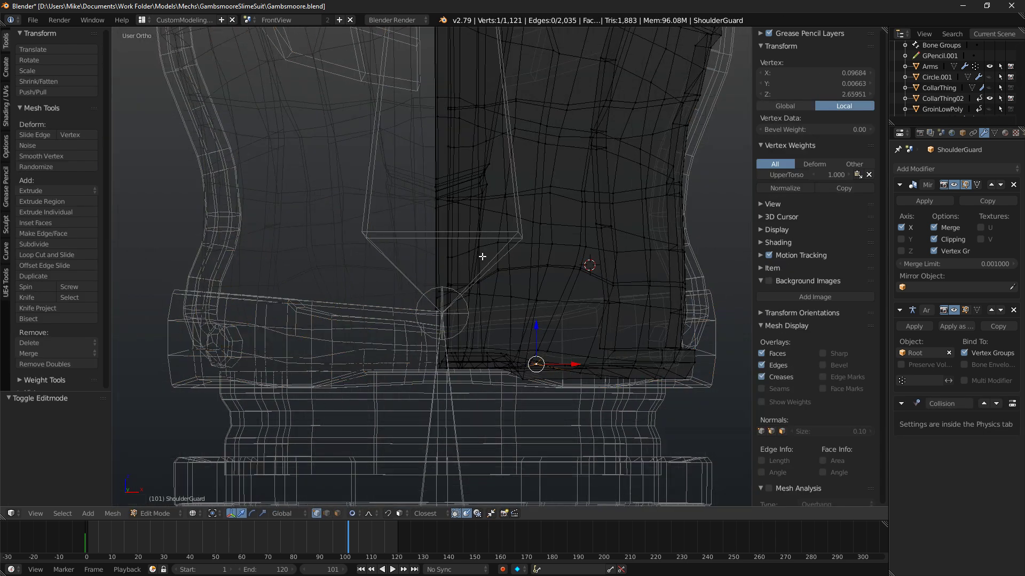
scroll(483, 256, up, 4)
middle_drag(532, 295, 443, 318)
middle_drag(412, 231, 468, 130)
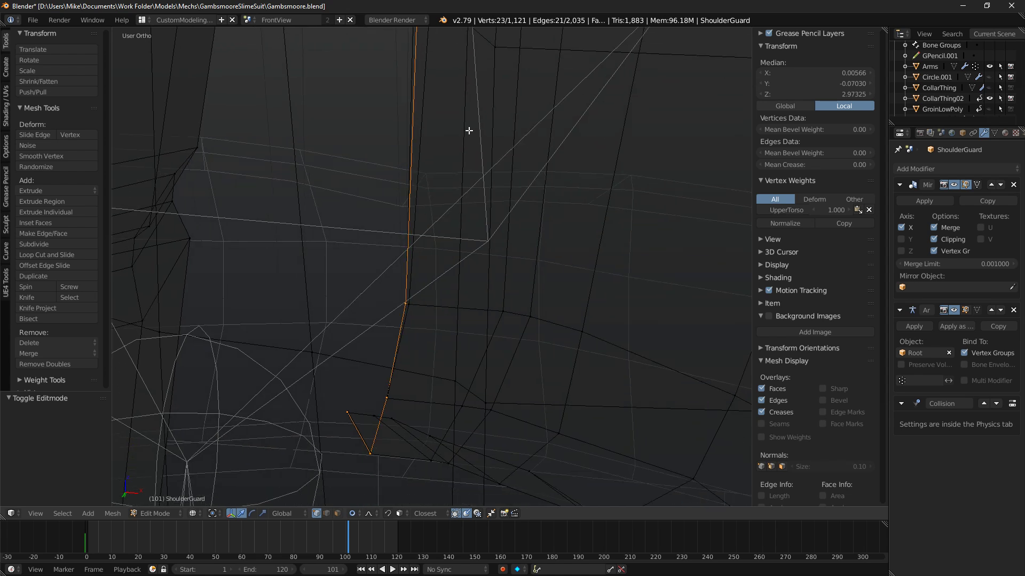
click(327, 513)
middle_drag(346, 374, 395, 257)
right_click(380, 264)
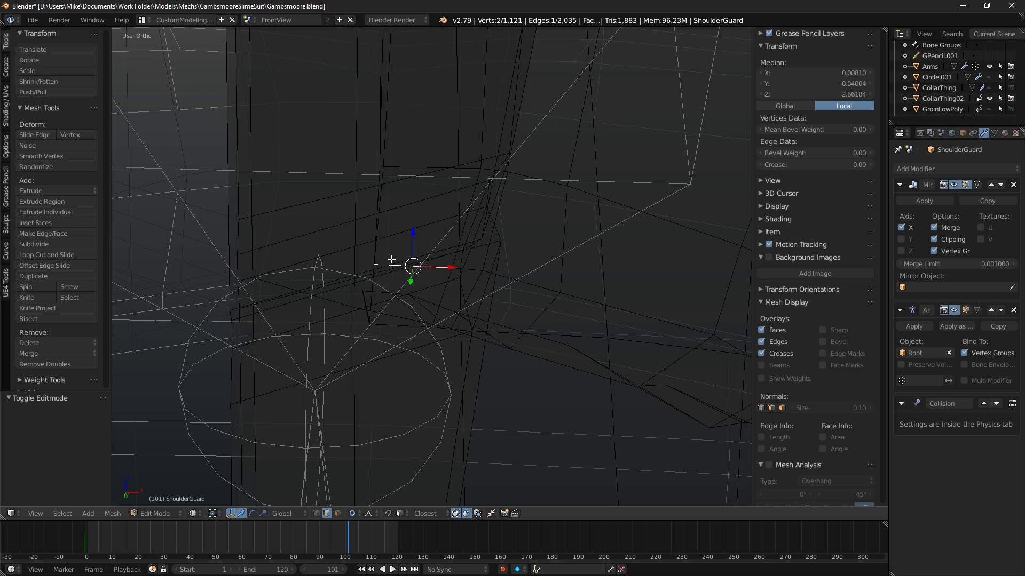
Disable proportional editing and the Mirror modifier's clipping, and nudge the selected bottom edge slightly away from the centre line.
scroll(433, 220, up, 2)
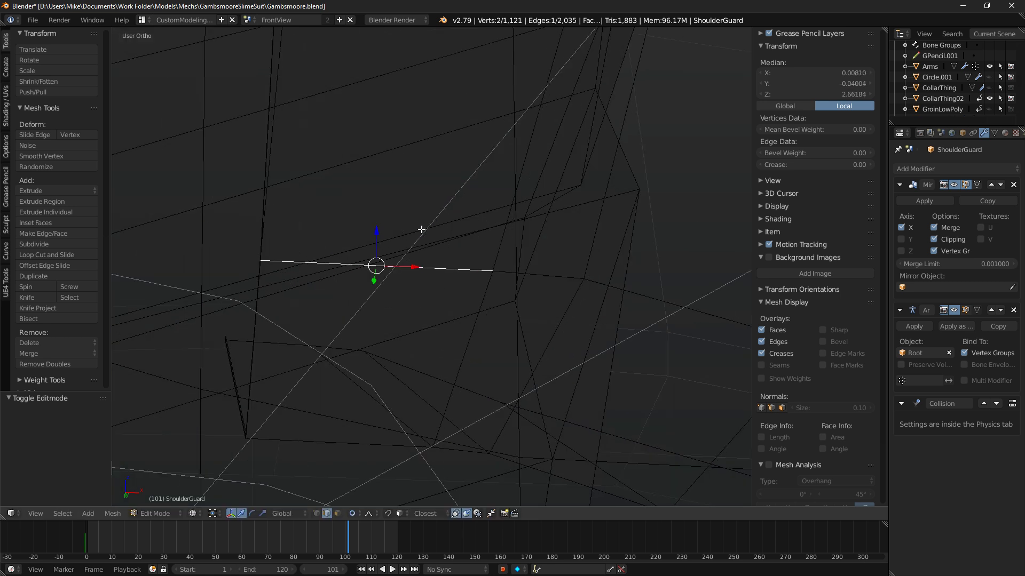
key(g)
right_click(466, 236)
key(o)
key(g)
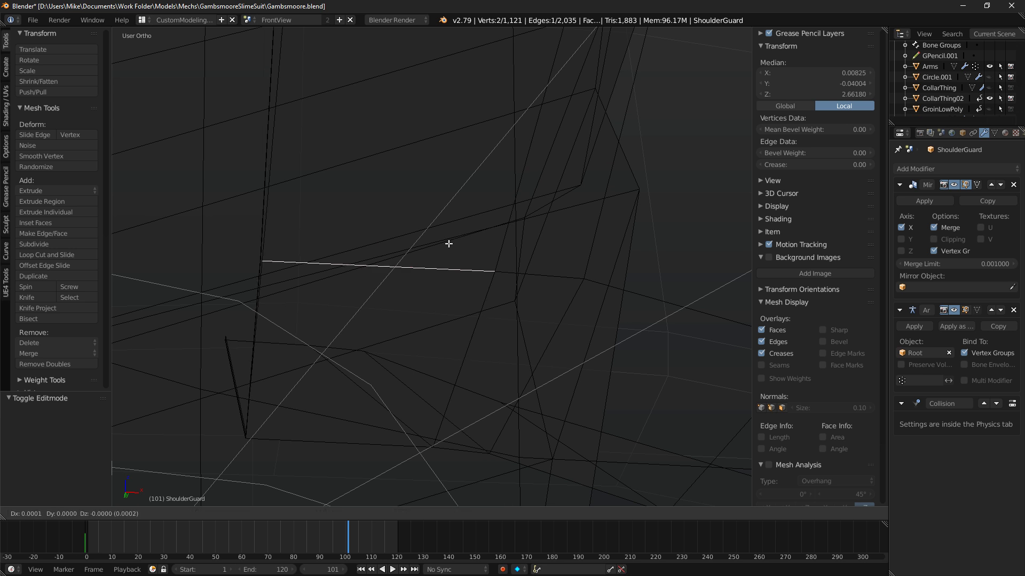
click(445, 248)
Nudge the bottom edges at the centre line slightly outward, moving the last one 0.000085 along X and -0.000008 along Y.
middle_drag(444, 250, 329, 313)
shift+middle_drag(335, 74, 354, 242)
scroll(368, 188, up, 3)
key(g)
click(373, 190)
shift+middle_drag(289, 378, 316, 361)
right_click(233, 423)
key(g)
click(240, 423)
middle_drag(239, 423, 263, 405)
key(KP_1)
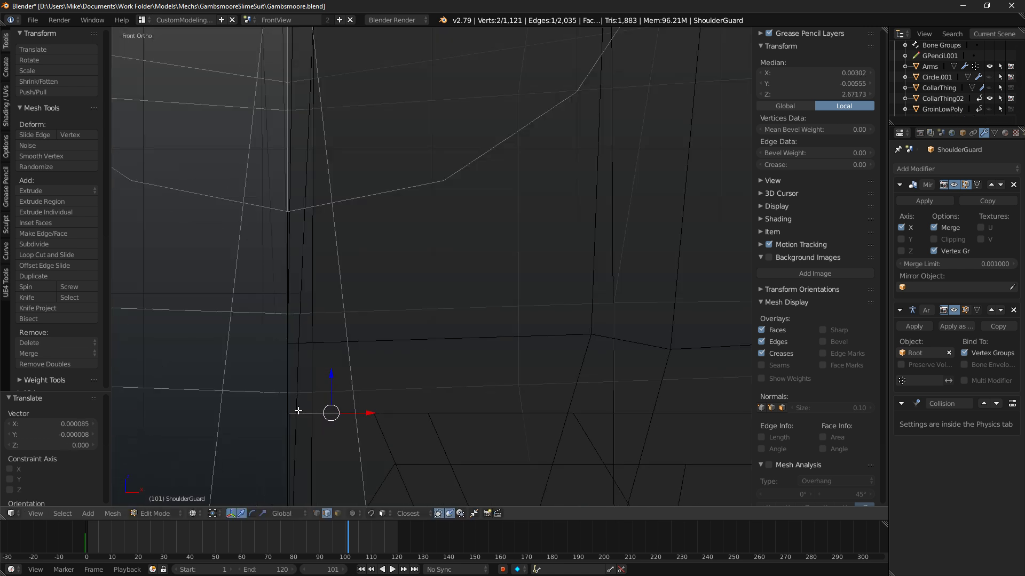
Try to move the torso's short horizontal edge beside the centre line at the front of the lower hem.
middle_drag(422, 361, 465, 346)
scroll(466, 346, up, 4)
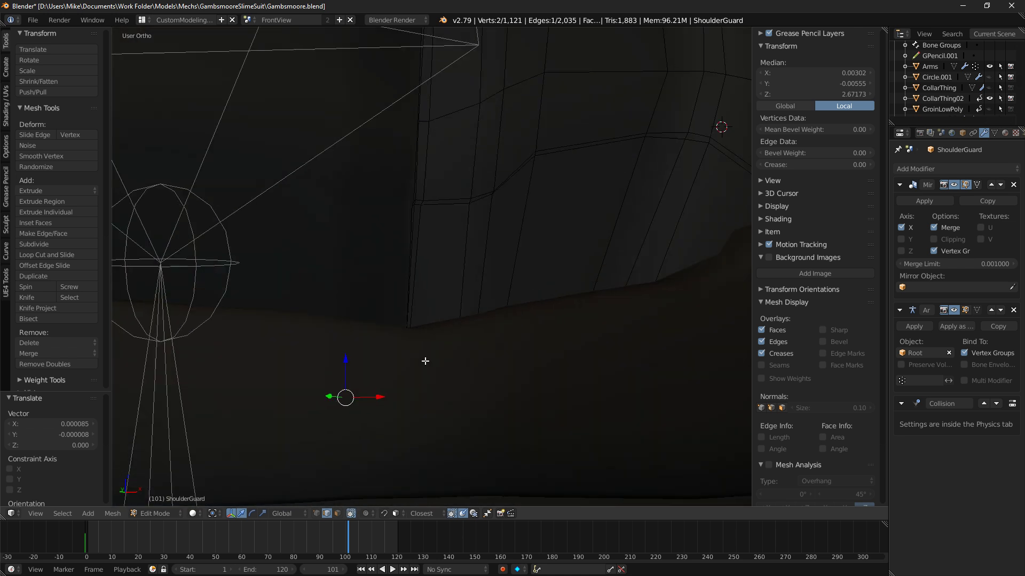
key(z)
key(z)
shift+middle_drag(444, 351, 456, 307)
scroll(466, 298, up, 1)
key(z)
scroll(427, 357, up, 1)
scroll(428, 357, up, 2)
right_click(423, 377)
shift+middle_drag(452, 384, 455, 346)
scroll(460, 345, up, 2)
key(g)
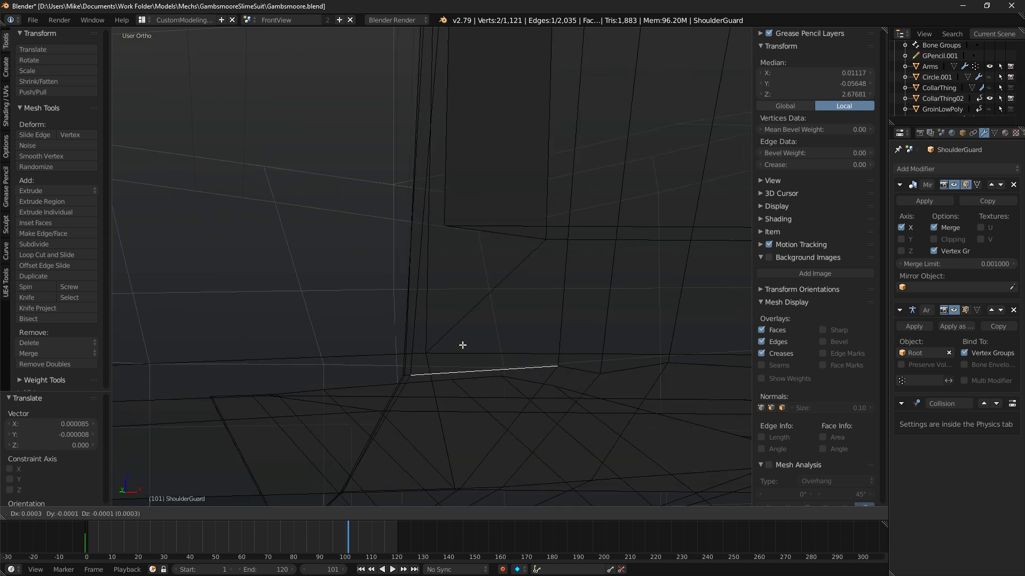
click(463, 345)
shift+middle_drag(489, 392, 465, 337)
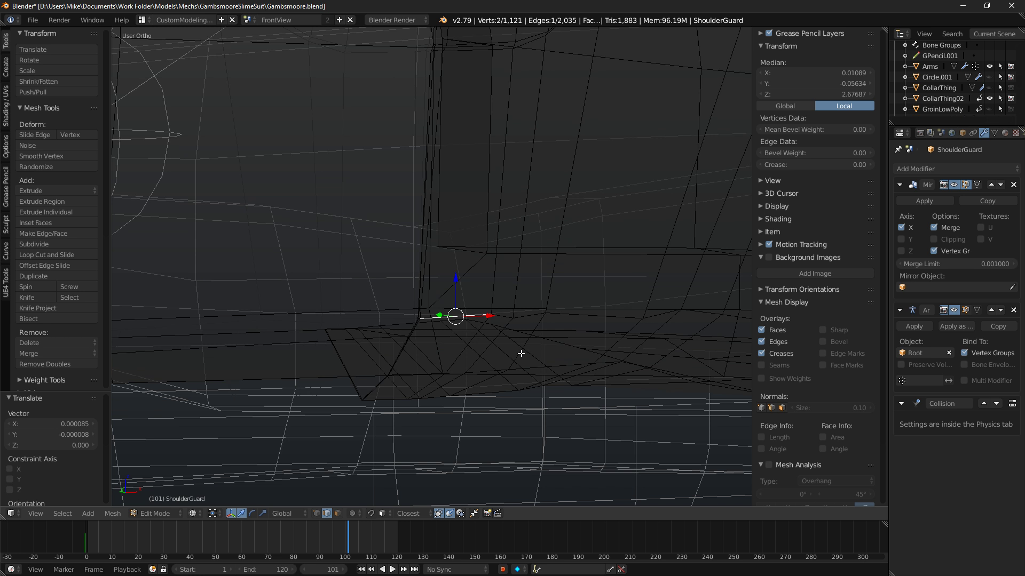
Examine the torso's lower hem around the centre line from several angles, in wireframe and solid shading.
scroll(522, 353, down, 2)
shift+middle_drag(494, 200, 496, 279)
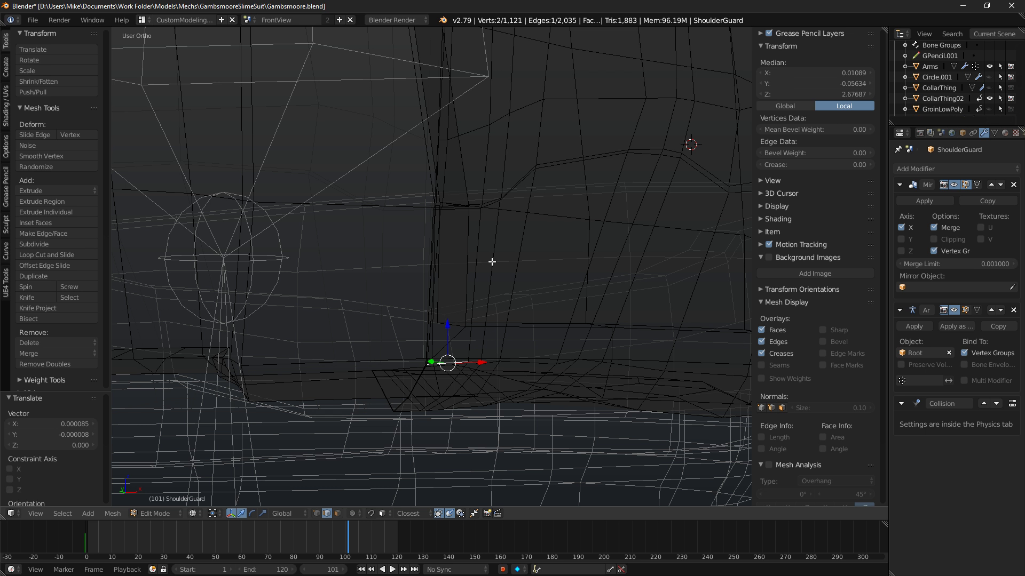
mouse_move(431, 341)
middle_down()
mouse_move(411, 332)
mouse_move(435, 333)
middle_up()
middle_drag(435, 333, 446, 327)
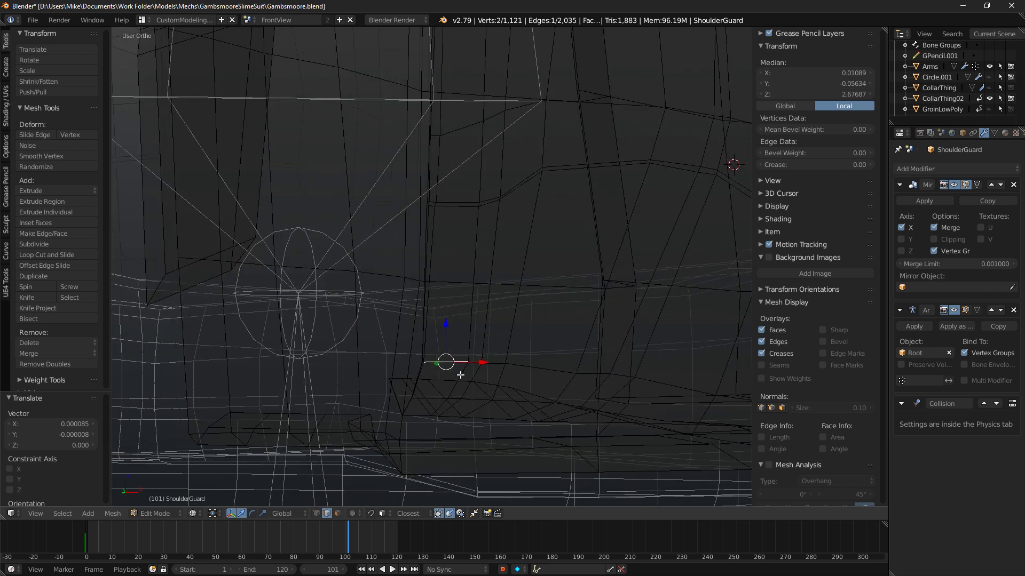
key(KP_3)
key(KP_1)
scroll(485, 391, up, 3)
shift+middle_drag(469, 406, 492, 355)
scroll(470, 372, up, 1)
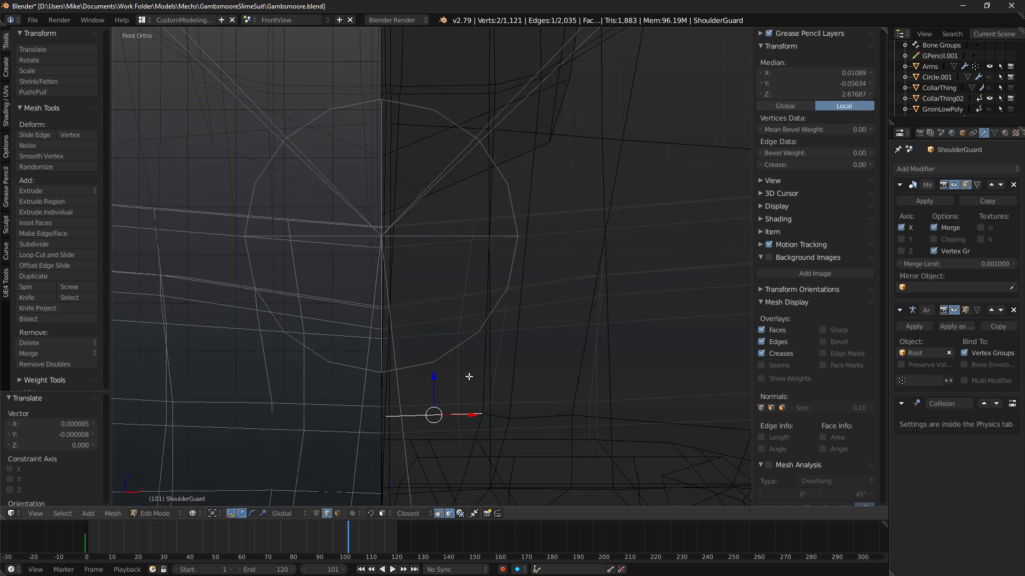
mouse_move(455, 176)
middle_down()
mouse_move(529, 244)
mouse_move(538, 235)
mouse_move(542, 280)
middle_up()
key(z)
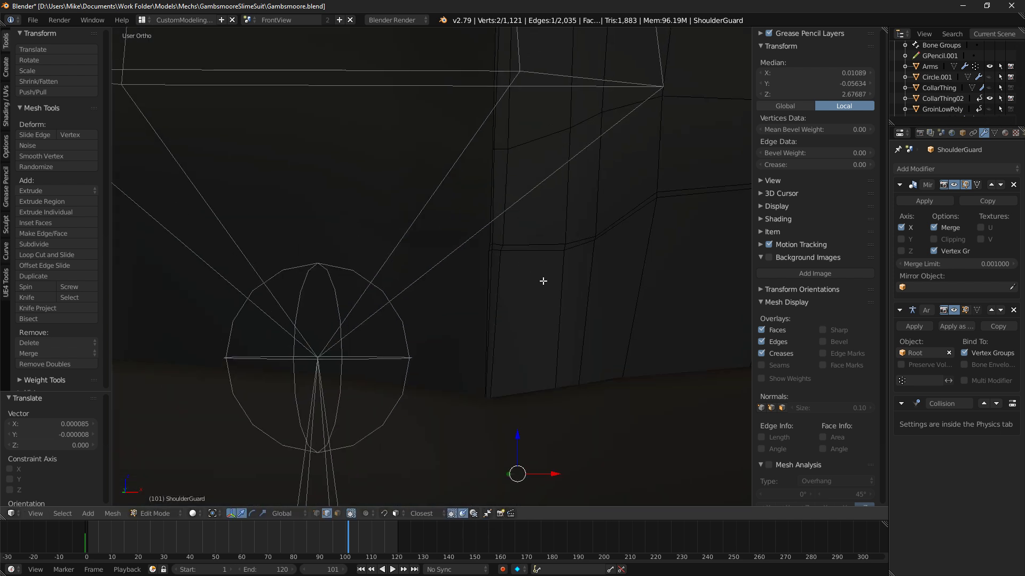
Move the short edge beside the centre line on the lower abdomen by 0.000255 along X, -0.00007 along Y and 0.000132 along Z.
scroll(553, 273, down, 3)
shift+middle_drag(487, 211, 482, 249)
scroll(484, 242, up, 4)
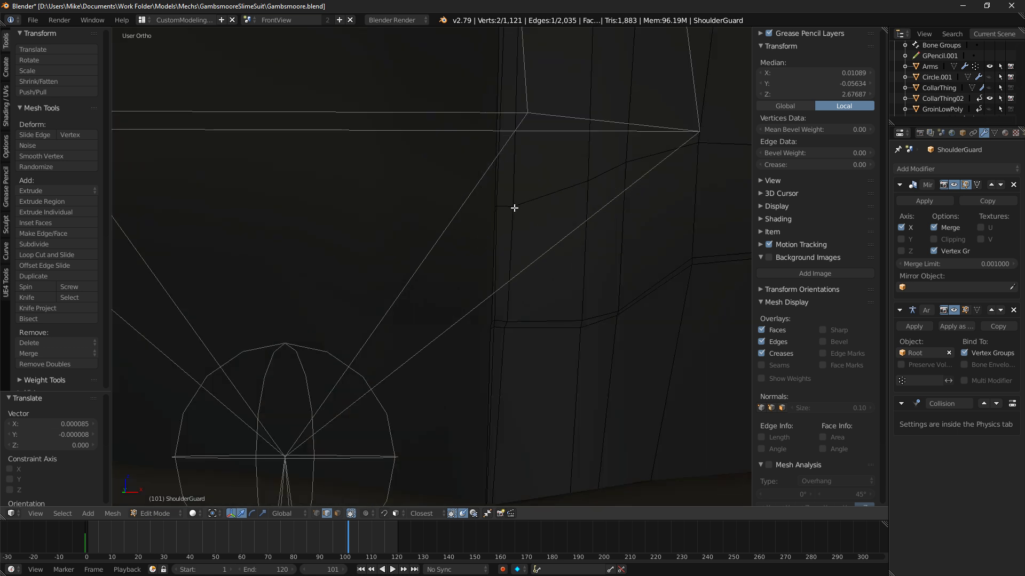
drag(512, 205, 513, 206)
mouse_move(526, 202)
middle_down()
mouse_move(534, 338)
mouse_move(514, 251)
mouse_move(522, 210)
middle_up()
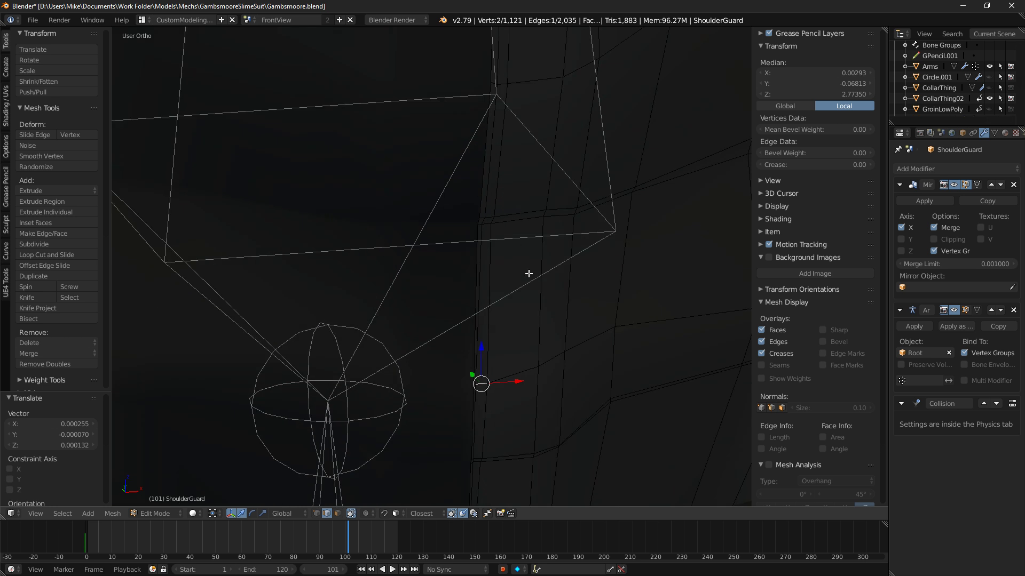
scroll(529, 273, down, 4)
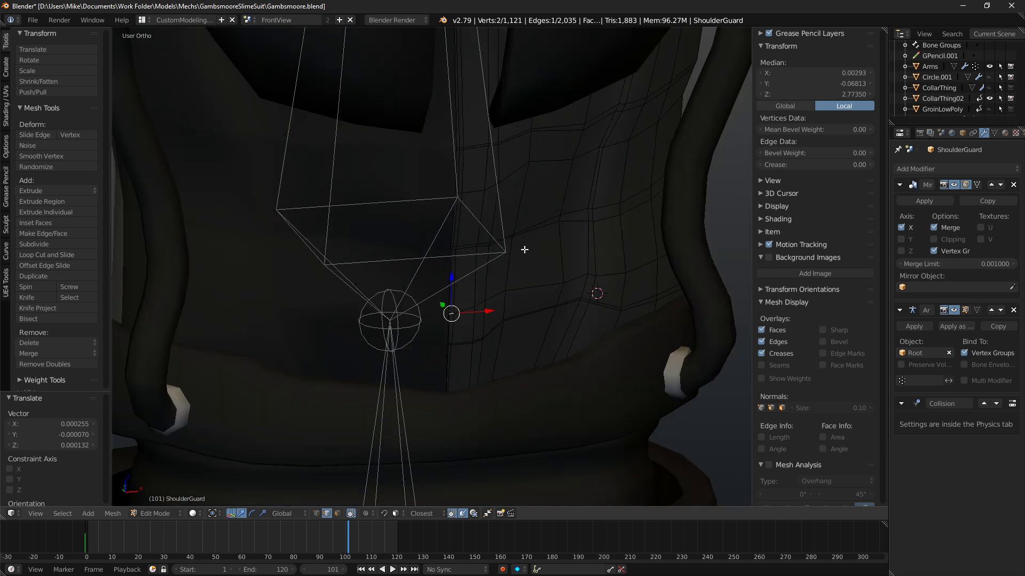
Select the two parallel sloping edges on the outer lower abdomen and move them -0.002 along X and 0.000824 along Z.
key(KP_1)
scroll(435, 304, up, 3)
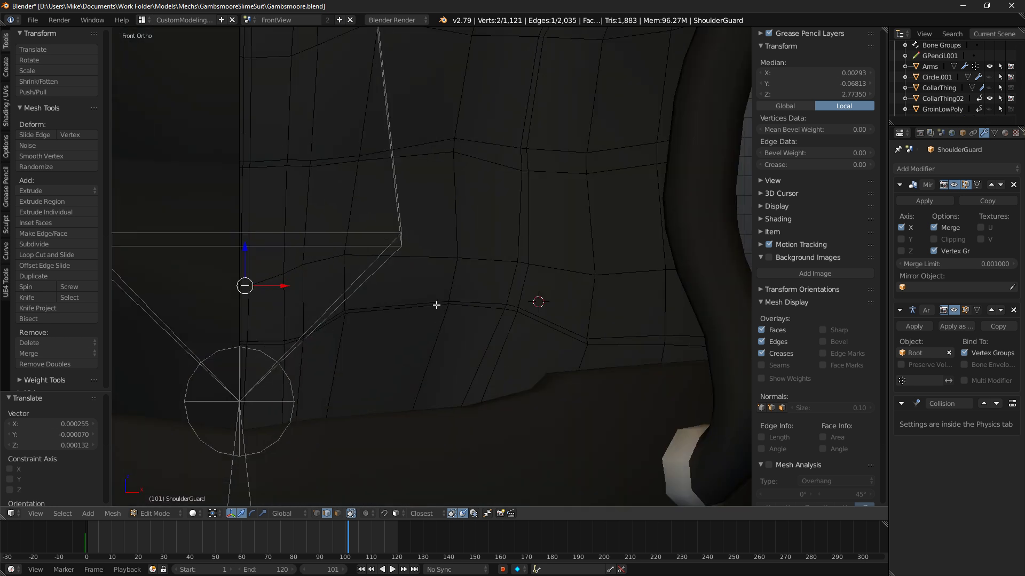
shift+right_click(485, 305)
right_click(532, 311)
shift+right_click(532, 317)
key(g)
click(559, 328)
scroll(562, 328, down, 1)
key(z)
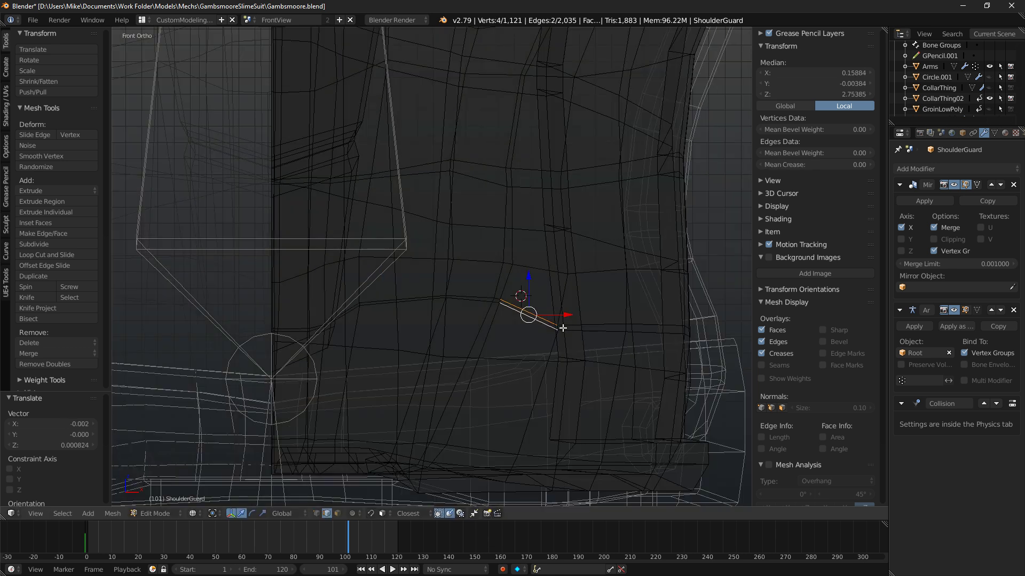
Move the edge below them, near the torso's hem, -0.002 along X and 0.001 along Z, and check it in rendered shading.
shift+middle_drag(458, 454, 470, 421)
right_click(464, 419)
key(g)
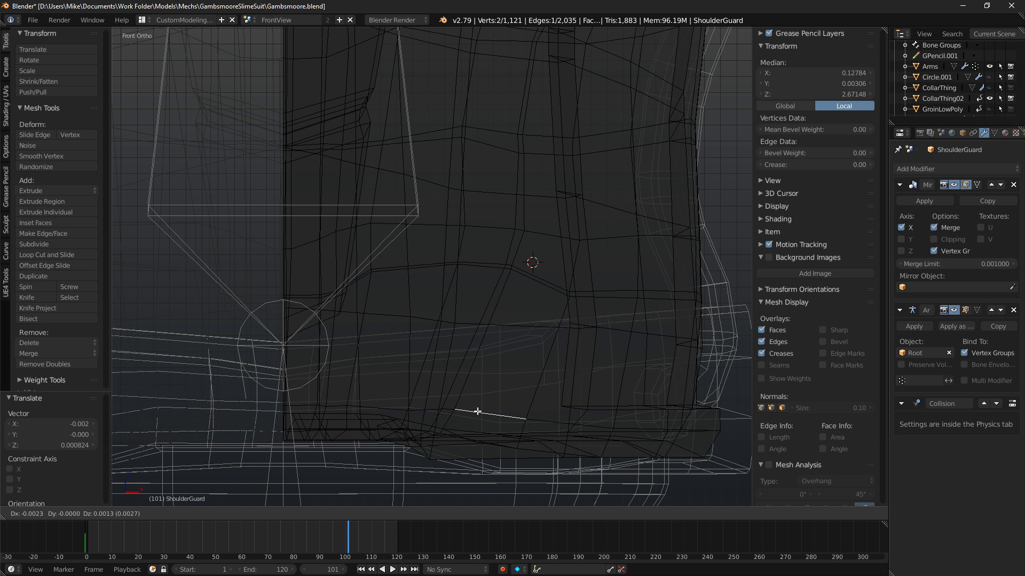
click(477, 415)
key(z)
key(shift+z)
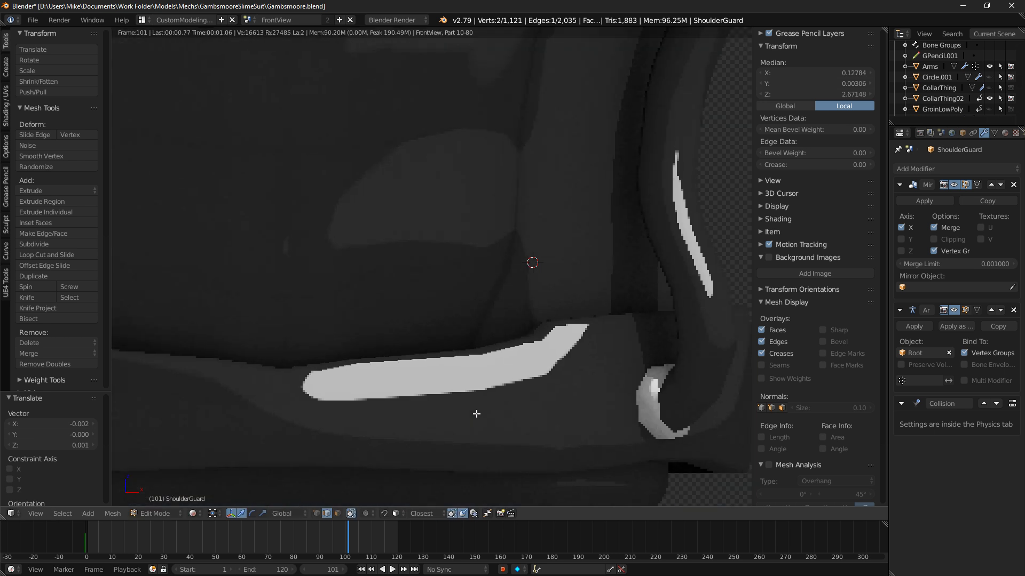
Select the vertical edge run along the outer abdomen from below the chest plate to the waist ring and move it 0.001 along X.
key(shift+z)
right_click(531, 155)
right_click(528, 96)
scroll(549, 68, down, 2)
right_click(519, 80)
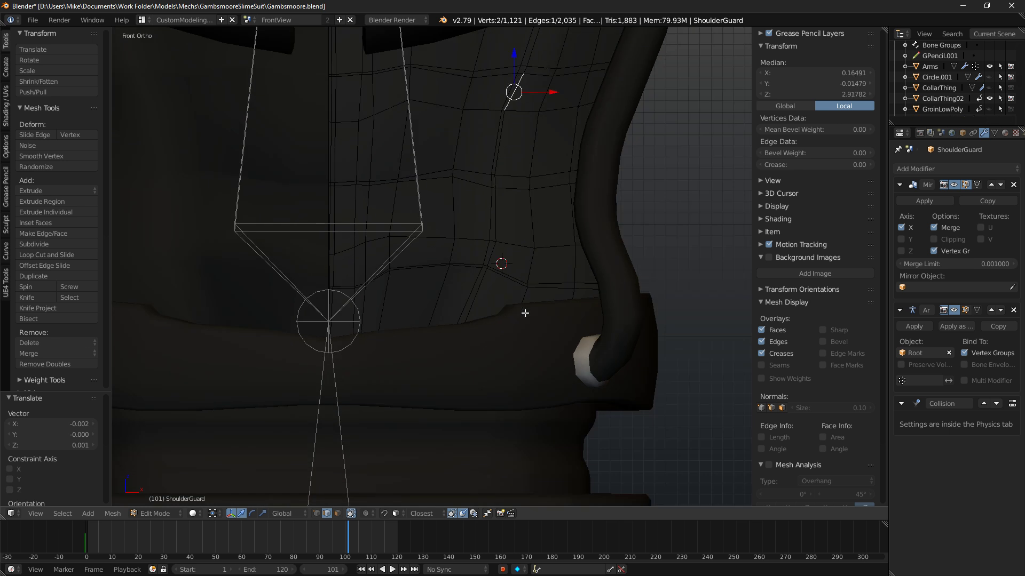
ctrl+right_click(471, 296)
right_click(480, 296)
right_click(515, 90)
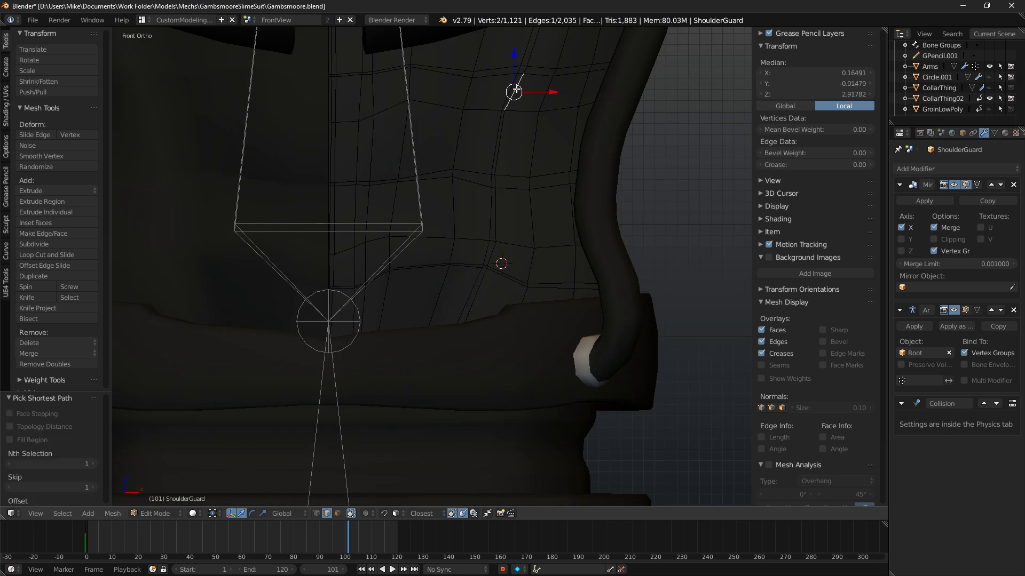
ctrl+right_click(484, 285)
drag(519, 219, 522, 222)
Examine the reshaped abdomen and waist ring up close in rendered shading and from the front in solid shading.
key(shift+z)
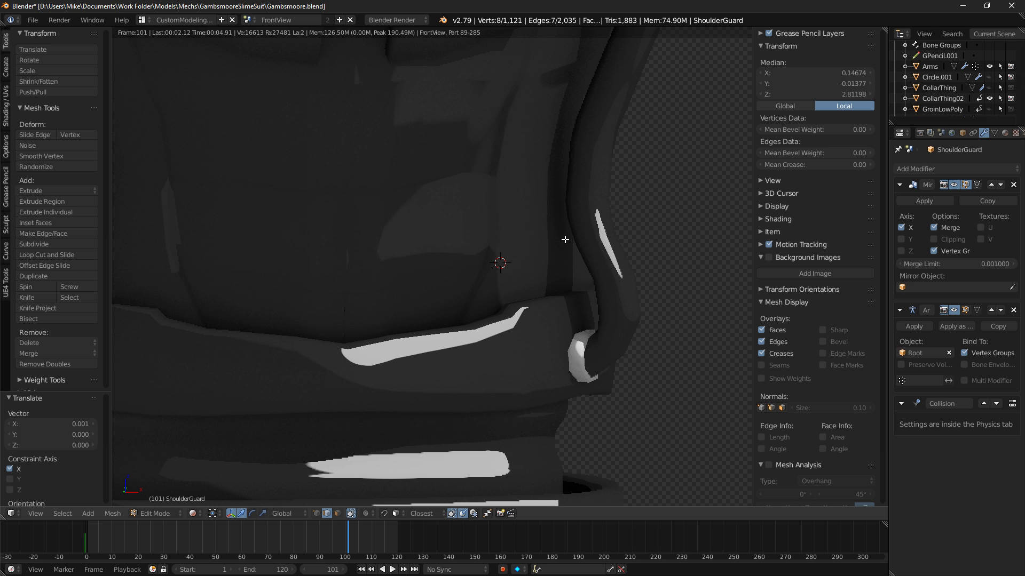
middle_drag(566, 230, 471, 153)
scroll(472, 153, up, 2)
key(alt+Tab)
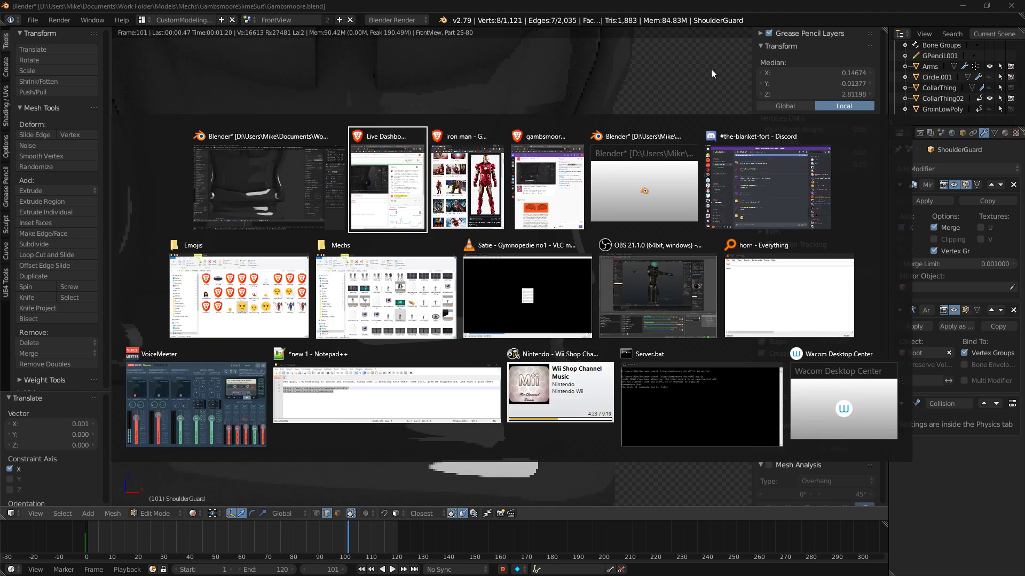
click(274, 179)
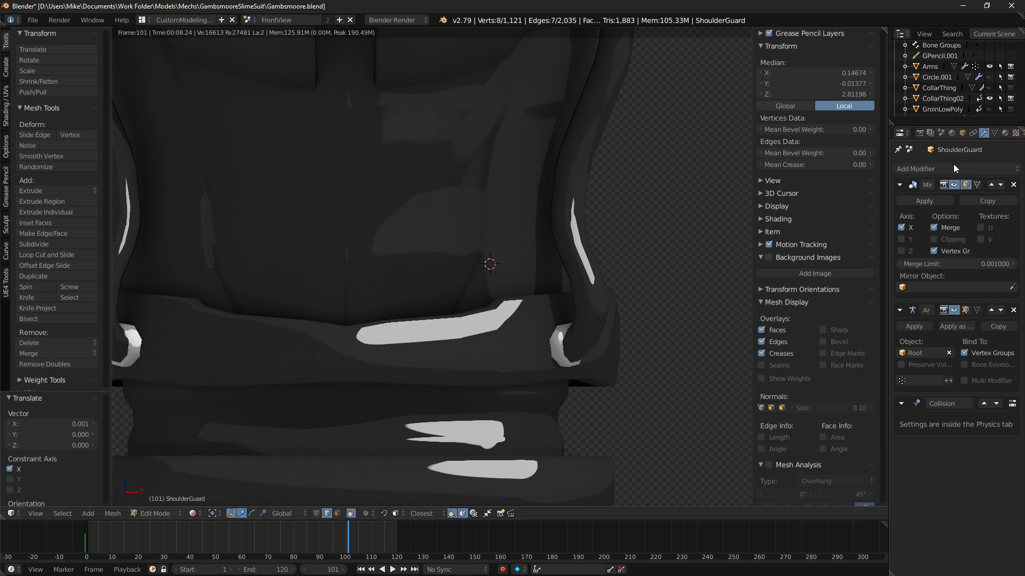
scroll(601, 238, up, 4)
key(shift+z)
scroll(551, 249, down, 4)
shift+middle_drag(540, 253, 593, 262)
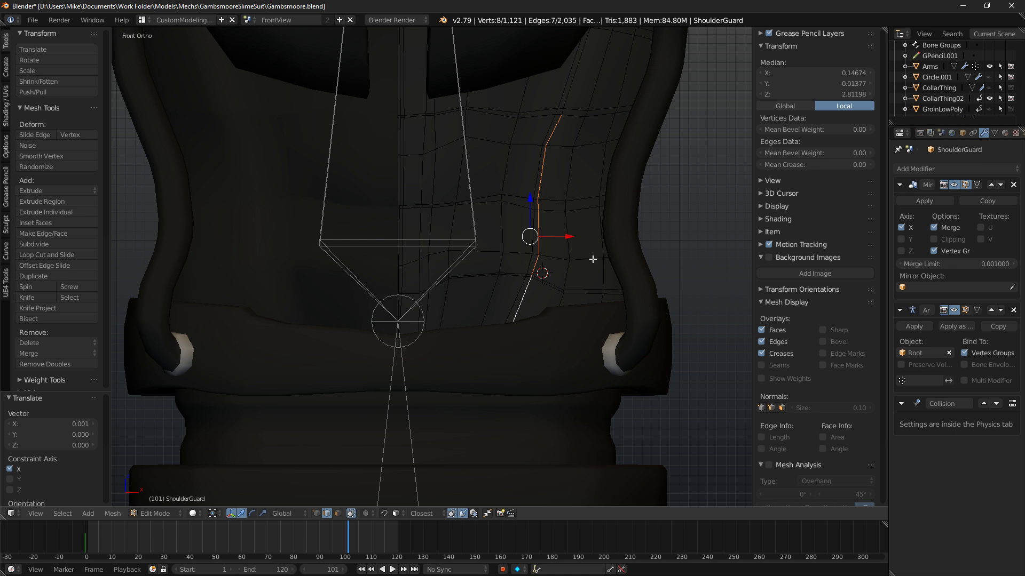
scroll(487, 263, up, 2)
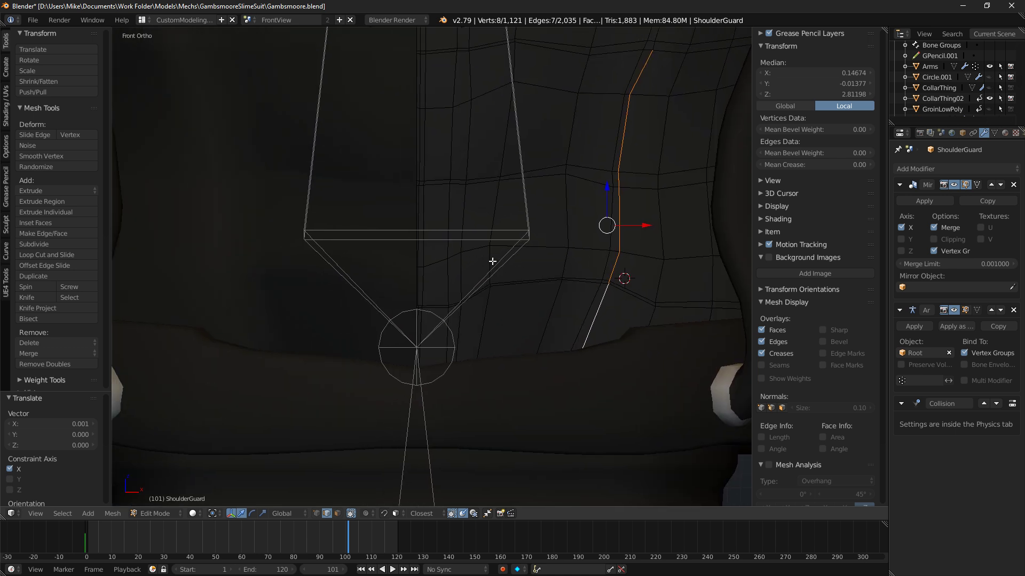
Nudge the short edges beside the abdomen's centre line just above the waist ring 0.000229 along X, and check them in rendered shading.
scroll(492, 262, up, 3)
right_click(417, 270)
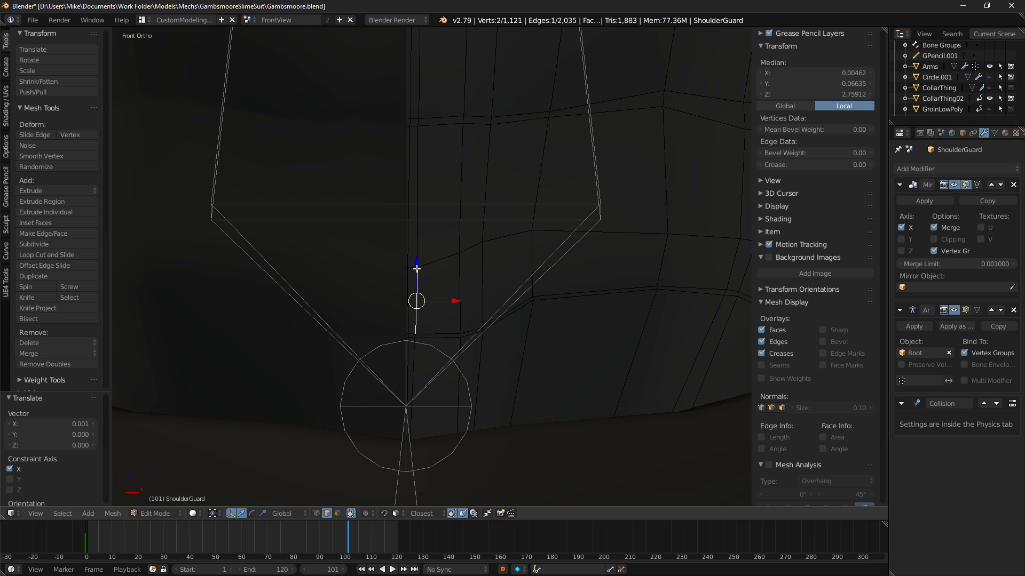
right_click(413, 269)
drag(446, 268, 442, 270)
shift+right_click(412, 338)
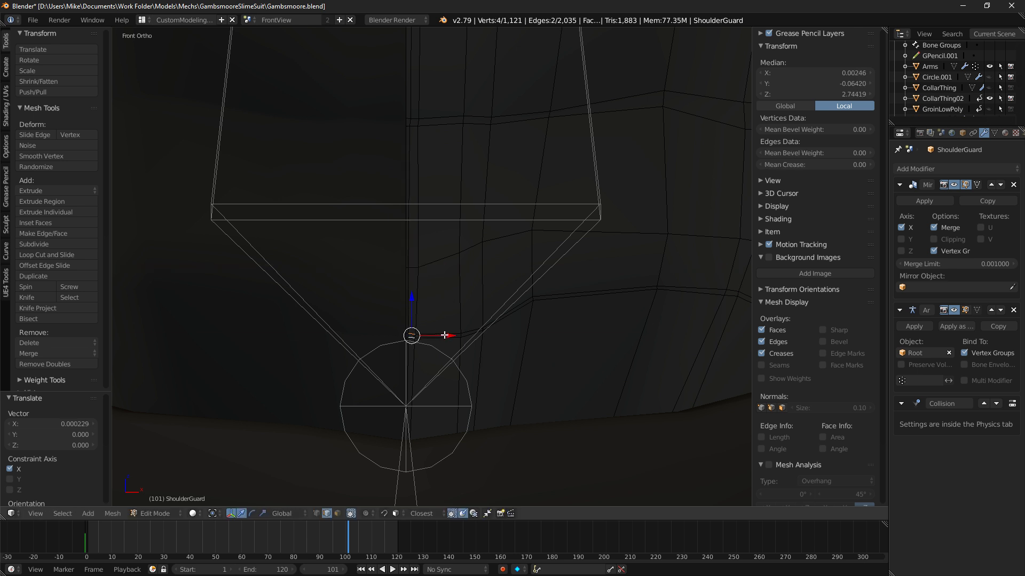
key(shift+z)
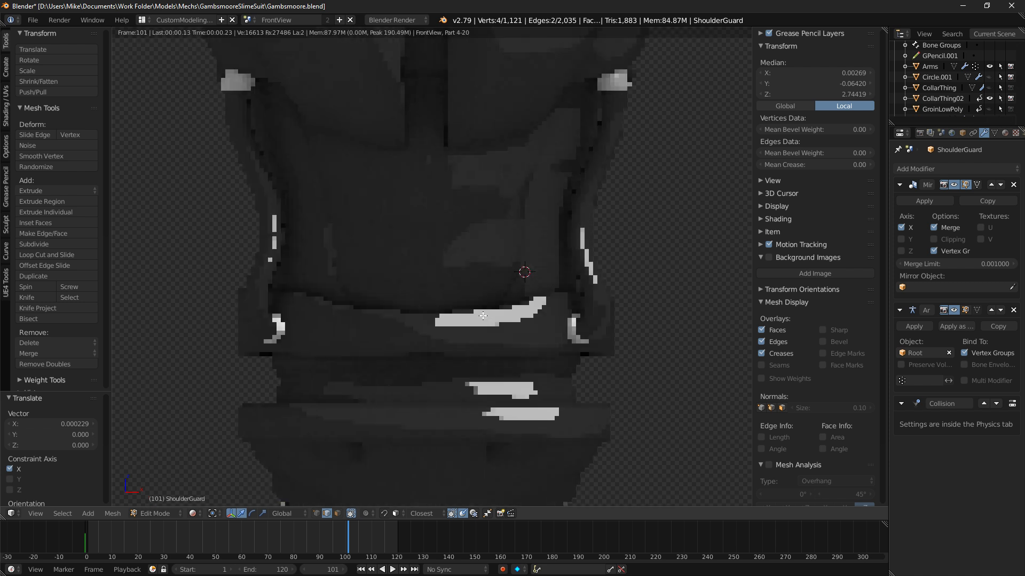
scroll(515, 276, down, 3)
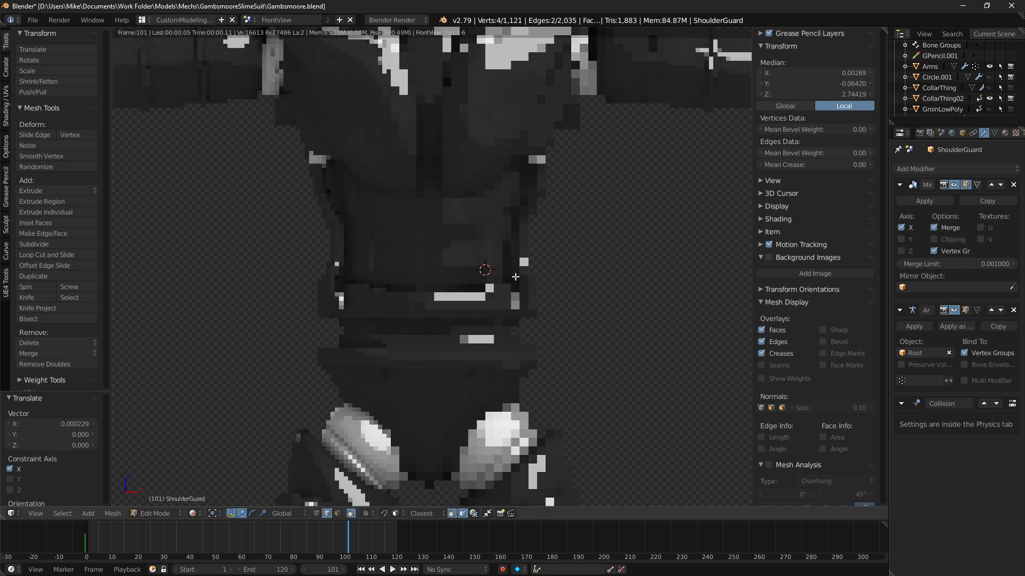
scroll(553, 204, down, 2)
middle_drag(553, 204, 506, 307)
key(shift+z)
Add a vertical loop cut to the strip between the chest plates and slide it toward the centre line.
scroll(468, 215, up, 4)
key(z)
scroll(454, 262, up, 4)
mouse_move(450, 259)
middle_down()
mouse_move(482, 265)
mouse_move(419, 231)
mouse_move(425, 278)
mouse_move(351, 318)
middle_up()
key(z)
key(a)
key(ctrl+r)
click(373, 338)
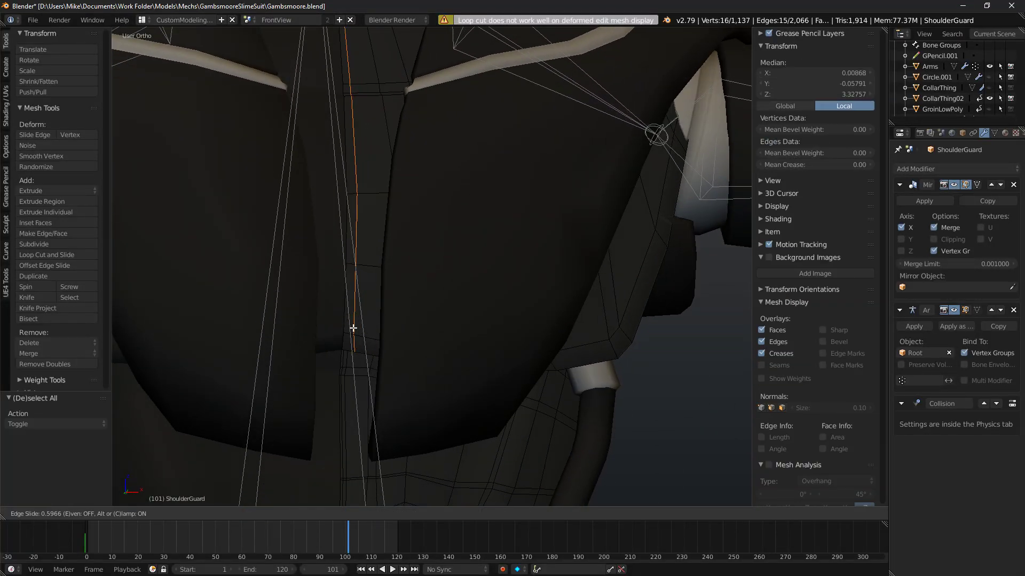
click(350, 326)
Select the centre-line edge run between the chest plates, from the neckline downward, and shrink/fatten it by 0.006.
right_click(340, 53)
middle_drag(338, 342, 384, 358)
ctrl+right_click(396, 368)
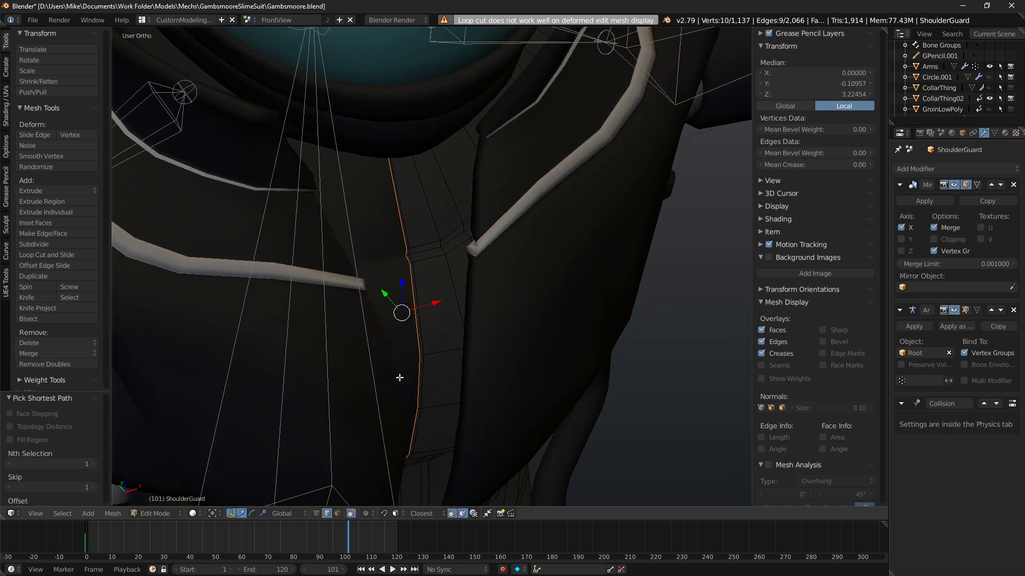
key(alt+s)
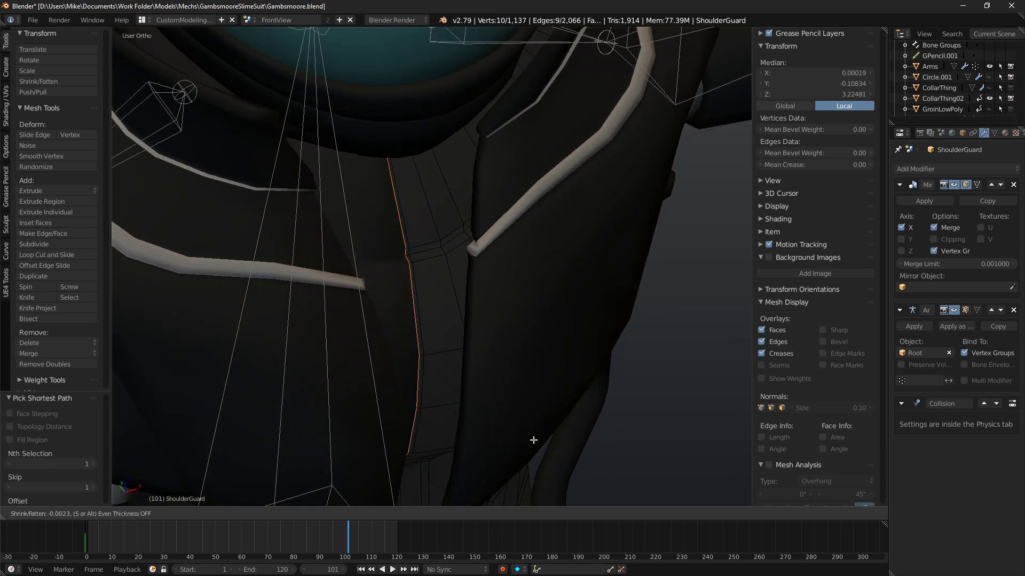
click(532, 438)
key(shift+z)
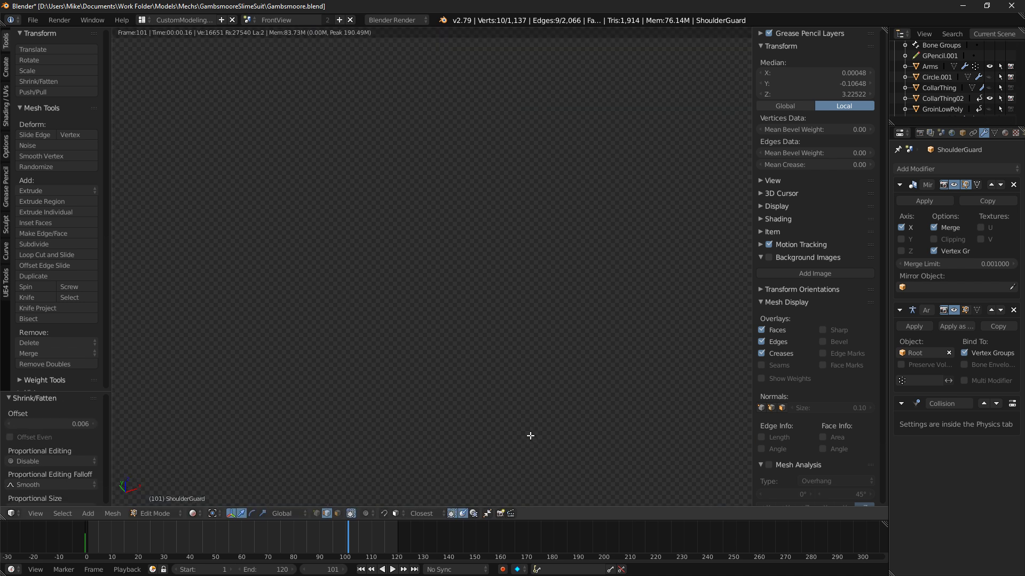
key(shift+z)
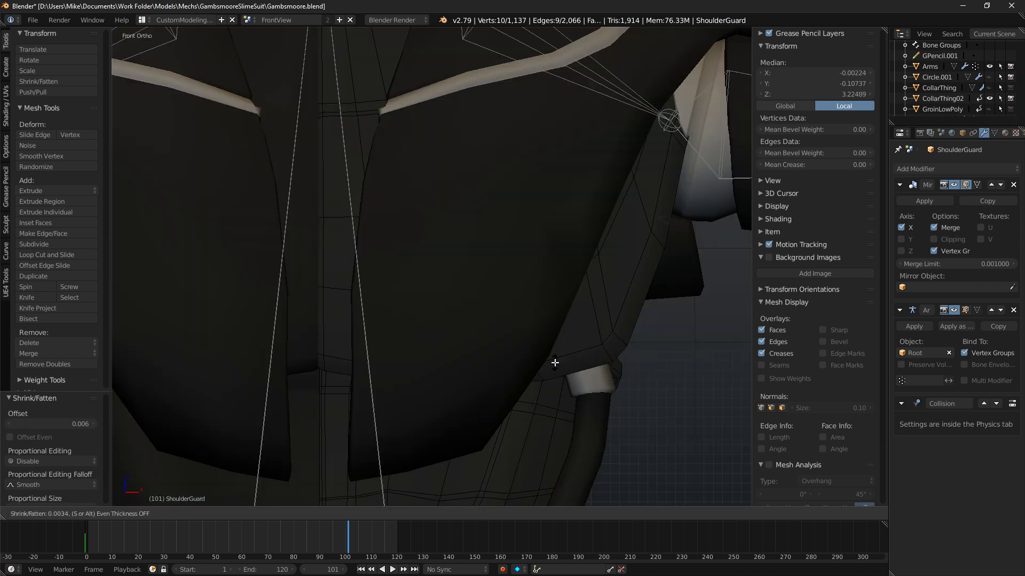
middle_drag(526, 250, 600, 293)
key(s)
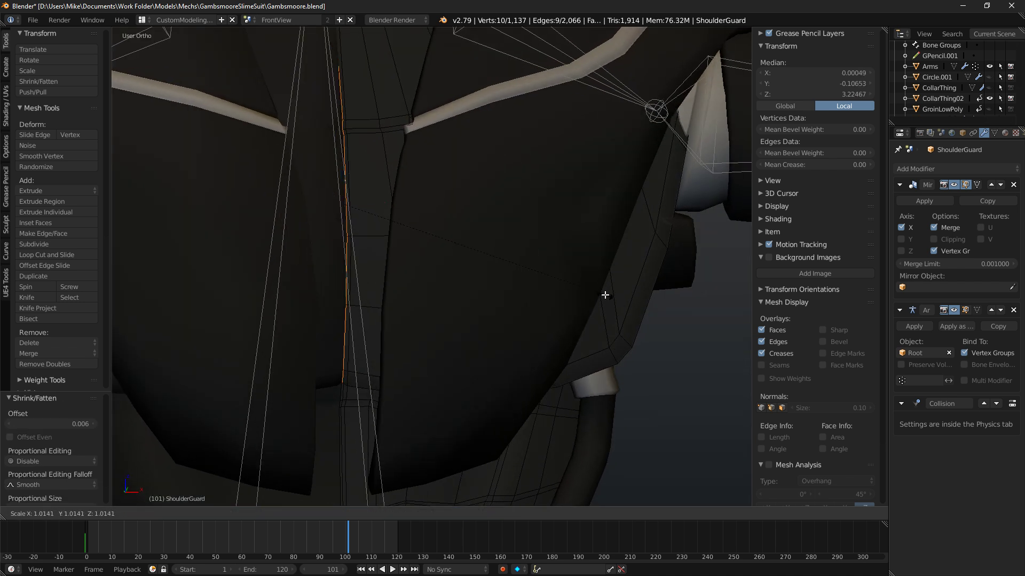
click(607, 297)
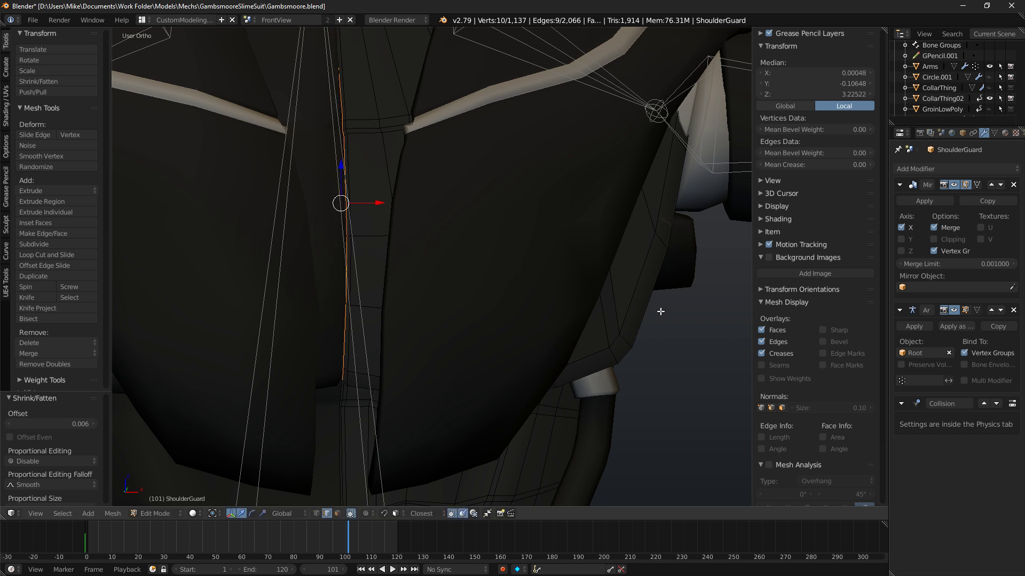
Enable clipping on the Mirror modifier, and undo the centre-line offset and the loop cut between the chest plates.
click(934, 239)
key(z)
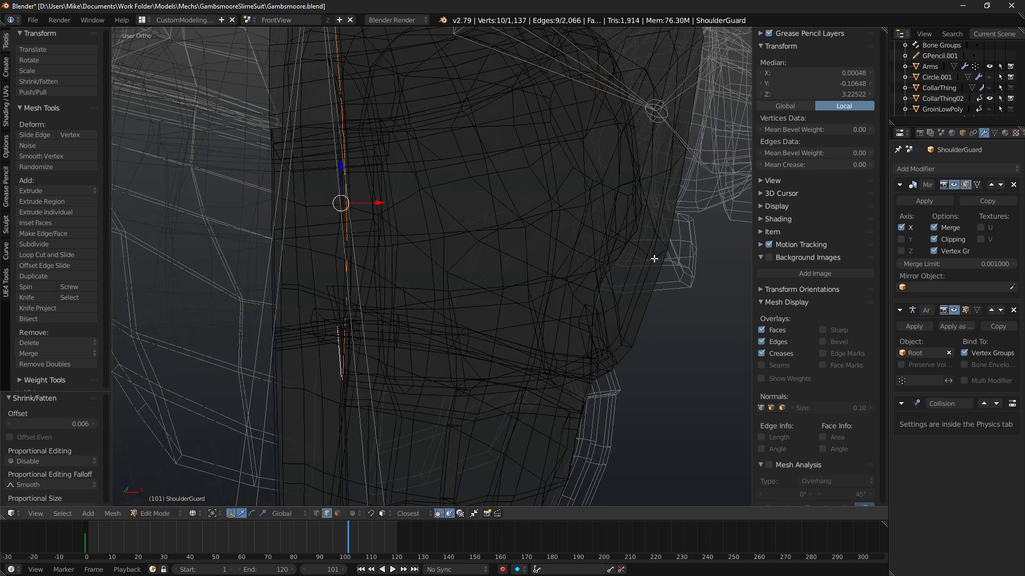
scroll(648, 274, down, 3)
mouse_move(648, 274)
middle_down()
mouse_move(693, 270)
mouse_move(707, 295)
mouse_move(740, 311)
mouse_move(681, 229)
mouse_move(591, 245)
middle_up()
key(z)
scroll(700, 276, up, 3)
key(z)
right_click(580, 242)
key(ctrl+z)
key(ctrl+z)
Add a vertical loop cut in the strip between the chest plates, sliding it about 0.82 toward the centre line.
shift+middle_drag(471, 228, 568, 247)
key(z)
scroll(462, 262, up, 2)
key(a)
key(a)
key(ctrl+r)
click(434, 242)
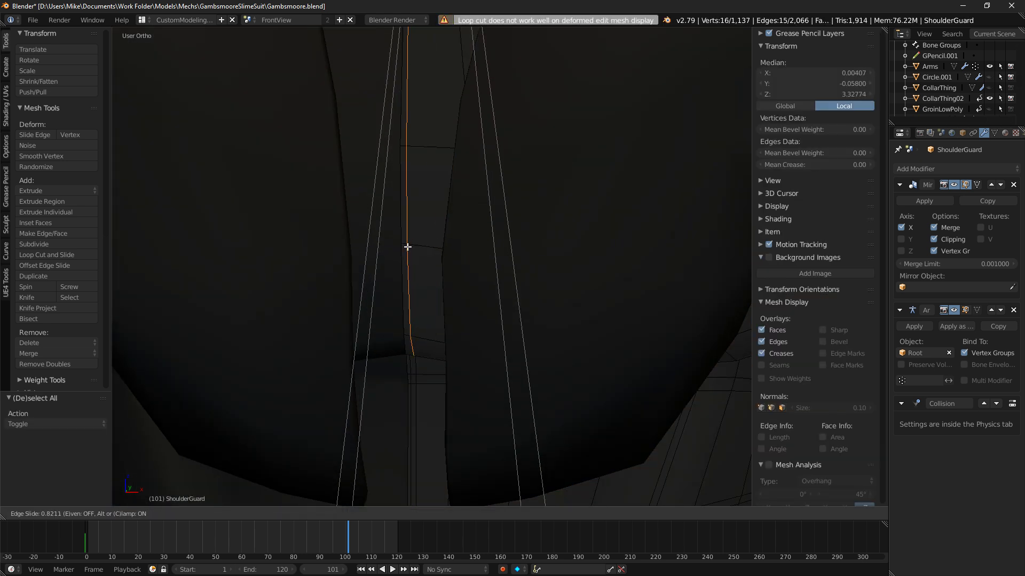
click(406, 248)
Select the centre-line edge loop between the chest plates and scale it uniformly to 0.970.
key(a)
alt+right_click(400, 267)
middle_drag(451, 282, 464, 291)
key(s)
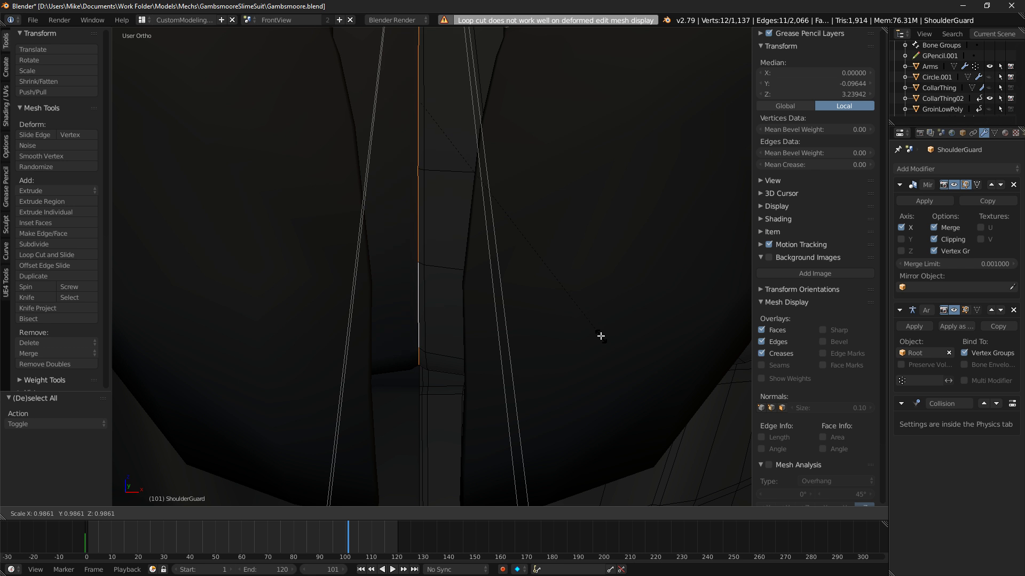
click(596, 335)
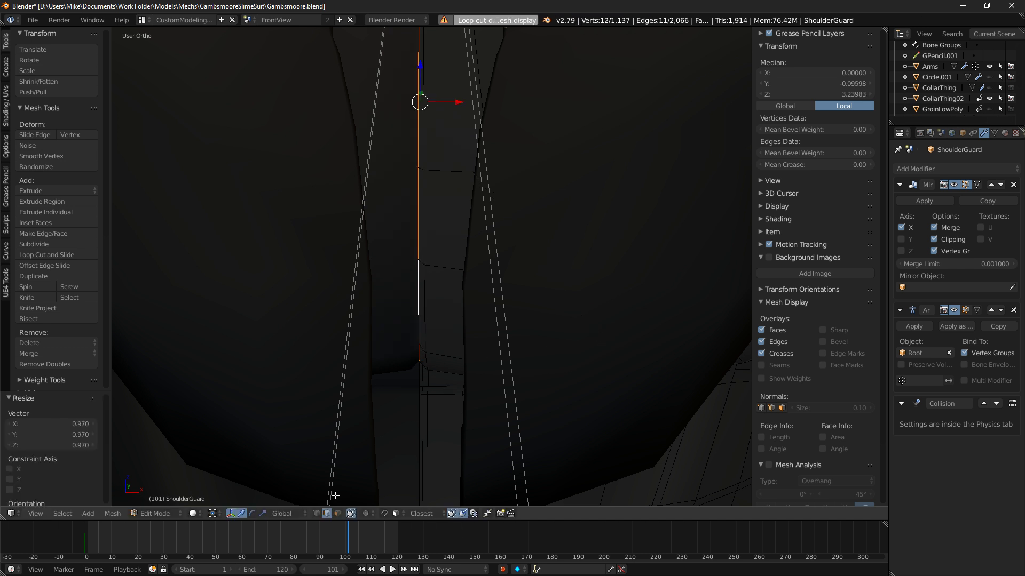
Move the short edge at the chest strip's lower end 0.015 along X with smooth proportional editing, and check it in rendered shading.
right_click(427, 360)
key(g)
key(x)
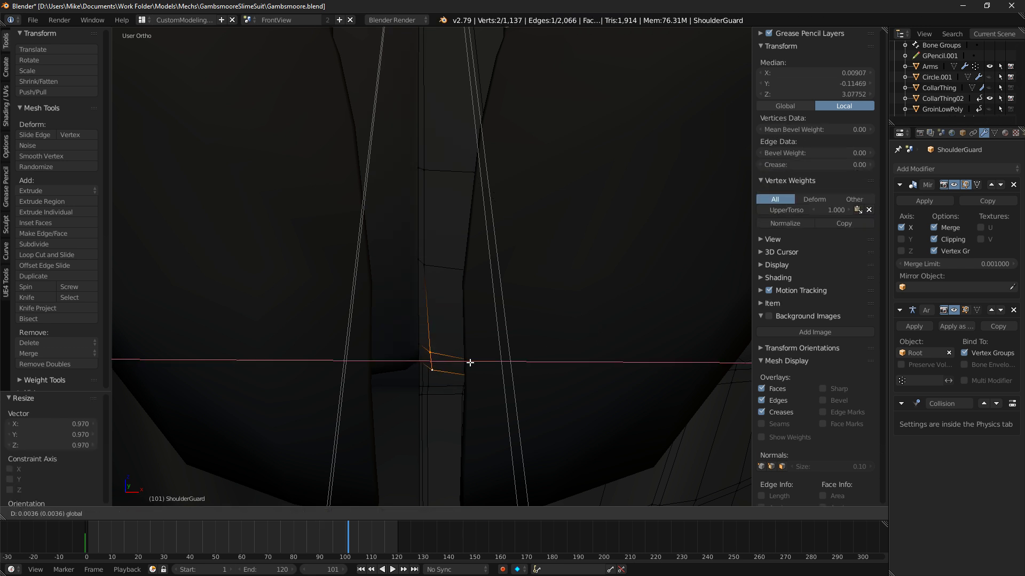
click(473, 363)
key(g)
key(x)
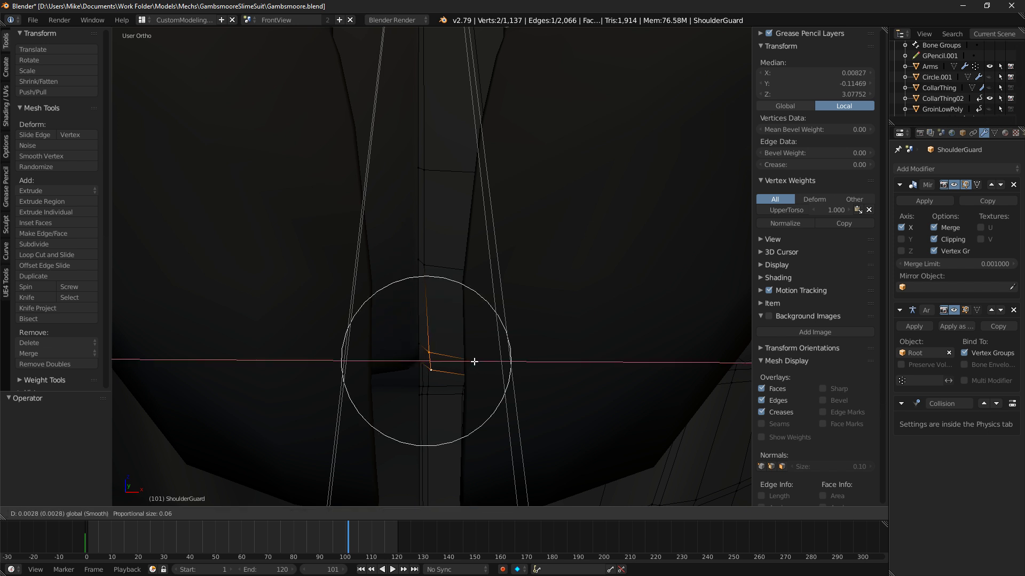
scroll(483, 363, down, 9)
click(491, 364)
key(shift+z)
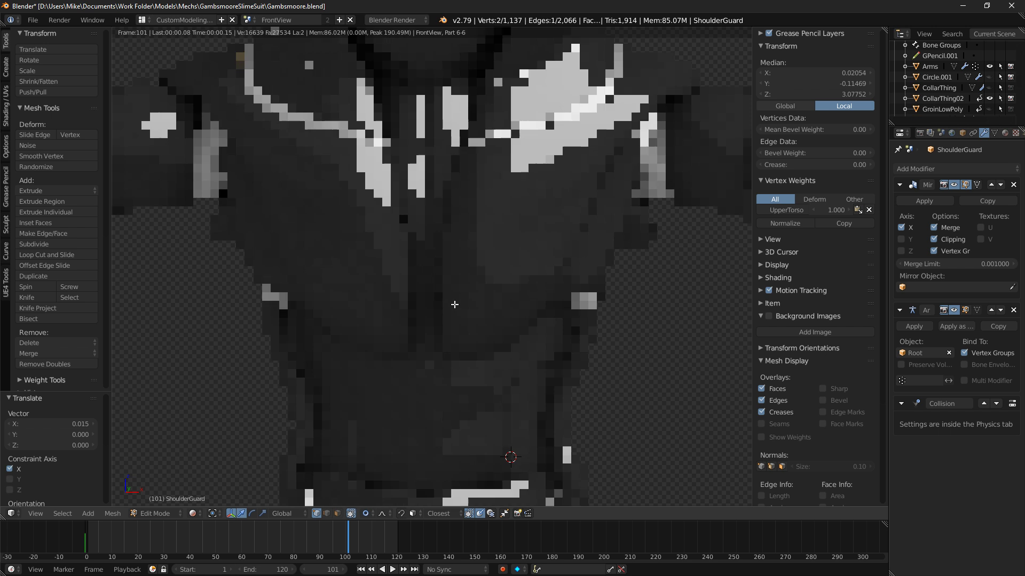
key(shift+z)
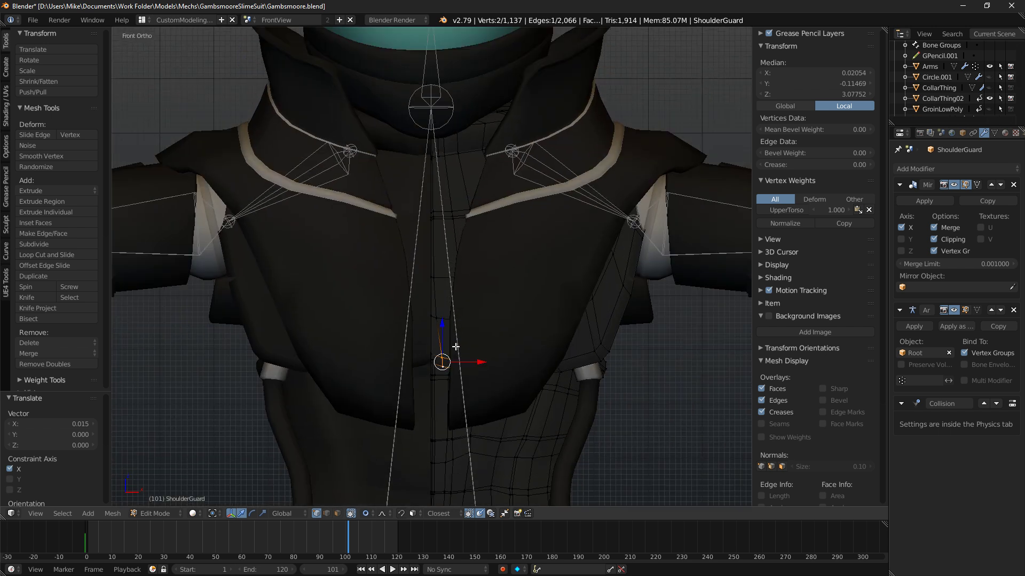
Delete the stray vertex lying across the centre line inside the torso near the neckline.
scroll(459, 270, up, 5)
right_click(425, 294)
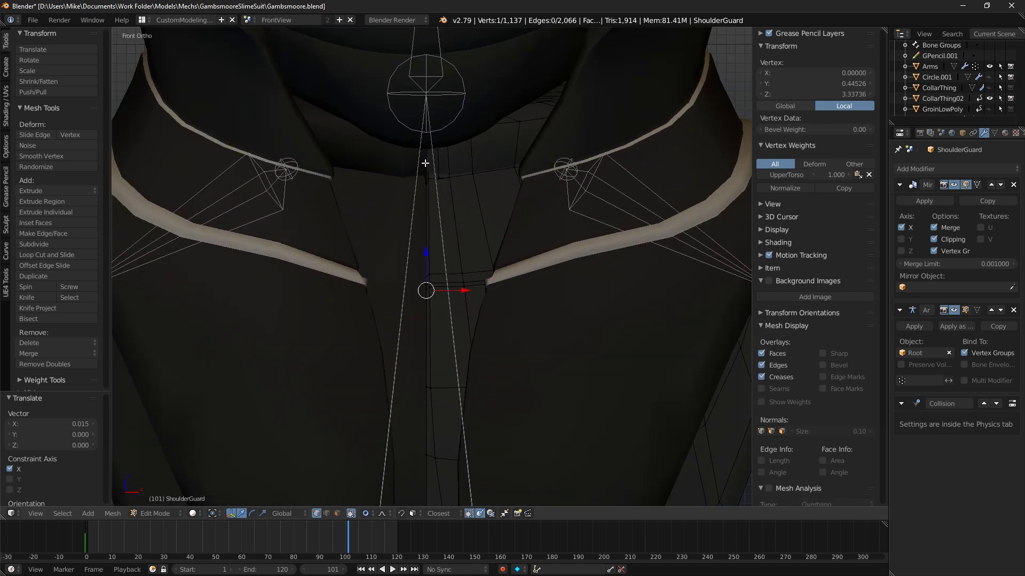
scroll(451, 297, up, 5)
right_click(410, 348)
key(z)
scroll(412, 274, down, 3)
mouse_move(412, 275)
middle_down()
mouse_move(437, 283)
mouse_move(439, 233)
middle_up()
key(z)
key(z)
right_click(405, 184)
key(x)
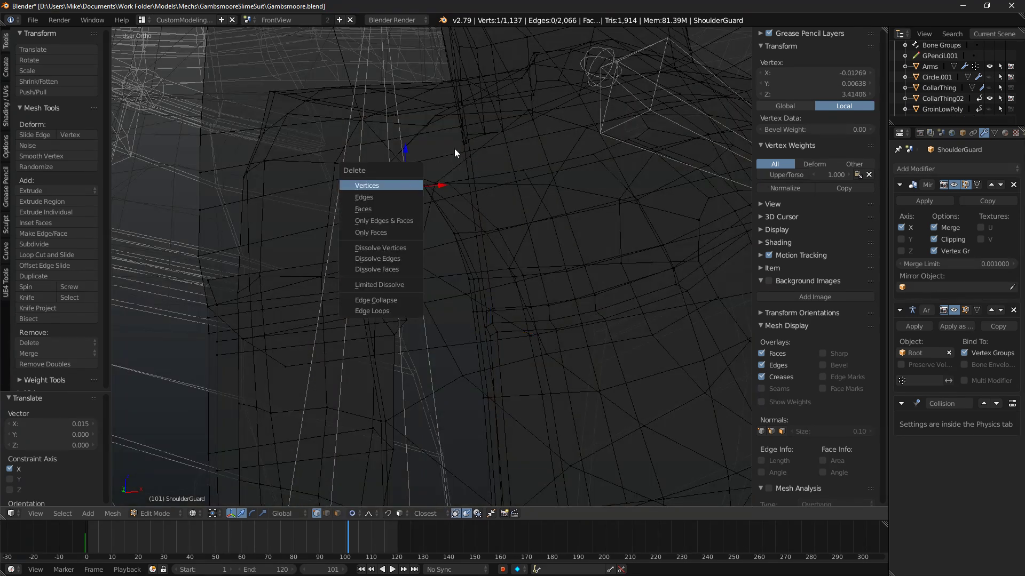
click(416, 186)
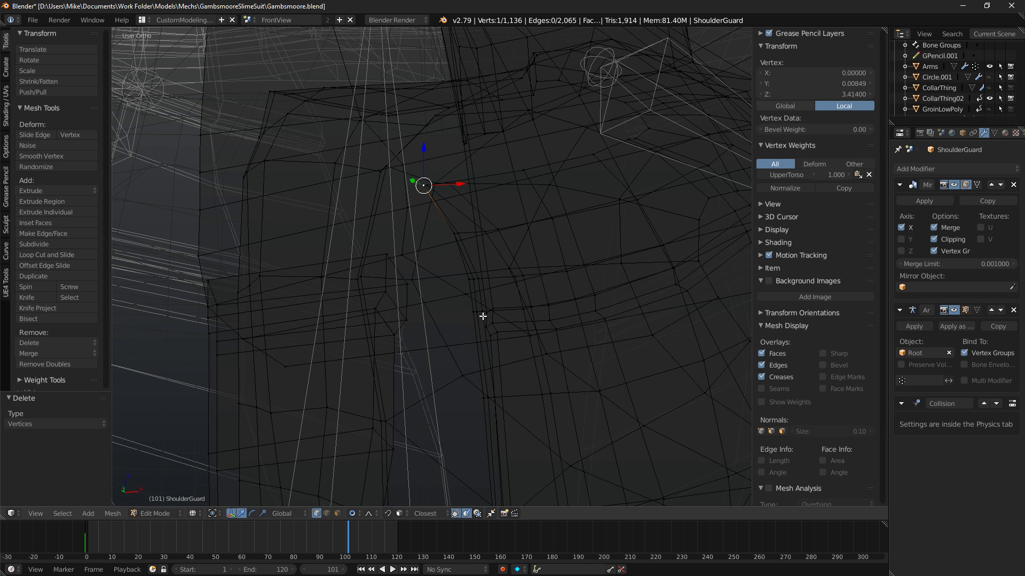
Select the vertex path running forward along the centre line inside the torso and dissolve its vertices.
ctrl+right_click(471, 294)
key(x)
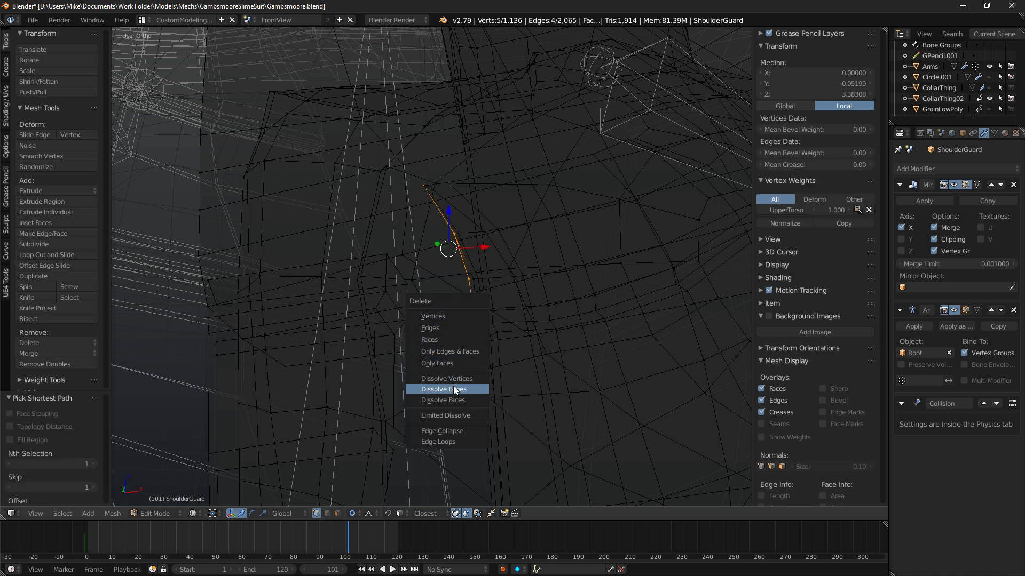
click(453, 378)
mouse_move(457, 378)
middle_down()
mouse_move(469, 296)
mouse_move(451, 258)
mouse_move(487, 270)
mouse_move(481, 292)
middle_up()
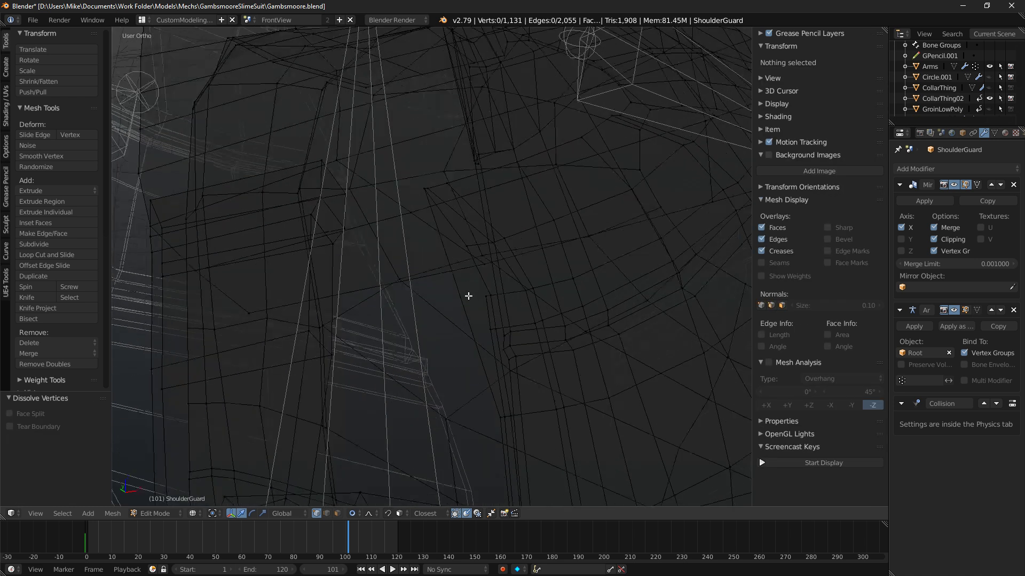
key(z)
scroll(464, 262, down, 4)
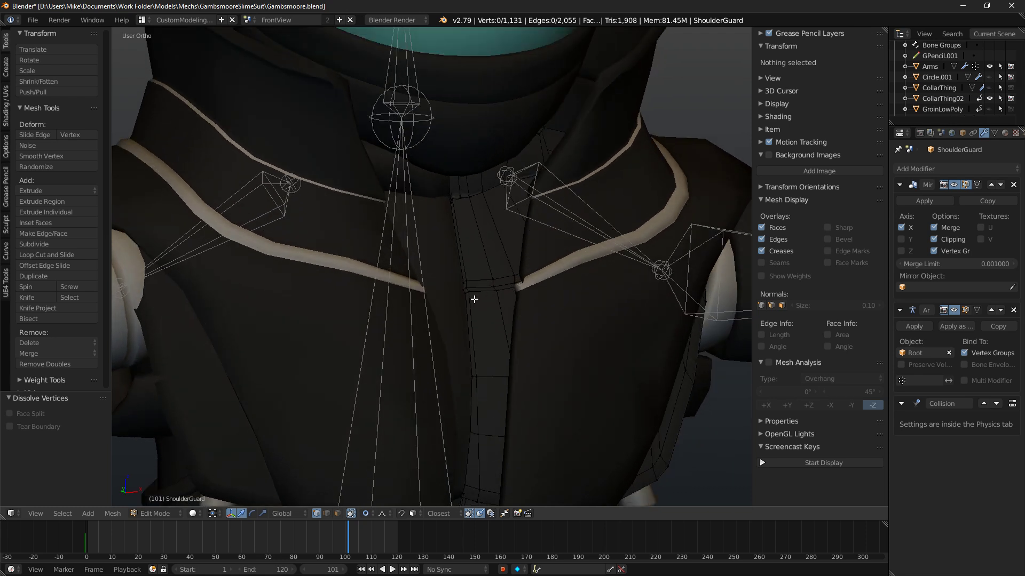
Select the three centre-line edges between the collar and the chest plates' trim and try to dissolve them as edges.
scroll(483, 309, up, 3)
right_click(500, 323)
key(z)
mouse_move(464, 169)
middle_down()
mouse_move(474, 216)
mouse_move(501, 258)
middle_up()
key(z)
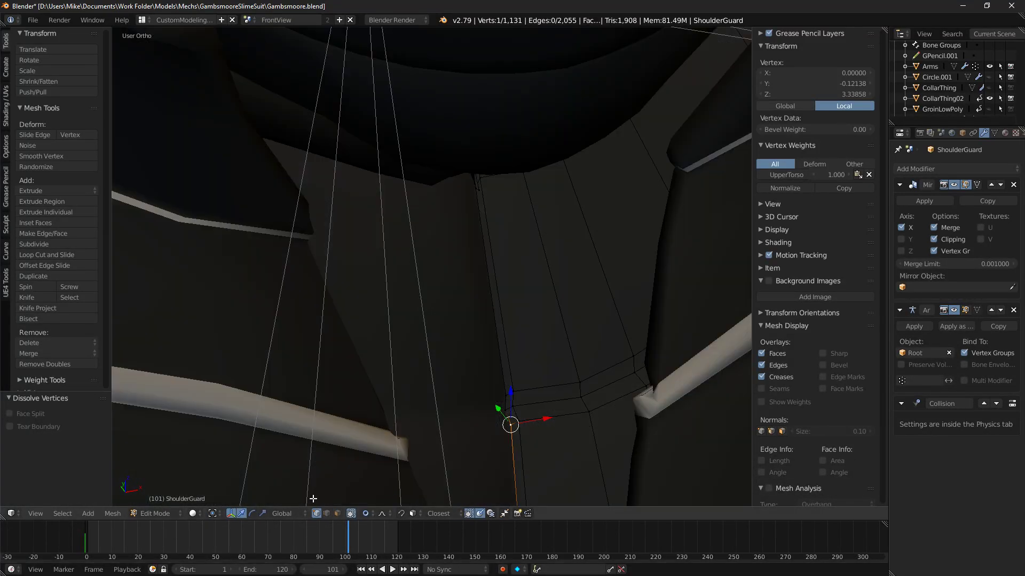
click(327, 514)
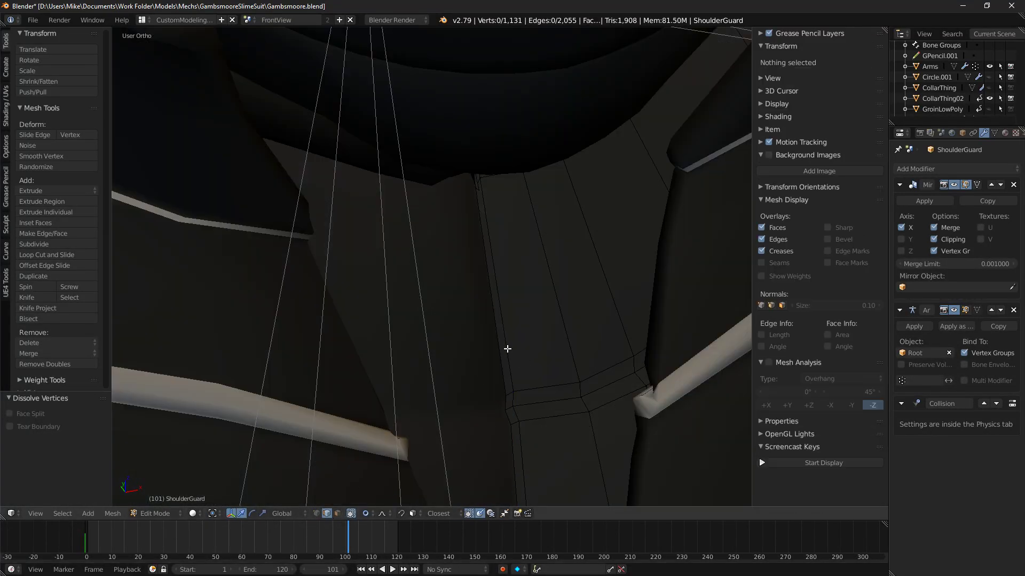
right_click(505, 382)
shift+right_click(506, 404)
shift+right_click(509, 418)
key(x)
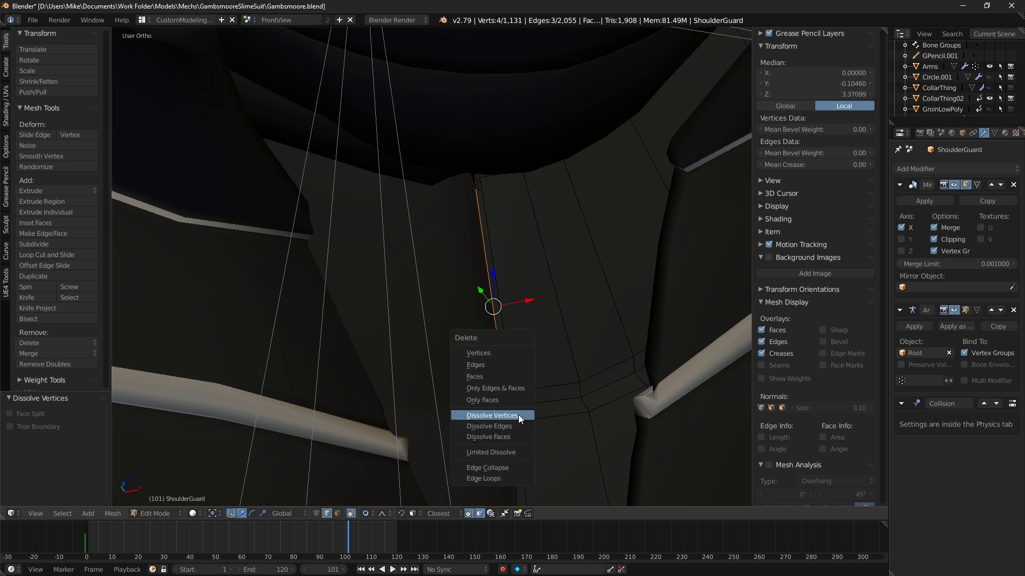
key(Escape)
key(z)
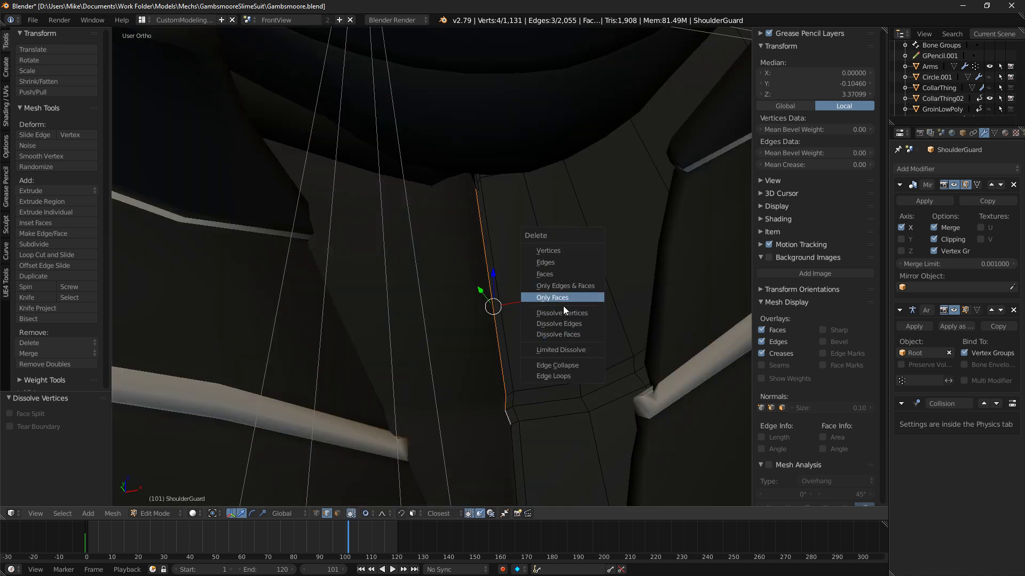
click(563, 324)
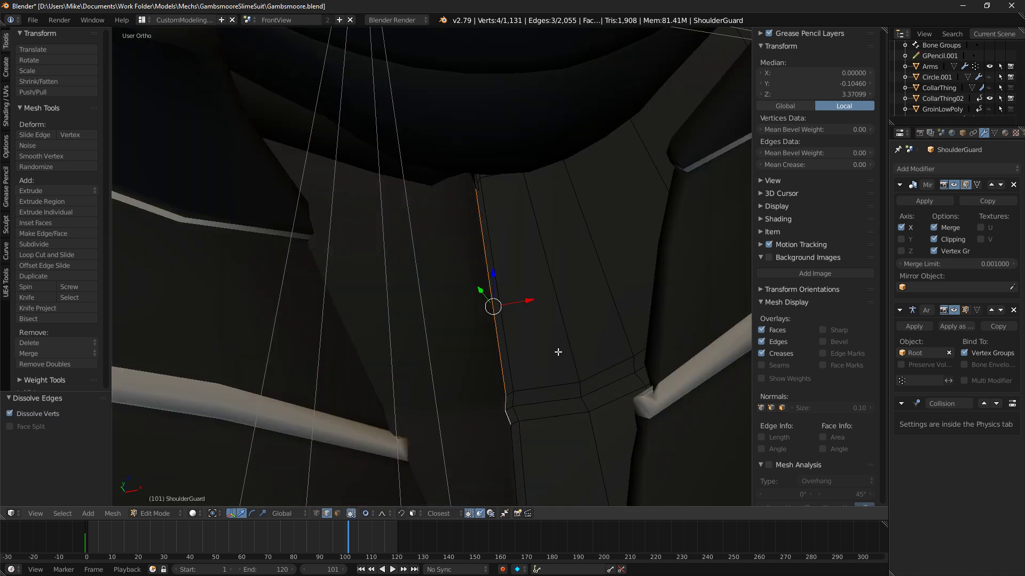
Dissolve the vertices of the selected centre-line edges, and undo the dissolve after inspecting the strip.
middle_drag(558, 353, 534, 348)
key(x)
click(512, 336)
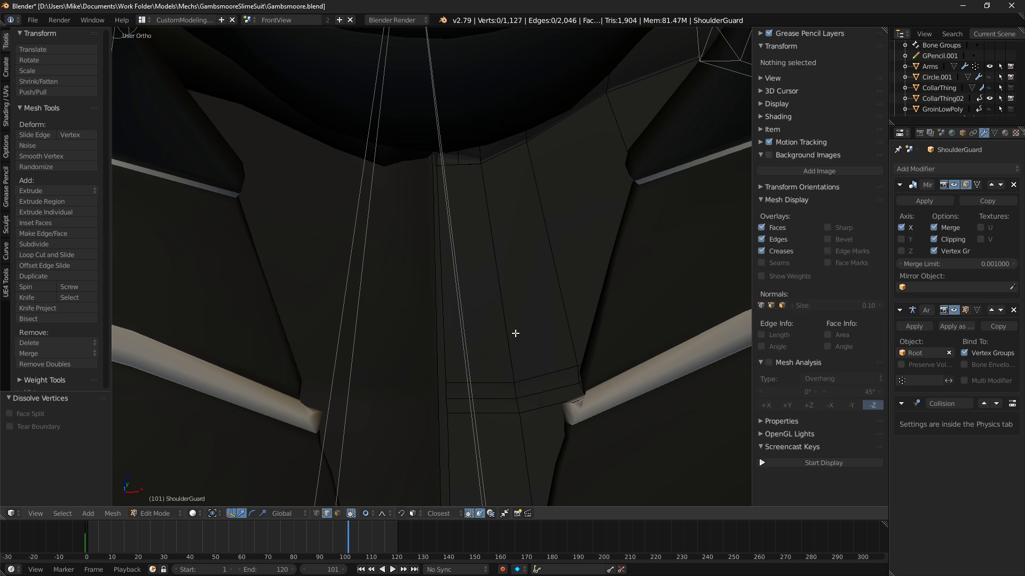
middle_drag(515, 333, 540, 334)
key(ctrl+z)
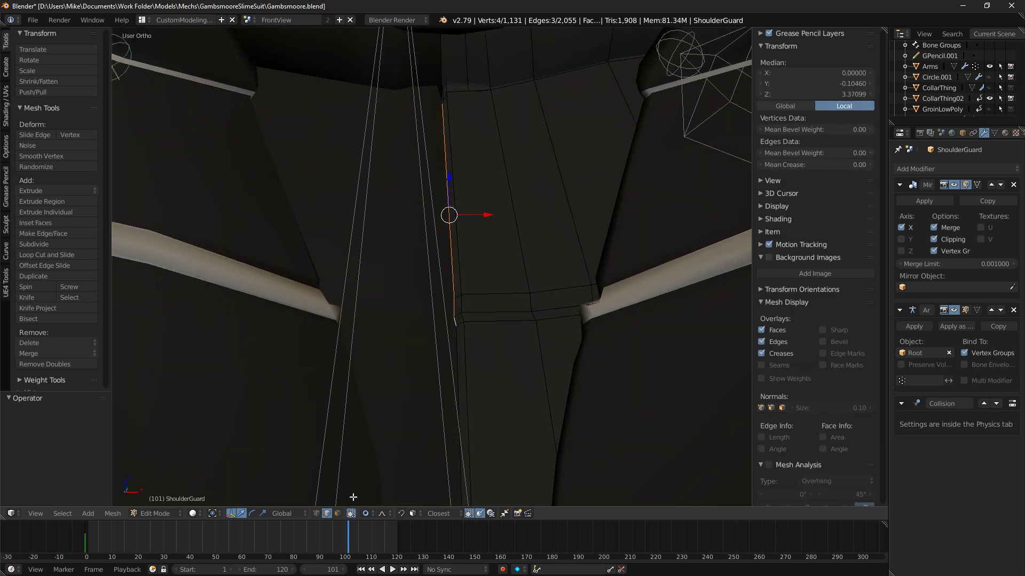
Merge three vertices beside the upper chest's centre line into their neighbours on the centre line, using At Last.
right_click(464, 323)
shift+right_click(457, 326)
key(alt+m)
right_click(463, 313)
shift+right_click(456, 317)
key(alt+m)
right_click(466, 294)
shift+right_click(458, 296)
key(alt+m)
middle_drag(459, 296, 521, 353)
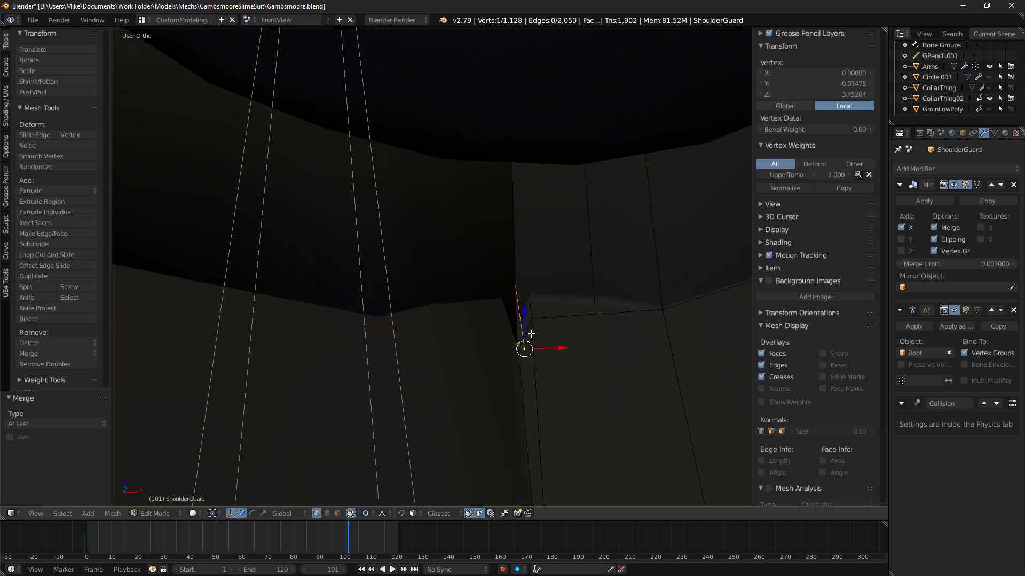
Delete the leftover centre-line vertex below the collar and merge the two vertices beside it at the last selected one.
key(x)
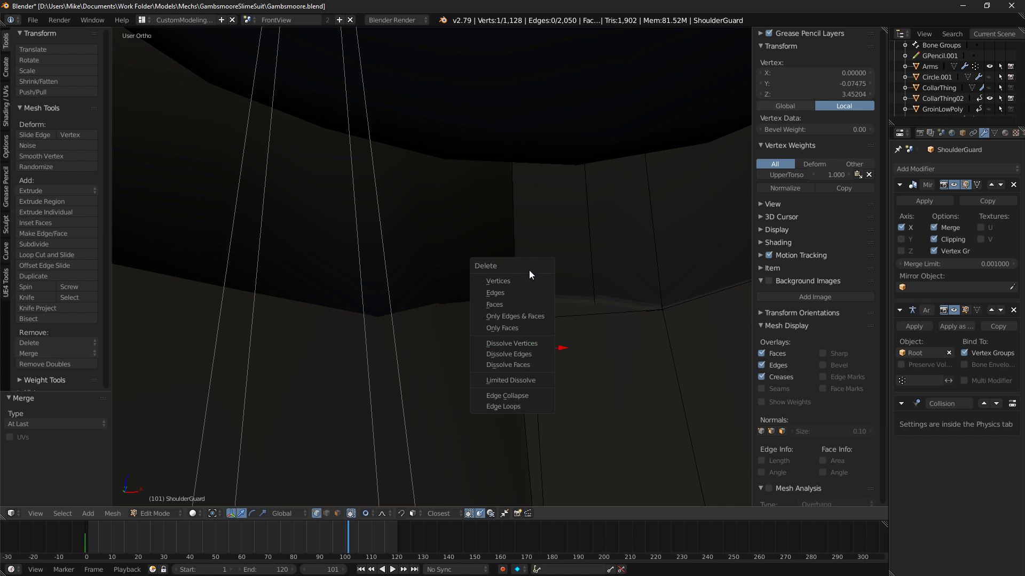
click(526, 282)
right_click(536, 319)
shift+right_click(521, 354)
key(alt+m)
click(528, 358)
scroll(567, 365, down, 5)
scroll(542, 334, down, 3)
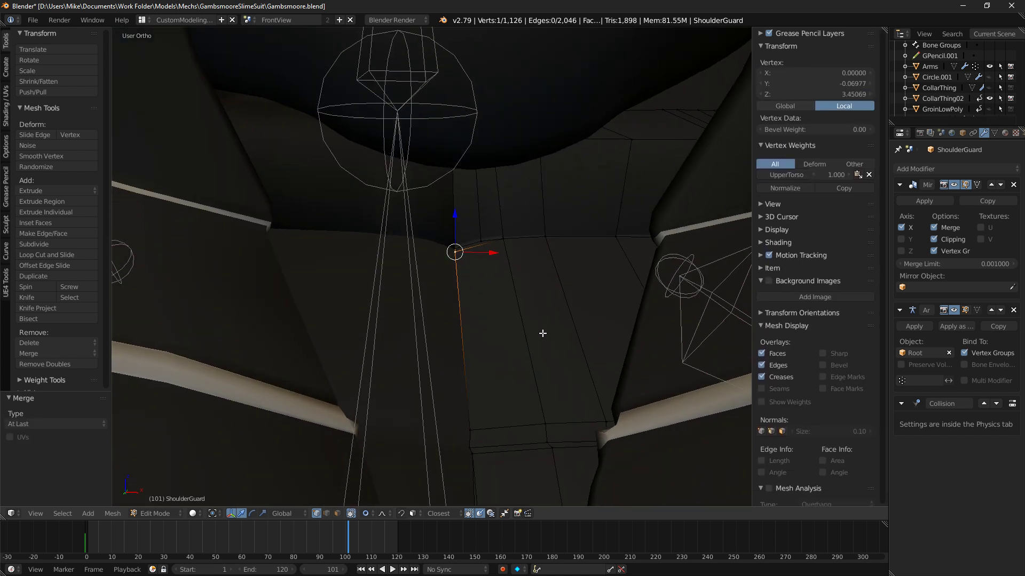
Select three vertices on the chest's lower centre seam and shift them 0.002 along X.
key(shift+z)
scroll(544, 319, down, 4)
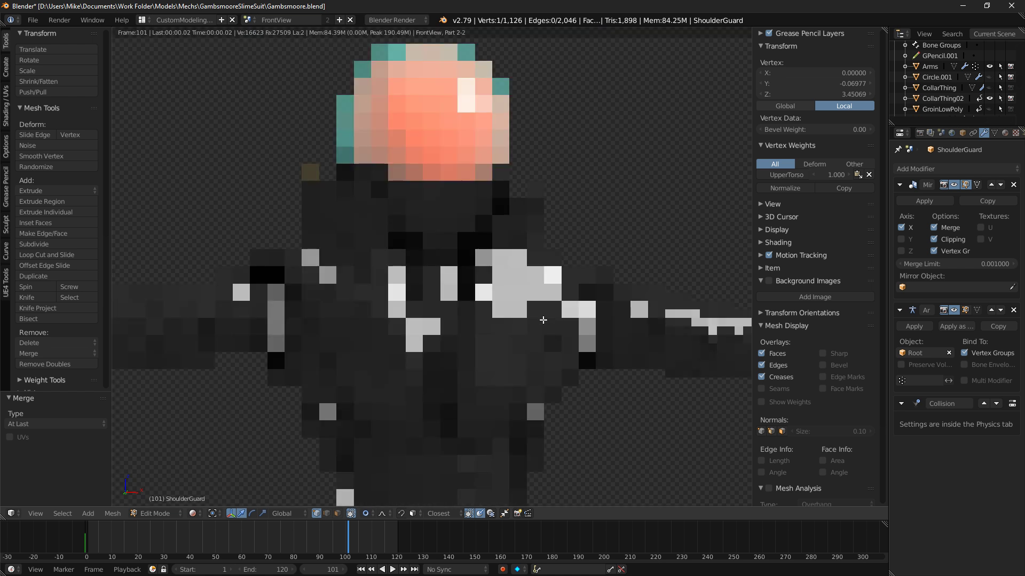
scroll(528, 318, up, 1)
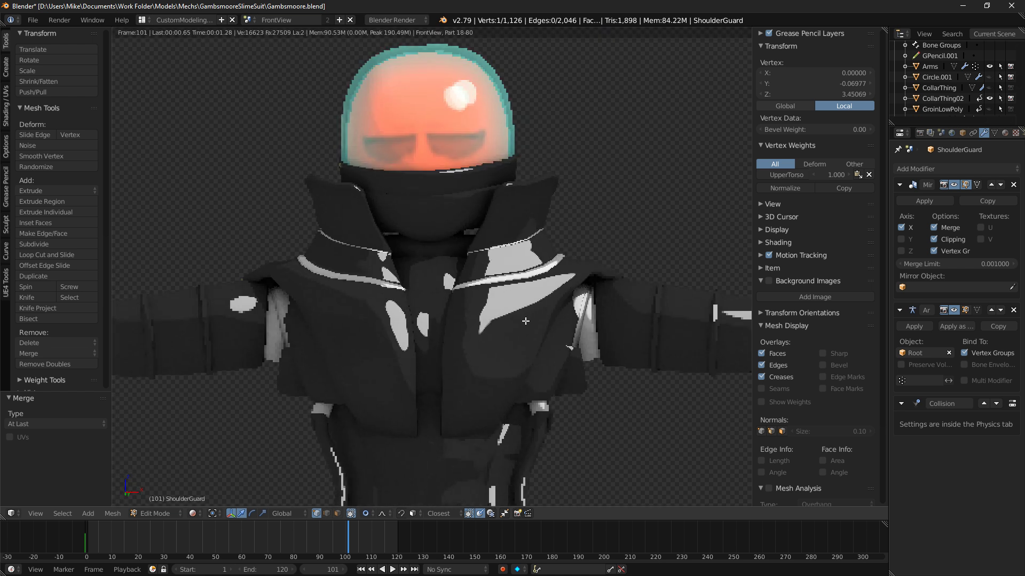
key(shift+z)
scroll(525, 319, up, 6)
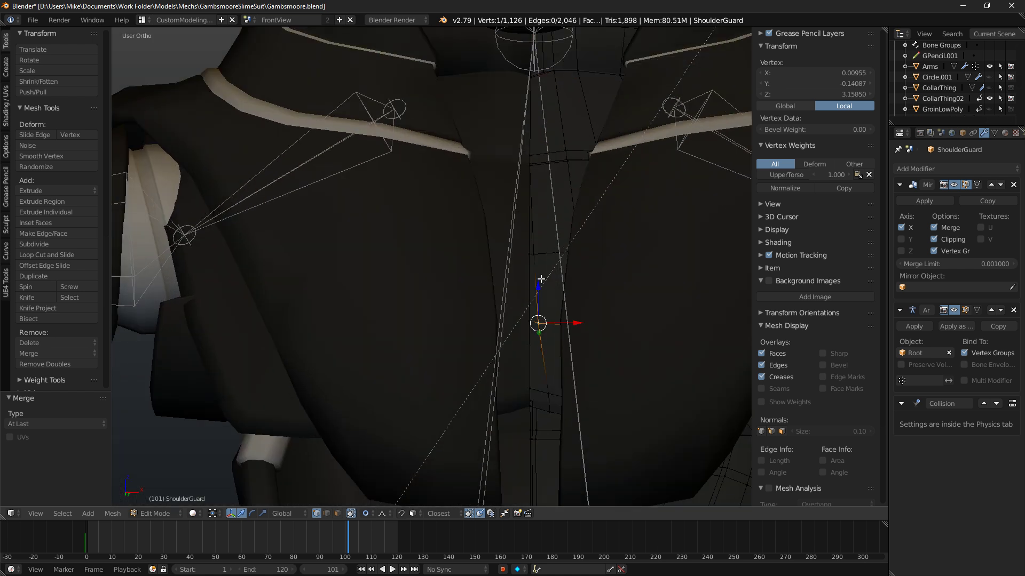
shift+right_click(567, 271)
drag(577, 290, 581, 290)
Try to move the three selected centre-seam vertices along Y, and undo the move.
middle_drag(534, 299, 671, 417)
shift+right_click(554, 416)
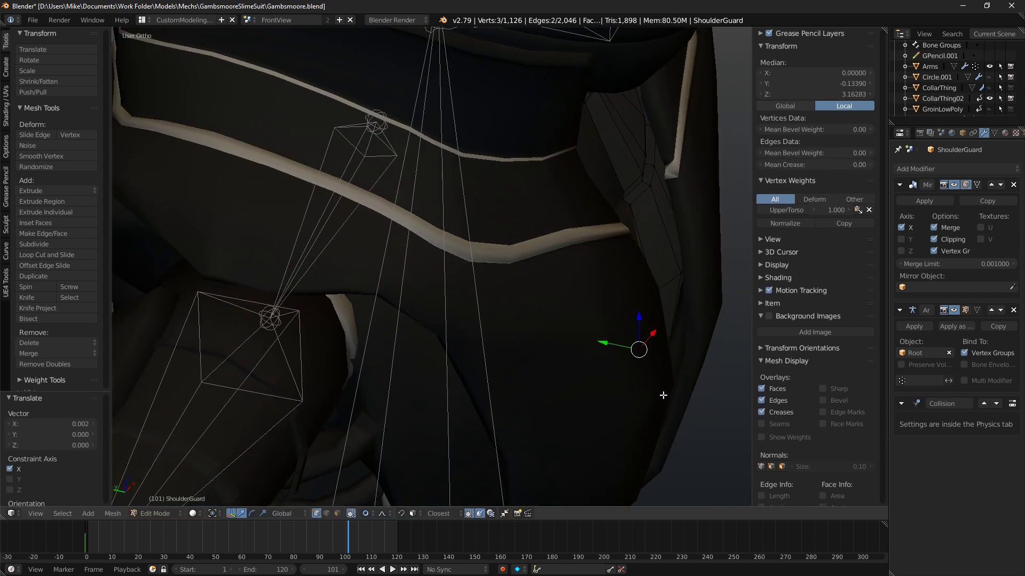
key(g)
key(y)
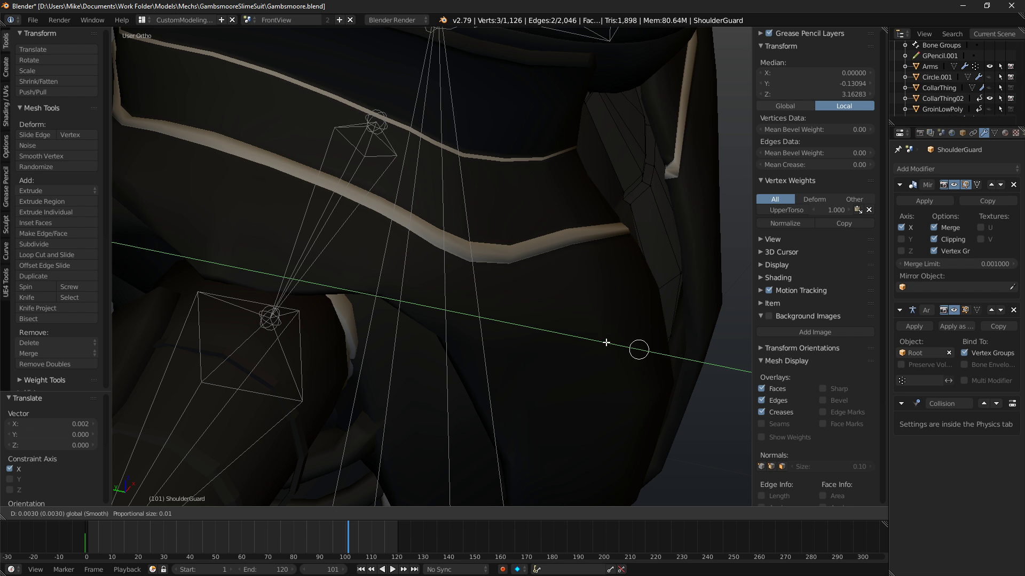
click(621, 347)
middle_drag(622, 348, 491, 442)
key(ctrl+z)
Move the three centre-seam vertices 0.011 along Y and the pair of vertices below them about 0.012 along Y.
key(g)
key(y)
click(480, 348)
right_click(482, 407)
shift+right_click(480, 406)
key(g)
key(y)
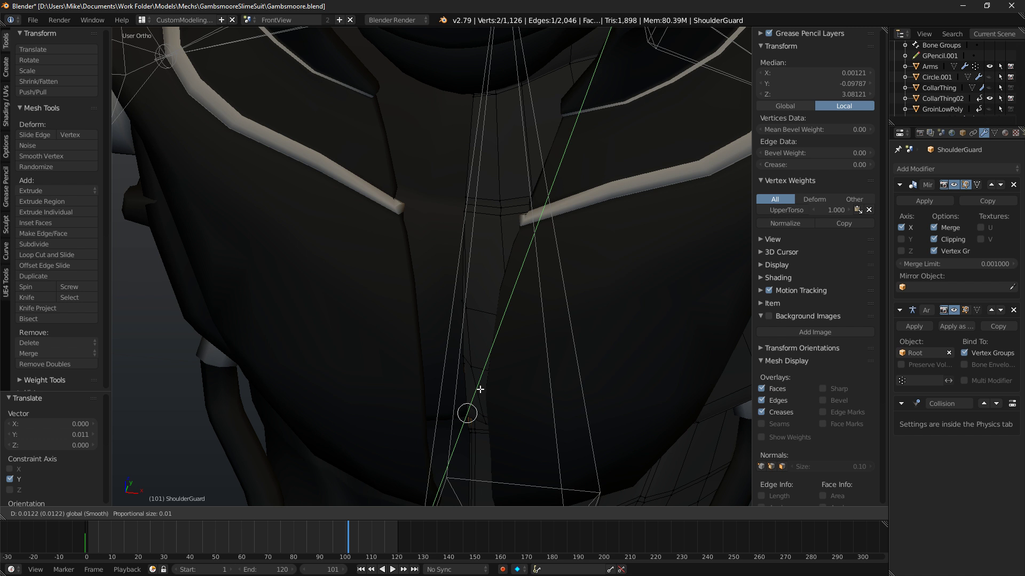
click(479, 391)
Move the single centre-line vertex just above that pair 0.009 along Y.
right_click(466, 365)
key(g)
key(y)
click(479, 344)
Check the chest in the rendered front view and inspect the centre strip's edges up close.
key(shift+z)
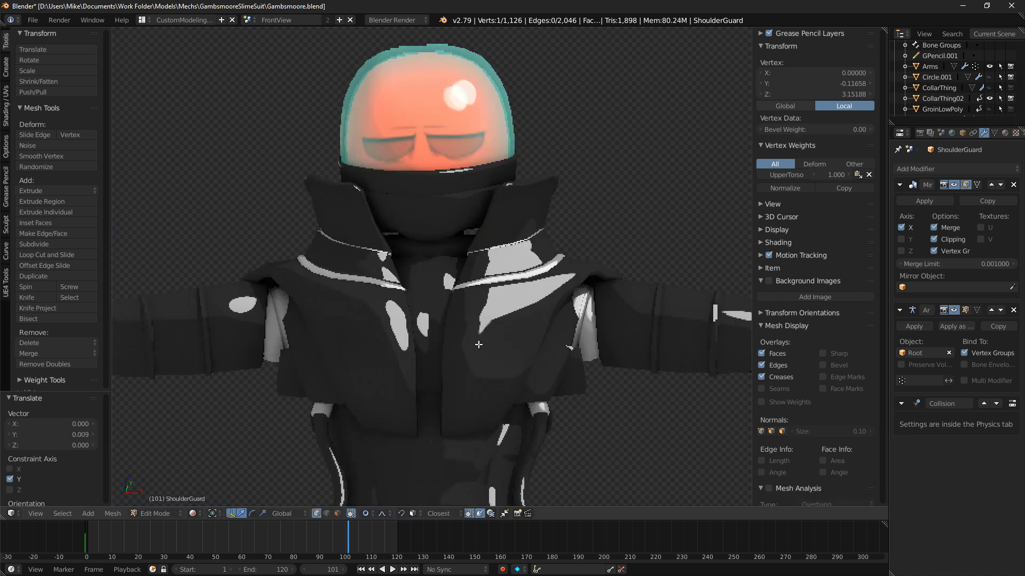
key(KP_1)
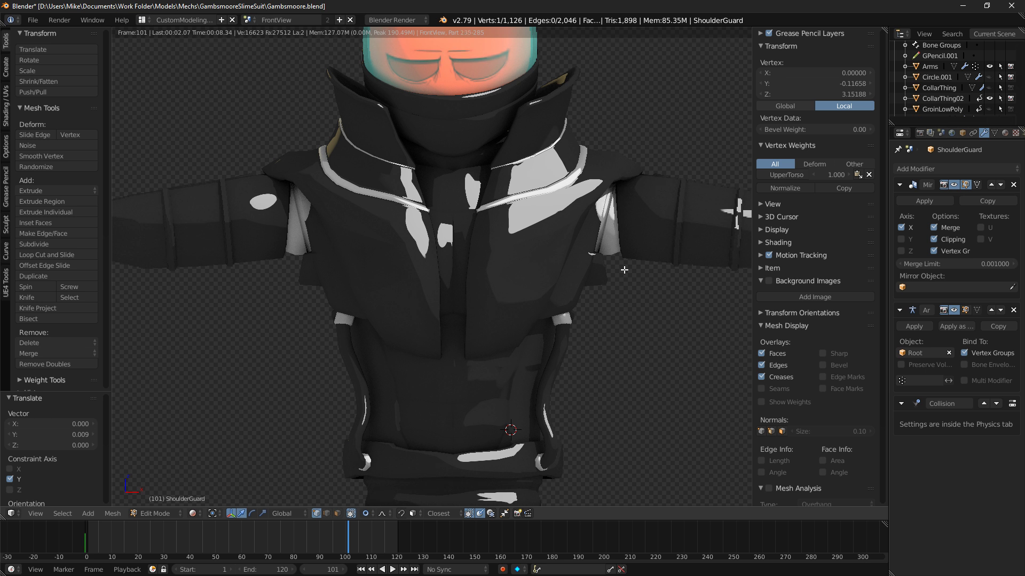
scroll(498, 180, up, 5)
key(shift+z)
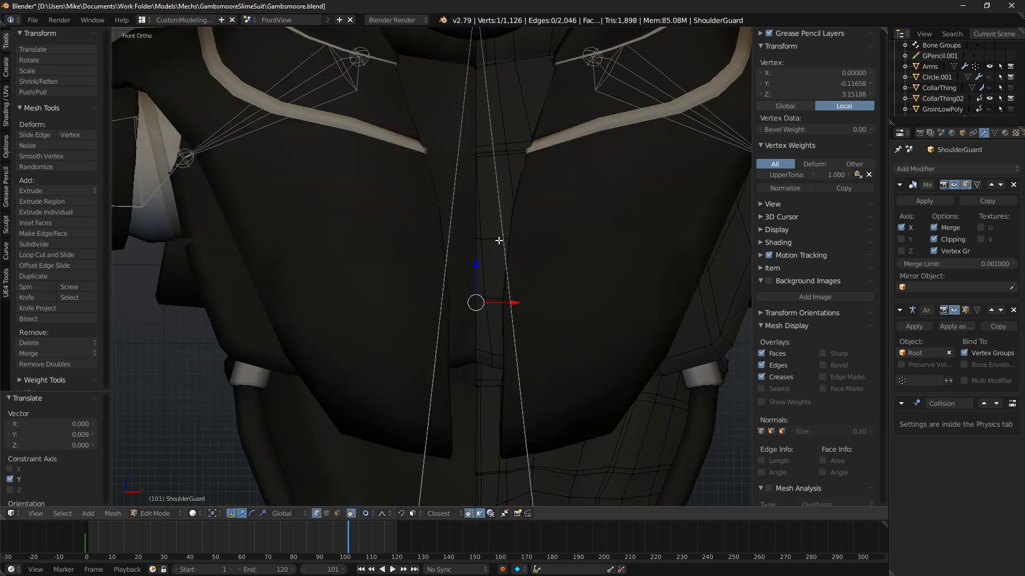
shift+middle_drag(475, 123, 470, 225)
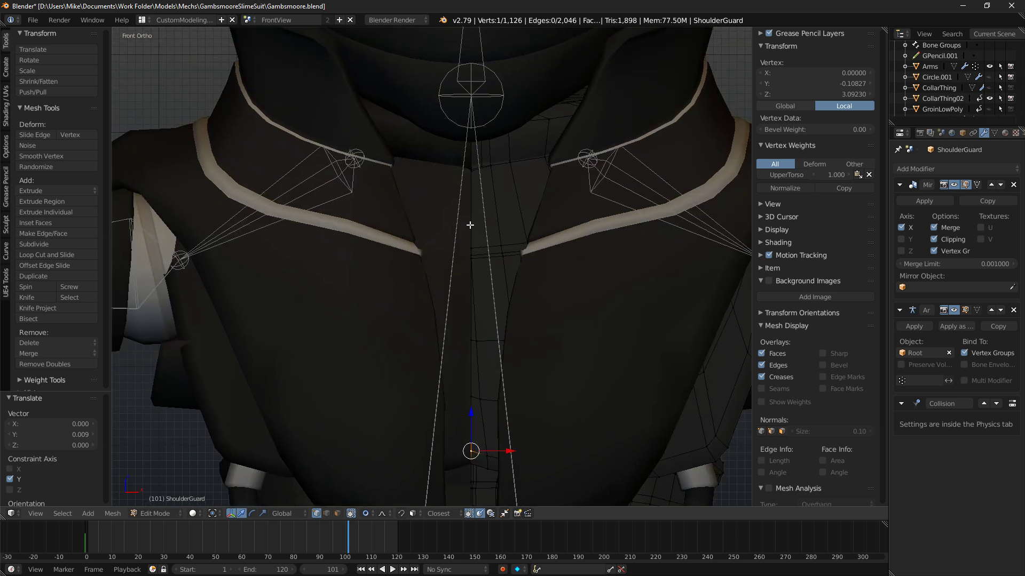
scroll(488, 259, up, 7)
shift+middle_drag(619, 293, 499, 271)
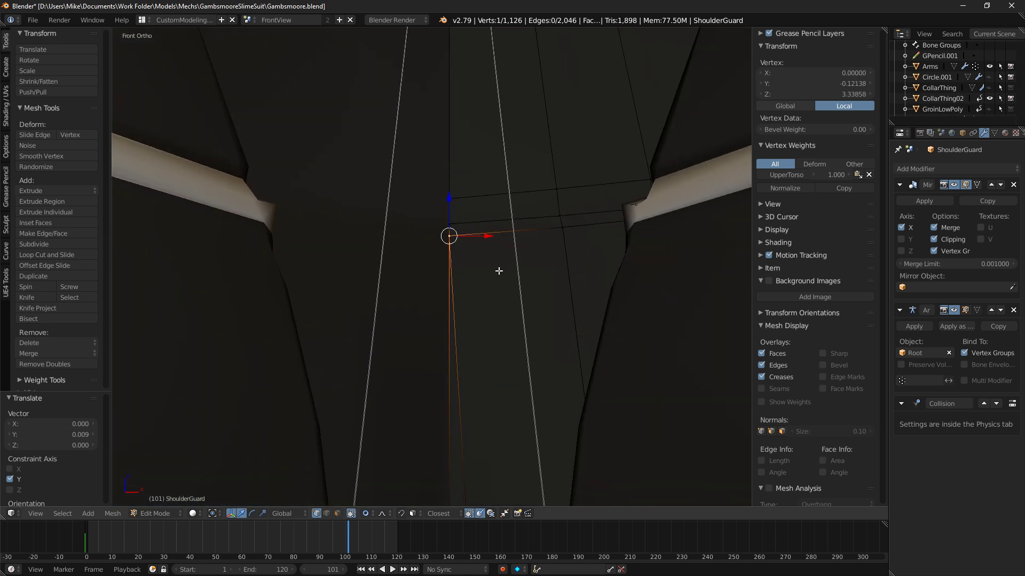
shift+middle_drag(457, 364, 482, 185)
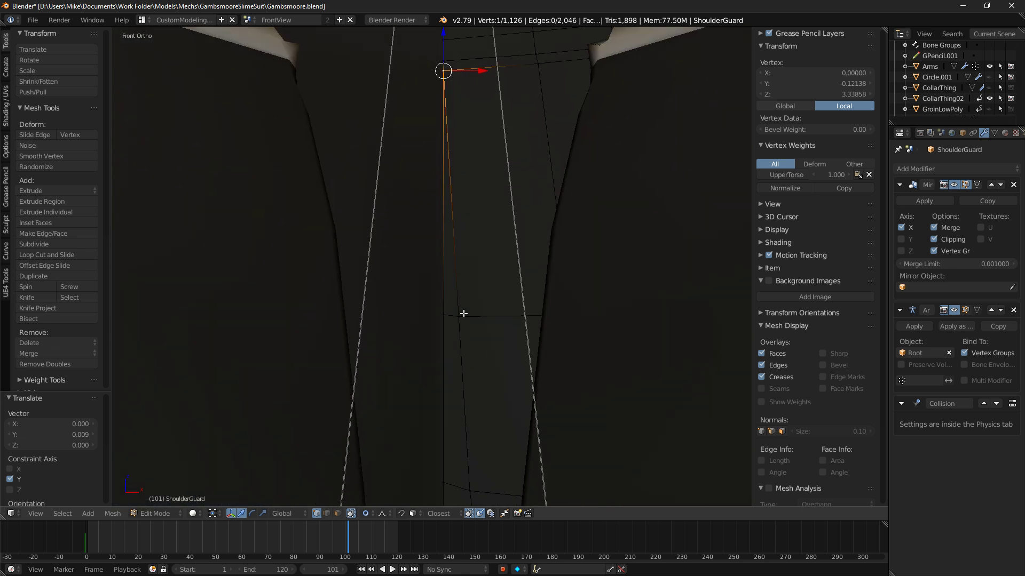
Try to add a loop cut to the chest's centre strip with nothing else selected.
key(a)
key(ctrl+r)
key(Escape)
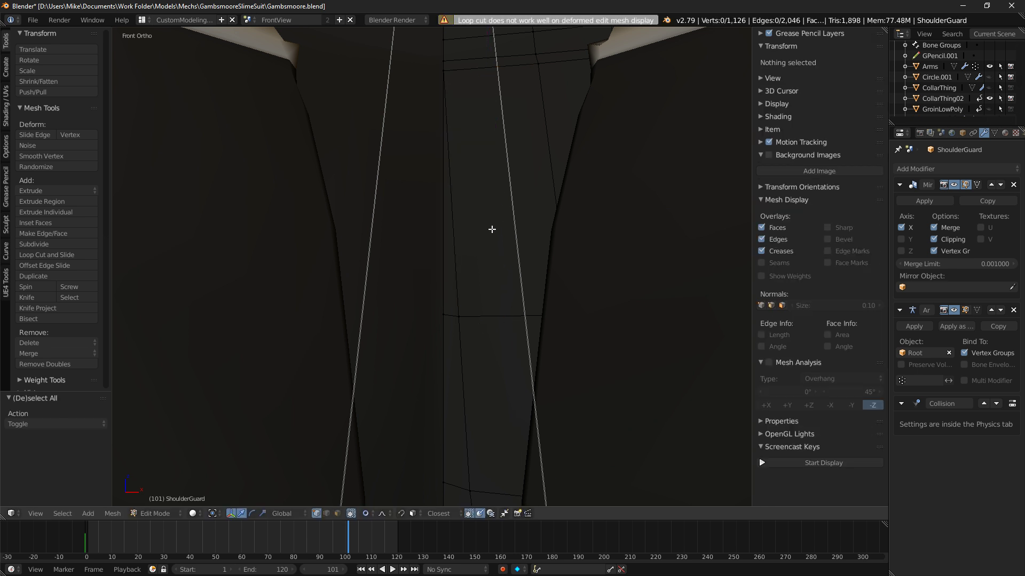
scroll(489, 225, down, 5)
key(ctrl+r)
scroll(487, 417, down, 1)
Remove one surplus vertex from the torso mesh, checking its surroundings in wireframe.
shift+middle_drag(488, 416, 483, 263)
scroll(420, 230, up, 5)
shift+middle_drag(336, 225, 386, 247)
scroll(549, 208, down, 7)
mouse_move(428, 114)
shift+middle_down()
mouse_move(440, 264)
mouse_move(382, 235)
mouse_move(450, 227)
mouse_move(485, 242)
mouse_move(389, 226)
mouse_move(346, 269)
shift+middle_up()
key(z)
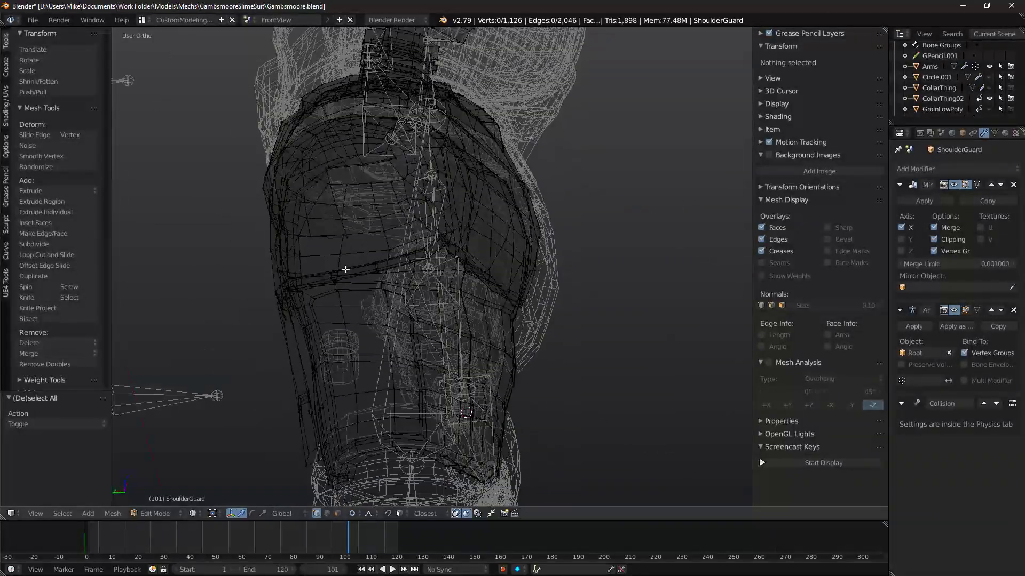
mouse_move(329, 223)
middle_down()
mouse_move(375, 211)
mouse_move(355, 240)
mouse_move(363, 223)
mouse_move(339, 225)
mouse_move(387, 230)
mouse_move(460, 194)
mouse_move(527, 181)
mouse_move(508, 203)
mouse_move(480, 184)
mouse_move(392, 169)
mouse_move(503, 183)
mouse_move(560, 210)
middle_up()
key(z)
right_click(357, 253)
click(353, 241)
right_click(339, 226)
key(x)
click(339, 226)
key(z)
key(ctrl+z)
Select the edge loop around the torso below the arm, reduce it to nine vertices with circle select, and scale them to 0.760.
key(a)
alt+right_click(391, 166)
key(z)
key(z)
key(c)
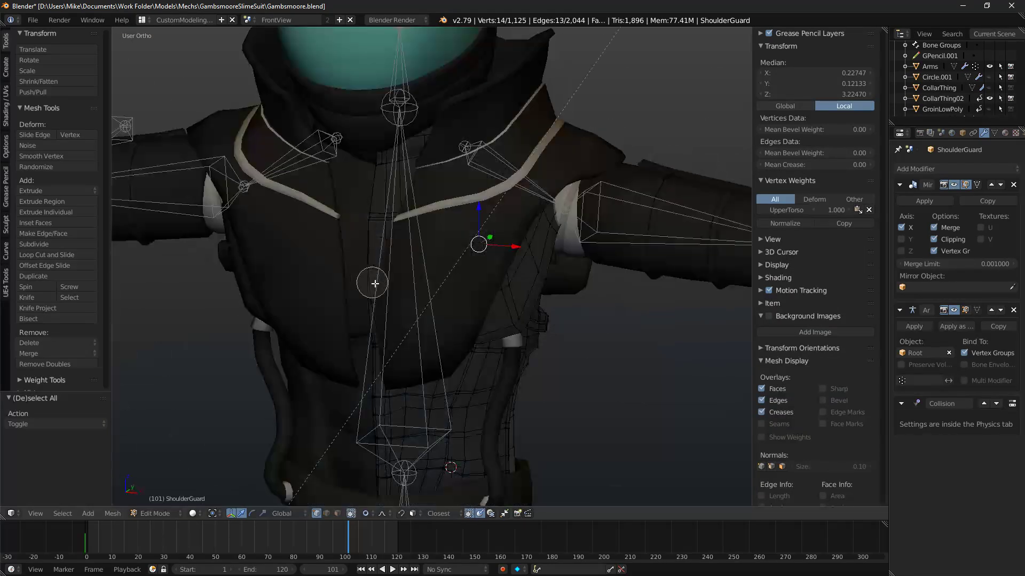
key(z)
middle_drag(387, 286, 416, 289)
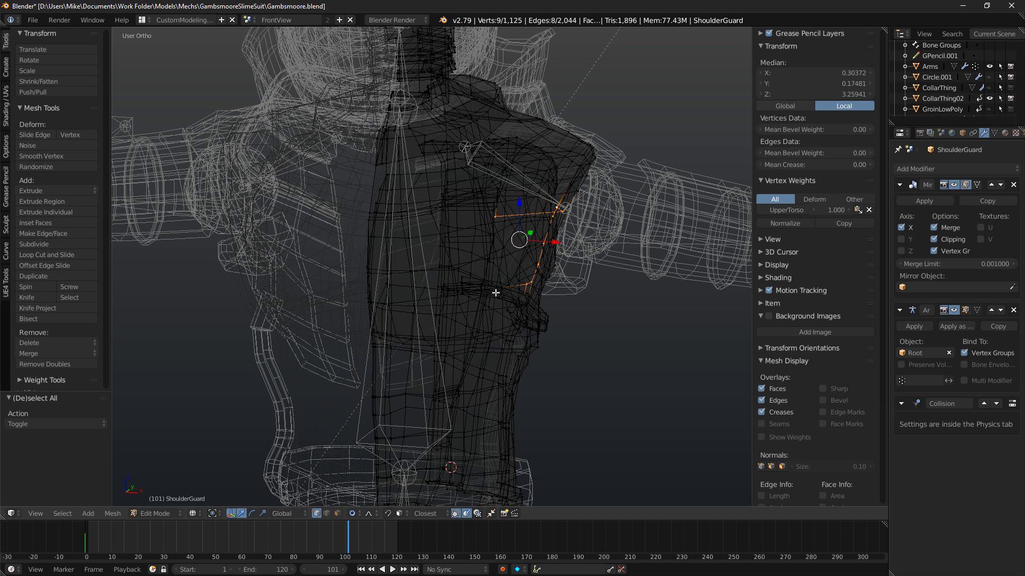
key(z)
mouse_move(496, 292)
middle_down()
mouse_move(483, 277)
mouse_move(492, 251)
middle_up()
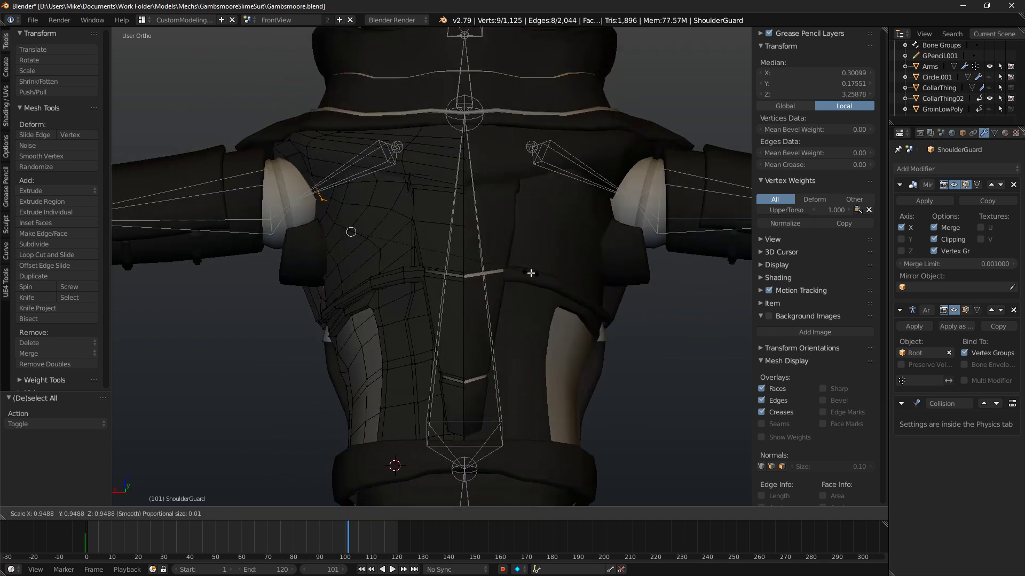
click(494, 265)
Check the whole figure's torso and shoulders in the rendered front view.
middle_drag(494, 265, 586, 266)
key(shift+z)
key(KP_1)
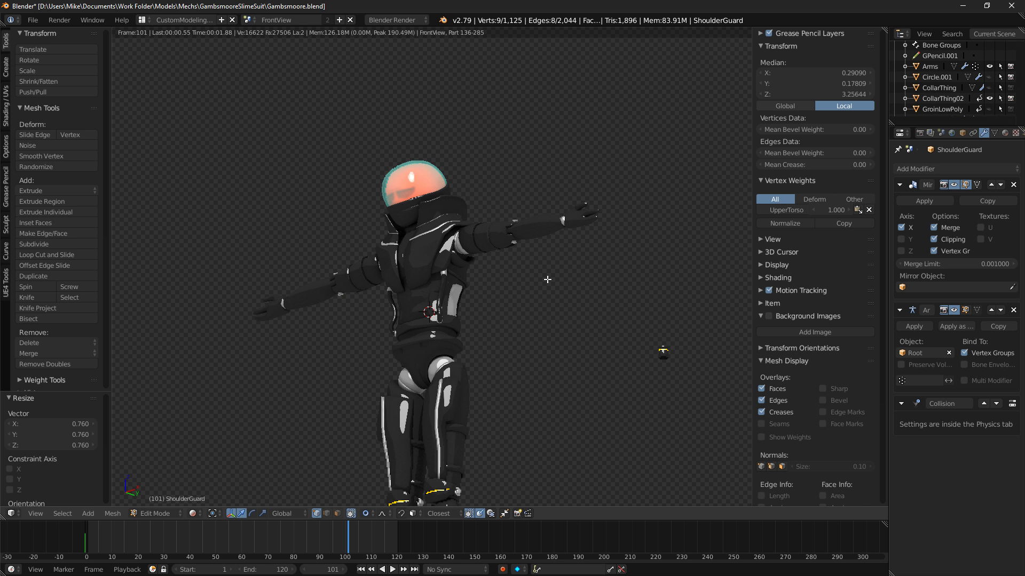
key(KP_1)
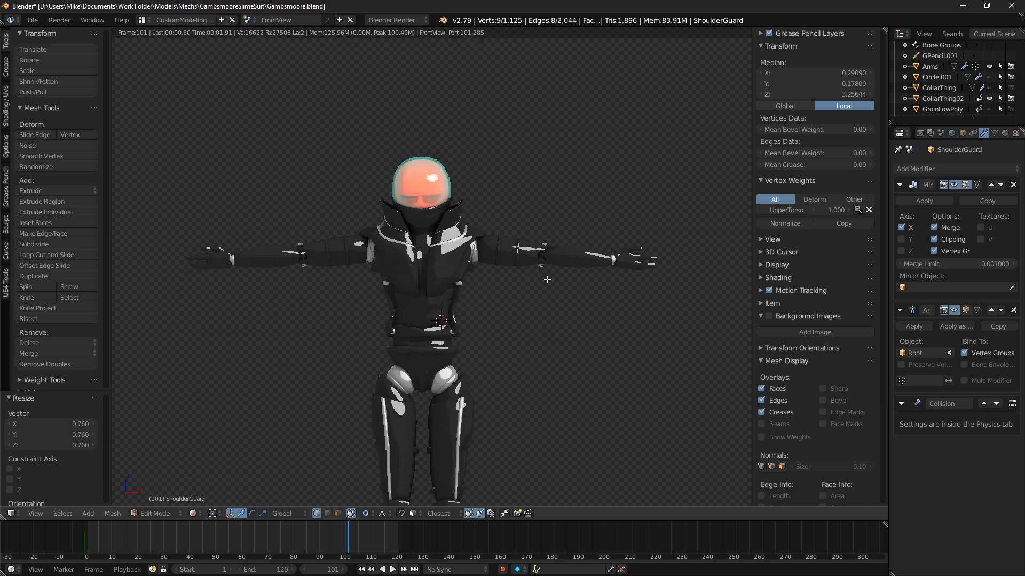
scroll(487, 244, up, 3)
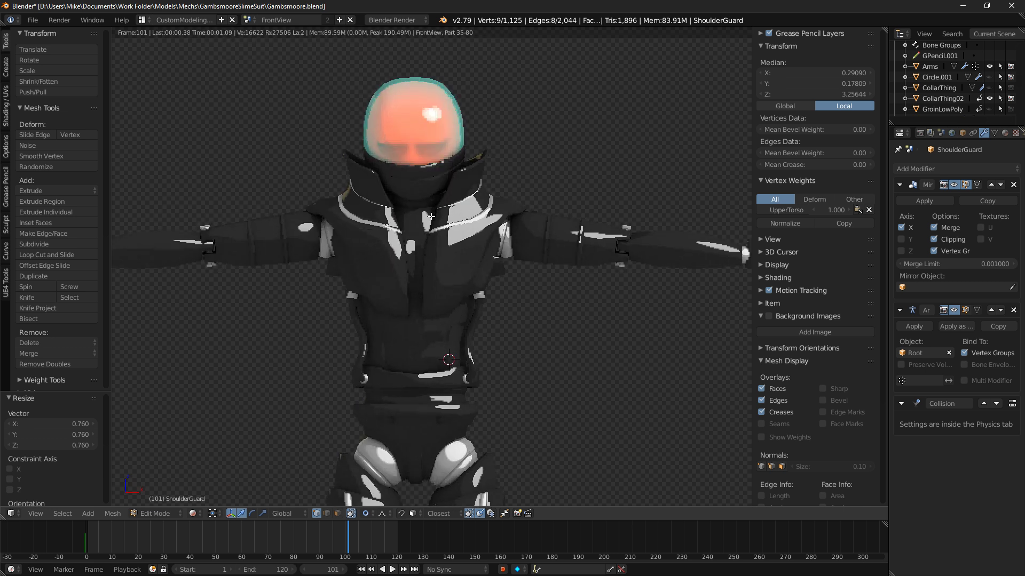
key(shift+z)
shift+middle_drag(467, 214, 490, 293)
scroll(493, 277, up, 3)
Open the collar mesh CollarThing02 for editing and examine the figure in the rendered view from several angles.
key(Tab)
right_click(542, 227)
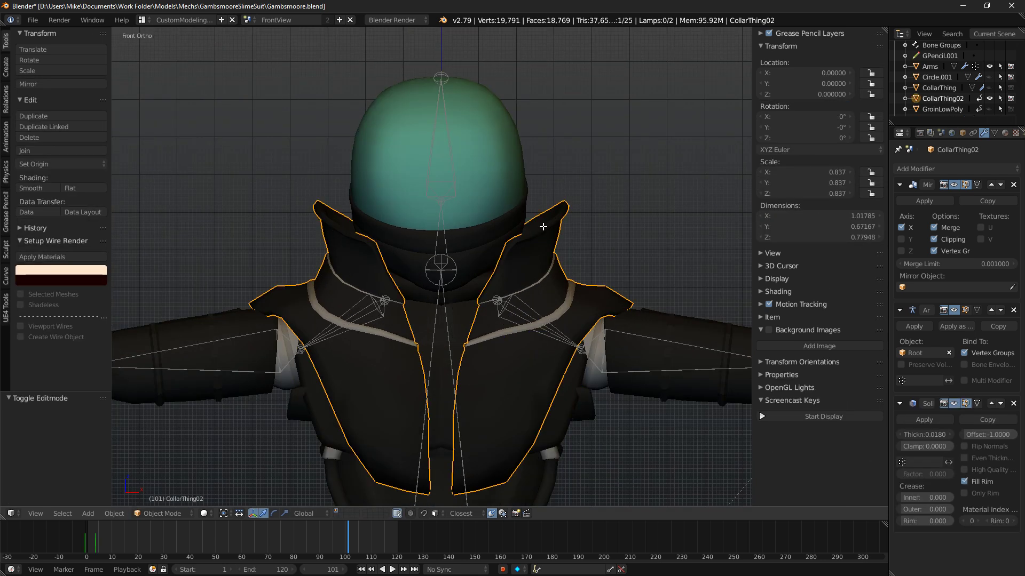
key(Tab)
middle_drag(553, 236, 528, 213)
key(KP_1)
key(shift+z)
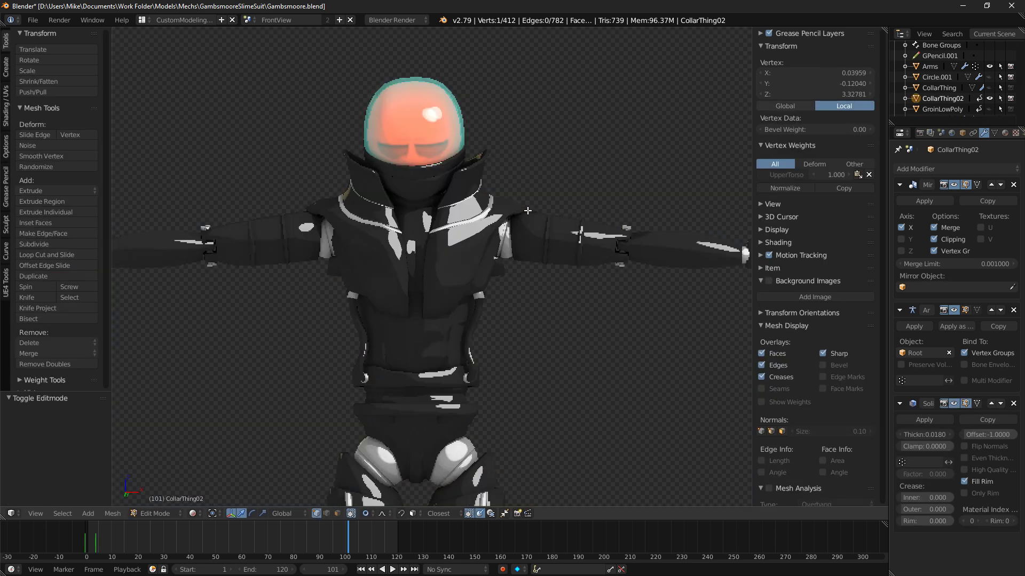
scroll(533, 237, down, 5)
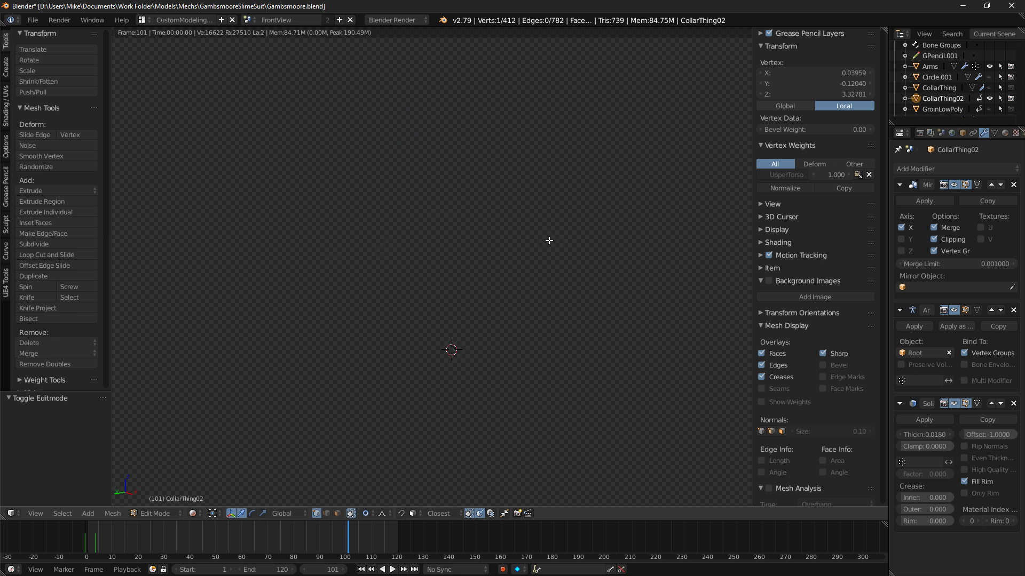
middle_drag(533, 238, 494, 243)
middle_drag(572, 240, 534, 277)
scroll(553, 142, up, 4)
key(shift+z)
key(KP_1)
scroll(508, 264, up, 6)
Leave the collar mesh and open the hip piece Circle for editing.
key(Tab)
right_click(452, 214)
key(Tab)
key(Tab)
shift+middle_drag(654, 258, 453, 374)
right_click(453, 374)
key(Tab)
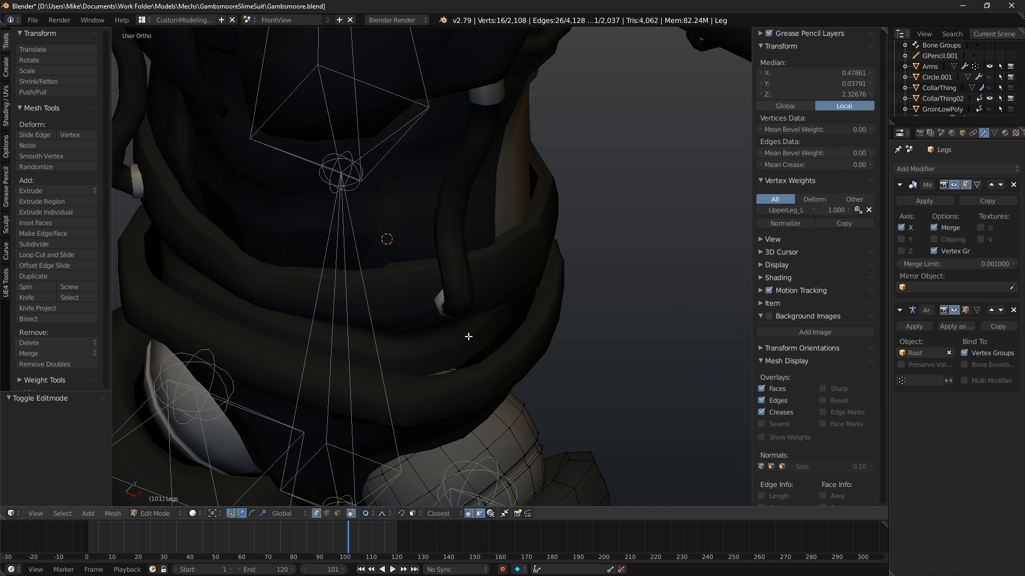
middle_drag(468, 336, 470, 272)
key(Tab)
right_click(470, 272)
key(Tab)
key(Tab)
key(Tab)
Select the inner edge loop on the hip band's upper rim and move it -0.033 along X without proportional editing.
key(a)
alt+right_click(518, 281)
middle_drag(517, 278, 503, 237)
key(g)
key(x)
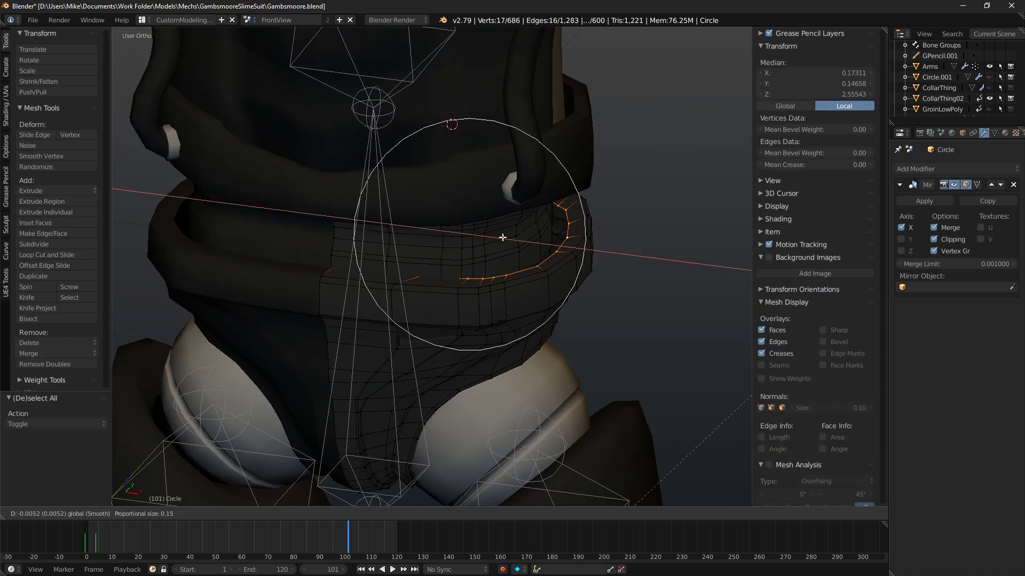
click(505, 240)
key(g)
key(x)
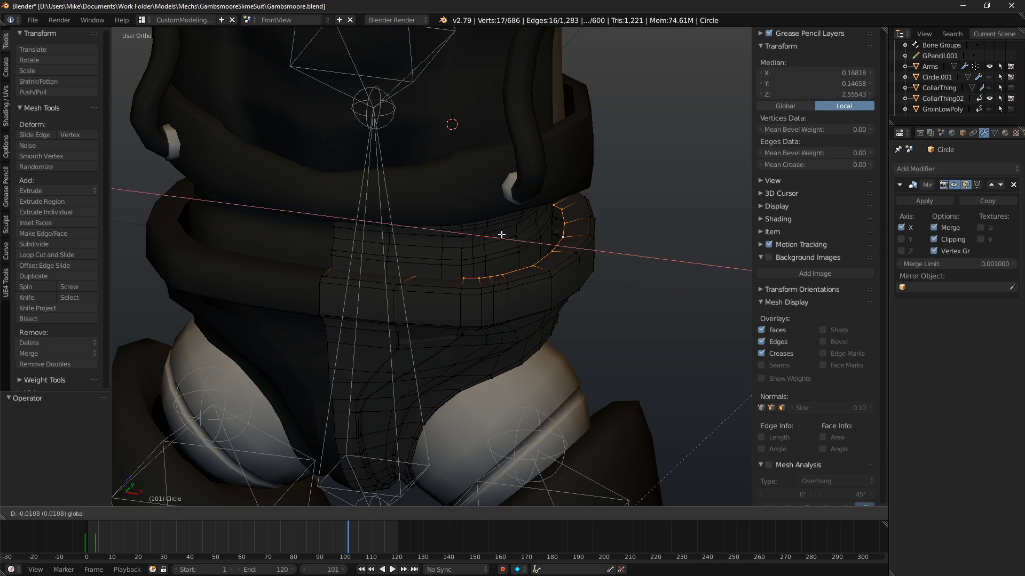
click(485, 233)
Add a loop cut along the top of the hip band and adjust its position.
middle_drag(485, 233, 446, 233)
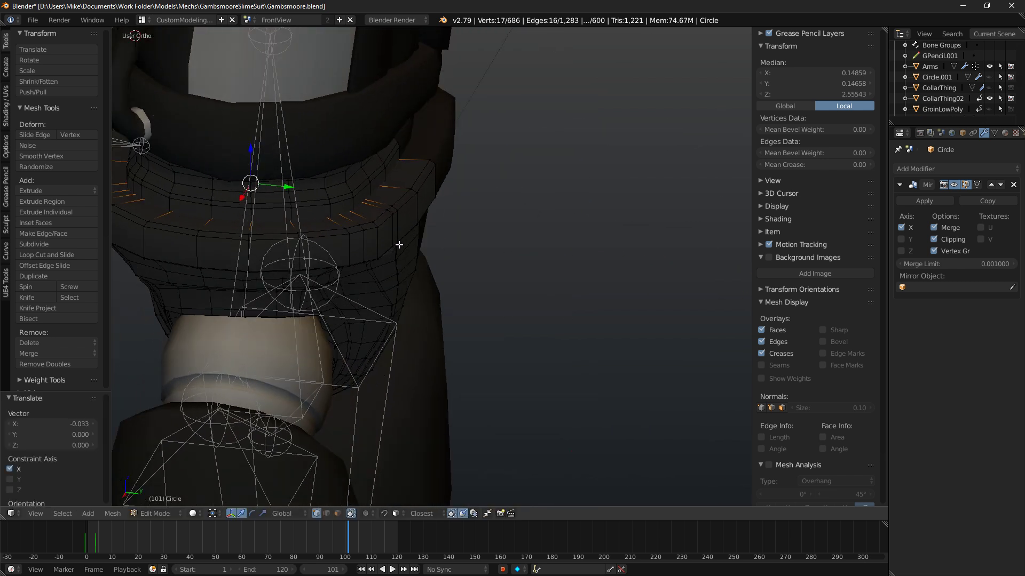
key(shift+z)
key(shift+z)
key(ctrl+r)
click(380, 182)
right_click(380, 182)
drag(380, 183, 396, 183)
Add the neighbouring edge loops of the hip band's upper rim to the selection and raise them 0.009 along Z.
alt+shift+click(505, 223)
alt+shift+click(507, 230)
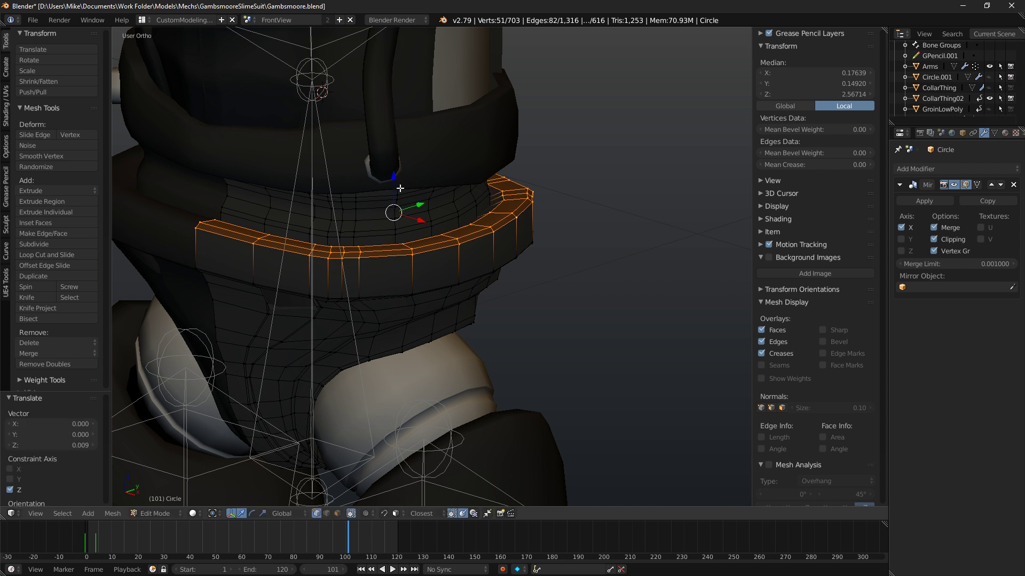
key(shift+z)
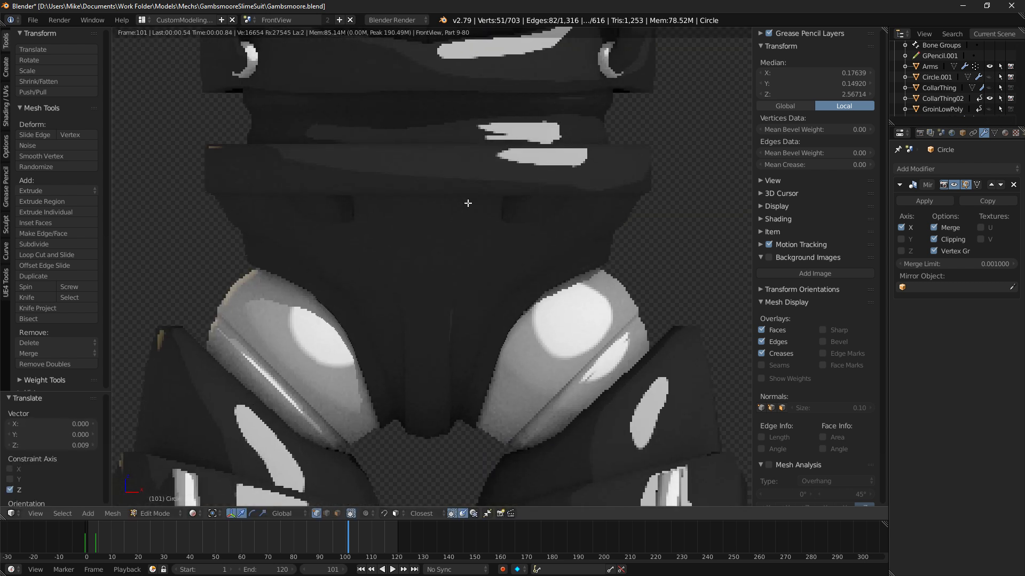
key(shift+z)
shift+middle_drag(470, 211, 482, 258)
Select the two edge loops at the hip band's upper rim and lower them 0.006 along Z.
key(a)
alt+right_click(635, 192)
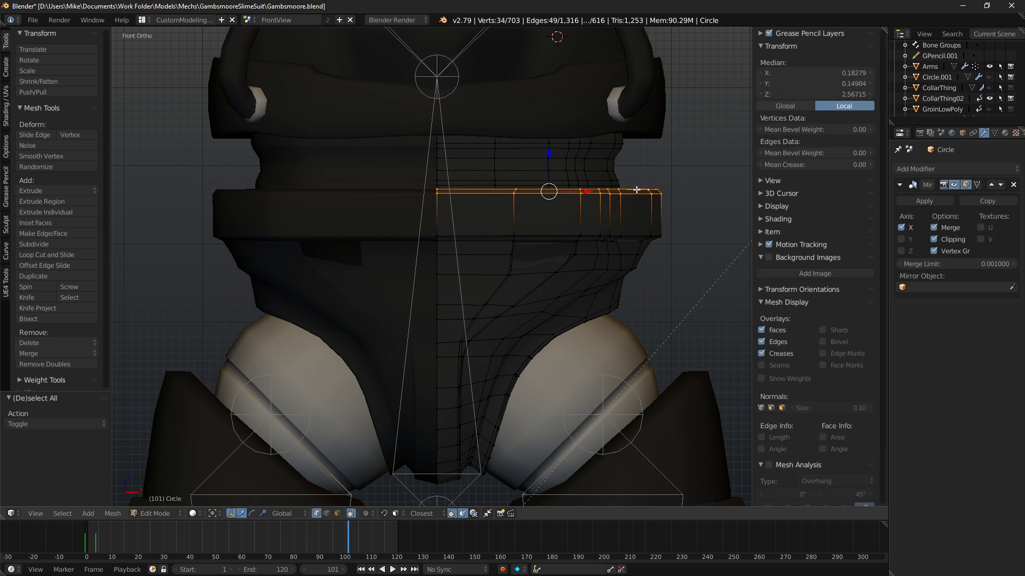
drag(549, 153, 548, 159)
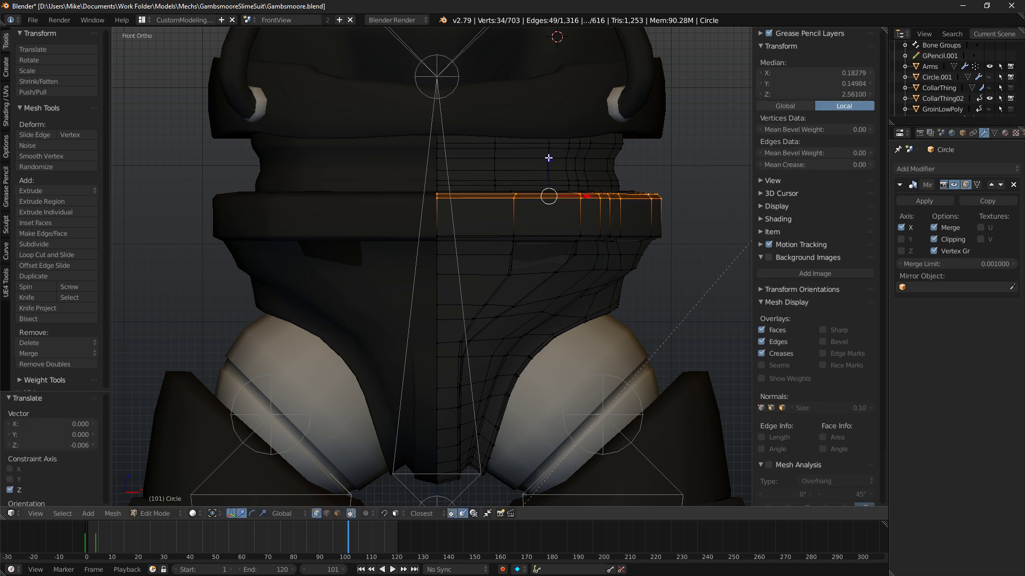
key(shift+z)
mouse_move(548, 159)
middle_down()
mouse_move(595, 170)
mouse_move(569, 222)
mouse_move(576, 209)
mouse_move(492, 245)
mouse_move(460, 208)
mouse_move(409, 215)
middle_up()
key(shift+z)
Select the hip band and groin piece as linked geometry, inspect the mesh's vertex groups, and leave mesh editing.
shift+middle_drag(279, 236, 475, 227)
scroll(475, 227, up, 5)
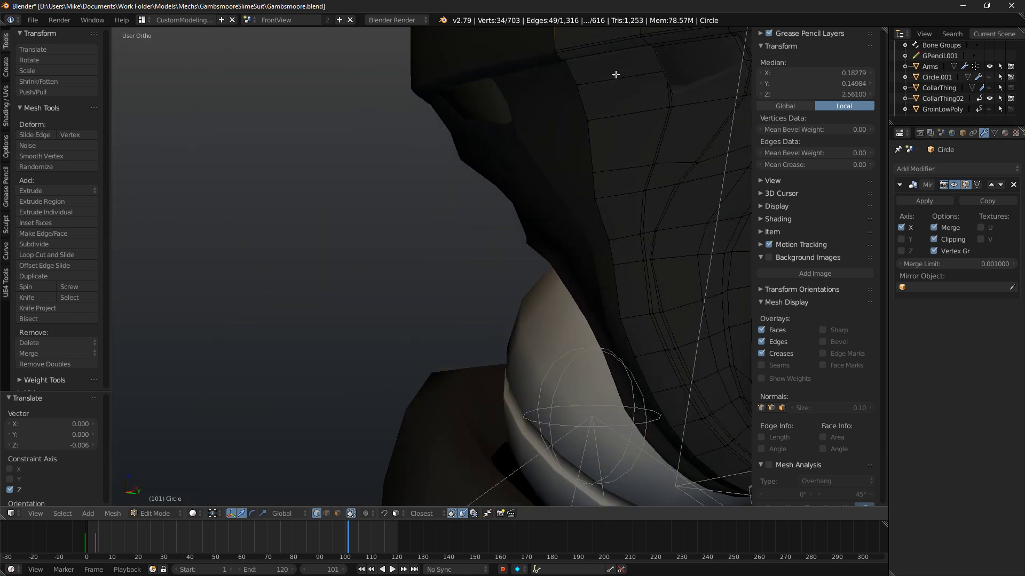
scroll(498, 192, down, 5)
right_click(466, 205)
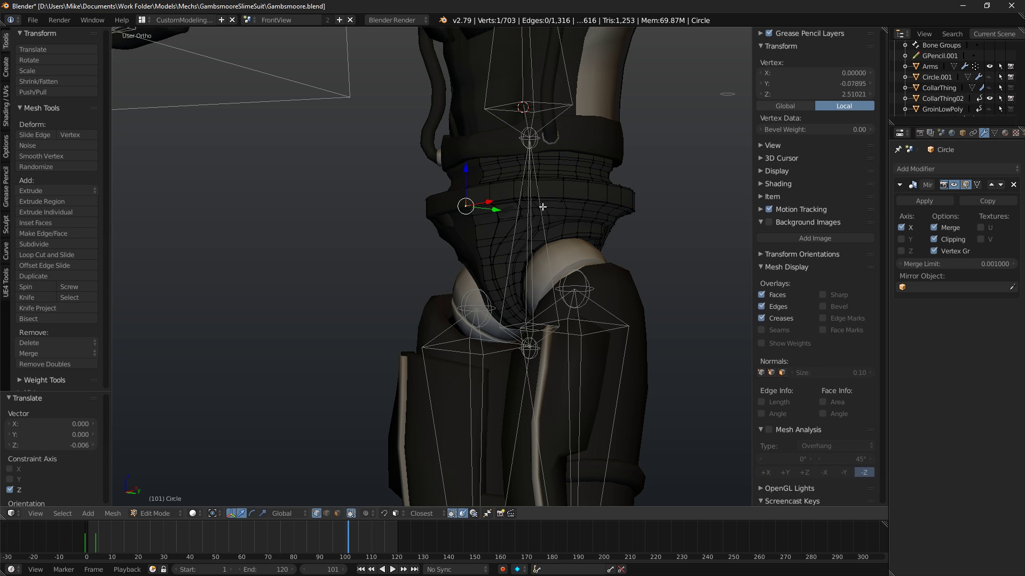
middle_drag(483, 210, 532, 223)
key(ctrl+l)
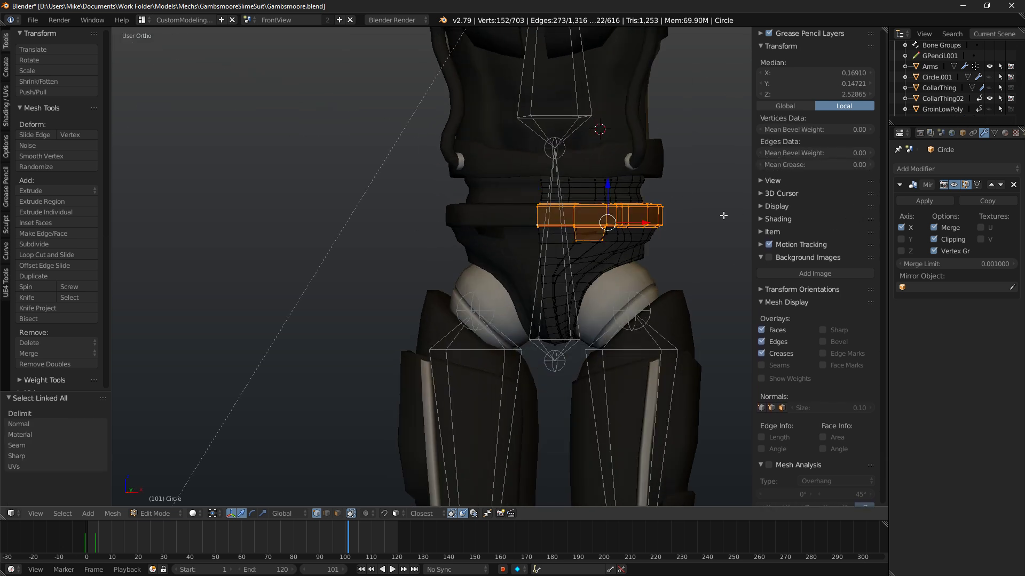
key(ctrl+l)
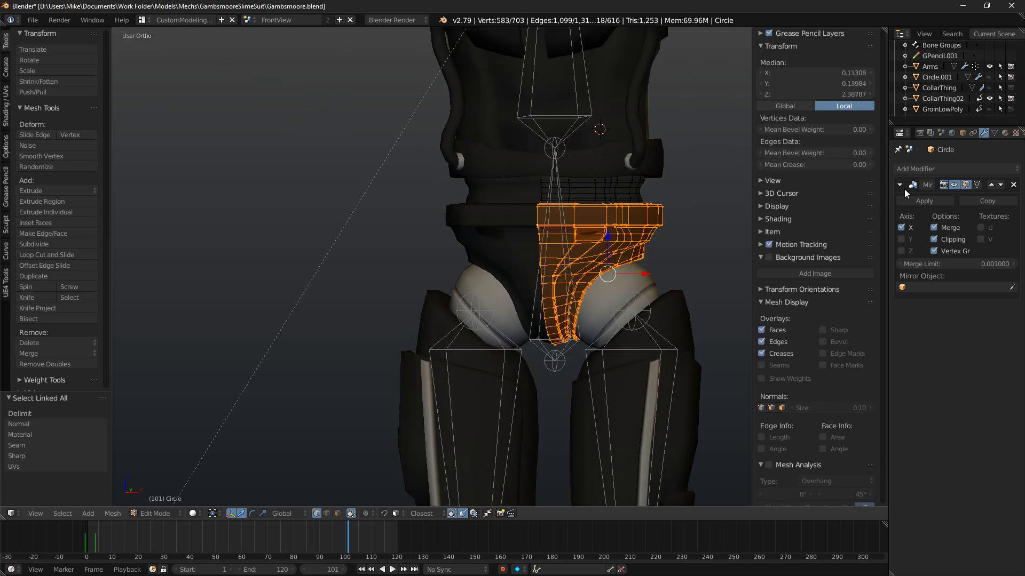
middle_drag(743, 141, 693, 155)
click(993, 136)
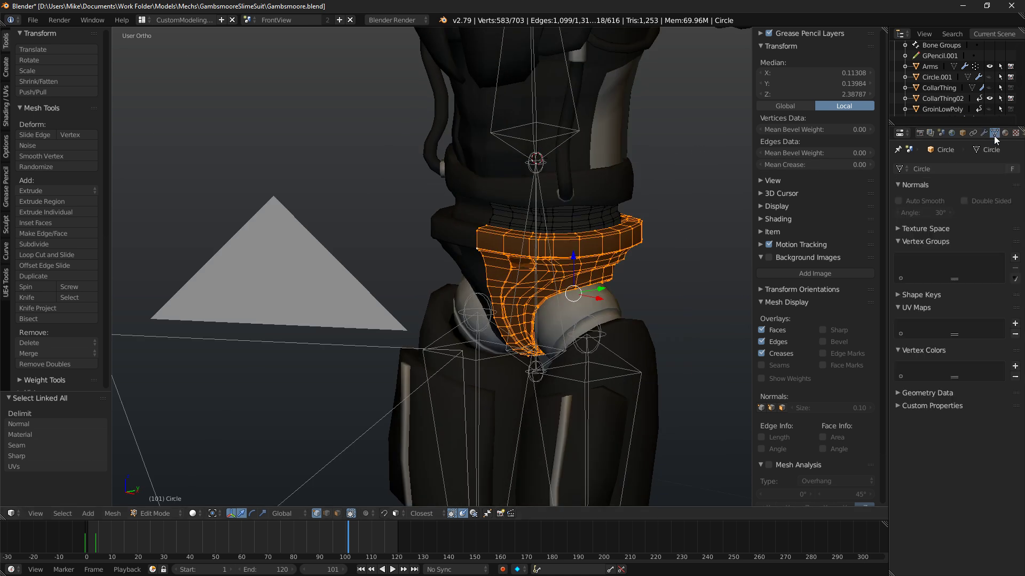
key(Tab)
scroll(649, 205, down, 8)
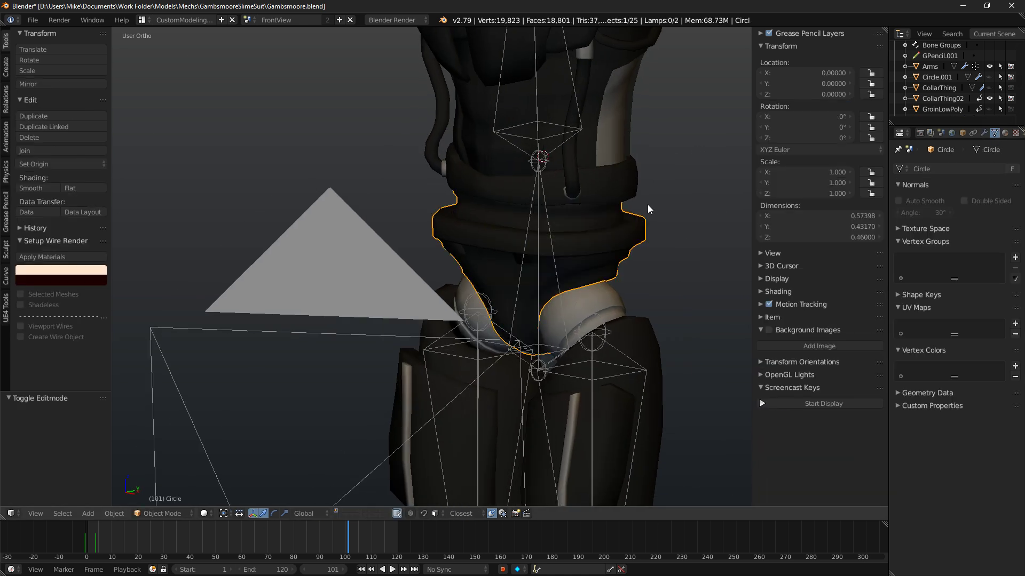
shift+right_click(463, 210)
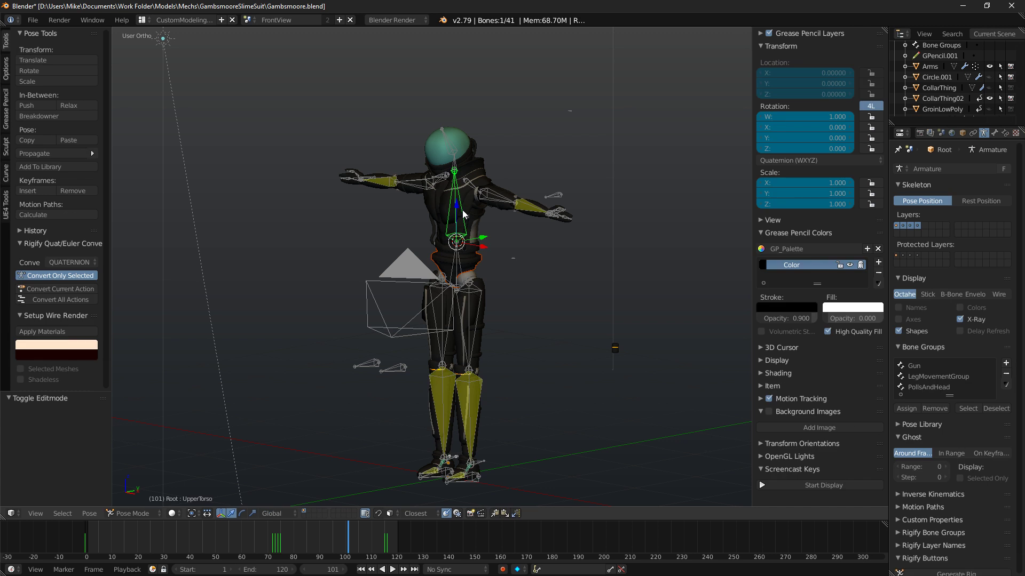
key(ctrl+p)
click(466, 208)
scroll(509, 284, up, 6)
right_click(547, 244)
key(a)
right_click(520, 249)
key(a)
right_click(514, 263)
key(ctrl+Tab)
key(ctrl+Tab)
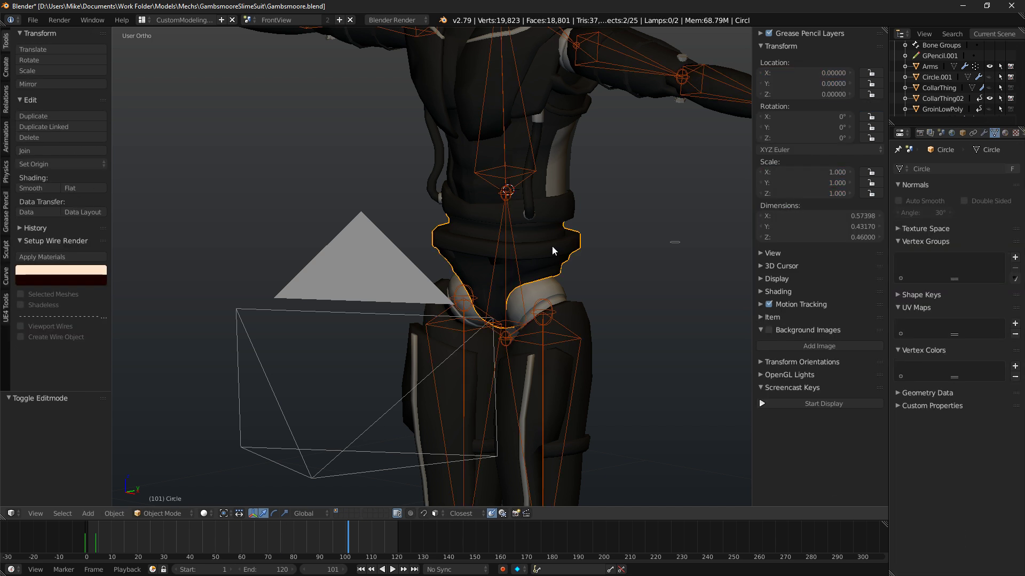
key(ctrl+Tab)
key(ctrl+Tab)
Parent the hip mesh Circle to the armature's LowerTorso bone using the Bone parent type.
shift+right_click(543, 251)
scroll(561, 258, up, 6)
key(z)
shift+middle_drag(617, 272, 480, 263)
shift+right_click(508, 220)
shift+right_click(522, 225)
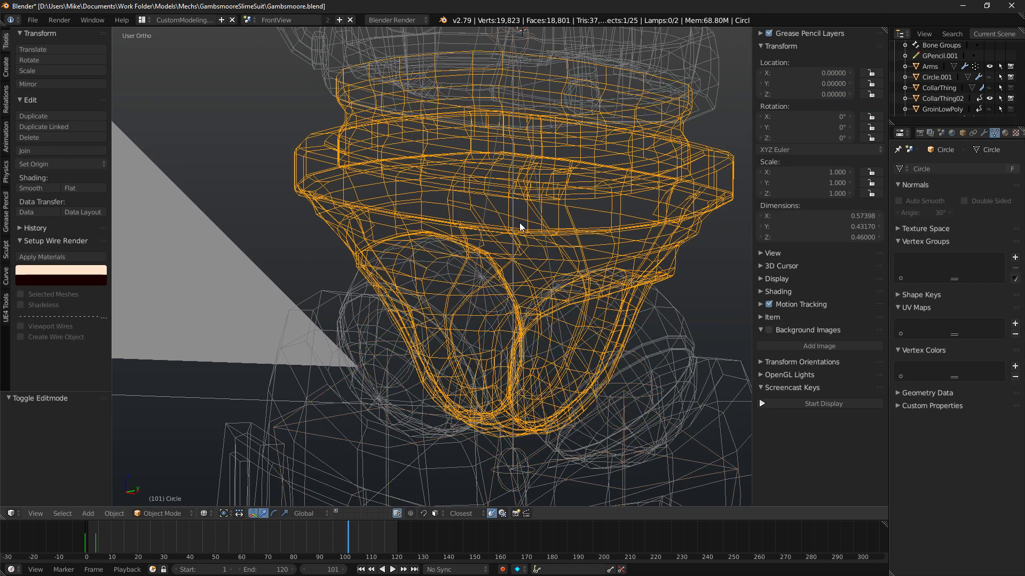
shift+right_click(512, 222)
key(ctrl+Tab)
scroll(517, 228, down, 4)
key(z)
middle_drag(535, 243, 555, 235)
key(ctrl+p)
click(555, 235)
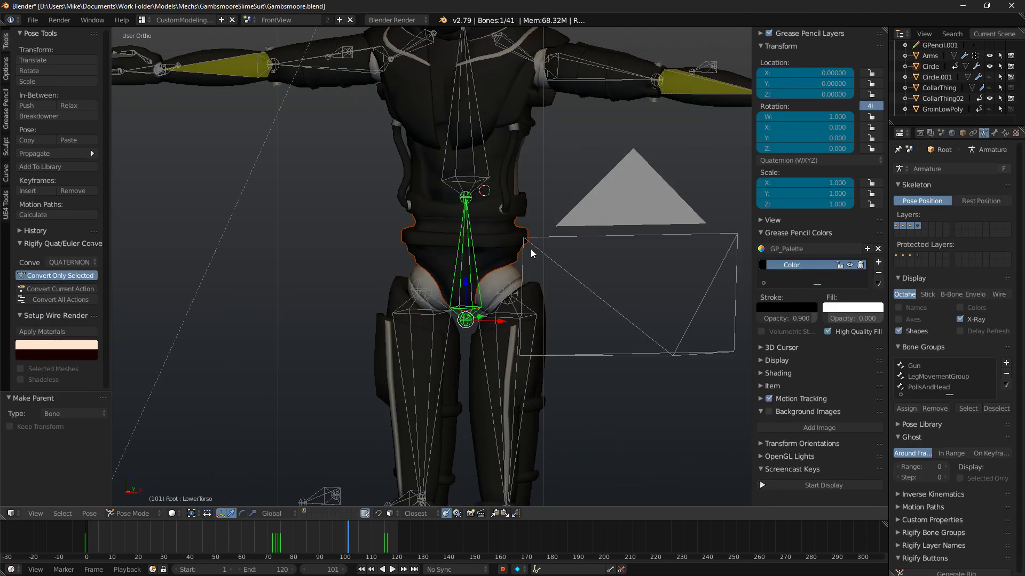
Reapply the hip mesh's parenting to the LowerTorso bone and test it with a cancelled rotation.
key(ctrl+p)
click(492, 216)
key(ctrl+p)
click(453, 273)
key(Tab)
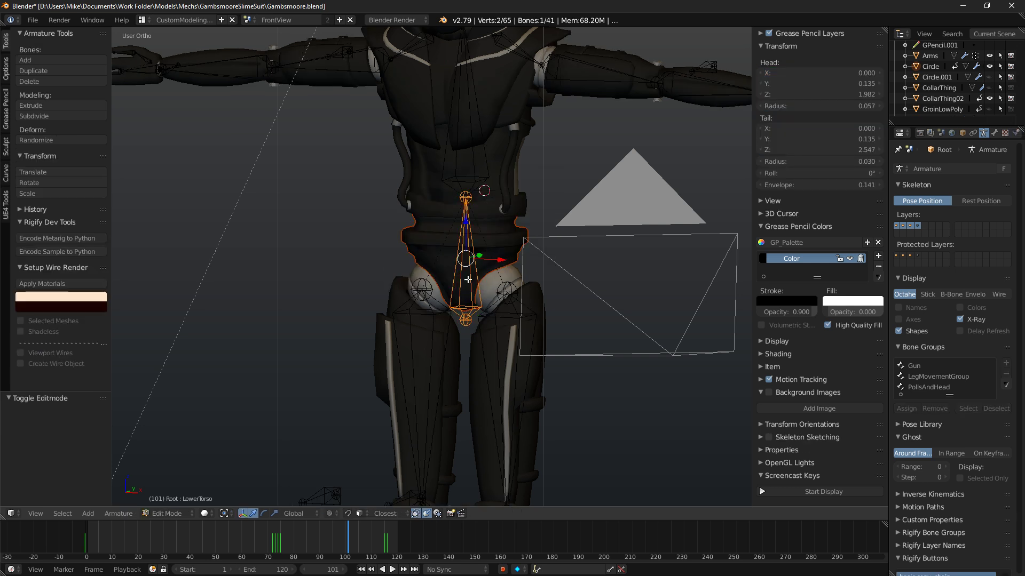
middle_drag(467, 279, 523, 283)
key(ctrl+Tab)
key(r)
right_click(556, 237)
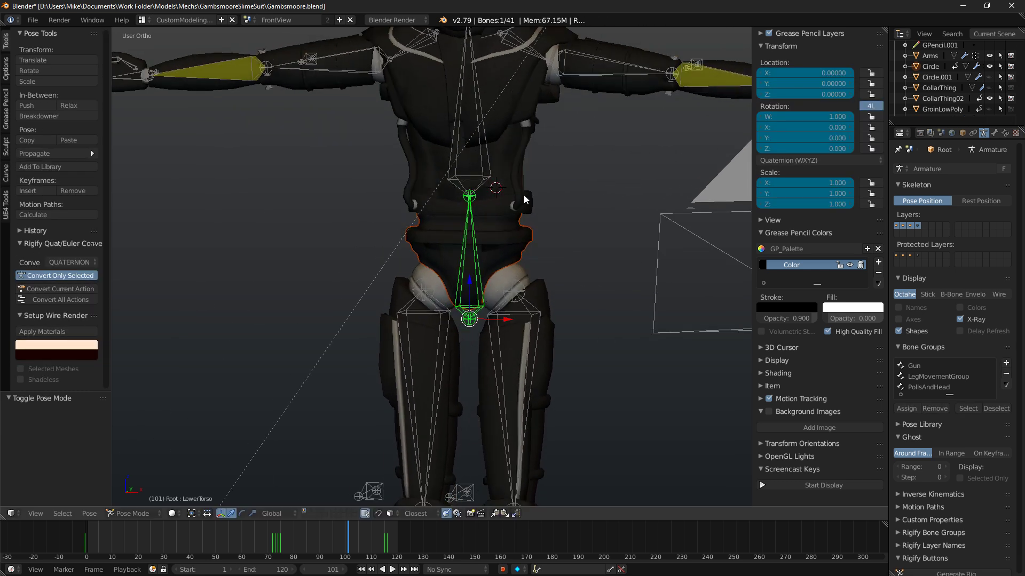
Parent the torso's side hose curves to the armature with the UpperTorso bone active.
right_click(524, 196)
shift+middle_drag(516, 188, 506, 265)
scroll(509, 245, up, 2)
right_click(529, 229)
right_click(529, 229)
key(z)
shift+right_click(492, 228)
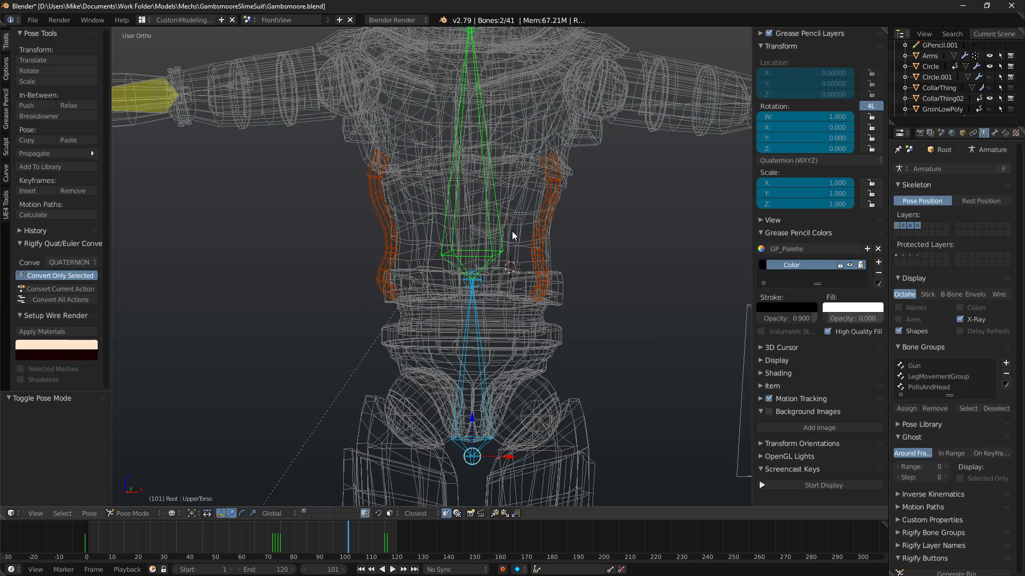
middle_drag(539, 226, 466, 334)
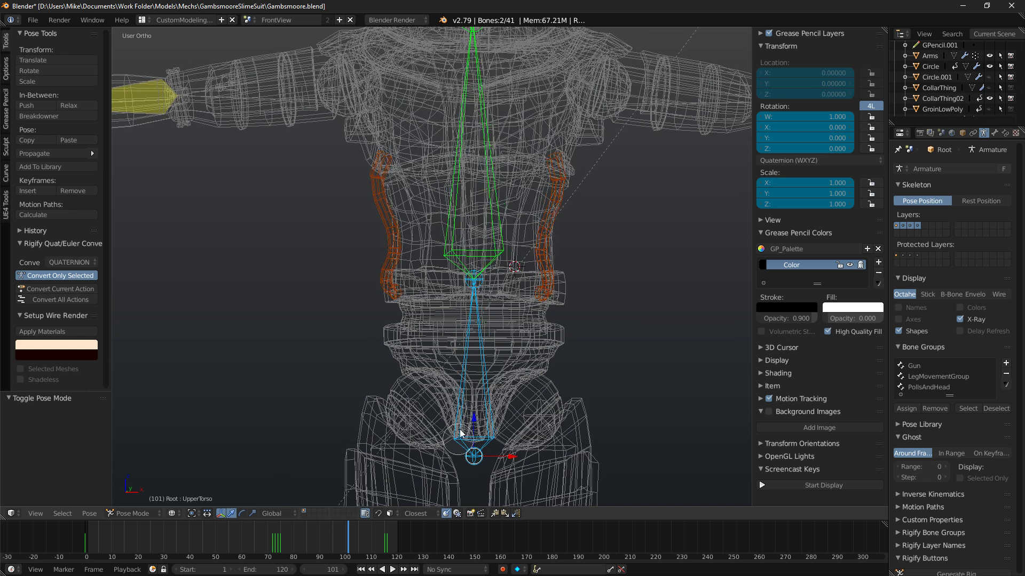
key(ctrl+p)
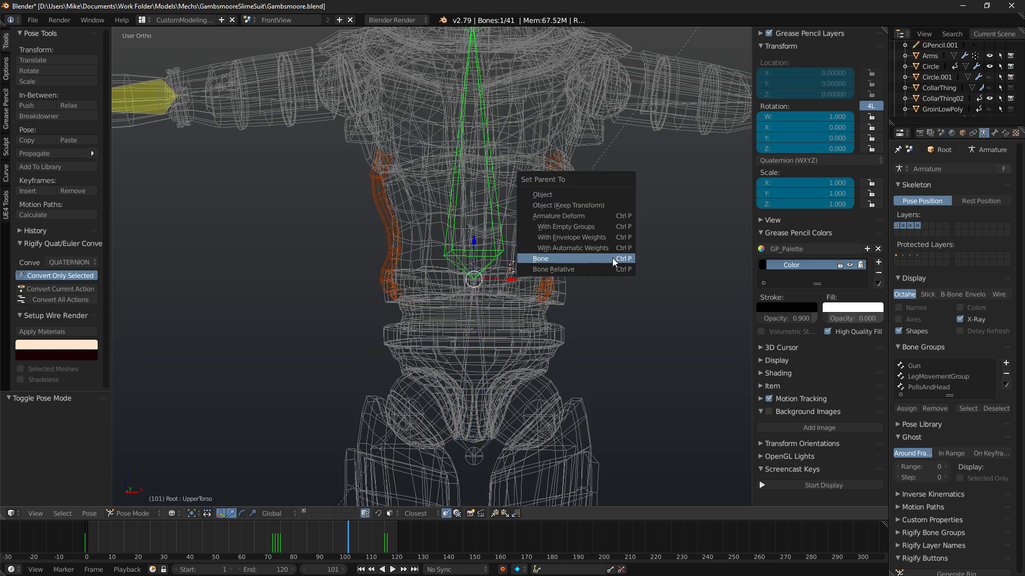
click(597, 230)
key(ctrl+p)
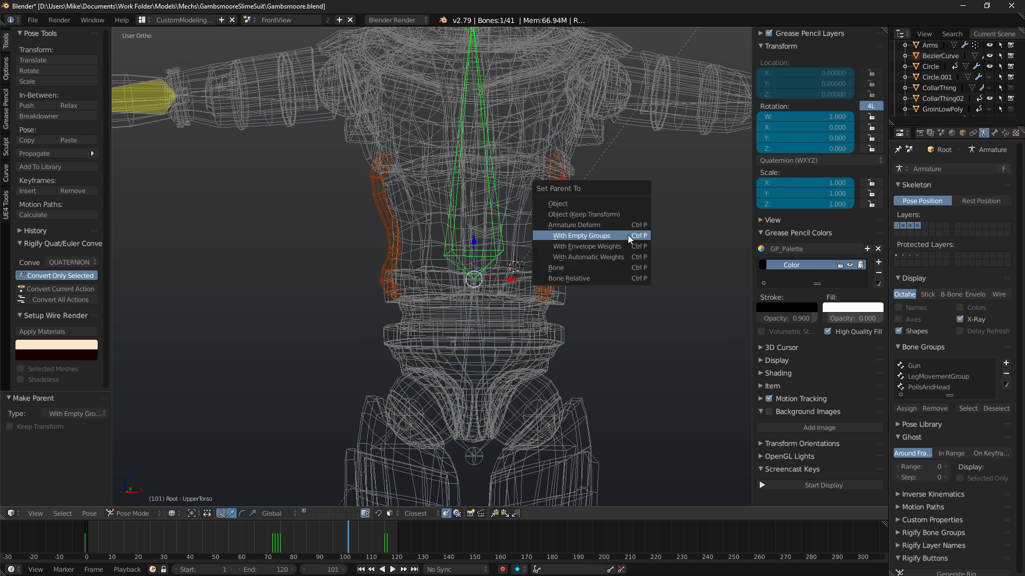
click(601, 263)
Test-rotate the UpperTorso bone to check how the side hoses follow, and cancel the rotation.
key(Tab)
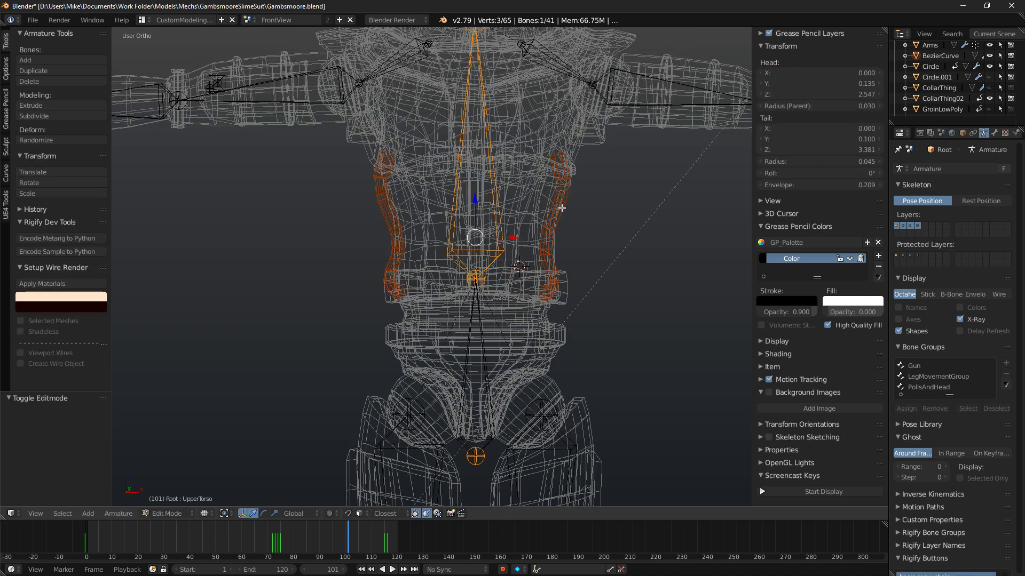
key(ctrl+Tab)
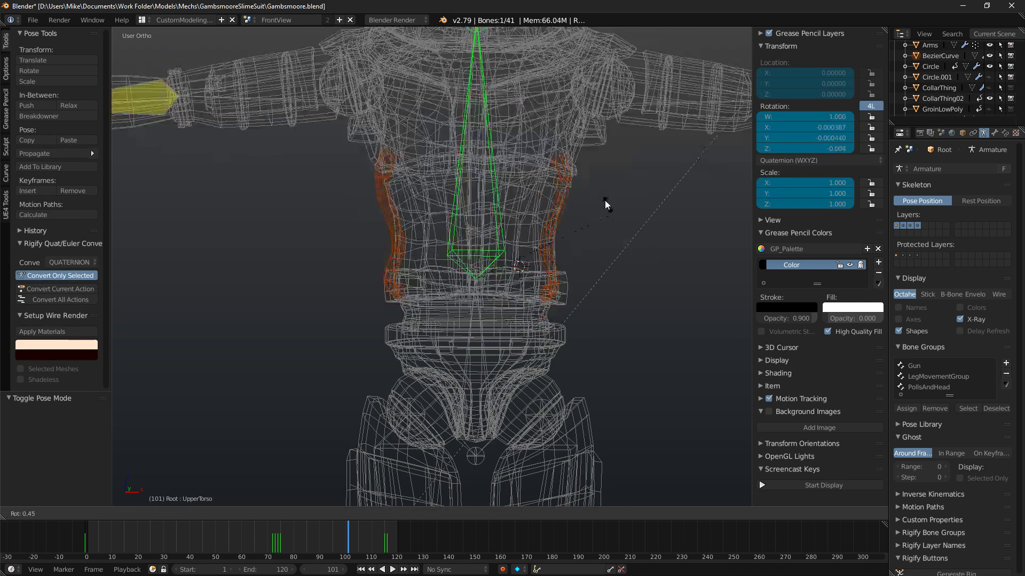
scroll(588, 190, down, 4)
key(r)
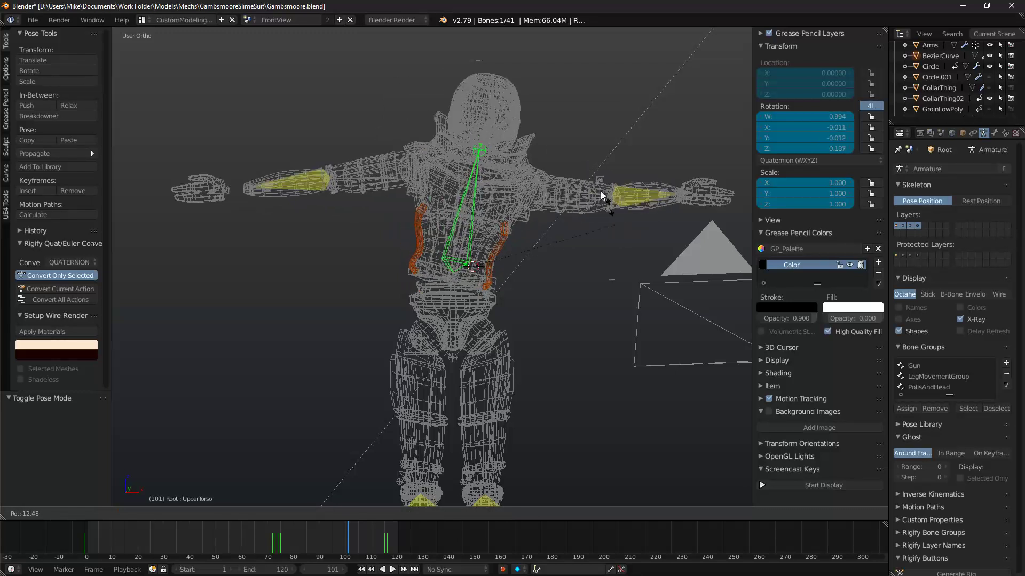
key(Escape)
key(KP_1)
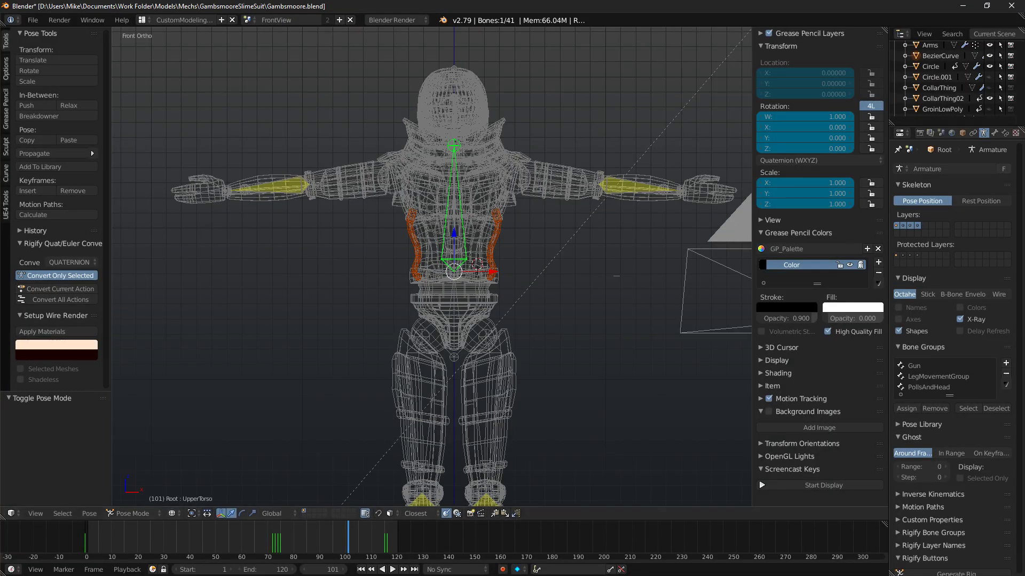
mouse_move(592, 207)
middle_down()
mouse_move(652, 202)
mouse_move(594, 224)
middle_up()
Preview the whole figure in rendered shading and return to solid shading.
key(shift+z)
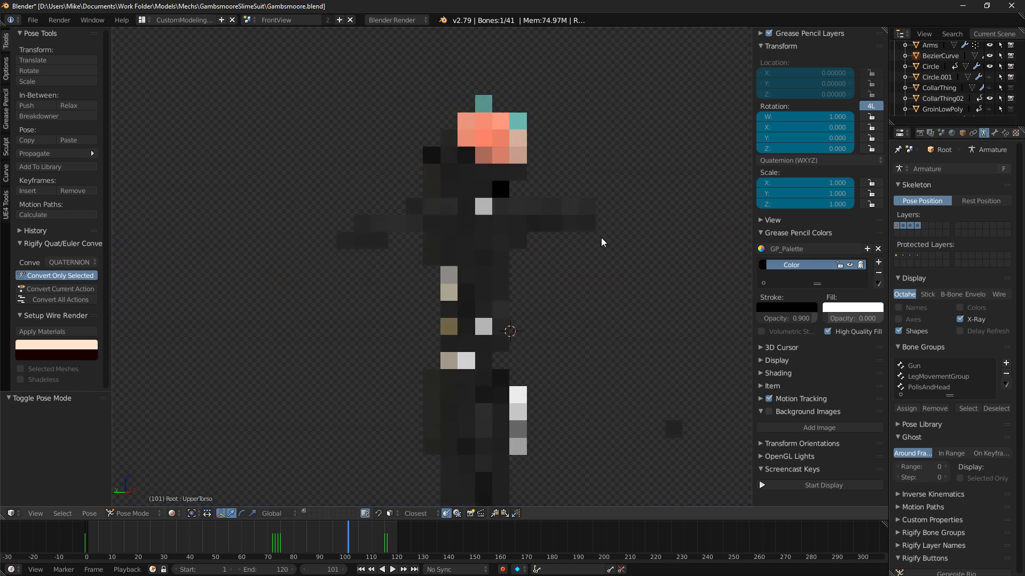
key(z)
key(z)
scroll(977, 94, up, 6)
scroll(945, 90, down, 2)
Unhide the Hood and check the hooded figure in rendered shading and in solid side and front views.
click(990, 74)
key(shift+z)
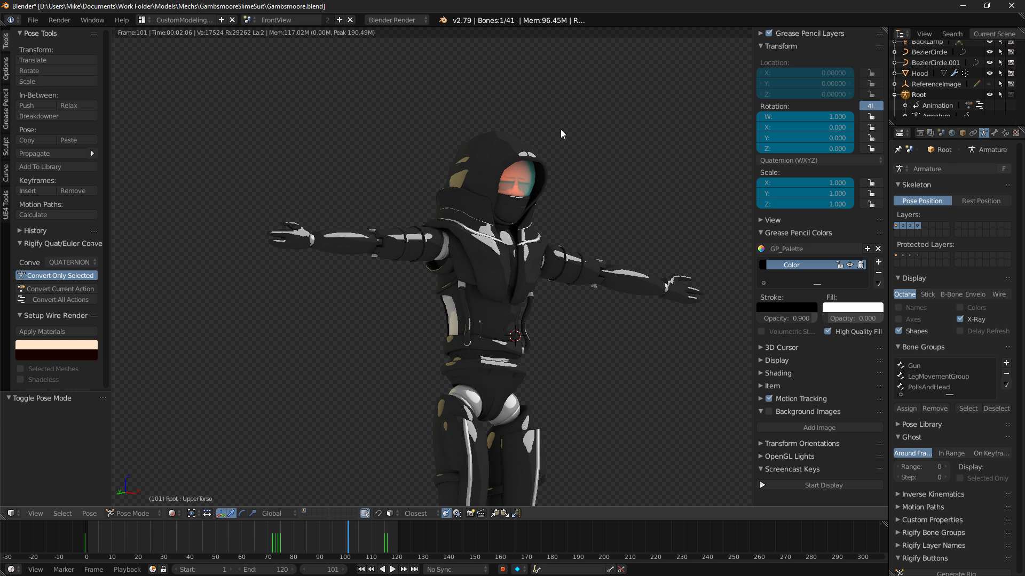
middle_drag(556, 134, 402, 233)
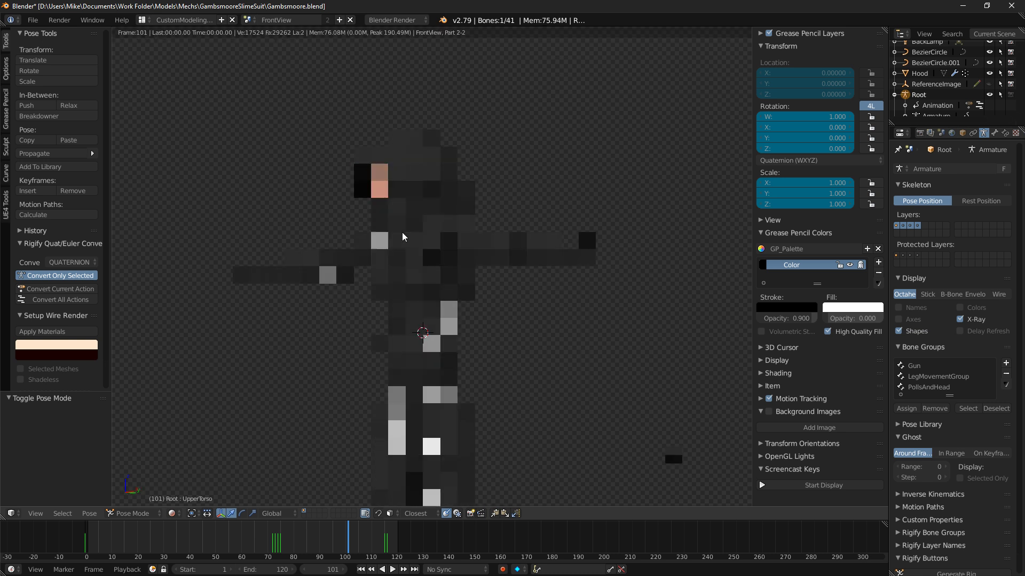
key(shift+z)
key(KP_3)
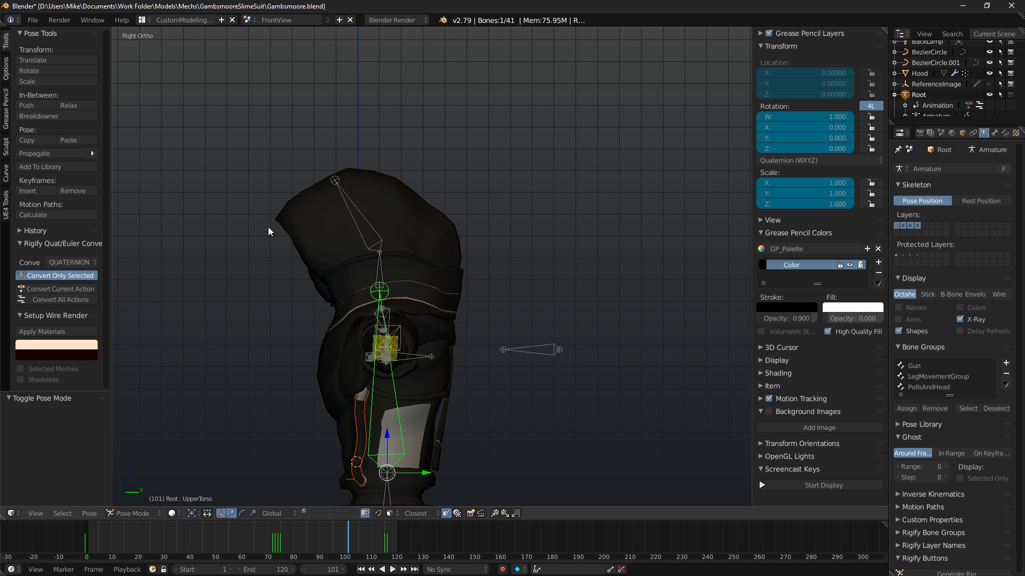
key(KP_1)
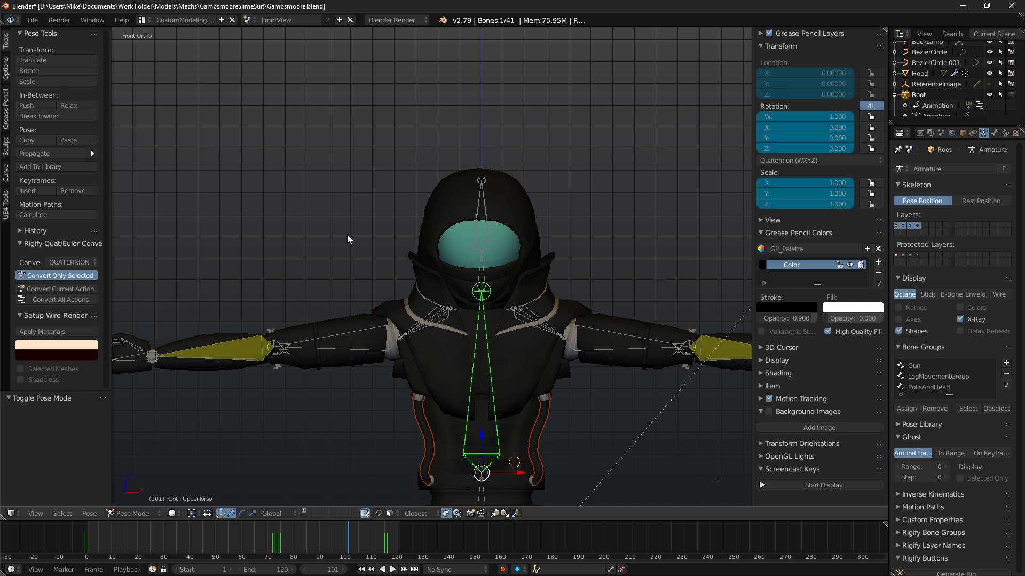
Inspect the CollarThing02 and Arms meshes, including the arm topology in edit mode.
shift+middle_drag(516, 357, 503, 243)
right_click(503, 243)
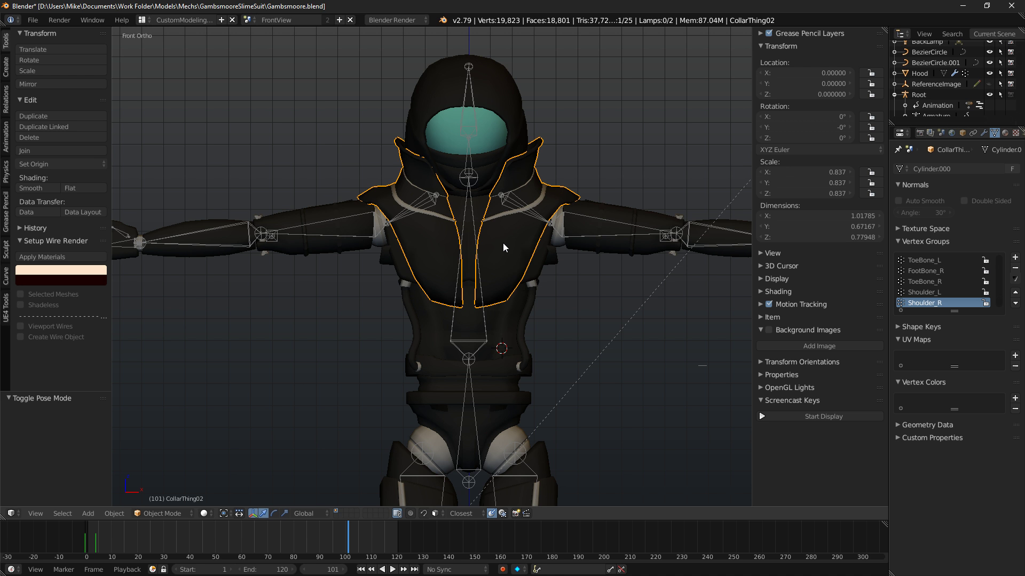
right_click(637, 216)
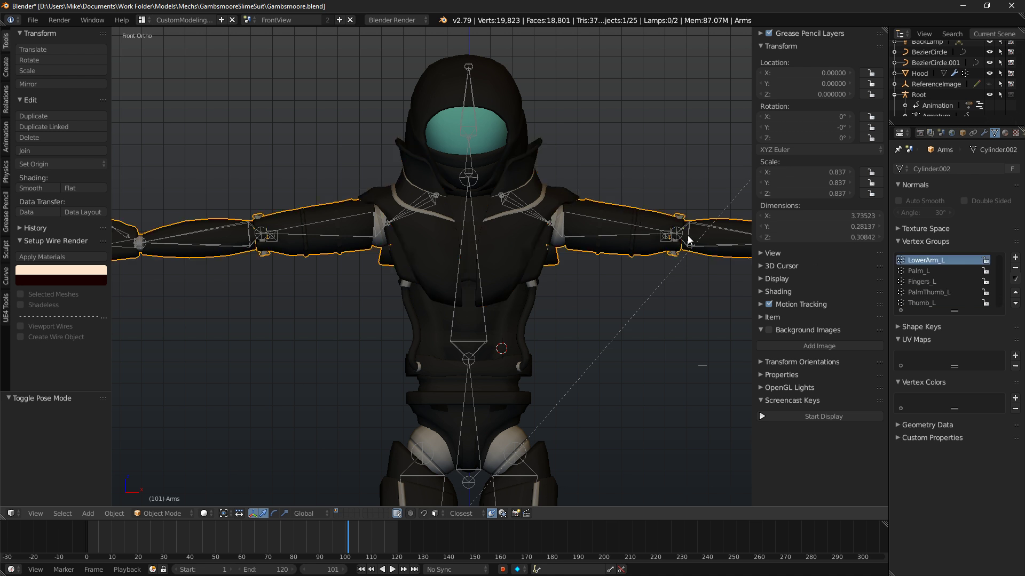
scroll(698, 245, up, 4)
key(Tab)
scroll(593, 200, down, 5)
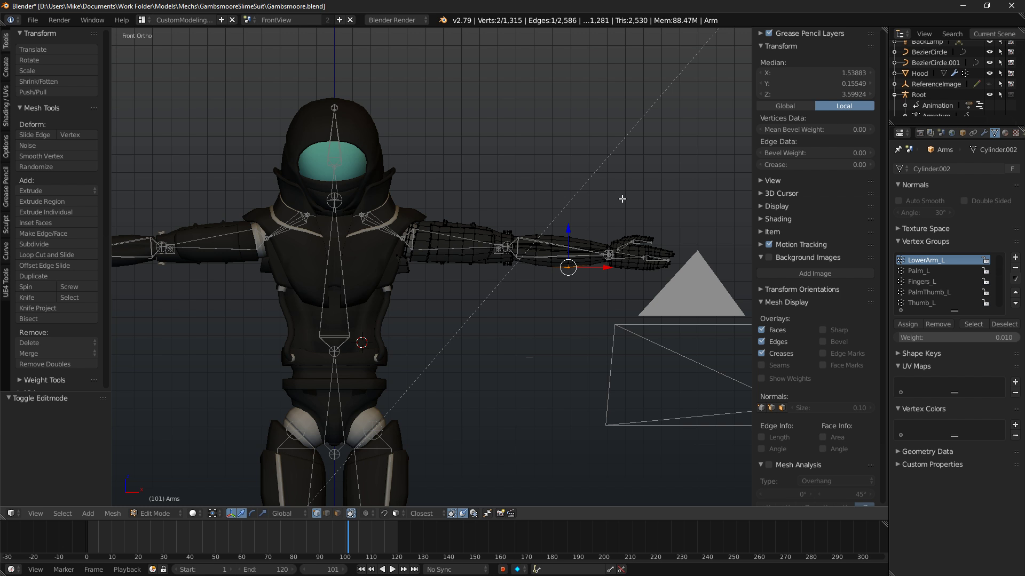
key(Tab)
Test-move the ArmIK_L bone to check the arm's behaviour, and cancel the move.
middle_drag(615, 312, 612, 348)
right_click(608, 293)
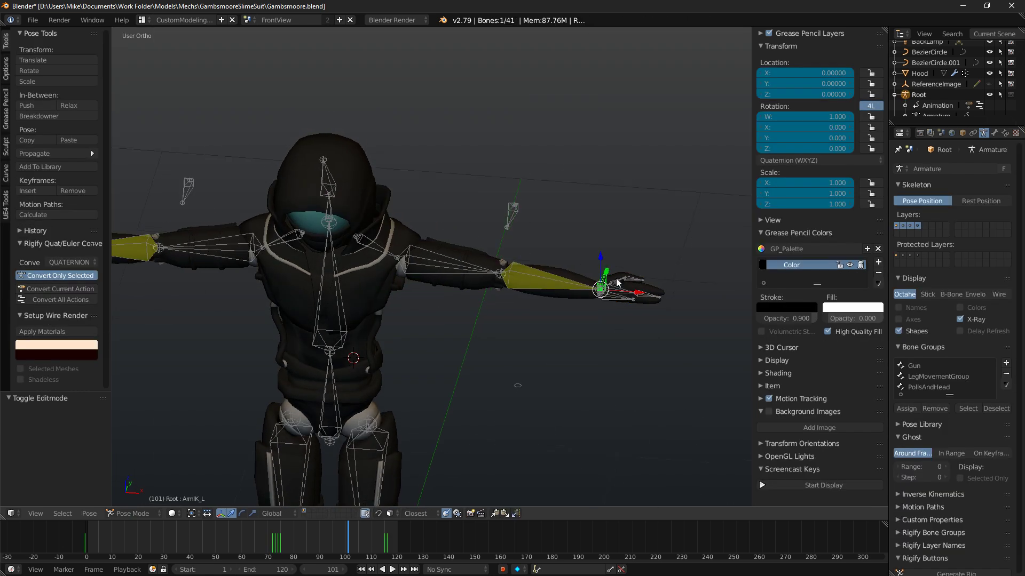
middle_drag(608, 292, 628, 253)
key(g)
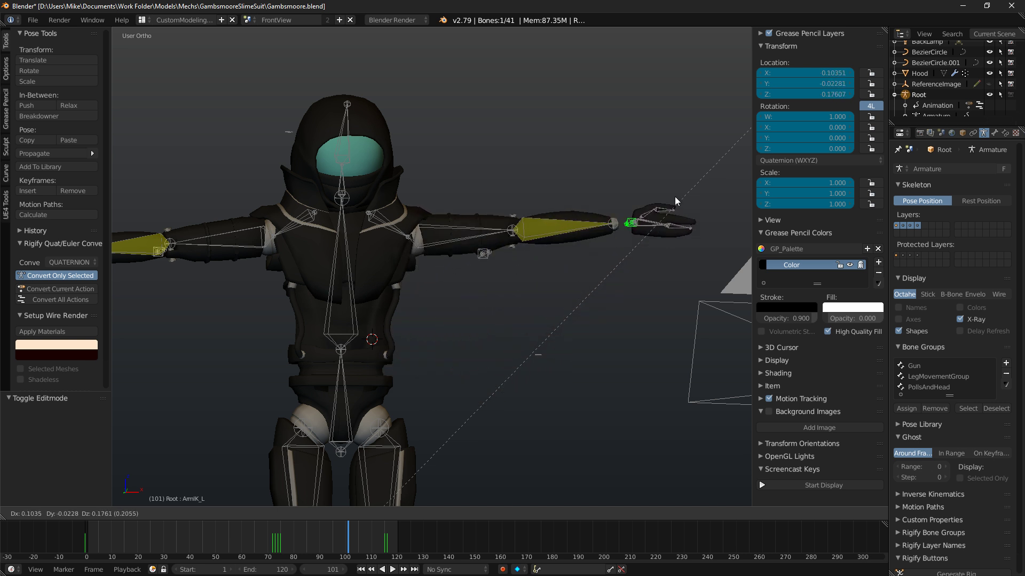
right_click(624, 213)
Try to reposition the arm with the ArmIK_R bone, and undo the move.
shift+middle_drag(437, 194, 662, 196)
middle_drag(286, 278, 360, 265)
right_click(430, 381)
key(g)
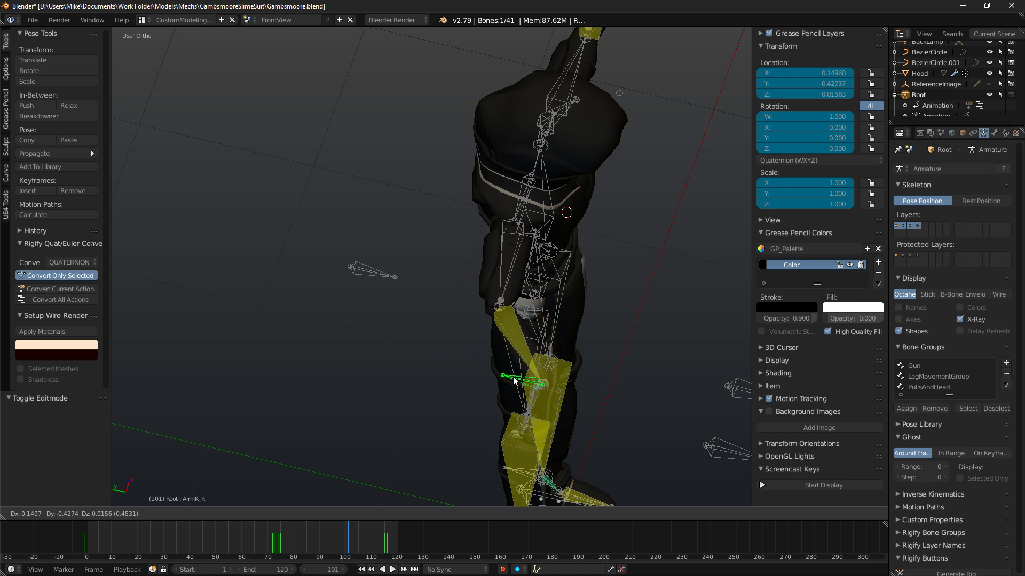
click(541, 338)
middle_drag(541, 338, 589, 289)
key(ctrl+z)
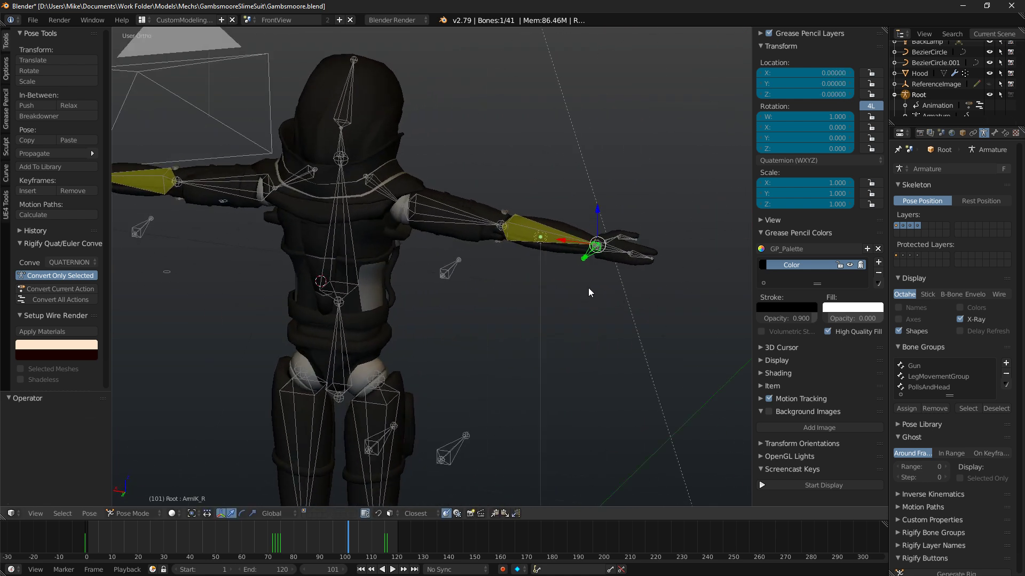
Raise the ArmIK_R bone about 0.79 along Z, rotate the hand, and shift it toward the head.
key(g)
click(532, 122)
key(r)
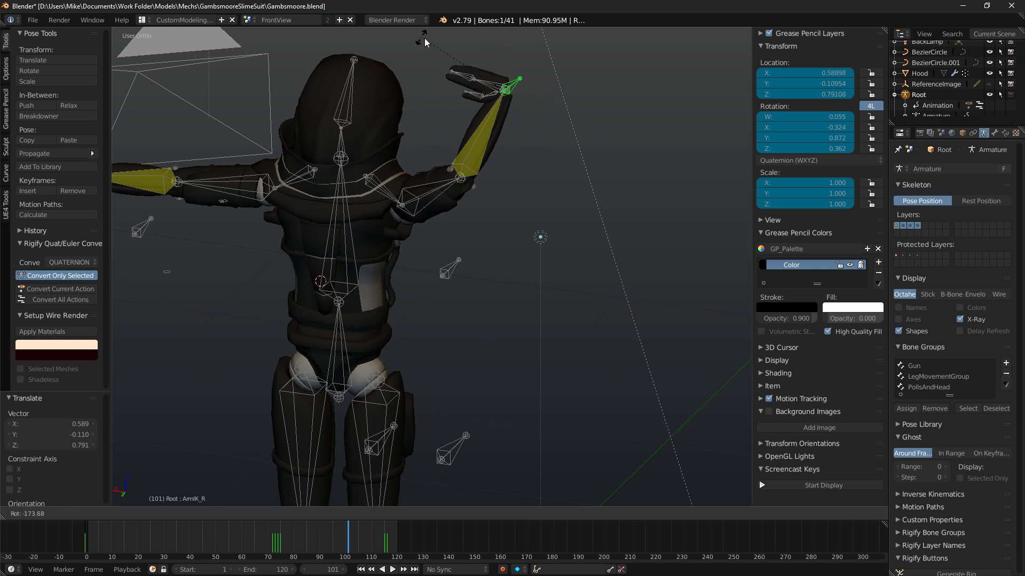
click(424, 37)
key(g)
click(336, 38)
Rotate the ArmIK_R bone further and move it 0.122, -0.076, 0.053 to bring the hand against the head.
middle_drag(335, 41, 678, 91)
key(r)
click(579, 123)
key(r)
click(661, 228)
middle_drag(582, 173, 636, 164)
key(r)
click(649, 113)
key(g)
click(669, 100)
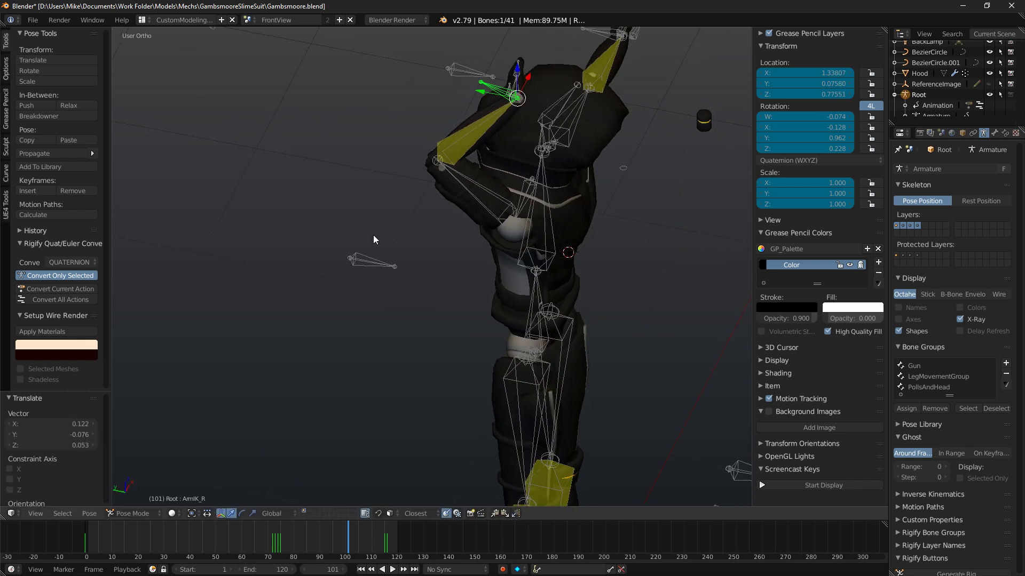
Fine-tune the ArmIK_R bone's rotation and move it 0.009, -0.055, -0.017 so the hand rests at the hood.
key(g)
click(621, 321)
middle_drag(606, 321, 407, 99)
middle_drag(456, 77, 551, 158)
key(r)
click(568, 224)
key(g)
click(578, 227)
middle_drag(578, 227, 511, 271)
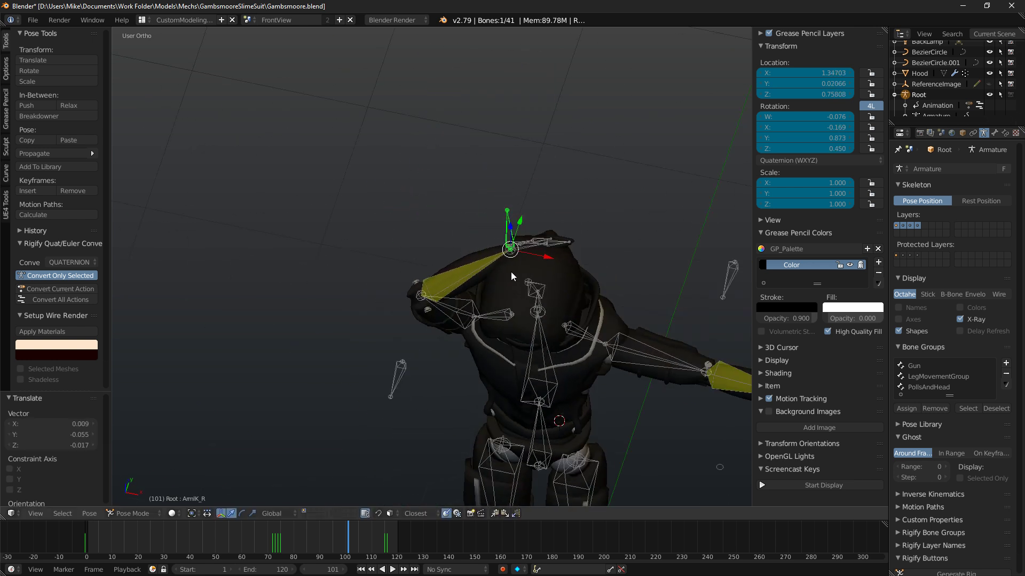
Move the ArmIK_R bone -0.092, -0.020, 0.004, rotate it slightly, and shift it 0.014, -0.041, -0.035.
key(g)
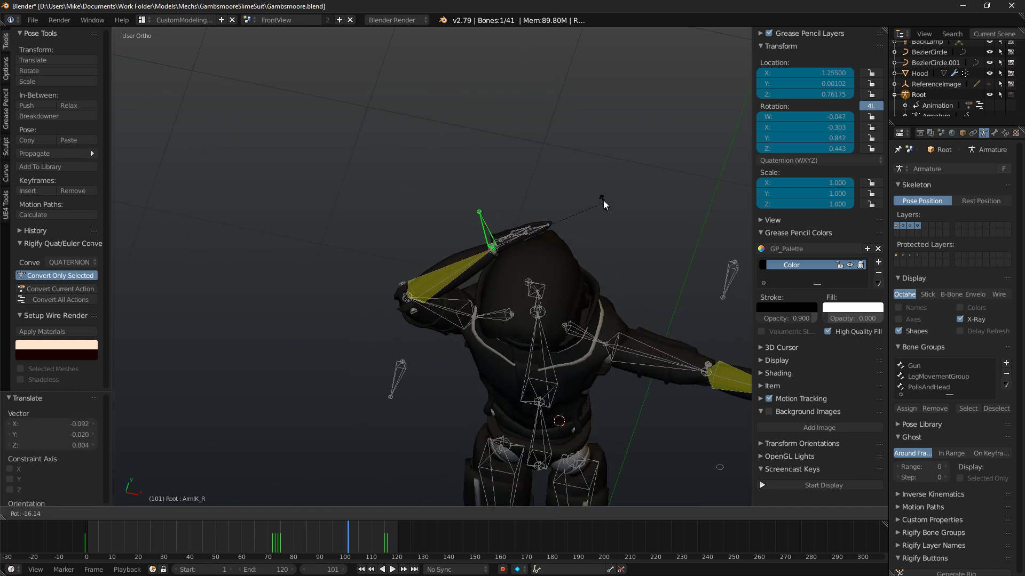
key(g)
click(601, 212)
scroll(507, 274, up, 5)
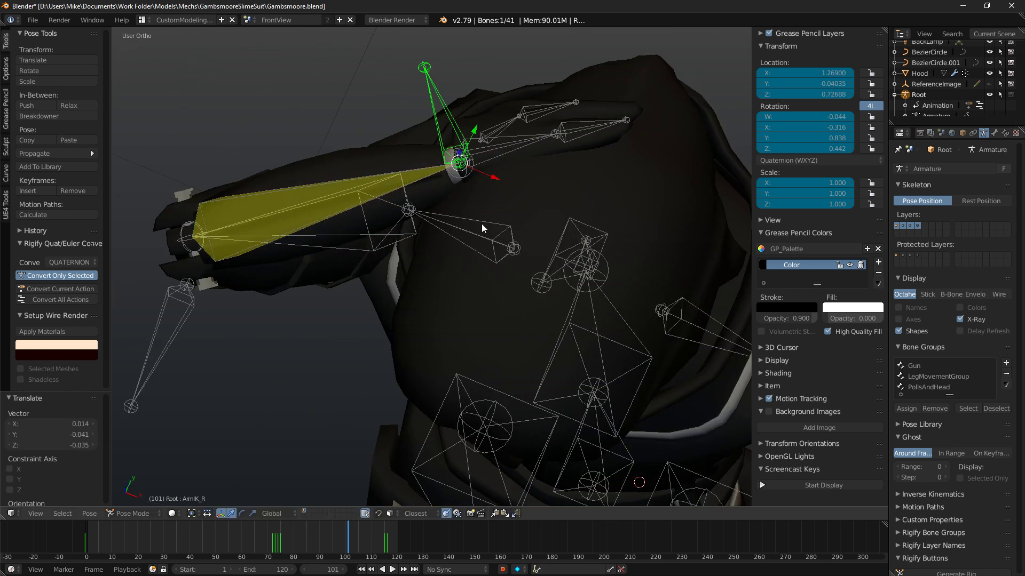
Rotate the palm-side bones of the raised right hand so they follow the curve of the hood.
right_click(508, 152)
middle_drag(514, 178, 511, 136)
middle_drag(511, 97, 553, 197)
key(r)
click(652, 127)
right_click(604, 158)
key(r)
click(603, 197)
Rotate the remaining finger and thumb bones of the right hand to lay them against the hood.
middle_drag(520, 155, 330, 211)
right_click(428, 162)
right_click(391, 176)
key(r)
click(437, 168)
right_click(450, 174)
key(r)
click(551, 155)
middle_drag(551, 155, 590, 160)
key(r)
click(434, 158)
Move the ArmIK_R bone in two passes, the second by 0.023, -0.052, 0.044, to reseat the hand on the hood.
middle_drag(497, 161, 354, 177)
right_click(399, 133)
key(g)
middle_drag(398, 132, 526, 129)
click(350, 161)
key(g)
click(509, 94)
middle_drag(510, 95, 478, 139)
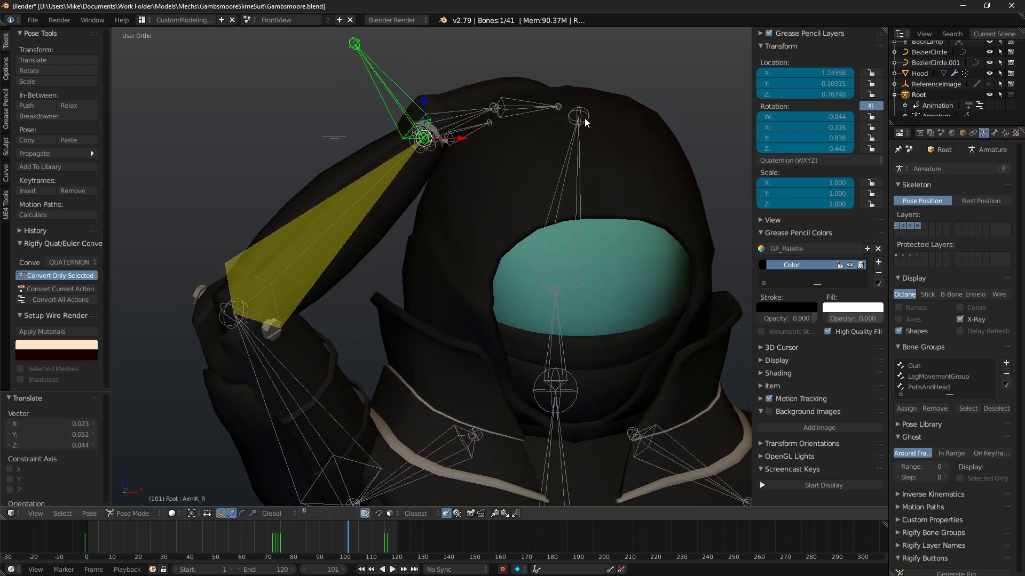
Refine the pose at the hood with a rotation, a small move, and a final rotation of -8.52°.
middle_drag(589, 109, 664, 101)
key(r)
click(587, 114)
key(g)
click(594, 123)
key(r)
click(615, 132)
Move the ArmPollTarget_R bone -0.220, -0.015, 0.000 in top view to swing the right elbow outward.
middle_drag(614, 132, 476, 244)
scroll(500, 191, down, 3)
scroll(476, 244, down, 2)
middle_drag(432, 346, 466, 313)
key(KP_7)
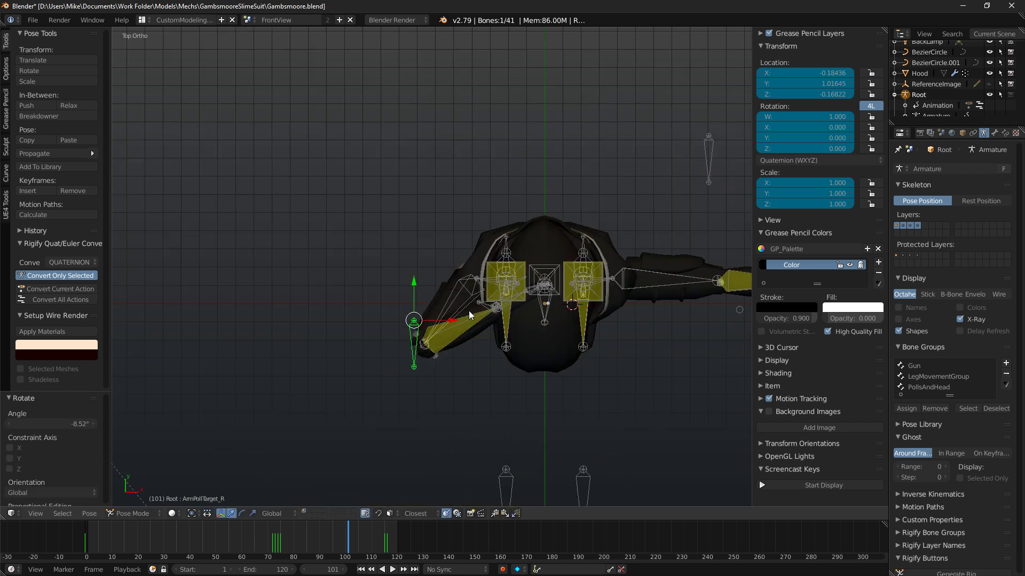
key(g)
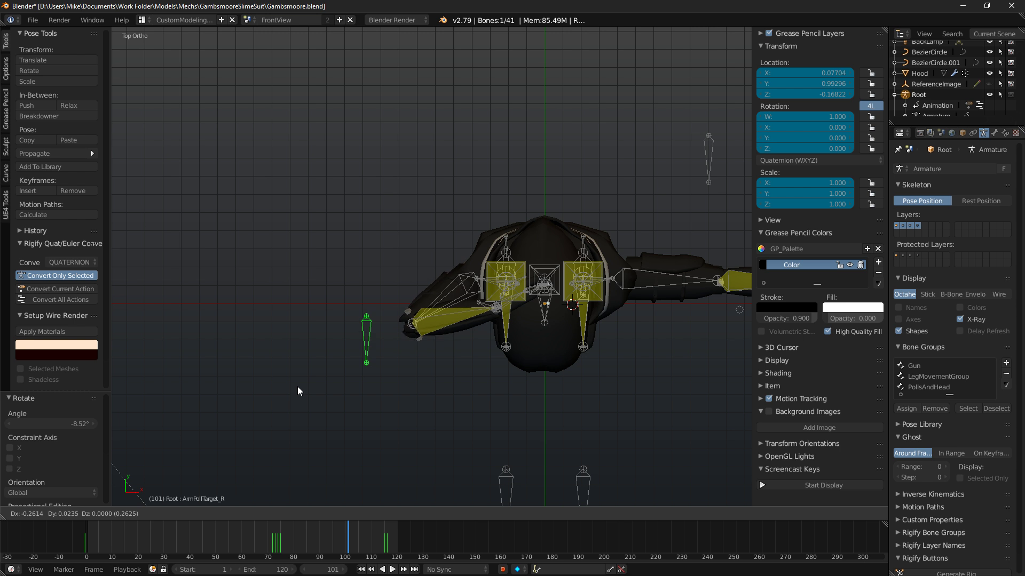
click(315, 402)
middle_drag(317, 403, 372, 254)
key(KP_3)
key(KP_1)
shift+middle_drag(569, 210, 436, 89)
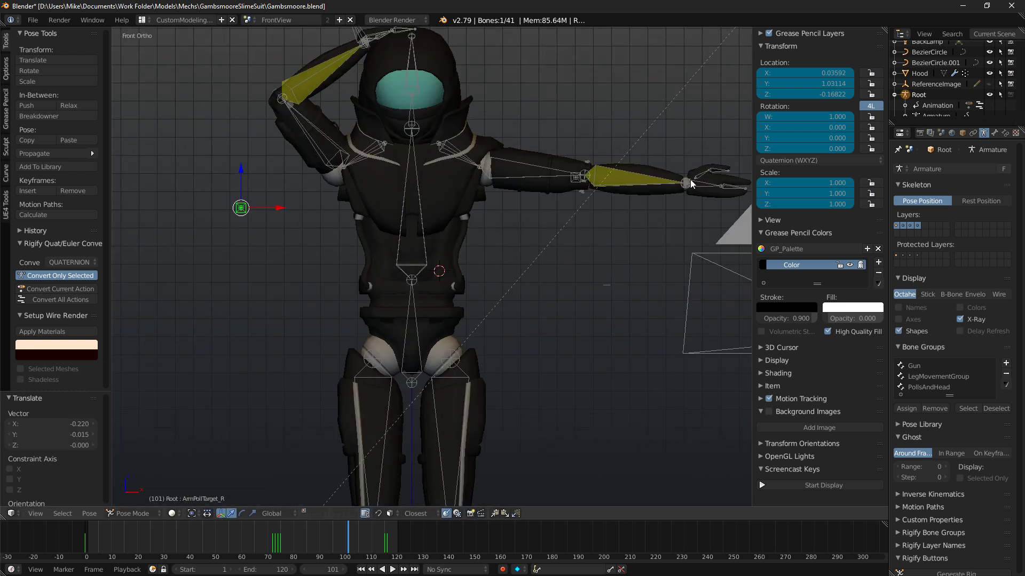
Lower the ArmIK_L bone beside the body and rotate it 93.7° so the hand points down.
right_click(669, 182)
key(g)
click(539, 317)
key(r)
click(581, 366)
Rotate the ArmIK_L bone about global Z and move it -0.402, 0.000, -0.070 to bring the left hand to the hip.
key(r)
key(z)
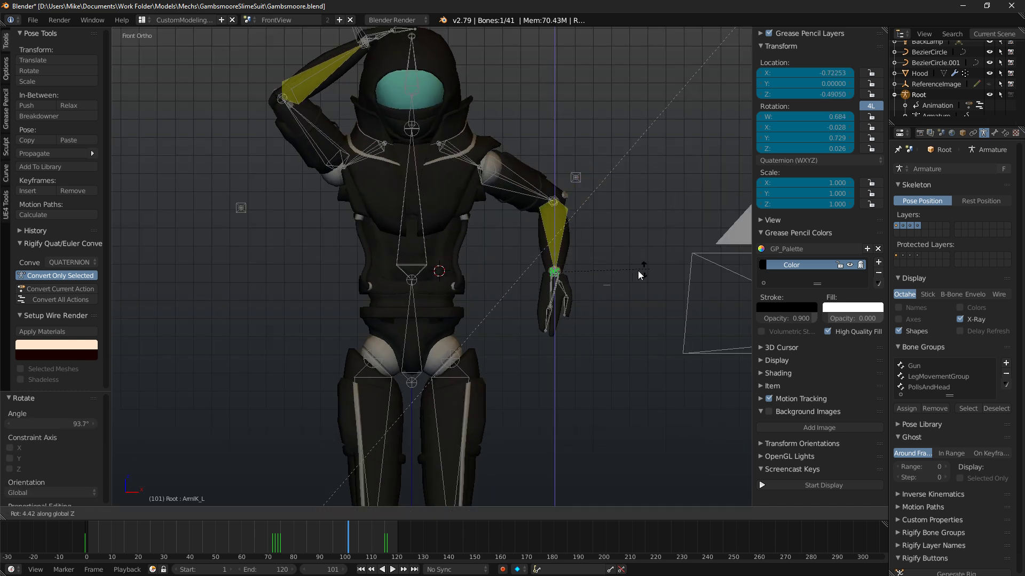
click(630, 297)
key(g)
click(416, 267)
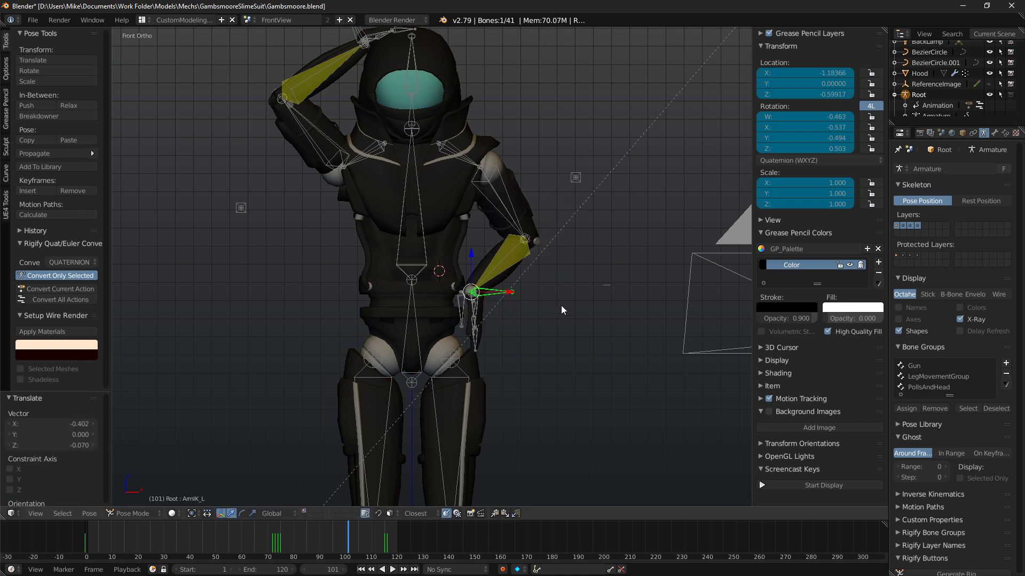
Rotate the Palm_L bone toward the body and rotate the finger bone below it 28°.
scroll(562, 305, up, 5)
right_click(532, 309)
right_click(530, 308)
key(r)
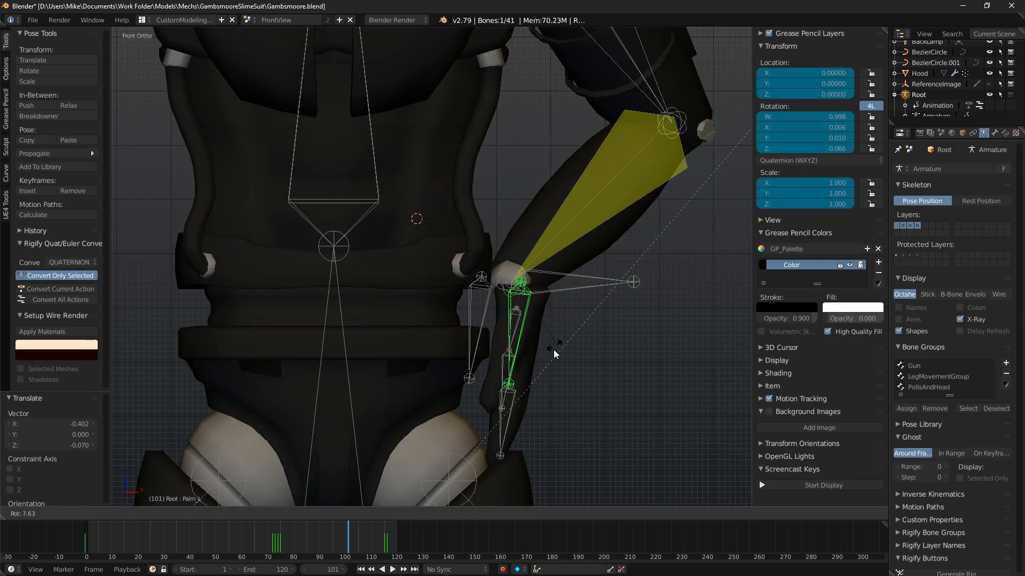
click(510, 407)
right_click(510, 410)
key(r)
right_click(506, 421)
right_click(500, 404)
key(r)
click(540, 435)
Adjust the PalmThumb_L bone of the left hand, finishing with a -4.8° rotation.
right_click(513, 323)
right_click(513, 323)
key(r)
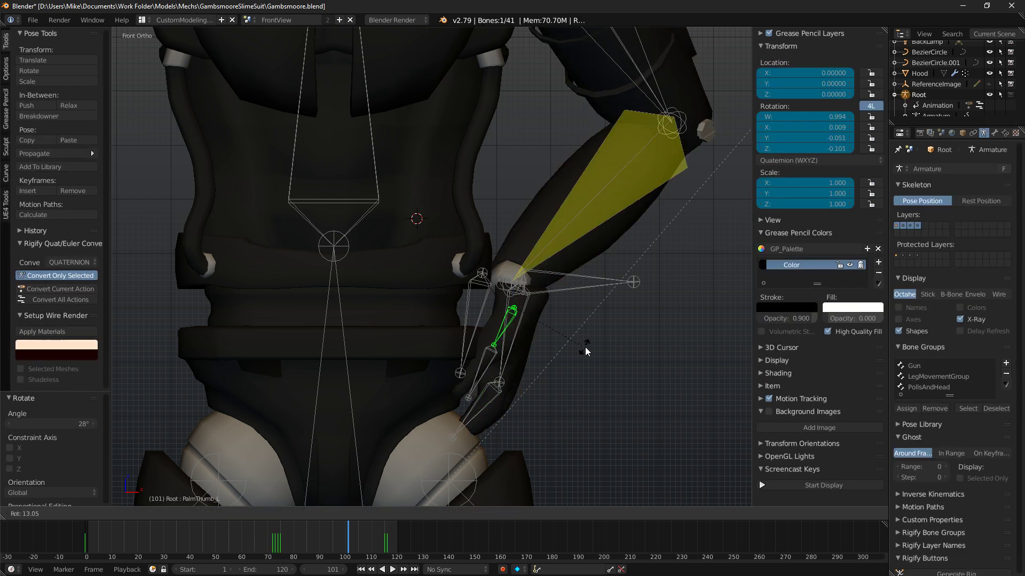
click(535, 373)
right_click(523, 327)
key(g)
click(611, 314)
key(r)
click(689, 281)
Reselect the ArmIK_L bone and move it -0.010, 0.000, -0.008 to settle the hand on the hip.
right_click(580, 270)
key(g)
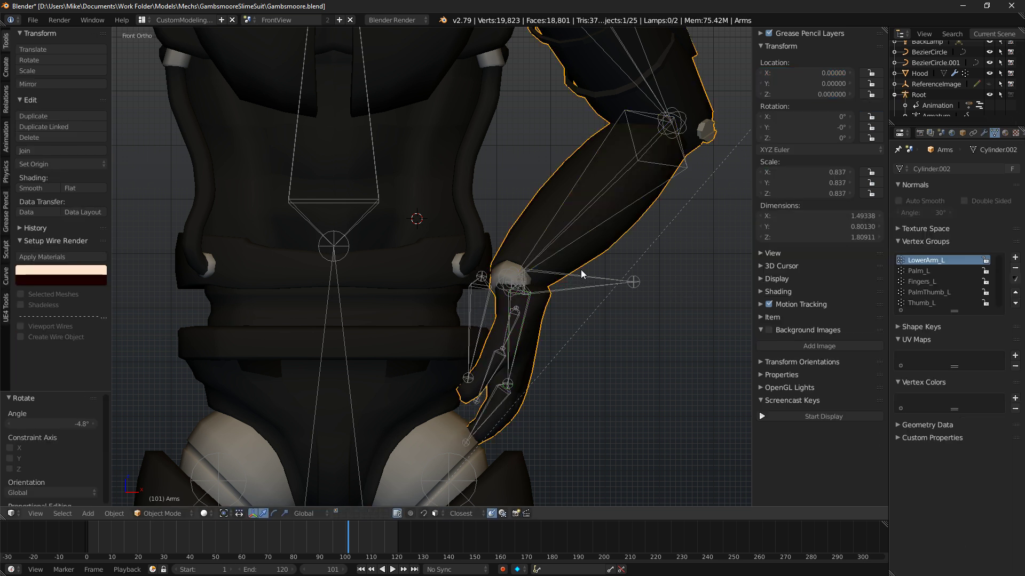
right_click(580, 283)
right_click(588, 290)
key(g)
click(583, 297)
Examine the posed figure in rendered shading from the front and from both sides.
key(shift+z)
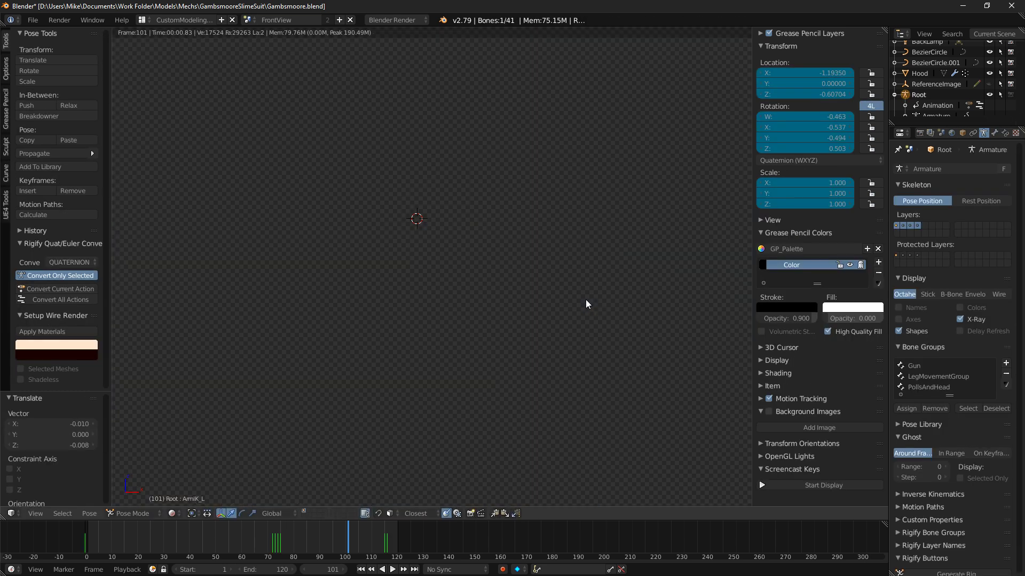
scroll(587, 299, down, 4)
scroll(592, 302, up, 1)
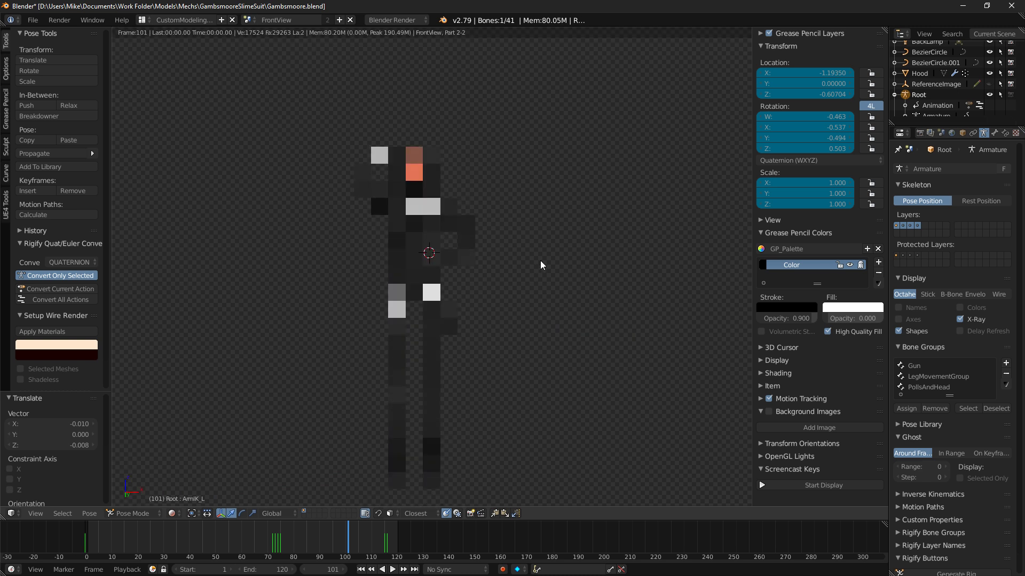
scroll(593, 320, up, 2)
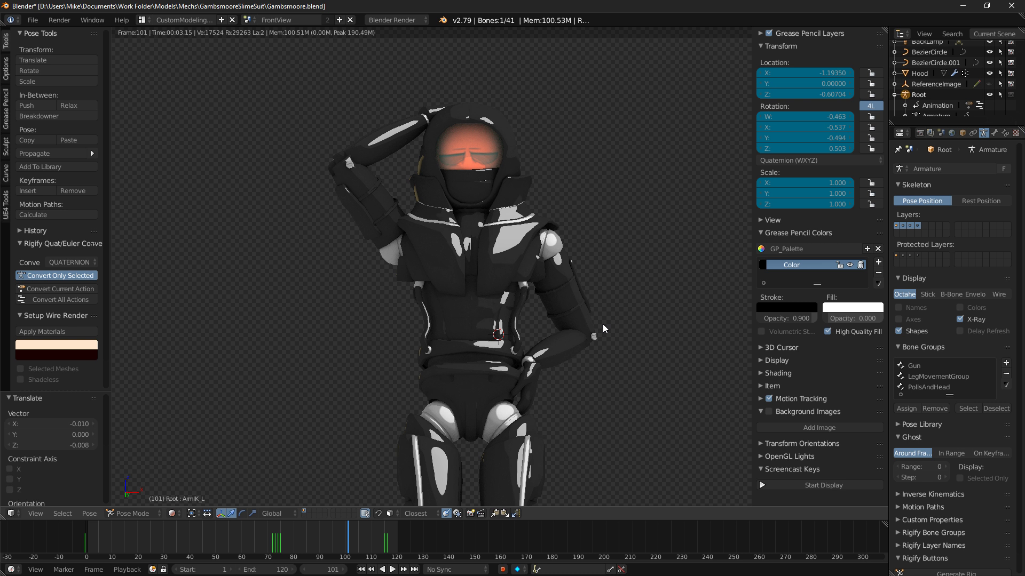
middle_drag(435, 215, 501, 297)
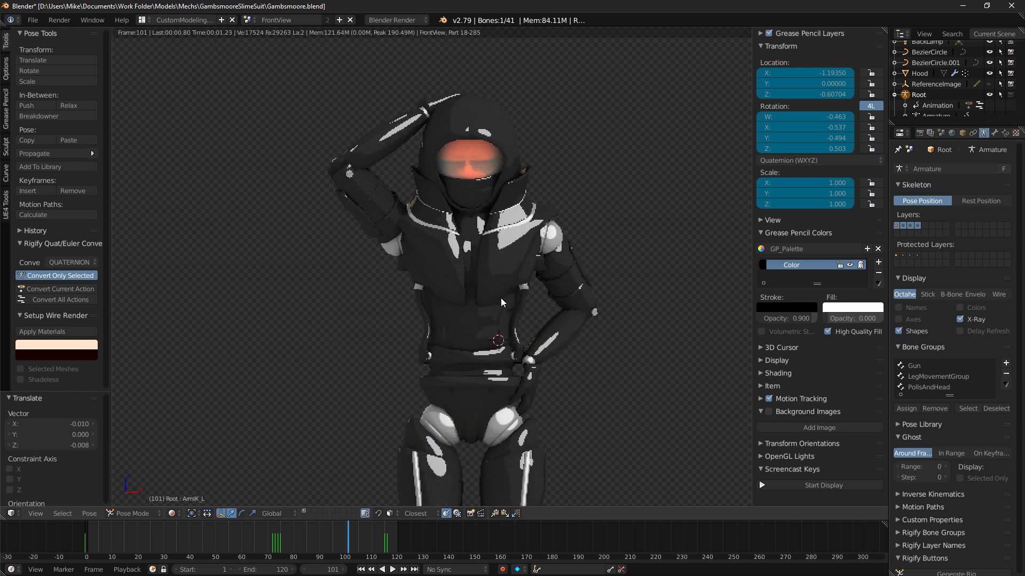
middle_drag(475, 278, 546, 257)
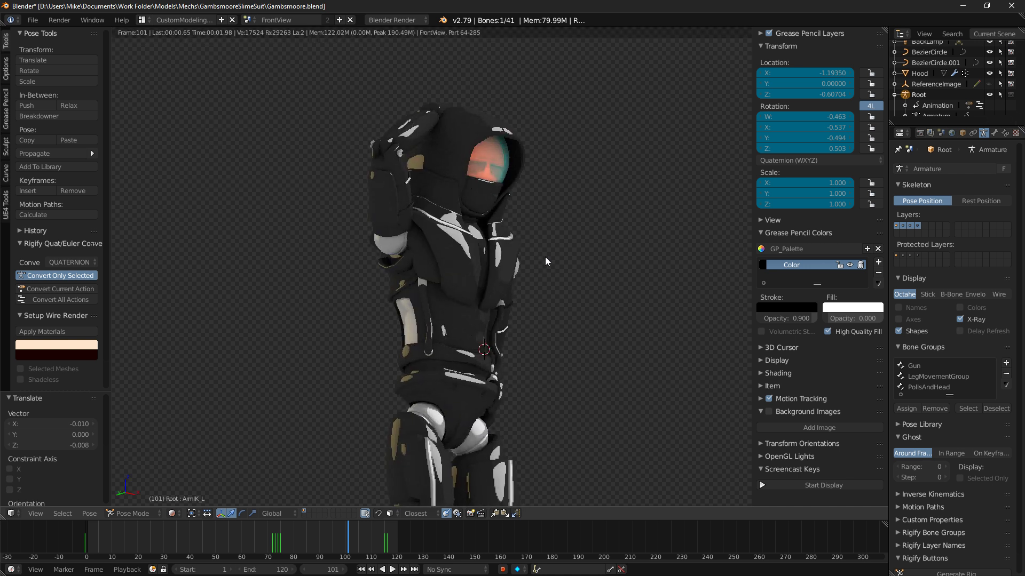
middle_drag(545, 257, 296, 291)
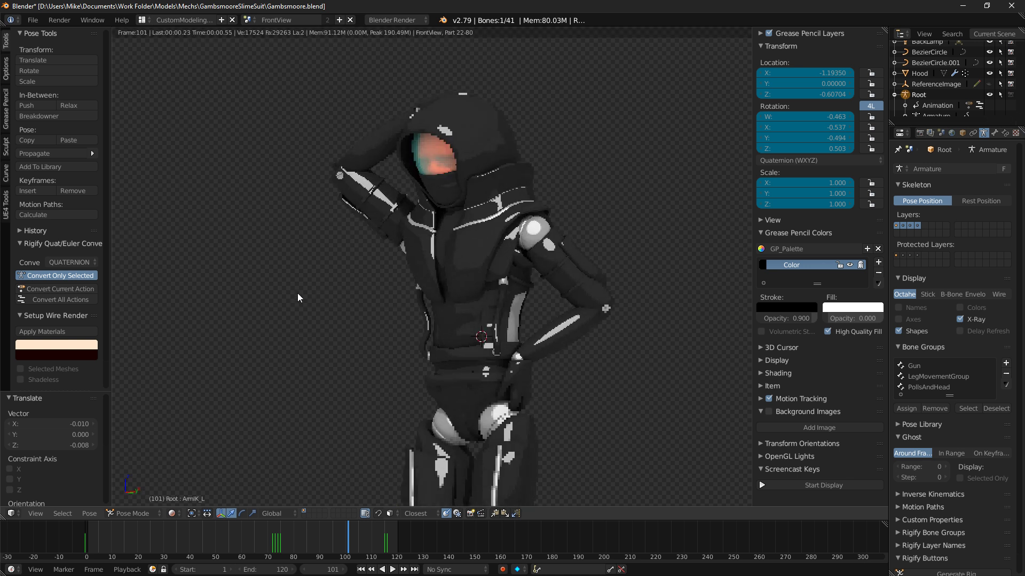
key(KP_1)
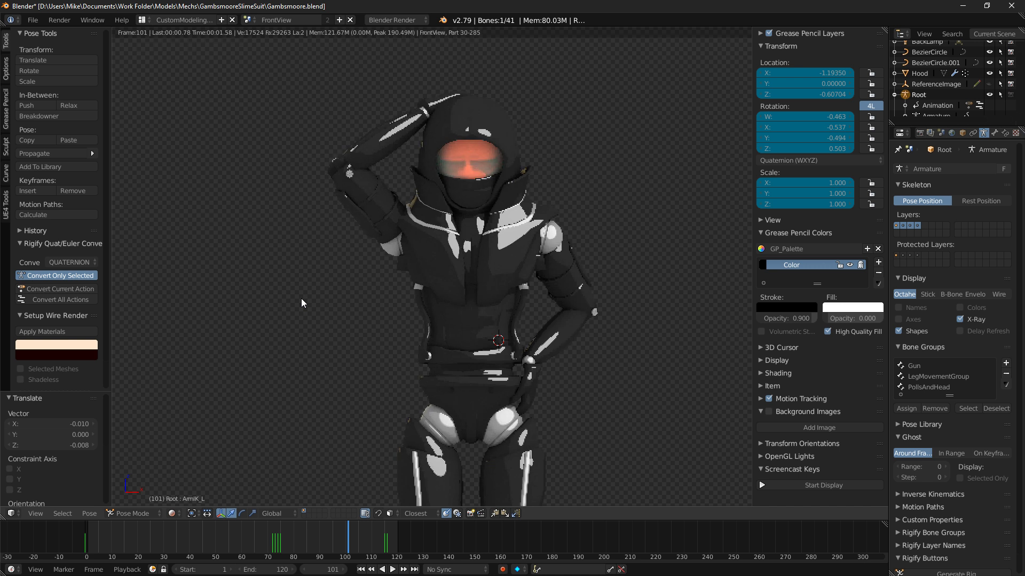
middle_drag(399, 229, 447, 229)
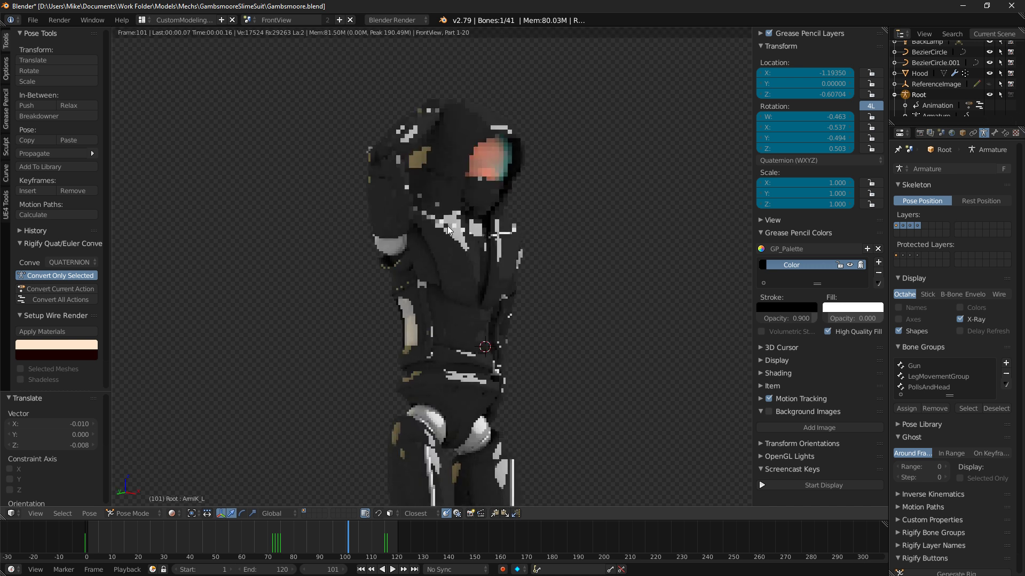
key(shift+z)
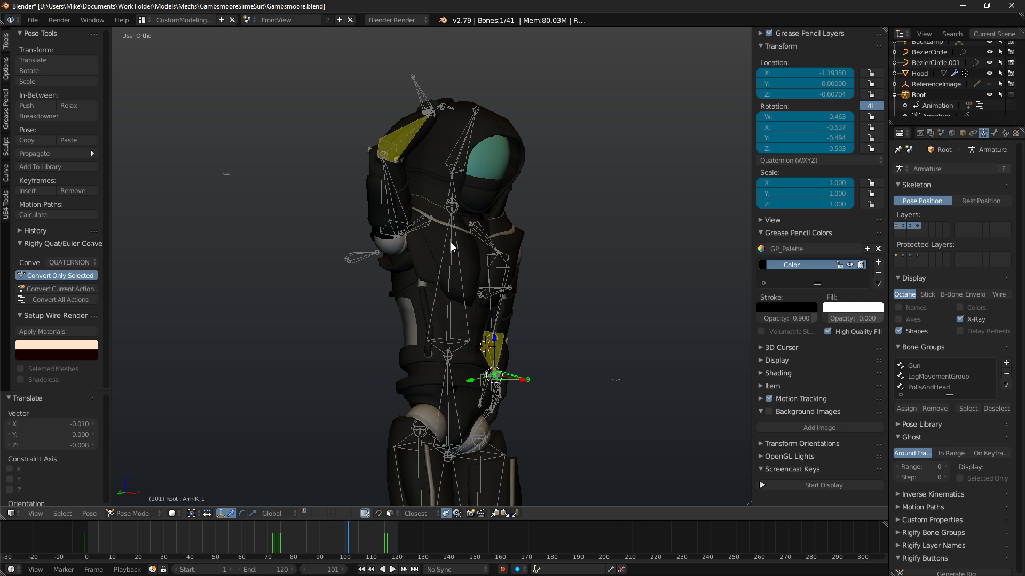
key(alt+Tab)
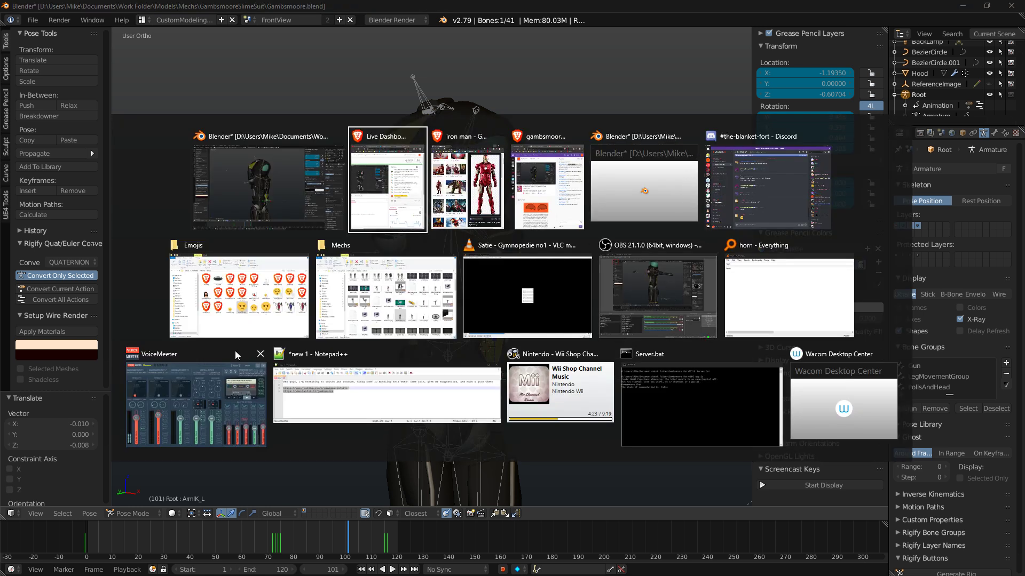
click(262, 184)
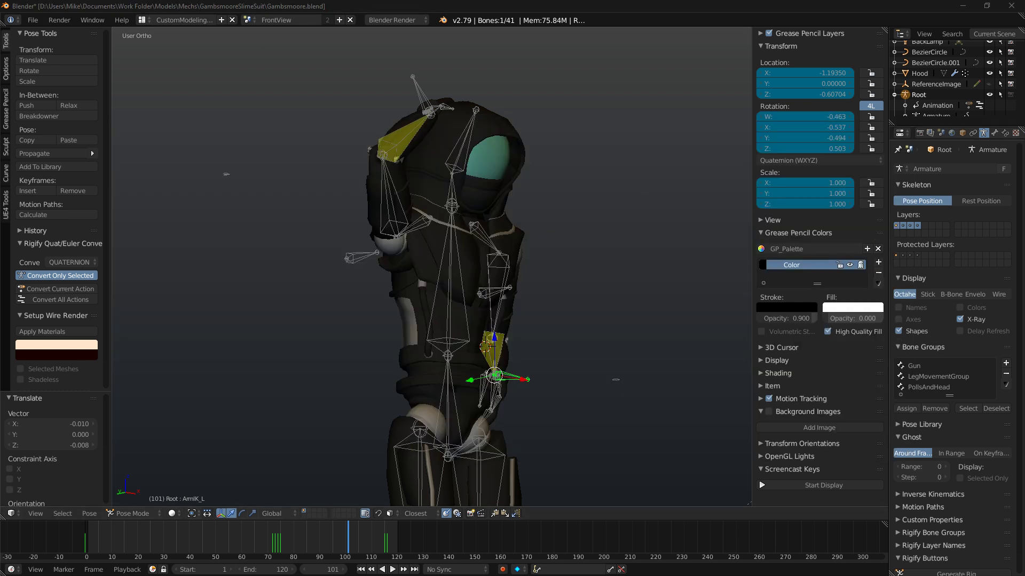
drag(506, 5, 545, 8)
click(661, 11)
click(92, 20)
click(177, 32)
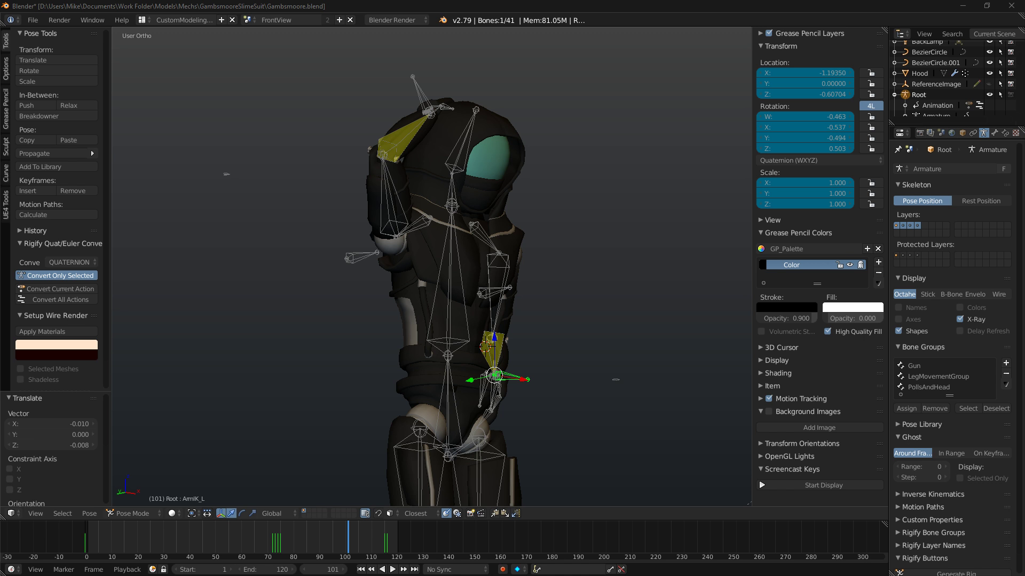
drag(1024, 63, 277, 59)
drag(200, 59, 224, 88)
click(948, 86)
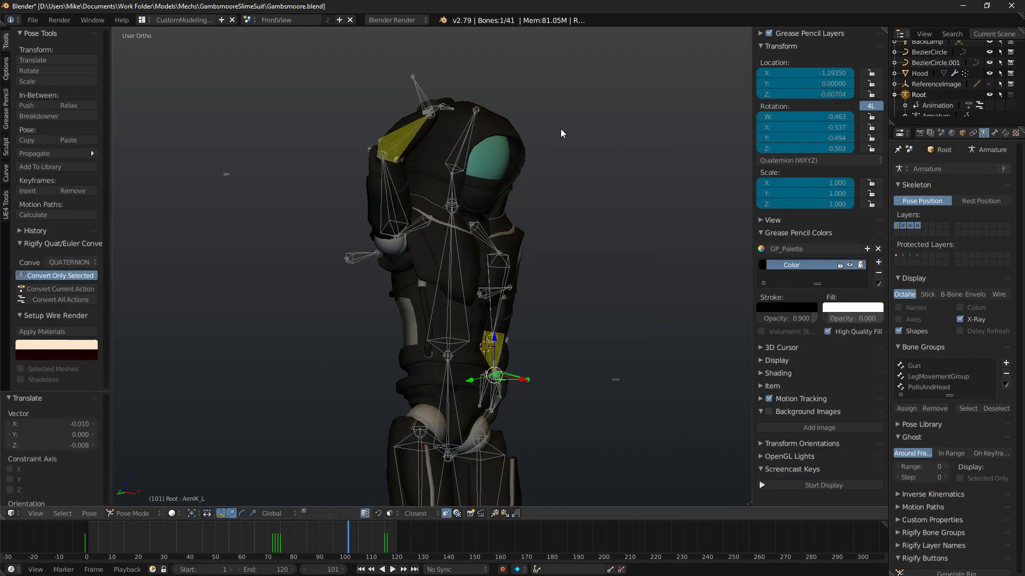
Save the Gambsmoore.blend file and revert to its saved version.
click(33, 21)
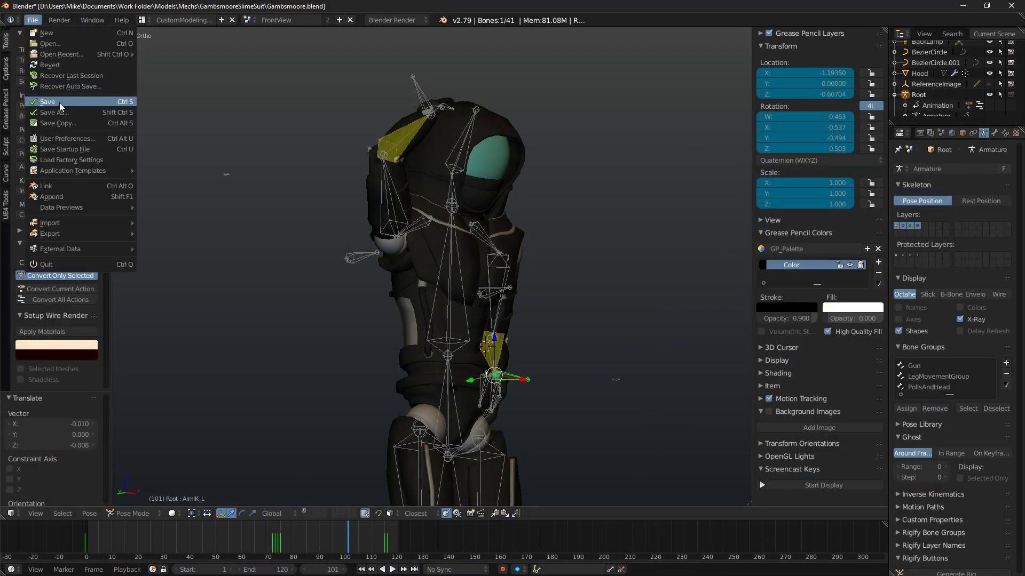
click(59, 102)
click(31, 21)
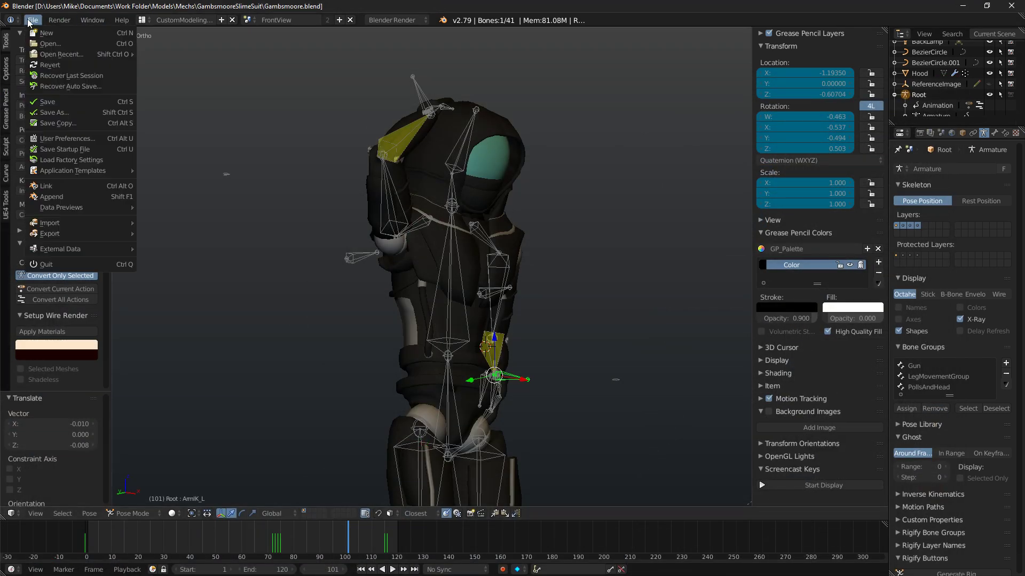
click(44, 65)
click(35, 21)
click(42, 62)
click(41, 61)
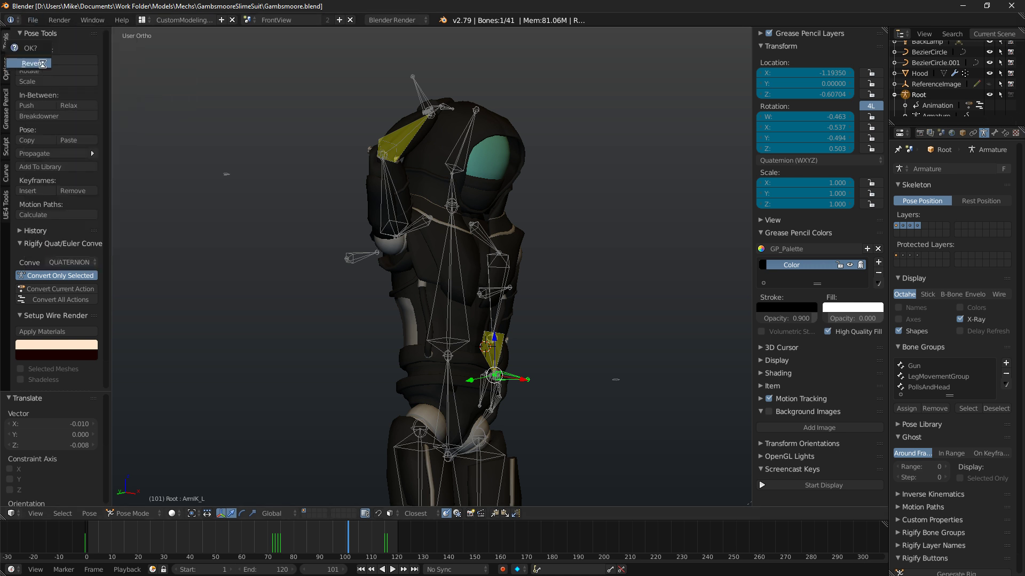
Select all bones of the armature and clear their pose scale.
middle_drag(166, 89, 382, 190)
right_click(412, 223)
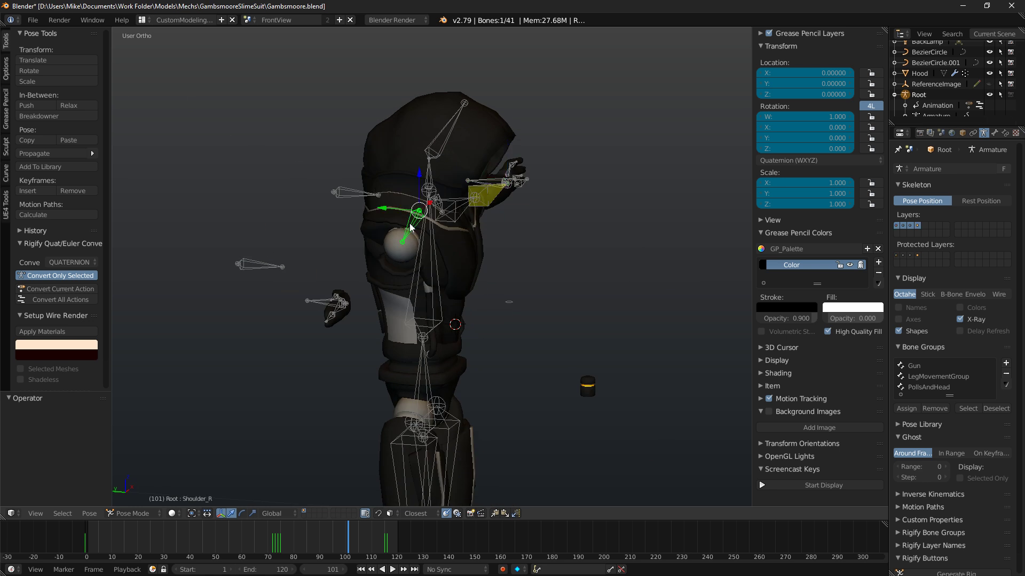
middle_drag(412, 223, 389, 201)
key(a)
key(a)
key(alt+s)
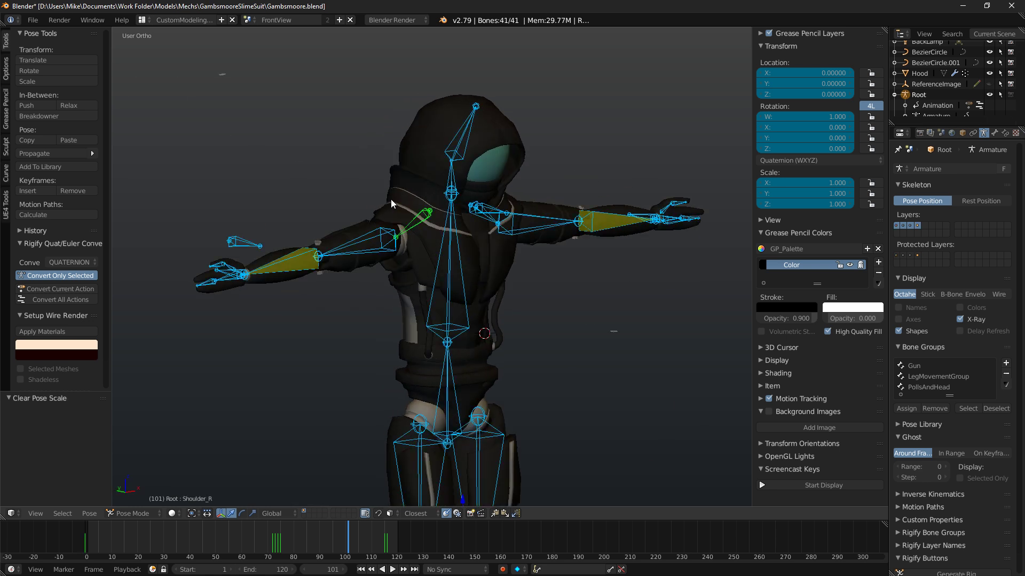
click(142, 19)
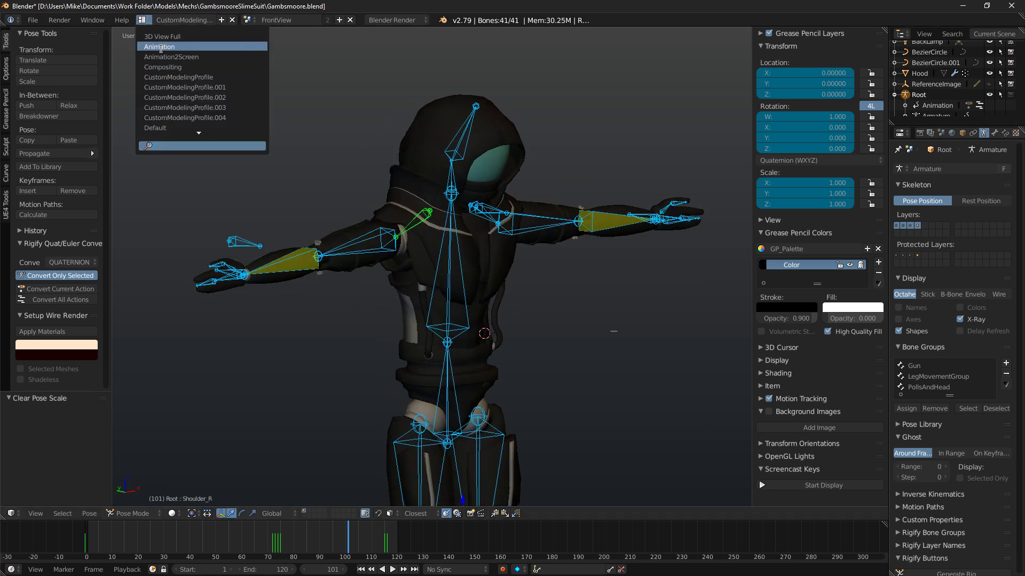
key(Escape)
drag(306, 6, 302, 28)
double_click(302, 28)
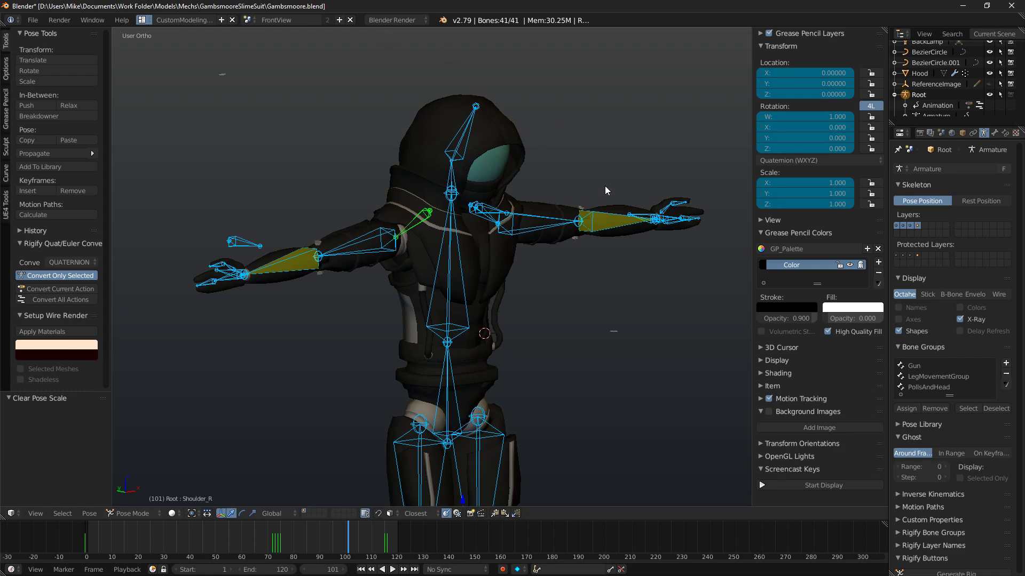
Quit Blender without saving, relaunch it, and reopen the recent file Gambsmoore.blend.
click(1011, 5)
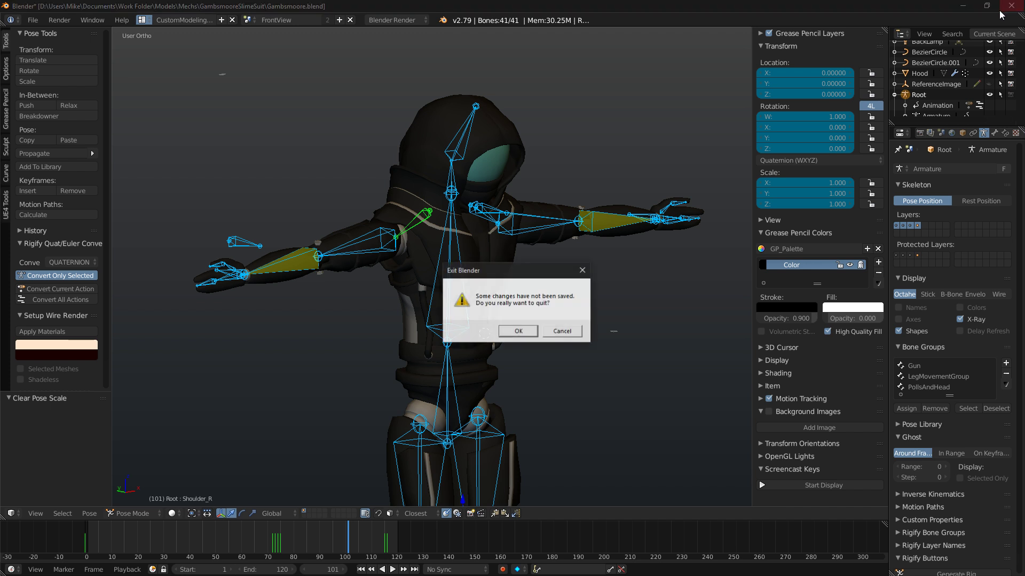
click(518, 332)
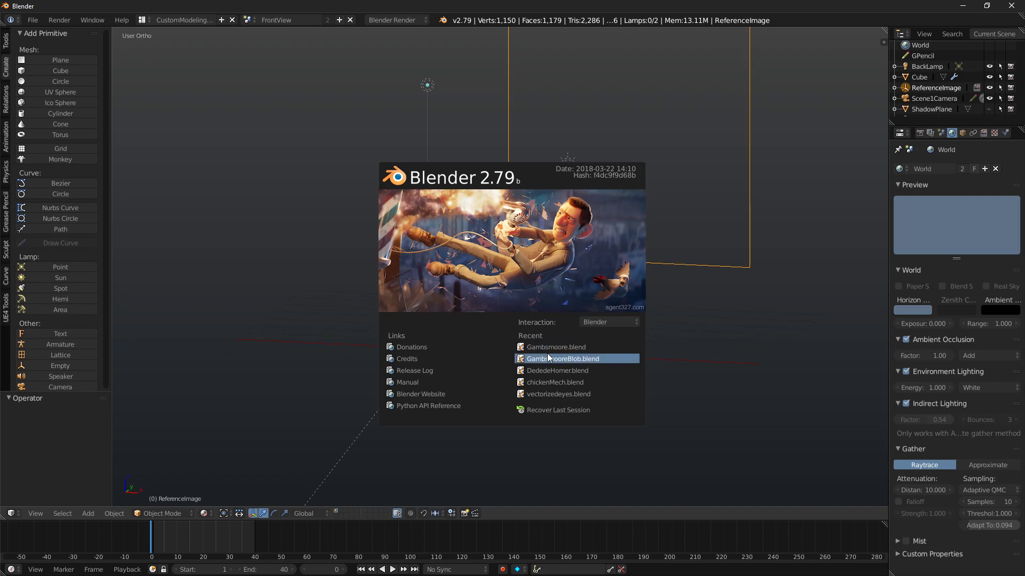
click(547, 346)
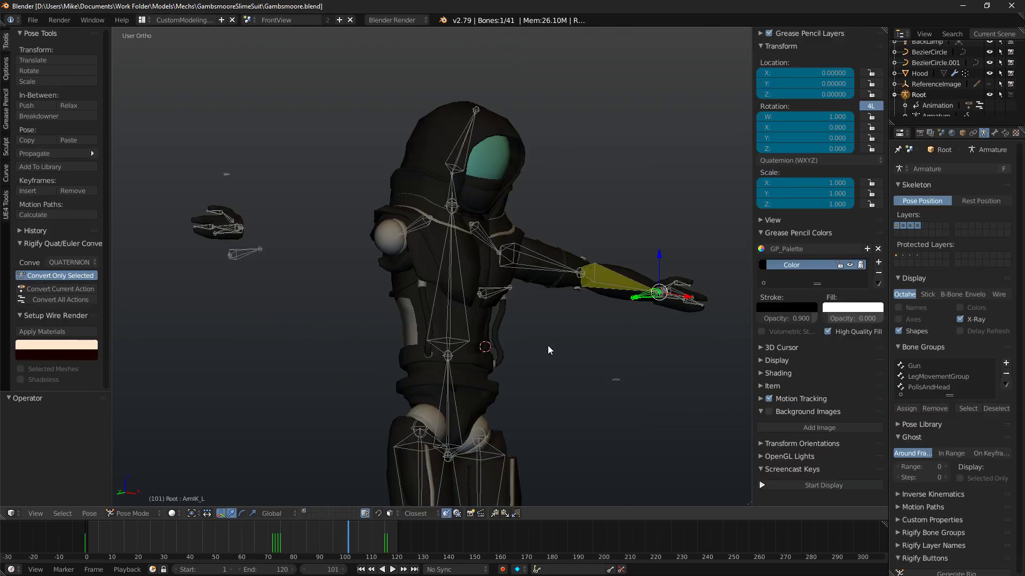
Show the figure from the front, select every bone, and clear the pose scale.
key(KP_1)
key(a)
key(alt+s)
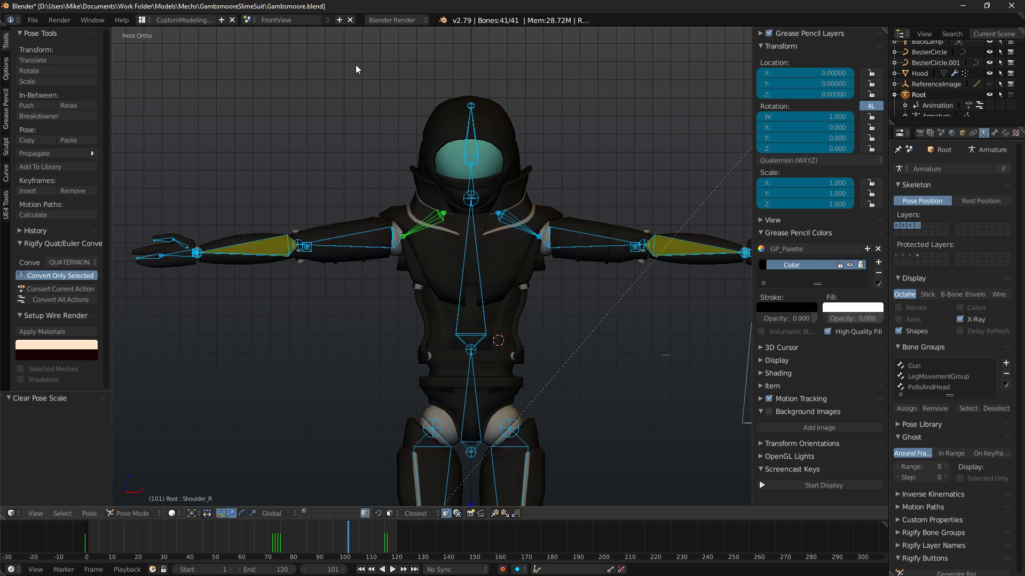
Put the armature into Edit Mode and open a duplicate of the working window.
key(Tab)
click(92, 20)
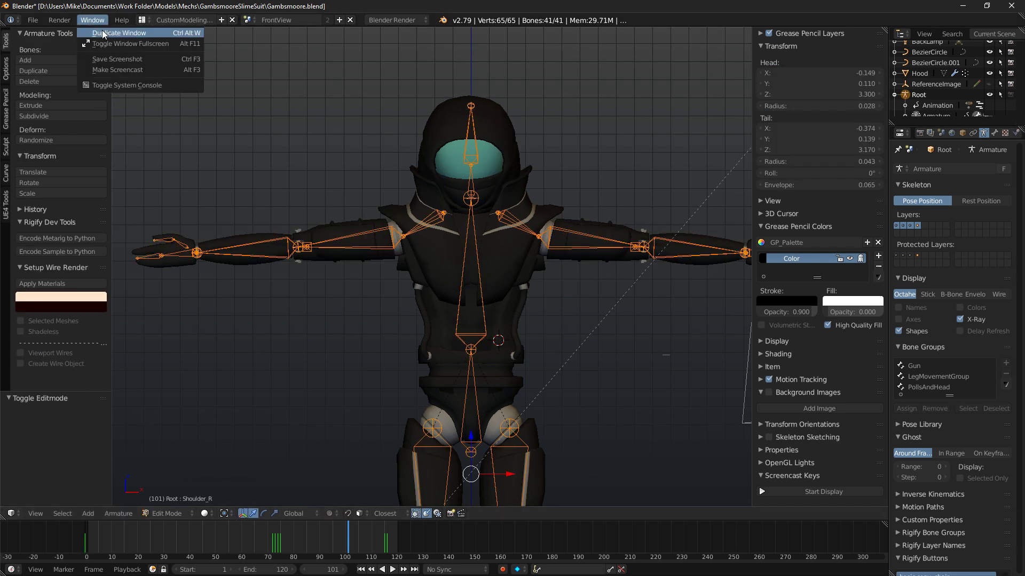
click(109, 33)
View the rig's keyframes in the Dope Sheet, then return the area to the 3D View.
click(14, 510)
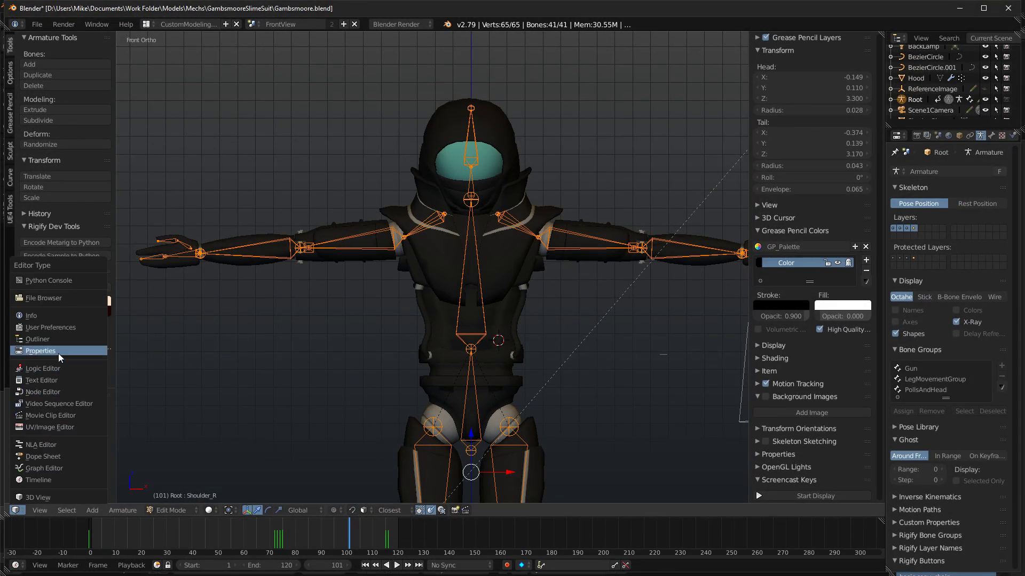
click(59, 455)
scroll(290, 317, down, 2)
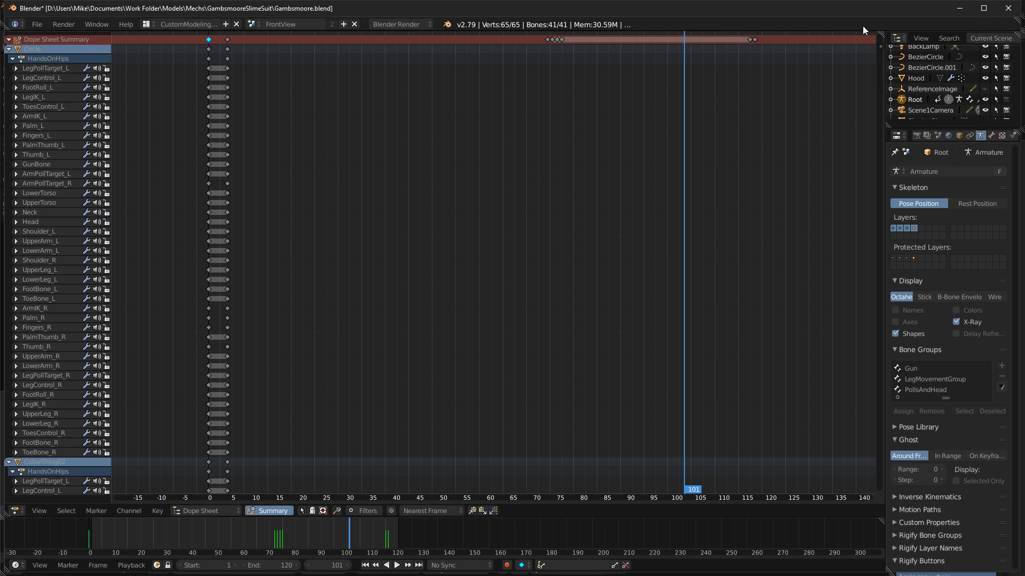
click(16, 511)
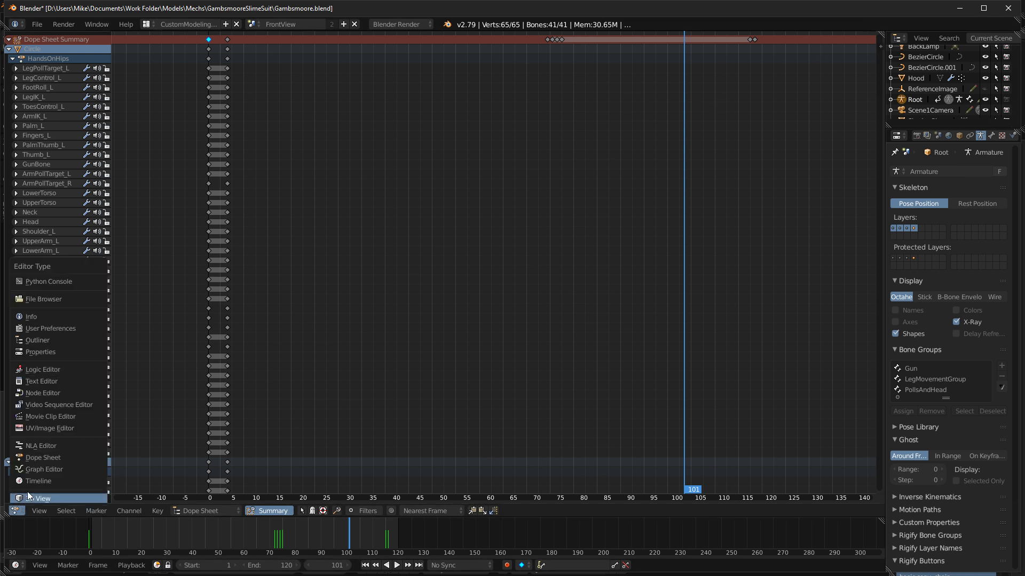
click(30, 495)
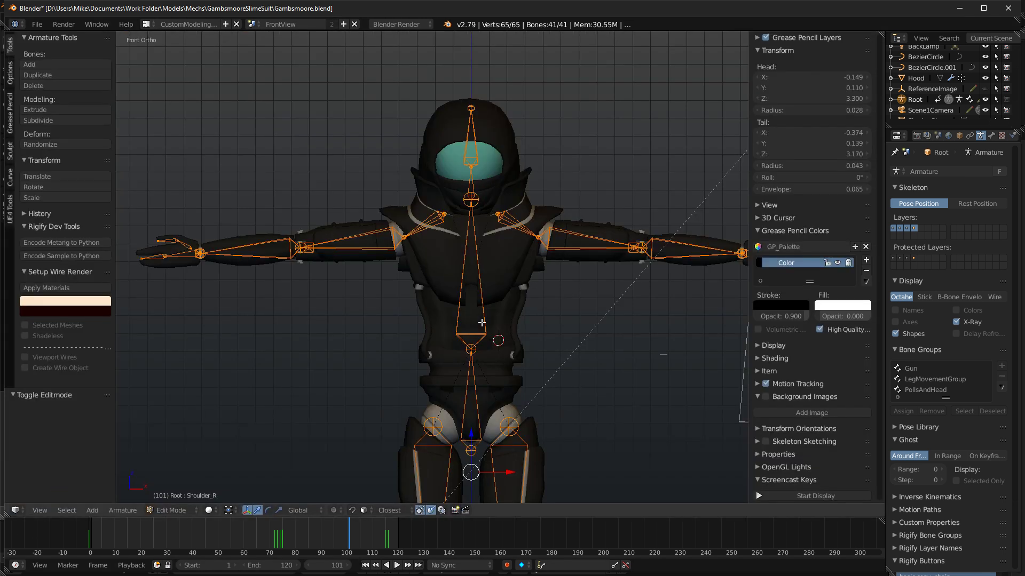
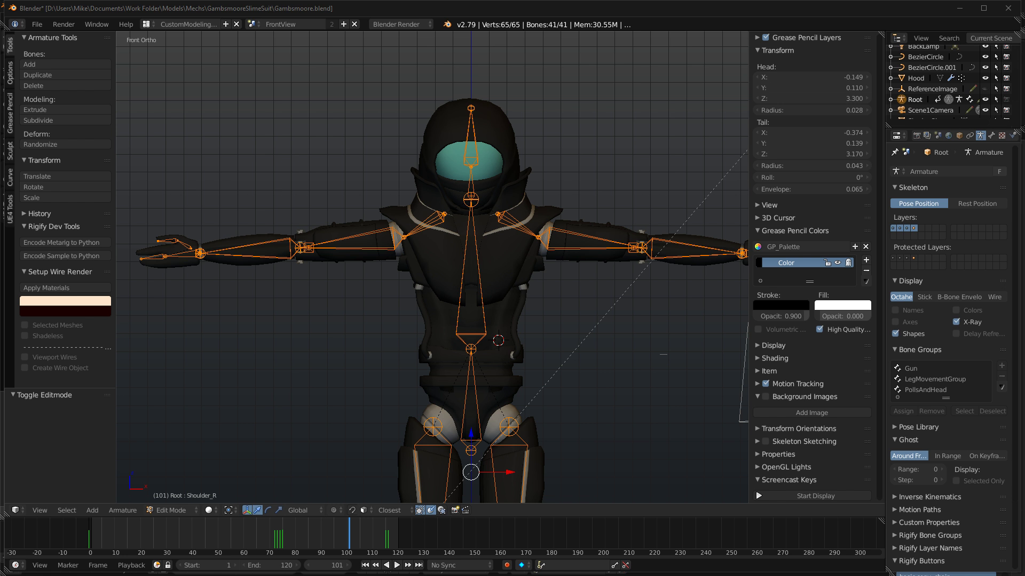
Select the hood mesh in the right side view and open it in Edit Mode as wireframe.
middle_drag(513, 190, 445, 277)
key(KP_1)
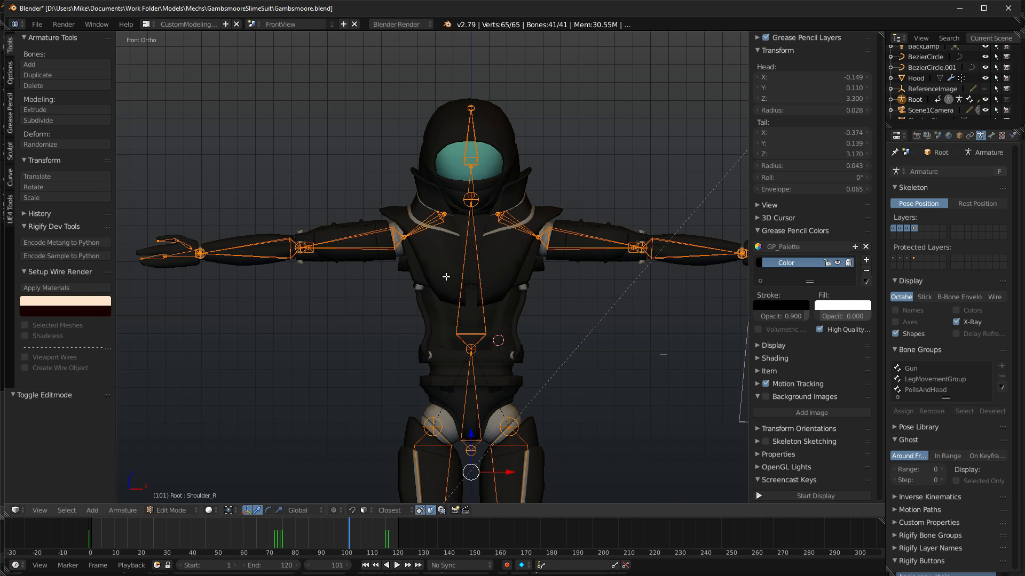
key(KP_3)
scroll(466, 210, up, 2)
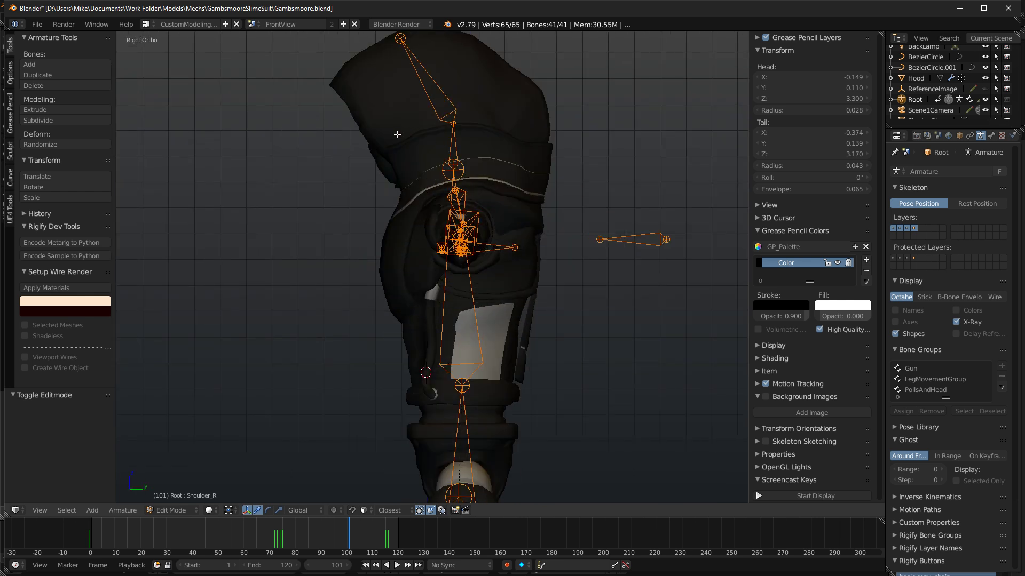
shift+middle_drag(373, 86, 455, 105)
key(Tab)
right_click(456, 108)
key(Tab)
scroll(449, 149, up, 3)
key(z)
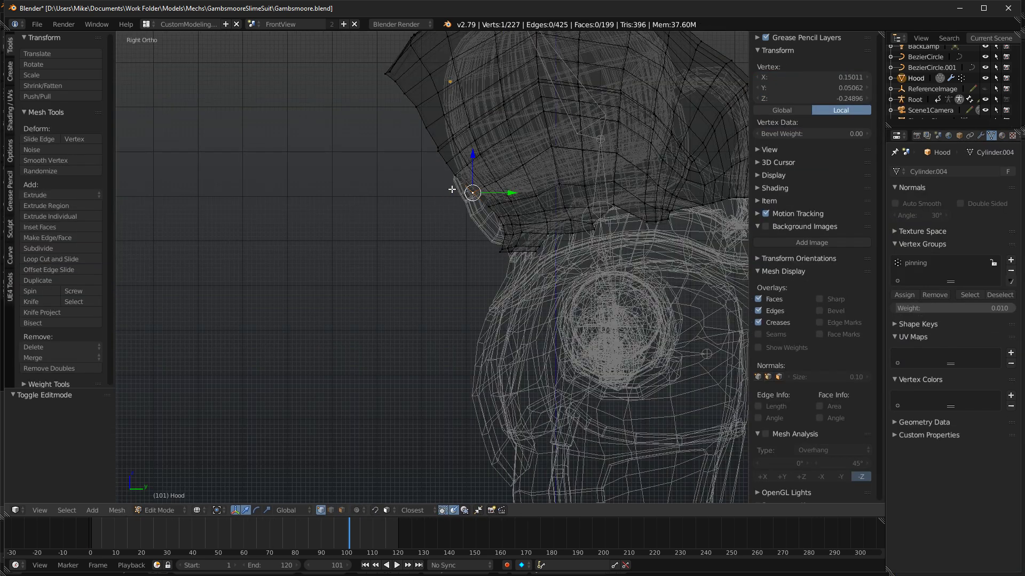
Select the vertices on the hood's lower front rim and move them about -0.016 in Y and -0.017 in Z with proportional editing.
key(a)
key(c)
drag(435, 152, 445, 176)
key(o)
scroll(433, 178, down, 1)
key(g)
scroll(428, 183, down, 4)
click(427, 184)
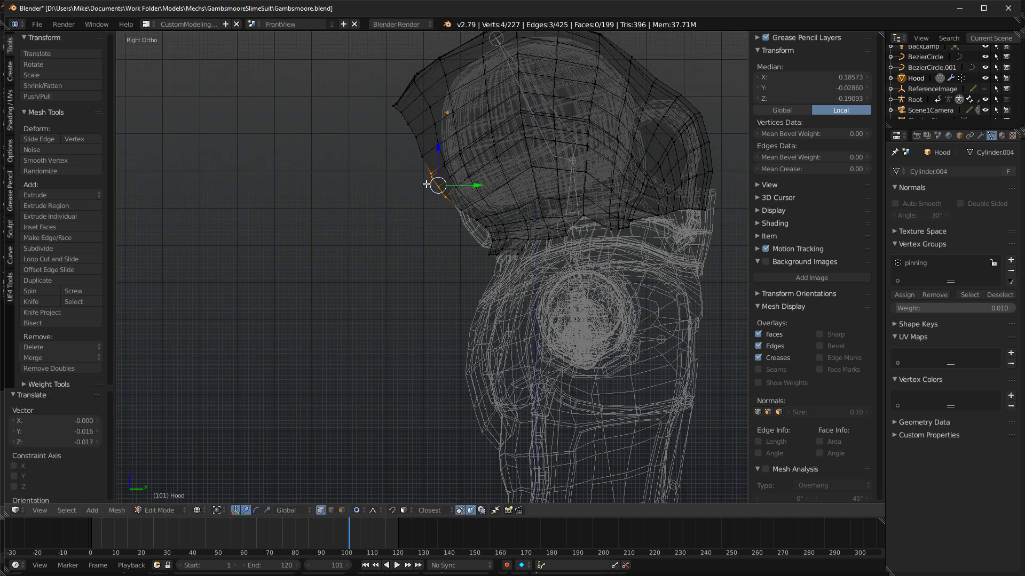
Examine the reshaped hood and full figure in rendered view, ending on a wireframe side view.
key(shift+z)
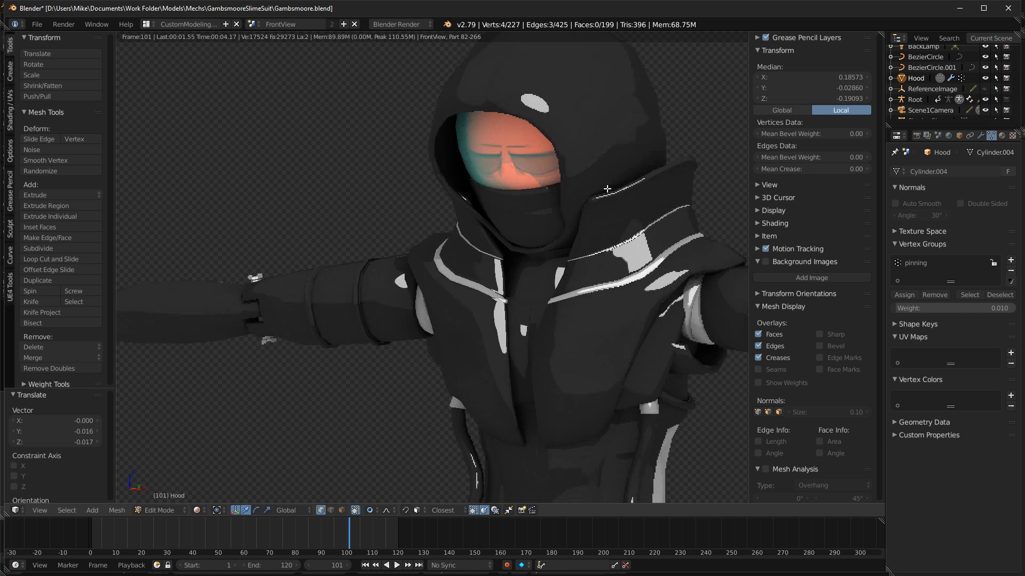
scroll(715, 227, down, 6)
shift+middle_drag(524, 313, 534, 211)
key(KP_3)
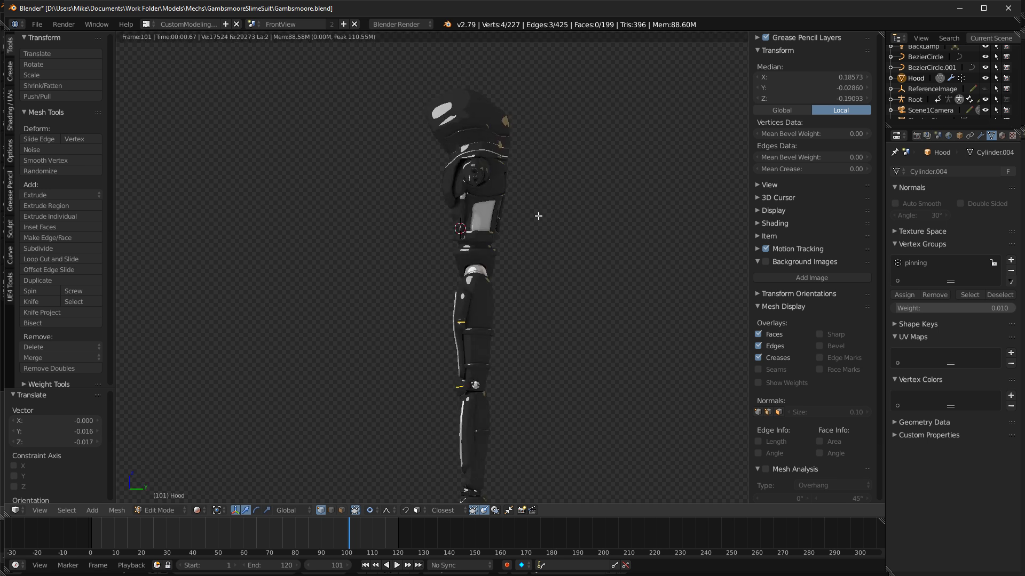
shift+middle_drag(540, 260, 483, 231)
key(z)
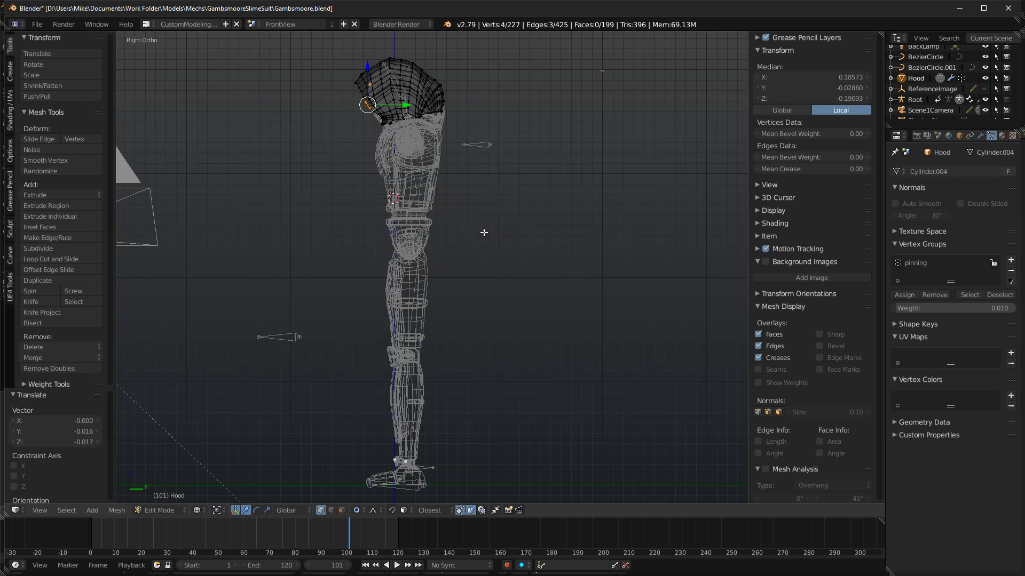
Switch to the pelvis mesh, open it in Edit Mode, and frame its geometry in wireframe.
scroll(481, 229, up, 6)
key(Tab)
right_click(414, 185)
key(Tab)
key(z)
key(z)
key(KP_Decimal)
key(c)
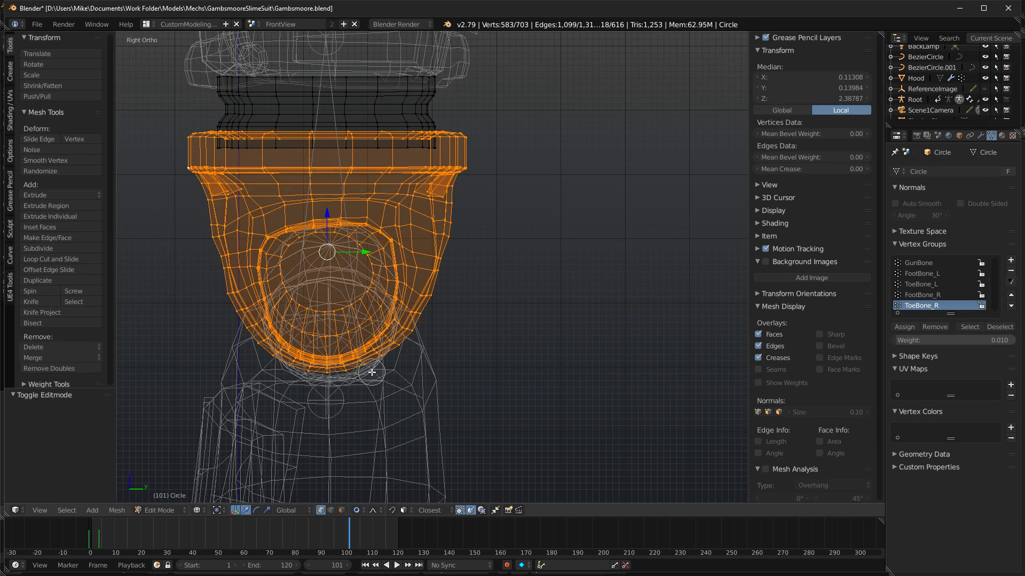
Circle-select only the vertices along the lower rear edge of the pelvis piece.
key(a)
key(c)
mouse_move(381, 362)
mouse_down()
mouse_move(377, 354)
mouse_move(399, 348)
mouse_up()
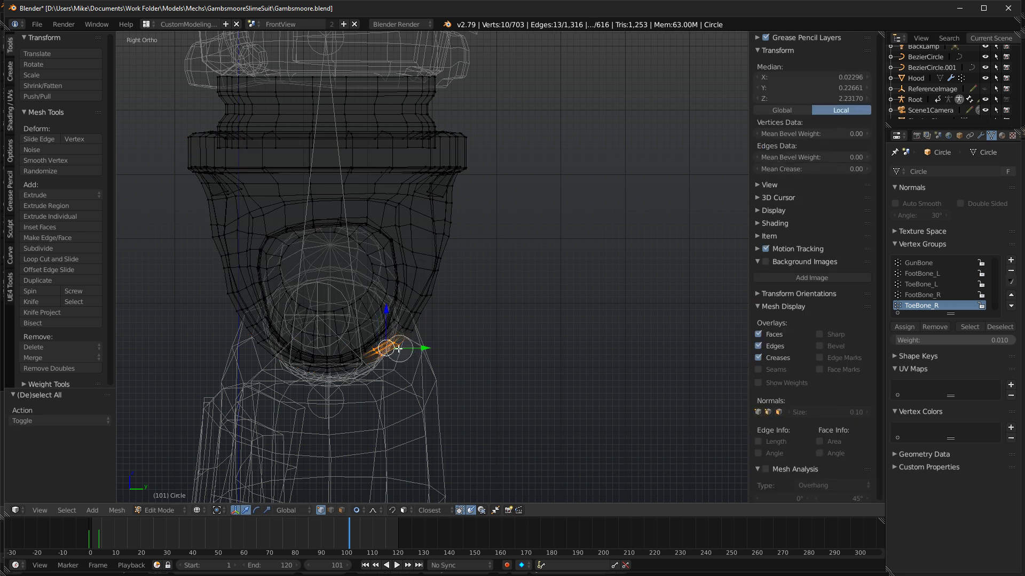
scroll(450, 348, up, 5)
right_click(458, 342)
key(a)
key(c)
drag(447, 323, 468, 344)
scroll(472, 350, down, 9)
mouse_move(520, 320)
mouse_down()
mouse_move(561, 272)
mouse_move(631, 110)
mouse_up()
right_click(632, 110)
shift+middle_drag(628, 204, 552, 281)
scroll(550, 271, down, 4)
key(c)
mouse_move(517, 208)
mouse_down()
mouse_move(517, 172)
mouse_move(519, 180)
mouse_up()
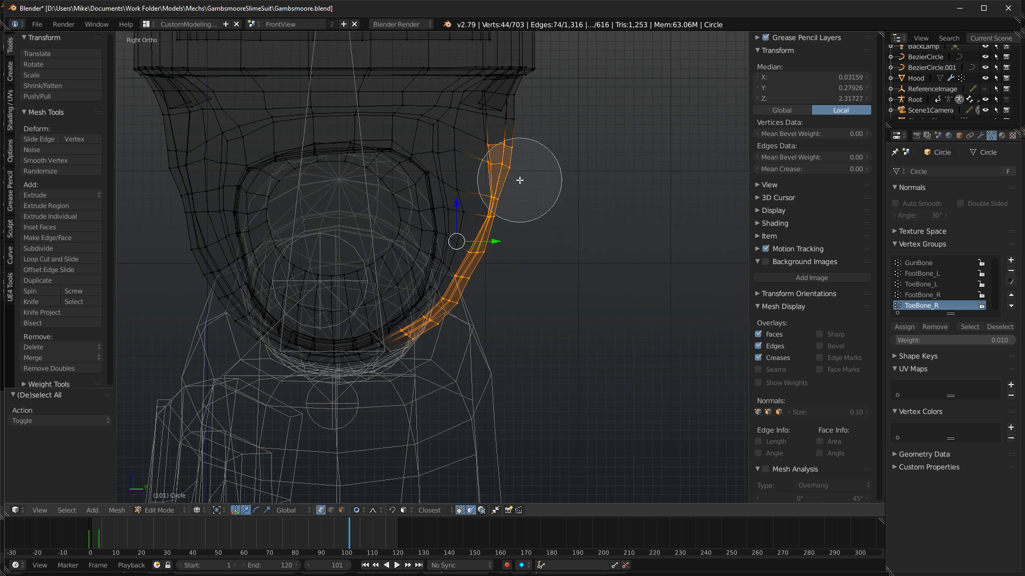
right_click(520, 180)
key(a)
key(c)
mouse_move(481, 321)
mouse_down()
mouse_move(464, 330)
mouse_move(515, 311)
mouse_move(516, 240)
mouse_up()
right_click(515, 239)
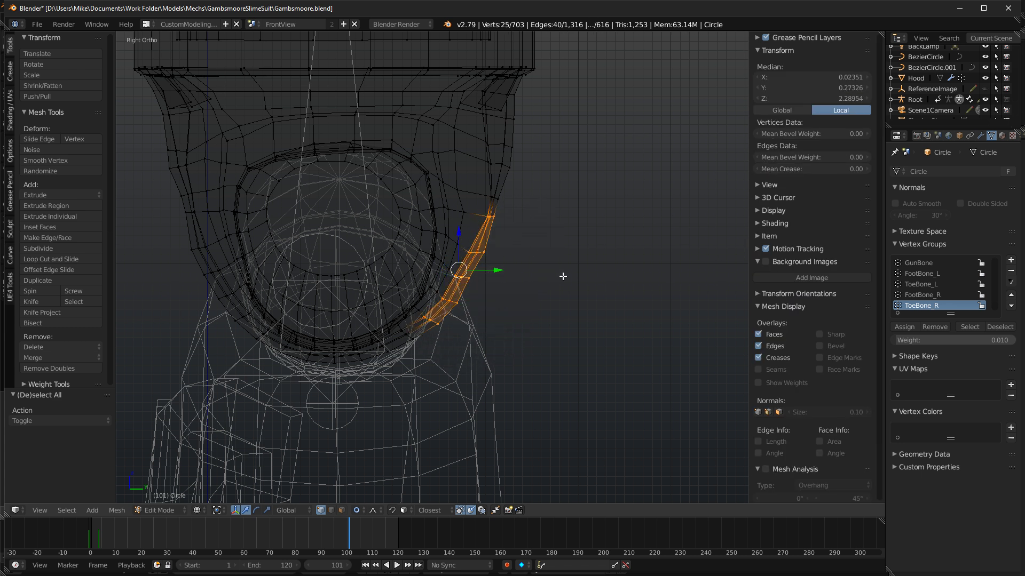
Move the selected rear edge vertices about 0.029 in Y and -0.023 in Z with proportional editing.
key(s)
key(shift+x)
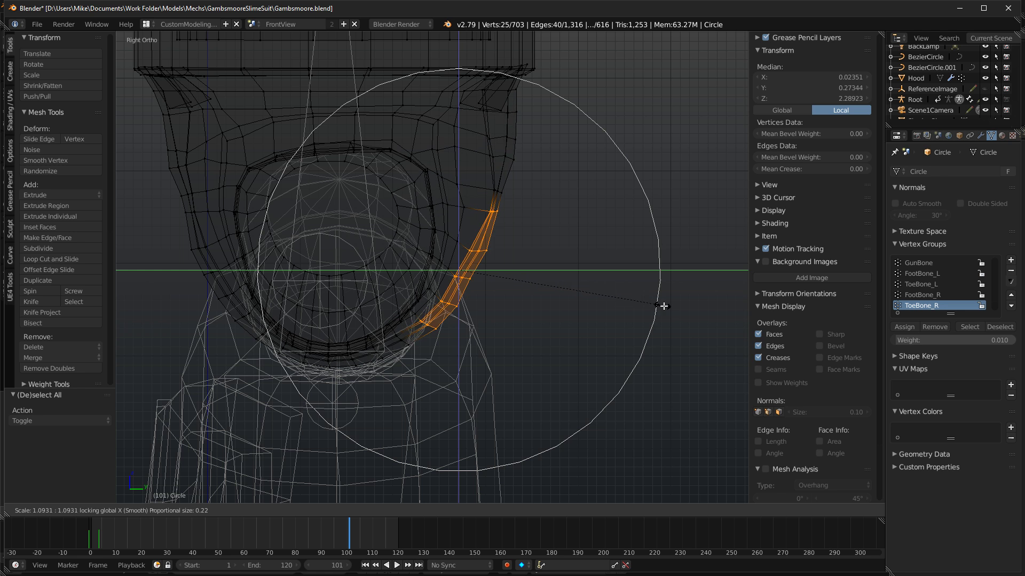
right_click(635, 304)
key(g)
scroll(549, 288, down, 4)
scroll(549, 288, up, 10)
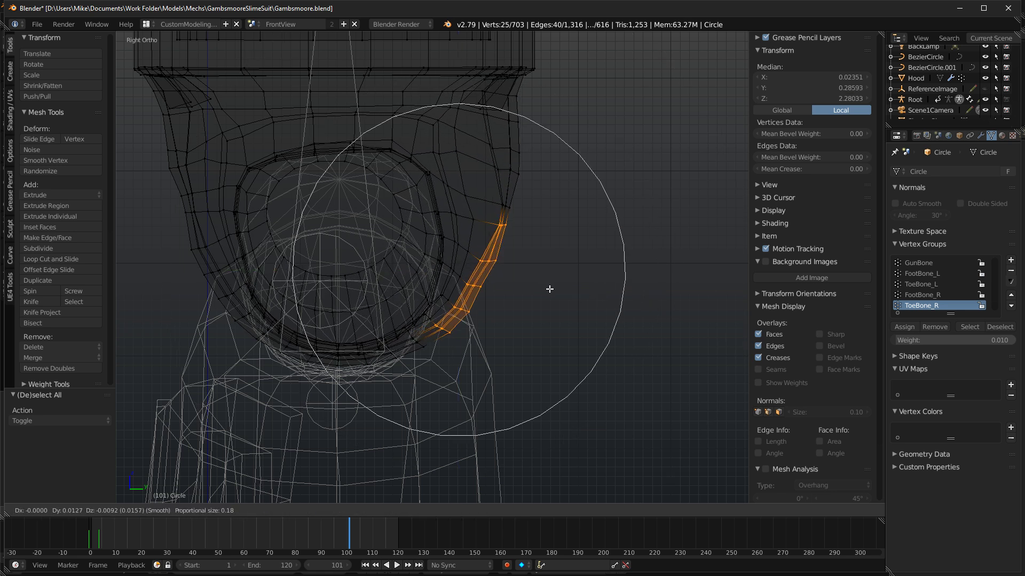
scroll(559, 298, up, 3)
click(563, 301)
key(alt+s)
right_click(583, 310)
key(s)
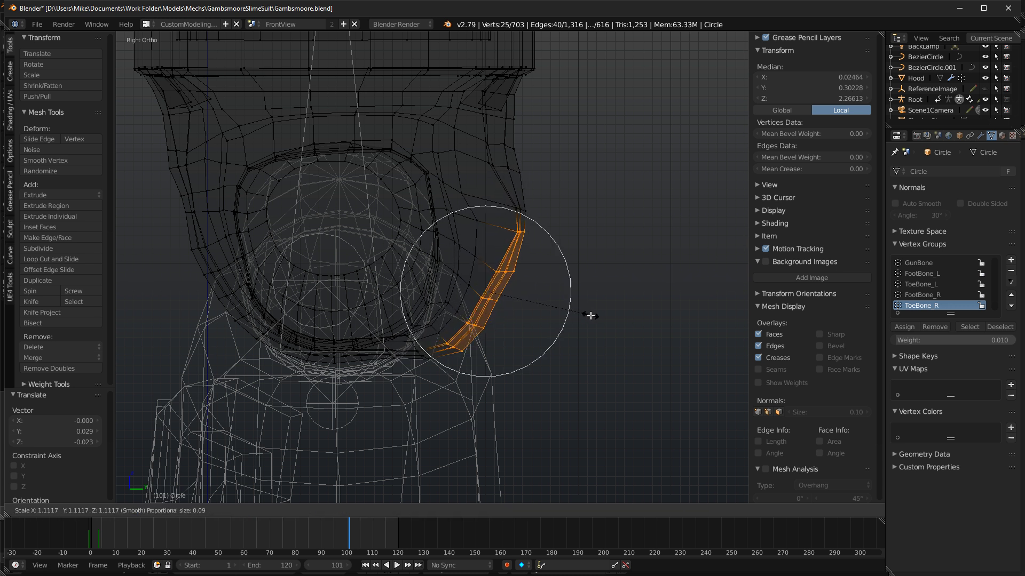
key(shift+z)
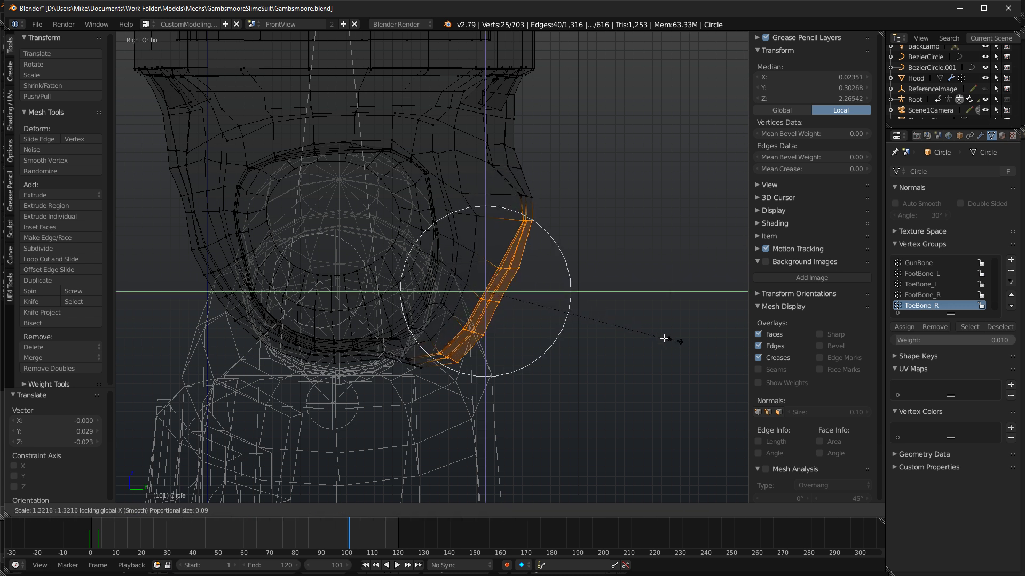
scroll(533, 310, down, 5)
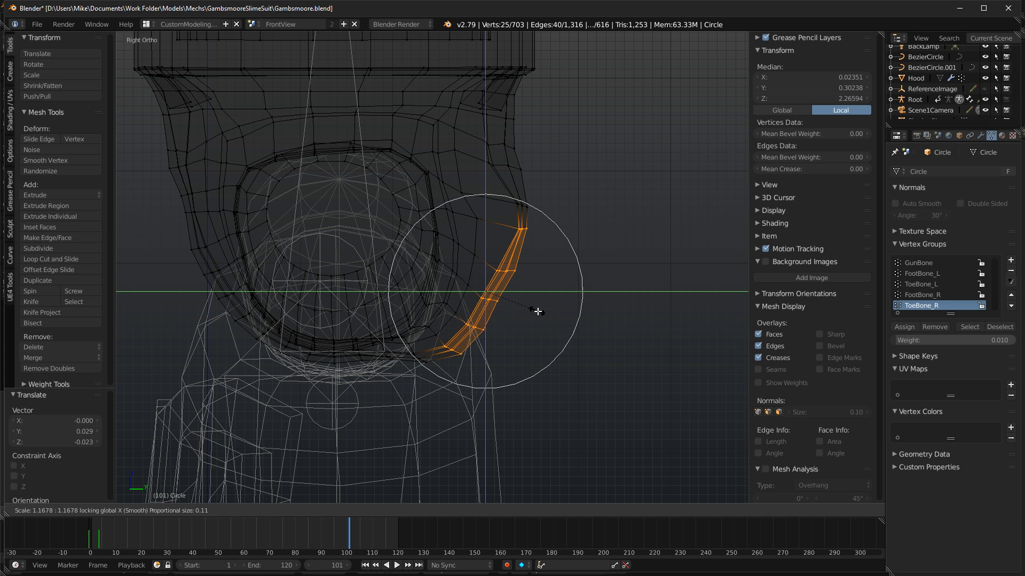
right_click(564, 328)
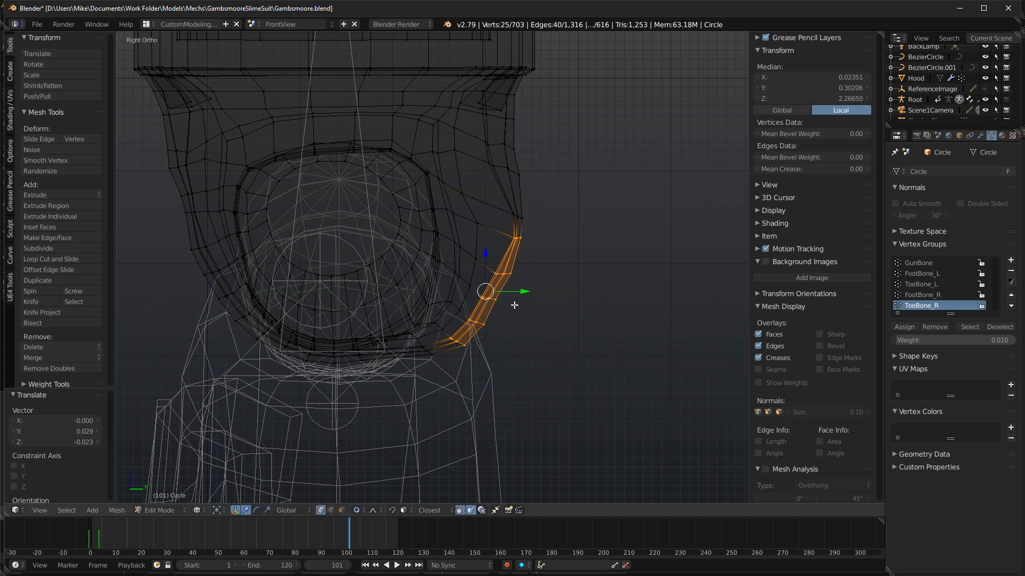
Select the small vertex row midway along the pelvis's rear edge and scale it about 1.611 in Y and Z with proportional editing.
key(a)
key(c)
scroll(504, 297, up, 6)
click(490, 298)
right_click(494, 299)
key(s)
key(shift+z)
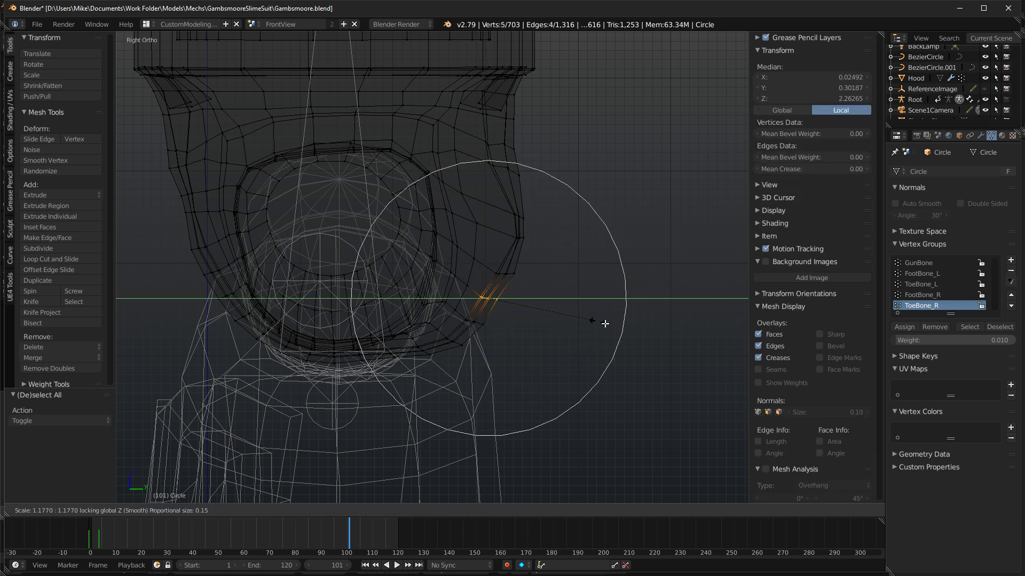
key(shift+y)
key(shift+z)
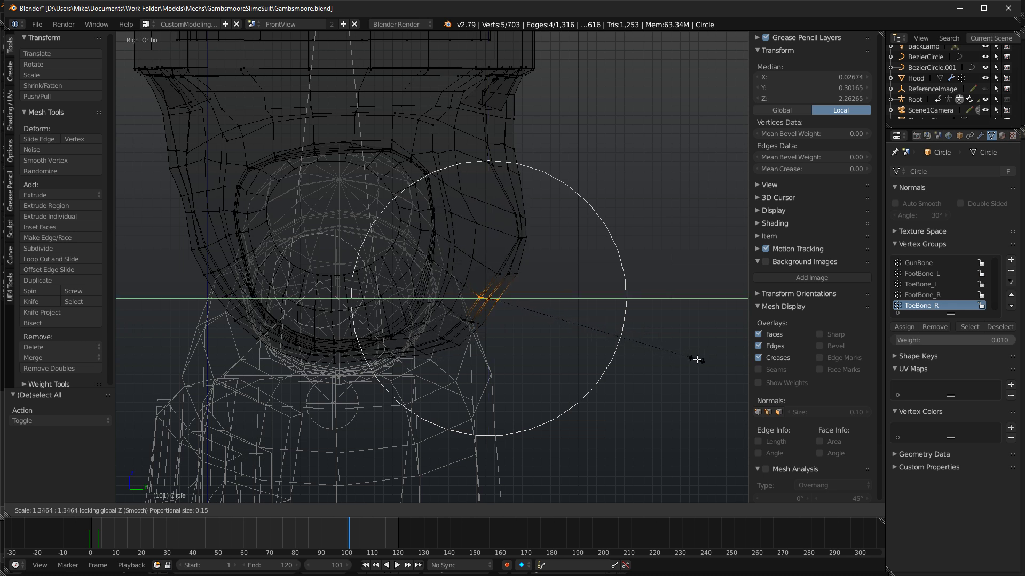
click(261, 340)
Move the scaled vertex row about 0.023 in Y and -0.009 in Z with proportional editing.
key(z)
key(z)
key(g)
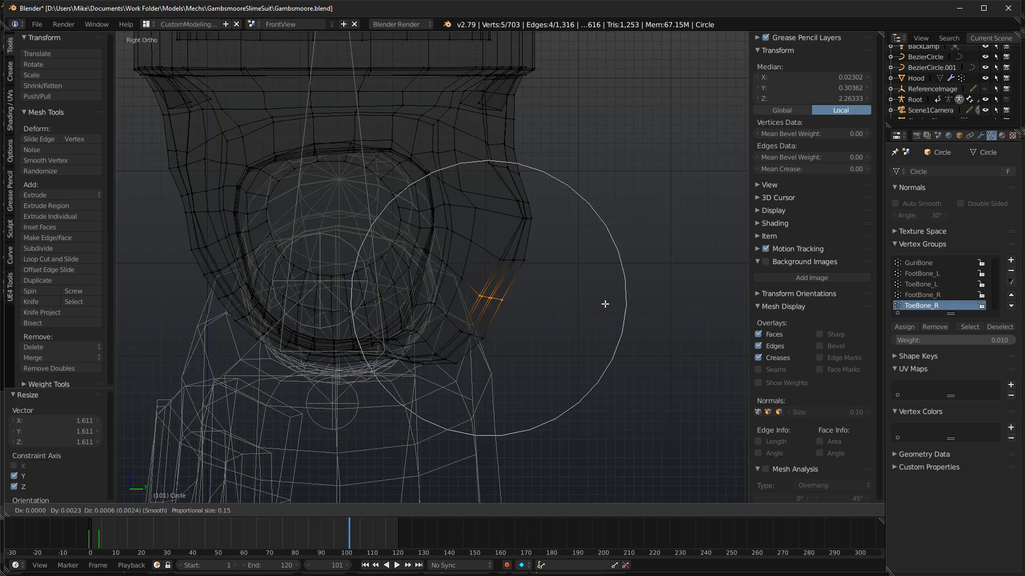
click(623, 310)
Extend the selection up the pelvis's rear edge and adjust its position with proportional editing.
key(c)
drag(524, 283, 527, 266)
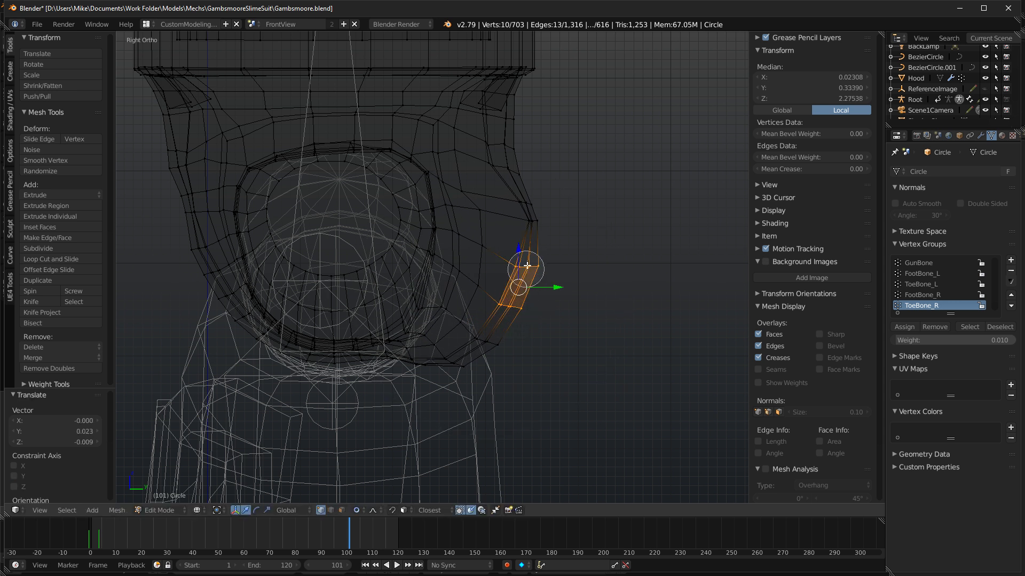
key(g)
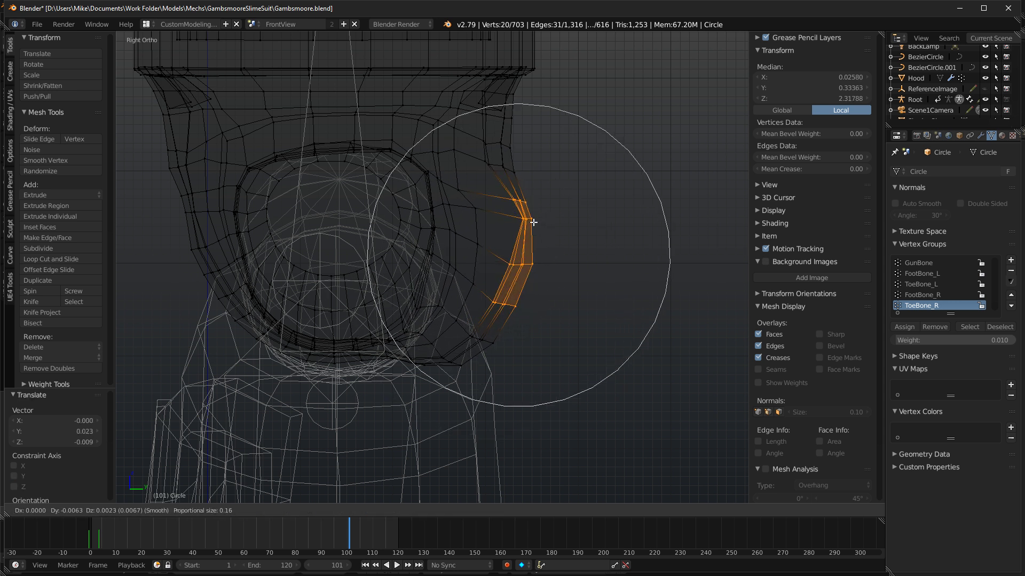
scroll(534, 218, up, 3)
click(537, 217)
key(g)
click(586, 202)
Check the reshaped rear edge of the pelvis in rendered view, then return to wireframe.
key(shift+z)
scroll(584, 205, down, 5)
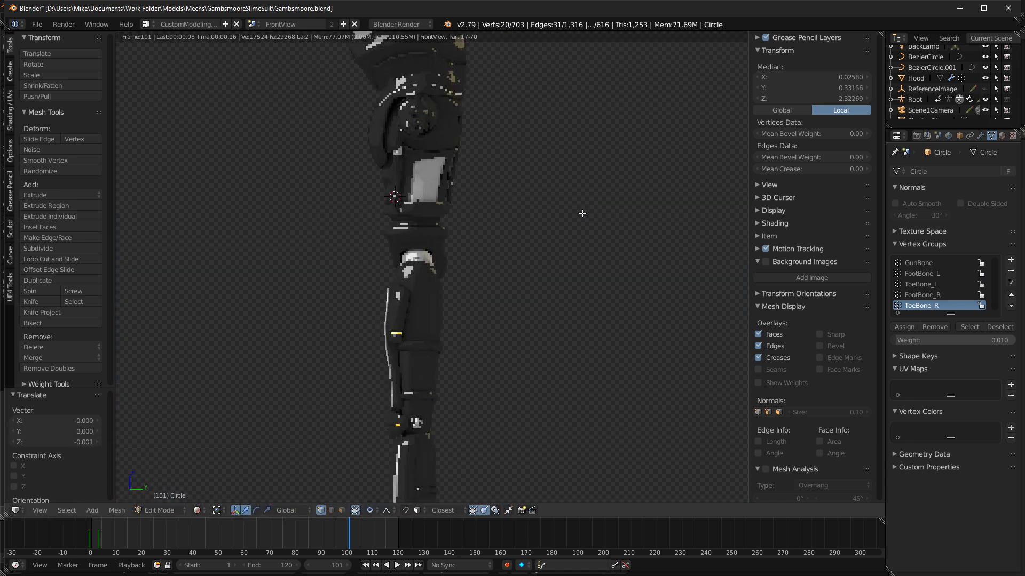
scroll(438, 226, up, 5)
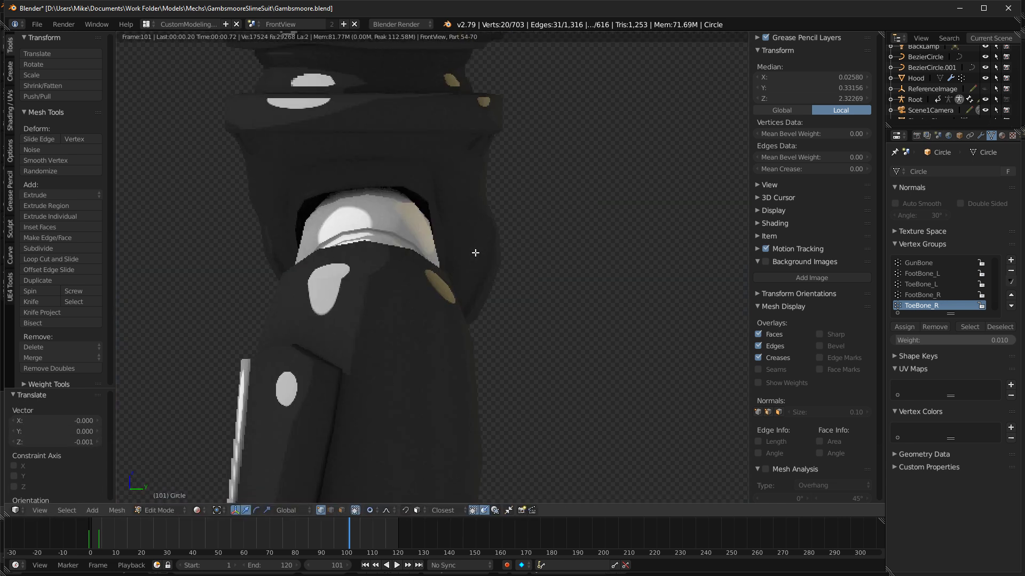
key(shift+z)
Undo the scaling and moves made to the pelvis's rear edge.
key(ctrl+z)
key(ctrl+z)
key(ctrl+z)
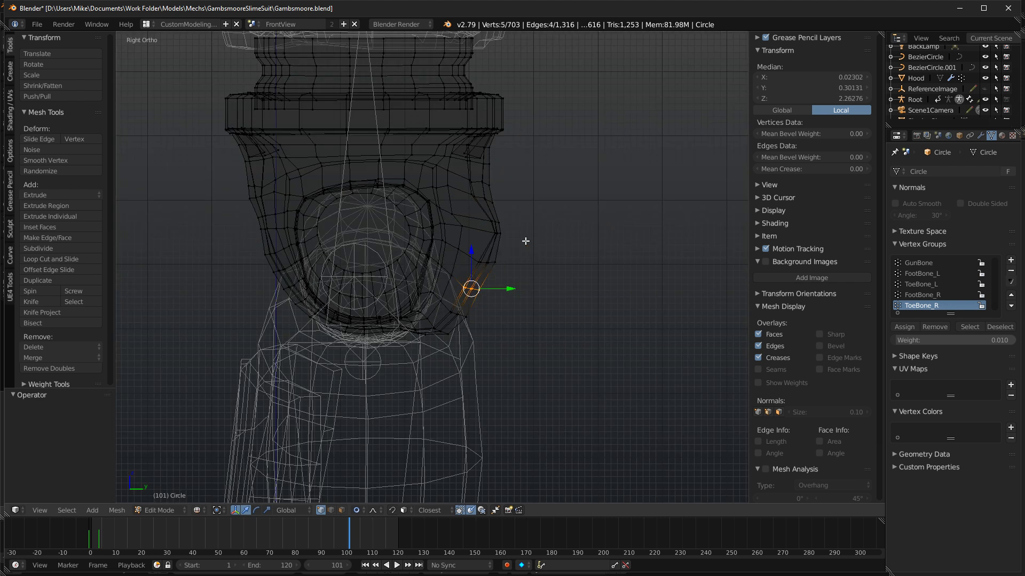
scroll(520, 229, up, 2)
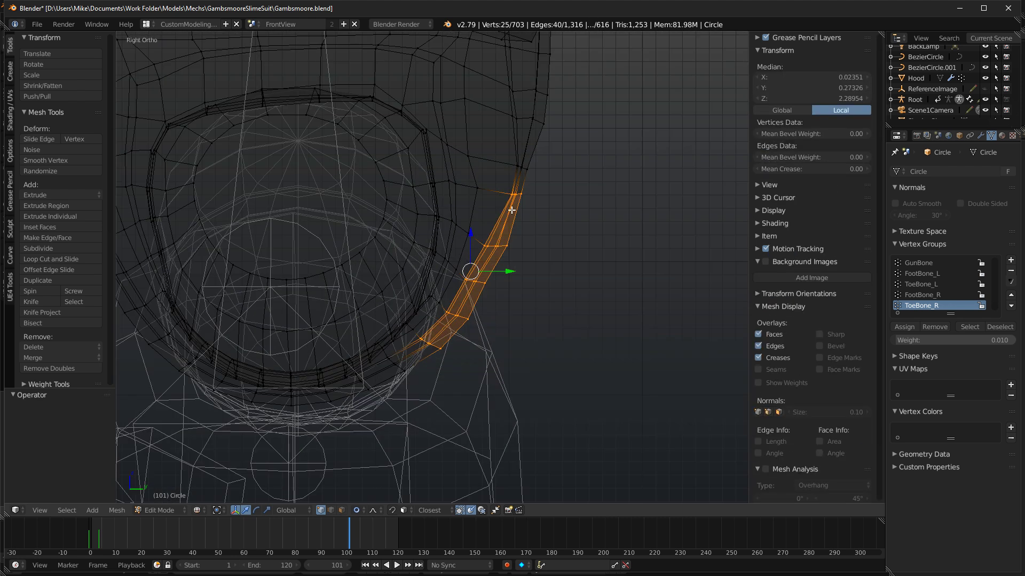
scroll(501, 206, down, 4)
key(z)
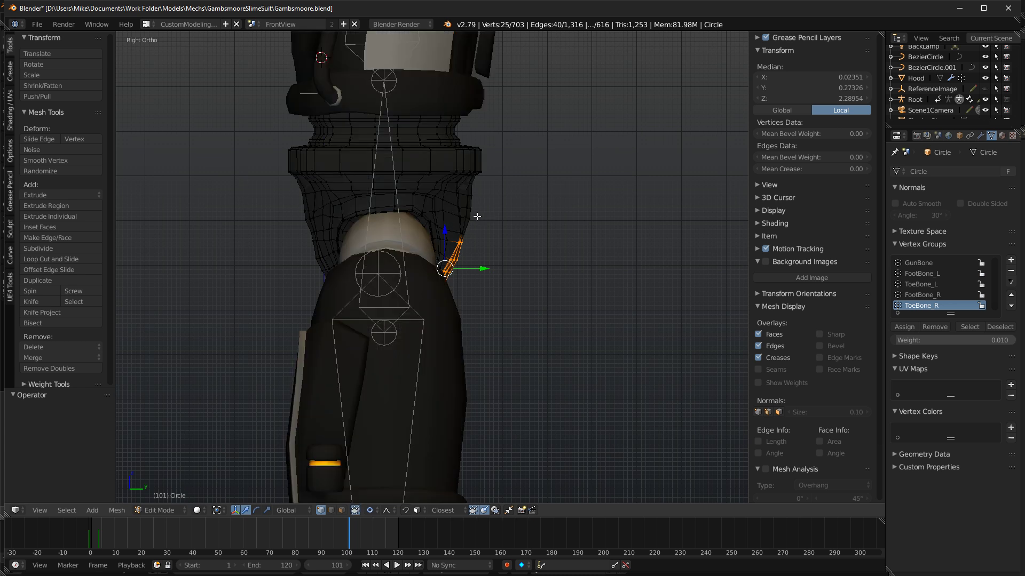
Select the vertices along the pelvis's rear edge, from the raised band down to the lower end, through the mesh.
key(a)
key(z)
key(c)
click(474, 203)
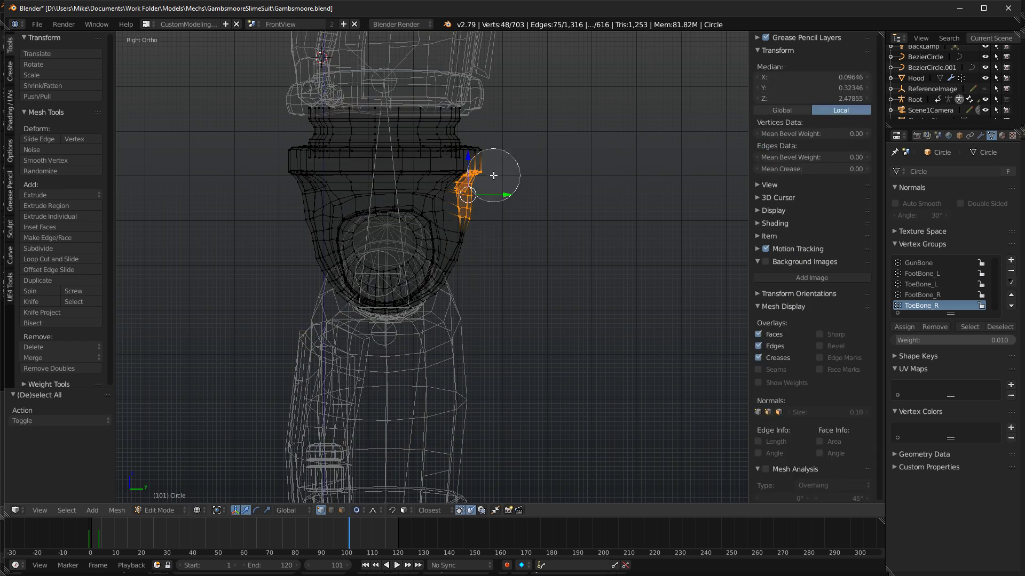
drag(497, 169, 452, 306)
scroll(464, 310, up, 6)
middle_click(444, 237)
Try moving the selected rear edge about 0.038 in Y and -0.007 in Z with proportional editing.
key(g)
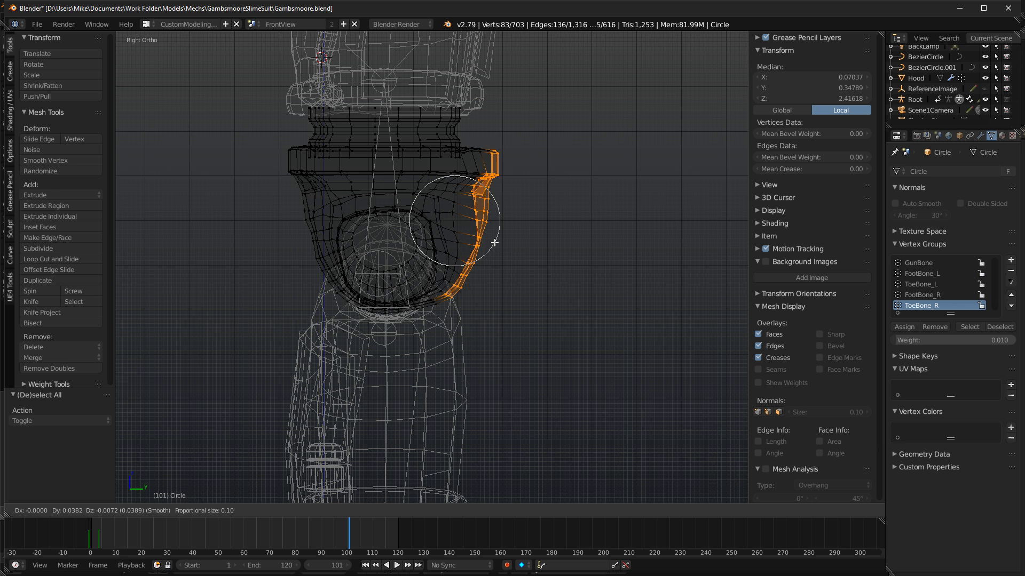
click(495, 242)
key(z)
key(z)
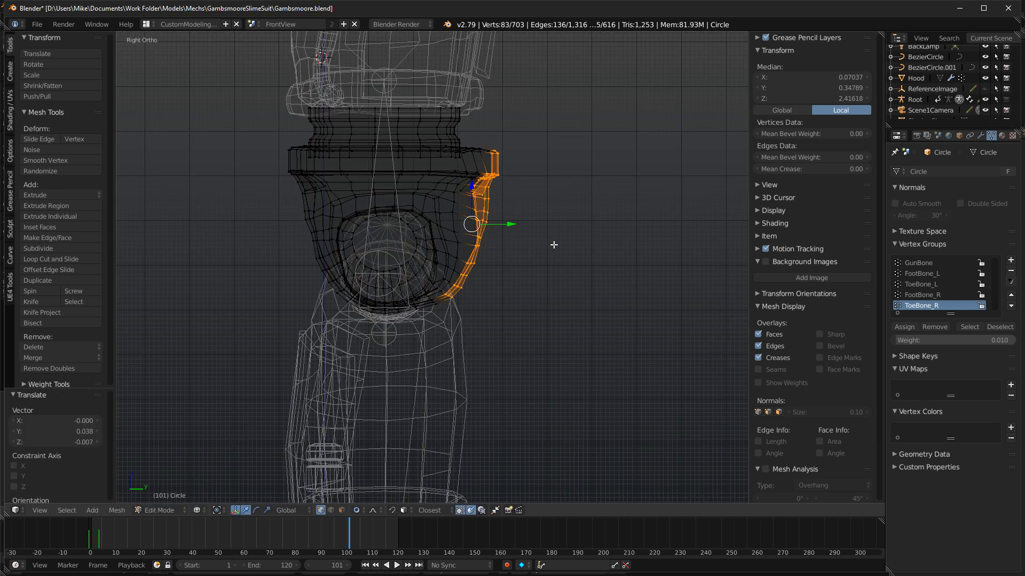
middle_drag(482, 240, 494, 145)
scroll(485, 170, down, 7)
middle_click(483, 179)
right_click(510, 166)
key(ctrl+z)
key(ctrl+z)
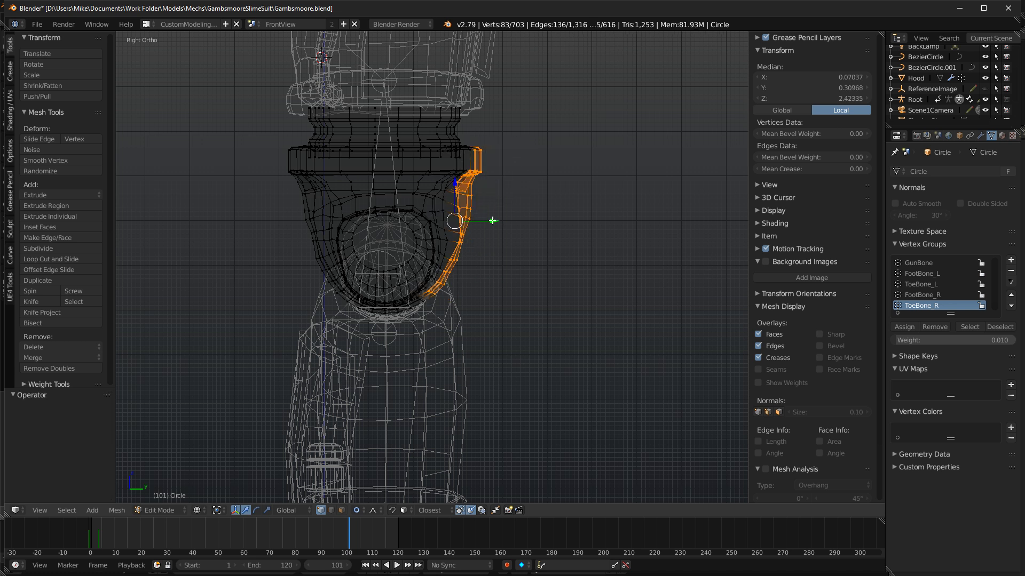
key(g)
key(y)
key(Escape)
key(a)
key(c)
drag(491, 147, 484, 158)
right_click(491, 186)
key(a)
key(ctrl+z)
key(ctrl+z)
key(ctrl+z)
Remove the raised band's vertices from the selection and move the remaining rear edge outward with proportional editing.
key(c)
middle_drag(456, 139, 508, 162)
right_click(509, 174)
key(z)
key(g)
right_click(520, 252)
key(z)
key(g)
click(530, 256)
Rotate and nudge the selected rear edge slightly with proportional editing, and check the suit's shape in rendered view.
key(r)
click(561, 207)
key(g)
click(561, 206)
key(shift+z)
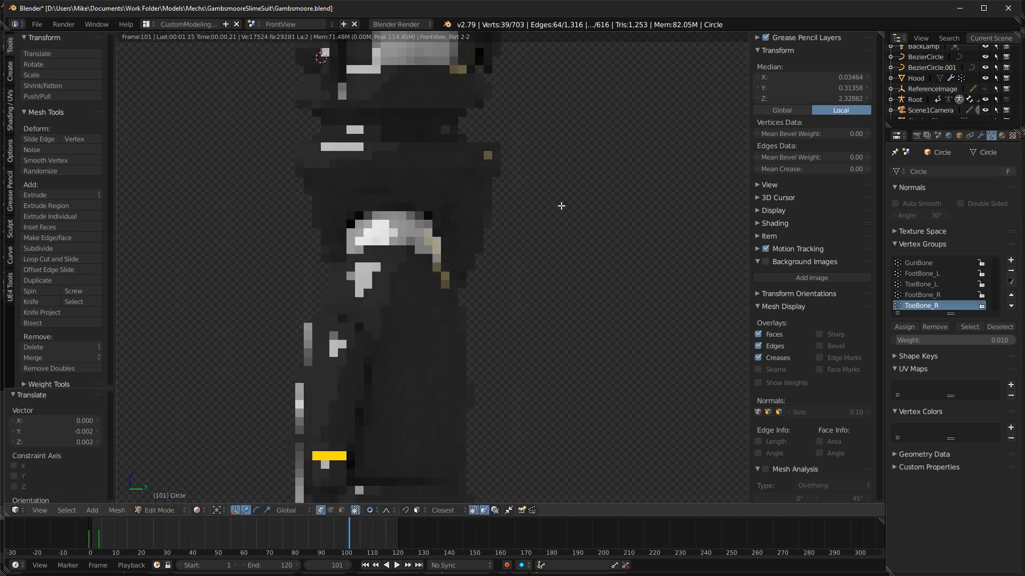
key(z)
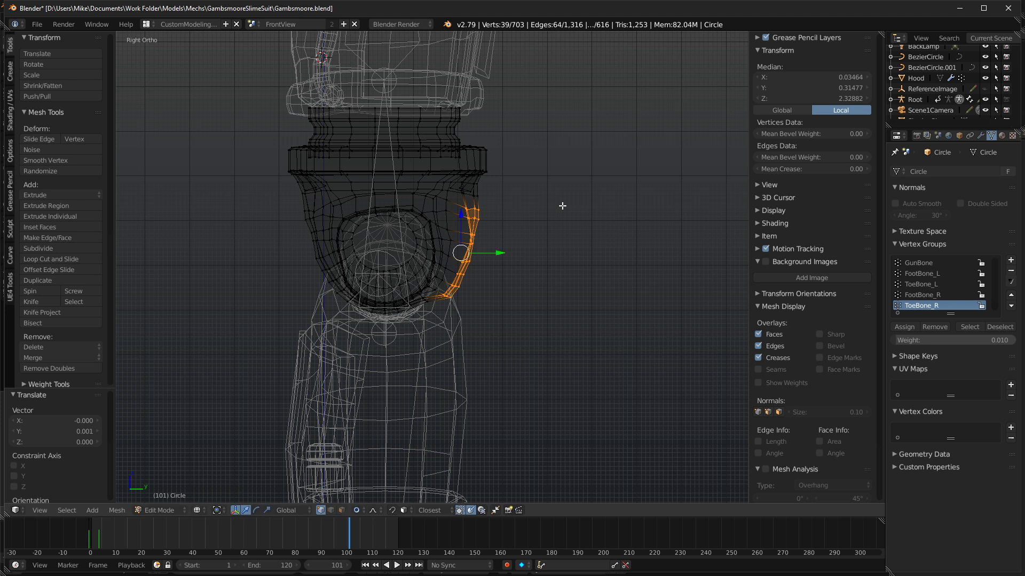
key(shift+z)
scroll(556, 202, down, 6)
middle_drag(555, 202, 437, 202)
middle_drag(607, 175, 526, 158)
middle_drag(608, 165, 619, 233)
key(KP_1)
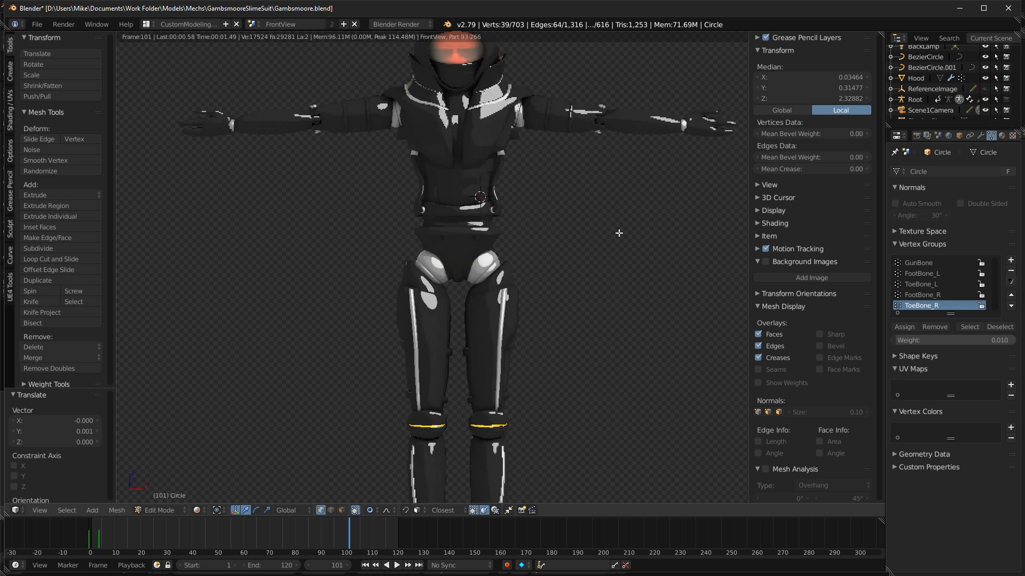
Select the edge loops around the top of the pelvis's raised band and view them from the side.
key(KP_3)
scroll(544, 249, up, 3)
key(z)
mouse_move(504, 199)
shift+middle_down()
mouse_move(522, 222)
mouse_move(540, 220)
mouse_move(514, 240)
mouse_move(549, 236)
mouse_move(513, 245)
mouse_move(507, 228)
shift+middle_up()
scroll(490, 208, up, 3)
key(a)
key(z)
alt+right_click(517, 244)
key(a)
scroll(515, 240, up, 3)
alt+right_click(542, 232)
alt+shift+right_click(546, 234)
alt+shift+right_click(551, 238)
key(KP_1)
key(KP_3)
key(space)
text(shear)
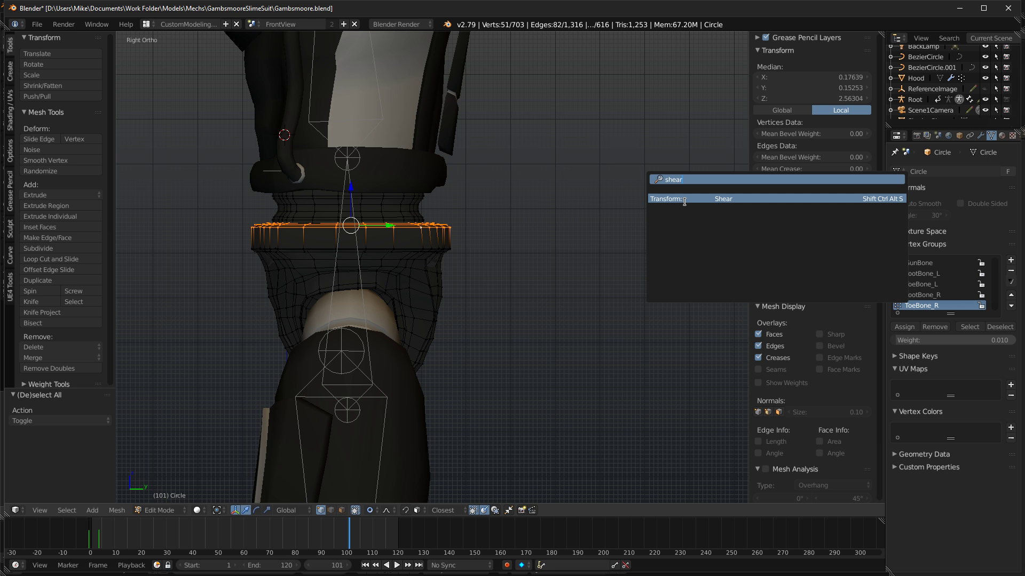
key(Return)
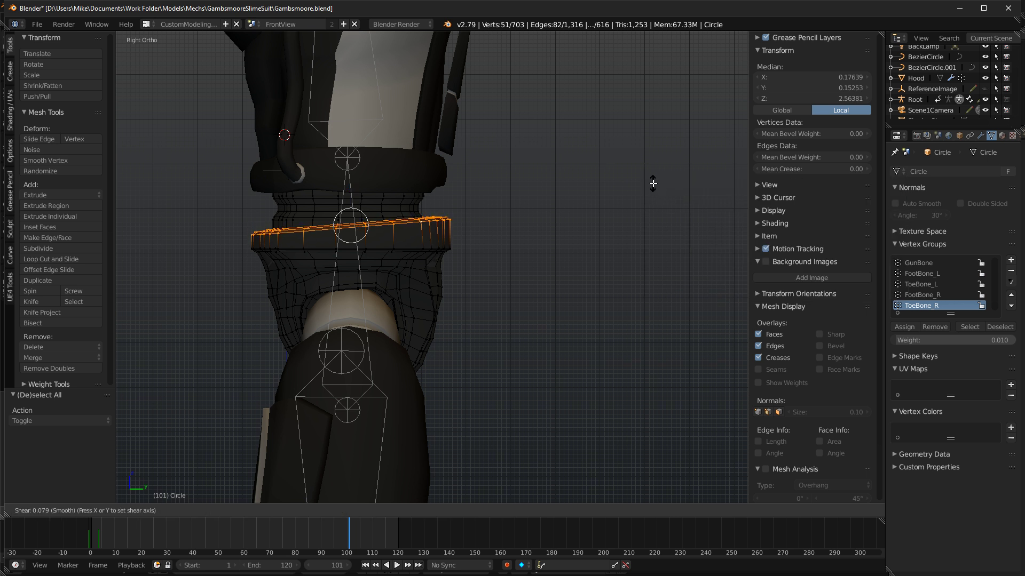
key(Escape)
click(369, 511)
key(space)
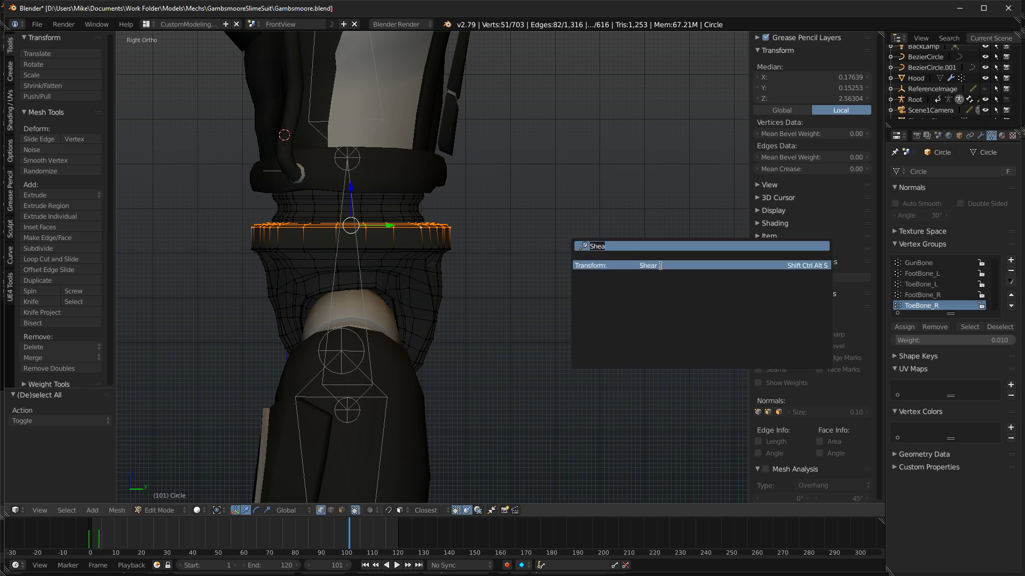
key(Return)
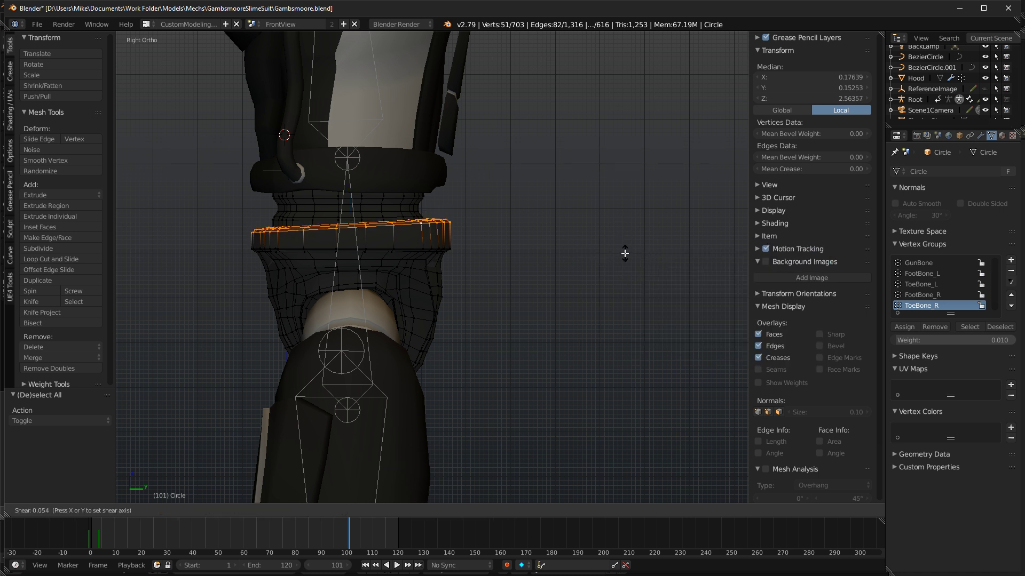
key(Escape)
key(o)
Shear the band's upper loops by about 0.047 in side view, using connected proportional editing with a size of about 0.084.
key(space)
key(Return)
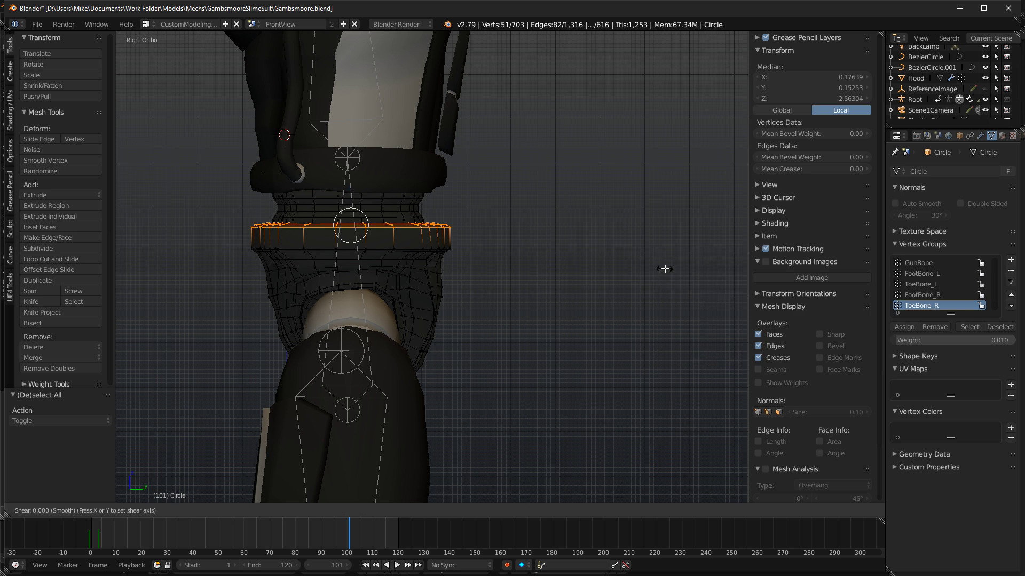
scroll(656, 243, down, 5)
scroll(666, 252, up, 6)
click(672, 257)
Nudge the sheared loops upward and rearward, ending with about 0.004 in Y and 0.001 in Z, and check the suit in rendered view.
key(g)
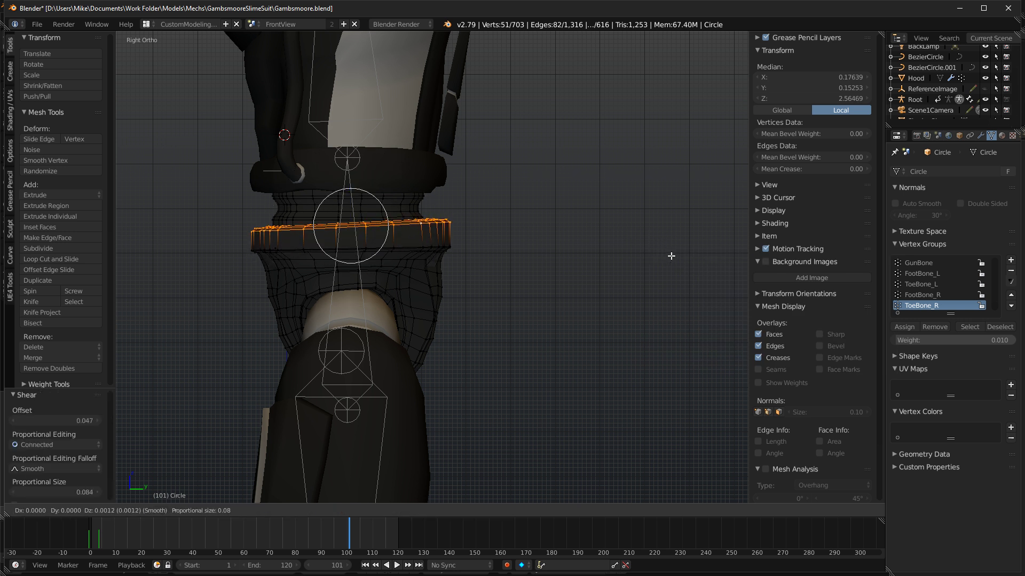
click(672, 254)
key(shift+z)
key(shift+z)
key(g)
click(672, 253)
key(shift+z)
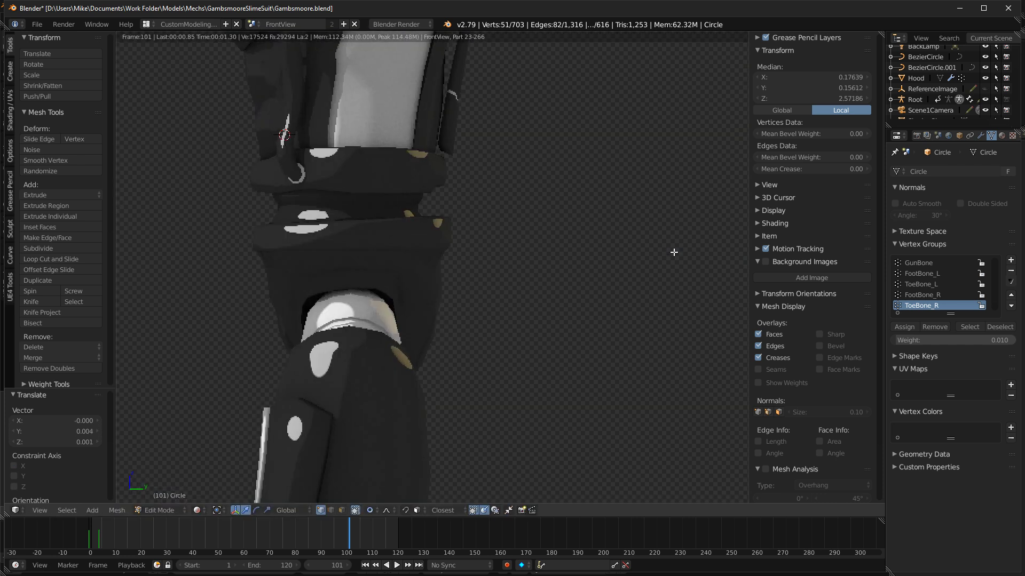
scroll(618, 251, down, 8)
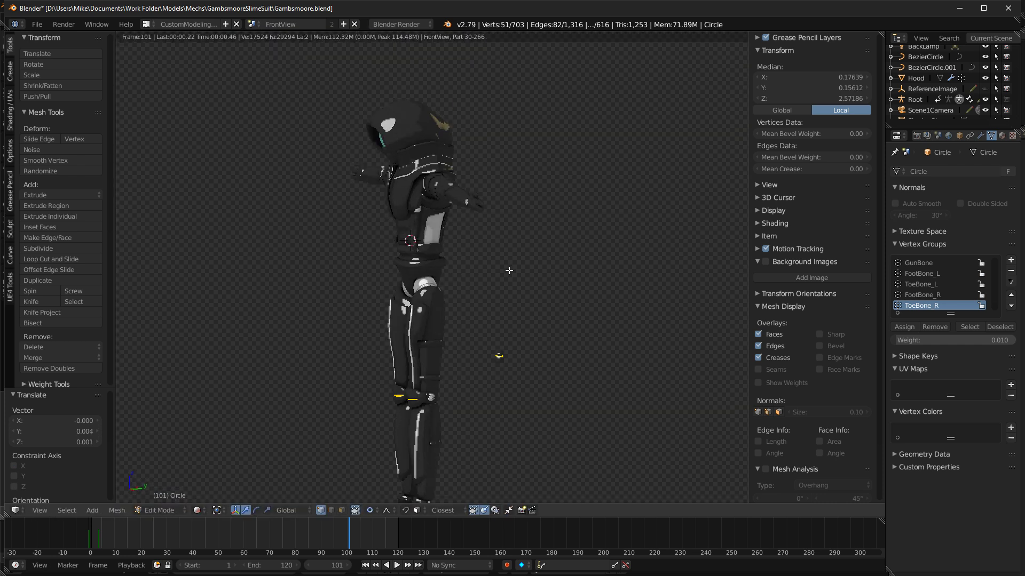
middle_drag(504, 270, 570, 255)
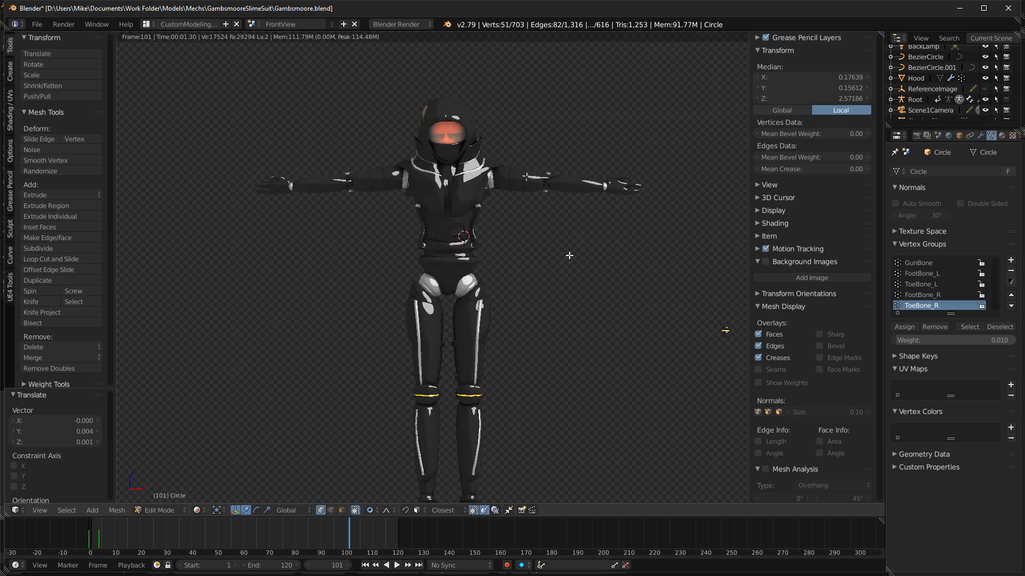
scroll(277, 254, up, 3)
key(shift+z)
Add a cube with a radius of 0.08 to the pelvis mesh at the side of its raised band.
mouse_move(455, 256)
middle_down()
mouse_move(593, 280)
mouse_move(453, 278)
middle_up()
scroll(593, 288, up, 4)
key(Tab)
shift+middle_drag(592, 288, 529, 274)
key(Tab)
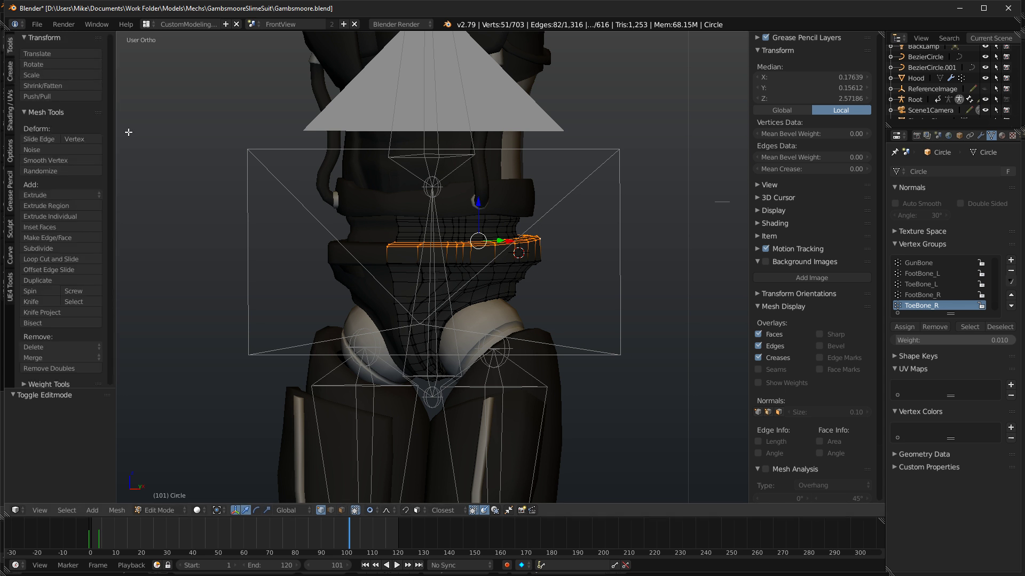
key(Tab)
key(shift+a)
click(491, 259)
key(KP_1)
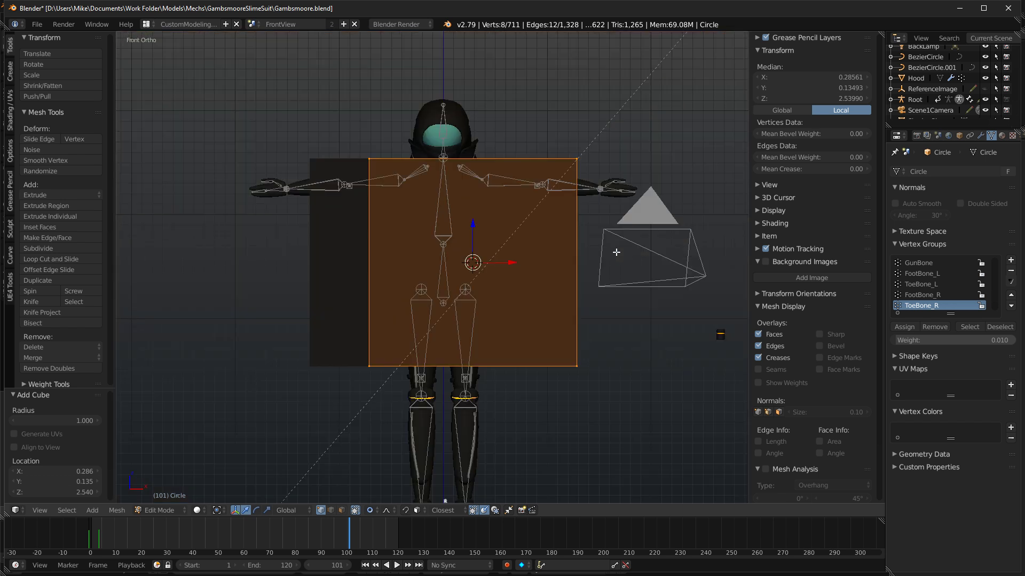
drag(89, 411, 53, 411)
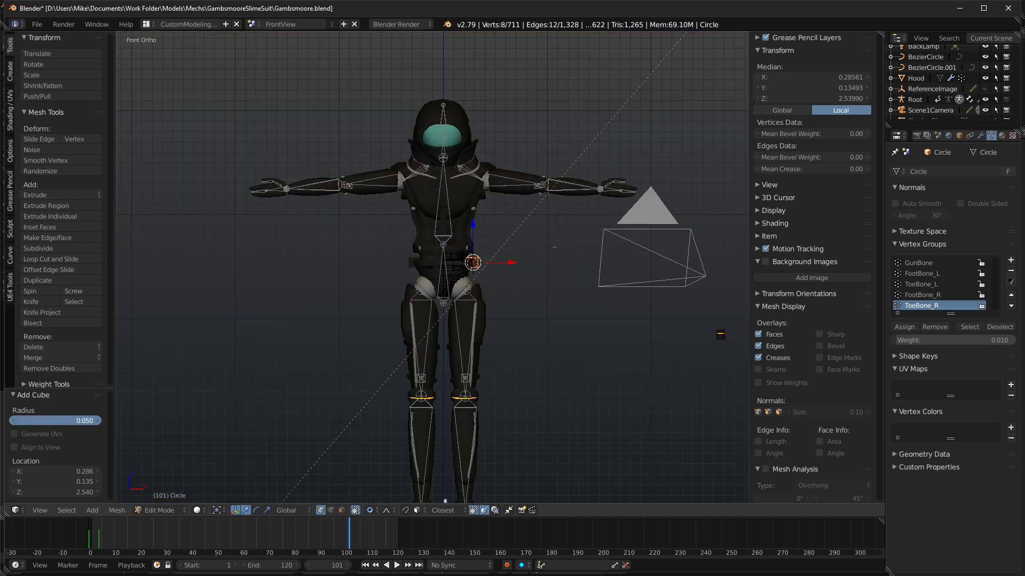
scroll(438, 318, up, 8)
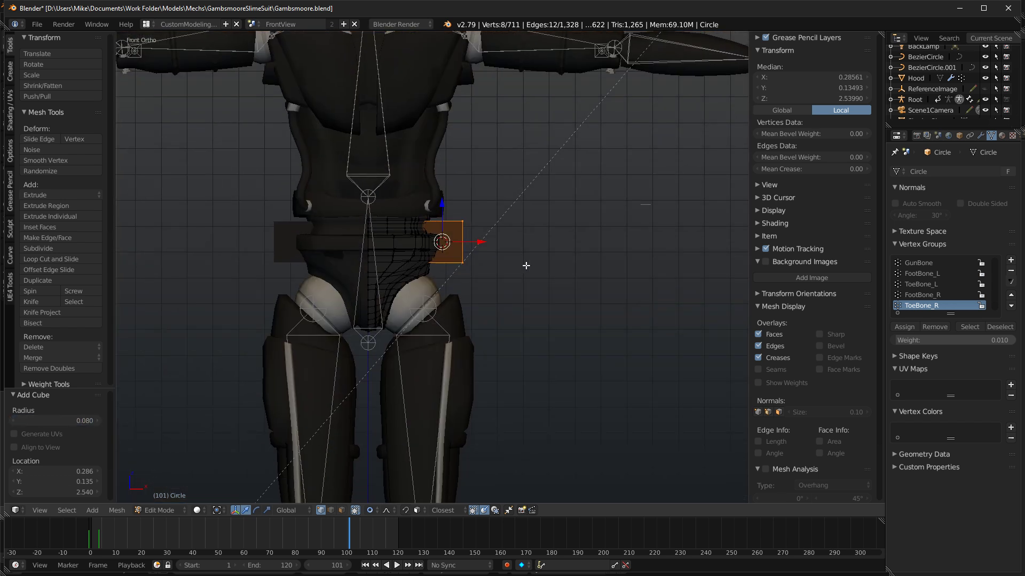
Move the cube just outside the raised band, adjust its size, and tilt it in front view with a final 11.1° rotation.
key(g)
click(703, 247)
key(r)
click(638, 169)
key(s)
click(595, 184)
key(r)
click(594, 212)
middle_drag(554, 246, 356, 502)
key(KP_1)
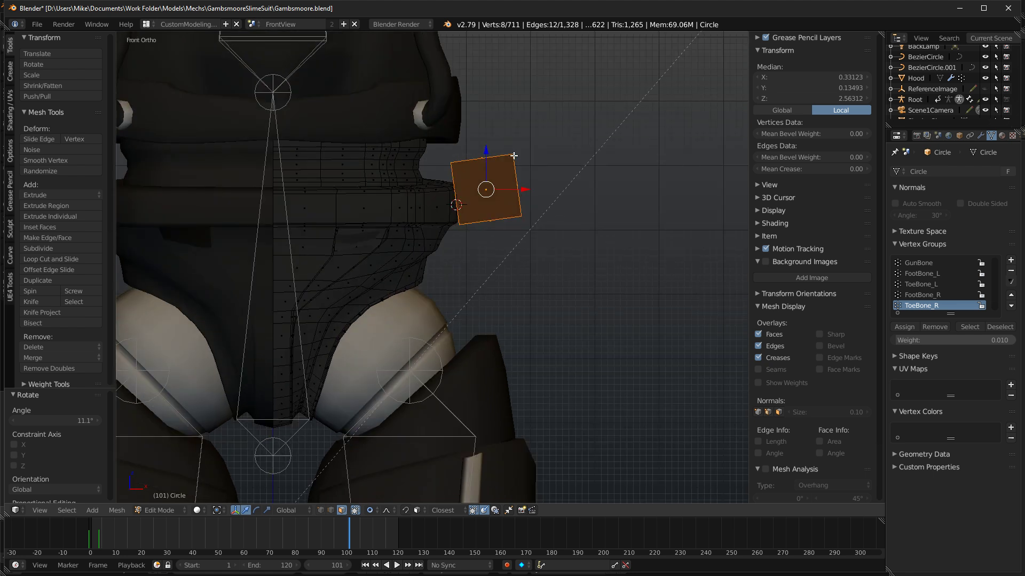
Move the cube's outer face about -0.036 in X and its bottom face about 0.061 in X and -0.264 in Z.
key(z)
right_click(515, 186)
key(g)
click(481, 224)
shift+scroll(500, 308, down, 2)
key(g)
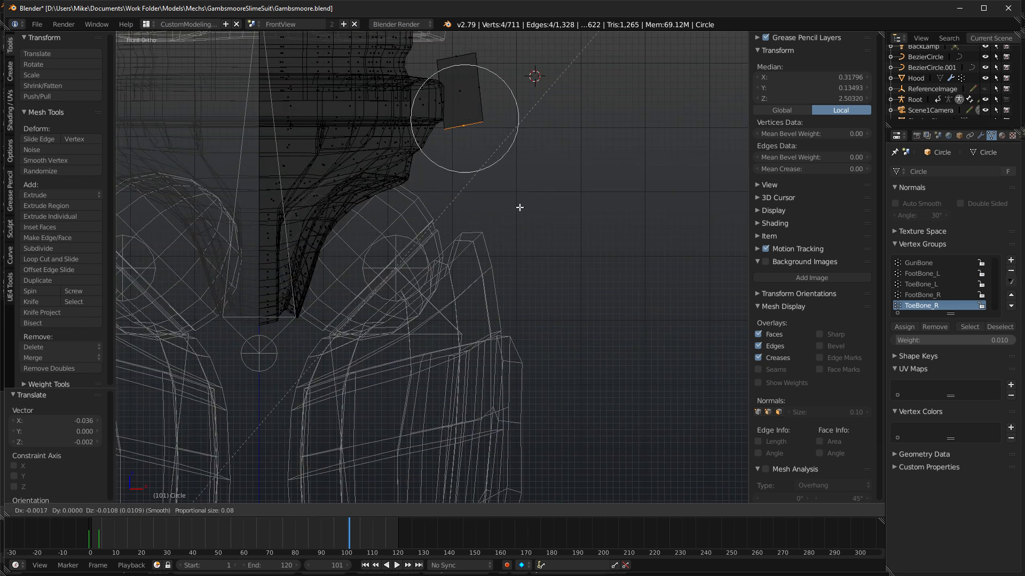
click(559, 355)
Select the whole linked hip plate and widen it along the Y axis in side view.
key(KP_3)
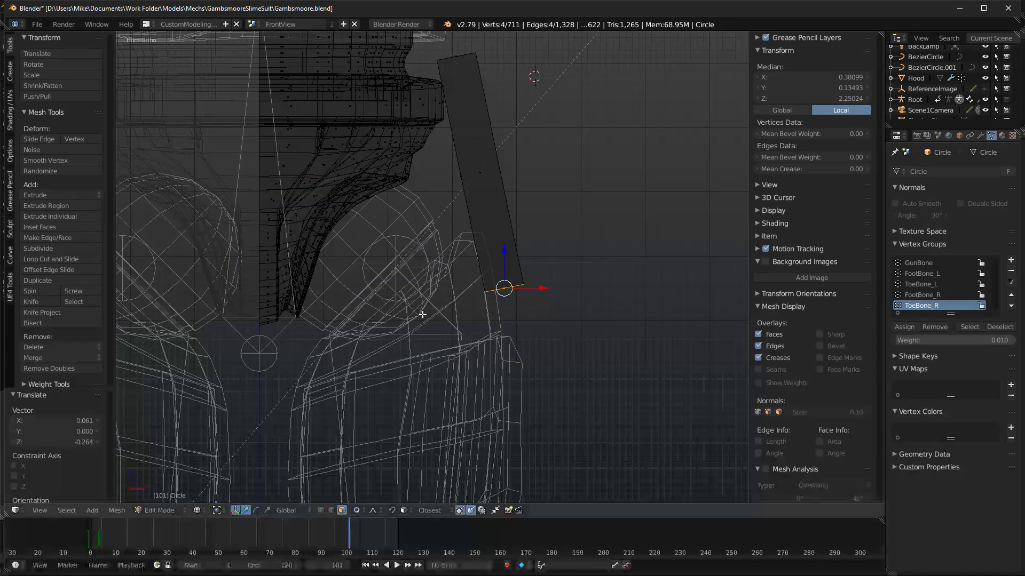
key(ctrl+l)
key(s)
key(y)
click(644, 234)
Extrude the hip plate's bottom face downward about 0.074 and scale the new end face smaller.
key(a)
key(z)
key(z)
alt+right_click(341, 285)
key(e)
click(342, 335)
key(s)
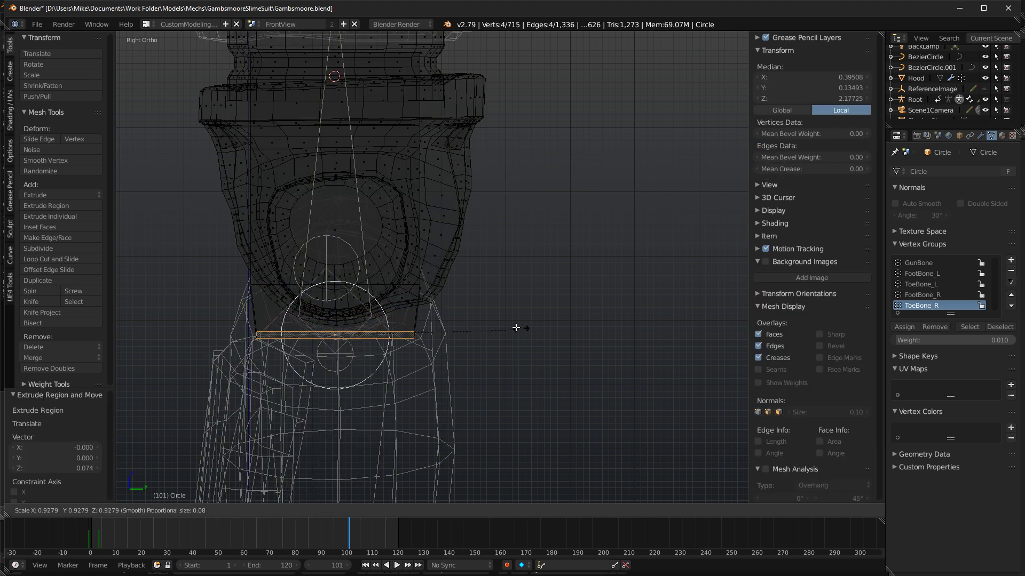
Narrow the bottom end of the hip side plate along global Y to about 0.58 and clear the selection.
key(y)
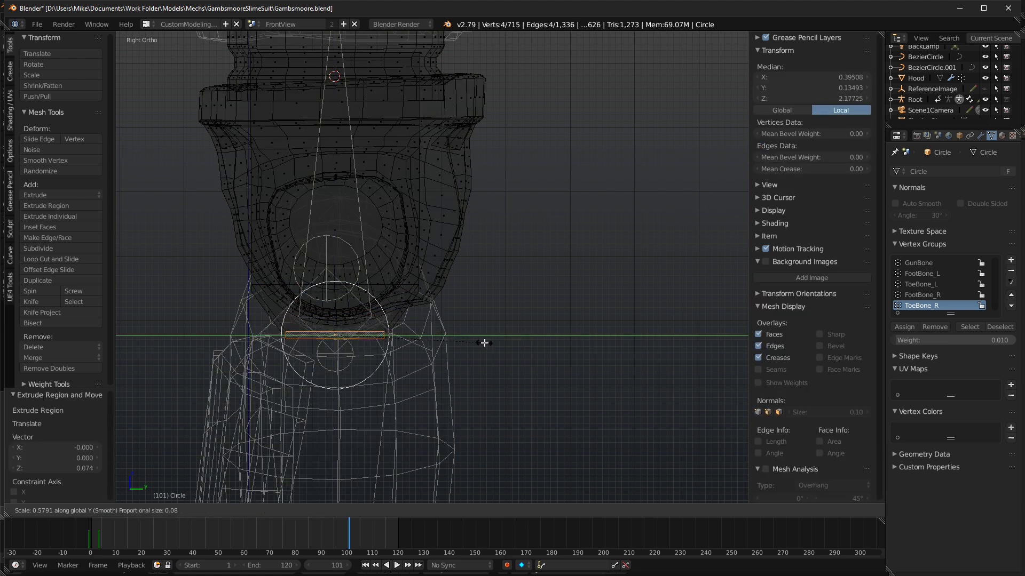
click(484, 343)
key(KP_1)
key(a)
Add one loop cut across the middle of the hip side plate and move it about 0.029 outward in X and 0.009 up.
key(ctrl+r)
click(495, 173)
right_click(496, 173)
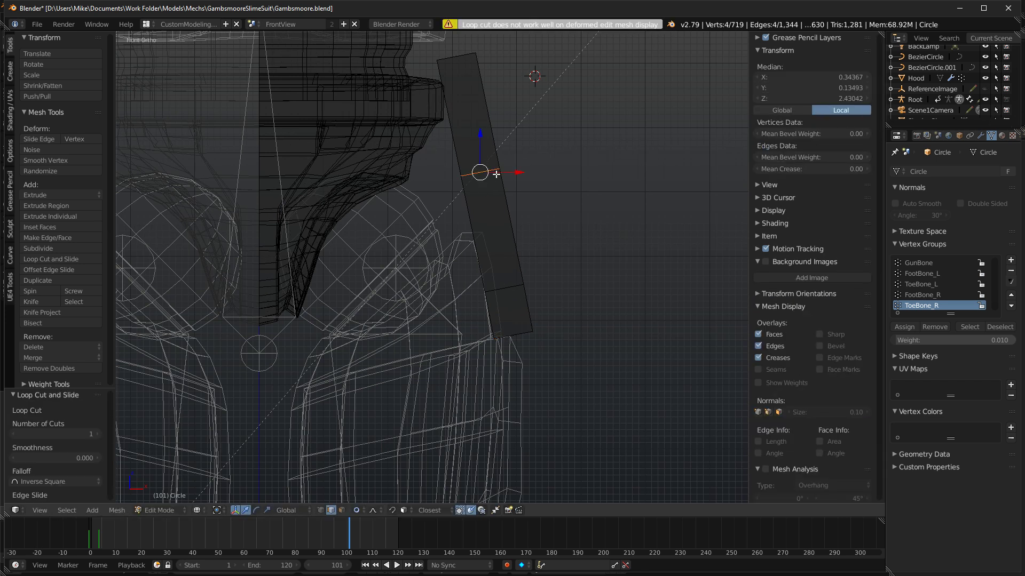
key(g)
click(517, 166)
Examine the bent hip side plate against the body in rendered and wireframe shading from the front, side and at an angle.
key(shift+z)
scroll(537, 170, down, 4)
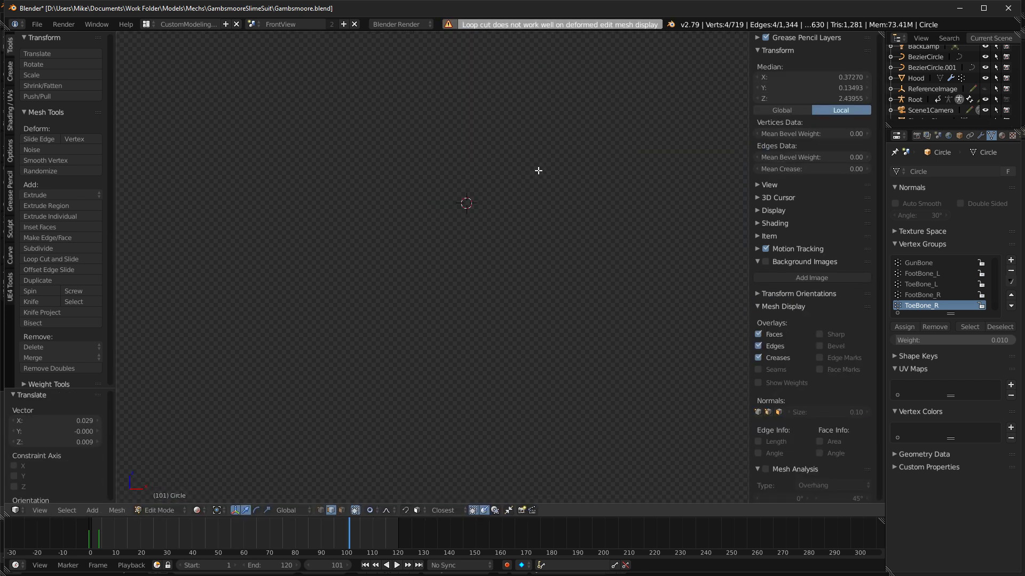
key(shift+z)
middle_drag(616, 205, 499, 209)
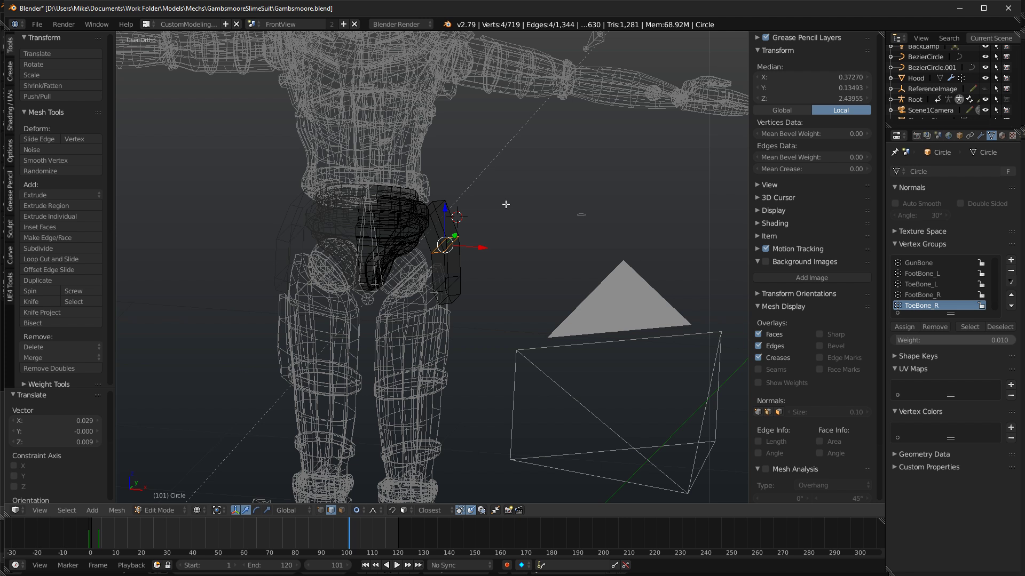
middle_drag(467, 206, 474, 177)
key(KP_3)
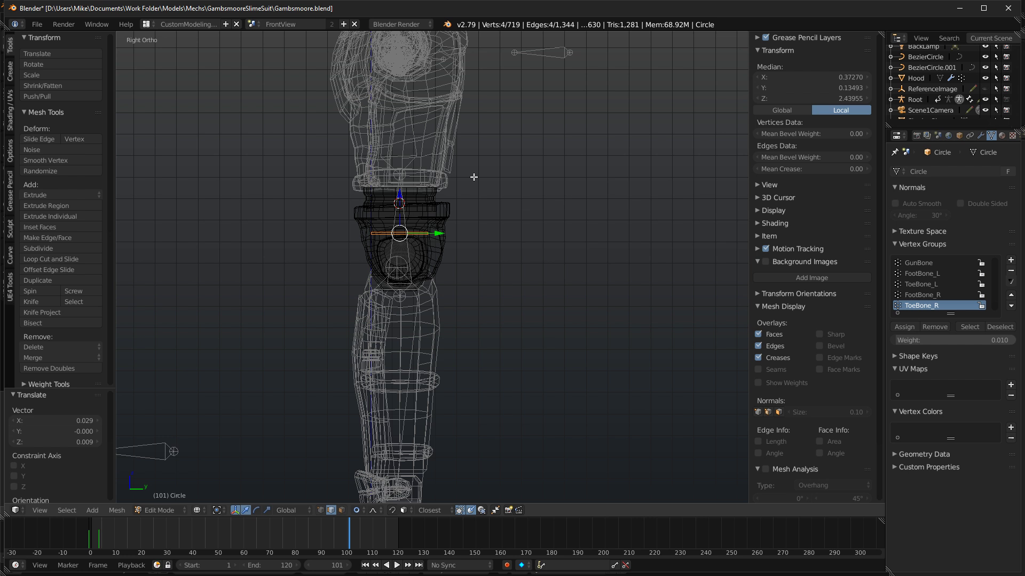
key(KP_1)
key(KP_3)
key(KP_1)
key(shift+z)
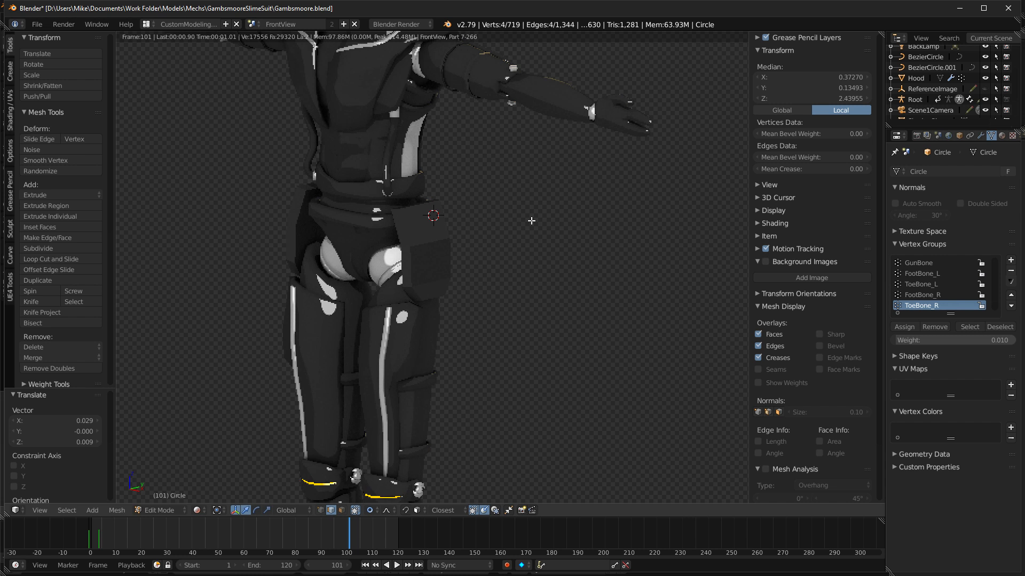
middle_drag(517, 215, 599, 222)
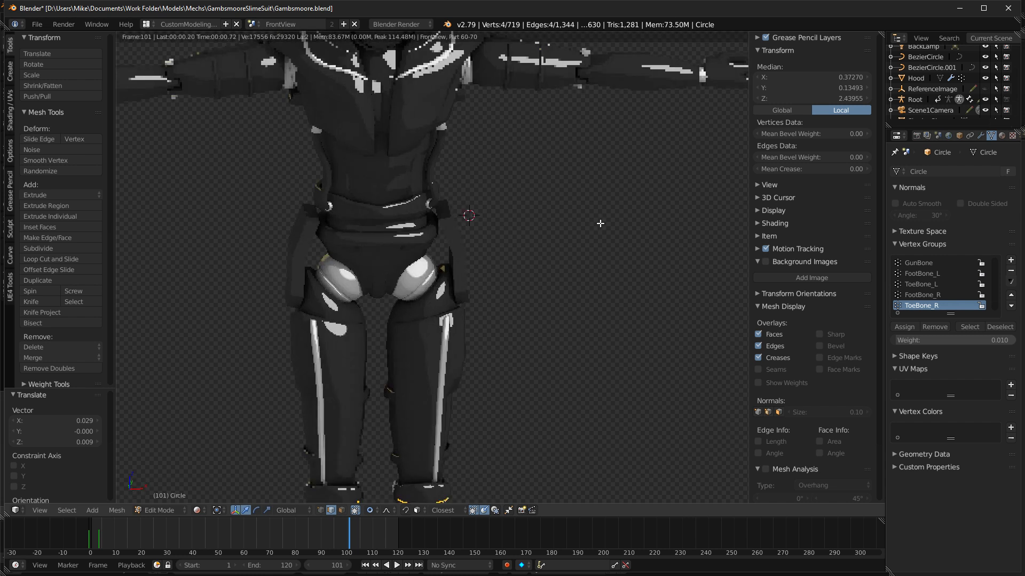
Bevel the middle edge loop of the hip side plate by about 0.078 with one segment.
key(KP_1)
key(shift+z)
key(ctrl+b)
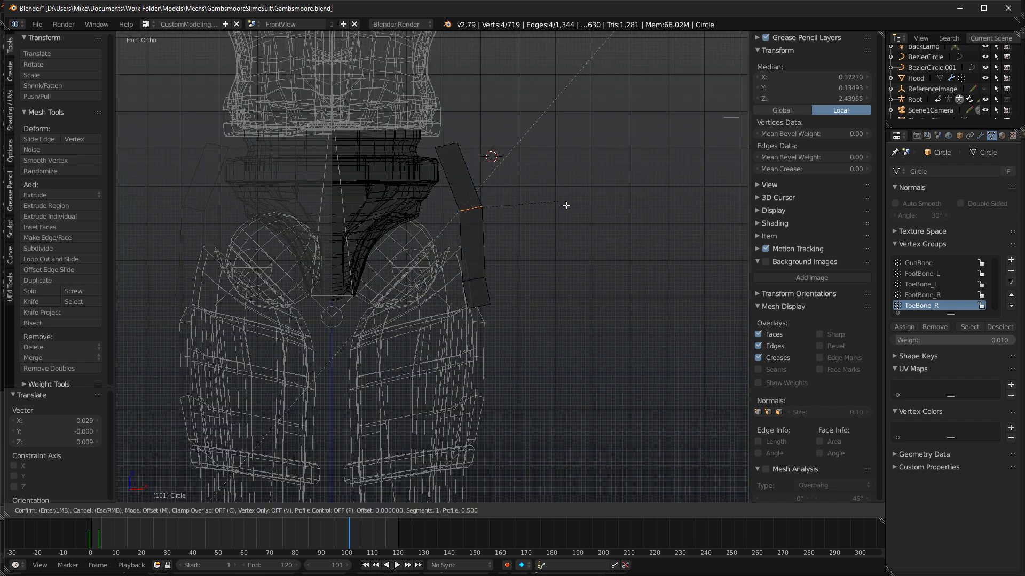
click(589, 224)
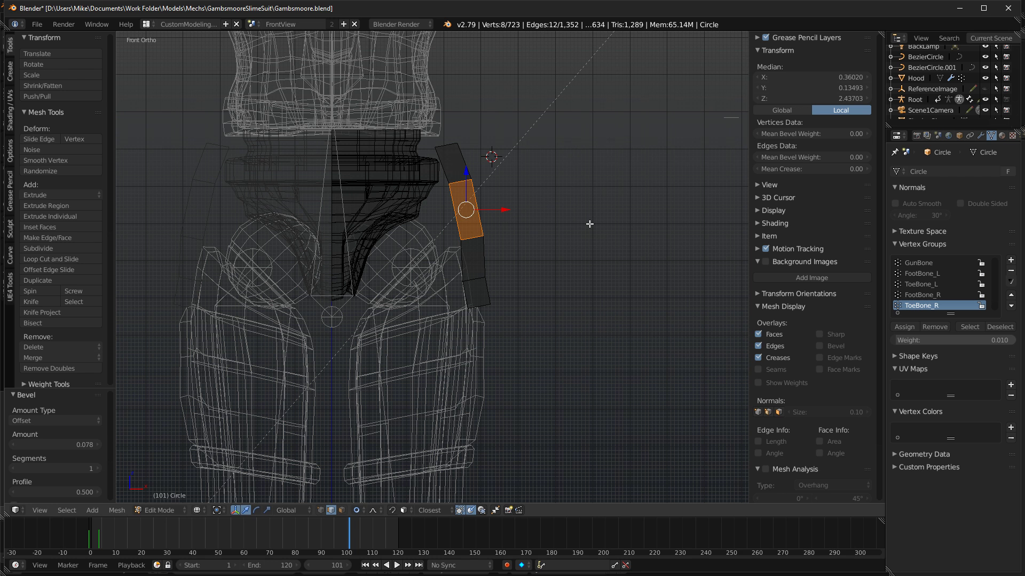
Select the whole linked side plate, rotate it slightly in front view, and move it about 0.009 in X and 0.024 in Z.
middle_drag(553, 191, 572, 292)
key(KP_1)
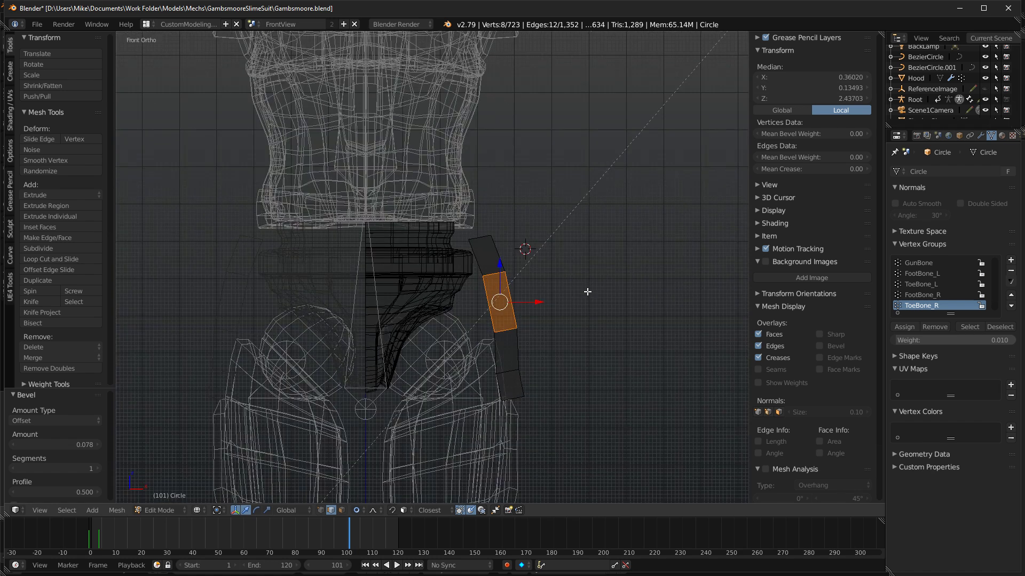
scroll(587, 288, up, 2)
key(ctrl+l)
key(r)
click(647, 273)
key(g)
click(660, 257)
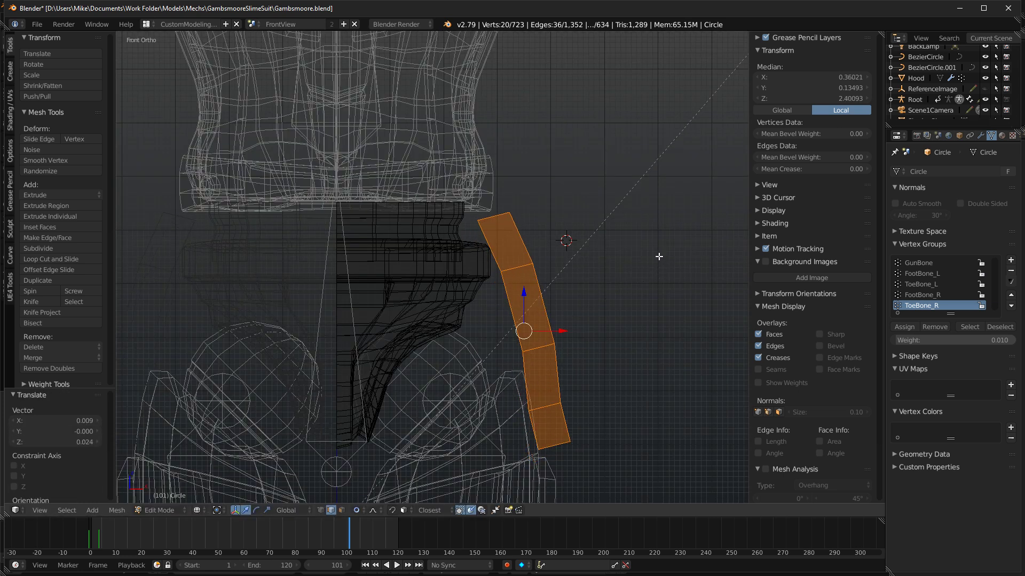
Apply smooth face shading to the hip side plate and inspect it in rendered shading.
key(shift+z)
key(KP_3)
scroll(651, 255, down, 4)
mouse_move(635, 254)
shift+middle_down()
mouse_move(498, 254)
mouse_move(606, 259)
shift+middle_up()
key(shift+z)
click(11, 78)
click(11, 99)
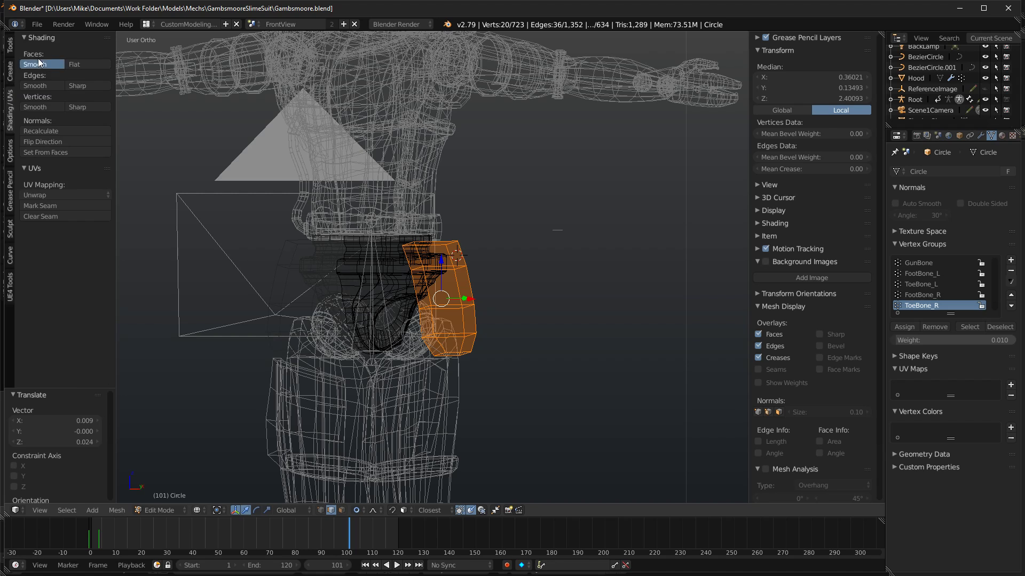
click(39, 64)
middle_drag(441, 169, 487, 172)
key(shift+z)
mouse_move(397, 182)
middle_down()
mouse_move(480, 174)
mouse_move(496, 222)
mouse_move(405, 219)
mouse_move(412, 298)
middle_up()
Duplicate the side plate toward the front of the body and rotate the copy -90° about global Z.
key(KP_1)
key(z)
key(shift+d)
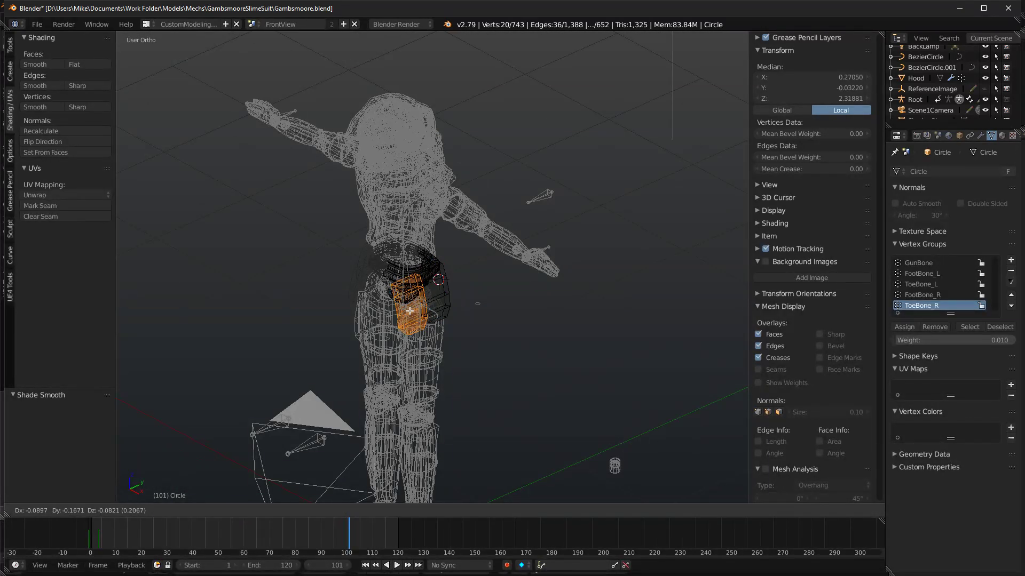
click(409, 325)
key(r)
key(z)
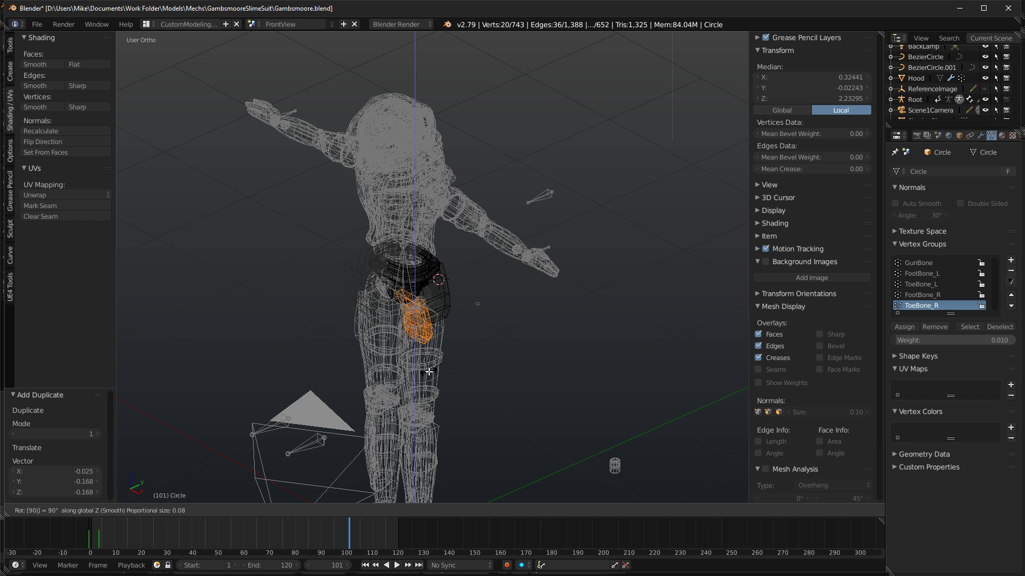
key(Return)
Add a centred vertical loop cut down the duplicated plate.
middle_drag(429, 372, 449, 298)
key(ctrl+r)
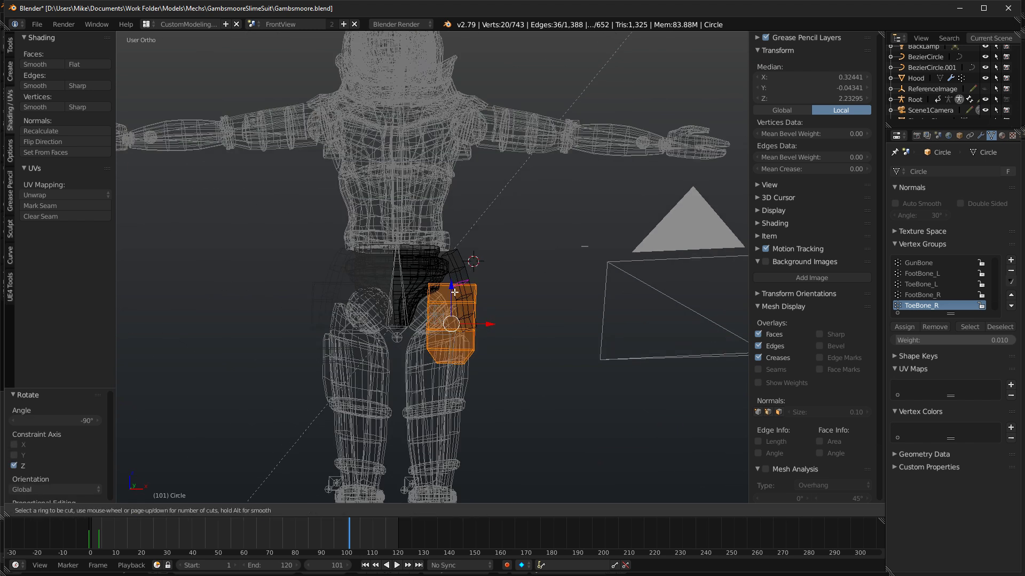
click(449, 287)
right_click(449, 287)
Delete the vertices of the duplicated plate's inner side edge, leaving only its outer half.
click(320, 511)
shift+middle_drag(415, 324, 397, 270)
scroll(397, 270, up, 4)
key(a)
alt+right_click(386, 259)
key(x)
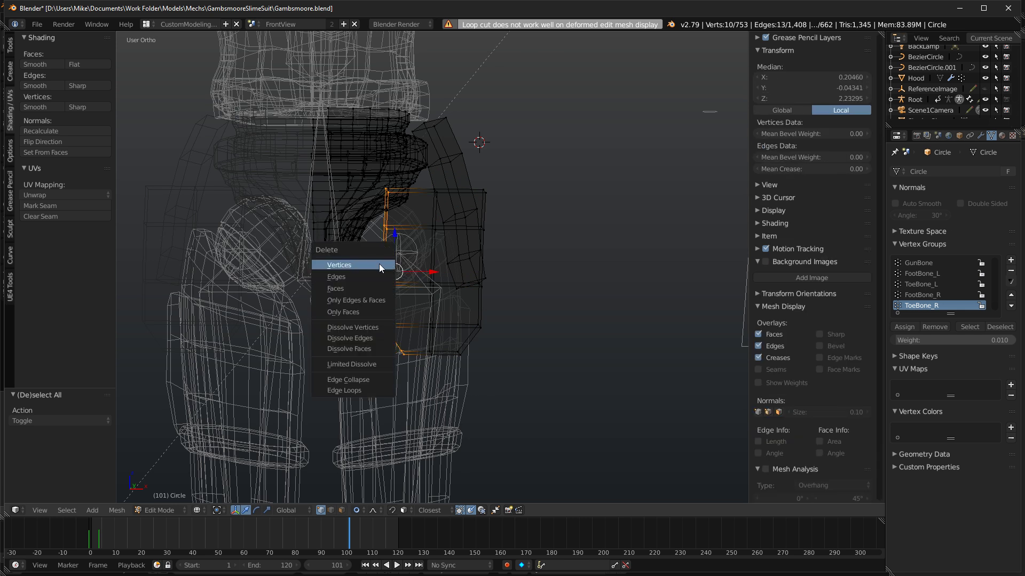
click(379, 263)
Select the remaining half plate, rotate it about -25.9° in side view, and move it about -0.029 in Y and 0.093 in Z.
key(ctrl+l)
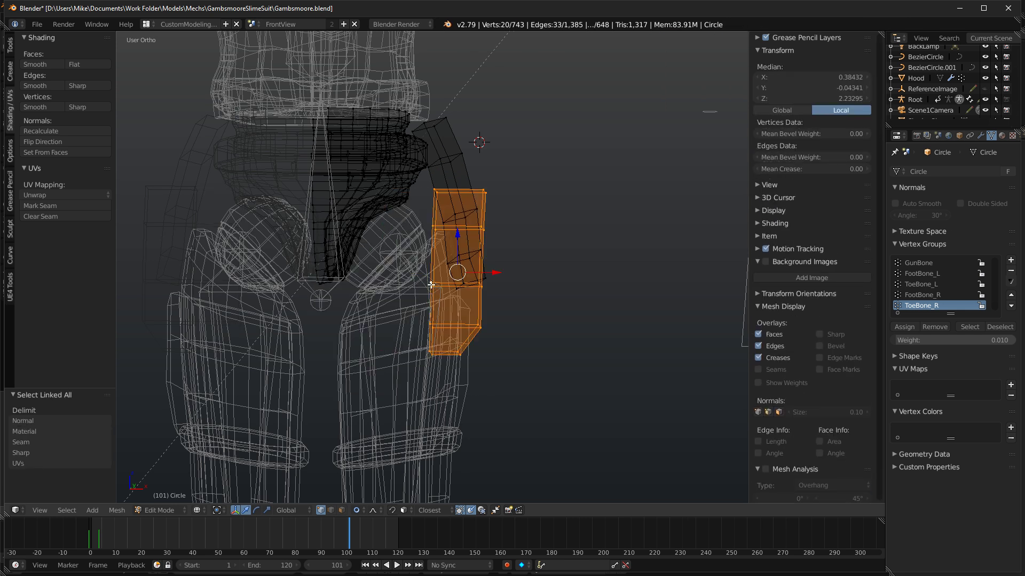
key(KP_3)
key(r)
click(500, 160)
key(g)
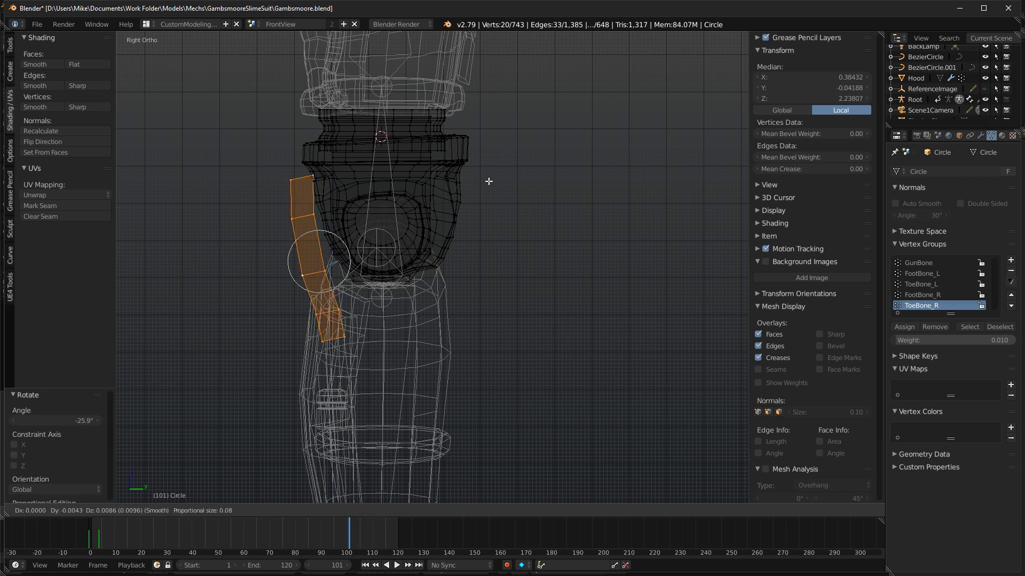
click(482, 159)
Move the half plate along X until its cut edge meets the body's centre line.
key(KP_1)
key(g)
key(x)
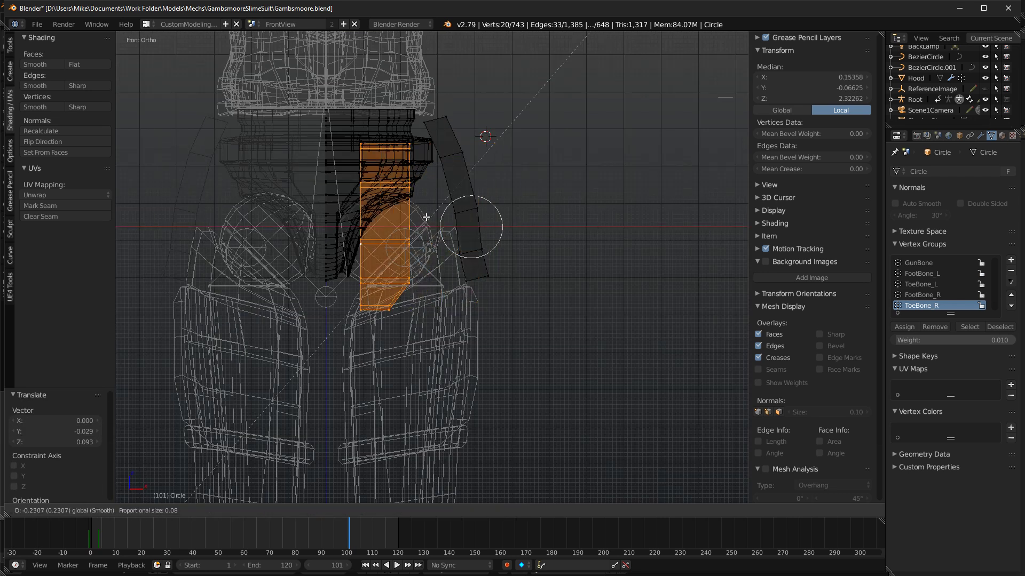
drag(388, 212, 389, 228)
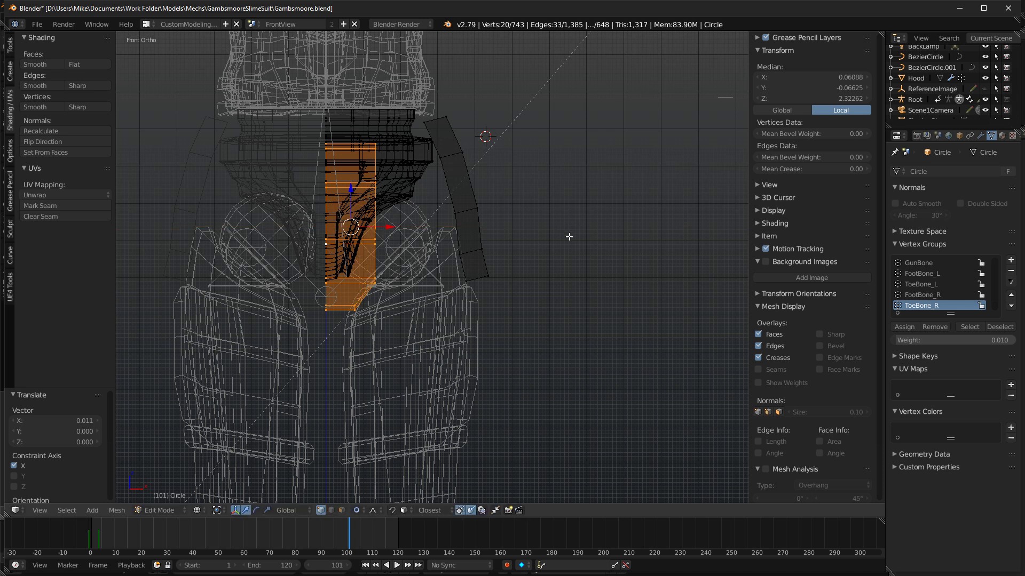
Reposition and tilt the front plate slightly in side view, resize it, and realign its inner edge with the centre line.
key(KP_3)
key(r)
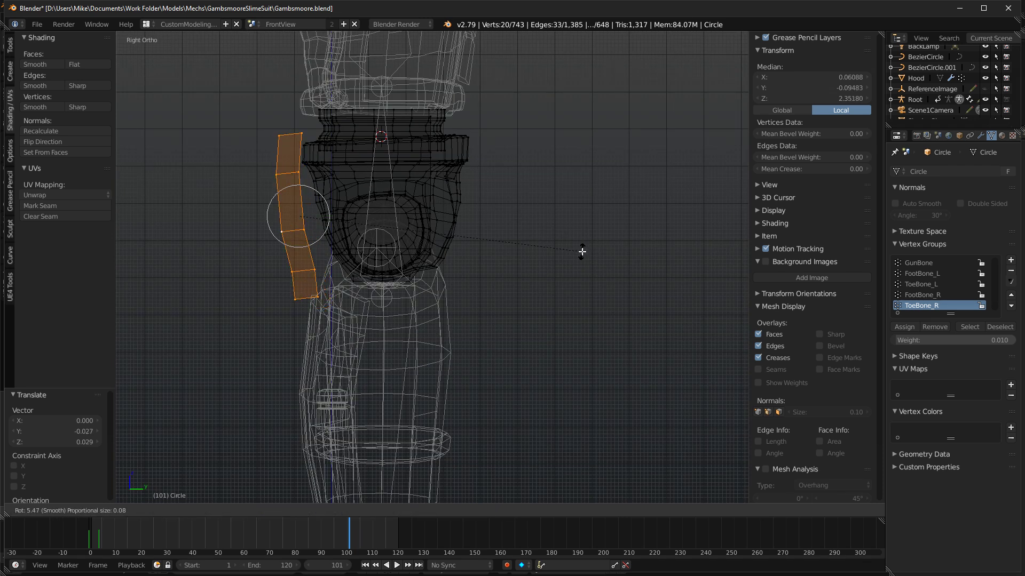
click(593, 256)
key(s)
click(534, 261)
key(KP_1)
drag(391, 213, 395, 213)
Move the front plate about -0.010 in Y, enlarge it, and shift it about 0.016 along X onto the centre line.
key(KP_3)
key(KP_1)
key(KP_3)
key(s)
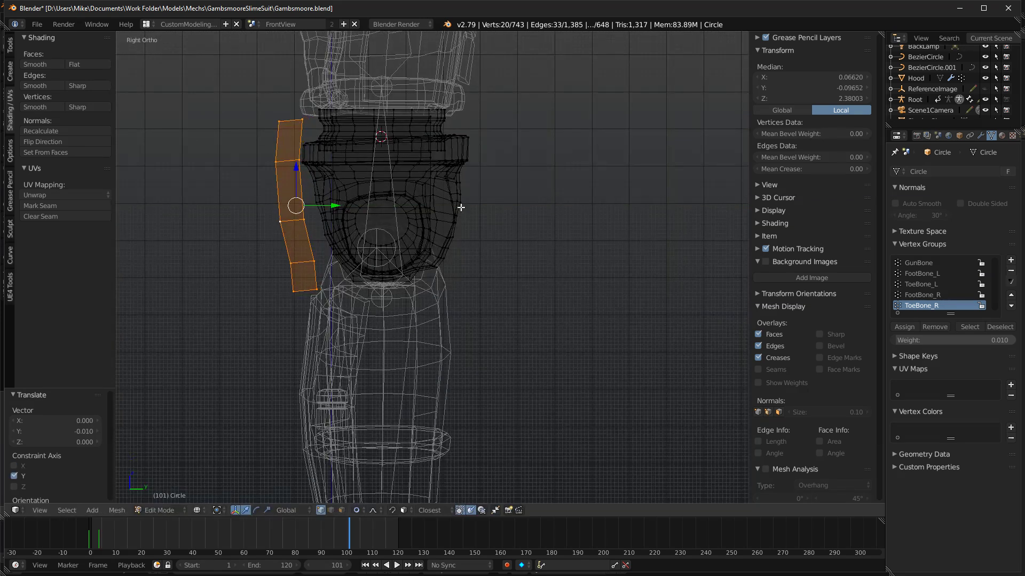
click(543, 210)
key(KP_1)
drag(384, 213, 390, 213)
Check the front plate in rendered shading and scale it up uniformly to about 1.015.
key(shift+z)
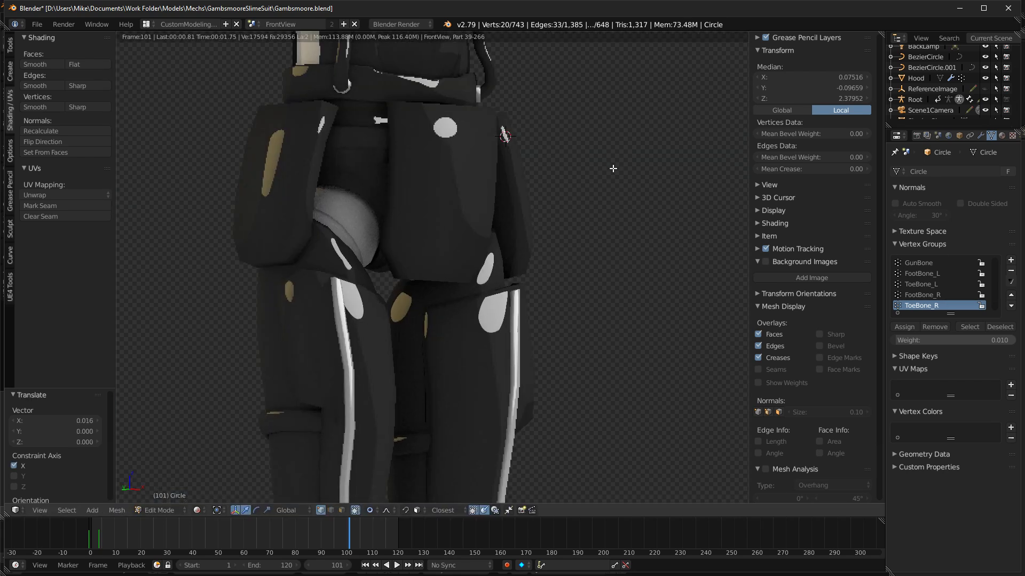
key(KP_1)
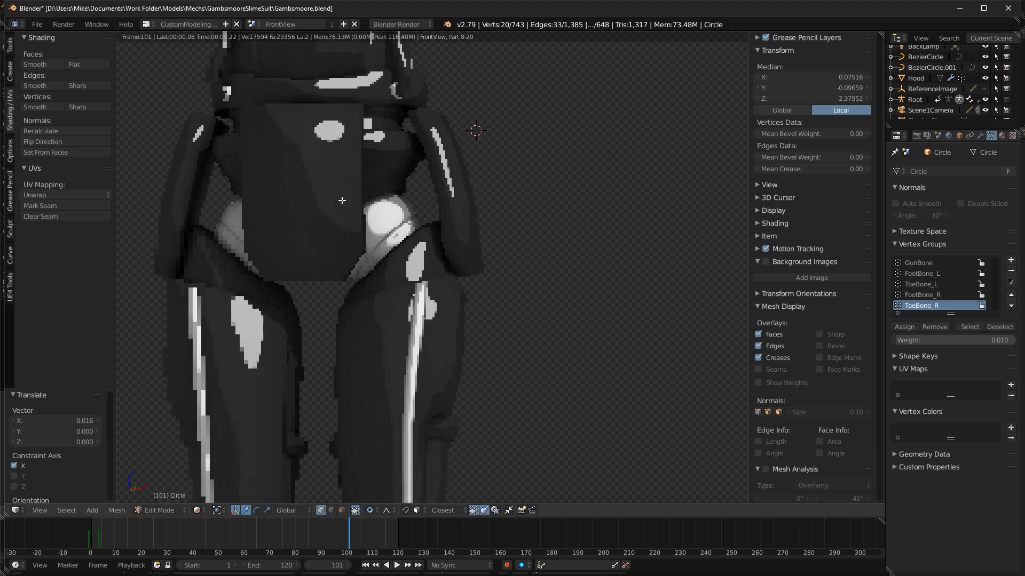
key(shift+z)
key(KP_3)
key(s)
click(513, 227)
middle_drag(394, 218, 331, 160)
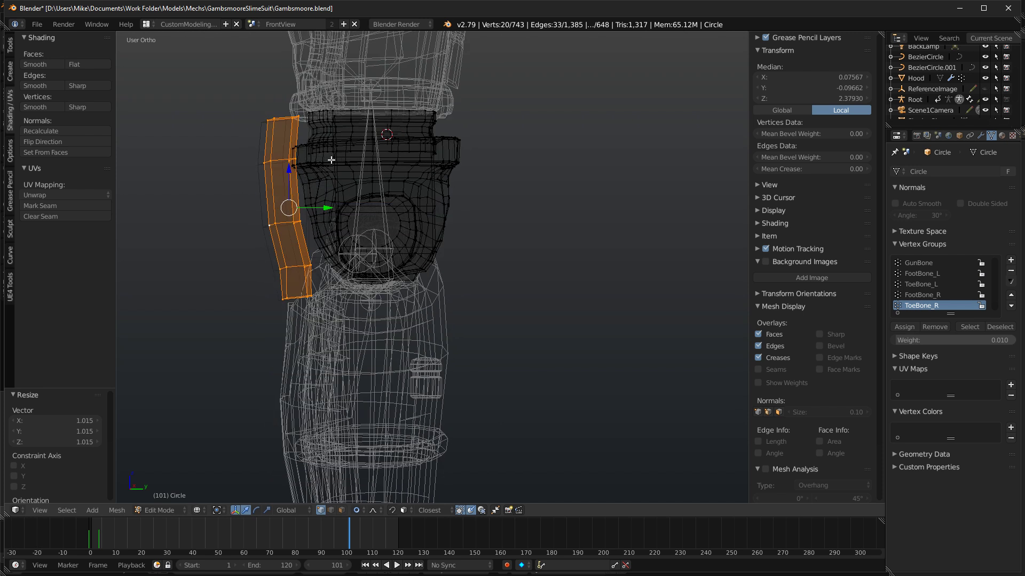
Stretch the front plate along Z and lower it by about 0.062 and another 0.014.
key(KP_3)
key(s)
key(z)
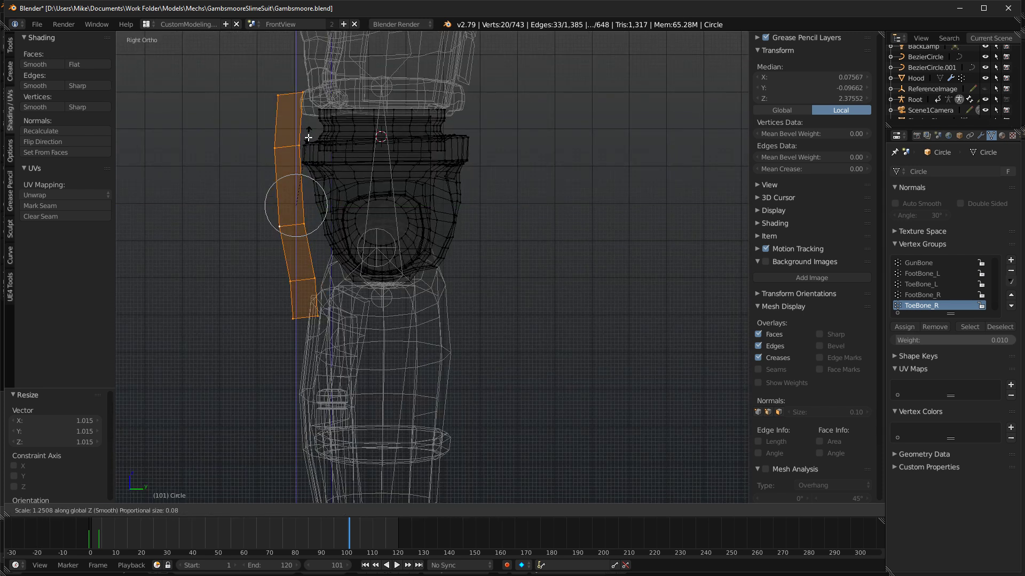
key(Escape)
key(g)
click(314, 168)
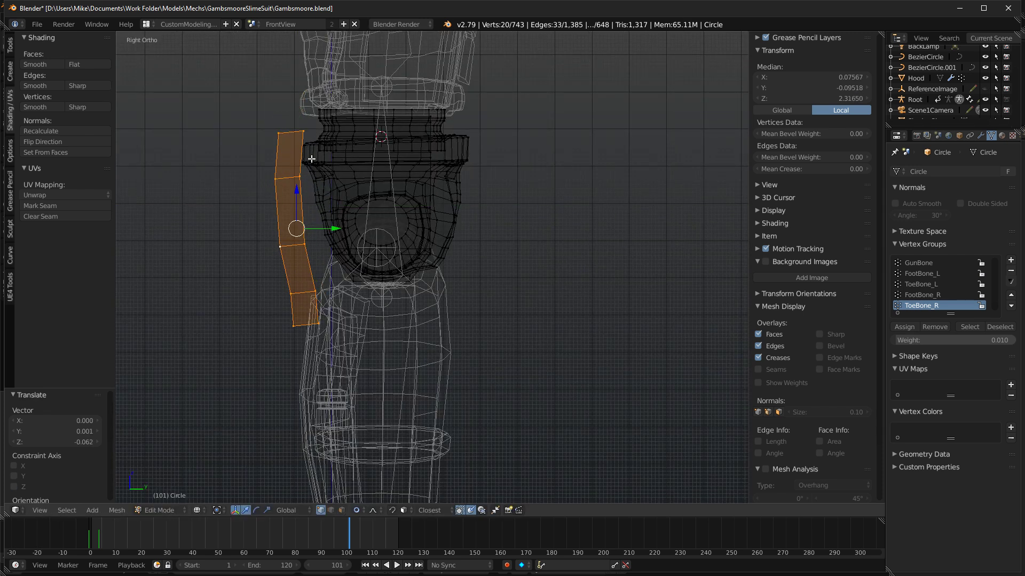
key(g)
click(326, 163)
Select the upper section of the front plate and move it about 0.044 along X to widen the top.
middle_drag(326, 163, 449, 167)
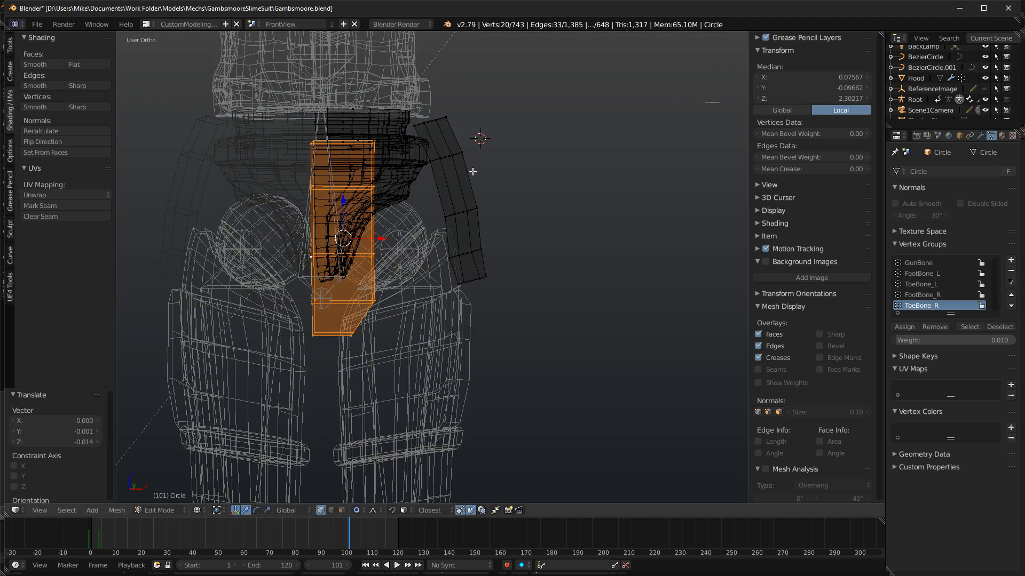
key(shift+z)
key(KP_1)
key(shift+z)
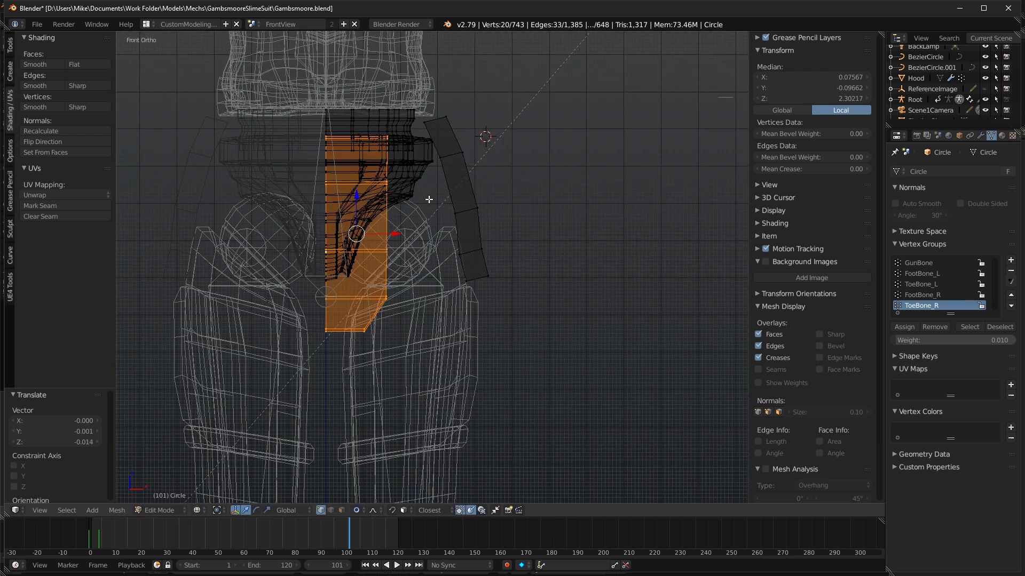
key(shift+z)
key(c)
key(shift+z)
scroll(314, 339, down, 3)
mouse_move(313, 338)
middle_down()
mouse_move(388, 313)
mouse_move(402, 293)
middle_up()
right_click(403, 293)
key(g)
key(x)
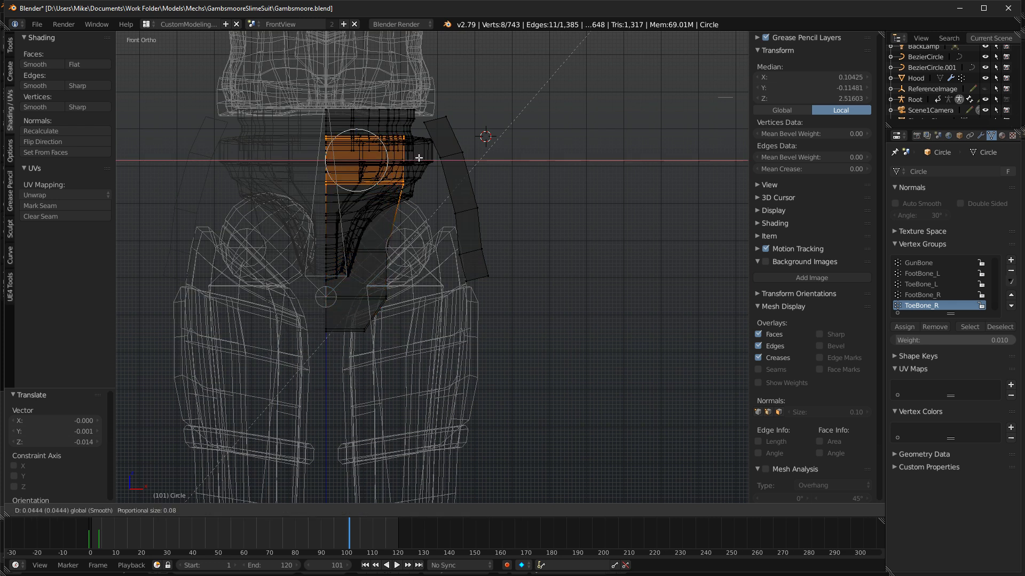
click(419, 158)
Inspect the widened front plate in rendered shading and move its upper section back about 0.015 along X.
key(shift+z)
key(shift+z)
mouse_move(393, 176)
middle_down()
mouse_move(313, 175)
mouse_move(372, 179)
middle_up()
middle_drag(312, 162, 380, 198)
drag(391, 200, 387, 200)
middle_drag(387, 201, 354, 190)
Select the whole front plate, raise it about 0.056 in Z, and nudge it slightly down.
key(KP_3)
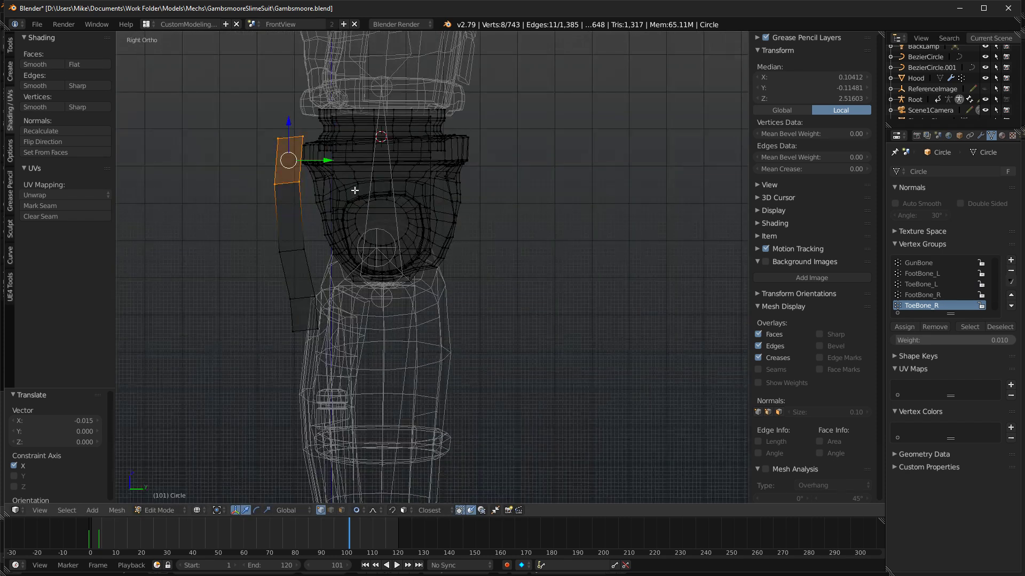
key(ctrl+l)
key(g)
click(494, 224)
middle_drag(493, 224, 459, 220)
key(KP_3)
key(g)
right_click(383, 220)
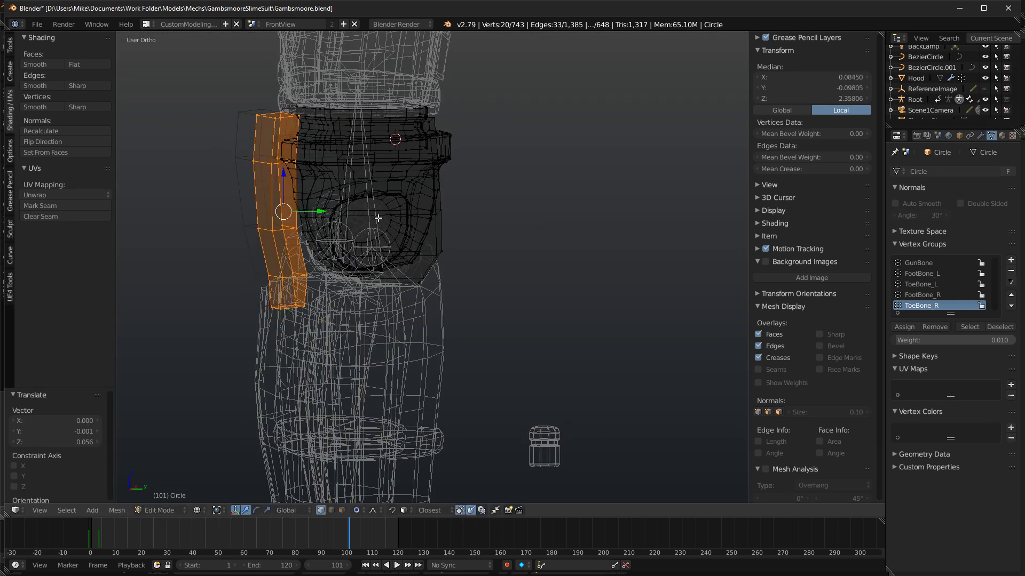
middle_drag(382, 219, 338, 207)
drag(283, 168, 284, 171)
Select the lower edge loops of the hip side plate and scale them smaller.
middle_drag(399, 170, 448, 226)
right_click(420, 207)
right_click(450, 227)
key(a)
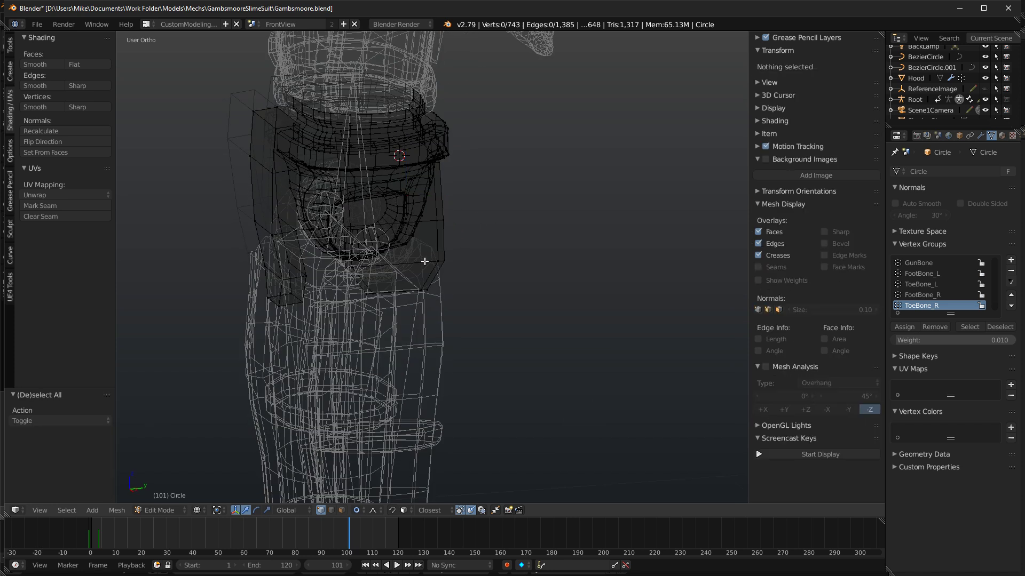
alt+right_click(416, 264)
alt+shift+right_click(399, 299)
mouse_move(397, 290)
middle_down()
mouse_move(453, 311)
mouse_move(378, 288)
middle_up()
alt+shift+right_click(431, 322)
key(KP_3)
key(s)
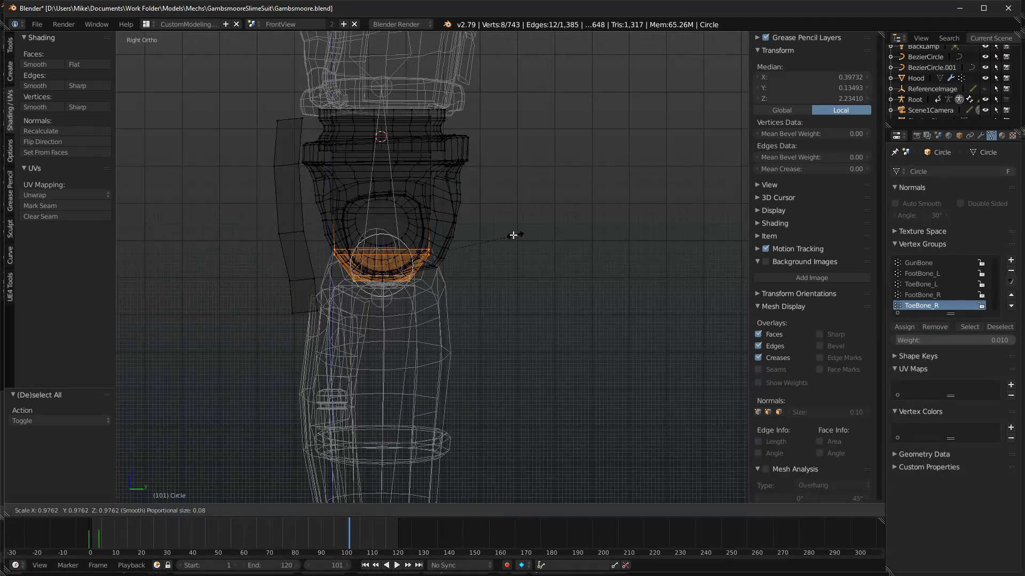
click(492, 238)
Raise the side plate's lower edge loops about 0.039 along Z and check the hips in rendered shading.
key(g)
key(z)
click(383, 223)
middle_drag(453, 234, 374, 249)
key(shift+z)
key(KP_1)
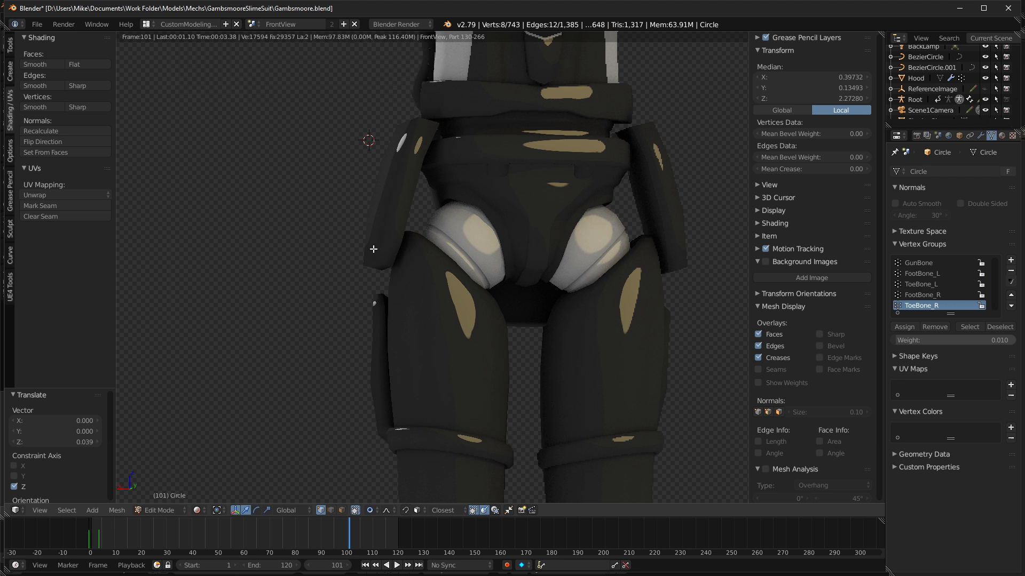
Duplicate the whole front waist plate and move the copy behind the pelvis in the right view.
mouse_move(281, 230)
middle_down()
mouse_move(386, 229)
mouse_move(395, 245)
mouse_move(420, 248)
middle_up()
key(shift+z)
right_click(437, 212)
key(ctrl+l)
right_click(309, 278)
key(ctrl+l)
middle_drag(298, 330, 254, 320)
key(KP_3)
key(shift+d)
right_click(491, 232)
key(g)
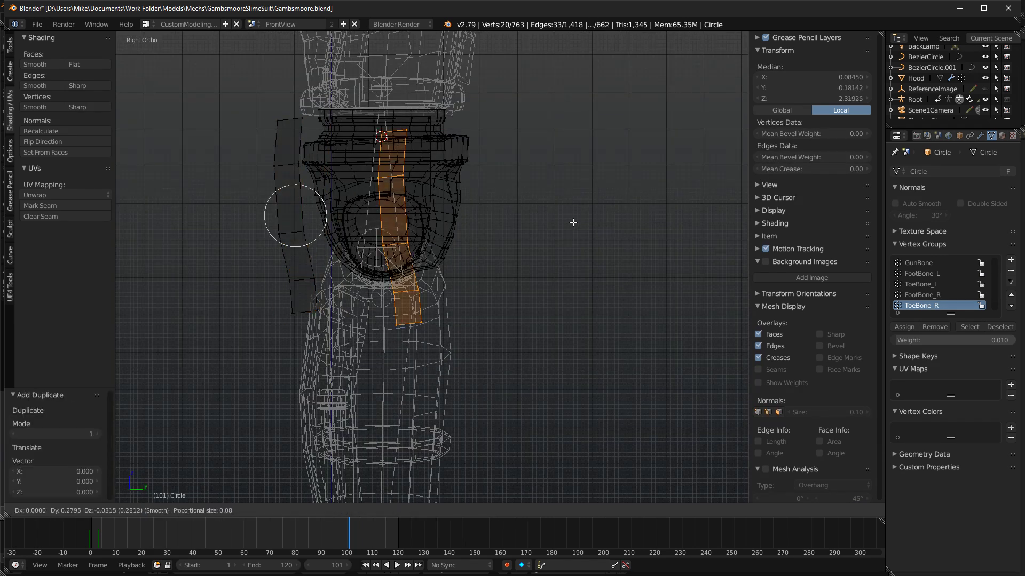
click(595, 218)
Mirror the duplicated plate along Y with a scale of -1 and flip its normals.
key(s)
key(x)
key(y)
text(-1)
key(Return)
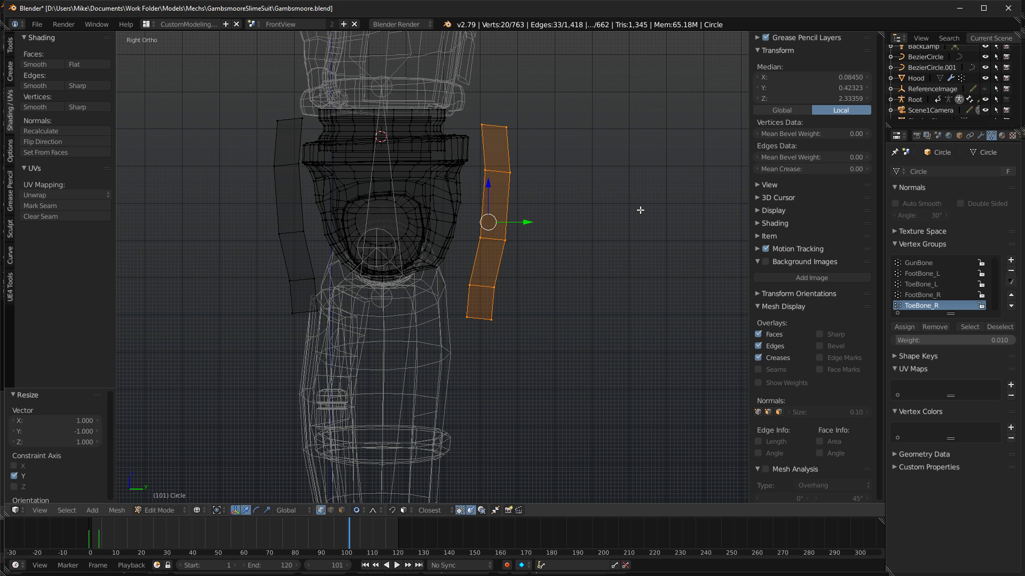
key(w)
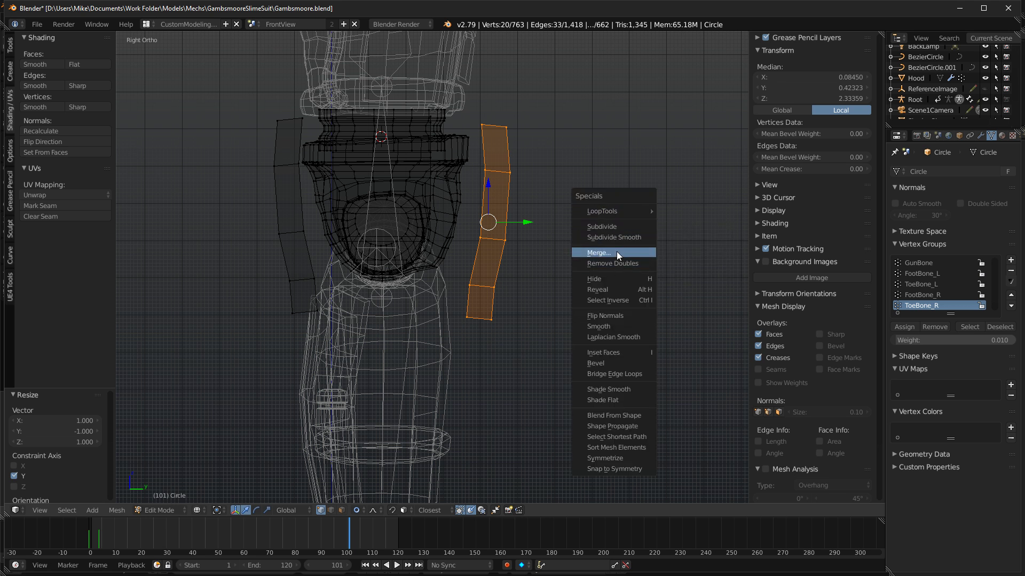
key(Escape)
key(w)
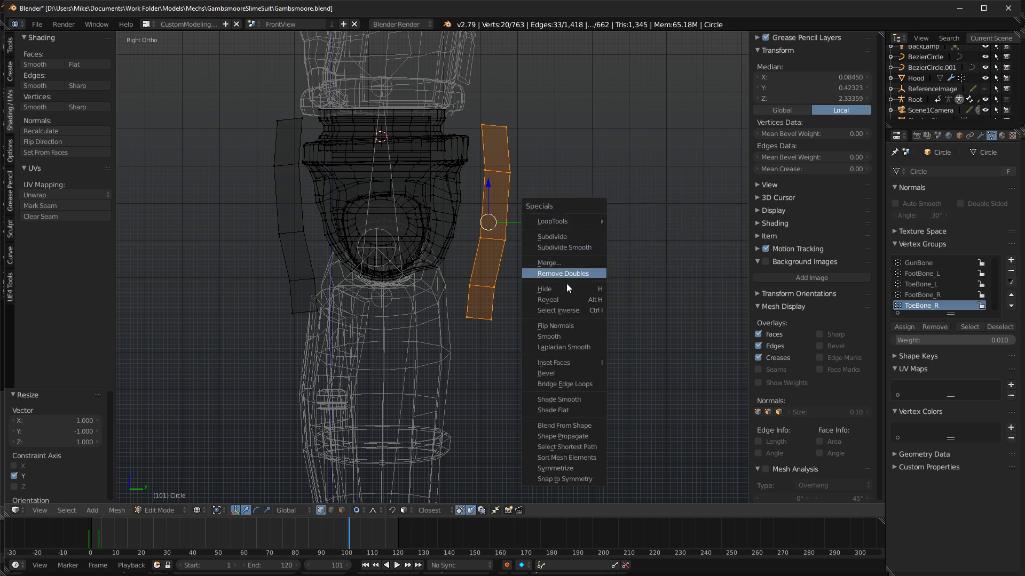
click(558, 326)
key(z)
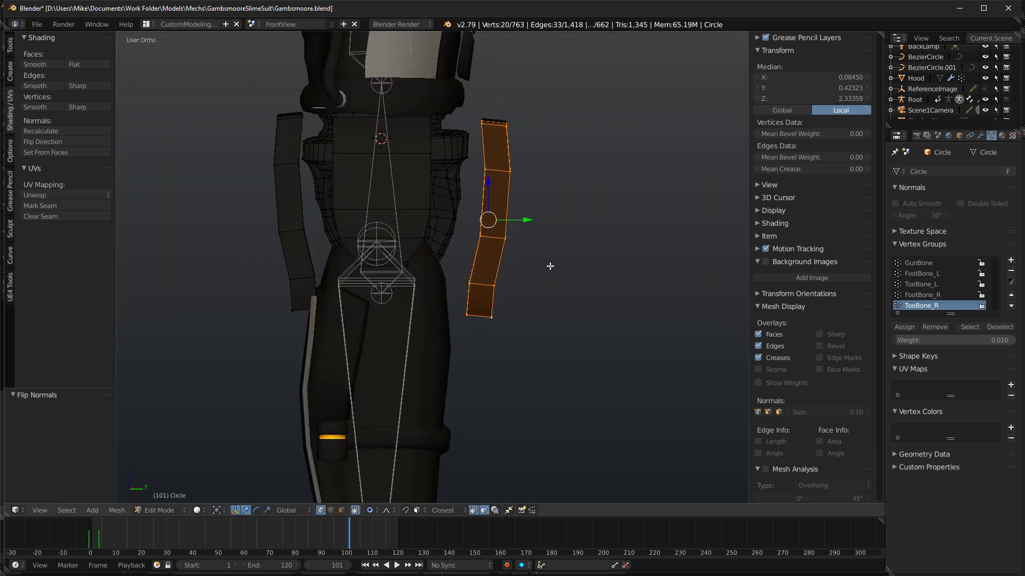
Rotate and reposition the rear plate in two passes to fit it closer behind the pelvis.
key(r)
click(605, 210)
key(g)
click(594, 201)
key(r)
click(623, 168)
key(g)
click(628, 170)
Move the rear plate's outward-facing faces about -0.006 along Y, and shift the whole linked plate about 0.011 along Y.
middle_drag(587, 186, 403, 207)
right_click(400, 287)
ctrl+right_click(395, 140)
middle_drag(391, 174, 354, 210)
drag(345, 221, 344, 222)
middle_drag(343, 222, 567, 231)
drag(518, 193, 512, 195)
middle_drag(513, 195, 494, 229)
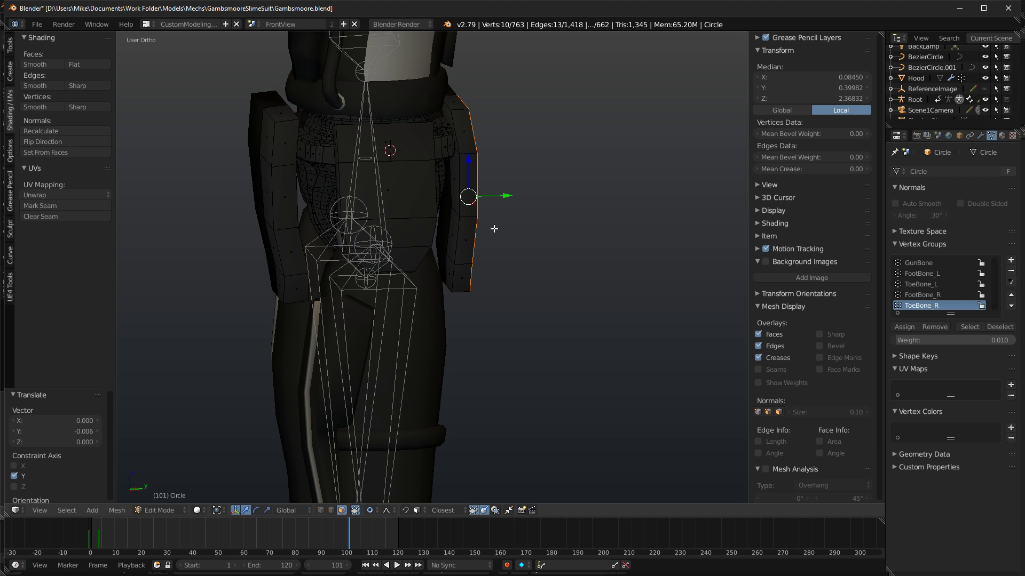
key(ctrl+l)
drag(496, 195, 503, 194)
Cut a lengthwise edge loop into the hip side plate and return to face selection.
key(KP_1)
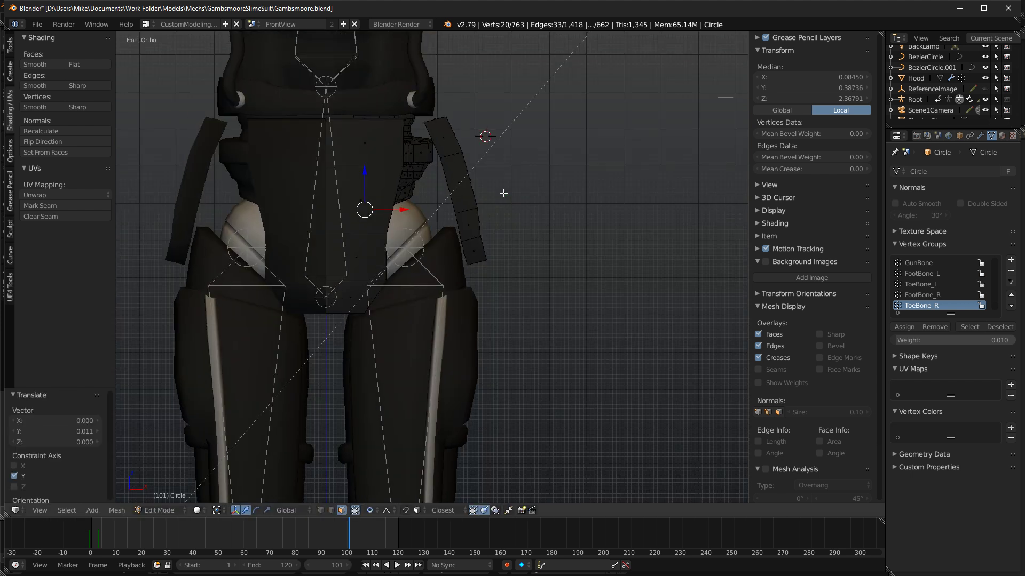
middle_drag(528, 214, 442, 204)
key(a)
key(ctrl+r)
click(492, 148)
click(489, 144)
middle_drag(487, 152, 398, 441)
click(342, 512)
Select the face strip on the rear plate's outer side, shift it slightly along Y, and rotate it -22.4° about Z.
right_click(473, 274)
ctrl+right_click(473, 123)
middle_drag(474, 128, 519, 208)
drag(500, 187, 495, 190)
middle_drag(494, 190, 415, 229)
key(r)
key(z)
click(484, 264)
Move the rear plate's side strip outward about 0.029 along X and about -0.004 along Y.
key(KP_1)
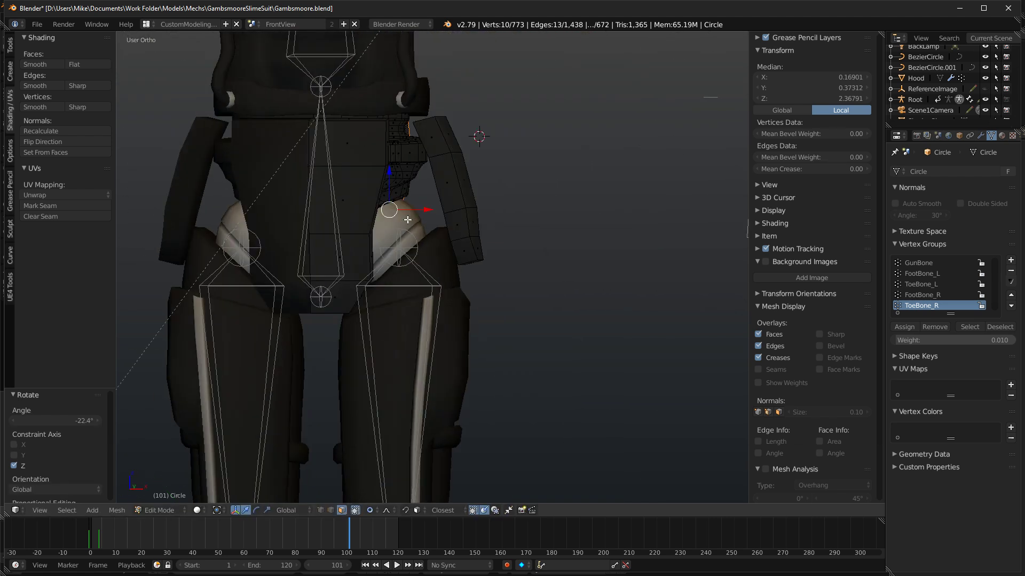
key(KP_3)
key(ctrl+KP_1)
key(g)
click(505, 219)
middle_drag(505, 219, 605, 224)
drag(499, 202, 497, 202)
Examine the whole suit from the front in rendered shading, comparing the hip armour with the rest of the body.
key(shift+z)
middle_drag(497, 202, 397, 208)
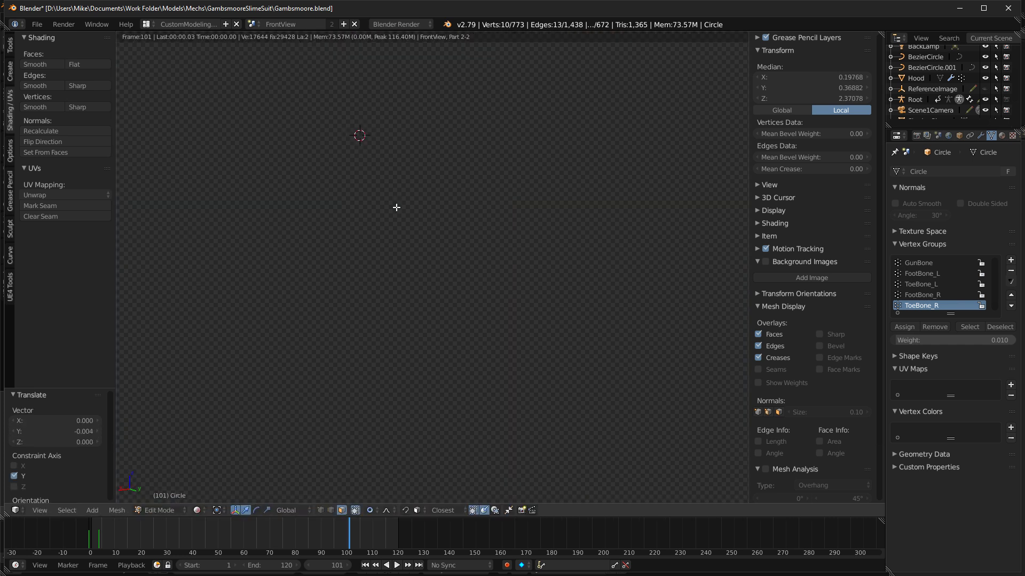
scroll(450, 222, down, 6)
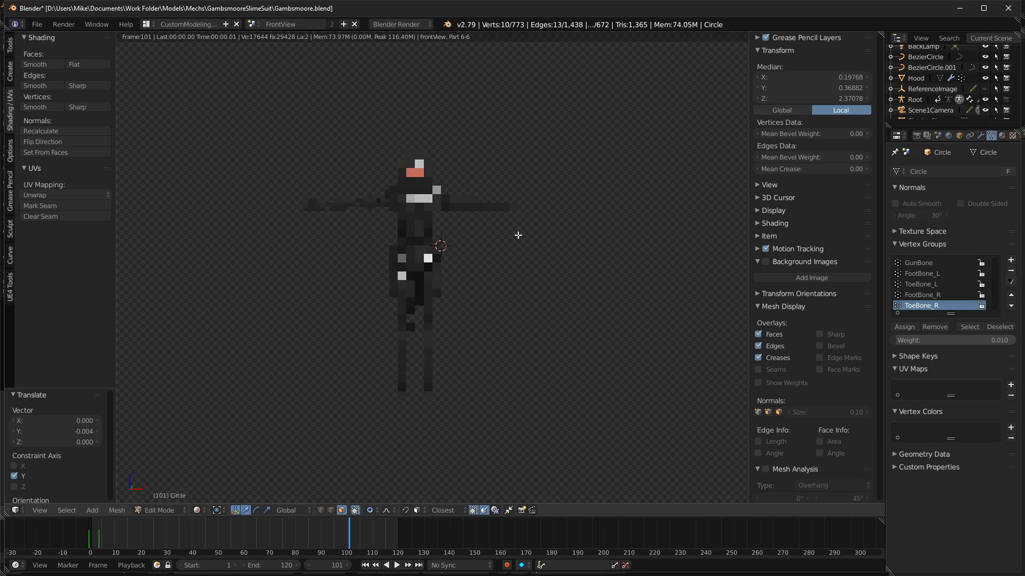
scroll(520, 233, up, 4)
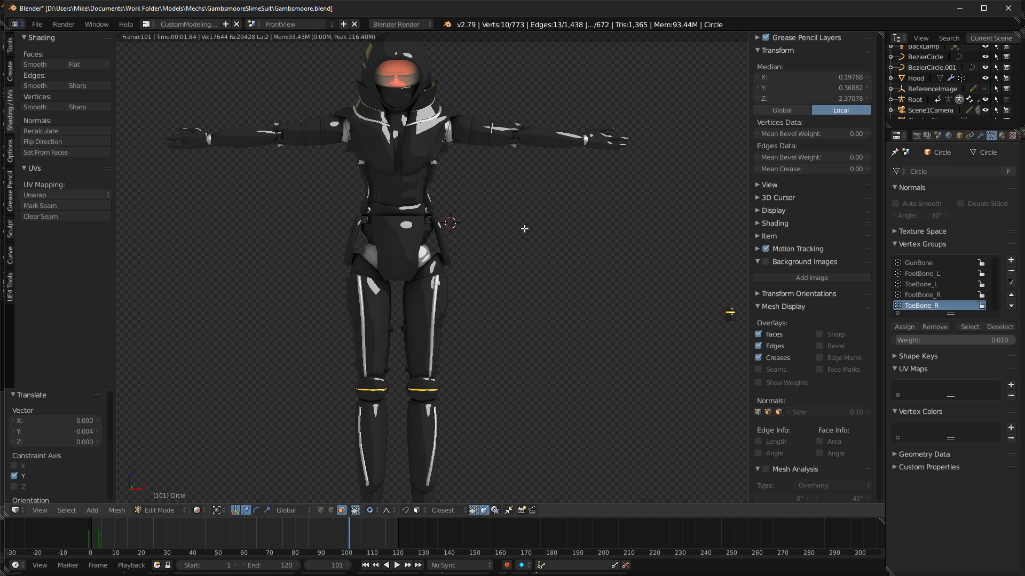
scroll(524, 229, up, 3)
key(shift+z)
scroll(496, 235, down, 5)
scroll(468, 241, up, 4)
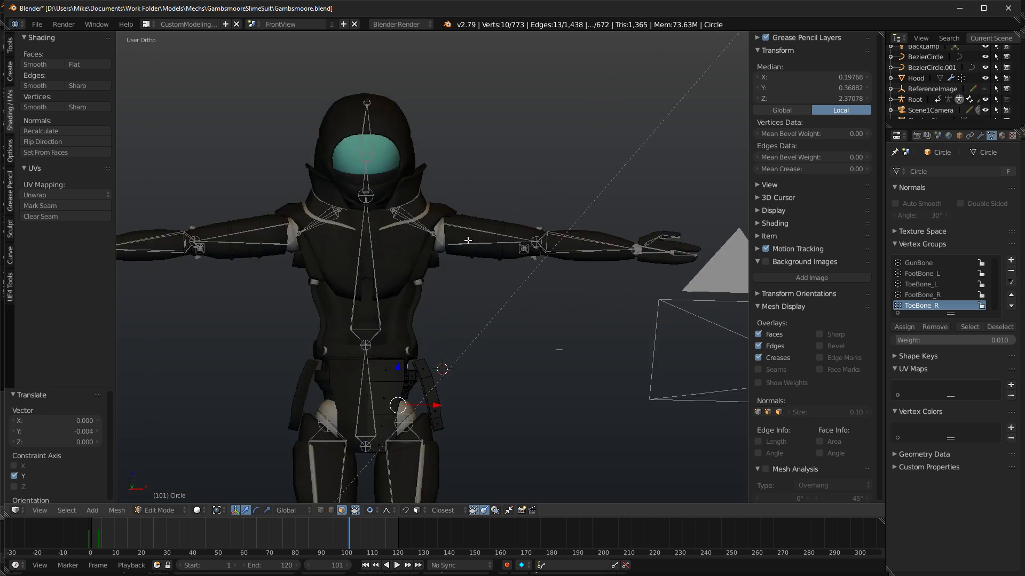
Select the linked armpit piece of the arms mesh, move it down beside the waist, and separate it into its own object.
key(Tab)
right_click(468, 241)
key(Tab)
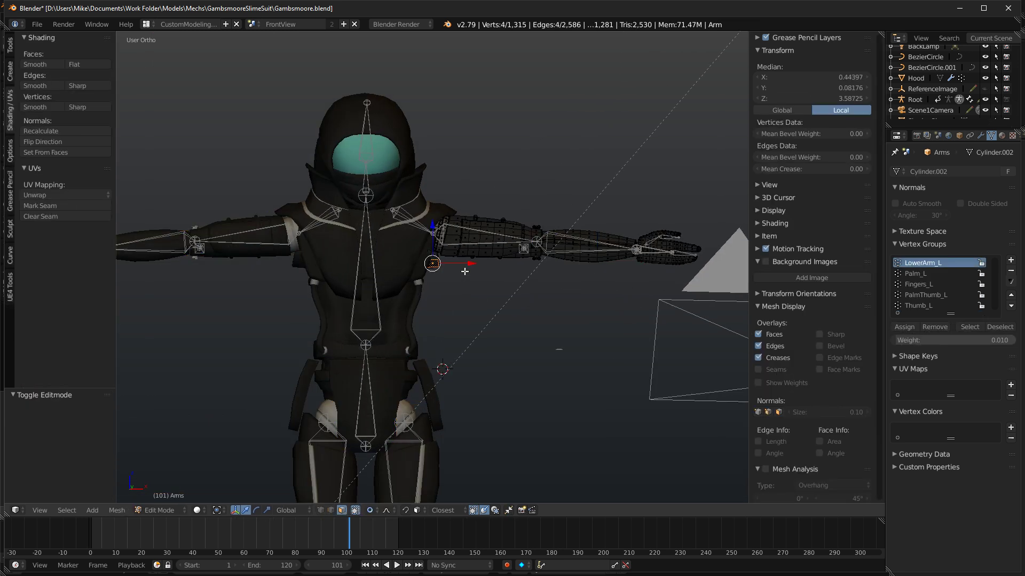
key(ctrl+l)
key(g)
click(572, 326)
key(p)
click(572, 324)
key(Tab)
Select all of the separated piece's geometry and rotate it 180° in the right view.
shift+middle_drag(475, 367, 347, 292)
right_click(484, 301)
key(Tab)
key(a)
key(a)
key(KP_1)
key(KP_3)
key(r)
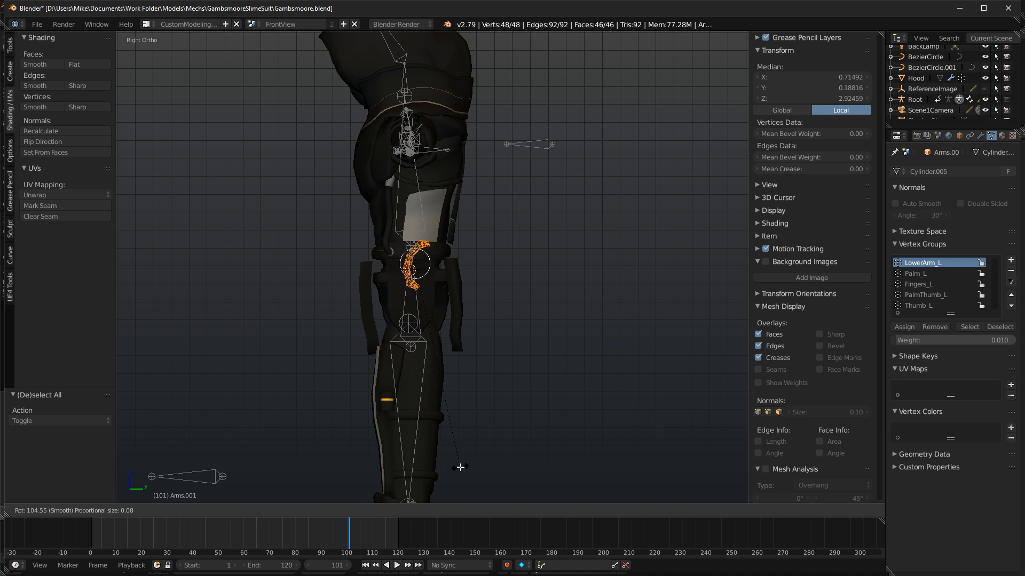
key(Return)
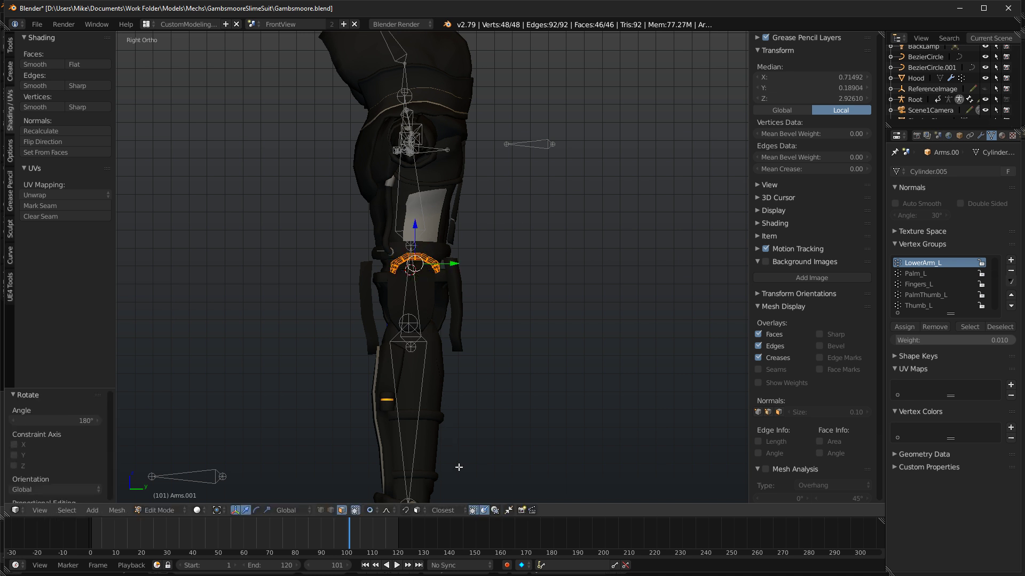
key(Tab)
Remove the separated piece's vertices from all vertex groups.
middle_drag(619, 268, 468, 294)
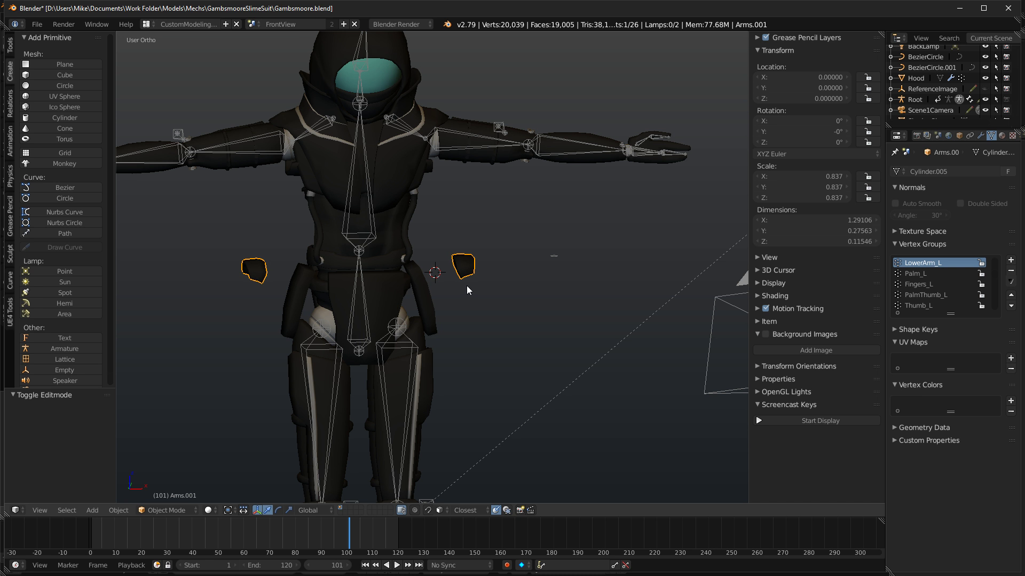
click(1011, 281)
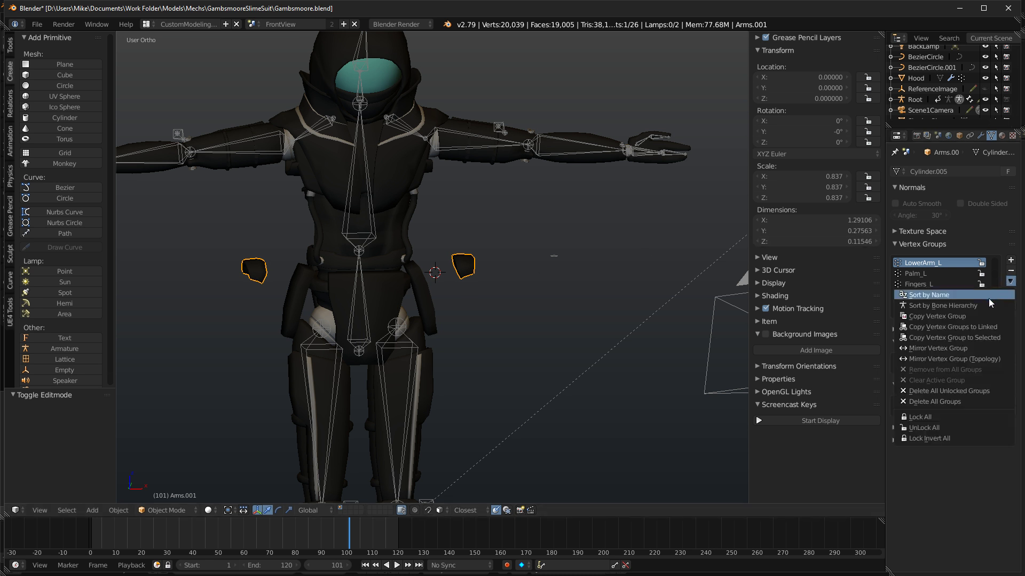
key(Tab)
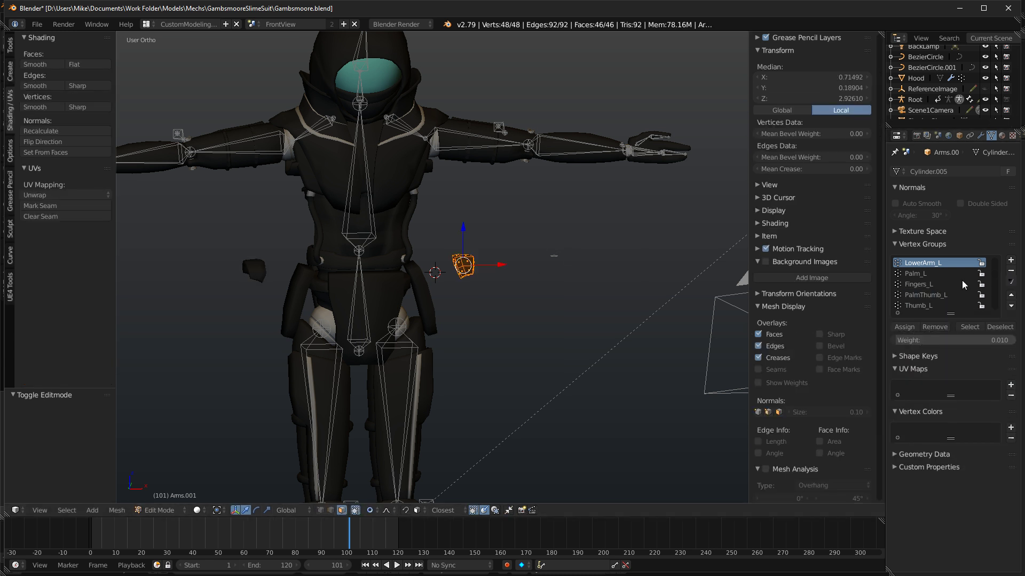
click(1011, 282)
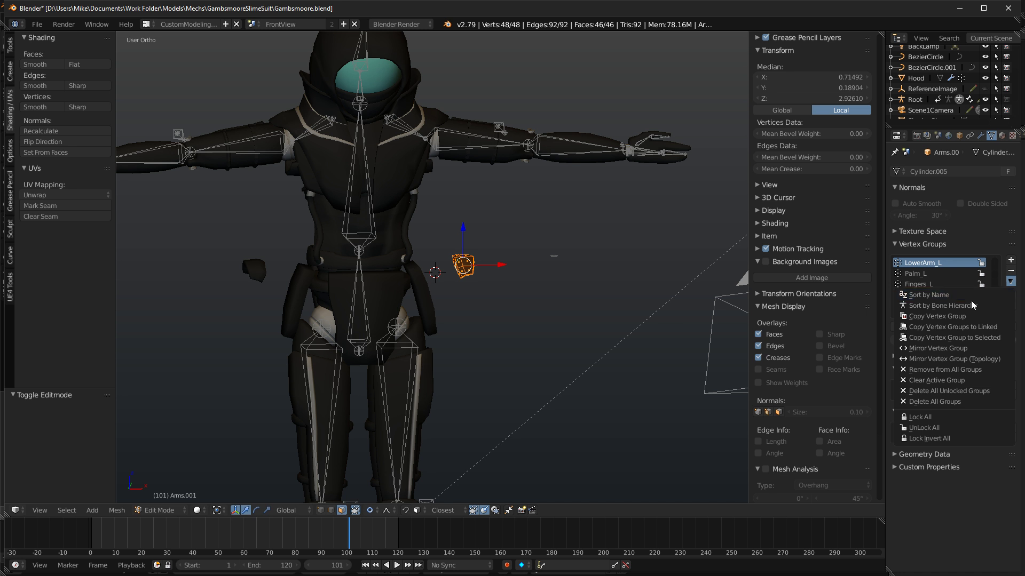
click(969, 373)
Rotate the separated piece 30.9° in the front view and move it onto the hip beside the pelvis.
key(KP_1)
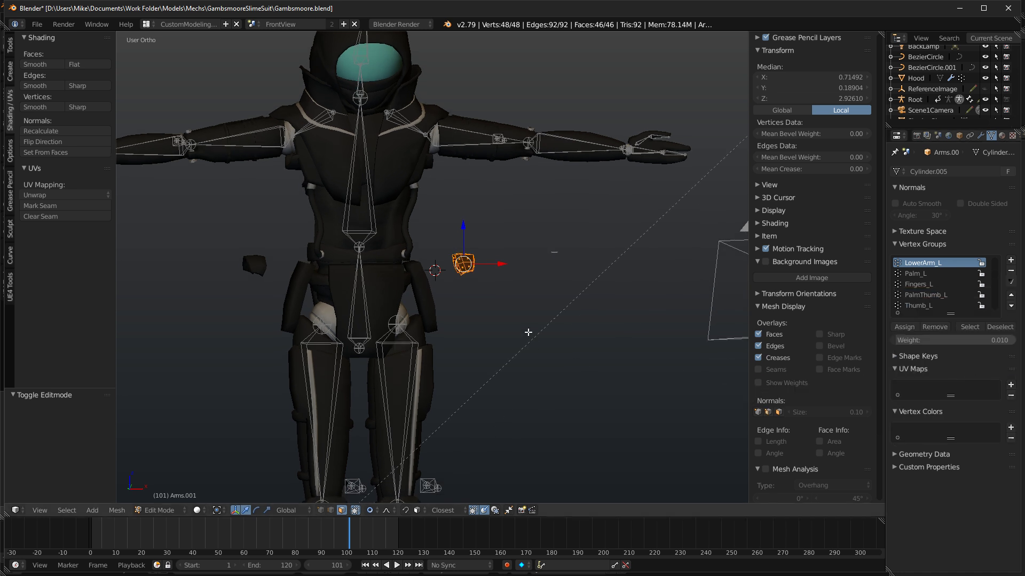
scroll(578, 288, up, 3)
key(r)
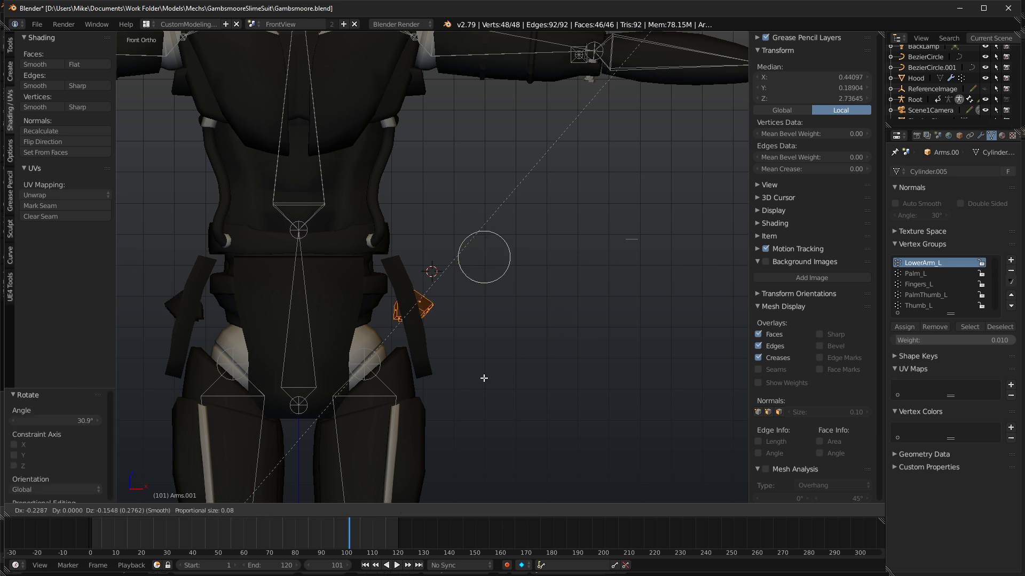
click(369, 328)
Join the separated piece into the pelvis armour mesh.
key(Tab)
shift+right_click(368, 305)
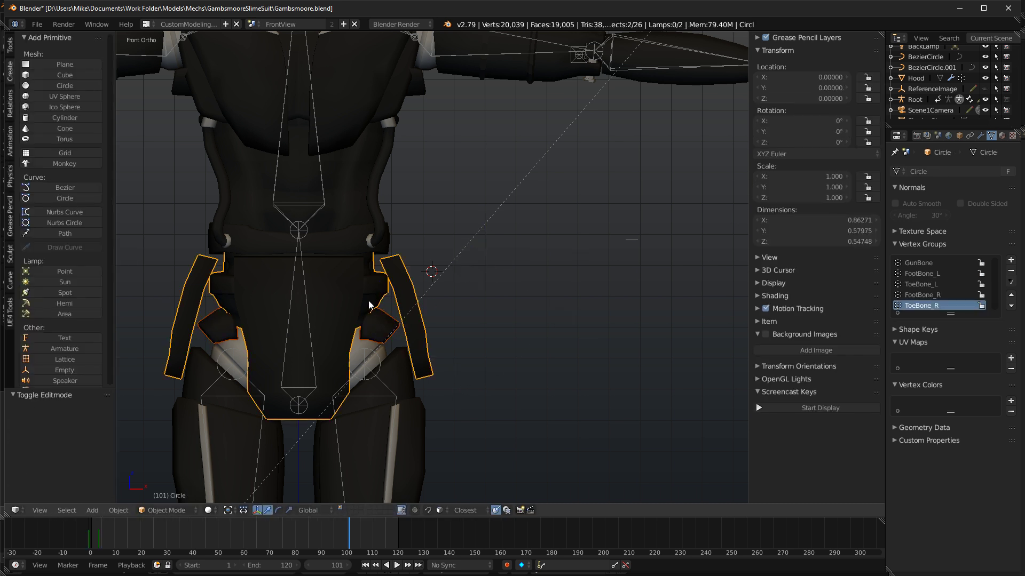
key(Left)
key(ctrl+p)
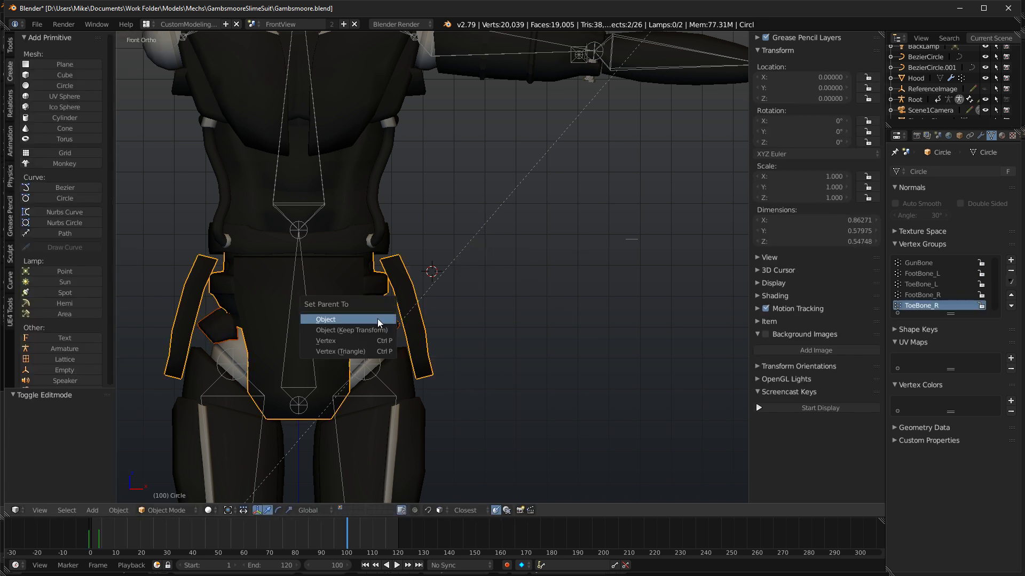
click(380, 325)
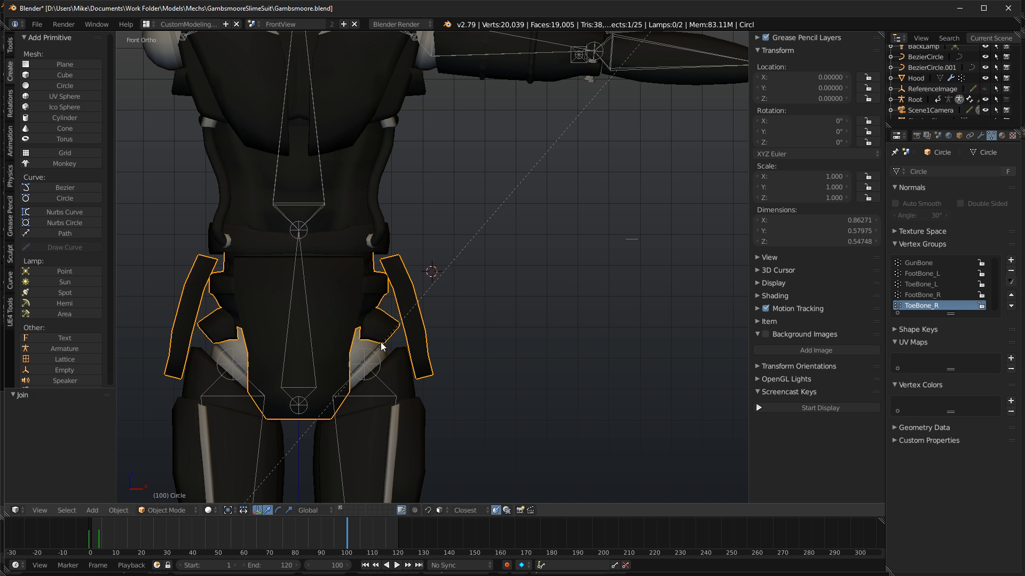
Select the linked joined piece and move it about -0.018 along X and 0.023 along Z.
key(Tab)
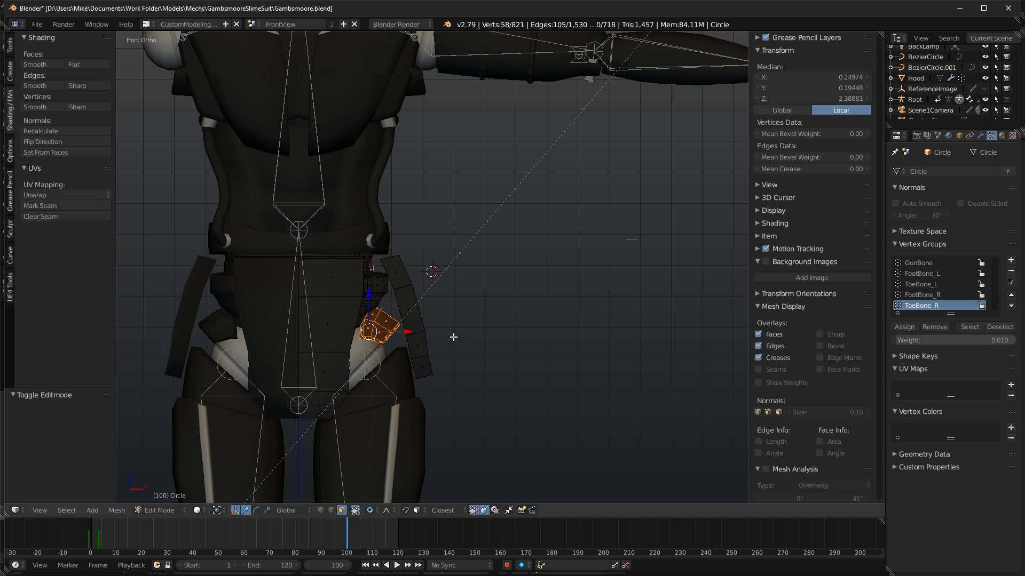
key(z)
right_click(397, 326)
key(ctrl+l)
scroll(442, 336, up, 4)
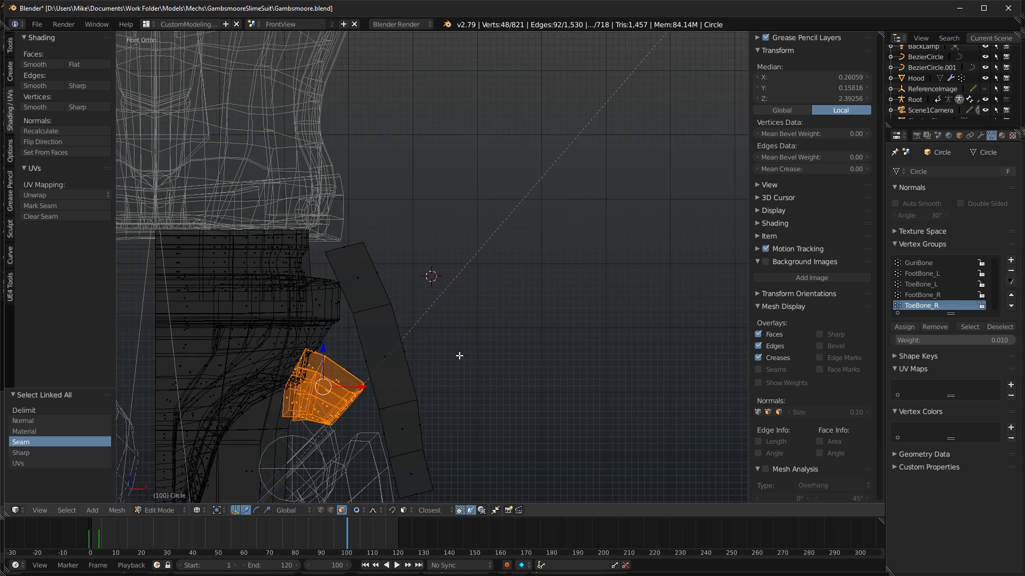
key(z)
shift+middle_drag(412, 365, 437, 320)
key(g)
click(474, 330)
Stretch the hip piece along X and adjust its position in the front view.
key(s)
key(x)
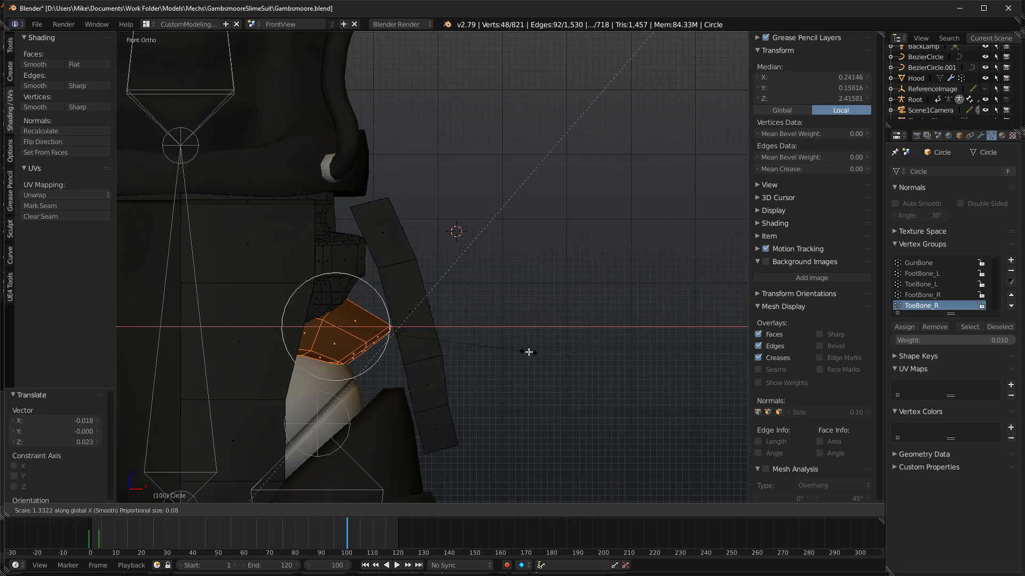
click(517, 409)
key(g)
click(517, 418)
Rotate and reposition the hip piece in the right view and scale it up by about 1.054.
middle_drag(515, 416, 398, 394)
key(KP_3)
key(z)
key(r)
click(555, 315)
key(g)
click(571, 311)
key(s)
click(594, 300)
Rotate the hip piece in the front view, nudge it inward about 0.015 along X and down 0.004, and check it in rendered shading.
middle_drag(585, 318, 664, 316)
key(KP_1)
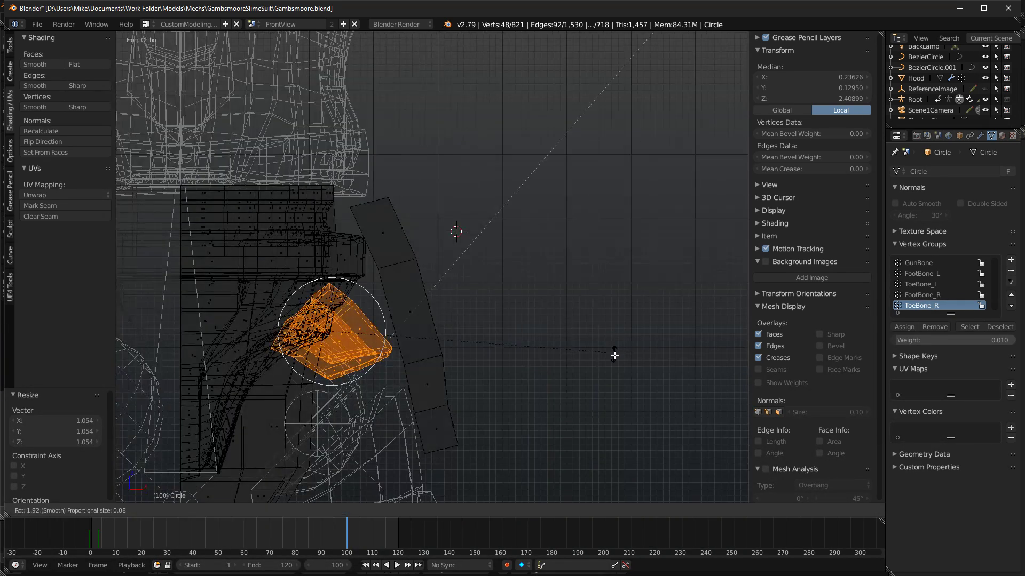
key(z)
key(g)
click(616, 403)
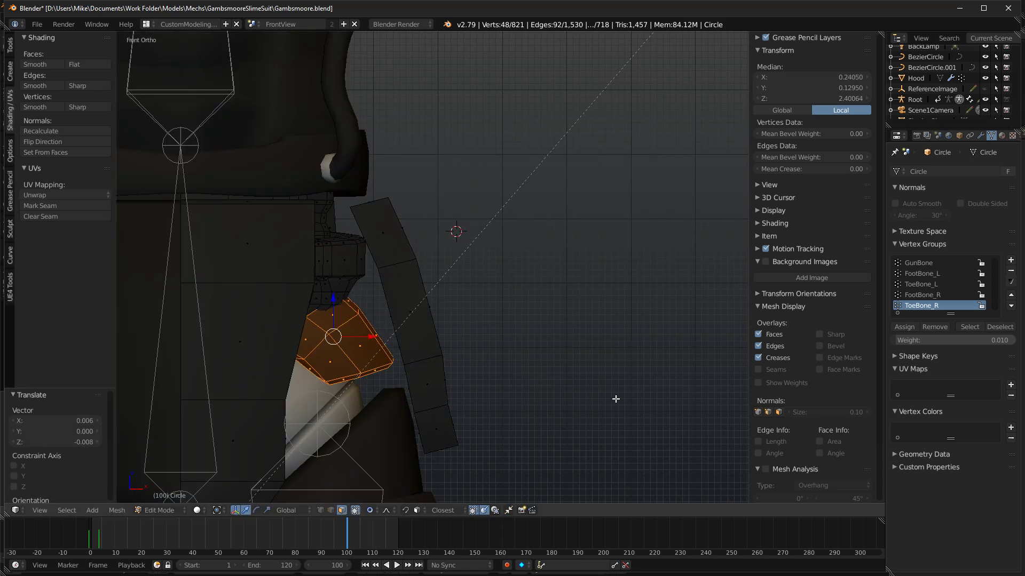
key(z)
click(596, 392)
key(shift+z)
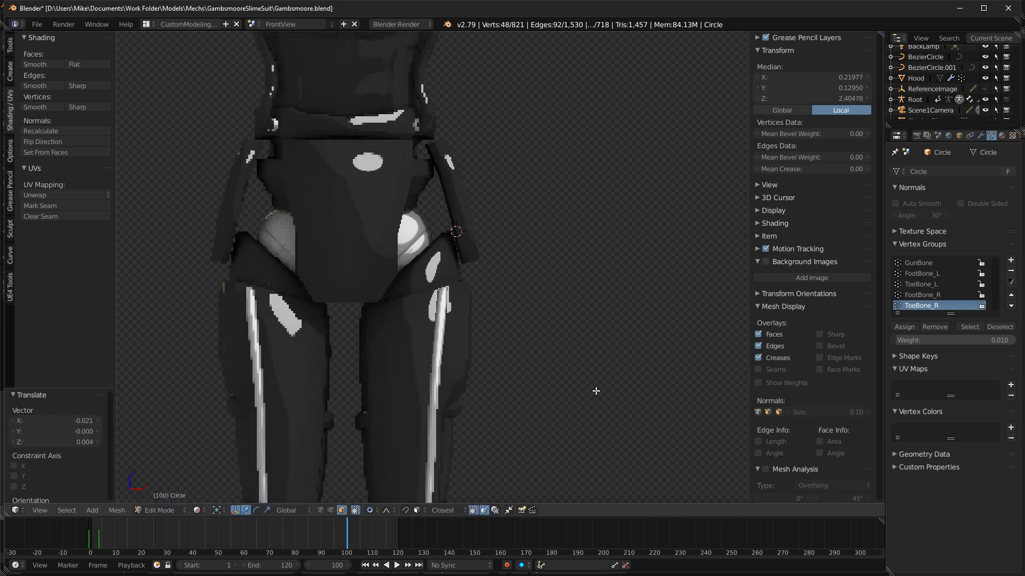
scroll(597, 391, down, 4)
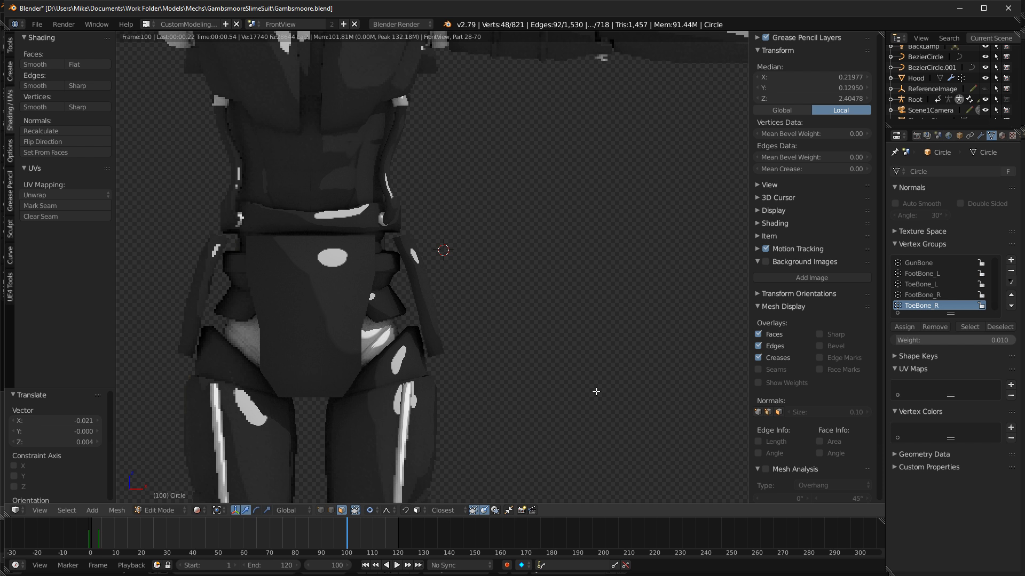
key(shift+z)
Select the strip of faces along the hip piece's lower edge and move it outward in the front view with proportional editing.
scroll(372, 265, up, 3)
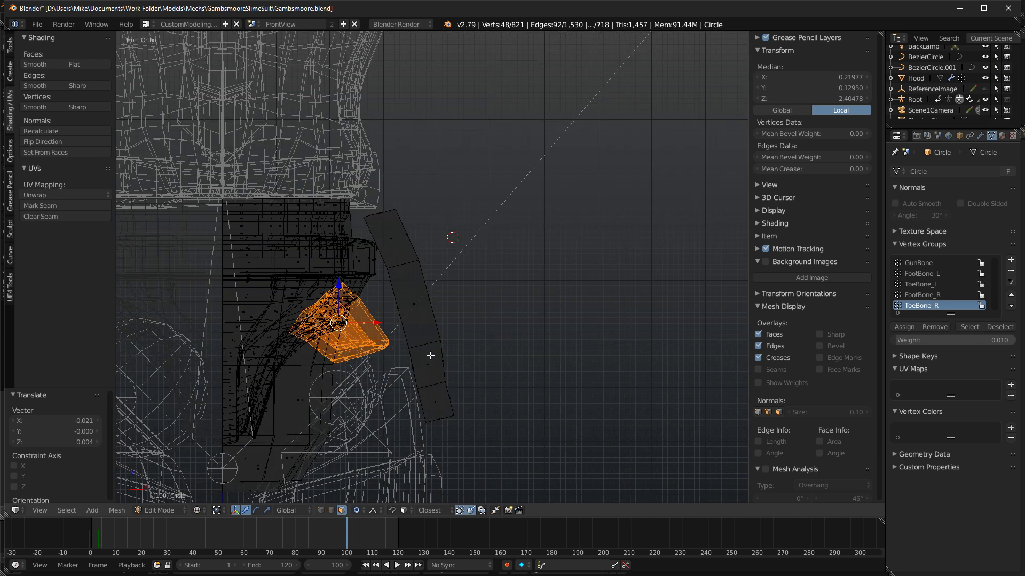
key(z)
middle_drag(430, 325, 465, 409)
key(a)
key(l)
scroll(433, 276, up, 4)
key(a)
key(l)
right_click(380, 245)
ctrl+right_click(465, 404)
key(KP_1)
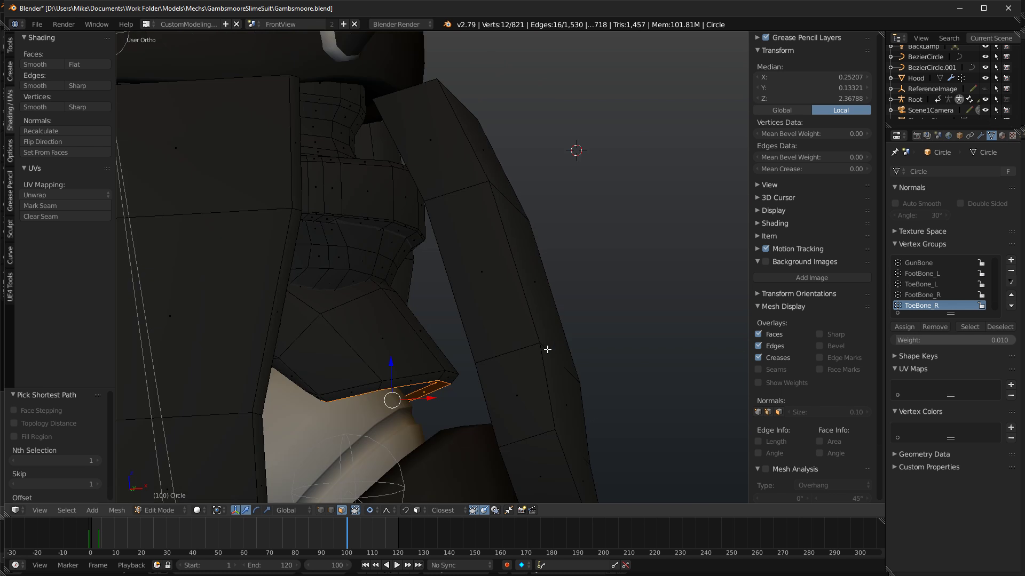
key(g)
scroll(571, 347, up, 2)
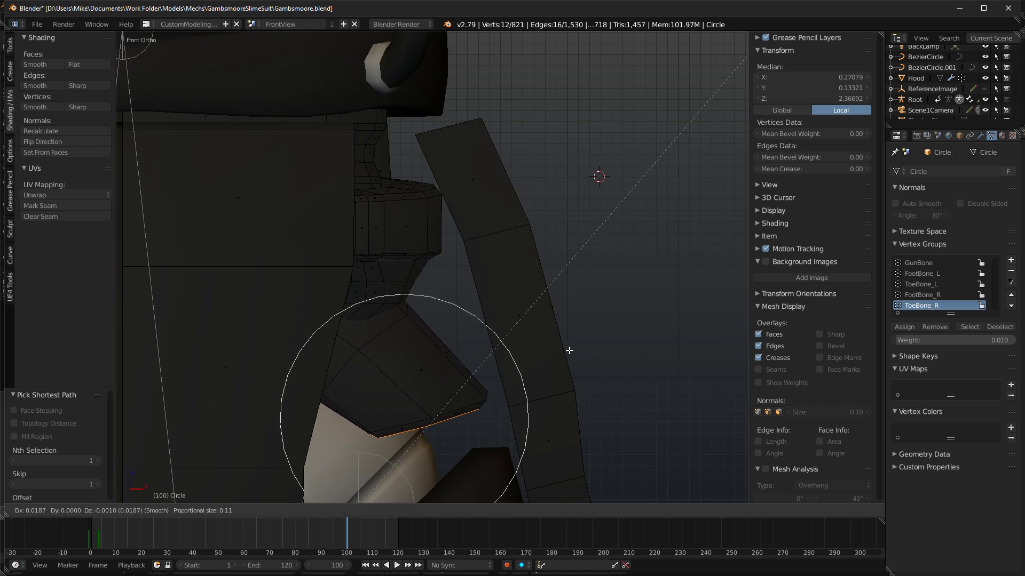
click(574, 352)
Rotate the hip piece's lower faces with proportional editing and nudge them about 0.006 along X and 0.002 along Z.
key(r)
key(g)
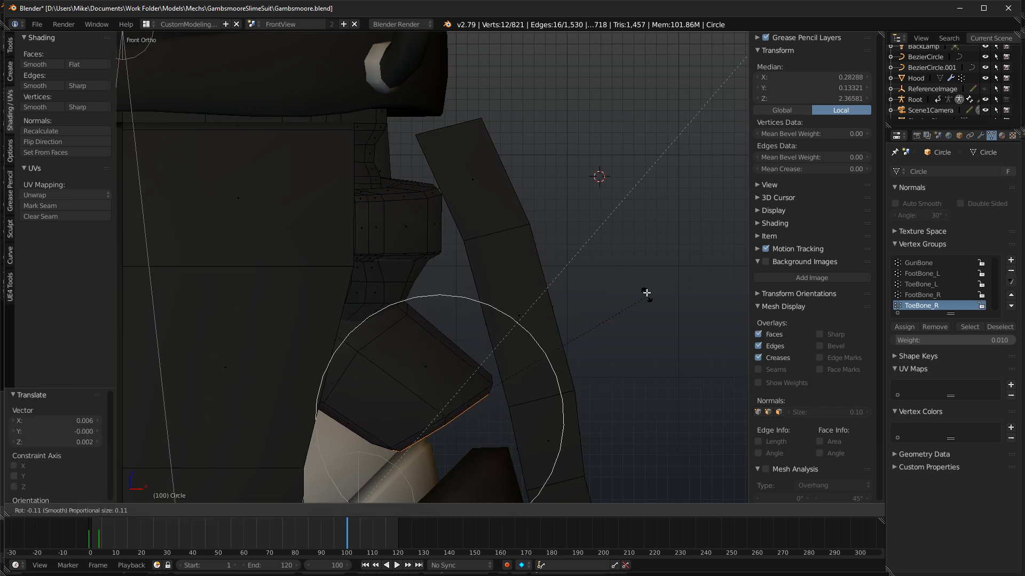
click(646, 308)
Add one loop cut across the hip piece and reposition it with proportional editing.
key(ctrl+r)
click(473, 354)
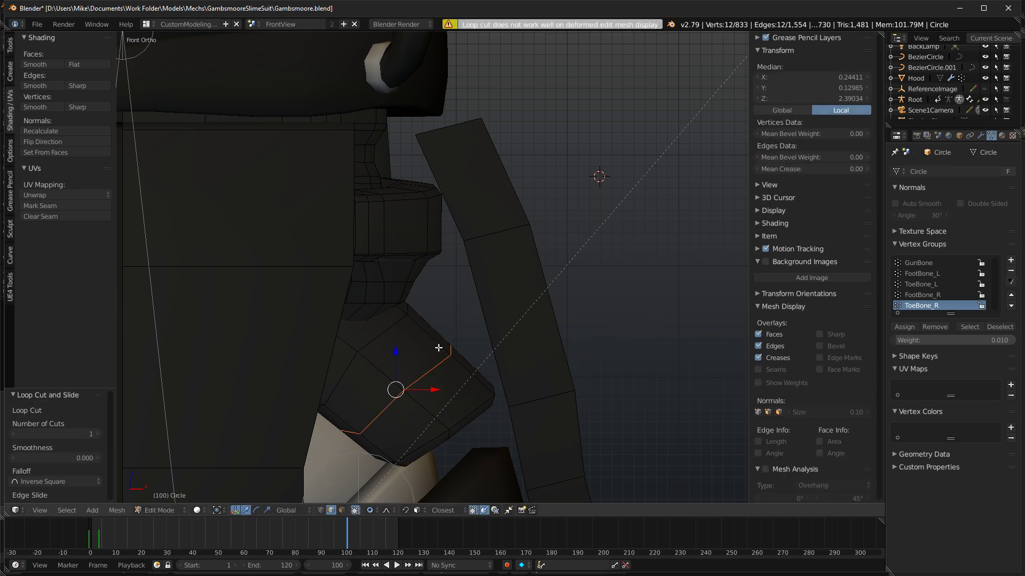
key(g)
scroll(449, 336, down, 8)
scroll(444, 329, up, 1)
click(443, 328)
key(shift+z)
key(shift+z)
Move the hip piece's upper edge loop about 0.004 along X and 0.012 along Z, and check it in rendered shading.
key(a)
alt+right_click(402, 325)
key(g)
scroll(456, 321, up, 5)
click(460, 314)
key(shift+z)
scroll(460, 314, down, 5)
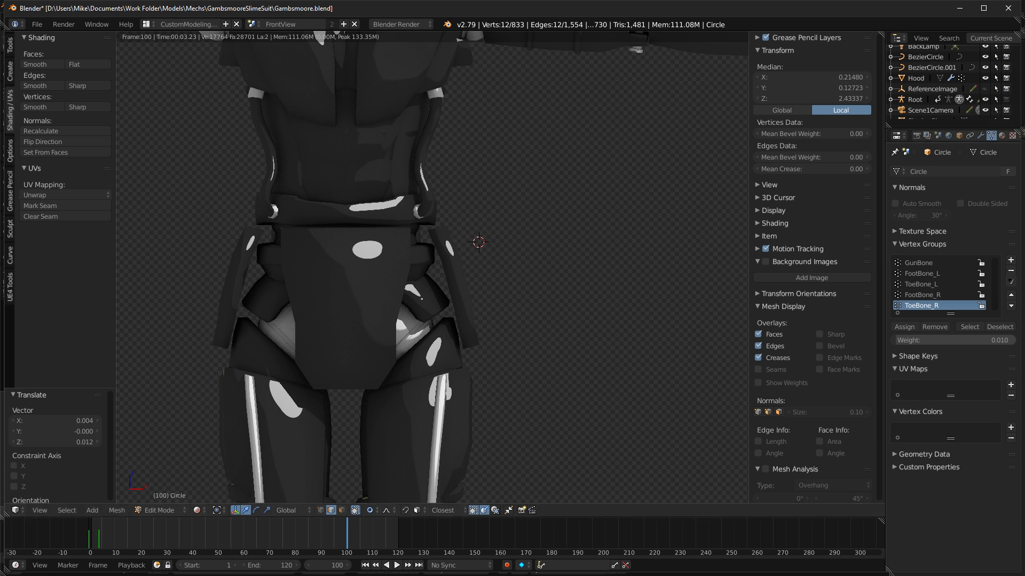
click(507, 277)
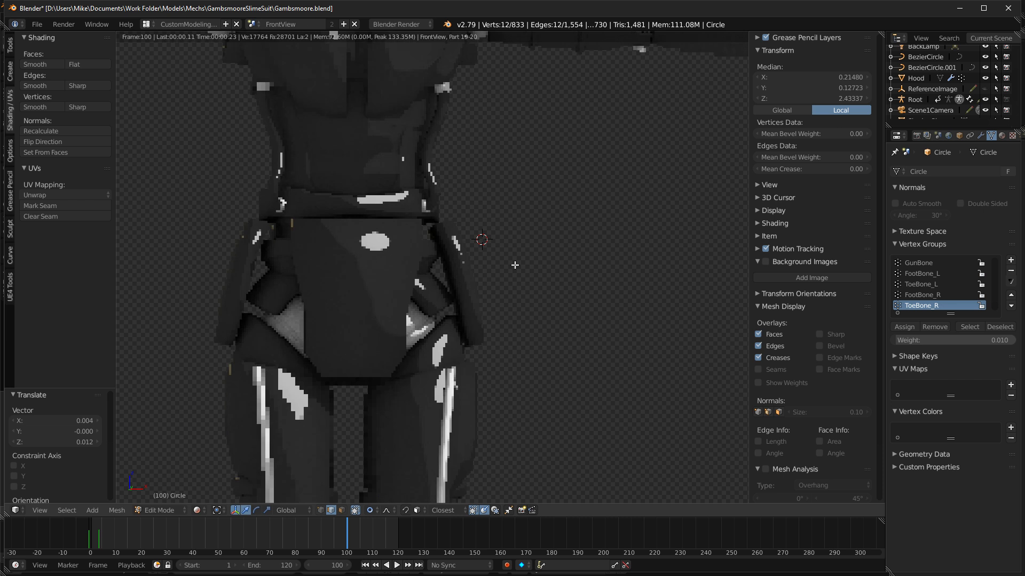
middle_drag(515, 265, 433, 258)
Clear the location and rotation of the armature's pose bones and inspect the whole suit in rendered shading.
key(shift+z)
shift+middle_drag(396, 217, 492, 248)
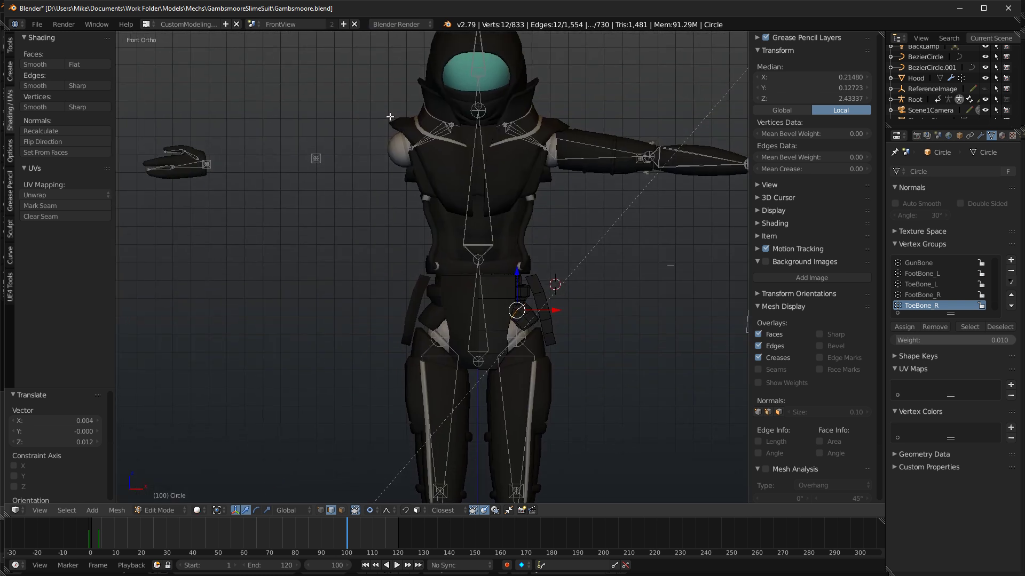
key(Tab)
right_click(439, 132)
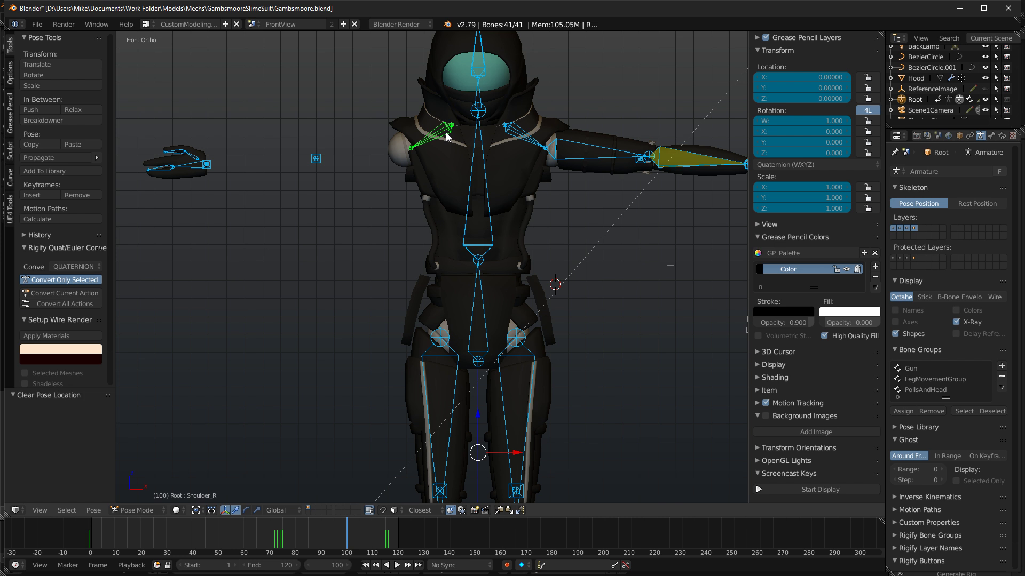
key(alt+r)
key(Tab)
key(shift+z)
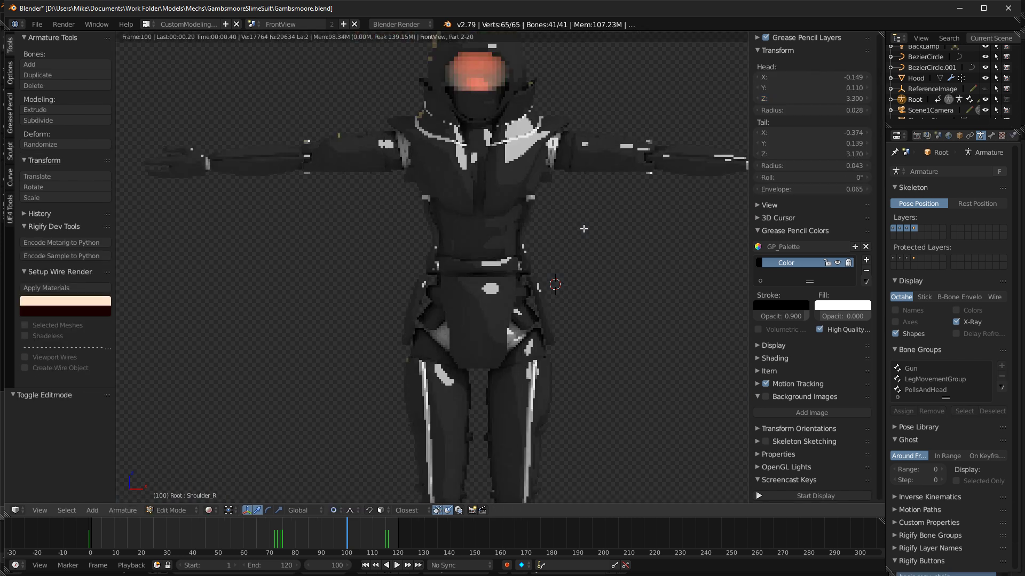
scroll(583, 228, down, 4)
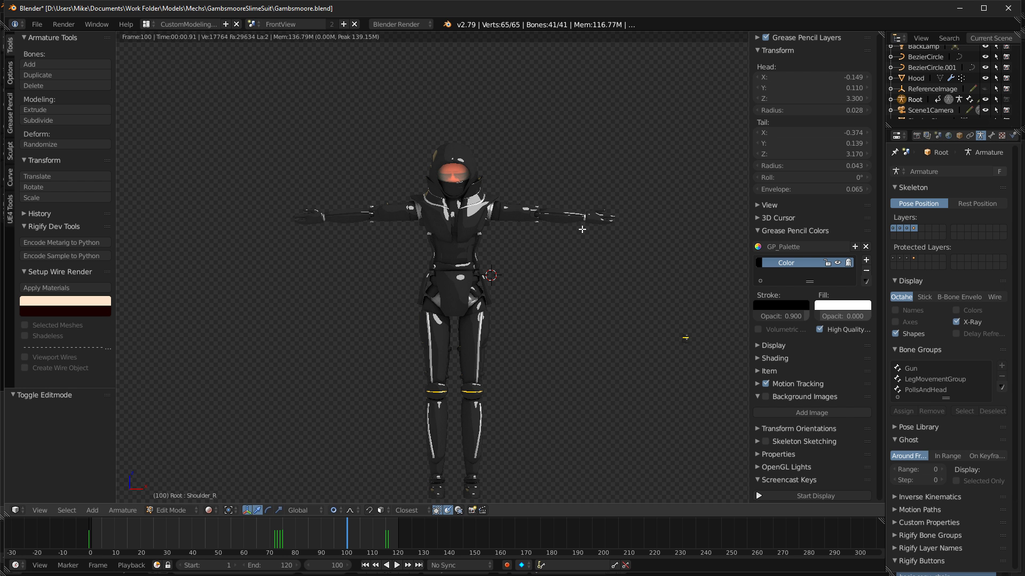
scroll(564, 229, up, 4)
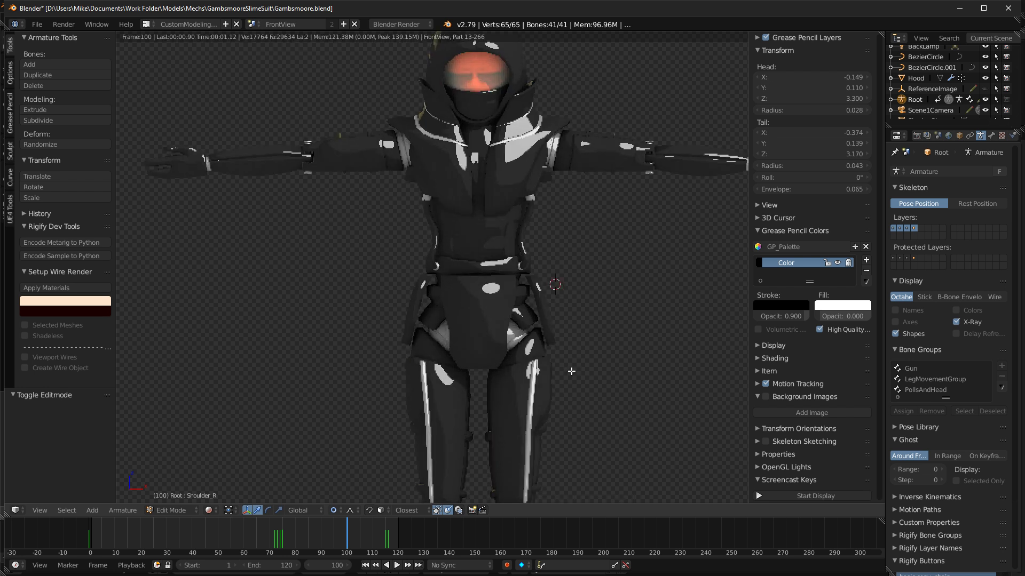
Return to solid shading around the pelvis and reopen the waist armour mesh for editing.
shift+middle_drag(533, 316, 510, 283)
scroll(516, 284, up, 4)
key(shift+z)
shift+middle_drag(585, 333, 550, 303)
key(z)
key(z)
key(z)
key(z)
key(Tab)
right_click(561, 269)
key(Tab)
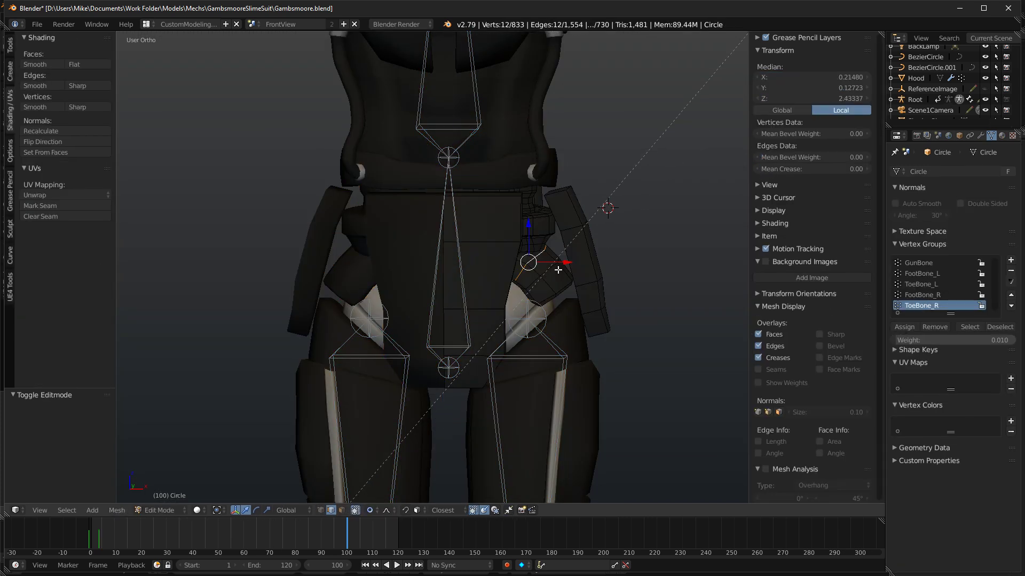
Select two vertices at the hip piece's front inner corner and reposition them in the right view.
key(z)
scroll(457, 306, up, 5)
scroll(508, 371, up, 4)
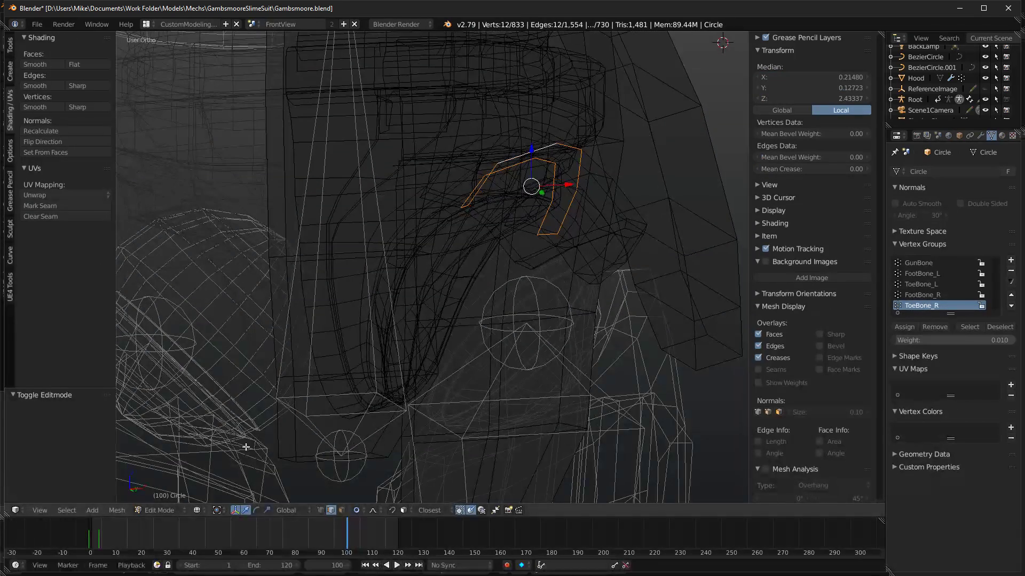
right_click(426, 196)
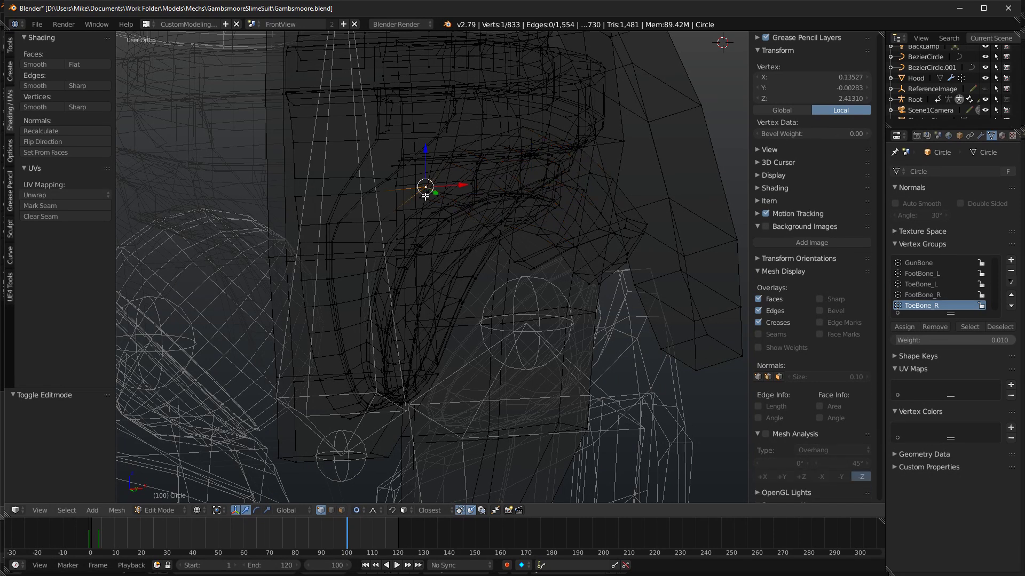
shift+right_click(424, 197)
middle_drag(423, 196, 424, 251)
key(KP_1)
key(KP_3)
mouse_move(273, 303)
shift+middle_down()
mouse_move(434, 247)
mouse_move(549, 263)
mouse_move(485, 283)
mouse_move(501, 283)
mouse_move(469, 236)
shift+middle_up()
key(z)
key(g)
click(443, 249)
key(g)
key(g)
click(459, 231)
Move a single neighbouring vertex of the hip piece's corner along X.
right_click(414, 131)
key(g)
key(x)
click(414, 151)
Select two vertices at the hip piece's rear inner corner and move them about -0.024 along X and 0.005 along Z.
mouse_move(415, 151)
middle_down()
mouse_move(470, 155)
mouse_move(560, 193)
mouse_move(496, 215)
mouse_move(409, 215)
mouse_move(407, 201)
mouse_move(434, 181)
mouse_move(348, 143)
mouse_move(449, 190)
mouse_move(605, 227)
mouse_move(555, 167)
mouse_move(500, 147)
mouse_move(554, 165)
mouse_move(569, 215)
middle_up()
key(z)
key(z)
right_click(435, 161)
shift+right_click(432, 167)
key(z)
key(g)
click(360, 141)
key(z)
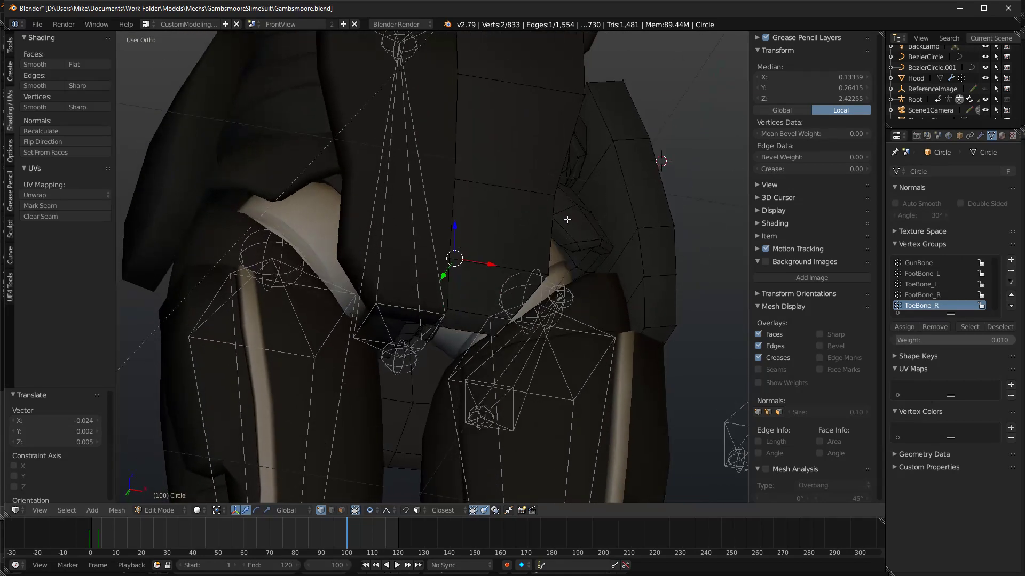
Select the whole linked hip piece, move it about -0.007 along Y and -0.002 along Z, and check it in rendered shading.
key(KP_1)
key(ctrl+l)
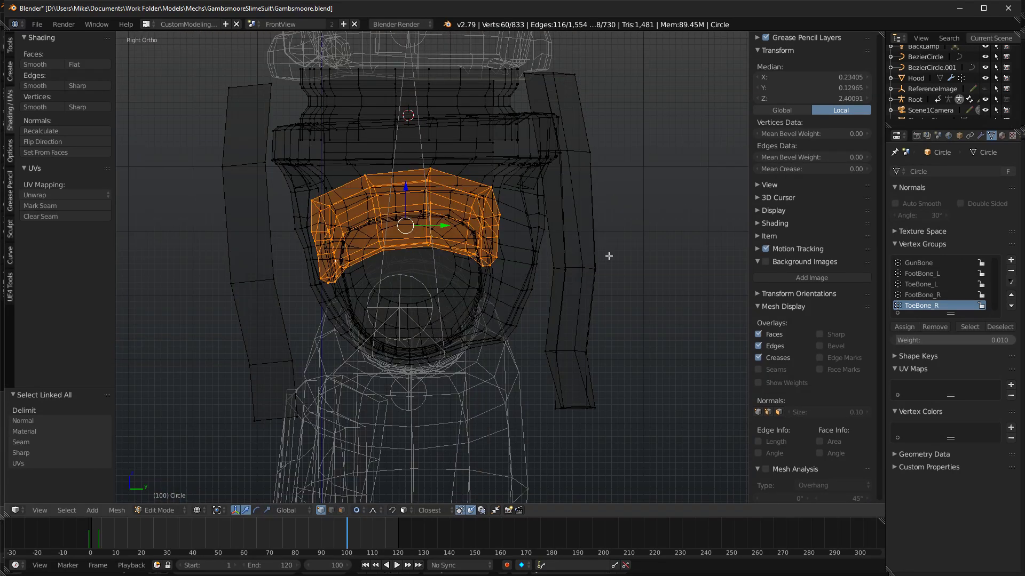
key(g)
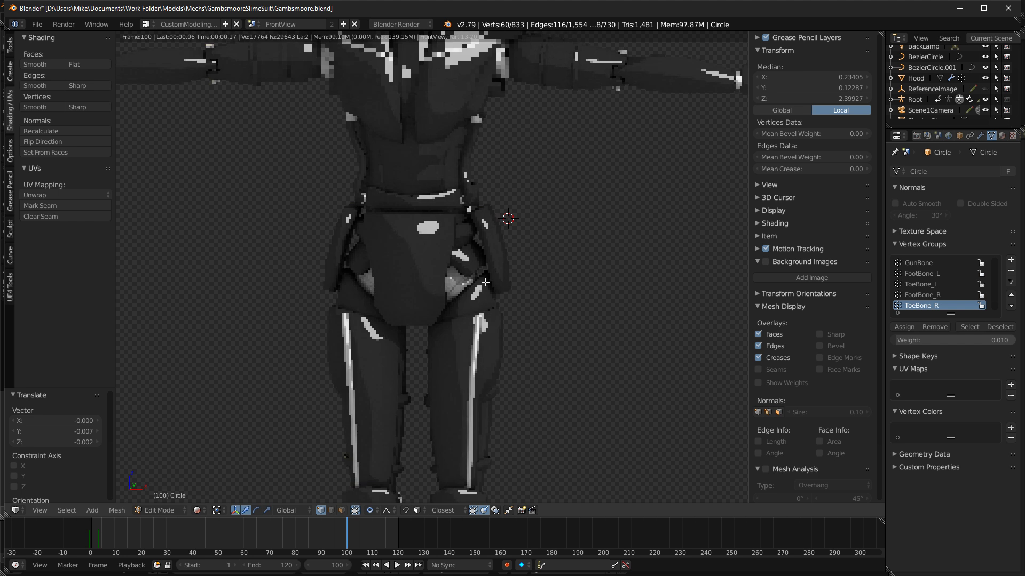
key(Tab)
key(z)
key(Tab)
key(Tab)
key(Tab)
key(z)
Select the column of outer faces on the front waist plate and move it back about 0.028 along Y.
middle_drag(403, 317, 458, 313)
scroll(457, 311, up, 3)
key(ctrl+l)
middle_drag(561, 235, 546, 251)
click(342, 511)
right_click(555, 215)
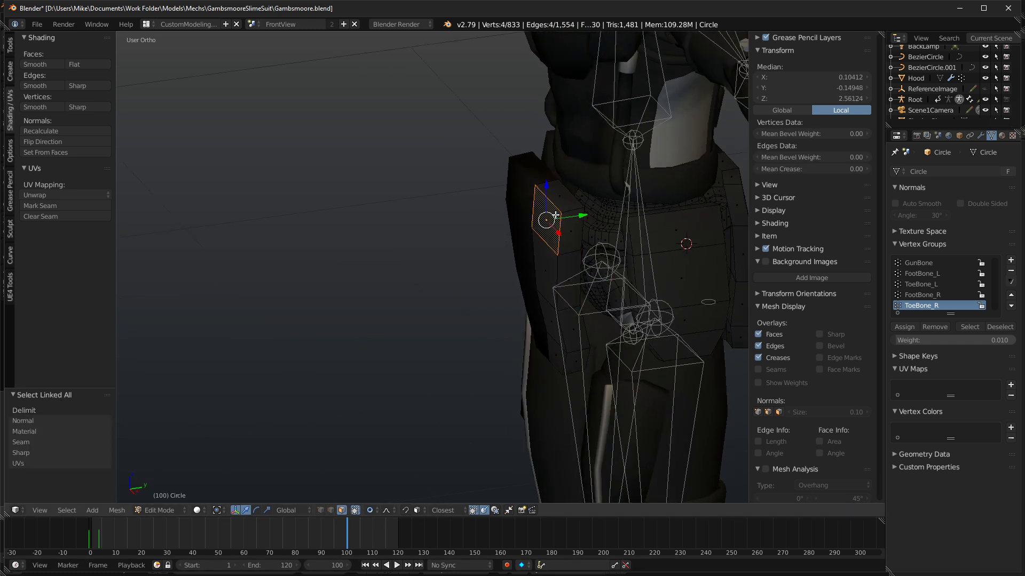
ctrl+right_click(556, 355)
drag(593, 286, 605, 284)
Select the side hip plate's outer faces, move them inward about 0.021 along X, and check the result in rendered shading.
right_click(670, 238)
middle_drag(671, 238, 715, 263)
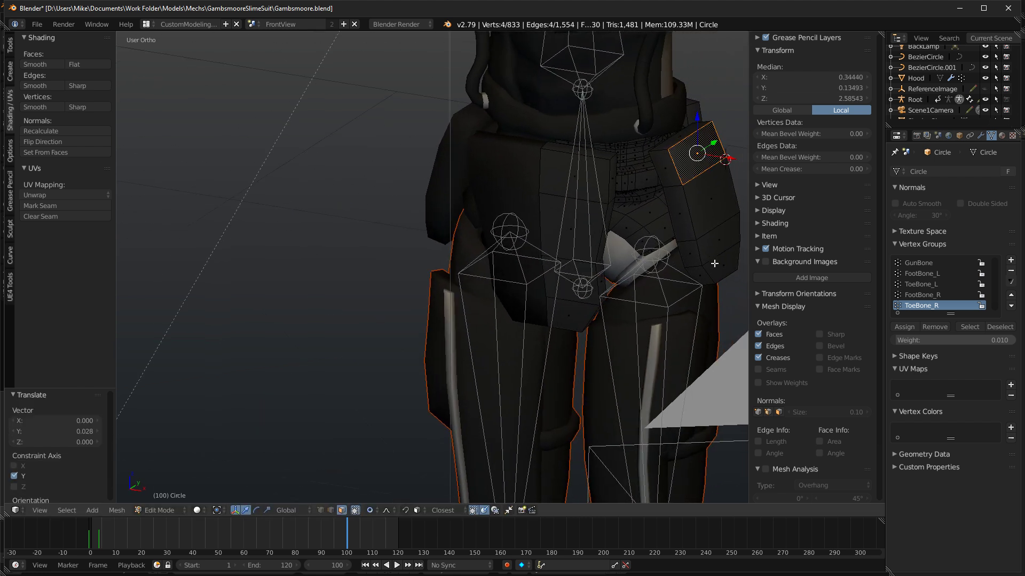
ctrl+right_click(715, 263)
drag(743, 205, 737, 206)
key(KP_1)
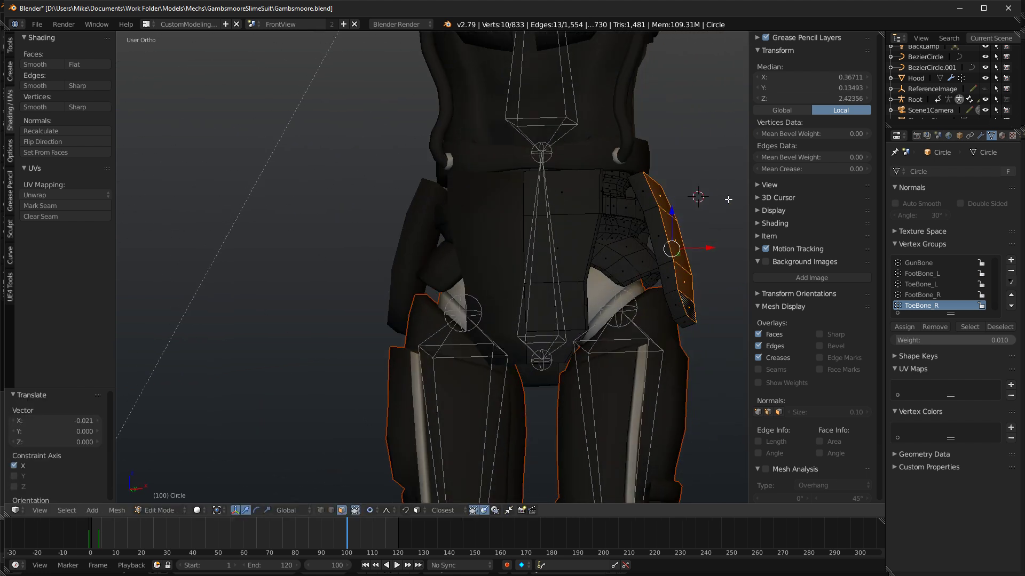
key(shift+z)
scroll(708, 199, up, 3)
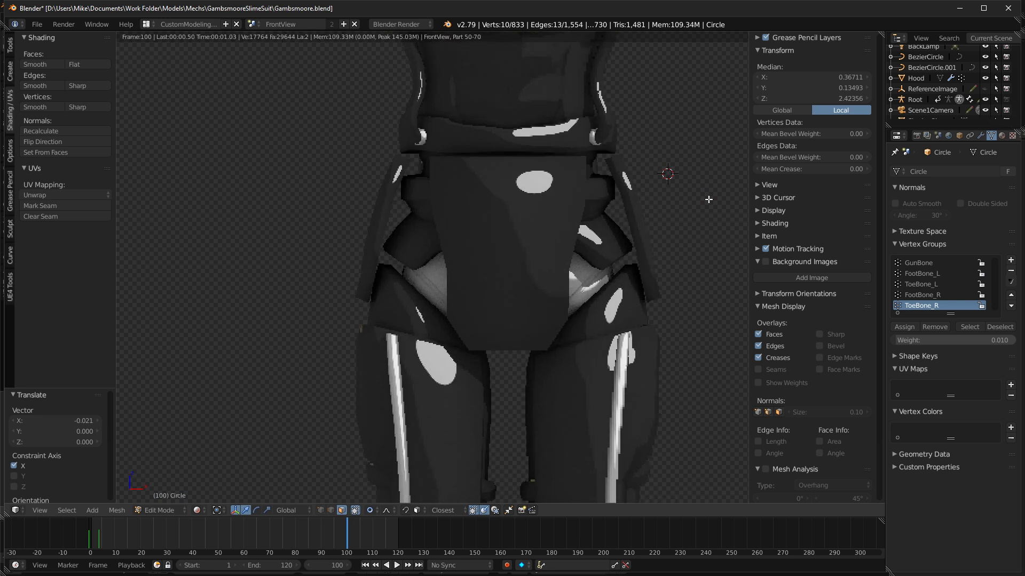
key(shift+z)
right_click(546, 209)
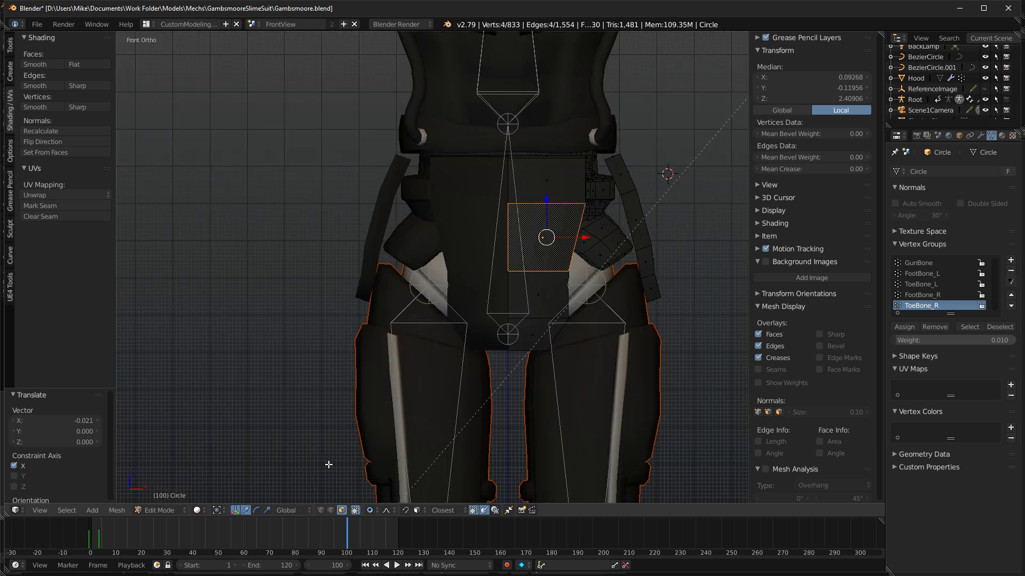
click(321, 512)
key(z)
key(a)
key(c)
right_click(590, 204)
right_click(567, 273)
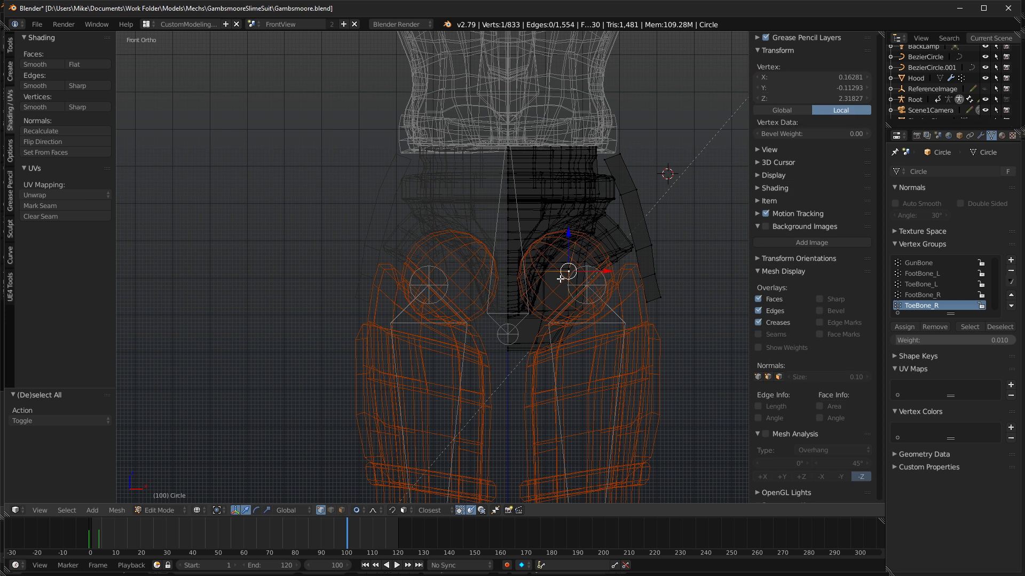
key(z)
key(Tab)
right_click(424, 402)
key(Tab)
right_click(522, 294)
right_click(555, 221)
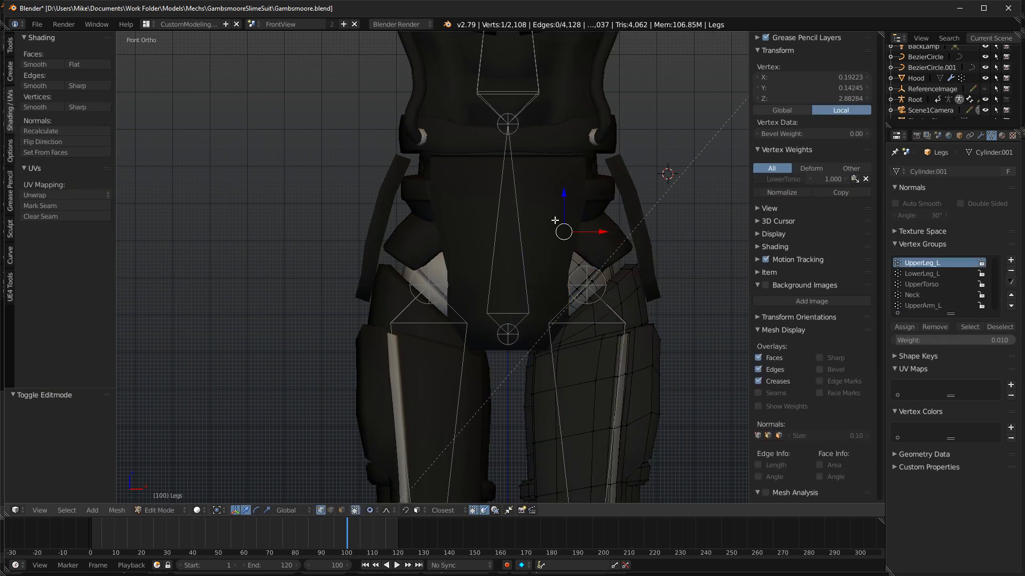
key(Tab)
right_click(555, 220)
key(Tab)
key(z)
key(x)
key(z)
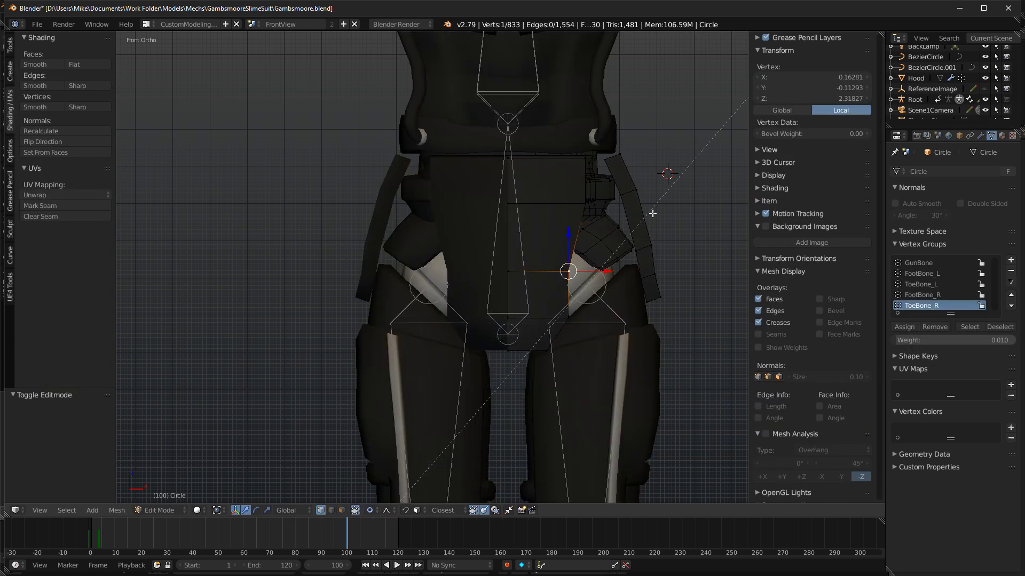
Try to isolate the front plate's vertices with linked selection and circle deselection in wireframe.
scroll(635, 209, up, 1)
shift+middle_drag(633, 209, 526, 249)
key(z)
scroll(526, 248, up, 3)
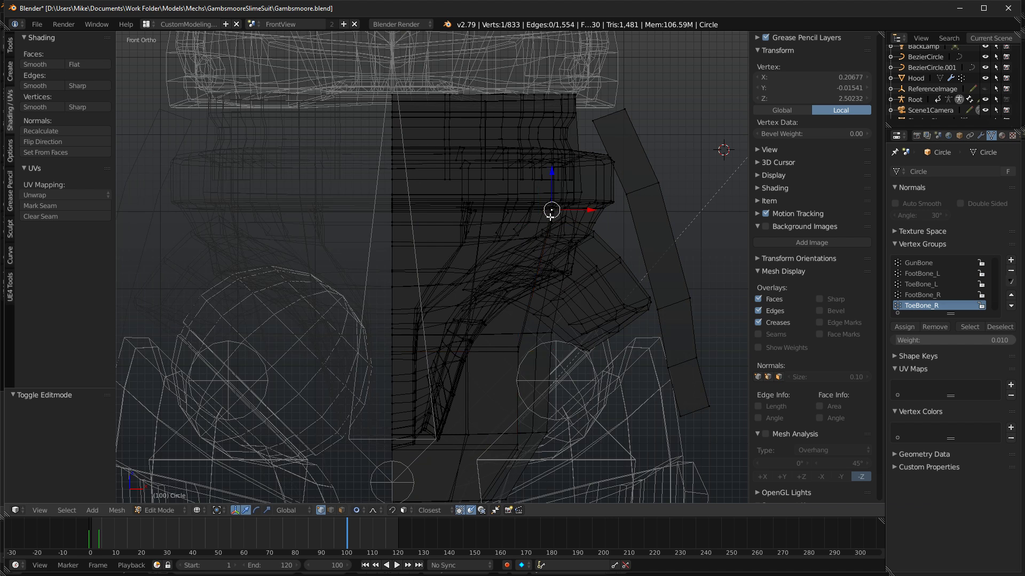
middle_drag(529, 354, 563, 366)
key(z)
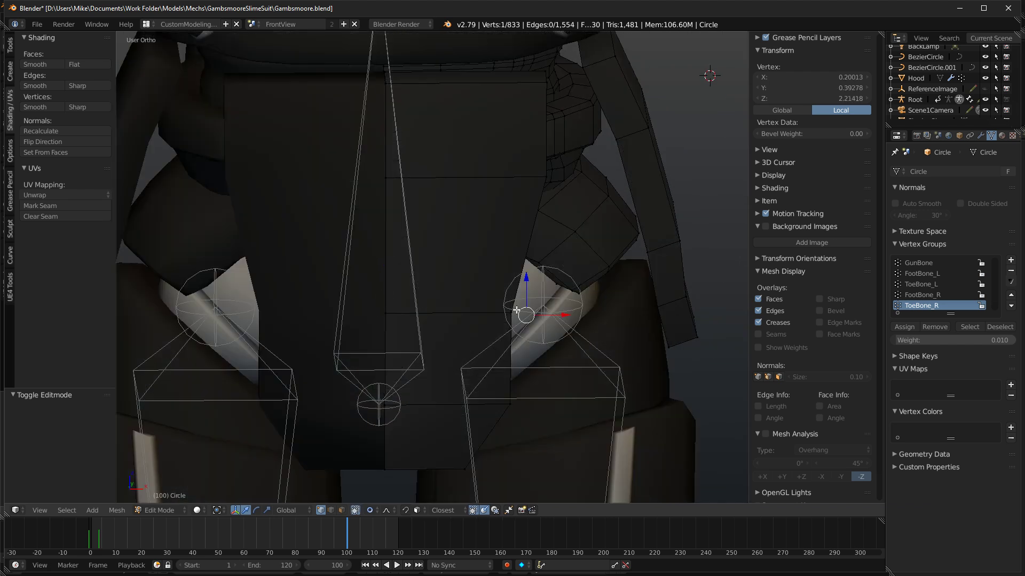
key(ctrl+l)
key(z)
scroll(553, 281, down, 2)
key(c)
scroll(419, 346, down, 6)
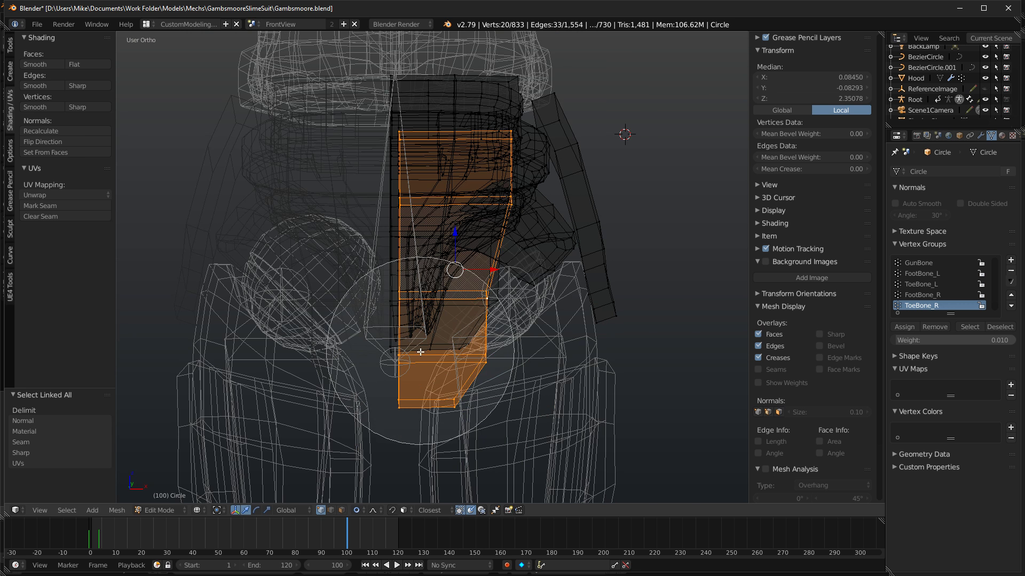
middle_drag(418, 348, 470, 379)
middle_drag(394, 91, 520, 89)
right_click(519, 89)
right_click(506, 152)
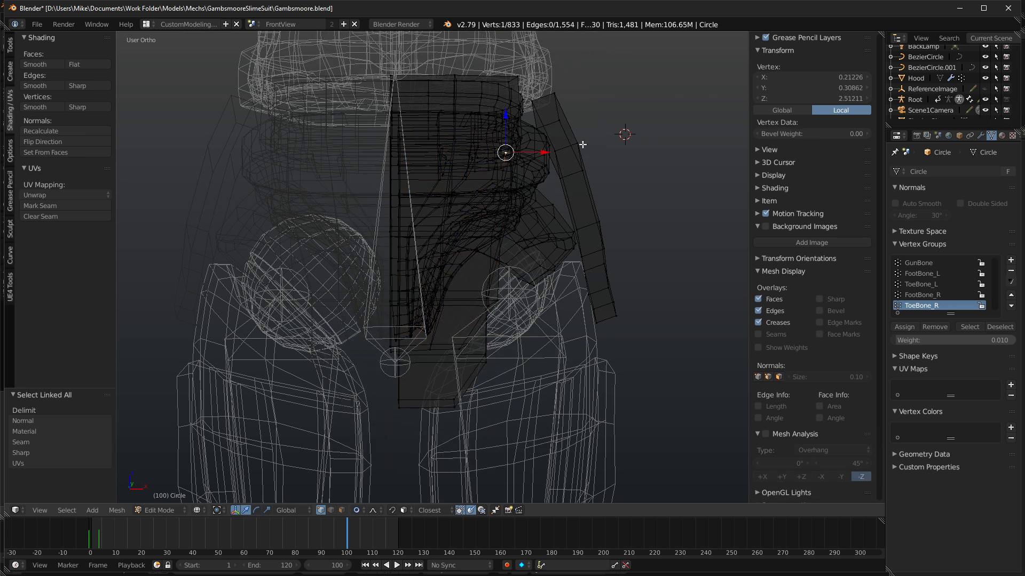
Select the edge loop across the front plate and nudge it slightly inward along X.
alt+right_click(503, 215)
drag(488, 204, 482, 204)
key(z)
mouse_move(480, 205)
middle_down()
mouse_move(494, 158)
mouse_move(499, 190)
middle_up()
Select the two vertices at the front plate's upper outer corner and move them about -0.026 along X.
key(KP_1)
right_click(507, 164)
shift+right_click(542, 147)
key(g)
key(x)
alt+middle_drag(561, 131, 505, 148)
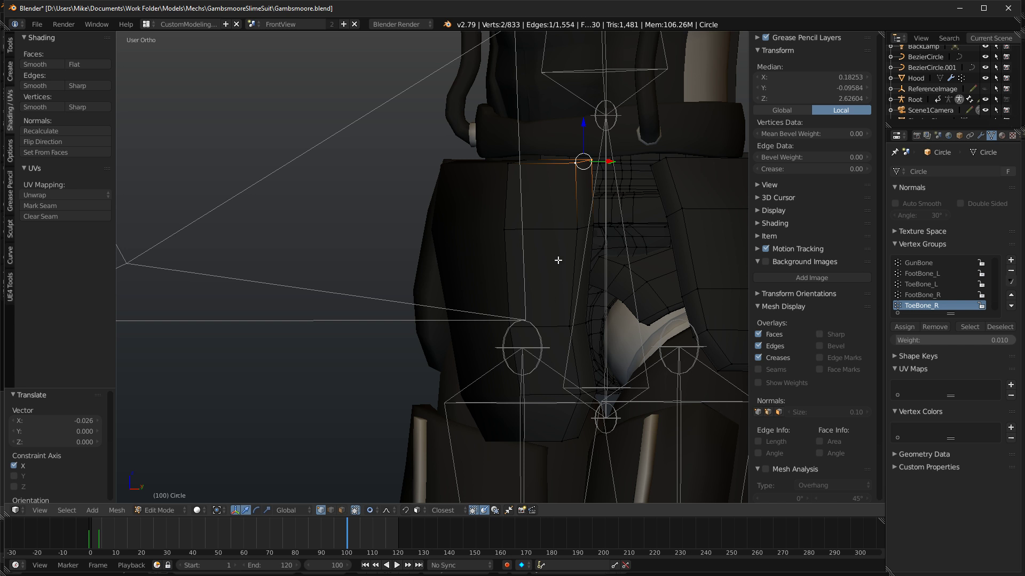
Try to rotate the front plate's upper outer corner edge in the right view and undo the rotation.
middle_drag(558, 260, 648, 273)
key(KP_3)
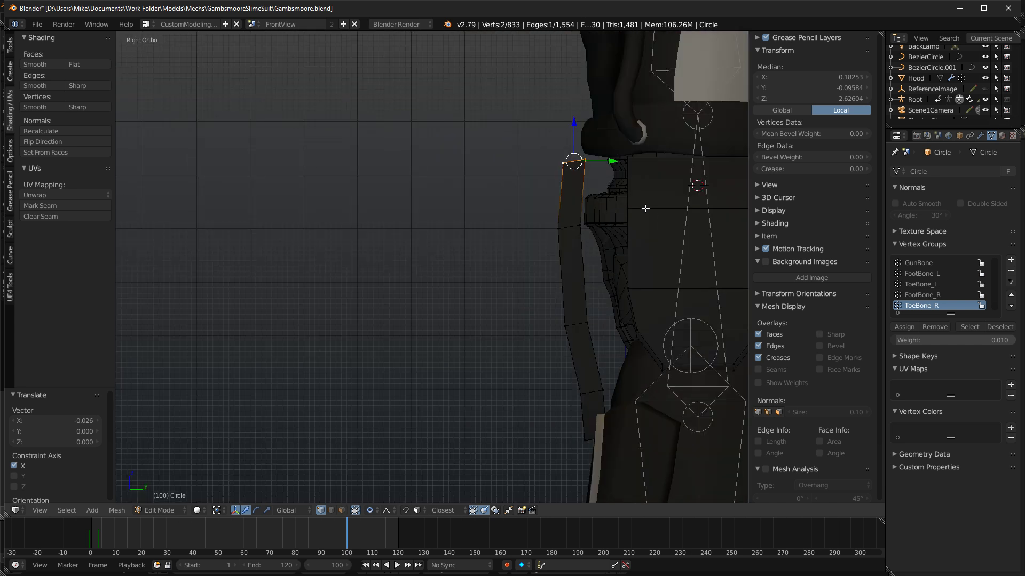
key(r)
click(668, 183)
key(ctrl+z)
Select the front plate's whole top edge, rotate it about 22.8° in side view and shift it slightly inward and down.
middle_drag(609, 142, 574, 168)
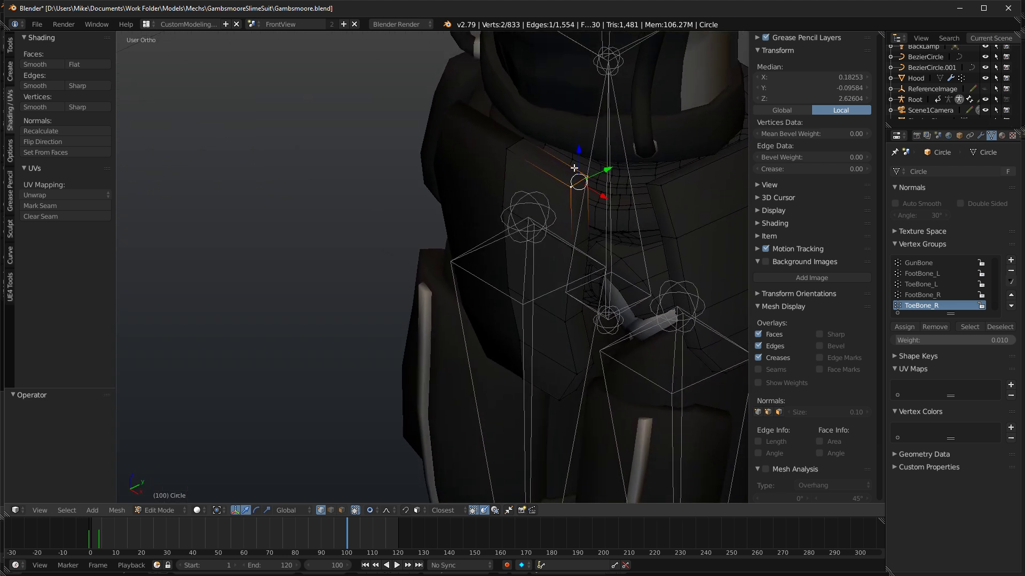
shift+click(520, 150)
key(KP_3)
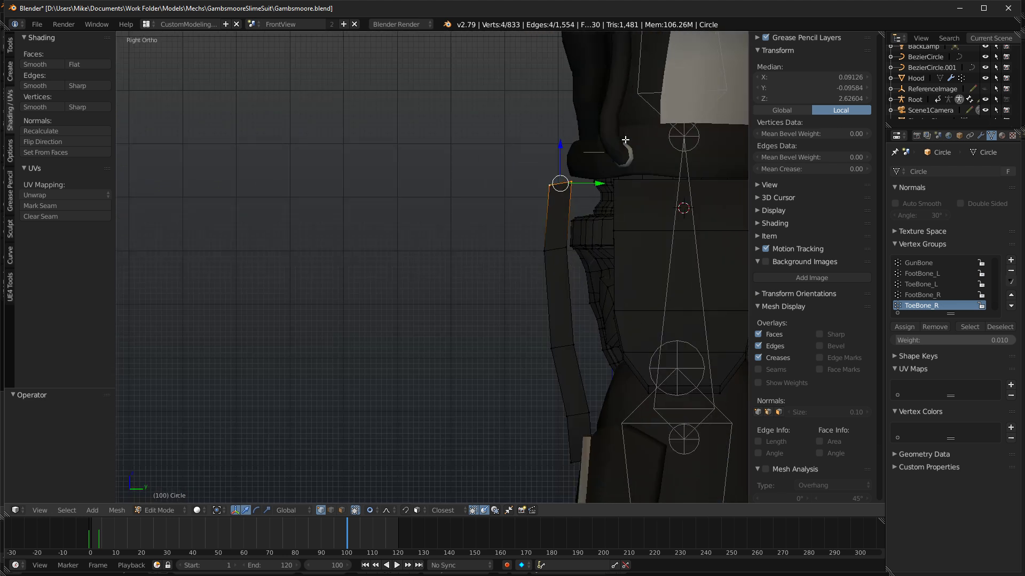
key(r)
click(686, 246)
key(g)
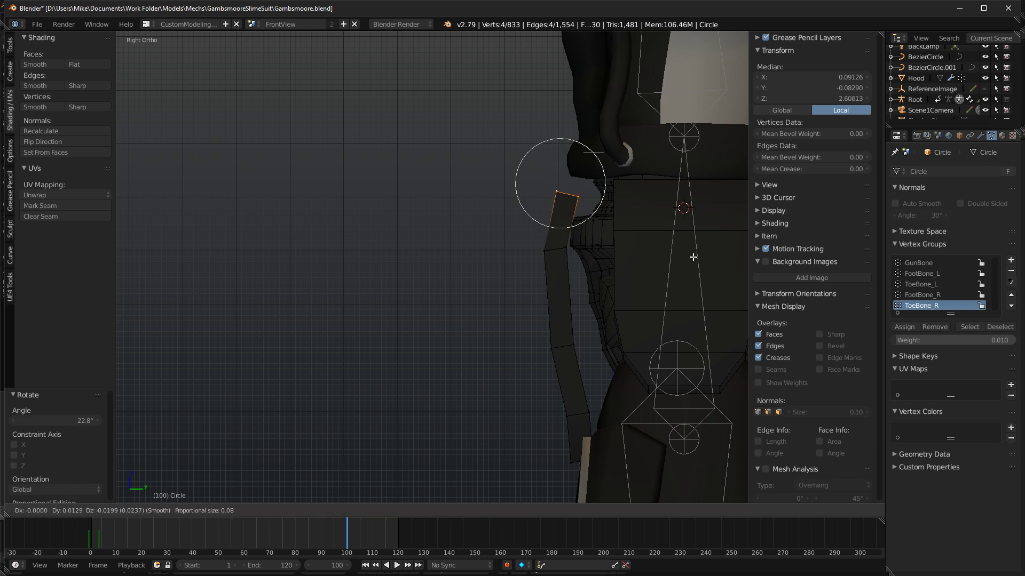
click(693, 258)
Bevel the front plate's upper horizontal edge loop with an offset of about 0.037 and rotate the bevelled loops slightly in side view.
key(a)
alt+right_click(556, 257)
key(ctrl+b)
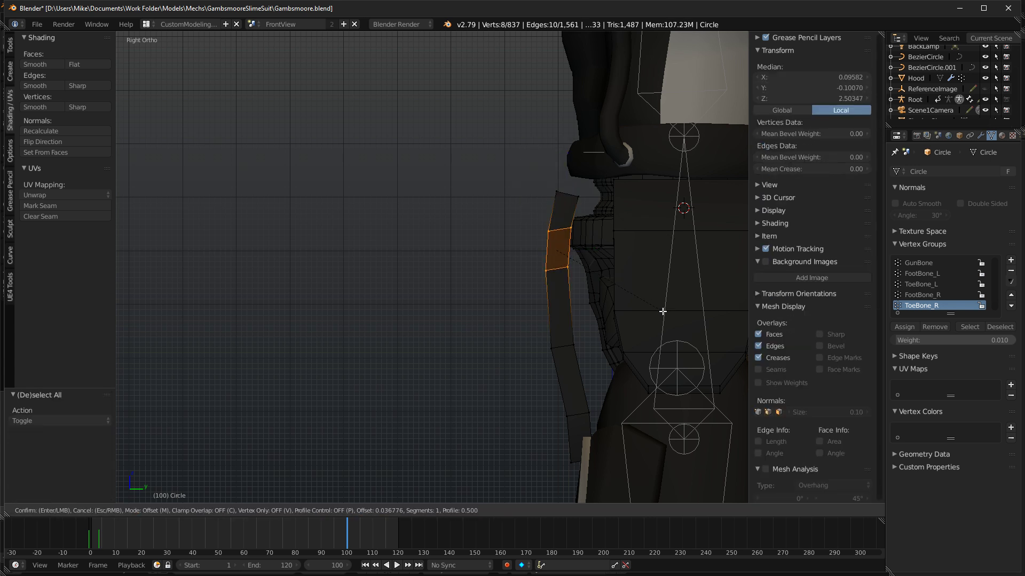
click(662, 311)
key(r)
click(717, 253)
Move the front plate's lower bend loop by about 0.009 in Y and 0.007 in Z and check the rendered shape.
key(a)
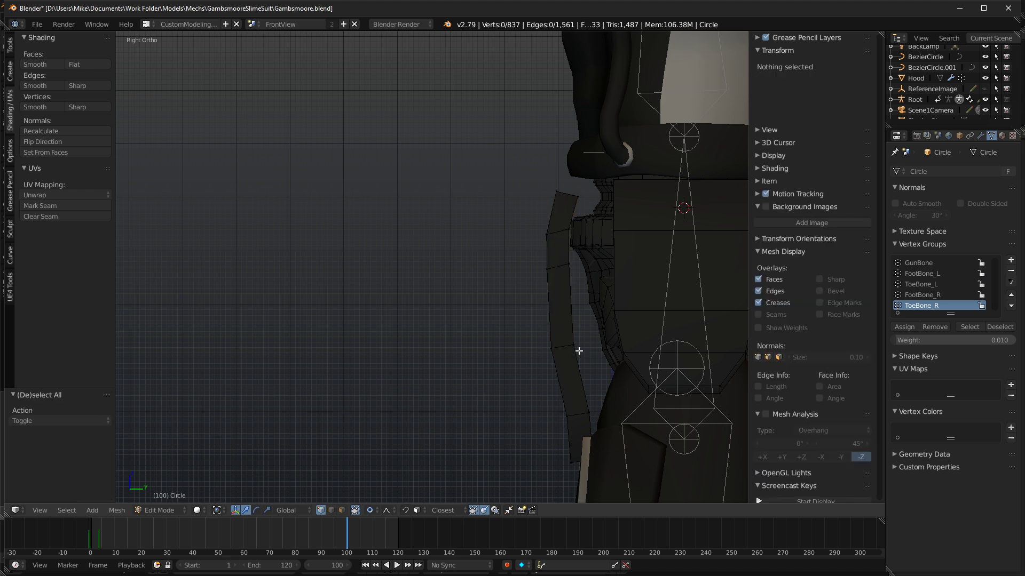
alt+right_click(575, 347)
key(g)
click(706, 288)
key(shift+z)
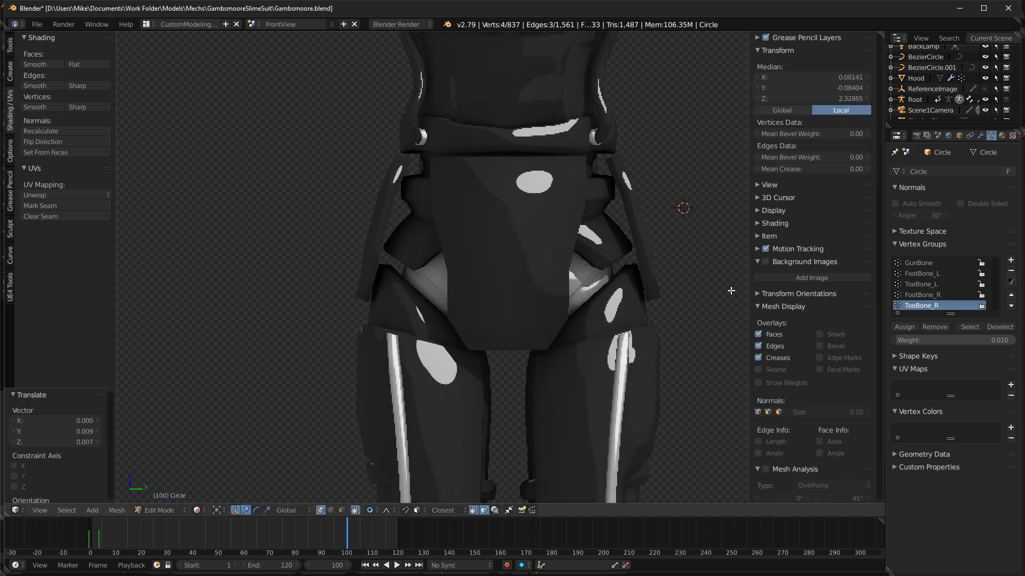
scroll(587, 267, down, 3)
middle_drag(517, 311, 639, 305)
Circle-select the four vertices along the front plate's bottom edge in wireframe and dissolve them.
key(shift+z)
key(KP_1)
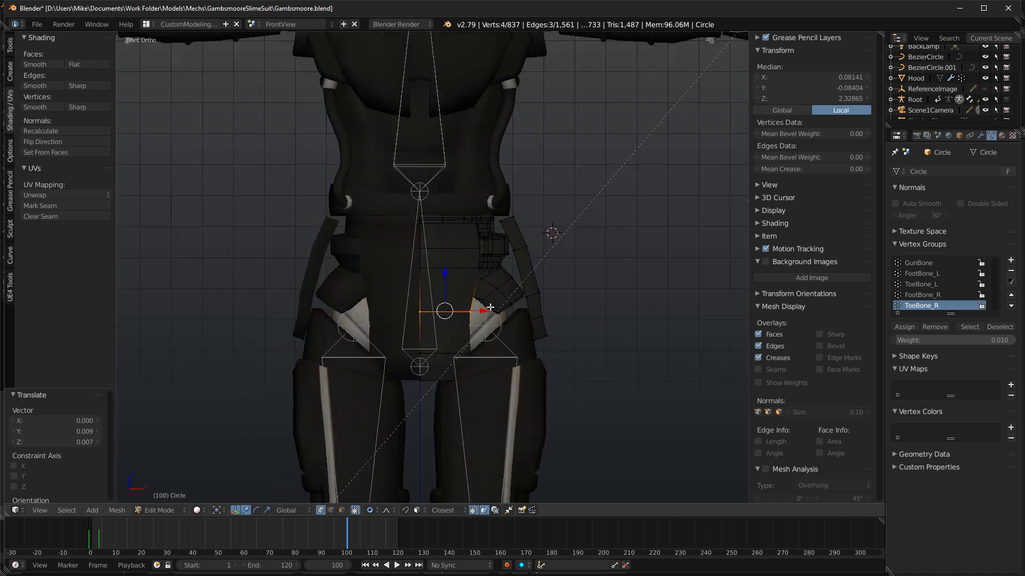
scroll(489, 366, up, 3)
key(z)
key(a)
key(c)
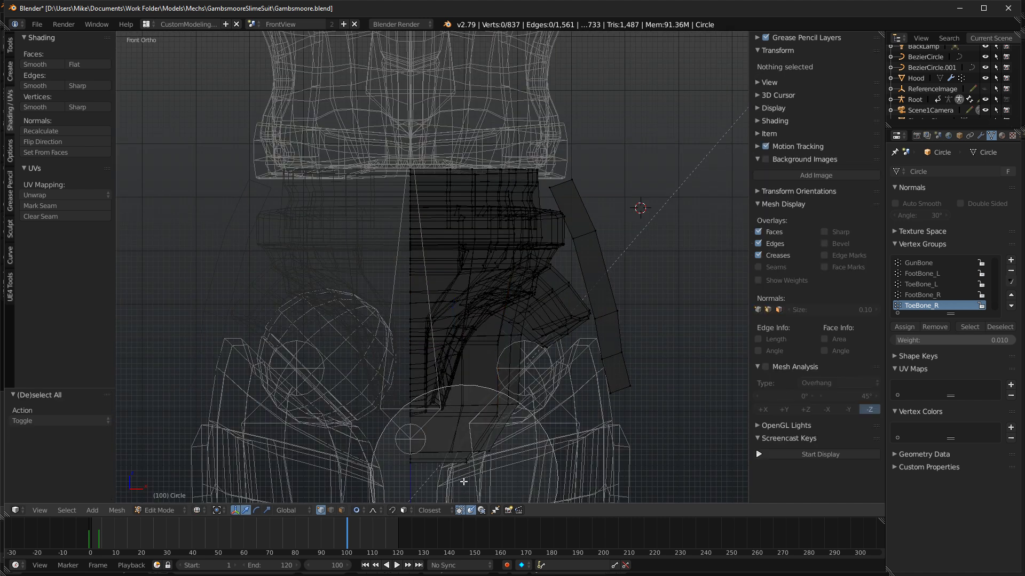
drag(462, 482, 422, 465)
key(Escape)
key(x)
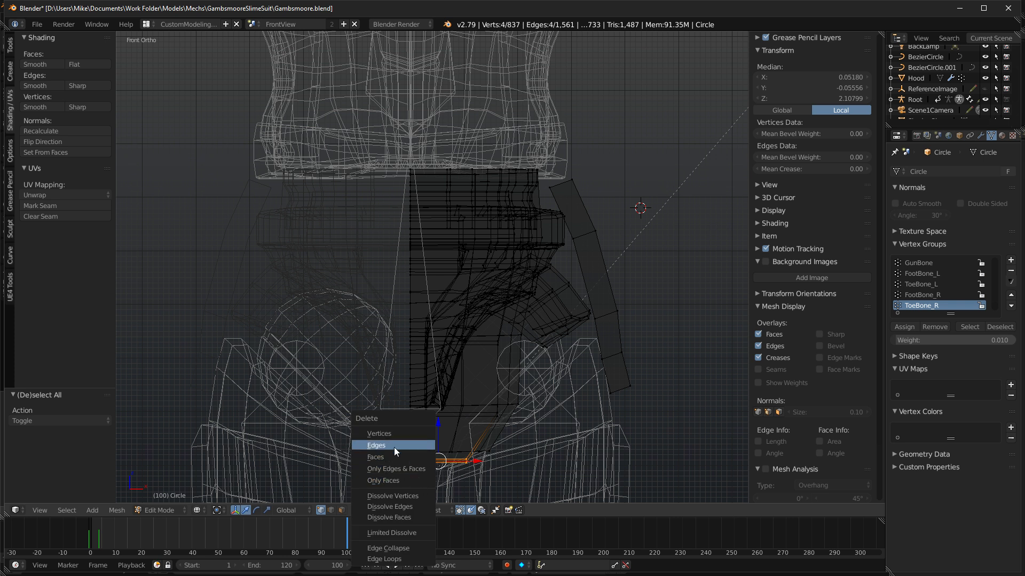
click(387, 495)
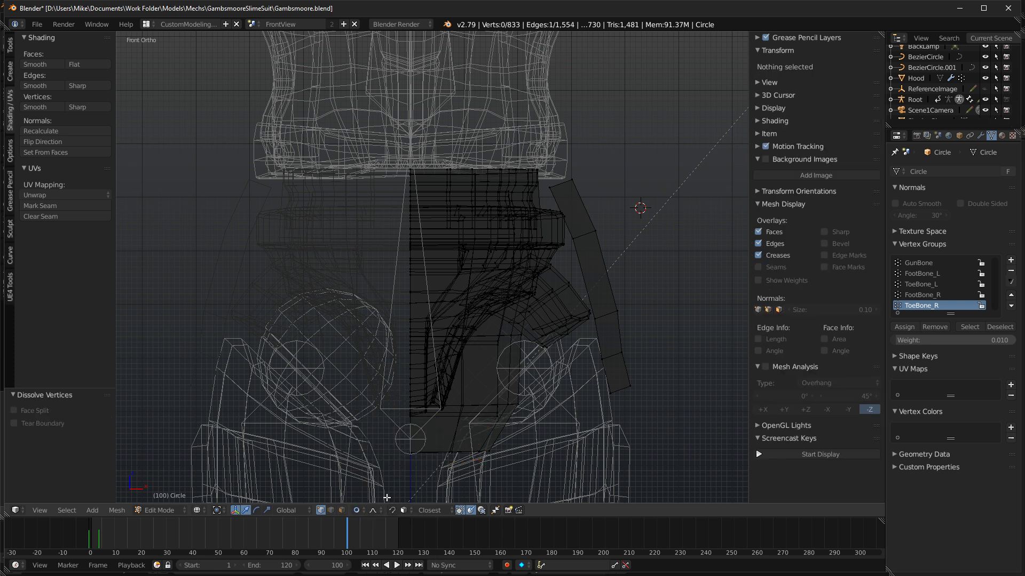
Select the two centre vertices at the front plate's bottom edge and lower them about 0.034 along Z.
key(z)
mouse_move(465, 434)
middle_down()
mouse_move(482, 377)
mouse_move(463, 421)
middle_up()
right_click(407, 447)
middle_drag(407, 441, 474, 308)
shift+right_click(461, 394)
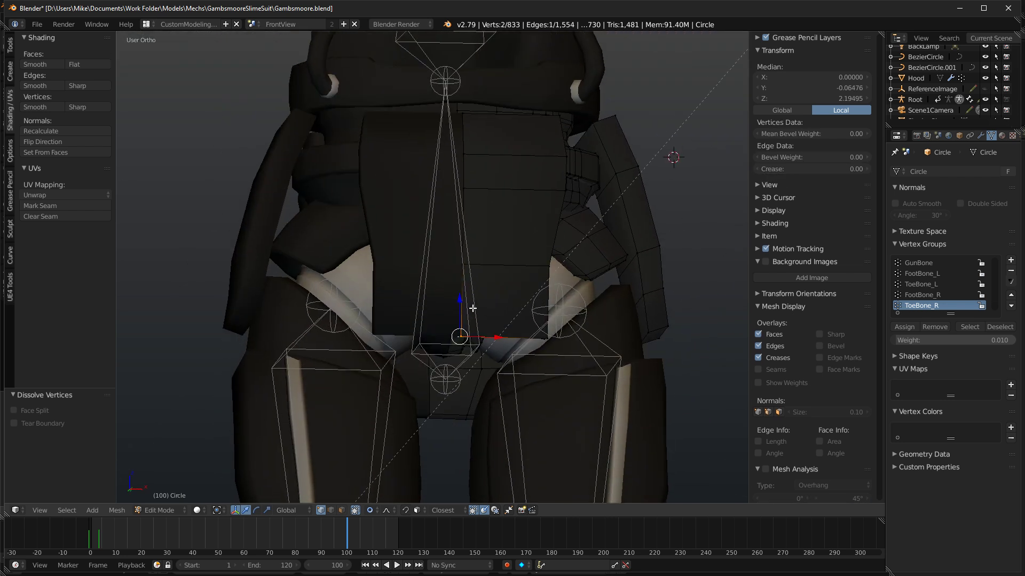
drag(461, 313, 459, 330)
middle_drag(483, 329, 401, 326)
Move the front plate's two bottom outer corner vertices by about -0.044 in X and -0.007 in Z.
right_click(596, 309)
shift+right_click(596, 309)
key(KP_1)
key(g)
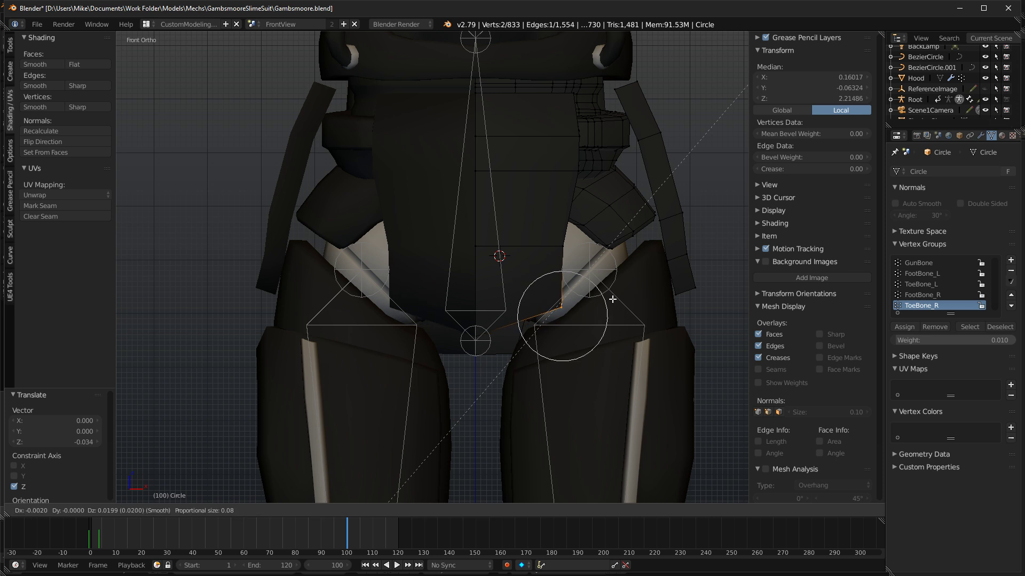
click(589, 314)
Examine the whole character in rendered shading from the front, the side and an angled view.
key(shift+z)
scroll(587, 320, down, 5)
middle_drag(497, 345, 586, 396)
key(KP_3)
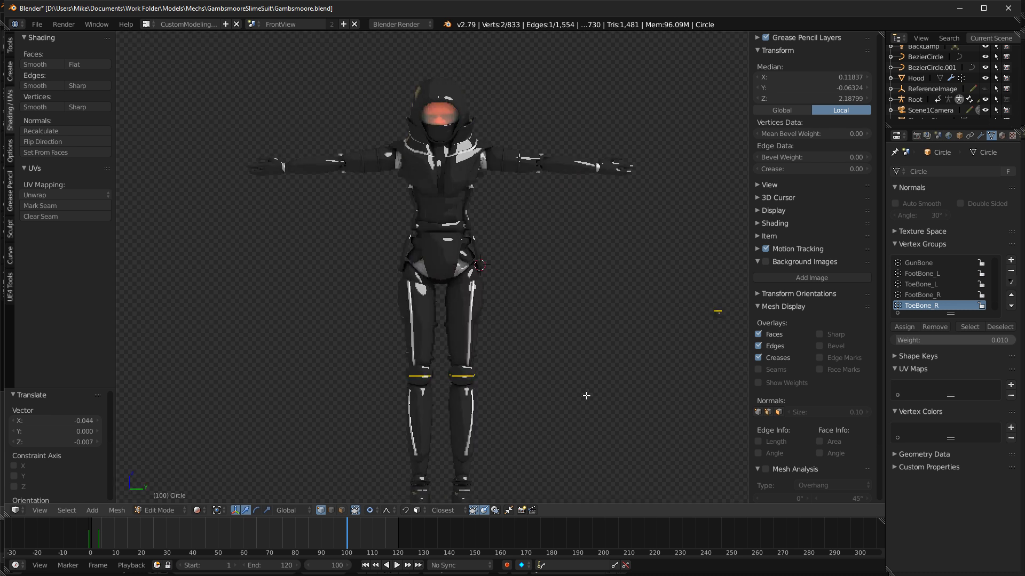
key(KP_1)
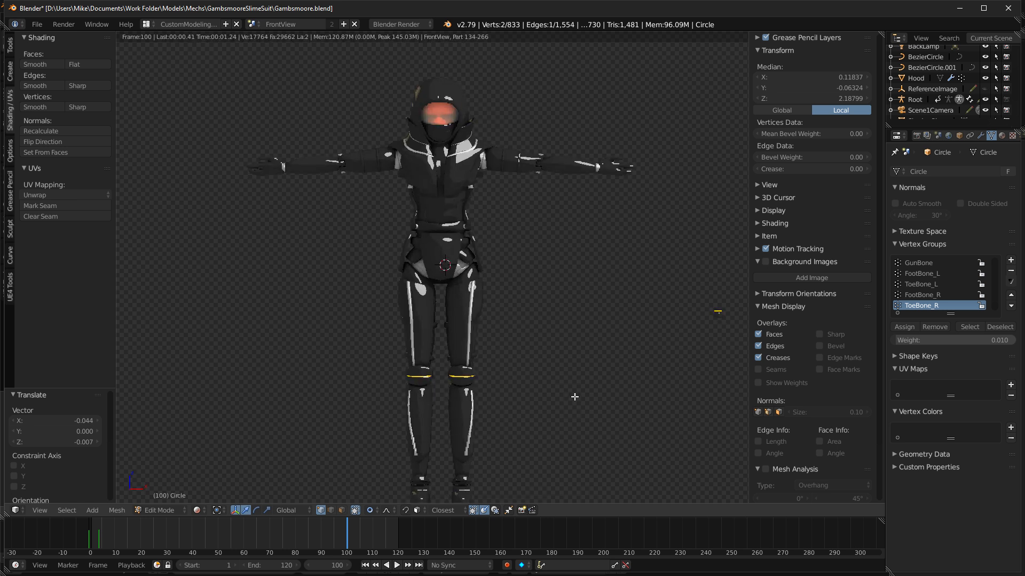
middle_drag(559, 329, 575, 367)
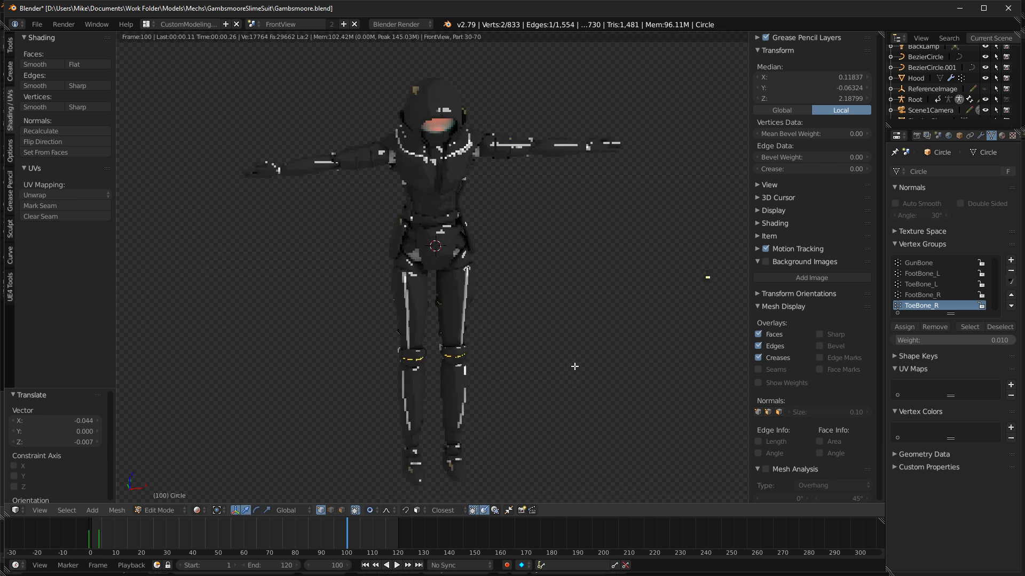
key(shift+z)
Open the waist belt's ShoulderGuard.002 mesh for editing in front view with nothing selected.
scroll(555, 304, up, 5)
middle_drag(478, 317, 526, 307)
right_click(423, 213)
key(Tab)
right_click(427, 211)
key(Tab)
middle_drag(446, 220, 474, 294)
key(Tab)
scroll(443, 264, up, 6)
key(Tab)
key(KP_1)
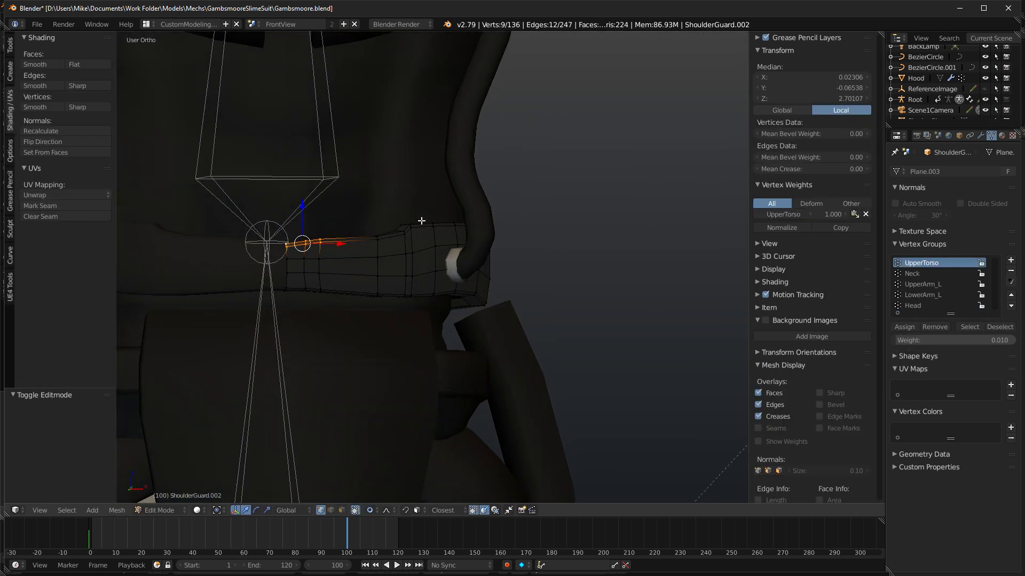
key(a)
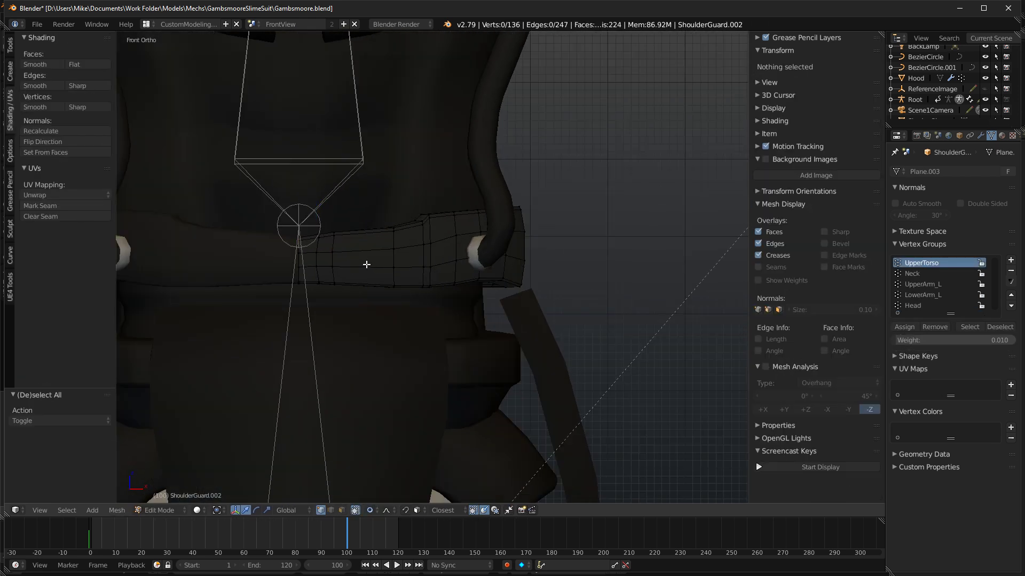
Try duplicating the horizontal edge loop around the waist belt and undo the duplication.
scroll(373, 264, down, 4)
middle_drag(376, 264, 444, 278)
key(l)
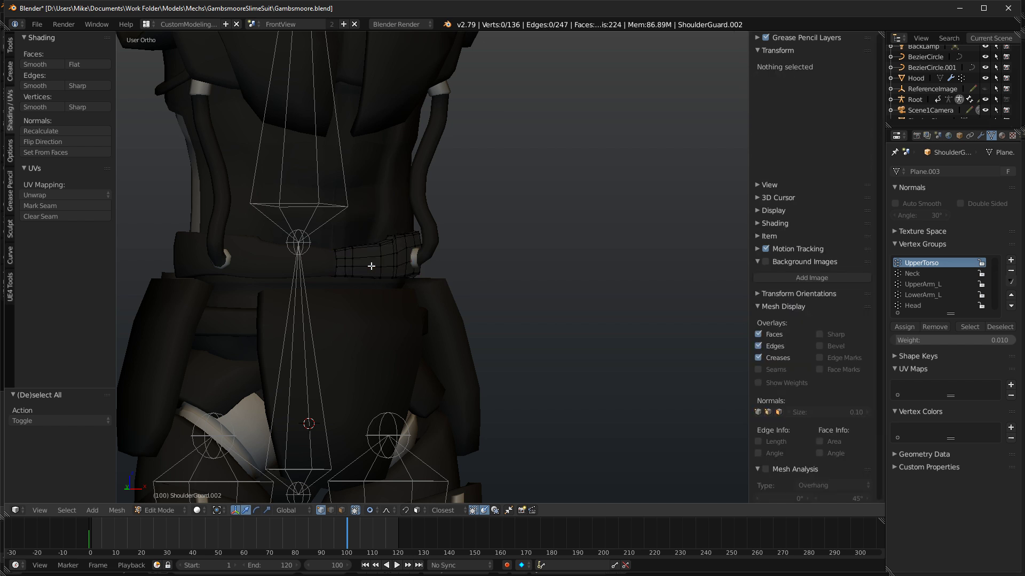
middle_drag(377, 270, 448, 297)
key(shift+d)
right_click(478, 285)
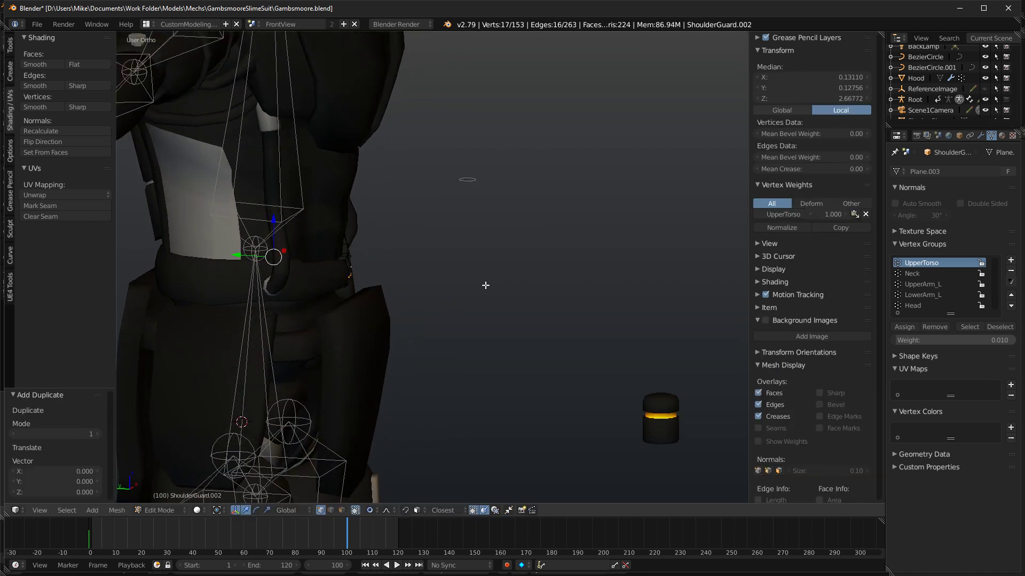
key(ctrl+z)
middle_drag(558, 275, 459, 245)
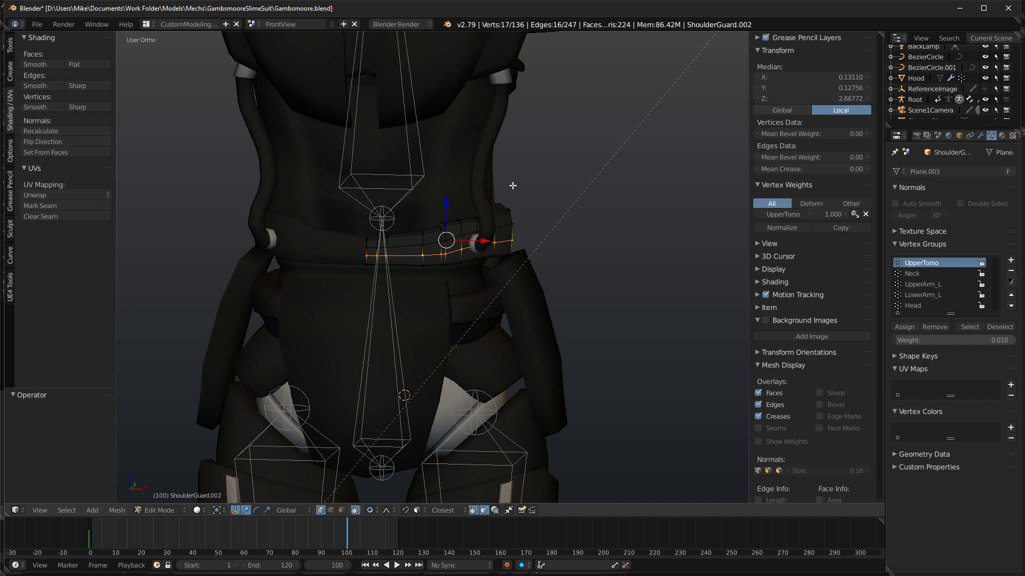
Switch to editing the Hood object and select all of its linked mesh in front view.
scroll(513, 186, down, 7)
key(Tab)
right_click(431, 113)
key(Tab)
shift+middle_drag(469, 130, 476, 218)
middle_drag(477, 217, 492, 175)
key(KP_1)
scroll(617, 213, up, 4)
key(ctrl+l)
Duplicate the selected hood mesh in place and separate the selection into its own object.
key(shift+d)
key(Escape)
key(s)
click(623, 178)
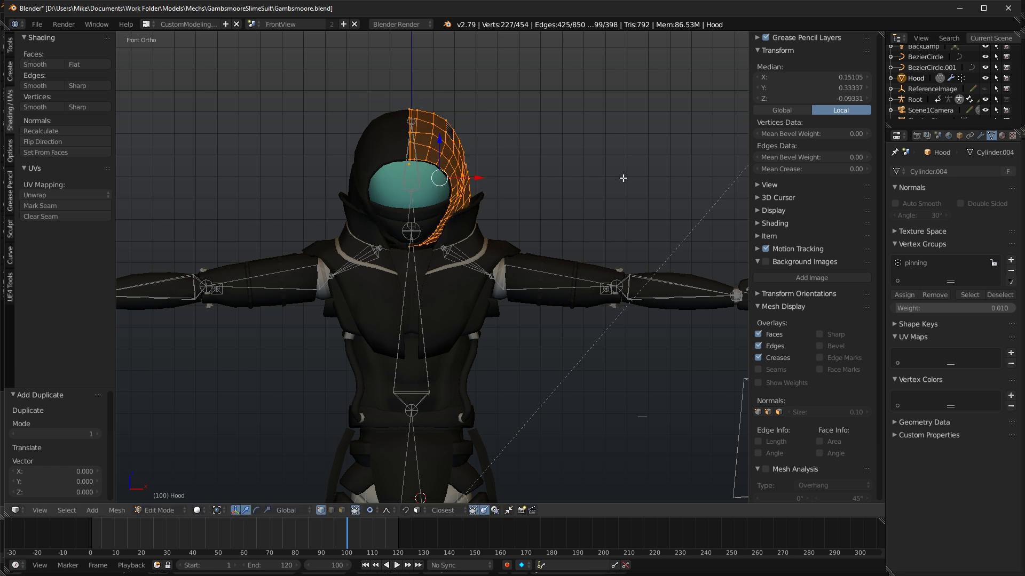
key(p)
click(633, 178)
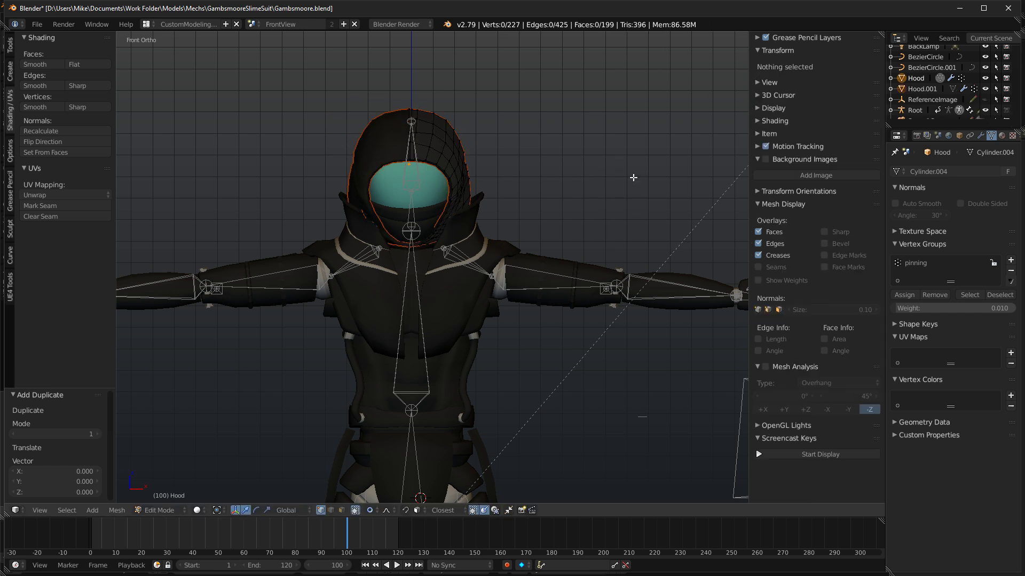
Scale the Hood object up by about 1.056 in Object Mode and apply its modifiers.
key(Tab)
key(s)
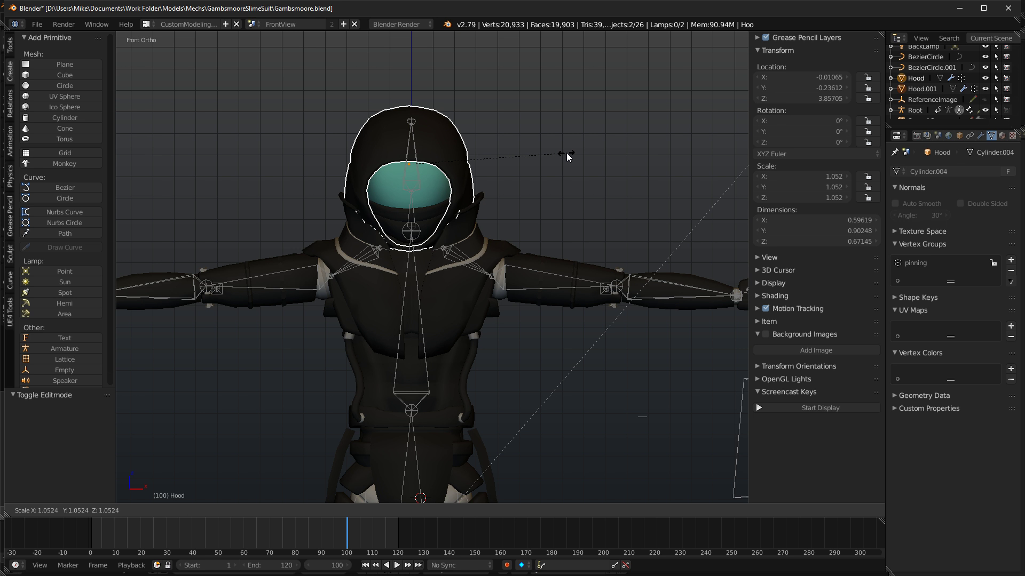
click(566, 153)
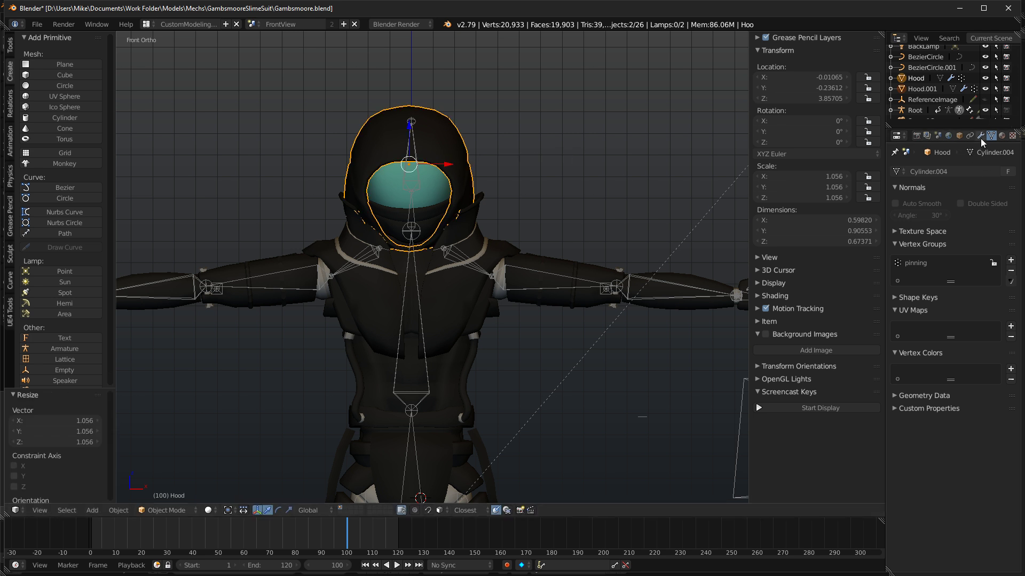
key(space)
text(apply mo)
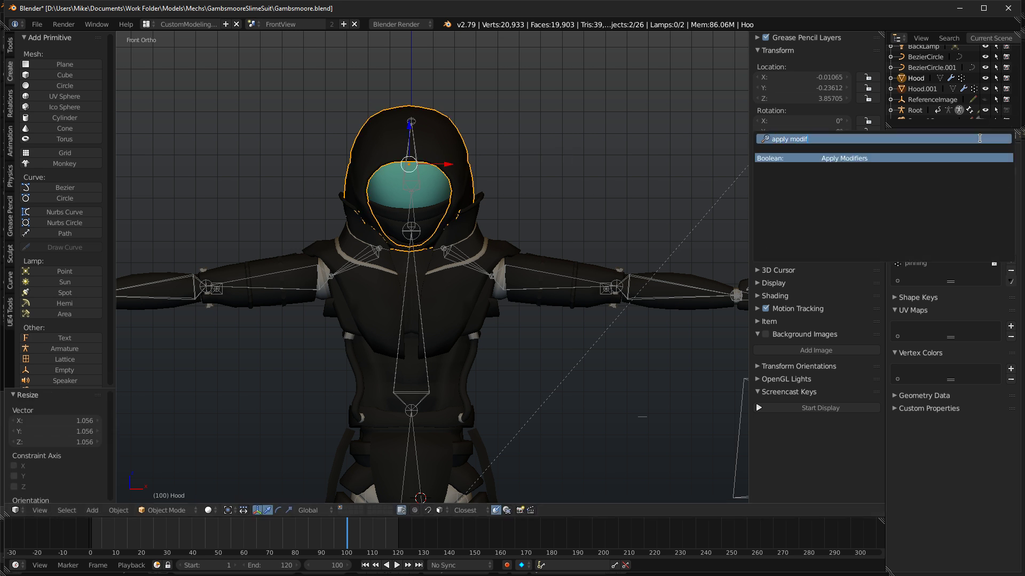
text(dif)
key(Return)
Give the enlarged hood its own copy of the material and make that material shadeless.
click(1002, 135)
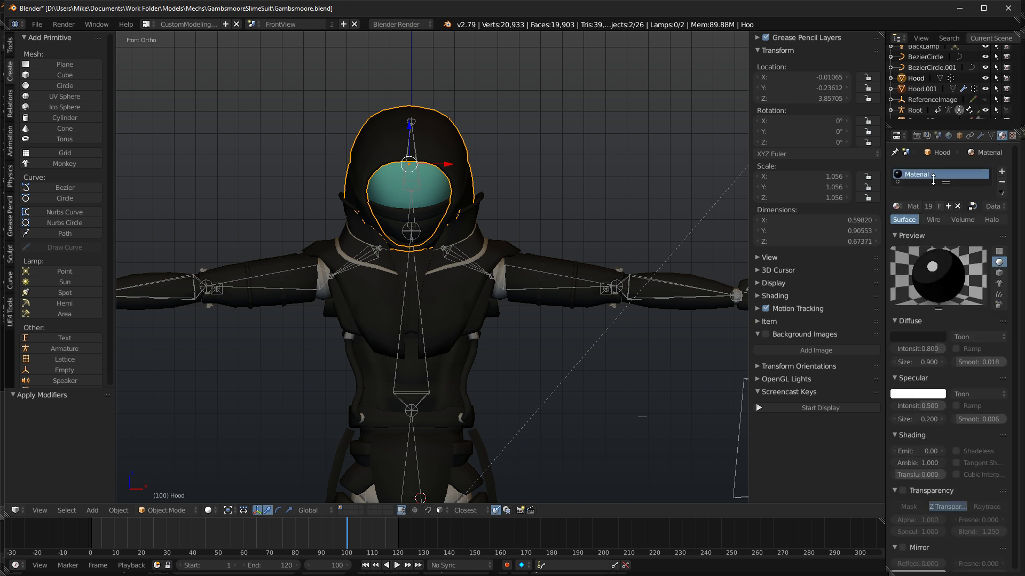
click(949, 206)
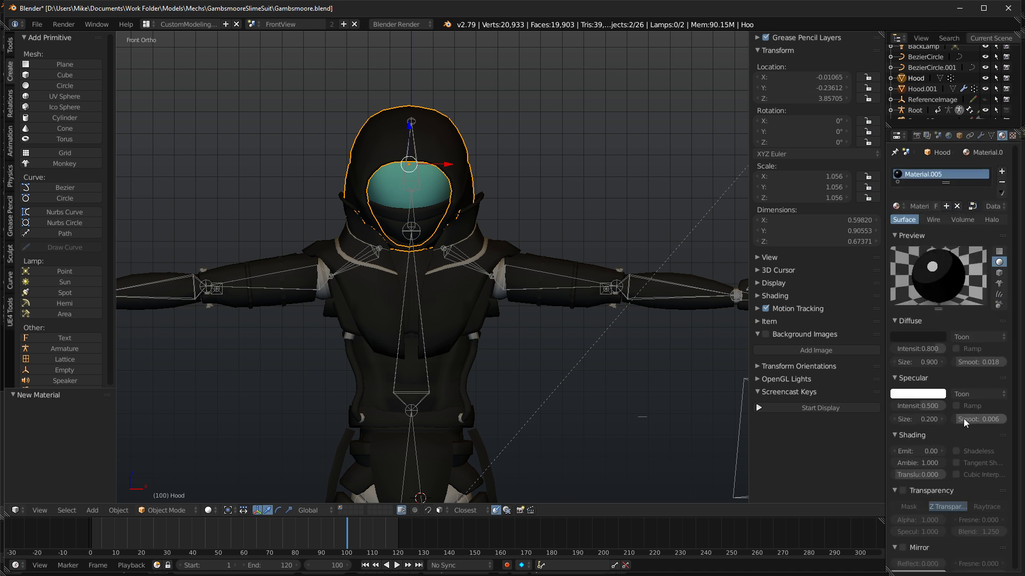
click(956, 453)
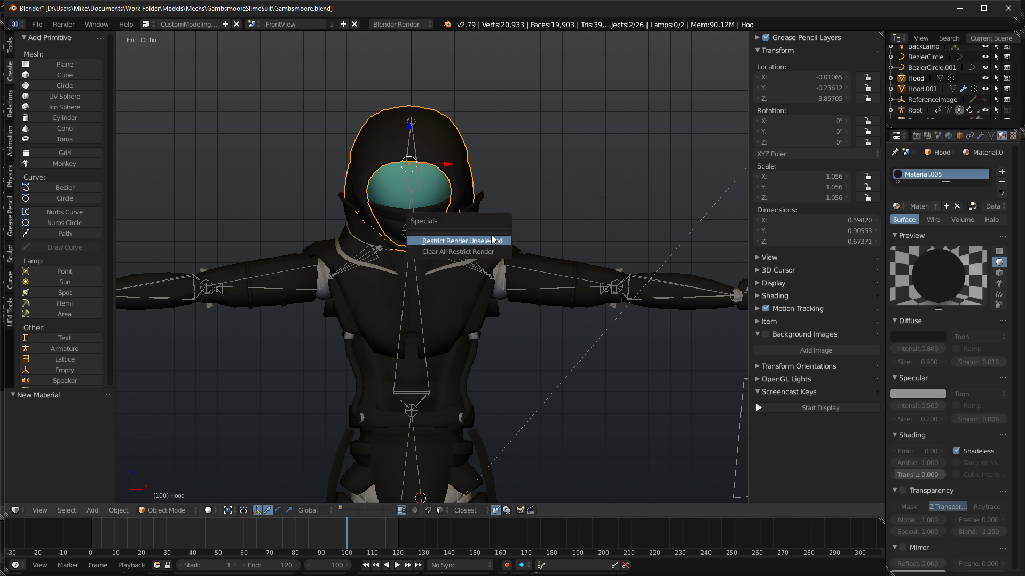
Select the entire enlarged hood mesh in Edit Mode and flip its normals.
key(Tab)
key(a)
key(w)
click(585, 158)
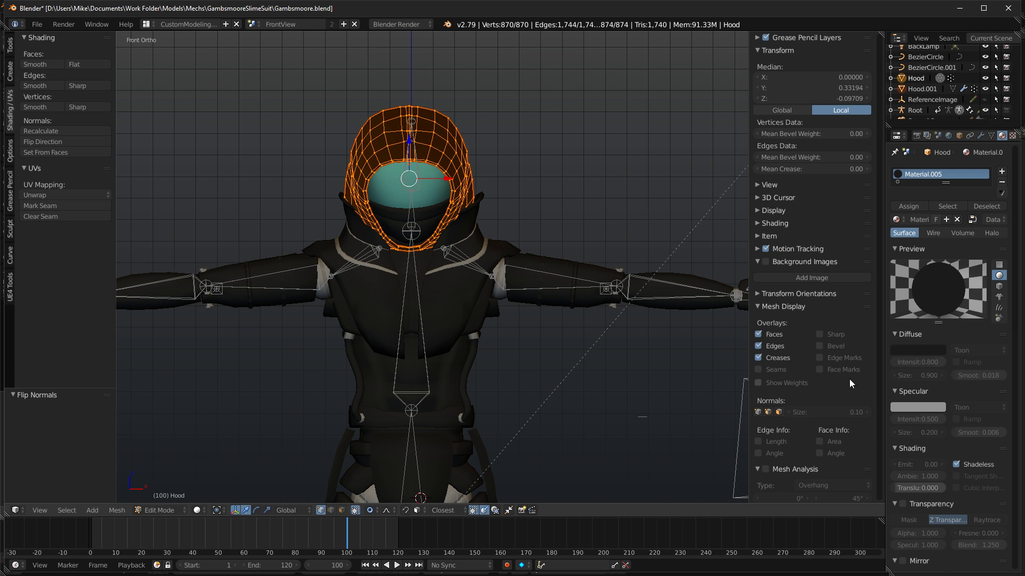
Enable Backface Culling in the viewport's shading settings.
scroll(832, 420, down, 3)
scroll(834, 422, up, 3)
click(772, 187)
click(774, 348)
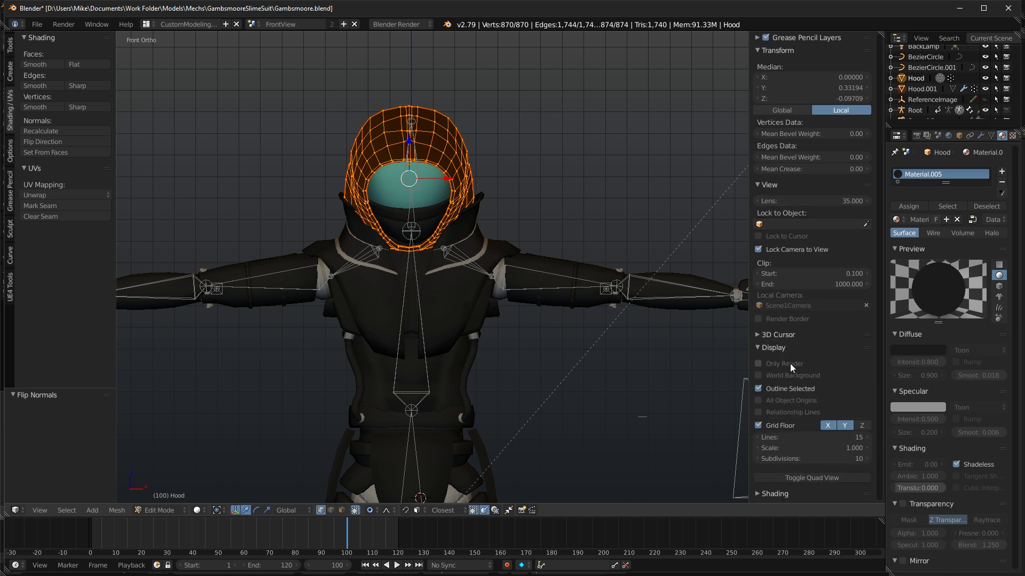
scroll(795, 393, down, 6)
click(775, 366)
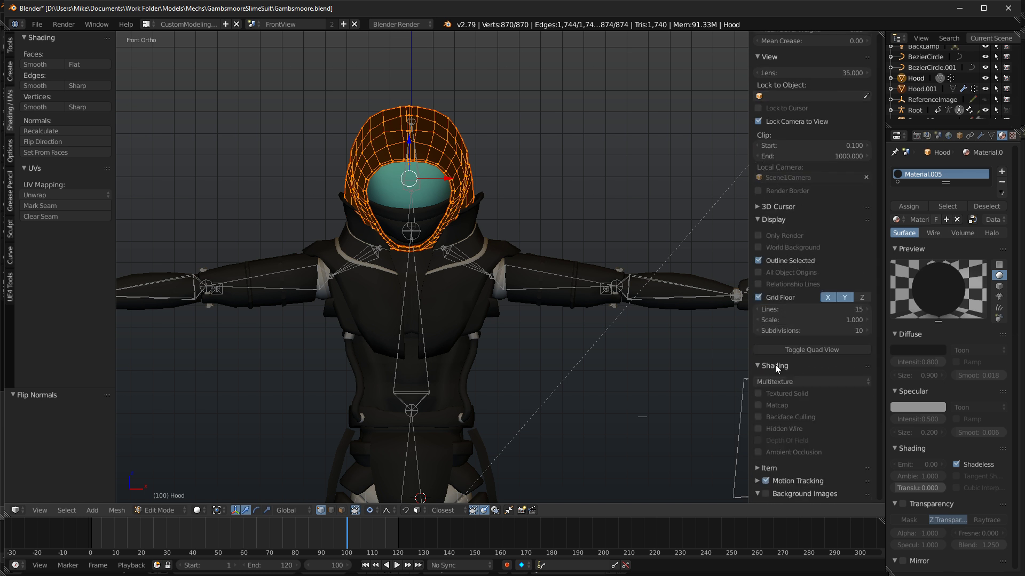
scroll(777, 367, down, 1)
Scale the whole hood shell mesh up by about 1.078 and check it in rendered shading from several angles.
middle_drag(550, 286, 543, 277)
key(shift+z)
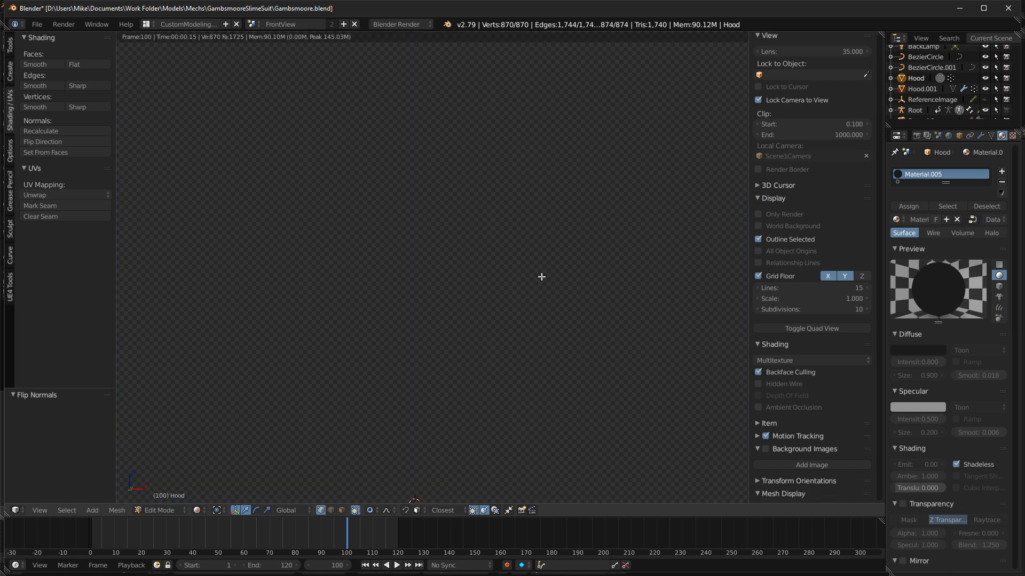
key(shift+z)
key(s)
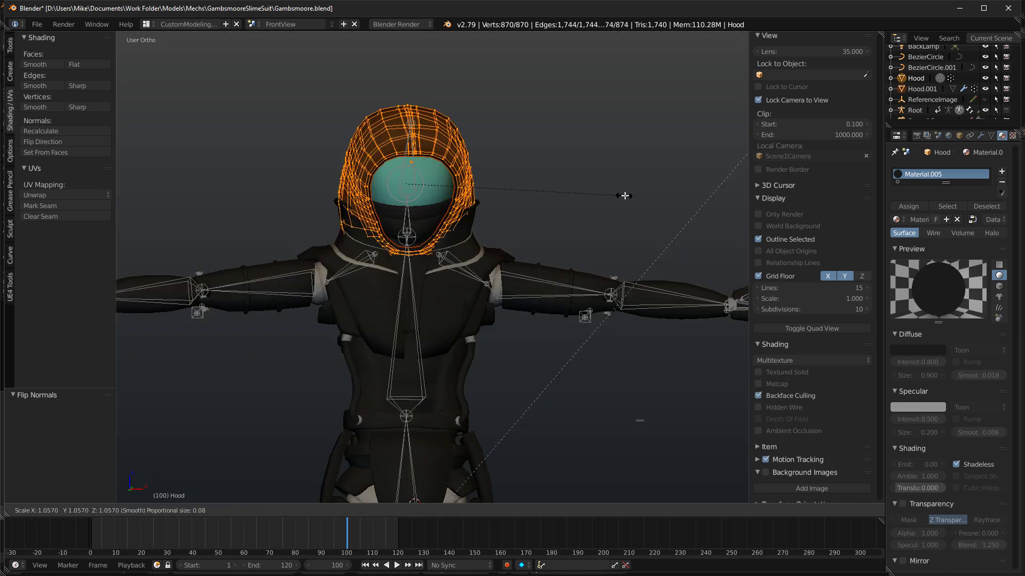
click(623, 195)
key(shift+z)
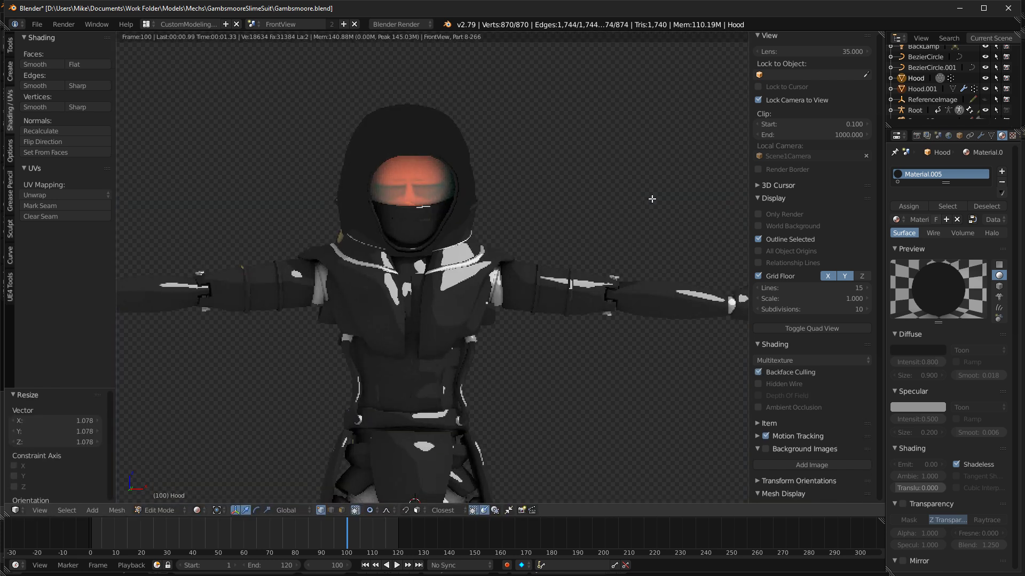
key(shift+z)
mouse_move(602, 197)
middle_down()
mouse_move(586, 160)
mouse_move(601, 208)
mouse_move(544, 194)
middle_up()
key(shift+z)
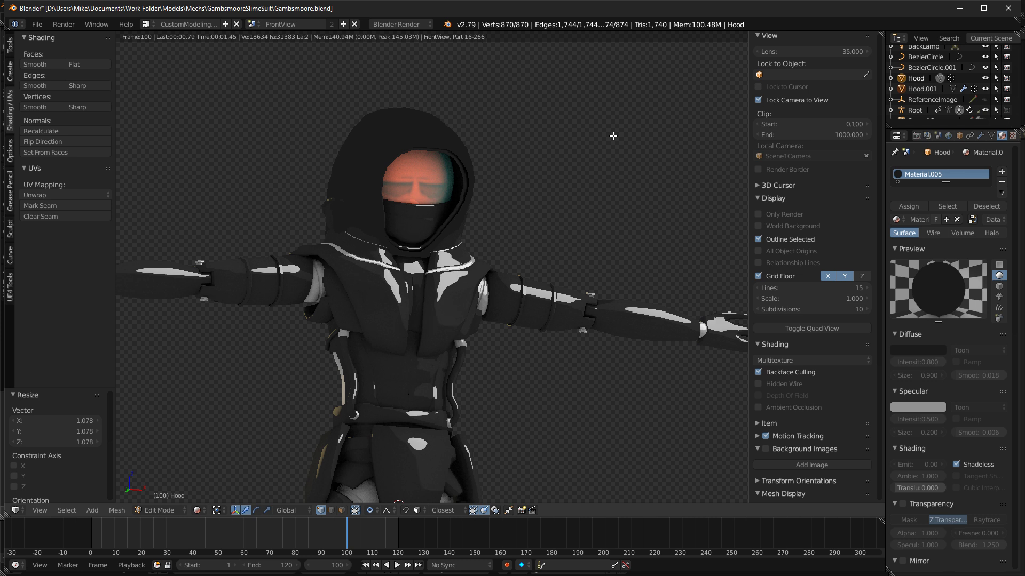
Delete all vertices of the enlarged hood shell.
key(shift+z)
mouse_move(612, 137)
middle_down()
mouse_move(592, 112)
mouse_move(534, 160)
mouse_move(542, 182)
mouse_move(656, 174)
mouse_move(645, 177)
middle_up()
key(z)
key(z)
key(x)
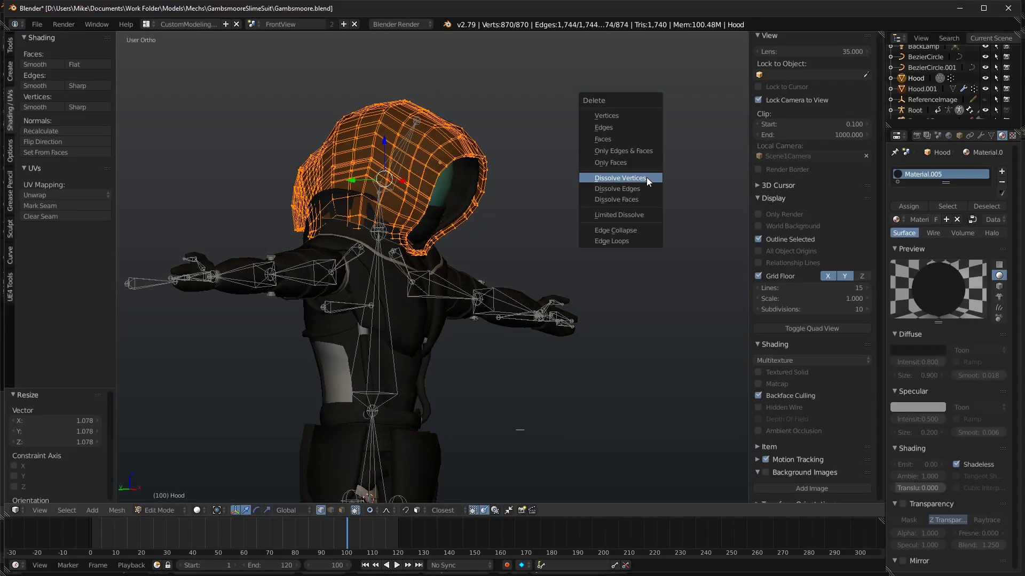
click(630, 116)
Open the original hood mesh in Edit Mode and examine the suit from the front and side.
middle_drag(526, 119, 442, 140)
key(Tab)
right_click(440, 142)
key(Tab)
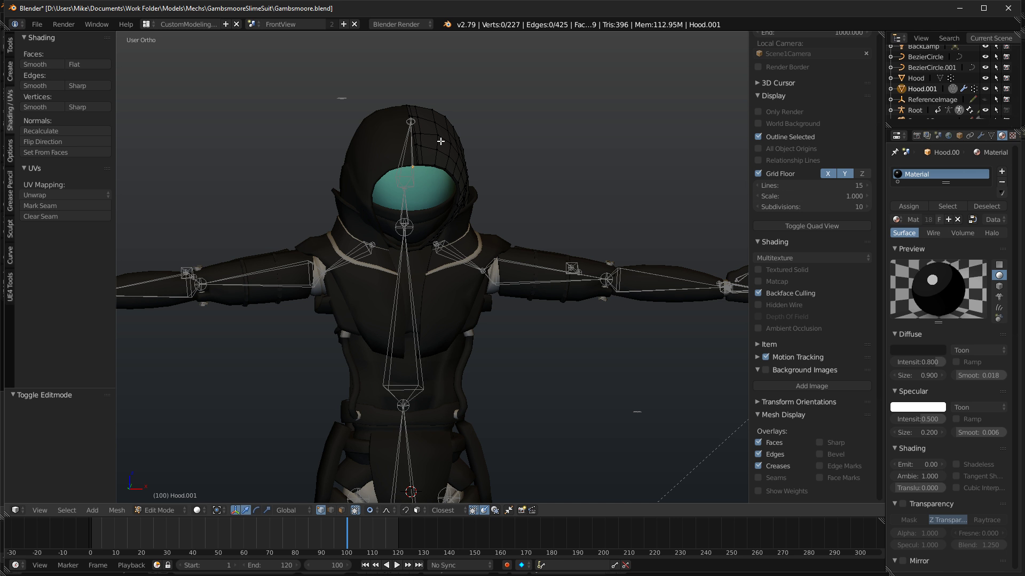
key(KP_1)
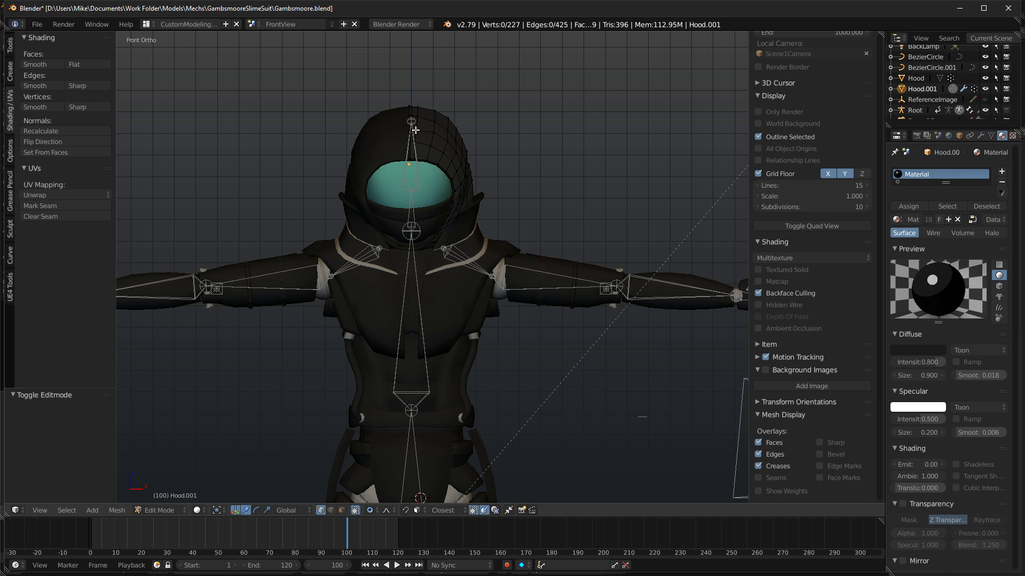
middle_drag(570, 177, 573, 162)
key(KP_1)
key(KP_3)
key(KP_1)
scroll(572, 161, down, 2)
shift+middle_drag(466, 418, 504, 363)
scroll(504, 363, up, 3)
Open the waist belt mesh in Edit Mode.
key(Tab)
right_click(587, 400)
key(Tab)
scroll(512, 295, up, 3)
shift+middle_drag(485, 344, 471, 326)
key(Tab)
right_click(431, 304)
key(Tab)
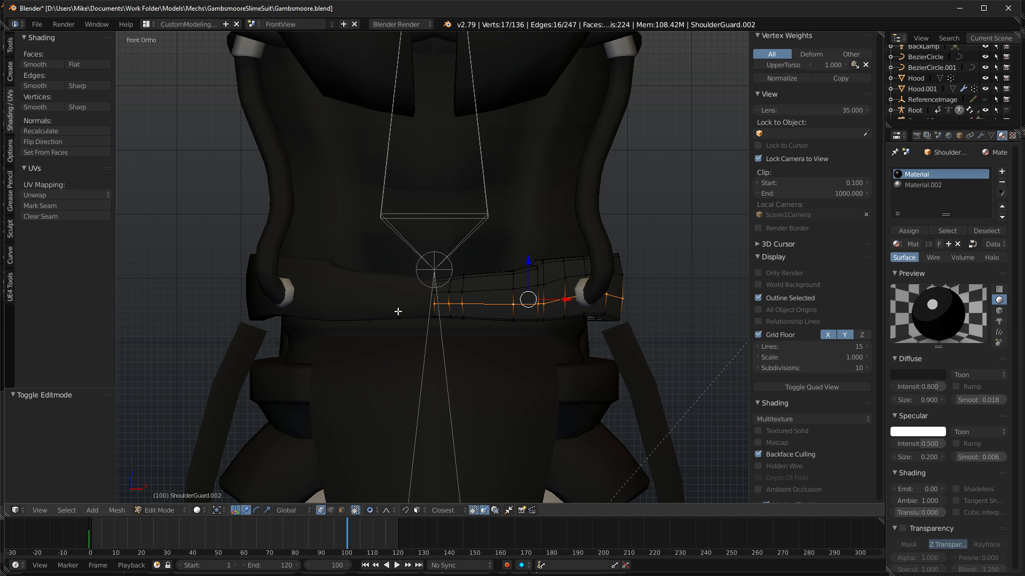
Extrude the belt's selected lower edge loop, scale it inward, raise it 0.011 along Z and check it in rendered shading.
middle_drag(603, 380, 630, 314)
key(a)
key(e)
right_click(608, 360)
scroll(630, 315, up, 3)
key(s)
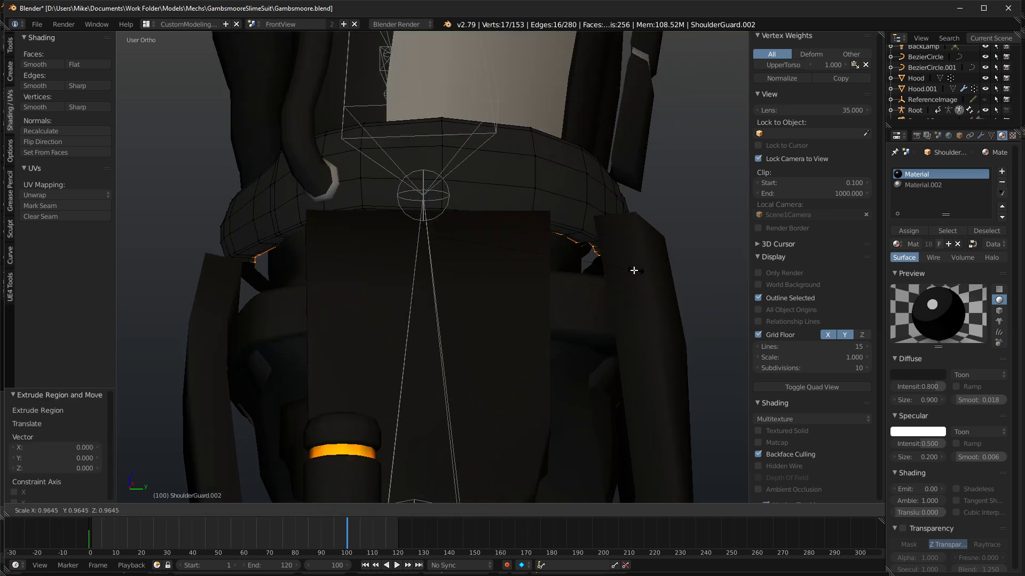
click(611, 270)
drag(428, 206, 428, 197)
mouse_move(433, 230)
middle_down()
mouse_move(549, 258)
mouse_move(565, 298)
middle_up()
key(shift+z)
key(KP_Decimal)
scroll(562, 261, down, 6)
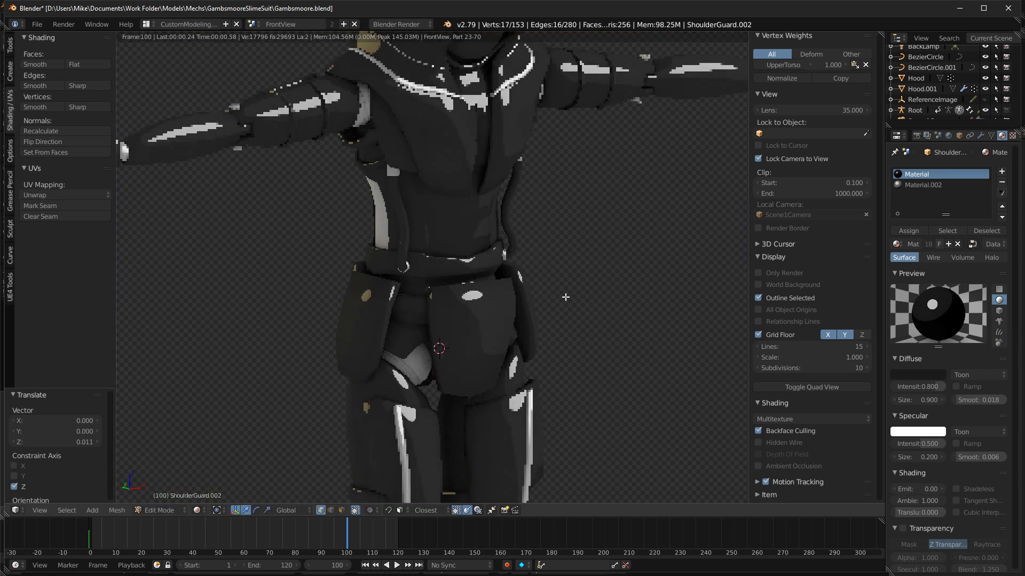
mouse_move(459, 284)
middle_down()
mouse_move(556, 283)
mouse_move(508, 297)
mouse_move(581, 296)
mouse_move(507, 301)
mouse_move(544, 306)
middle_up()
key(shift+z)
In the pelvis mesh, duplicate the two small faces behind the front plate's upper edge and lift the copy.
scroll(453, 321, up, 4)
key(Tab)
right_click(463, 330)
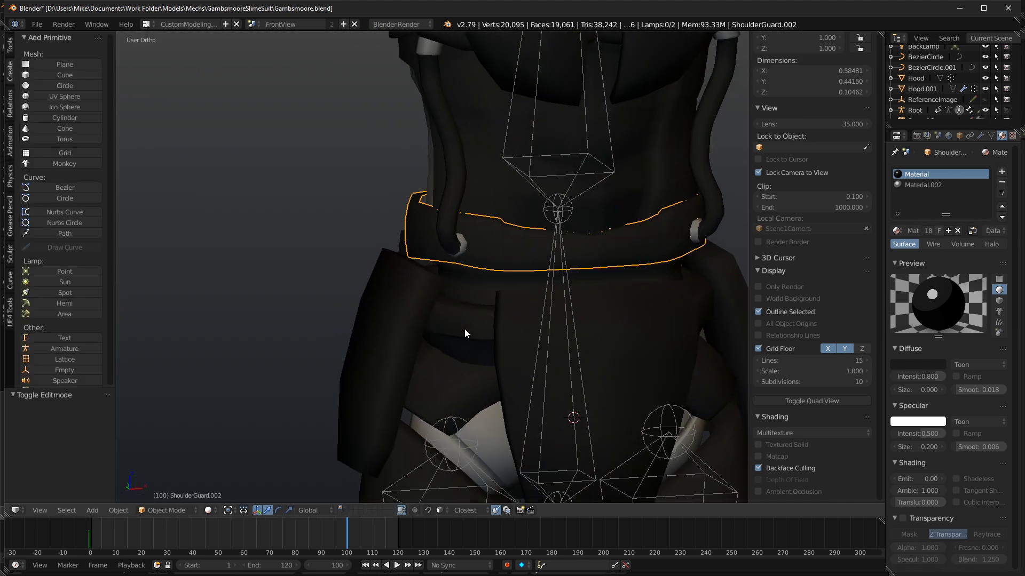
key(Tab)
middle_drag(465, 331, 306, 333)
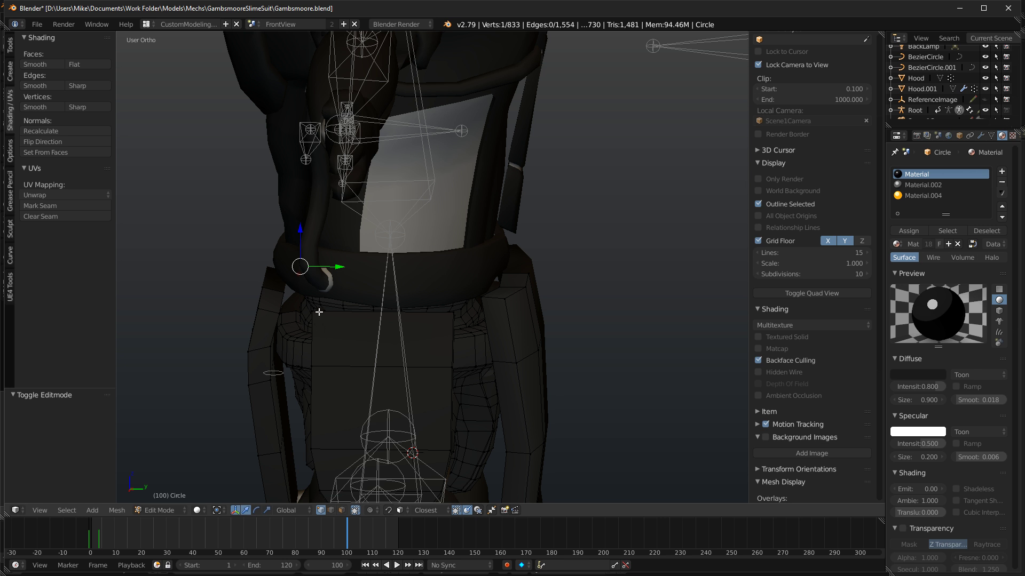
middle_drag(318, 311, 323, 319)
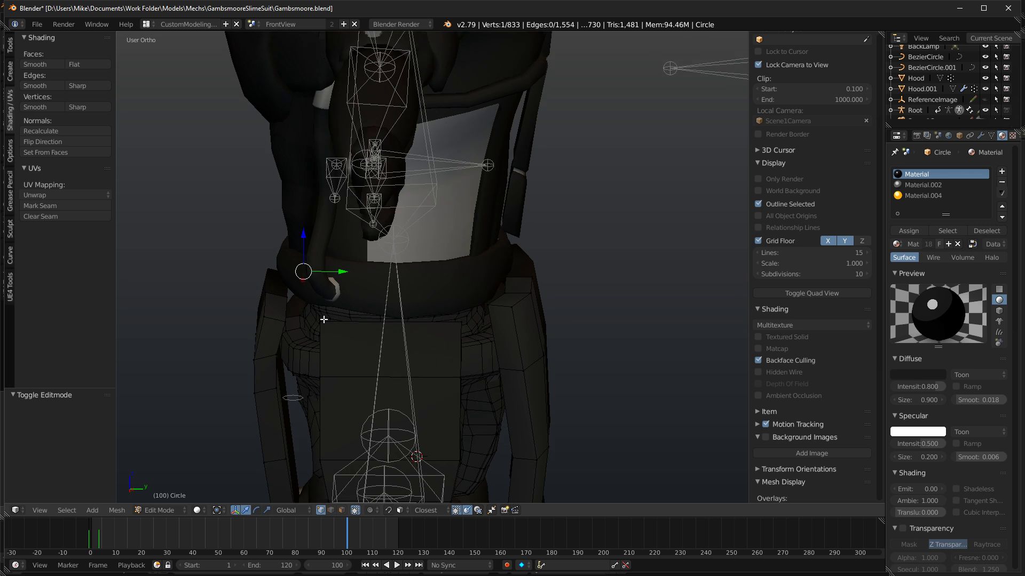
click(341, 511)
right_click(291, 337)
key(shift+d)
key(z)
key(z)
key(z)
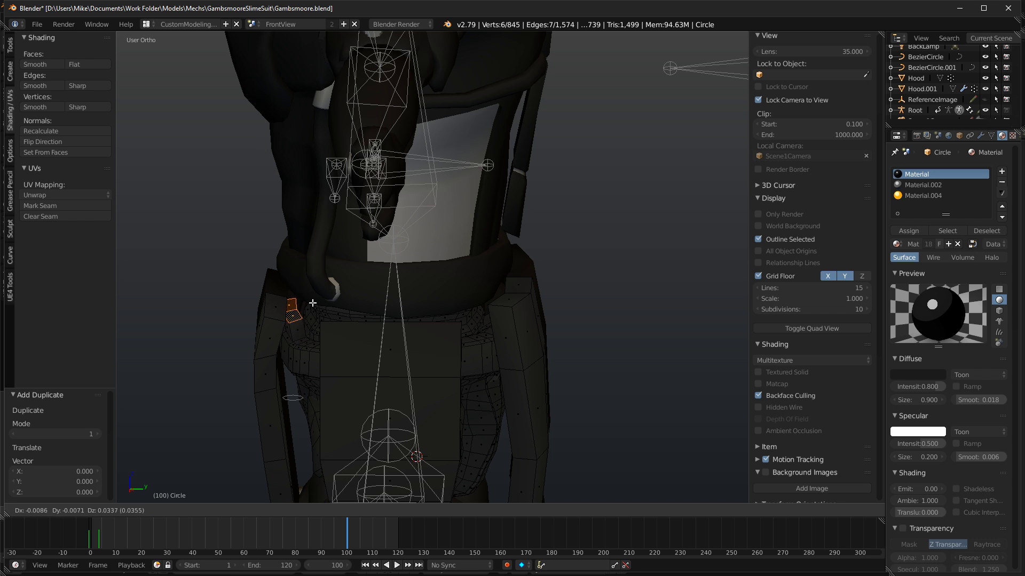
click(312, 302)
Position the duplicated faces at the front plate's top in side view, scaling them along Y and nudging them -0.007 in Y and -0.006 in Z.
key(KP_3)
key(g)
click(319, 294)
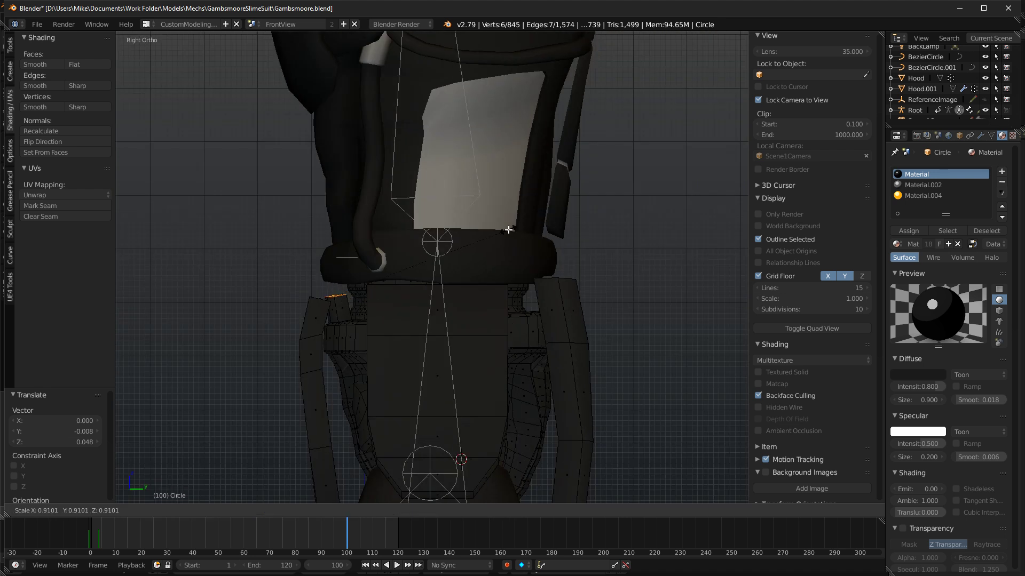
key(s)
key(y)
click(444, 270)
key(g)
click(441, 273)
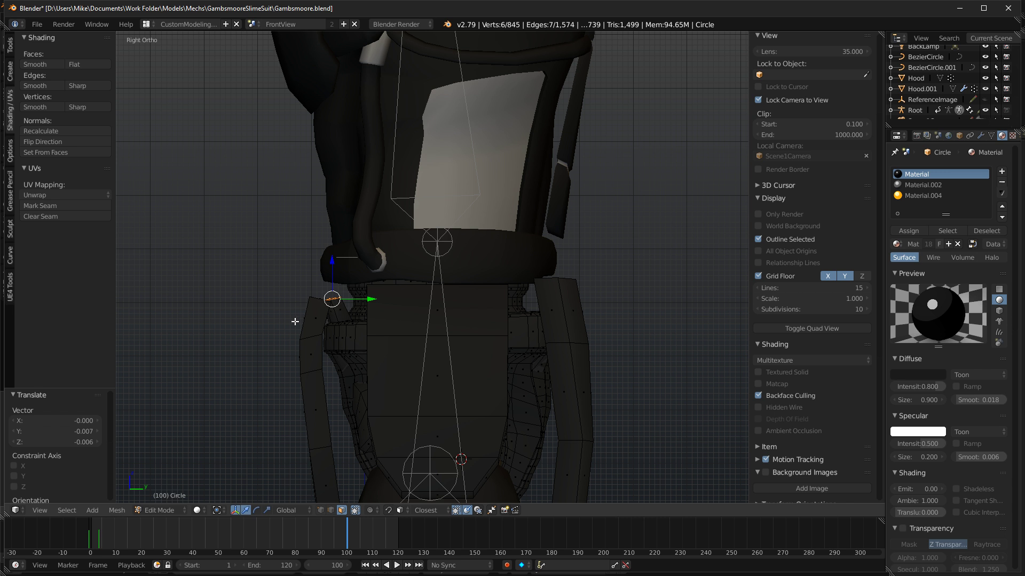
Select faces at the top of the front plate and shift them 0.010 along Y.
middle_drag(294, 318, 341, 421)
right_click(419, 428)
middle_drag(419, 428, 406, 197)
ctrl+right_click(421, 378)
middle_drag(421, 378, 261, 394)
drag(314, 312, 320, 313)
middle_drag(290, 213, 307, 233)
Snap the 3D cursor to the face on the front plate's upper edge nearest the centre line.
right_click(413, 256)
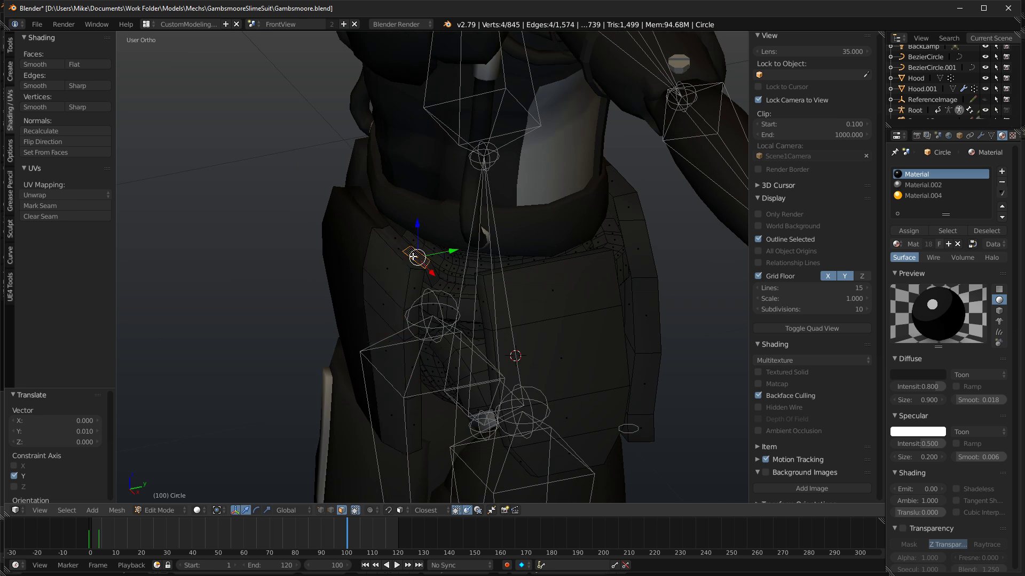
click(10, 69)
scroll(350, 223, up, 2)
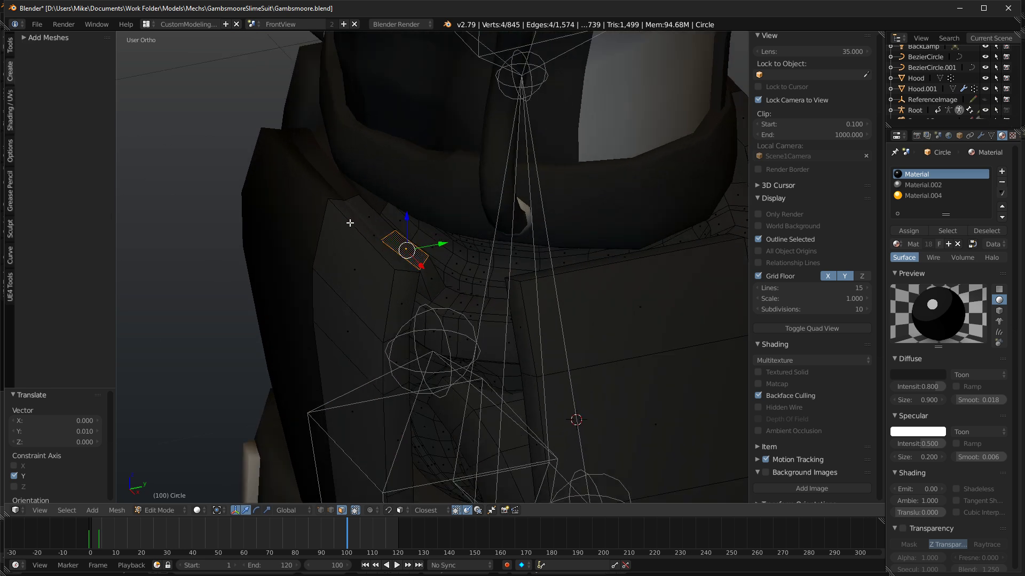
key(shift+s)
click(312, 259)
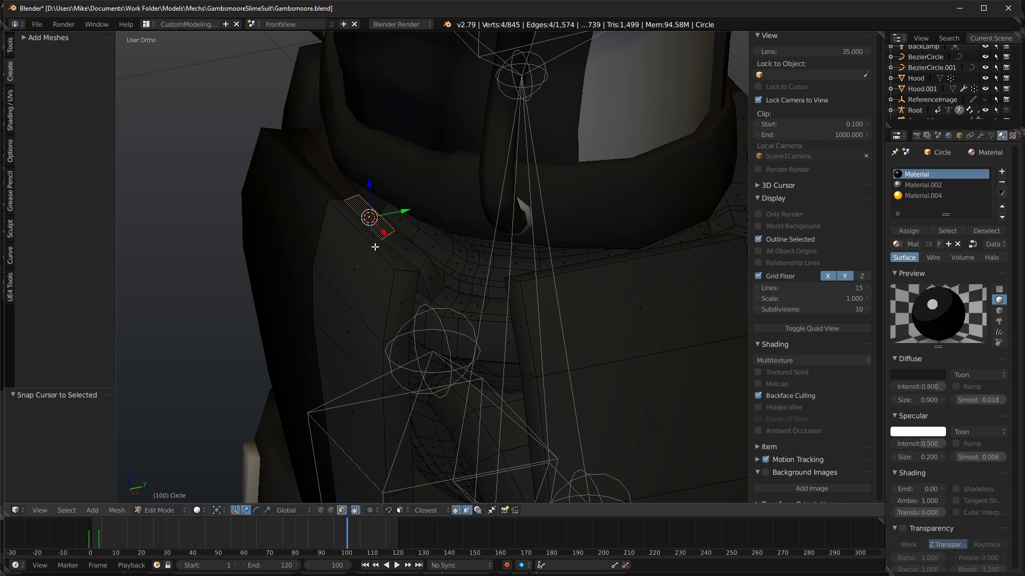
Add a cylinder with 8 vertices and a radius of 0.020 at the 3D cursor.
key(KP_1)
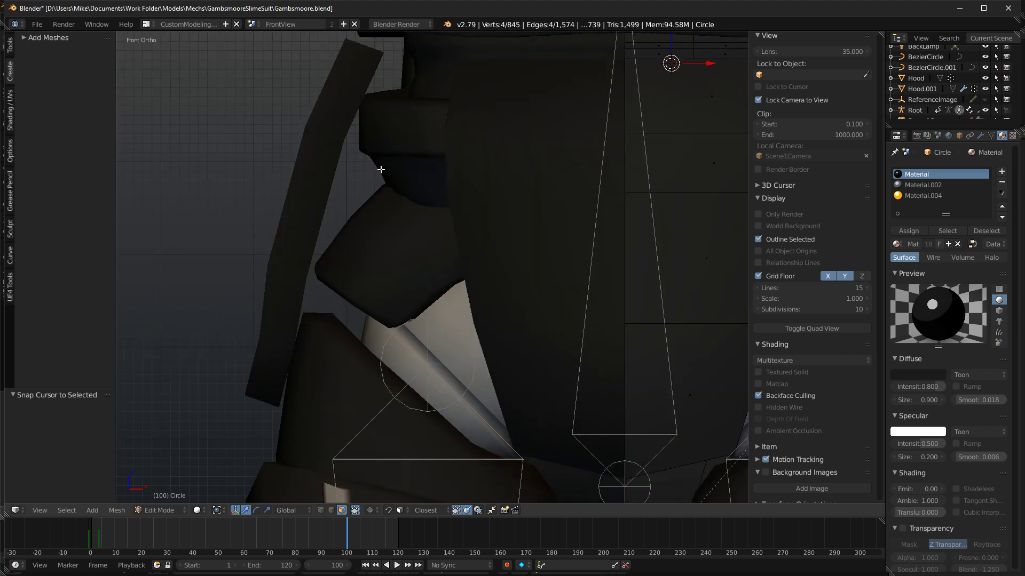
scroll(623, 214, up, 4)
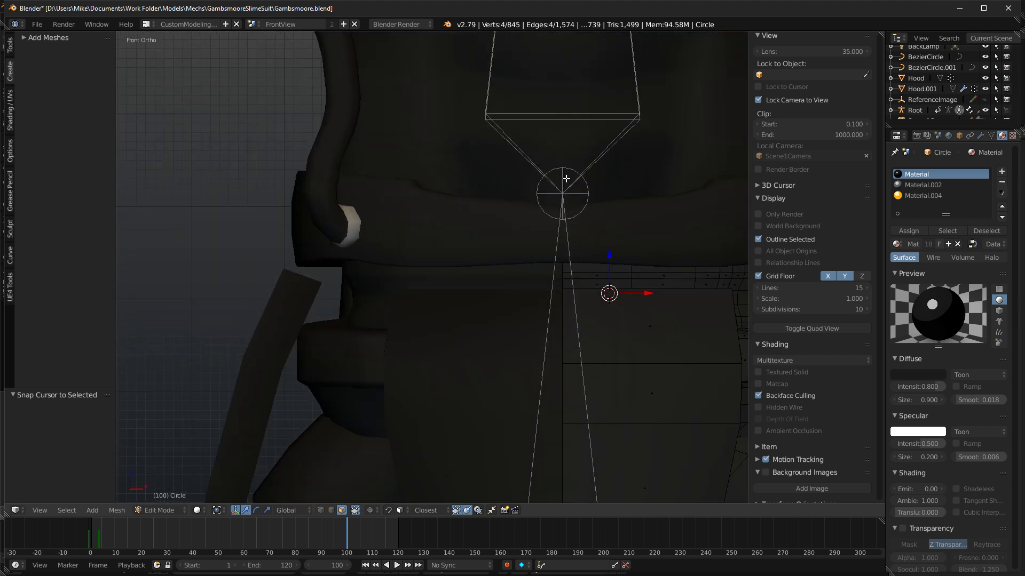
key(shift+a)
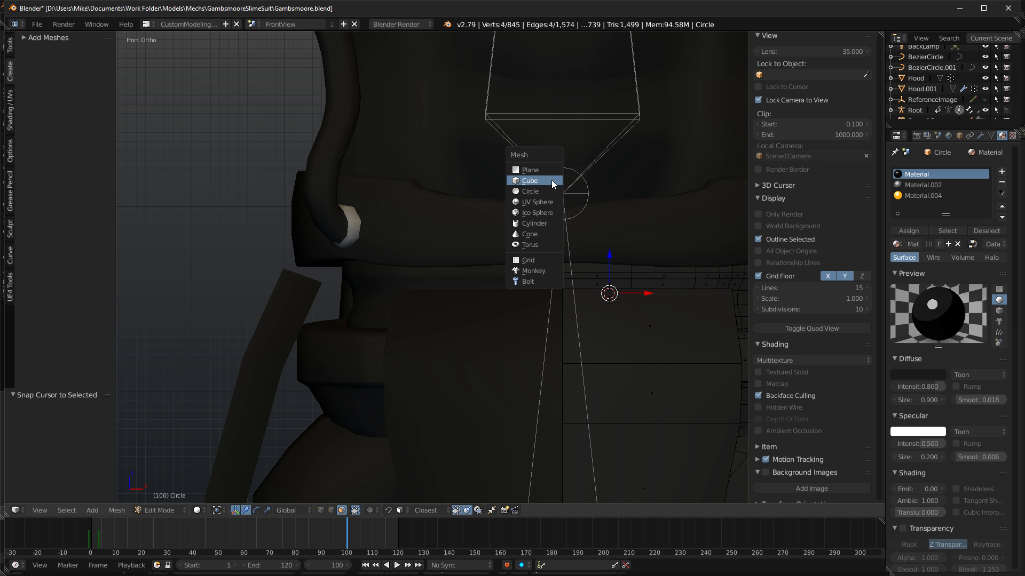
click(534, 223)
scroll(556, 218, down, 9)
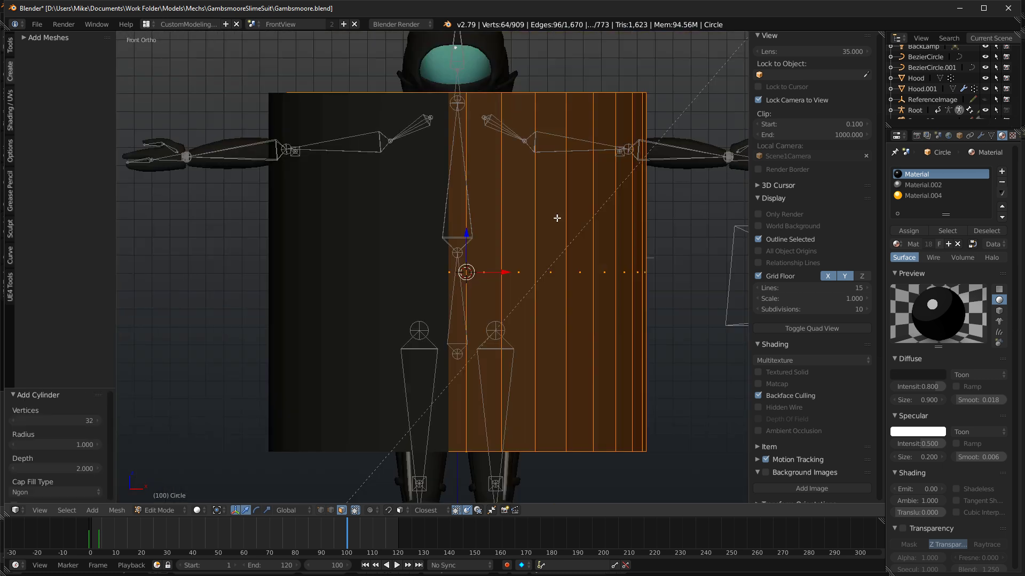
click(64, 419)
text(8)
key(Return)
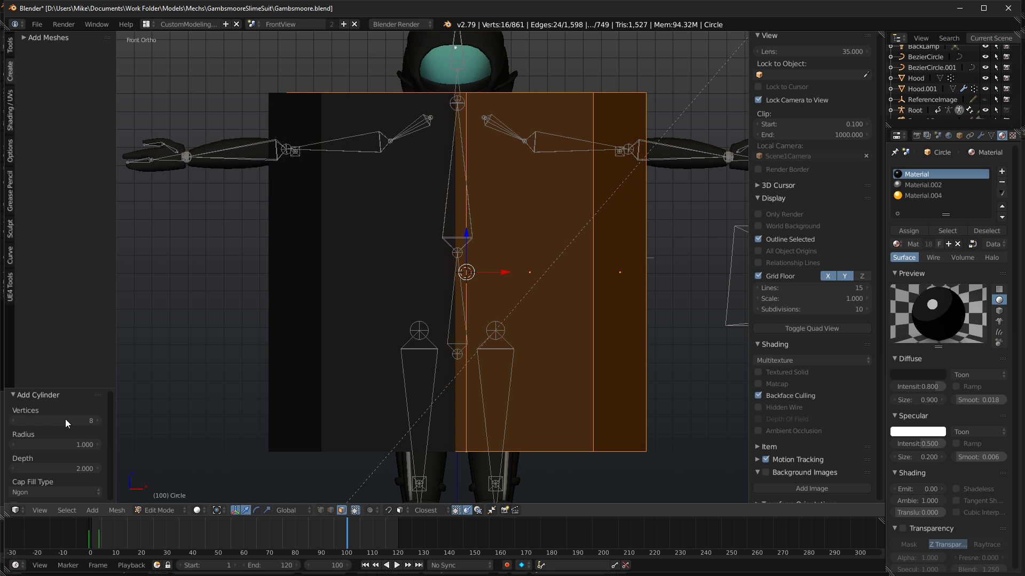
drag(71, 443, 28, 443)
scroll(485, 365, up, 5)
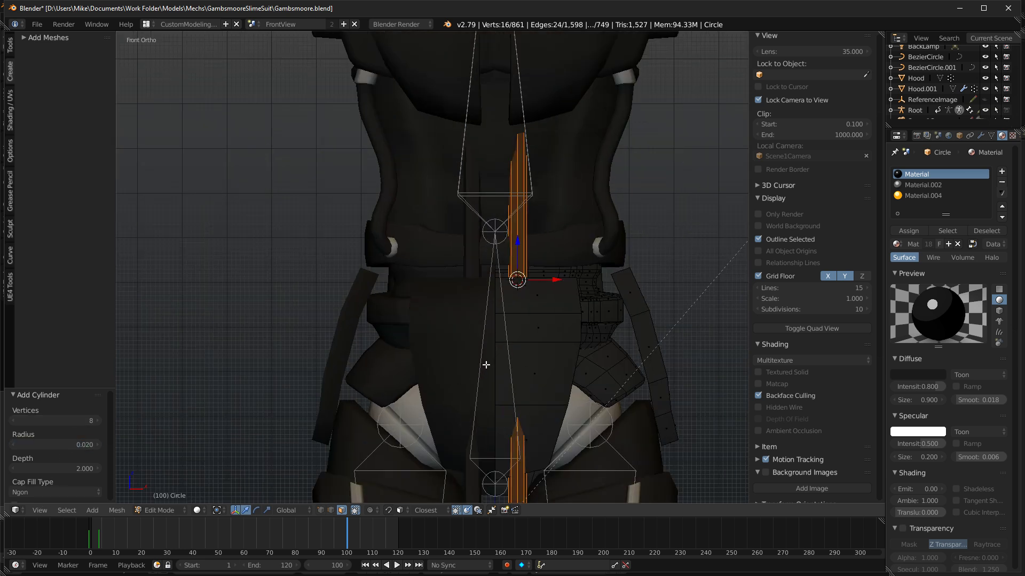
Move the cylinder out beside the body by about 1.061 in X and rotate it 90° to lie horizontally.
scroll(403, 318, down, 5)
key(g)
click(535, 326)
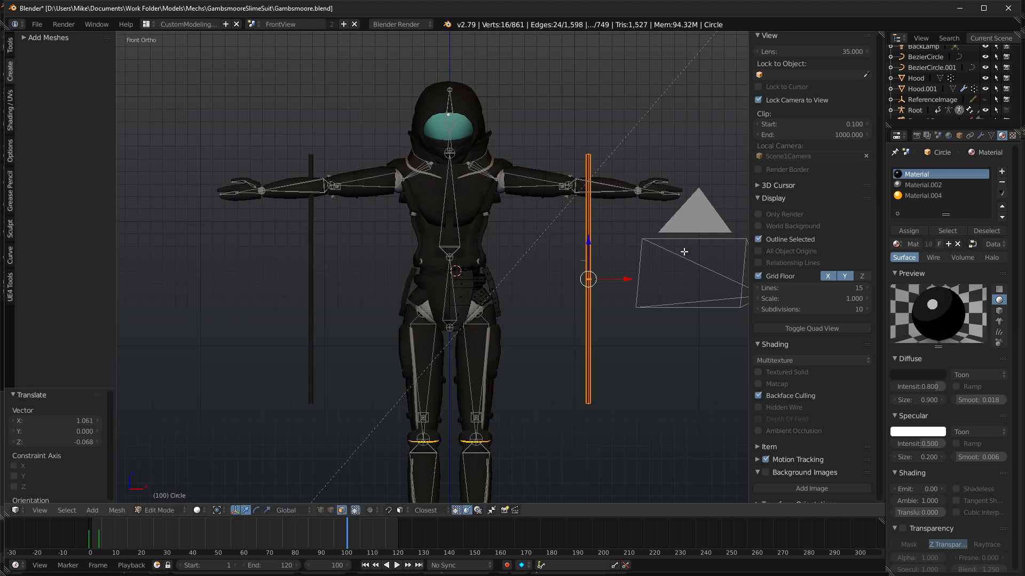
text(r90)
key(Return)
Delete the cylinder's end face nearest the body, using wireframe display to select it.
key(Tab)
key(z)
scroll(528, 340, up, 5)
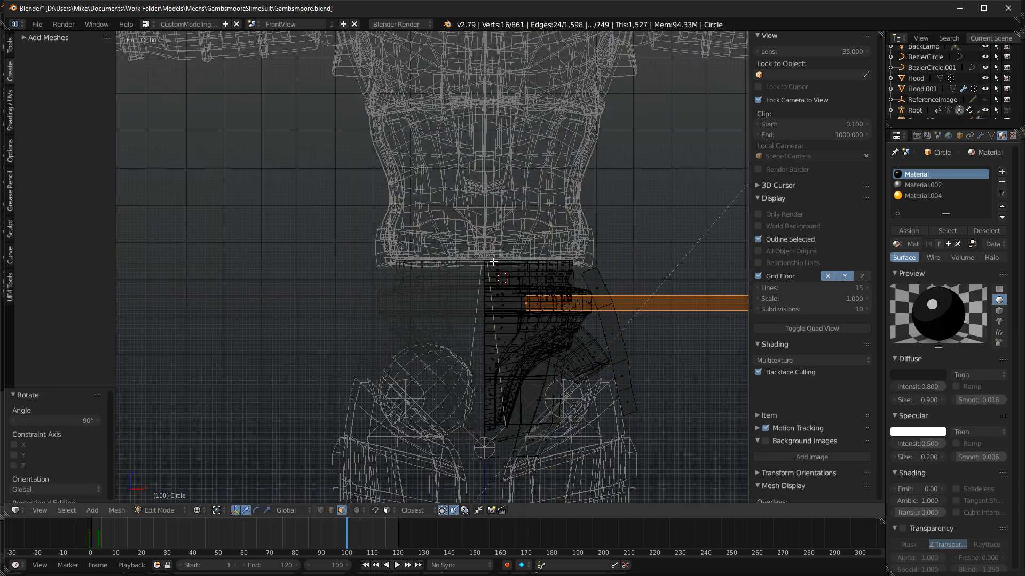
alt+click(528, 305)
key(x)
click(496, 354)
key(z)
scroll(587, 342, down, 5)
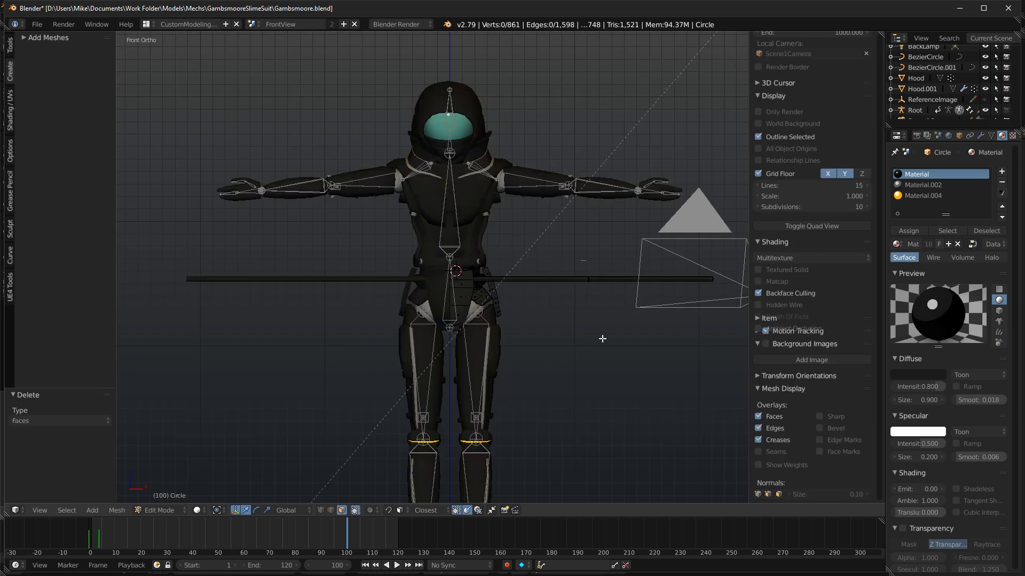
Select the whole linked cylinder and move it to the front plate's upper edge with its open end at the centre line.
key(l)
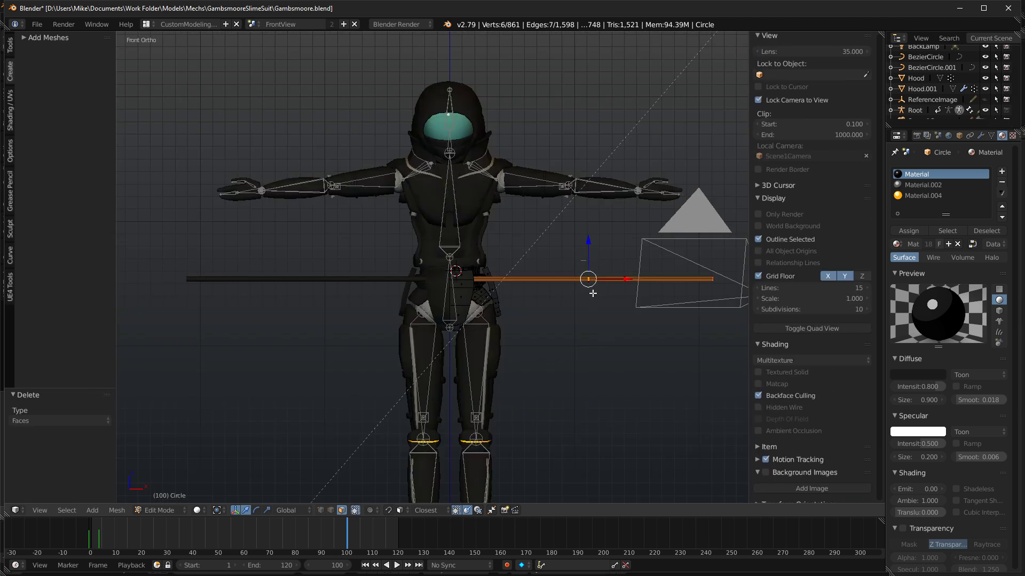
key(ctrl+l)
scroll(602, 294, up, 3)
key(g)
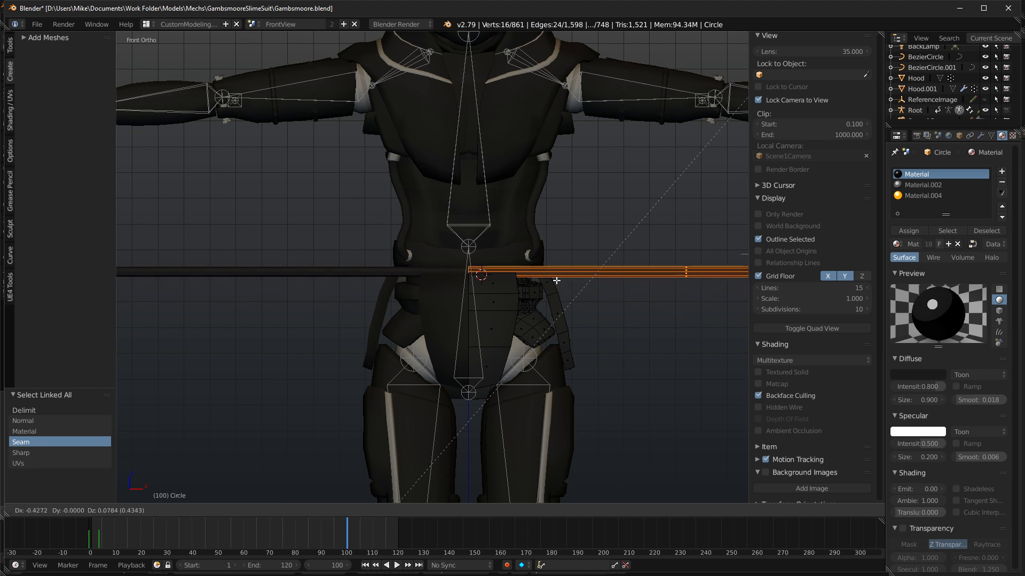
click(154, 281)
middle_drag(238, 274, 290, 290)
scroll(440, 272, up, 3)
middle_drag(440, 272, 389, 274)
key(g)
key(x)
click(384, 280)
In side view, shift the cylinder -0.004 in Y and scale it down to about 0.81 on the front plate's top.
key(KP_3)
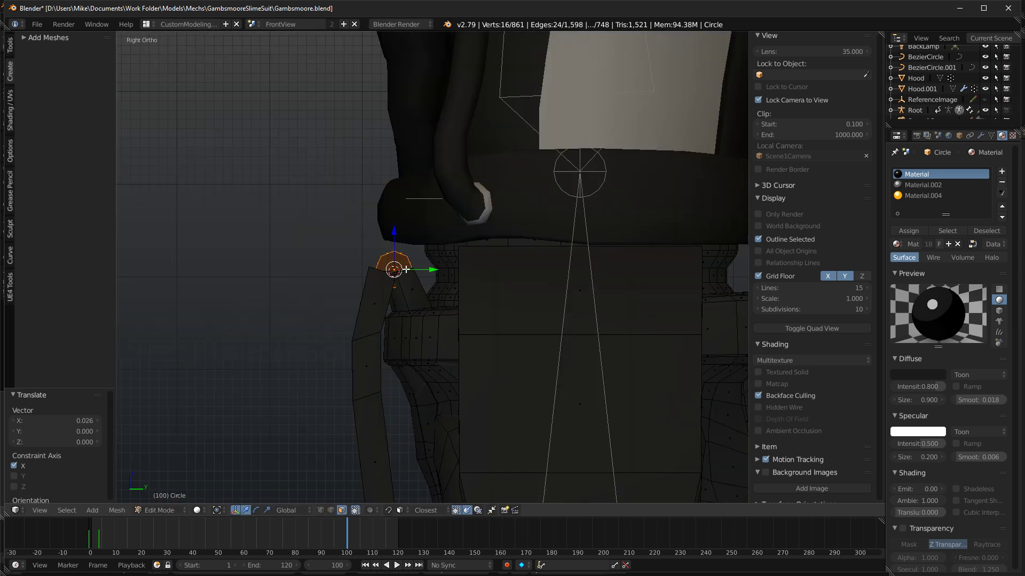
key(g)
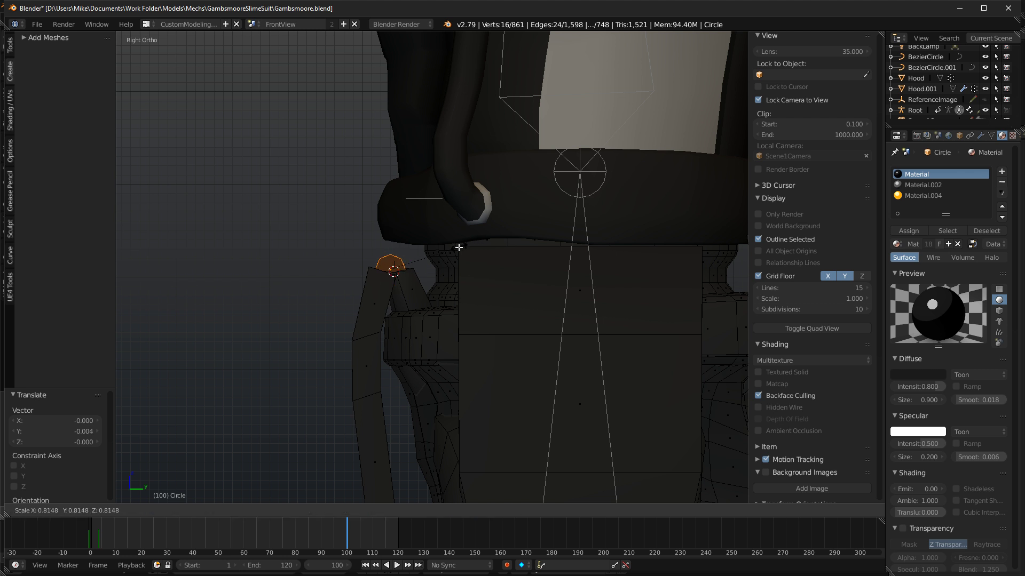
click(458, 245)
Select the cylinder's outer end face and move it along X to fit within the front plate's width.
middle_drag(457, 245, 386, 267)
key(KP_1)
scroll(480, 267, up, 3)
right_click(350, 265)
right_click(361, 263)
key(KP_1)
key(g)
key(x)
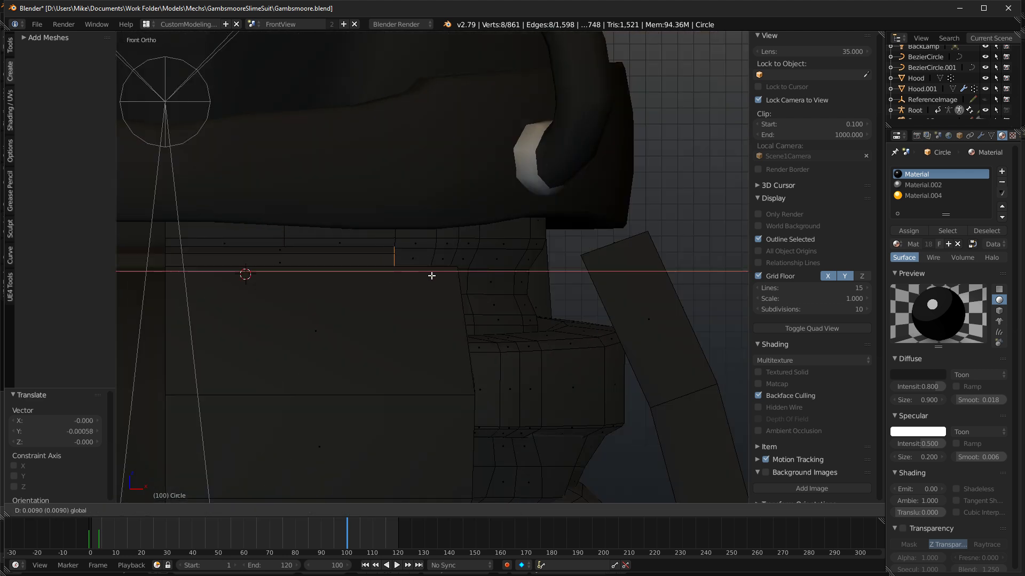
click(436, 275)
Extrude the cylinder's outer end into a stepped cap, scaling the new face and extending it 0.014 along X.
shift+middle_drag(371, 263, 333, 276)
key(e)
right_click(442, 281)
key(s)
click(460, 283)
key(g)
key(x)
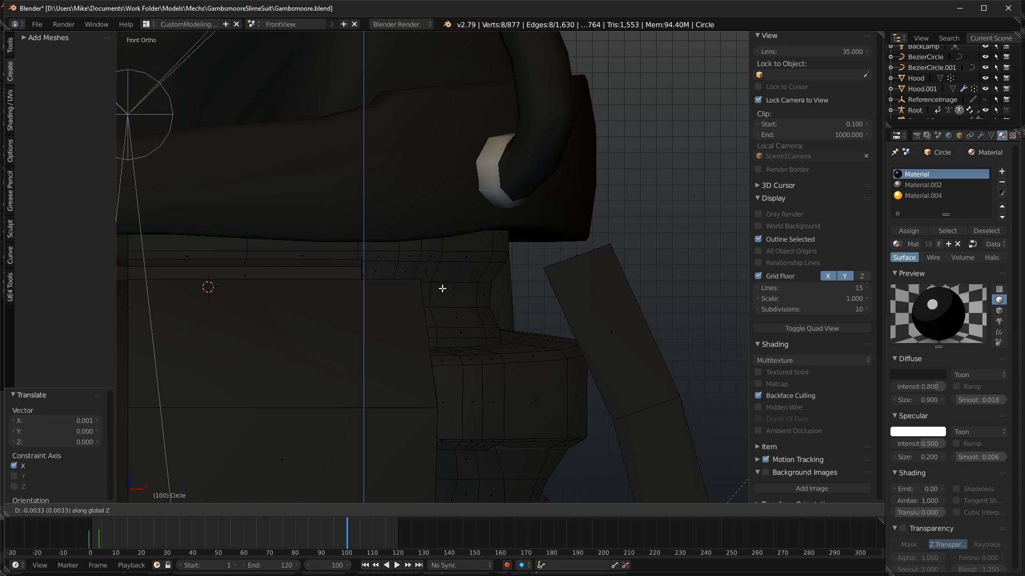
click(425, 288)
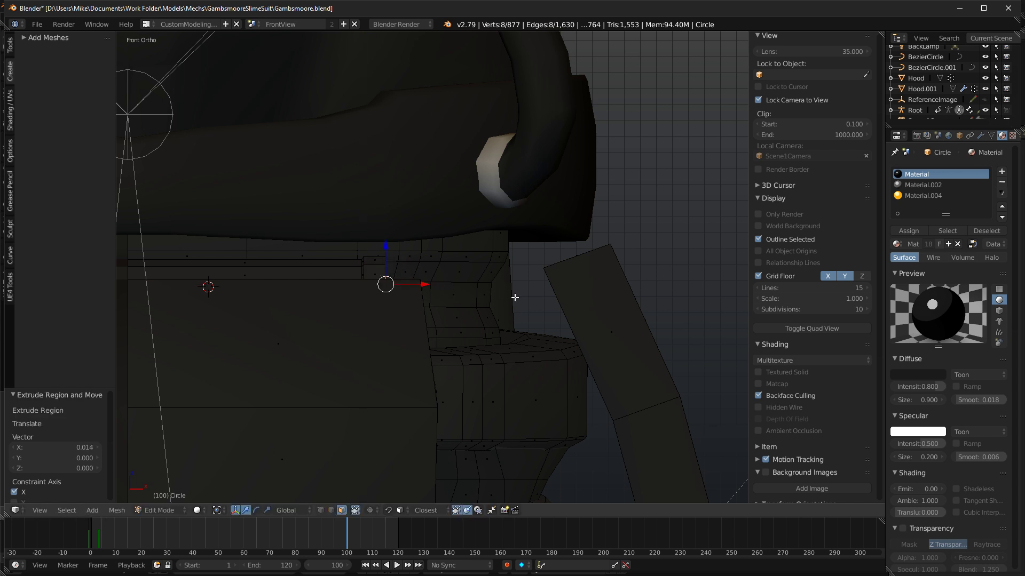
Bevel the cap's outer end by 0.002 and preview it in rendered shading.
key(ctrl+b)
click(530, 305)
key(shift+z)
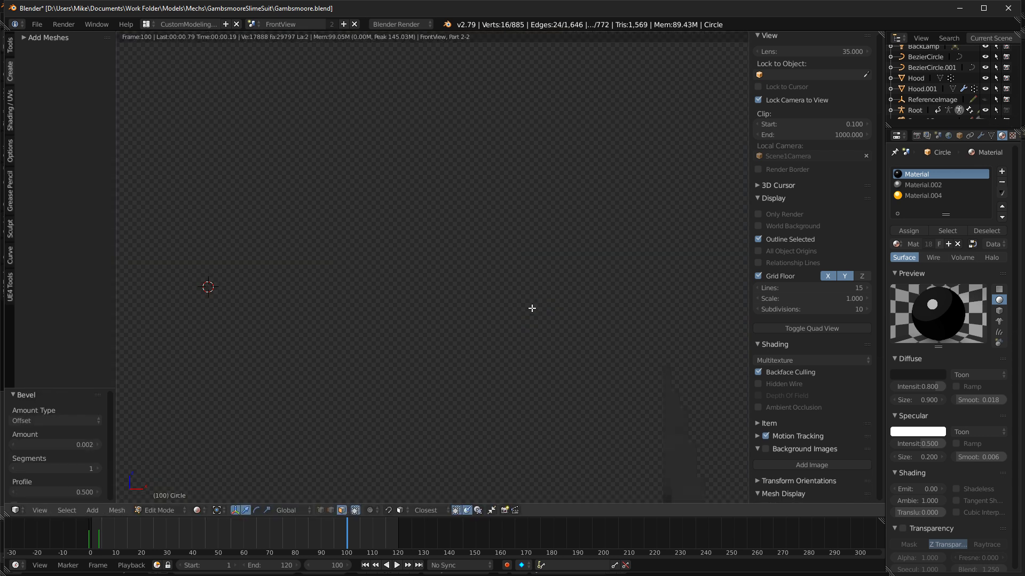
scroll(531, 306, down, 2)
key(shift+z)
Select the entire pelvis mesh, apply smooth shading and preview it in rendered shading.
key(a)
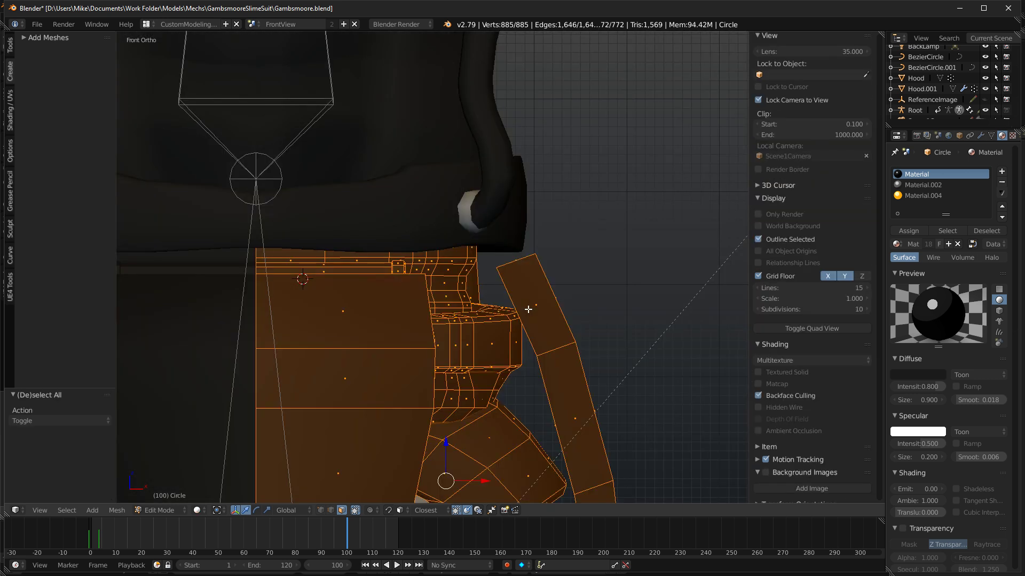
click(12, 98)
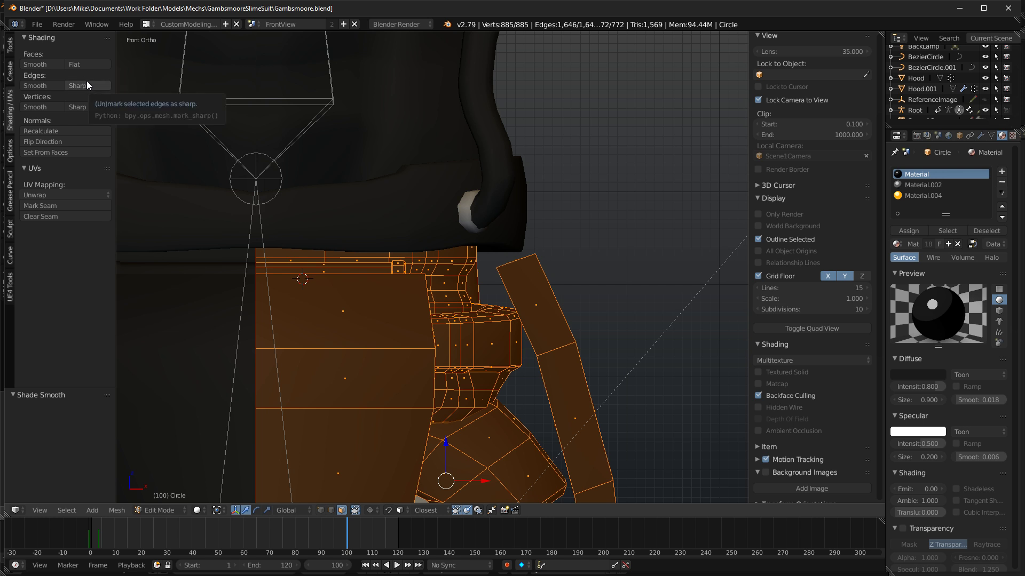
click(87, 85)
key(shift+z)
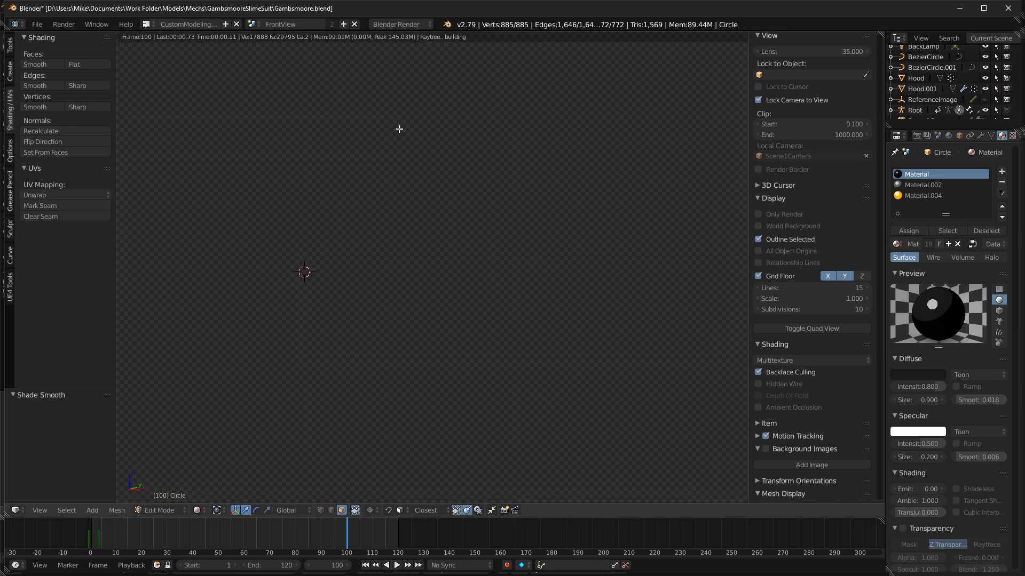
Select the ring of long faces around the hinge cylinder, assign Material.002 to it and preview it in rendered shading.
key(shift+z)
shift+middle_drag(462, 242, 535, 240)
scroll(533, 241, up, 4)
key(a)
alt+right_click(396, 264)
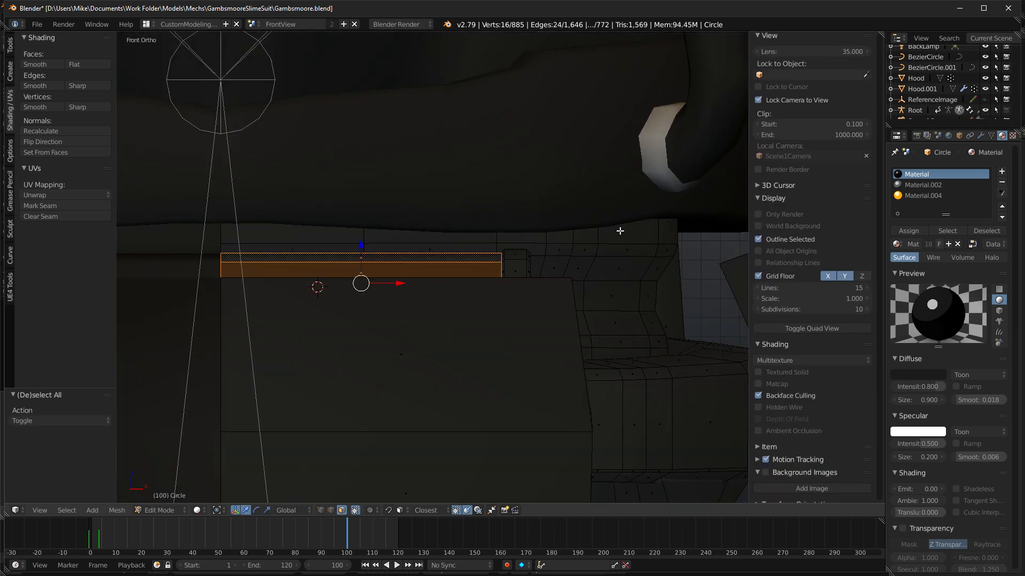
click(924, 185)
click(907, 230)
key(shift+z)
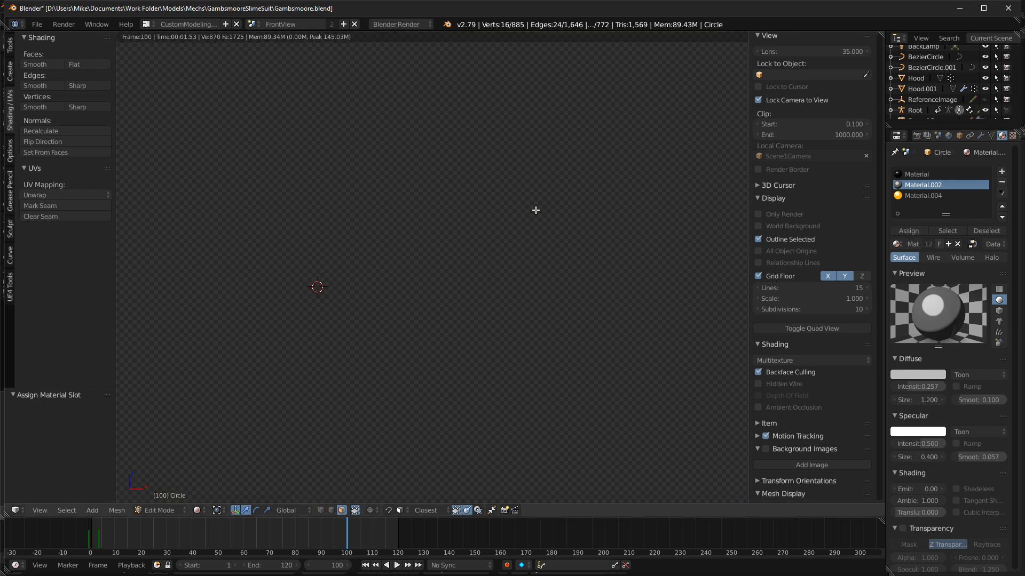
scroll(537, 224, down, 4)
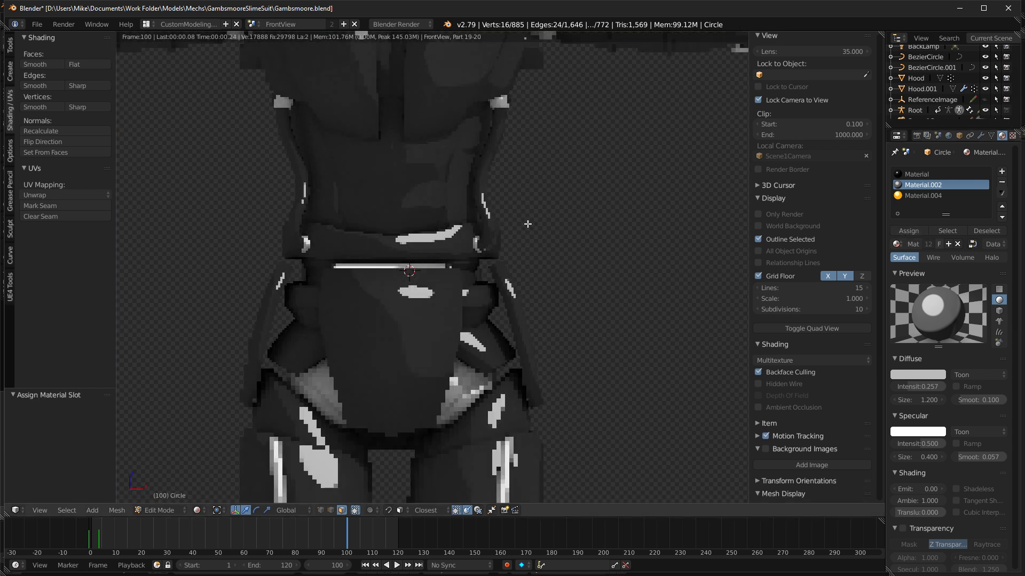
Select the entire linked hinge cylinder and move it 0.015 along X.
key(shift+z)
scroll(451, 213, up, 8)
shift+right_click(501, 253)
key(ctrl+l)
drag(423, 282, 448, 284)
Bevel the front plate's upper edges beneath the hinge cylinder by about 0.0026.
middle_drag(533, 283, 377, 327)
right_click(367, 305)
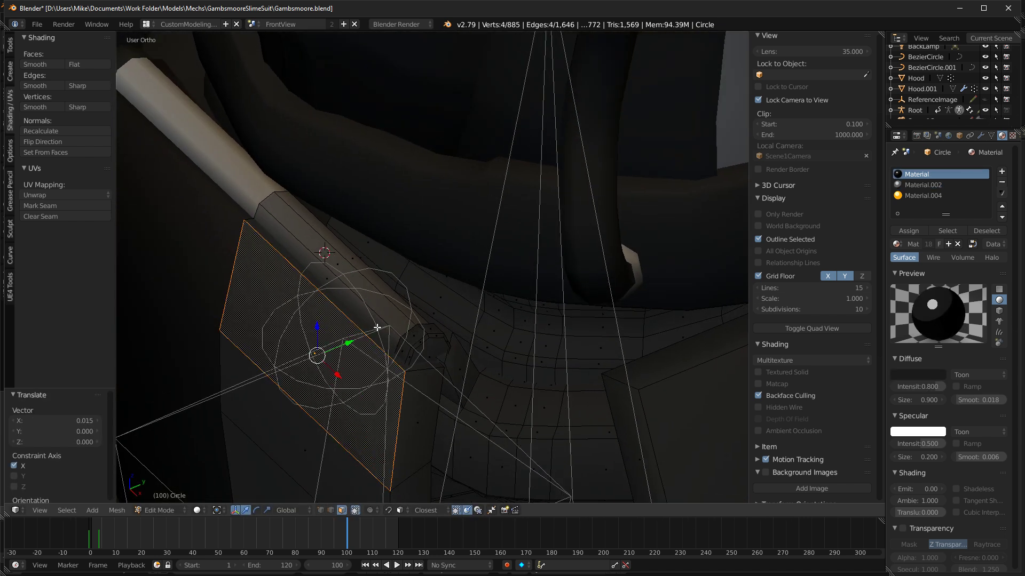
right_click(382, 351)
key(ctrl+b)
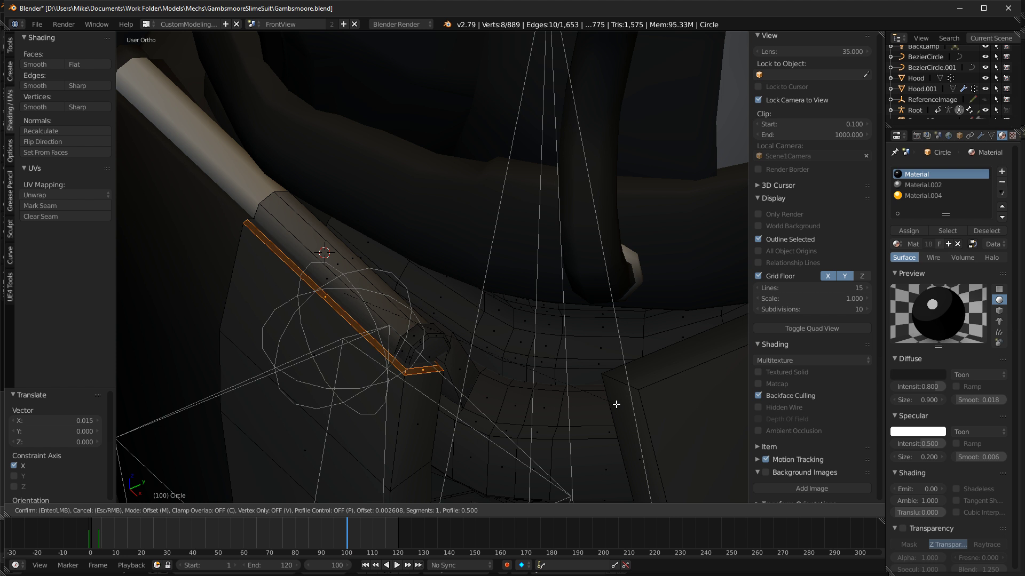
click(617, 405)
Select the linked hinge cylinder and move it -0.009 along X.
middle_drag(617, 404, 341, 310)
middle_drag(357, 273, 498, 353)
key(ctrl+l)
drag(428, 329, 417, 327)
Select the small bracket face behind the hinge's outer end, rotate it 33° and move it.
middle_drag(416, 328, 621, 406)
right_click(445, 370)
key(r)
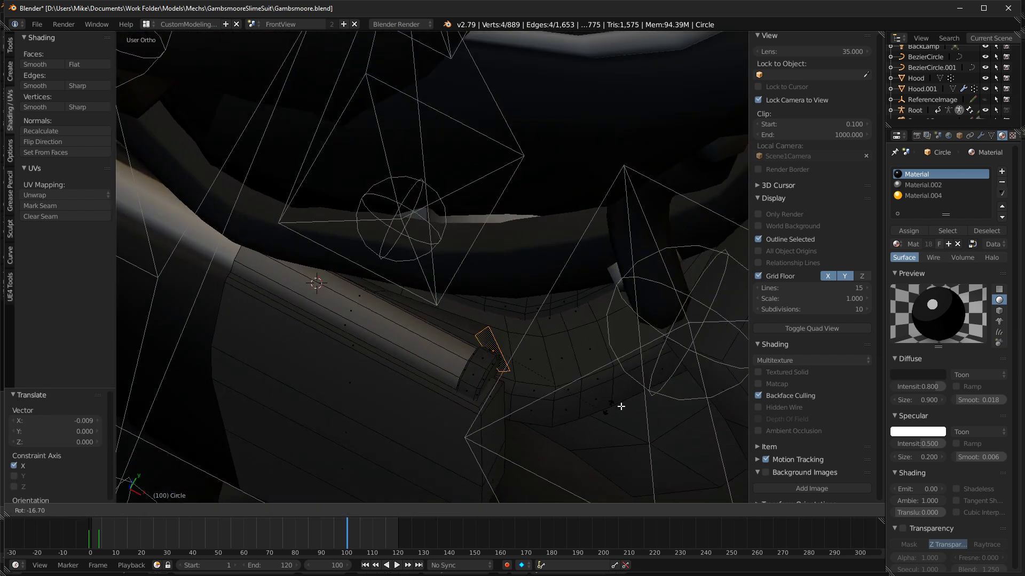
click(648, 336)
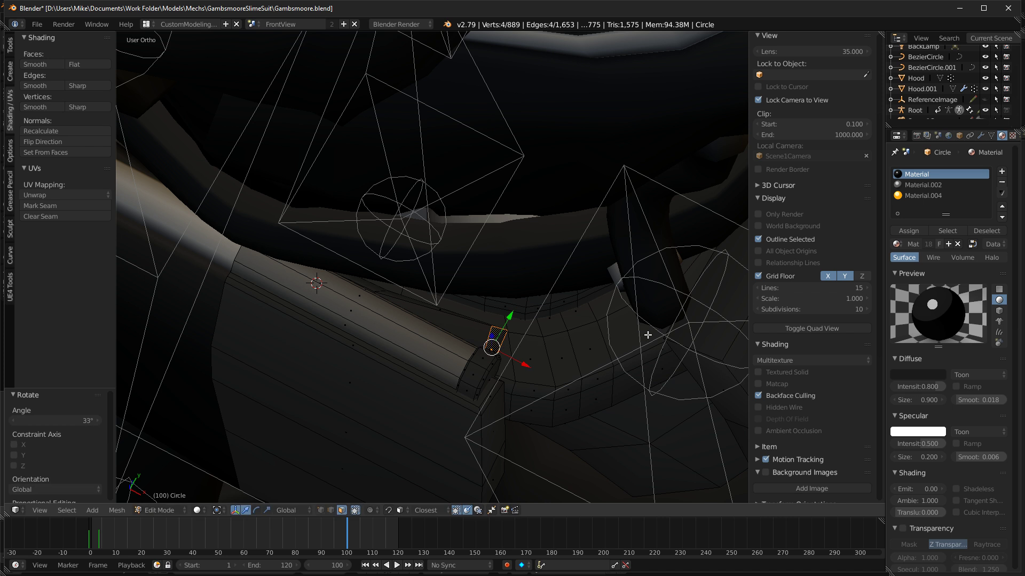
middle_drag(648, 337, 529, 282)
key(g)
click(474, 391)
Scale and reposition the bracket face behind the hinge, rotating it 1.22° in the side view.
middle_drag(474, 392, 568, 264)
key(s)
click(559, 325)
key(g)
click(497, 317)
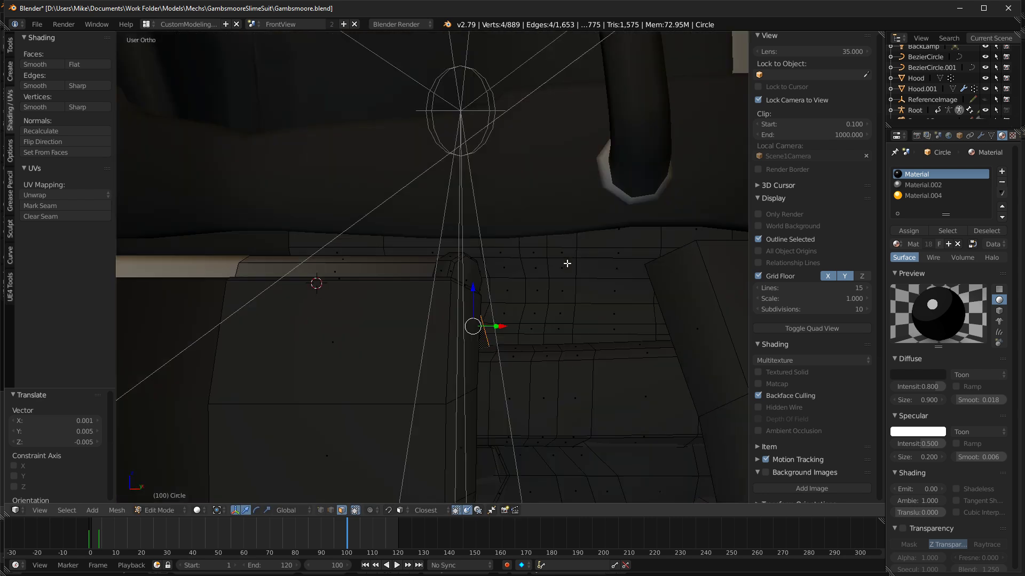
key(KP_3)
click(560, 245)
click(553, 243)
click(561, 301)
Select one edge of the bracket behind the hinge and move it -0.001 along Y and 0.004 along Z.
middle_drag(508, 281, 415, 398)
click(331, 511)
middle_drag(512, 299, 398, 296)
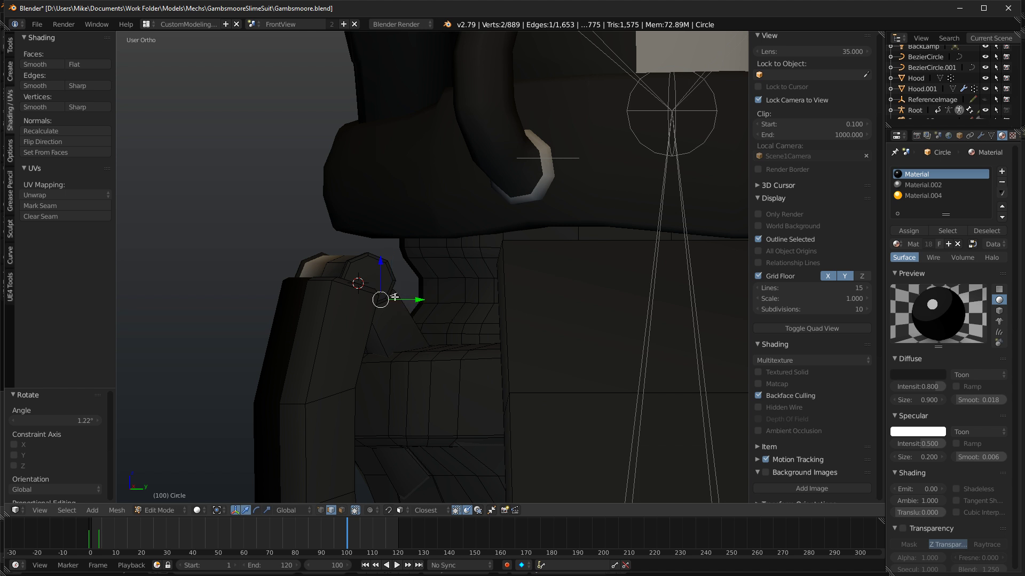
key(KP_3)
click(411, 300)
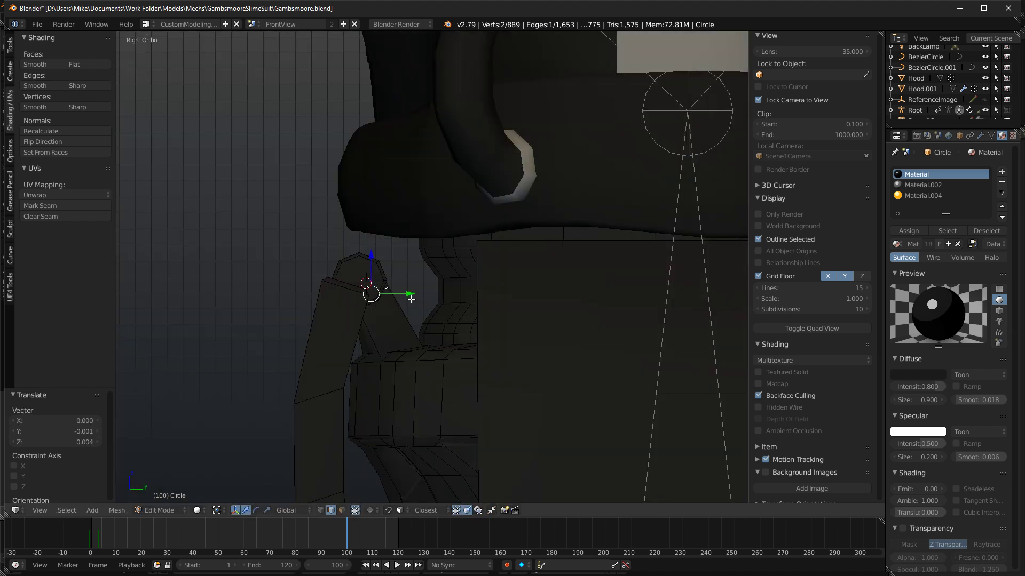
key(shift+z)
middle_drag(407, 308, 462, 334)
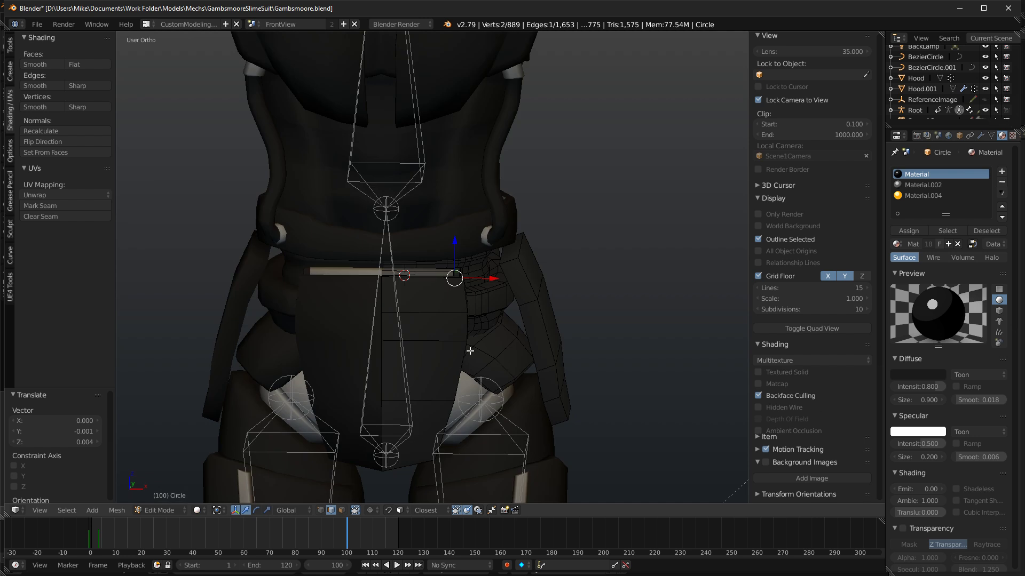
Deselect everything and add a vertical loop cut to the front pelvis plate near its centre.
key(a)
key(shift+z)
key(ctrl+r)
click(430, 342)
click(420, 342)
Select the front plate's central column of faces, move it -0.009 along Y and preview it in rendered shading.
middle_drag(421, 342, 359, 347)
click(341, 510)
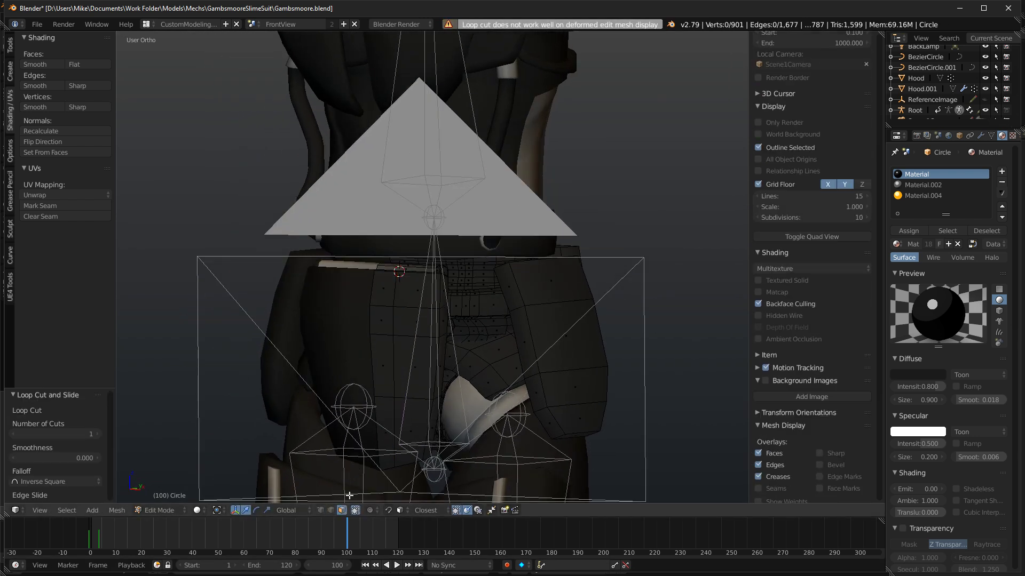
right_click(387, 439)
ctrl+right_click(396, 283)
middle_drag(396, 283, 352, 359)
drag(418, 338, 414, 341)
key(shift+z)
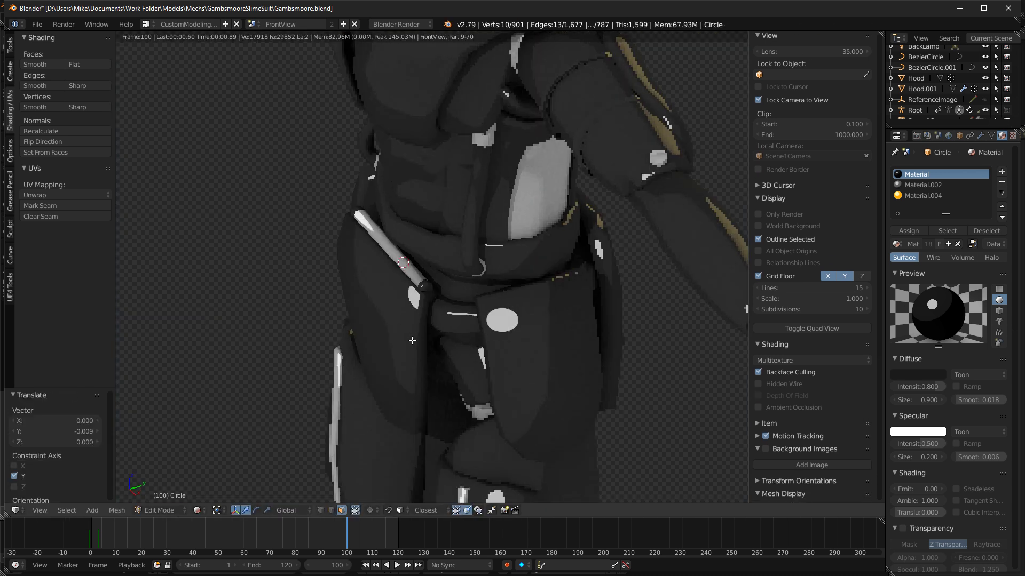
key(shift+z)
key(KP_1)
scroll(463, 352, up, 3)
middle_drag(463, 352, 423, 279)
right_click(423, 279)
shift+middle_drag(428, 393, 426, 362)
ctrl+right_click(426, 365)
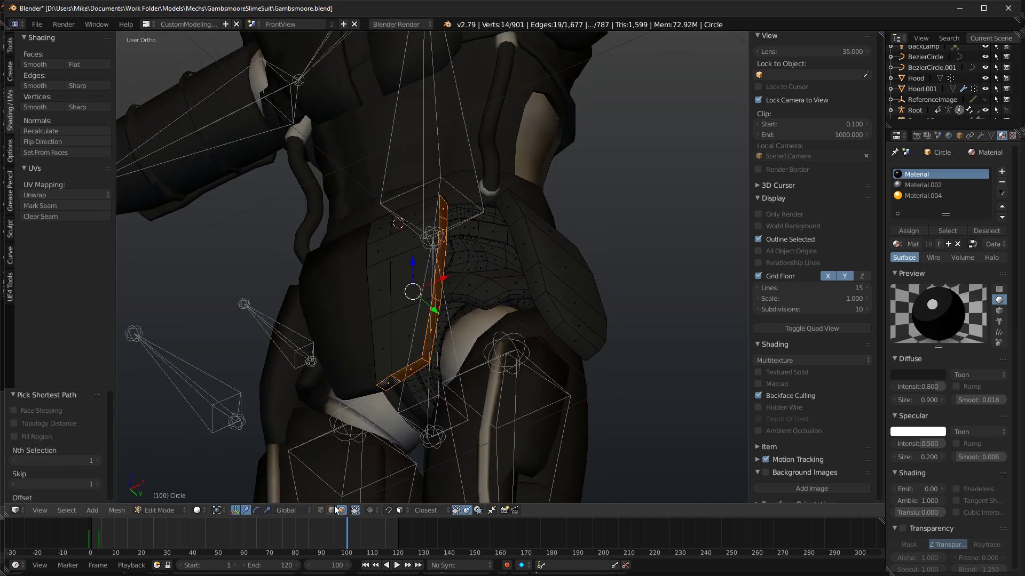
key(a)
Select both edge loops around the front plate's side and lower rim, bevel them by 0.007 and preview the rendered result.
alt+right_click(392, 374)
alt+shift+right_click(425, 342)
key(KP_Decimal)
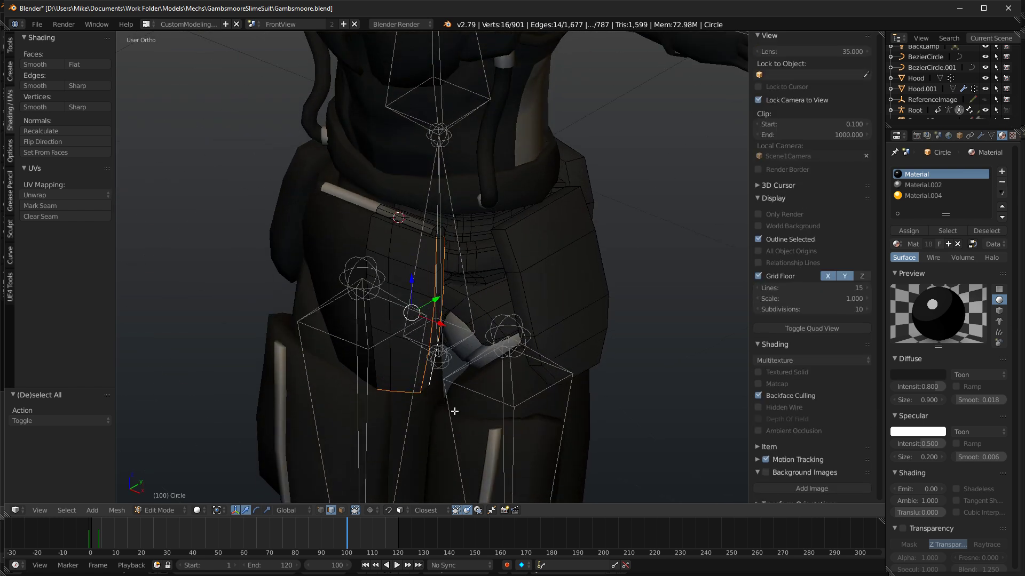
key(ctrl+b)
click(602, 375)
key(shift+z)
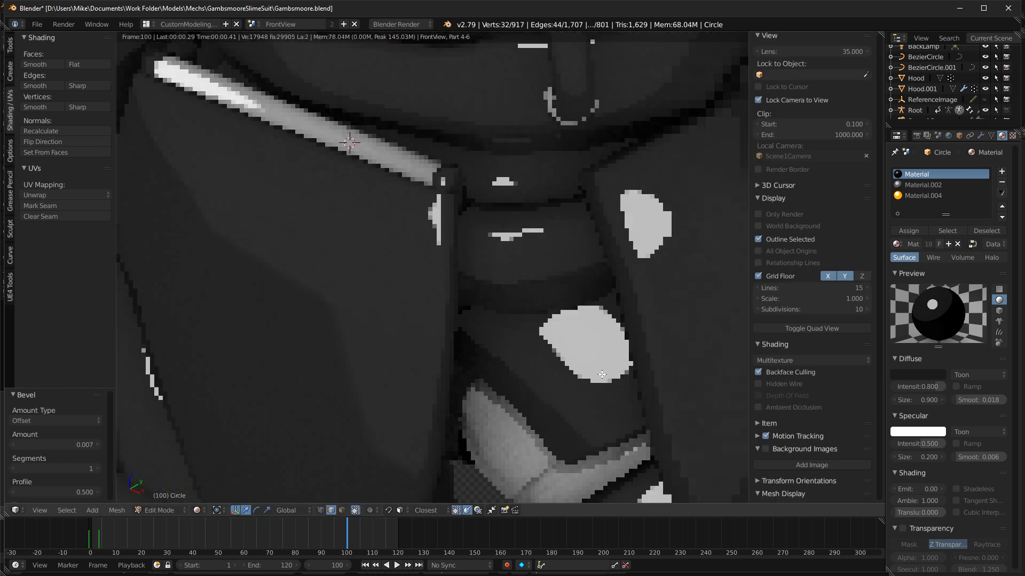
key(shift+z)
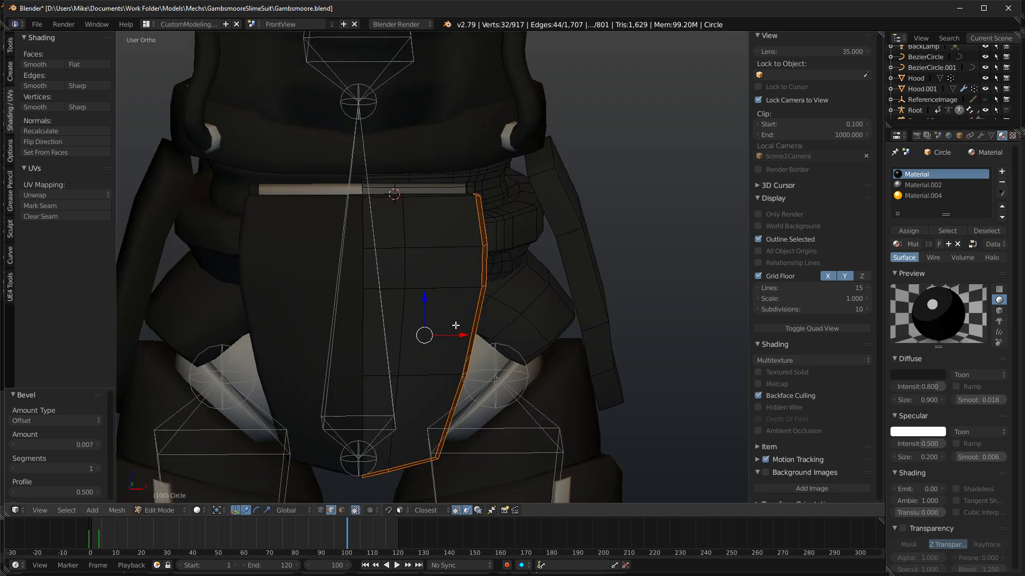
Add a vertical loop cut near the front plate's centre and a crosswise loop cut near its lower tip.
key(a)
key(ctrl+r)
click(390, 294)
click(373, 347)
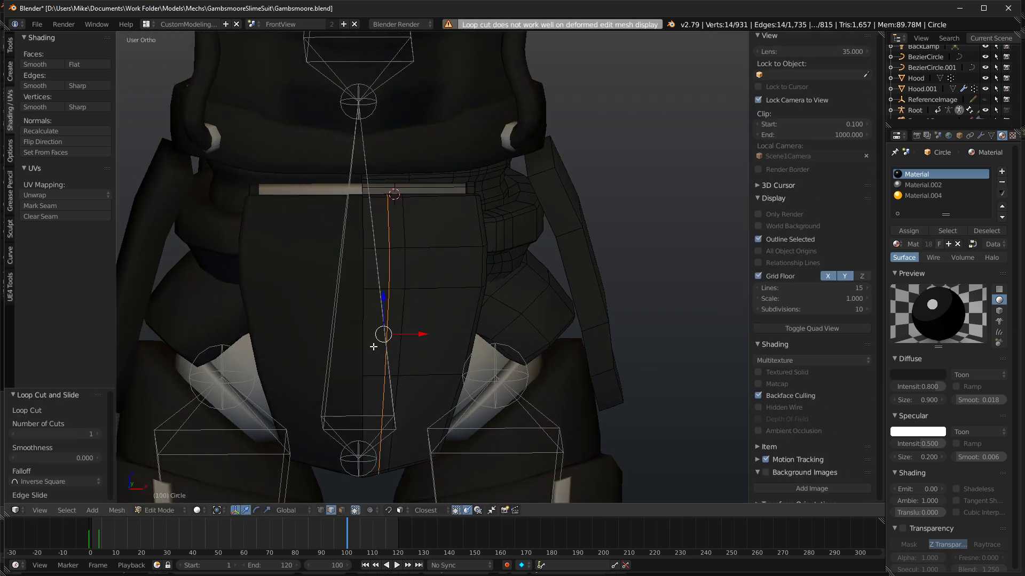
click(341, 511)
right_click(403, 357)
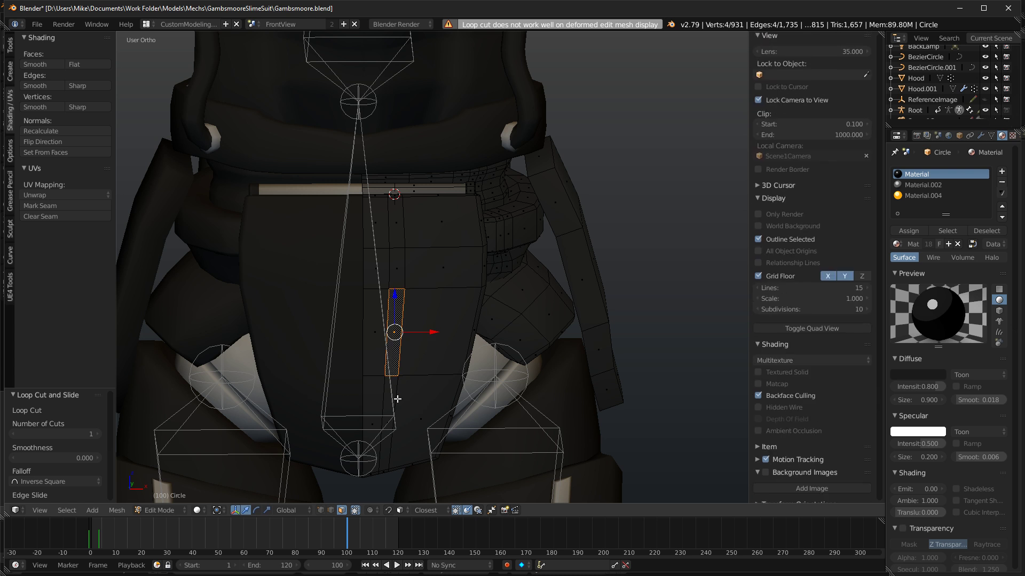
key(a)
key(ctrl+r)
click(390, 460)
click(395, 492)
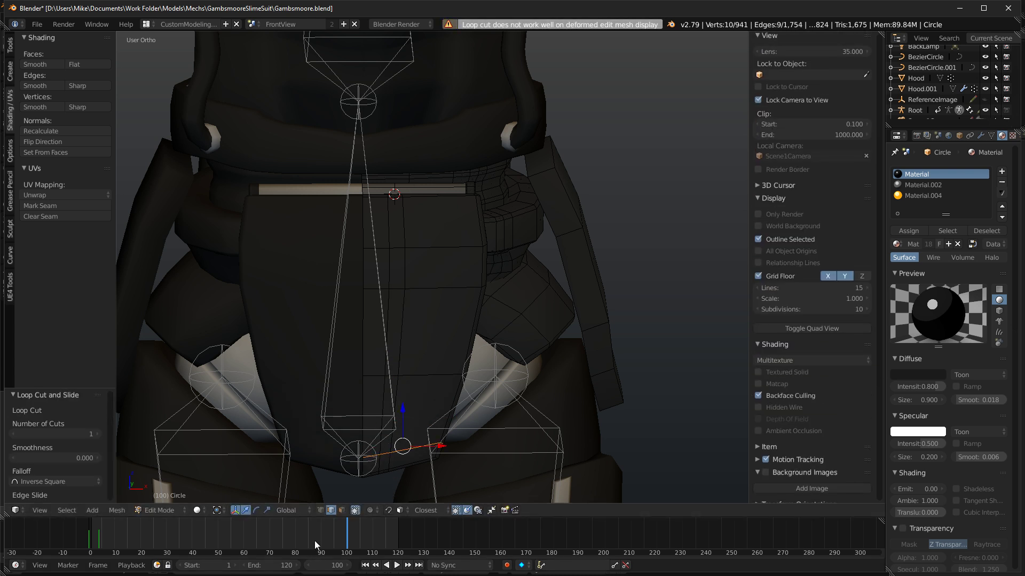
Select the narrow vertical strip of faces beside the front plate's centre and extrude it outward 0.009.
click(342, 510)
right_click(391, 408)
ctrl+right_click(392, 316)
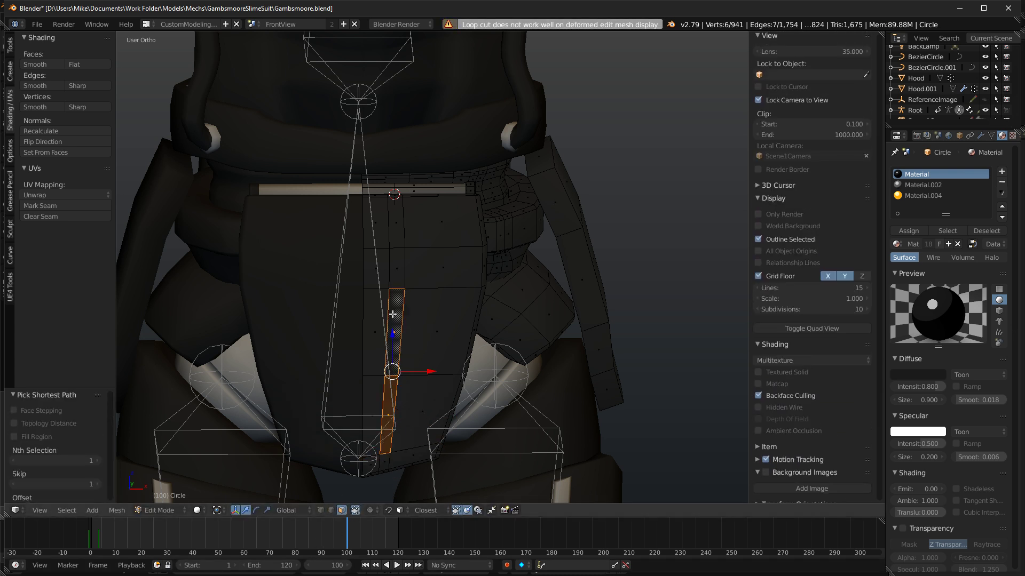
ctrl+right_click(395, 271)
middle_drag(434, 330, 342, 378)
key(e)
click(339, 378)
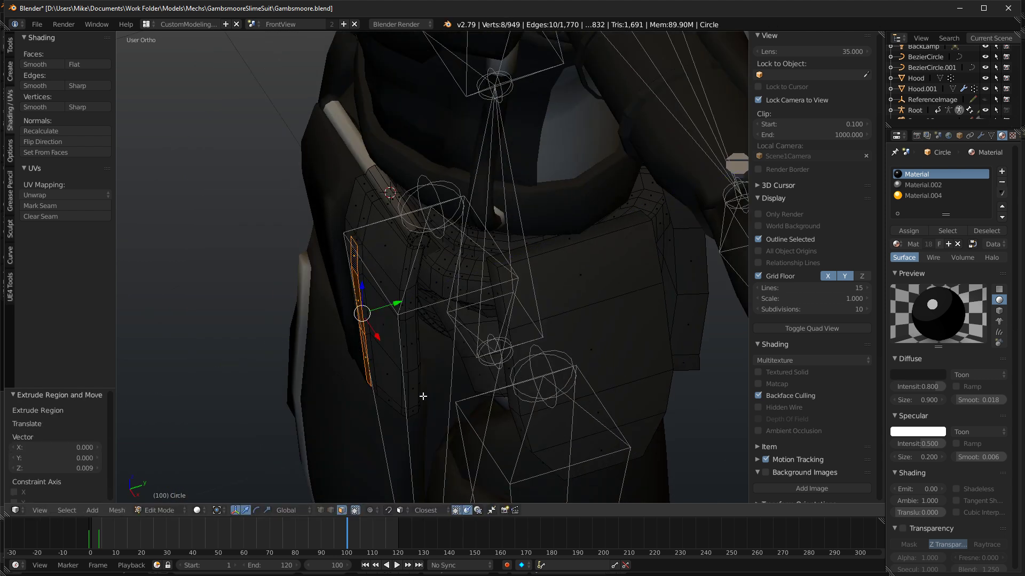
Shrink the extruded strip slightly, scale it to 0.819 along X and move it about 0.002 along X.
middle_drag(418, 401, 525, 373)
key(KP_1)
scroll(582, 352, up, 4)
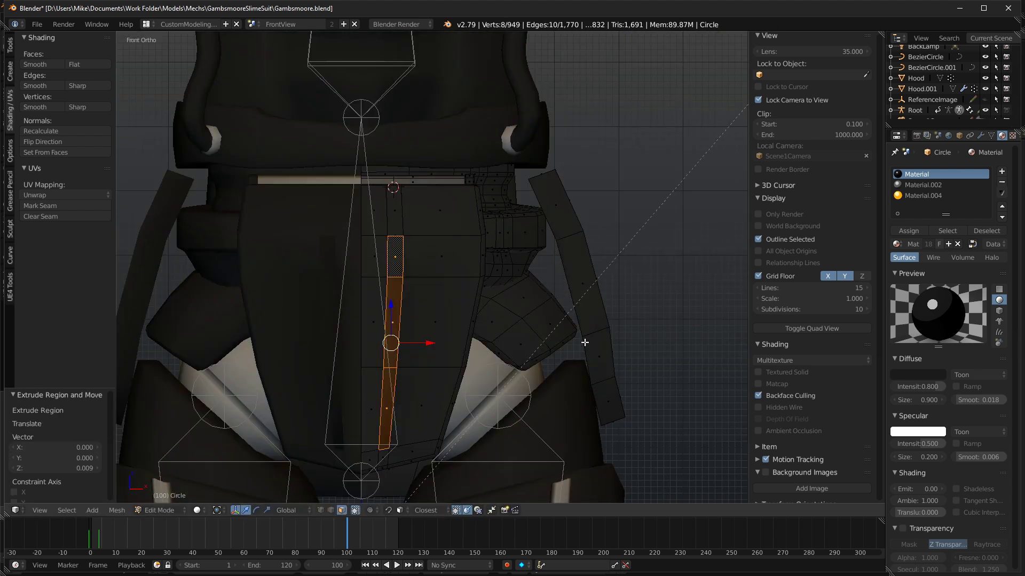
key(s)
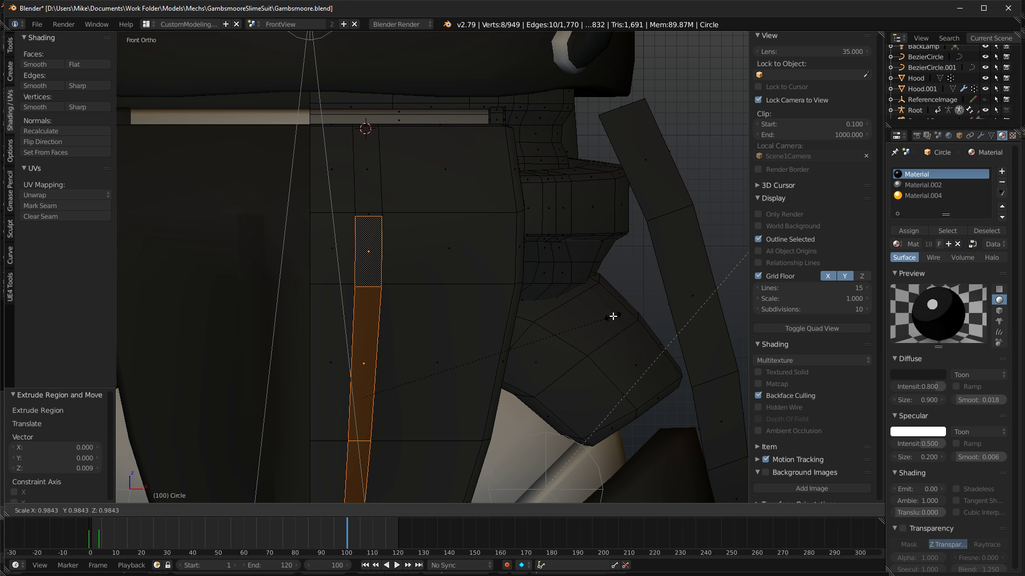
click(613, 317)
key(s)
key(x)
click(556, 324)
key(g)
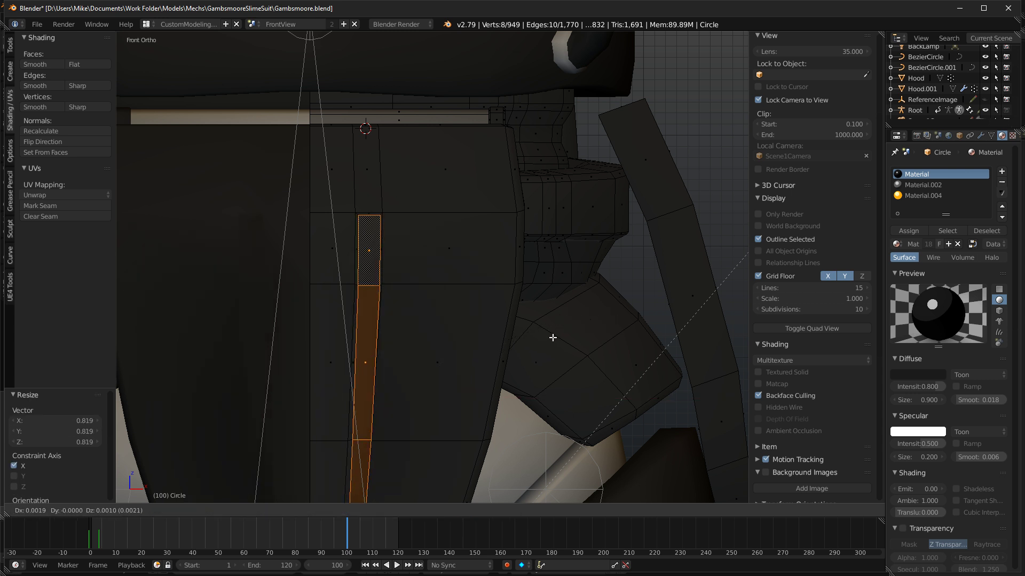
click(553, 337)
scroll(591, 325, down, 1)
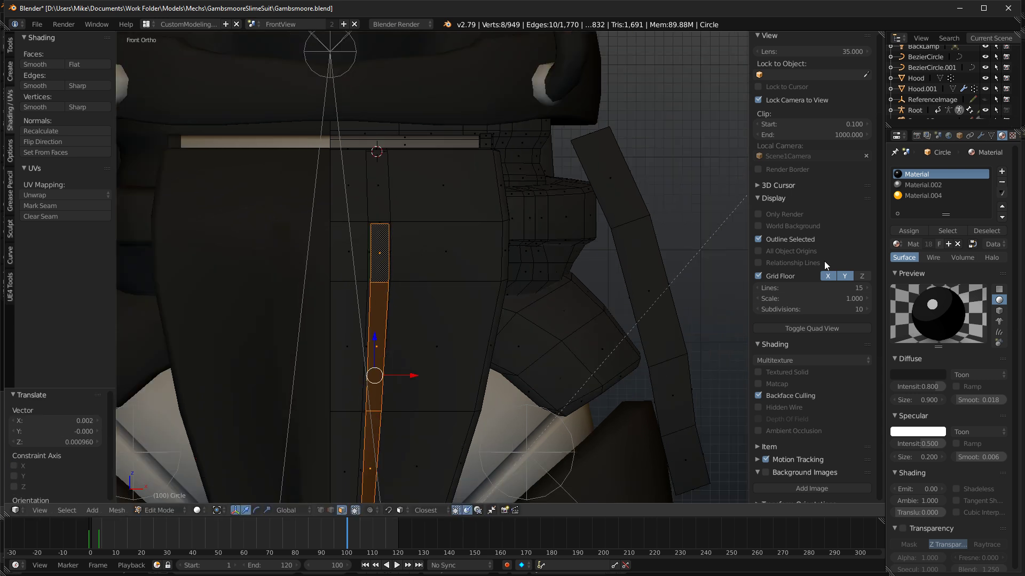
Add the raised strip's side faces to the selection and assign Material.002 to the whole strip.
click(935, 197)
click(922, 185)
middle_drag(428, 268, 531, 244)
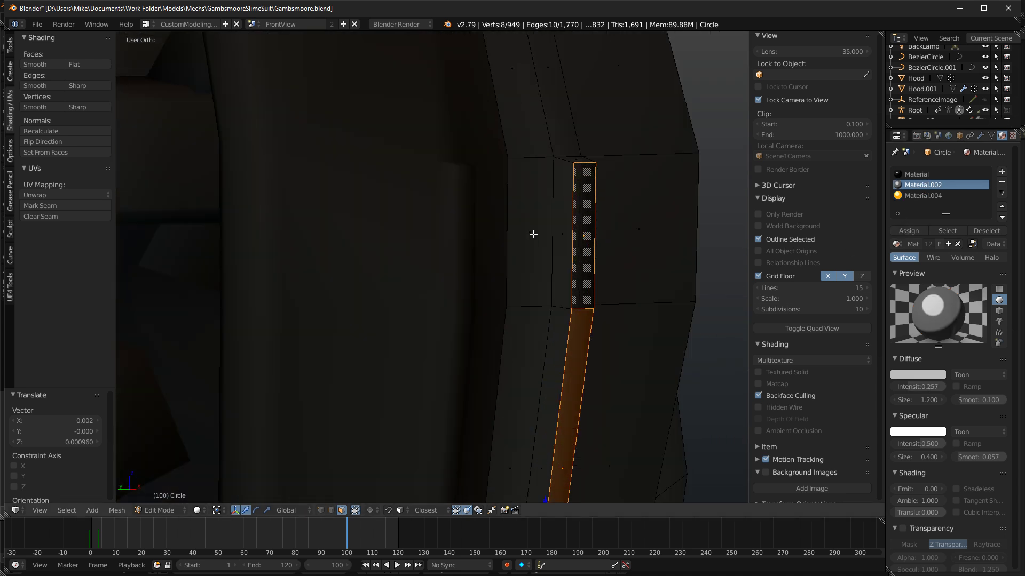
alt+shift+right_click(571, 167)
middle_drag(717, 224, 691, 226)
click(912, 230)
Select the raised strip's front faces, move them slightly along Y and preview them in rendered shading.
scroll(544, 252, down, 6)
middle_drag(542, 252, 338, 256)
right_click(339, 257)
ctrl+right_click(350, 427)
middle_drag(350, 427, 391, 343)
key(g)
key(y)
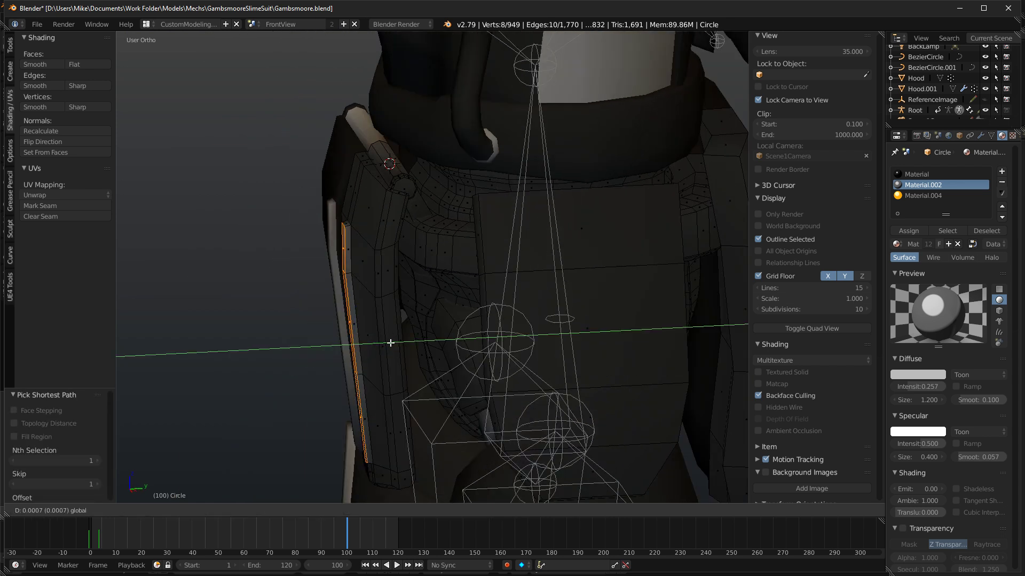
click(393, 343)
key(KP_1)
key(shift+z)
scroll(449, 306, down, 7)
mouse_move(547, 311)
middle_down()
mouse_move(644, 317)
mouse_move(599, 306)
middle_up()
scroll(599, 306, up, 6)
Undo the raised strip's repositioning, material assignment, scaling and extrusion.
key(shift+z)
key(ctrl+z)
key(ctrl+z)
key(ctrl+z)
key(ctrl+z)
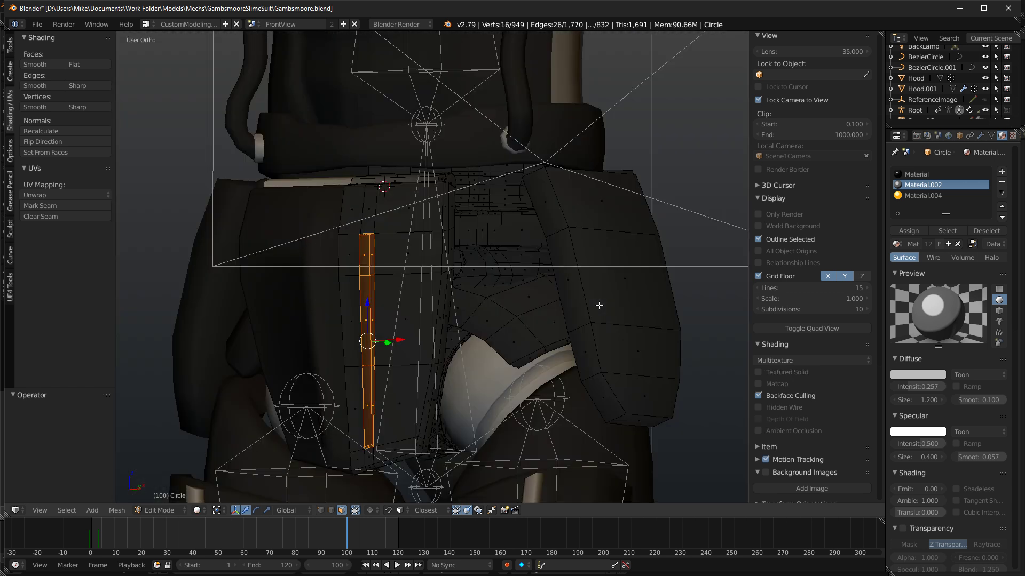
key(ctrl+z)
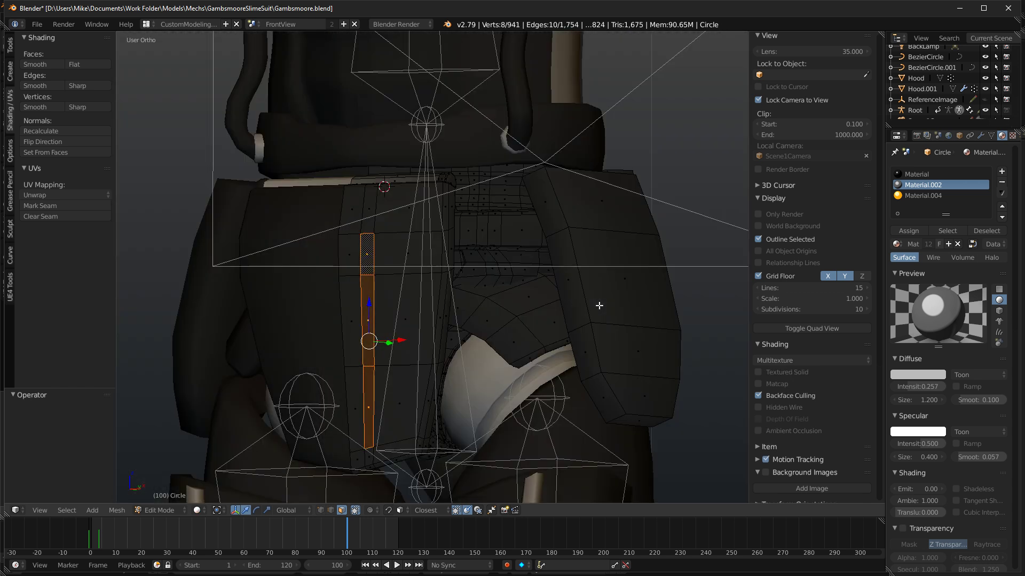
Move the plate's top face near the centre 0.006 along Y and 0.019 along Z with proportional editing, then preview it rendered.
middle_drag(599, 306, 439, 244)
right_click(368, 197)
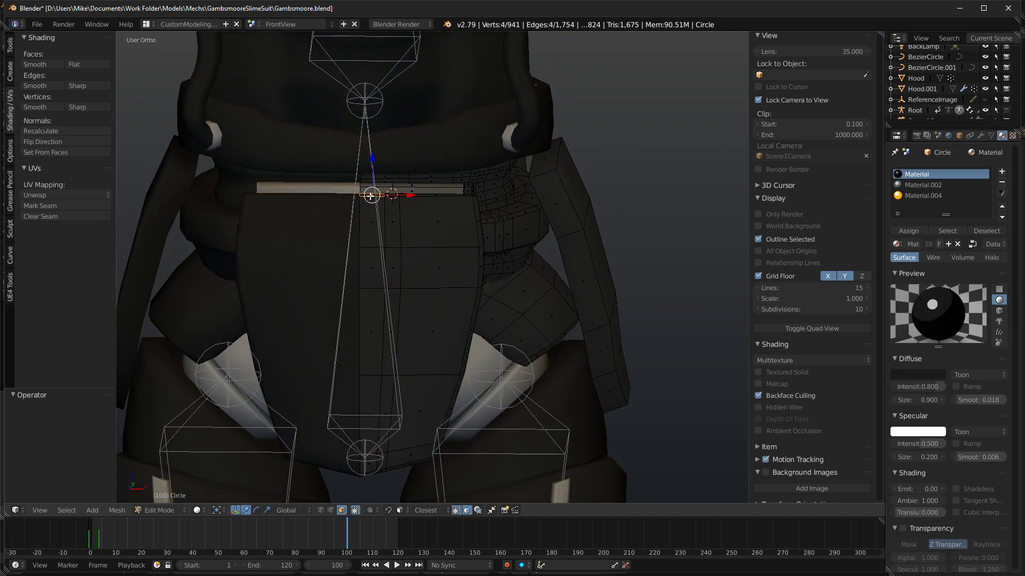
key(KP_3)
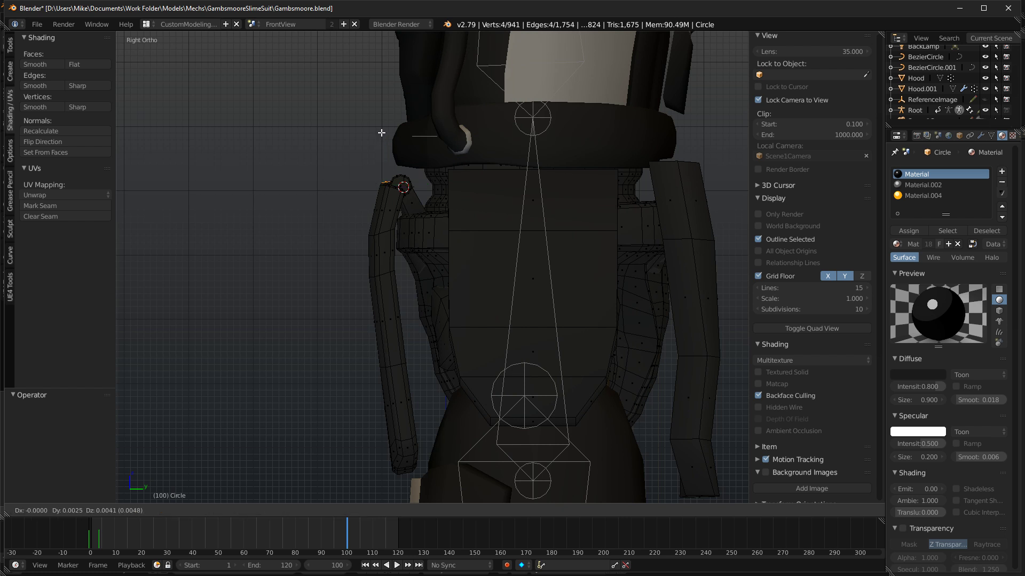
key(g)
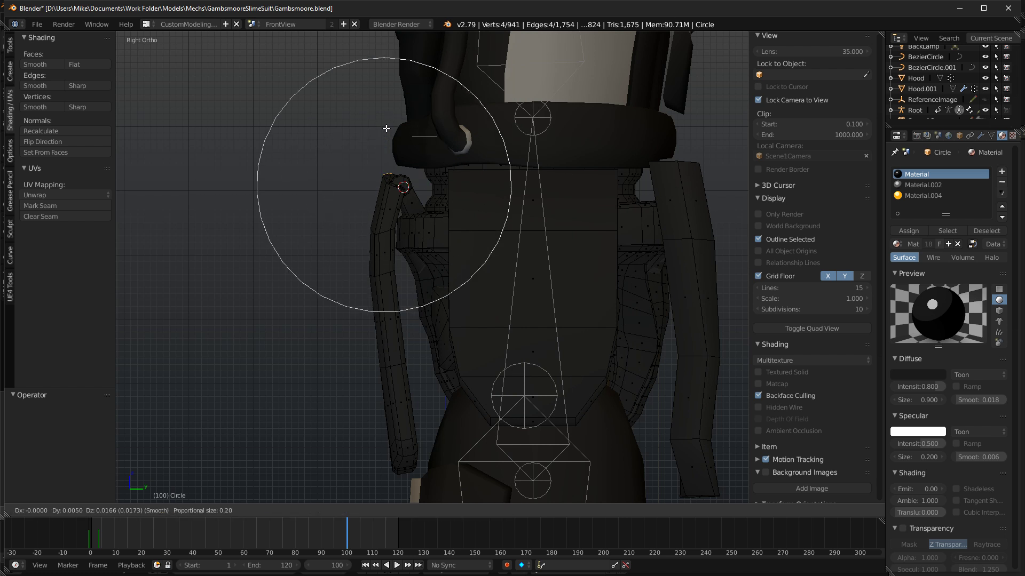
click(387, 127)
mouse_move(387, 127)
middle_down()
mouse_move(529, 145)
mouse_move(606, 176)
mouse_move(528, 201)
middle_up()
key(shift+z)
key(shift+z)
Select the two upper side-rim faces of the front plate and move them -0.032 along X with proportional editing.
middle_drag(371, 214, 390, 203)
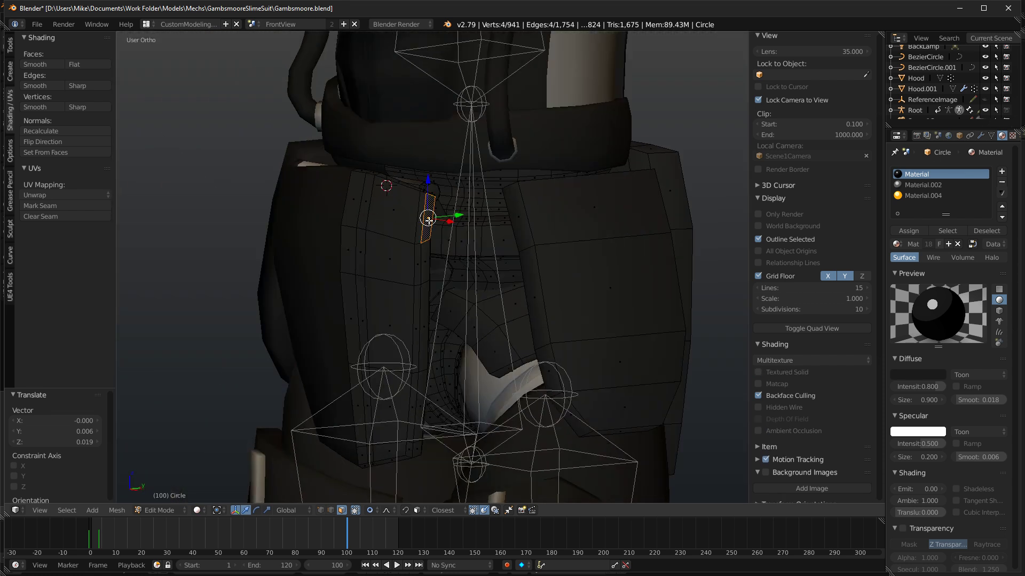
middle_drag(439, 265, 430, 255)
right_click(430, 254)
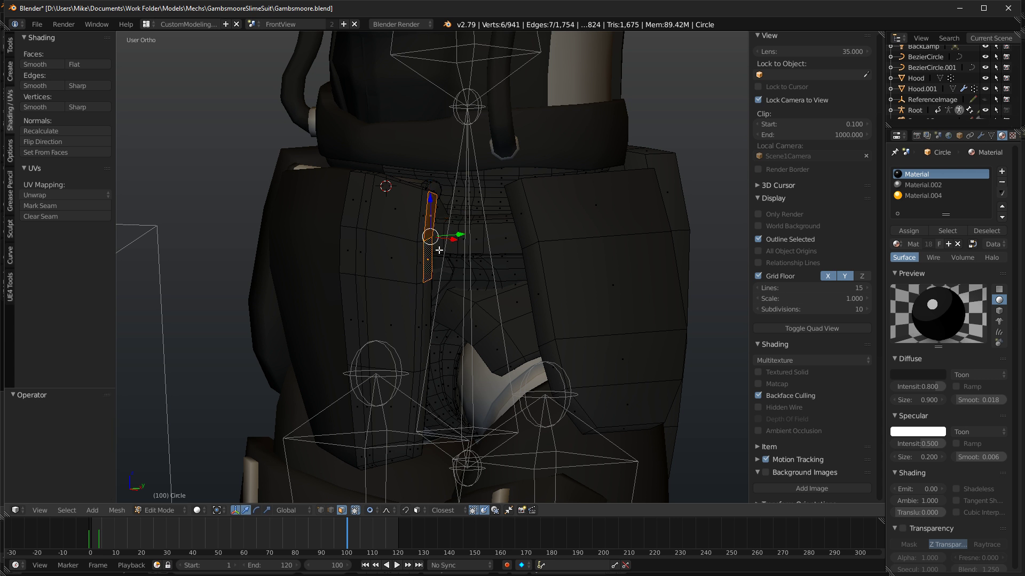
key(KP_1)
key(g)
scroll(508, 229, down, 5)
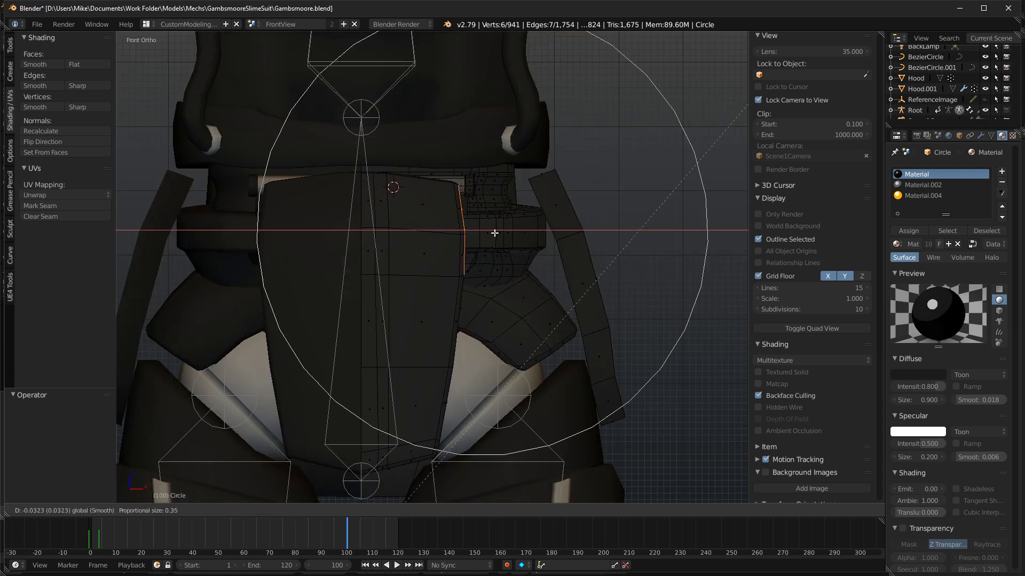
click(495, 234)
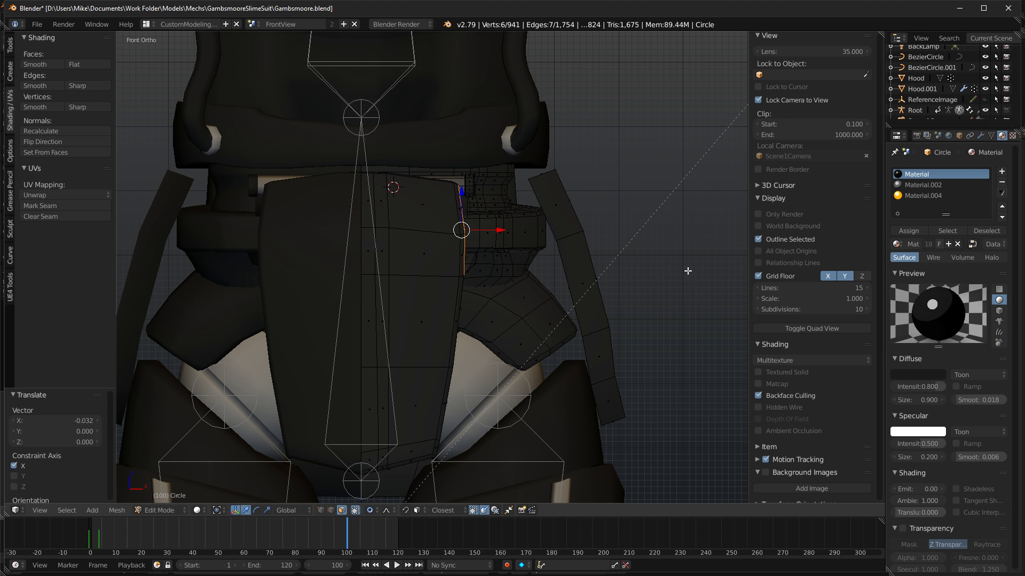
Select the front plate's top rim faces and move them 0.004 along X and 0.008 along Z.
scroll(460, 234, up, 1)
scroll(469, 230, down, 1)
key(KP_3)
middle_drag(328, 173, 382, 237)
scroll(420, 254, up, 4)
right_click(327, 192)
middle_drag(328, 195, 339, 176)
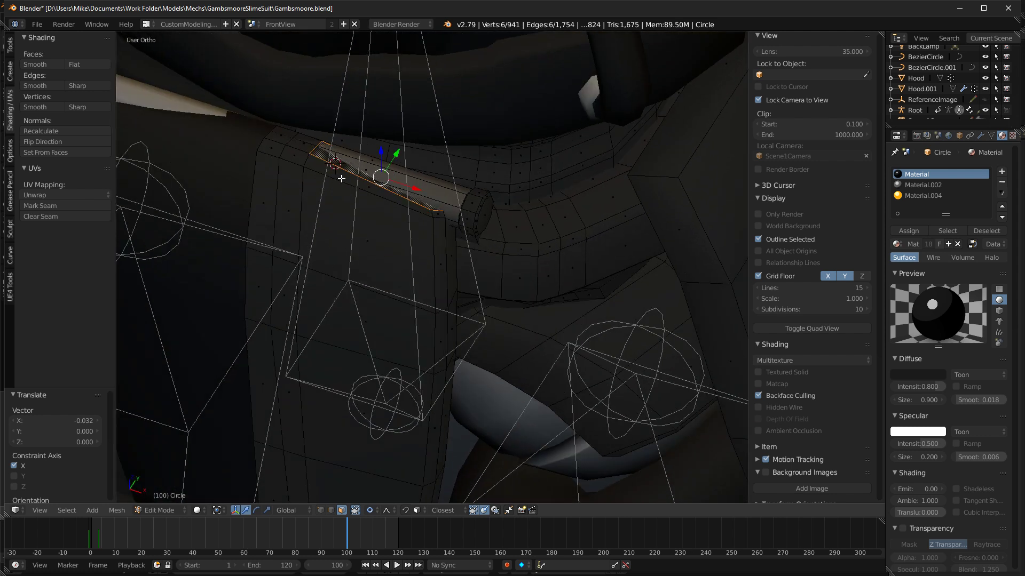
key(KP_1)
key(g)
click(605, 117)
scroll(555, 159, down, 7)
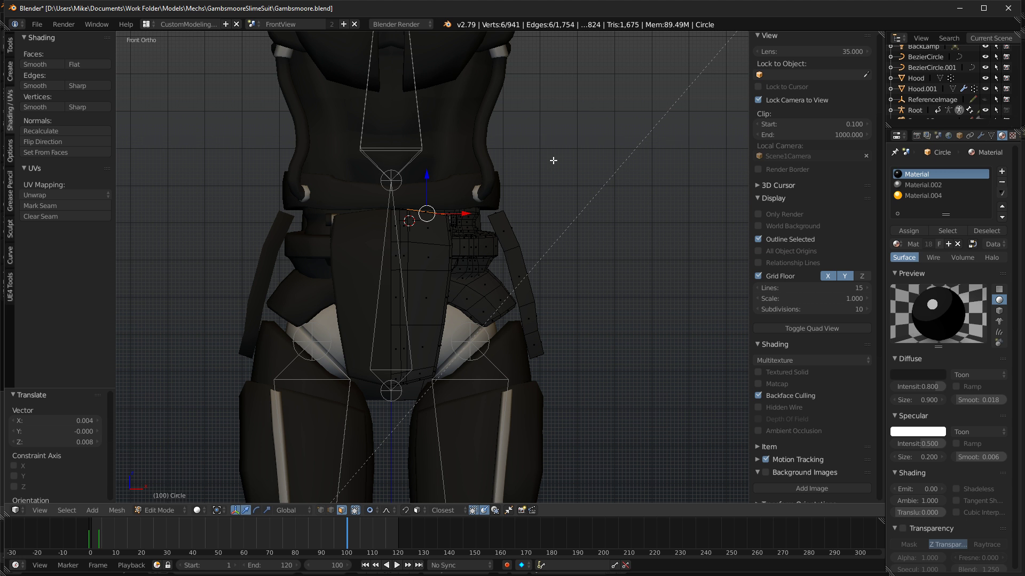
Rotate the front plate's lower side-rim face 4.32° and move it about -0.013 along X with proportional editing.
middle_drag(505, 280, 375, 312)
scroll(374, 310, up, 3)
right_click(419, 321)
key(KP_1)
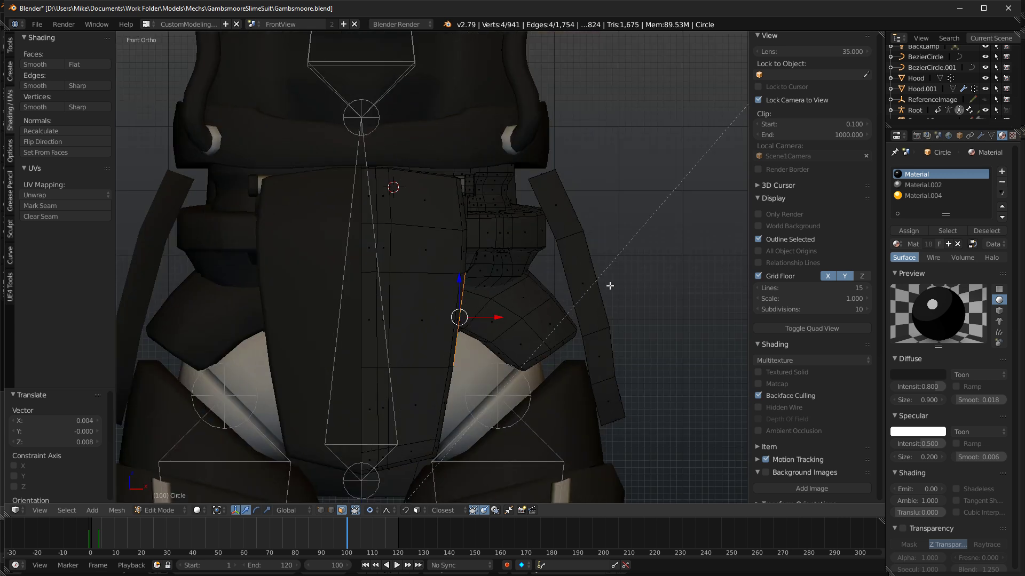
key(r)
click(632, 293)
key(g)
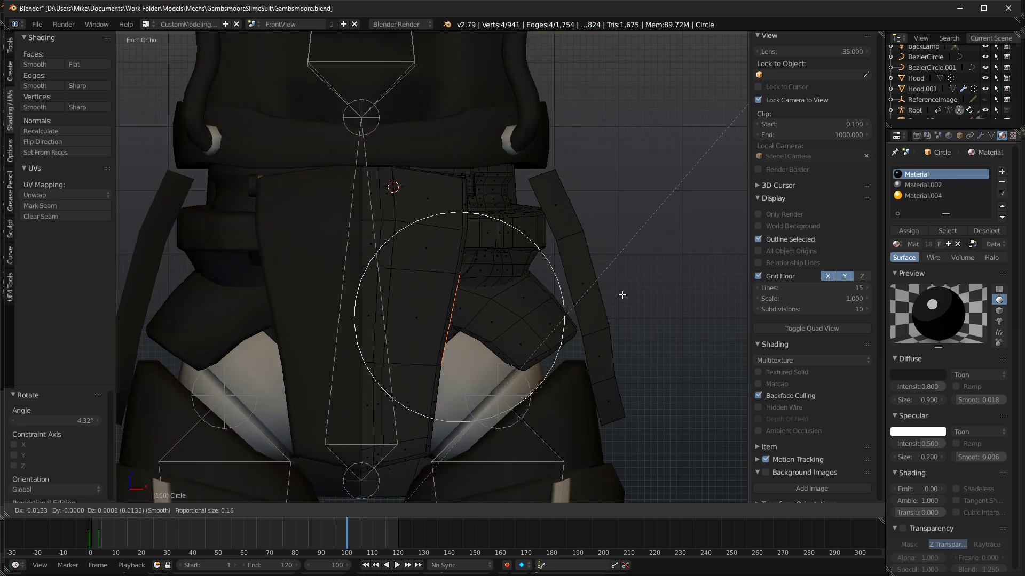
click(622, 295)
Select the linked hinge cylinder, rotate it 7.83° in front view and raise it 0.015 along Z.
middle_drag(621, 295, 454, 206)
right_click(410, 213)
key(ctrl+l)
key(KP_1)
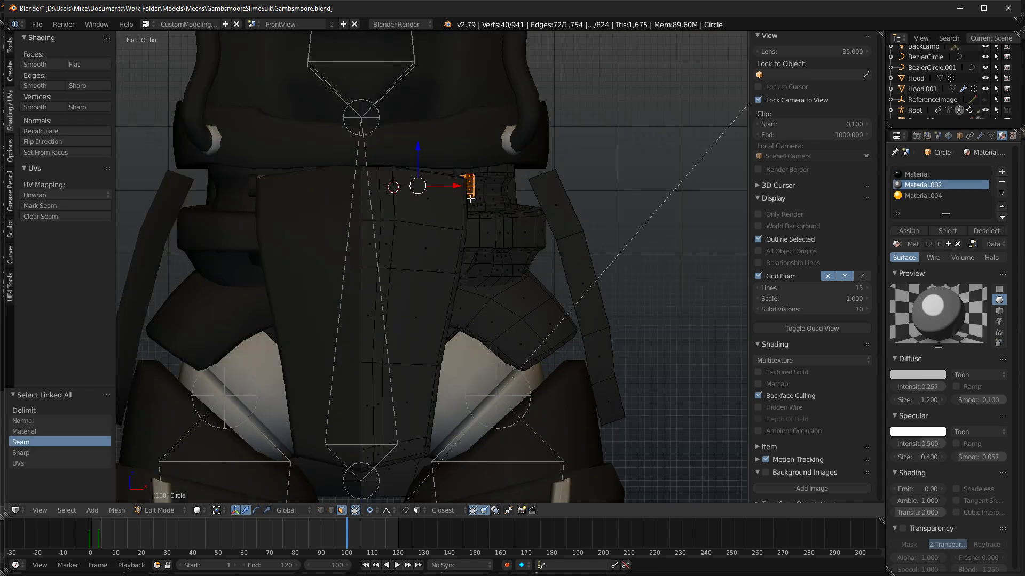
key(g)
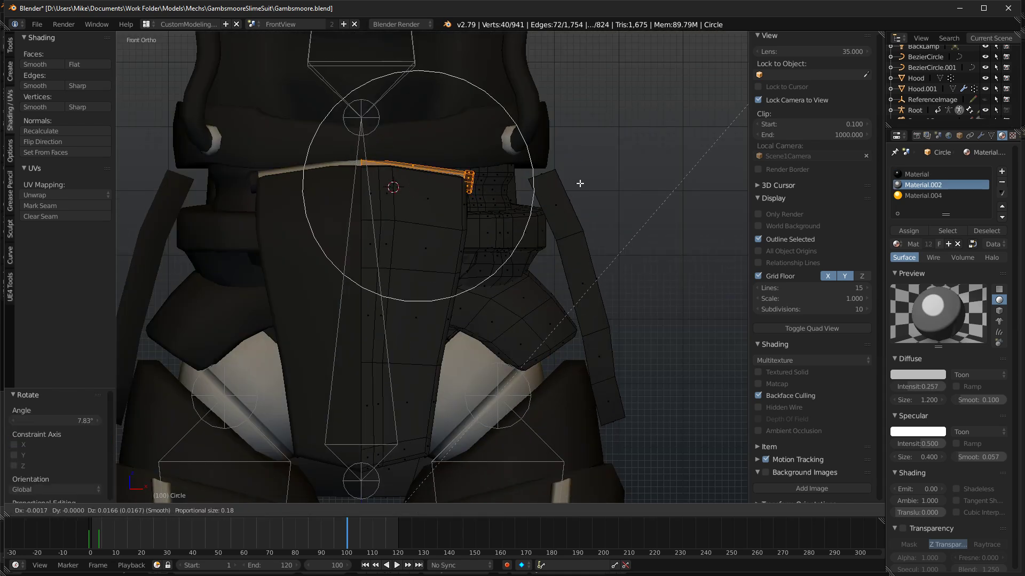
click(581, 184)
Preview the whole suit in rendered shading from several angles, including the front.
mouse_move(581, 184)
middle_down()
mouse_move(594, 191)
mouse_move(345, 284)
mouse_move(421, 272)
middle_up()
key(shift+z)
scroll(595, 191, down, 7)
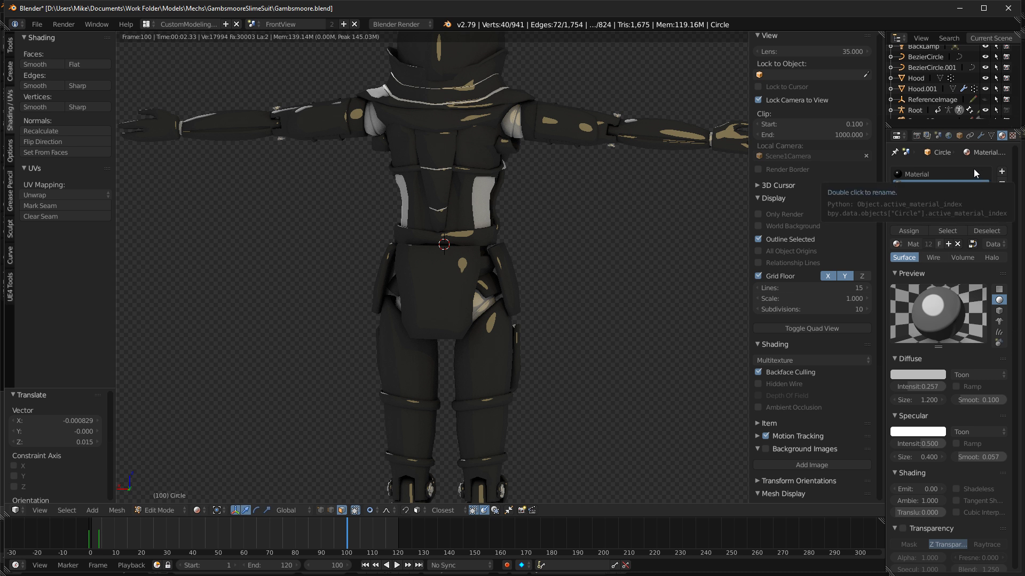
middle_drag(506, 164, 523, 158)
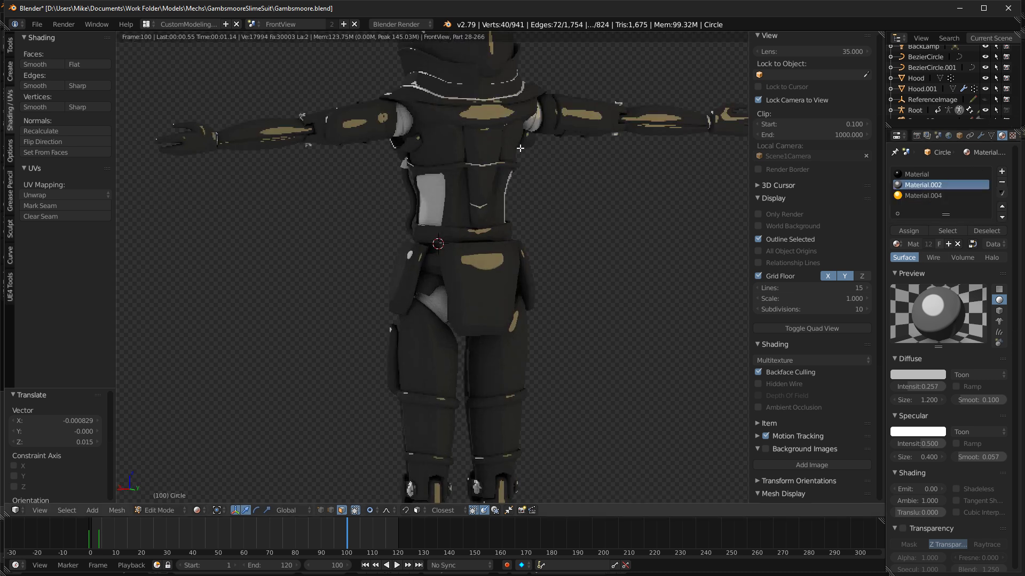
key(KP_1)
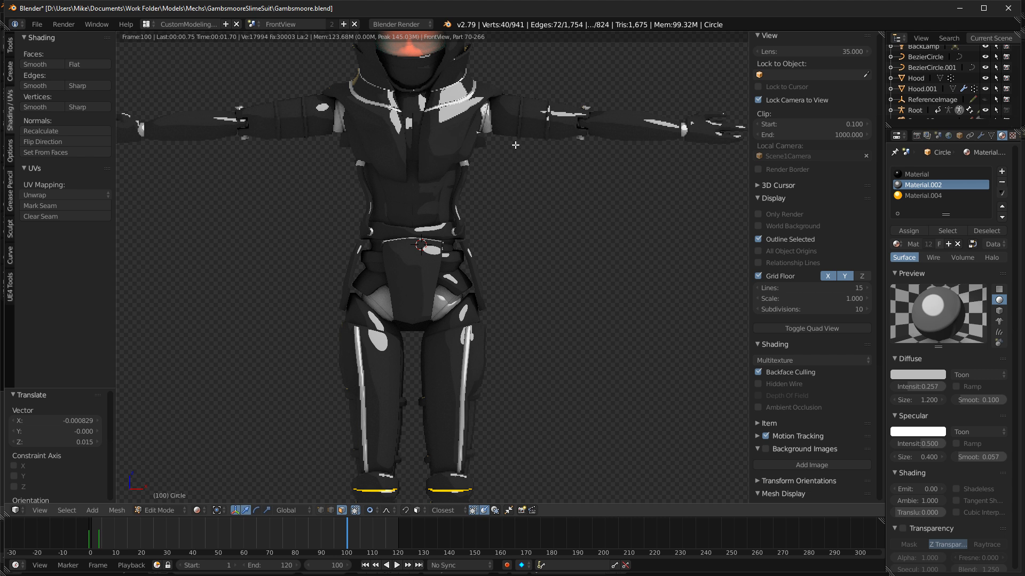
scroll(545, 214, up, 5)
key(shift+z)
Try to add a horizontal loop cut across the lower half of the front plate.
mouse_move(549, 231)
shift+middle_down()
mouse_move(641, 247)
mouse_move(511, 291)
mouse_move(418, 295)
shift+middle_up()
scroll(510, 291, up, 3)
key(a)
key(ctrl+r)
click(389, 323)
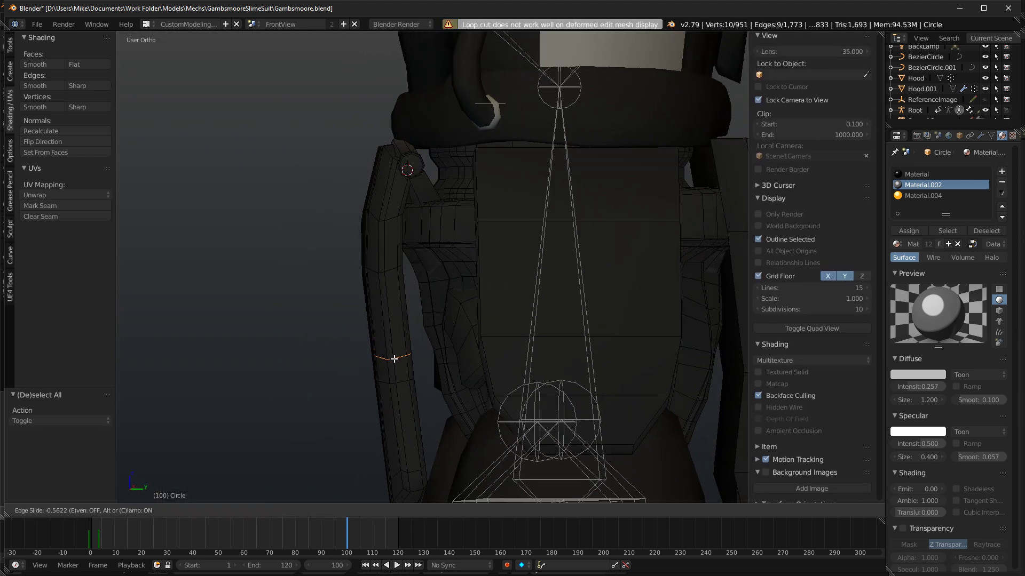
right_click(410, 396)
key(ctrl+z)
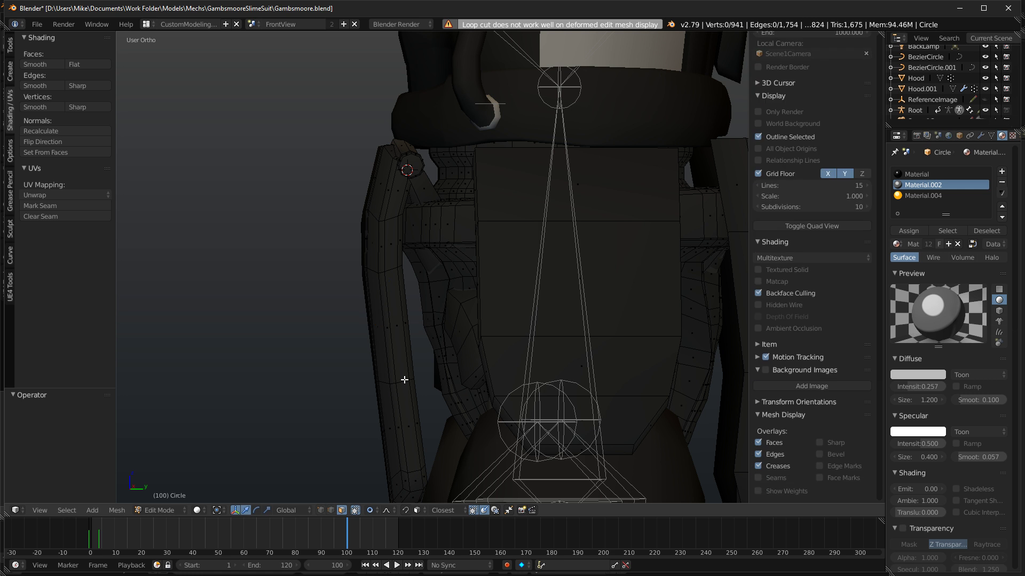
Move the front plate's lower horizontal edge loop 0.010 along Y and 0.005 along Z, and preview it rendered.
alt+right_click(402, 435)
key(a)
alt+right_click(394, 377)
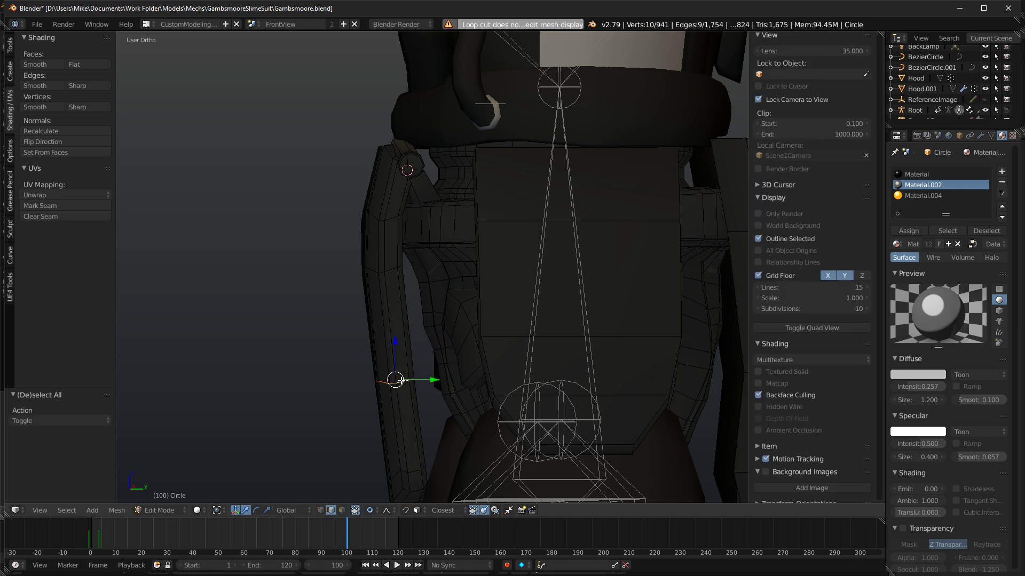
key(g)
click(433, 377)
key(shift+z)
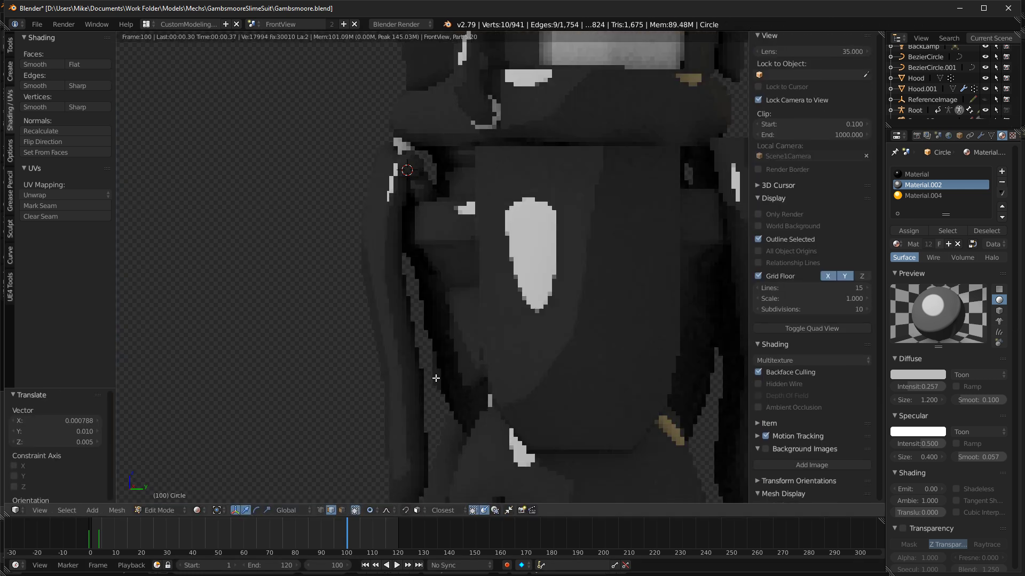
key(shift+z)
Select the linked front plate and hinge cylinder and duplicate them in place.
key(ctrl+l)
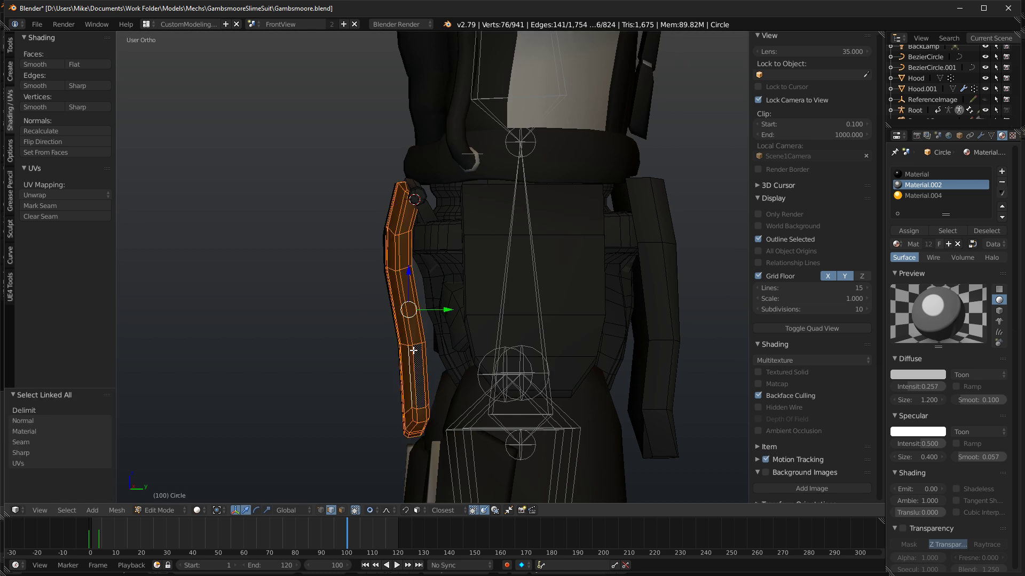
scroll(492, 247, down, 6)
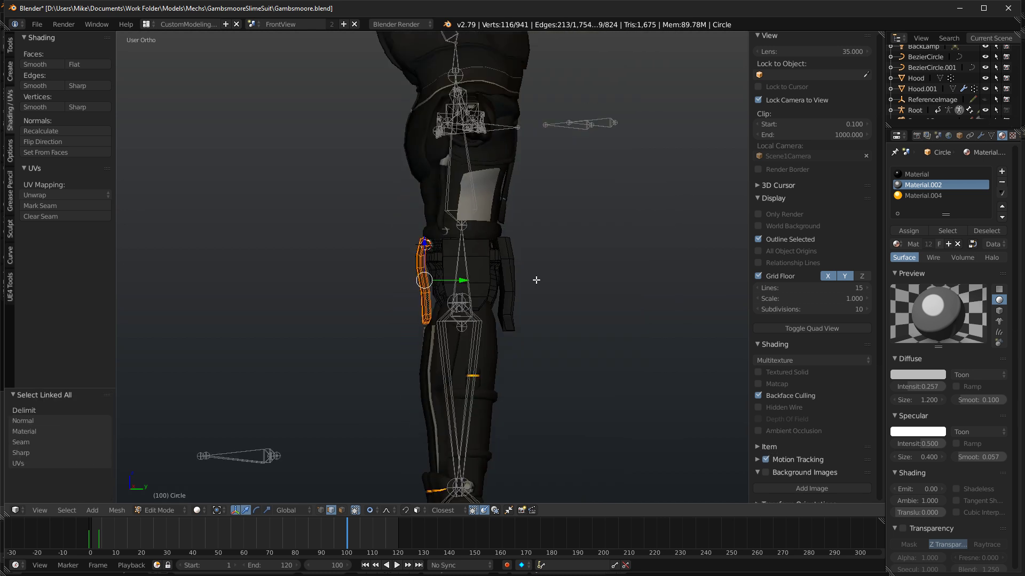
key(shift+d)
right_click(653, 299)
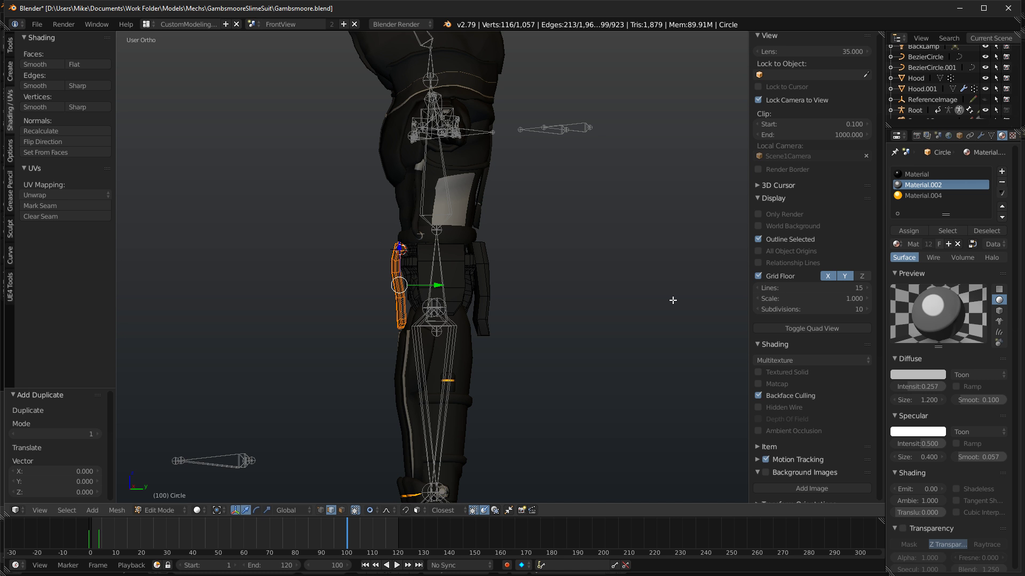
Snap the 3D cursor to the world centre and mirror the duplicated plate and cylinder along Y about it.
key(shift+s)
click(674, 314)
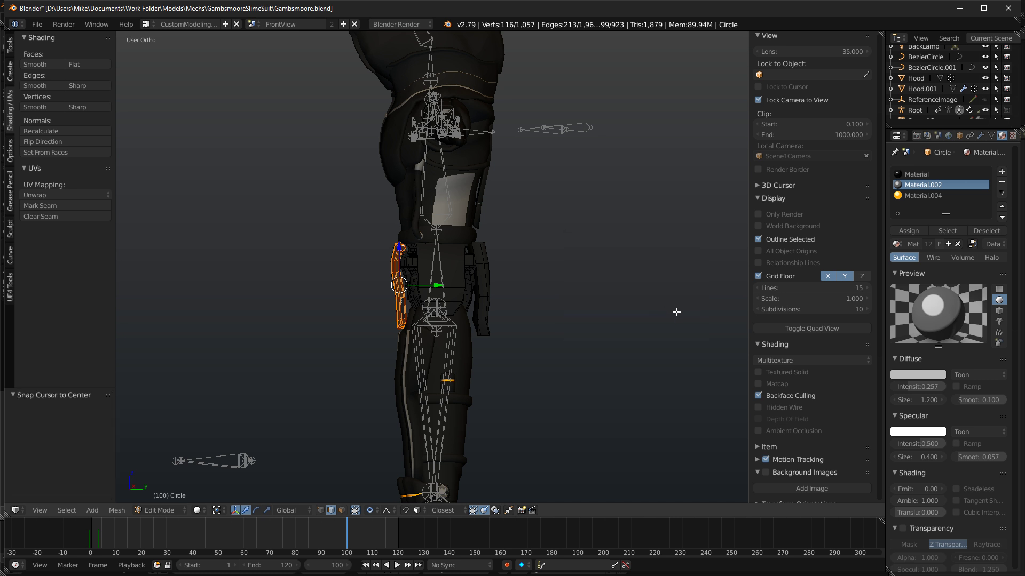
key(period)
key(s)
key(y)
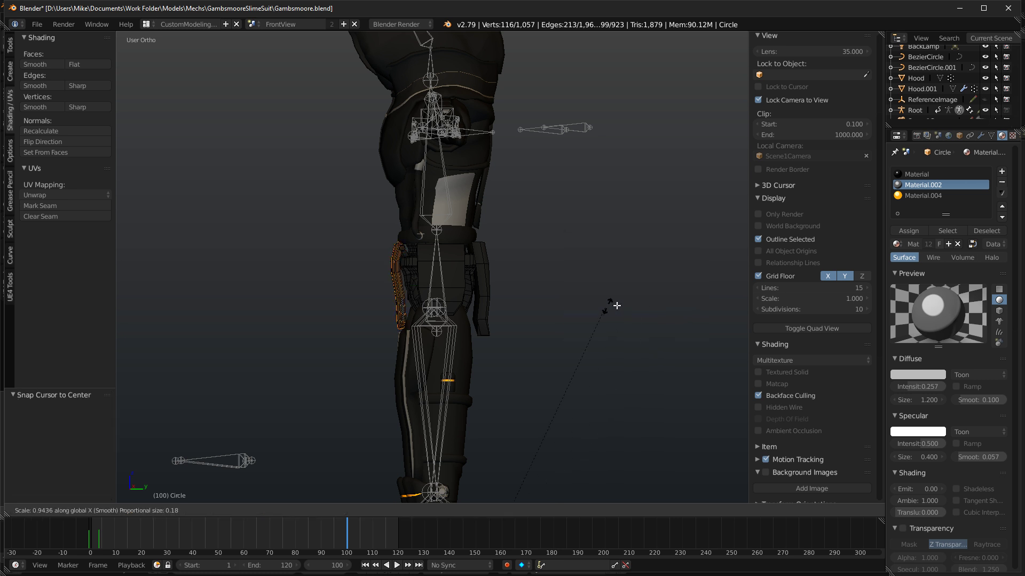
click(607, 369)
key(e)
right_click(606, 370)
key(w)
click(606, 369)
middle_drag(606, 369, 582, 350)
key(ctrl+z)
scroll(582, 350, up, 4)
key(g)
key(Escape)
key(ctrl+z)
Move the mirrored plate and cylinder along Y towards the character's back in wireframe view.
scroll(555, 343, down, 5)
key(z)
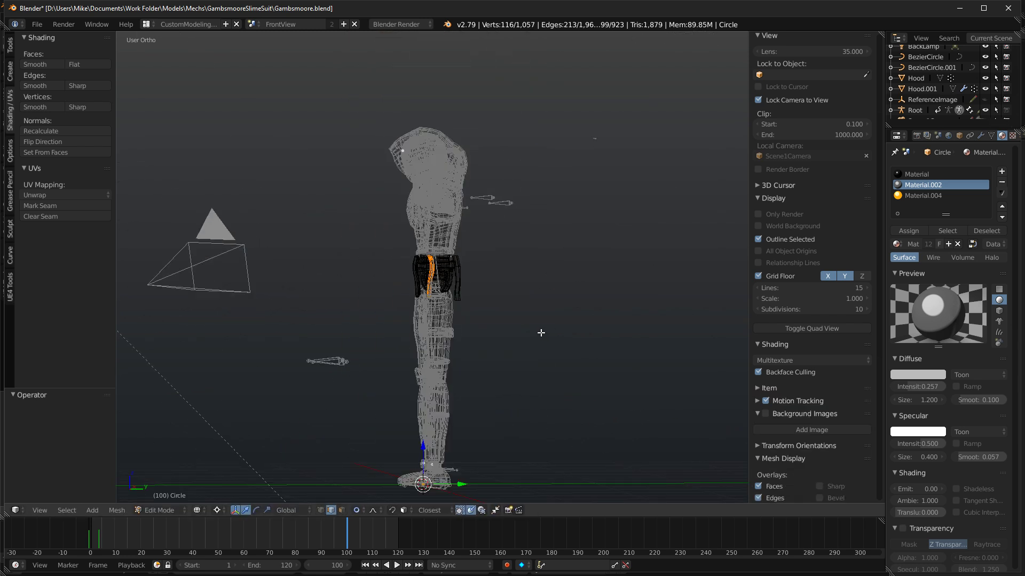
key(KP_1)
scroll(534, 325, up, 4)
key(KP_3)
scroll(514, 306, up, 2)
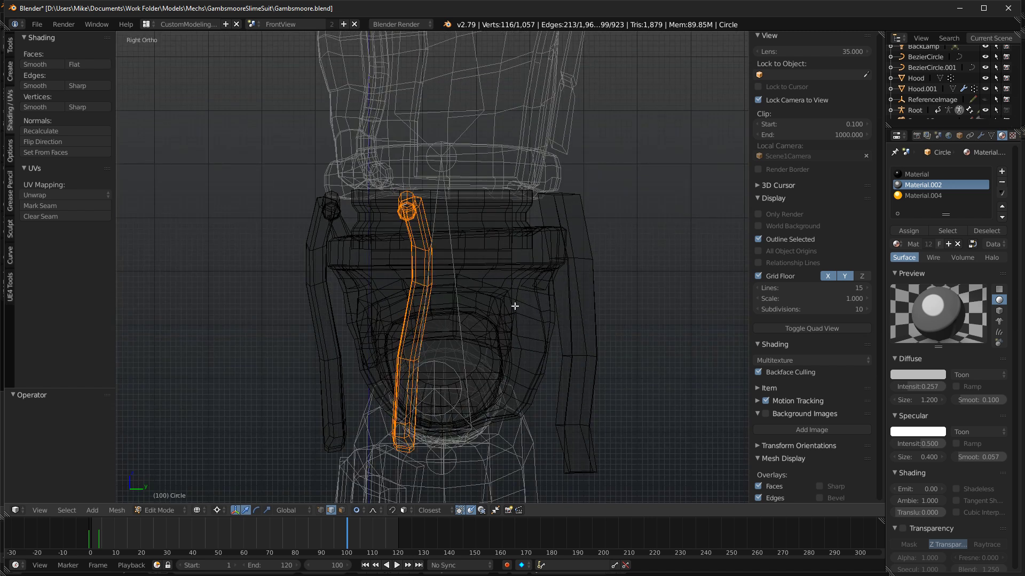
scroll(464, 371, down, 3)
scroll(475, 374, down, 4)
key(g)
key(y)
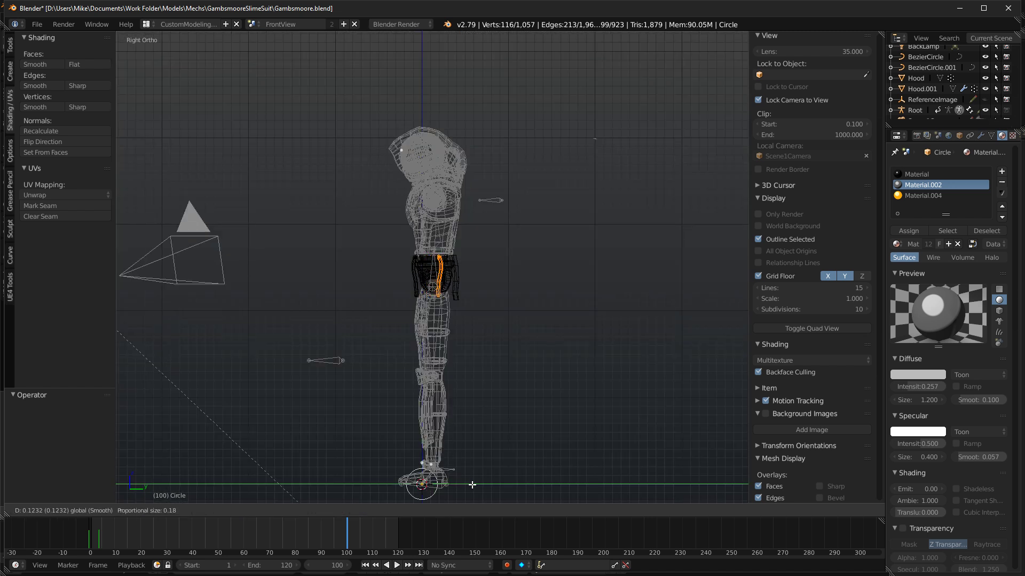
click(480, 487)
Select the old linked back plate and delete its vertices.
key(z)
scroll(487, 391, up, 6)
middle_drag(536, 372, 448, 320)
right_click(446, 306)
key(ctrl+l)
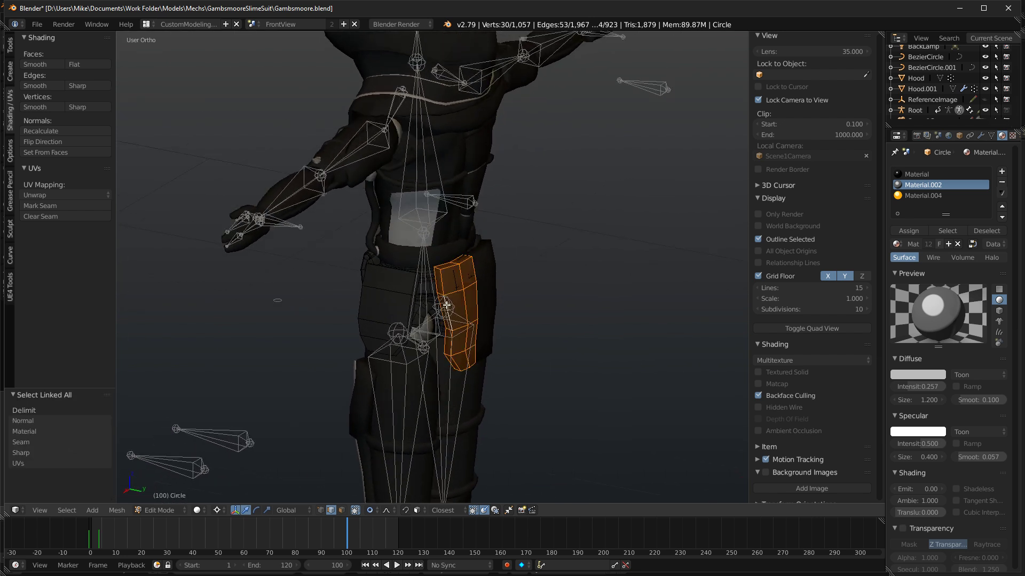
scroll(523, 302, up, 1)
key(x)
click(521, 277)
Turn off backface culling and flip the normals of the linked rear plate and hinge cylinder.
scroll(534, 306, up, 3)
middle_drag(534, 306, 494, 272)
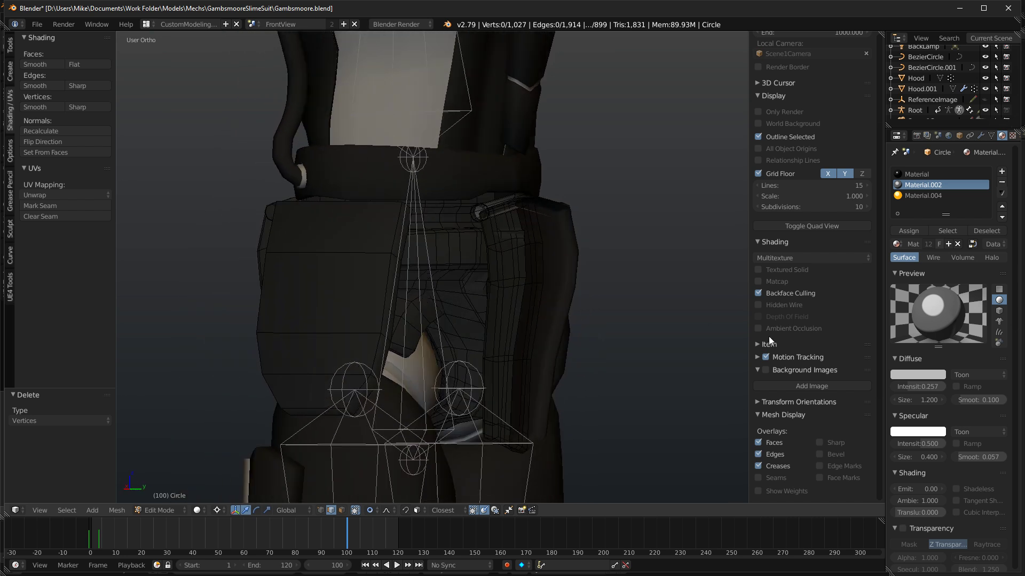
click(796, 298)
right_click(492, 230)
shift+right_click(485, 217)
key(ctrl+l)
middle_drag(587, 292, 587, 314)
key(w)
click(575, 300)
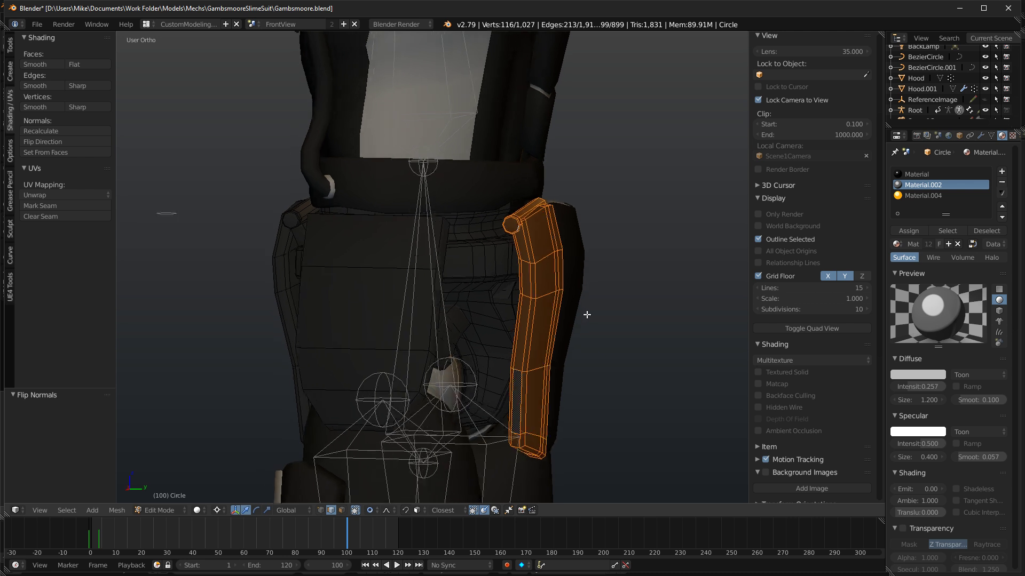
Position the rear plate and hinge cylinder behind the pelvis in side view.
key(KP_3)
key(g)
click(610, 291)
Select the linked support bracket of the front hinge and duplicate it in place.
right_click(347, 227)
key(ctrl+l)
key(shift+d)
right_click(548, 254)
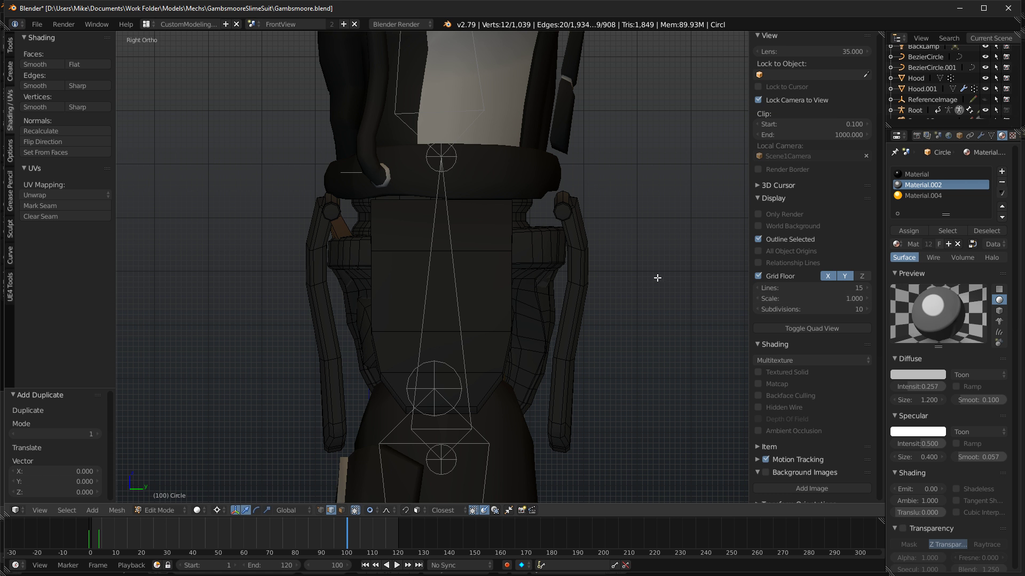
Mirror the copied bracket with a scale of -1 along Y and move it to the rear hinge cylinder.
key(s)
key(y)
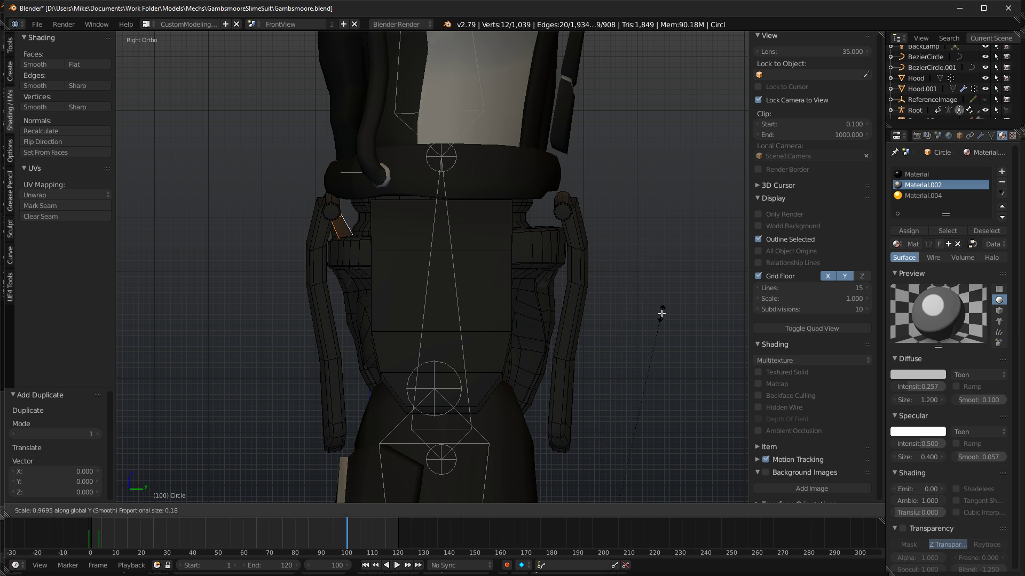
text(-1)
key(Return)
key(z)
key(g)
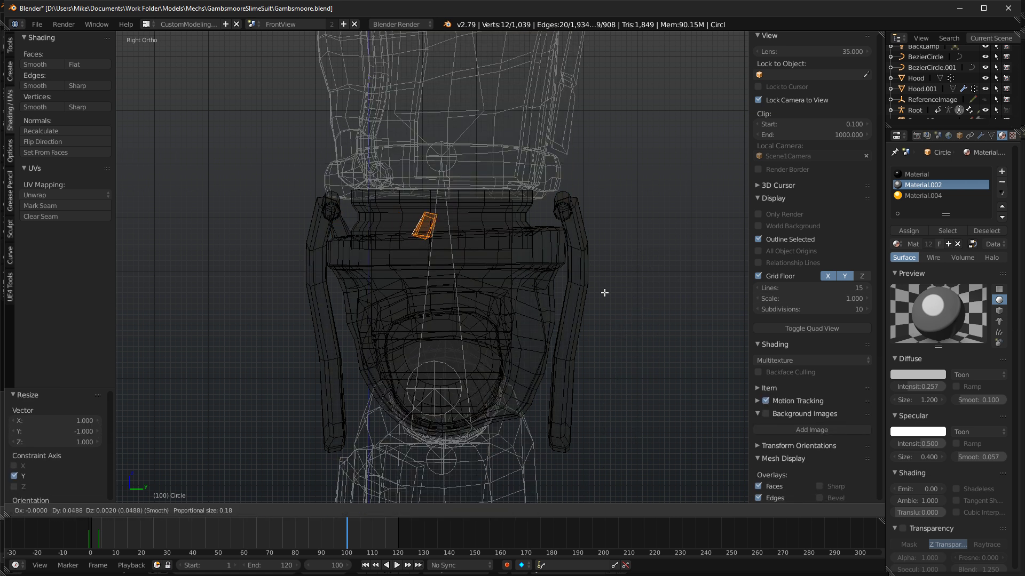
click(664, 280)
Flip the rear bracket's normals and preview the suit in rendered shading.
key(z)
key(w)
click(612, 259)
key(shift+z)
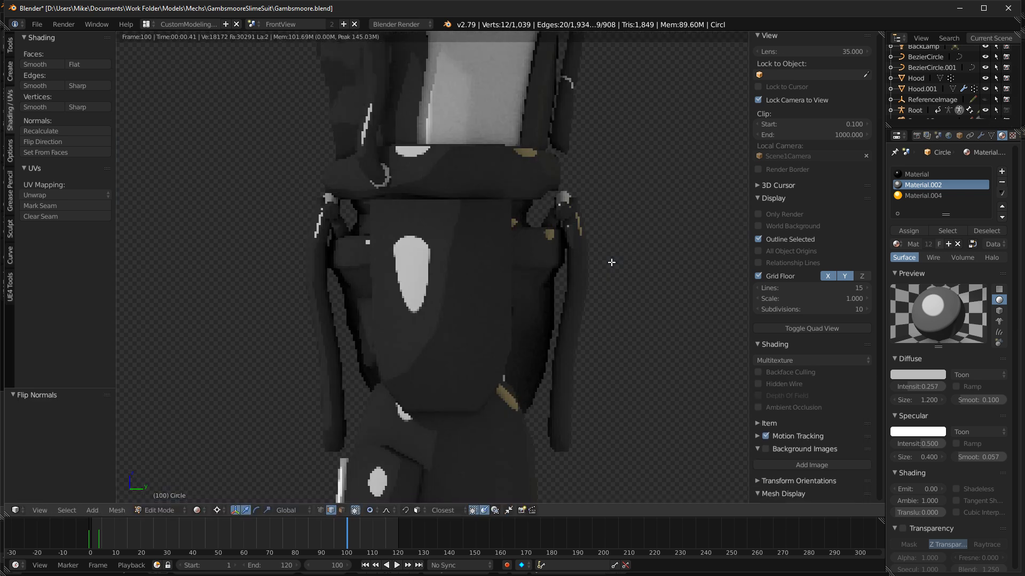
middle_drag(546, 258, 527, 246)
middle_drag(424, 277, 469, 270)
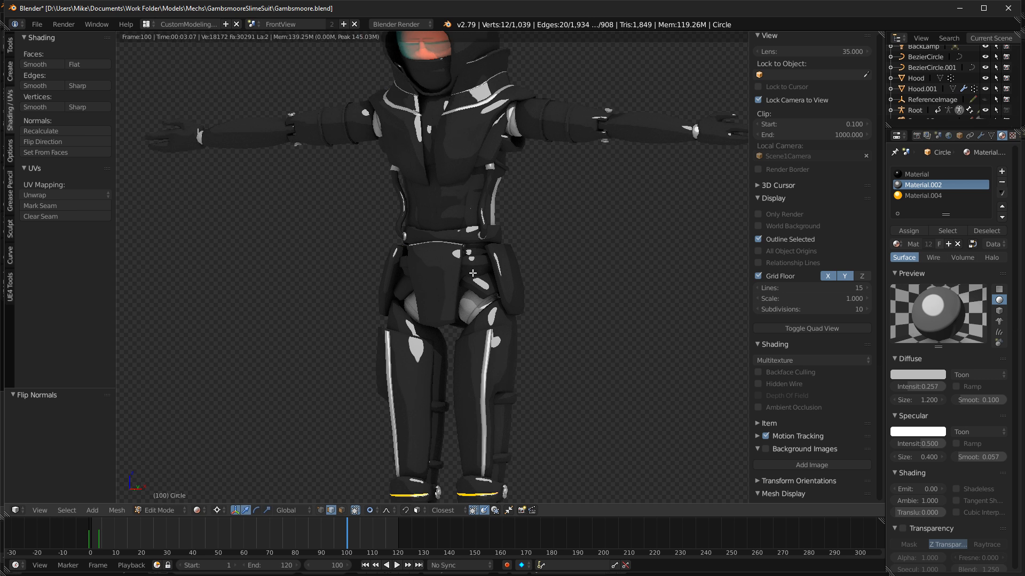
middle_drag(330, 222, 417, 219)
key(KP_1)
Add a horizontal loop cut across the front plate and slide it into place on the upper half.
key(shift+z)
middle_drag(567, 257, 434, 281)
key(a)
key(ctrl+r)
click(427, 267)
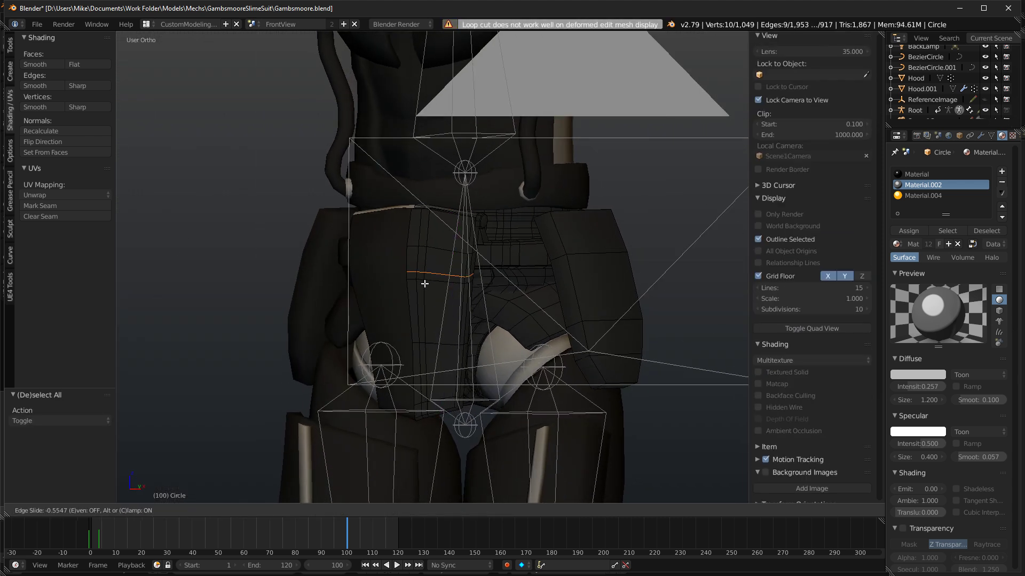
click(422, 272)
Bevel the front plate's new horizontal edge loop by 0.005 with one segment.
scroll(405, 426, up, 3)
scroll(404, 426, up, 2)
key(ctrl+r)
key(Escape)
key(ctrl+b)
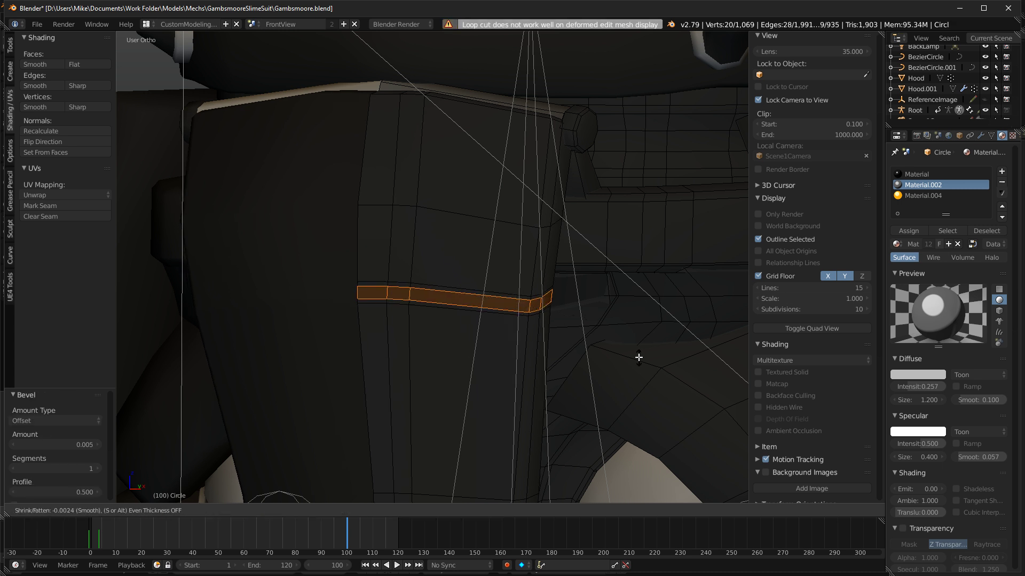
Shrink the front plate's bevelled strip inward by about 0.004, assign Material.002 to it, and preview it in rendered shading.
click(639, 357)
key(alt+s)
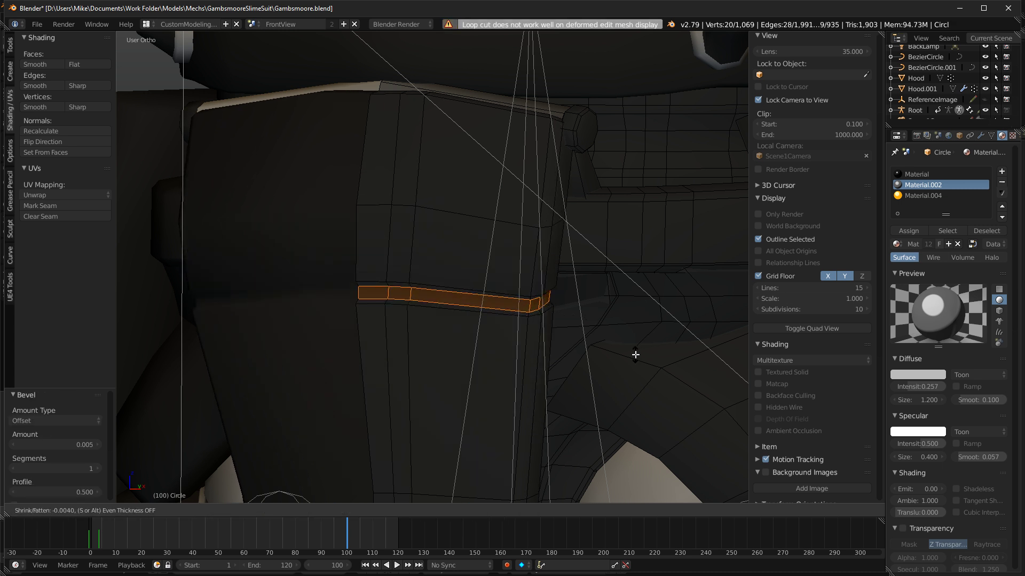
click(634, 355)
click(908, 231)
key(shift+z)
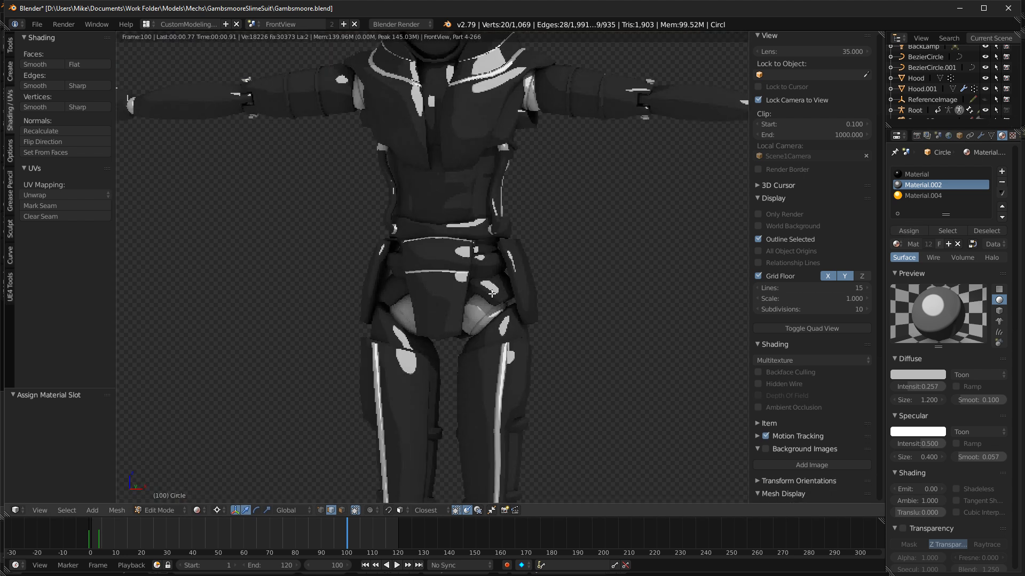
Return to solid shading and undo the material assignment, inward shrink and bevel of the front plate's strip.
key(shift+z)
key(ctrl+z)
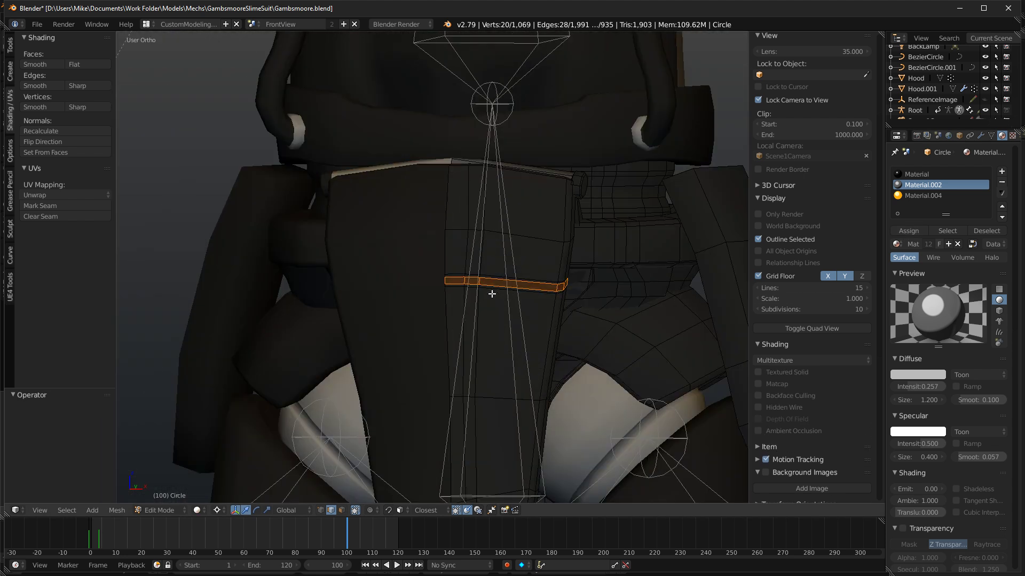
key(ctrl+z)
key(ctrl+z)
key(ctrl+z)
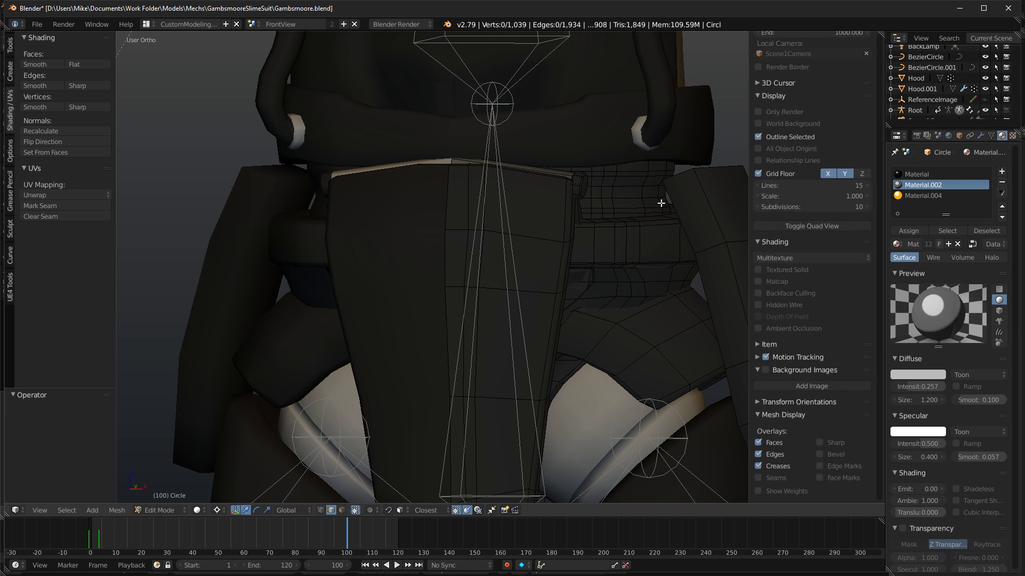
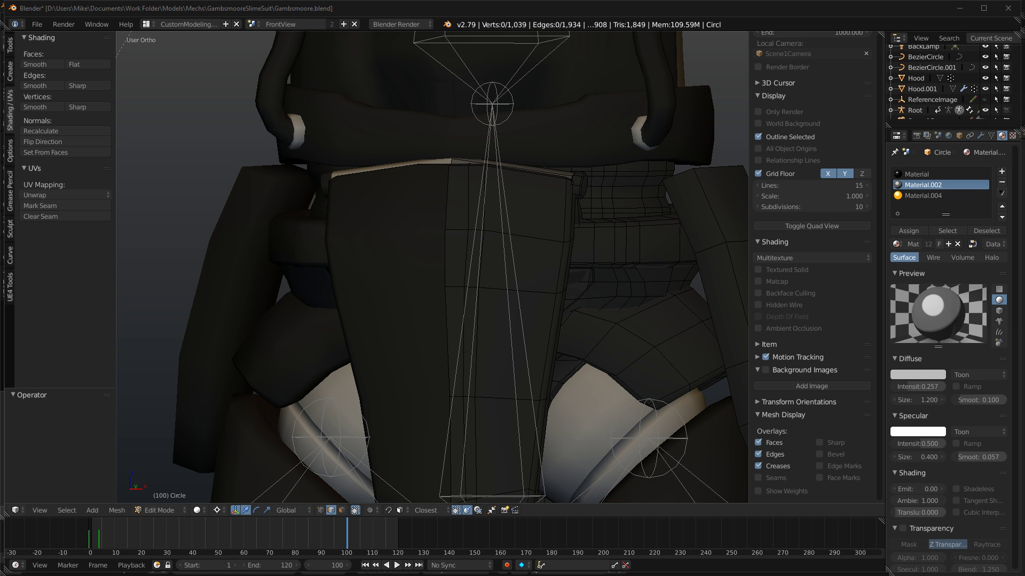
Select the whole side hip plate and examine its shape up close.
scroll(460, 229, down, 5)
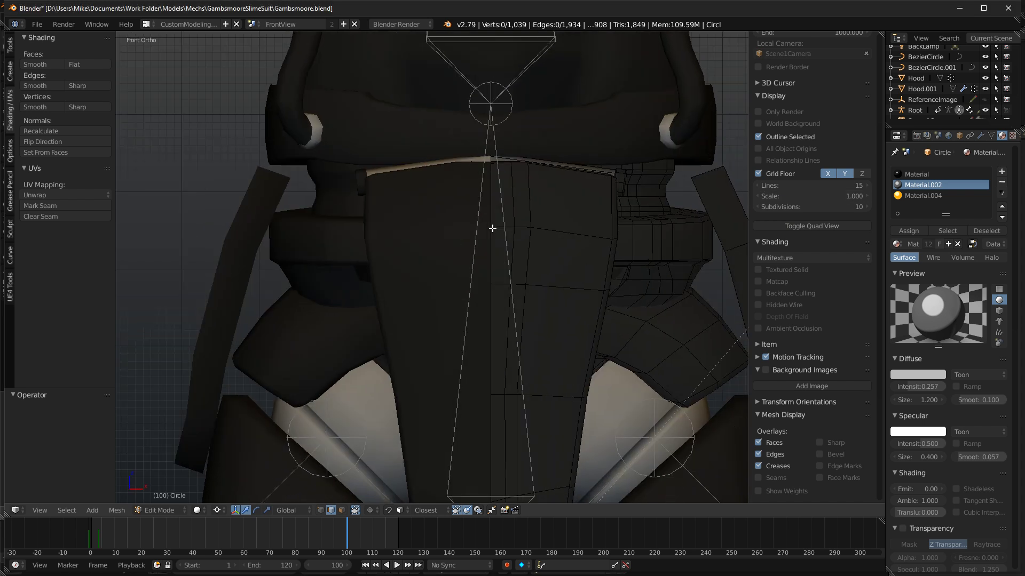
scroll(497, 229, down, 3)
key(KP_1)
scroll(533, 244, up, 7)
right_click(687, 204)
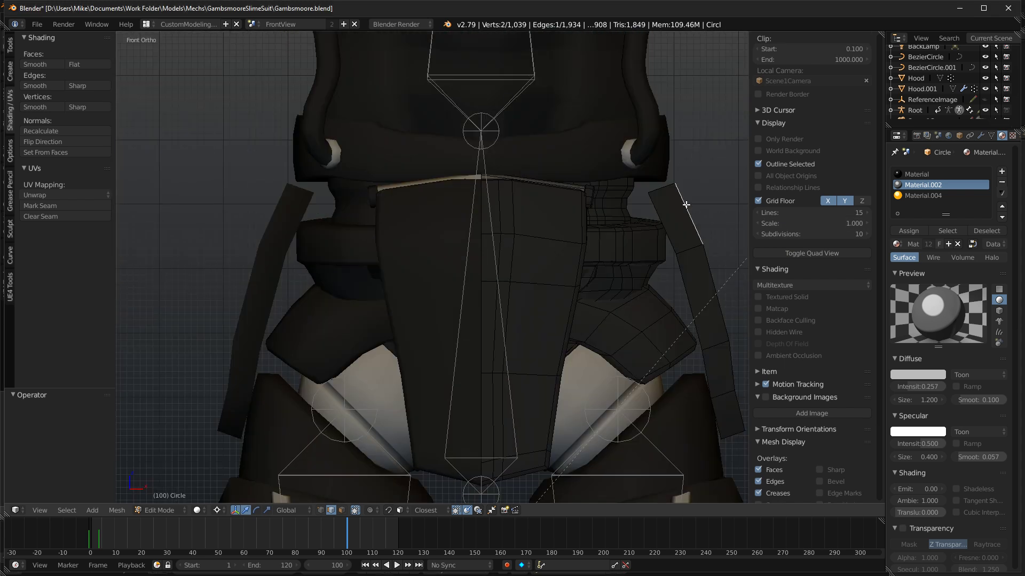
key(a)
scroll(538, 192, down, 3)
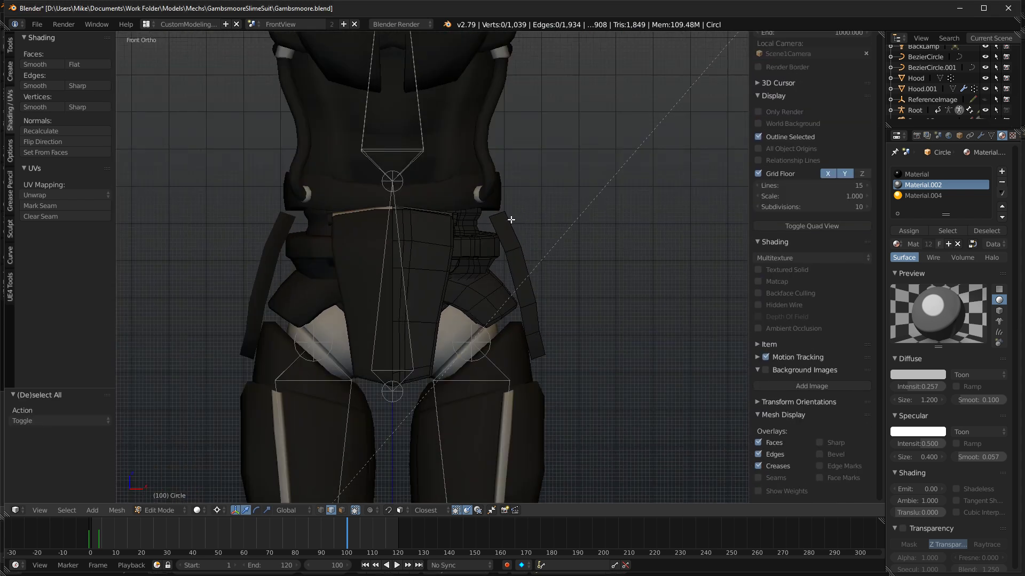
right_click(511, 220)
key(ctrl+l)
scroll(511, 220, down, 3)
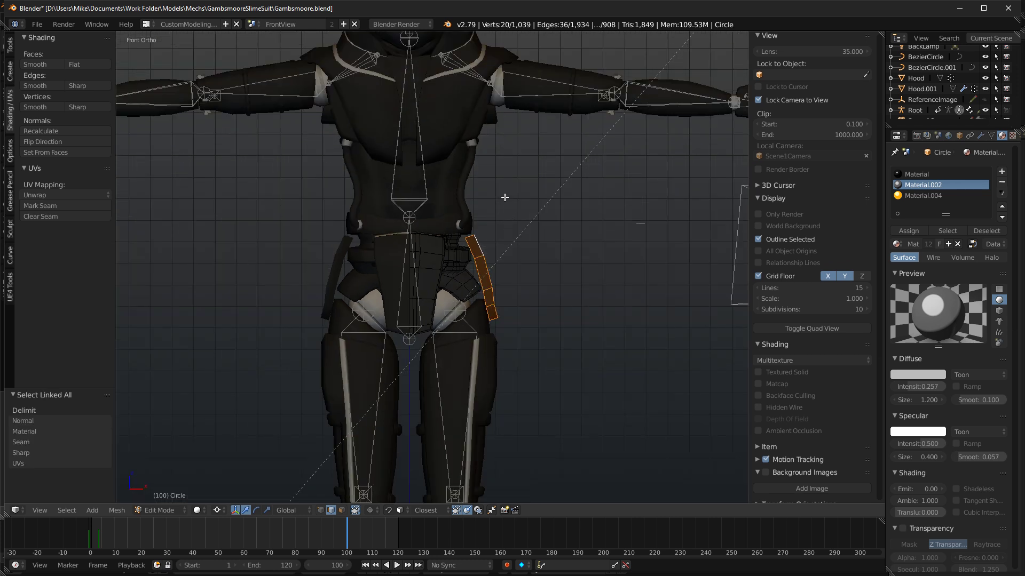
scroll(516, 191, down, 3)
shift+middle_drag(473, 201, 588, 270)
scroll(455, 217, up, 6)
scroll(610, 264, up, 5)
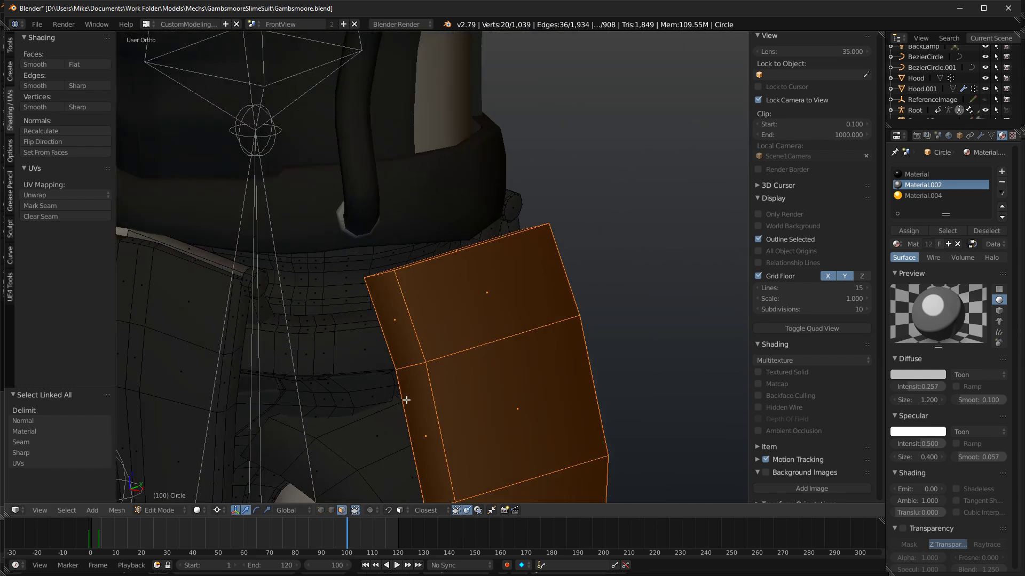
right_click(405, 347)
shift+middle_drag(433, 391, 407, 210)
ctrl+right_click(453, 408)
middle_drag(453, 408, 451, 329)
ctrl+right_click(482, 122)
middle_drag(482, 122, 516, 262)
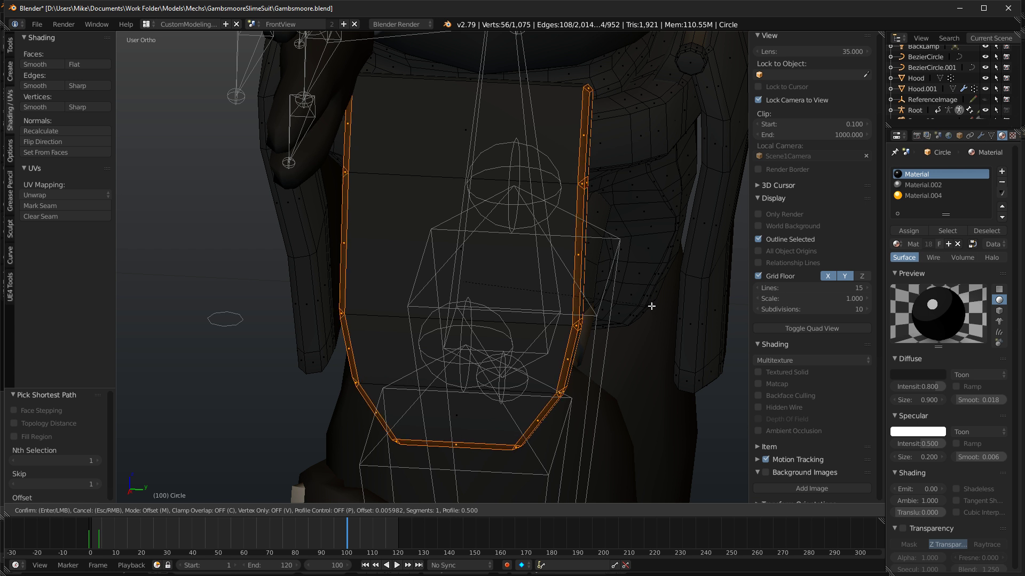
middle_drag(651, 306, 356, 542)
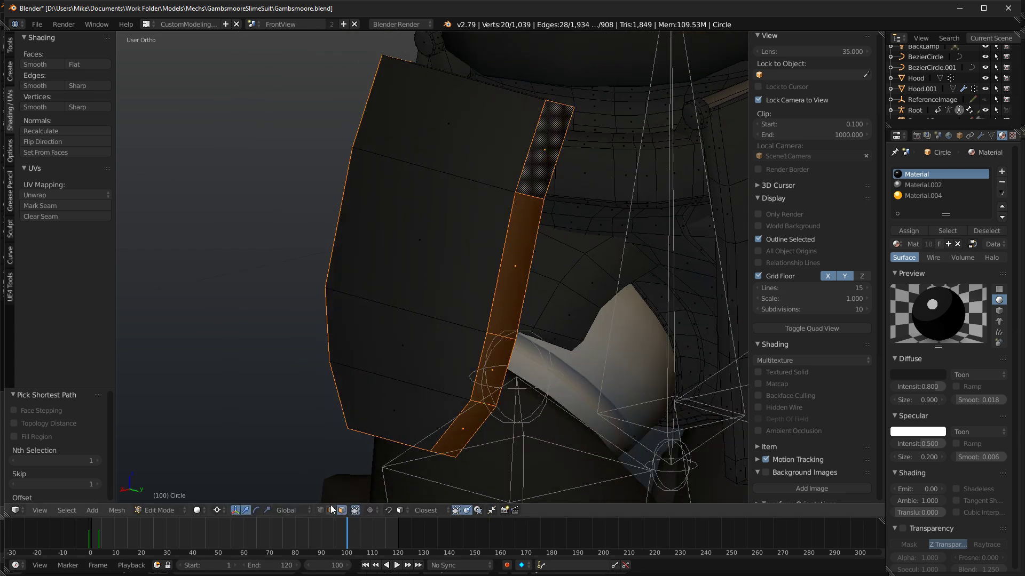
Select the outer and inner perimeter edges of the side hip plate and bevel them by 0.010 with one segment.
right_click(512, 169)
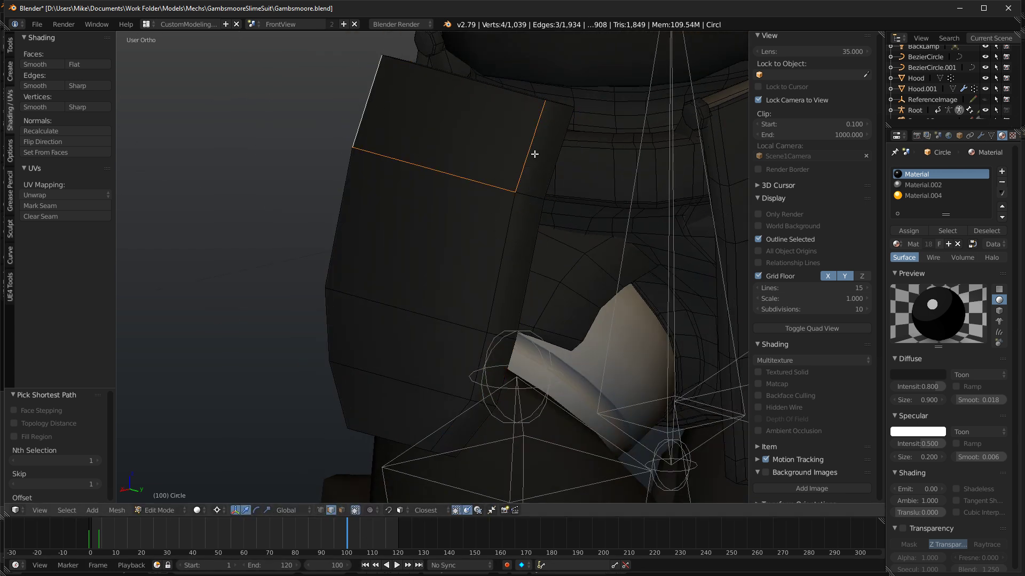
ctrl+right_click(454, 425)
ctrl+right_click(357, 113)
shift+right_click(551, 170)
ctrl+right_click(482, 421)
middle_drag(482, 421, 518, 293)
middle_drag(408, 275, 405, 174)
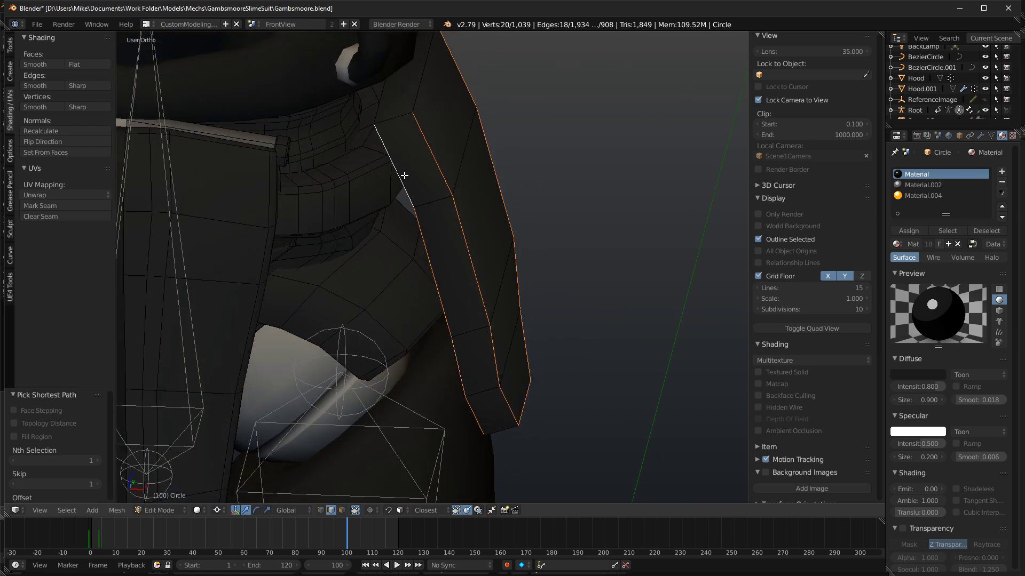
key(ctrl+b)
click(628, 334)
Move the side hip plate by about 0.007 in X and -0.021 in Z and preview it in rendered shading.
middle_drag(627, 335, 360, 282)
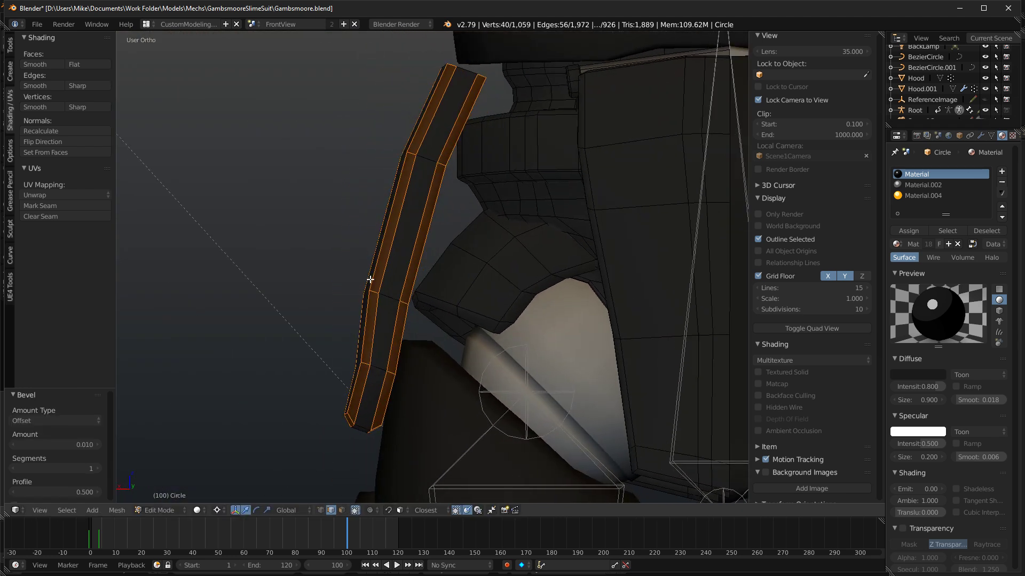
mouse_move(399, 299)
middle_down()
mouse_move(336, 288)
mouse_move(443, 201)
mouse_move(467, 250)
mouse_move(579, 266)
middle_up()
key(g)
click(444, 270)
scroll(568, 289, down, 6)
key(shift+z)
scroll(567, 289, up, 6)
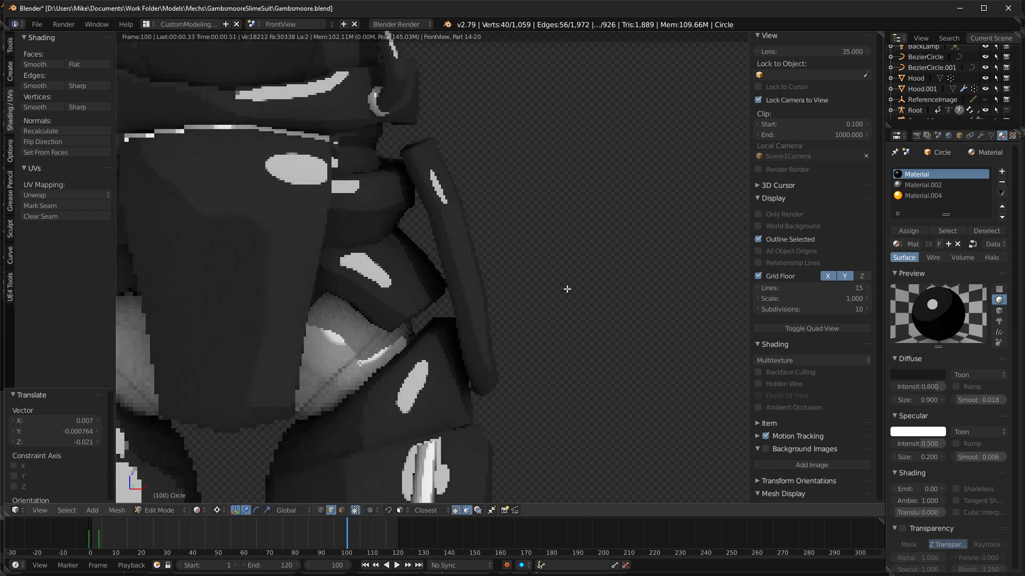
Return to solid shading and nudge the side hip plate by about -0.002 in X and -0.003 in Z.
key(shift+z)
key(g)
click(565, 287)
key(KP_1)
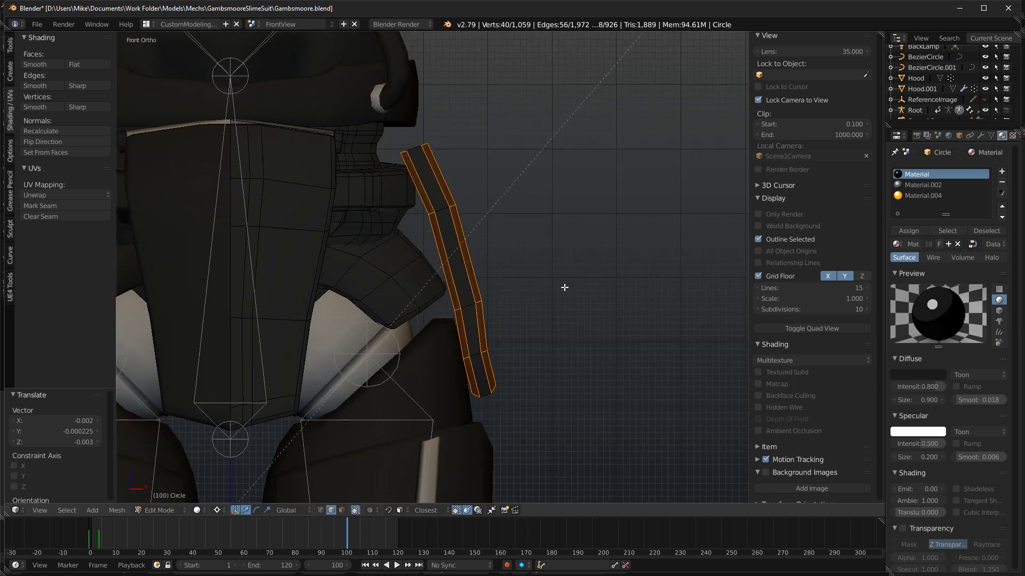
Select the front plate's entire hinge cylinder and duplicate it in place.
middle_drag(522, 267, 303, 173)
right_click(304, 173)
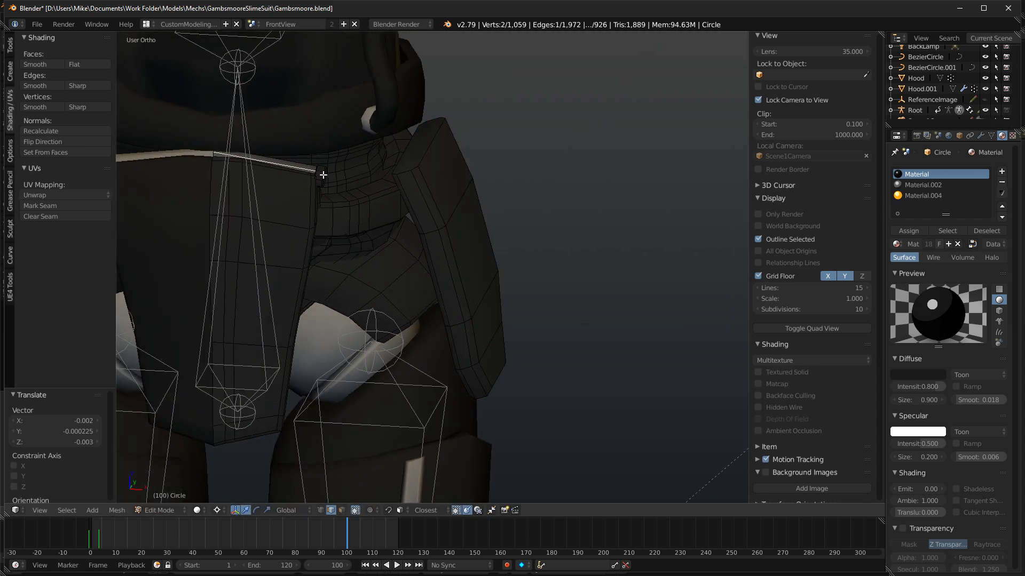
key(ctrl+l)
middle_drag(435, 212, 373, 177)
key(shift+d)
key(Escape)
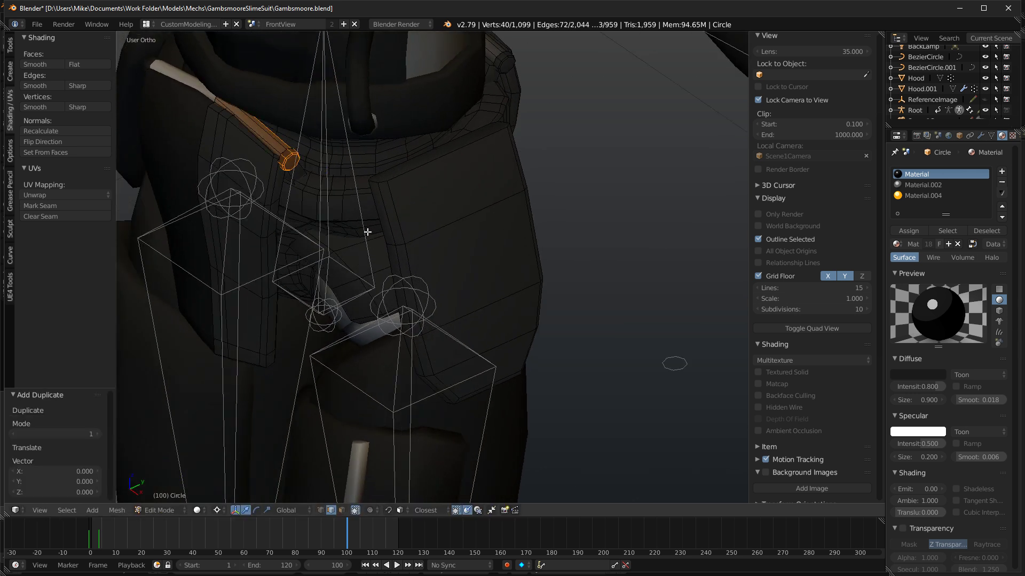
Turn off the Mirror modifier's clipping and move the duplicated cylinder about 0.205 in X, 0.179 in Y and -0.070 in Z.
click(981, 135)
click(929, 242)
key(g)
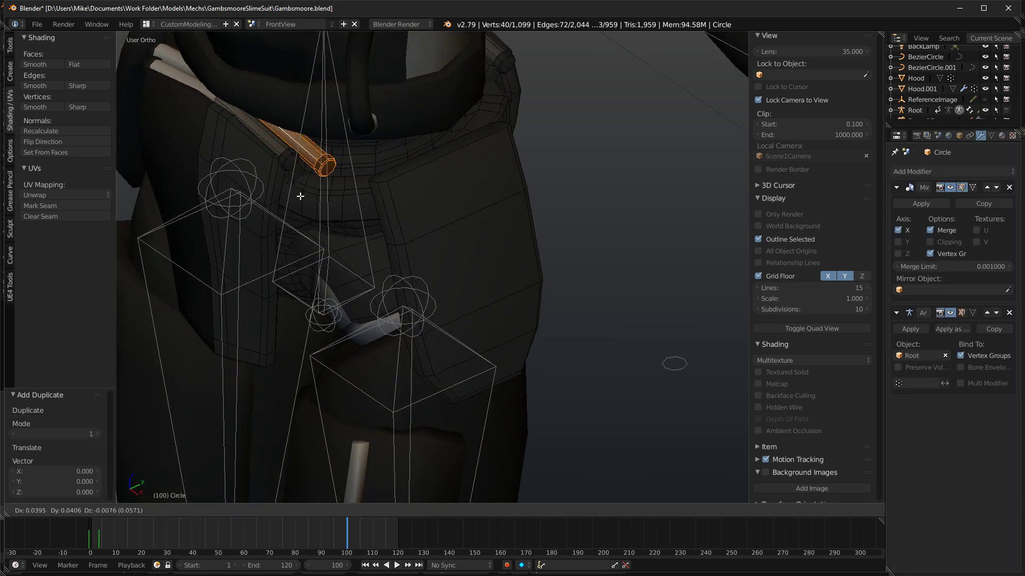
click(488, 301)
key(KP_3)
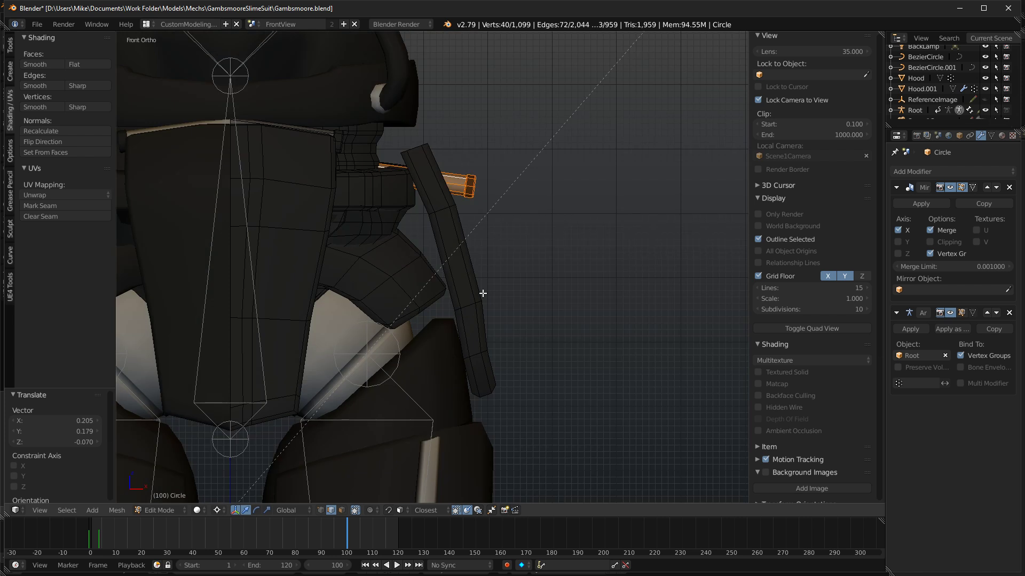
Try rotating the duplicated hinge cylinder 90° about Z and check it in wireframe.
key(r)
key(z)
text(90)
key(Return)
middle_drag(172, 222, 515, 286)
key(z)
scroll(525, 293, down, 4)
key(ctrl+z)
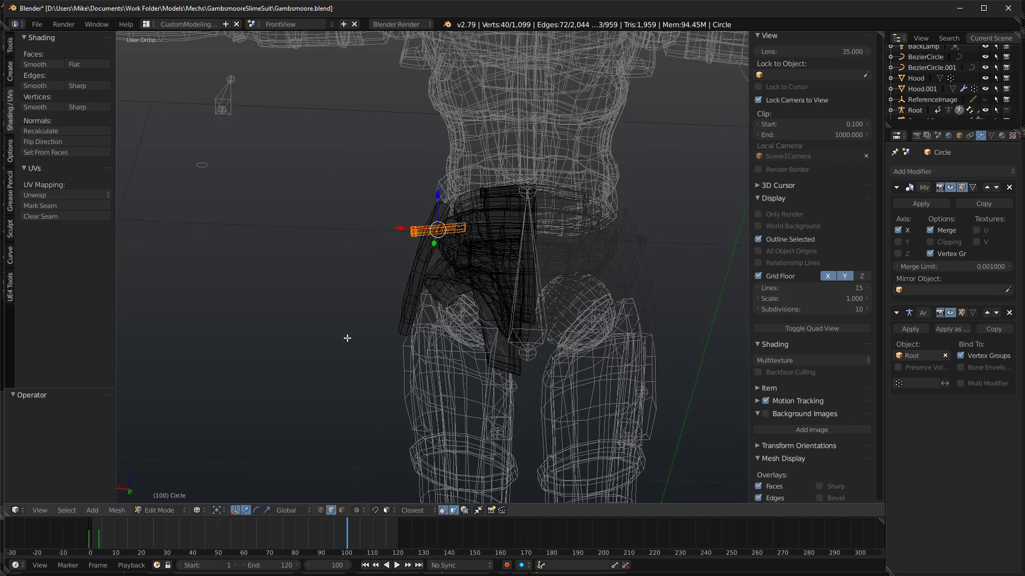
Rotate the duplicated hinge cylinder 90° about Z and move it about 0.109 in Y and 0.022 in Z at the hip.
text(rz90)
key(Return)
key(KP_1)
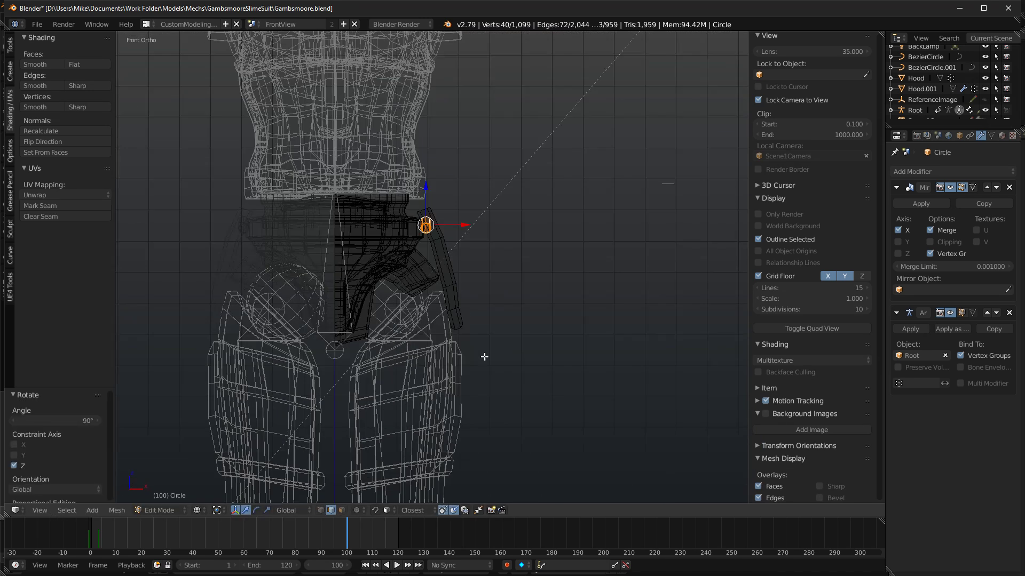
key(KP_3)
scroll(469, 262, up, 3)
key(g)
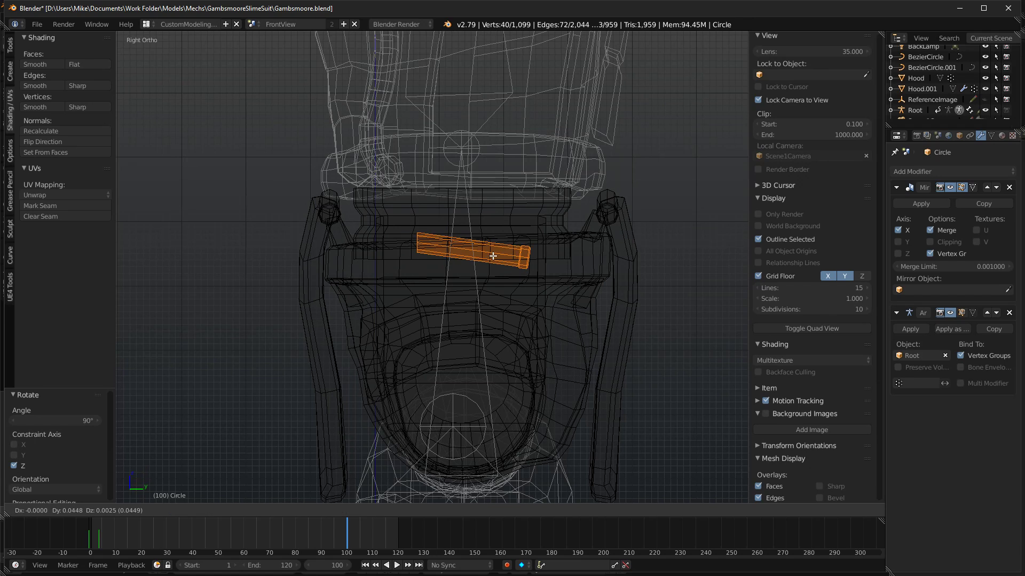
click(546, 257)
scroll(585, 285, down, 7)
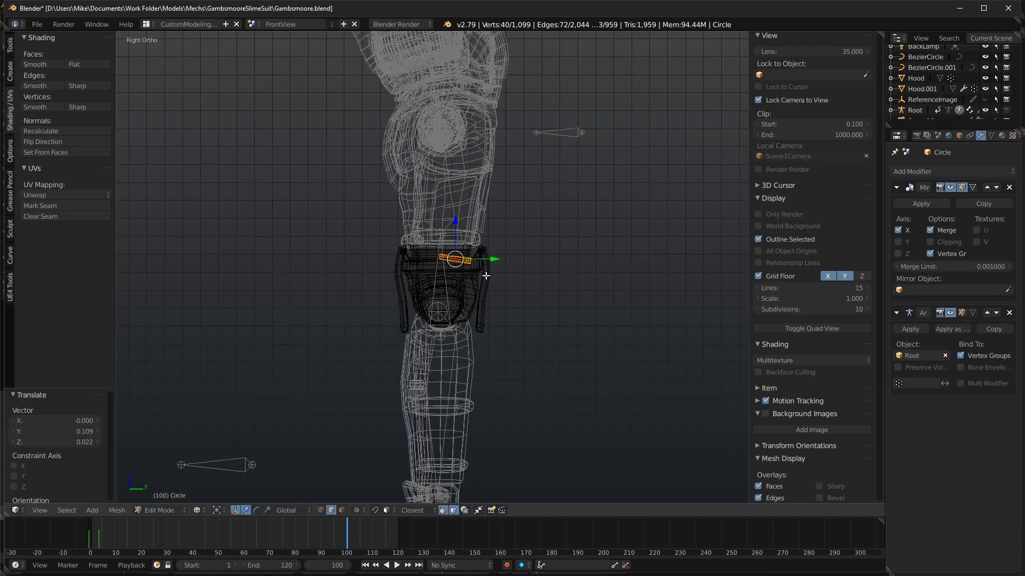
Select the middle vertex on the side hinge cylinder's inner end and snap the 3D cursor to it.
scroll(475, 276, up, 12)
right_click(496, 175)
right_click(502, 173)
key(z)
key(z)
right_click(502, 170)
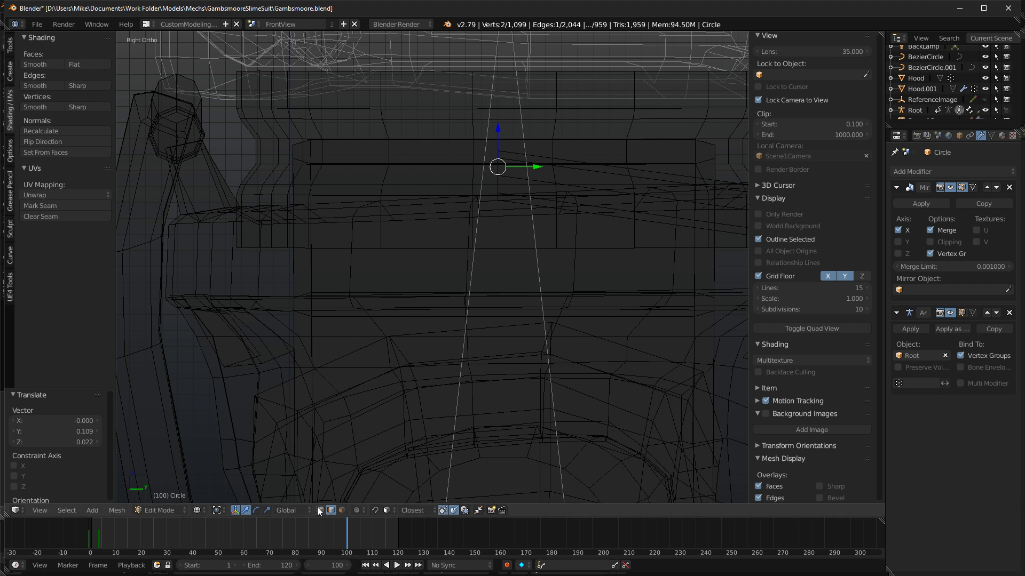
right_click(498, 175)
key(shift+s)
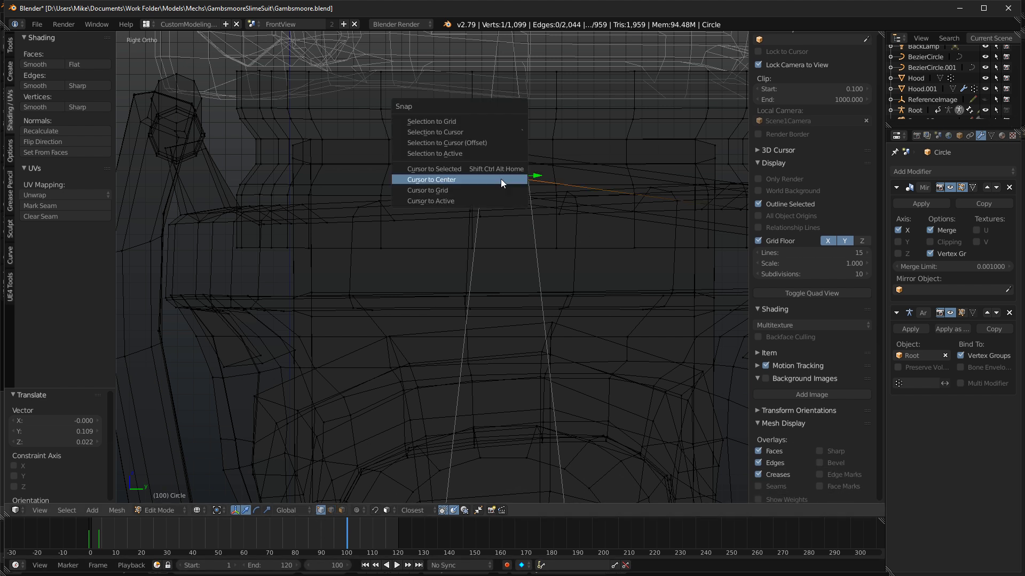
click(501, 178)
scroll(620, 235, down, 5)
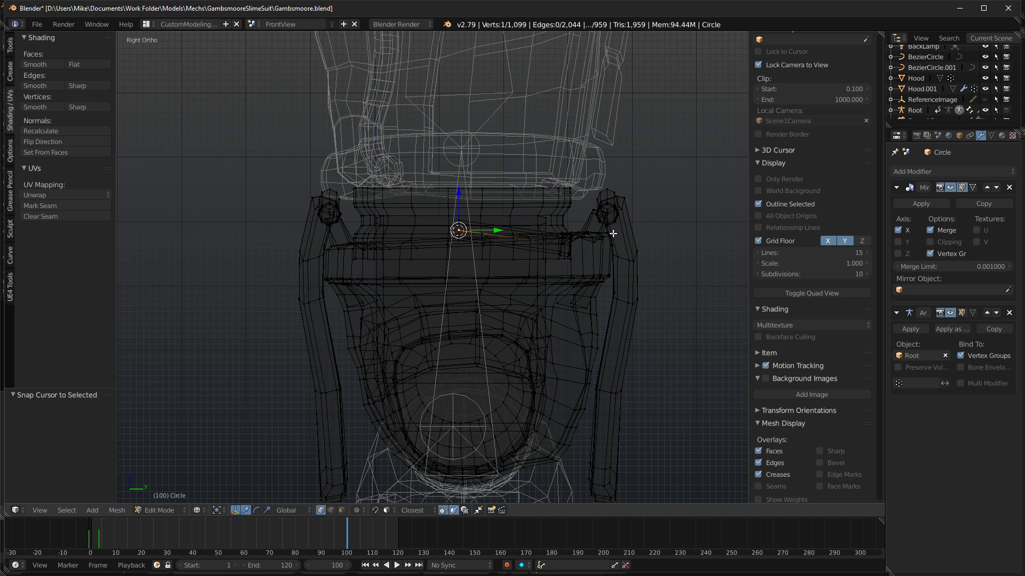
Duplicate the whole side hinge cylinder in place and mirror the copy with a scale of -1 along Y.
key(ctrl+l)
key(shift+d)
key(Escape)
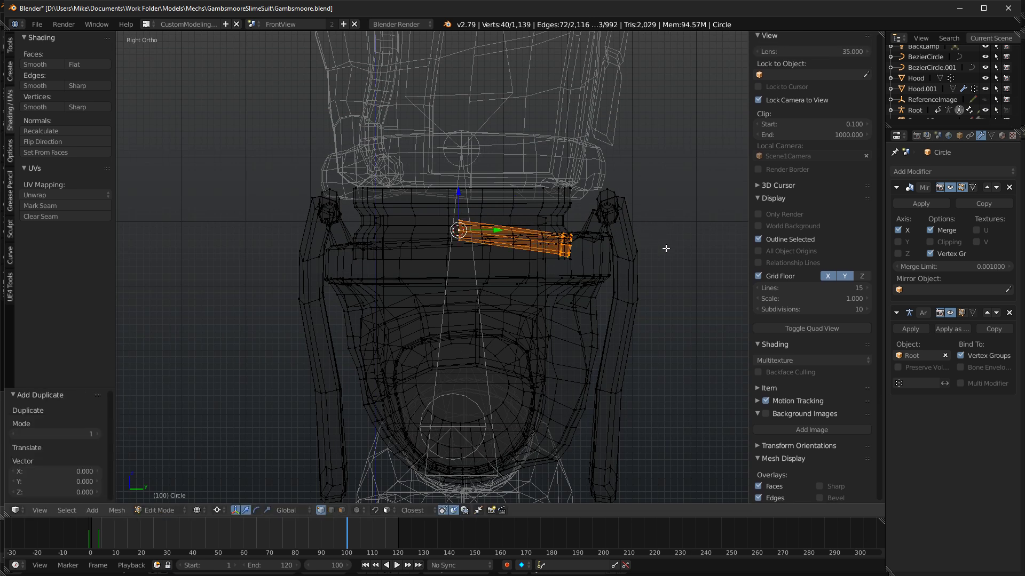
key(s)
key(x)
text(y)
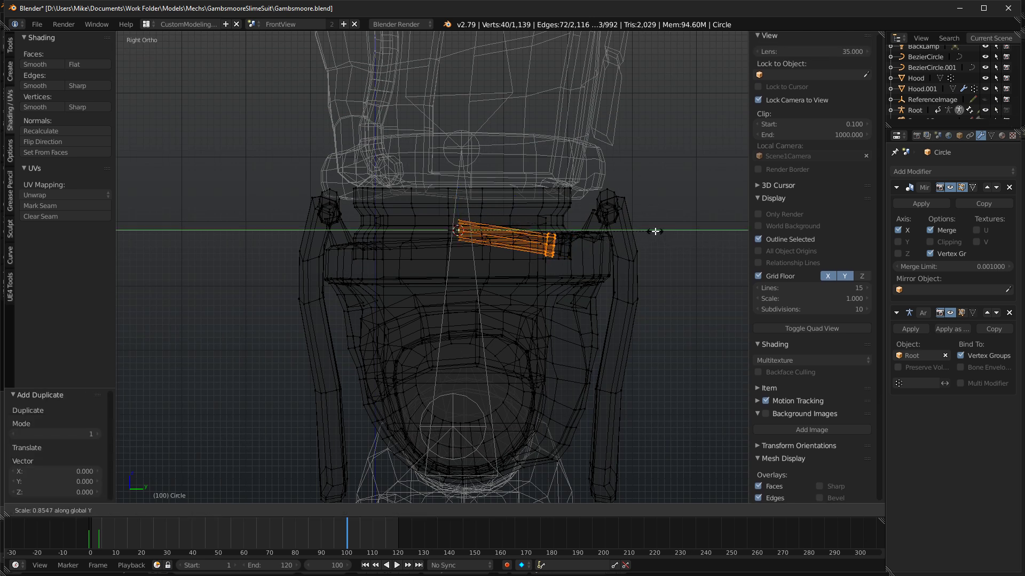
text(-1)
key(Return)
scroll(430, 271, up, 4)
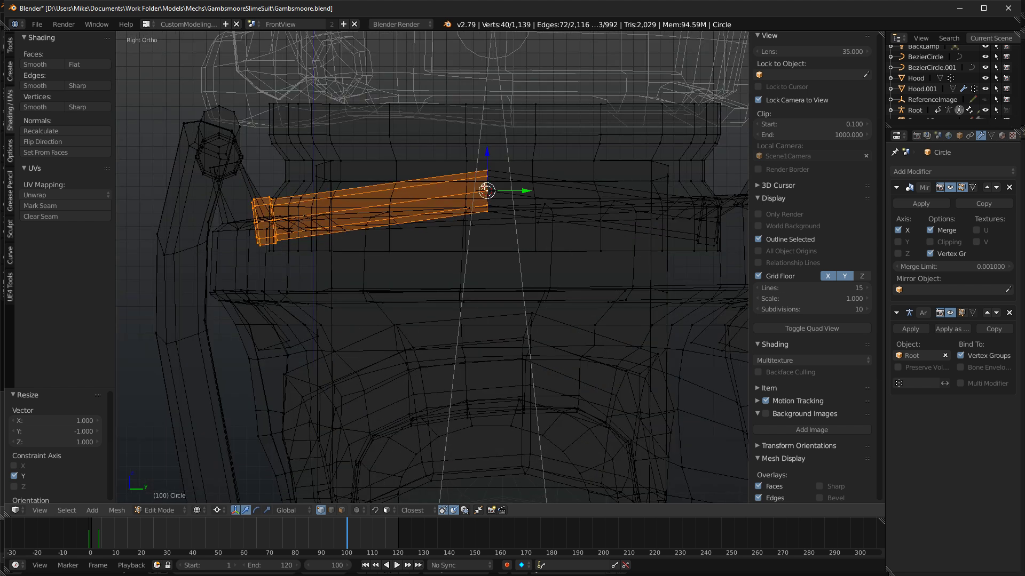
Select the overlapping vertices where the two side hinge halves meet and merge them with Remove Doubles.
key(a)
scroll(454, 284, up, 5)
key(c)
mouse_move(485, 144)
mouse_down()
mouse_move(469, 217)
mouse_move(477, 285)
mouse_up()
key(Escape)
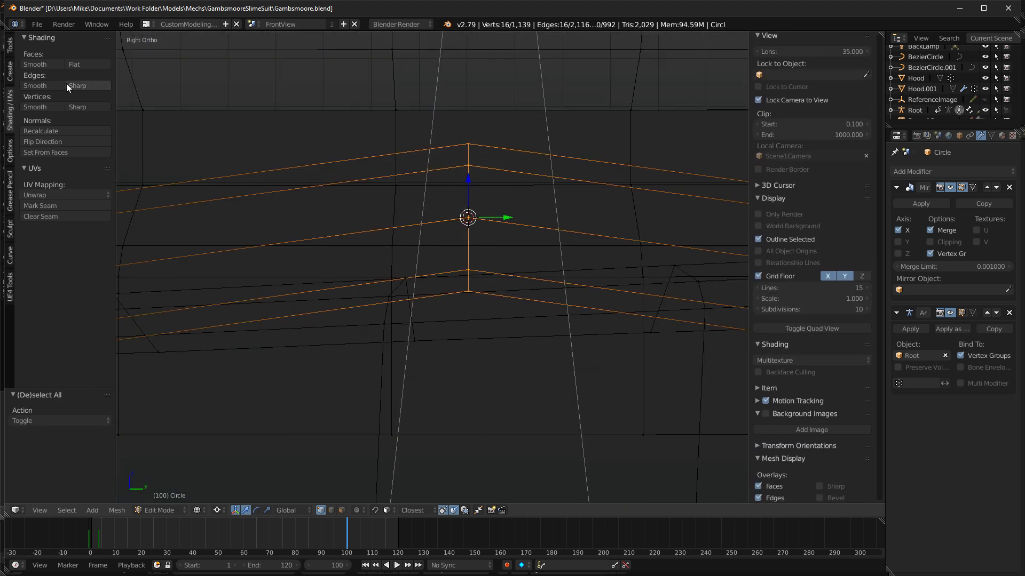
click(8, 50)
click(51, 368)
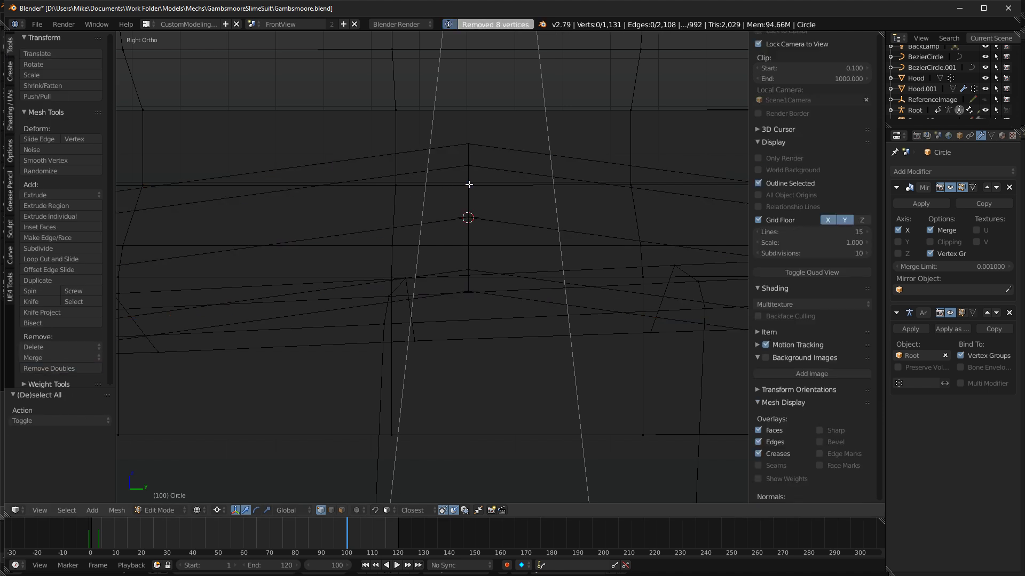
Lower the side hinge's central vertex ring by about 0.019 along Z and select the entire joined cylinder.
scroll(467, 182, down, 3)
drag(453, 203, 453, 205)
scroll(454, 225, down, 4)
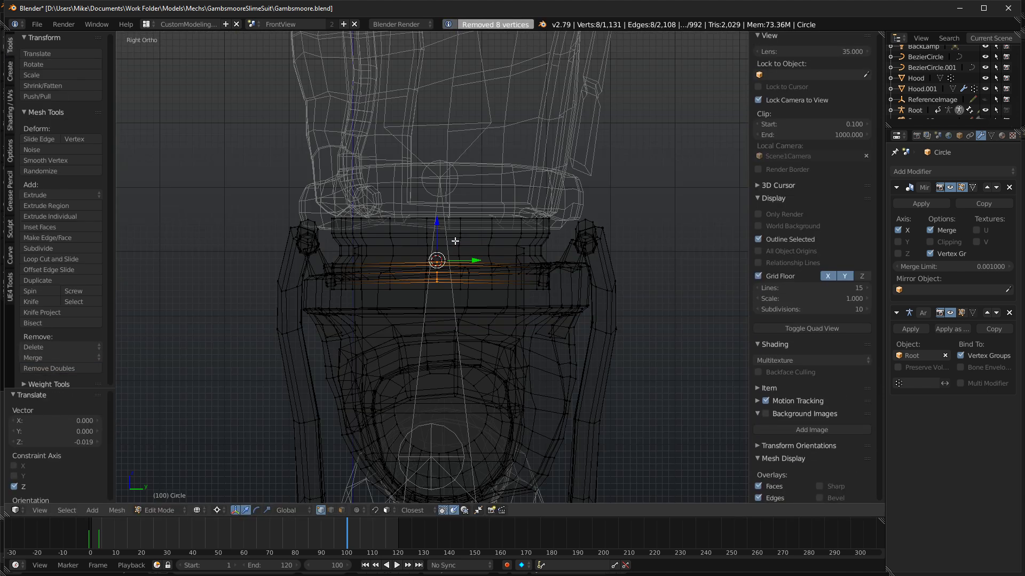
key(ctrl+l)
middle_drag(457, 235, 522, 259)
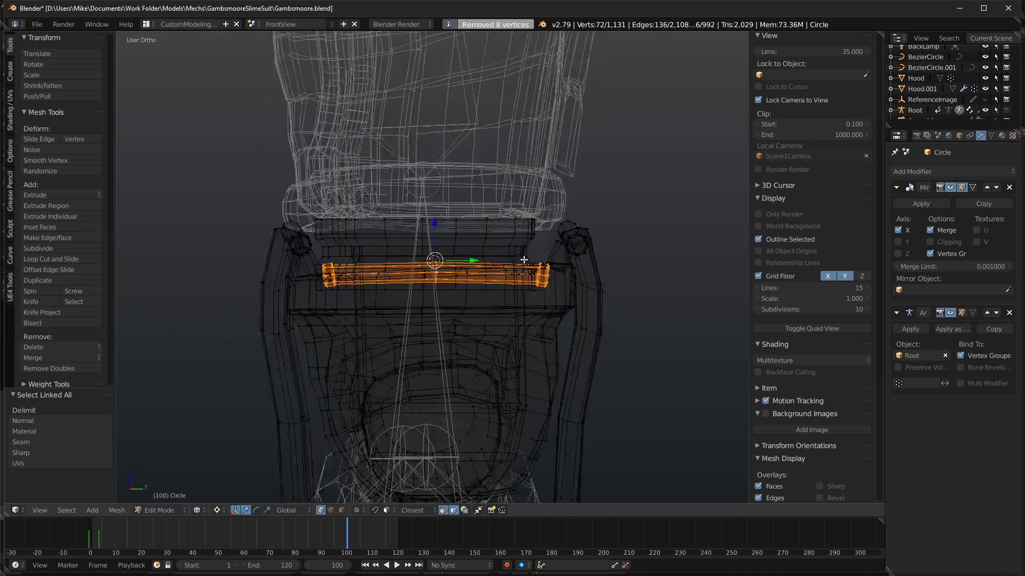
Shorten the selected side hinge cylinder by scaling it to about 0.779 along Y.
key(KP_3)
shift+right_click(425, 284)
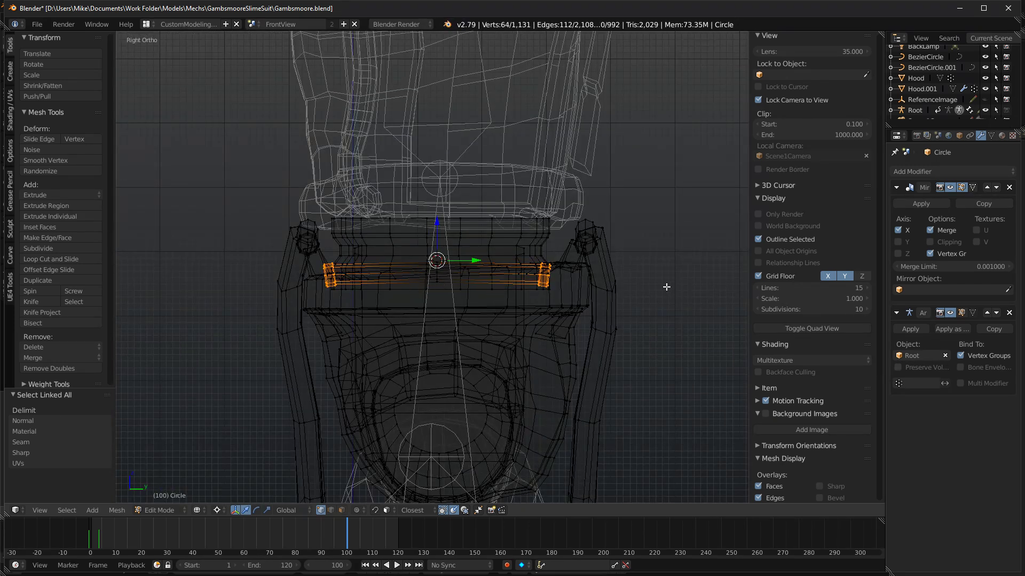
key(s)
key(y)
click(602, 293)
key(z)
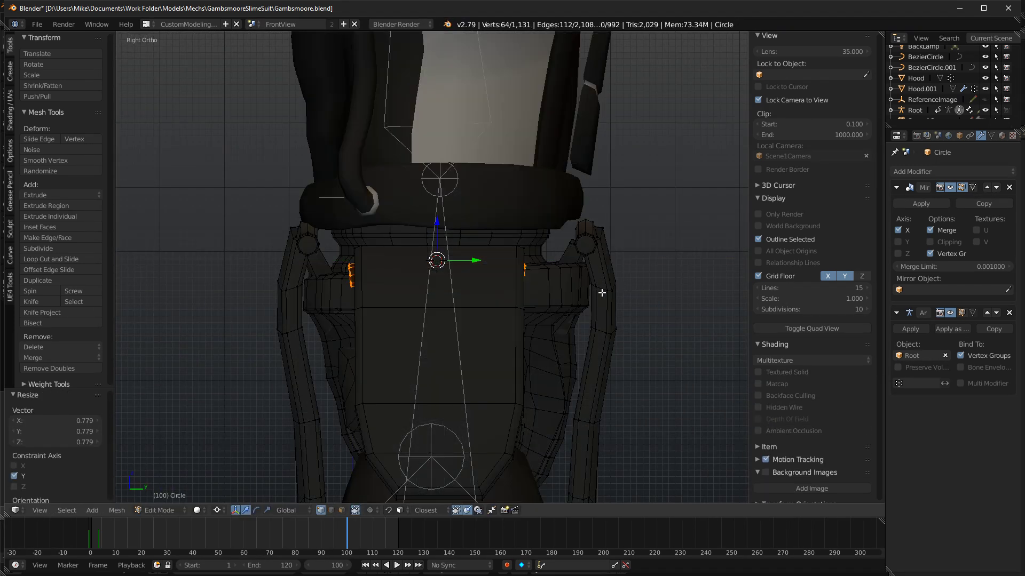
key(g)
key(z)
click(449, 197)
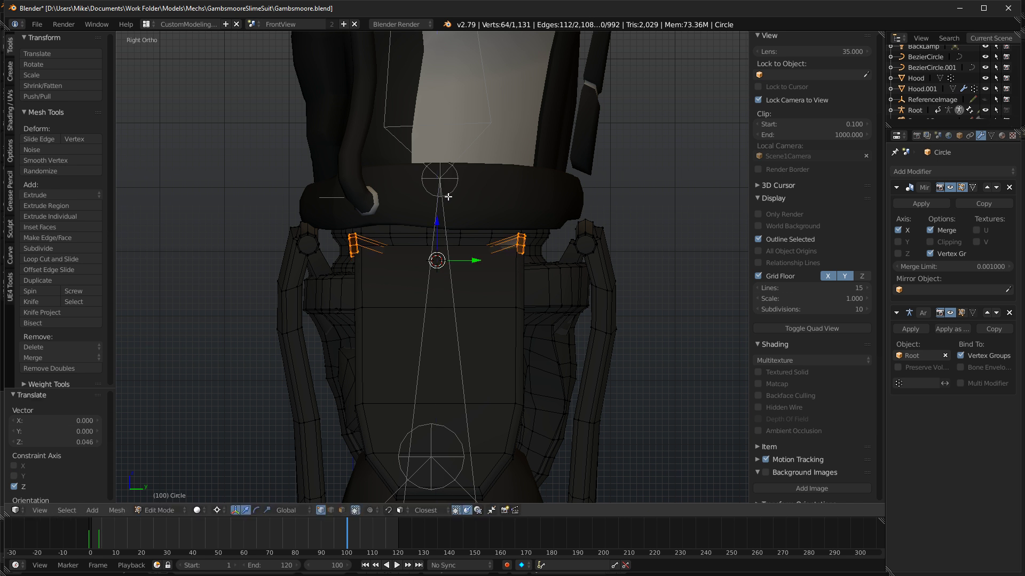
key(ctrl+z)
Select the entire linked side hinge cylinder, raise it about 0.051 along Z and recalculate its normals.
key(z)
key(ctrl+l)
key(z)
drag(450, 163, 443, 127)
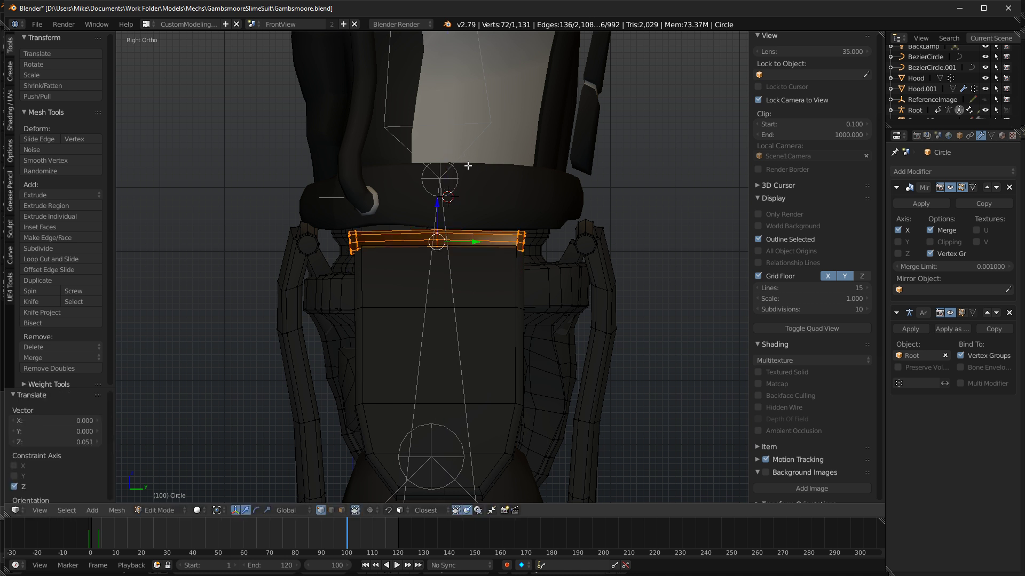
key(ctrl+n)
scroll(506, 210, up, 3)
Scale the hinge cylinder to about 0.997 and shift it about -0.031 along X and -0.029 along Z.
key(s)
click(573, 230)
middle_drag(571, 231, 409, 242)
key(g)
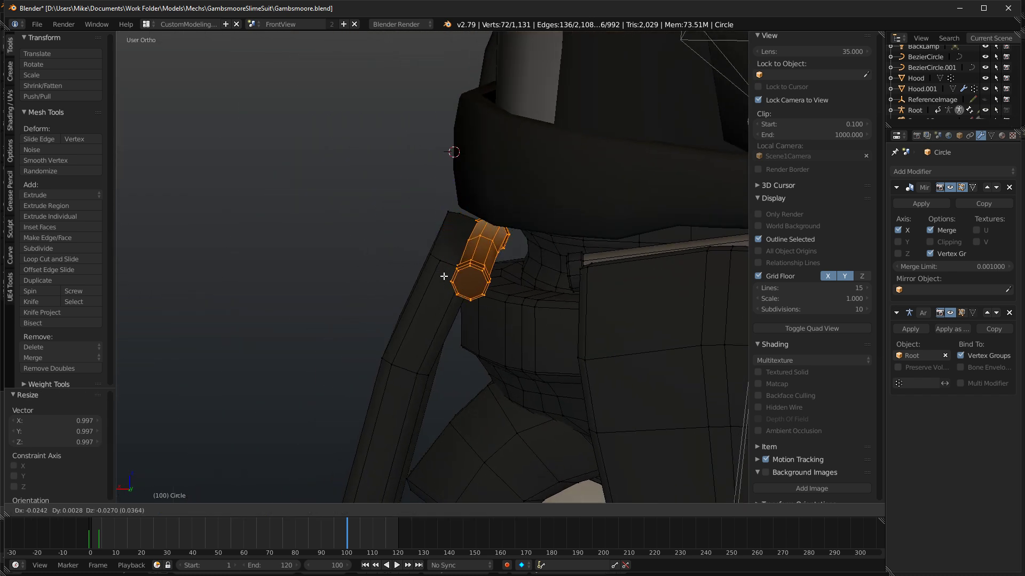
click(446, 275)
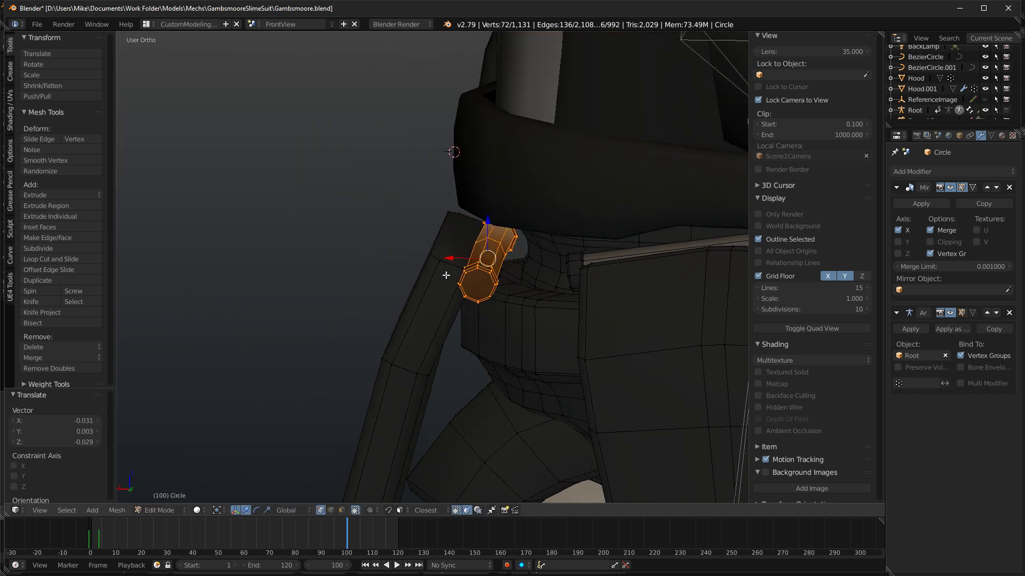
Select the whole hinge cylinder in the front view and move it onto the upper end of the side hip plate.
right_click(438, 257)
key(ctrl+l)
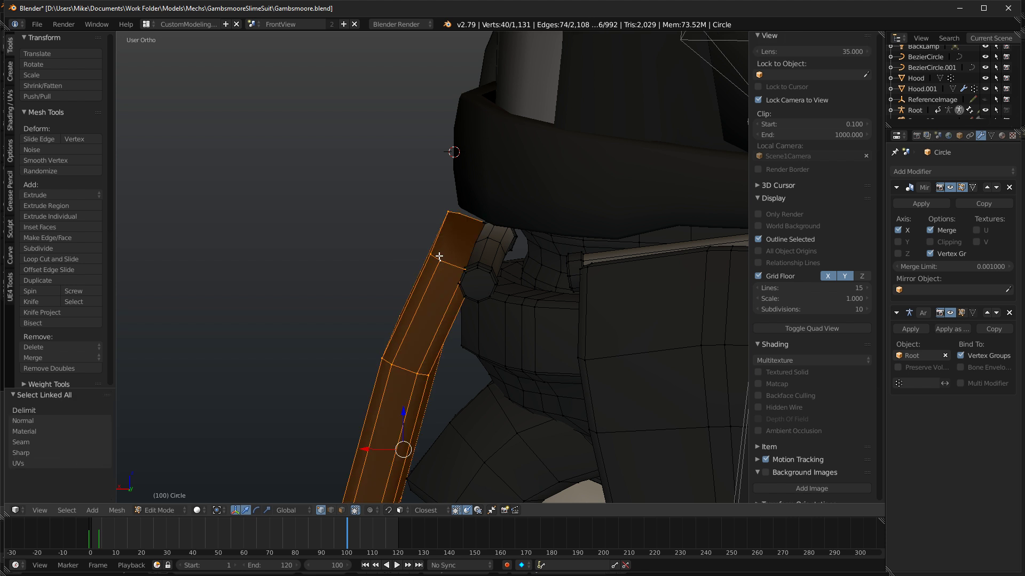
key(KP_1)
key(KP_3)
key(KP_1)
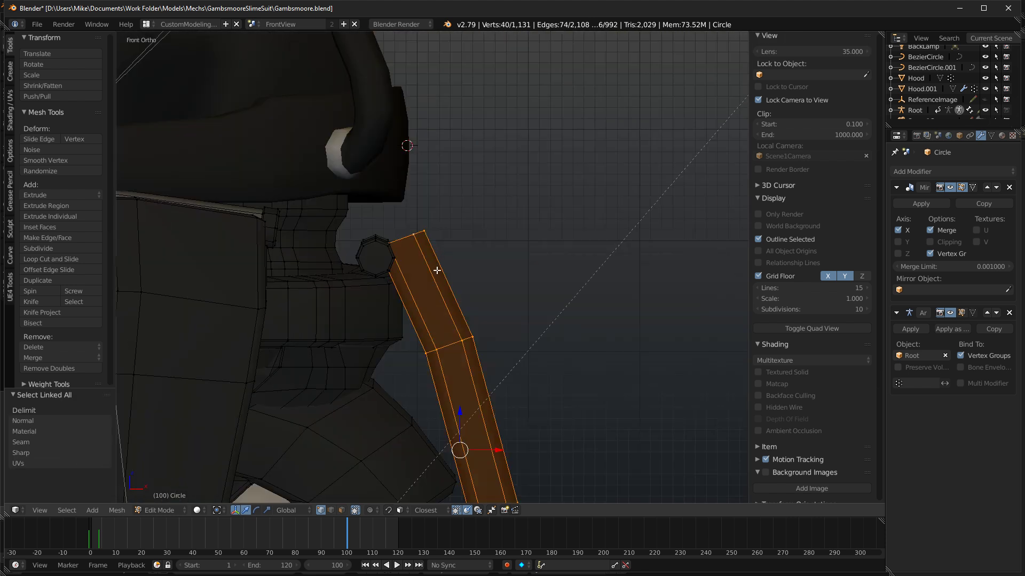
right_click(375, 238)
key(ctrl+l)
key(g)
click(412, 234)
Select the middle edge loop of the side hinge cylinder and remove it with Dissolve Edges.
middle_drag(427, 216, 382, 234)
key(a)
alt+right_click(412, 223)
key(x)
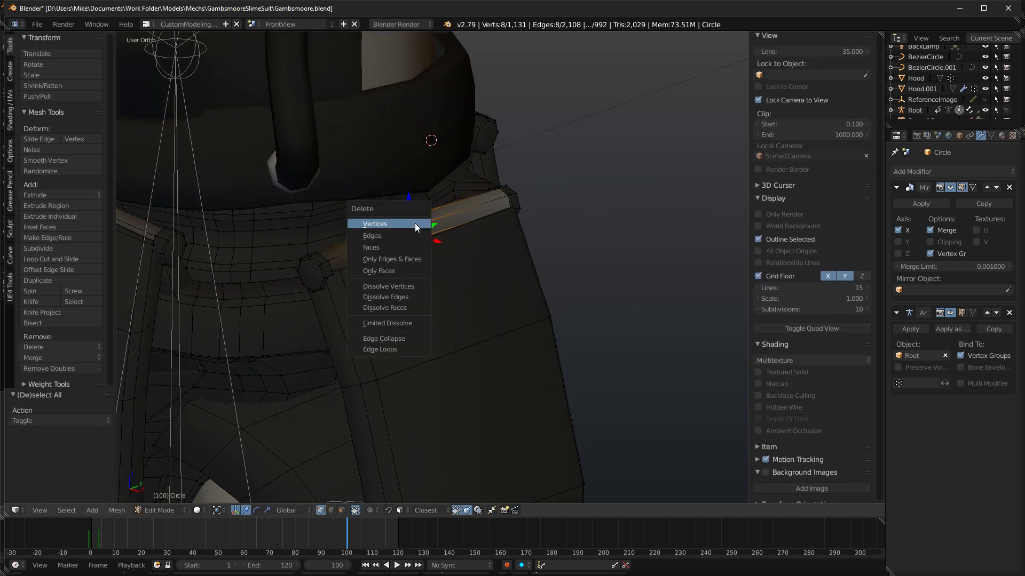
click(404, 287)
middle_drag(404, 286, 441, 282)
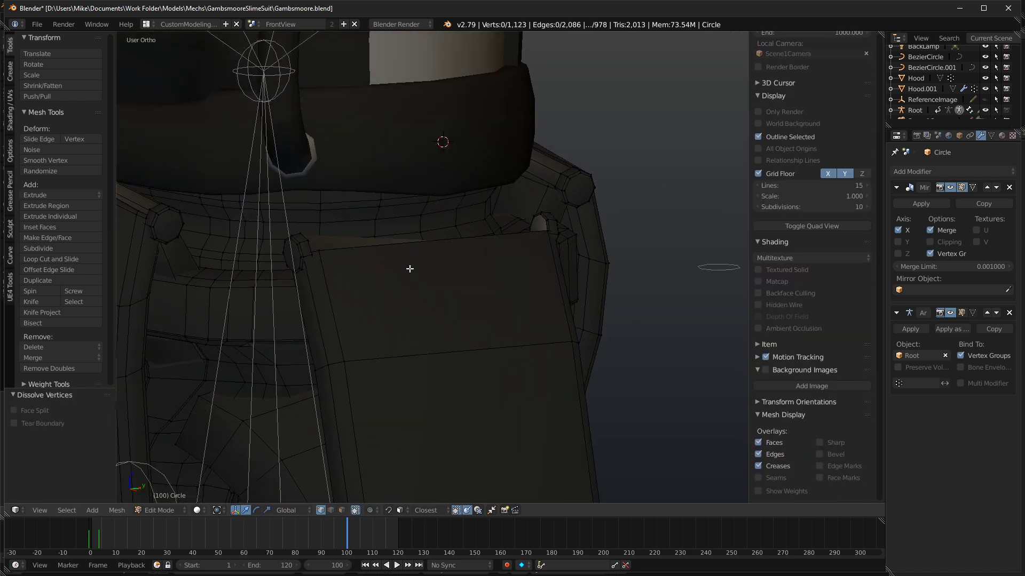
key(ctrl+z)
key(x)
click(414, 293)
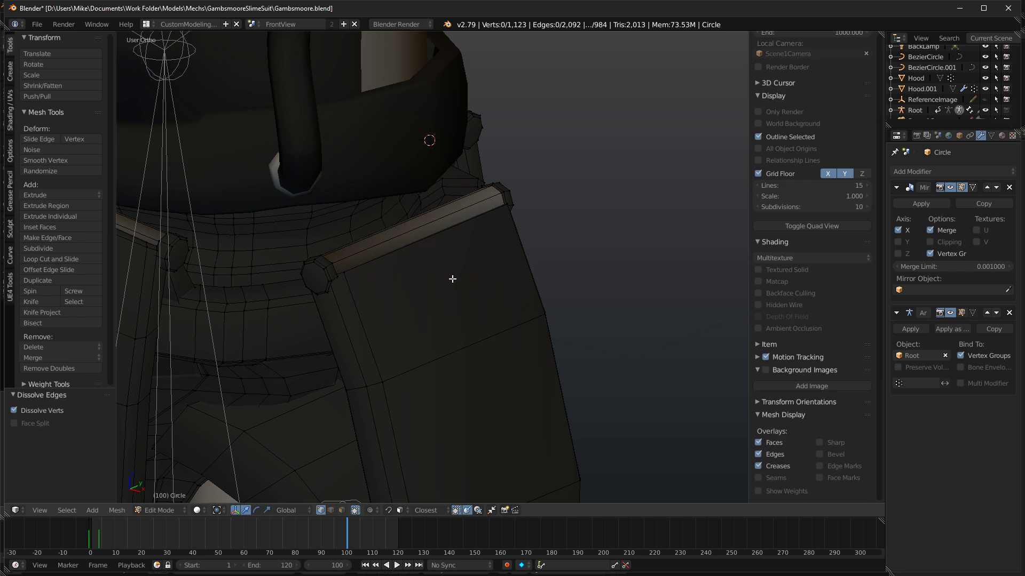
Examine the whole character from several angles in rendered viewport shading.
key(shift+z)
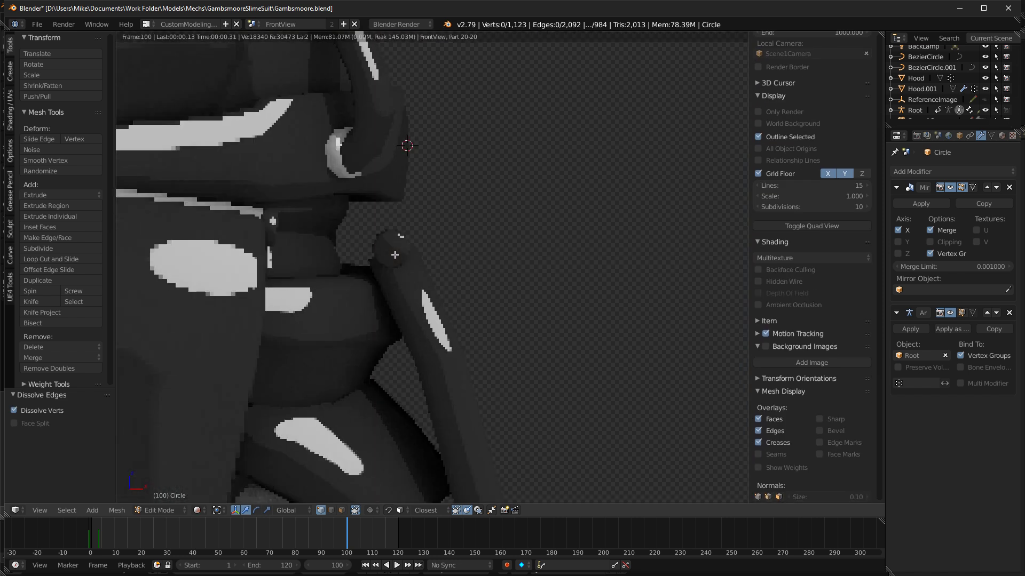
scroll(395, 255, down, 6)
middle_drag(494, 274, 383, 332)
scroll(455, 348, down, 4)
middle_drag(456, 348, 425, 362)
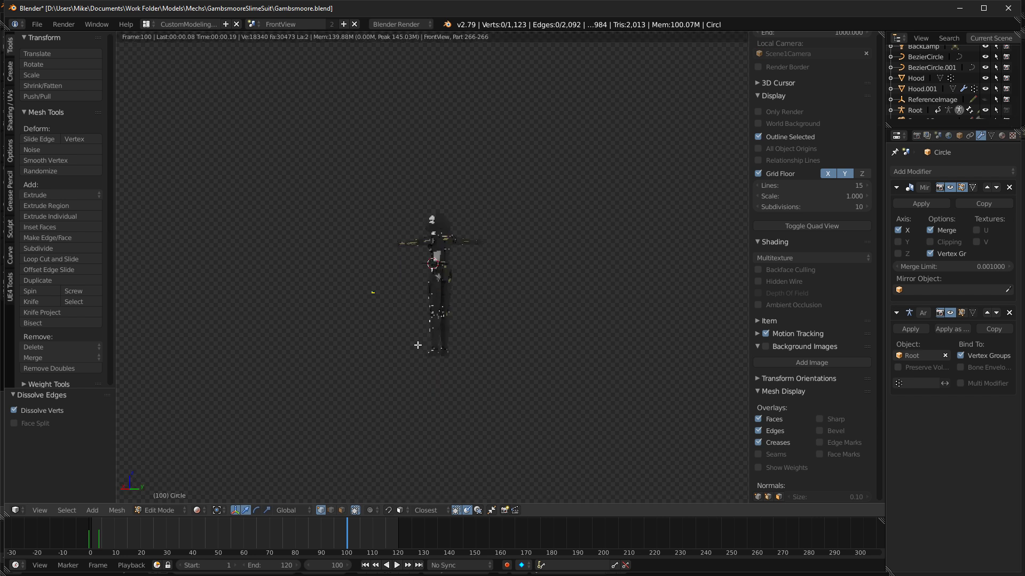
scroll(373, 338, up, 4)
middle_drag(373, 339, 469, 332)
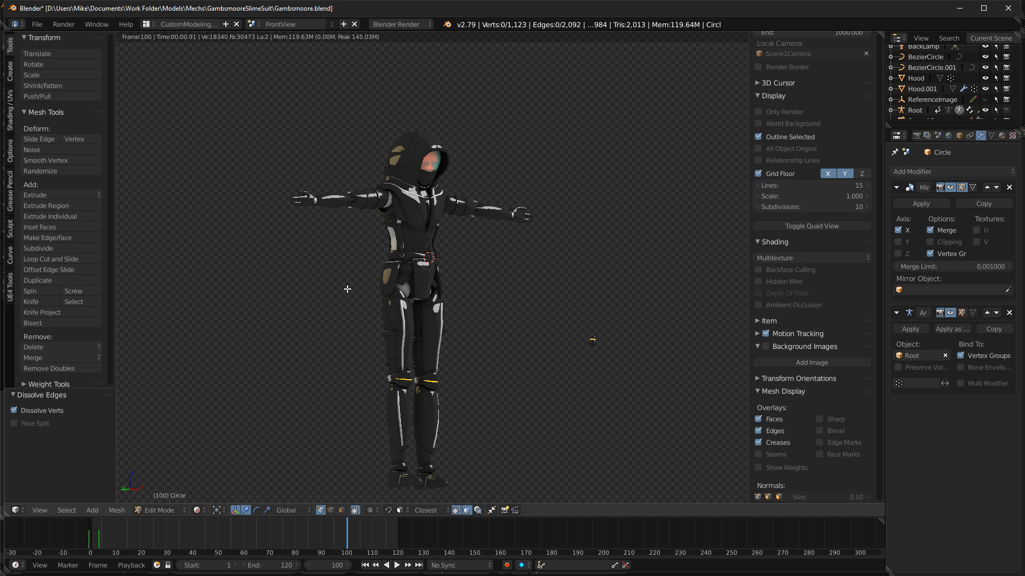
middle_drag(564, 288, 509, 301)
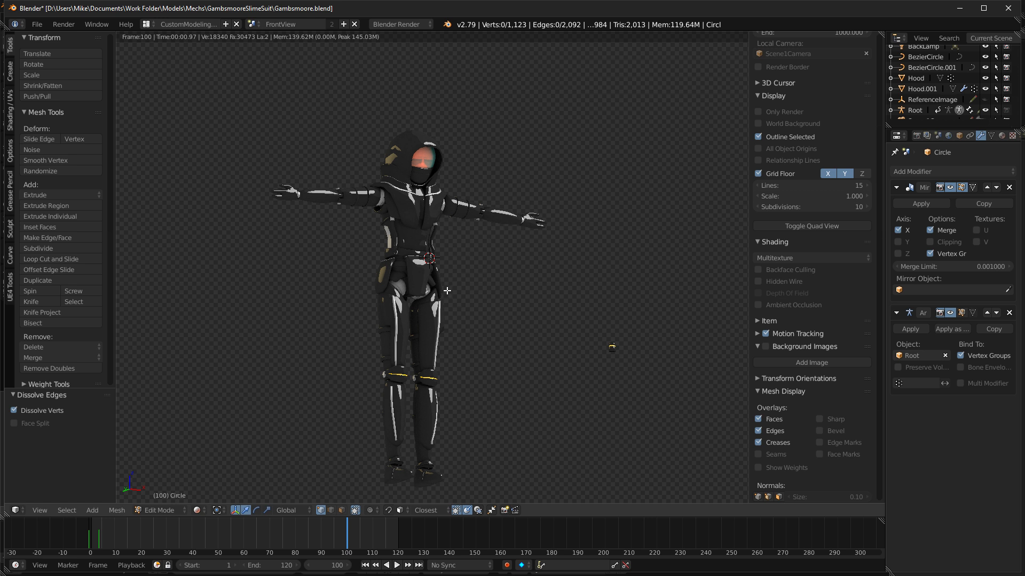
middle_drag(400, 279, 373, 278)
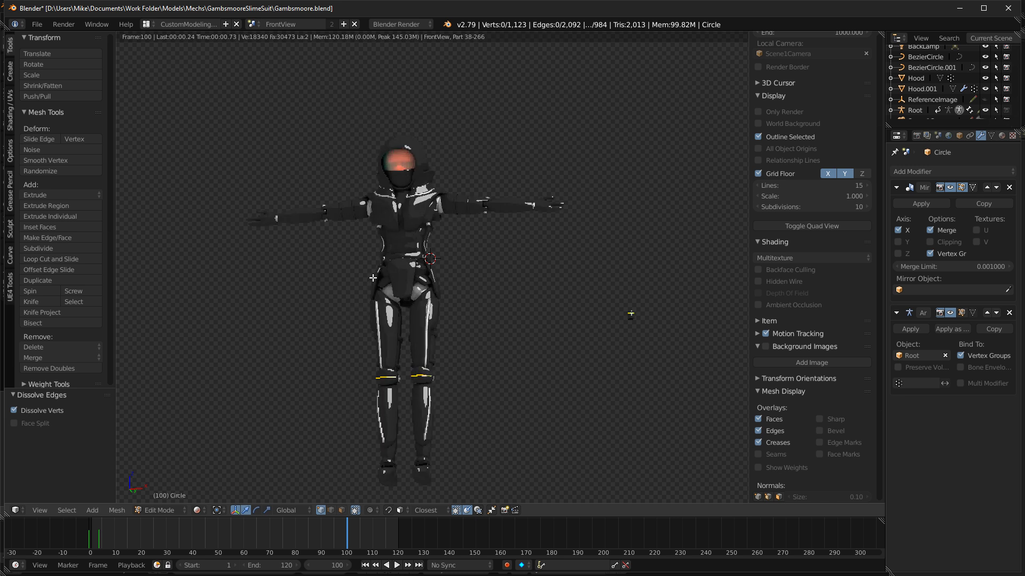
middle_drag(449, 243, 473, 265)
Return to solid shading, leave the suit mesh, open the Root armature in Edit Mode and save the file.
key(shift+z)
key(Tab)
right_click(414, 240)
key(Tab)
middle_drag(567, 269, 533, 262)
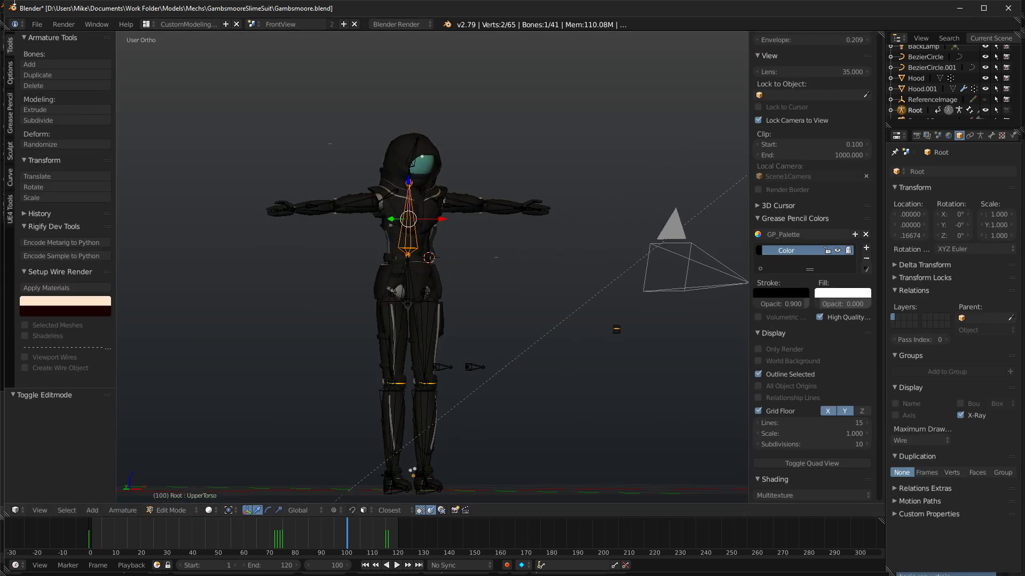
click(32, 24)
click(75, 101)
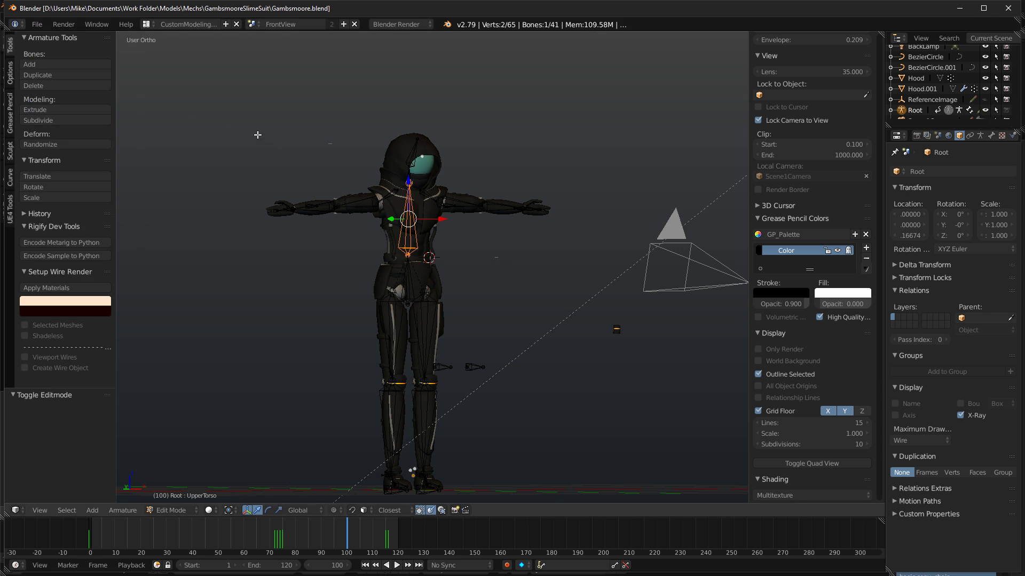
Switch the Root armature to Pose Mode and try moving the LowerTorso bone in the right view.
key(KP_3)
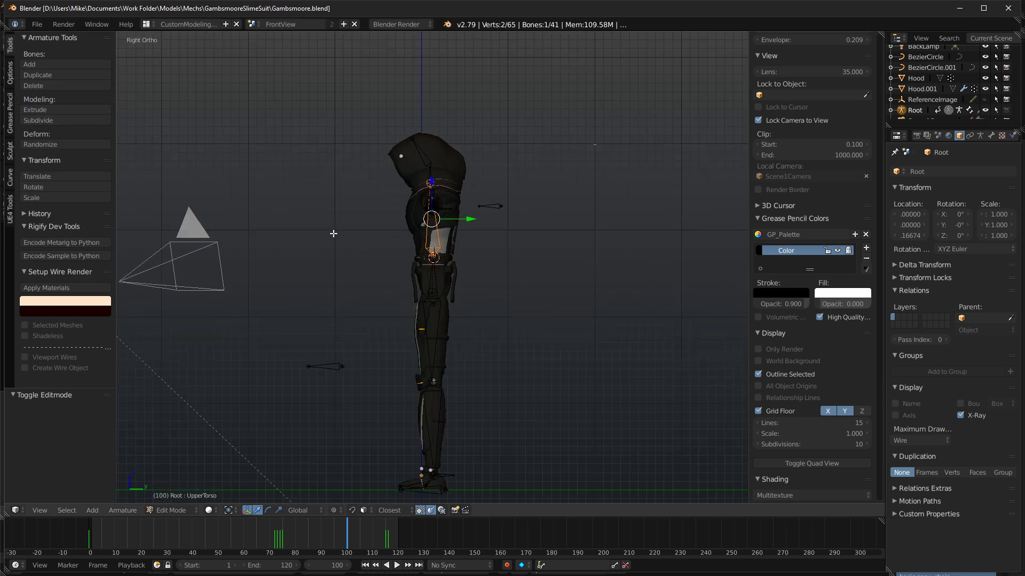
scroll(349, 234, up, 5)
scroll(550, 339, down, 8)
key(ctrl+Tab)
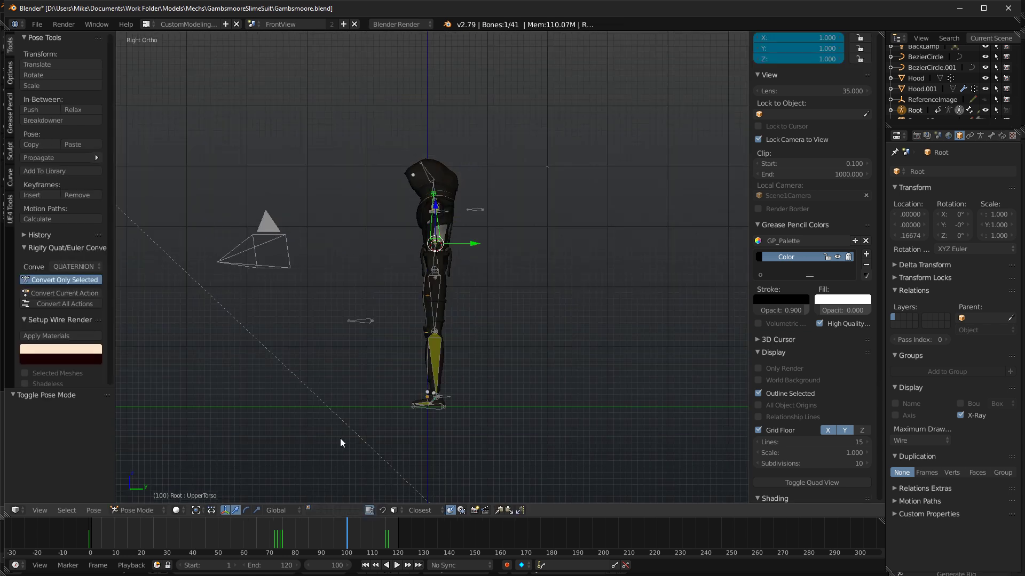
scroll(522, 249, up, 4)
right_click(442, 256)
key(g)
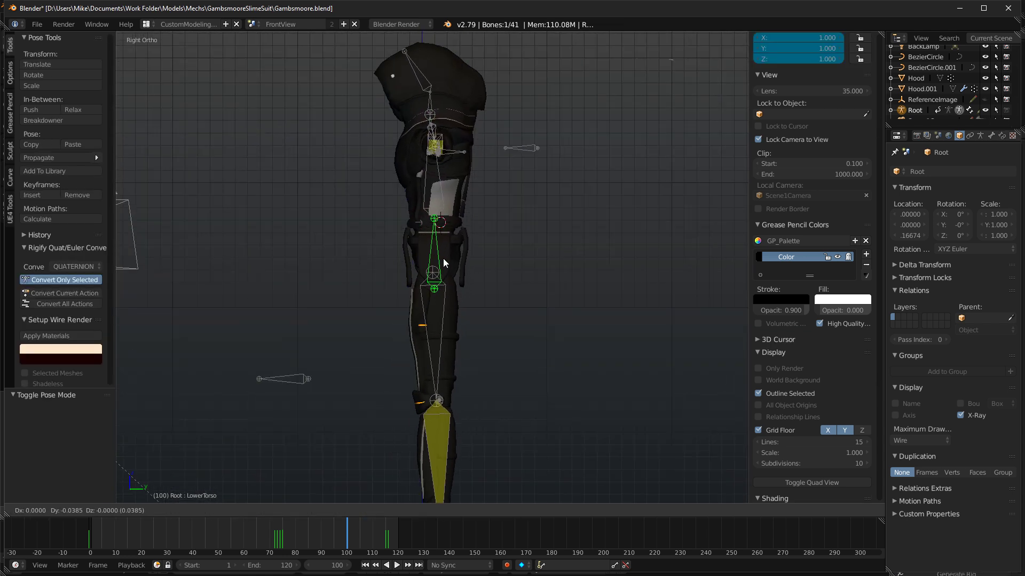
right_click(431, 262)
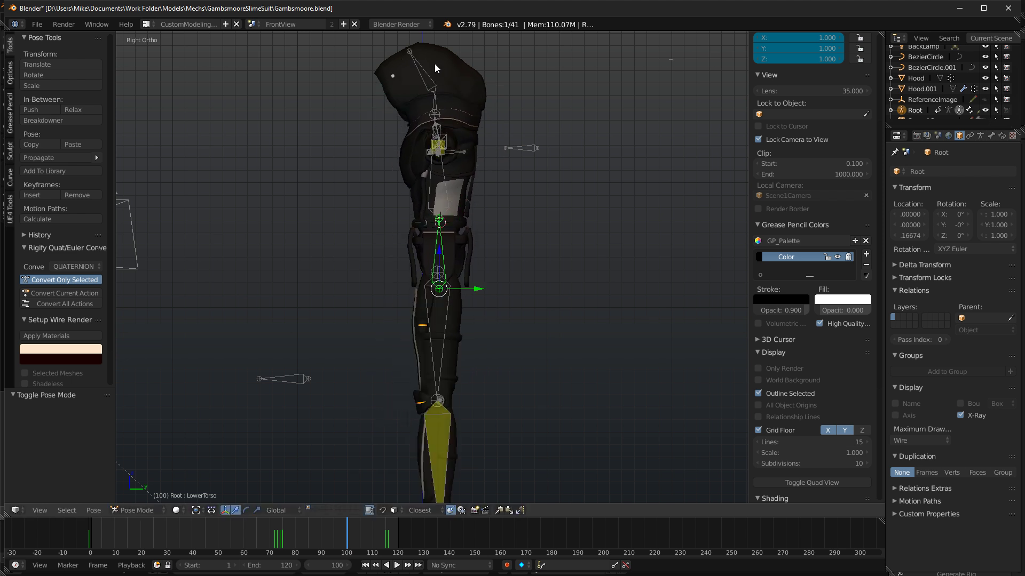
Try parenting the hood to the Head bone, first with empty groups and again with the Bone option.
right_click(400, 81)
middle_drag(399, 81, 474, 199)
scroll(346, 251, up, 6)
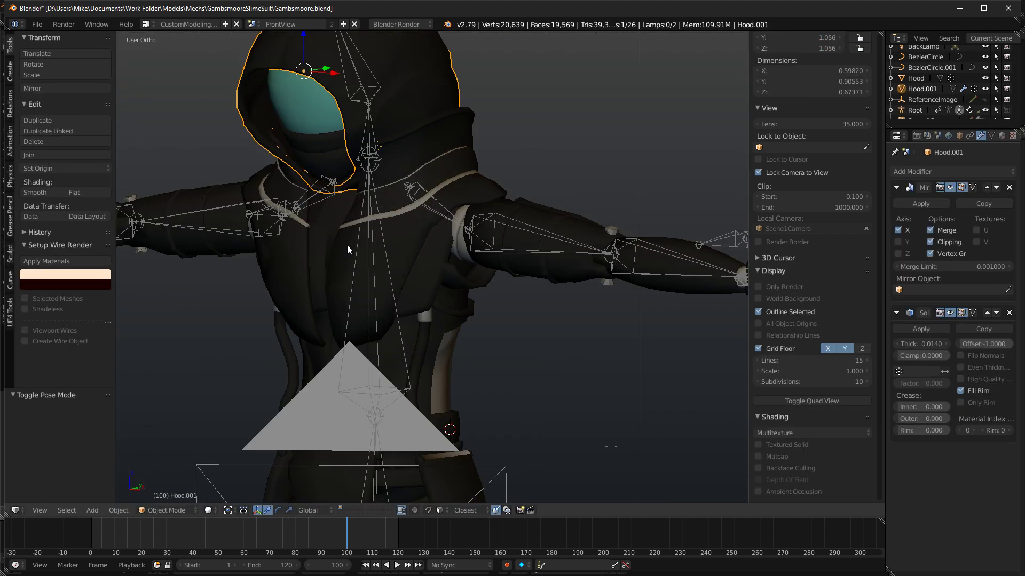
right_click(313, 150)
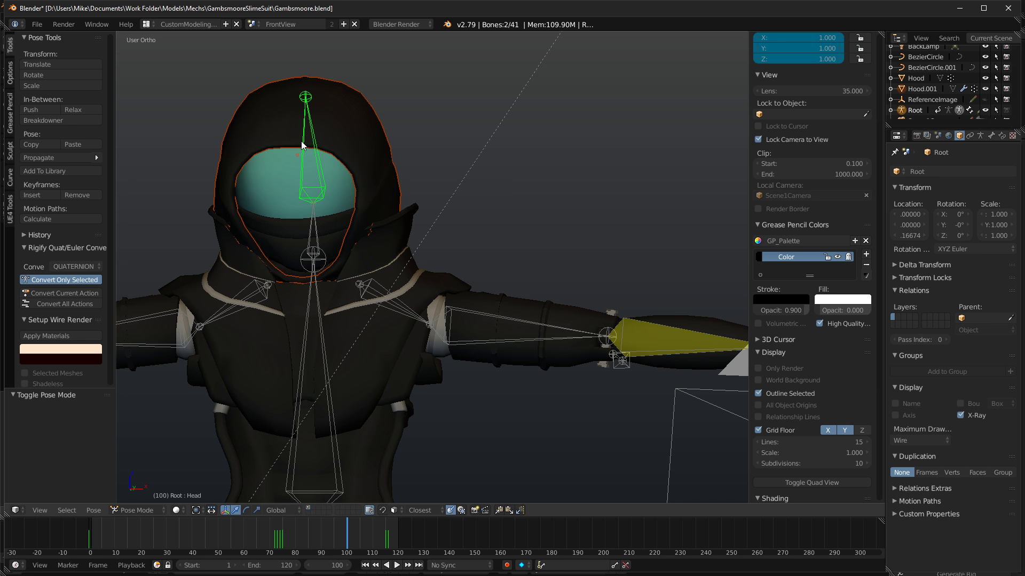
key(KP_3)
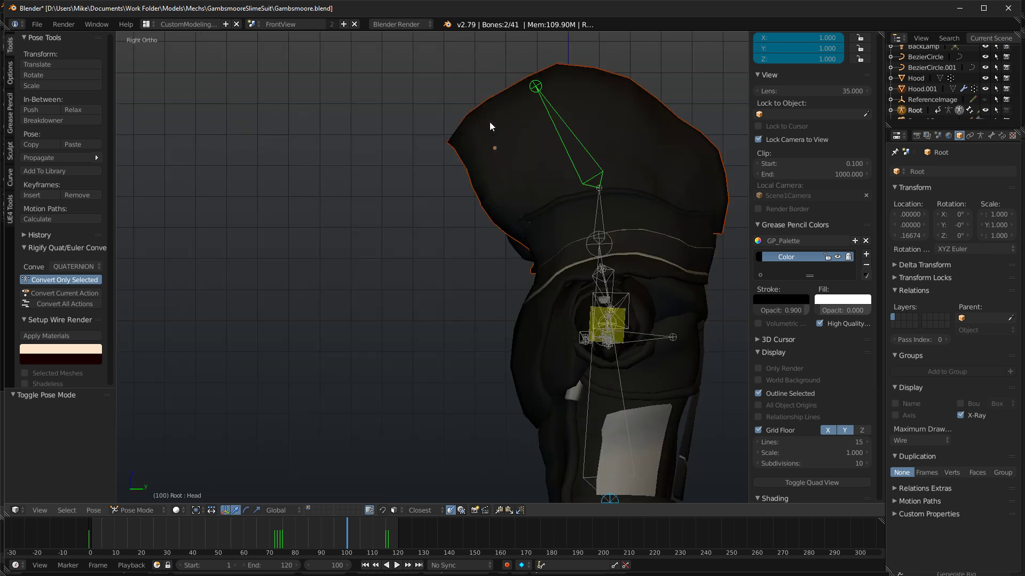
middle_drag(493, 183, 603, 187)
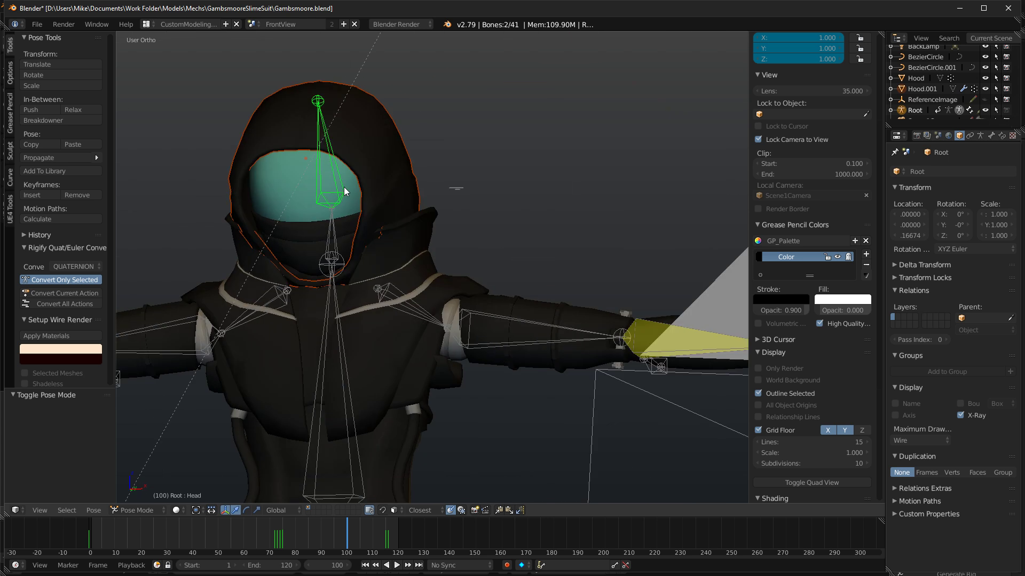
key(ctrl+p)
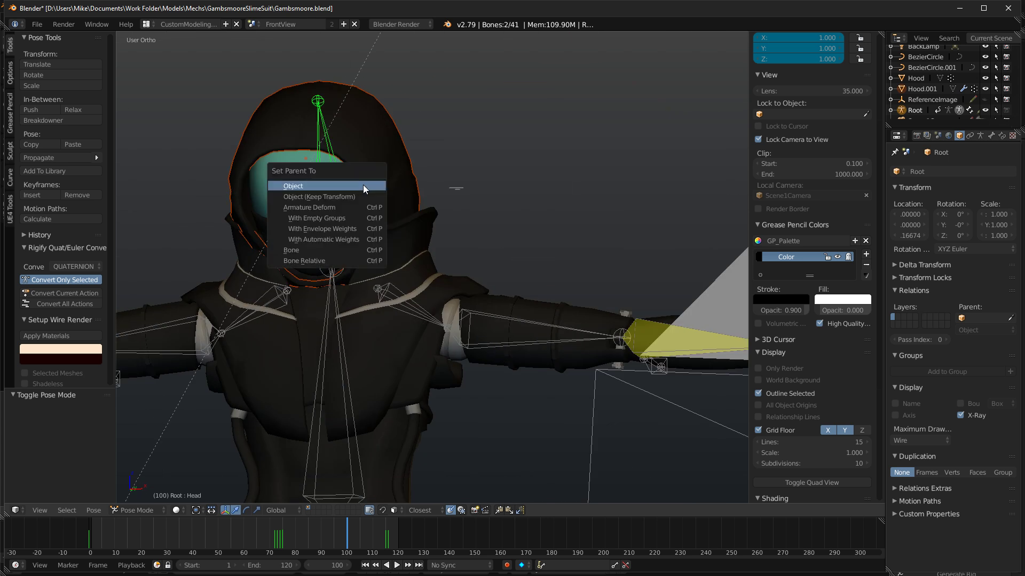
click(341, 226)
key(ctrl+p)
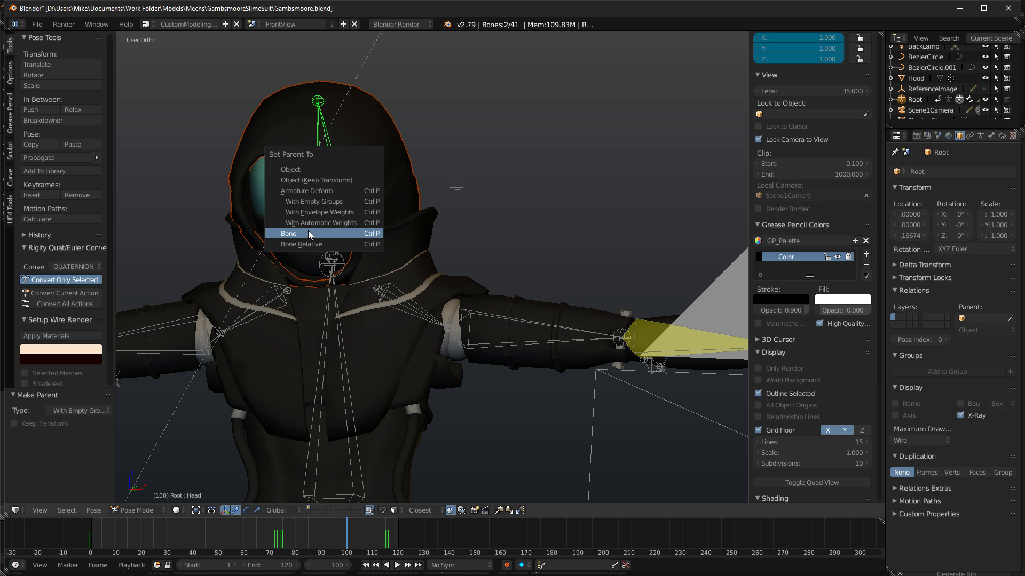
click(309, 230)
Test-rotate the Neck bone about the Z axis to check whether the hood follows.
middle_drag(380, 190, 301, 228)
right_click(301, 228)
key(r)
key(z)
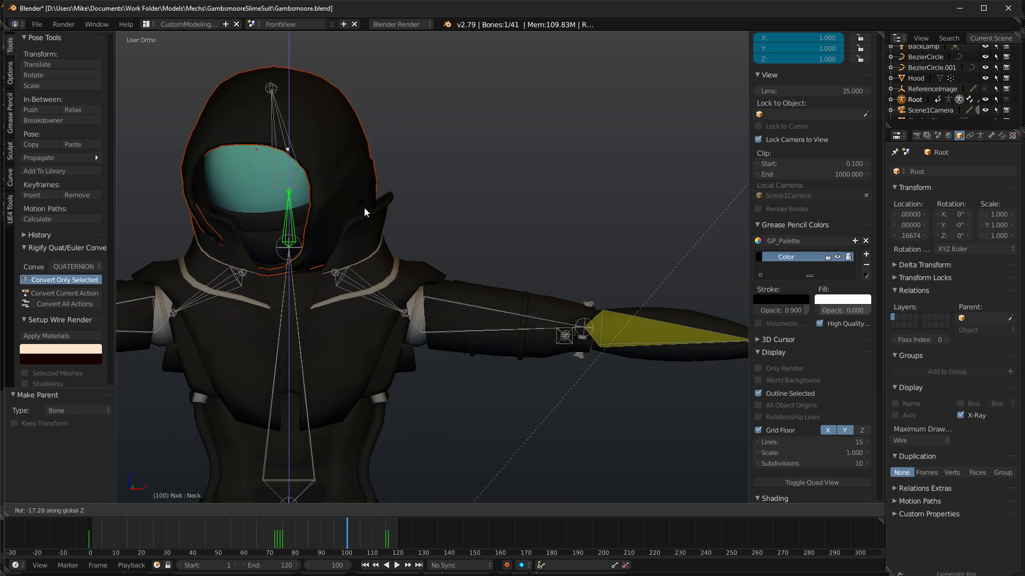
right_click(367, 229)
key(Tab)
key(z)
middle_drag(280, 239, 339, 243)
key(z)
key(ctrl+Tab)
Clear the hood's parent and parent it to the Root armature again with automatic weights.
right_click(296, 132)
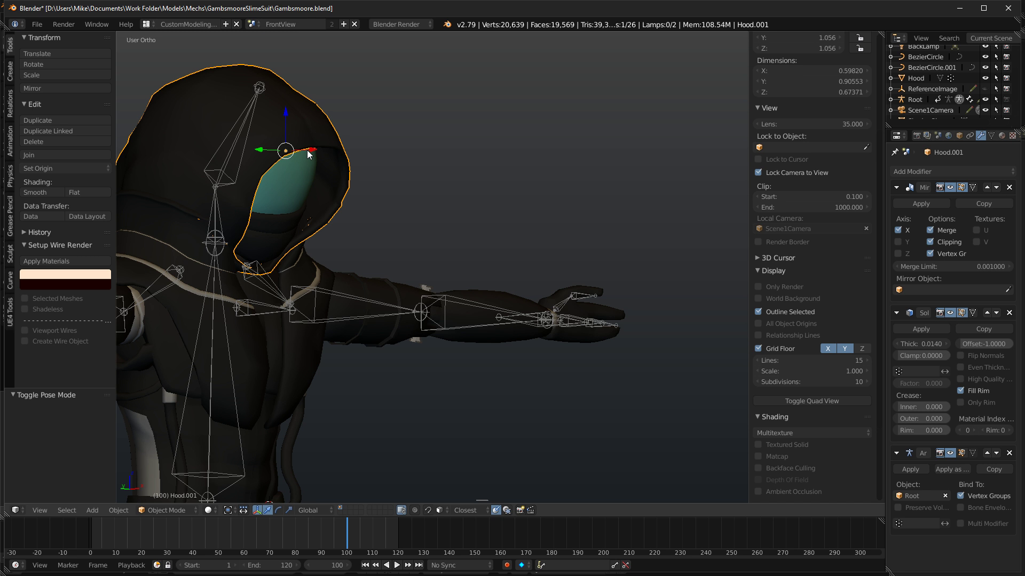
key(alt+p)
click(299, 149)
shift+right_click(232, 142)
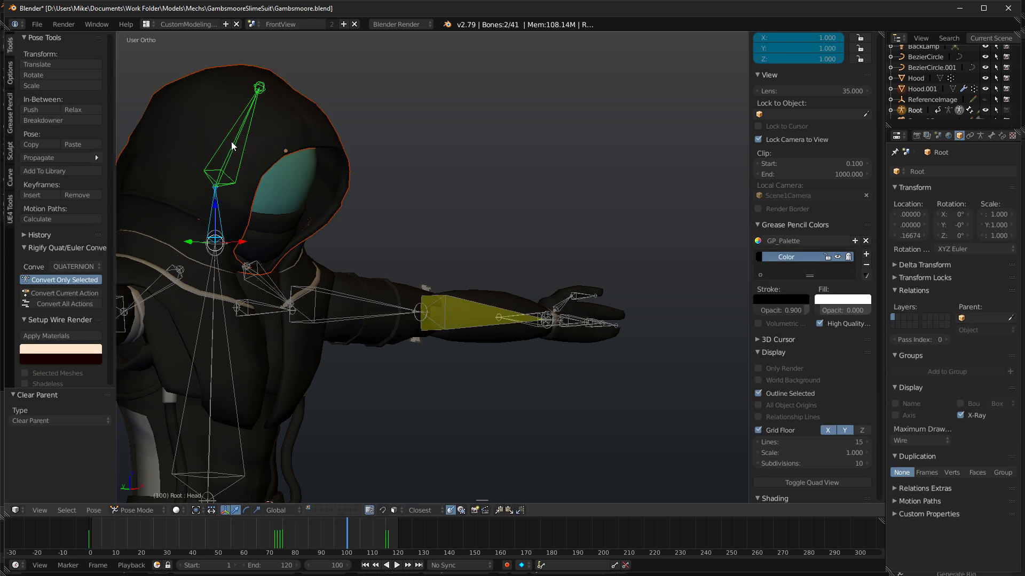
right_click(305, 140)
shift+right_click(235, 151)
key(ctrl+p)
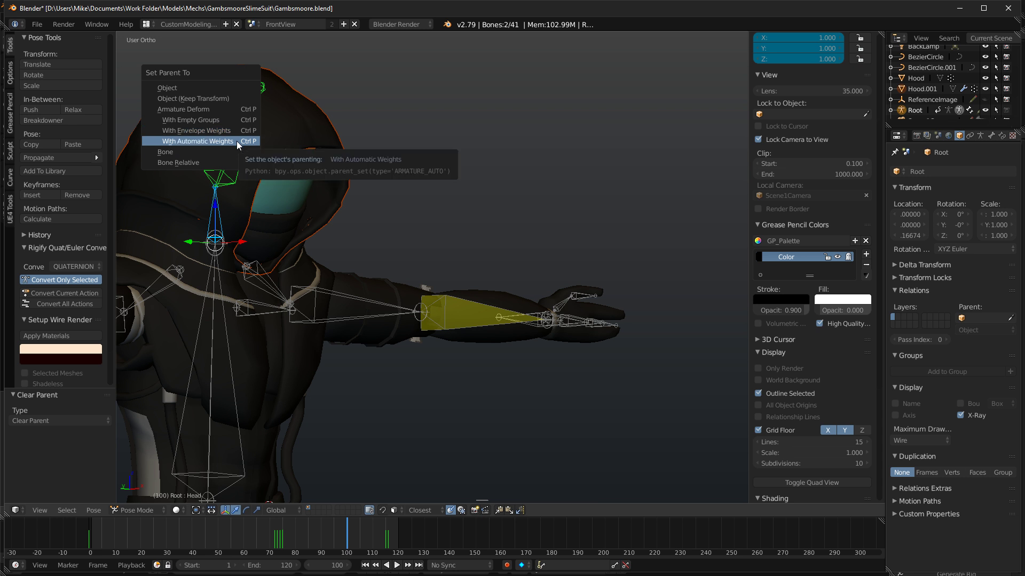
click(236, 141)
Select only the Head bone and rotate it about -10.1° around the global Z axis in Pose Mode.
key(Tab)
scroll(347, 154, up, 2)
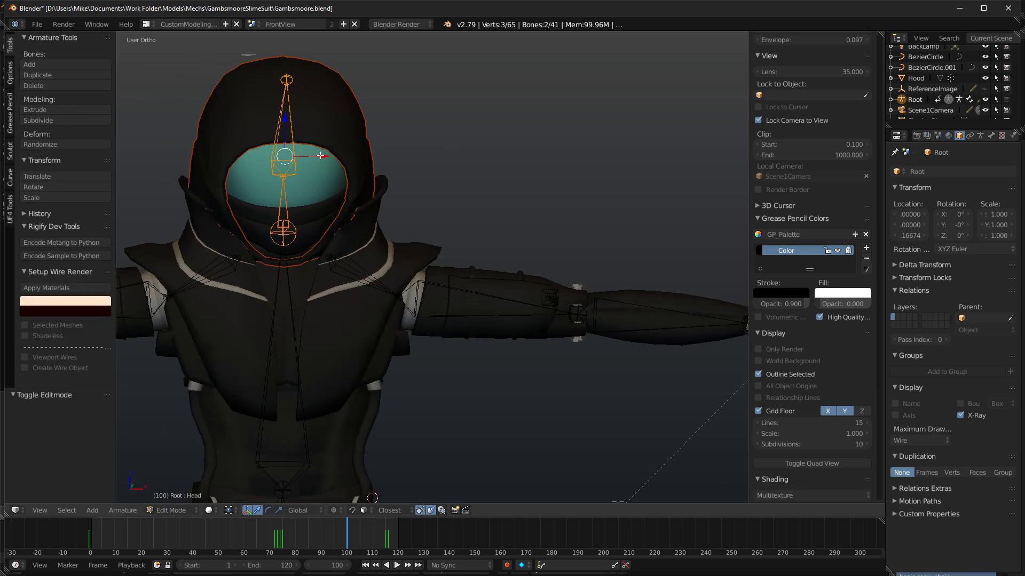
key(KP_1)
right_click(304, 143)
key(Tab)
key(r)
key(z)
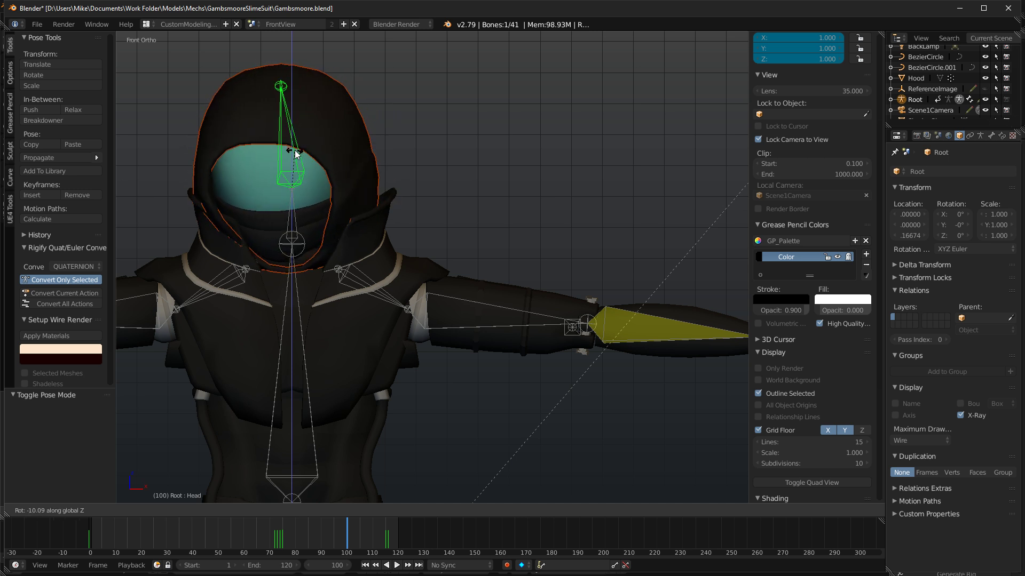
click(295, 152)
Preview the turned head from the front in rendered viewport shading.
key(shift+z)
middle_drag(347, 172, 491, 181)
key(KP_1)
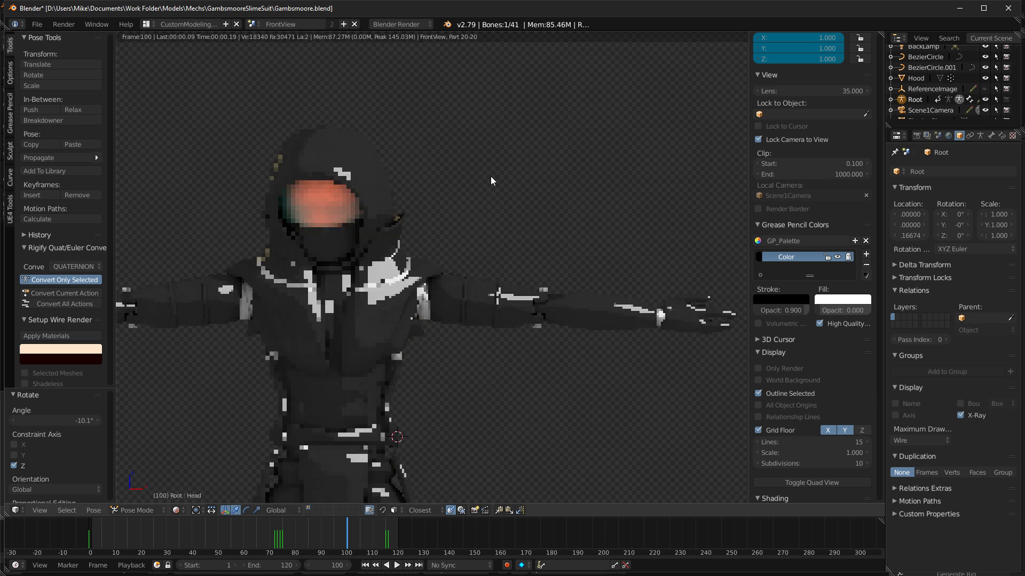
Return to solid shading, open the CollarThing02 mesh in Edit Mode and select the top edge loop of its raised collar.
scroll(355, 196, up, 1)
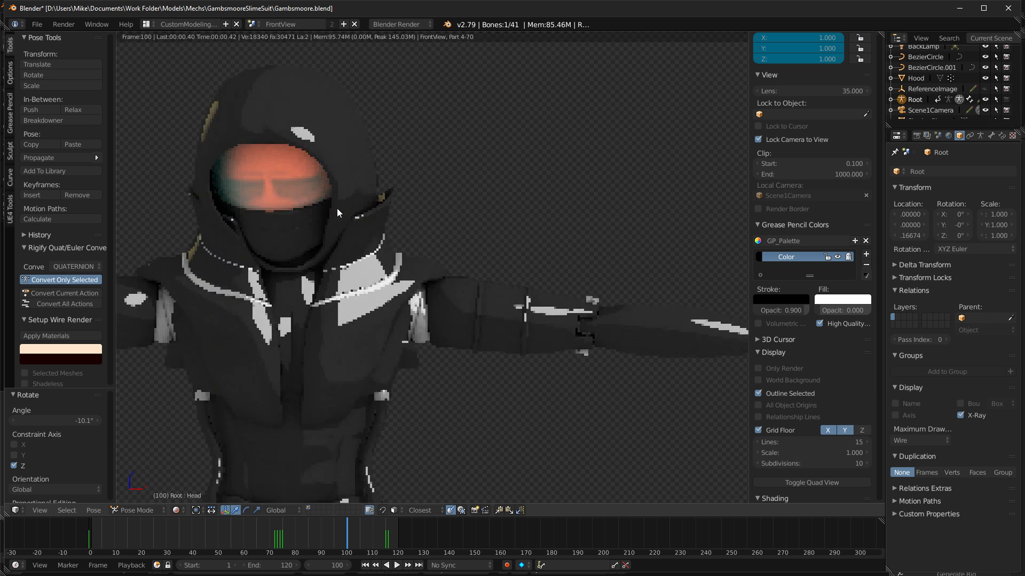
key(shift+z)
click(220, 248)
key(Tab)
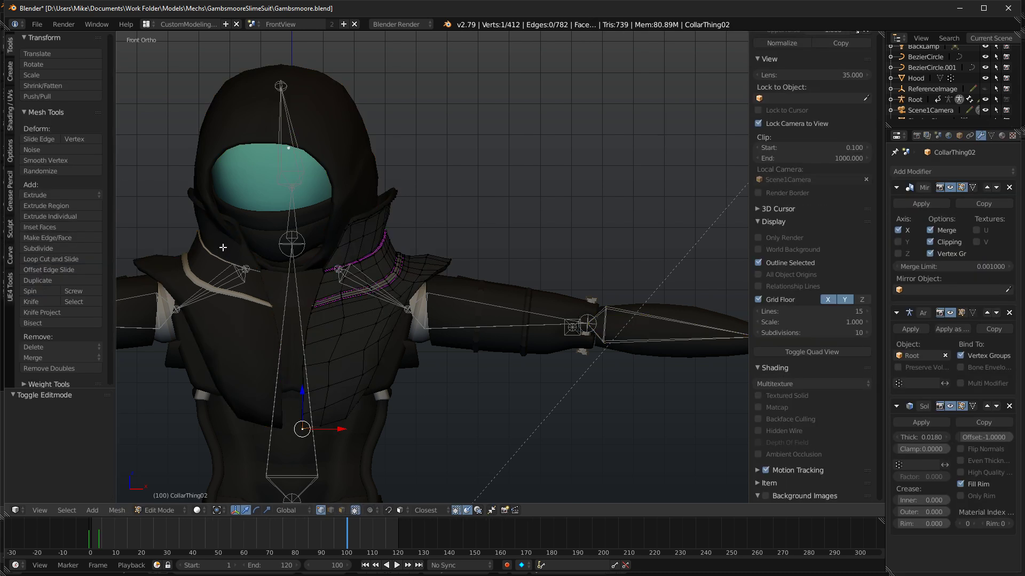
key(a)
alt+right_click(364, 218)
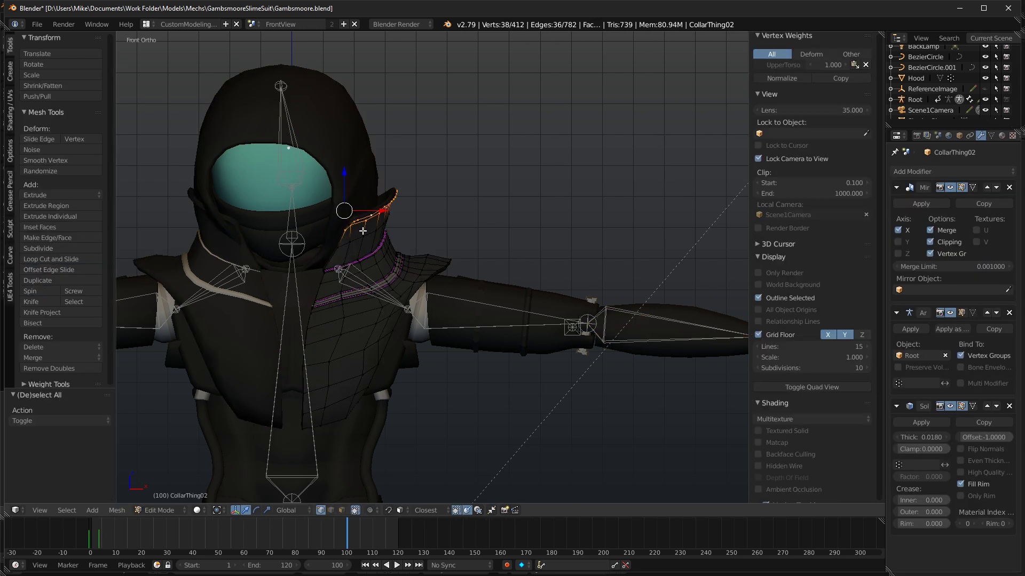
Add the neighbouring edge loops to the selection so it covers the whole upper band of the raised collar, front to back.
alt+shift+right_click(356, 234)
middle_drag(358, 232, 349, 202)
scroll(320, 221, up, 3)
alt+shift+right_click(352, 195)
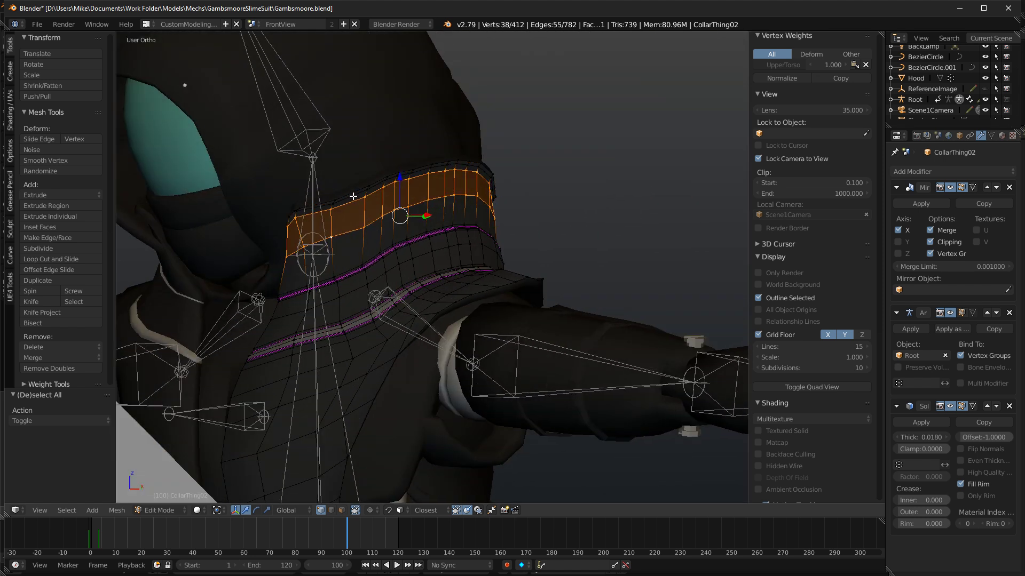
alt+shift+right_click(352, 197)
alt+shift+right_click(358, 200)
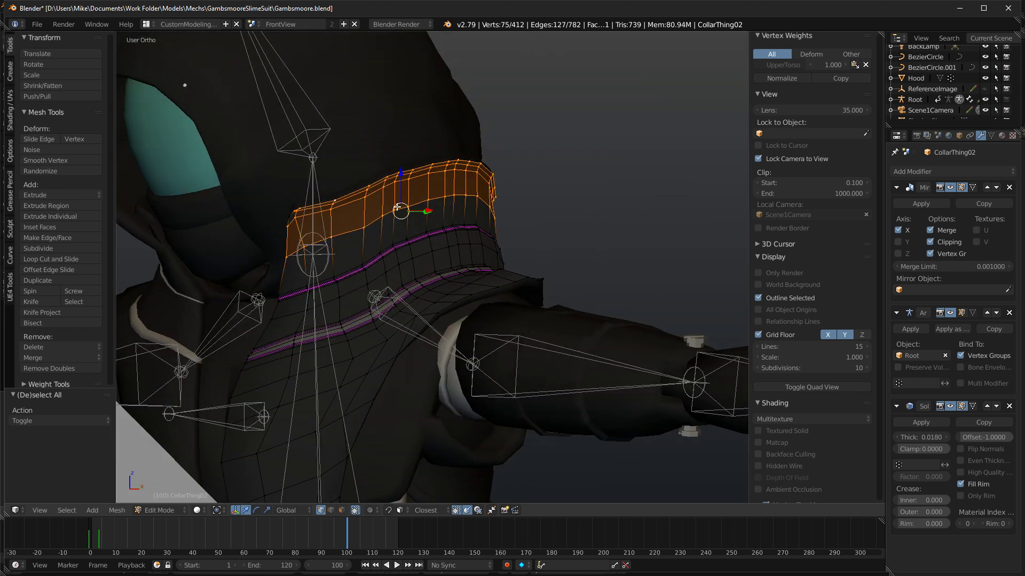
scroll(400, 206, down, 3)
middle_drag(400, 206, 371, 254)
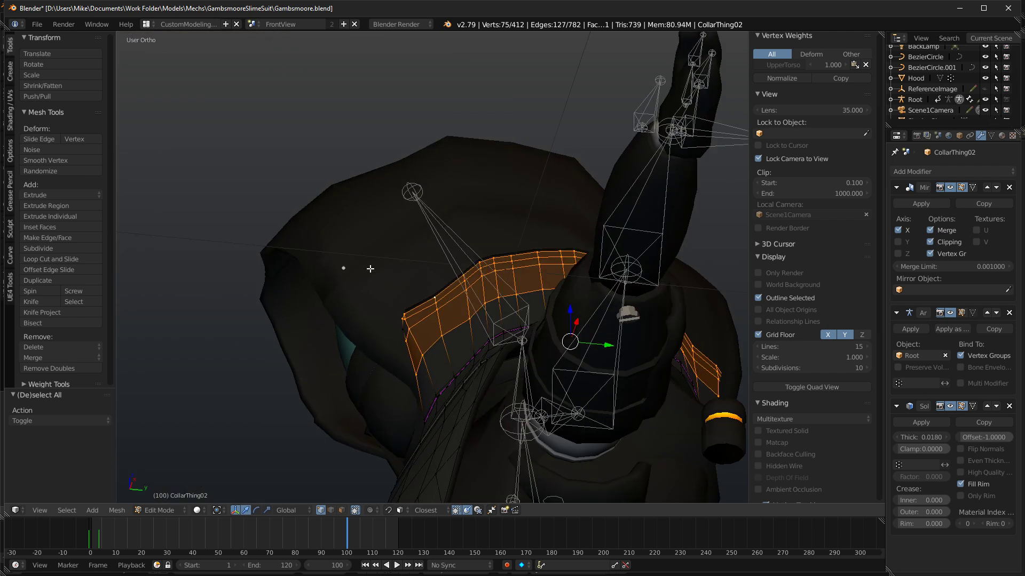
middle_drag(651, 272, 735, 279)
key(z)
key(z)
key(KP_1)
scroll(384, 231, down, 4)
scroll(401, 228, up, 2)
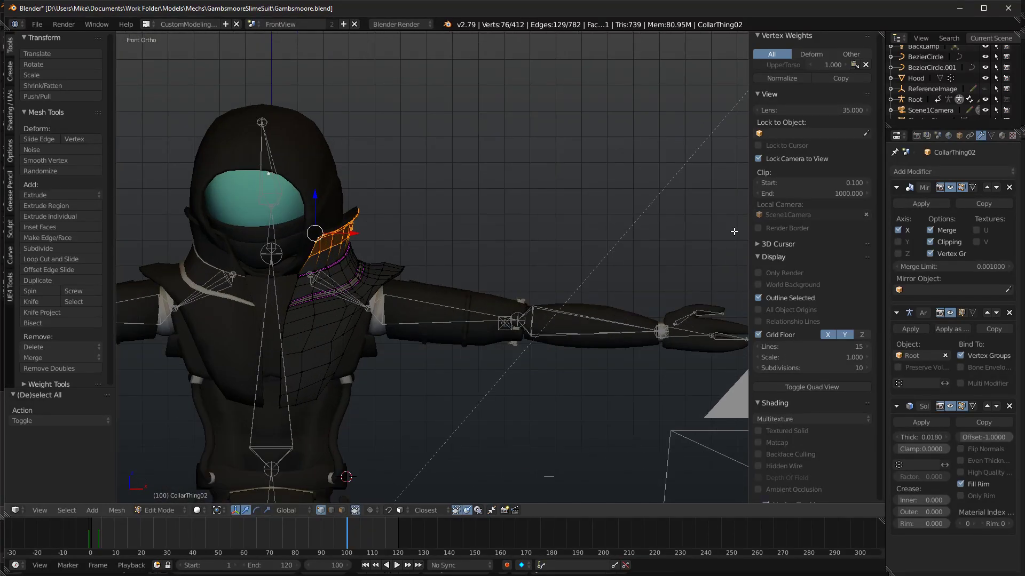
Assign the selected collar vertices to the Neck vertex group with a weight of 1.000.
click(990, 136)
scroll(949, 277, up, 8)
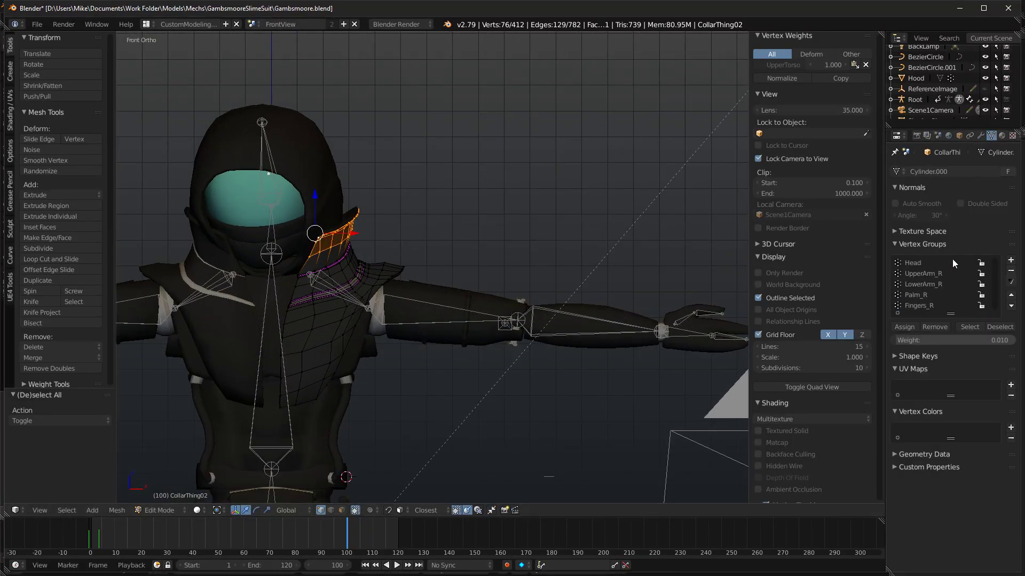
click(930, 284)
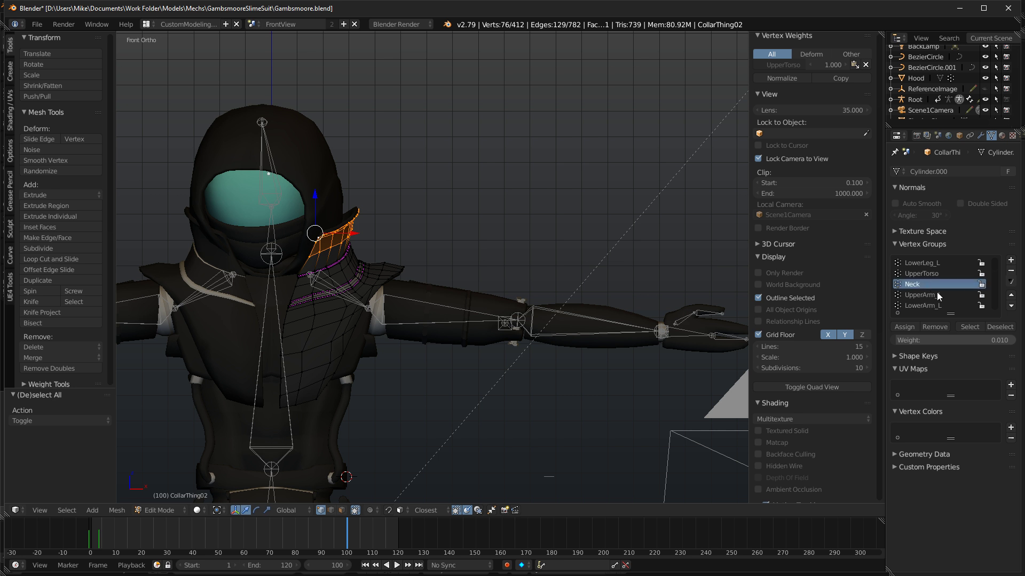
drag(946, 338, 1014, 340)
click(904, 327)
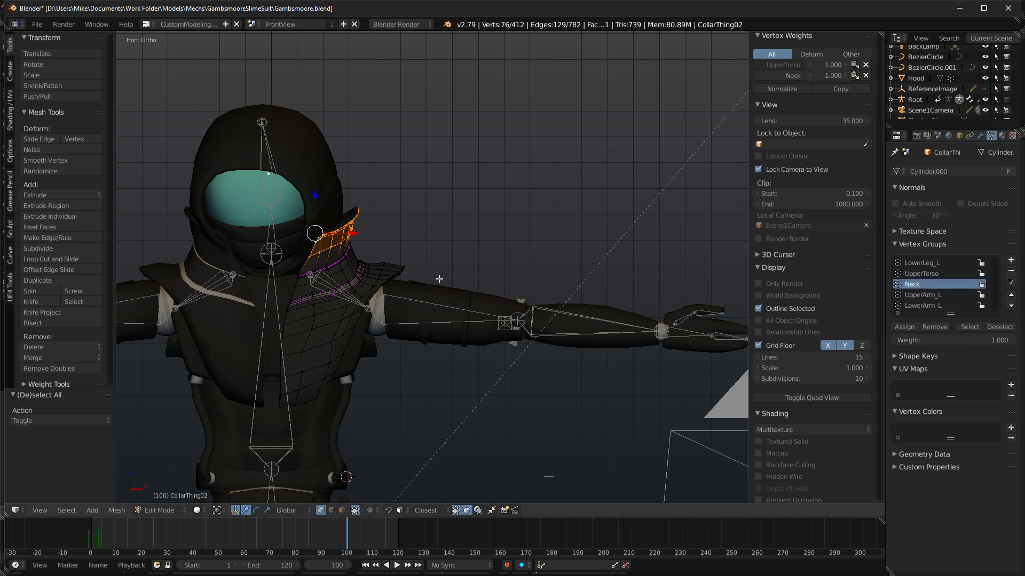
Compare the raised collar's shape in Object Mode and Edit Mode, from the front and up close at an angle.
key(Tab)
key(Tab)
key(Tab)
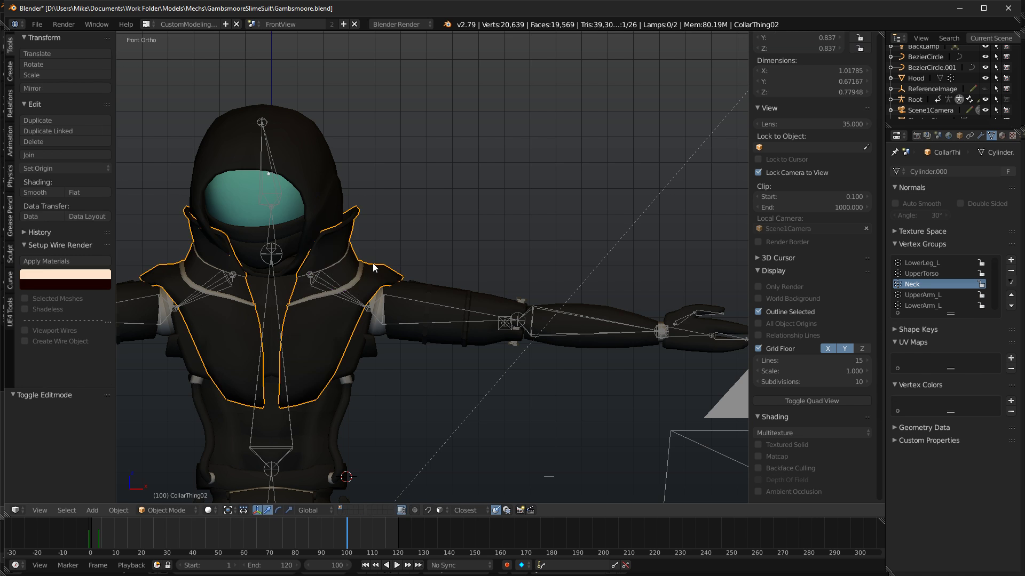
scroll(370, 264, up, 2)
middle_drag(371, 265, 412, 245)
scroll(428, 249, up, 3)
key(Tab)
key(Tab)
key(Tab)
key(Tab)
key(Tab)
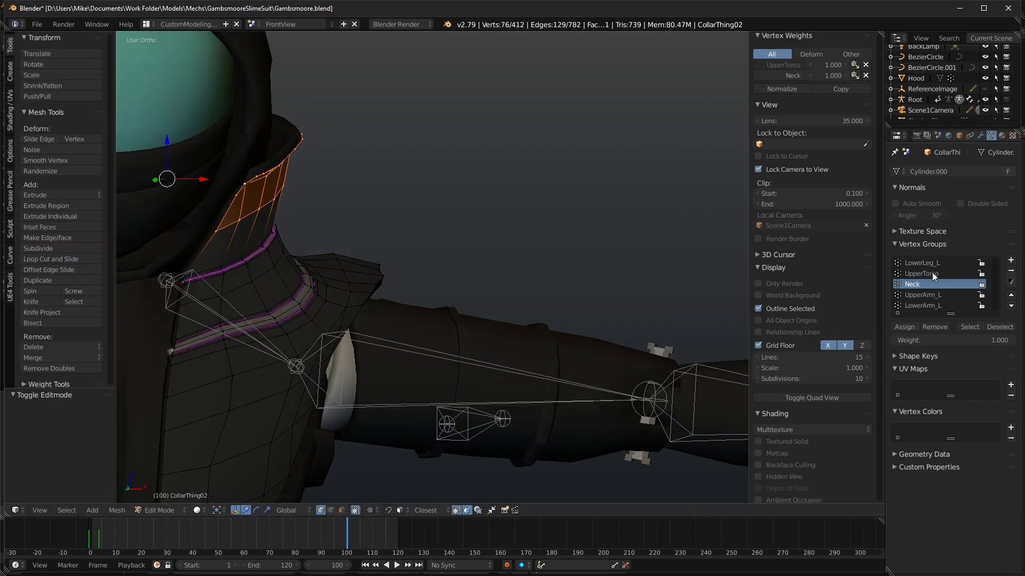
Assign the selected upper collar vertices to the Head vertex group as well, with a weight of 1.000.
scroll(392, 243, down, 3)
middle_drag(389, 240, 329, 261)
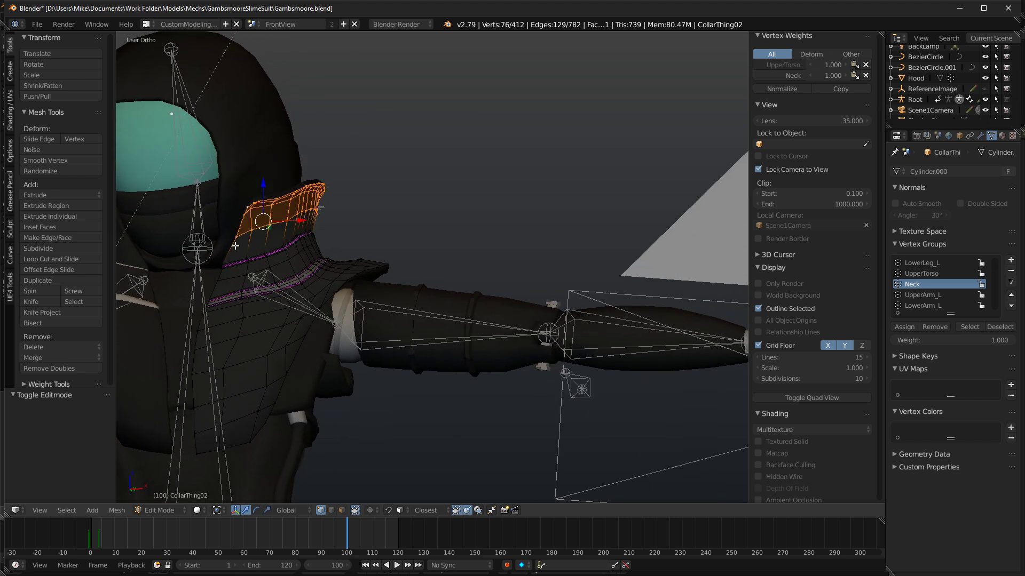
shift+middle_drag(235, 245, 339, 258)
scroll(922, 283, down, 3)
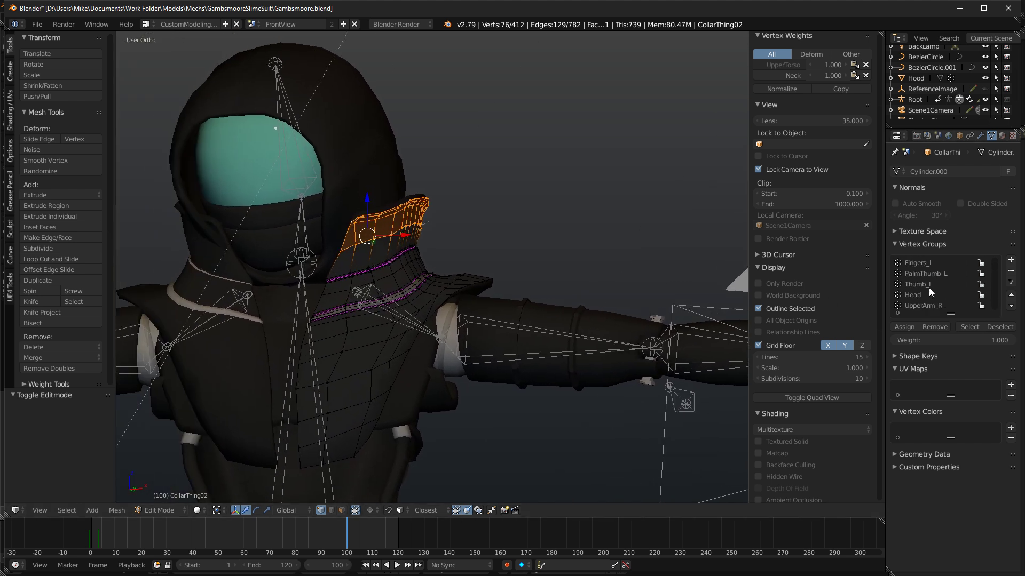
scroll(929, 289, down, 1)
click(926, 284)
key(Tab)
middle_drag(404, 278, 318, 165)
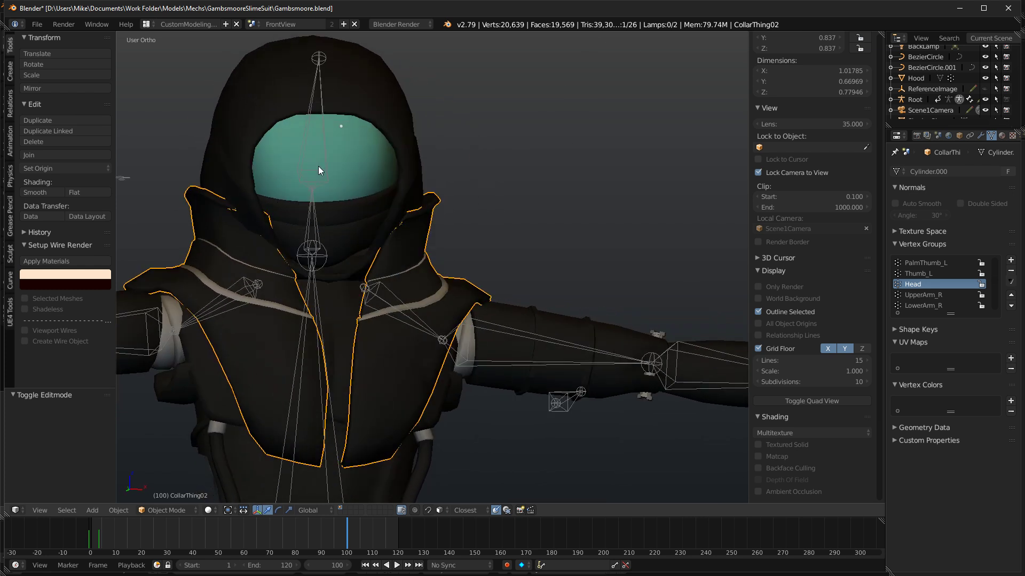
Test-rotate the Neck bone about the global Z axis in front view to check how the collar follows, then cancel the rotation.
right_click(318, 165)
key(r)
right_click(404, 181)
right_click(318, 219)
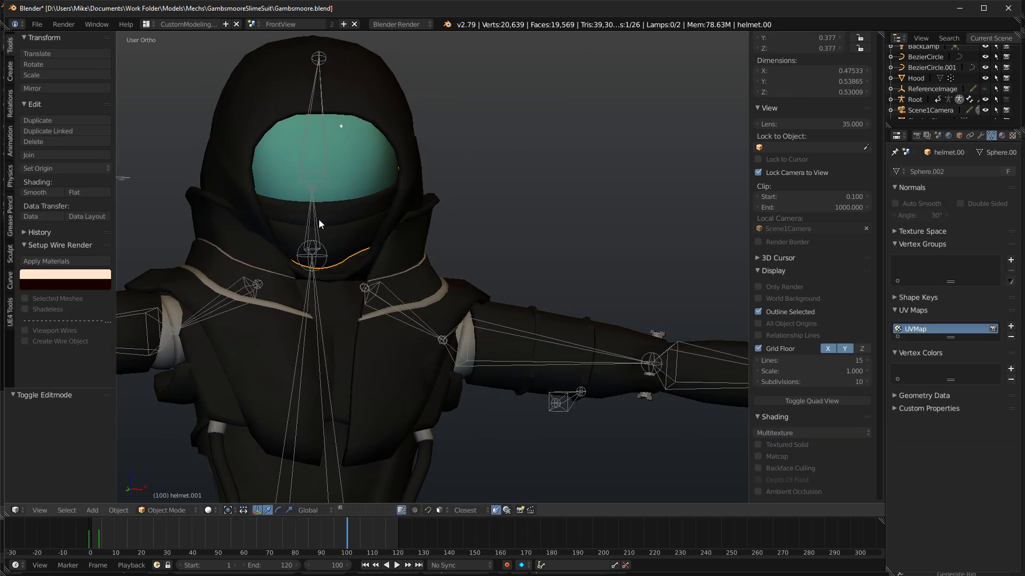
key(ctrl+z)
key(KP_1)
key(r)
key(z)
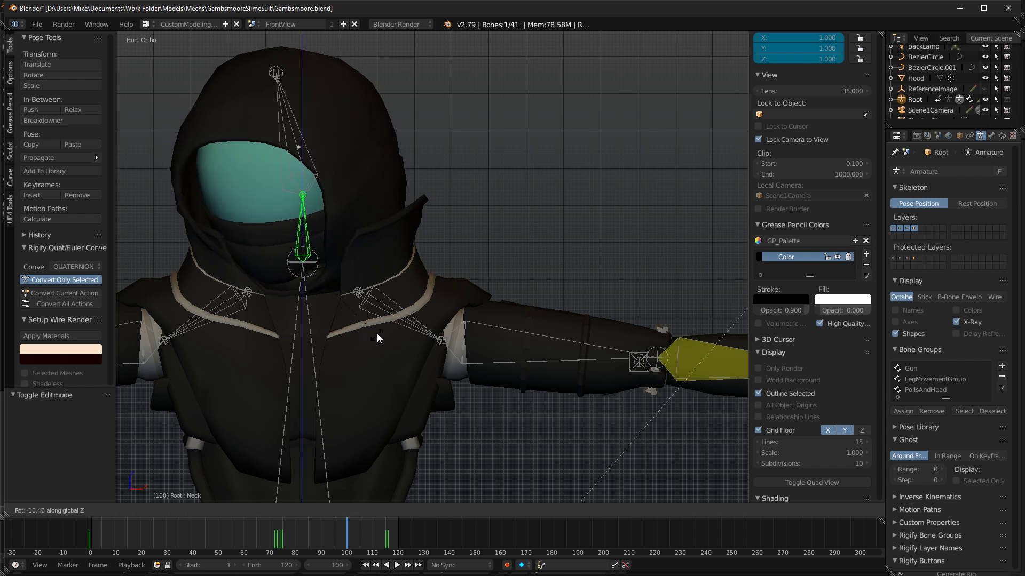
mouse_move(329, 347)
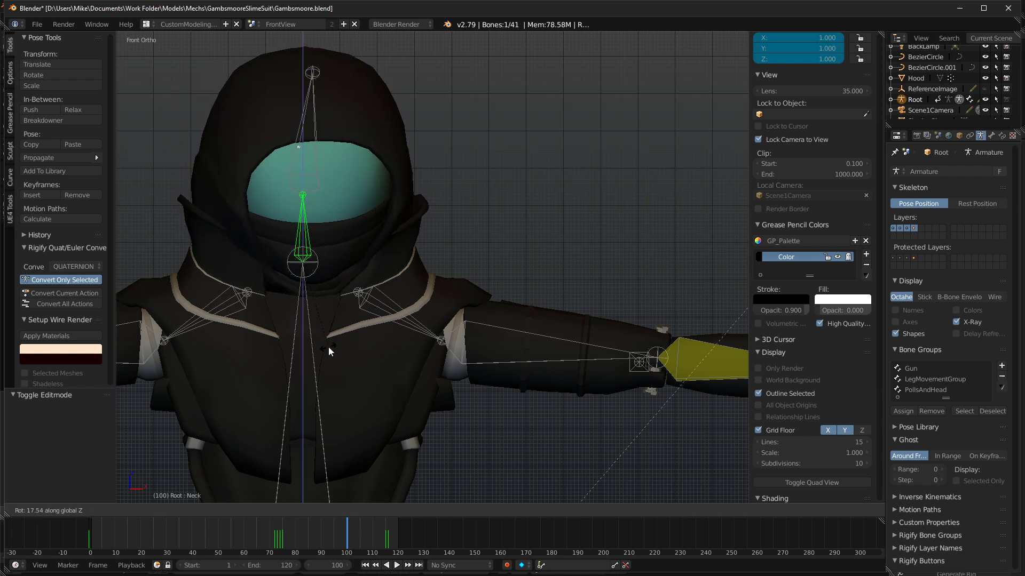
key(Escape)
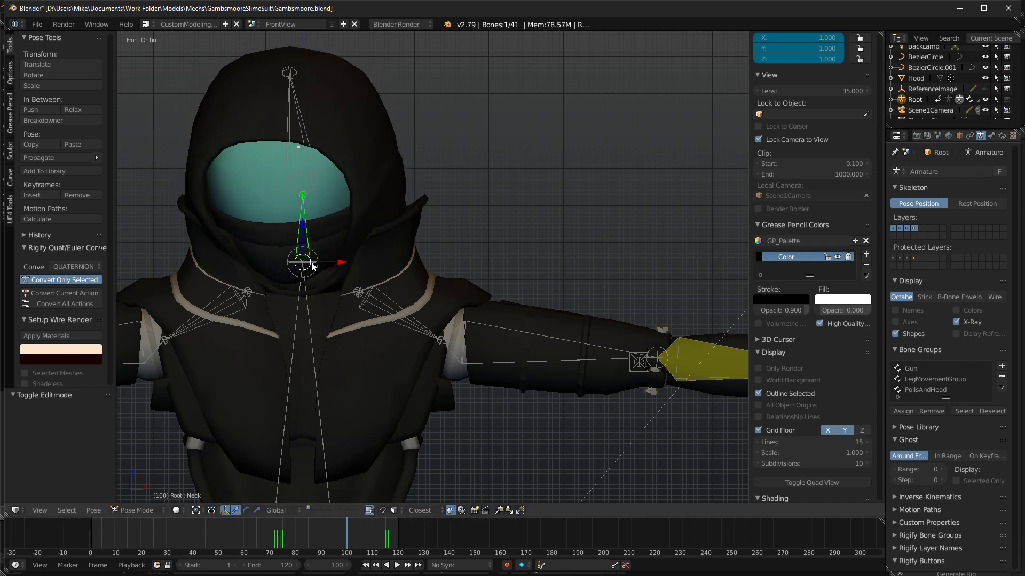
Remove the selected upper collar vertices of CollarThing02 from the Head vertex group.
right_click(409, 219)
key(Tab)
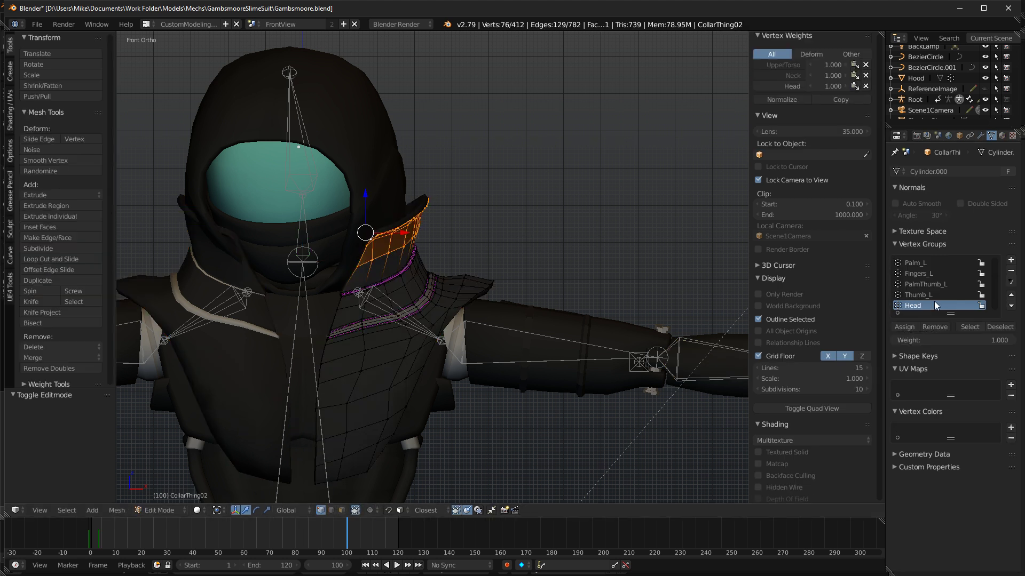
click(937, 330)
key(Tab)
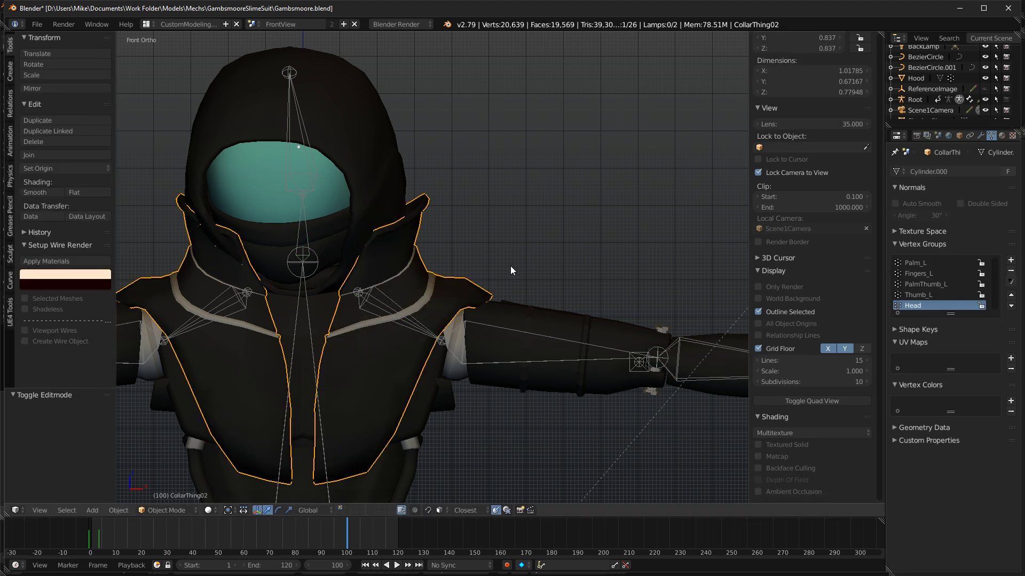
Select only the edge loop just above the collar's narrow upper trim and assign it to the Neck vertex group with weight 1.000.
middle_drag(544, 223, 529, 227)
key(Tab)
key(a)
alt+right_click(360, 276)
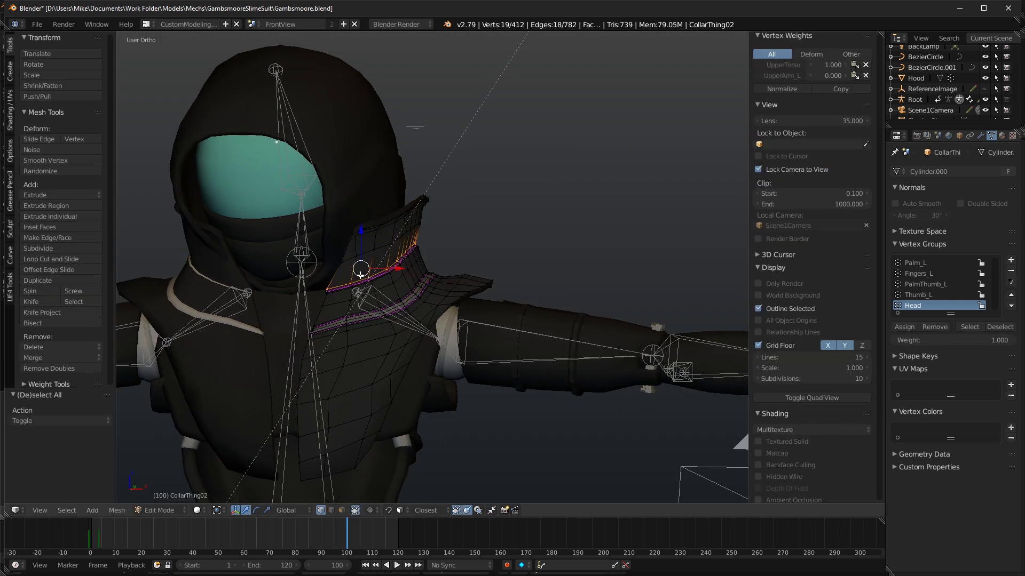
scroll(918, 286, up, 4)
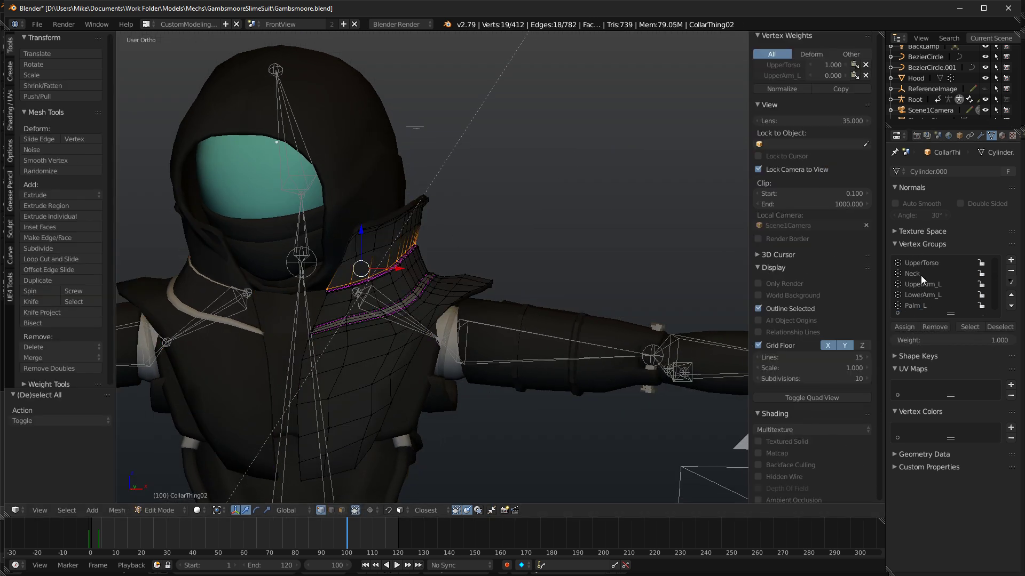
click(920, 273)
click(904, 327)
middle_drag(408, 227, 365, 224)
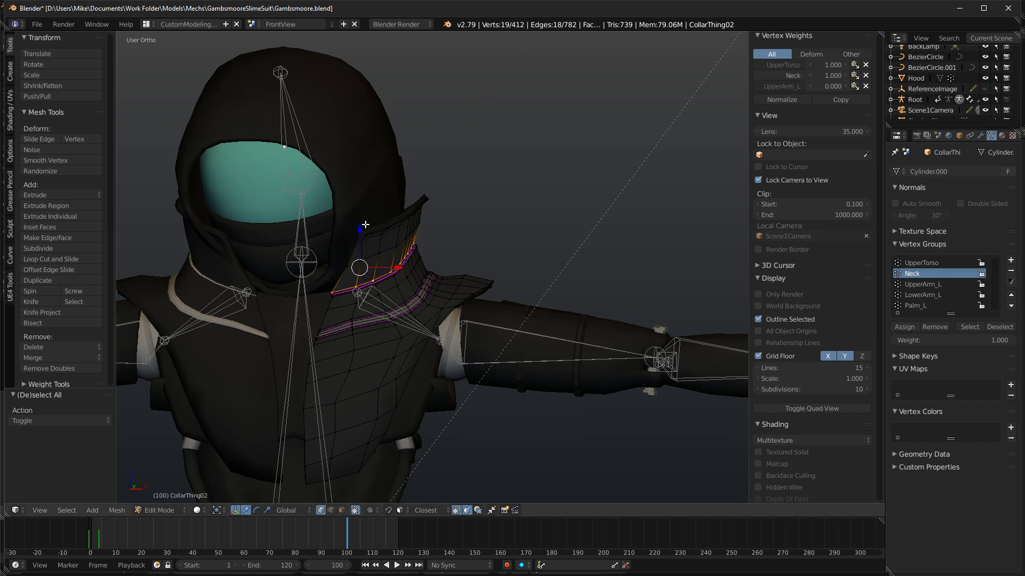
key(a)
key(Tab)
Test-rotate the Neck bone, including about the global Z axis, to check how the collar deforms above the trim.
right_click(302, 255)
key(r)
right_click(425, 248)
right_click(306, 230)
key(r)
key(z)
right_click(553, 253)
Select the collar's narrow upper trim strip, grow the selection, and assign it to the Neck vertex group with weight 1.000.
key(Tab)
scroll(358, 276, up, 7)
key(Tab)
right_click(496, 258)
key(Tab)
key(a)
alt+right_click(440, 293)
scroll(479, 243, up, 4)
key(ctrl+KP_Add)
key(ctrl+KP_Add)
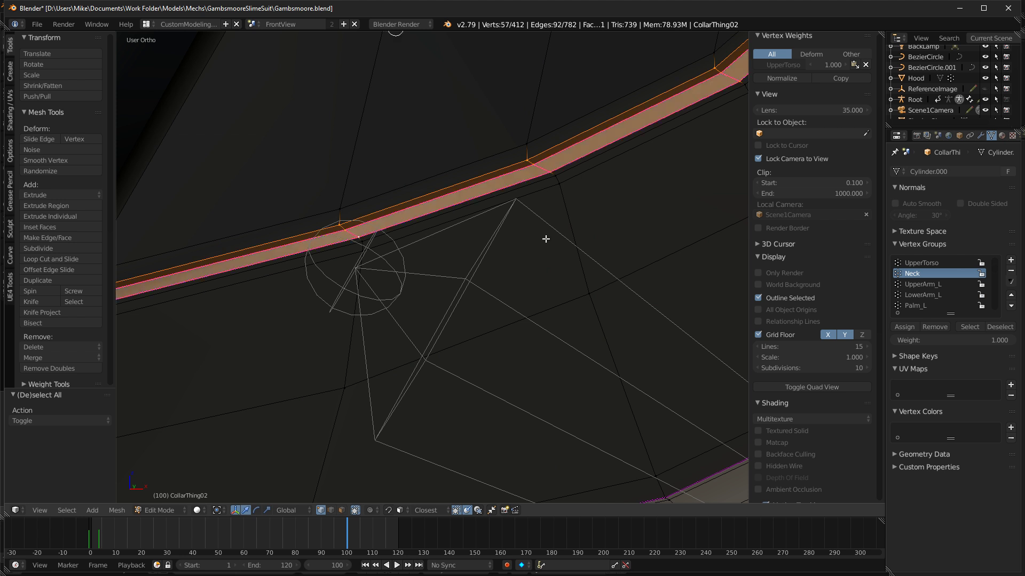
click(911, 328)
scroll(469, 222, down, 8)
key(Tab)
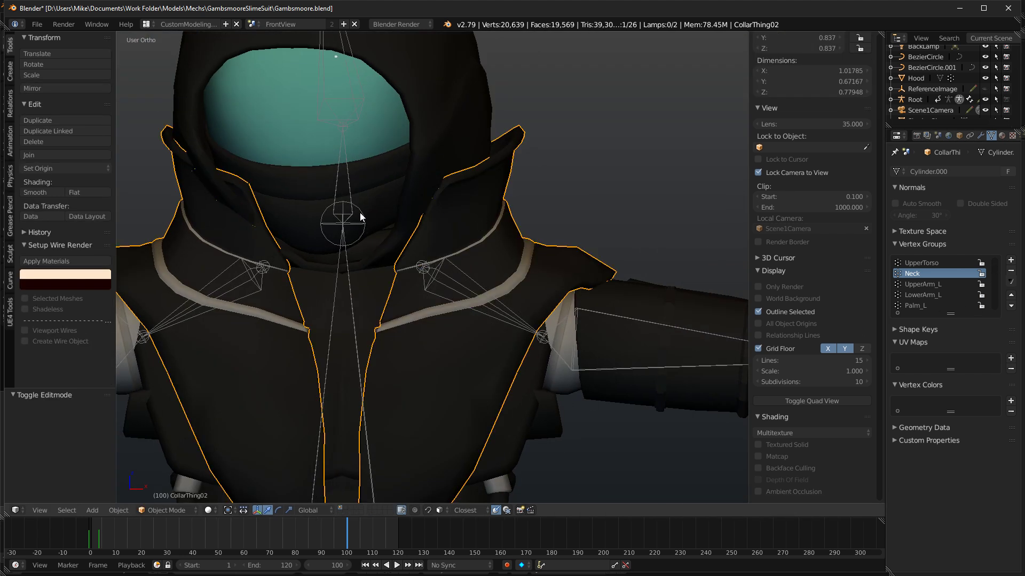
Test-rotate the Neck bone about the global Z axis to check how the narrow trim strip follows.
right_click(361, 216)
key(r)
key(z)
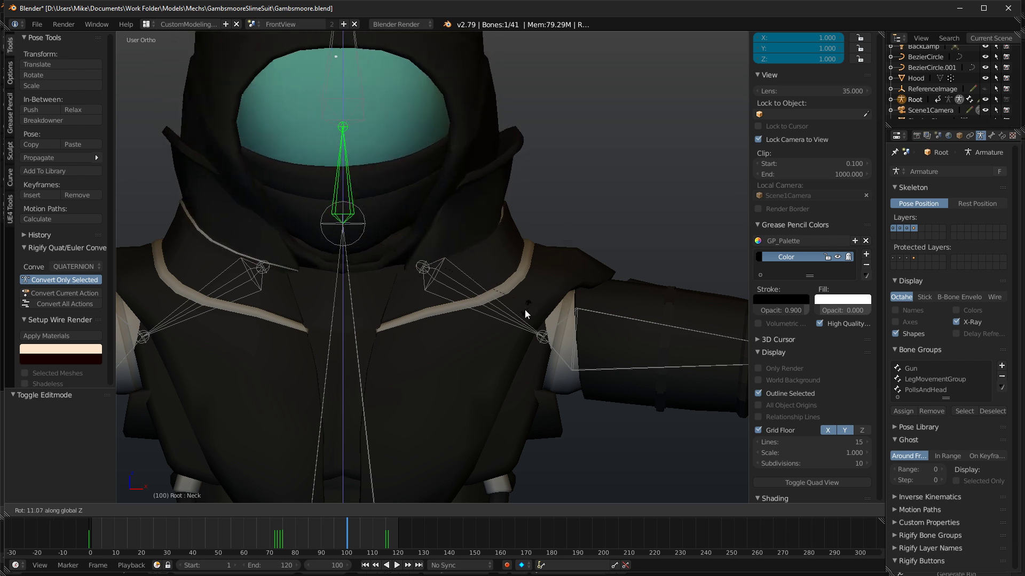
click(540, 278)
Select the two edge loops along the lower border of the collar's narrow trim and assign them to the Neck group with weight 1.000.
scroll(534, 267, up, 4)
key(ctrl+Tab)
right_click(516, 245)
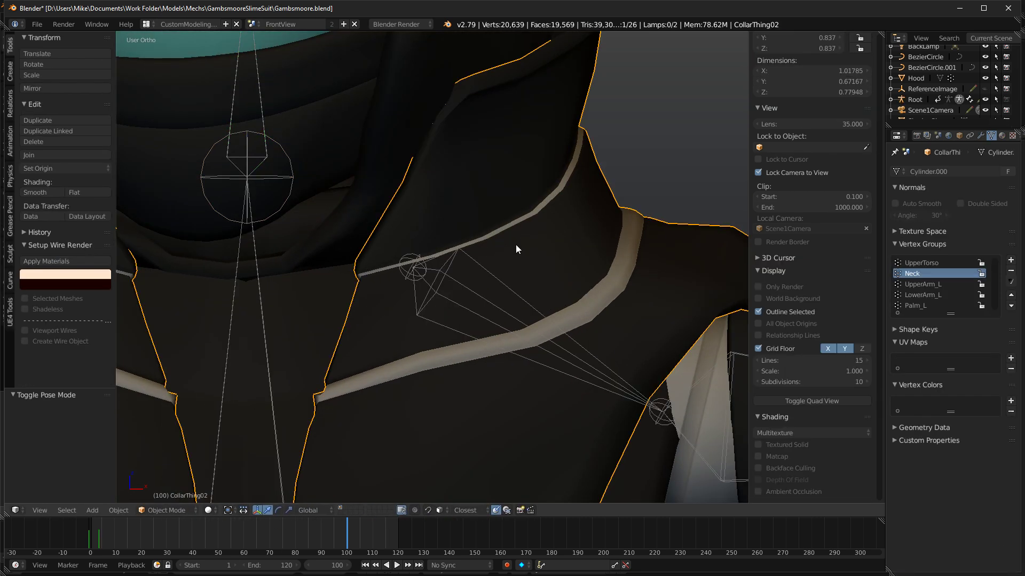
key(Tab)
key(a)
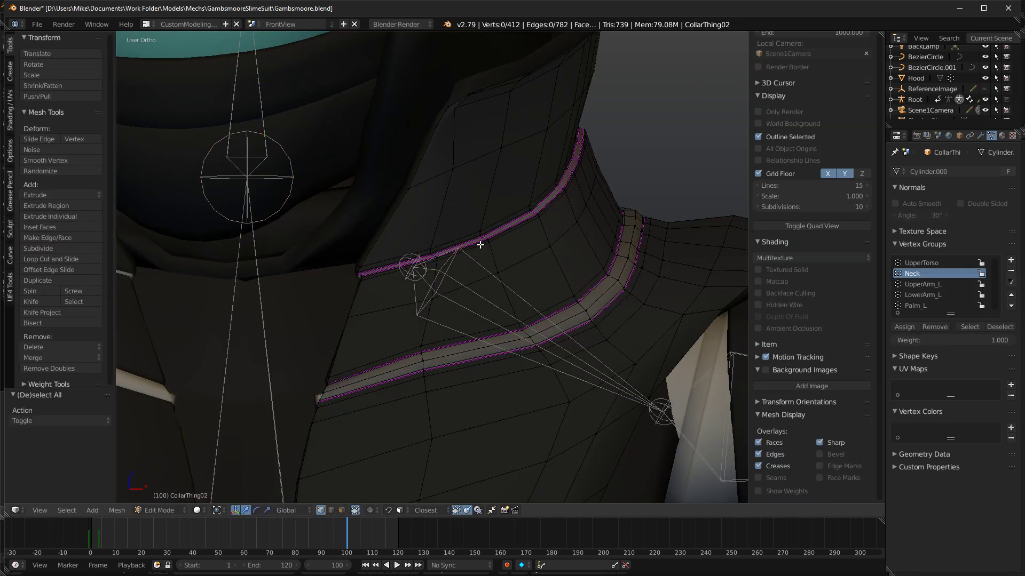
scroll(480, 245, up, 2)
alt+right_click(538, 213)
alt+shift+right_click(555, 201)
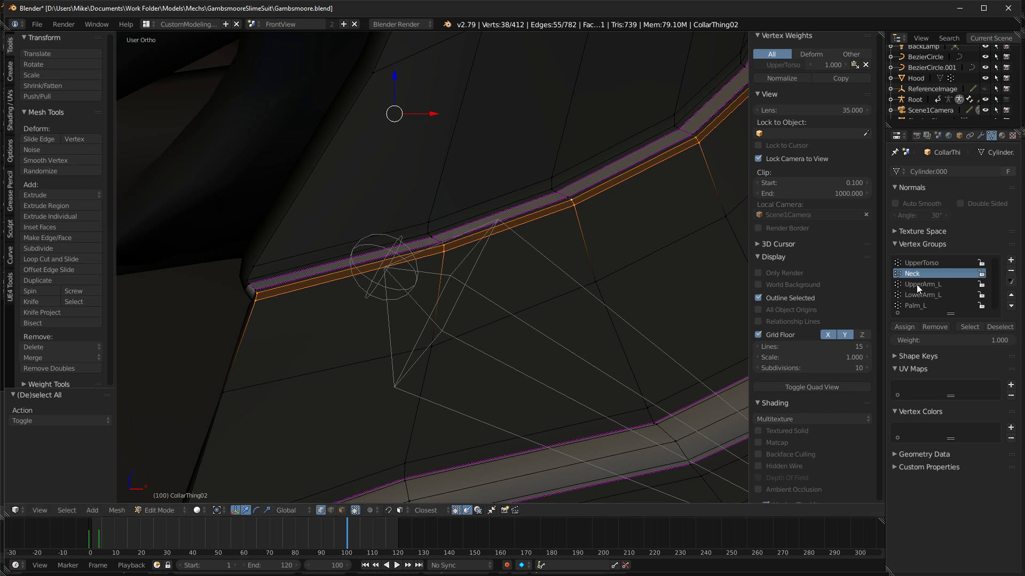
click(905, 327)
scroll(466, 208, down, 5)
key(Tab)
Test-rotate the Neck bone about the global Z axis again to check the collar's deformation below the narrow trim.
scroll(421, 146, down, 2)
right_click(380, 214)
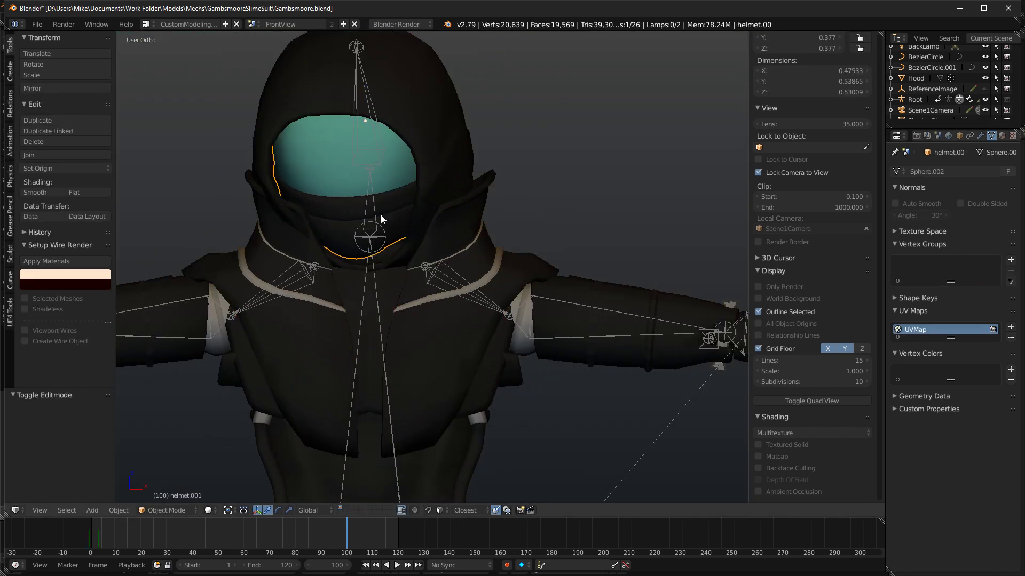
right_click(380, 215)
key(r)
key(z)
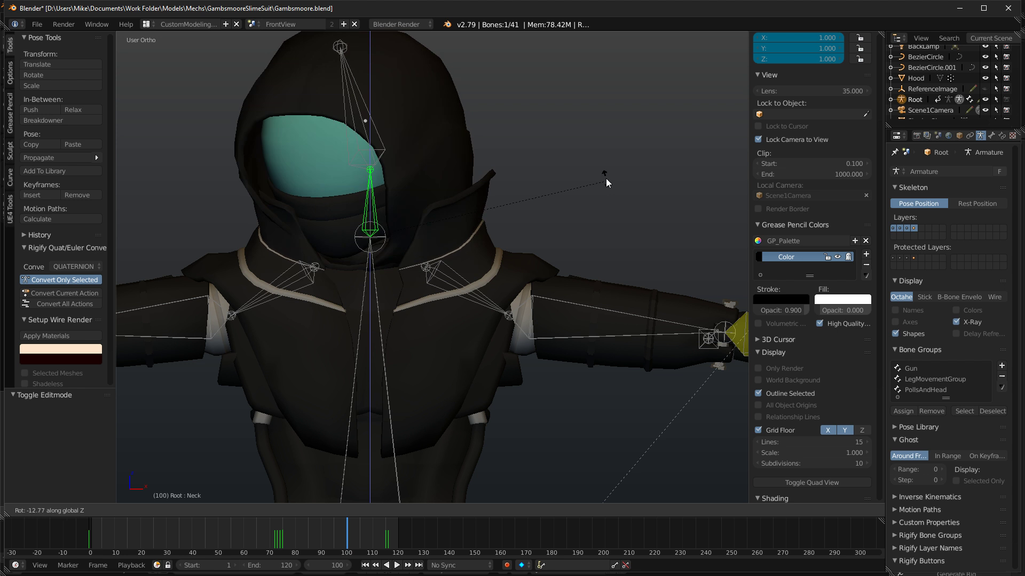
click(603, 206)
Select the CollarThing02 mesh and examine its raised collar around the hood from several angles.
middle_drag(303, 208, 352, 218)
right_click(317, 188)
key(Tab)
key(Tab)
right_click(293, 202)
middle_drag(294, 201, 373, 217)
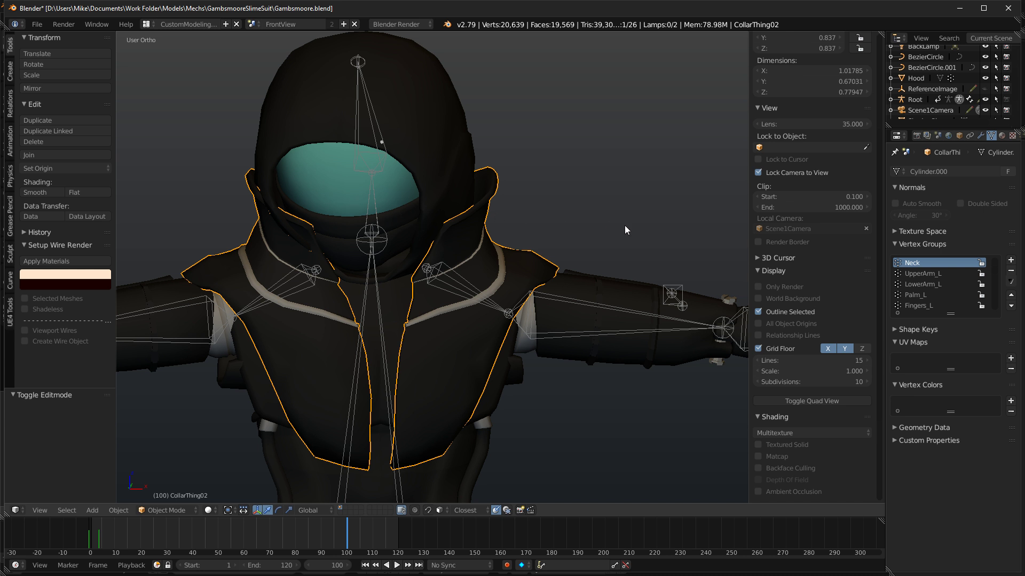
scroll(623, 225, up, 2)
middle_drag(440, 211, 500, 215)
Switch the CollarThing02 mesh to Weight Paint mode with its Neck vertex group active.
right_click(213, 193)
right_click(188, 167)
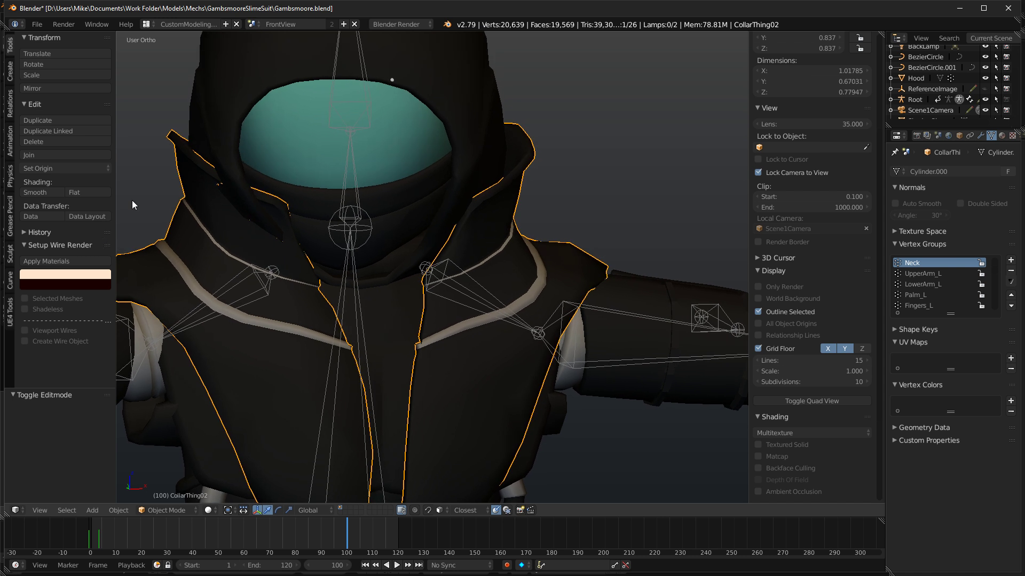
right_click(190, 177)
right_click(190, 177)
click(153, 510)
click(166, 453)
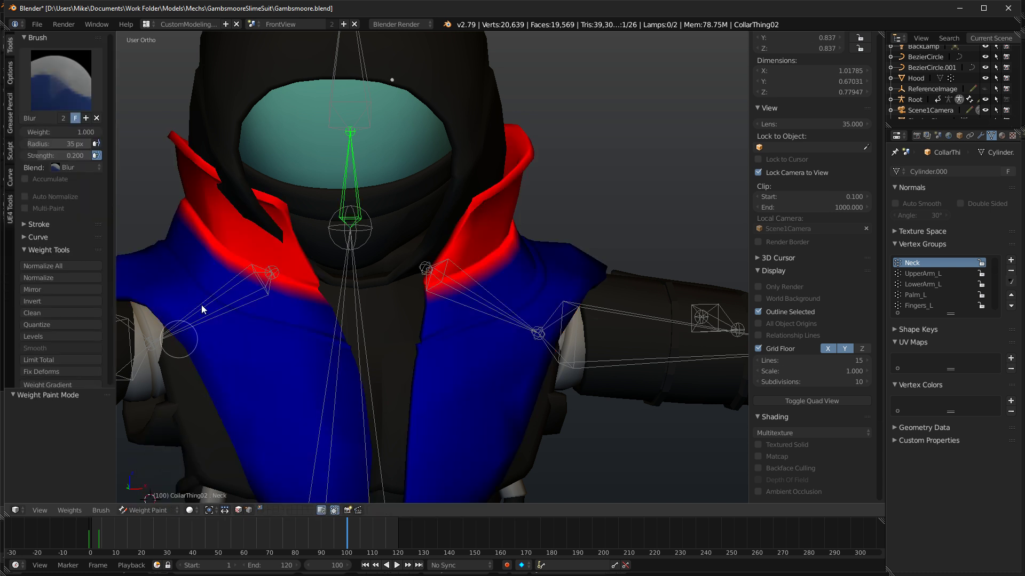
Make the UpperTorso group active and paint along the collar's raised rim with the Subtract brush, undoing the last change.
middle_drag(194, 213, 258, 230)
ctrl+right_click(380, 293)
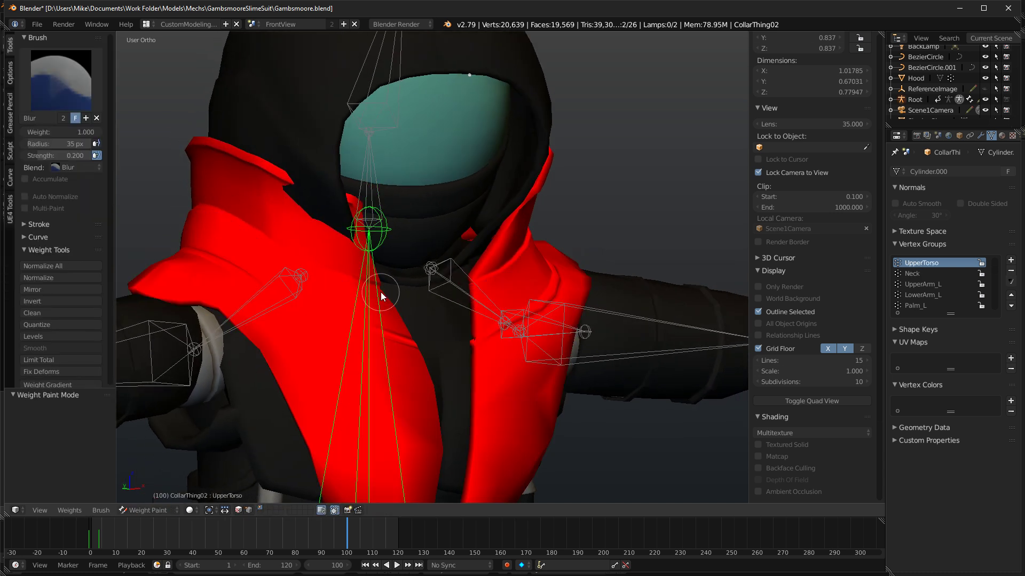
click(36, 91)
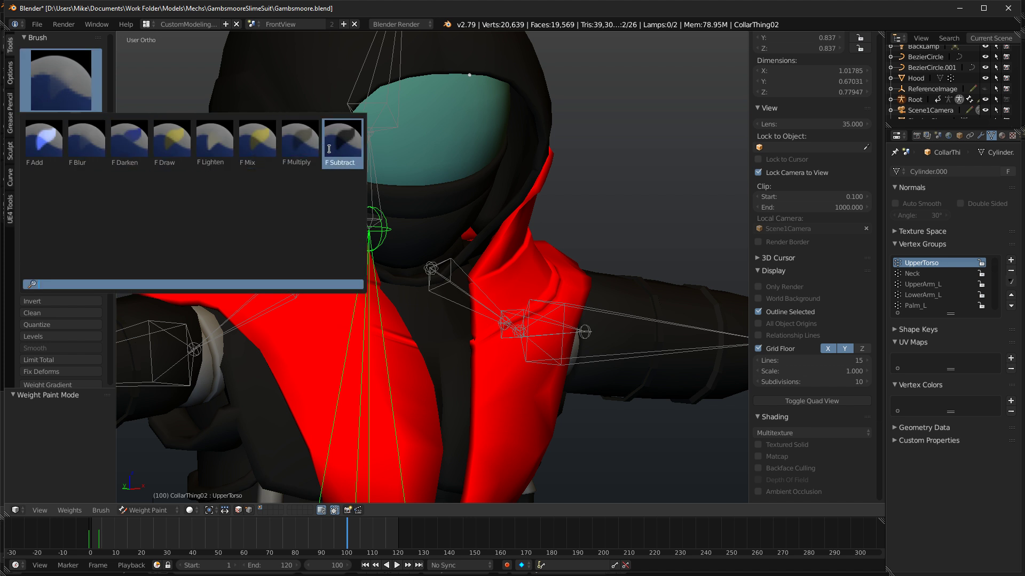
click(346, 149)
mouse_move(290, 175)
mouse_down()
mouse_move(251, 156)
mouse_move(270, 181)
mouse_up()
middle_drag(270, 182, 345, 180)
drag(460, 209, 288, 222)
mouse_move(288, 222)
middle_down()
mouse_move(495, 207)
mouse_move(420, 270)
middle_up()
key(ctrl+z)
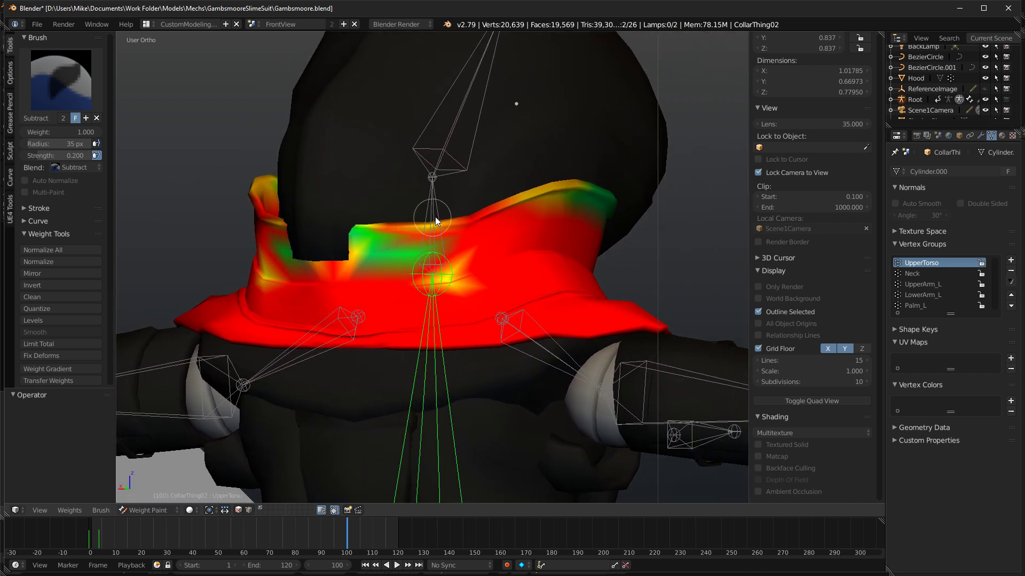
Subtract UpperTorso weight along the back and side of the collar's upper rim with the Subtract brush.
shift+middle_drag(504, 208, 394, 254)
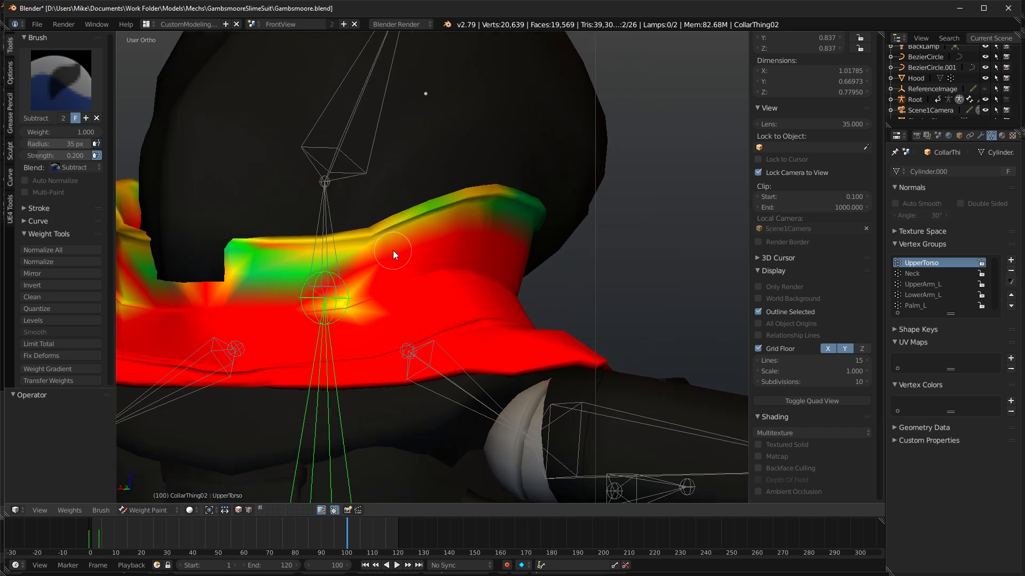
scroll(393, 254, up, 3)
mouse_move(252, 222)
mouse_down()
mouse_move(249, 231)
mouse_move(344, 217)
mouse_move(392, 186)
mouse_move(531, 165)
mouse_move(431, 154)
mouse_move(621, 195)
mouse_up()
middle_drag(621, 195, 465, 213)
mouse_move(370, 159)
mouse_down()
mouse_move(487, 235)
mouse_move(499, 285)
mouse_move(538, 304)
mouse_up()
middle_drag(538, 304, 474, 285)
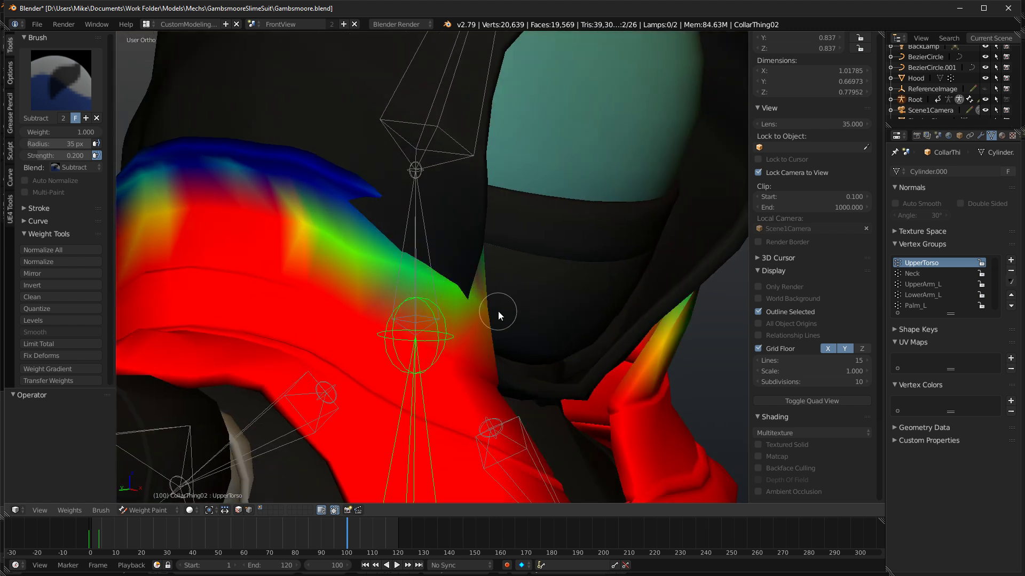
Subtract UpperTorso weight from the raised collar's upper front edges in wireframe display, then restore solid display.
key(z)
mouse_move(492, 288)
mouse_down()
mouse_move(446, 240)
mouse_move(374, 235)
mouse_up()
drag(181, 180, 424, 260)
key(z)
mouse_move(579, 280)
middle_down()
mouse_move(427, 280)
mouse_move(449, 282)
middle_up()
Make the Head group active and paint Head weight along the raised collar's front edges with the Add brush.
click(46, 76)
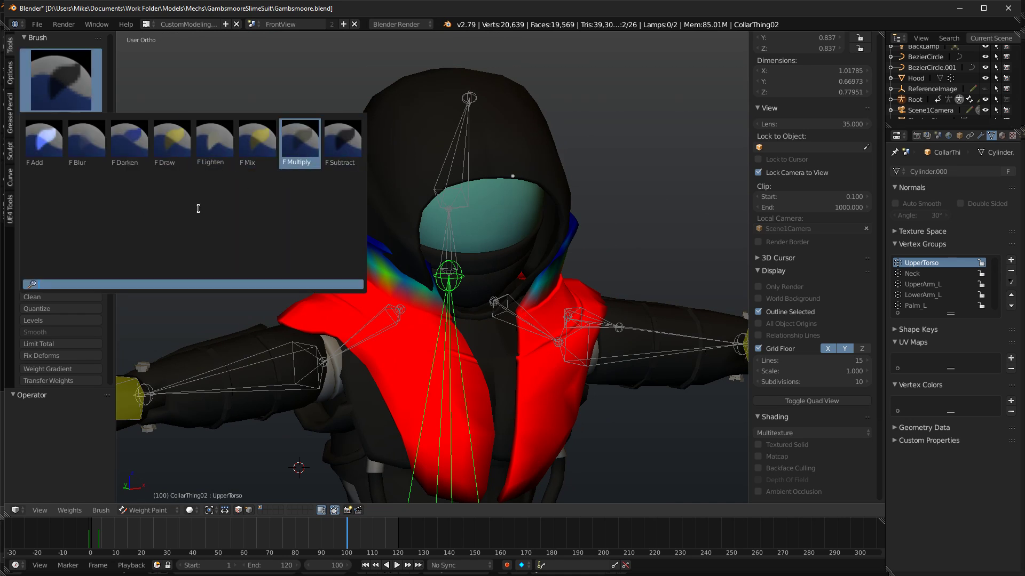
right_click(451, 245)
click(70, 85)
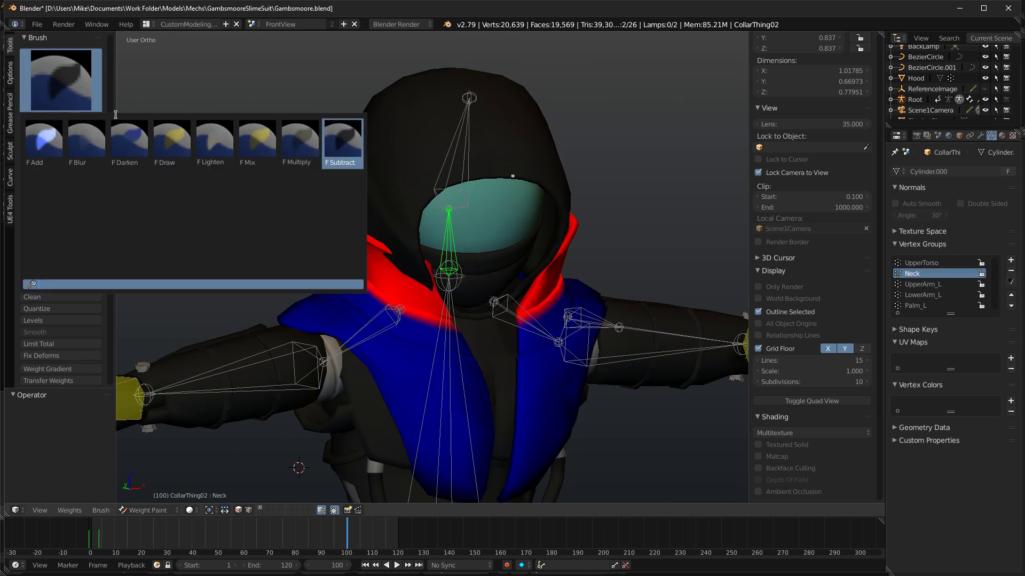
right_click(455, 140)
click(60, 80)
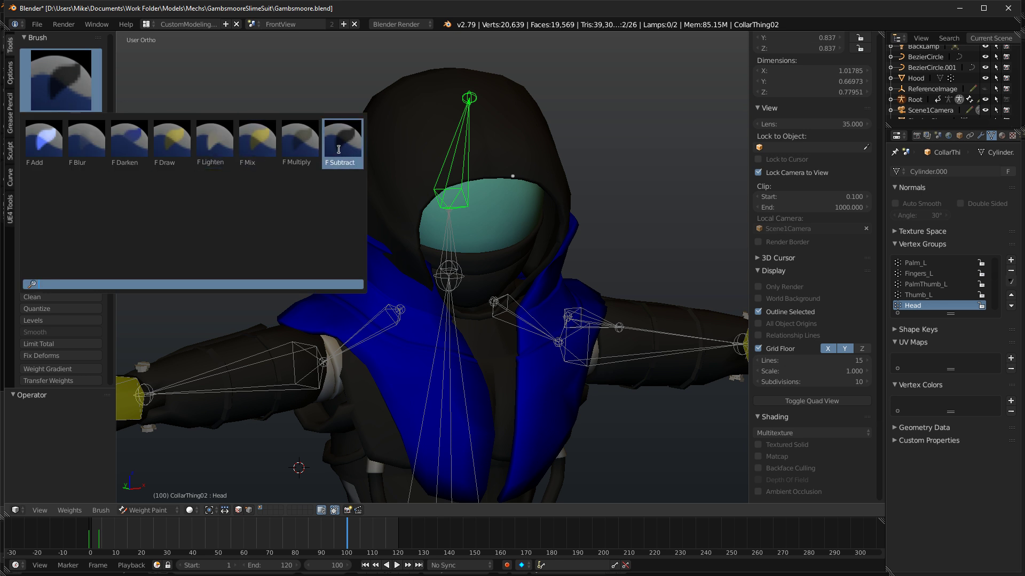
click(43, 141)
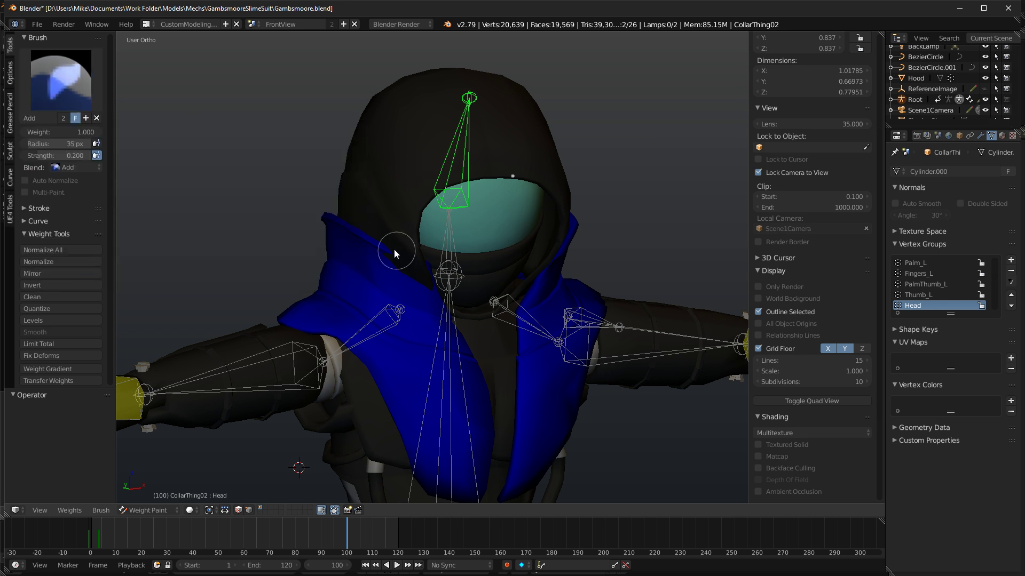
mouse_move(356, 239)
mouse_down()
mouse_move(439, 298)
mouse_move(408, 270)
mouse_up()
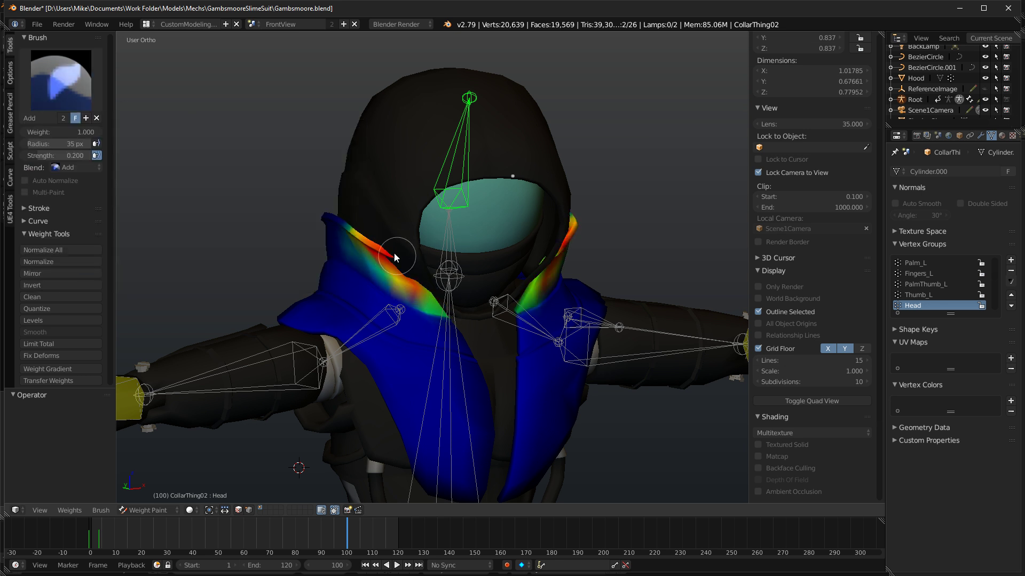
drag(359, 238, 434, 294)
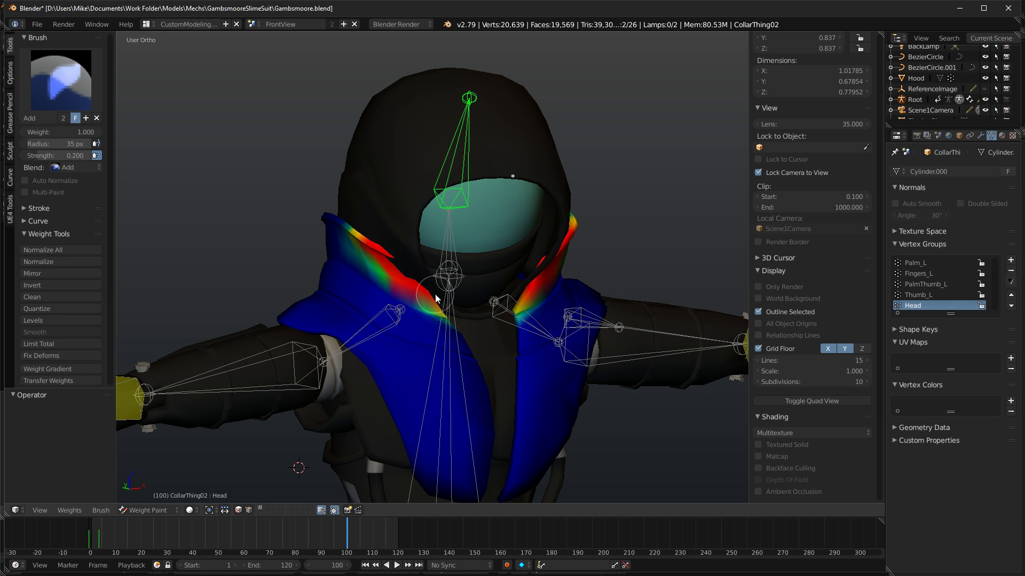
Examine the collar's weights for the UpperTorso, shoulder and left arm bones.
scroll(430, 276, up, 4)
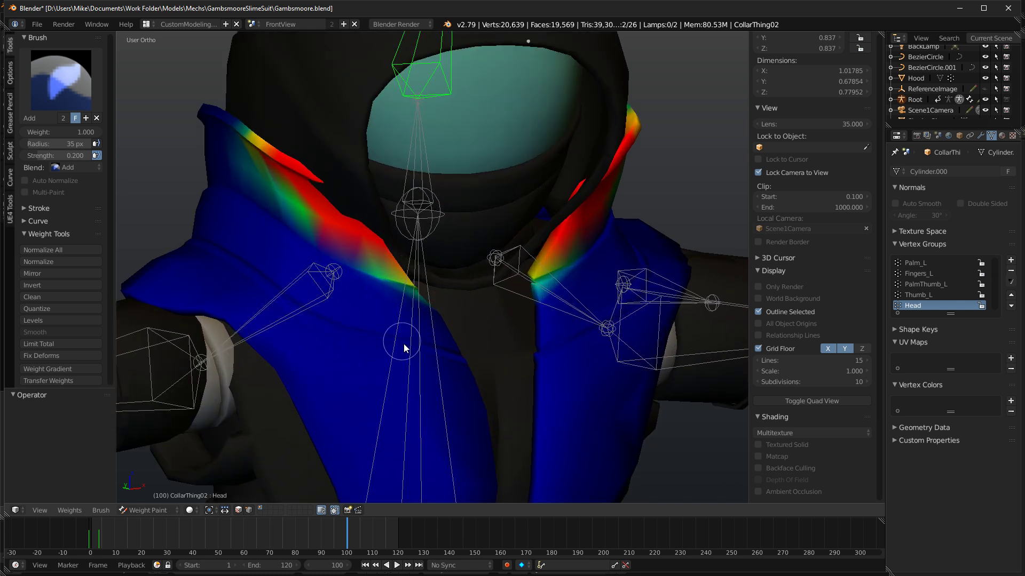
right_click(401, 338)
scroll(398, 323, down, 5)
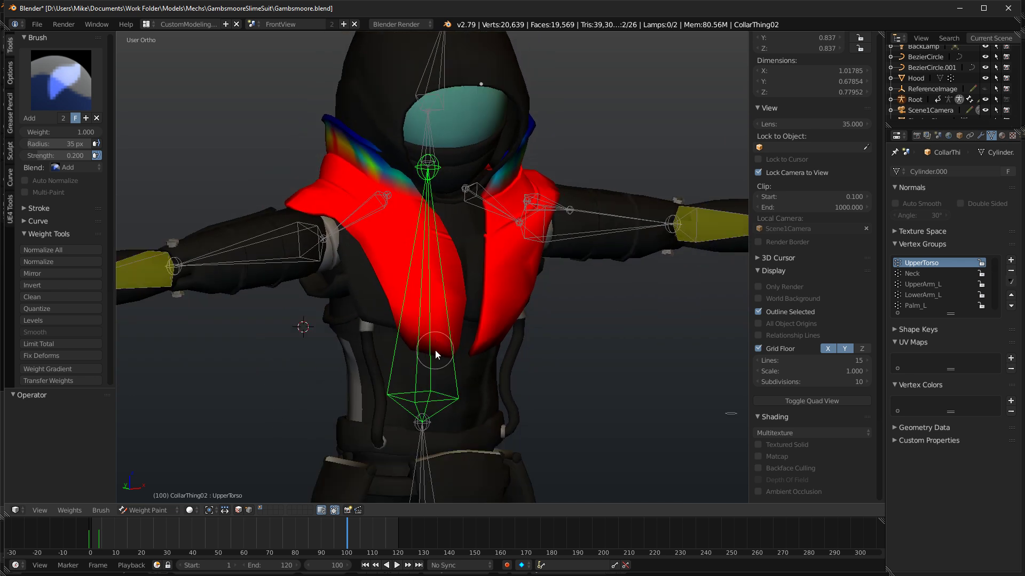
right_click(372, 210)
right_click(491, 213)
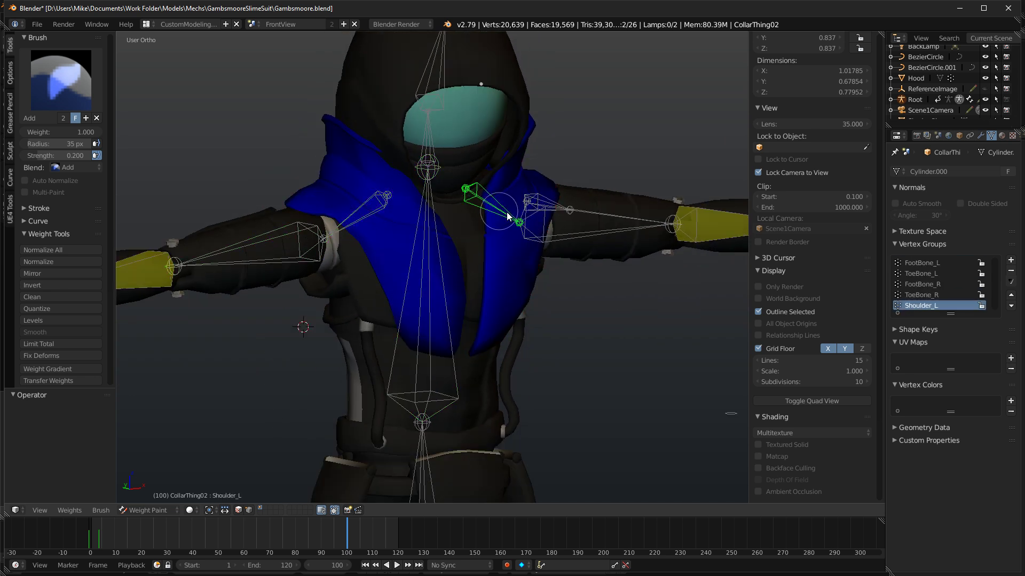
right_click(560, 208)
key(ctrl+Tab)
right_click(563, 223)
right_click(556, 217)
right_click(540, 201)
right_click(688, 221)
right_click(351, 187)
key(ctrl+Tab)
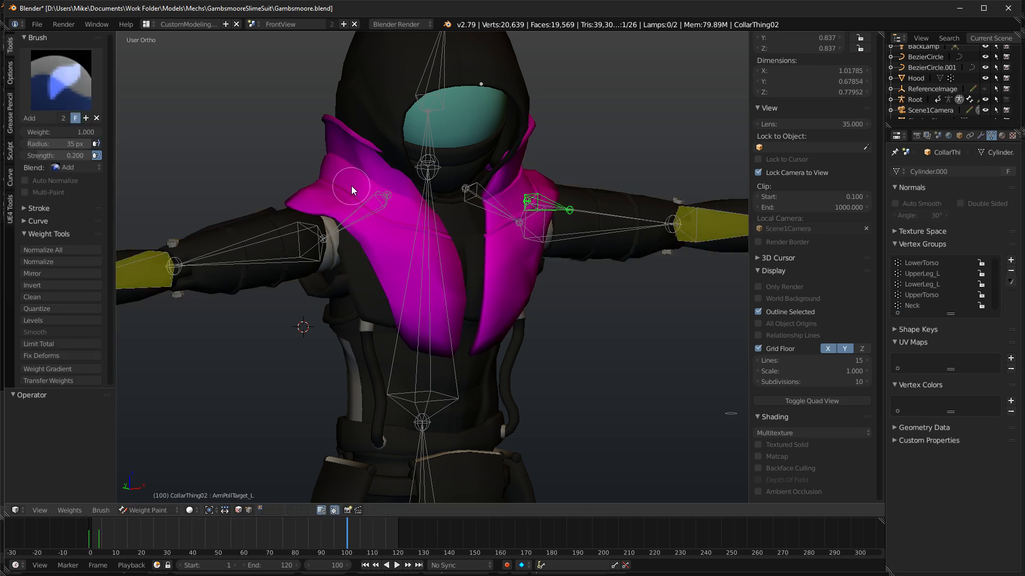
right_click(694, 214)
scroll(382, 229, down, 4)
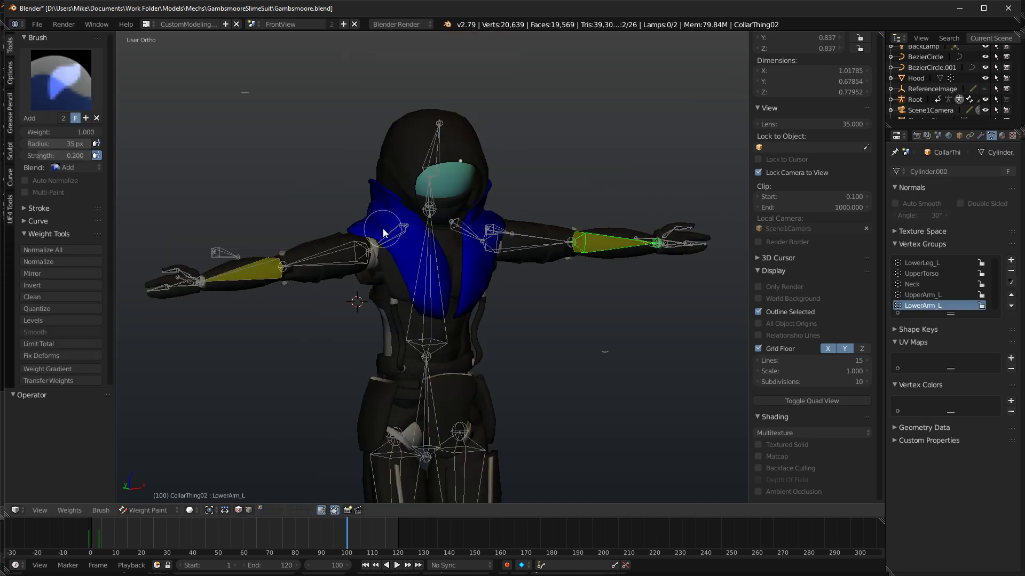
scroll(381, 222, up, 3)
mouse_move(381, 222)
middle_down()
mouse_move(379, 173)
mouse_move(392, 146)
mouse_move(448, 164)
middle_up()
Select the Hood.001 mesh and inspect the vertex weights near its lower edge in Edit Mode.
key(KP_1)
key(ctrl+Tab)
right_click(429, 123)
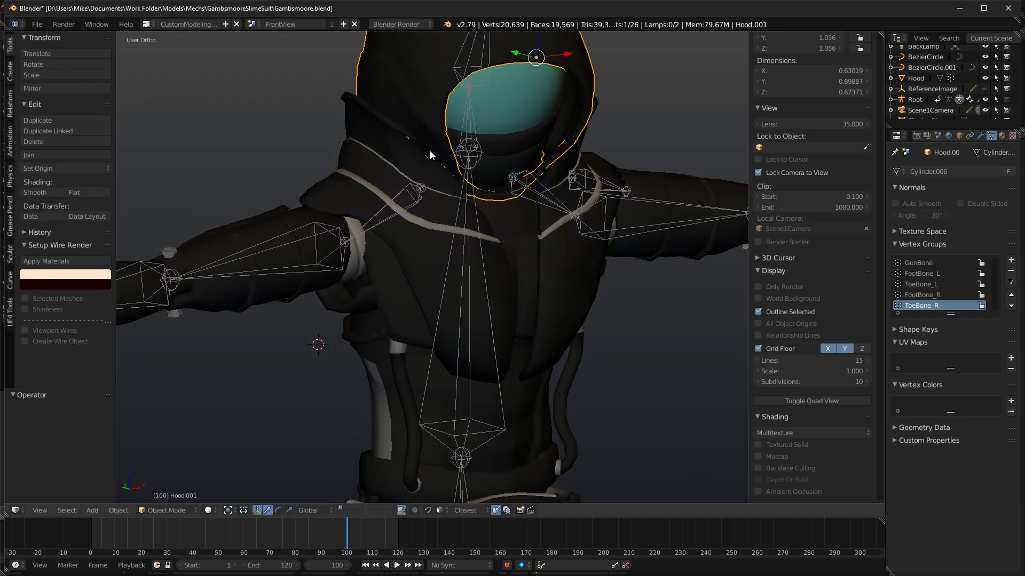
key(Tab)
middle_drag(590, 96, 533, 110)
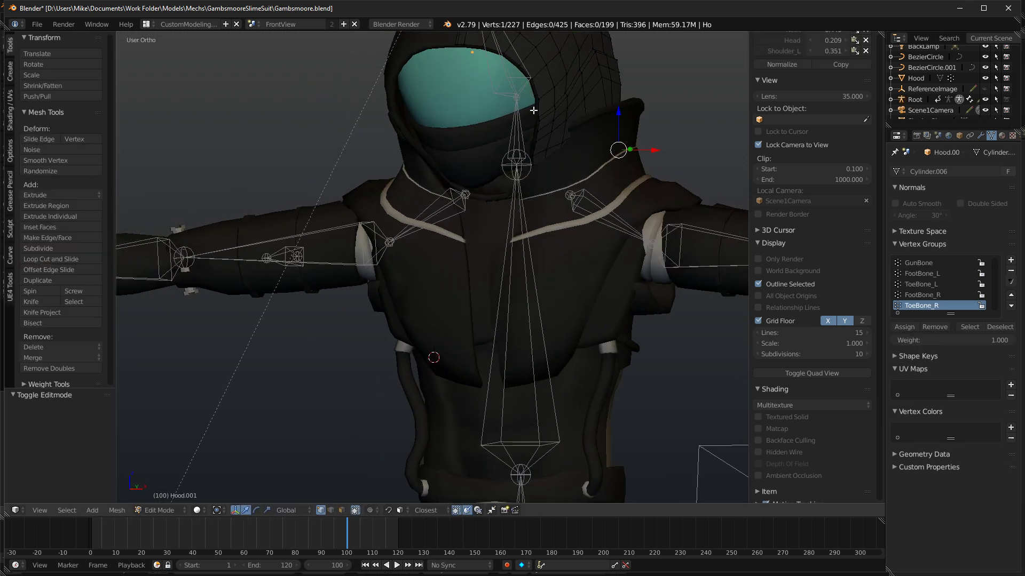
scroll(802, 145, up, 5)
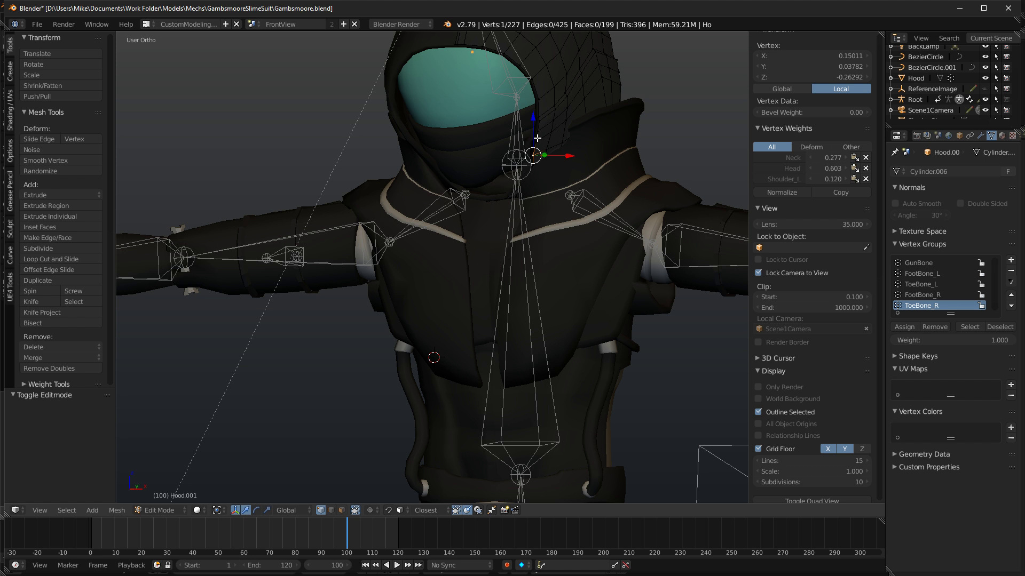
middle_drag(492, 125, 523, 117)
middle_drag(392, 184, 444, 180)
right_click(431, 159)
key(Tab)
Select the CollarThing02 mesh and inspect the weights of a vertex near its upper front edge in Edit Mode.
right_click(414, 142)
key(ctrl+Tab)
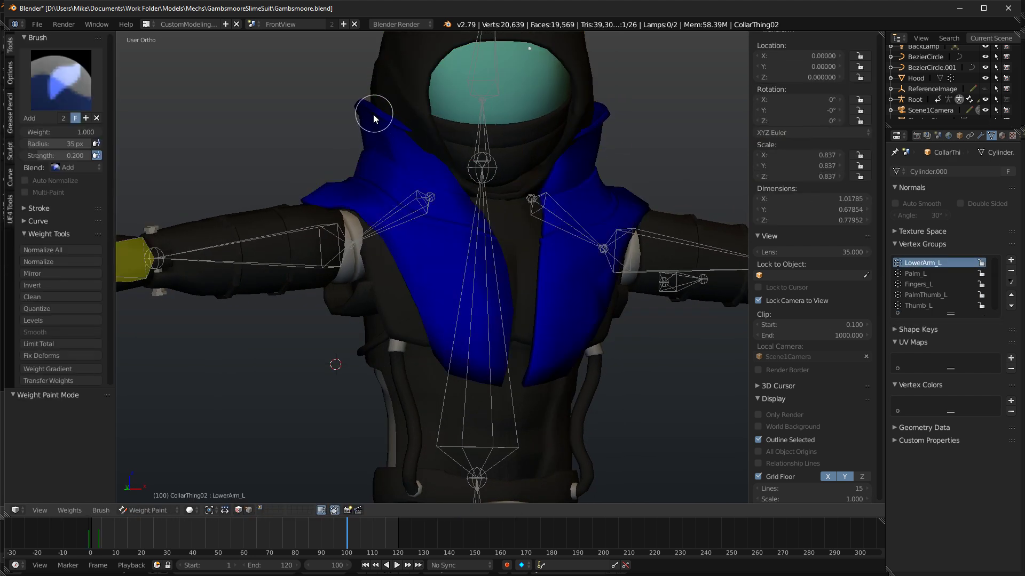
scroll(374, 114, up, 3)
key(Tab)
key(Tab)
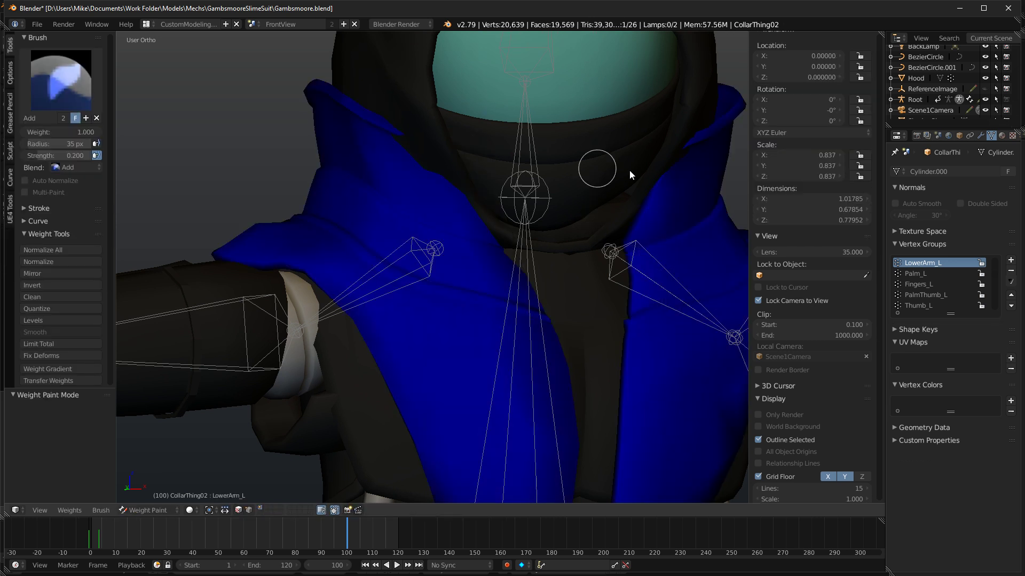
key(Tab)
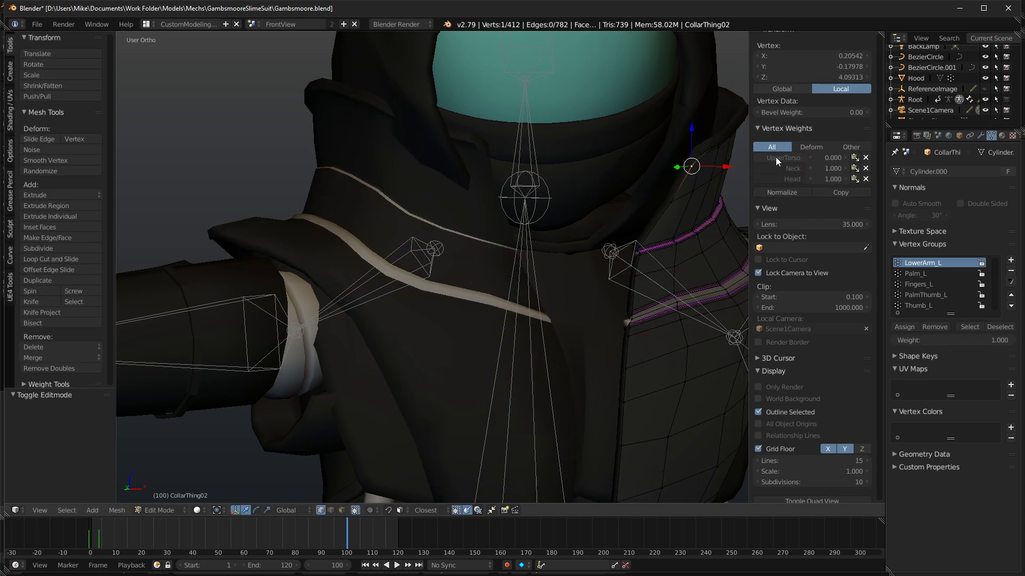
scroll(662, 243, down, 5)
middle_drag(643, 252, 480, 296)
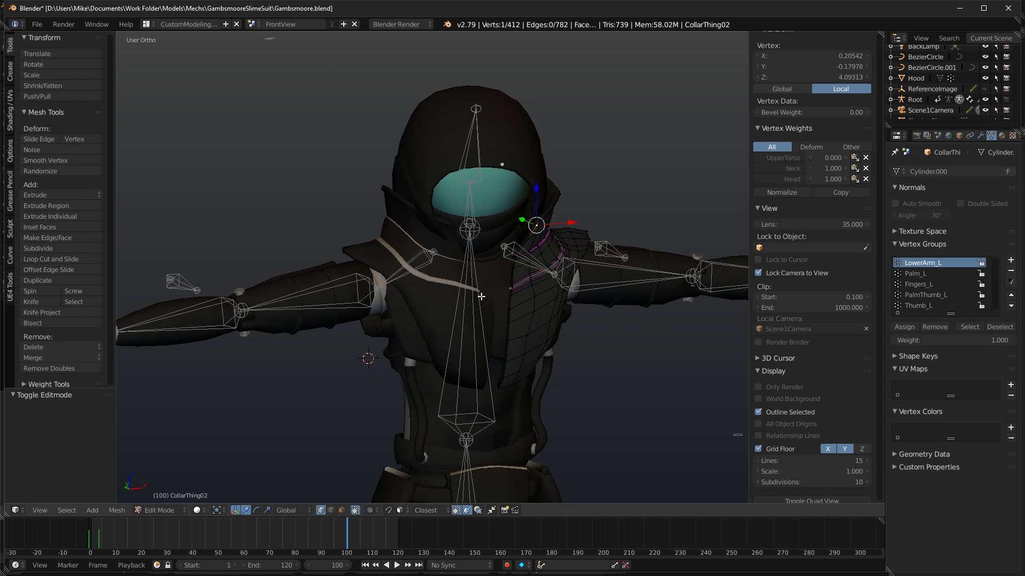
key(Tab)
Make the UpperTorso group active and subtract its weight around the raised collar's front corners in wireframe display.
right_click(461, 302)
key(Tab)
key(Tab)
scroll(470, 238, up, 4)
mouse_move(470, 239)
middle_down()
mouse_move(488, 200)
mouse_move(484, 211)
middle_up()
click(61, 81)
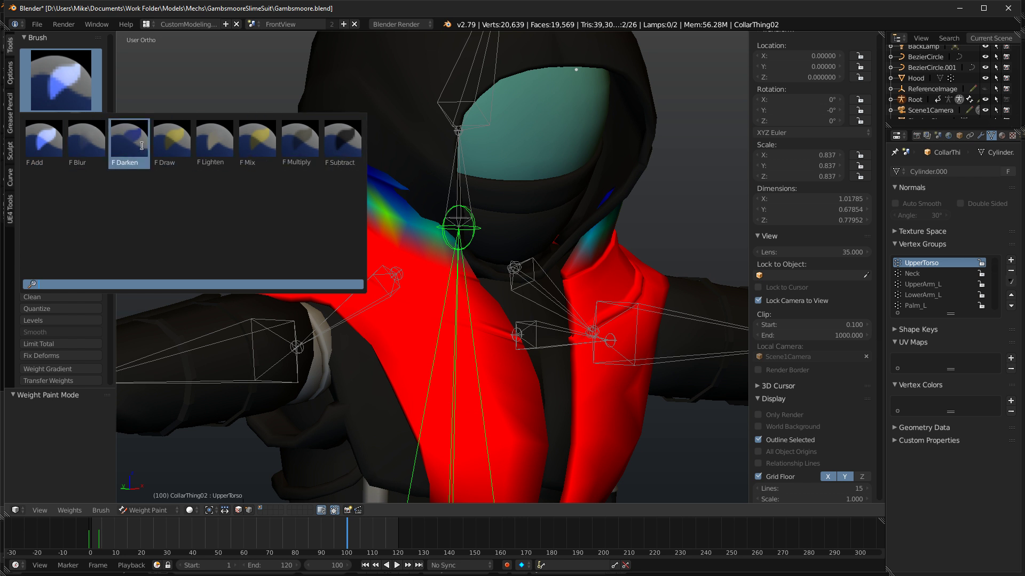
click(340, 159)
key(z)
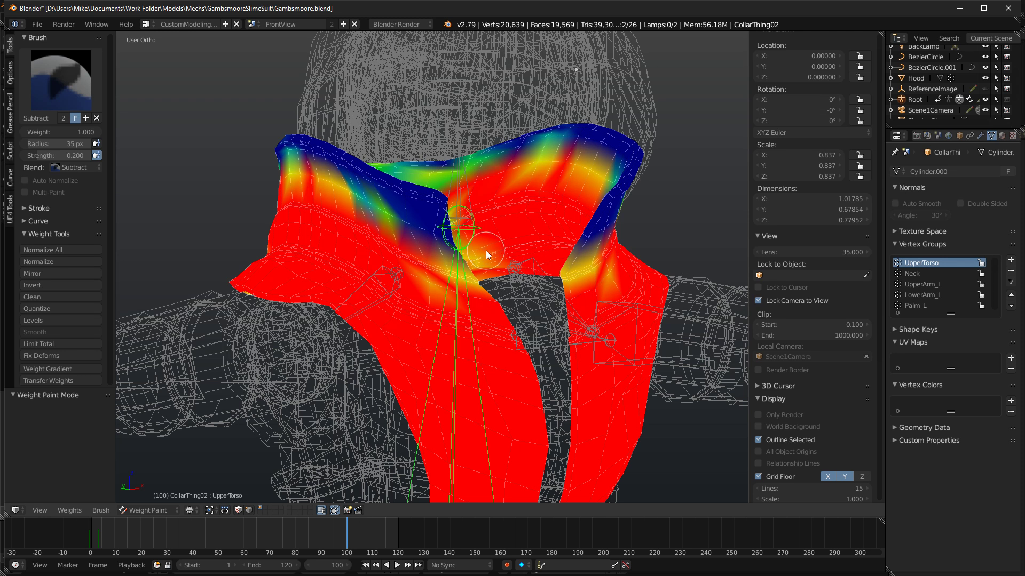
drag(410, 229, 461, 290)
mouse_move(457, 256)
mouse_down()
mouse_move(375, 187)
mouse_move(412, 219)
mouse_move(398, 219)
mouse_up()
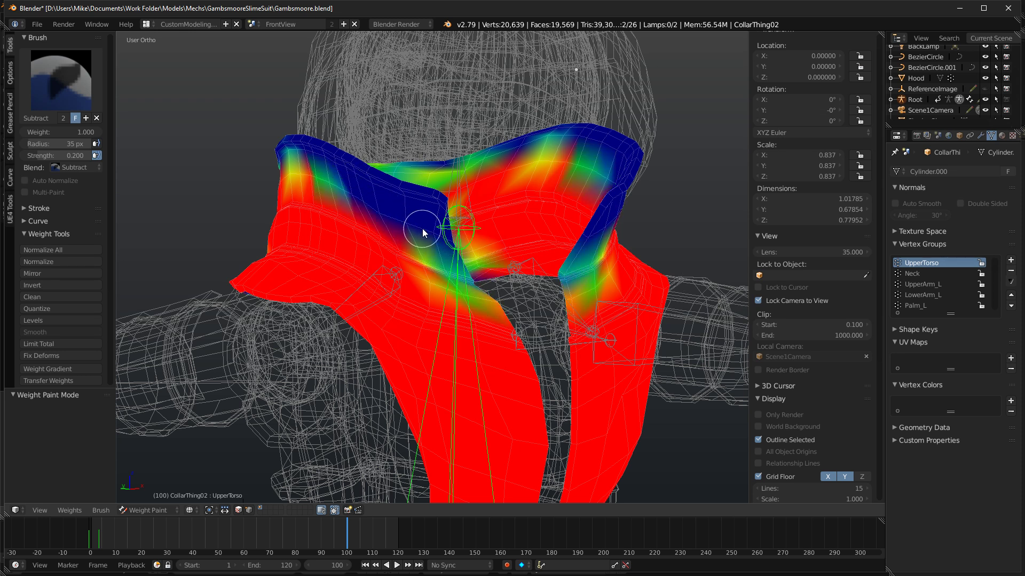
Blur the Neck weights below the raised collar's front corner, setting the Blur brush to radius 94 px and strength 0.303.
right_click(455, 178)
click(80, 80)
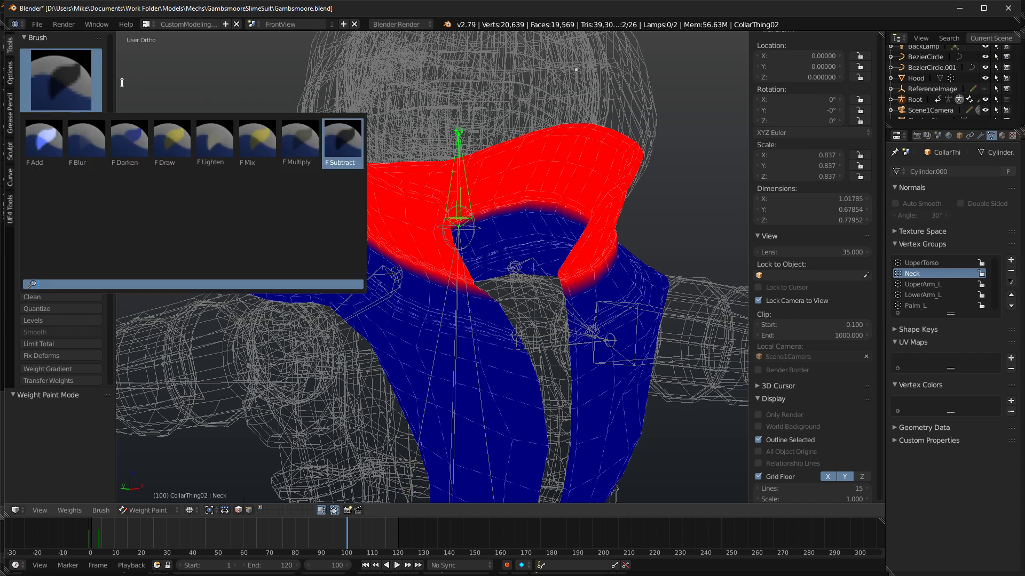
click(72, 125)
drag(459, 280, 481, 293)
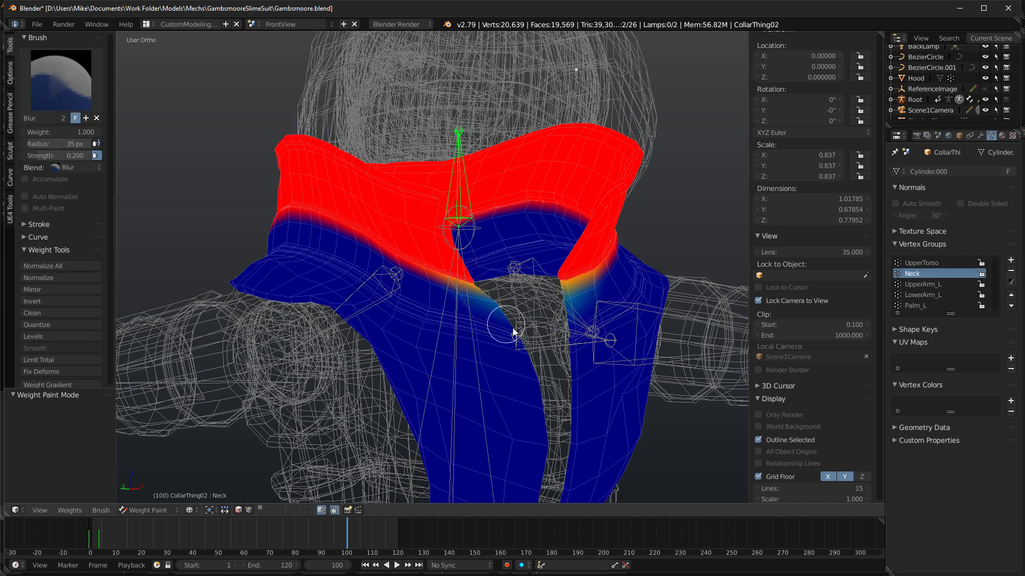
drag(47, 143, 64, 143)
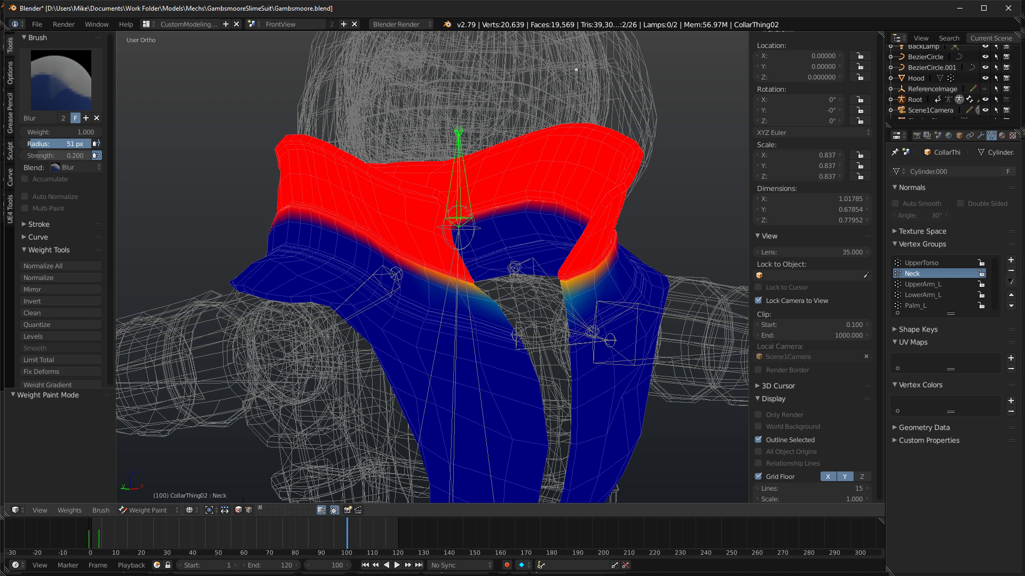
mouse_move(470, 251)
mouse_down()
mouse_move(492, 297)
mouse_move(446, 263)
mouse_up()
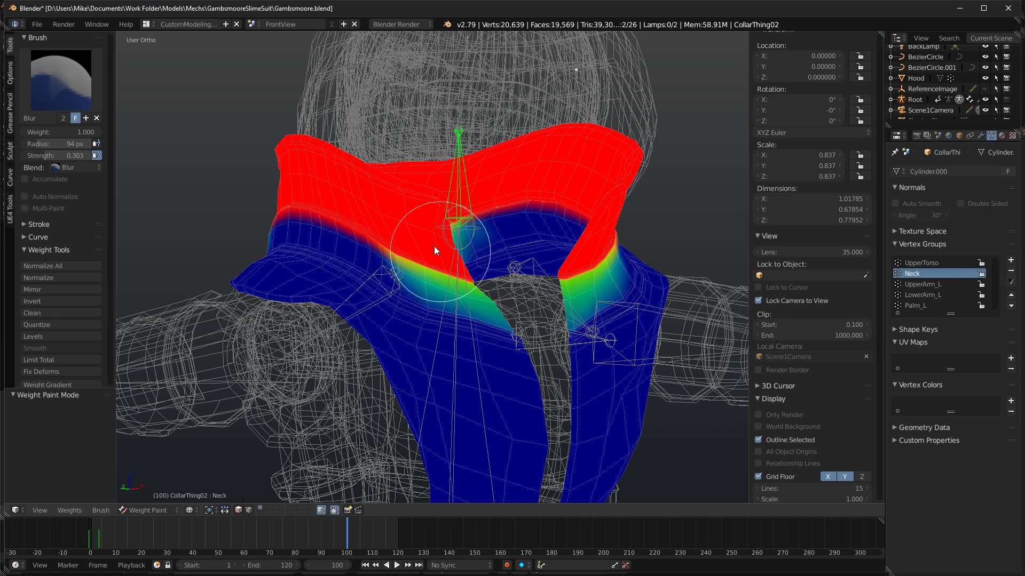
drag(584, 230, 539, 288)
middle_drag(539, 288, 491, 265)
Continue blurring the Neck weight border around the collar's front corner and its inner side from other angles.
drag(491, 265, 502, 207)
mouse_move(502, 207)
middle_down()
mouse_move(430, 201)
mouse_move(423, 212)
mouse_move(449, 227)
middle_up()
scroll(450, 226, up, 3)
drag(446, 251, 447, 251)
middle_drag(409, 270, 421, 318)
drag(421, 318, 427, 300)
mouse_move(464, 359)
mouse_down()
mouse_move(453, 338)
mouse_move(493, 380)
mouse_up()
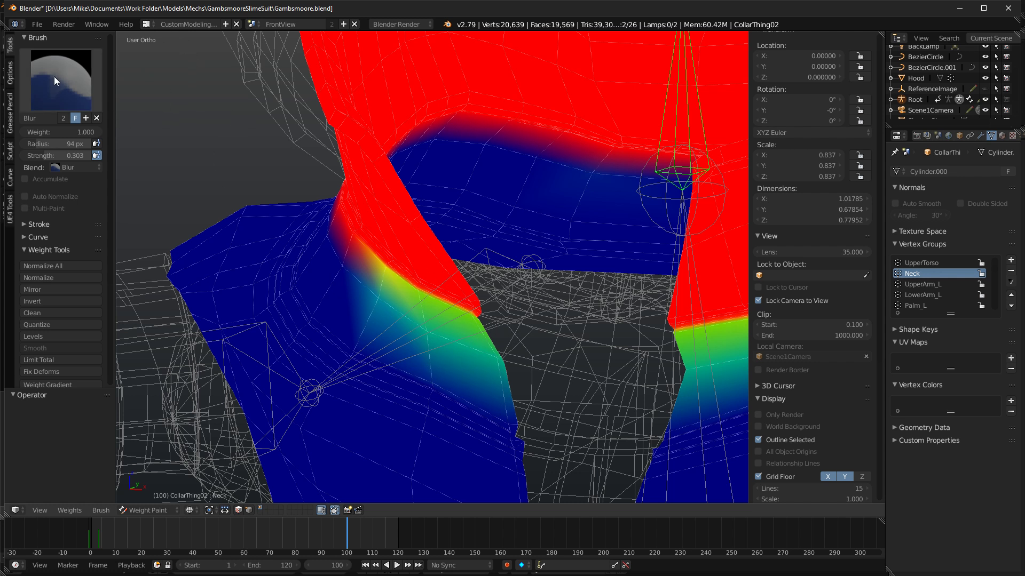
Paint extra Neck weight just below the collar's front corner with the Add brush and soften it with the Blur brush.
click(76, 84)
click(54, 161)
drag(431, 302, 488, 356)
click(67, 81)
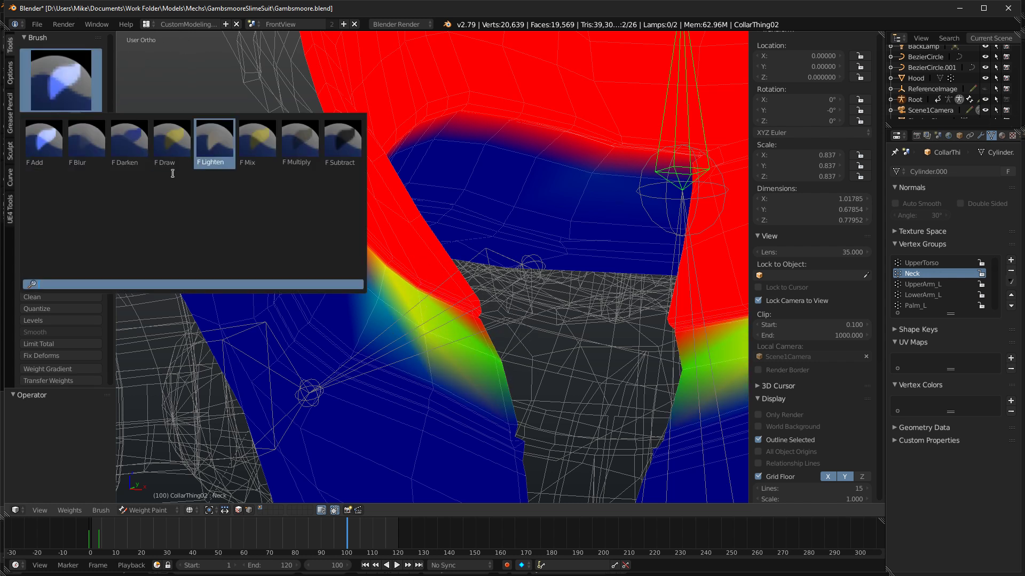
click(87, 161)
drag(498, 367, 485, 366)
Blur the Neck weight border from the collar's front corner around its side and across the back.
mouse_move(430, 325)
middle_down()
mouse_move(371, 235)
mouse_move(387, 288)
middle_up()
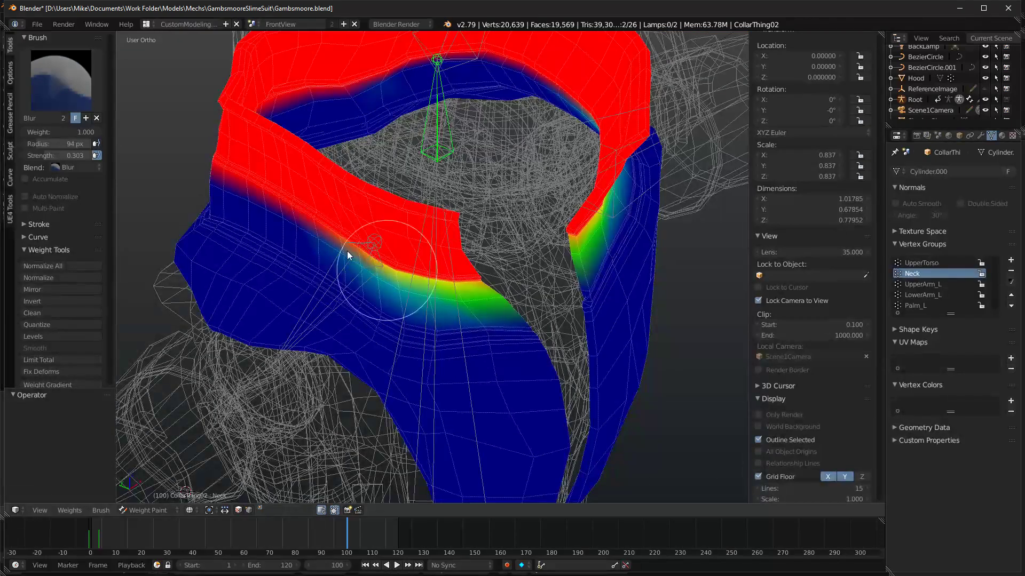
scroll(399, 276, up, 3)
mouse_move(386, 266)
mouse_down()
mouse_move(275, 259)
mouse_move(405, 283)
mouse_move(171, 261)
mouse_move(290, 271)
mouse_up()
middle_drag(290, 267, 366, 377)
drag(366, 377, 171, 389)
mouse_move(171, 389)
middle_down()
mouse_move(290, 347)
mouse_move(535, 330)
middle_up()
mouse_move(535, 330)
mouse_down()
mouse_move(405, 331)
mouse_move(436, 313)
mouse_up()
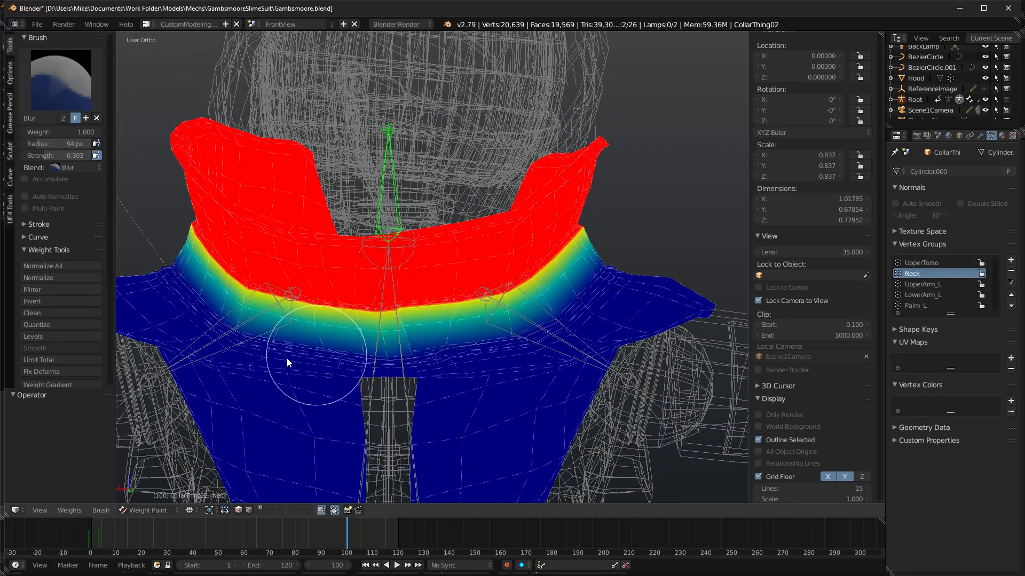
mouse_move(507, 336)
middle_down()
mouse_move(240, 286)
mouse_move(330, 302)
mouse_move(354, 262)
mouse_move(395, 324)
middle_up()
middle_drag(509, 274, 460, 306)
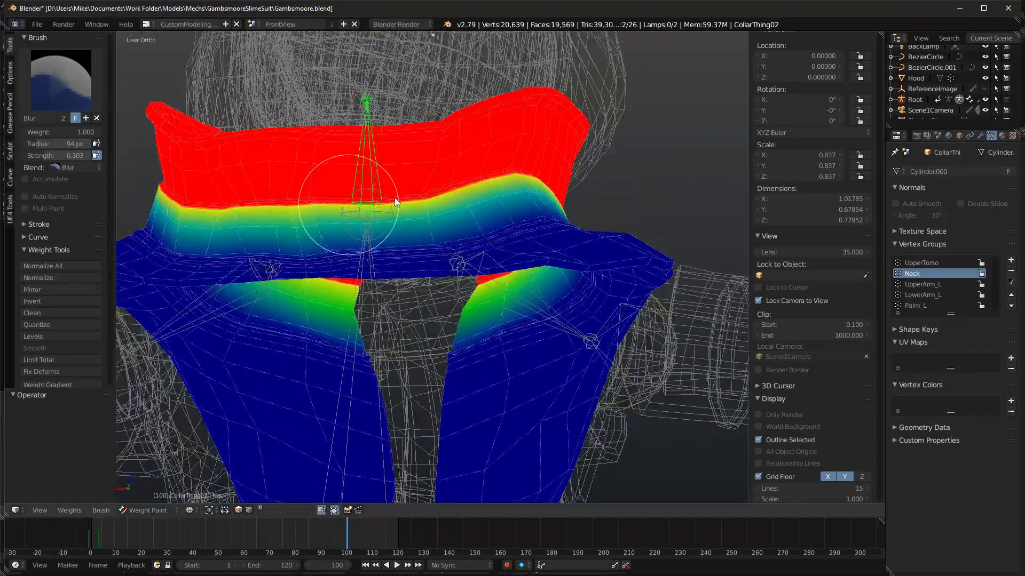
Inspect the collar's Neck weights from several angles and briefly preview the character in rendered shading.
mouse_move(459, 169)
middle_down()
mouse_move(432, 184)
mouse_move(278, 206)
mouse_move(357, 274)
middle_up()
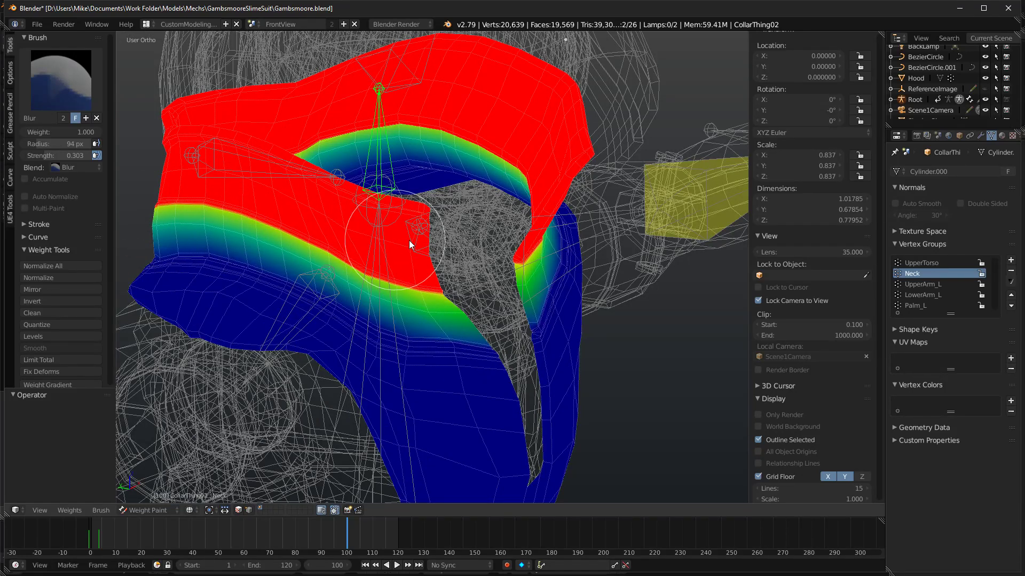
key(shift+z)
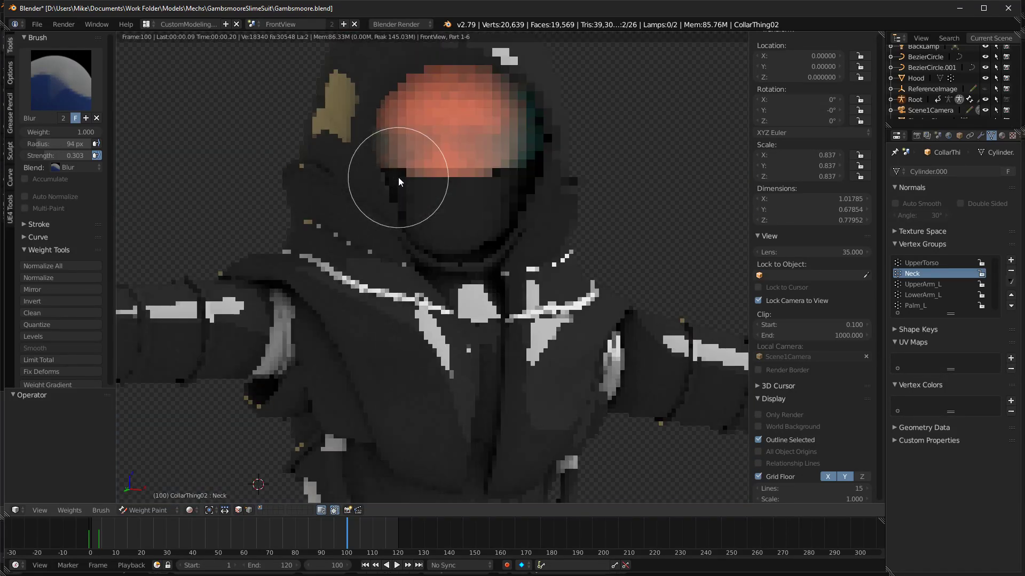
key(shift+z)
middle_drag(549, 142, 505, 188)
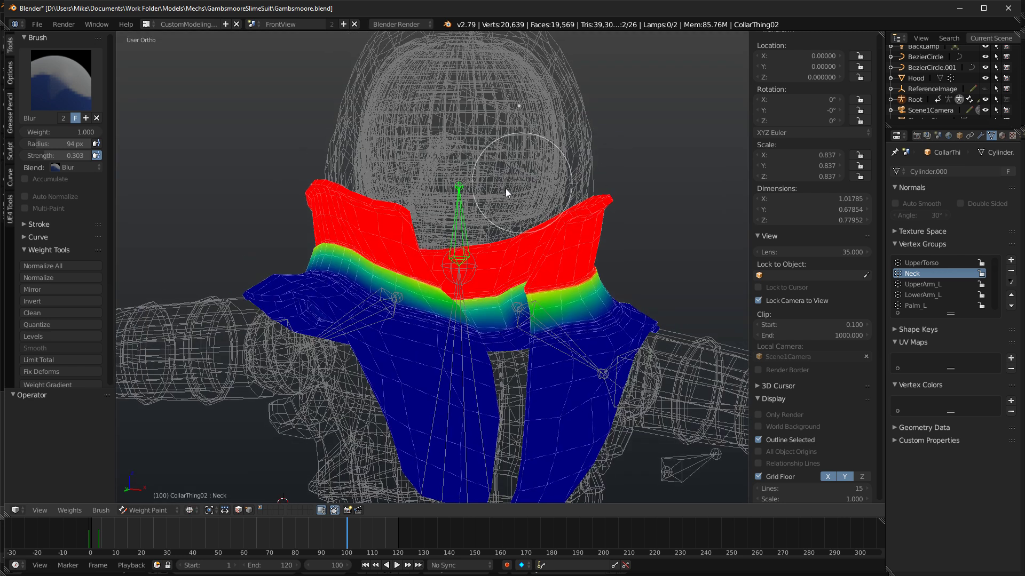
scroll(505, 193, up, 2)
Switch the collar to its Head weights and soften them along the raised front side with the Blur brush at strength 0.303.
click(77, 79)
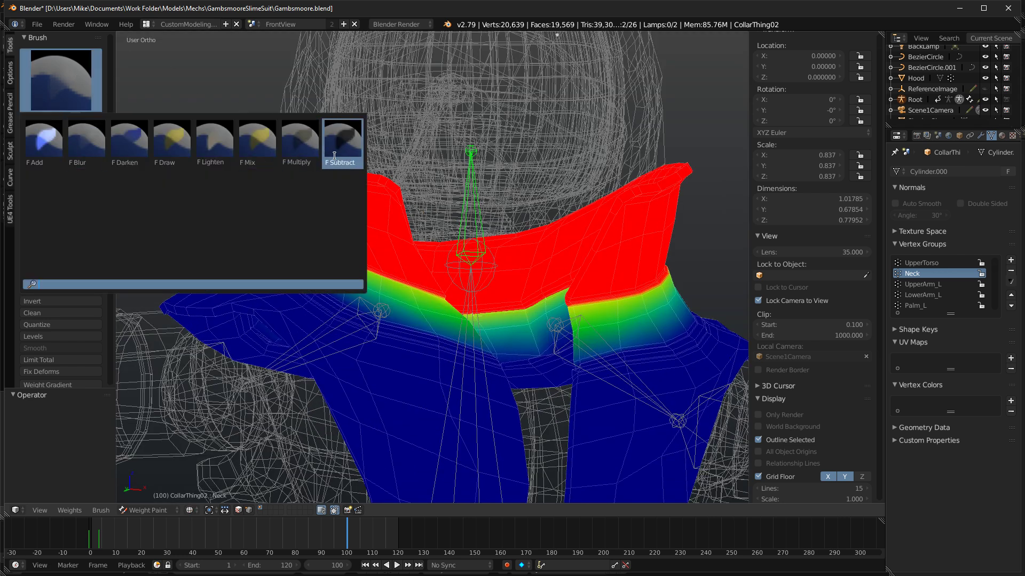
click(44, 141)
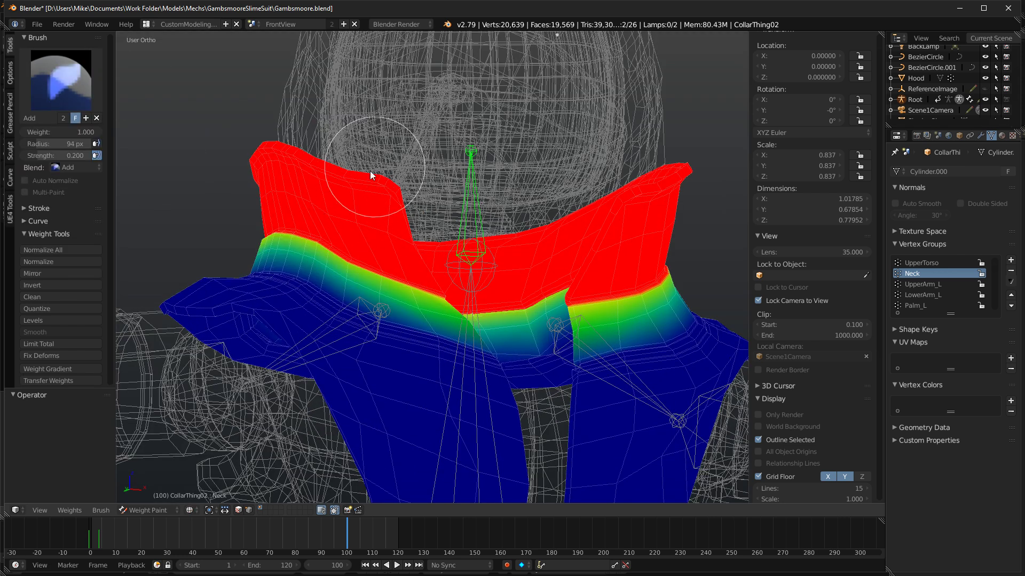
middle_drag(454, 218, 450, 207)
right_click(487, 107)
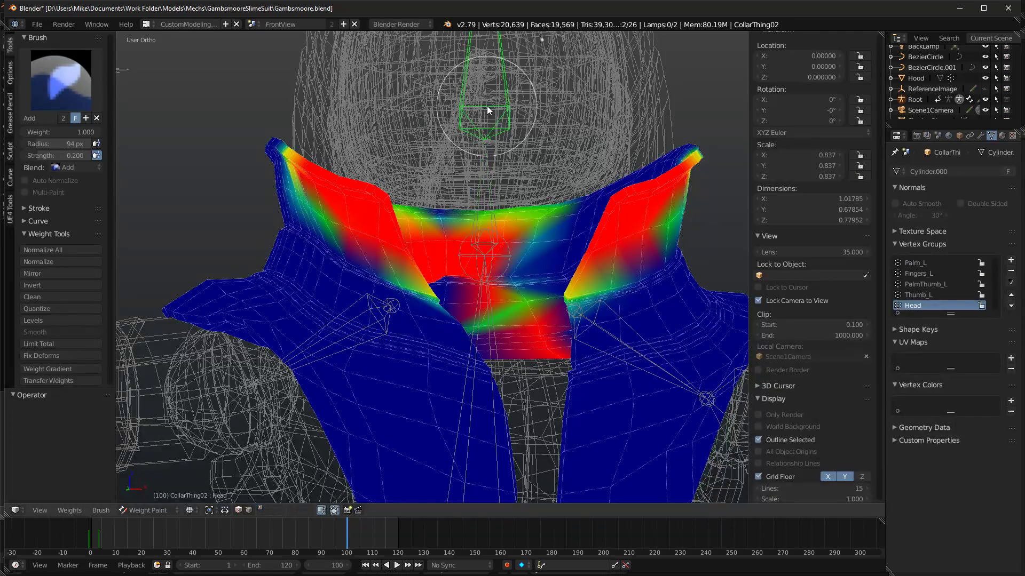
middle_drag(354, 218, 165, 71)
click(61, 80)
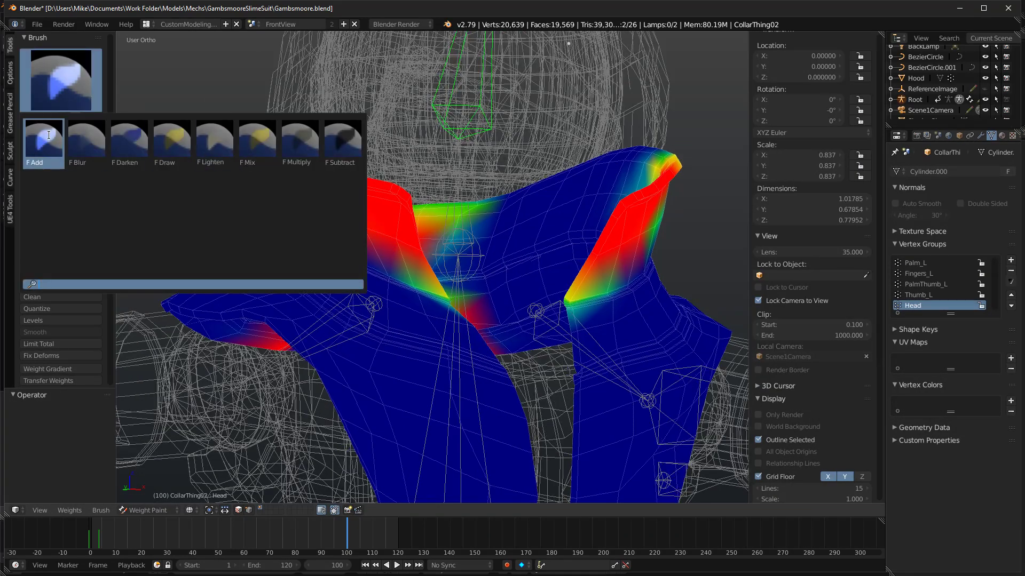
click(85, 138)
mouse_move(174, 162)
mouse_down()
mouse_move(275, 160)
mouse_move(441, 321)
mouse_move(357, 235)
mouse_up()
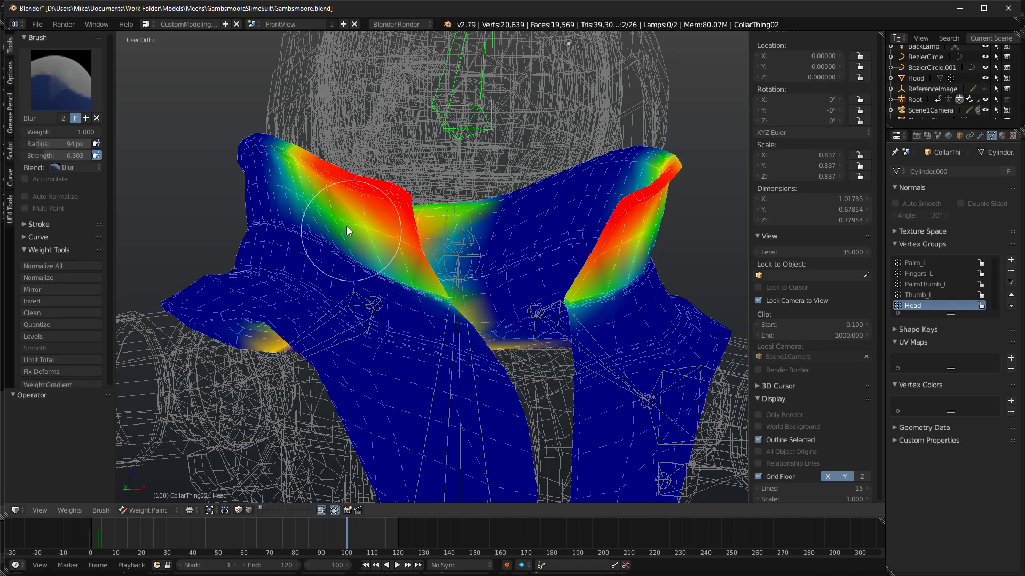
Erase the stray Head weight from the collar's inner back and lower rim with the Subtract brush.
mouse_move(332, 251)
middle_down()
mouse_move(352, 181)
mouse_move(327, 201)
mouse_move(412, 218)
mouse_move(328, 288)
mouse_move(411, 171)
mouse_move(247, 236)
mouse_move(363, 201)
mouse_move(450, 213)
middle_up()
scroll(363, 204, down, 5)
click(47, 72)
click(341, 141)
scroll(369, 202, up, 5)
click(66, 57)
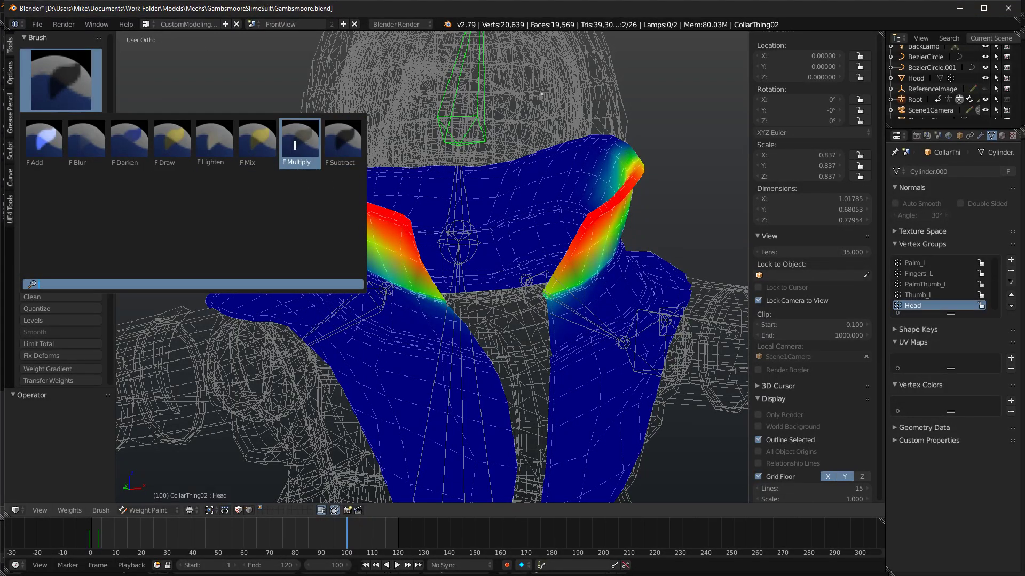
Examine the collar's weights for the Shoulder_R, UpperTorso, Shoulder_L and Neck bones.
right_click(358, 307)
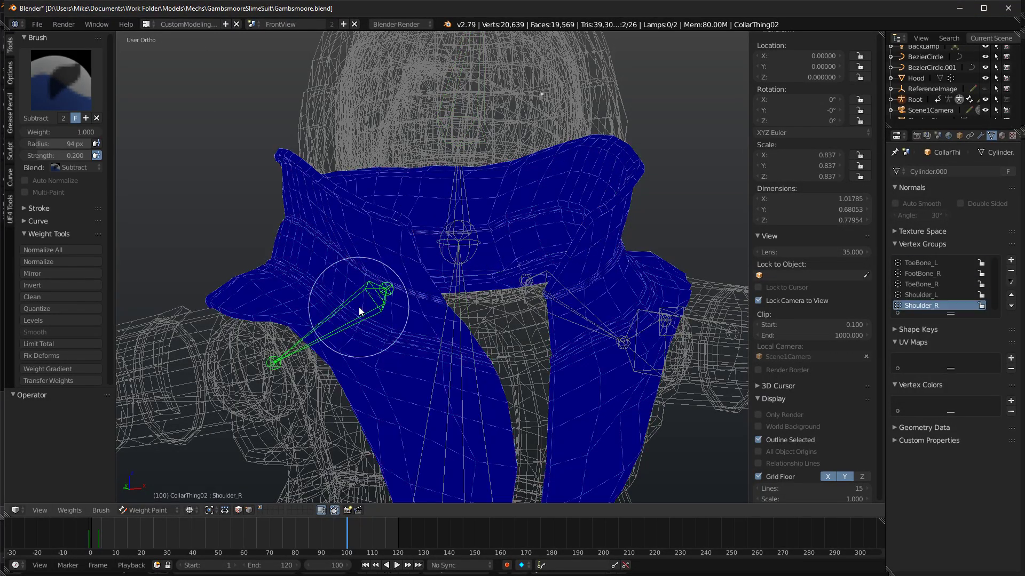
right_click(474, 315)
right_click(452, 320)
right_click(330, 216)
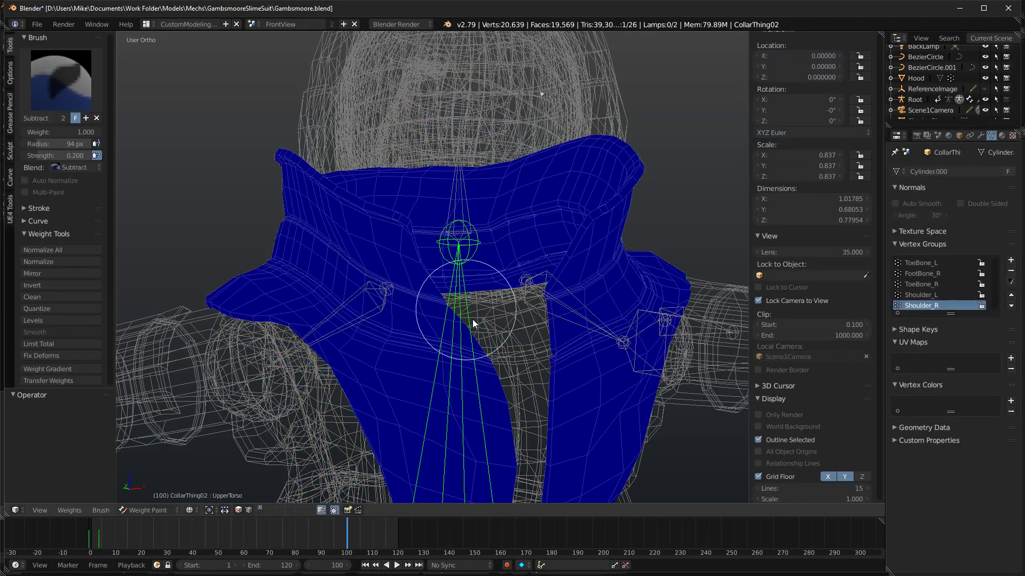
scroll(494, 242, down, 6)
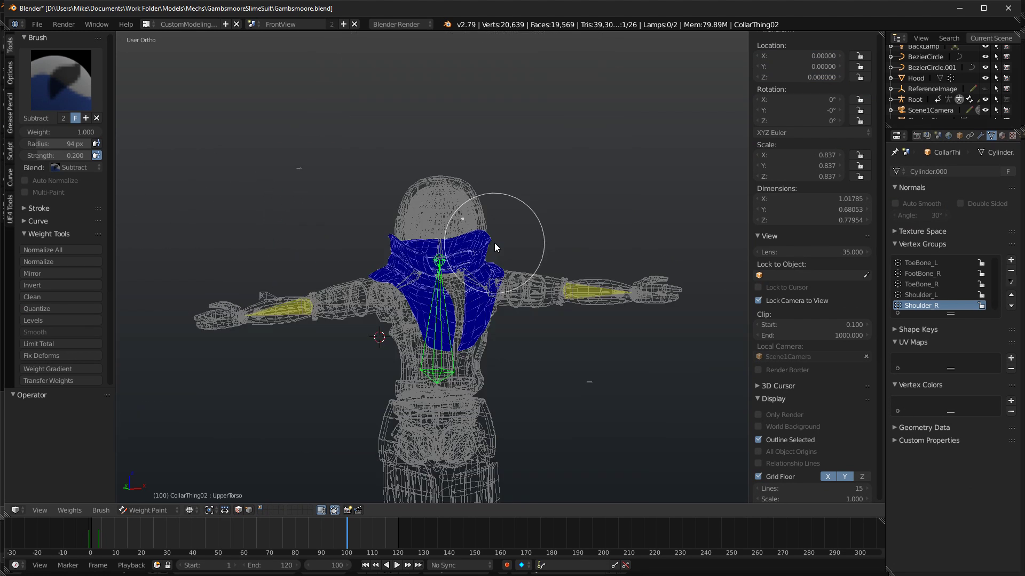
scroll(495, 242, up, 4)
right_click(416, 281)
middle_drag(427, 278, 531, 299)
right_click(525, 295)
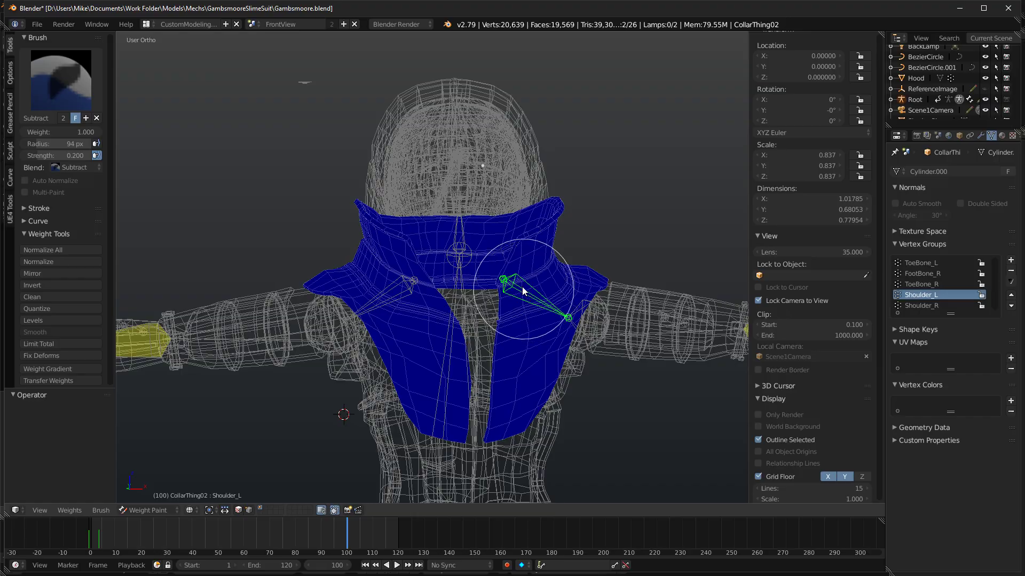
middle_drag(322, 296, 325, 250)
scroll(326, 254, up, 4)
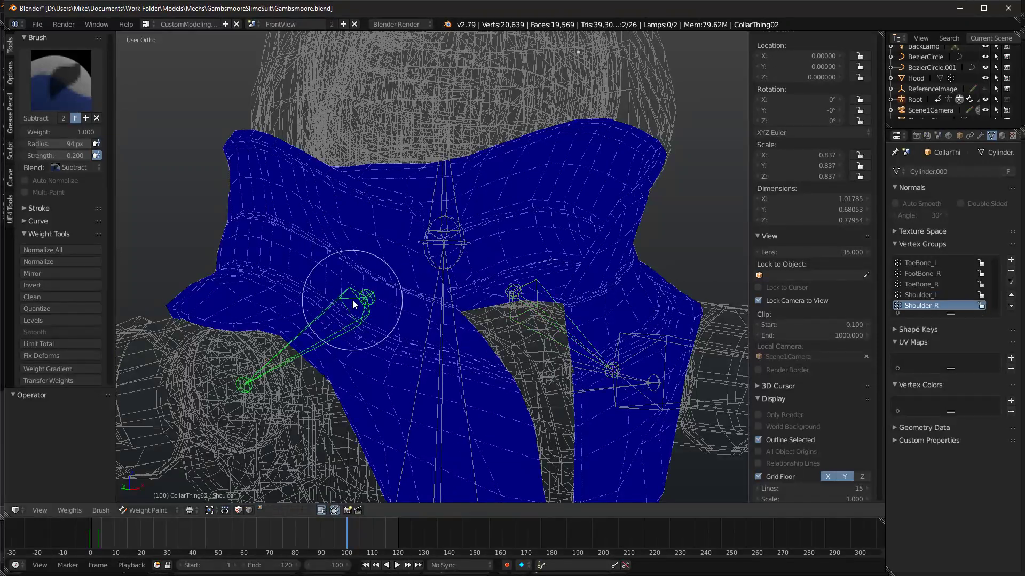
right_click(453, 254)
right_click(444, 244)
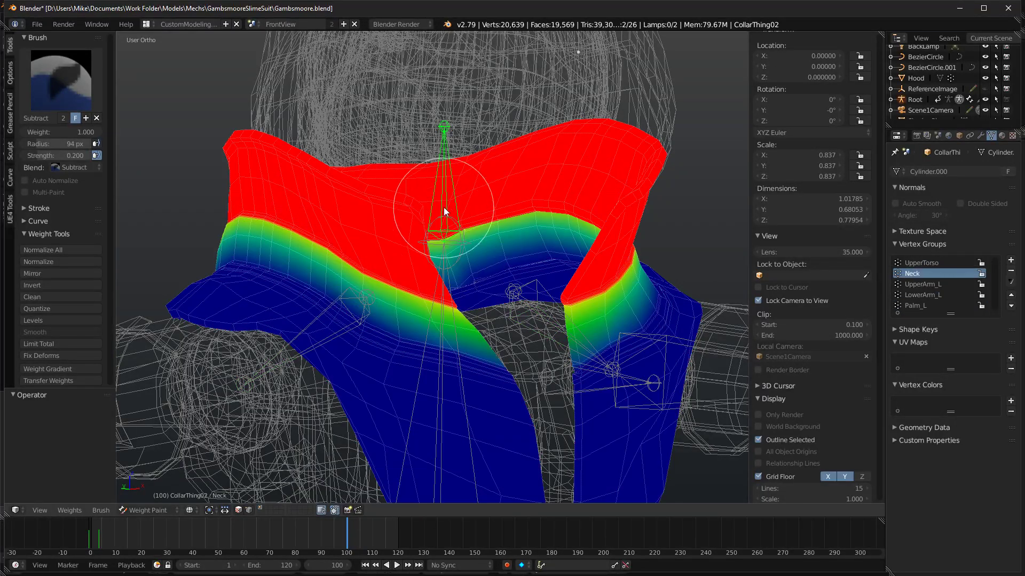
In solid shading, paint Head weight around the notch at the collar's back centre with the Add brush at strength 0.200.
right_click(444, 93)
scroll(449, 130, down, 3)
mouse_move(450, 129)
middle_down()
mouse_move(392, 133)
mouse_move(376, 152)
mouse_move(398, 219)
mouse_move(634, 213)
mouse_move(673, 226)
mouse_move(432, 247)
mouse_move(513, 285)
middle_up()
key(Tab)
key(z)
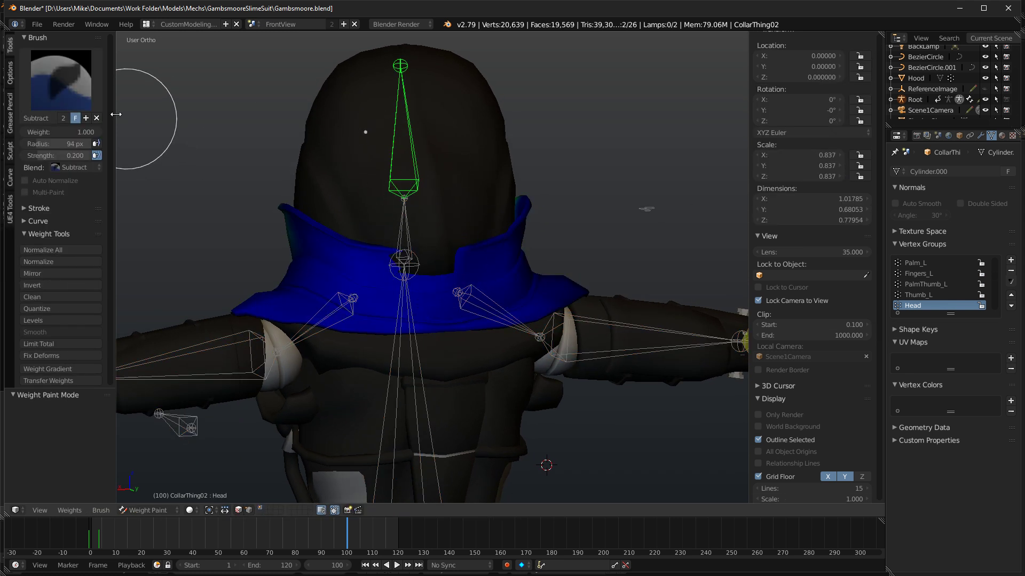
click(60, 80)
click(44, 140)
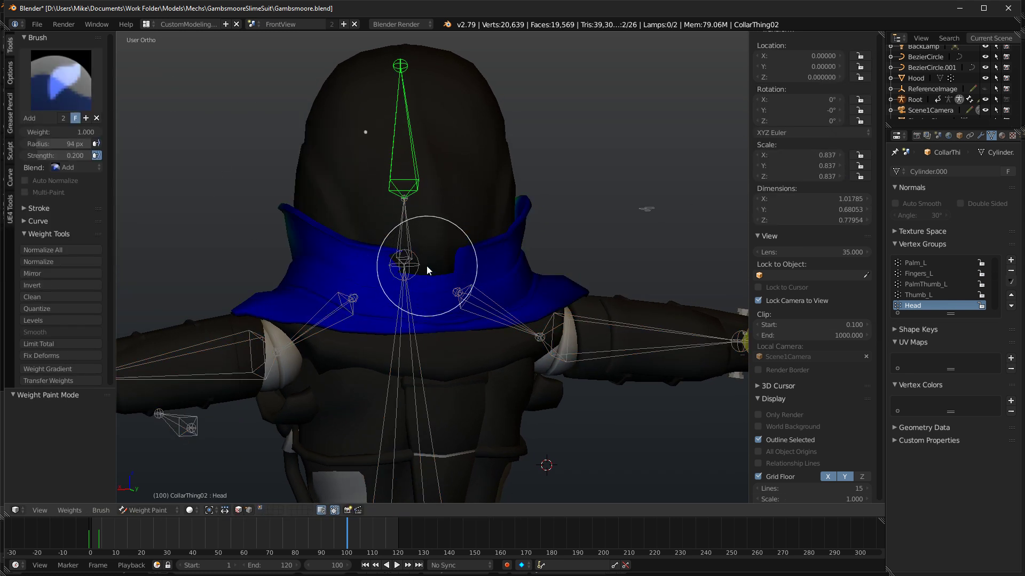
mouse_move(422, 251)
mouse_down()
mouse_move(446, 271)
mouse_move(441, 246)
mouse_move(442, 275)
mouse_up()
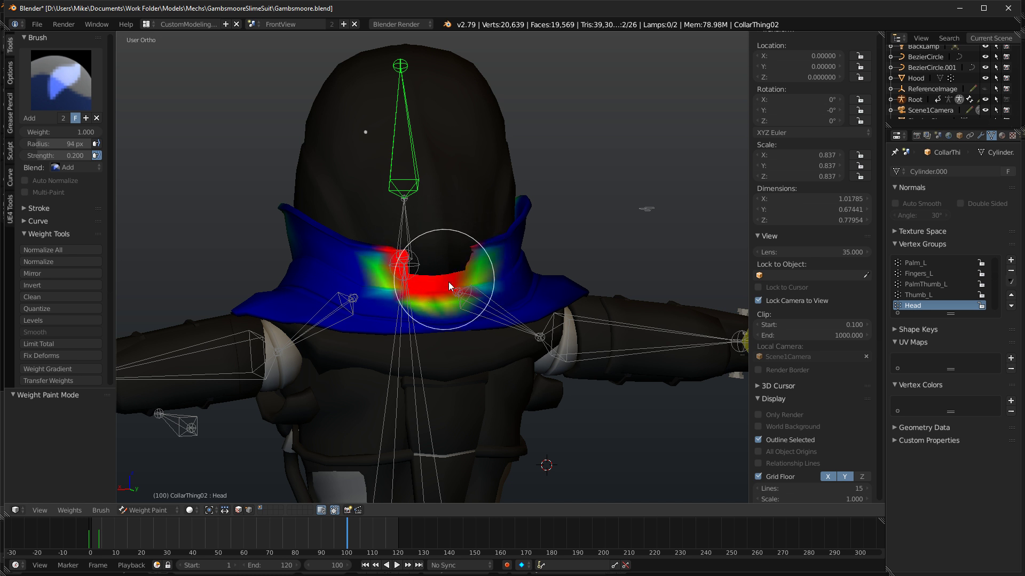
Add Neck weight just below the notch at the collar's back centre.
middle_drag(438, 232, 408, 228)
right_click(409, 228)
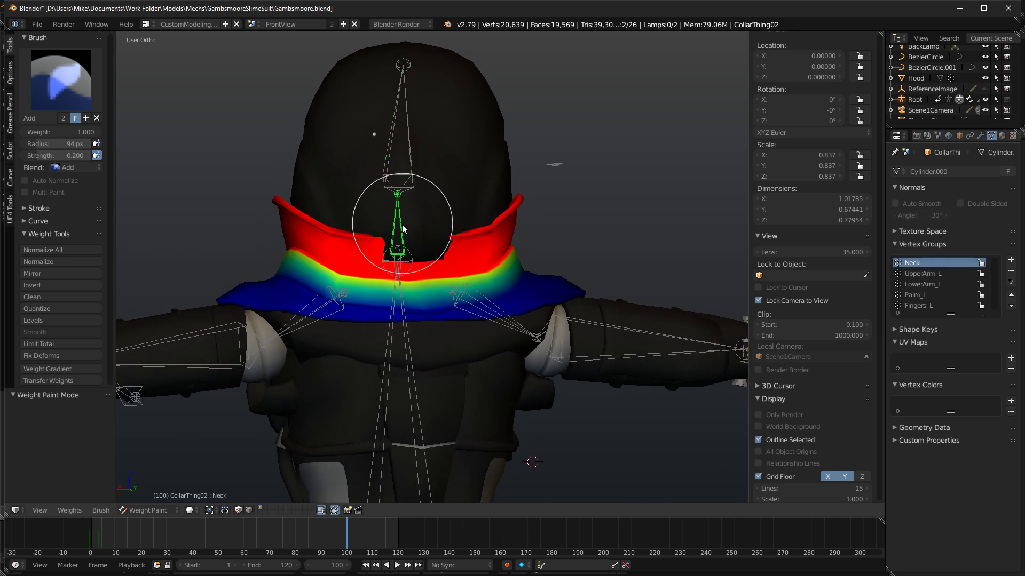
drag(410, 247, 416, 276)
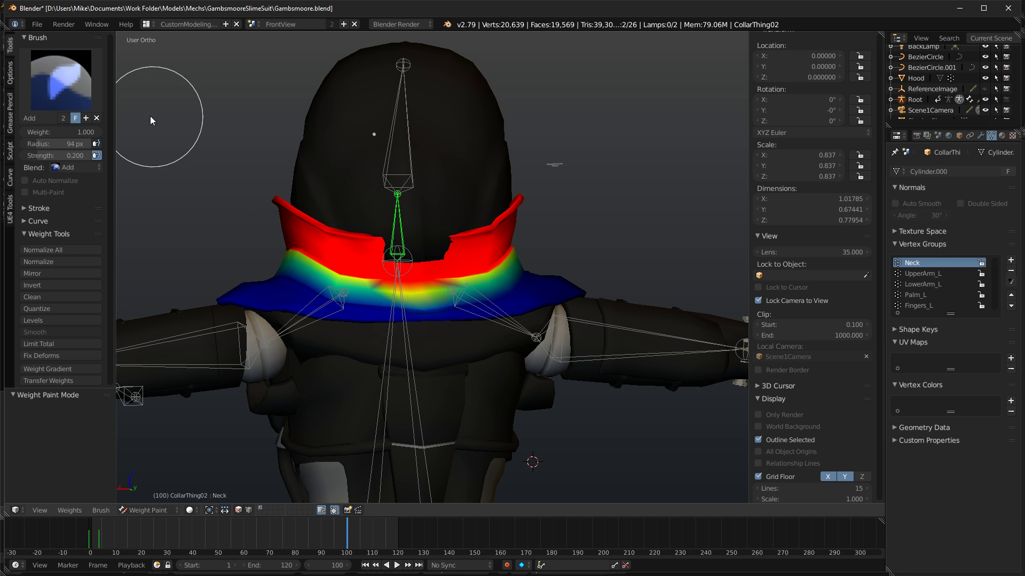
Switch the collar's weight painting to the UpperTorso bone.
click(60, 80)
right_click(405, 316)
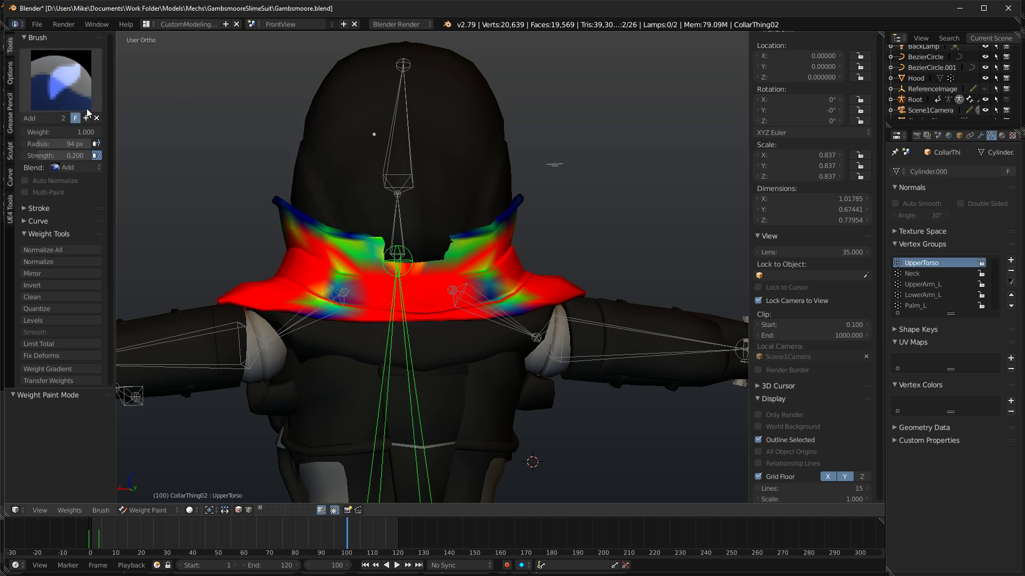
Reduce the UpperTorso weights across the back of the collar with the Subtract brush.
click(61, 80)
click(342, 142)
middle_drag(339, 142, 376, 131)
mouse_move(370, 127)
mouse_down()
mouse_move(385, 161)
mouse_move(411, 179)
mouse_move(252, 118)
mouse_up()
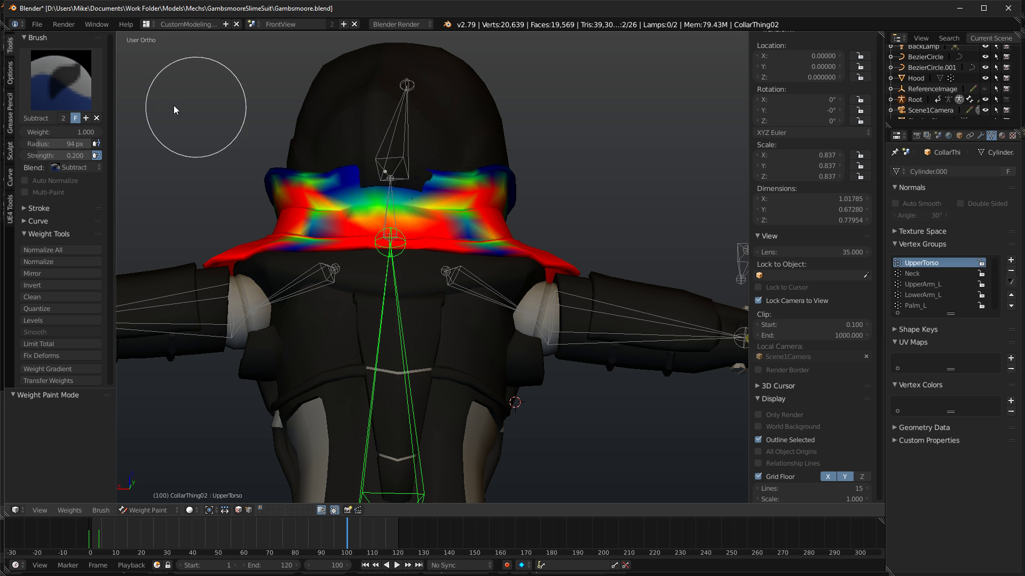
Smooth the UpperTorso weights around the collar with the Blur brush and preview the result in Rendered shading.
click(63, 81)
click(85, 132)
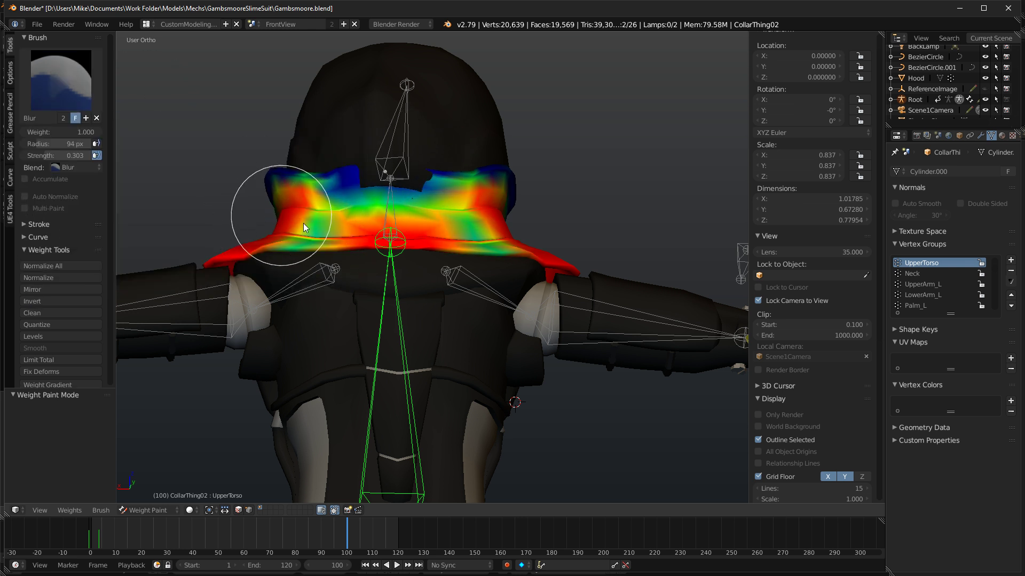
middle_drag(290, 170, 496, 263)
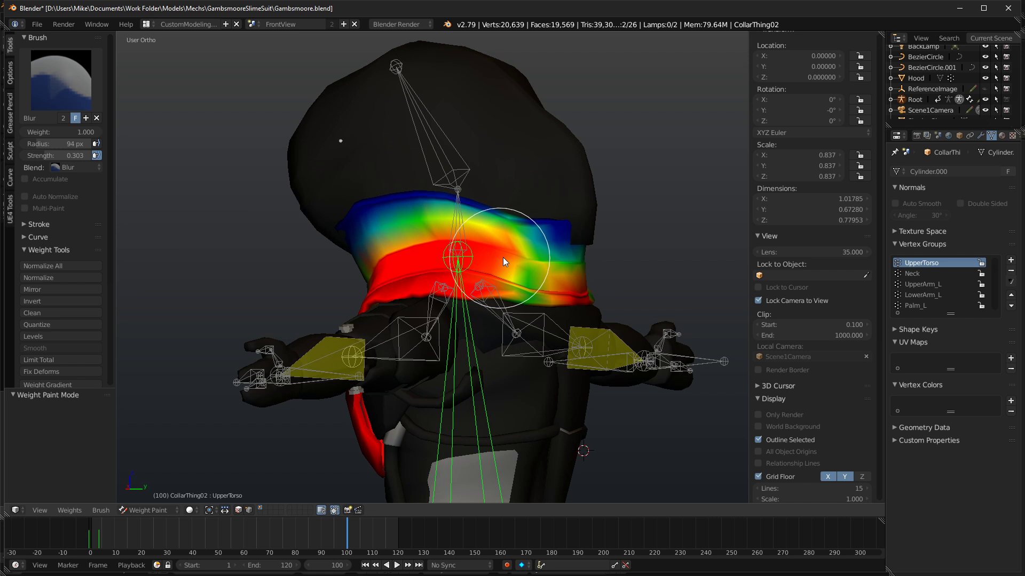
middle_drag(361, 279, 515, 270)
mouse_move(491, 309)
middle_down()
mouse_move(584, 335)
mouse_move(677, 339)
mouse_move(624, 345)
middle_up()
drag(625, 346, 561, 295)
key(shift+z)
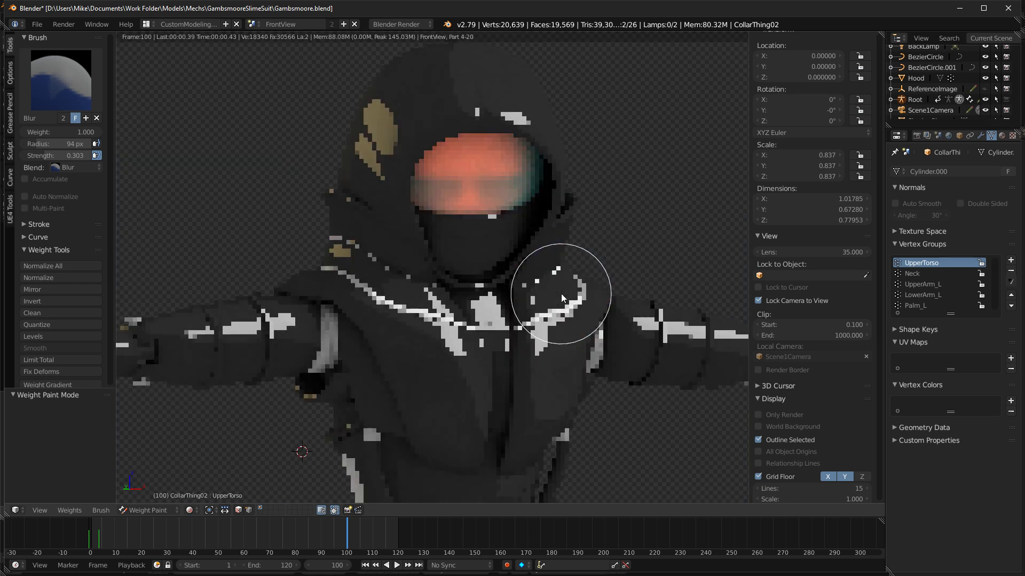
key(shift+z)
Select the Neck bone and test-rotate it about the global Z axis to check the collar's deformation.
middle_drag(556, 294, 507, 282)
key(Tab)
key(Tab)
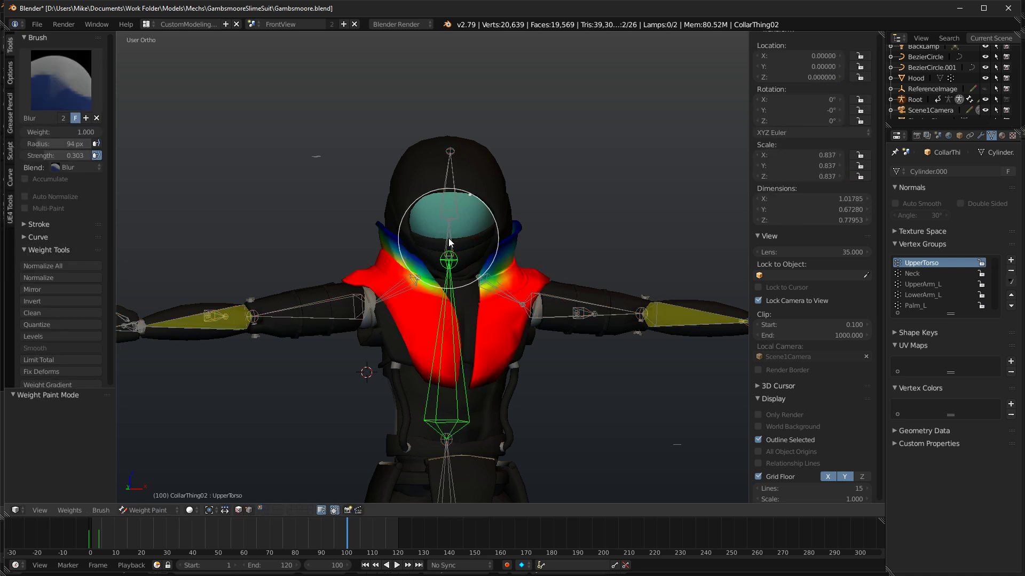
right_click(448, 239)
key(r)
key(z)
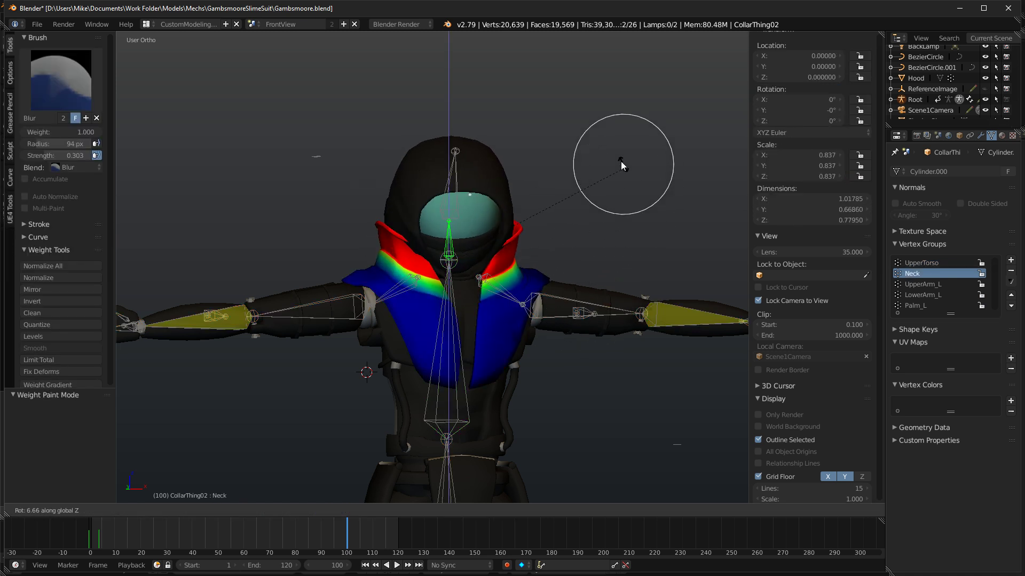
click(544, 103)
mouse_move(544, 103)
middle_down()
mouse_move(542, 155)
mouse_move(472, 198)
middle_up()
Reduce the Neck weights across the back of the collar with the Subtract brush.
key(Tab)
key(Tab)
scroll(270, 191, up, 4)
click(73, 84)
click(343, 152)
mouse_move(366, 275)
mouse_down()
mouse_move(304, 263)
mouse_move(309, 252)
mouse_move(370, 251)
mouse_move(258, 229)
mouse_up()
mouse_move(259, 229)
middle_down()
mouse_move(399, 254)
mouse_move(340, 277)
middle_up()
drag(339, 278, 272, 272)
Blend the Neck weights around the back and side of the collar with the Blur brush.
click(61, 80)
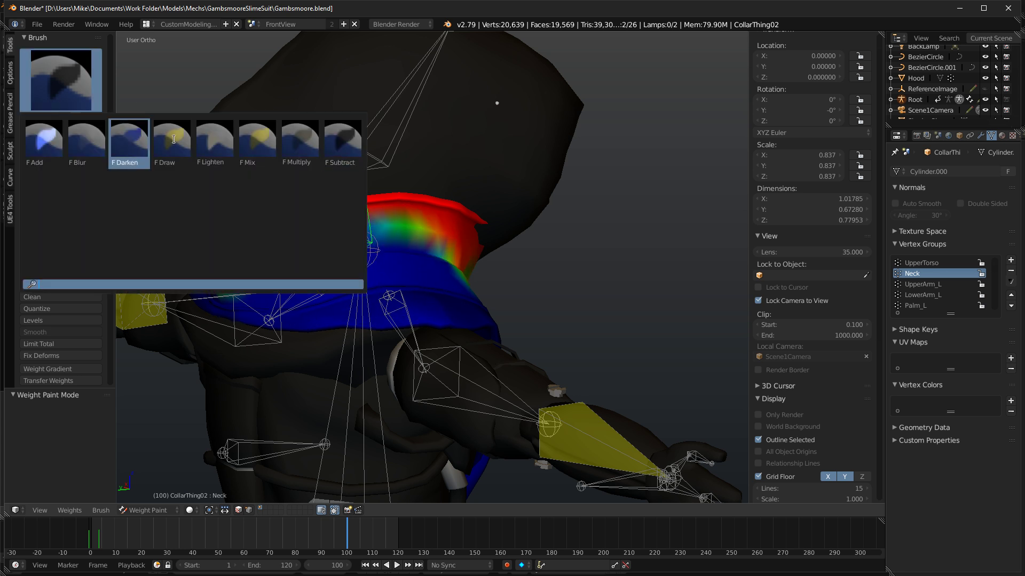
click(76, 148)
drag(378, 225, 283, 254)
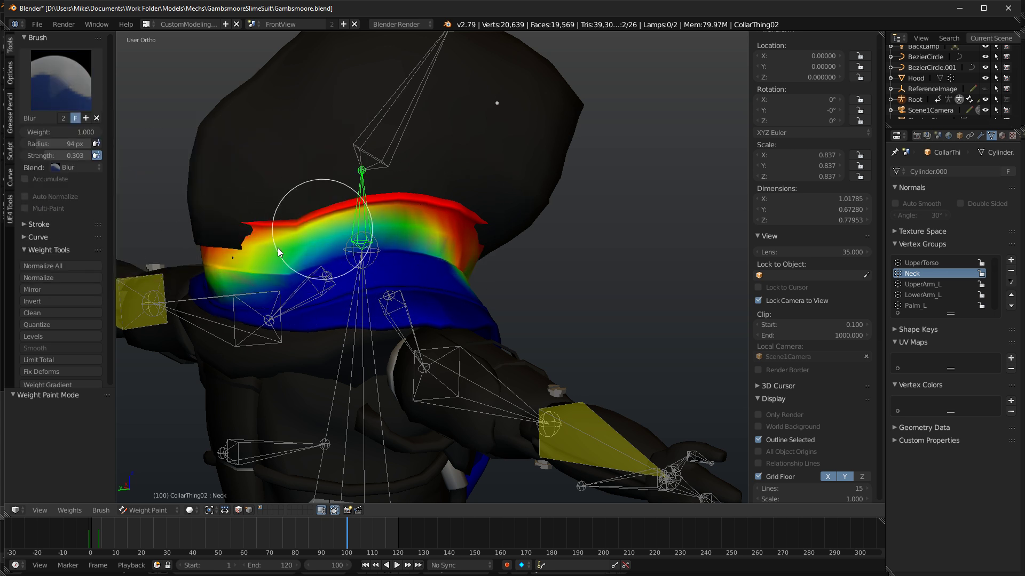
middle_drag(278, 253, 356, 229)
middle_drag(477, 332, 268, 212)
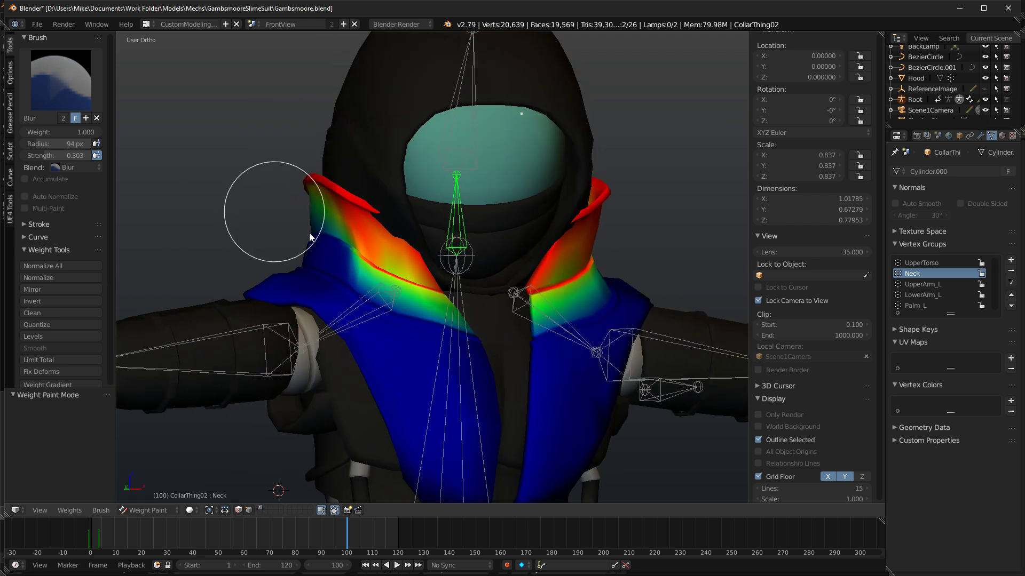
Try rotating the Neck bone about the global Z axis in front view to inspect how the collar follows.
key(Tab)
middle_drag(496, 326, 477, 224)
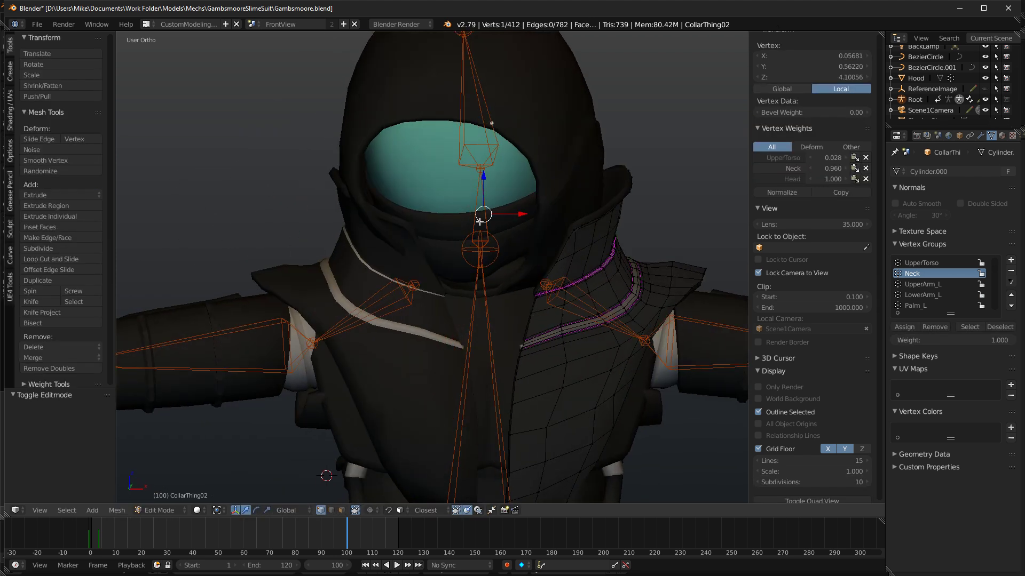
key(Tab)
key(KP_1)
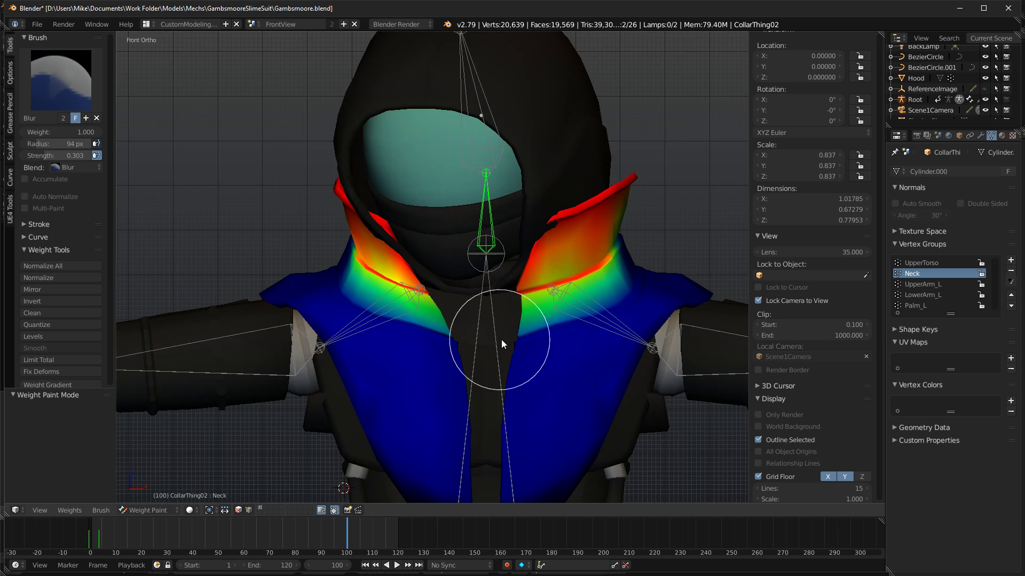
key(r)
key(z)
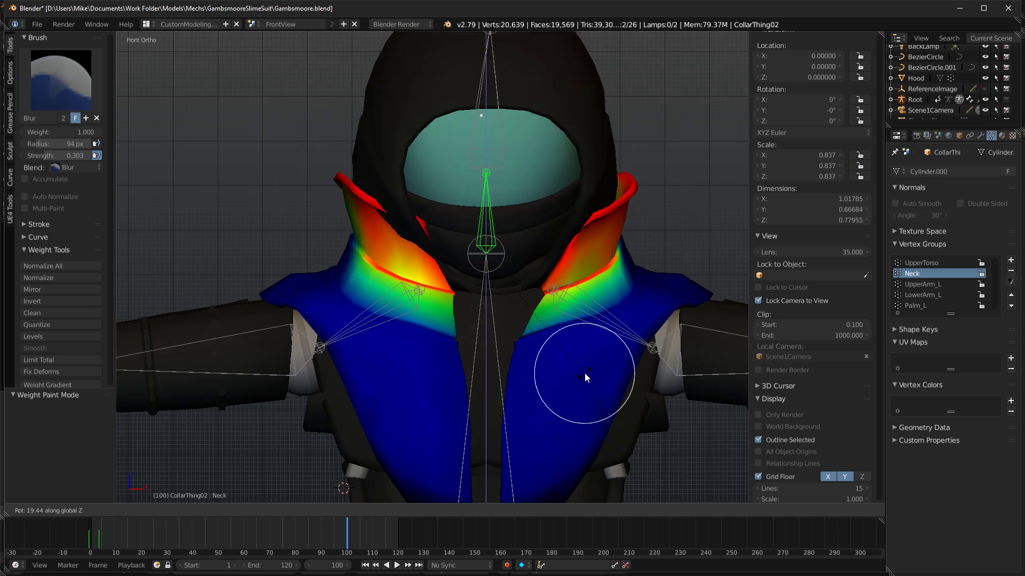
click(594, 371)
shift+middle_drag(625, 235, 550, 229)
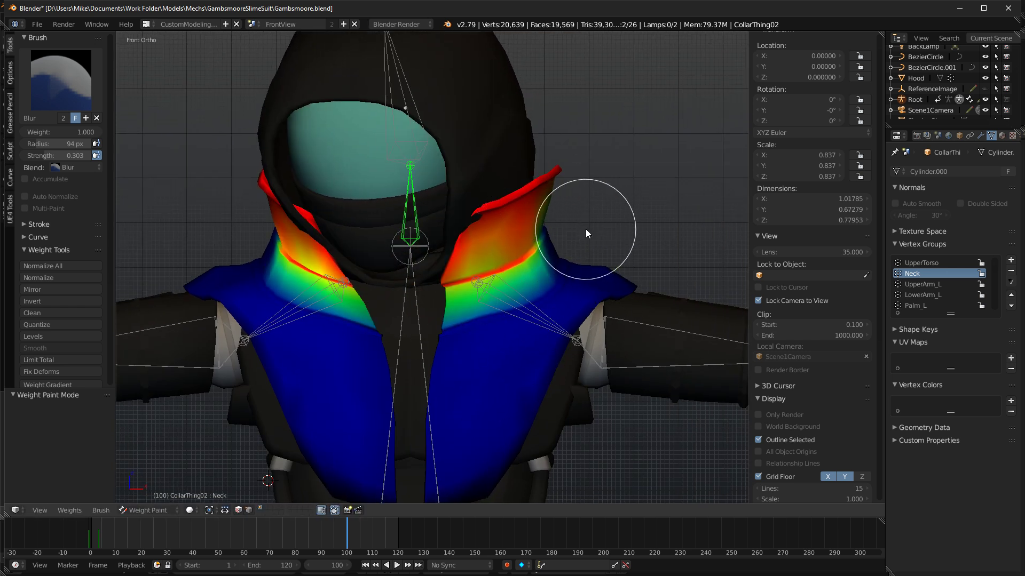
Clear the Neck bone's rotation and scale, and clear the Head bone's location, rotation and scale.
key(alt+r)
key(alt+s)
right_click(393, 114)
key(alt+g)
key(alt+r)
key(alt+s)
Reselect the collar mesh and return it to Weight Paint mode with its Head weights shown.
key(Tab)
key(Tab)
key(ctrl+Tab)
right_click(507, 224)
key(Tab)
key(Tab)
right_click(521, 210)
key(ctrl+Tab)
key(Tab)
key(Tab)
middle_drag(564, 226, 560, 206)
shift+middle_drag(561, 207, 493, 164)
scroll(486, 147, up, 2)
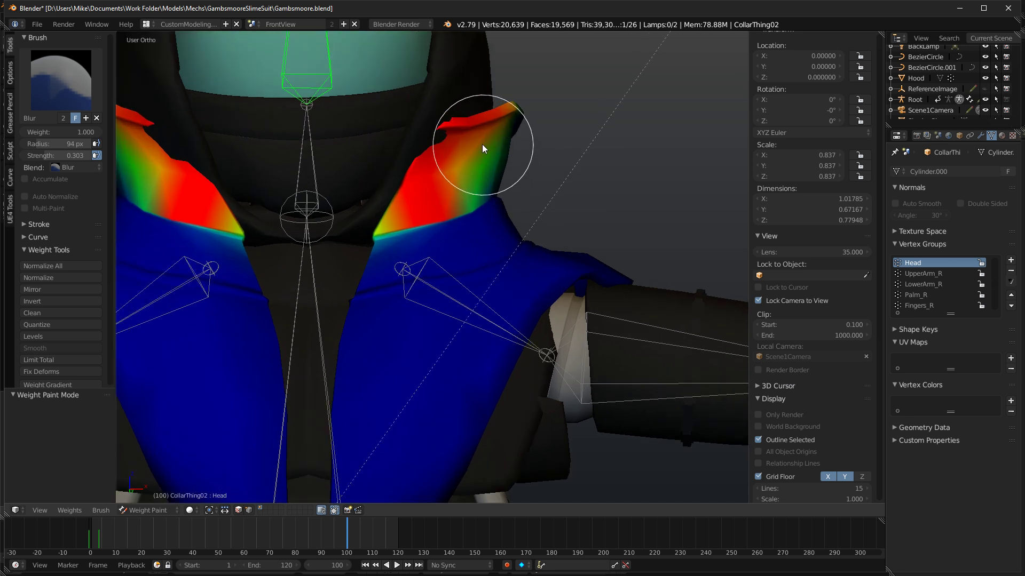
Select the collar's top rim loop in Edit Mode, grow the selection, and try scaling it up in front view.
key(Tab)
alt+right_click(455, 133)
key(ctrl+KP_Add)
key(KP_1)
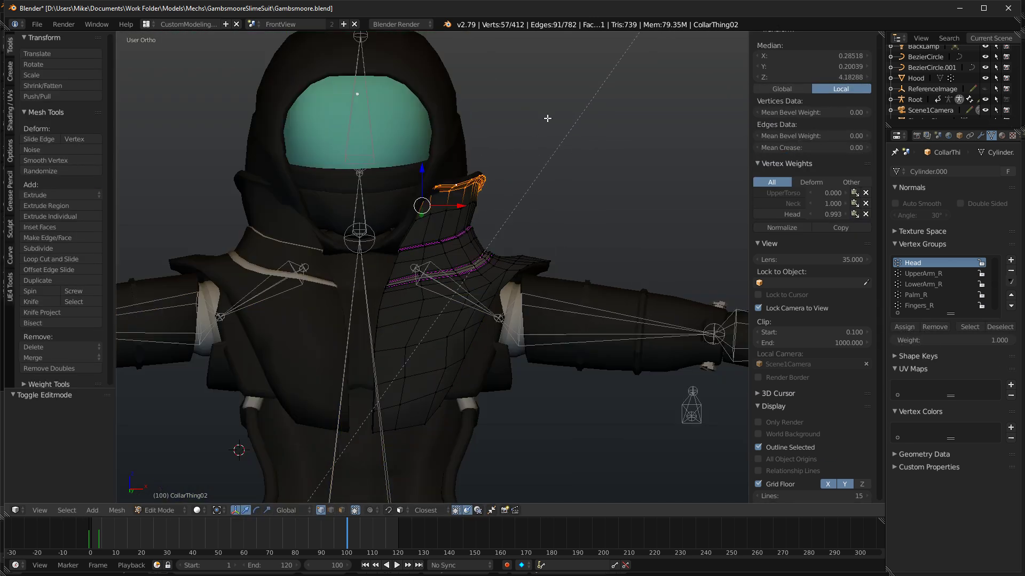
key(s)
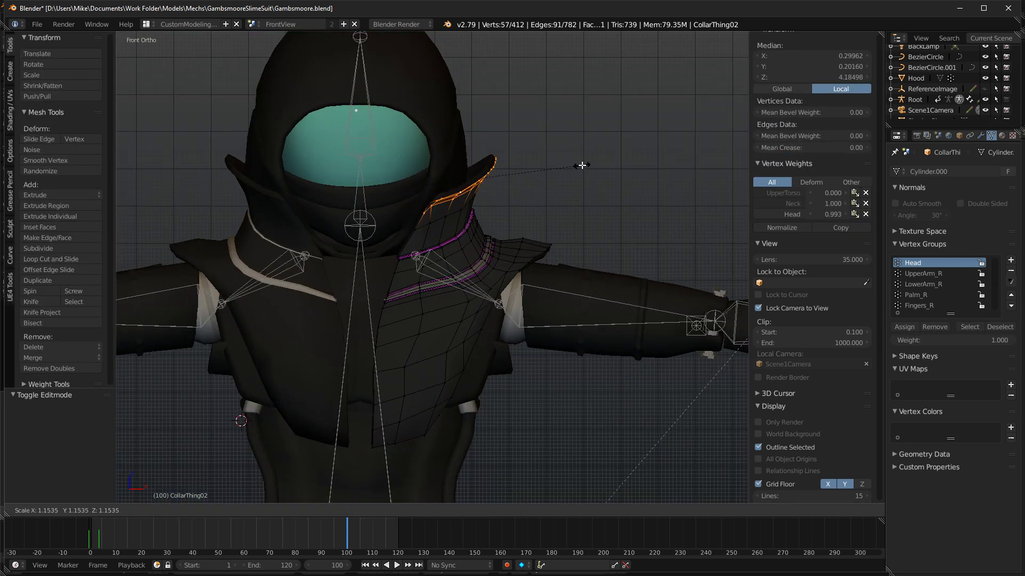
click(468, 173)
Narrow the selection to the vertices at the front end of the collar's top rim using wireframe shading.
key(z)
mouse_move(431, 144)
middle_down()
mouse_move(450, 165)
mouse_move(417, 135)
mouse_move(382, 134)
mouse_move(478, 145)
middle_up()
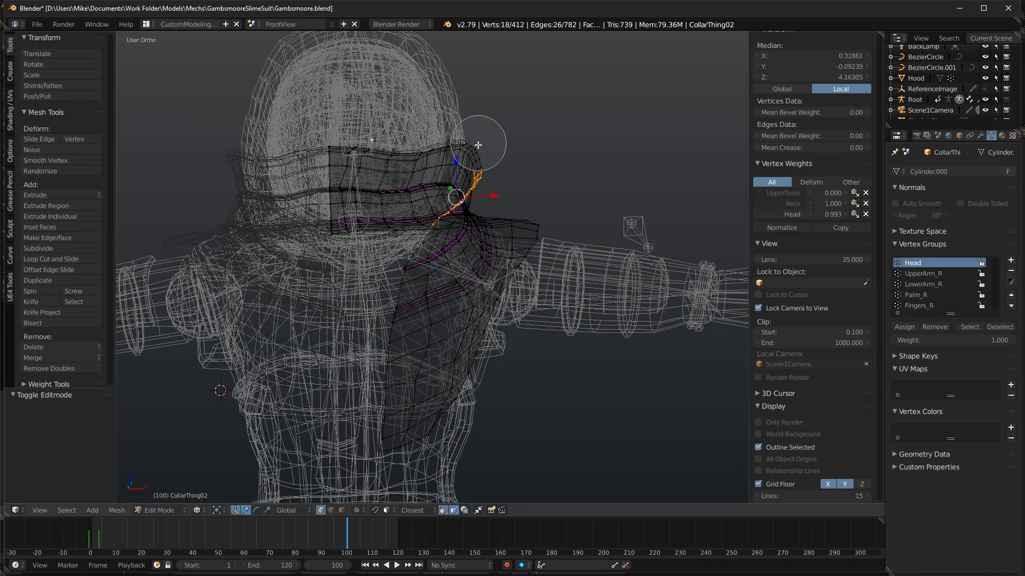
middle_drag(581, 165, 482, 181)
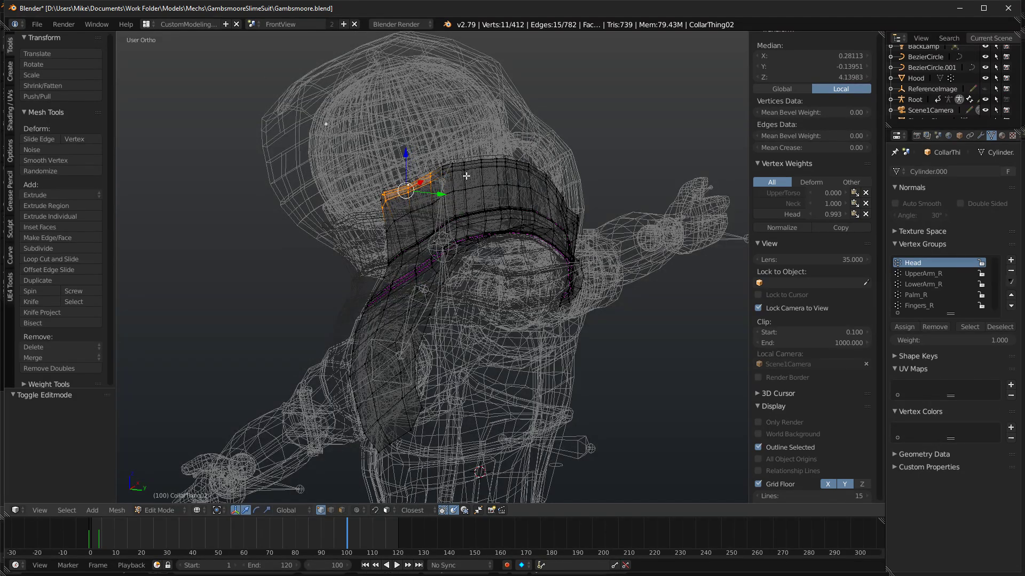
middle_drag(466, 175, 354, 155)
key(z)
key(KP_1)
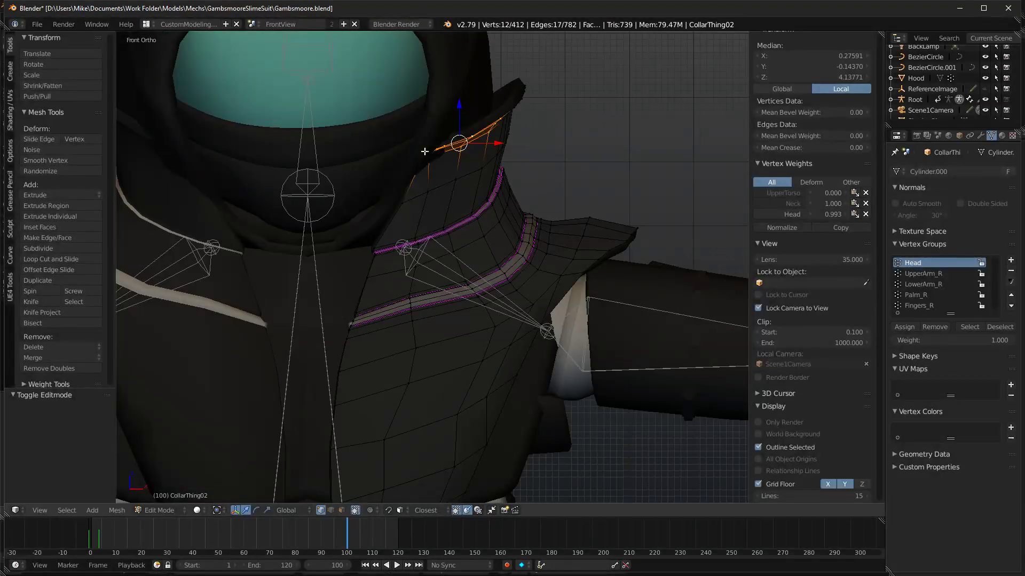
Reposition the selected front rim vertices, rotate them -9.77° in front view, and nudge them 0.002 along X.
key(g)
click(486, 186)
key(r)
click(604, 159)
key(g)
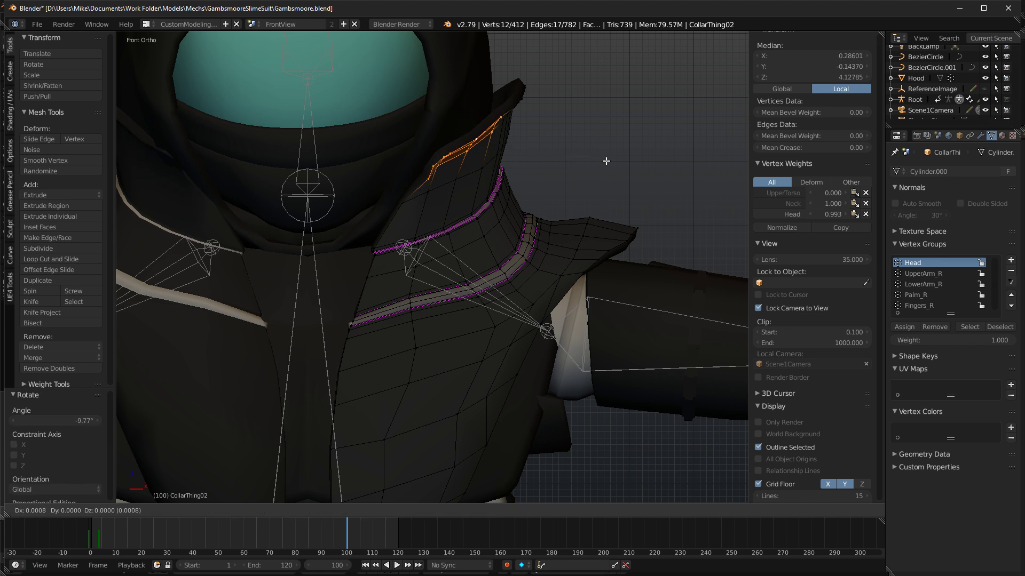
click(607, 161)
Rotate the selected front rim vertices -5.12° about the global Z axis and preview the model in Rendered shading.
middle_drag(589, 171, 631, 142)
key(r)
key(z)
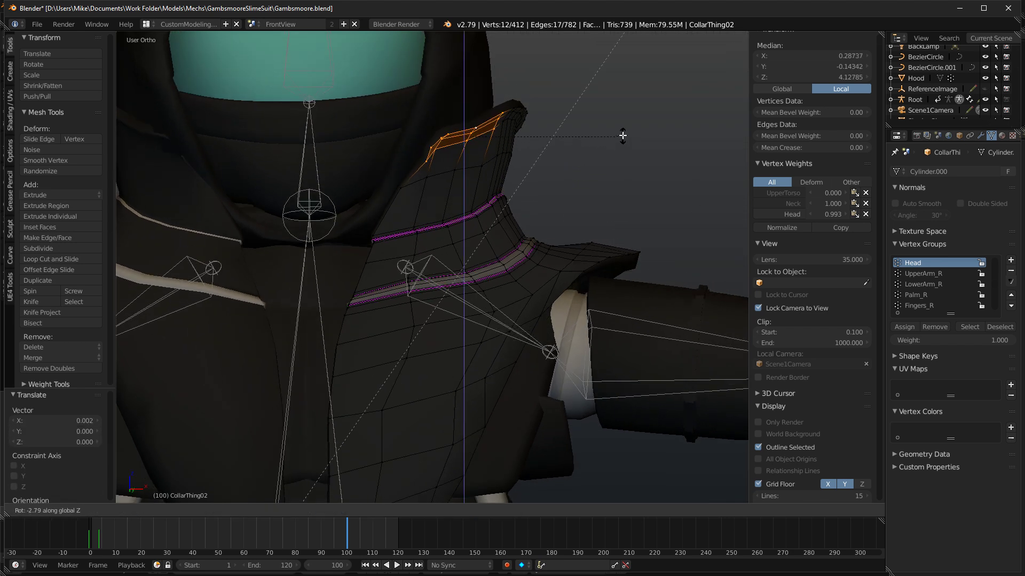
click(617, 146)
key(shift+z)
scroll(617, 149, down, 5)
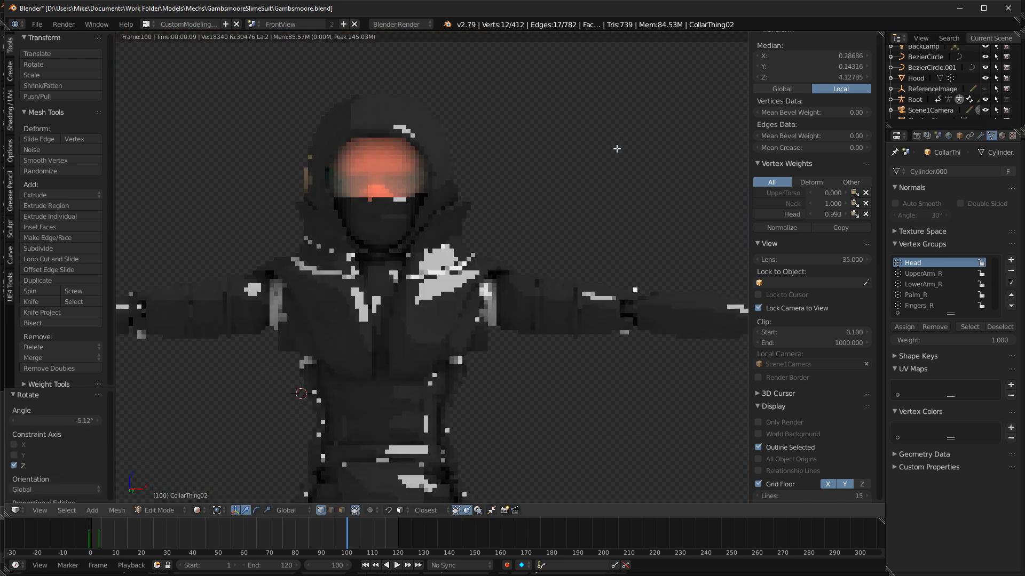
key(shift+z)
scroll(567, 186, up, 5)
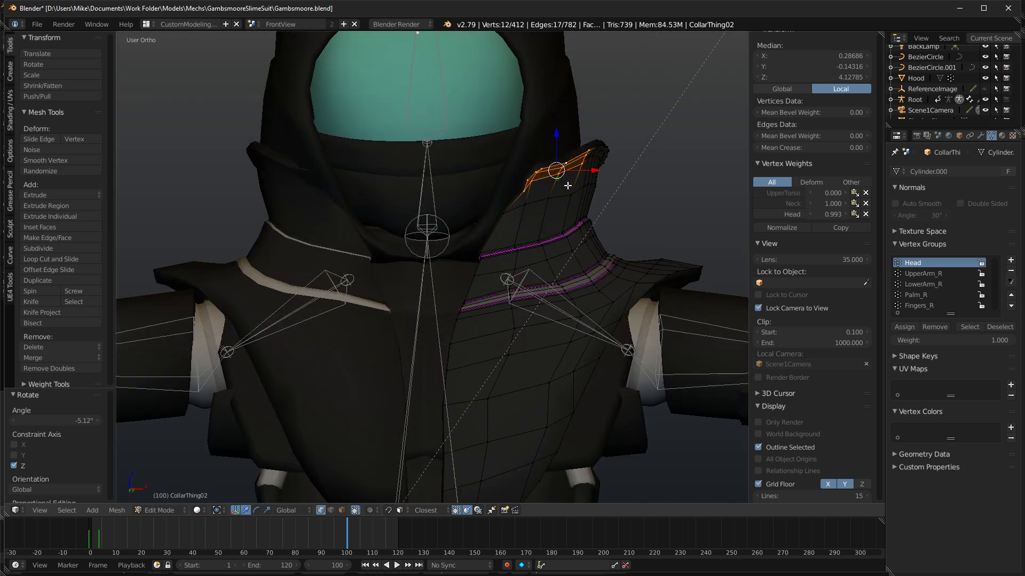
Move the front rim vertices about 0.015 outward along X with smooth proportional editing and preview the collar in Rendered shading.
key(g)
key(o)
scroll(609, 167, down, 3)
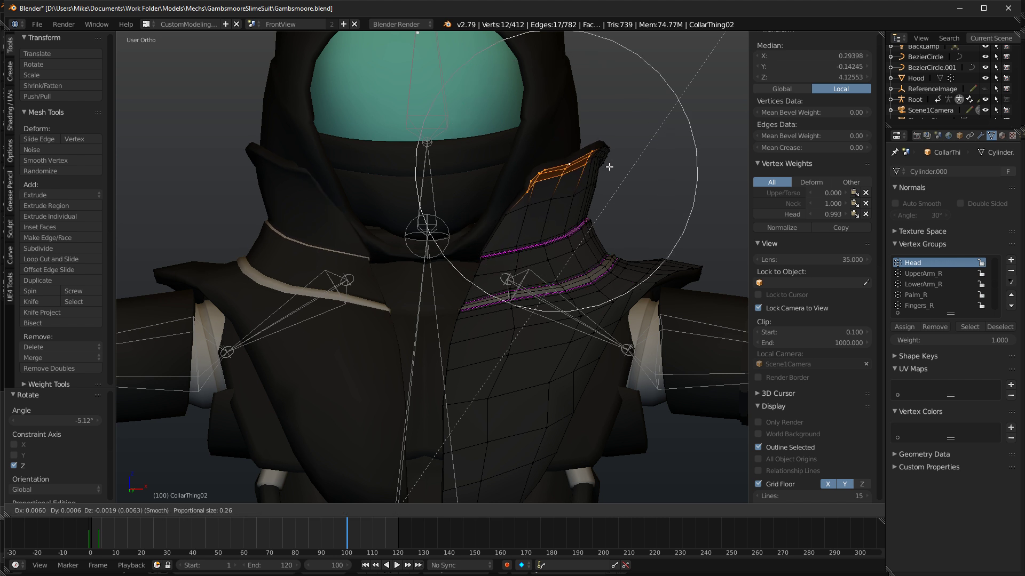
scroll(617, 166, up, 4)
click(615, 166)
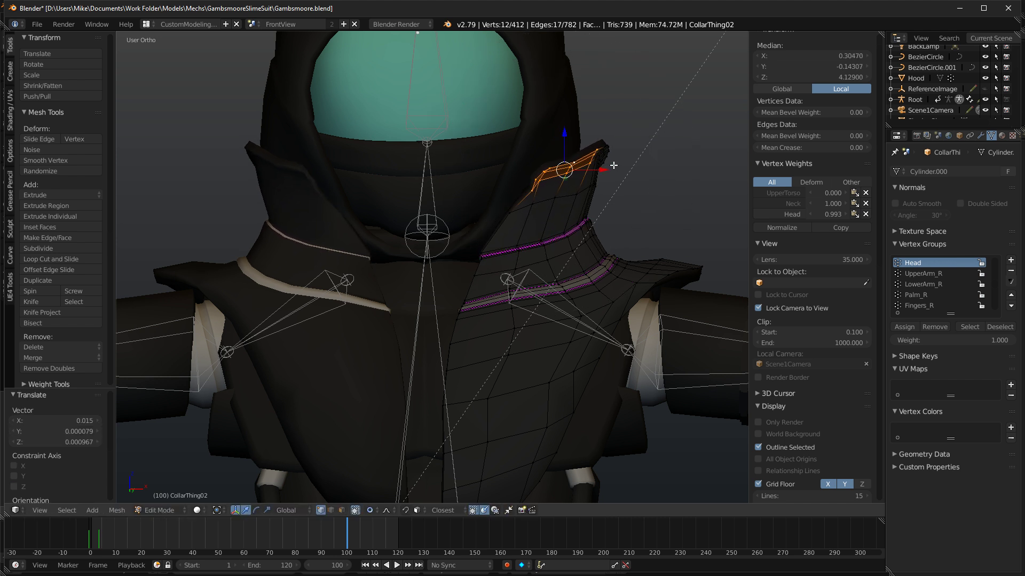
key(shift+z)
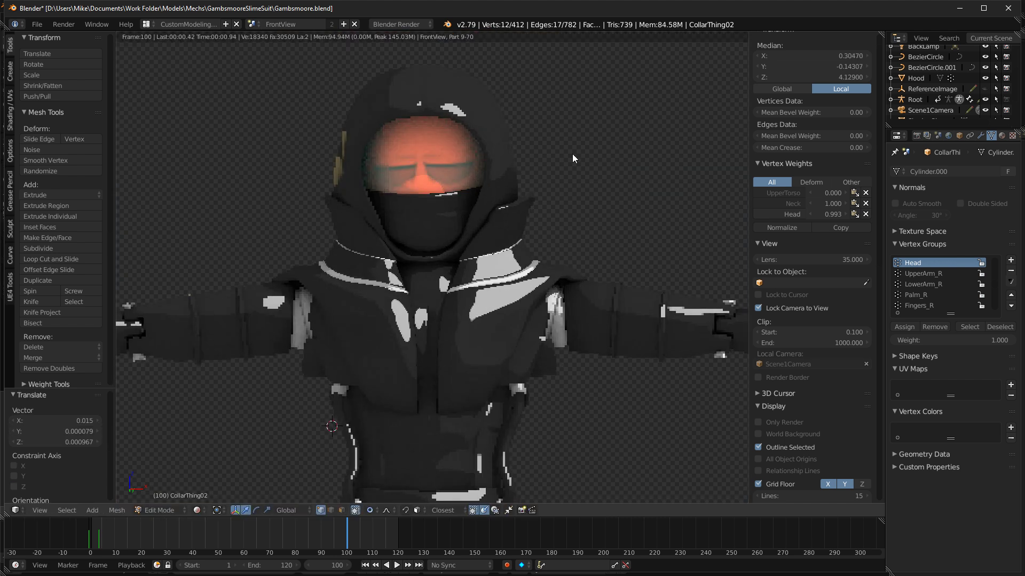
key(Tab)
key(shift+z)
Switch to posing the armature, rotate the Head bone -2.64°, and preview the pose in Rendered shading.
key(Tab)
key(Tab)
key(Tab)
key(Tab)
key(ctrl+Tab)
right_click(440, 168)
key(r)
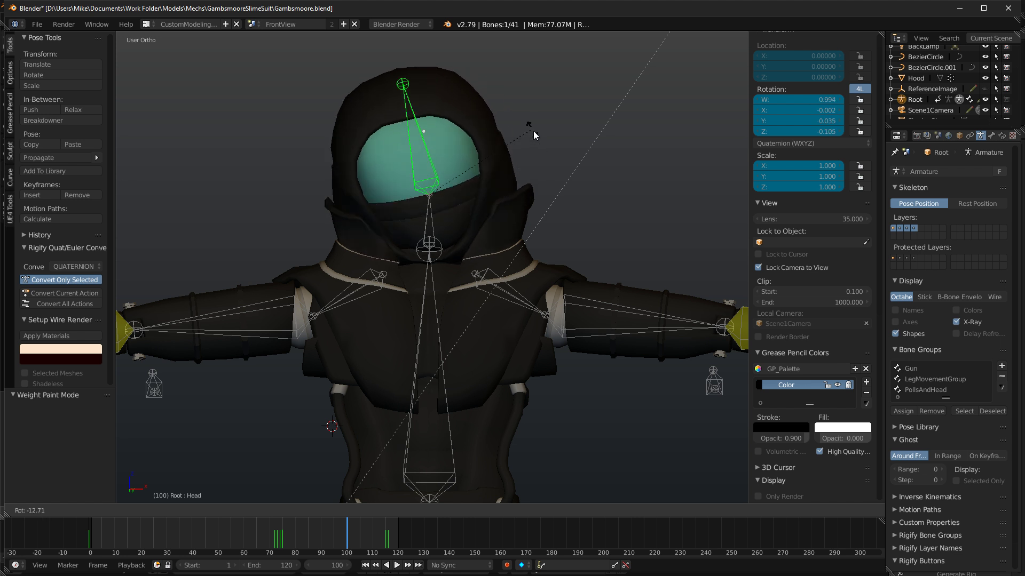
click(543, 147)
key(shift+z)
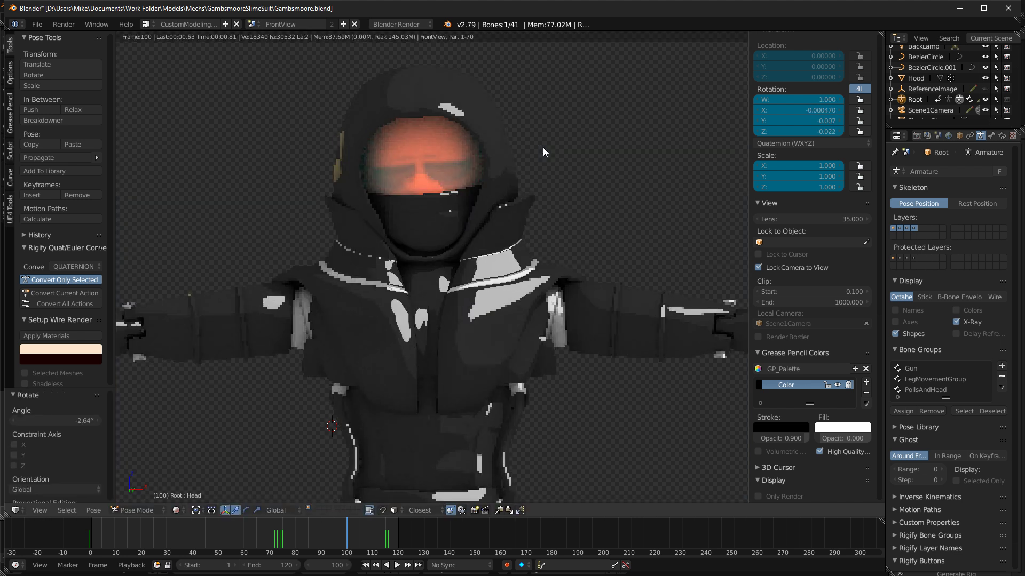
key(shift+z)
Rotate the Head bone -12.3° about the global Z axis and inspect the render from the side and back.
key(r)
key(z)
click(554, 130)
key(shift+z)
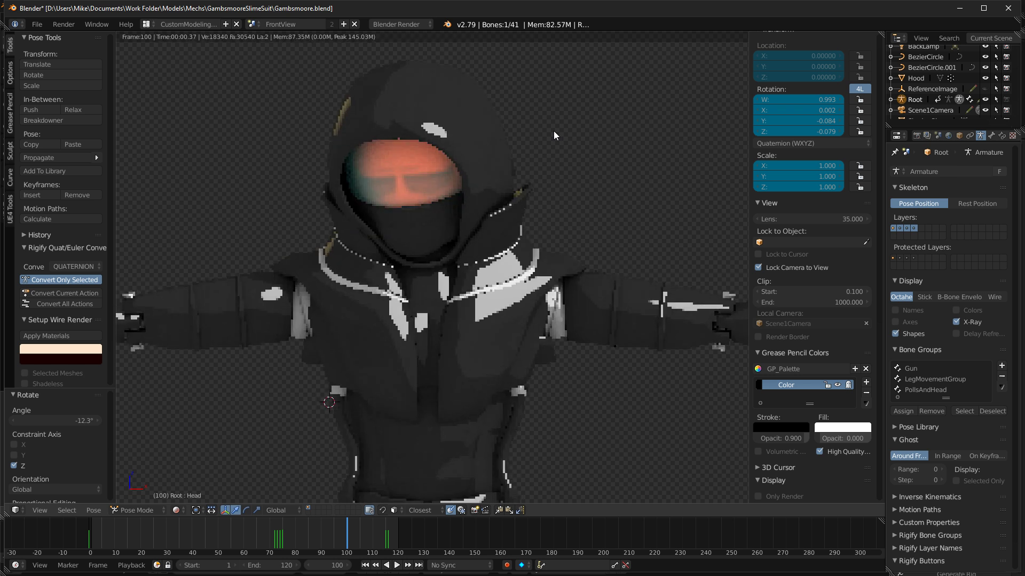
key(KP_3)
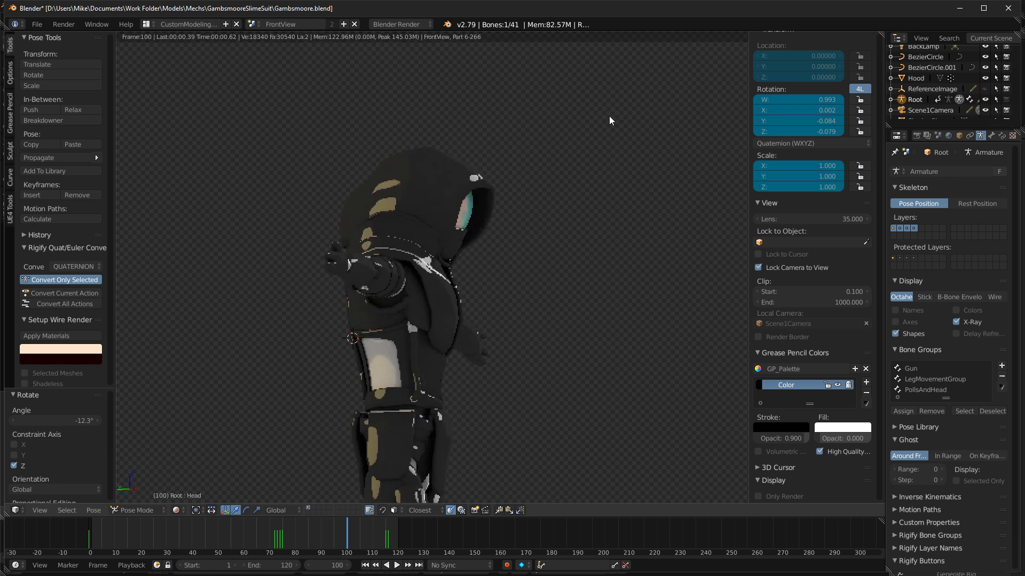
middle_drag(608, 119, 542, 179)
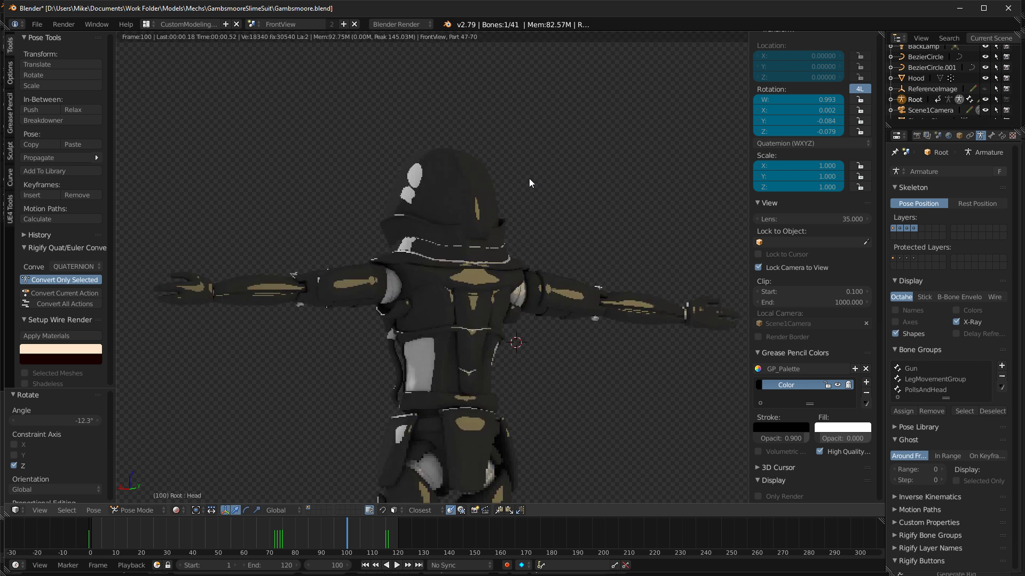
Return to solid shading, leave Pose Mode, and open the hood mesh in Edit Mode.
key(shift+z)
scroll(531, 185, up, 5)
key(Tab)
key(Tab)
right_click(533, 164)
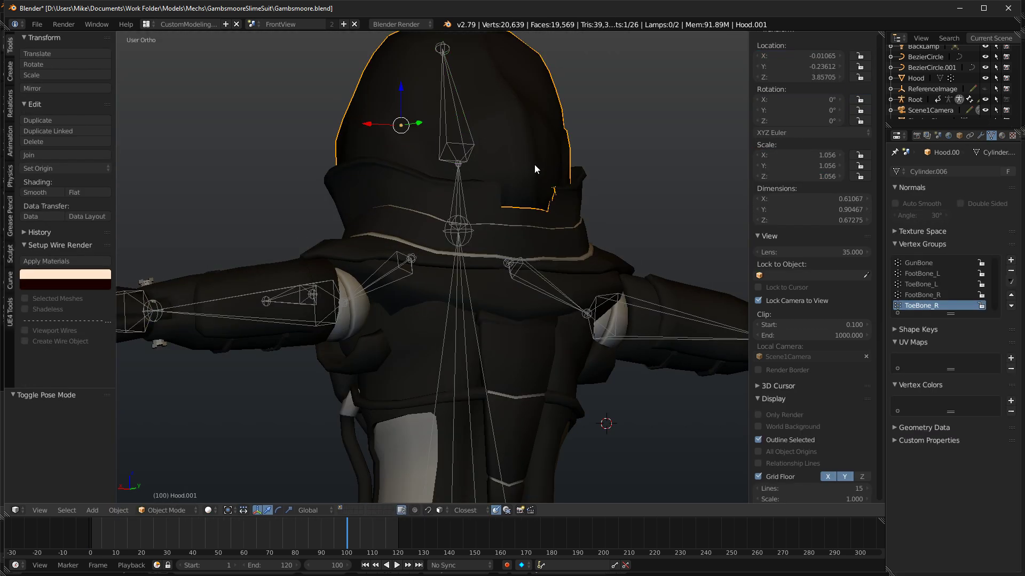
key(Tab)
Select the edge loop at the hood's lower back and move it about 0.010 in X, -0.052 in Y and 0.019 in Z.
middle_drag(533, 164, 505, 218)
key(a)
alt+right_click(491, 226)
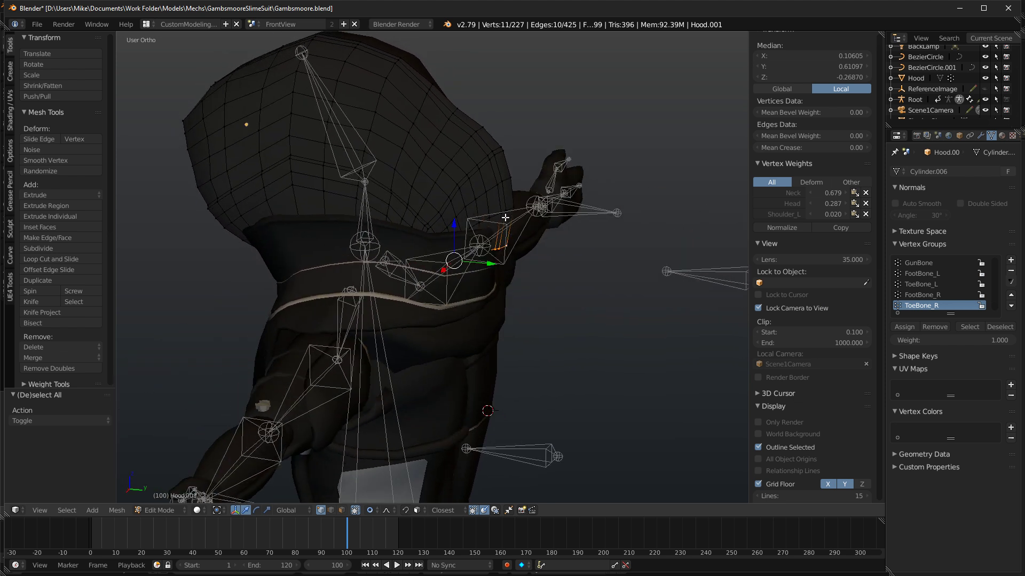
key(g)
click(511, 234)
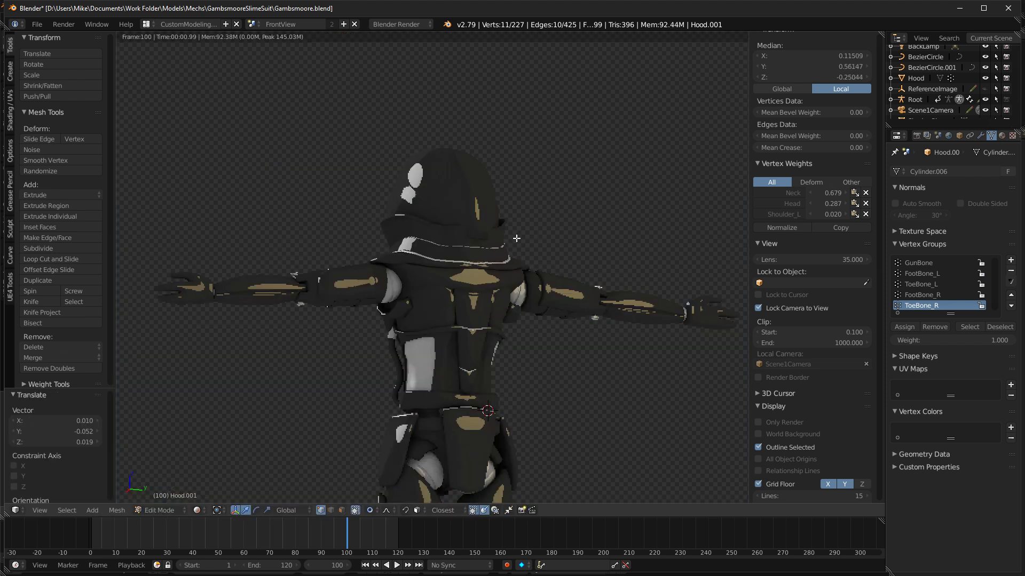
Move a small patch on the hood's lower back about 0.005 in X, -0.019 in Y, -0.003 in Z with smooth proportional editing and preview the render.
middle_drag(512, 235, 513, 201)
key(a)
alt+click(514, 200)
key(a)
alt+click(514, 200)
click(516, 188)
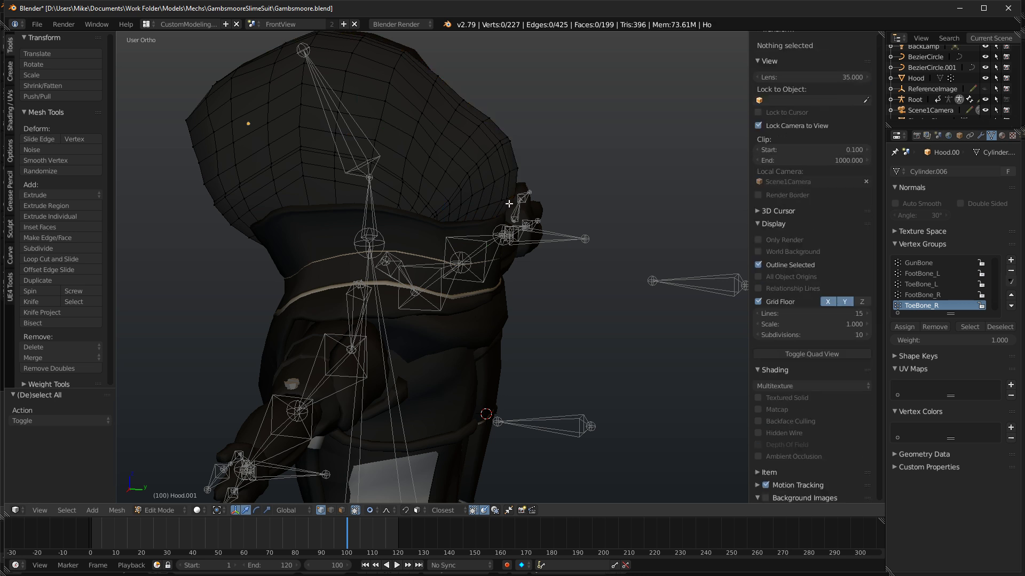
key(g)
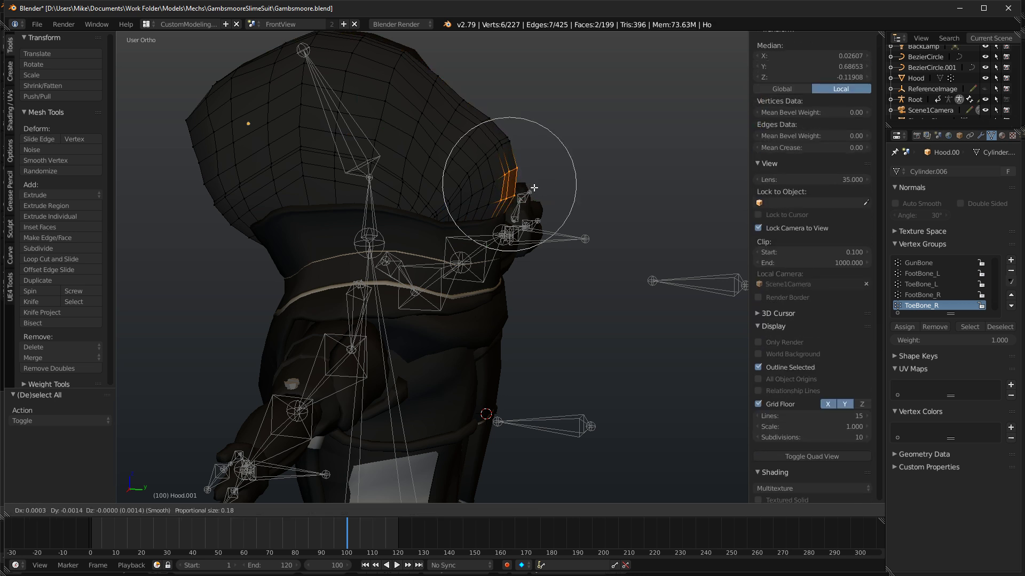
click(528, 189)
key(shift+z)
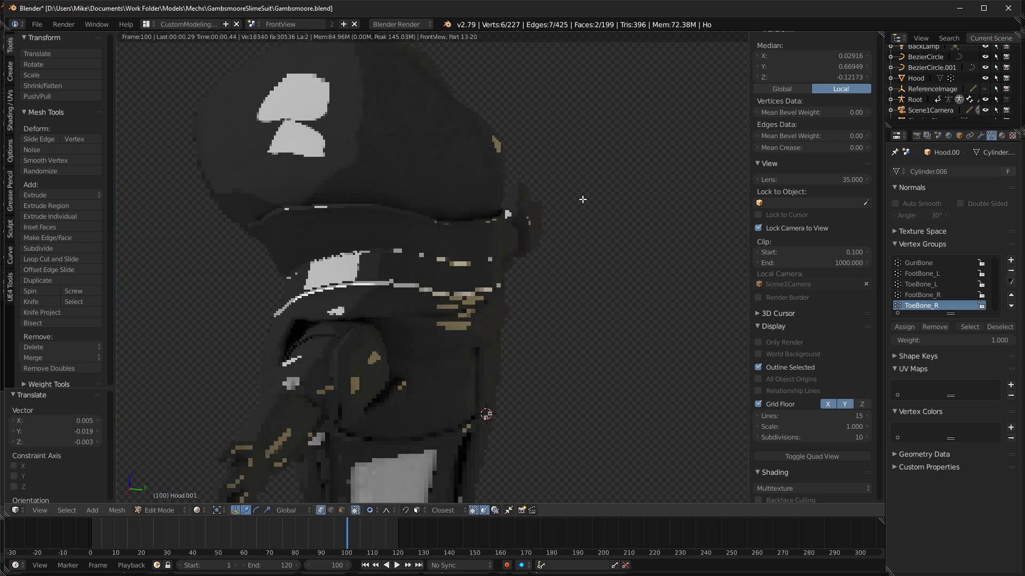
mouse_move(527, 181)
middle_down()
mouse_move(373, 167)
mouse_move(608, 220)
mouse_move(483, 176)
mouse_move(546, 178)
middle_up()
scroll(530, 181, down, 2)
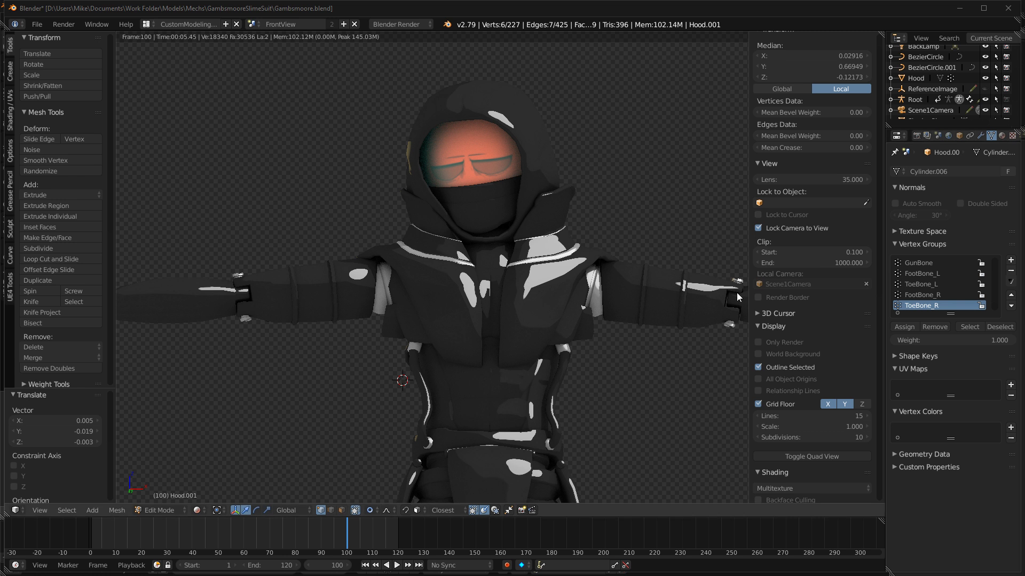
Return to solid shading, leave the hood mesh, and rotate the armature's Head bone in the right side view.
key(shift+z)
key(KP_3)
right_click(407, 172)
key(Tab)
right_click(394, 174)
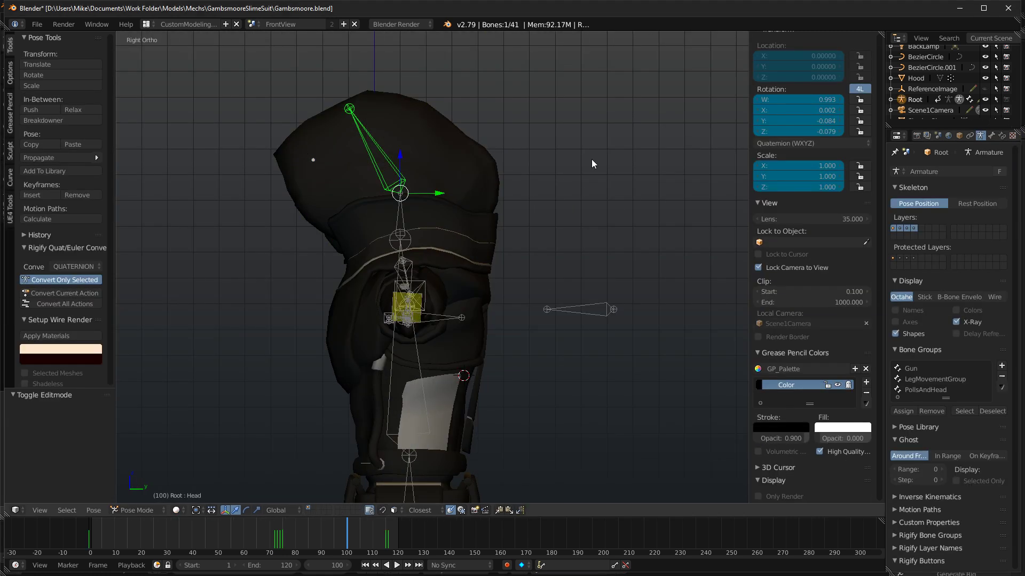
key(r)
click(616, 246)
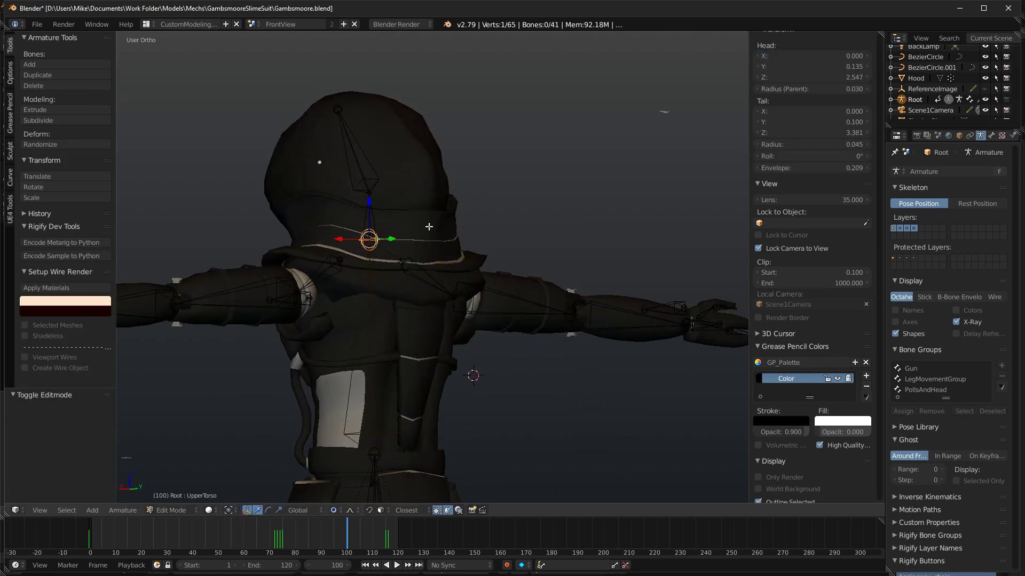
Blur the Head weights across the back of the CollarThing02 collar in Weight Paint mode.
ctrl+right_click(424, 239)
scroll(423, 239, up, 5)
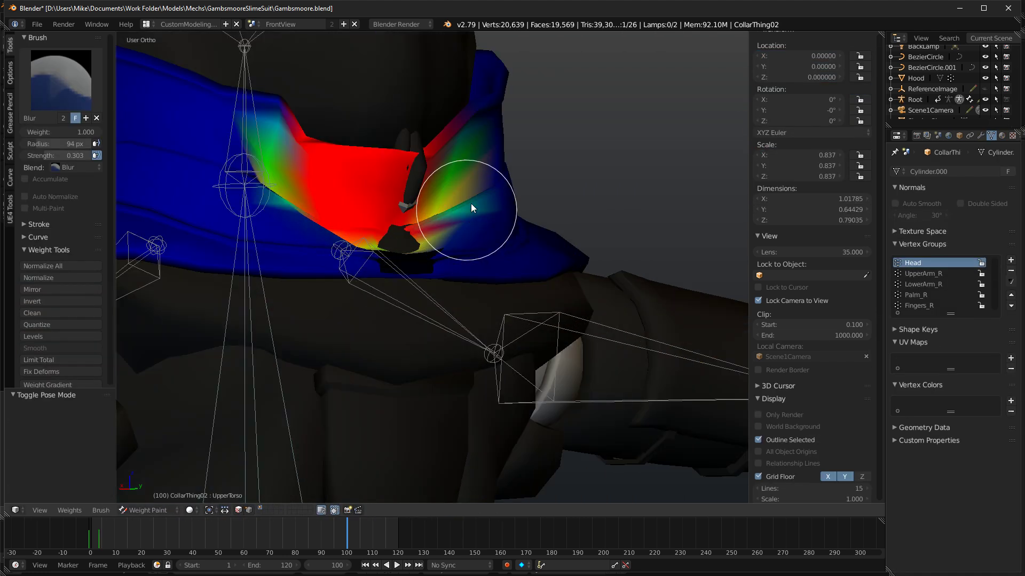
click(33, 106)
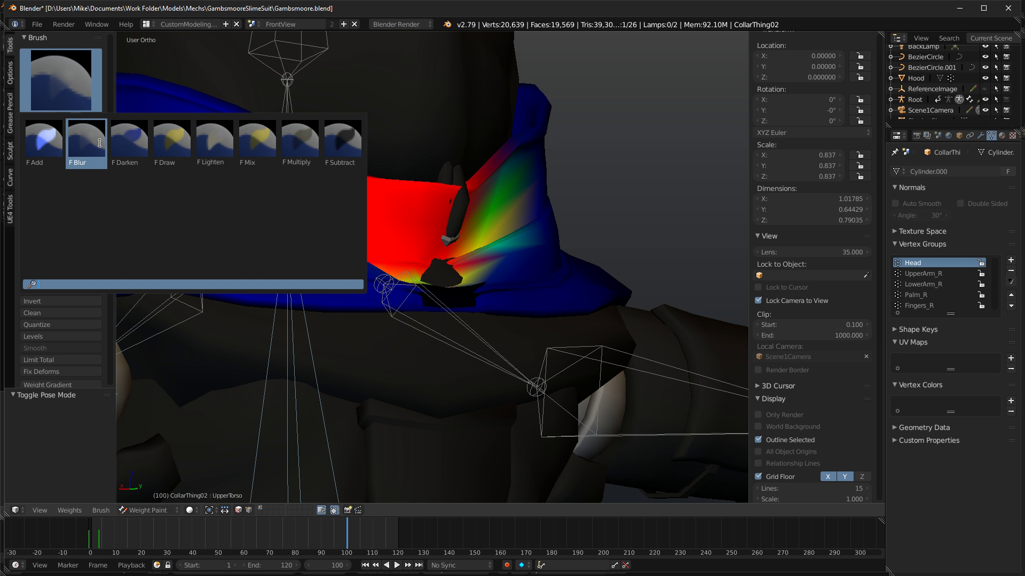
mouse_move(264, 139)
mouse_down()
mouse_move(408, 213)
mouse_move(380, 244)
mouse_move(325, 233)
mouse_move(531, 289)
mouse_move(449, 267)
mouse_up()
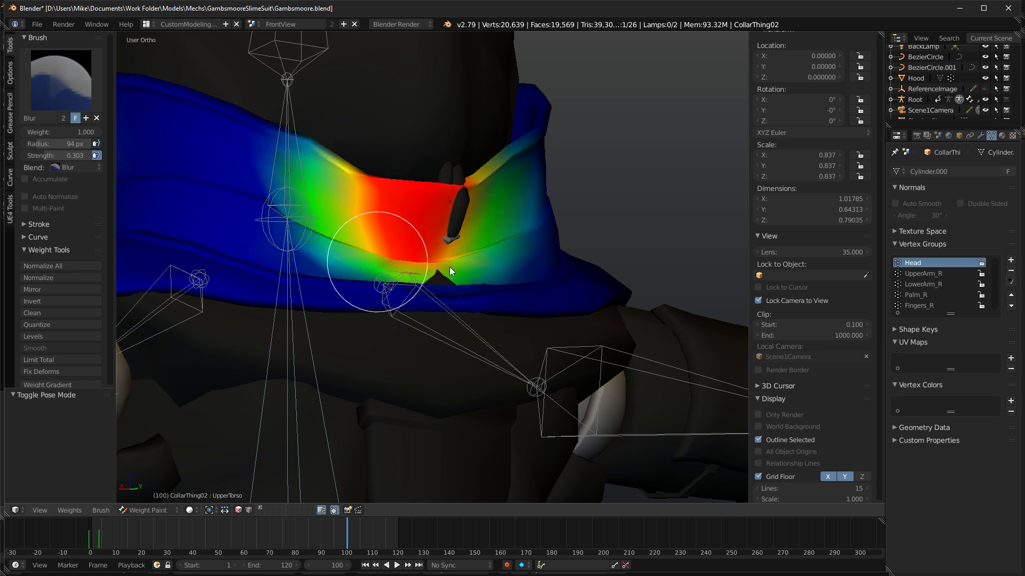
Subtract Head weight along the lower back of the collar with the Subtract brush.
click(65, 90)
click(342, 145)
mouse_move(342, 275)
mouse_down()
mouse_move(540, 299)
mouse_move(277, 285)
mouse_move(182, 170)
mouse_up()
Smooth the remaining Head weights on the collar's back with the Blur brush and inspect the collar in Rendered shading.
click(61, 80)
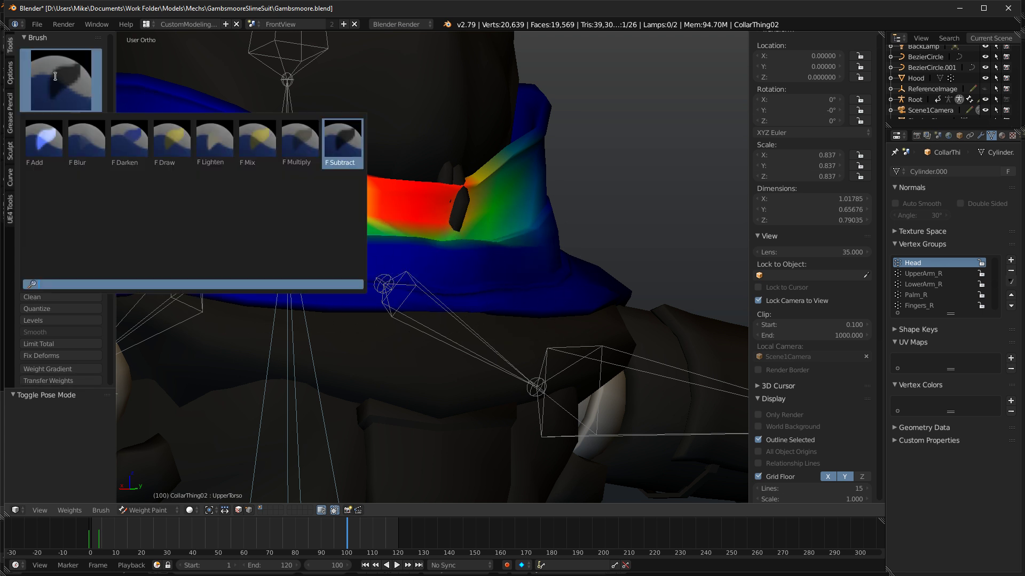
click(86, 144)
mouse_move(407, 181)
mouse_down()
mouse_move(521, 197)
mouse_move(373, 176)
mouse_move(313, 185)
mouse_move(531, 212)
mouse_move(417, 190)
mouse_move(566, 169)
mouse_up()
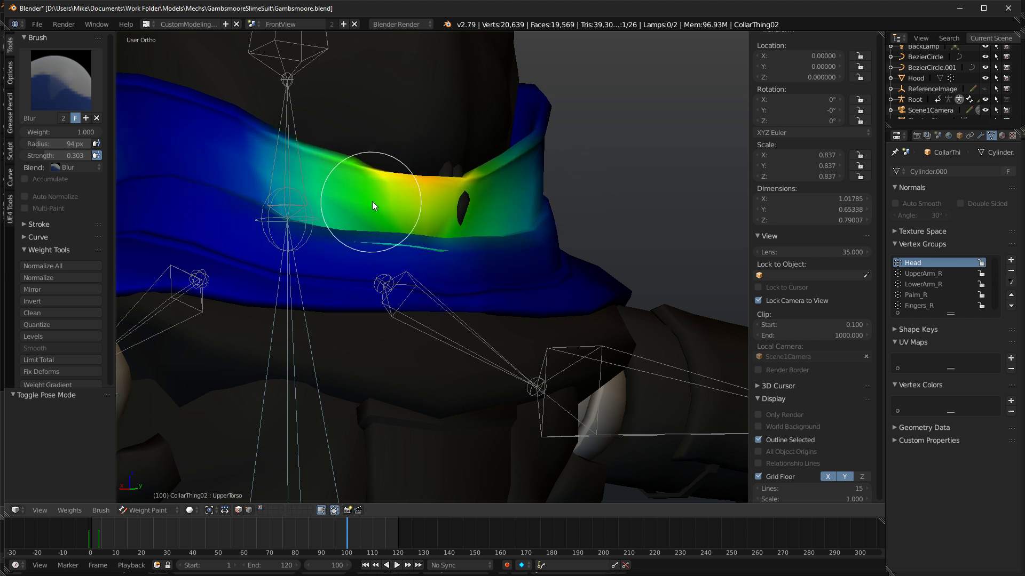
scroll(372, 201, down, 7)
key(shift+z)
middle_drag(475, 129, 585, 108)
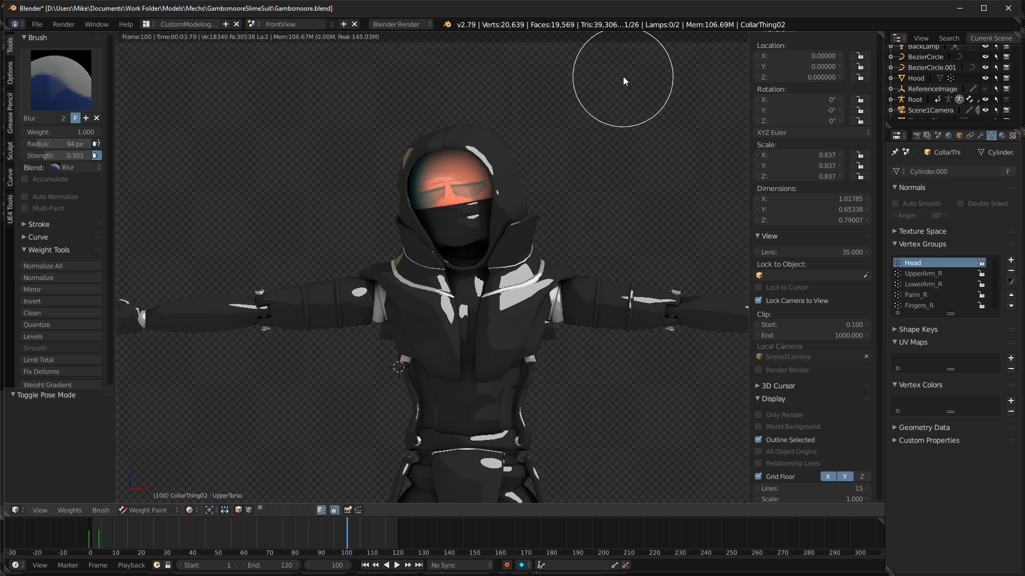
Examine the collar's UpperTorso weights in wireframe shading from the front and side.
scroll(614, 122, up, 2)
key(shift+z)
mouse_move(647, 124)
shift+middle_down()
mouse_move(653, 138)
mouse_move(622, 162)
mouse_move(527, 344)
shift+middle_up()
key(Tab)
scroll(651, 133, down, 1)
key(z)
key(Tab)
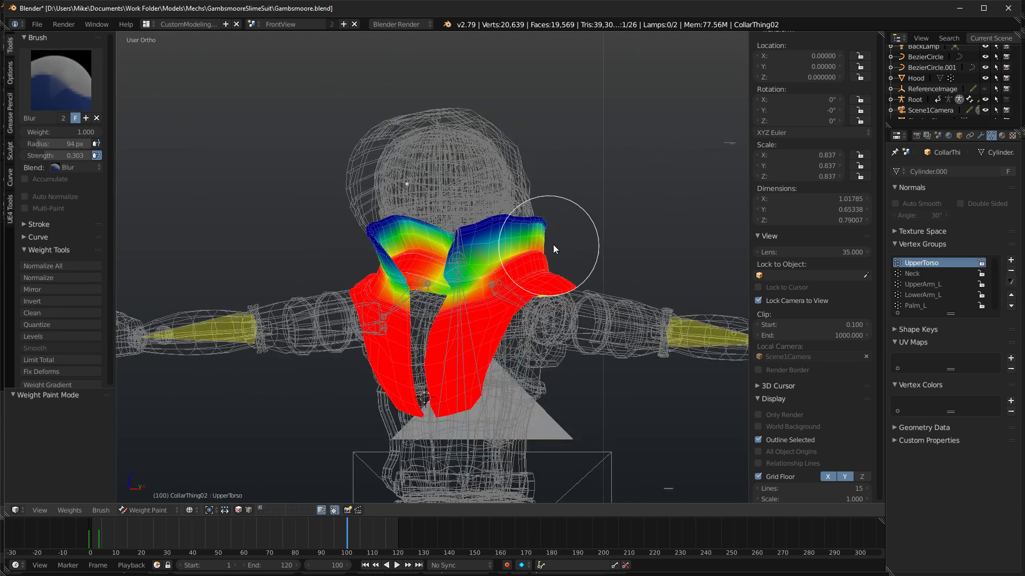
middle_drag(435, 348, 524, 395)
middle_drag(378, 390, 578, 445)
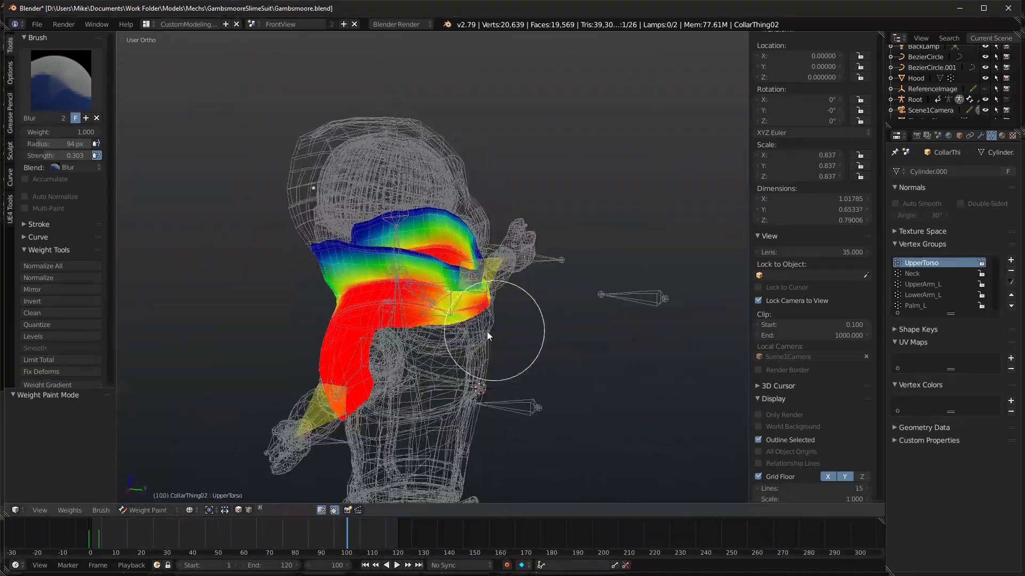
key(KP_1)
key(shift+z)
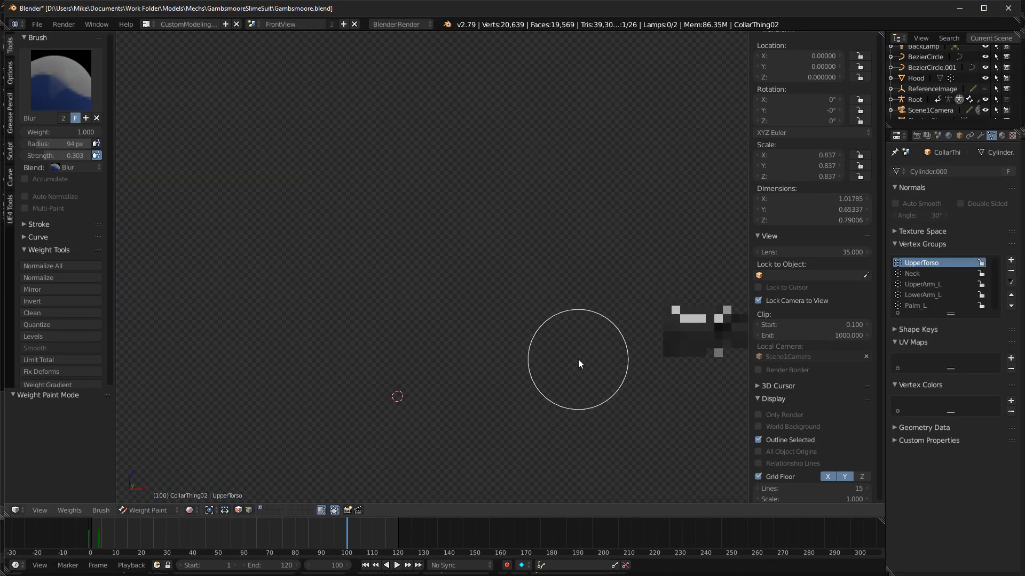
key(shift+z)
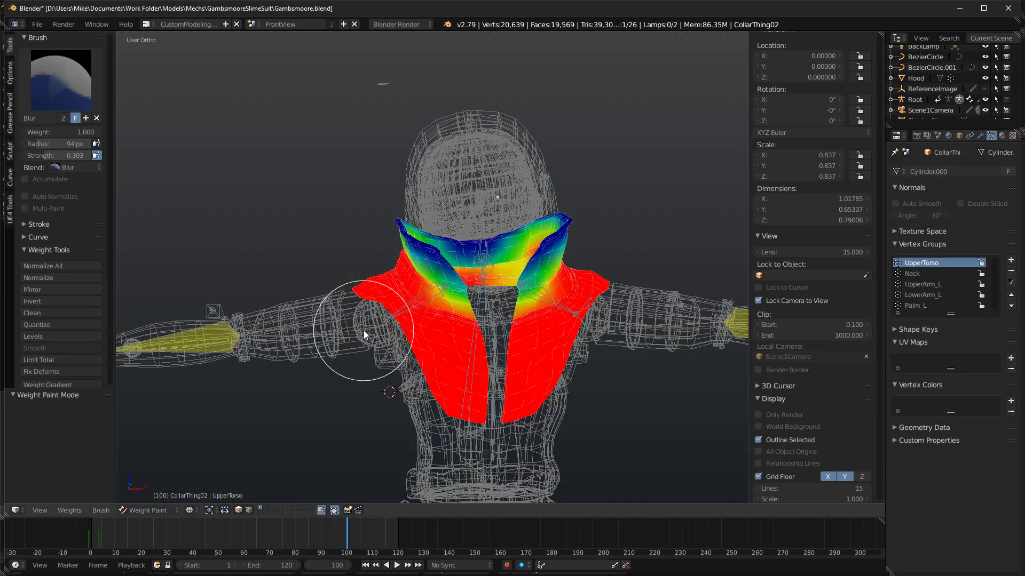
Select the Shoulder_R bone in Pose Mode and return the collar to Weight Paint mode in solid shading.
key(Tab)
key(Tab)
key(ctrl+Tab)
right_click(324, 327)
right_click(413, 292)
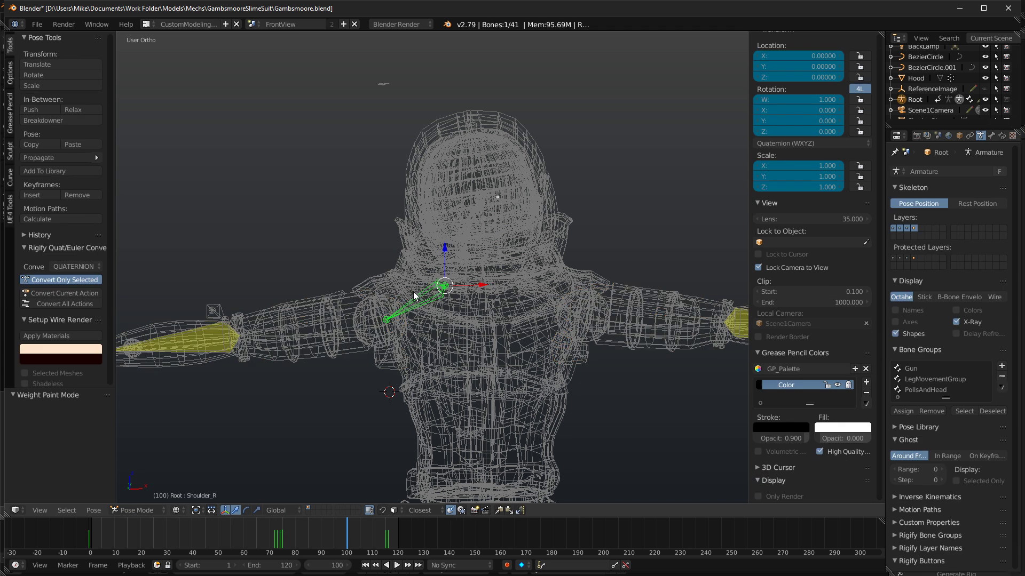
key(shift+z)
shift+right_click(370, 284)
key(ctrl+Tab)
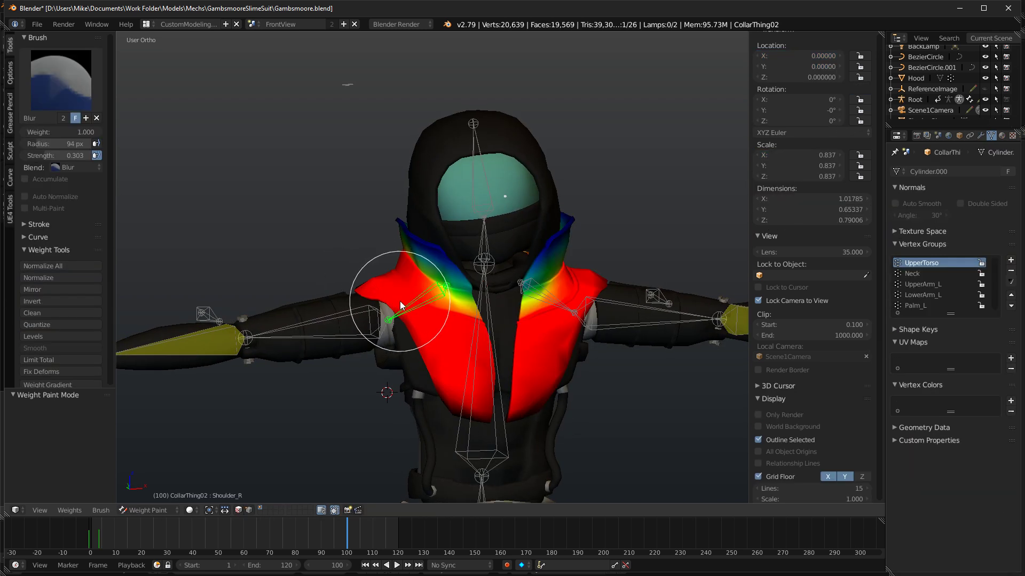
Subtract bone weight around the collar's right shoulder flap and select the UpperArm_R bone for painting.
click(61, 80)
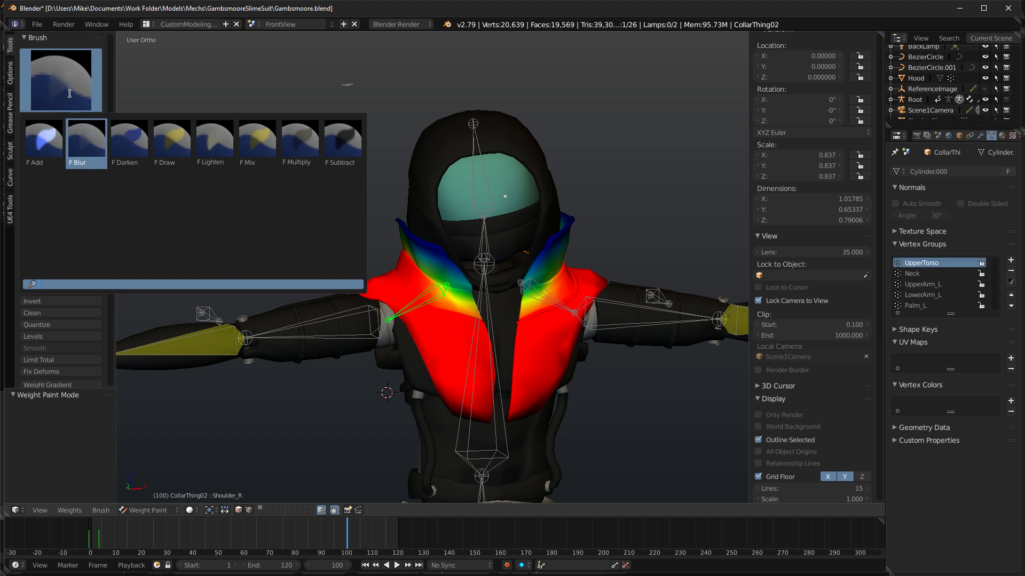
click(342, 145)
shift+middle_drag(344, 304, 357, 271)
scroll(356, 270, up, 4)
middle_drag(272, 223, 307, 274)
mouse_move(334, 277)
mouse_down()
mouse_move(352, 319)
mouse_move(443, 369)
mouse_up()
ctrl+right_click(344, 370)
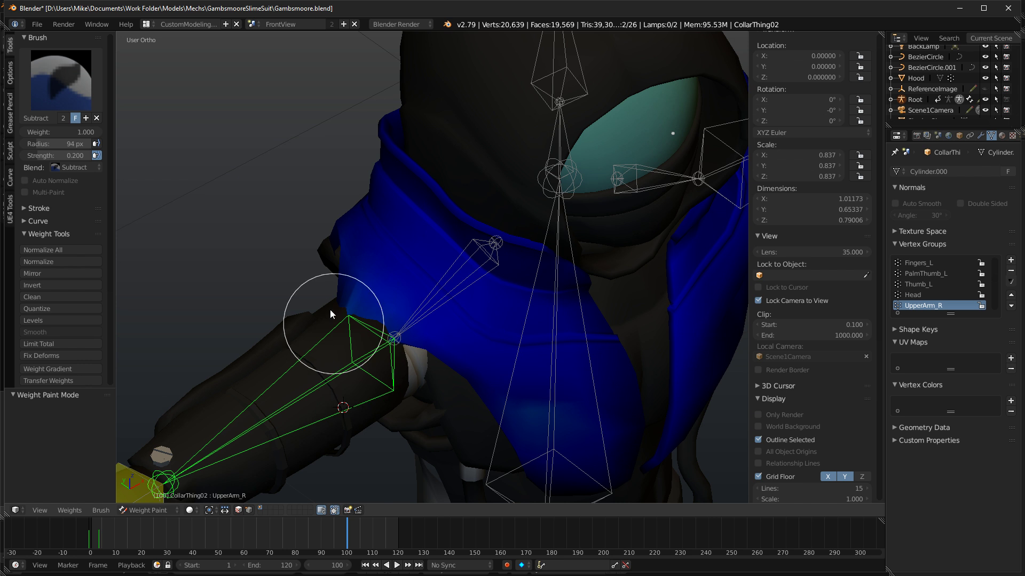
Paint UpperArm_R weight onto the collar's right shoulder tip with the Add brush at strength 0.200.
click(72, 83)
click(45, 154)
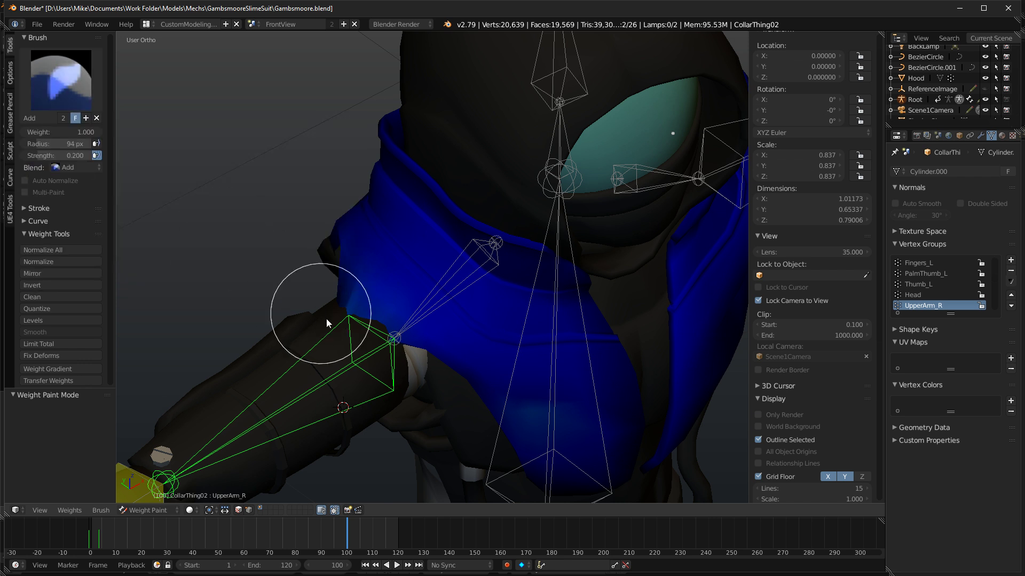
mouse_move(317, 297)
mouse_down()
mouse_move(338, 329)
mouse_move(397, 352)
mouse_up()
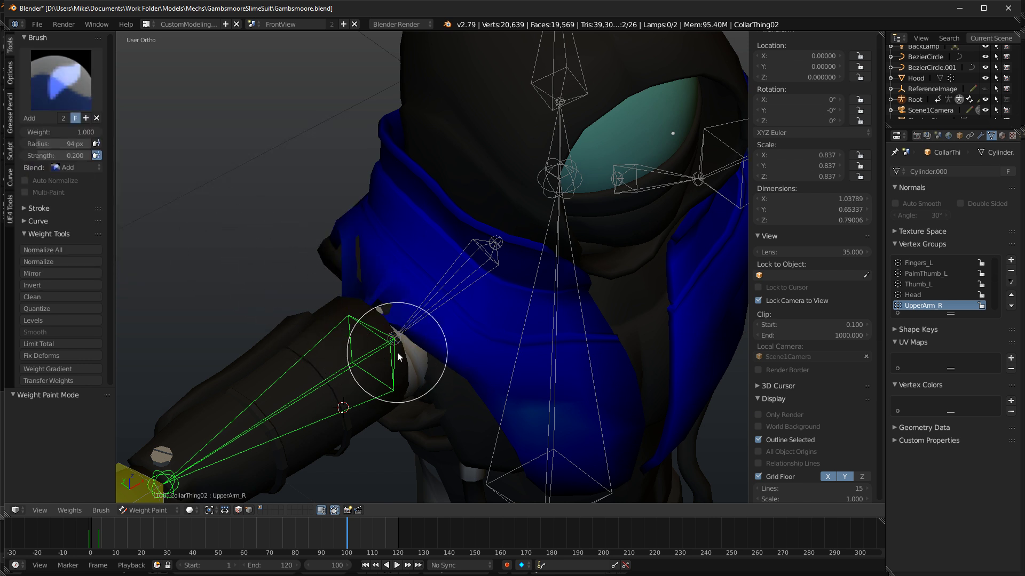
key(z)
middle_drag(346, 328, 308, 291)
mouse_move(308, 291)
mouse_down()
mouse_move(345, 340)
mouse_move(362, 340)
mouse_up()
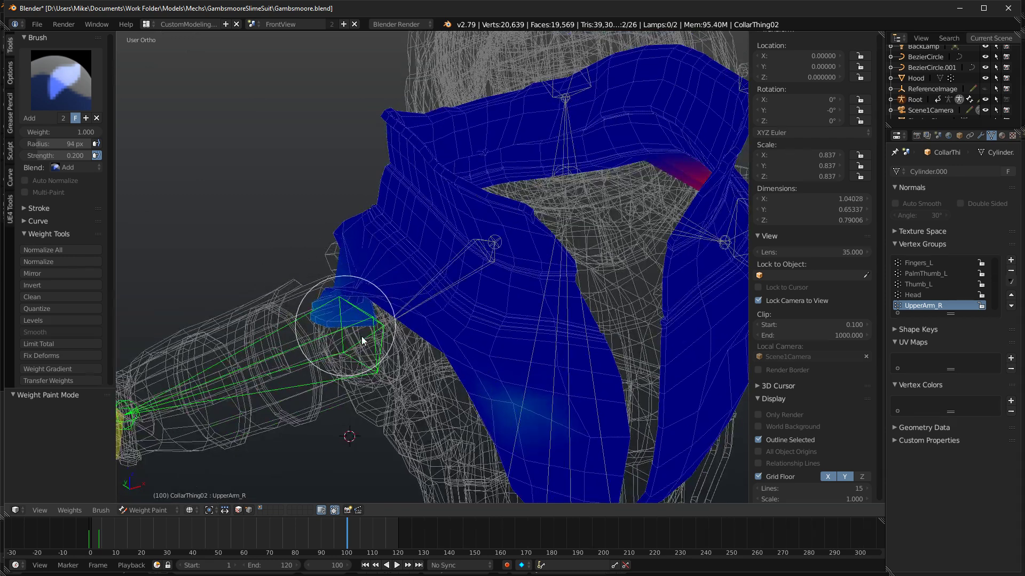
Compare the UpperArm_R and UpperArm_L weights on both collar shoulders, ending with the UpperArm_L bone selected.
scroll(367, 314, down, 5)
mouse_move(368, 314)
middle_down()
mouse_move(344, 296)
mouse_move(312, 291)
mouse_move(359, 306)
middle_up()
scroll(360, 308, up, 5)
scroll(362, 309, down, 2)
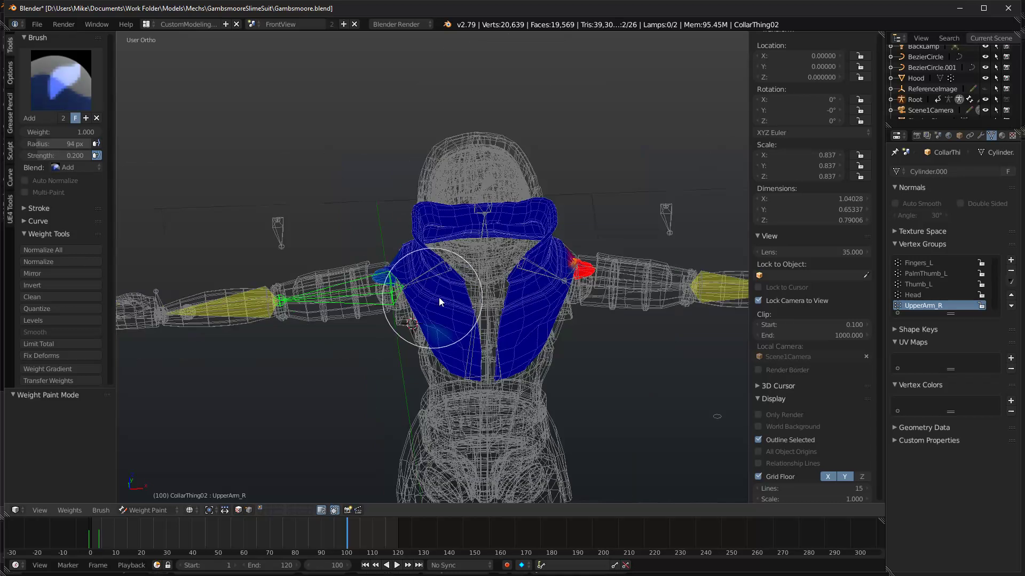
right_click(633, 285)
right_click(343, 290)
right_click(650, 280)
right_click(367, 293)
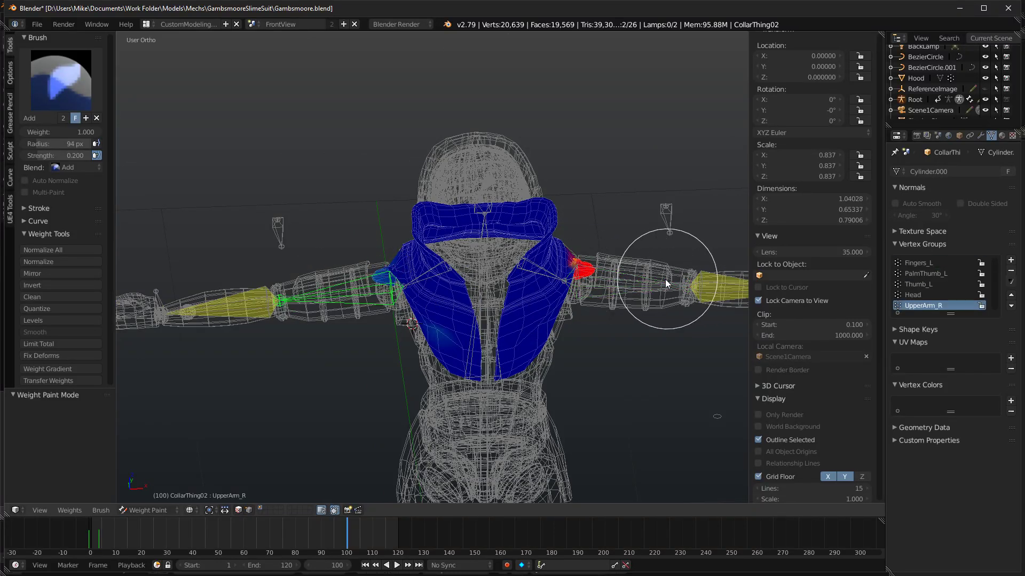
right_click(655, 276)
mouse_move(638, 278)
middle_down()
mouse_move(626, 288)
mouse_move(588, 286)
mouse_move(579, 303)
mouse_move(555, 296)
middle_up()
Set up the Subtract brush with strength 1.000 and a radius of 151 px for the UpperArm_L weights.
click(61, 80)
click(344, 145)
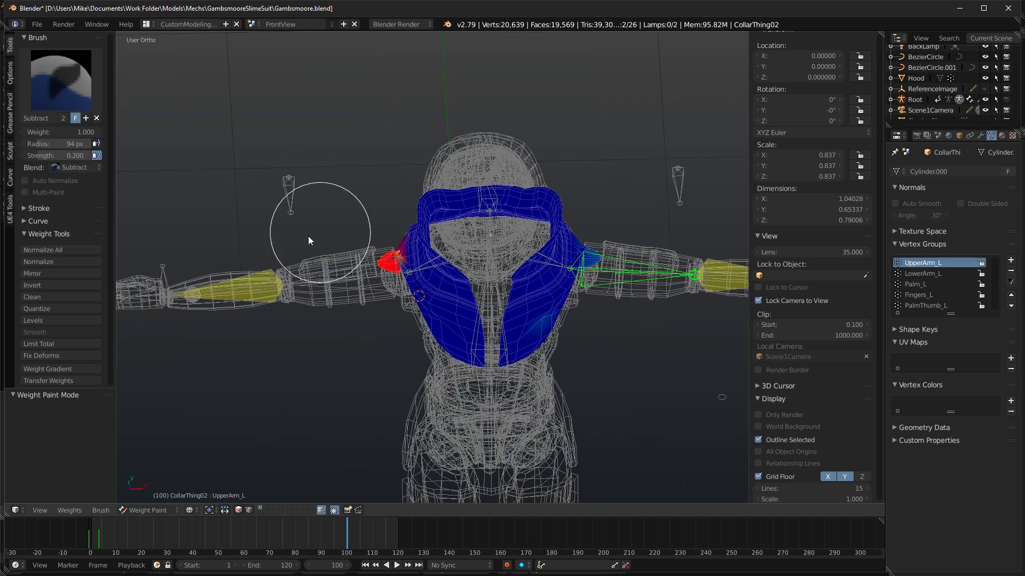
scroll(338, 226, up, 5)
click(60, 80)
click(74, 92)
scroll(222, 258, down, 2)
scroll(318, 244, down, 3)
scroll(388, 216, up, 6)
click(60, 80)
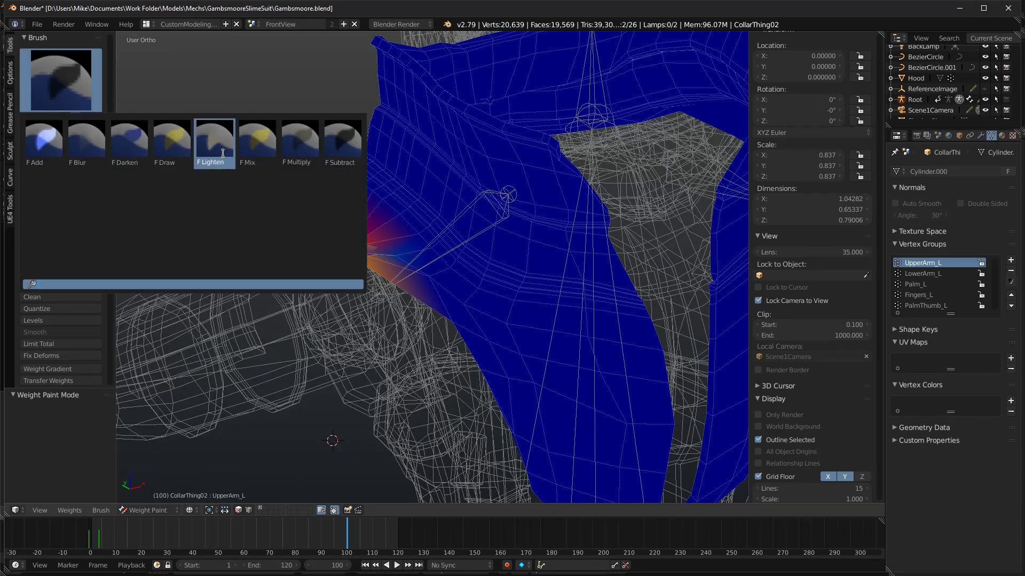
click(341, 145)
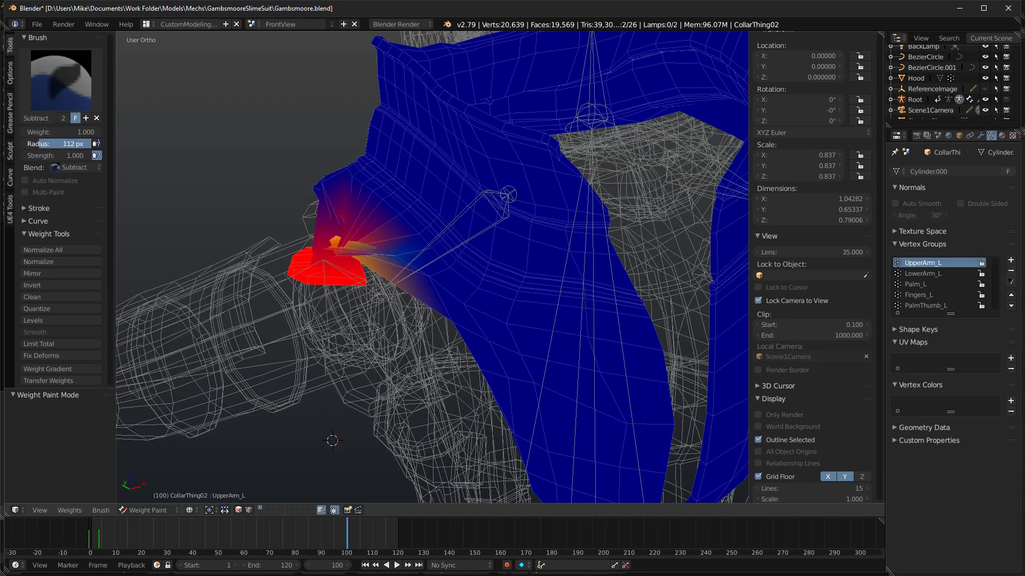
key(z)
key(z)
Examine the UpperArm_L weights around both shoulder tips of the collar from above and up close.
middle_drag(334, 262, 322, 186)
scroll(347, 223, down, 6)
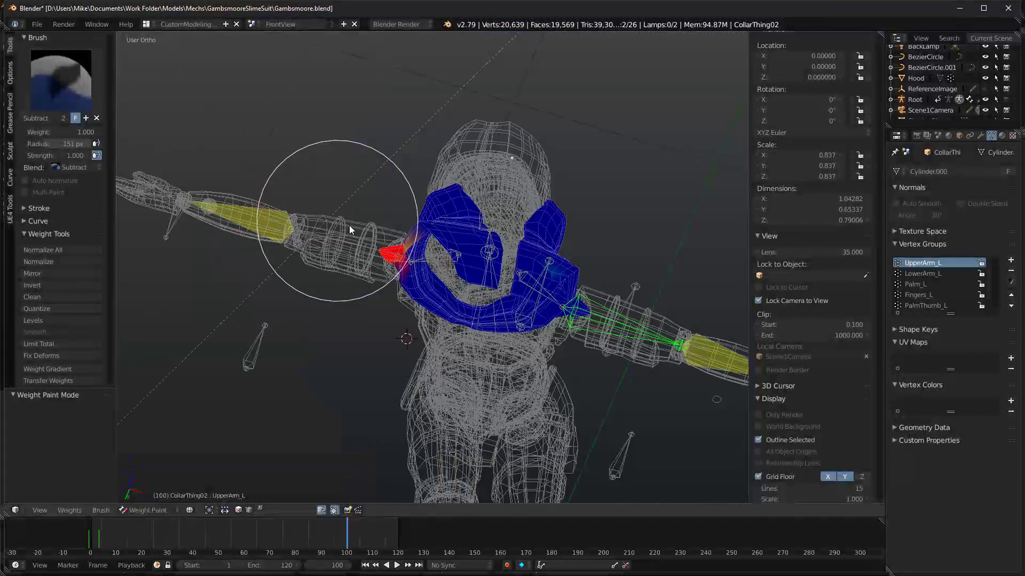
middle_drag(349, 225, 479, 265)
scroll(479, 264, up, 8)
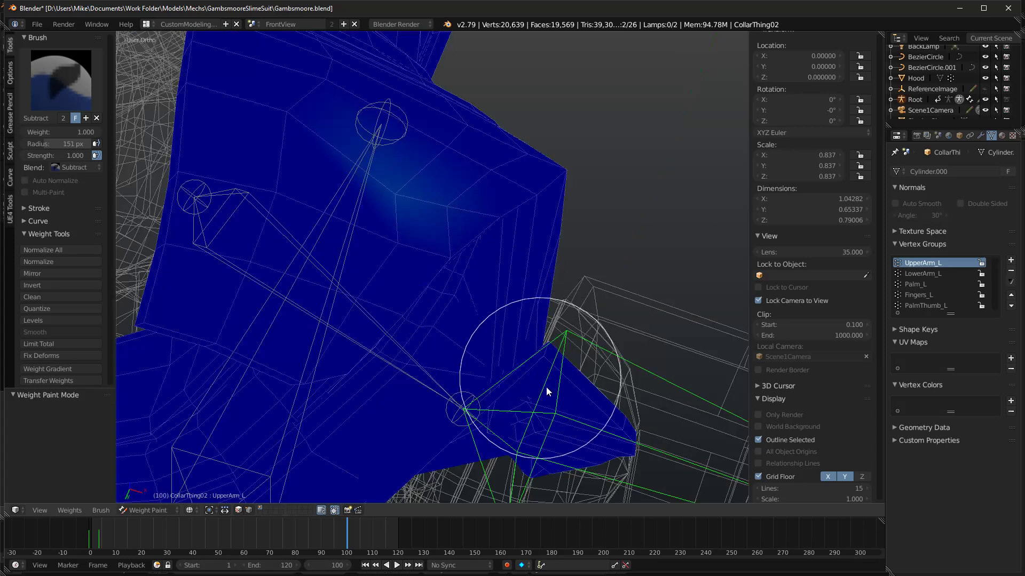
scroll(554, 366, down, 10)
middle_drag(435, 240, 466, 249)
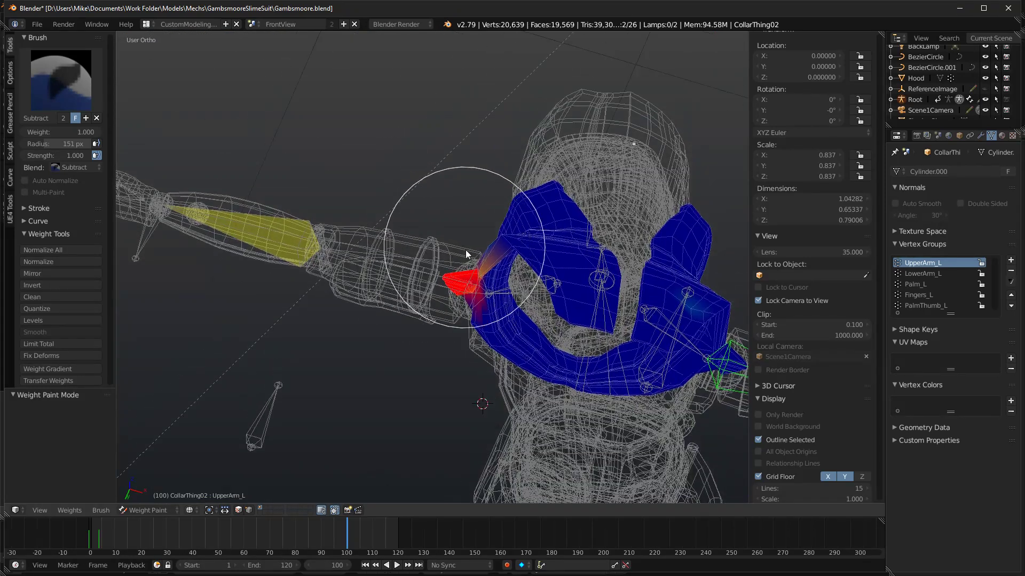
scroll(415, 273, up, 8)
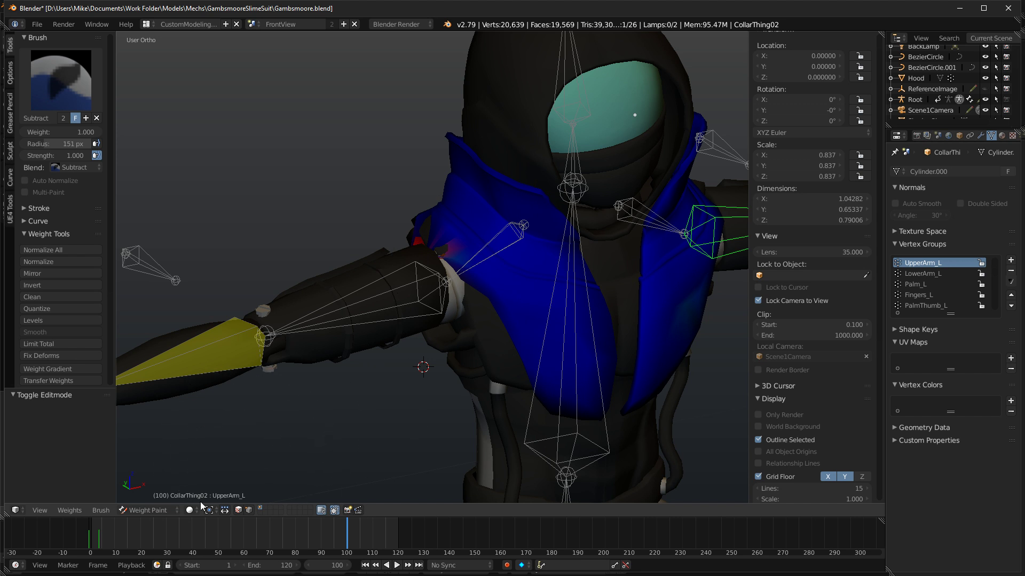
Select only the vertices around the collar's left shoulder tip in Edit Mode.
click(152, 511)
click(151, 498)
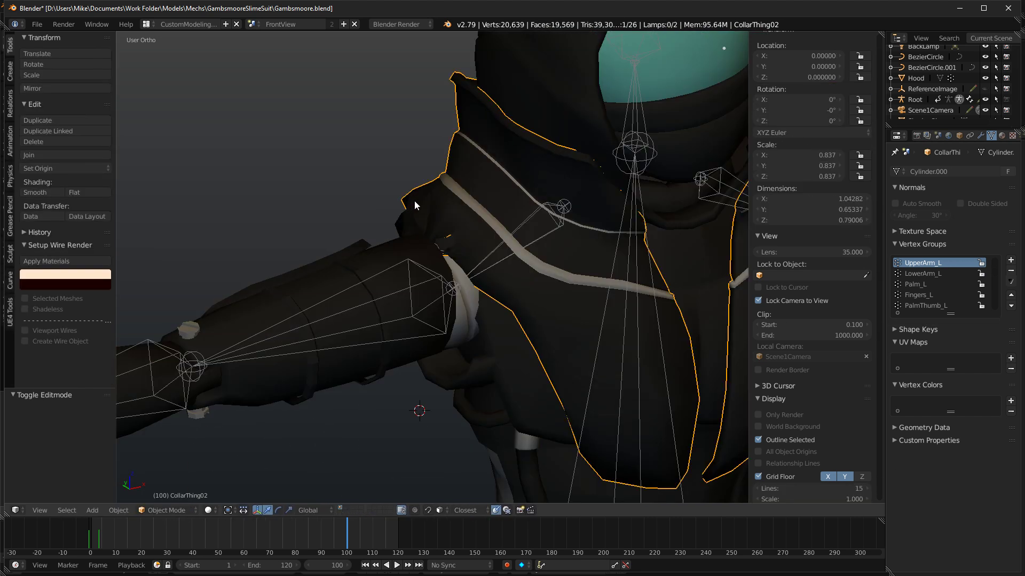
key(Tab)
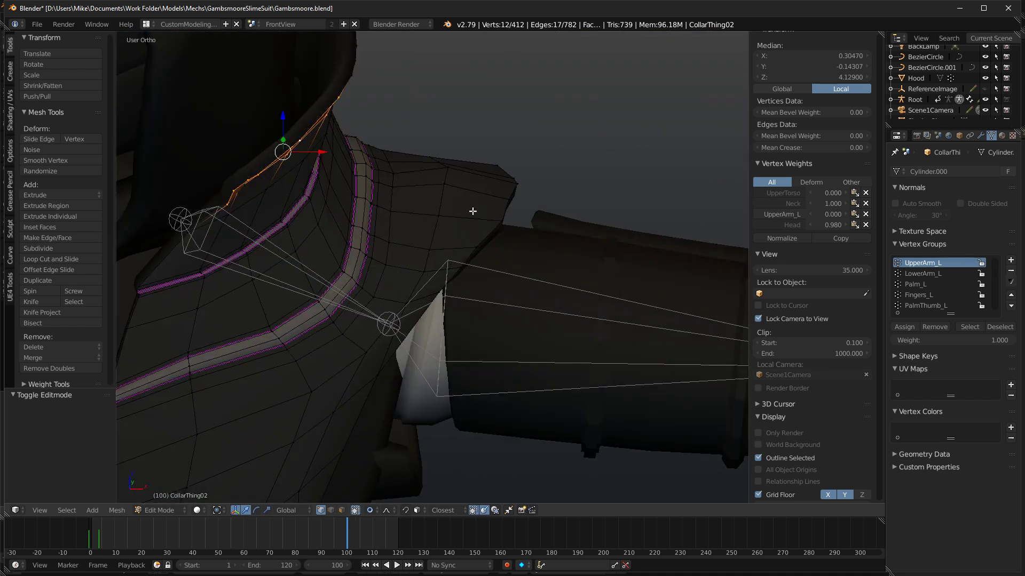
alt+right_click(436, 205)
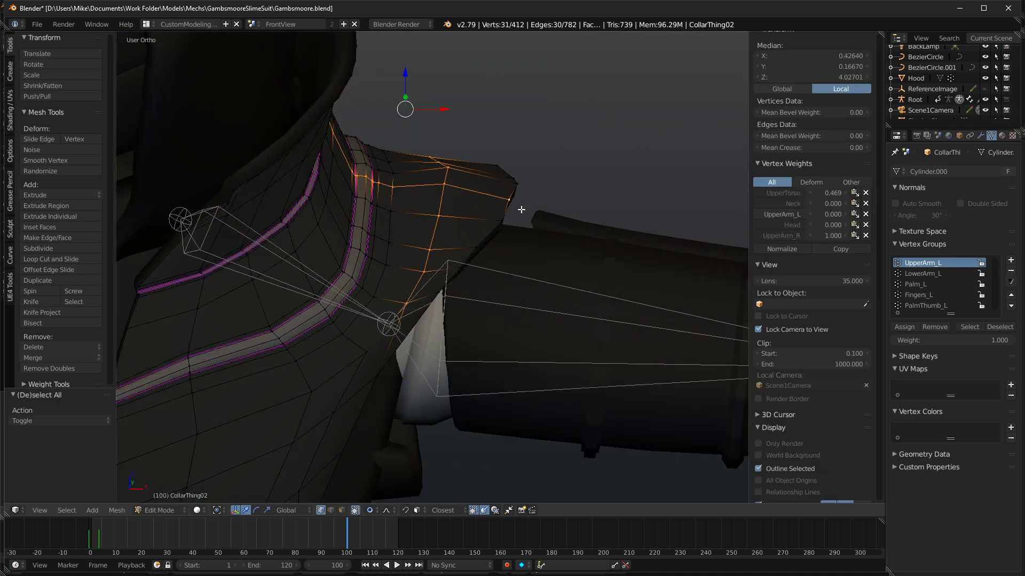
ctrl+alt+right_click(535, 216)
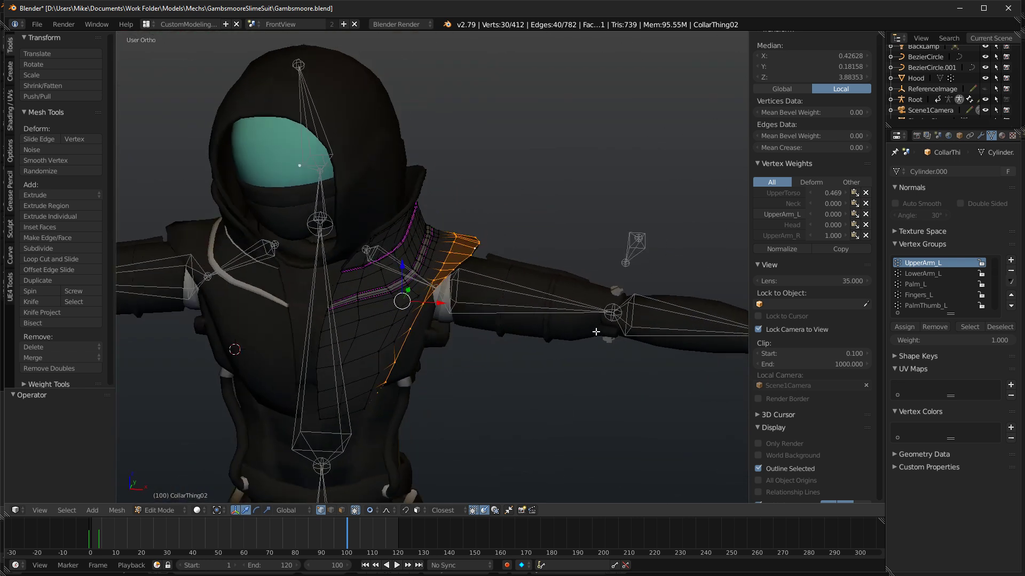
key(z)
middle_drag(353, 420, 424, 326)
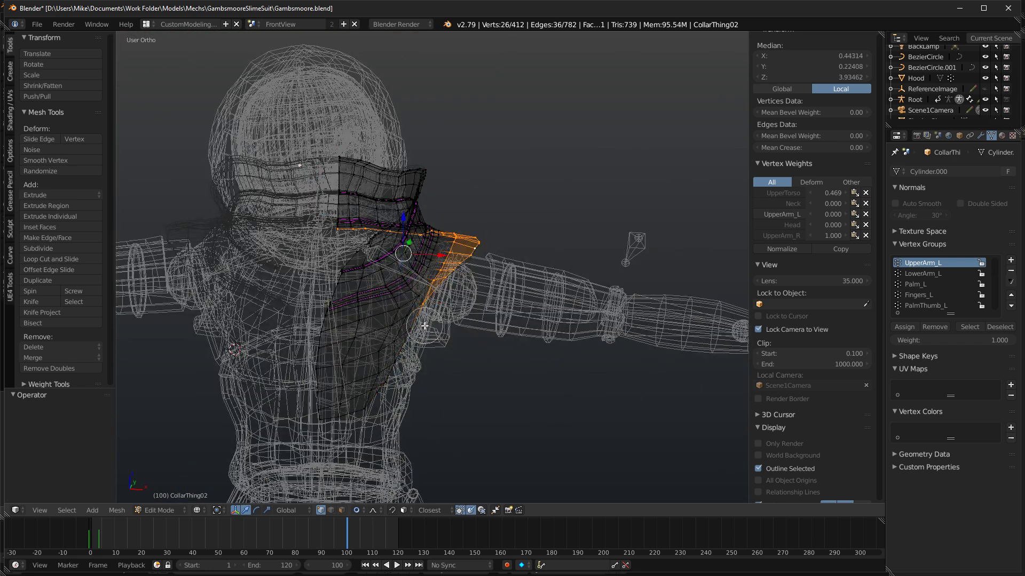
right_click(427, 337)
scroll(562, 307, down, 2)
middle_drag(562, 307, 350, 317)
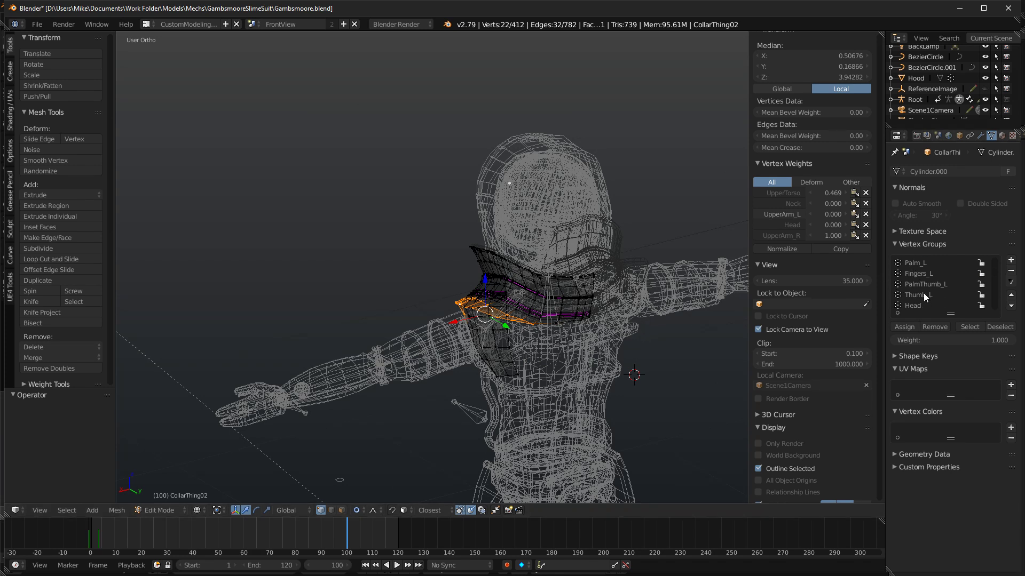
Remove the selected left shoulder tip vertices from the UpperArm_R vertex group.
click(924, 294)
middle_drag(614, 299, 534, 301)
key(KP_1)
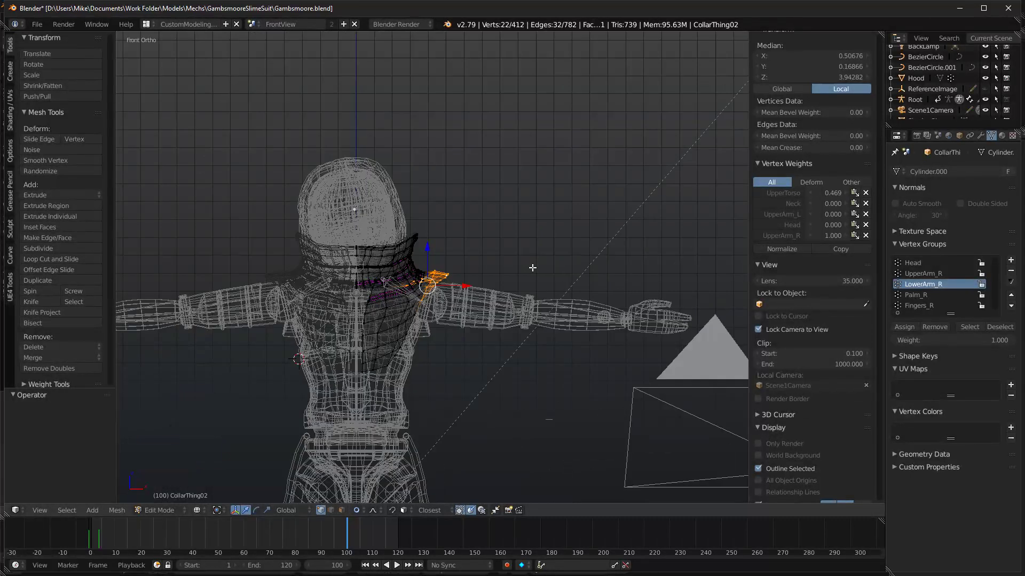
click(1010, 281)
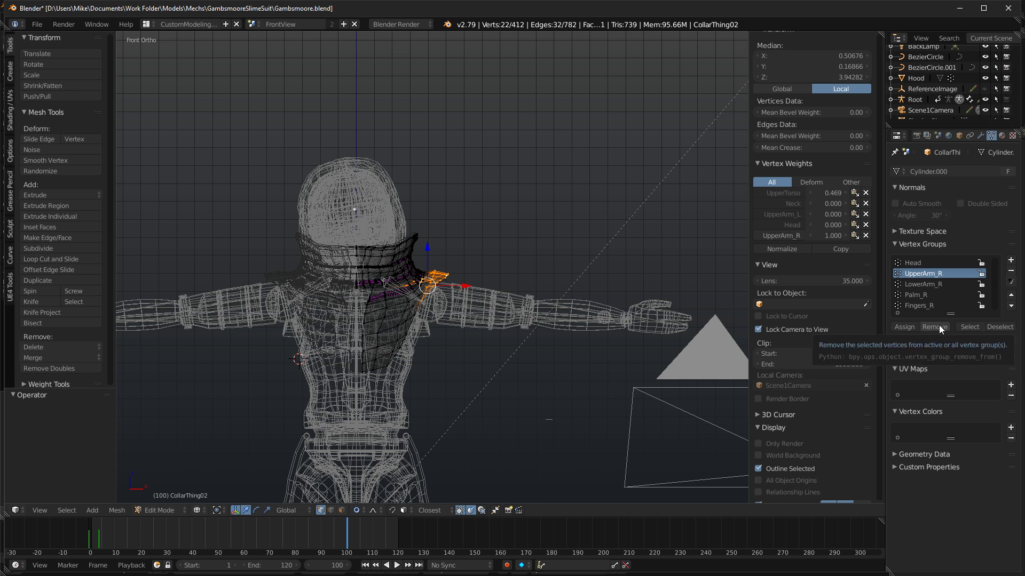
click(939, 326)
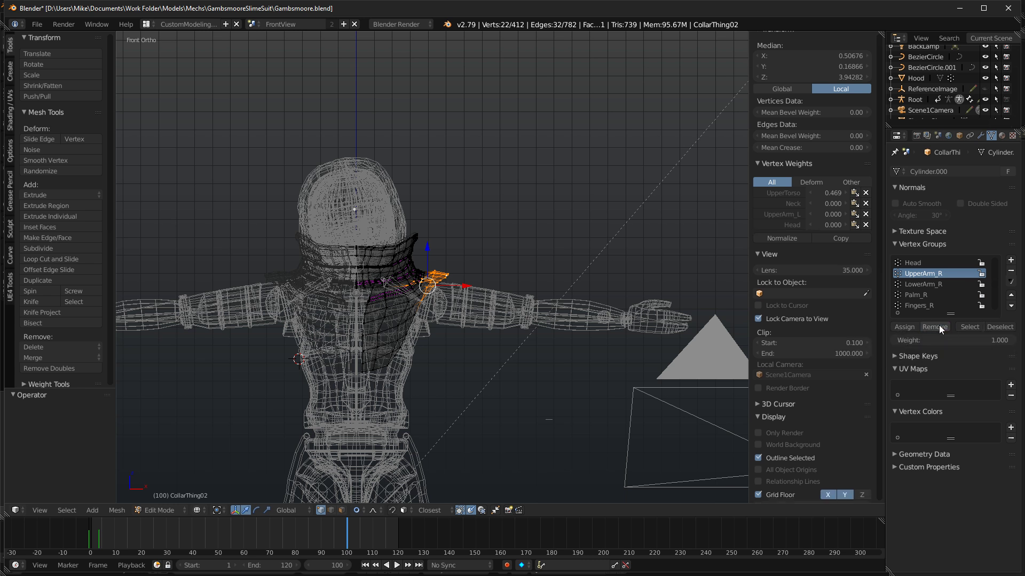
Make UpperArm_L the collar's active vertex group and return to Object Mode.
scroll(939, 297, down, 5)
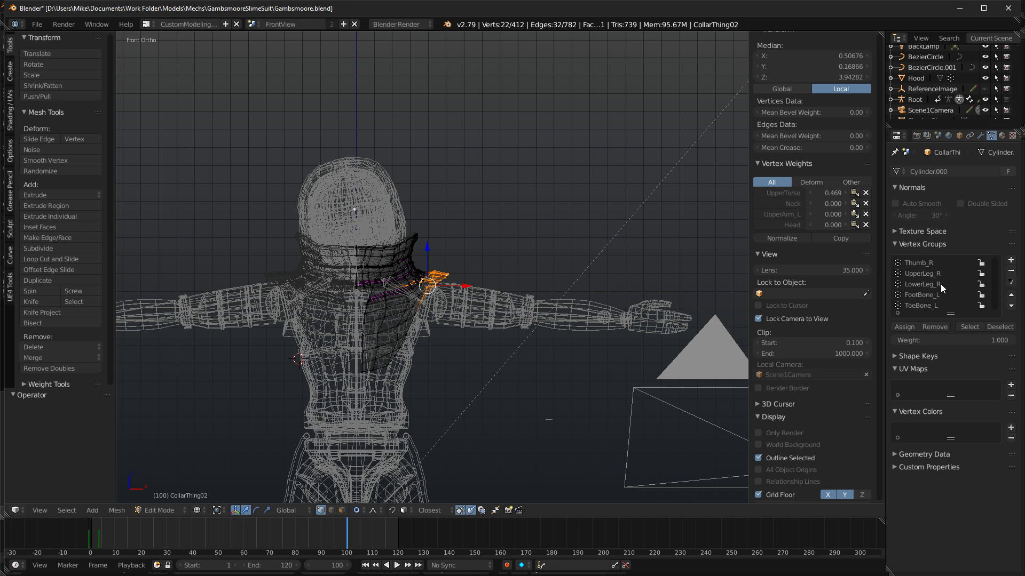
scroll(946, 280, up, 6)
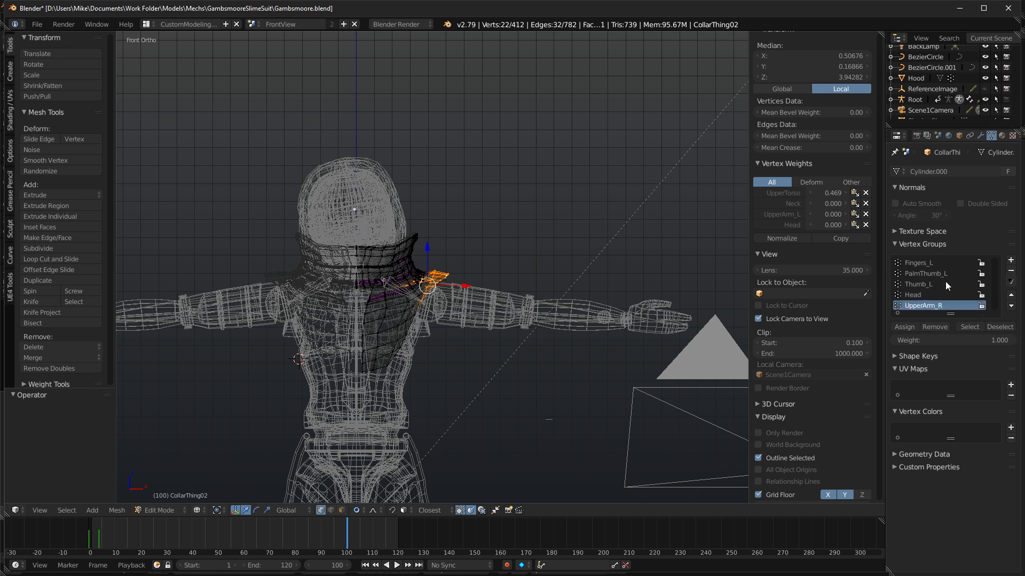
click(946, 281)
key(Tab)
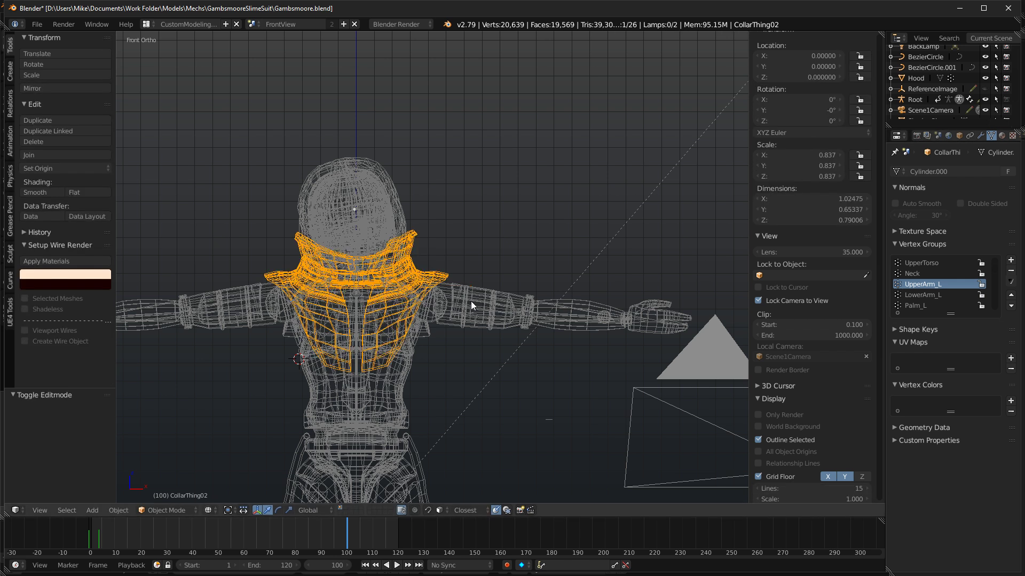
Preview the collar's shoulders in rendered shading from the side and the front.
key(shift+z)
scroll(474, 306, down, 4)
middle_drag(434, 309, 640, 302)
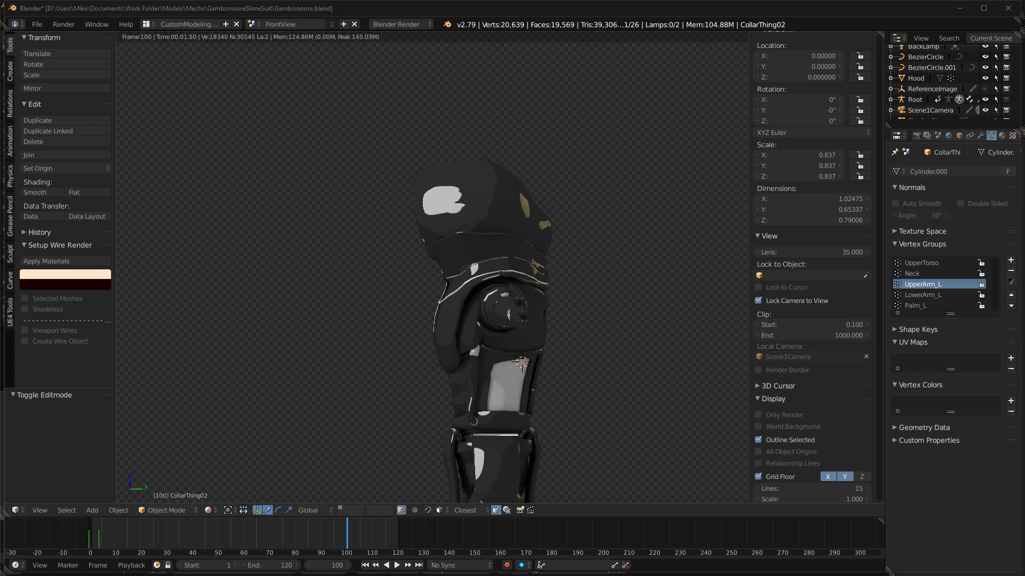
key(KP_1)
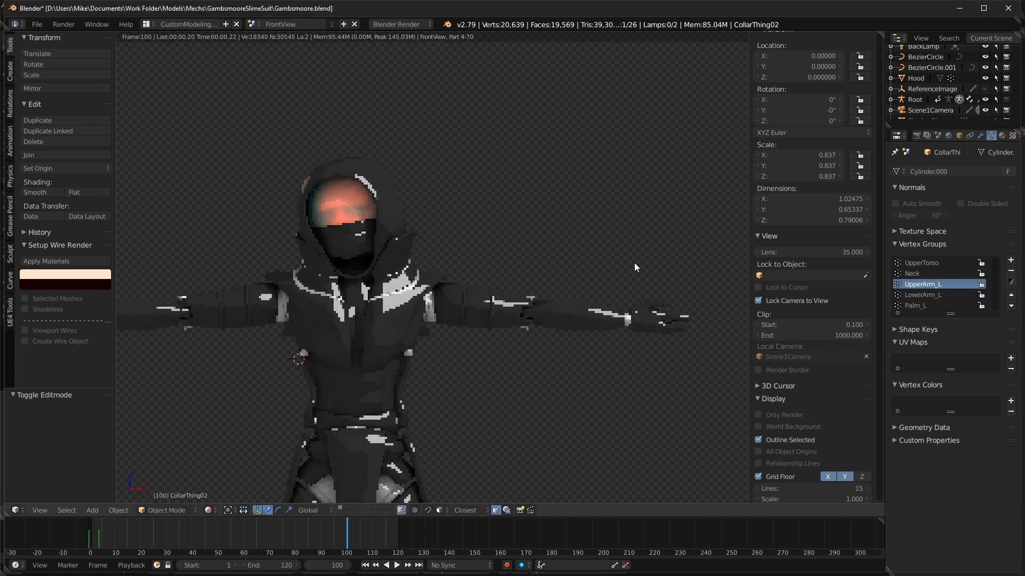
key(shift+z)
key(ctrl+KP_4)
Inspect the Hood.001 mesh in Edit Mode and return to Object Mode for a rendered preview.
right_click(450, 162)
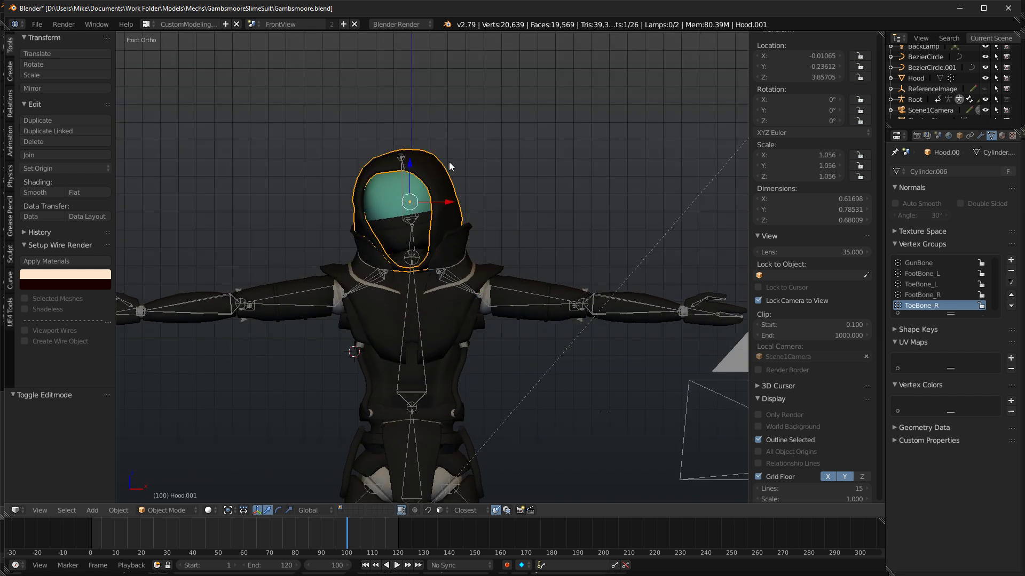
key(Tab)
key(a)
key(Tab)
key(shift+z)
key(shift+z)
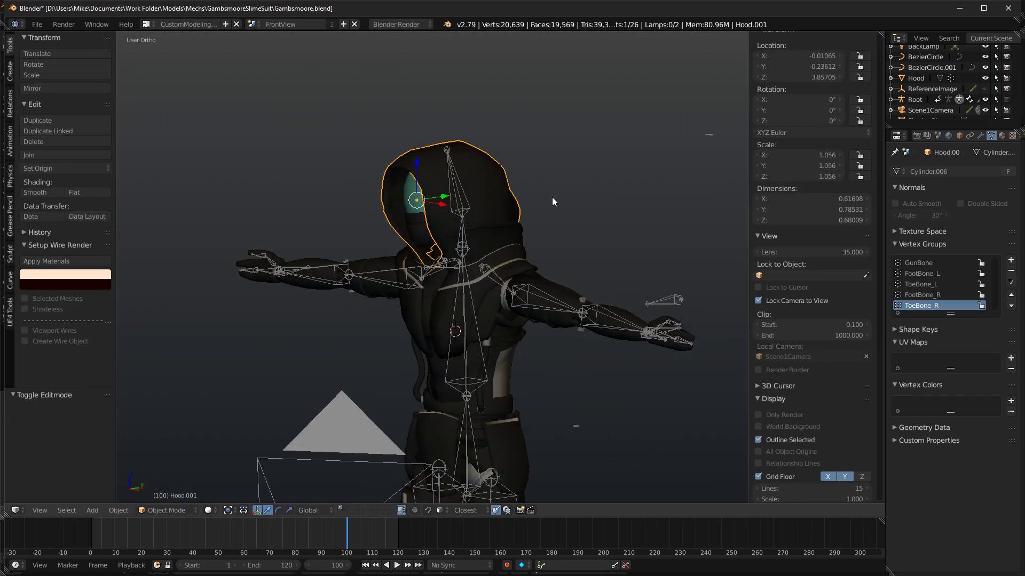
Try tilting the Head bone by 10.4° in side view and preview the rendered character from the front.
key(KP_3)
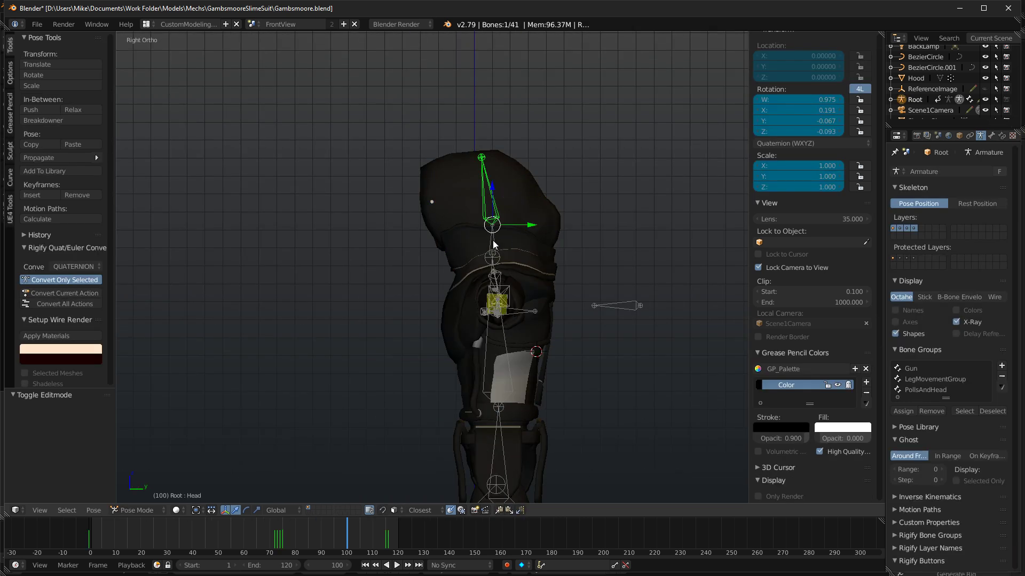
click(645, 222)
key(g)
click(594, 222)
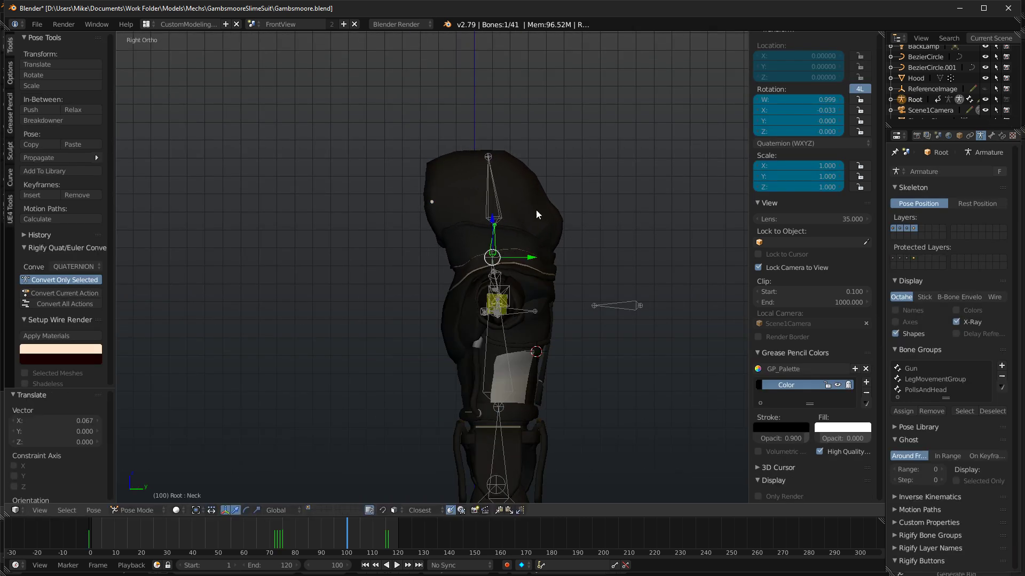
key(r)
click(626, 210)
key(shift+z)
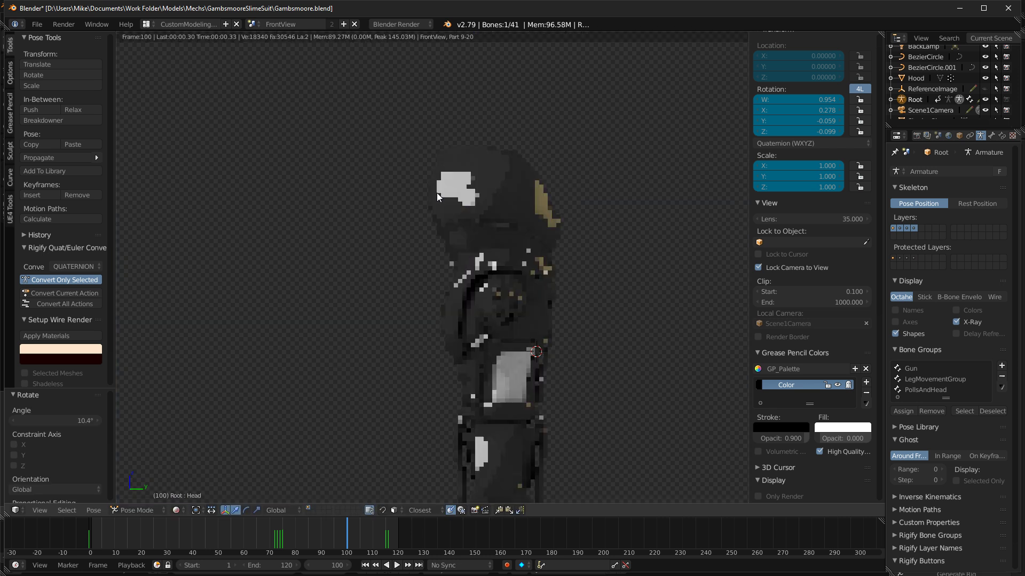
middle_drag(537, 196, 457, 181)
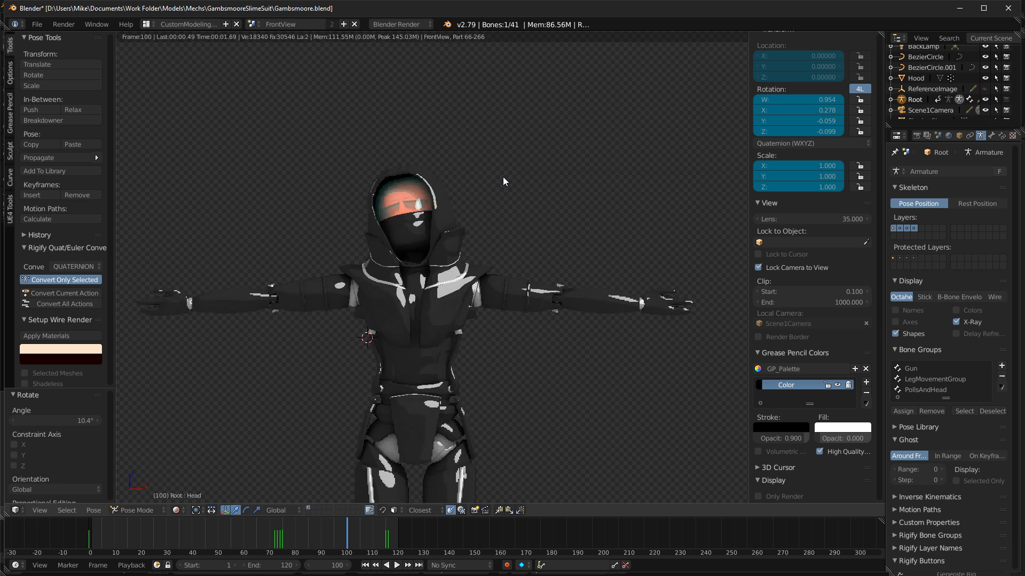
key(shift+z)
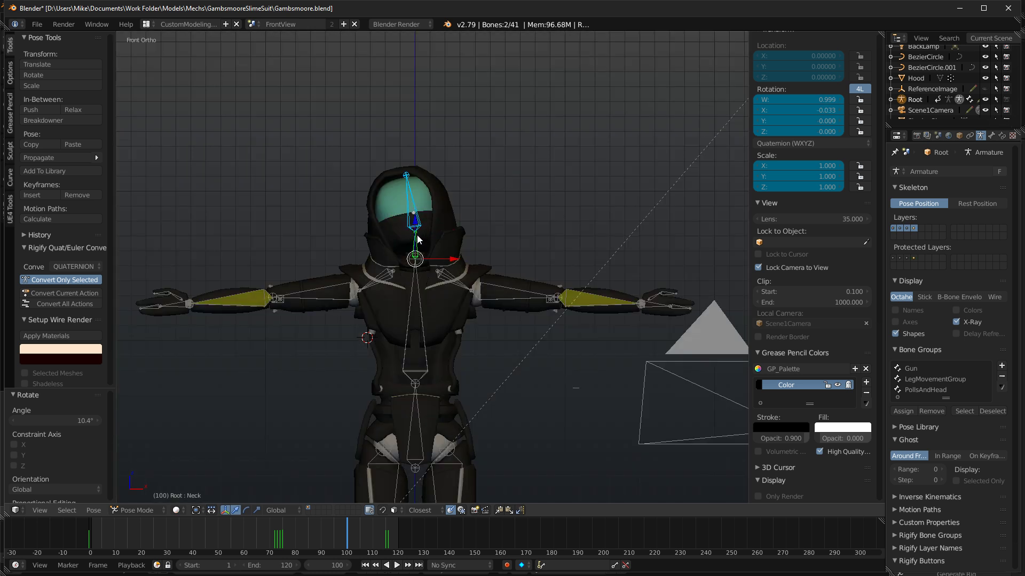
Clear the rotation of the Head and Neck bones and view the armature from the side.
scroll(443, 249, up, 3)
key(Tab)
scroll(444, 248, down, 3)
middle_drag(444, 248, 524, 321)
key(Tab)
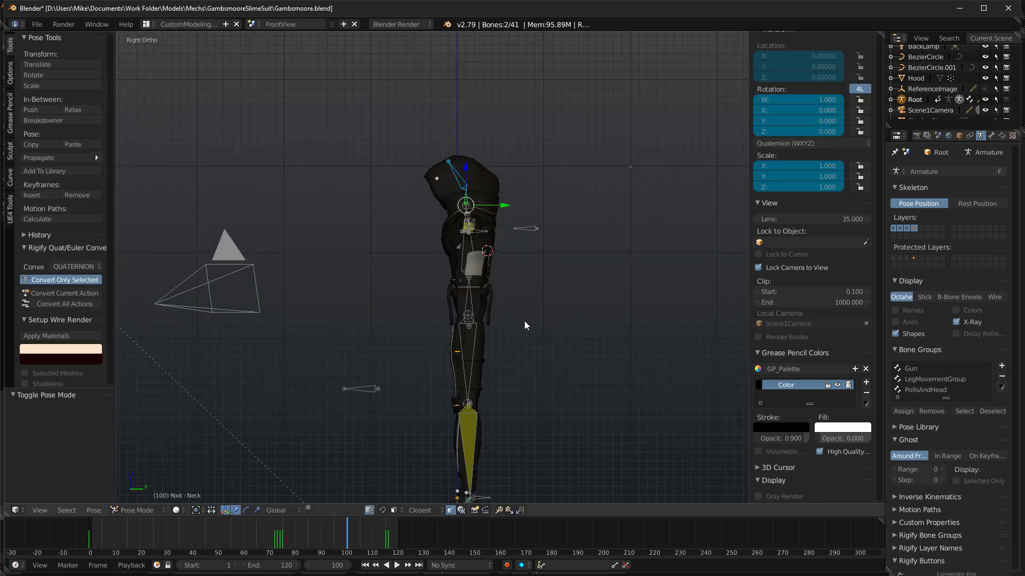
Lower the LowerTorso bone by about 0.40 so that both knees bend.
right_click(470, 302)
key(g)
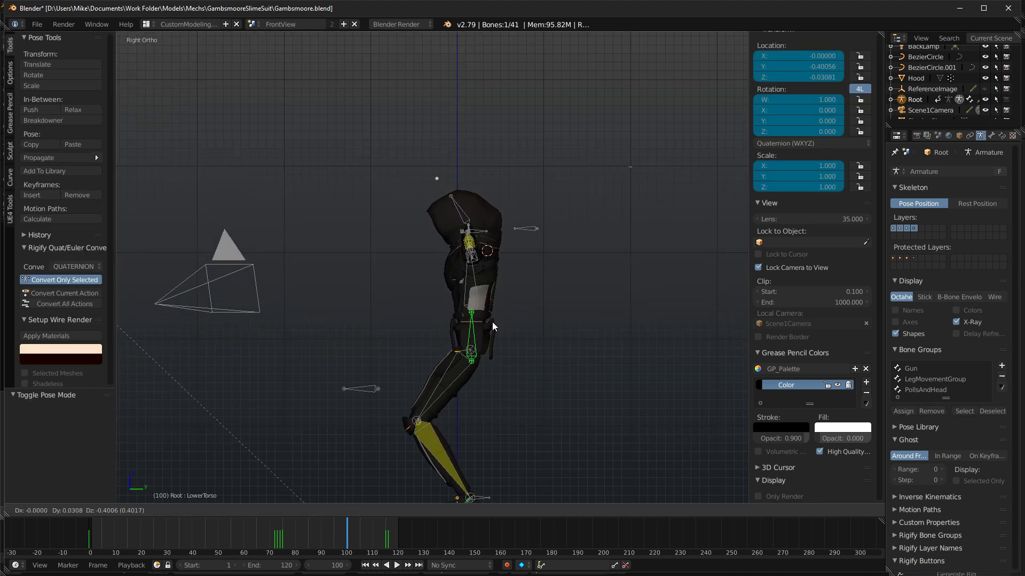
click(492, 326)
Move the left leg control 0.419 along Y and the LegControl_R bone -0.318 along X to spread the feet.
shift+middle_drag(501, 440, 481, 313)
drag(510, 348, 549, 348)
middle_drag(549, 348, 463, 346)
right_click(412, 332)
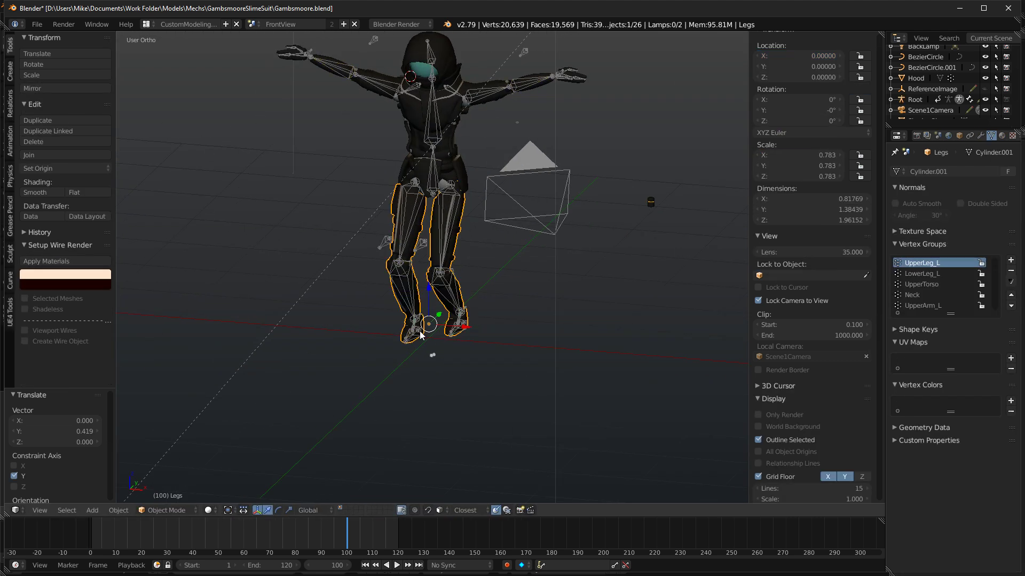
drag(450, 332, 430, 325)
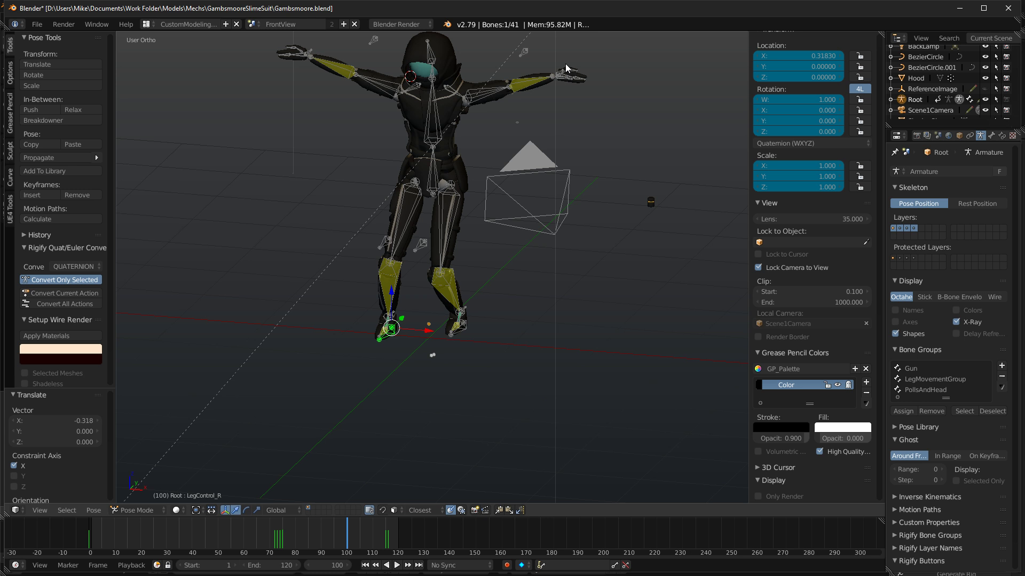
Select both hand IK controls, ArmIK_L and ArmIK_R, and move them -1.257 along Z to lower the arms.
middle_drag(567, 69, 597, 123)
right_click(564, 91)
shift+right_click(306, 64)
key(KP_1)
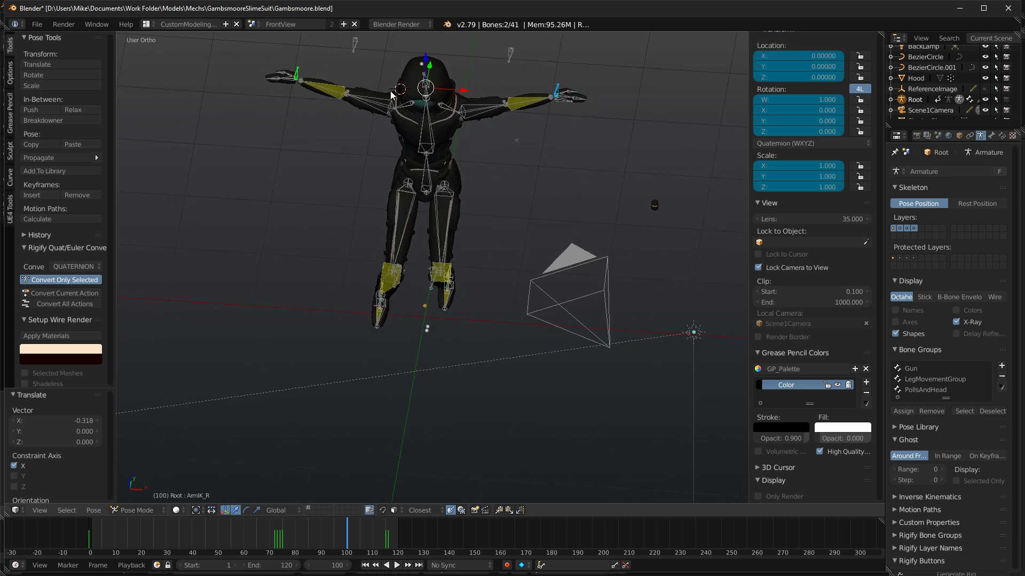
key(g)
right_click(613, 191)
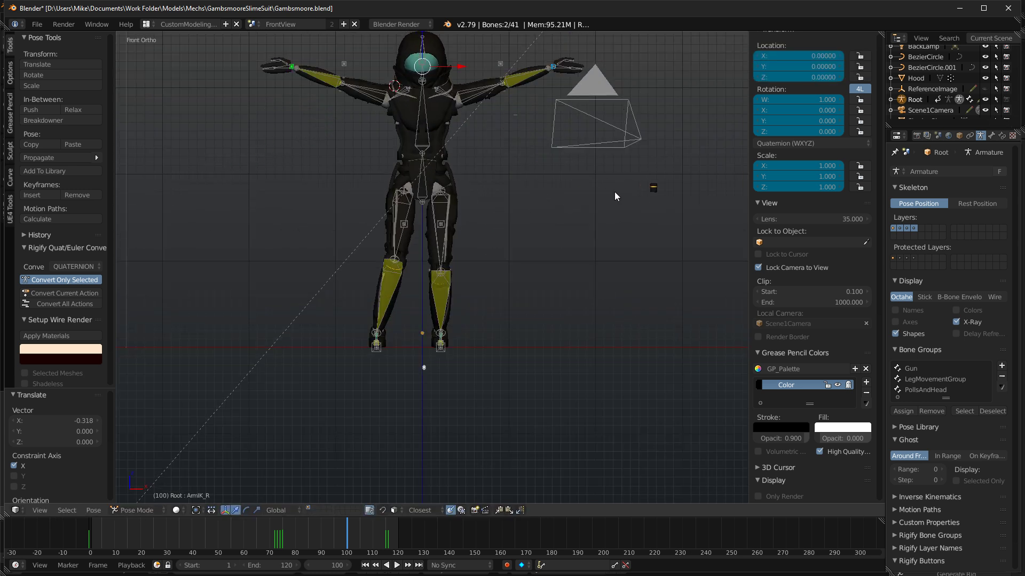
scroll(439, 59, down, 3)
drag(424, 116, 423, 178)
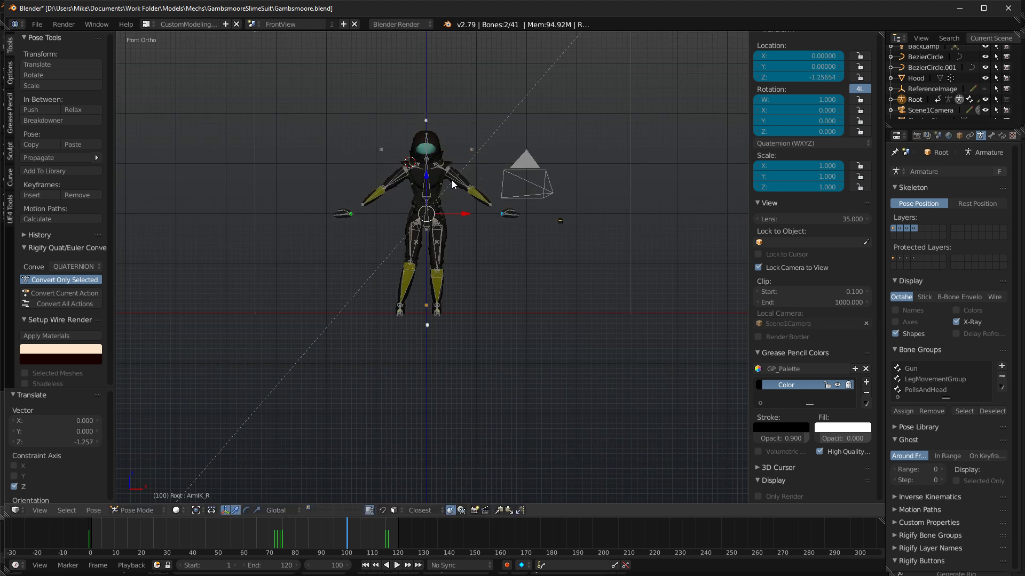
Bring both arm IK controls closer together along X by scaling, and clear their pose scale.
scroll(448, 184, up, 4)
key(s)
key(x)
click(520, 200)
key(alt+s)
scroll(539, 182, up, 2)
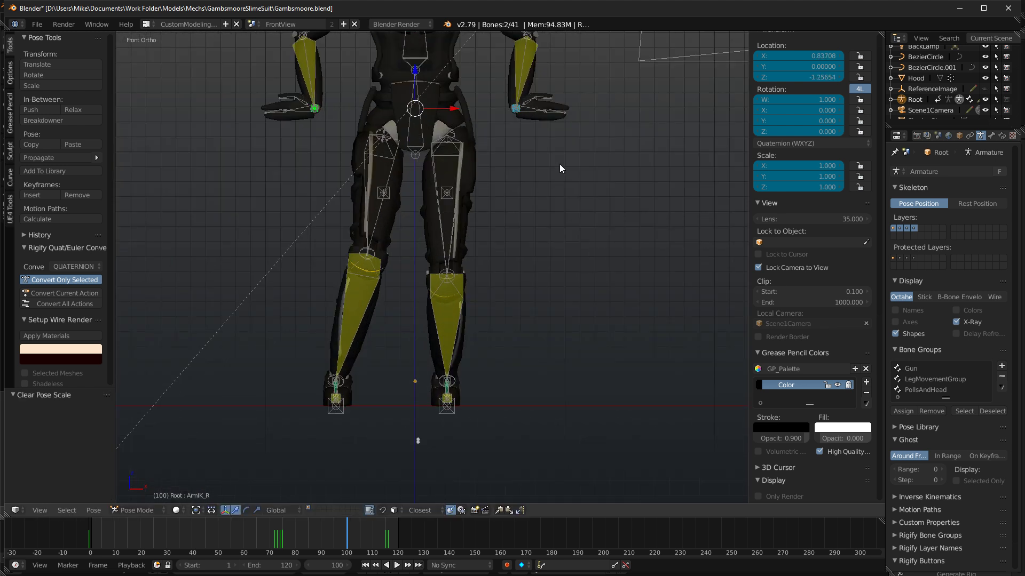
Rotate the ArmIK_L bone by 77.3° and turn it about the global Z axis to orient the left hand.
middle_drag(591, 90, 653, 128)
key(r)
click(517, 255)
middle_drag(638, 235, 590, 216)
key(r)
key(z)
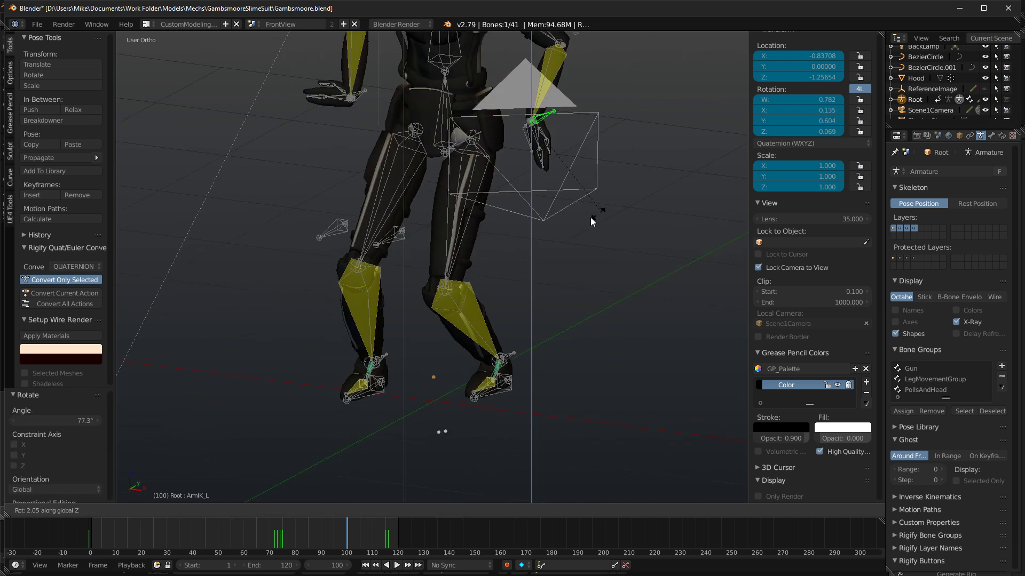
click(443, 235)
Move the ArmIK_L bone by -0.044, -0.046, -0.217 to lower the left hand beside the hip.
middle_drag(443, 235, 554, 184)
key(g)
click(531, 149)
middle_drag(531, 149, 453, 130)
key(KP_3)
shift+middle_drag(538, 163, 517, 263)
right_click(496, 222)
key(g)
right_click(501, 226)
Rotate the ArmIK_R bone 71.4° about the global Z axis.
right_click(501, 220)
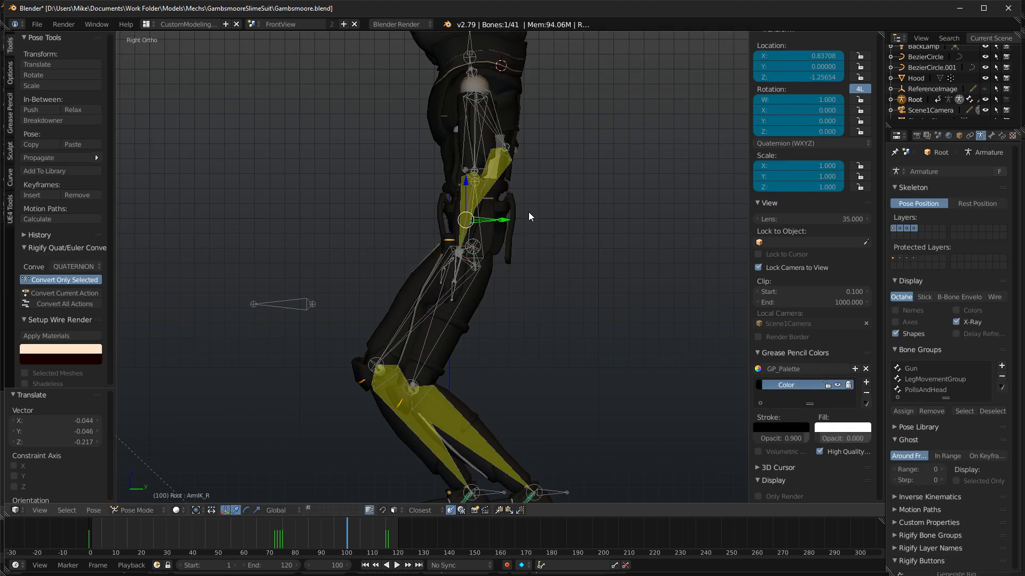
middle_drag(533, 216, 615, 247)
key(r)
key(z)
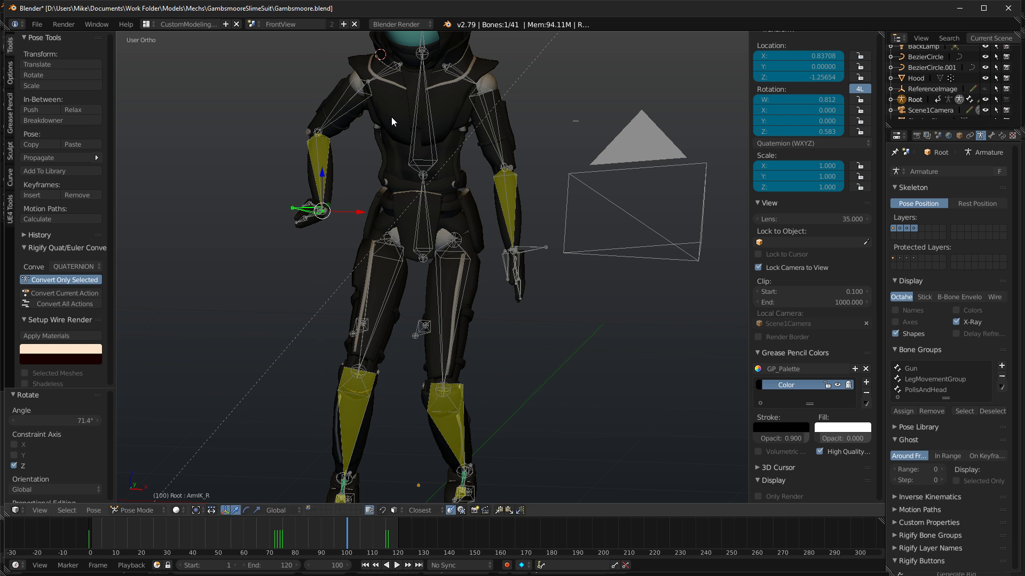
click(393, 120)
Rotate the ArmIK_R bone from two viewing angles so the right hand hangs downward.
middle_drag(480, 138, 593, 154)
key(r)
click(463, 314)
middle_drag(440, 309, 347, 211)
key(r)
click(349, 303)
Move the ArmIK_R bone inward and down toward the hip and rotate it by 25.7°.
key(g)
click(373, 233)
key(r)
click(422, 251)
middle_drag(425, 240, 314, 211)
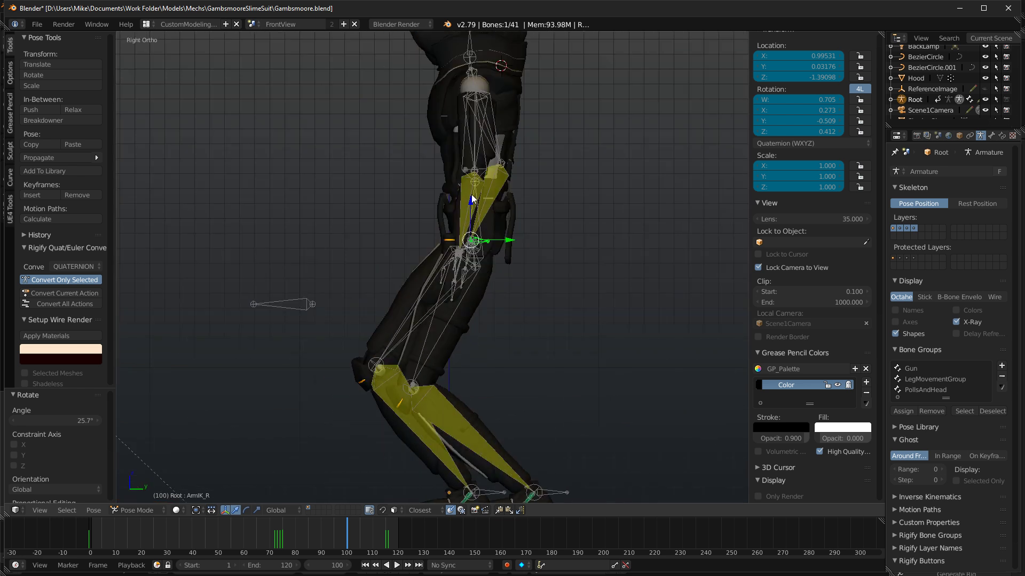
Rotate the LowerTorso bone by -18.8° in side view and adjust the tilt of the upper torso bone.
right_click(466, 196)
key(r)
click(543, 209)
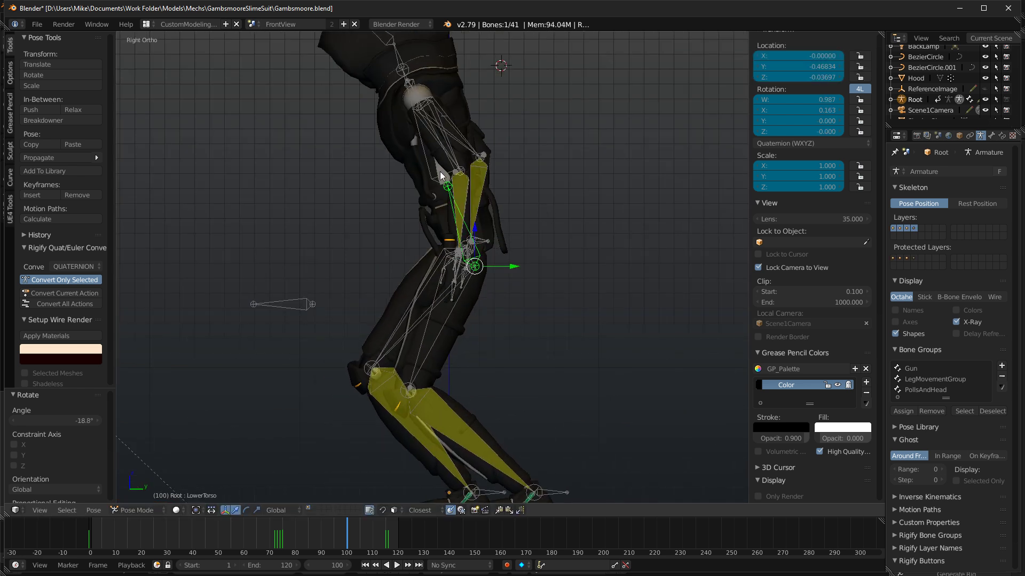
right_click(451, 171)
key(r)
click(543, 155)
shift+middle_drag(539, 144, 544, 211)
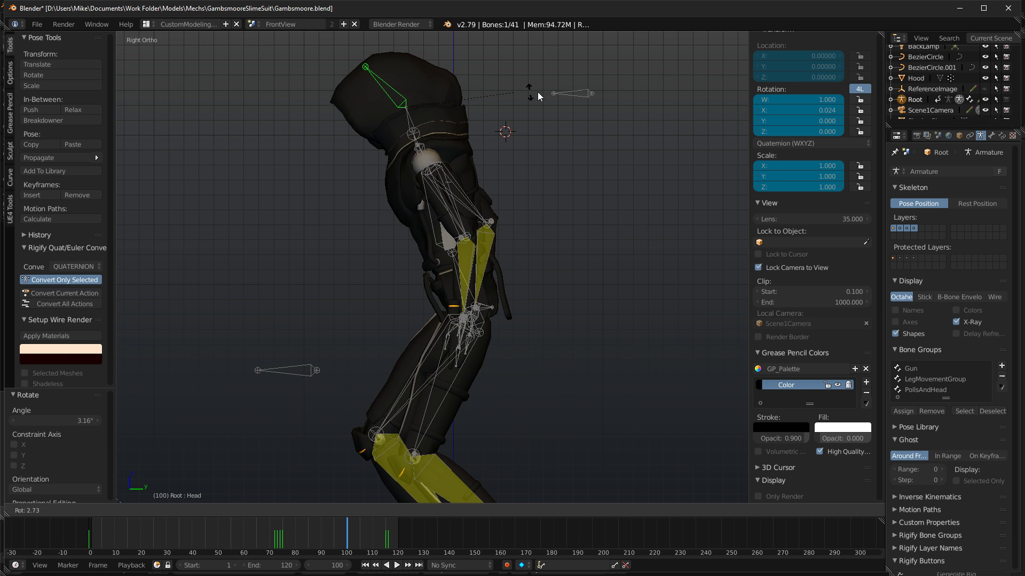
Move the LowerTorso bone in top view by about -0.153 in Y, and again by about 0.075, 0.203, -0.146.
middle_drag(526, 277, 668, 411)
right_click(525, 321)
key(KP_7)
key(g)
click(581, 314)
middle_drag(581, 315, 458, 303)
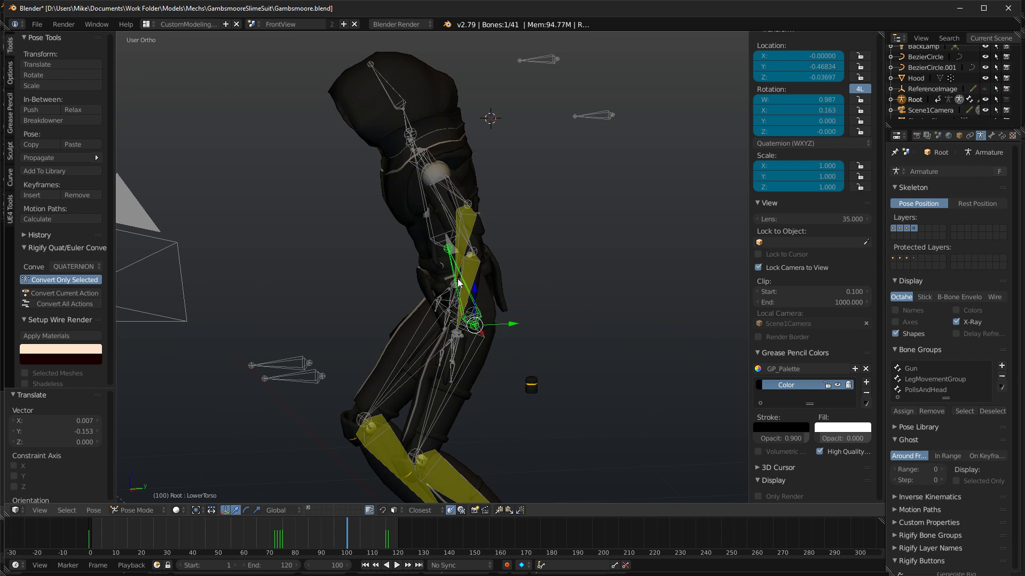
key(g)
click(555, 333)
middle_drag(528, 321, 611, 327)
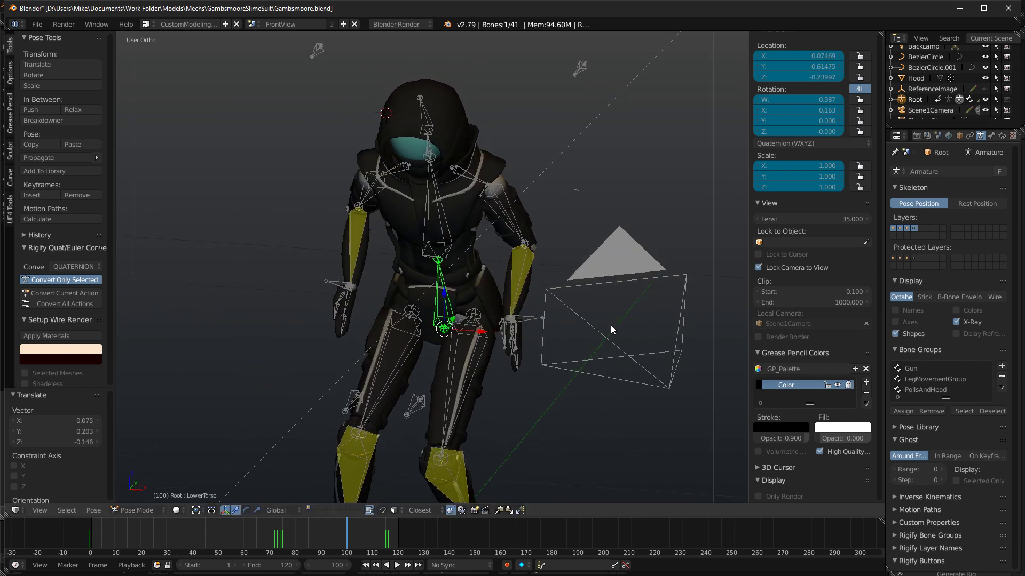
Preview the shifted torso pose in rendered shading from several viewing angles.
key(shift+z)
key(KP_1)
key(KP_3)
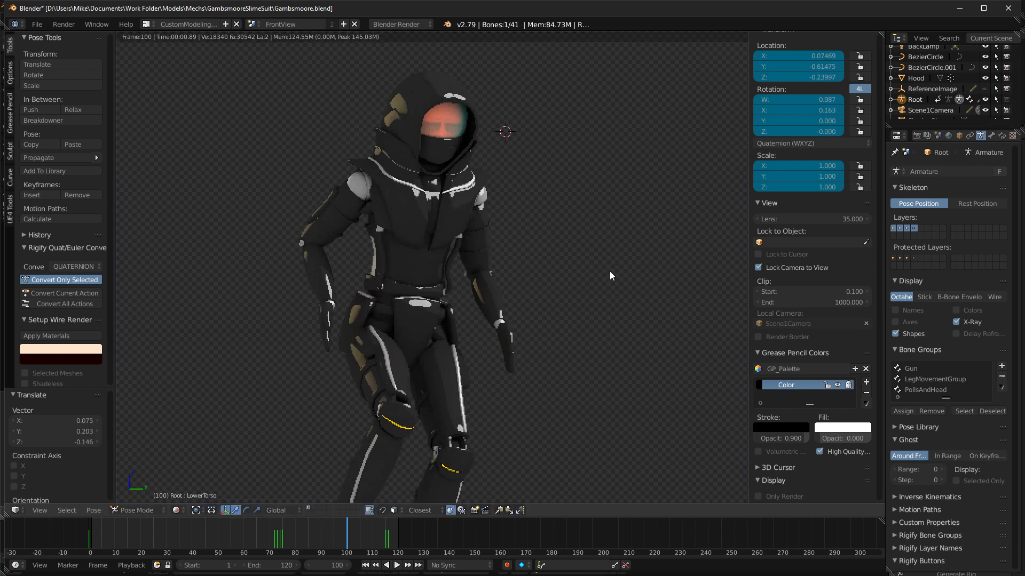
mouse_move(488, 304)
middle_down()
mouse_move(552, 305)
mouse_move(565, 341)
mouse_move(577, 298)
mouse_move(547, 379)
middle_up()
key(shift+z)
Rotate the ArmIK_L bone in several passes from different viewing angles to angle the left hand downward.
key(r)
click(579, 314)
key(r)
click(491, 406)
middle_drag(486, 387, 636, 347)
key(r)
click(574, 365)
middle_drag(574, 366, 635, 359)
Move the ArmIK_L bone beside the left hip and shift ArmPollTarget_L by about 0.385, -0.321, -0.192.
key(g)
click(598, 363)
key(g)
click(585, 352)
scroll(556, 368, down, 5)
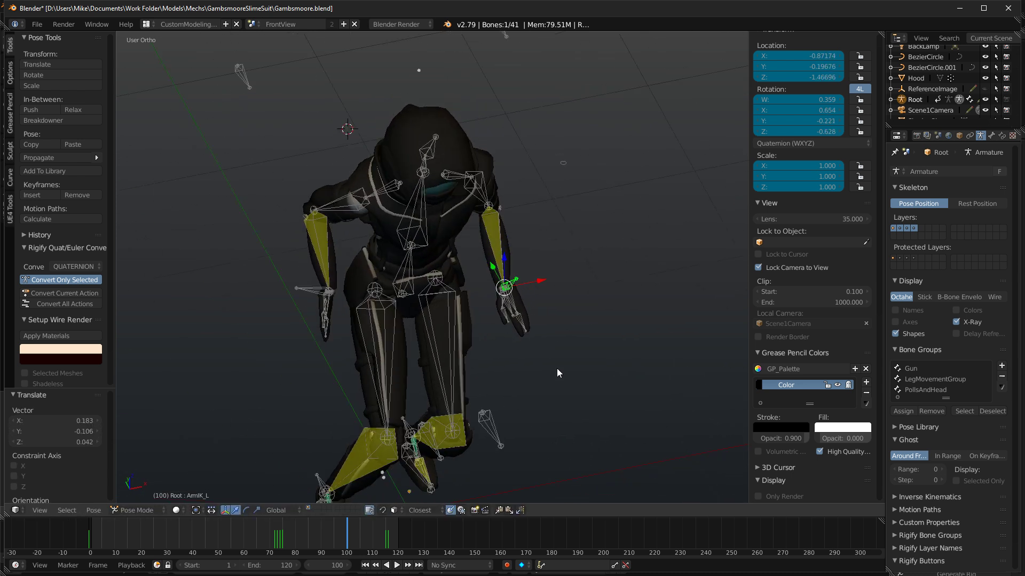
middle_drag(556, 368, 505, 162)
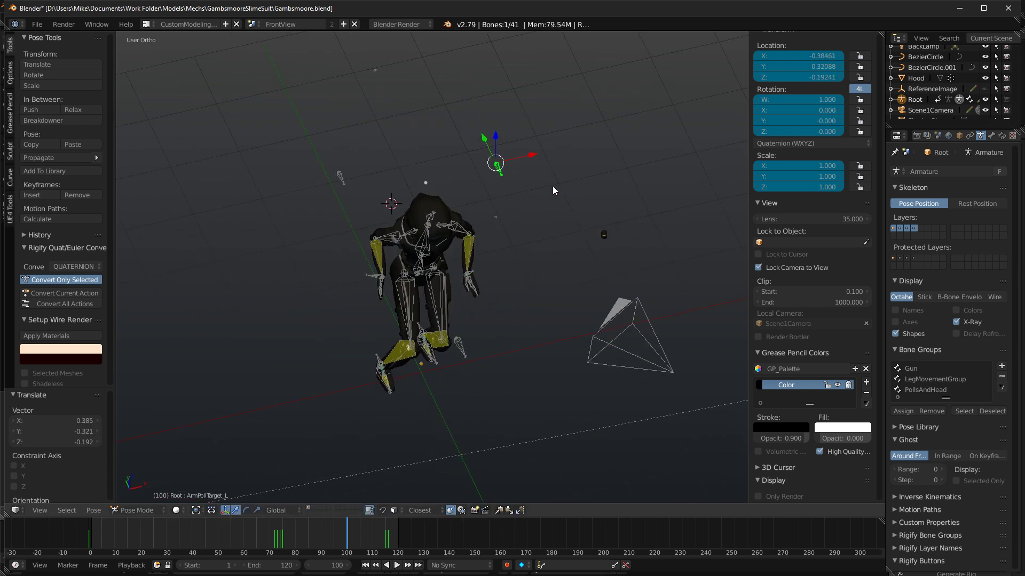
Move the ArmIK_R bone by about 0.083, 0.338, -0.085 and rotate it to adjust the right hand.
middle_drag(356, 291, 549, 267)
key(g)
click(496, 295)
scroll(609, 288, up, 5)
middle_drag(496, 296, 575, 264)
key(r)
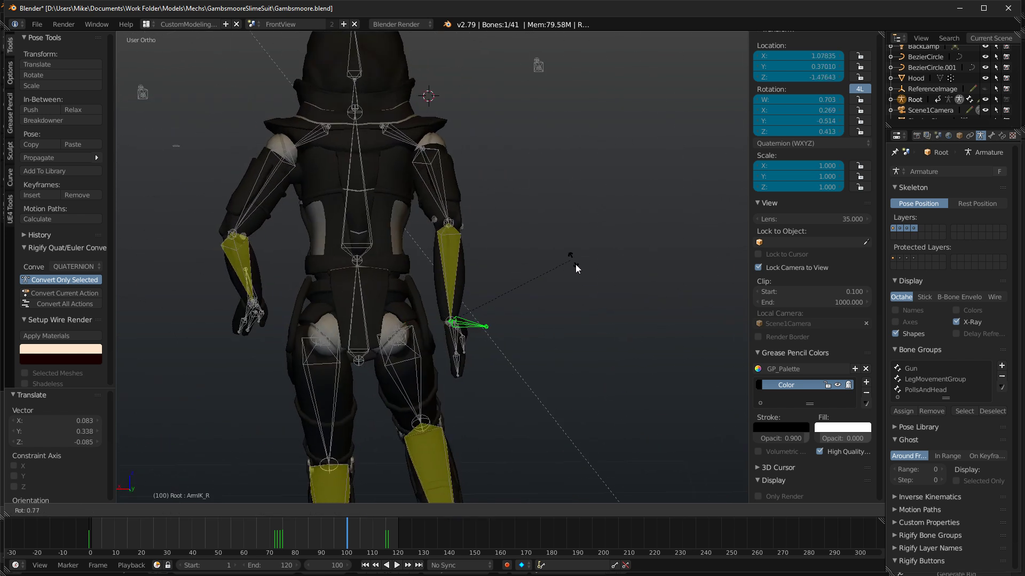
click(574, 313)
middle_drag(574, 312, 556, 299)
Adjust the hand bones' rotation, turning the Fingers_L bone by -68.1°.
right_click(498, 334)
click(551, 363)
right_click(506, 313)
right_click(262, 327)
mouse_move(263, 327)
middle_down()
mouse_move(385, 367)
mouse_move(436, 331)
mouse_move(482, 319)
middle_up()
key(r)
Preview the arm and hand pose in rendered shading from several viewing angles.
key(shift+z)
middle_drag(398, 337, 541, 347)
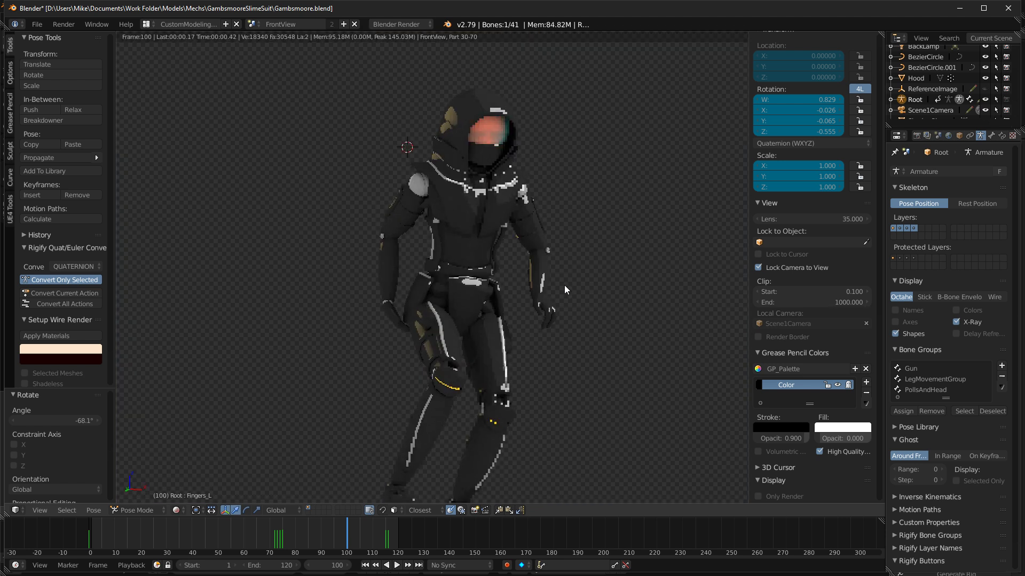
scroll(564, 286, down, 2)
mouse_move(535, 351)
middle_down()
mouse_move(503, 382)
mouse_move(521, 410)
mouse_move(597, 453)
middle_up()
key(shift+z)
Reposition the left leg control bone in several moves and rotate it 14.3° about the global Z axis.
right_click(459, 360)
key(g)
mouse_move(462, 365)
middle_down()
mouse_move(517, 400)
mouse_move(508, 396)
middle_up()
click(524, 405)
key(z)
click(541, 405)
key(g)
click(550, 409)
key(r)
key(z)
click(571, 411)
middle_drag(571, 411, 384, 418)
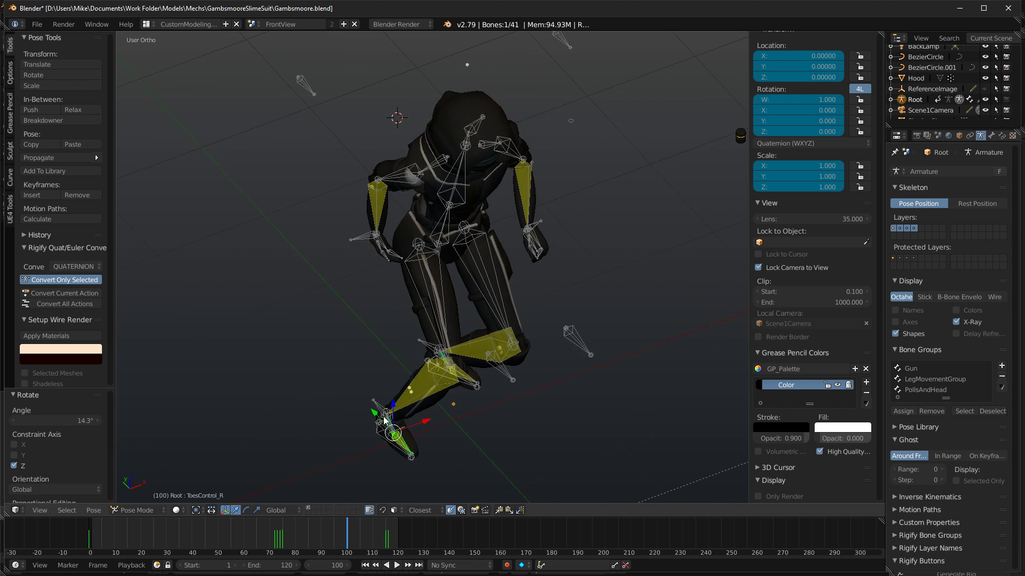
Rotate the right leg control bone about the global Z axis and move it to reposition the right foot.
key(r)
key(z)
click(521, 456)
key(g)
click(516, 447)
middle_drag(517, 447, 343, 430)
Move a knee pole target and the right leg control outward to widen the stance.
right_click(523, 348)
key(g)
click(482, 374)
right_click(344, 430)
key(g)
click(306, 428)
Move LegPollTarget_L by about 0.212, 0.045, 0.057 and LegControl_R by about 0.150, -0.081, -0.051.
right_click(530, 287)
middle_drag(555, 305, 510, 376)
key(g)
click(499, 380)
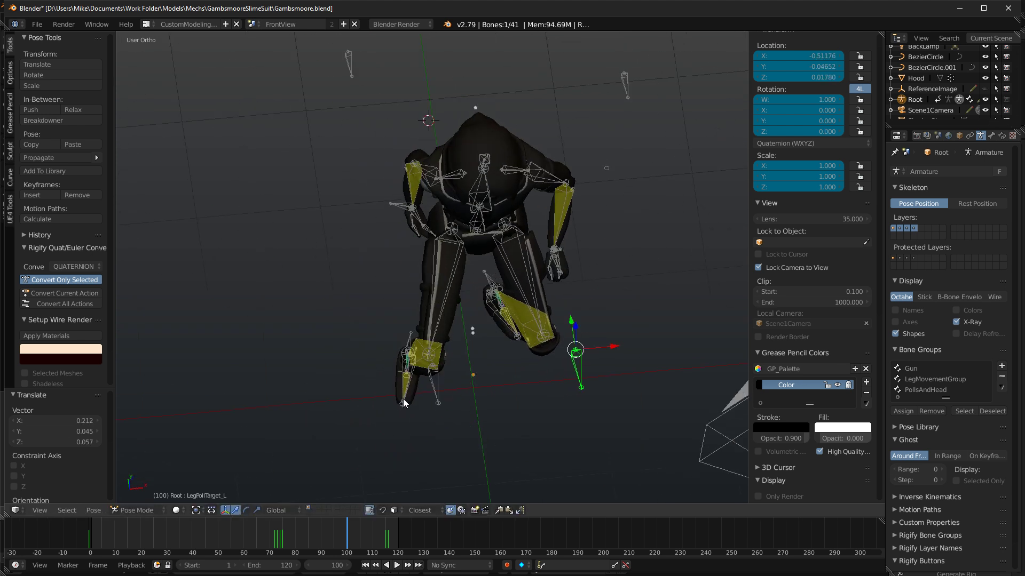
key(g)
click(431, 414)
mouse_move(430, 414)
middle_down()
mouse_move(408, 345)
mouse_move(530, 294)
middle_up()
Preview the widened stance in rendered shading and inspect the head and whole figure from the side.
key(shift+z)
middle_drag(537, 334, 385, 356)
middle_drag(472, 271, 527, 279)
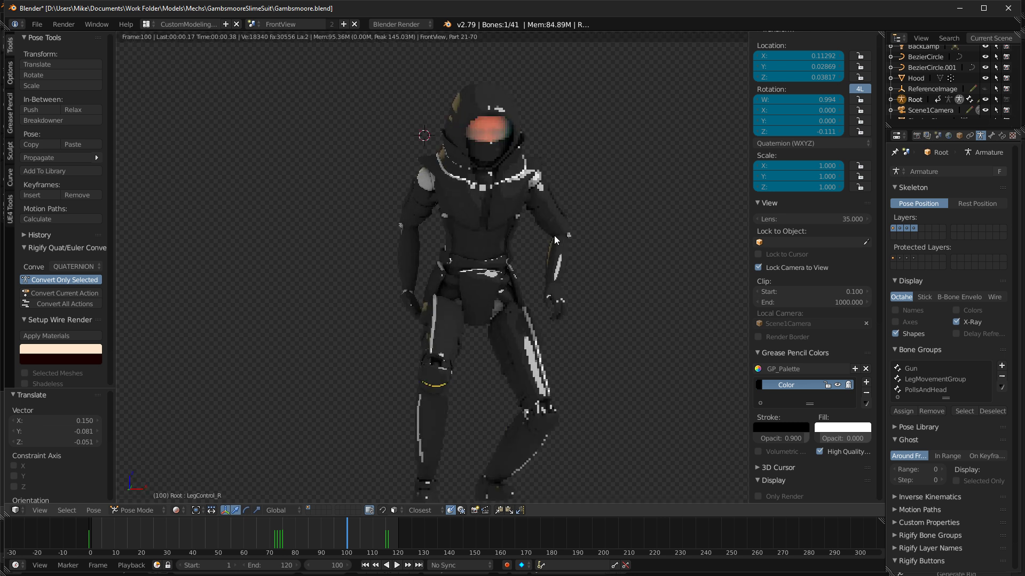
key(shift+z)
middle_drag(577, 204, 474, 102)
right_click(474, 103)
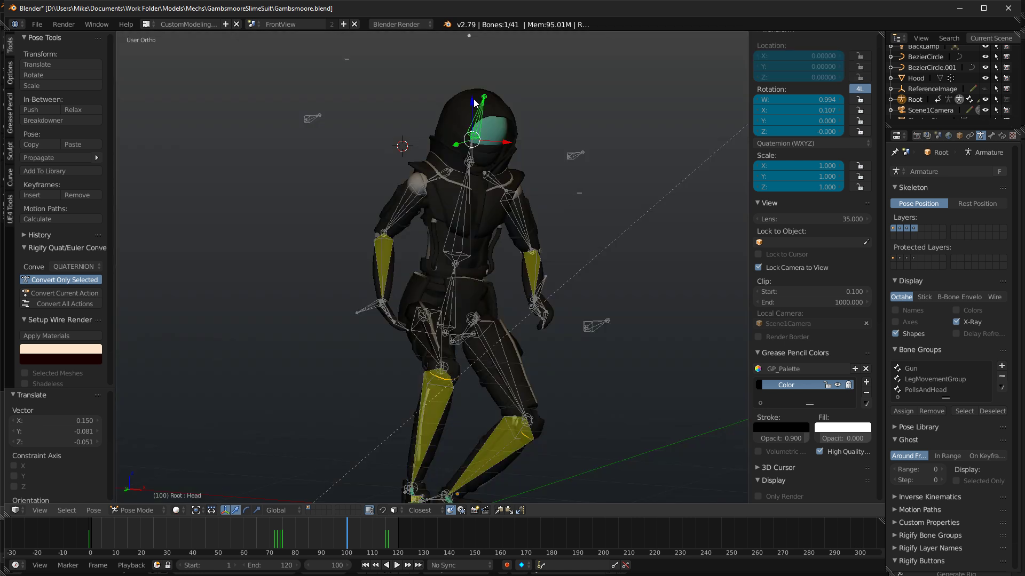
scroll(461, 104, down, 4)
middle_drag(568, 206, 603, 207)
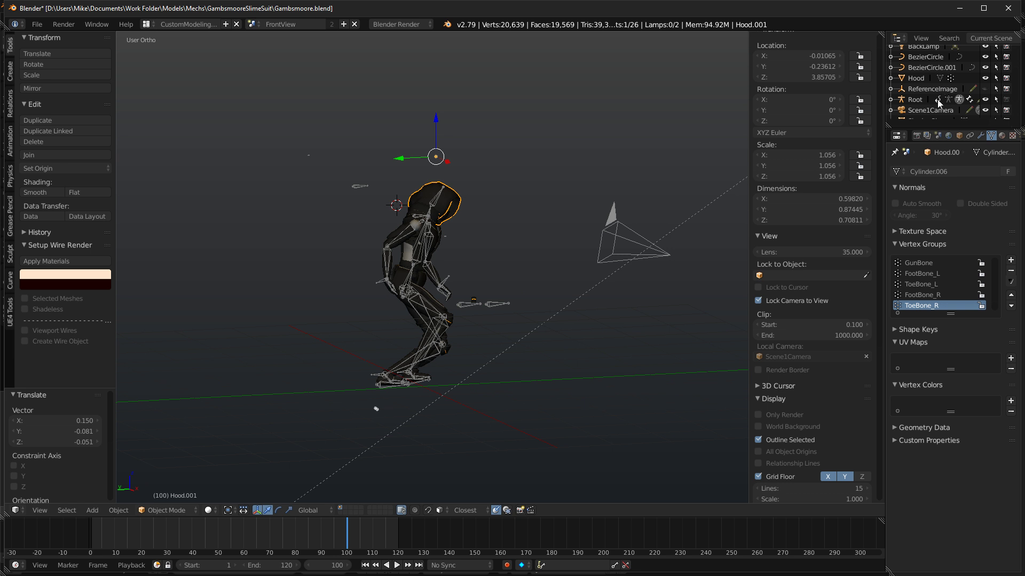
Find the Circle.001 helmet in the Root hierarchy, make it visible, and hide the hood.
scroll(939, 91, down, 2)
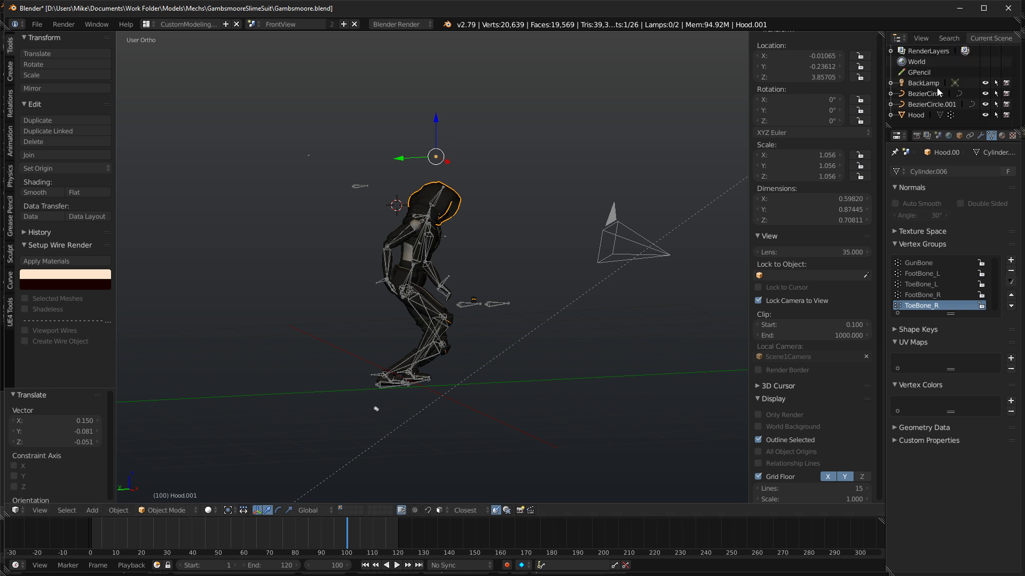
scroll(938, 96, up, 2)
scroll(935, 99, down, 3)
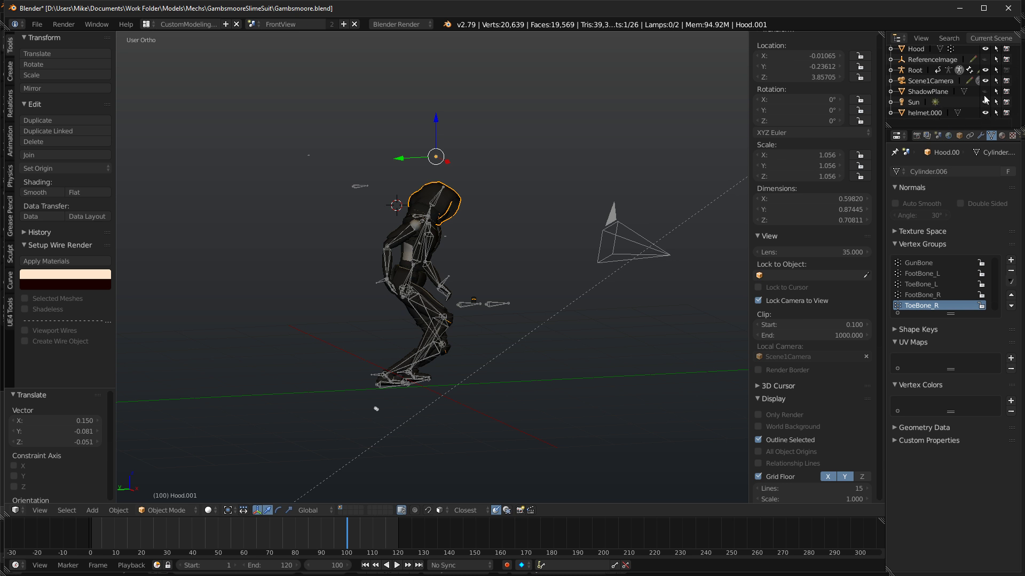
scroll(923, 89, up, 3)
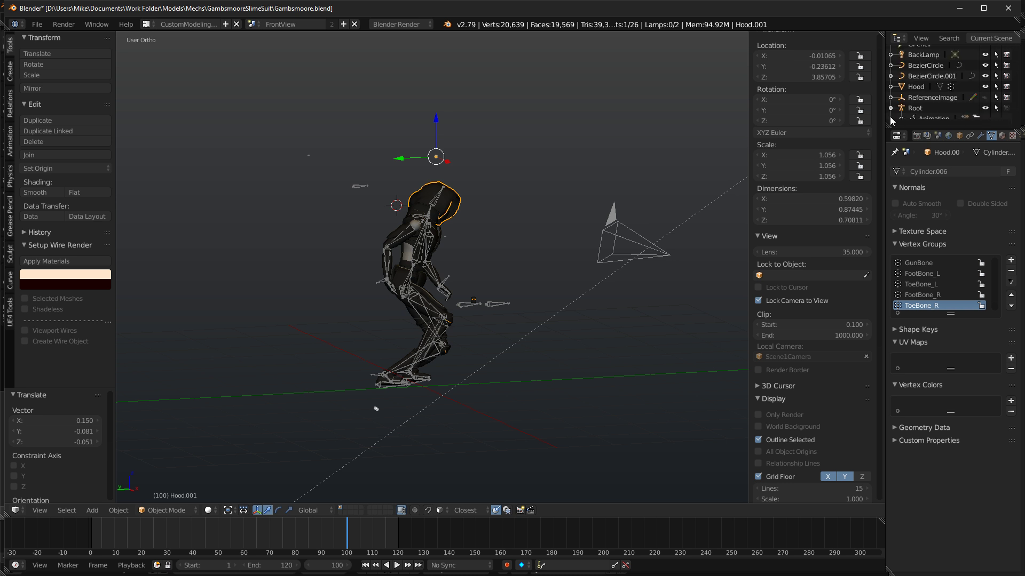
scroll(939, 91, down, 3)
scroll(947, 96, down, 8)
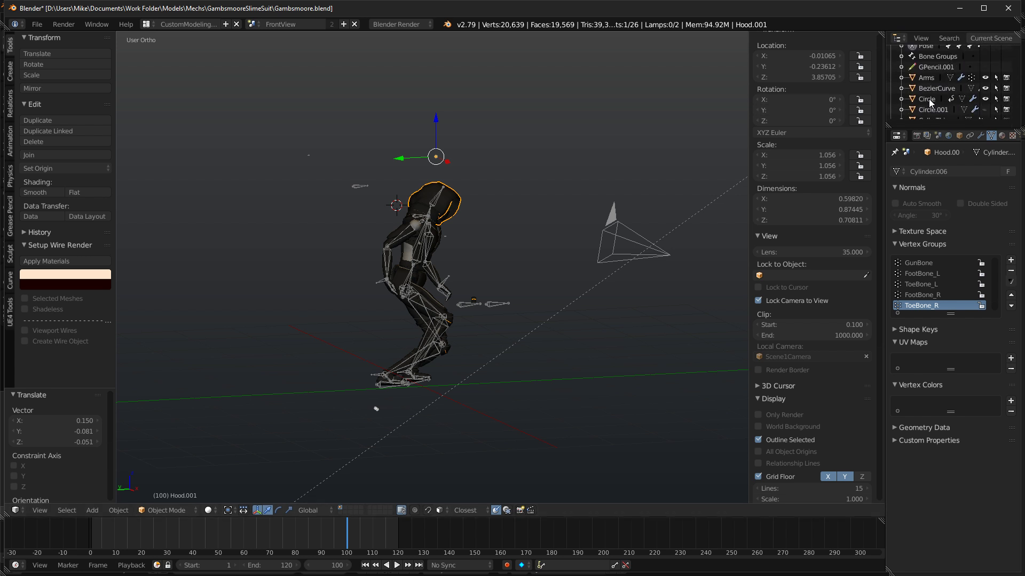
scroll(950, 96, down, 1)
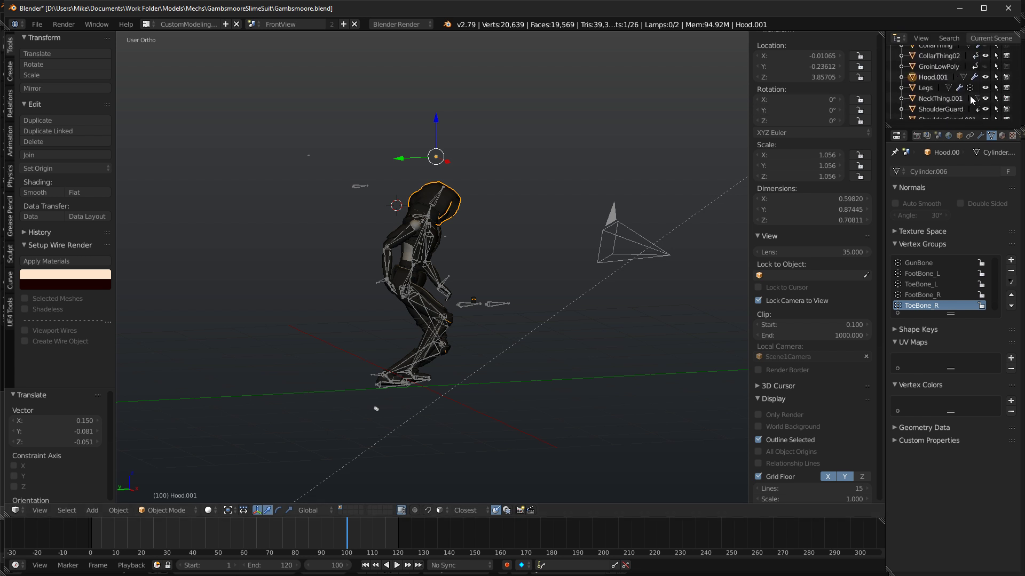
scroll(978, 97, down, 1)
scroll(994, 89, down, 2)
scroll(995, 90, down, 2)
scroll(985, 98, up, 2)
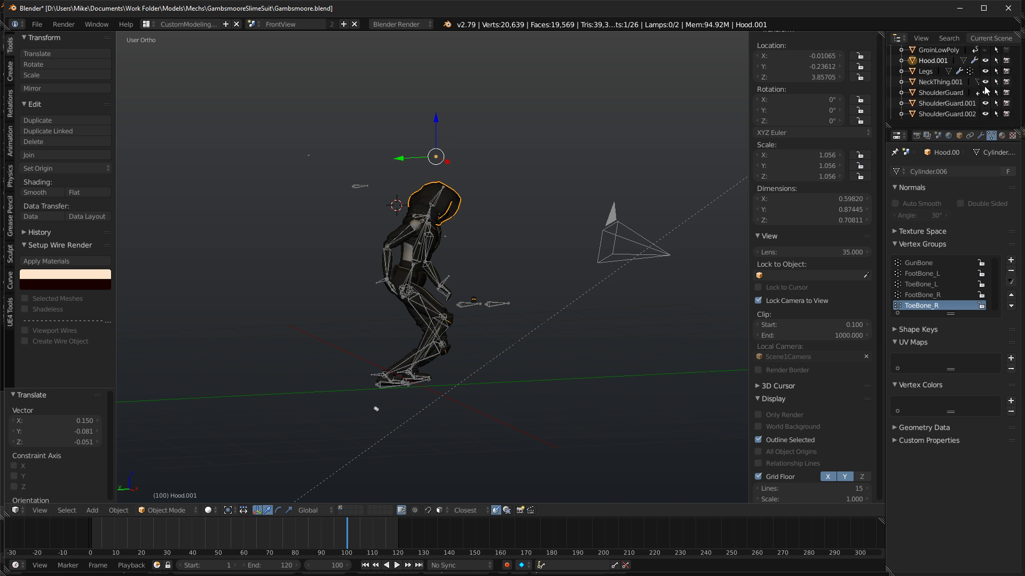
scroll(990, 89, up, 2)
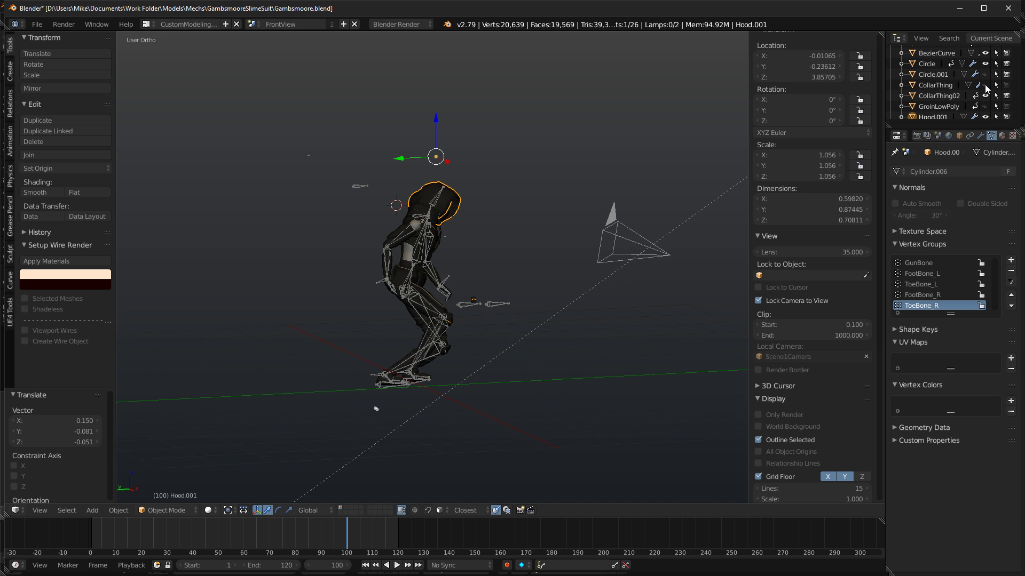
scroll(540, 130, up, 5)
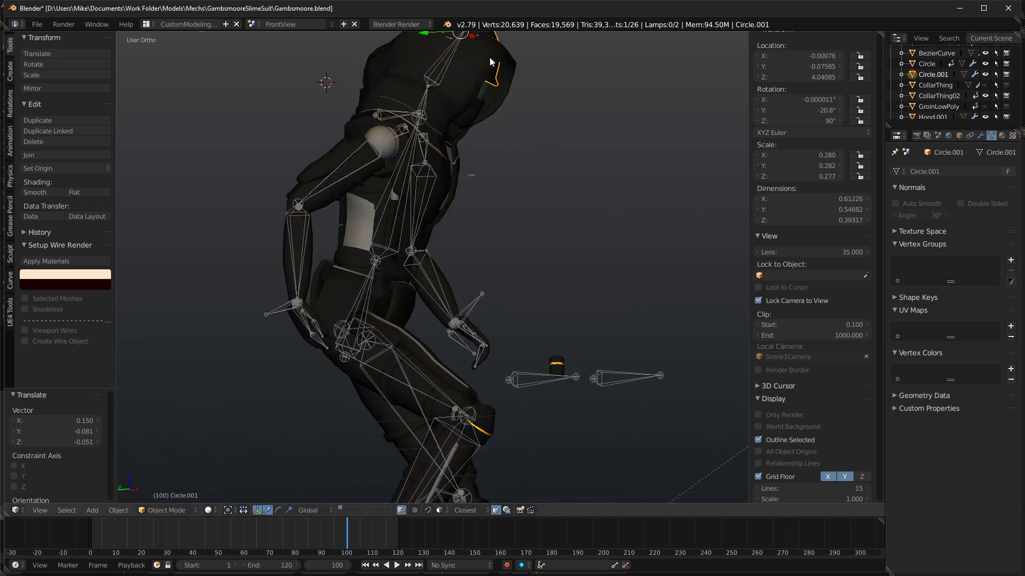
key(h)
Examine the posed character with the helmet and collar in rendered shading from the front and side.
mouse_move(516, 63)
middle_down()
mouse_move(511, 84)
mouse_move(488, 76)
mouse_move(562, 132)
mouse_move(466, 148)
middle_up()
key(shift+z)
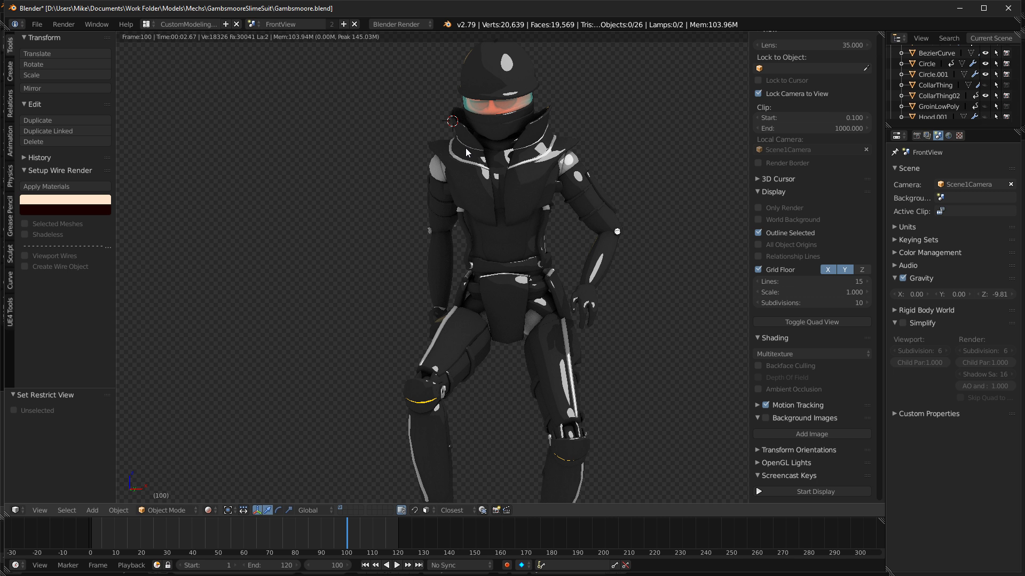
middle_drag(452, 171, 441, 210)
scroll(530, 202, up, 3)
scroll(553, 222, down, 3)
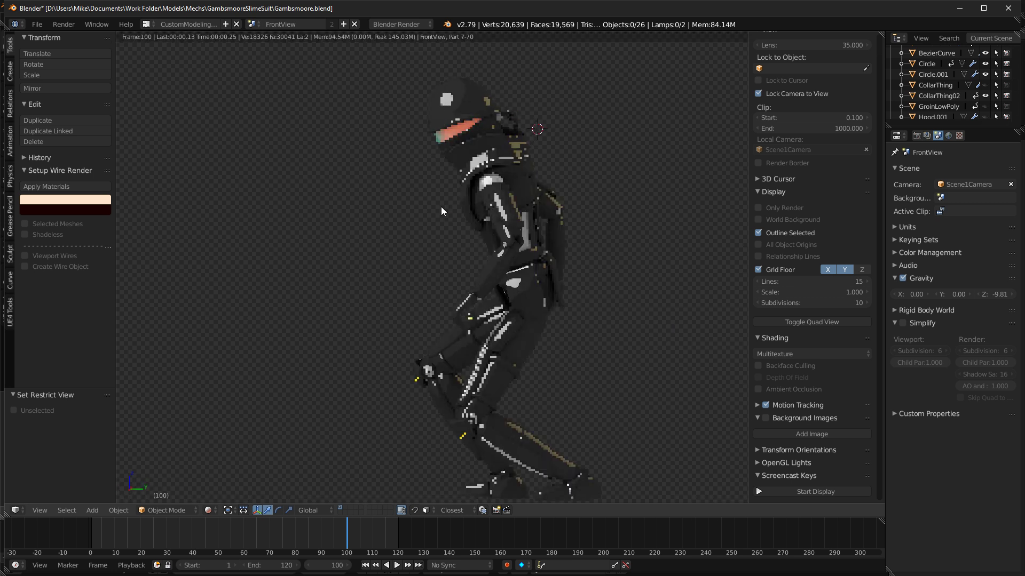
key(KP_1)
middle_drag(472, 226, 518, 226)
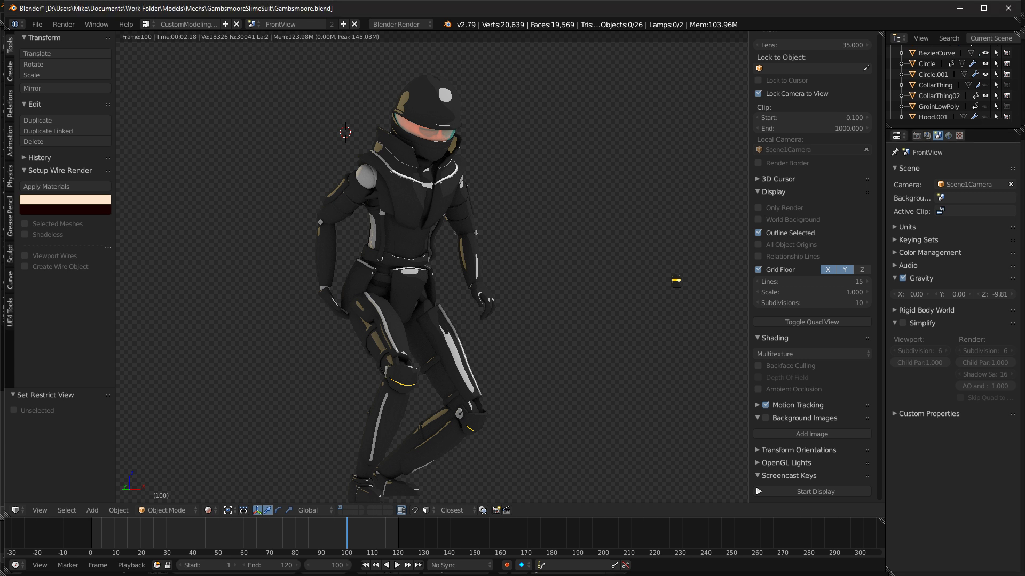
key(KP_3)
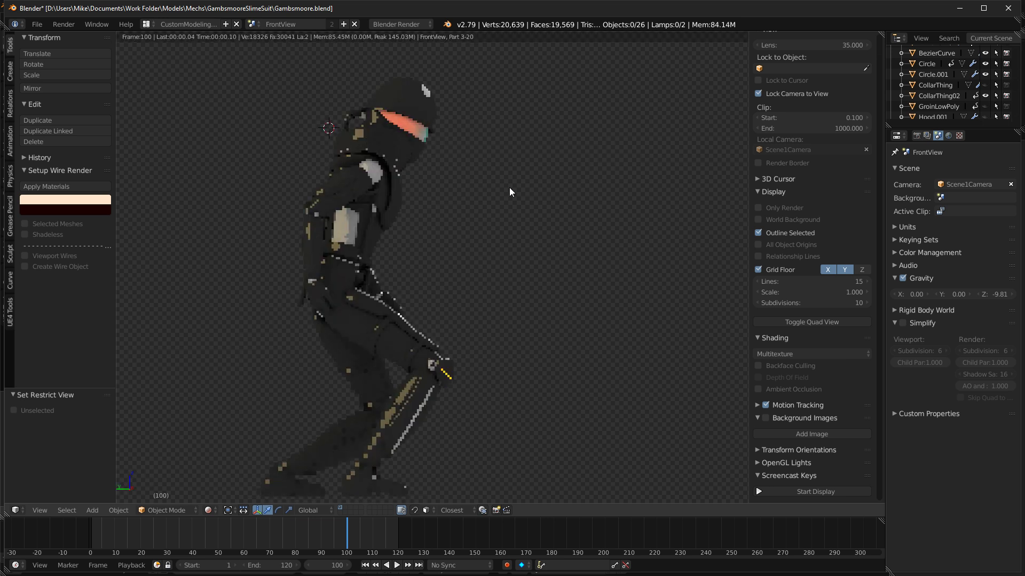
key(KP_1)
key(ctrl+KP_3)
mouse_move(476, 216)
middle_down()
mouse_move(543, 225)
mouse_move(584, 289)
mouse_move(567, 222)
middle_up()
key(shift+z)
Clear the location, rotation and scale of all armature bones to return to the default pose.
key(a)
key(a)
key(a)
right_click(483, 137)
key(a)
key(a)
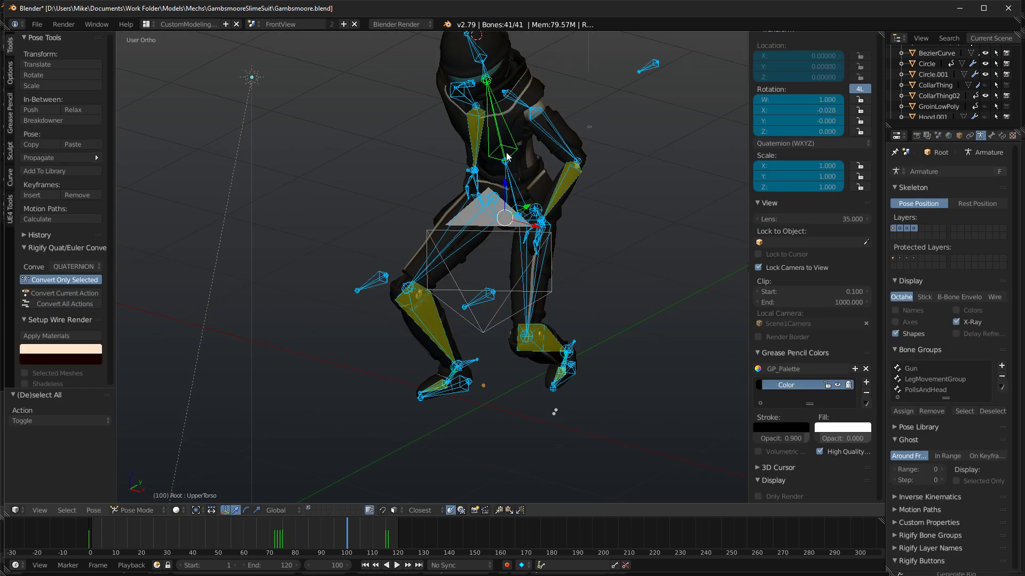
key(alt+g)
key(alt+r)
key(alt+s)
middle_drag(535, 146, 564, 123)
key(KP_3)
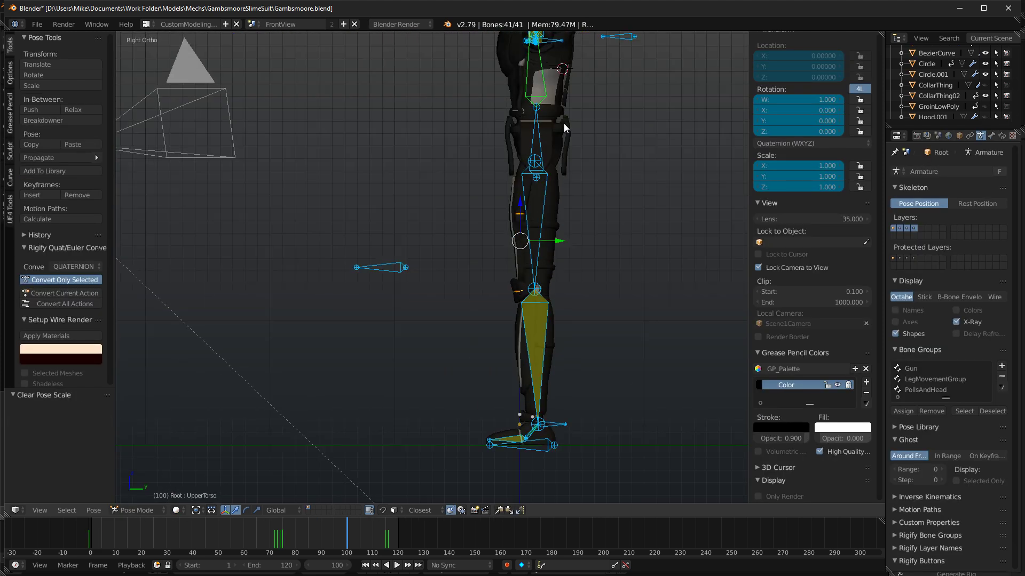
Separate the linked foot geometry from the Legs mesh into its own object and select that object.
scroll(576, 392, up, 4)
shift+middle_drag(582, 496, 456, 290)
scroll(455, 291, up, 3)
right_click(508, 321)
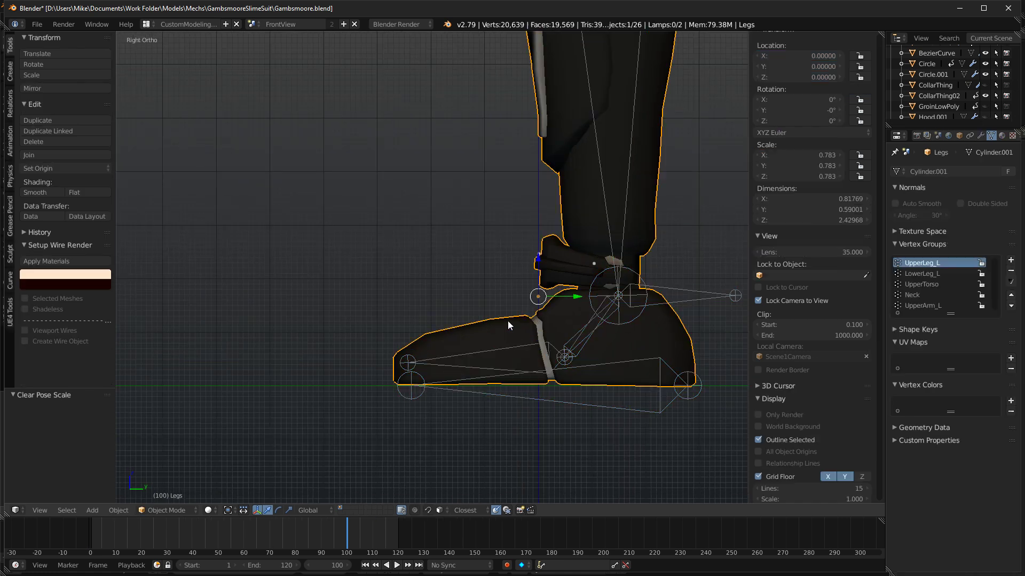
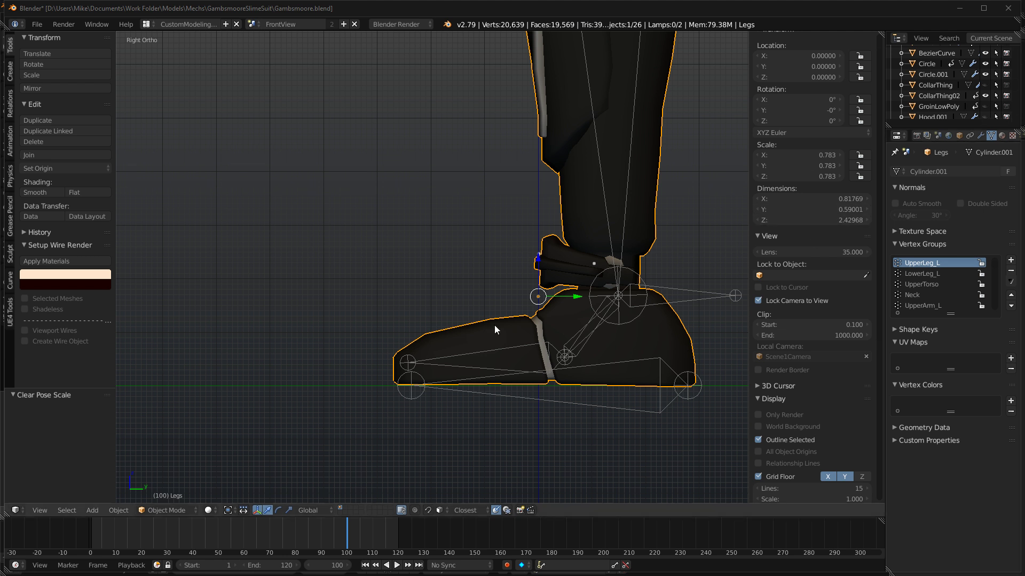
middle_drag(502, 344, 470, 184)
key(ctrl+KP_7)
key(KP_3)
scroll(575, 189, down, 3)
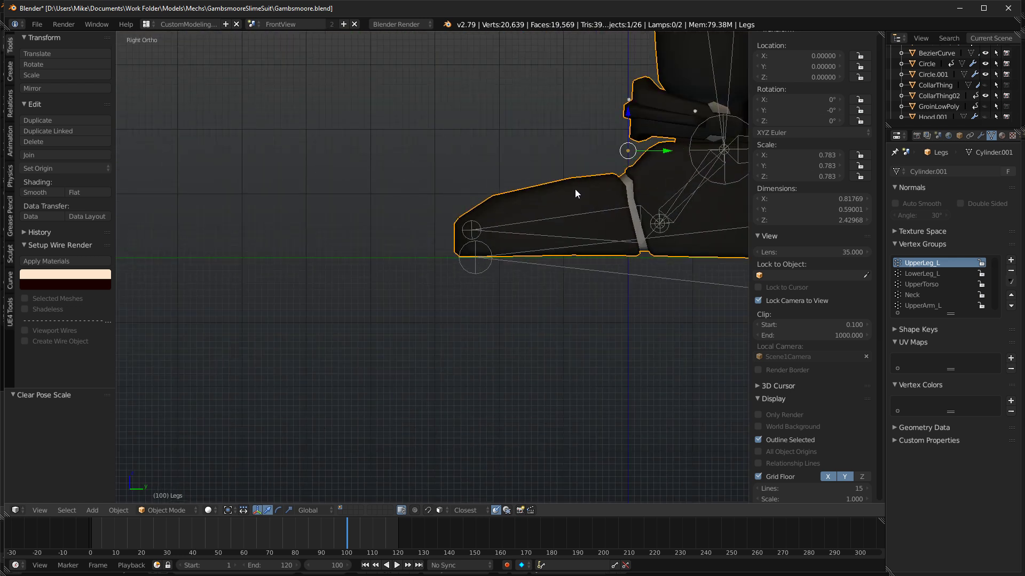
key(Tab)
key(ctrl+l)
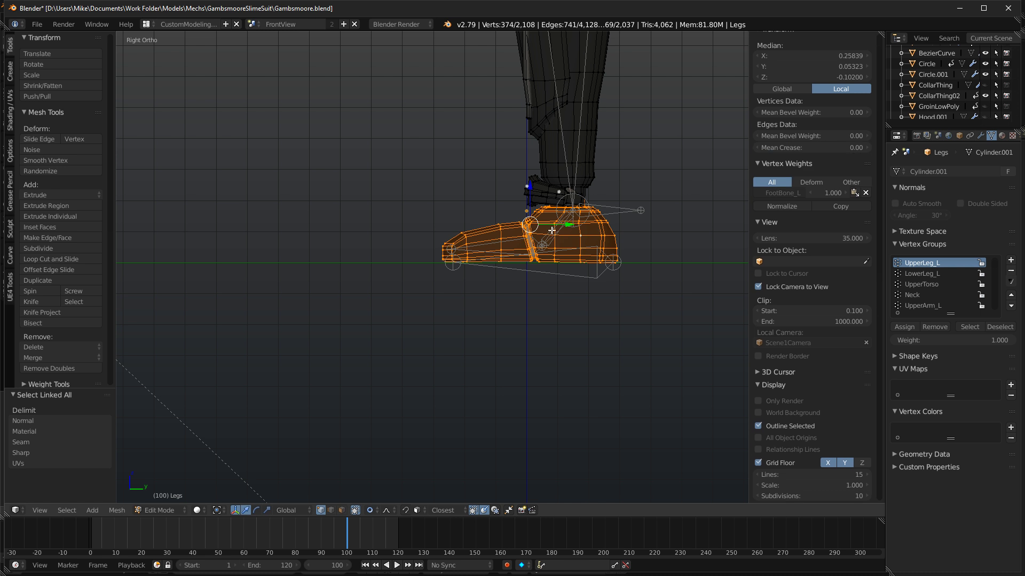
key(p)
click(560, 233)
key(Tab)
right_click(595, 236)
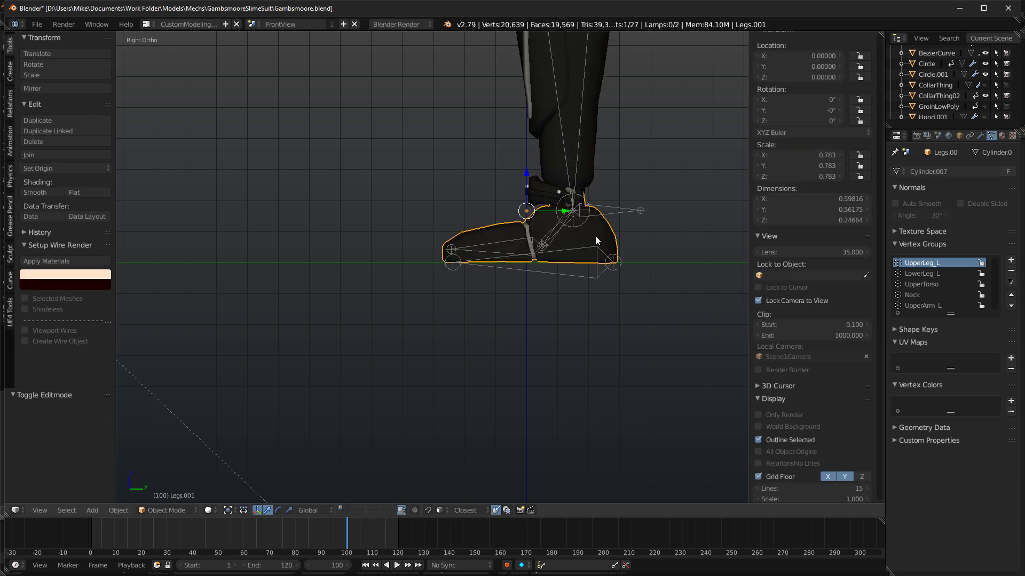
Rename the separated foot object as Feet01.
scroll(949, 108, down, 3)
double_click(918, 109)
text(Feet)
key(Return)
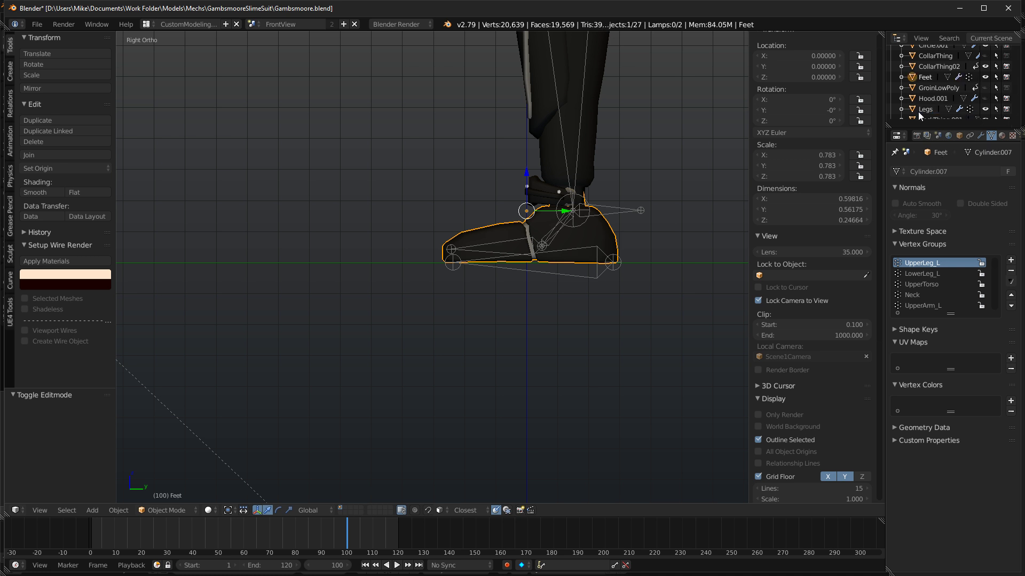
double_click(931, 78)
text(0)
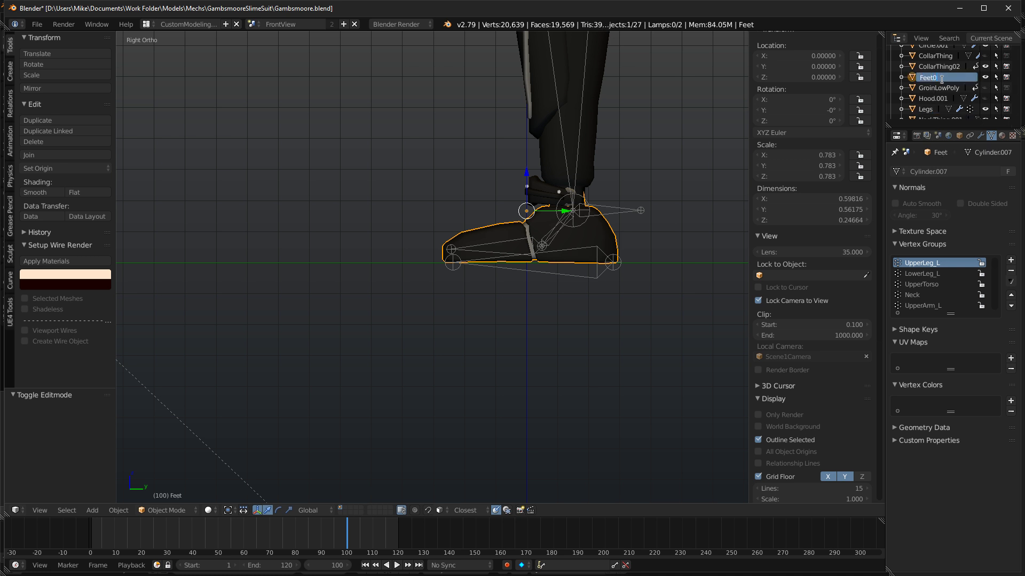
text(1)
key(Return)
Check the Feet01 mesh in Edit Mode and duplicate the object in place.
key(Tab)
key(a)
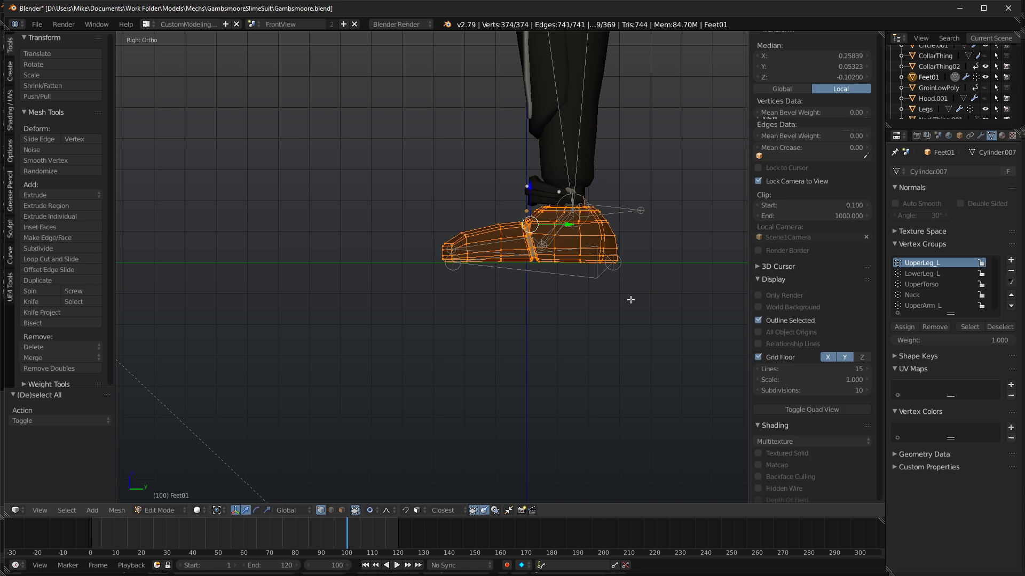
key(Tab)
key(shift+d)
key(Escape)
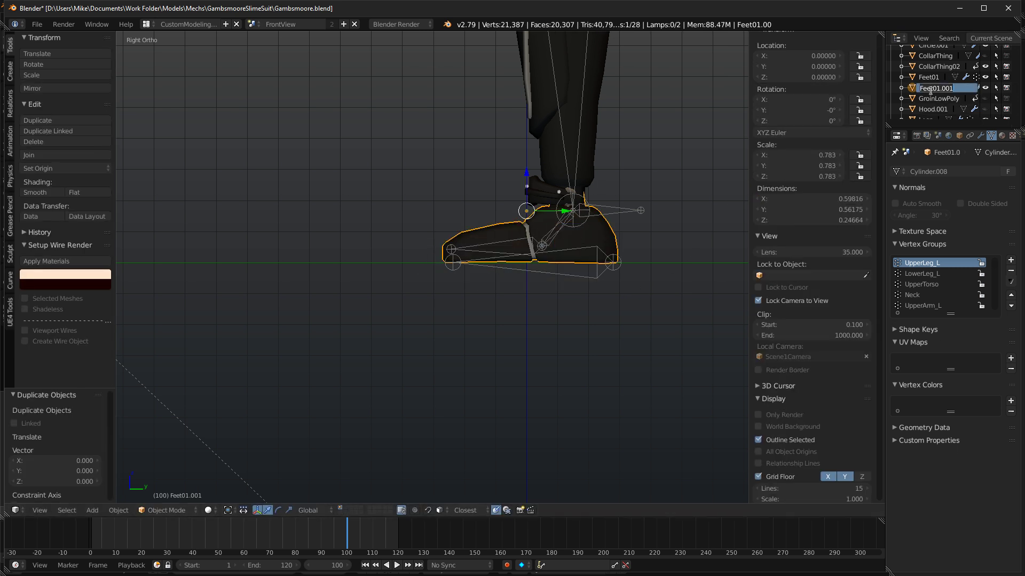
Rename the duplicated foot object as Feet02.
text(02)
key(Return)
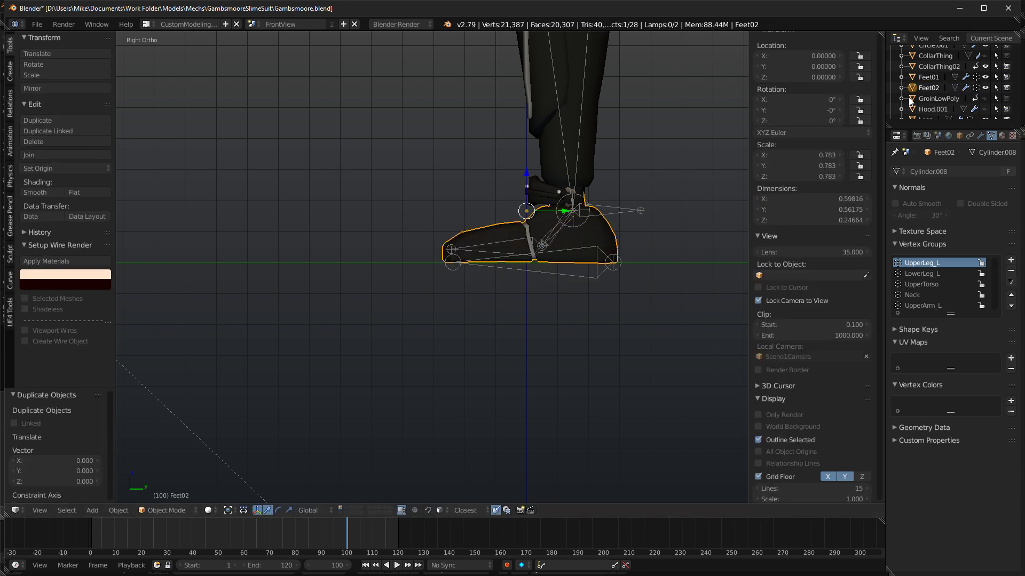
scroll(434, 262, up, 2)
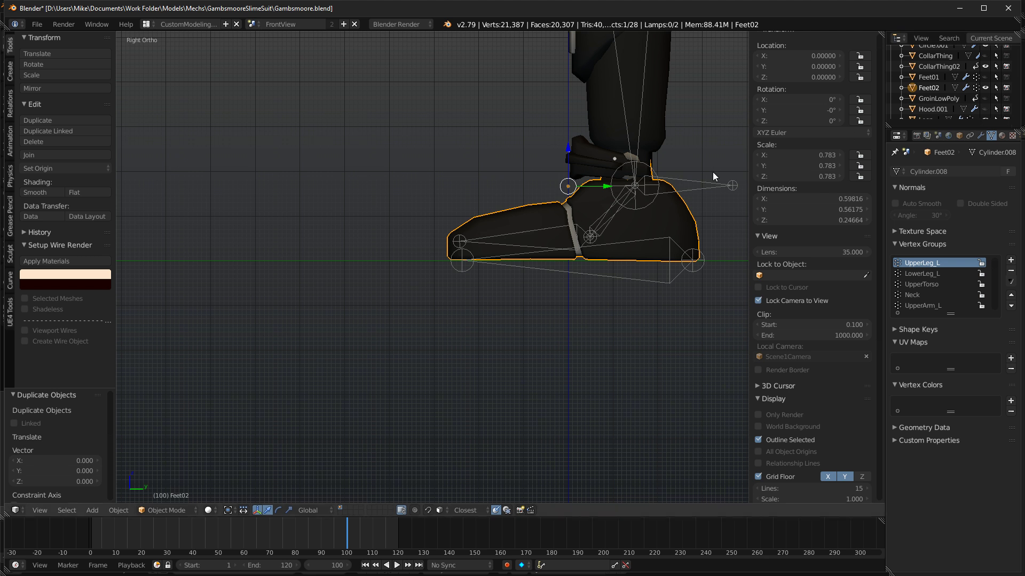
Open the Feet02 mesh in Edit Mode and examine the foot in rendered preview and from several angles.
key(Tab)
key(shift+z)
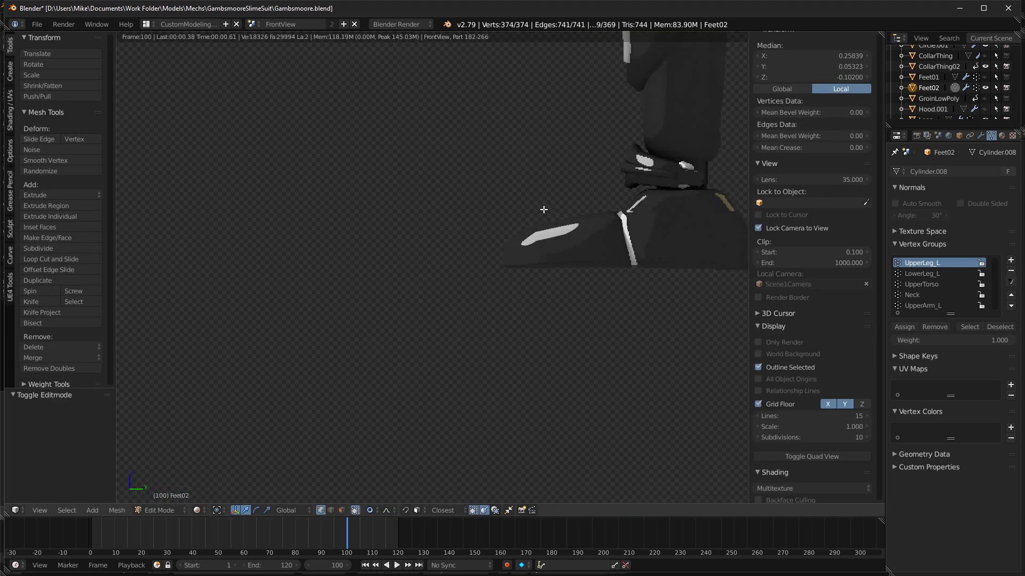
scroll(534, 214, down, 4)
key(shift+z)
scroll(535, 219, down, 5)
middle_drag(553, 203, 504, 202)
scroll(559, 229, up, 6)
shift+middle_drag(560, 230, 542, 157)
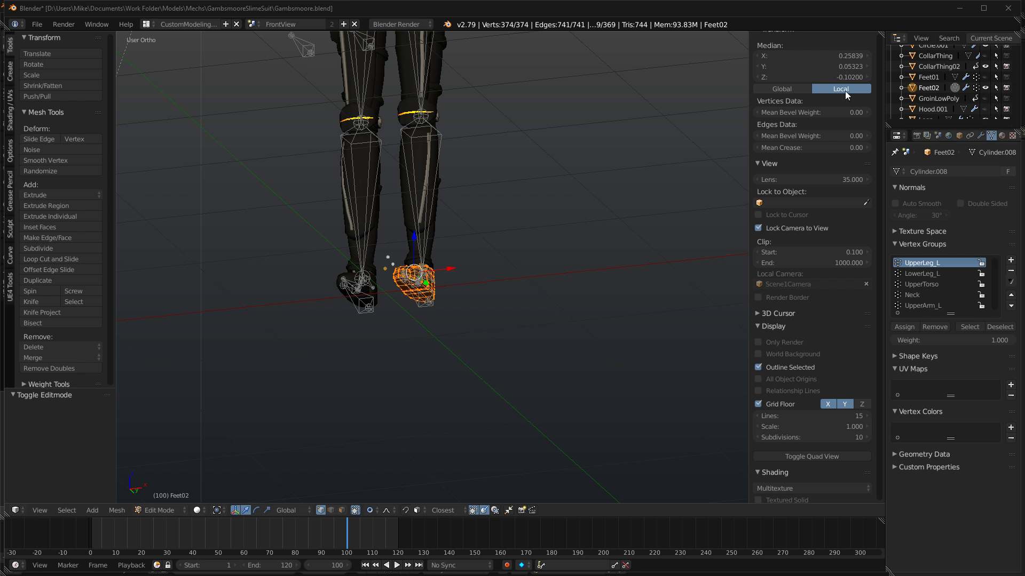
middle_drag(418, 146, 412, 176)
key(KP_3)
scroll(446, 217, up, 3)
middle_drag(505, 307, 534, 233)
Try deleting all vertices of the Feet02 mesh and undo the deletion.
key(x)
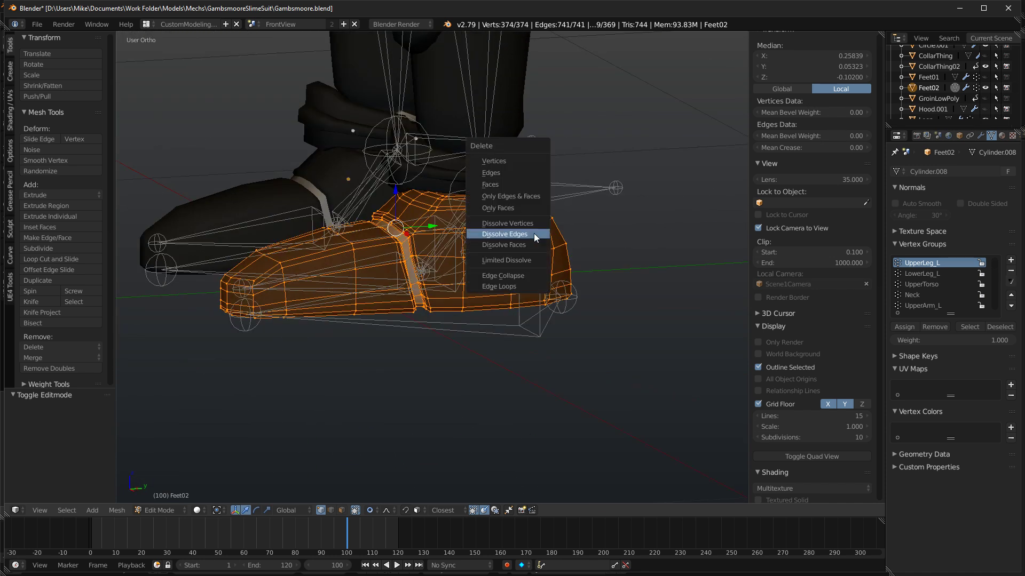
click(517, 161)
scroll(571, 269, down, 3)
middle_drag(570, 267, 564, 205)
key(KP_3)
scroll(563, 231, up, 5)
key(ctrl+z)
Switch the Feet02 mesh to wireframe display with face selection and try Select Linked on the foot geometry.
right_click(567, 107)
key(x)
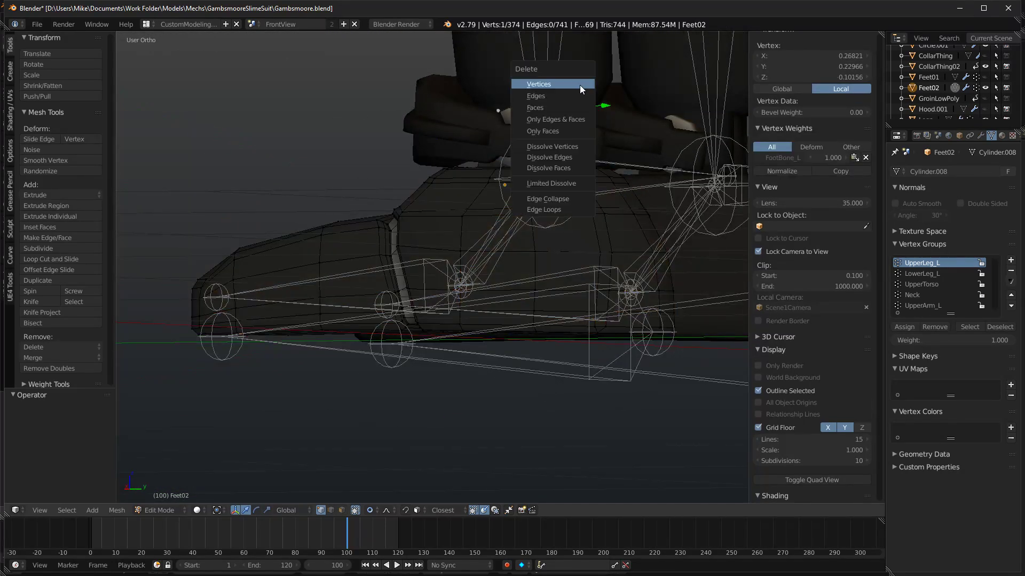
key(z)
mouse_move(630, 89)
middle_down()
mouse_move(593, 108)
mouse_move(609, 176)
middle_up()
key(ctrl+l)
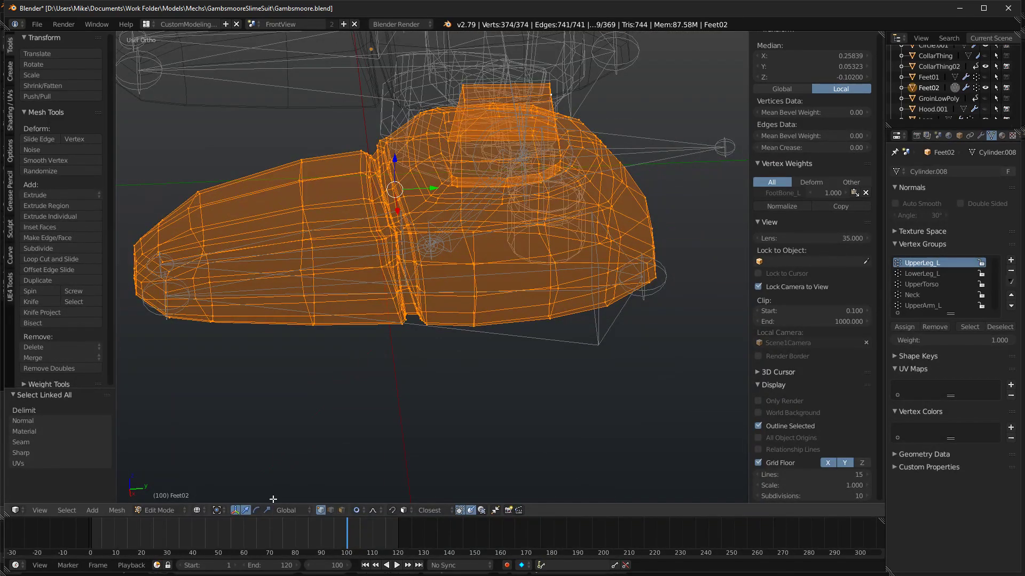
click(342, 510)
key(KP_1)
key(KP_3)
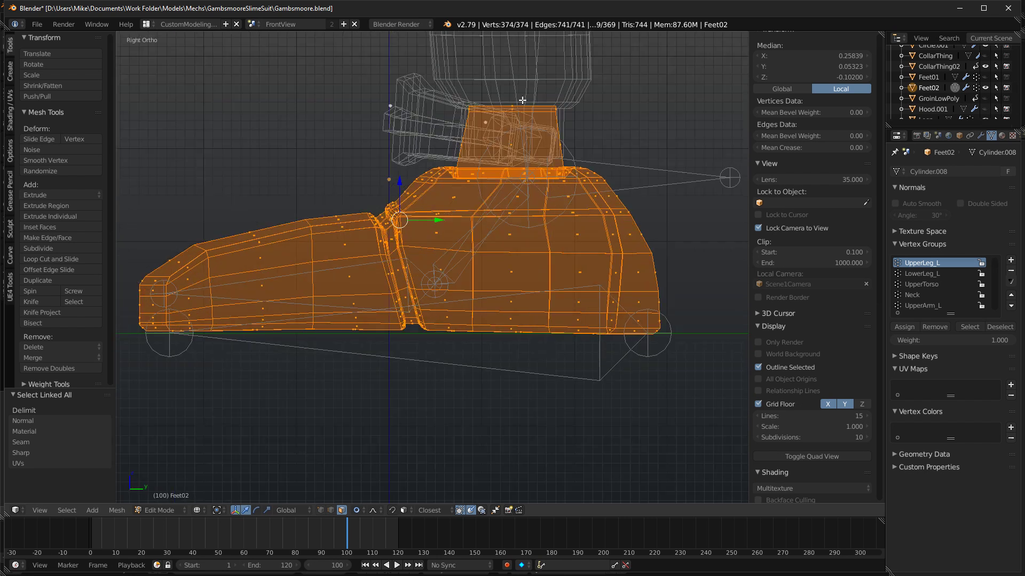
Select the faces of the upper ankle section and delete the vertices of all other Feet02 geometry.
key(a)
key(c)
mouse_move(471, 134)
mouse_down()
mouse_move(571, 106)
mouse_move(563, 113)
mouse_up()
right_click(563, 114)
key(p)
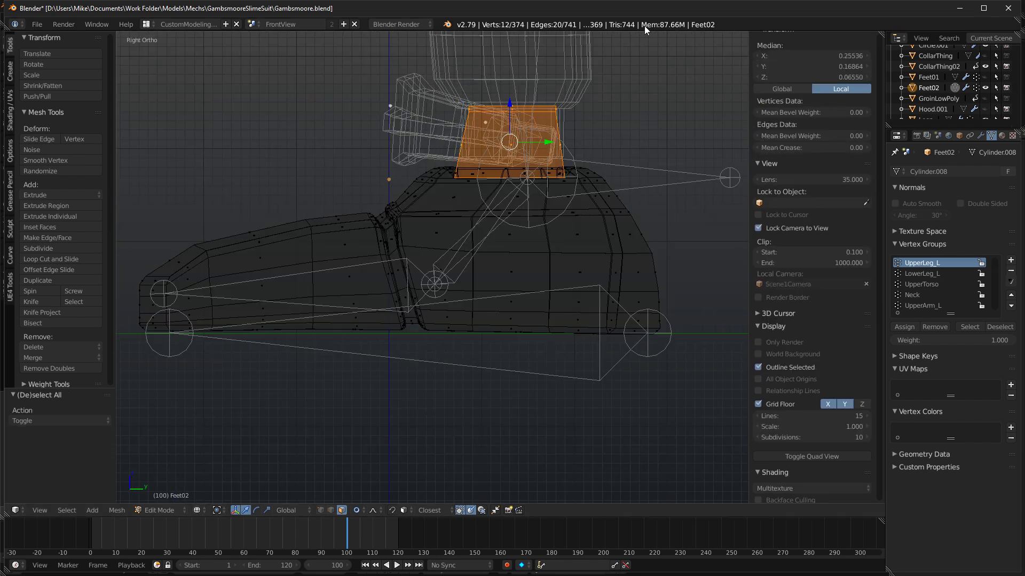
key(t)
key(t)
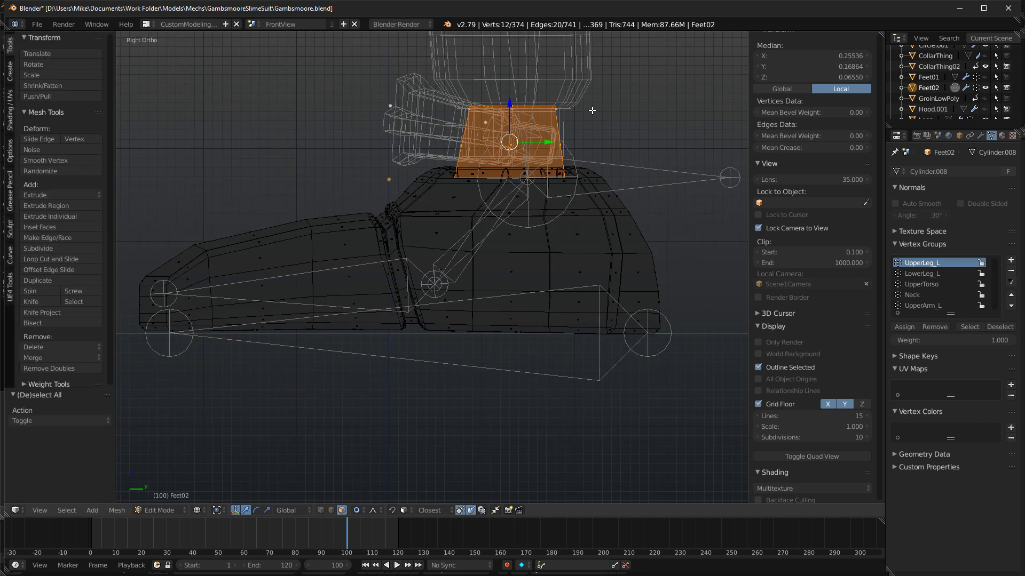
key(ctrl+i)
key(x)
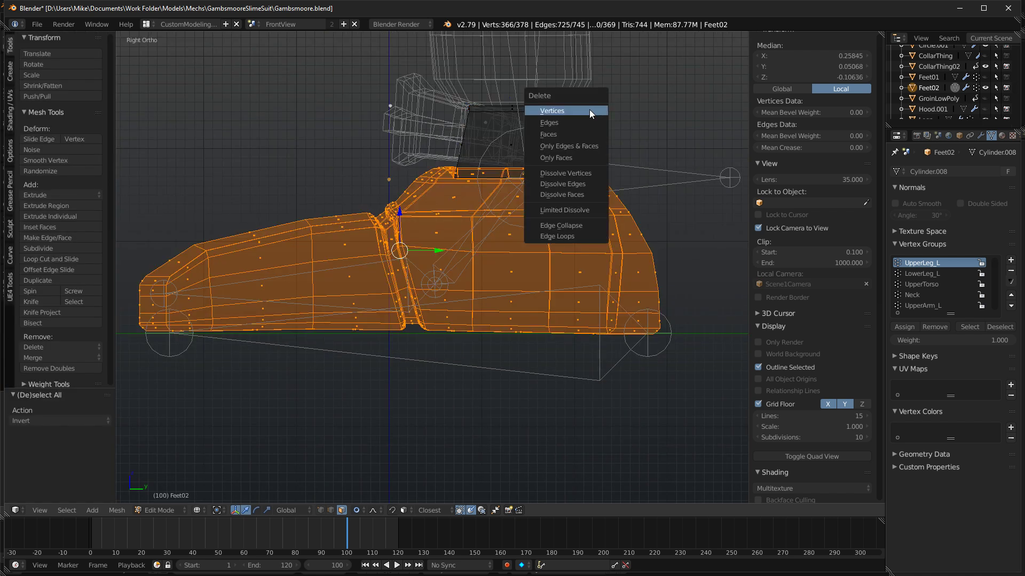
click(592, 110)
Open the Legs mesh in Edit Mode and select the linked geometry of the ankle cuff, delimited by seams.
middle_drag(590, 112, 598, 219)
middle_drag(469, 240, 335, 204)
key(KP_3)
scroll(441, 208, up, 3)
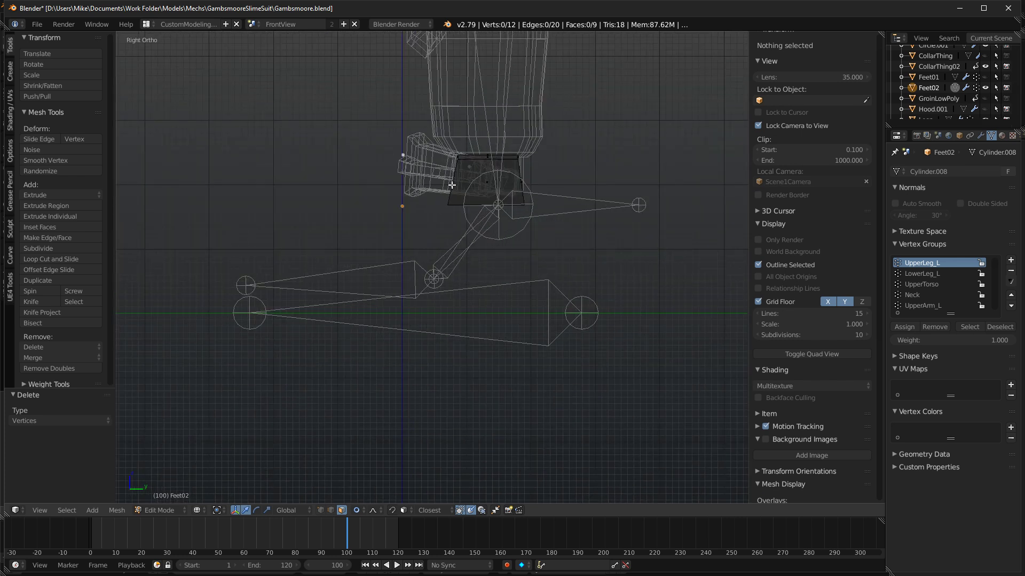
key(Tab)
right_click(421, 178)
key(Tab)
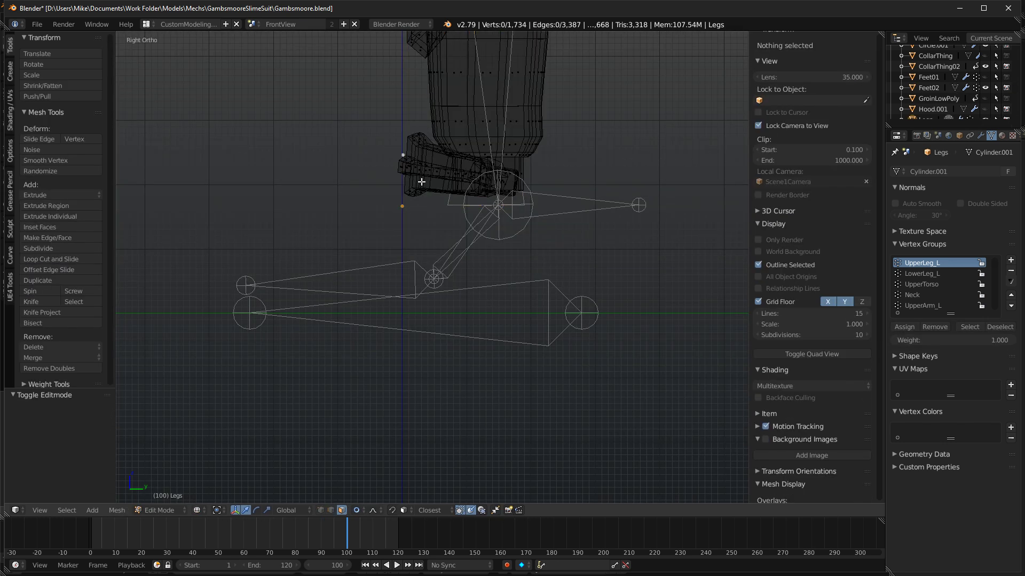
right_click(413, 167)
key(ctrl+l)
key(c)
drag(402, 177, 399, 194)
right_click(398, 194)
key(ctrl+l)
key(r)
click(660, 166)
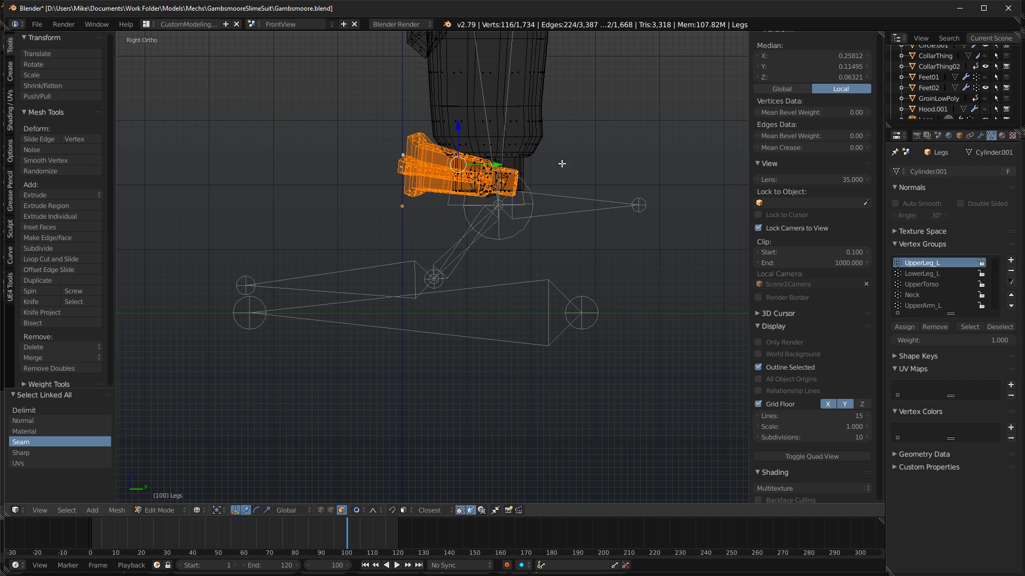
Rotate the selected ankle cuff, reposition it around the ankle and check it in rendered preview.
scroll(544, 222, up, 3)
key(r)
click(656, 201)
key(g)
click(687, 245)
mouse_move(686, 245)
middle_down()
mouse_move(546, 283)
mouse_move(513, 277)
middle_up()
key(shift+z)
key(shift+z)
Return to the Feet02 mesh, select the bottom edge loop of the ankle section and duplicate it in place.
key(Tab)
right_click(453, 256)
key(Tab)
scroll(472, 293, up, 2)
middle_drag(472, 293, 363, 466)
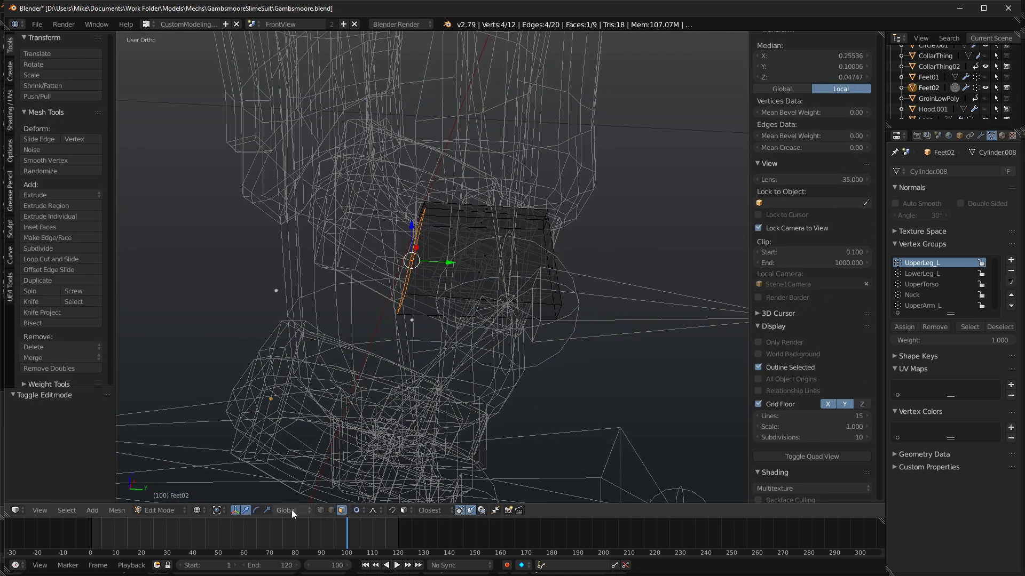
key(a)
alt+right_click(430, 300)
key(KP_1)
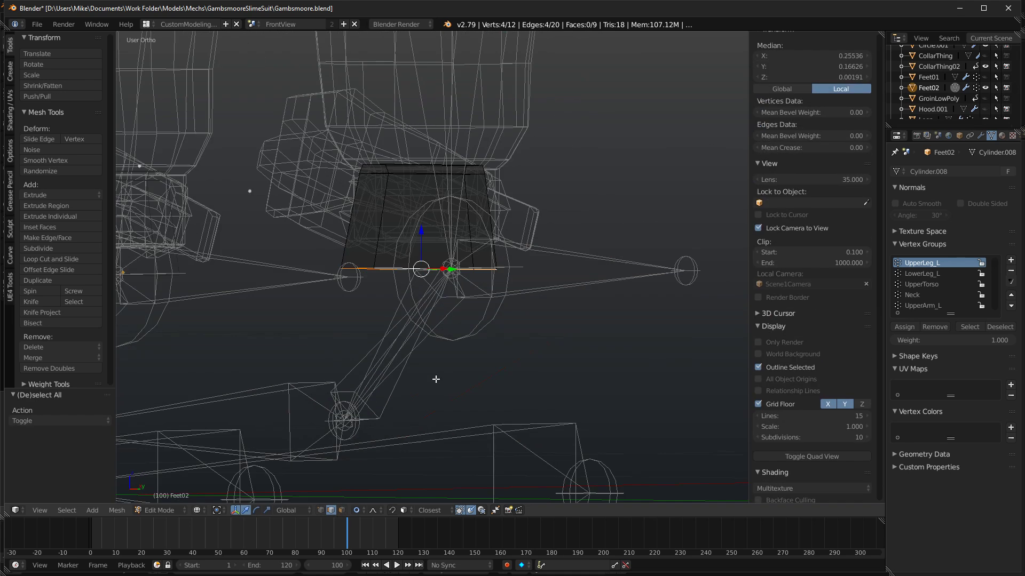
scroll(441, 377, down, 4)
scroll(442, 377, up, 3)
key(shift+d)
key(Escape)
Turn off proportional editing and resize the duplicated edge loop along X, finishing with a scale factor of 0.596.
key(s)
key(z)
right_click(592, 255)
scroll(598, 253, down, 6)
key(o)
key(s)
key(z)
key(x)
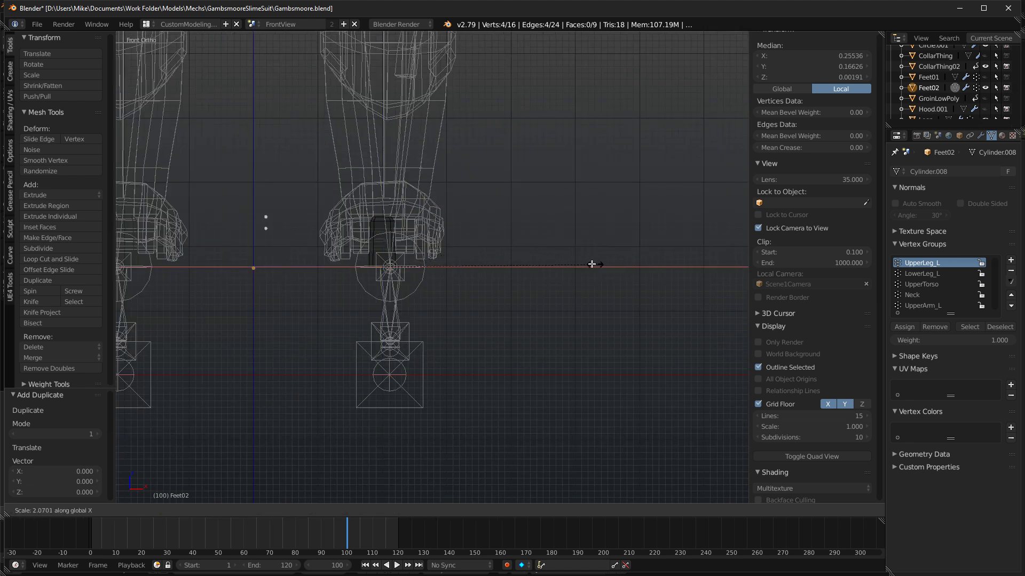
click(308, 283)
middle_drag(448, 282, 424, 253)
key(s)
key(x)
click(451, 279)
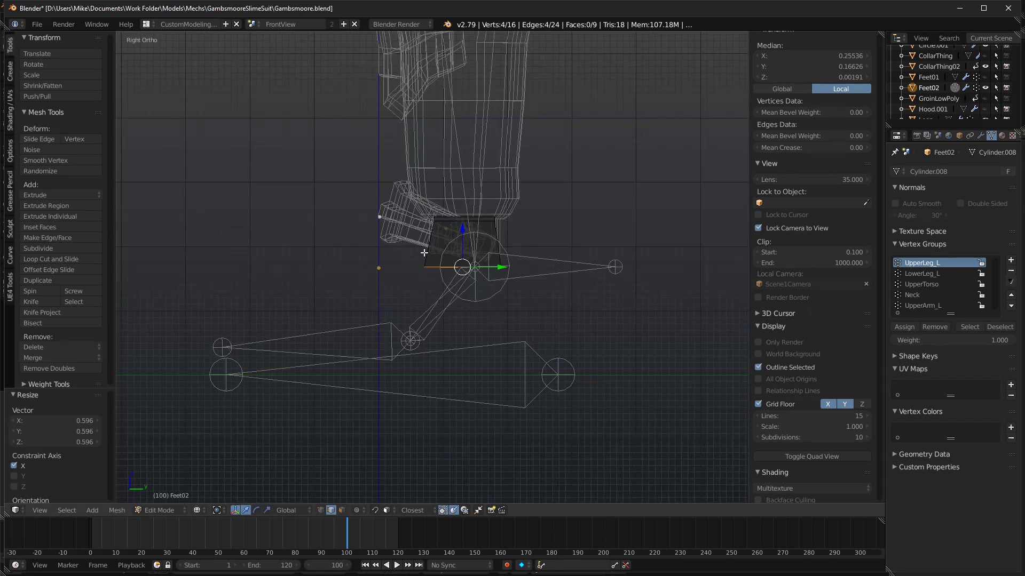
Extrude the edge loop straight down toward the sole and scale the new lower edges by 1.183.
key(e)
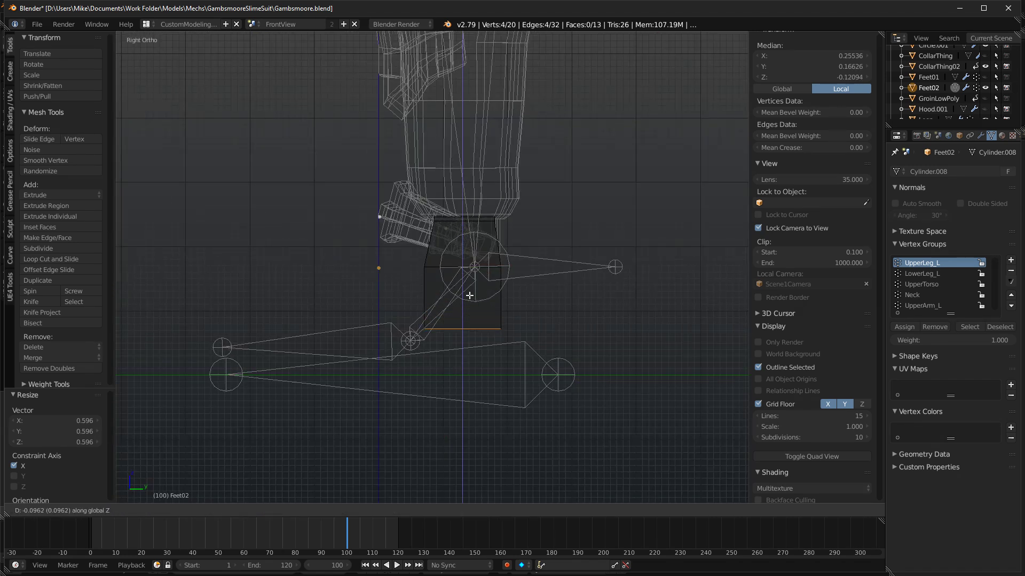
click(472, 289)
mouse_move(438, 293)
middle_down()
mouse_move(528, 313)
mouse_move(439, 309)
middle_up()
key(s)
click(554, 315)
key(KP_3)
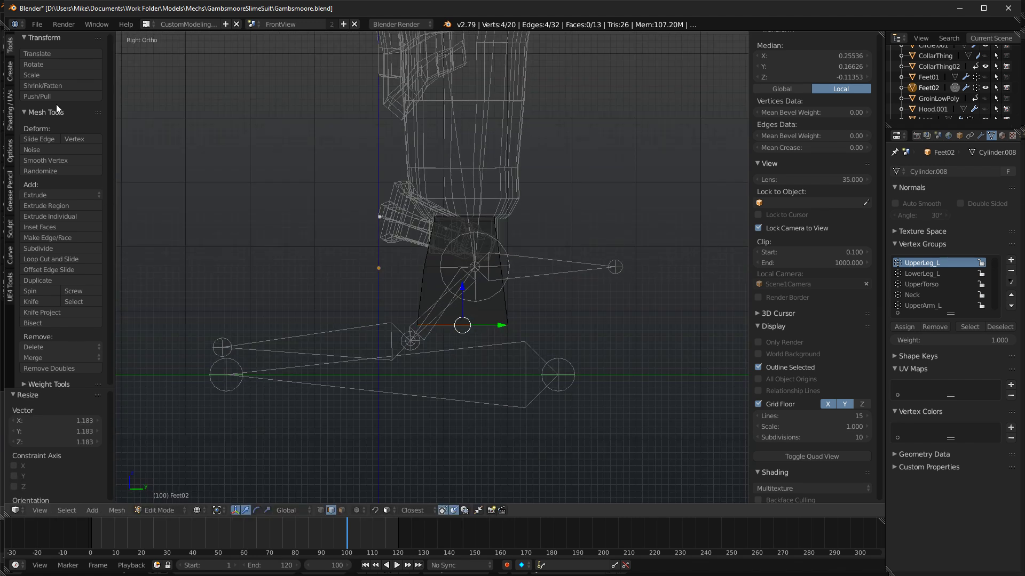
Try adding a 32-vertex circle to the Feet02 mesh and undo it.
click(10, 71)
click(9, 42)
click(11, 70)
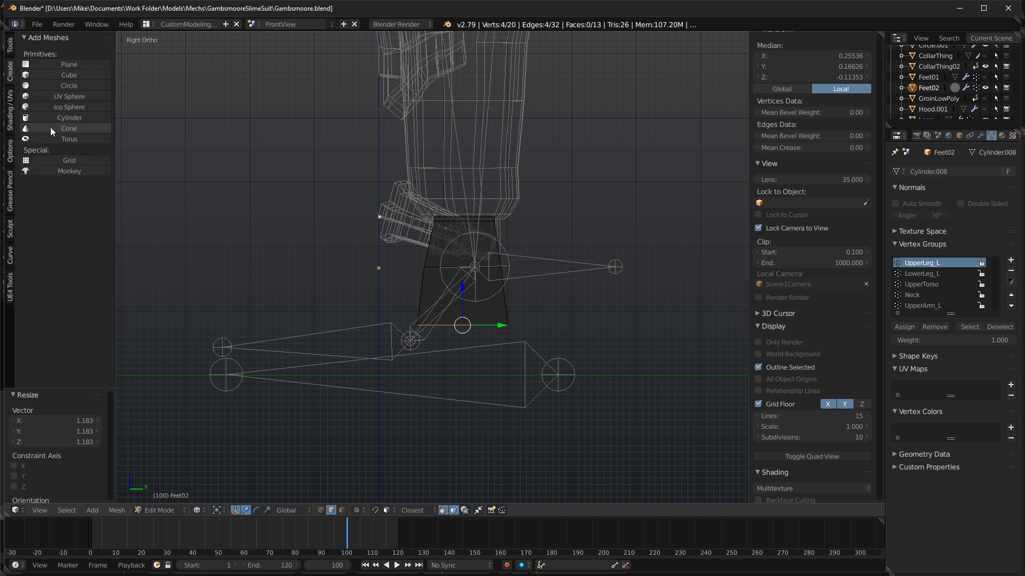
click(47, 84)
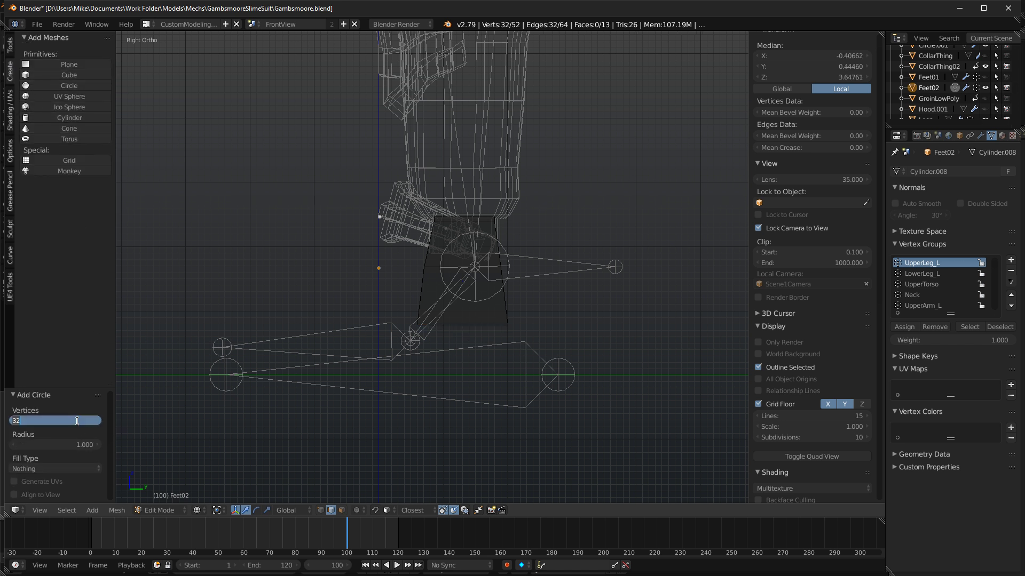
key(Return)
middle_drag(496, 242, 523, 251)
scroll(536, 267, down, 5)
key(ctrl+z)
scroll(521, 246, down, 3)
scroll(514, 247, up, 4)
Snap the 3D cursor to the selected lower edge loop of the ankle extension.
key(shift+s)
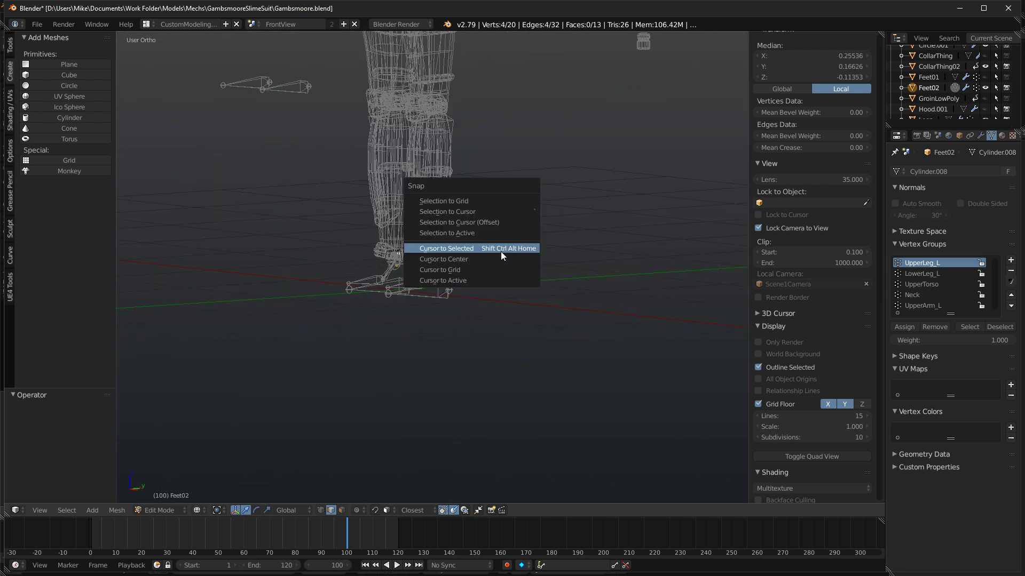
click(500, 251)
scroll(488, 252, up, 5)
scroll(487, 251, up, 2)
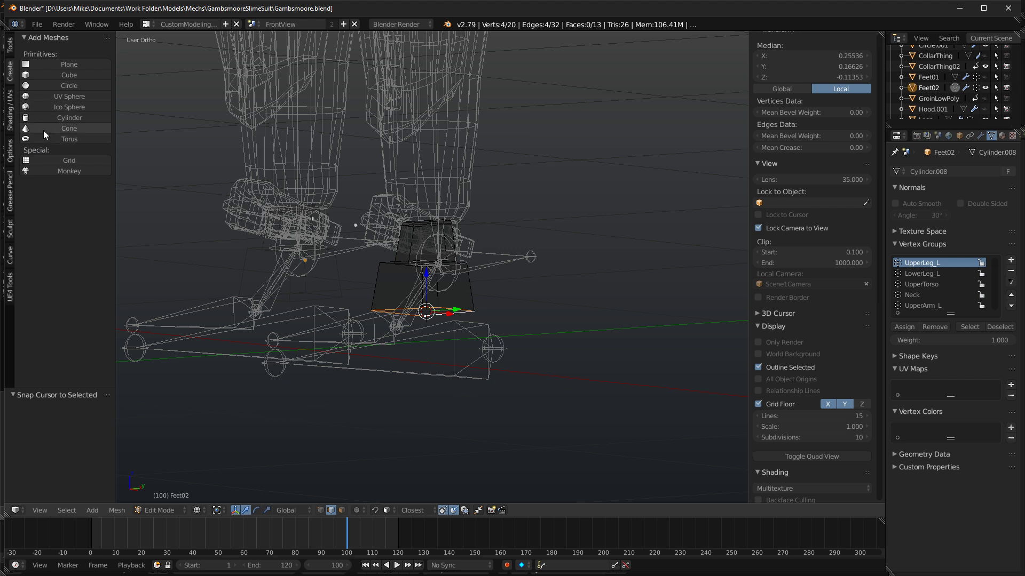
Add a cylinder at the 3D cursor with 12 vertices, radius 0.140 and depth 0.110.
click(68, 118)
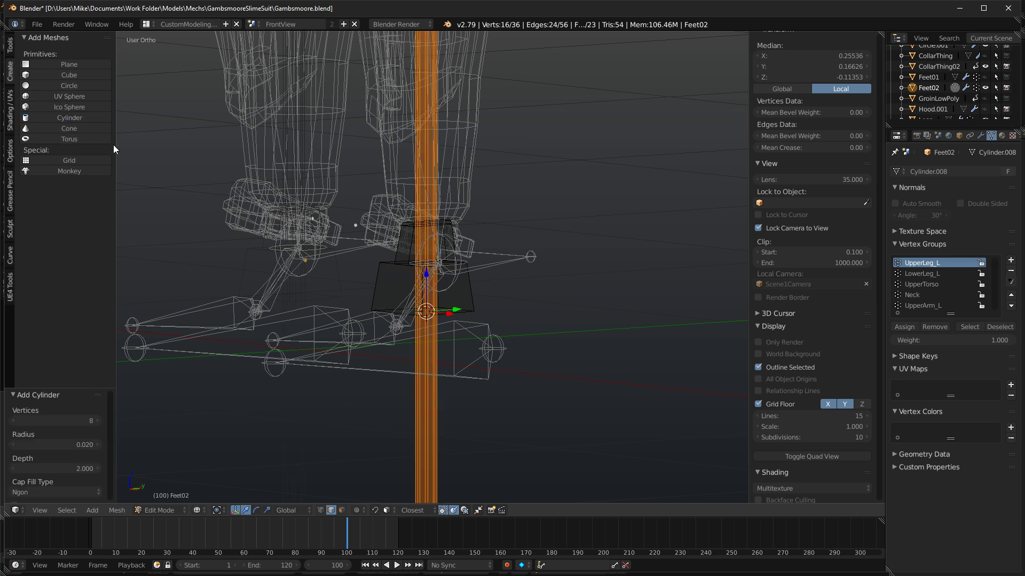
key(KP_3)
mouse_move(70, 443)
mouse_down()
mouse_move(134, 444)
mouse_move(67, 448)
mouse_up()
click(74, 422)
text(12)
key(Return)
drag(76, 465, 16, 465)
key(KP_1)
key(KP_3)
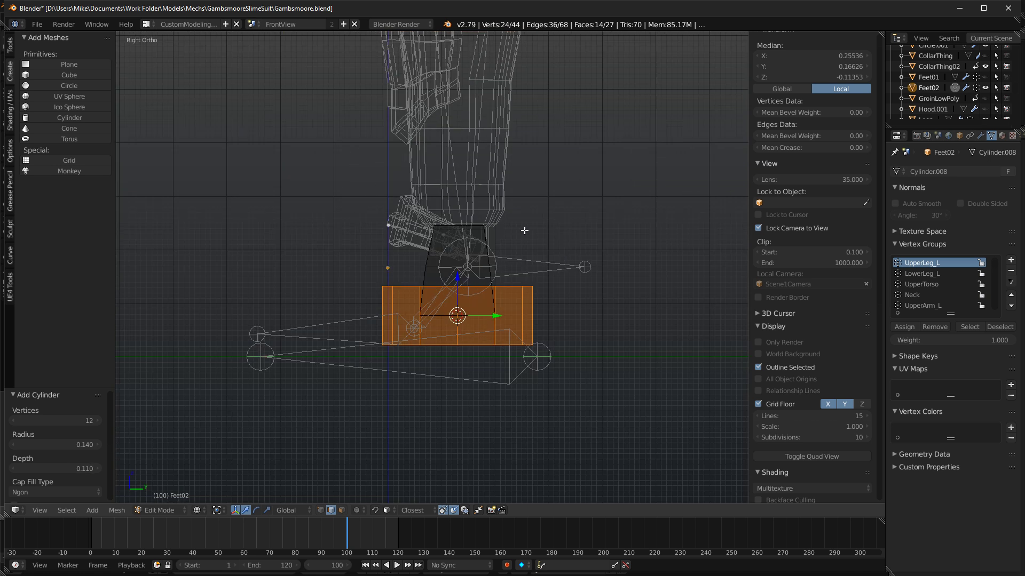
Move the cylinder about 0.051 down along Z so it sits beneath the ankle extension.
key(g)
key(z)
key(KP_1)
right_click(545, 268)
key(g)
key(z)
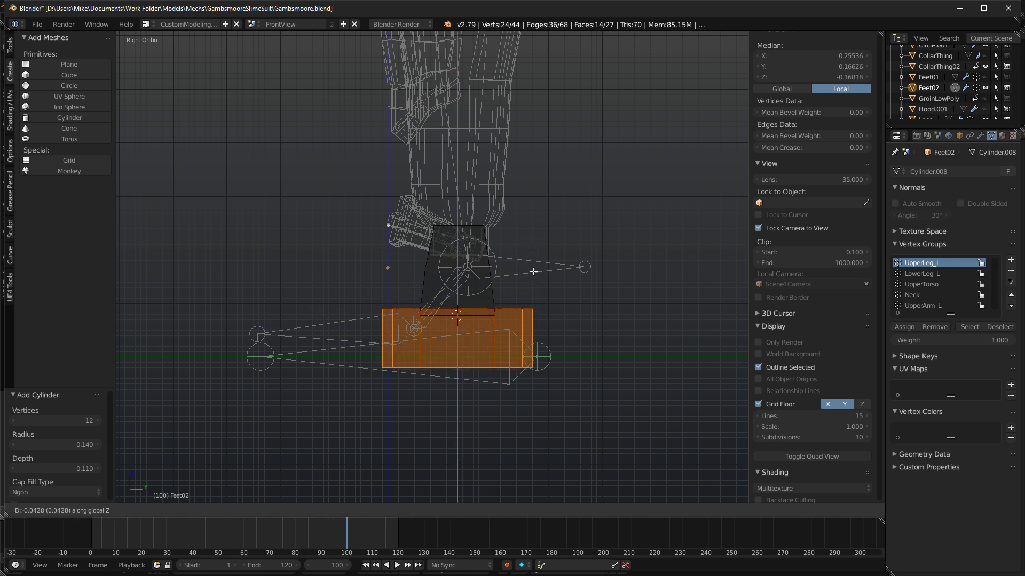
key(1)
right_click(534, 272)
drag(460, 279, 458, 305)
scroll(539, 332, up, 3)
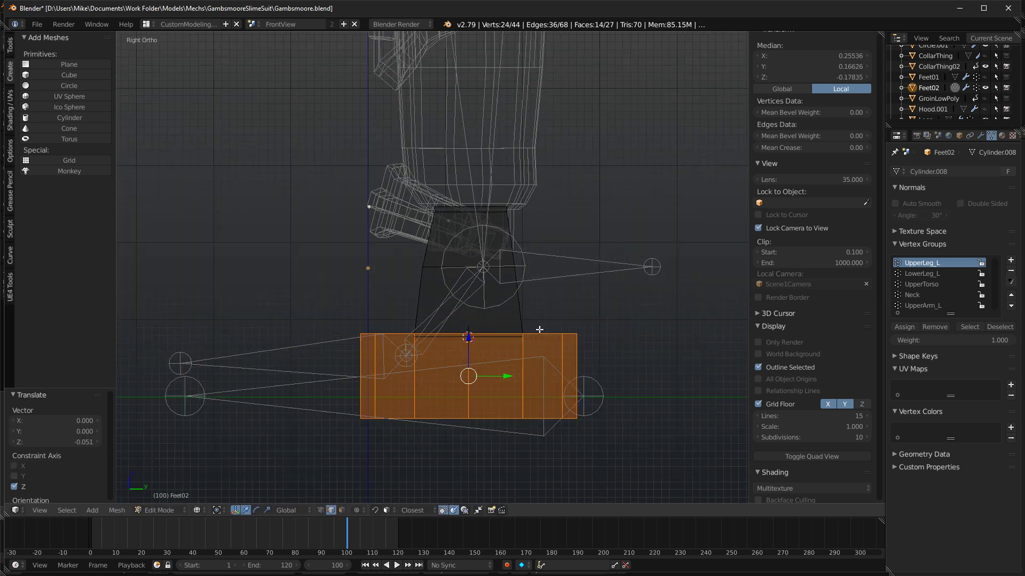
Scale the cylinder down and adjust its height so it spans from the ankle extension to the ground line.
key(s)
click(600, 366)
drag(471, 363, 475, 348)
key(s)
click(644, 360)
key(s)
click(618, 356)
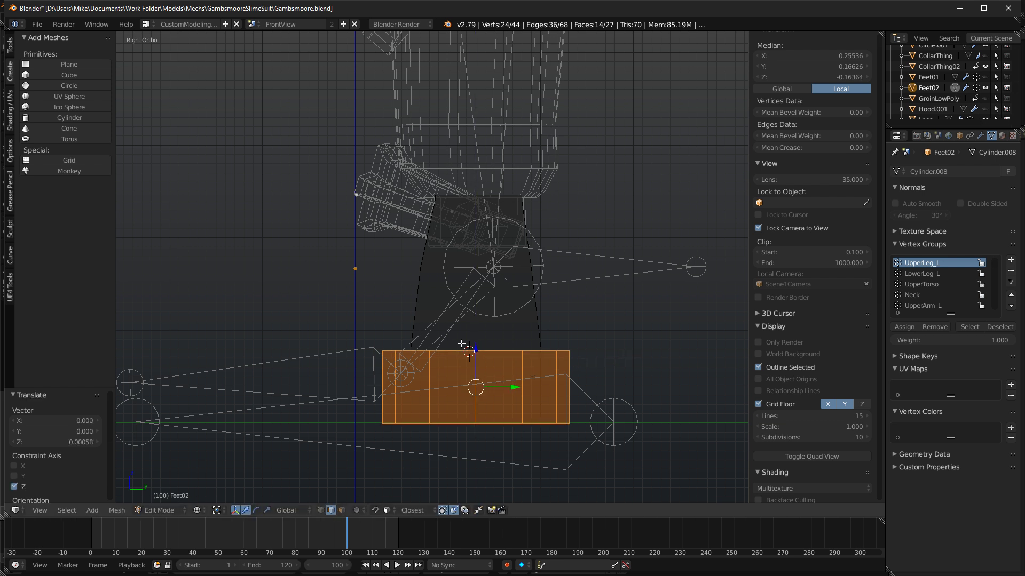
Examine the ankle extension and cylinder in rendered and solid display and in Object Mode.
middle_drag(459, 345, 587, 351)
key(shift+z)
key(shift+z)
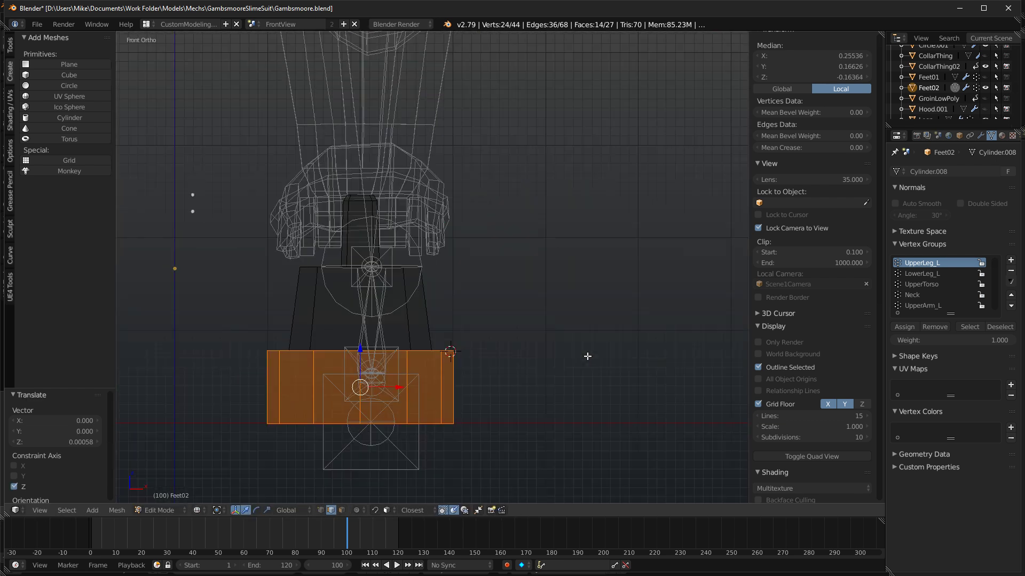
key(KP_3)
key(z)
middle_drag(509, 391, 390, 313)
key(Tab)
key(Tab)
key(Tab)
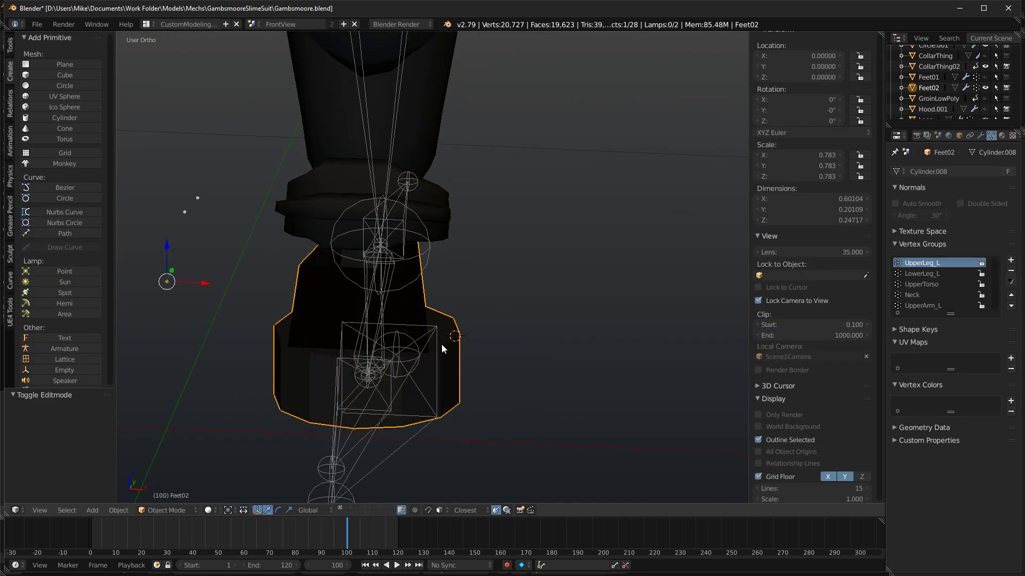
Select the whole Feet02 mesh and recalculate its normals to be consistent.
key(Tab)
key(a)
key(a)
key(ctrl+n)
Select the front face of the ankle extension in wireframe display and scale it along X by 0.663.
key(z)
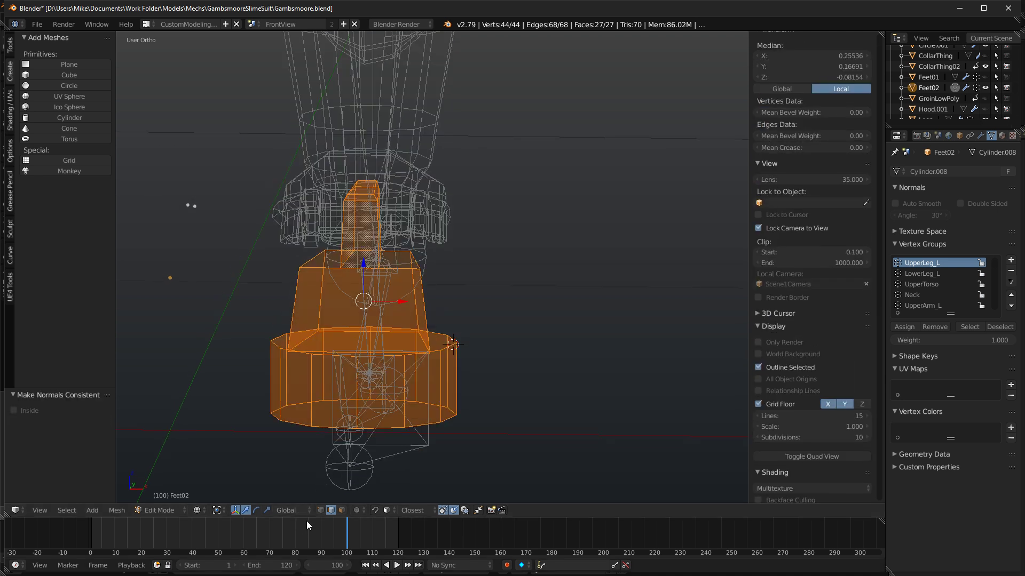
right_click(356, 315)
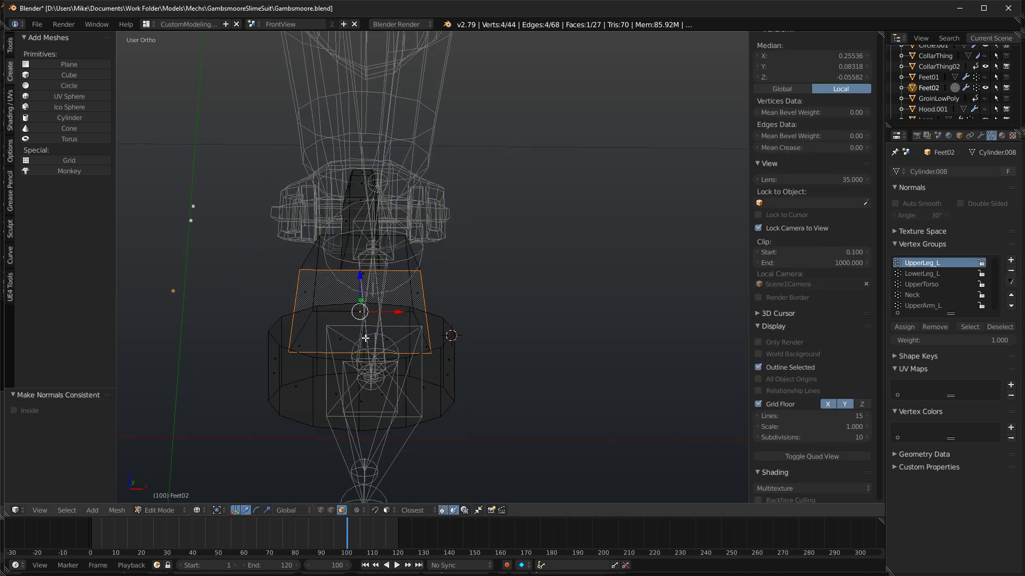
key(s)
key(x)
click(463, 342)
Select the cylinder's two frontmost faces and move them slightly forward along Y.
middle_drag(463, 342, 354, 352)
right_click(449, 320)
middle_drag(450, 320, 439, 359)
middle_drag(511, 402, 382, 387)
right_click(358, 369)
shift+right_click(368, 381)
key(KP_3)
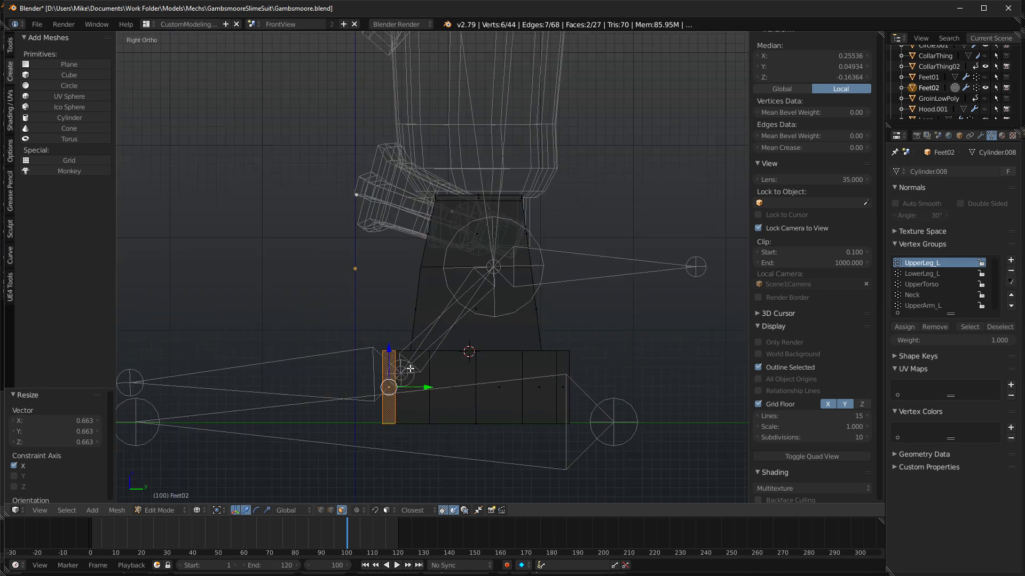
drag(417, 388, 406, 388)
Add a cube at the cylinder's selected front faces and move it forward and up onto the ground line, about -0.066 in Y and 0.041 in Z.
shift+middle_drag(341, 391, 460, 365)
key(shift+s)
click(338, 361)
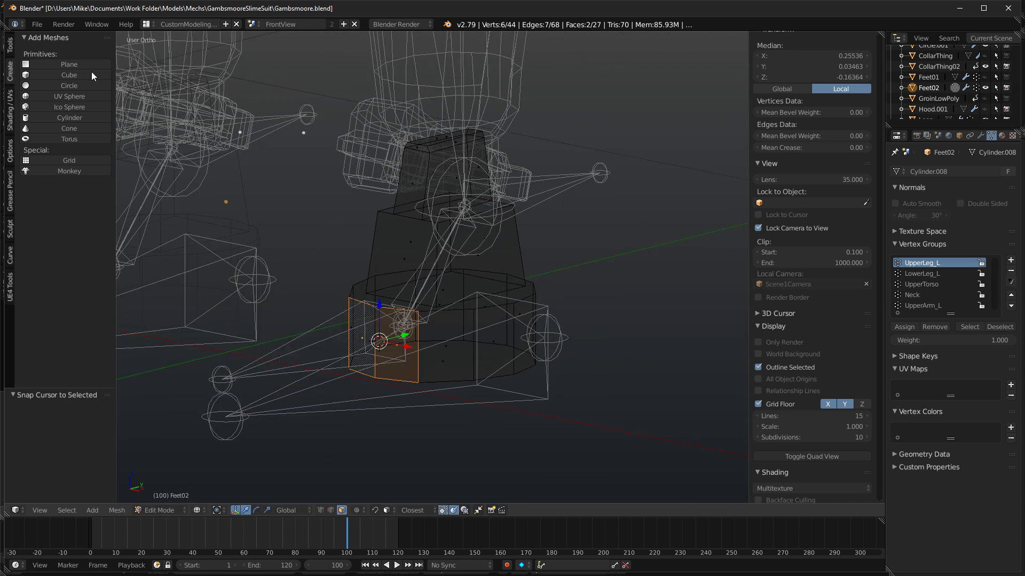
click(43, 75)
key(KP_3)
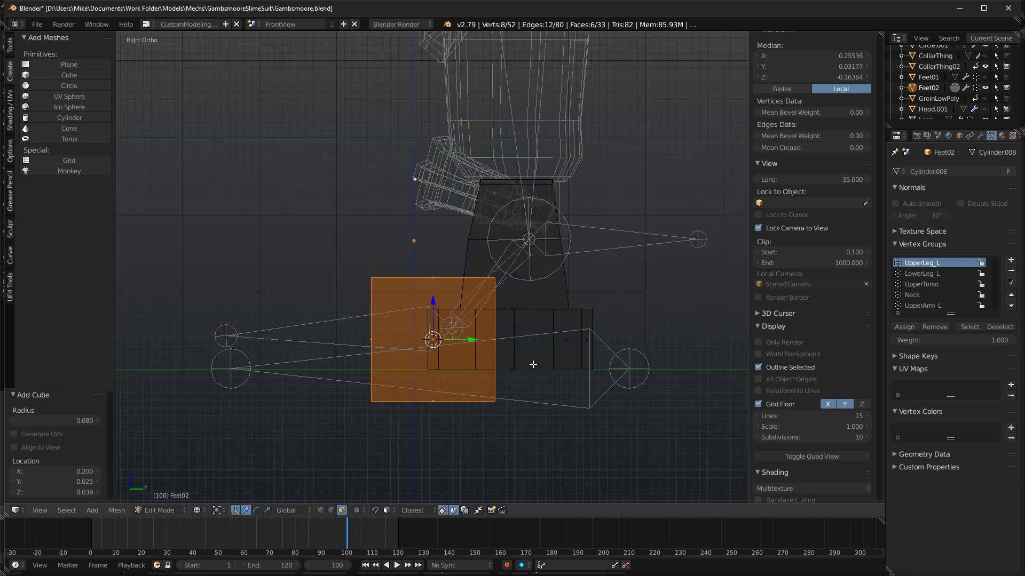
key(g)
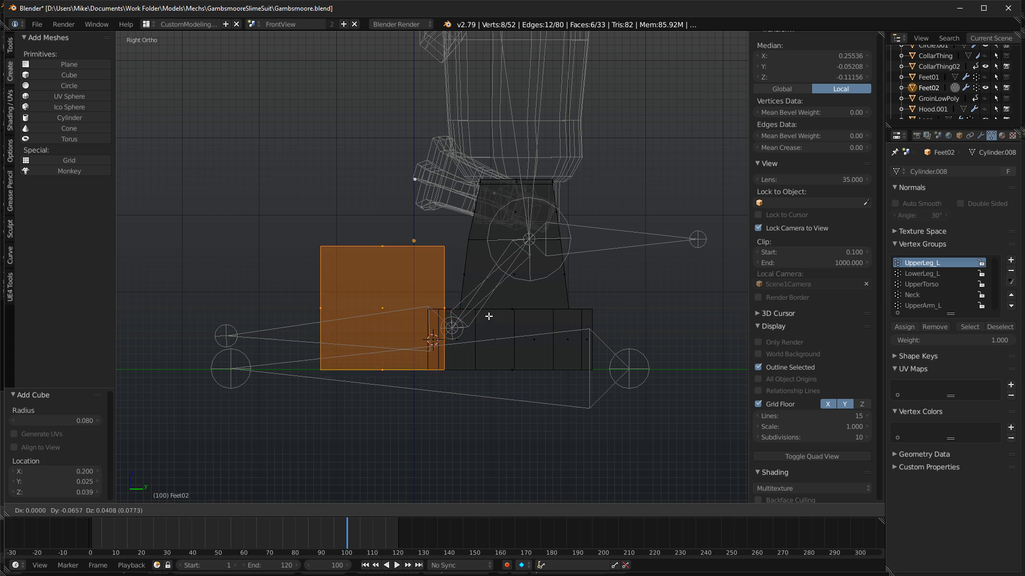
click(487, 318)
Lower the cube's top face along Z and shear it so it slopes down towards the toe.
right_click(382, 247)
key(g)
key(z)
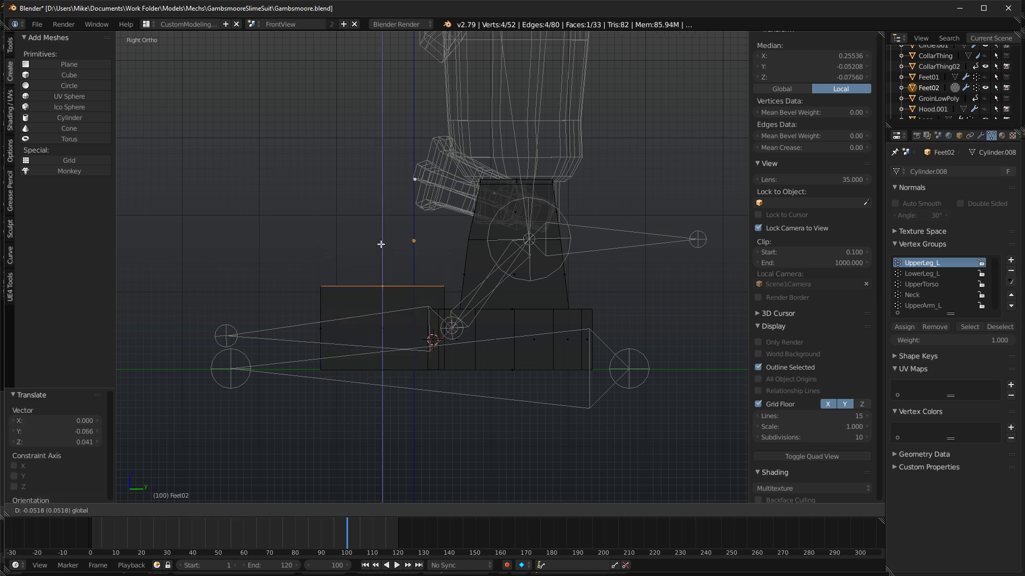
click(381, 253)
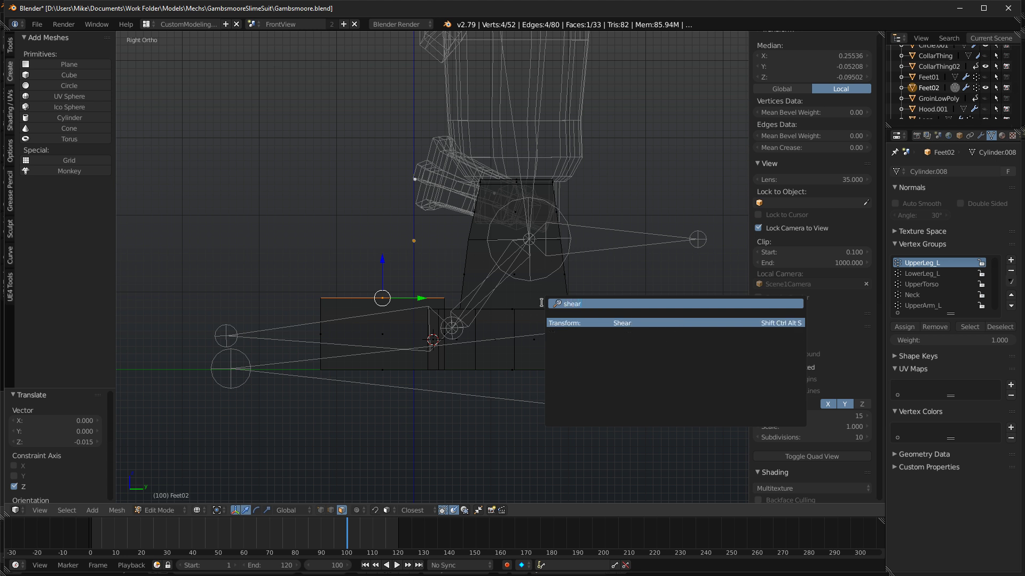
key(Return)
click(516, 259)
Lengthen the toe block by moving its front face forward and its rear face back 0.052 along Y.
right_click(323, 338)
drag(364, 340, 331, 338)
middle_drag(400, 284, 483, 324)
key(g)
key(y)
click(512, 318)
Select the whole linked toe block and narrow it along X in the front view.
key(KP_1)
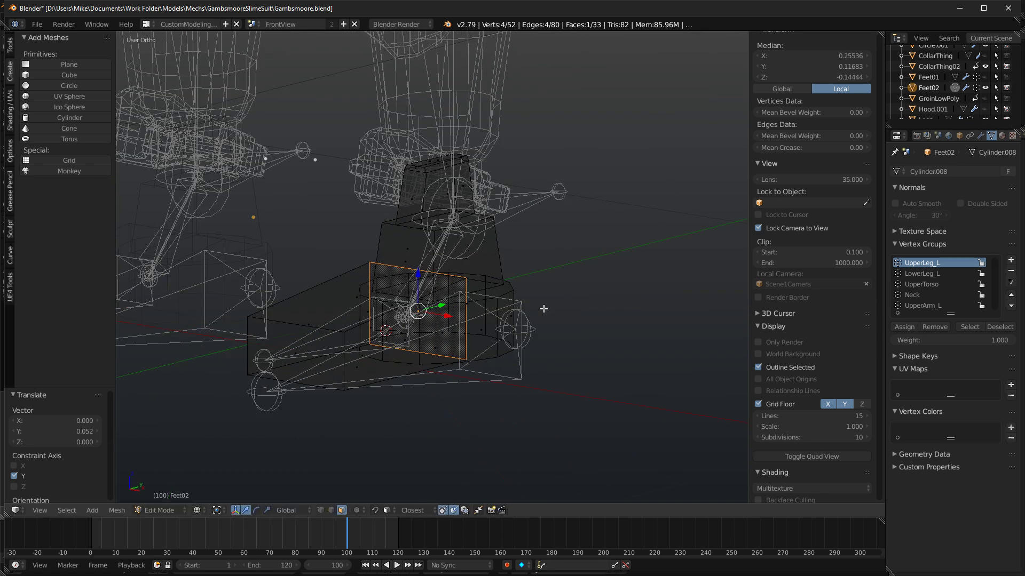
key(ctrl+l)
key(s)
key(x)
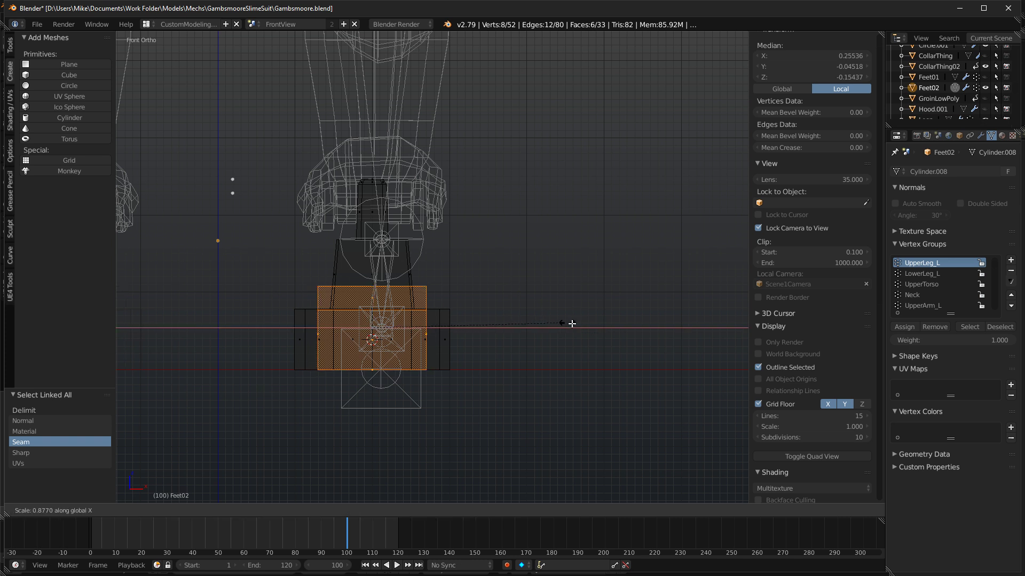
click(539, 328)
Duplicate the toe block's sloped top face in place and scale the copy along X by 0.524.
middle_drag(539, 329, 479, 291)
right_click(375, 297)
key(shift+d)
key(Escape)
key(KP_3)
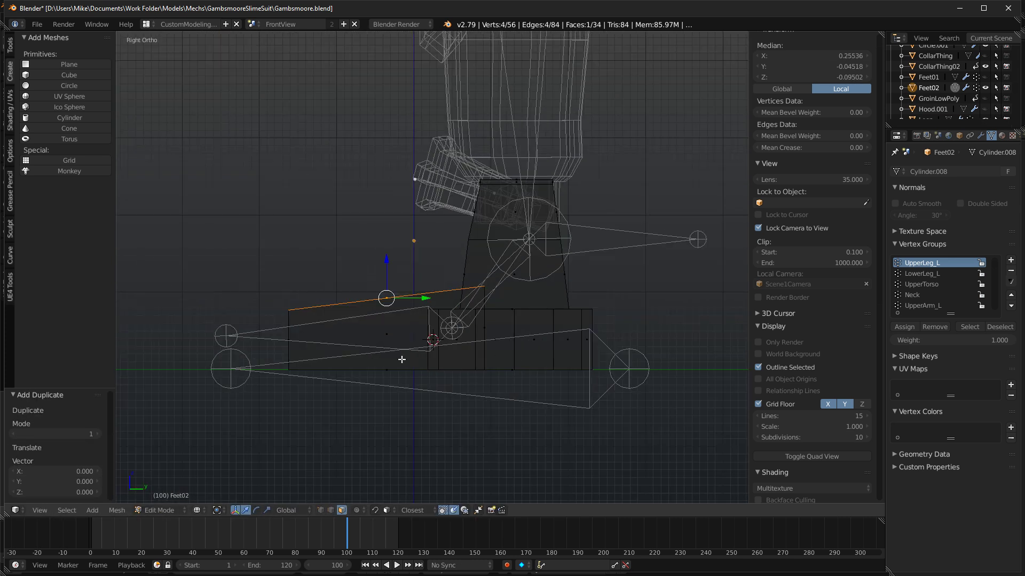
middle_drag(489, 355, 558, 368)
key(s)
key(x)
click(469, 355)
middle_drag(465, 352, 299, 297)
key(KP_1)
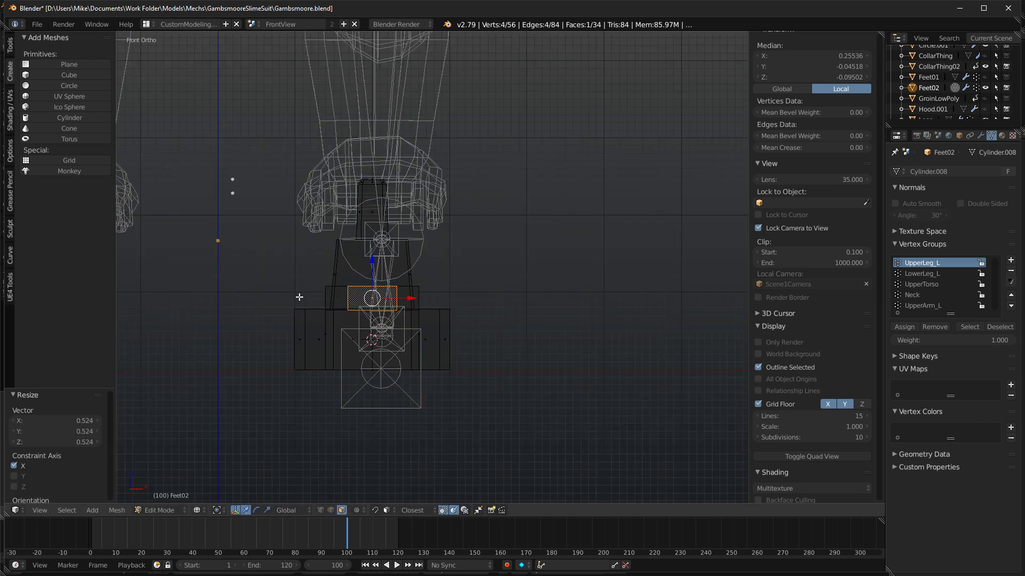
Extrude the narrow duplicated face straight up into a block and add a loop cut near its front end.
key(KP_3)
key(e)
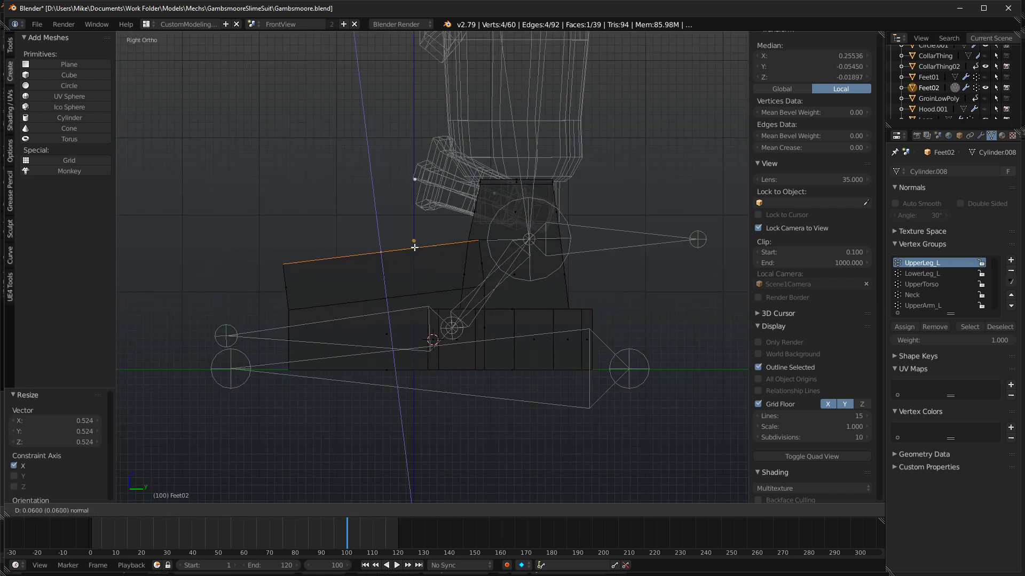
right_click(406, 252)
drag(385, 268, 401, 207)
right_click(288, 281)
key(ctrl+r)
click(286, 252)
click(262, 254)
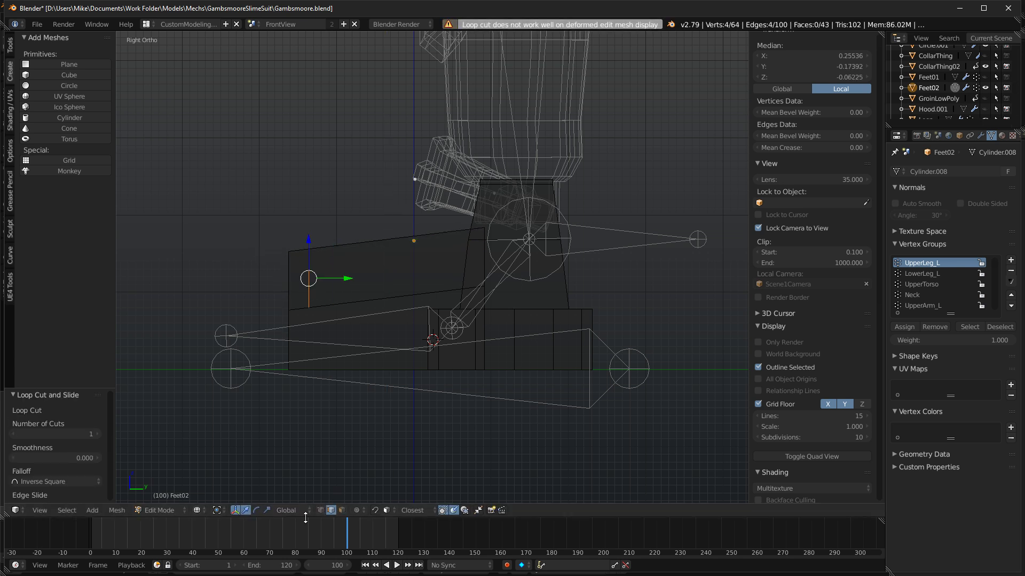
Delete the upper block's front section ahead of the loop cut.
key(z)
right_click(293, 253)
middle_drag(293, 253, 330, 264)
click(342, 511)
right_click(282, 265)
key(x)
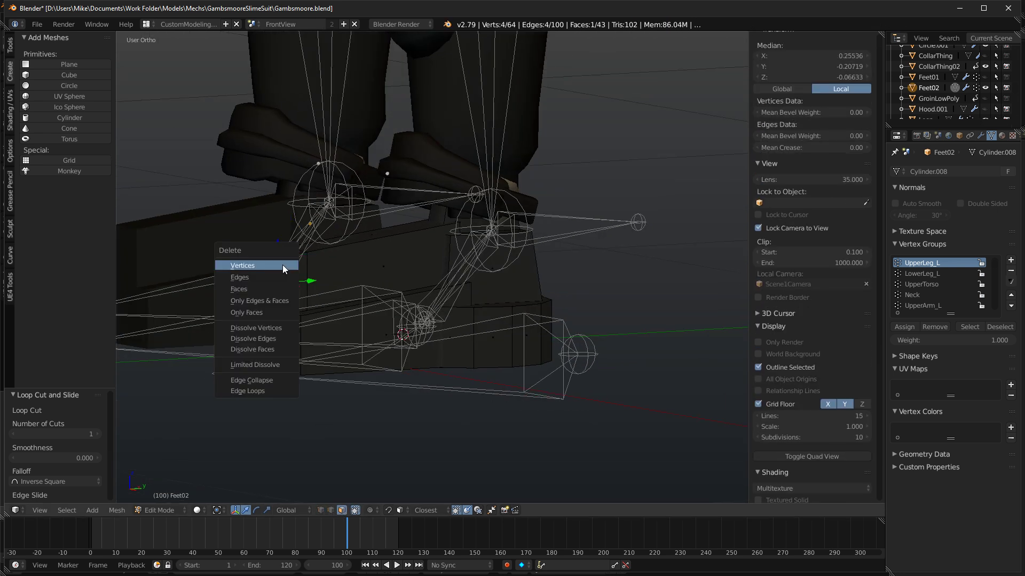
click(251, 290)
middle_drag(304, 280, 315, 341)
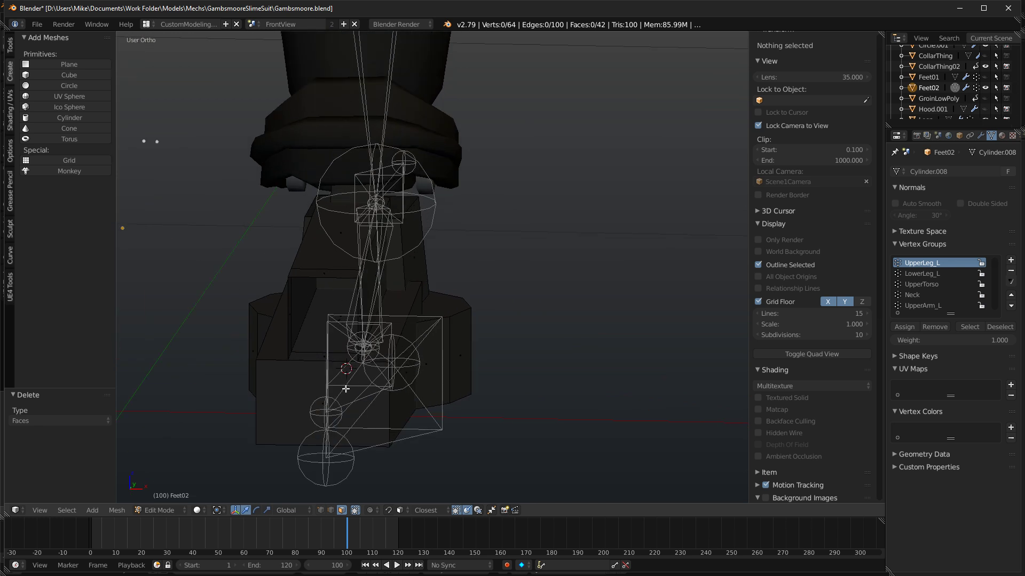
right_click(318, 320)
key(x)
click(301, 361)
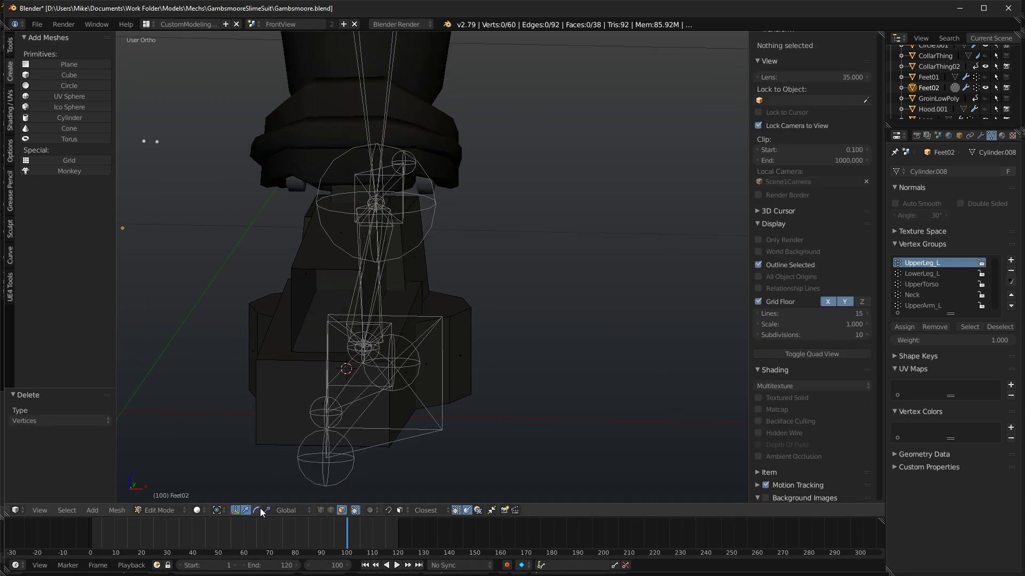
Select the open front edge loop of the upper block and fill it with a face.
alt+right_click(294, 303)
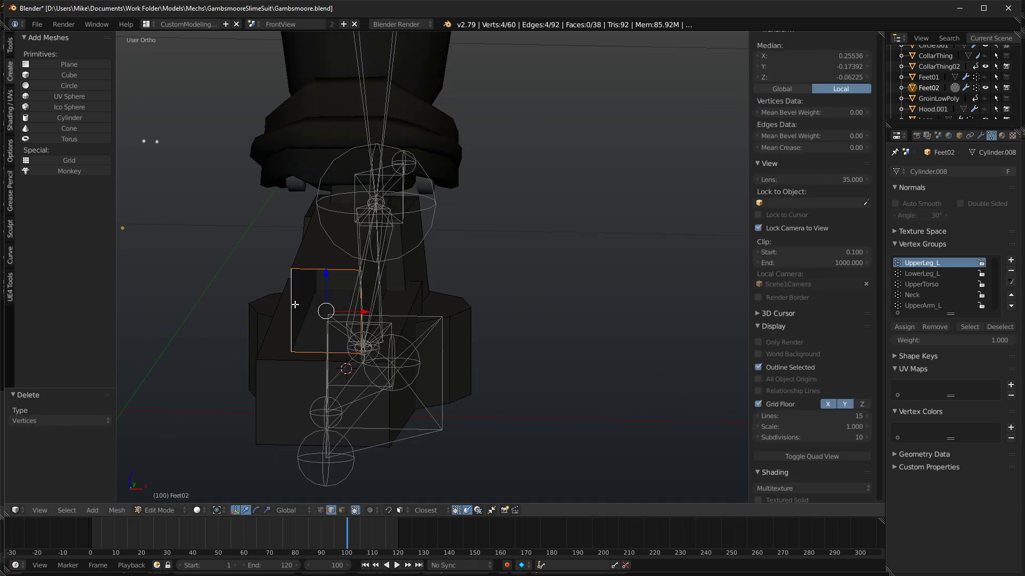
key(f)
middle_drag(295, 304, 359, 313)
key(KP_3)
key(KP_1)
key(KP_3)
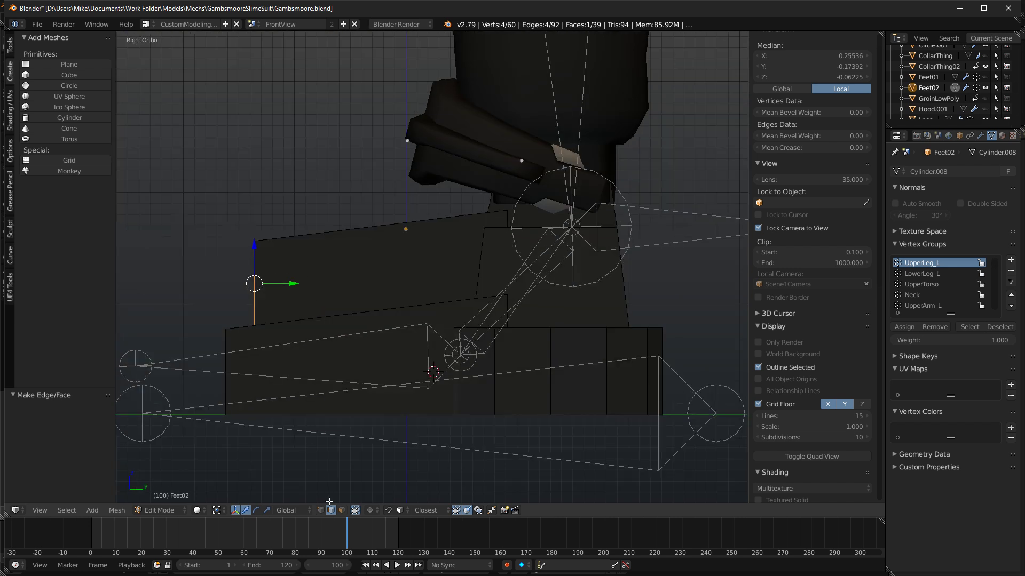
Move the upper block's top front edge about 0.027 back in Y and 0.024 down in Z to slant the front.
key(z)
key(a)
right_click(261, 240)
key(g)
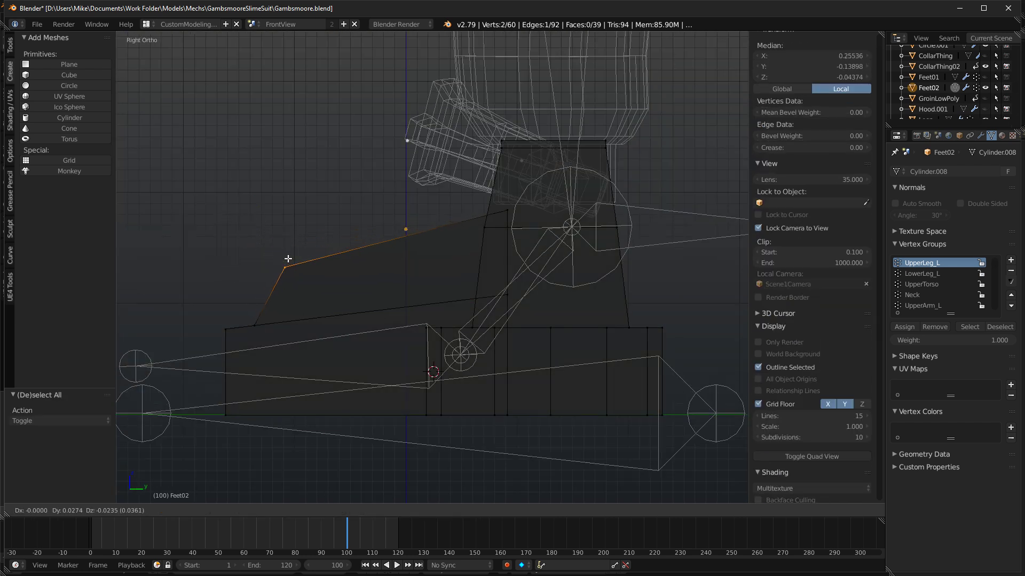
click(288, 259)
Snap the 3D cursor to the upper block's top rear vertex and examine the foot's side profile in rendered display.
right_click(508, 211)
middle_drag(513, 228, 574, 259)
key(shift+z)
key(KP_1)
key(KP_3)
scroll(576, 258, down, 3)
scroll(572, 257, down, 5)
scroll(549, 263, up, 6)
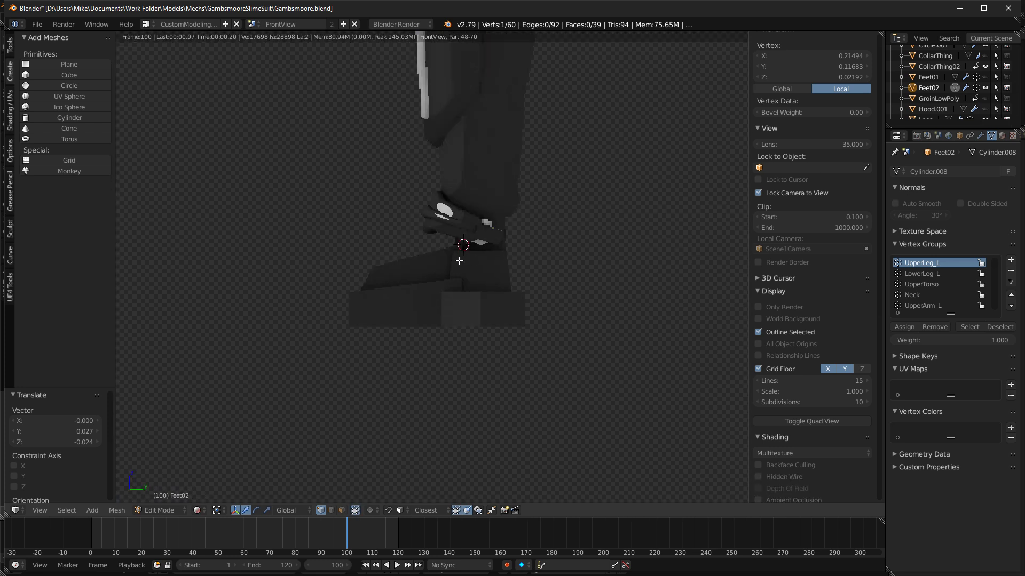
Select the front-end vertices of the toe and upper blocks and move them forward 0.060 along Y.
key(shift+z)
key(a)
key(c)
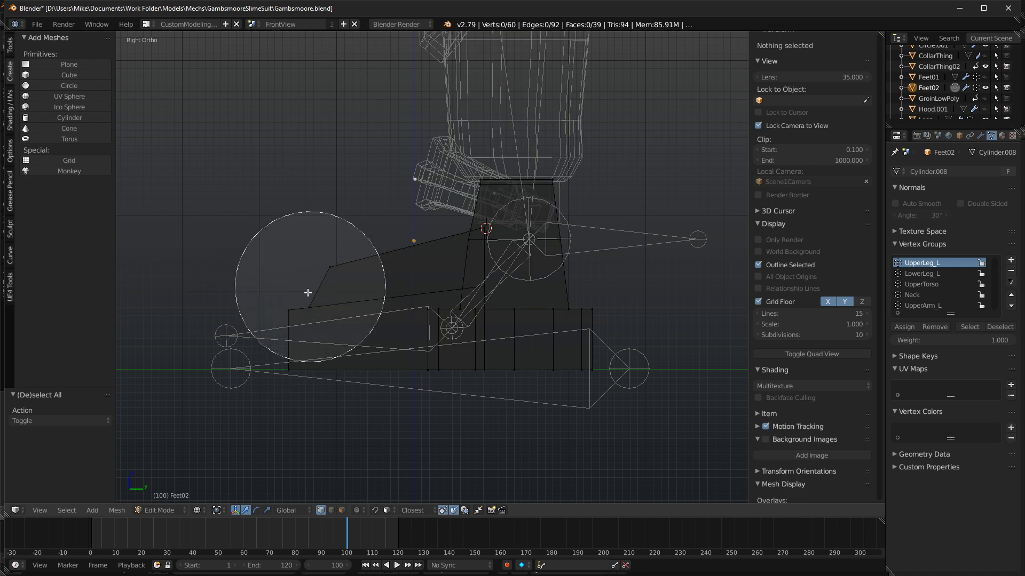
click(287, 311)
right_click(288, 312)
drag(347, 319, 302, 323)
Examine the lengthened foot's proportions from several angles in rendered display.
scroll(350, 329, down, 5)
scroll(360, 329, up, 2)
key(shift+z)
mouse_move(380, 328)
middle_down()
mouse_move(460, 359)
mouse_move(351, 341)
middle_up()
scroll(460, 360, down, 6)
key(KP_1)
key(KP_3)
scroll(467, 304, up, 6)
key(shift+z)
scroll(469, 299, up, 5)
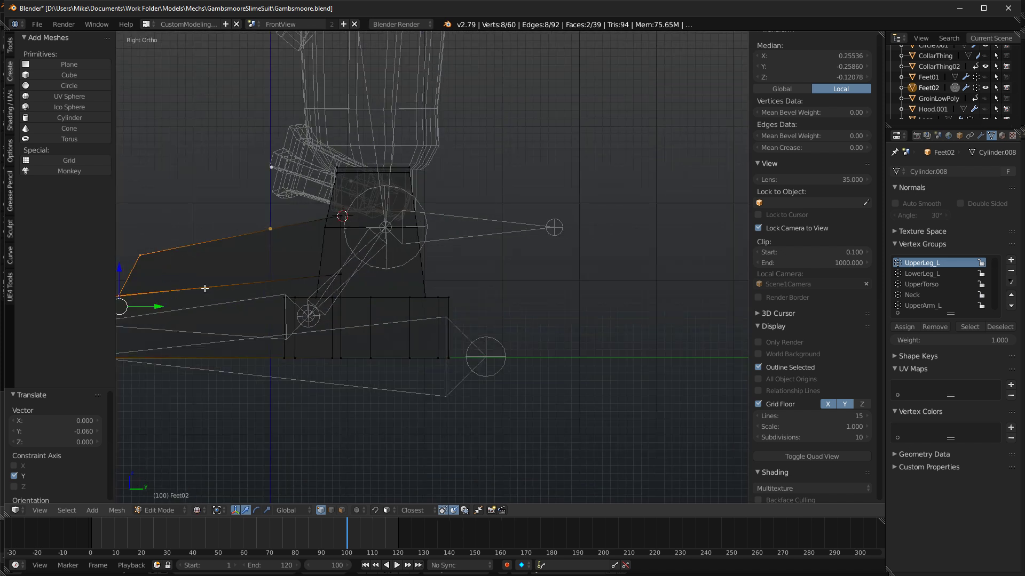
Duplicate both linked toe pieces, mirror the copy by scaling -1 along Y, and move it behind the ankle as a heel.
right_click(184, 272)
scroll(176, 272, down, 2)
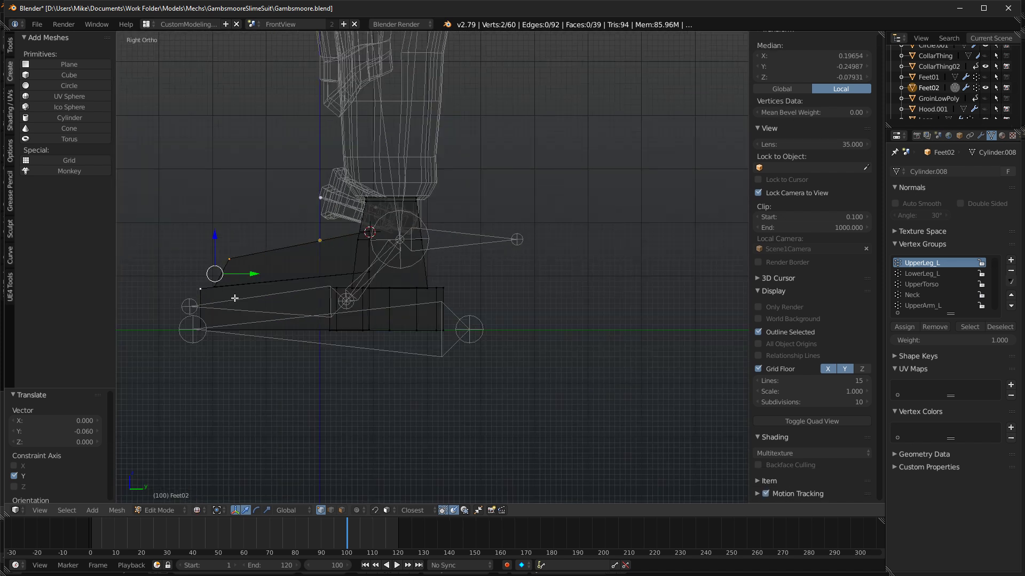
key(ctrl+l)
key(shift+d)
key(Escape)
key(s)
key(y)
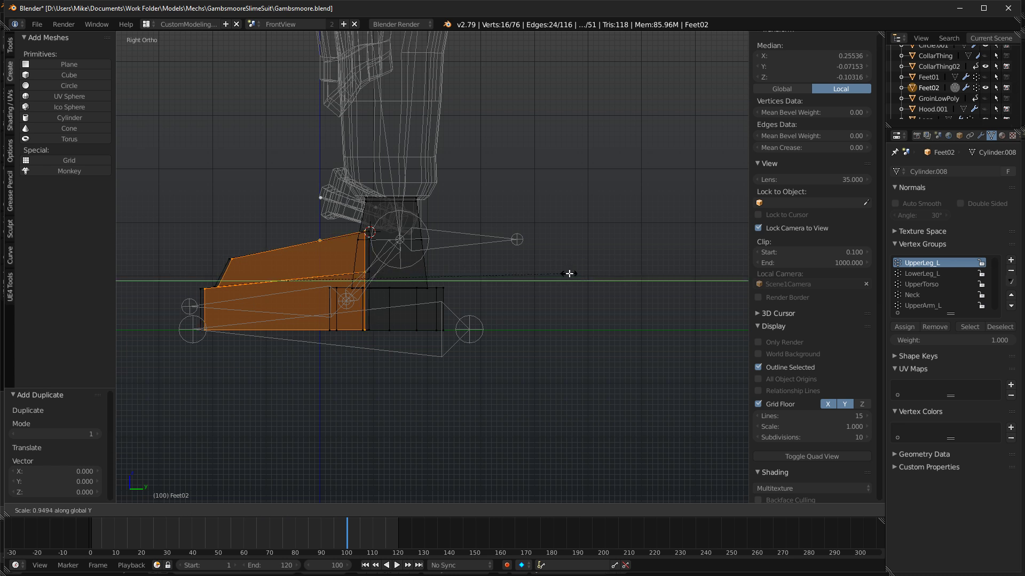
text(-1)
key(Return)
drag(320, 284, 526, 277)
Select the rear-end vertices of the heel copy and move them forward 0.147 along Y.
key(a)
key(z)
key(z)
key(c)
mouse_move(626, 270)
mouse_down()
mouse_move(618, 263)
mouse_move(521, 299)
mouse_up()
right_click(603, 267)
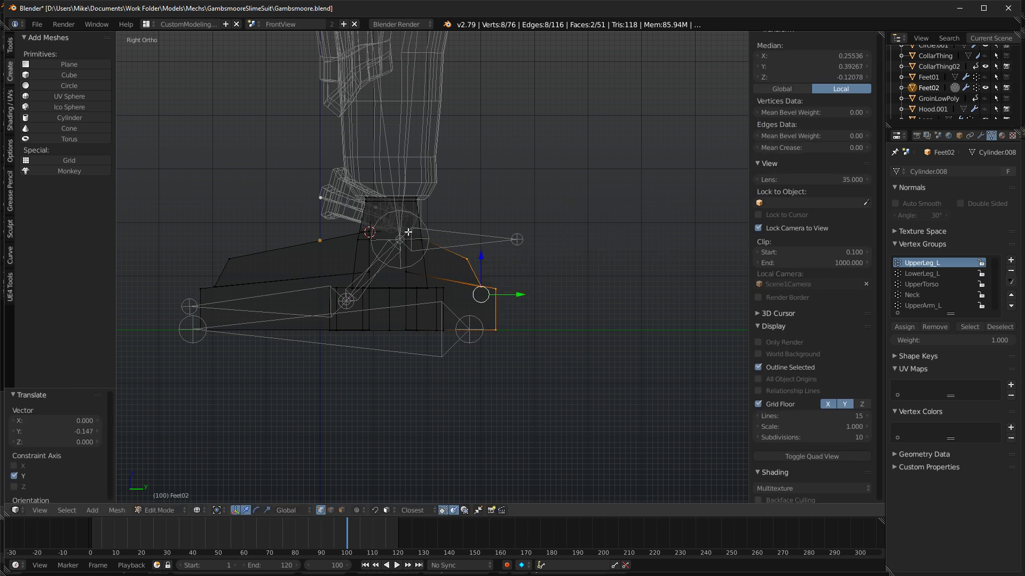
Reset the 3D cursor to the world origin and scale the linked heel pieces by 0.836 along Z around it.
right_click(407, 231)
shift+right_click(468, 259)
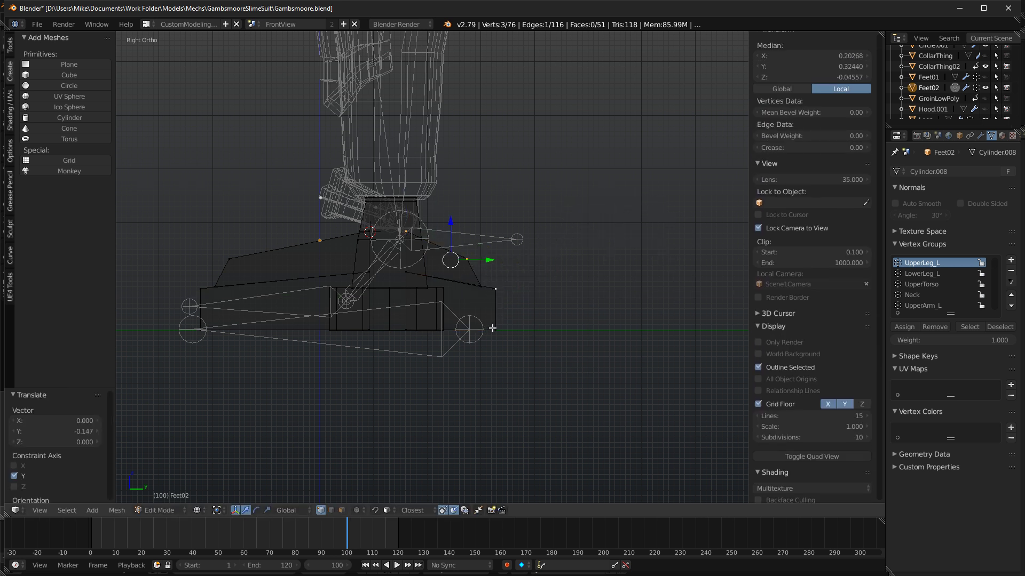
key(shift+s)
click(445, 341)
key(c)
drag(532, 276, 553, 310)
right_click(554, 309)
key(ctrl+l)
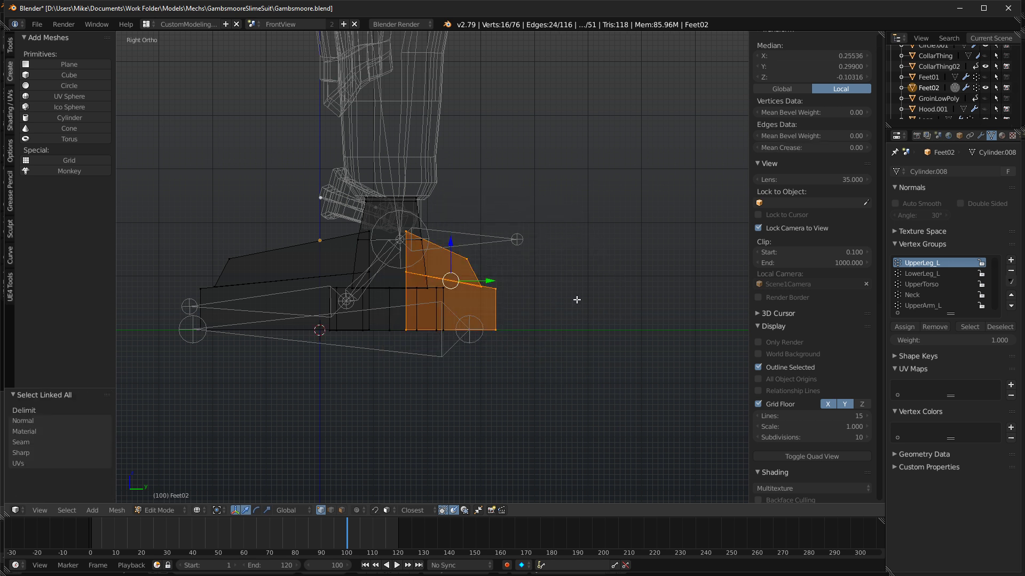
key(s)
key(z)
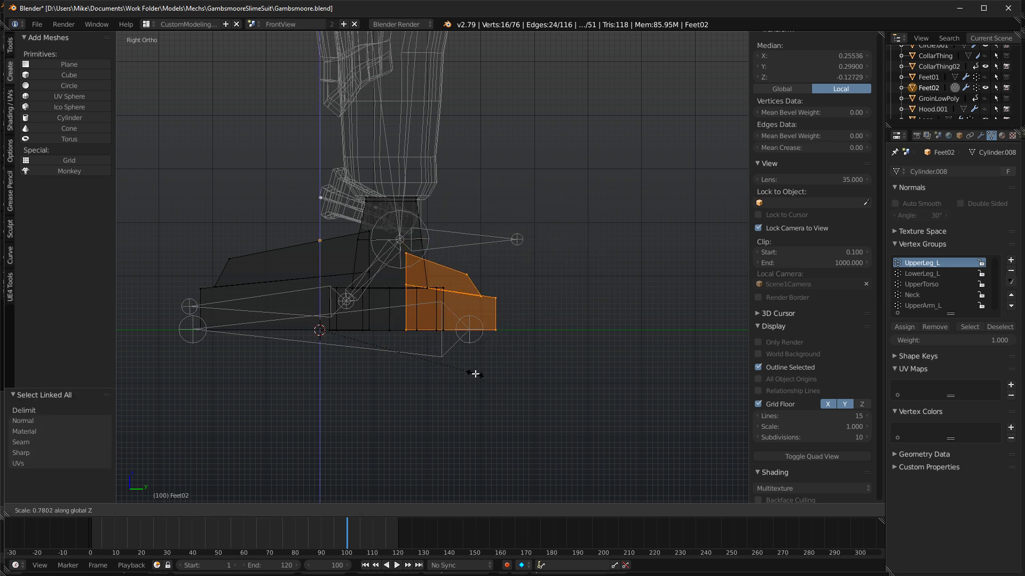
click(485, 380)
Select the top edge of the heel copy nearest the ankle and raise it 0.016 along Z.
right_click(407, 249)
scroll(435, 235, up, 5)
key(c)
scroll(360, 222, up, 8)
click(362, 223)
right_click(366, 202)
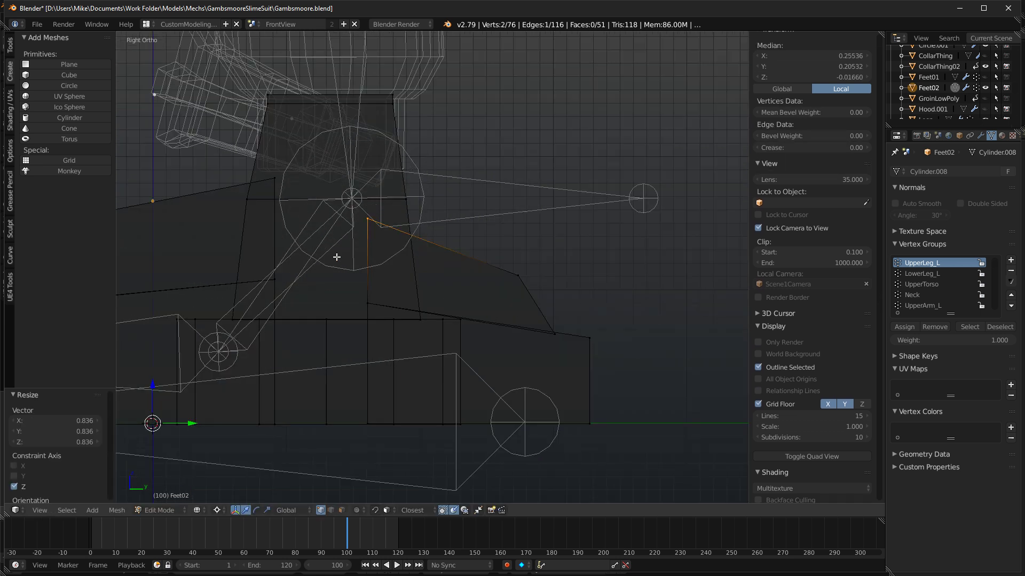
drag(368, 186, 371, 165)
Examine the heel and toe shape in rendered display and in the side wireframe view.
key(shift+z)
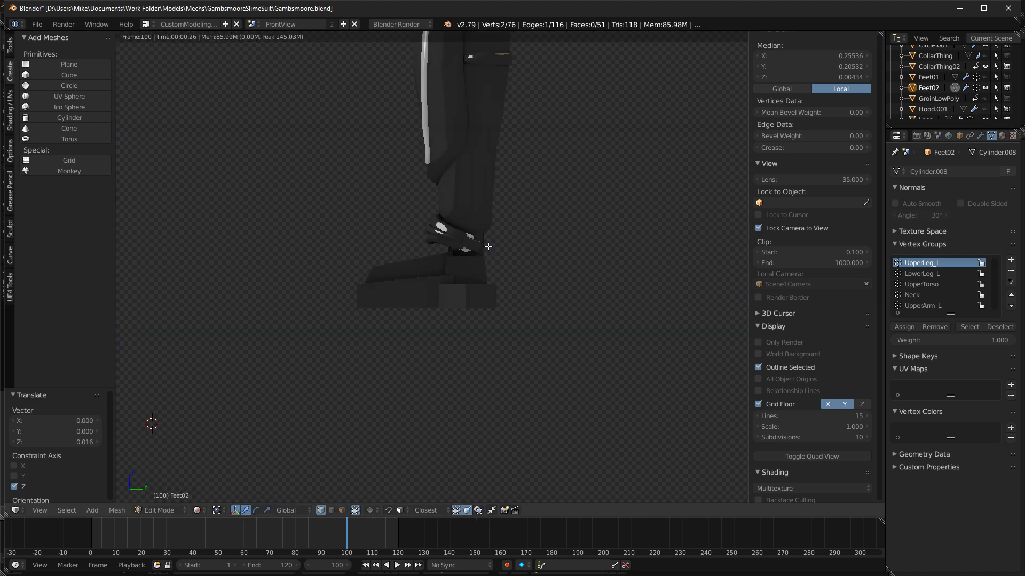
scroll(487, 247, down, 3)
mouse_move(508, 300)
middle_down()
mouse_move(537, 317)
mouse_move(371, 356)
mouse_move(407, 348)
mouse_move(318, 329)
middle_up()
key(shift+z)
key(KP_3)
scroll(475, 275, up, 4)
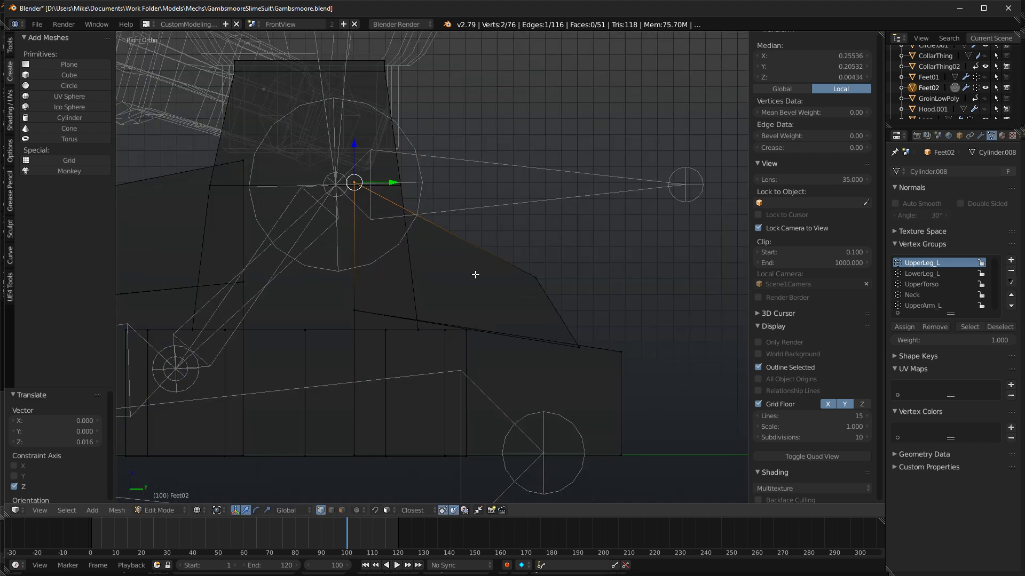
scroll(380, 315, down, 2)
Inset the cylinder's top face in solid display and extrude it upward 0.084 along Z.
key(z)
key(a)
click(395, 309)
middle_drag(395, 309, 586, 371)
key(i)
click(478, 318)
key(e)
click(404, 219)
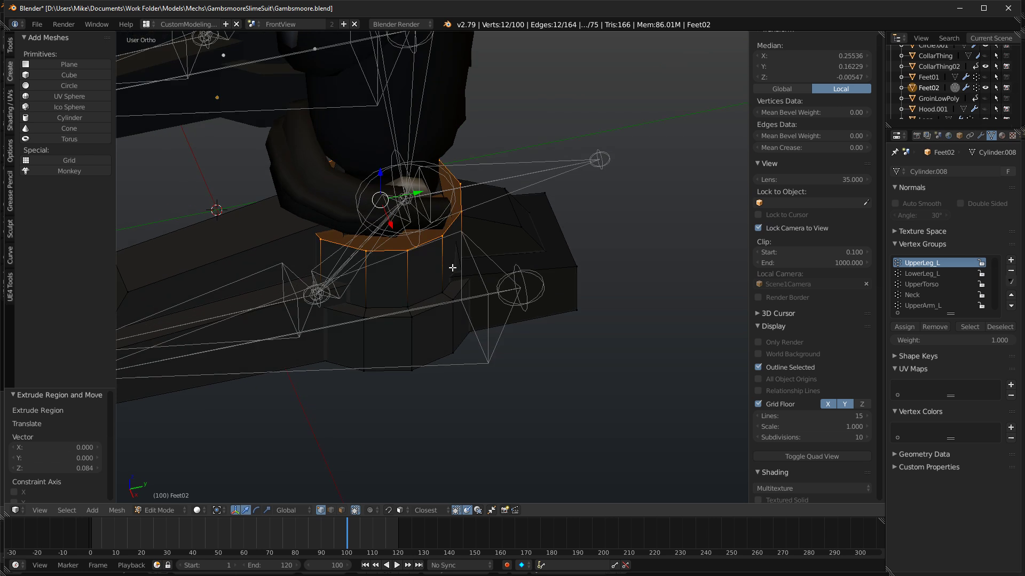
Lower the cylinder's extruded top by 0.020 along Z.
key(KP_1)
key(KP_3)
drag(398, 194, 401, 213)
Examine the foot with its raised cylinder from several angles in rendered display and from the side in solid display.
key(shift+z)
scroll(480, 229, down, 4)
middle_drag(480, 228, 521, 332)
key(KP_6)
key(KP_6)
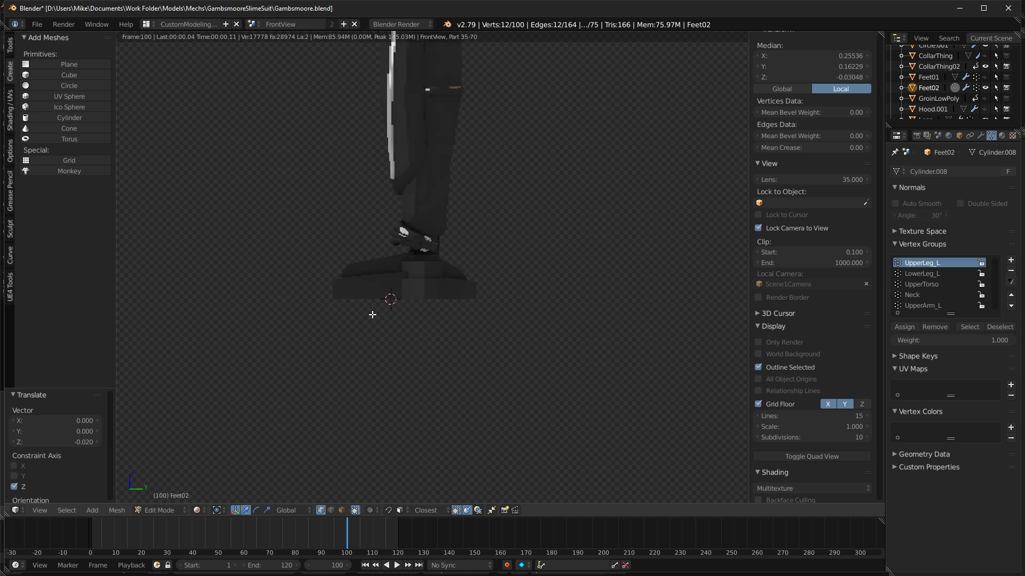
key(KP_3)
key(shift+z)
shift+middle_drag(384, 370, 437, 366)
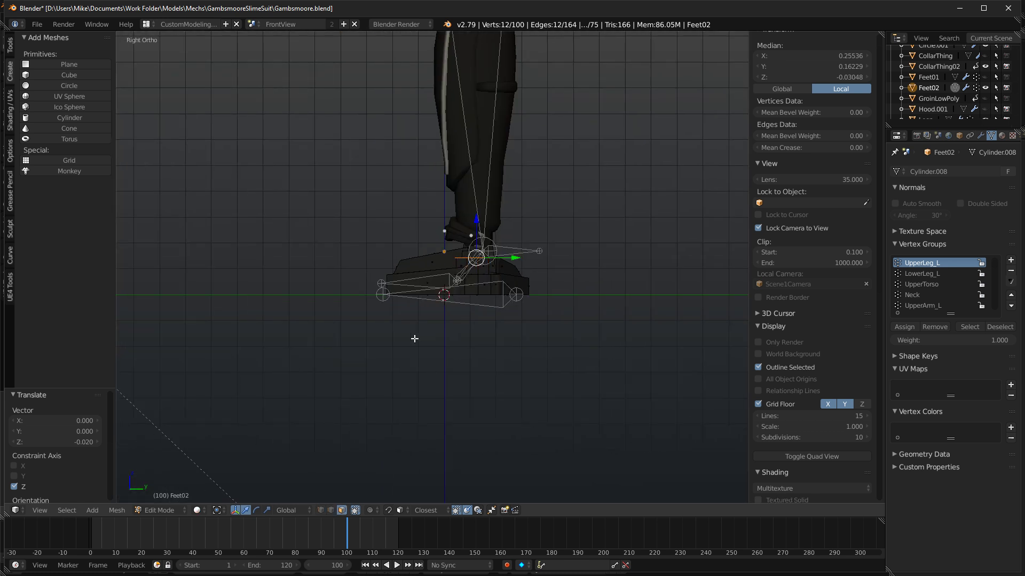
Lower the meeting faces between the upper and lower toe blocks along Z by 0.021 and another 0.017.
scroll(454, 363, up, 4)
key(z)
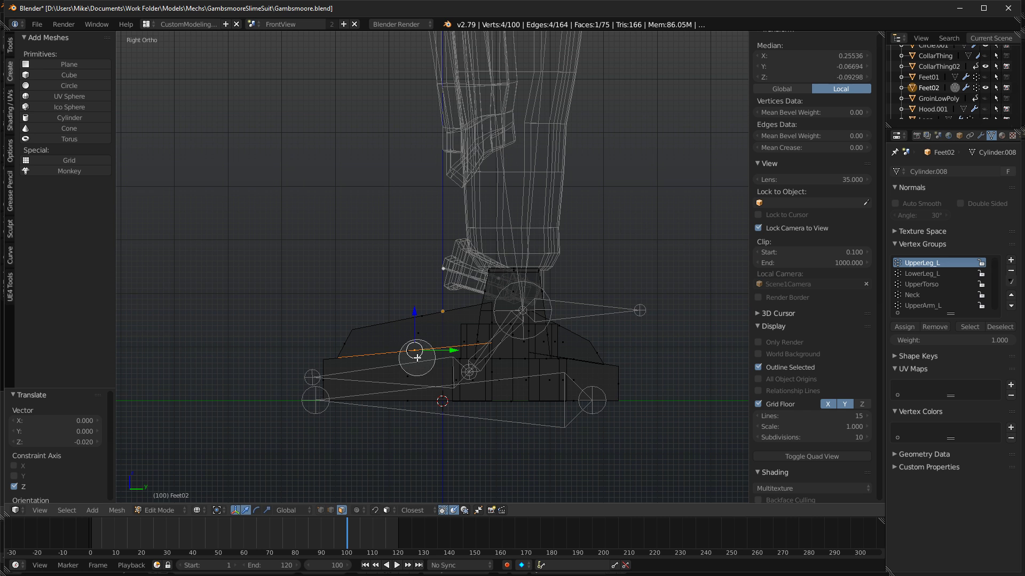
drag(411, 305, 375, 318)
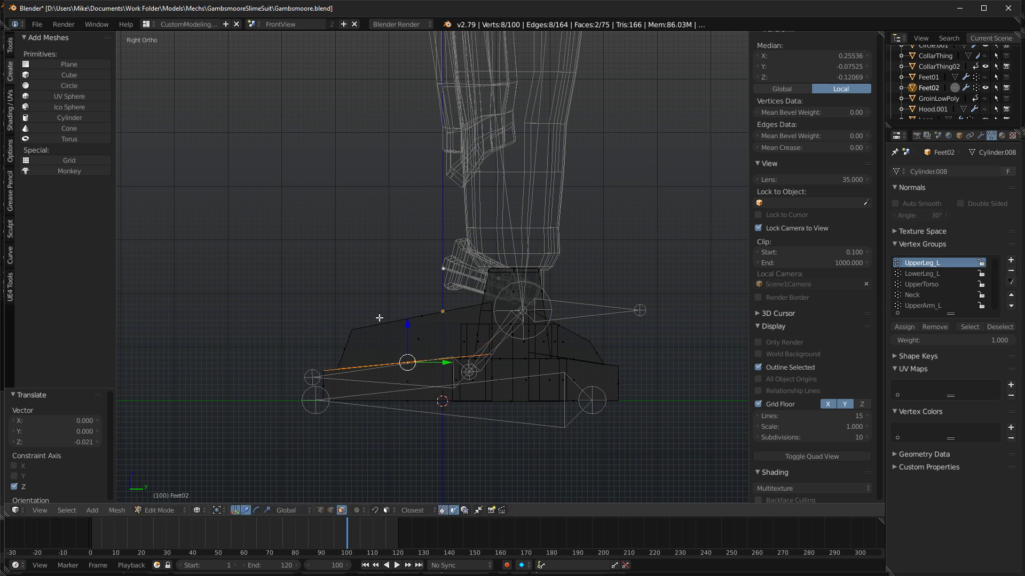
drag(426, 279, 427, 288)
mouse_move(278, 387)
middle_down()
mouse_move(350, 414)
mouse_move(433, 423)
mouse_move(290, 428)
middle_up()
key(z)
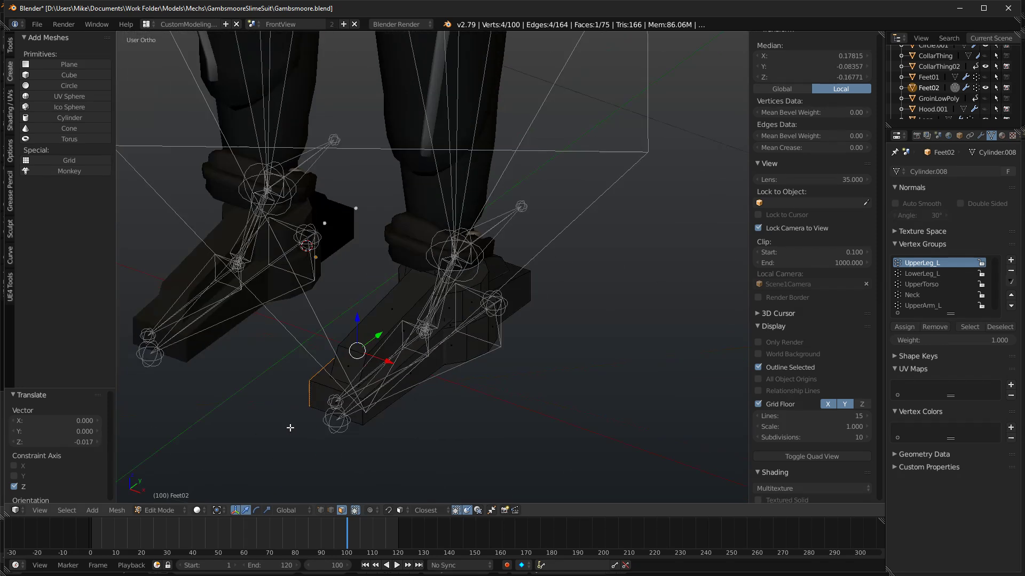
click(331, 511)
mouse_move(518, 438)
middle_down()
mouse_move(462, 394)
mouse_move(503, 456)
mouse_move(394, 360)
middle_up()
key(z)
middle_drag(483, 378, 507, 380)
mouse_move(338, 382)
middle_down()
mouse_move(385, 374)
mouse_move(320, 347)
mouse_move(332, 336)
mouse_move(515, 324)
mouse_move(433, 348)
mouse_move(445, 350)
middle_up()
shift+right_click(517, 322)
key(s)
key(x)
right_click(534, 328)
Widen the lower toe block's rear end by scaling its rear face 1.358 along X.
key(z)
right_click(339, 278)
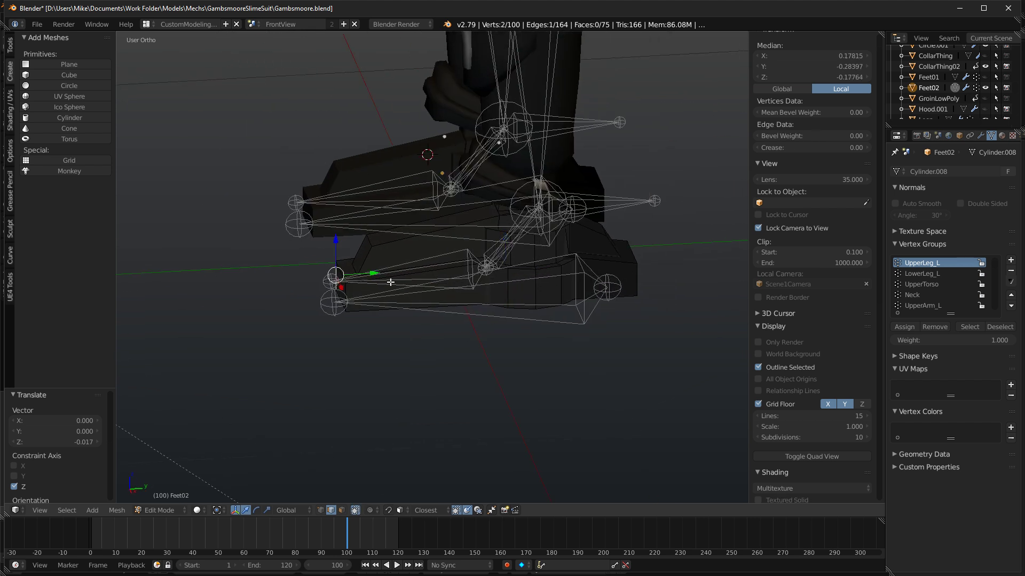
key(ctrl+l)
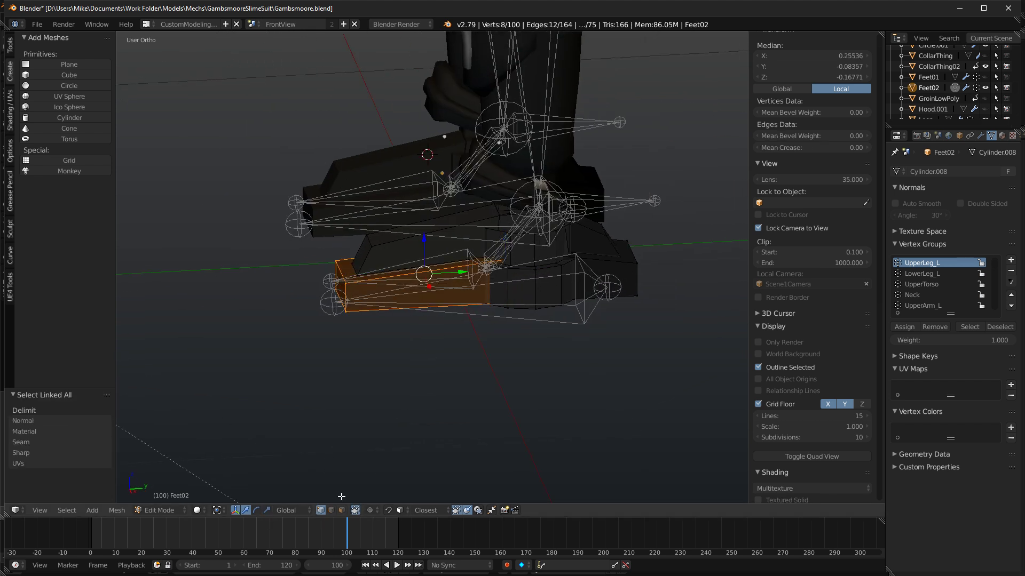
key(KP_3)
key(z)
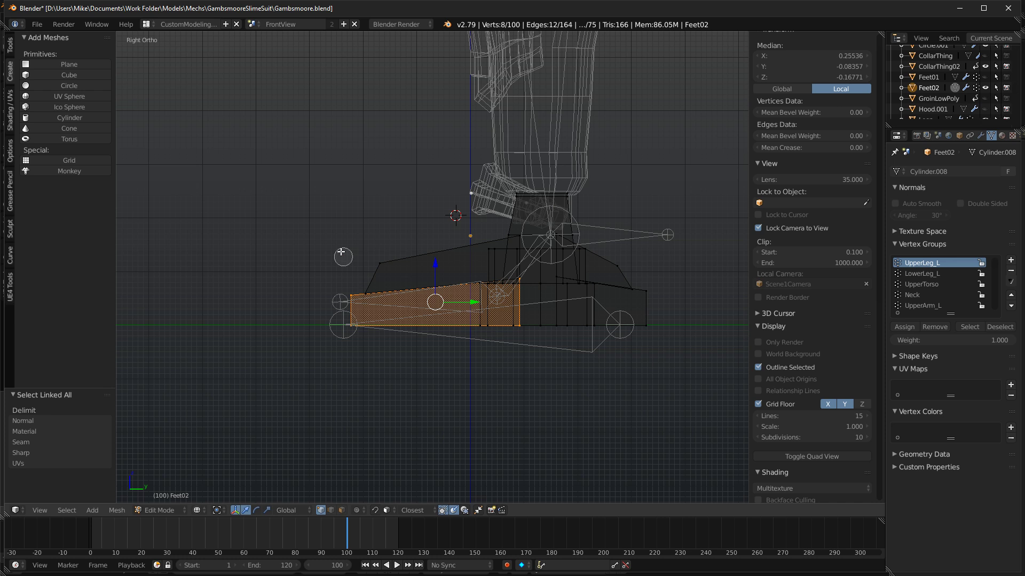
scroll(353, 293, down, 7)
mouse_move(355, 295)
middle_down()
mouse_move(343, 346)
mouse_move(395, 359)
middle_up()
right_click(343, 345)
key(z)
key(s)
key(x)
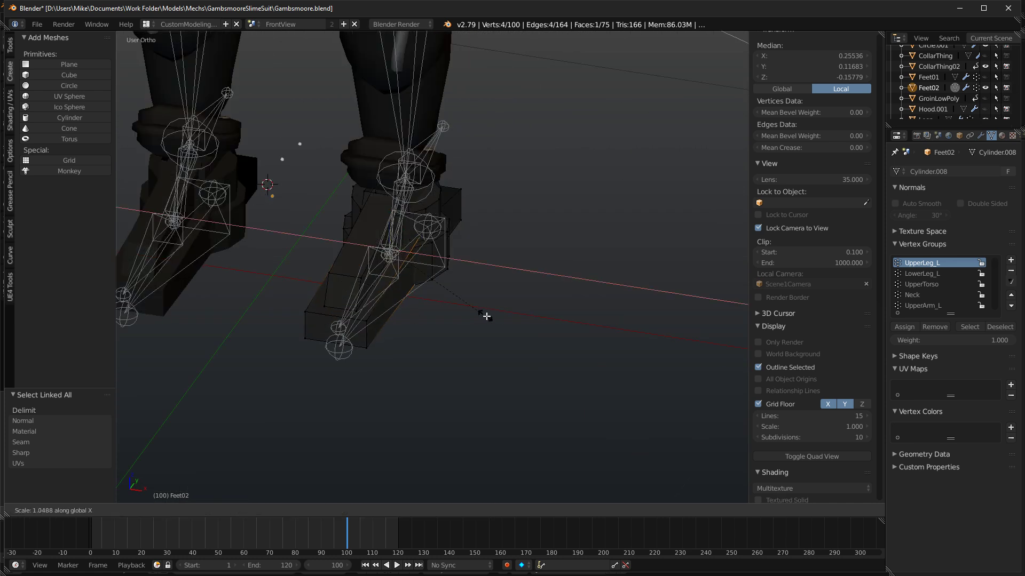
click(521, 323)
middle_drag(490, 324, 407, 294)
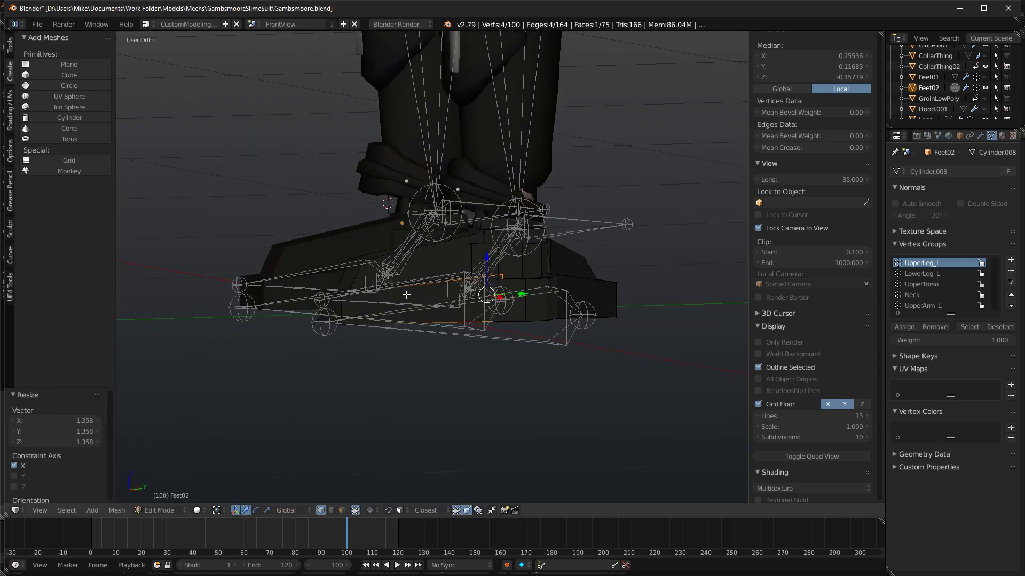
Try to lower the lower toe block's top rear edge by 0.010 along Z, and undo it.
key(KP_1)
key(KP_3)
scroll(468, 275, up, 4)
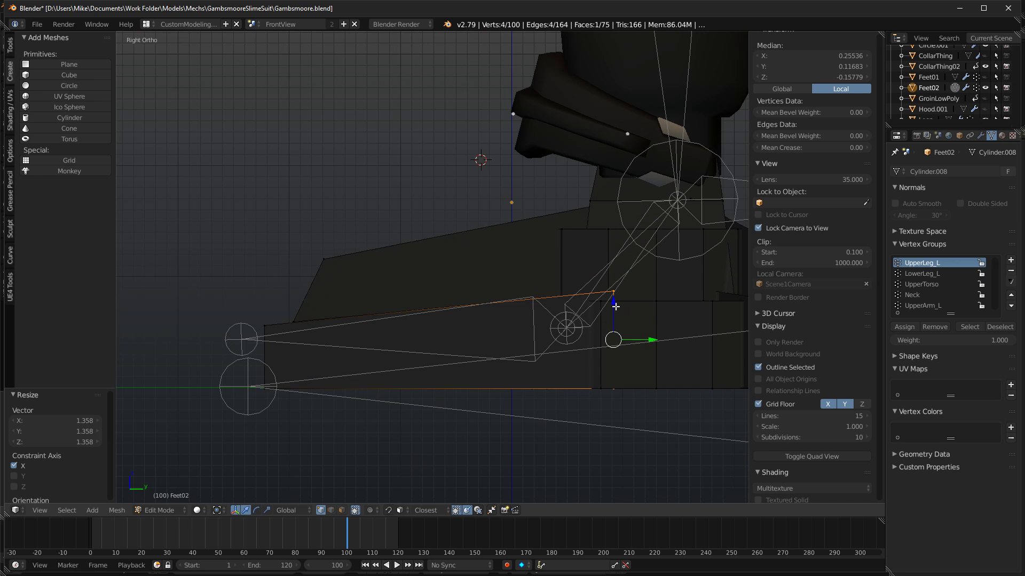
drag(615, 301, 618, 304)
middle_drag(558, 412, 566, 400)
key(Escape)
drag(612, 263, 612, 260)
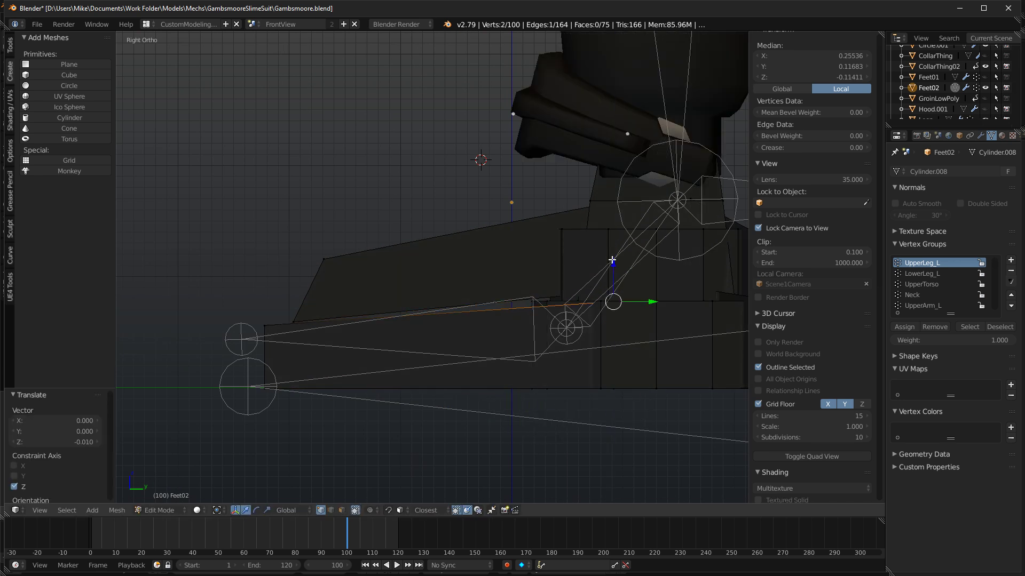
key(ctrl+z)
Slide the lower toe block's rear end toward the toe along Y in the side wireframe view.
key(z)
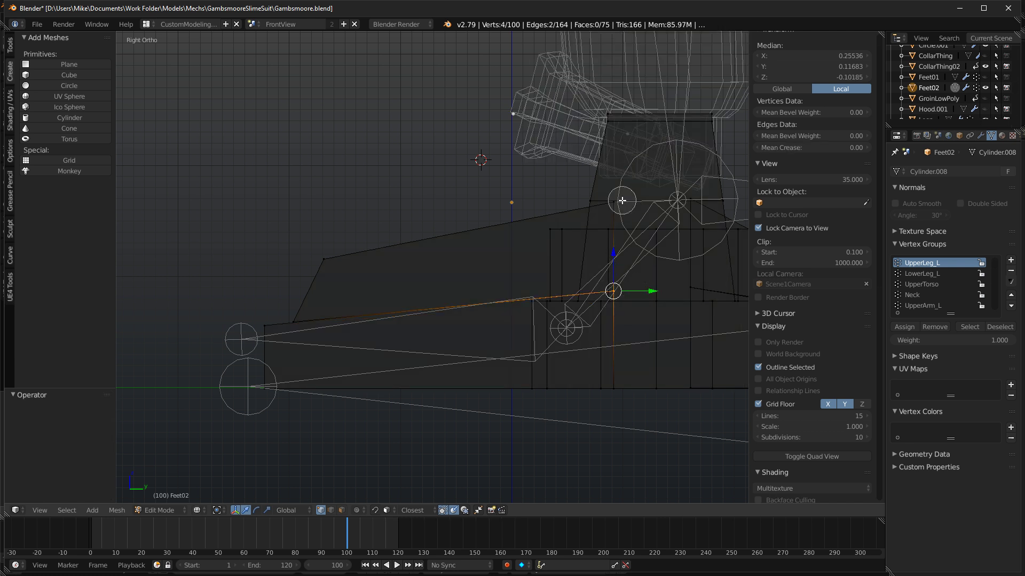
drag(647, 247, 638, 246)
key(ctrl+z)
key(c)
drag(651, 295, 622, 299)
Lower the upper toe block's top rear edge by 0.025 along Z and check it in rendered display.
key(a)
key(c)
click(579, 202)
right_click(579, 202)
drag(593, 169, 588, 196)
key(shift+z)
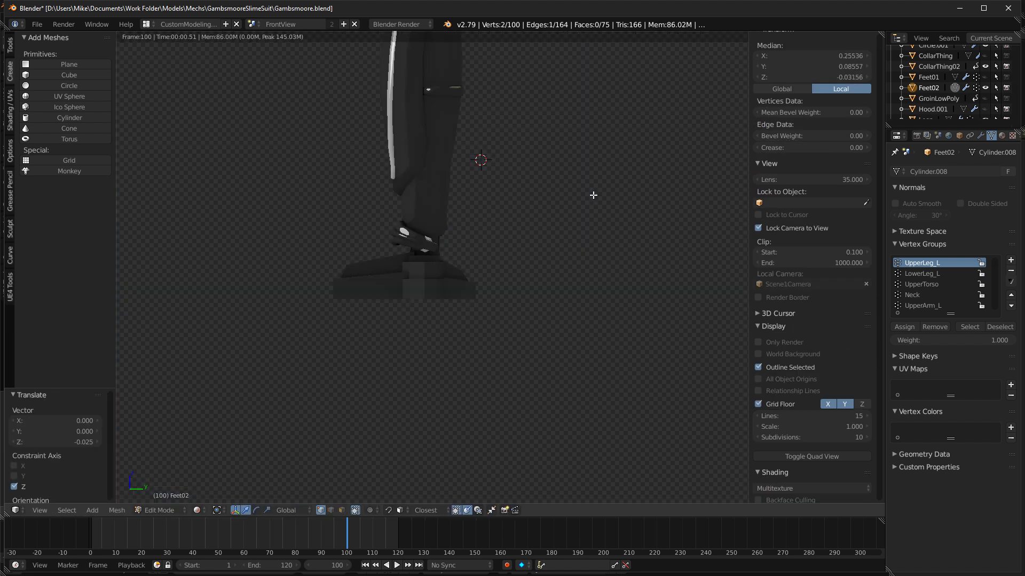
key(shift+z)
Lower the upper toe block's top front edge along Z.
key(a)
key(c)
click(319, 257)
key(z)
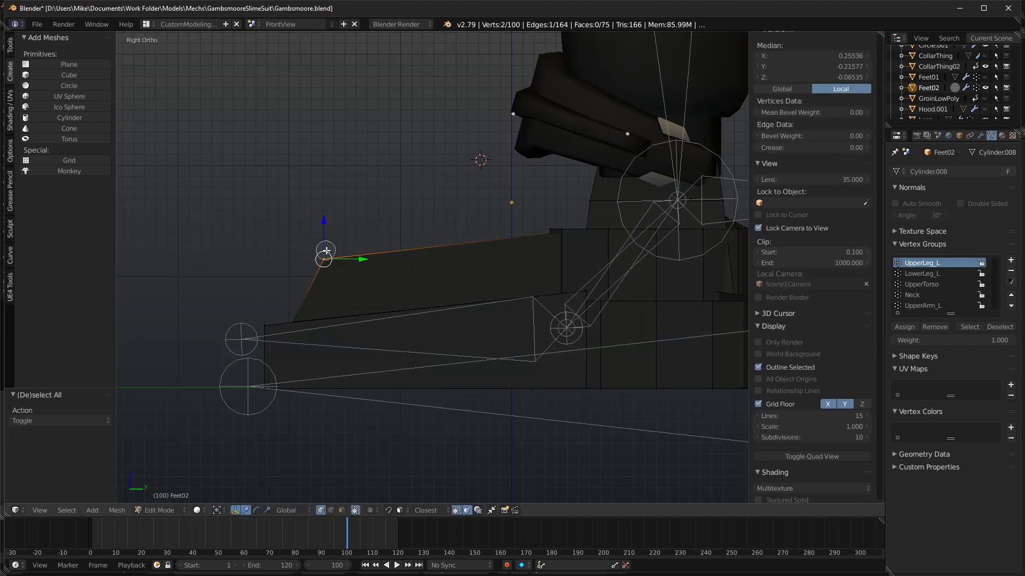
Lower the upper block's front vertices and the lower block's top front edge by 0.023 along Z, and check in rendered display.
key(a)
key(c)
click(297, 297)
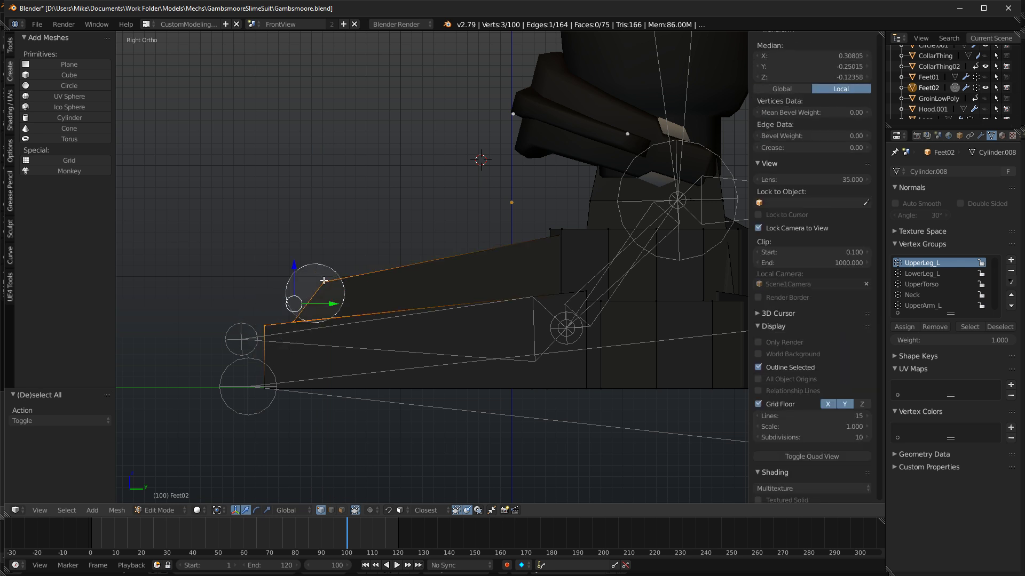
click(272, 322)
key(z)
click(352, 271)
key(Escape)
key(g)
key(z)
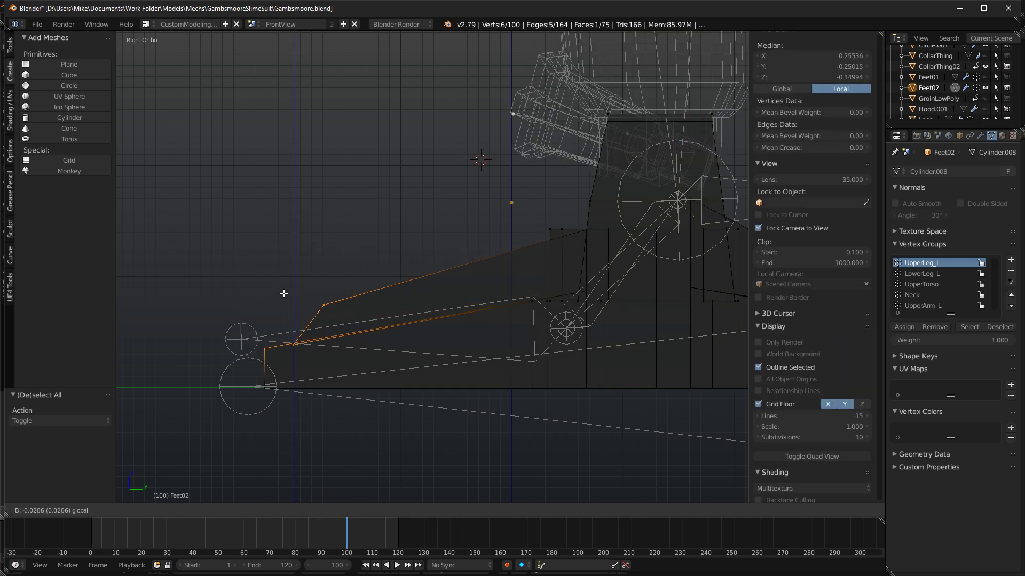
click(288, 294)
key(shift+z)
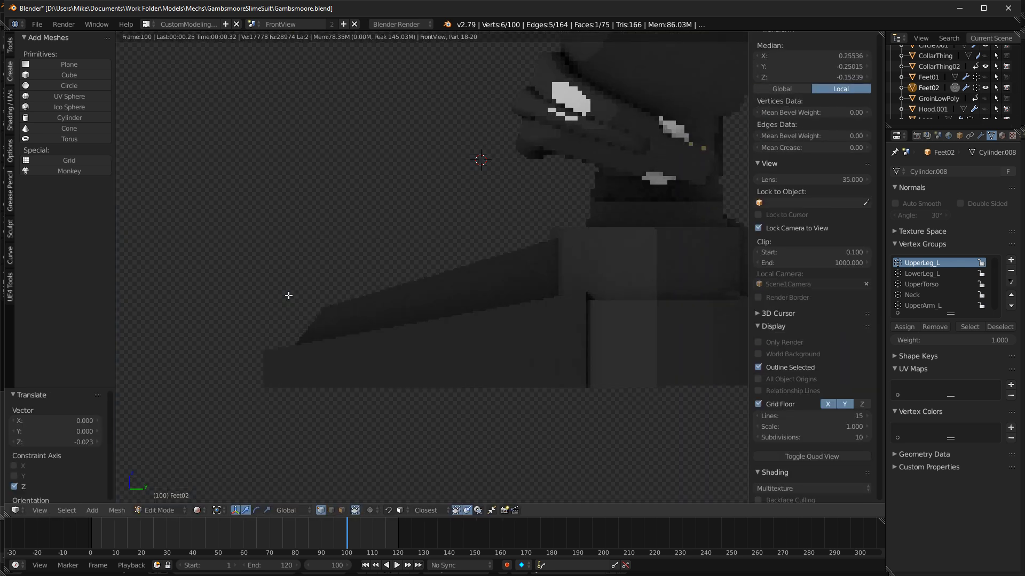
key(KP_1)
key(KP_3)
key(shift+z)
Widen the upper toe block's rear end by scaling its rear face 1.357 along X.
mouse_move(352, 293)
middle_down()
mouse_move(446, 336)
mouse_move(475, 304)
middle_up()
key(z)
middle_drag(400, 235, 362, 217)
key(ctrl+l)
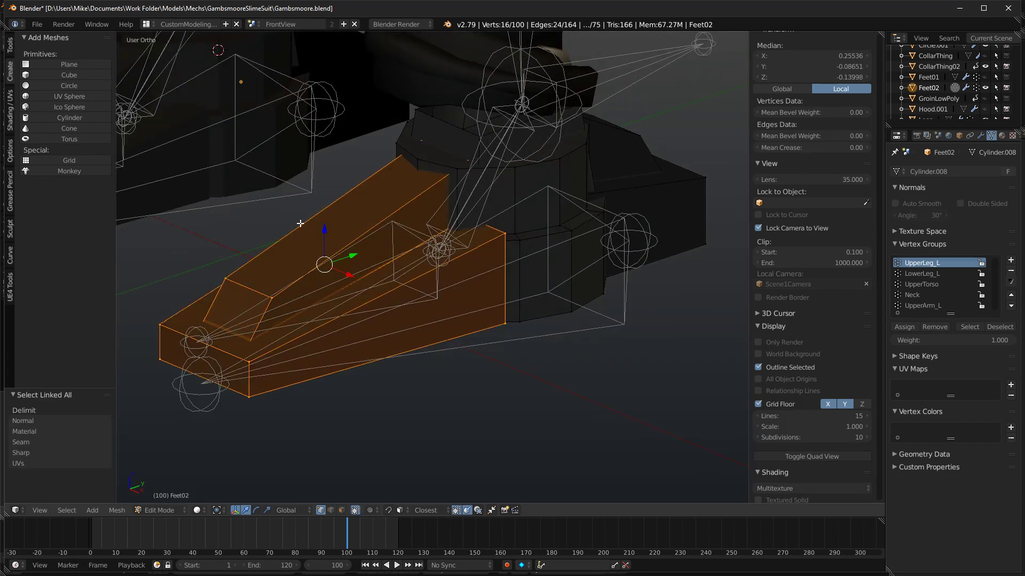
right_click(279, 292)
key(ctrl+l)
key(z)
key(c)
middle_click(230, 304)
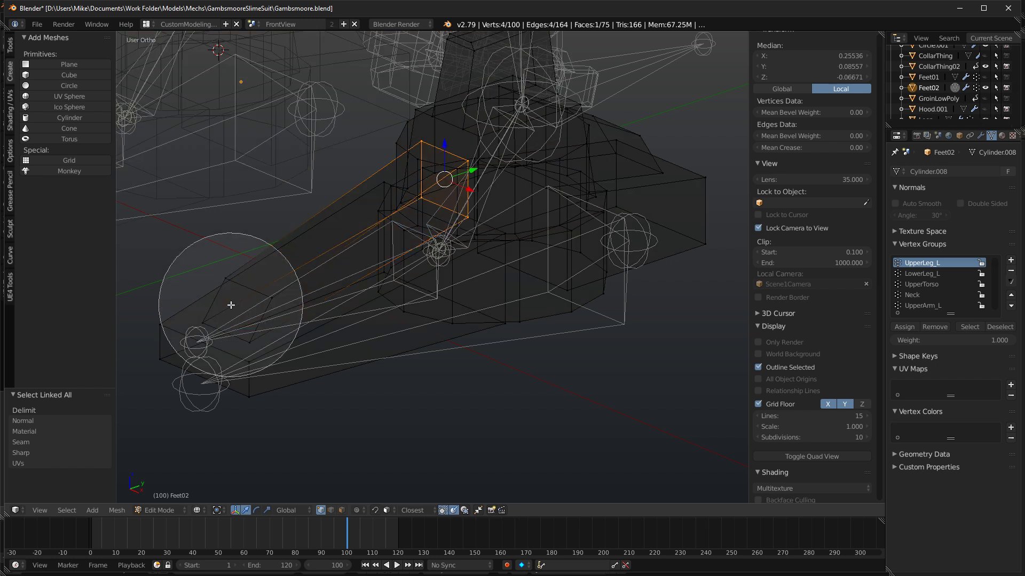
right_click(231, 305)
middle_drag(231, 304, 302, 291)
key(z)
key(s)
key(x)
click(456, 261)
Shift the upper toe block's rear face by -0.012 along Y and -0.008 along Z in the side view.
middle_drag(430, 254, 386, 227)
key(KP_3)
key(g)
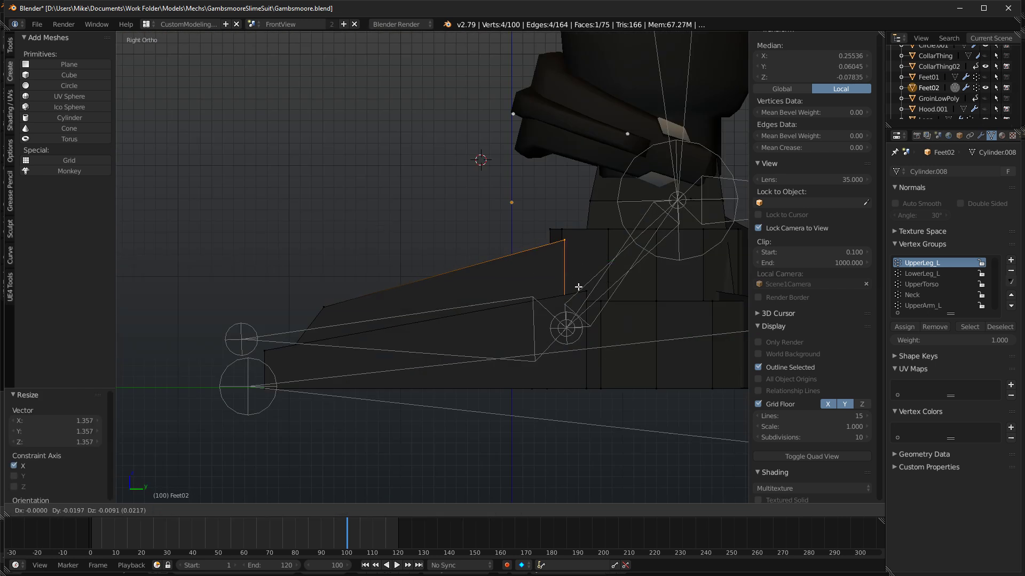
click(585, 287)
Examine the reshaped toe in rendered display from the side and at an angle.
key(shift+z)
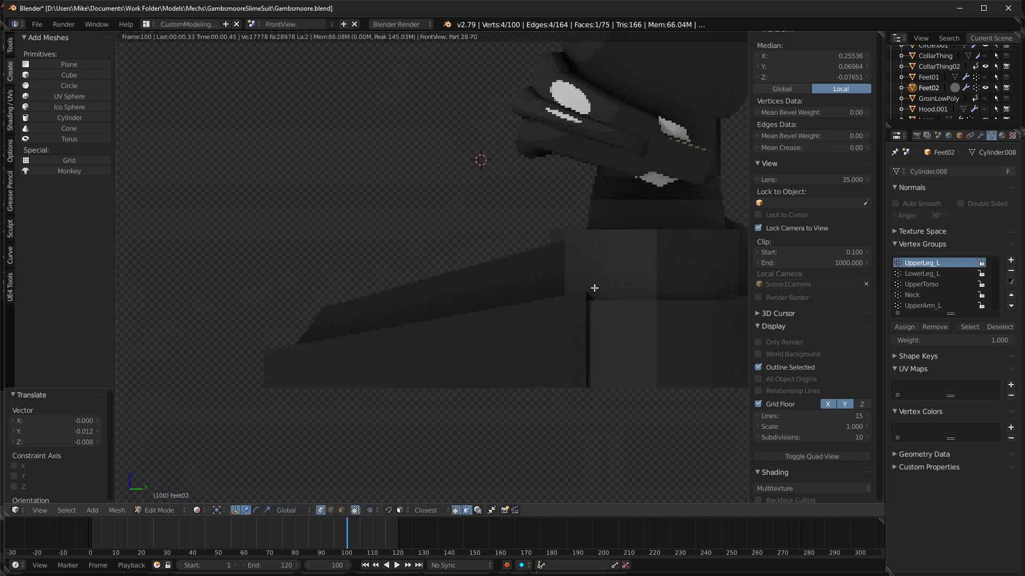
middle_drag(449, 273, 317, 295)
key(KP_3)
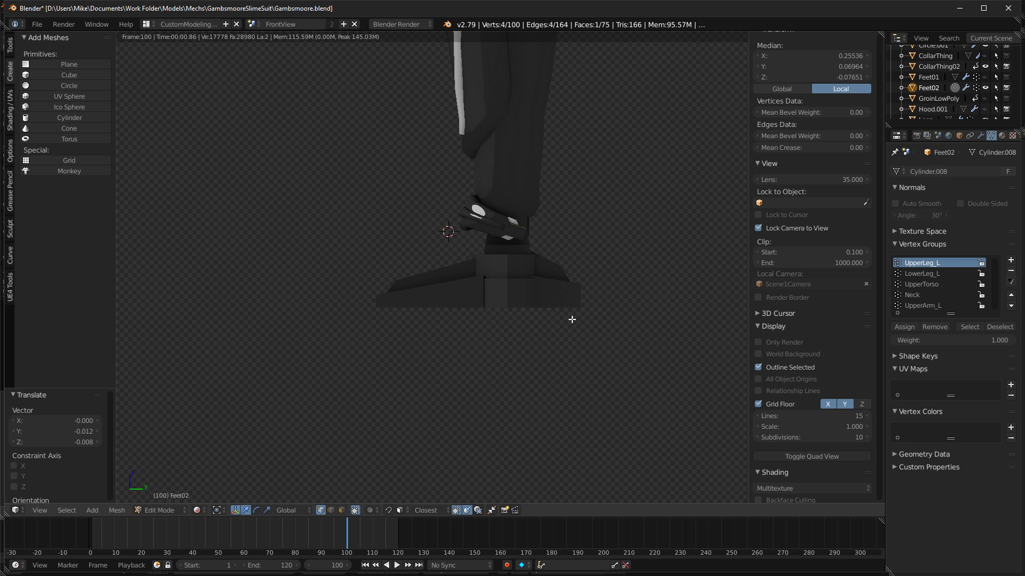
shift+middle_drag(573, 320, 522, 281)
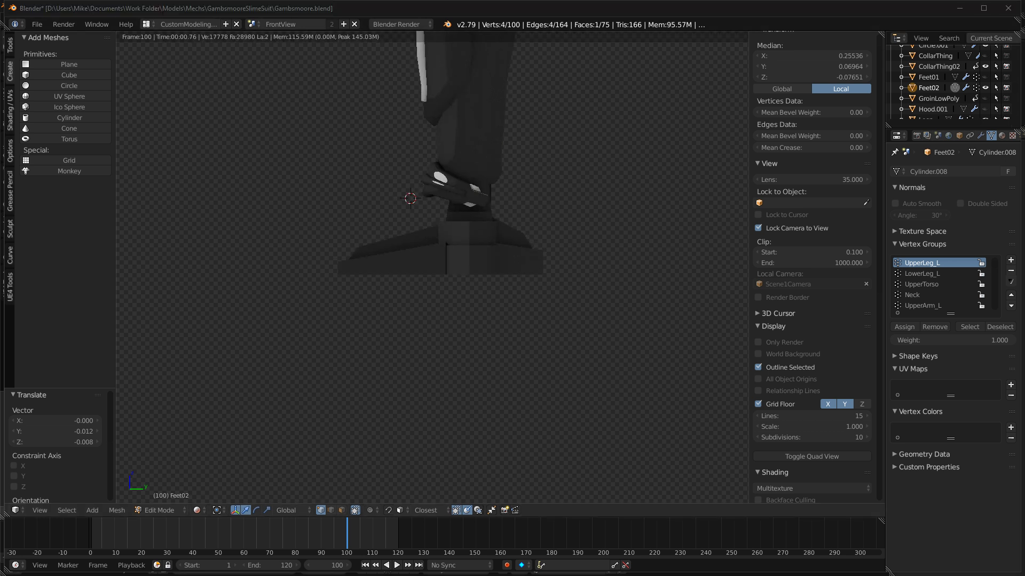
scroll(700, 286, up, 3)
mouse_move(419, 309)
middle_down()
mouse_move(438, 248)
mouse_move(414, 267)
middle_up()
key(shift+z)
Delete all vertices of the lower toe block.
right_click(408, 280)
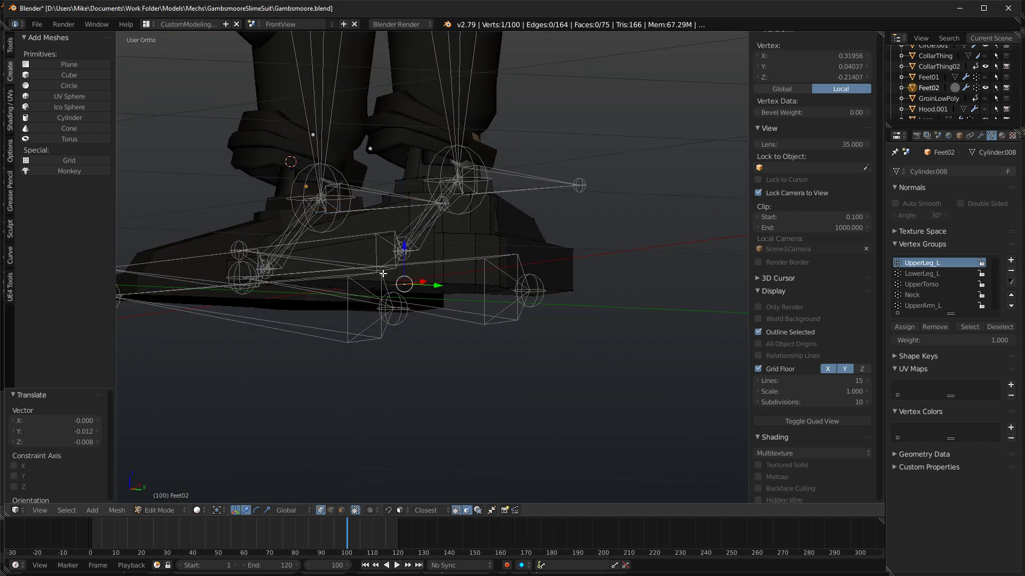
middle_drag(382, 208, 435, 236)
key(ctrl+l)
key(x)
click(427, 207)
Dissolve the vertical edge at the front centre of the lower cylinder to merge its two front faces.
scroll(425, 257, up, 4)
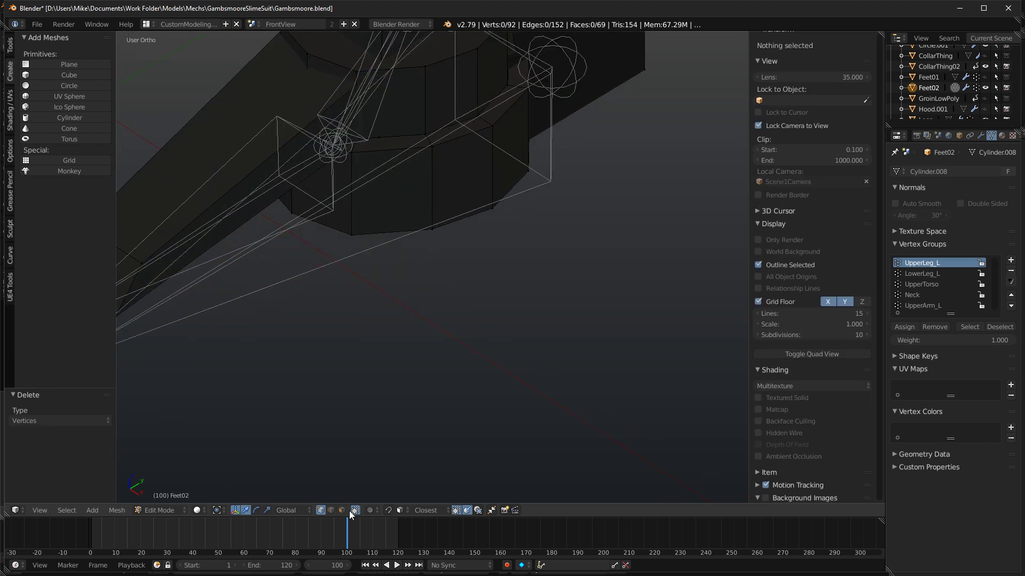
middle_drag(344, 198, 355, 131)
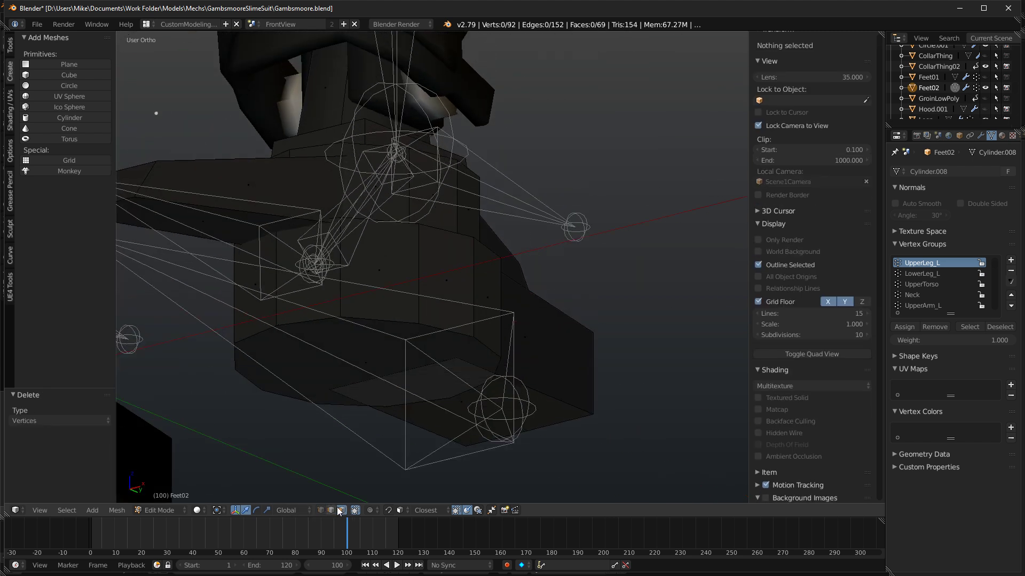
right_click(285, 269)
key(x)
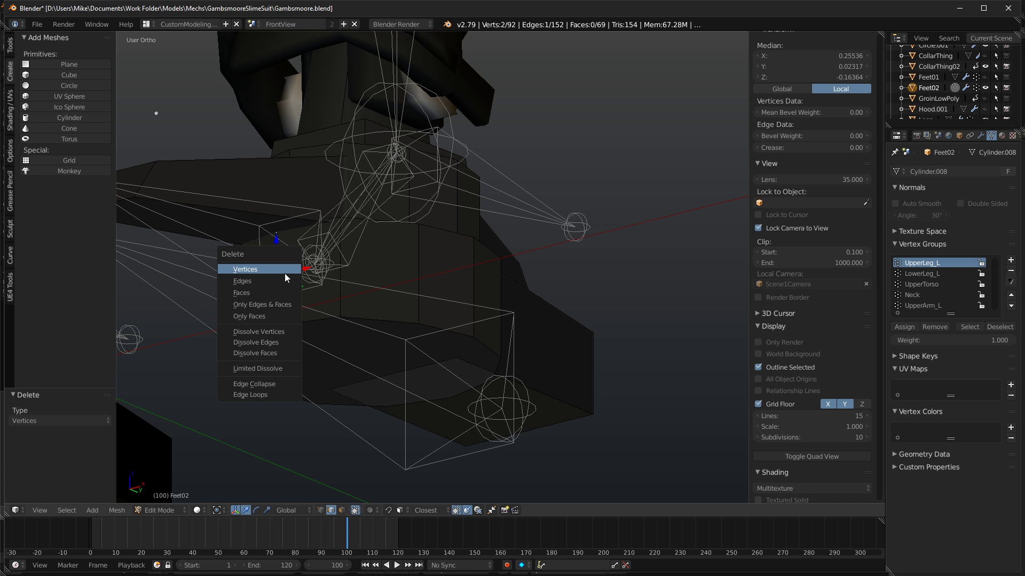
click(275, 332)
key(ctrl+z)
key(x)
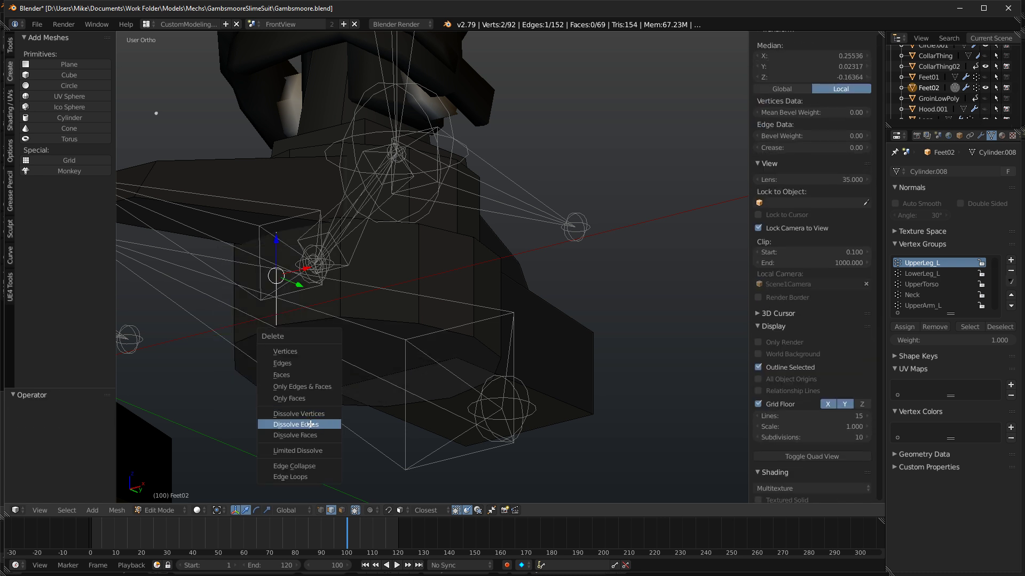
click(311, 424)
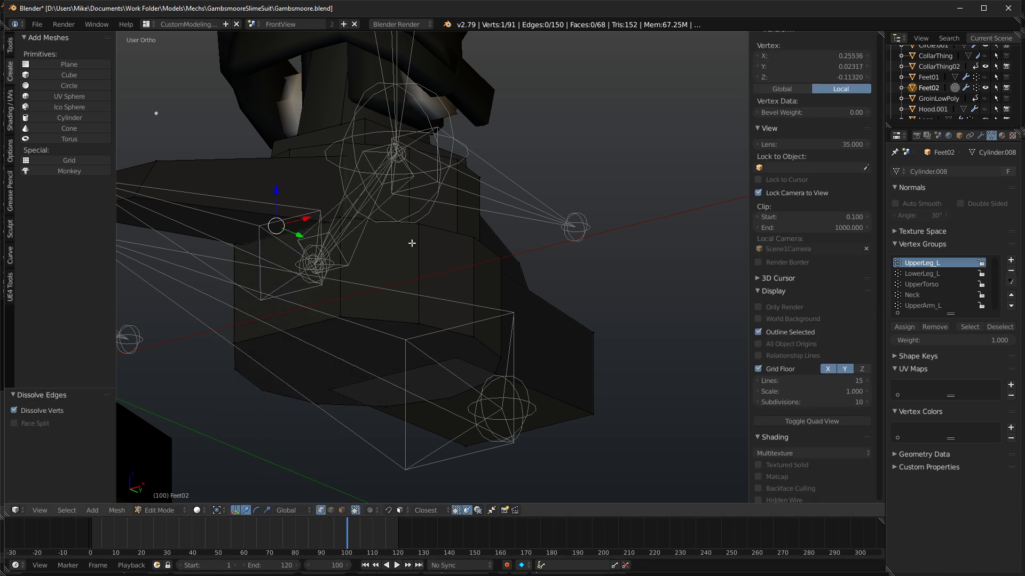
middle_drag(343, 322, 368, 342)
Scale the lower cylinder's merged front face 1.201 along X.
click(331, 510)
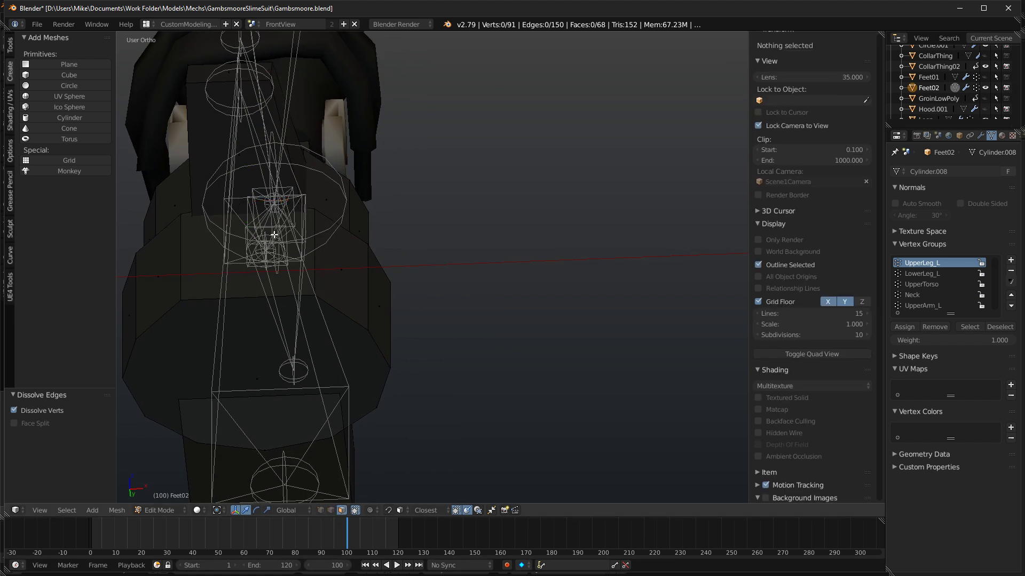
right_click(281, 201)
right_click(299, 256)
key(s)
key(x)
click(455, 244)
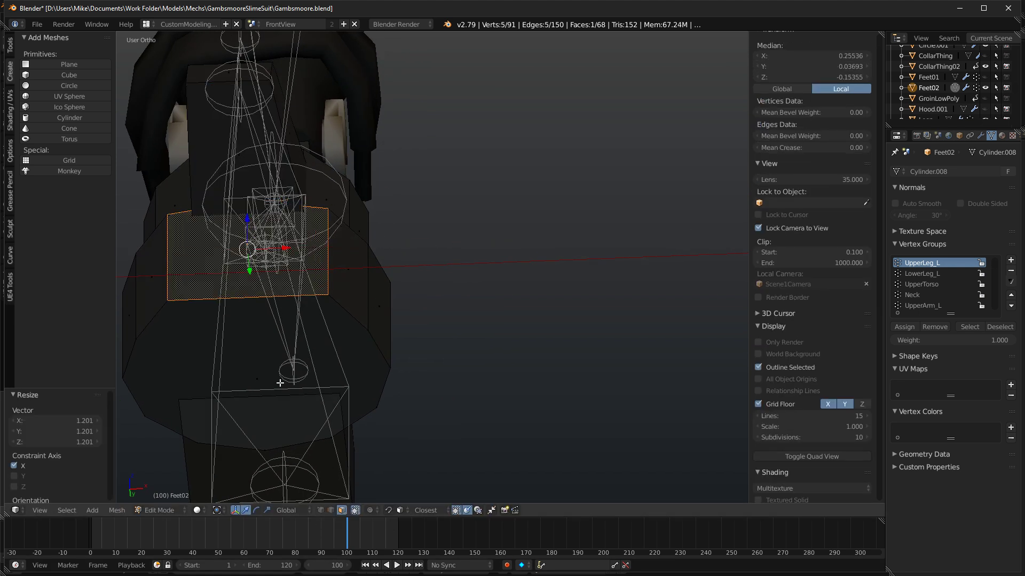
Extrude the cylinder's front face toward the toe along Y, moving it a further -0.096, and inspect the new block.
key(KP_3)
key(e)
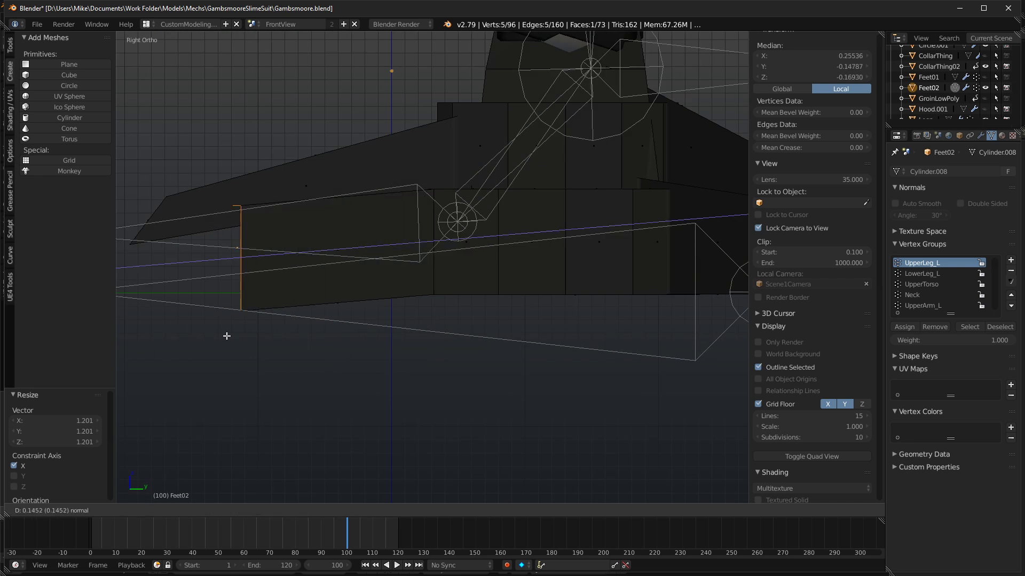
right_click(349, 289)
drag(465, 241, 269, 245)
shift+middle_drag(269, 244, 407, 248)
drag(411, 240, 281, 238)
middle_drag(281, 238, 288, 280)
key(KP_3)
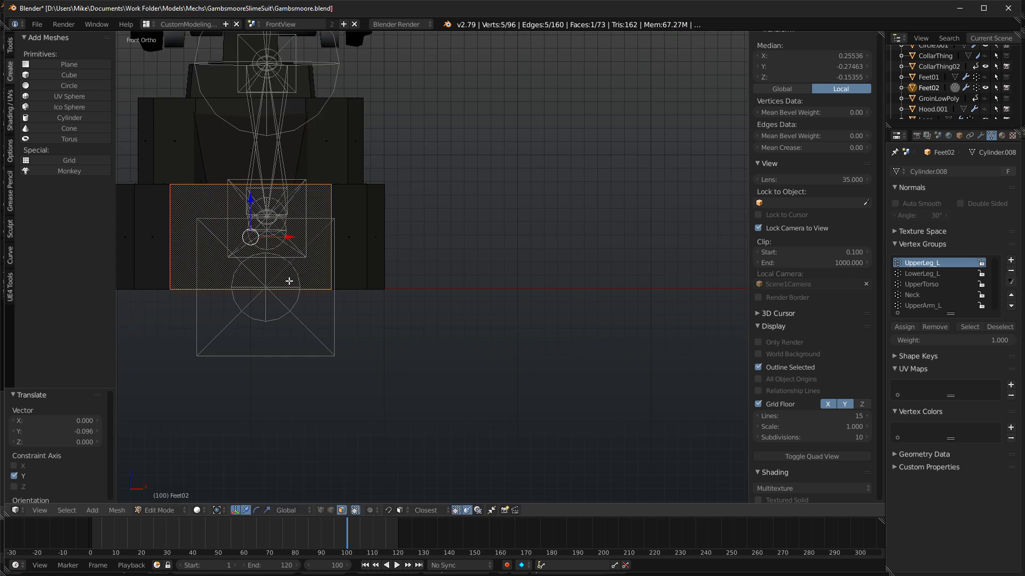
middle_drag(267, 156, 261, 431)
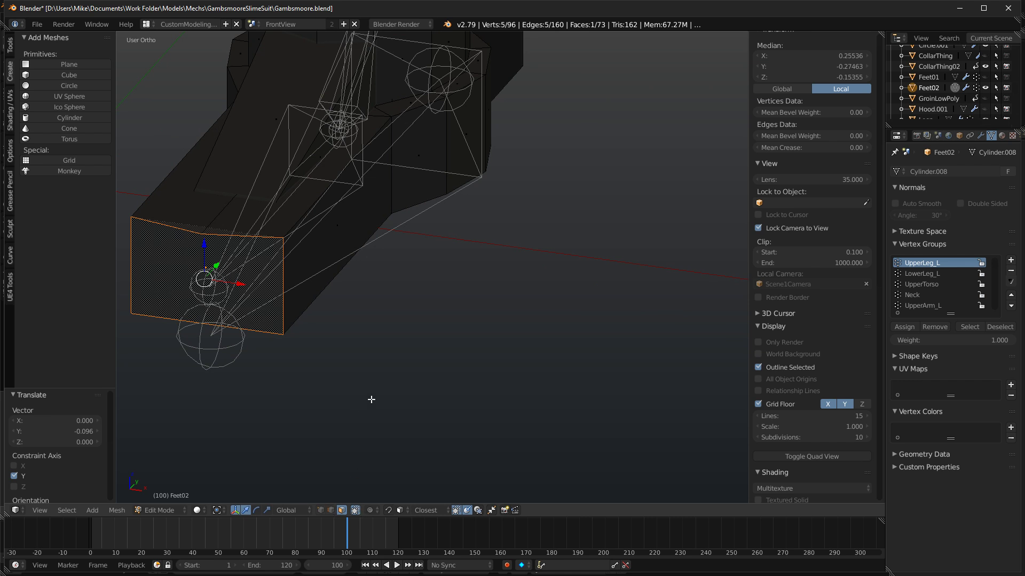
middle_drag(312, 301, 316, 224)
key(g)
key(y)
middle_drag(497, 287, 436, 389)
Undo the toe extrusion and the widening of the cylinder's front face.
key(a)
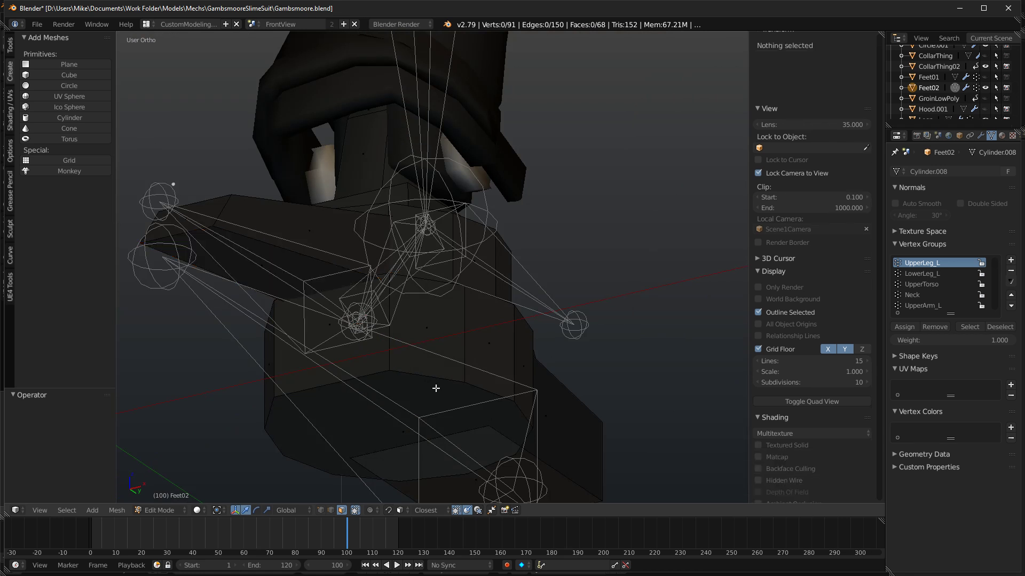
key(ctrl+Tab)
key(2)
key(ctrl+z)
key(ctrl+z)
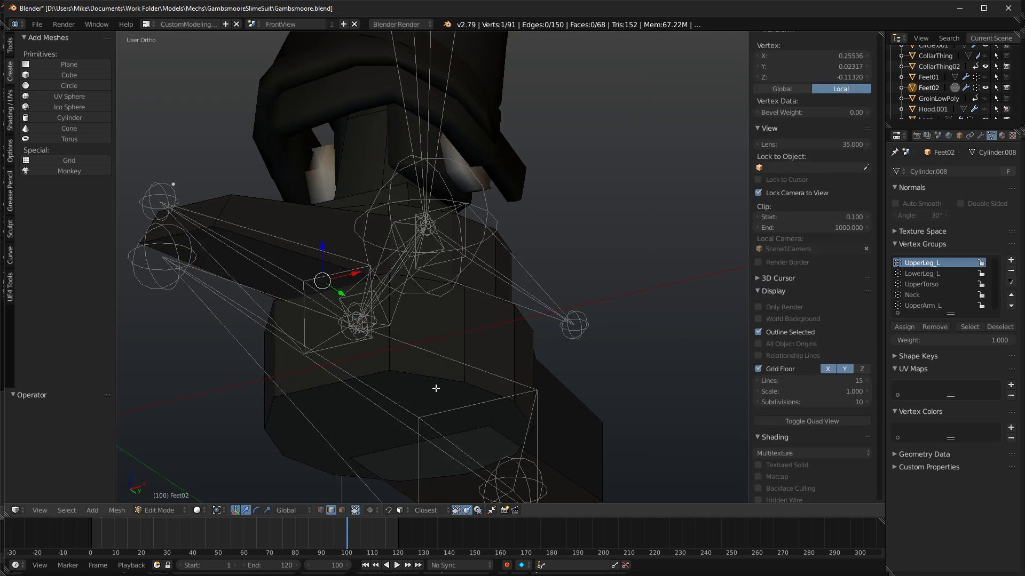
Restore the dissolved front edge and extrude the lower cylinder's front faces -0.253 along Y toward the toe.
key(ctrl+z)
ctrl+click(342, 510)
middle_drag(342, 417, 310, 384)
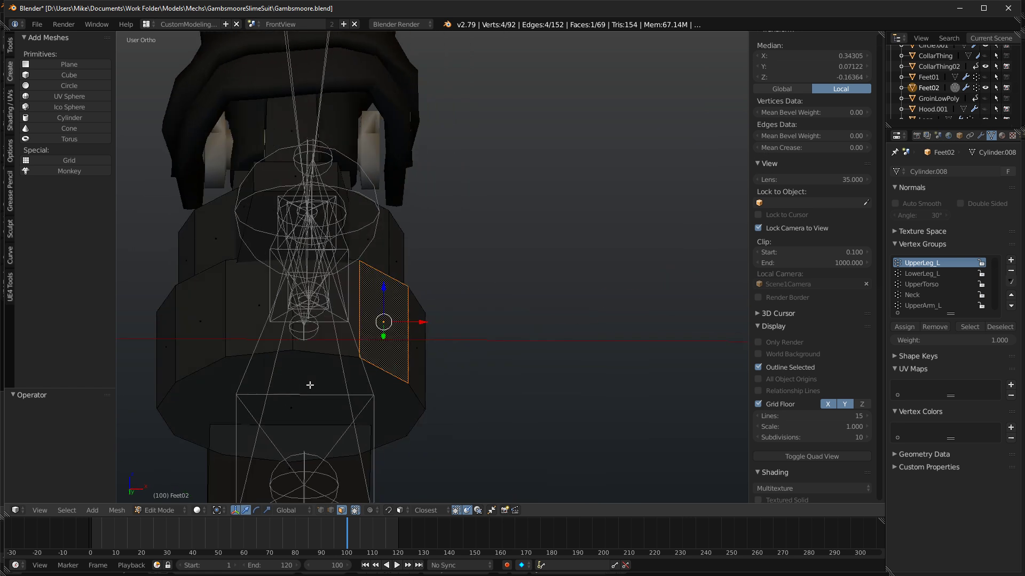
shift+click(262, 329)
middle_drag(262, 329, 427, 344)
key(KP_3)
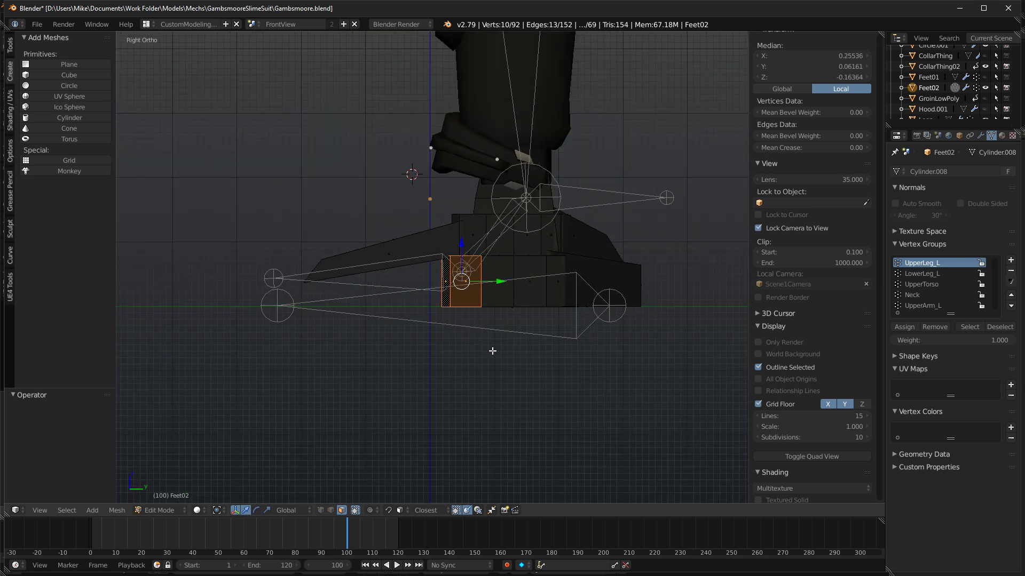
key(e)
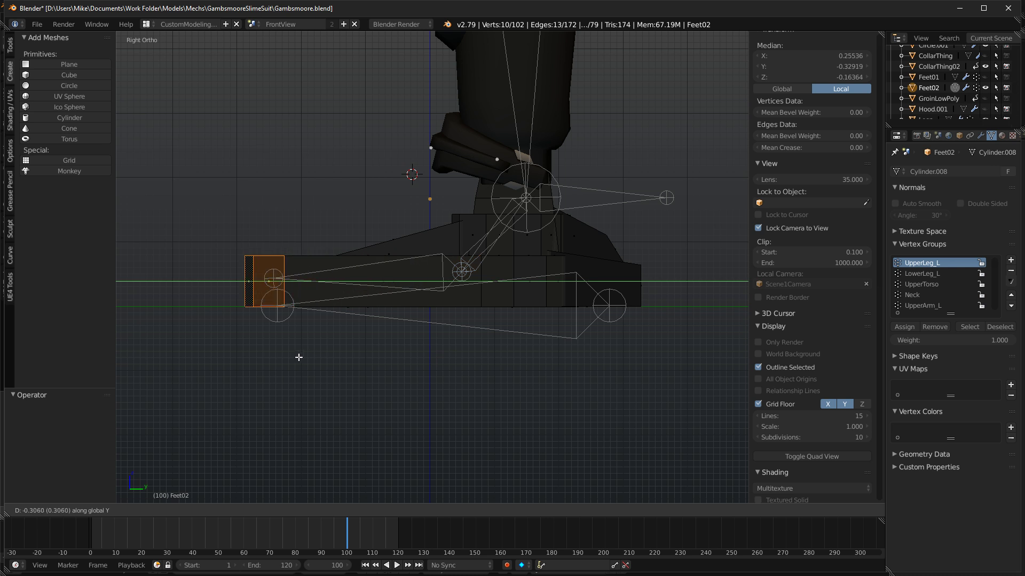
click(321, 315)
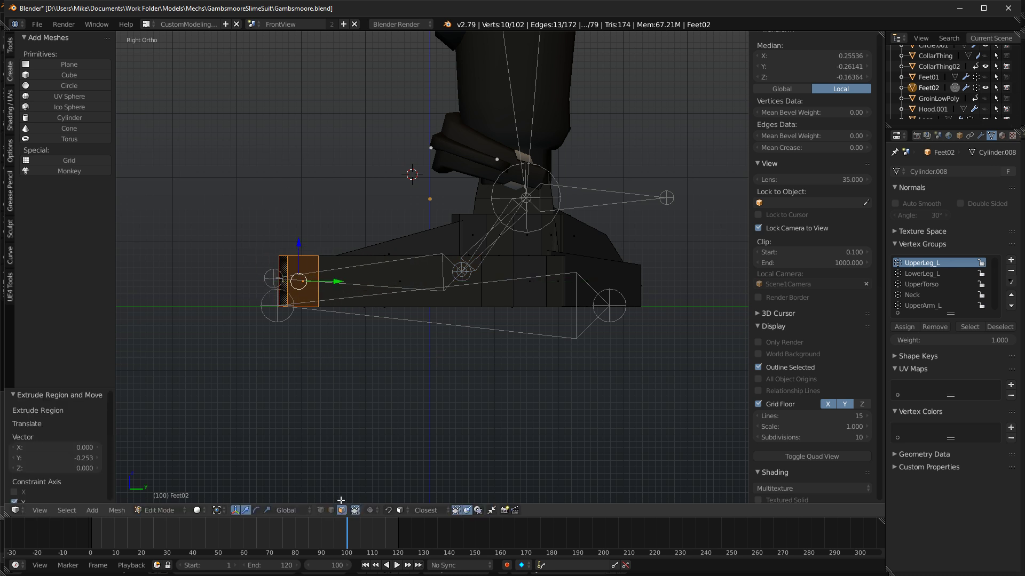
Lower the top vertices of the lower toe extension's front end by about 0.043 along Z.
key(z)
key(a)
key(c)
right_click(265, 345)
click(322, 512)
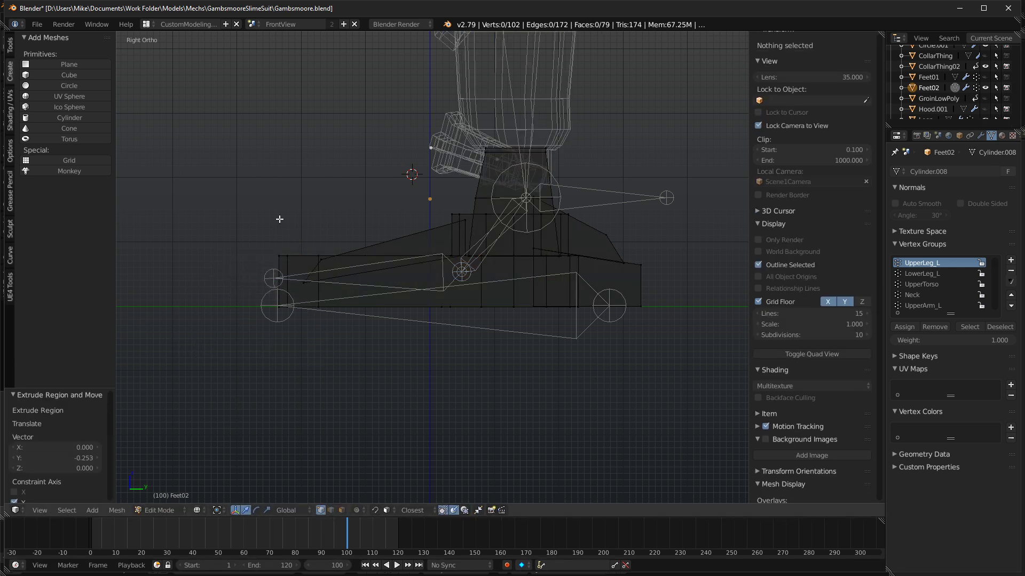
scroll(285, 271, up, 5)
key(c)
right_click(208, 206)
shift+middle_drag(277, 192, 449, 196)
key(c)
drag(293, 194, 239, 189)
right_click(239, 189)
click(261, 203)
key(g)
key(z)
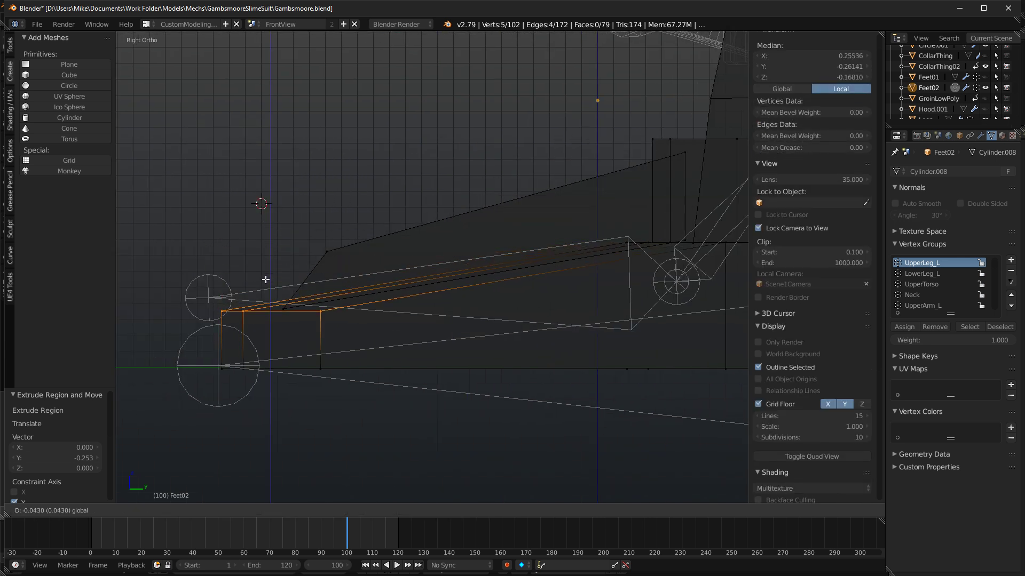
click(266, 279)
Move the whole front end of the lower toe extension 0.022 along Y and check the rendered shape.
key(c)
drag(189, 408, 306, 414)
right_click(307, 414)
drag(299, 340, 335, 344)
key(shift+z)
scroll(334, 344, down, 6)
middle_drag(306, 372, 326, 364)
key(shift+z)
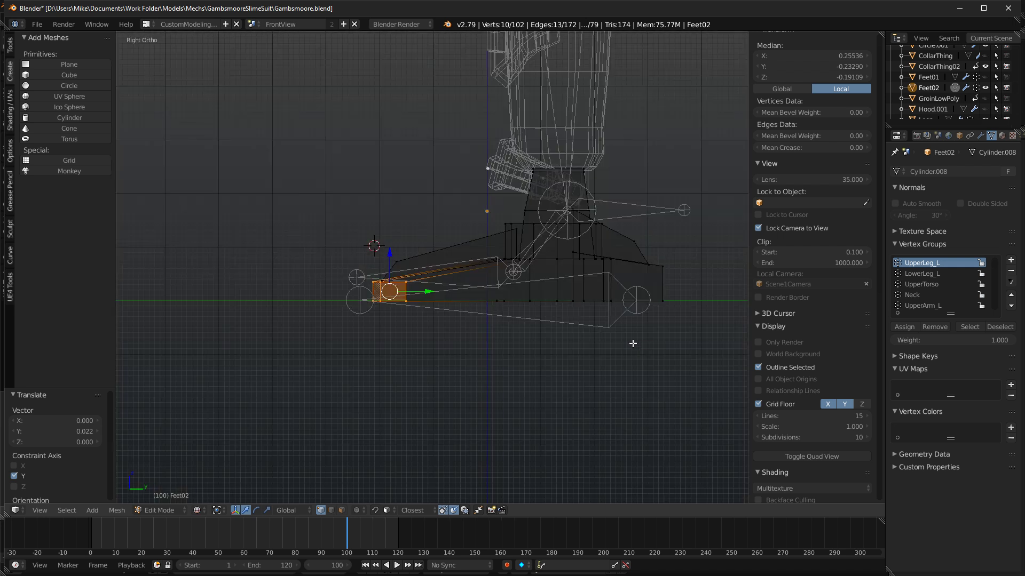
Delete the vertices of the old separate lower heel block.
middle_drag(648, 345, 485, 345)
right_click(529, 289)
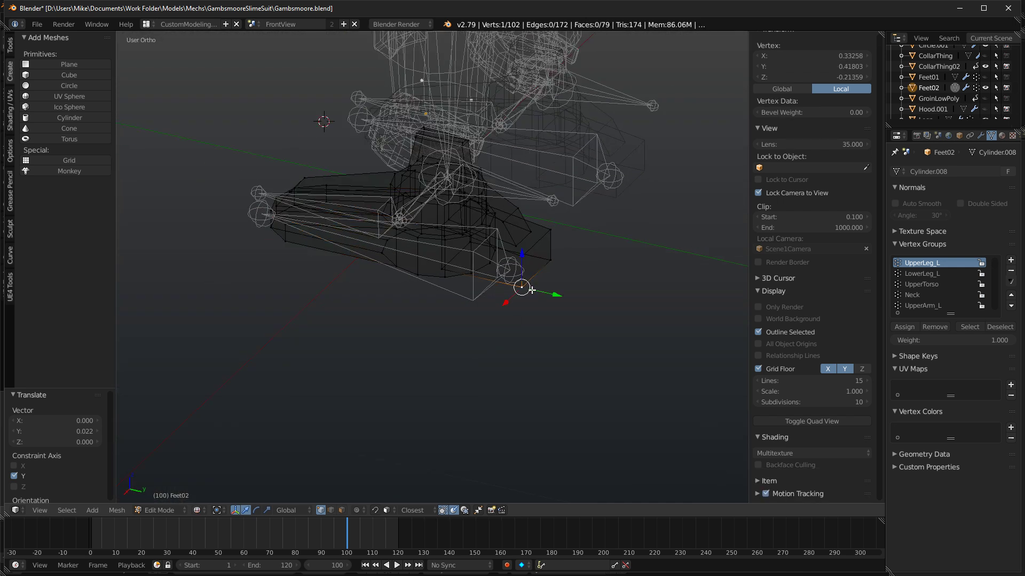
key(ctrl+l)
key(x)
click(495, 269)
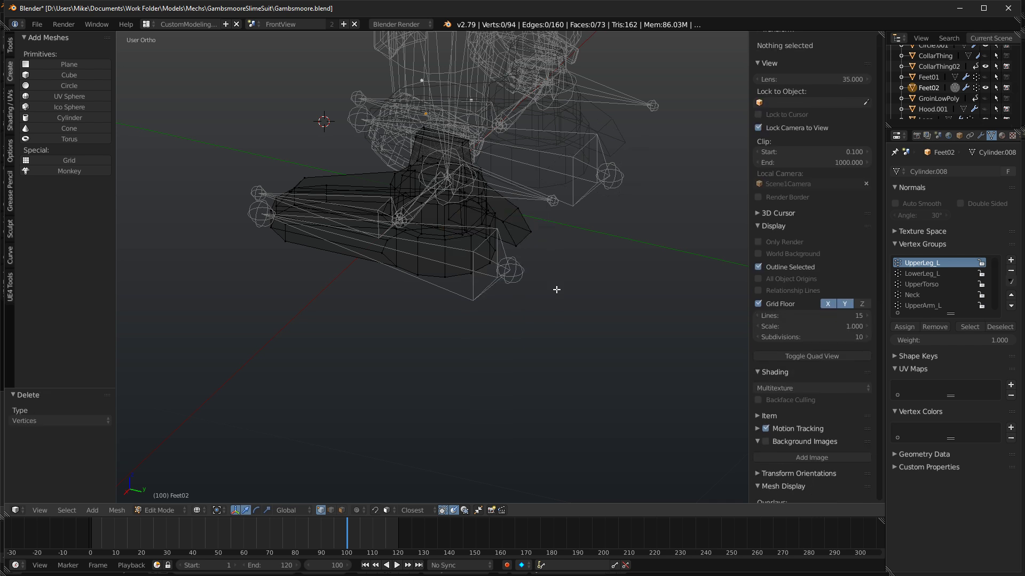
Extrude the lower cylinder's two rear faces toward the heel and move the new end 0.088 along Y.
scroll(483, 307, up, 3)
middle_drag(483, 308, 408, 451)
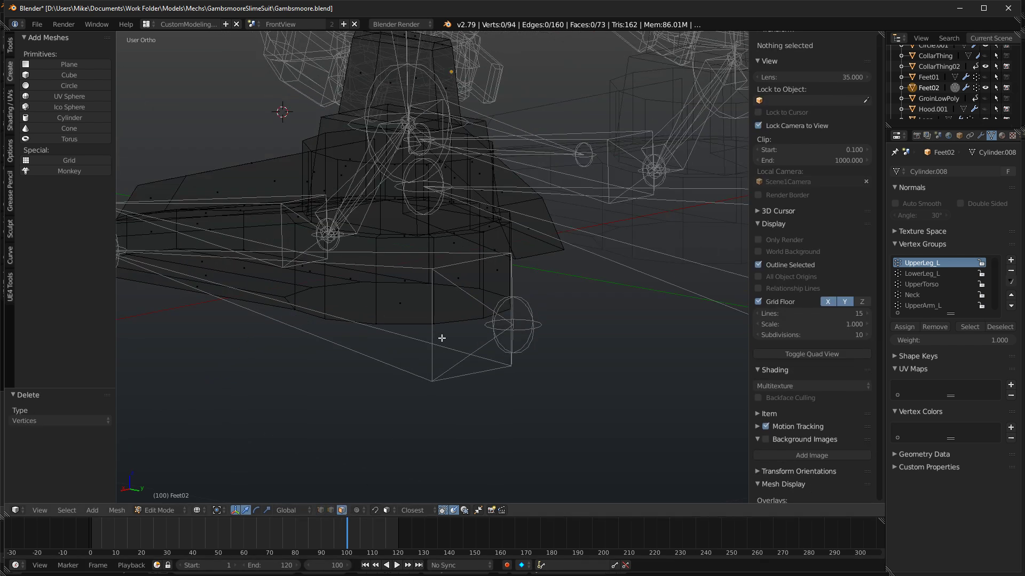
right_click(462, 291)
shift+right_click(492, 279)
middle_drag(475, 297, 519, 311)
key(KP_1)
key(KP_3)
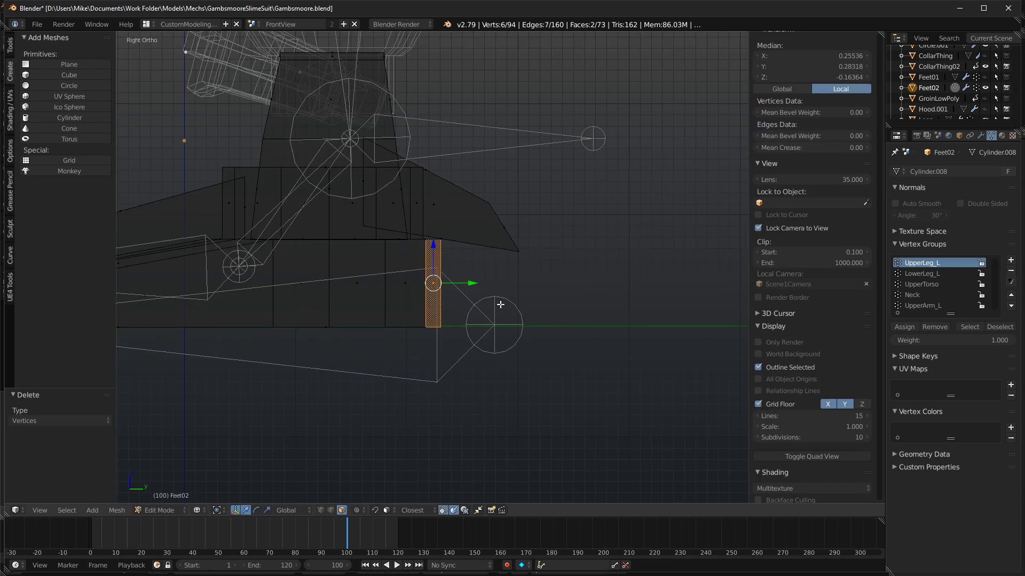
key(e)
key(Escape)
key(g)
key(y)
click(569, 289)
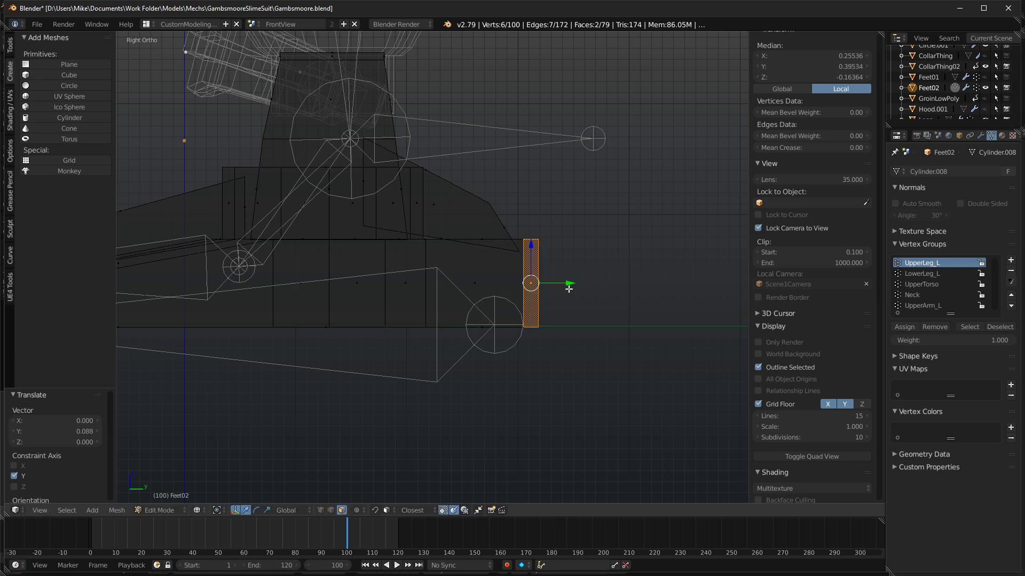
Lower the top vertices of the lower heel extension's rear end by 0.011 along Z.
click(320, 511)
key(c)
middle_drag(552, 324, 503, 361)
right_click(556, 331)
click(529, 219)
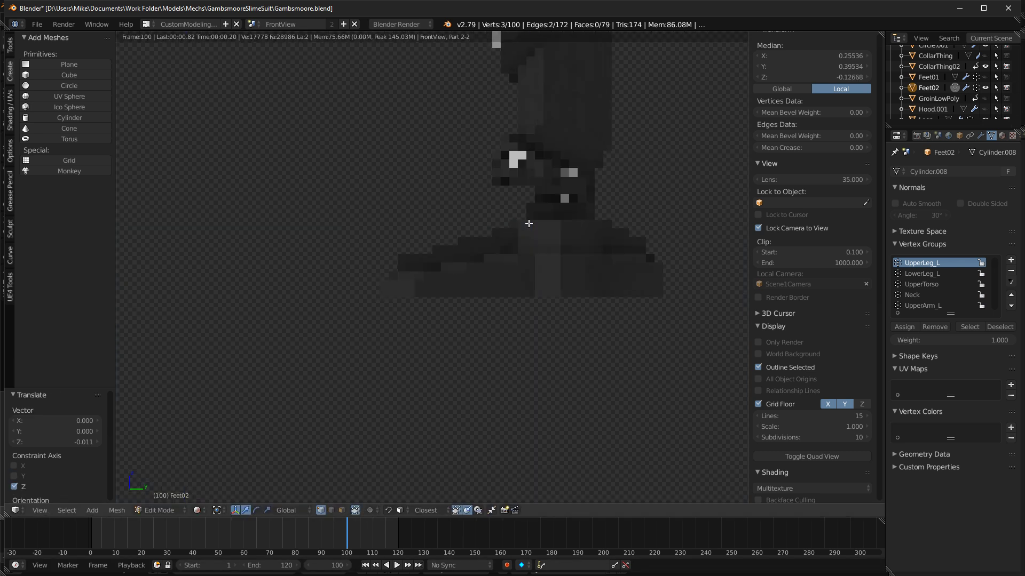
Rotate the sloped upper heel block slightly and move it -0.007 along Z.
right_click(492, 203)
key(ctrl+l)
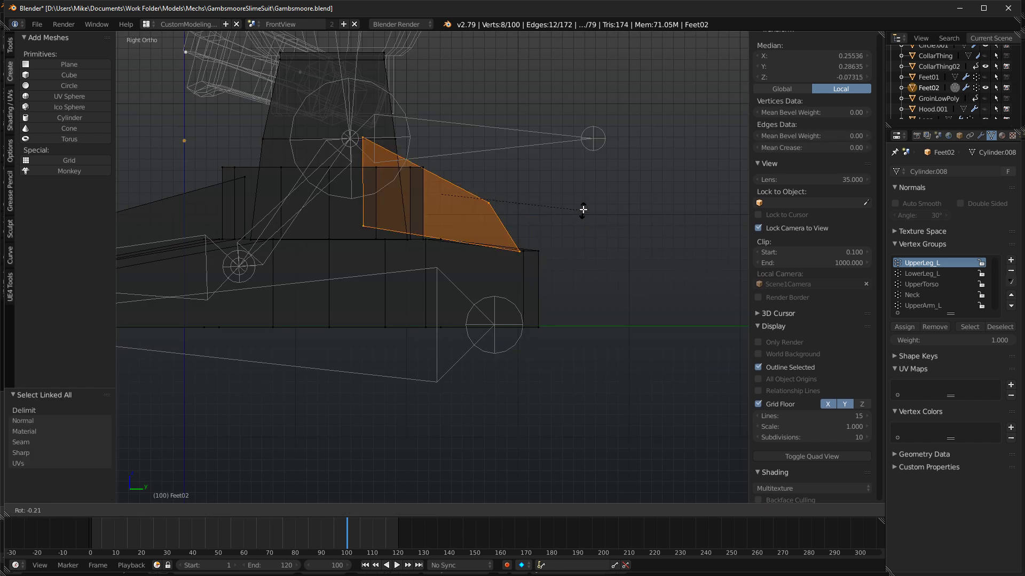
click(583, 209)
key(g)
click(583, 208)
key(shift+z)
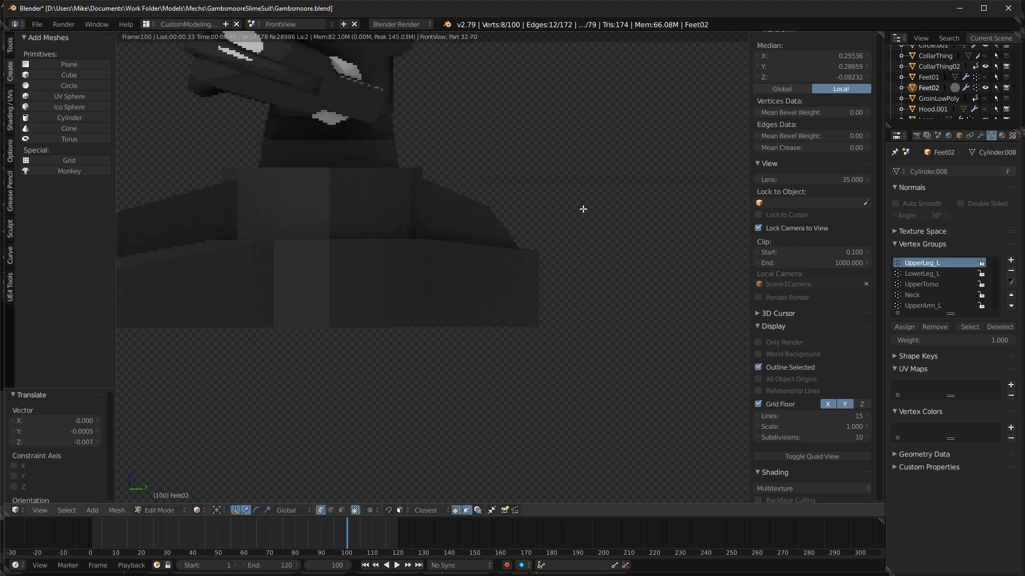
Move the ankle-side vertices of the upper heel block 0.022 along Y and inspect the fit.
key(shift+z)
key(c)
middle_drag(529, 220, 536, 247)
key(Escape)
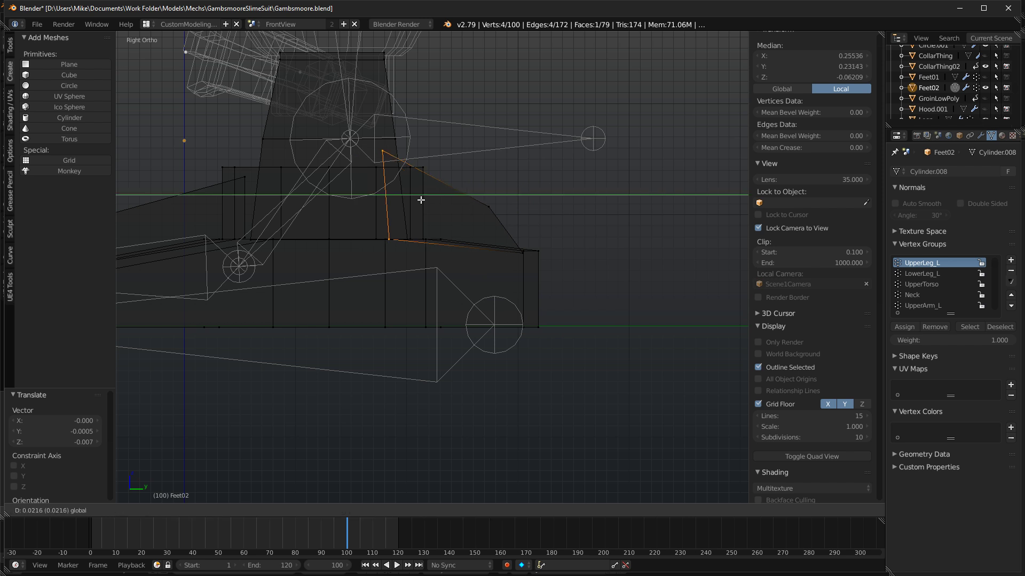
click(421, 200)
key(shift+z)
mouse_move(559, 251)
middle_down()
mouse_move(417, 280)
mouse_move(470, 271)
mouse_move(380, 268)
mouse_move(456, 272)
mouse_move(444, 275)
mouse_move(599, 306)
mouse_move(523, 289)
mouse_move(480, 214)
middle_up()
key(shift+z)
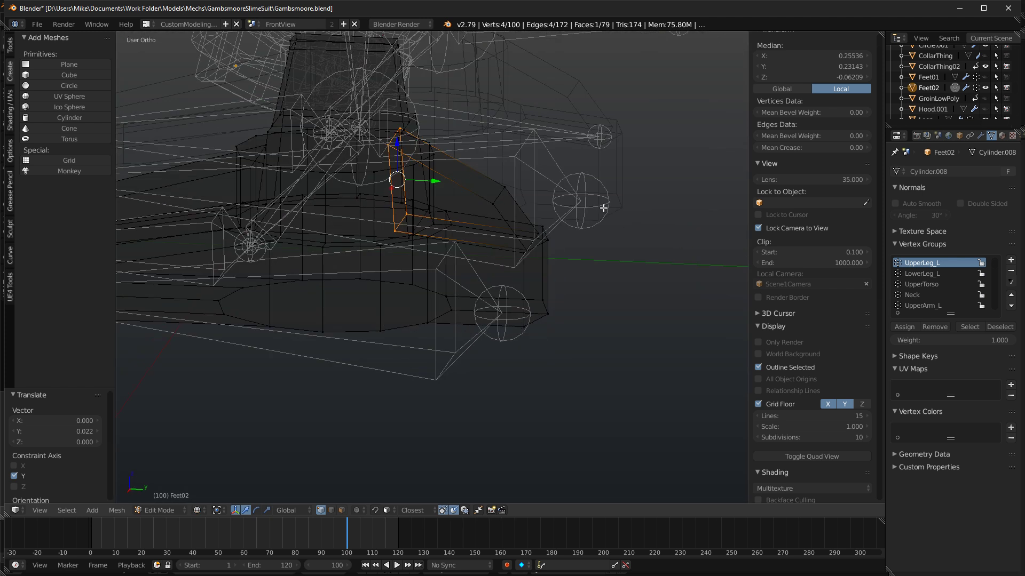
Delete the vertices of the old sloped upper heel block.
key(z)
key(ctrl+l)
key(x)
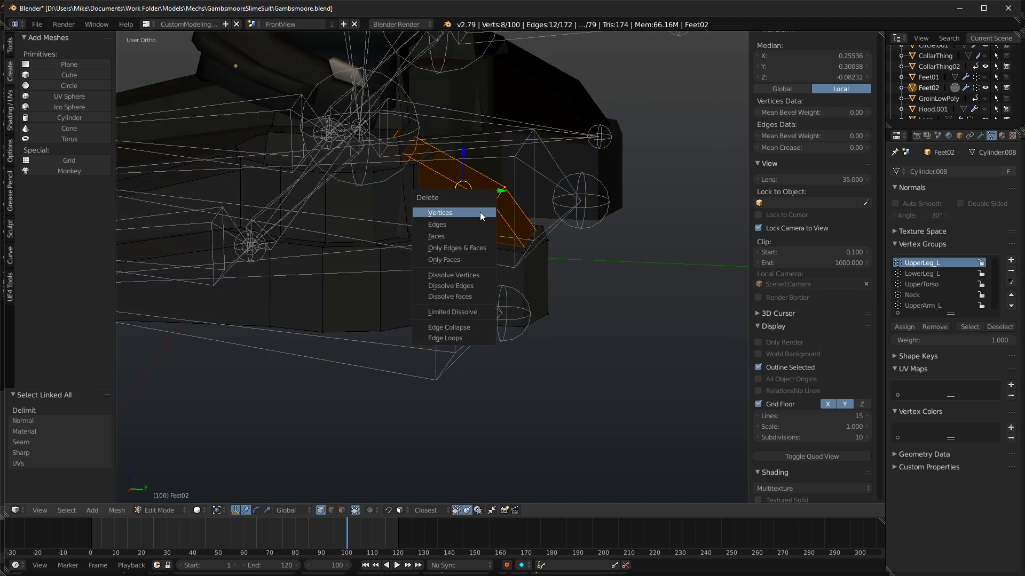
click(479, 213)
Extrude the upper cylinder's two rear faces toward the heel and lower the new end along Z.
middle_drag(479, 212, 390, 355)
key(3)
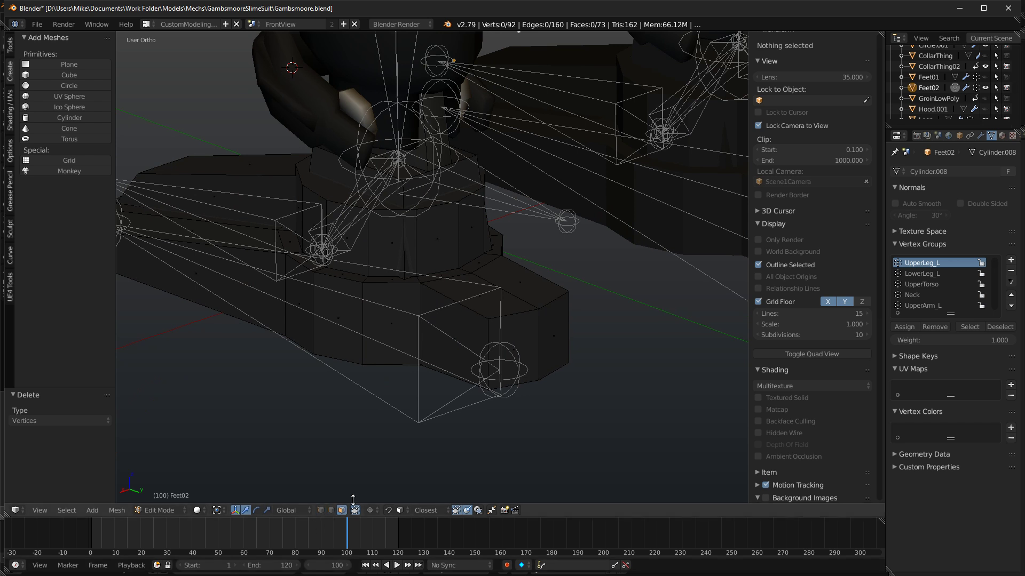
right_click(476, 237)
shift+right_click(441, 252)
key(KP_1)
key(KP_3)
key(e)
click(581, 282)
drag(492, 209, 492, 222)
Lower the top vertices of the upper heel extension's rear end along Z.
click(322, 510)
key(z)
key(c)
right_click(508, 203)
key(a)
key(c)
click(521, 205)
right_click(521, 205)
drag(491, 222, 491, 223)
Add a loop cut across the upper heel extension near the cylinder and lower its top vertices 0.013 along Z.
key(ctrl+r)
click(441, 238)
click(404, 226)
key(c)
middle_click(420, 316)
right_click(420, 316)
click(417, 198)
key(shift+z)
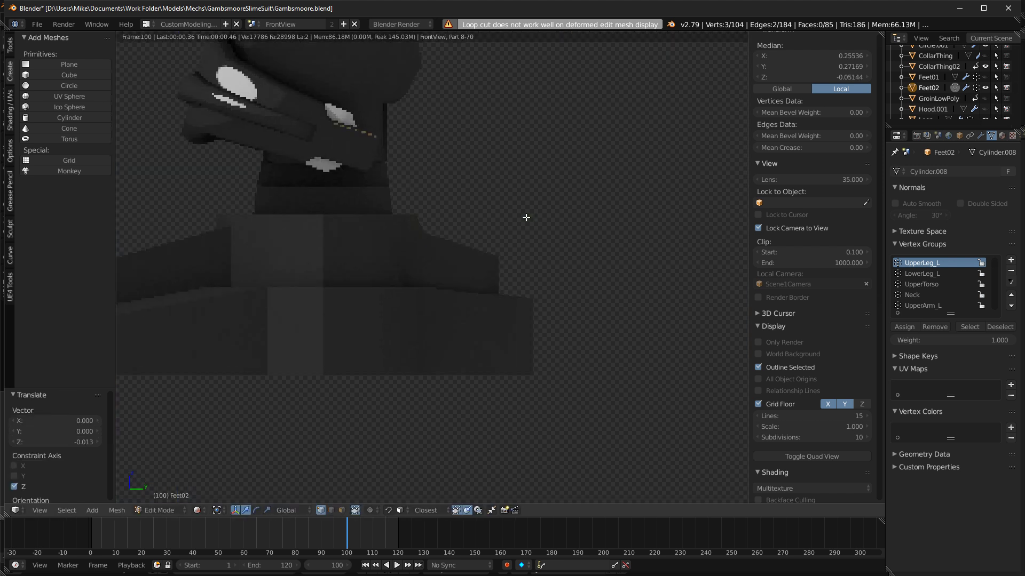
Scale the upper heel extension's rear end 0.681 along X and lower its top vertices 0.008 along Z.
key(shift+z)
middle_drag(529, 218, 431, 275)
right_click(472, 273)
right_click(538, 247)
ctrl+right_click(465, 265)
right_click(453, 279)
shift+right_click(454, 316)
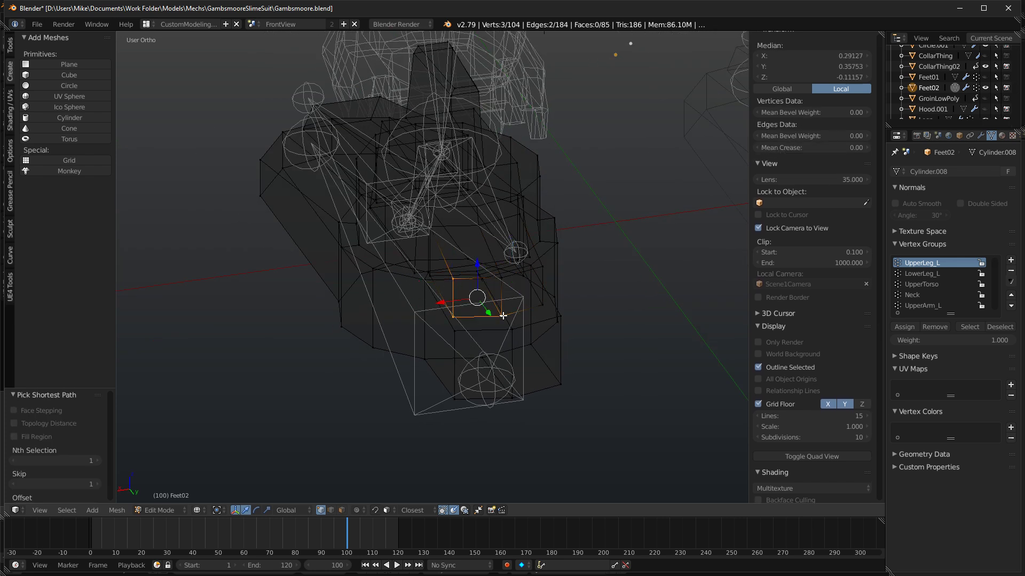
click(597, 273)
key(KP_3)
scroll(497, 242, up, 3)
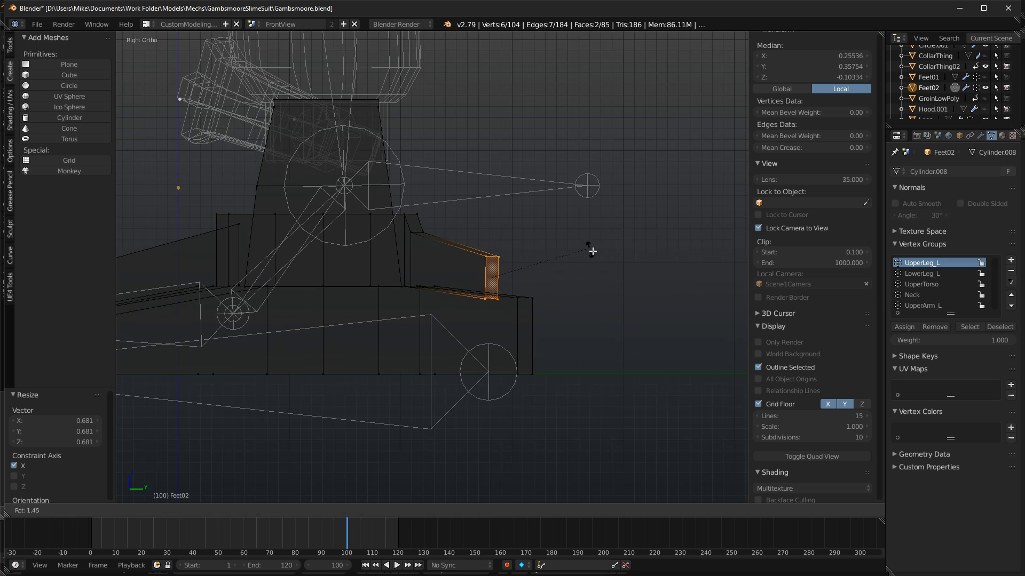
right_click(495, 253)
key(shift+z)
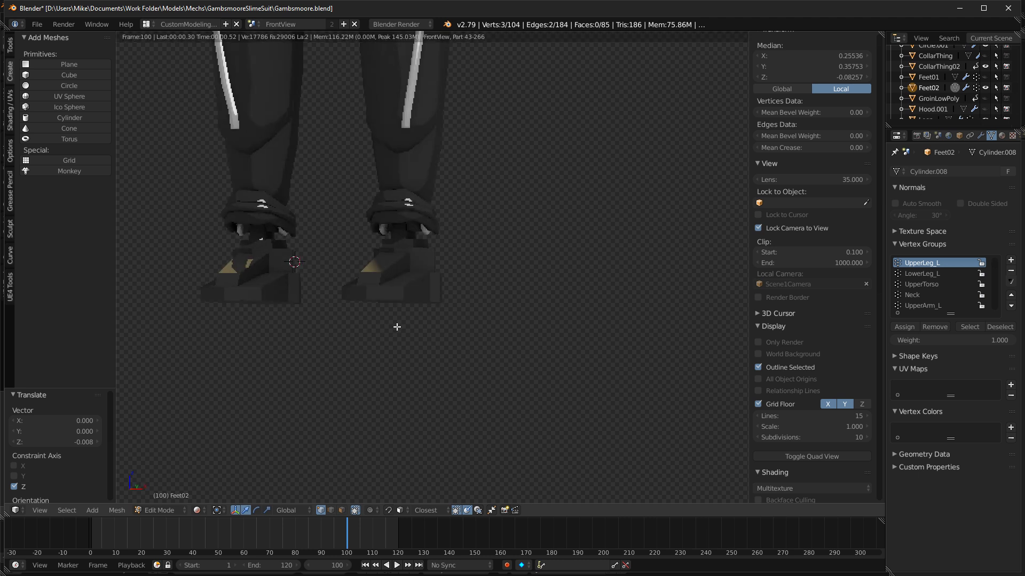
key(shift+z)
Delete the vertices of the old sloped toe block and hide the Root armature.
mouse_move(395, 327)
middle_down()
mouse_move(302, 348)
mouse_move(433, 324)
mouse_move(446, 286)
mouse_move(494, 297)
mouse_move(588, 287)
middle_up()
scroll(433, 324, up, 2)
key(z)
right_click(452, 251)
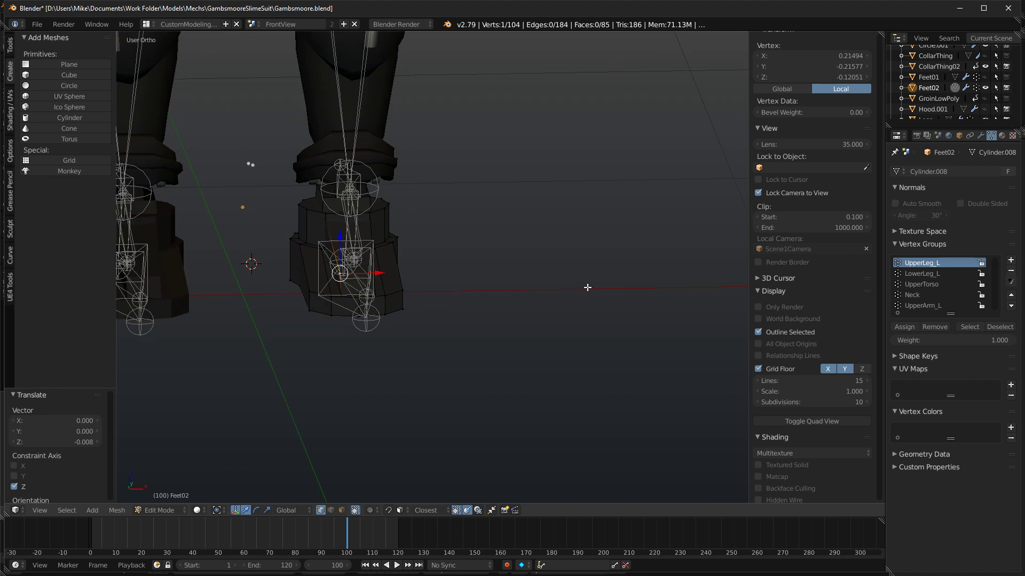
key(ctrl+l)
key(x)
click(543, 273)
middle_drag(542, 293, 411, 301)
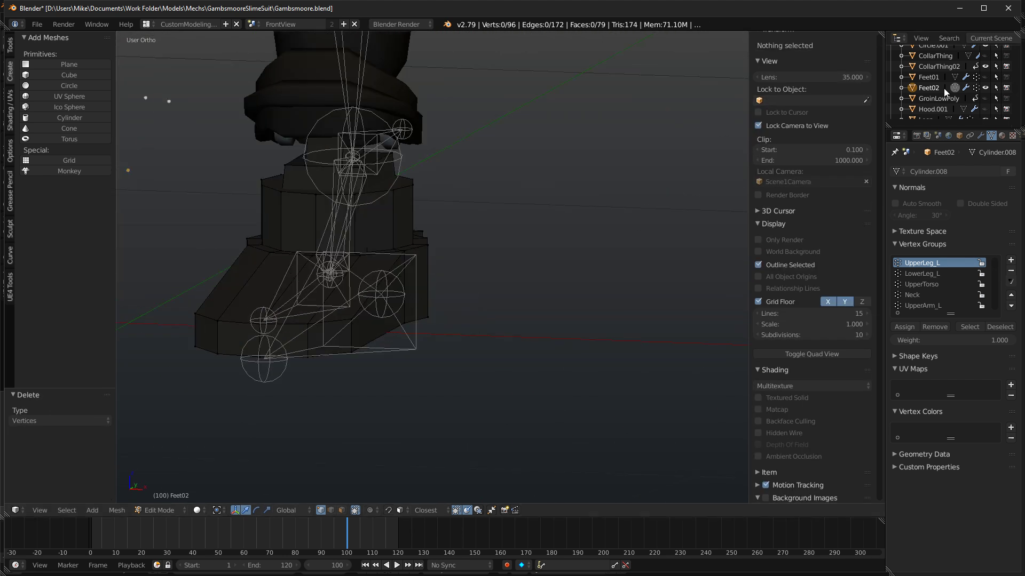
click(985, 82)
Extrude the upper cylinder's two front faces outward by about 0.005.
shift+middle_drag(406, 313, 434, 326)
right_click(335, 243)
shift+right_click(363, 245)
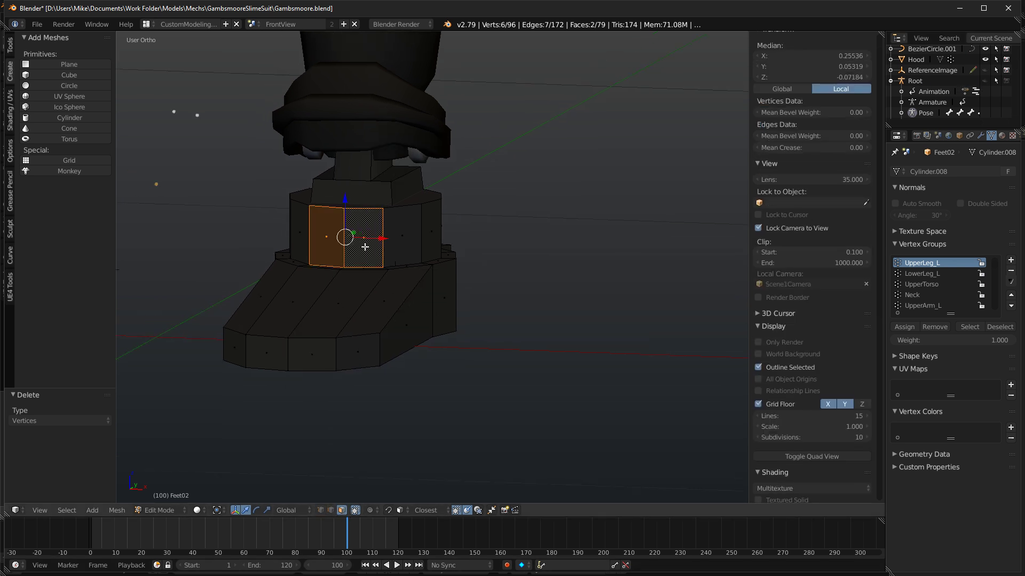
middle_drag(364, 245, 435, 279)
key(KP_3)
scroll(434, 279, up, 1)
key(e)
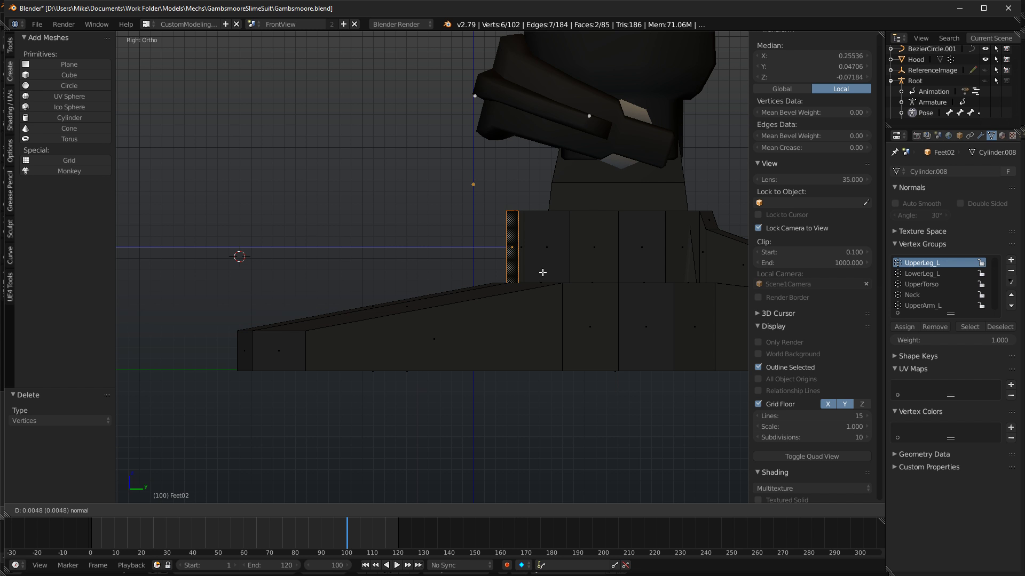
click(543, 272)
Lower the top vertices of the short front extrusion by 0.013 along Z.
click(321, 511)
key(z)
key(c)
middle_click(495, 328)
right_click(493, 341)
click(507, 184)
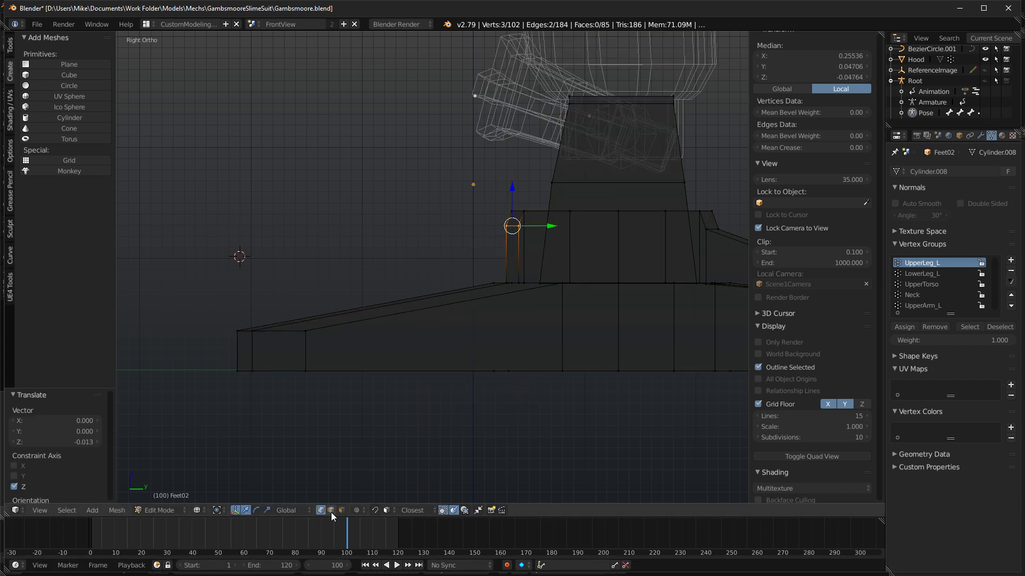
Extrude the upper cylinder's shortened front faces again and move the new end -0.200 along Y toward the toe.
key(a)
middle_drag(511, 251, 471, 251)
shift+right_click(374, 235)
middle_drag(374, 235, 307, 271)
key(e)
right_click(334, 264)
key(g)
right_click(377, 278)
drag(493, 212, 298, 253)
key(KP_1)
key(KP_3)
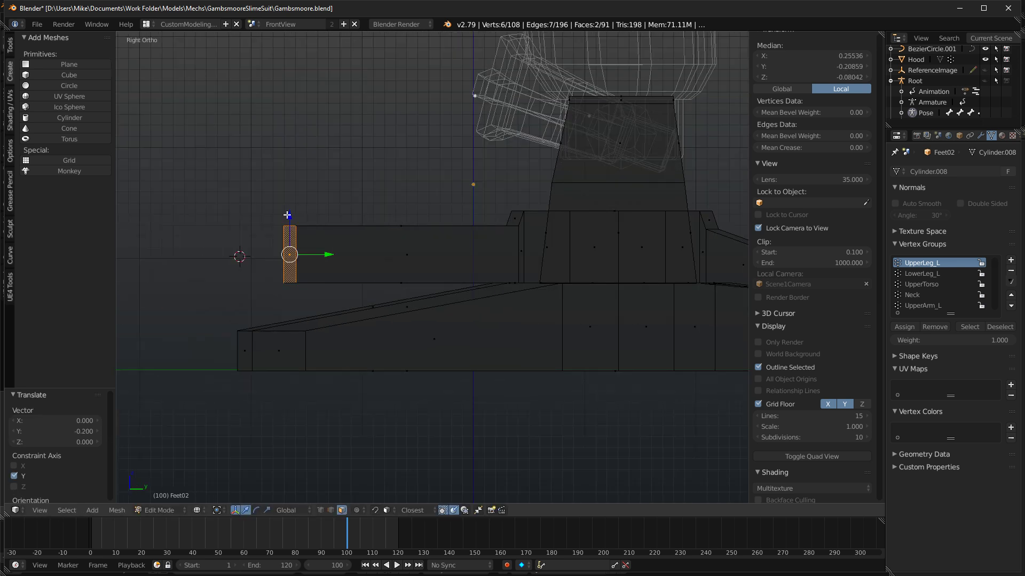
Lower the upper toe extension's front end 0.038 along Z and adjust it along Y and Z to rest on the lower toe's slope.
key(g)
key(z)
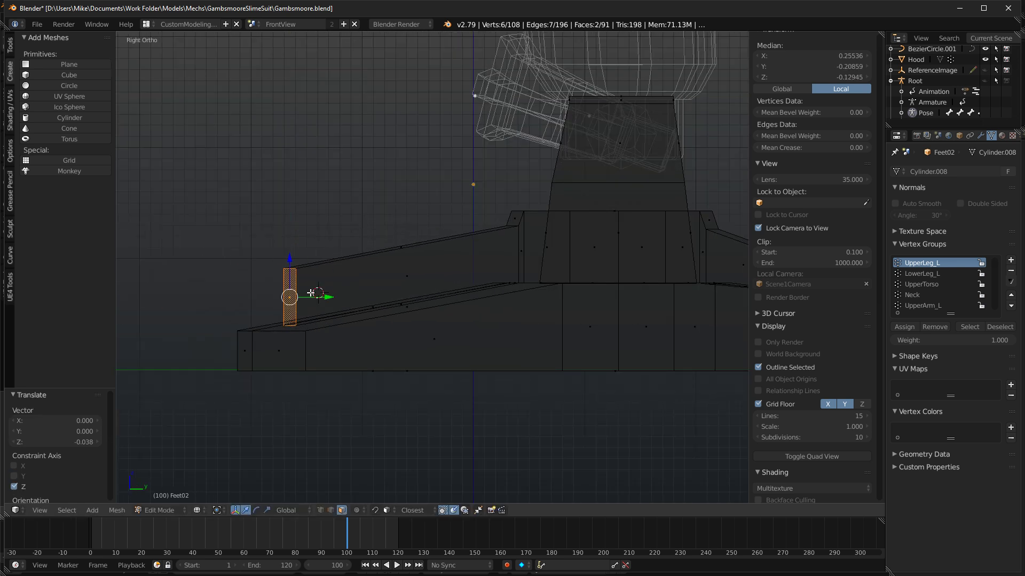
drag(316, 297, 287, 299)
drag(261, 259, 261, 263)
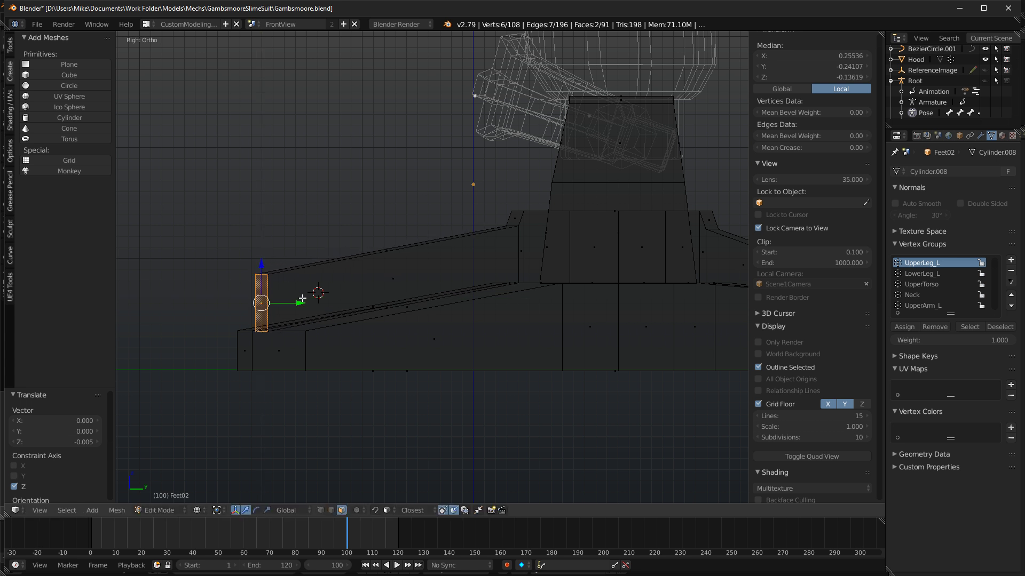
drag(300, 299, 312, 297)
drag(273, 269, 273, 266)
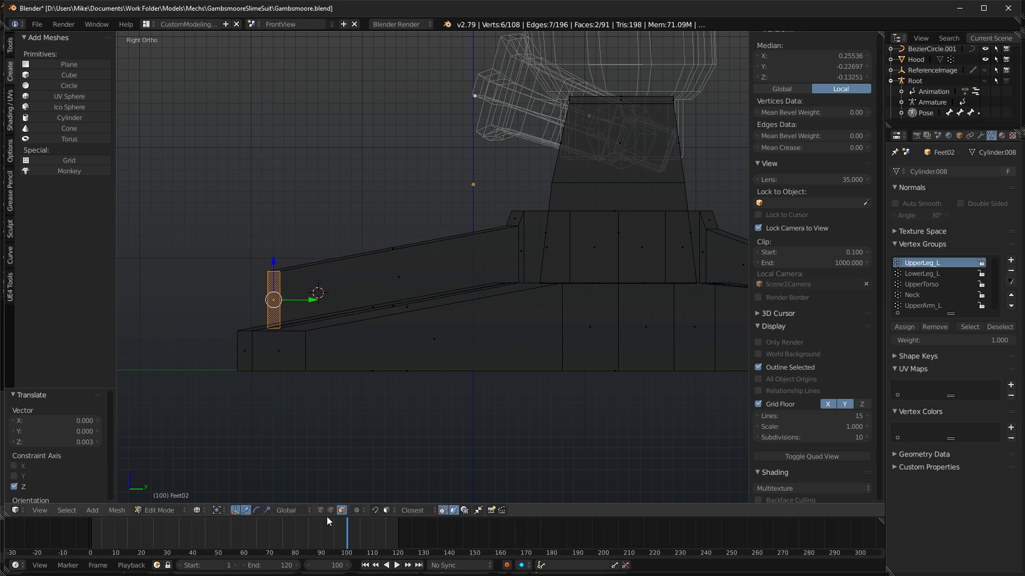
Move the top vertices of the upper toe extension's front end 0.011 along Y and -0.023 along Z and preview the render.
key(z)
key(a)
key(c)
key(z)
click(284, 226)
right_click(282, 224)
key(g)
click(338, 290)
key(shift+z)
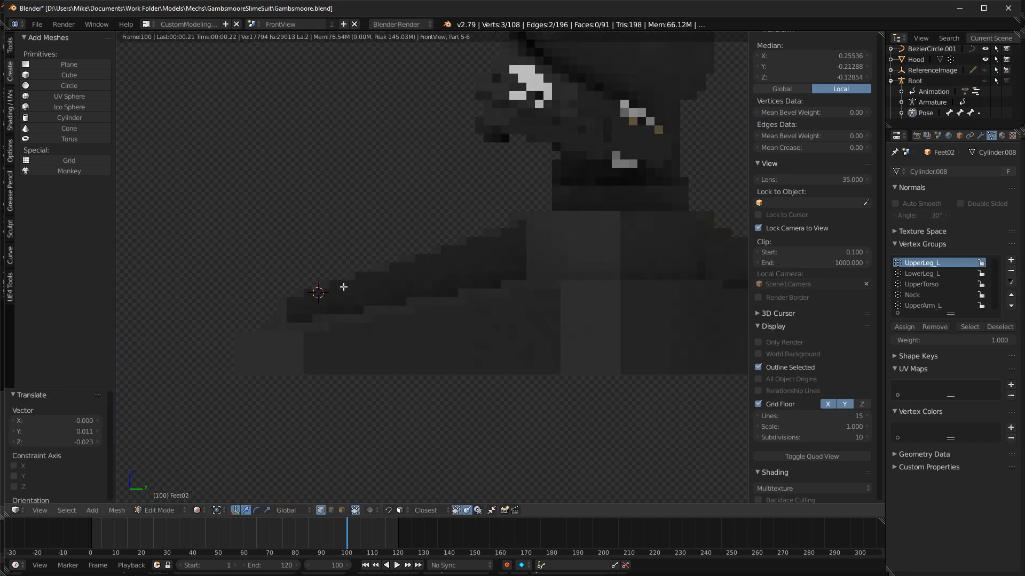
Scale the edge loops where the upper toe extension meets the cylinder by about 1.33 along X.
scroll(343, 300, up, 3)
middle_drag(344, 299, 453, 313)
scroll(474, 341, down, 7)
key(shift+z)
scroll(400, 373, up, 3)
mouse_move(400, 373)
middle_down()
mouse_move(449, 304)
mouse_move(390, 323)
mouse_move(348, 307)
middle_up()
right_click(335, 239)
middle_drag(336, 239, 398, 250)
scroll(397, 250, up, 5)
key(a)
alt+right_click(334, 240)
alt+shift+right_click(328, 235)
middle_drag(329, 235, 540, 199)
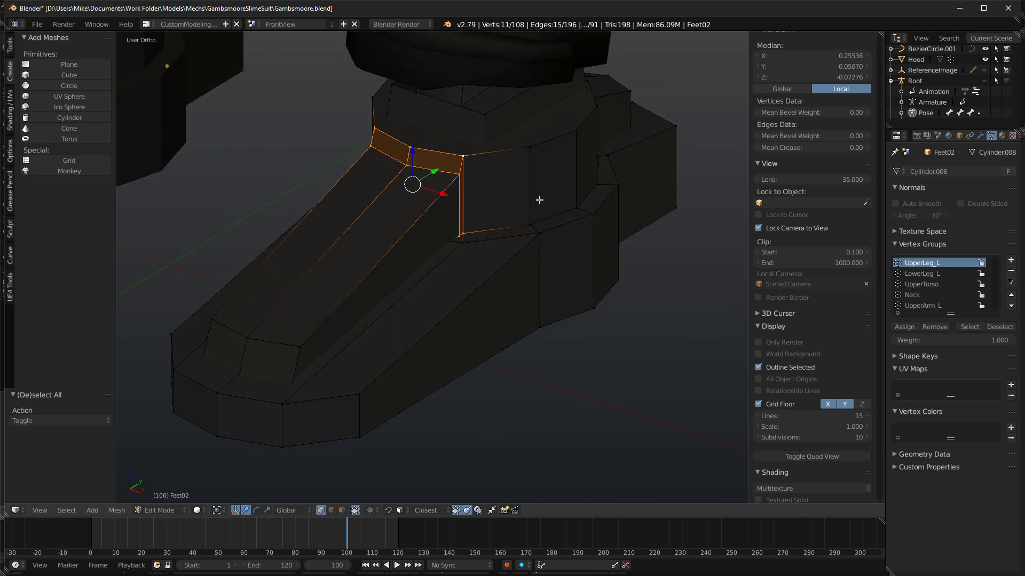
key(s)
key(x)
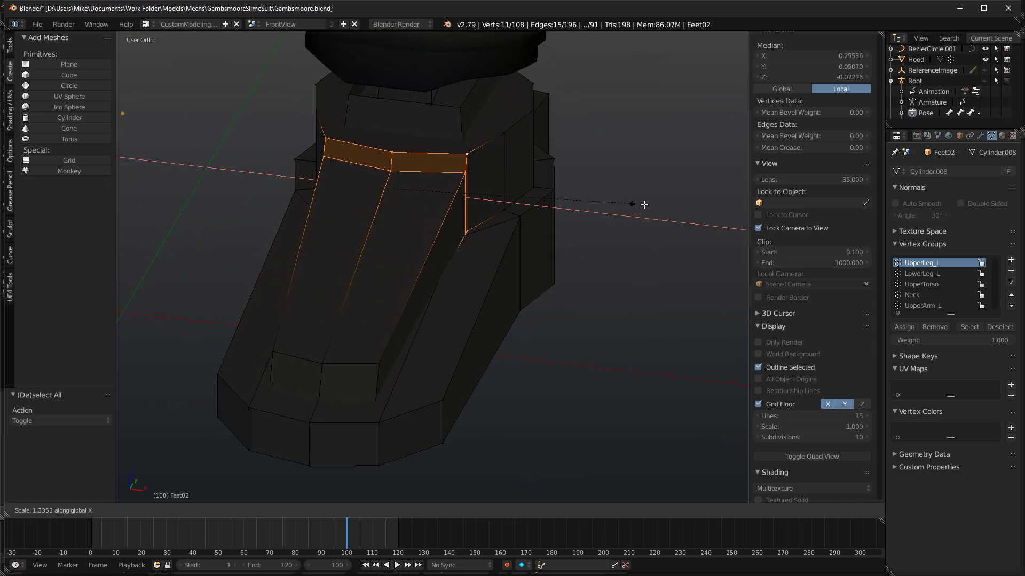
click(640, 205)
middle_drag(640, 206, 534, 182)
key(a)
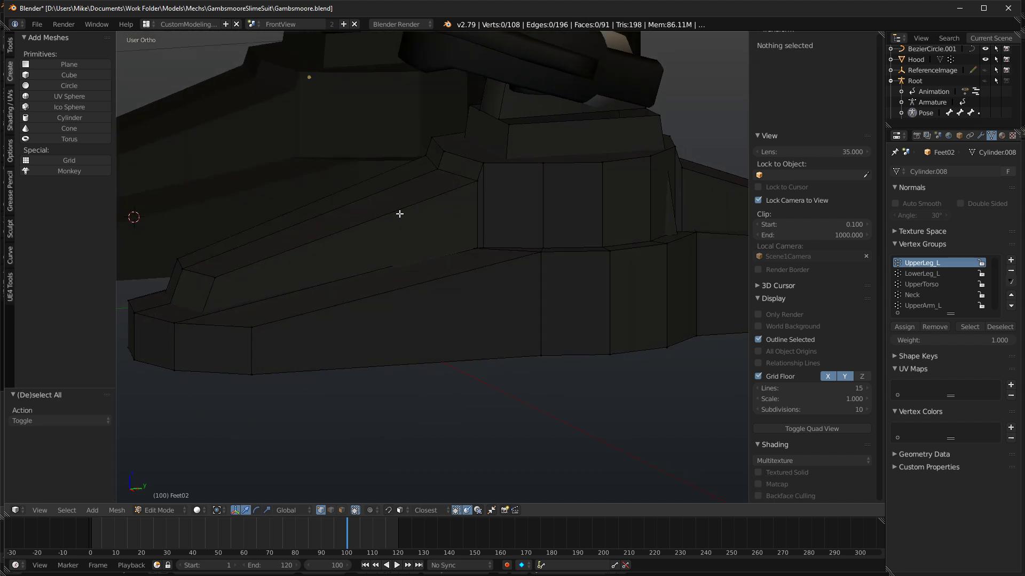
Add a loop cut across the middle of the upper toe extension and raise its top vertices 0.009 along Z.
key(ctrl+r)
click(331, 207)
right_click(327, 207)
right_click(303, 208)
ctrl+right_click(348, 229)
drag(316, 179, 318, 170)
scroll(356, 183, down, 3)
key(KP_1)
key(KP_3)
shift+middle_drag(607, 240, 535, 260)
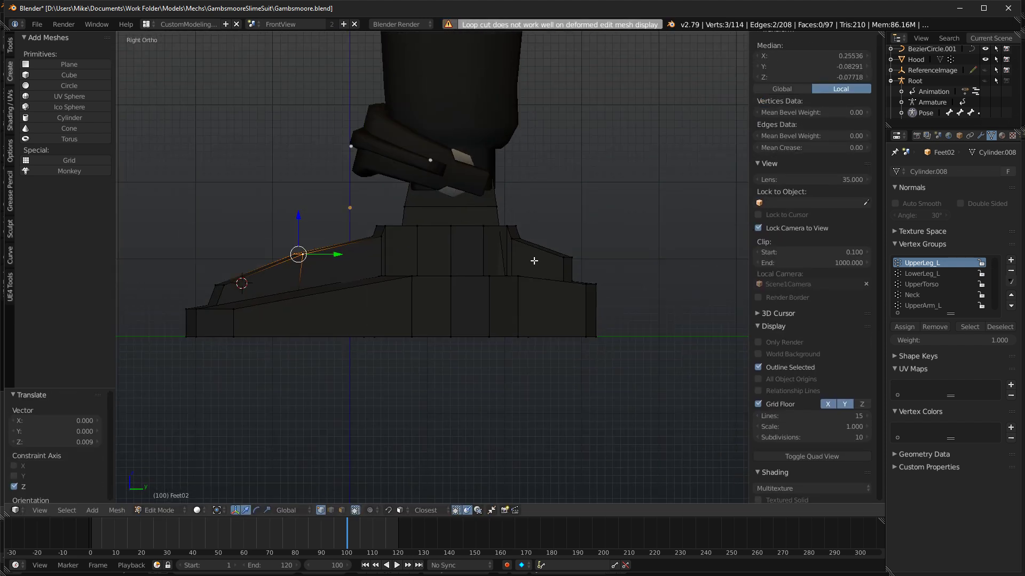
Bevel the top and side edges of the upper heel extension's end by 0.004.
scroll(535, 261, up, 5)
middle_drag(630, 295, 421, 347)
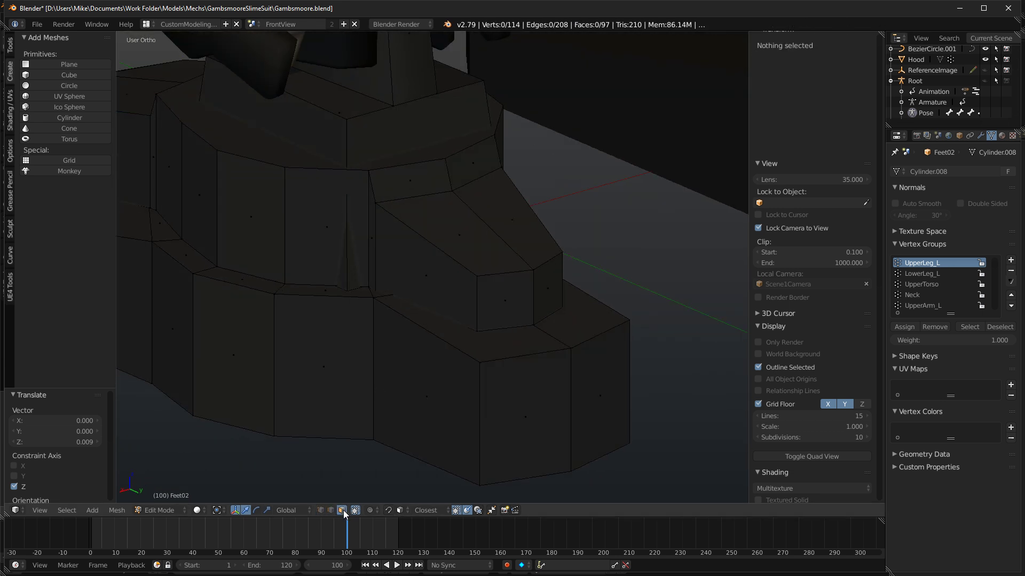
right_click(534, 291)
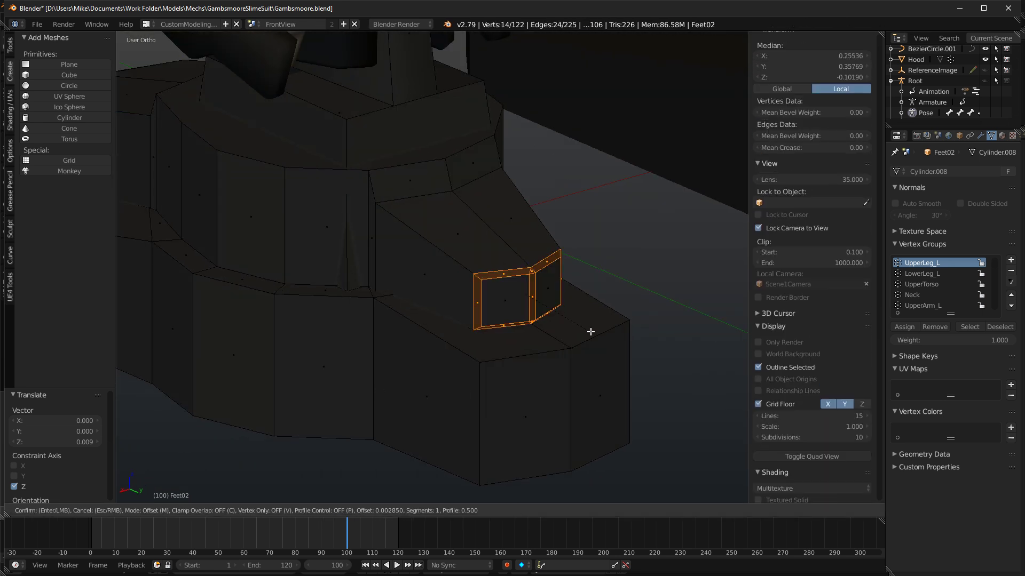
right_click(471, 296)
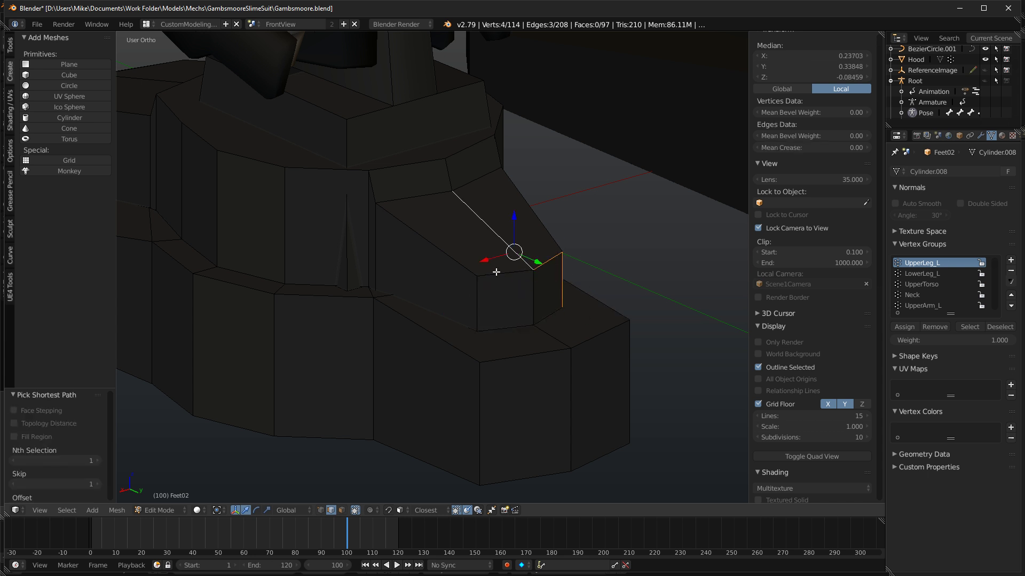
click(650, 361)
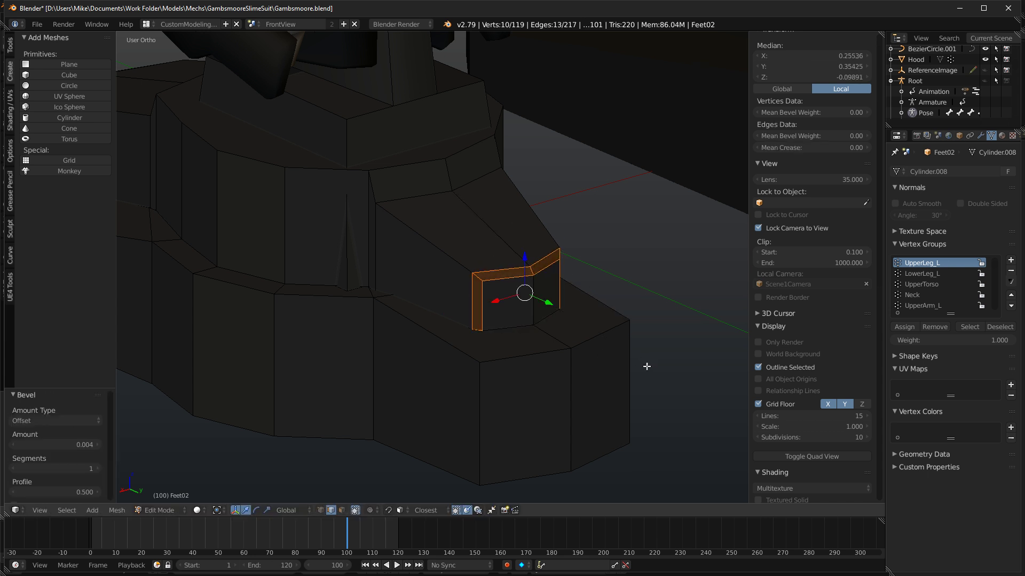
Delete the hidden underside faces of the upper heel extension.
key(z)
middle_drag(400, 406, 347, 519)
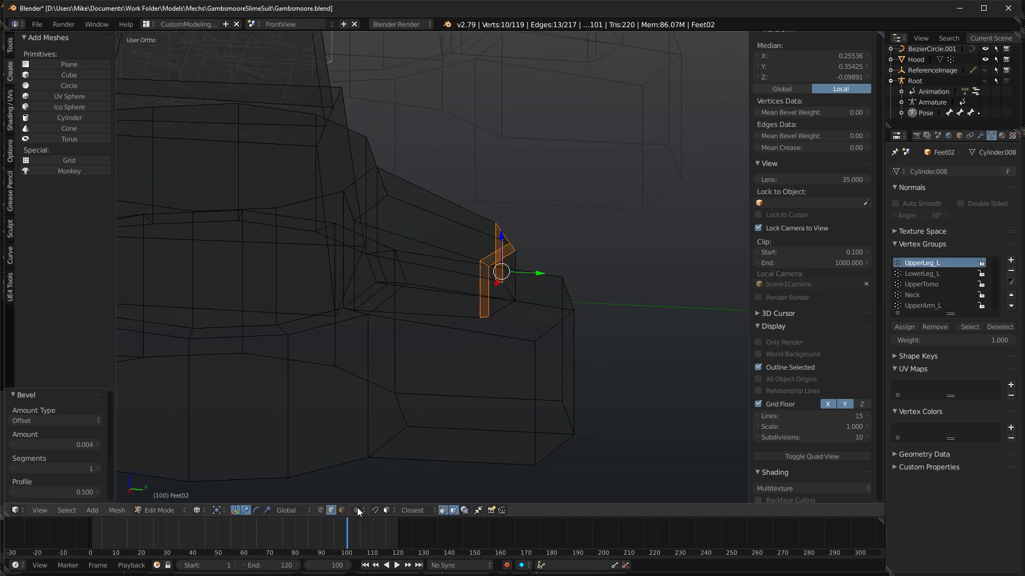
click(341, 511)
middle_drag(453, 315, 461, 343)
right_click(451, 288)
middle_drag(453, 283, 460, 273)
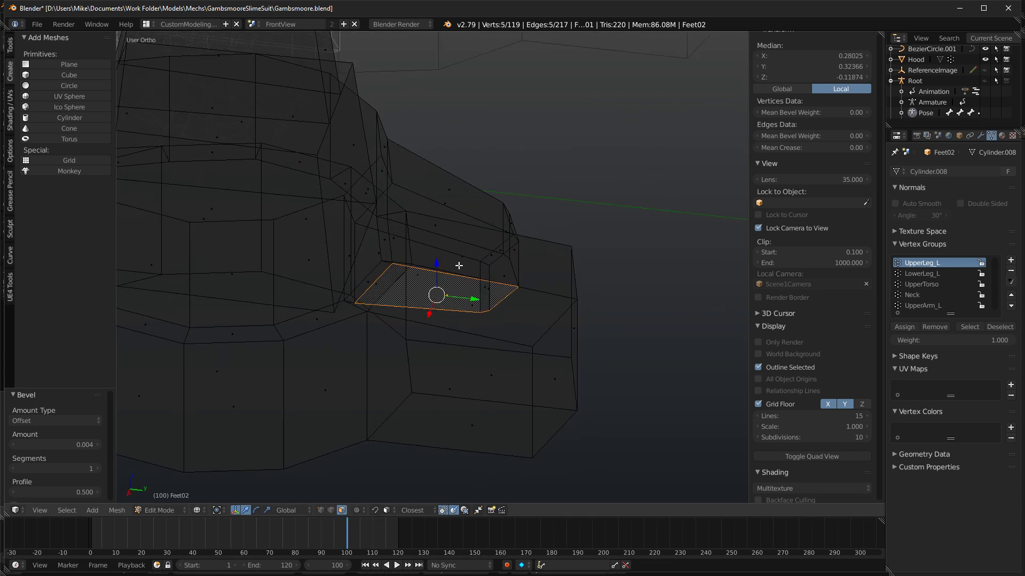
shift+right_click(461, 275)
click(449, 298)
middle_drag(323, 322, 471, 293)
right_click(461, 291)
key(z)
key(z)
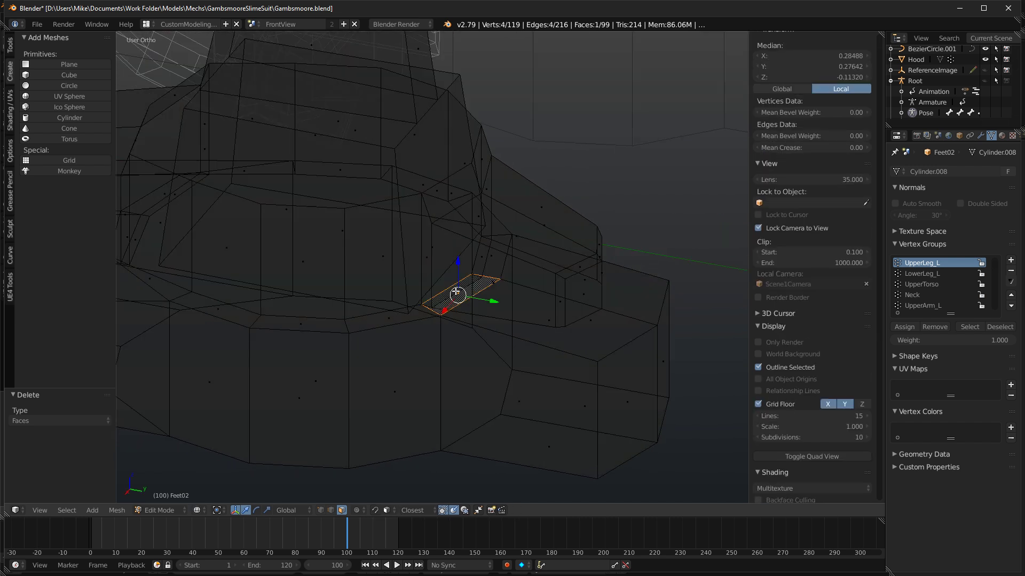
click(482, 253)
Delete the hidden underside faces at the base and rear half of the upper toe extension.
middle_drag(482, 256, 305, 267)
right_click(298, 275)
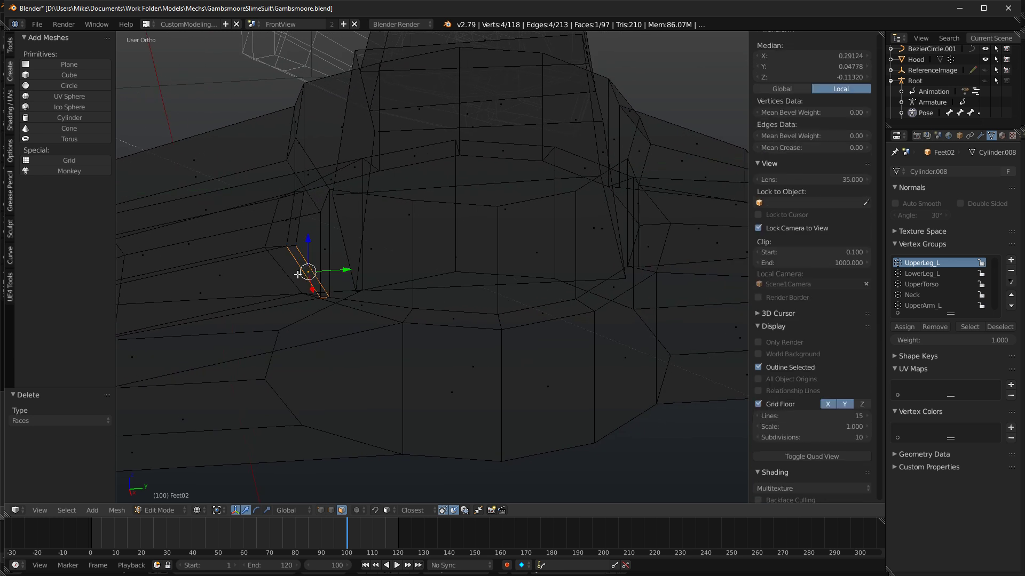
click(297, 218)
middle_drag(299, 224, 343, 279)
right_click(343, 281)
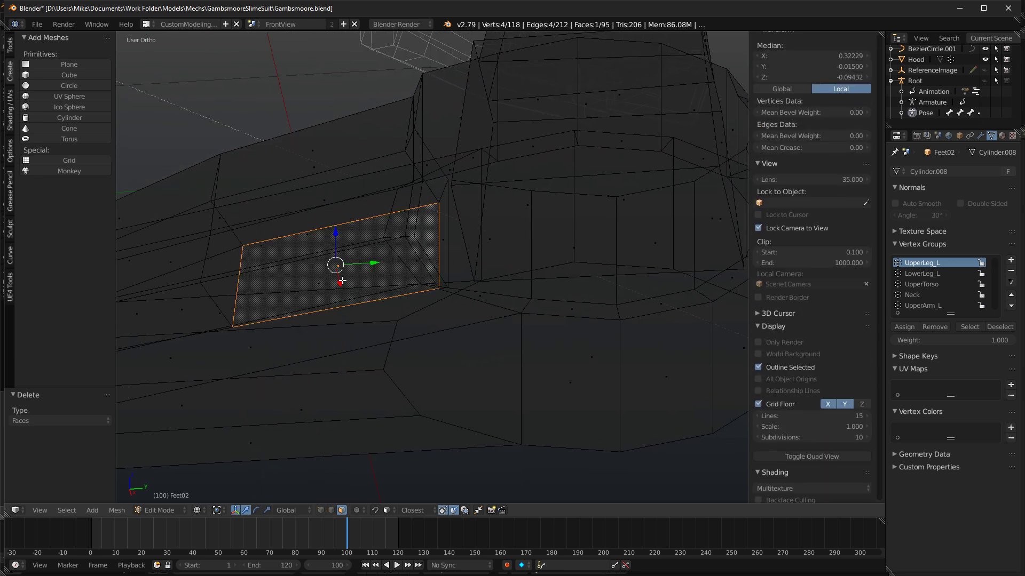
right_click(308, 259)
shift+right_click(263, 246)
right_click(262, 246)
right_click(313, 281)
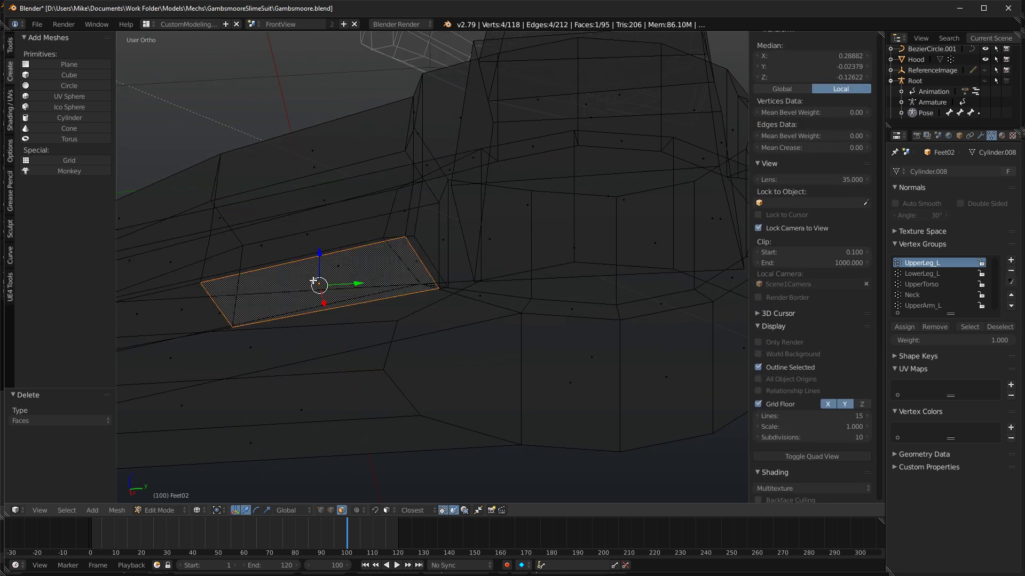
shift+right_click(307, 238)
key(x)
click(301, 232)
Delete the two remaining underside faces in the front half of the upper toe extension and preview the render.
middle_drag(299, 240, 431, 320)
right_click(373, 279)
shift+right_click(349, 256)
middle_drag(350, 255, 423, 283)
right_click(330, 365)
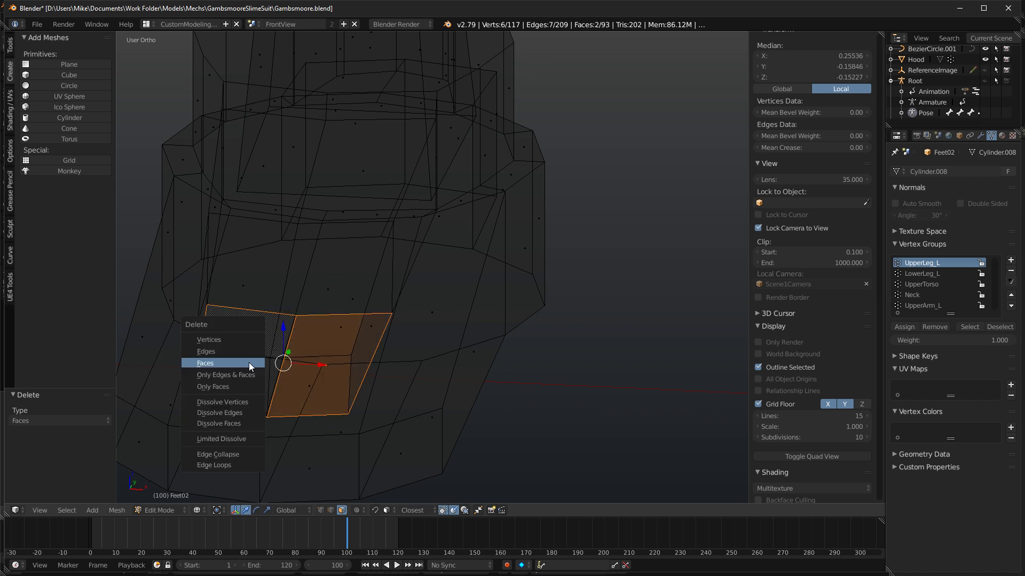
click(248, 364)
middle_drag(253, 363, 480, 320)
scroll(478, 319, down, 5)
key(z)
key(shift+z)
scroll(476, 319, down, 7)
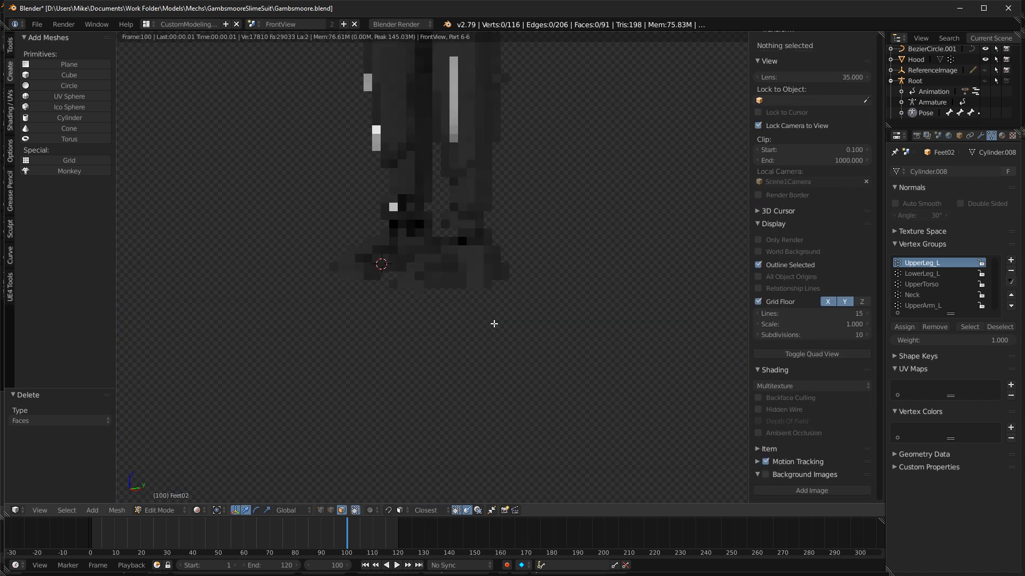
key(shift+z)
scroll(470, 347, up, 10)
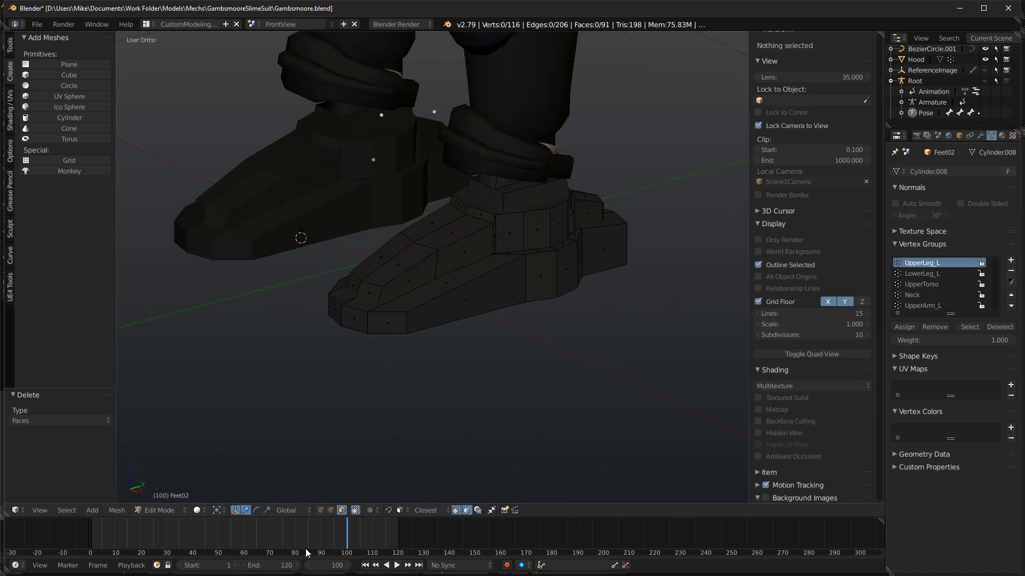
scroll(435, 208, up, 1)
right_click(483, 228)
key(a)
alt+right_click(534, 204)
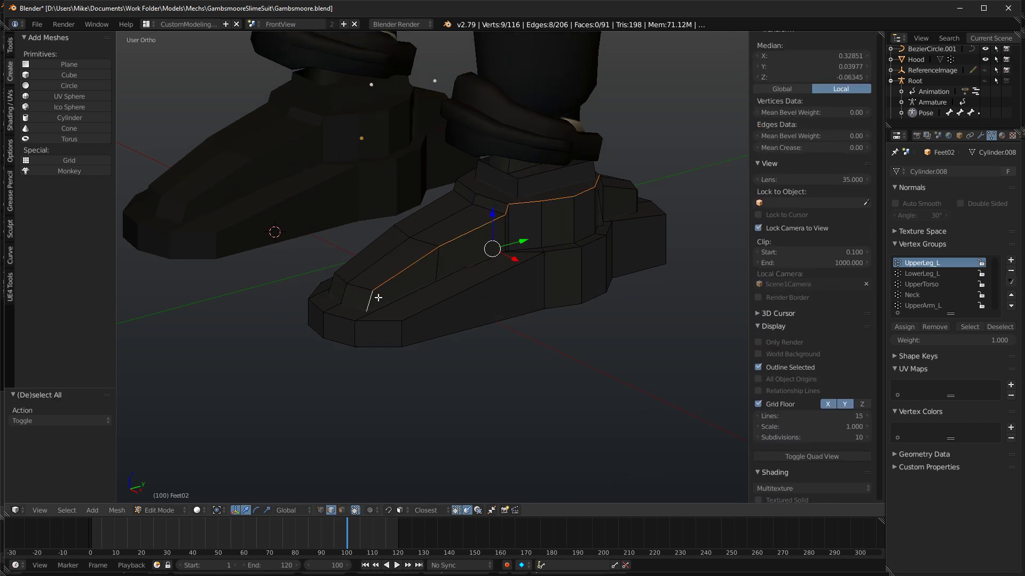
middle_drag(612, 236, 518, 262)
key(c)
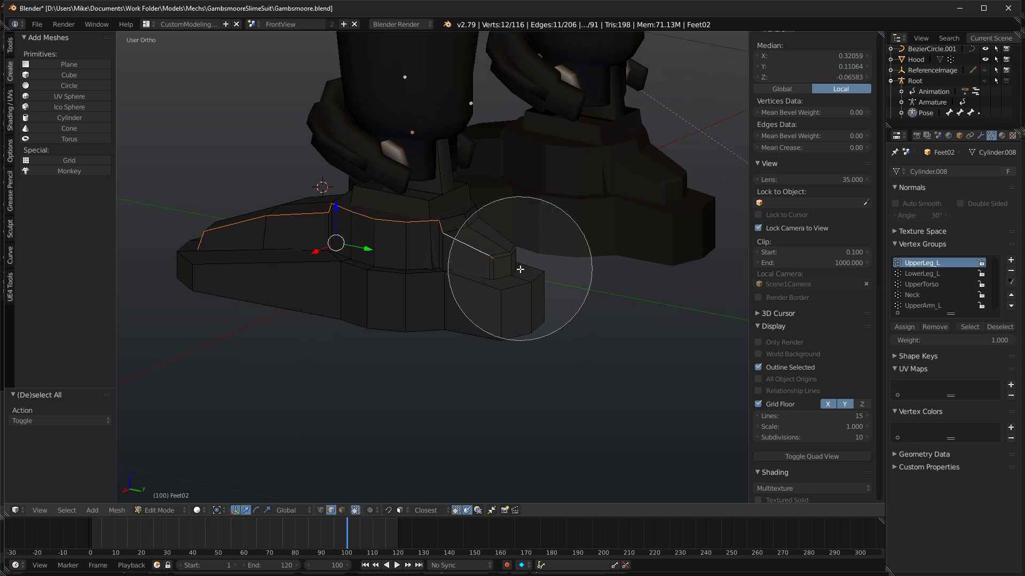
scroll(521, 272, up, 5)
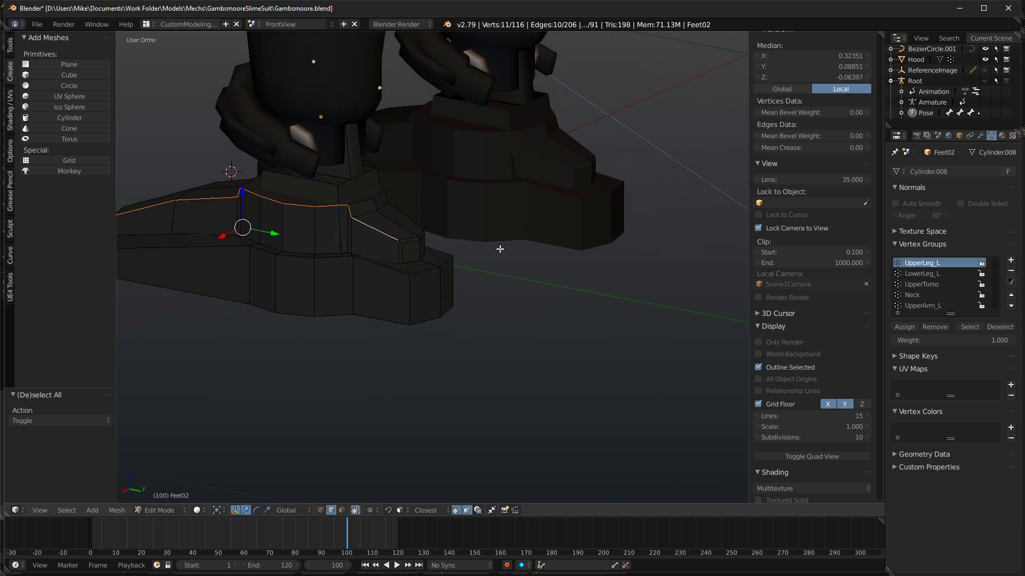
Dissolve the extra bevel edges around the upper heel extension's end.
right_click(348, 231)
middle_drag(443, 225, 389, 232)
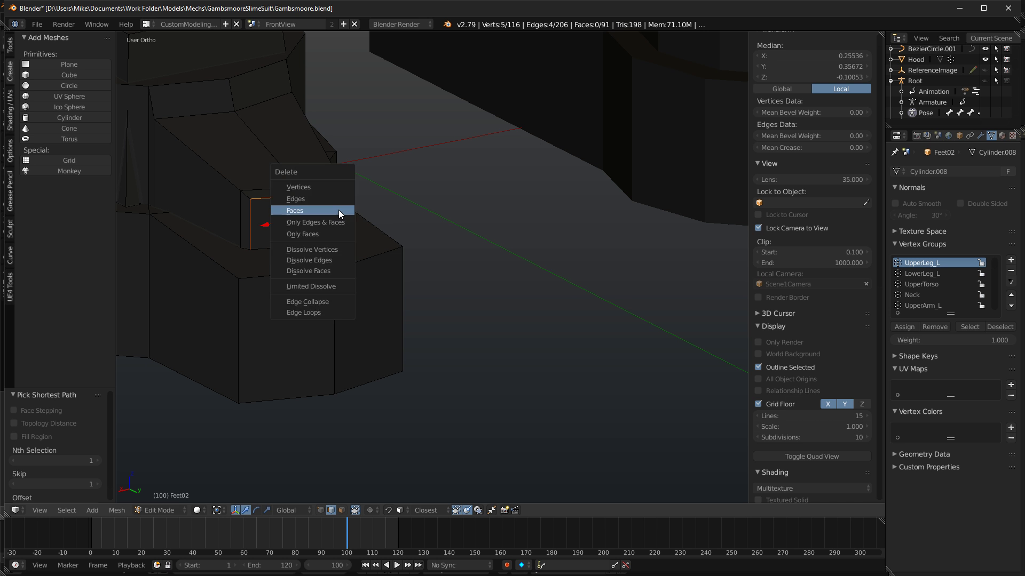
click(340, 260)
middle_drag(353, 263, 401, 268)
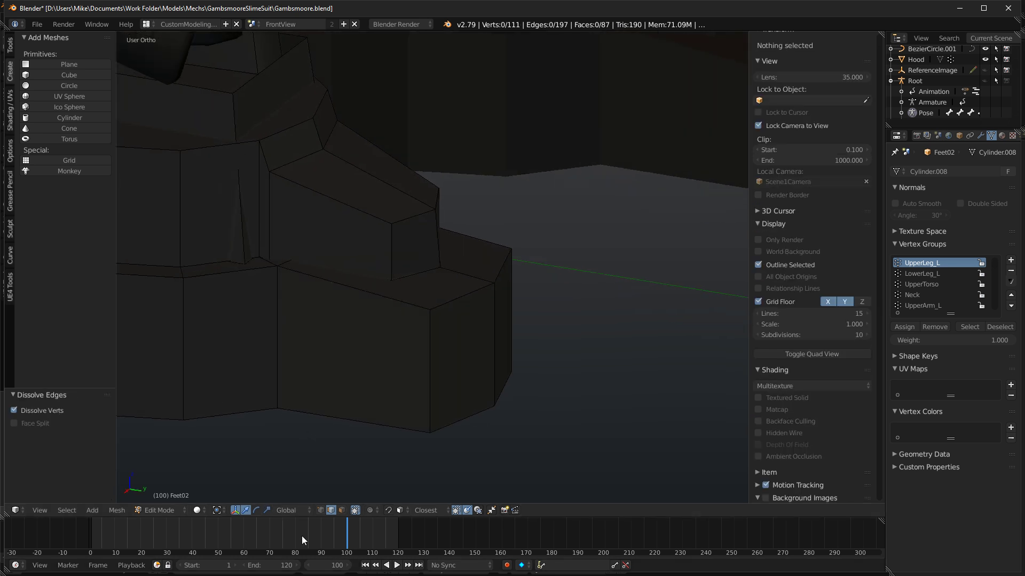
shift+middle_drag(362, 281, 451, 291)
right_drag(479, 259, 485, 257)
right_click(460, 242)
key(a)
right_click(479, 258)
alt+shift+right_click(363, 179)
shift+middle_drag(286, 221, 446, 240)
Scale the ankle block's bottom vertices that poke through the cylinder's side and move them along Y.
key(z)
middle_drag(519, 291, 515, 302)
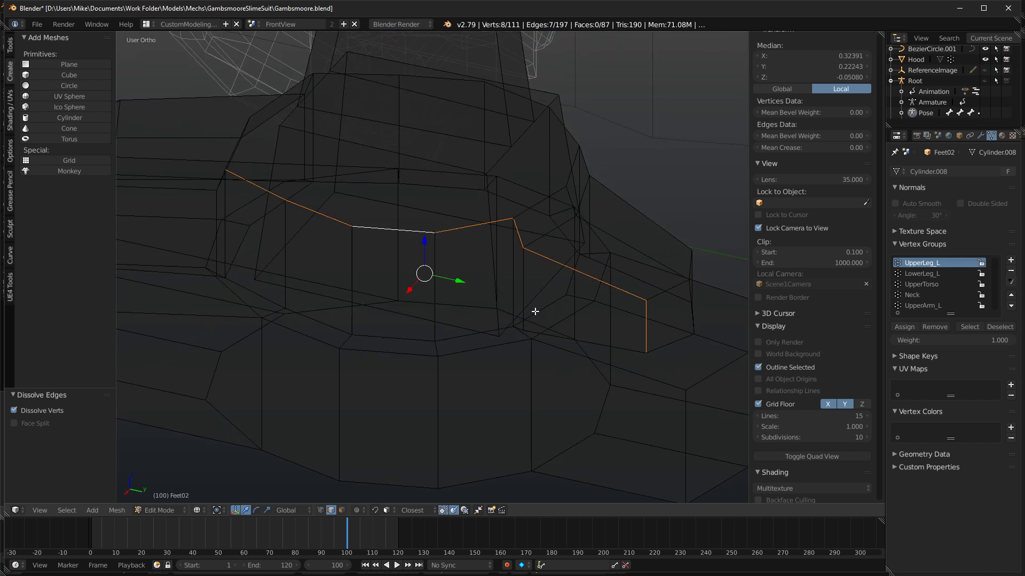
click(320, 510)
right_click(499, 337)
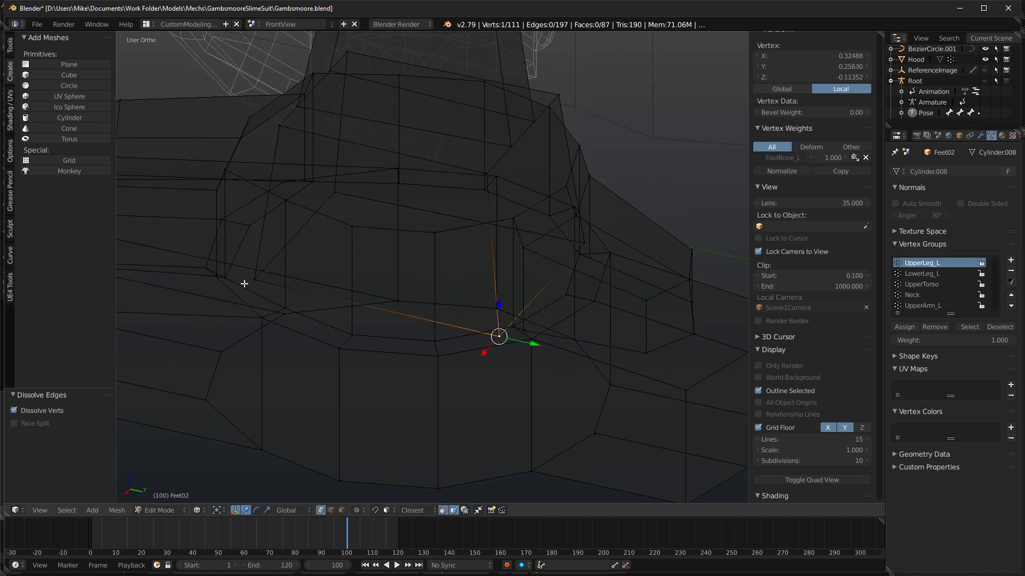
middle_drag(390, 310, 297, 317)
shift+right_click(422, 300)
key(z)
key(s)
click(576, 286)
middle_drag(576, 286, 477, 317)
key(g)
key(y)
click(245, 275)
Raise the ankle block's bottom edge loop along Z to the top of the upper cylinder.
middle_drag(245, 275, 454, 170)
key(ctrl+l)
scroll(496, 271, down, 5)
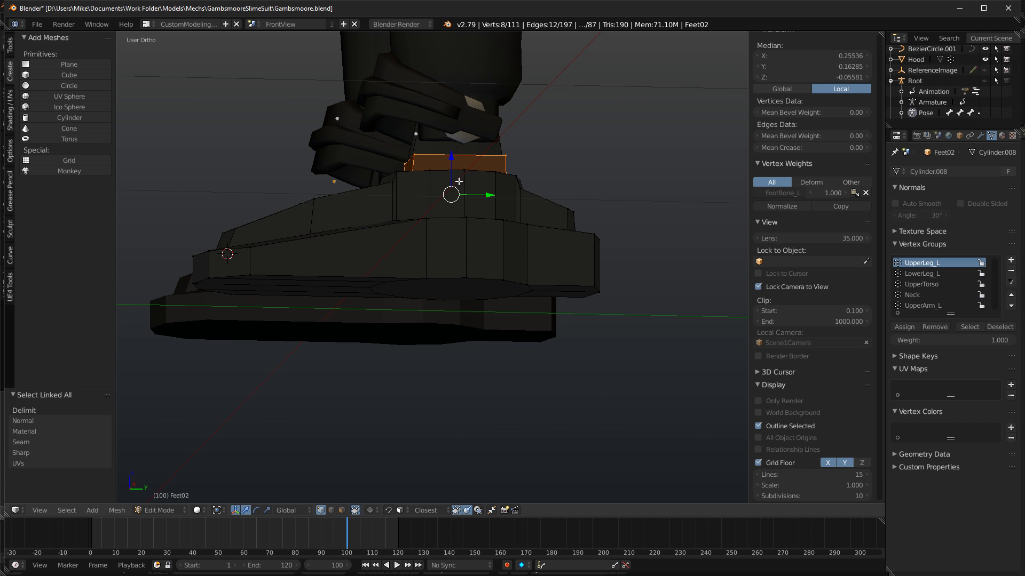
key(KP_1)
key(z)
alt+right_click(512, 159)
key(z)
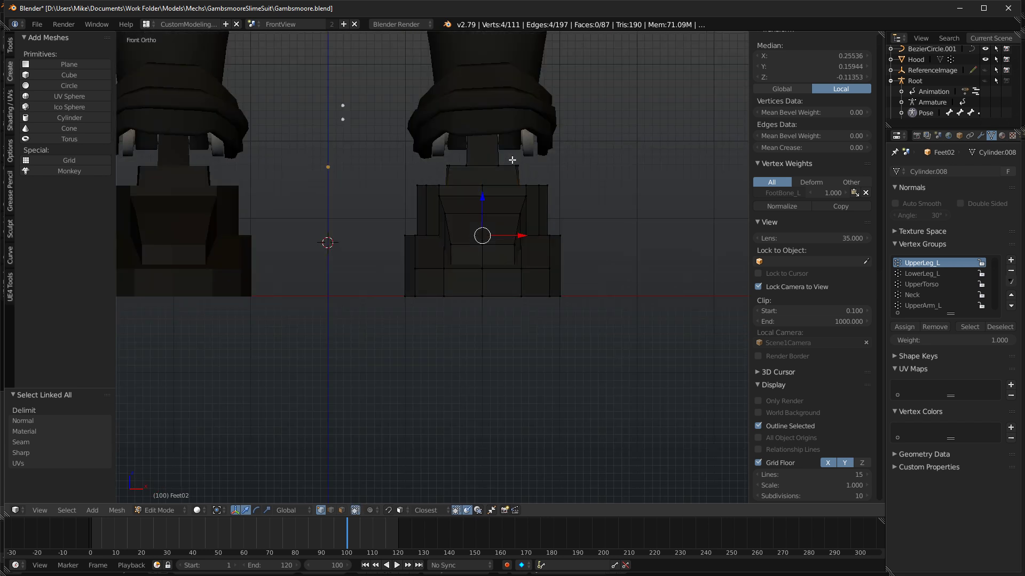
drag(487, 195, 487, 164)
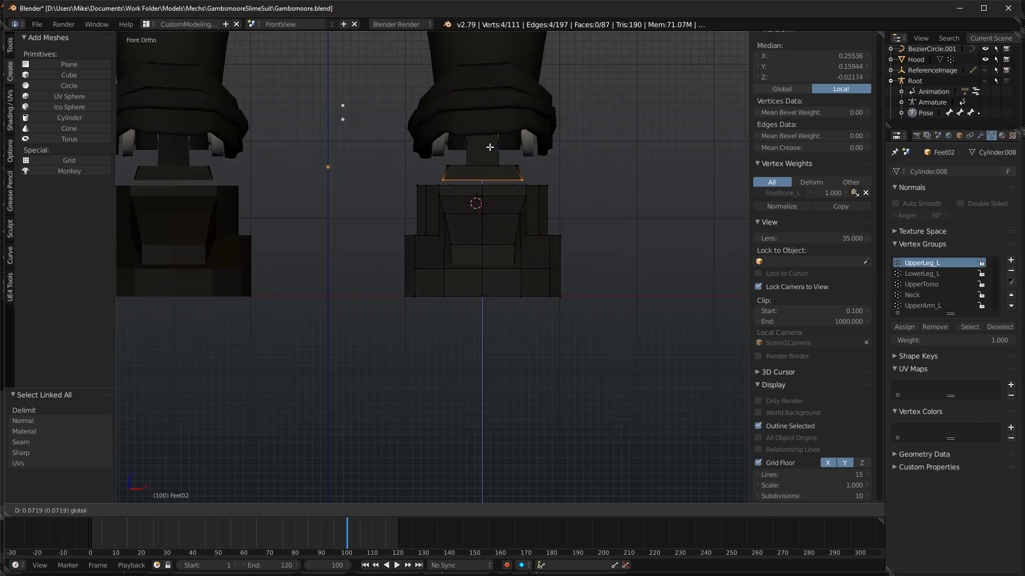
click(490, 154)
Add a horizontal loop cut around the ankle block and scale the new loop by 1.074.
key(ctrl+r)
click(469, 176)
click(482, 178)
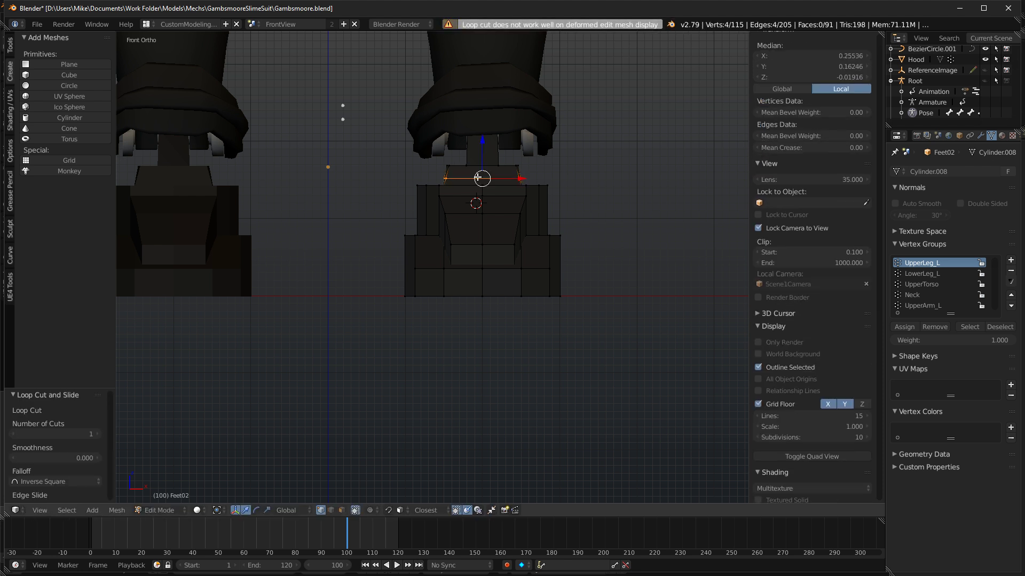
click(626, 173)
key(shift+z)
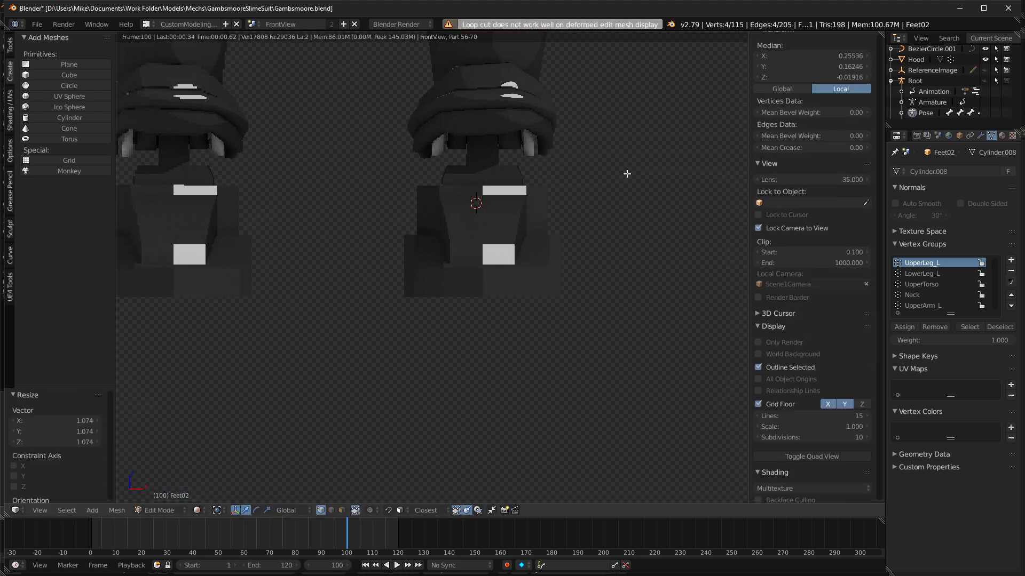
key(KP_3)
key(shift+z)
Bevel the upper rim edges of the cylinder, toe extension and heel extension with an offset of about 0.007 and one segment.
middle_drag(470, 202, 343, 473)
scroll(359, 249, up, 3)
key(a)
alt+right_click(342, 205)
middle_drag(637, 152, 412, 191)
shift+right_click(513, 235)
middle_drag(513, 235, 334, 235)
middle_drag(462, 148, 574, 224)
alt+shift+right_click(574, 224)
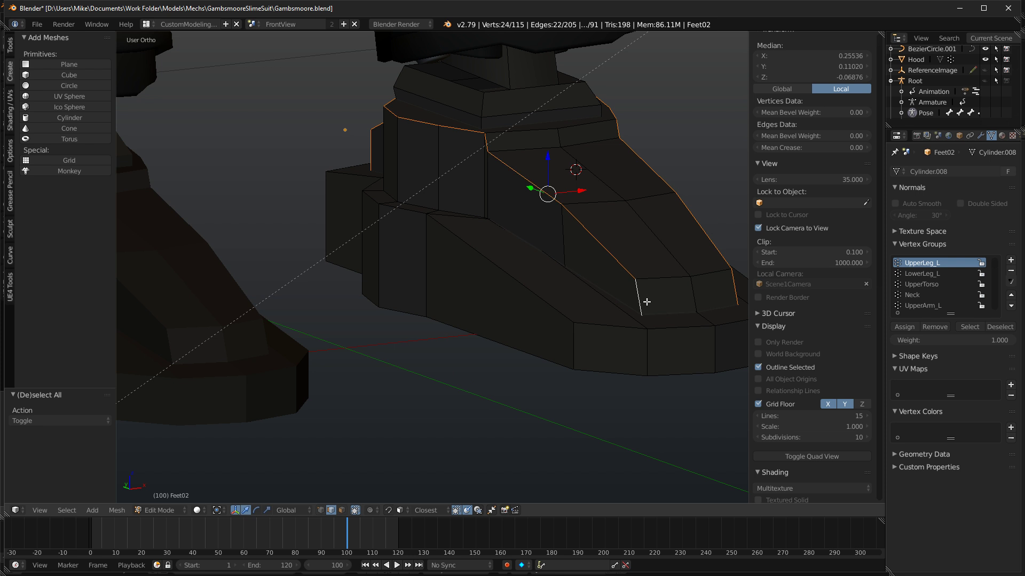
middle_drag(665, 283, 549, 213)
shift+right_click(506, 209)
scroll(455, 221, up, 3)
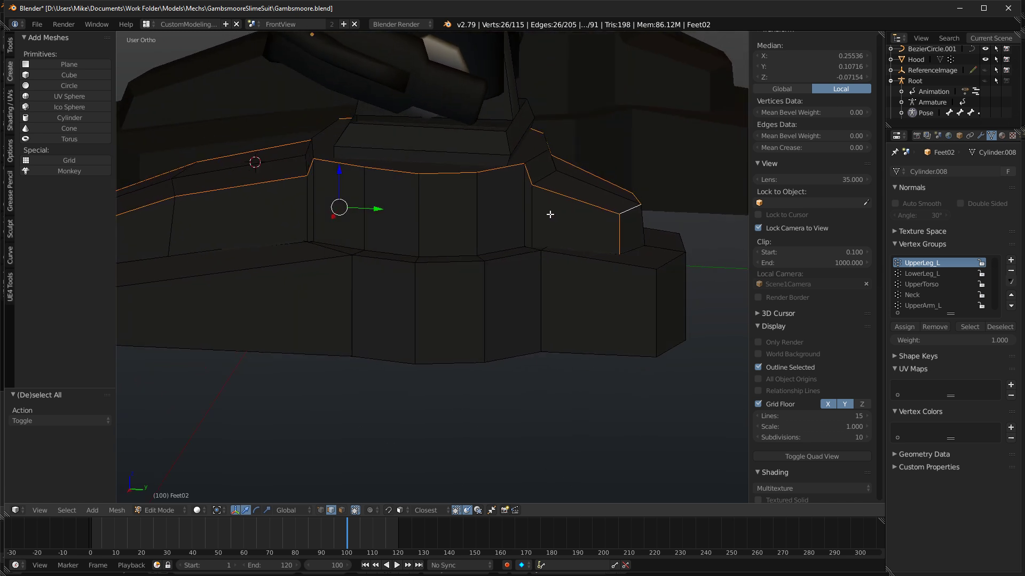
middle_drag(430, 176, 654, 259)
key(ctrl+b)
scroll(655, 264, up, 1)
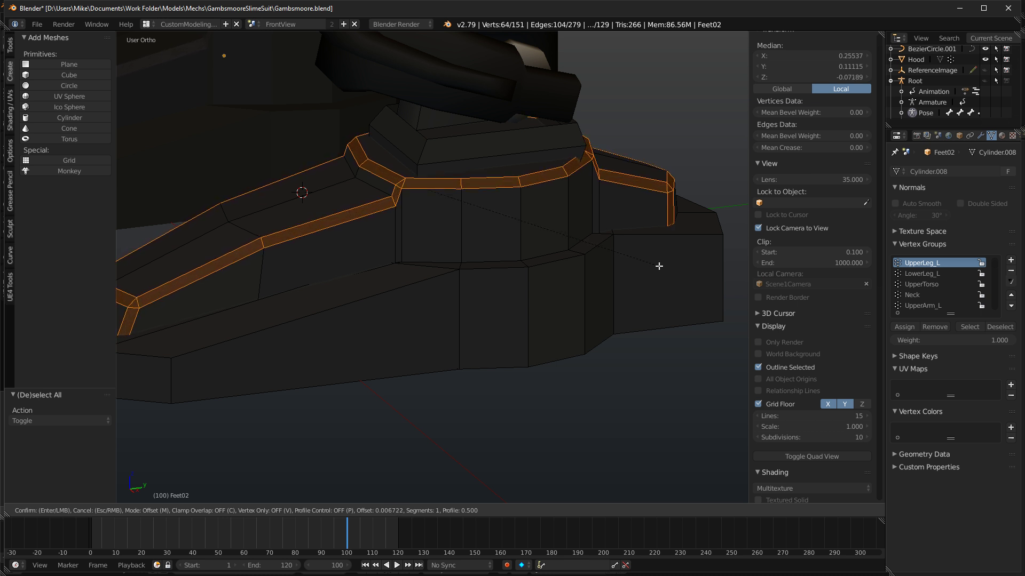
click(662, 268)
mouse_move(664, 263)
middle_down()
mouse_move(557, 240)
mouse_move(529, 284)
middle_up()
key(shift+z)
key(shift+z)
key(a)
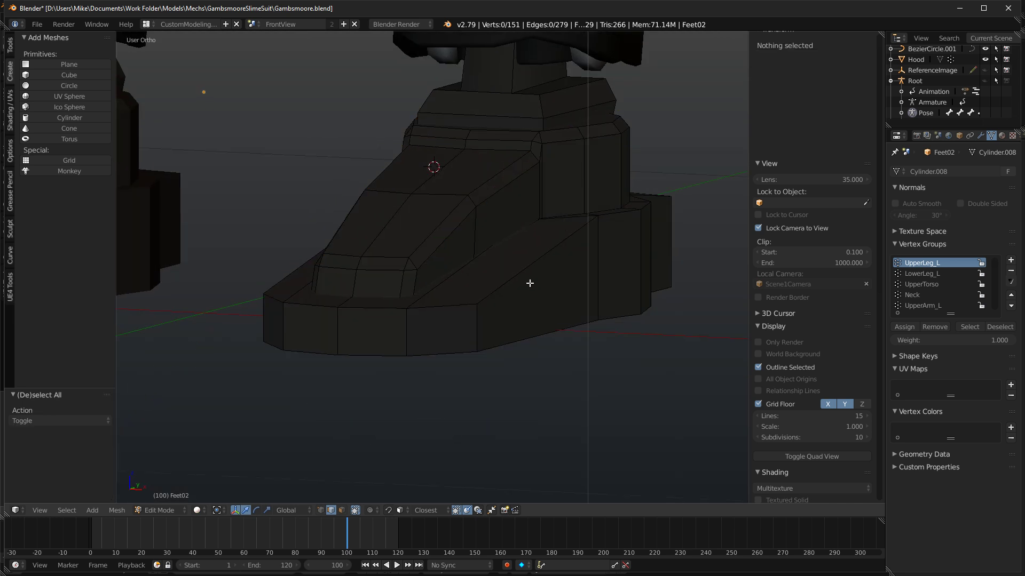
Add a loop cut across the sloped lower toe block, slid to about midway between the toe end and the cylinder.
key(KP_3)
shift+middle_drag(208, 276, 334, 285)
key(a)
key(ctrl+r)
click(310, 254)
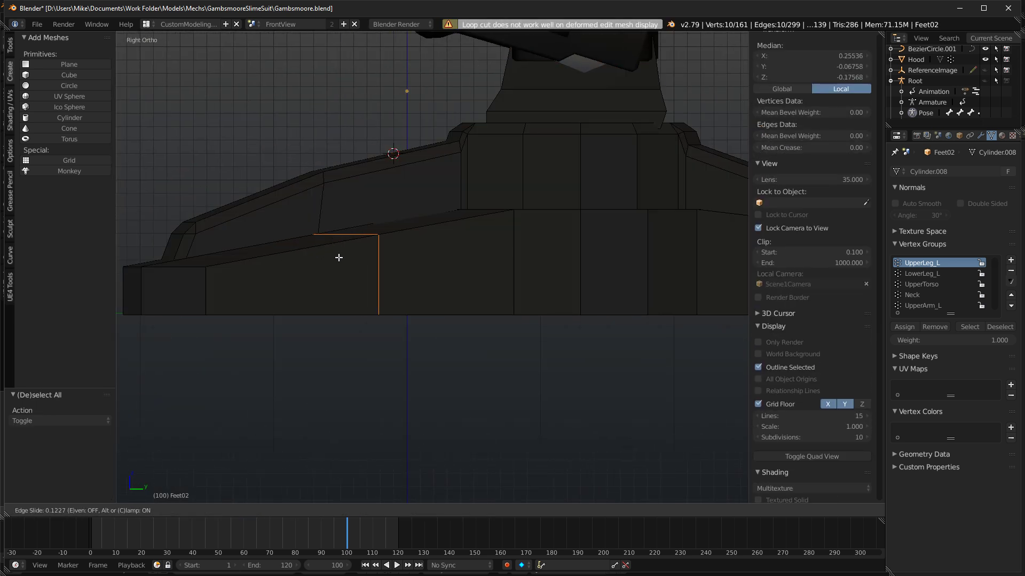
click(341, 258)
key(z)
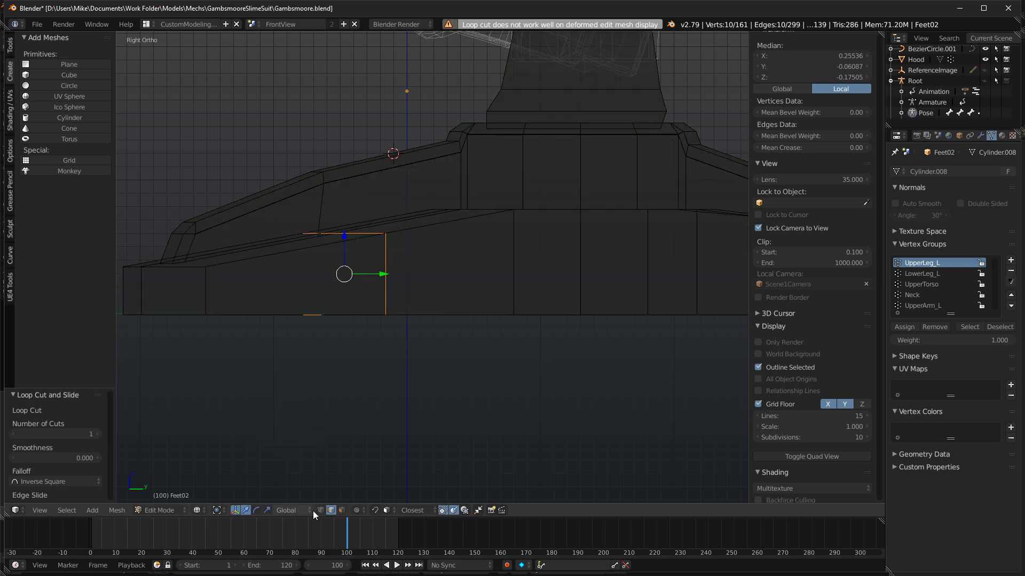
Select the middle vertices along the top of the toe block and raise them about 0.013 along Z.
key(c)
mouse_move(331, 170)
mouse_down()
mouse_move(324, 238)
mouse_move(348, 198)
mouse_up()
right_click(320, 206)
key(z)
key(ctrl+z)
key(z)
key(c)
middle_drag(285, 329, 496, 337)
right_click(496, 336)
key(z)
drag(353, 174, 350, 154)
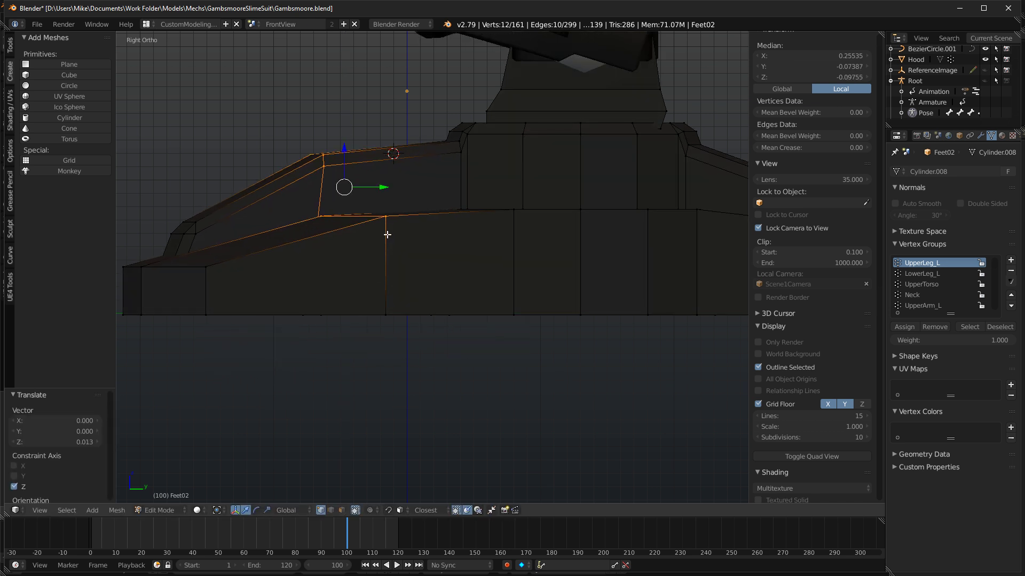
Move the middle vertical side edges of the lower toe block along Y toward the toe.
right_click(390, 223)
shift+right_click(409, 311)
drag(420, 272, 380, 272)
mouse_move(379, 273)
middle_down()
mouse_move(382, 321)
mouse_move(362, 325)
mouse_move(386, 363)
mouse_move(299, 333)
middle_up()
key(shift+z)
scroll(360, 328, down, 3)
key(shift+z)
Shift the front vertical side edges of the lower toe block 0.017 along Y and scale them to about 0.89 along X.
right_click(336, 311)
shift+right_click(337, 332)
drag(378, 304, 386, 303)
middle_drag(386, 325, 496, 366)
key(s)
key(x)
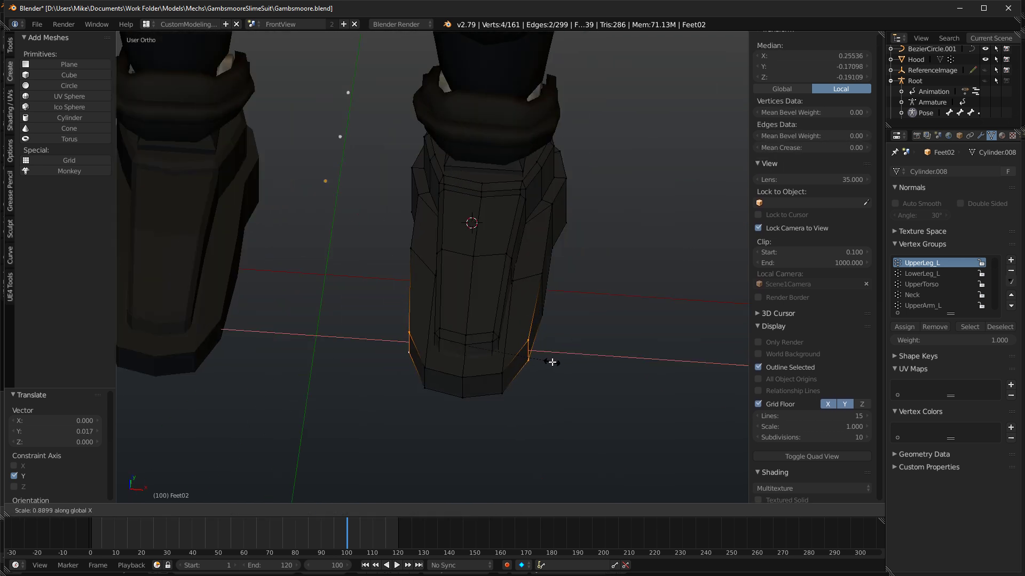
click(550, 363)
key(shift+z)
scroll(414, 294, down, 3)
key(KP_3)
scroll(423, 266, up, 5)
shift+middle_drag(443, 255, 618, 288)
key(shift+z)
scroll(441, 275, up, 3)
key(a)
alt+right_click(438, 262)
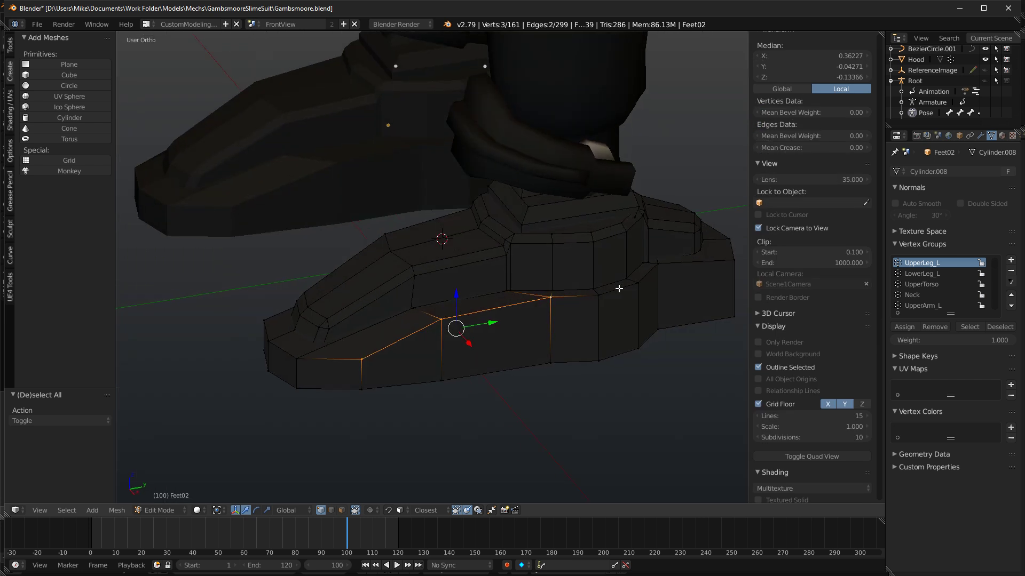
middle_drag(702, 274, 559, 273)
alt+shift+right_click(474, 398)
middle_drag(490, 349, 466, 343)
key(KP_1)
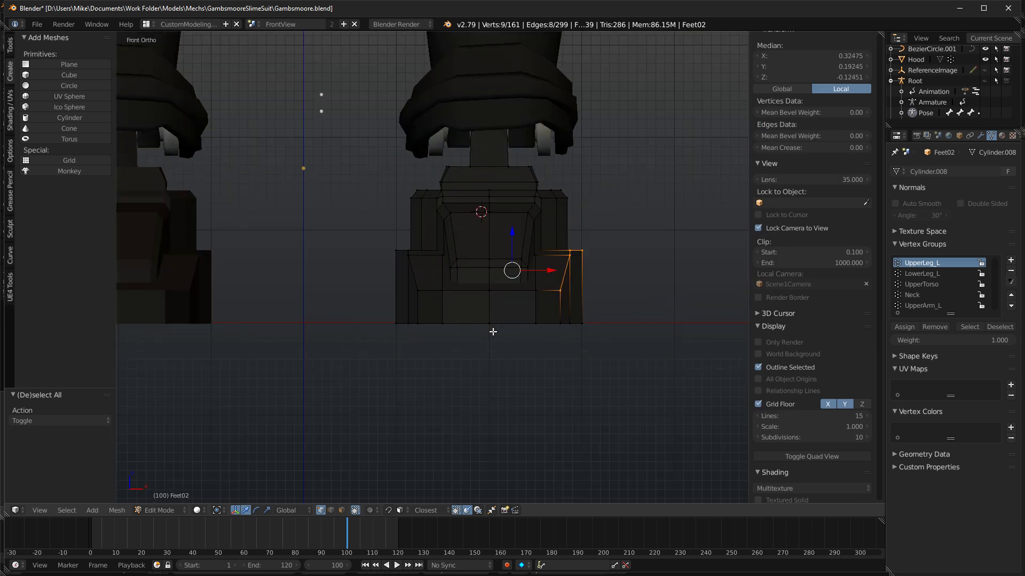
Lower the sole's upper rim vertices from the middle of the toe to the heel by about 0.023 along Z.
key(KP_3)
key(z)
key(a)
key(c)
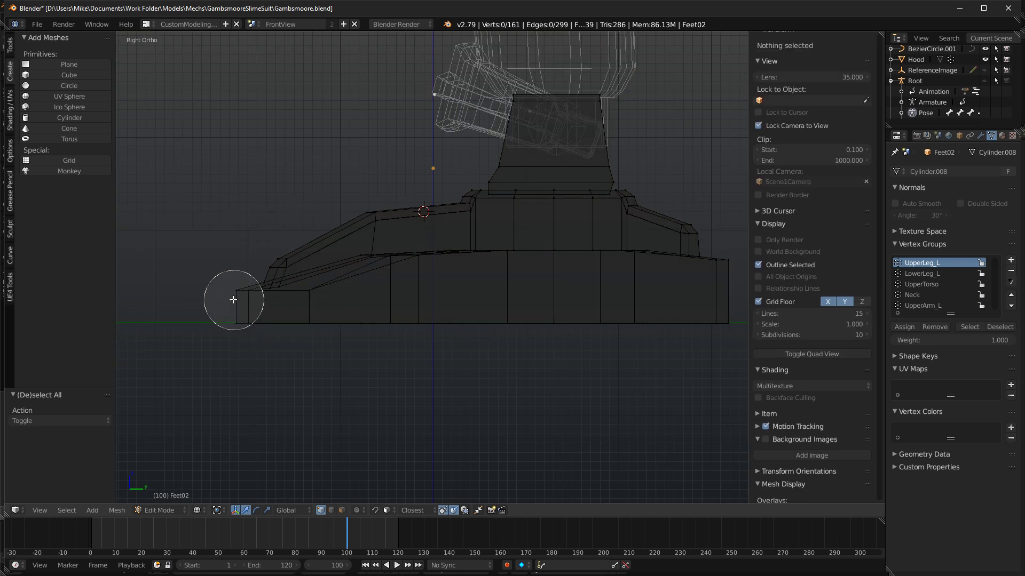
mouse_move(375, 265)
mouse_down()
mouse_move(476, 258)
mouse_move(724, 275)
mouse_up()
key(g)
key(z)
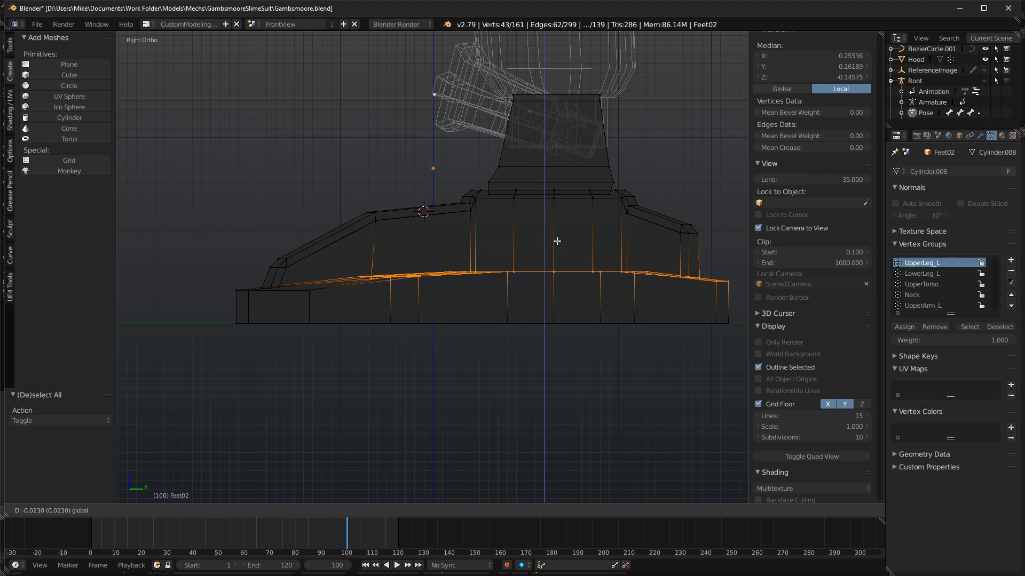
click(557, 242)
key(shift+z)
mouse_move(560, 243)
middle_down()
mouse_move(563, 323)
mouse_move(501, 310)
mouse_move(485, 345)
middle_up()
key(shift+z)
Bevel the edge loop around the sole's upper rim with an amount of 0.007 and two segments.
scroll(484, 345, up, 5)
key(a)
alt+right_click(559, 344)
key(z)
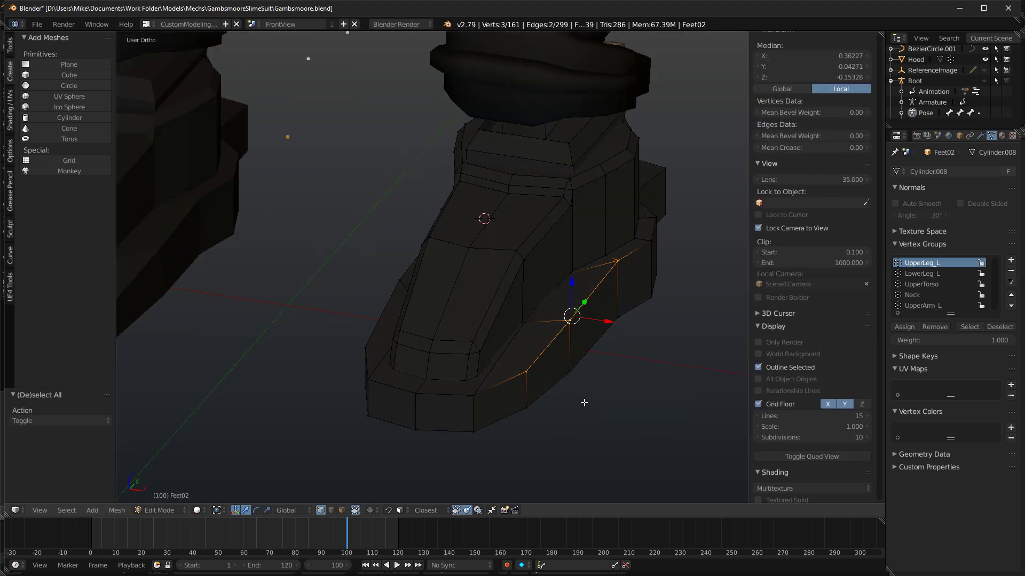
middle_drag(584, 403, 452, 351)
middle_drag(576, 358, 326, 315)
alt+shift+right_click(602, 312)
alt+shift+right_click(470, 291)
middle_drag(480, 291, 427, 378)
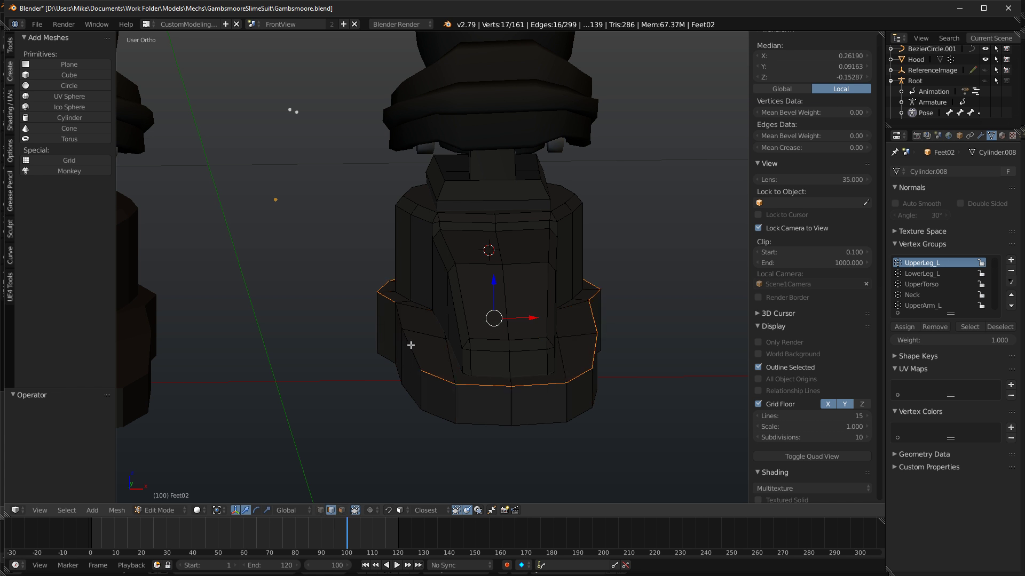
middle_drag(460, 342, 590, 410)
key(ctrl+b)
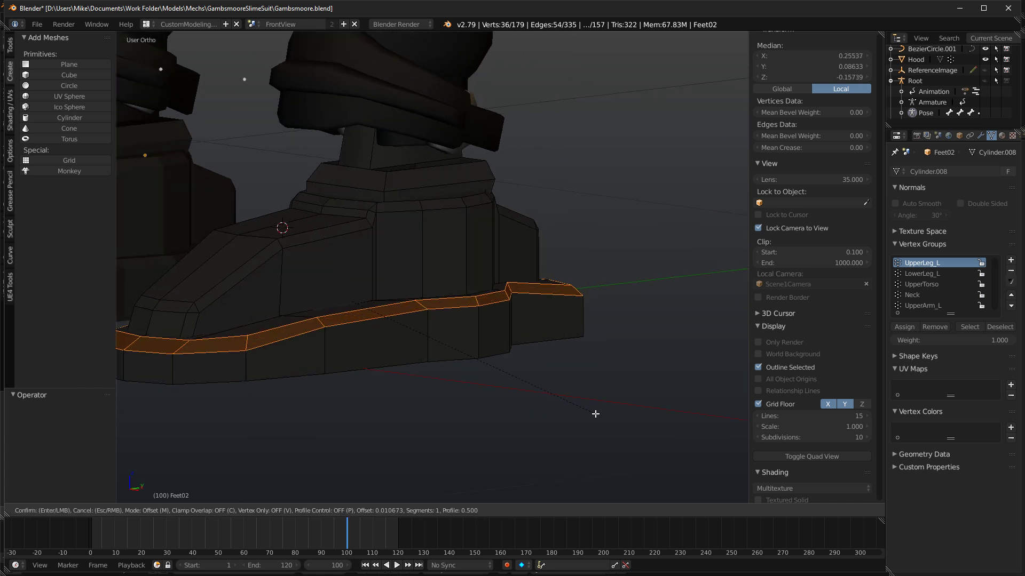
click(592, 412)
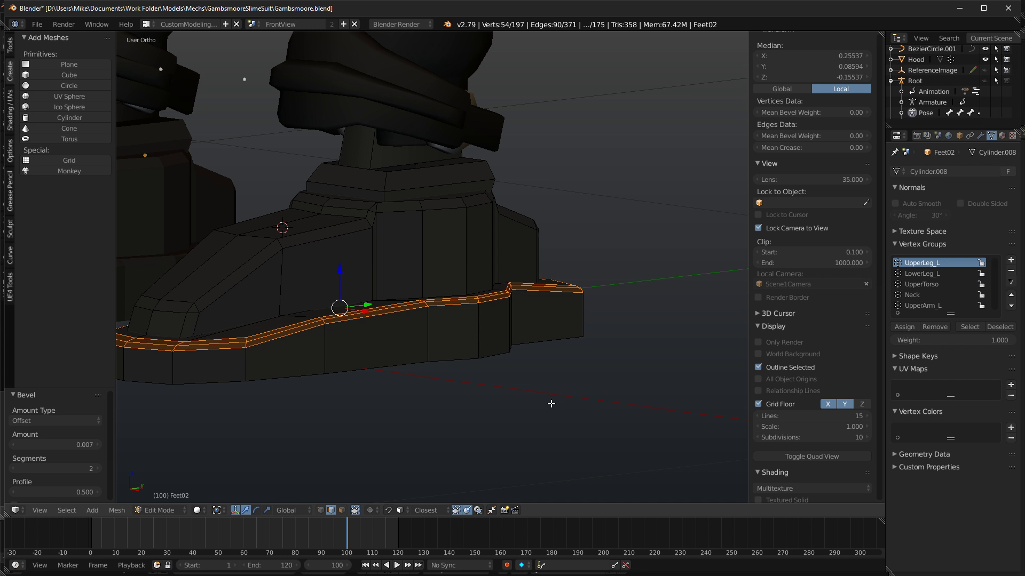
Bevel the outer edge loop on the underside of the sole with an amount of 0.006 and one segment.
middle_drag(592, 411, 418, 436)
key(a)
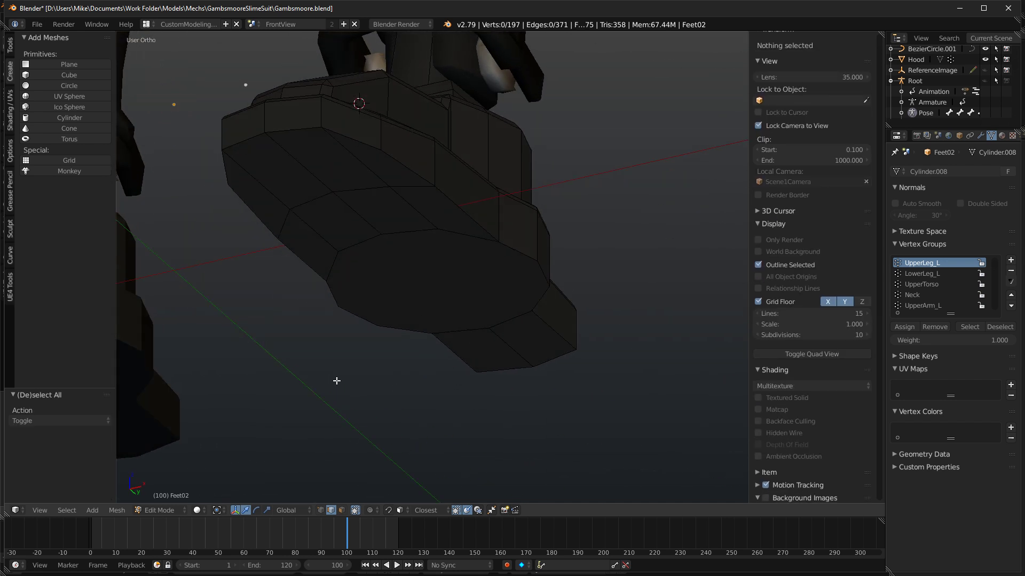
middle_drag(359, 342, 343, 499)
middle_drag(398, 304, 341, 499)
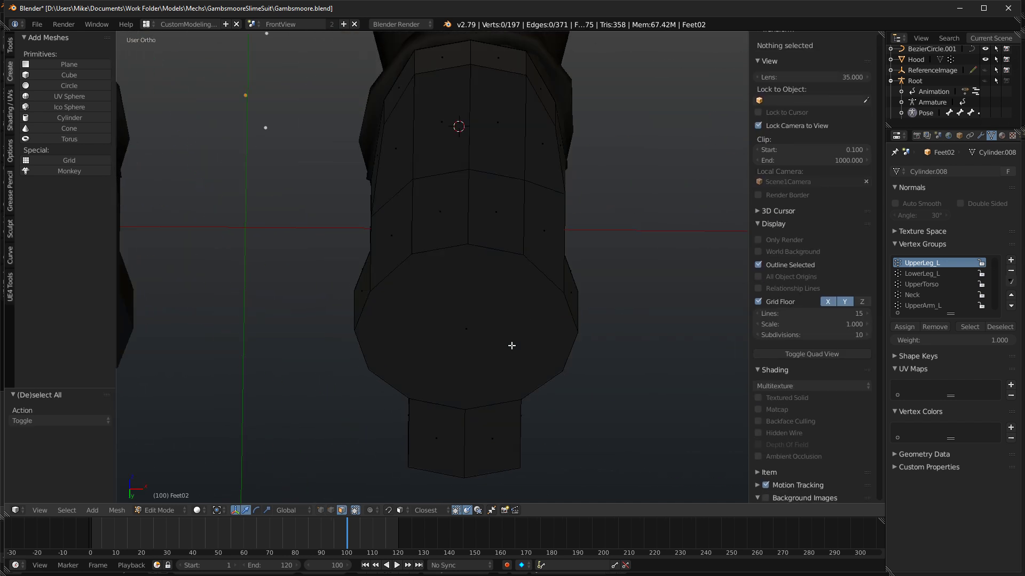
alt+right_click(374, 243)
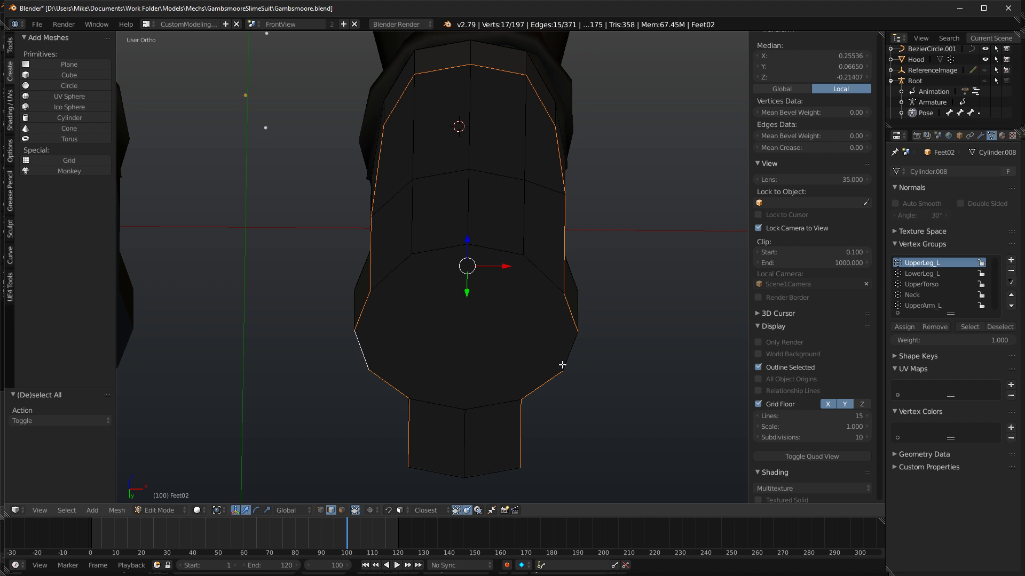
middle_drag(486, 468, 587, 427)
key(ctrl+b)
click(663, 419)
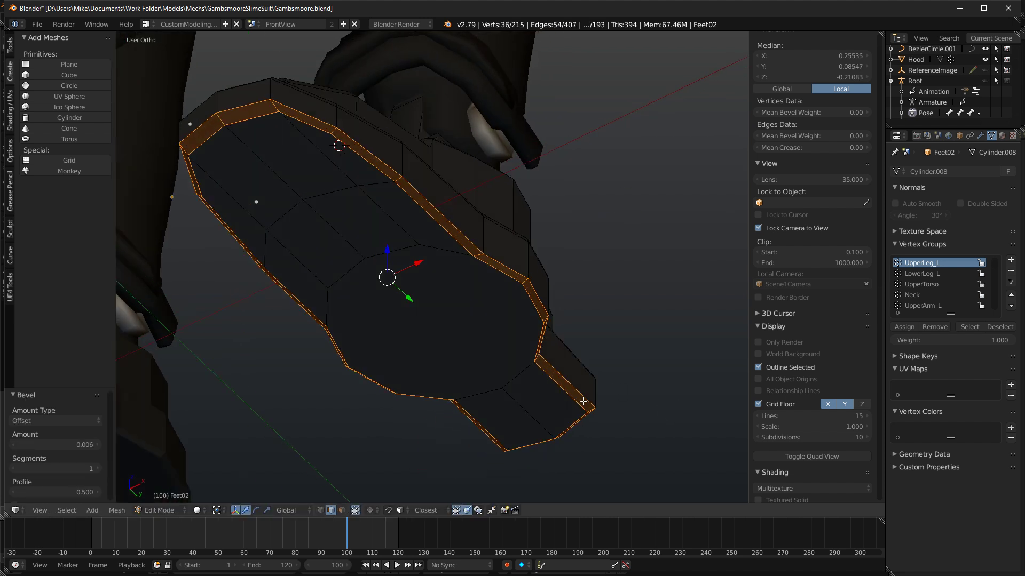
Select the entire foot mesh and apply smooth shading to its faces.
key(KP_1)
key(KP_3)
key(shift+z)
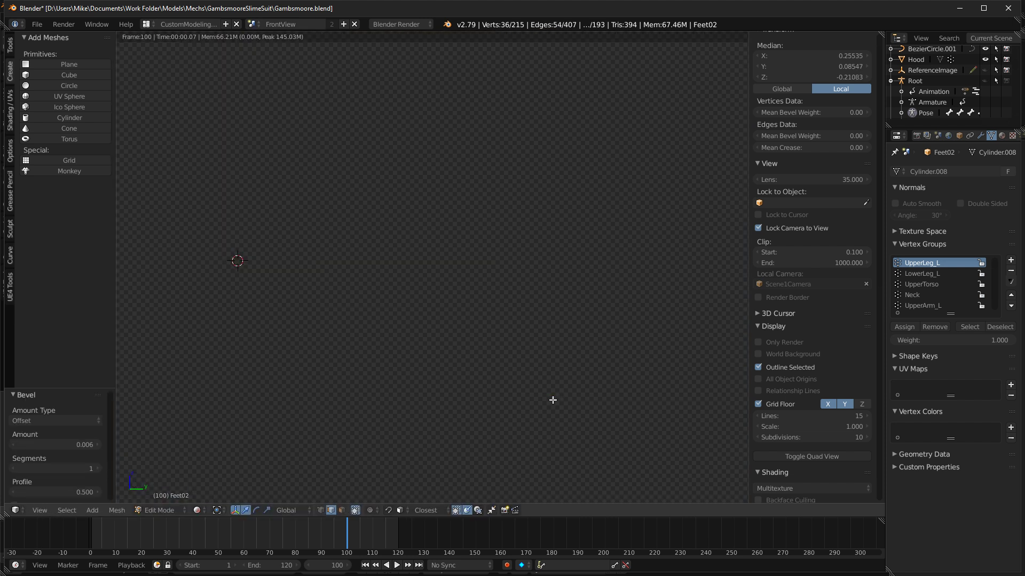
scroll(534, 398, down, 6)
mouse_move(531, 397)
middle_down()
mouse_move(400, 270)
mouse_move(467, 371)
middle_up()
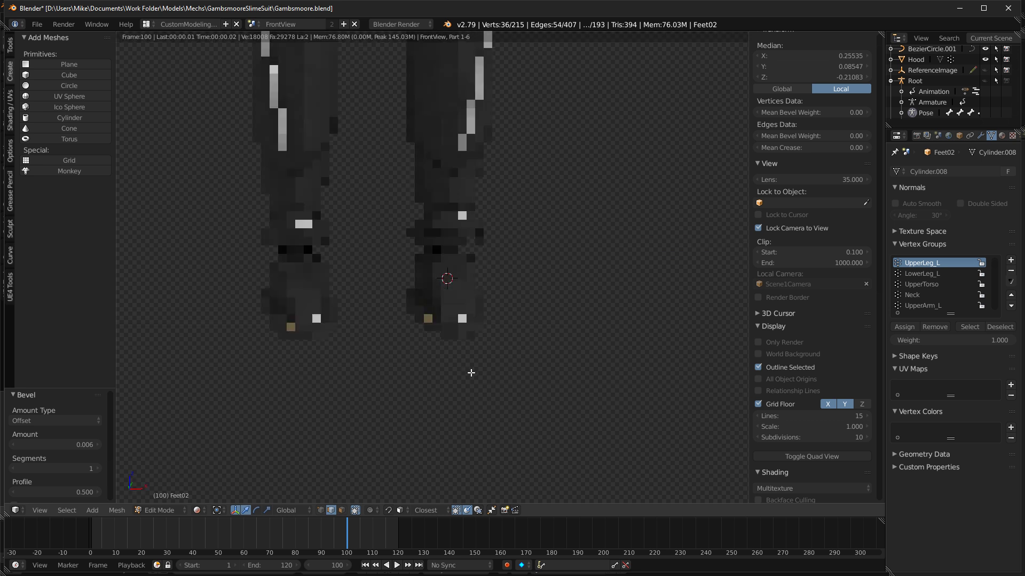
key(shift+z)
key(a)
click(9, 101)
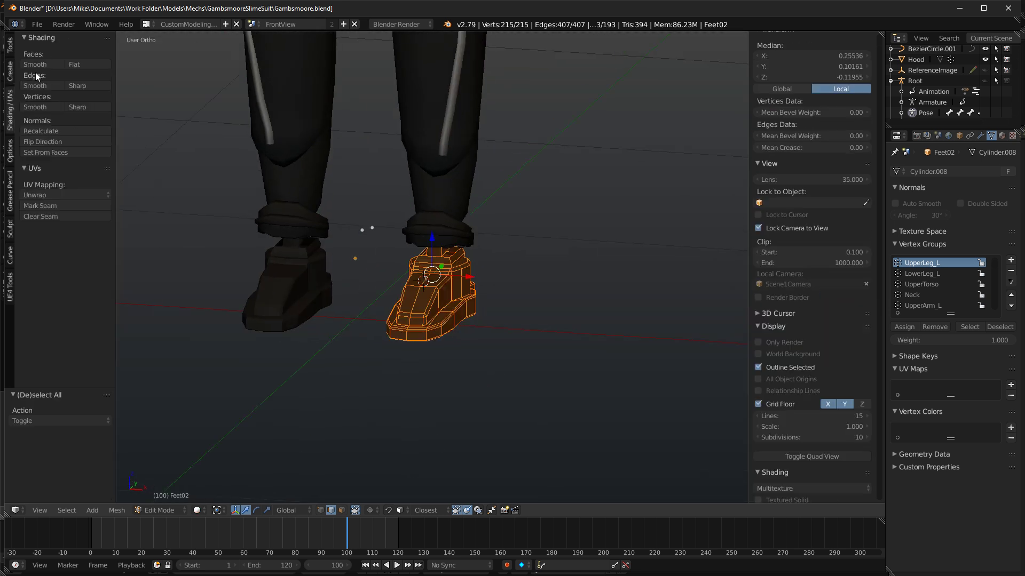
click(36, 65)
Examine the smooth-shaded foot from the front and side, including its wireframe.
key(KP_3)
key(KP_1)
key(KP_3)
scroll(386, 166, up, 2)
key(KP_1)
mouse_move(373, 158)
middle_down()
mouse_move(405, 218)
mouse_move(391, 283)
mouse_move(325, 281)
mouse_move(377, 311)
mouse_move(367, 406)
mouse_move(395, 187)
middle_up()
scroll(405, 218, up, 4)
key(z)
key(z)
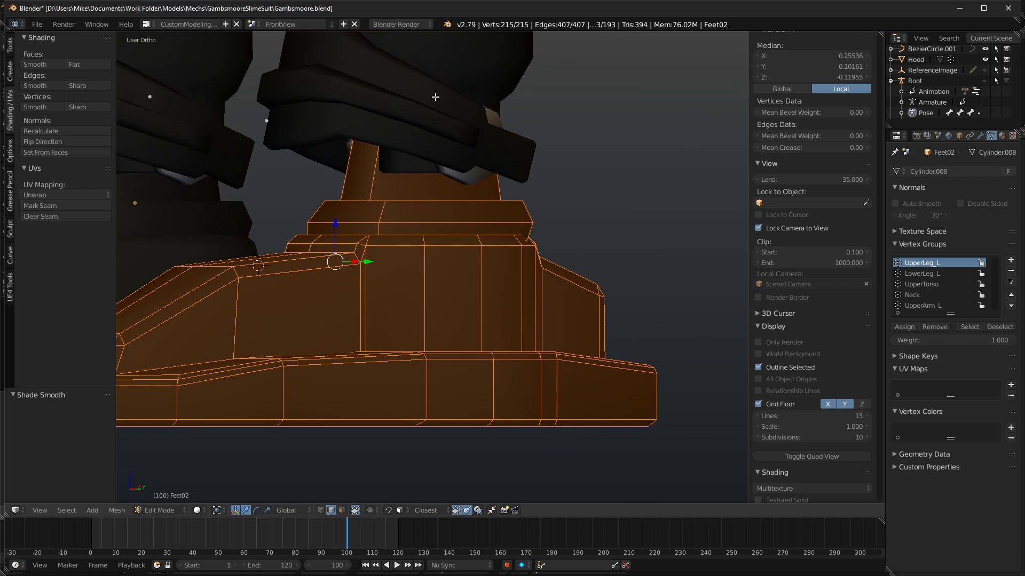
Select the linked ankle cuff parts in the Legs object, rotate them by -18.5° and move them slightly in the side view.
key(Tab)
right_click(427, 106)
key(Tab)
right_click(427, 105)
key(KP_3)
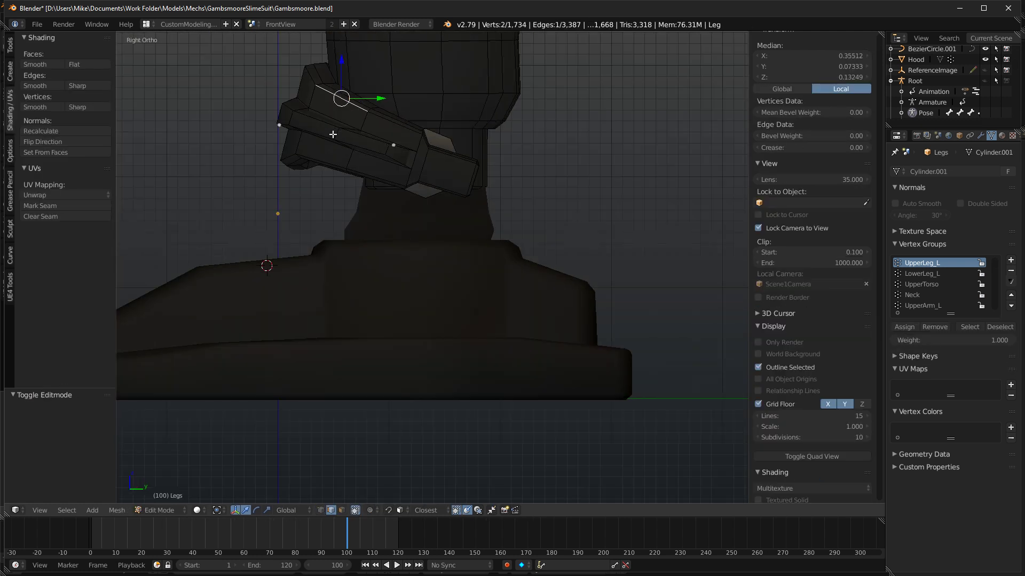
key(ctrl+l)
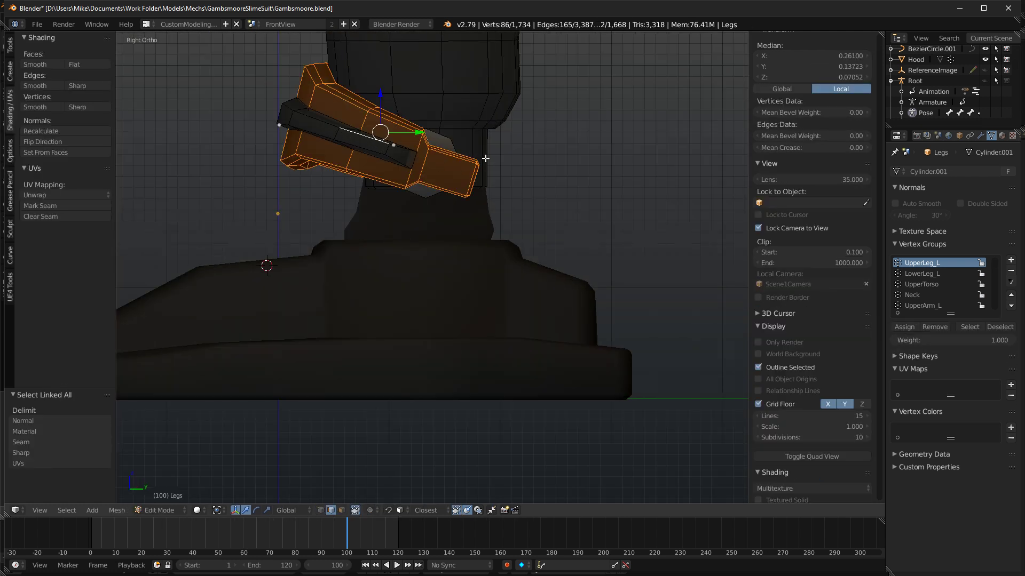
click(621, 126)
key(g)
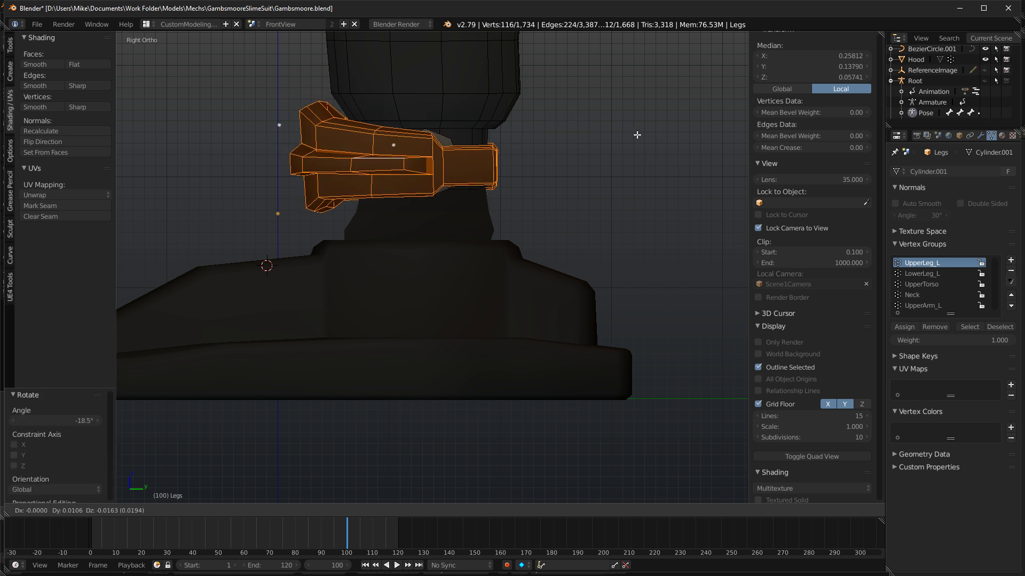
click(630, 134)
Rotate the ankle cuff by -2.81°, tilt it about the 3D cursor and shift it -0.005 in Y and 0.010 in Z.
key(r)
click(670, 138)
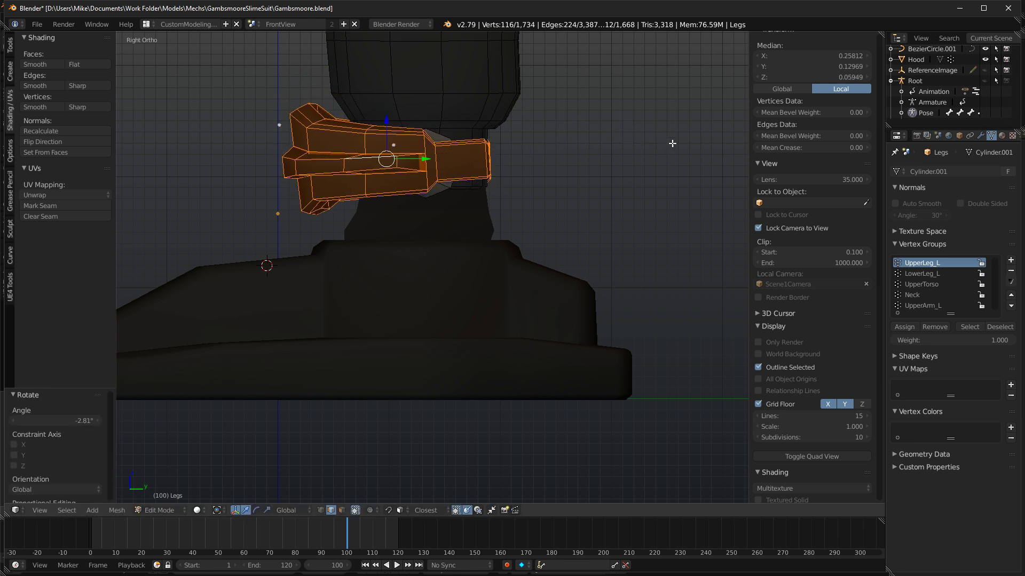
click(670, 193)
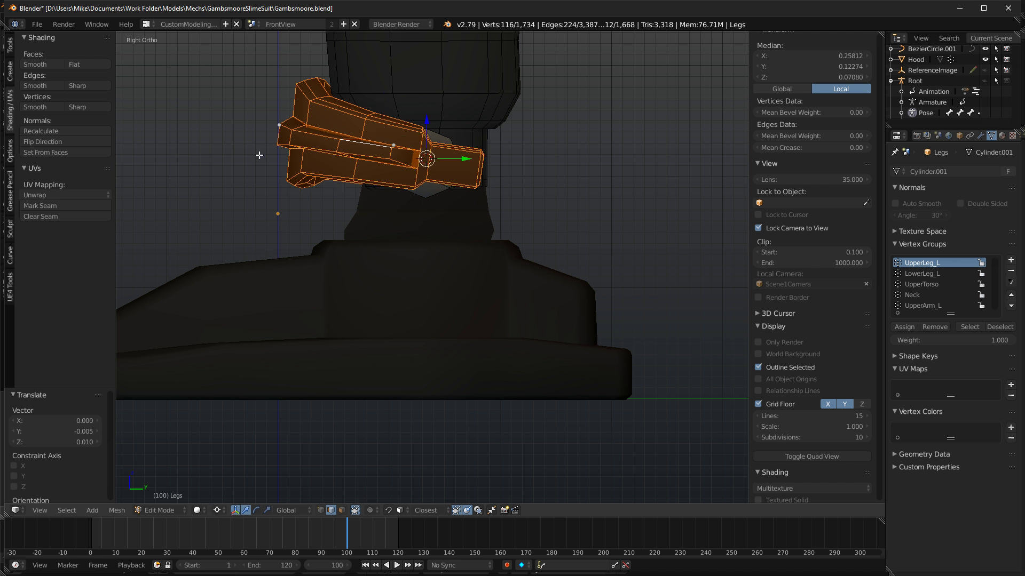
Narrow the selection to the ankle cuff's lower edges and try rotating them about the 3D cursor.
key(a)
alt+right_click(329, 180)
middle_drag(329, 180, 406, 139)
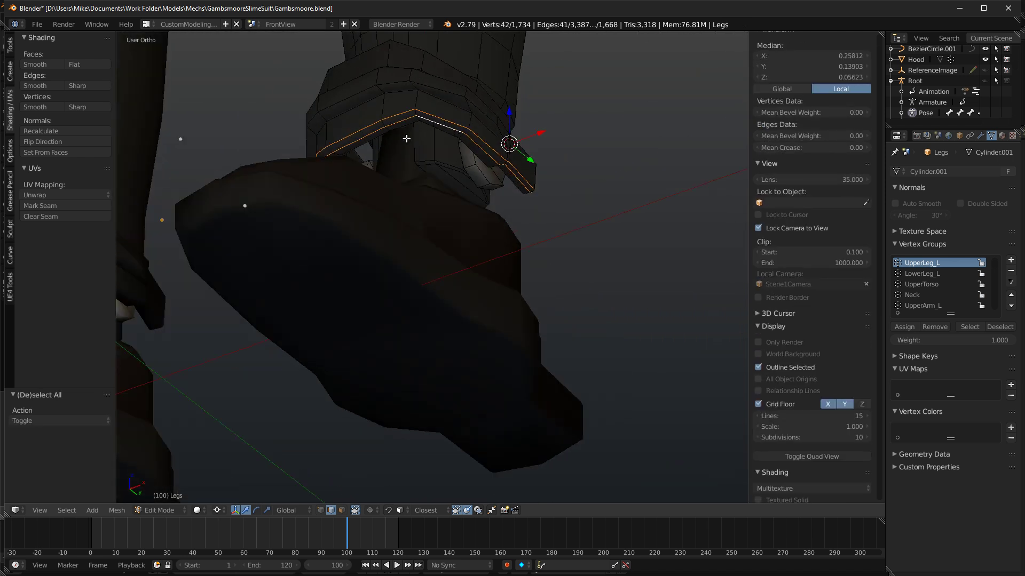
key(KP_3)
scroll(438, 180, up, 2)
key(z)
key(c)
mouse_move(318, 77)
middle_down()
mouse_move(309, 78)
mouse_move(469, 141)
middle_up()
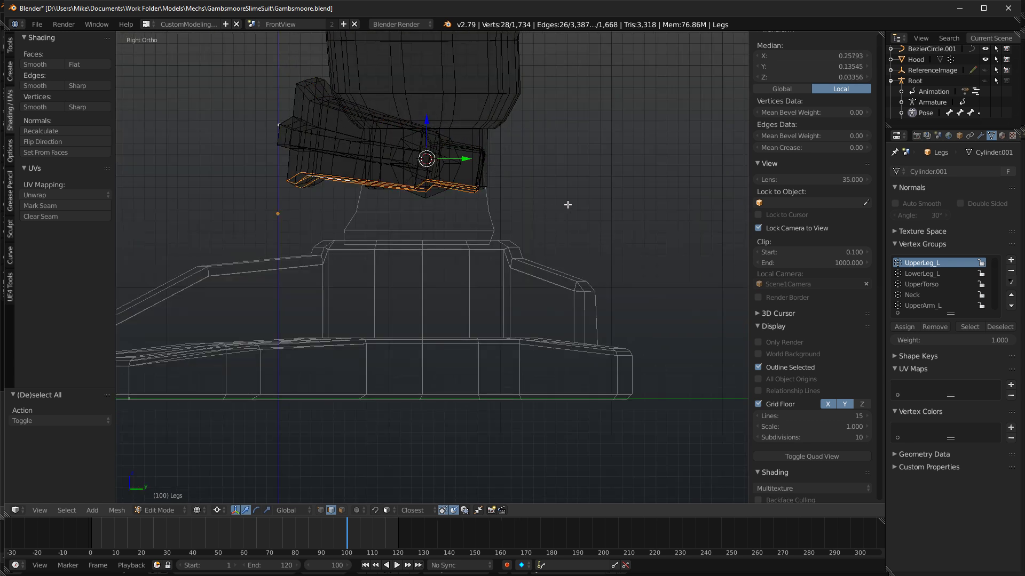
key(r)
click(500, 233)
Add the remaining lower cuff edges and rotate them downward at the front with smooth proportional editing of size 0.05.
mouse_move(311, 205)
middle_down()
mouse_move(311, 192)
mouse_move(329, 190)
mouse_move(309, 187)
mouse_move(347, 217)
mouse_move(270, 212)
mouse_move(332, 222)
mouse_move(380, 283)
middle_up()
key(z)
alt+shift+right_click(311, 186)
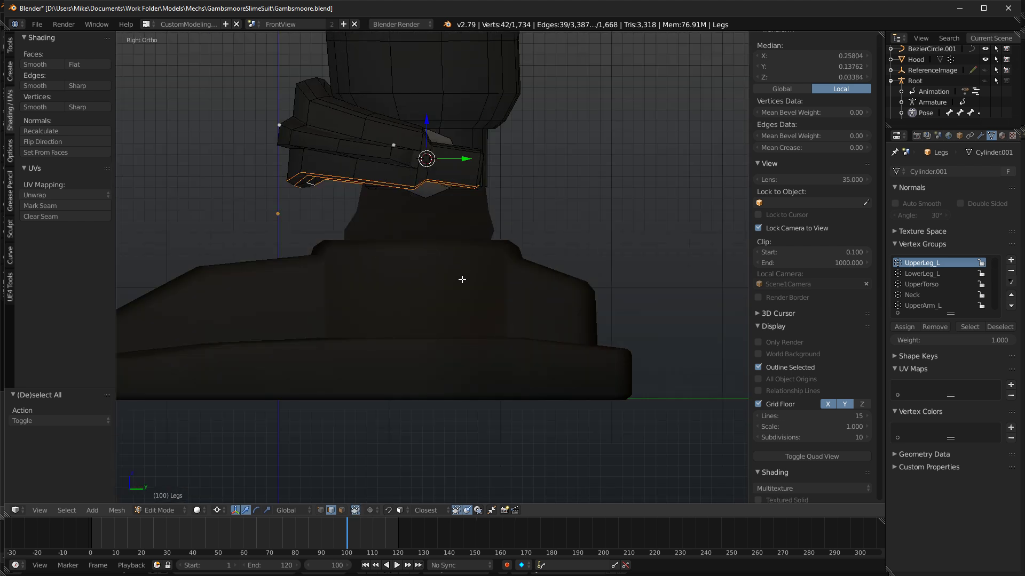
key(r)
right_click(615, 211)
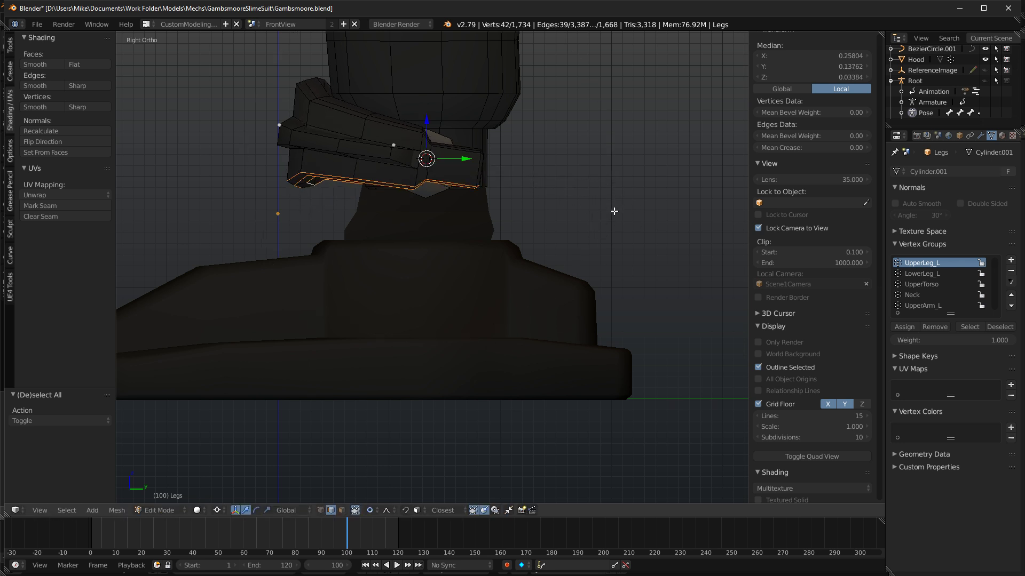
key(r)
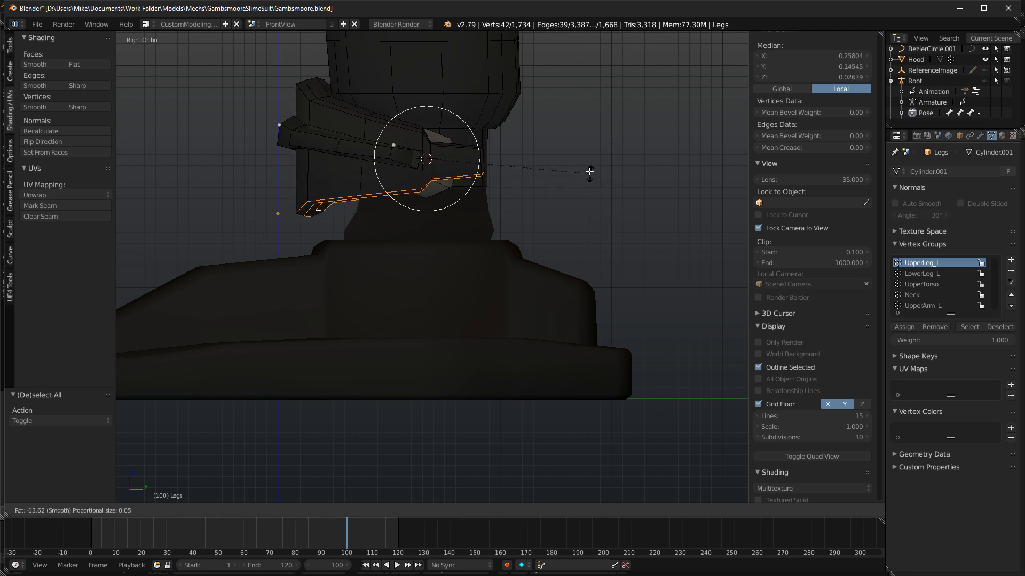
click(590, 179)
Select the linked middle band of the ankle cuff and rotate it by -5.54° about the 3D cursor.
key(ctrl+l)
key(r)
click(614, 161)
key(shift+z)
scroll(614, 161, down, 4)
middle_drag(364, 248, 433, 257)
key(shift+z)
middle_drag(491, 270, 349, 276)
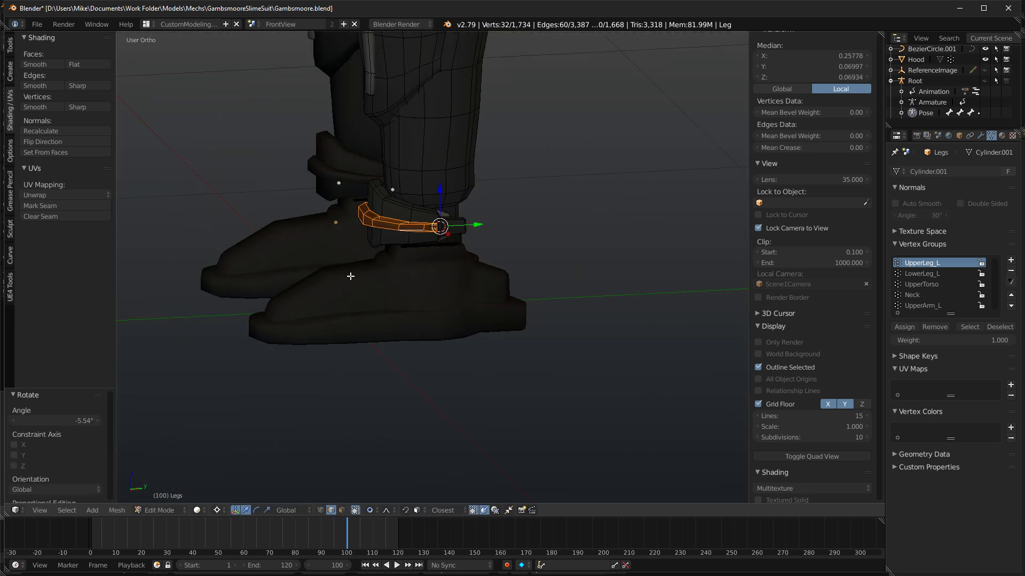
Bevel the edge loop where the toe extension of Feet02 meets the upper cylinder with an offset of about 0.002.
scroll(348, 274, up, 4)
key(Tab)
right_click(346, 274)
key(Tab)
right_click(269, 265)
shift+middle_drag(251, 280, 480, 276)
key(a)
alt+right_click(383, 259)
key(ctrl+b)
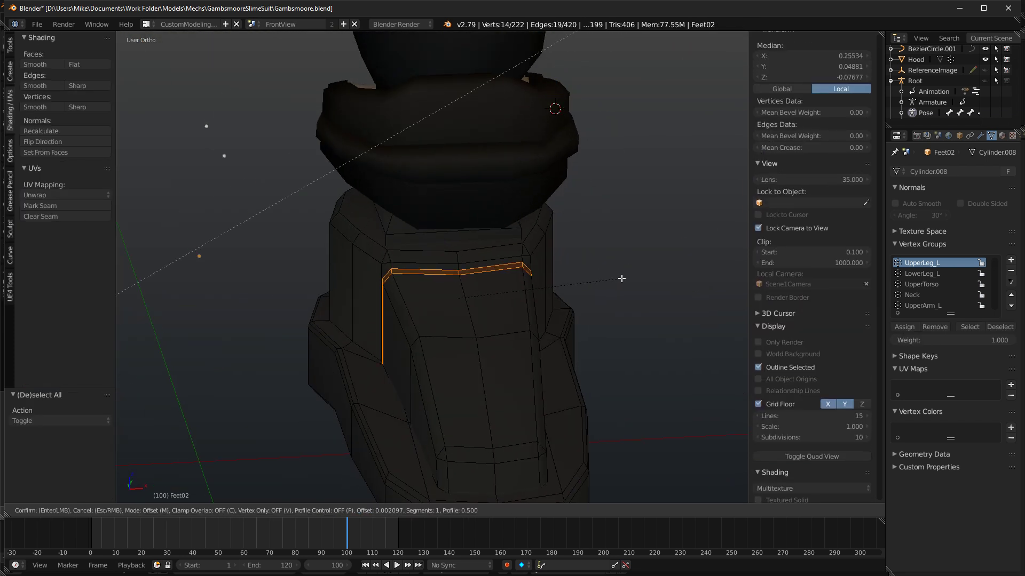
click(619, 278)
Bevel the edge loop where the heel extension meets the upper cylinder with an amount of 0.001 and two segments.
middle_drag(618, 279, 465, 278)
key(a)
alt+right_click(594, 325)
middle_drag(641, 342, 492, 339)
key(ctrl+b)
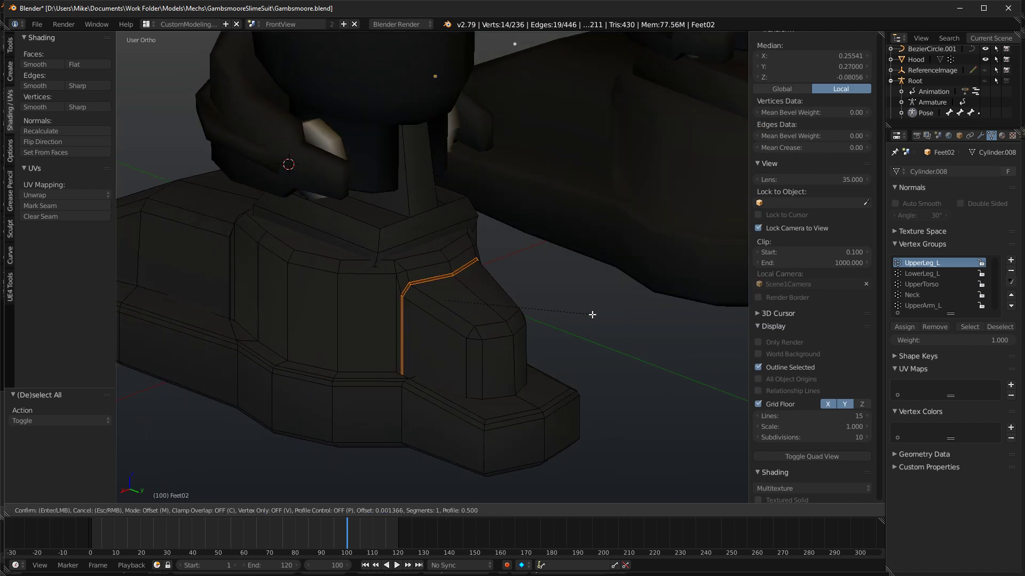
scroll(592, 315, up, 1)
click(592, 315)
Examine the feet and the whole character in the rendered preview from several angles.
key(shift+z)
key(KP_1)
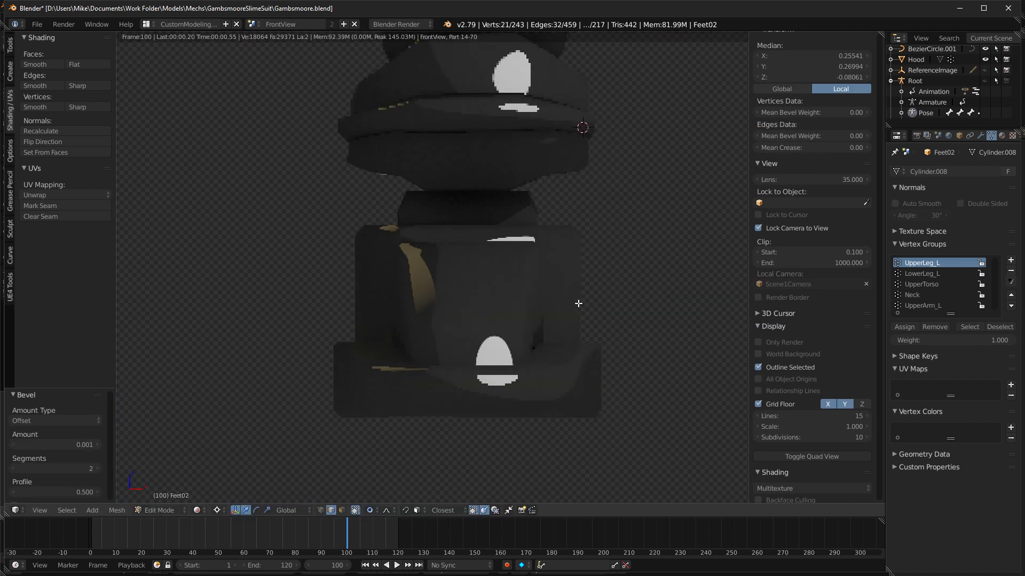
scroll(578, 304, down, 3)
key(KP_3)
middle_drag(293, 350, 453, 326)
scroll(452, 327, down, 7)
scroll(415, 362, down, 6)
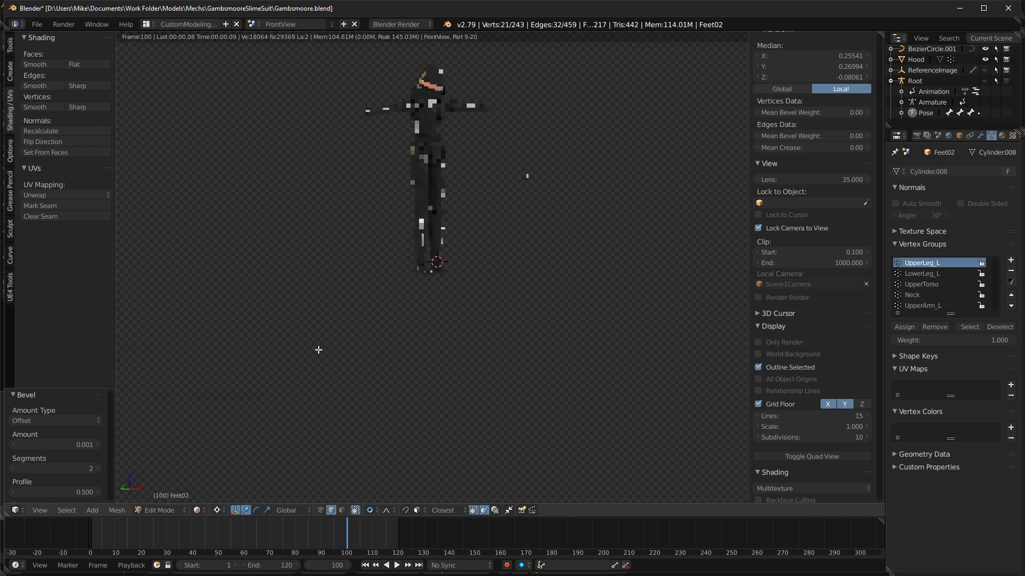
middle_drag(535, 370, 424, 332)
middle_drag(509, 342, 552, 372)
scroll(555, 374, up, 3)
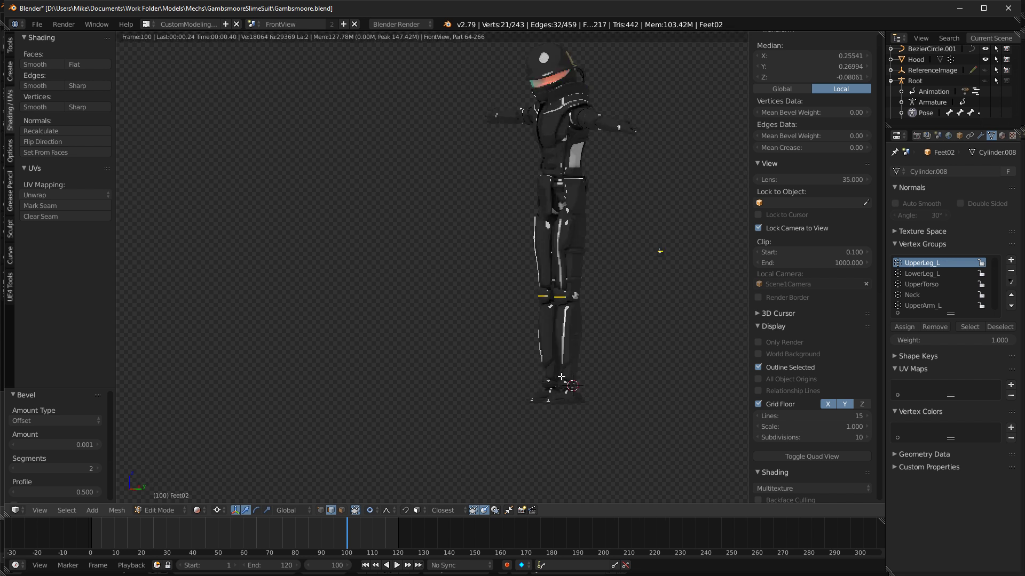
key(shift+z)
key(KP_3)
scroll(557, 413, up, 4)
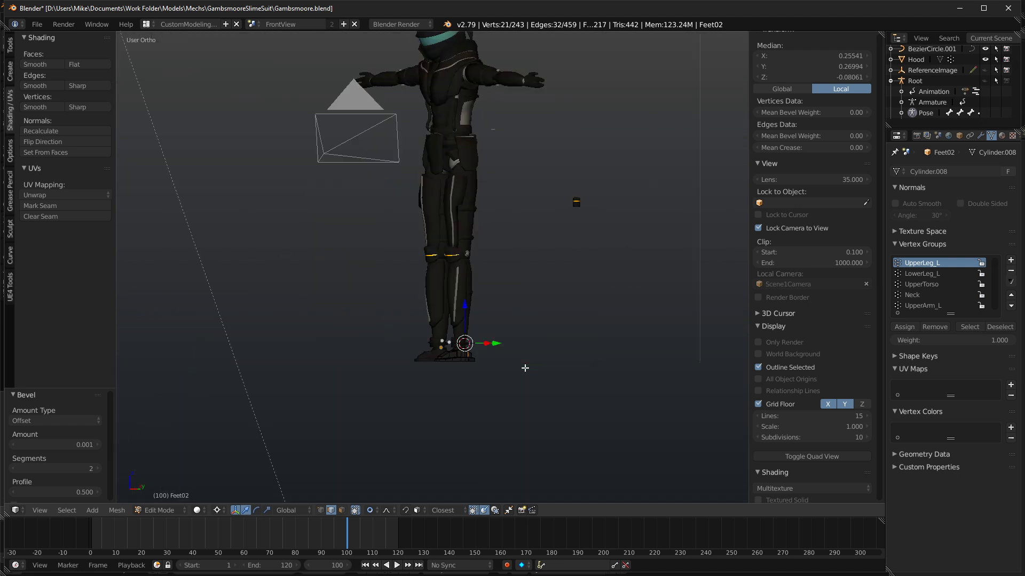
scroll(534, 389, up, 6)
key(ctrl+l)
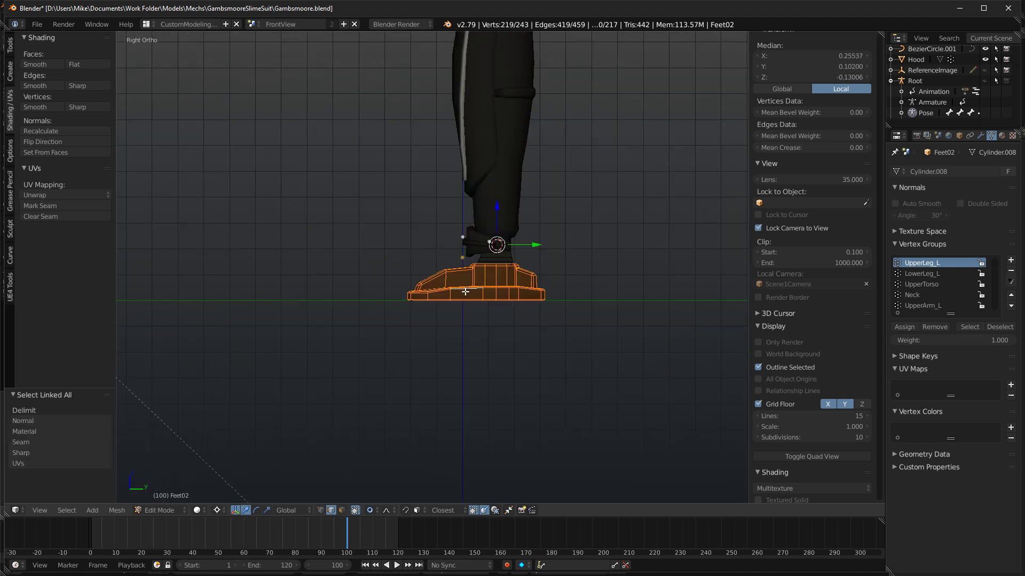
scroll(519, 270, up, 6)
scroll(375, 379, down, 4)
shift+middle_drag(528, 422, 419, 383)
scroll(411, 373, up, 3)
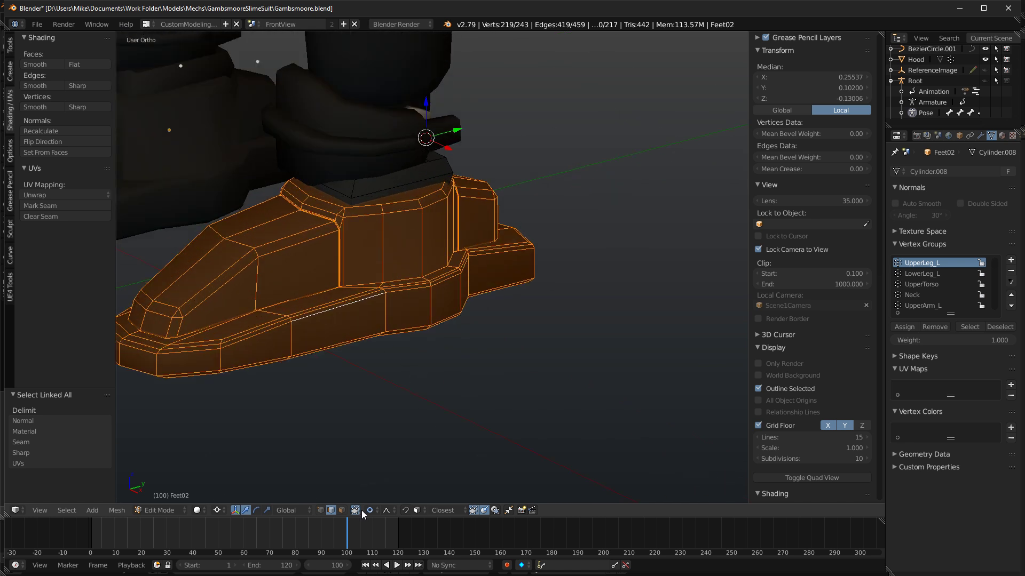
Clear the selection and select the face loops around the rim bevel and side wall of the sole of Feet02 in face mode.
middle_drag(397, 358, 304, 277)
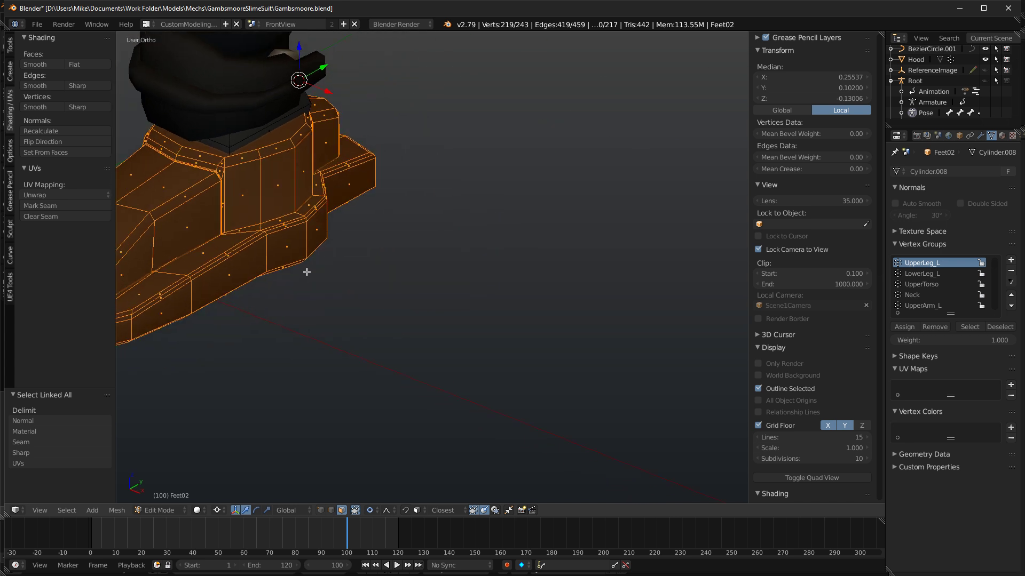
key(a)
alt+right_click(362, 261)
key(a)
scroll(395, 272, up, 5)
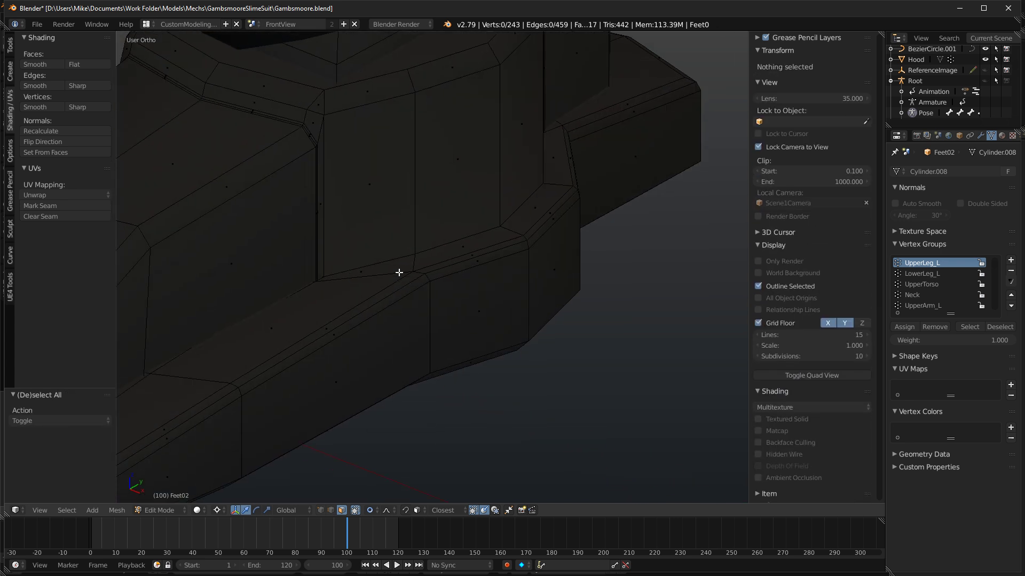
alt+right_click(391, 279)
key(a)
alt+right_click(524, 236)
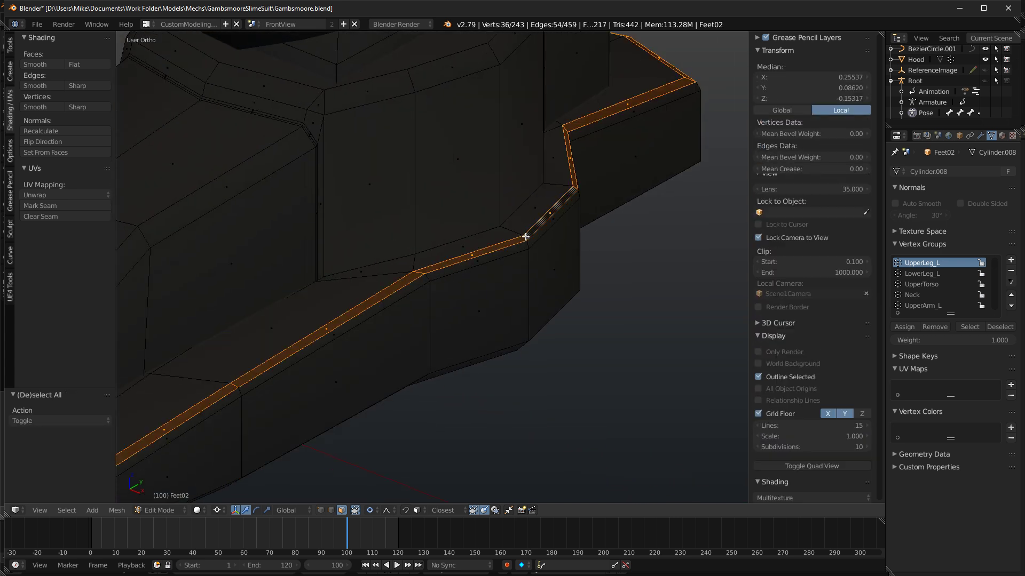
alt+shift+right_click(531, 247)
alt+shift+right_click(532, 291)
Add the faces of the sole's underside to the selection with circle select.
middle_drag(532, 305, 557, 381)
scroll(464, 379, down, 6)
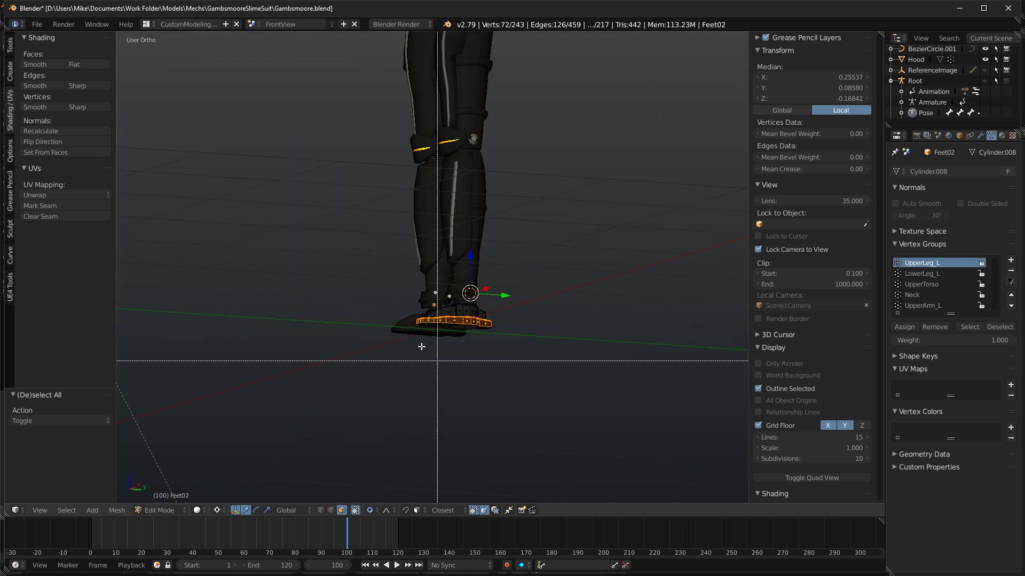
scroll(524, 414, up, 4)
middle_drag(524, 415, 359, 160)
scroll(462, 254, up, 3)
scroll(461, 254, down, 5)
key(c)
mouse_move(316, 134)
mouse_down()
mouse_move(304, 87)
mouse_move(352, 101)
mouse_move(362, 181)
mouse_move(347, 284)
mouse_move(254, 201)
mouse_move(251, 174)
mouse_move(279, 103)
mouse_move(243, 283)
mouse_move(224, 291)
mouse_move(259, 331)
mouse_move(276, 366)
mouse_move(269, 378)
mouse_up()
Add the sole's flat upper rim faces around the toe and along both sides to the selection.
middle_drag(306, 322, 263, 339)
shift+right_click(249, 337)
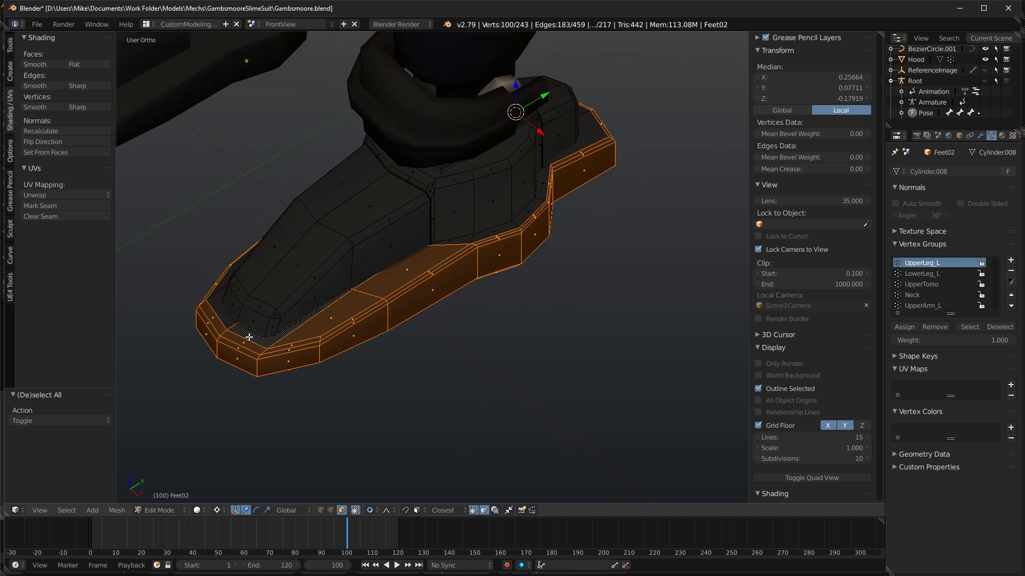
middle_drag(201, 308, 346, 363)
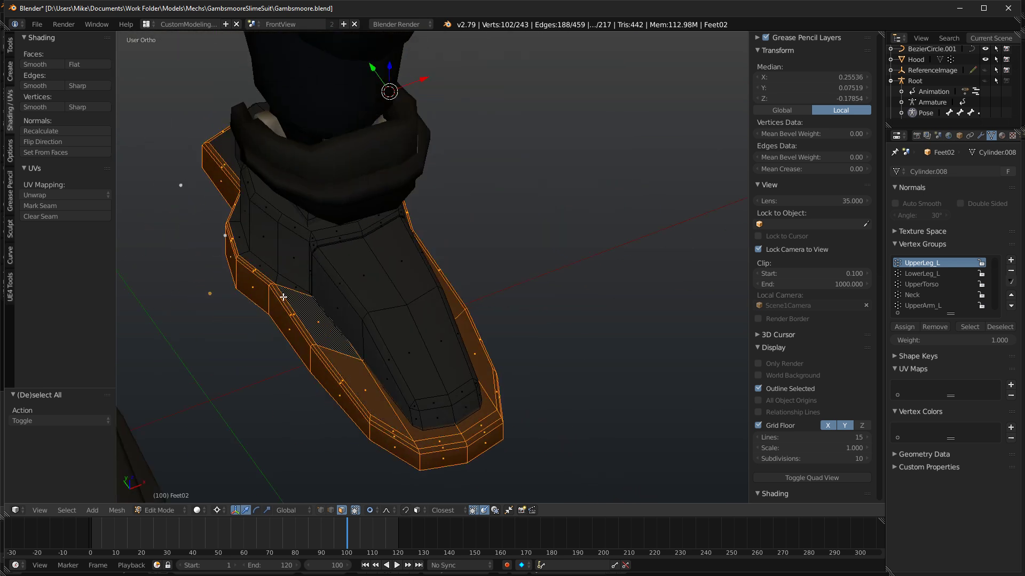
middle_drag(445, 284, 363, 182)
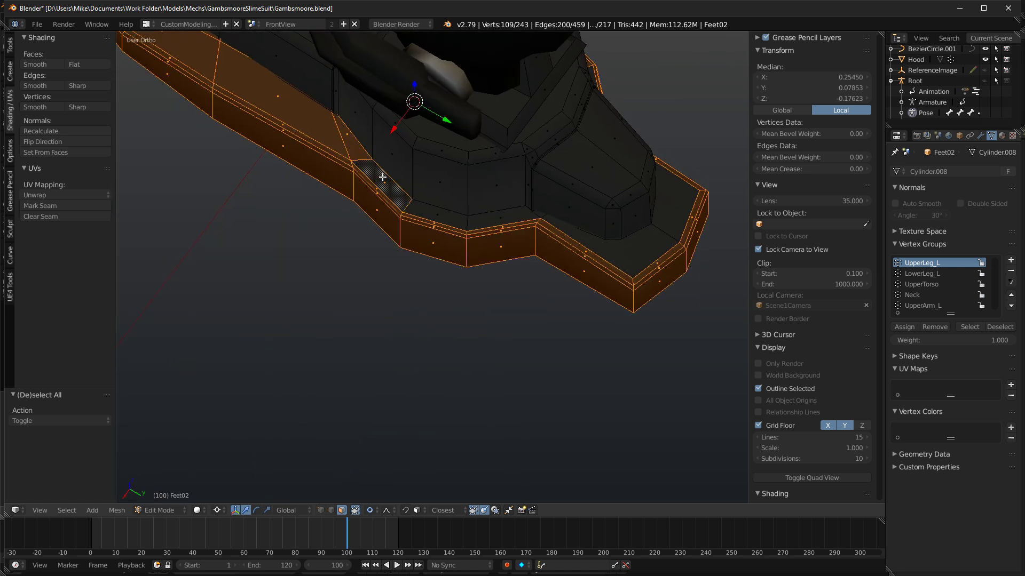
mouse_move(565, 225)
middle_down()
mouse_move(666, 343)
mouse_move(338, 359)
mouse_move(446, 304)
mouse_move(511, 299)
mouse_move(503, 270)
mouse_move(487, 316)
mouse_move(506, 330)
middle_up()
key(z)
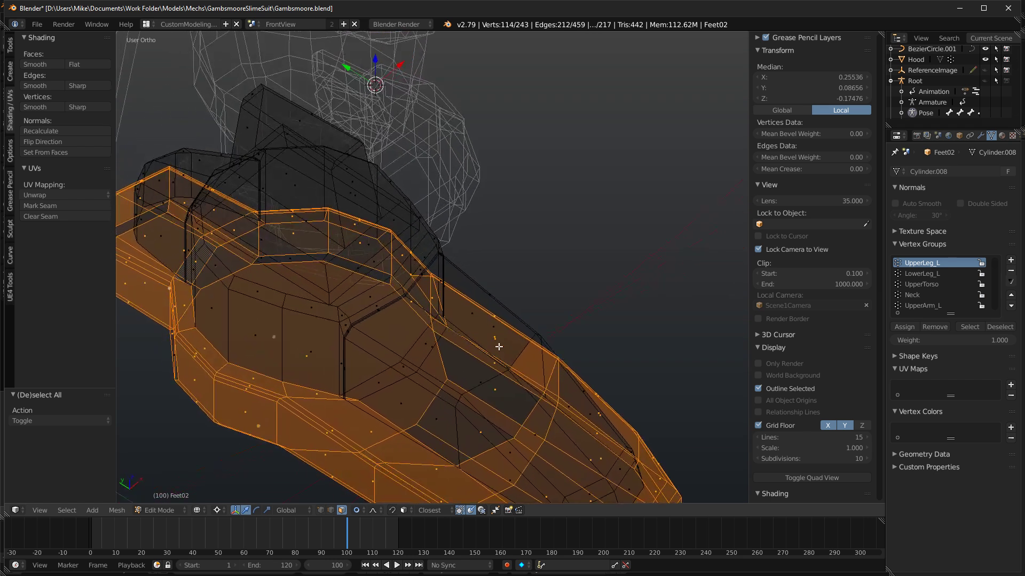
Hide and reveal the selected sole to check it, and add the missed narrow faces along its lower edge to the selection.
middle_drag(517, 376, 658, 260)
key(h)
key(alt+h)
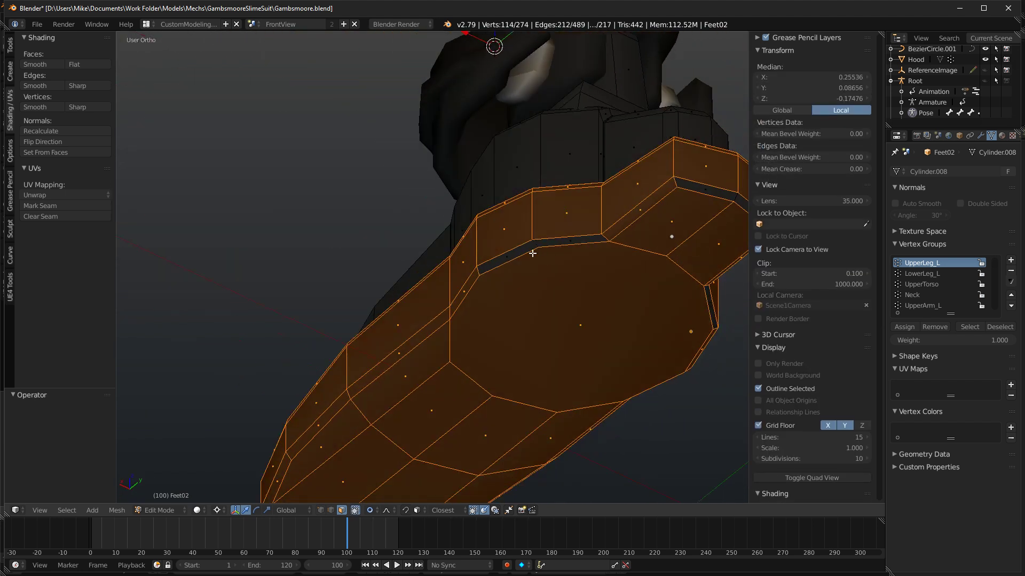
shift+right_click(561, 247)
shift+right_click(589, 239)
middle_drag(693, 213, 624, 150)
middle_drag(567, 89, 524, 195)
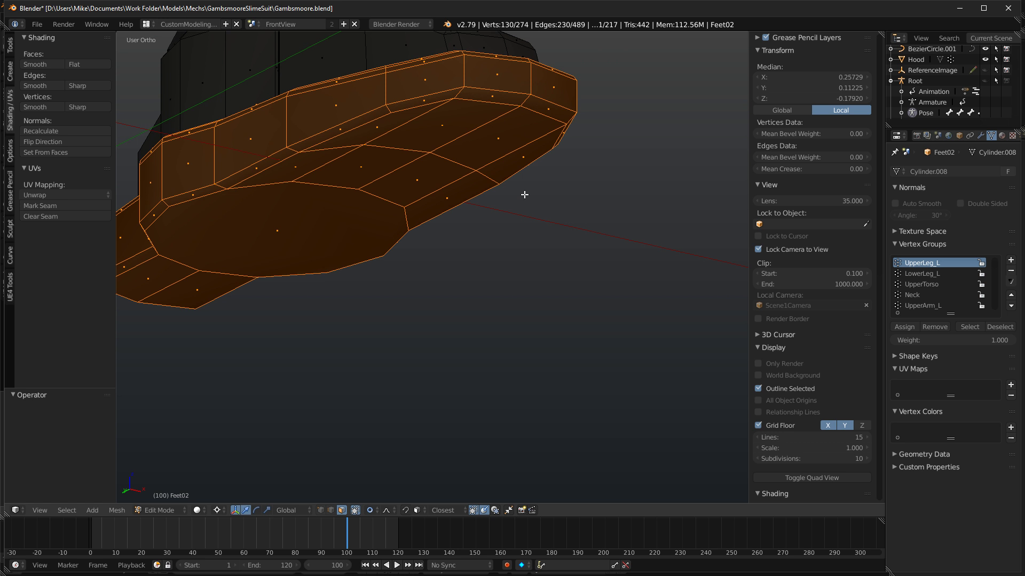
Hide the sole, delete the three faces on the underside of the upper foot's extension, and reveal the sole again.
key(h)
middle_drag(505, 194, 506, 203)
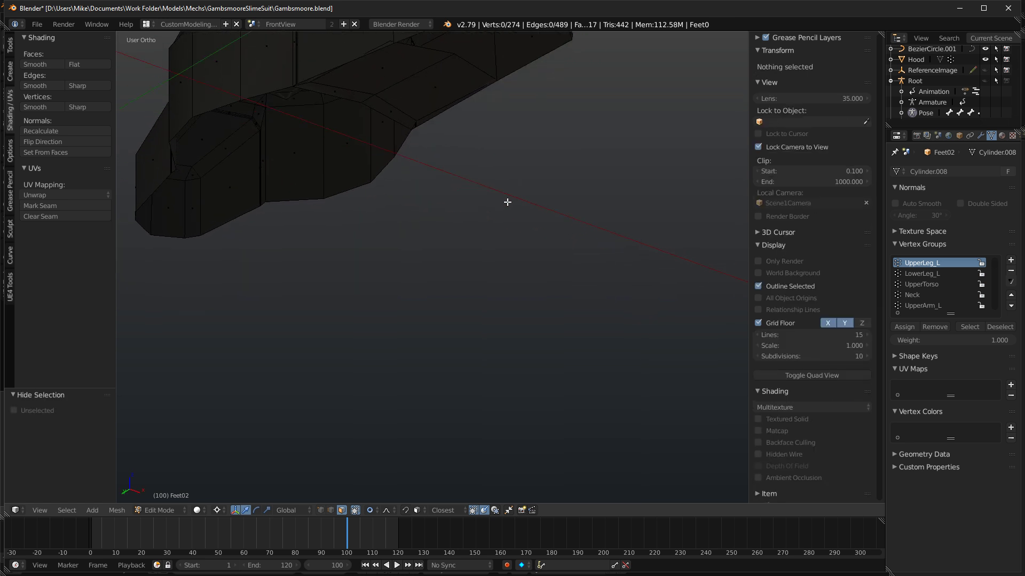
right_click(359, 70)
shift+right_click(336, 91)
shift+right_click(415, 92)
key(x)
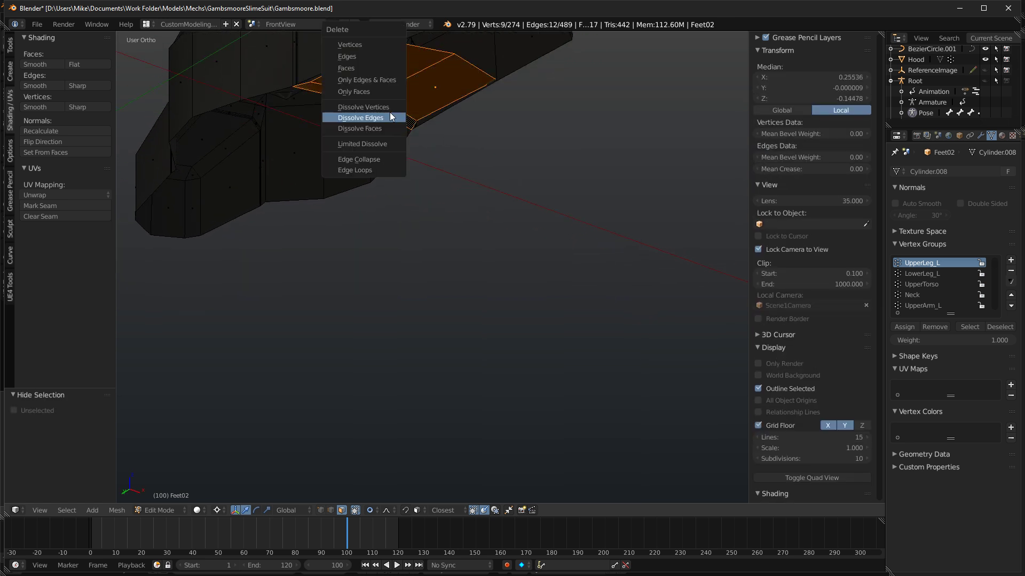
click(369, 67)
middle_drag(451, 235, 404, 305)
key(alt+h)
scroll(497, 224, down, 5)
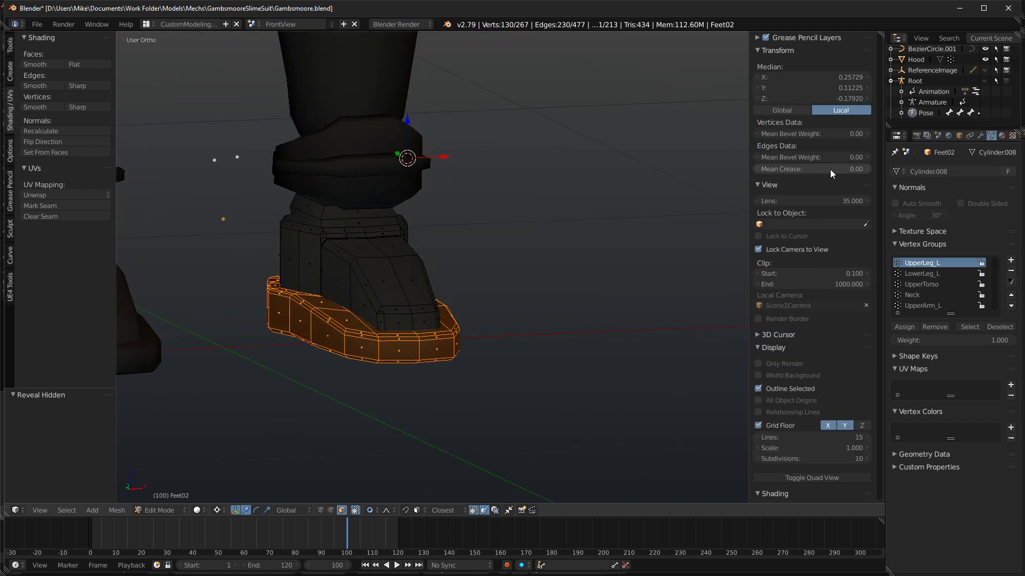
Assign Material.002 to the selected sole faces and check the feet in the rendered preview.
click(1001, 137)
click(905, 185)
click(909, 230)
key(shift+z)
scroll(469, 291, down, 3)
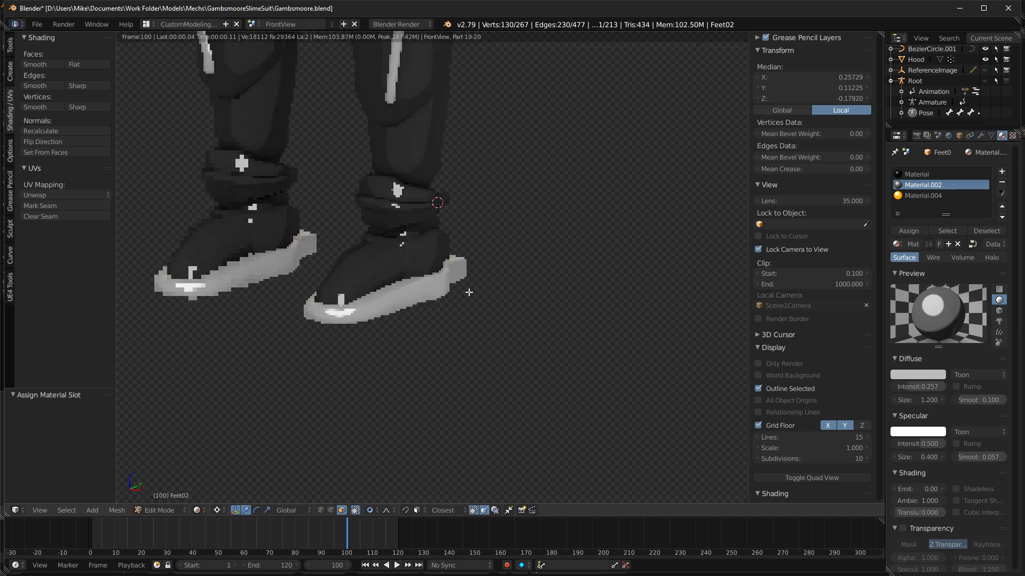
key(KP_1)
key(KP_3)
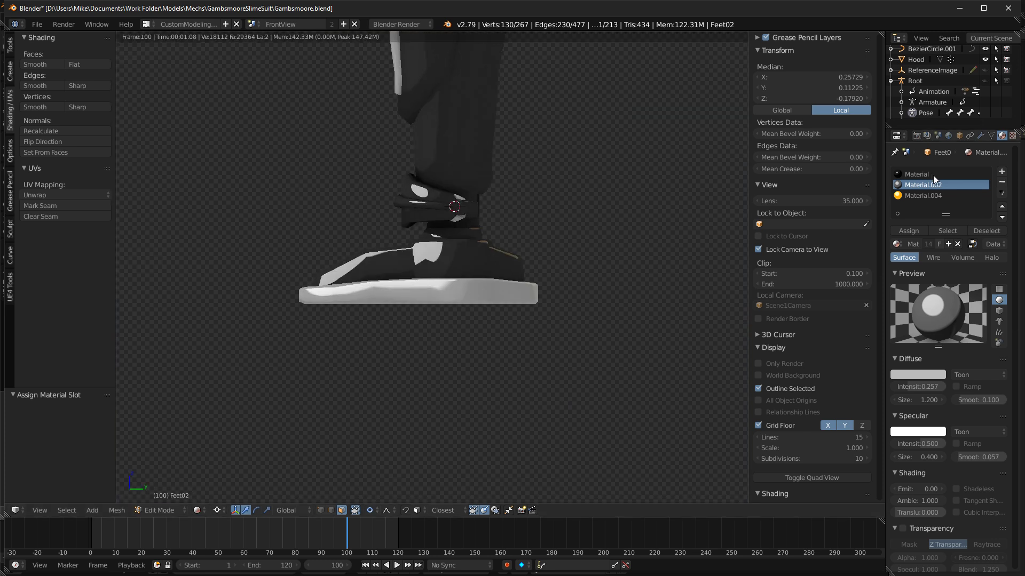
Assign the black material named Material to the sole faces and check the feet in the rendered preview.
click(933, 175)
click(909, 231)
key(shift+z)
mouse_move(414, 282)
middle_down()
mouse_move(471, 323)
mouse_move(494, 303)
middle_up()
scroll(495, 302, up, 6)
mouse_move(443, 272)
middle_down()
mouse_move(355, 259)
mouse_move(333, 212)
mouse_move(382, 257)
middle_up()
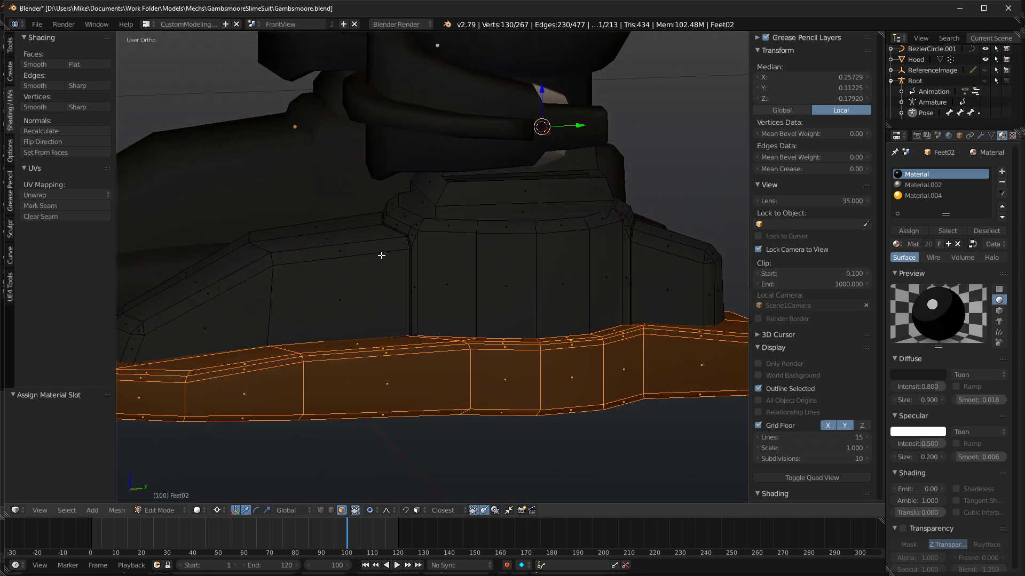
scroll(382, 256, down, 3)
key(shift+z)
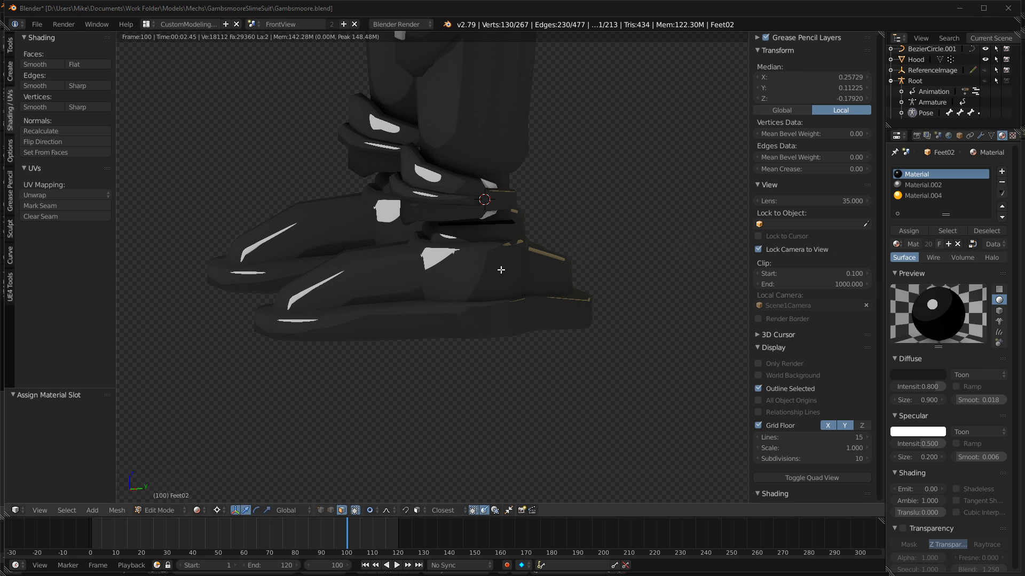
key(shift+z)
Examine the whole character with the dark soles in the rendered preview from several angles.
middle_drag(521, 281, 521, 286)
scroll(499, 266, up, 3)
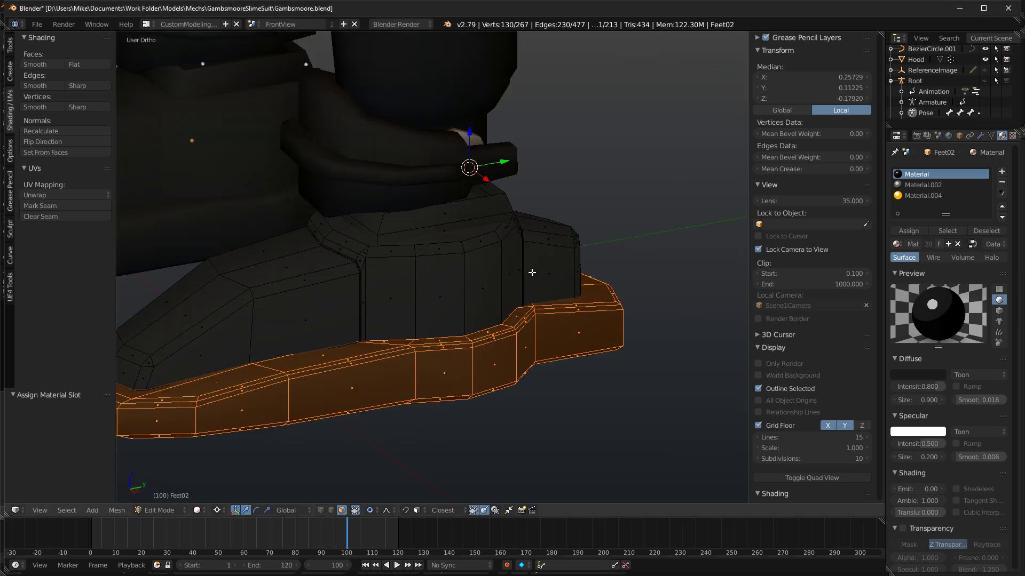
scroll(604, 260, down, 12)
middle_drag(517, 195, 542, 201)
scroll(505, 225, down, 6)
key(shift+z)
scroll(504, 225, down, 6)
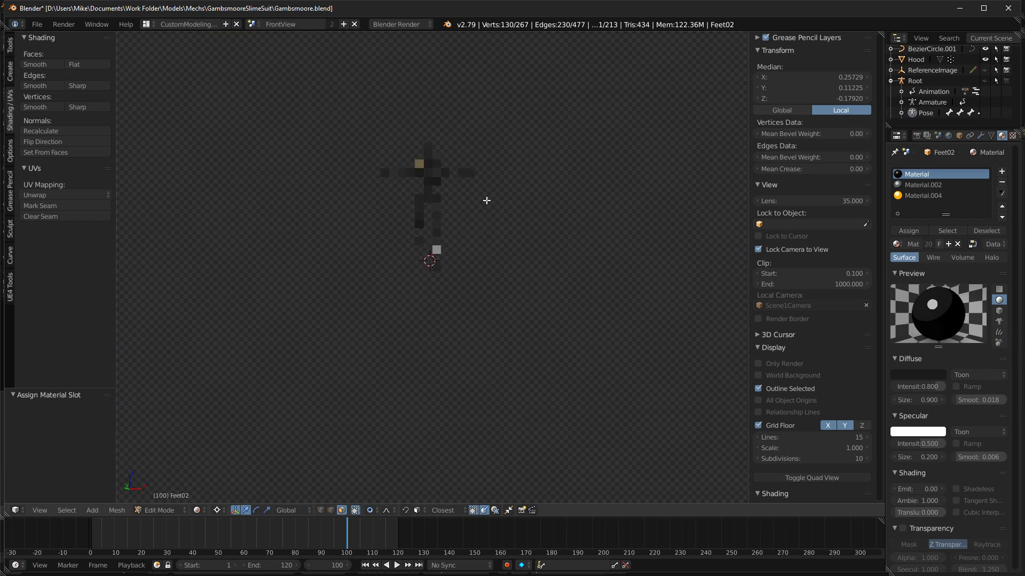
scroll(486, 200, up, 5)
middle_drag(549, 182, 467, 349)
mouse_move(471, 304)
middle_down()
mouse_move(516, 267)
mouse_move(595, 264)
mouse_move(563, 286)
middle_up()
Select the two opposite side faces of the toe extension near the ankle.
key(shift+z)
scroll(565, 293, up, 6)
mouse_move(575, 422)
shift+middle_down()
mouse_move(561, 155)
mouse_move(560, 316)
mouse_move(529, 313)
mouse_move(579, 299)
mouse_move(478, 262)
shift+middle_up()
scroll(559, 317, up, 2)
scroll(560, 316, up, 2)
right_click(472, 255)
shift+right_click(554, 367)
middle_drag(554, 368, 620, 333)
key(s)
key(x)
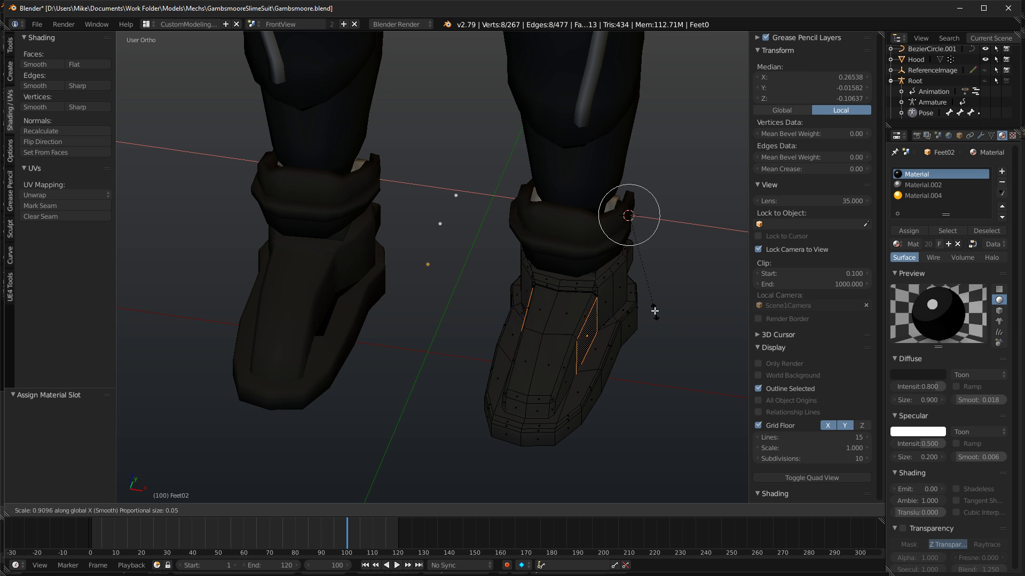
click(655, 310)
Scale the two side faces of the toe extension by 1.323 along X about their own centre.
key(s)
key(x)
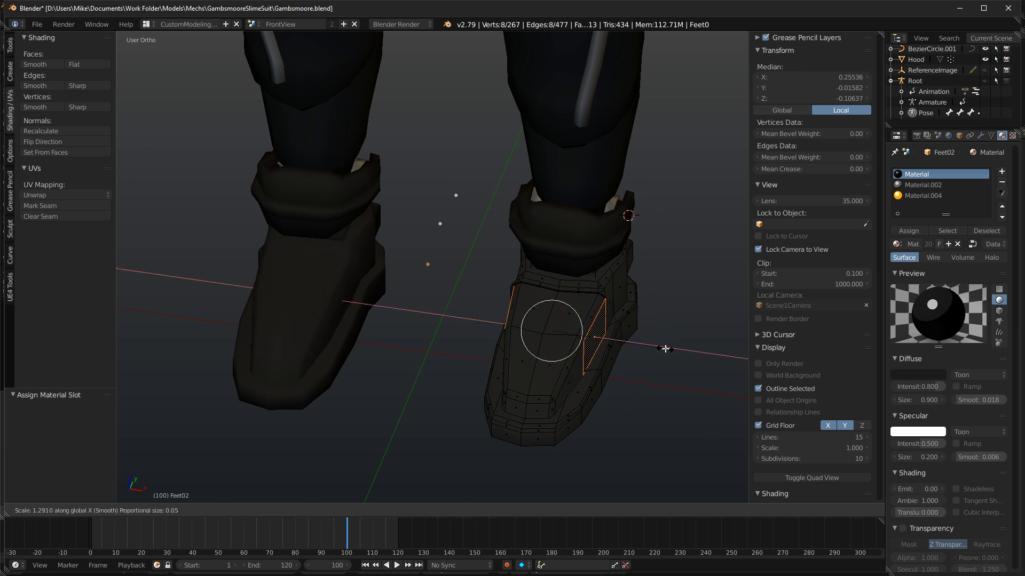
click(647, 373)
shift+middle_drag(648, 373, 579, 327)
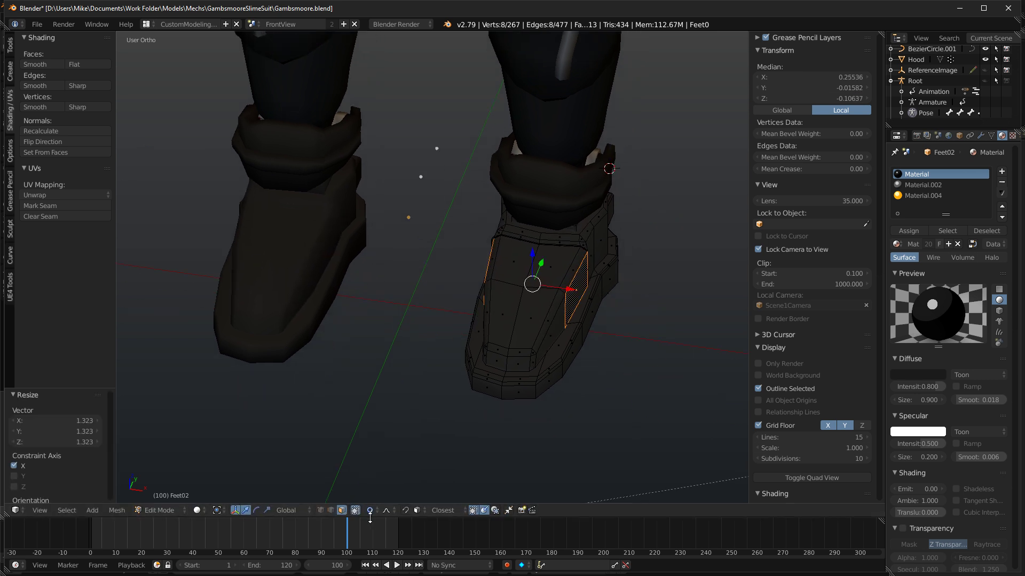
Scale the selected part near the toe tip along X and move it 0.008 along Y.
right_click(542, 350)
middle_drag(542, 350, 520, 344)
key(s)
key(x)
click(619, 334)
drag(516, 341, 529, 346)
Select the six vertices of the rear end face of the upper heel extension.
middle_drag(529, 346, 455, 350)
right_click(420, 342)
shift+right_click(407, 343)
shift+right_click(407, 363)
shift+right_click(425, 360)
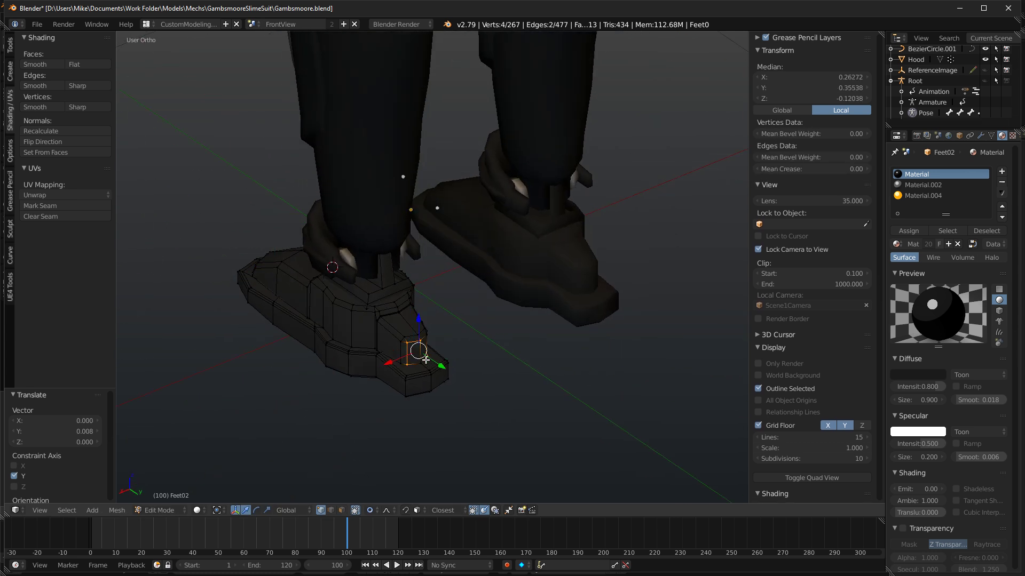
mouse_move(429, 360)
middle_down()
mouse_move(403, 350)
mouse_move(393, 359)
mouse_move(464, 350)
mouse_move(321, 372)
middle_up()
key(z)
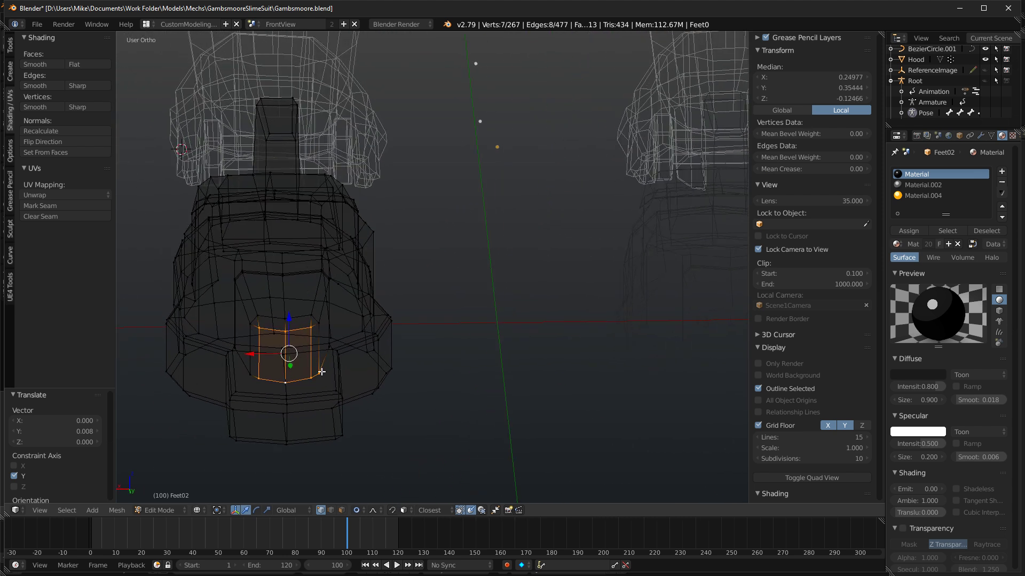
mouse_move(342, 372)
middle_down()
mouse_move(406, 406)
mouse_move(485, 415)
middle_up()
Scale the rear end of the heel extension along X, move it 0.010 along Y, and check it in the rendered preview.
key(z)
key(s)
key(x)
click(458, 412)
drag(558, 433, 567, 438)
key(shift+z)
middle_drag(566, 439, 542, 334)
key(shift+z)
Add one loop cut around the side wall of the sole and slide it down close to the bottom edge.
mouse_move(493, 290)
middle_down()
mouse_move(530, 304)
mouse_move(405, 394)
mouse_move(417, 299)
middle_up()
scroll(525, 337, up, 4)
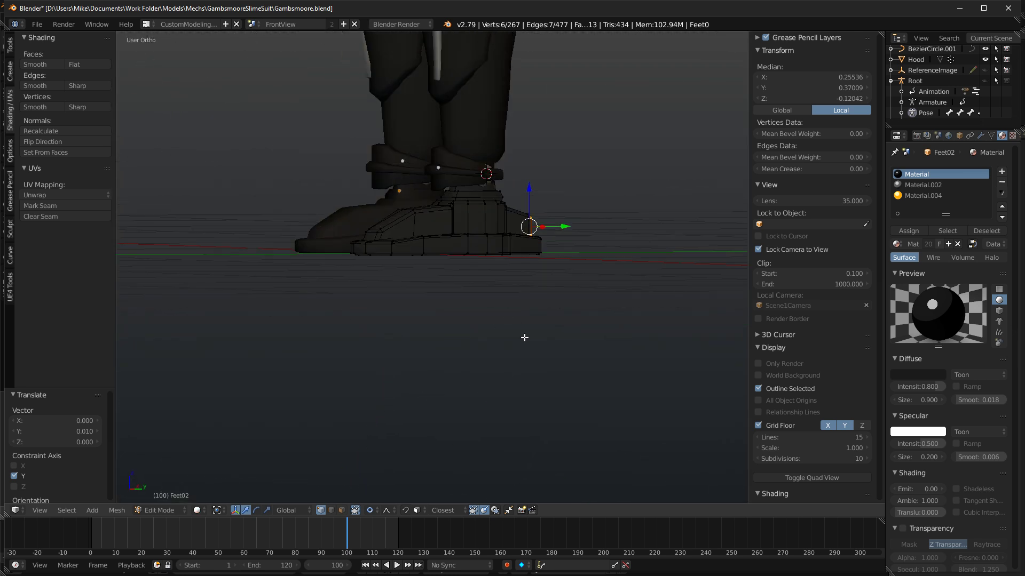
key(a)
scroll(510, 326, up, 6)
key(ctrl+r)
click(421, 211)
click(426, 230)
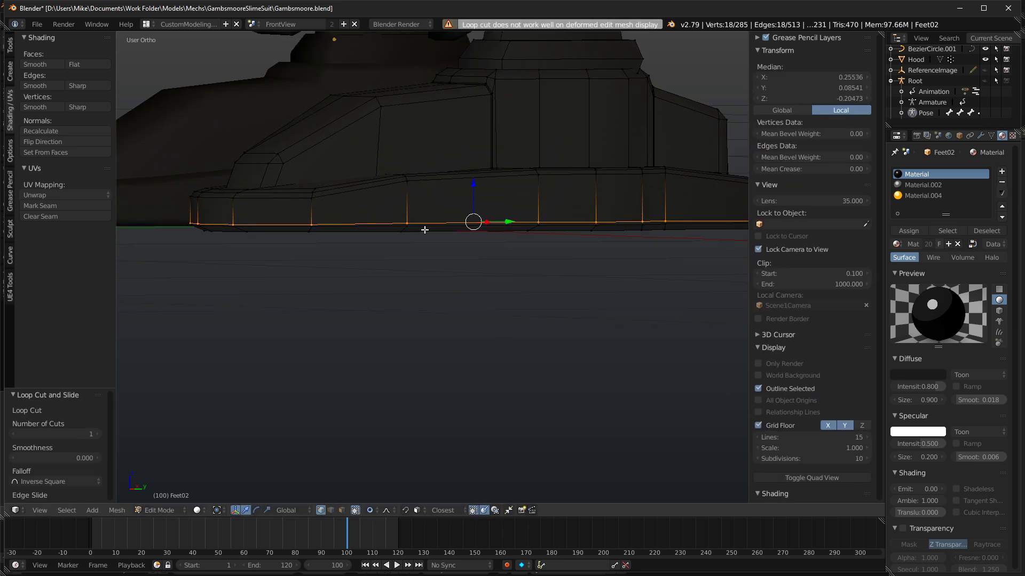
Select the narrow band beneath the new loop around the sole's lower edge.
scroll(425, 230, up, 3)
key(a)
alt+right_click(421, 197)
key(a)
ctrl+alt+right_click(467, 194)
key(a)
alt+right_click(447, 197)
alt+shift+right_click(448, 192)
Assign Material.002 to the selected lower band of the sole and check it in the rendered preview.
click(914, 185)
click(908, 231)
key(shift+z)
scroll(597, 219, down, 3)
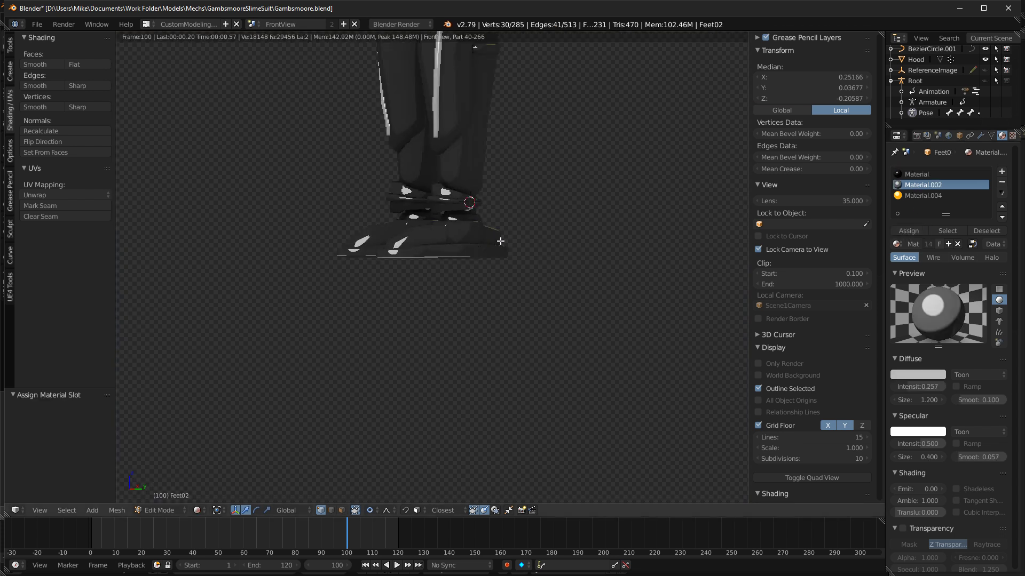
scroll(513, 239, up, 2)
key(shift+z)
scroll(528, 229, up, 5)
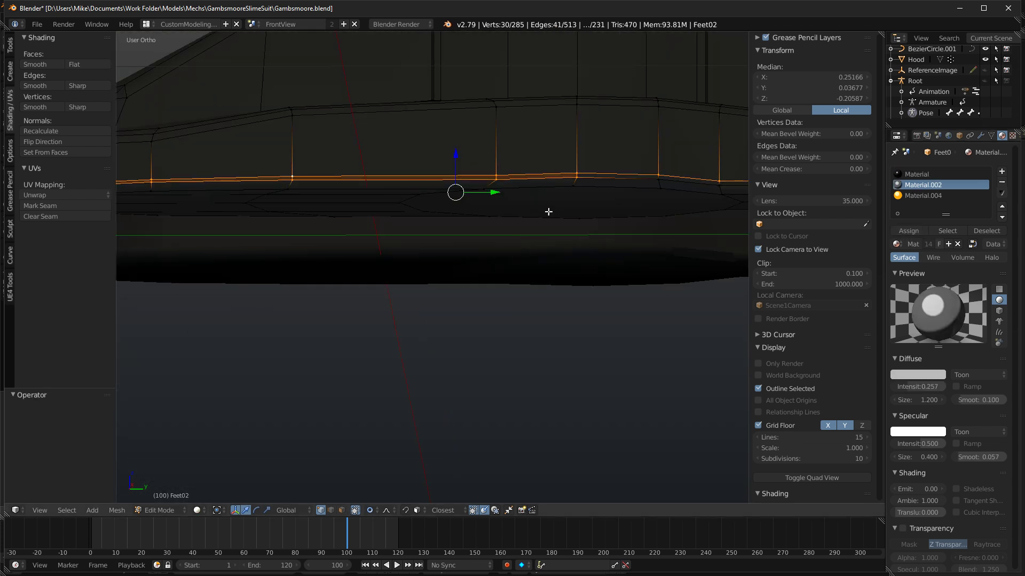
key(a)
middle_drag(531, 176, 490, 238)
alt+right_click(414, 196)
alt+shift+right_click(410, 203)
alt+shift+right_click(407, 212)
scroll(390, 240, down, 4)
middle_drag(389, 240, 485, 167)
key(c)
mouse_move(480, 151)
mouse_down()
mouse_move(451, 176)
mouse_move(524, 135)
mouse_up()
key(Escape)
key(a)
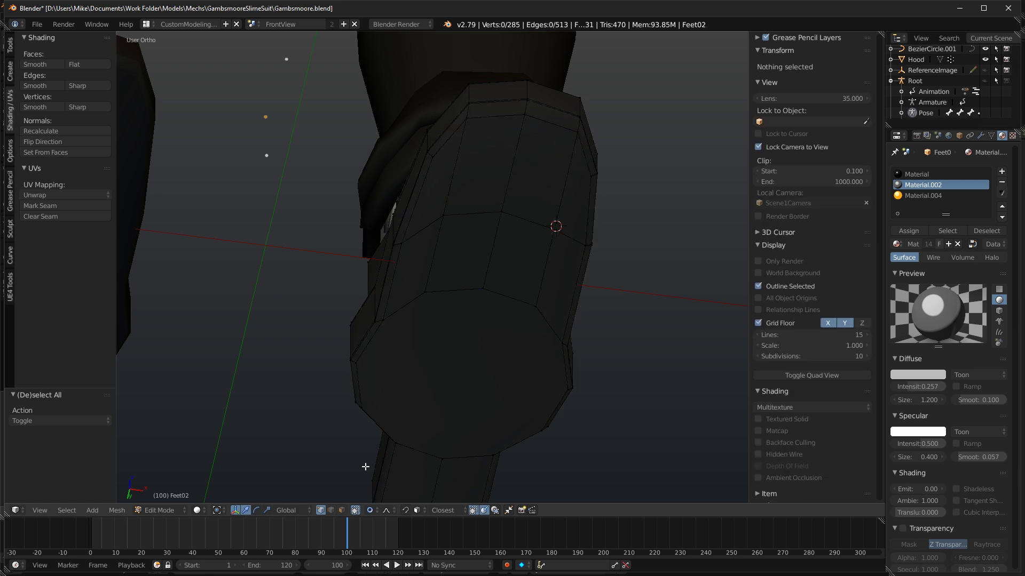
Select the underside faces of the sole at the toe, round middle and heel with circle select in face mode.
key(c)
mouse_move(443, 265)
mouse_down()
mouse_move(480, 217)
mouse_move(532, 248)
mouse_up()
key(x)
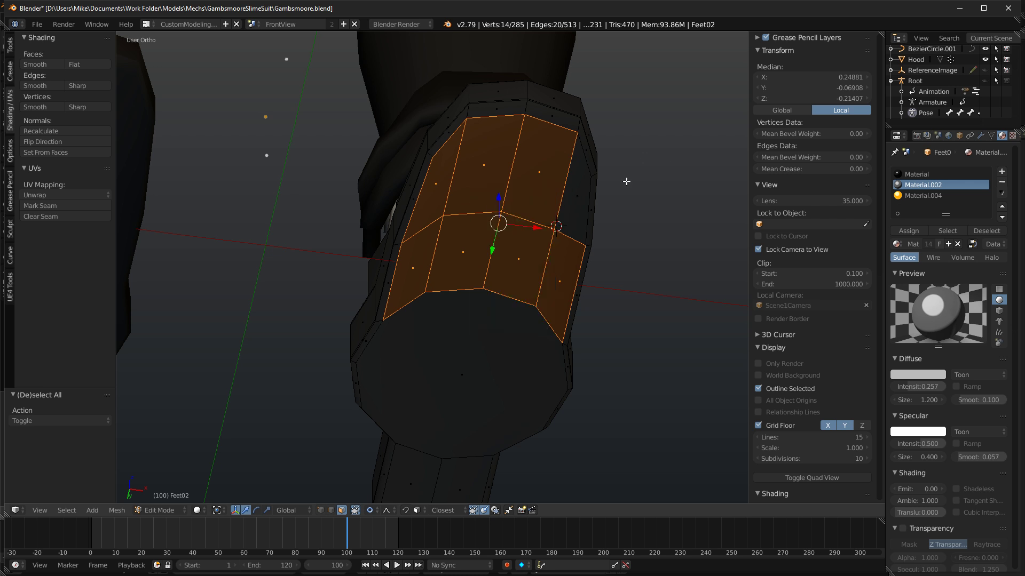
key(c)
click(550, 233)
click(460, 405)
key(Escape)
shift+middle_drag(484, 376, 492, 258)
key(c)
click(451, 357)
key(Escape)
key(x)
Extend the underside selection with the narrow face loop around the sole's lower rim.
mouse_move(611, 222)
middle_down()
mouse_move(602, 279)
mouse_move(473, 219)
middle_up()
scroll(473, 219, up, 2)
alt+shift+right_click(582, 136)
alt+shift+right_click(577, 129)
middle_drag(316, 207, 390, 193)
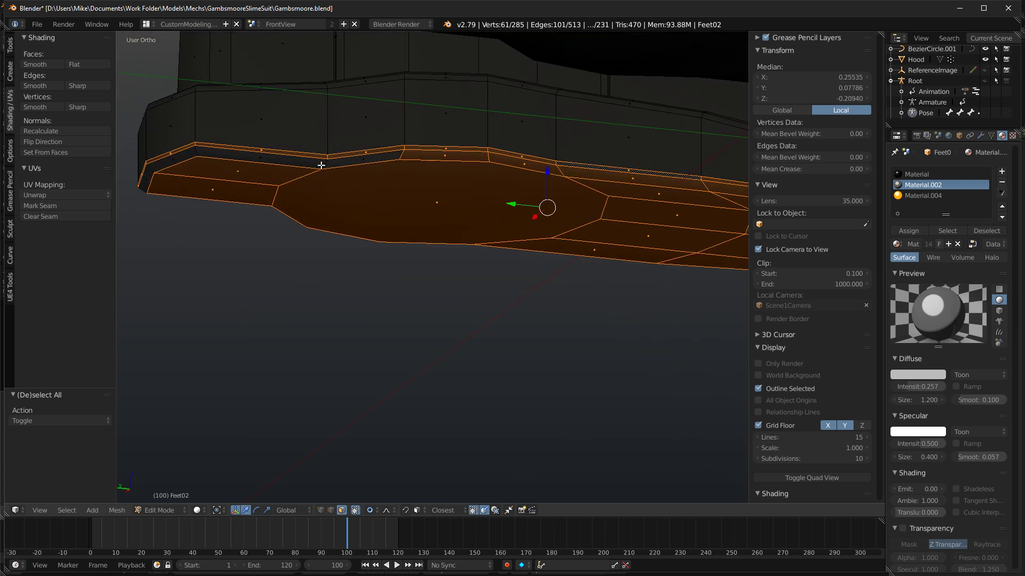
key(z)
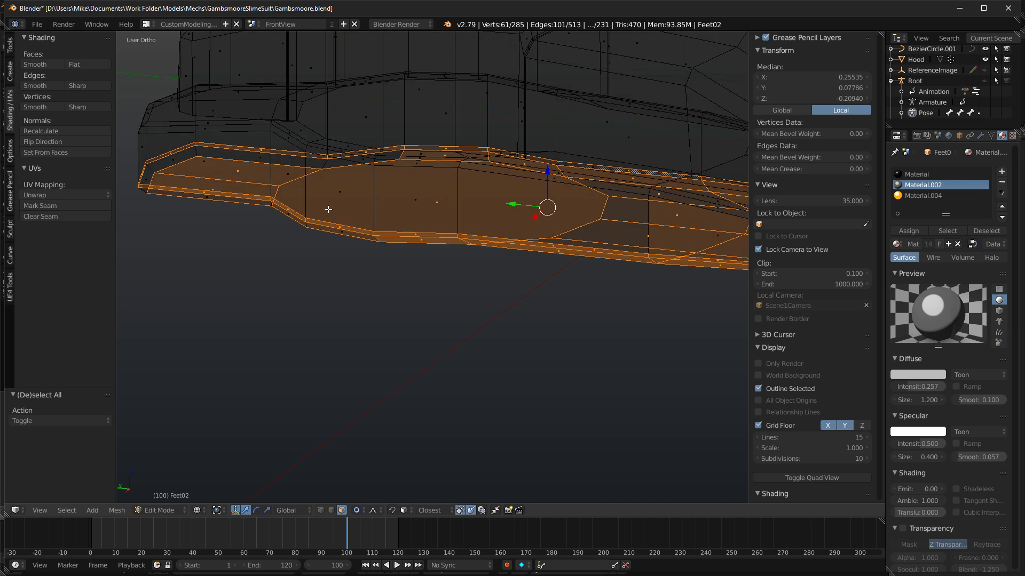
key(z)
middle_drag(324, 203, 460, 146)
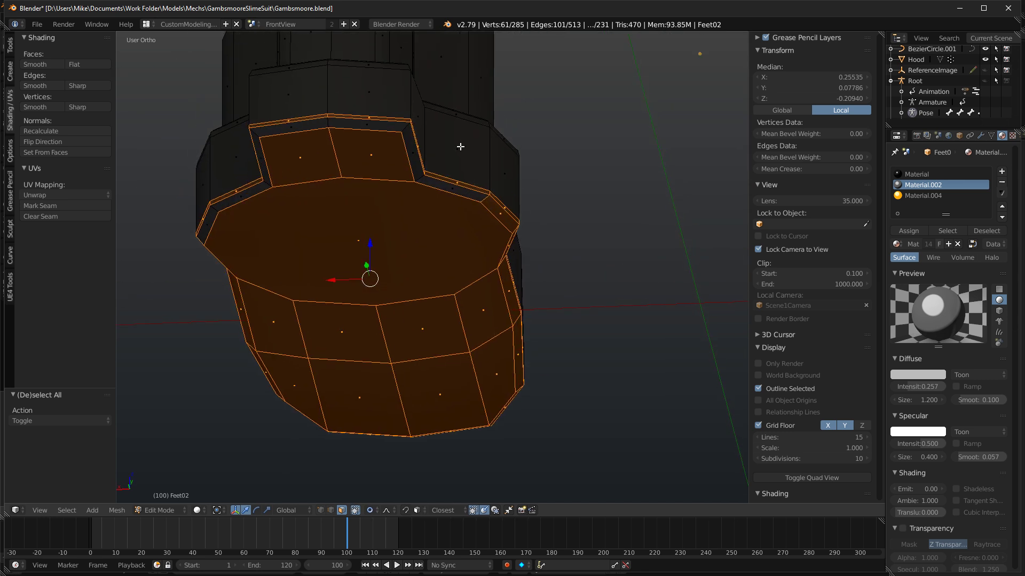
Add the remaining narrow bevel faces around the heel and round middle of the sole to the selection.
shift+right_click(444, 183)
shift+right_click(406, 153)
shift+right_click(381, 136)
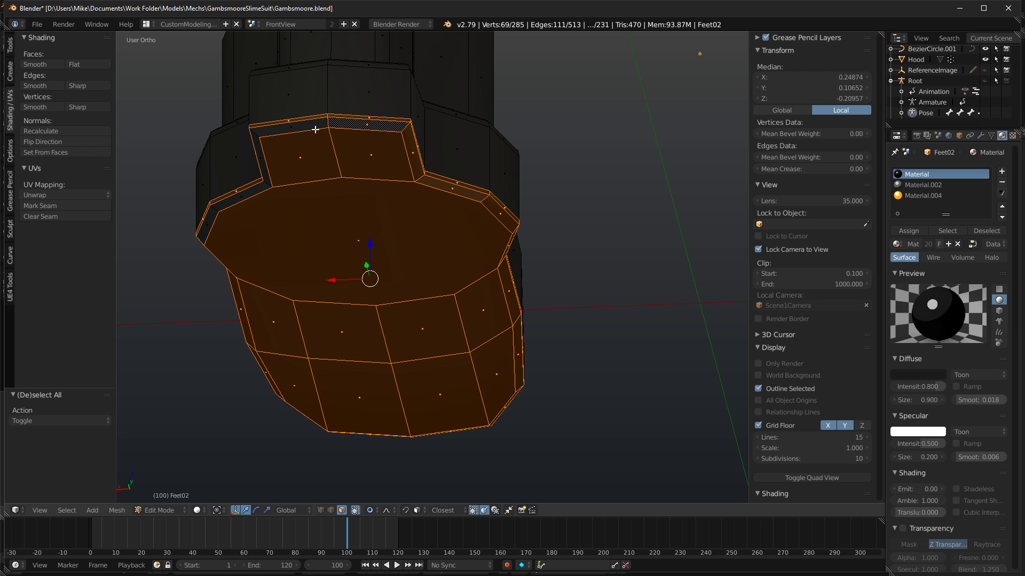
middle_drag(304, 167, 498, 175)
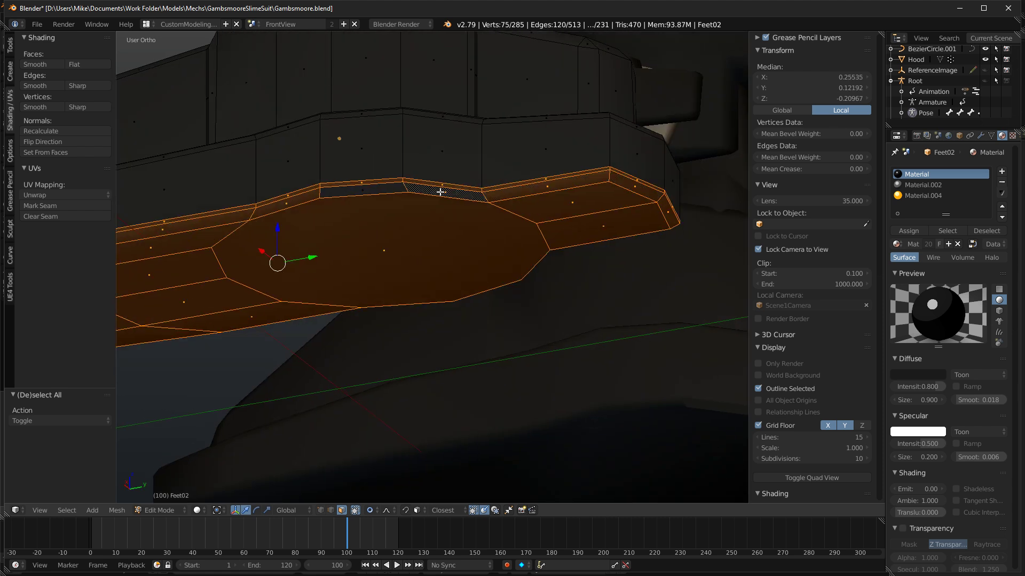
Assign Material.002 to the selected underside and rim of the sole and check the whole figure in the rendered preview.
click(910, 185)
click(910, 234)
mouse_move(469, 228)
middle_down()
mouse_move(532, 243)
mouse_move(444, 291)
mouse_move(483, 295)
middle_up()
scroll(531, 243, down, 4)
key(shift+z)
scroll(531, 243, down, 3)
scroll(483, 295, down, 3)
middle_drag(389, 327, 537, 280)
scroll(474, 309, down, 6)
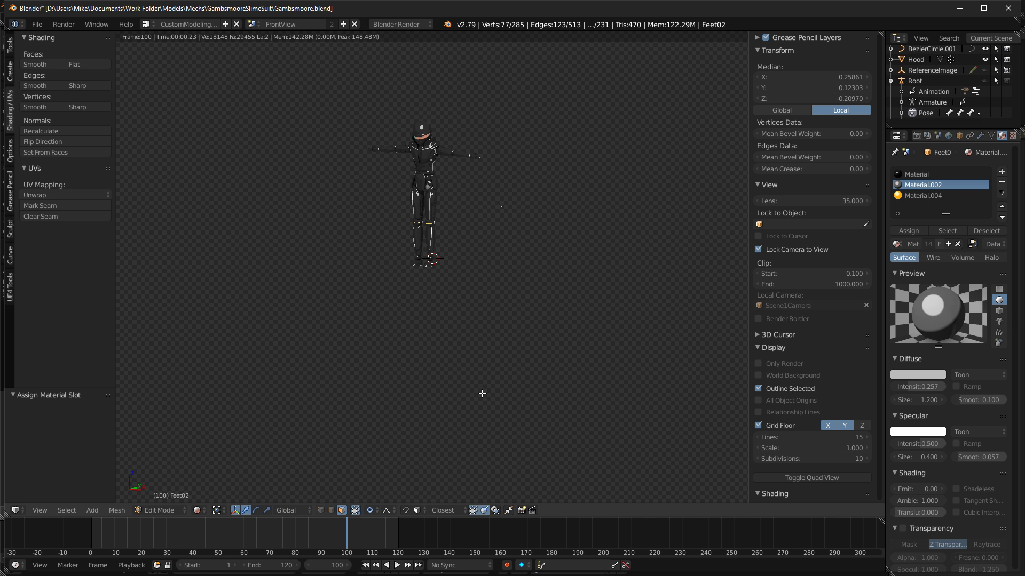
middle_drag(496, 323, 551, 308)
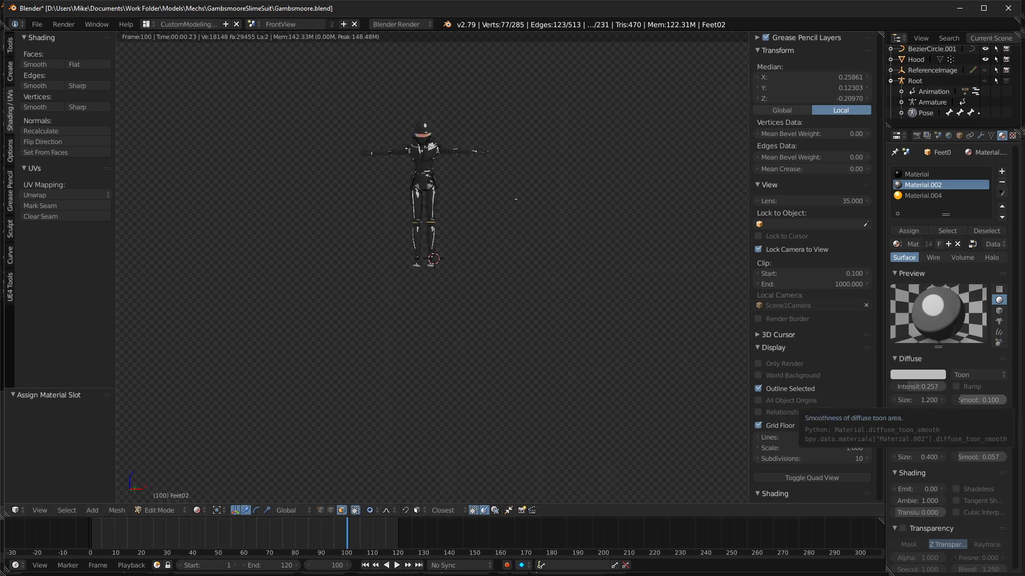
key(alt+Tab)
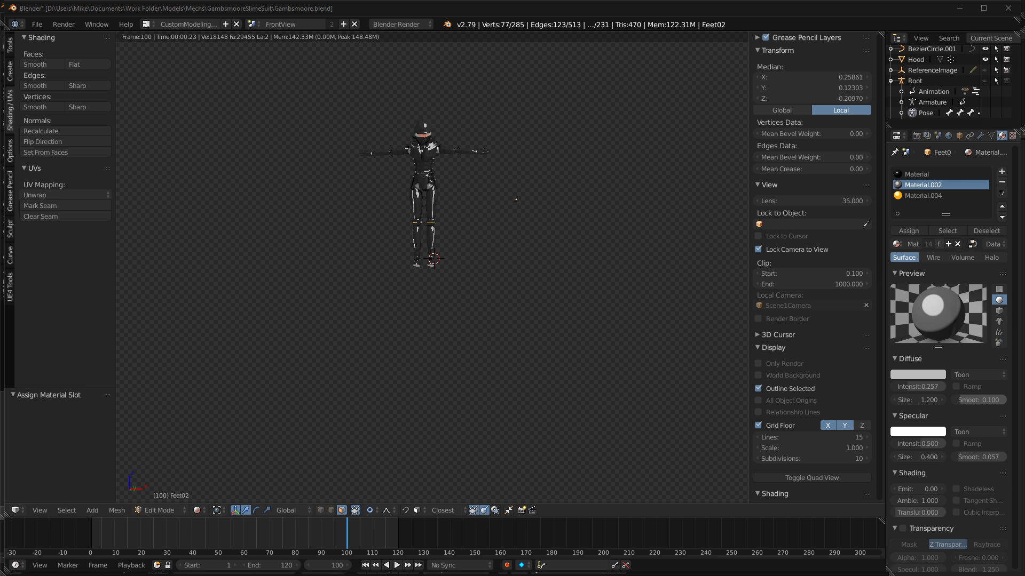
click(427, 150)
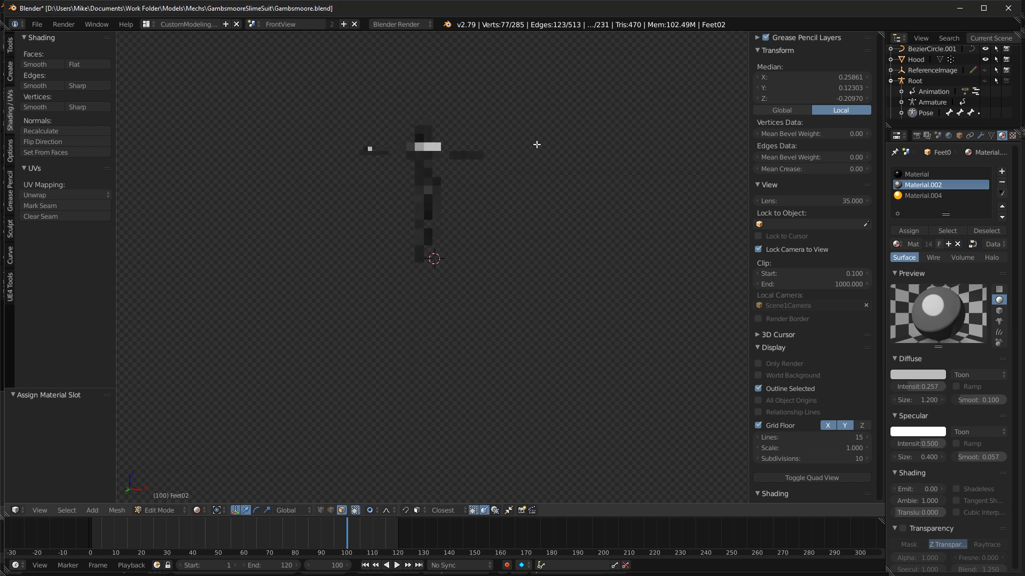
Leave edit mode, hide the dark outer helmet shell and show the suit in the rendered preview.
middle_drag(537, 144, 521, 180)
key(shift+z)
scroll(440, 155, up, 5)
key(Tab)
right_click(408, 168)
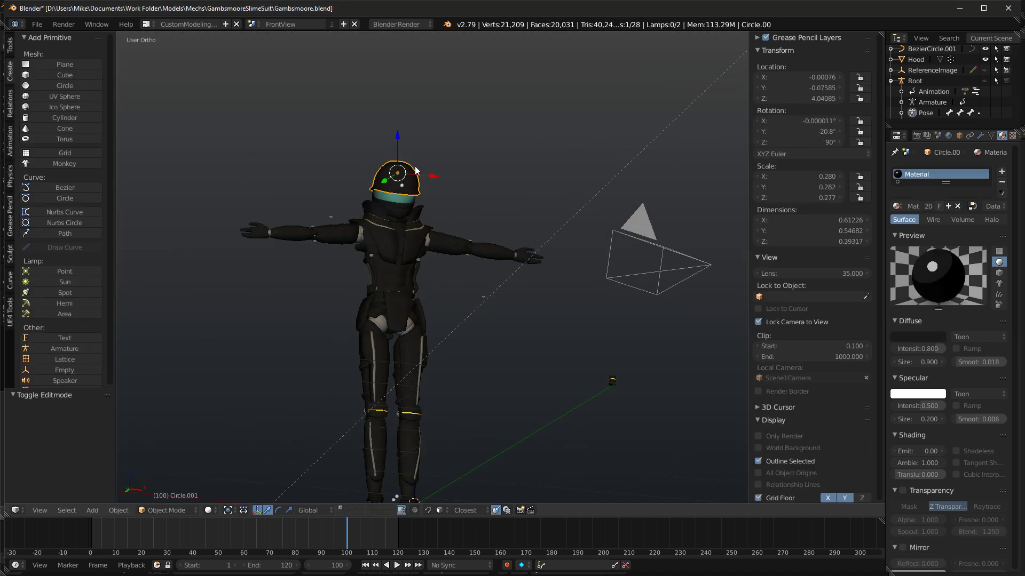
key(h)
middle_drag(441, 161, 469, 176)
key(shift+z)
mouse_move(536, 242)
middle_down()
mouse_move(473, 257)
mouse_move(491, 262)
middle_up()
scroll(490, 258, up, 3)
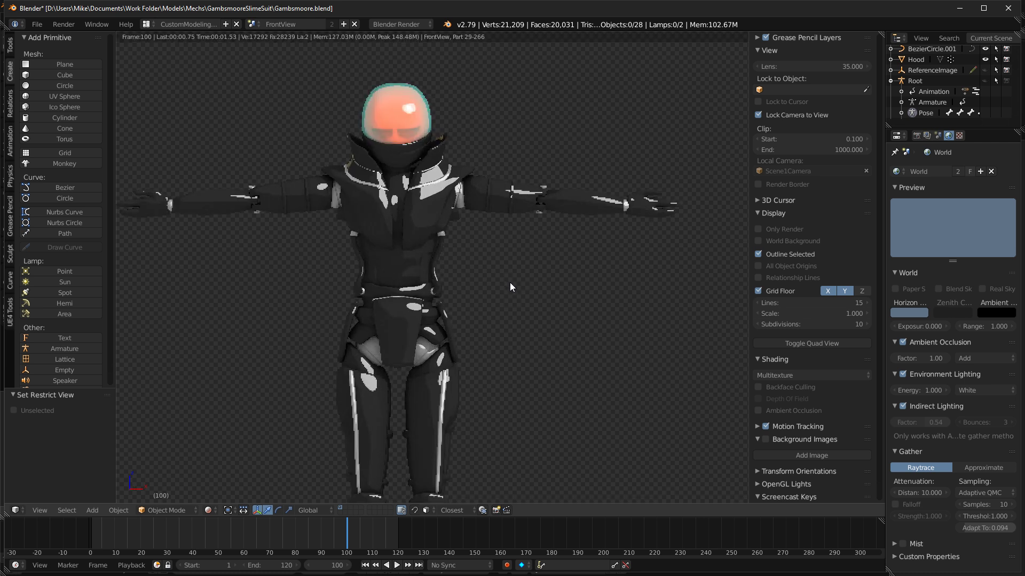
Examine the whole suit in the rendered preview from the front and from the right side.
scroll(510, 283, down, 3)
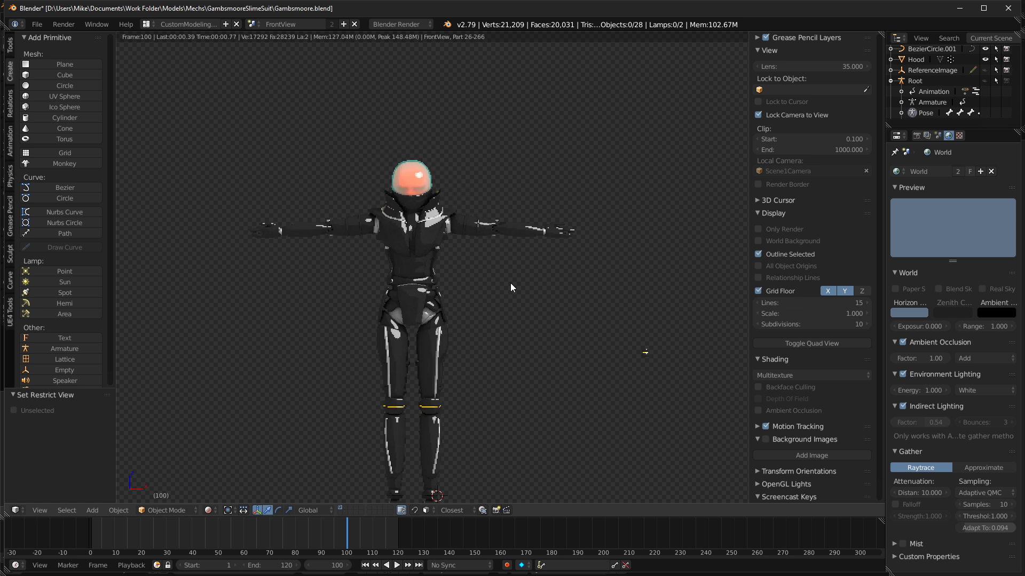
middle_drag(511, 283, 472, 259)
scroll(472, 260, up, 4)
shift+middle_drag(537, 299, 485, 269)
scroll(486, 272, down, 6)
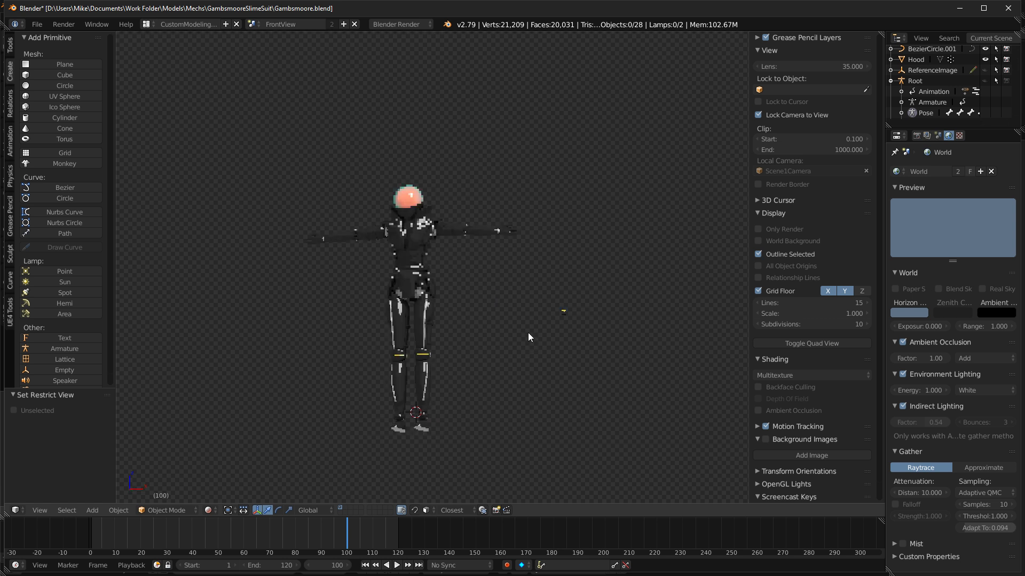
key(KP_3)
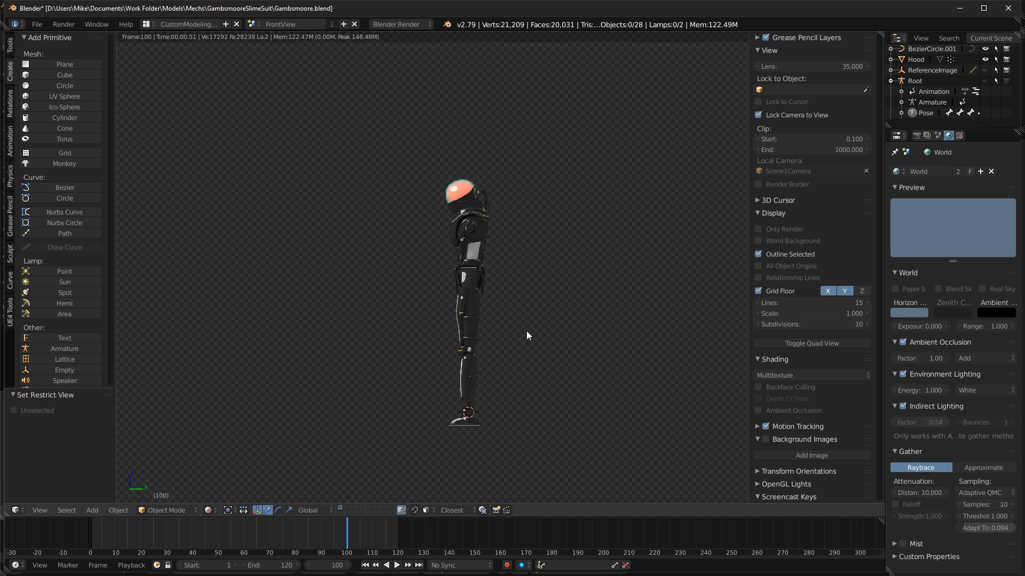
scroll(524, 331, up, 5)
scroll(420, 222, down, 4)
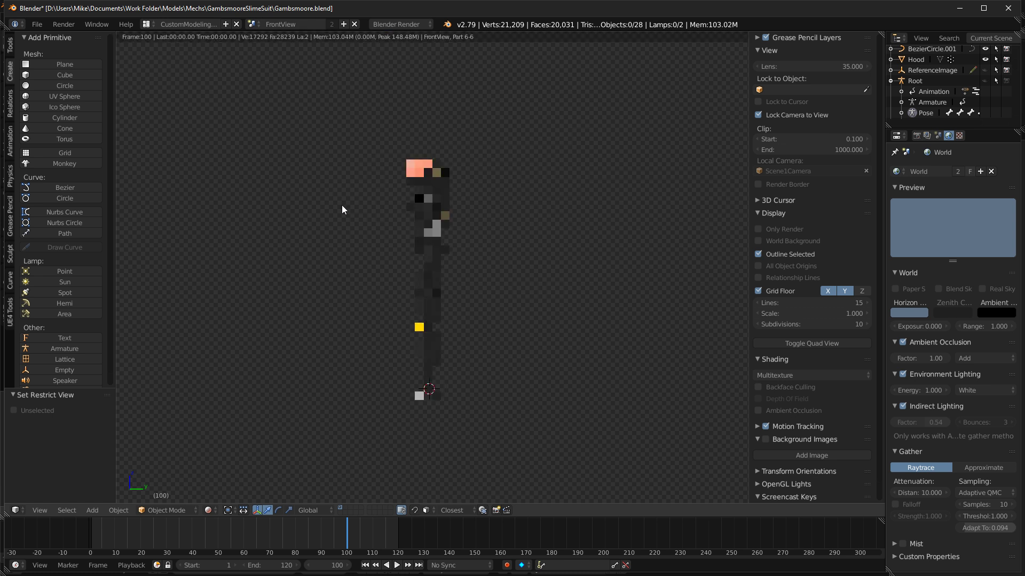
shift+middle_drag(361, 261, 384, 272)
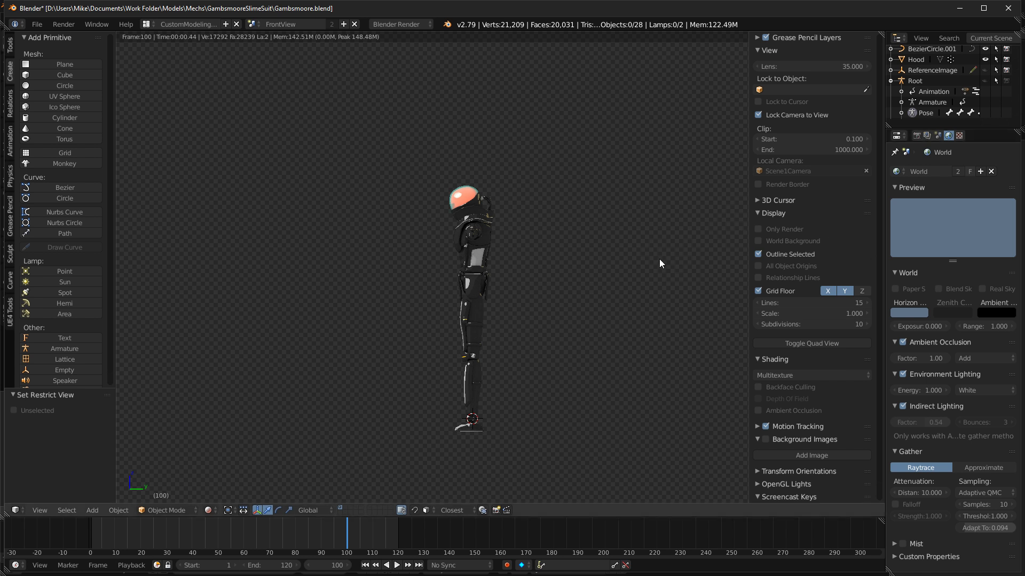
scroll(558, 270, up, 3)
scroll(520, 226, down, 3)
scroll(558, 231, up, 4)
Edit ShoulderGuard and move one light face on the side of the waist by about -0.007 in X and 0.002 in Z.
key(shift+z)
shift+middle_drag(539, 234, 512, 264)
scroll(512, 256, up, 5)
right_click(523, 209)
key(Tab)
right_click(524, 210)
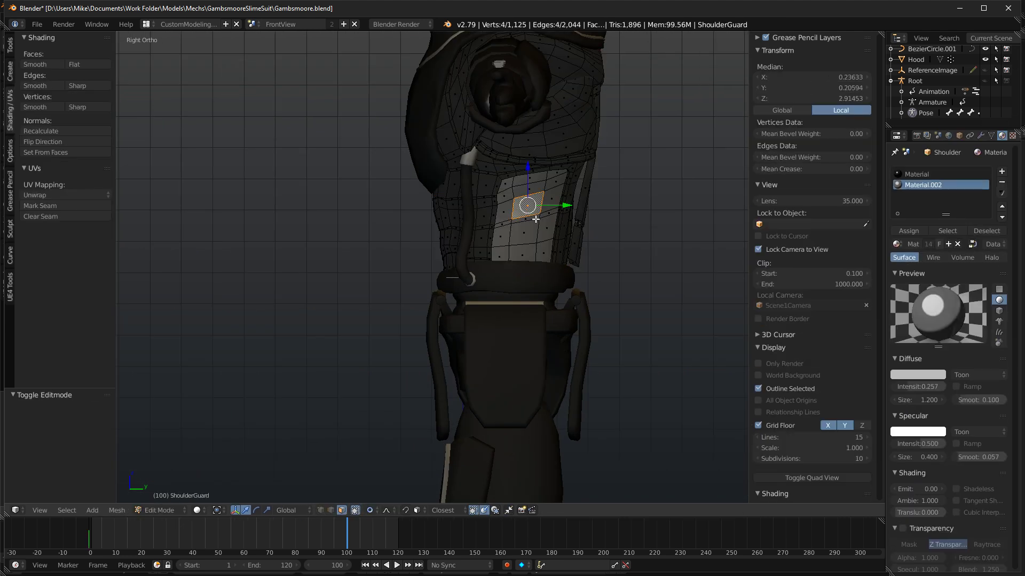
scroll(532, 221, up, 2)
mouse_move(550, 197)
middle_down()
mouse_move(505, 189)
mouse_move(512, 219)
mouse_move(576, 229)
mouse_move(530, 201)
mouse_move(542, 202)
middle_up()
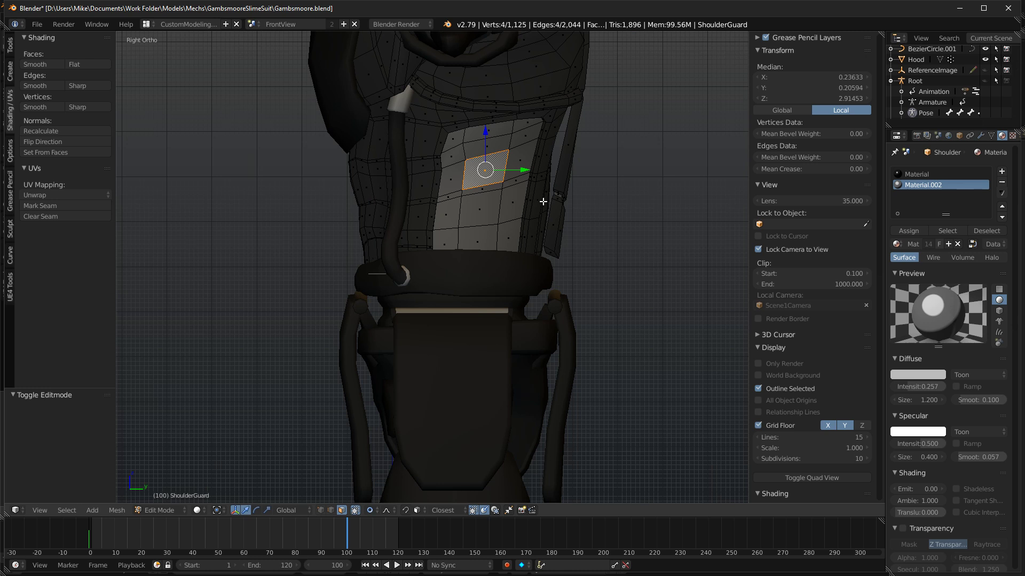
key(KP_1)
key(z)
mouse_move(471, 158)
shift+middle_down()
mouse_move(500, 174)
mouse_move(446, 185)
shift+middle_up()
key(g)
click(500, 167)
key(z)
middle_drag(534, 175, 478, 189)
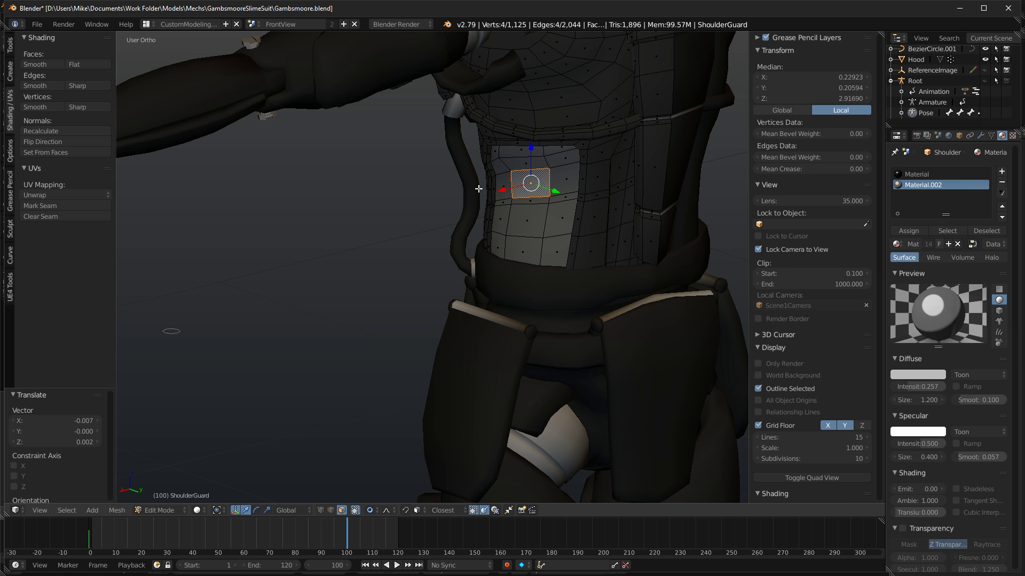
Inspect the light waist panel from the front, side and back, and check the whole suit in the rendered preview.
middle_drag(562, 180, 598, 186)
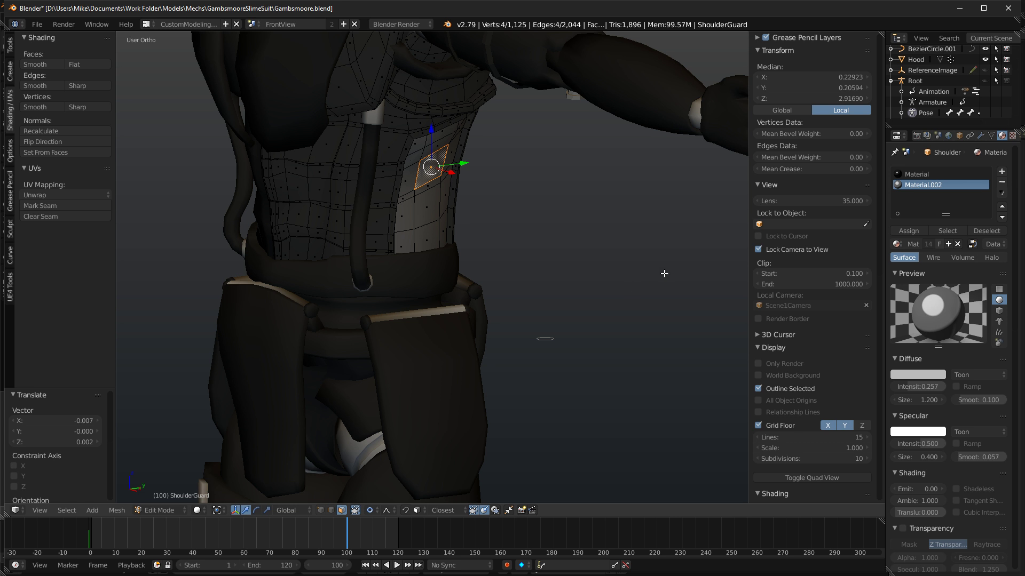
key(KP_1)
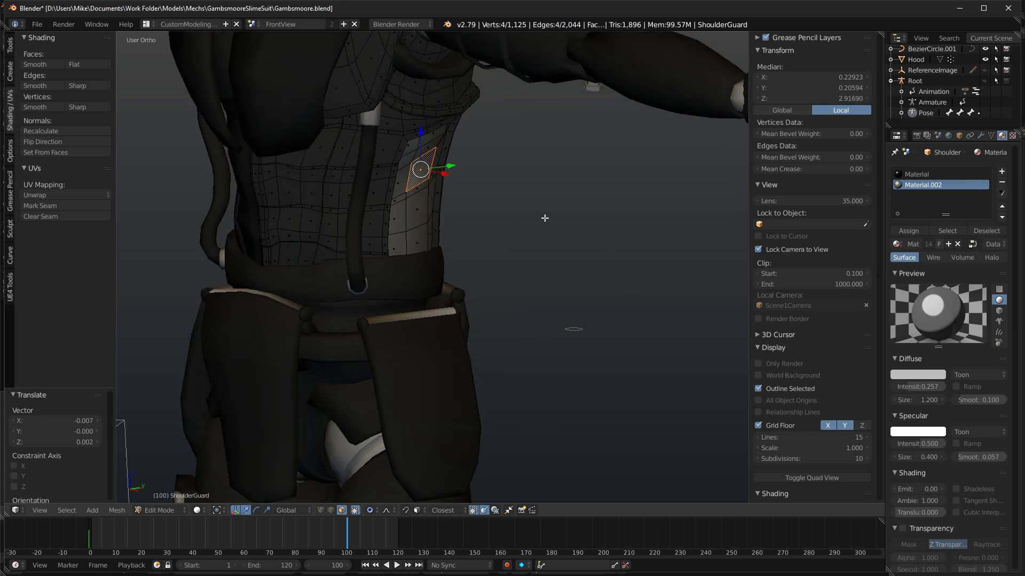
key(KP_3)
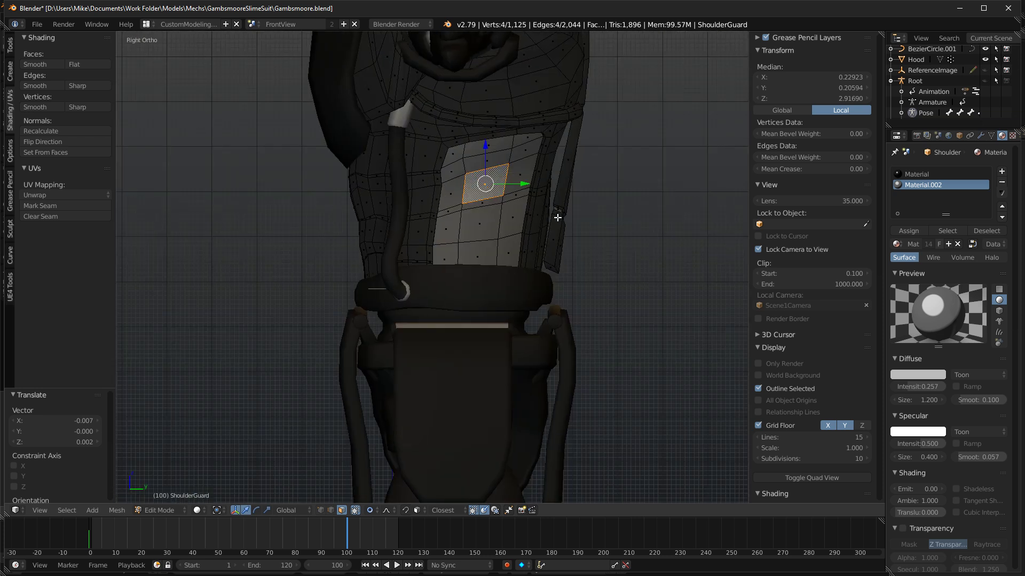
key(ctrl+KP_1)
scroll(501, 245, up, 6)
shift+middle_drag(557, 205, 484, 247)
scroll(522, 248, down, 2)
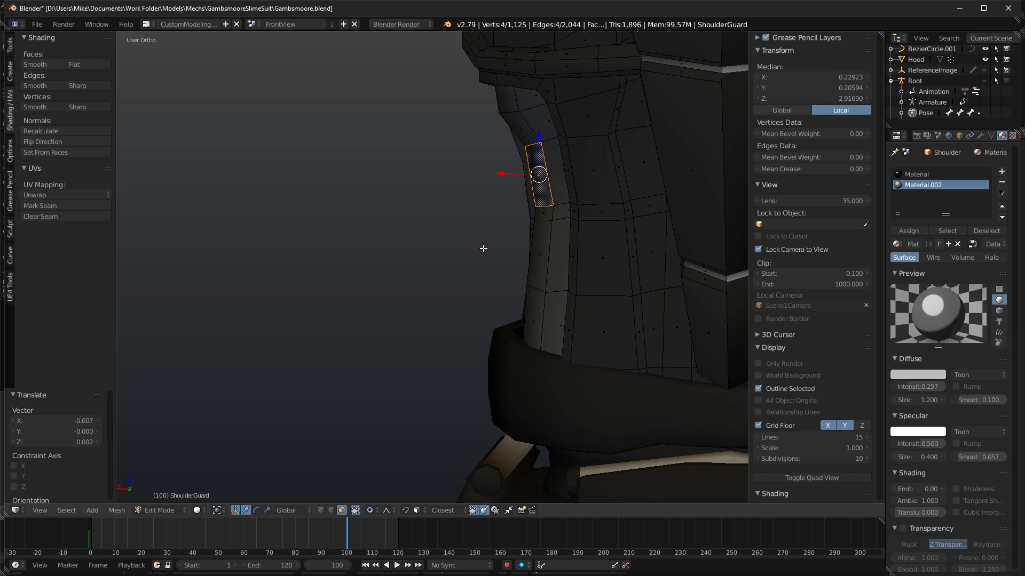
key(KP_1)
key(KP_3)
key(KP_1)
scroll(485, 246, down, 4)
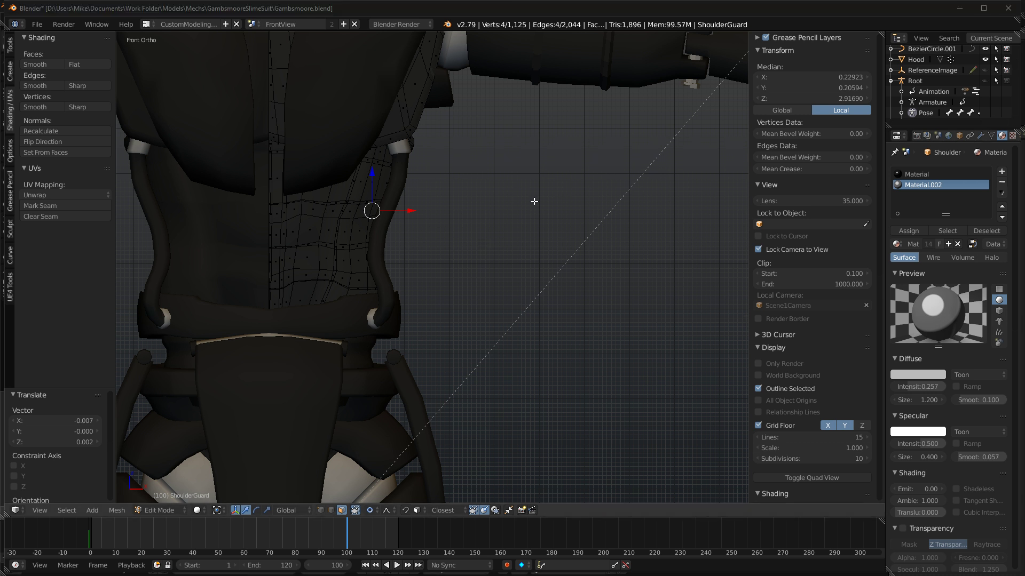
scroll(484, 214, down, 7)
key(shift+z)
middle_drag(520, 214, 554, 210)
scroll(570, 210, down, 2)
shift+middle_drag(566, 245, 571, 209)
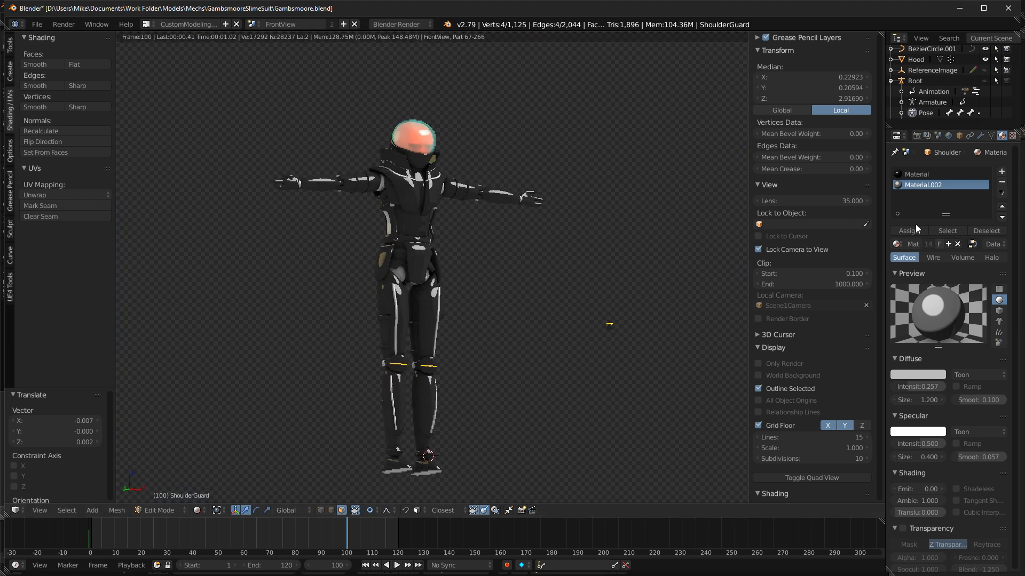